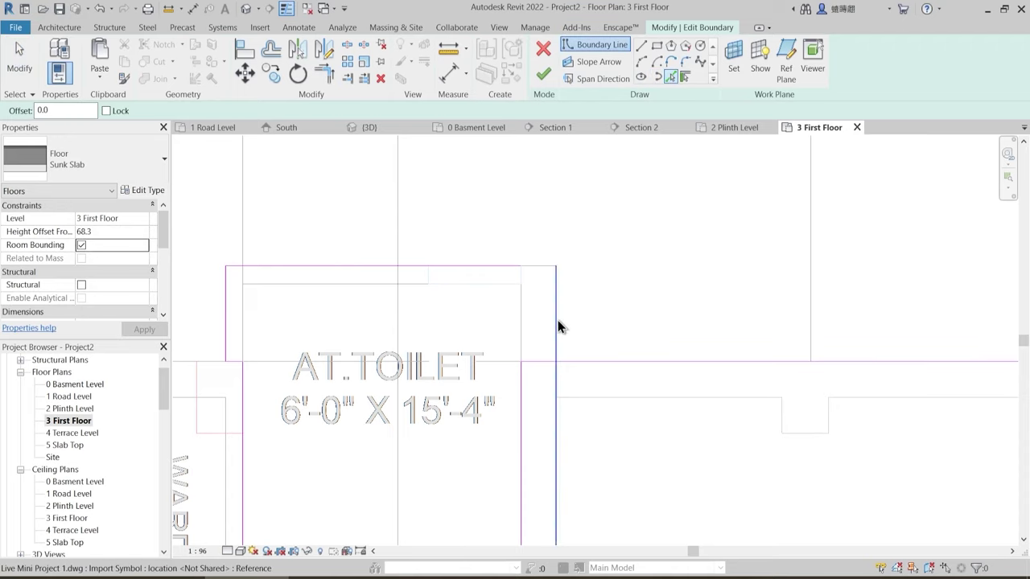
- Move the sunk slab's bottom boundary line up to the toilet edge after abandoning a trim
key("t")
key("r")
left_click(577, 361)
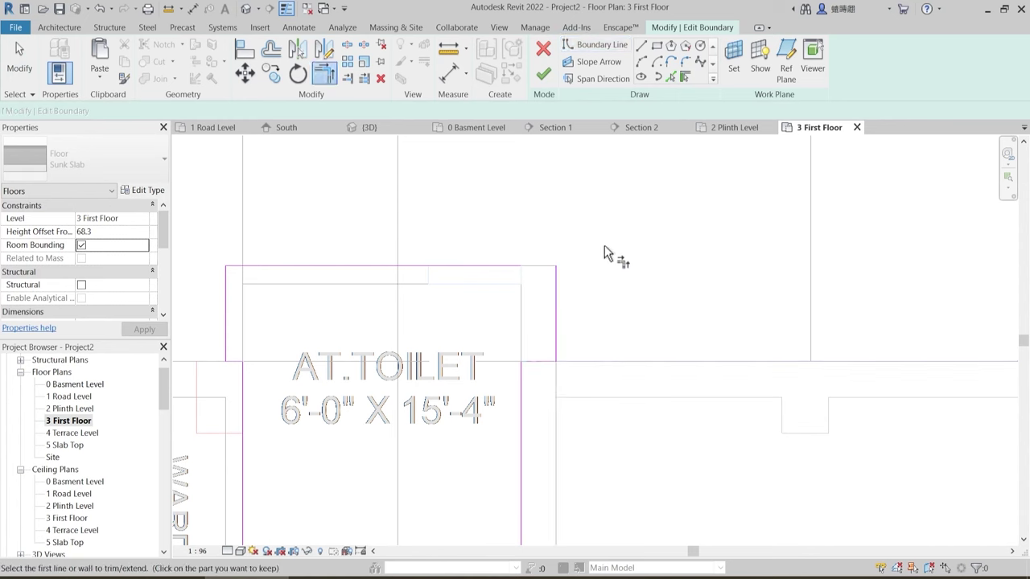
scroll(604, 246, "down", 2)
scroll(409, 295, "up", 2)
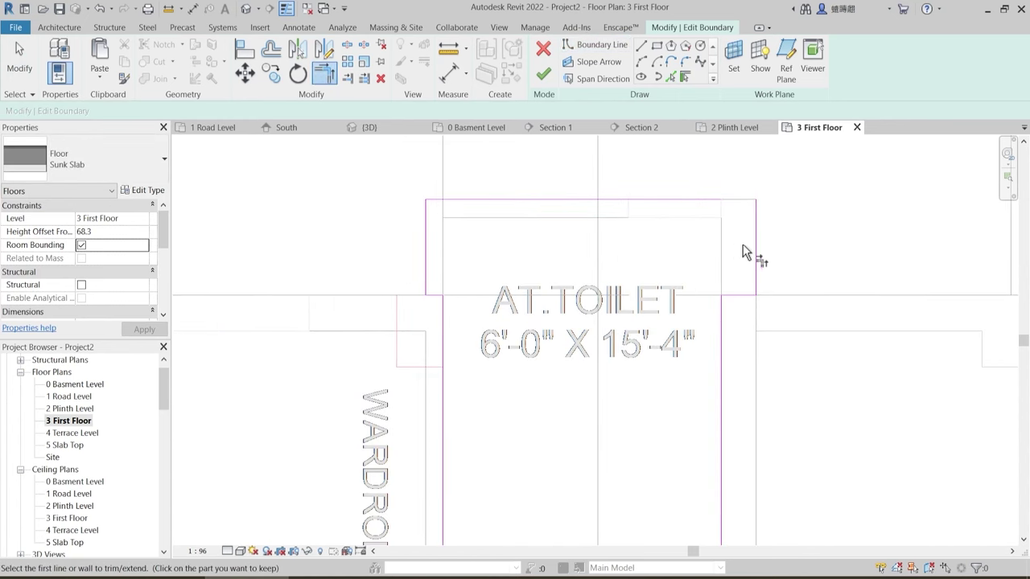
key("Escape")
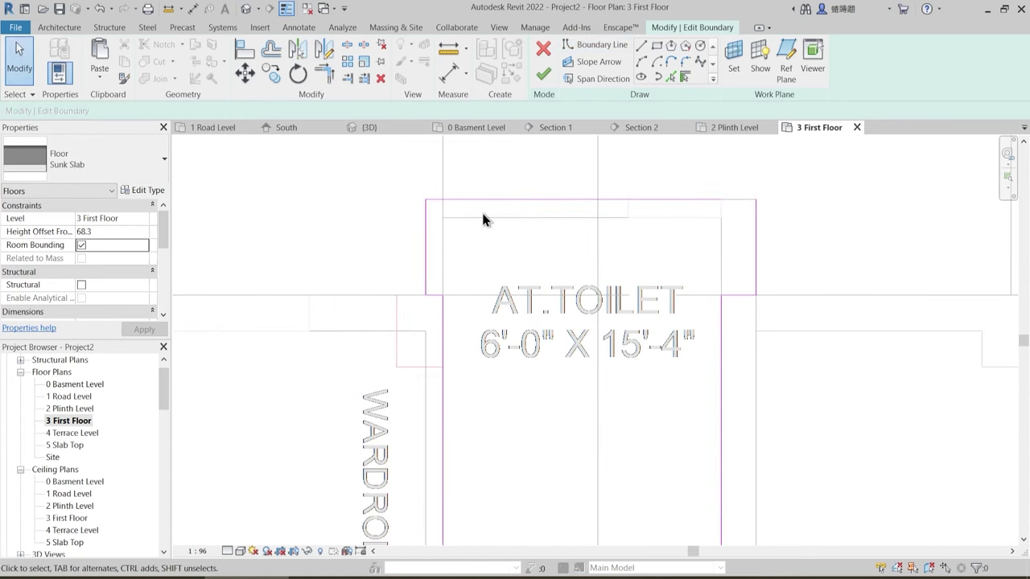
scroll(555, 223, "down", 2)
middle_click_drag(606, 376, 528, 264)
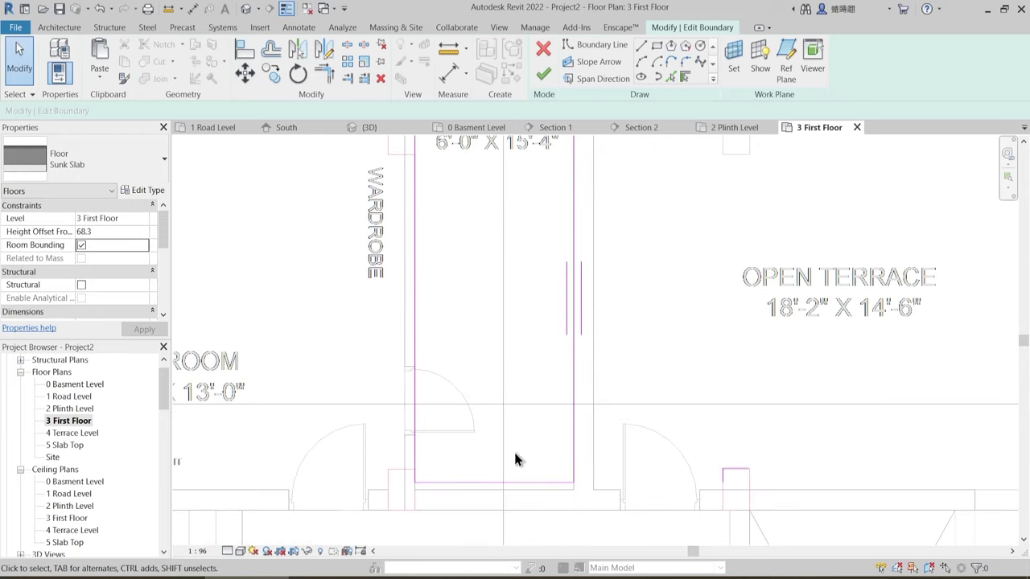
scroll(504, 479, "up", 3)
left_click_drag(520, 490, 534, 435)
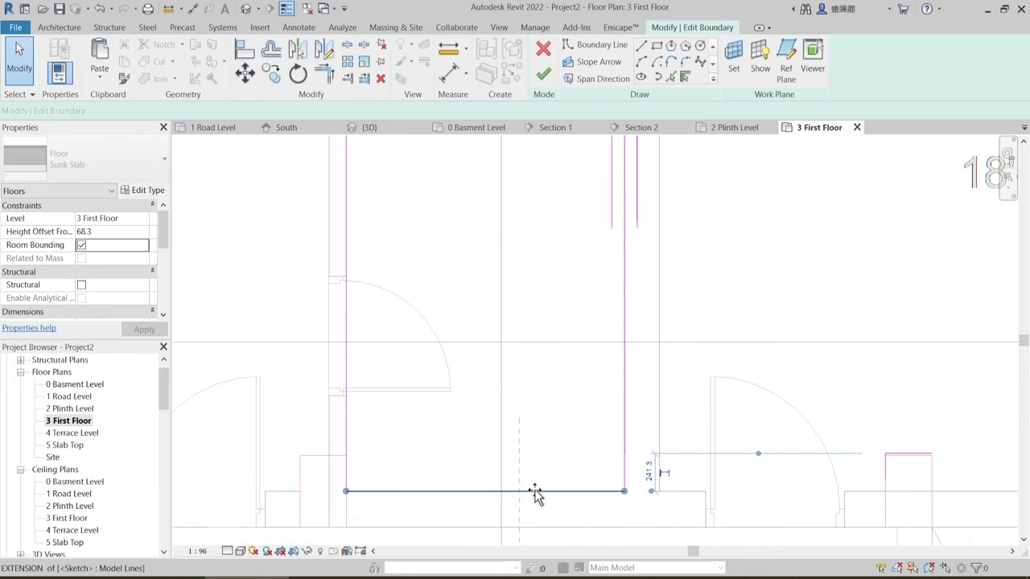
left_click_drag(535, 492, 536, 490)
left_click(535, 405)
- Attempt to finish the boundary sketch and dismiss the closed-loop error
scroll(534, 403, "down", 3)
middle_click_drag(553, 215, 517, 307)
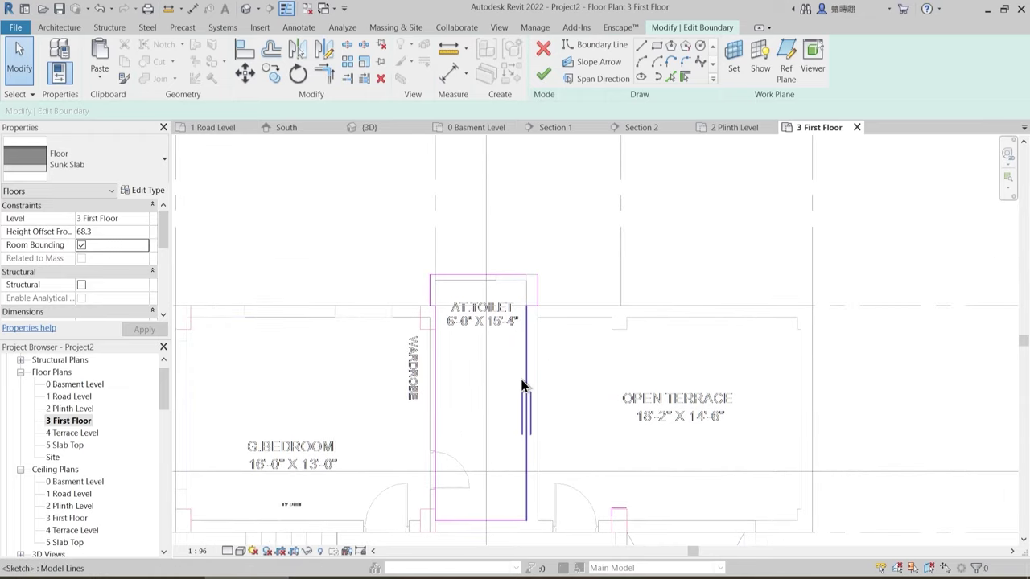
scroll(478, 253, "up", 2)
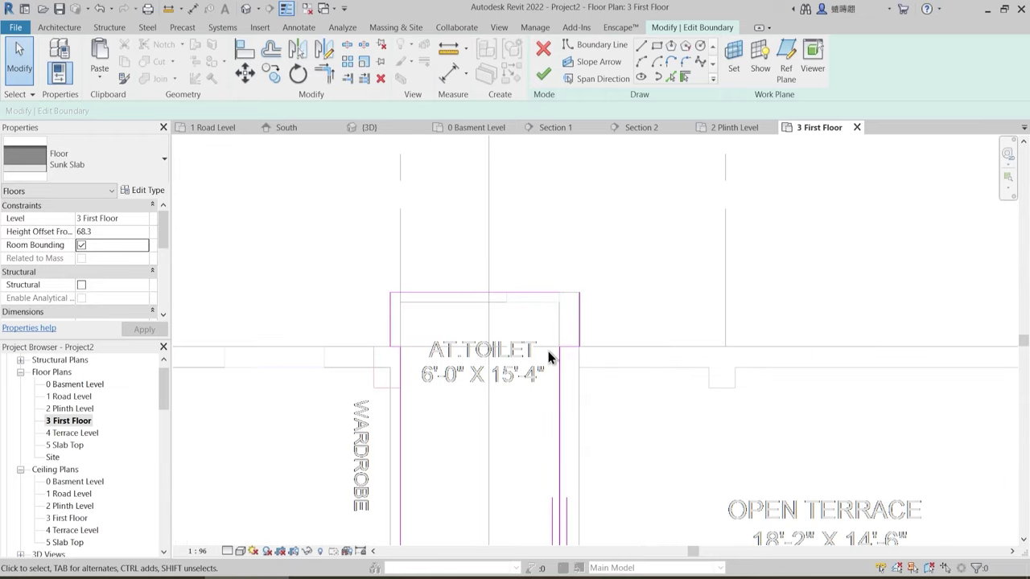
left_click(552, 79)
key("Return")
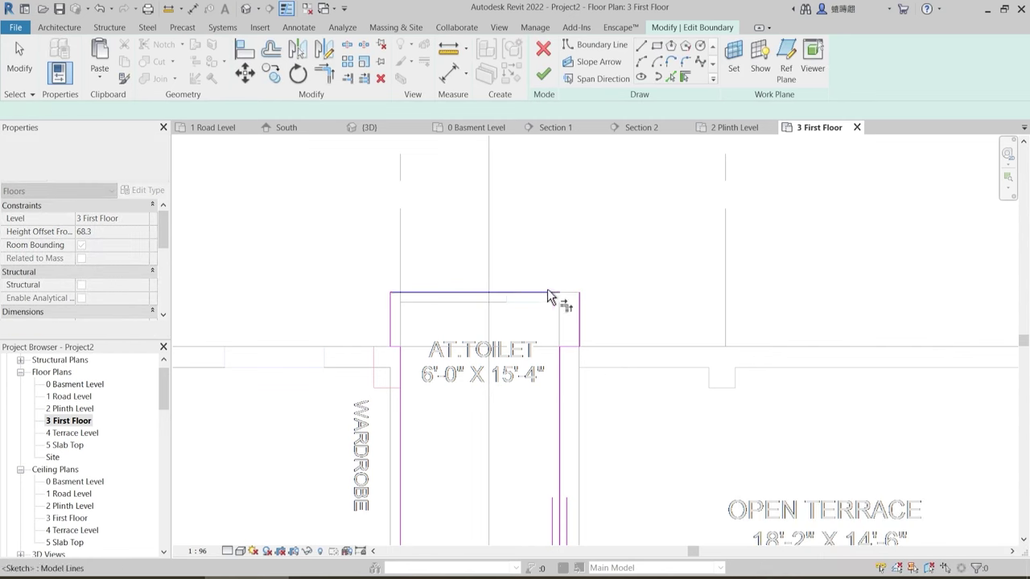
- Fix the stray boundary line near the terrace and finish the sunk slab edit
key("t")
key("r")
left_click(544, 74)
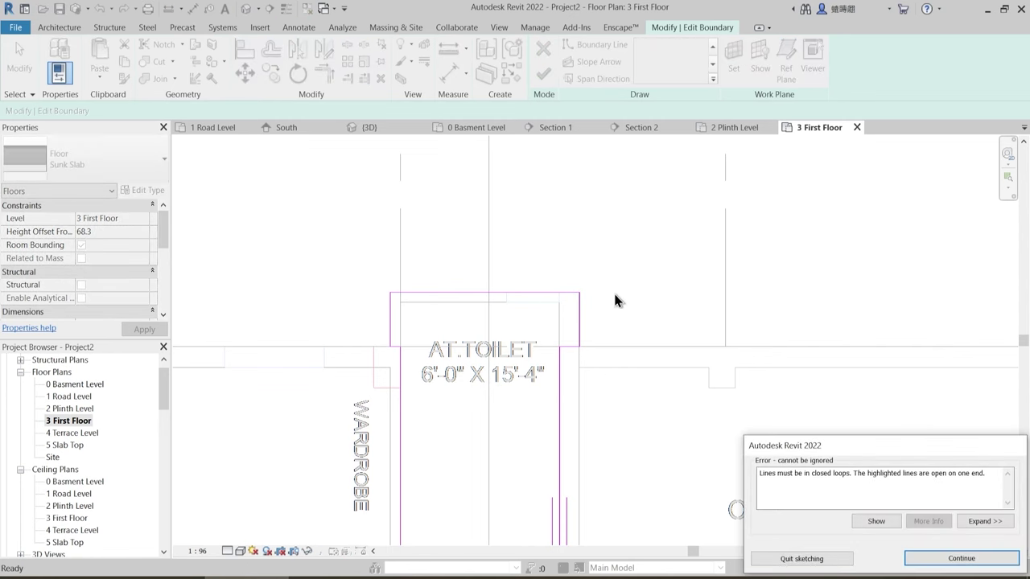
middle_click_drag(630, 429, 559, 237)
scroll(559, 293, "down", 1)
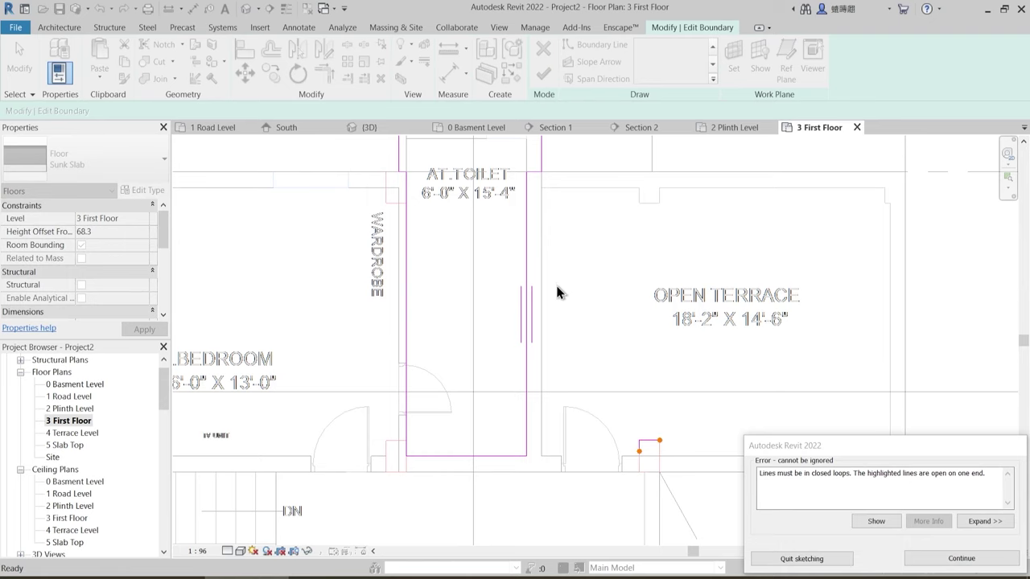
left_click(939, 561)
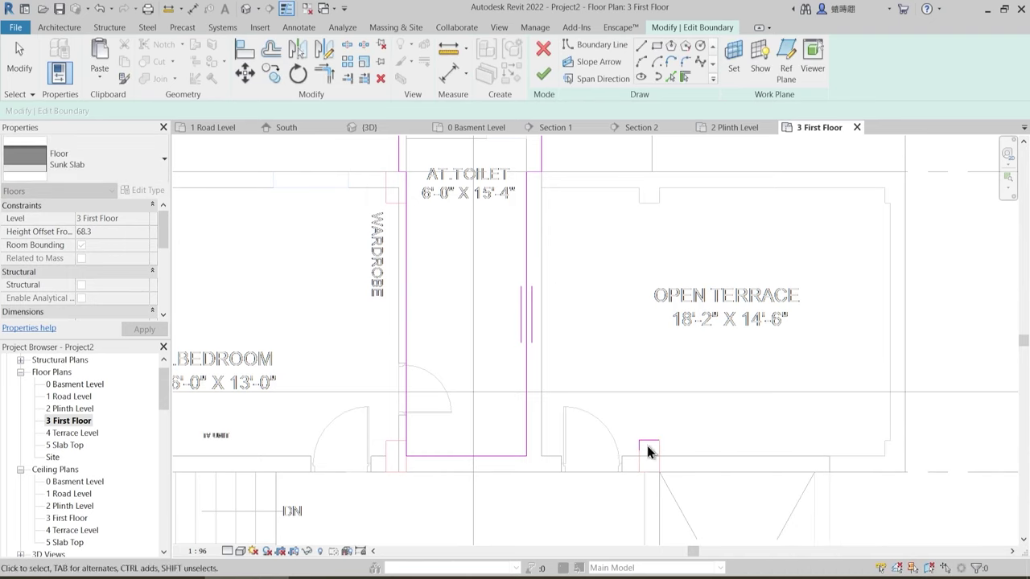
left_click_drag(682, 499, 682, 501)
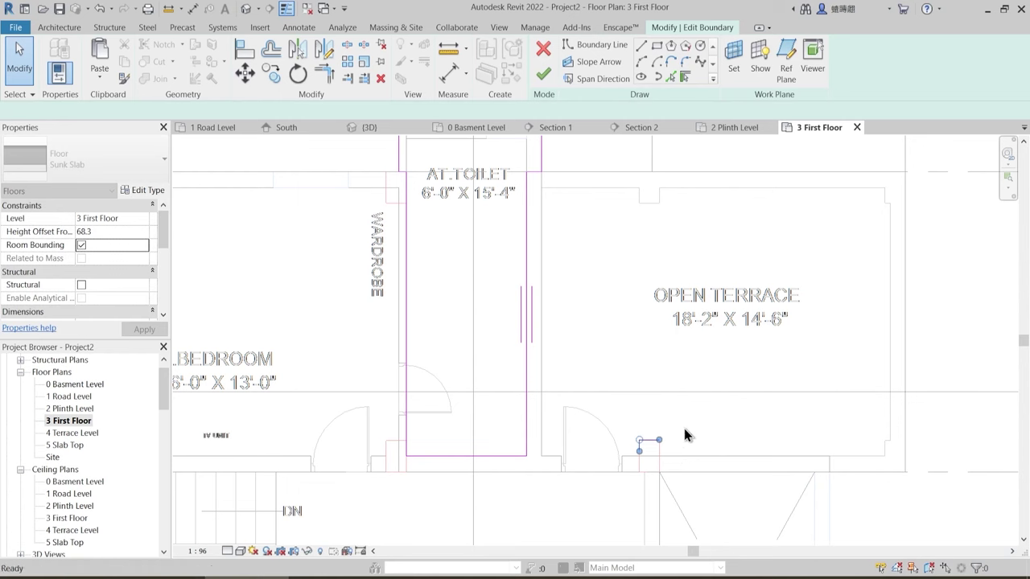
left_click(544, 76)
- Decline attaching walls, then orbit and zoom the 3D view to inspect the tiled sunk slab
left_click(617, 304)
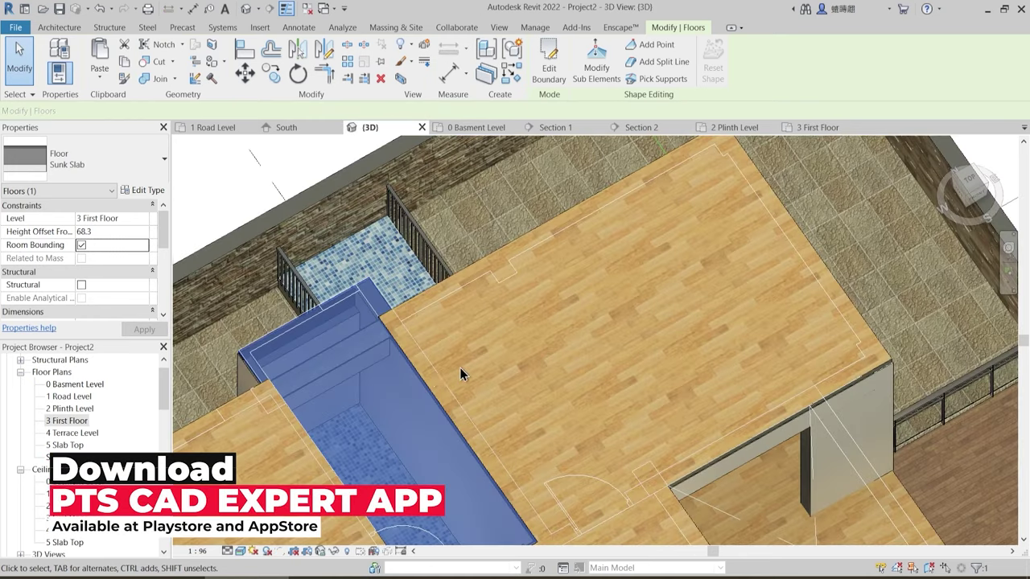
middle_click_drag(459, 367, 470, 284, "shift")
key("Escape")
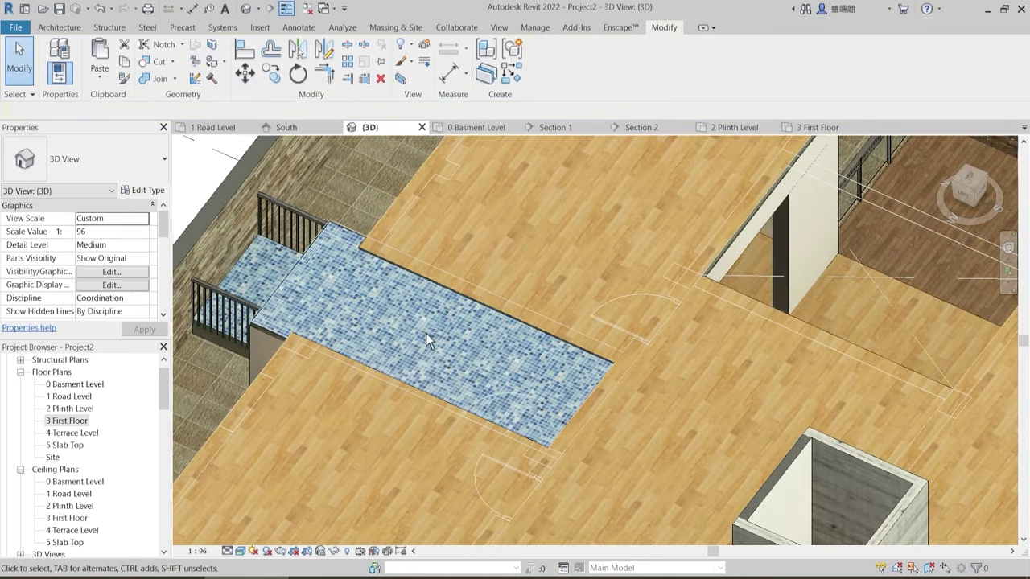
middle_click_drag(425, 334, 380, 396, "shift")
scroll(354, 345, "up", 5)
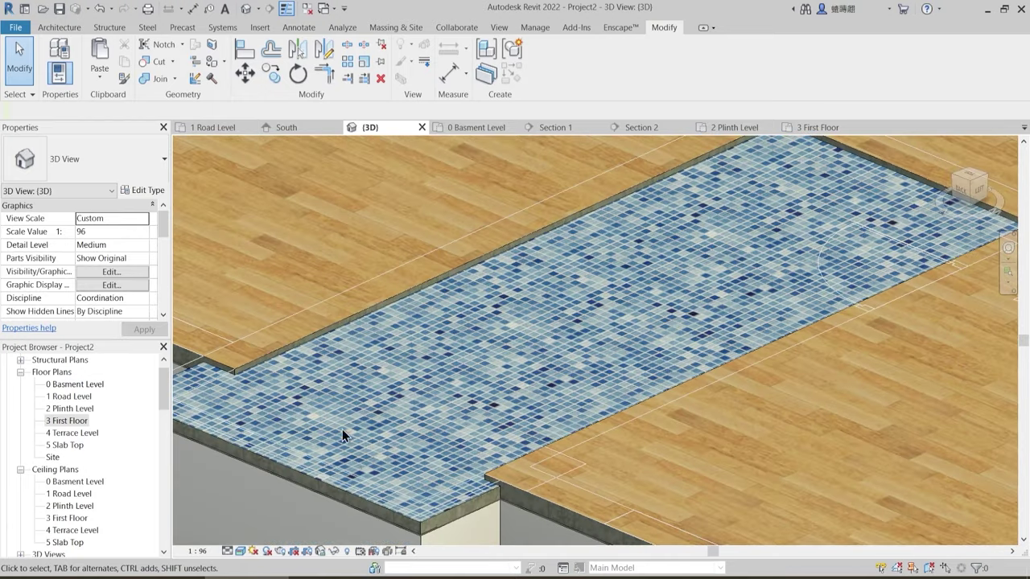
scroll(281, 358, "up", 3)
scroll(515, 333, "down", 3)
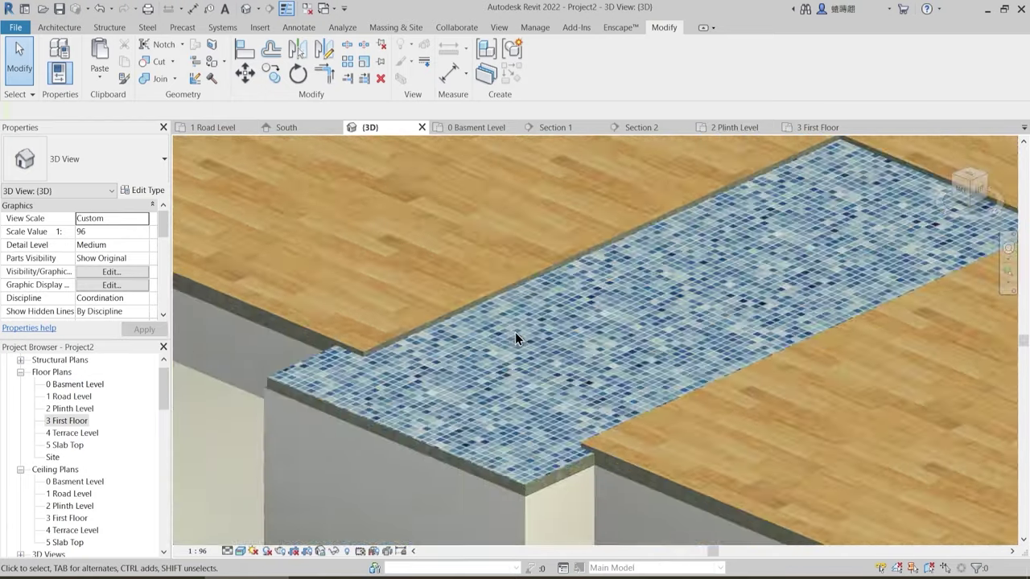
scroll(515, 338, "down", 5)
middle_click_drag(599, 411, 268, 334, "shift")
left_click(573, 420)
key("Escape")
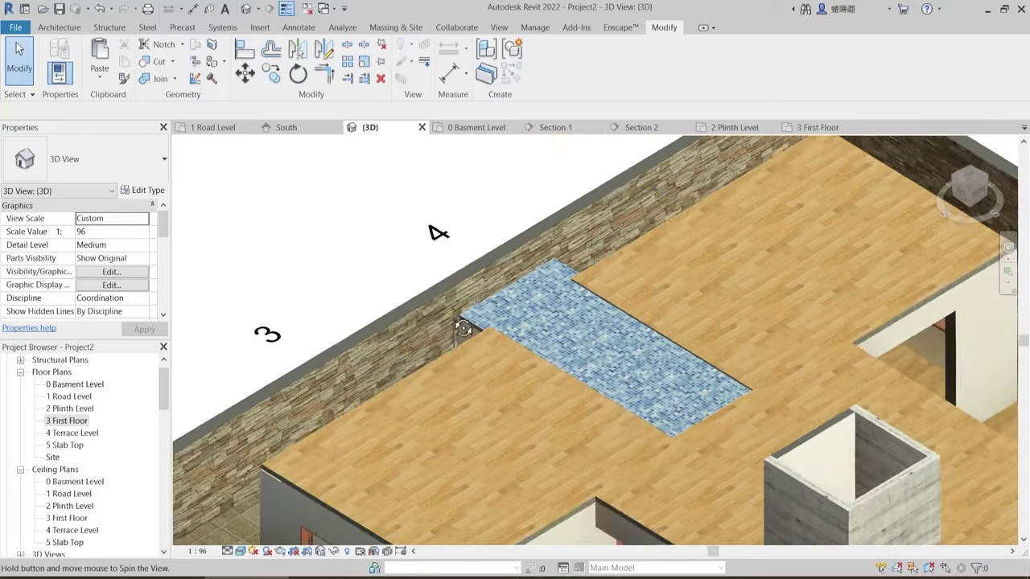
middle_click_drag(464, 328, 465, 319, "shift")
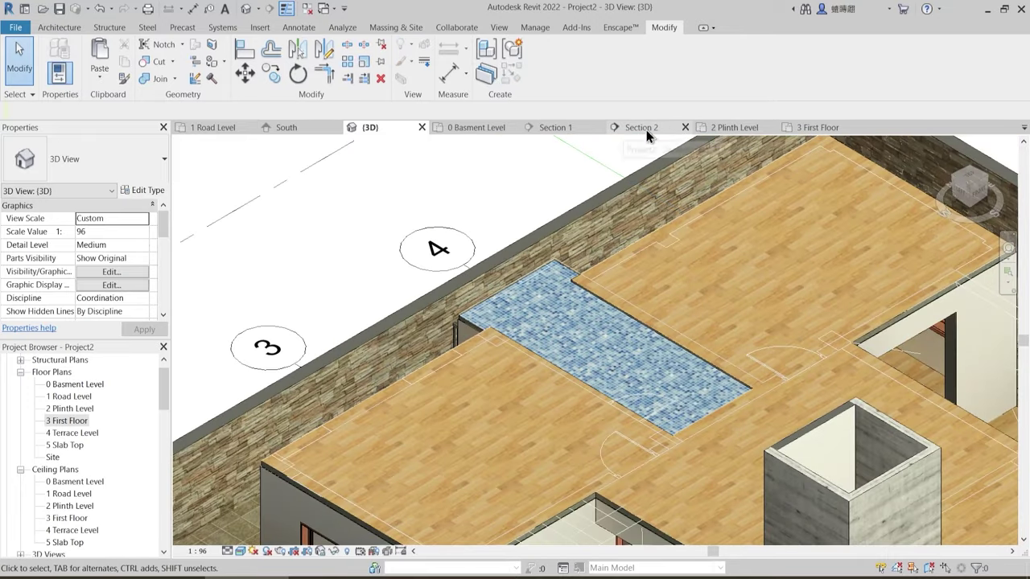
- Switch to the 2 Plinth Level plan and bring its upper part into view
left_click(718, 126)
scroll(507, 328, "down", 2)
middle_click_drag(522, 444, 462, 389)
- Inspect the short wall by the toilet door and the wall beneath the sunk slab in Section 1
scroll(452, 322, "up", 1)
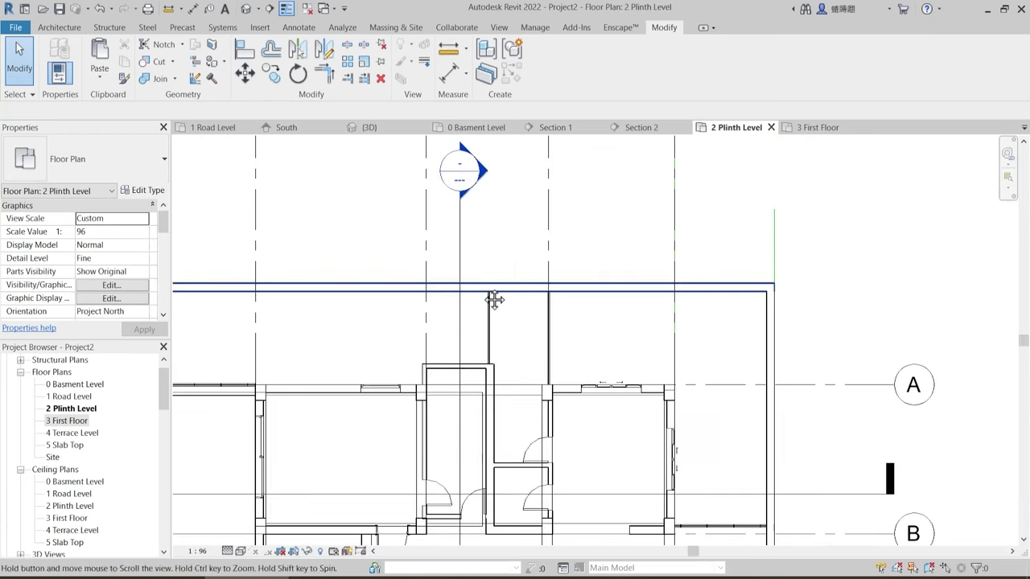
middle_click_drag(452, 513, 446, 486)
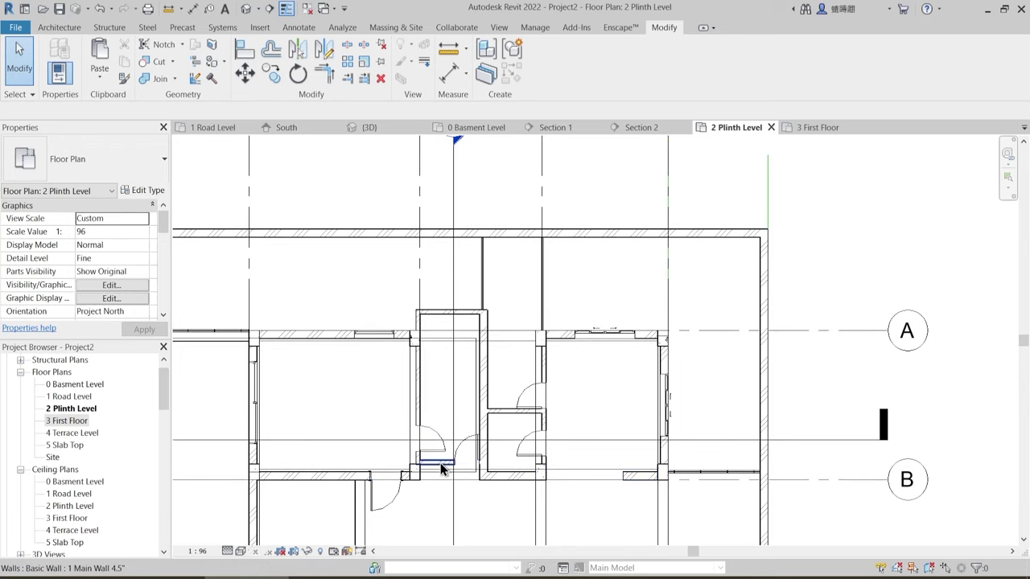
left_click(441, 469)
key("Escape")
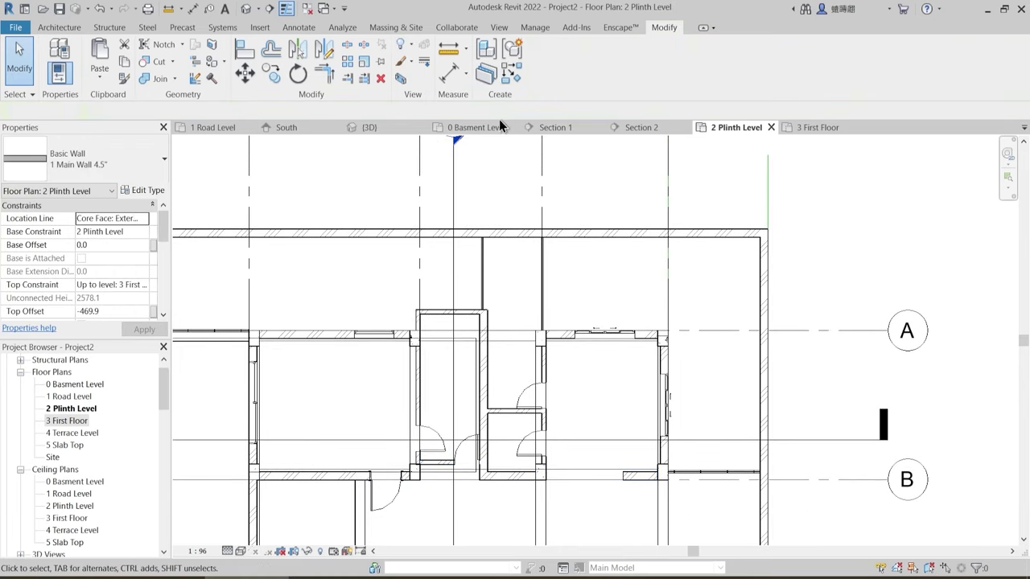
double_click(461, 141)
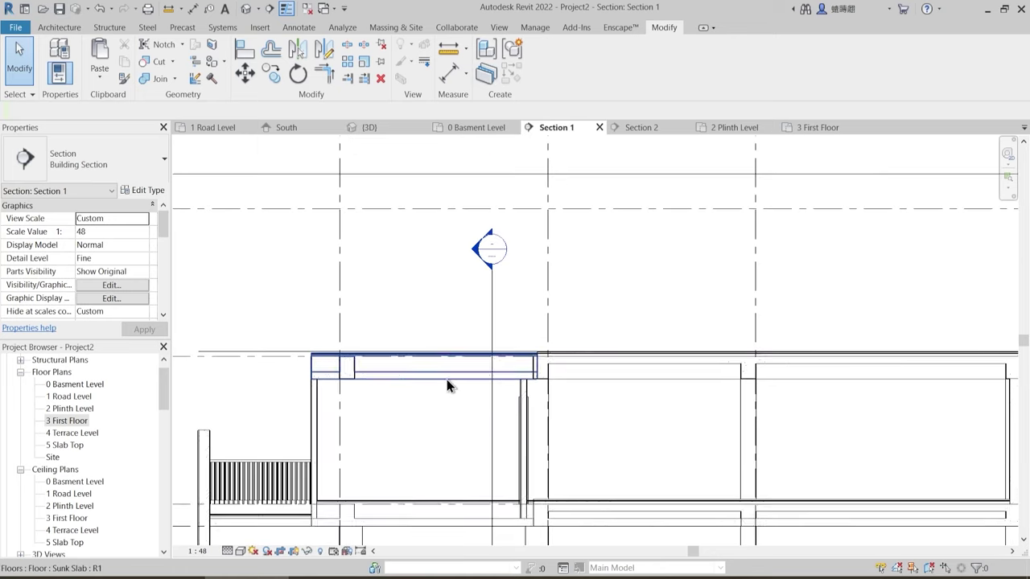
scroll(401, 359, "up", 2)
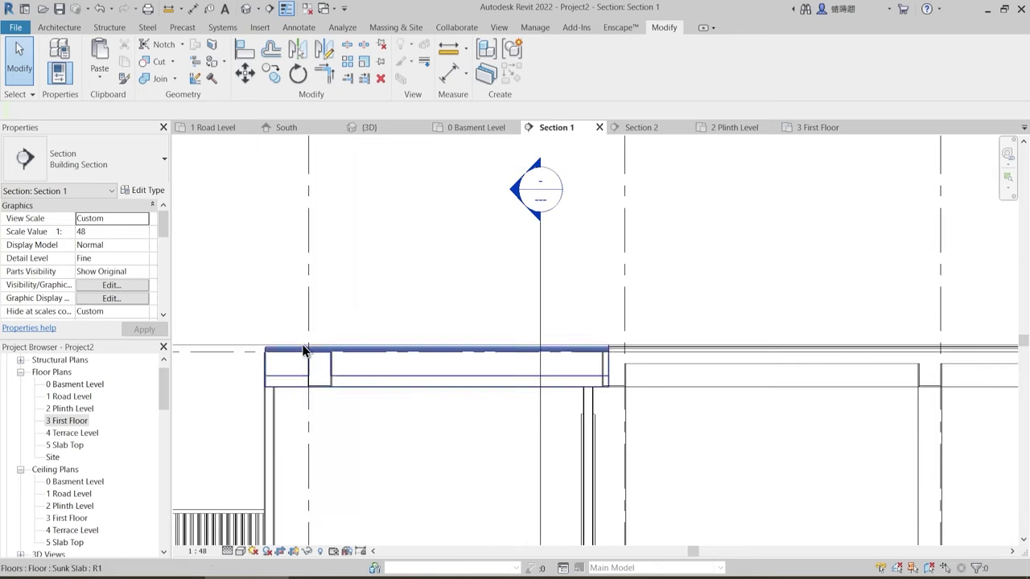
left_click(279, 423)
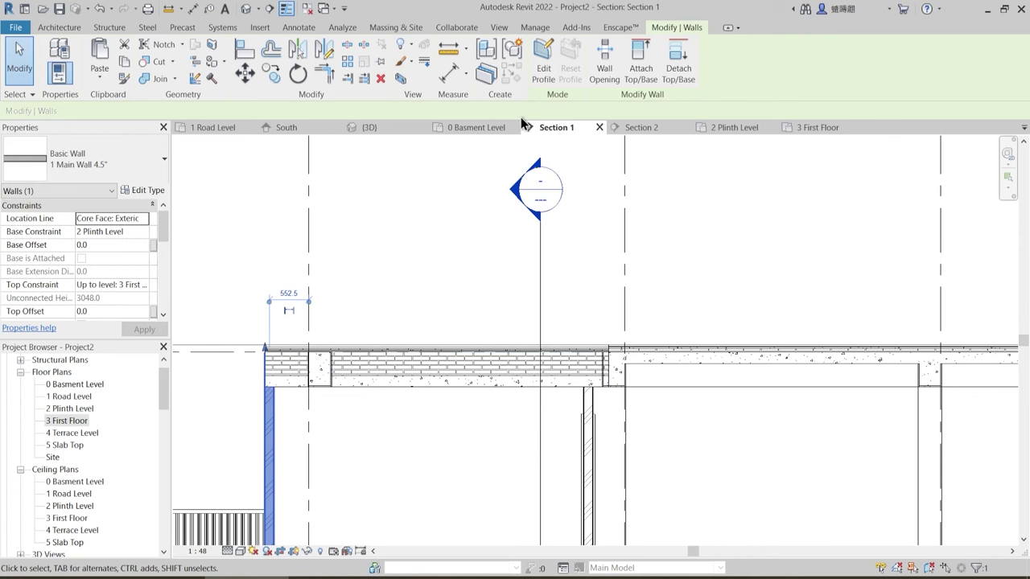
- In 3D, raise the thin 4.5" wall beside the pool to the first-floor slab (275.0 top offset)
left_click(387, 129)
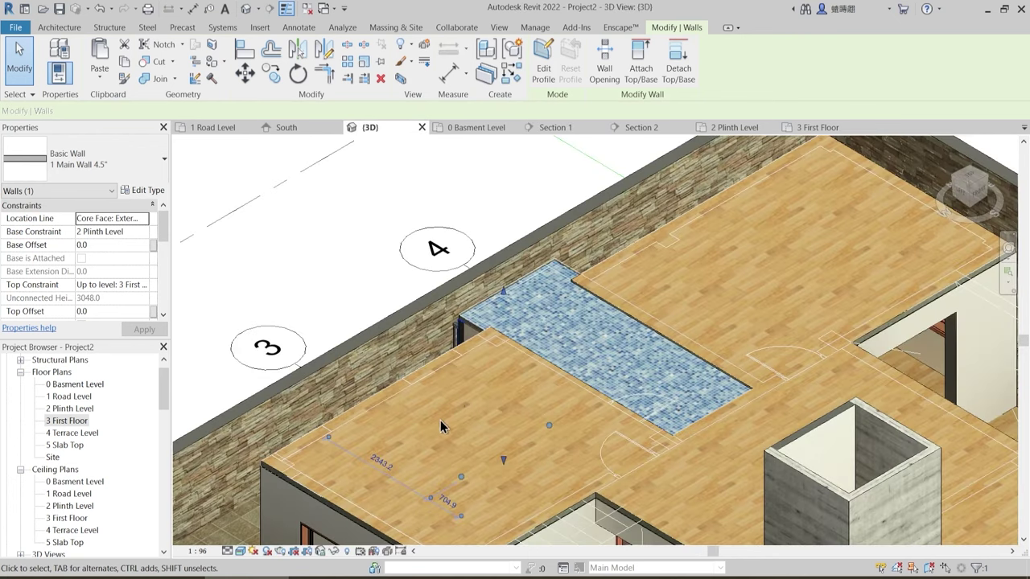
middle_click_drag(514, 466, 545, 329, "shift")
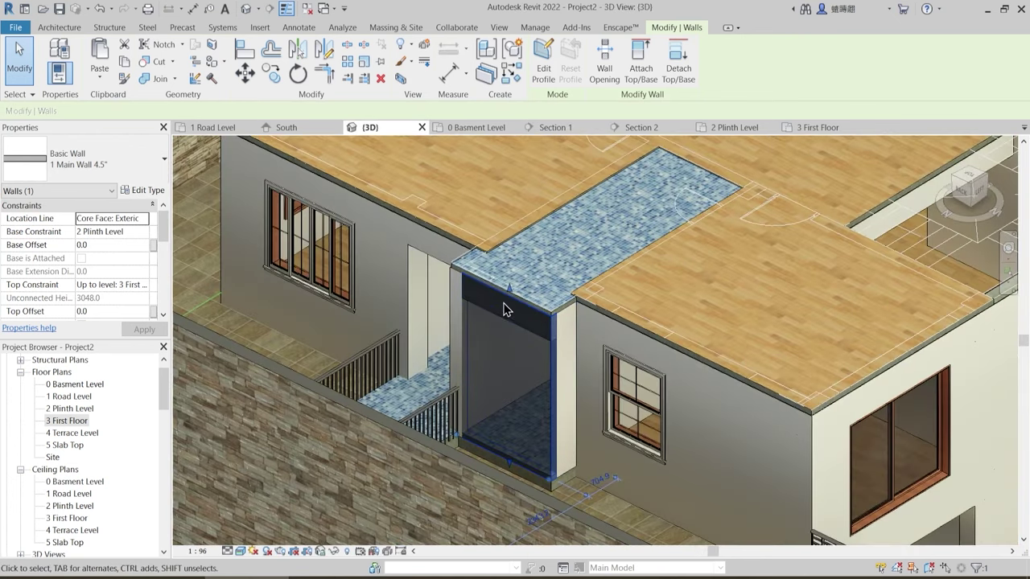
key("Escape")
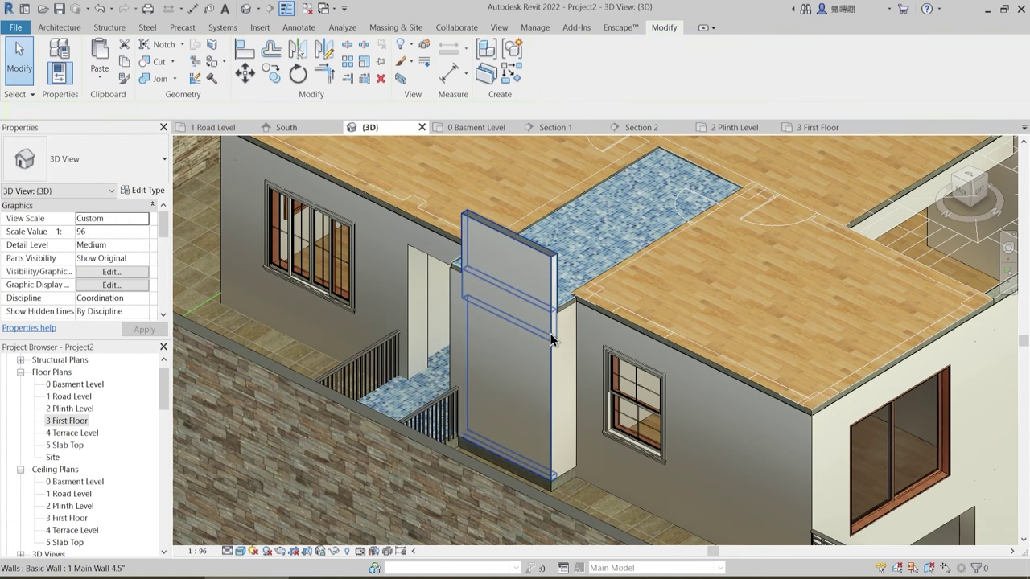
scroll(567, 300, "up", 4)
scroll(573, 287, "up", 3)
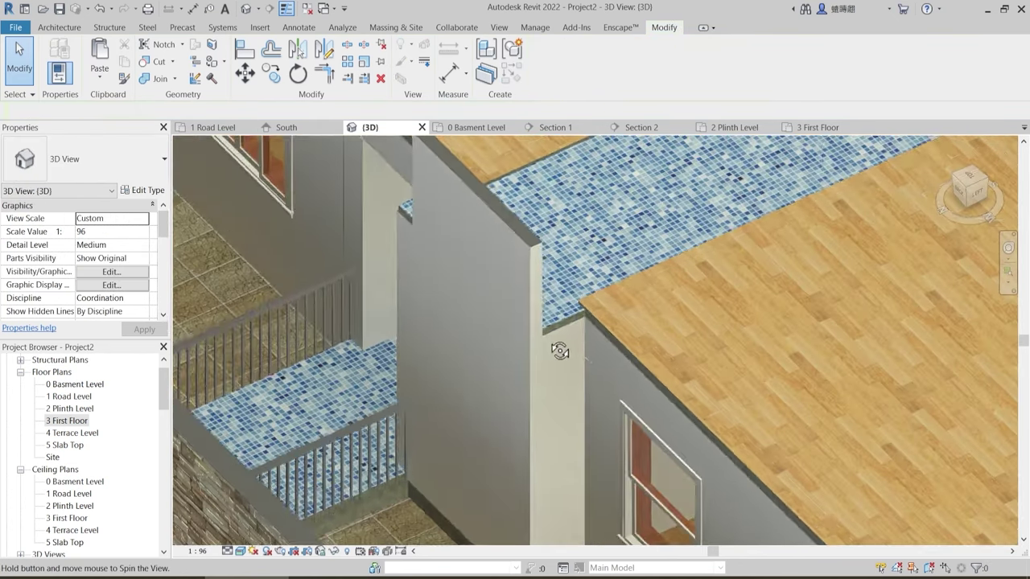
left_click(561, 326)
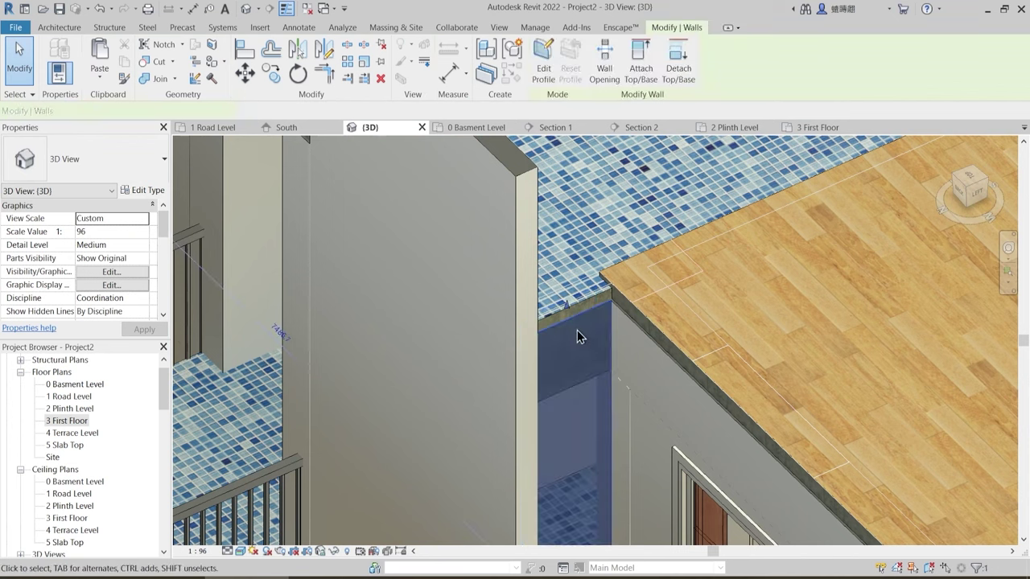
left_click_drag(570, 307, 570, 272)
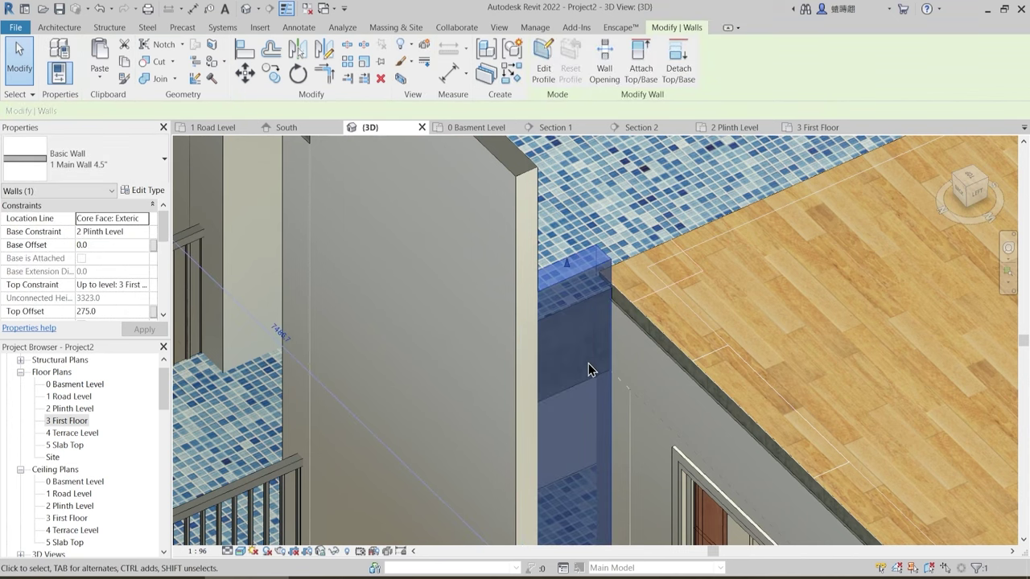
middle_click_drag(584, 350, 451, 441, "shift")
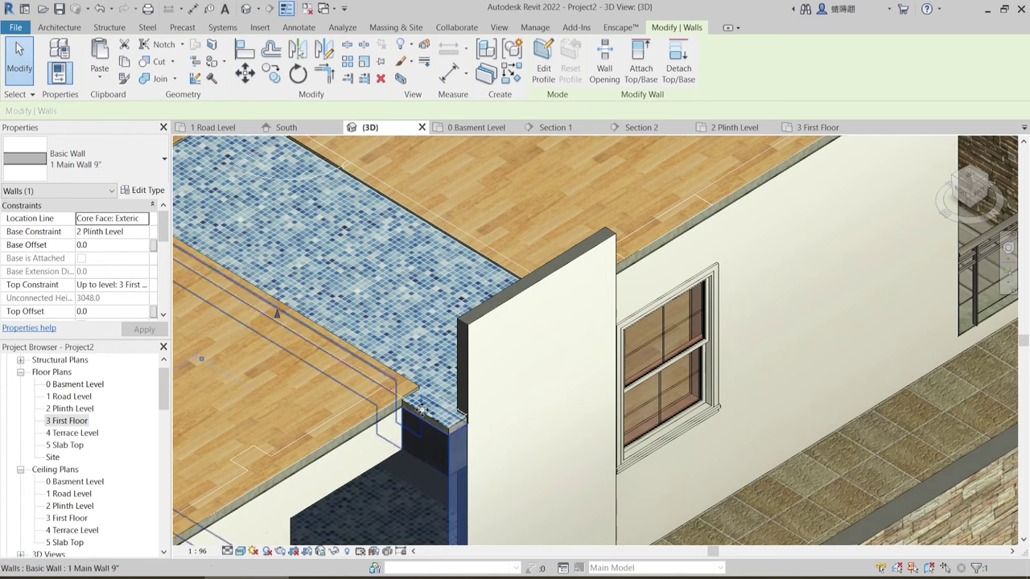
key("Escape")
- Orbit around the slab corner to inspect the thicker main wall
left_click(448, 457)
middle_click_drag(448, 457, 378, 406, "shift")
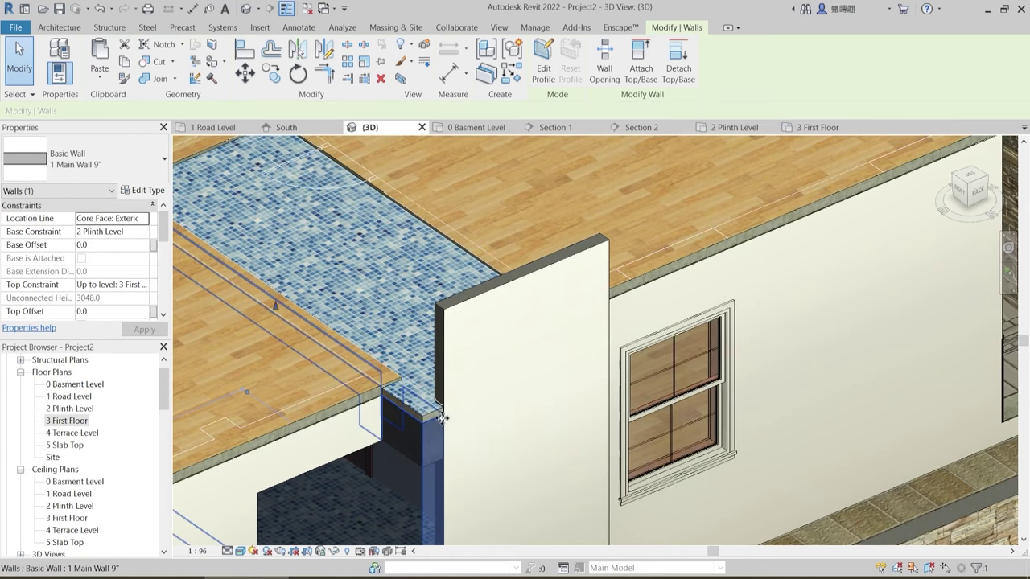
middle_click_drag(441, 419, 342, 370, "shift")
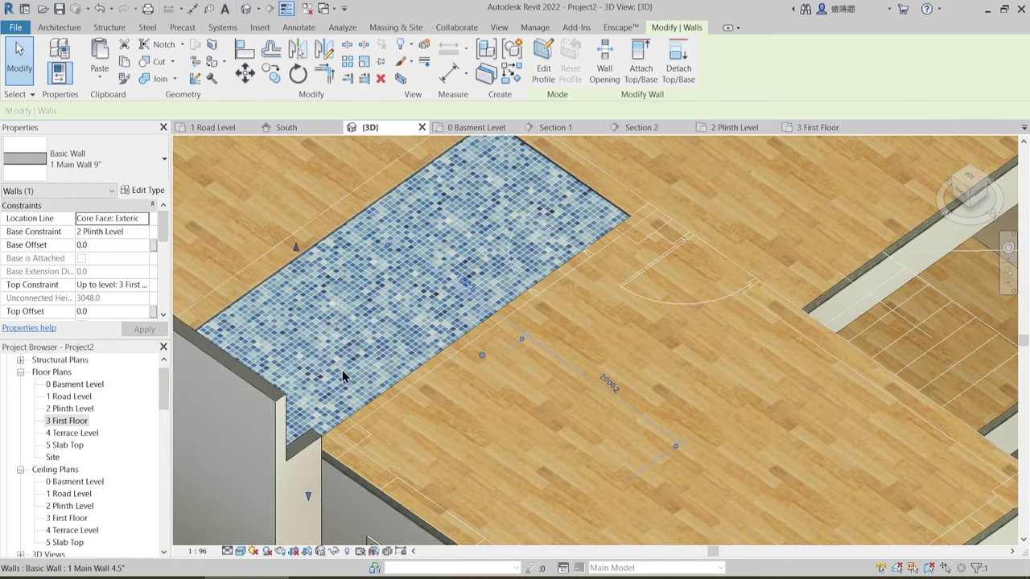
scroll(426, 324, "down", 3)
middle_click_drag(558, 350, 375, 395, "shift")
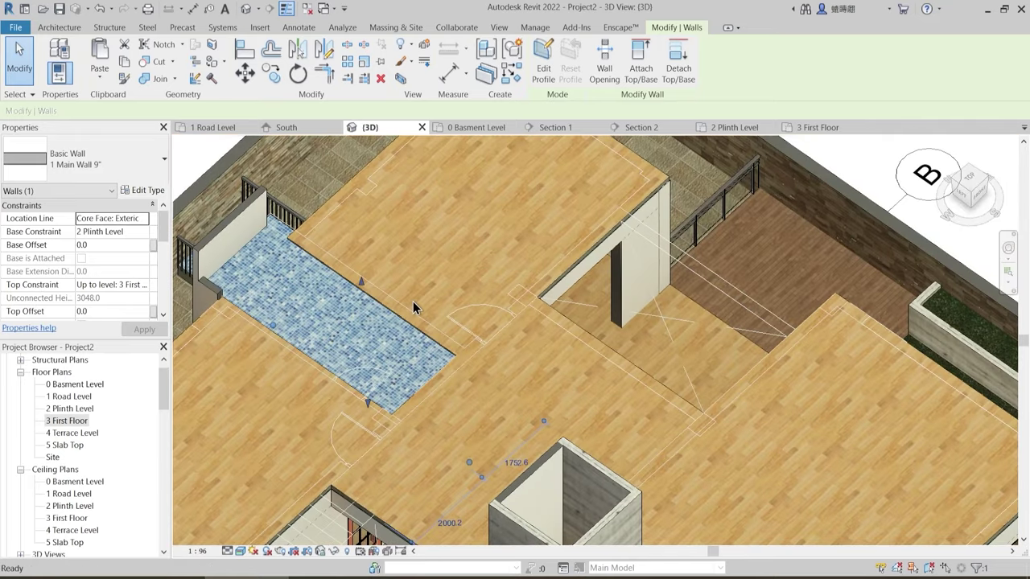
left_click(413, 301)
scroll(413, 301, "up", 5)
scroll(413, 301, "down", 5)
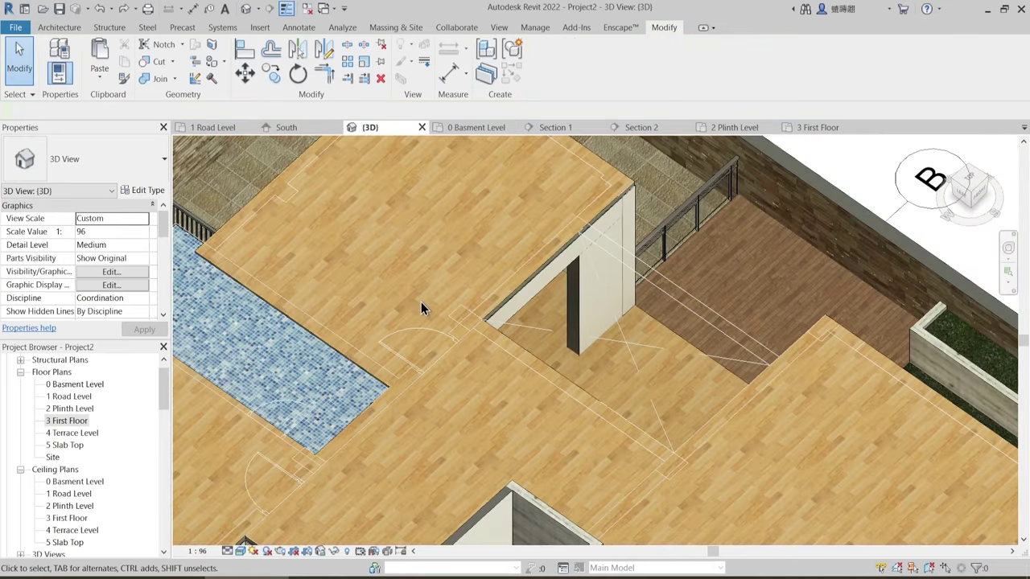
scroll(472, 297, "down", 6)
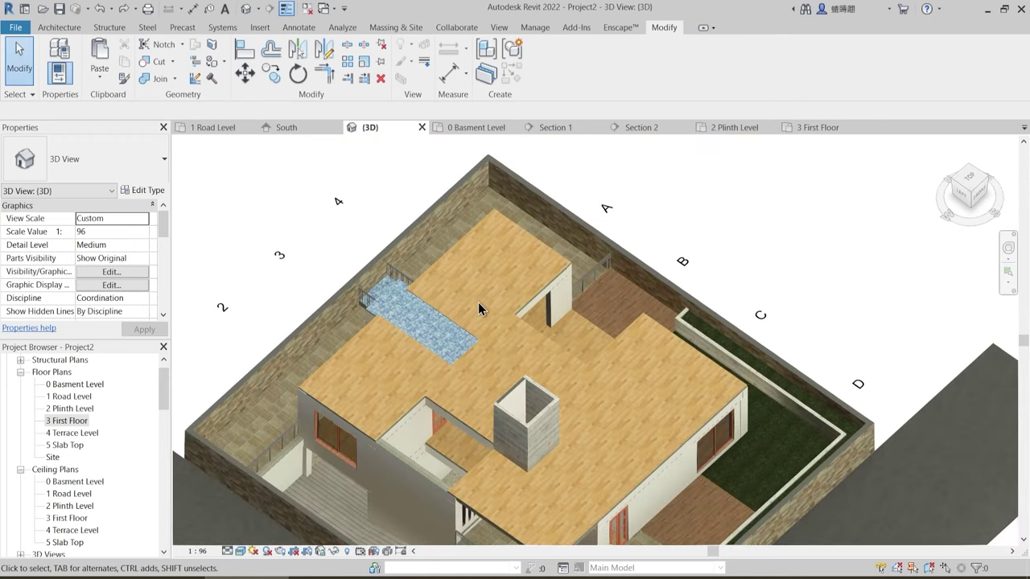
- Select the concrete beam and then the first-floor beam wall along the slab edge
middle_click_drag(478, 304, 453, 342, "shift")
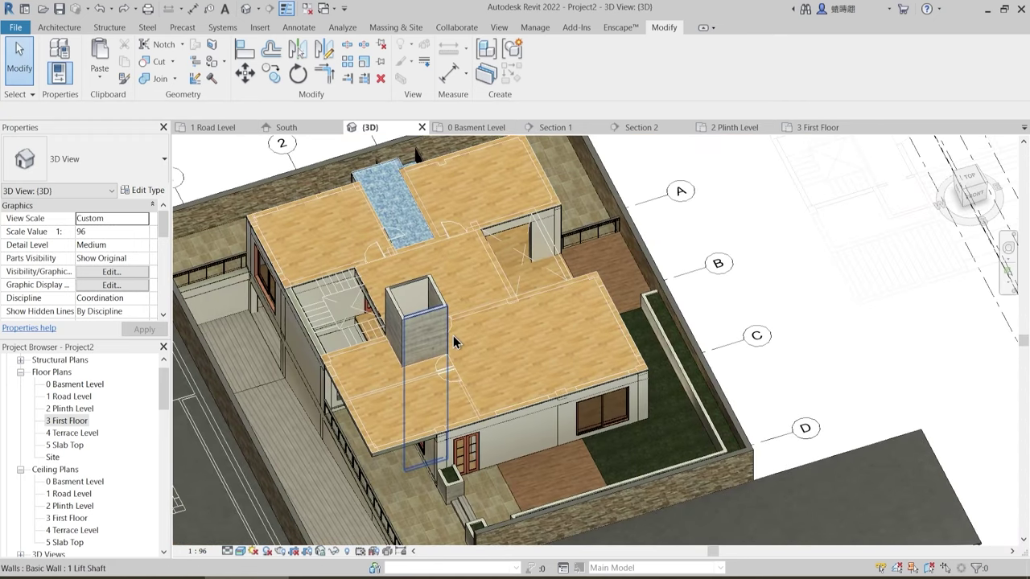
scroll(471, 400, "up", 8)
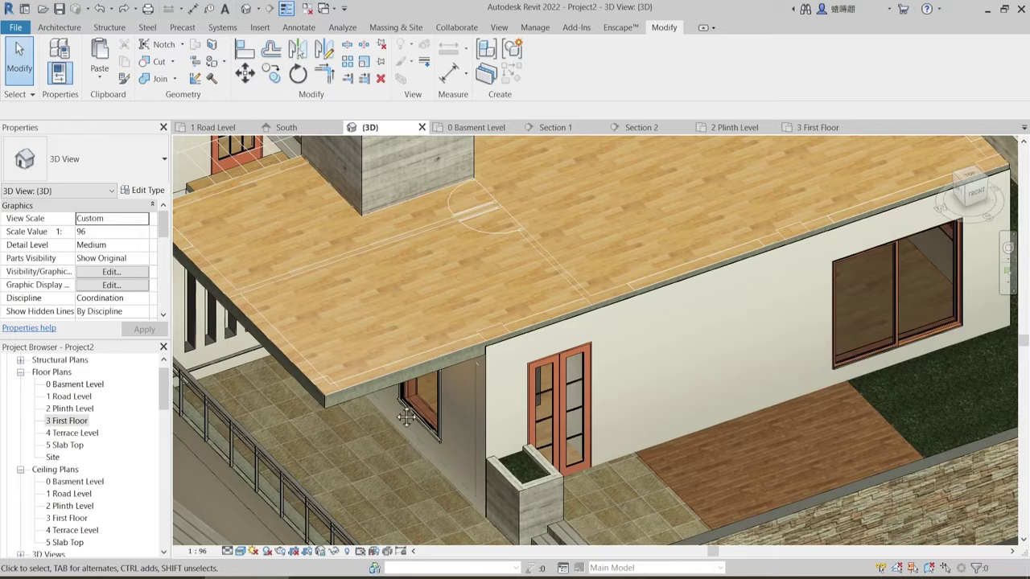
middle_click_drag(406, 418, 478, 387)
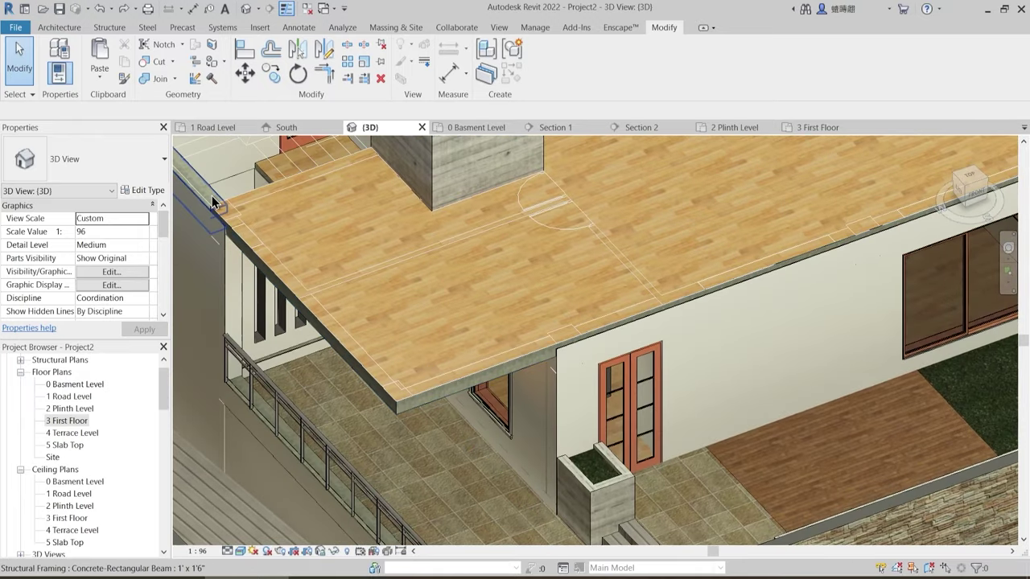
left_click(211, 196)
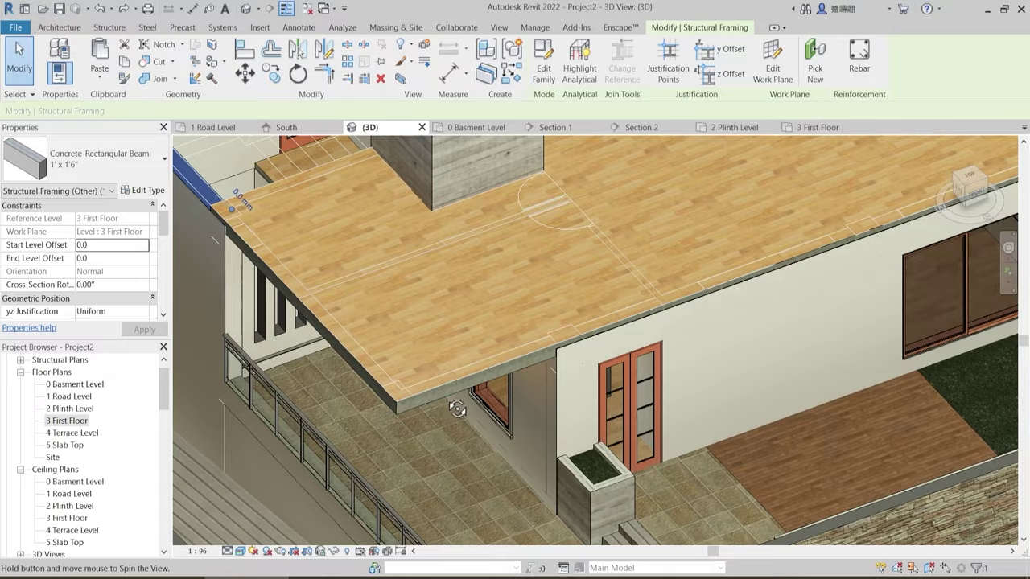
middle_click_drag(457, 409, 611, 300, "shift")
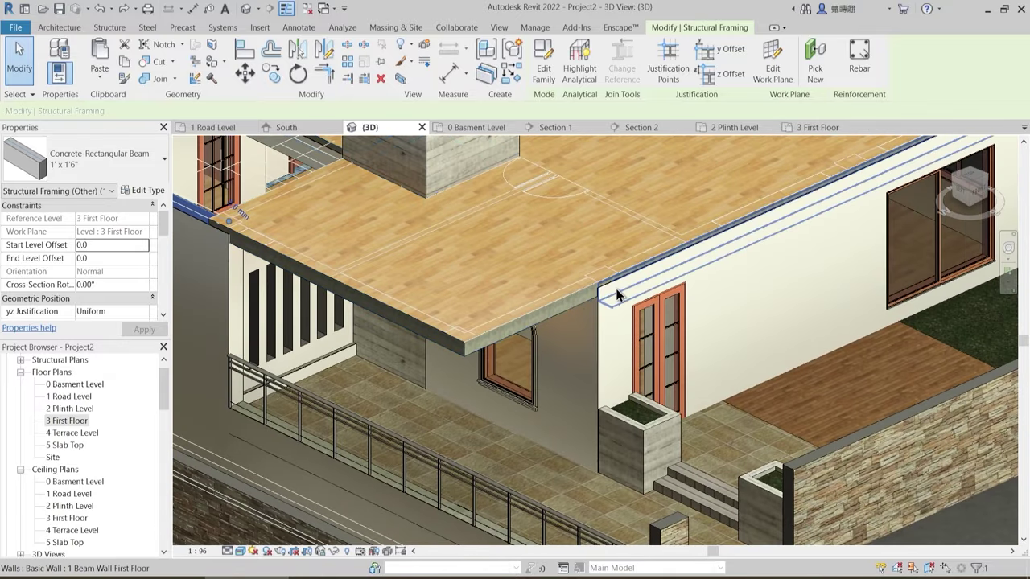
left_click(616, 295)
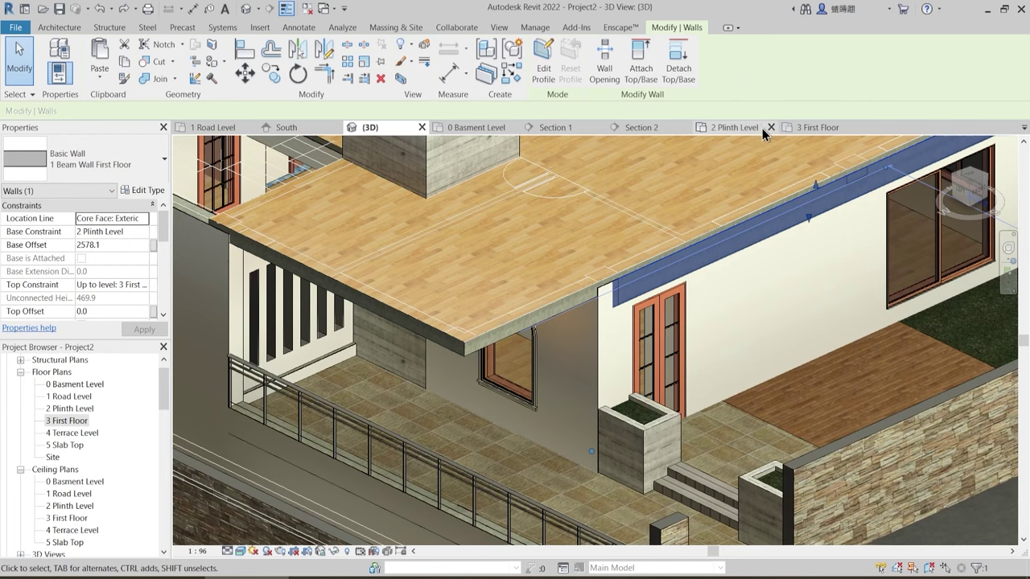
- On 3 First Floor, extend the beam wall to the balcony corner and unjoin it from the floor
left_click(805, 128)
scroll(467, 402, "down", 3)
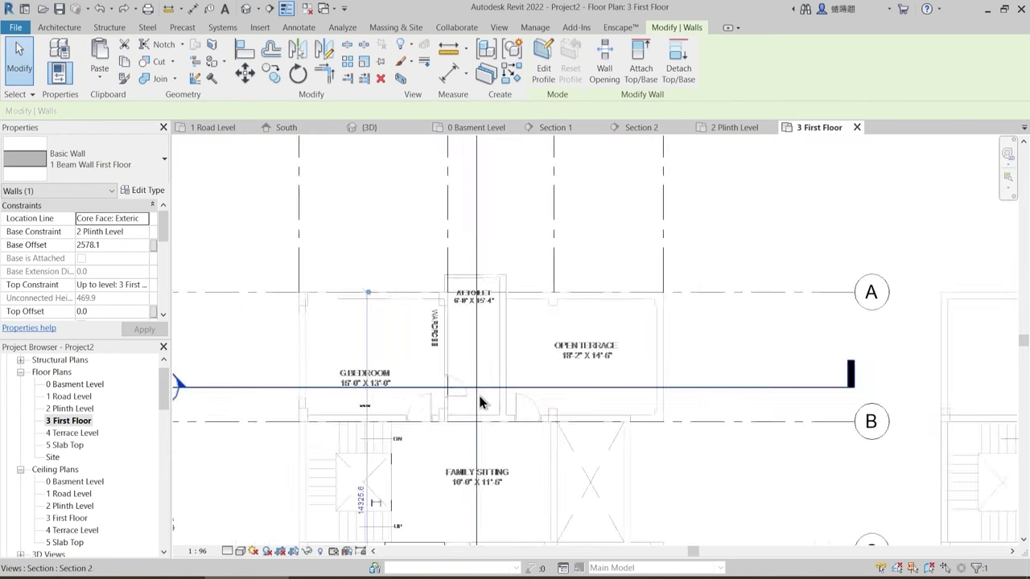
scroll(480, 402, "down", 3)
scroll(461, 316, "up", 2)
scroll(489, 421, "up", 5)
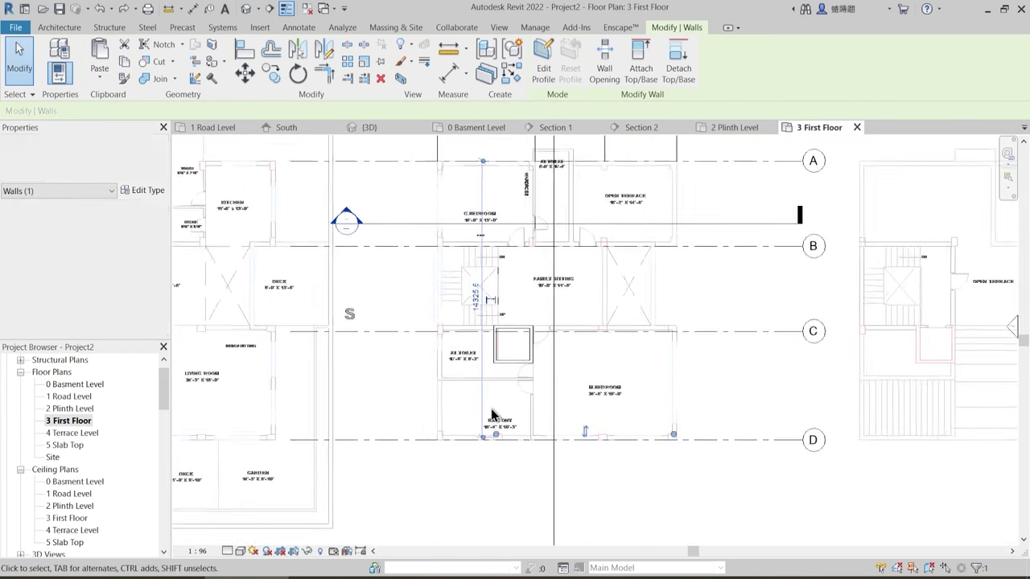
left_click_drag(508, 455, 327, 458)
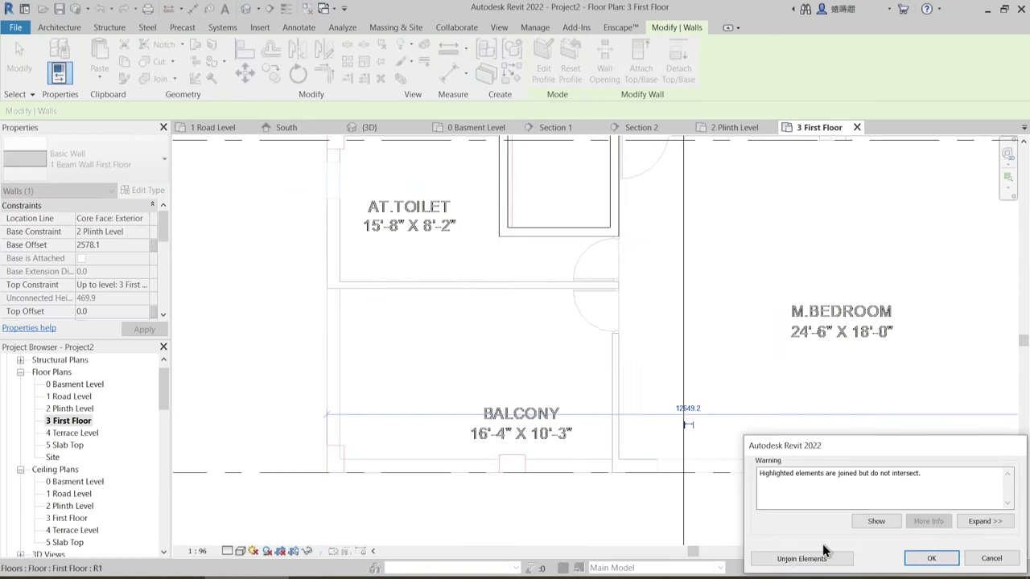
left_click(833, 564)
scroll(449, 358, "down", 1)
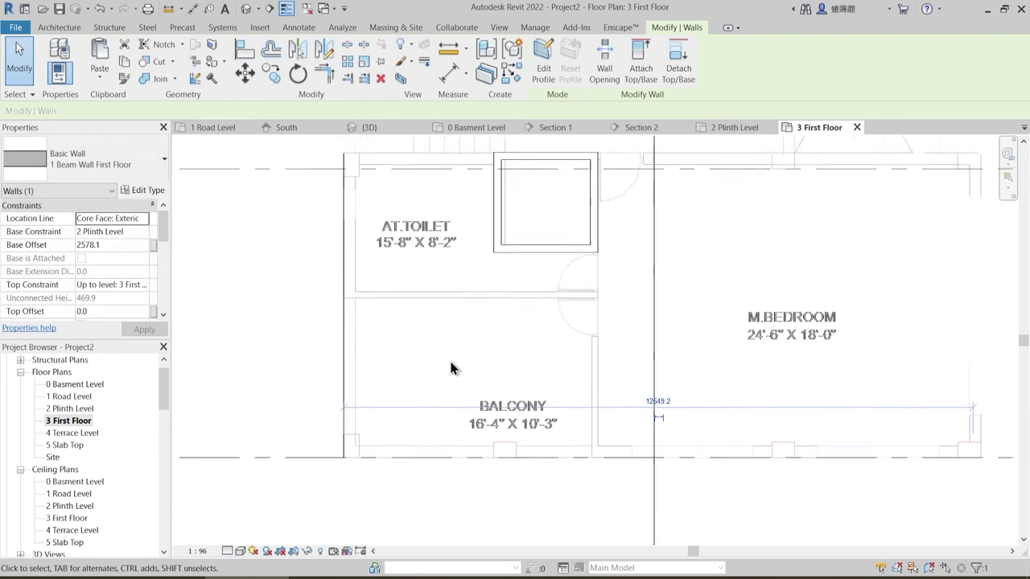
middle_click_drag(411, 339, 430, 416)
left_click(362, 142)
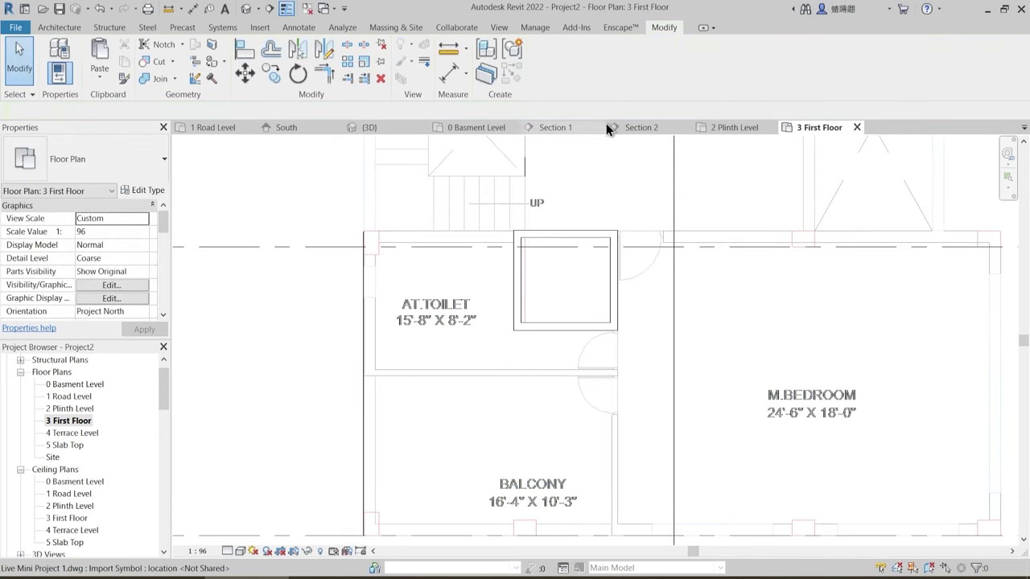
- Check the 2 Plinth Level plan around grids A to D, then return to the 3D view
left_click(726, 131)
scroll(492, 375, "down", 3)
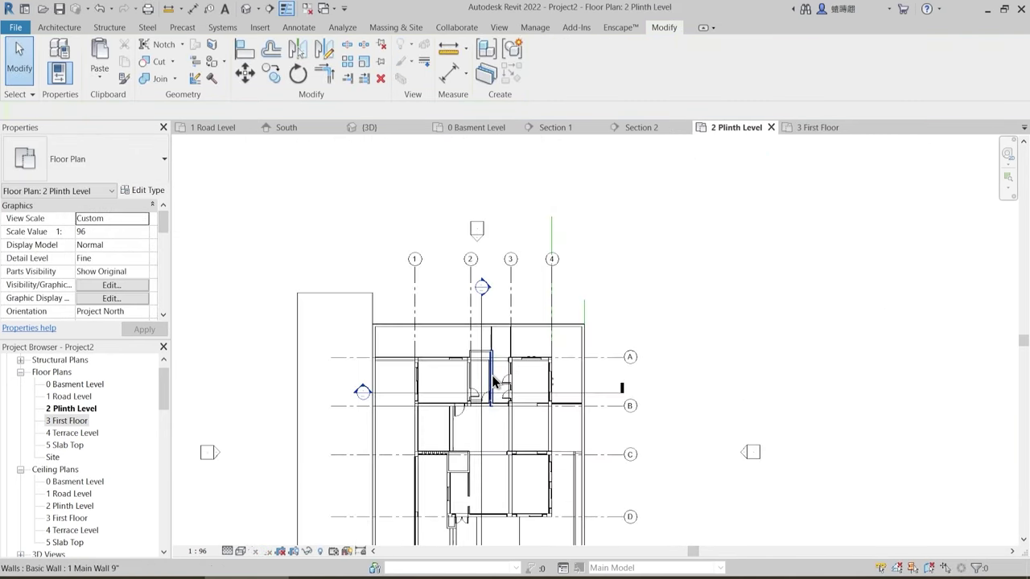
scroll(492, 375, "up", 1)
middle_click_drag(491, 375, 434, 379)
scroll(417, 483, "up", 2)
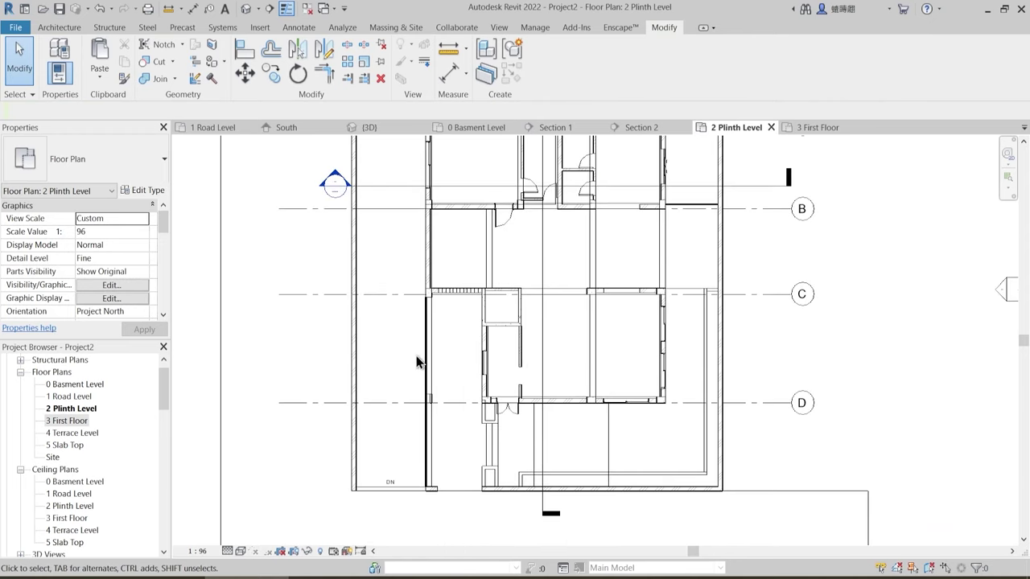
middle_click_drag(449, 297, 393, 360)
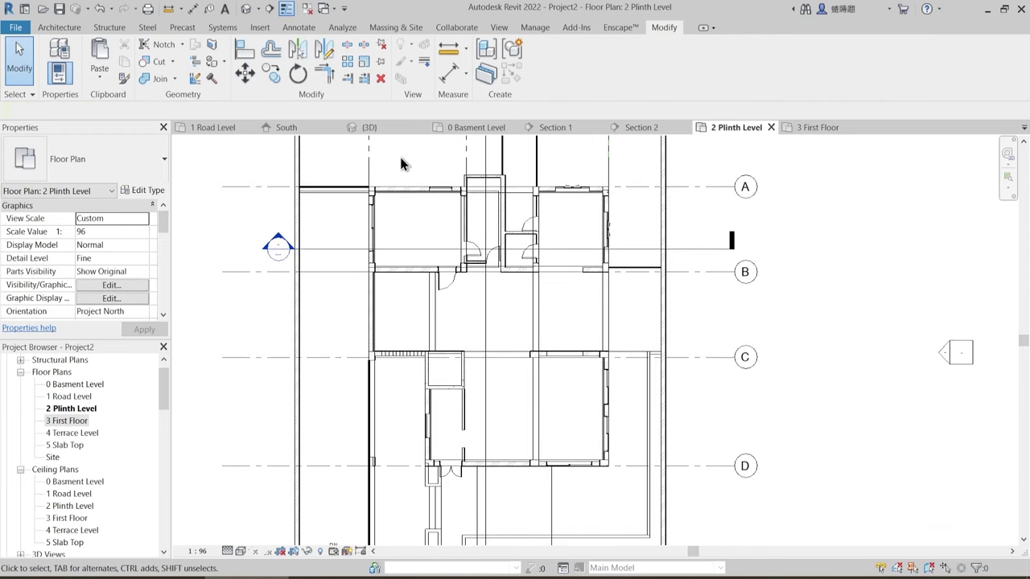
left_click(350, 129)
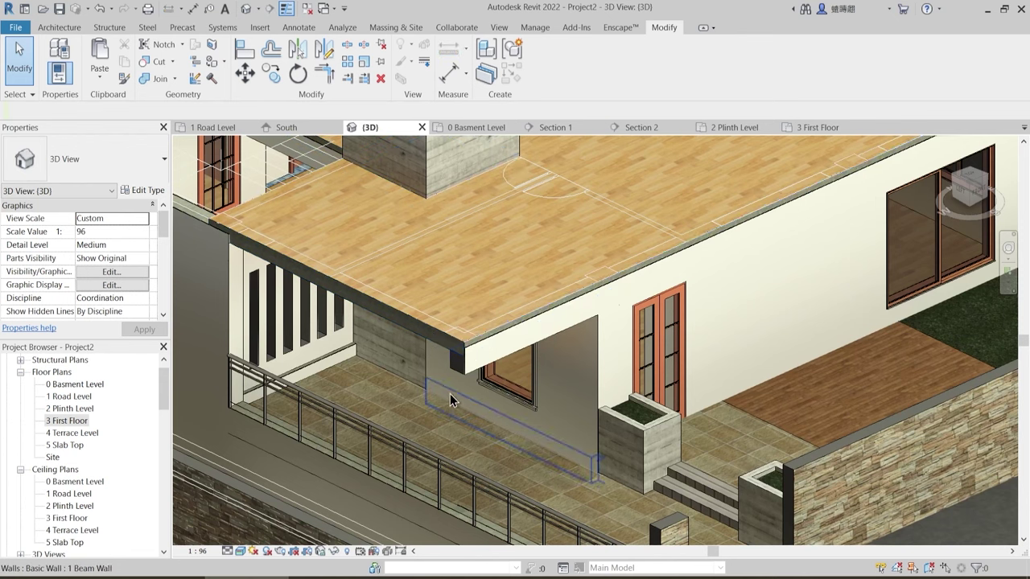
- Select the first-floor slab in 3D after checking the beam wall and edge beam below it
scroll(534, 375, "up", 3)
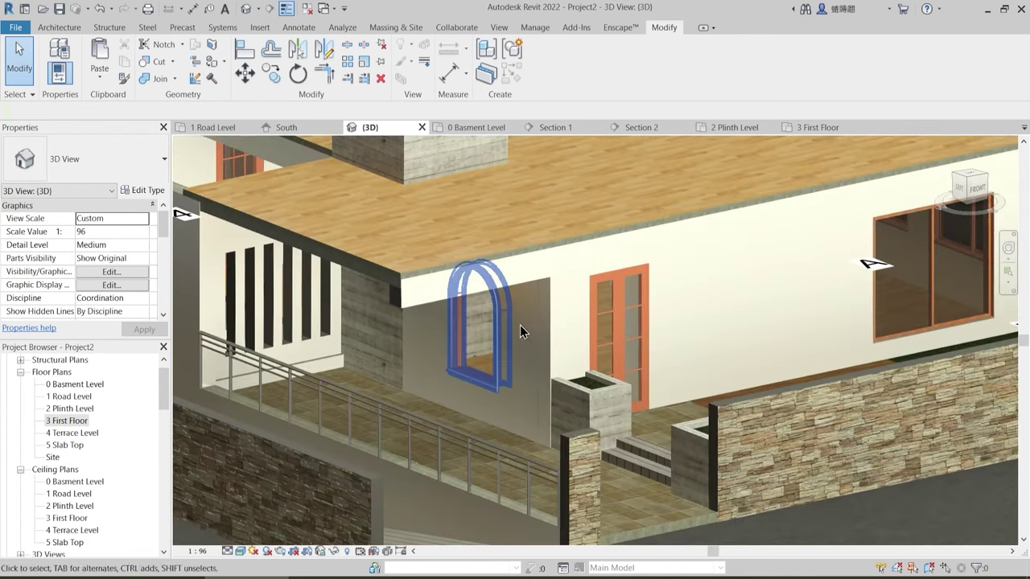
middle_click_drag(522, 329, 457, 384)
middle_click_drag(223, 262, 235, 298)
left_click(260, 334)
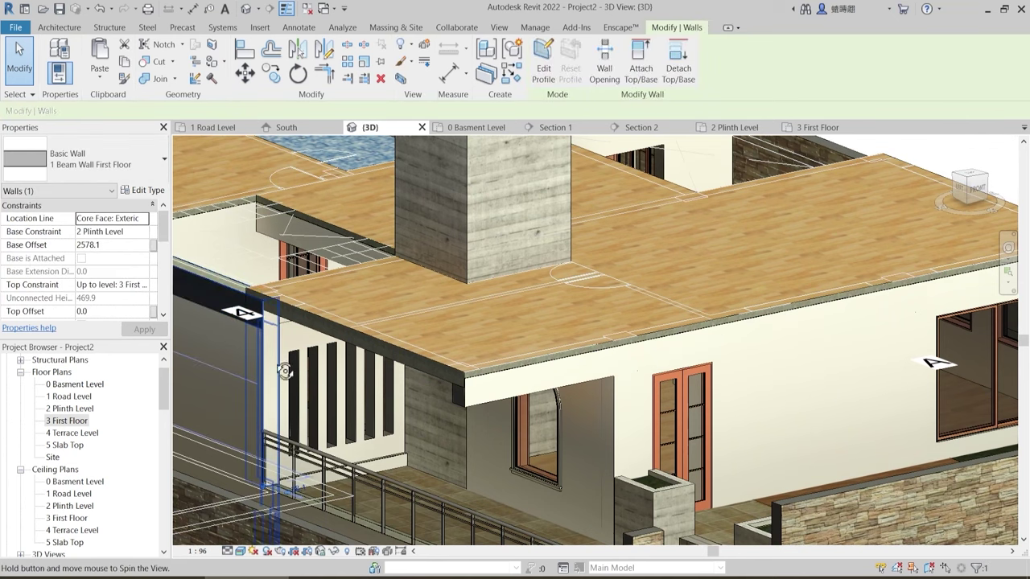
middle_click_drag(285, 371, 295, 342, "shift")
key("Escape")
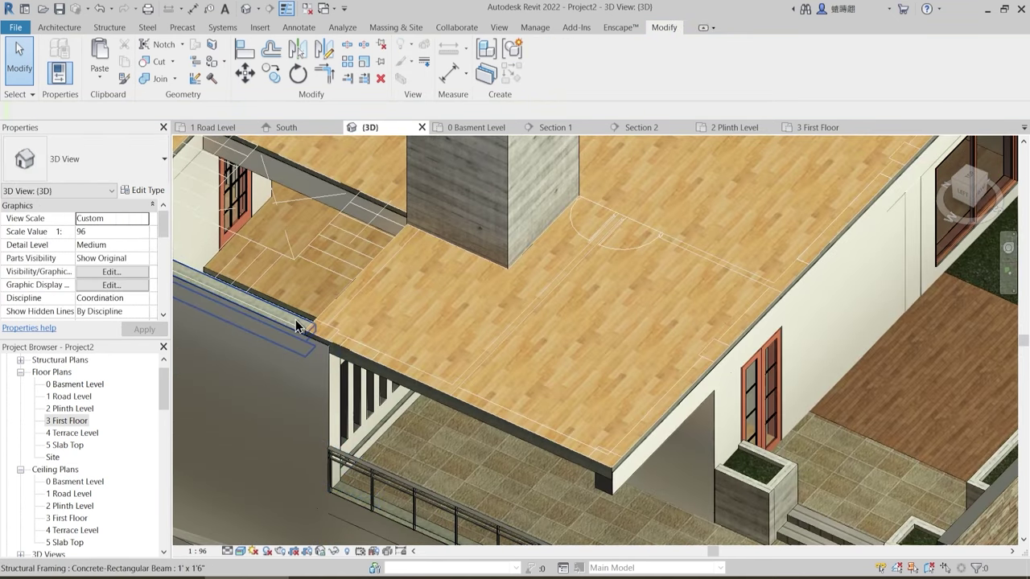
left_click(296, 326)
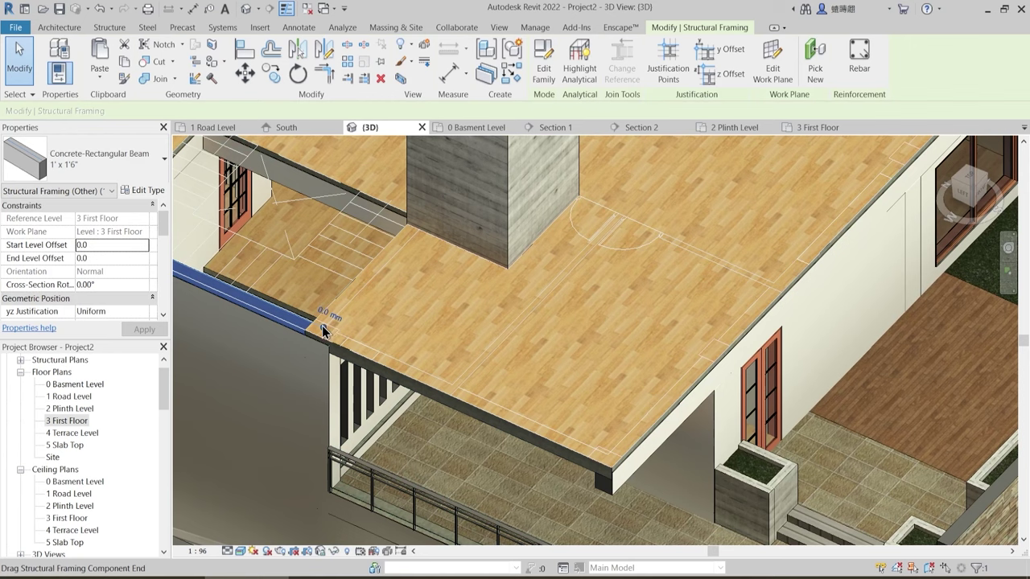
key("Escape")
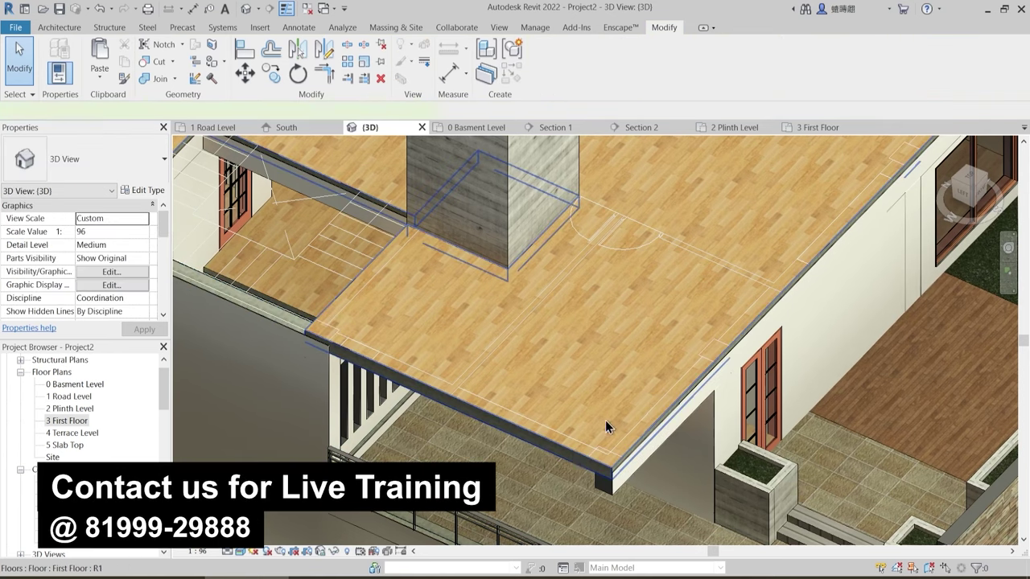
left_click(605, 420)
- Temporarily hide the first-floor slab and highlight the chain of terrace beam walls
key("h")
key("h")
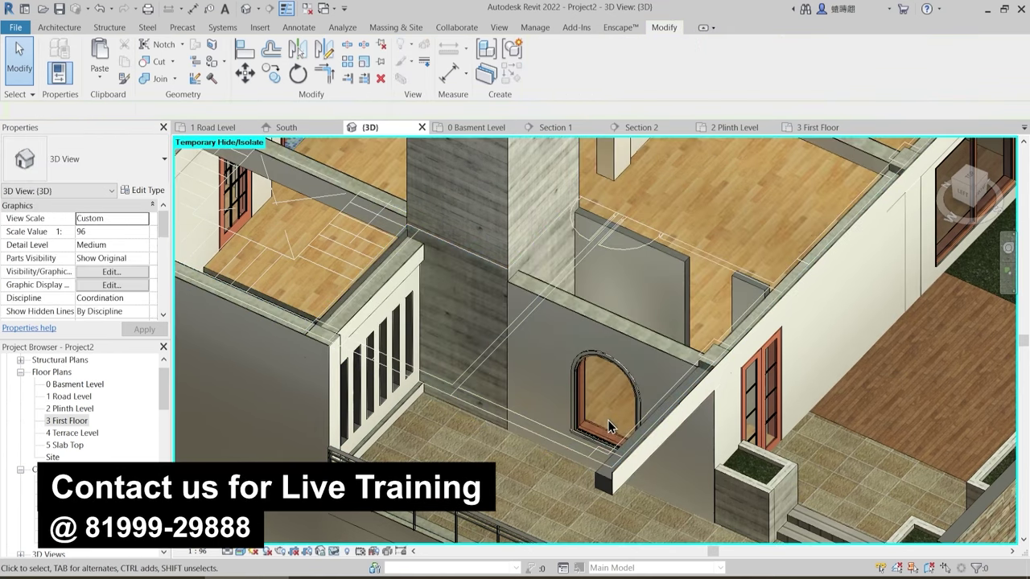
scroll(607, 420, "up", 3)
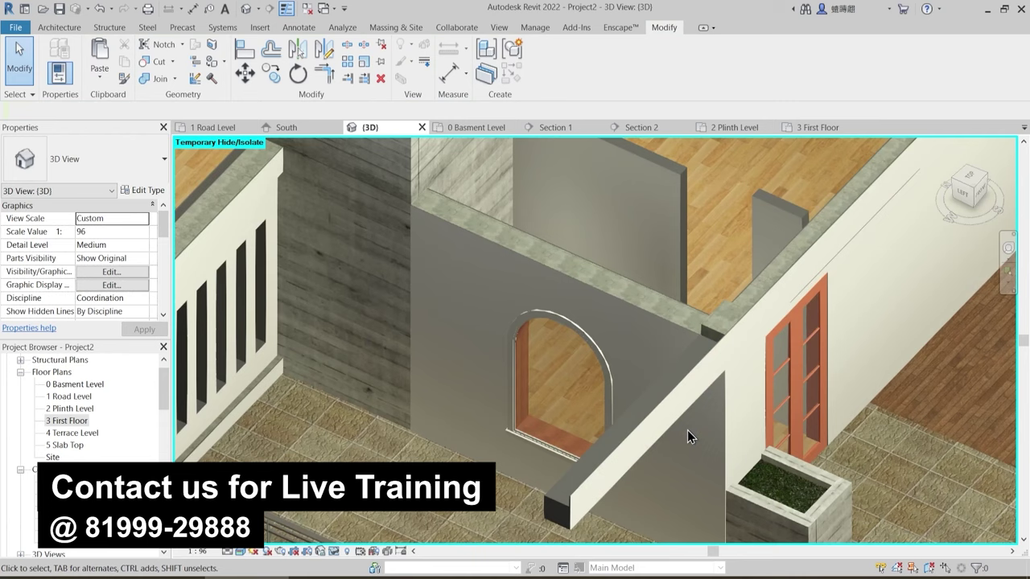
left_click(645, 401)
key("Escape")
scroll(563, 503, "up", 3)
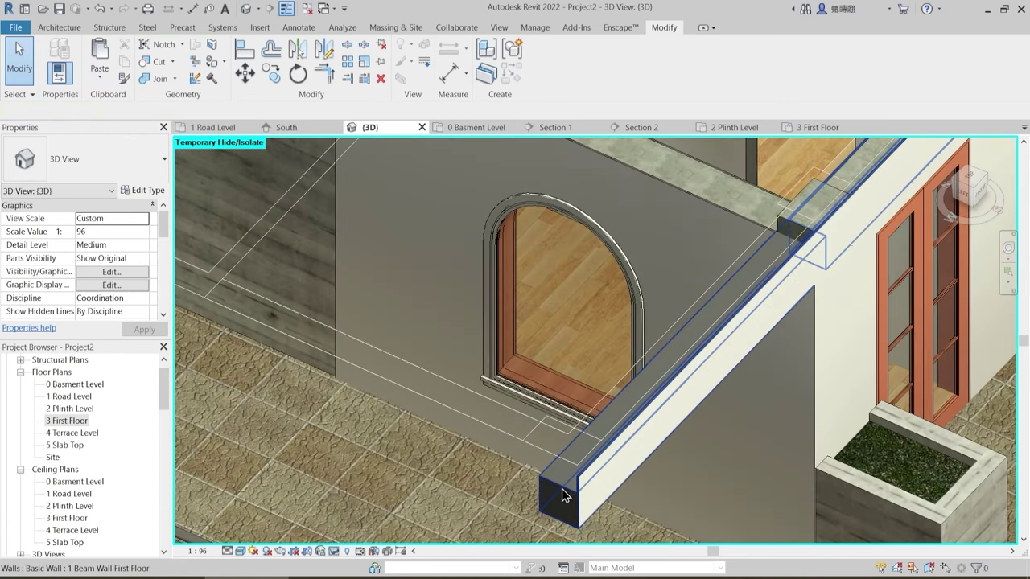
left_click(562, 489)
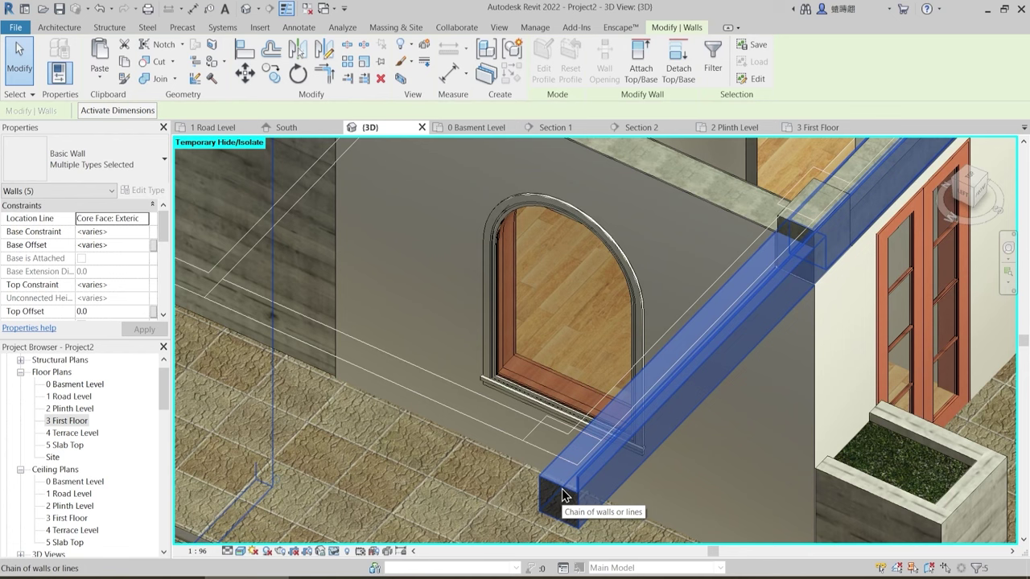
key("Escape")
key("Tab")
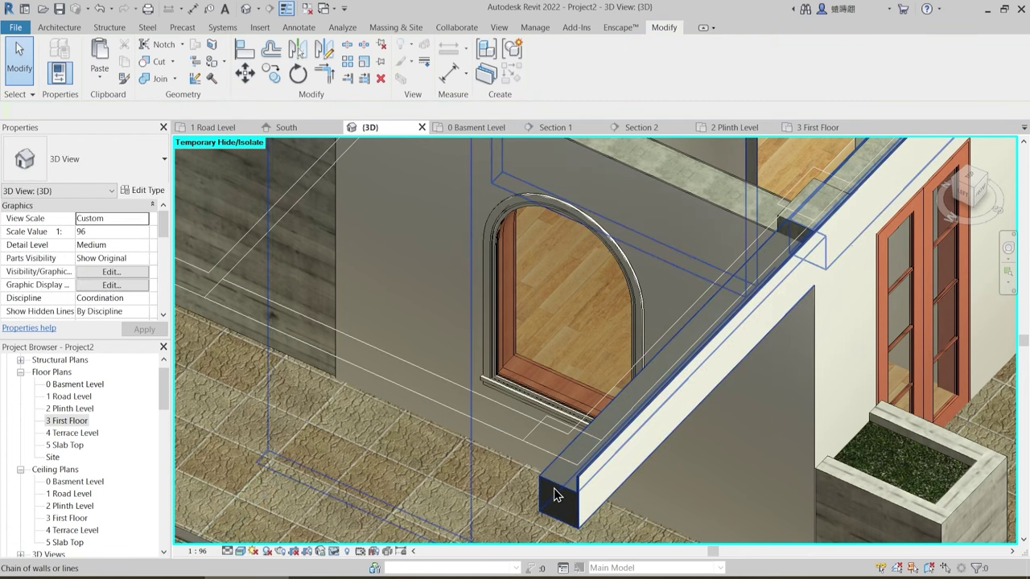
- Lengthen the front terrace concrete beam by pulling its free end outward
left_click(799, 262)
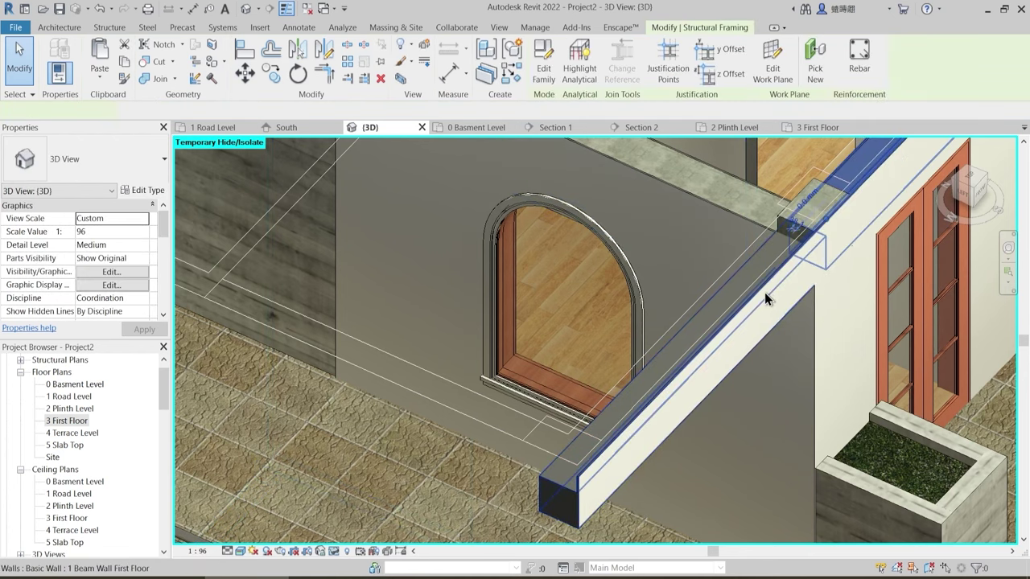
scroll(766, 299, "down", 2)
middle_click_drag(765, 298, 702, 364, "shift")
middle_click_drag(656, 310, 702, 363)
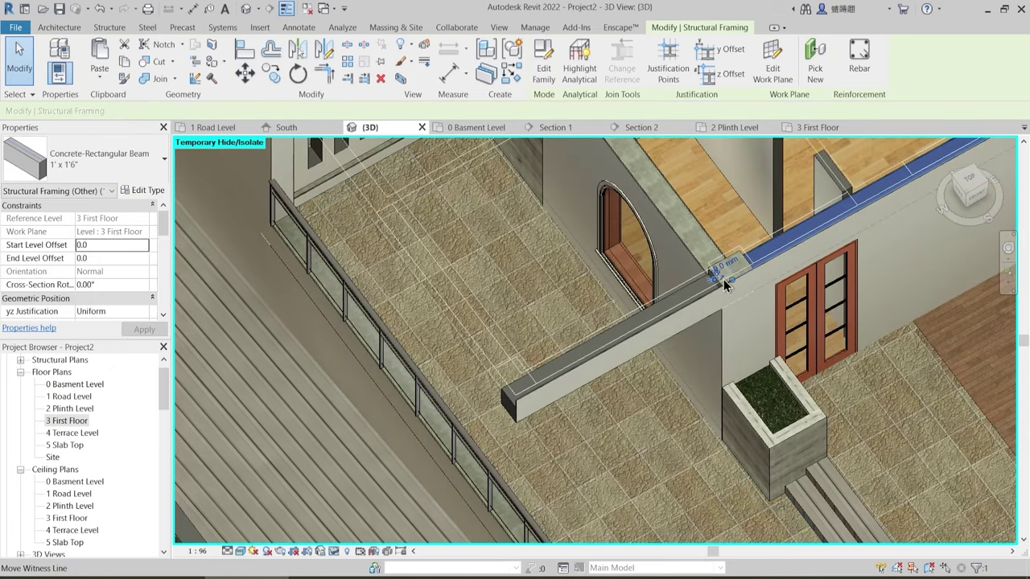
left_click_drag(524, 388, 503, 400)
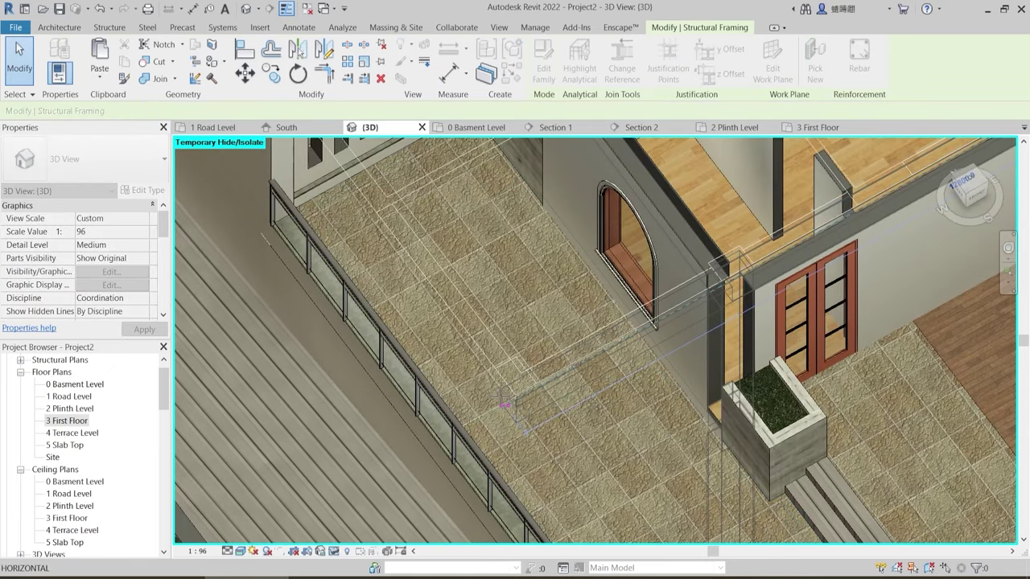
left_click_drag(574, 417, 574, 421)
key("Escape")
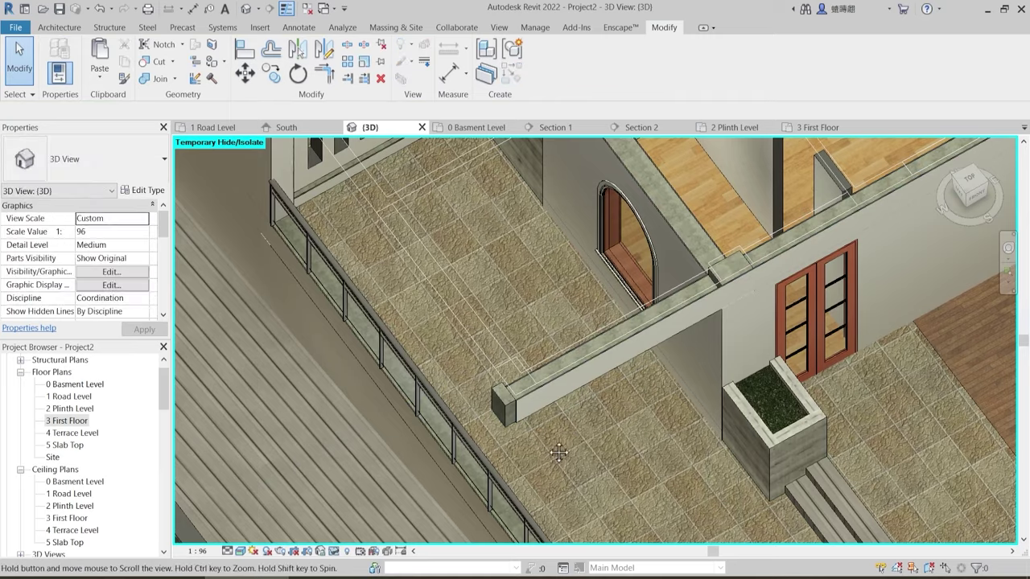
- Bring the grille wall corner into view and check the beam wall there
middle_click_drag(545, 354, 569, 388)
scroll(569, 389, "down", 2)
scroll(439, 241, "up", 1)
middle_click_drag(436, 240, 432, 295)
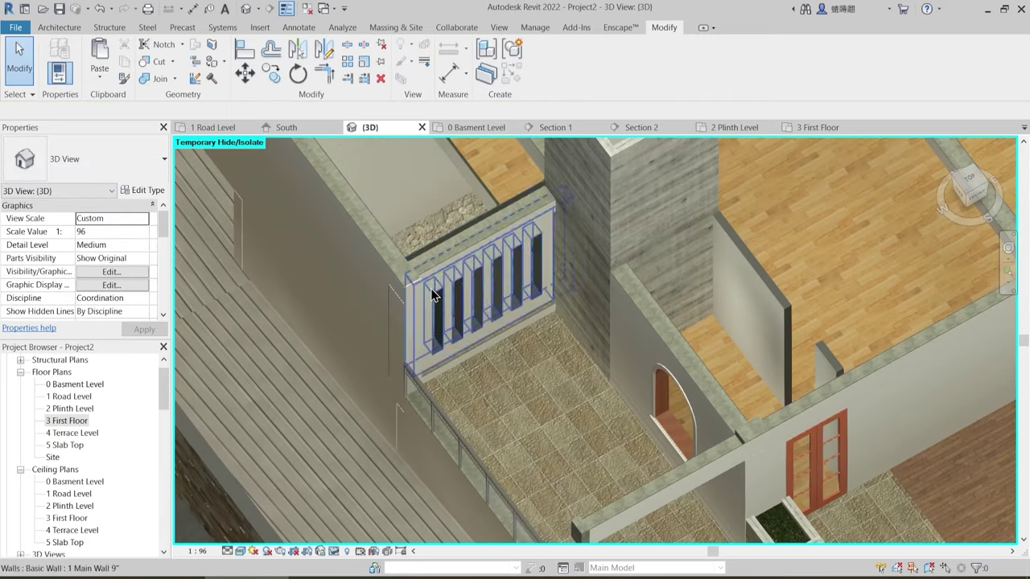
left_click(394, 251)
key("Escape")
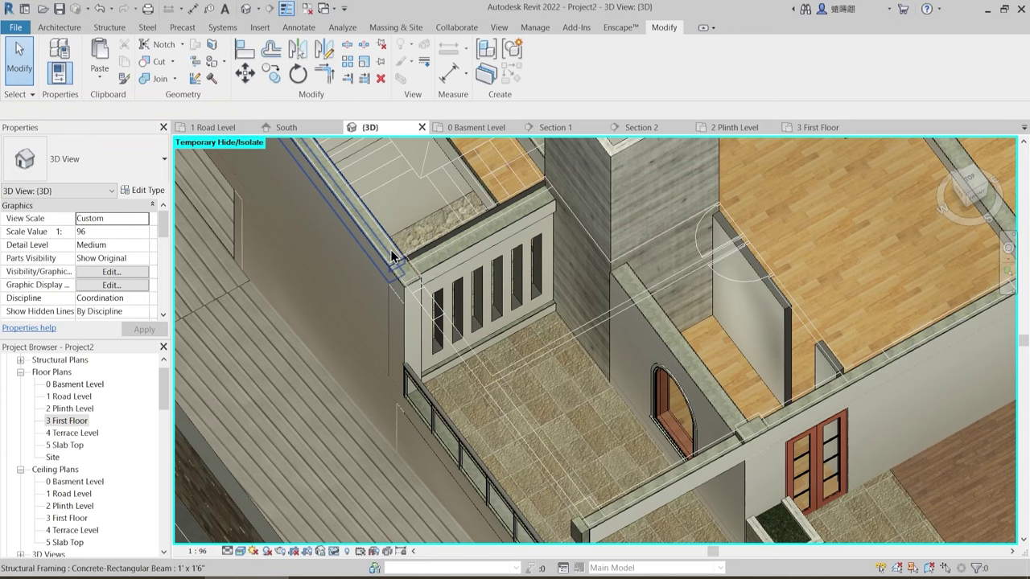
- Shorten the beam along the grille wall so it stops over the terrace, avoiding the join error
left_click(392, 256)
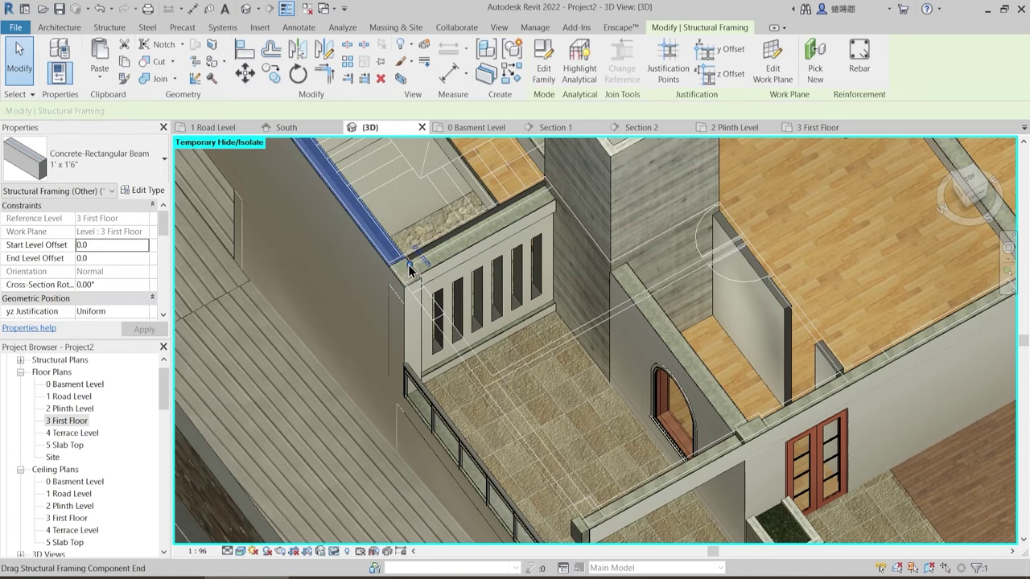
left_click_drag(504, 429, 564, 440)
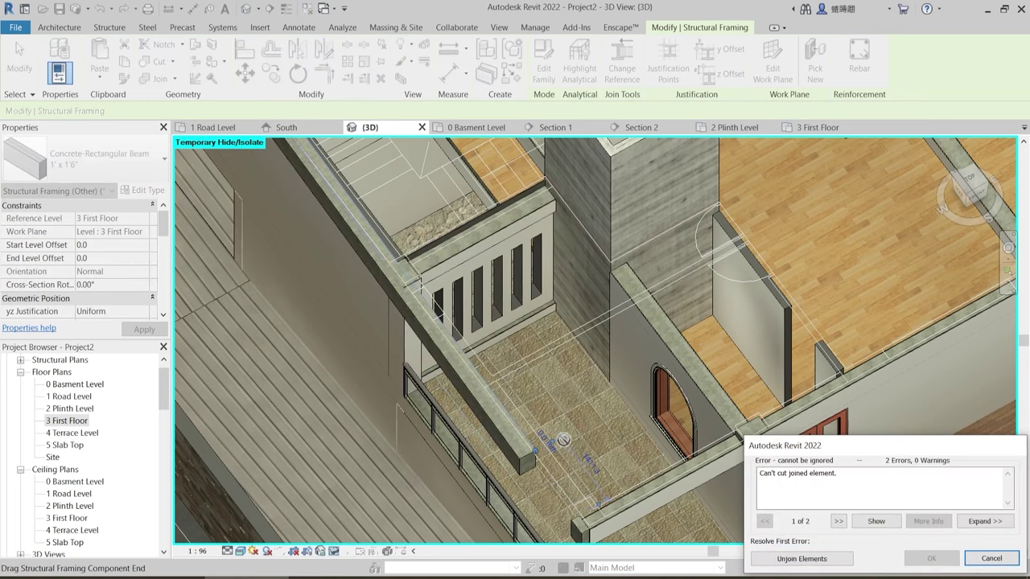
key("Escape")
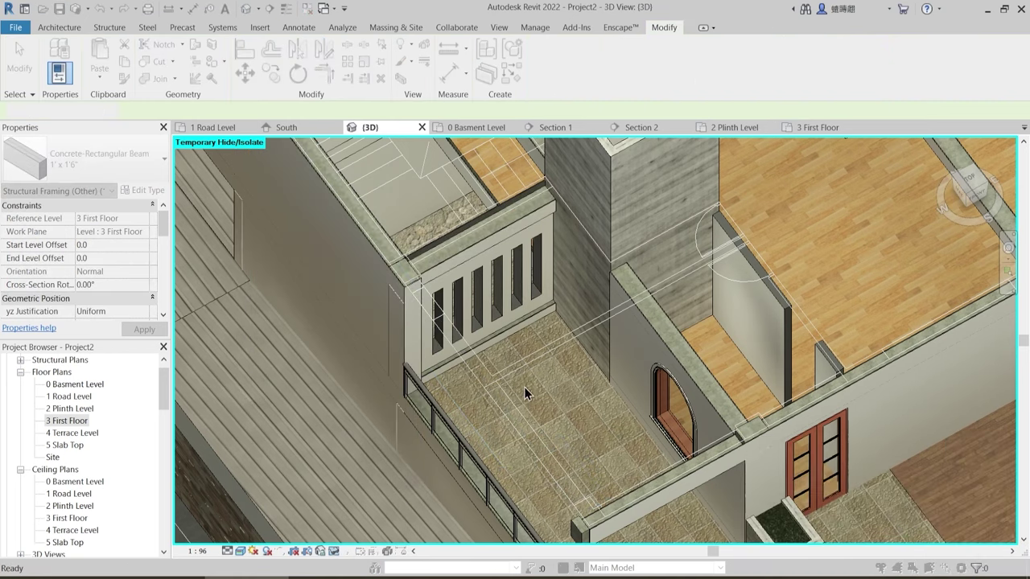
key("Escape")
left_click(404, 283)
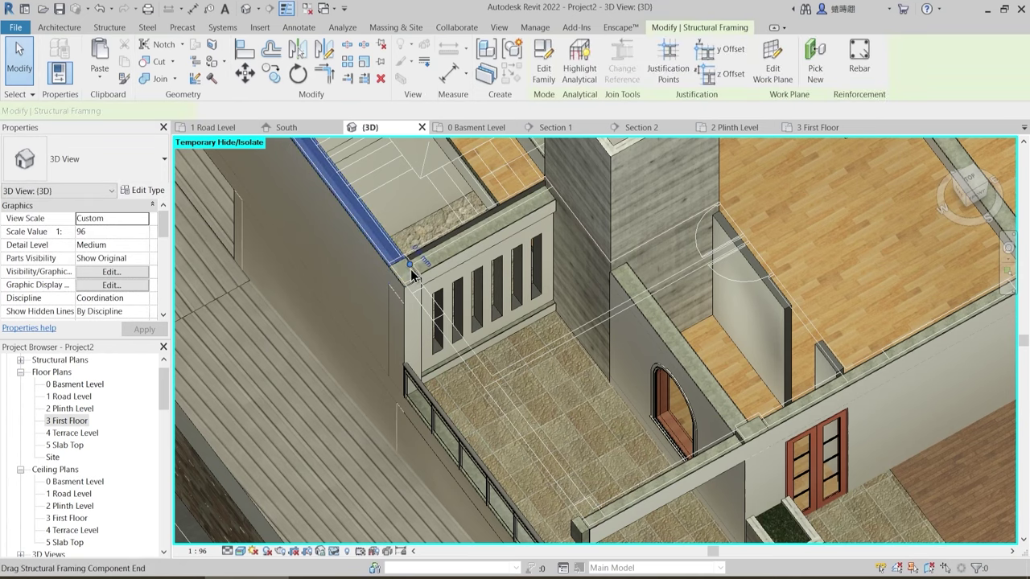
left_click_drag(419, 277, 534, 427)
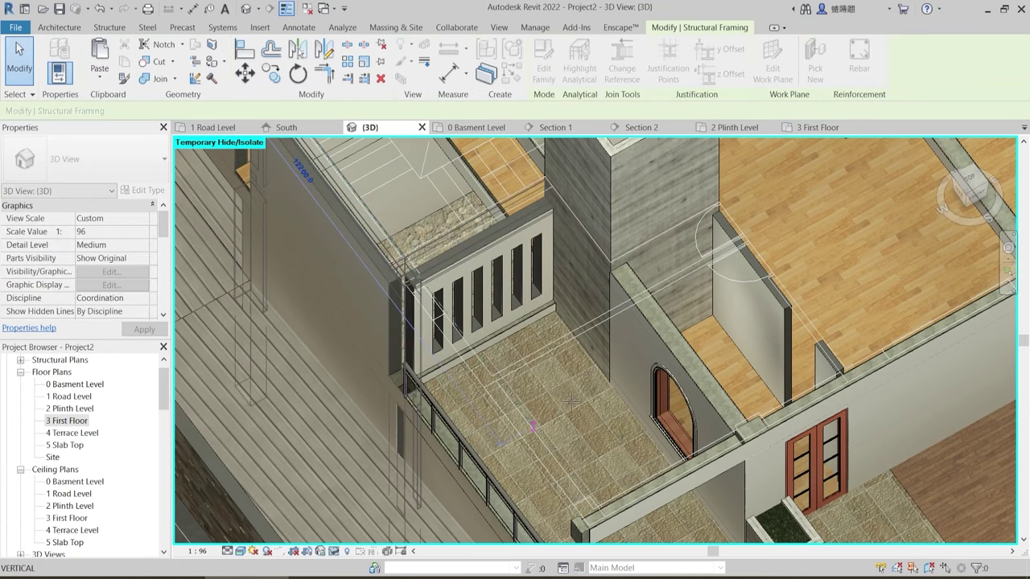
key("Escape")
middle_click_drag(527, 382, 412, 301)
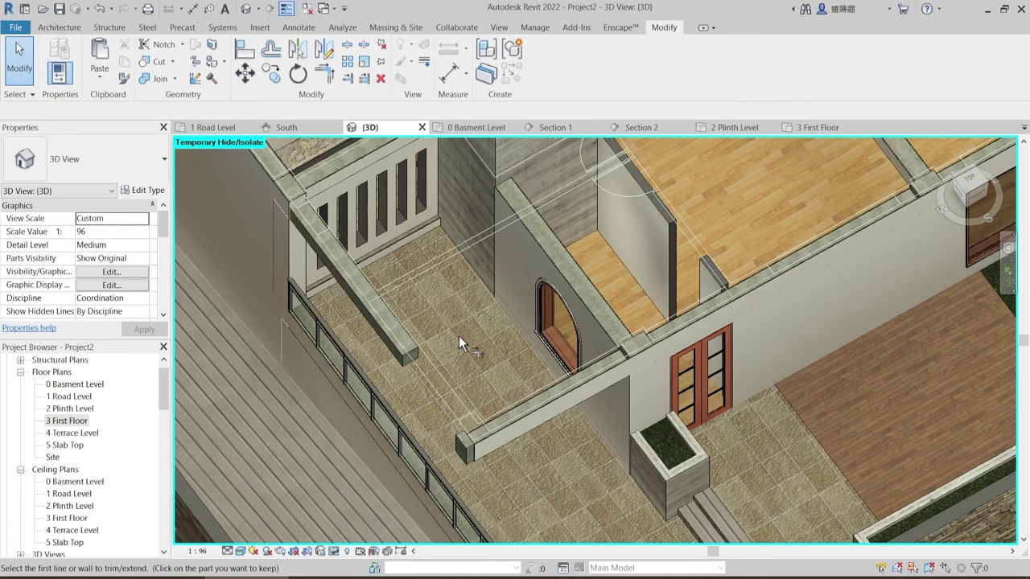
- Join the grille-wall beam and the front terrace beam into a corner with TR
key("t")
key("r")
left_click(402, 346)
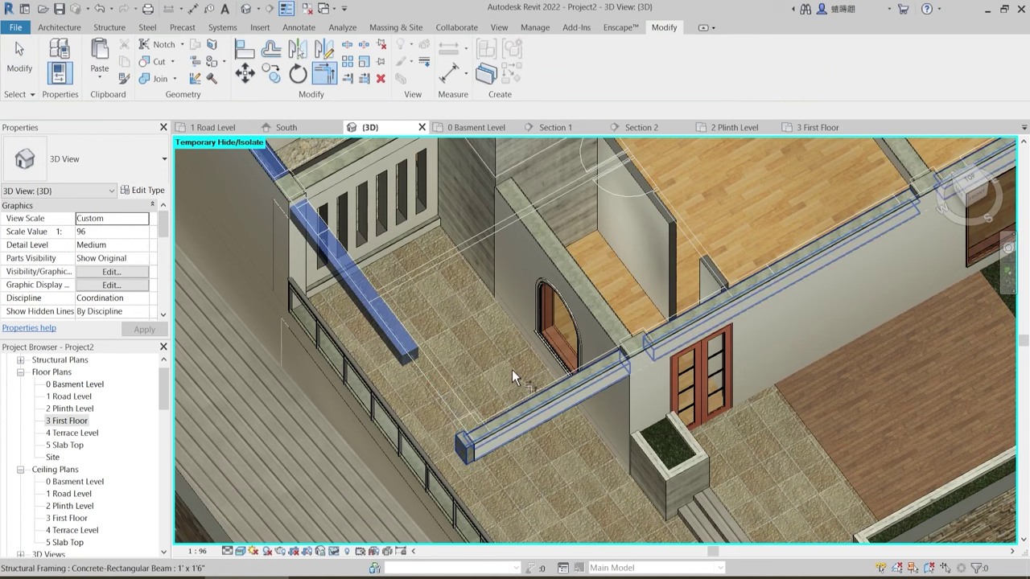
left_click(510, 369)
key("Escape")
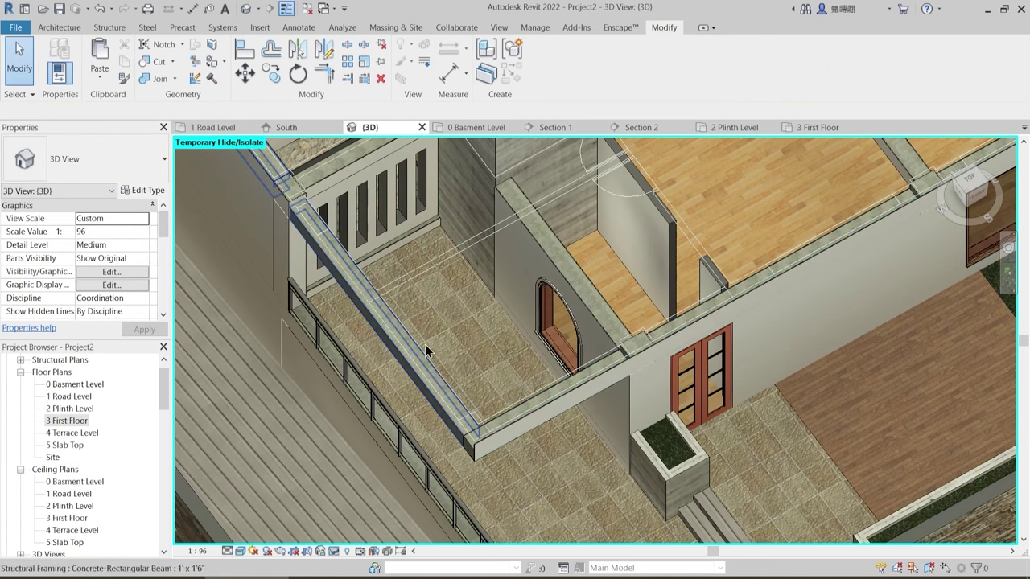
- Inspect the beam walls at the new corner joint, selecting each one in turn
middle_click_drag(425, 351, 475, 309, "shift")
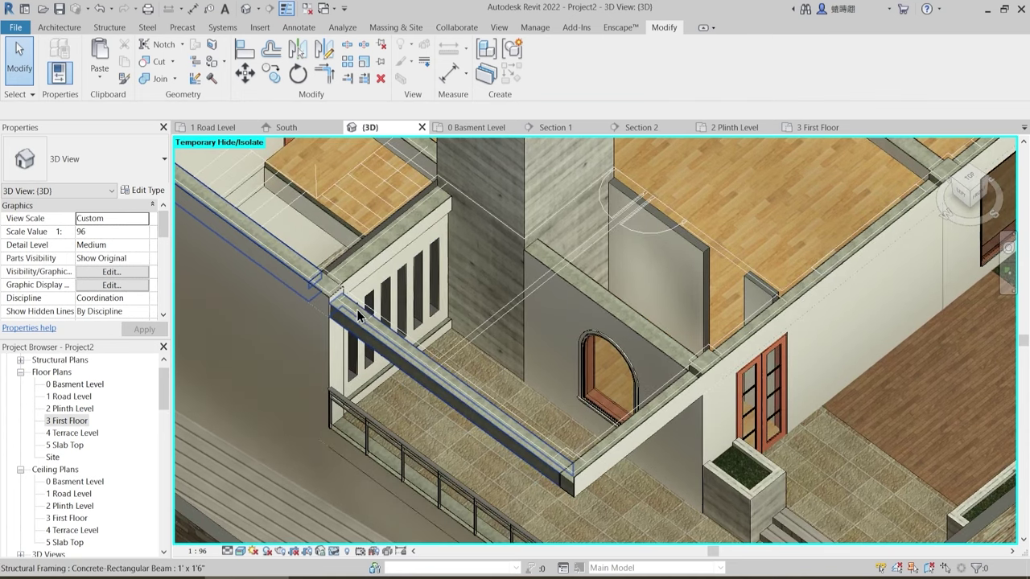
scroll(699, 368, "up", 4)
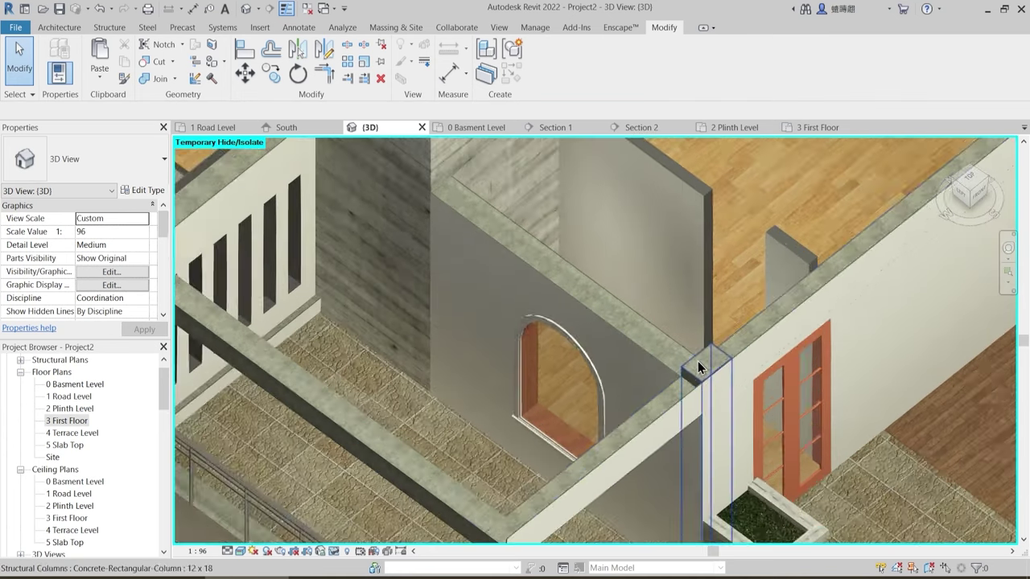
scroll(699, 368, "down", 2)
middle_click_drag(557, 423, 556, 391, "shift")
middle_click_drag(456, 350, 486, 382)
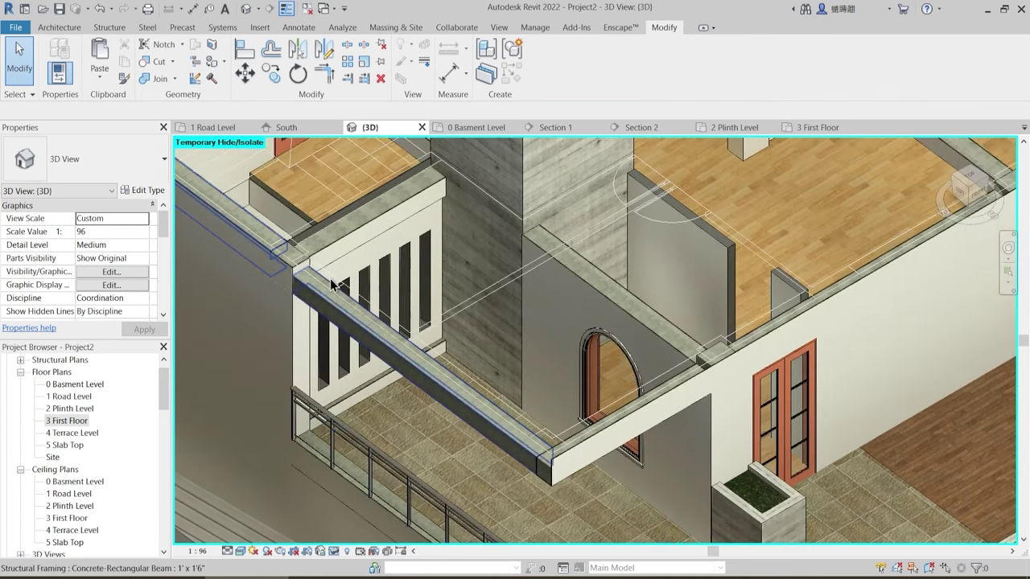
scroll(271, 276, "up", 2)
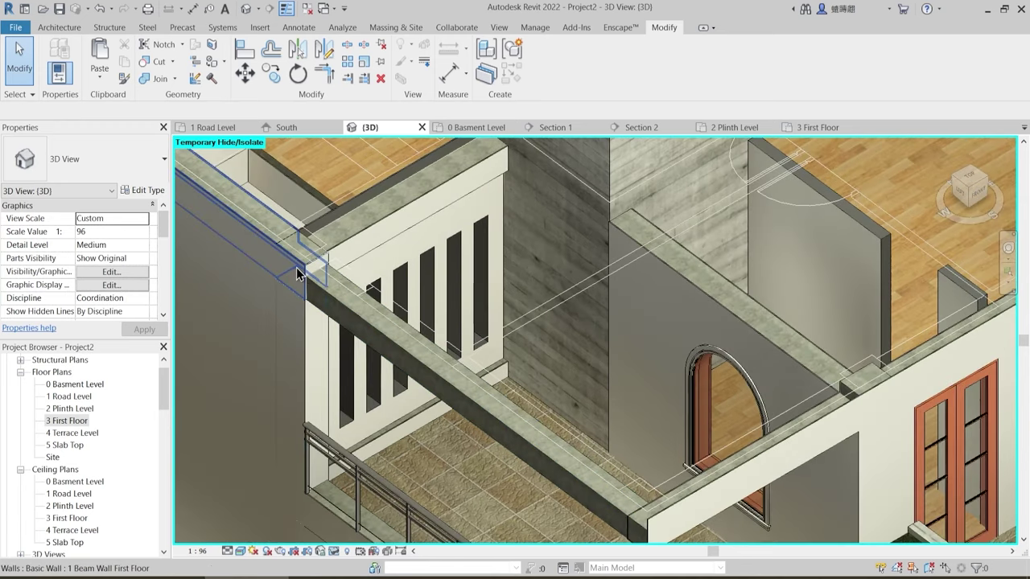
left_click(314, 312)
middle_click_drag(354, 332, 320, 342, "shift")
key("Escape")
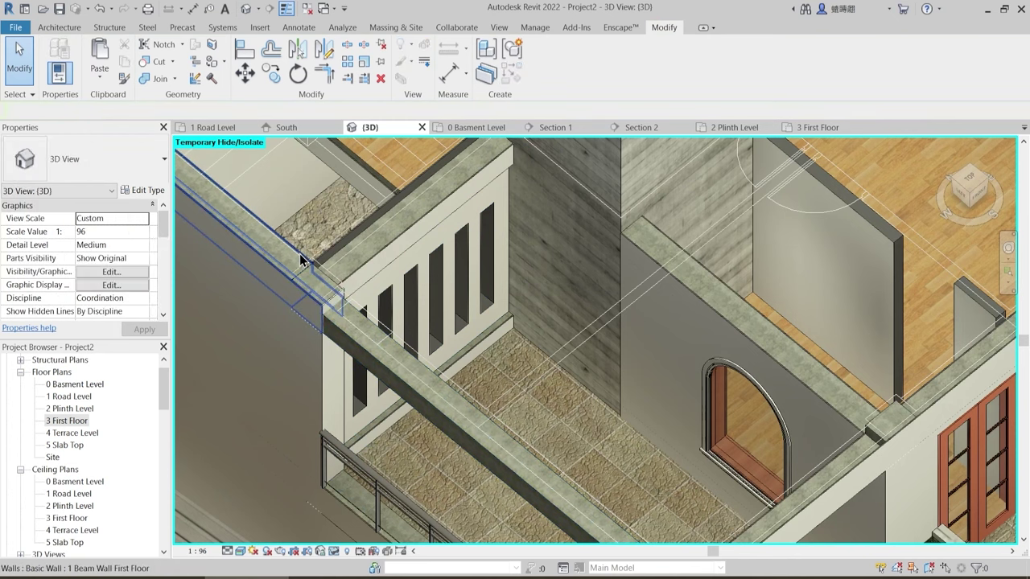
left_click(301, 258)
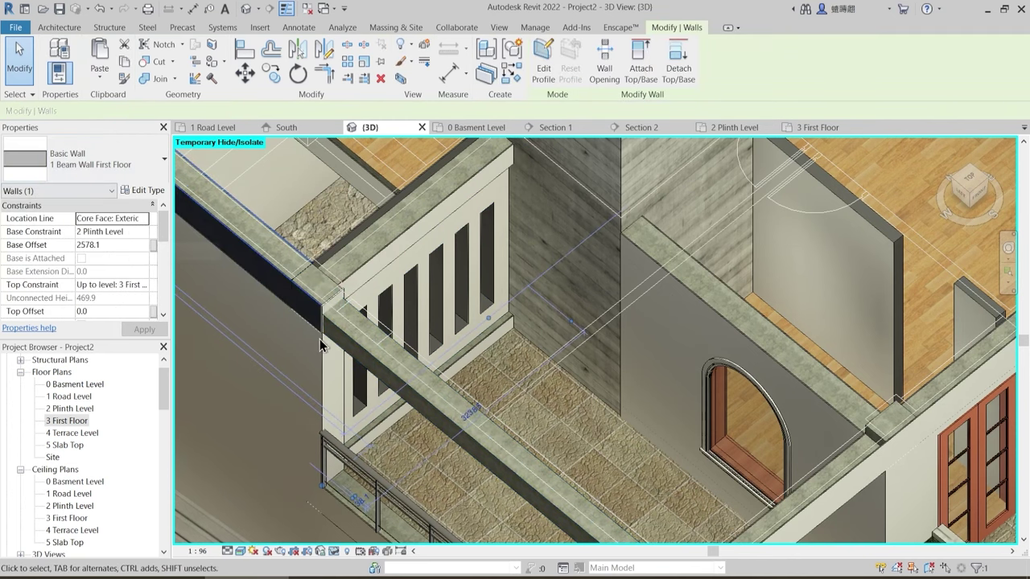
middle_click_drag(365, 350, 457, 333, "shift")
key("Escape")
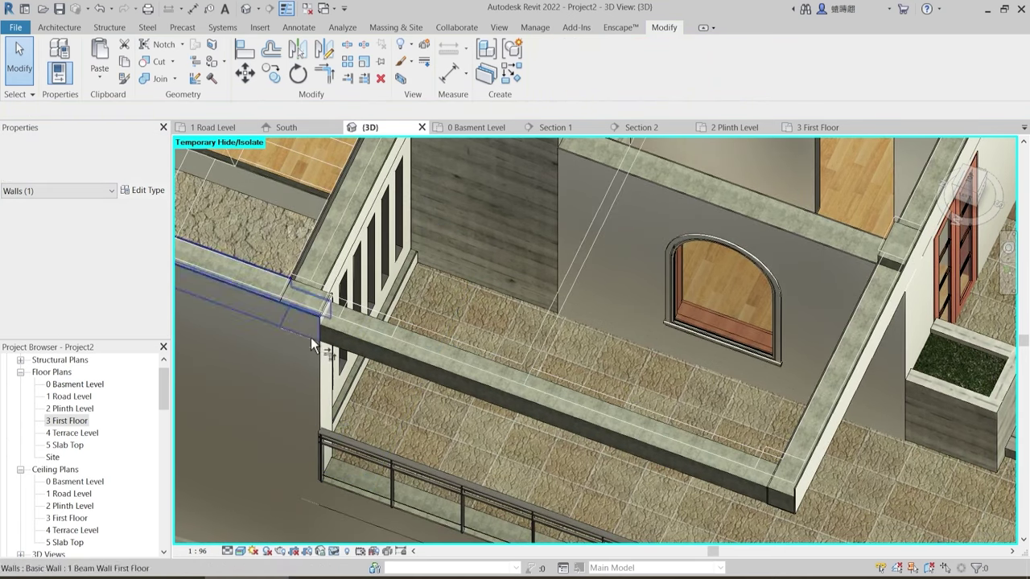
left_click(297, 311)
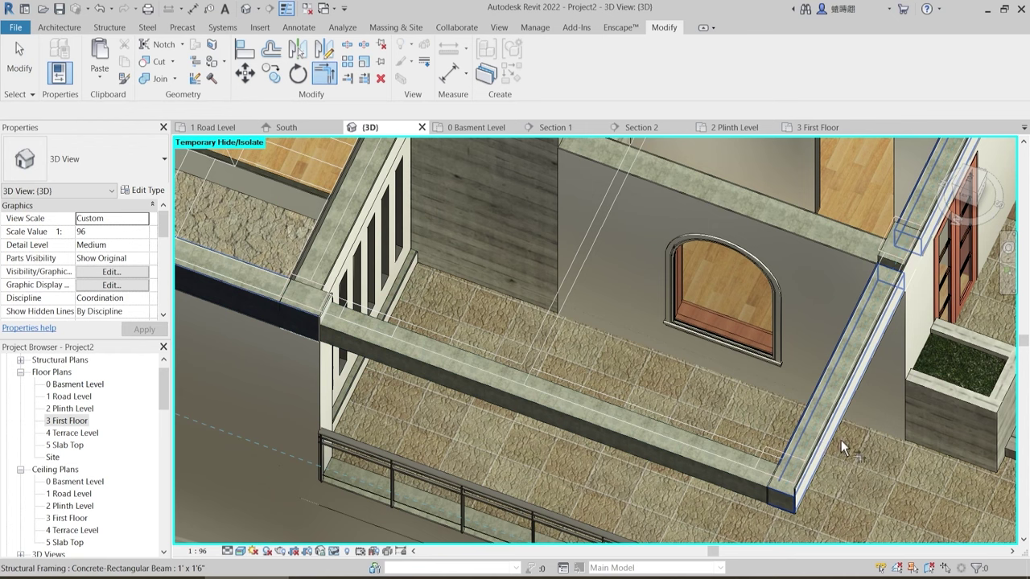
key("Escape")
- Orbit and pan out to a wider view of the whole house
middle_click_drag(716, 464, 562, 288, "shift")
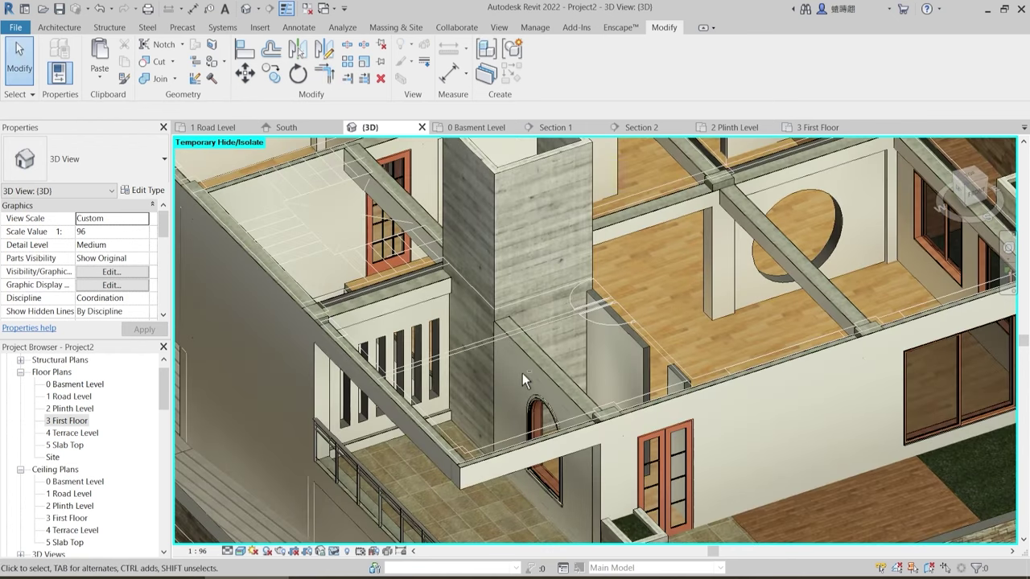
scroll(661, 414, "up", 3)
scroll(567, 346, "down", 3)
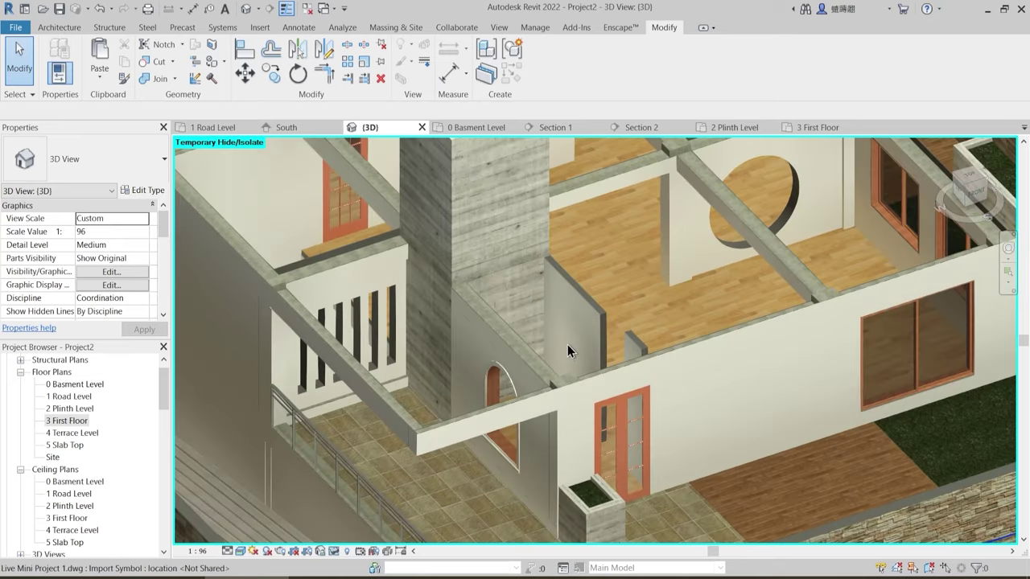
middle_click_drag(542, 376, 581, 418, "shift")
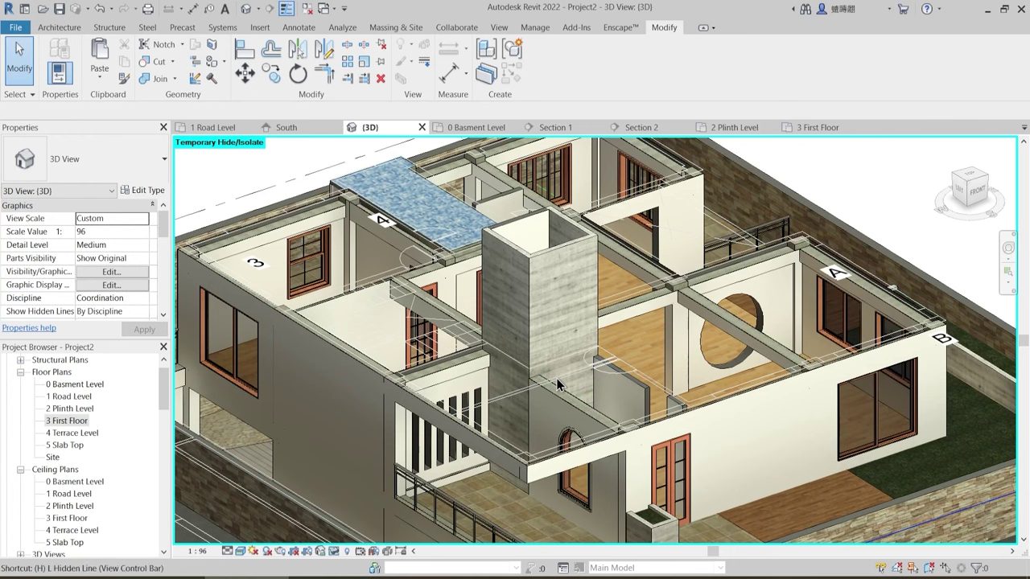
- Reset Temporary Hide/Isolate (HR) so all floor slabs show again
key("h")
key("r")
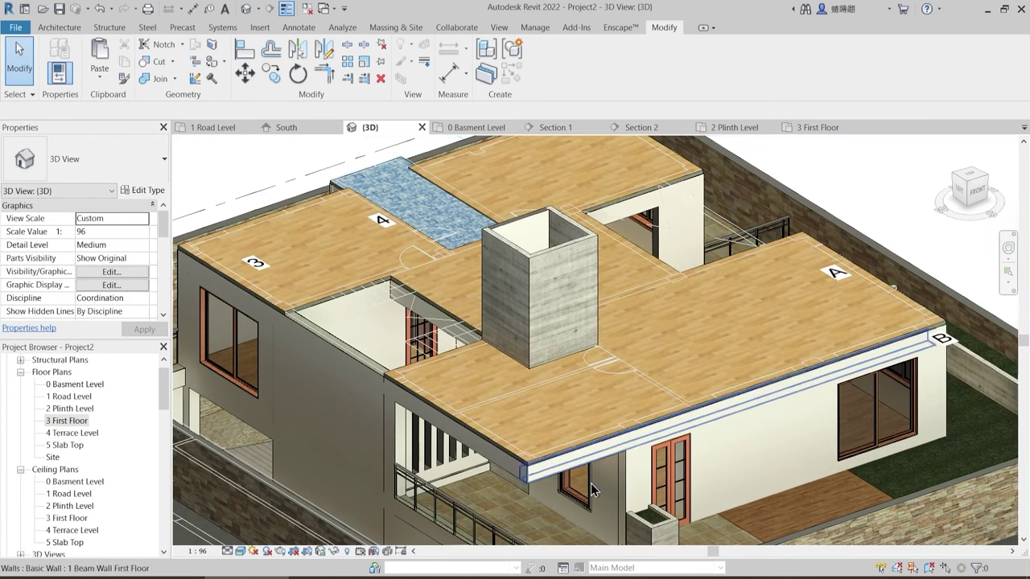
scroll(541, 504, "up", 2)
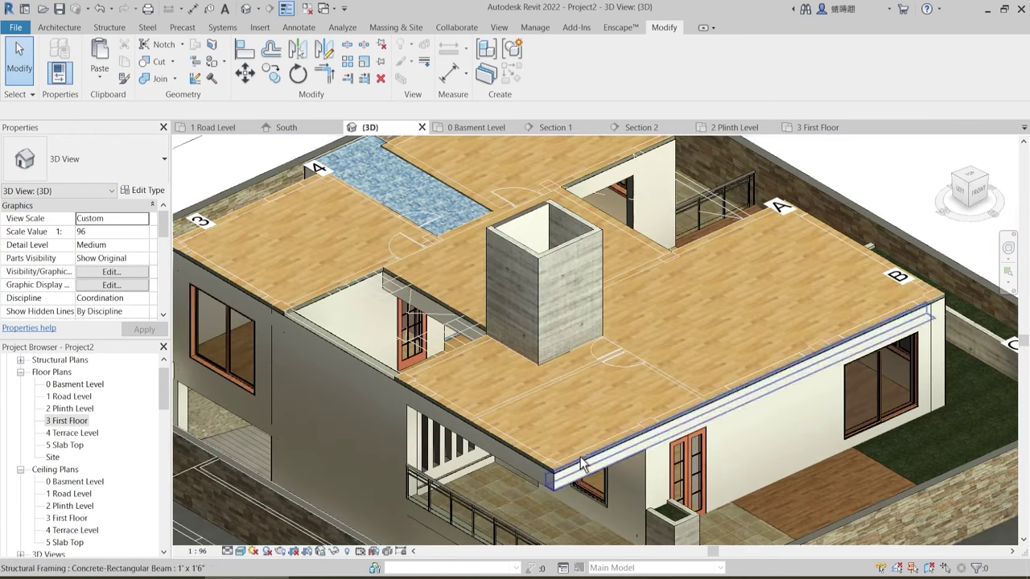
scroll(567, 483, "up", 3)
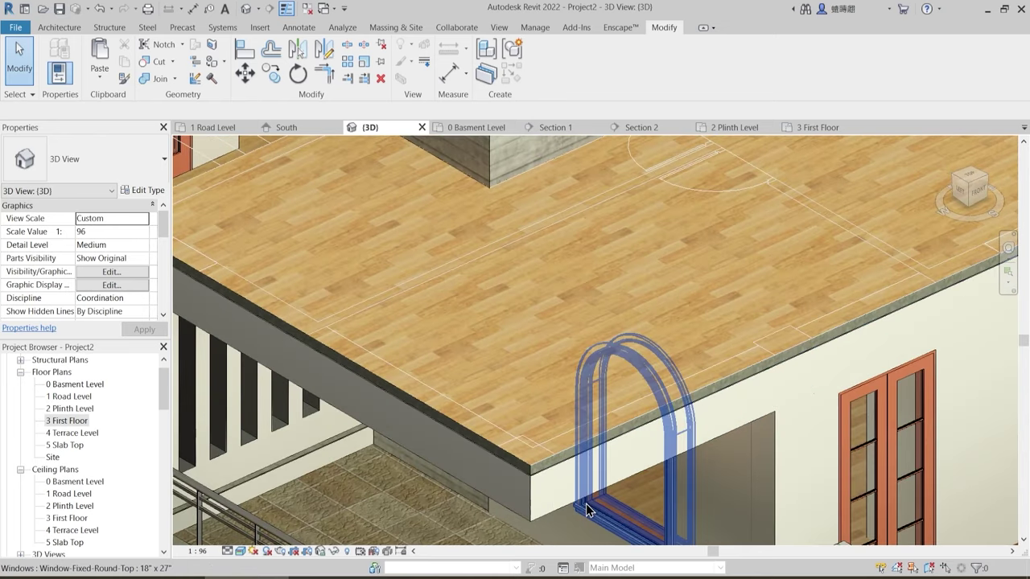
- Inspect the round-top window and the 1 Beam Wall First Floor wall
left_click(564, 503)
key("Escape")
left_click(609, 451)
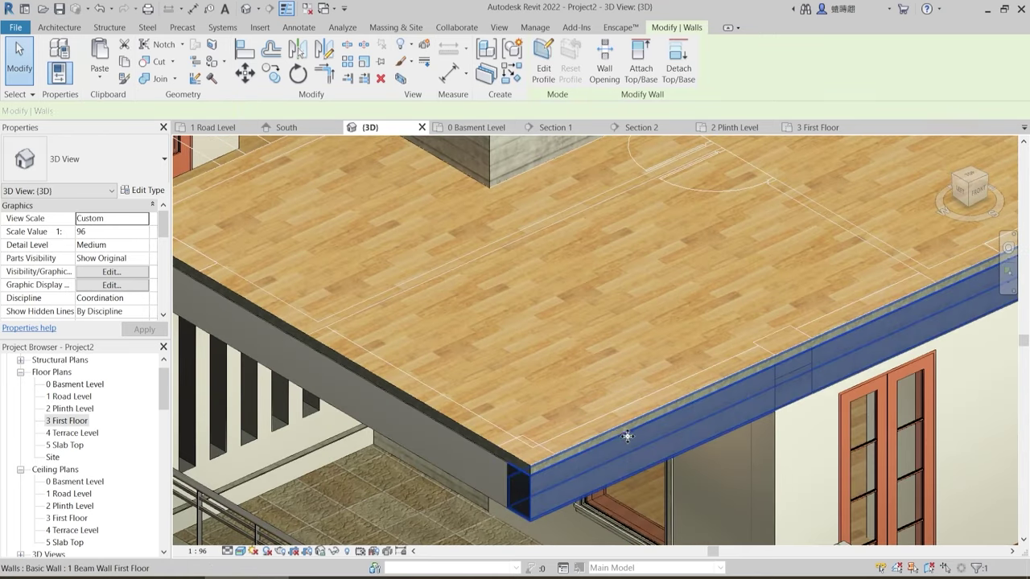
key("Escape")
- Orbit around the house from the left and overhead, then close the 3 First Floor view
scroll(579, 460, "down", 4)
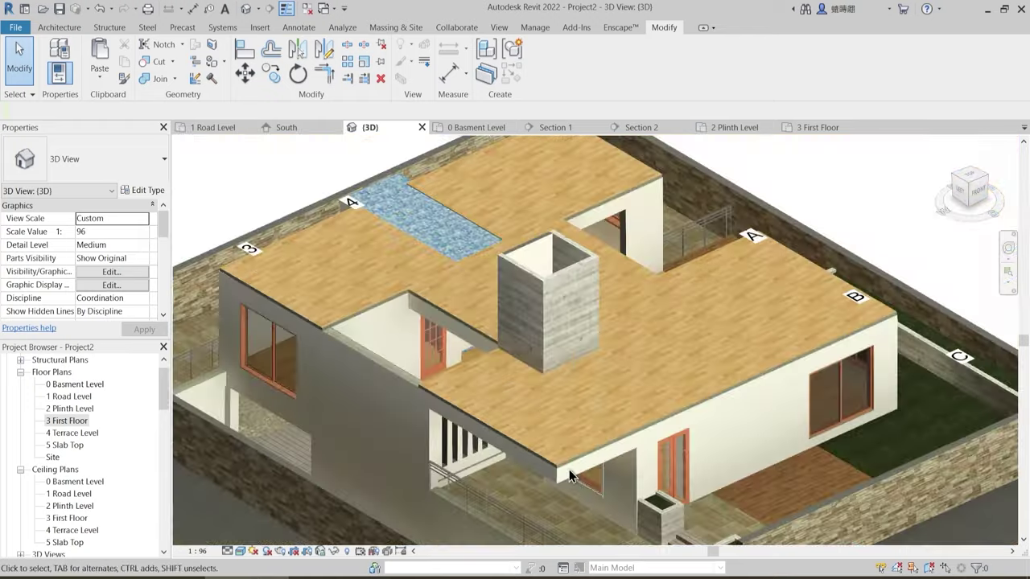
middle_click_drag(490, 418, 473, 441, "shift")
middle_click_drag(614, 340, 608, 280)
scroll(486, 462, "up", 2)
scroll(461, 464, "up", 5)
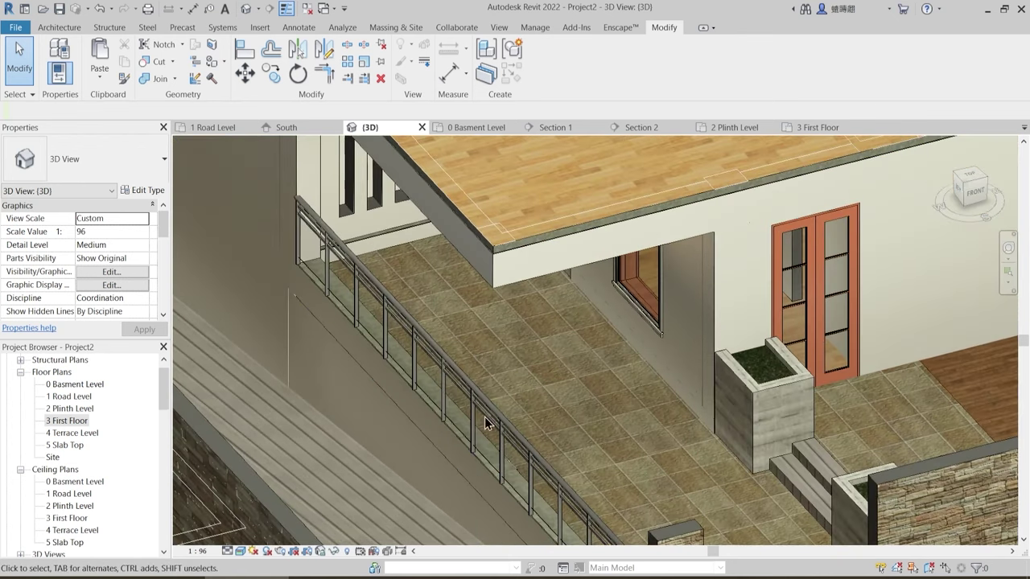
scroll(483, 386, "down", 6)
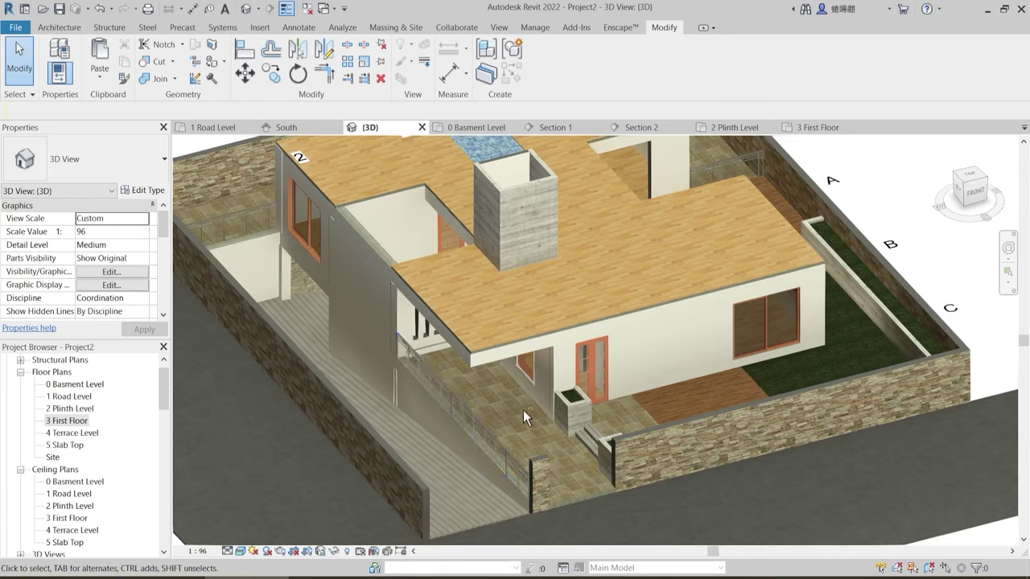
middle_click_drag(523, 406, 599, 427, "shift")
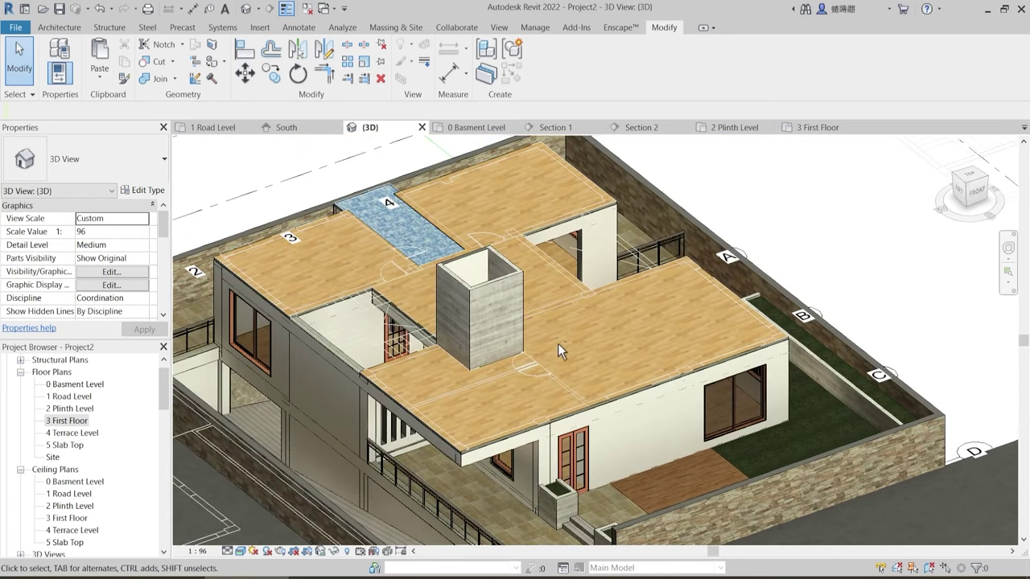
middle_click_drag(557, 343, 600, 391, "shift")
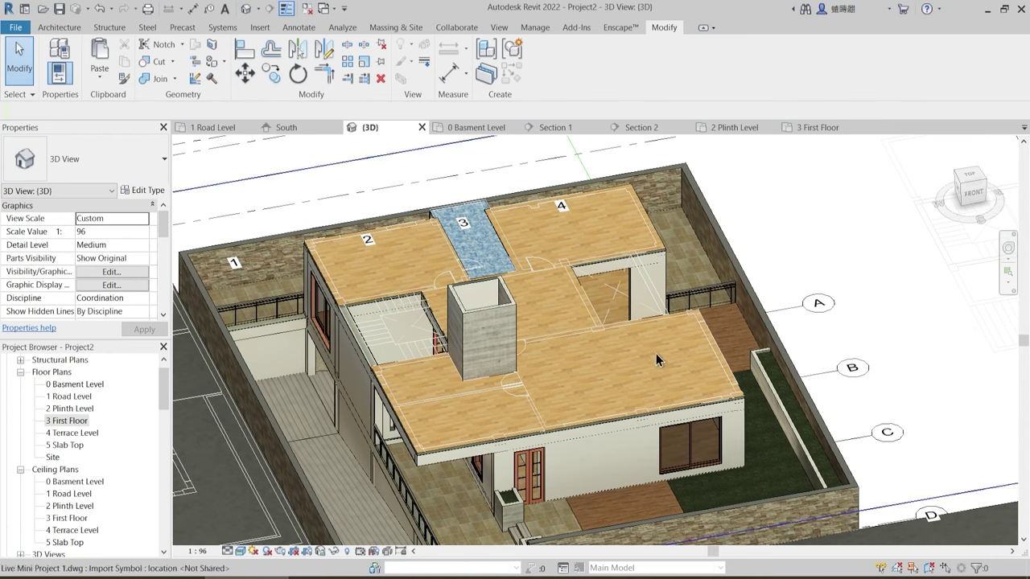
left_click(858, 127)
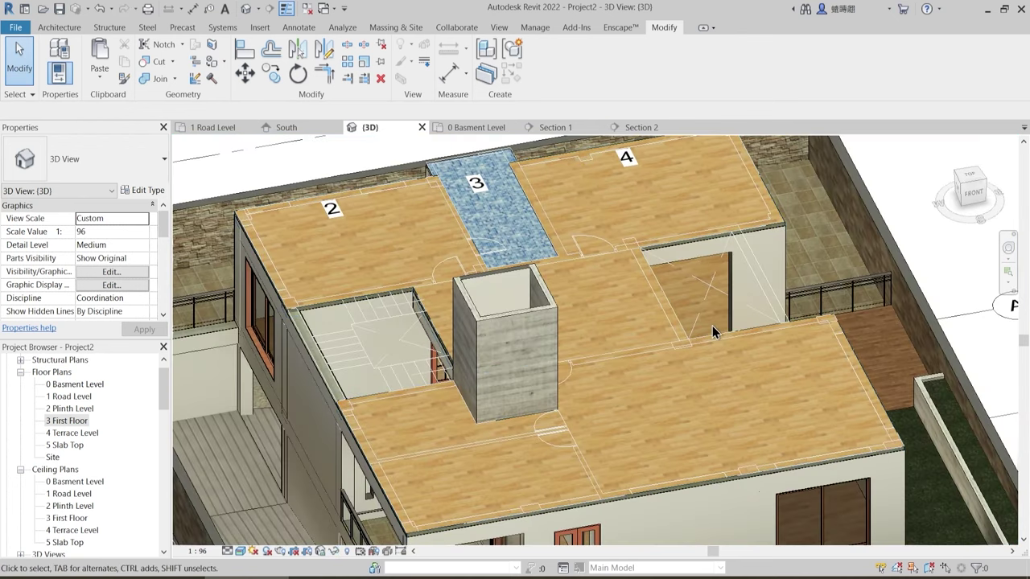
scroll(713, 326, "down", 1)
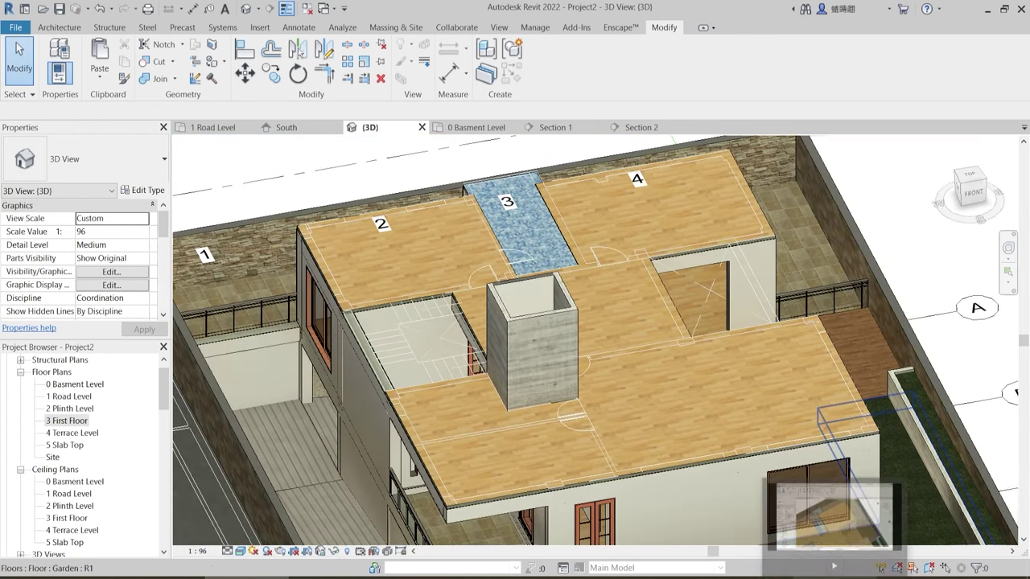
- Close the Section 2, Section 1, 0 Basment Level, South and 1 Road Level view tabs
left_click(682, 127)
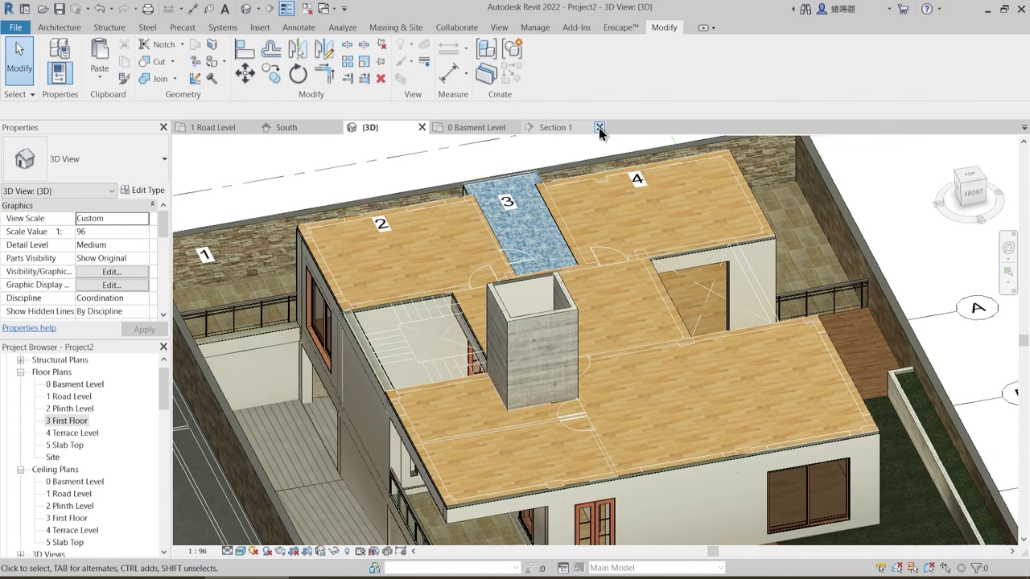
left_click(600, 127)
left_click(514, 127)
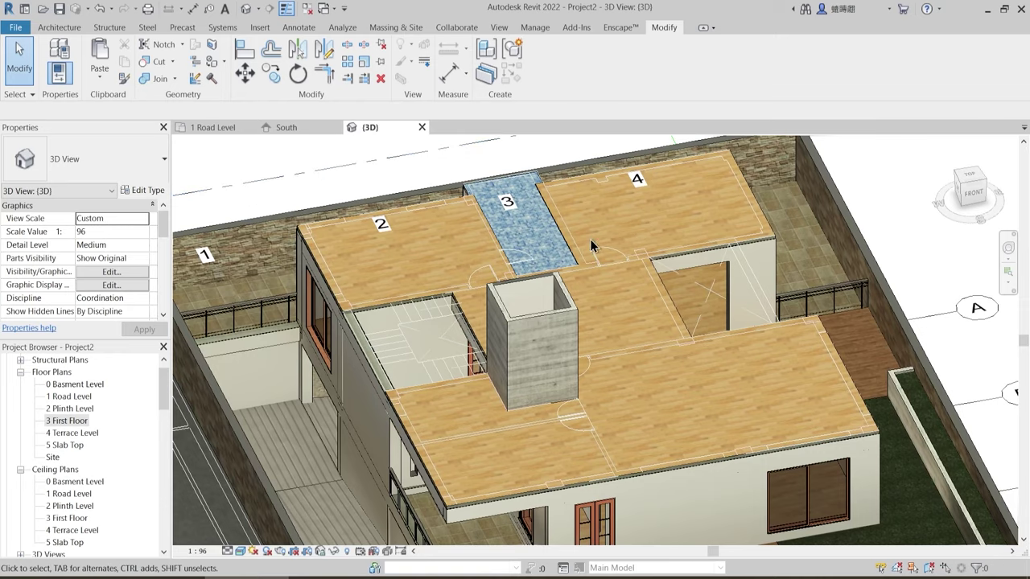
scroll(601, 325, "down", 4)
middle_click_drag(601, 325, 636, 342, "shift")
scroll(620, 328, "up", 1)
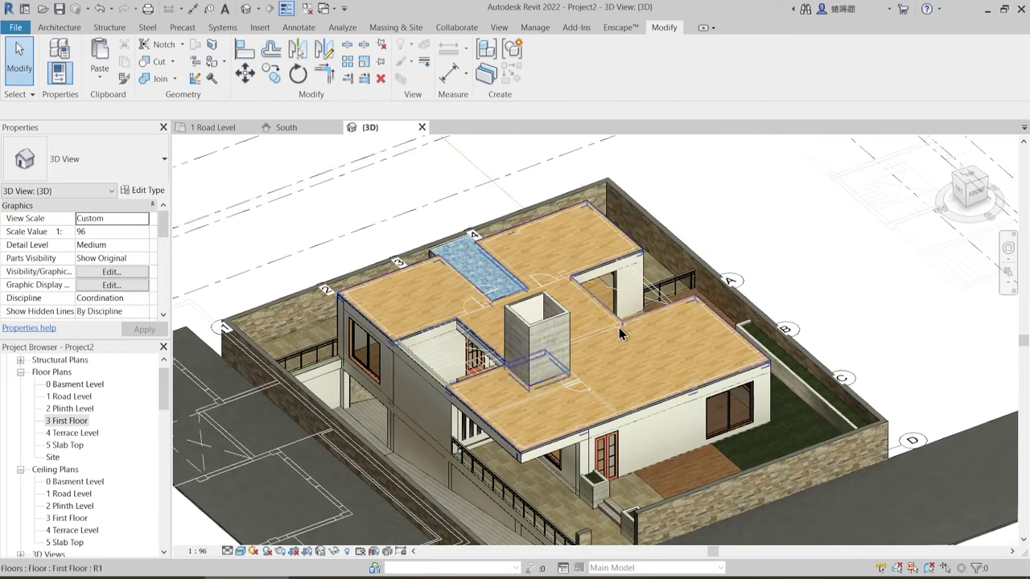
left_click(336, 129)
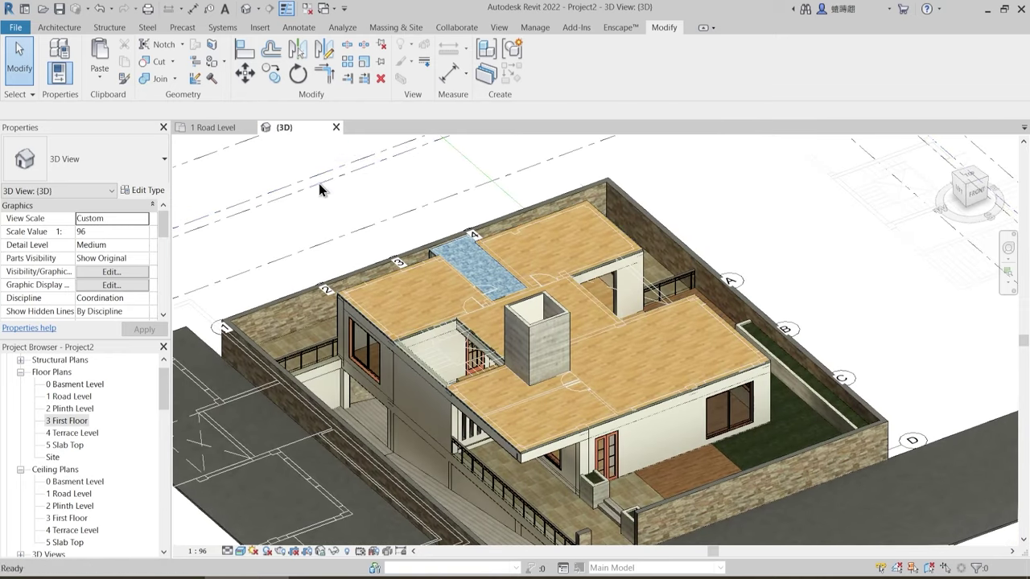
left_click(254, 127)
middle_click_drag(523, 273, 487, 274, "shift")
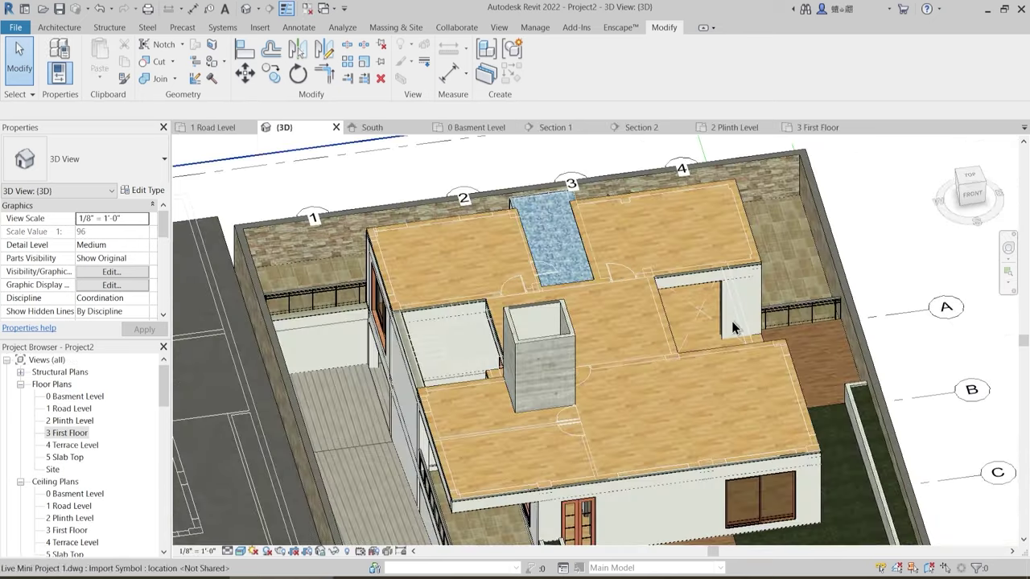
middle_click_drag(708, 362, 658, 390, "shift")
scroll(504, 429, "up", 1)
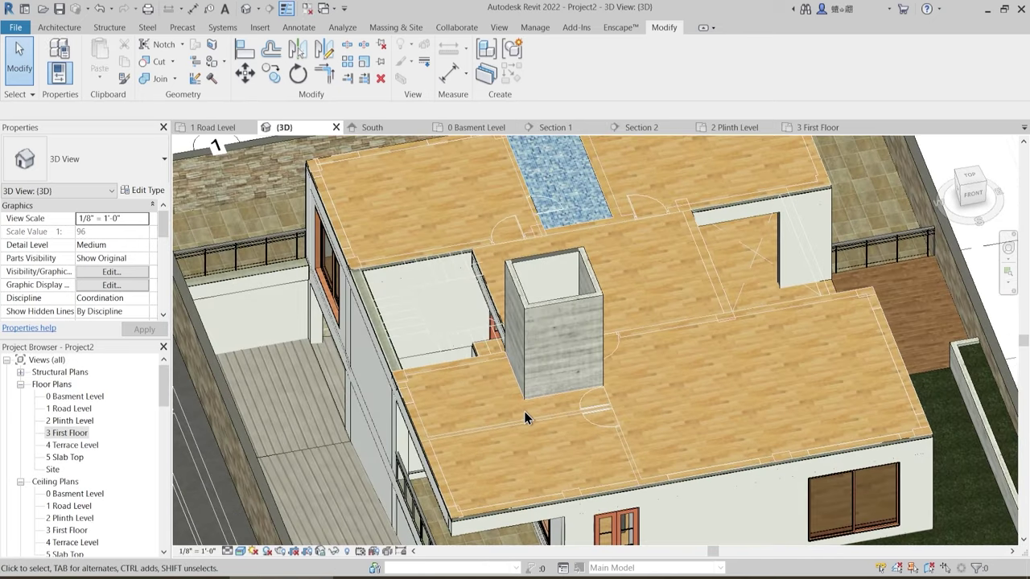
middle_click_drag(524, 413, 481, 449, "shift")
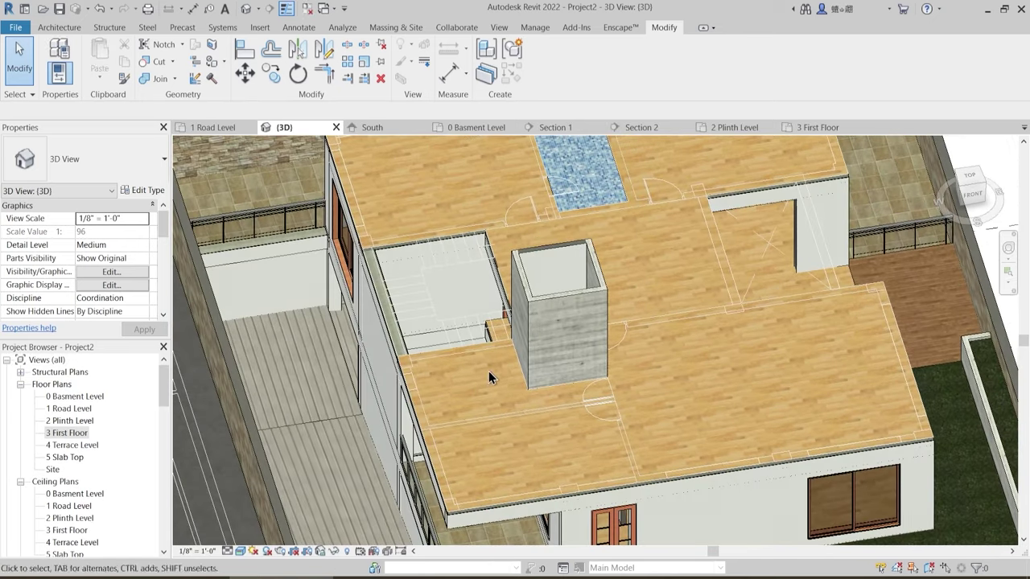
- Reopen the 3 First Floor plan, pan to grids B–D and G.Bedroom, then return to 3D
left_click(807, 131)
middle_click_drag(468, 387, 467, 349)
scroll(439, 311, "down", 2)
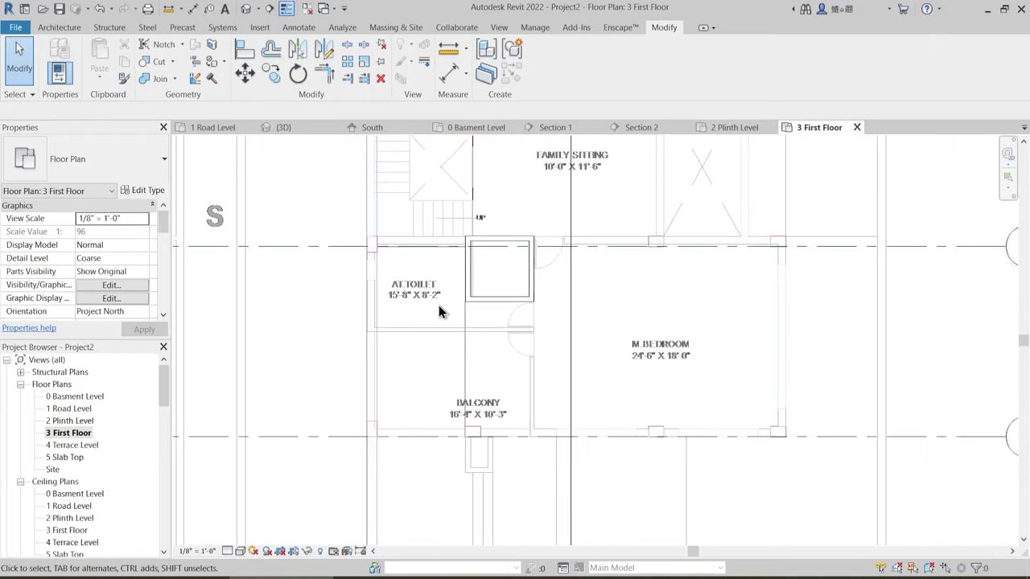
middle_click_drag(438, 312, 424, 383)
scroll(424, 383, "down", 3)
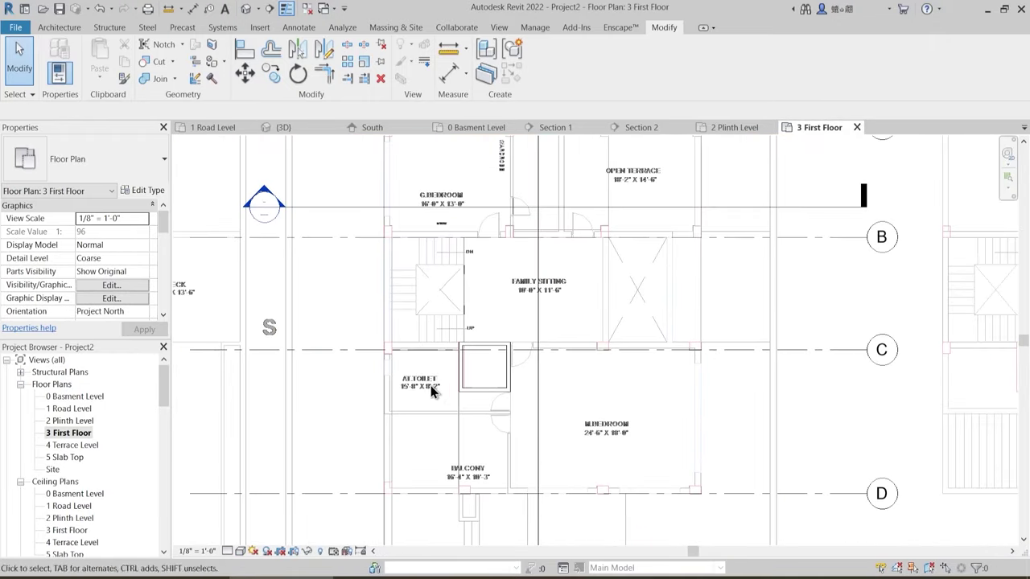
scroll(436, 444, "up", 2)
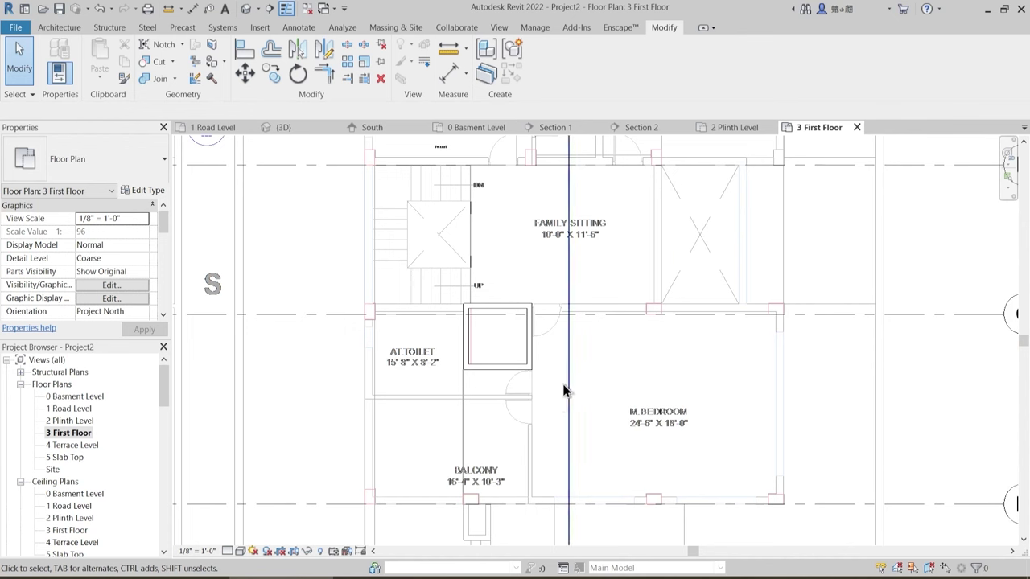
middle_click_drag(564, 354, 539, 408)
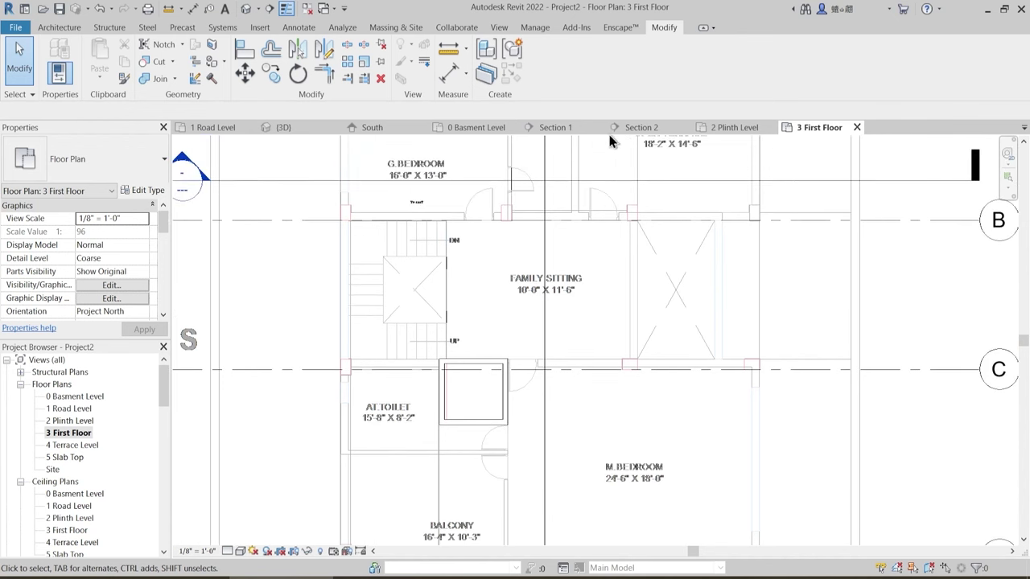
left_click(306, 130)
scroll(503, 402, "up", 3)
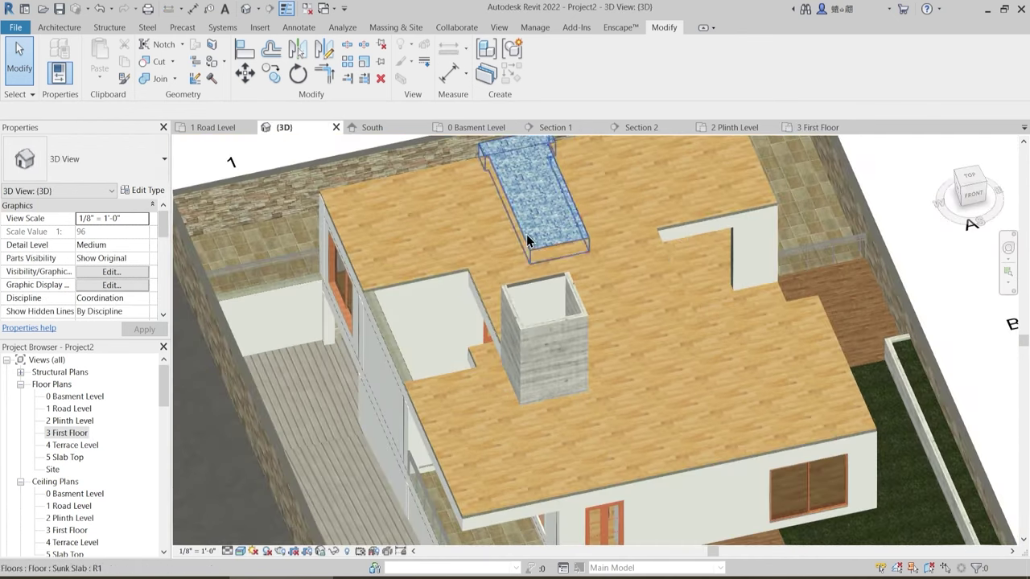
- Pan and zoom the 3D view around the roof and pool slab
scroll(527, 240, "down", 2)
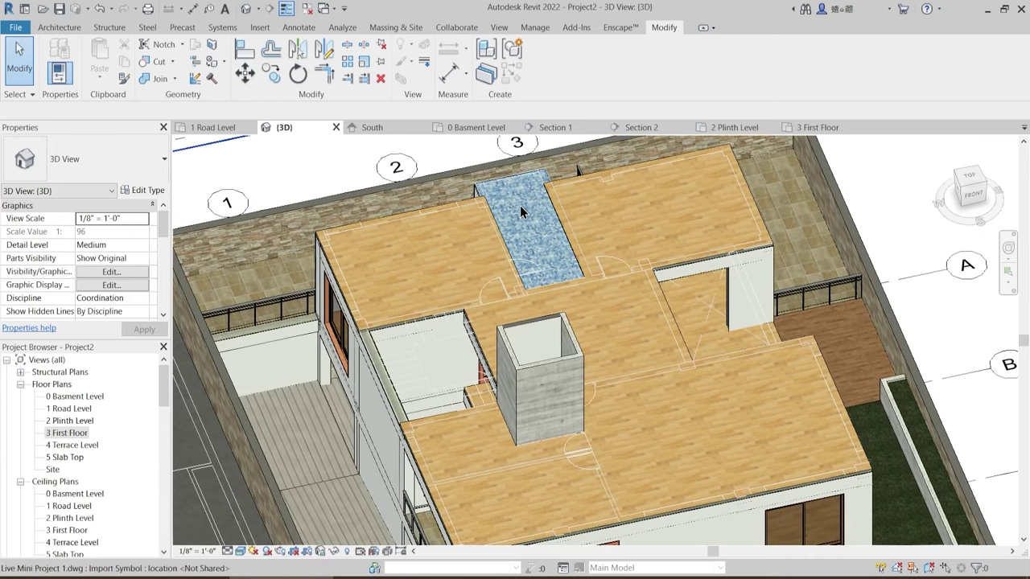
scroll(464, 410, "down", 1)
scroll(495, 331, "up", 3)
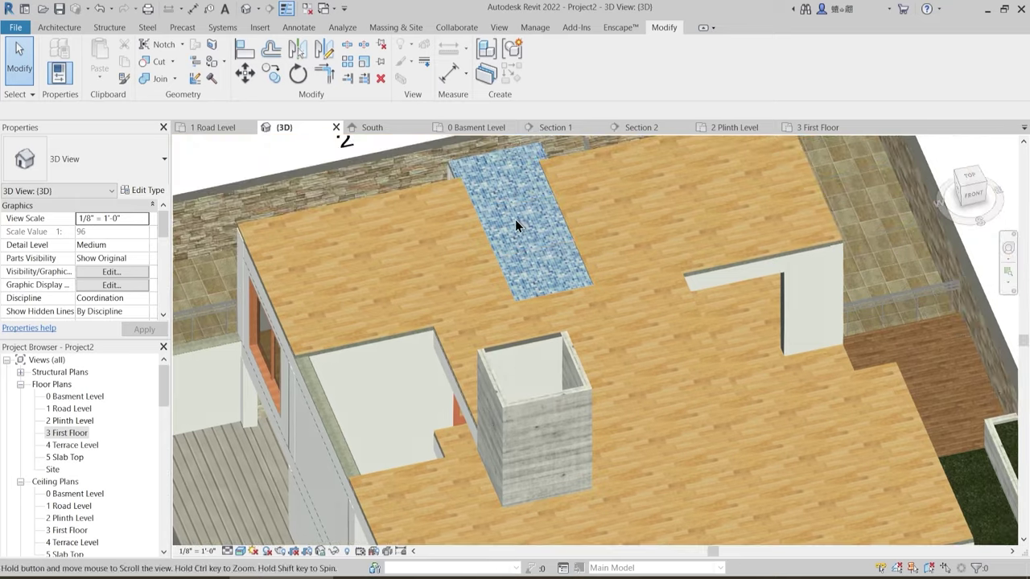
middle_click_drag(466, 479, 479, 396)
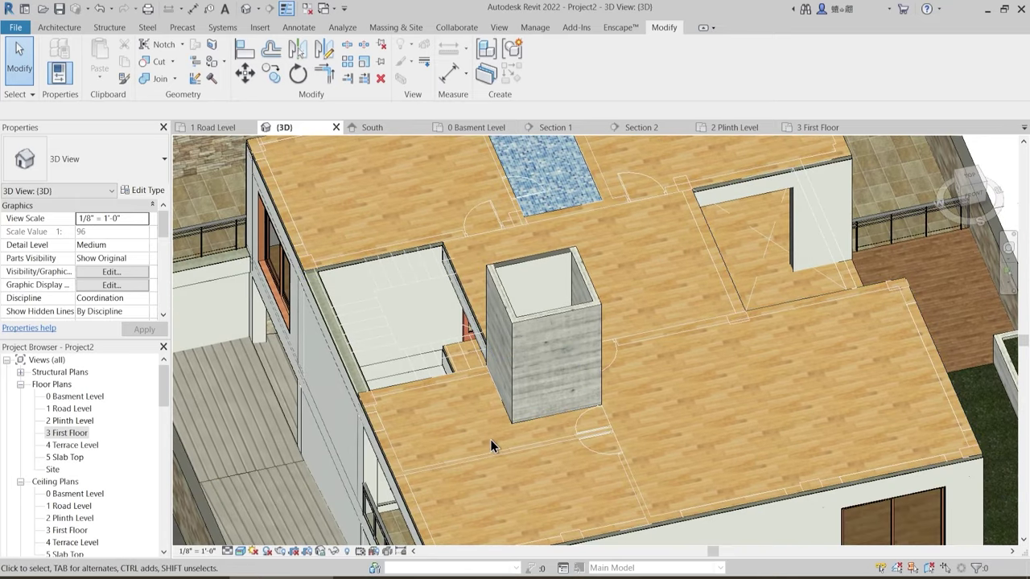
scroll(523, 441, "down", 1)
scroll(523, 442, "down", 3)
middle_click_drag(637, 406, 602, 391)
scroll(586, 405, "down", 1)
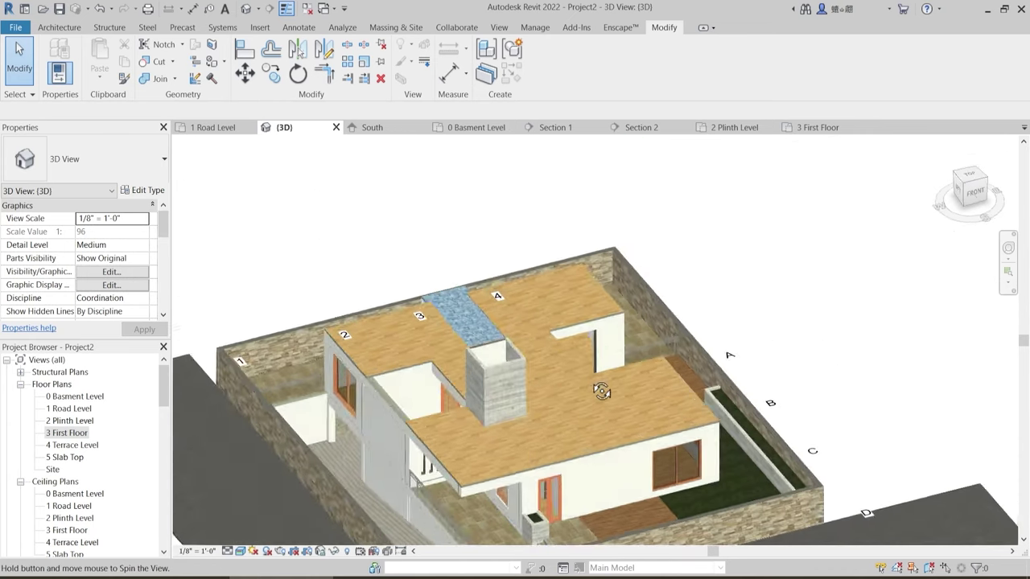
middle_click_drag(388, 285, 437, 250)
scroll(392, 231, "down", 1)
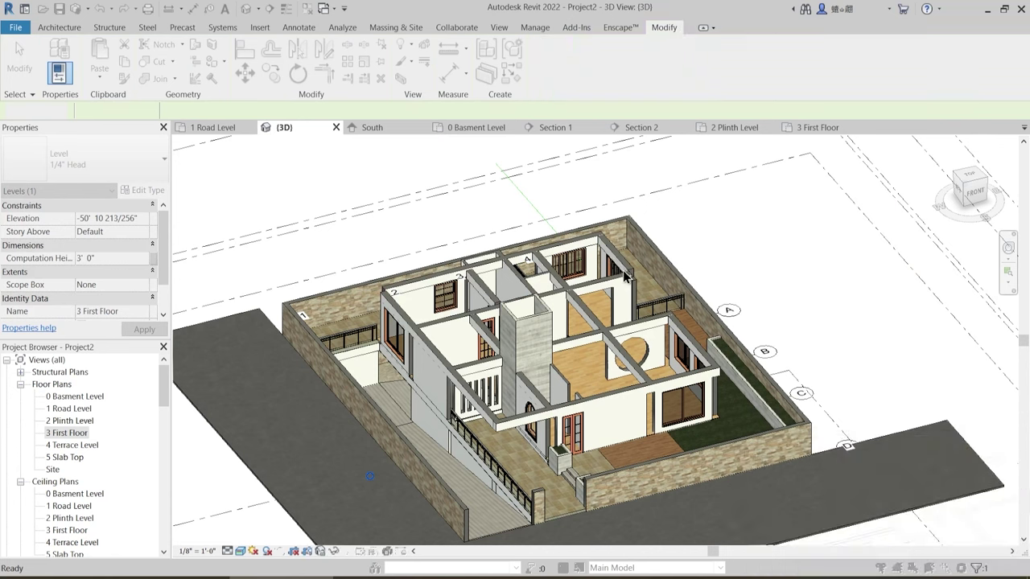
- Undo the last change and window-select the whole model
key("ctrl+z")
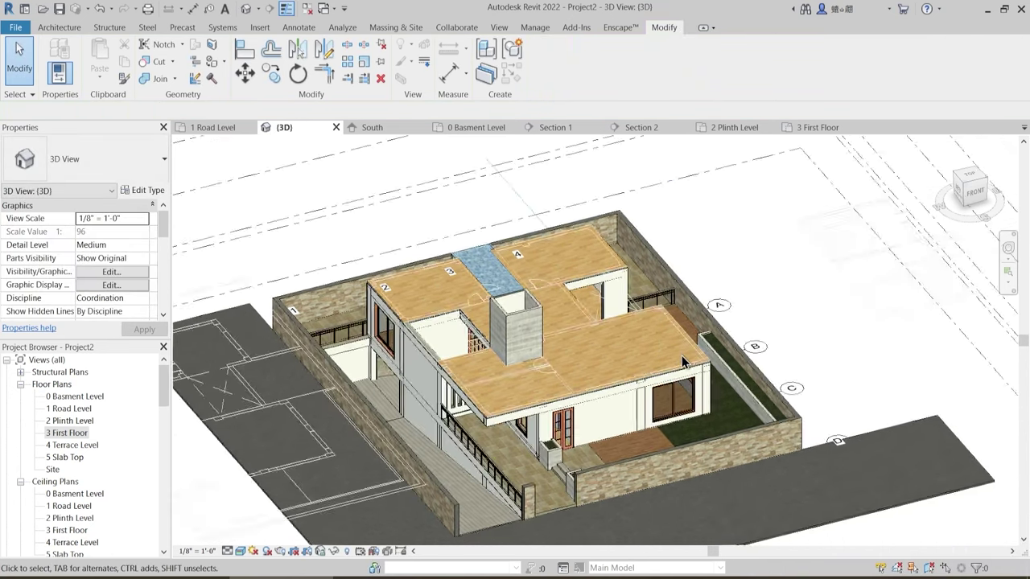
scroll(682, 356, "down", 1)
middle_click_drag(682, 355, 636, 330, "shift")
left_click_drag(381, 192, 794, 547)
left_click_drag(782, 425, 782, 427)
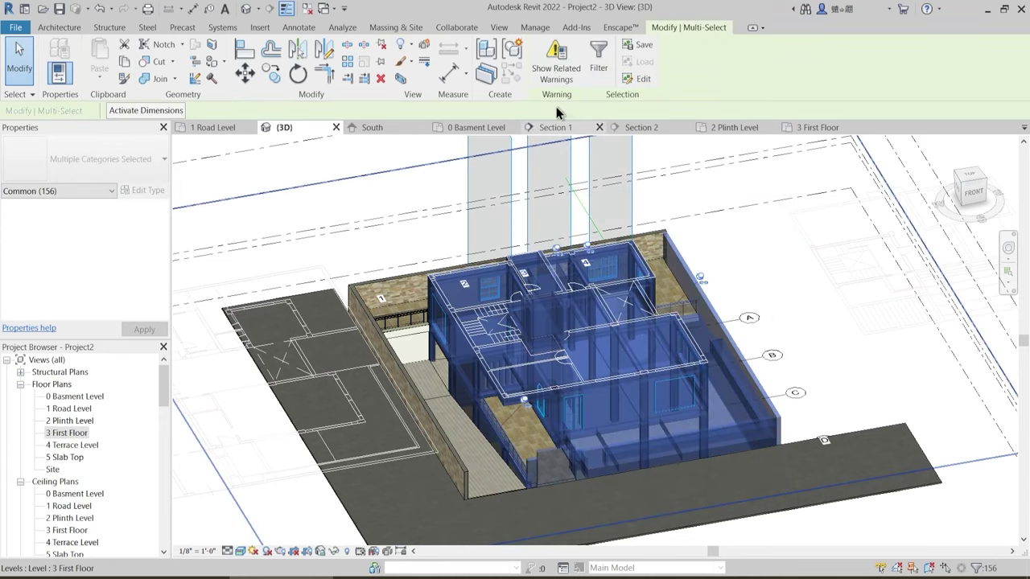
- Filter the selection to Columns and Structural Columns (30) and set Top Level to 4 Terrace Level
left_click(598, 58)
left_click(922, 231)
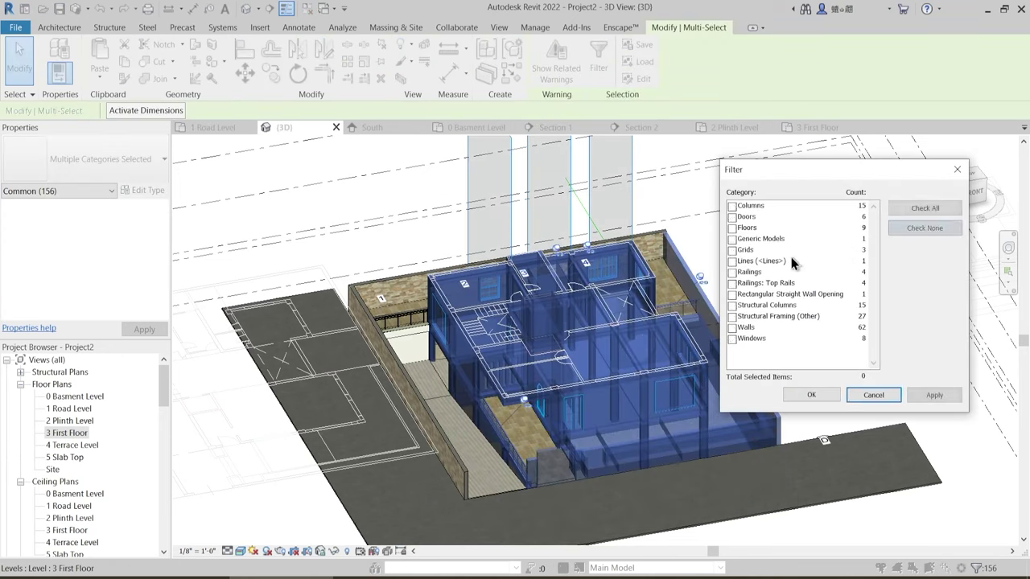
left_click(732, 206)
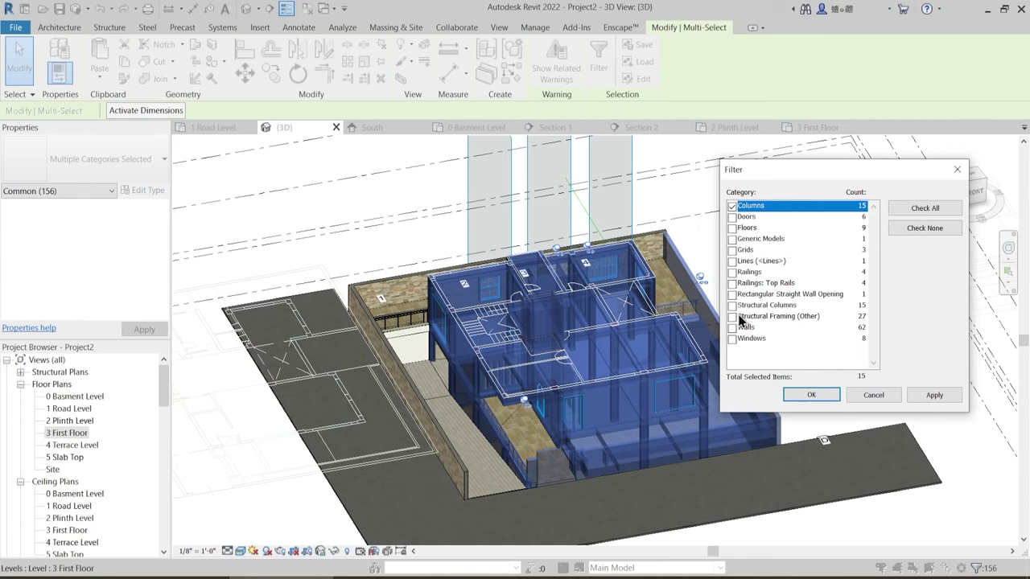
left_click(733, 306)
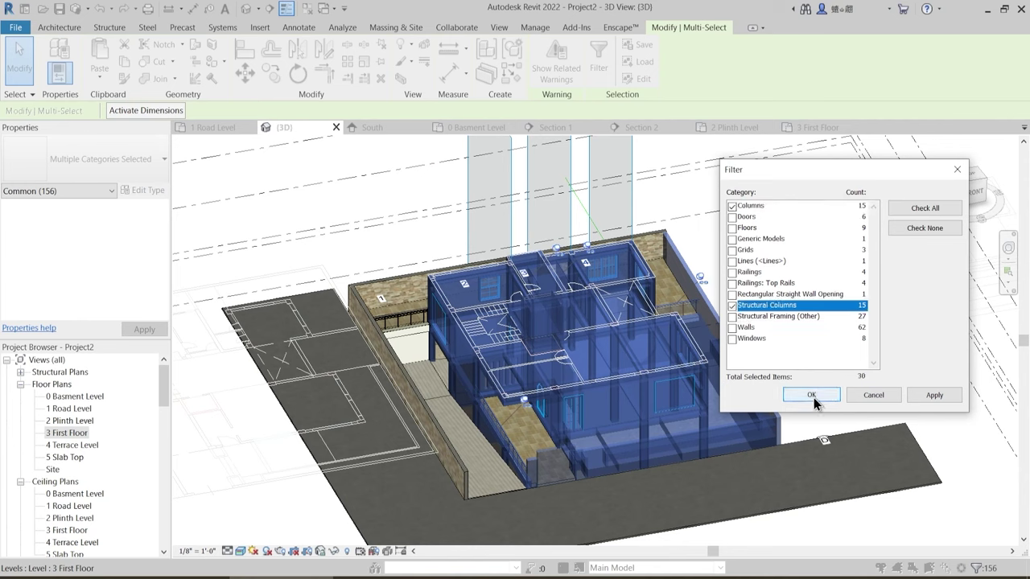
left_click(811, 395)
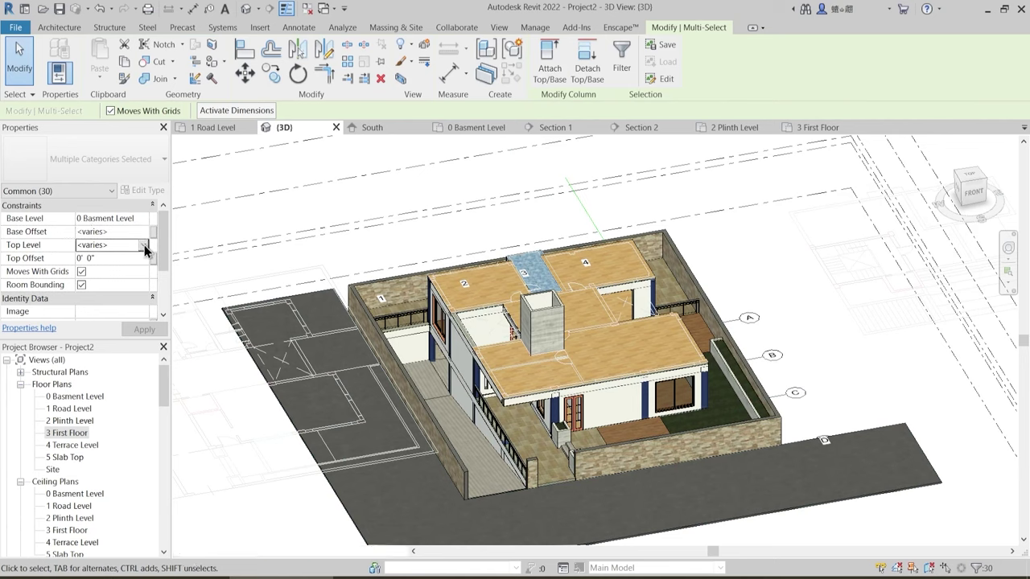
left_click(143, 245)
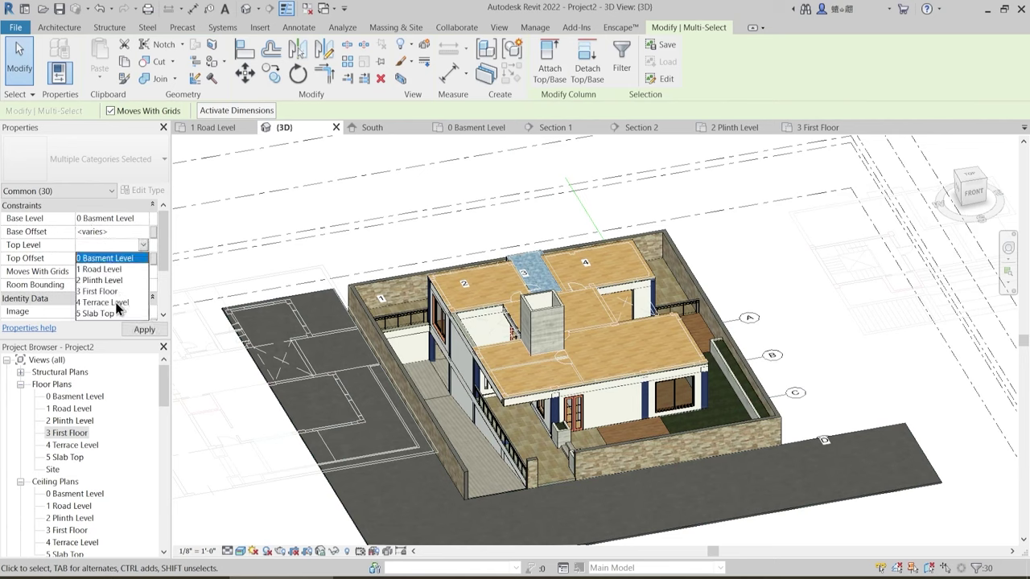
left_click(224, 324)
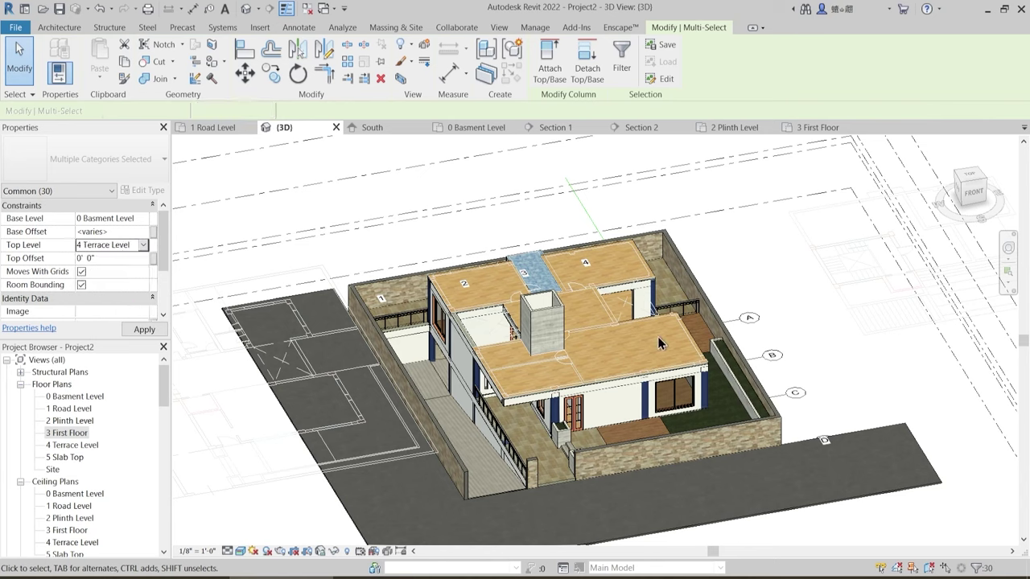
- Deselect the columns and orbit the house to inspect them rising above the first-floor slab
mouse_move(591, 365)
middle_mouse_down("shift")
mouse_move(616, 367)
mouse_move(626, 355)
mouse_move(587, 348)
middle_mouse_up("shift")
scroll(626, 245, "up", 2)
key("Escape")
scroll(631, 257, "down", 1)
middle_click_drag(623, 399, 617, 255)
scroll(416, 397, "up", 2)
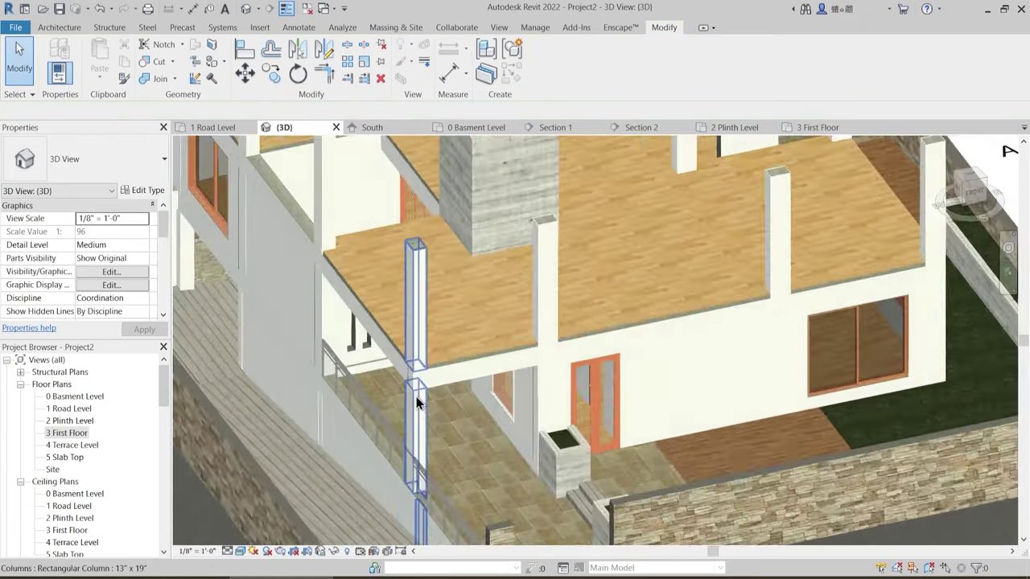
scroll(416, 397, "up", 4)
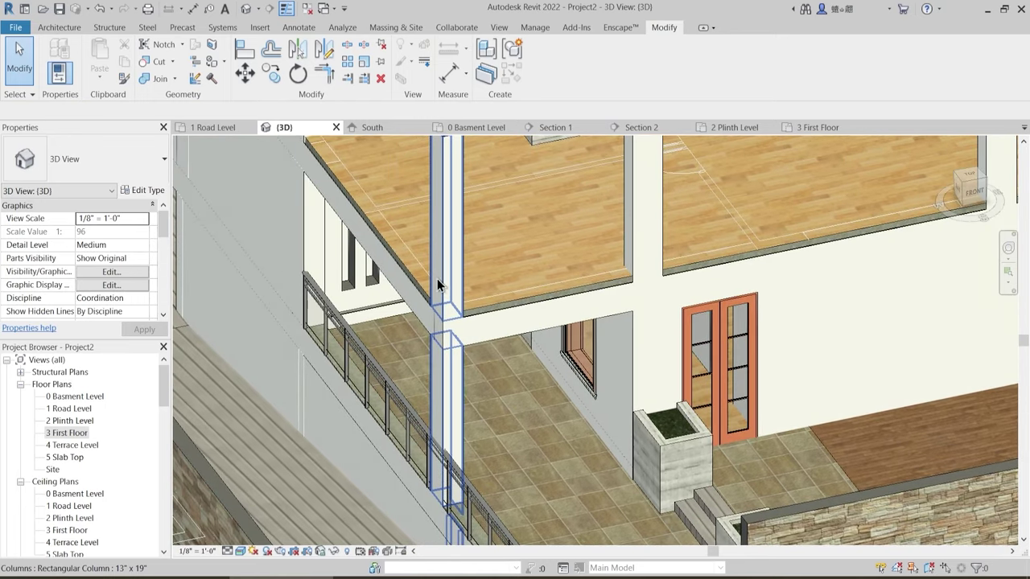
scroll(437, 279, "down", 2)
middle_click_drag(470, 330, 497, 340, "shift")
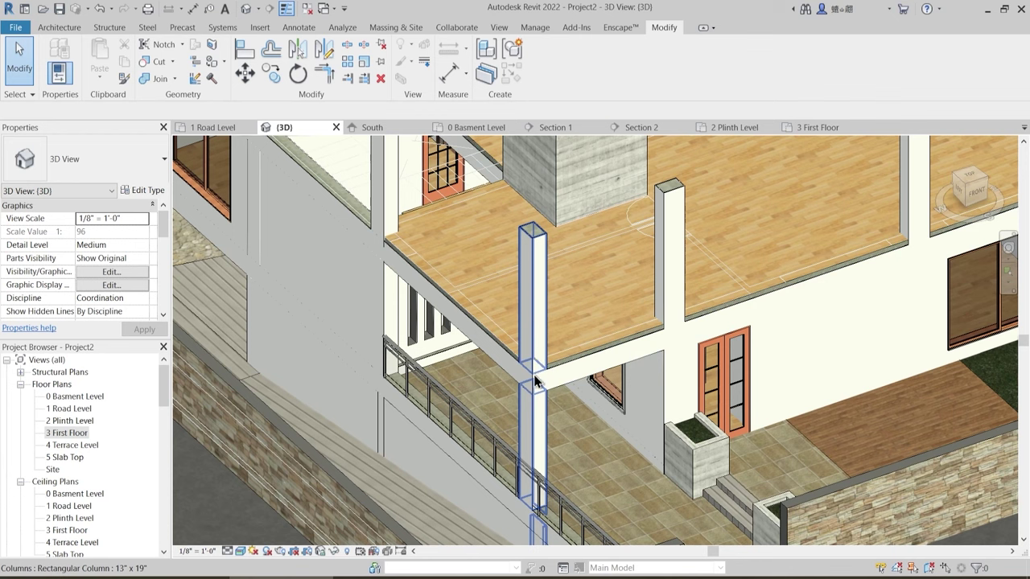
scroll(584, 311, "down", 2)
middle_click_drag(584, 311, 568, 427)
scroll(554, 340, "down", 2)
middle_click_drag(554, 339, 559, 367, "shift")
scroll(513, 260, "up", 5)
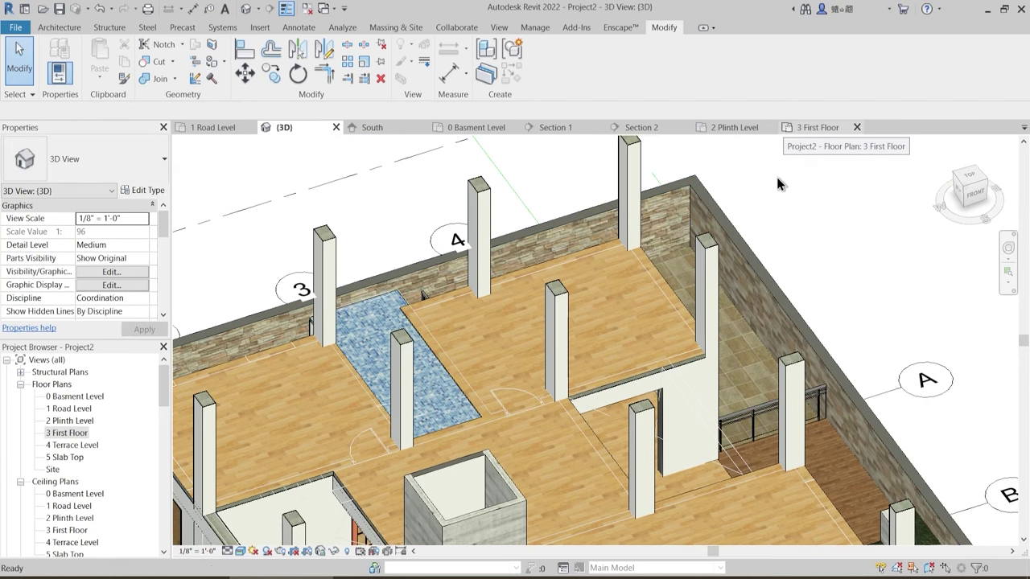
- Check the Open Terrace in the 3 First Floor plan and South elevation, then return to 3D
left_click(814, 130)
middle_click_drag(689, 287, 650, 448)
scroll(650, 448, "up", 3)
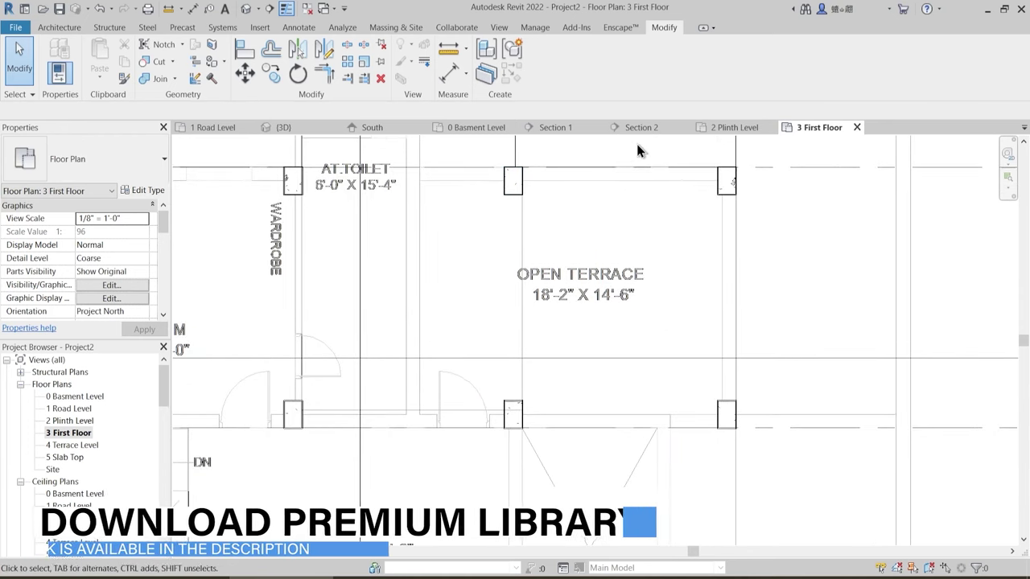
left_click(372, 127)
left_click(280, 127)
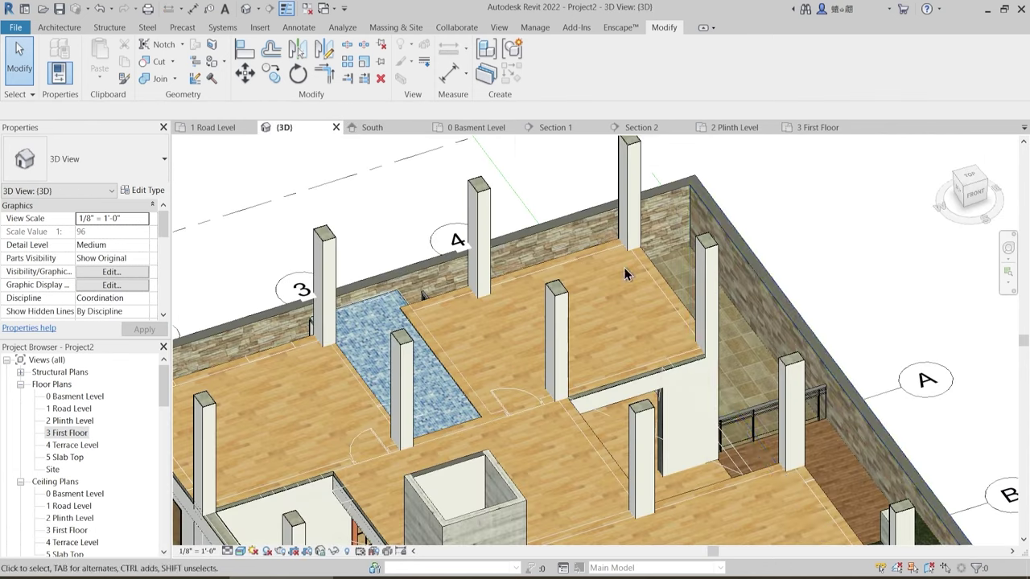
- Try selecting individual terrace columns in 3D, then clear the selection
left_click(564, 310)
middle_click_drag(662, 309, 634, 405, "shift")
key("Escape")
left_click_drag(332, 142, 633, 224)
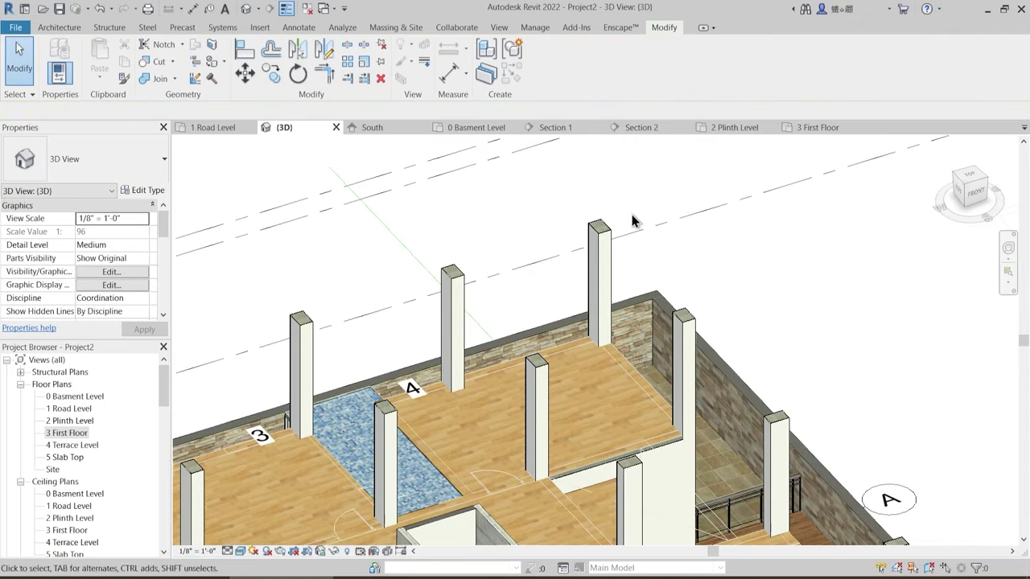
scroll(600, 234, "up", 2)
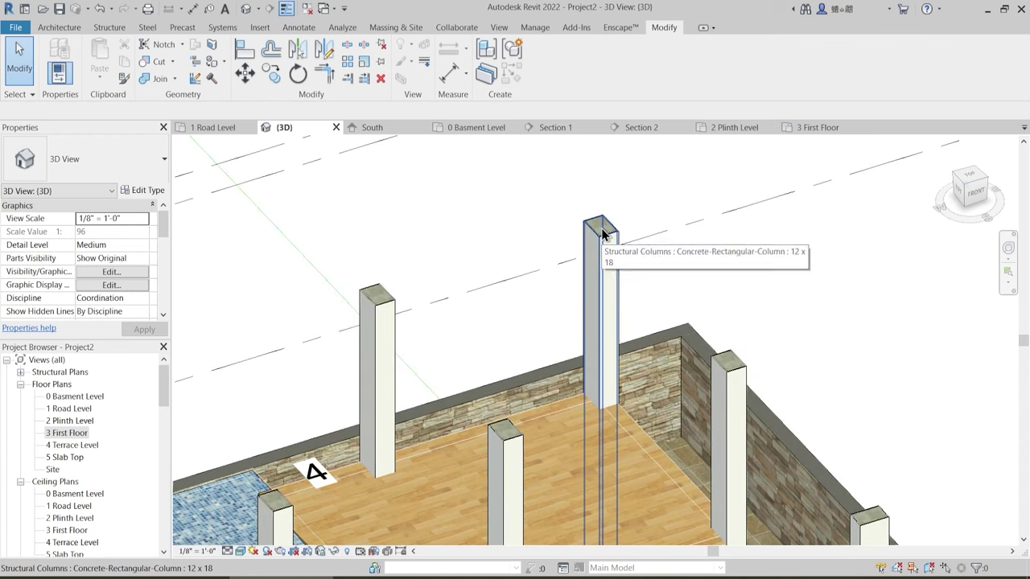
left_click(605, 242)
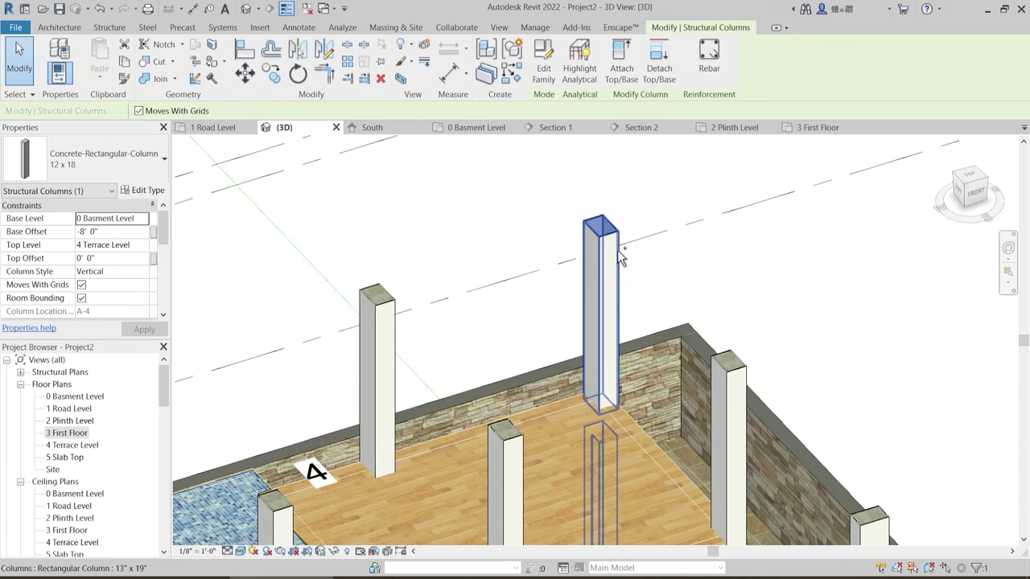
left_click(619, 256, "ctrl")
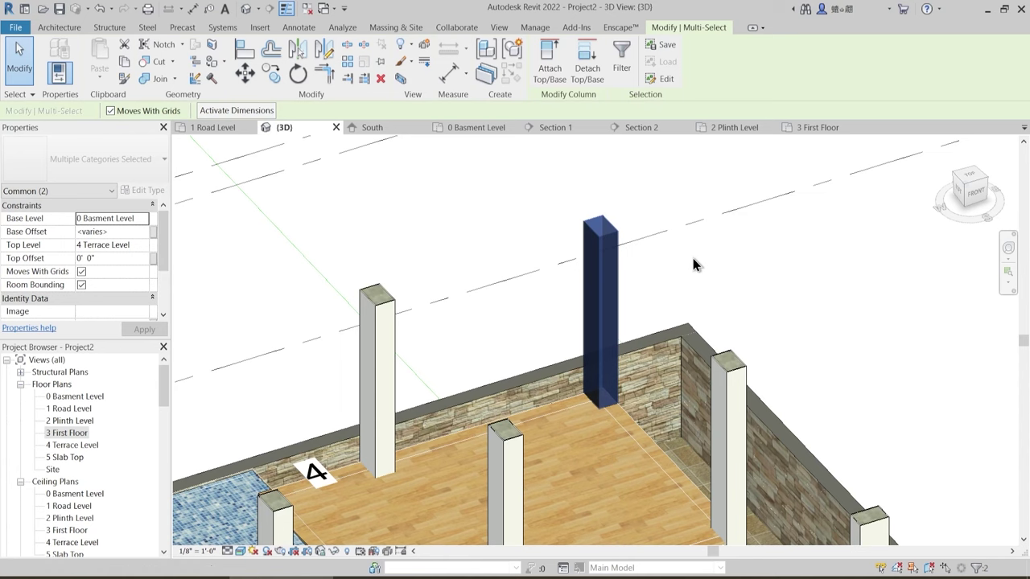
middle_click_drag(695, 290, 683, 259)
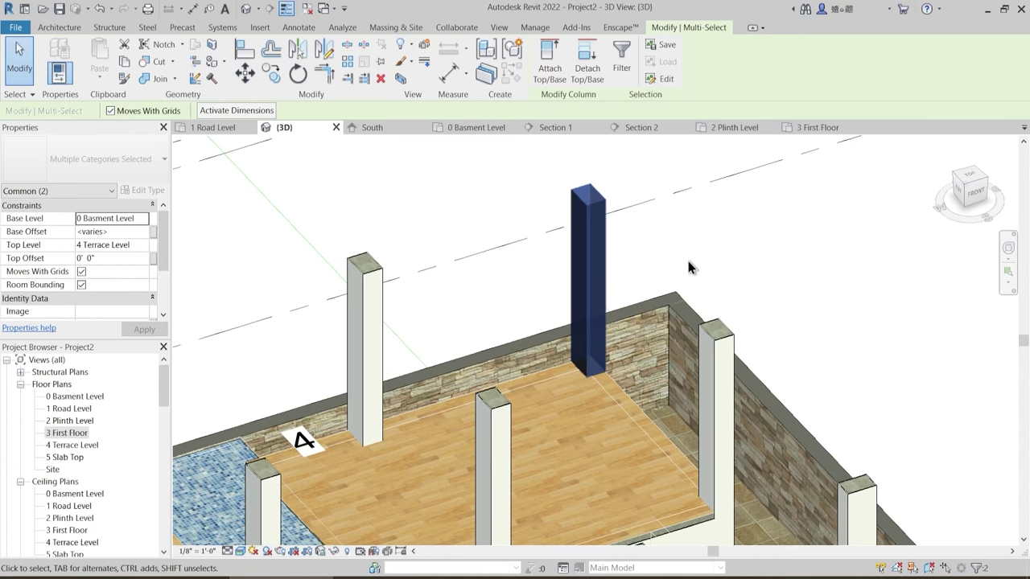
scroll(693, 266, "down", 2)
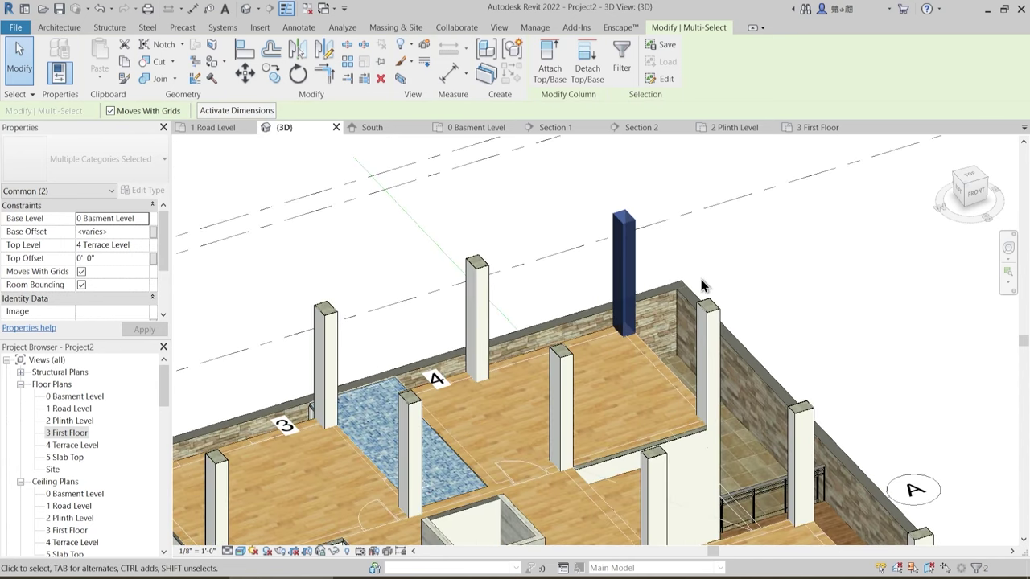
middle_click_drag(707, 356, 662, 354, "shift")
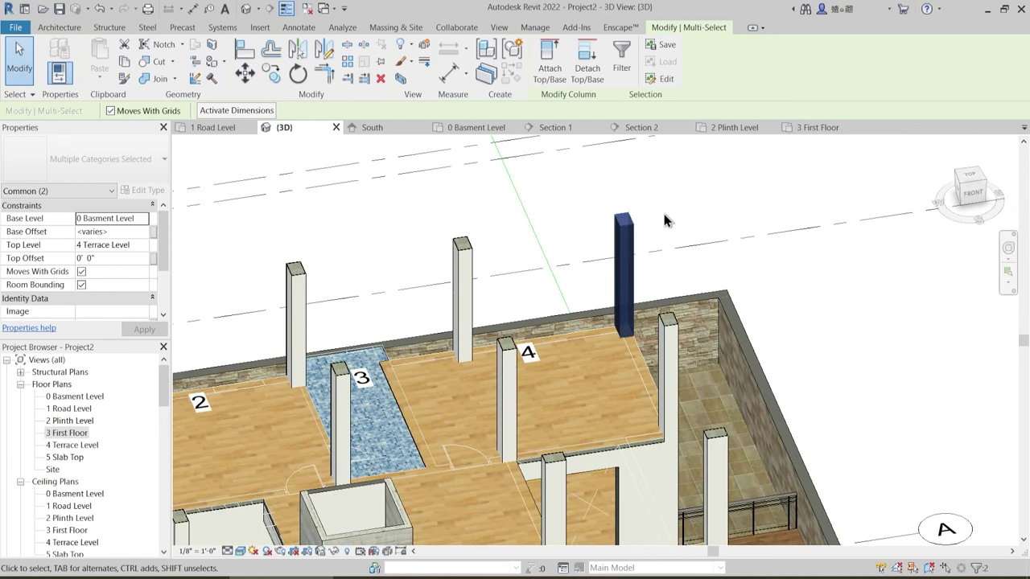
middle_click_drag(682, 237, 661, 275)
left_click(675, 255)
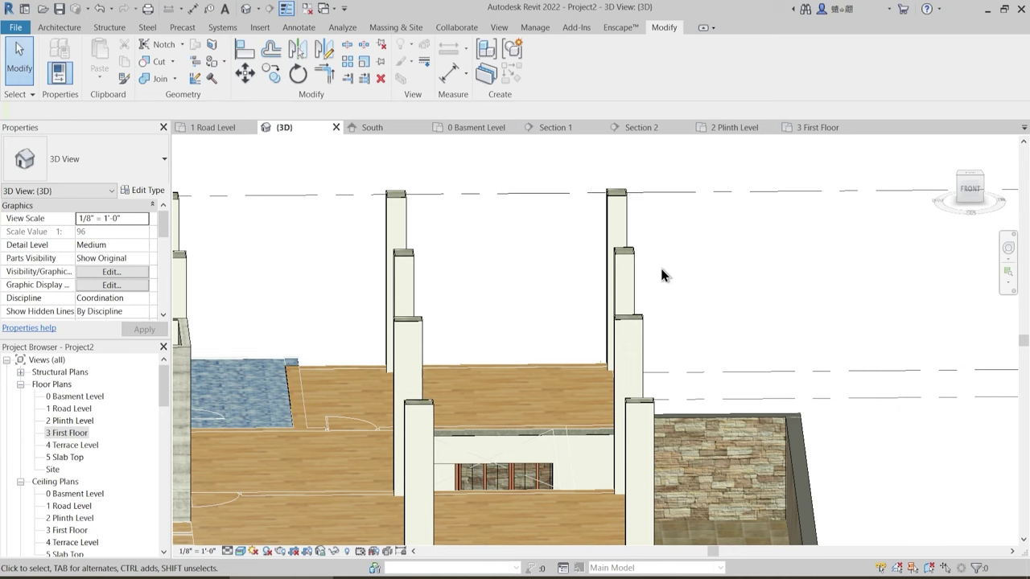
- Box-select the eight terrace columns and set Top Level to 3 First Floor with a 3' 0" top offset
left_click_drag(633, 274, 384, 180)
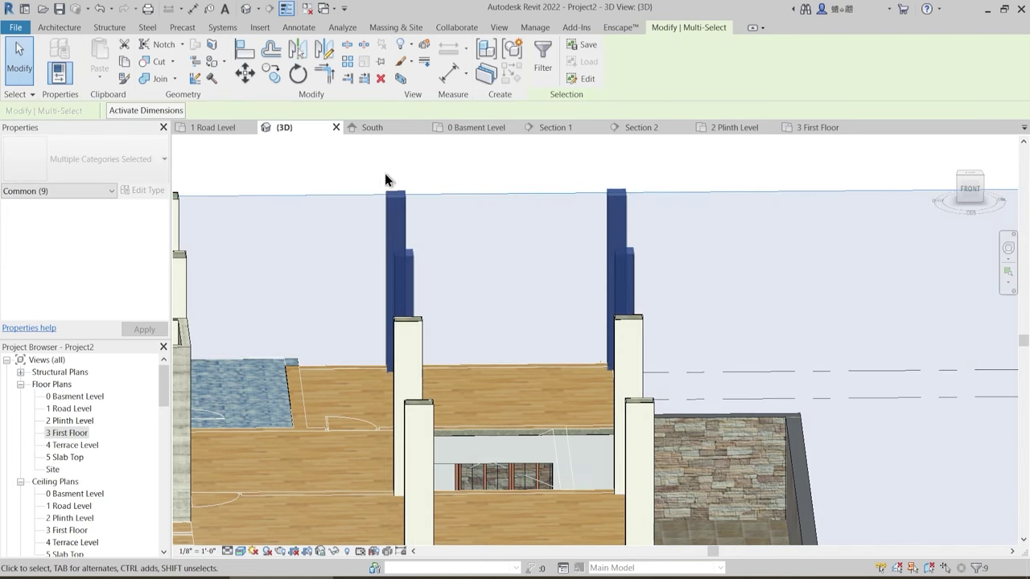
left_click(736, 193, "shift")
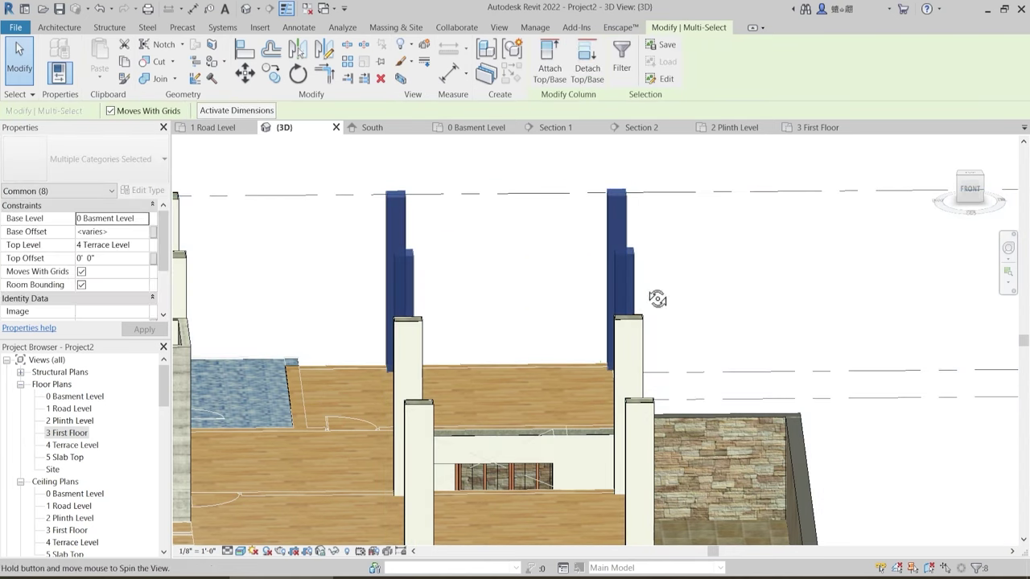
middle_click_drag(658, 298, 739, 375, "shift")
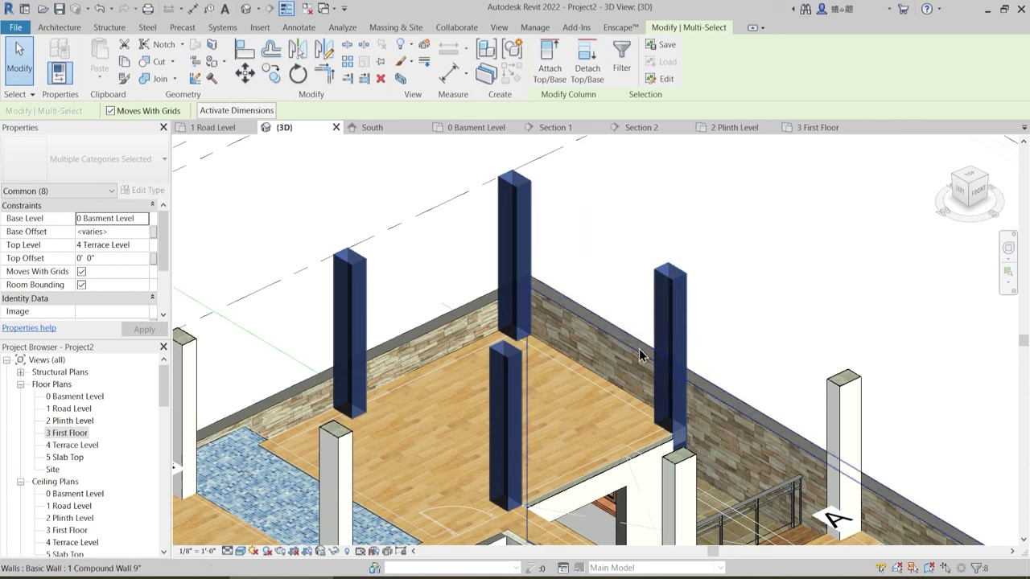
left_click(145, 247)
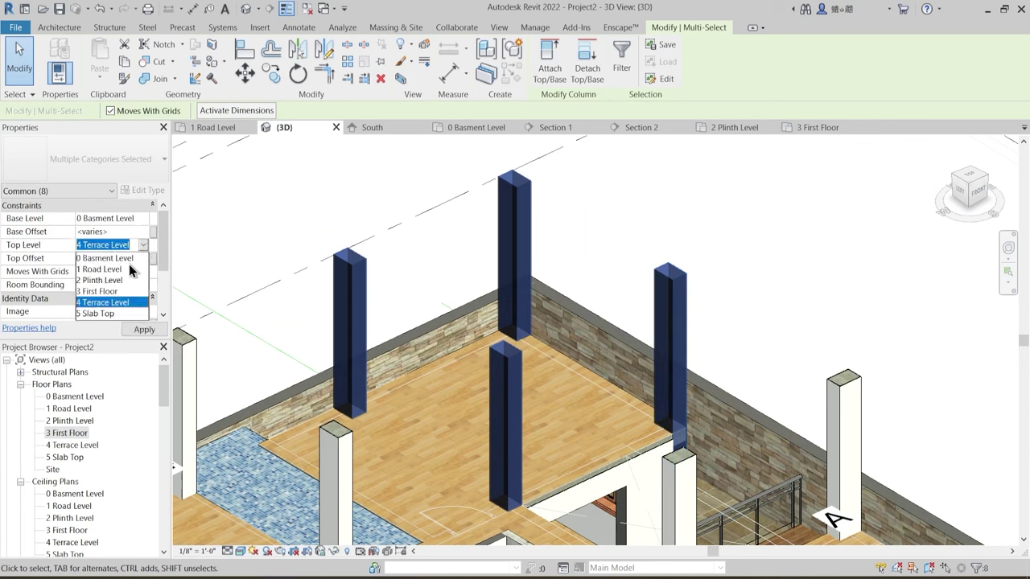
left_click(109, 292)
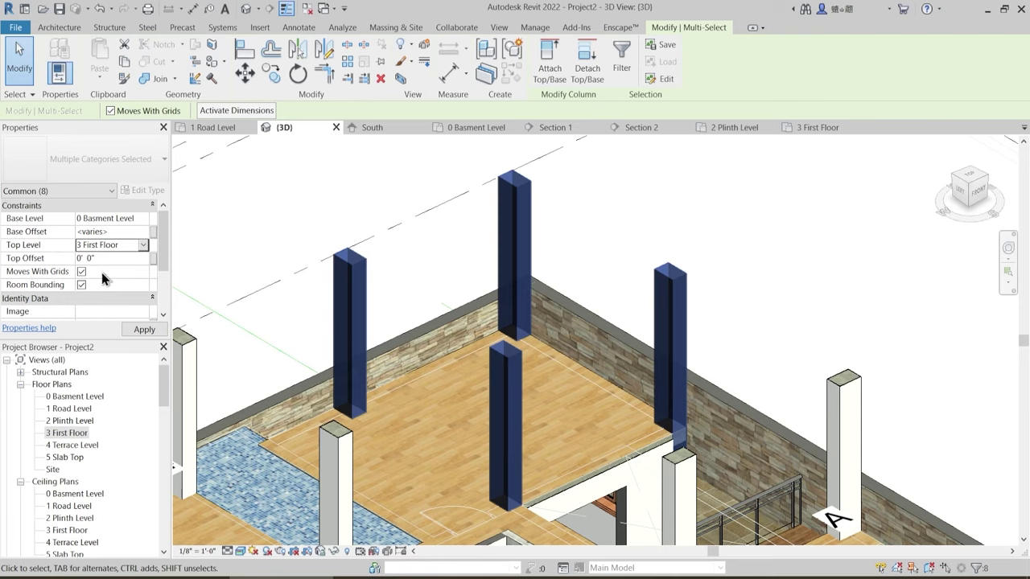
left_click(106, 258)
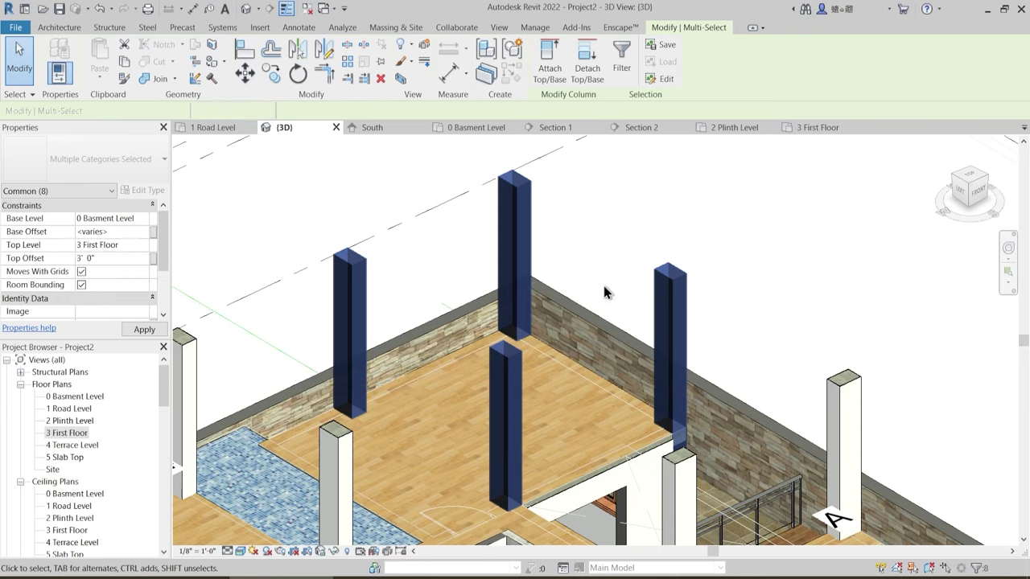
- Apply the 3' 0" top offset and orbit to check the shortened terrace columns
left_click(652, 213)
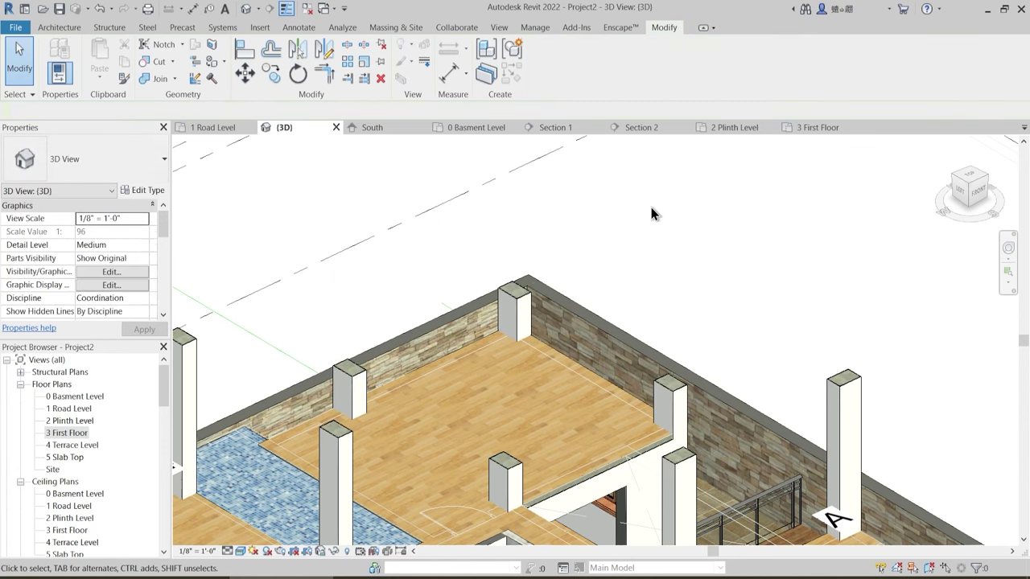
middle_click_drag(652, 213, 577, 353, "shift")
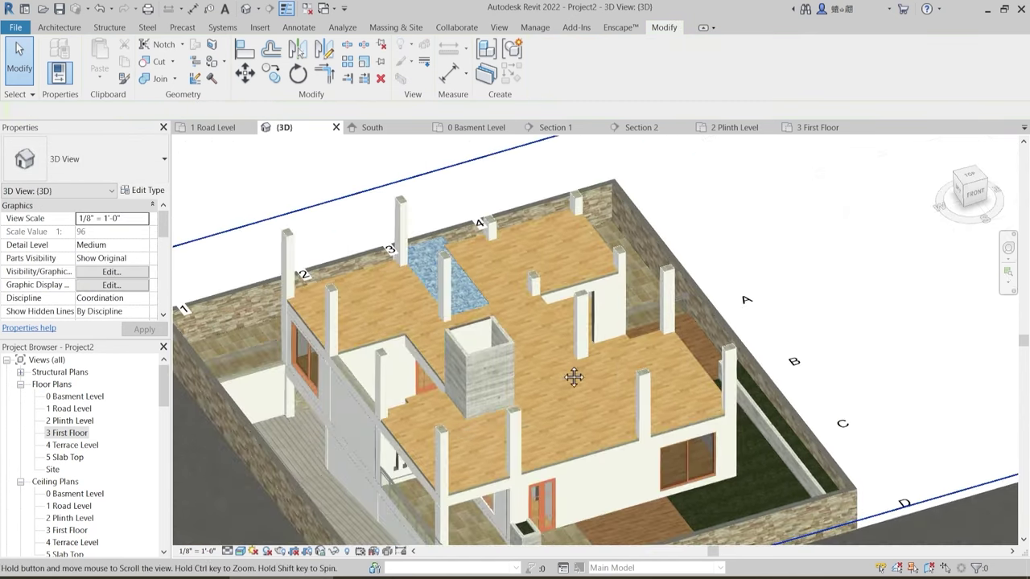
middle_click_drag(567, 447, 391, 318, "shift")
scroll(330, 301, "up", 2)
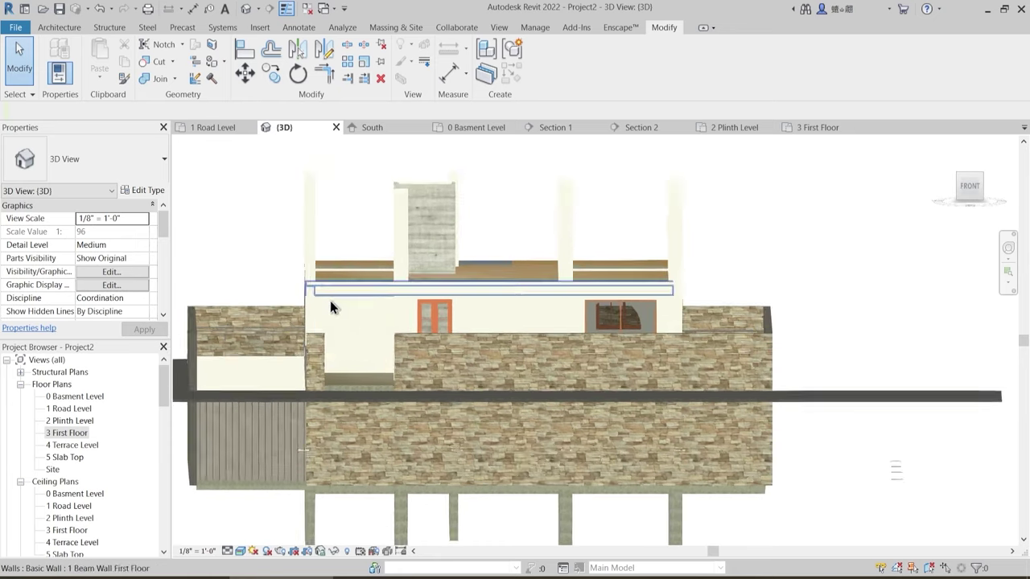
- In a front view, box-select the upper facade and filter it to Structural Framing only
middle_click_drag(330, 301, 349, 330, "shift")
left_click_drag(253, 237, 785, 313)
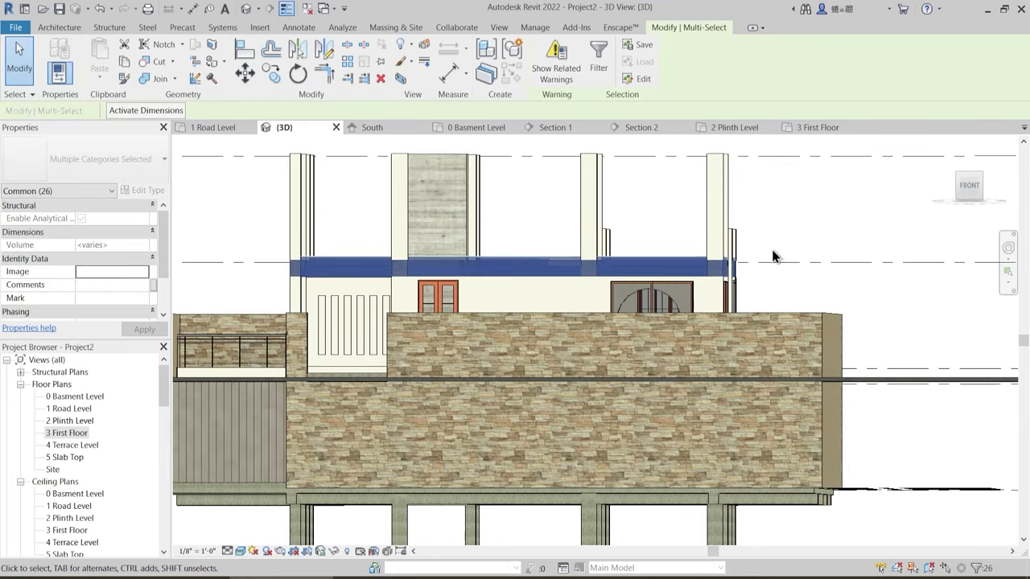
left_click(598, 58)
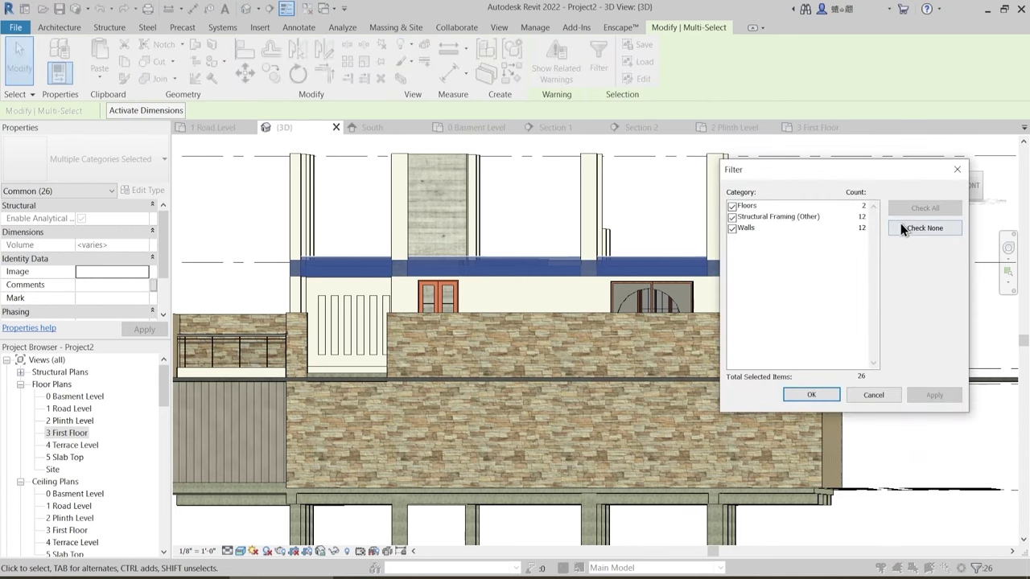
left_click(812, 395)
middle_click_drag(465, 336, 507, 406, "shift")
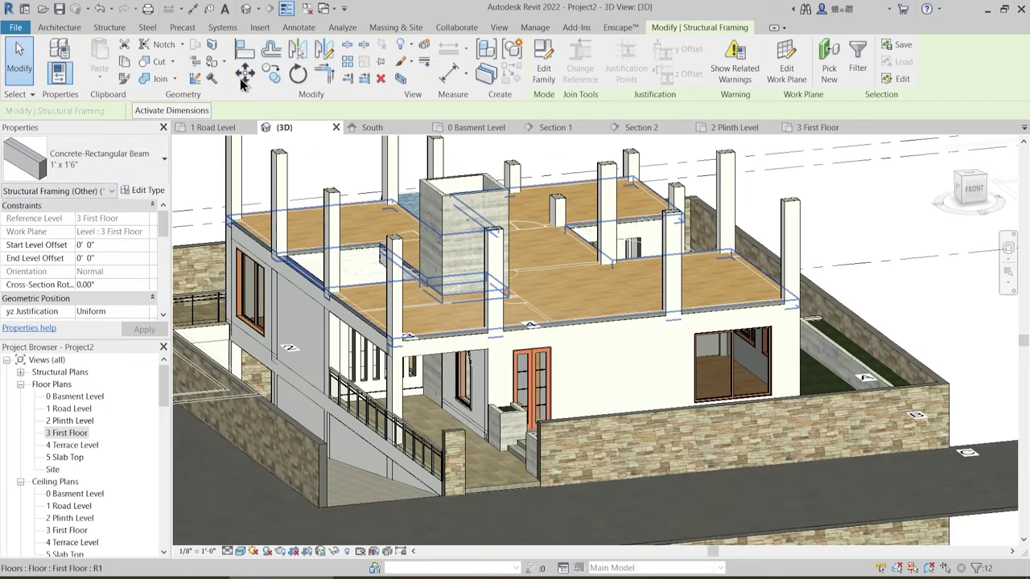
- Copy the selected beams and paste them aligned to 4 Terrace Level
left_click(123, 63)
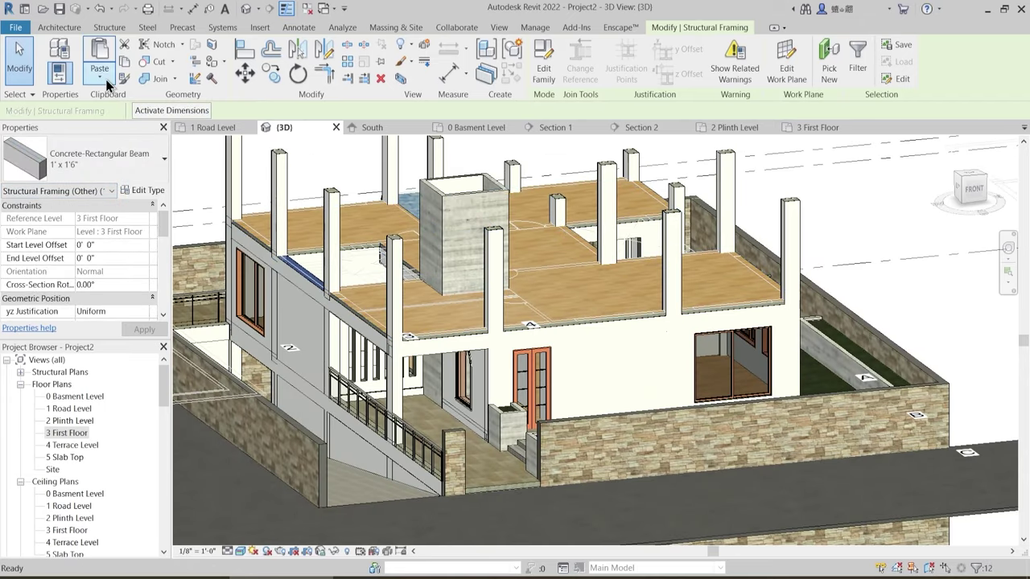
left_click(100, 78)
left_click(142, 126)
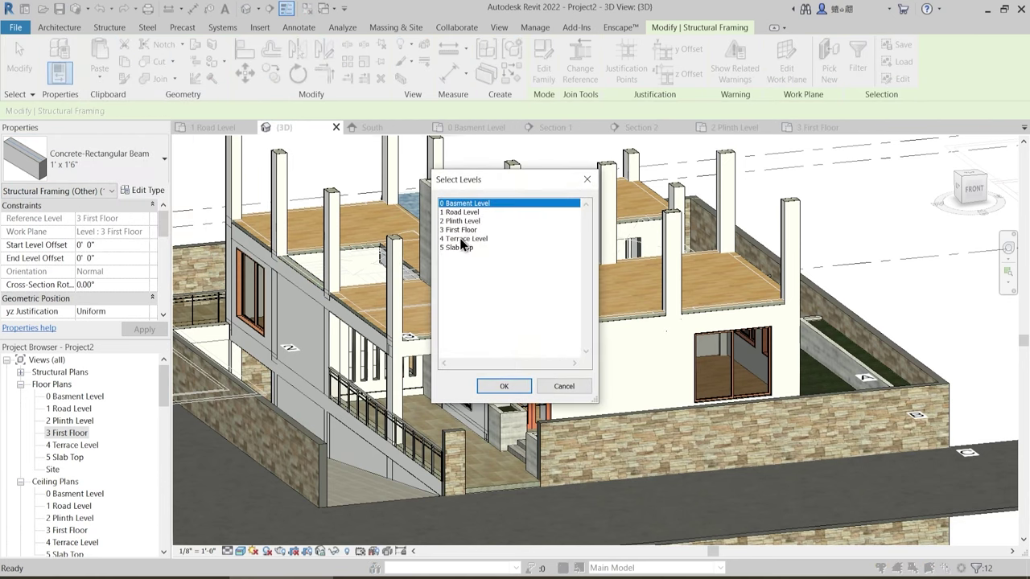
left_click(464, 239)
left_click(502, 387)
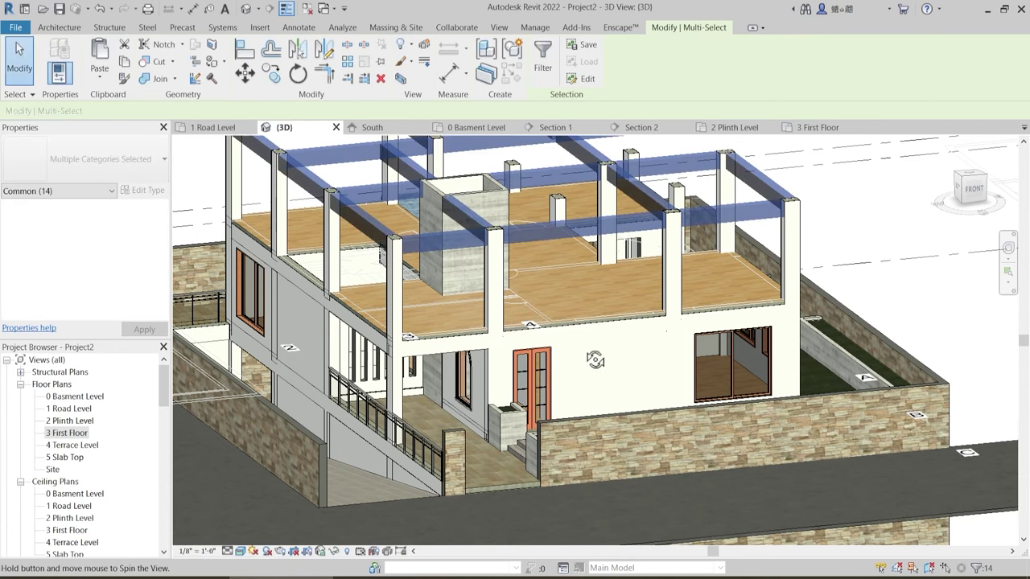
- Deselect the pasted beams and orbit to inspect the new terrace-level framing
scroll(600, 303, "up", 3)
scroll(606, 354, "down", 1)
middle_click_drag(621, 380, 607, 533)
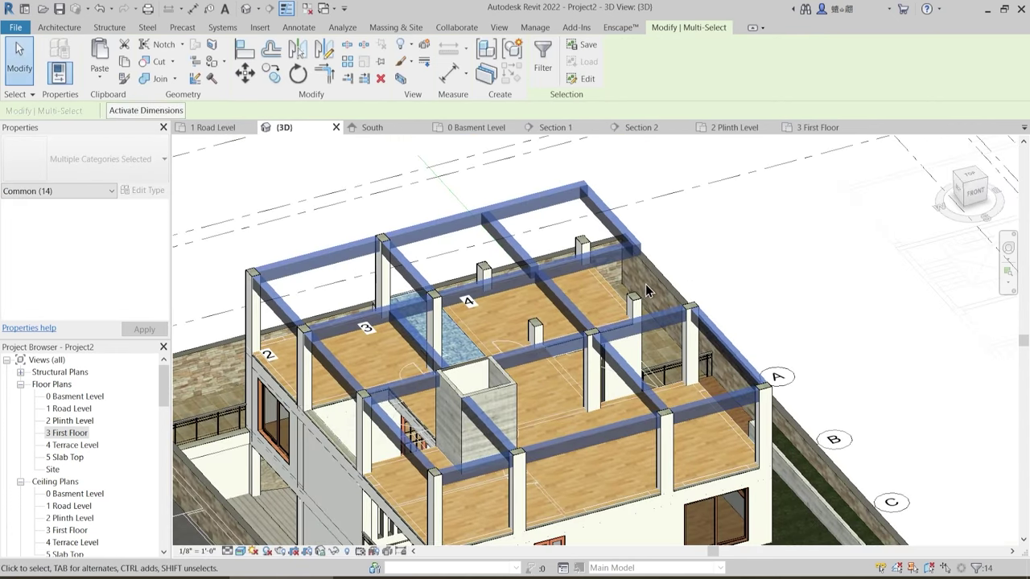
key("Escape")
scroll(560, 259, "up", 3)
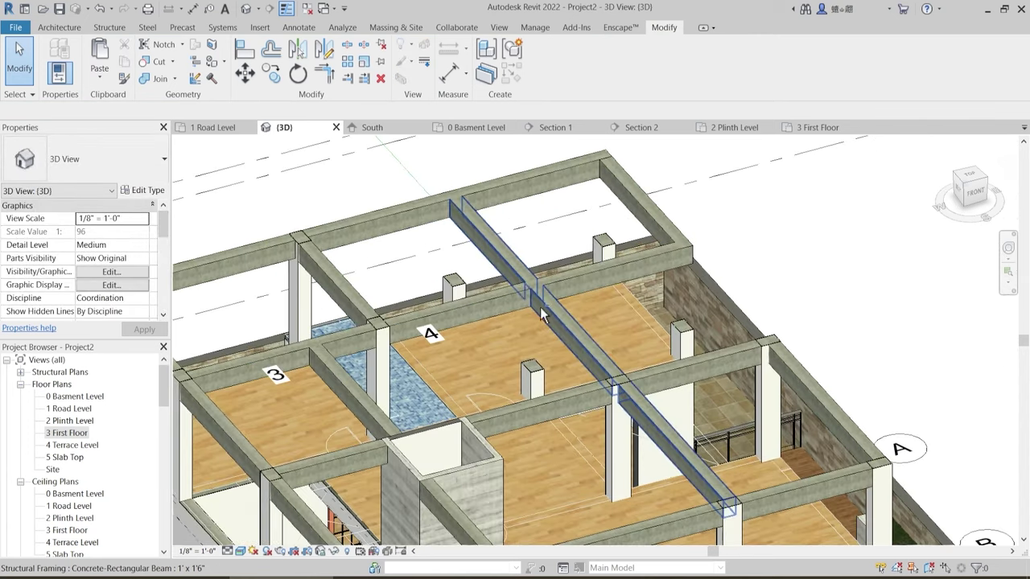
scroll(493, 239, "up", 3)
middle_click_drag(493, 239, 533, 403, "shift")
middle_click_drag(512, 294, 520, 338, "shift")
middle_click_drag(506, 258, 496, 301)
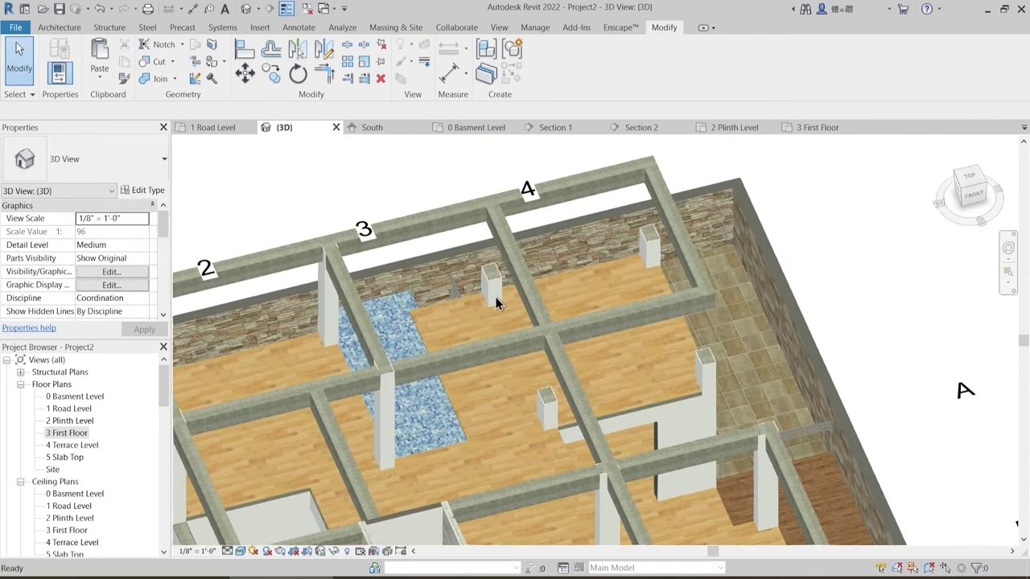
middle_click_drag(673, 308, 600, 423, "shift")
left_click(820, 127)
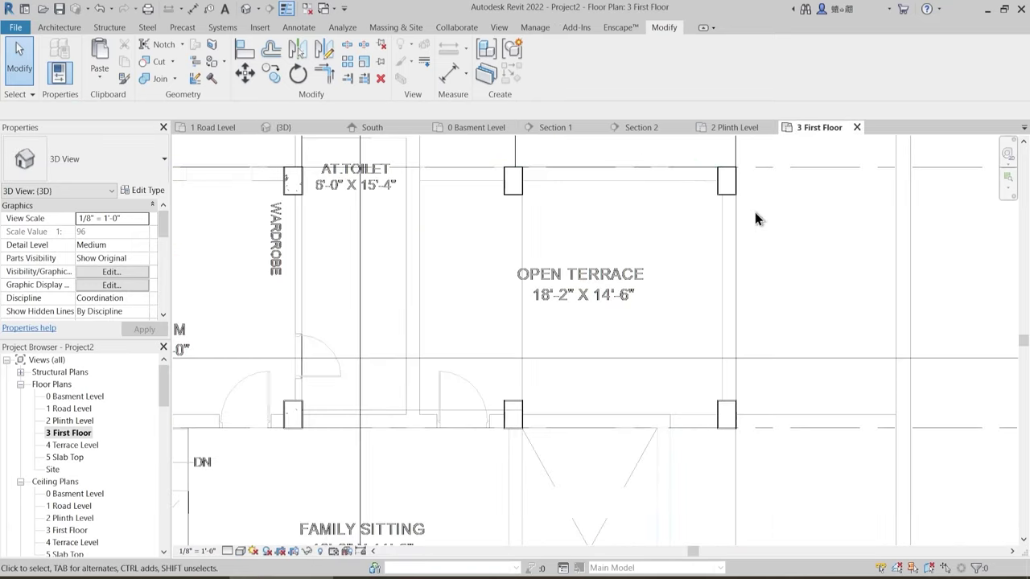
scroll(564, 338, "down", 4)
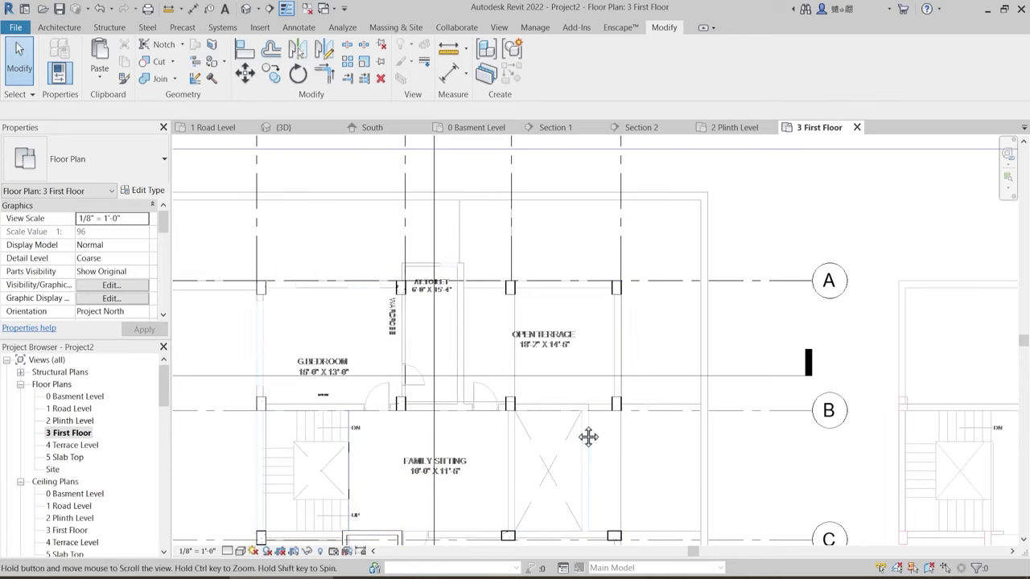
scroll(508, 385, "up", 3)
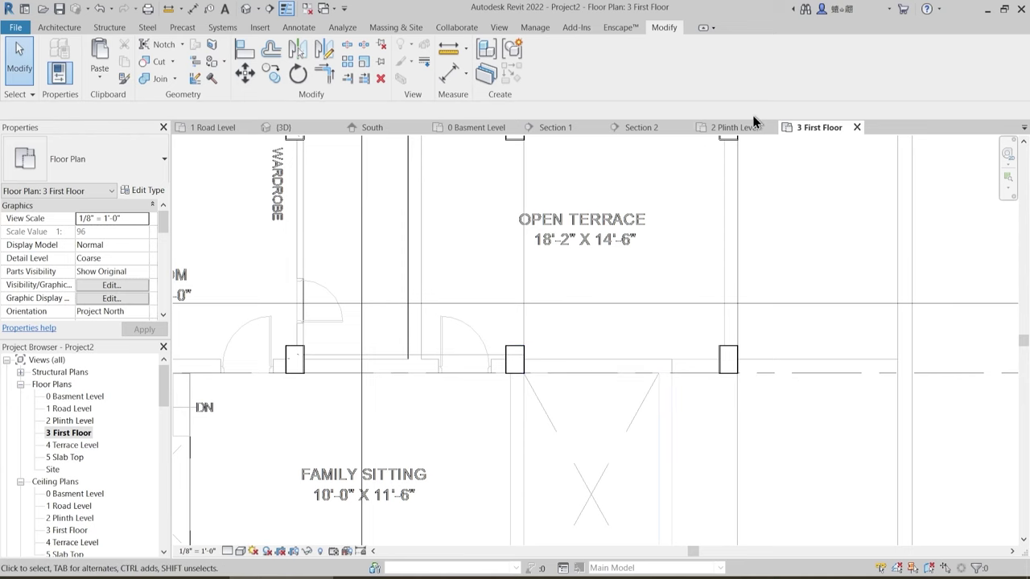
left_click(305, 128)
scroll(439, 197, "down", 5)
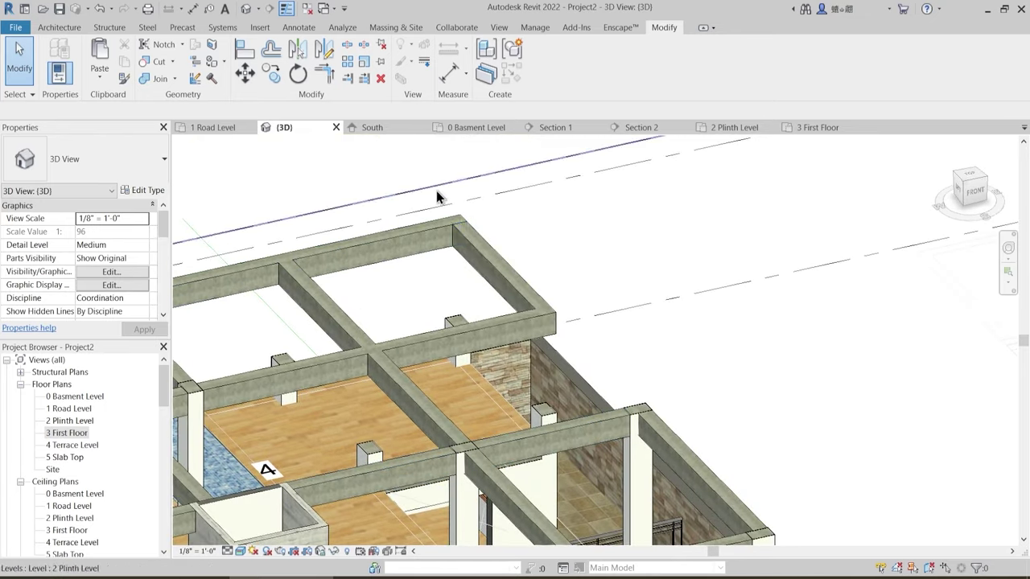
- Delete the right-hand terrace edge beam
key("Tab")
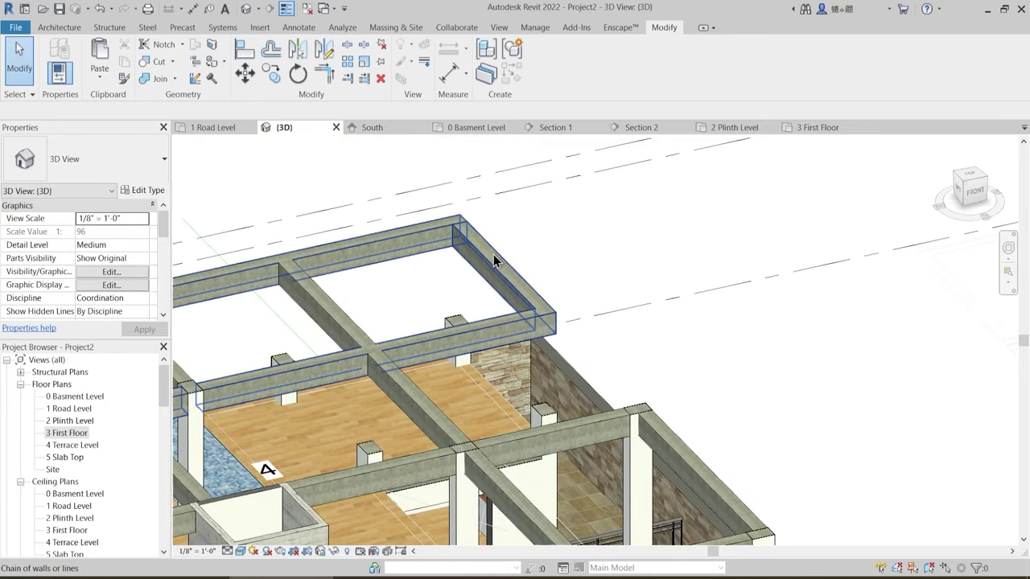
left_click(493, 259)
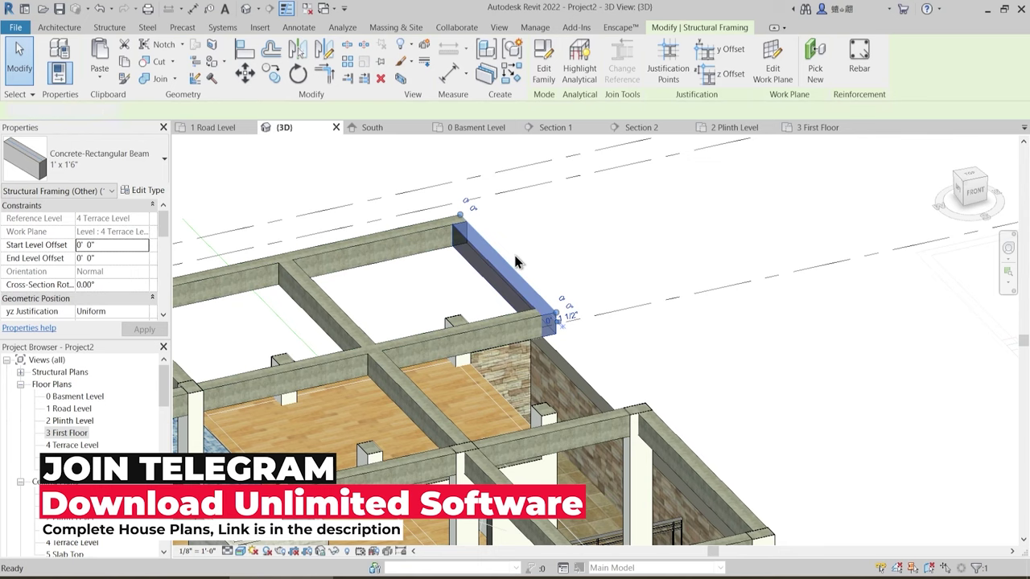
key("Delete")
- Trim the top and middle cross beams, then orbit around the terrace framing to check it
left_click(439, 237)
left_click(287, 281)
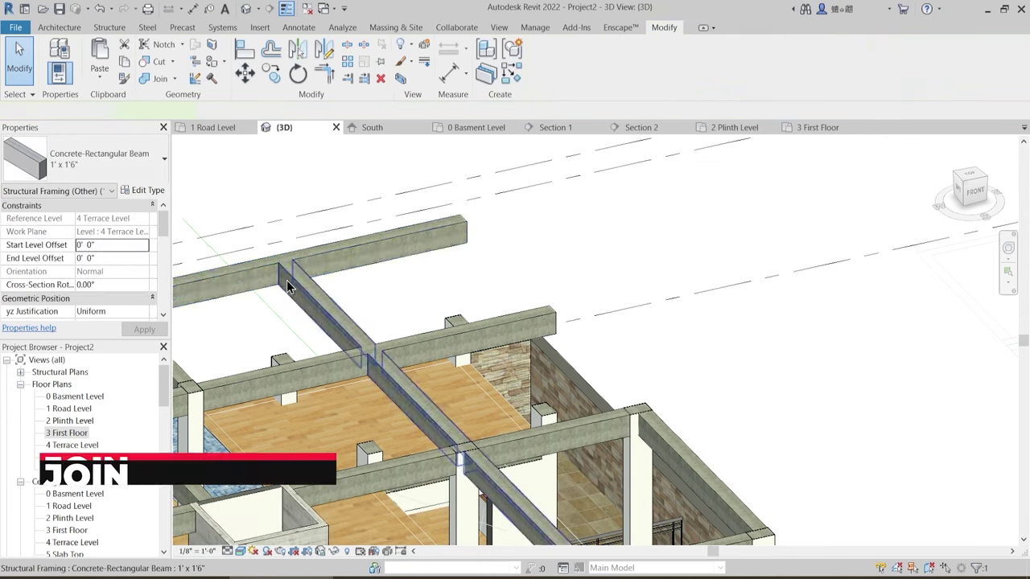
key("Escape")
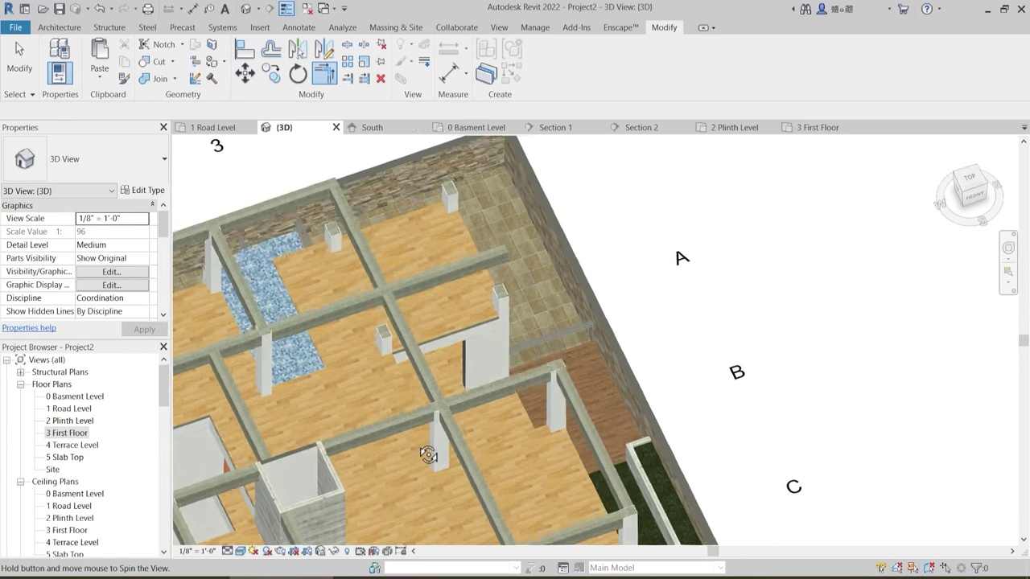
middle_click_drag(426, 454, 422, 367, "shift")
key("Escape")
middle_click_drag(453, 333, 436, 299, "shift")
scroll(431, 338, "down", 2)
middle_click_drag(420, 362, 559, 298)
scroll(560, 298, "up", 1)
middle_click_drag(451, 321, 488, 248, "shift")
scroll(375, 302, "up", 3)
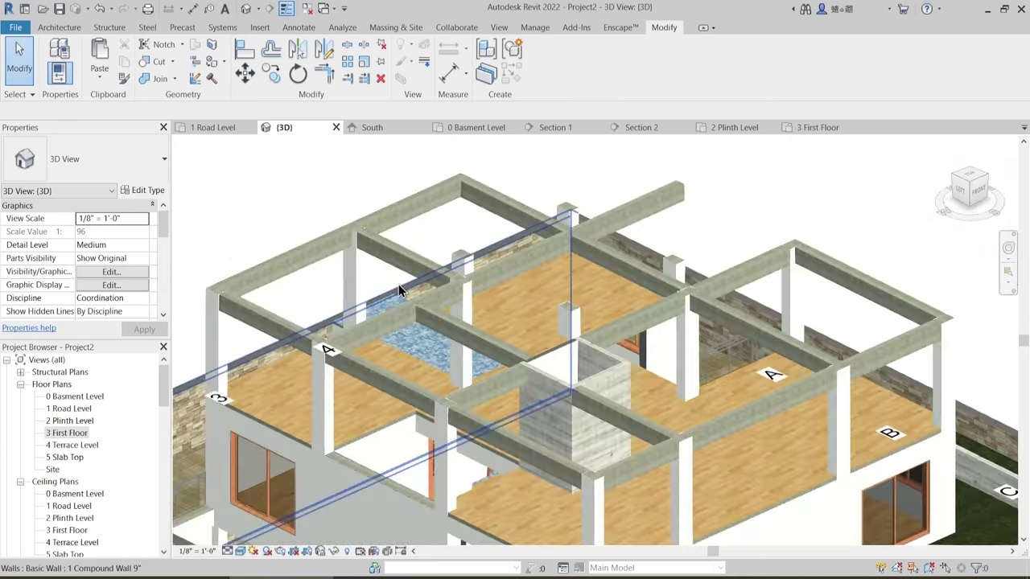
middle_click_drag(414, 302, 401, 300, "shift")
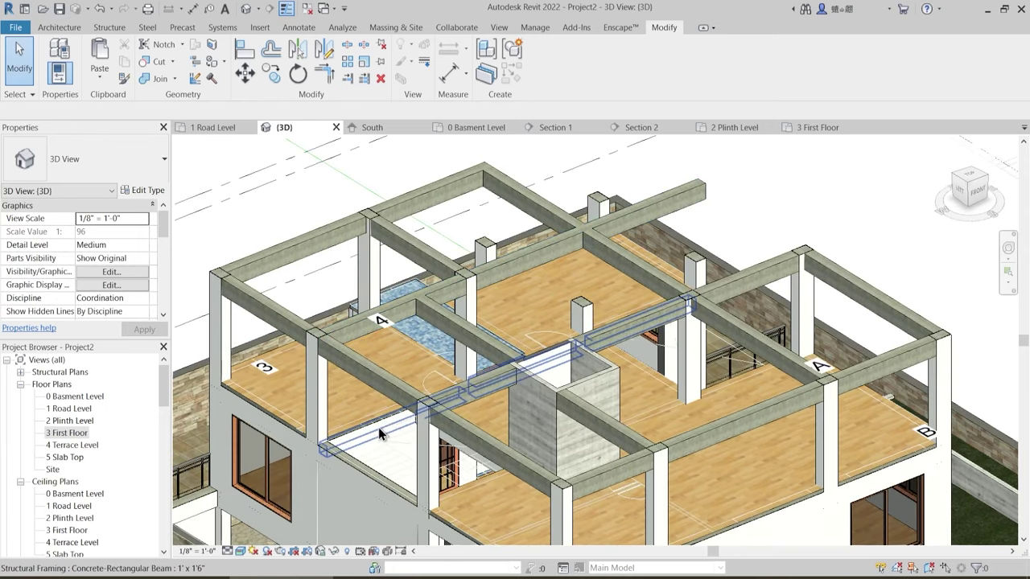
middle_click_drag(381, 433, 254, 341)
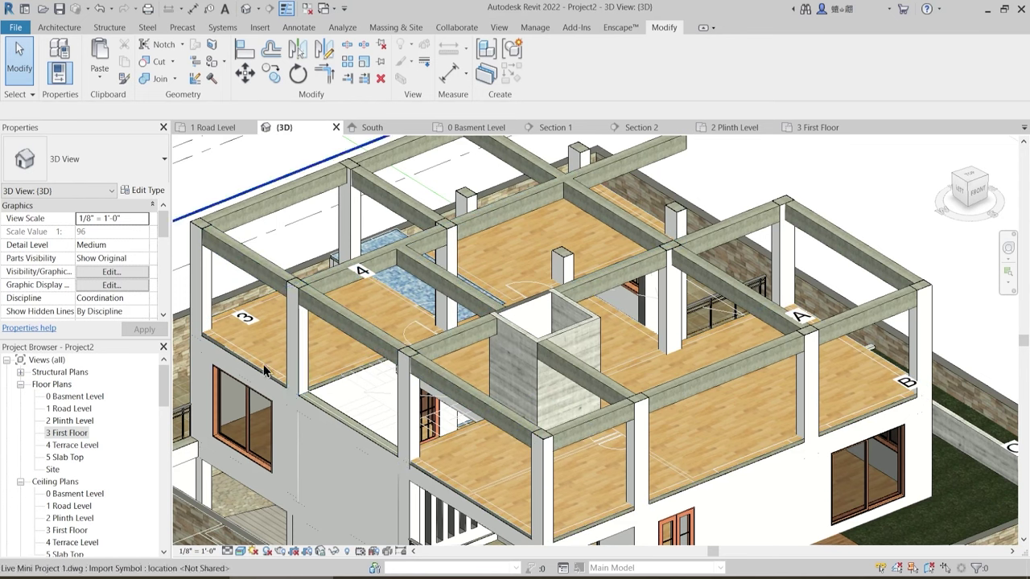
middle_click_drag(256, 376, 241, 305, "shift")
- Select the First Floor slab with a corner column and beams and temporarily isolate them
scroll(219, 343, "up", 5)
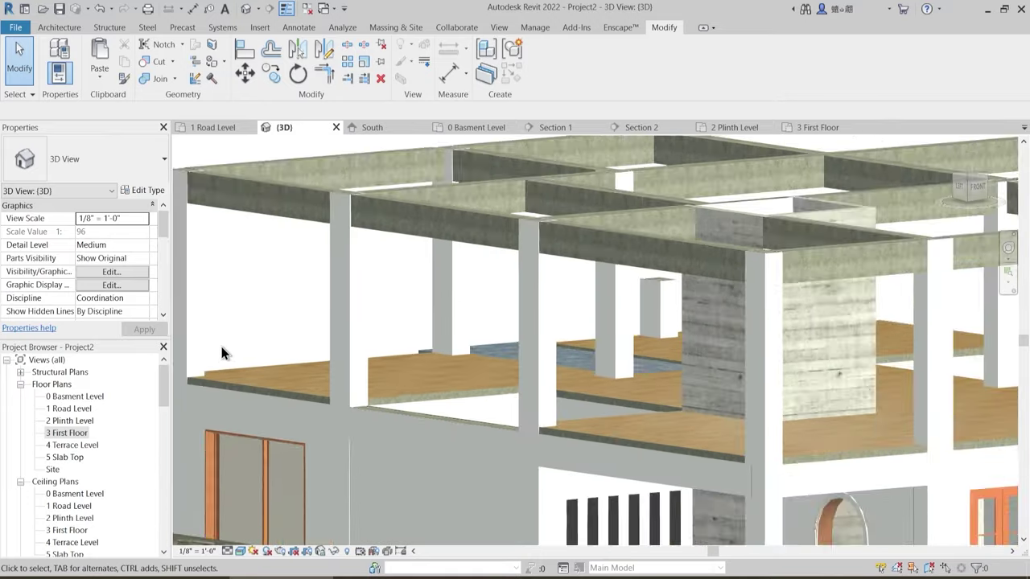
left_click(233, 397)
scroll(288, 355, "down", 1)
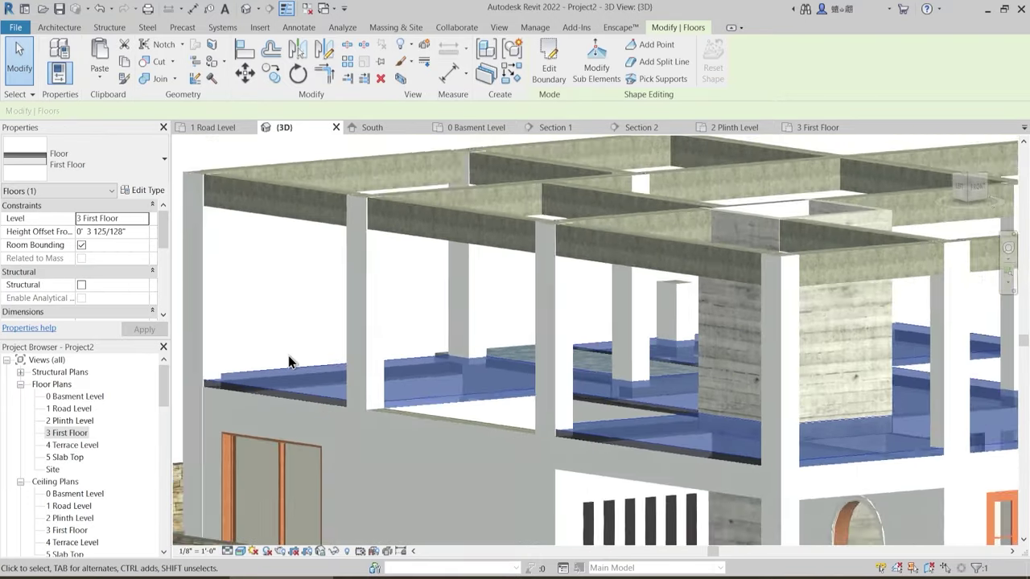
middle_click_drag(288, 356, 360, 346, "shift")
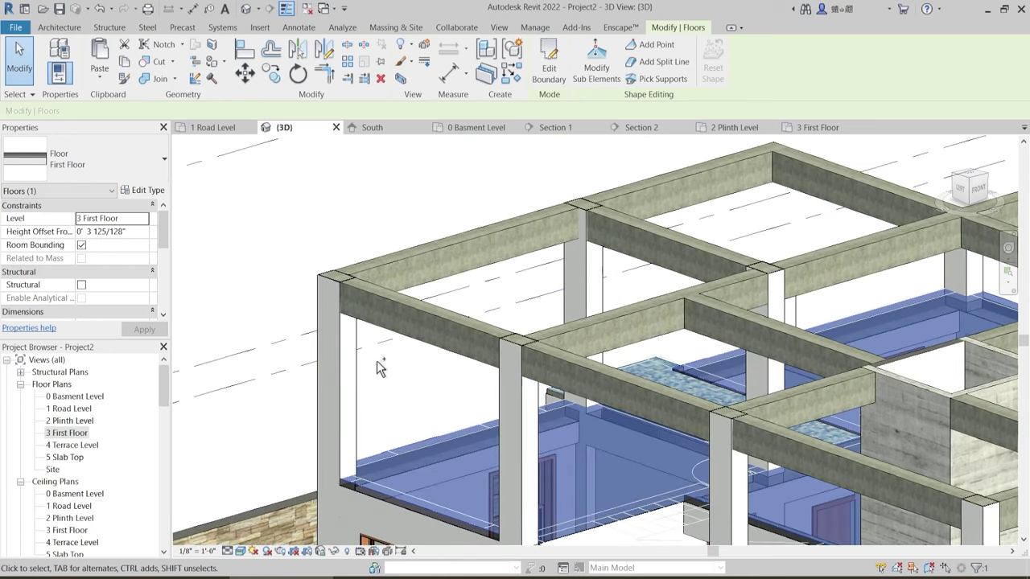
left_click_drag(387, 377, 290, 244, "ctrl")
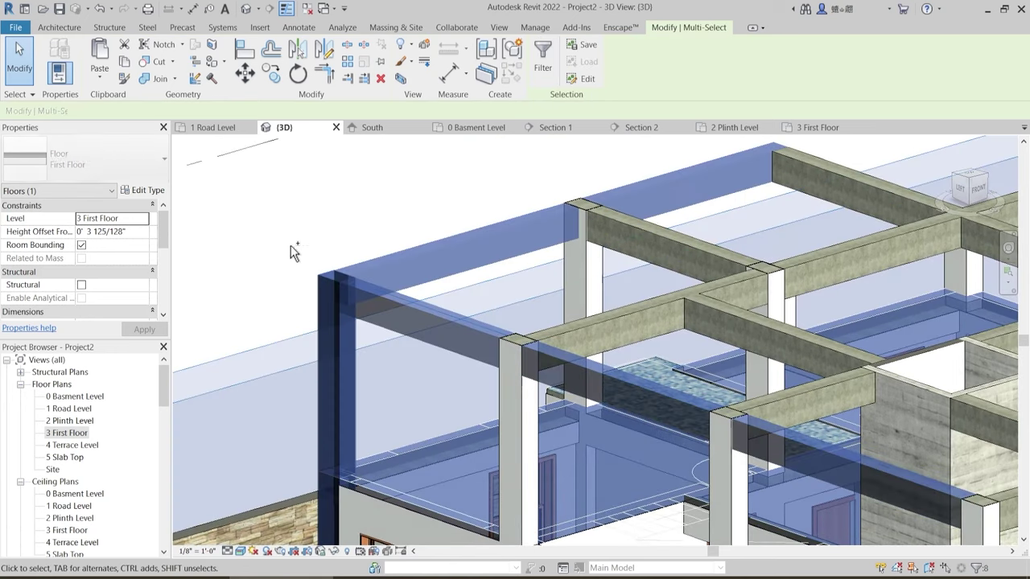
left_click(286, 371, "shift")
left_click(279, 351, "shift")
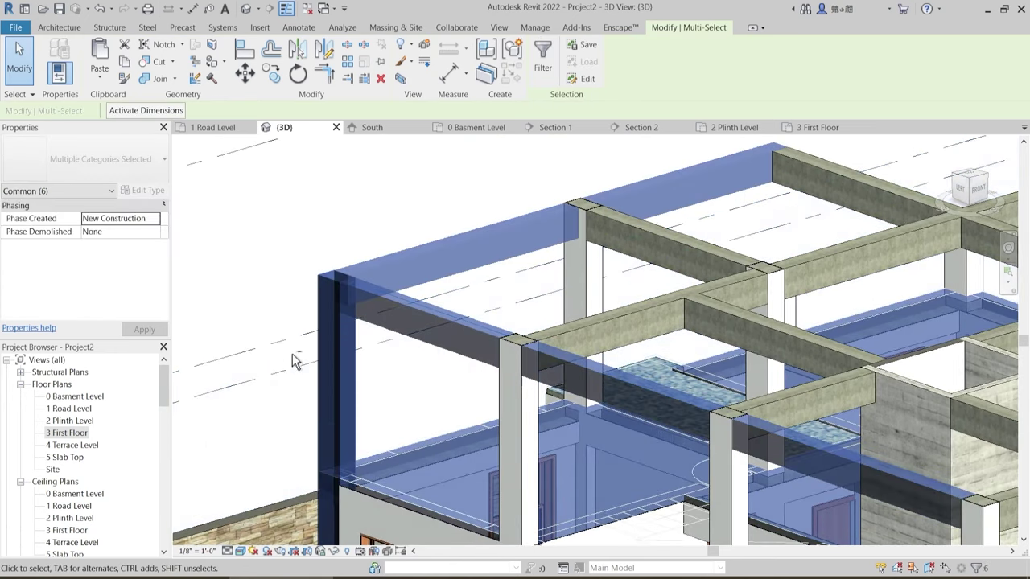
left_click(336, 554)
left_click(370, 504)
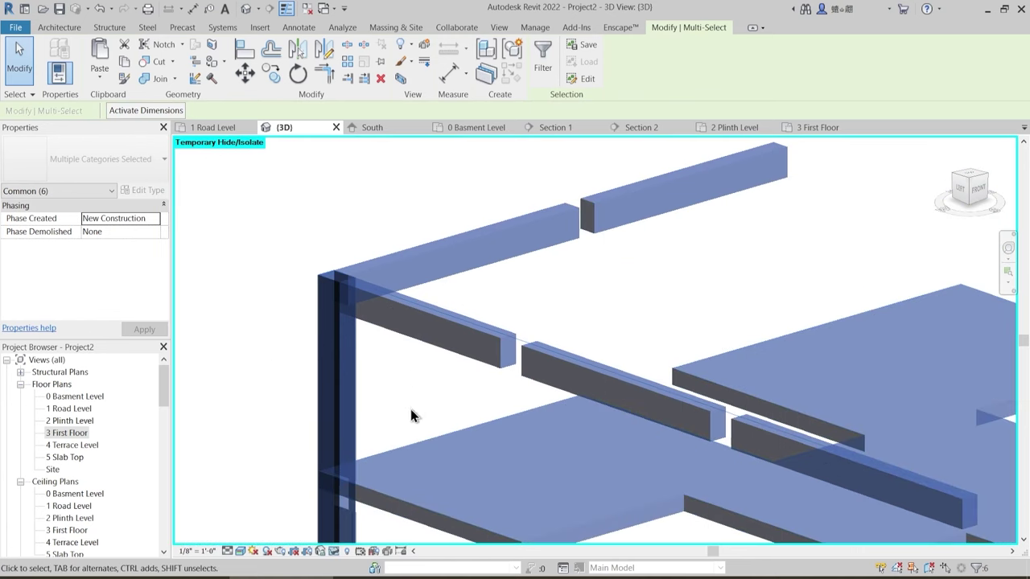
- Reselect the slab-corner elements without the level lines and isolate their categories
scroll(410, 408, "down", 2)
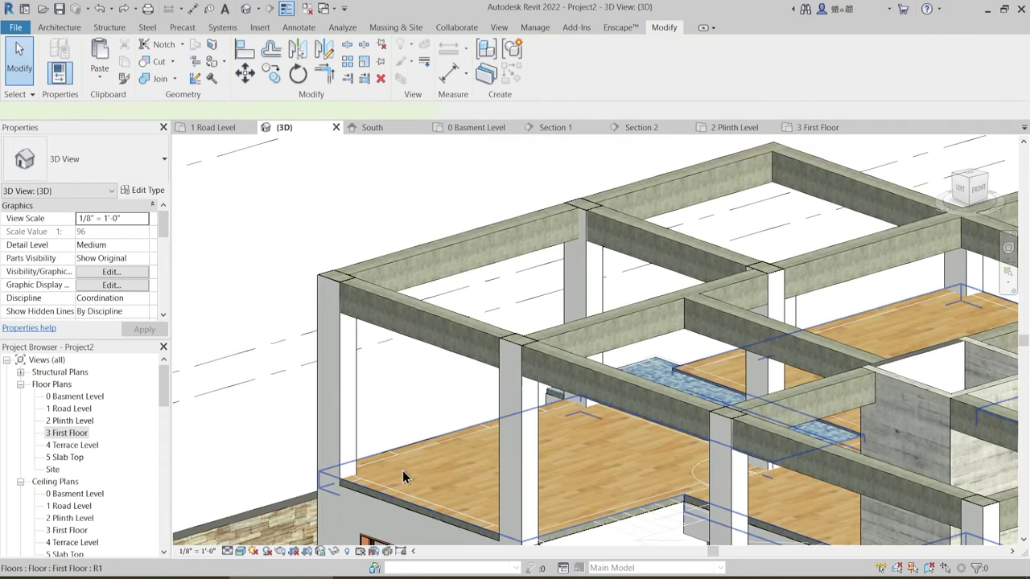
left_click(404, 477)
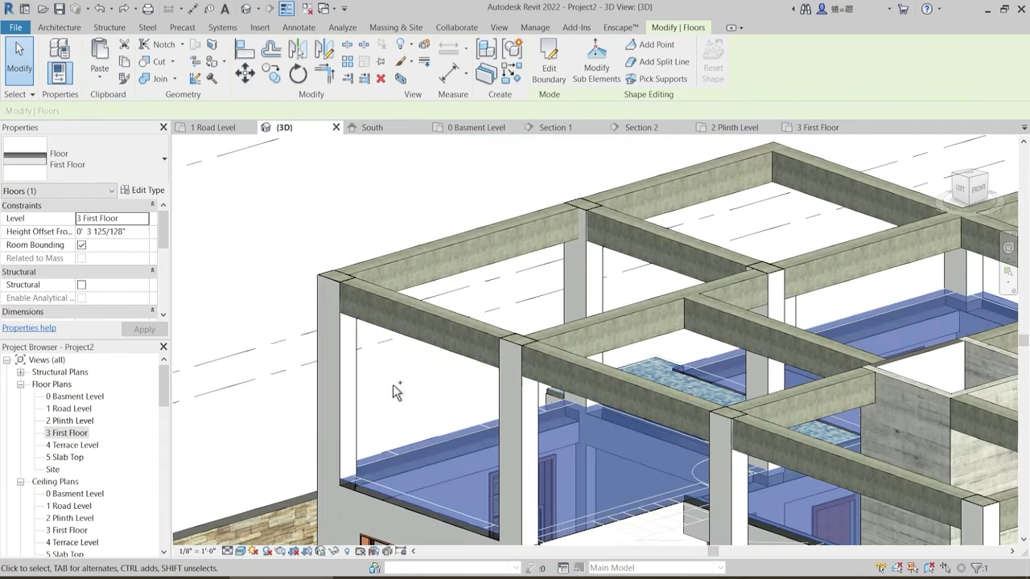
left_click_drag(393, 384, 278, 239)
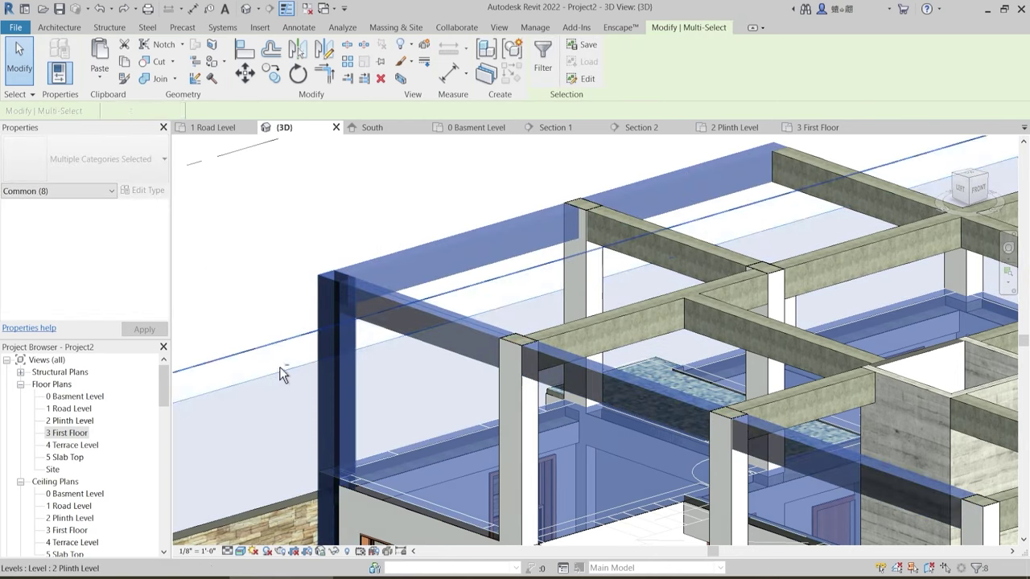
left_click(279, 372, "shift")
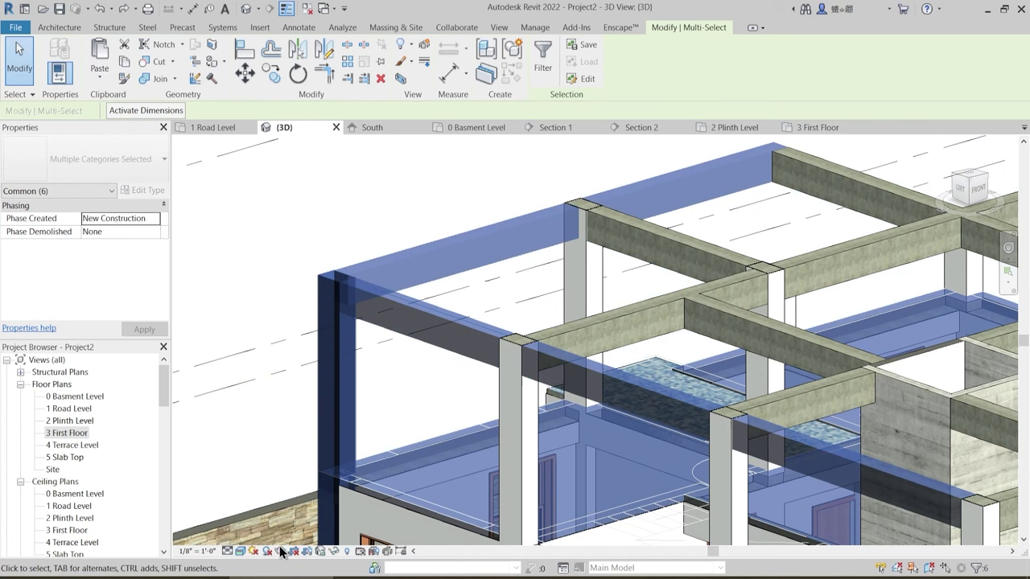
left_click(345, 552)
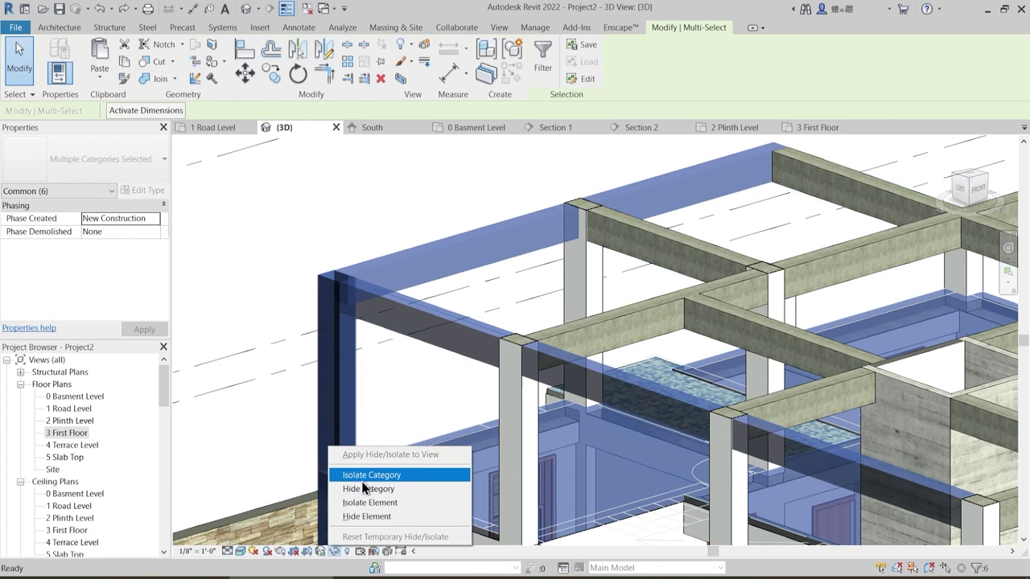
left_click(362, 479)
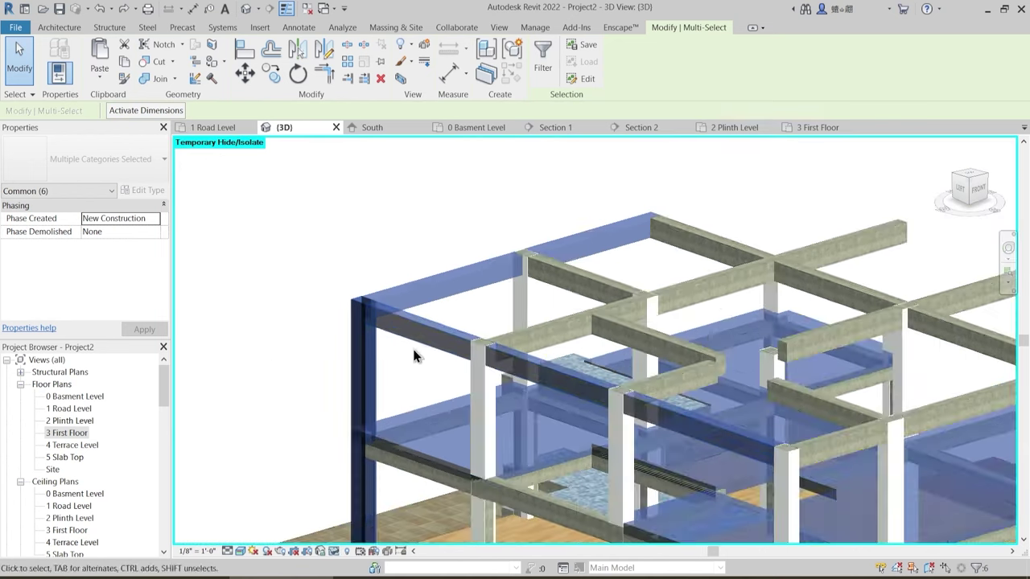
left_click(412, 346)
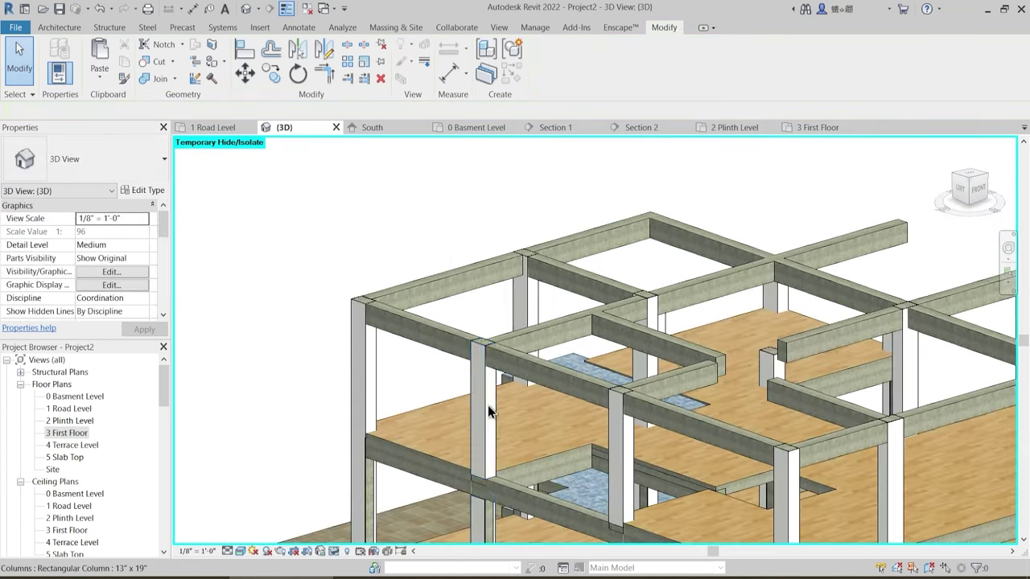
scroll(486, 494, "up", 3)
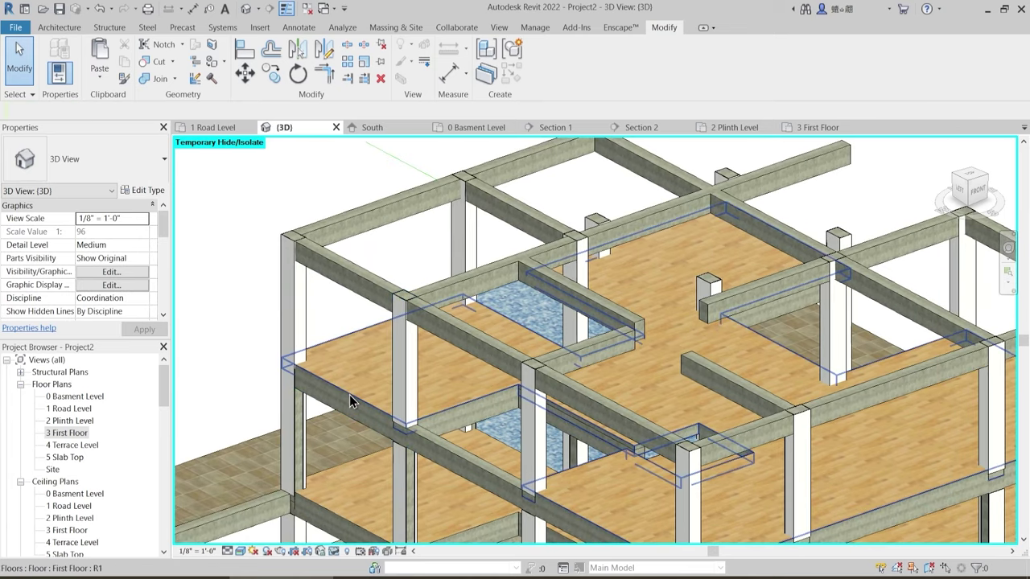
middle_click_drag(432, 435, 653, 484, "shift")
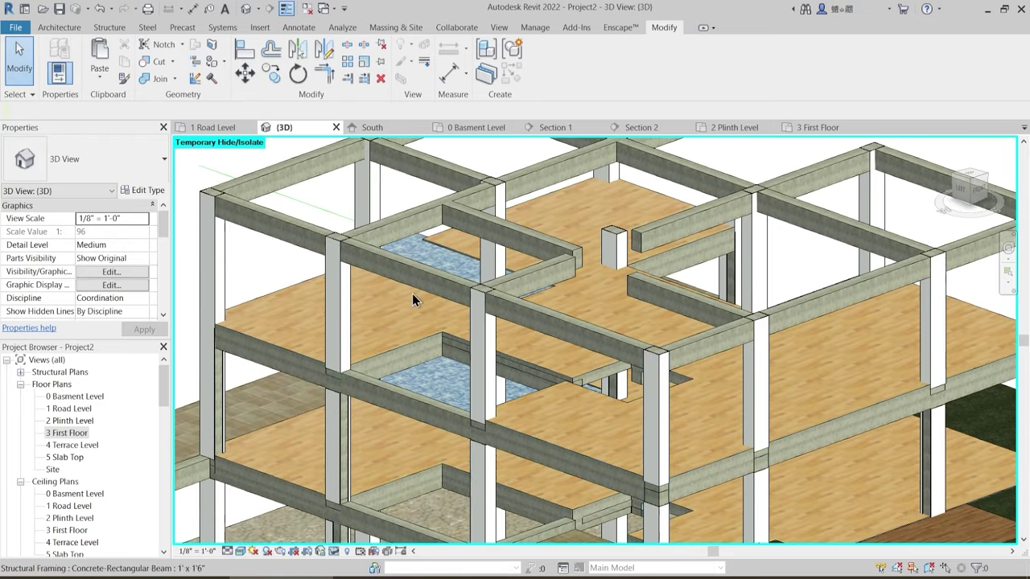
- Join the floor slabs with four neighbouring columns
left_click(242, 317)
left_click(252, 322)
left_click(257, 340)
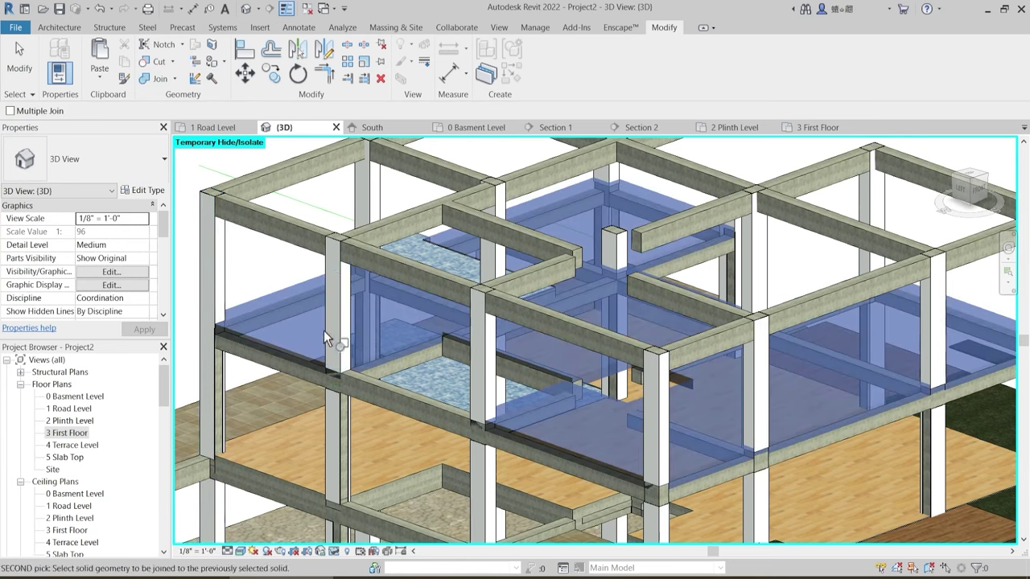
left_click(352, 343)
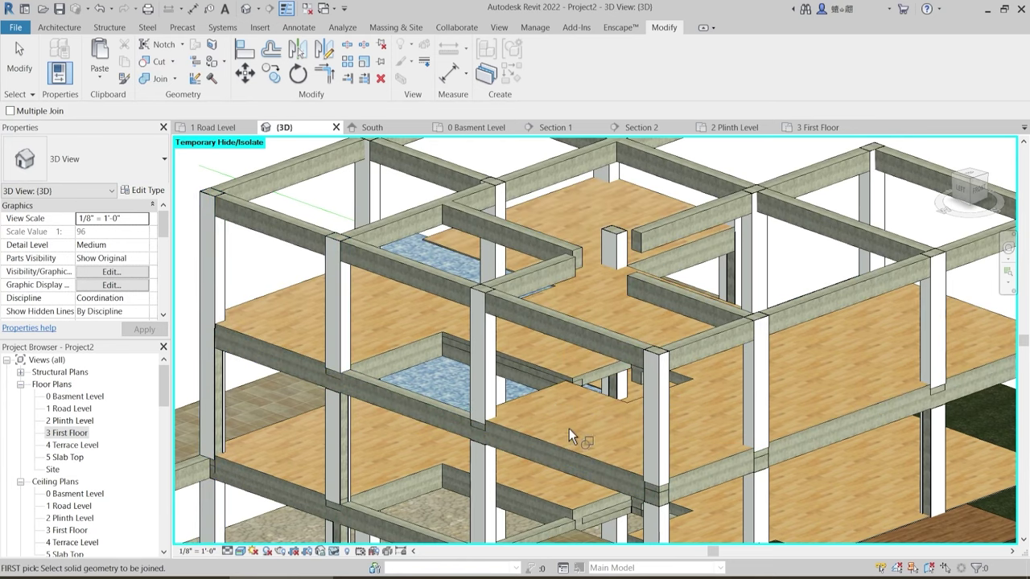
left_click(550, 444)
left_click(491, 399)
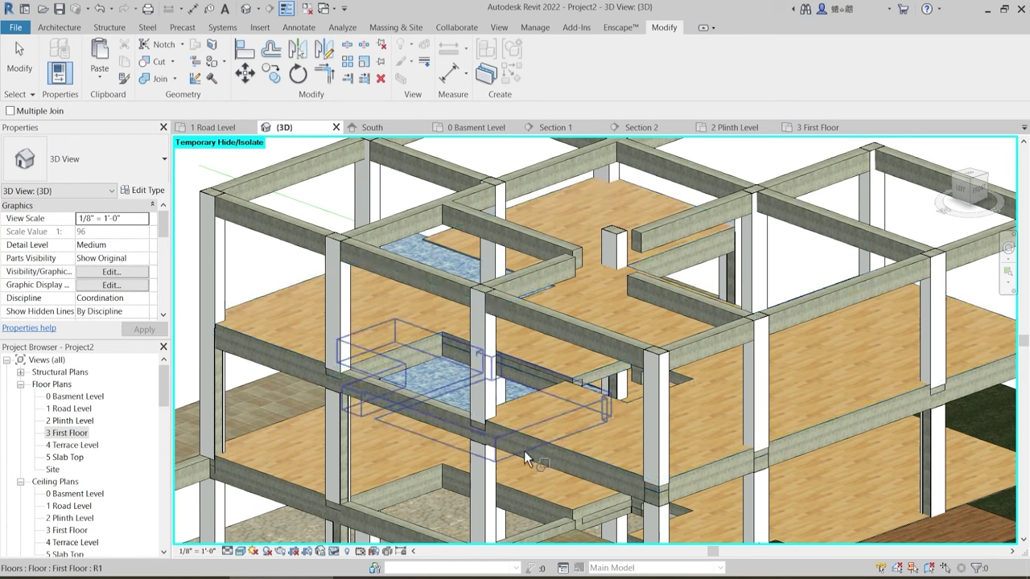
left_click(497, 436)
left_click(483, 408)
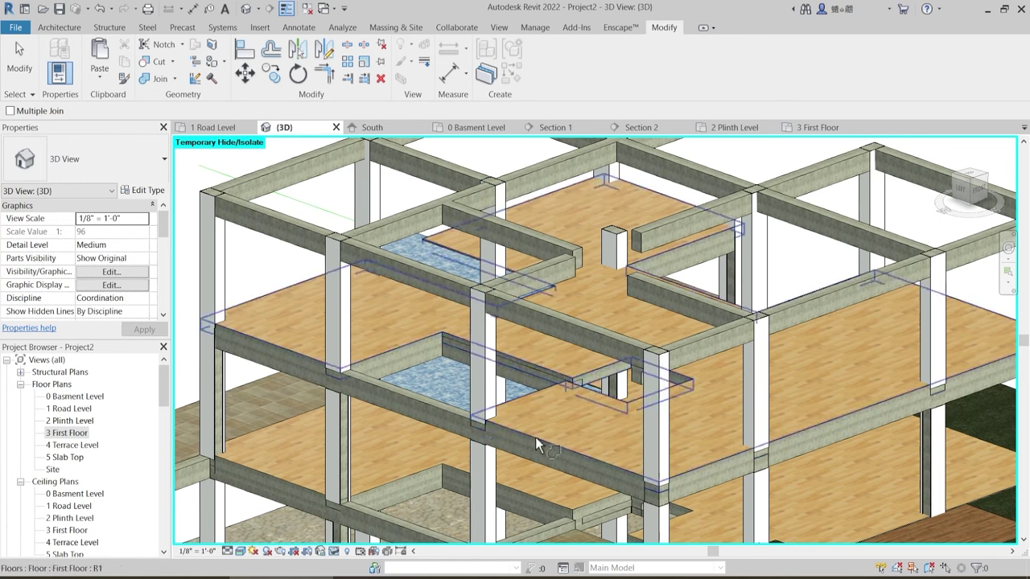
- Join a beam with its column and a slab with the upper floor slab
scroll(479, 419, "up", 4)
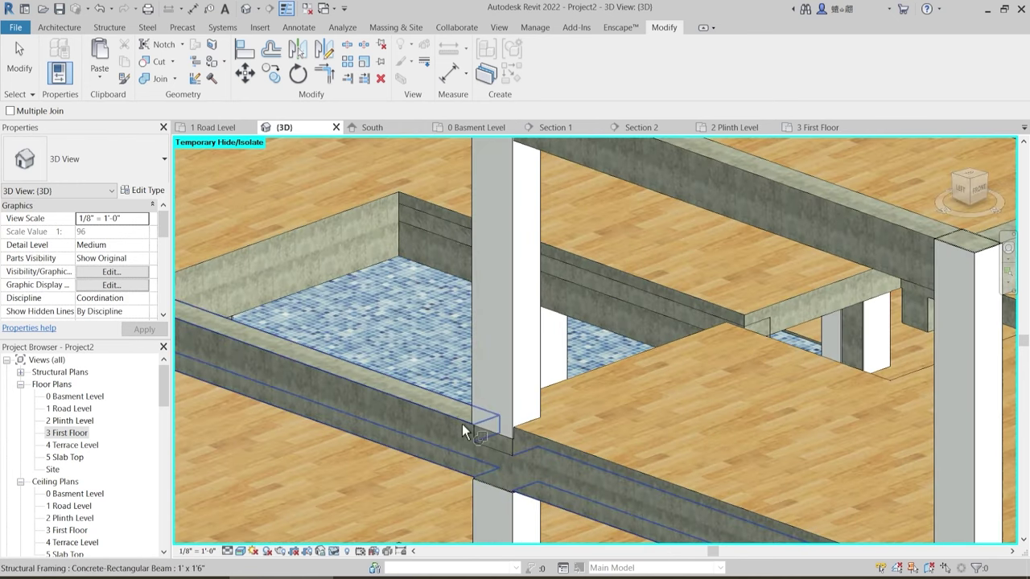
left_click(465, 426)
left_click(476, 394)
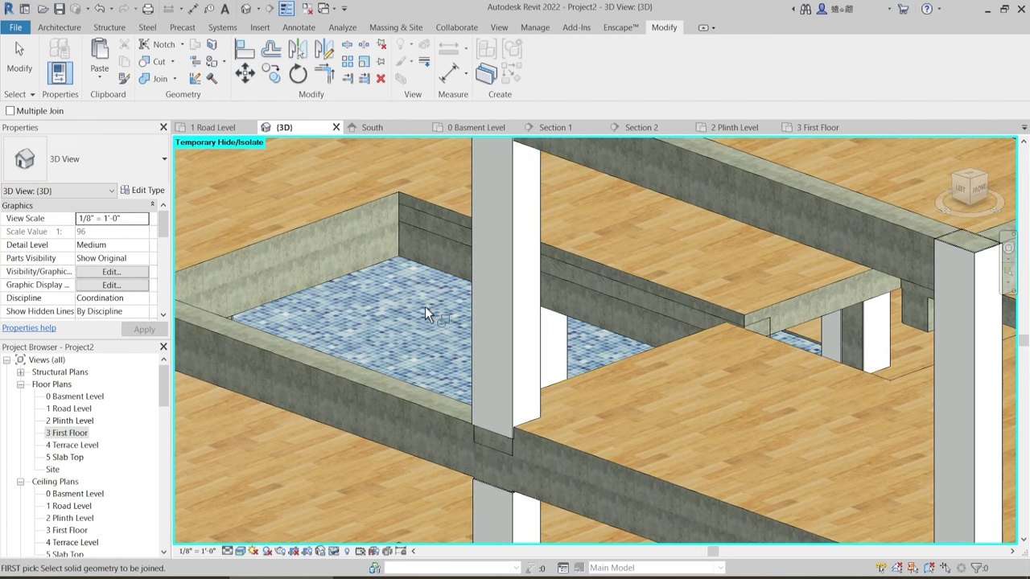
scroll(489, 447, "down", 5)
left_click(622, 395)
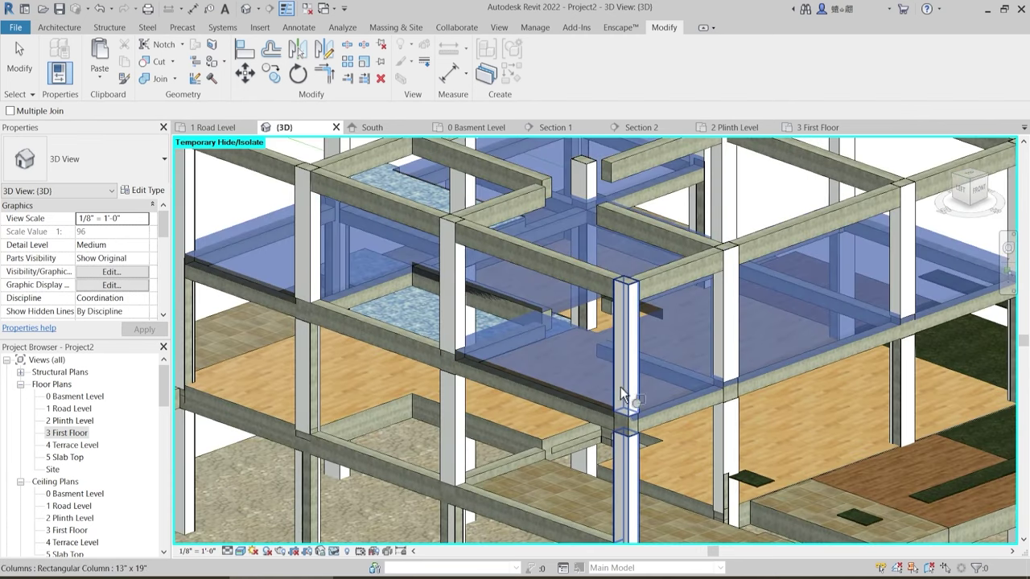
scroll(627, 394, "down", 5)
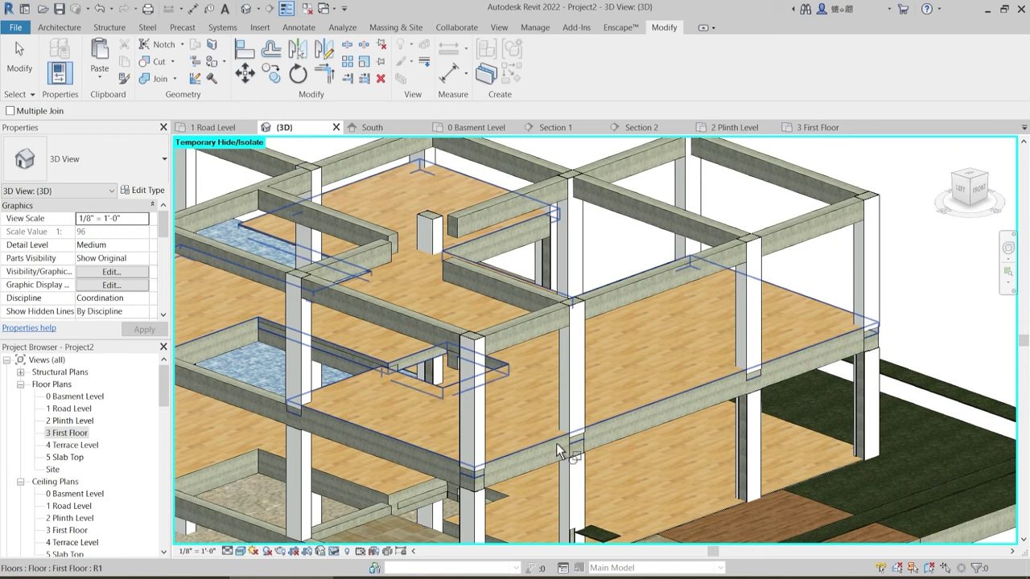
scroll(556, 443, "up", 4)
left_click(579, 397)
- Join the upper floor slab with its column on the frame's right side
middle_click_drag(646, 399, 664, 418, "shift")
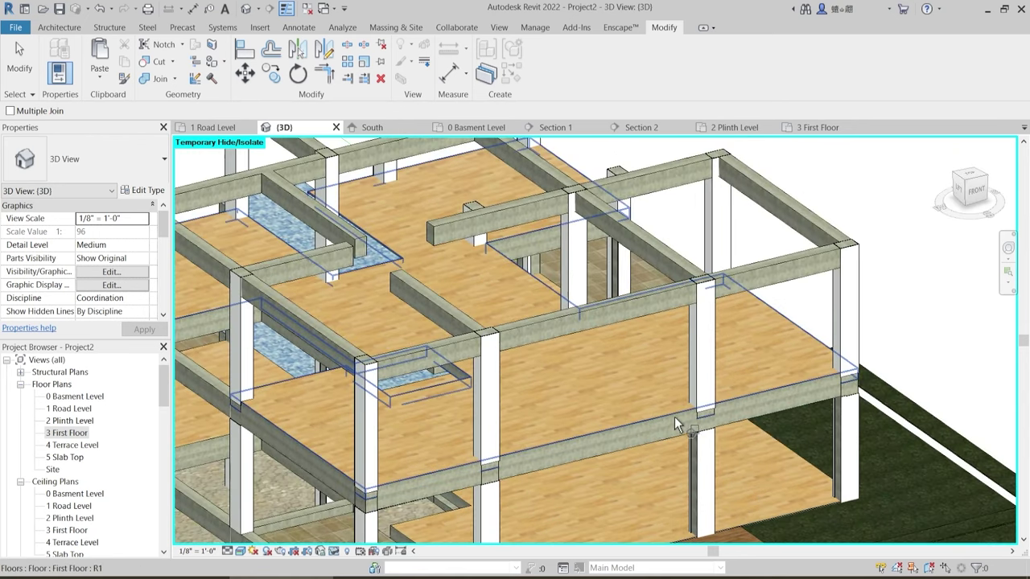
middle_click_drag(777, 413, 478, 478, "shift")
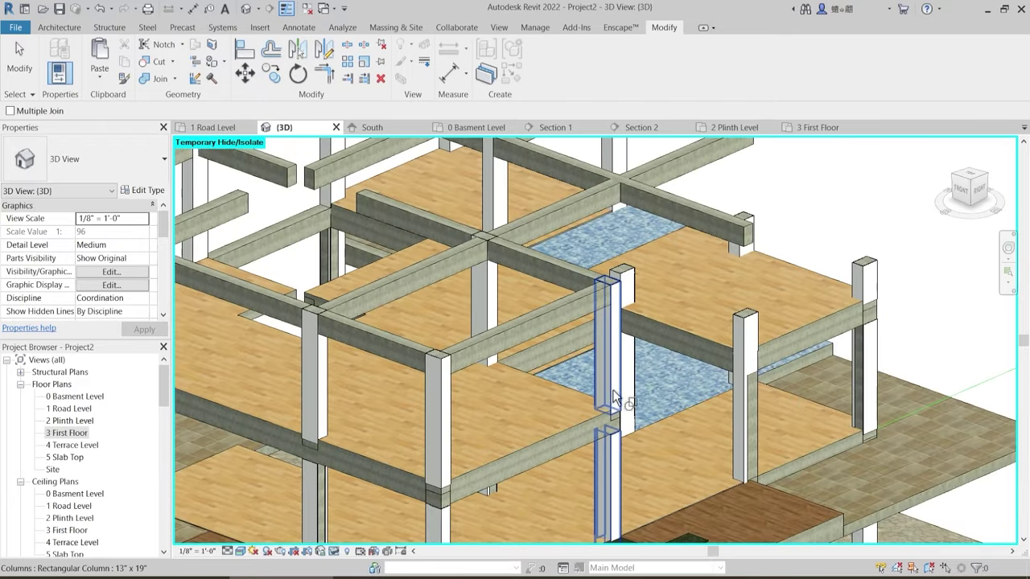
middle_click_drag(613, 396, 471, 432, "shift")
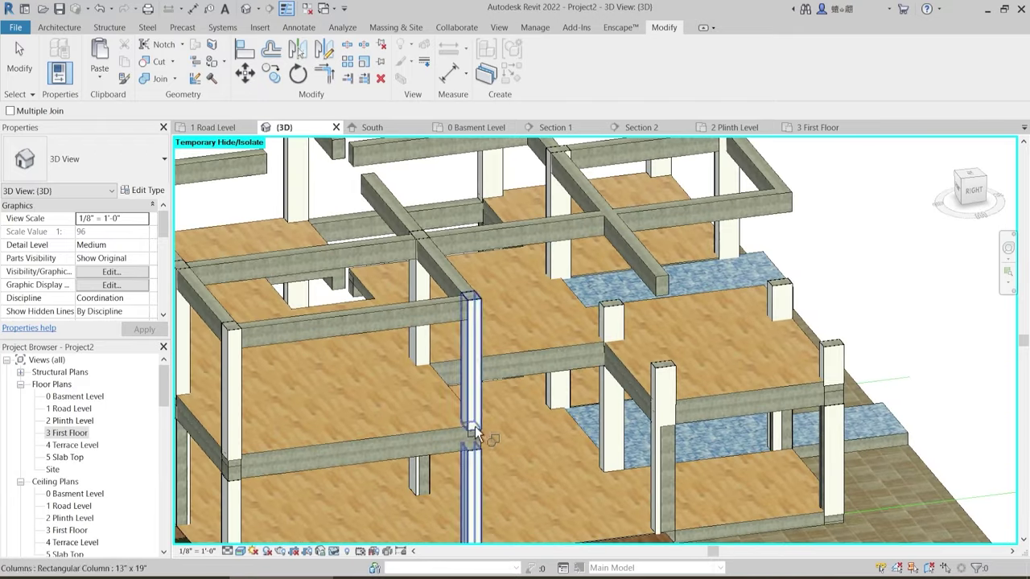
left_click(444, 379)
left_click(431, 360)
middle_click_drag(469, 412, 382, 409, "shift")
middle_click_drag(533, 347, 595, 362, "shift")
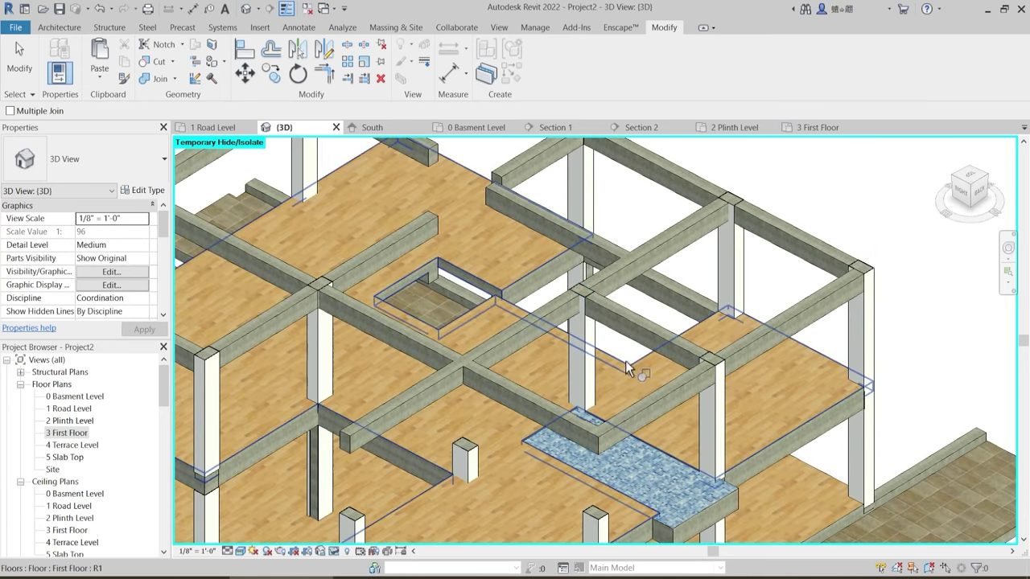
key("Escape")
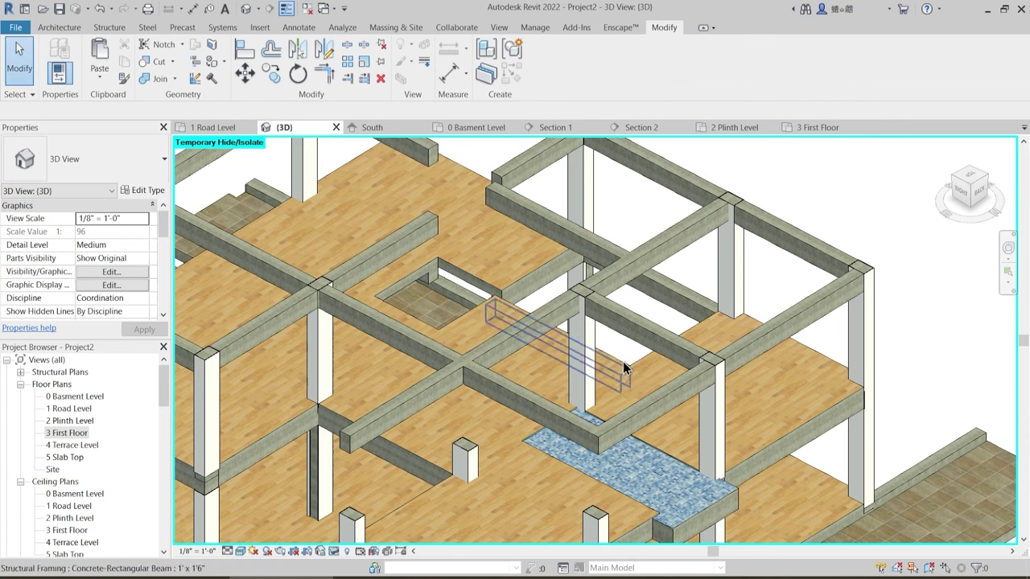
- Restart Join Geometry and join another floor slab with three more columns
left_click(162, 80)
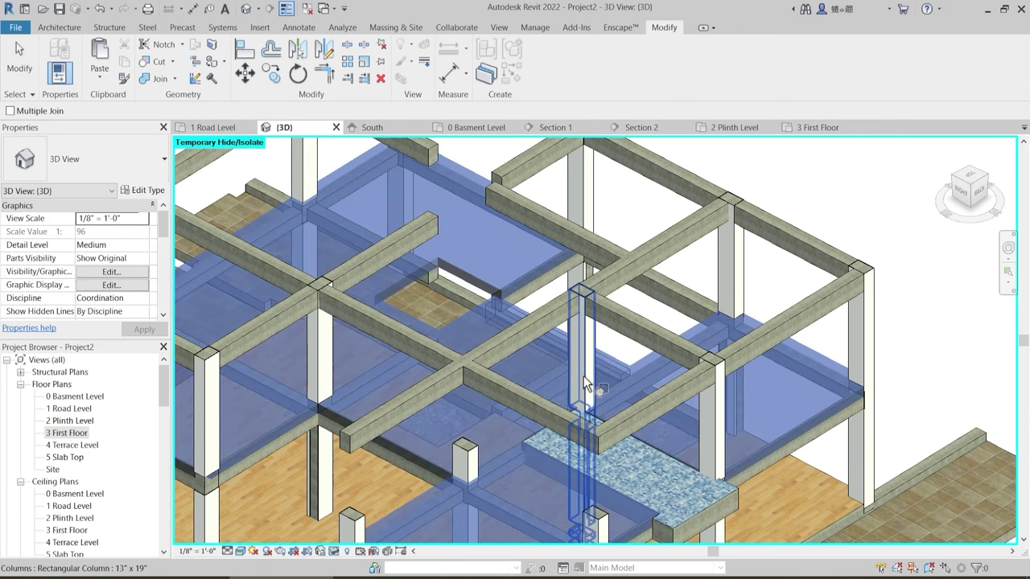
scroll(583, 409, "up", 3)
scroll(583, 409, "down", 4)
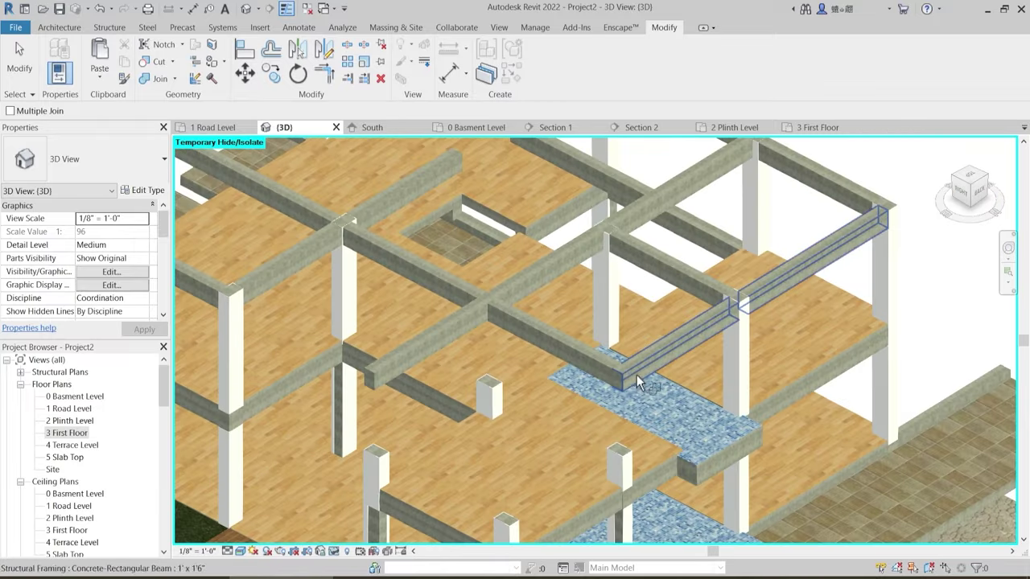
middle_click_drag(641, 409, 650, 401, "shift")
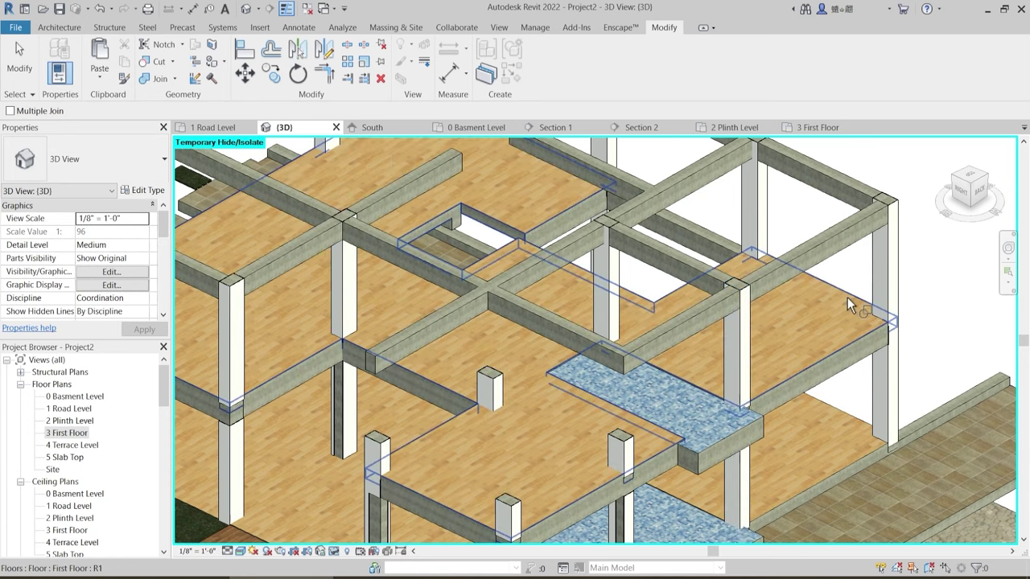
left_click(848, 297)
left_click(637, 458)
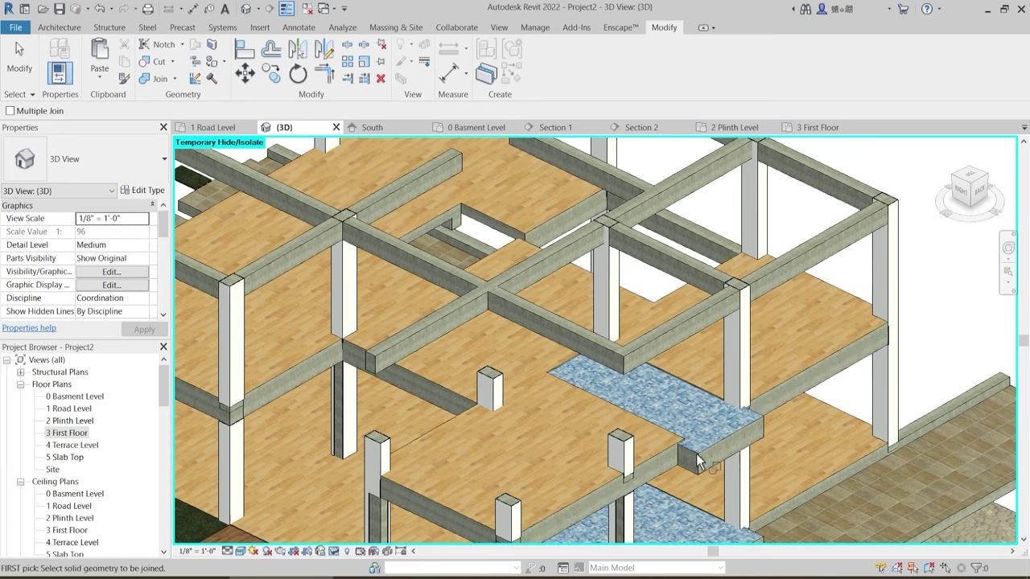
left_click(655, 458)
left_click(497, 391)
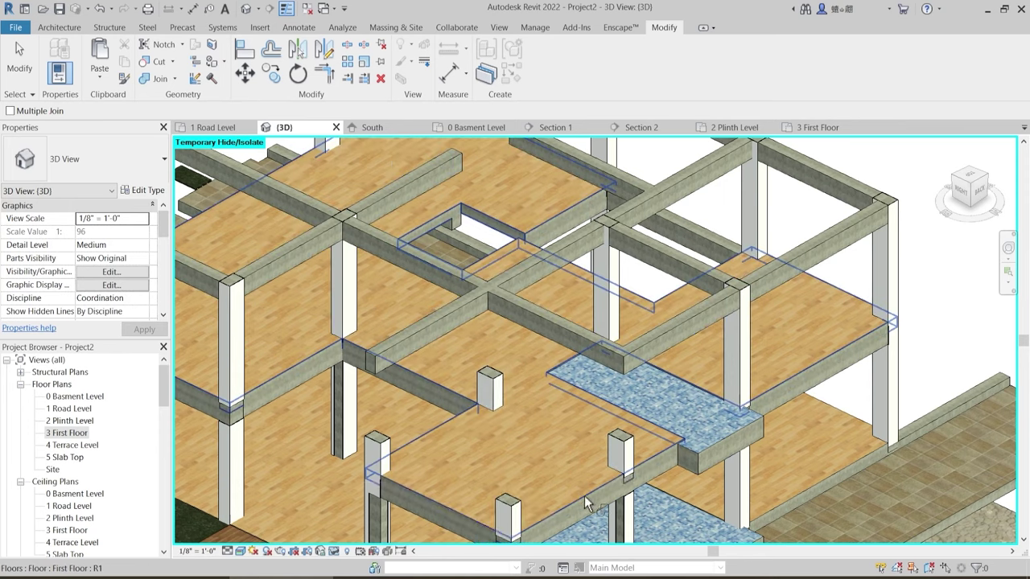
left_click(509, 512)
middle_click_drag(567, 509, 596, 471)
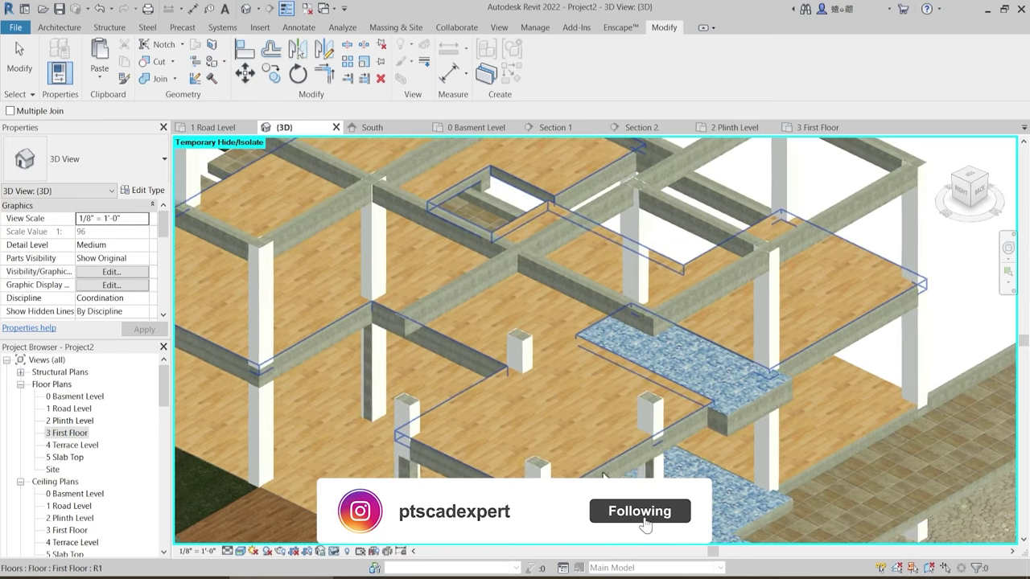
left_click(597, 473)
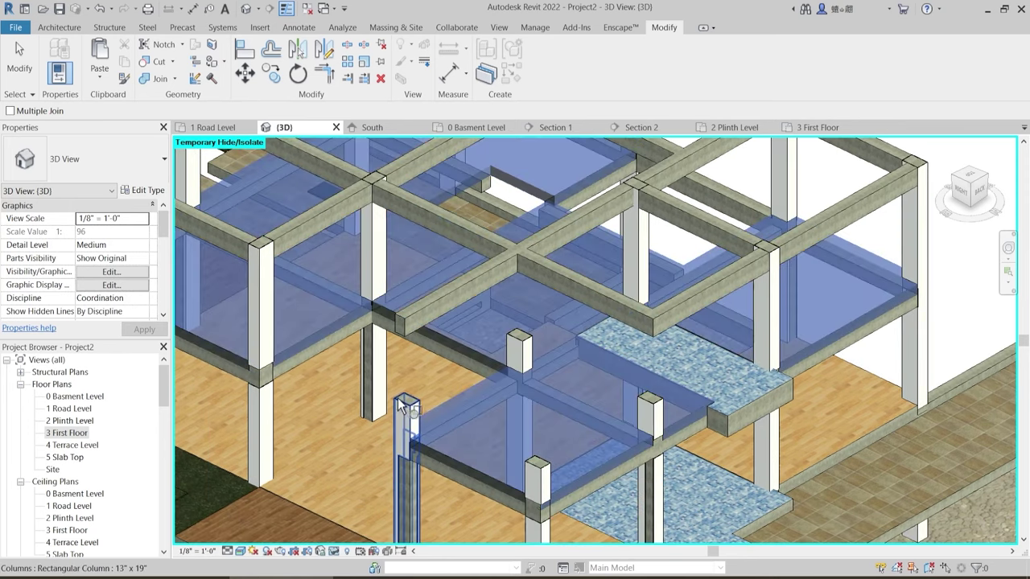
middle_click_drag(511, 428, 515, 318, "shift")
- Cancel joining and restore all temporarily hidden elements in the 3D view
key("Escape")
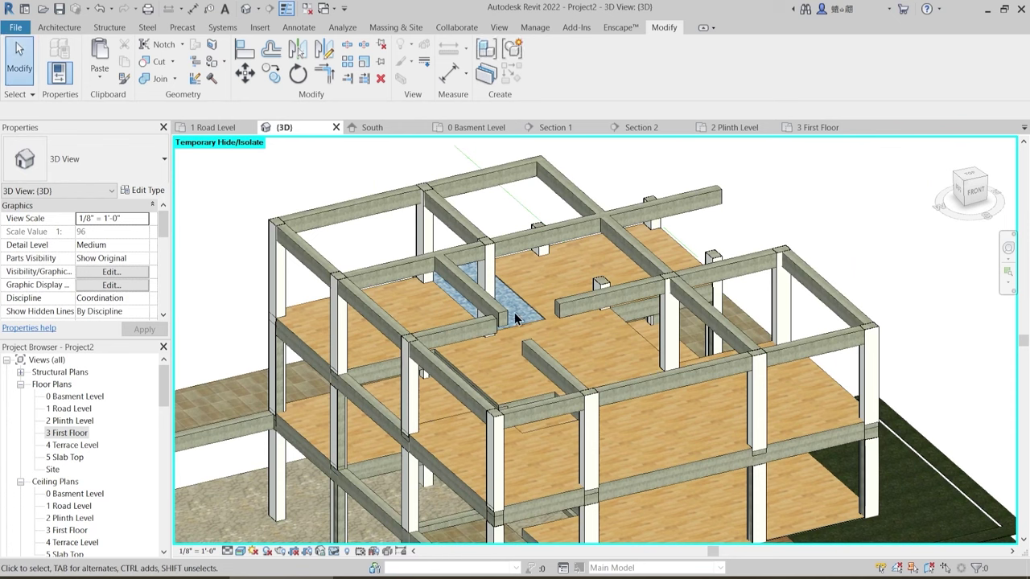
key("r")
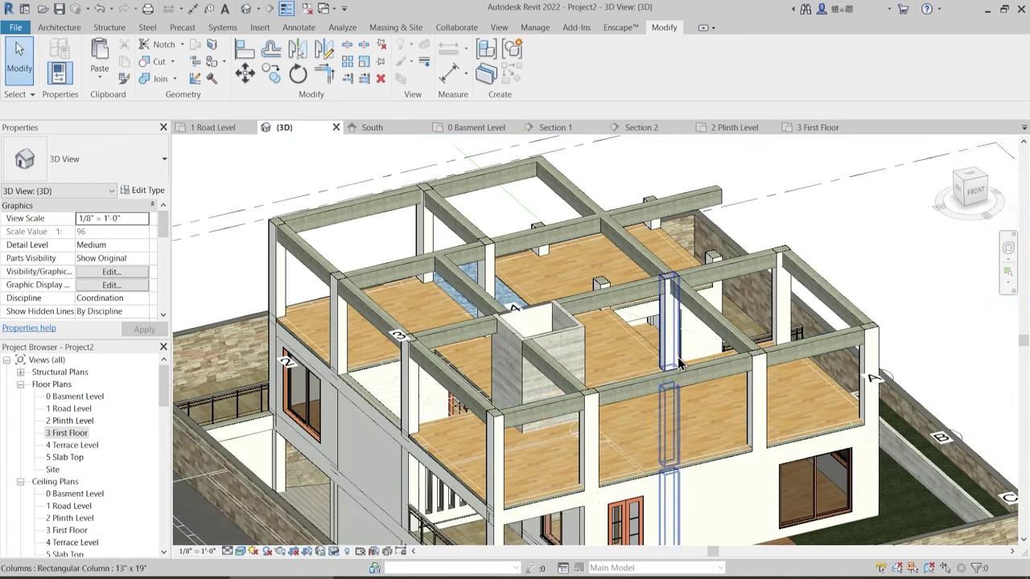
middle_click_drag(724, 386, 249, 171, "shift")
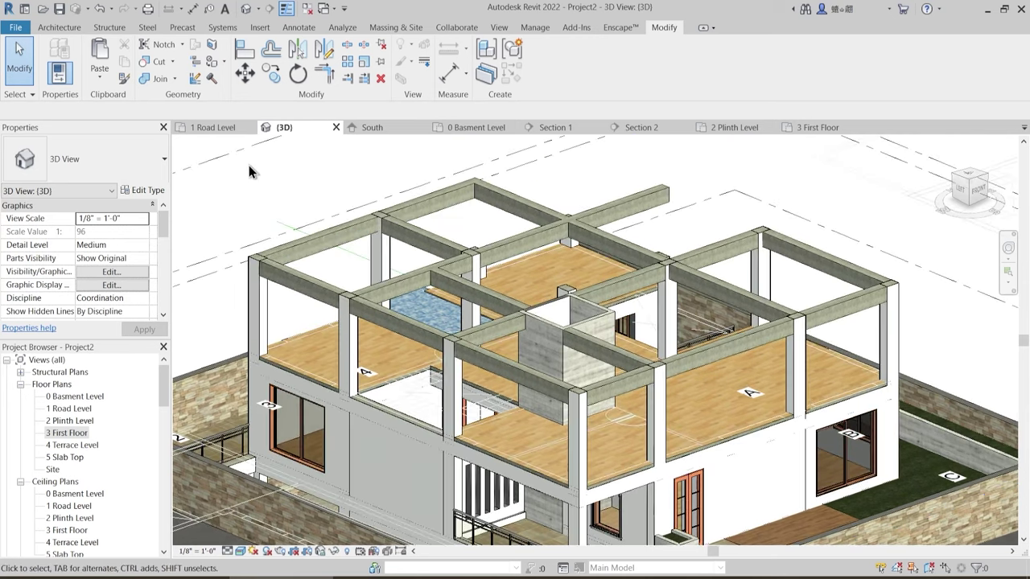
- Duplicate wall type 1 Beam Wall First Floor as 1 Beam Wall Terrace Floor
left_click(57, 29)
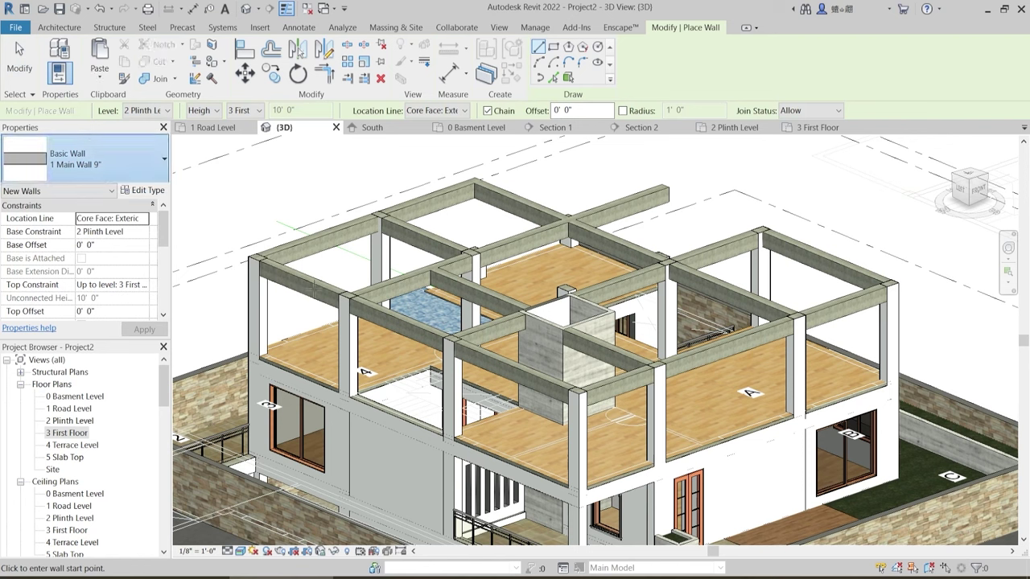
left_click(98, 172)
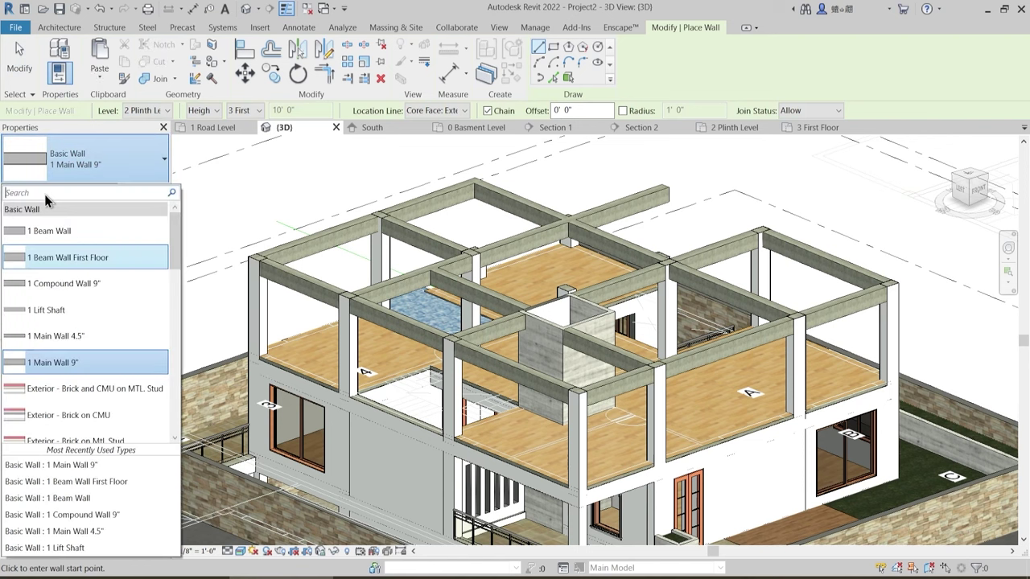
left_click(77, 258)
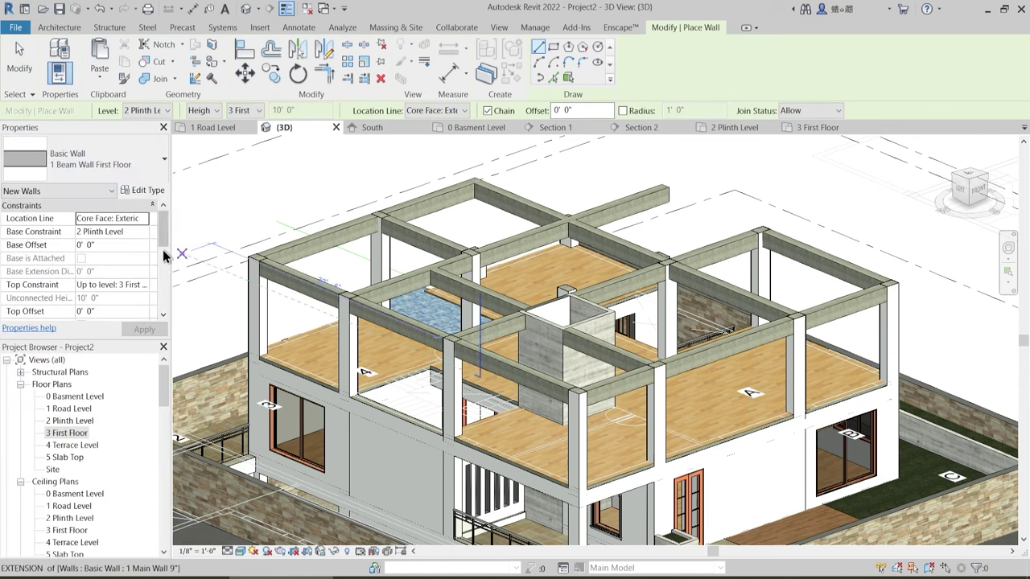
left_click(147, 194)
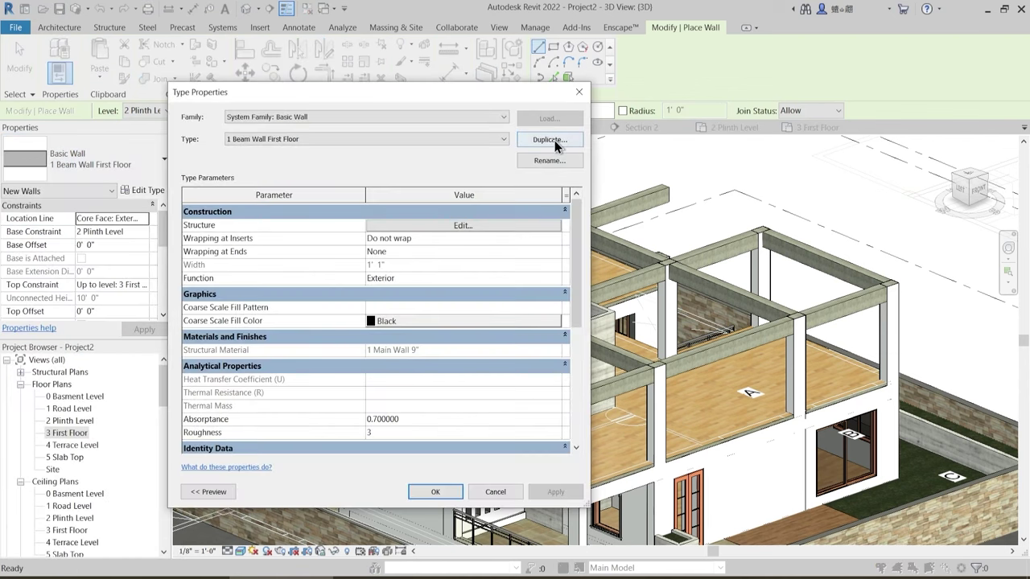
left_click(551, 140)
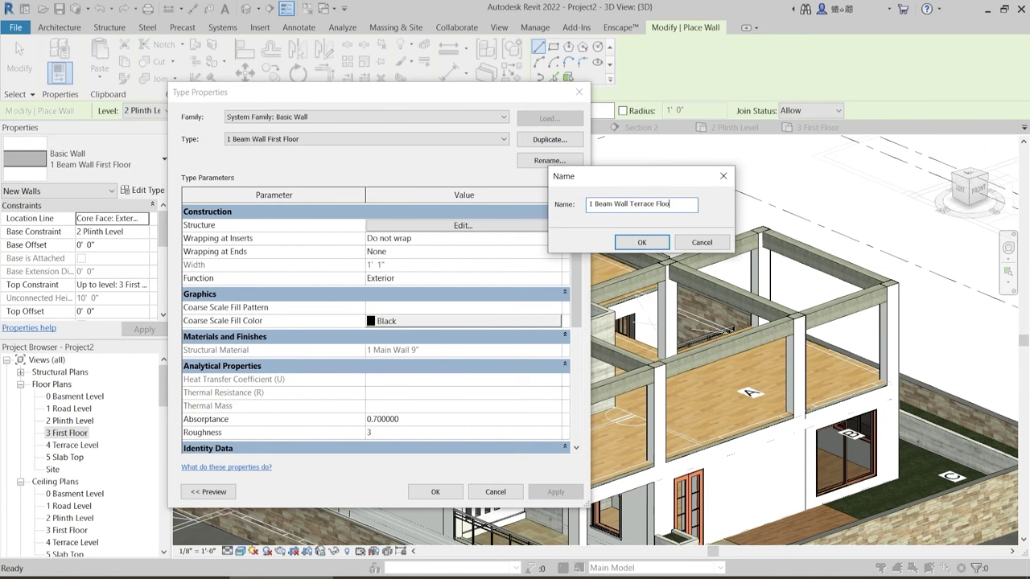
type("r")
key("Return")
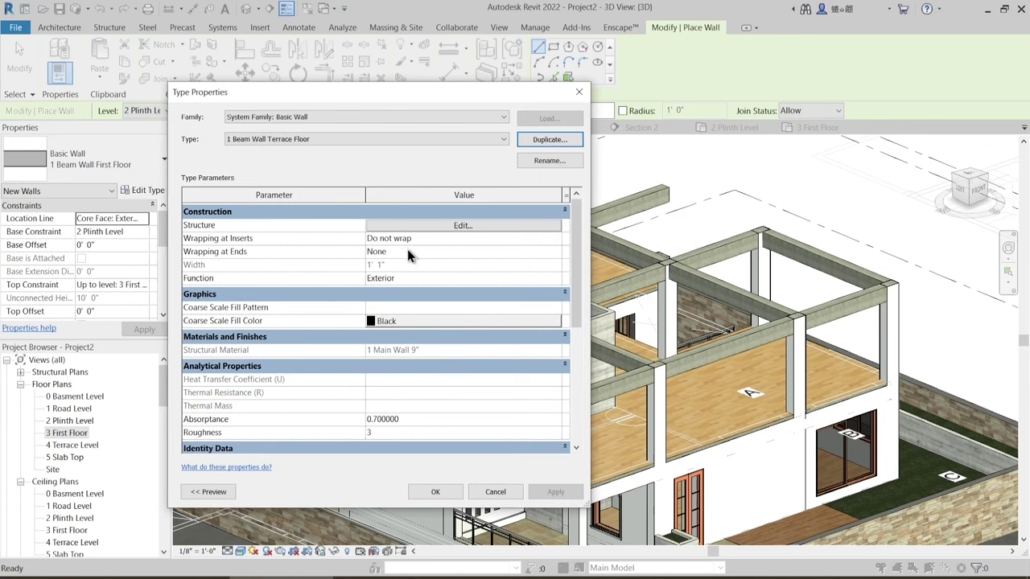
left_click_drag(441, 99, 501, 78)
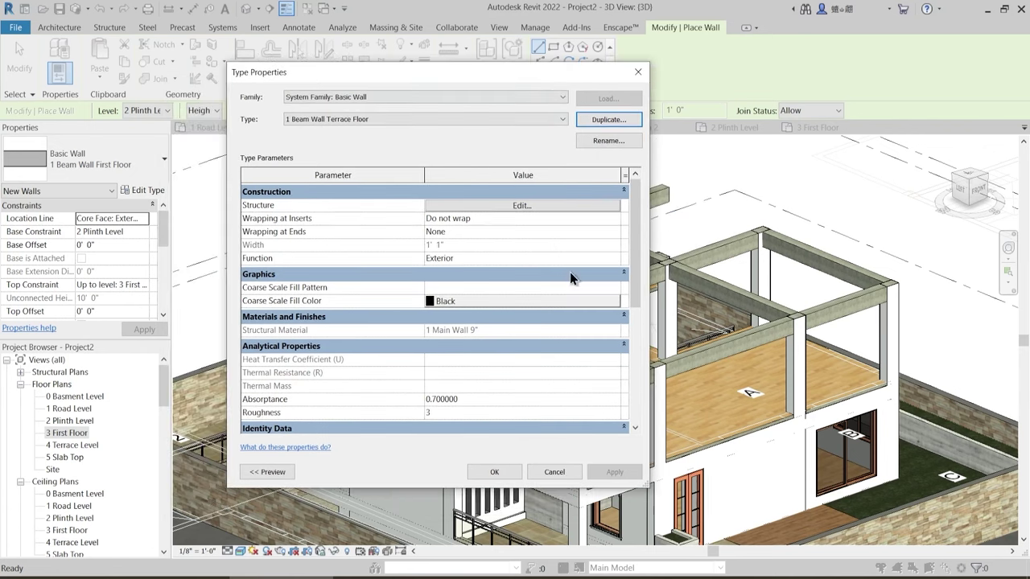
left_click(501, 472)
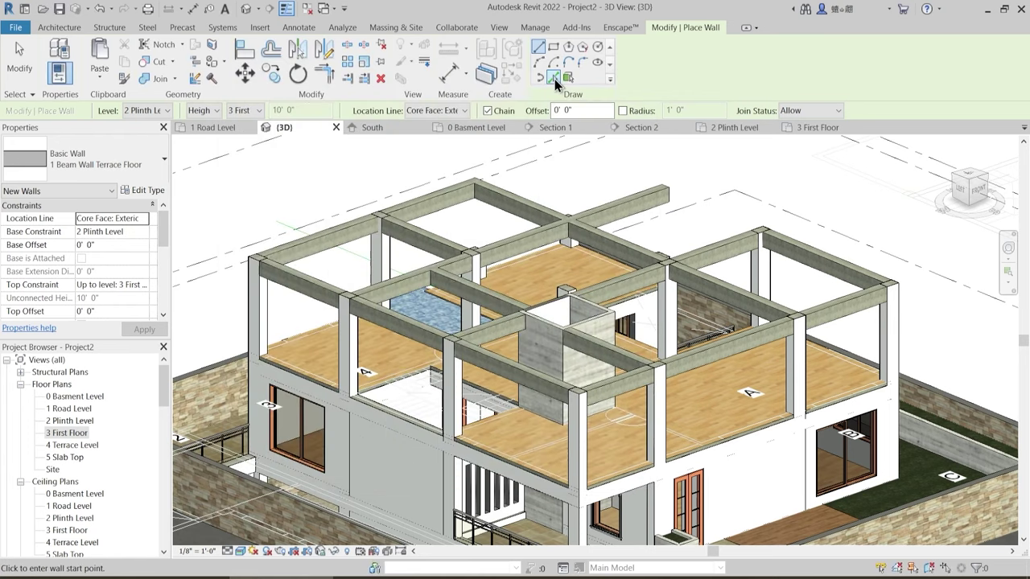
- Place a wall along the beam face with Pick Lines, then exit the wall command
left_click(555, 79)
left_click(364, 253)
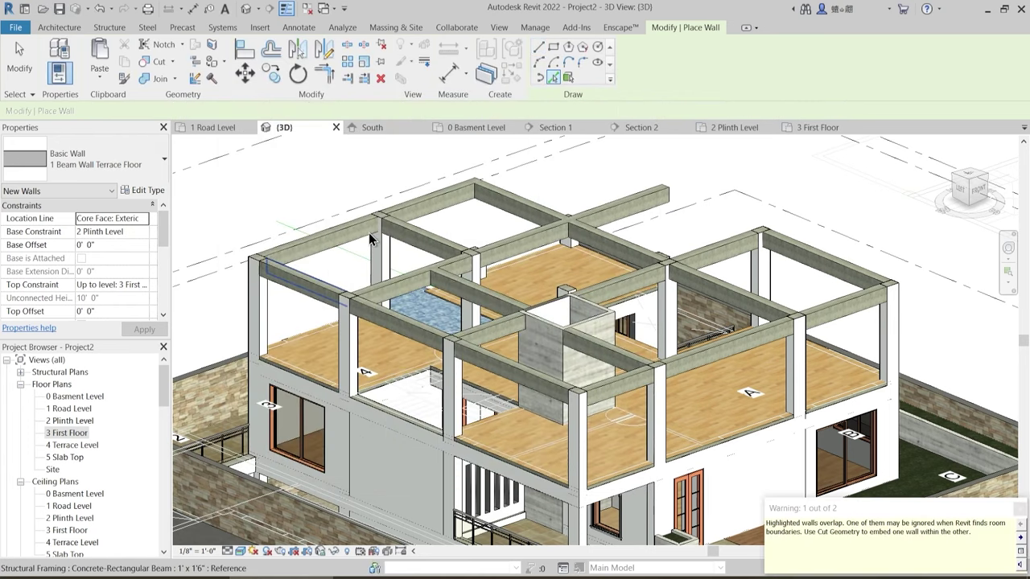
left_click(369, 239)
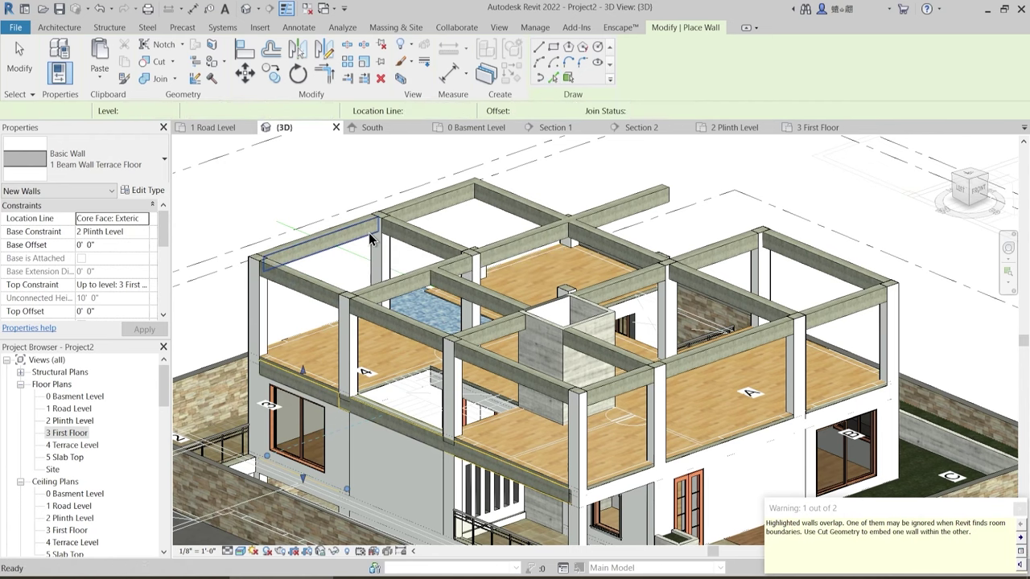
key("Escape")
key("Escape")
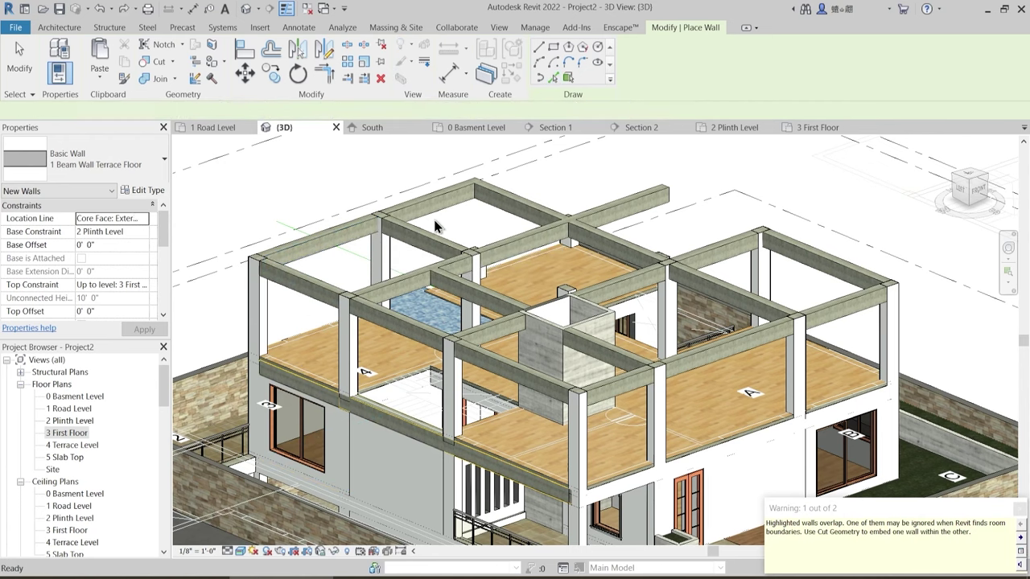
key("Escape")
key("Escape")
middle_click_drag(232, 200, 254, 217)
- Retry duplicating the terrace floor wall type; the name is already in use, so close unchanged
left_click(62, 55)
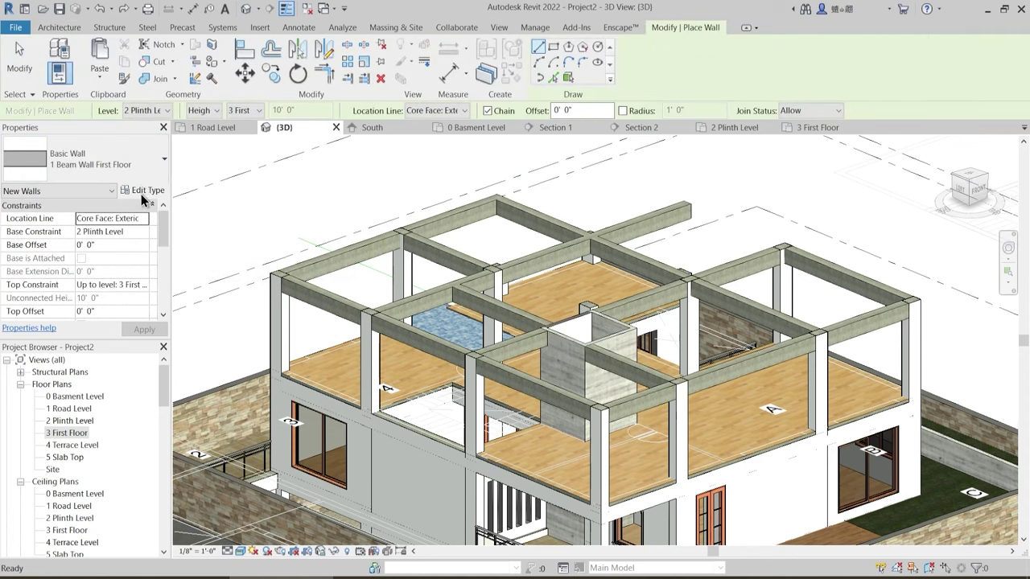
left_click(145, 191)
left_click(609, 121)
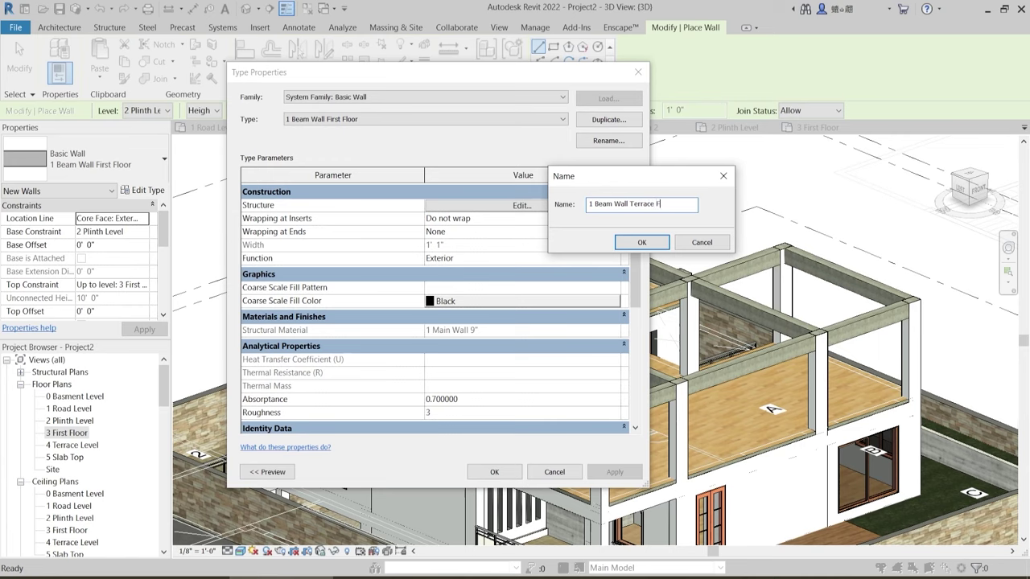
key("Return")
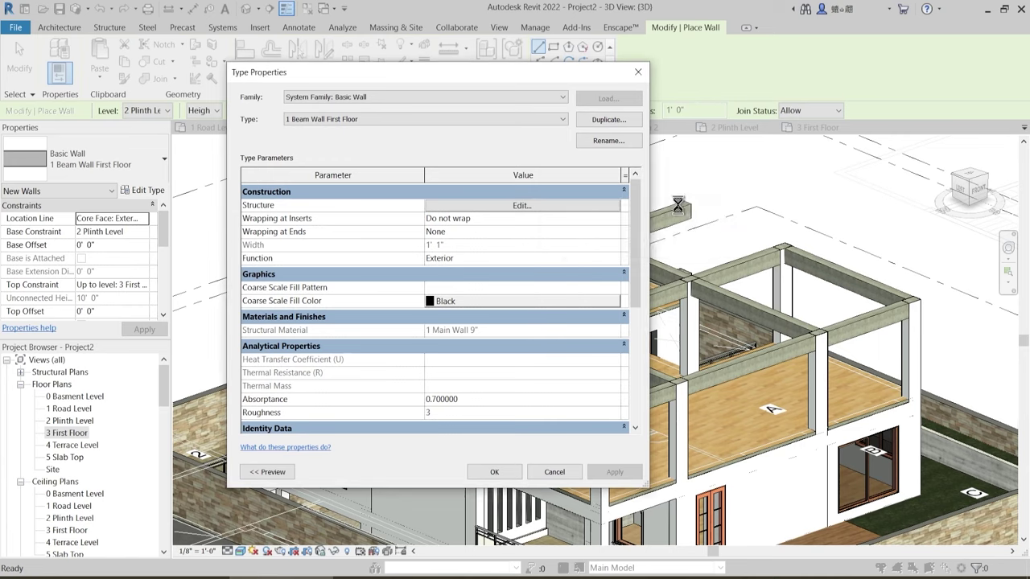
key("Return")
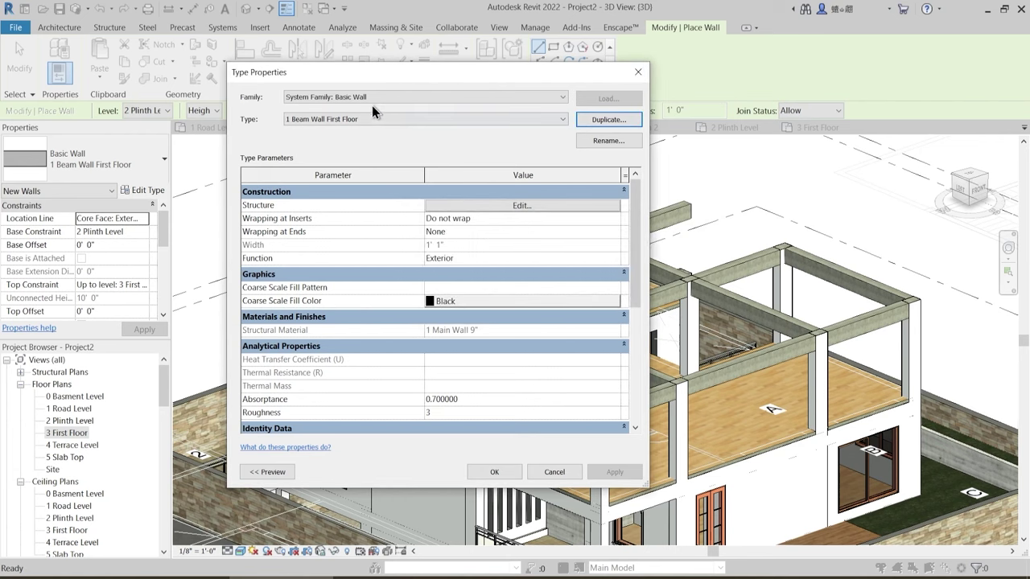
left_click(373, 116)
left_click(373, 115)
key("Return")
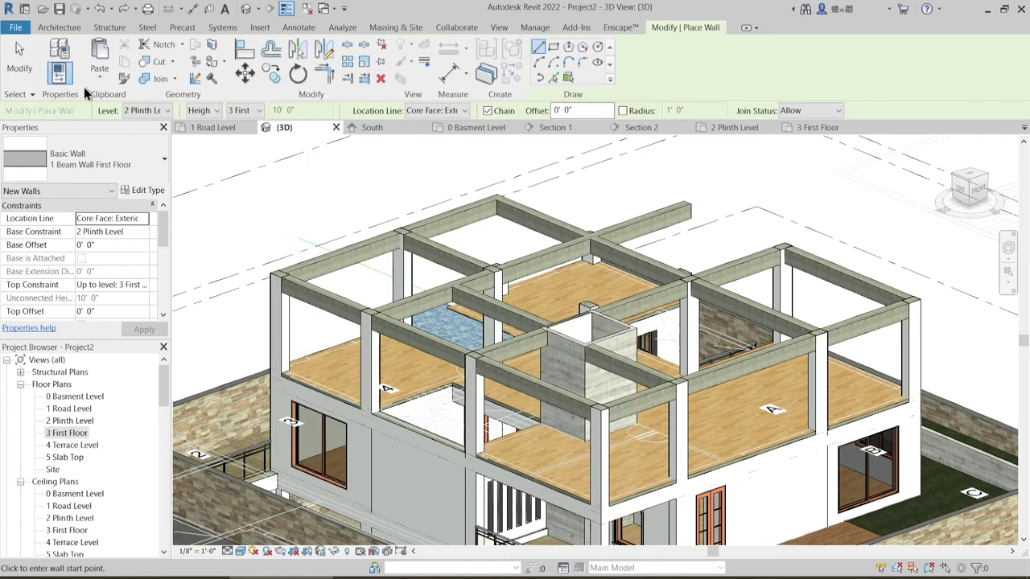
- Restart the wall tool (WA) with type 1 Beam Wall Terrace Floor, based on 3 First Floor
key("Escape")
key("Escape")
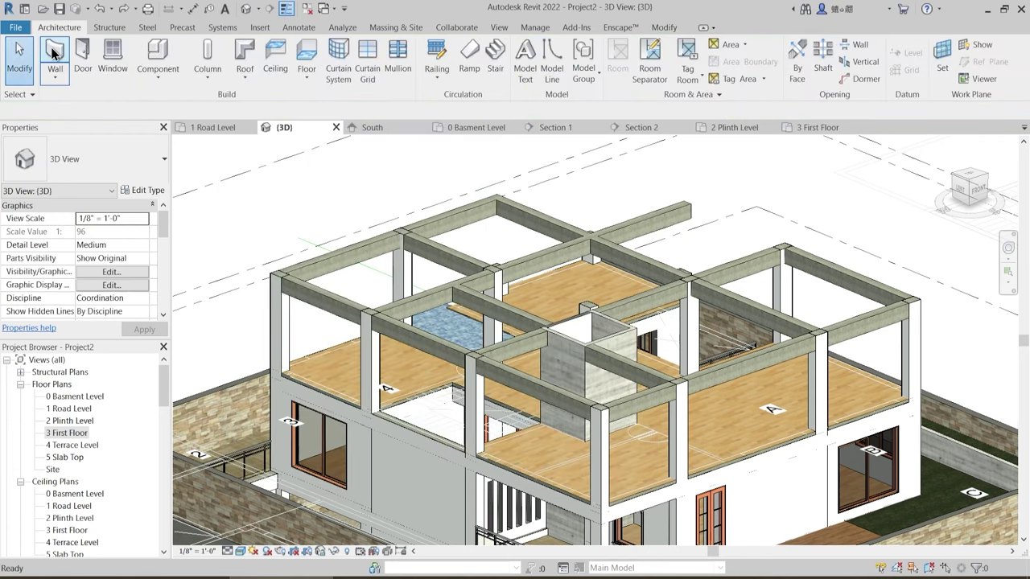
key("w")
key("a")
left_click(120, 161)
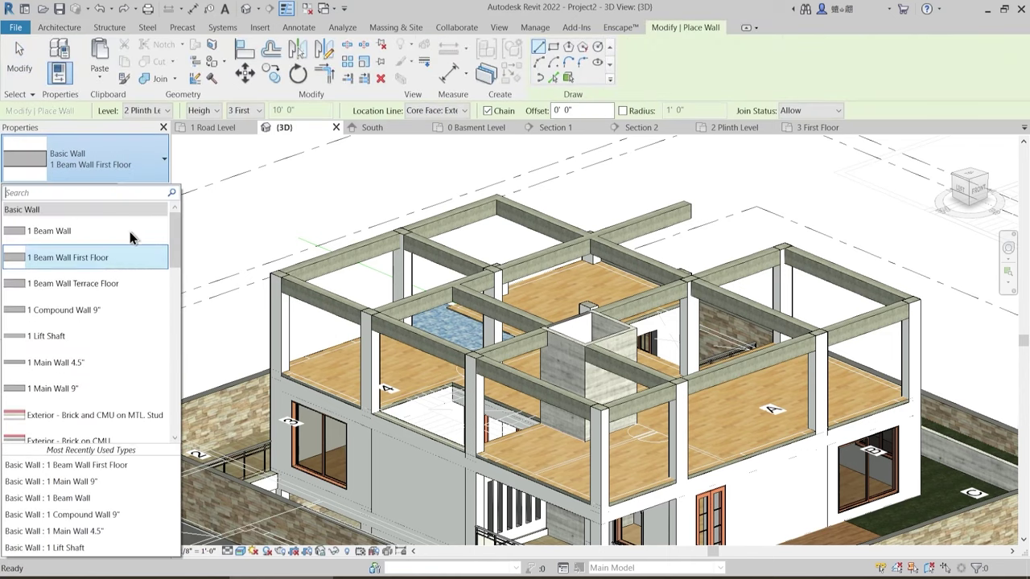
left_click(110, 286)
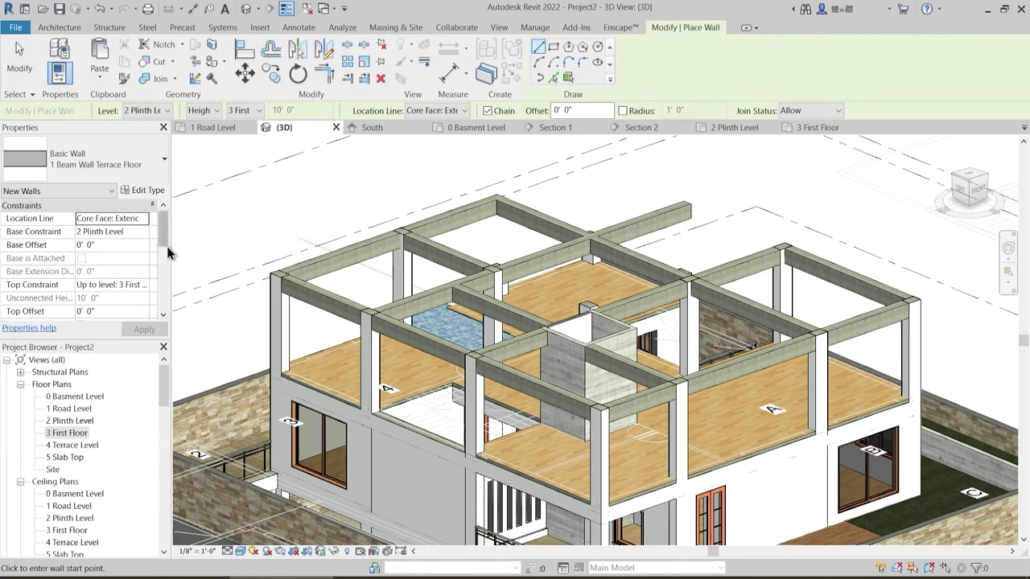
left_click(144, 237)
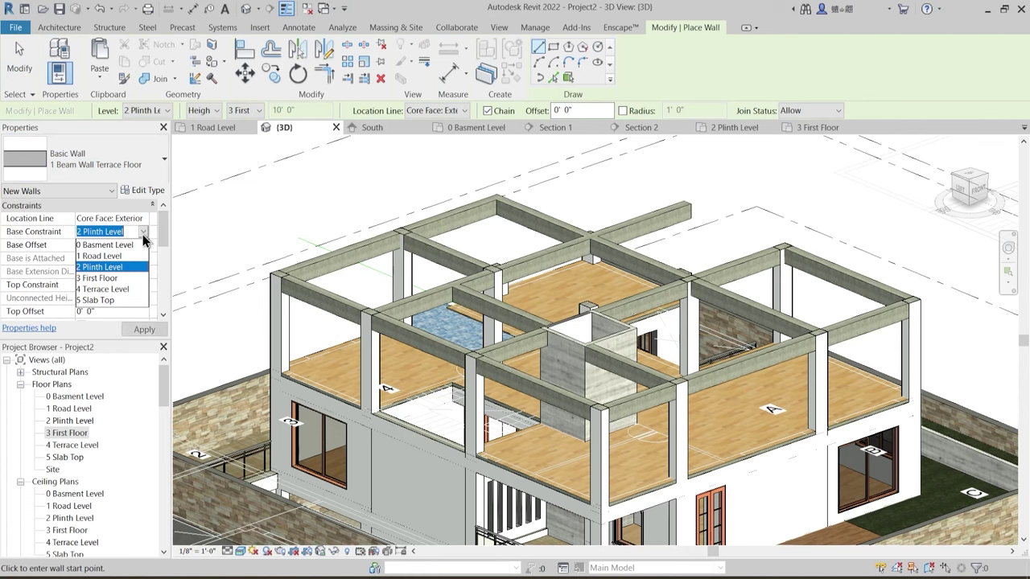
left_click(102, 279)
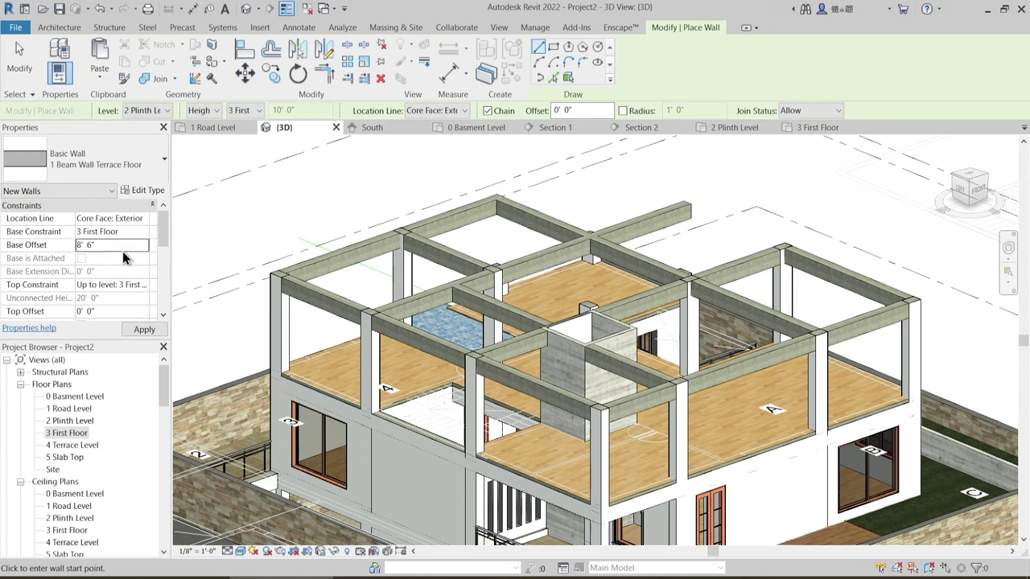
- Set Top Constraint to 4 Terrace Level and Base Offset to 8' 5 1/2"
key("Return")
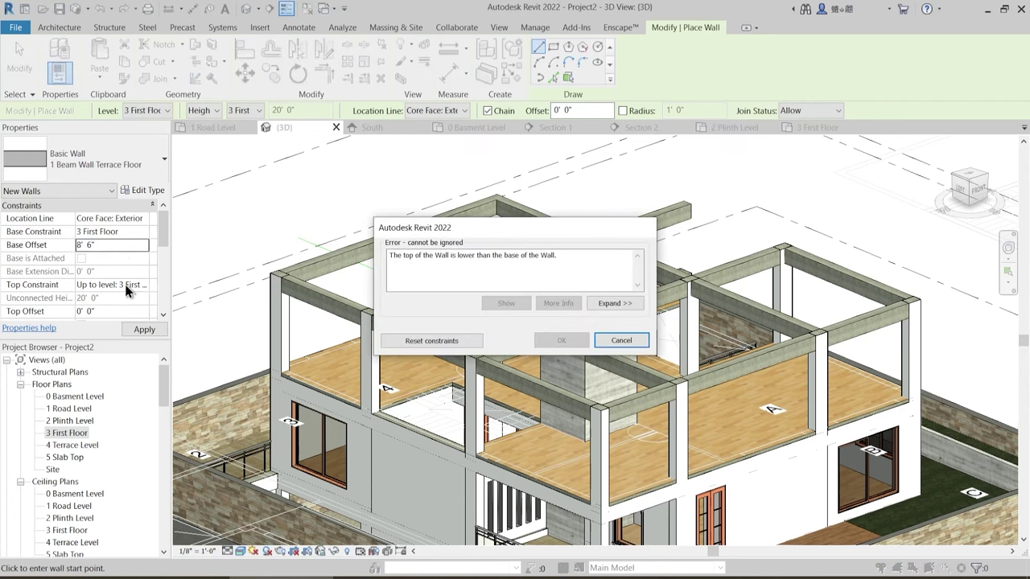
key("Escape")
left_click(145, 286)
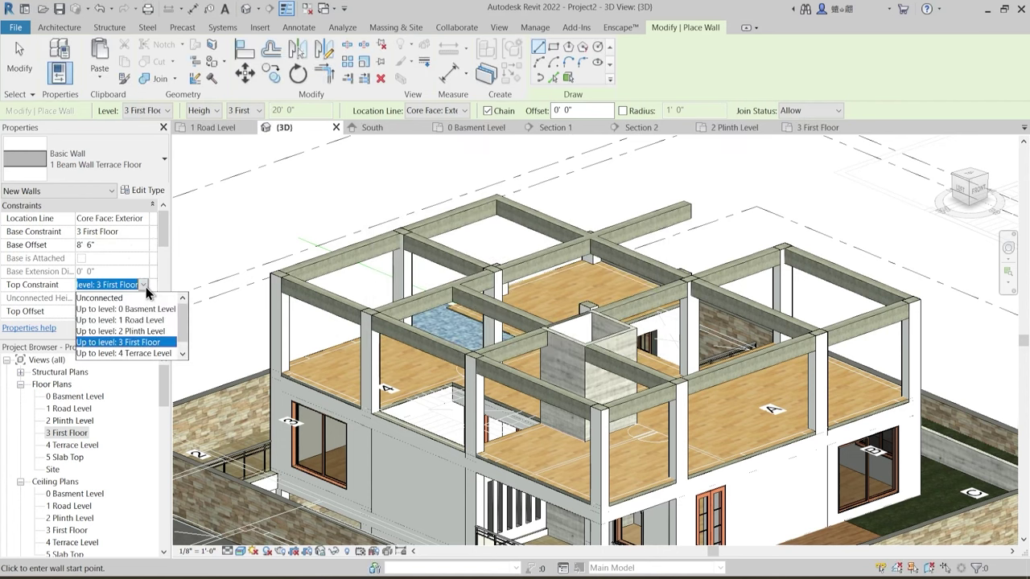
left_click(129, 353)
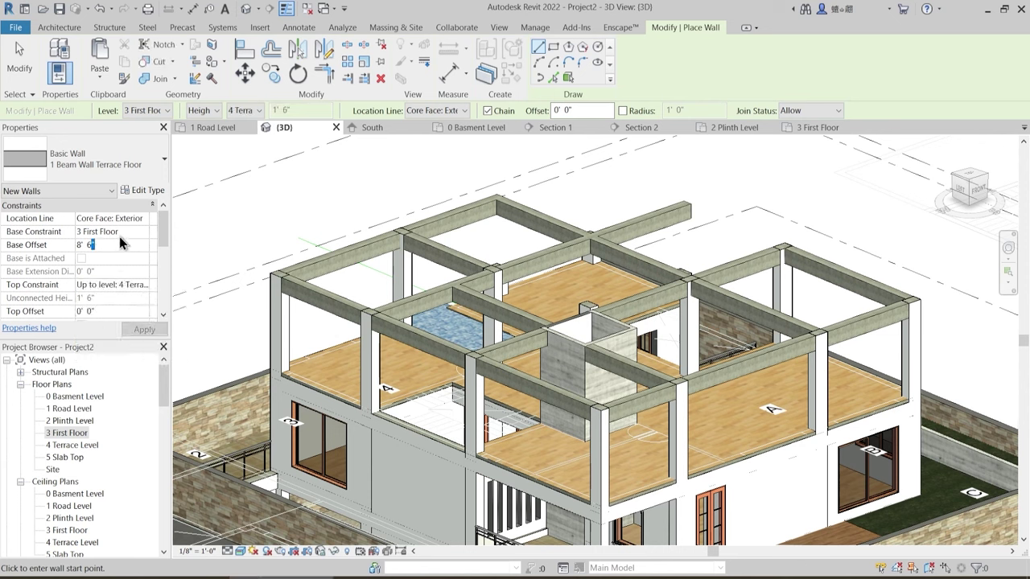
key("BackSpace")
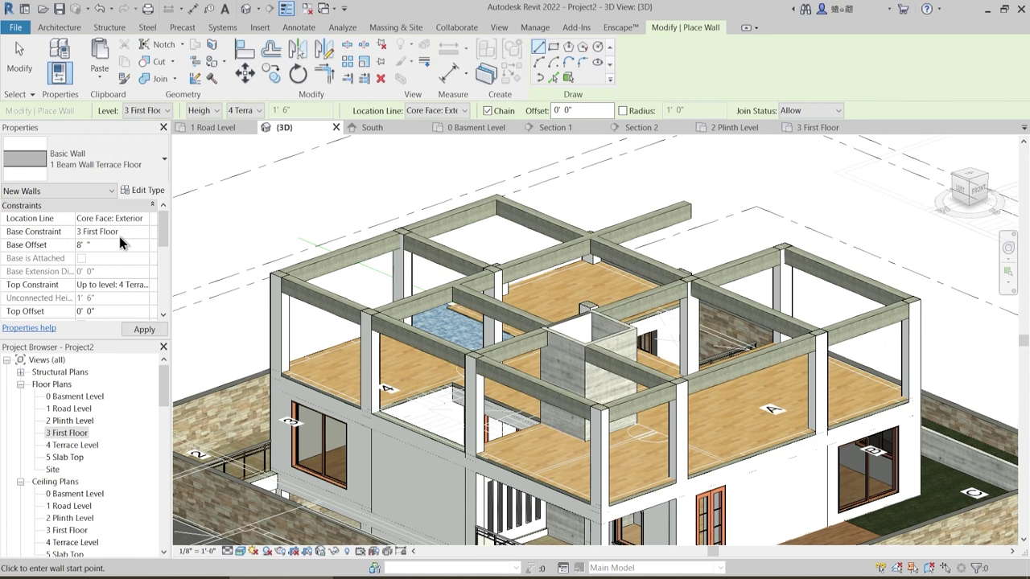
key("Return")
scroll(291, 228, "up", 4)
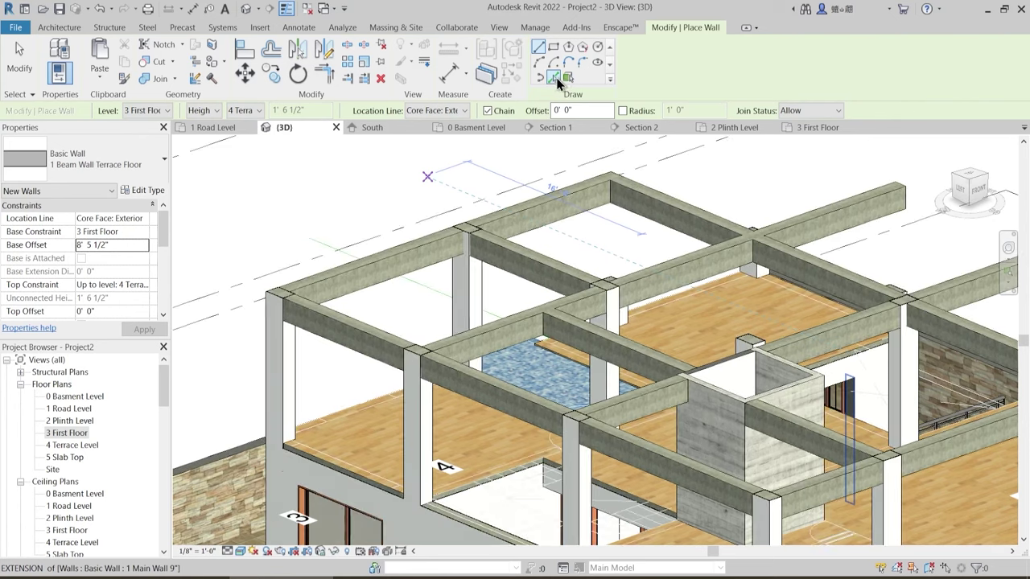
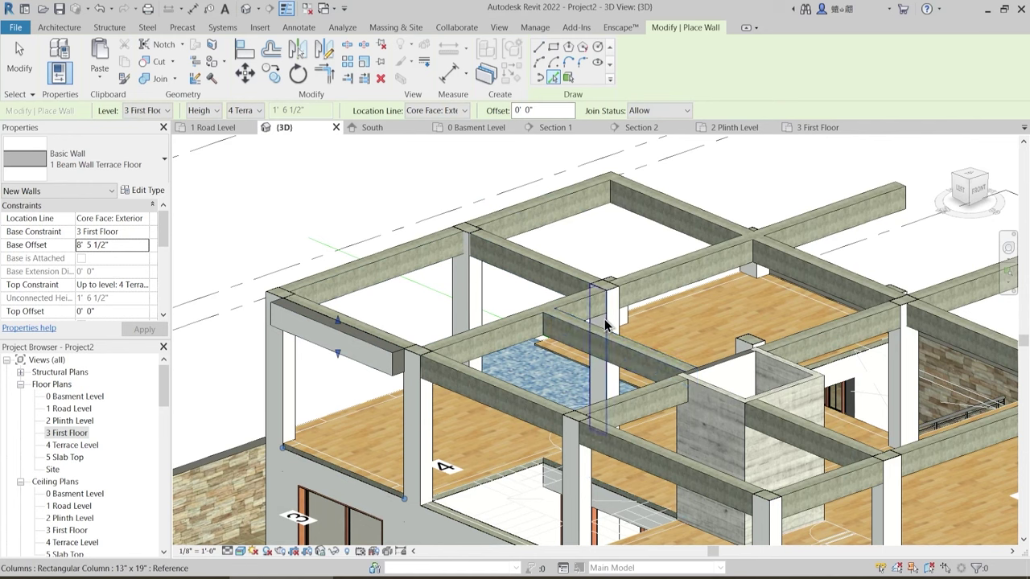
- Place 1 Beam Wall Terrace Floor walls on the central, upper-left and back beams
left_click(676, 291)
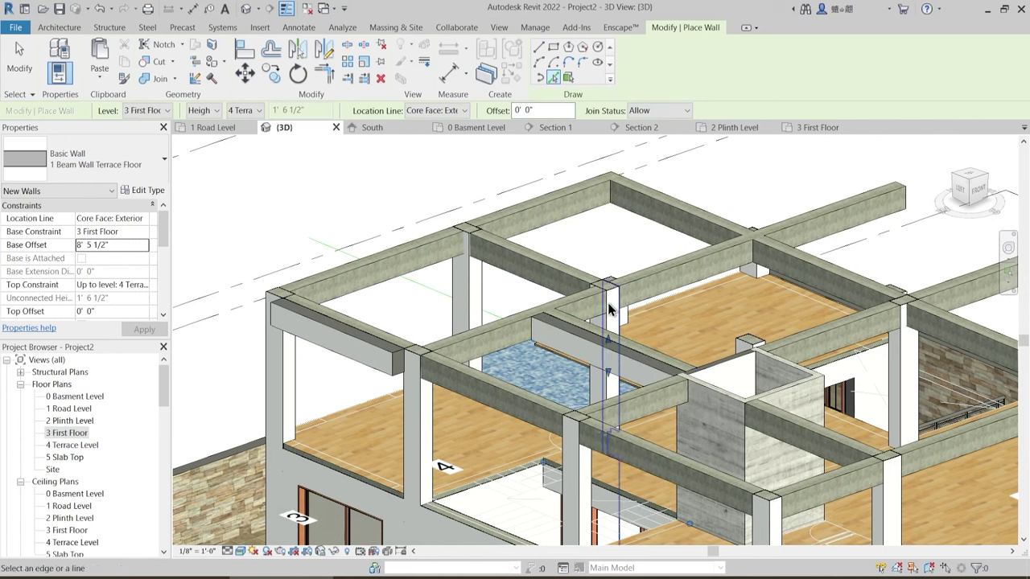
left_click(435, 251)
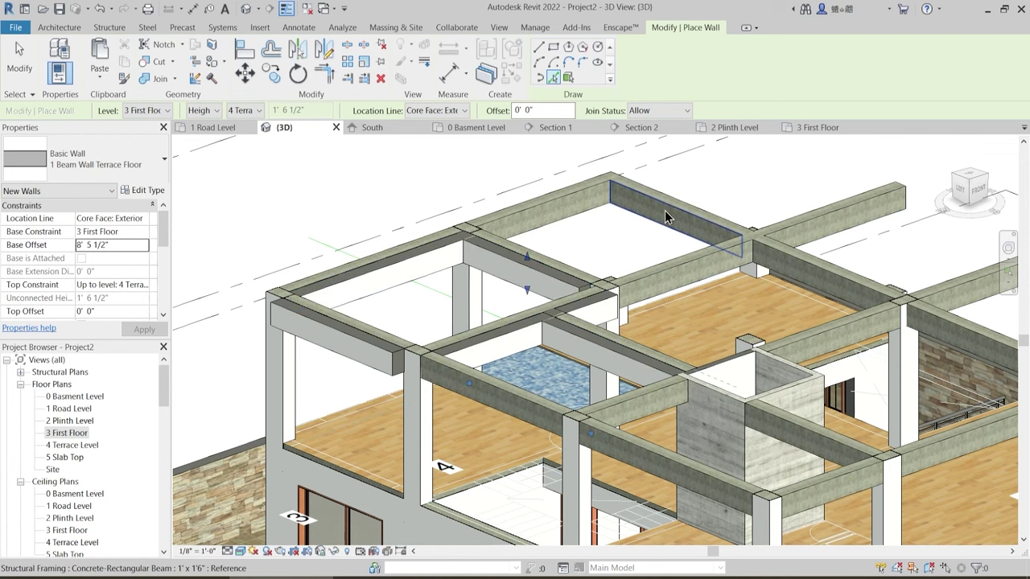
left_click(689, 208)
middle_click_drag(809, 328, 610, 286)
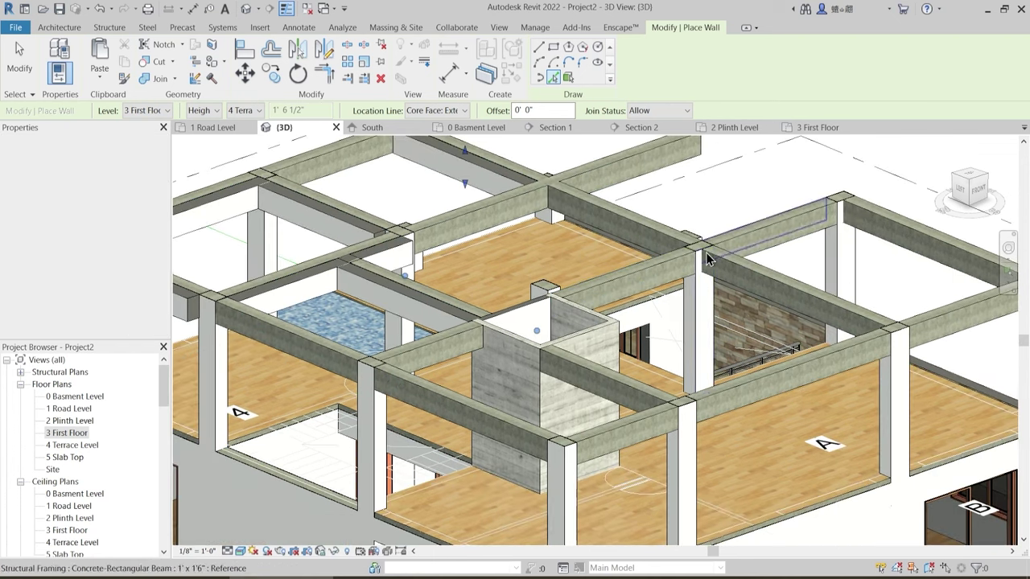
middle_click_drag(652, 243, 605, 287)
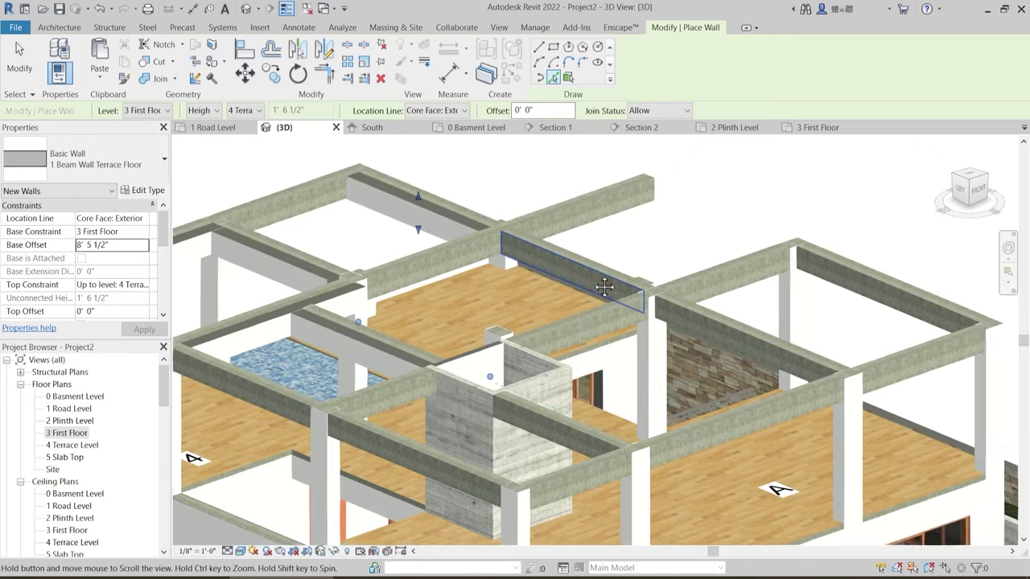
- Add beam walls on the back-right, left and front beams, then finish and select one to check
left_click(716, 275)
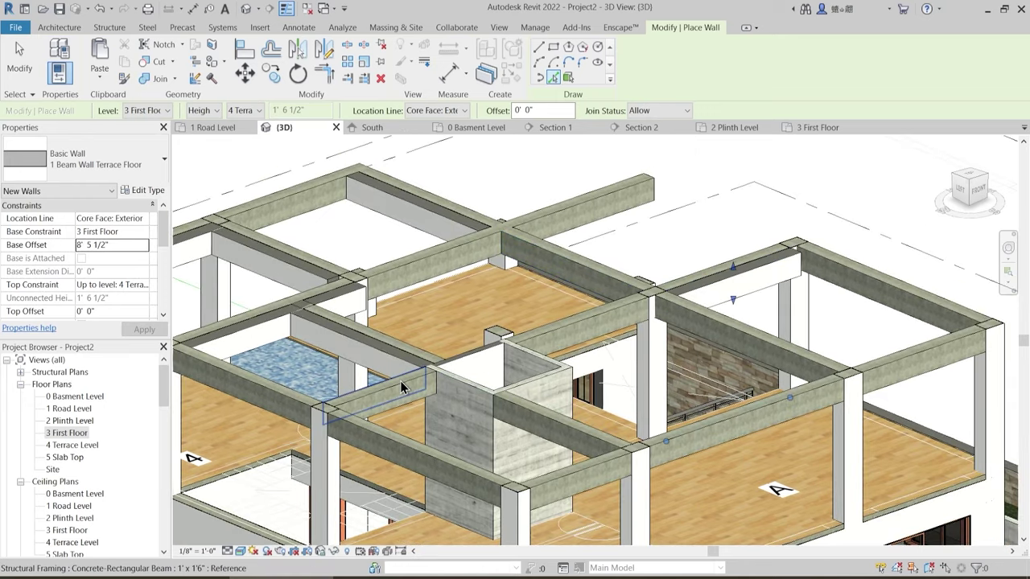
left_click(456, 406)
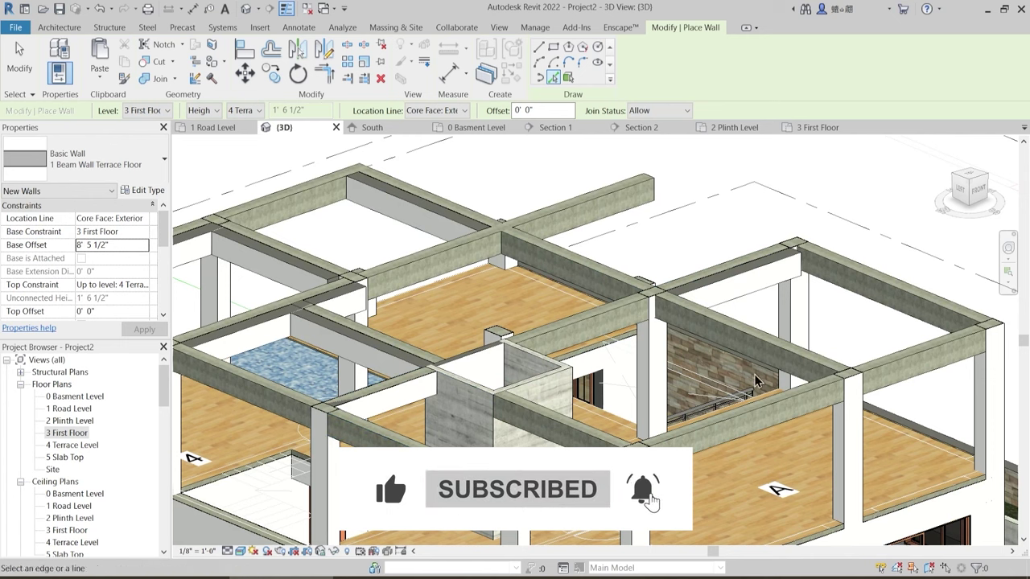
left_click(546, 419)
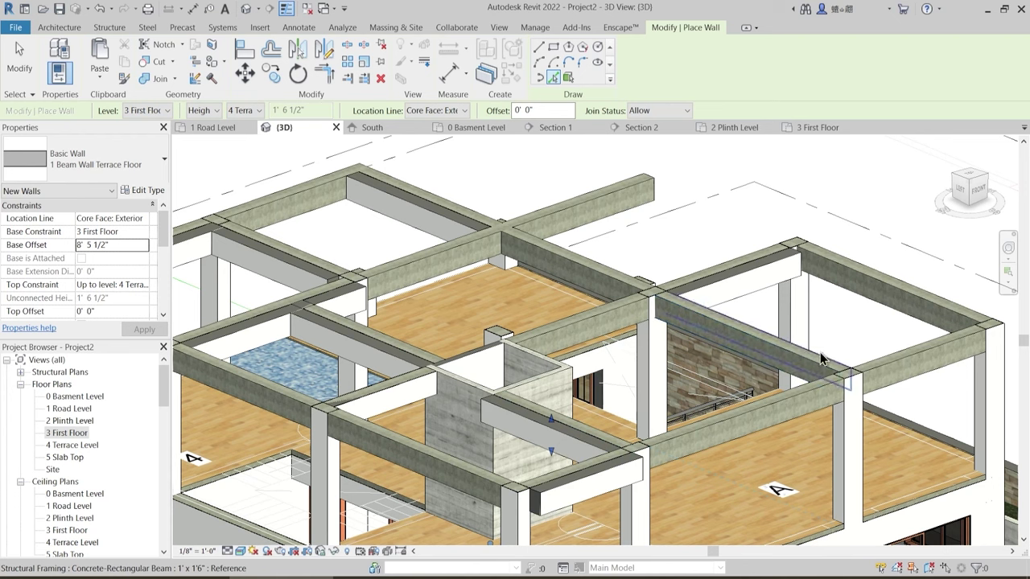
middle_click_drag(737, 336, 694, 426, "shift")
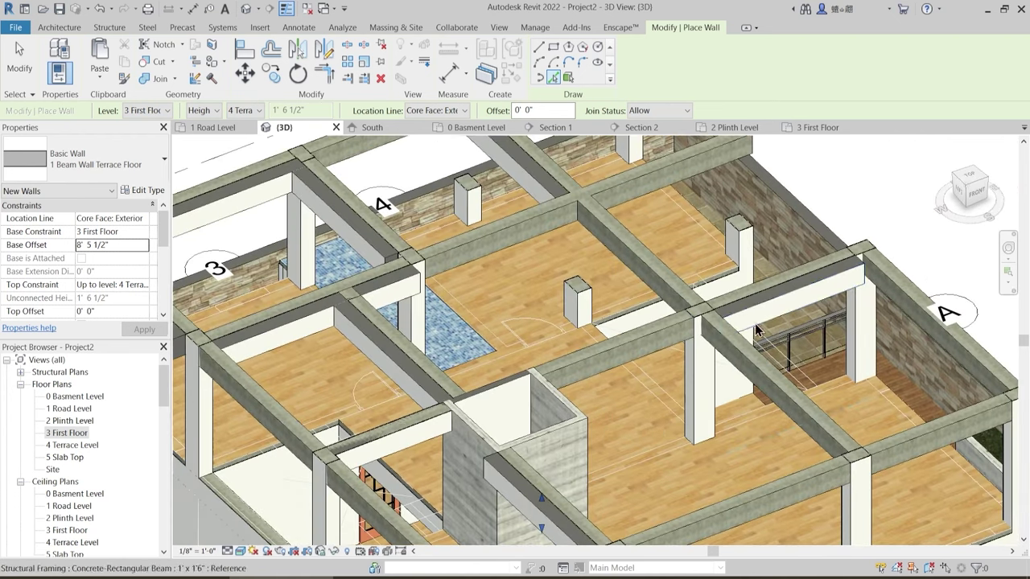
key("Escape")
middle_click_drag(499, 198, 537, 294)
left_click(520, 197)
left_click(498, 252)
key("Escape")
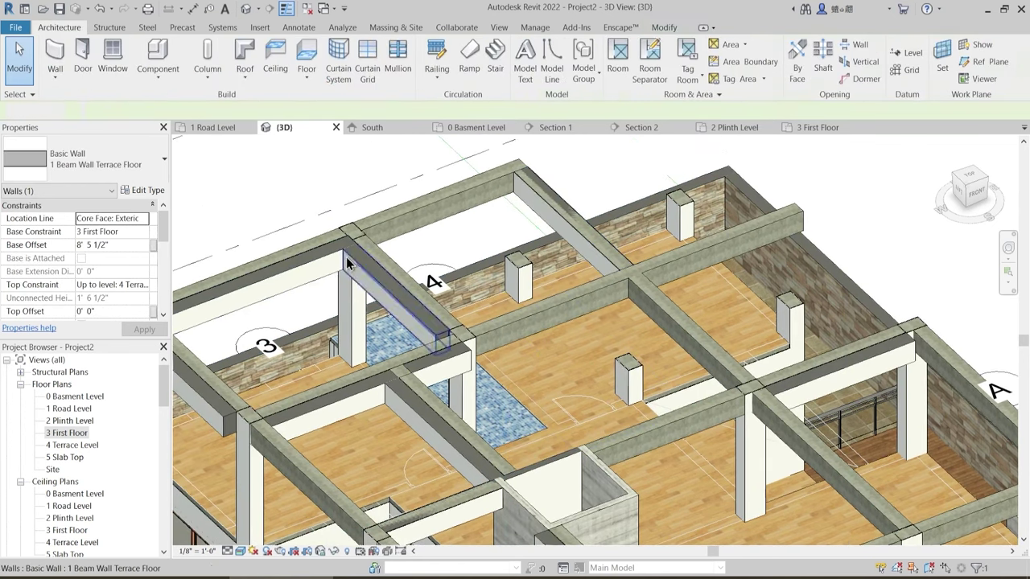
left_click(329, 274)
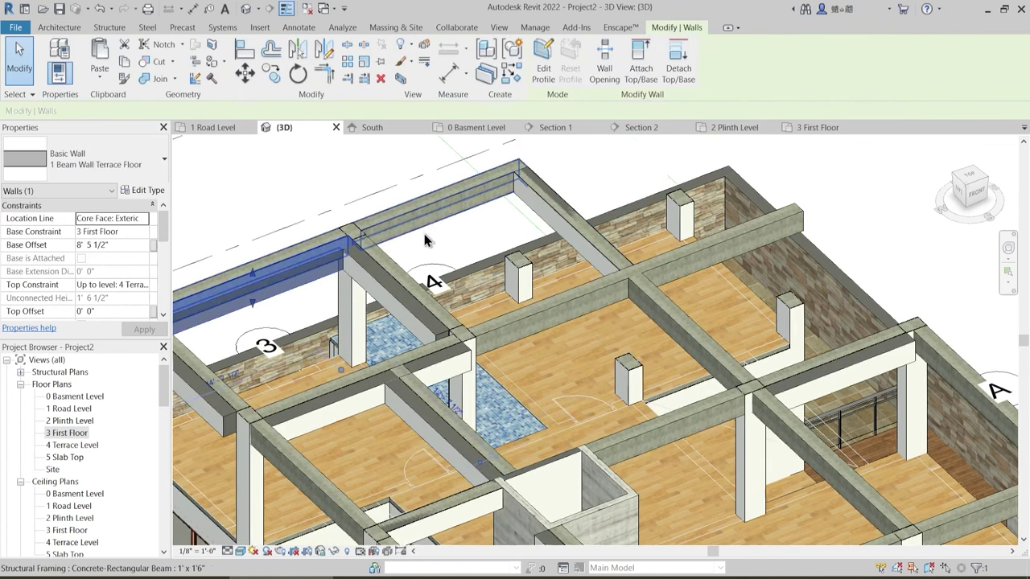
middle_click_drag(421, 271, 523, 246)
key("Escape")
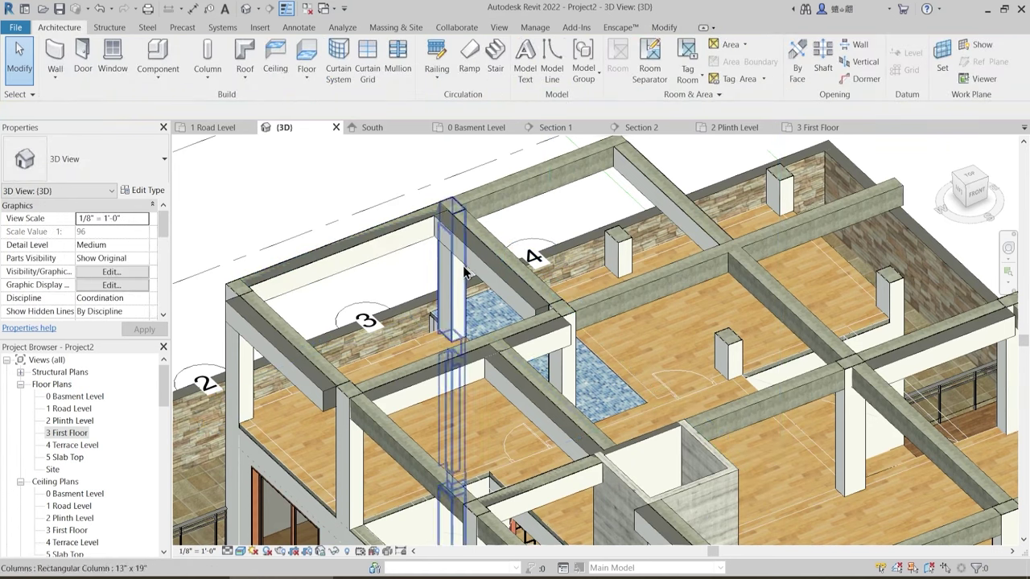
left_click(477, 280)
key("Escape")
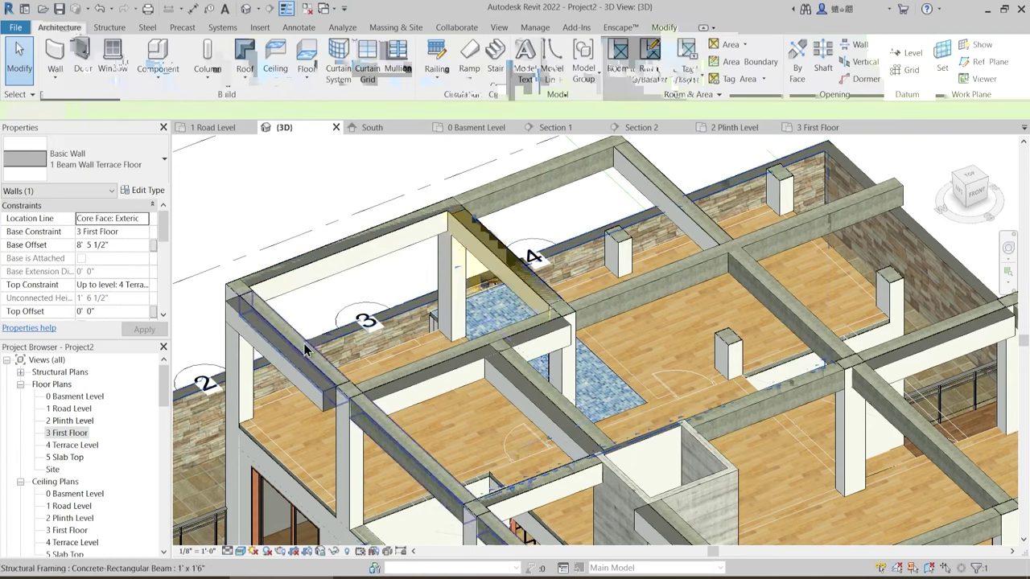
left_click(284, 366)
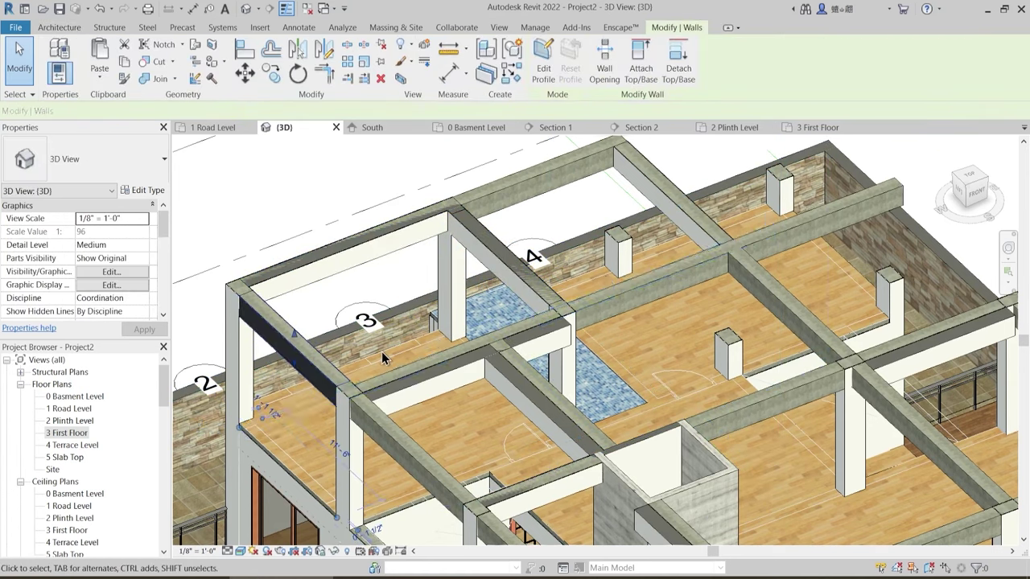
middle_click_drag(436, 436, 420, 331)
key("Escape")
key("Escape")
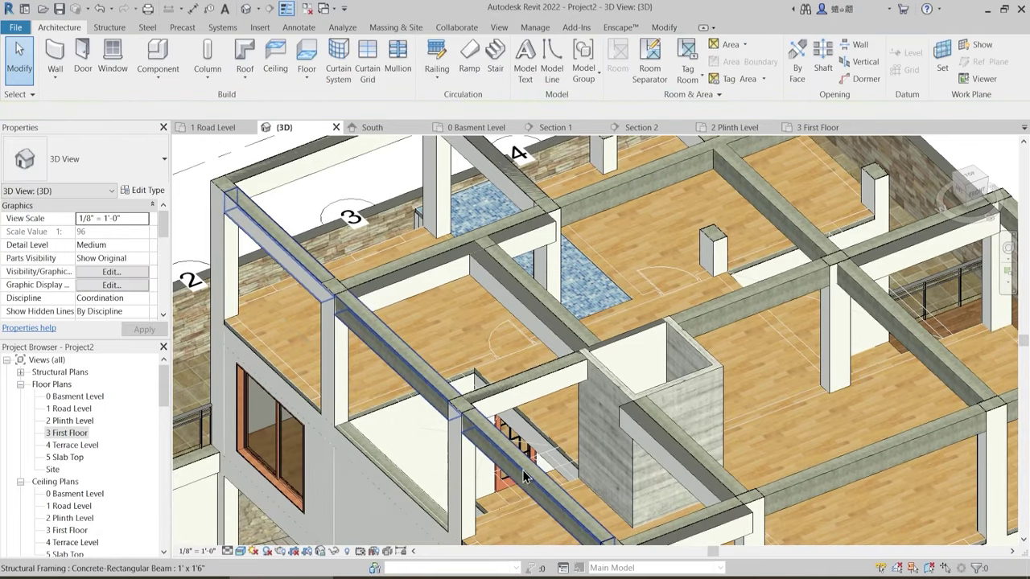
middle_click_drag(696, 409, 583, 383)
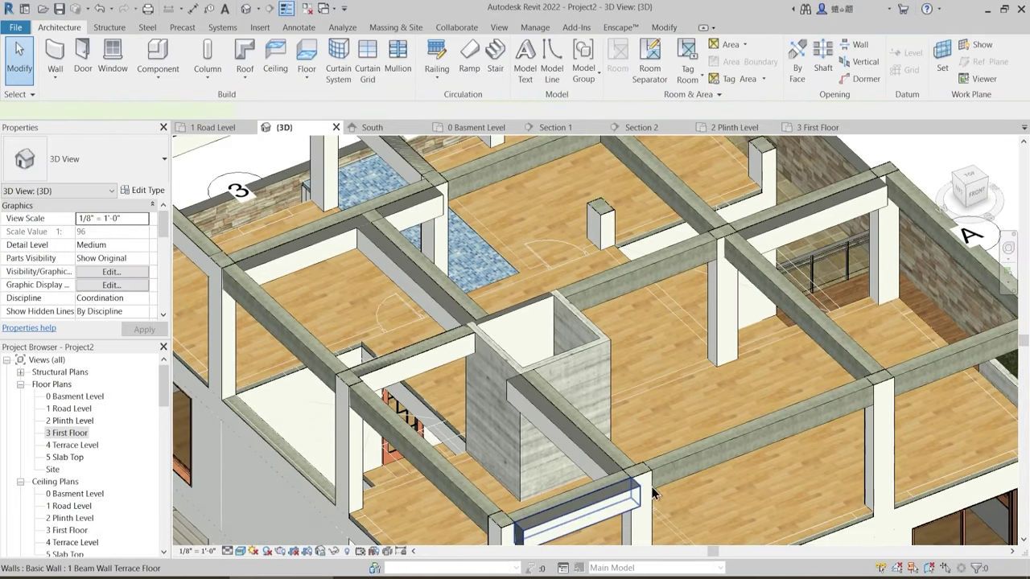
left_click(653, 494)
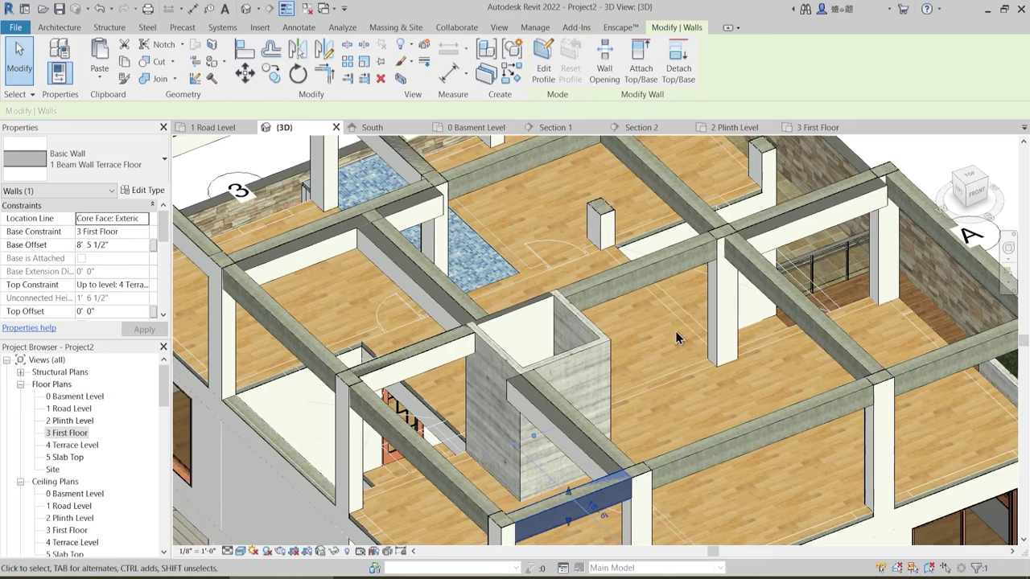
middle_click_drag(676, 338, 569, 316, "shift")
key("Escape")
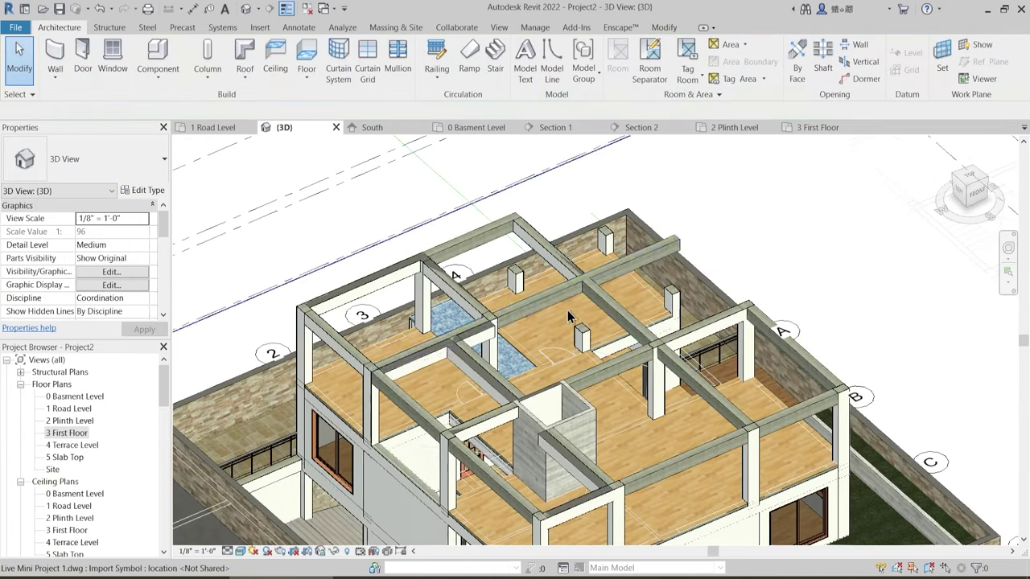
scroll(469, 344, "up", 2)
left_click(480, 332)
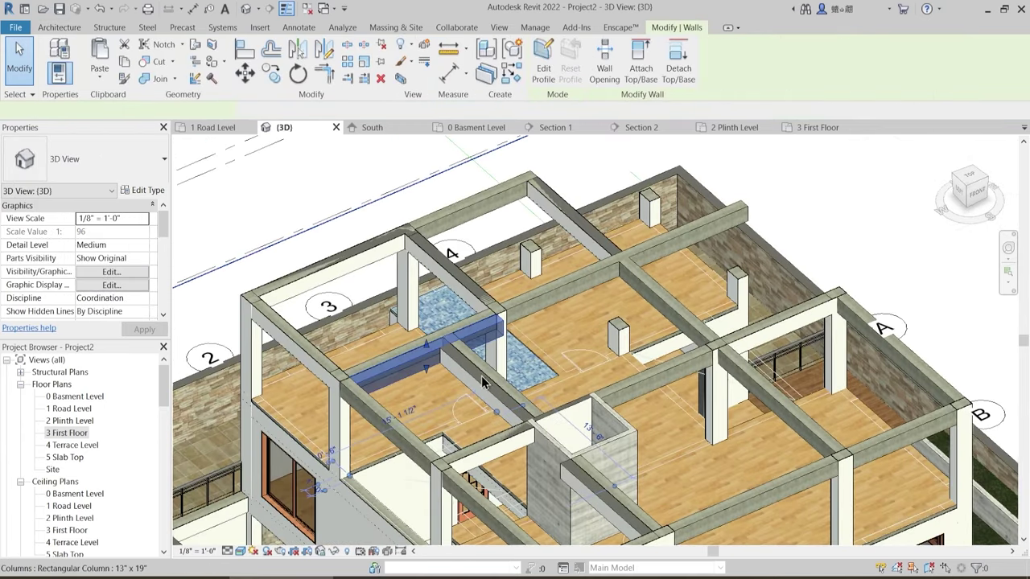
scroll(470, 375, "up", 2)
key("Escape")
left_click(474, 370)
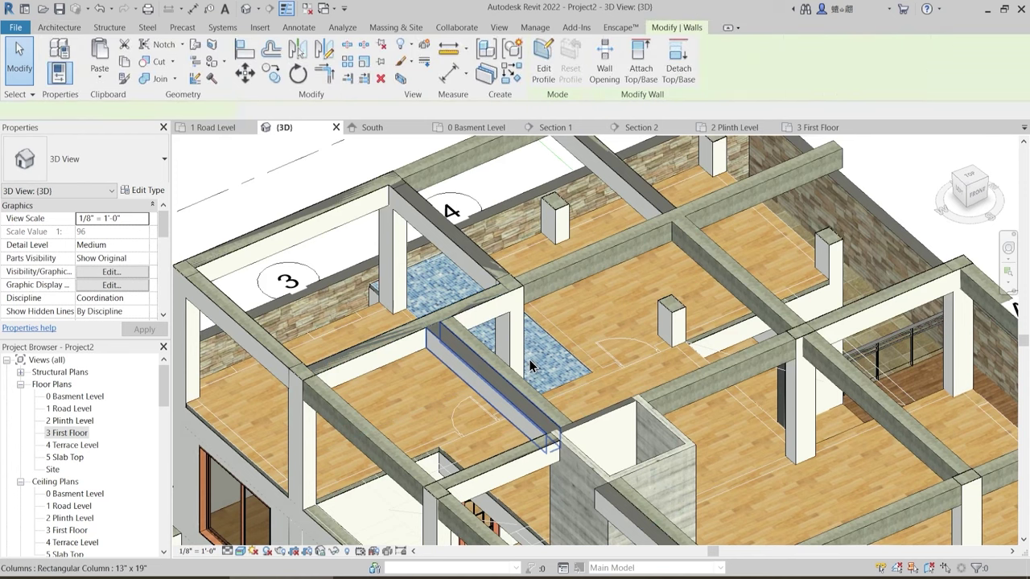
middle_click_drag(530, 366, 528, 495)
key("Escape")
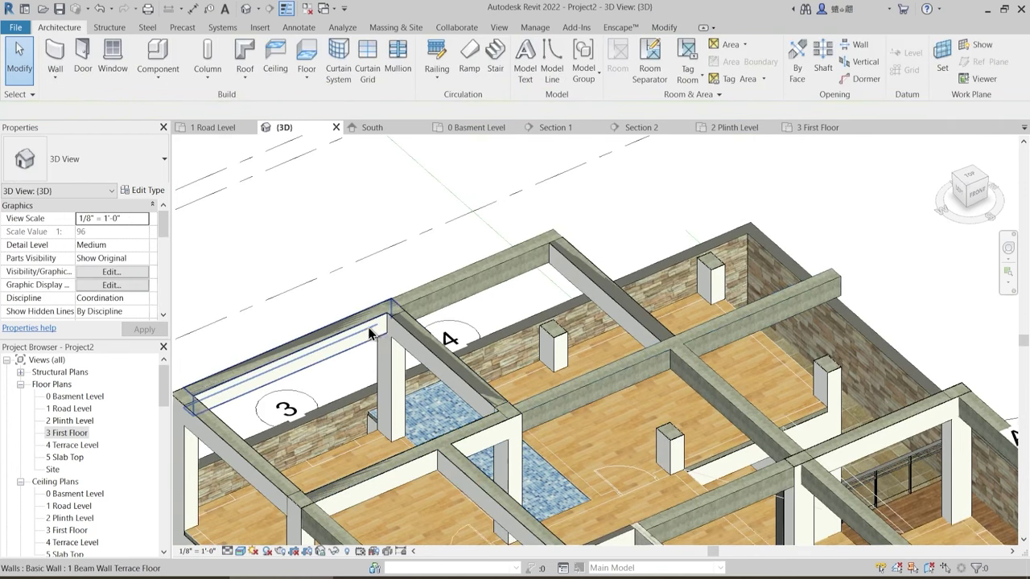
left_click(370, 334)
- Switch the 3D view to a straight top-down view of the First Floor
scroll(407, 298, "up", 2)
scroll(519, 274, "down", 3)
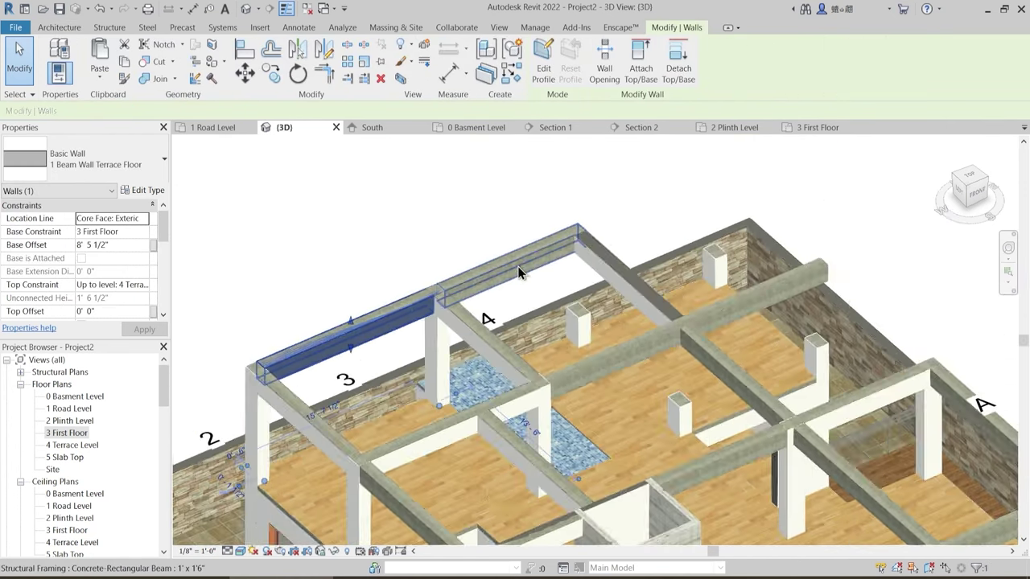
scroll(463, 303, "up", 3)
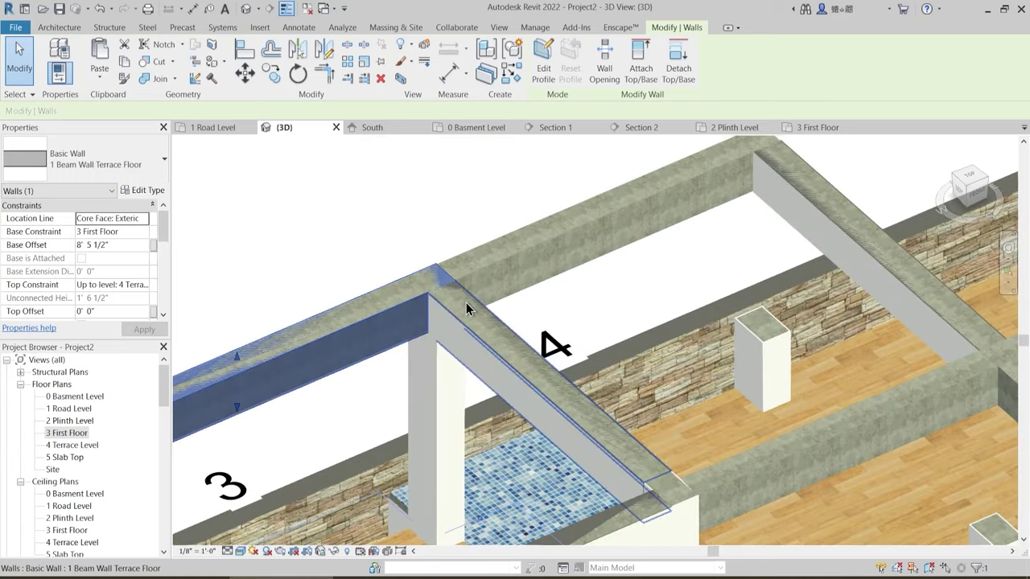
left_click(966, 177)
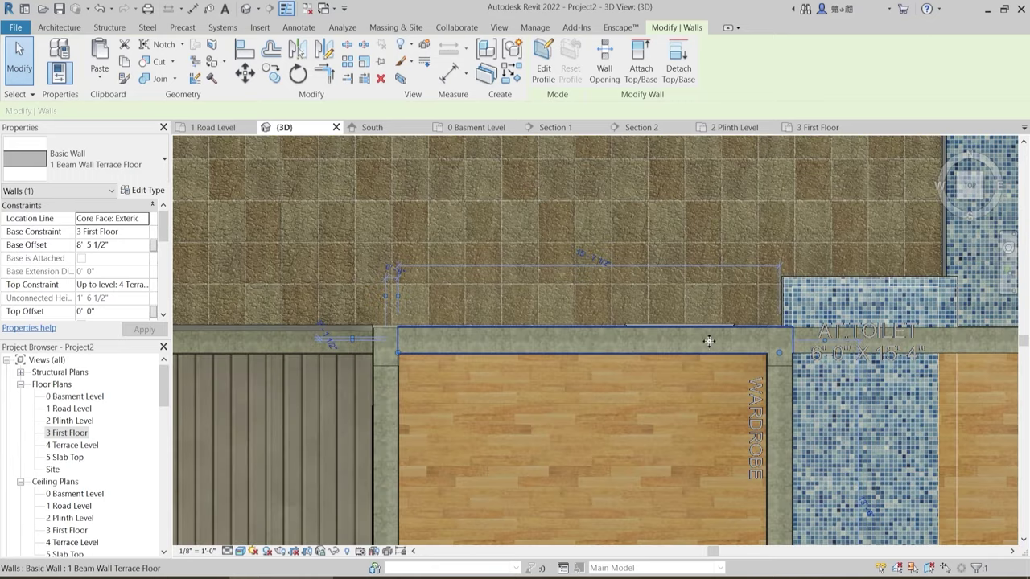
scroll(457, 316, "down", 4)
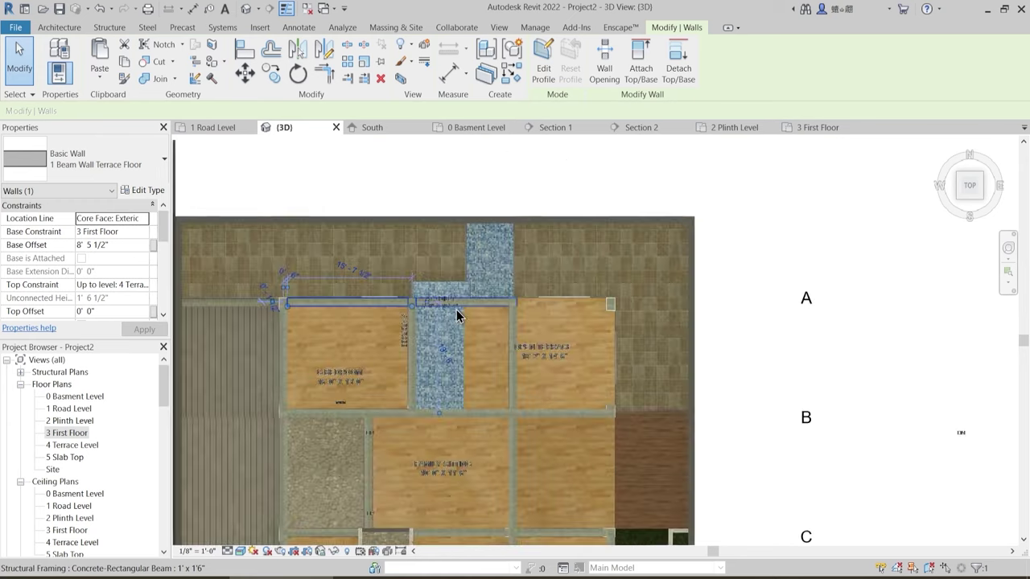
scroll(456, 316, "up", 5)
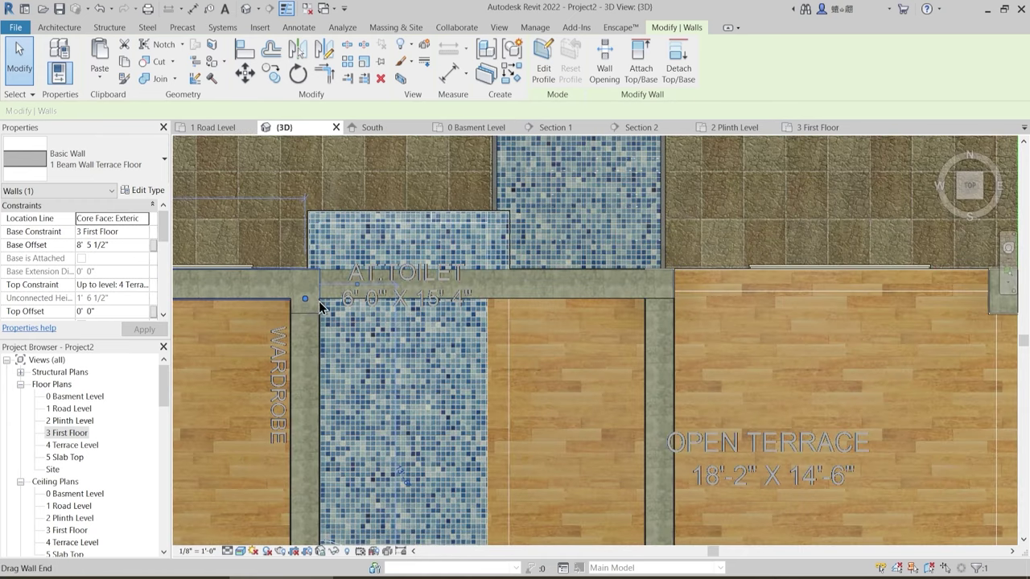
- Start a room separation line (RS), then cancel it and clear the selection
key("r")
key("s")
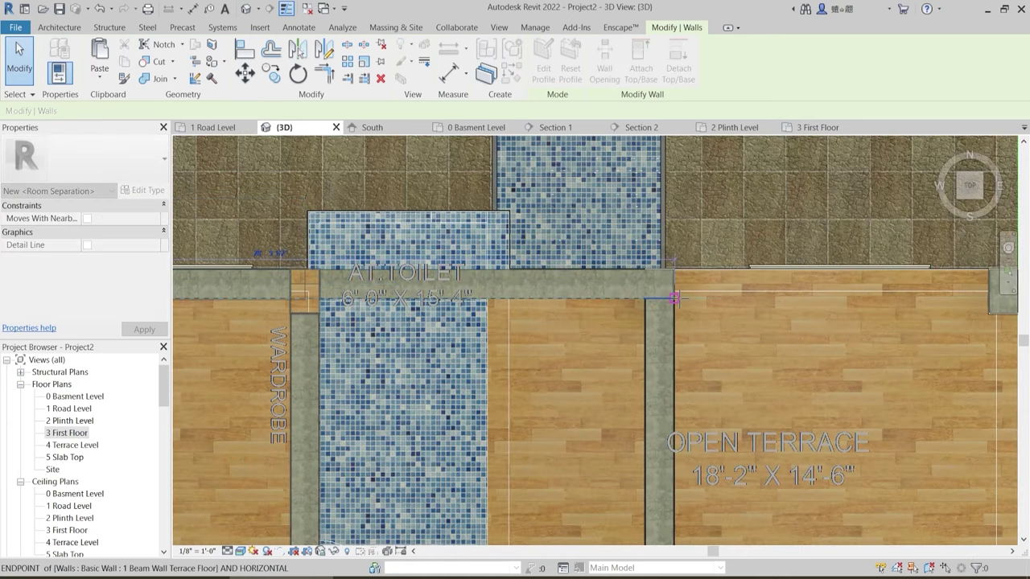
key("Escape")
scroll(571, 292, "down", 3)
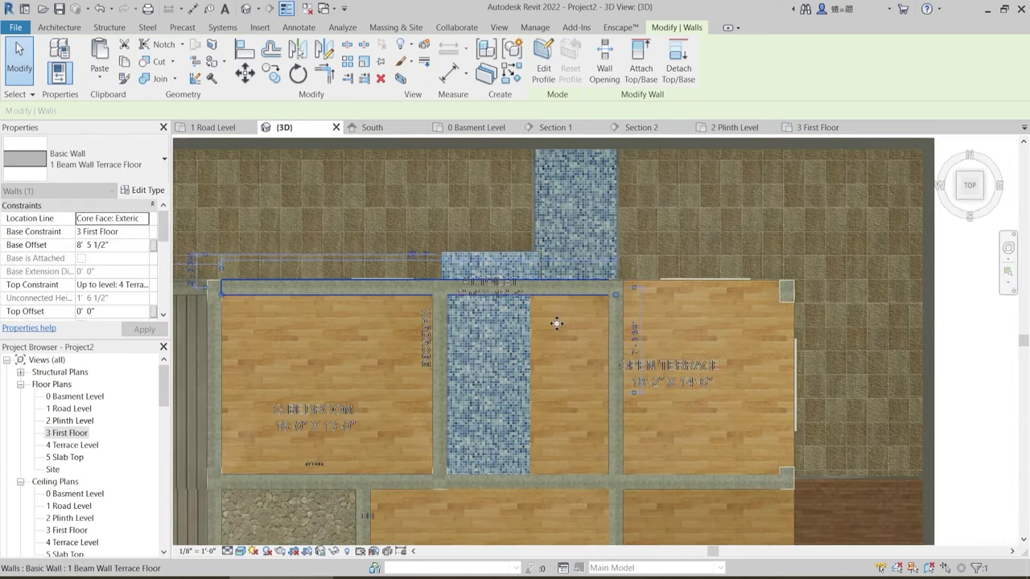
middle_click_drag(585, 294, 593, 257)
key("Escape")
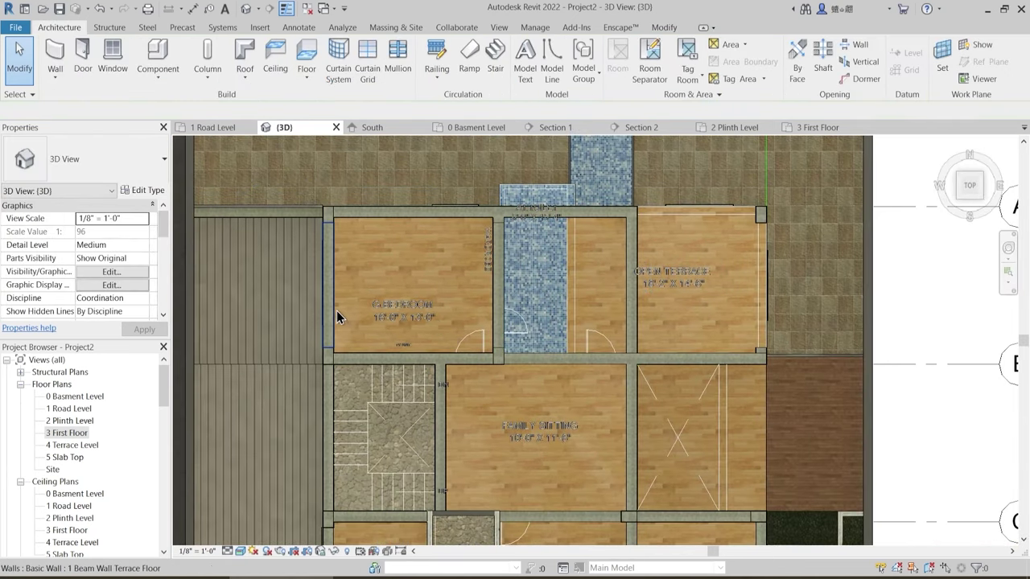
- Extend the left beam wall's end down to the lower beam intersection beside the stair
left_click(336, 311)
middle_click_drag(368, 367, 425, 282)
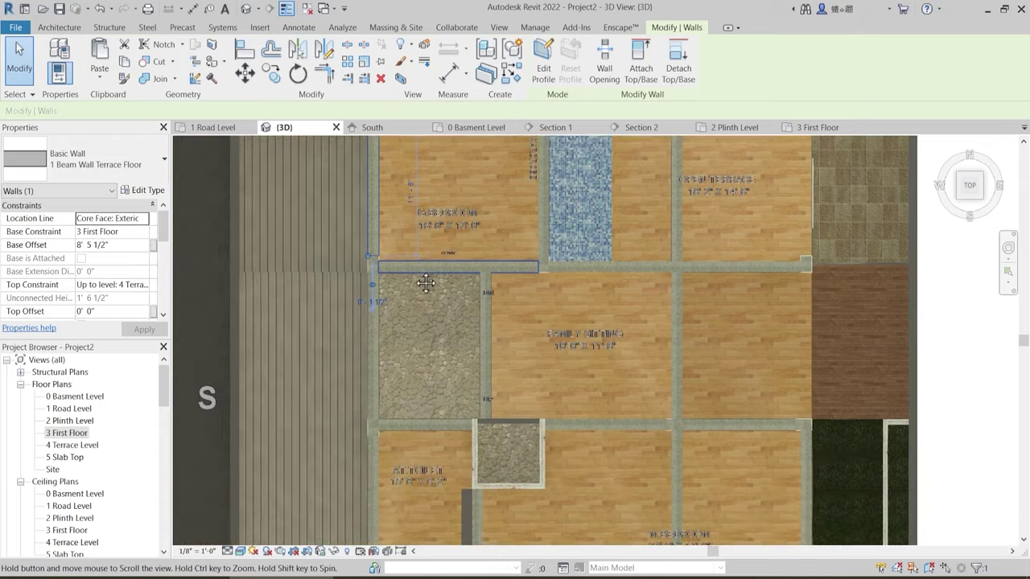
left_click_drag(369, 258, 380, 442)
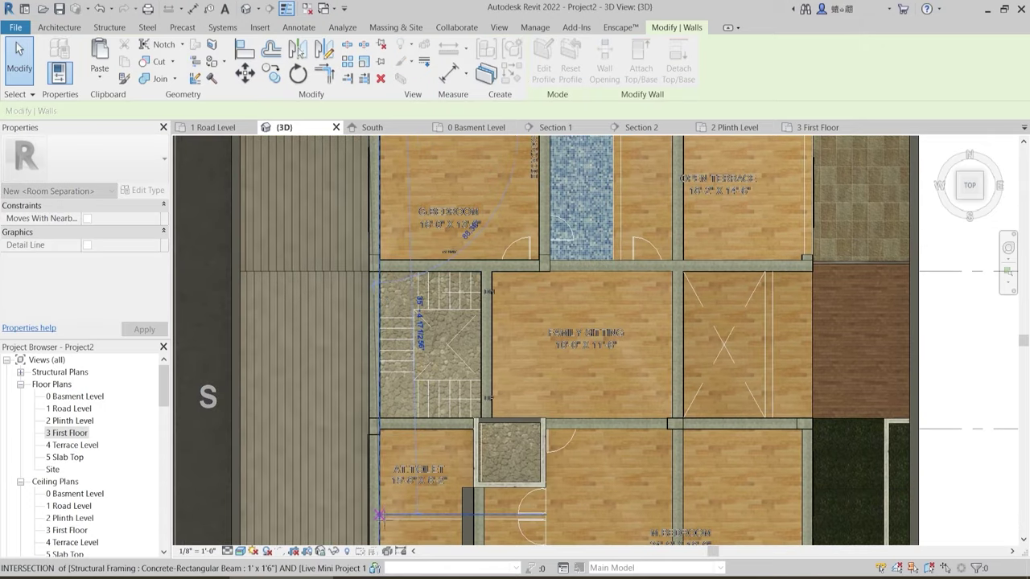
scroll(435, 370, "down", 2)
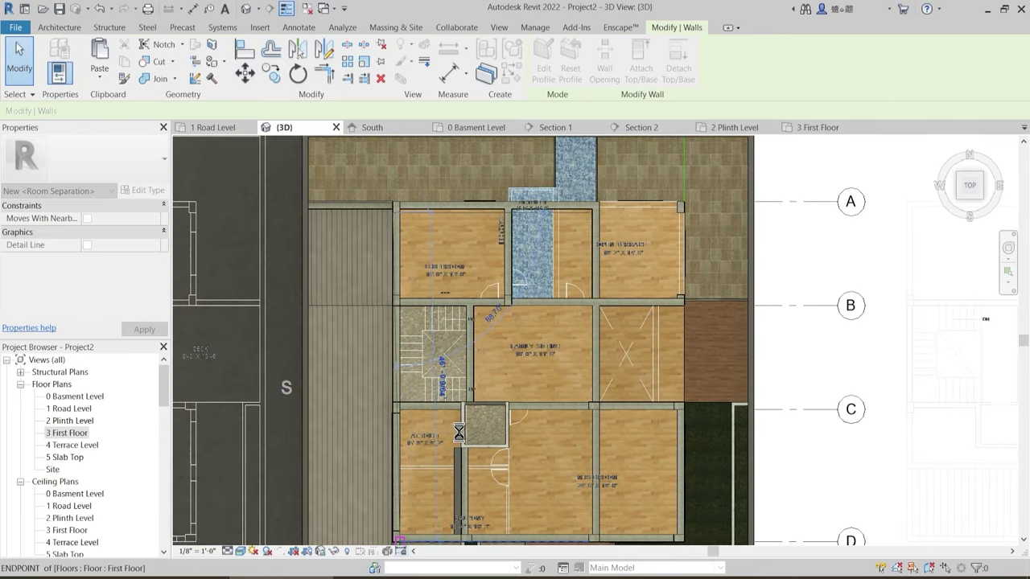
- Check the terrace beam wall, deselect it, and orbit back to an isometric view
key("Escape")
key("Escape")
left_click(430, 408)
scroll(430, 395, "up", 2)
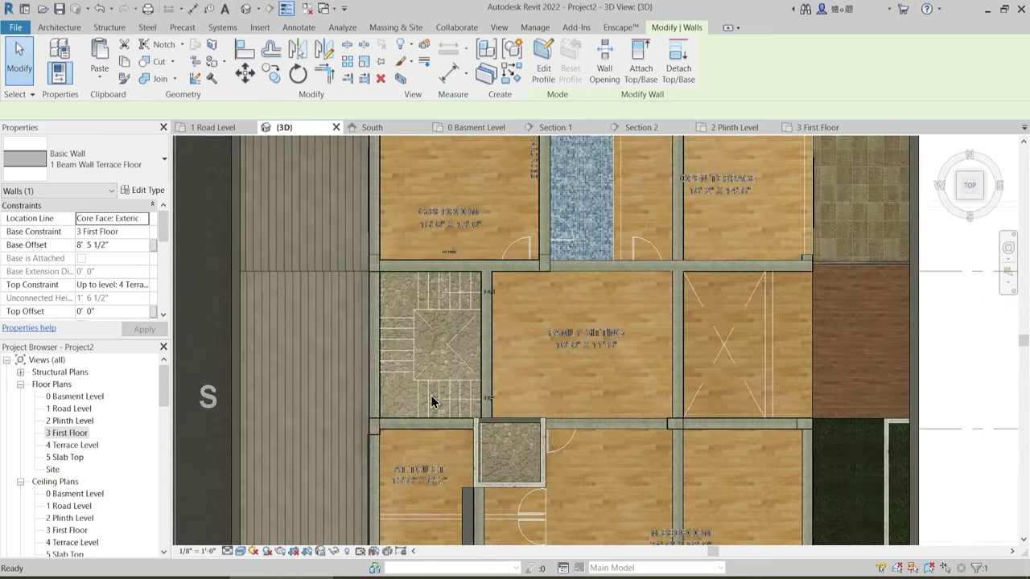
key("Escape")
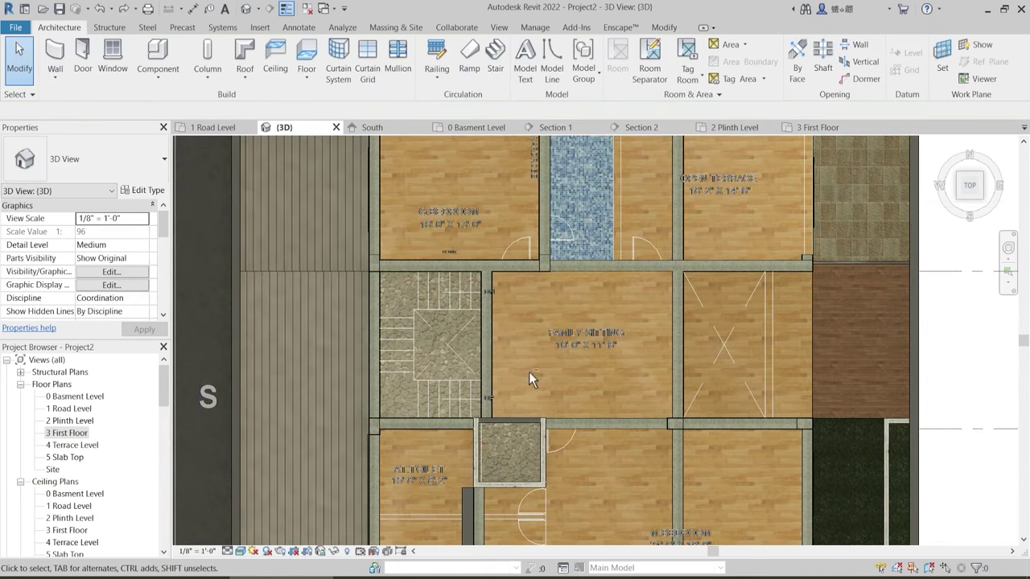
middle_click_drag(531, 380, 423, 272, "shift")
- Try Trim (TR) on the beam wall, then delete the beam wall next to the shaft
scroll(387, 234, "up", 3)
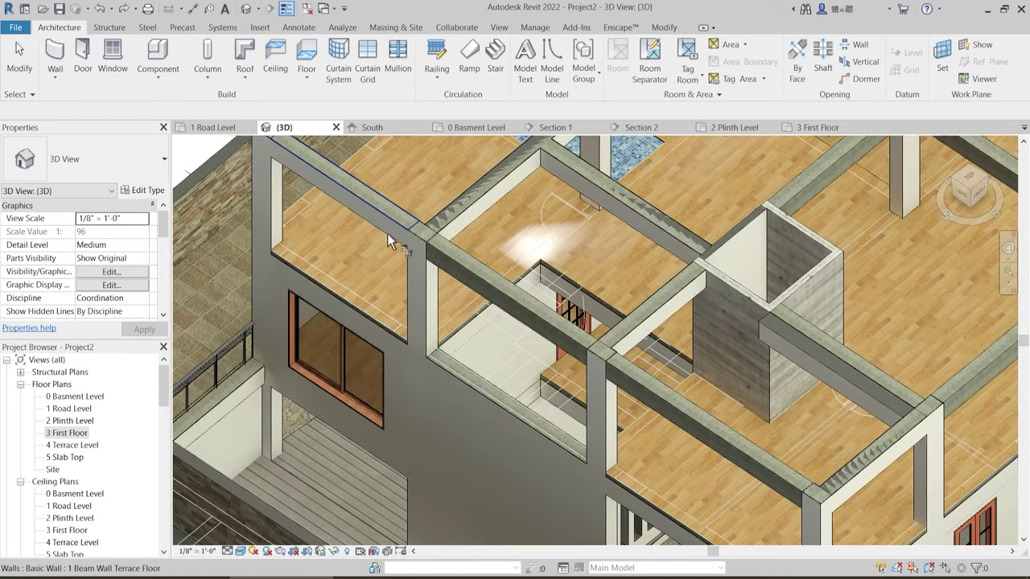
key("t")
key("r")
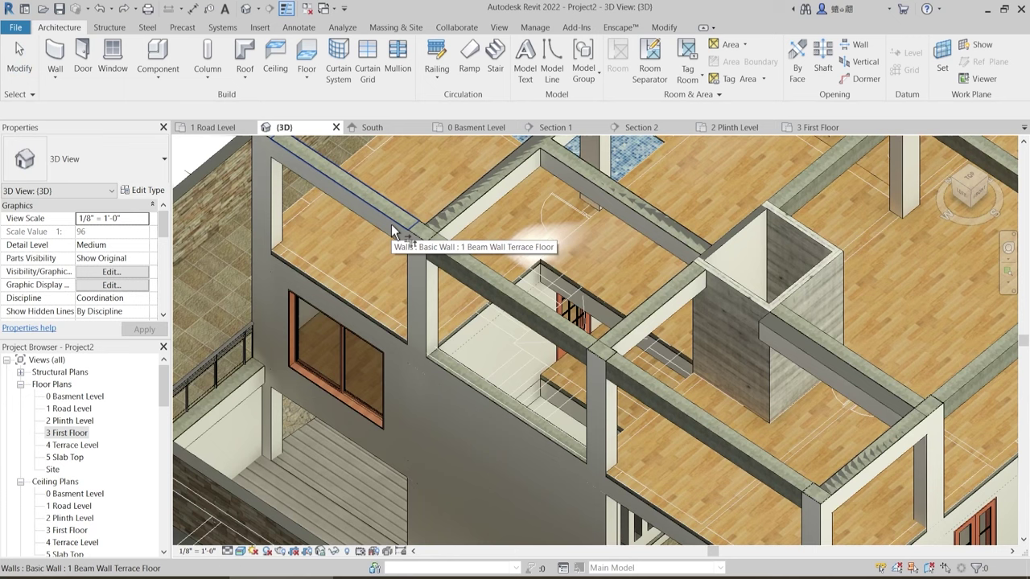
left_click(391, 224)
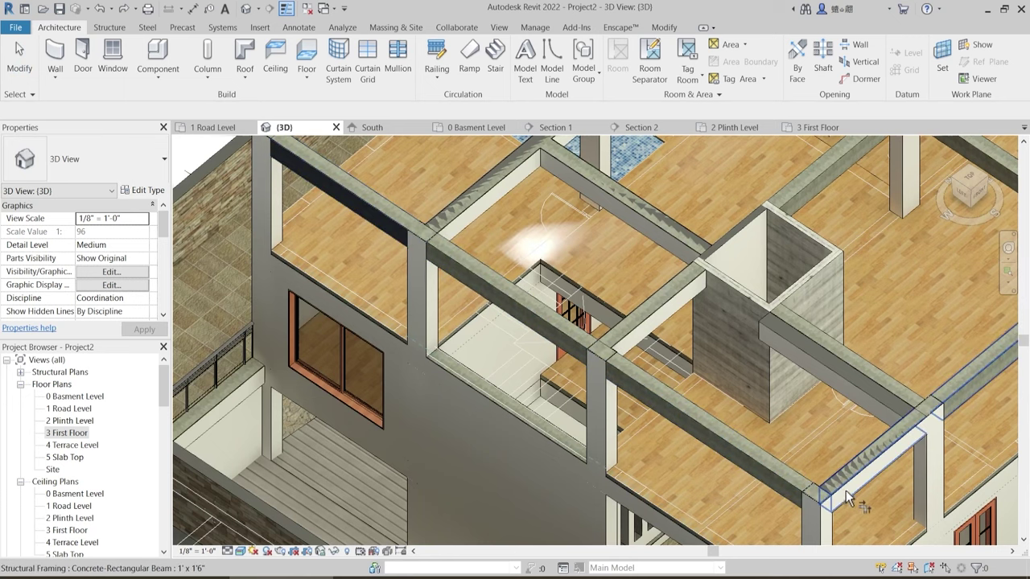
key("Tab")
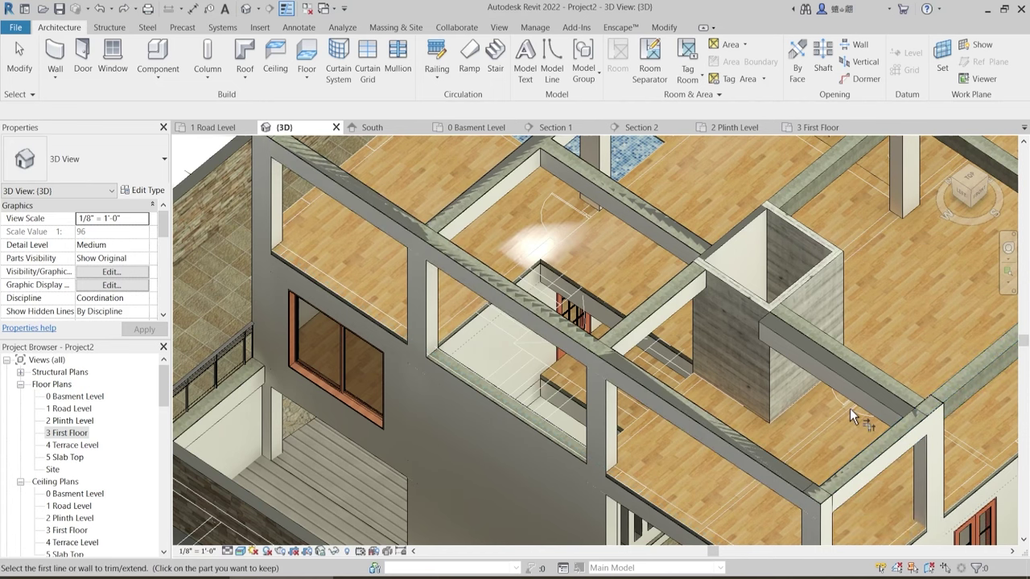
middle_click_drag(805, 408, 663, 387)
left_click(599, 438)
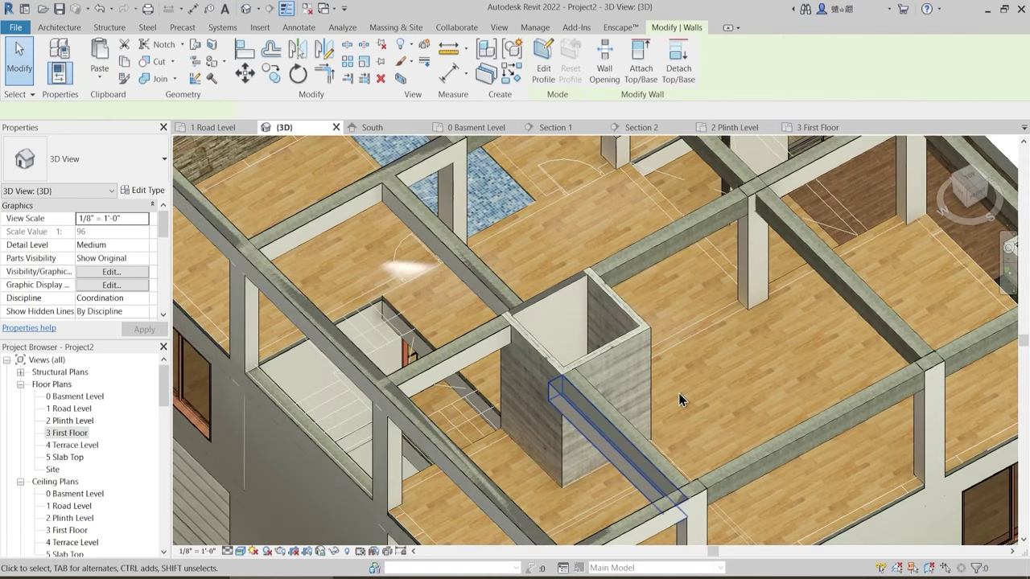
key("Delete")
- Stretch the rear beam wall's end down to grid D
middle_click_drag(573, 409, 525, 528)
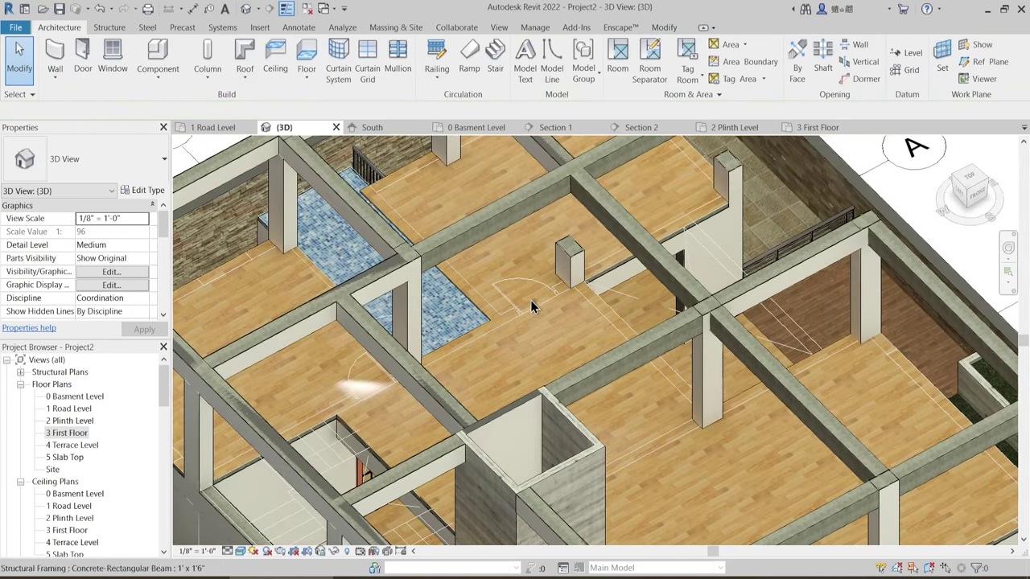
scroll(460, 291, "down", 1)
middle_click_drag(460, 321, 441, 437)
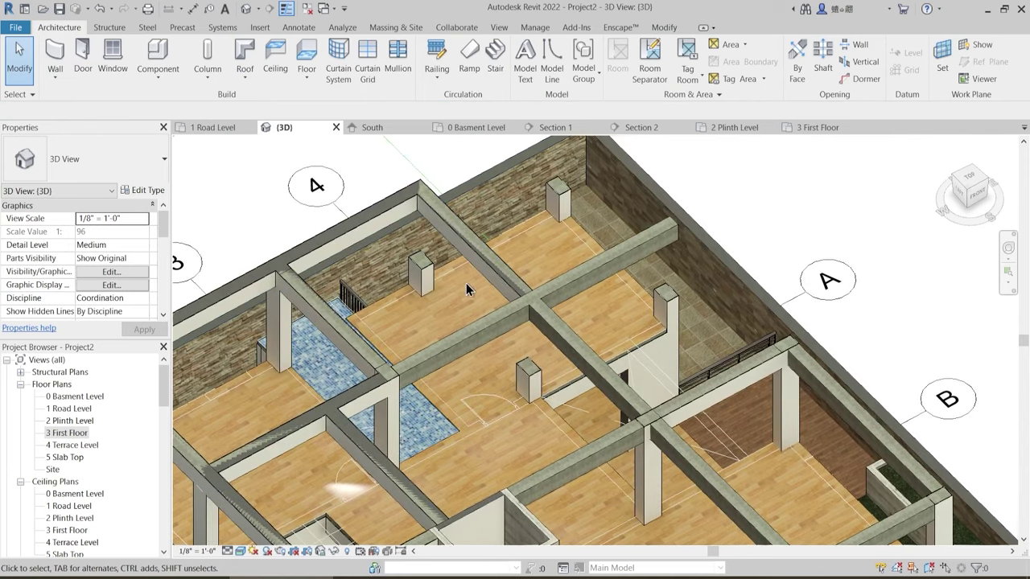
middle_click_drag(489, 322, 499, 248)
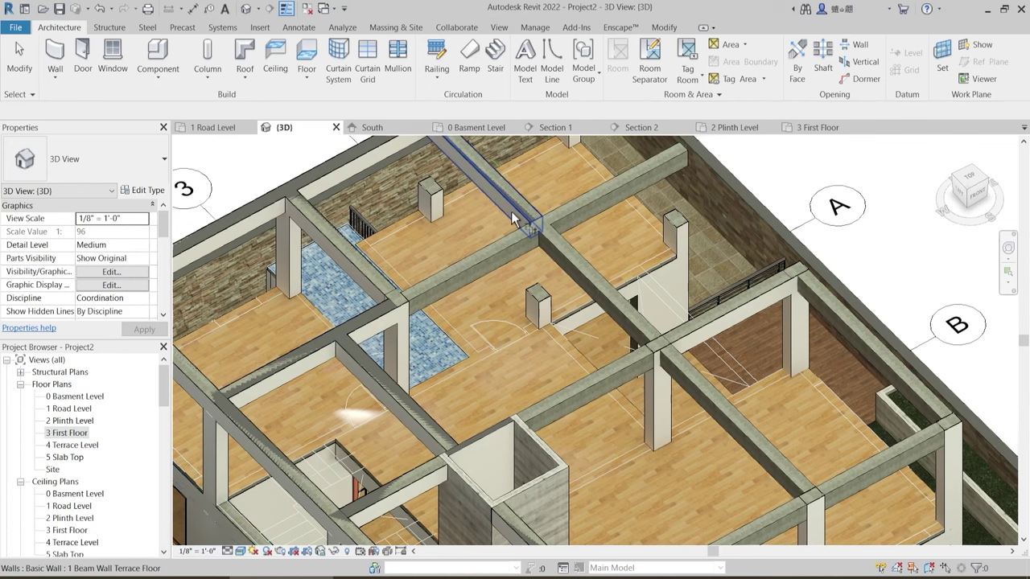
middle_click_drag(530, 238, 686, 467)
scroll(609, 367, "down", 2)
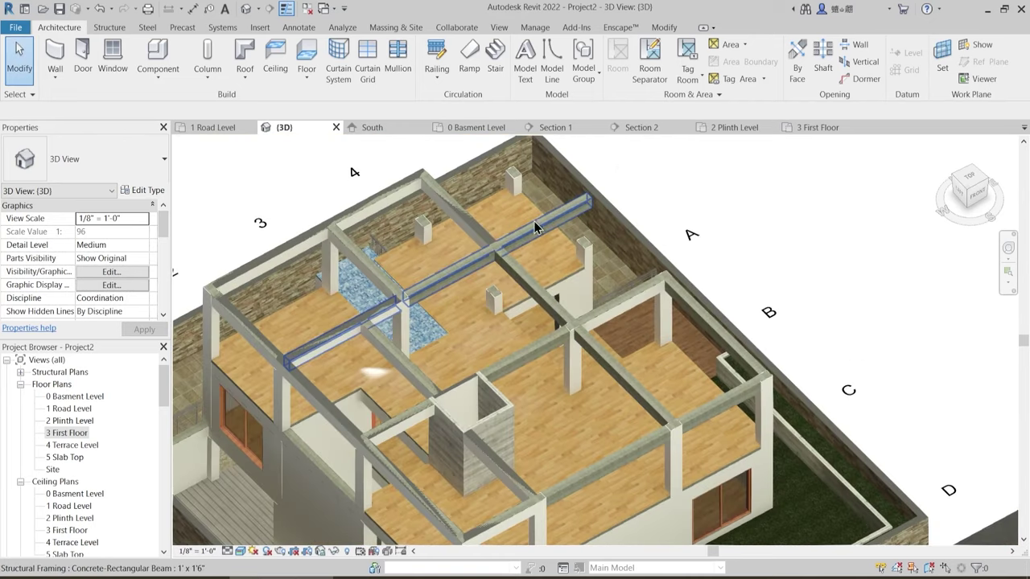
scroll(535, 253, "up", 1)
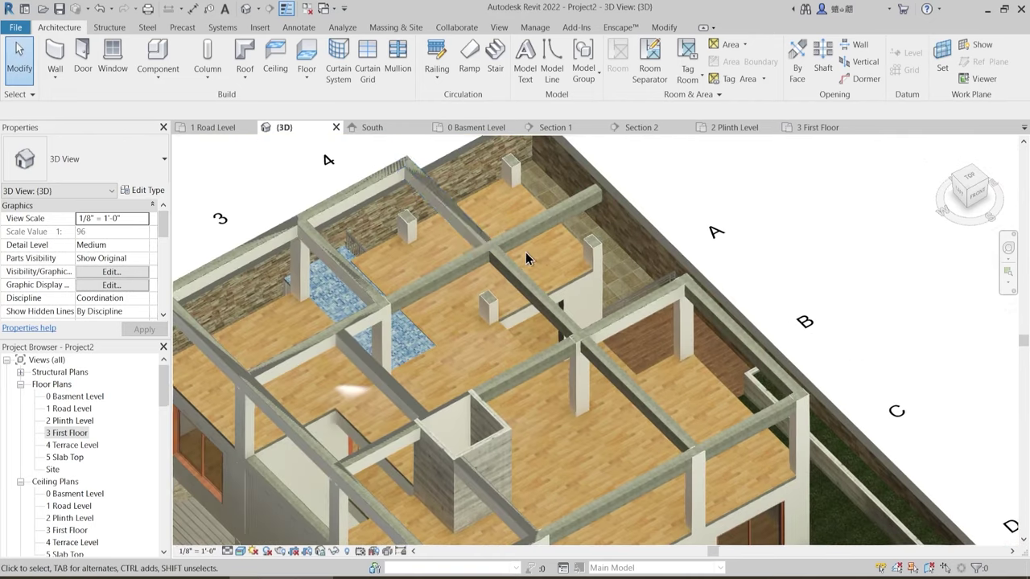
left_click(479, 257)
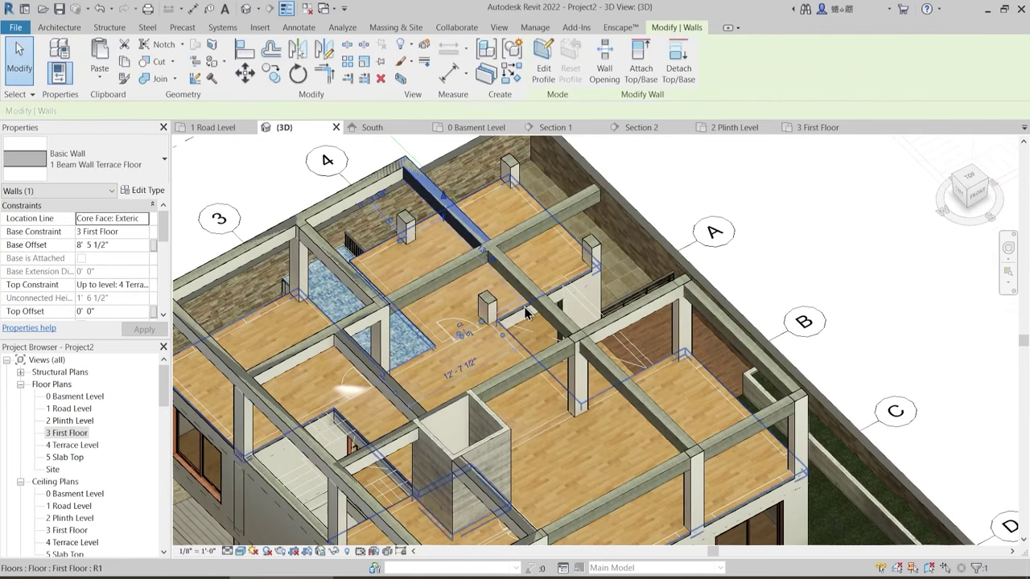
middle_click_drag(524, 402, 513, 432, "shift")
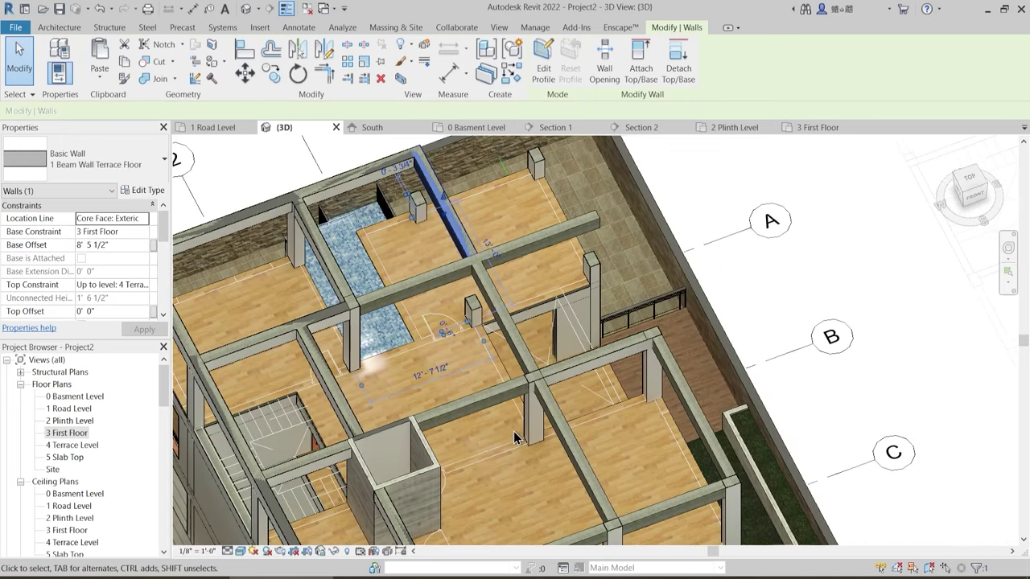
middle_click_drag(474, 370, 500, 396)
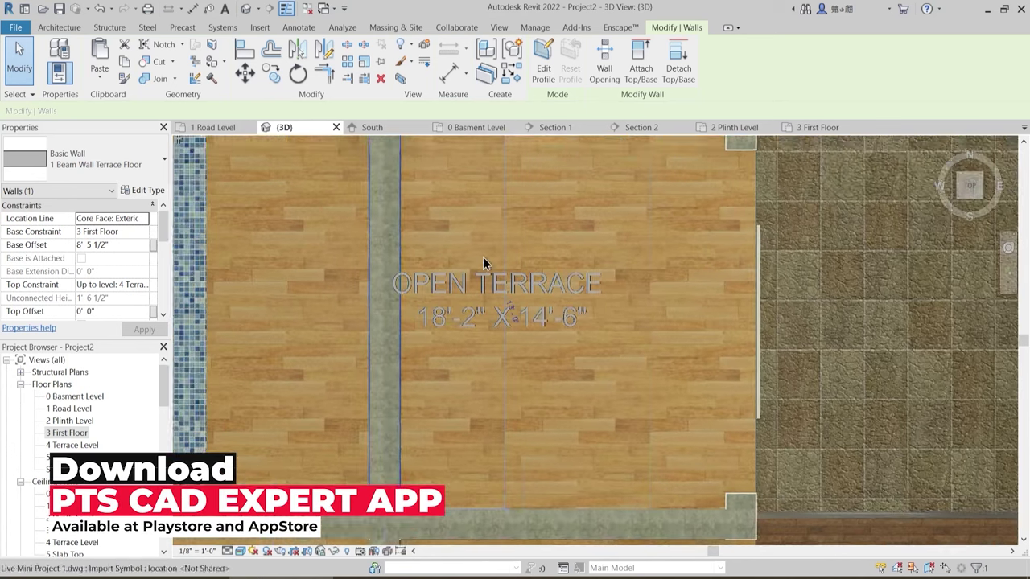
scroll(483, 261, "down", 5)
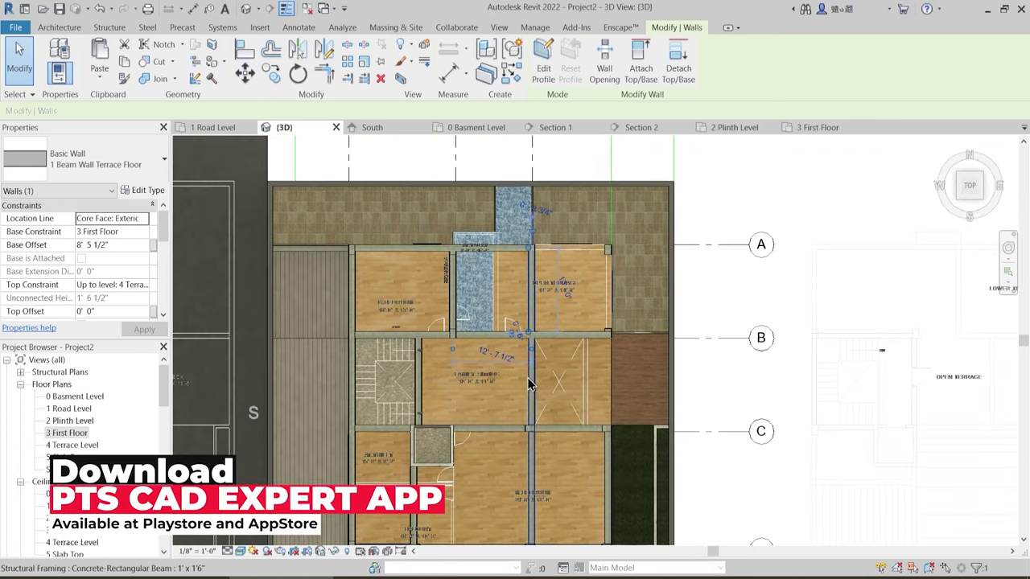
middle_click_drag(529, 384, 541, 254)
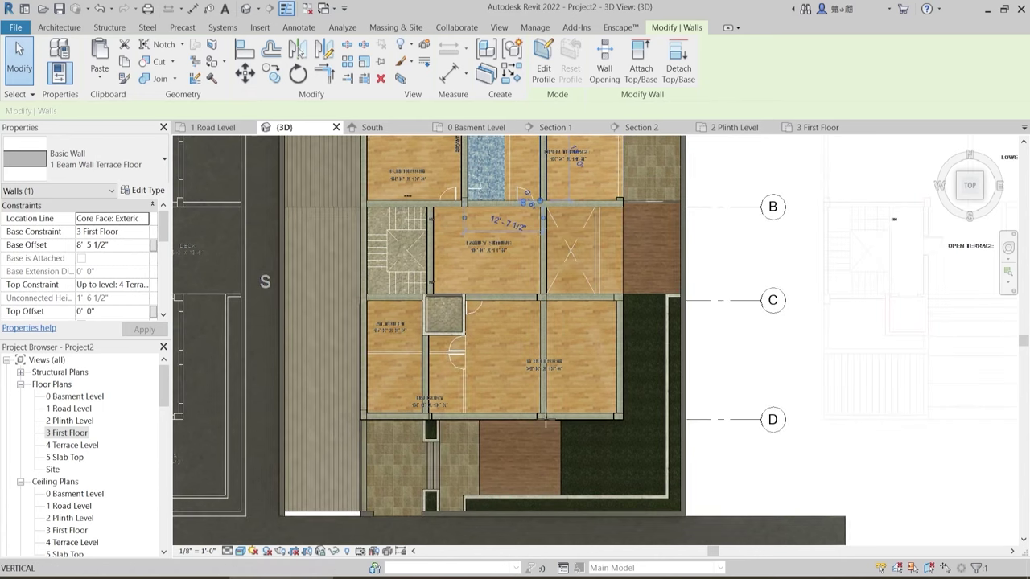
left_click_drag(545, 424, 544, 437)
scroll(545, 437, "up", 5)
left_click_drag(523, 348, 522, 364)
scroll(527, 375, "up", 3)
key("Escape")
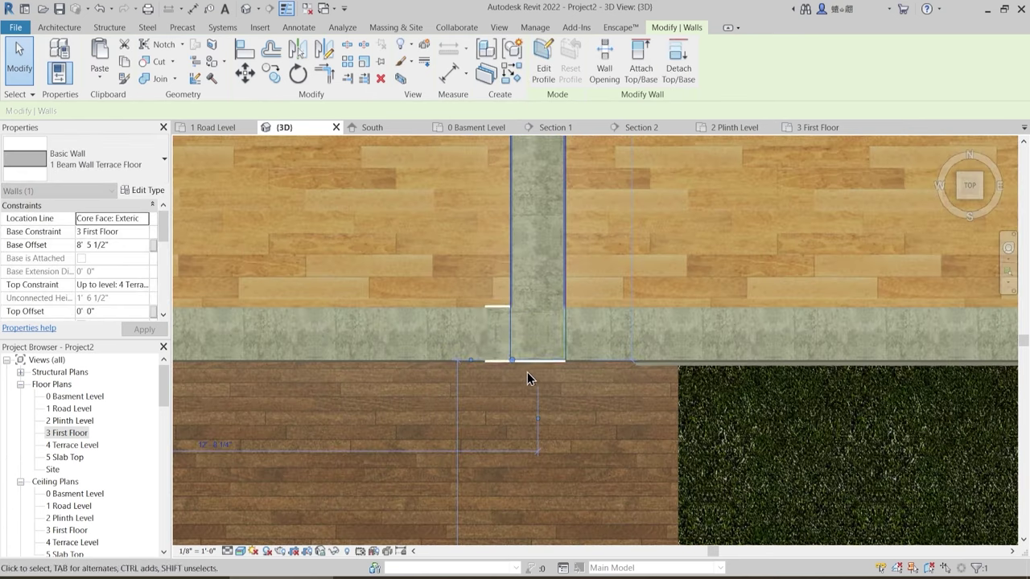
- Cancel an accidental room separation line and bring the First Floor rooms into view
key("r")
key("s")
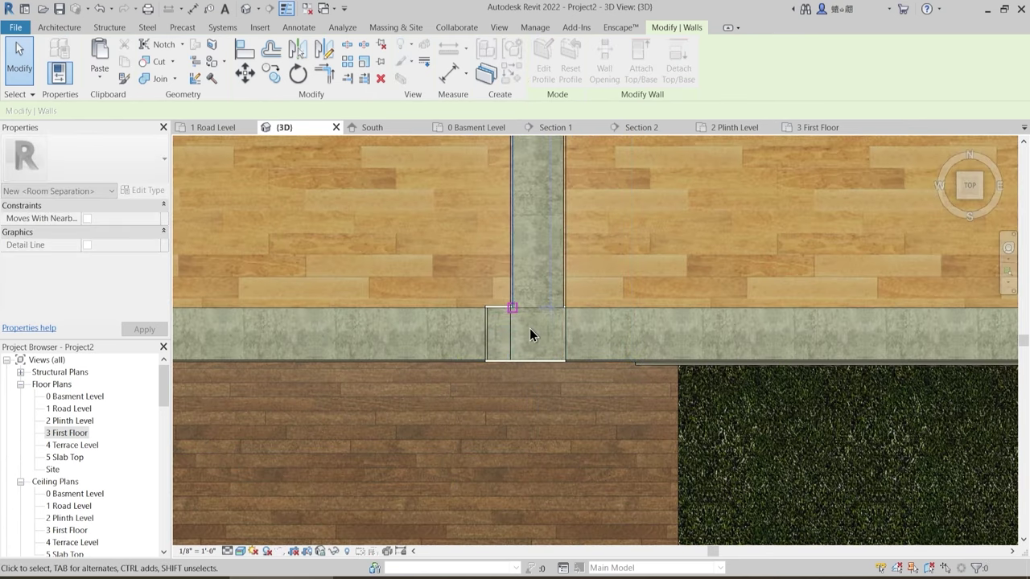
key("Escape")
scroll(541, 395, "down", 5)
middle_click_drag(559, 230, 571, 368)
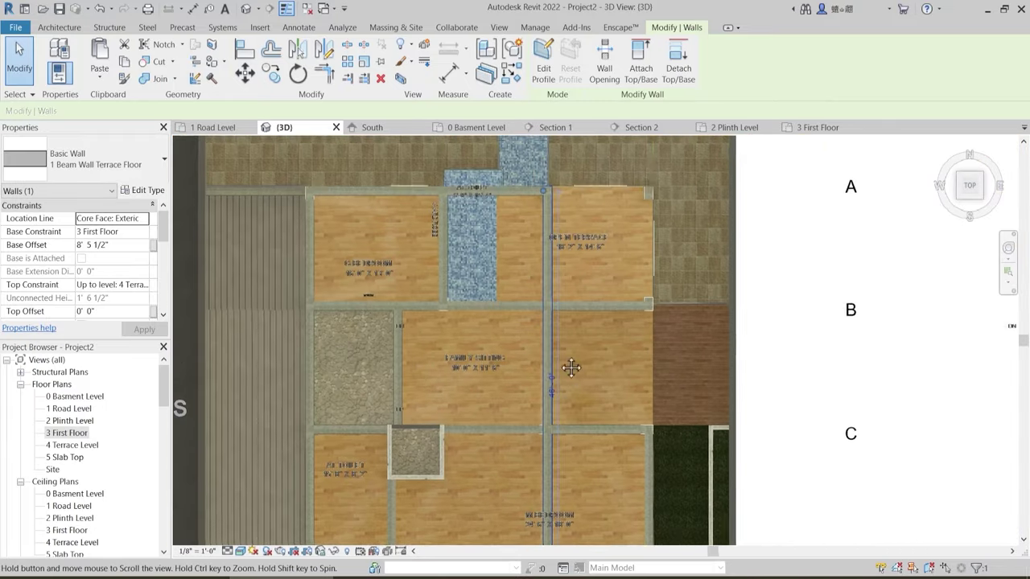
scroll(571, 367, "up", 6)
key("Escape")
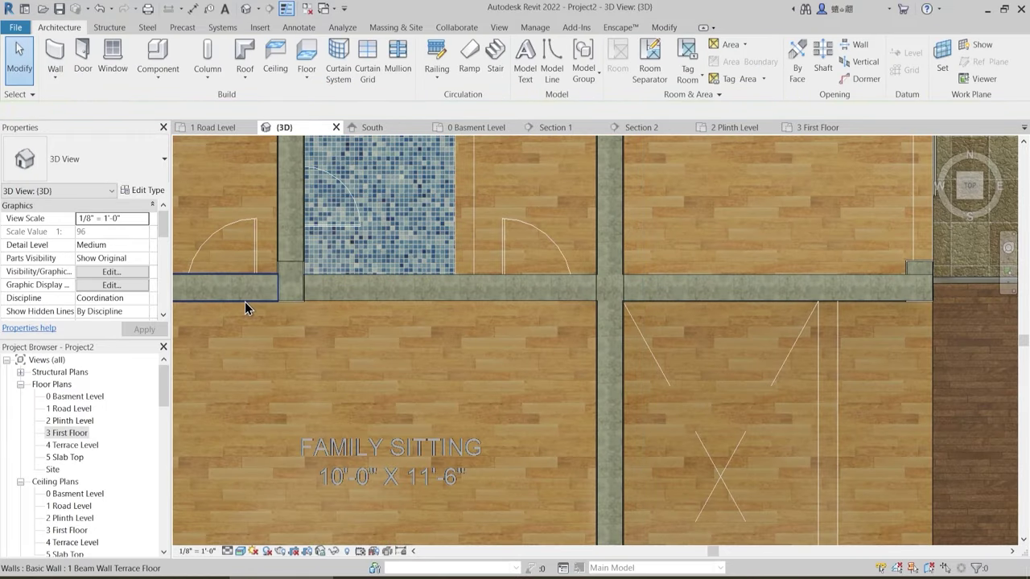
- Extend the beam wall above the family sitting room to the beam's endpoint
left_click(244, 302)
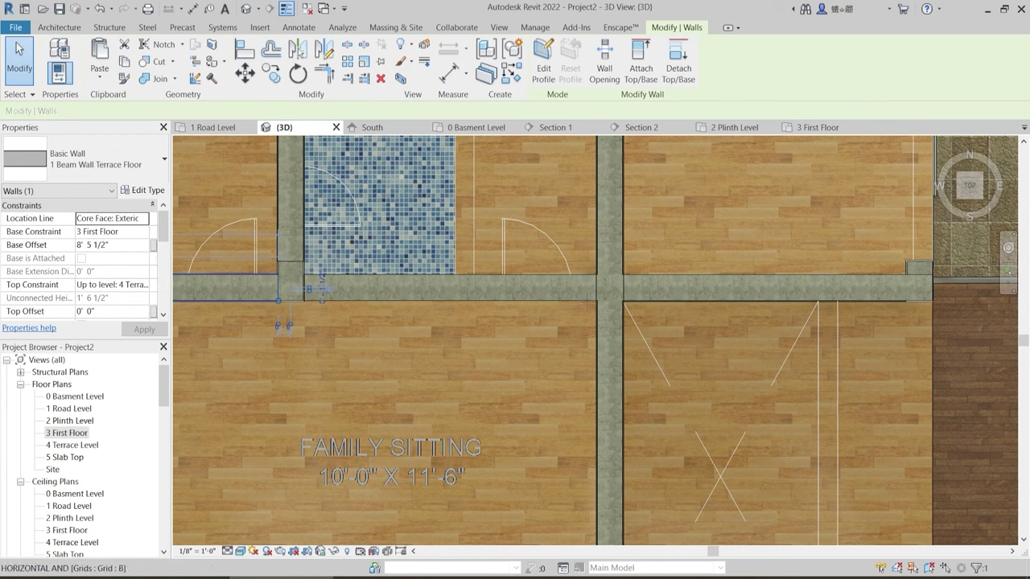
left_click_drag(933, 302, 918, 321)
scroll(797, 317, "down", 5)
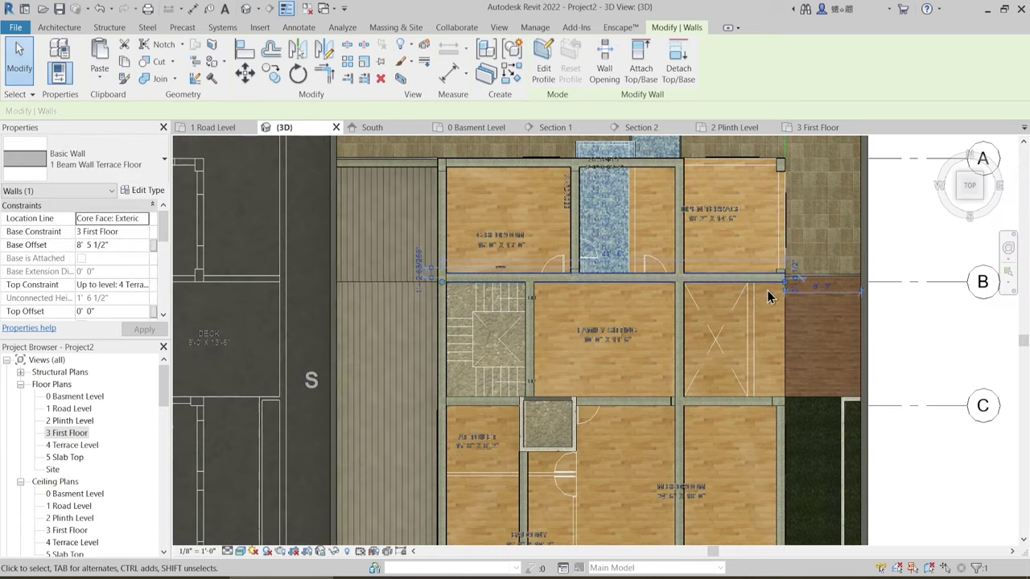
scroll(767, 290, "up", 2)
middle_click_drag(727, 390, 673, 321)
key("Escape")
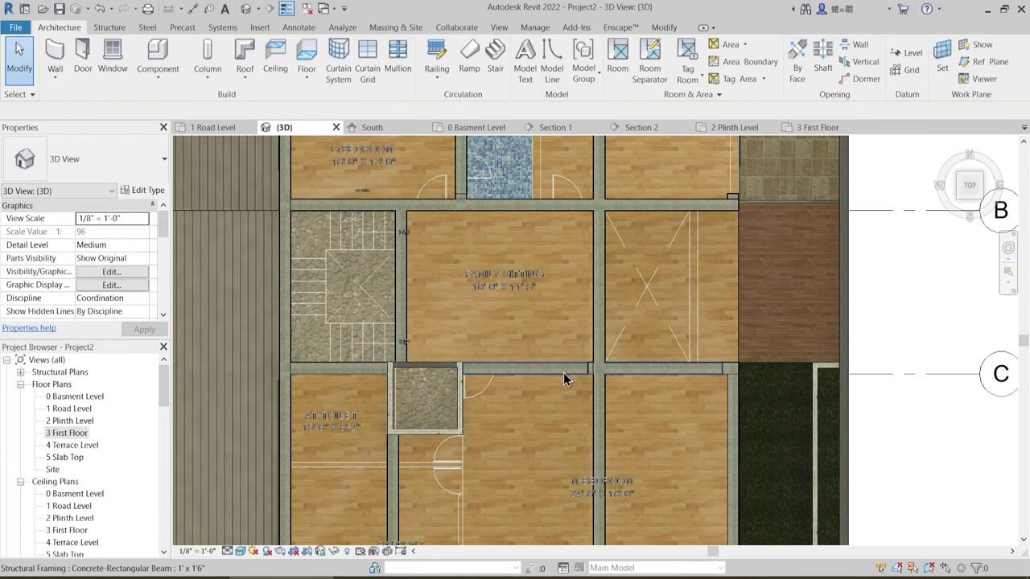
- Stretch the beam wall over the right rooms left to the beam's endpoint
middle_click_drag(357, 165, 678, 172, "shift")
scroll(688, 302, "up", 2)
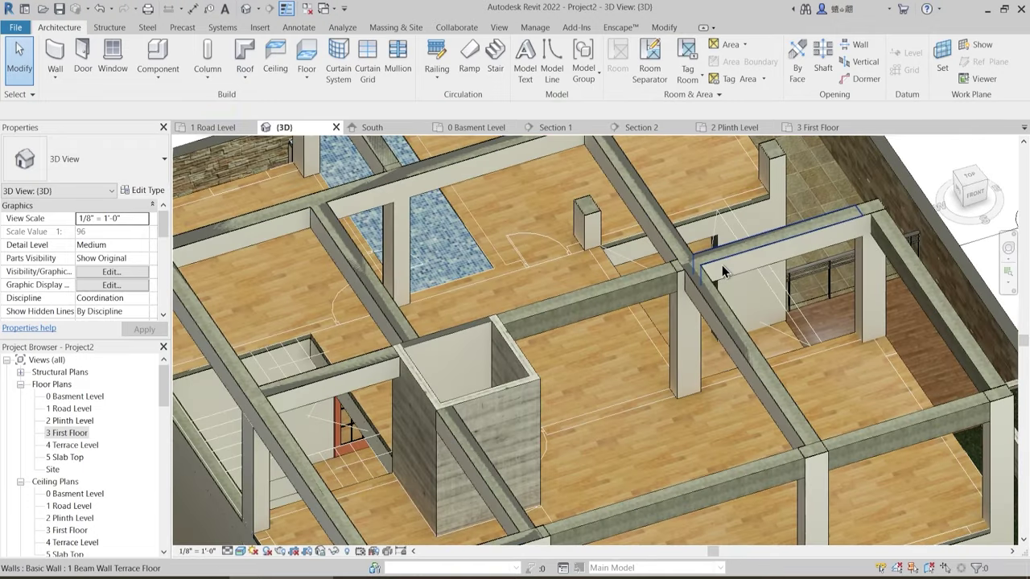
left_click(720, 269)
scroll(688, 286, "down", 5)
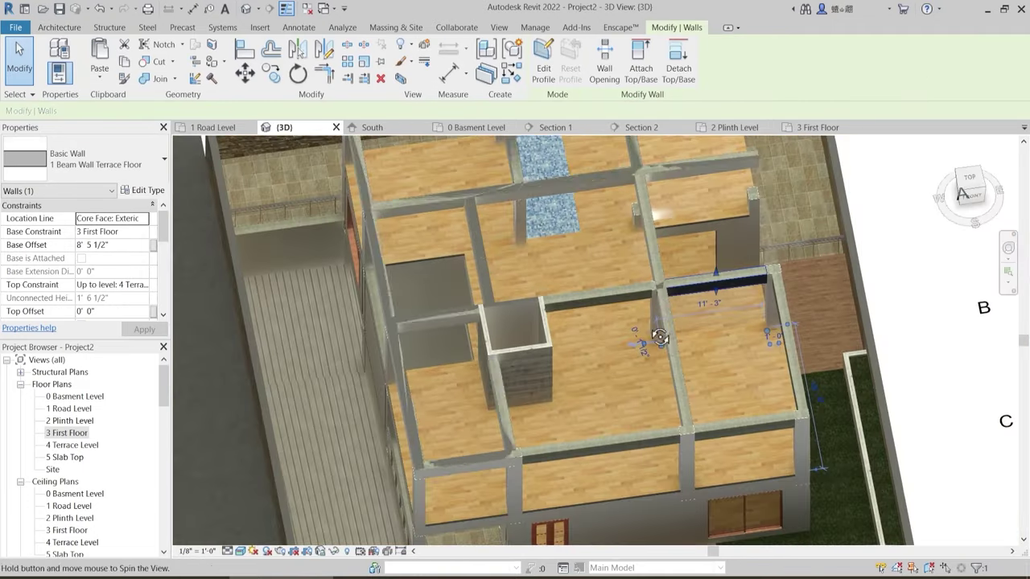
middle_click_drag(688, 286, 676, 230, "shift")
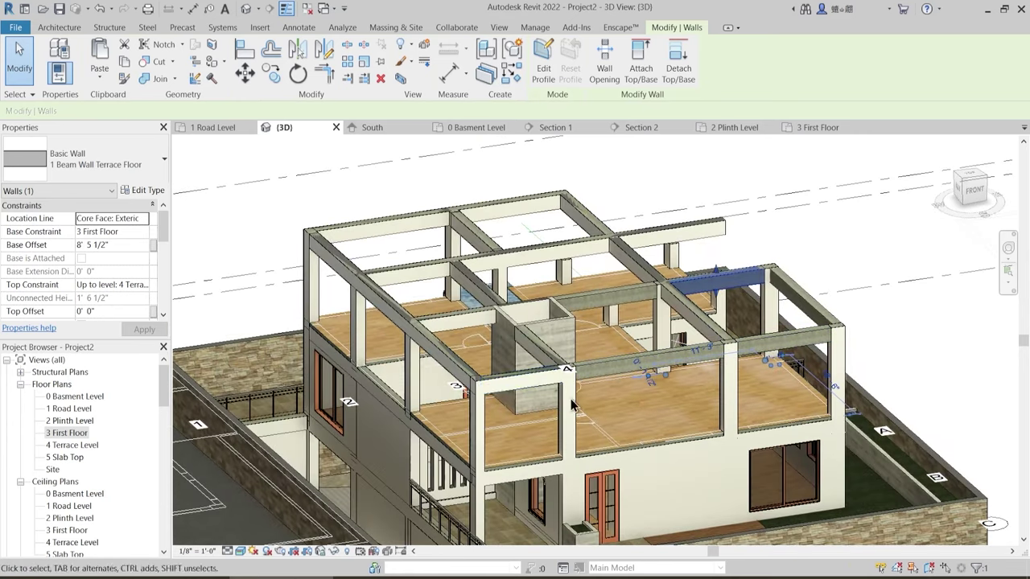
middle_click_drag(621, 416, 627, 387, "shift")
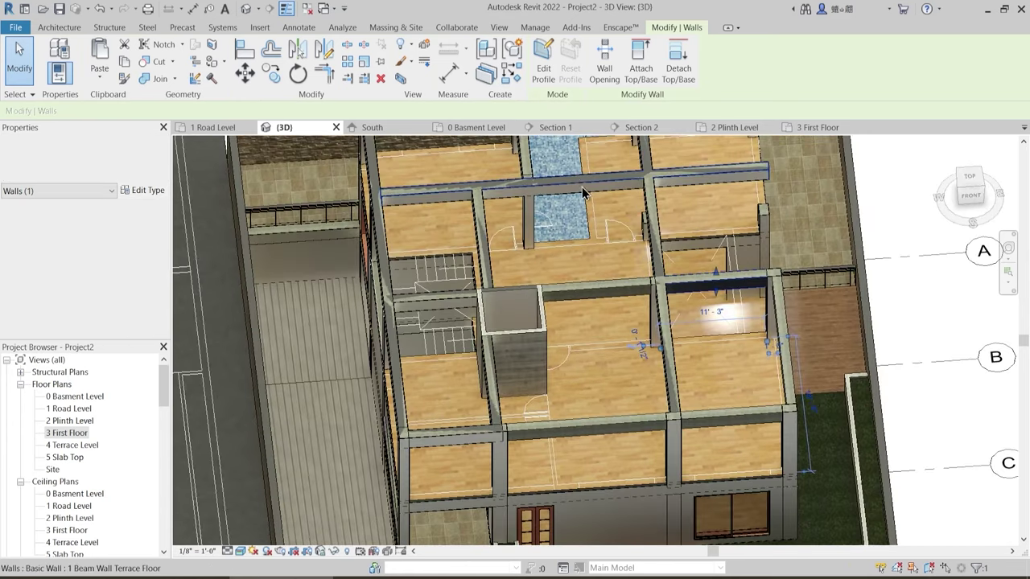
left_click(970, 183)
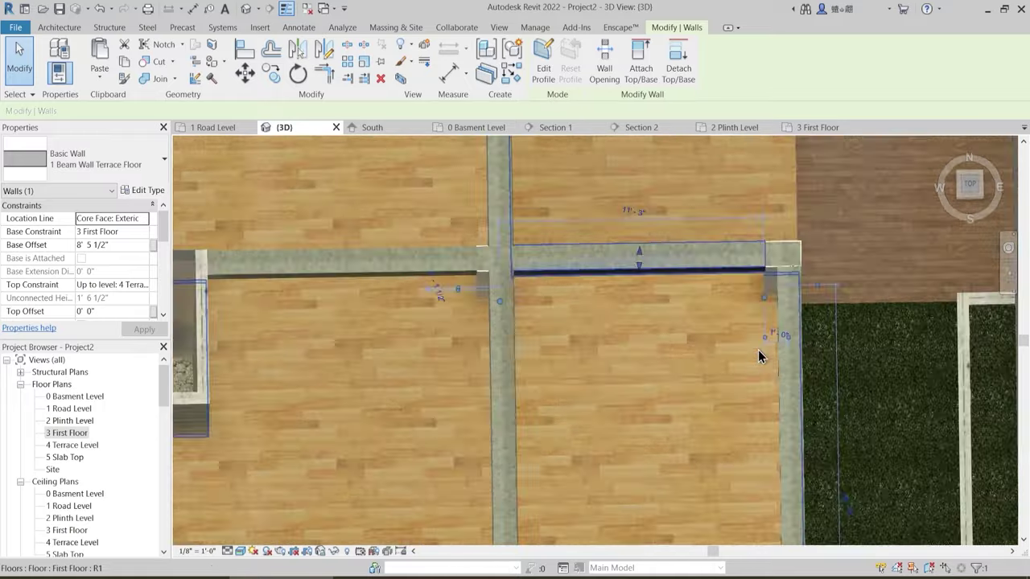
middle_click_drag(527, 397, 777, 355)
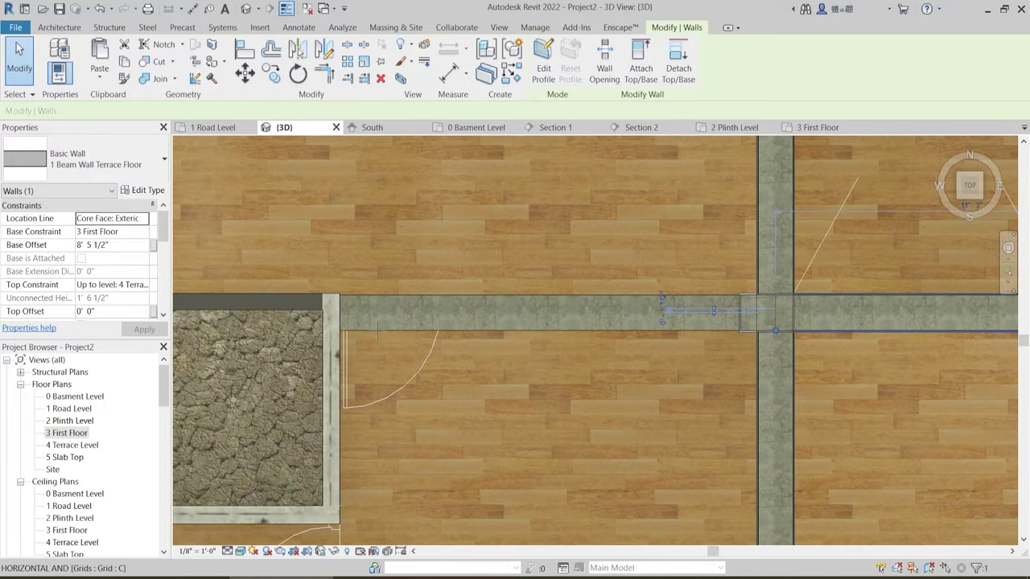
left_click_drag(378, 325, 340, 330)
key("Escape")
- Stretch the balcony beam wall to the far corner, 41'-6" long, and orbit to inspect
left_click(480, 283)
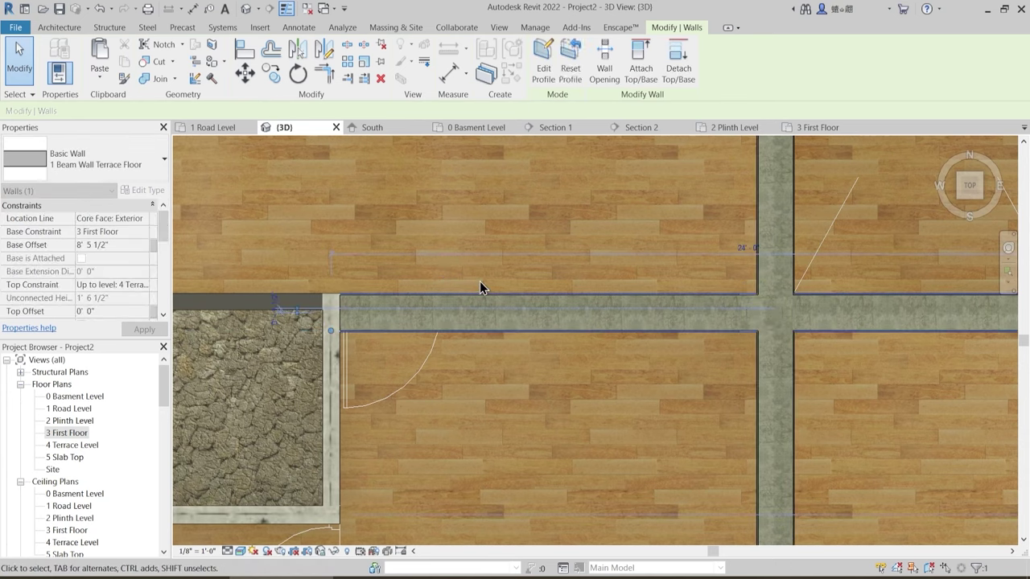
scroll(510, 267, "down", 2)
middle_click_drag(522, 336, 520, 132)
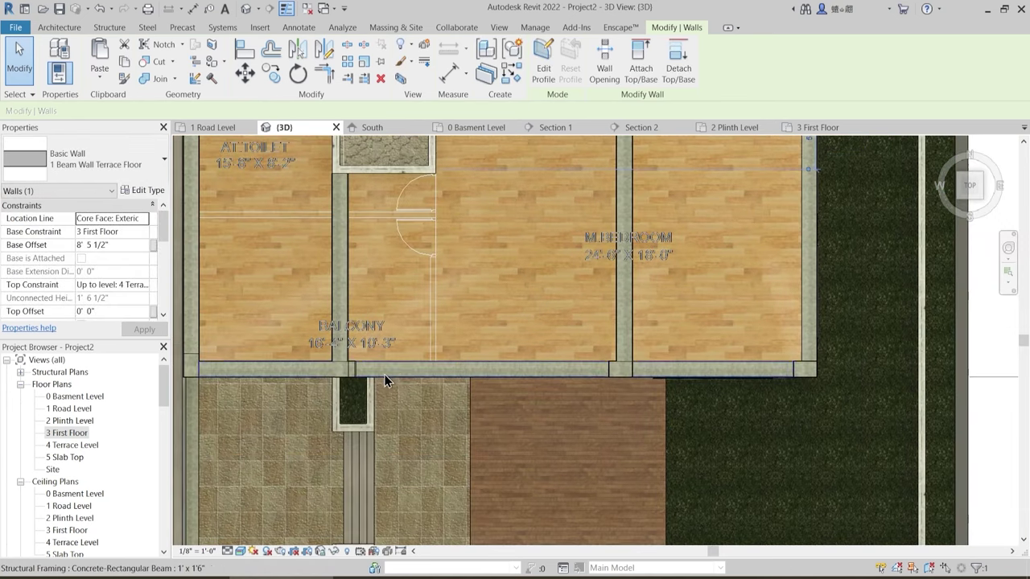
scroll(384, 374, "up", 2)
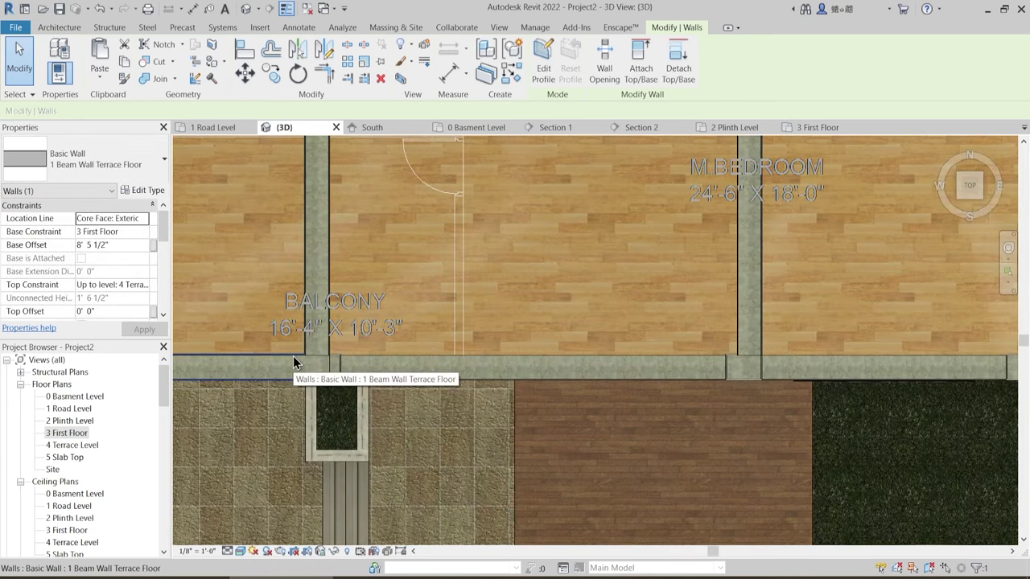
left_click(293, 362)
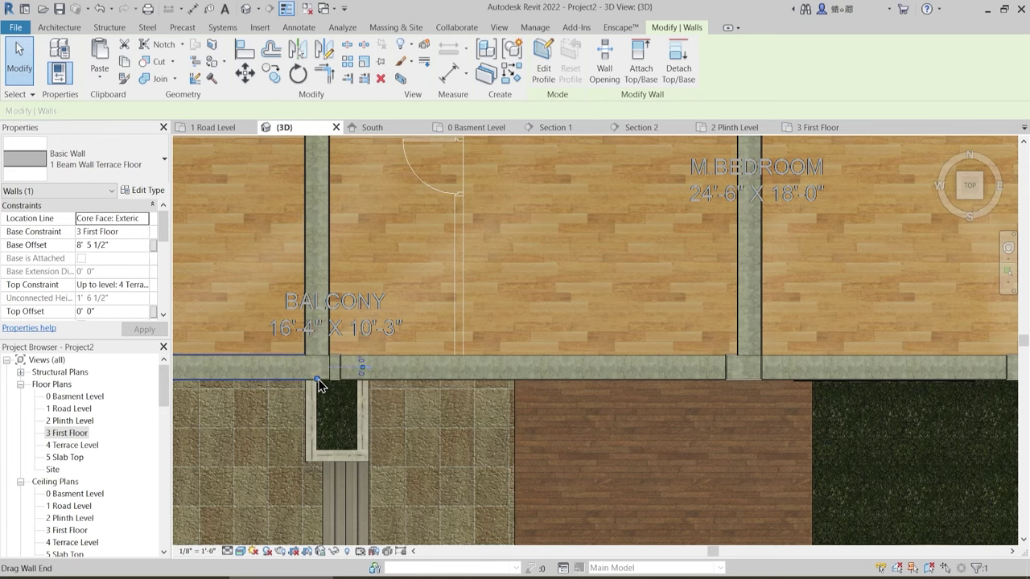
scroll(319, 387, "down", 2)
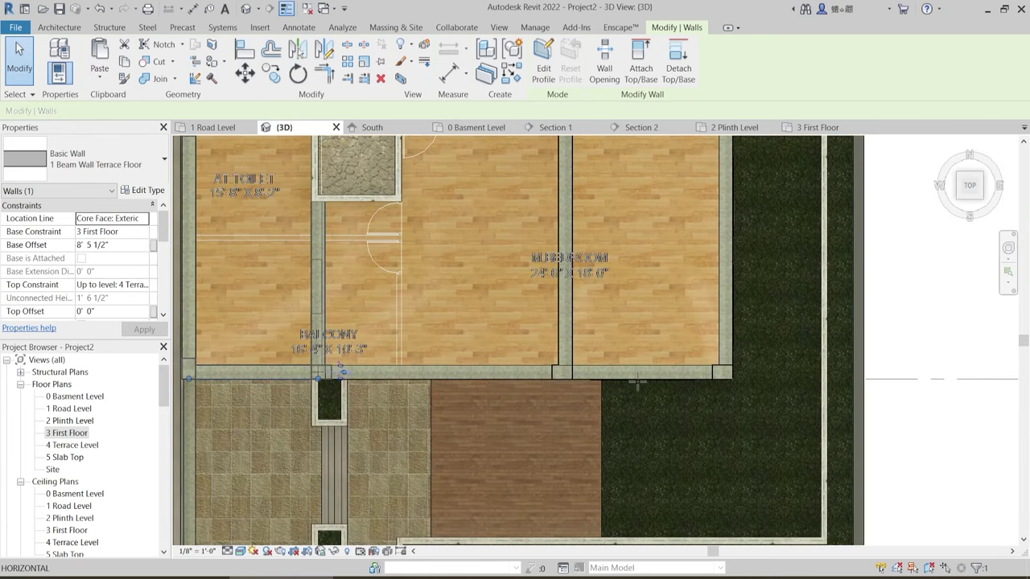
left_click_drag(638, 382, 731, 381)
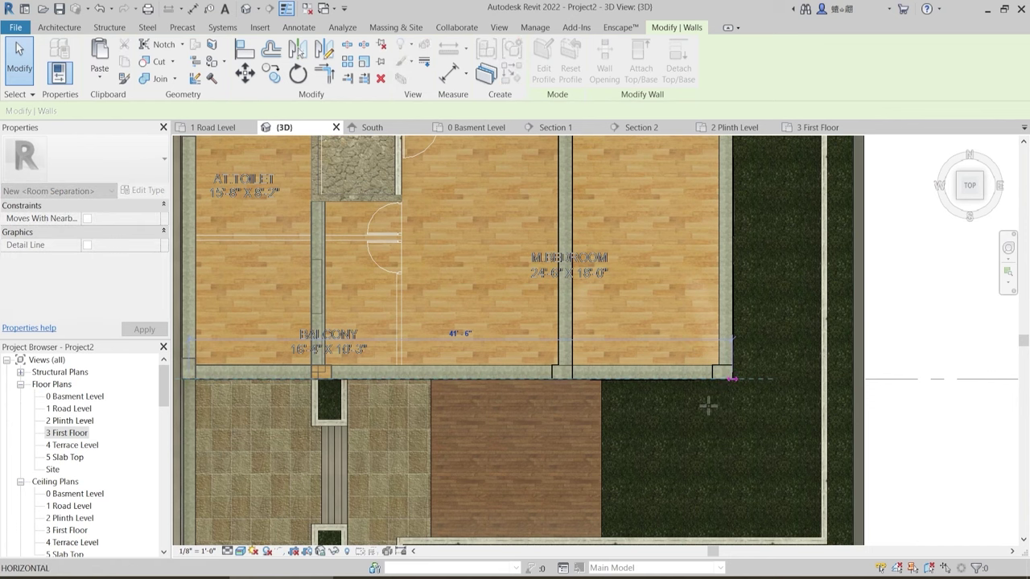
key("Escape")
left_click(705, 409)
scroll(712, 285, "up", 4)
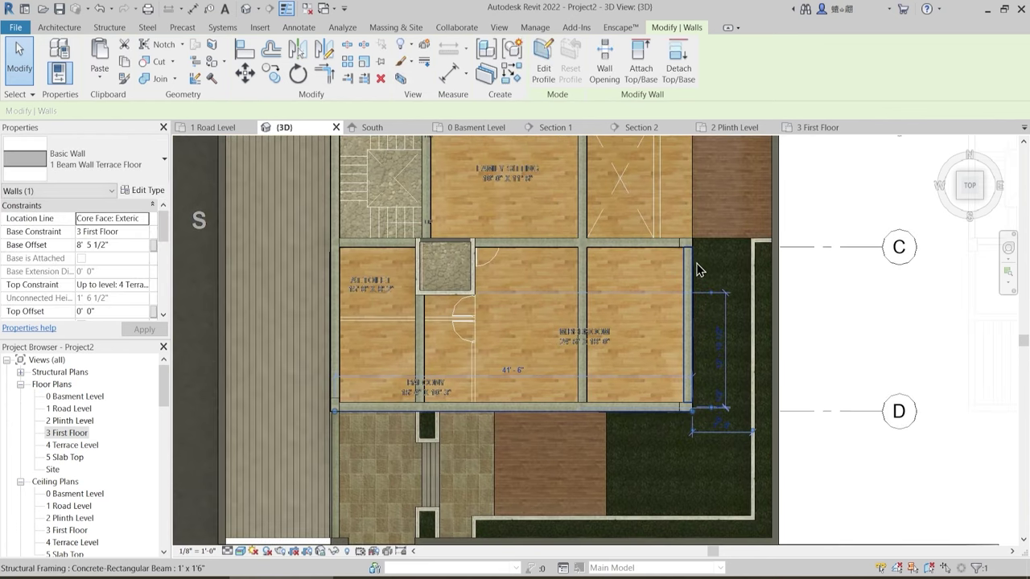
key("Escape")
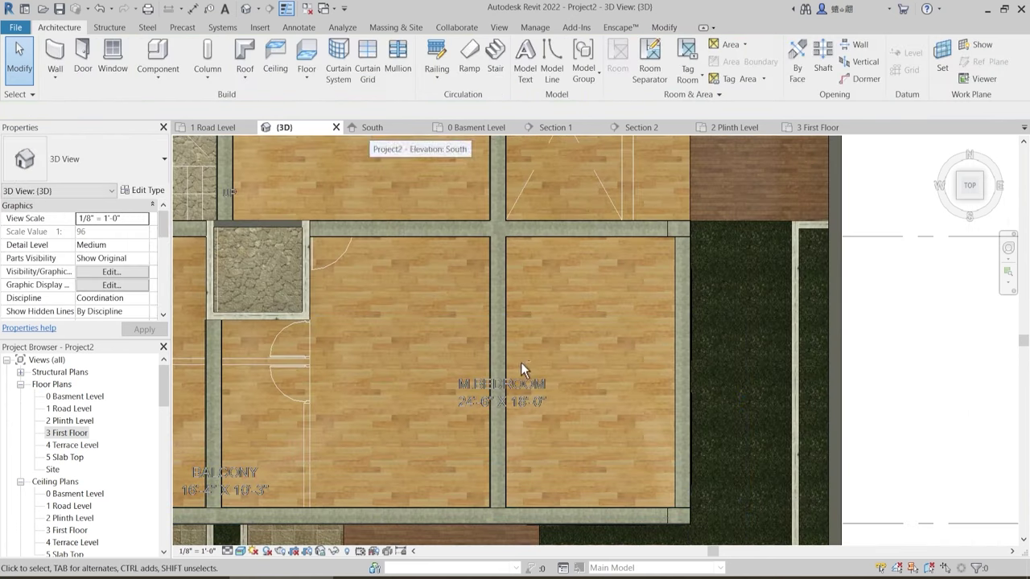
middle_click_drag(521, 362, 598, 97, "shift")
scroll(694, 237, "up", 4)
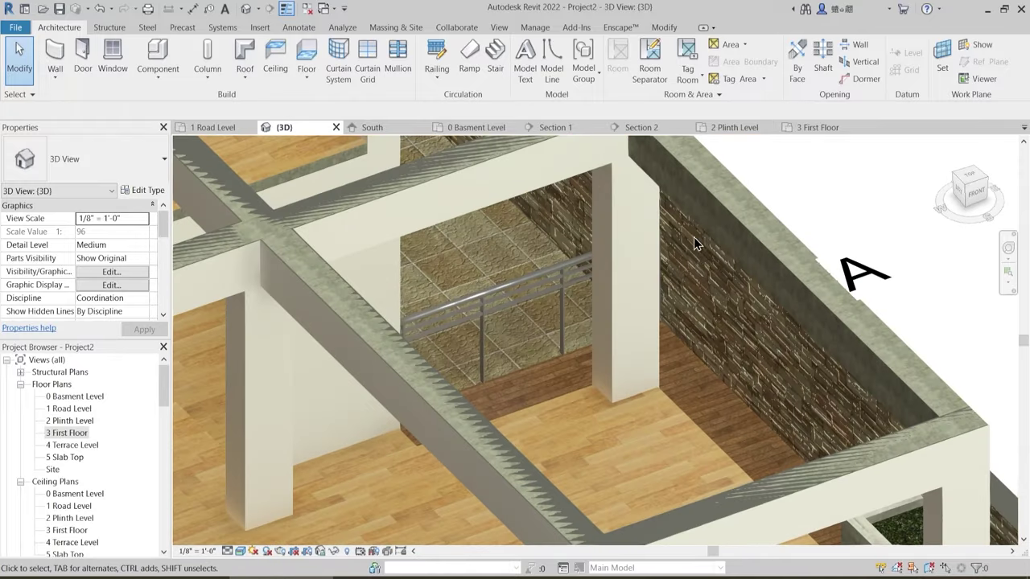
middle_click_drag(673, 272, 549, 320)
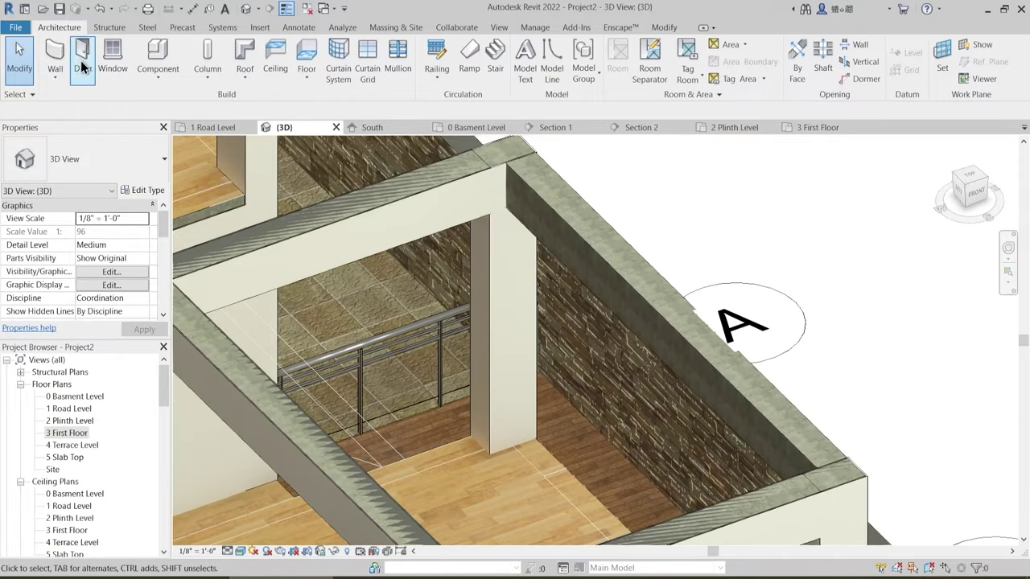
key("w")
key("a")
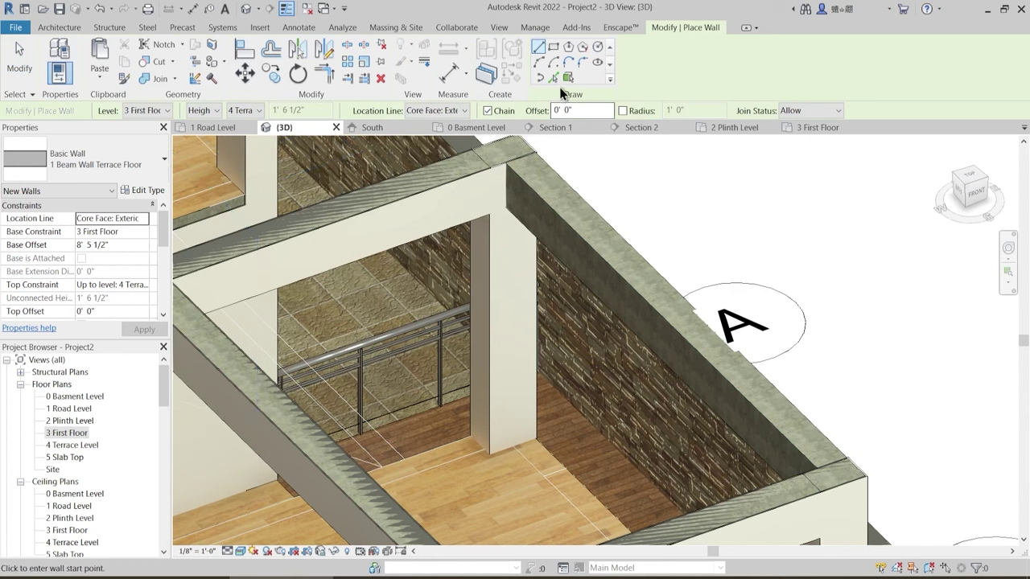
left_click(553, 78)
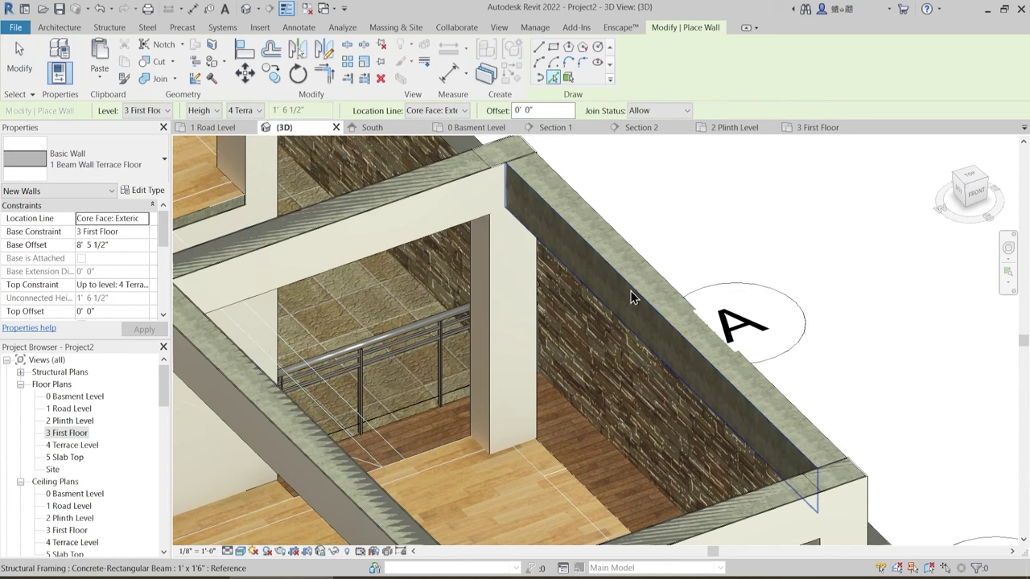
left_click(658, 287)
key("Escape")
key("Escape")
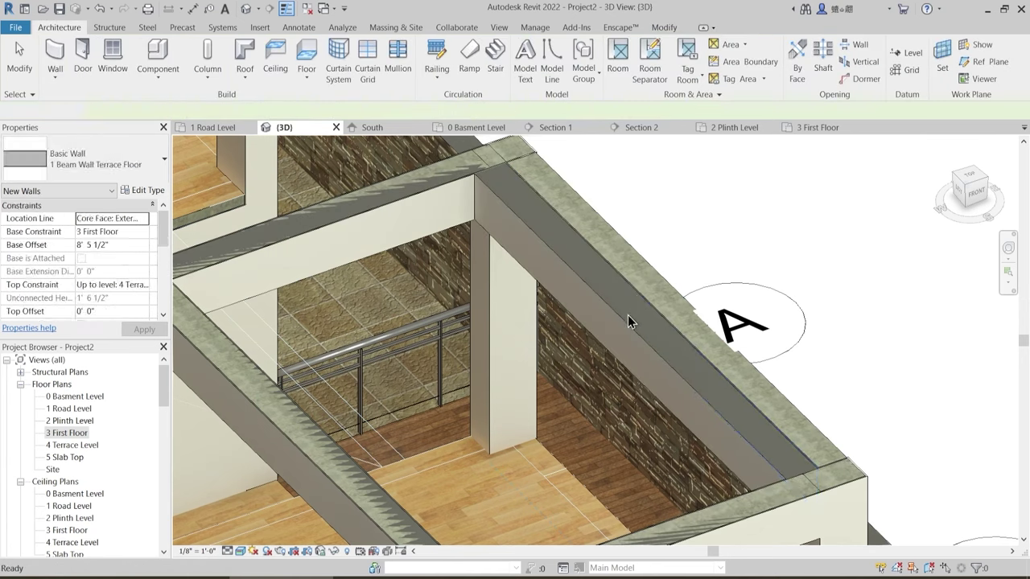
left_click(622, 325)
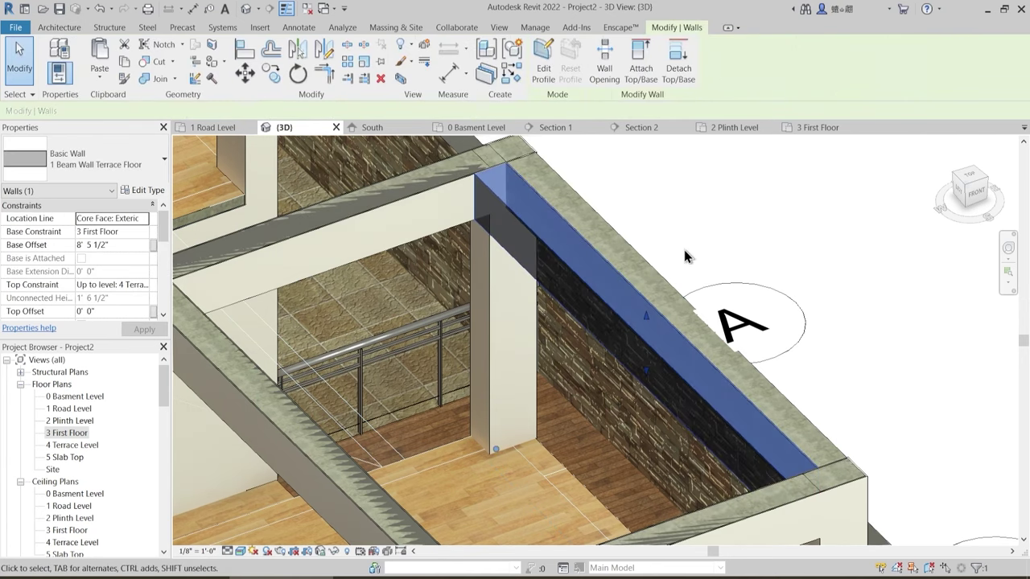
key("Delete")
scroll(614, 209, "down", 3)
scroll(614, 208, "down", 1)
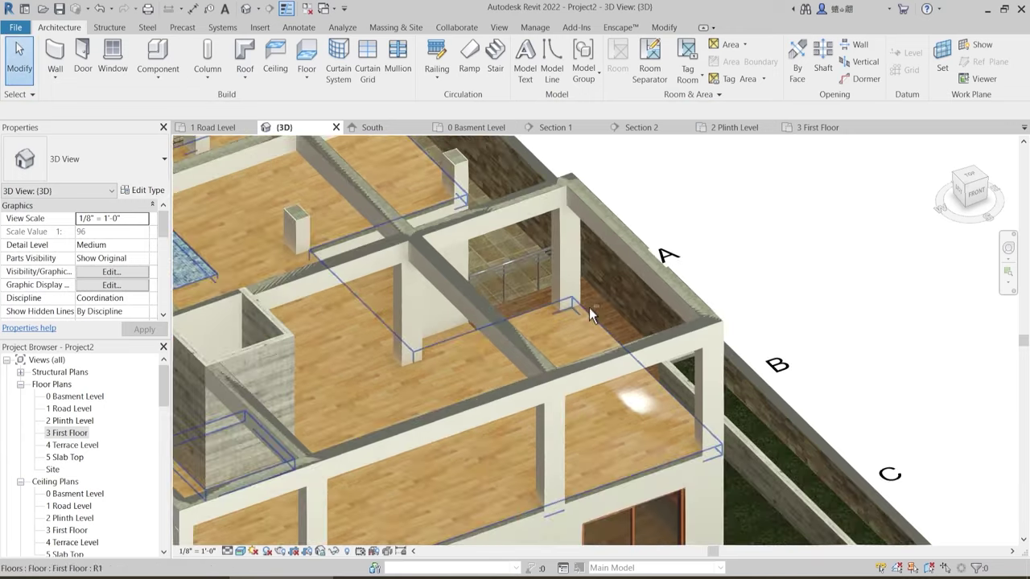
middle_click_drag(588, 311, 748, 302, "shift")
middle_click_drag(749, 302, 625, 383, "shift")
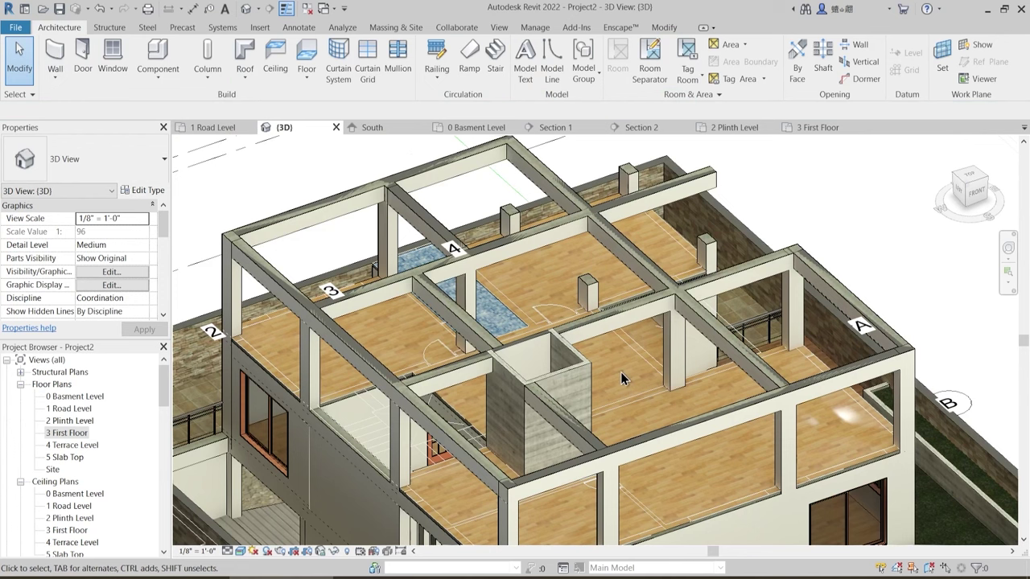
middle_click_drag(443, 445, 430, 410, "shift")
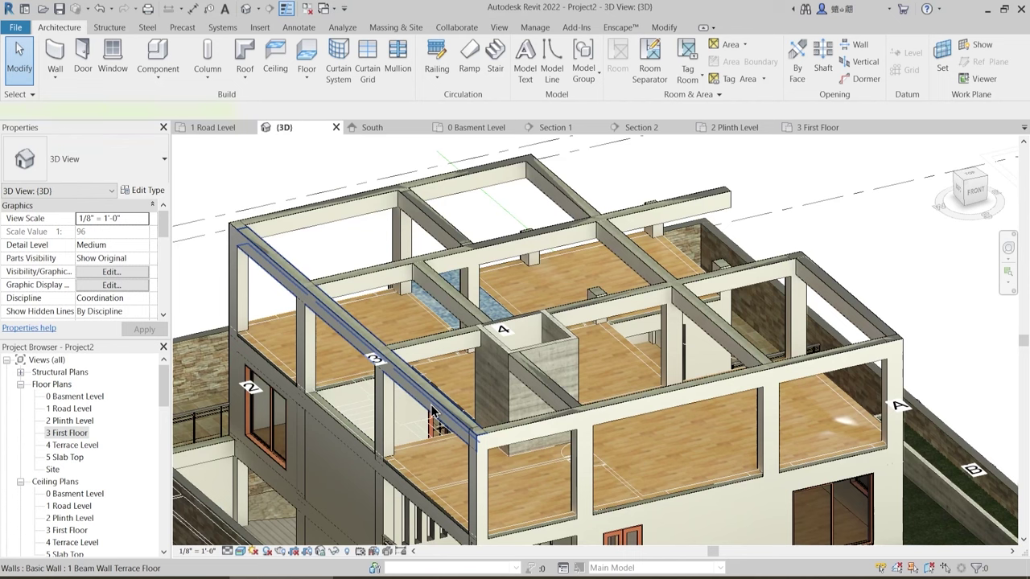
left_click(432, 411)
key("s")
key("a")
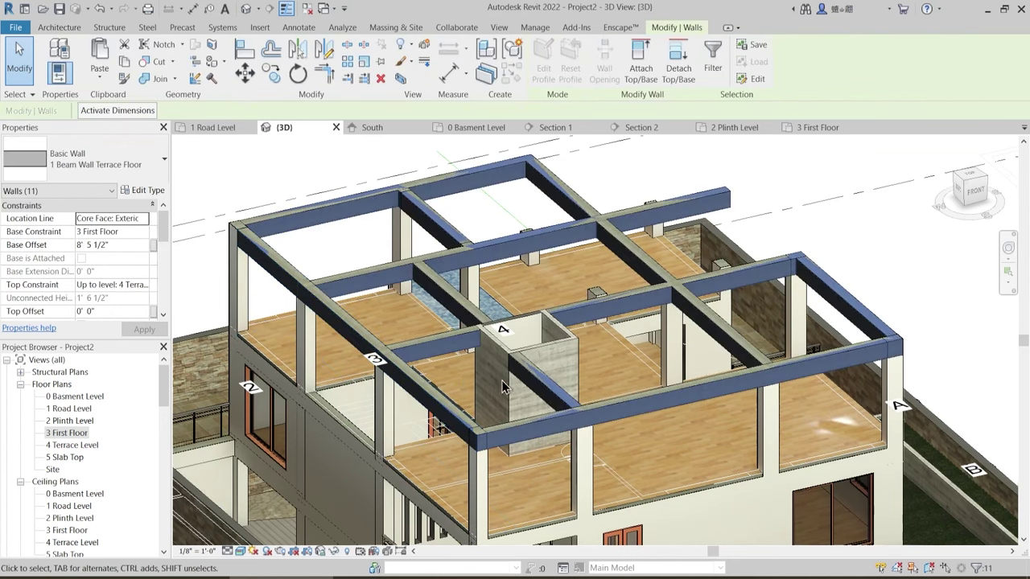
scroll(526, 342, "down", 3)
middle_click_drag(568, 398, 544, 365, "shift")
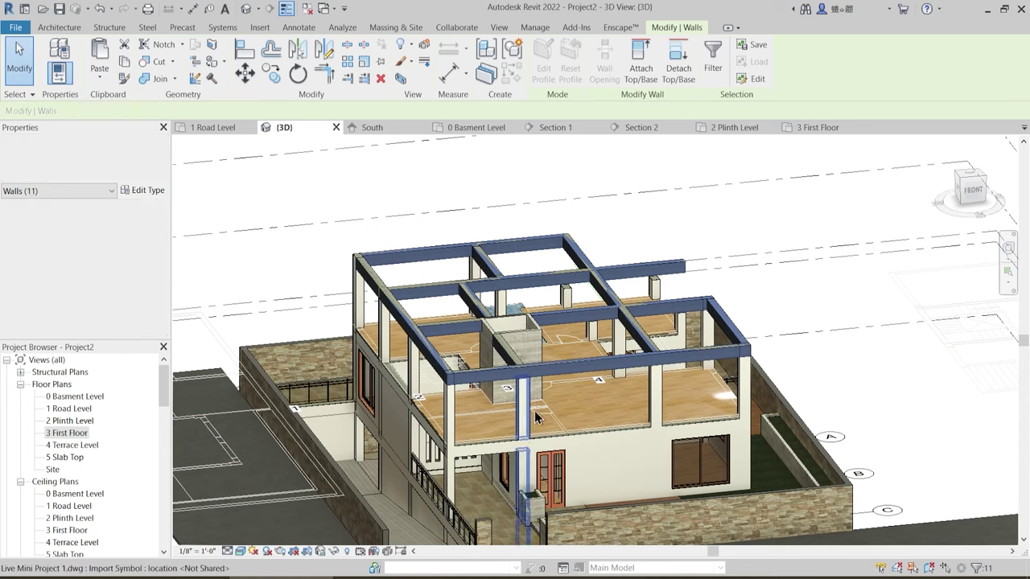
middle_click_drag(534, 411, 615, 473, "shift")
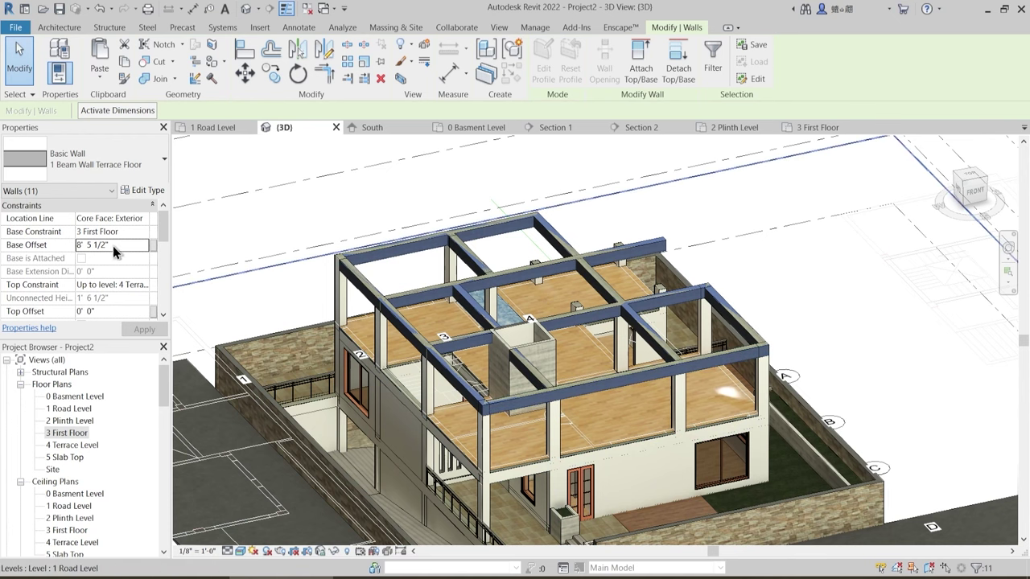
scroll(625, 335, "up", 5)
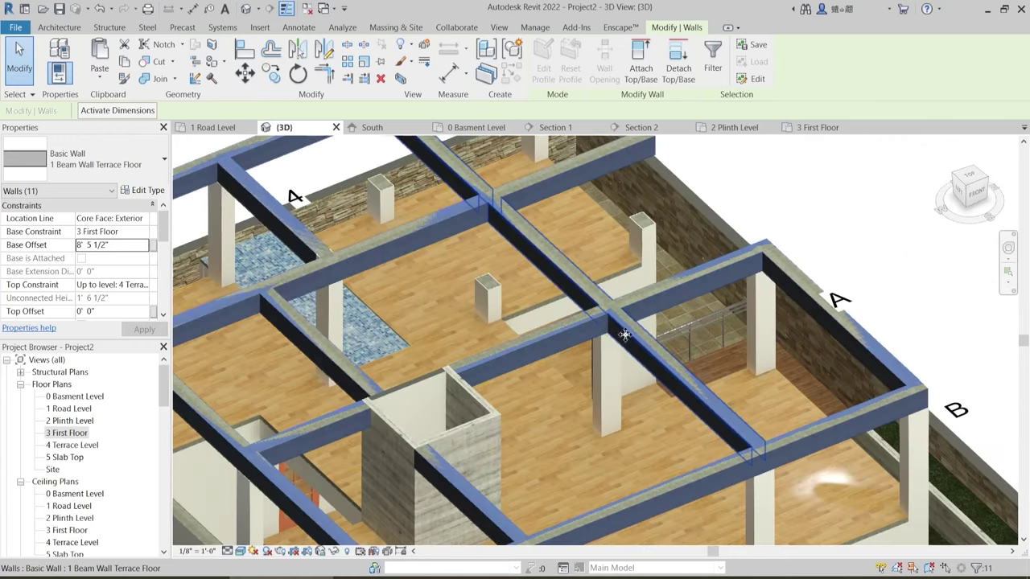
scroll(613, 364, "down", 3)
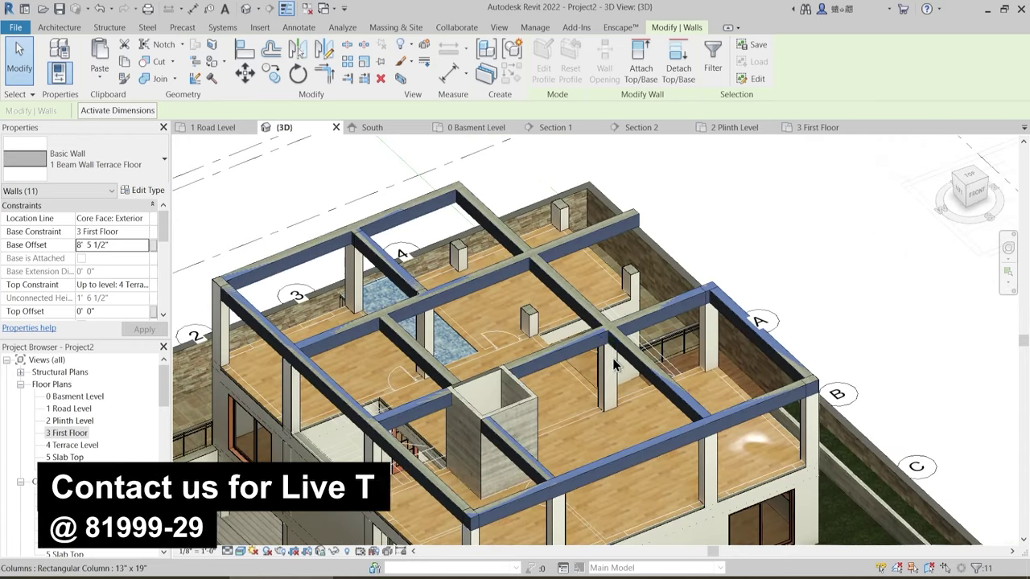
scroll(613, 365, "up", 5)
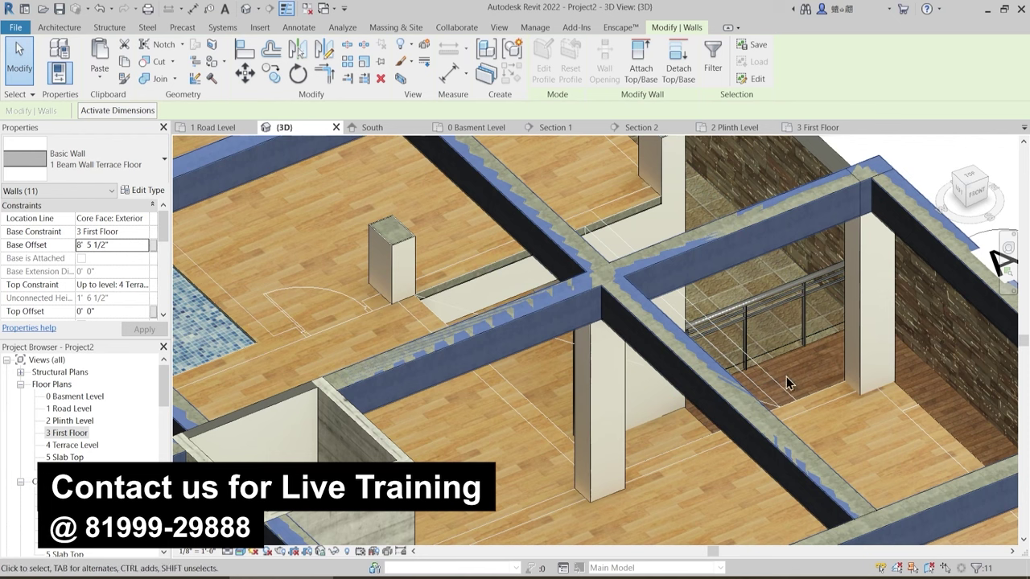
scroll(786, 377, "down", 4)
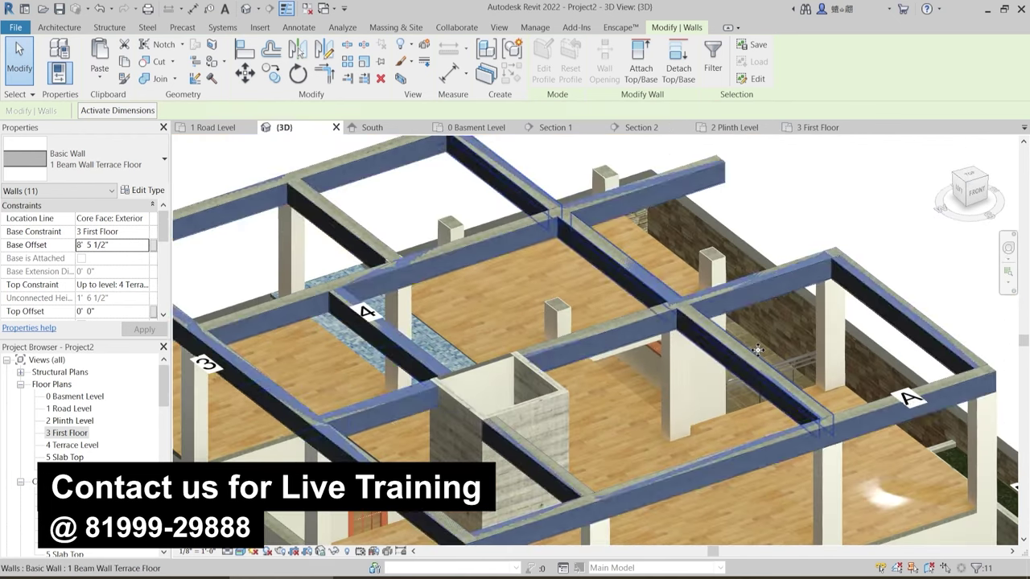
key("Escape")
middle_click_drag(721, 382, 701, 410, "shift")
middle_click_drag(647, 348, 690, 380)
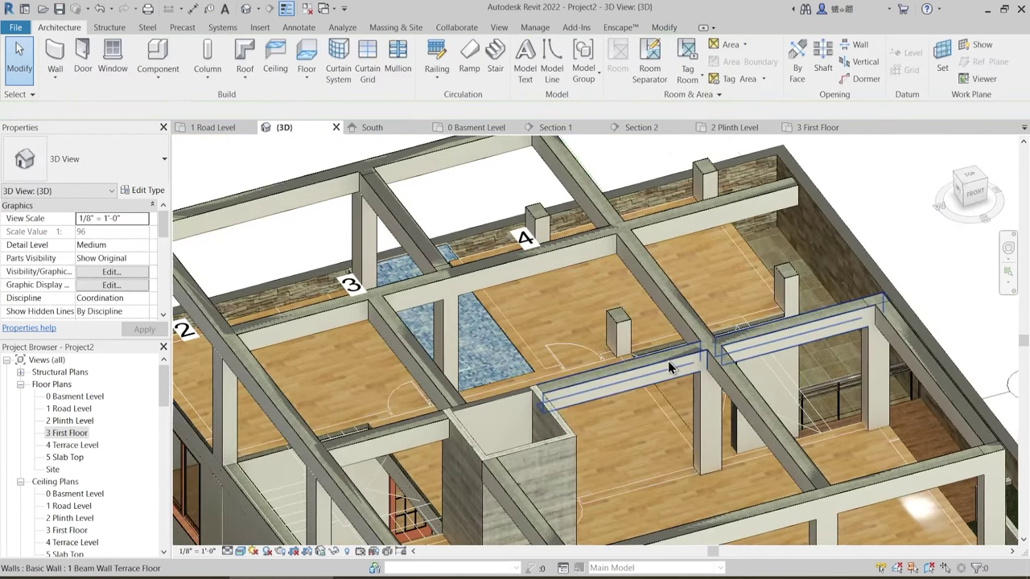
scroll(669, 367, "down", 2)
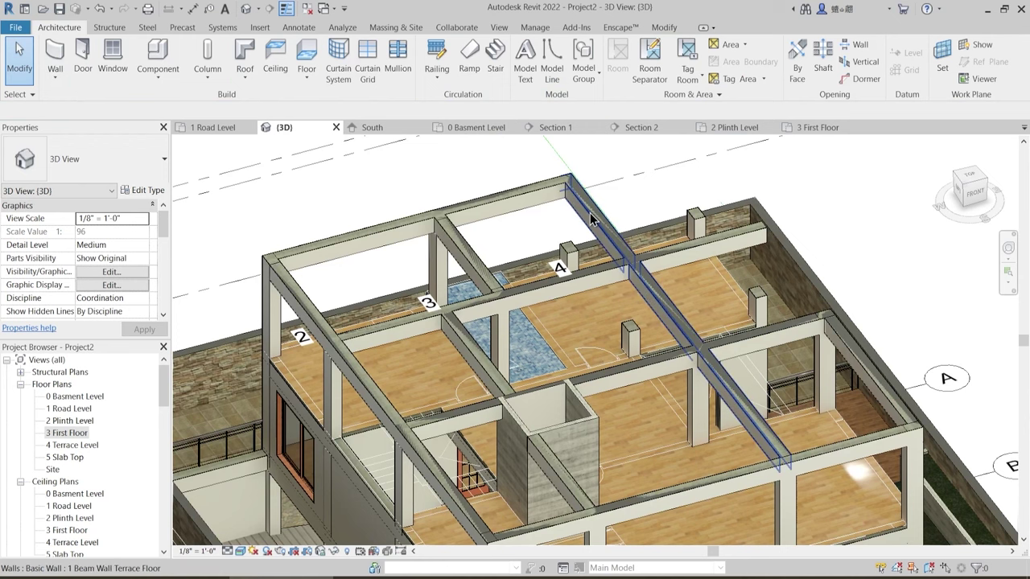
middle_click_drag(614, 218, 315, 287, "shift")
scroll(351, 237, "up", 2)
scroll(375, 231, "down", 1)
middle_click_drag(375, 238, 402, 237, "shift")
- Use Join Geometry to join the corner column and the edge beam
left_click(663, 28)
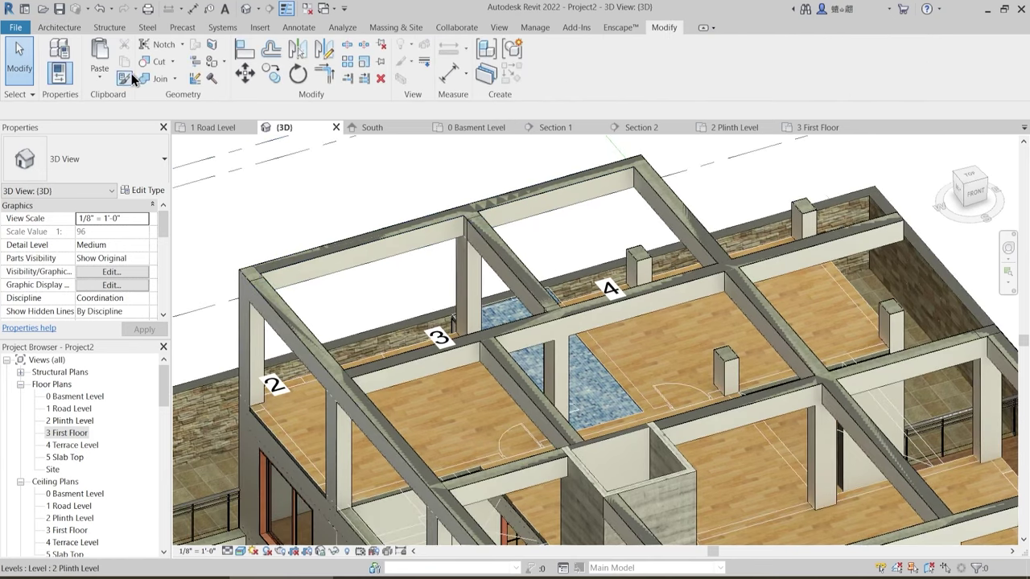
left_click(153, 81)
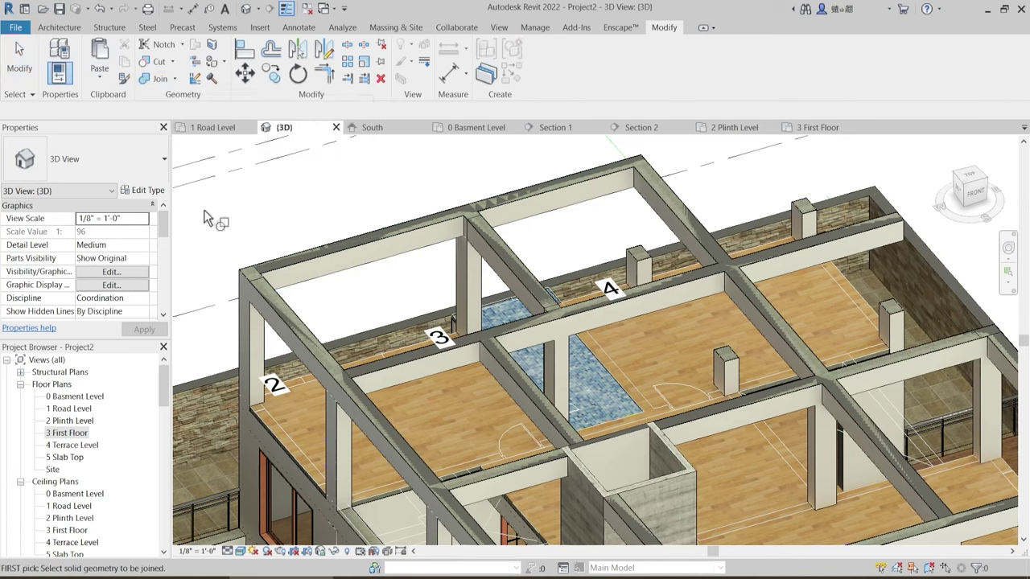
left_click(249, 298)
left_click(277, 288)
scroll(280, 282, "up", 4)
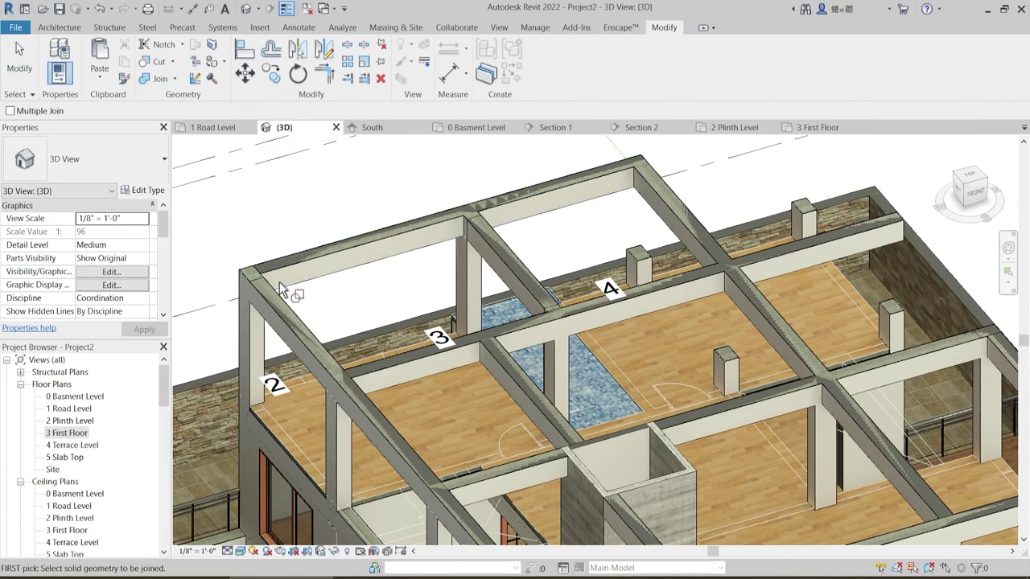
left_click(285, 255)
left_click(314, 273)
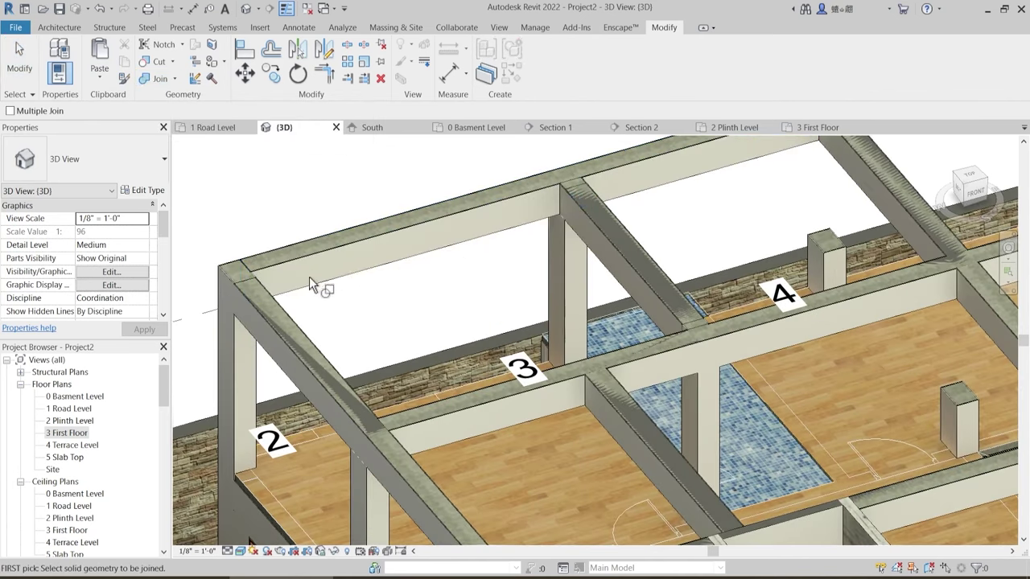
scroll(276, 316, "down", 2)
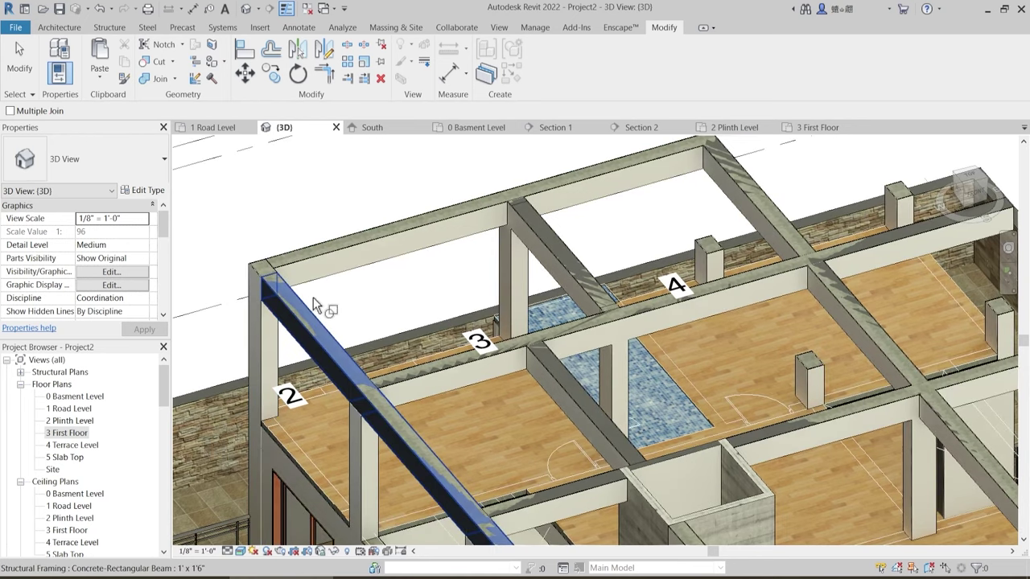
- Join the middle beam wall to its beam and the grid 4 beam, dismissing the warning
middle_click_drag(470, 243, 398, 292)
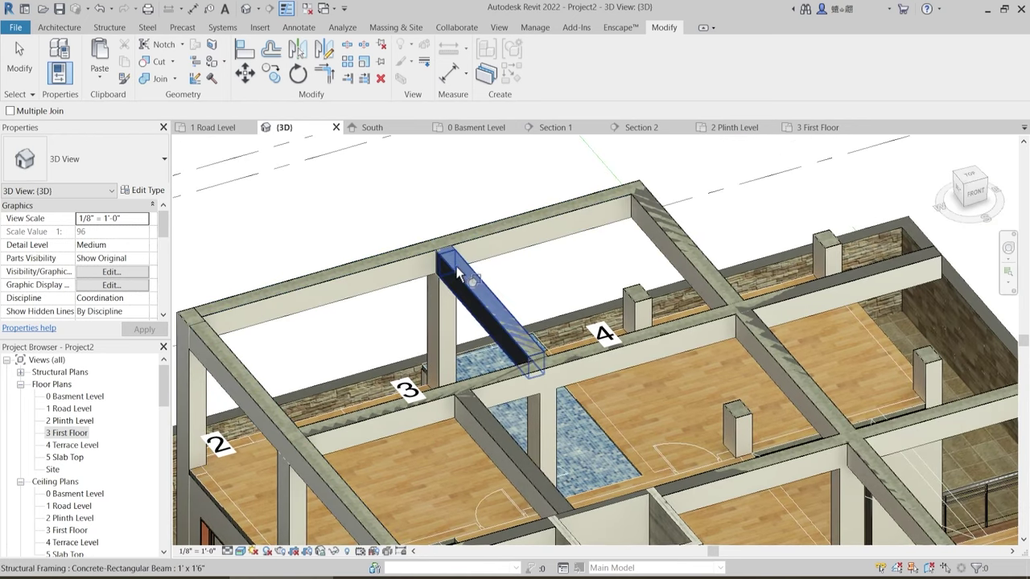
middle_click_drag(523, 263, 387, 320)
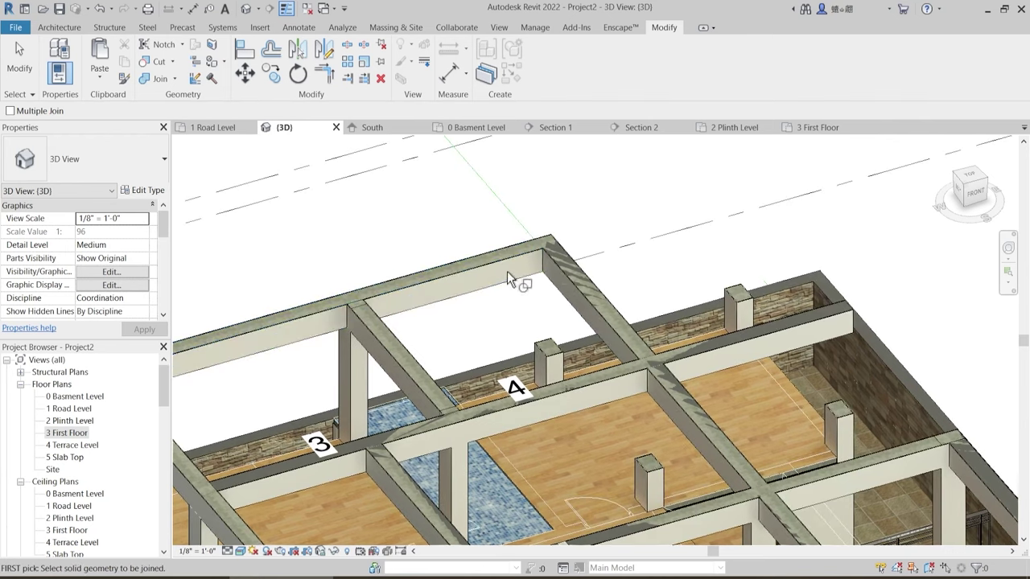
left_click(561, 270)
left_click(571, 266)
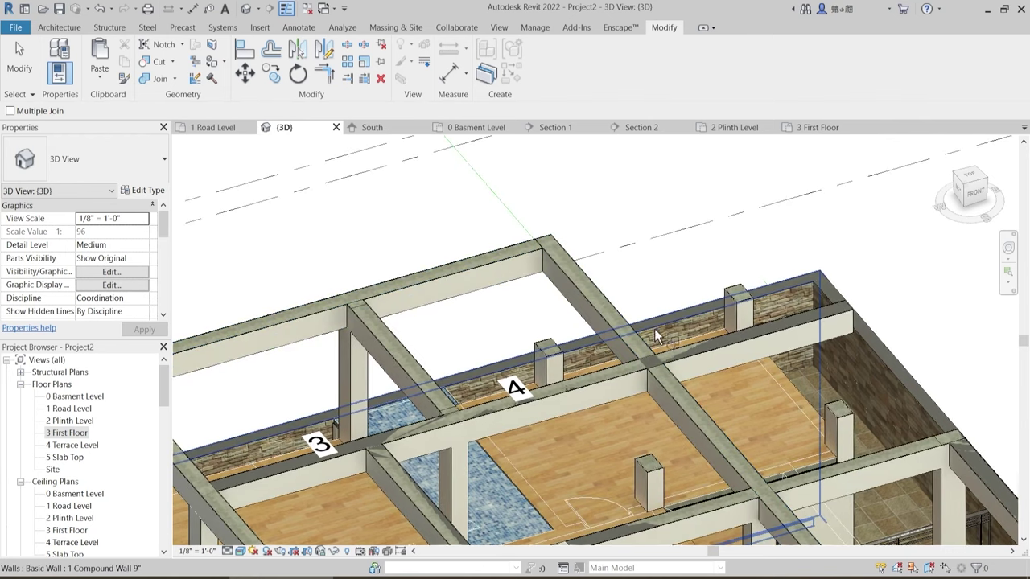
middle_click_drag(670, 341, 664, 255)
left_click(577, 306)
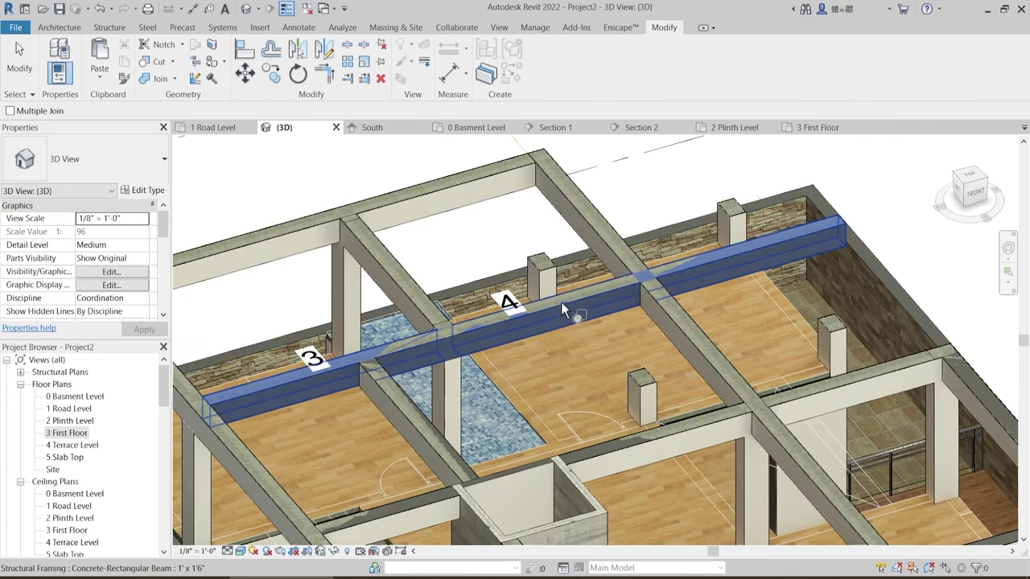
left_click(560, 312)
key("Escape")
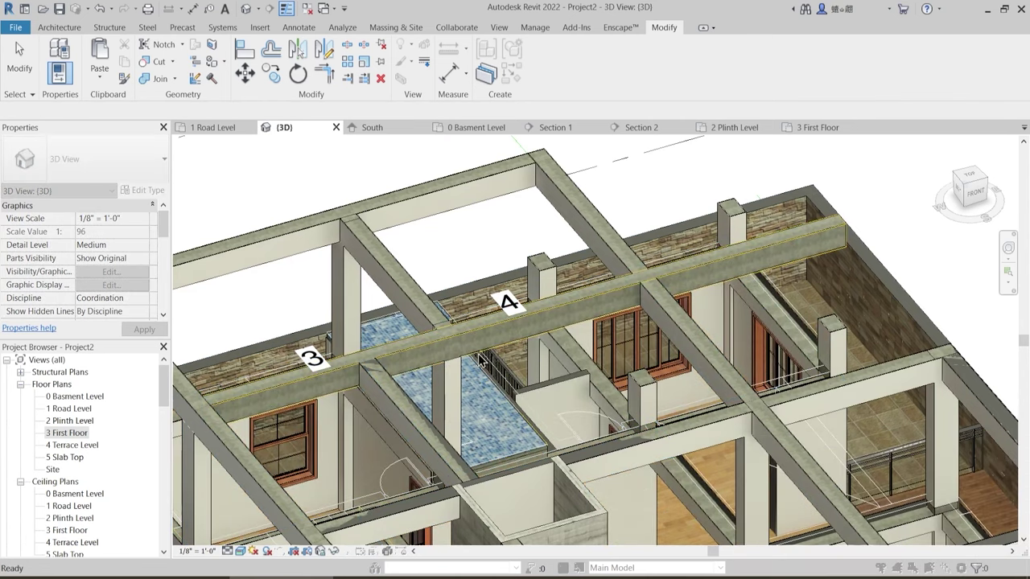
scroll(386, 354, "up", 3)
- Join the left beam wall and the next wall to the beams beneath them
left_click(153, 78)
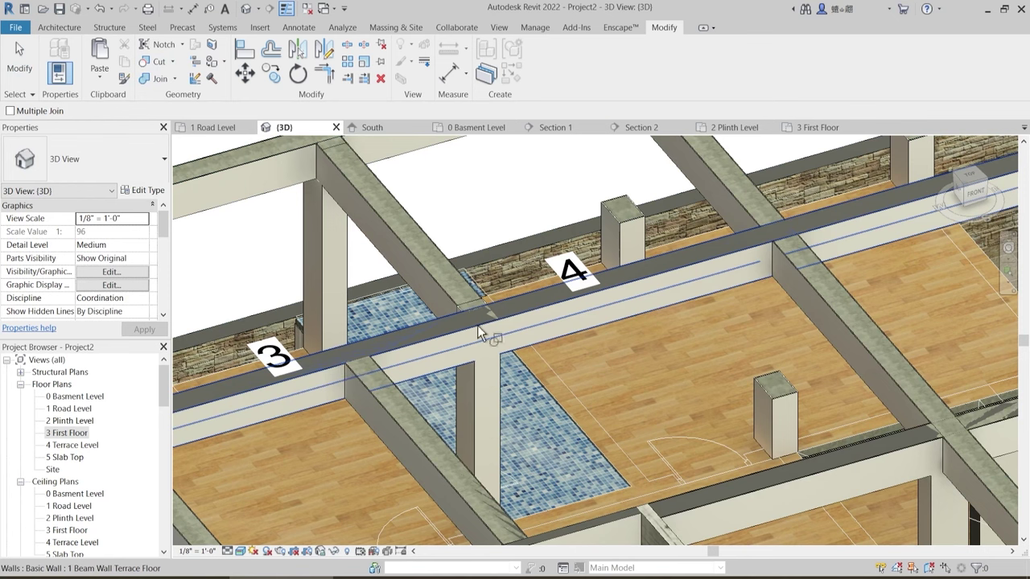
middle_click_drag(556, 315, 334, 374)
scroll(557, 305, "down", 4)
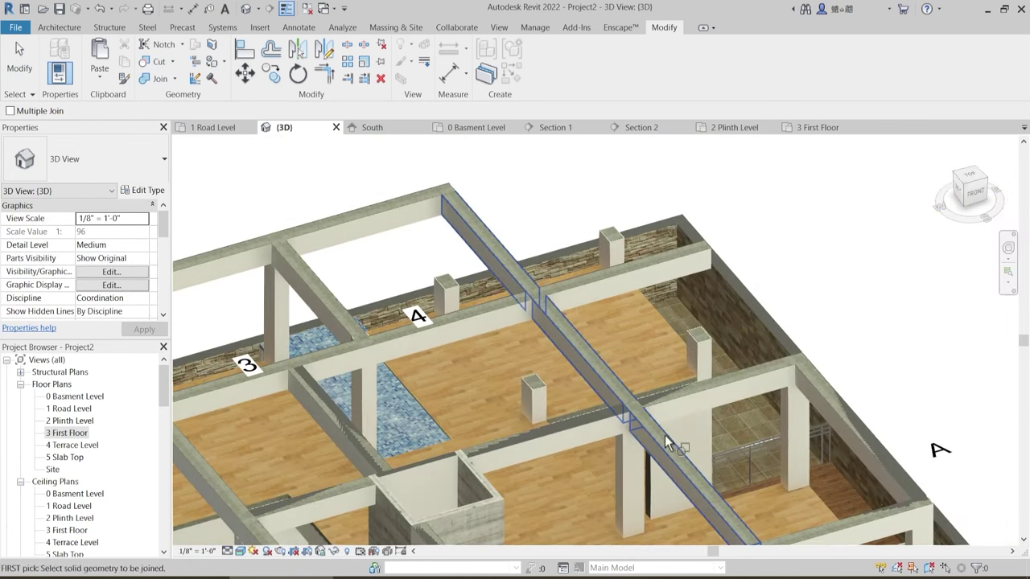
scroll(510, 406, "up", 5)
left_click(313, 423)
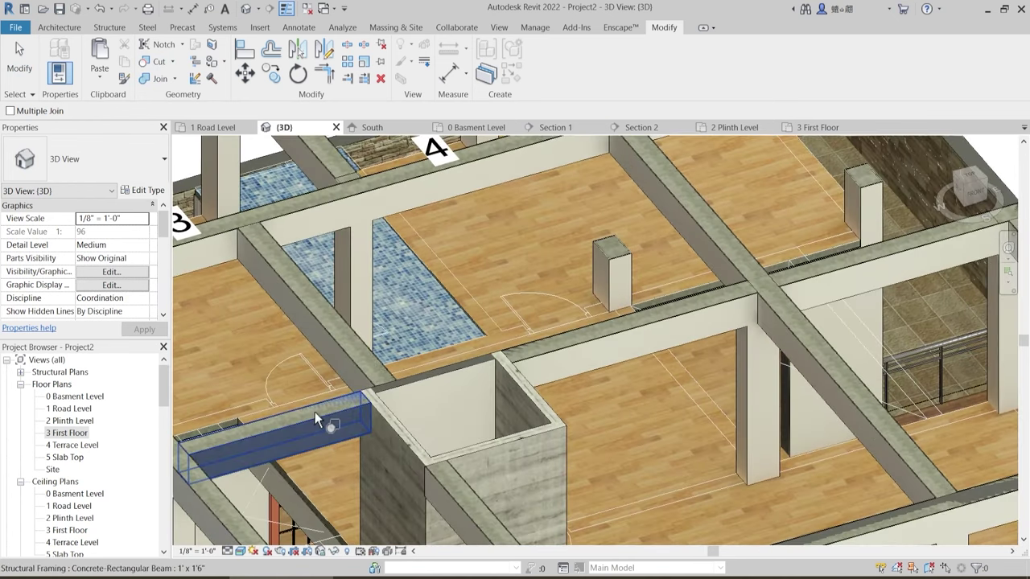
left_click(315, 412)
left_click(538, 366)
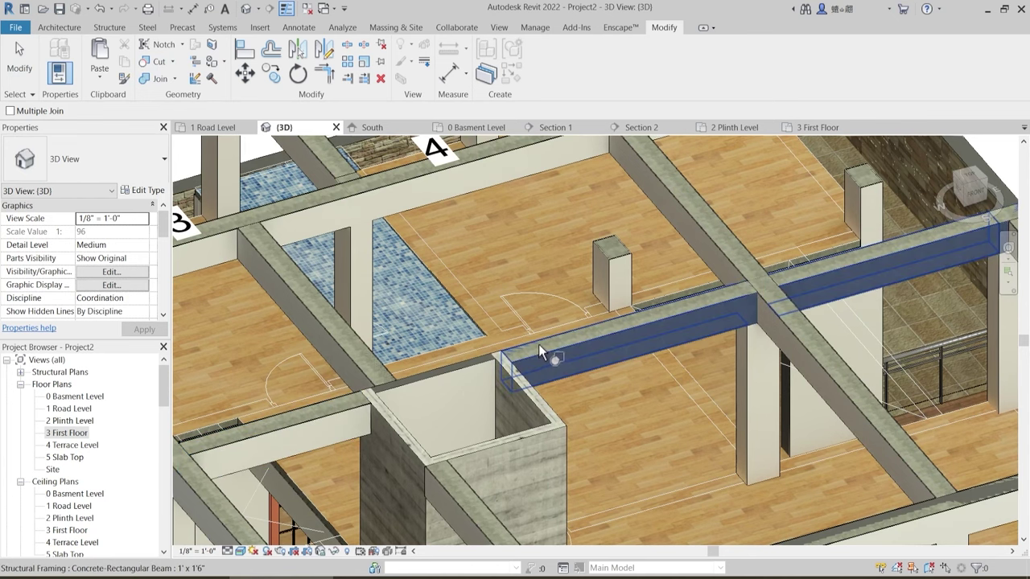
left_click(539, 345)
scroll(423, 291, "down", 2)
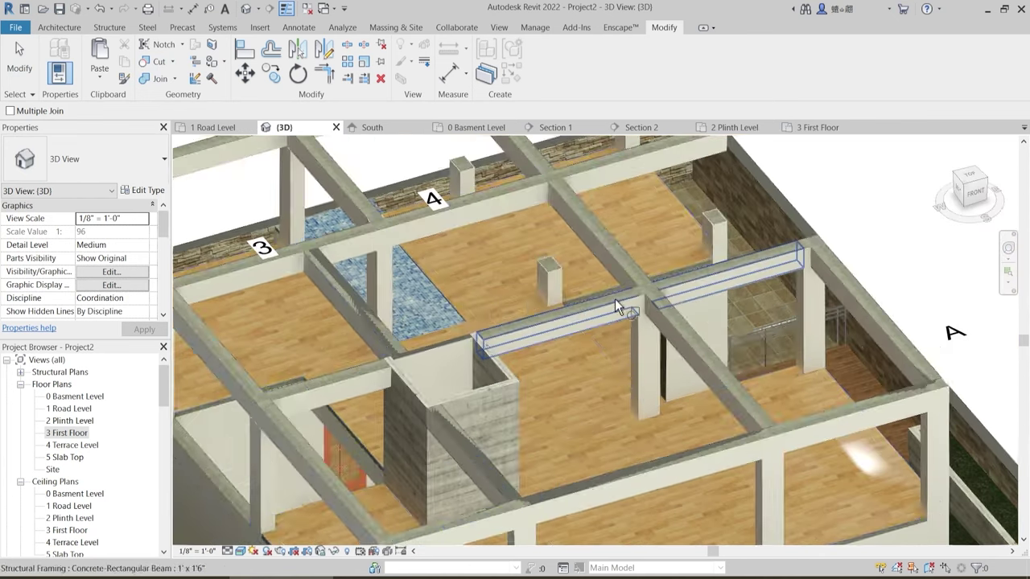
- Join the wall along grid A to its edge beam and restart Join Geometry
middle_click_drag(615, 299, 568, 309)
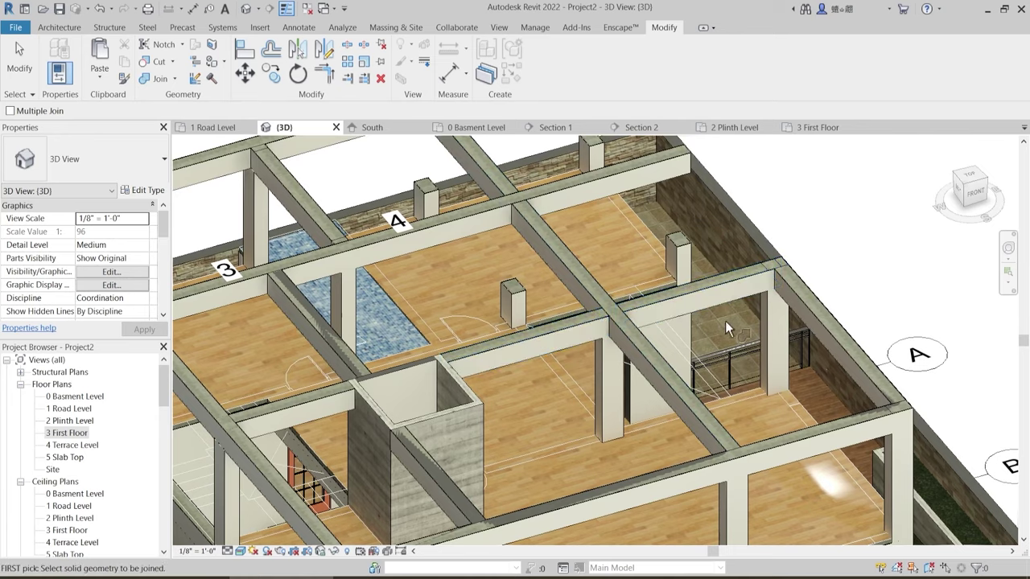
middle_click_drag(785, 326, 712, 365)
left_click(752, 357)
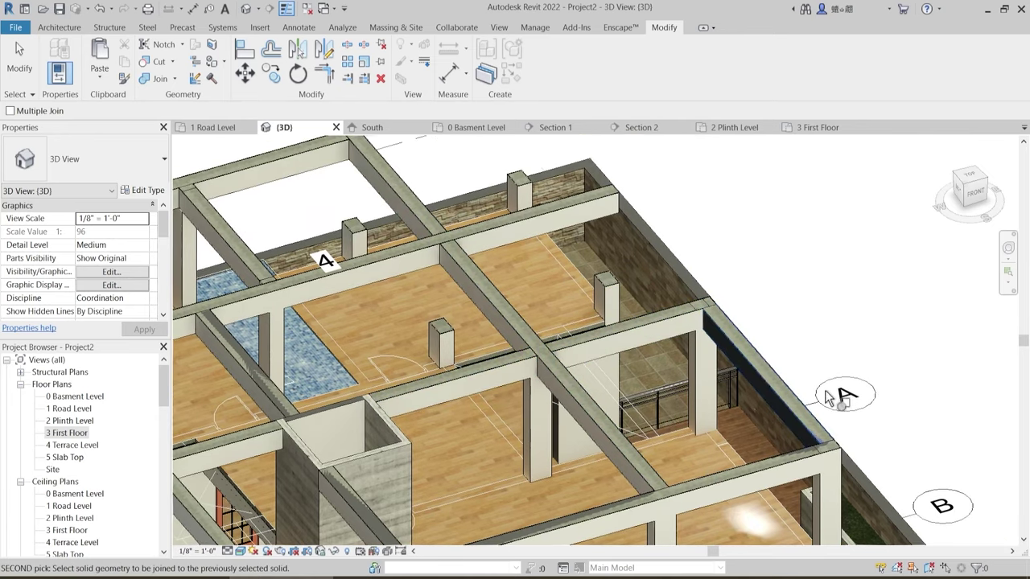
middle_click_drag(826, 396, 810, 320)
scroll(788, 385, "up", 1)
scroll(788, 386, "up", 2)
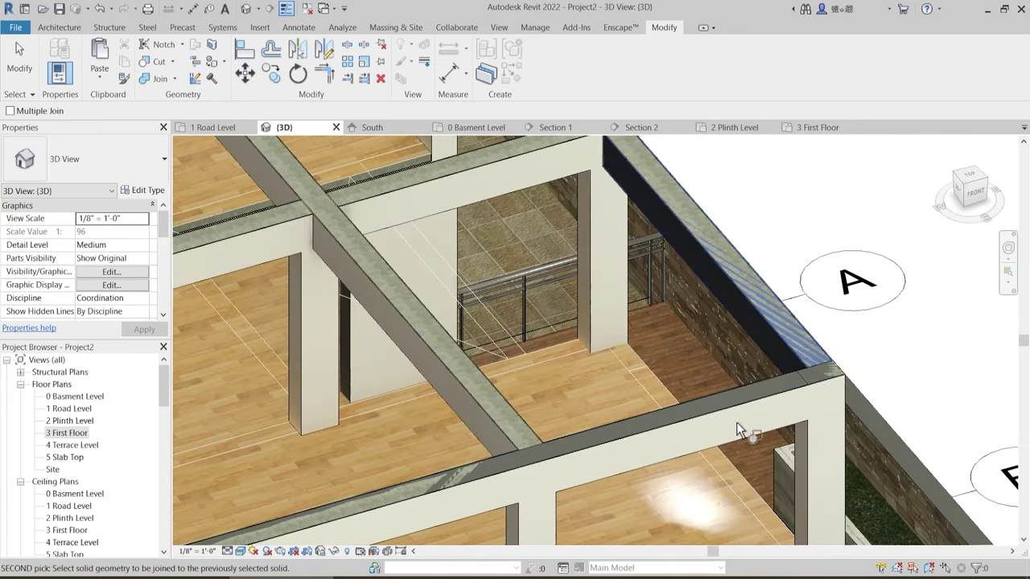
left_click(758, 330)
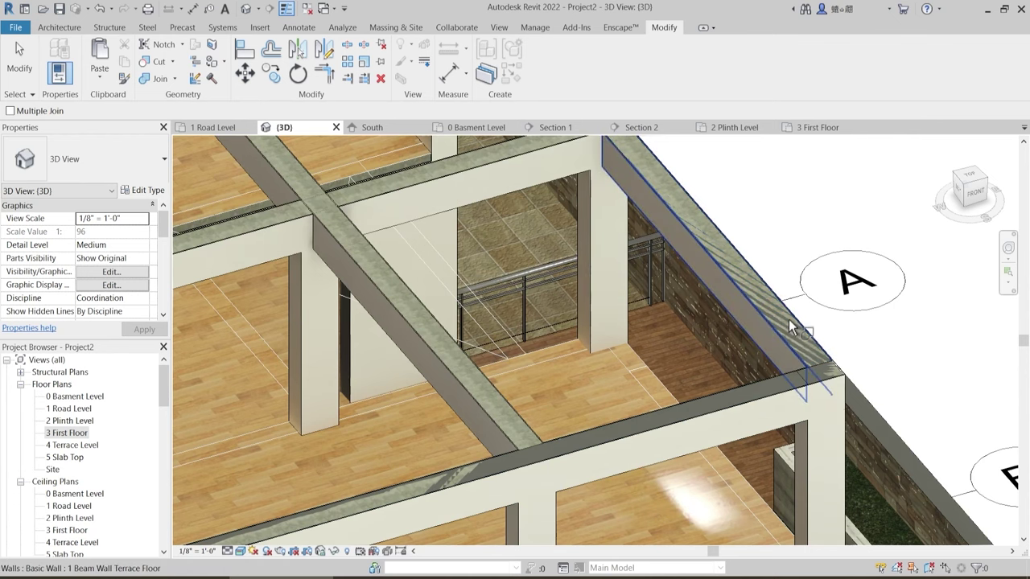
middle_click_drag(624, 216, 586, 283)
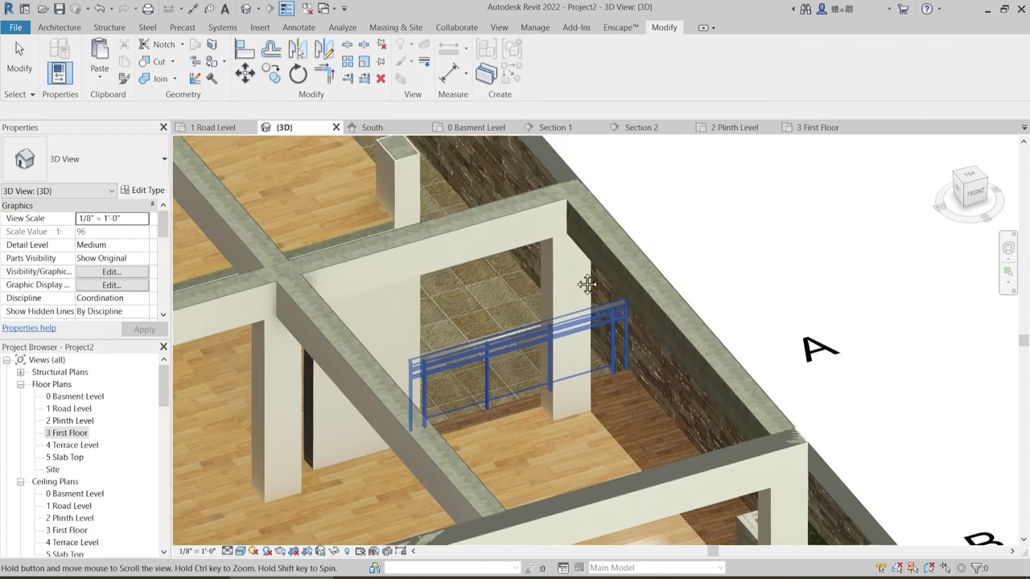
left_click(144, 78)
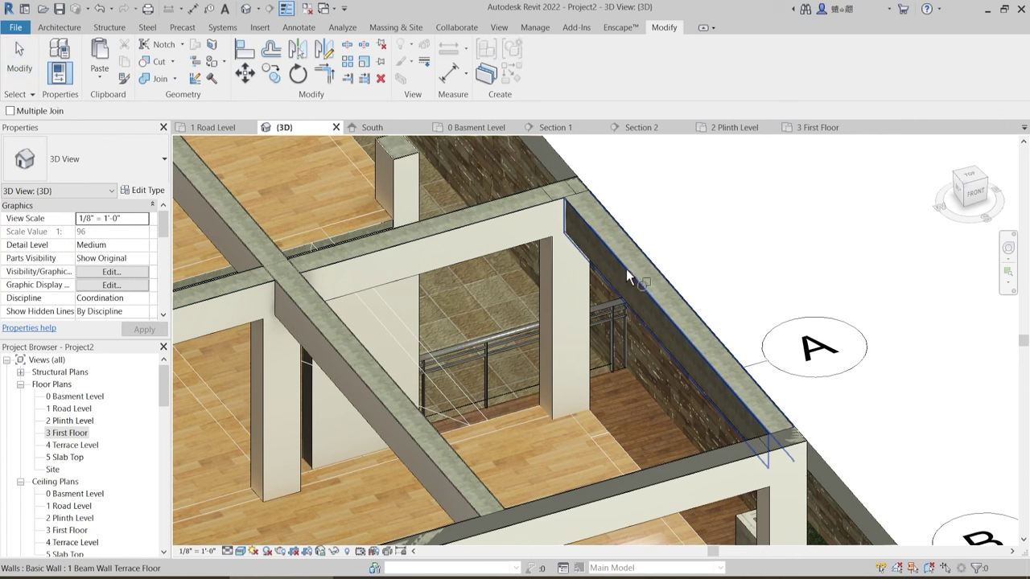
scroll(701, 443, "down", 3)
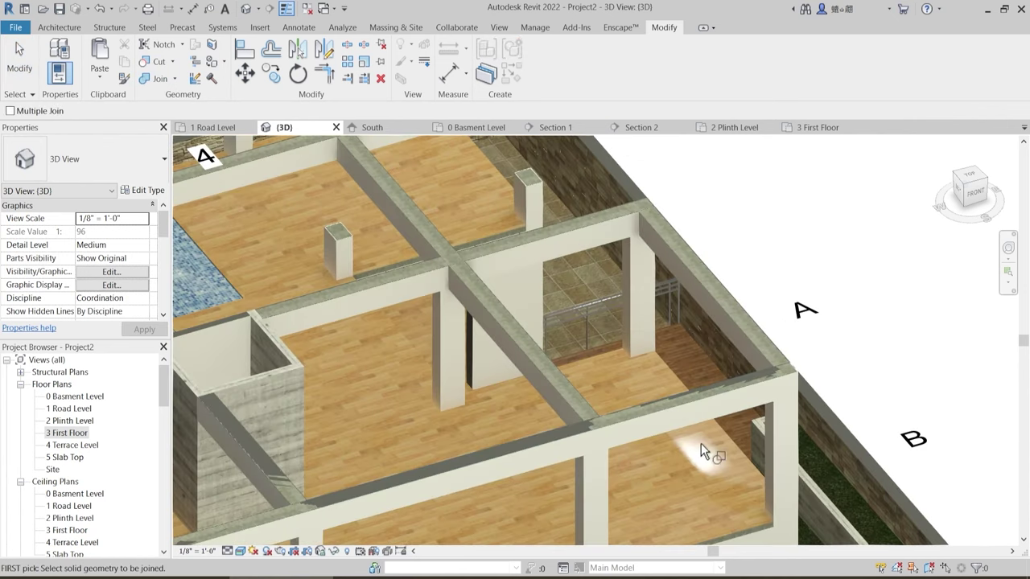
scroll(682, 430, "up", 3)
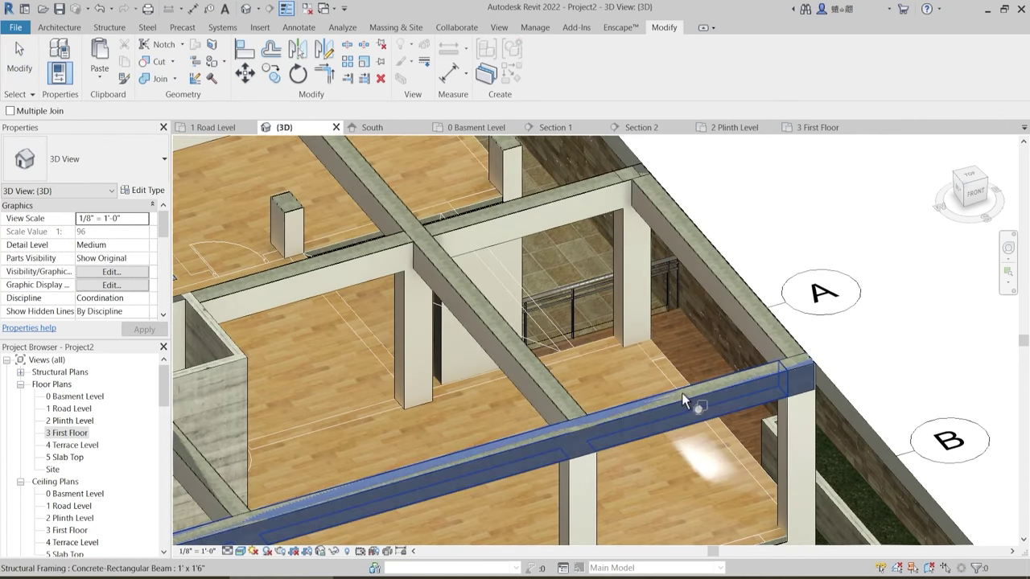
scroll(750, 293, "down", 2)
middle_click_drag(417, 409, 475, 391)
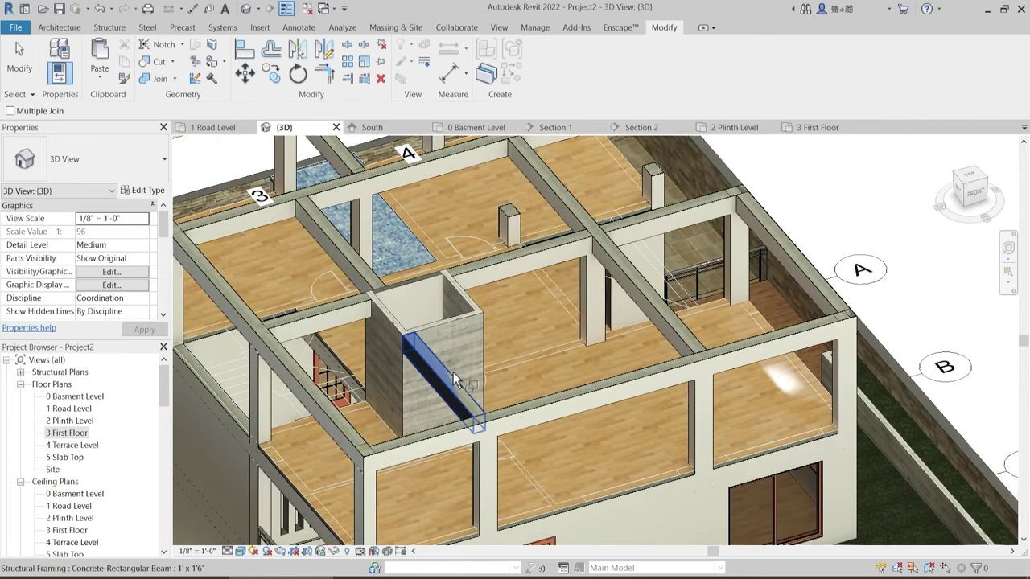
middle_click_drag(559, 404, 604, 475)
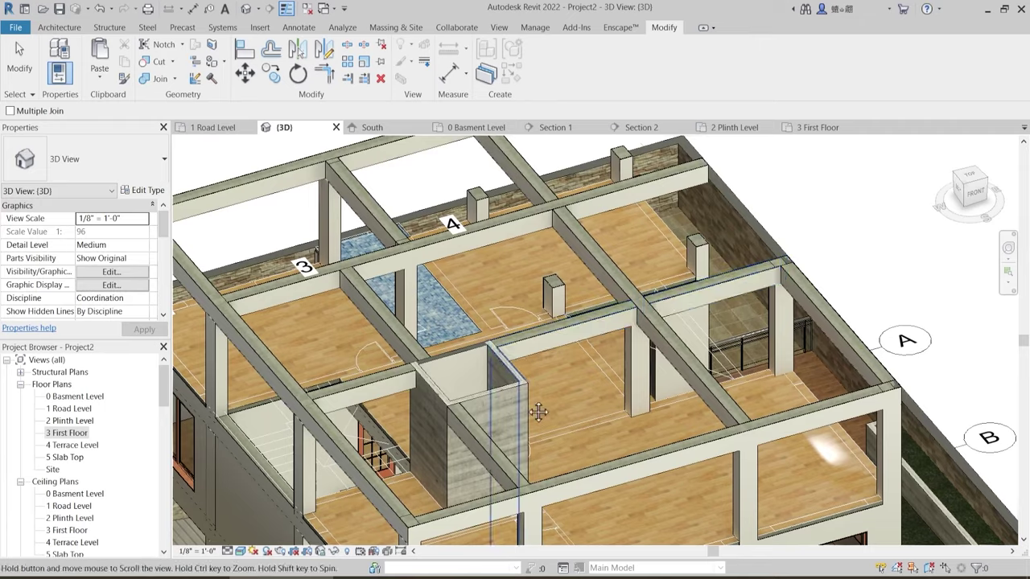
middle_click_drag(539, 412, 573, 478)
scroll(517, 349, "down", 1)
middle_click_drag(517, 350, 517, 462, "shift")
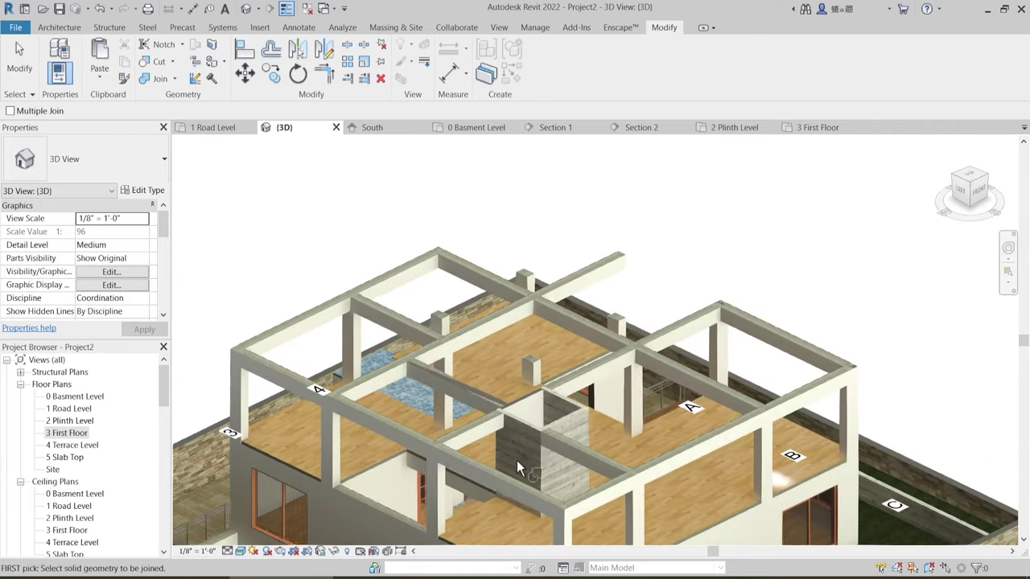
scroll(519, 469, "up", 2)
scroll(434, 385, "up", 3)
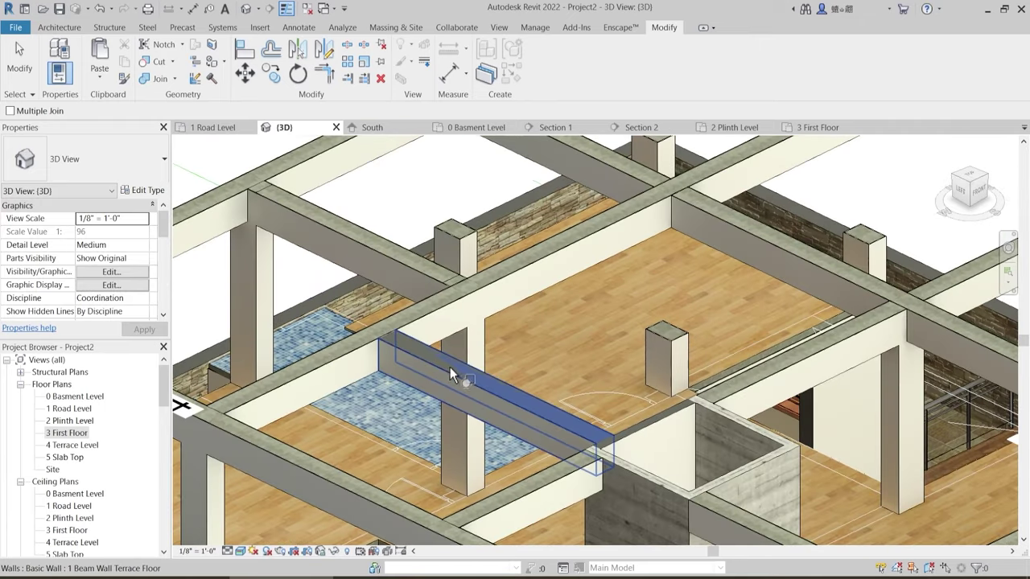
scroll(545, 338, "down", 3)
middle_click_drag(545, 338, 391, 230, "shift")
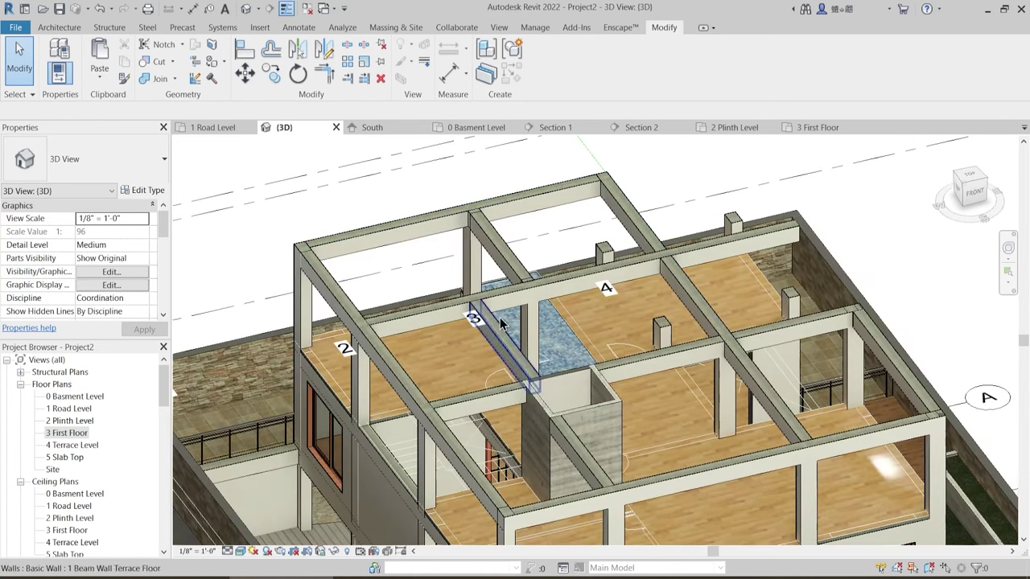
scroll(593, 312, "down", 3)
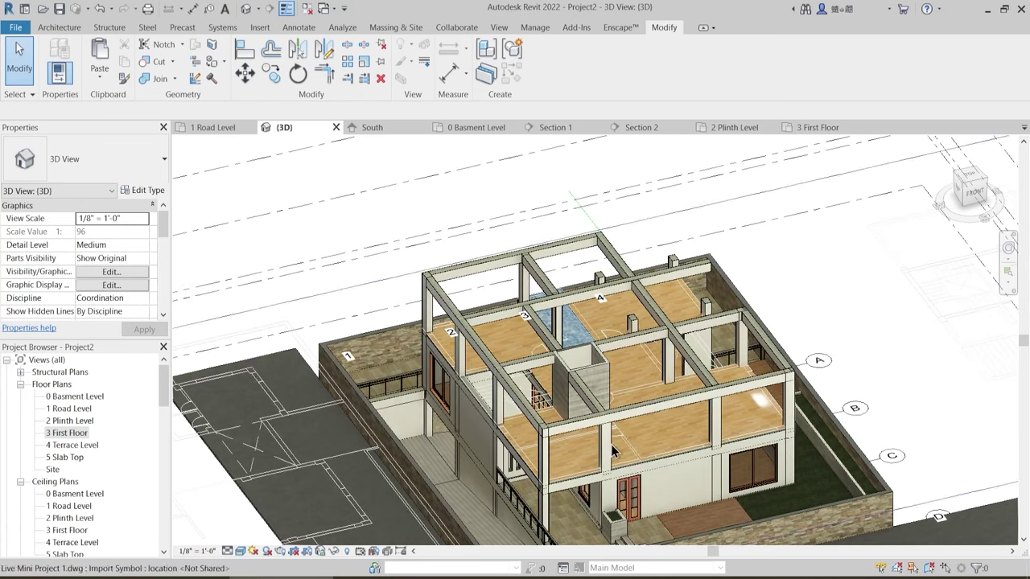
- Open the 3 First Floor plan and centre it on the bedroom area
left_click(809, 128)
scroll(478, 329, "down", 2)
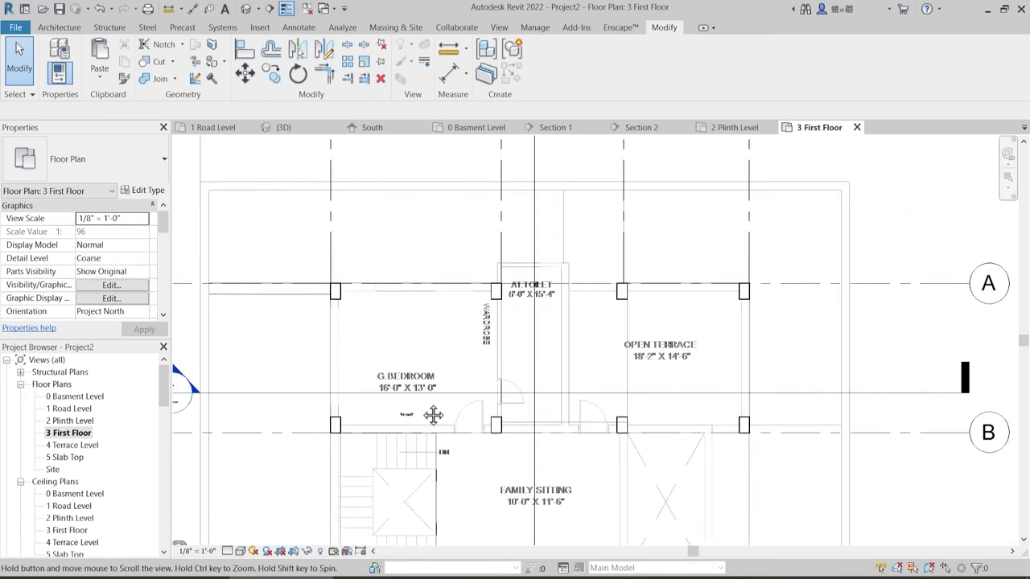
scroll(427, 389, "up", 1)
middle_click_drag(423, 382, 453, 329)
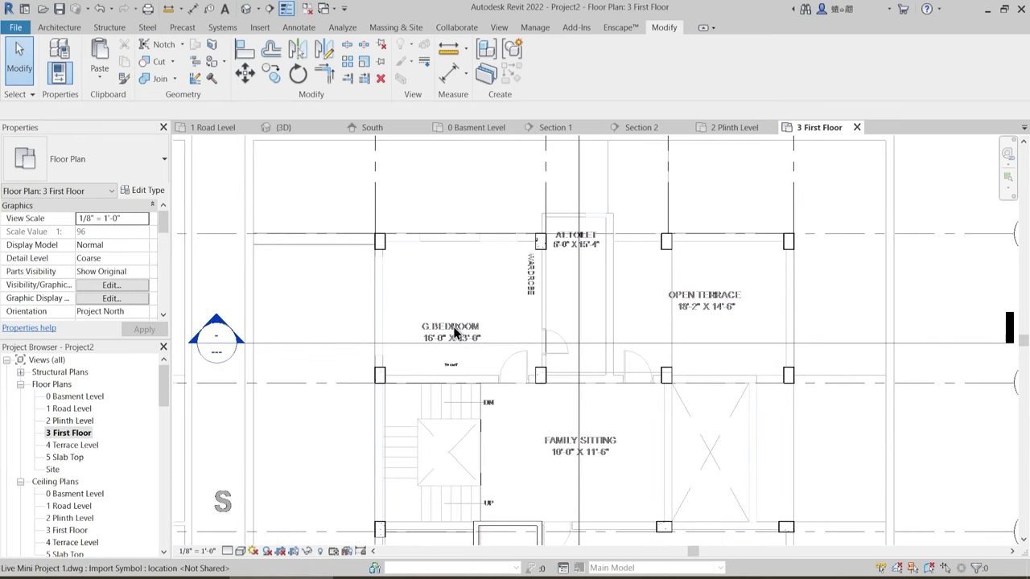
- Start the Wall tool with type 1 Main Wall 9" and top constraint Up to level: 4 Terrace Level
left_click(62, 28)
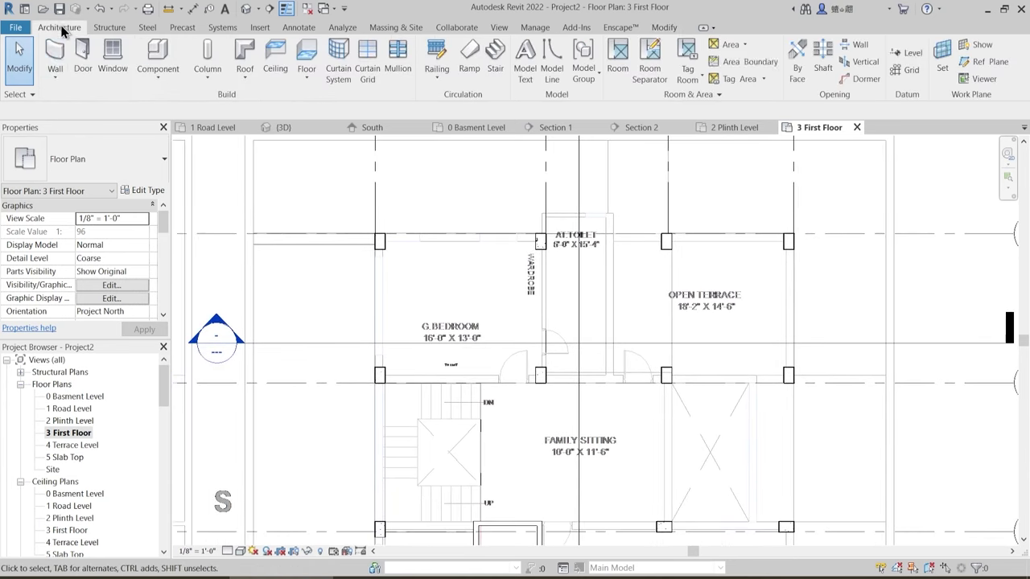
key("w")
key("a")
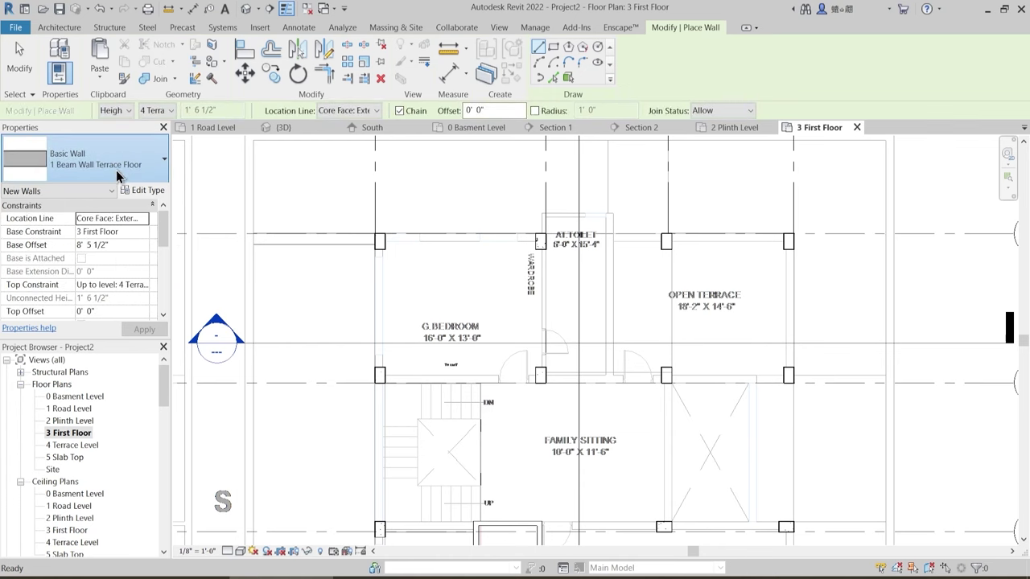
left_click(129, 159)
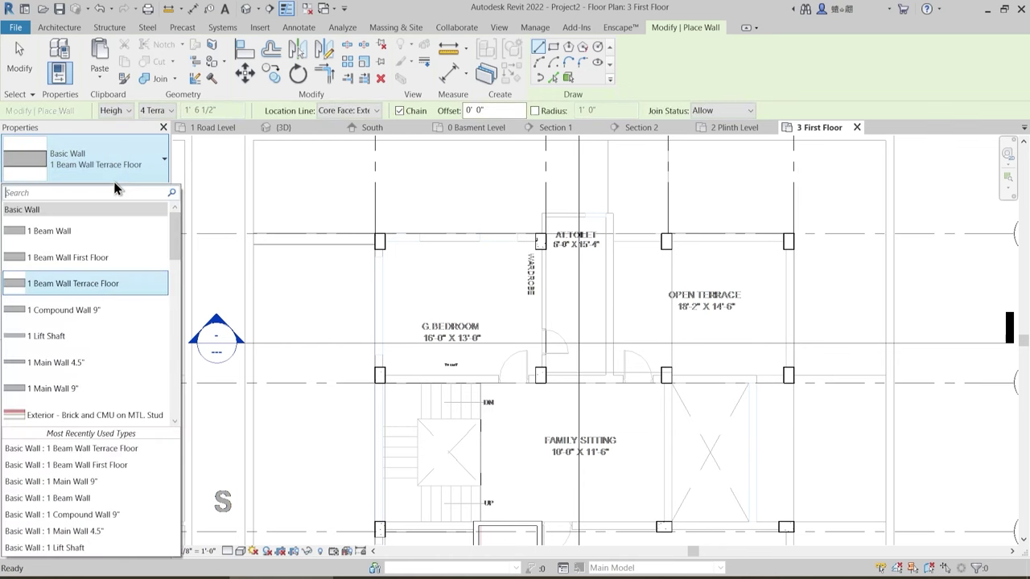
left_click(65, 391)
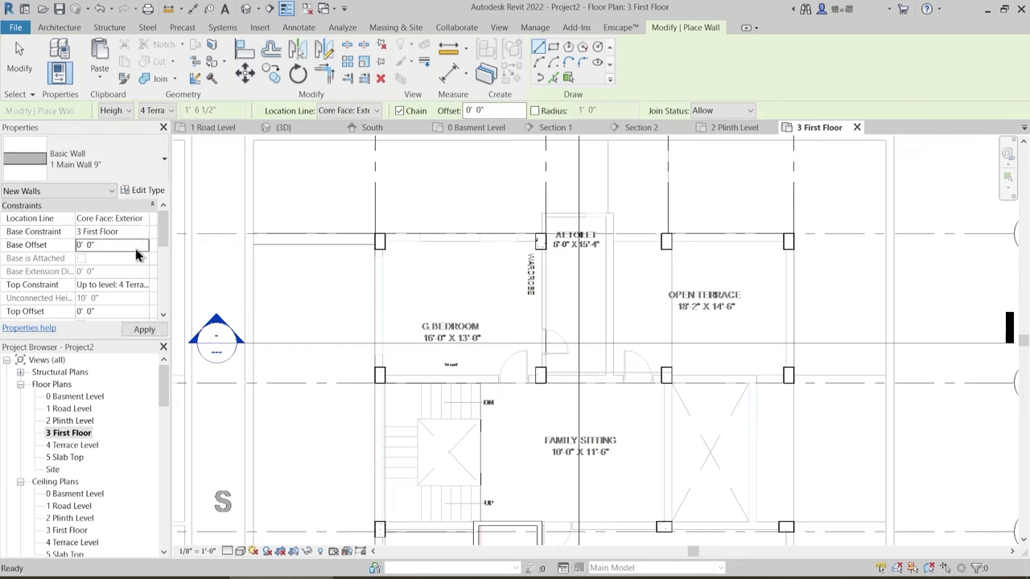
left_click(147, 286)
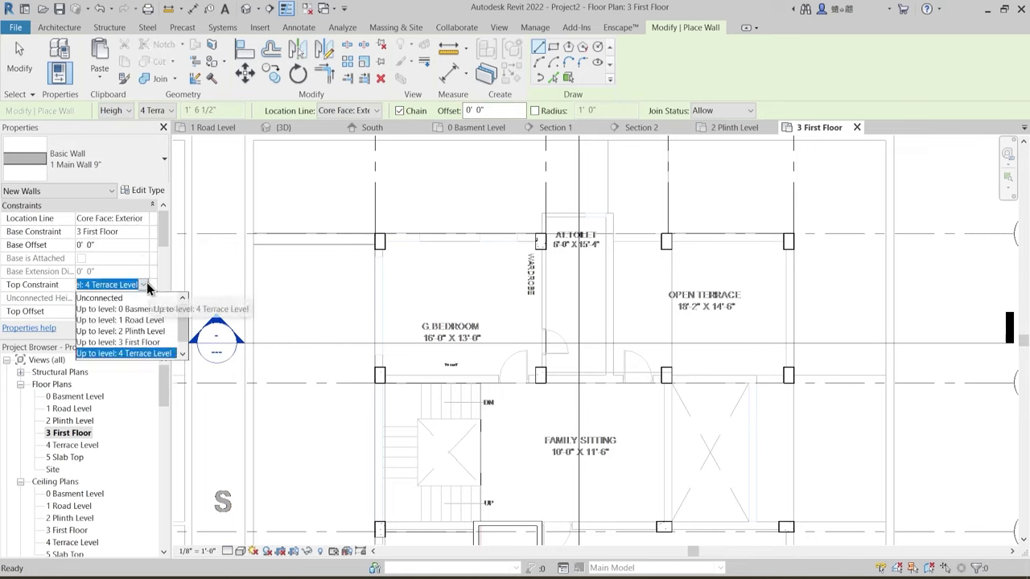
left_click(133, 354)
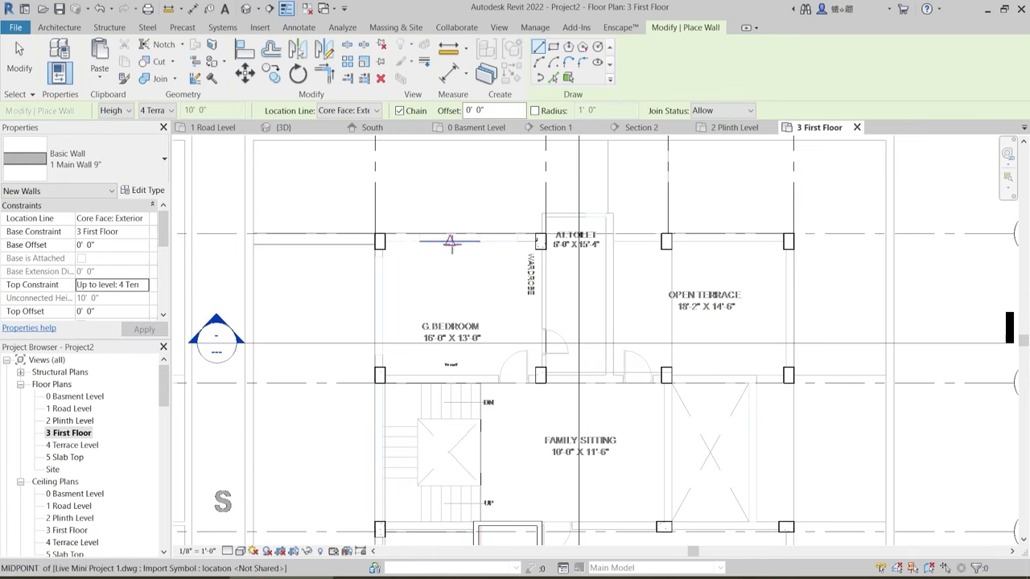
- Draw the top wall along the beam from the column to the far column
scroll(450, 242, "up", 3)
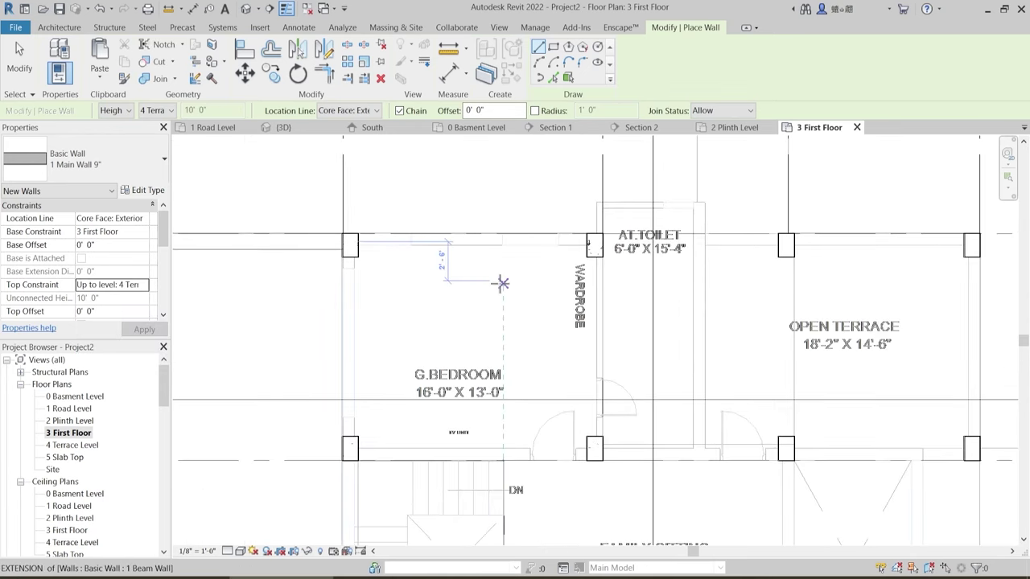
scroll(530, 258, "up", 5)
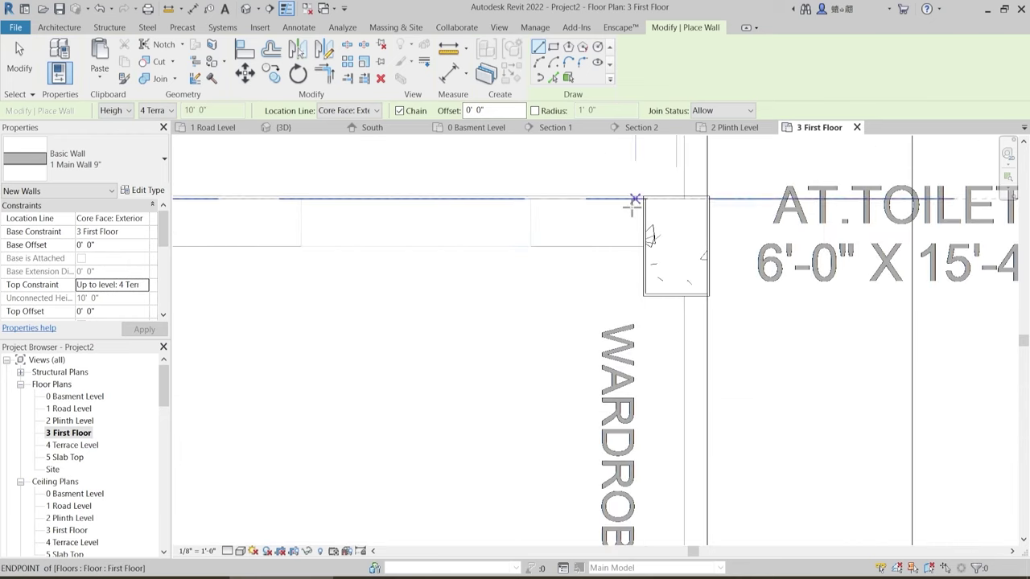
scroll(645, 205, "up", 4)
left_click(657, 186)
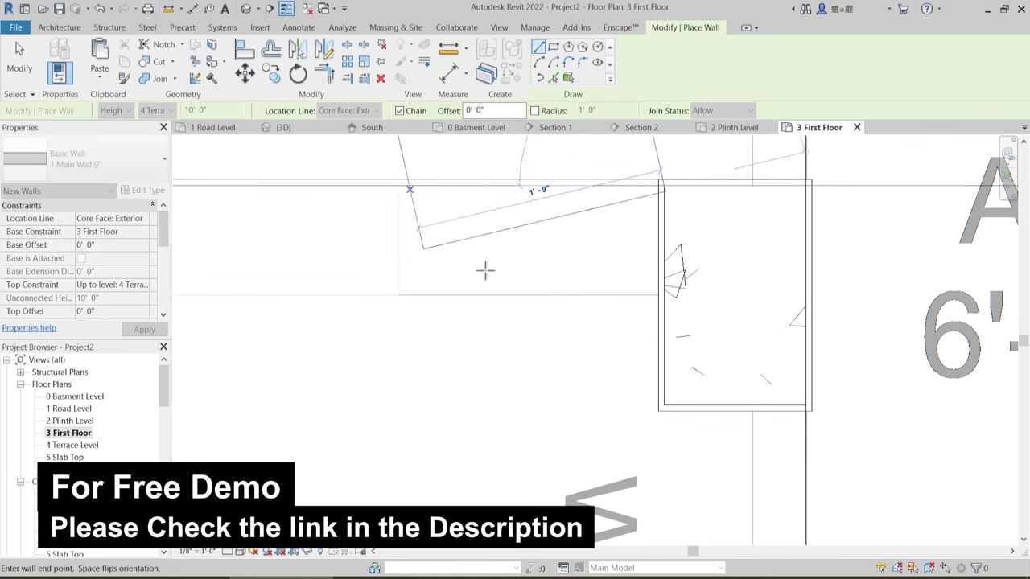
scroll(483, 269, "down", 3)
scroll(444, 283, "up", 1)
key("Escape")
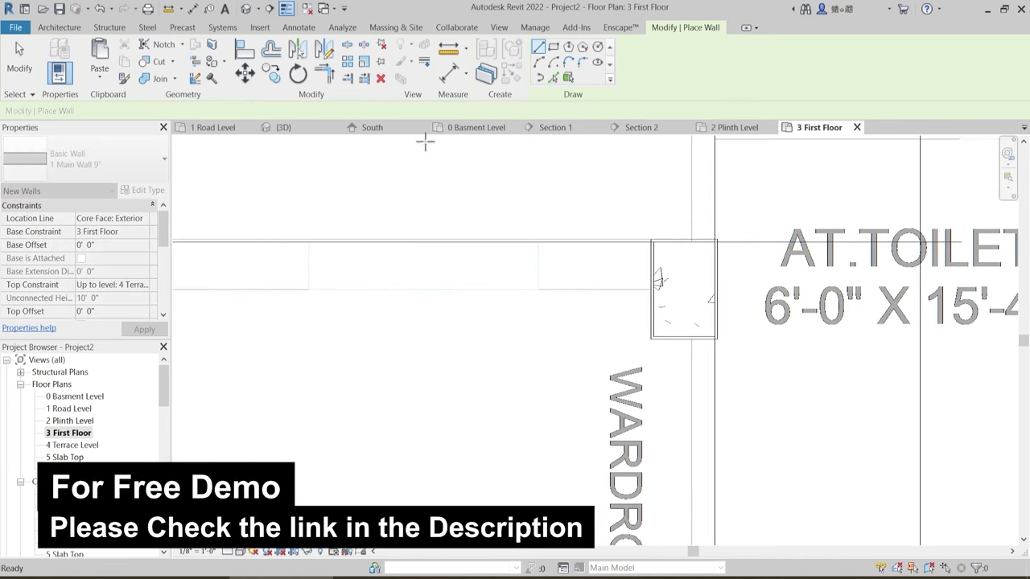
scroll(654, 235, "up", 4)
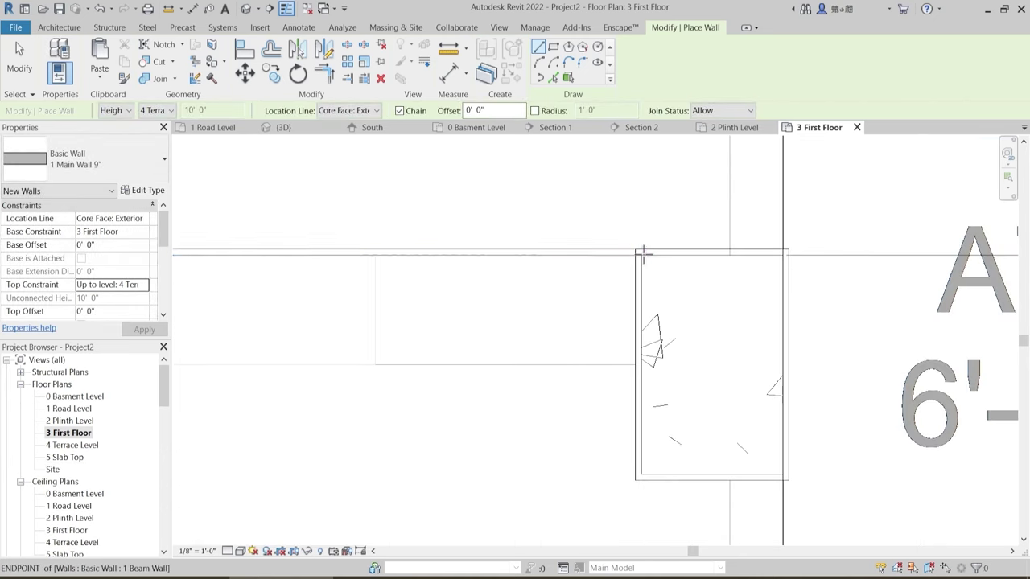
left_click(651, 250)
scroll(271, 283, "down", 3)
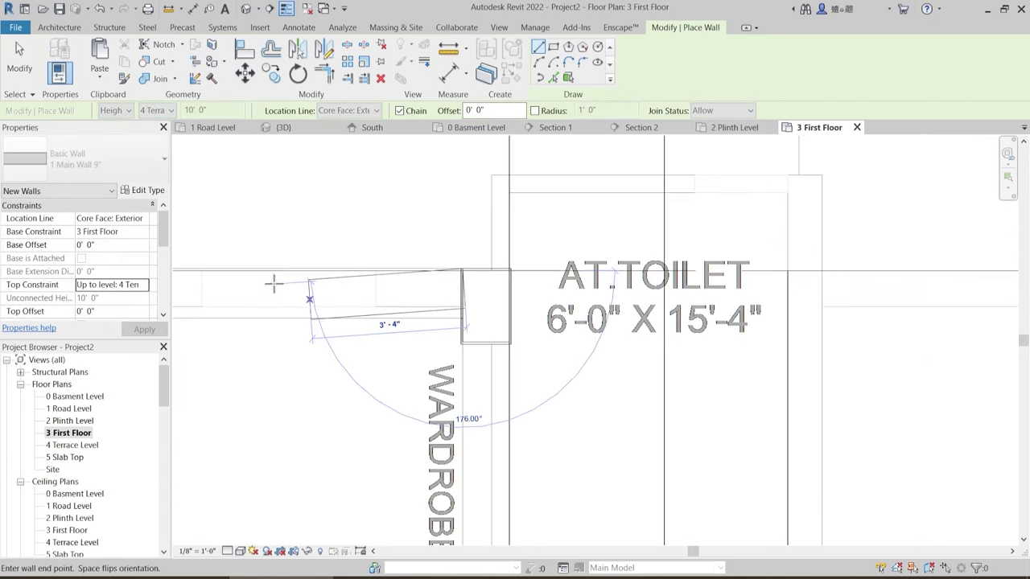
scroll(271, 282, "up", 3)
scroll(273, 214, "up", 2)
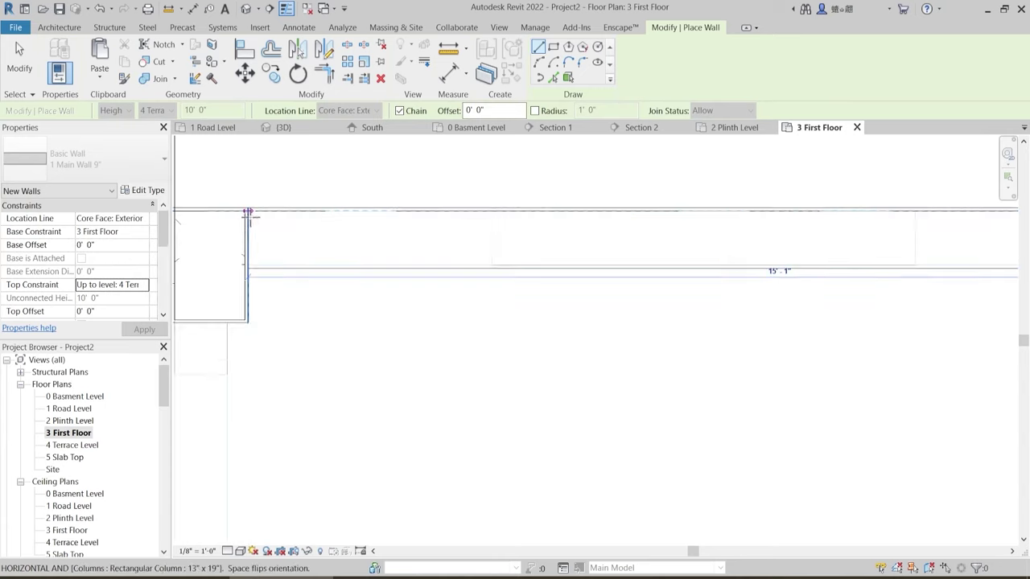
left_click(247, 210)
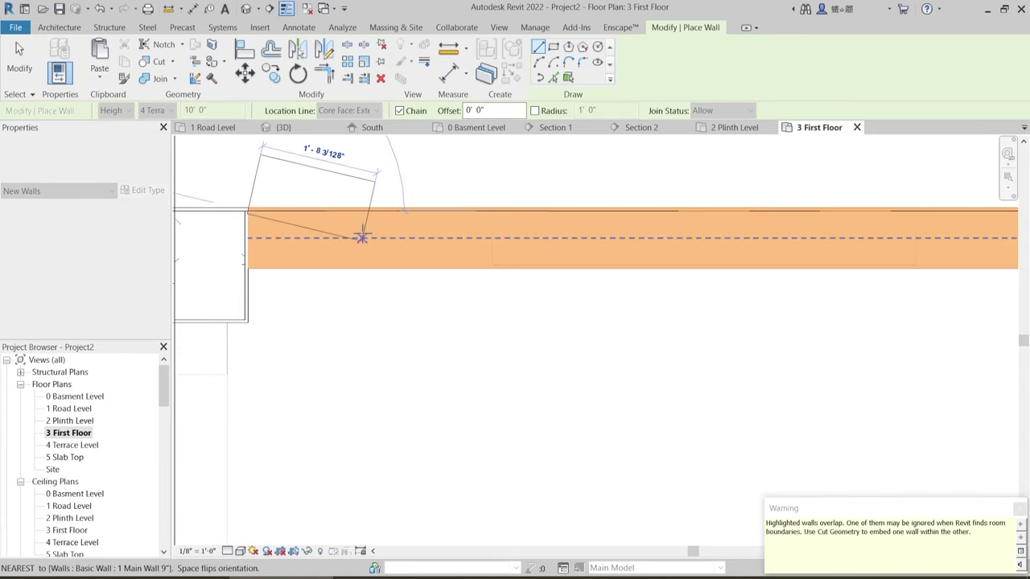
middle_click_drag(367, 316, 515, 287)
key("Escape")
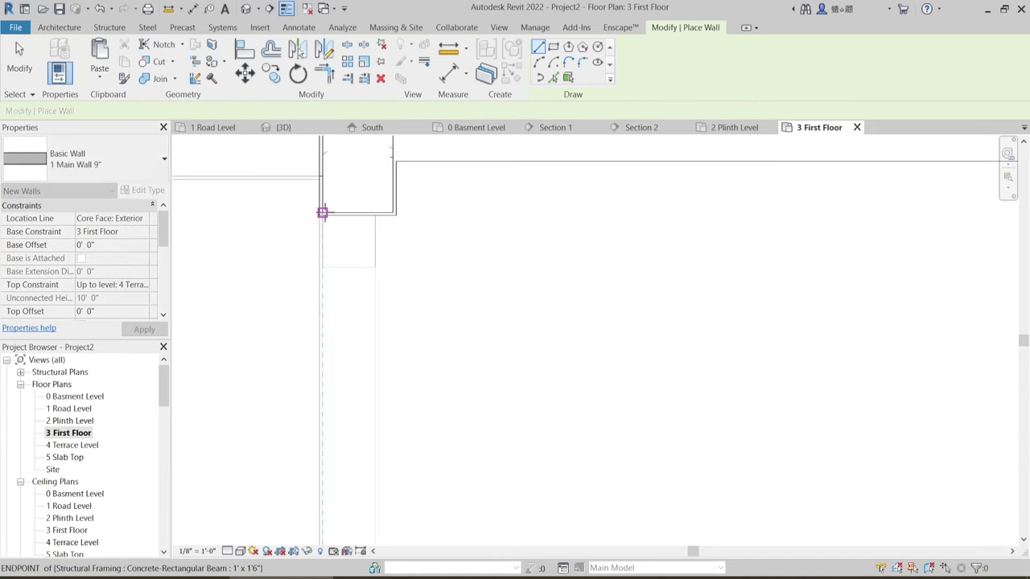
- Draw the left wall from the column's lower-left corner down to the lower column by G.BEDROOM
left_click(323, 213)
scroll(345, 346, "down", 2)
middle_click_drag(317, 457, 337, 170)
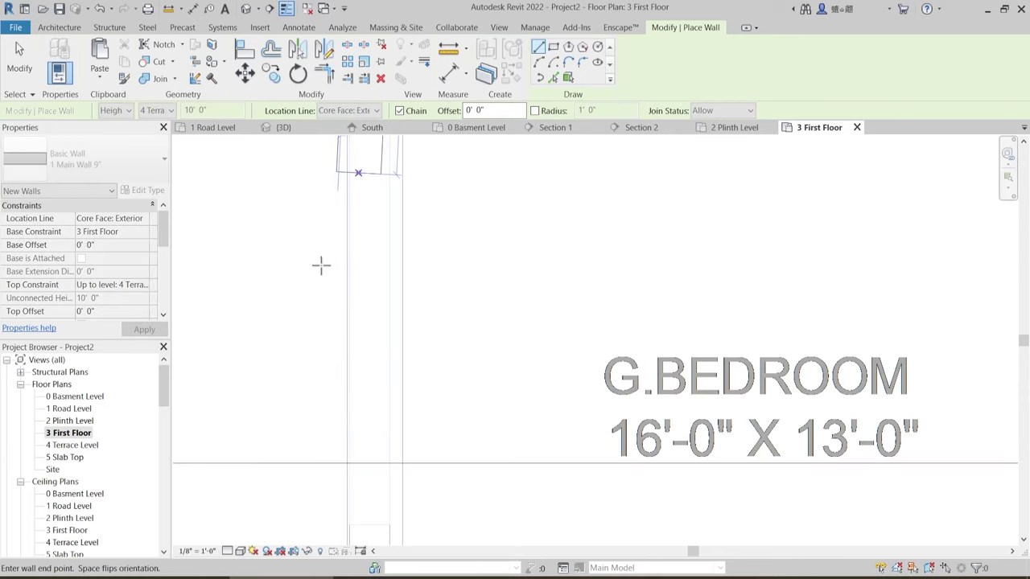
middle_click_drag(349, 479, 343, 354)
left_click(351, 465)
left_click(349, 464)
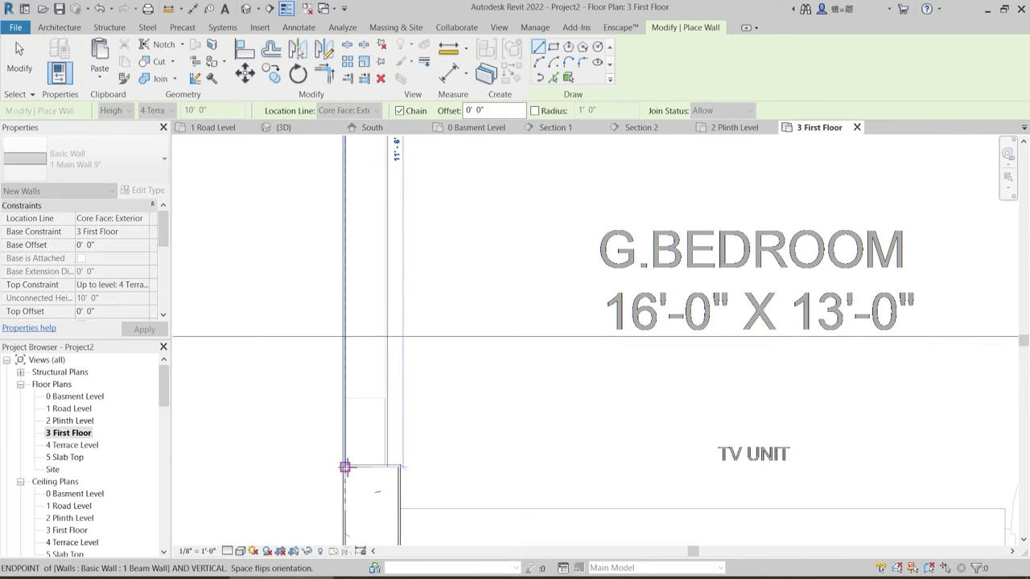
key("Escape")
key("Escape")
- Draw the lower wall from the beam corner below G.BEDROOM to the terrace column
scroll(413, 433, "down", 2)
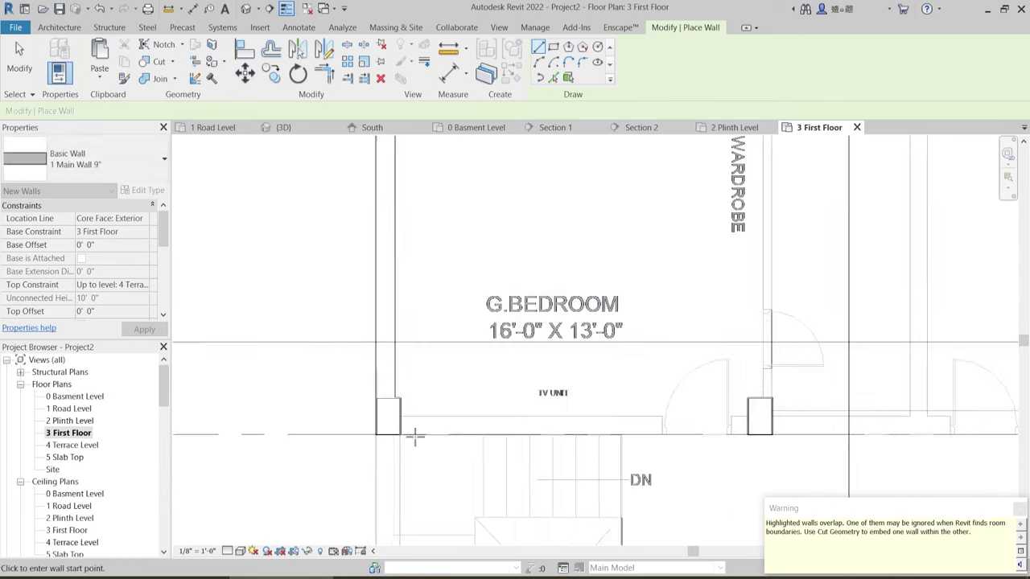
scroll(406, 443, "up", 5)
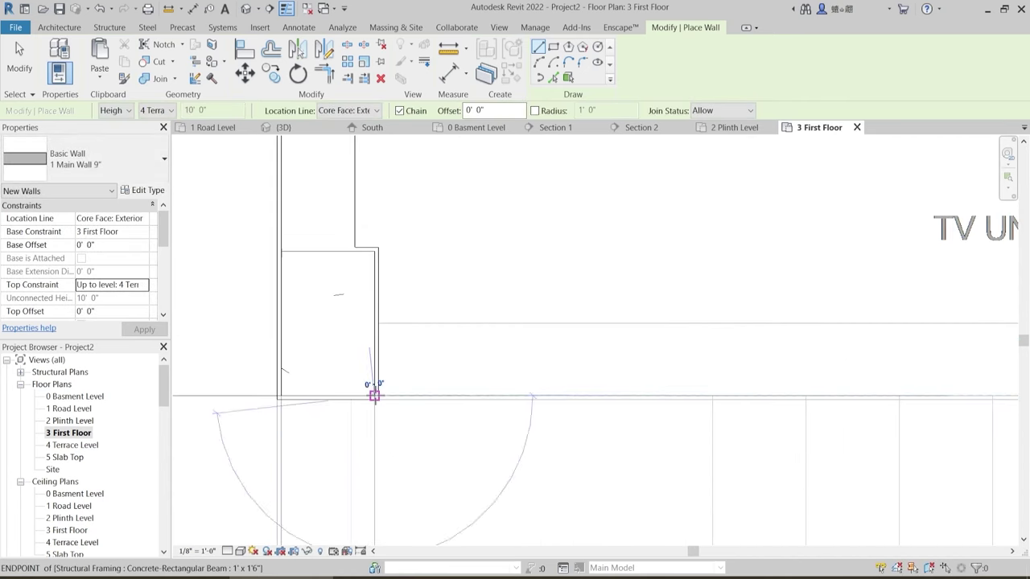
left_click(375, 394)
scroll(507, 392, "down", 2)
scroll(515, 392, "down", 1)
scroll(575, 393, "down", 1)
middle_click_drag(824, 395, 287, 386)
scroll(469, 396, "down", 2)
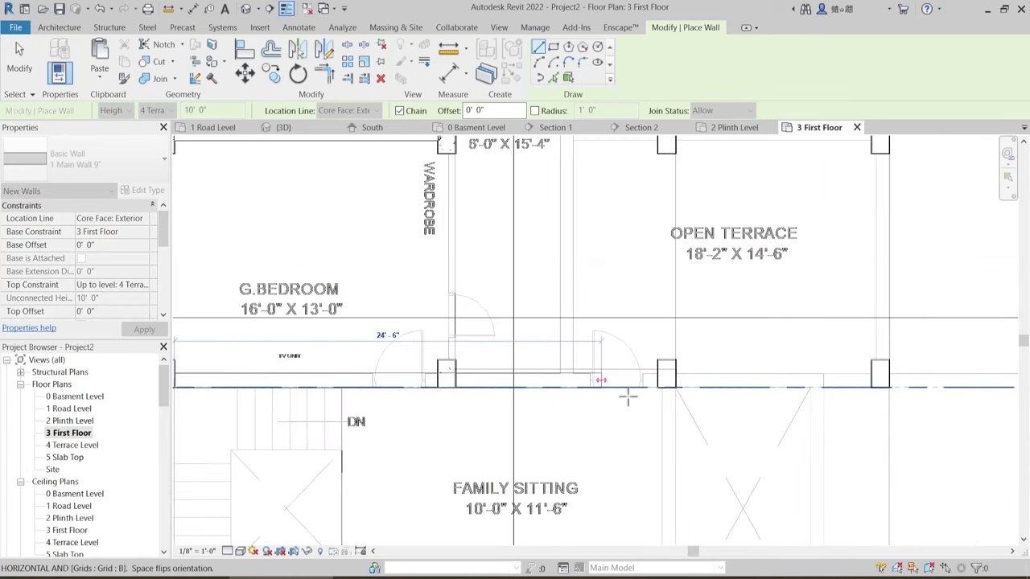
scroll(633, 394, "up", 4)
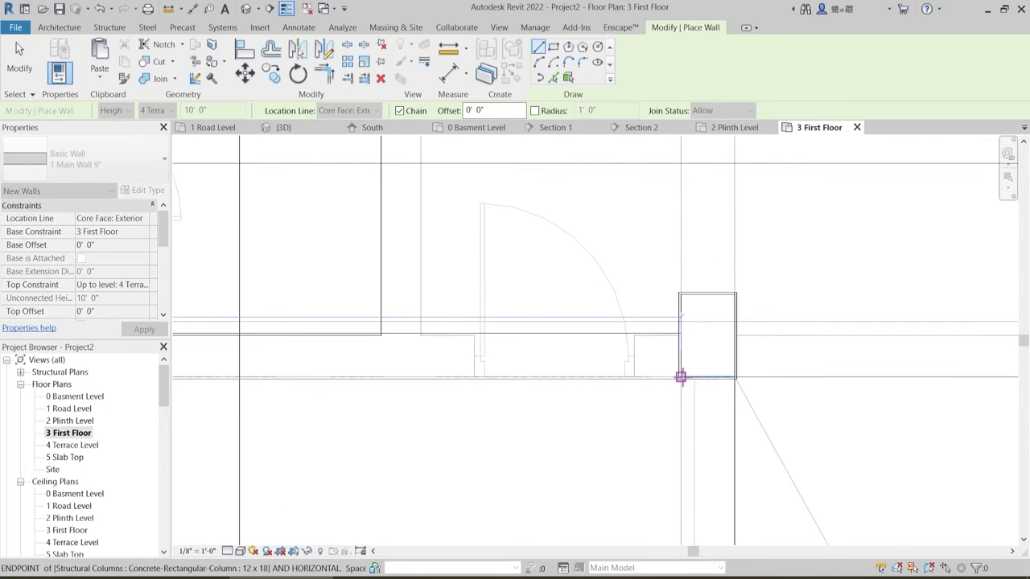
left_click(680, 375)
scroll(558, 363, "down", 3)
scroll(558, 364, "down", 3)
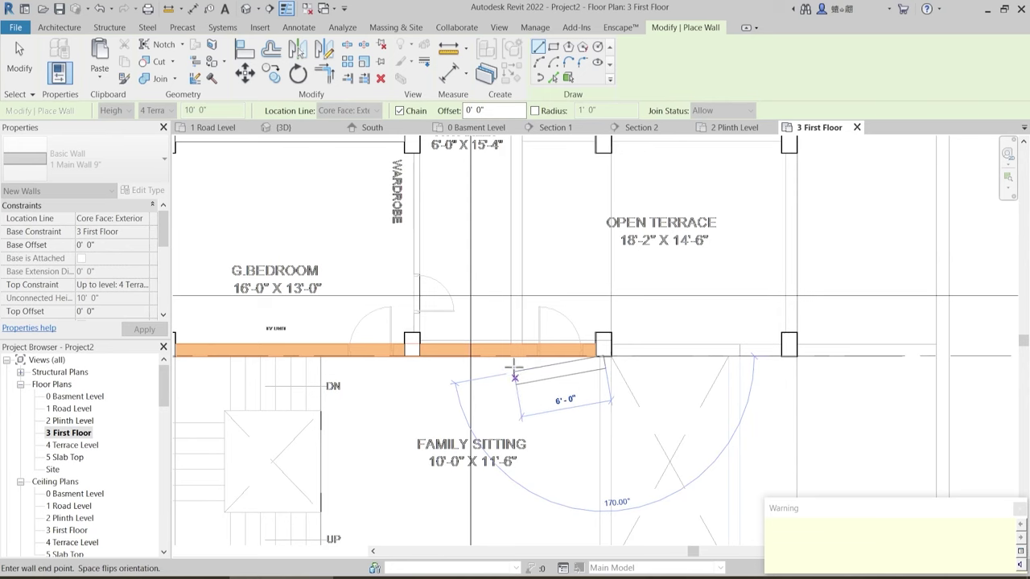
key("Escape")
- Draw a vertical wall along the toilet's right edge to the lower beam, separating it from the terrace
scroll(546, 331, "up", 5)
scroll(543, 346, "down", 4)
scroll(511, 277, "up", 2)
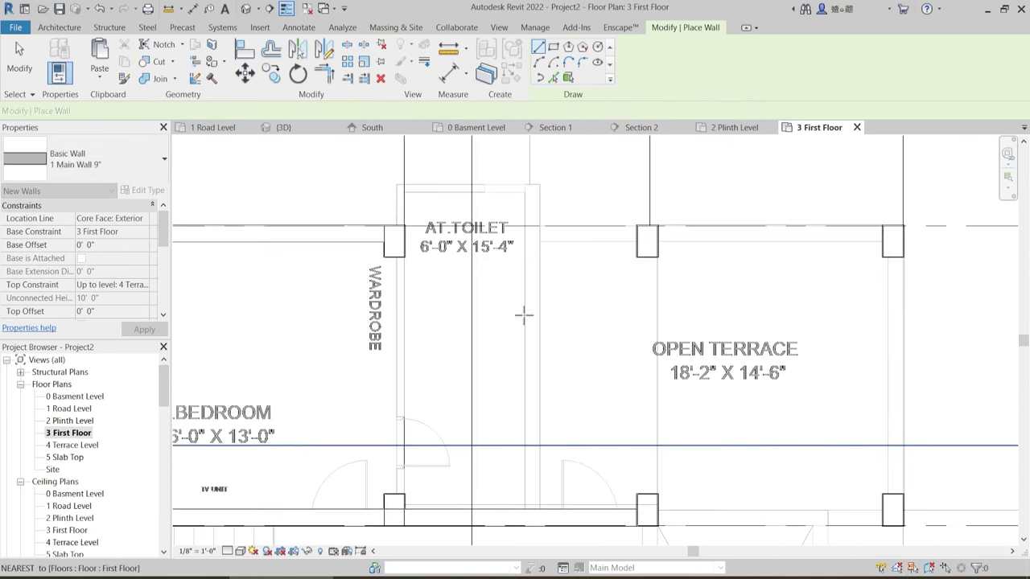
left_click(538, 179)
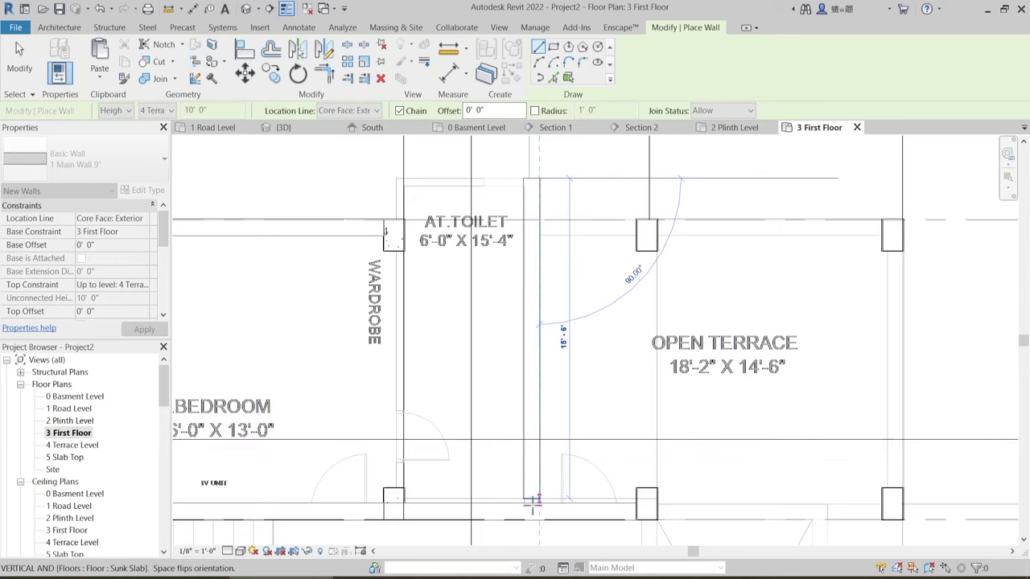
left_click(539, 503)
key("Escape")
key("Escape")
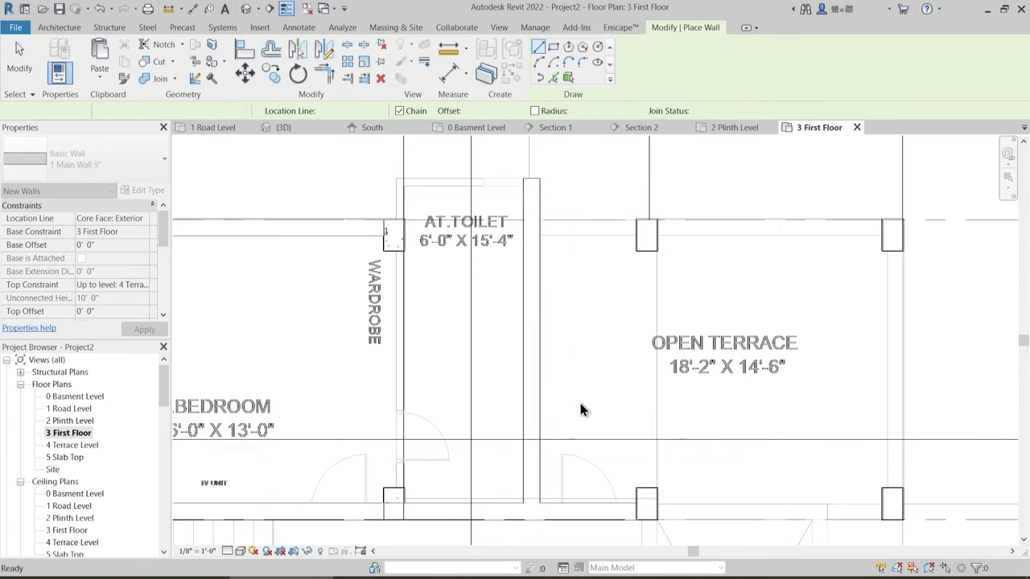
- Pan the plan across G.Bedroom and Open Terrace to the column by AT.TOILET
scroll(405, 235, "up", 2)
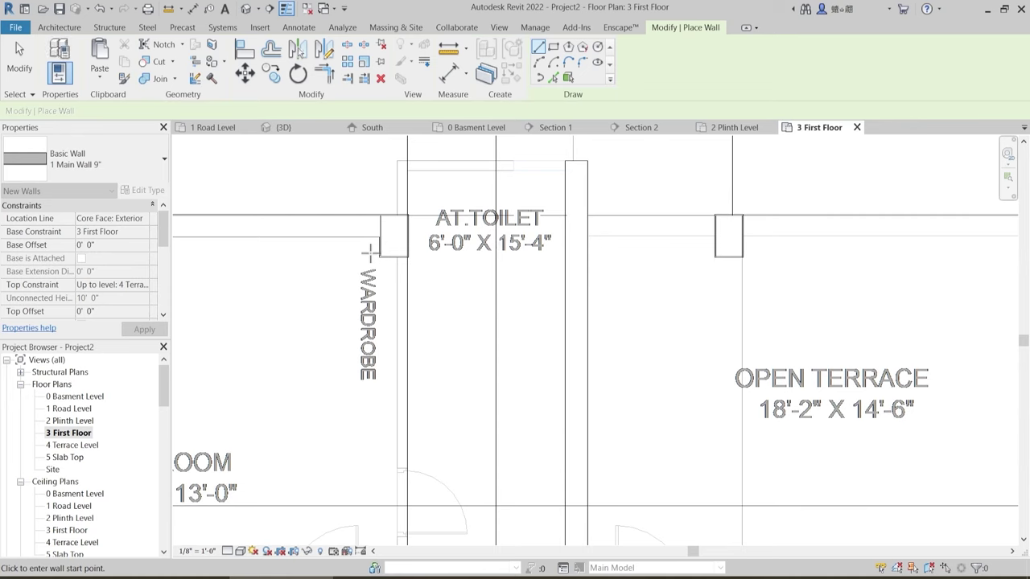
middle_click_drag(372, 251, 390, 254)
scroll(433, 270, "down", 1)
scroll(445, 338, "down", 3)
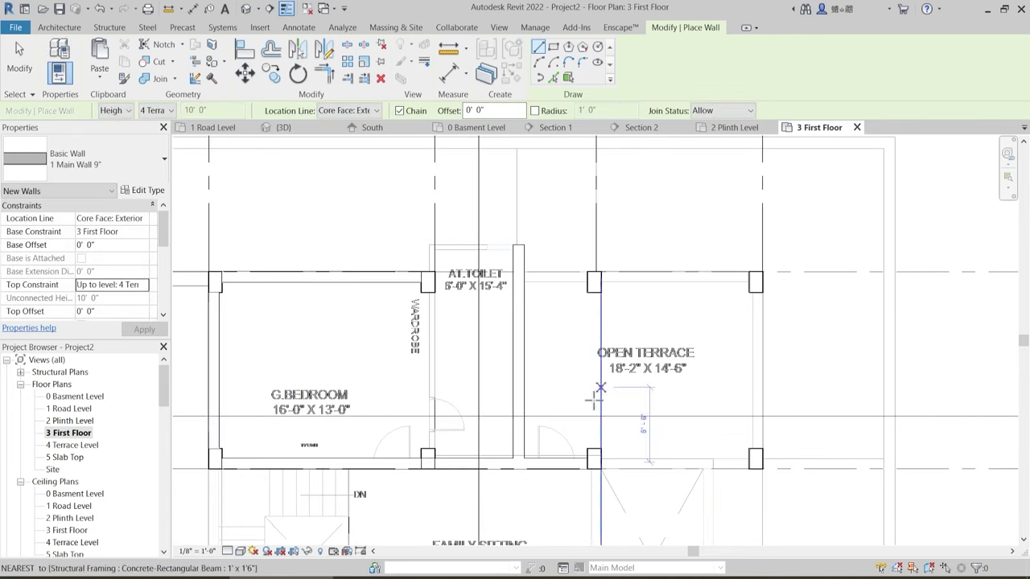
middle_click_drag(574, 512, 593, 231)
middle_click_drag(500, 403, 540, 337)
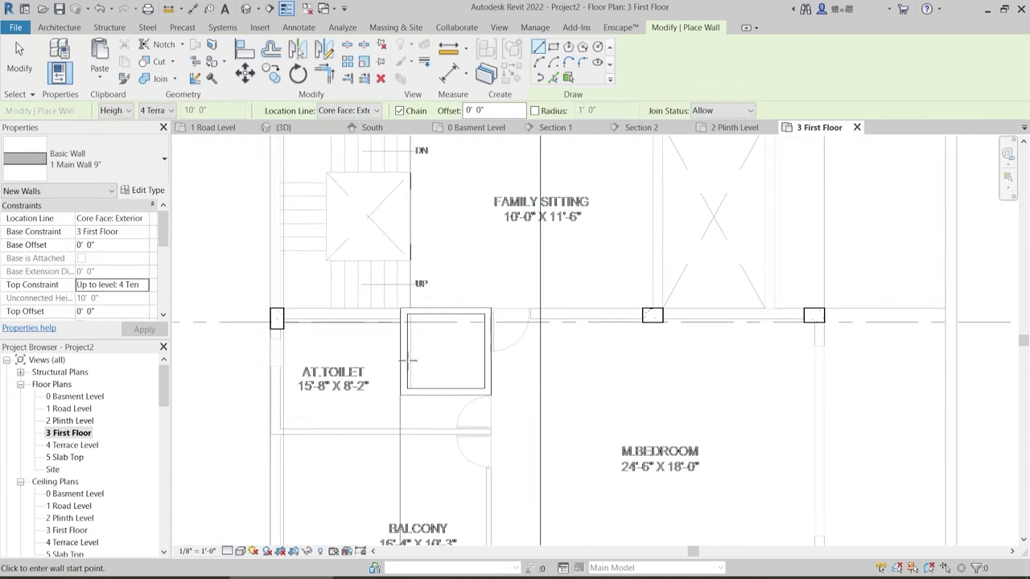
middle_click_drag(608, 230, 564, 368)
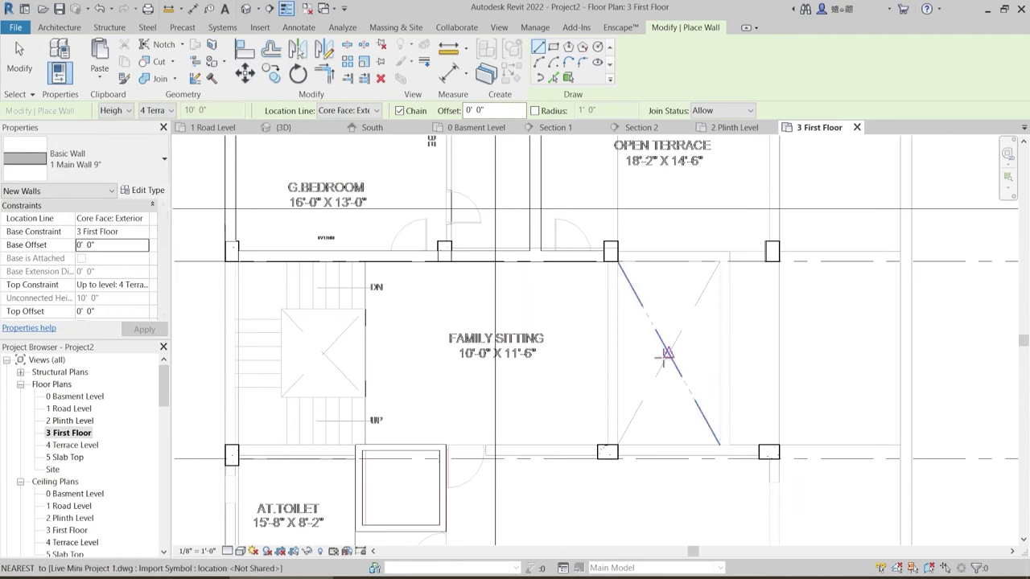
middle_click_drag(561, 437, 563, 338)
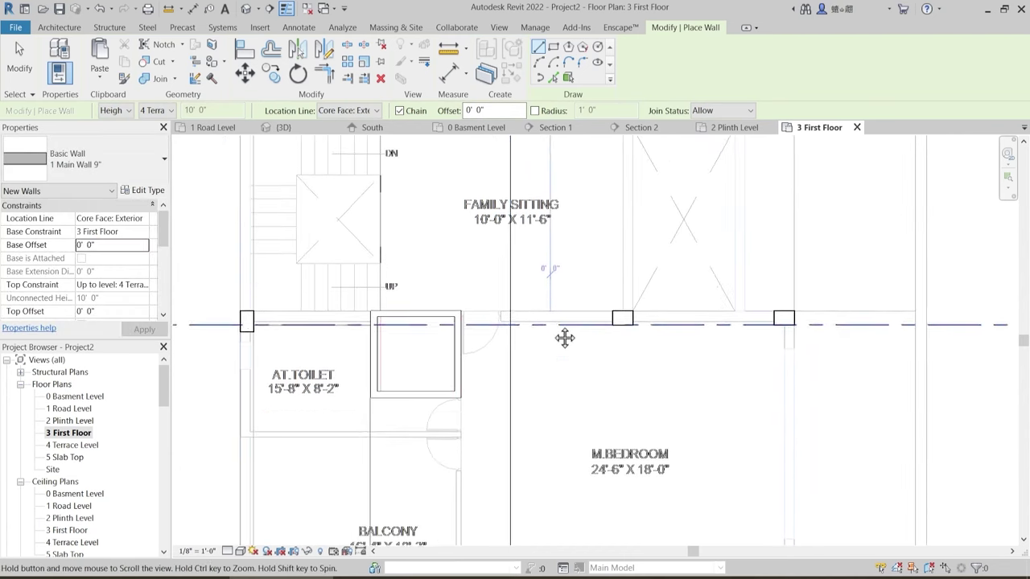
- Draw a wall from the column by AT.TOILET to the beam endpoint
scroll(250, 315, "up", 3)
left_click(246, 299)
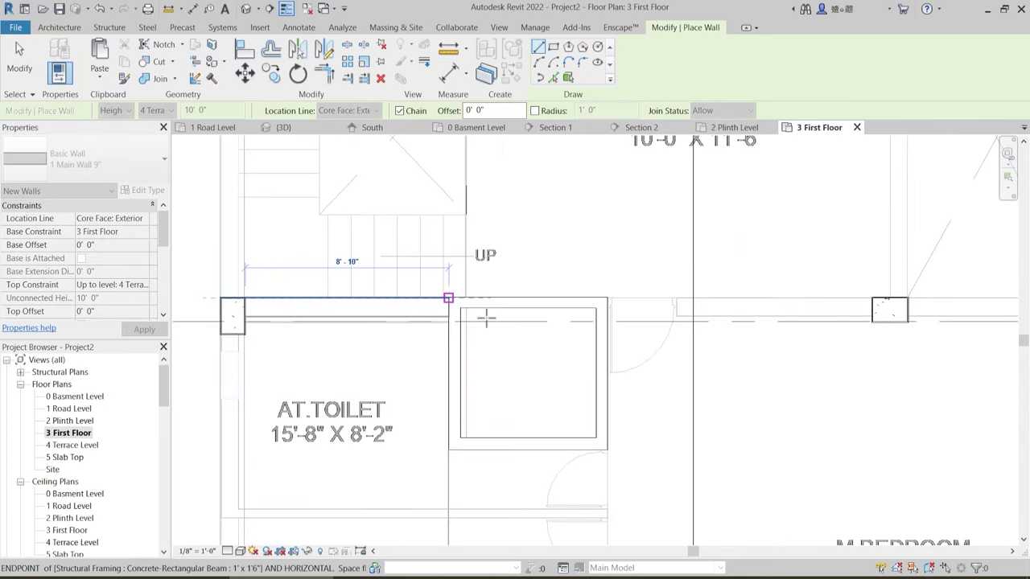
left_click(488, 314)
key("Escape")
- Add a wall on the toilet's left side ending at the floor-edge intersection
middle_click_drag(221, 405, 344, 314)
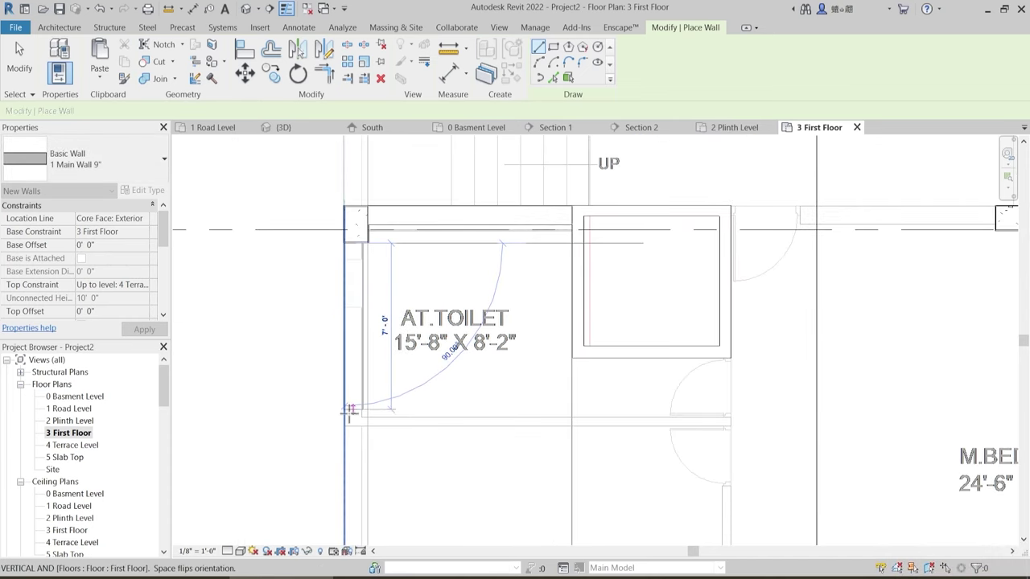
scroll(344, 438, "up", 1)
scroll(346, 434, "up", 3)
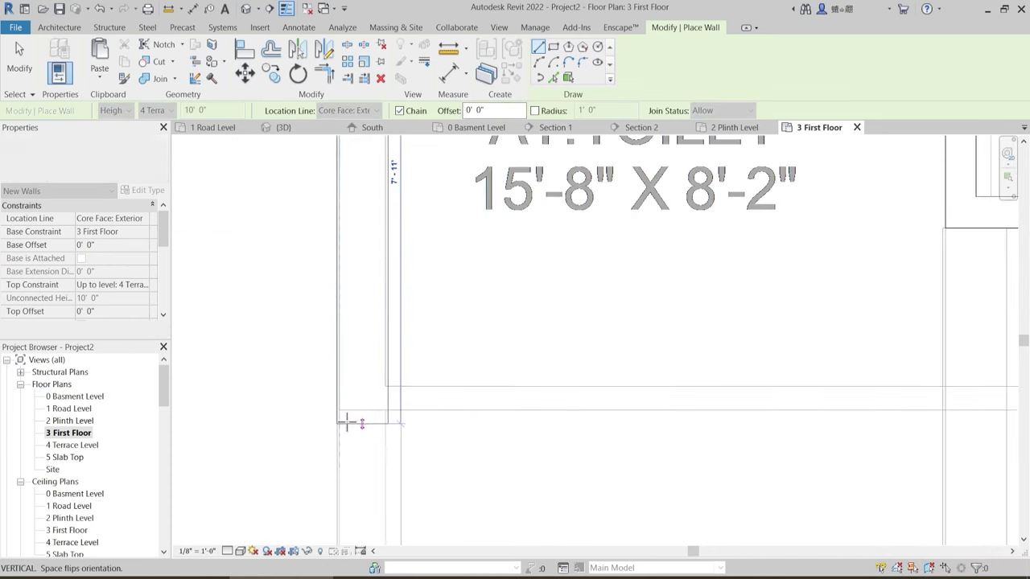
scroll(386, 257, "down", 5)
scroll(395, 434, "up", 3)
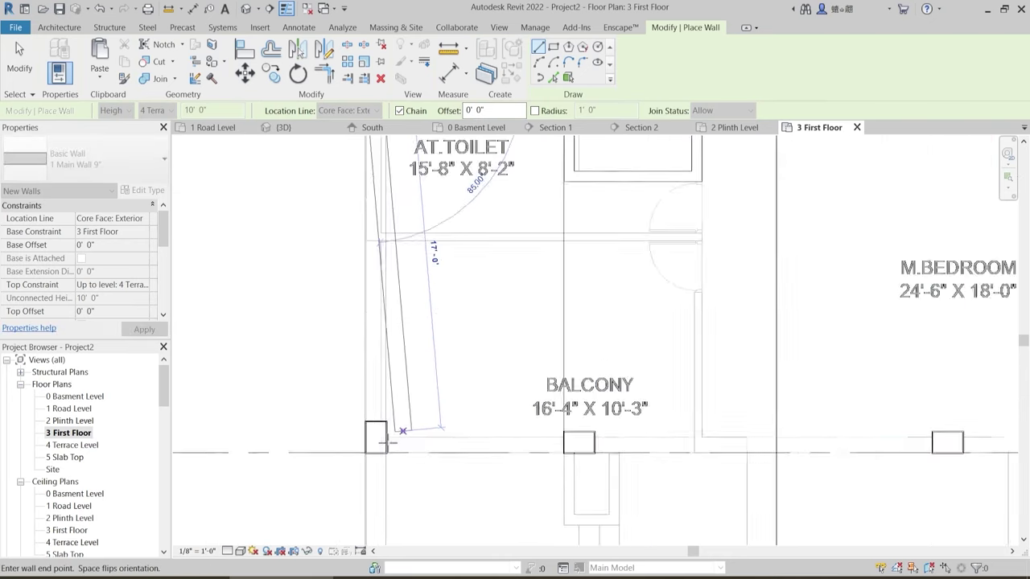
middle_click_drag(404, 316, 356, 507)
scroll(316, 375, "up", 2)
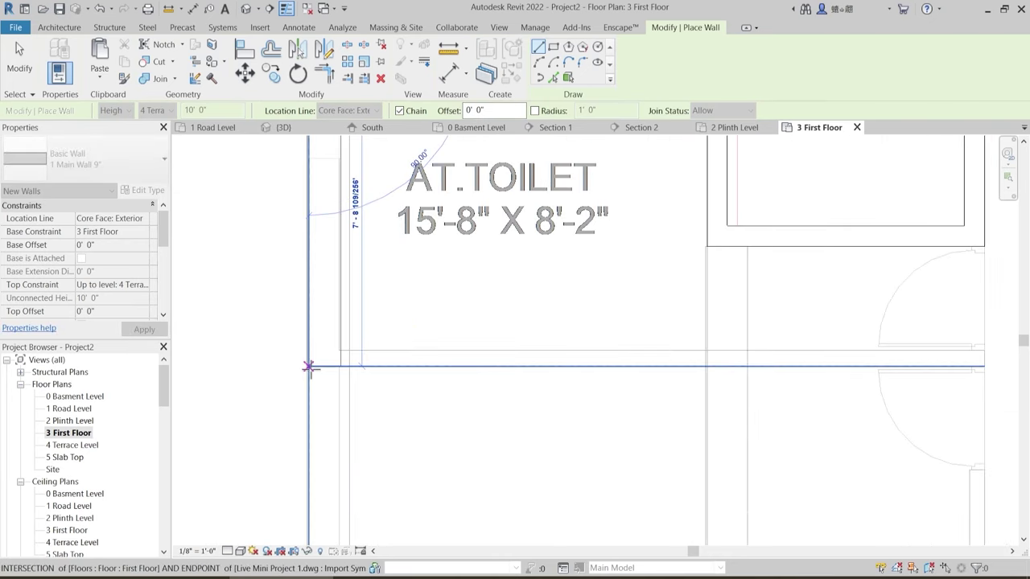
left_click(334, 377)
scroll(346, 378, "down", 3)
key("Escape")
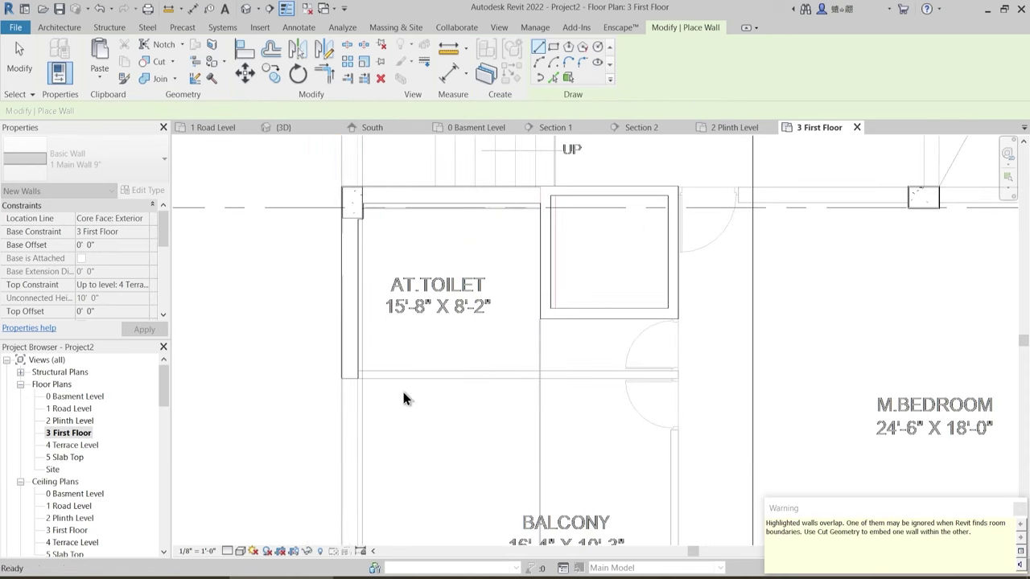
- Draw M.BEDROOM's south wall along grid D to the corner column
scroll(412, 340, "down", 2)
scroll(350, 359, "up", 1)
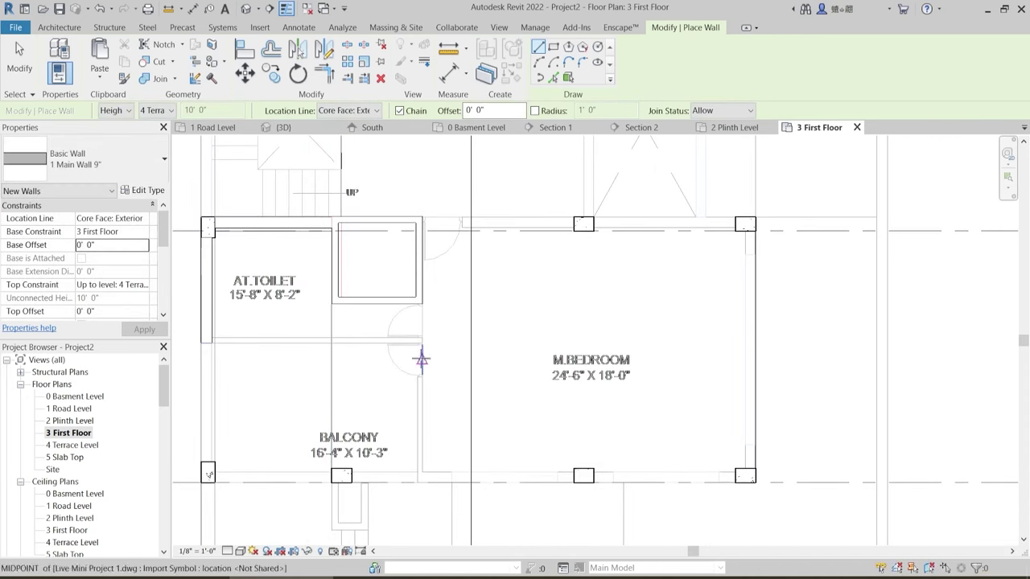
scroll(422, 490, "up", 3)
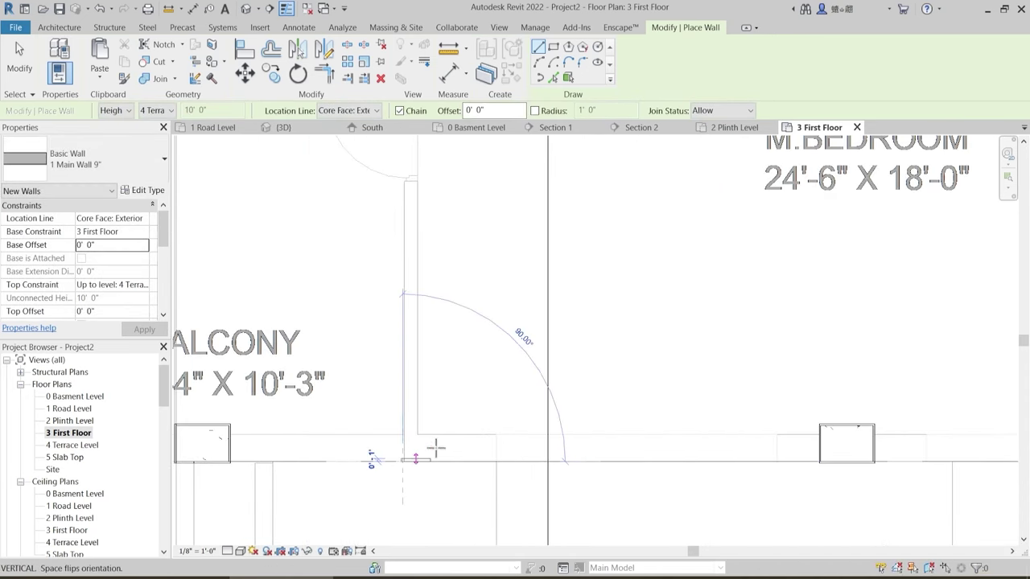
scroll(481, 428, "down", 2)
middle_click_drag(802, 475, 570, 500)
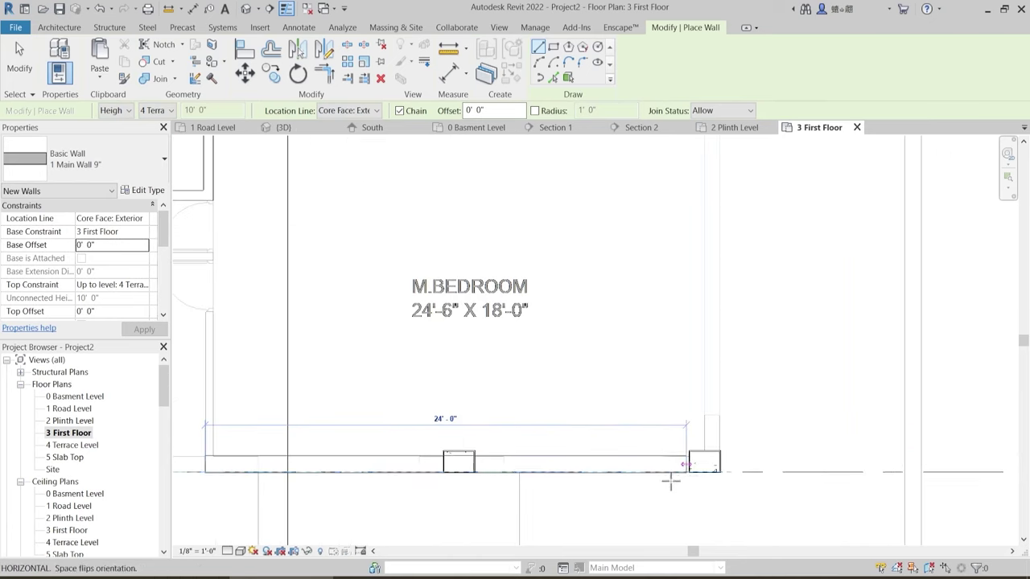
scroll(649, 480, "down", 3)
scroll(655, 480, "up", 3)
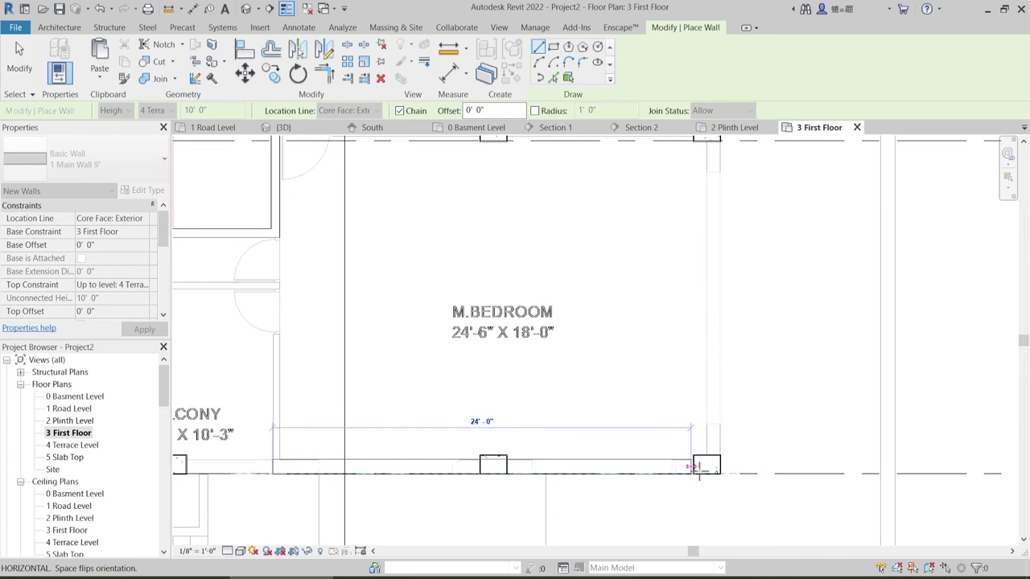
scroll(688, 475, "up", 4)
left_click(696, 466)
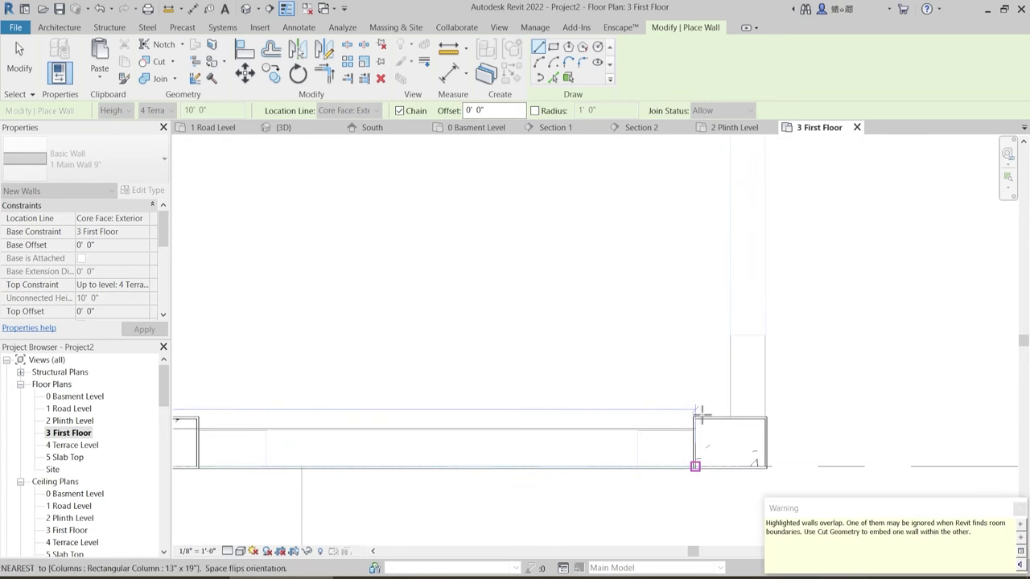
scroll(700, 412, "down", 4)
scroll(580, 418, "down", 2)
key("Escape")
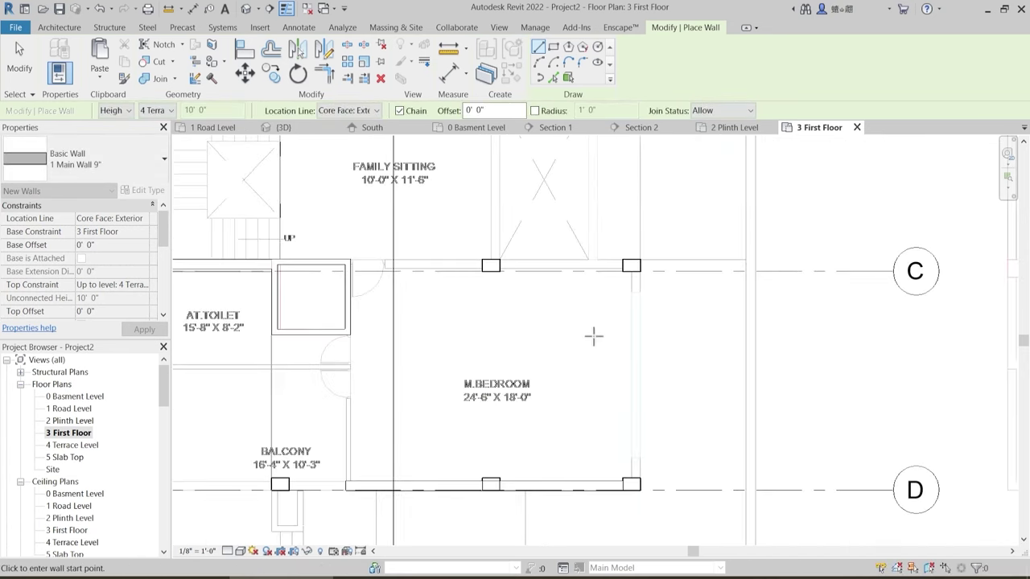
- Draw the north wall along grid C from the right column to the adjoining wall
scroll(618, 297, "up", 2)
scroll(539, 241, "up", 2)
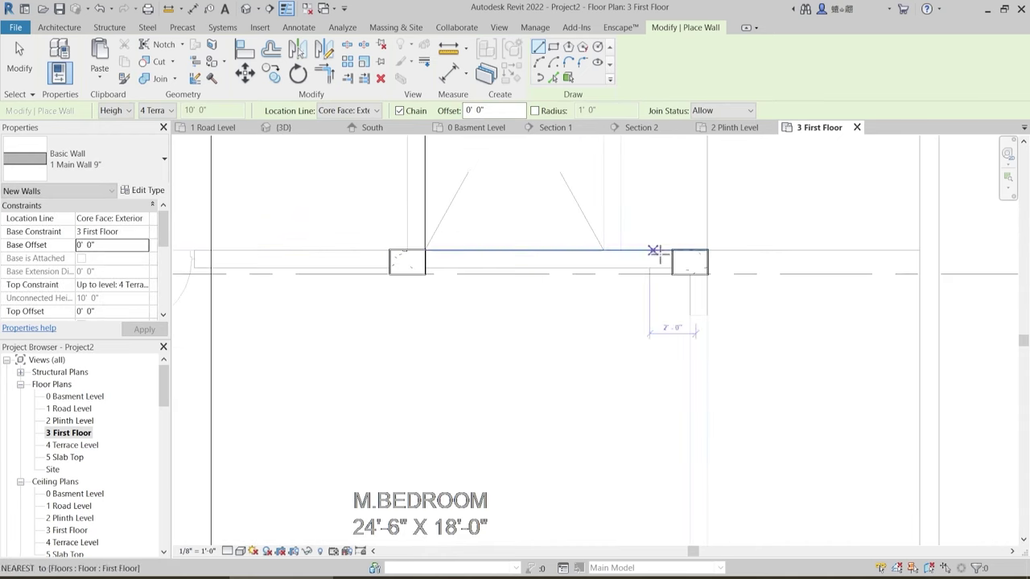
left_click(625, 252)
middle_click_drag(390, 260, 471, 260)
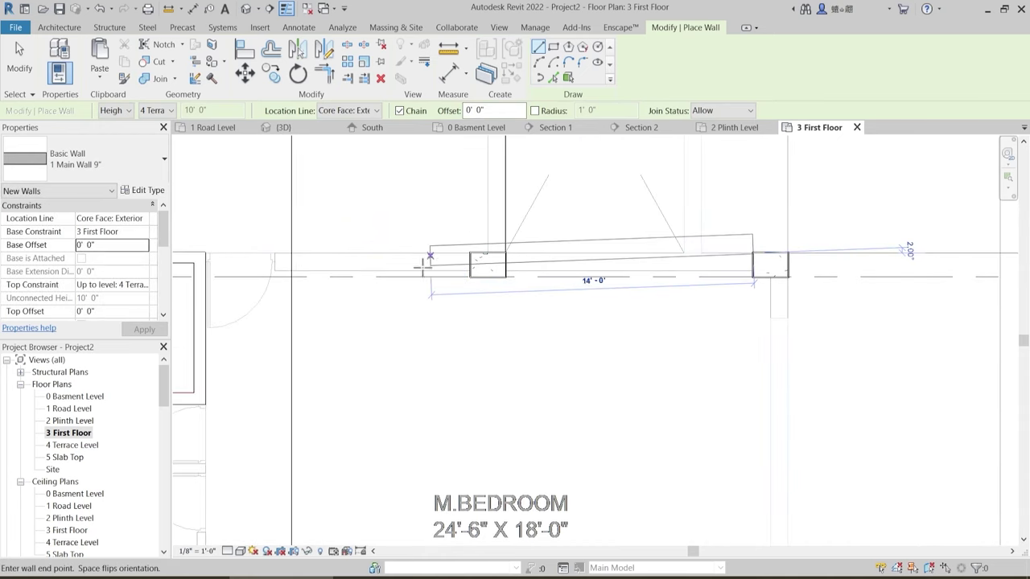
middle_click_drag(400, 267, 417, 248)
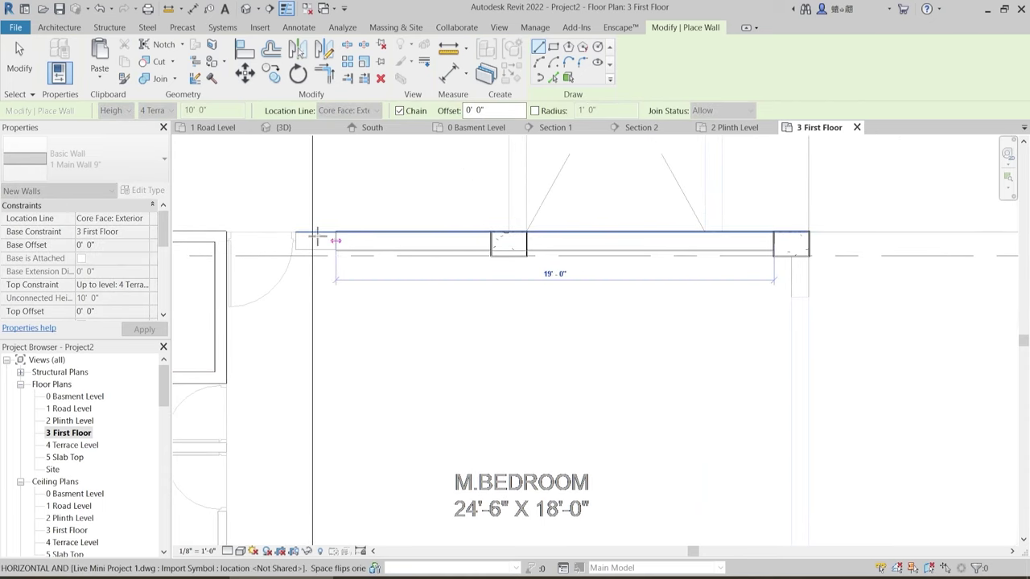
scroll(228, 233, "up", 4)
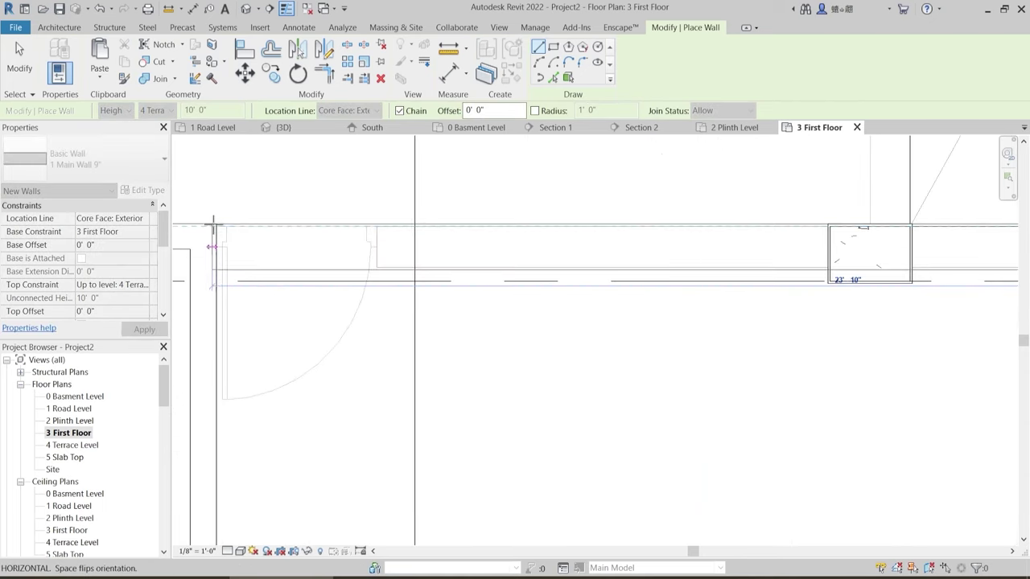
scroll(271, 240, "down", 3)
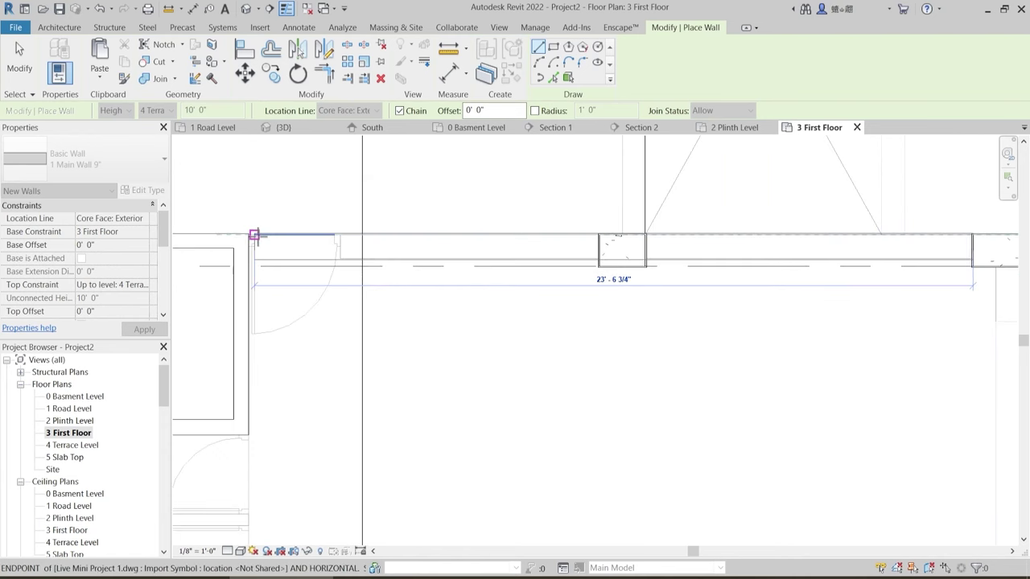
left_click(254, 234)
key("Escape")
key("Escape")
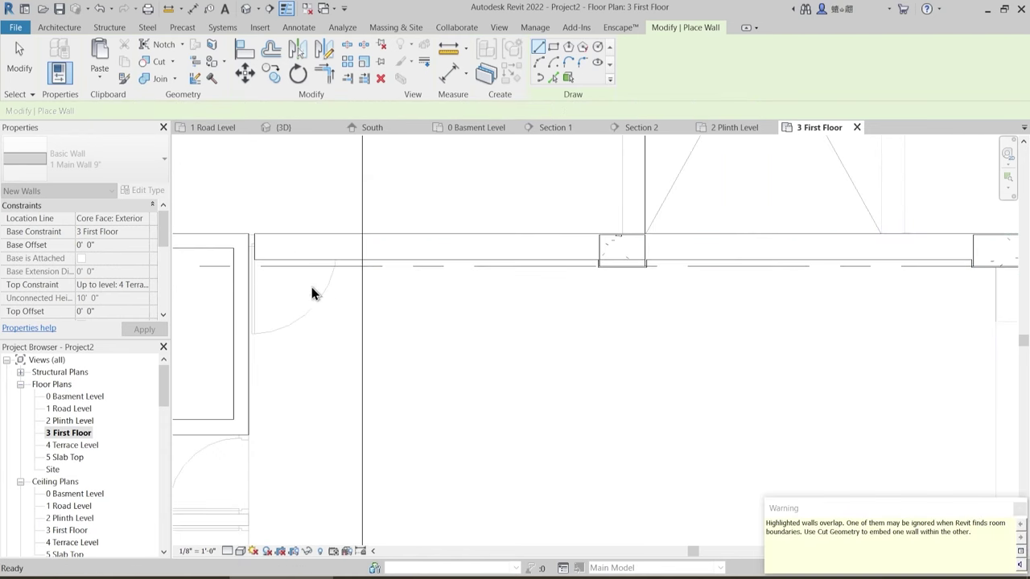
- Trim the north wall's left end back to the adjoining wall face
middle_click_drag(314, 292, 402, 289)
scroll(402, 296, "up", 5)
left_click(384, 254)
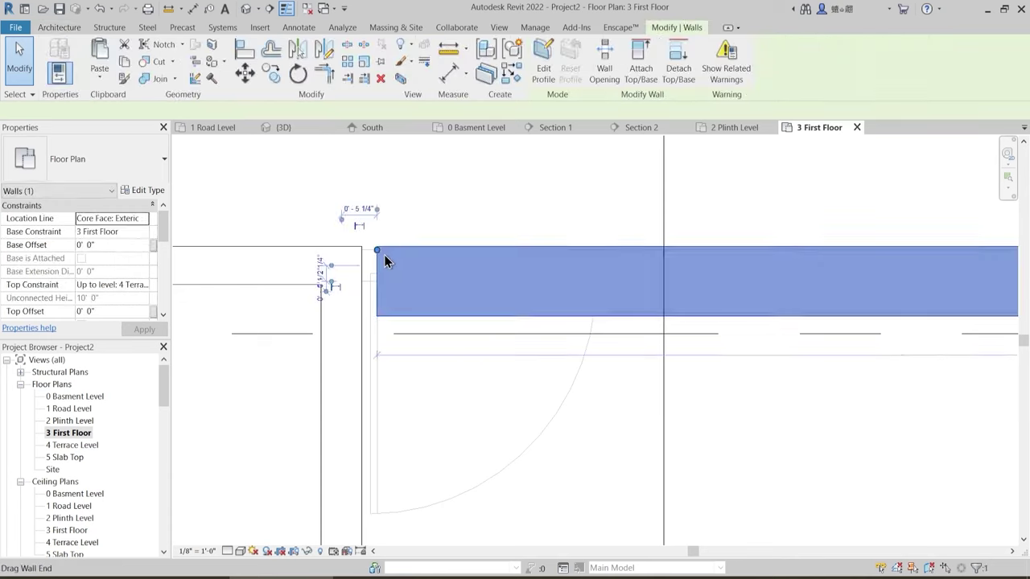
scroll(374, 255, "up", 2)
left_click_drag(373, 254, 350, 245)
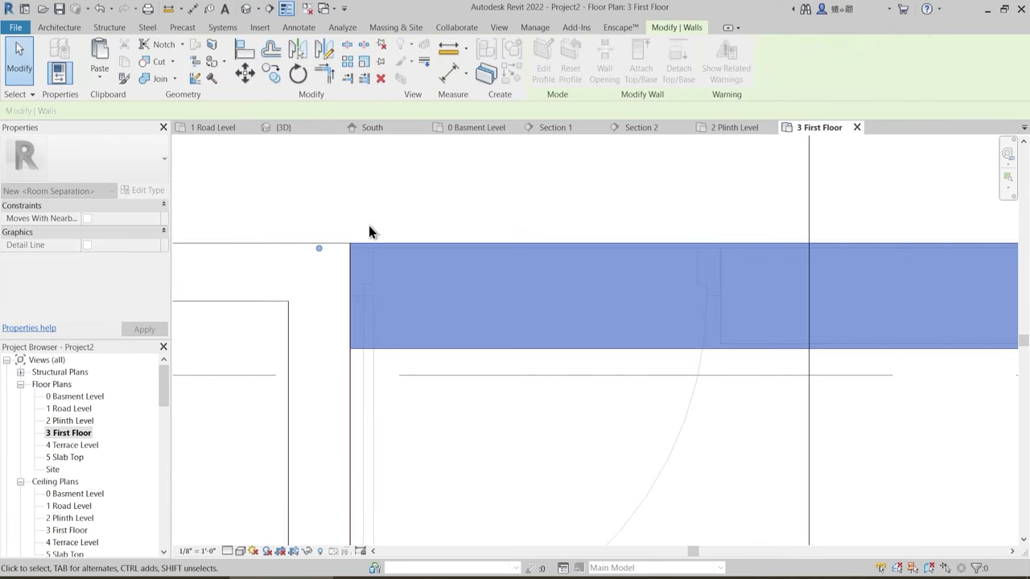
left_click(406, 232)
- Draw M.BEDROOM's east wall from the top-right column to the bottom column
scroll(406, 233, "down", 4)
scroll(795, 346, "down", 2)
middle_click_drag(795, 346, 564, 276)
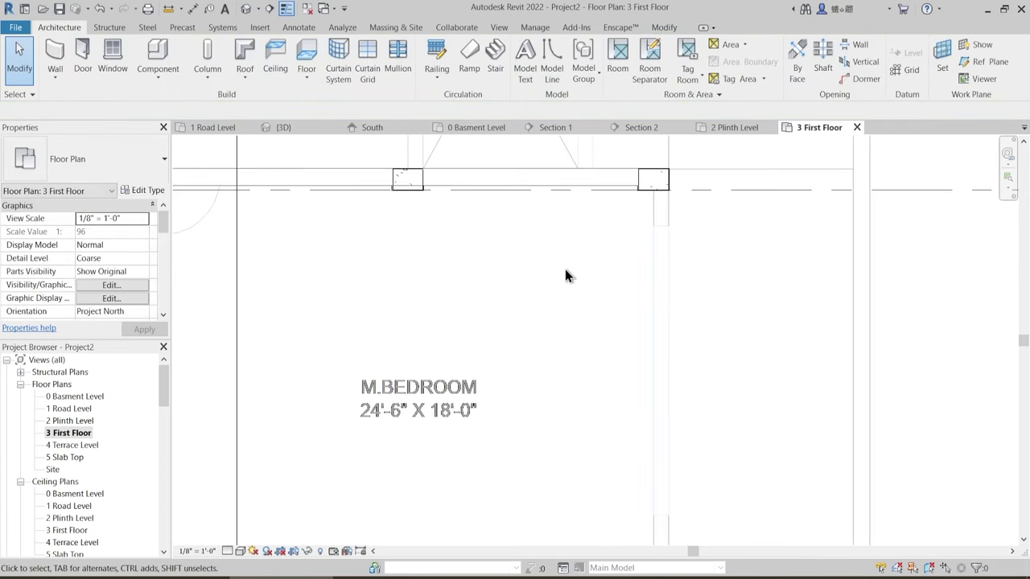
key("w")
key("a")
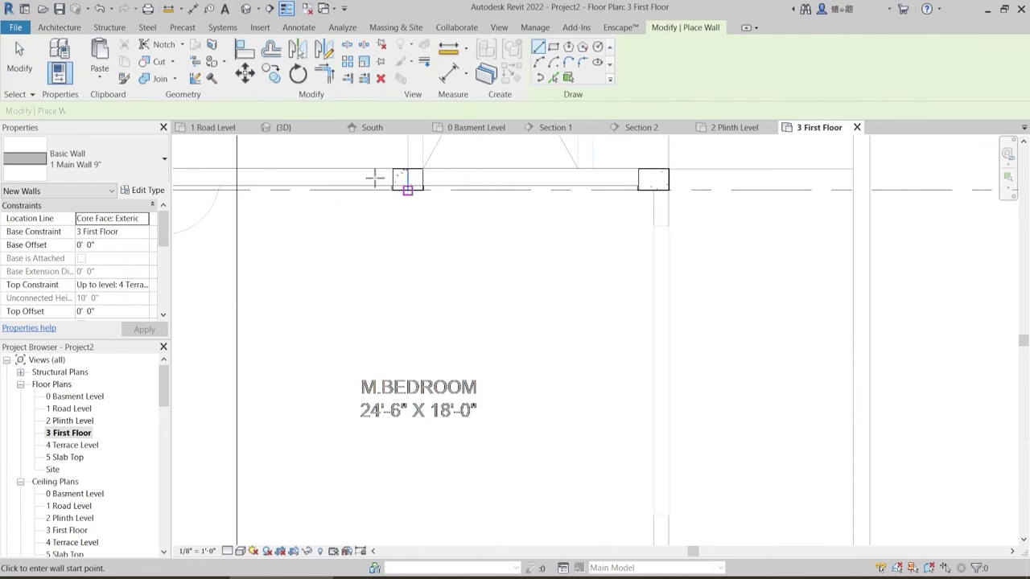
left_click(668, 191)
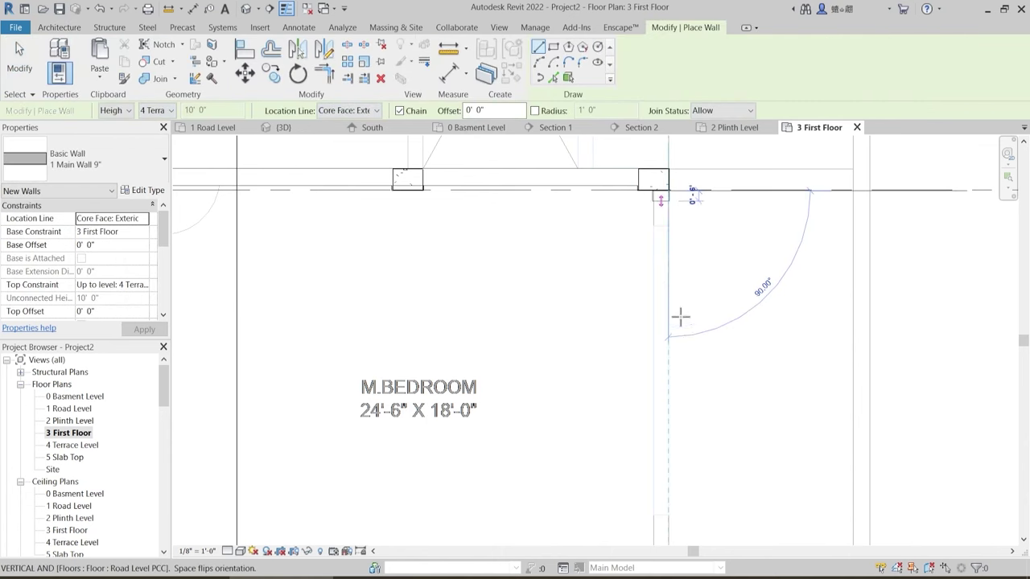
middle_click_drag(667, 441, 667, 361)
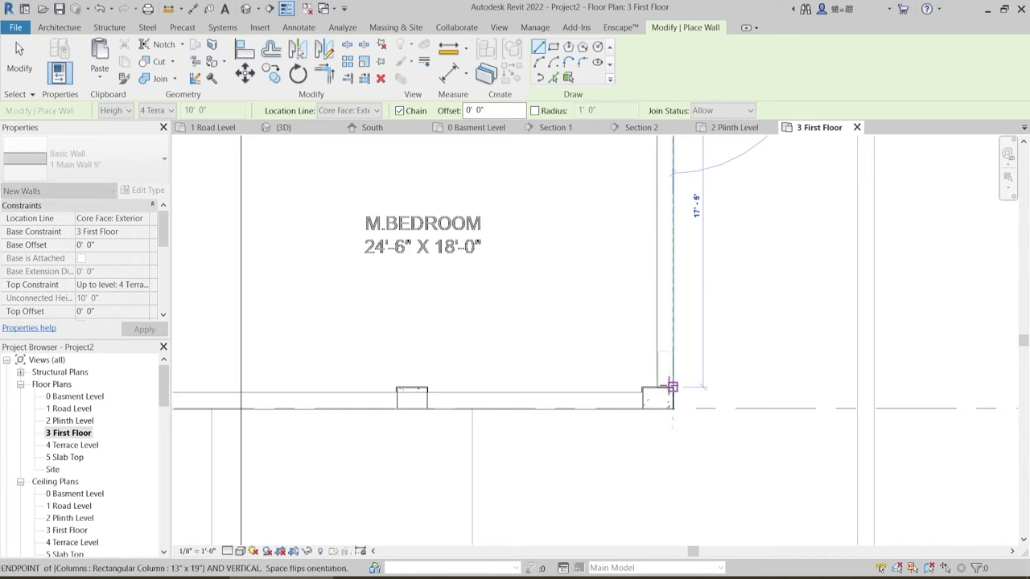
scroll(665, 407, "up", 3)
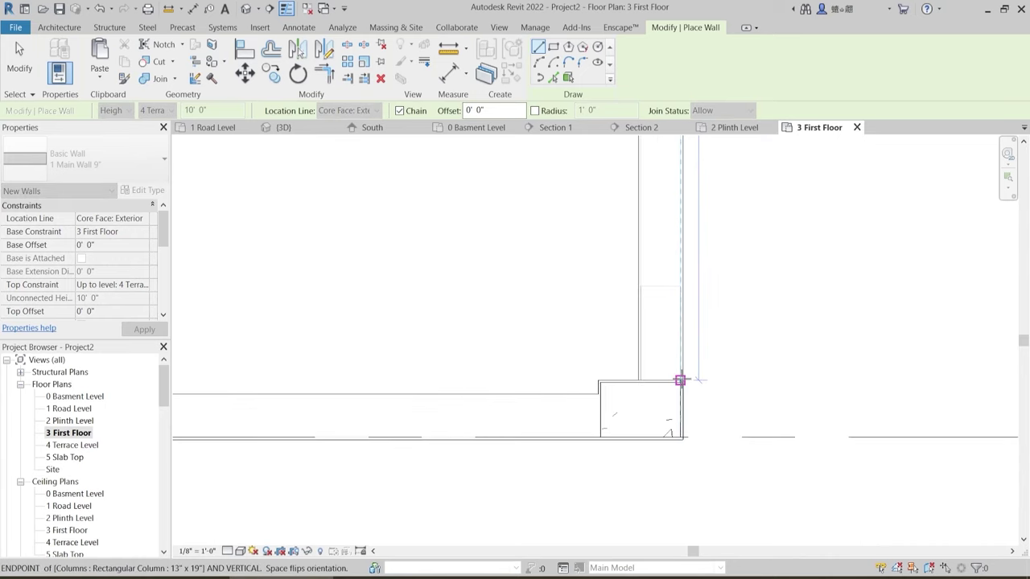
left_click(719, 336)
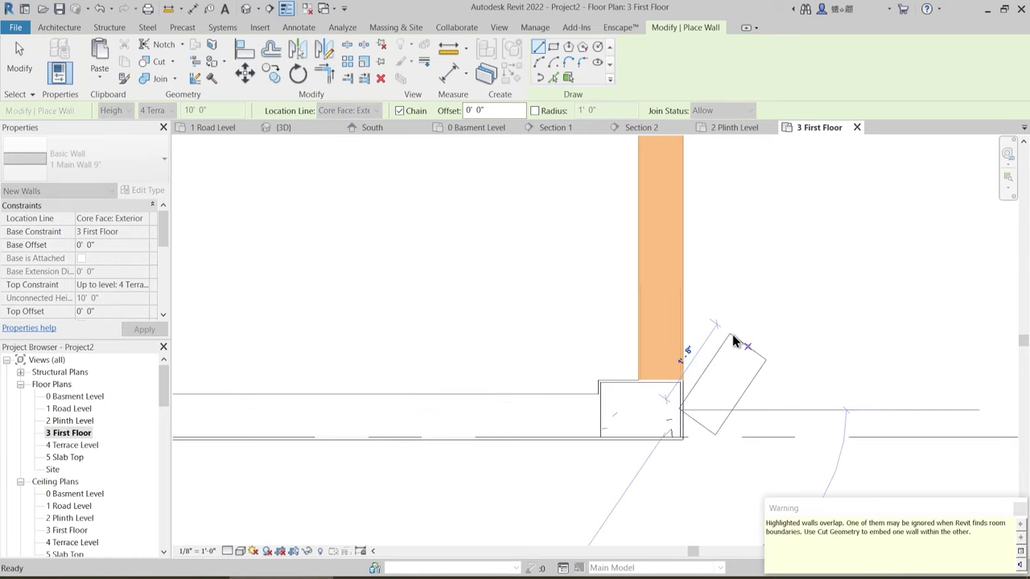
key("Escape")
key("Escape")
scroll(736, 362, "down", 2)
scroll(734, 379, "down", 3)
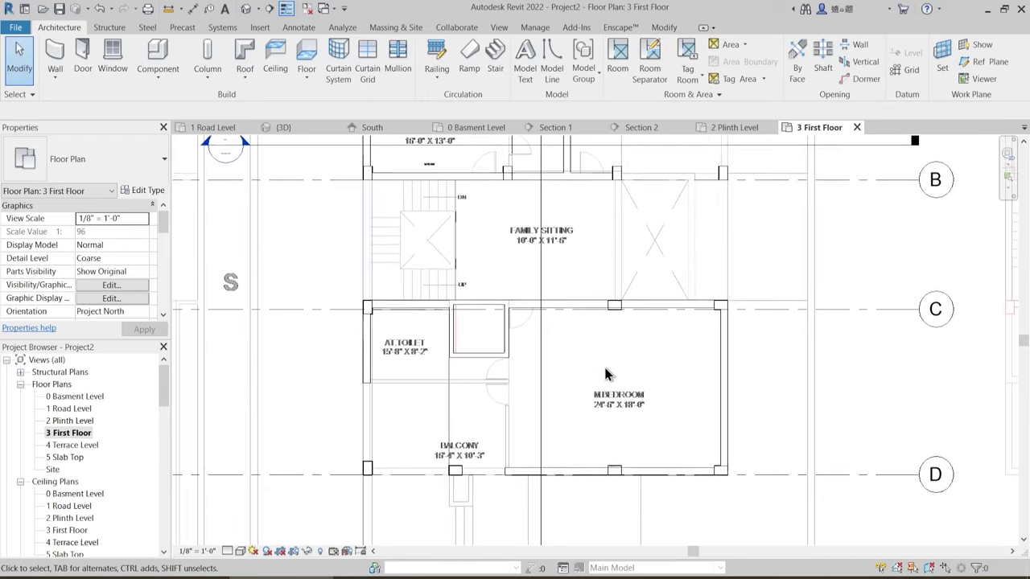
middle_click_drag(545, 218, 544, 388)
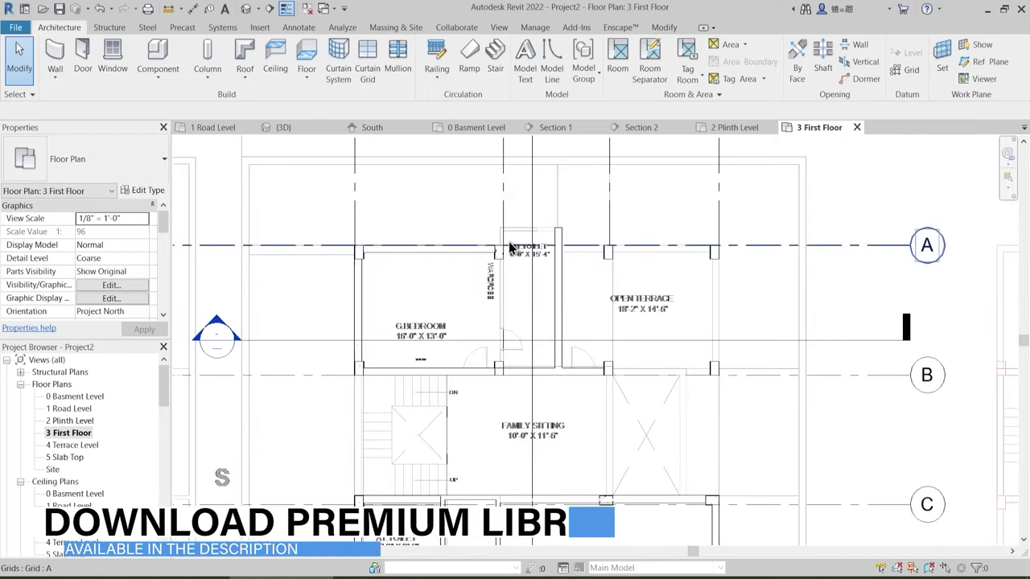
- Place a 1 Main Wall 4.5" wall on the wardrobe partition line with Pick Lines and flip it
left_click(57, 72)
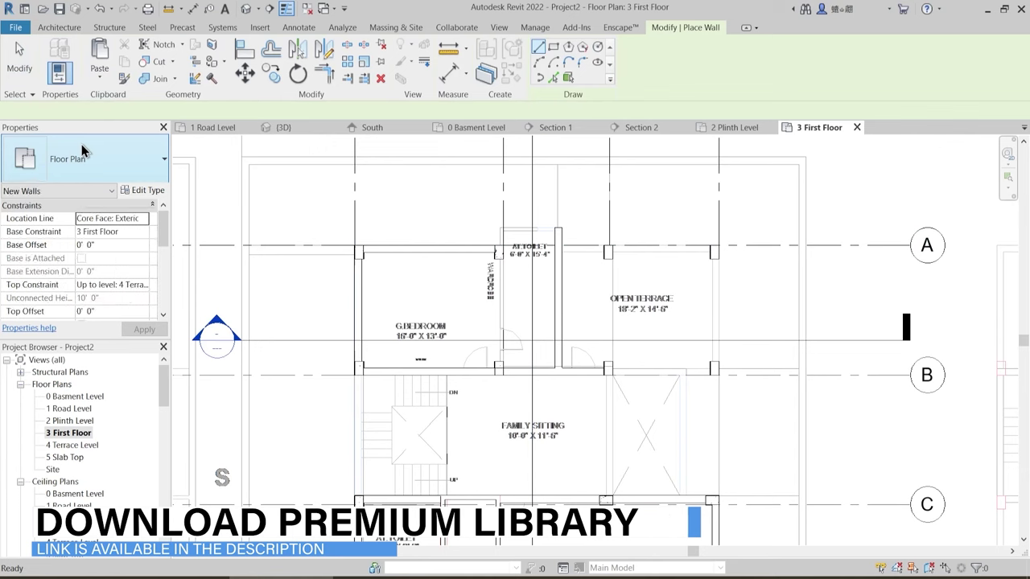
left_click(71, 157)
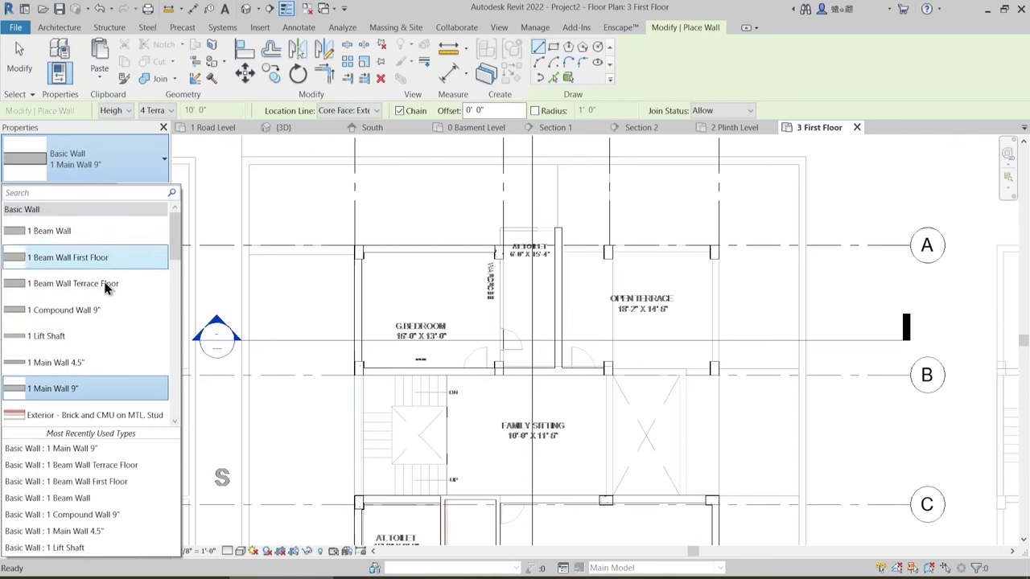
left_click(99, 363)
scroll(530, 278, "up", 2)
left_click(552, 77)
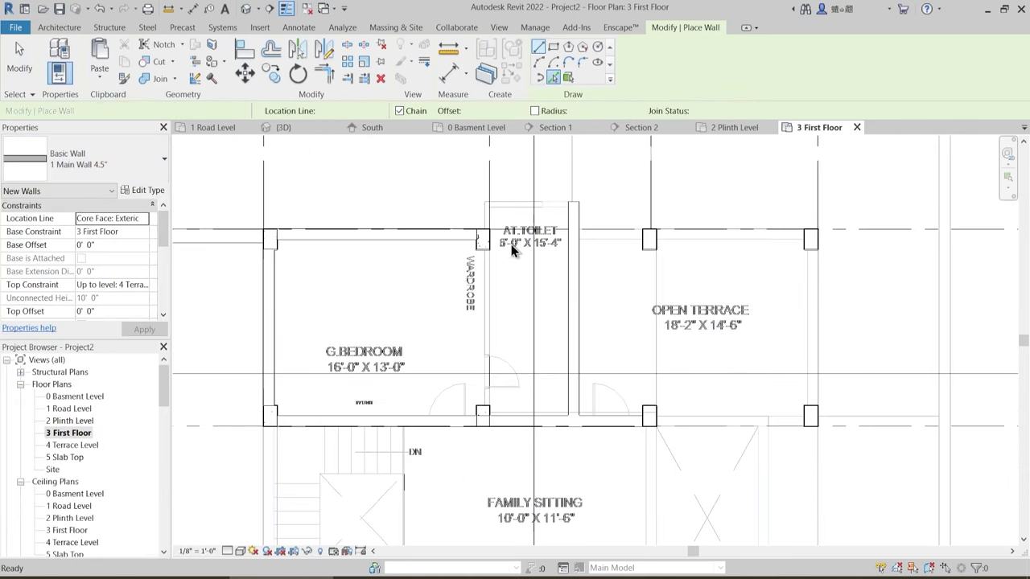
left_click(491, 311)
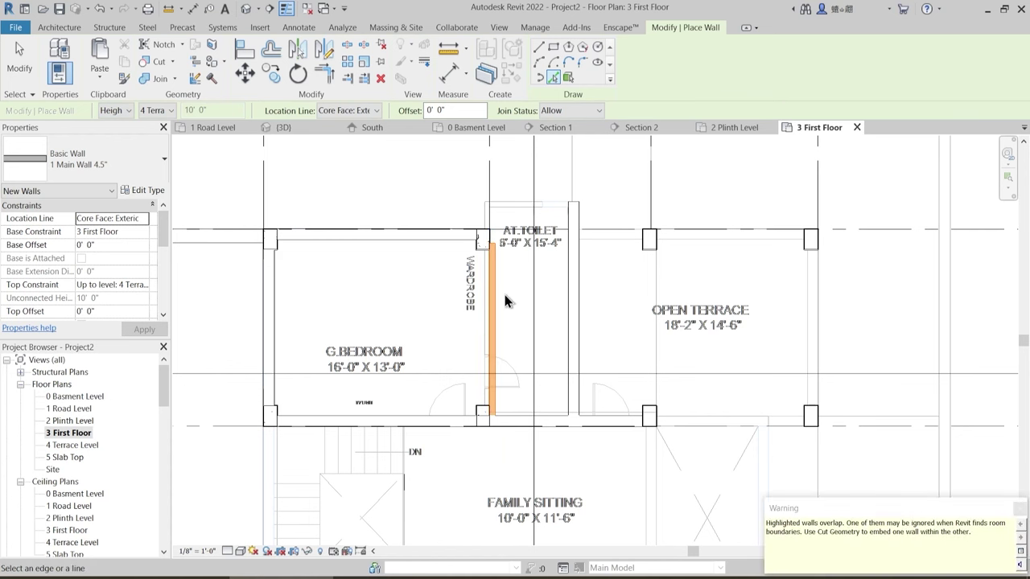
key("Escape")
key("Escape")
left_click(494, 303)
key("space")
key("Escape")
- Inspect the thin walls beside the wardrobe, cancelling an accidental room-separation command
middle_click_drag(528, 291, 518, 320)
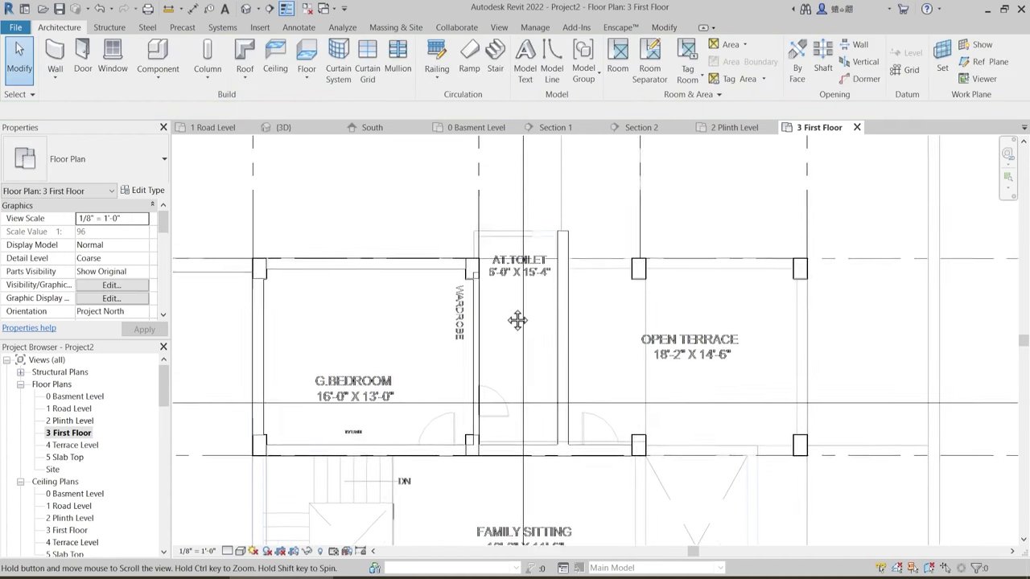
scroll(471, 303, "up", 2)
left_click(472, 302)
scroll(487, 266, "up", 3)
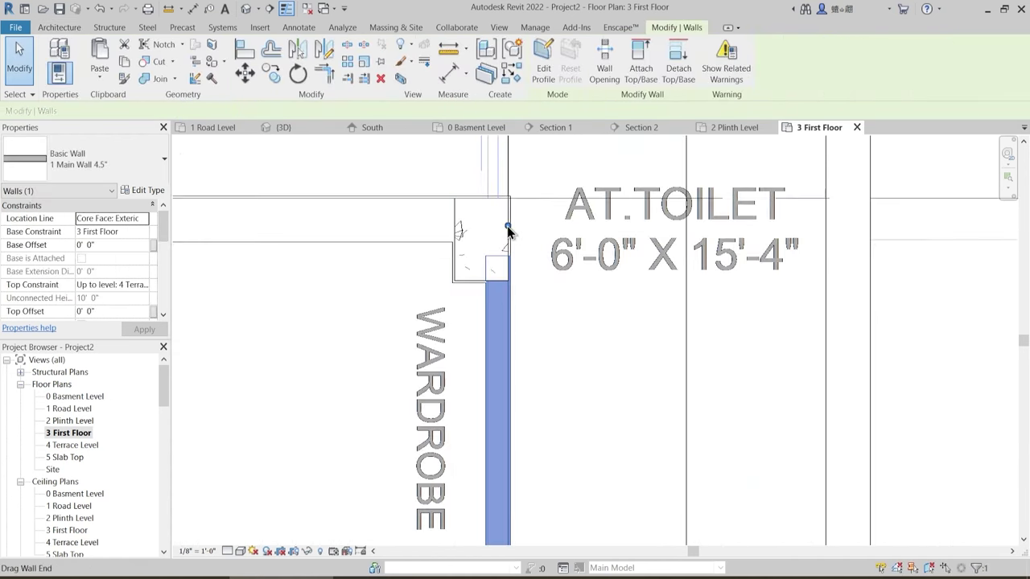
key("r")
key("s")
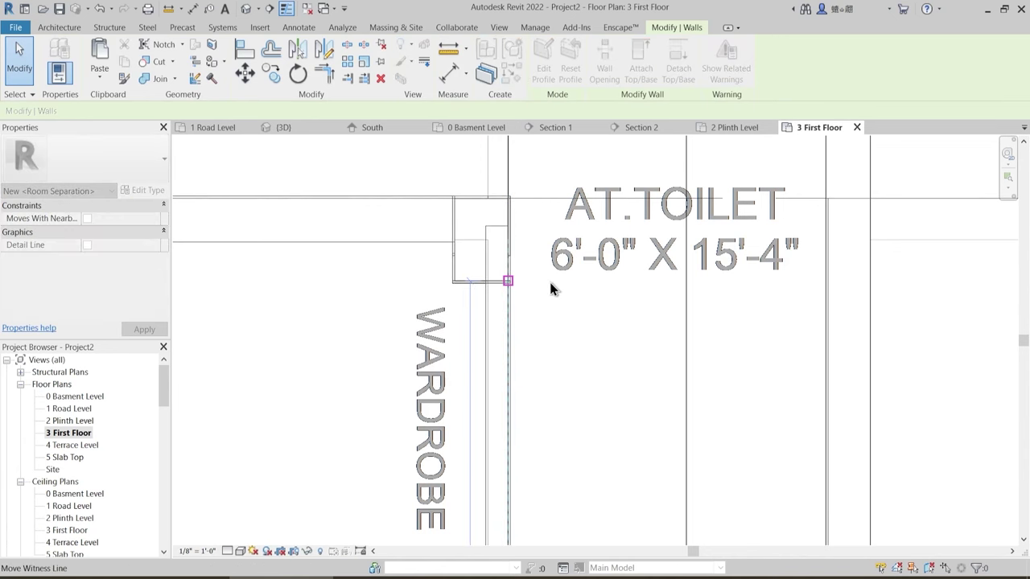
key("Escape")
scroll(562, 281, "down", 3)
middle_click_drag(560, 363, 543, 236)
left_click(518, 447)
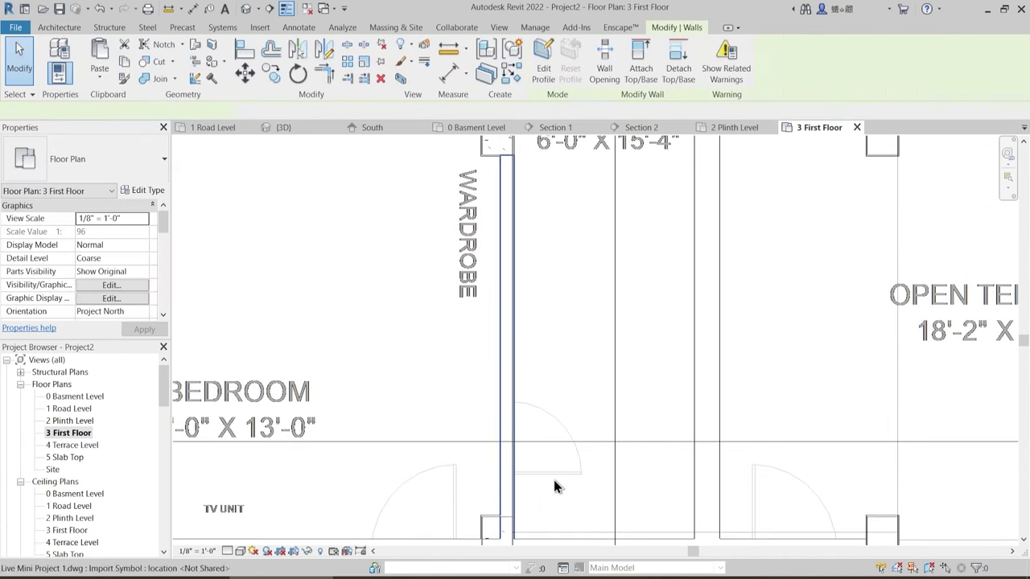
middle_click_drag(551, 508, 529, 578)
scroll(517, 475, "up", 1)
scroll(511, 469, "down", 2)
key("Escape")
middle_click_drag(502, 262, 483, 330)
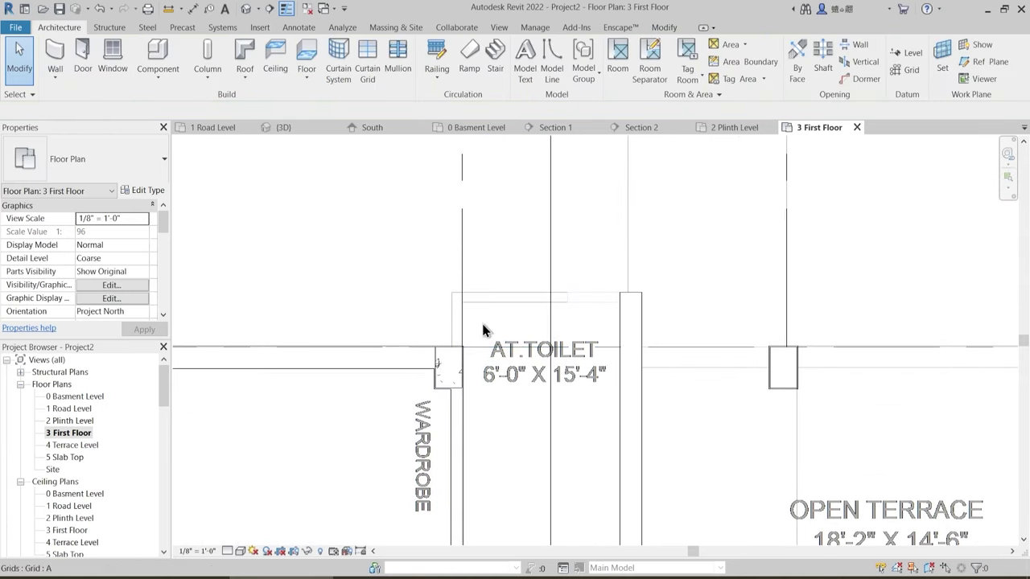
- Pick the AT.TOILET's top slab edge for a new wall and flip the top and left walls inward
left_click(55, 50)
scroll(441, 295, "up", 3)
left_click(553, 78)
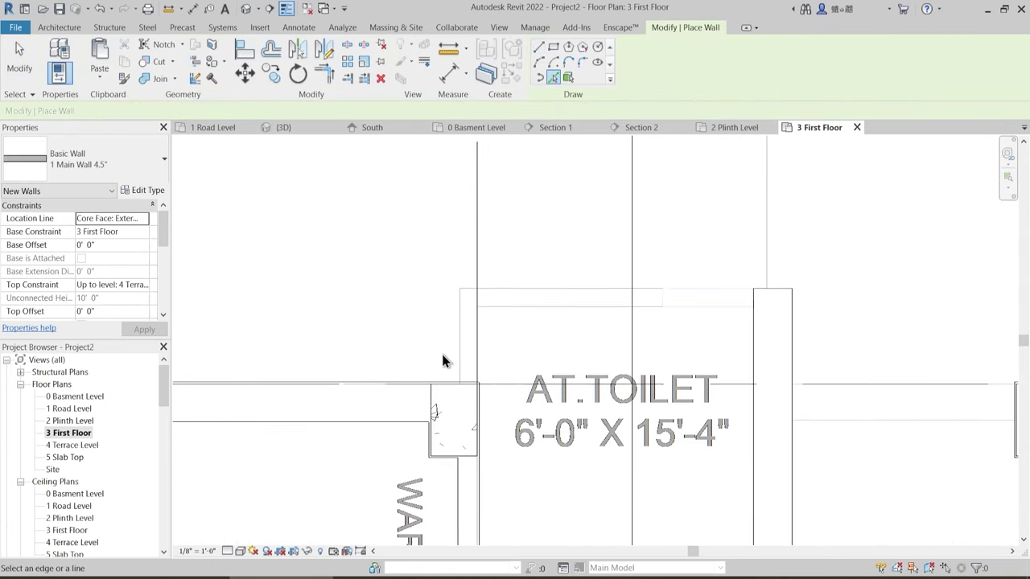
left_click(511, 290)
left_click(539, 272)
key("Down")
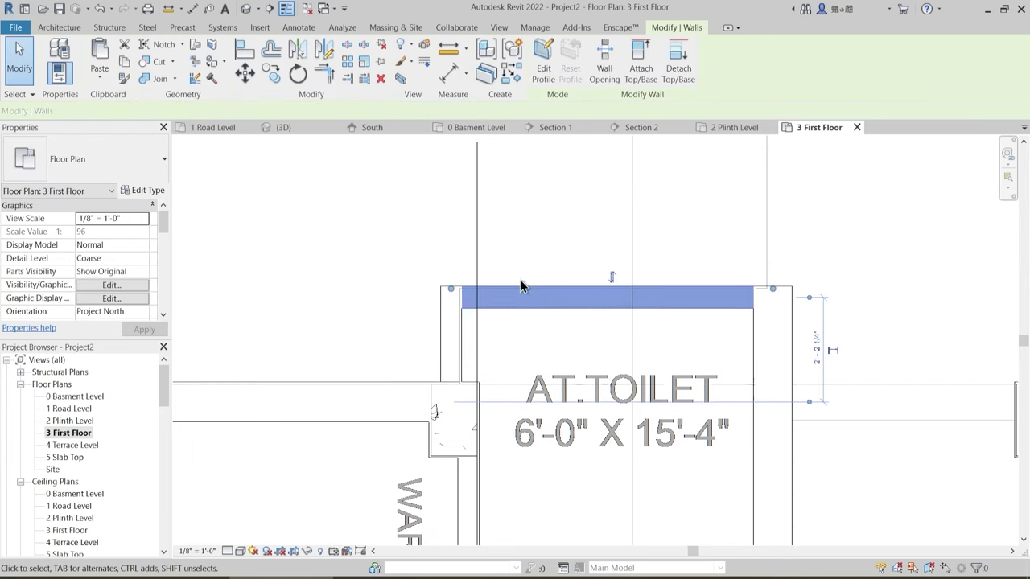
left_click(444, 330)
key("Right")
left_click(527, 340)
scroll(573, 294, "down", 5)
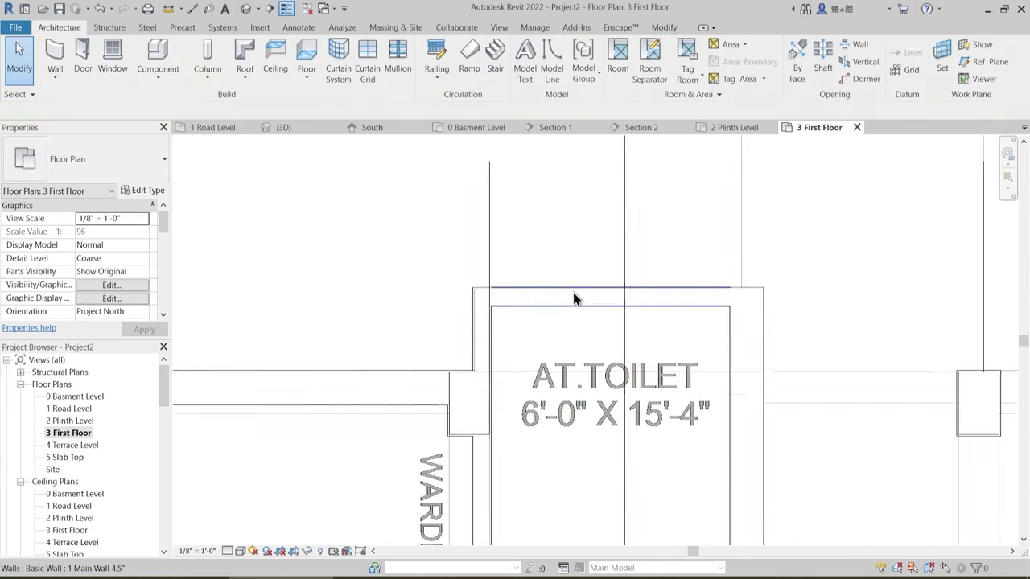
scroll(635, 448, "down", 1)
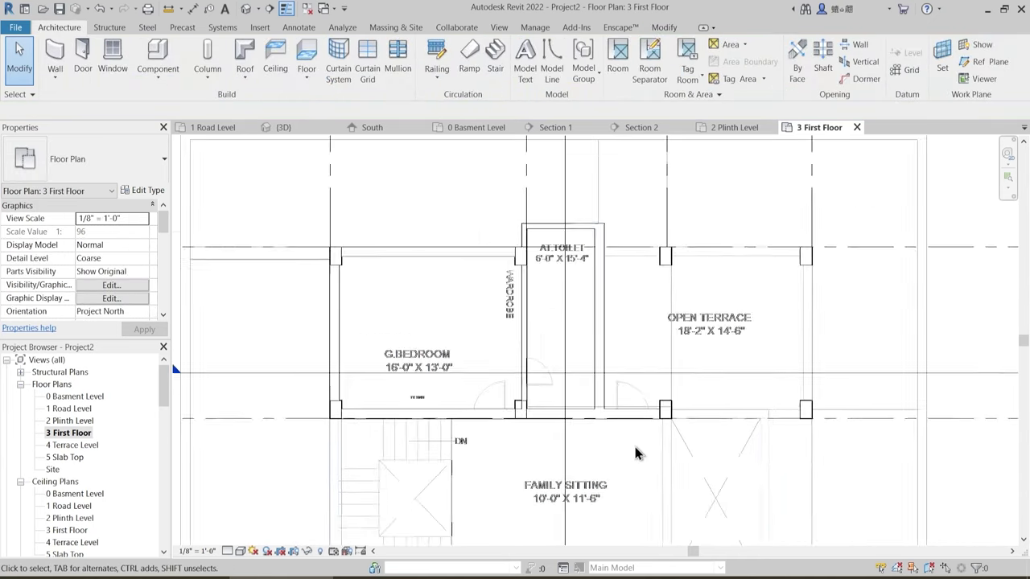
middle_click_drag(635, 449, 573, 393)
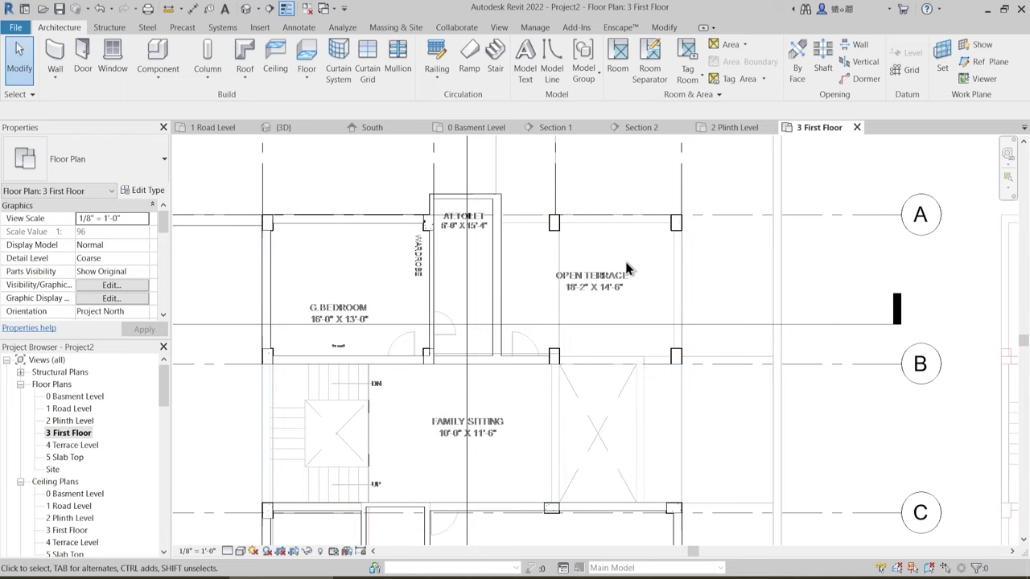
- Set up a 1 Main Wall 9" wall with an Unconnected top constraint
left_click(61, 56)
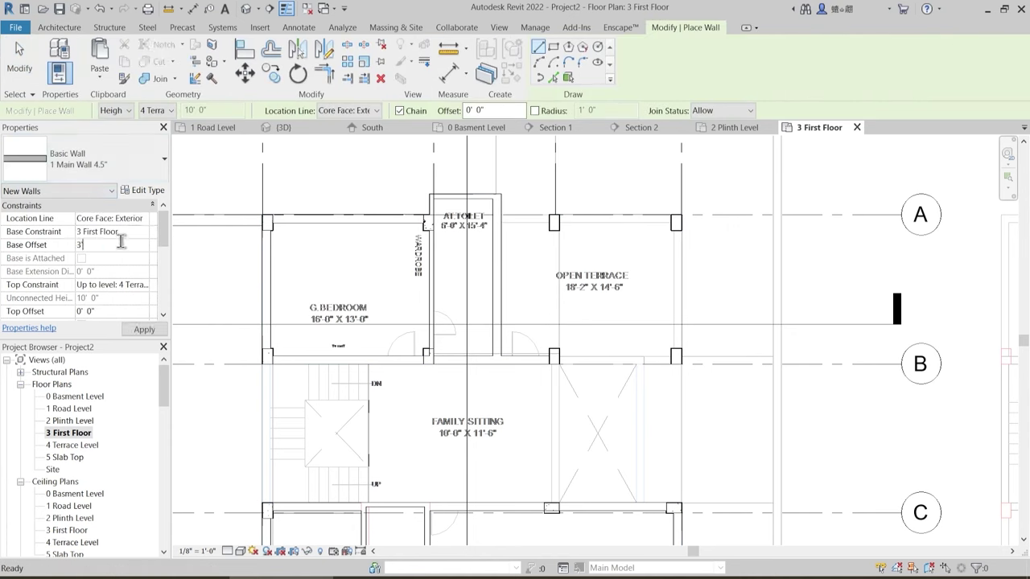
left_click(93, 160)
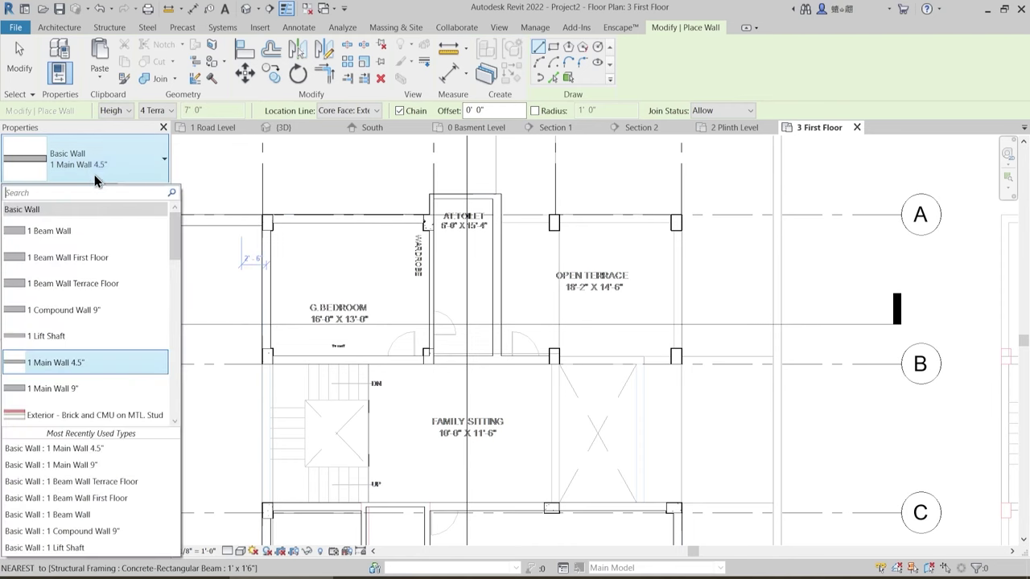
left_click(85, 390)
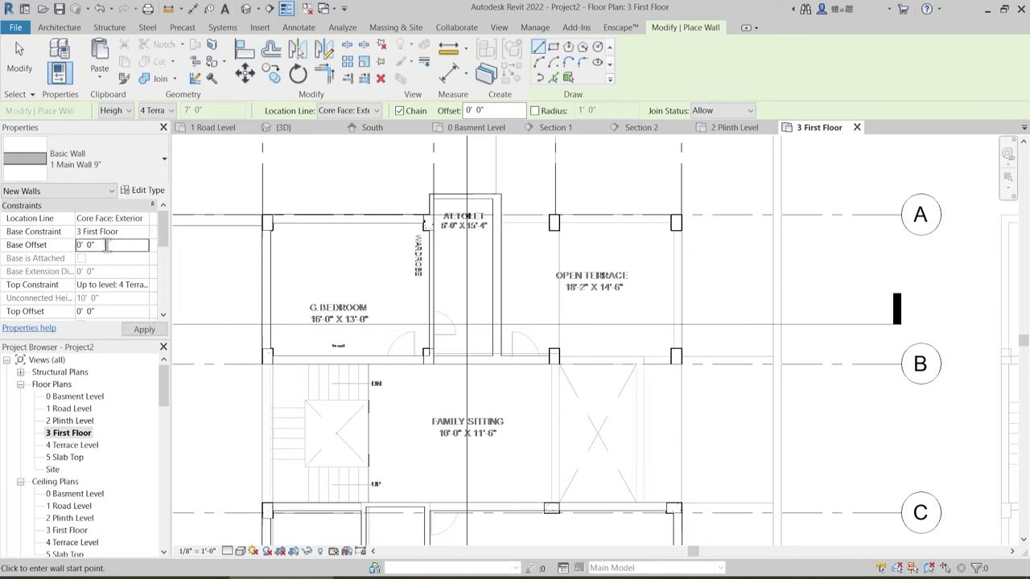
left_click(145, 287)
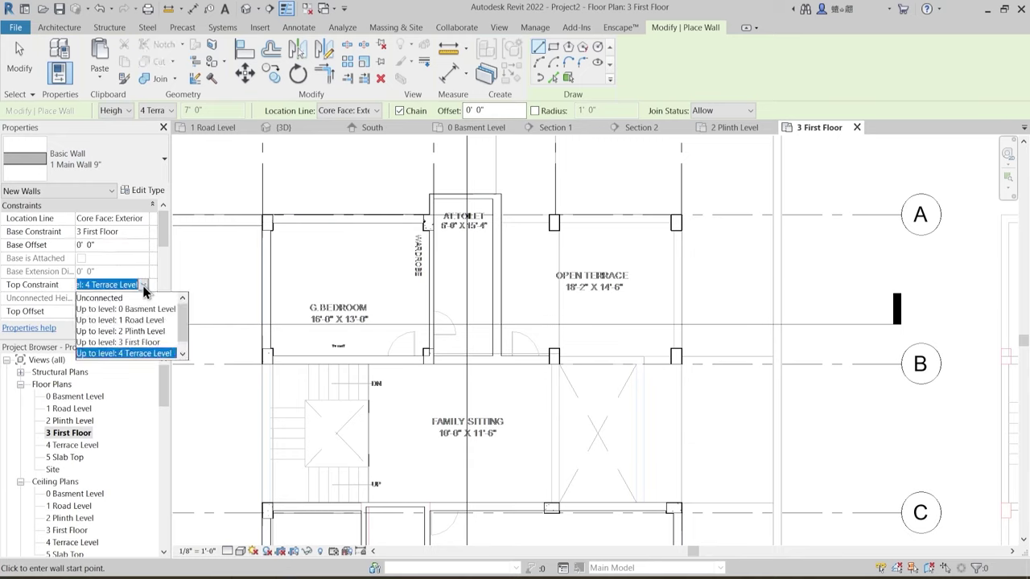
left_click(103, 299)
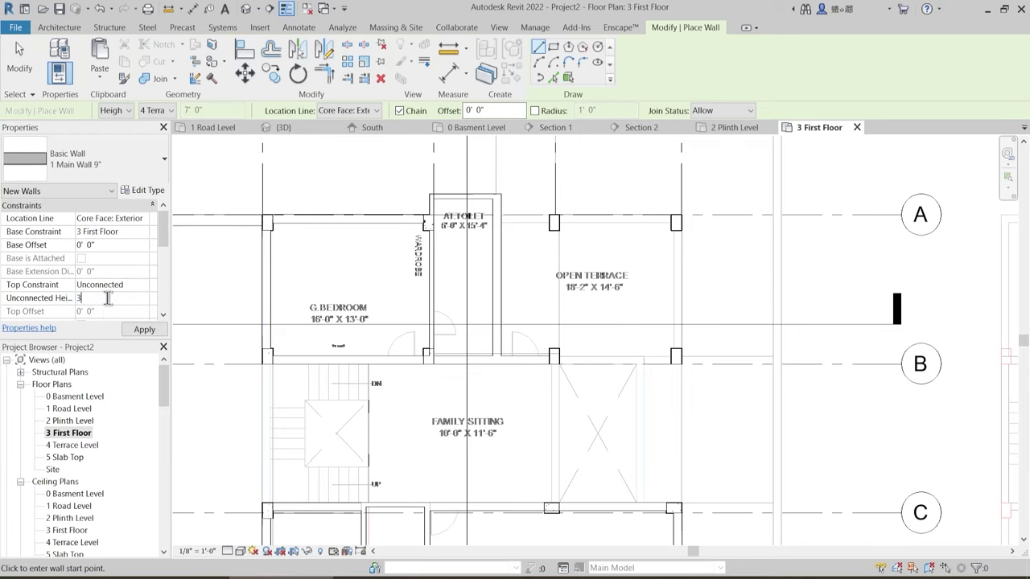
- Draw walls along the Open Terrace's top edge and right side down to the lower pier
scroll(602, 242, "up", 3)
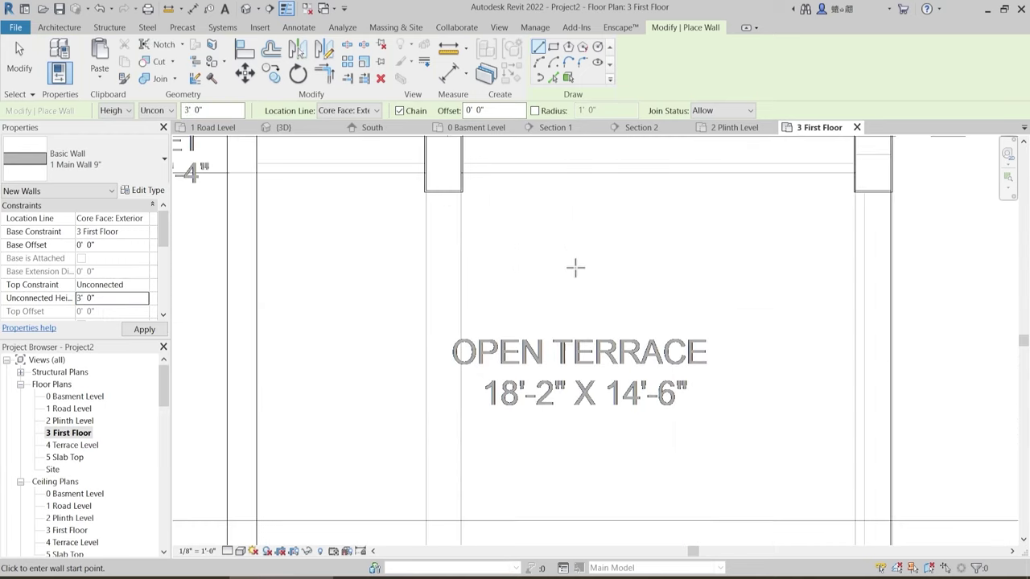
middle_click_drag(381, 219, 440, 322)
left_click(315, 237)
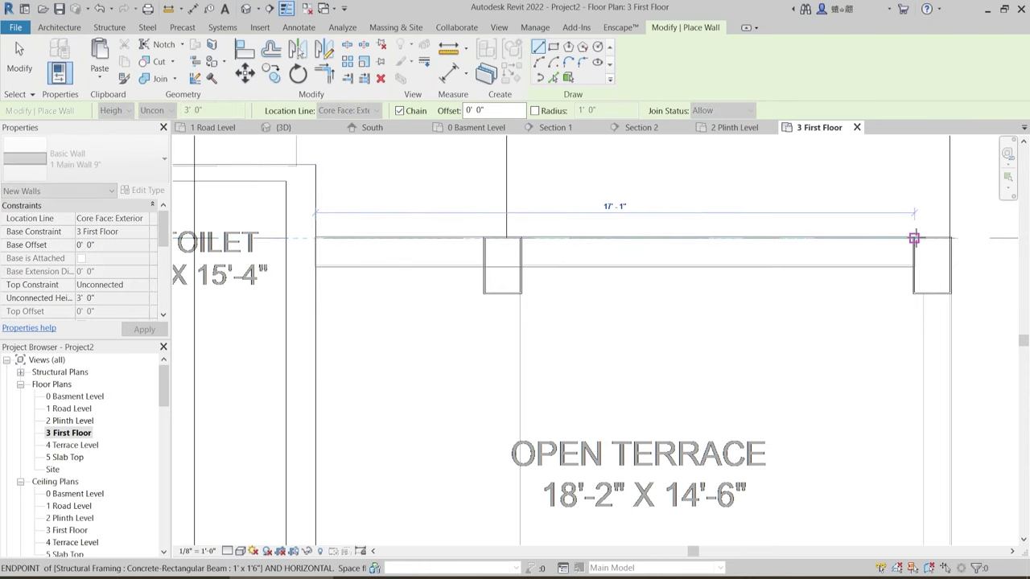
left_click(914, 239)
middle_click_drag(902, 326, 628, 235)
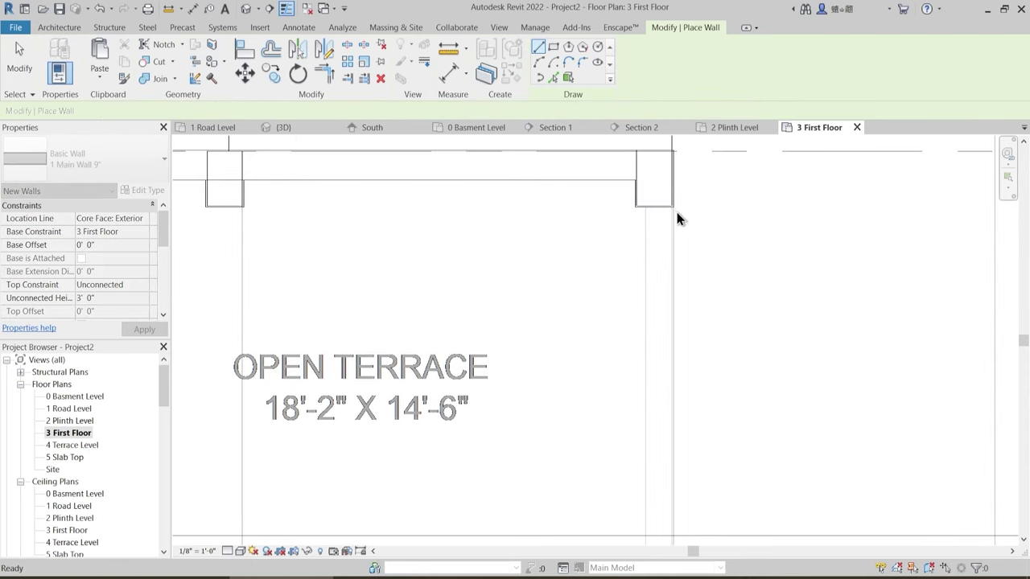
middle_click_drag(678, 393, 711, 140)
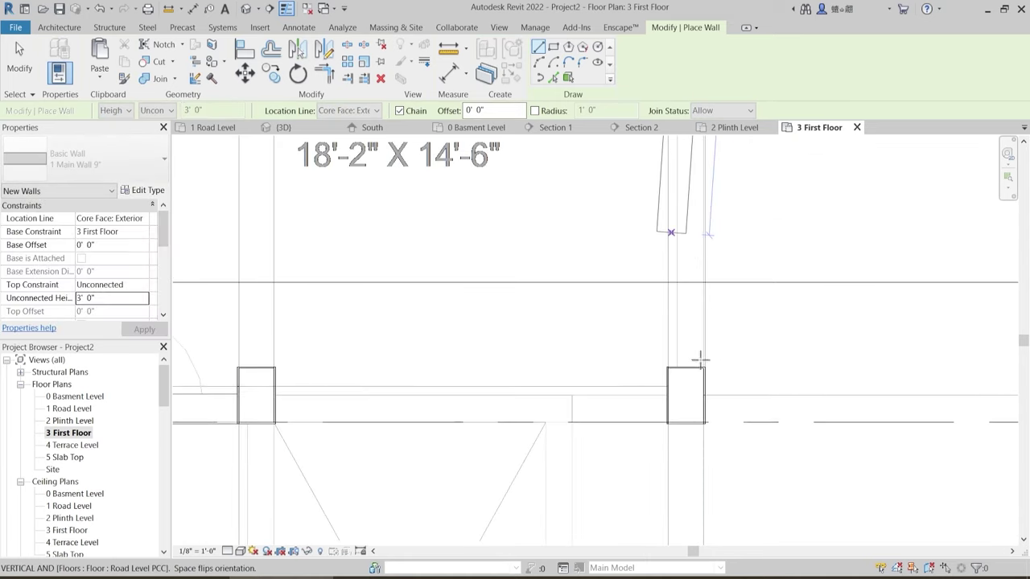
left_click(704, 371)
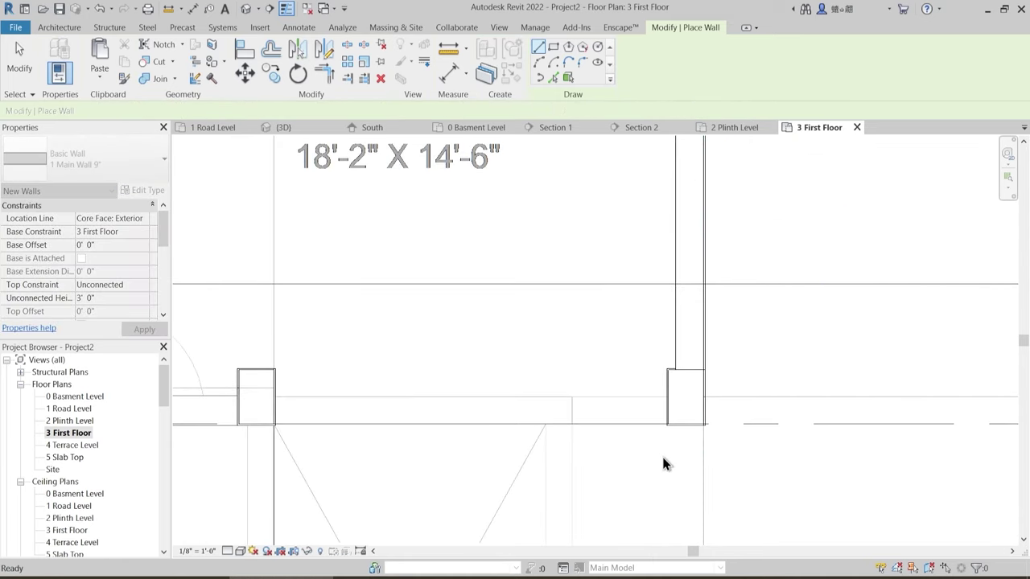
scroll(604, 359, "down", 2)
scroll(636, 391, "up", 2)
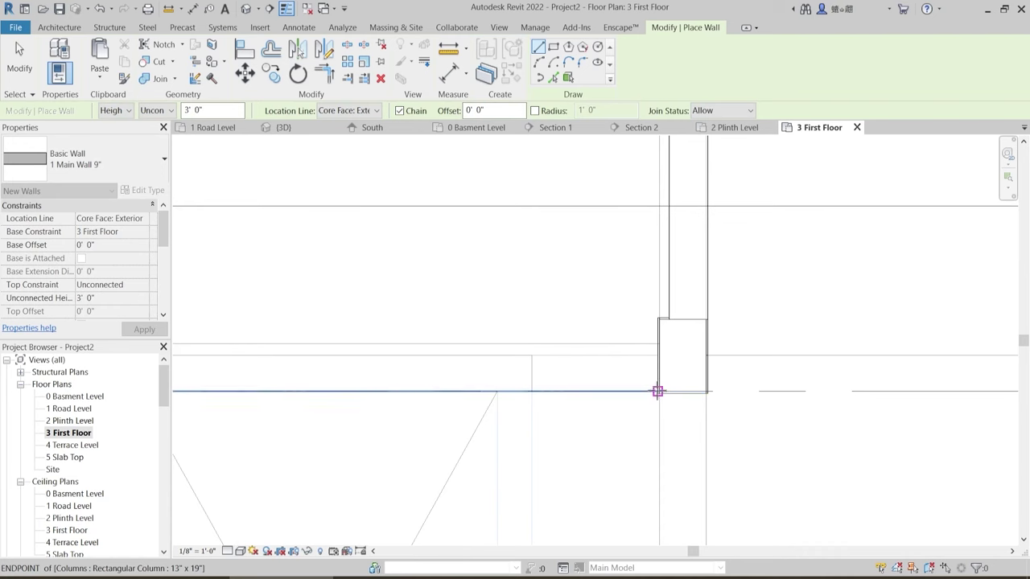
scroll(658, 392, "up", 1)
left_click(661, 391)
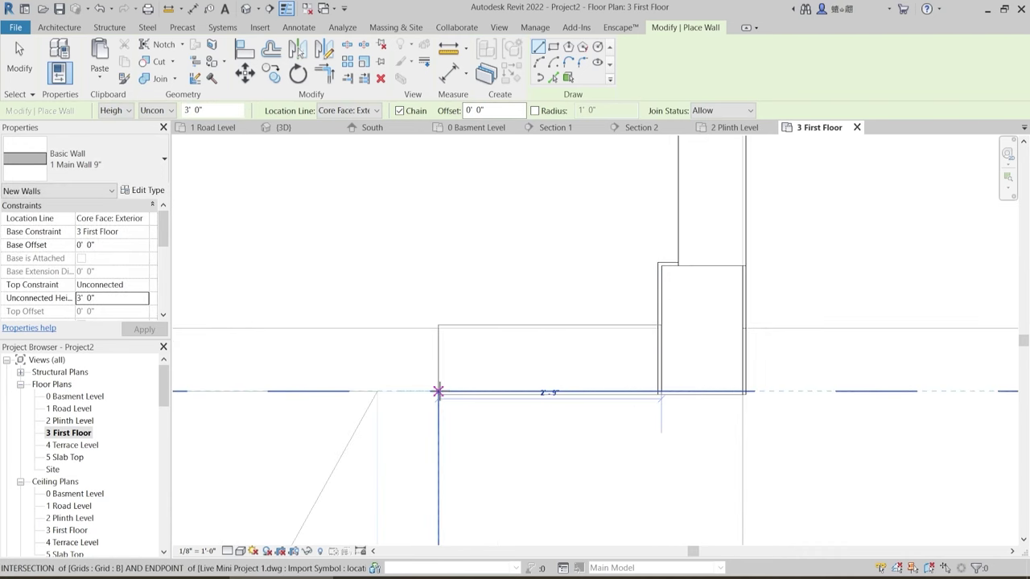
left_click(437, 392)
key("Escape")
key("Escape")
- Switch to the 3D view of the house
scroll(654, 319, "down", 3)
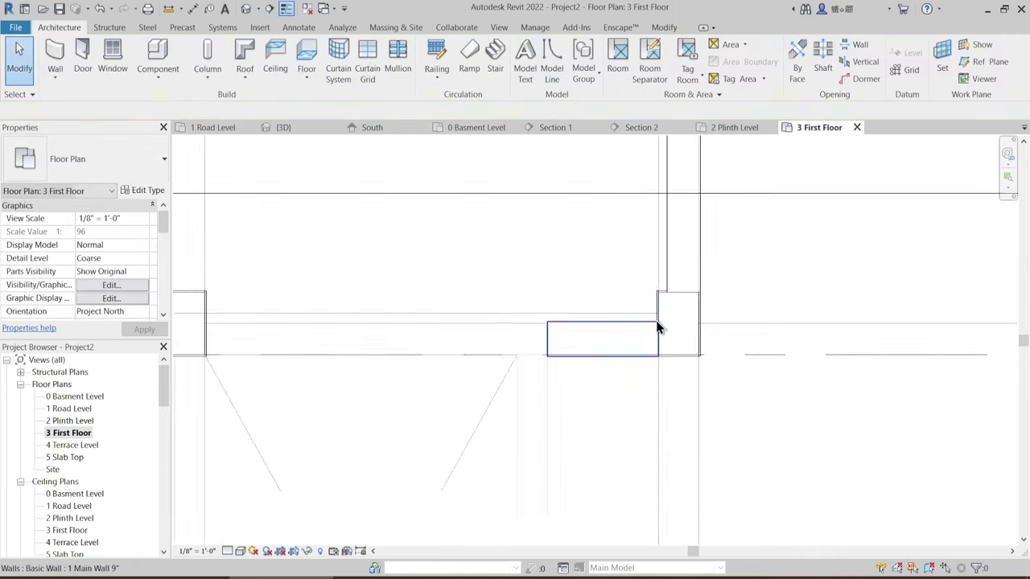
middle_click_drag(459, 333, 533, 333)
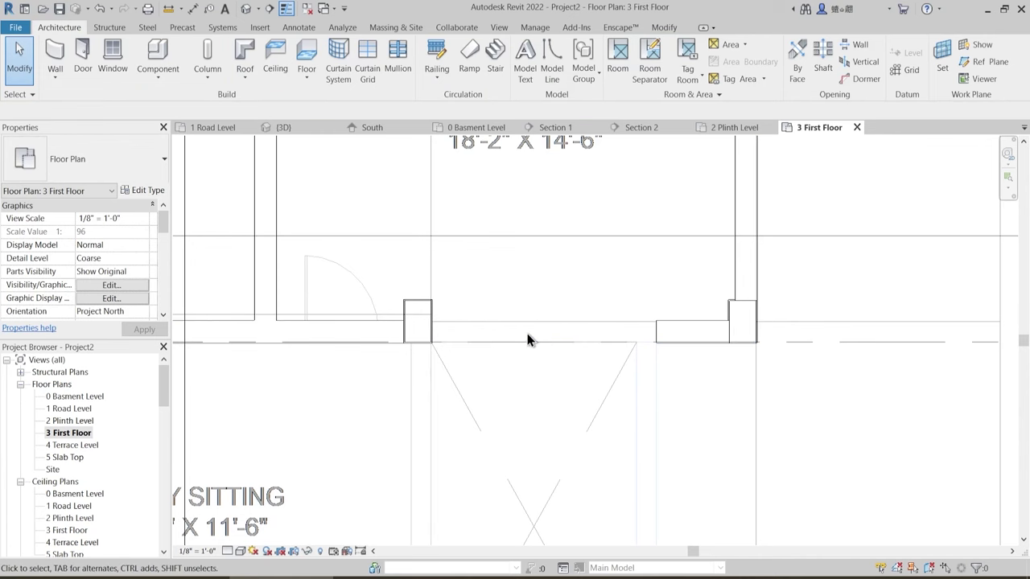
scroll(527, 340, "down", 2)
scroll(531, 347, "down", 1)
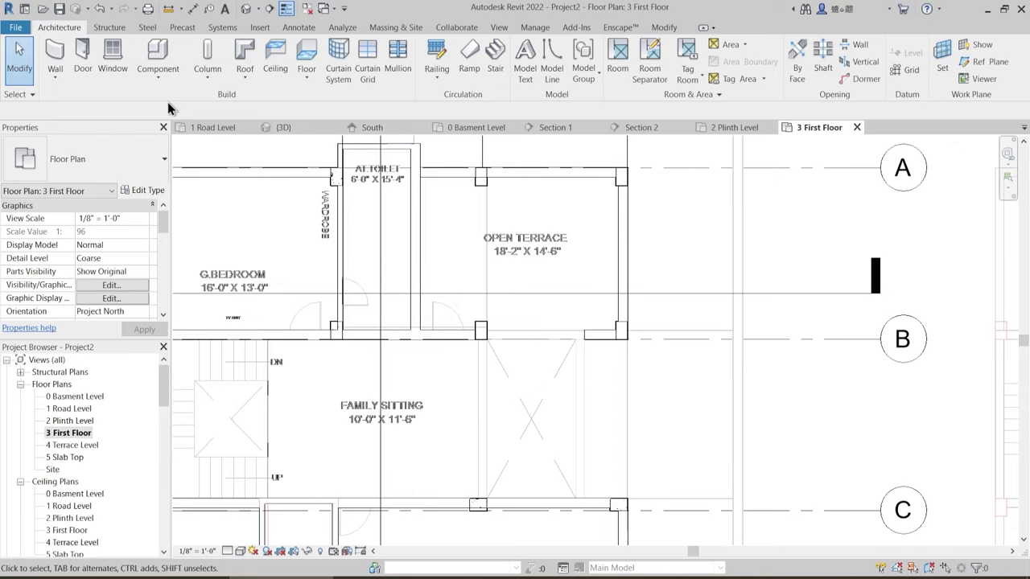
left_click(276, 126)
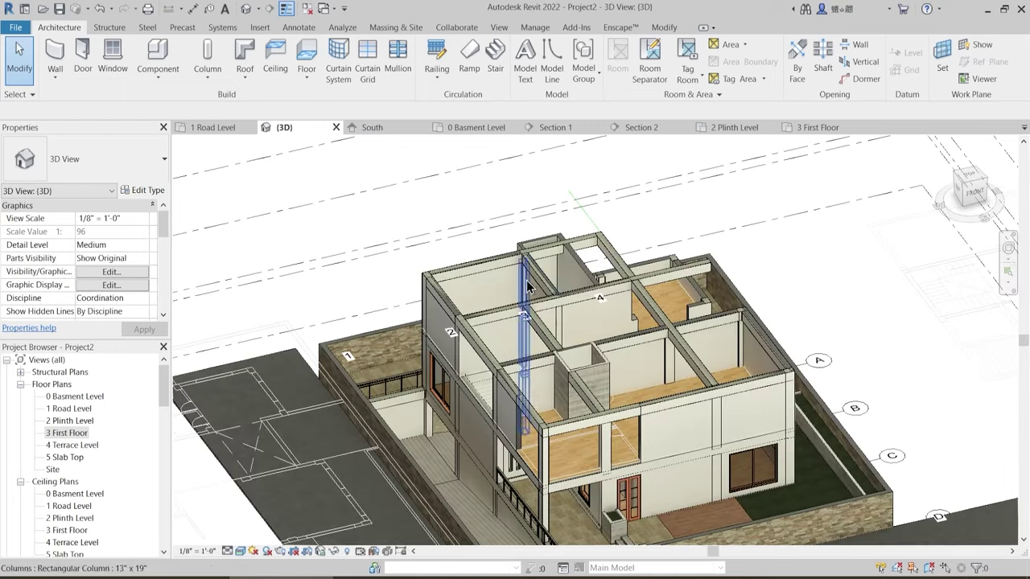
- Orbit the 3D model into the first-floor rooms and check the new walls
middle_click_drag(688, 426, 568, 420, "shift")
scroll(738, 432, "up", 2)
middle_click_drag(738, 434, 670, 452, "shift")
scroll(669, 451, "up", 5)
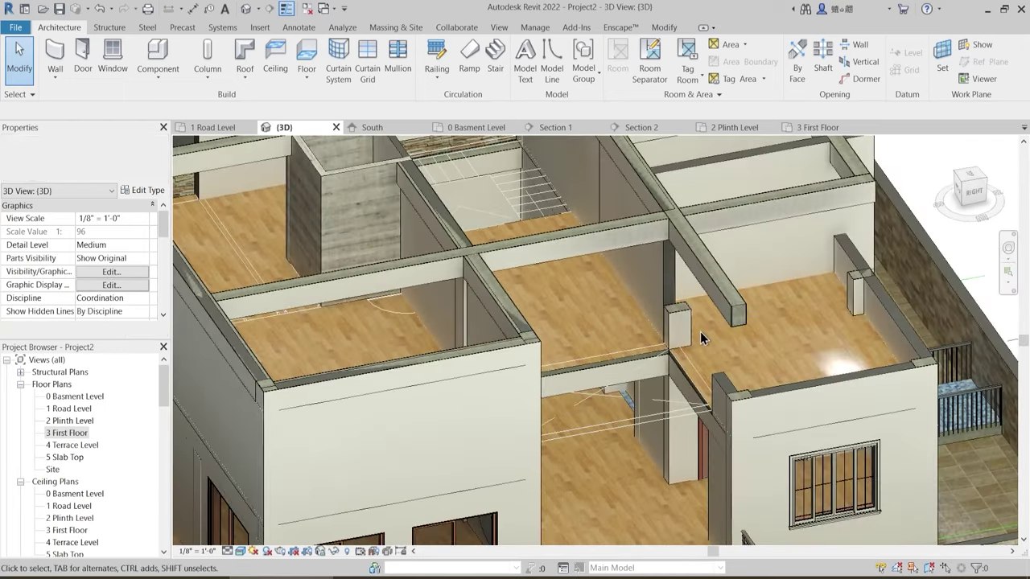
middle_click_drag(671, 353, 667, 379, "shift")
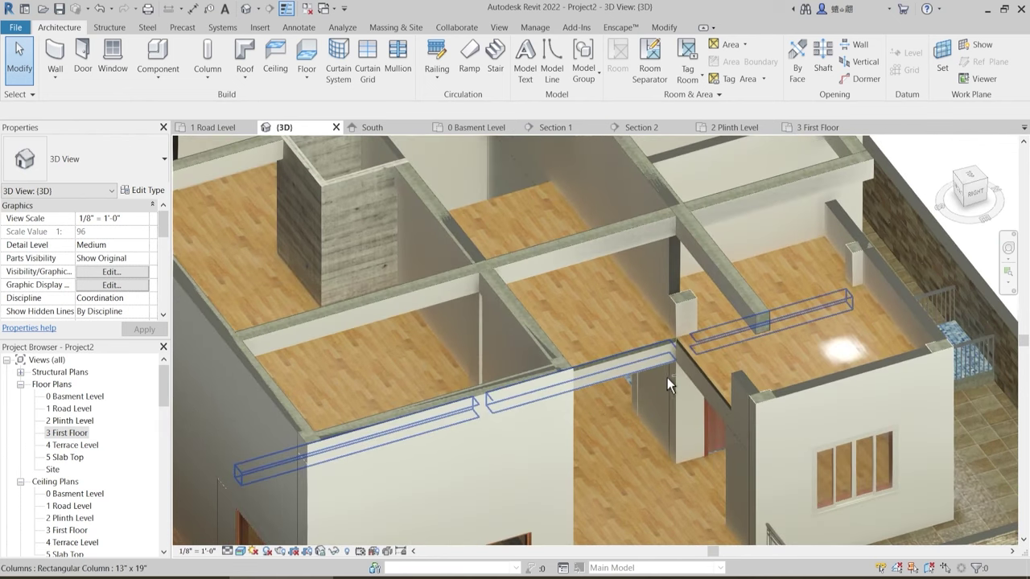
middle_click_drag(620, 320, 649, 289, "shift")
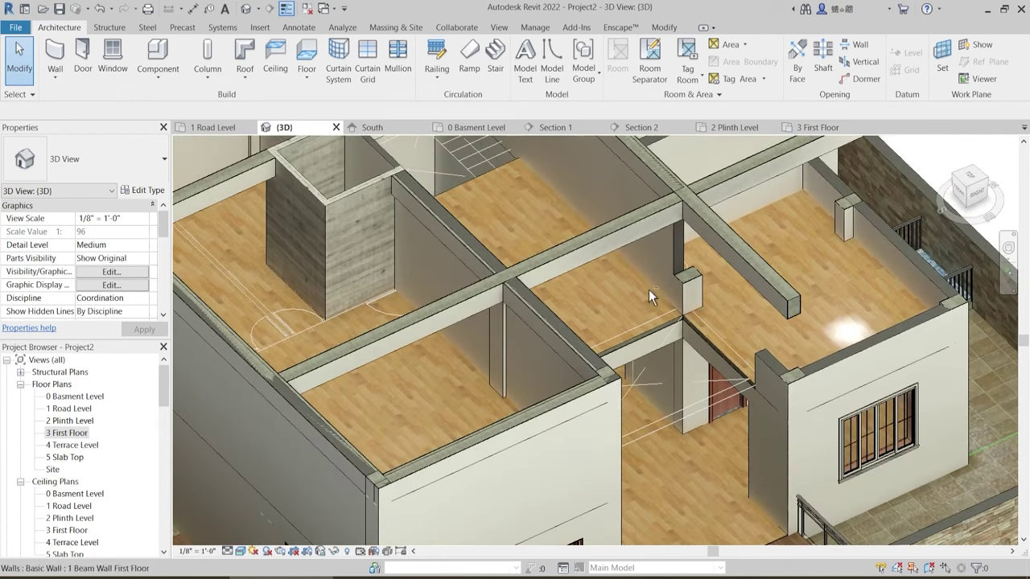
left_click(762, 384)
key("Escape")
scroll(732, 370, "up", 2)
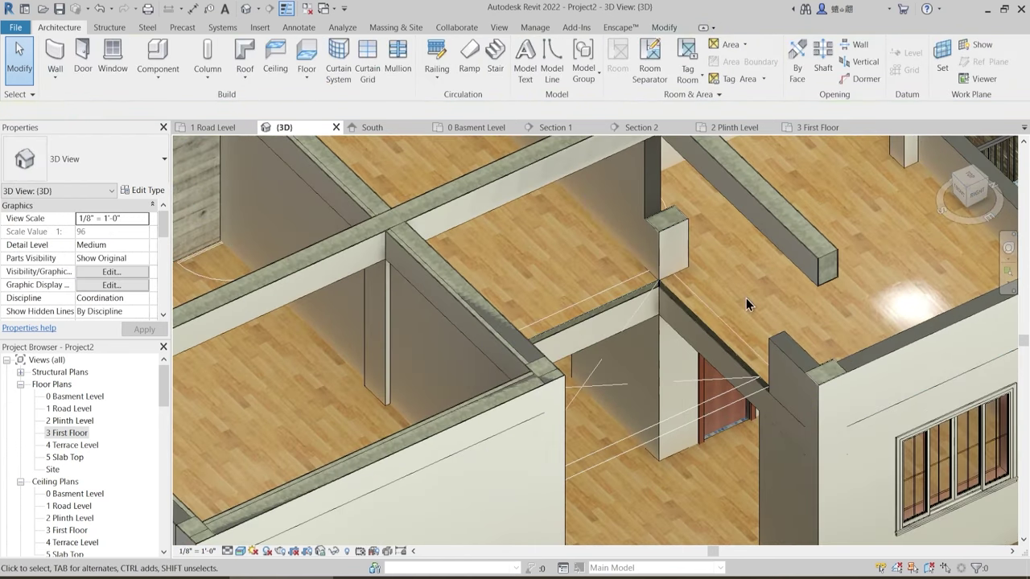
- Extend the short column and the overlapping lower column up to 4 Terrace Level
middle_click_drag(719, 225, 666, 295, "shift")
left_click(667, 296)
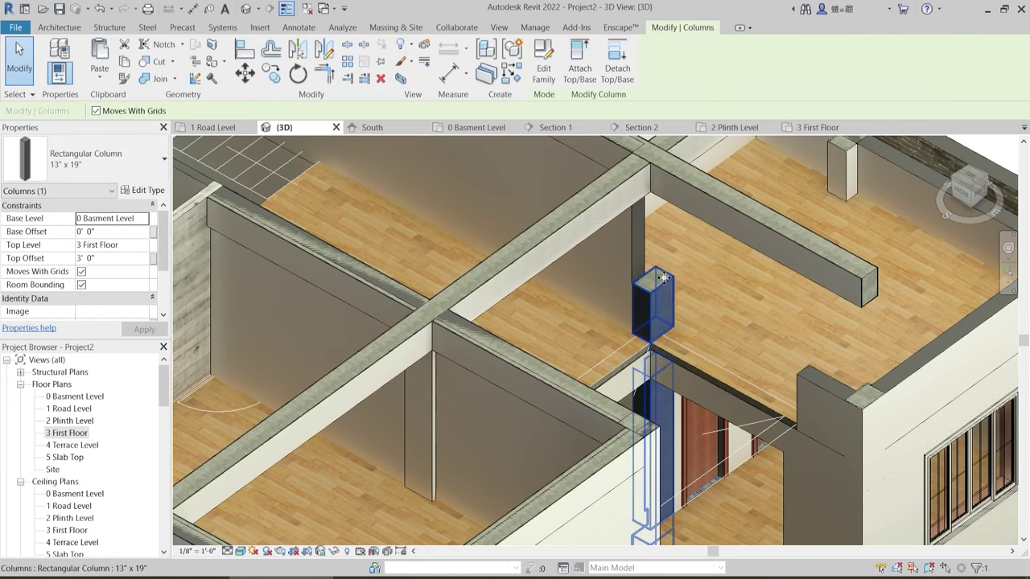
scroll(665, 278, "up", 3)
key("Escape")
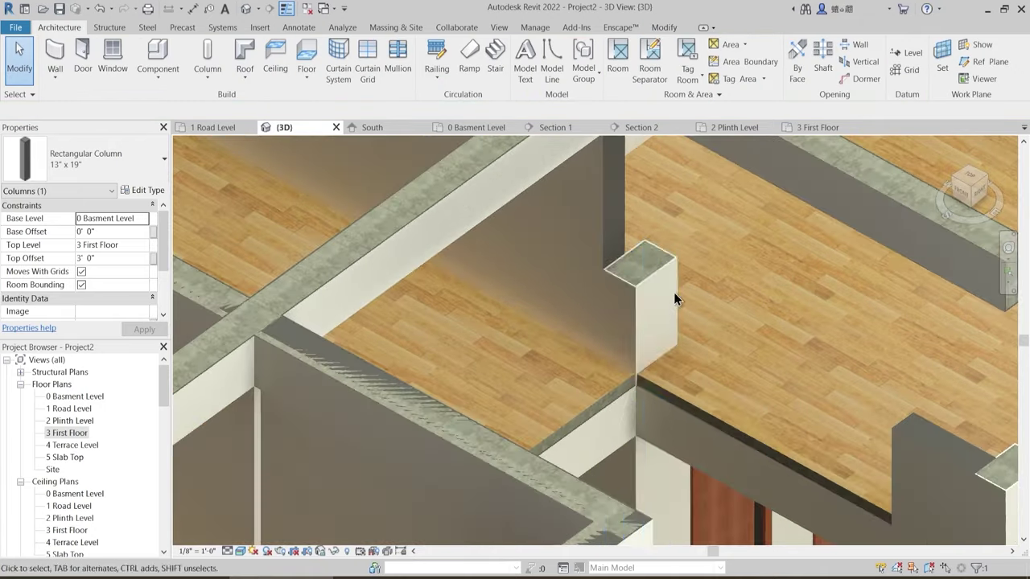
left_click(671, 271)
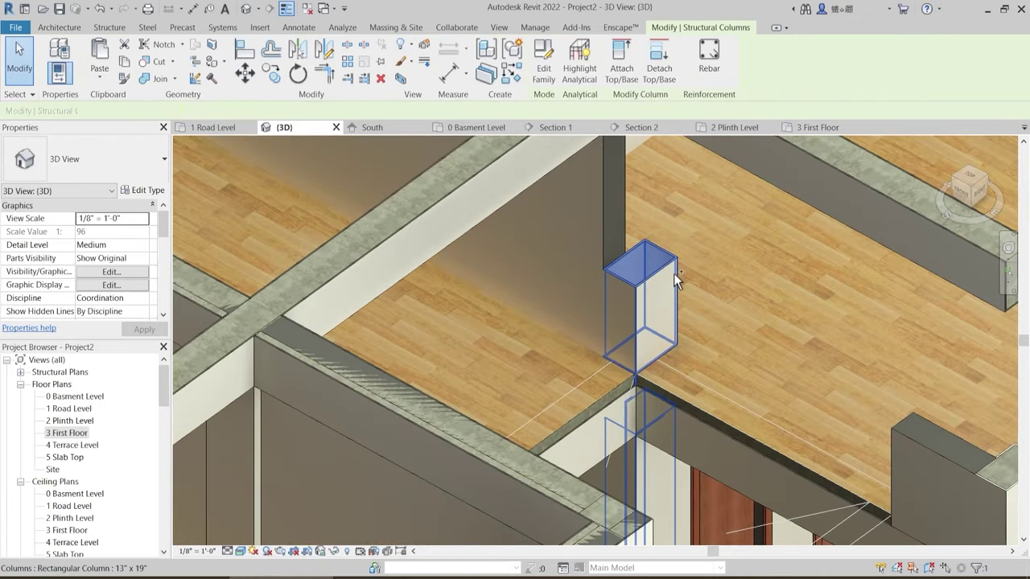
left_click(676, 273, "ctrl")
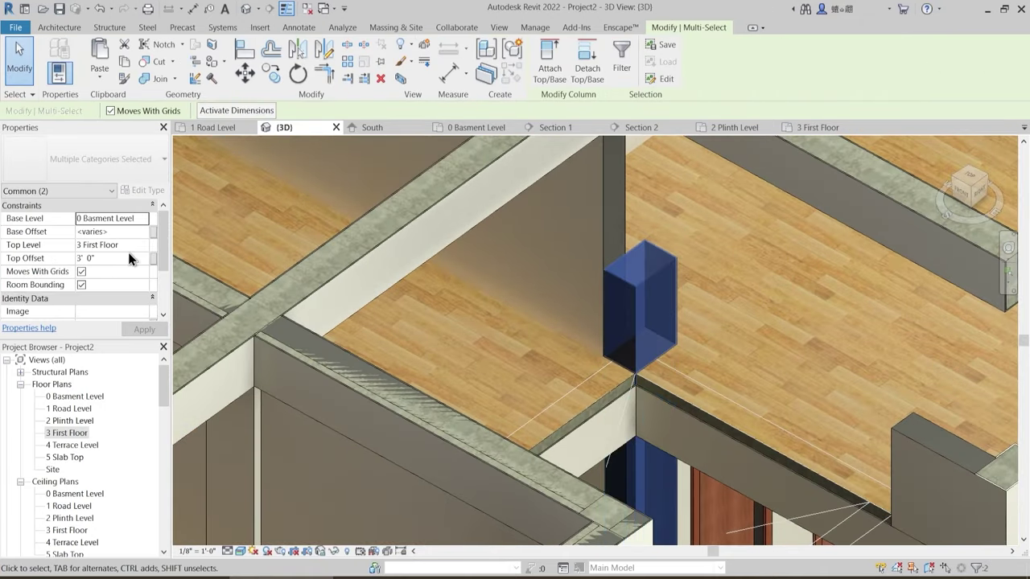
scroll(133, 272, "down", 1)
scroll(135, 241, "up", 1)
left_click(143, 251)
left_click(102, 302)
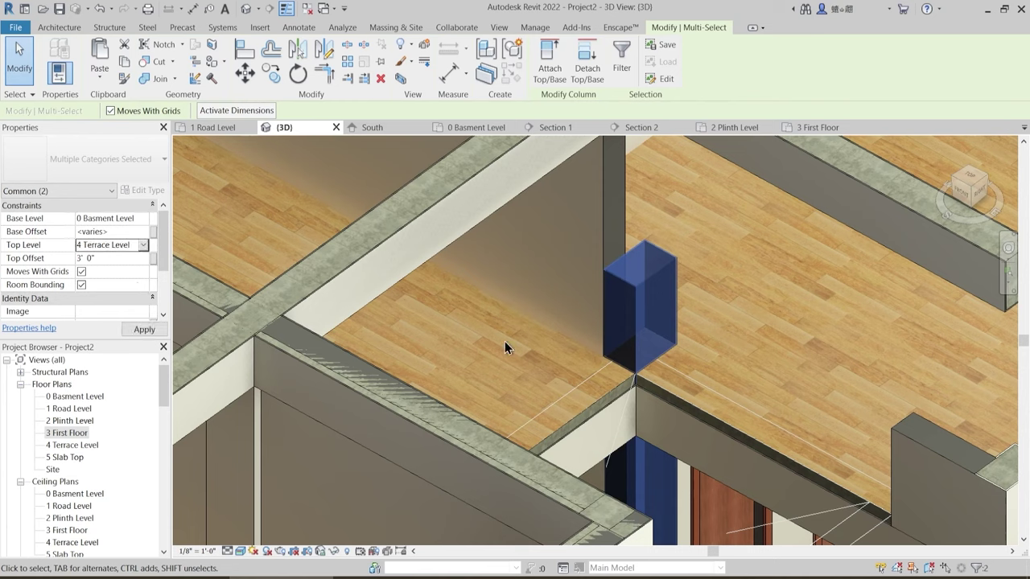
scroll(714, 375, "down", 2)
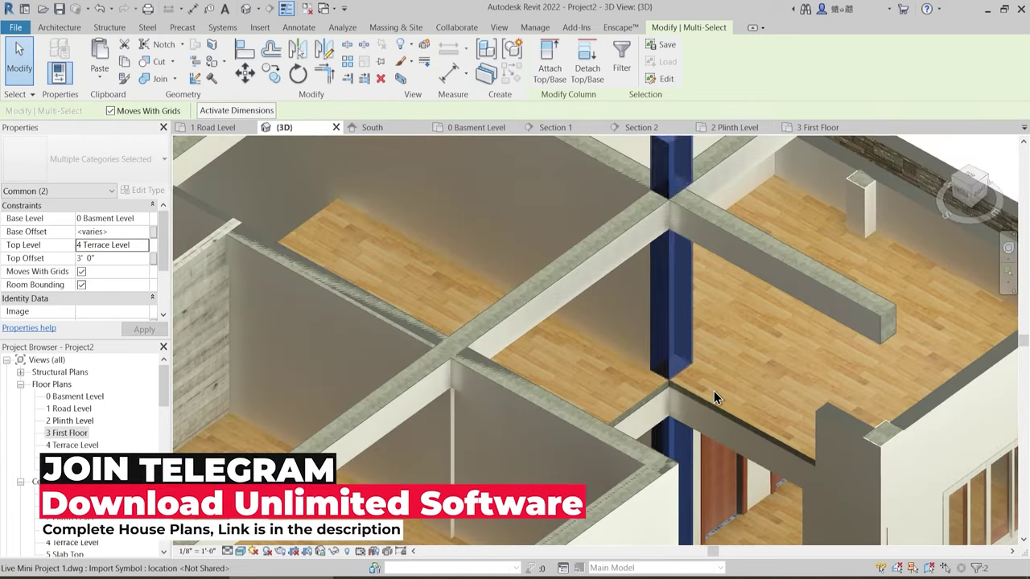
left_click(712, 362)
- Orbit around the column to inspect the beams, then return to the 3 First Floor plan
middle_click_drag(722, 346, 704, 445)
middle_click_drag(671, 364, 658, 298, "shift")
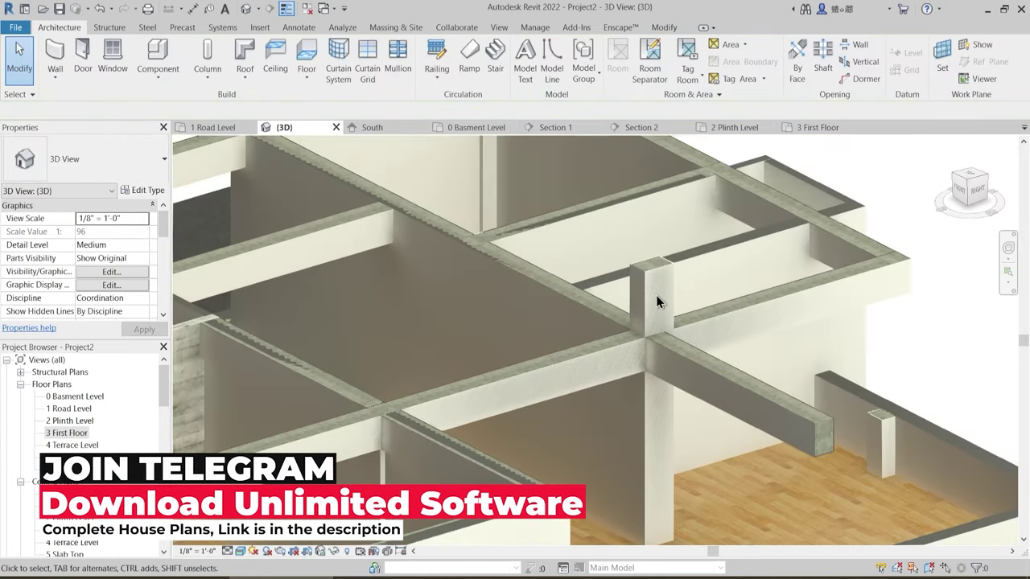
scroll(708, 265, "down", 2)
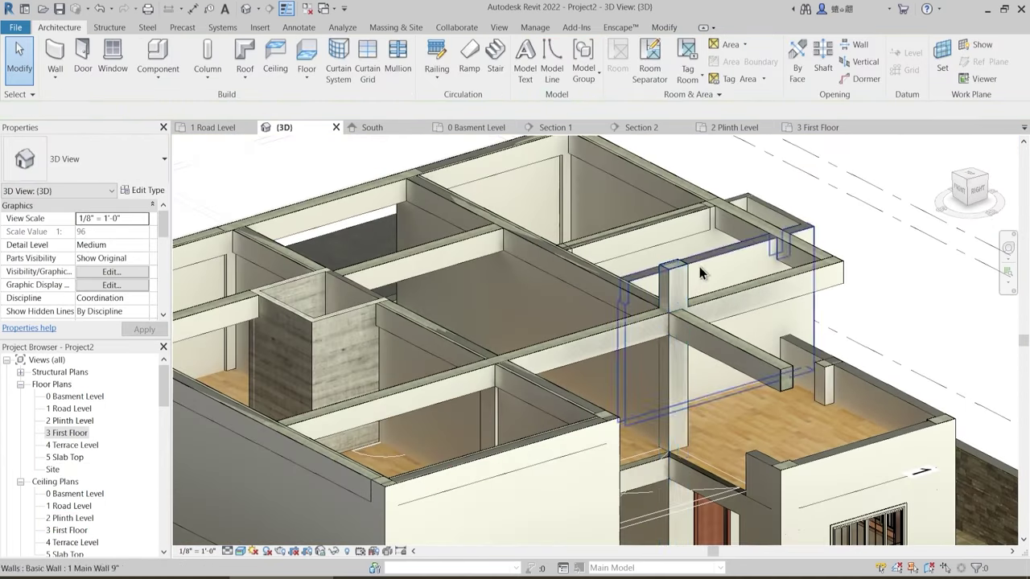
scroll(699, 266, "up", 3)
middle_click_drag(699, 267, 673, 166, "shift")
left_click_drag(689, 260, 601, 228)
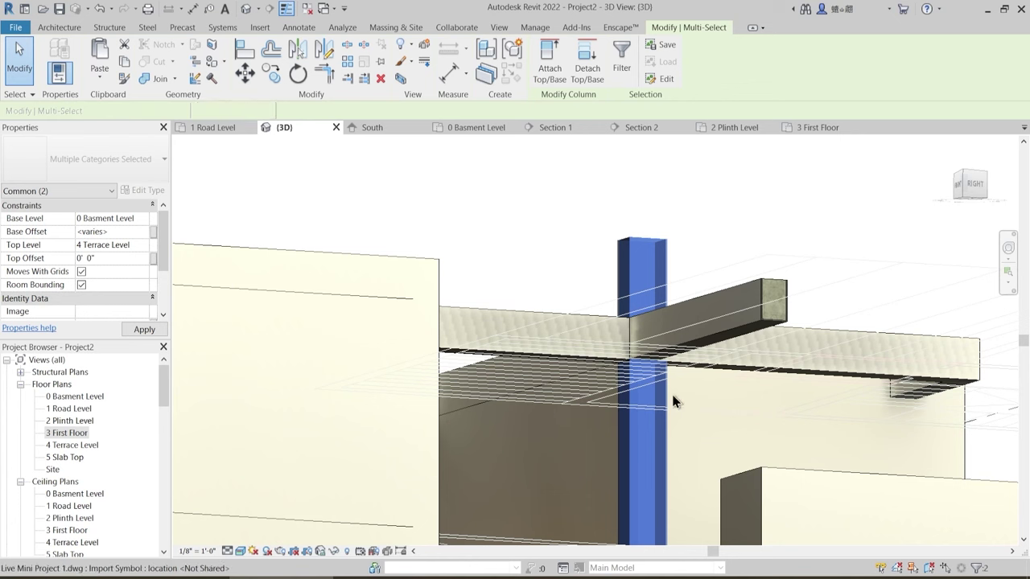
middle_click_drag(656, 390, 678, 343, "shift")
key("Escape")
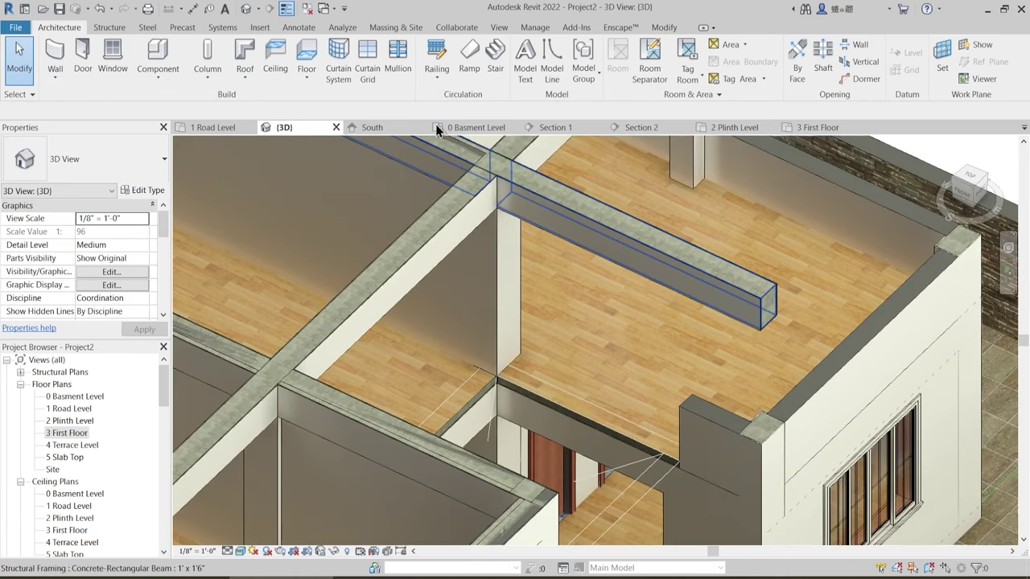
left_click(802, 127)
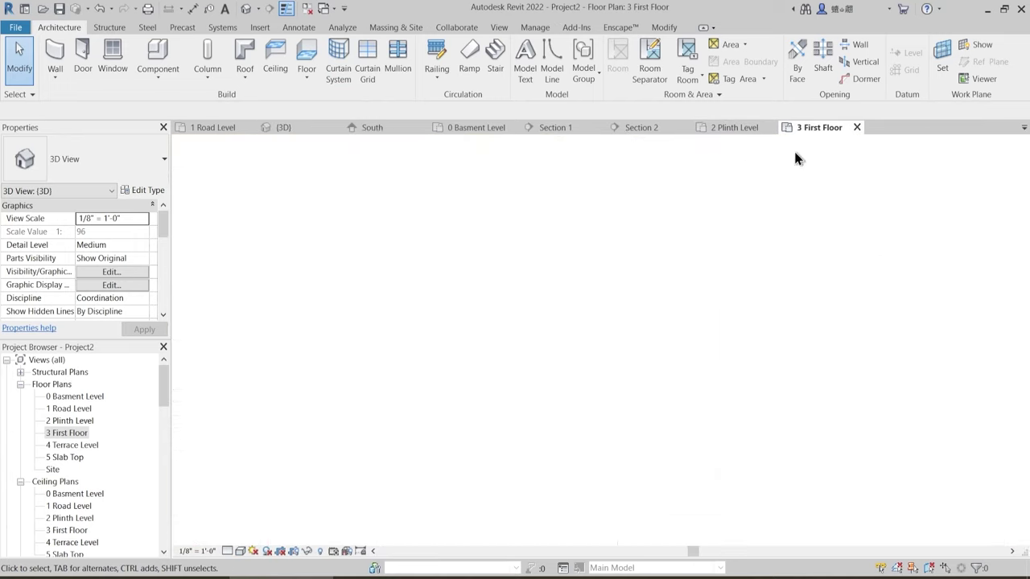
- Set up a 1 Main Wall 9" wall with its top up to 4 Terrace Level
left_click(54, 56)
left_click(118, 163)
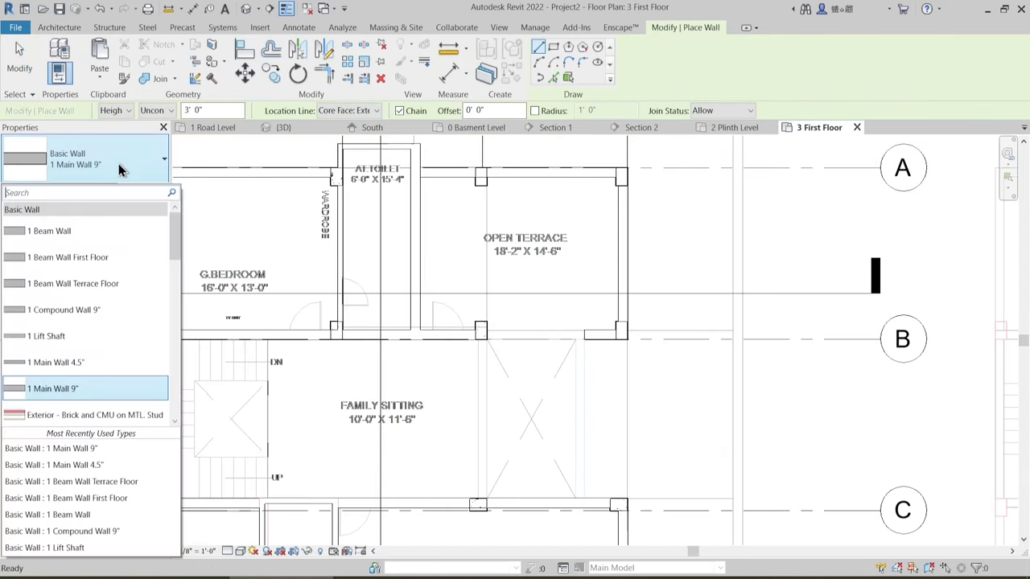
left_click(118, 163)
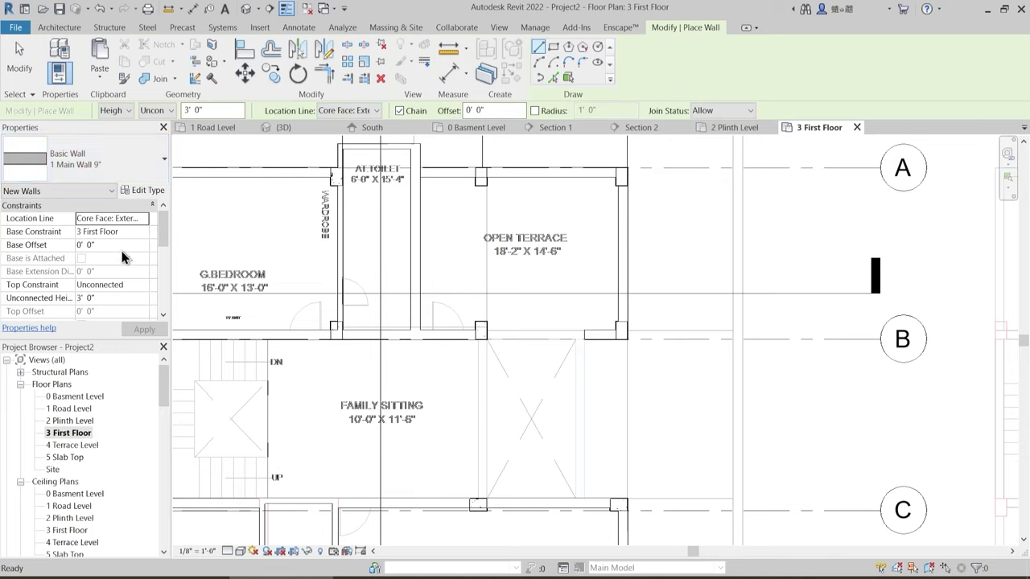
left_click(143, 289)
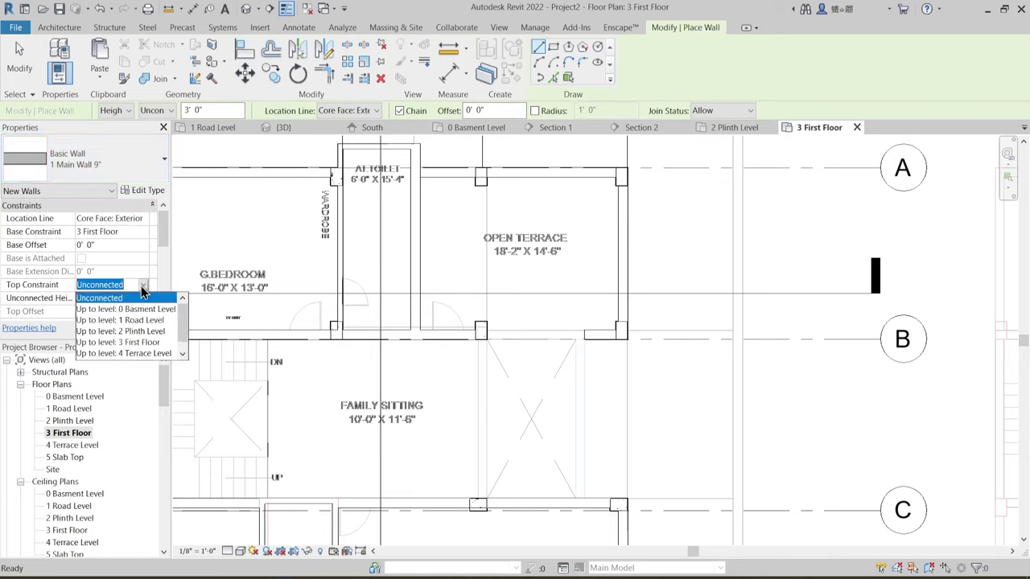
left_click(129, 343)
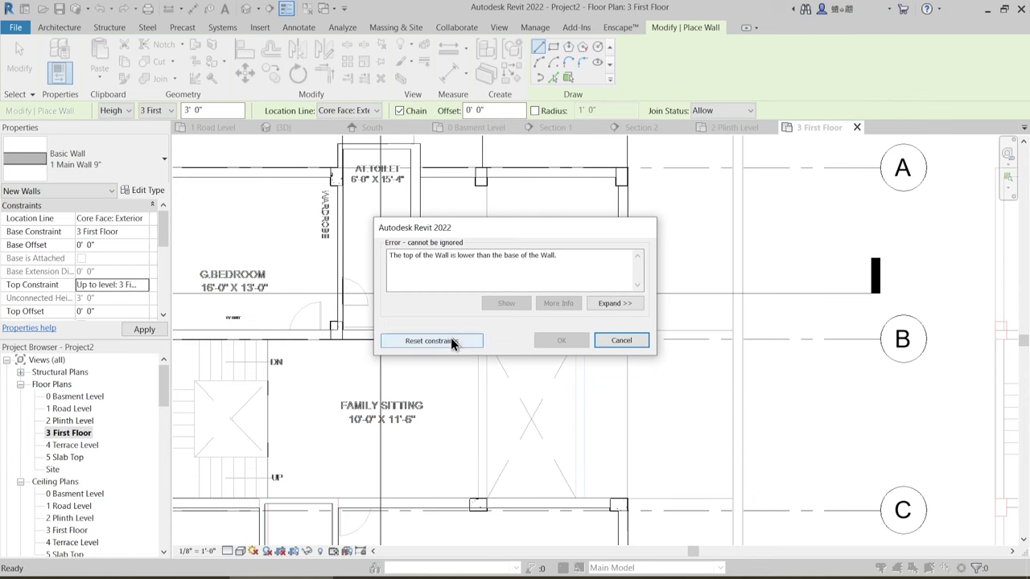
key("Escape")
left_click(144, 286)
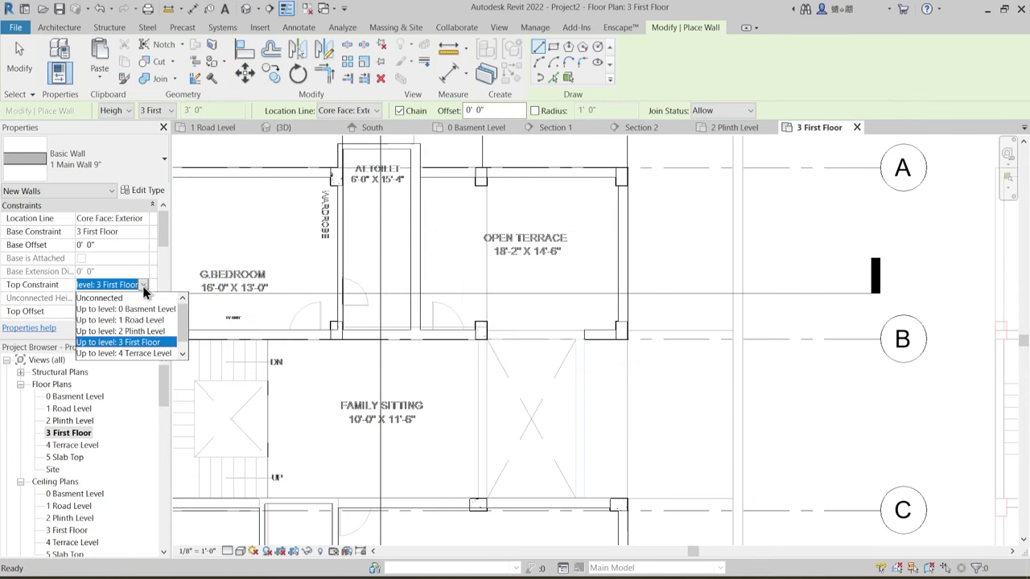
left_click(128, 355)
- Draw the 8'-6" wall from the column face along the Open Terrace's lower side
scroll(534, 346, "up", 5)
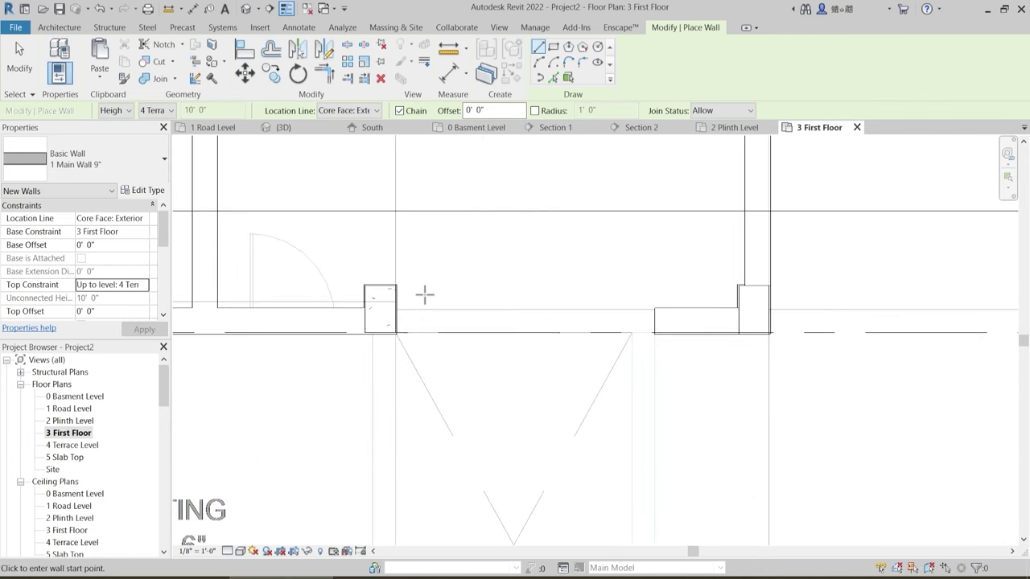
scroll(424, 296, "up", 2)
left_click(382, 315)
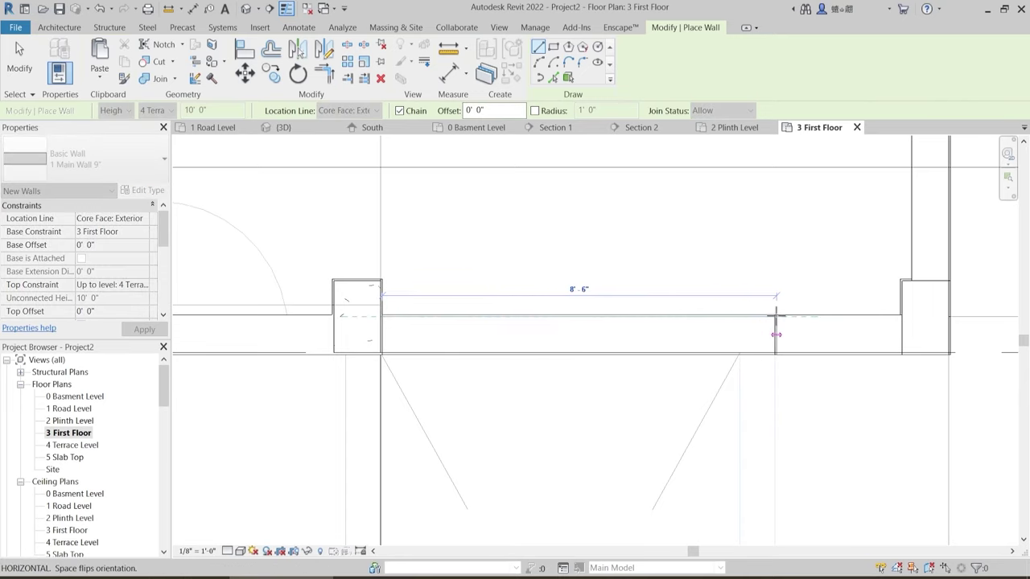
left_click(776, 334)
key("Escape")
key("Escape")
scroll(518, 256, "down", 3)
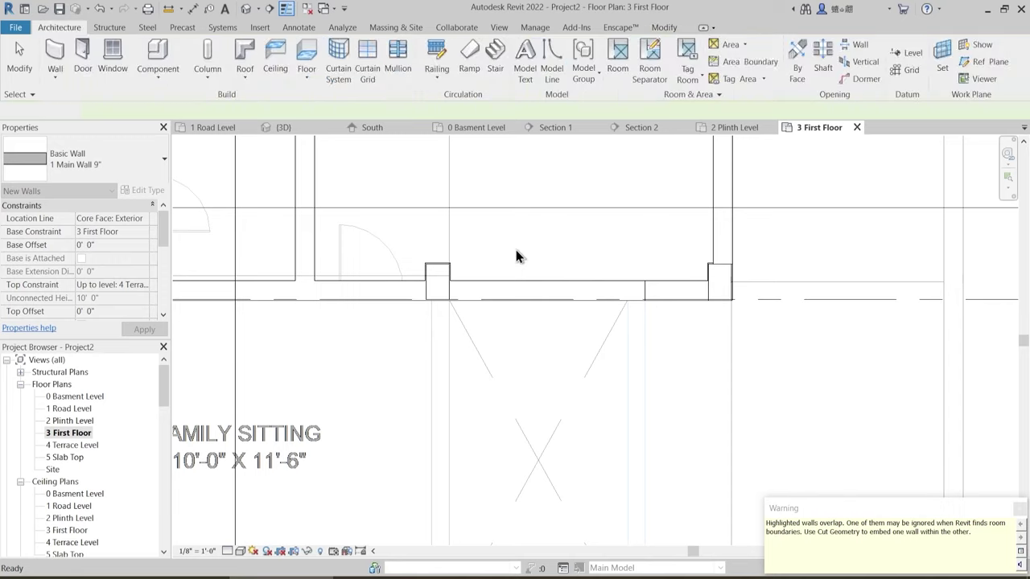
scroll(517, 256, "down", 2)
middle_click_drag(539, 287, 597, 364)
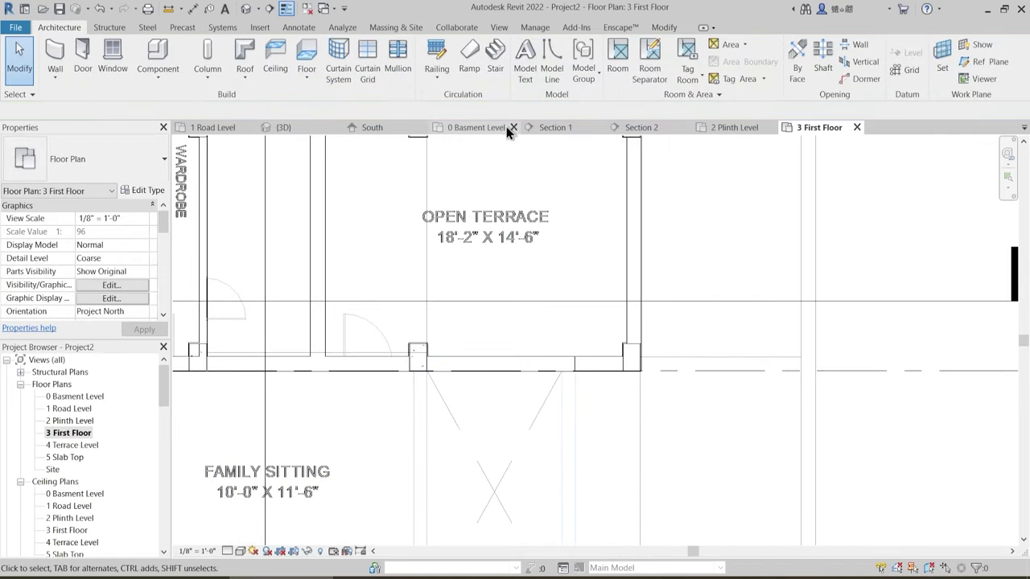
- In the 3D view, shorten the beam that projects past the wall
left_click(286, 132)
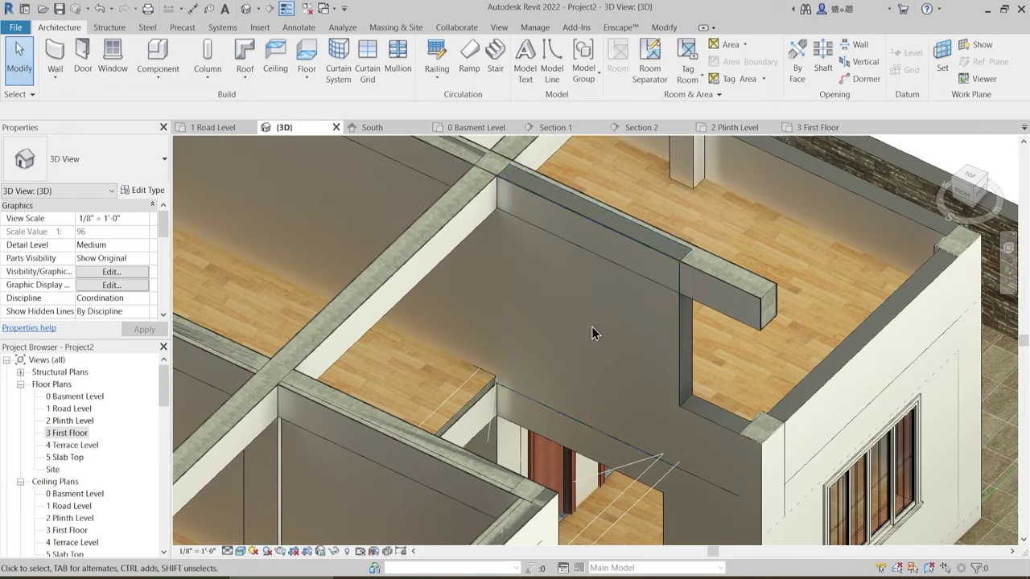
left_click(735, 291)
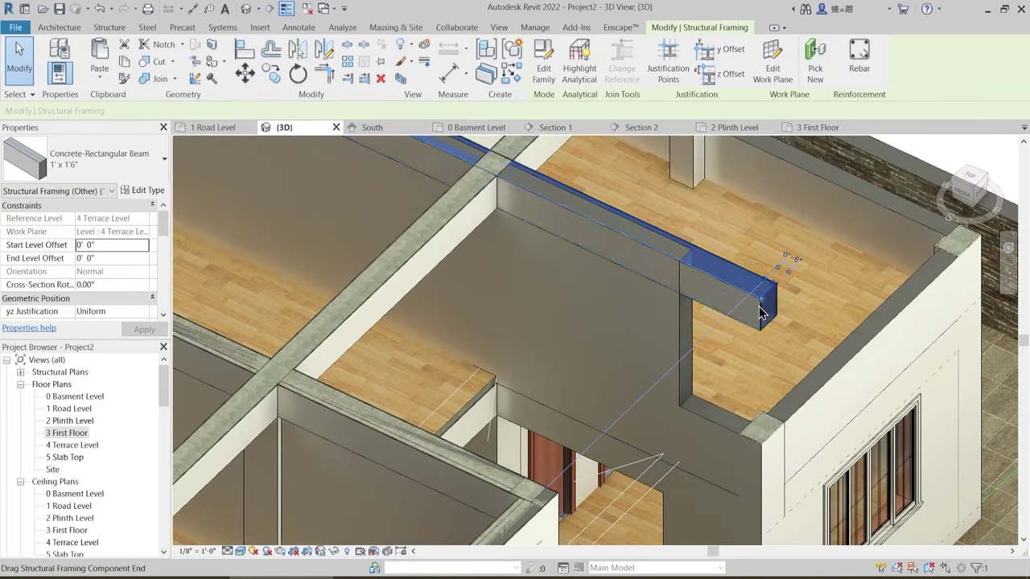
scroll(744, 296, "up", 3)
left_click_drag(766, 303, 638, 241)
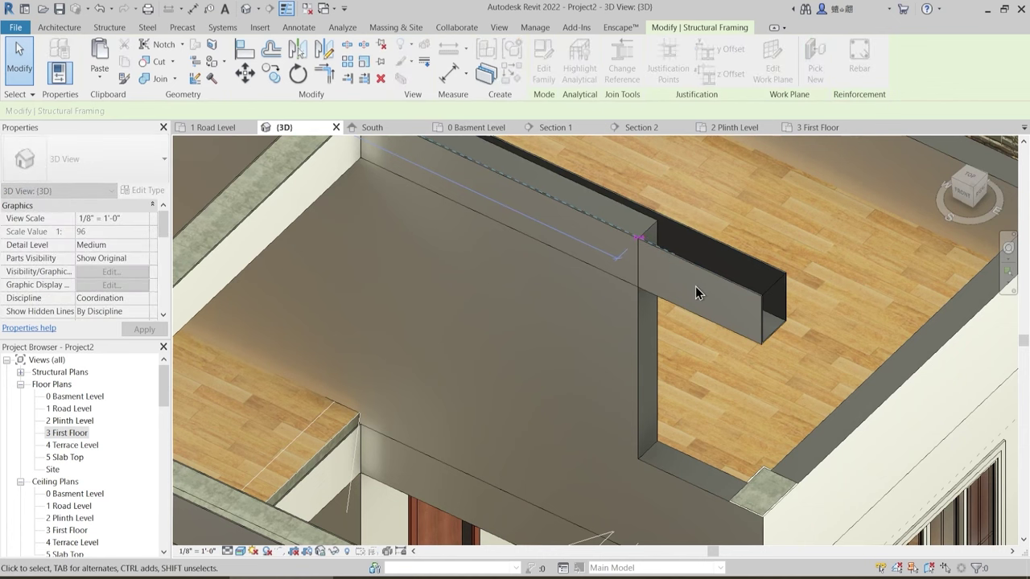
key("Escape")
- Inspect the walls below the beam and the wall marked 1, checking their base offset
scroll(695, 289, "down", 4)
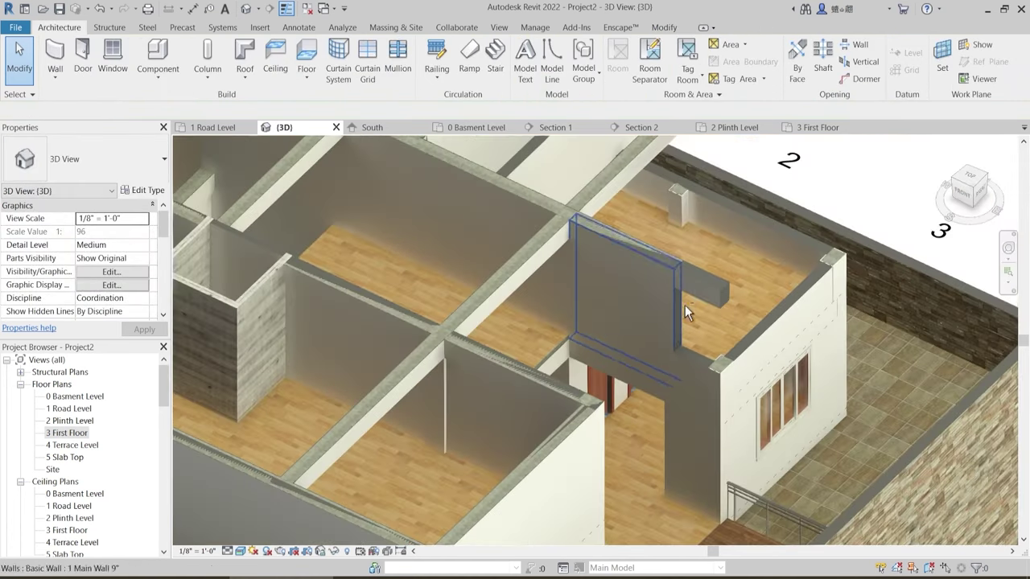
middle_click_drag(685, 305, 712, 410, "shift")
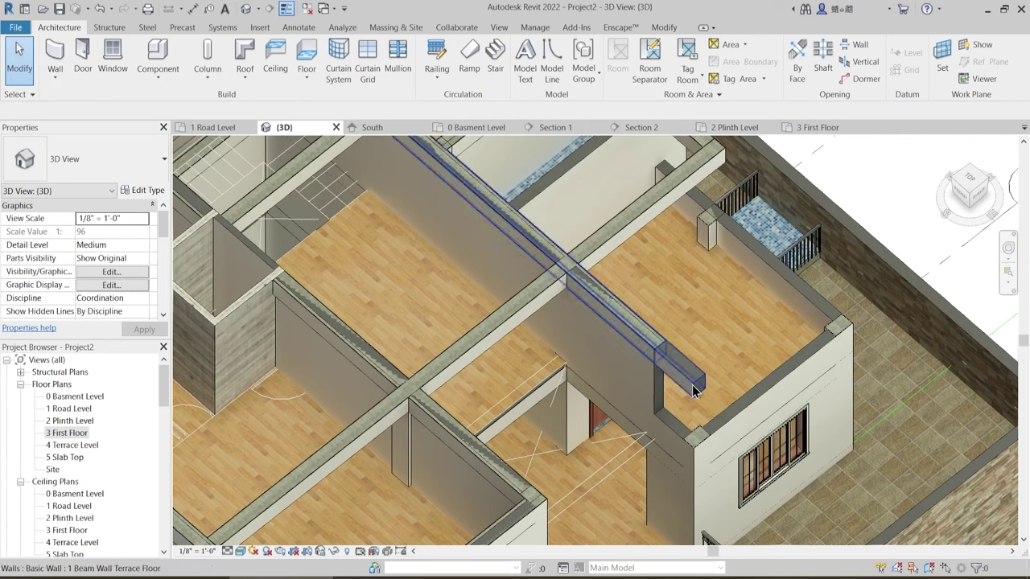
left_click(695, 391)
key("Escape")
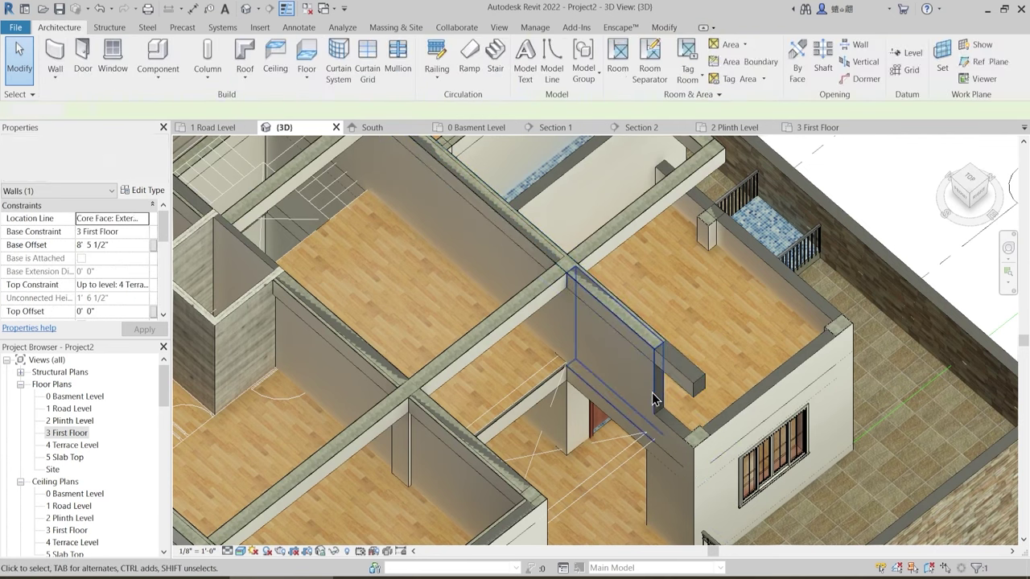
left_click(656, 395)
middle_click_drag(658, 396, 683, 312, "shift")
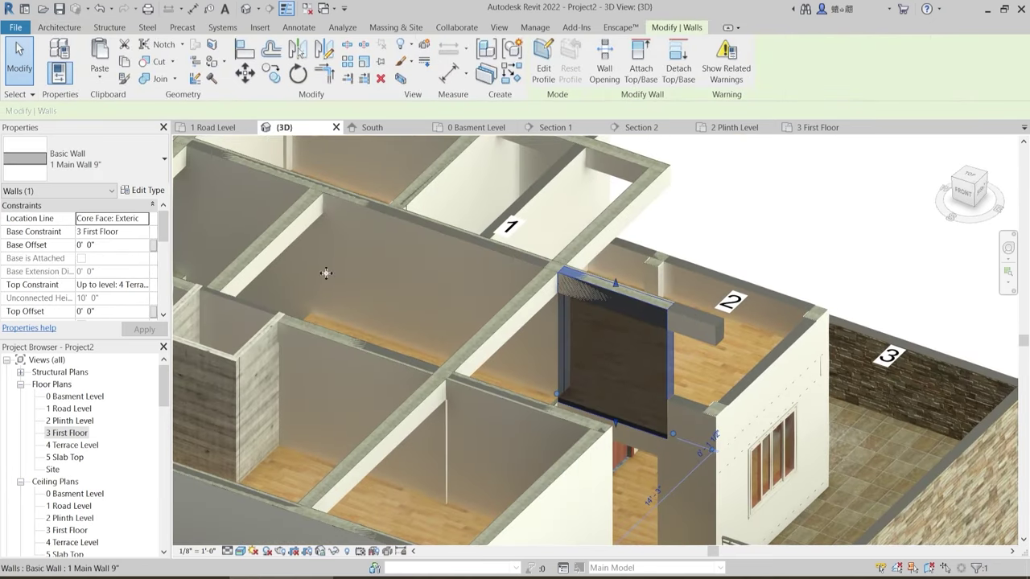
left_click(107, 245)
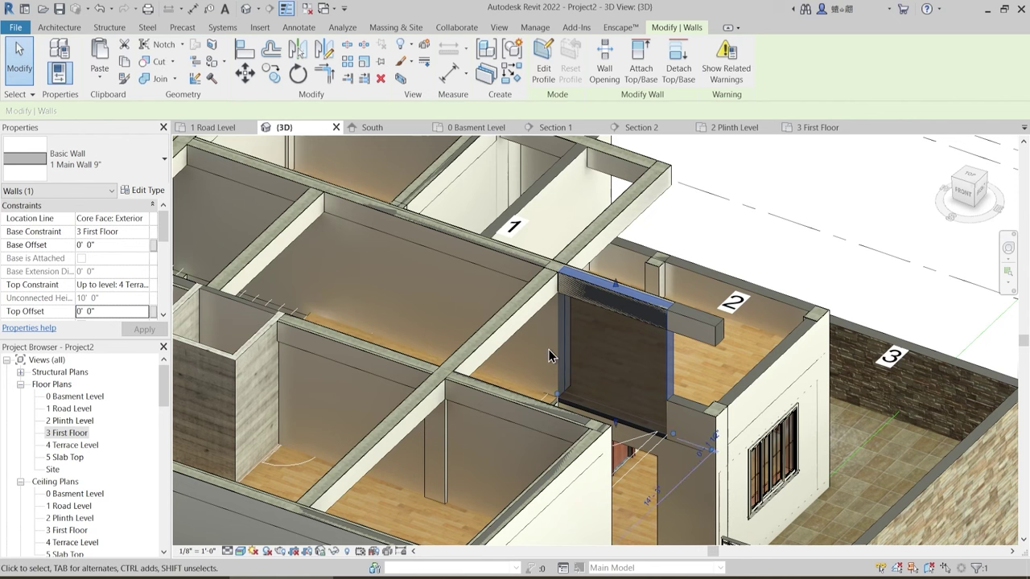
middle_click_drag(345, 294, 490, 325)
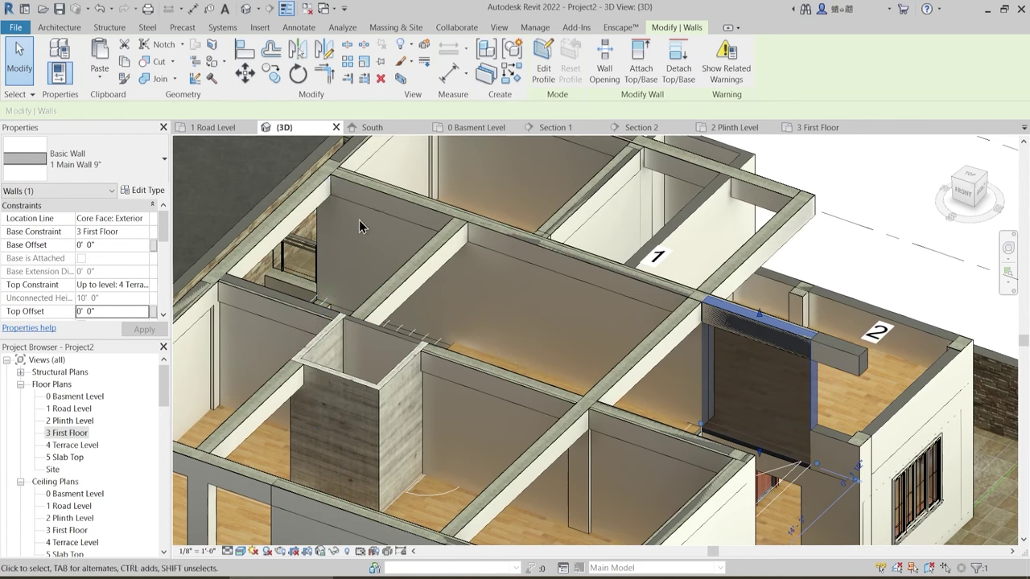
middle_click_drag(455, 224, 349, 255)
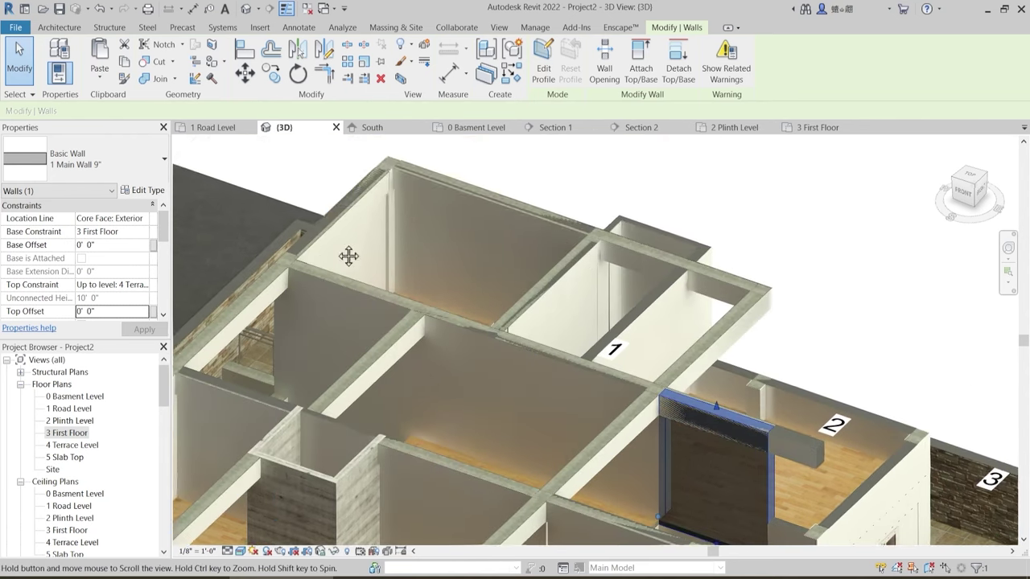
left_click(660, 296)
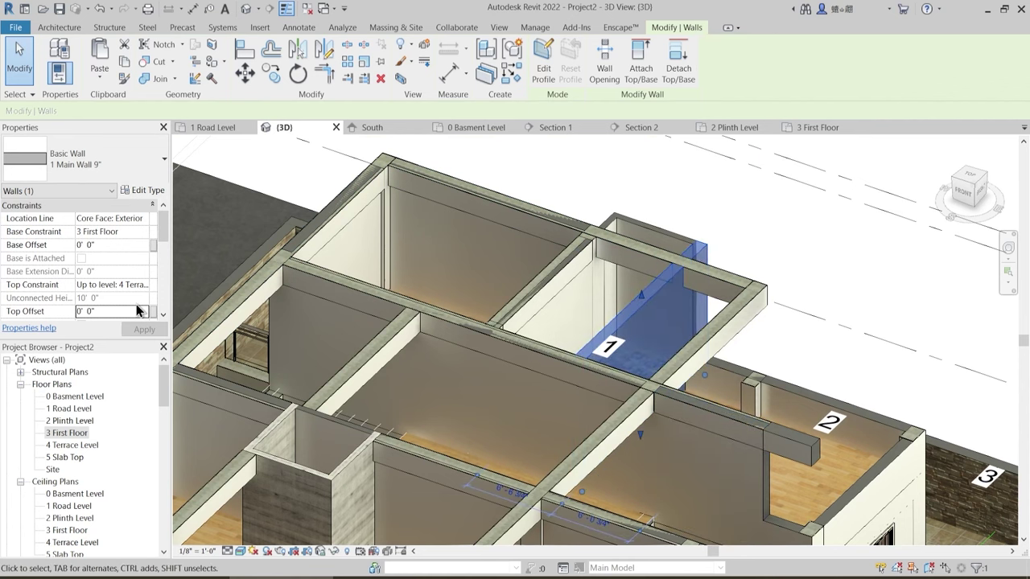
middle_click_drag(452, 386, 437, 475, "shift")
left_click(568, 337)
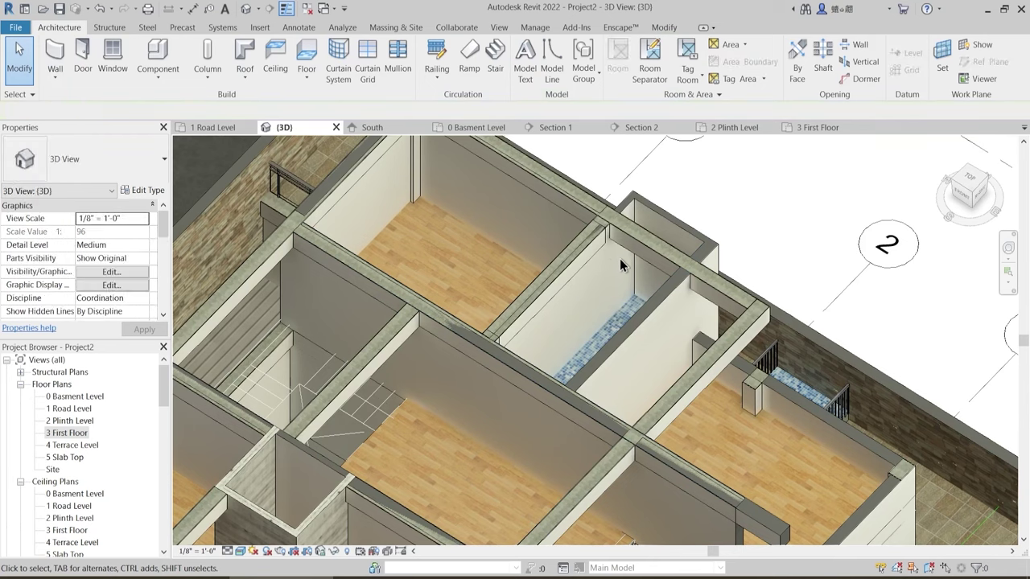
- Select the thin 4.5" interior wall, check its location line, and add neighbouring walls
left_click(598, 336)
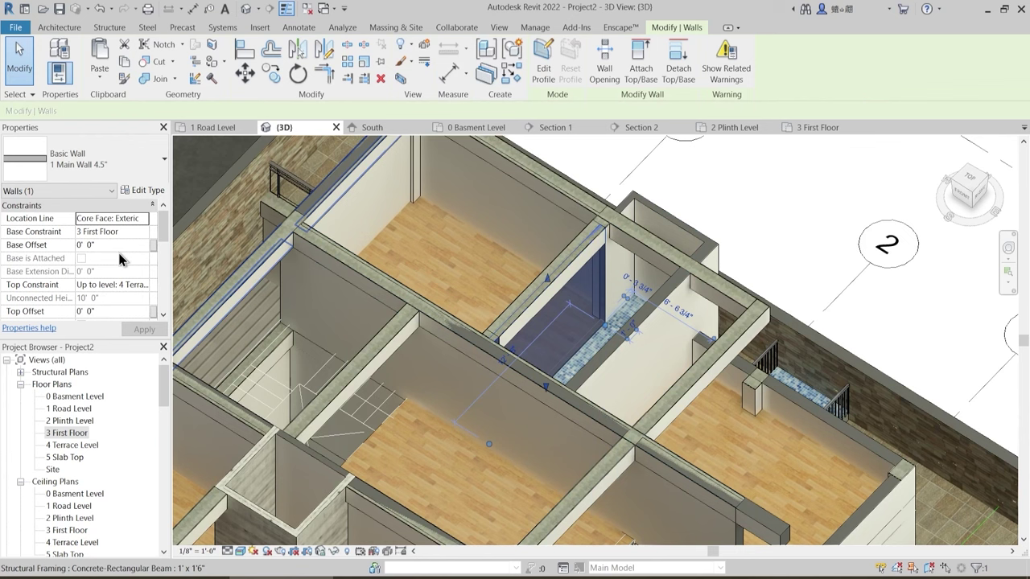
left_click(145, 218)
middle_click_drag(304, 305, 347, 247, "shift")
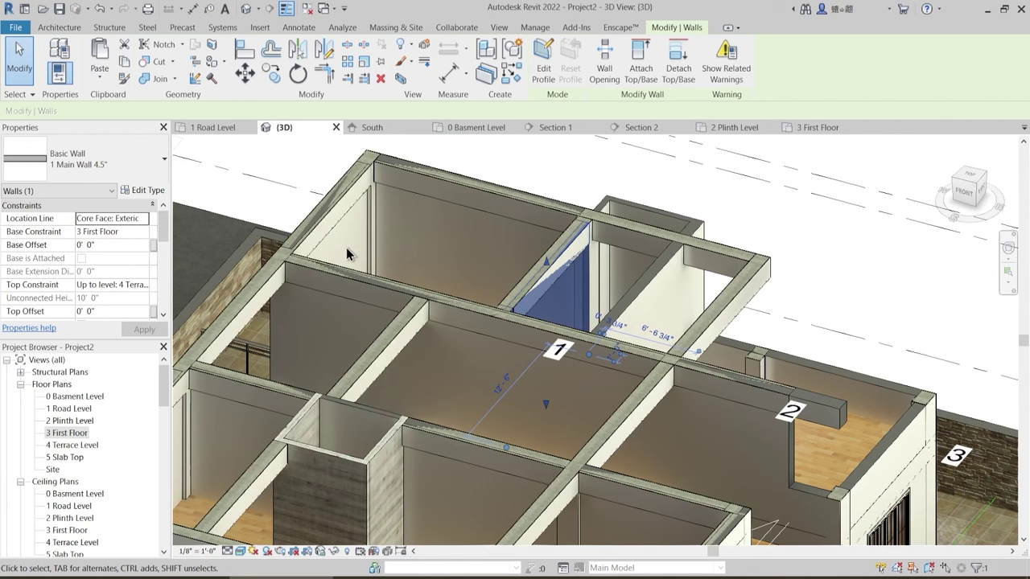
key("Tab")
left_click(347, 247)
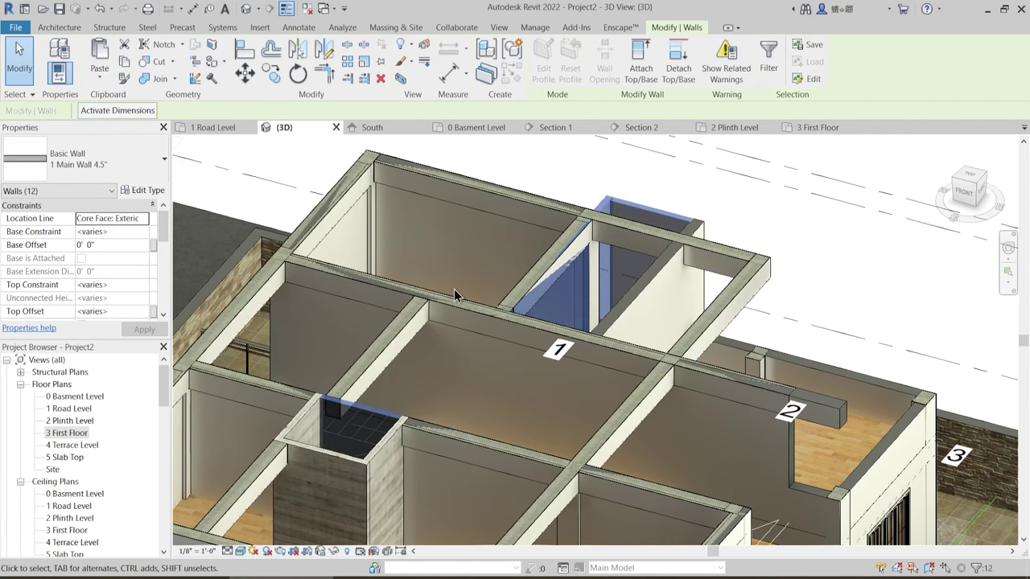
middle_click_drag(454, 289, 467, 239, "shift")
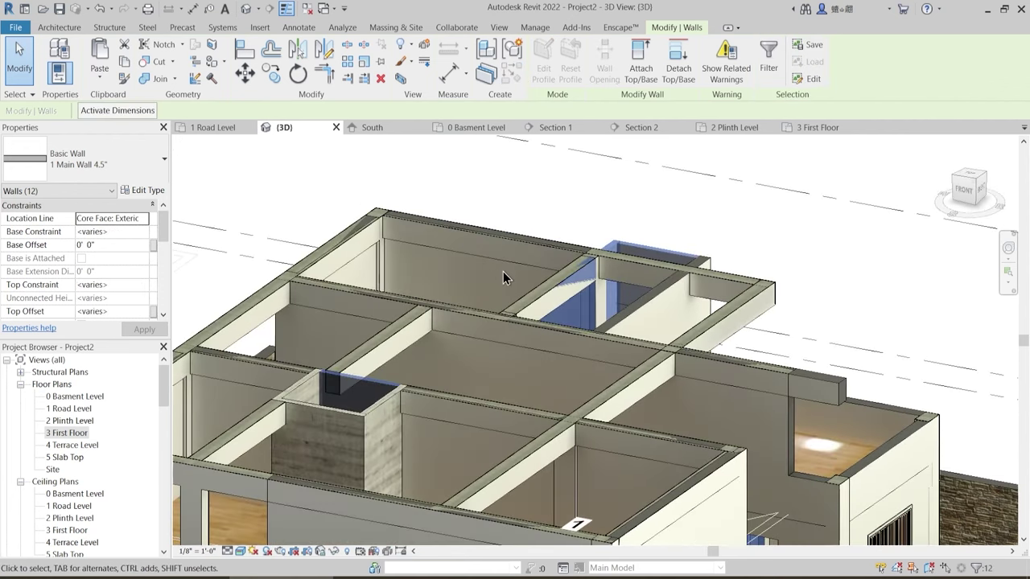
key("Escape")
- Set the offset of the wall near tag 4 to -1' 4 1/2" in Properties, then deselect
scroll(584, 310, "up", 3)
middle_click_drag(582, 308, 483, 282, "shift")
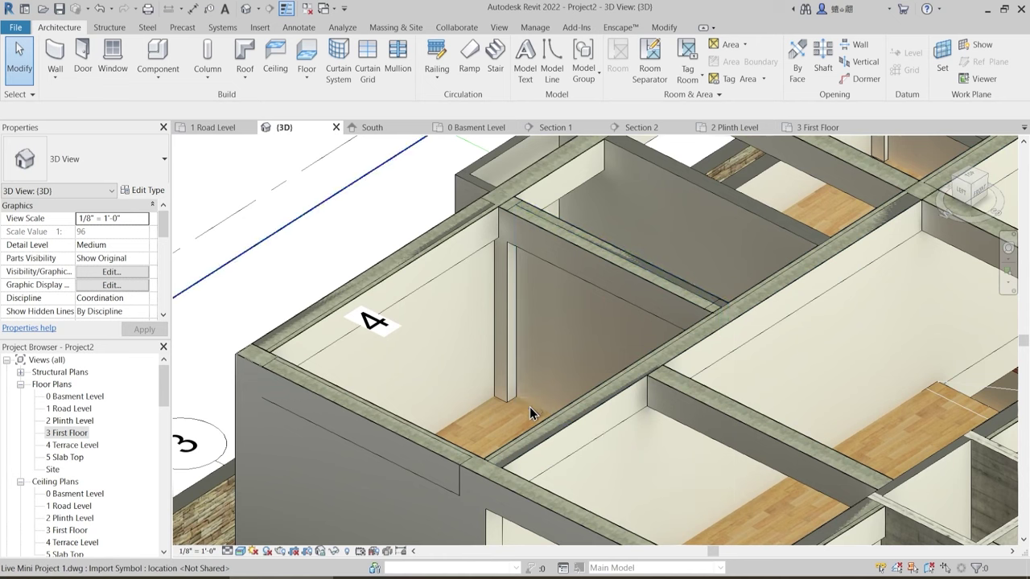
left_click(612, 341)
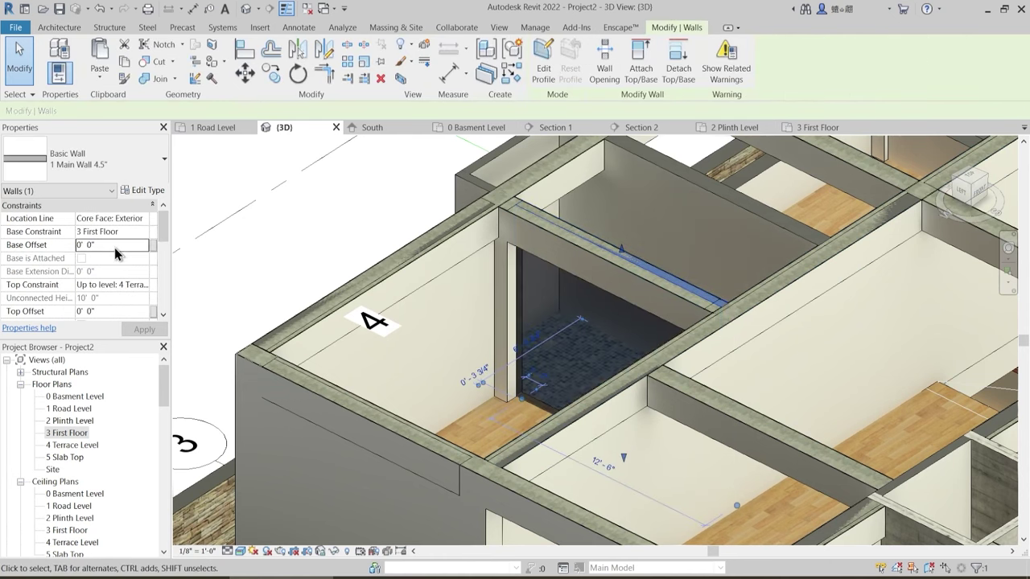
left_click(115, 248)
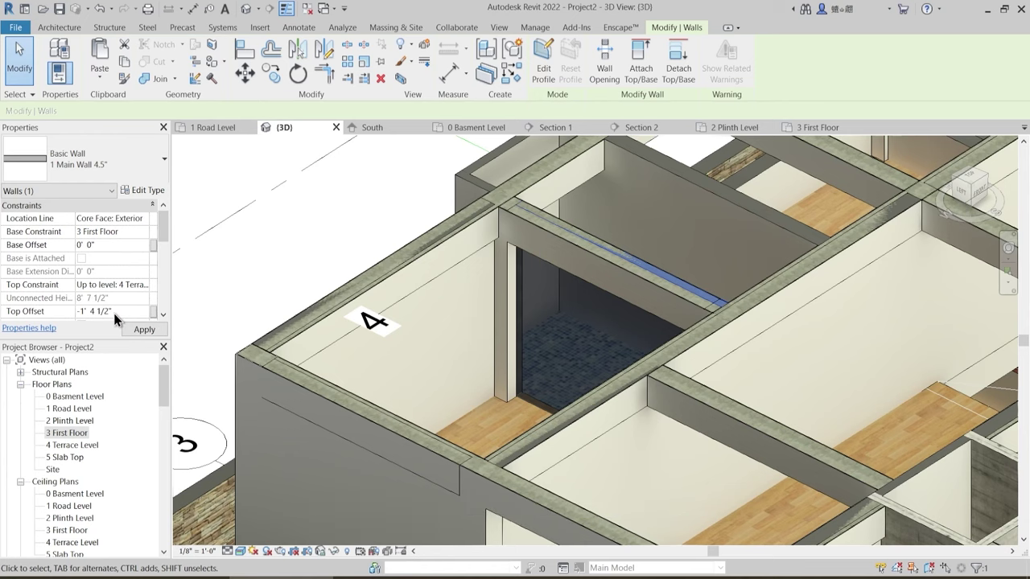
middle_click_drag(628, 322, 402, 337, "shift")
scroll(672, 284, "up", 3)
key("Escape")
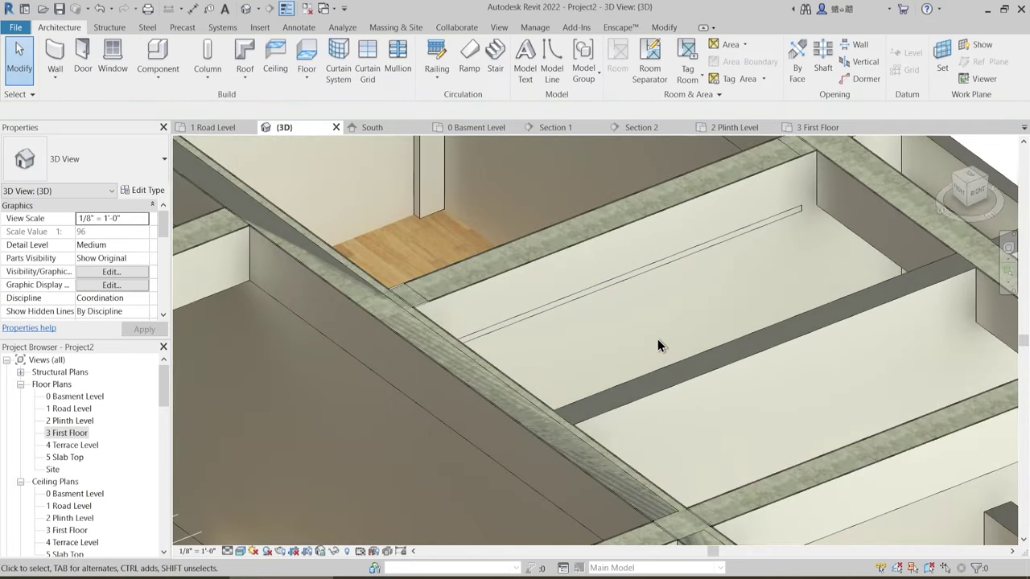
- Join the 4.5" main wall with the wall element below it using Join Geometry
left_click(664, 29)
left_click(143, 78)
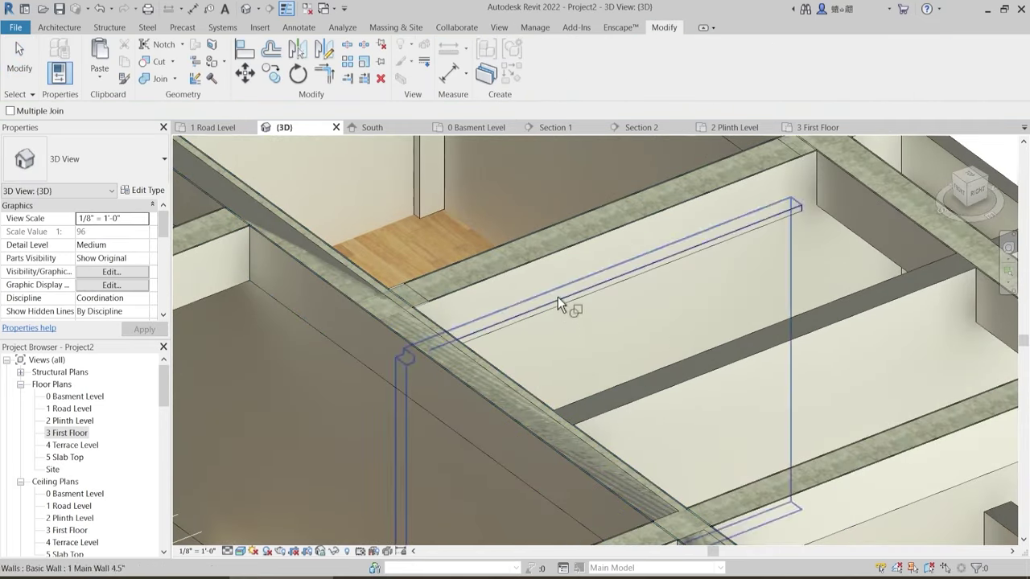
left_click(557, 262)
left_click(560, 311)
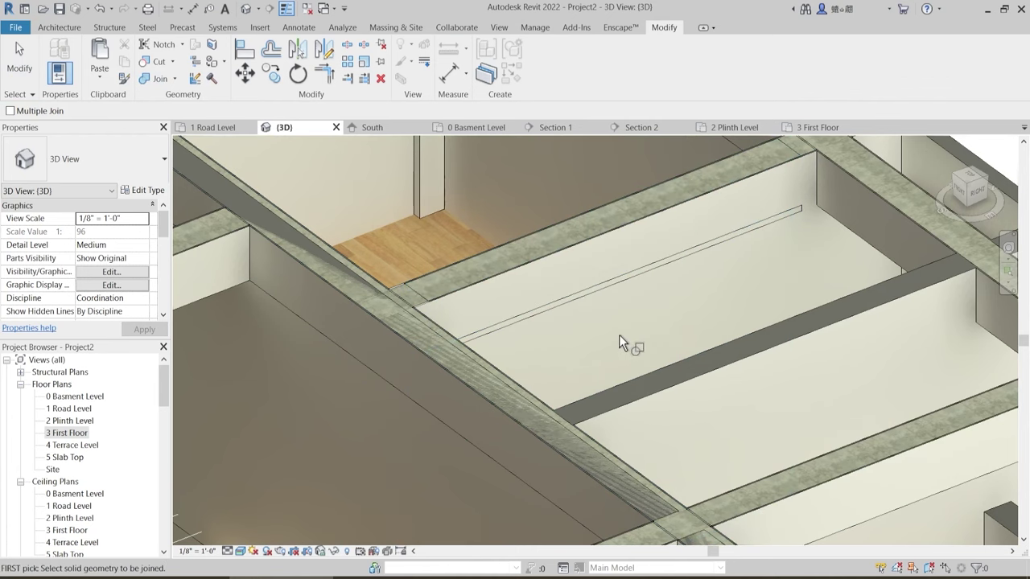
scroll(796, 223, "up", 3)
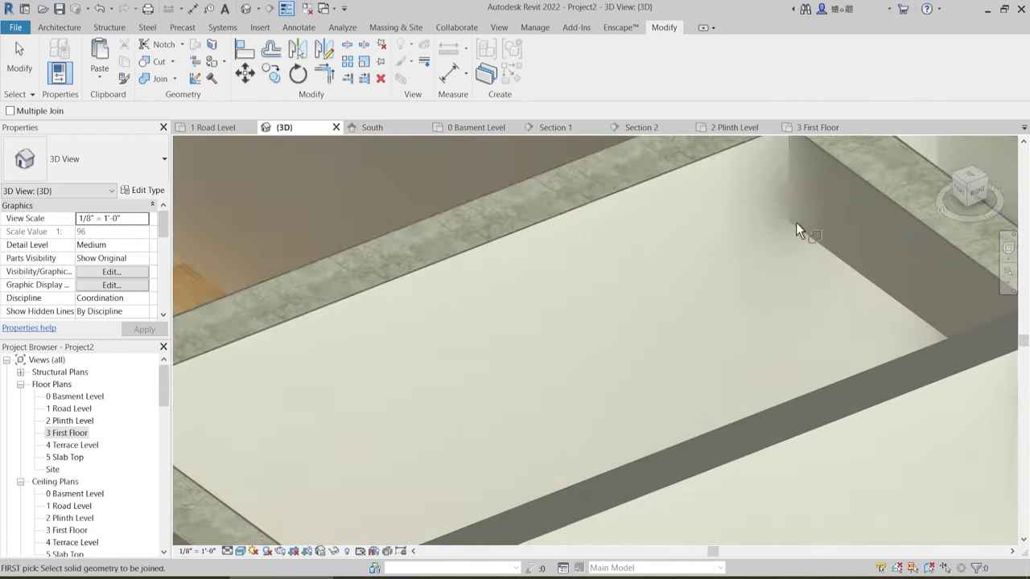
scroll(796, 222, "down", 1)
- Join the next wall to the Terrace Floor beam wall, then end the join command
left_click(727, 255)
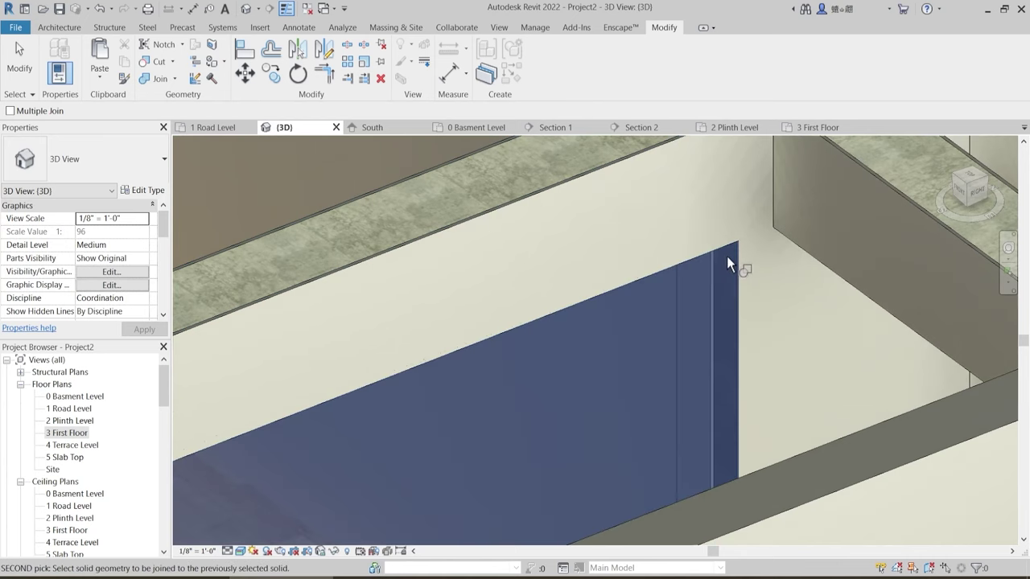
left_click(687, 142)
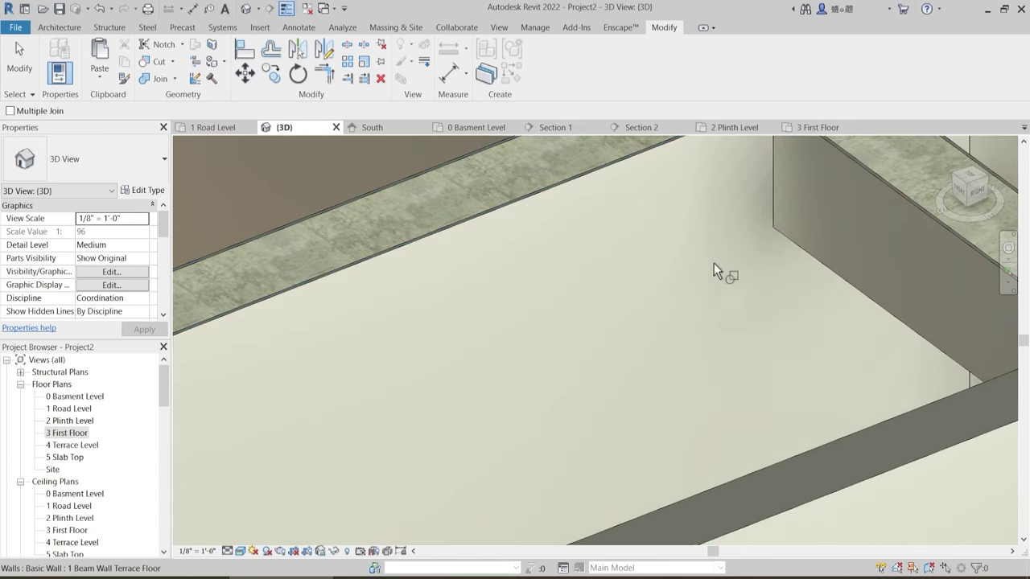
scroll(613, 269, "down", 3)
middle_click_drag(598, 359, 691, 375, "shift")
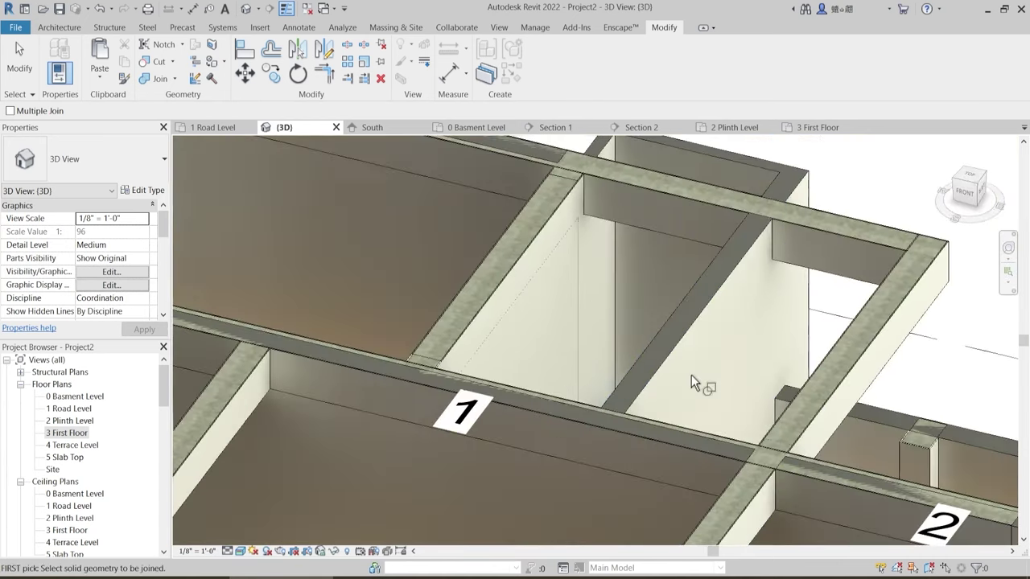
scroll(691, 374, "down", 2)
key("Escape")
scroll(435, 423, "up", 3)
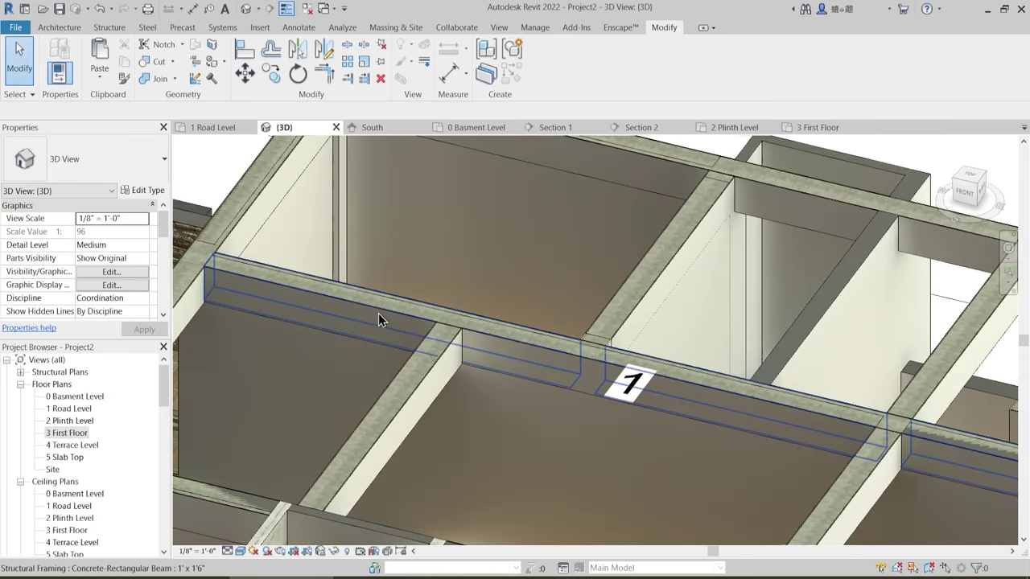
scroll(383, 319, "down", 2)
middle_click_drag(439, 348, 423, 393, "shift")
scroll(470, 256, "down", 2)
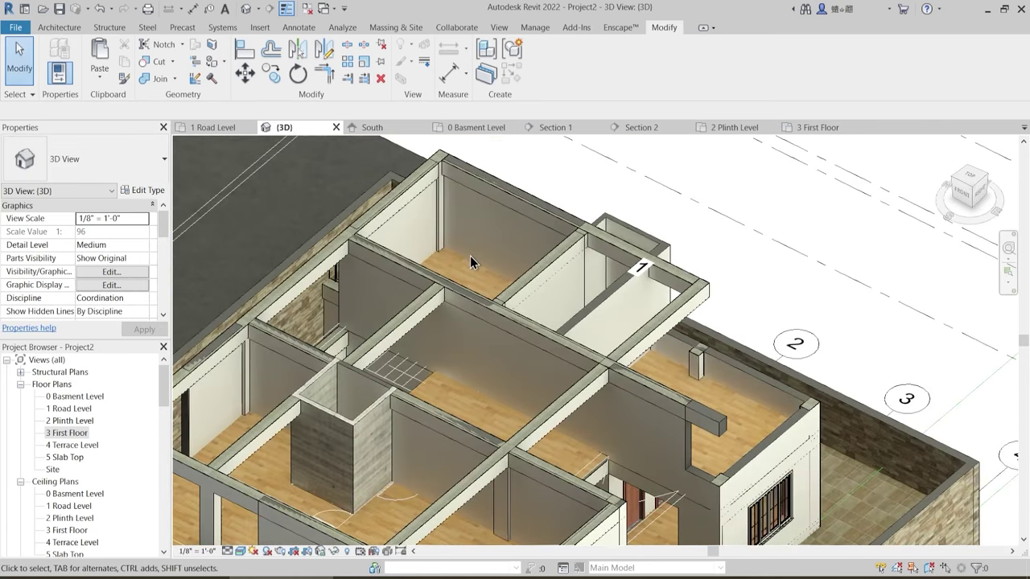
- Select the chain of connected 9" First Floor walls, removing unwanted walls from the selection
left_click(690, 448)
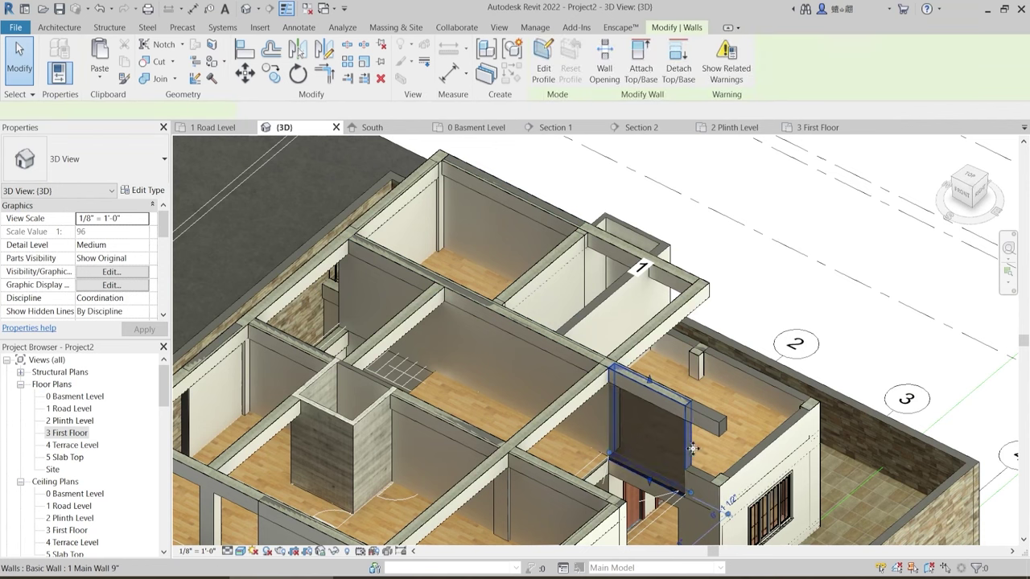
key("Tab")
left_click(565, 387)
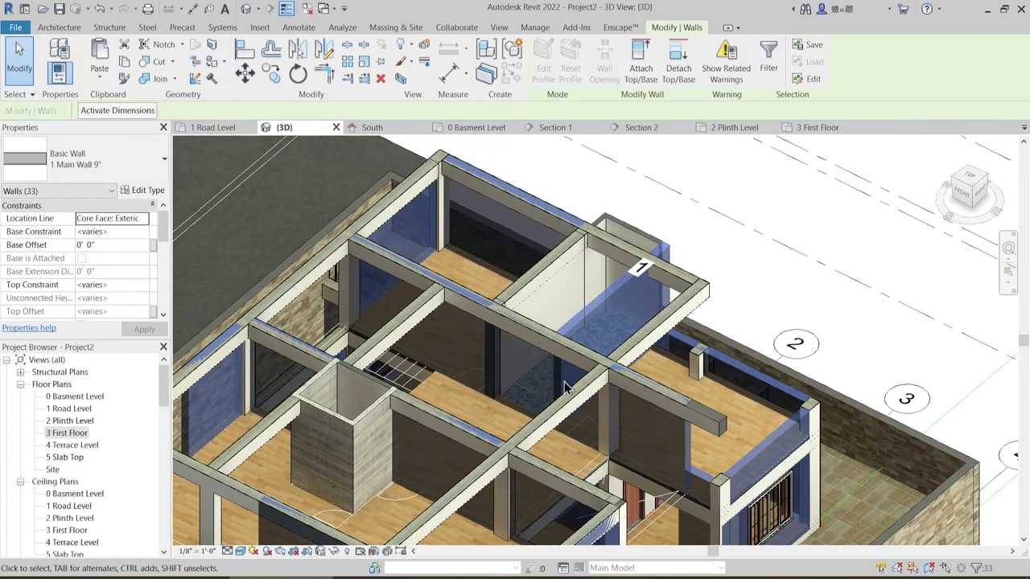
middle_click_drag(558, 415, 817, 411, "shift")
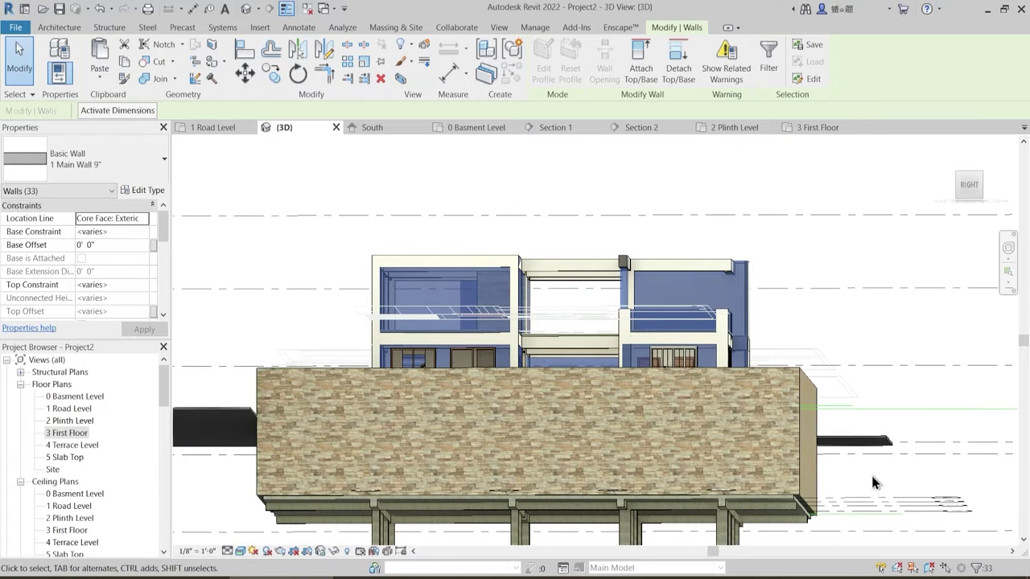
left_click_drag(300, 377, 301, 376, "shift")
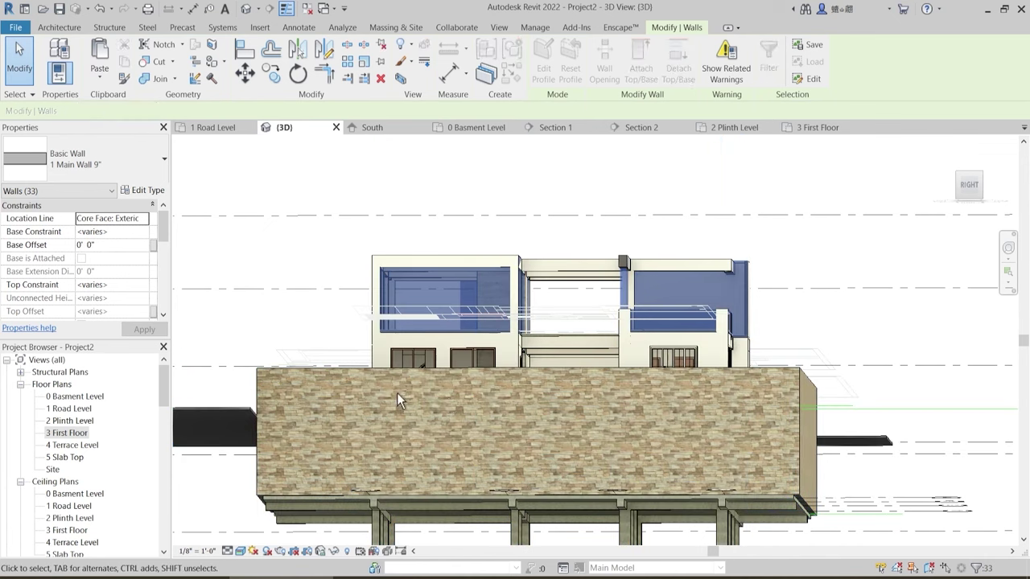
middle_click_drag(451, 382, 555, 483, "shift")
middle_click_drag(570, 404, 477, 306, "shift")
scroll(497, 371, "up", 5)
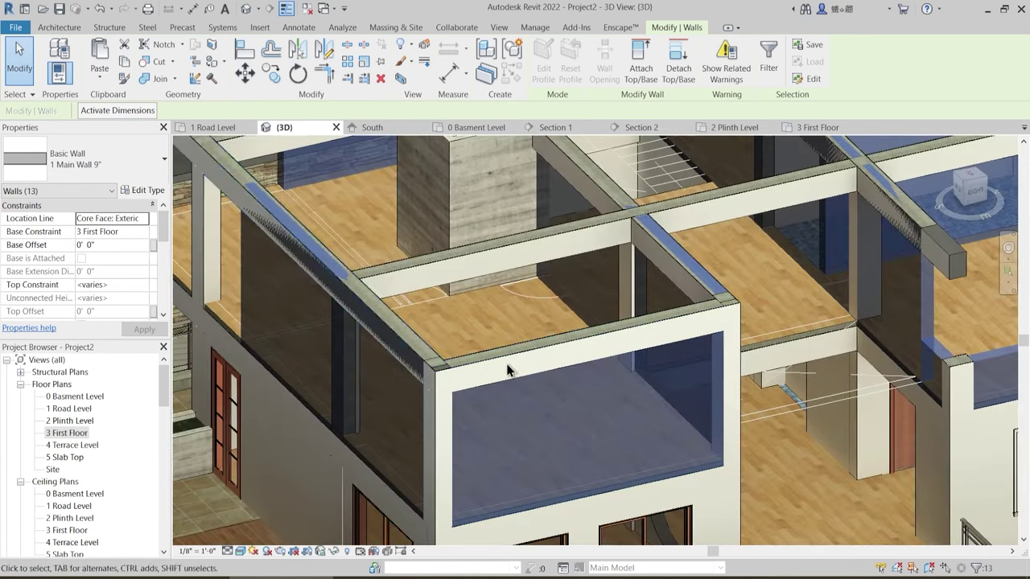
middle_click_drag(410, 350, 449, 264, "shift")
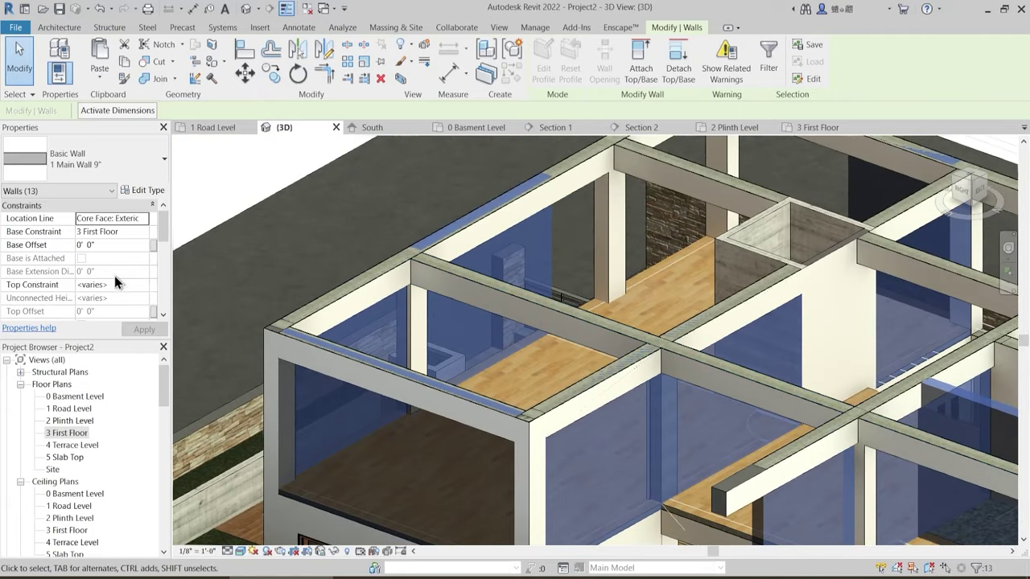
- Set the walls' Top Constraint to Up to level: 4 Terrace Level and accept the overlap warning
left_click(143, 285)
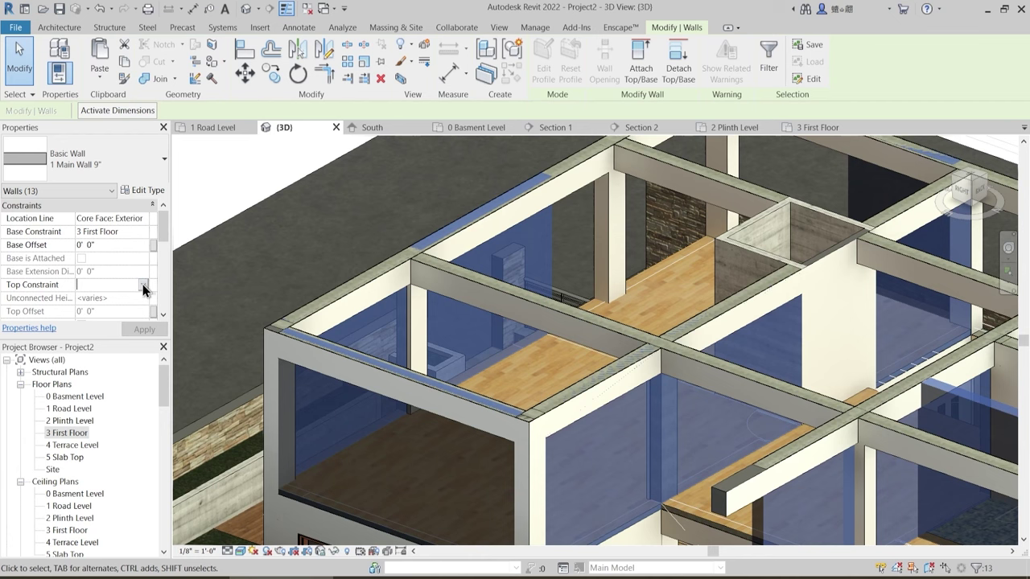
left_click(143, 286)
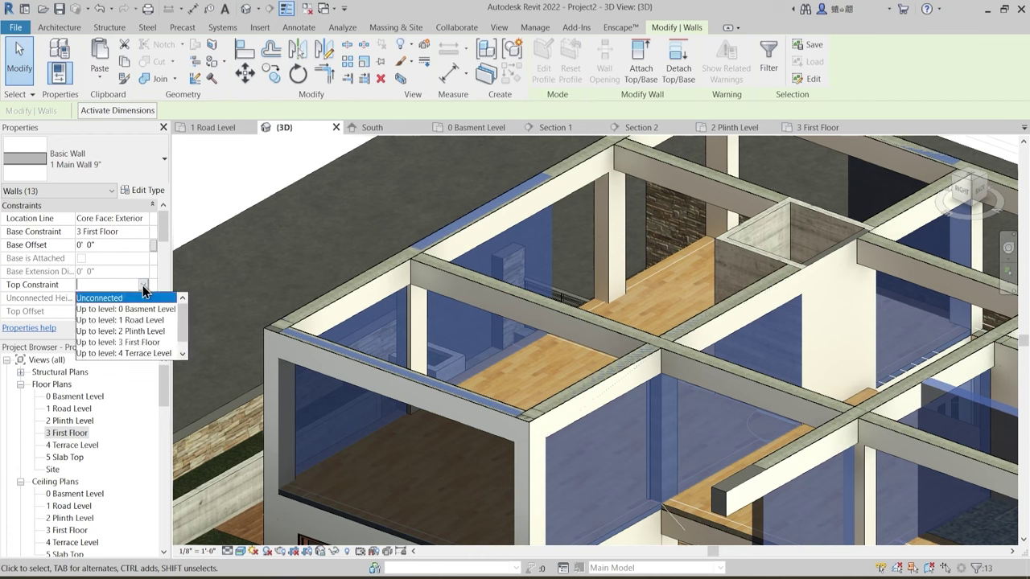
left_click(136, 353)
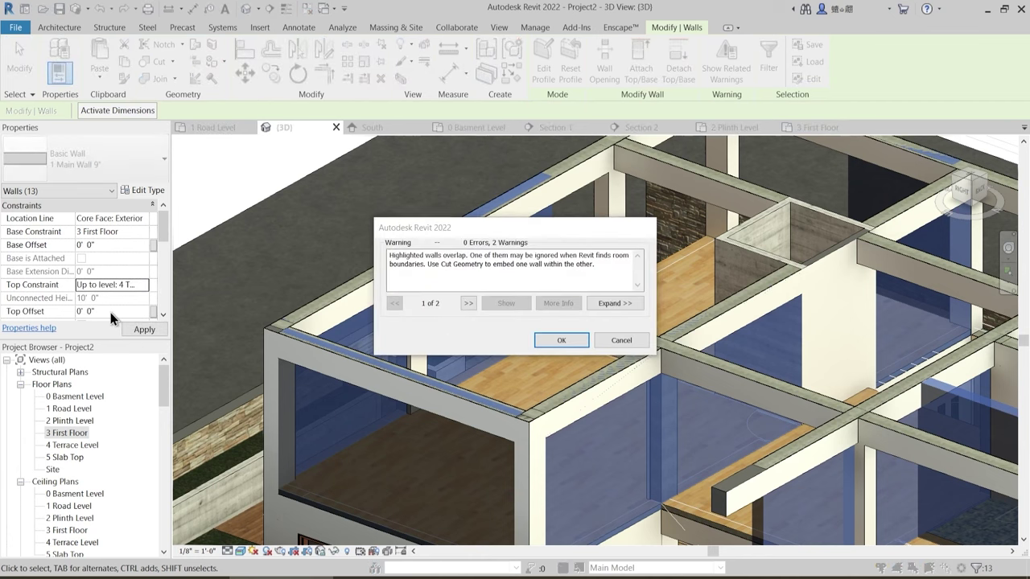
key("Return")
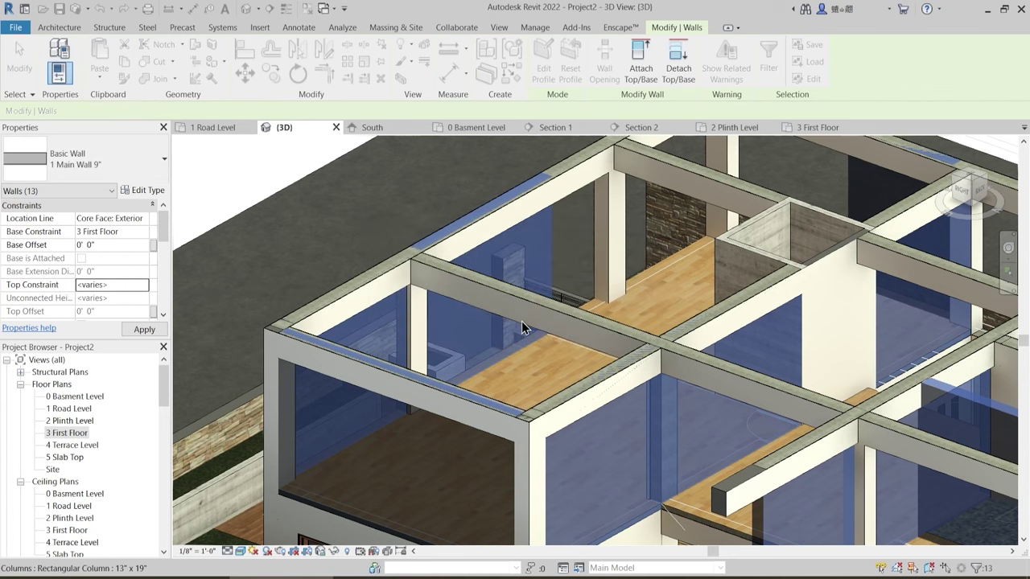
middle_click_drag(522, 321, 571, 323, "shift")
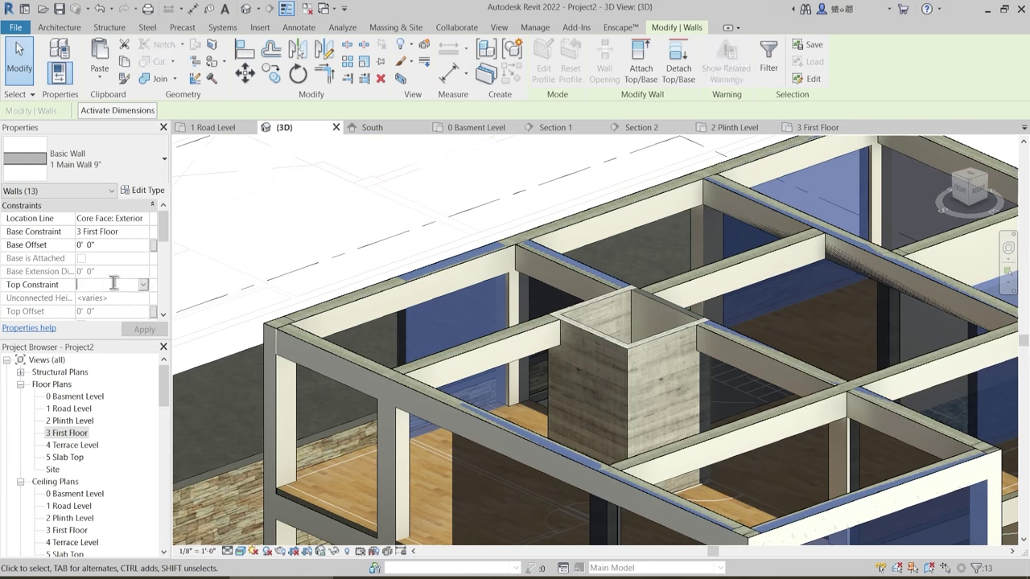
left_click(144, 288)
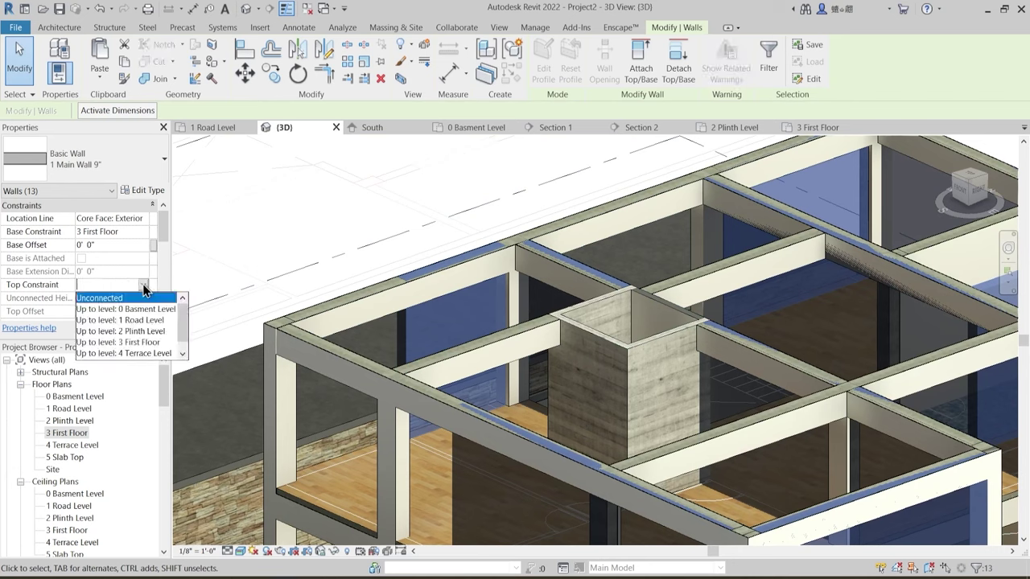
left_click(129, 353)
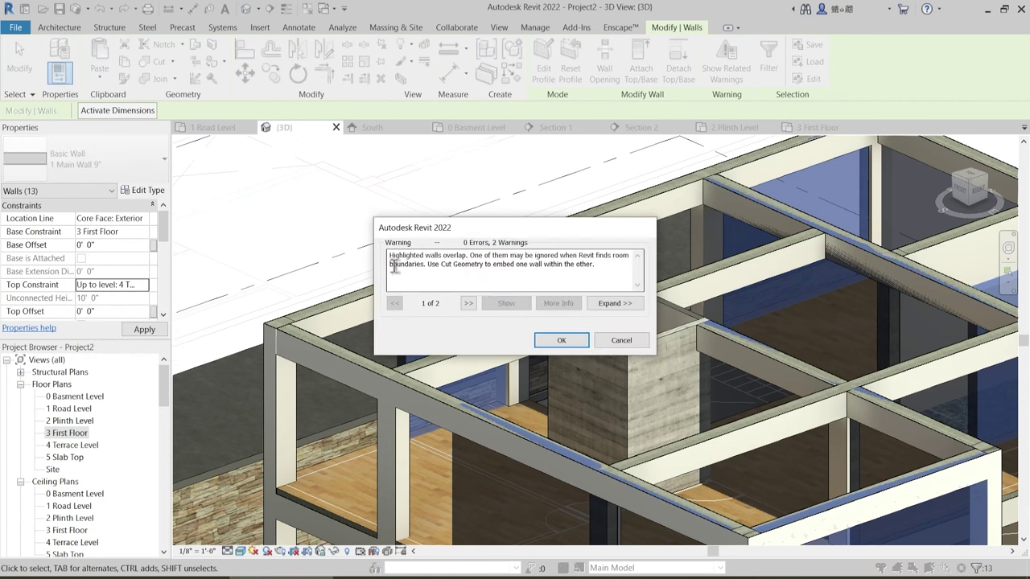
left_click(559, 341)
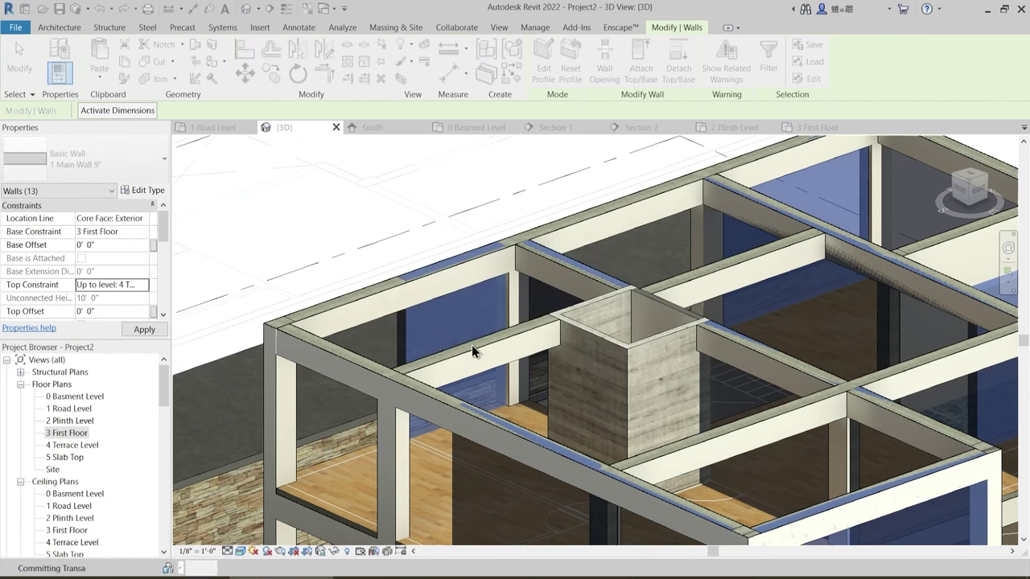
scroll(445, 314, "down", 3)
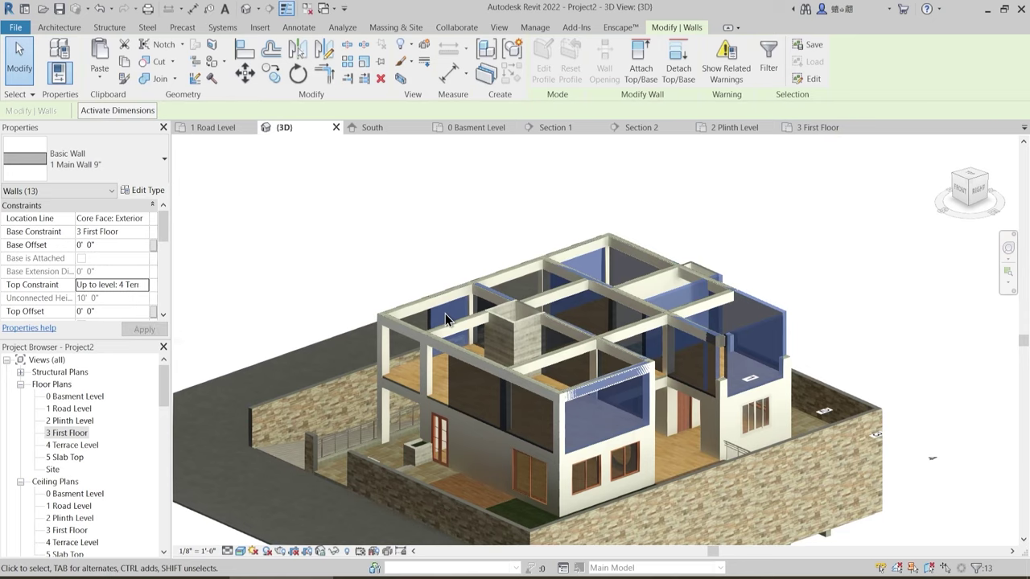
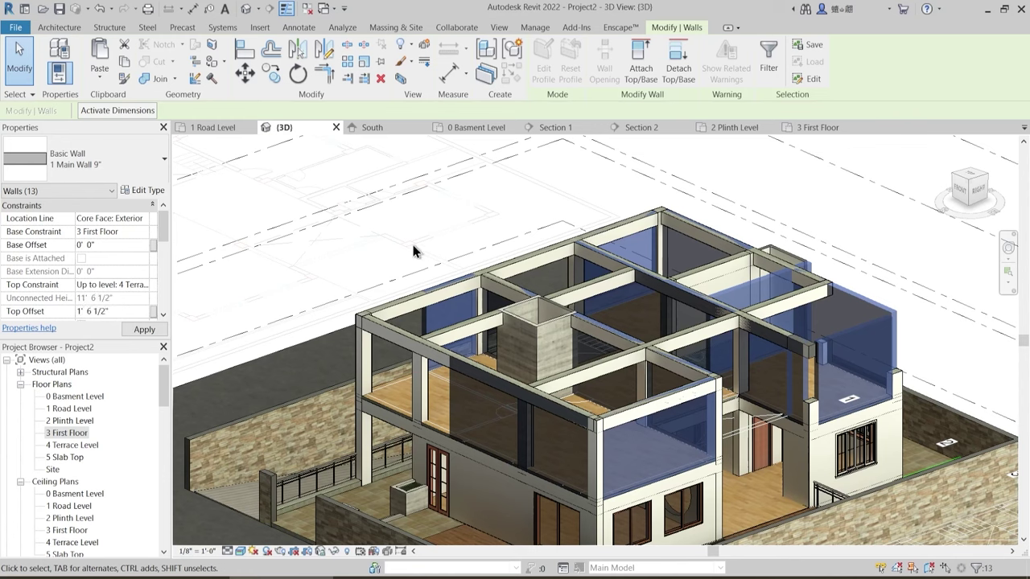
- Set the selected First Floor walls' Top Offset to -1' 6 1/2"
left_click(79, 313)
type("-")
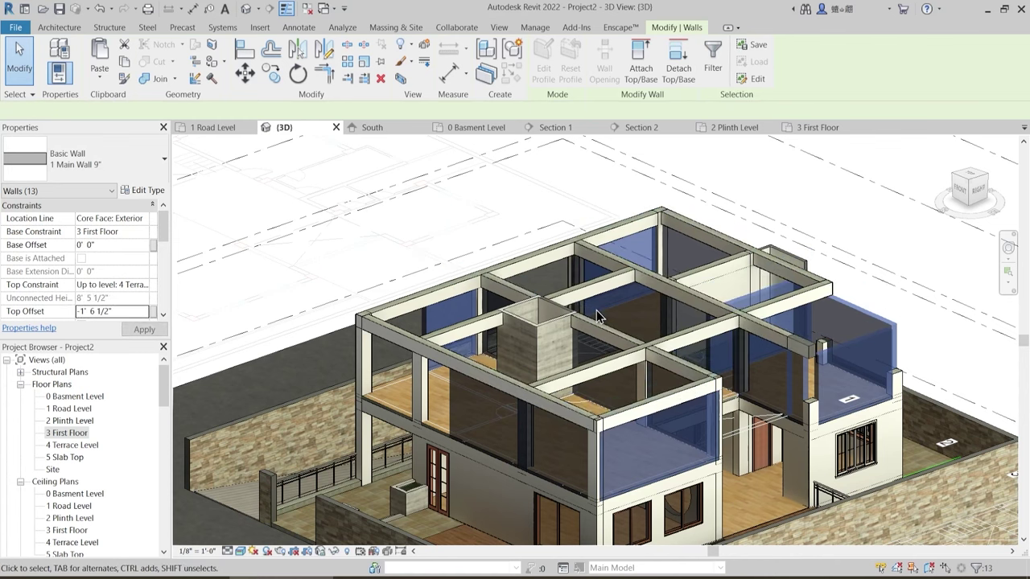
scroll(804, 394, "up", 5)
key("Escape")
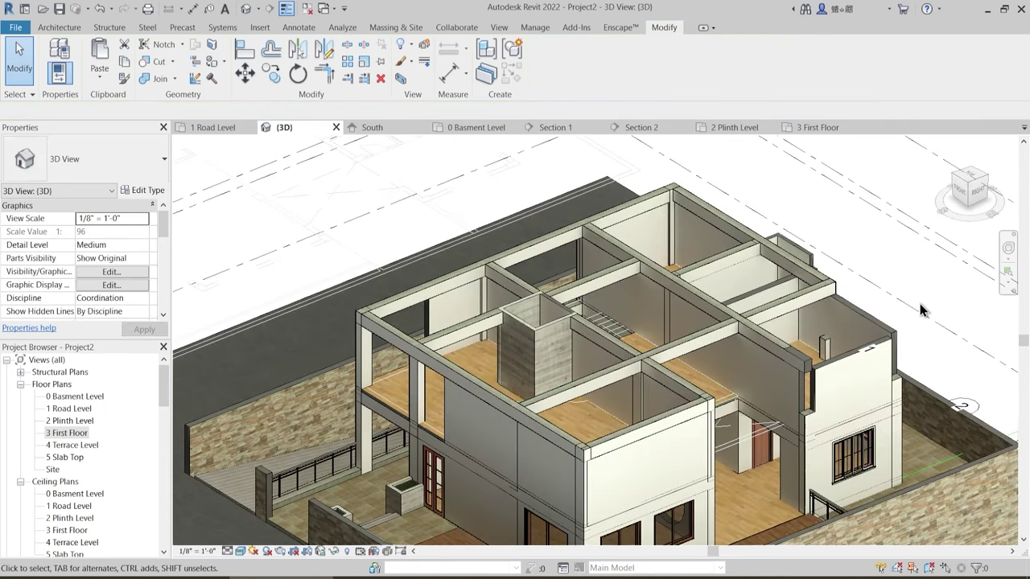
- Make the front parapet and side walls Unconnected with a 3' 0" height
left_click(774, 390)
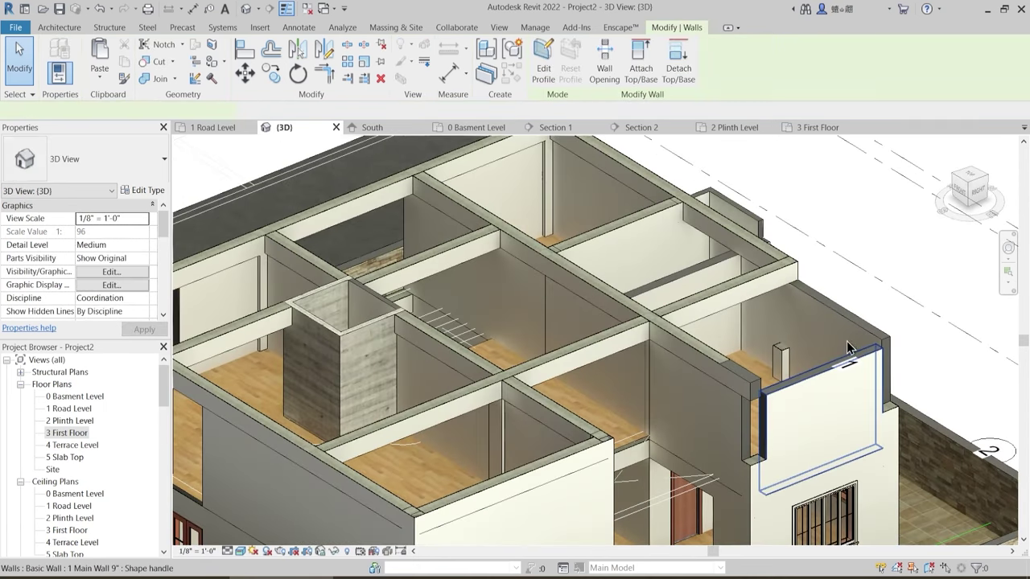
left_click(852, 320, "ctrl")
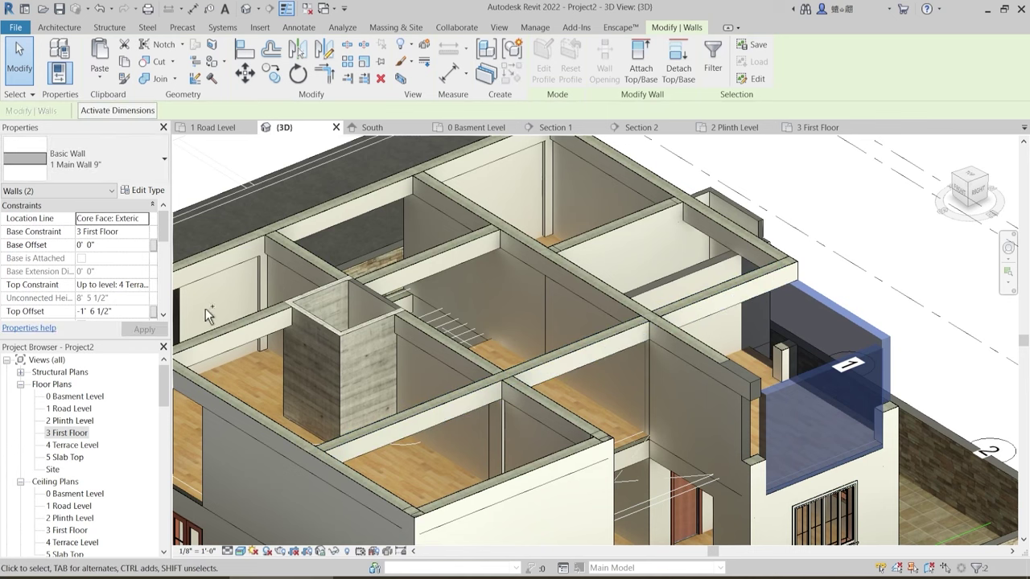
left_click(145, 286)
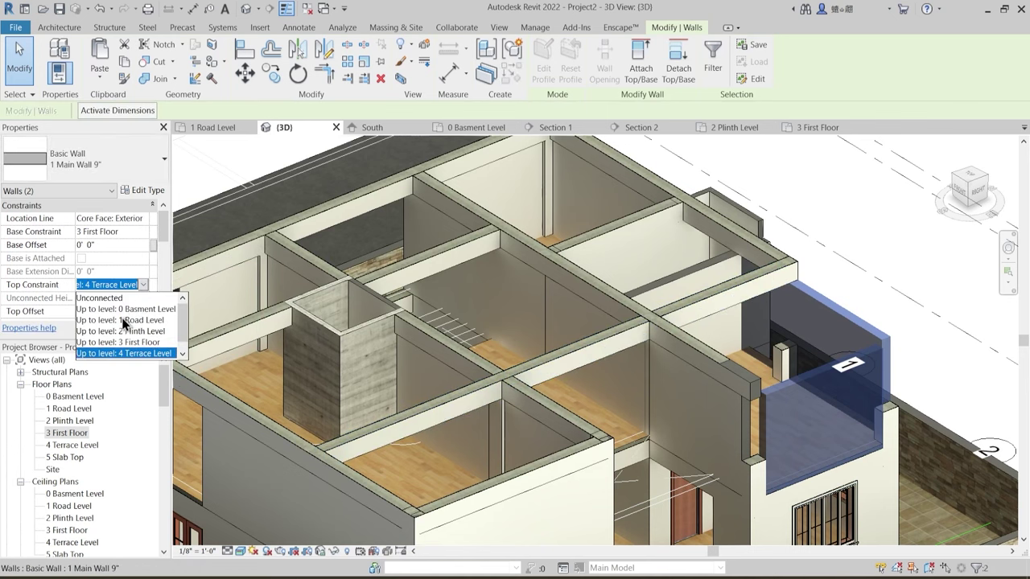
left_click(112, 299)
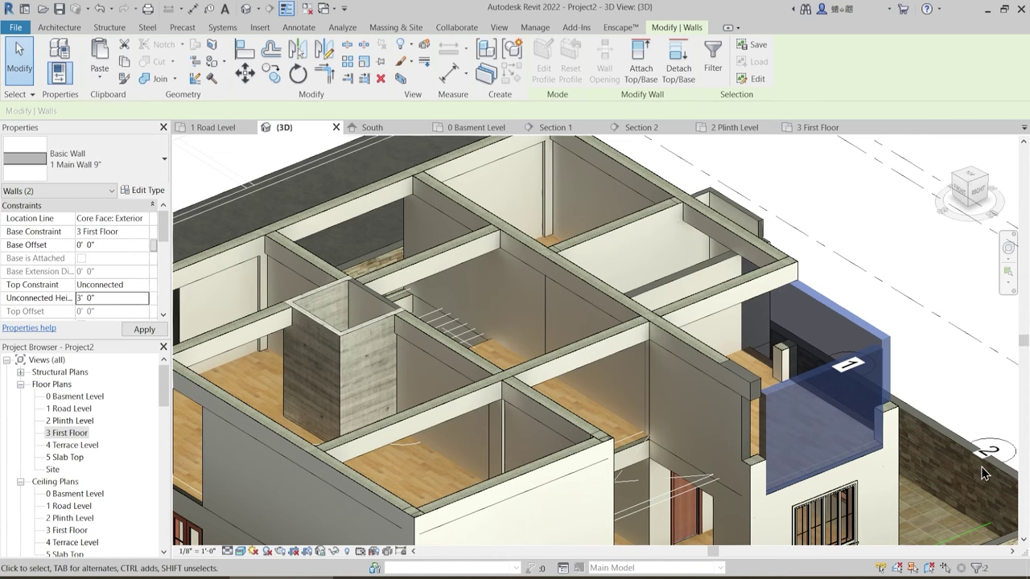
key("Escape")
- Match the neighbouring short wall to the low parapet wall's type with MA
left_click(754, 430)
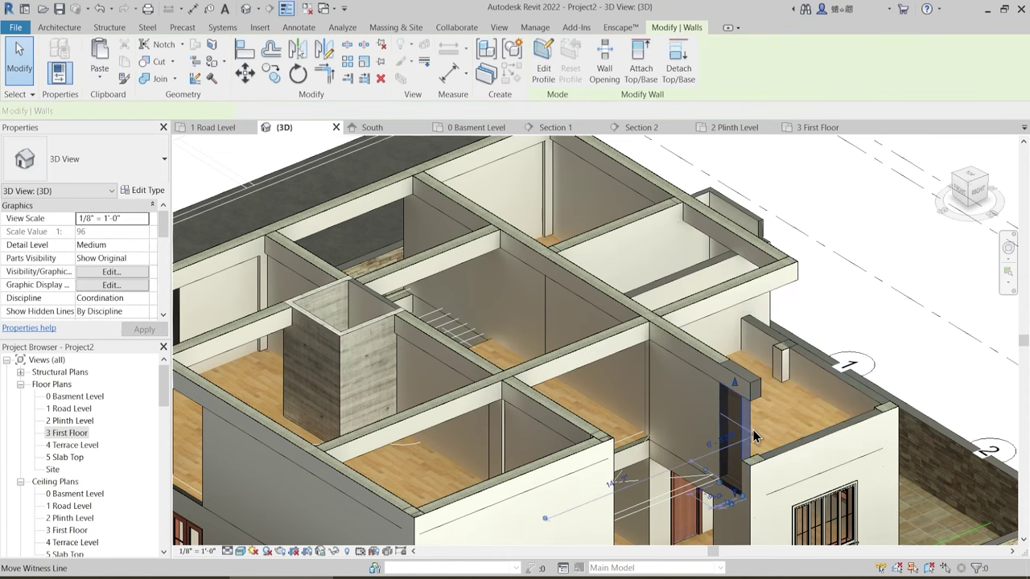
key("m")
key("a")
scroll(786, 457, "up", 3)
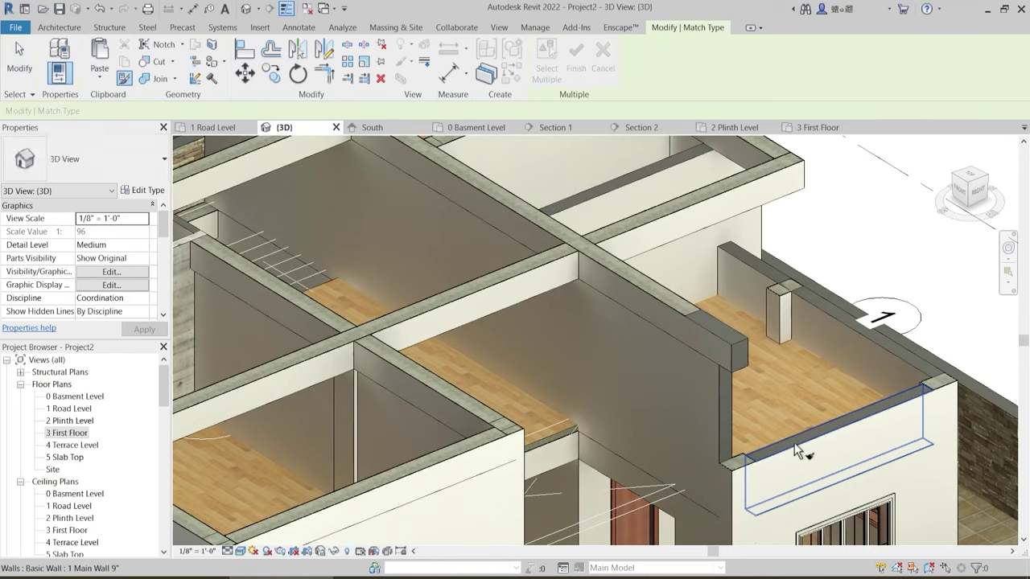
left_click(794, 443)
left_click(724, 398)
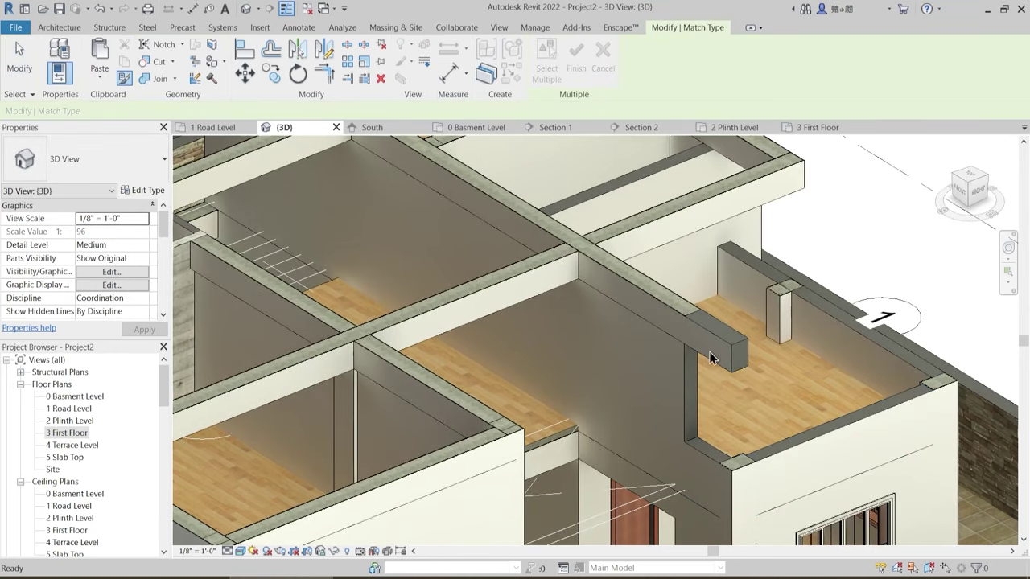
key("Escape")
- In top view, pull the Terrace Floor beam wall's end back to the adjoining beam
key("t")
key("r")
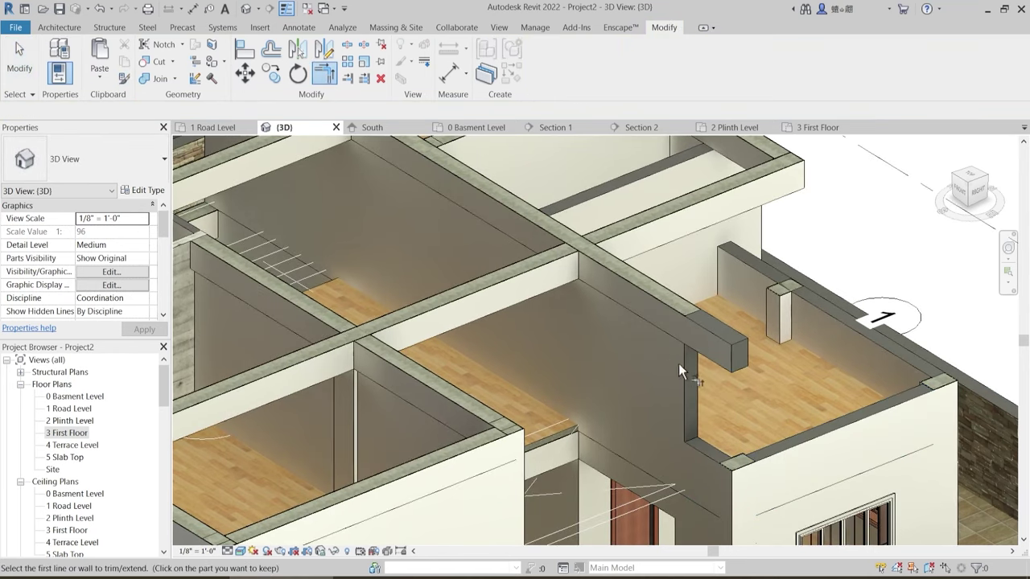
key("Escape")
left_click(726, 352)
scroll(722, 359, "down", 2)
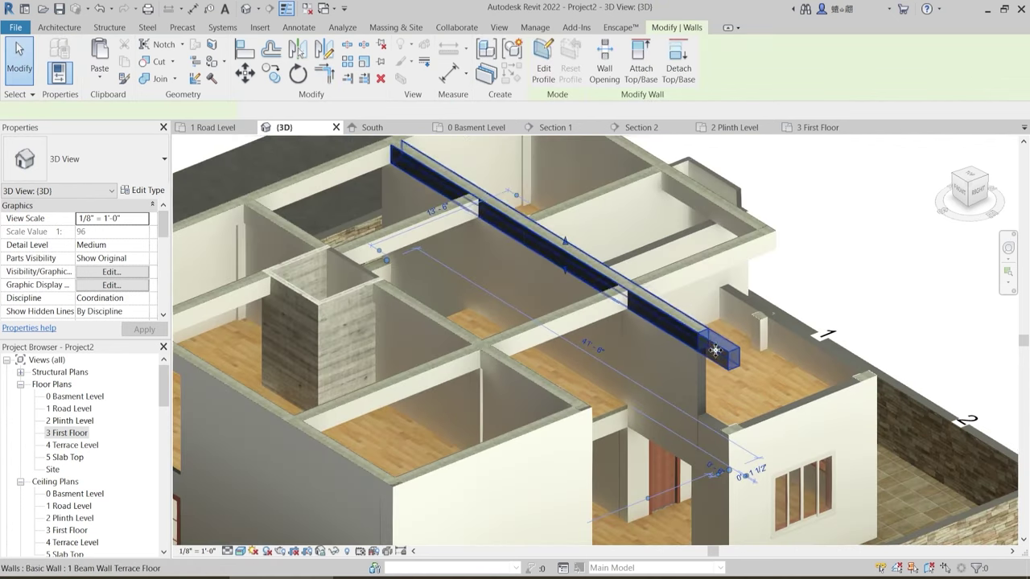
middle_click_drag(701, 420, 736, 435, "shift")
left_click(970, 177)
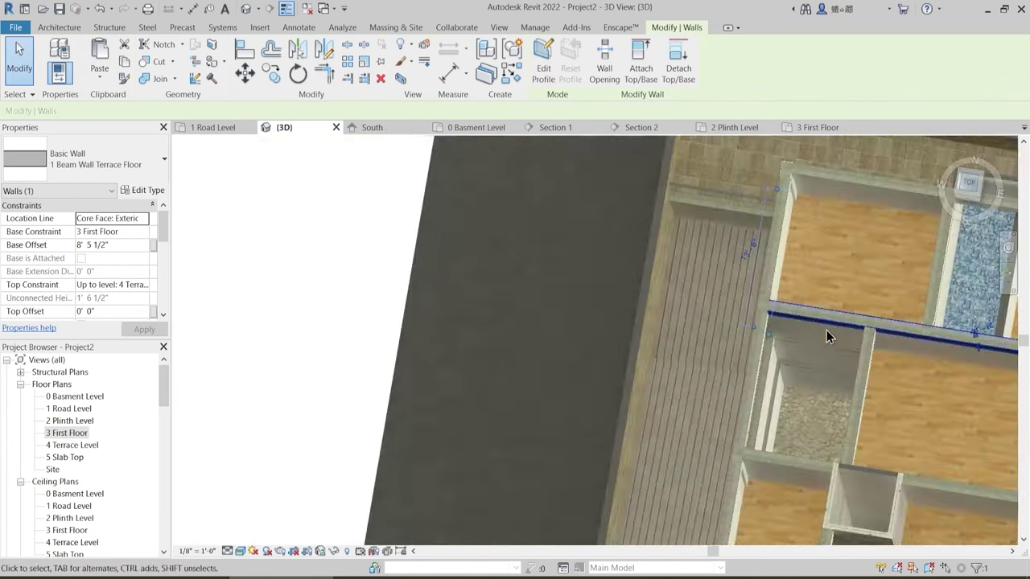
scroll(844, 356, "up", 10)
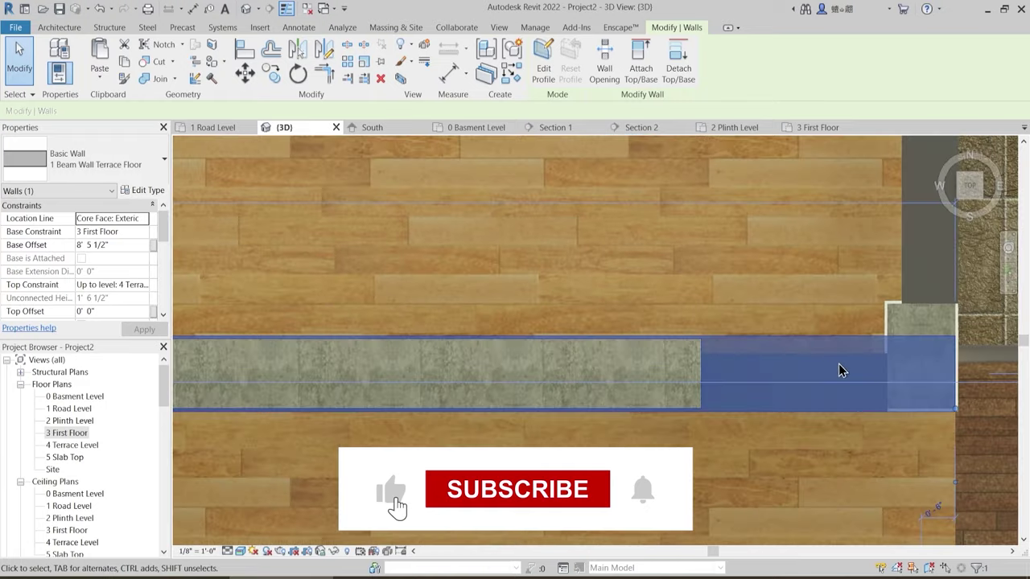
middle_click_drag(840, 367, 745, 369)
left_click_drag(839, 396, 586, 395)
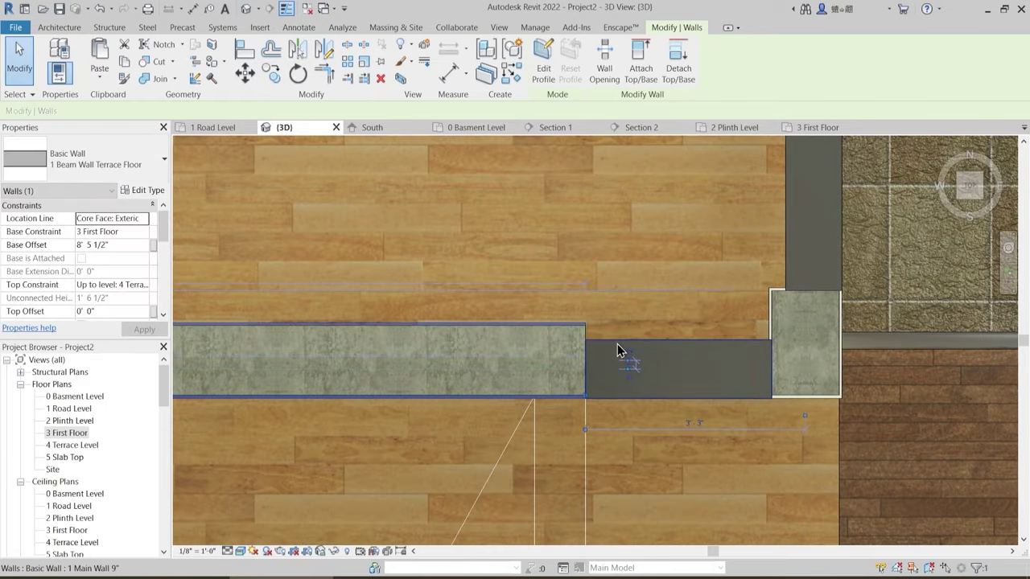
- Return to an isometric view and orbit lower around the column
key("Escape")
scroll(624, 343, "down", 2)
middle_click_drag(624, 346, 503, 70, "shift")
middle_click_drag(559, 334, 555, 363, "shift")
scroll(554, 310, "down", 2)
scroll(619, 350, "down", 3)
scroll(596, 347, "down", 2)
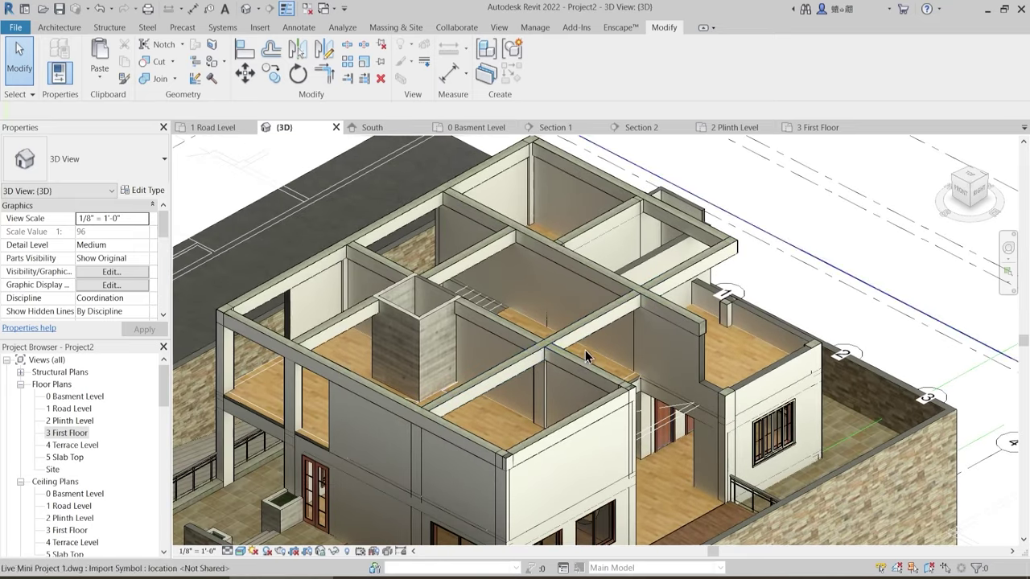
scroll(585, 350, "up", 2)
scroll(539, 463, "up", 2)
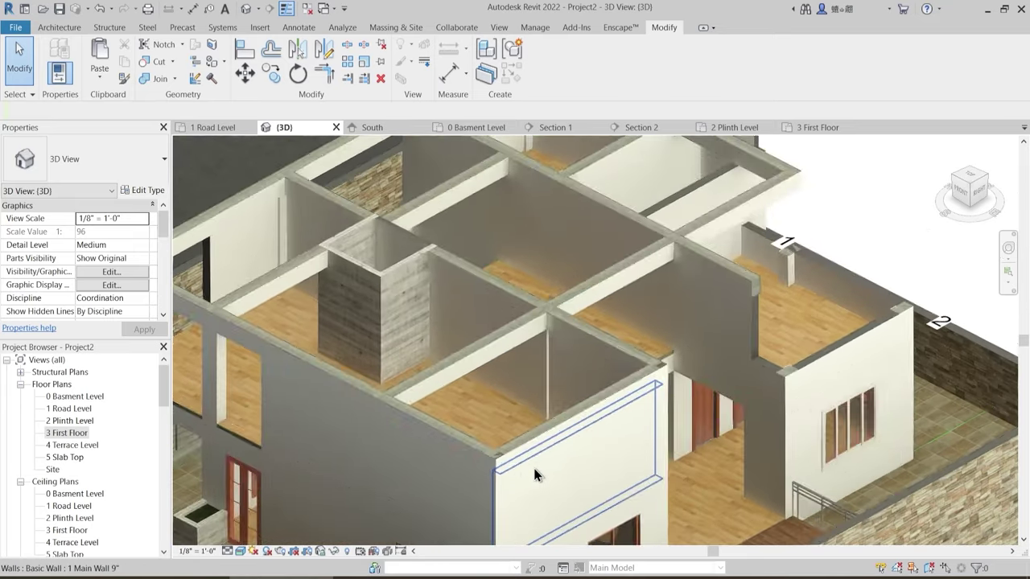
middle_click_drag(536, 475, 589, 429)
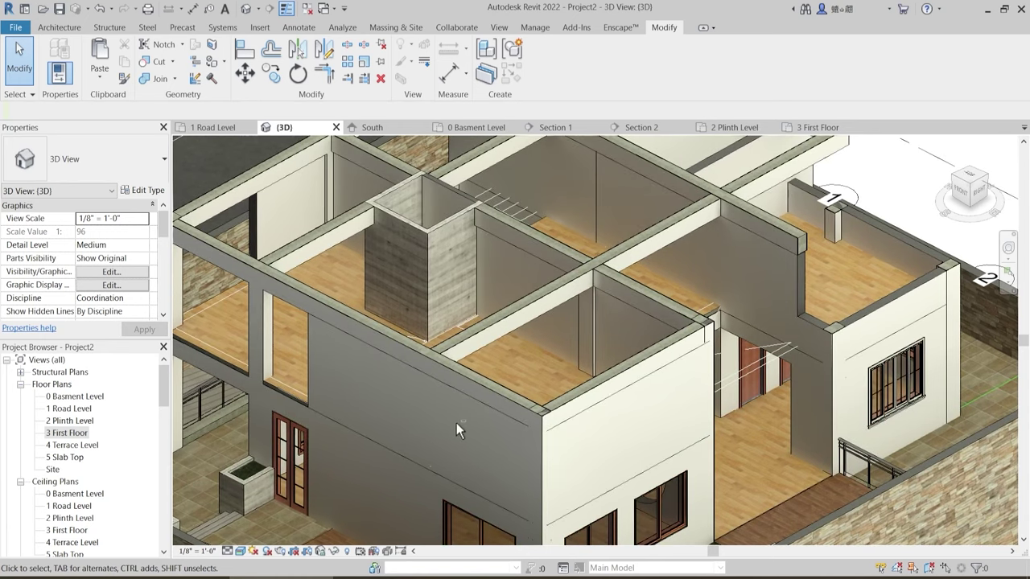
scroll(322, 339, "up", 5)
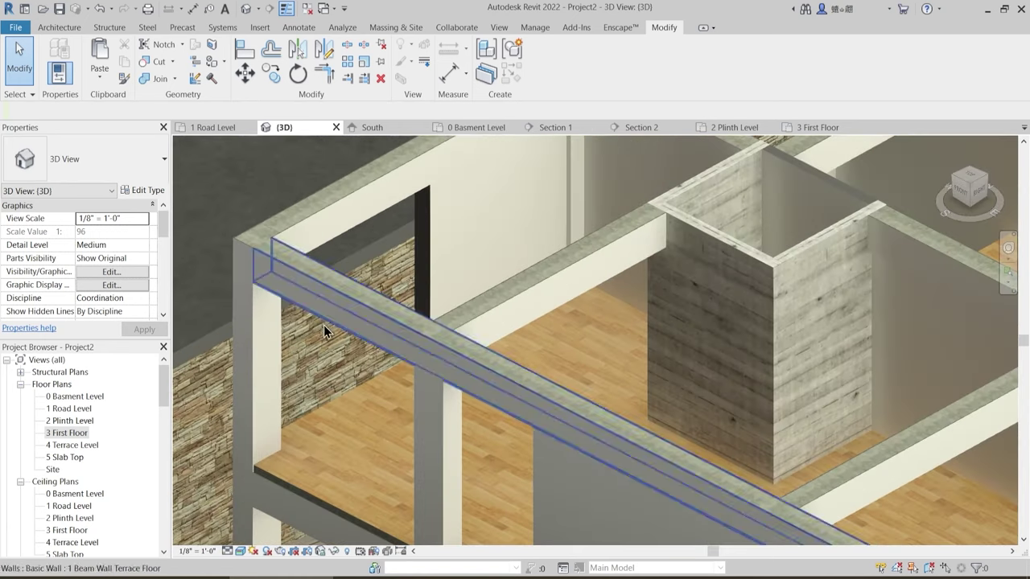
middle_click_drag(324, 325, 478, 373, "shift")
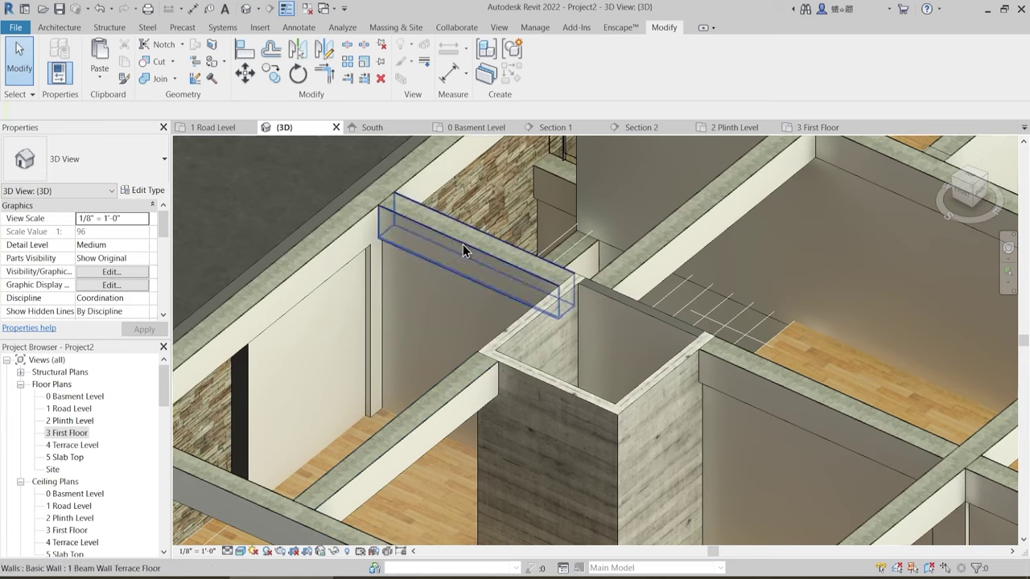
middle_click_drag(463, 244, 384, 370)
scroll(502, 295, "down", 5)
middle_click_drag(643, 345, 628, 378, "shift")
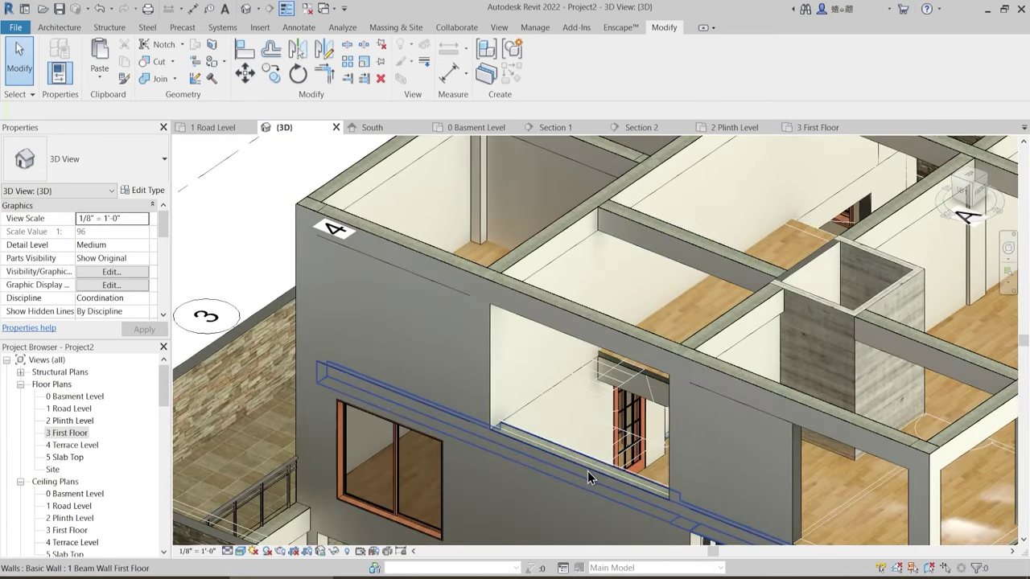
middle_click_drag(563, 496, 533, 414)
scroll(537, 445, "up", 1)
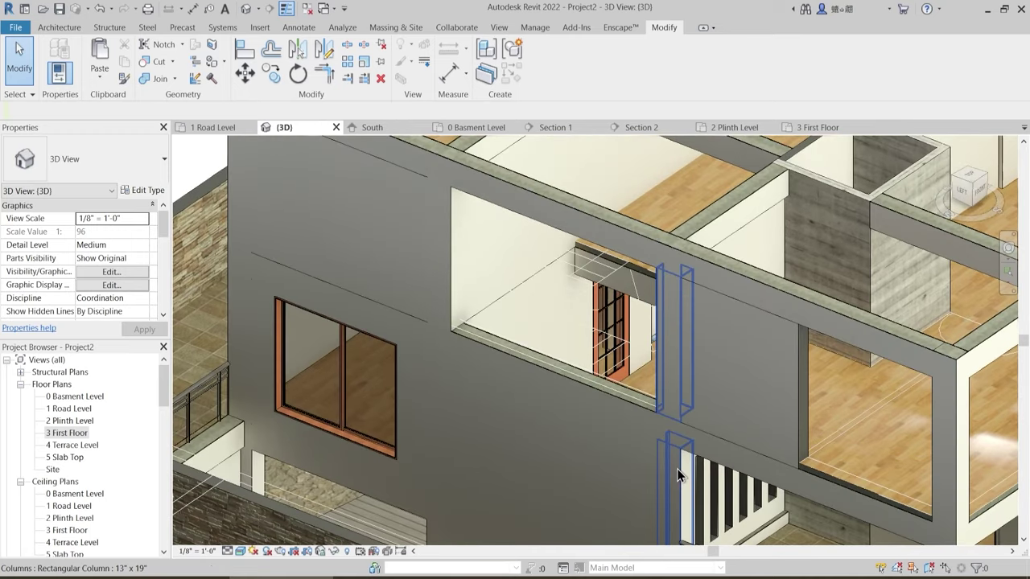
left_click(556, 415)
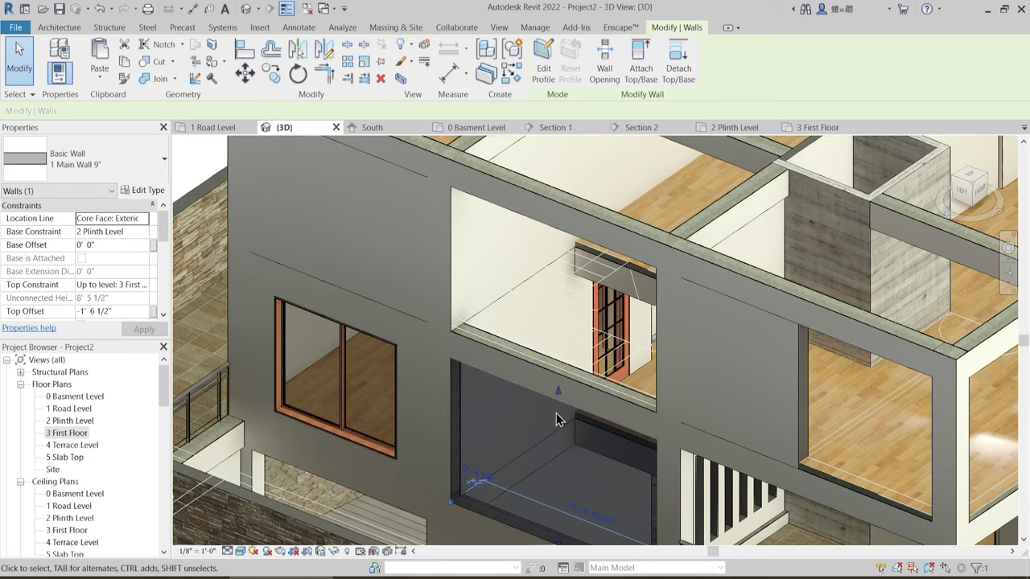
- Paste the copied front wall aligned to the 3 First Floor level
left_click(100, 80)
left_click(146, 133)
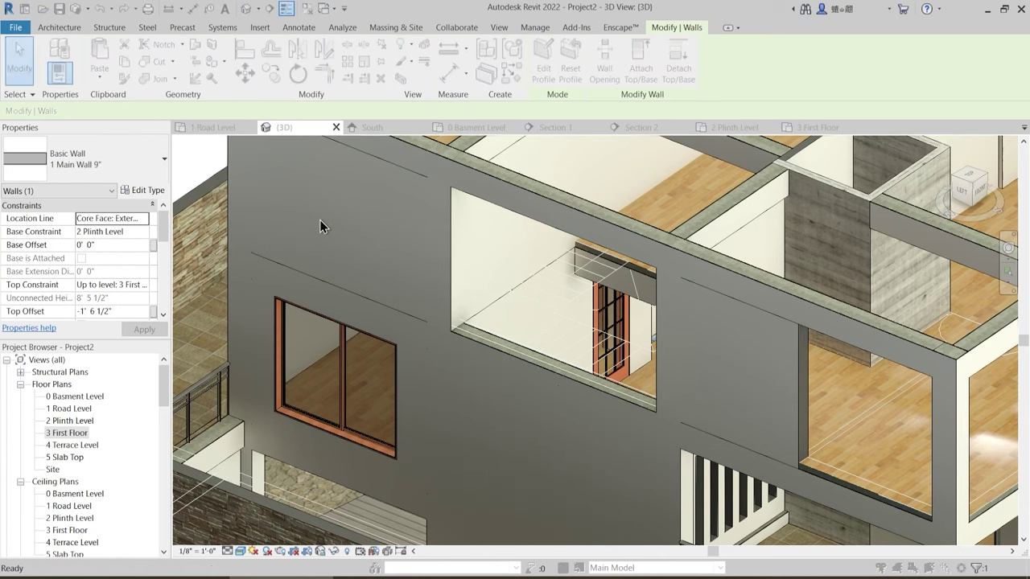
left_click(463, 231)
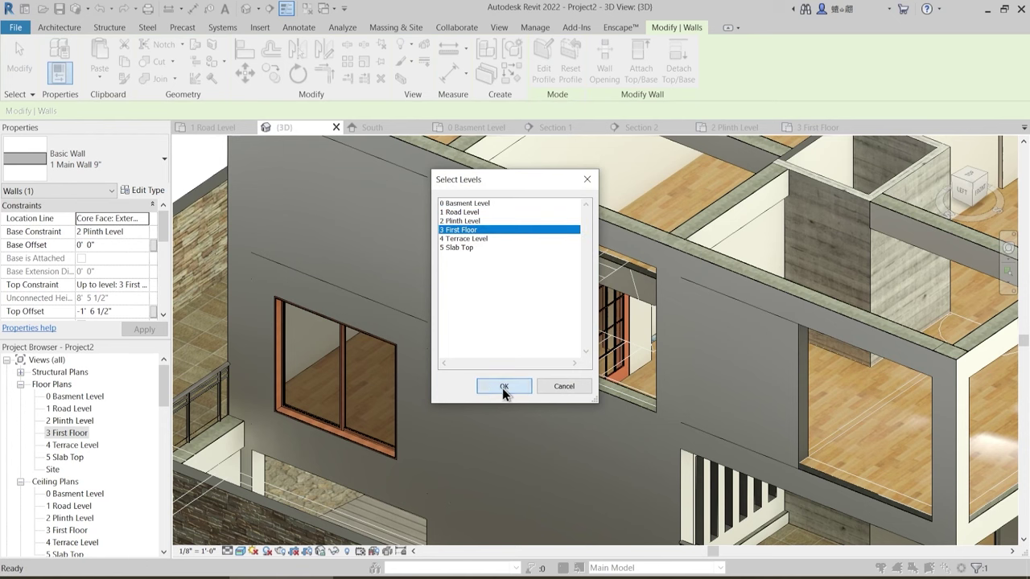
left_click(504, 387)
key("Escape")
- Orbit the model to inspect the pasted wall from the front
scroll(614, 383, "up", 2)
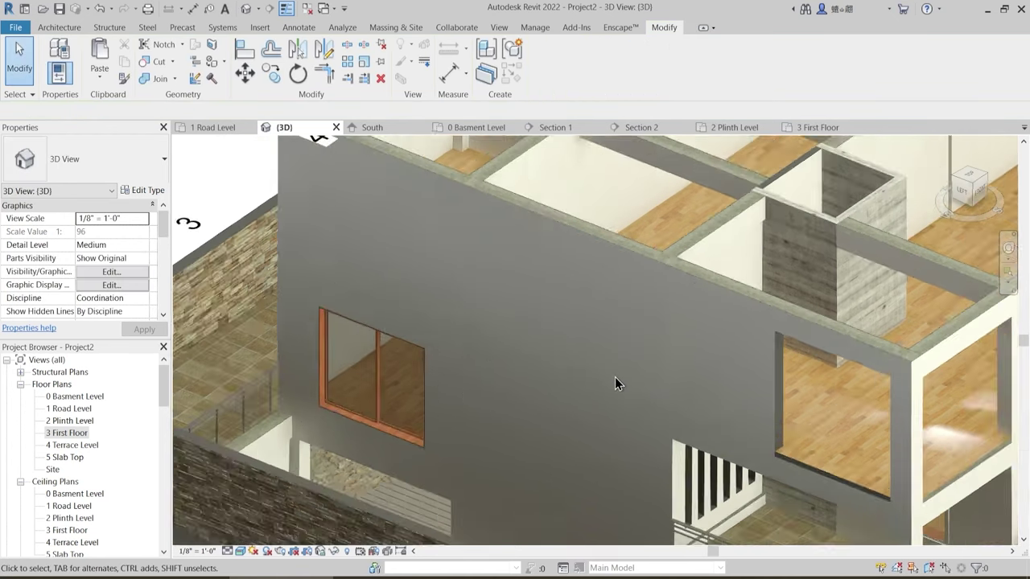
scroll(615, 377, "down", 1)
middle_click_drag(615, 377, 454, 467, "shift")
middle_click_drag(625, 457, 772, 301, "shift")
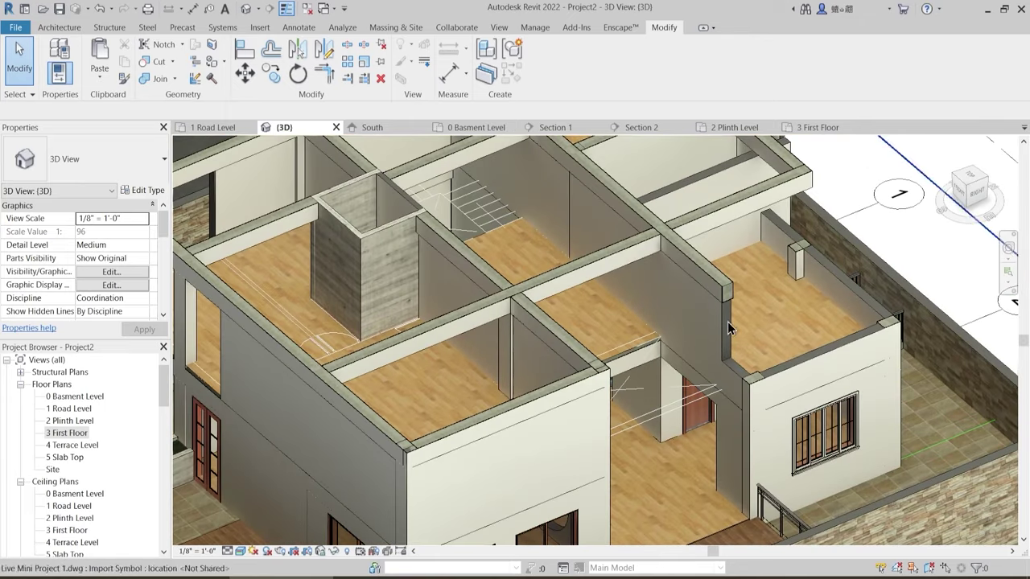
scroll(597, 378, "up", 3)
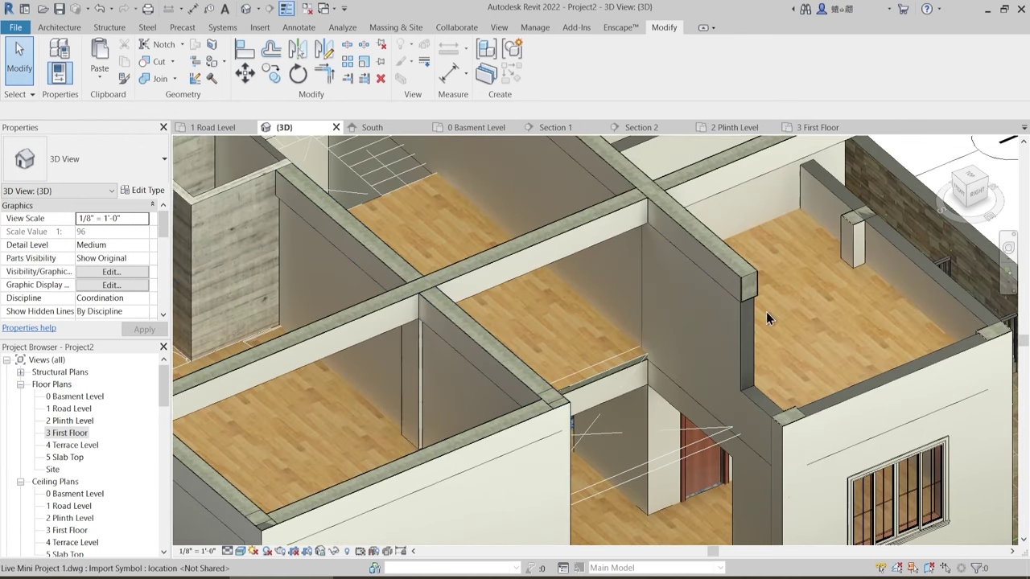
middle_click_drag(766, 314, 563, 265, "shift")
- Join the beam wall with the corner element and the corner column
scroll(801, 392, "up", 5)
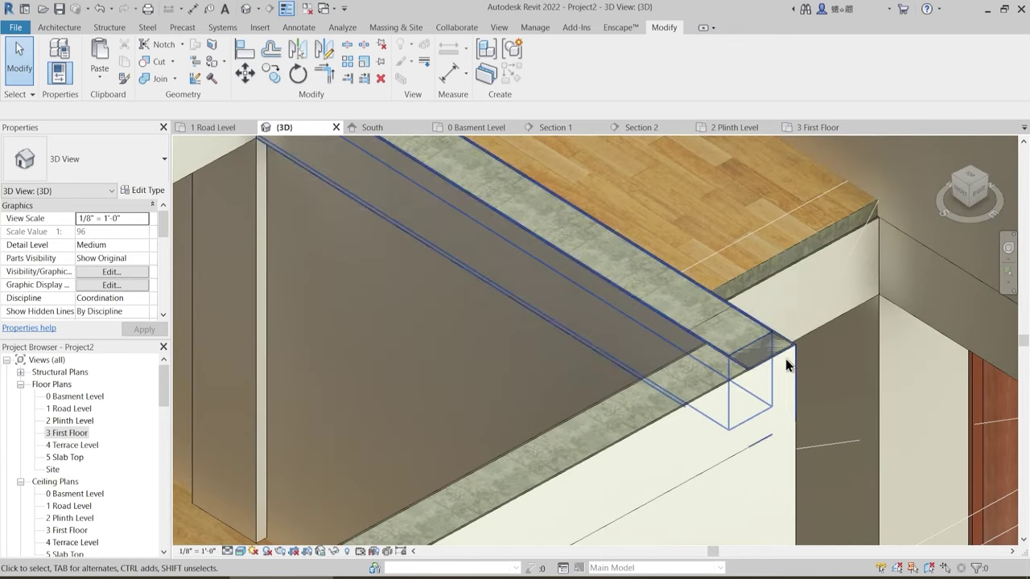
left_click(165, 74)
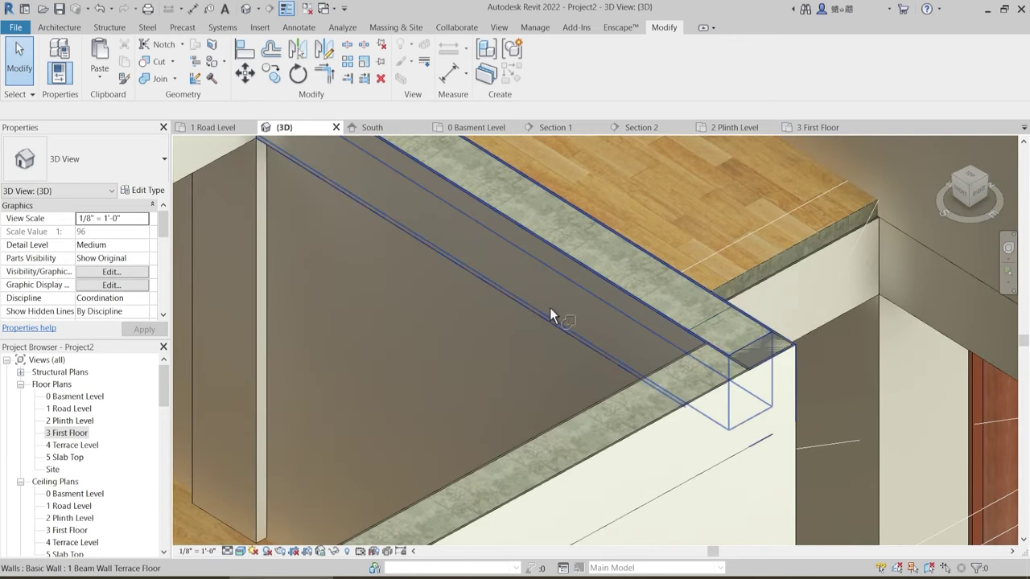
left_click(647, 315)
left_click(763, 348)
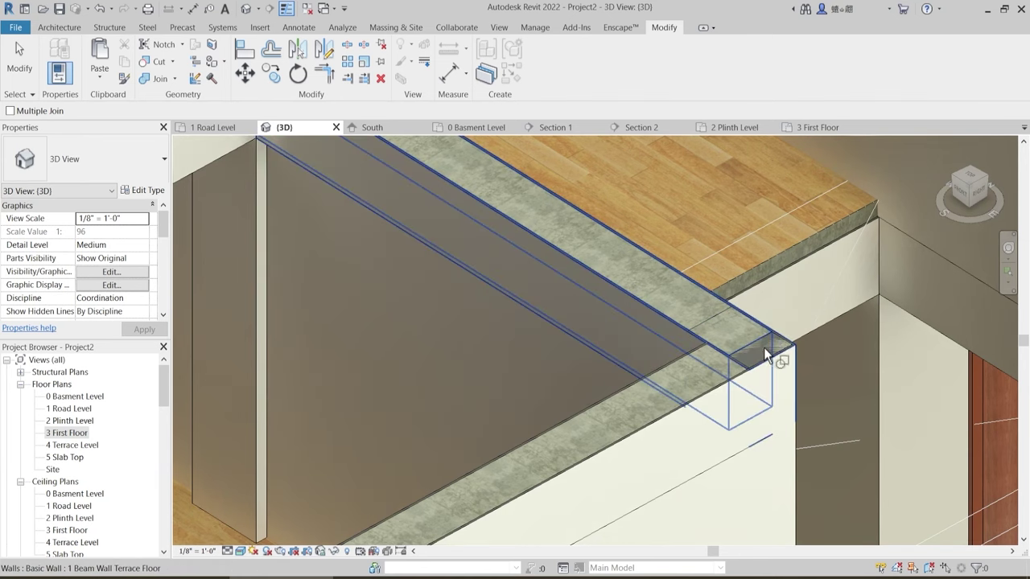
left_click(689, 338)
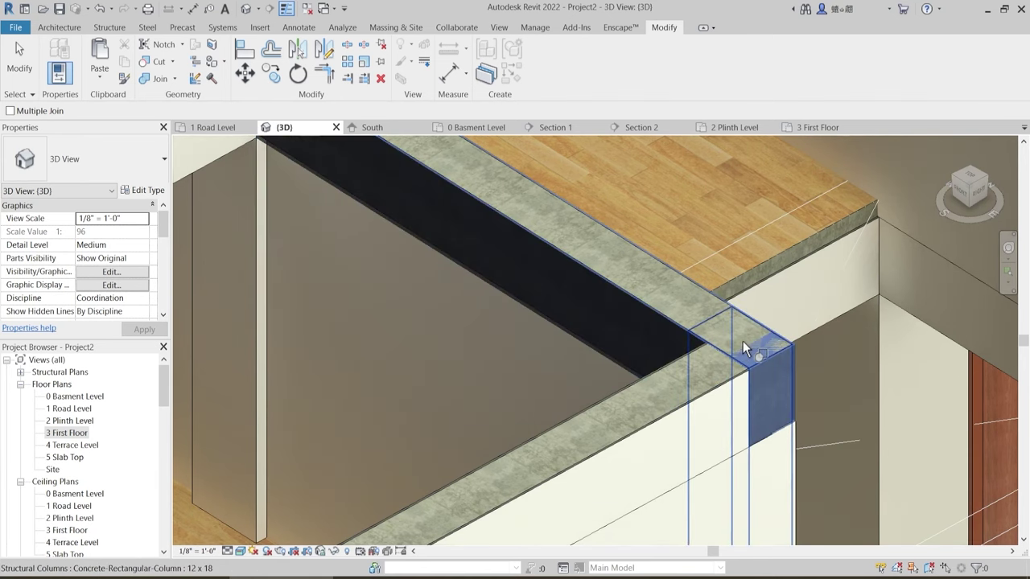
left_click(751, 346)
- Orbit around the house to the side wall and end the join command
scroll(778, 360, "down", 5)
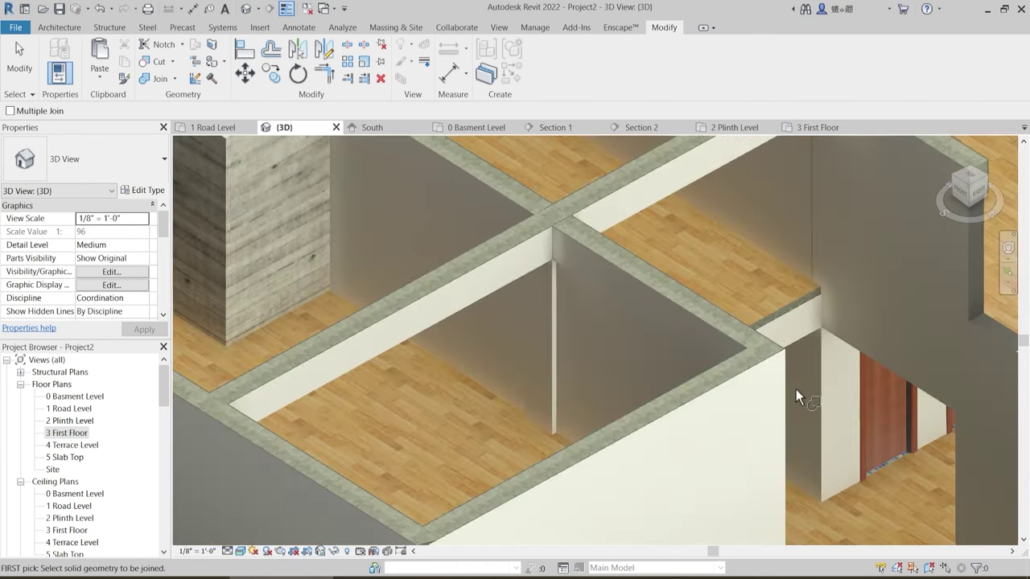
middle_click_drag(742, 365, 602, 478)
middle_click_drag(677, 417, 795, 512)
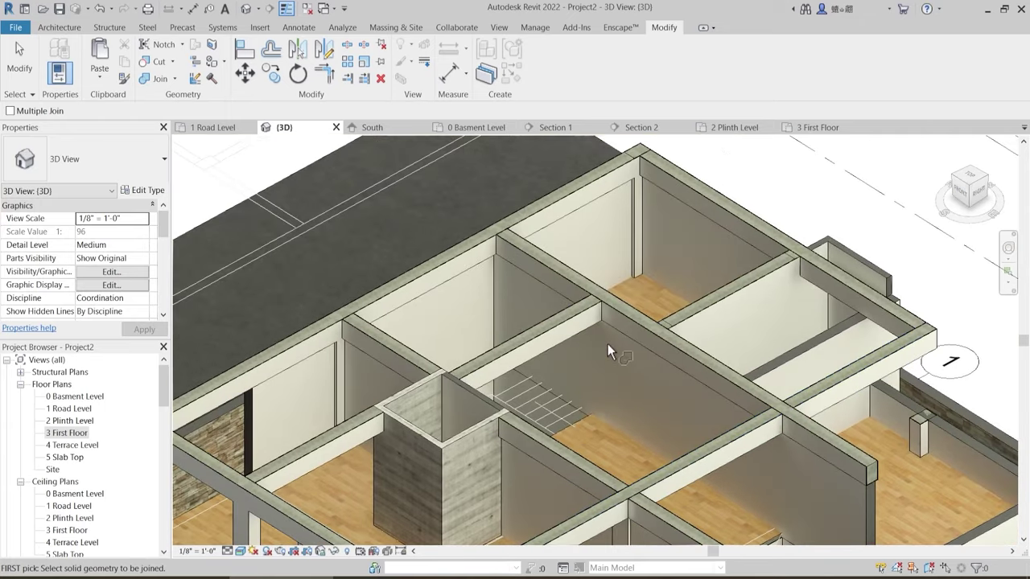
middle_click_drag(627, 415, 443, 368, "shift")
middle_click_drag(693, 352, 586, 334, "shift")
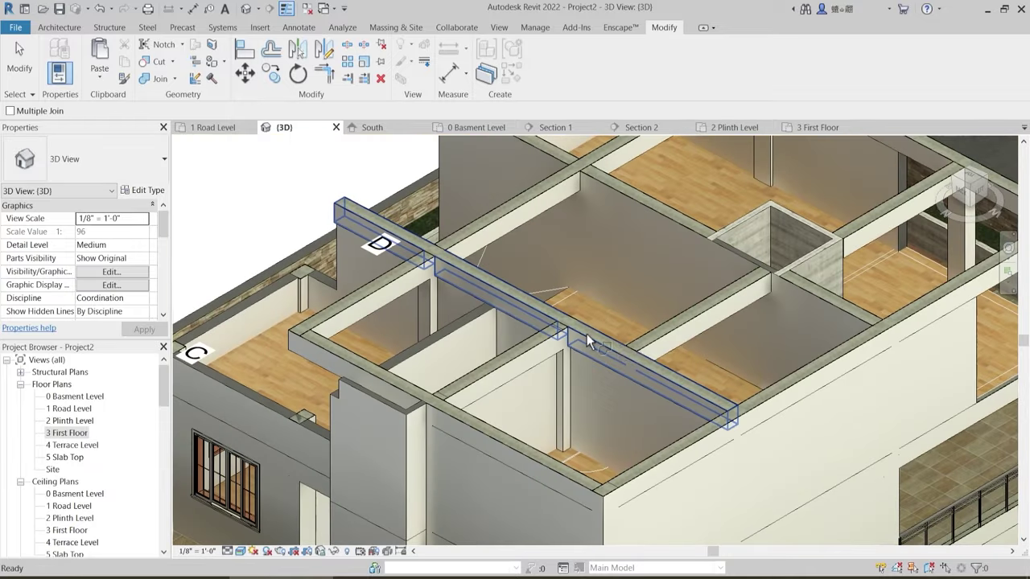
middle_click_drag(616, 375, 598, 389, "shift")
middle_click_drag(532, 403, 519, 293, "shift")
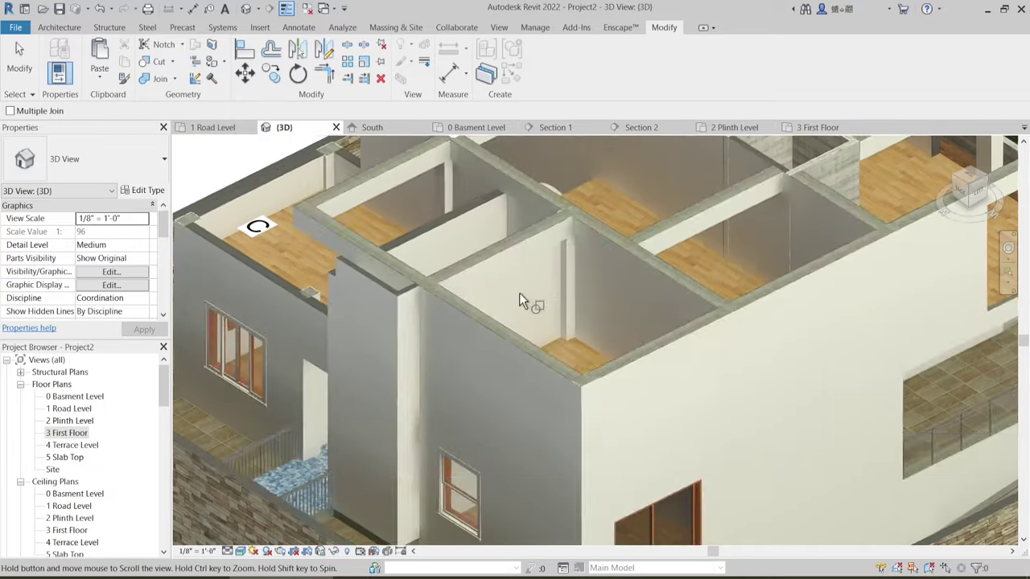
key("Escape")
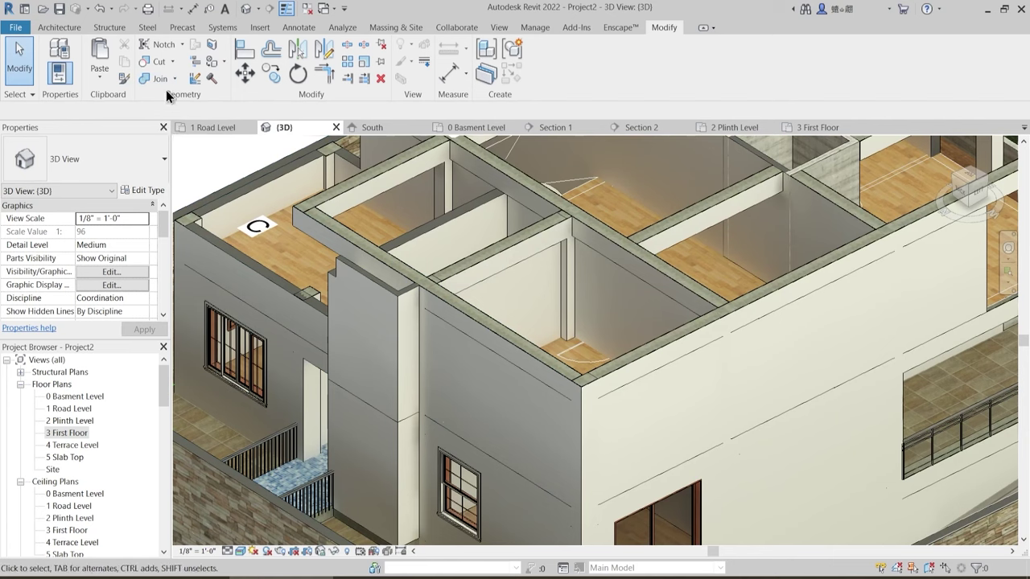
- Join the left beam into the wall and the narrow, upper and lower wall pieces together
left_click(158, 78)
left_click(205, 276)
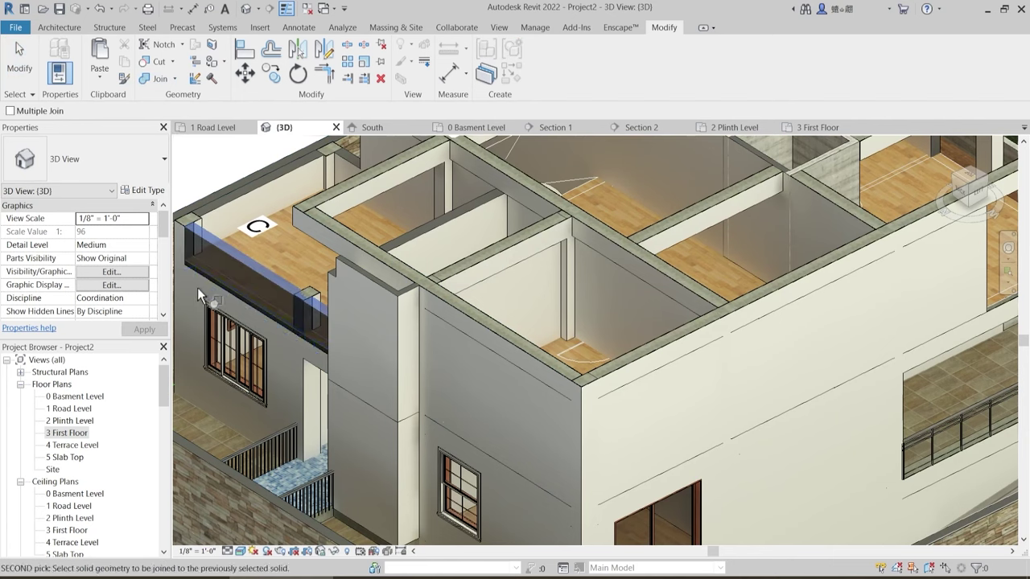
left_click(399, 407)
left_click(396, 438)
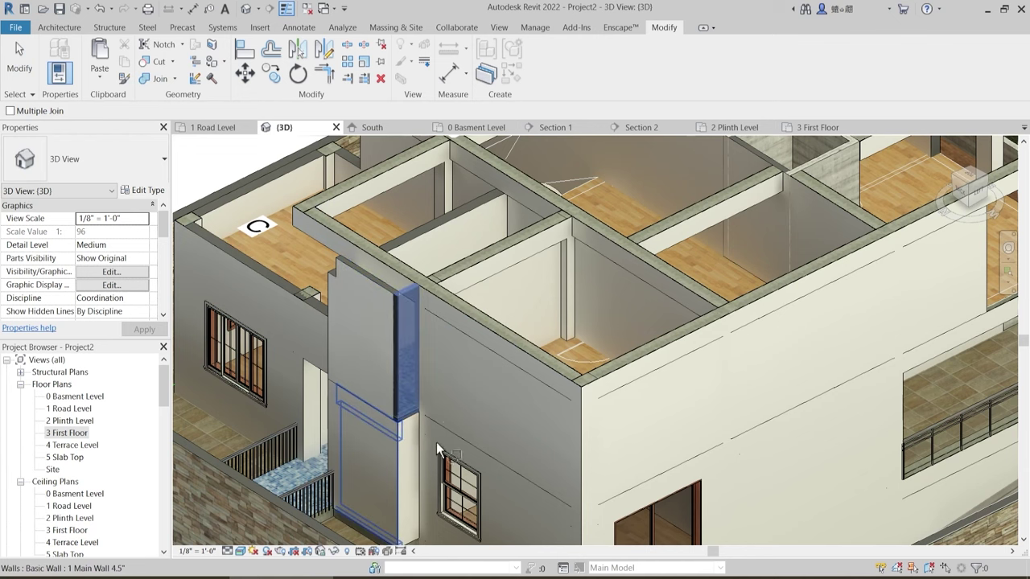
left_click(355, 277)
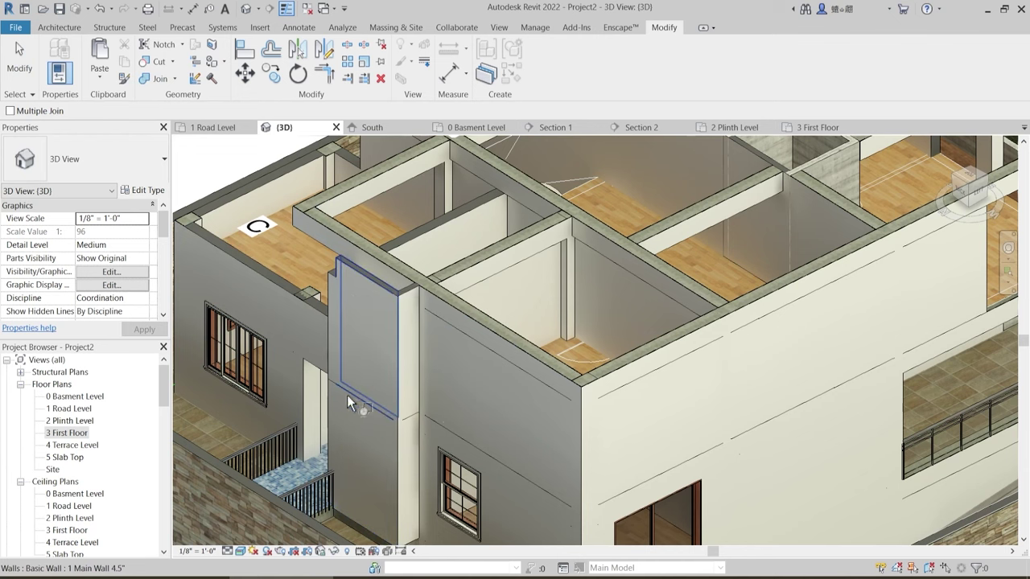
left_click(358, 407)
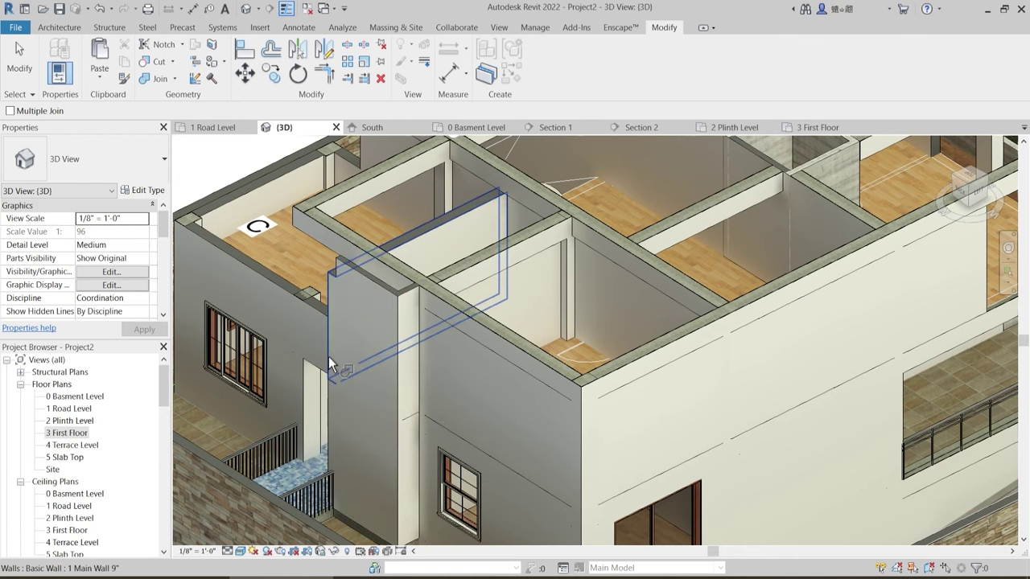
- Join the corner wall piece with its adjoining wall and the beam
middle_click_drag(391, 425, 477, 428, "shift")
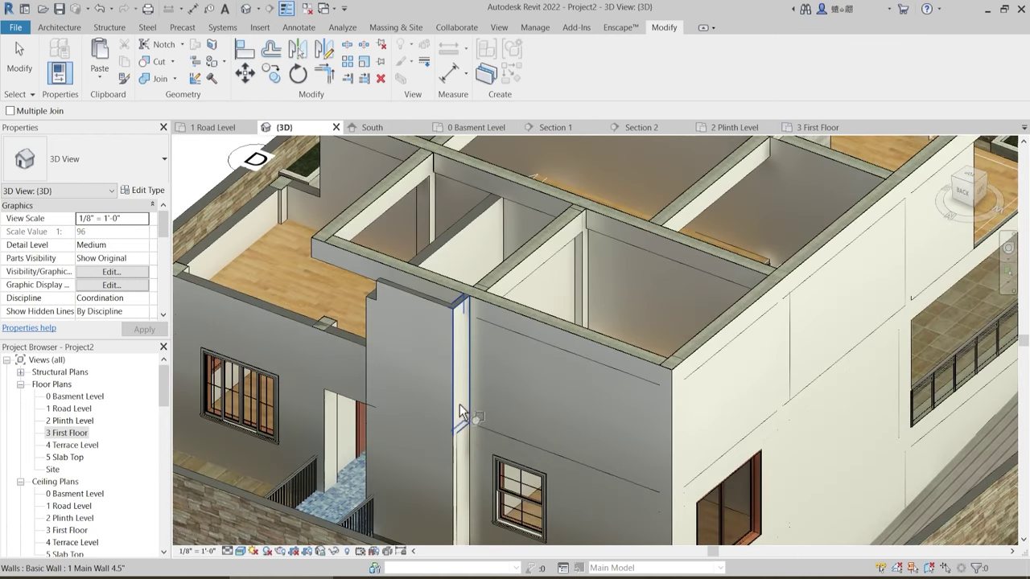
left_click(459, 414)
left_click(458, 467)
scroll(457, 467, "up", 2)
scroll(458, 466, "up", 1)
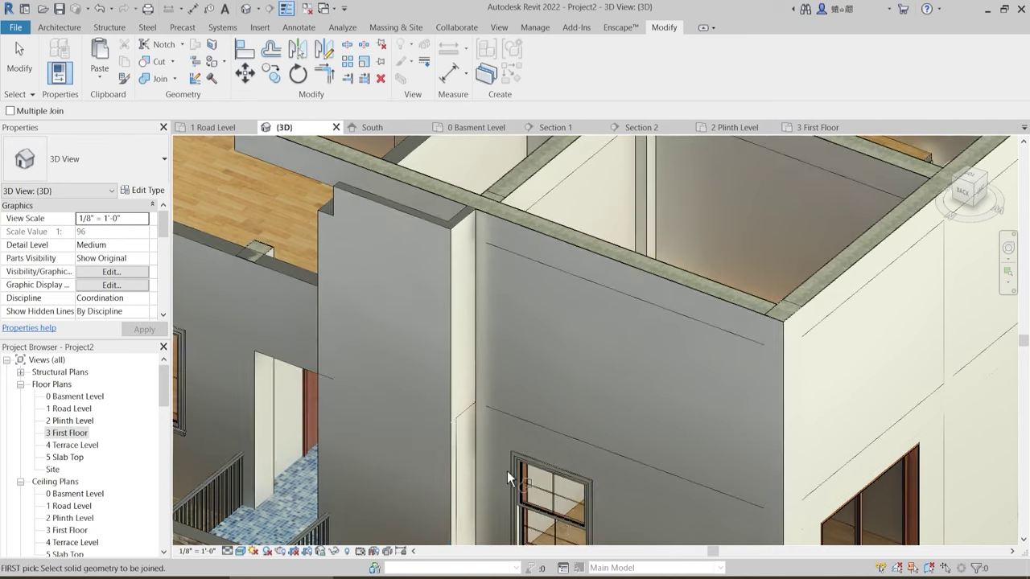
left_click(456, 466)
scroll(472, 413, "up", 3)
left_click(471, 414)
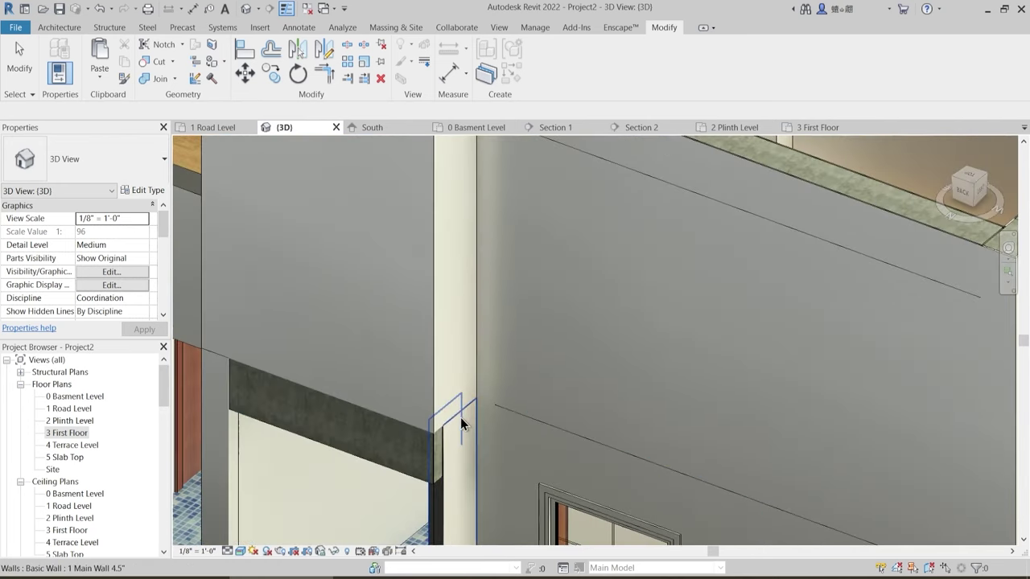
key("Escape")
- Join the lower wall with the column at the corner
left_click(463, 419)
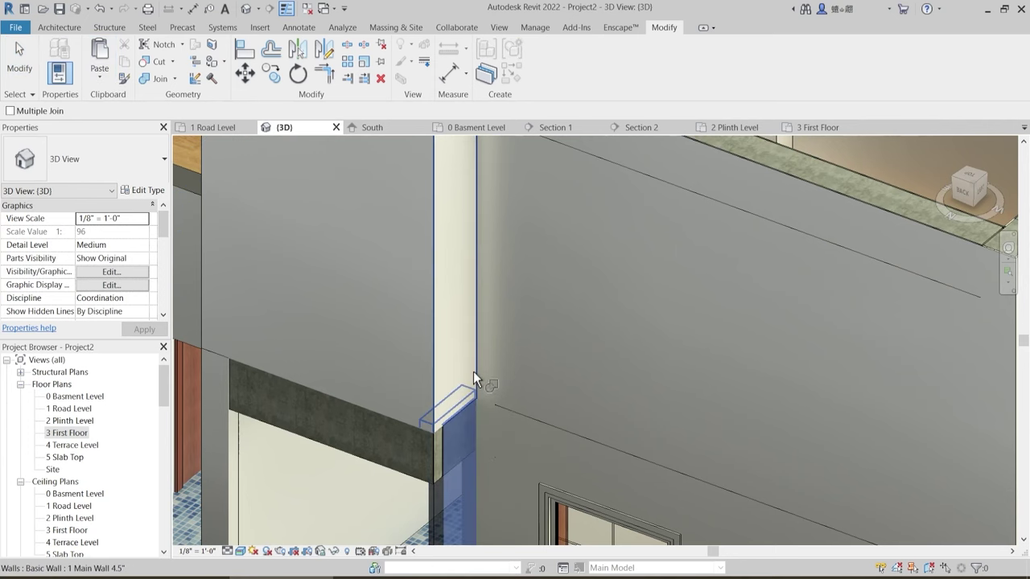
left_click(473, 371)
scroll(506, 324, "down", 3)
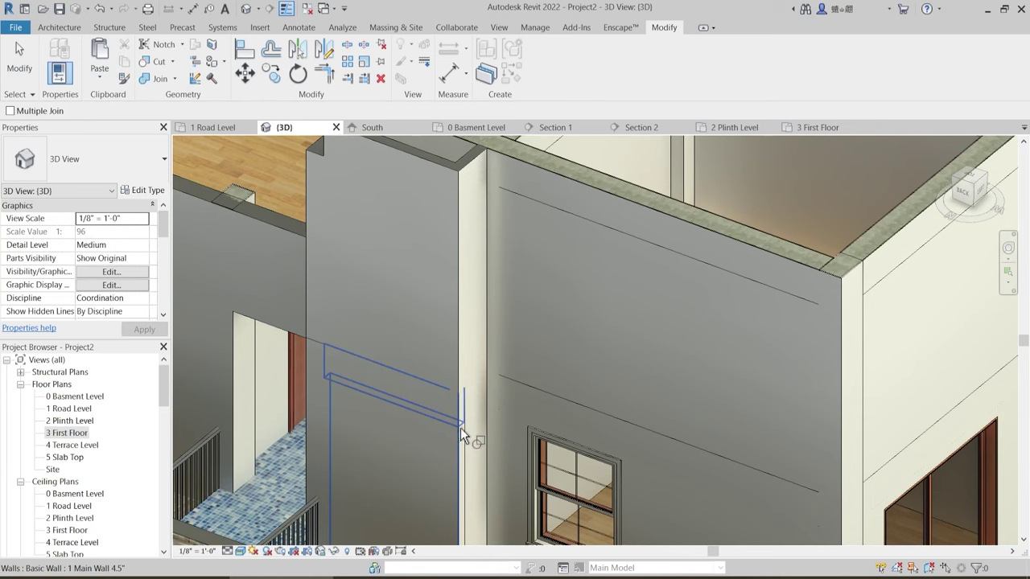
left_click(461, 427)
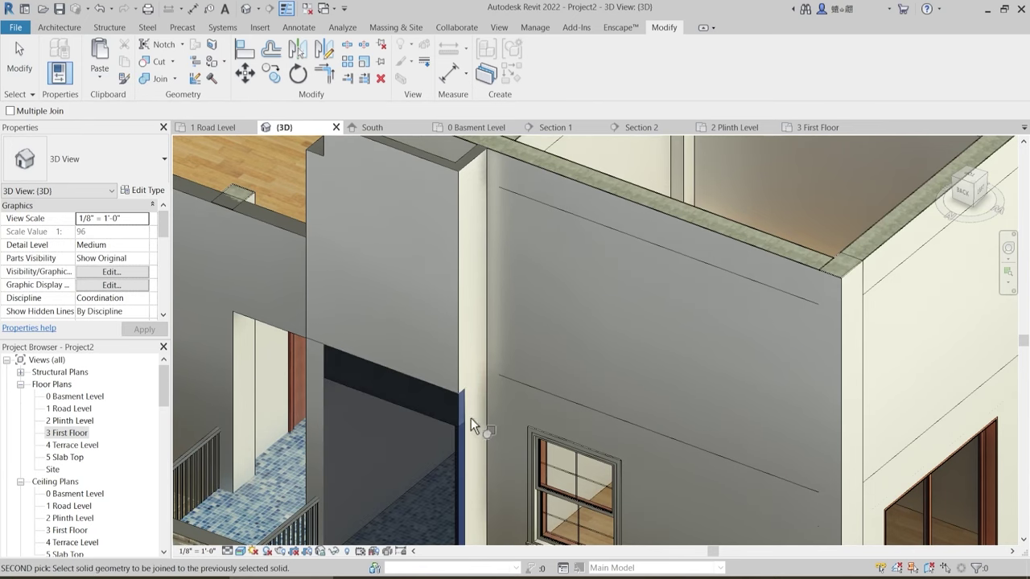
scroll(466, 418, "up", 2)
left_click(462, 416)
scroll(491, 402, "down", 3)
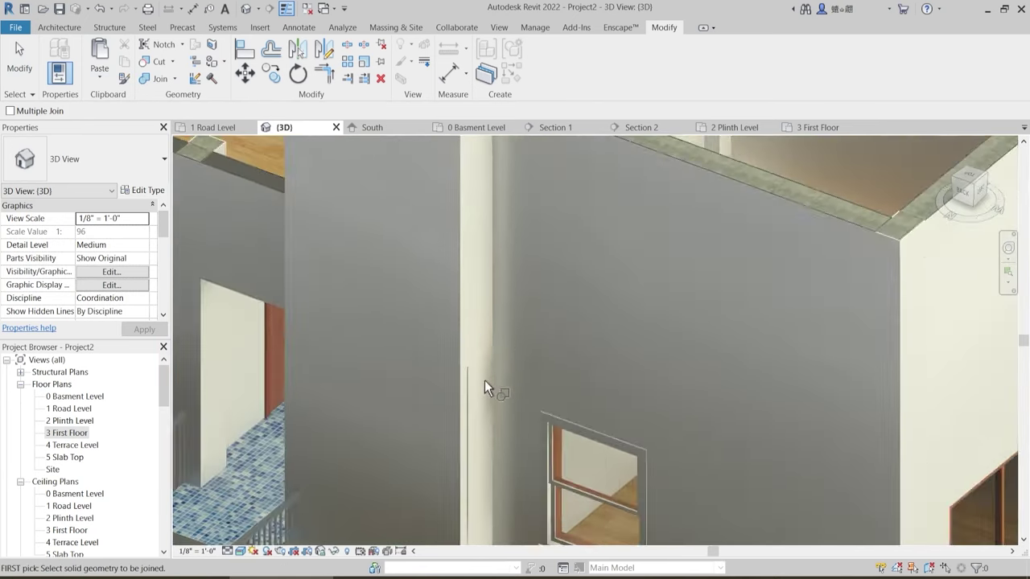
scroll(561, 378, "up", 2)
- Join the beam wall with its wall, and the tiled wall with the adjoining wall
left_click(561, 377)
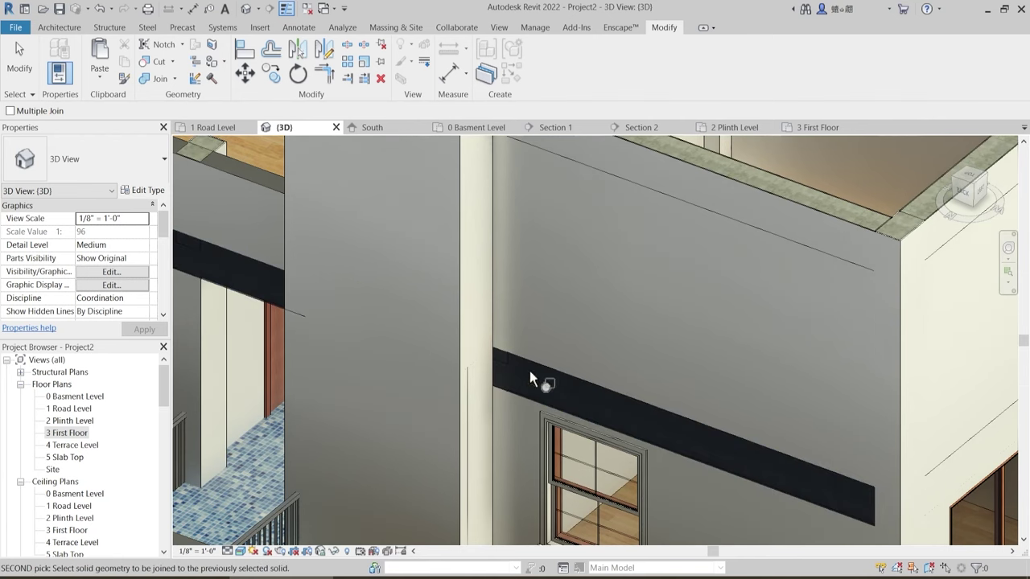
left_click(534, 360)
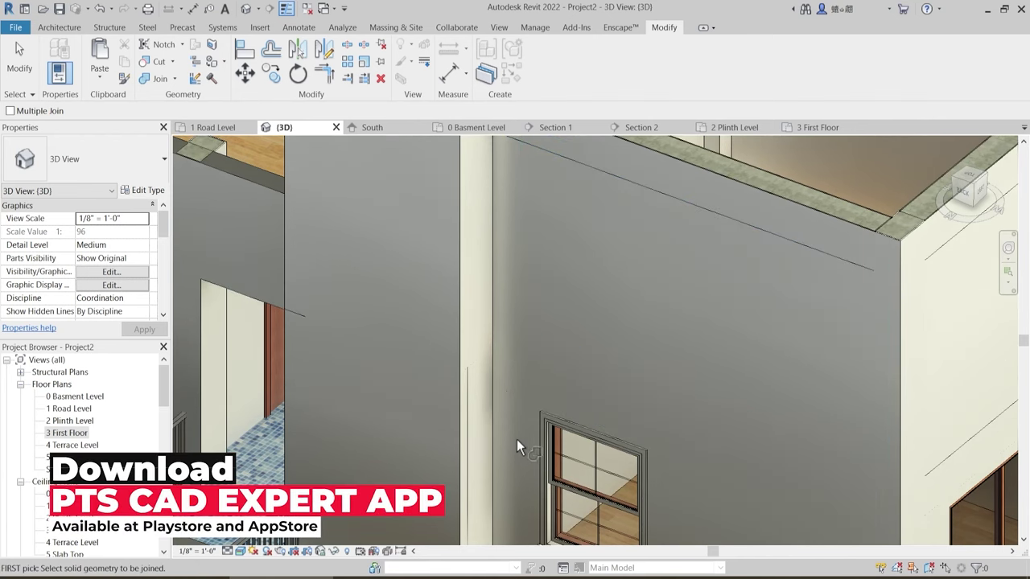
middle_click_drag(517, 440, 509, 331)
scroll(456, 483, "up", 4)
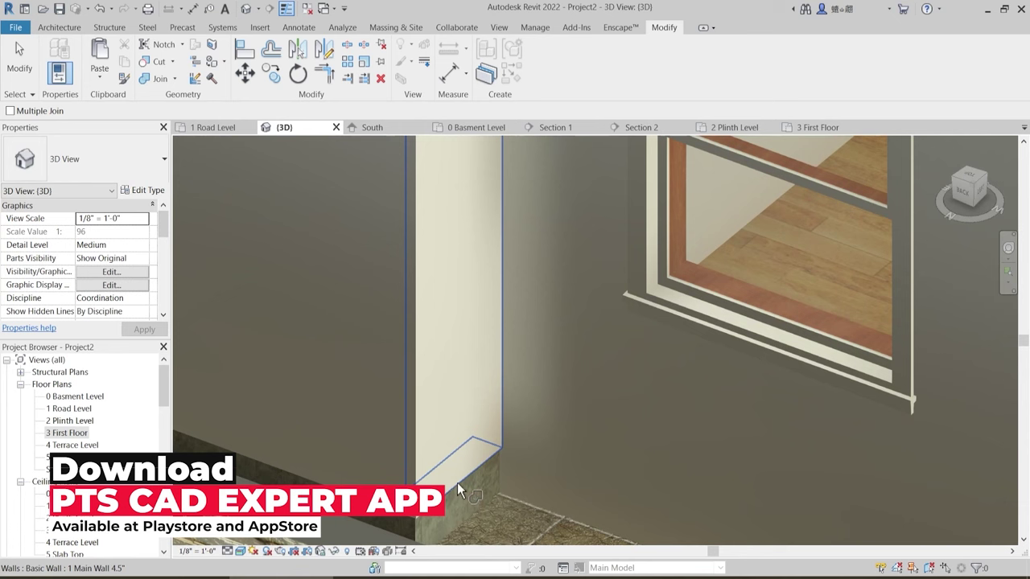
left_click(456, 484)
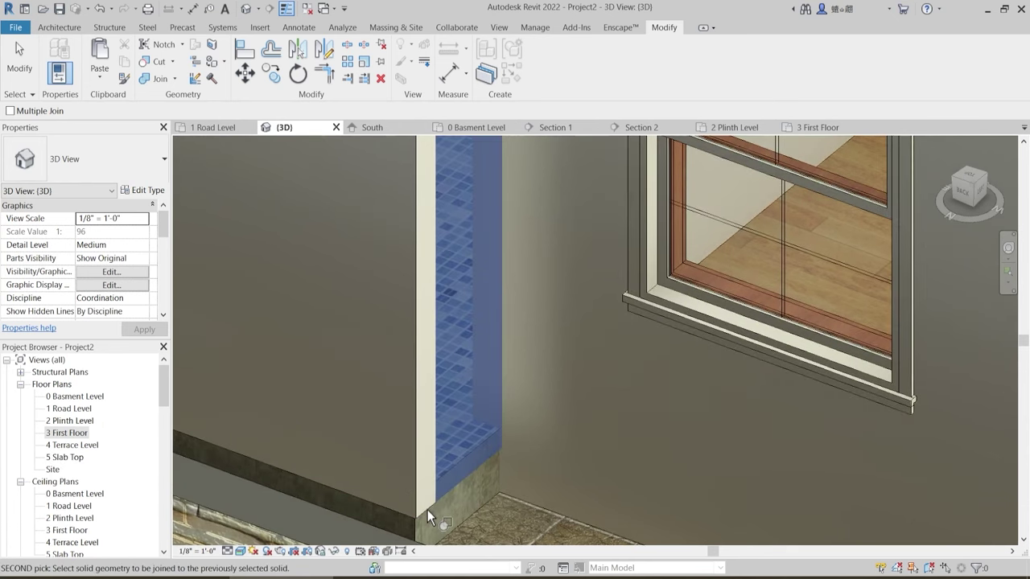
scroll(427, 504, "up", 3)
left_click(441, 476)
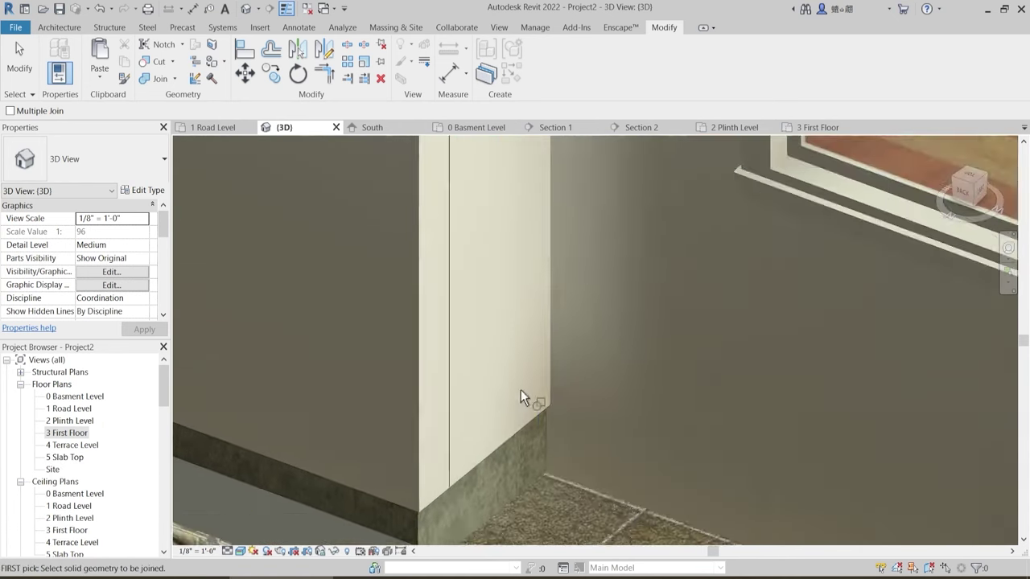
scroll(521, 398, "down", 4)
- Try joining the top concrete beam with the side wall below, cancelling the non-intersect warning
middle_click_drag(310, 309, 354, 398)
middle_click_drag(400, 359, 683, 383, "shift")
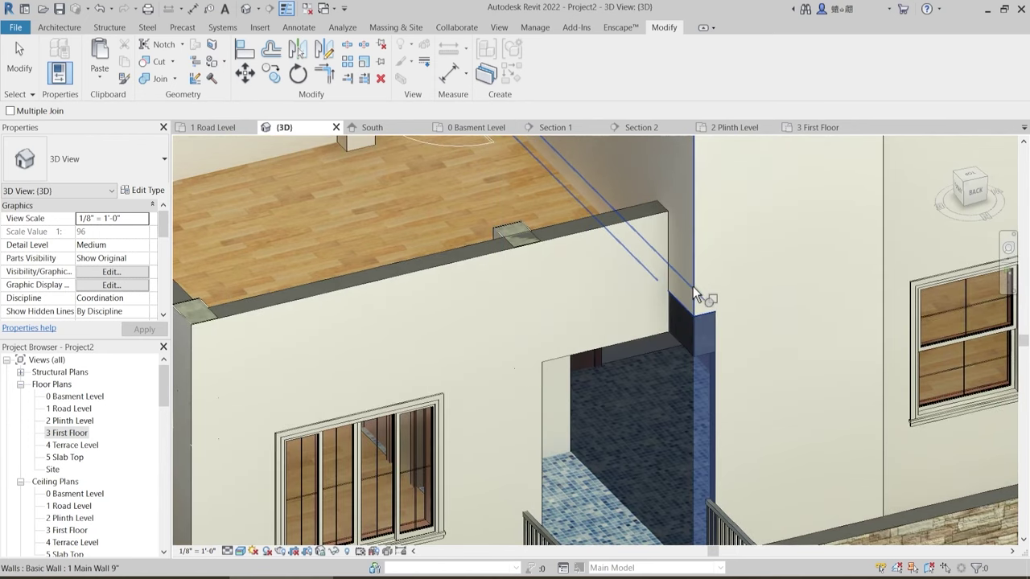
middle_click_drag(720, 317, 613, 404, "shift")
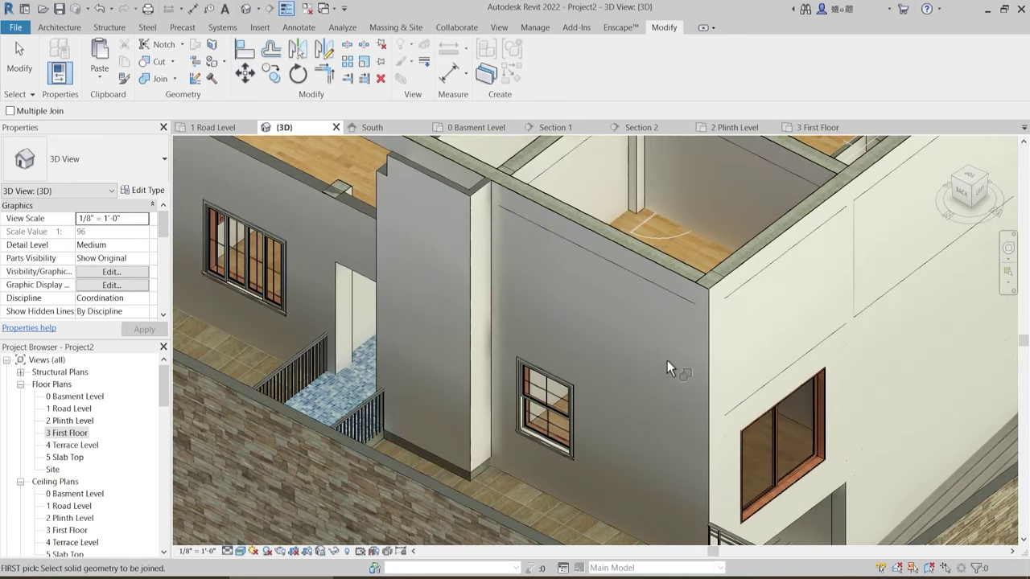
left_click(643, 257)
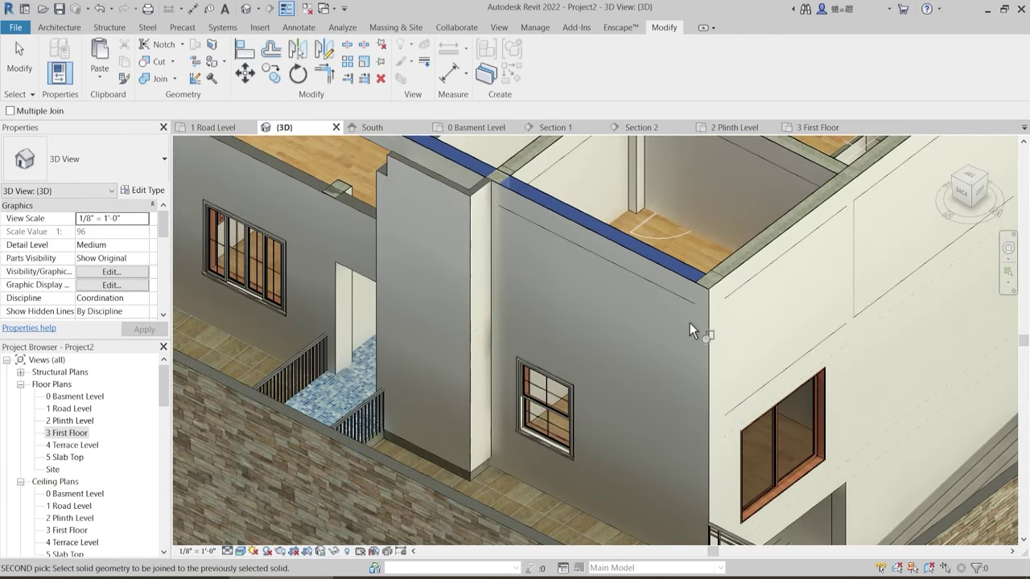
left_click(686, 282)
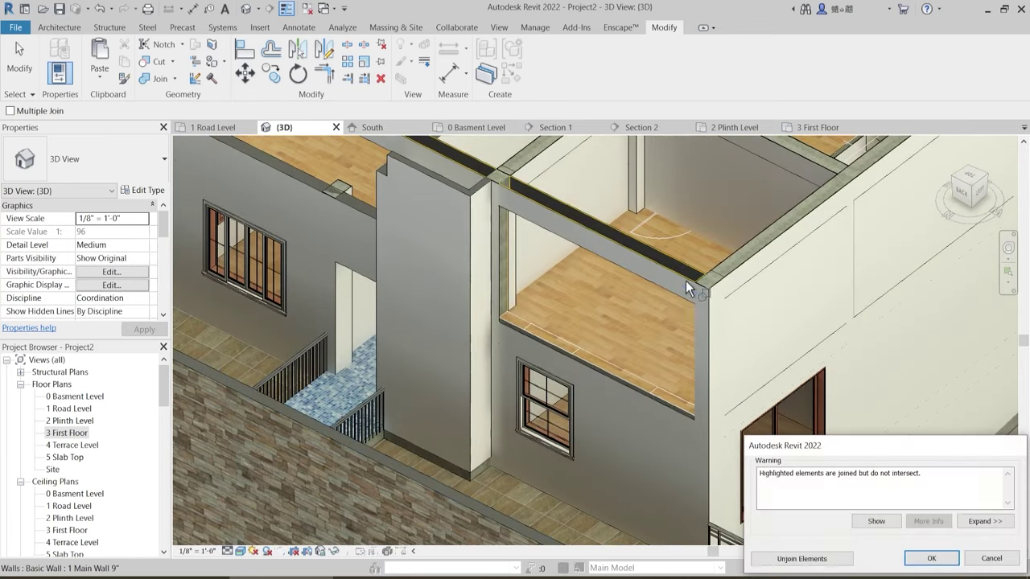
key("Escape")
key("Escape")
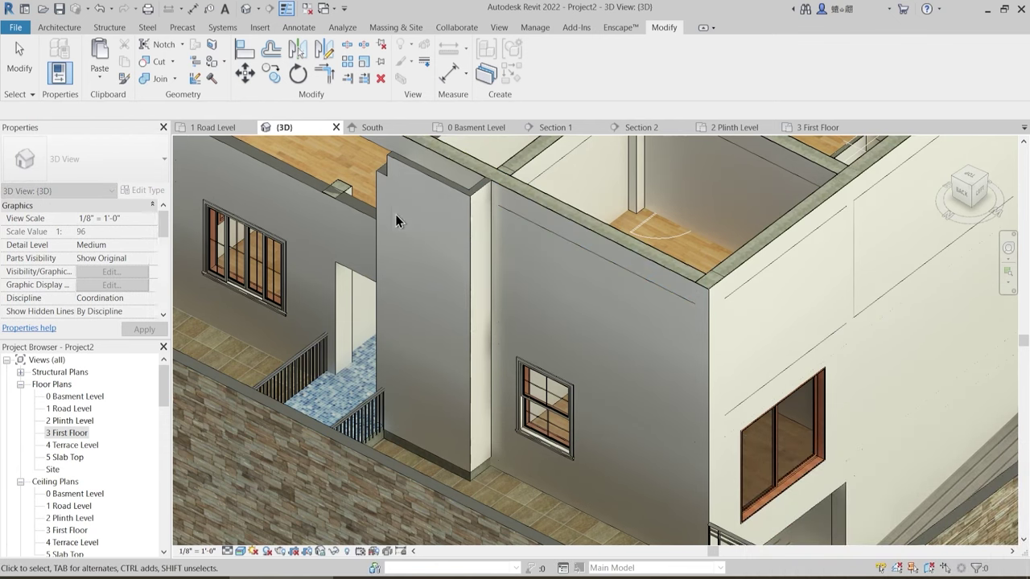
- Join the beams along the facade with the walls at the corner and below
left_click(153, 78)
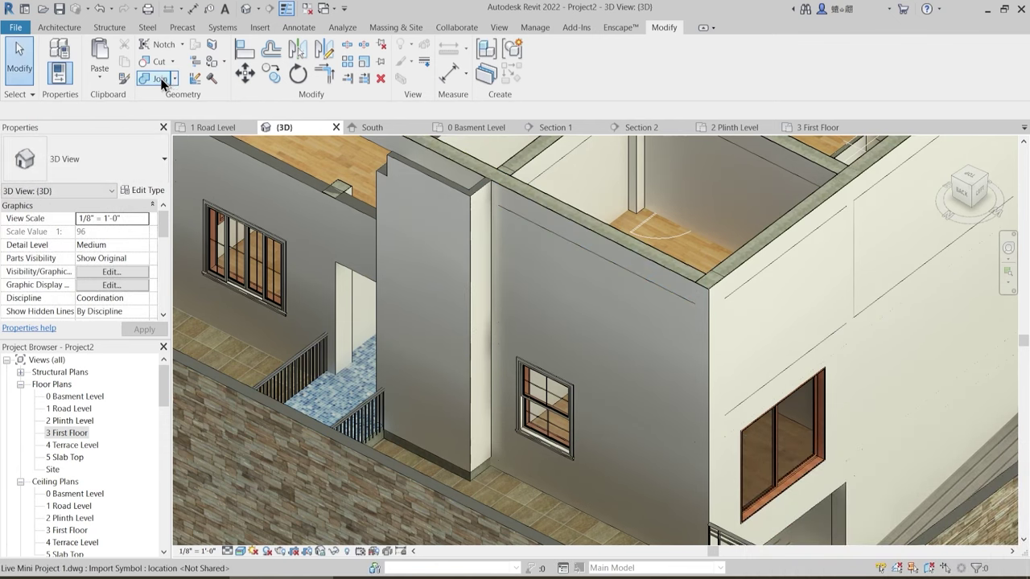
left_click(523, 205)
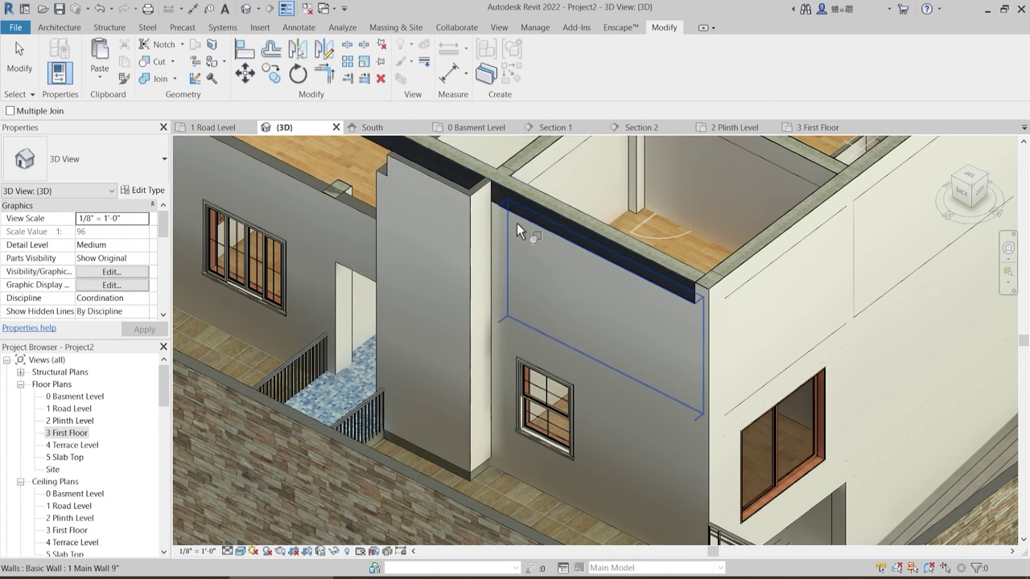
left_click(530, 246)
scroll(561, 284, "down", 1)
middle_click_drag(675, 354, 523, 366)
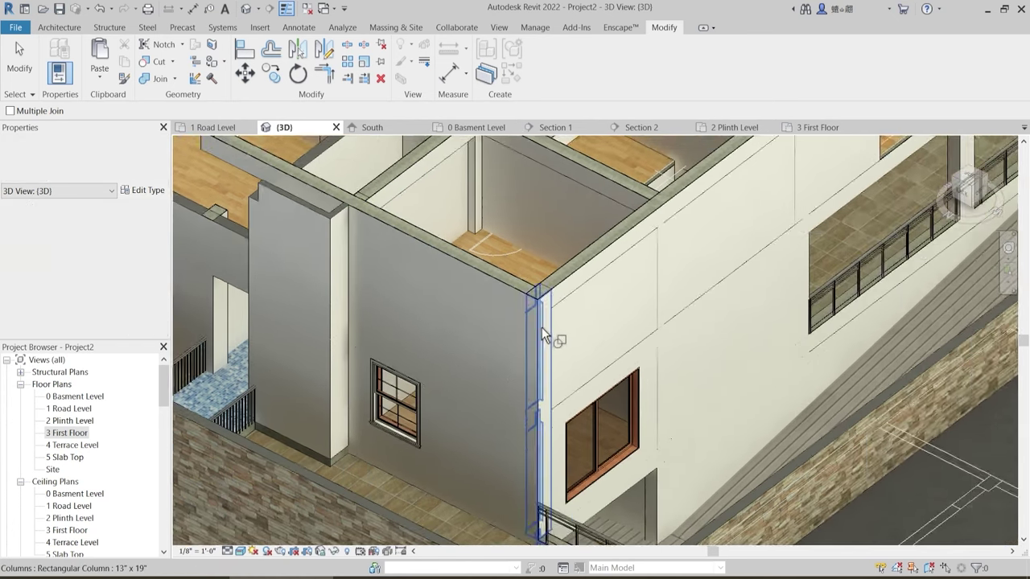
scroll(566, 276, "up", 2)
left_click(567, 275)
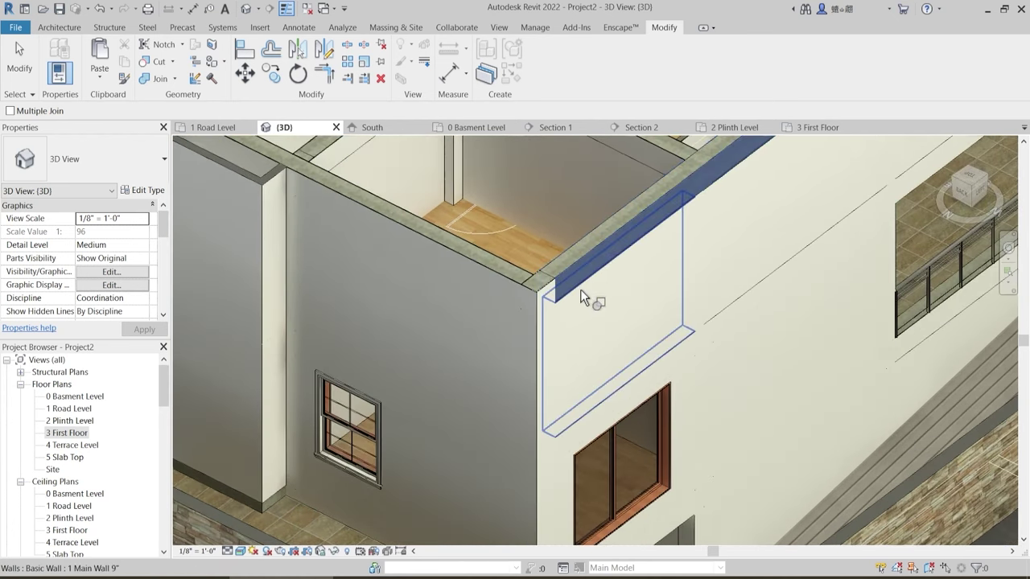
left_click(582, 293)
- Join the main wall and the wall panel to the upper beam wall
middle_click_drag(627, 328, 523, 321)
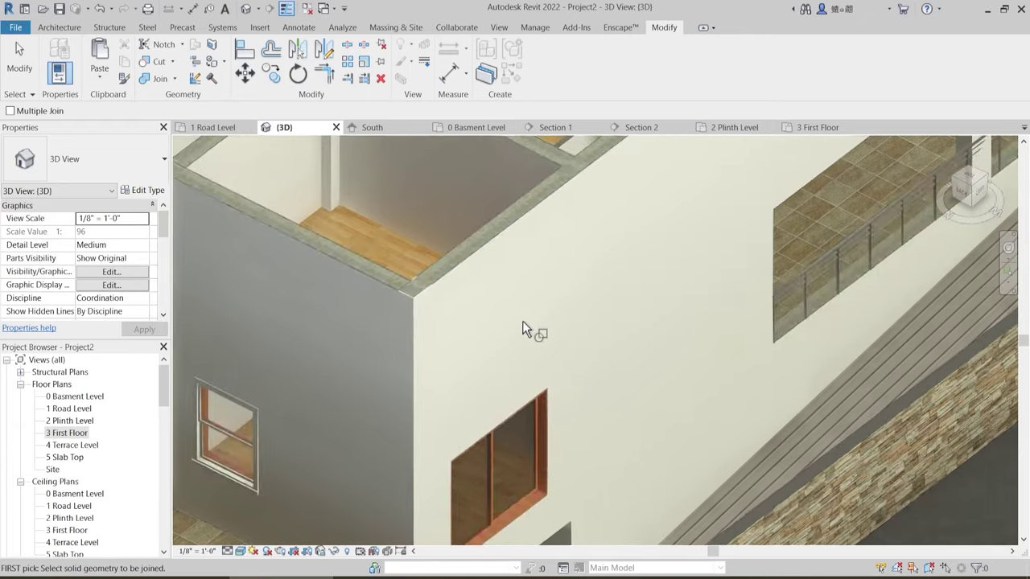
left_click(516, 233)
left_click(553, 354)
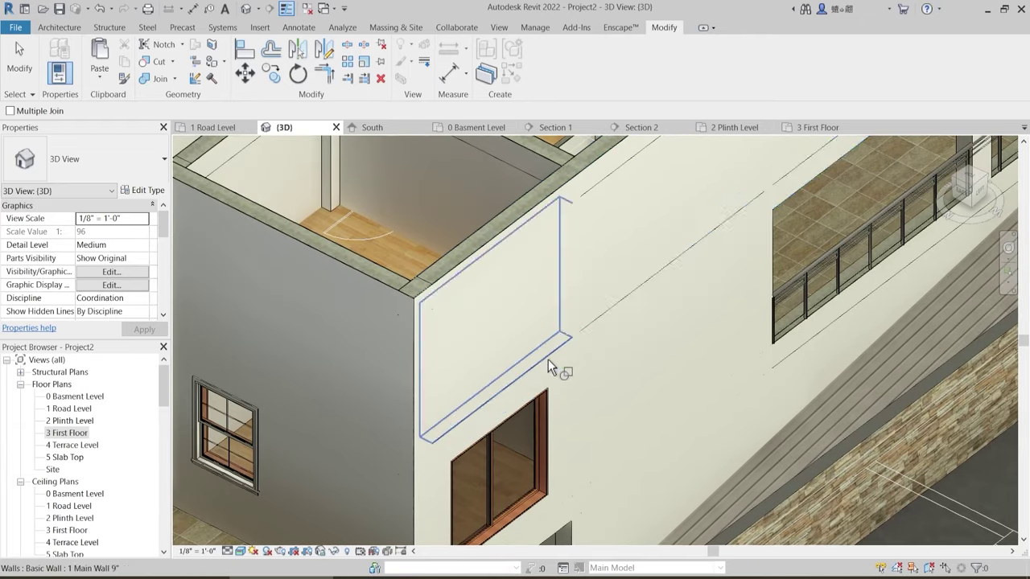
left_click(548, 362)
left_click(549, 364)
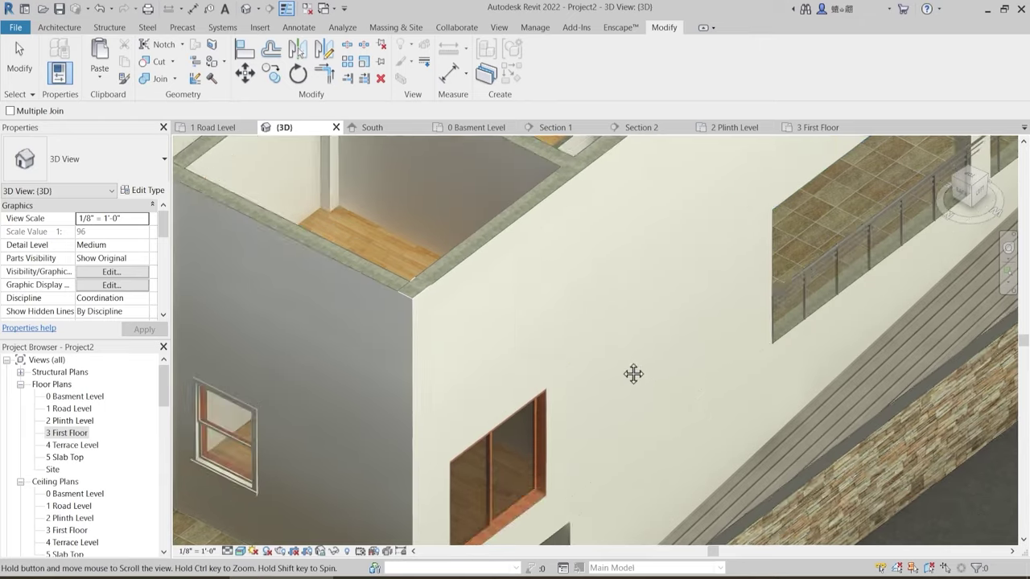
- Join the main wall to the terrace beam wall further along the facade
middle_click_drag(632, 373, 452, 239)
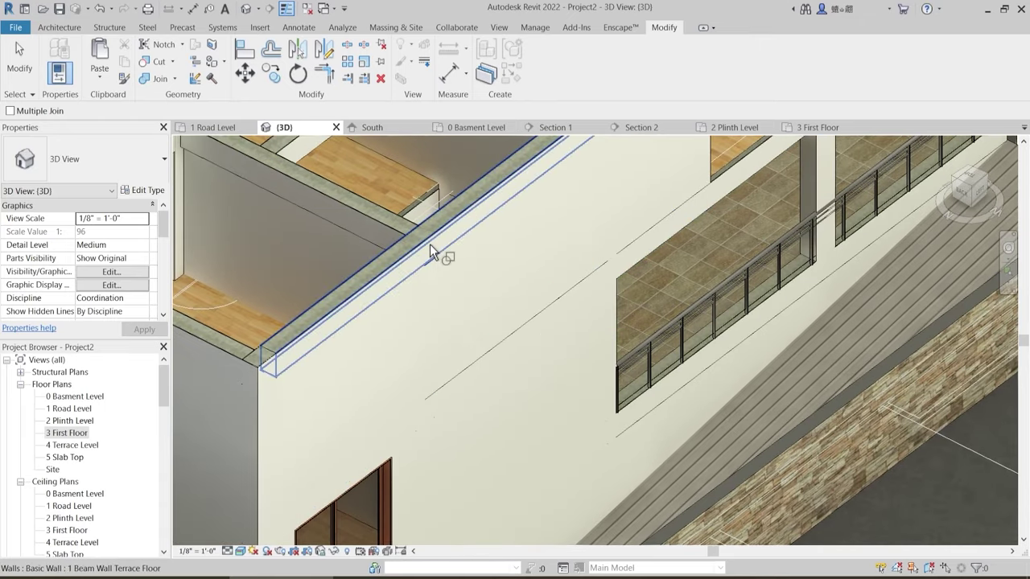
left_click(430, 244)
left_click(433, 267)
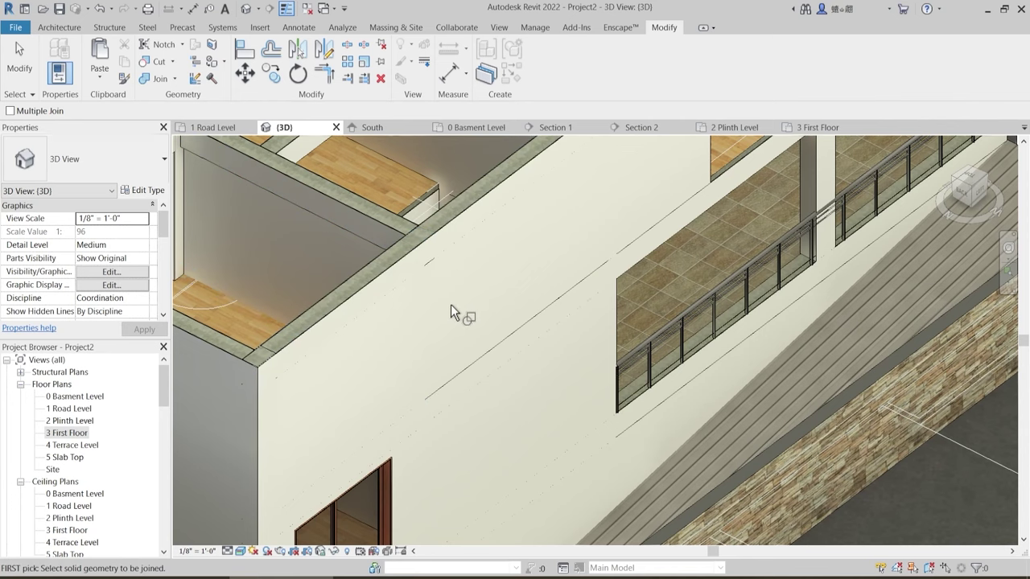
left_click(430, 265)
scroll(430, 267, "up", 2)
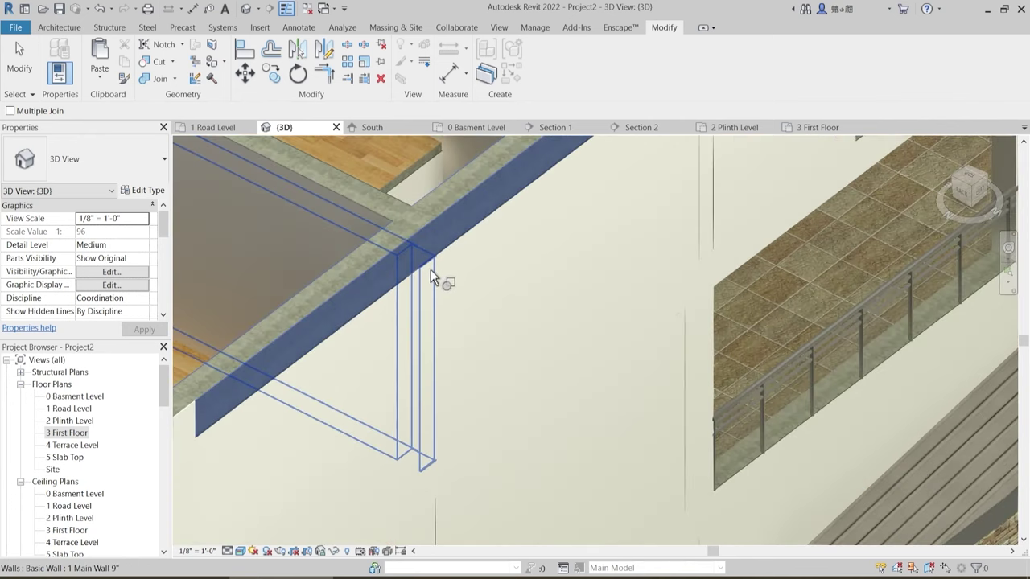
left_click(431, 266)
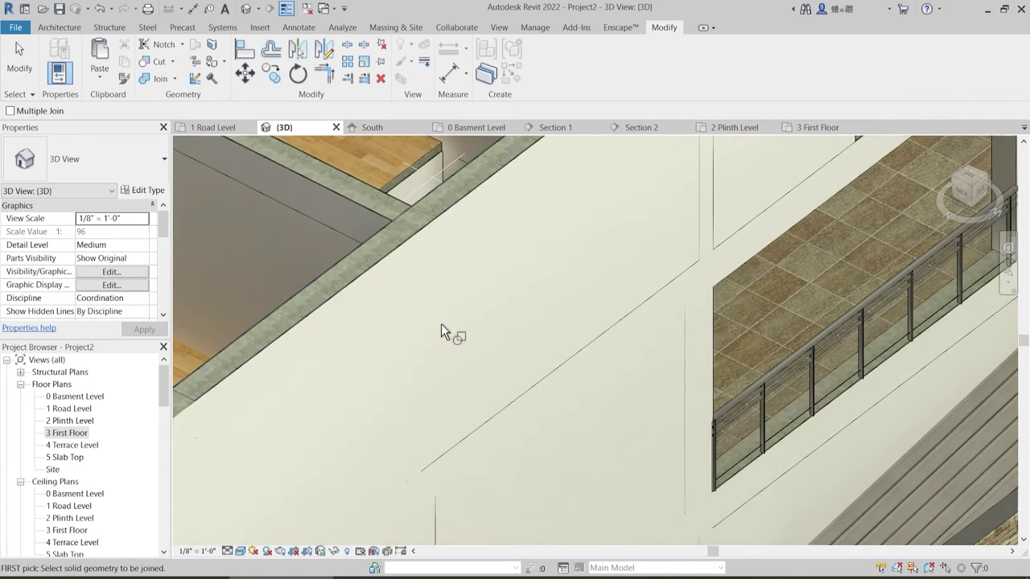
left_click(444, 222)
key("Escape")
middle_click_drag(483, 341, 431, 229)
- Join the vertical wall strip to the beam and the rectangular column to the wall, dismissing the warning
left_click(170, 81)
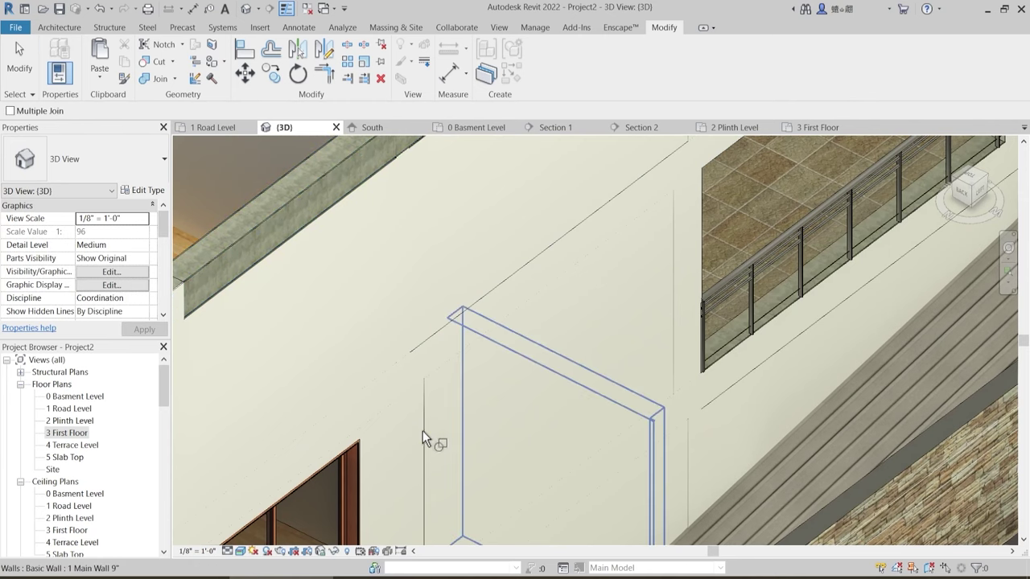
left_click(427, 422)
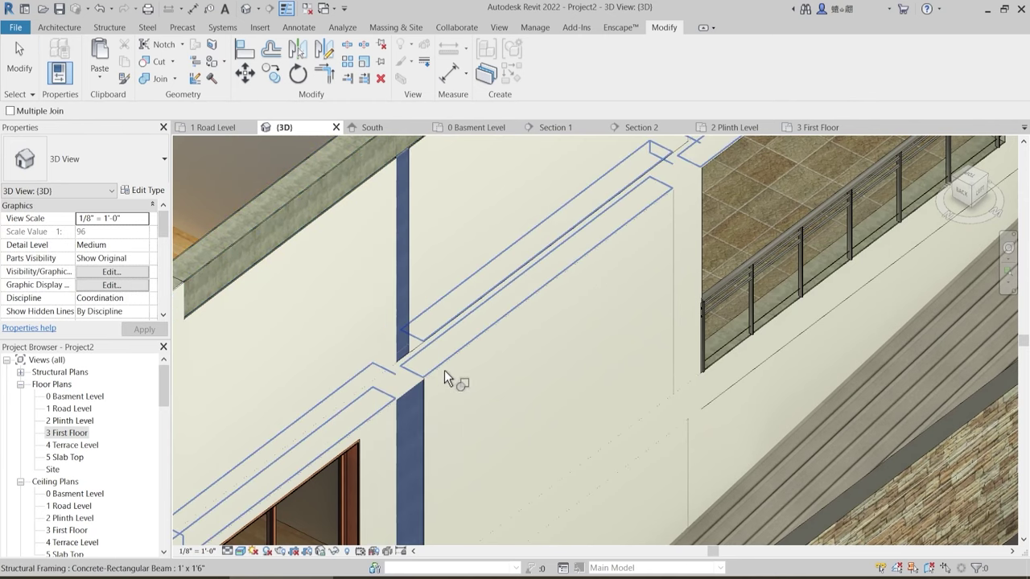
left_click(449, 375)
scroll(457, 378, "down", 3)
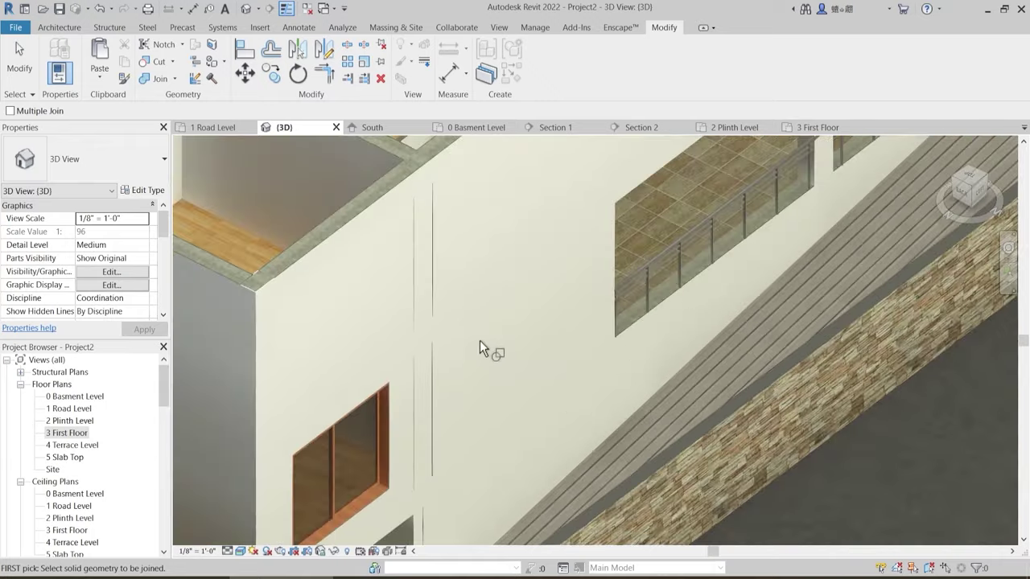
middle_click_drag(479, 340, 379, 447, "shift")
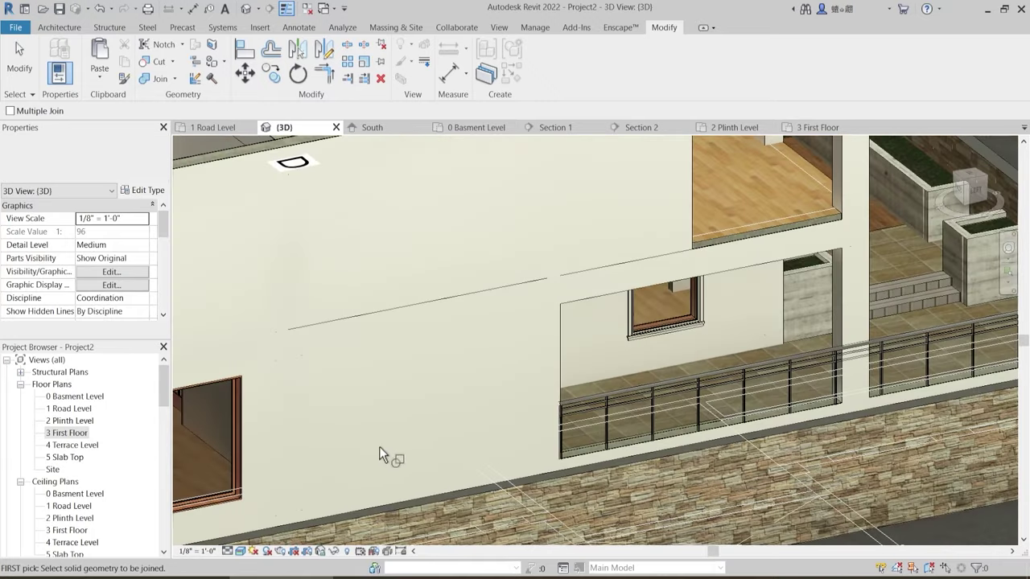
left_click(559, 368)
left_click(524, 290)
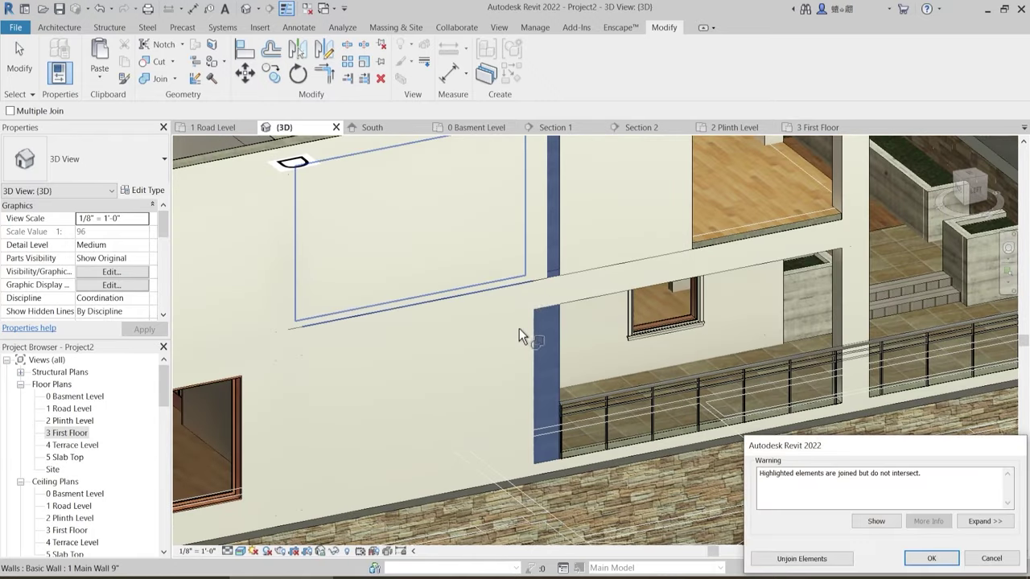
key("Escape")
key("Escape")
scroll(512, 354, "up", 4)
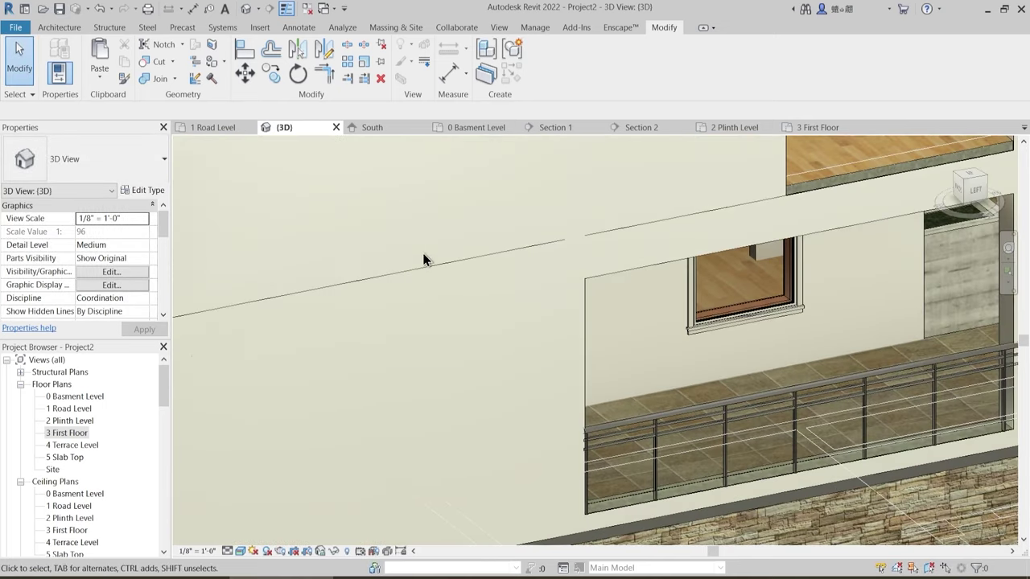
- Join the First Floor beam wall to the terrace beam wall and dismiss the join warning
left_click(157, 78)
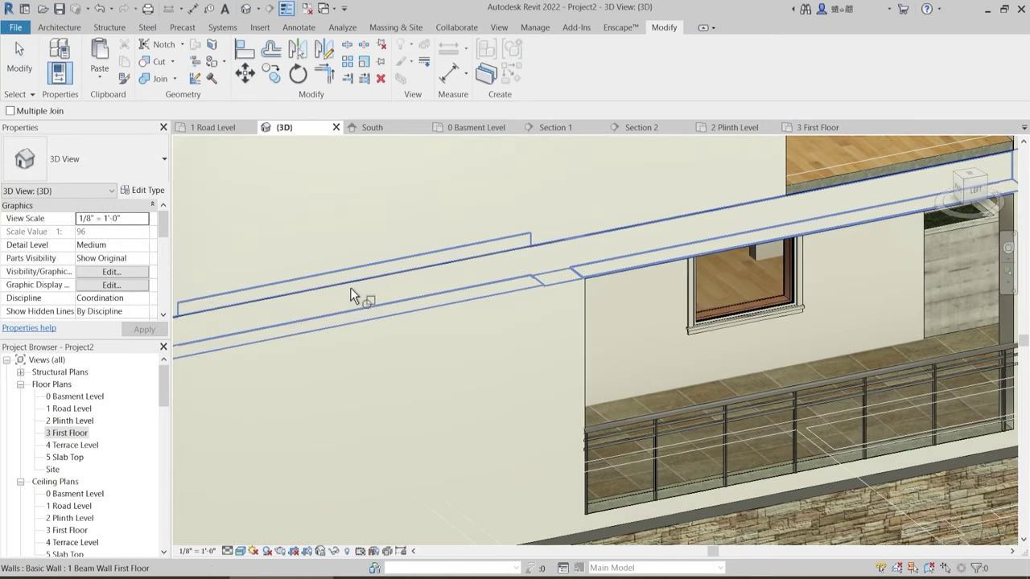
left_click(351, 296)
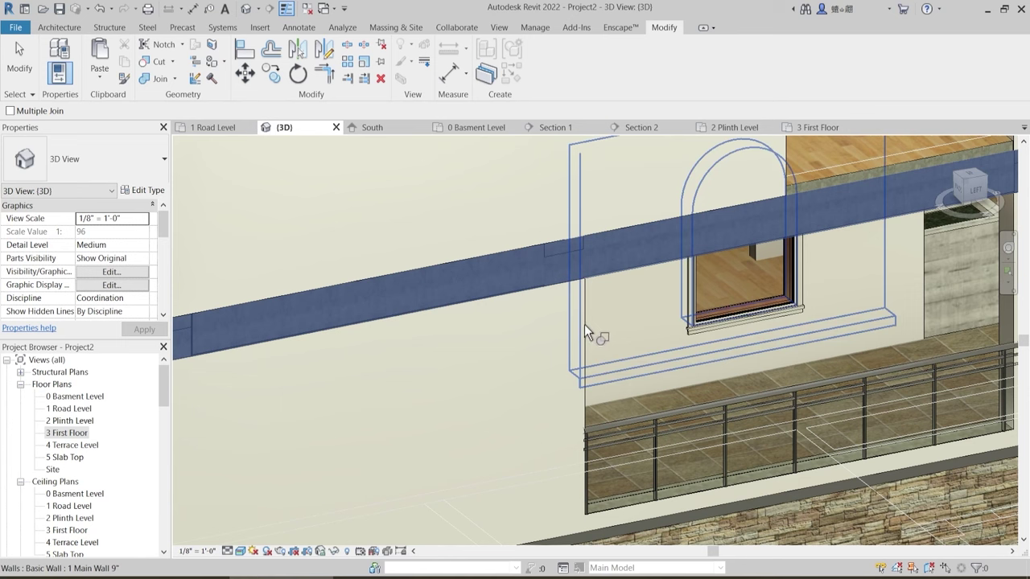
middle_click_drag(370, 268, 466, 345)
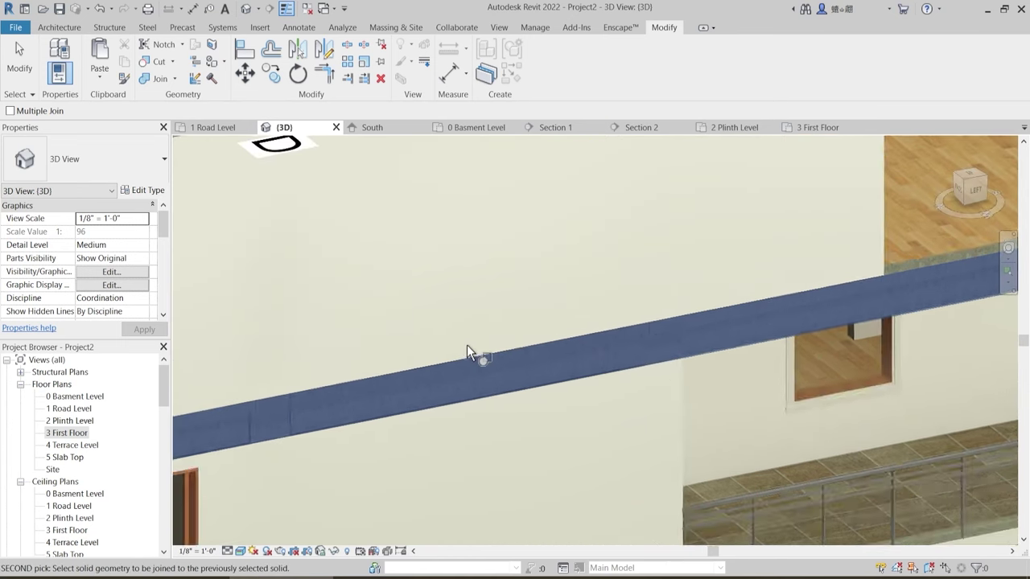
scroll(467, 344, "down", 2)
left_click(385, 193)
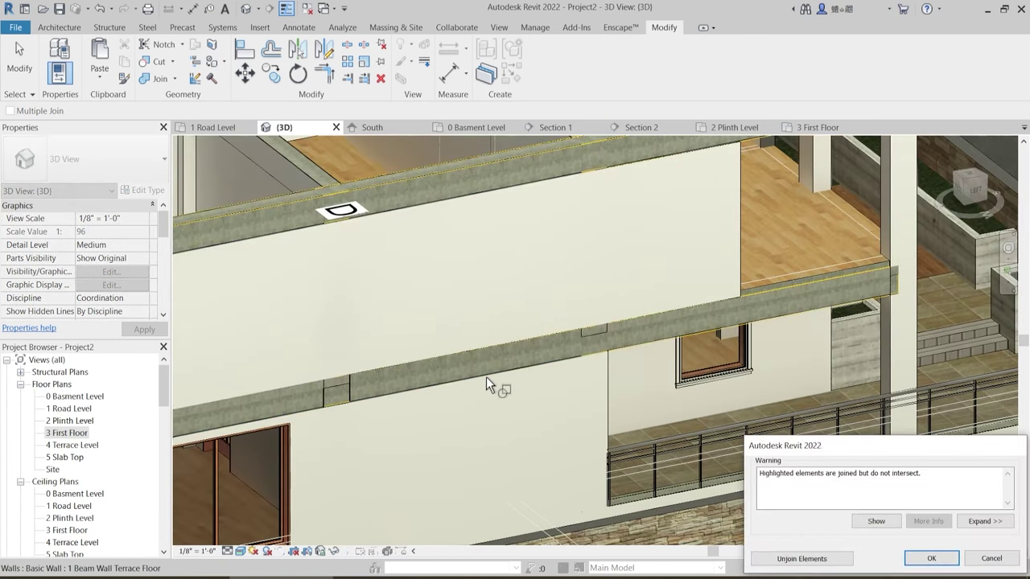
key("Return")
key("Escape")
scroll(451, 408, "up", 1)
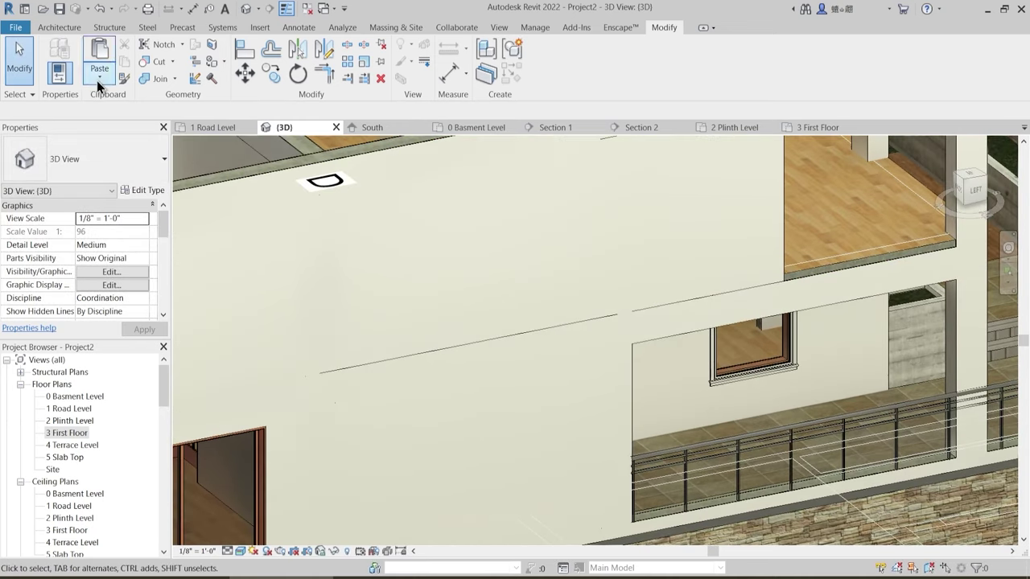
- Join the wall in the gap, then join two columns to their adjoining beams
left_click(157, 78)
left_click(448, 347)
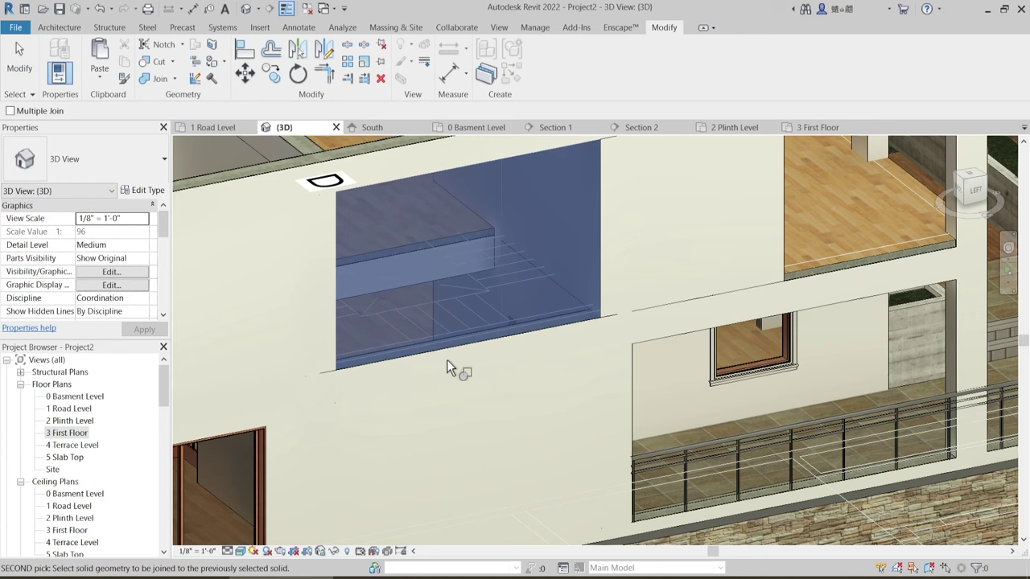
middle_click_drag(576, 404, 501, 429)
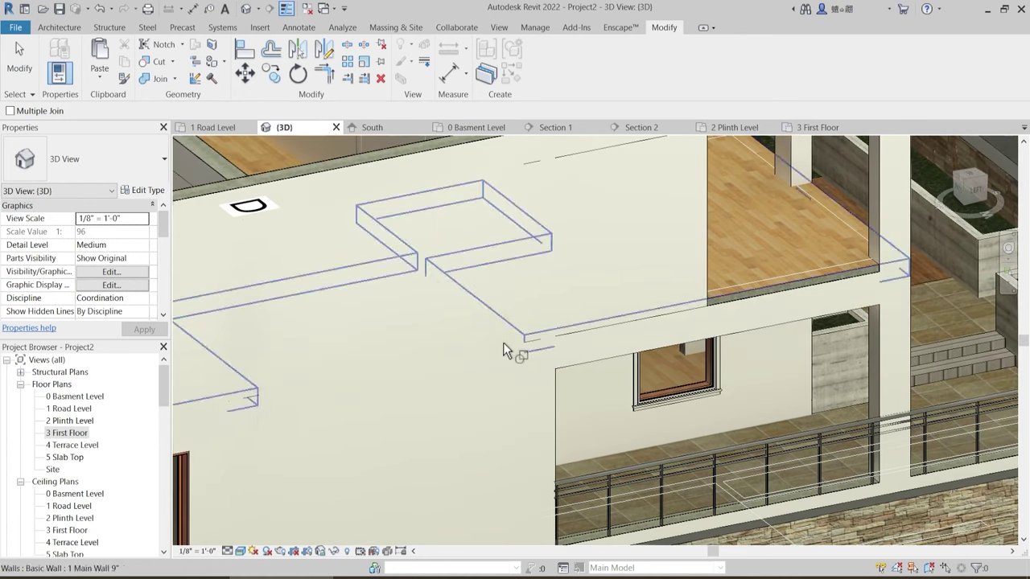
left_click(248, 316)
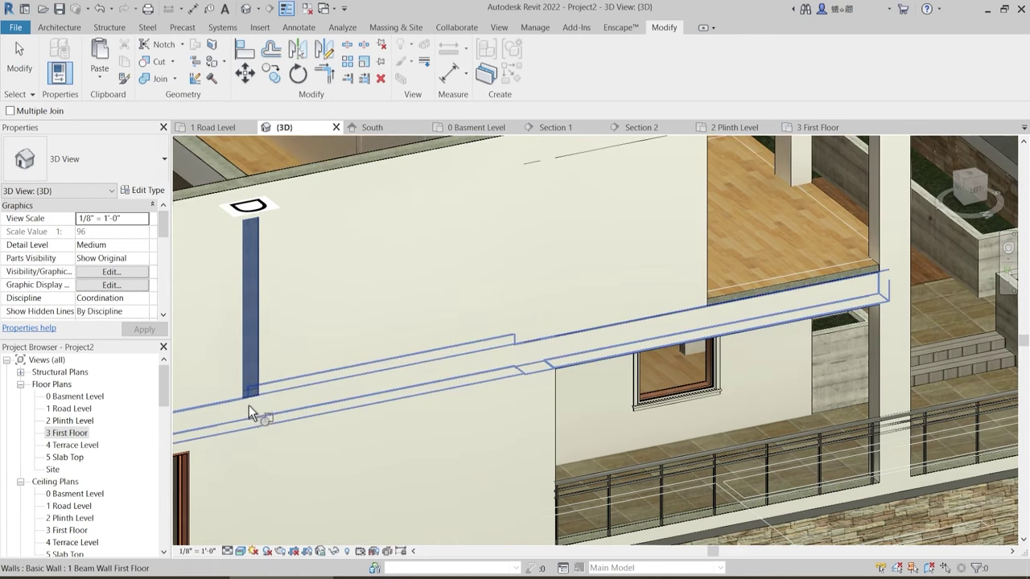
left_click(251, 401)
middle_click_drag(517, 366, 452, 402)
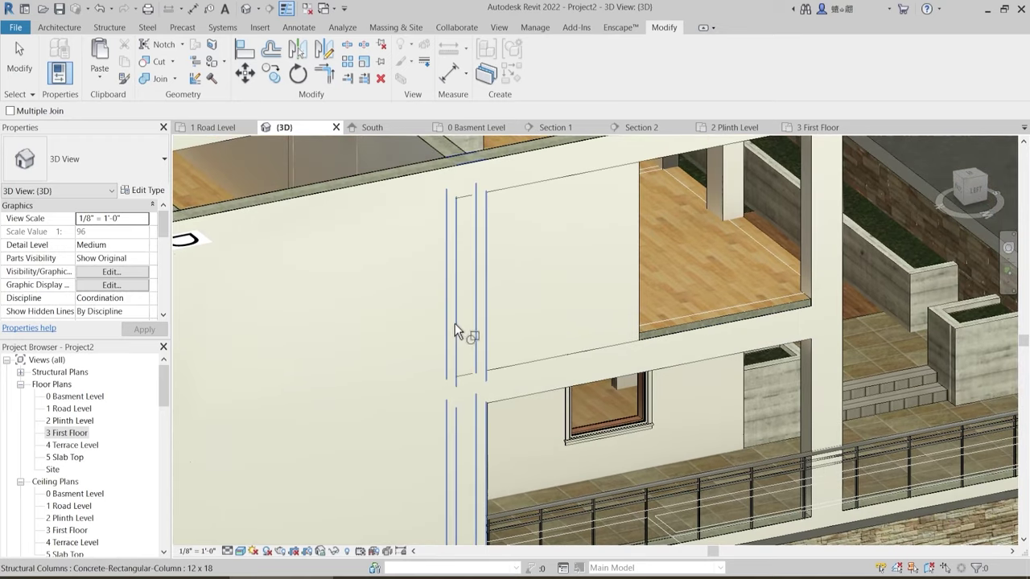
left_click(463, 380)
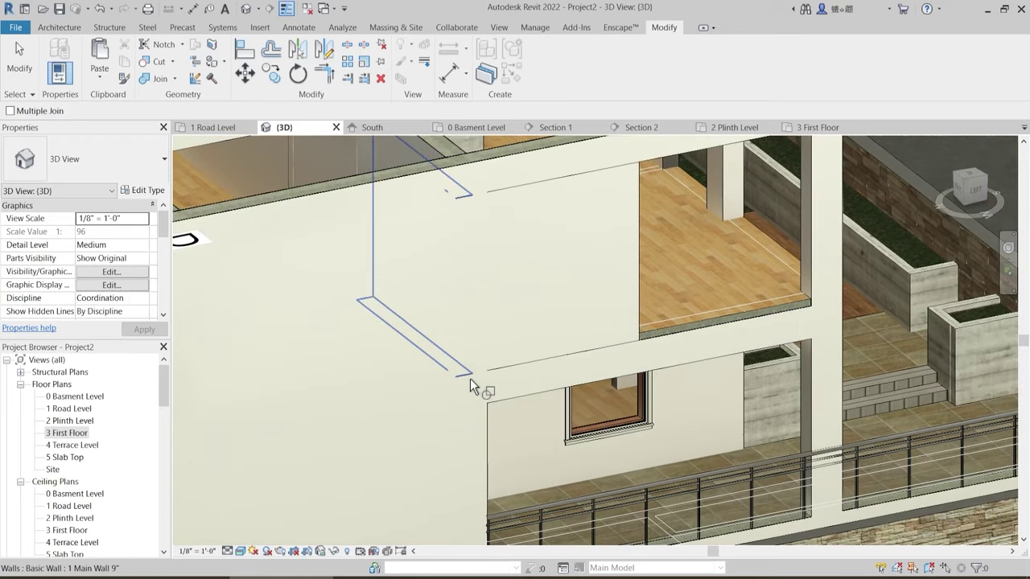
left_click(538, 393)
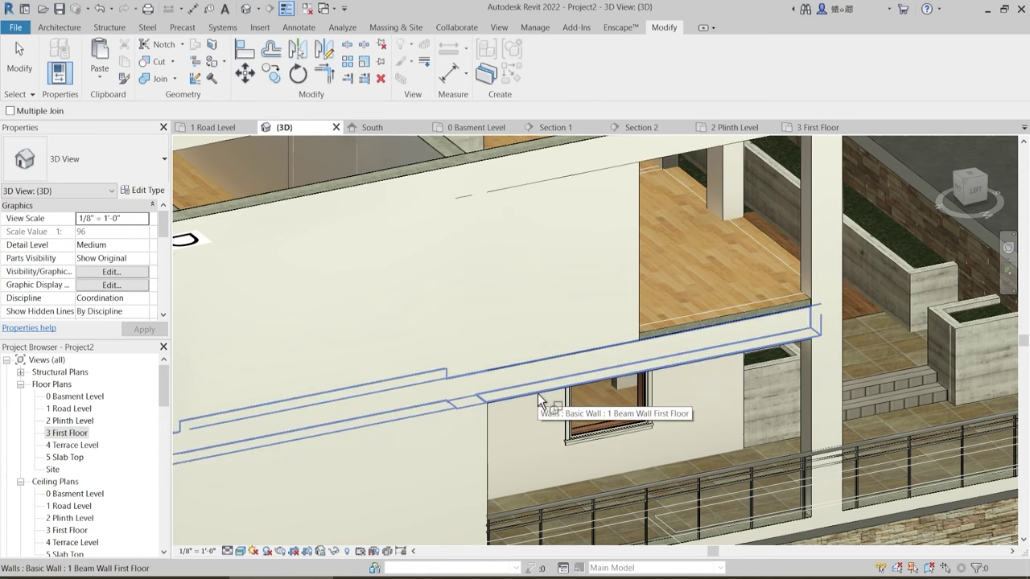
- Join the terrace beam wall at the top and join Main Wall 9" to the beam wall
middle_click_drag(416, 209, 368, 232)
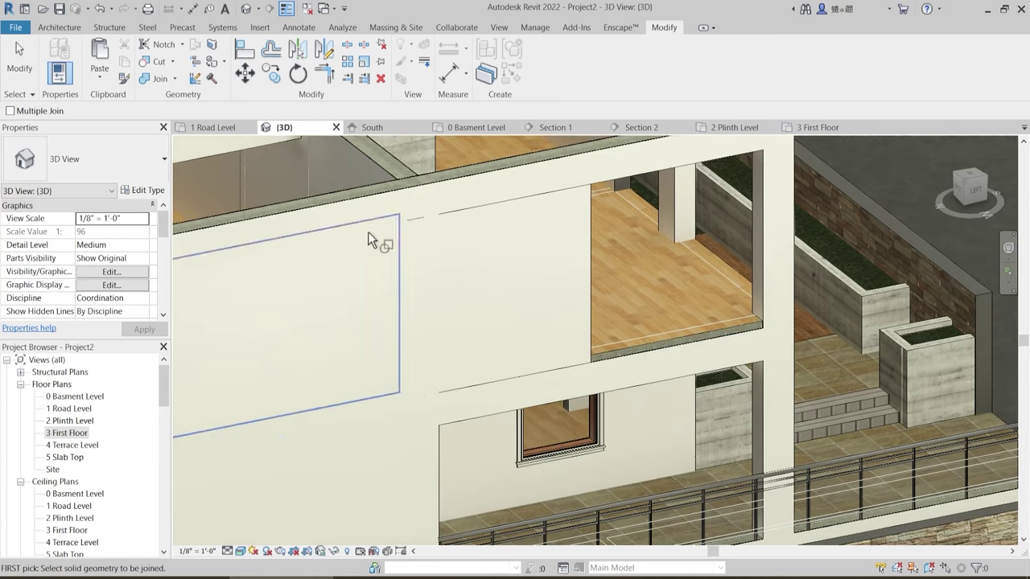
left_click(415, 193)
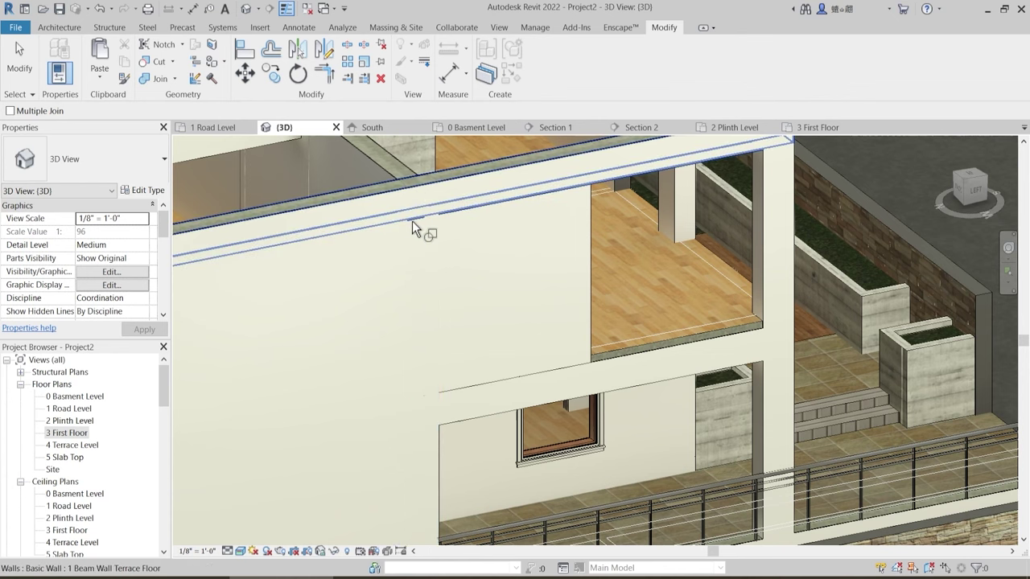
left_click(412, 221)
left_click(589, 222)
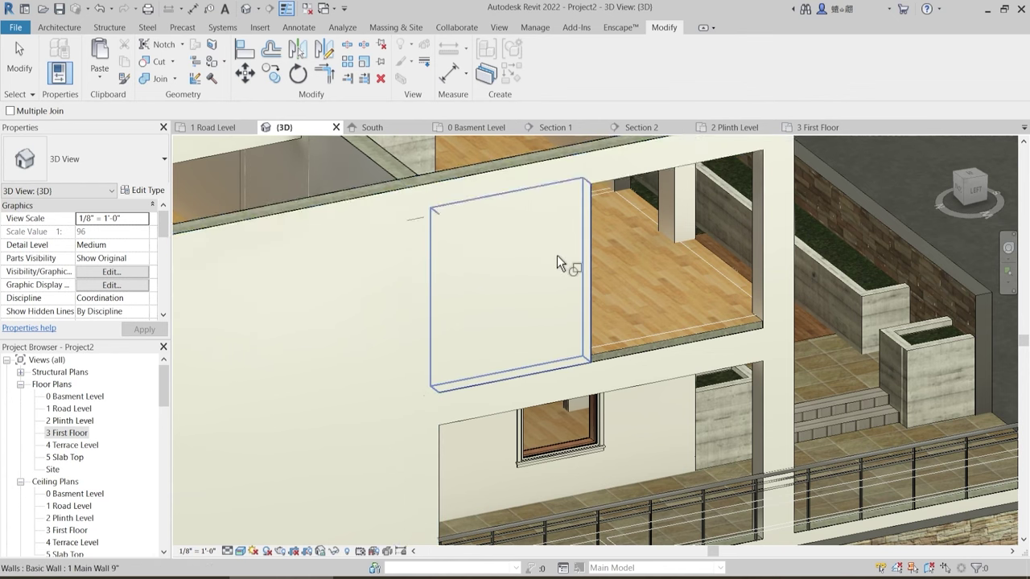
middle_click_drag(557, 255, 536, 275)
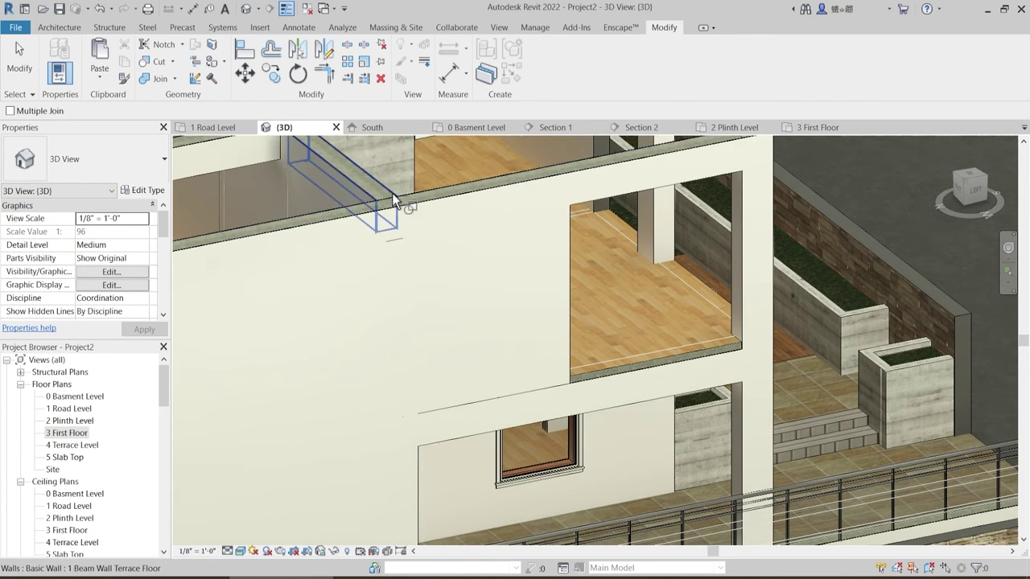
left_click(394, 195)
left_click(397, 242)
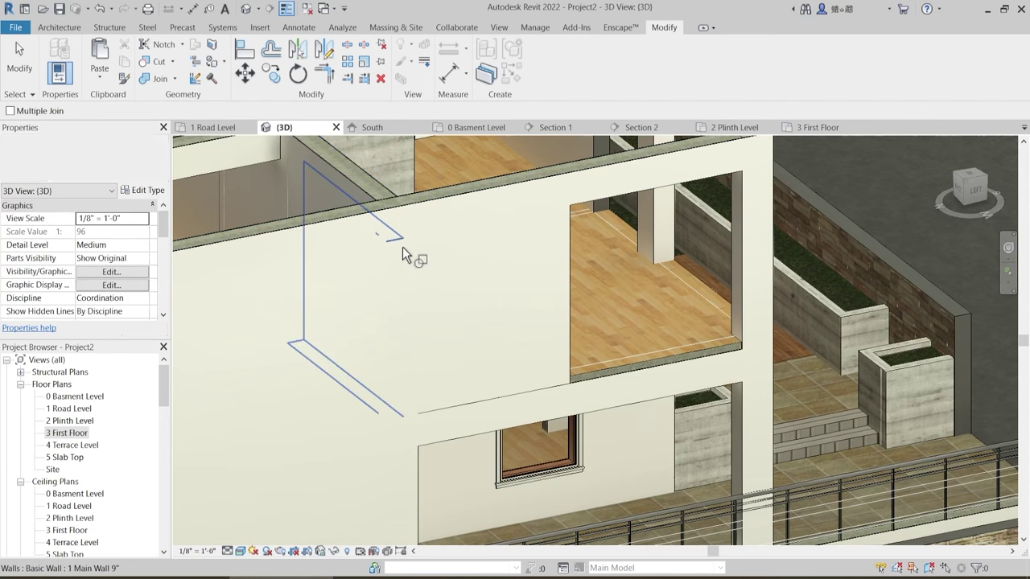
- Join the terrace beam and the remaining wall piece to Main Wall 9"
left_click(400, 243)
scroll(401, 247, "up", 2)
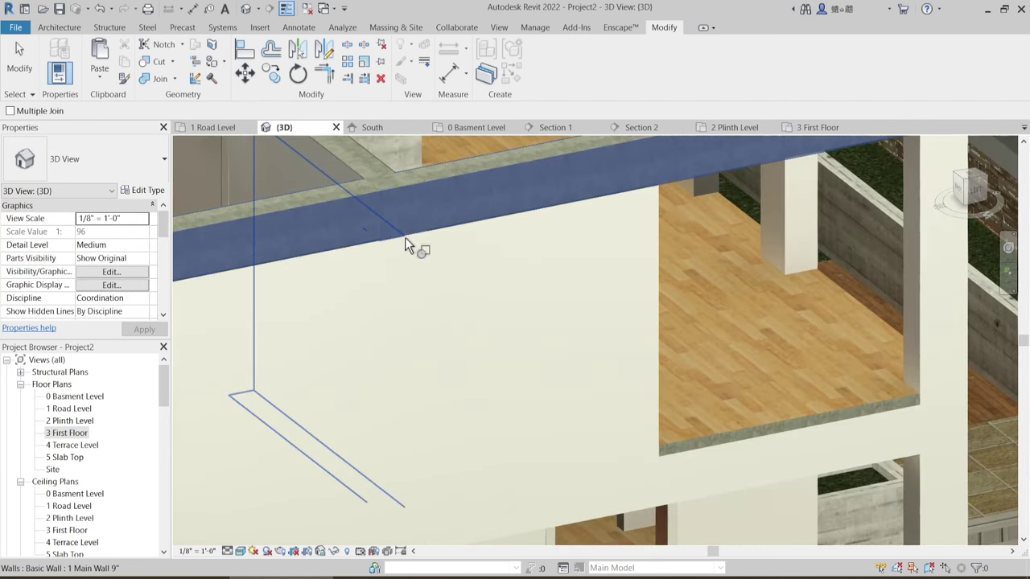
left_click(403, 246)
scroll(477, 331, "down", 2)
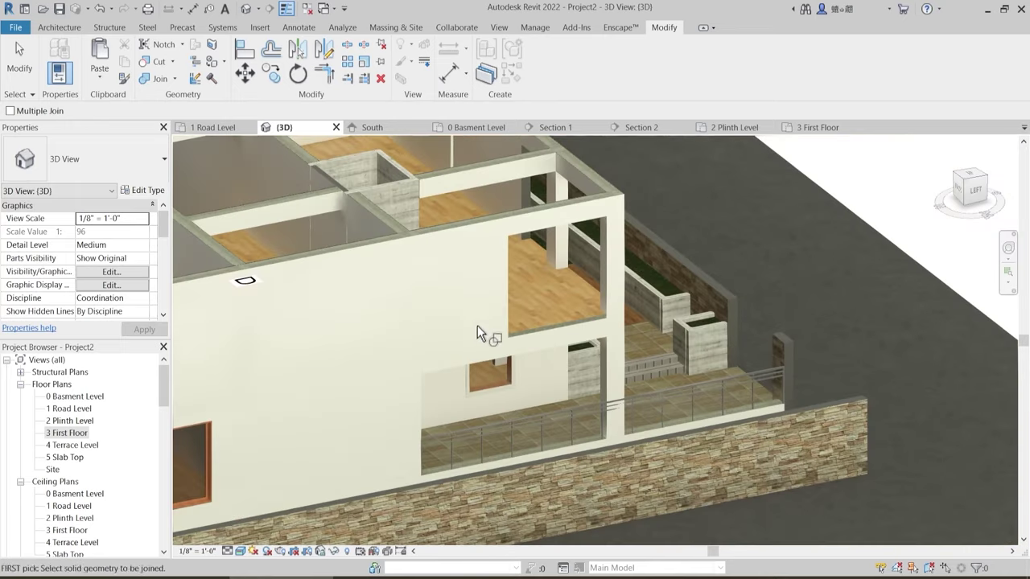
middle_click_drag(478, 325, 492, 412, "shift")
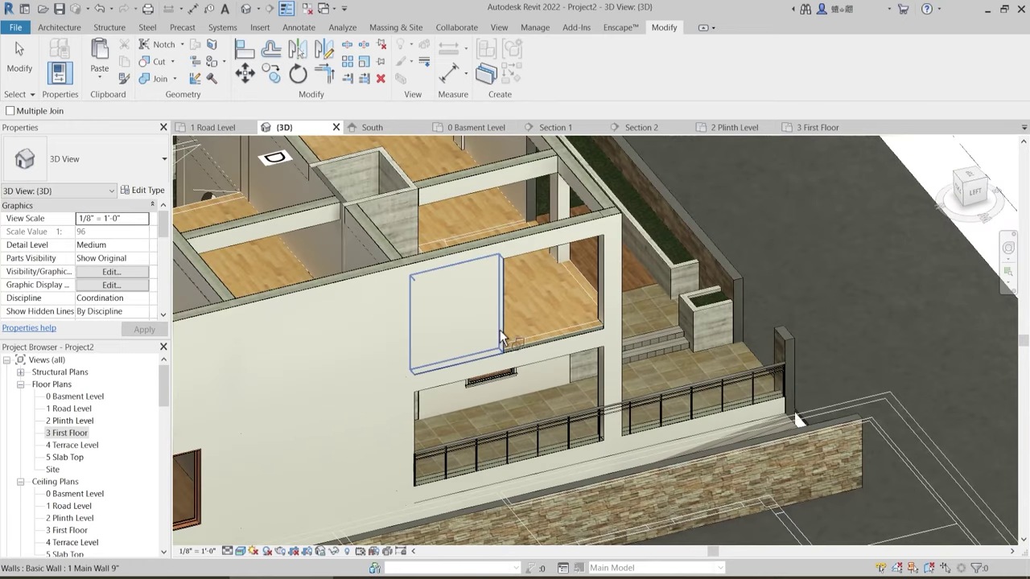
left_click(500, 332)
left_click(497, 370)
- From the grid A–C side, join the upper beam to the wall below and dismiss the warning
mouse_move(519, 401)
middle_mouse_down("shift")
mouse_move(508, 427)
mouse_move(531, 416)
middle_mouse_up("shift")
scroll(637, 435, "down", 3)
key("Escape")
scroll(402, 395, "up", 3)
middle_click_drag(416, 423, 428, 428, "shift")
scroll(510, 450, "down", 2)
middle_click_drag(556, 450, 524, 459, "shift")
scroll(524, 459, "up", 5)
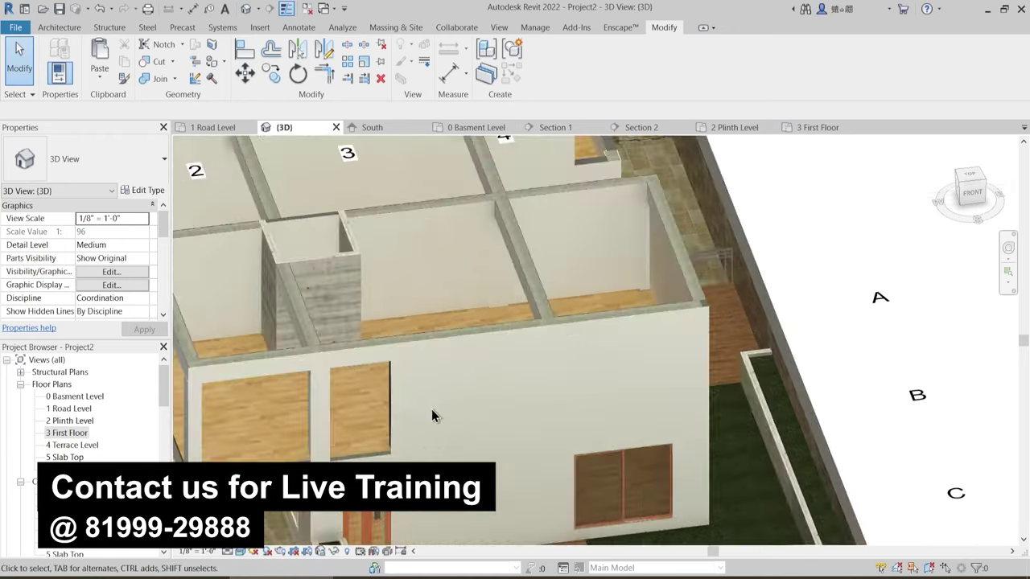
middle_click_drag(433, 412, 416, 301, "shift")
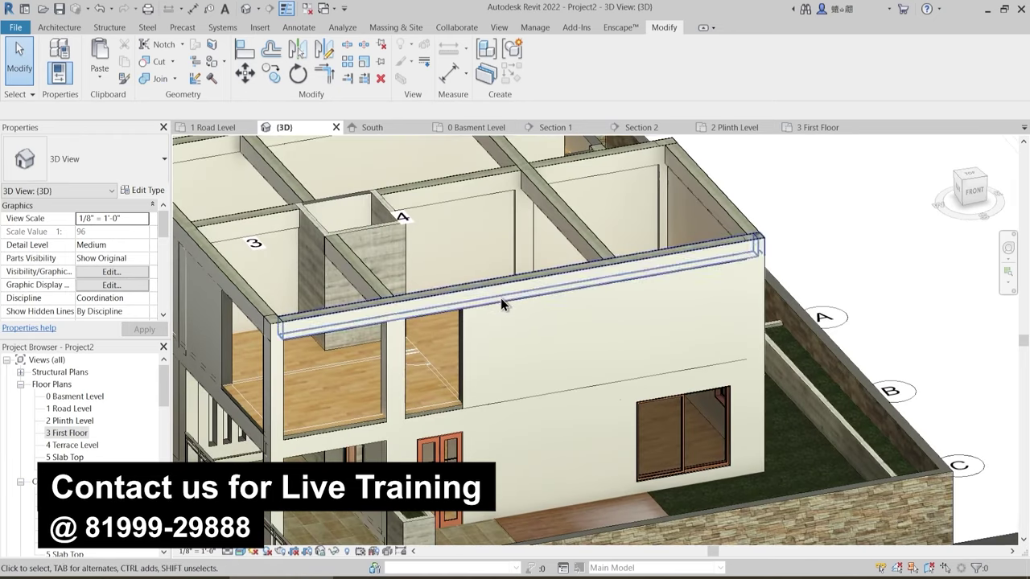
left_click(153, 80)
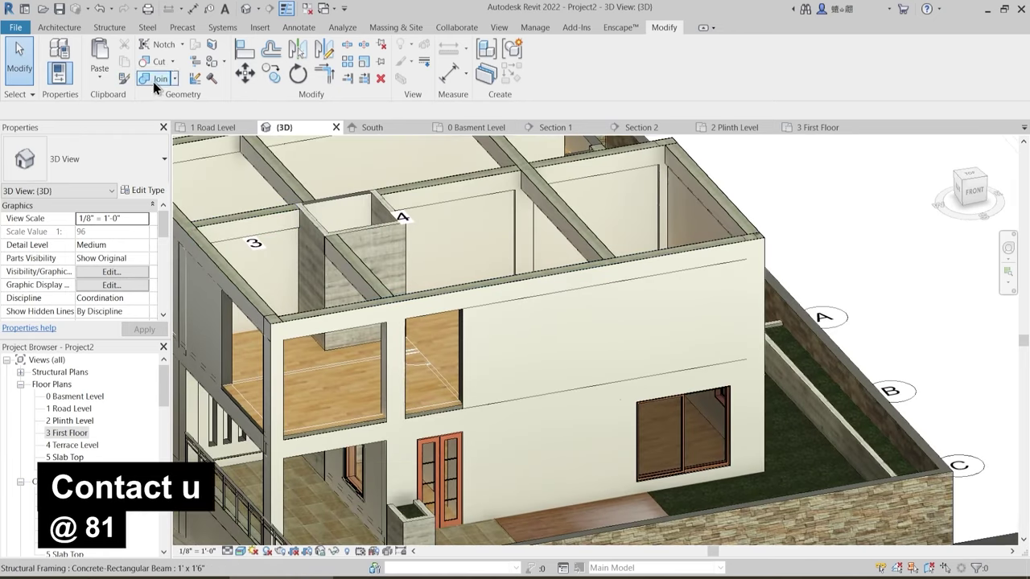
left_click(506, 284)
left_click(505, 320)
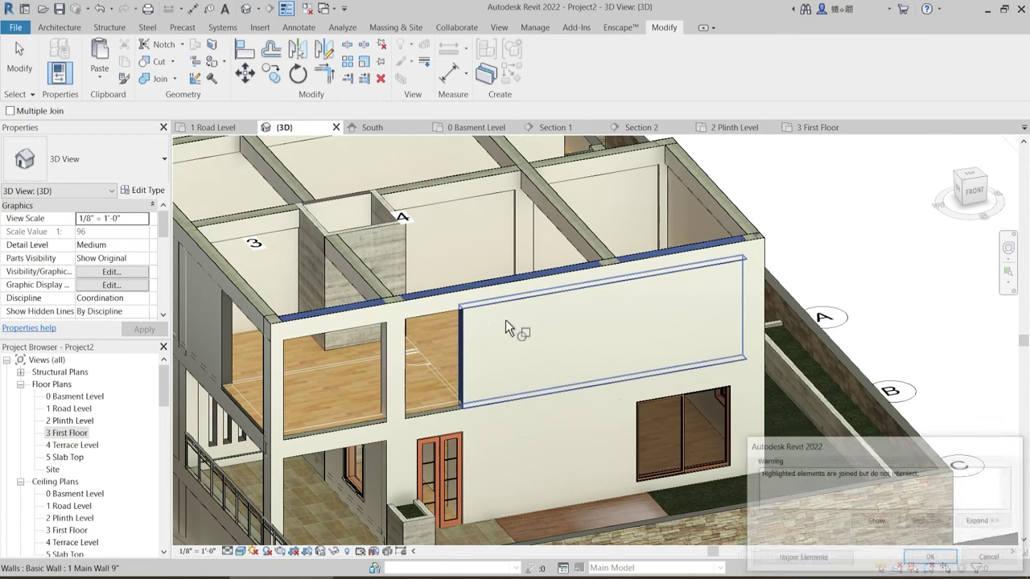
key("Escape")
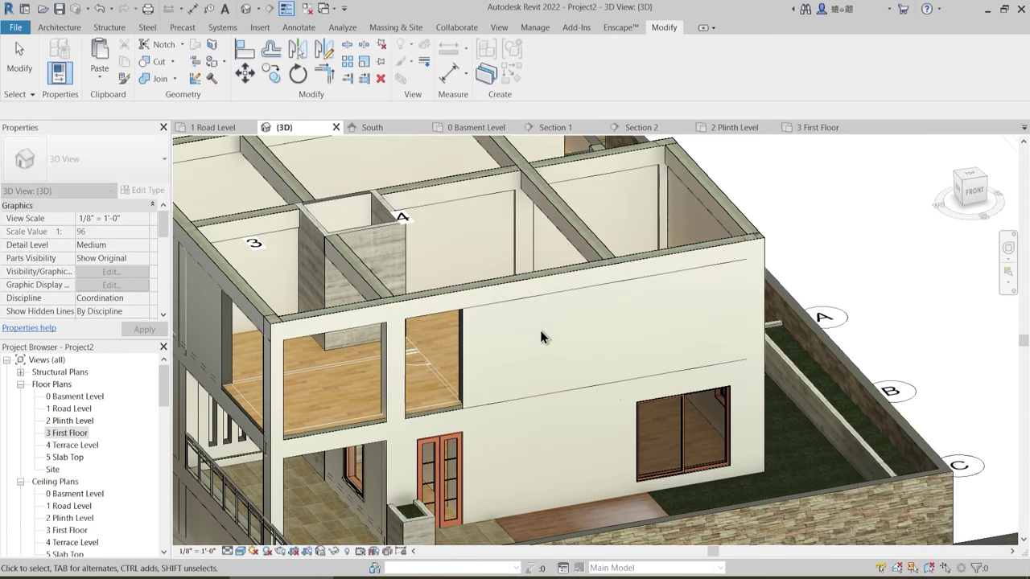
- Join the next front beam to the wall beneath it and pick the upper wall
scroll(540, 338, "up", 3)
left_click(151, 79)
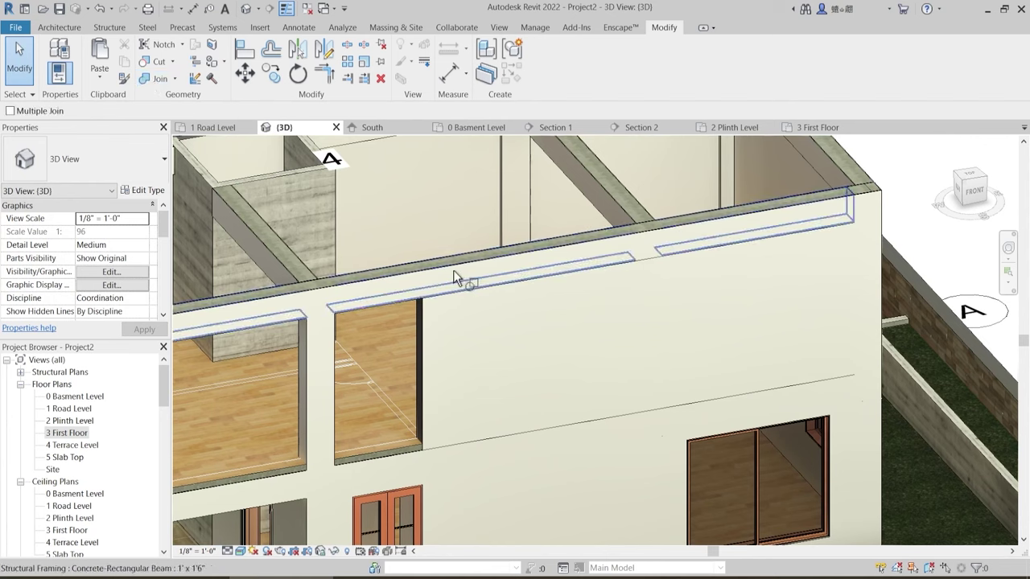
left_click(459, 278)
left_click(501, 369)
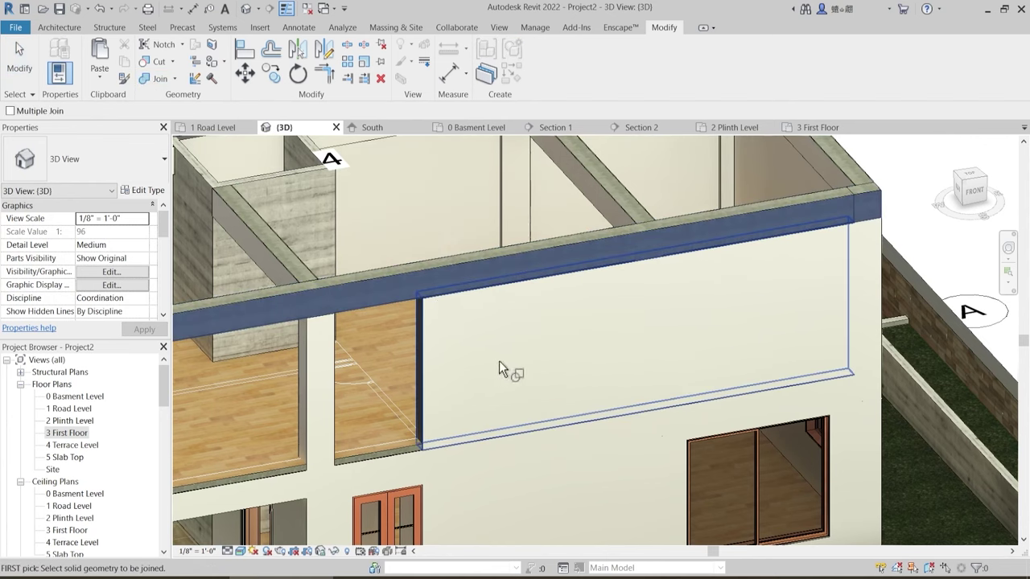
left_click(820, 382)
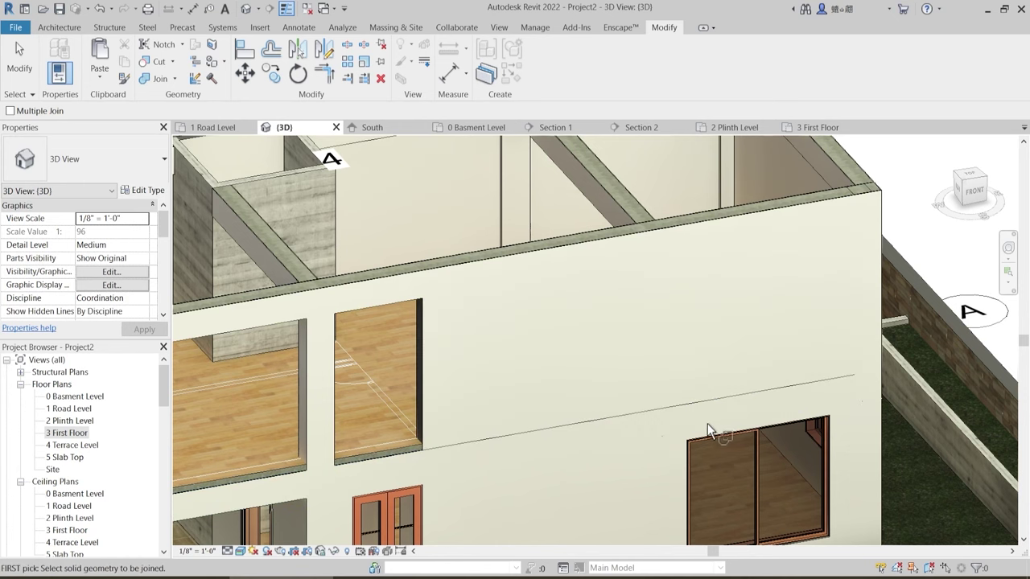
scroll(708, 424, "down", 3)
scroll(682, 422, "up", 1)
scroll(565, 441, "up", 2)
- Join the wall to the lower beam near grids 3 and 4
left_click(540, 439)
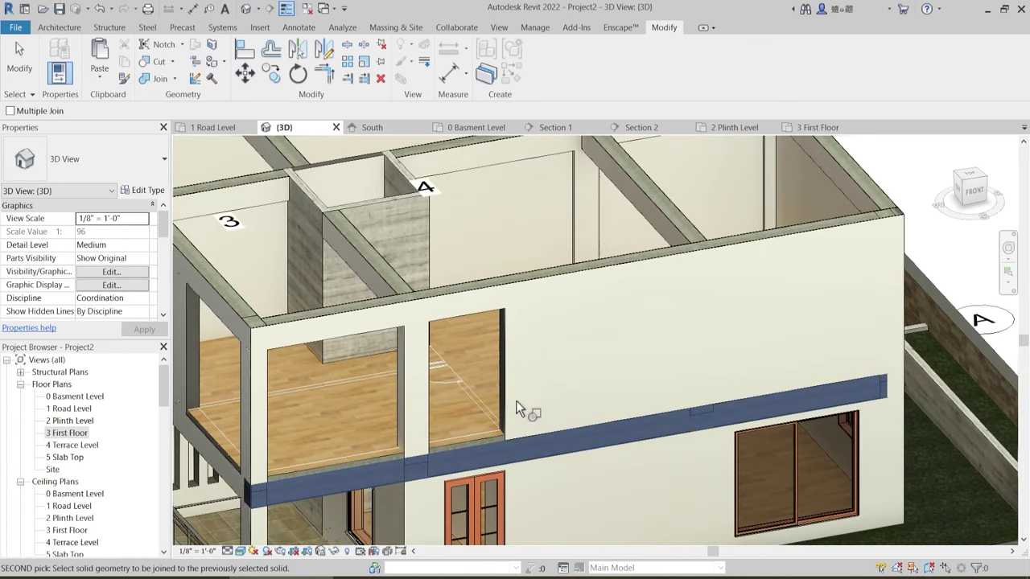
left_click(508, 391)
scroll(604, 352, "down", 3)
middle_click_drag(701, 400, 544, 439, "shift")
scroll(435, 380, "up", 2)
middle_click_drag(436, 381, 386, 380, "shift")
- Try joining the wall to the beam and cancel the non-intersecting join warning
left_click(303, 315)
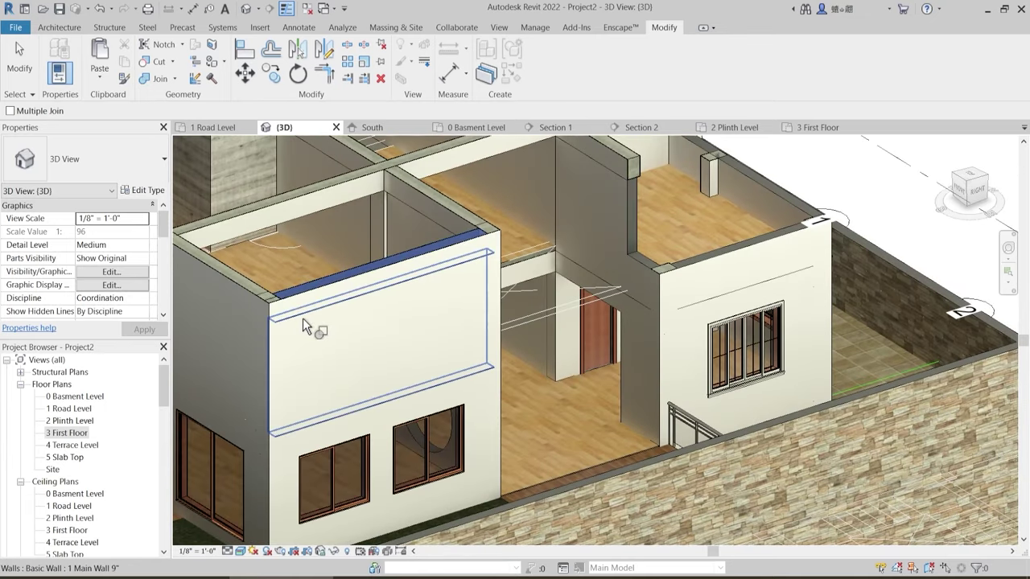
left_click(303, 318)
scroll(346, 342, "up", 6)
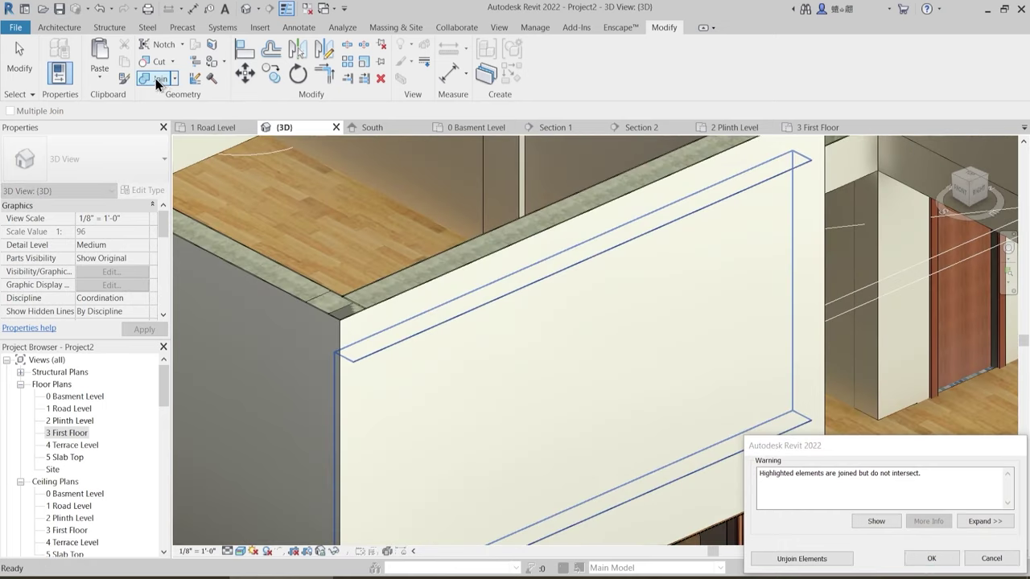
scroll(341, 321, "up", 5)
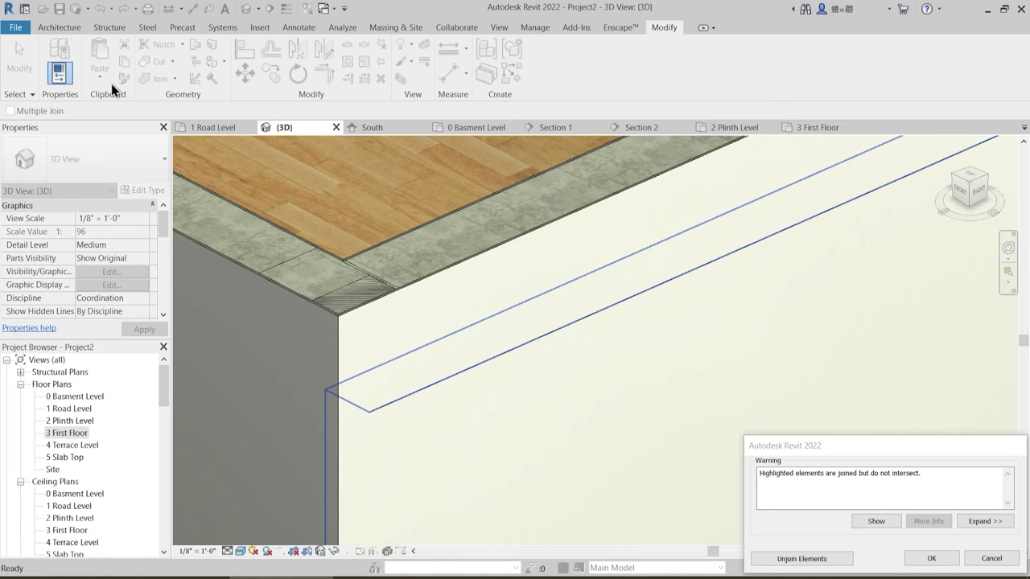
left_click(986, 558)
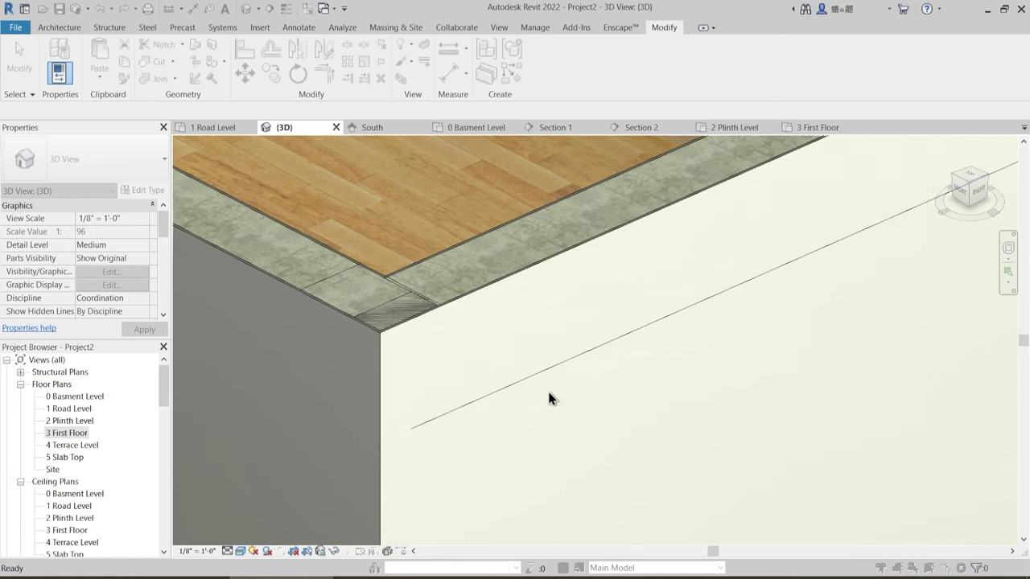
scroll(311, 262, "down", 10)
- Join the corner column to the corner beam and the wall to its beam
left_click(150, 79)
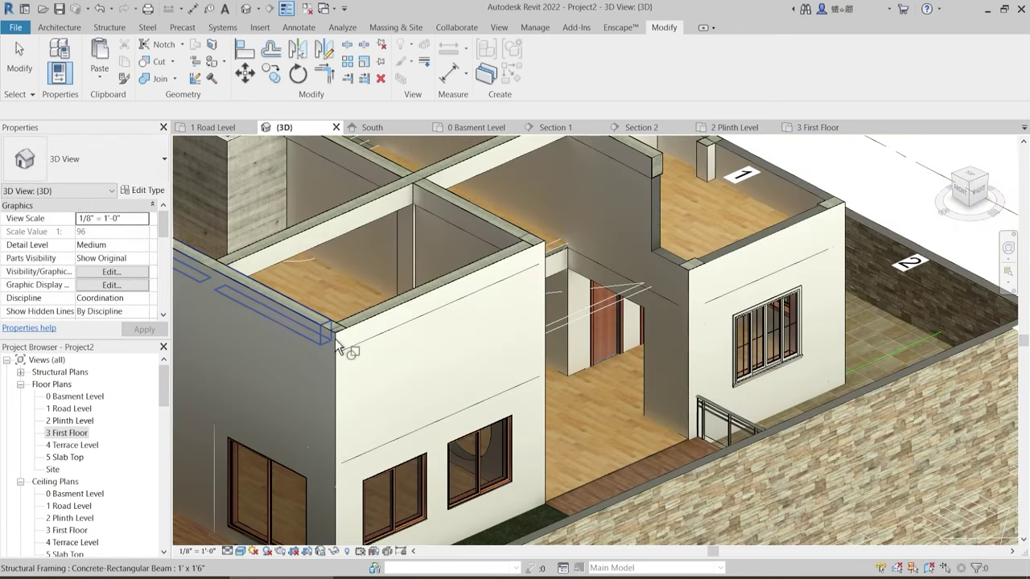
scroll(335, 339, "up", 5)
left_click(374, 344)
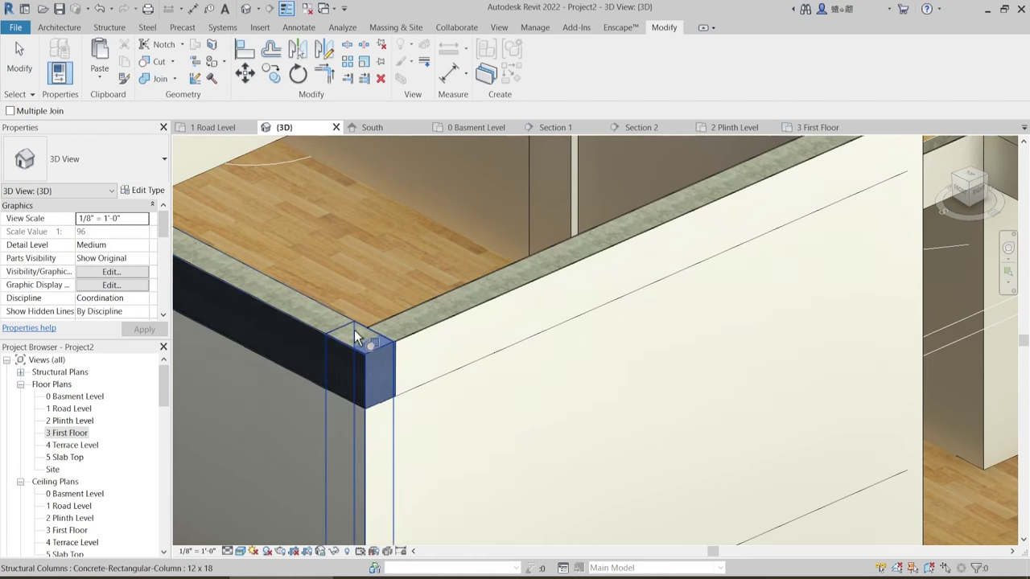
left_click(348, 330)
scroll(456, 384, "down", 4)
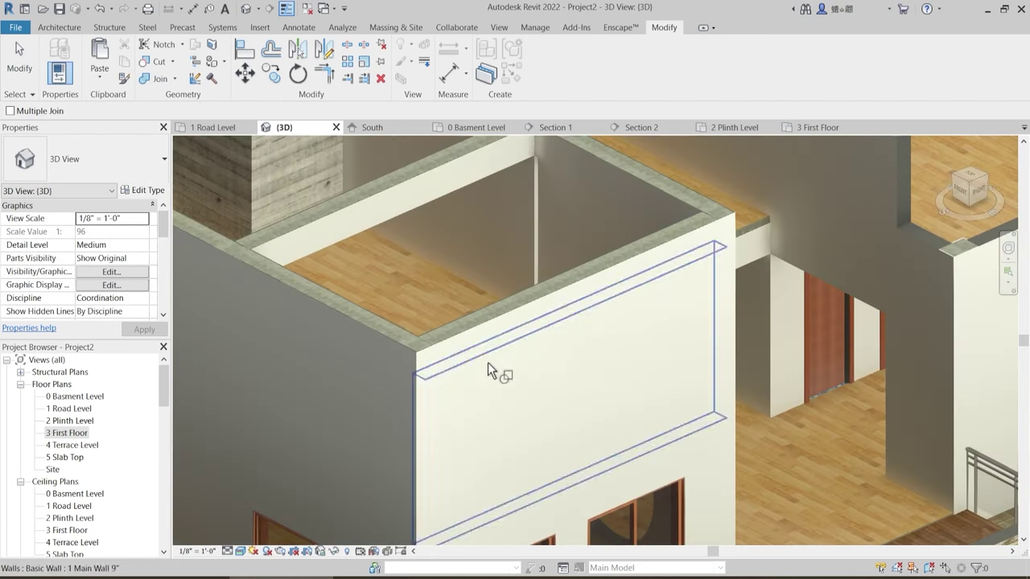
left_click(464, 346)
left_click(444, 385)
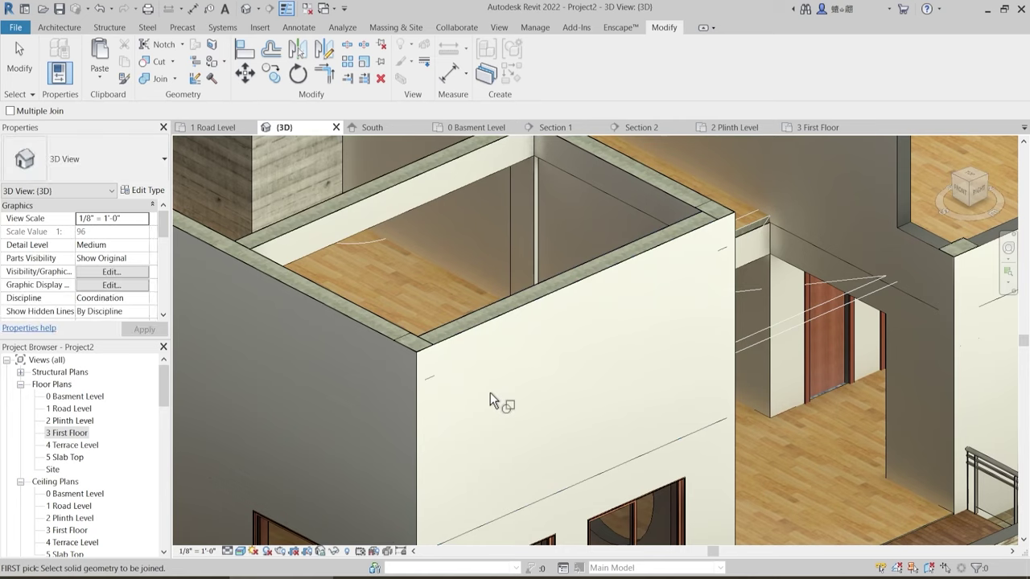
- Join the main wall to the corner beam and the beam and wall to the column
middle_click_drag(602, 415, 602, 380)
left_click(426, 326)
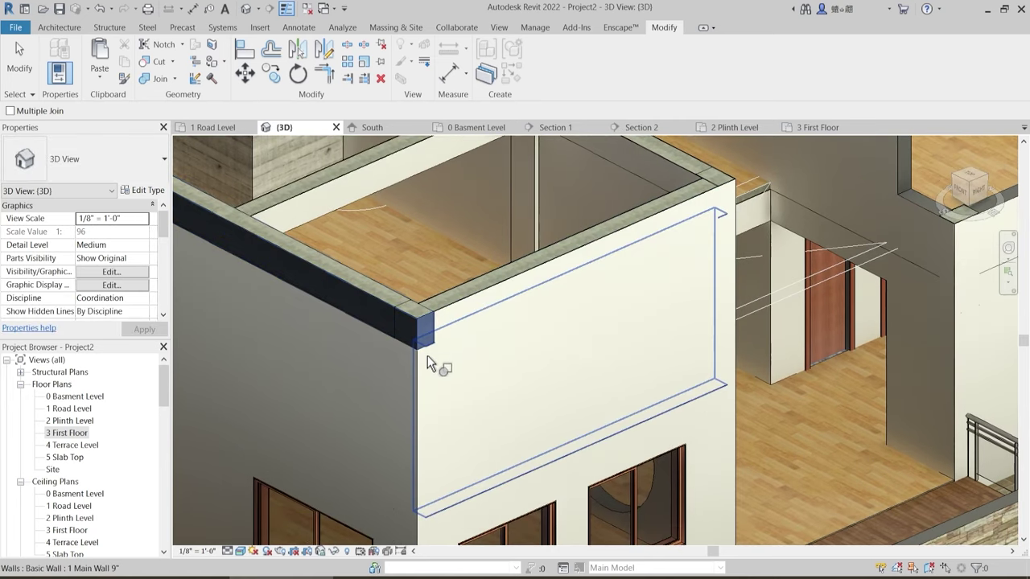
left_click(464, 375)
middle_click_drag(467, 382, 522, 338)
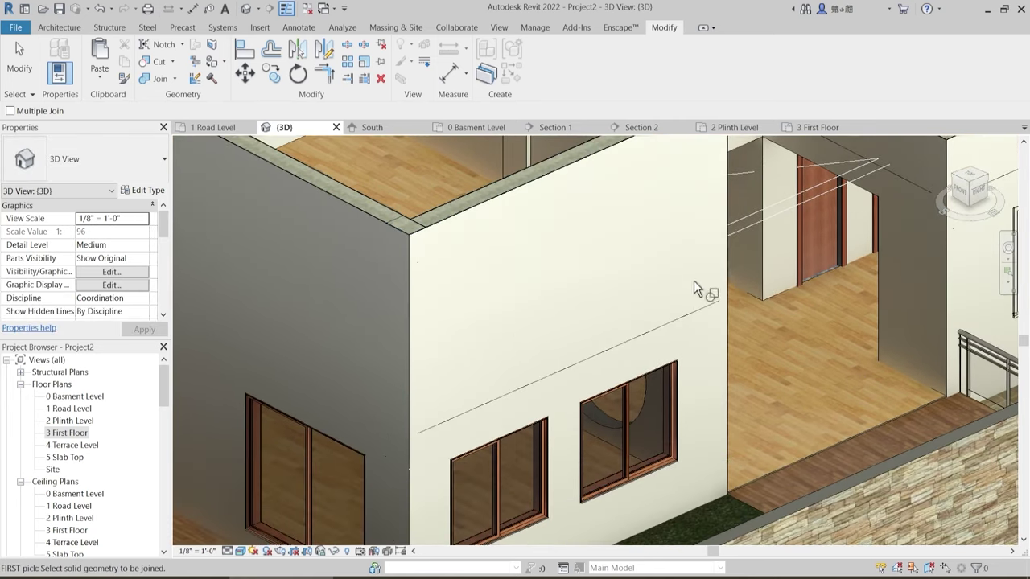
left_click(724, 277)
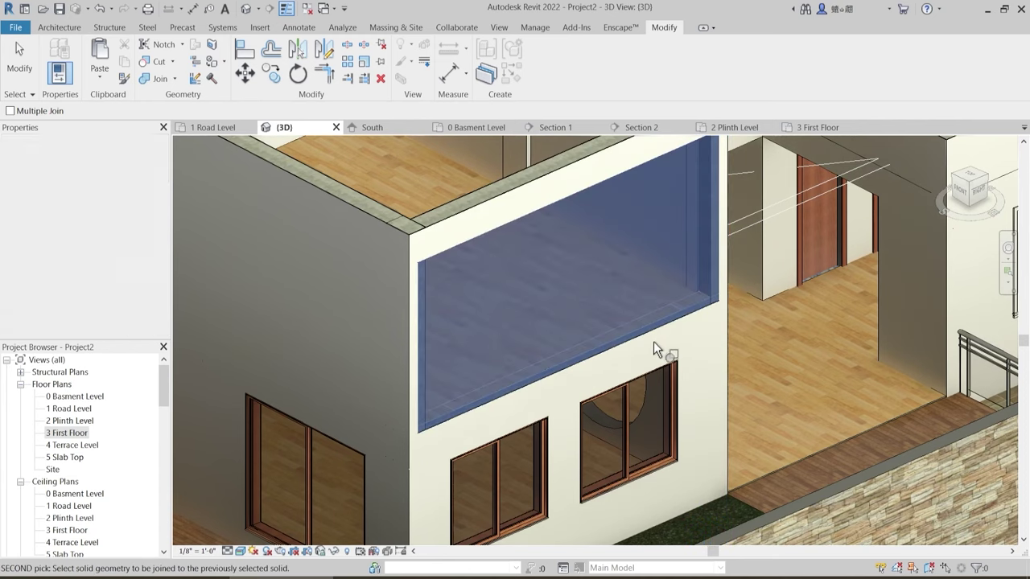
left_click(606, 377)
scroll(606, 377, "down", 2)
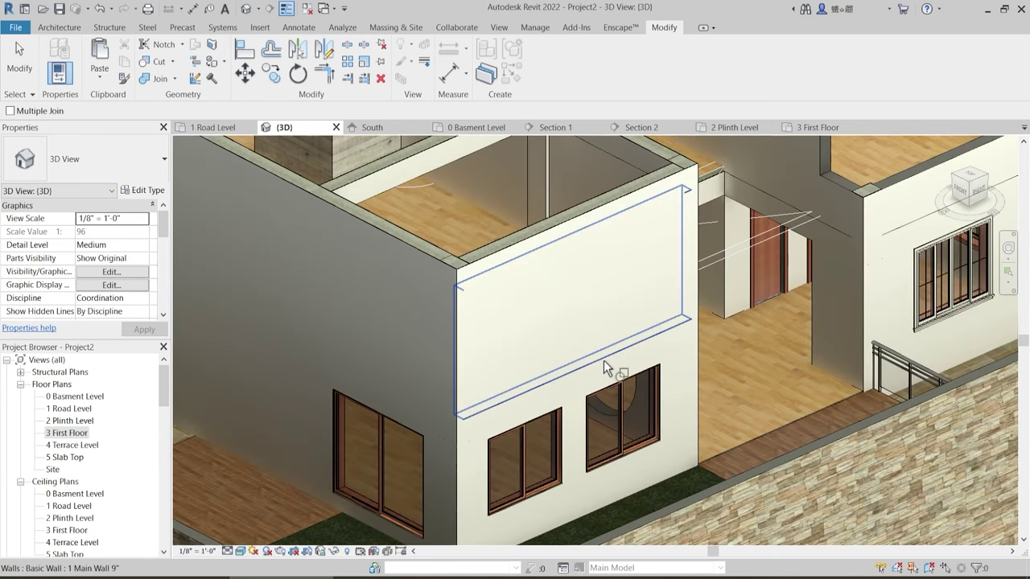
- Join the Beam Wall First Floor to the adjacent wall
left_click(606, 356)
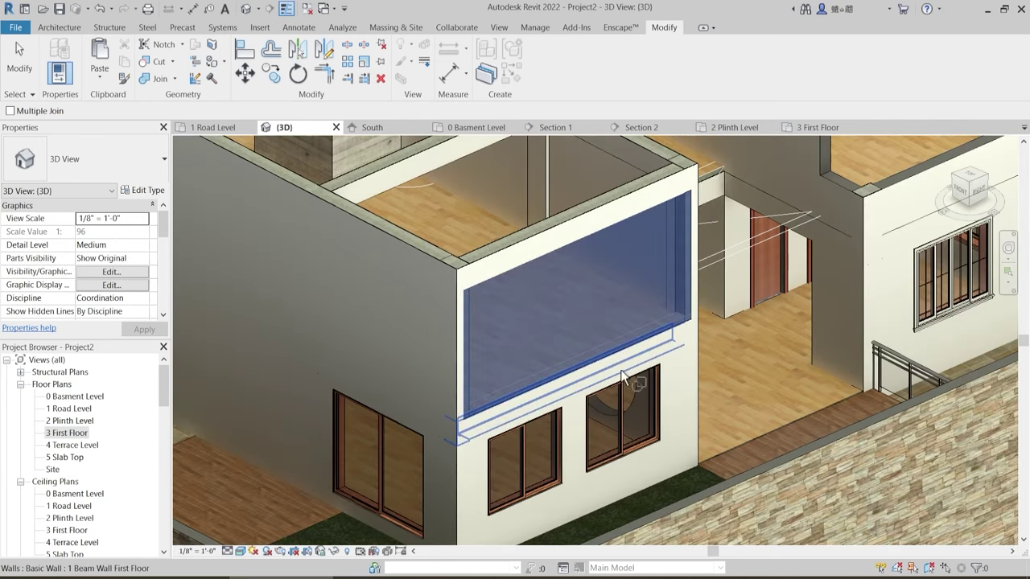
left_click(634, 393)
scroll(633, 393, "down", 1)
scroll(672, 338, "up", 2)
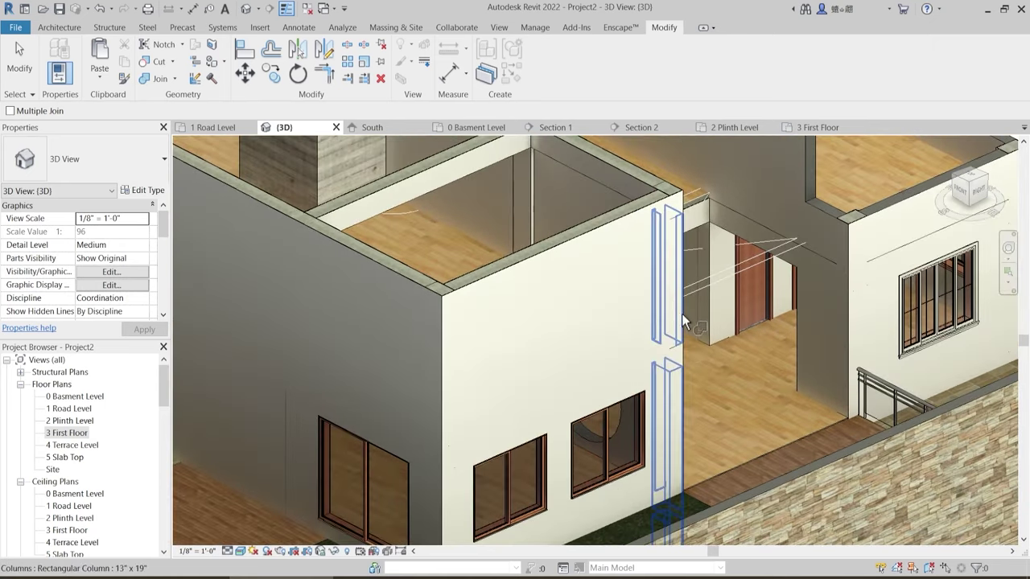
scroll(682, 359, "up", 3)
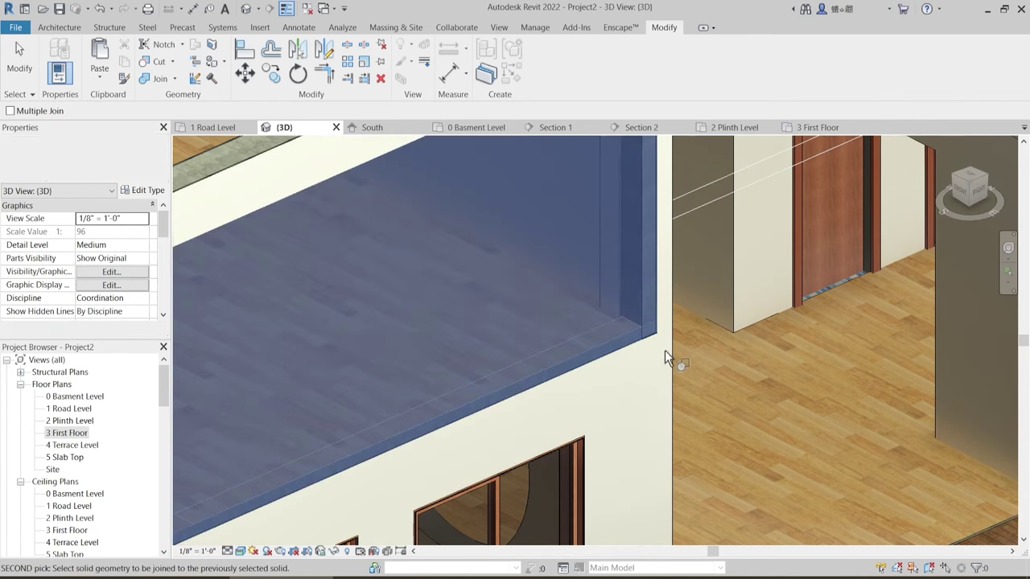
scroll(625, 396, "down", 2)
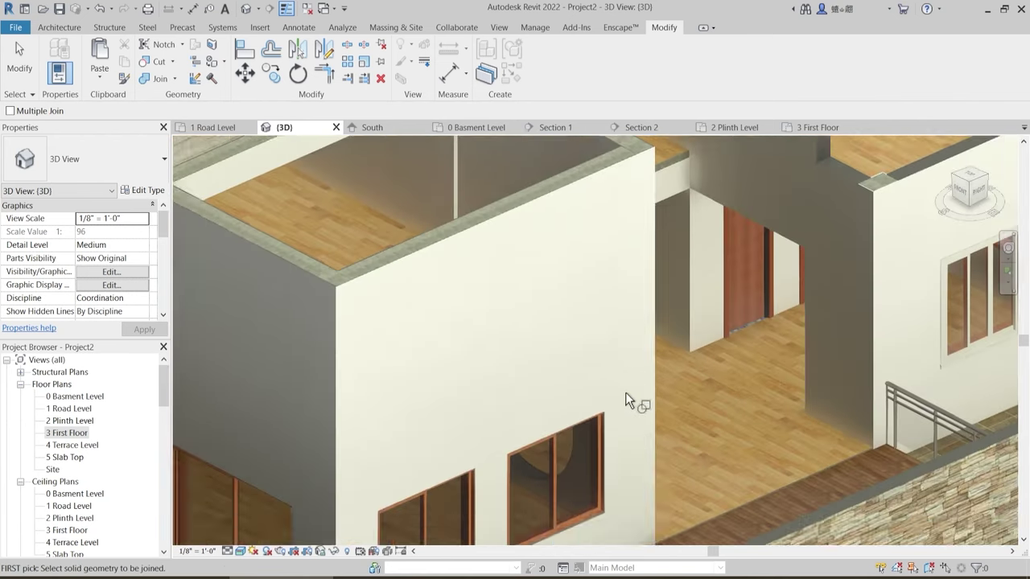
middle_click_drag(636, 328, 593, 368)
scroll(604, 221, "up", 2)
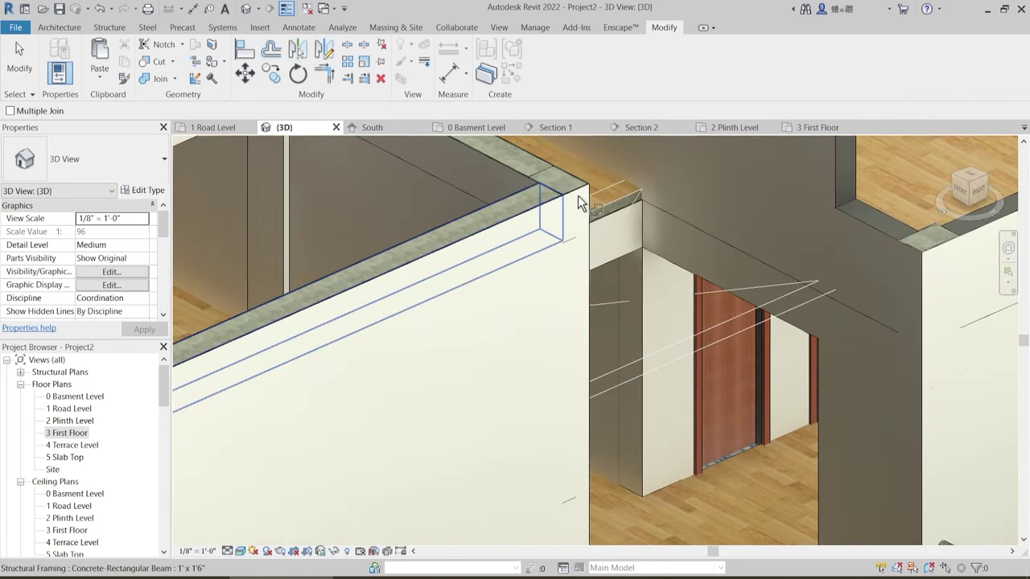
- Join the concrete beam to the column and the wall to its neighbouring solid at the top corner
left_click(584, 206)
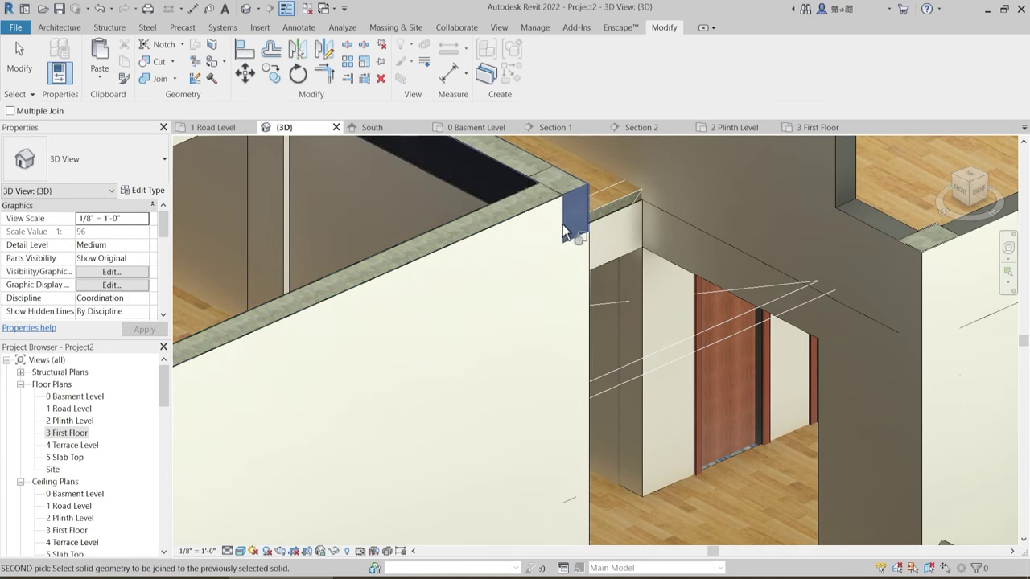
left_click(581, 300)
scroll(572, 256, "up", 3)
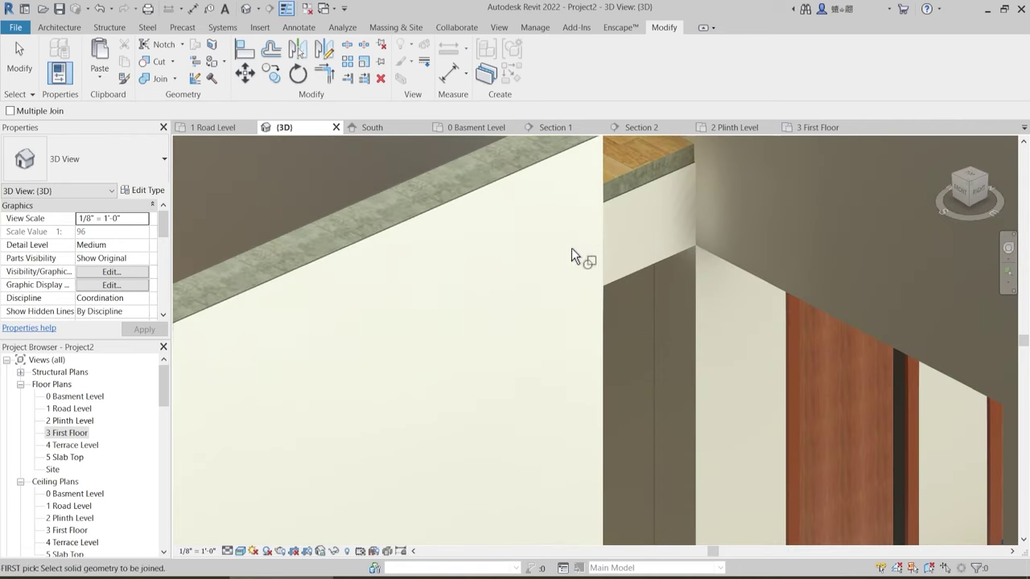
scroll(572, 250, "down", 2)
left_click(573, 252)
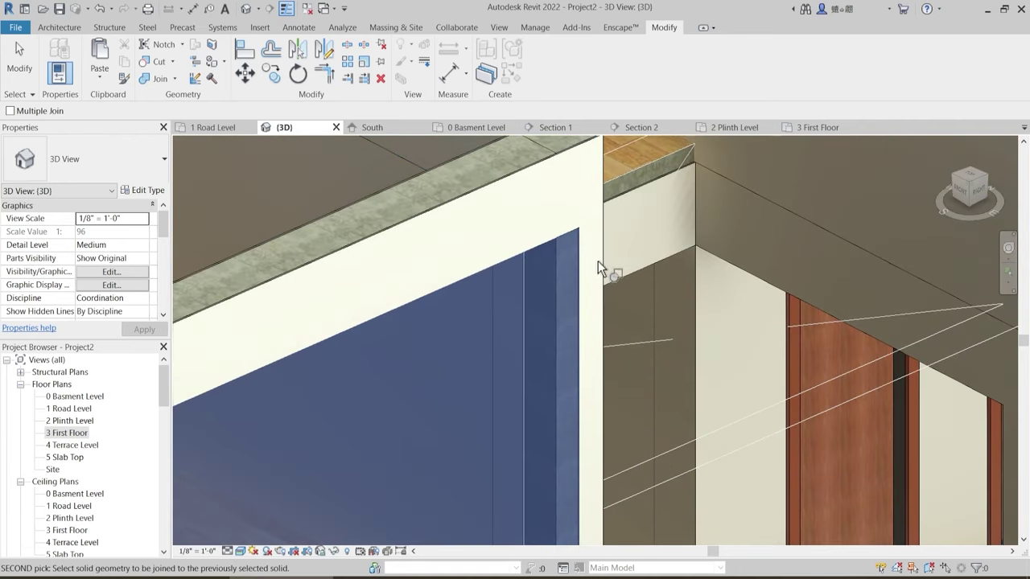
left_click(579, 276)
scroll(525, 274, "down", 2)
middle_click_drag(553, 302, 515, 71)
scroll(497, 354, "down", 3)
middle_click_drag(657, 362, 517, 361, "shift")
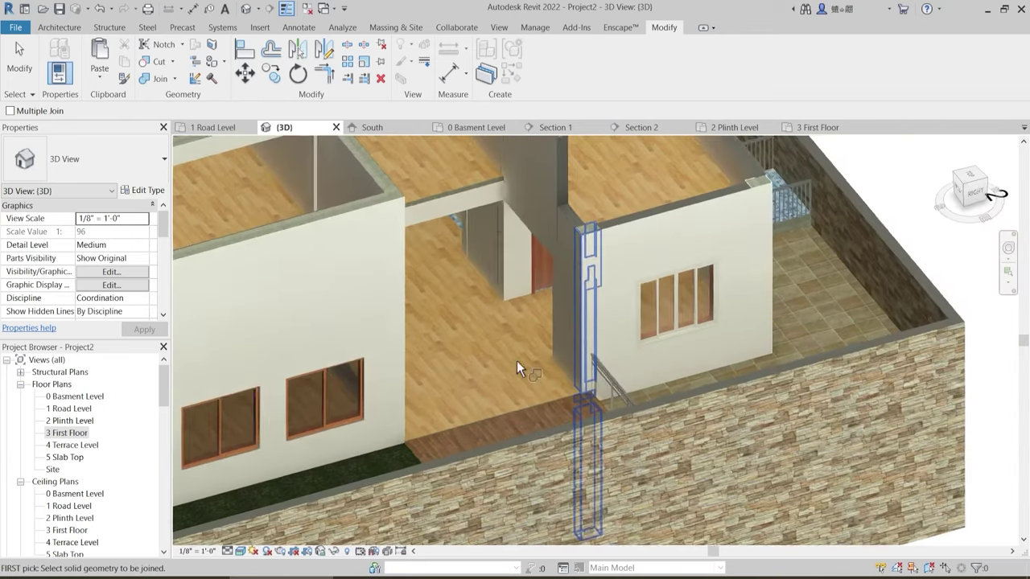
- Restart Join Geometry and join the concrete beam into the wall
scroll(531, 360, "up", 2)
key("Escape")
scroll(635, 249, "up", 2)
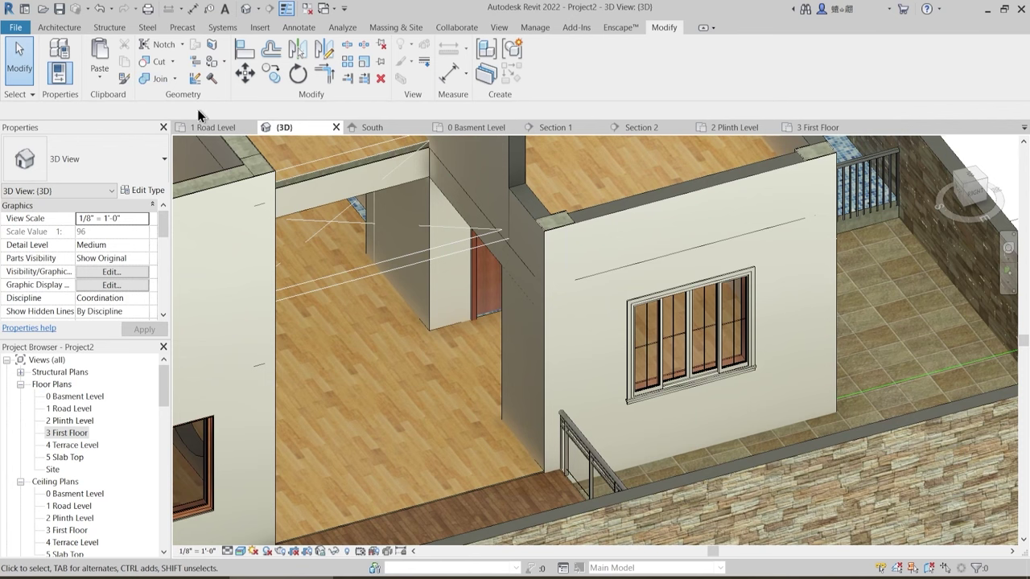
left_click(155, 82)
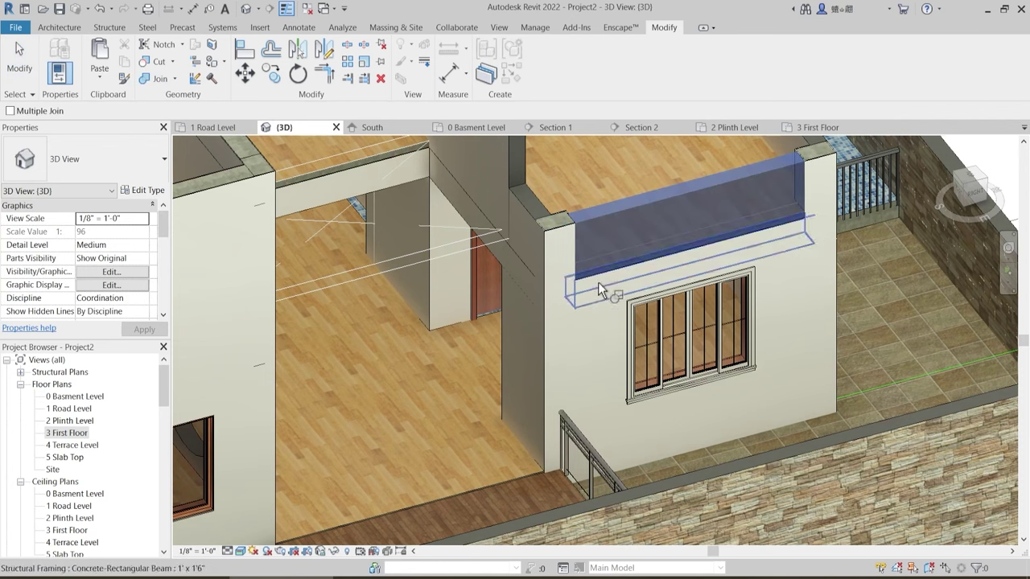
left_click(626, 283)
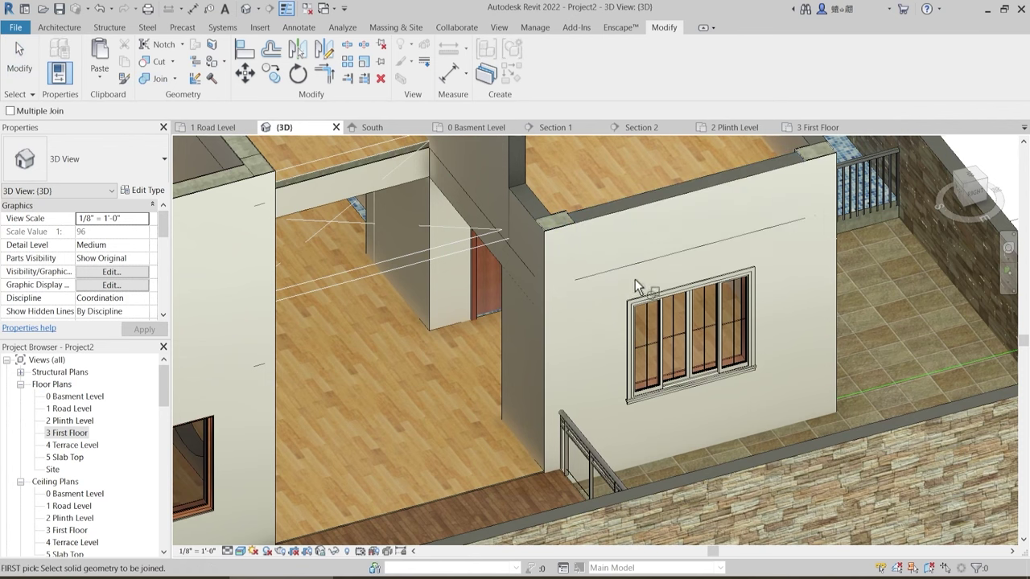
scroll(598, 263, "up", 2)
- Join the beam at the wall top to the beam wall, and the wall beside the opening
left_click(574, 292)
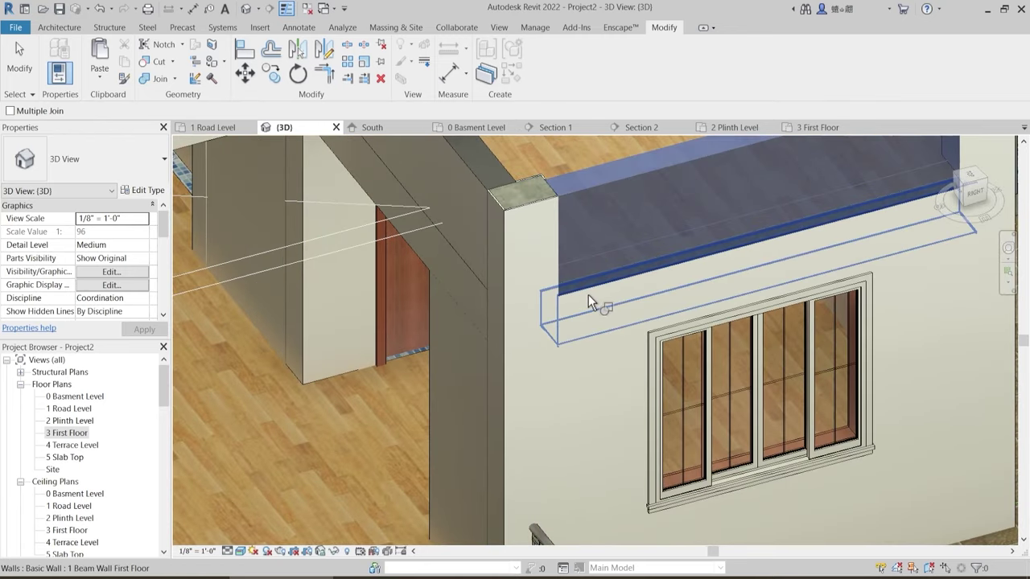
left_click(598, 303)
scroll(622, 321, "down", 4)
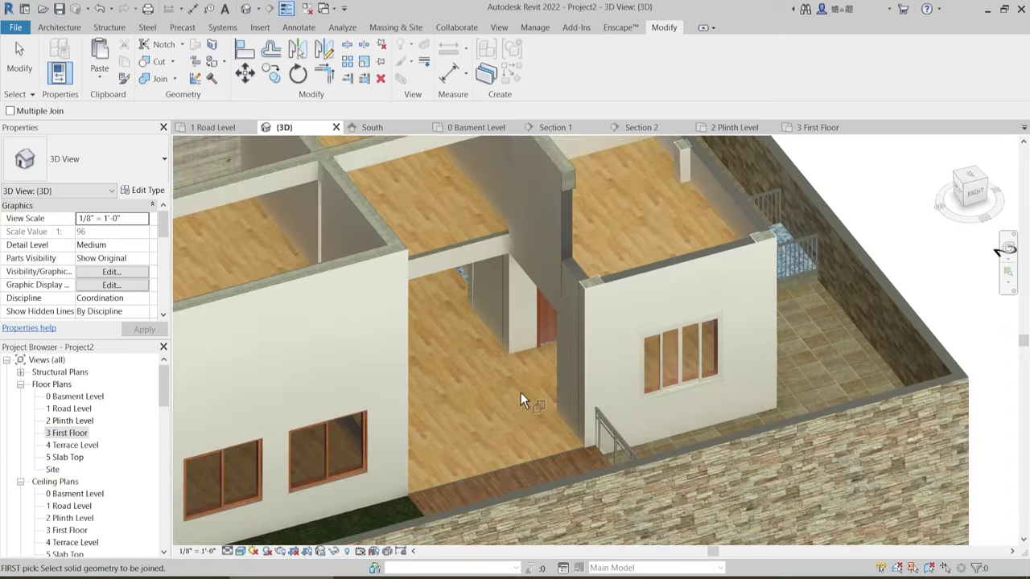
scroll(368, 306, "up", 4)
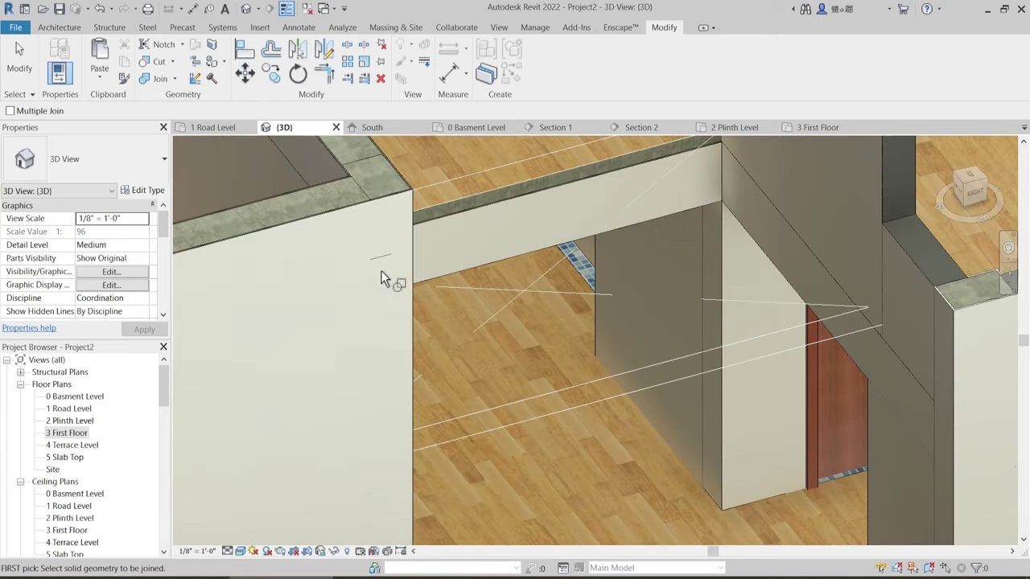
left_click(394, 284)
left_click(402, 280)
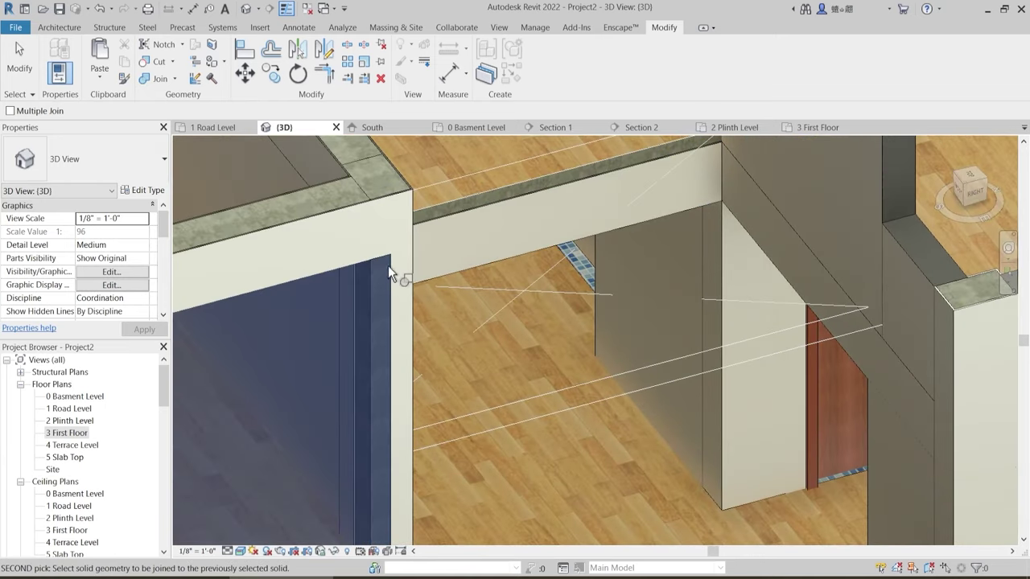
- Join the elements at the wall corner near the neighbouring rooms and windows
middle_click_drag(398, 362, 455, 244)
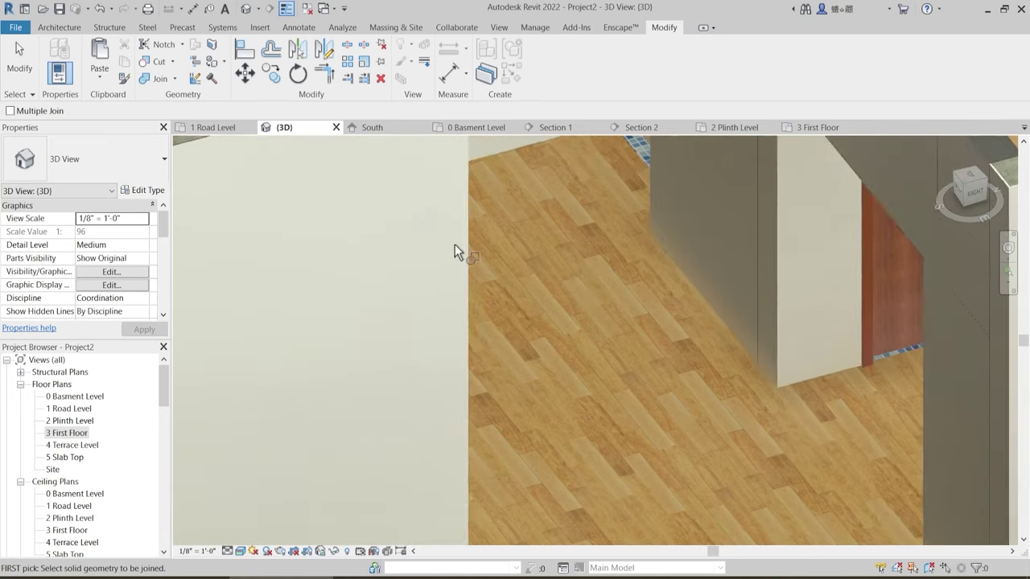
scroll(482, 289, "down", 3)
scroll(582, 396, "up", 1)
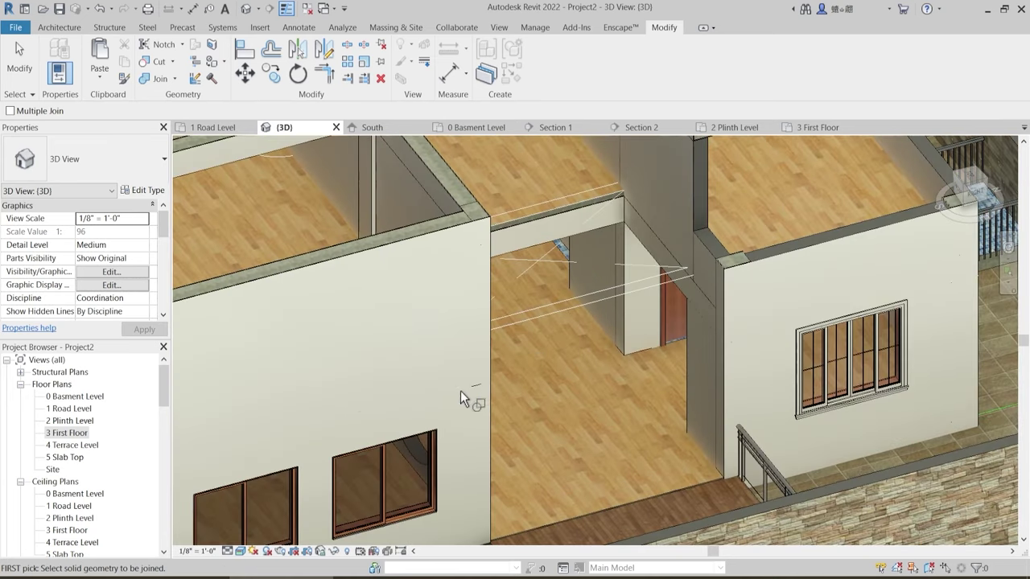
scroll(462, 393, "up", 3)
left_click(482, 379)
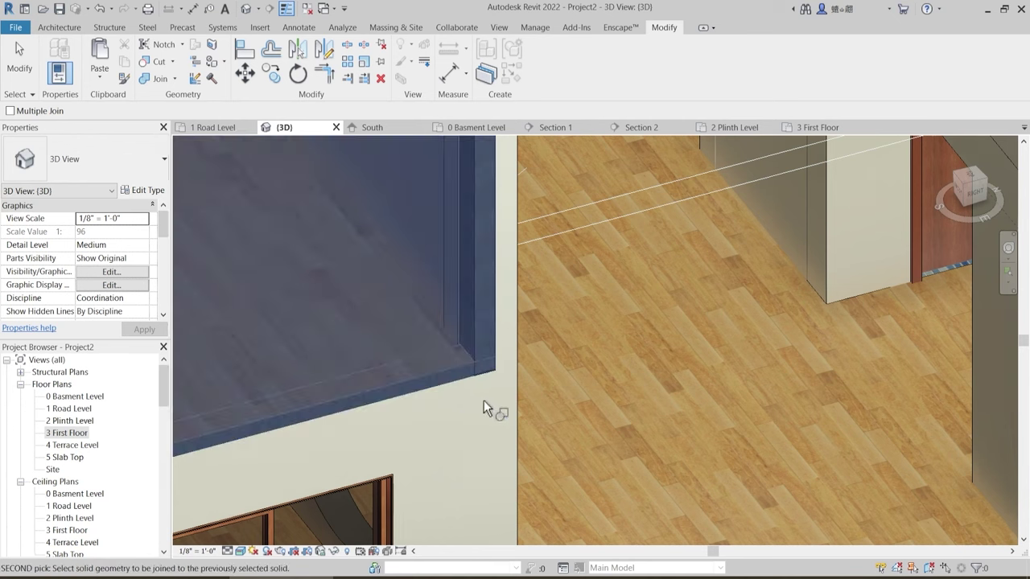
left_click(513, 402)
scroll(561, 362, "down", 2)
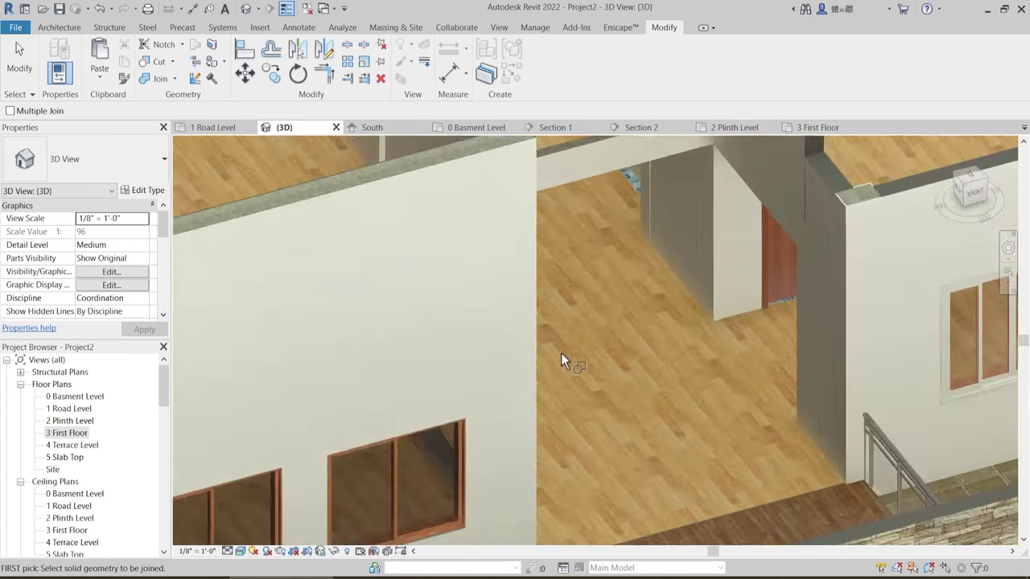
scroll(561, 362, "down", 2)
- At the back corner, join the beam above the window to the column and dismiss the warning
middle_click_drag(724, 406, 540, 374, "shift")
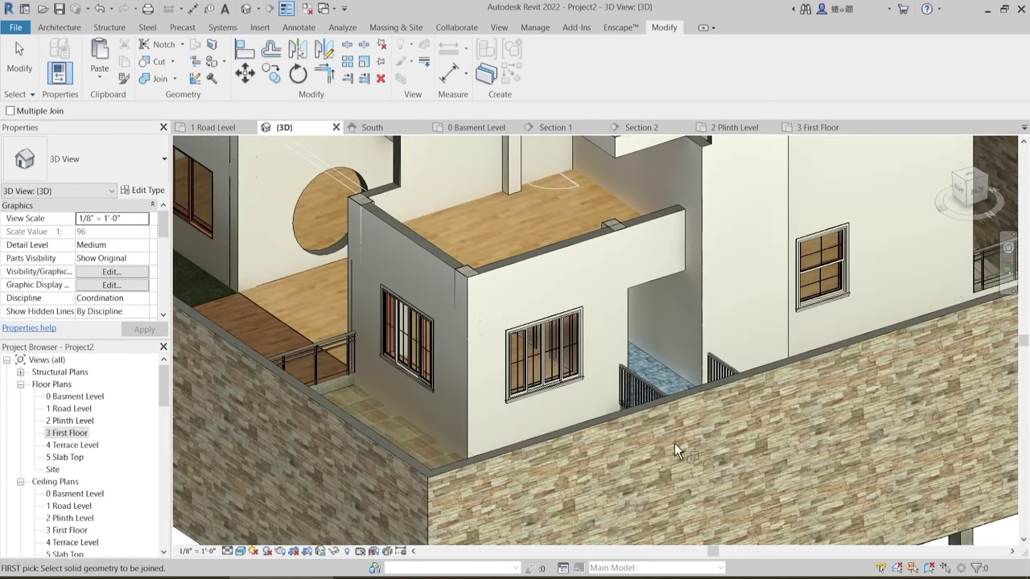
scroll(472, 314, "up", 3)
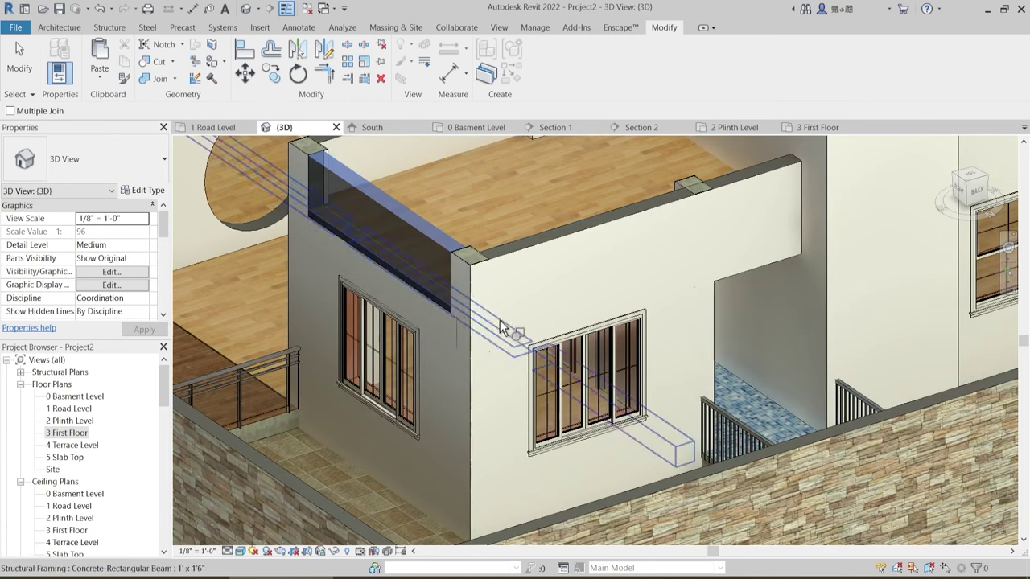
left_click(500, 328)
left_click(463, 350)
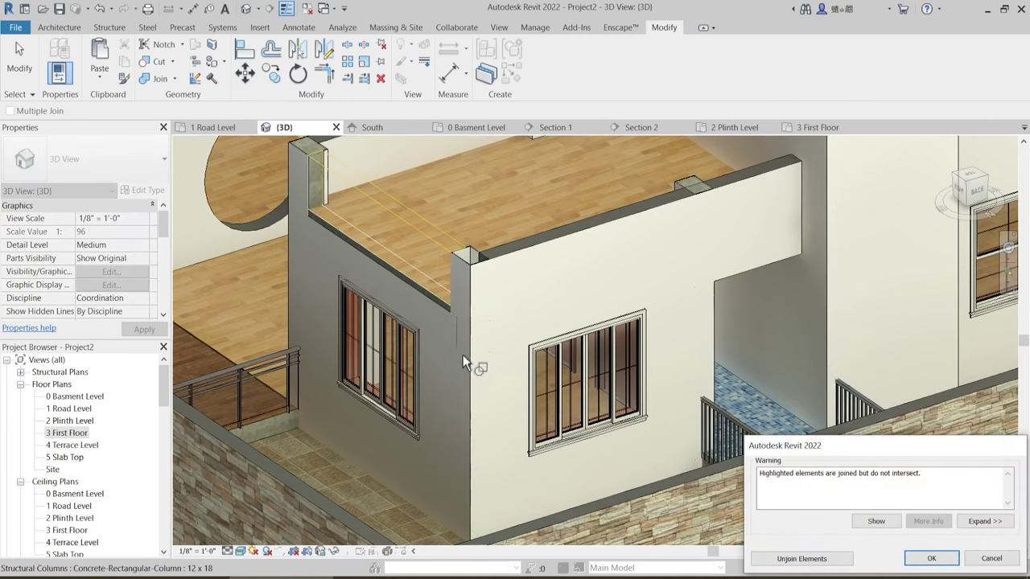
key("Escape")
key("Escape")
scroll(446, 373, "up", 2)
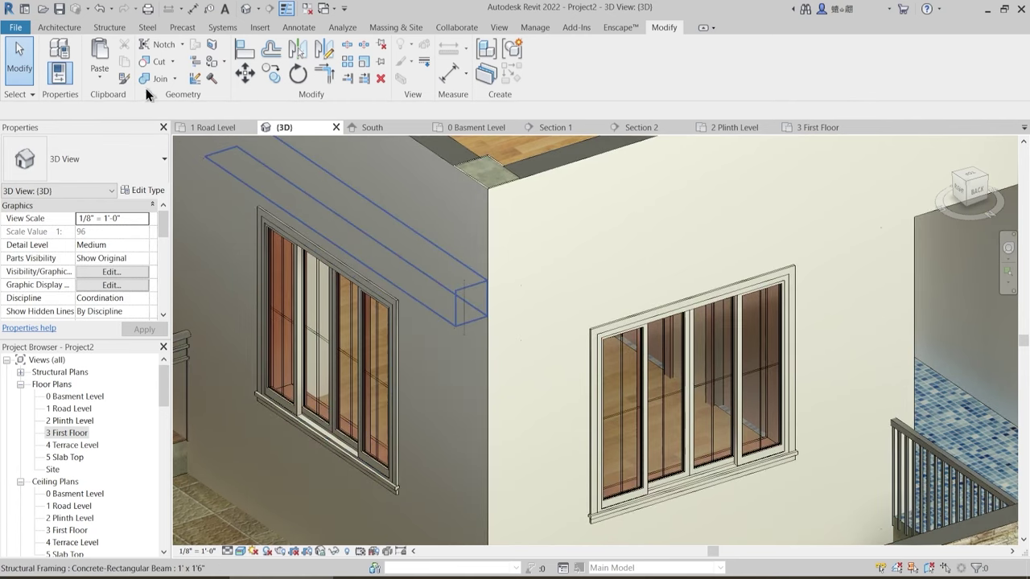
- Join the hidden beam on the left wall to its column, dismissing the warning
key("Return")
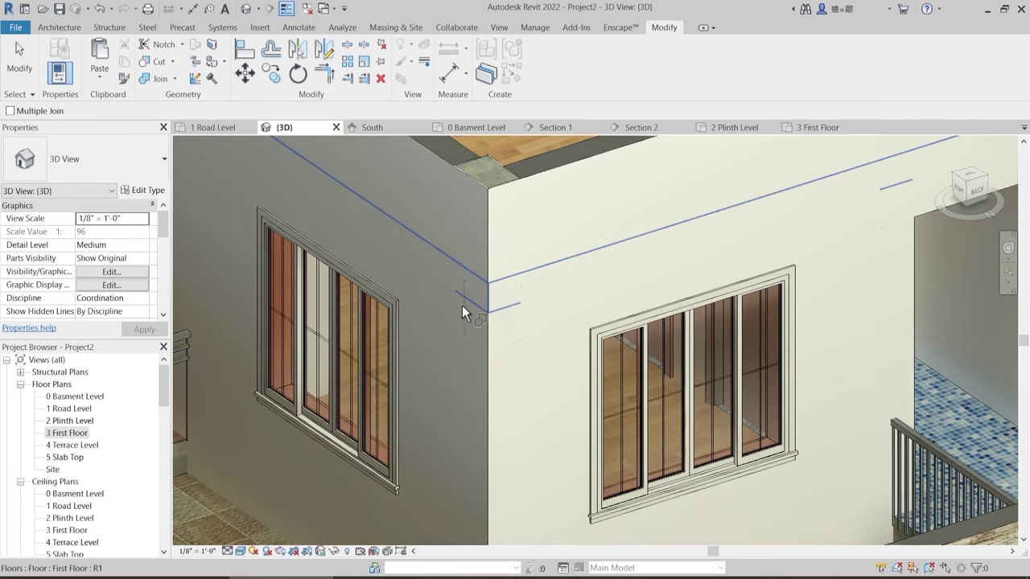
middle_click_drag(464, 316, 628, 360, "shift")
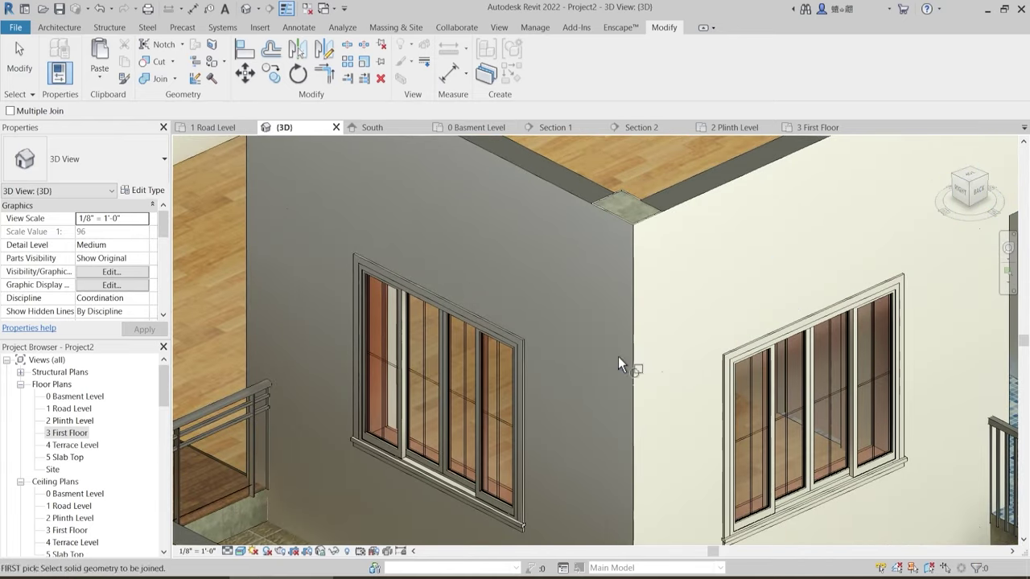
left_click(632, 352)
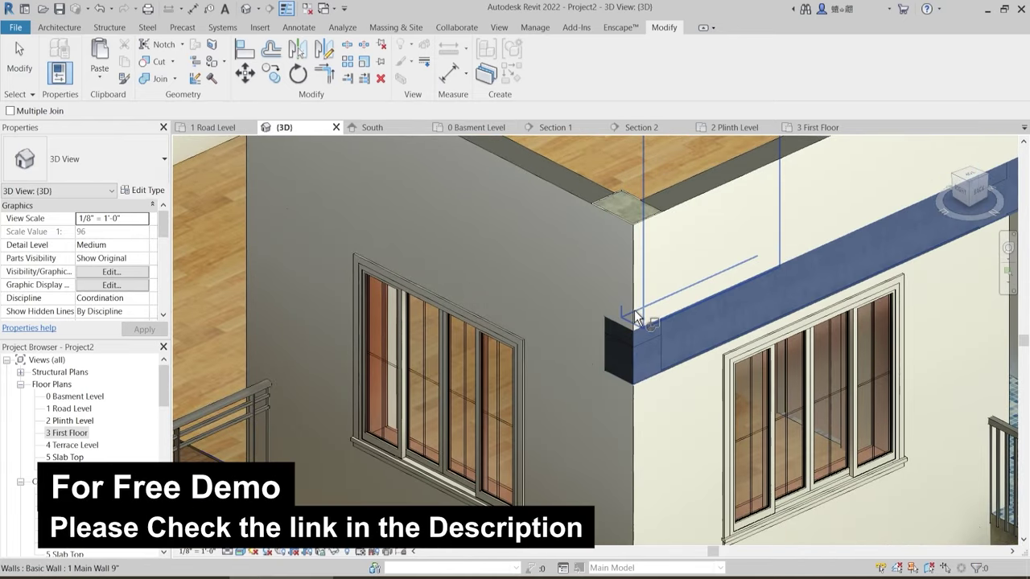
left_click(634, 312)
key("Escape")
scroll(578, 371, "down", 4)
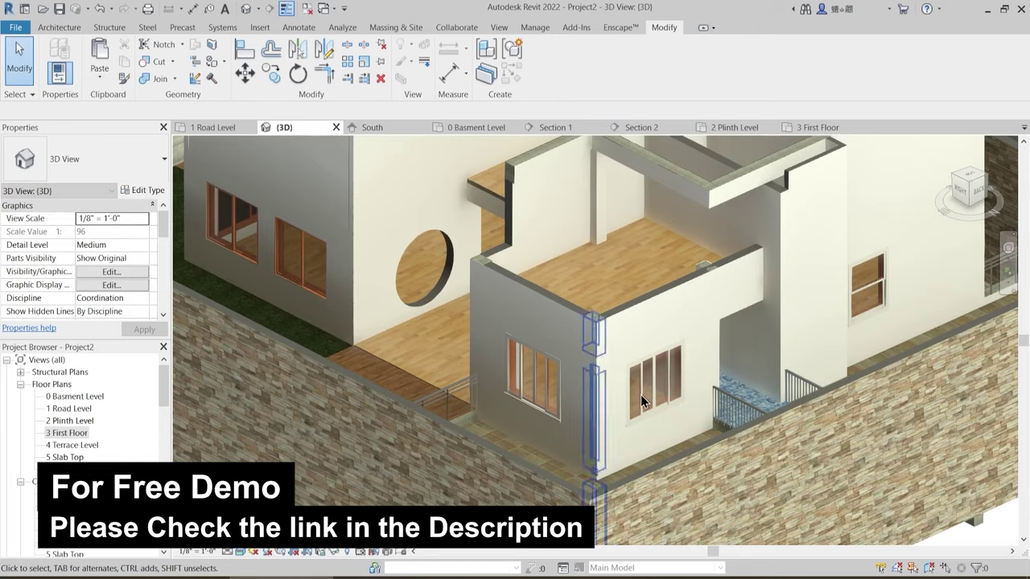
middle_click_drag(750, 420, 650, 408, "shift")
middle_click_drag(650, 357, 680, 329)
scroll(759, 372, "up", 4)
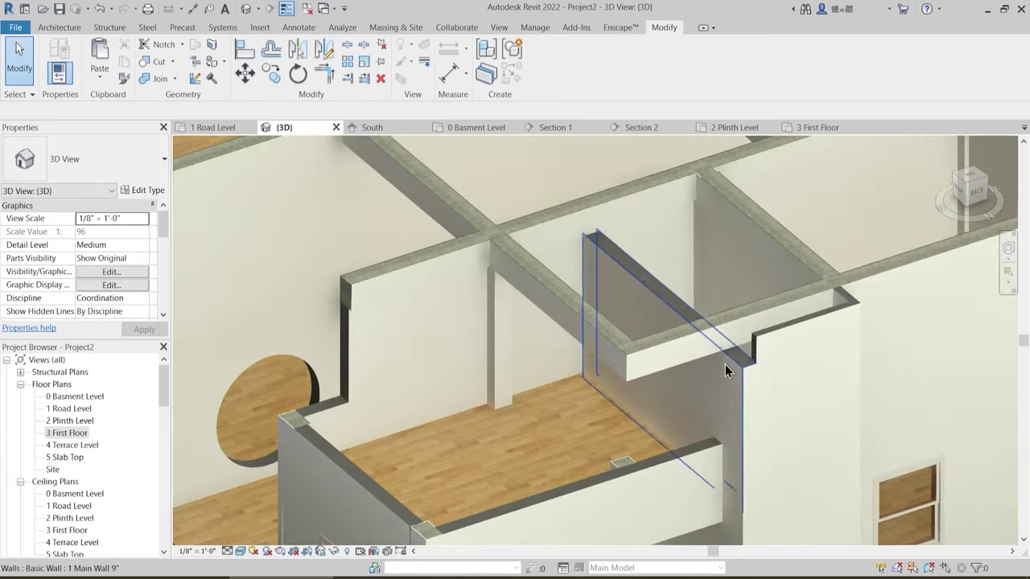
middle_click_drag(619, 370, 820, 403, "shift")
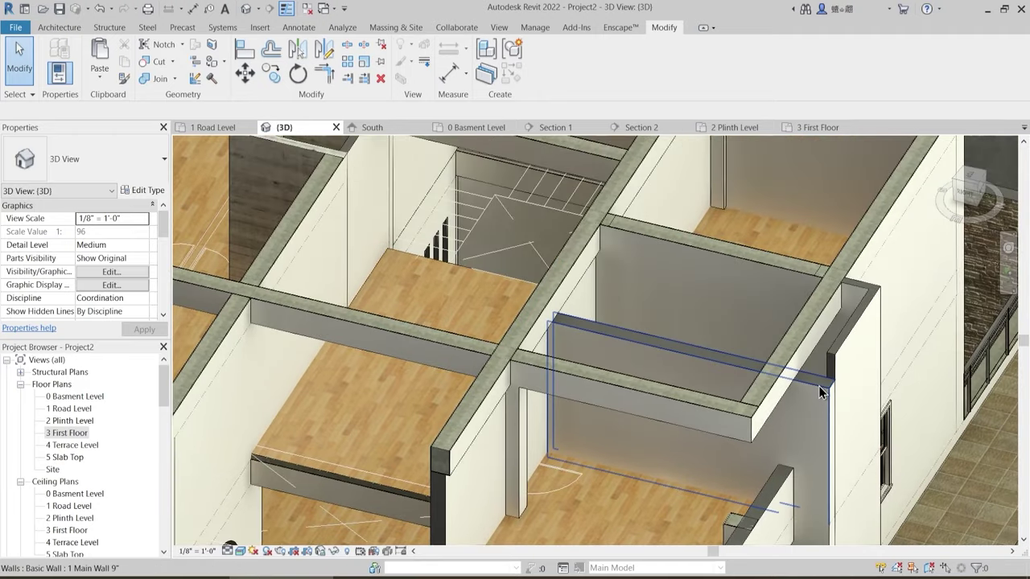
left_click(821, 392)
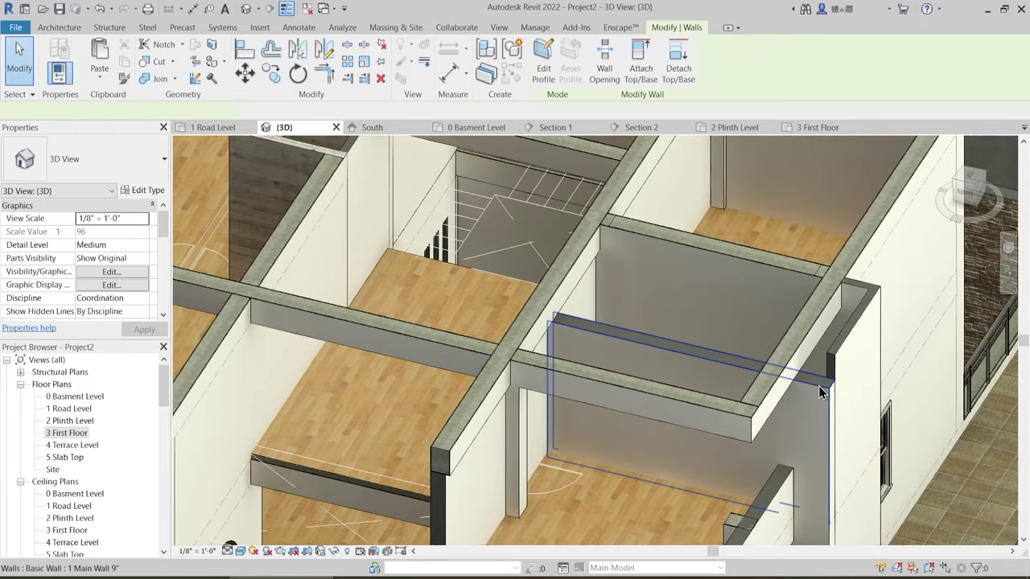
key("Delete")
left_click(843, 345)
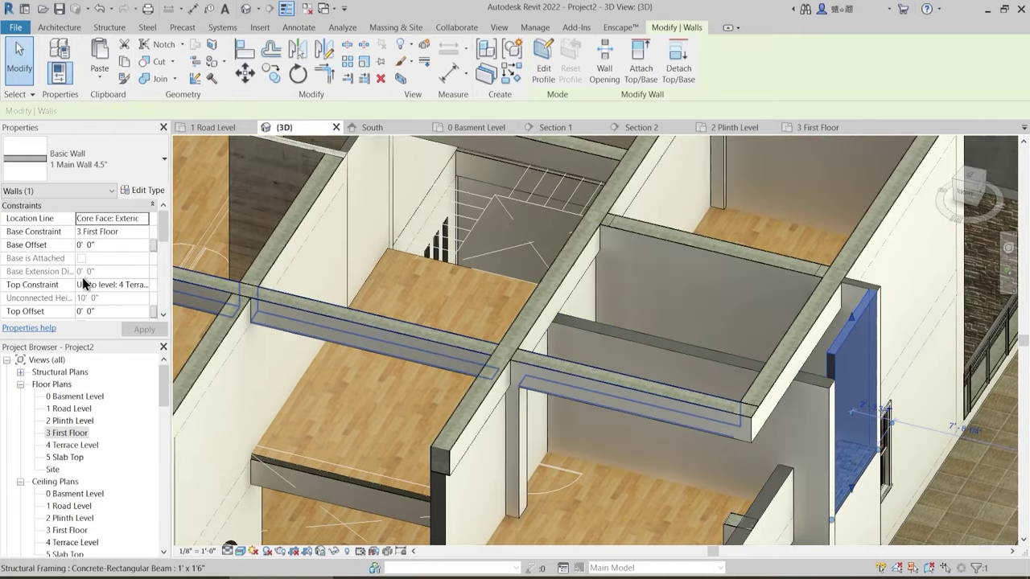
left_click(617, 344)
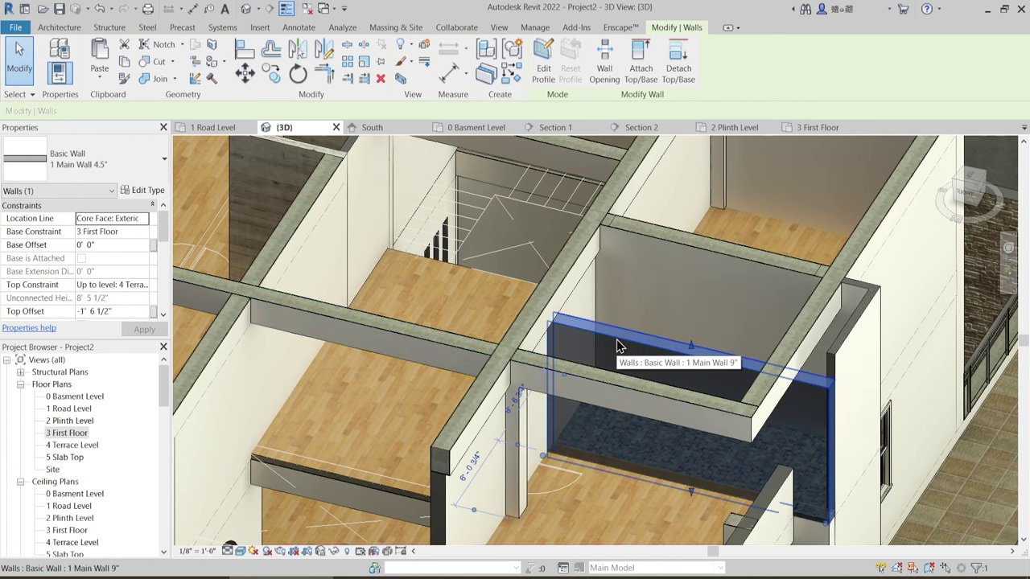
left_click(132, 311)
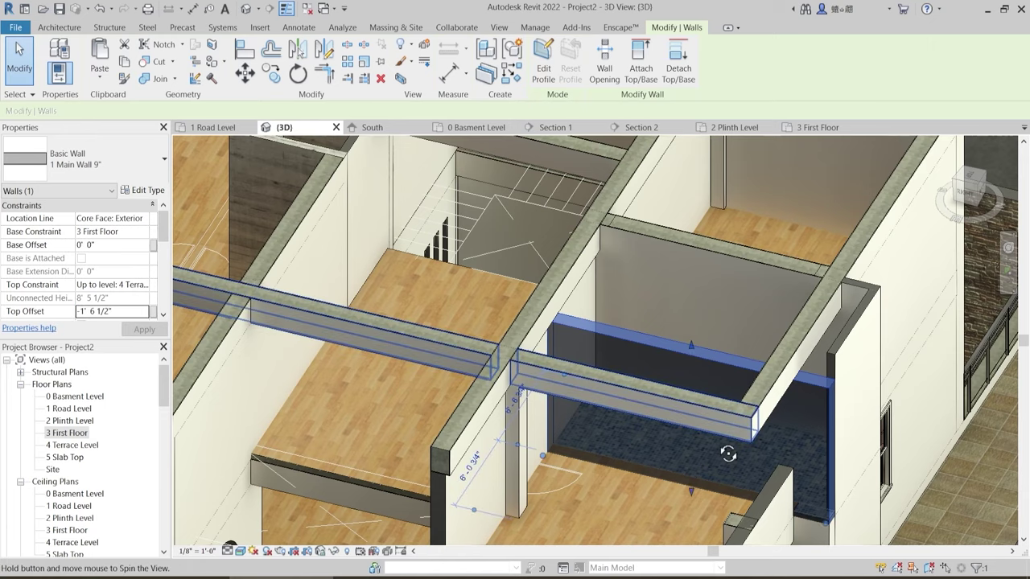
middle_click_drag(727, 453, 657, 372, "shift")
middle_click_drag(697, 419, 657, 409, "shift")
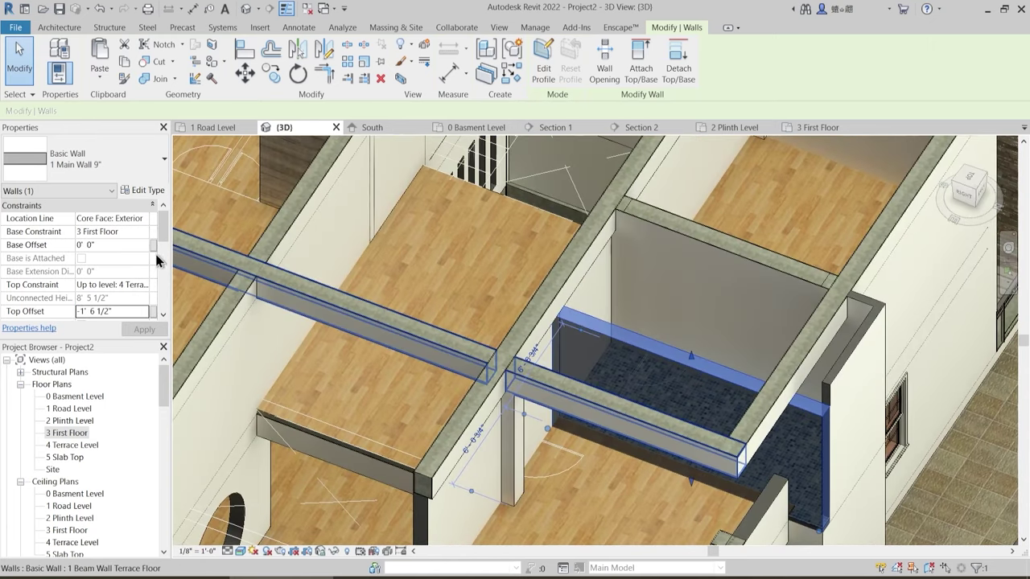
left_click(129, 313)
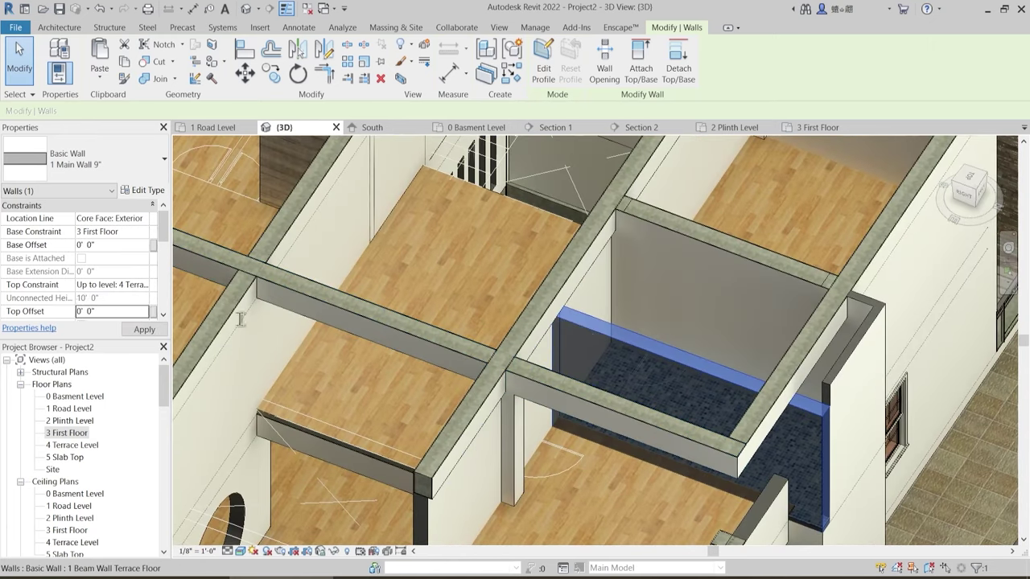
key("Escape")
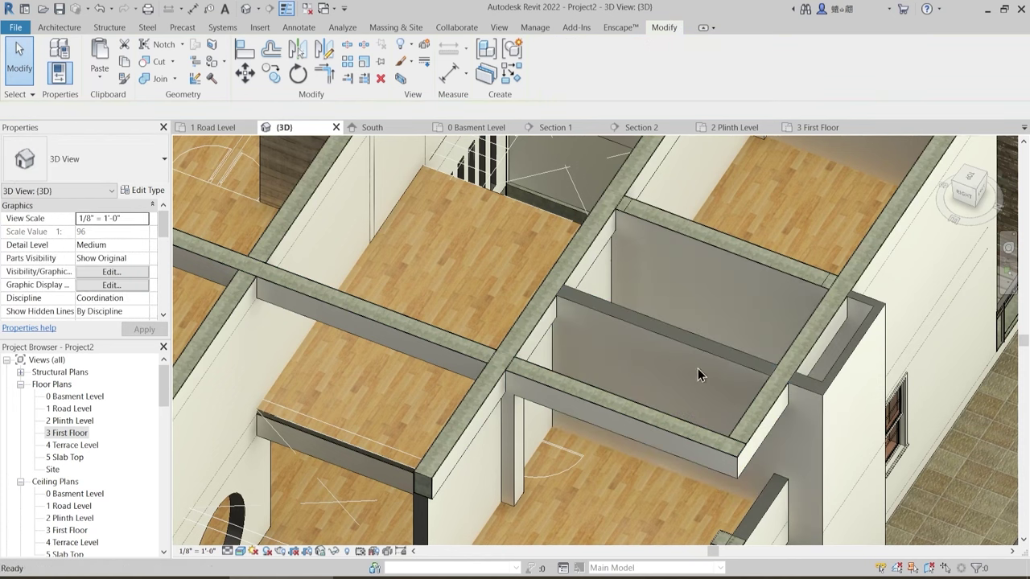
scroll(639, 352, "up", 2)
middle_click_drag(638, 351, 716, 402)
scroll(703, 372, "up", 2)
scroll(668, 344, "down", 3)
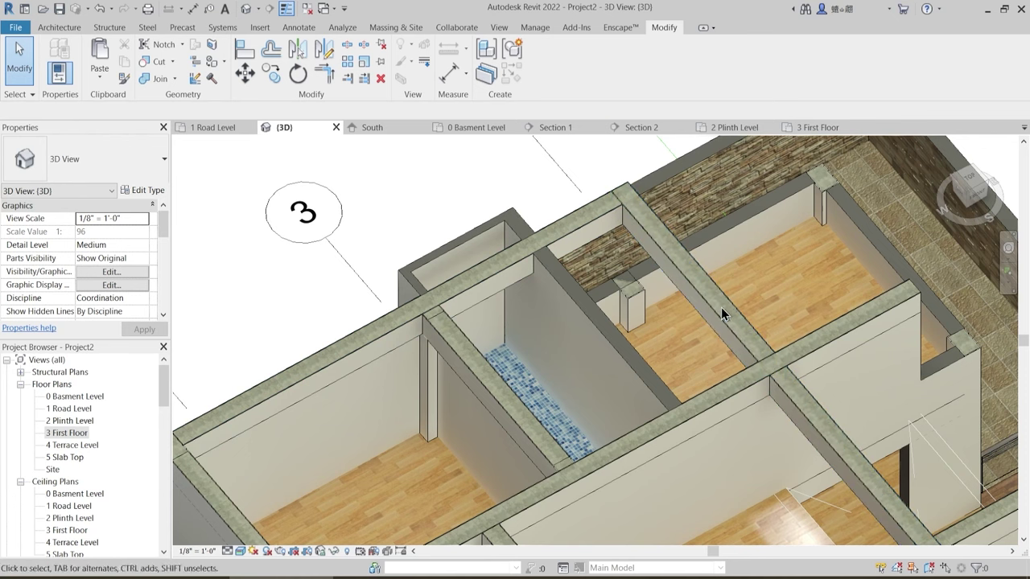
- Select the vertical Terrace Floor beam wall and switch to a top-down view
scroll(636, 258, "up", 2)
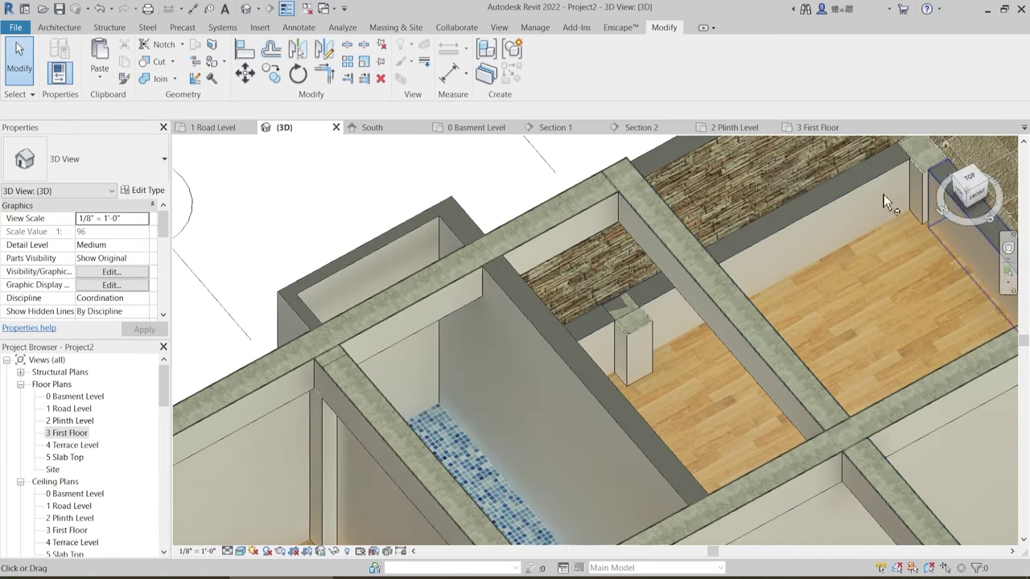
scroll(628, 209, "up", 3)
left_click(631, 206)
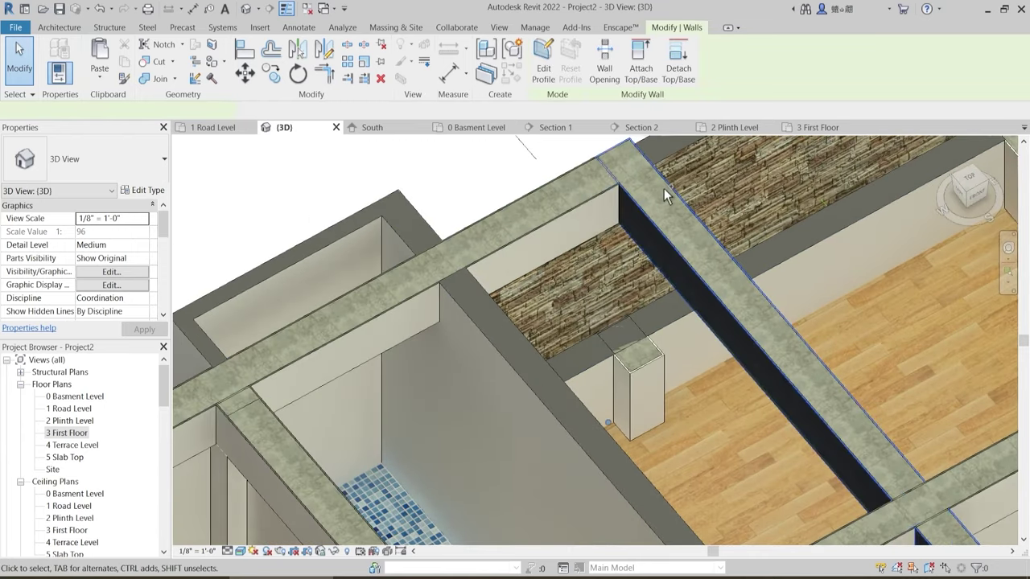
scroll(685, 211, "down", 3)
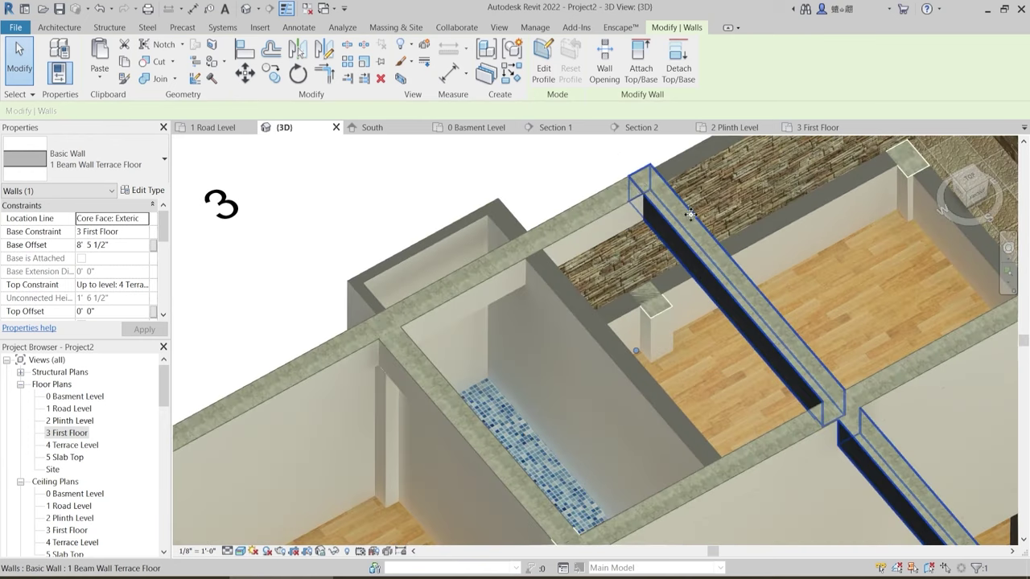
scroll(688, 213, "up", 2)
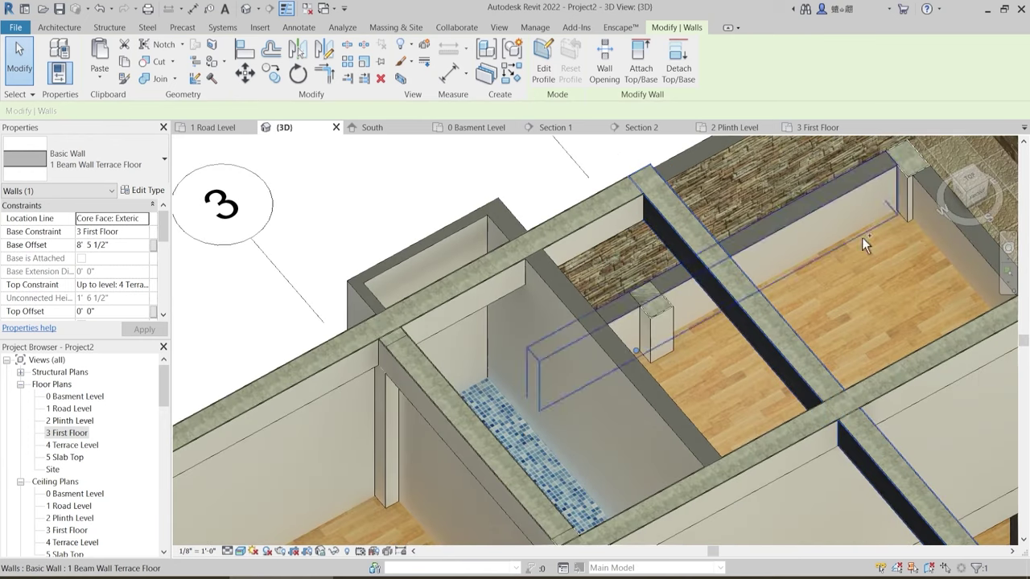
left_click(972, 185)
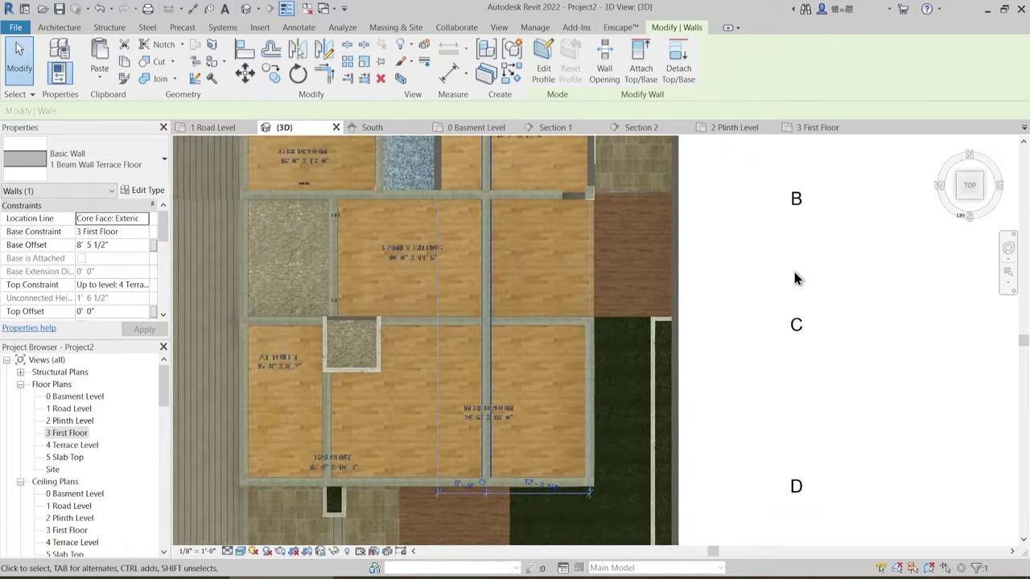
scroll(607, 359, "down", 3)
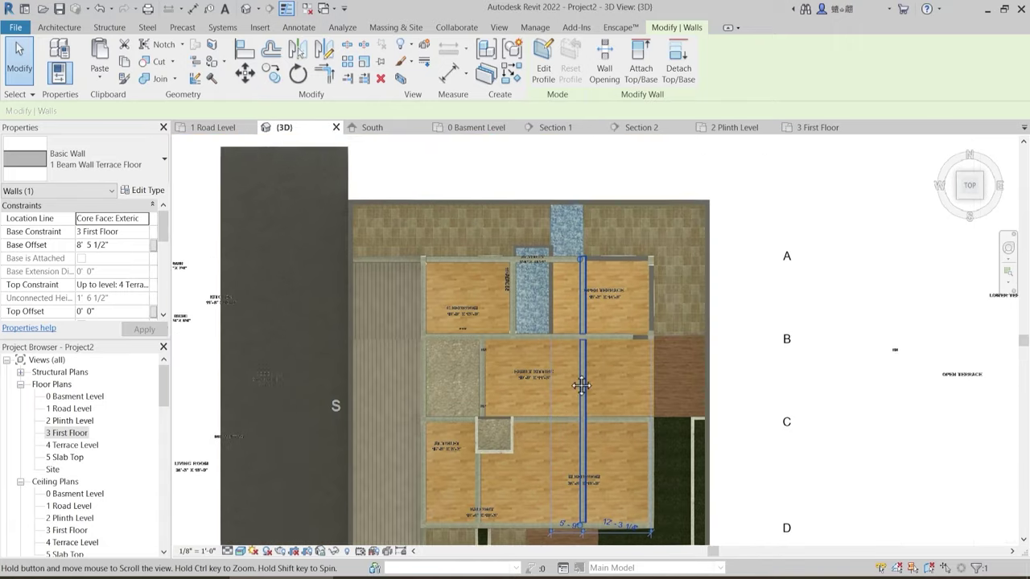
scroll(568, 367, "up", 6)
scroll(564, 379, "up", 4)
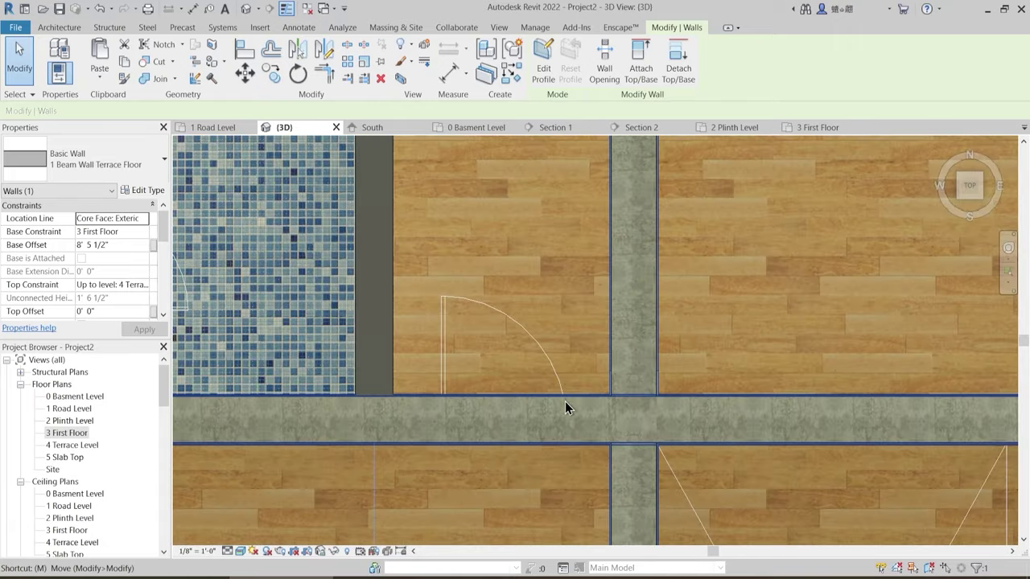
- Move the beam wall with MV from the column corner to the main wall's endpoint
key("m")
key("v")
scroll(612, 412, "up", 2)
scroll(678, 406, "up", 2)
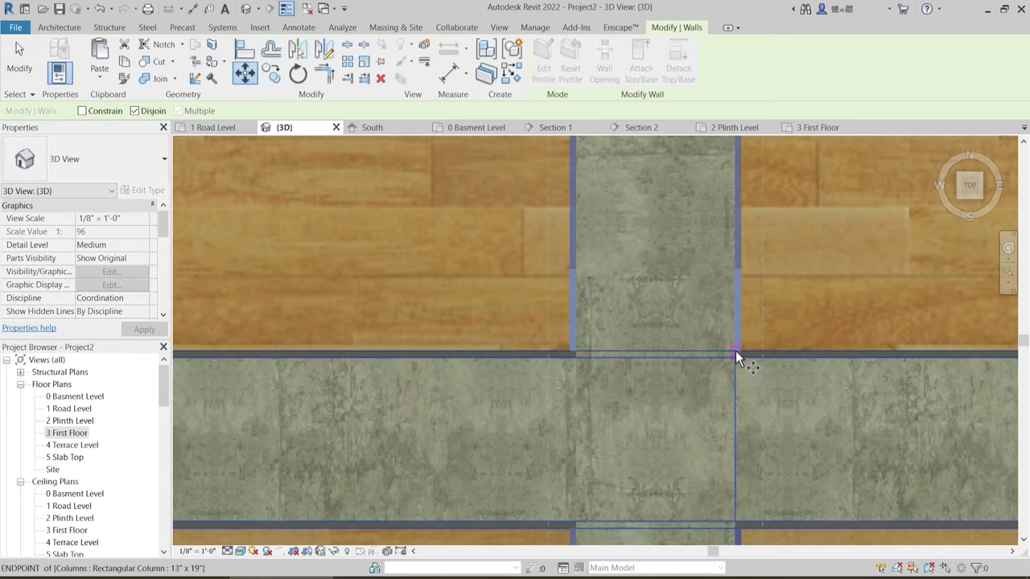
left_click(733, 349)
scroll(694, 383, "down", 2)
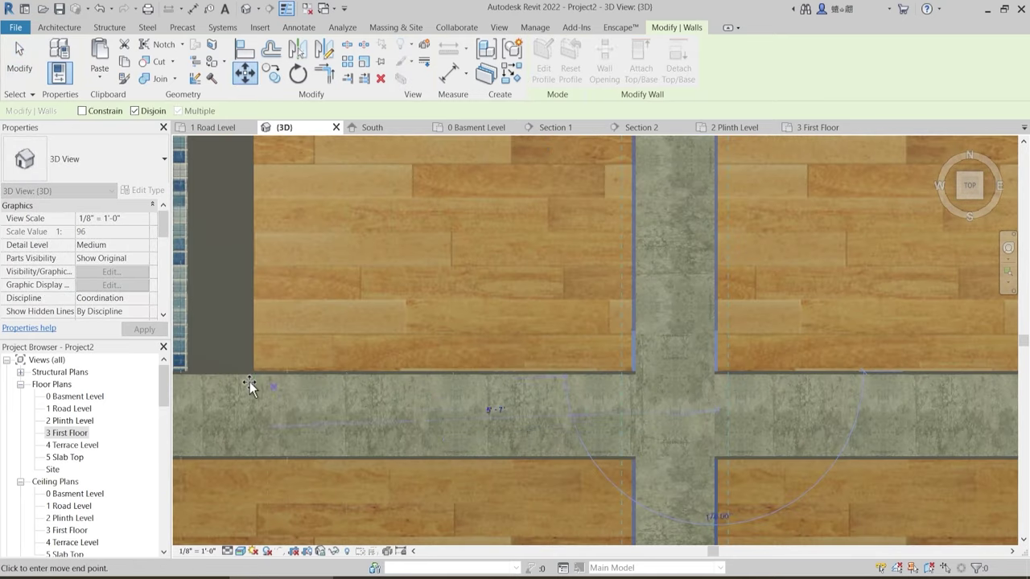
scroll(251, 380, "up", 2)
left_click(258, 355)
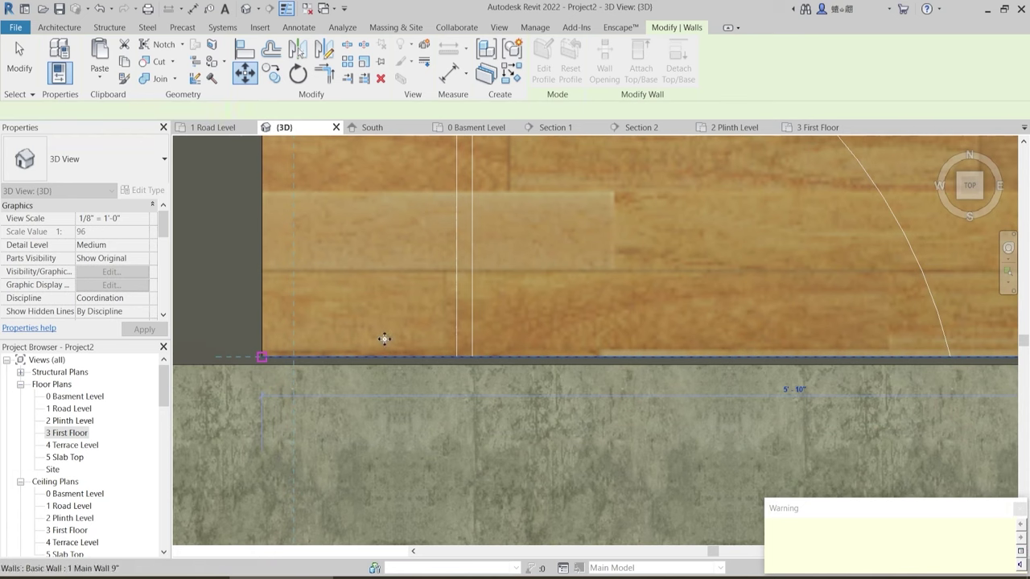
scroll(544, 368, "down", 3)
key("Escape")
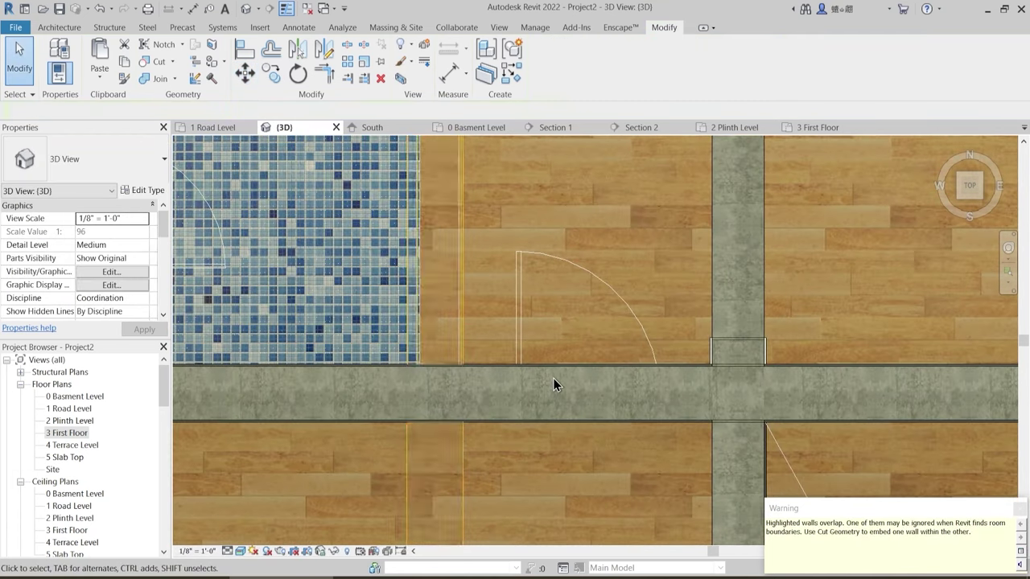
- Check the nearby concrete beam and the beam wall beside the Open Terrace
middle_click_drag(601, 316, 588, 409)
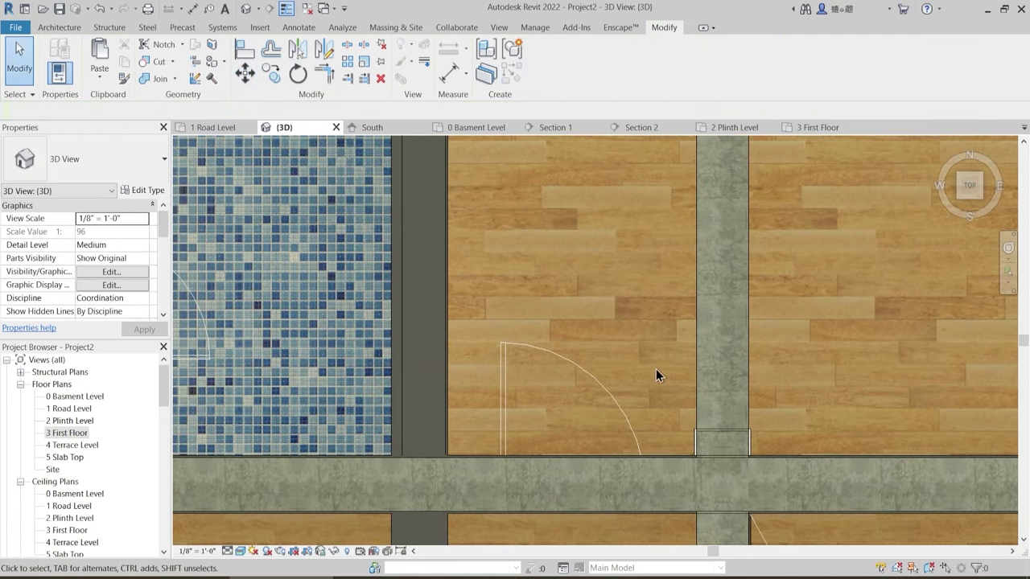
left_click(746, 366)
scroll(741, 459, "up", 1)
scroll(633, 367, "down", 2)
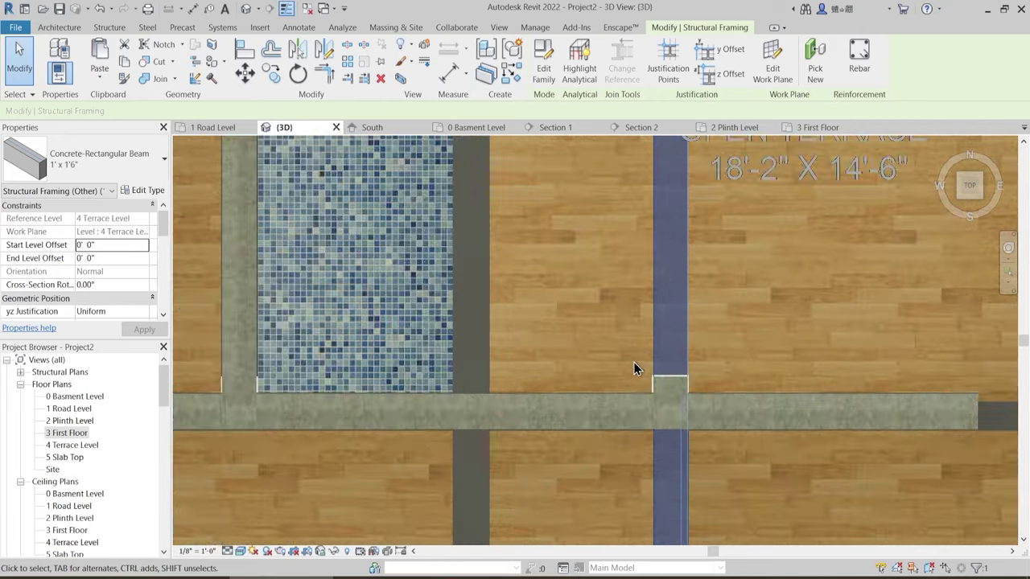
scroll(633, 367, "down", 3)
scroll(644, 244, "up", 1)
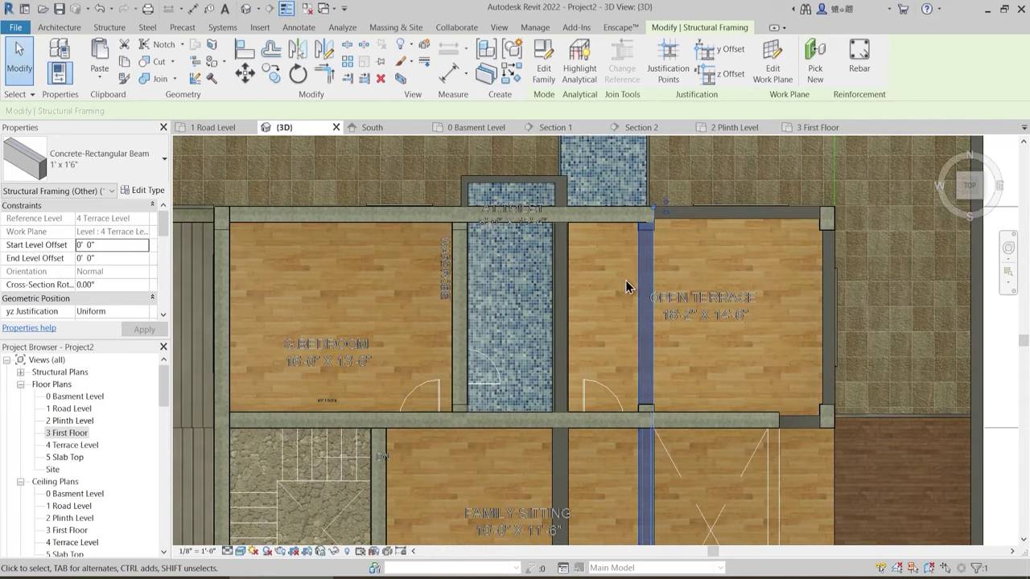
scroll(610, 292, "up", 5)
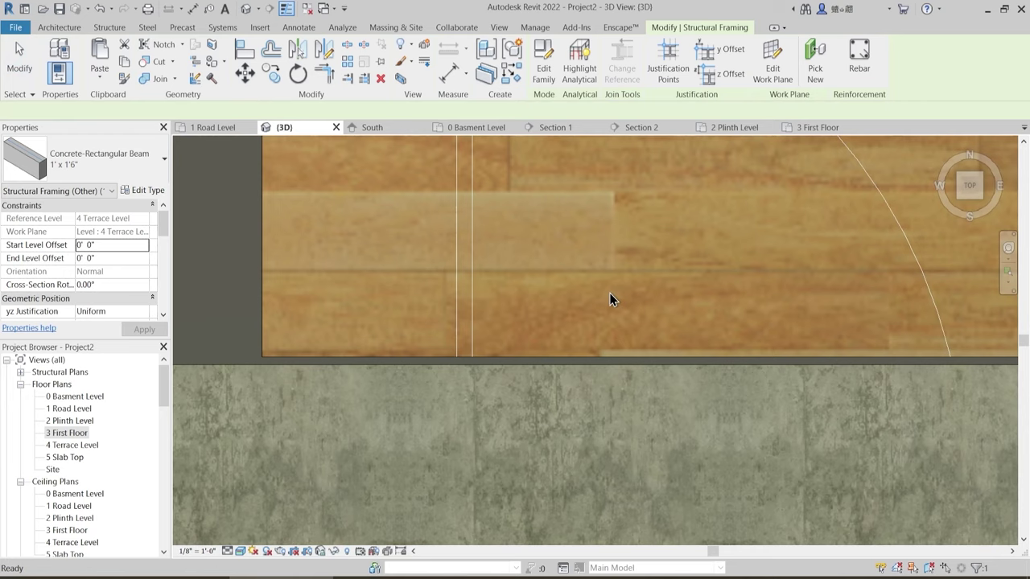
key("Escape")
scroll(599, 314, "down", 2)
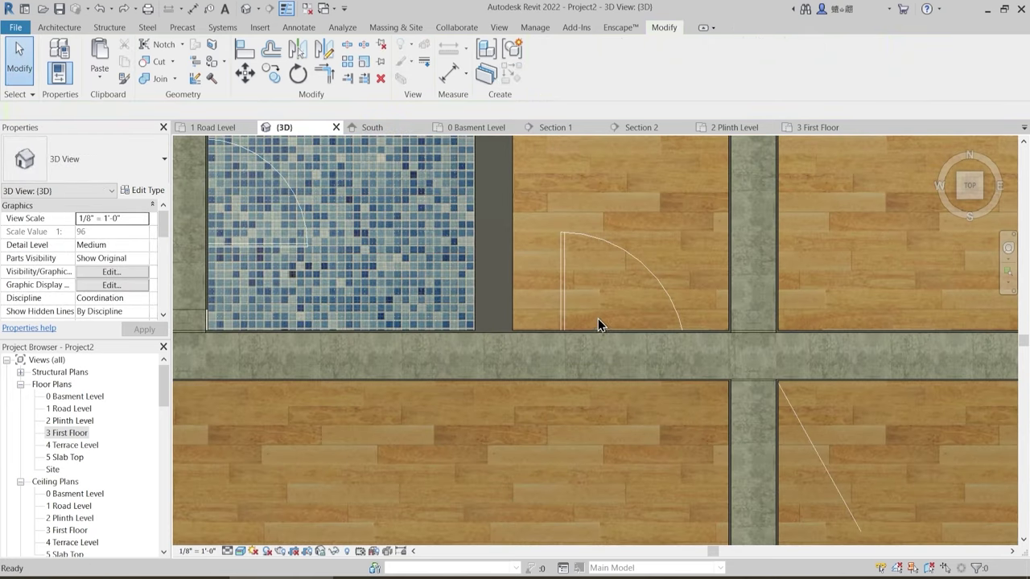
scroll(598, 319, "down", 4)
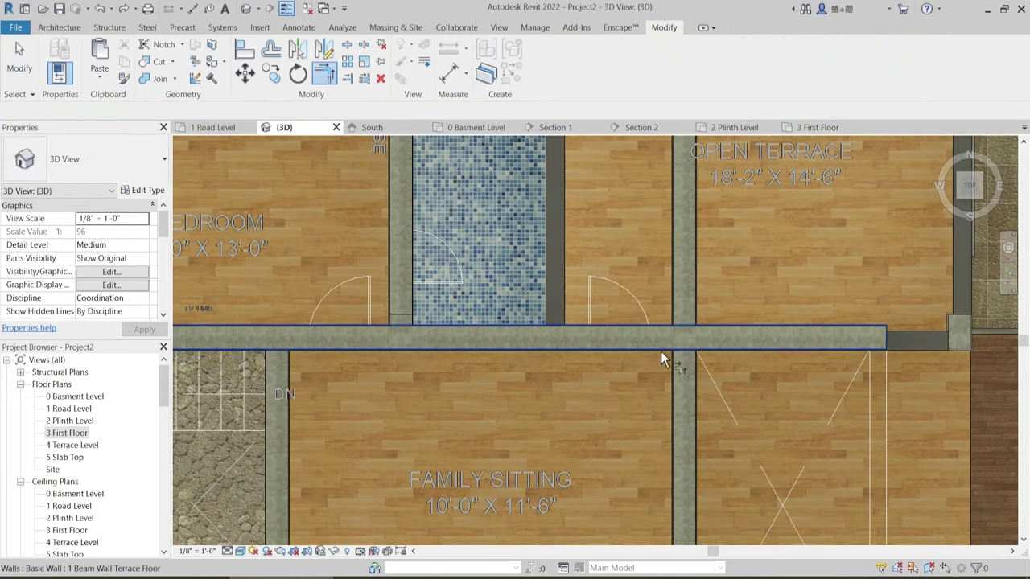
left_click(682, 360)
scroll(630, 392, "down", 2)
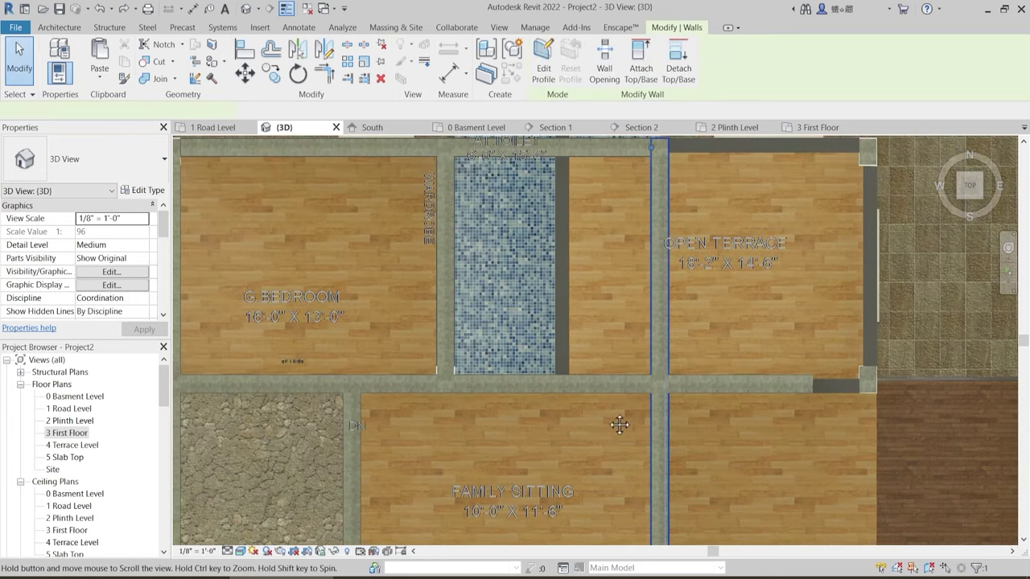
key("Escape")
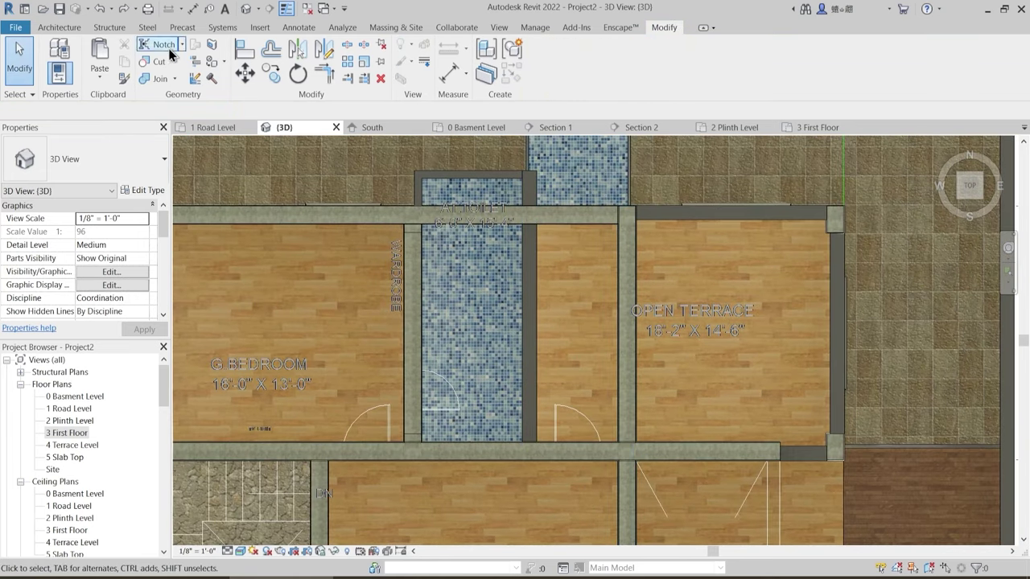
left_click(347, 44)
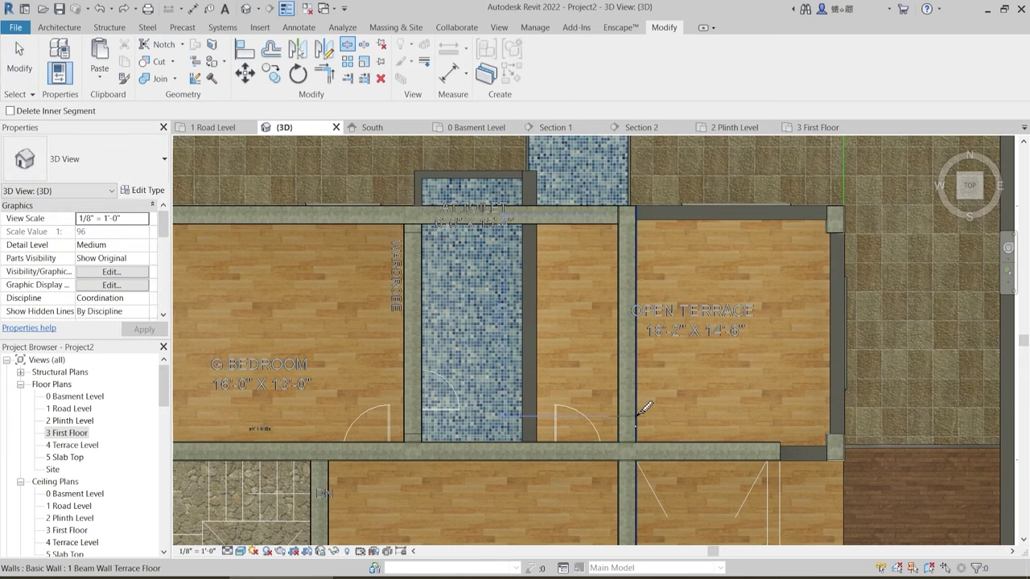
scroll(644, 423, "up", 2)
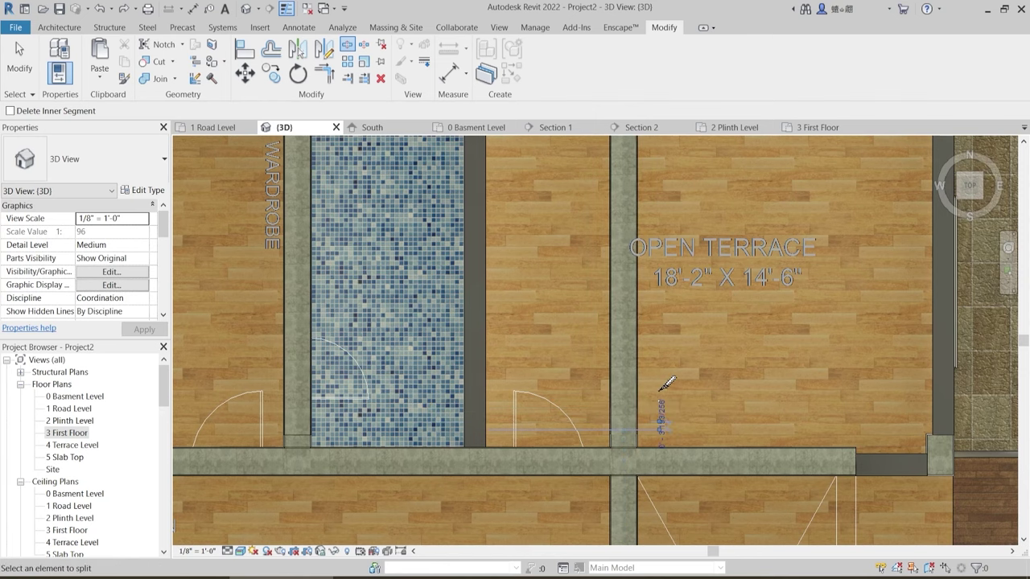
middle_click_drag(634, 403, 622, 281)
key("Escape")
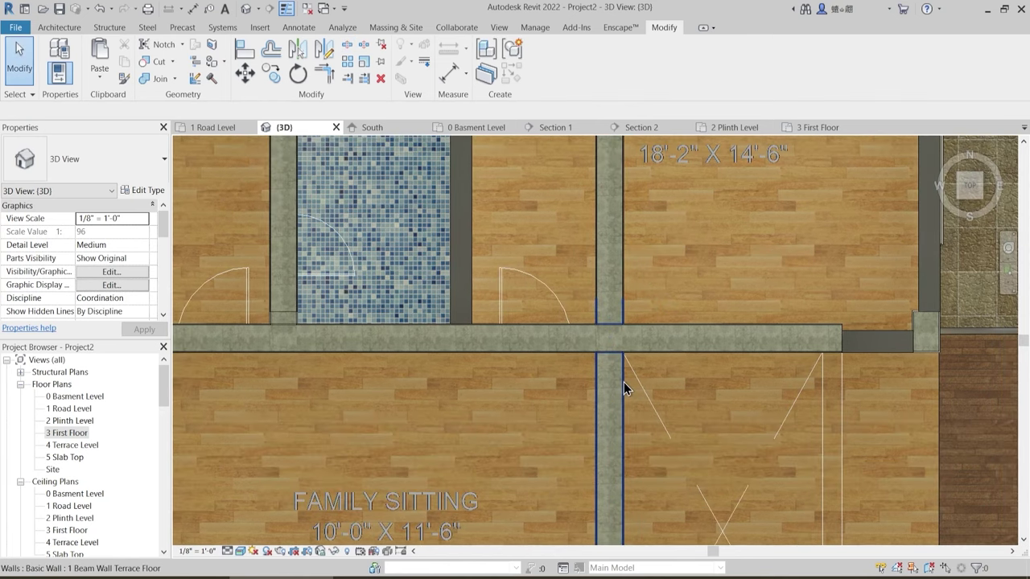
left_click(623, 383)
scroll(595, 346, "up", 2)
left_click_drag(598, 275, 641, 316)
key("Escape")
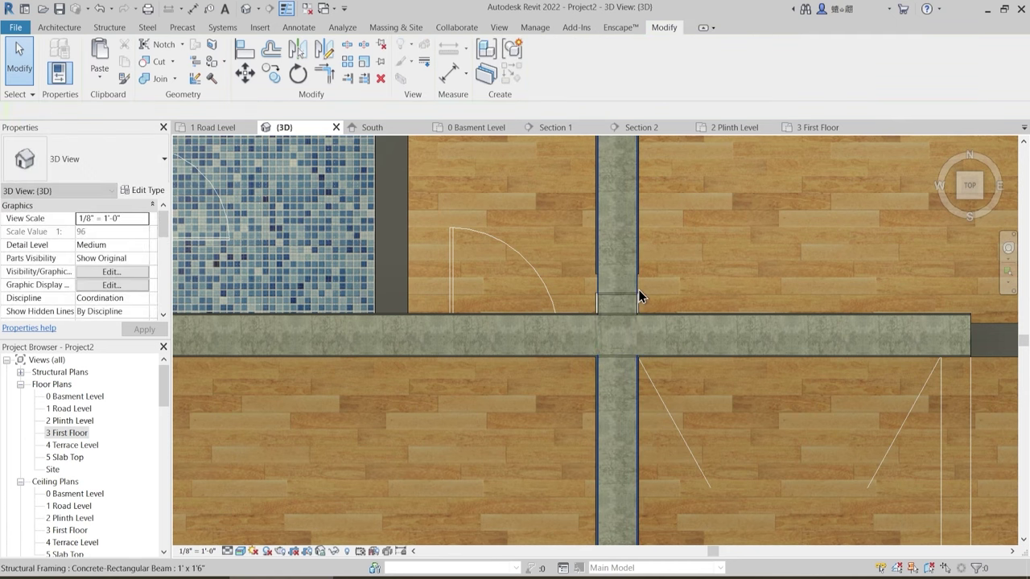
left_click(628, 352)
key("Escape")
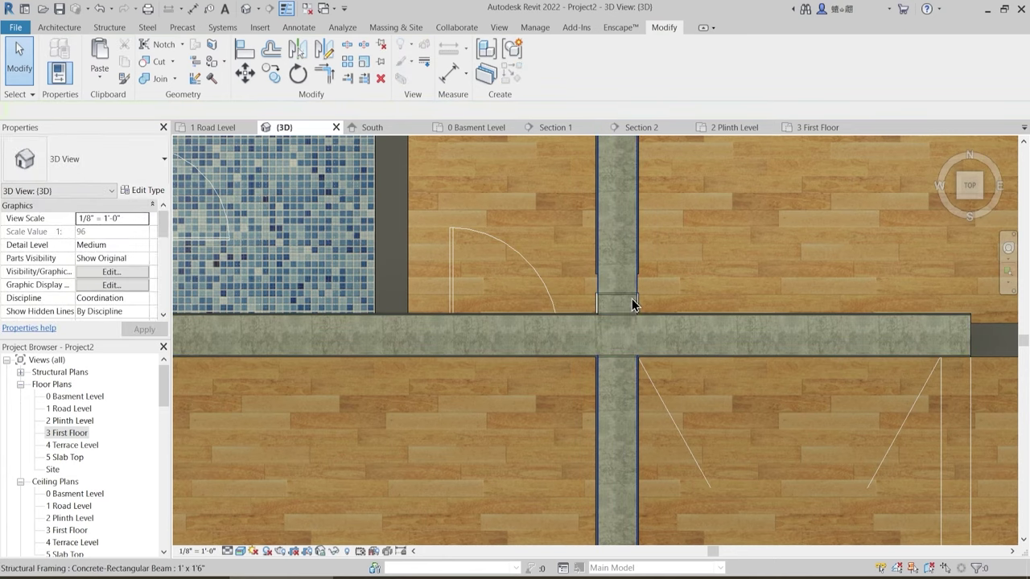
left_click(631, 302)
scroll(631, 303, "up", 3)
key("Escape")
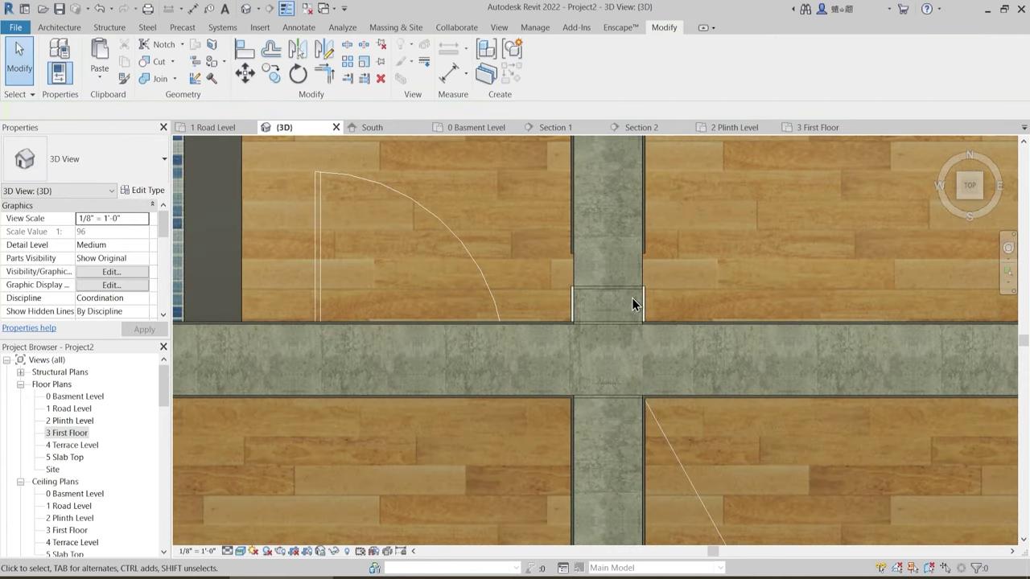
left_click(638, 427)
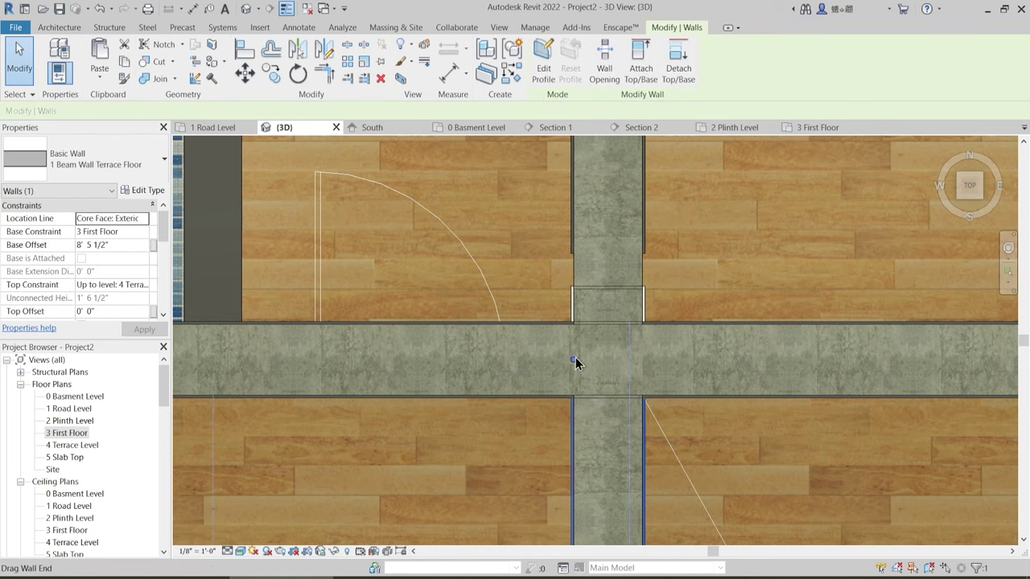
left_click_drag(576, 362, 615, 389)
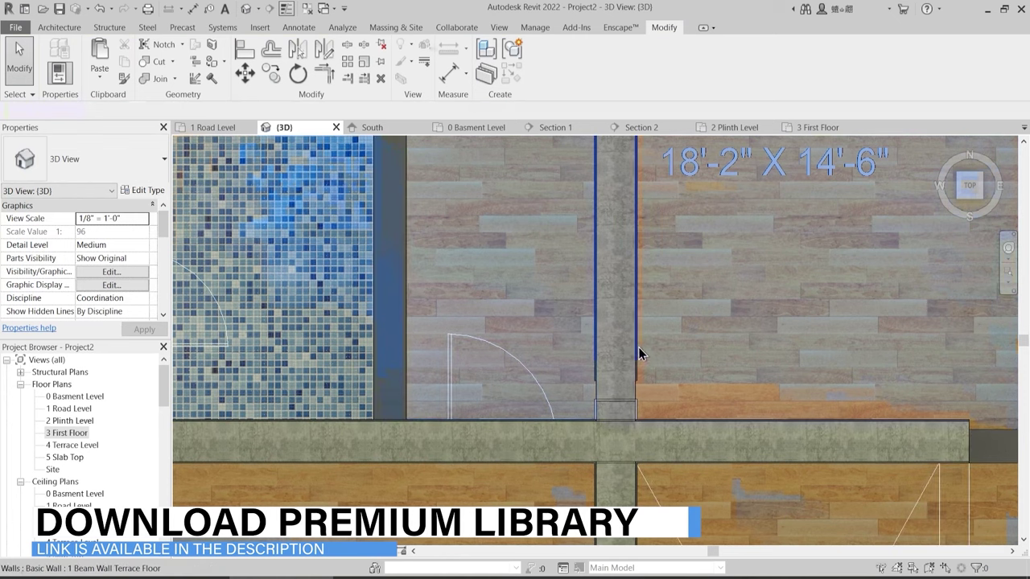
left_click(639, 351)
scroll(654, 352, "down", 2)
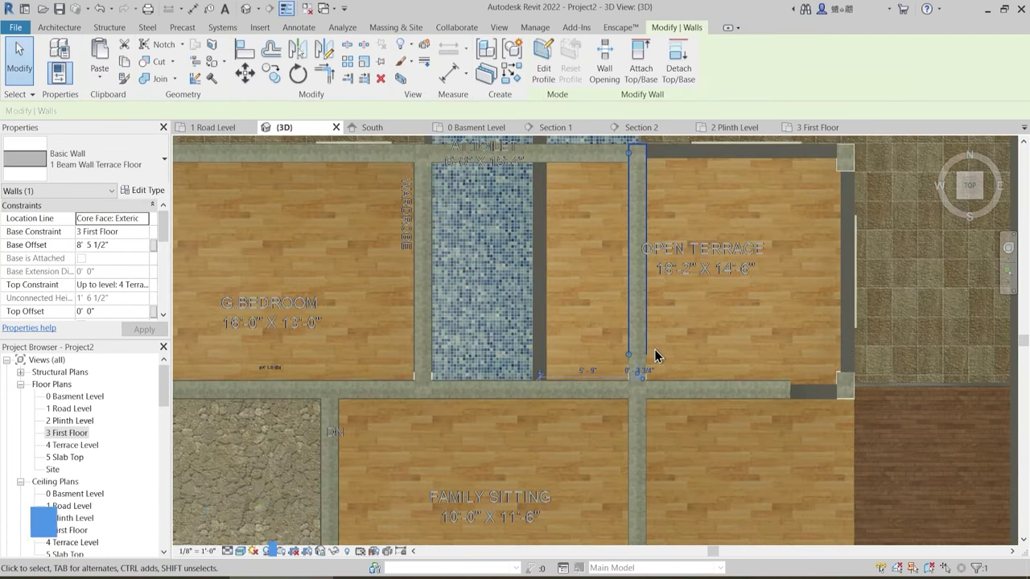
scroll(630, 370, "up", 3)
scroll(630, 364, "up", 1)
key("Escape")
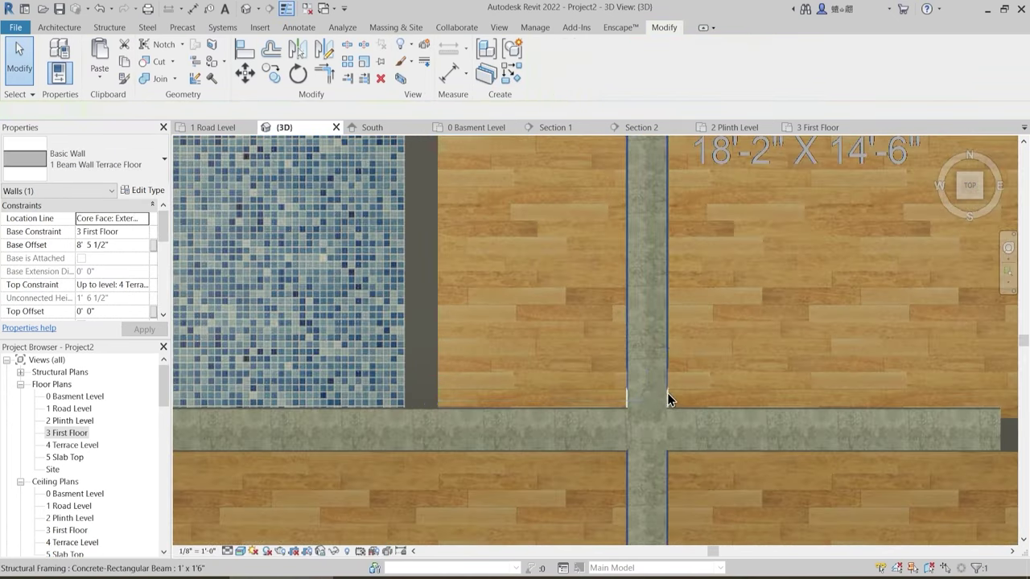
left_click(670, 381)
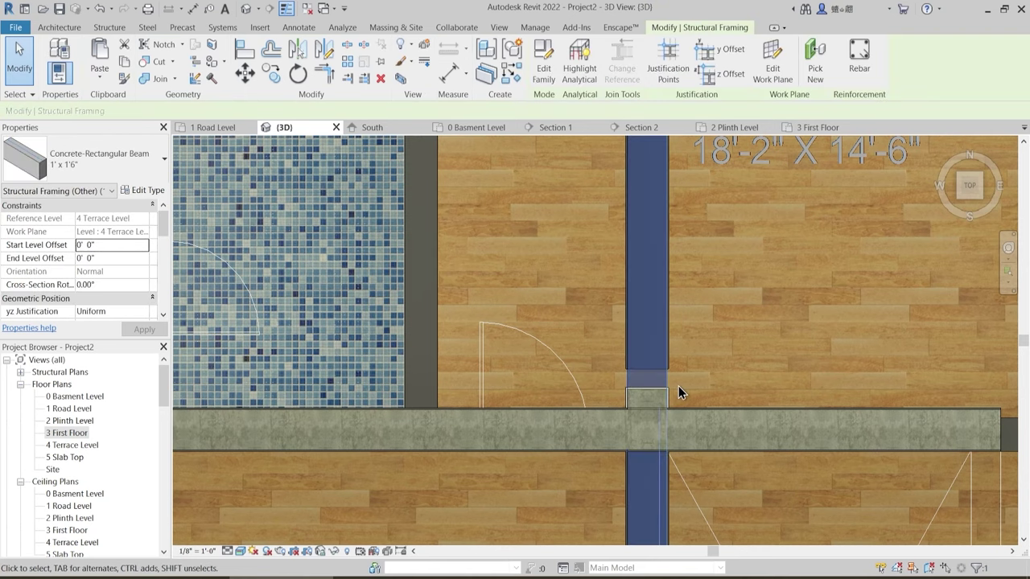
key("Escape")
scroll(678, 386, "down", 4)
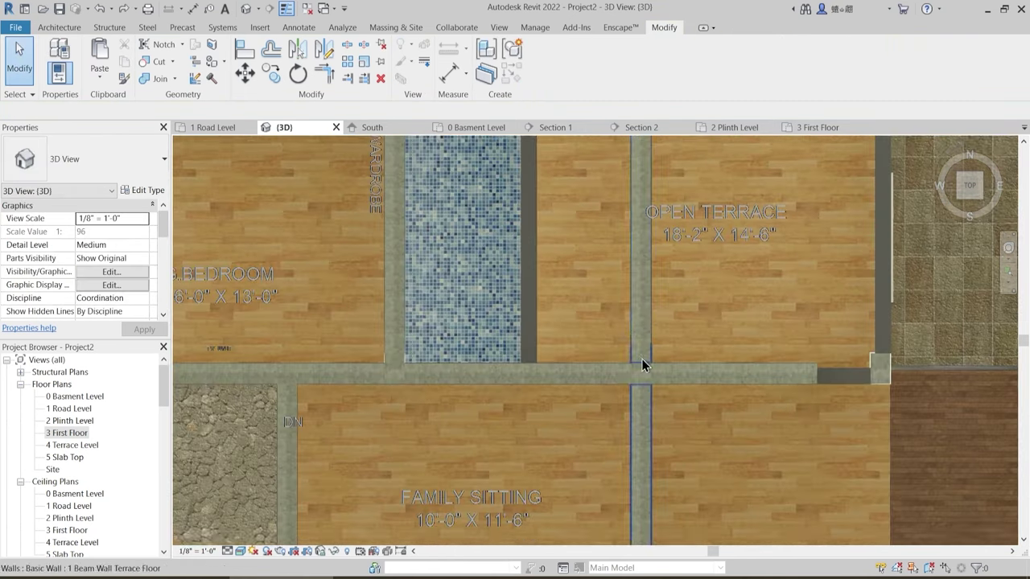
middle_click_drag(642, 358, 620, 400)
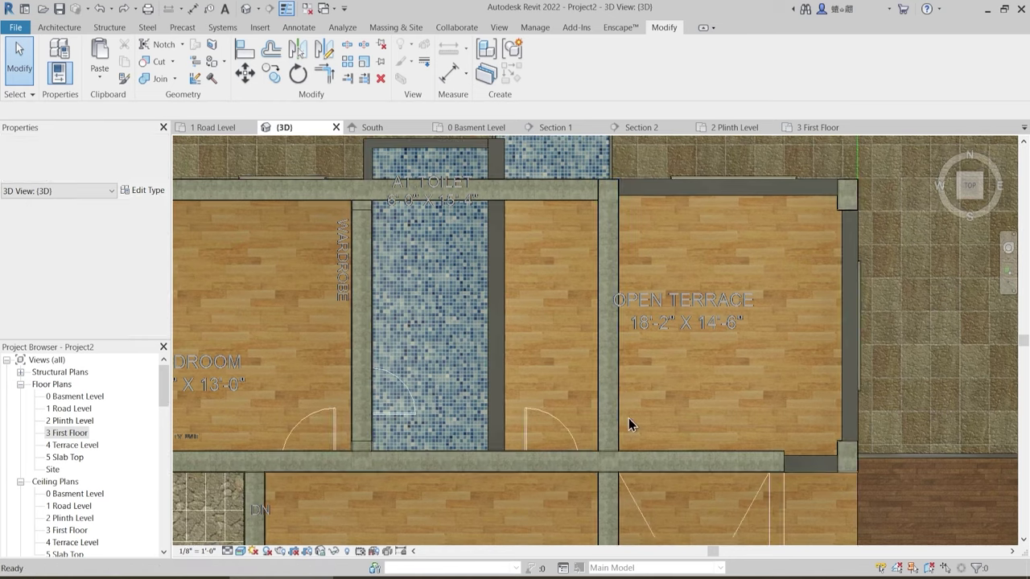
left_click(620, 458)
middle_click_drag(634, 479, 624, 398)
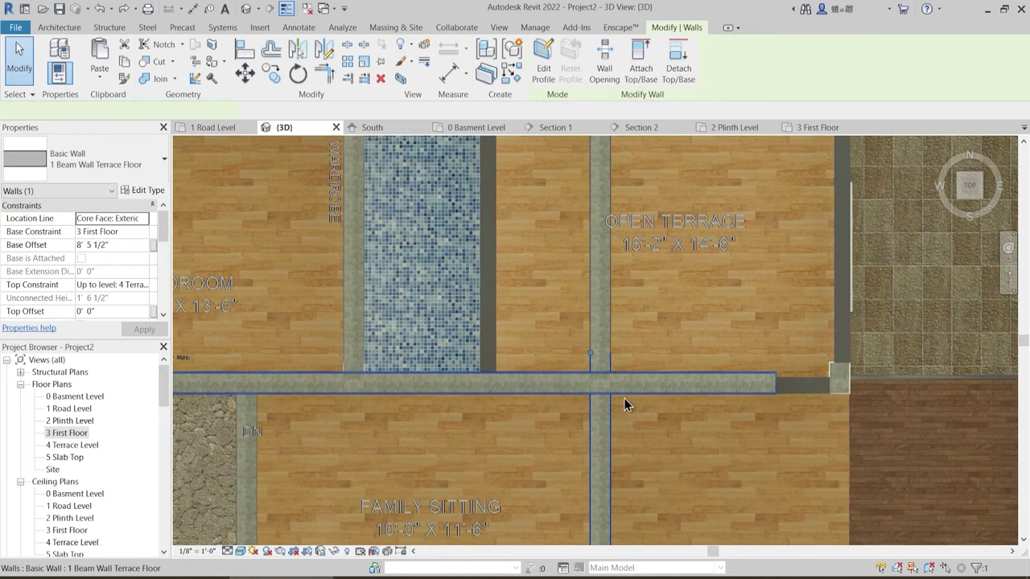
key("Escape")
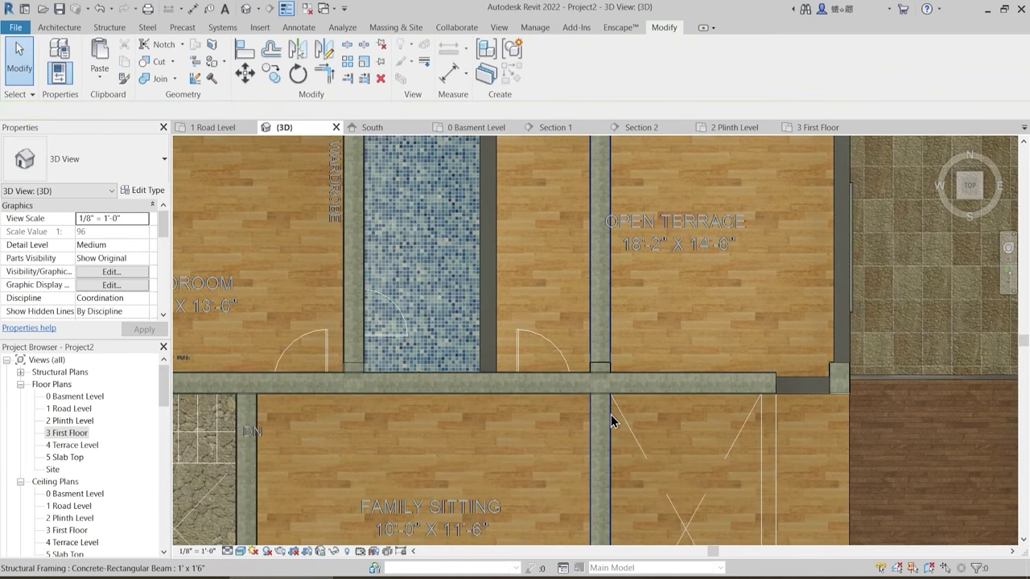
left_click(611, 415)
key("Escape")
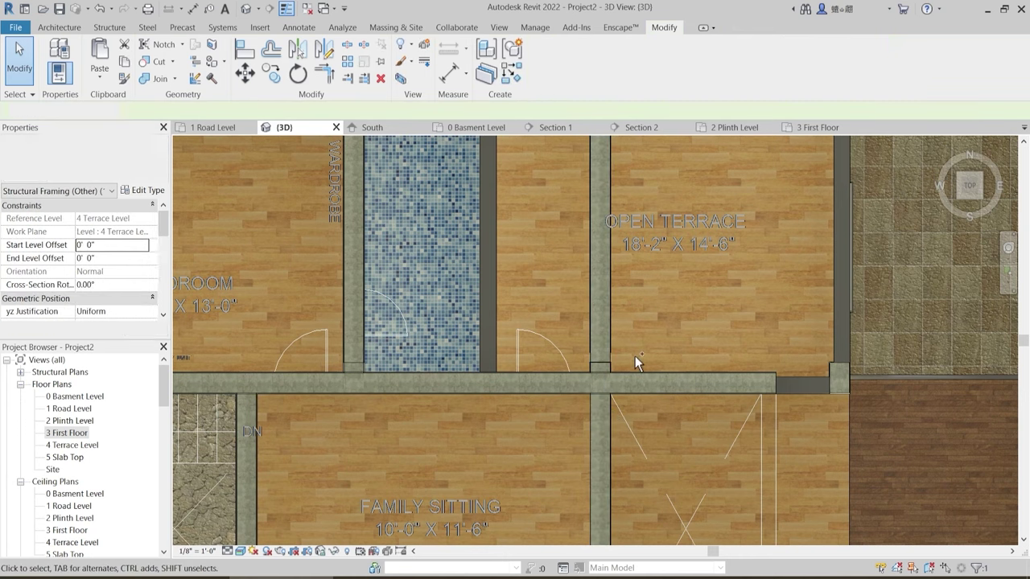
scroll(635, 358, "up", 2)
middle_click_drag(635, 358, 630, 385)
scroll(632, 382, "down", 5)
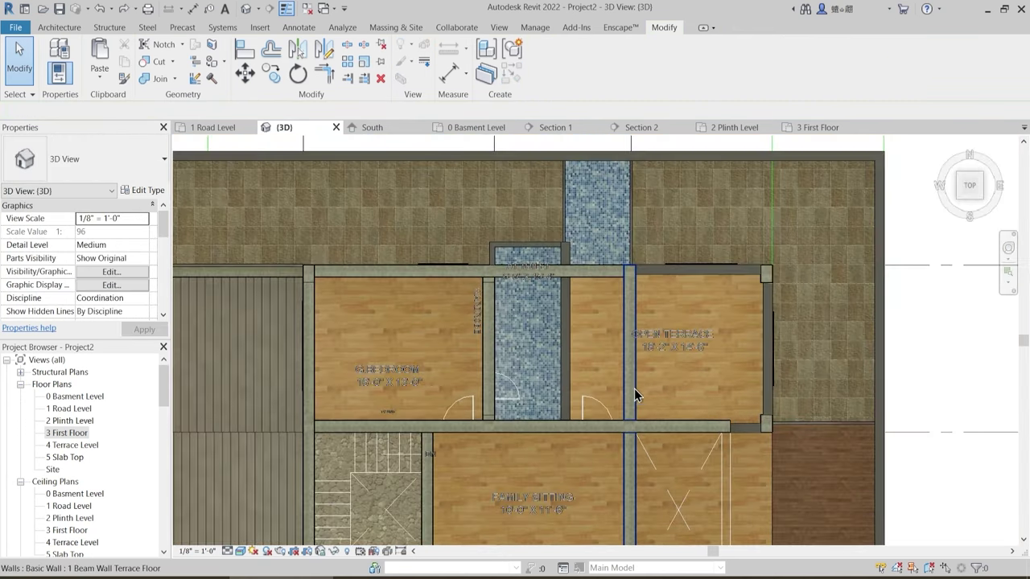
- Pull the terrace-dividing wall's top end down to the lower beam
left_click(635, 395)
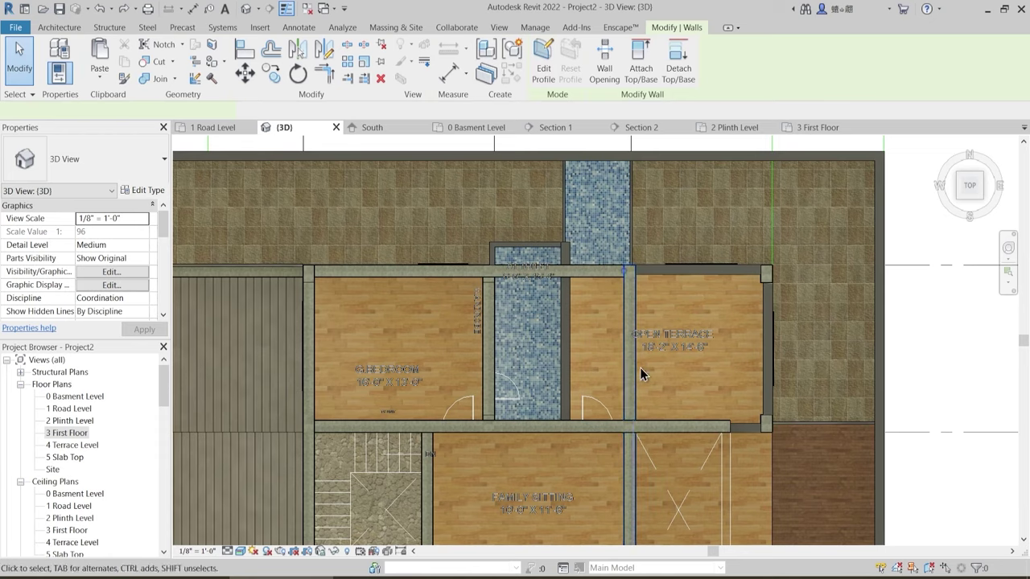
scroll(516, 216, "up", 2)
middle_click_drag(516, 216, 542, 187)
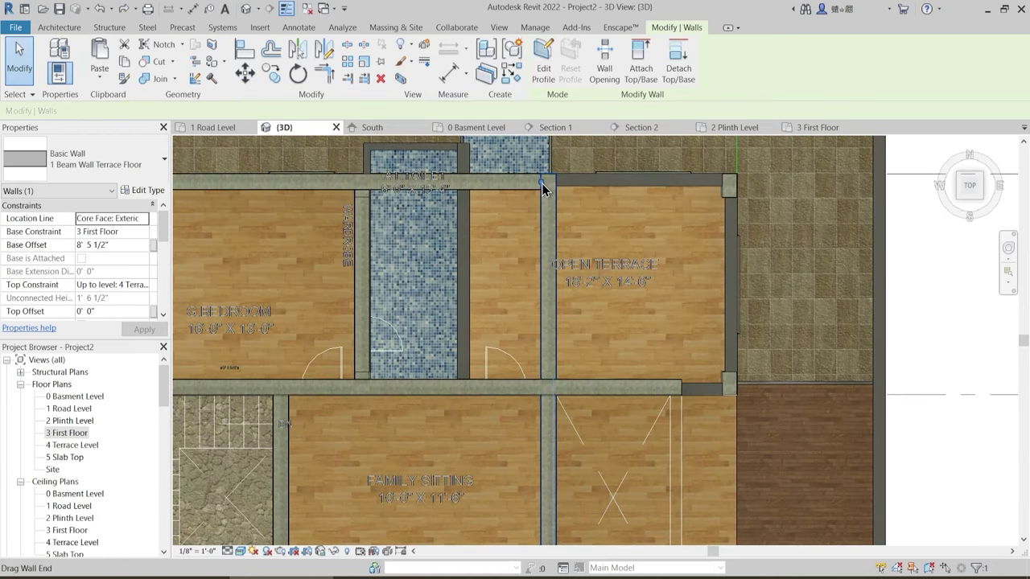
left_click_drag(542, 184, 541, 395)
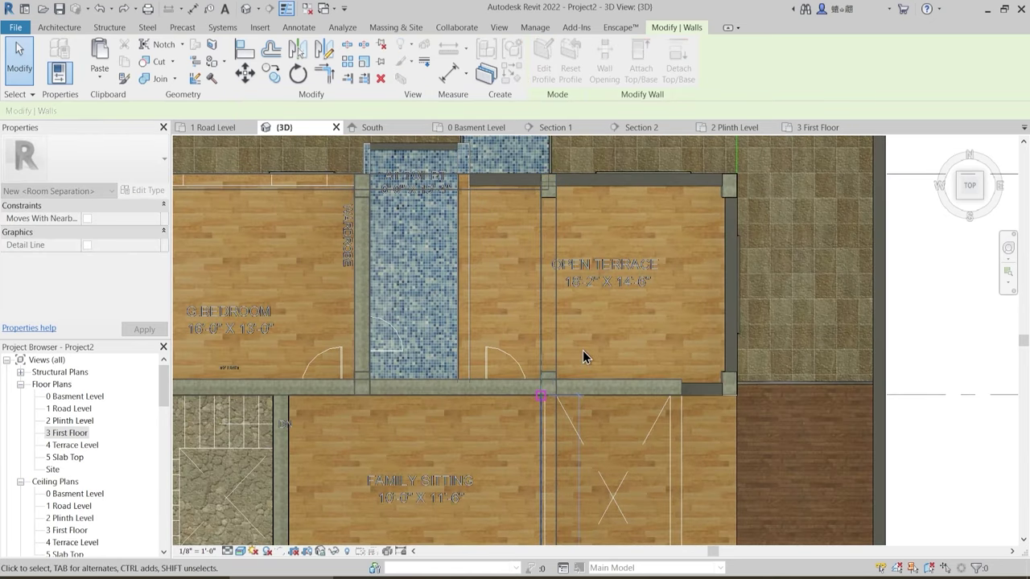
key("Escape")
left_click(554, 372)
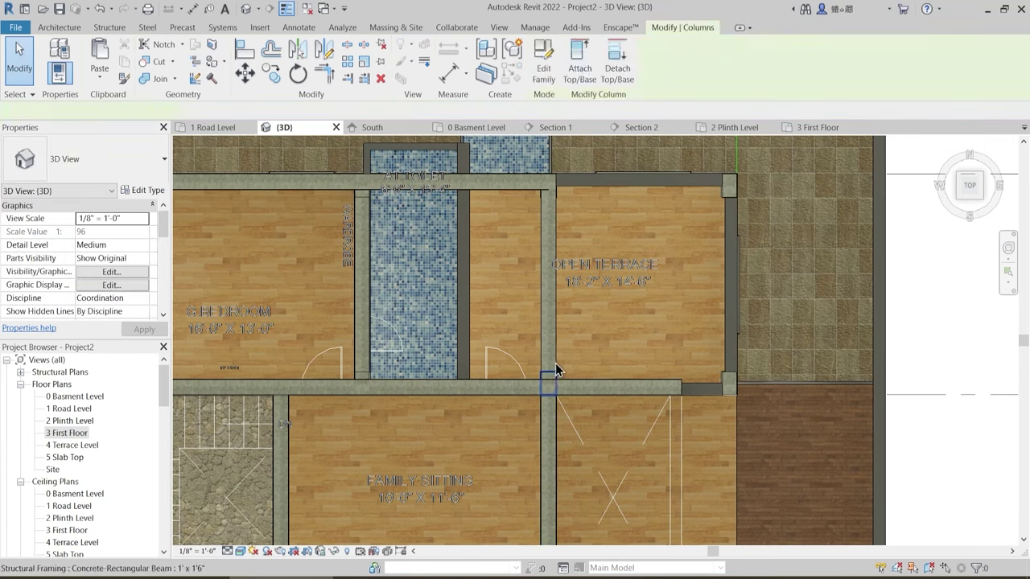
key("Escape")
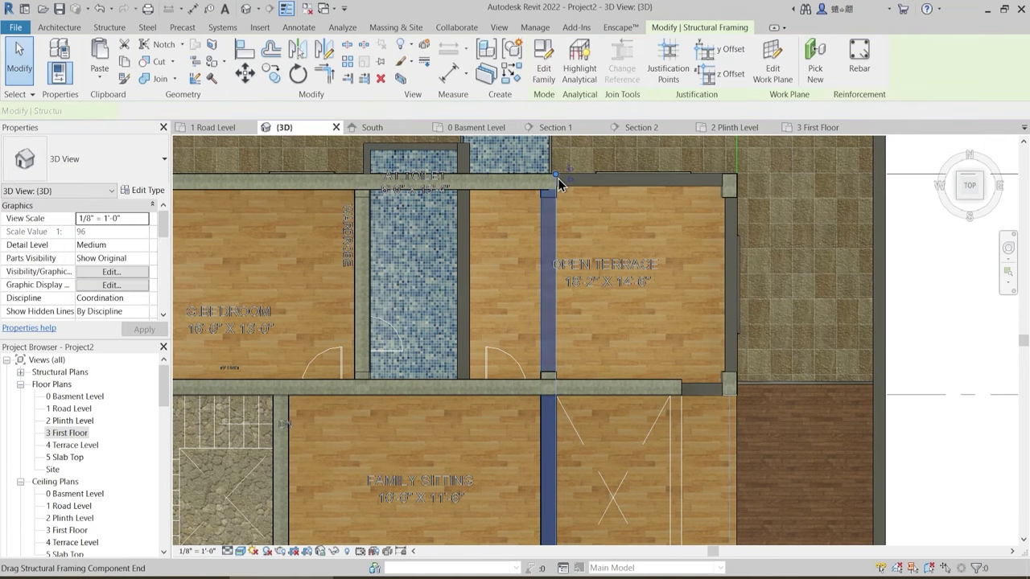
- Shorten the crossing beam to the lower wall and unjoin it from elements it no longer meets
left_click_drag(559, 185, 556, 395)
key("Return")
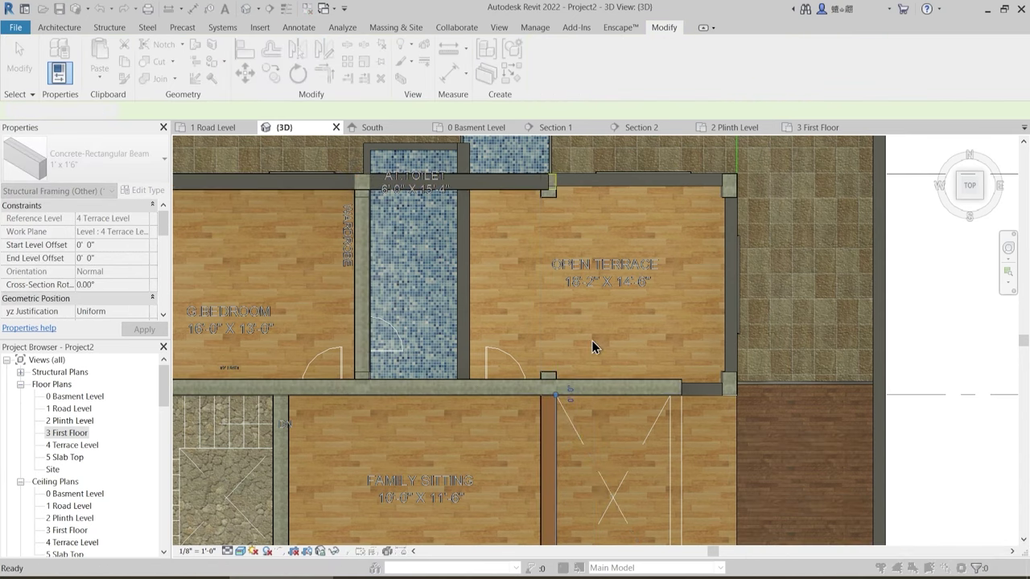
key("ctrl+z")
left_click(552, 326)
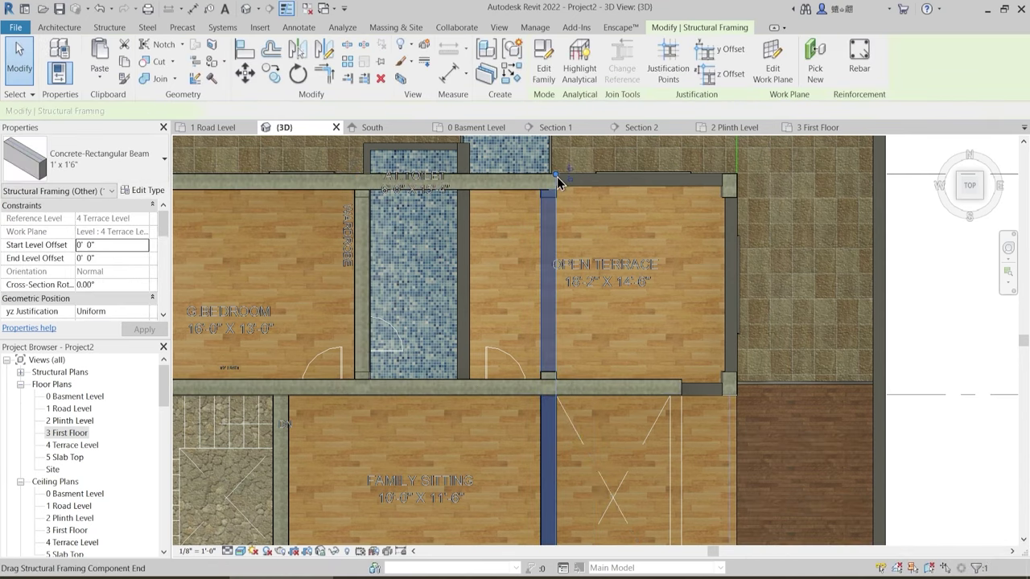
left_click_drag(556, 286, 552, 388)
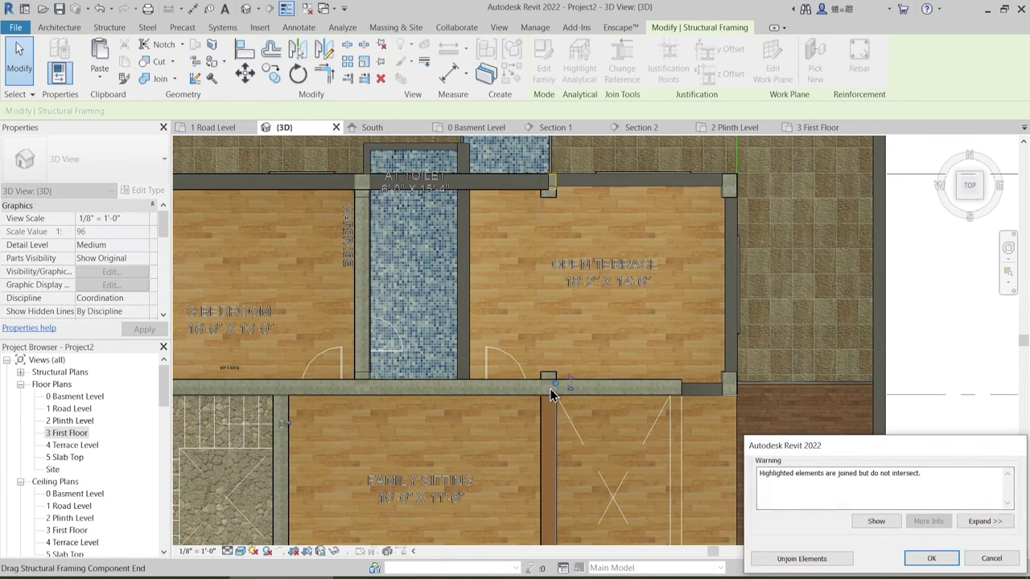
left_click(801, 558)
scroll(583, 421, "up", 3)
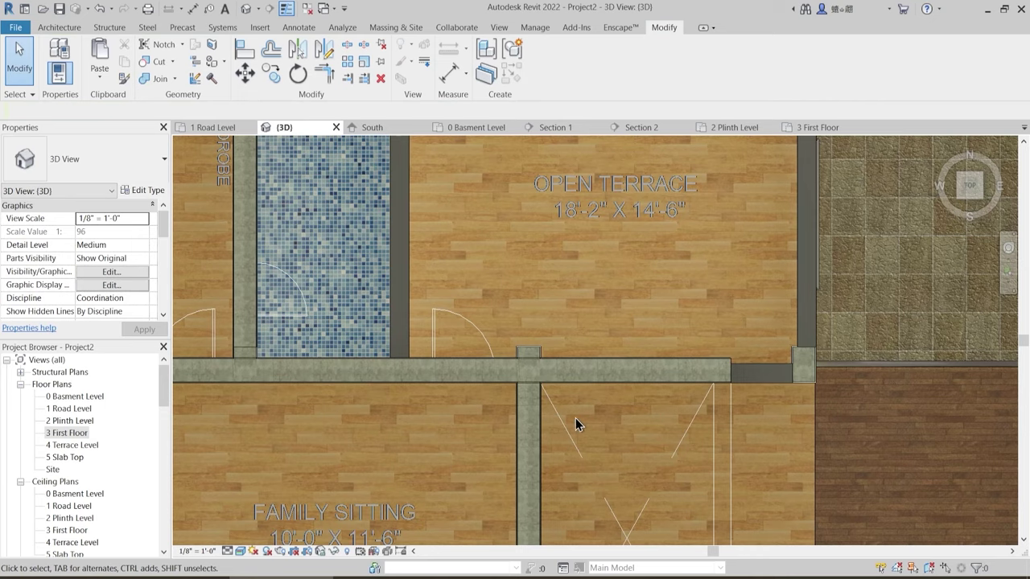
middle_click_drag(575, 420, 579, 502)
- Orbit the 3D view around to the terrace room's column
scroll(595, 303, "down", 1)
middle_click_drag(590, 296, 588, 400)
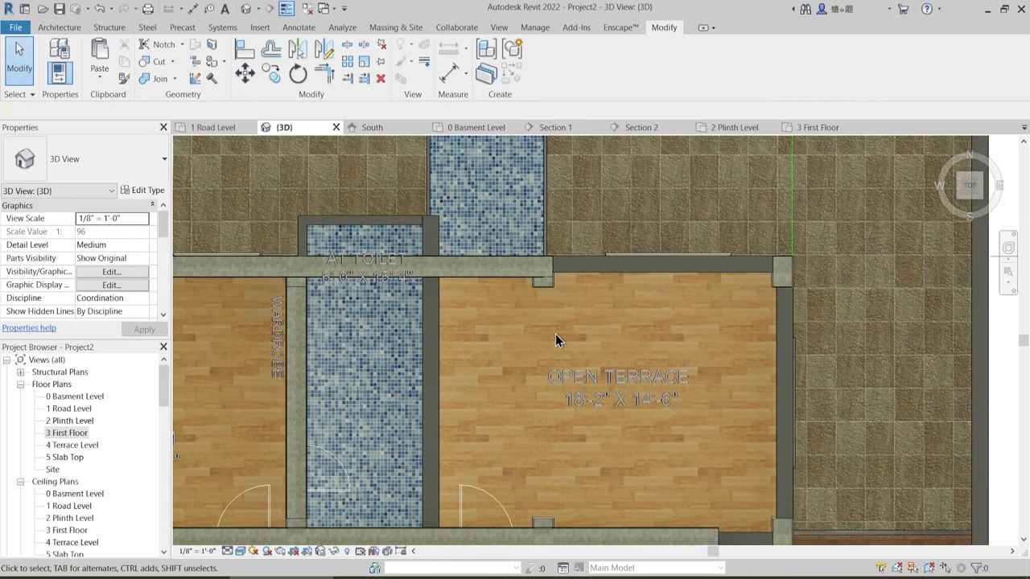
middle_click_drag(516, 302, 606, 268, "shift")
scroll(576, 386, "up", 5)
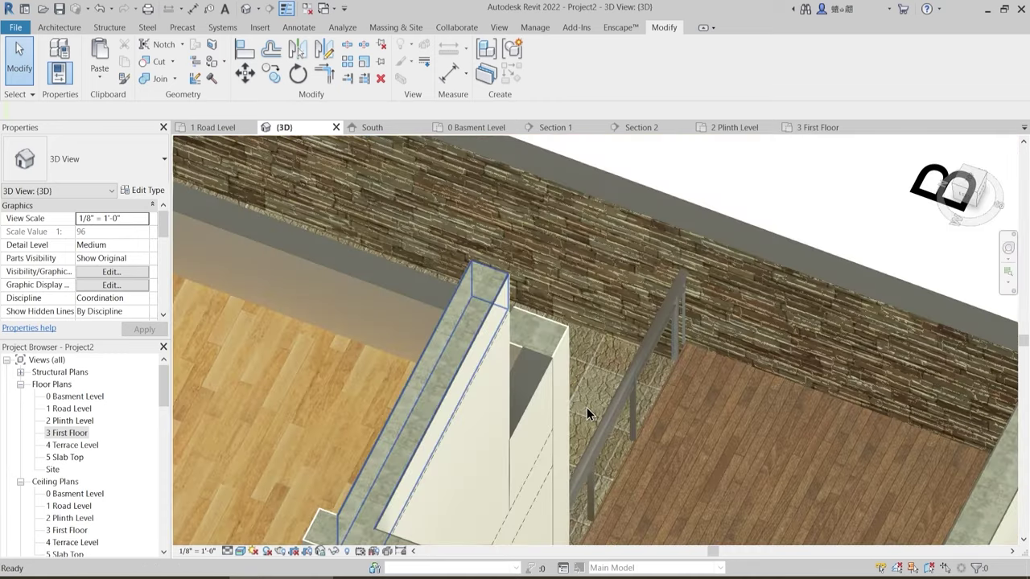
middle_click_drag(587, 407, 560, 253, "shift")
middle_click_drag(532, 402, 576, 375, "shift")
scroll(573, 378, "down", 3)
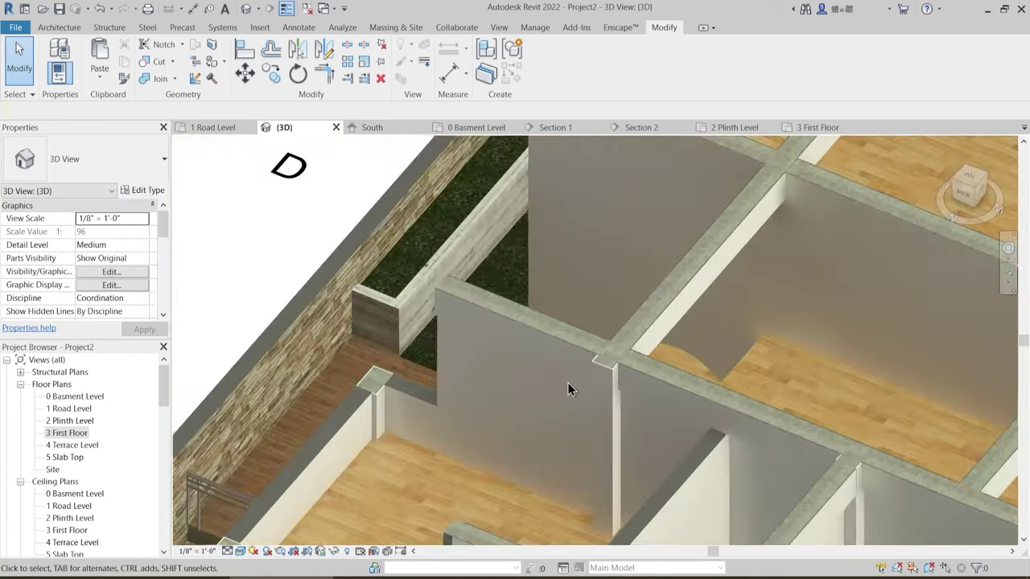
middle_click_drag(566, 430, 493, 360, "shift")
scroll(602, 237, "up", 2)
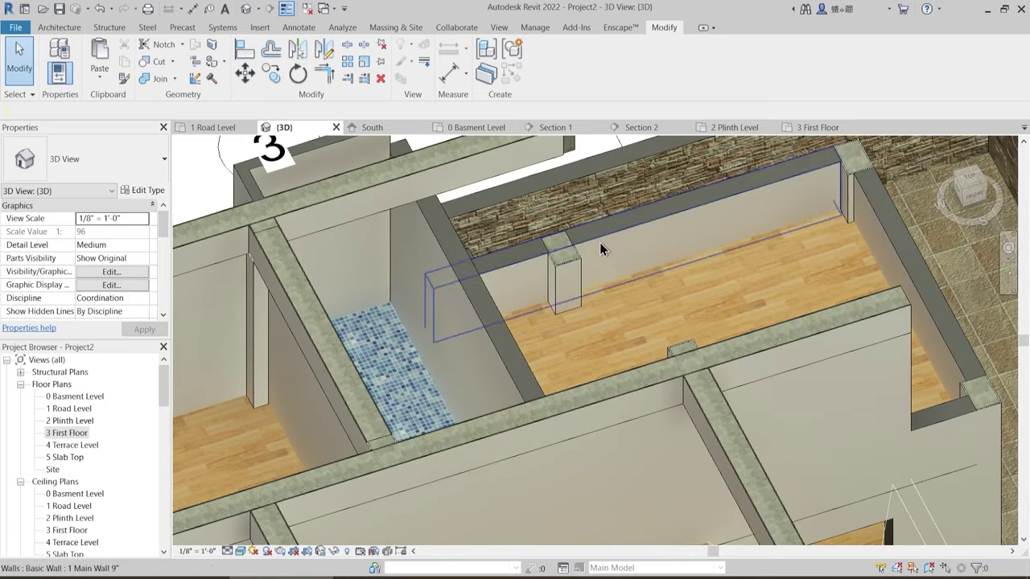
middle_click_drag(613, 263, 607, 351)
scroll(579, 334, "up", 5)
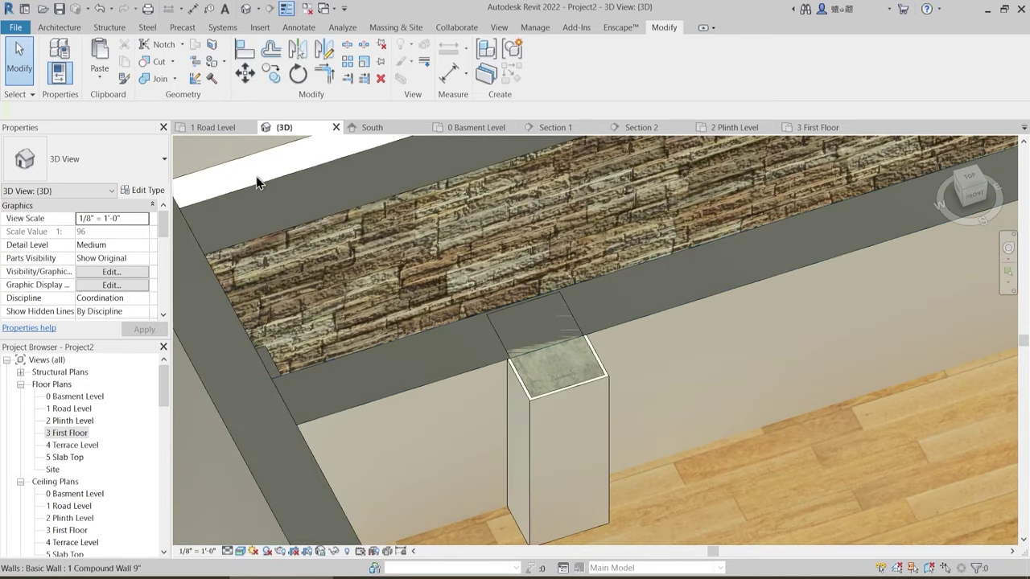
- Use Join Geometry to merge the terrace column into the beam wall above
left_click(149, 77)
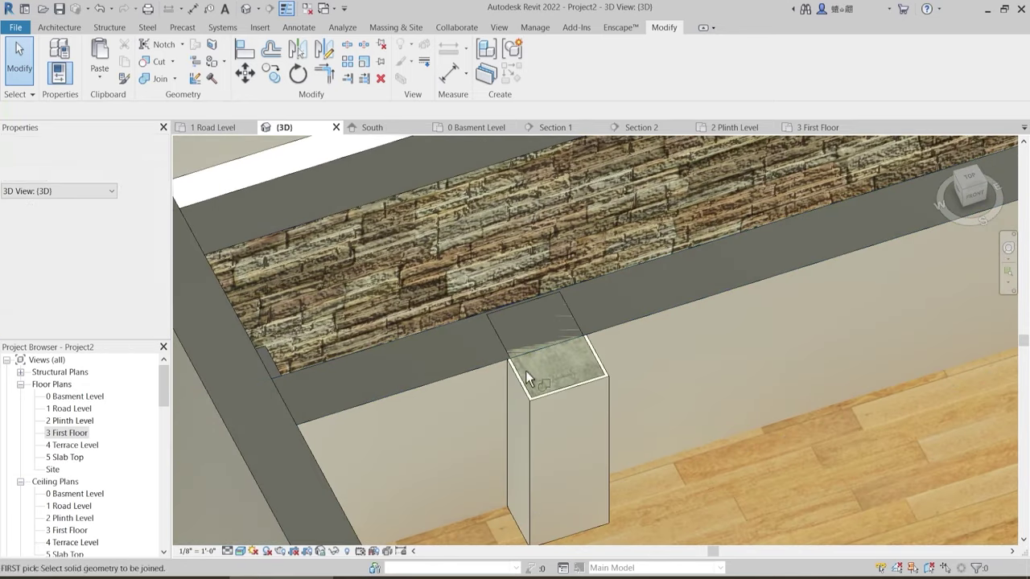
left_click(589, 356)
left_click(534, 300)
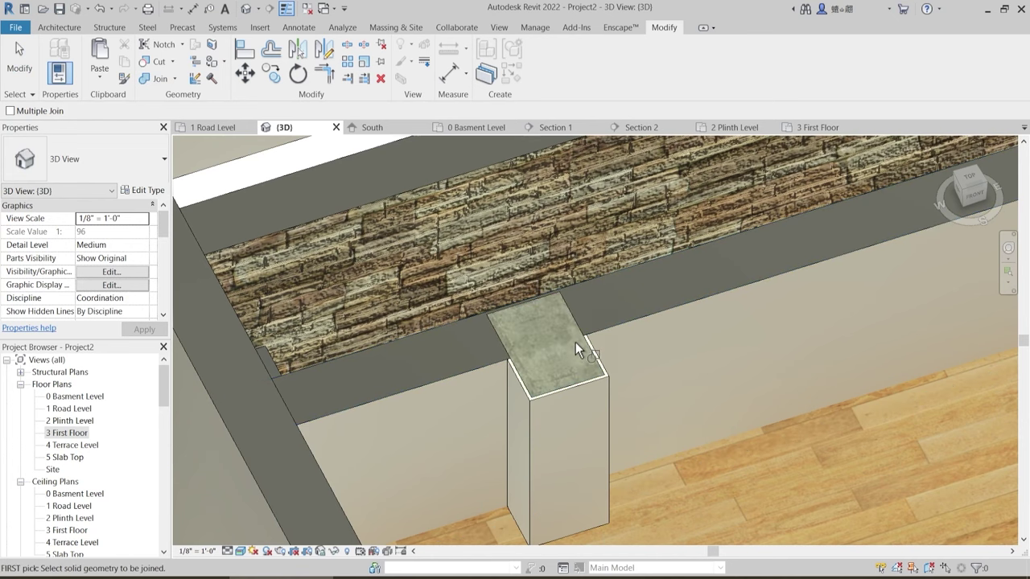
scroll(588, 344, "down", 6)
key("Escape")
scroll(631, 386, "up", 2)
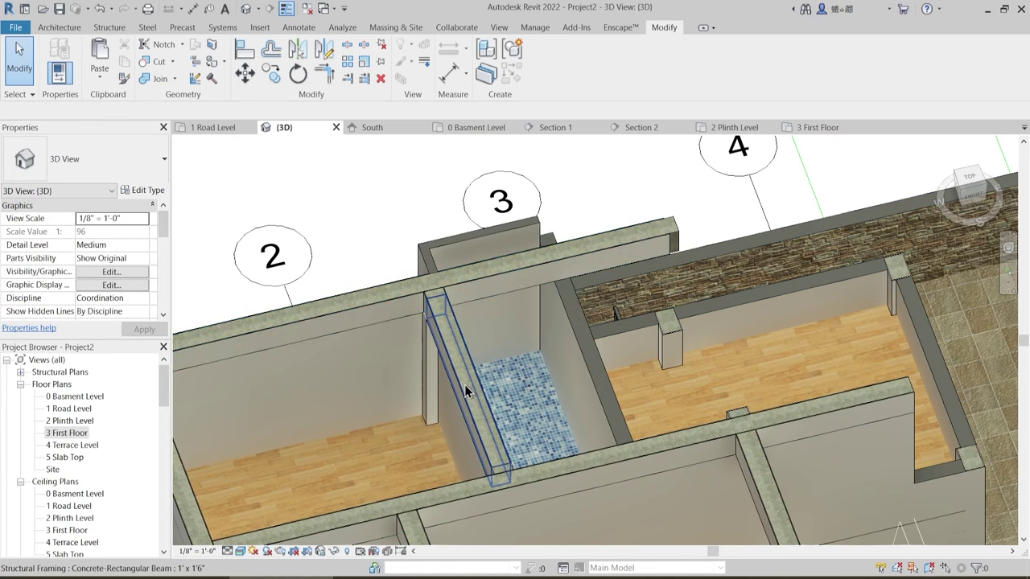
- Select the concrete beam, its wall and the corner column in a top-down view
scroll(457, 395, "up", 3)
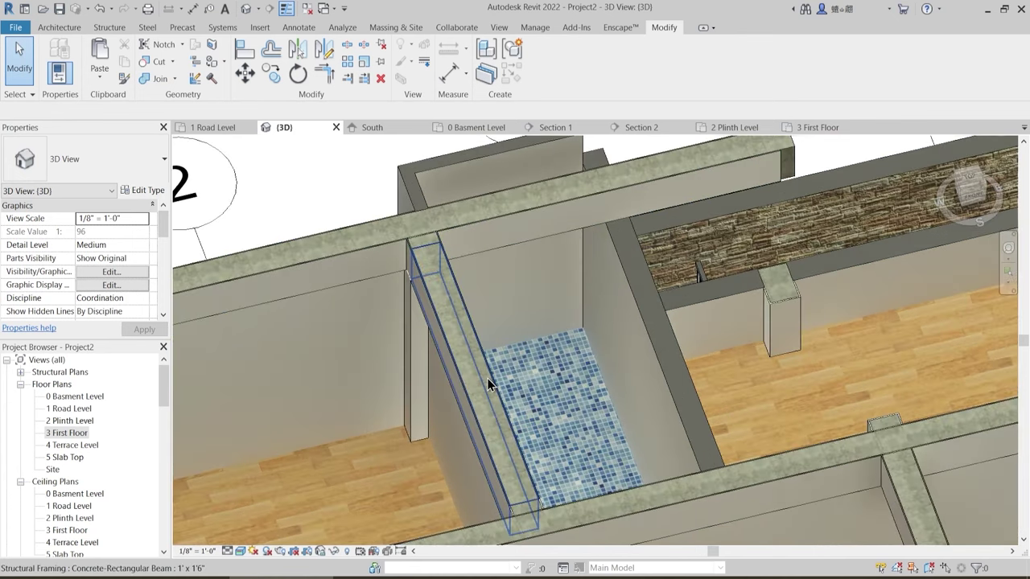
left_click(481, 376)
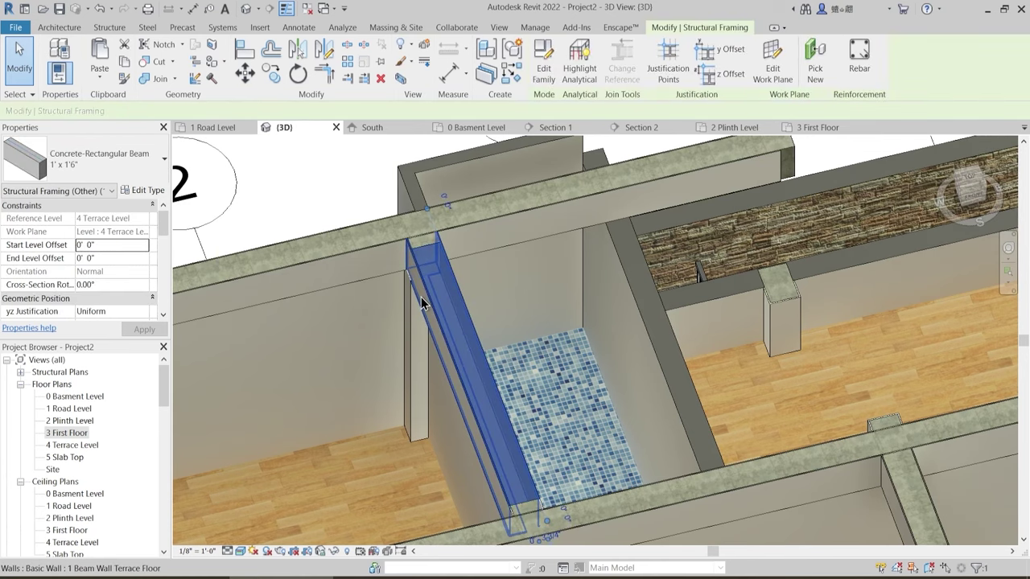
left_click(421, 297)
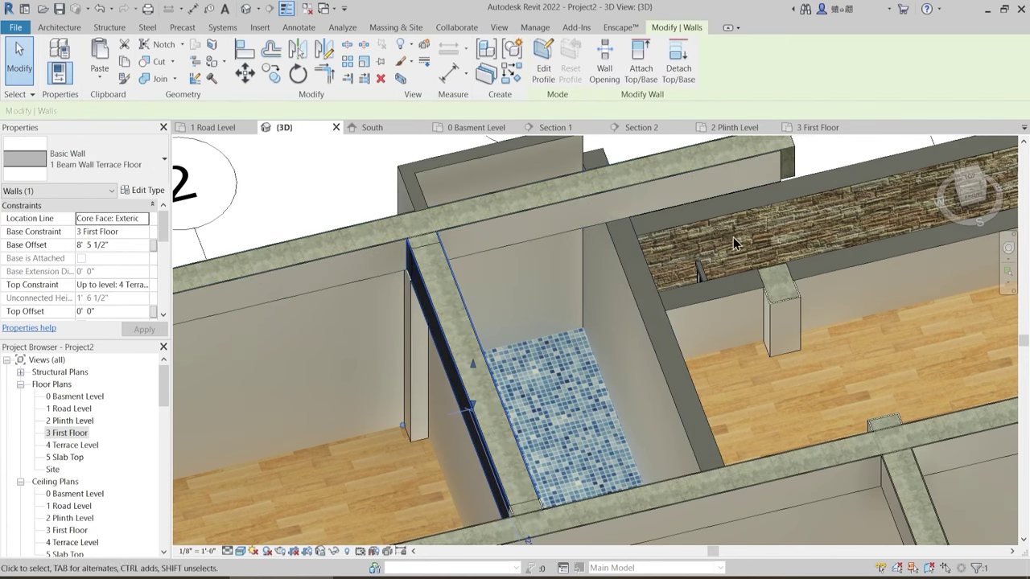
left_click(534, 505, "ctrl")
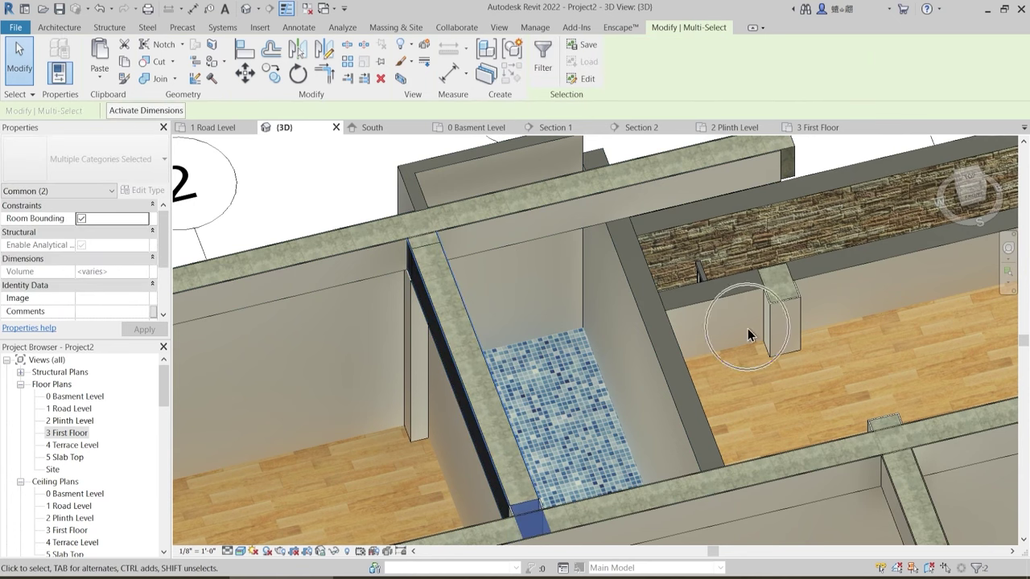
left_click(970, 185)
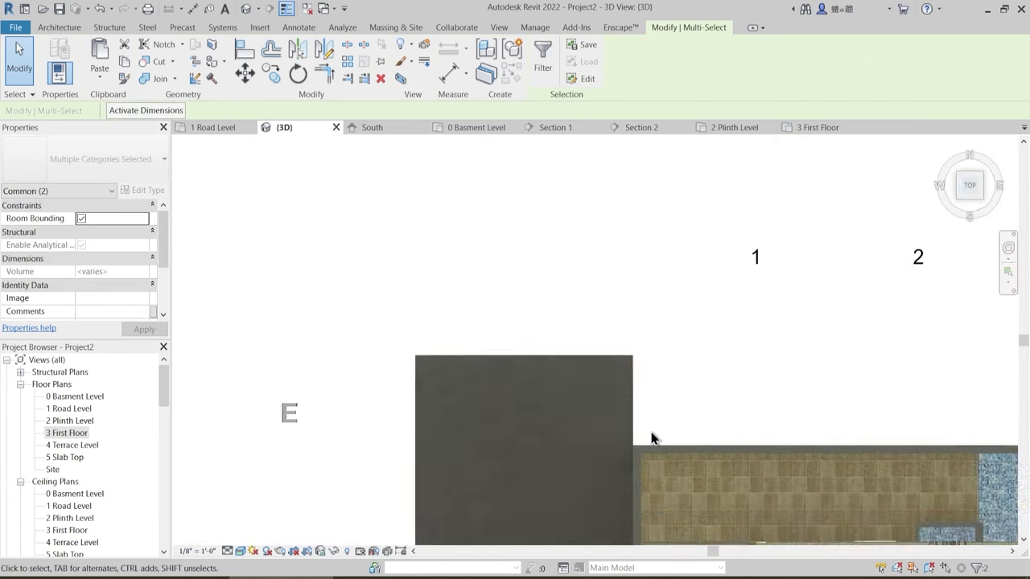
scroll(625, 399, "up", 5)
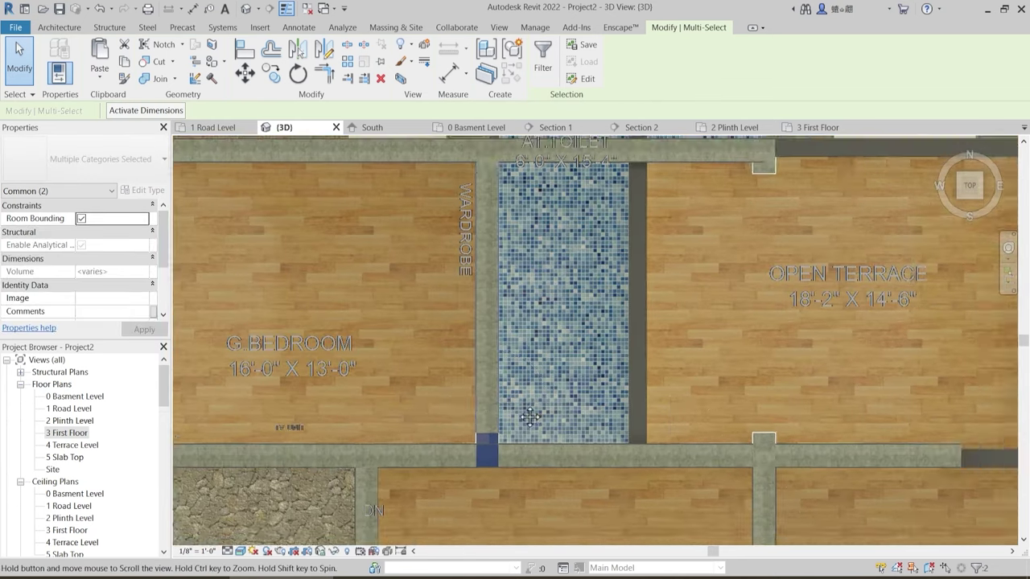
- Copy the column and beam wall from the column corner to the toilet strip's right corner
key("m")
key("v")
scroll(463, 466, "up", 5)
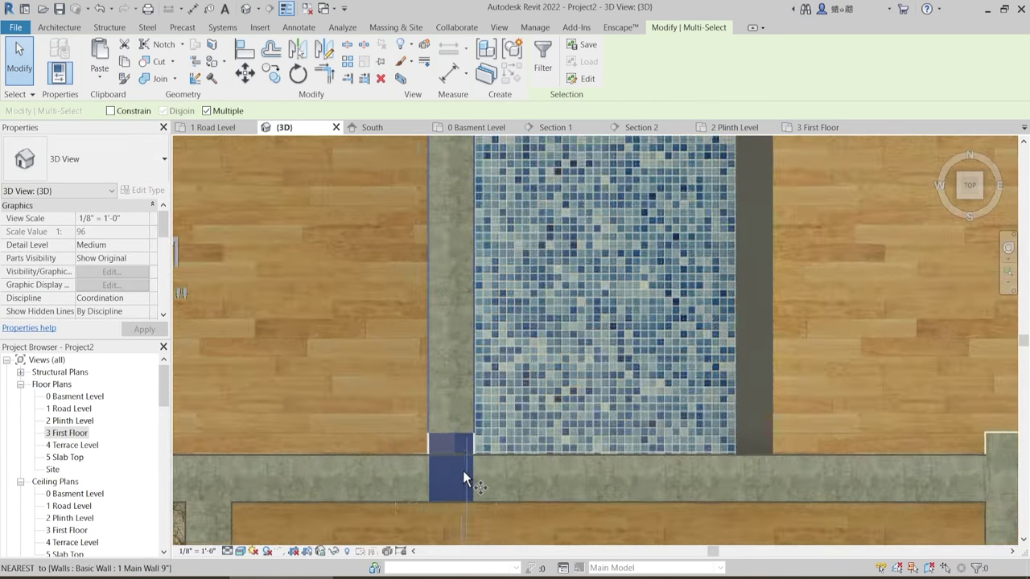
left_click(491, 429)
scroll(513, 442, "down", 3)
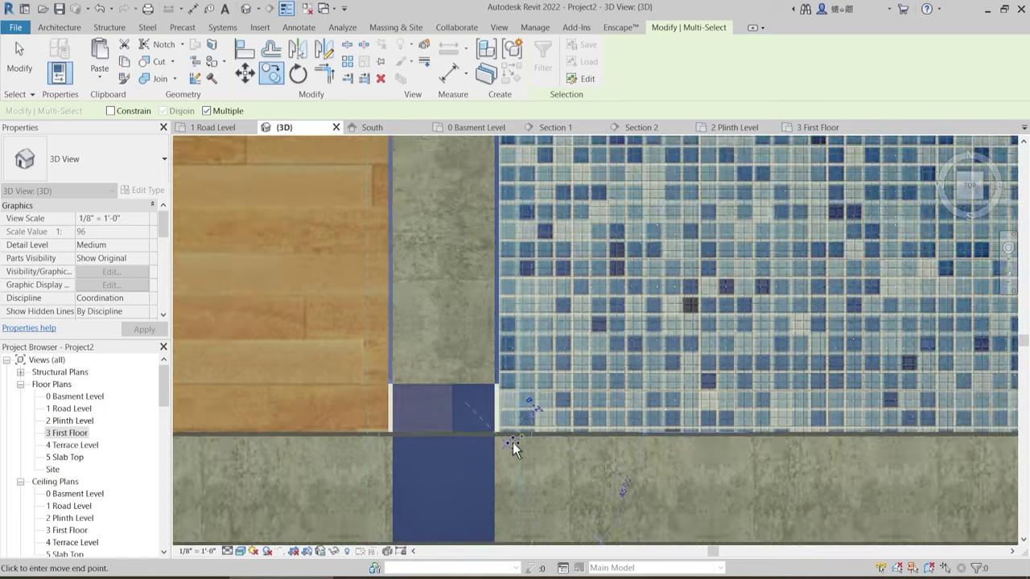
middle_click_drag(668, 478, 429, 486)
scroll(657, 456, "up", 4)
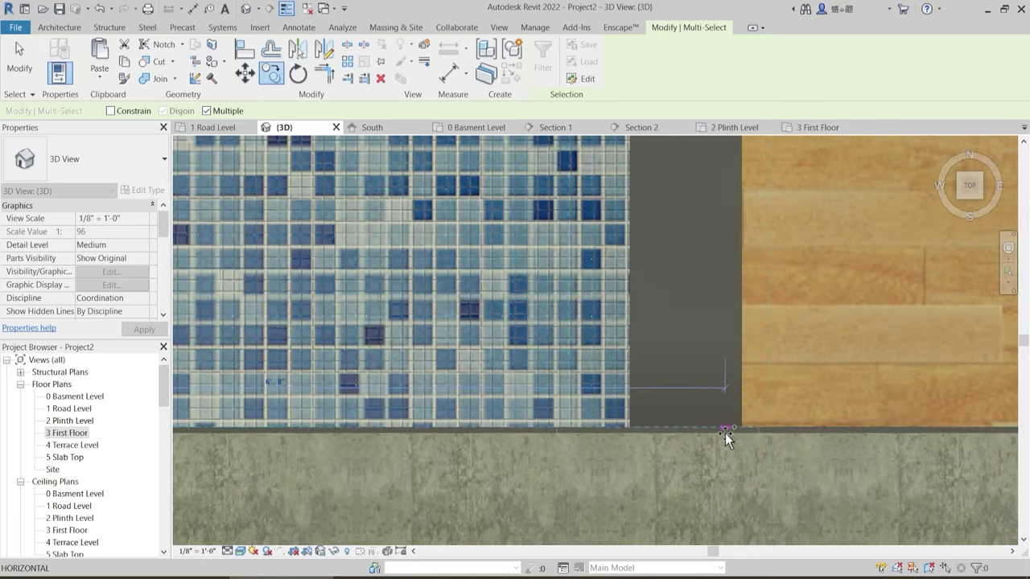
left_click(680, 425)
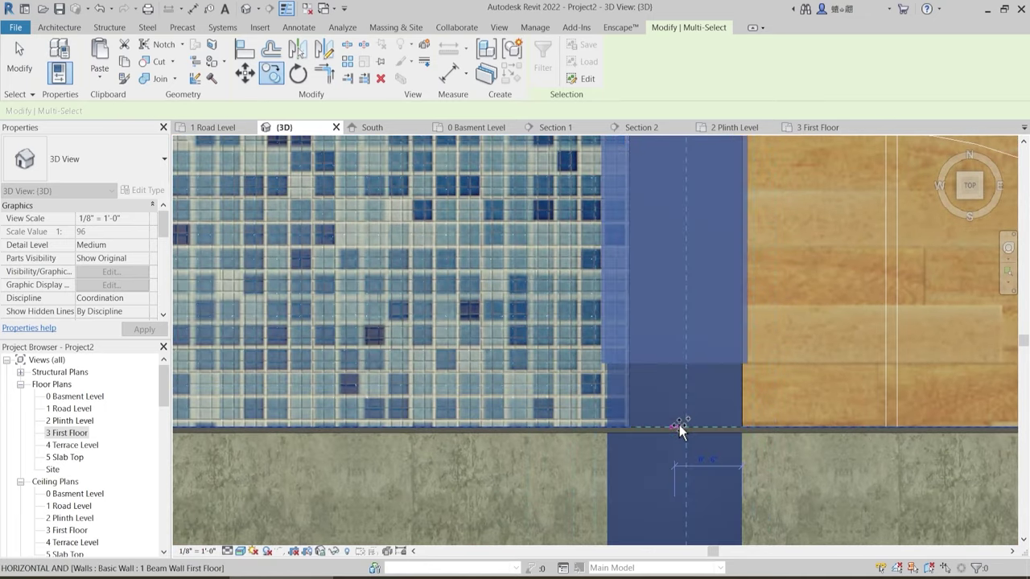
scroll(678, 395, "down", 2)
scroll(674, 397, "down", 4)
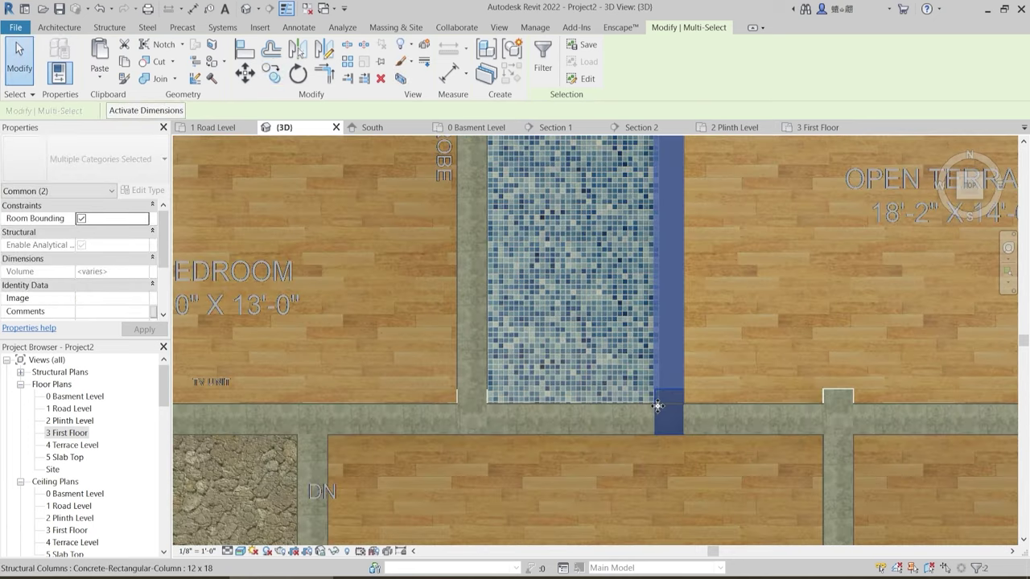
key("Escape")
- Orbit the model to check the copied column and beam walls beside the tiled strip
middle_click_drag(609, 206, 553, 262)
scroll(580, 372, "down", 1)
scroll(553, 262, "up", 2)
middle_click_drag(699, 422, 757, 451, "shift")
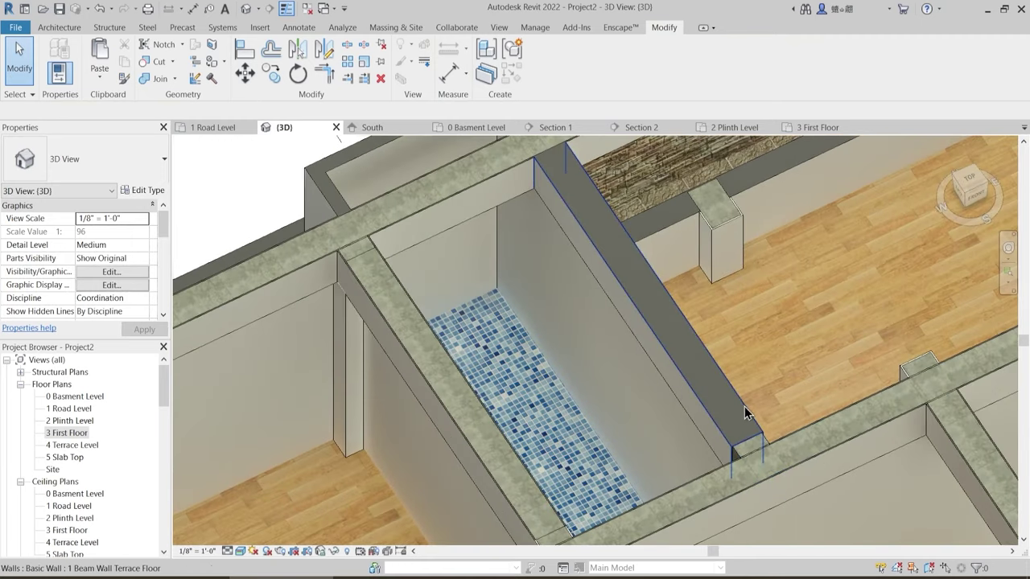
left_click(743, 411)
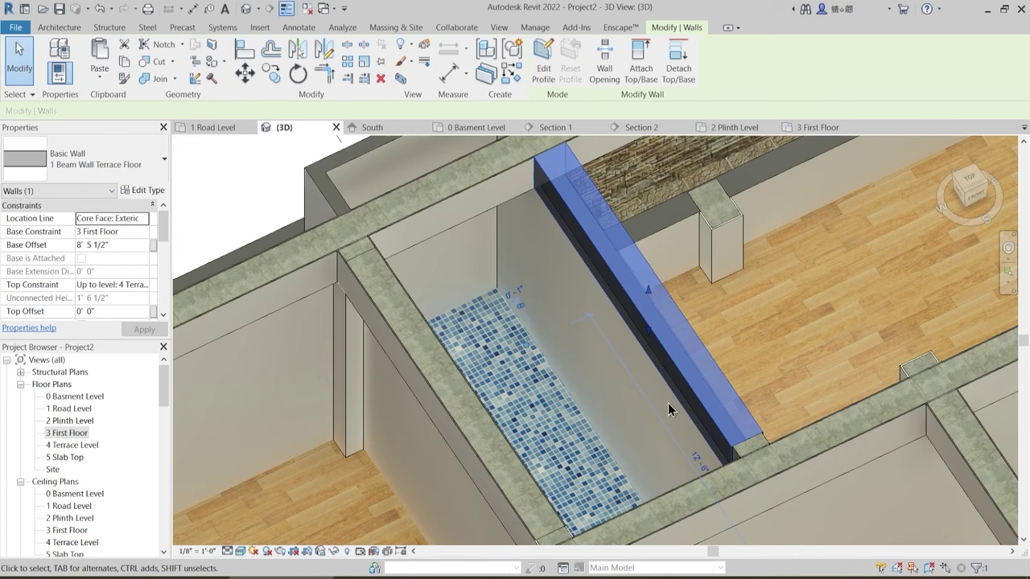
key("Escape")
scroll(524, 461, "up", 3)
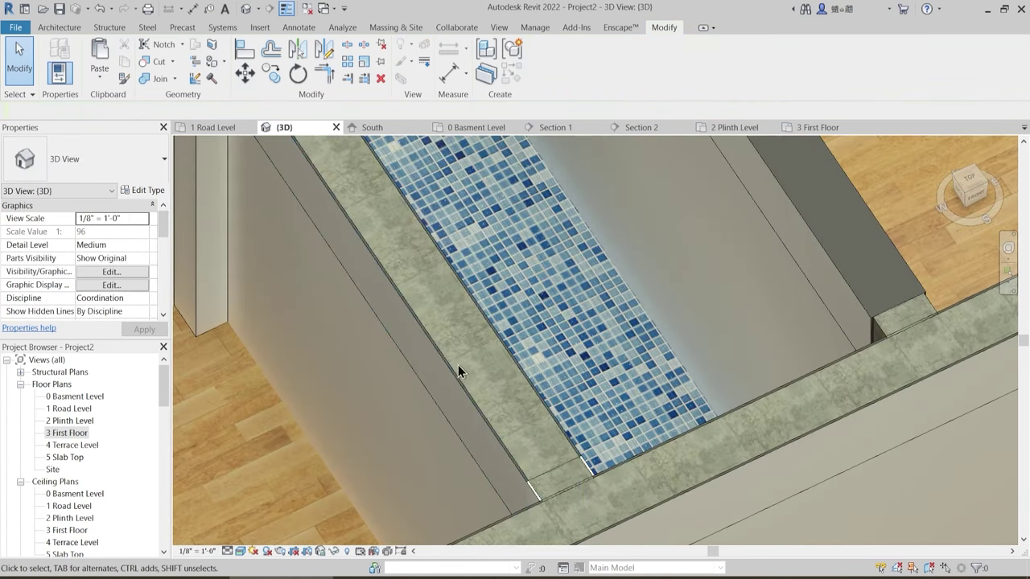
middle_click_drag(459, 371, 397, 260, "shift")
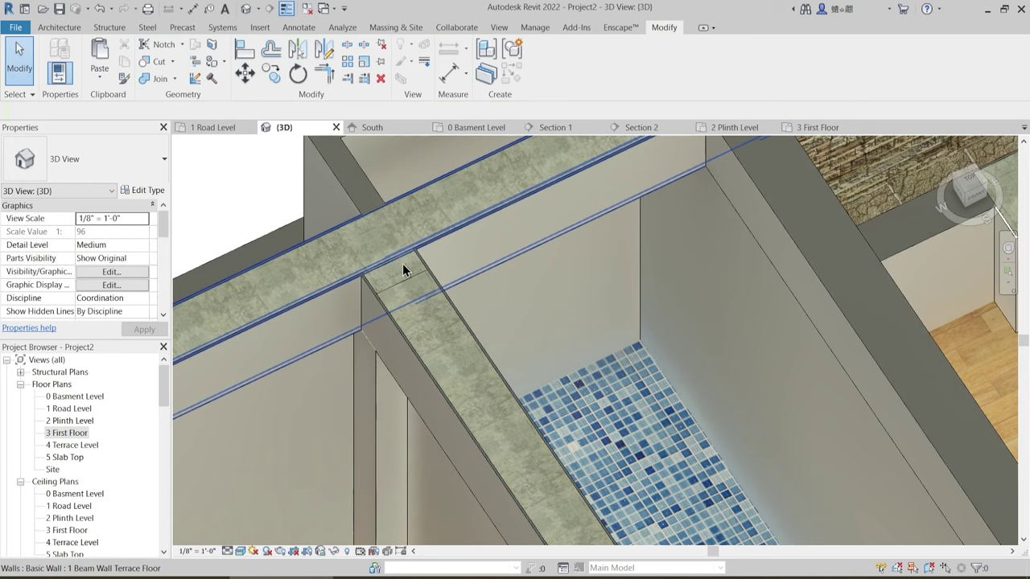
left_click(485, 359)
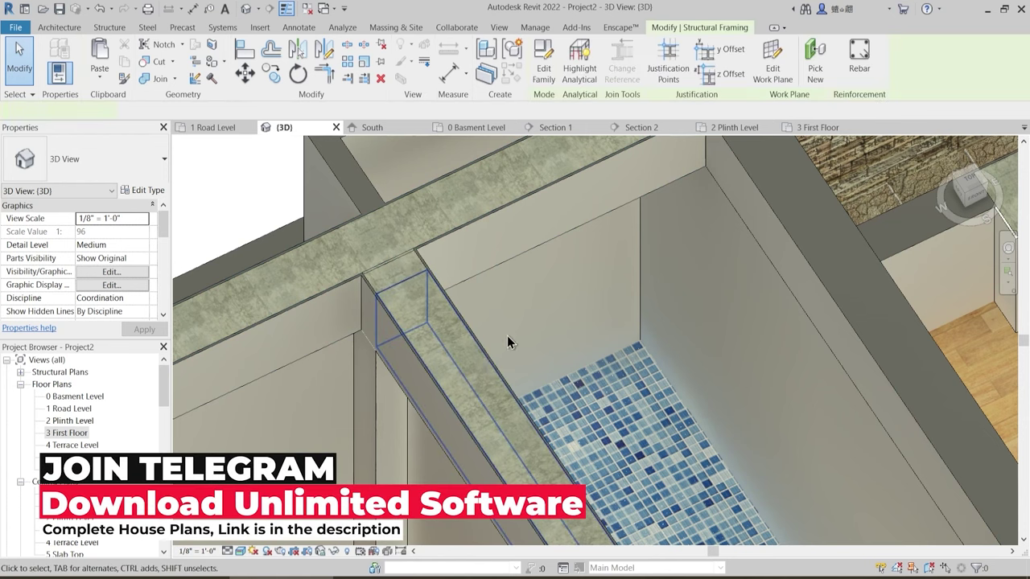
scroll(520, 309, "down", 3)
middle_click_drag(566, 372, 555, 407, "shift")
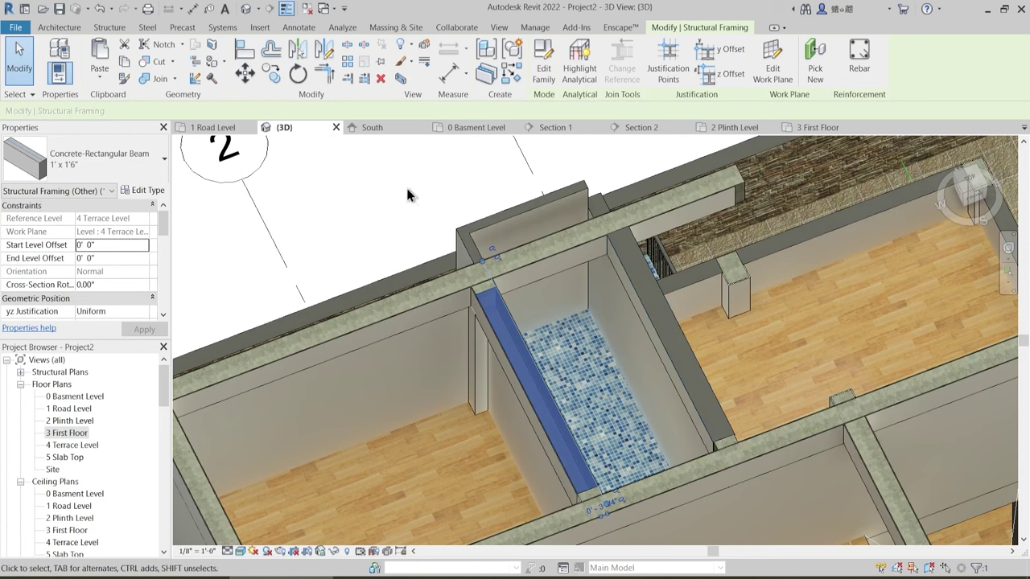
left_click(972, 186)
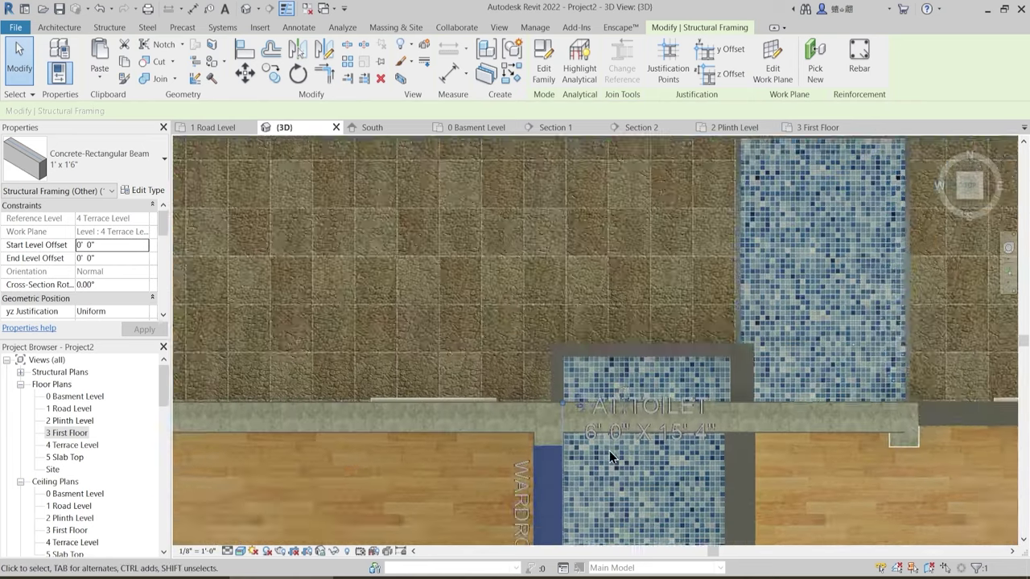
scroll(669, 270, "up", 4)
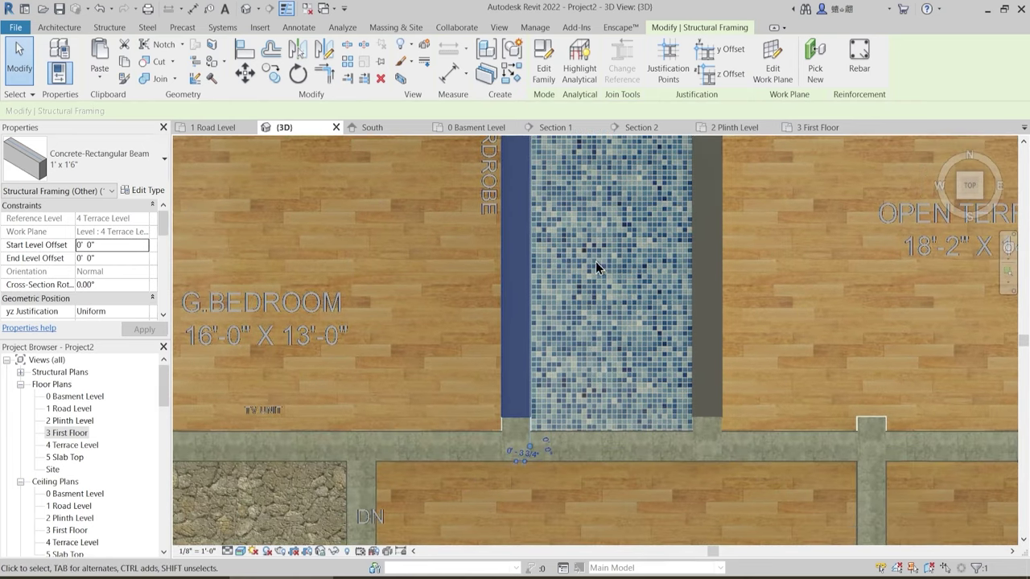
- Copy the concrete beam from its end point to the opposite column across the toilet
key("m")
key("v")
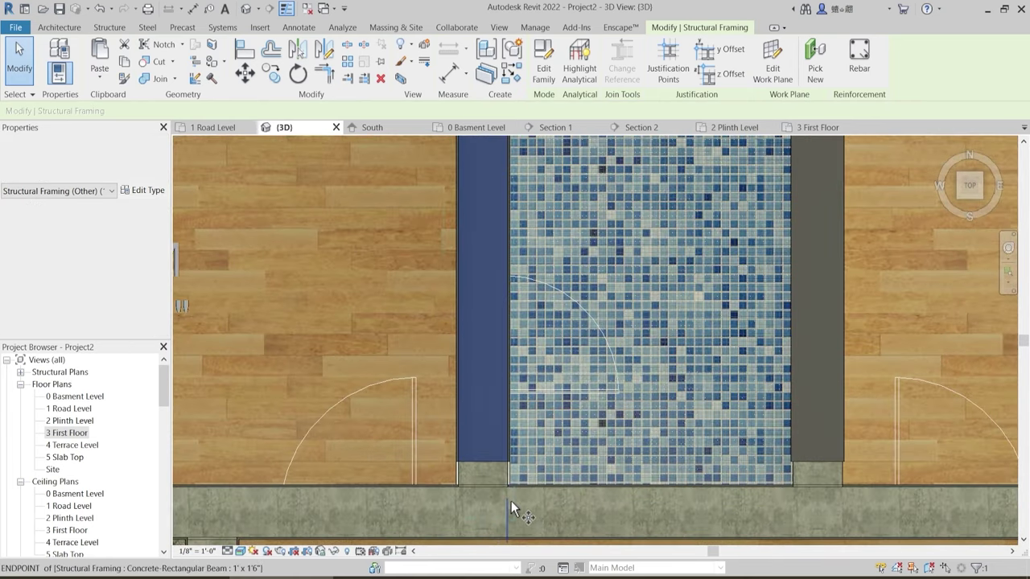
scroll(511, 495, "up", 5)
left_click(510, 389)
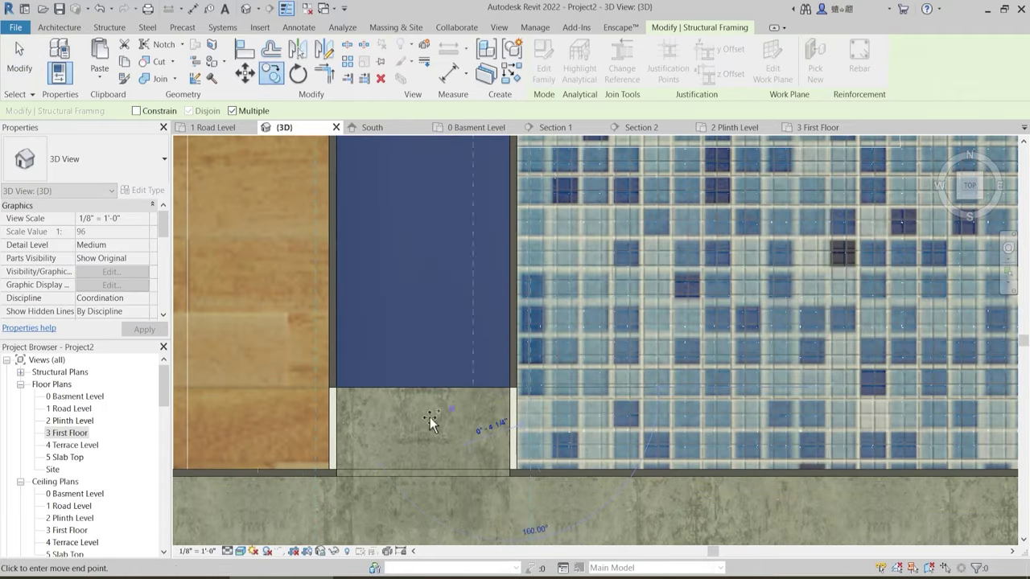
scroll(398, 426, "down", 2)
middle_click_drag(750, 464, 416, 458)
scroll(685, 436, "up", 1)
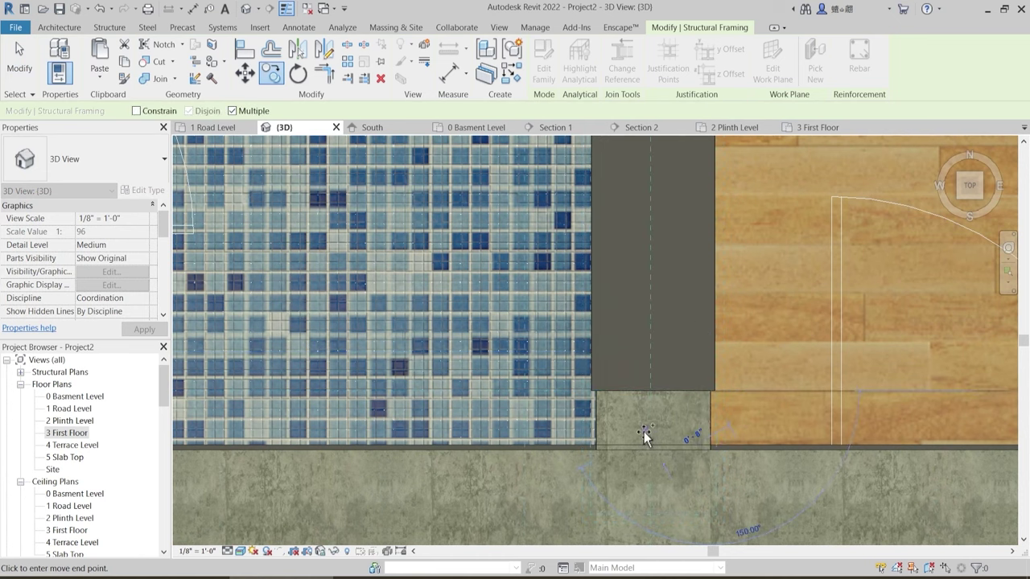
key("Escape")
- Orbit the 3D view to inspect the copied beam
scroll(639, 439, "down", 3)
middle_click_drag(639, 438, 627, 330, "shift")
middle_click_drag(727, 369, 689, 437, "shift")
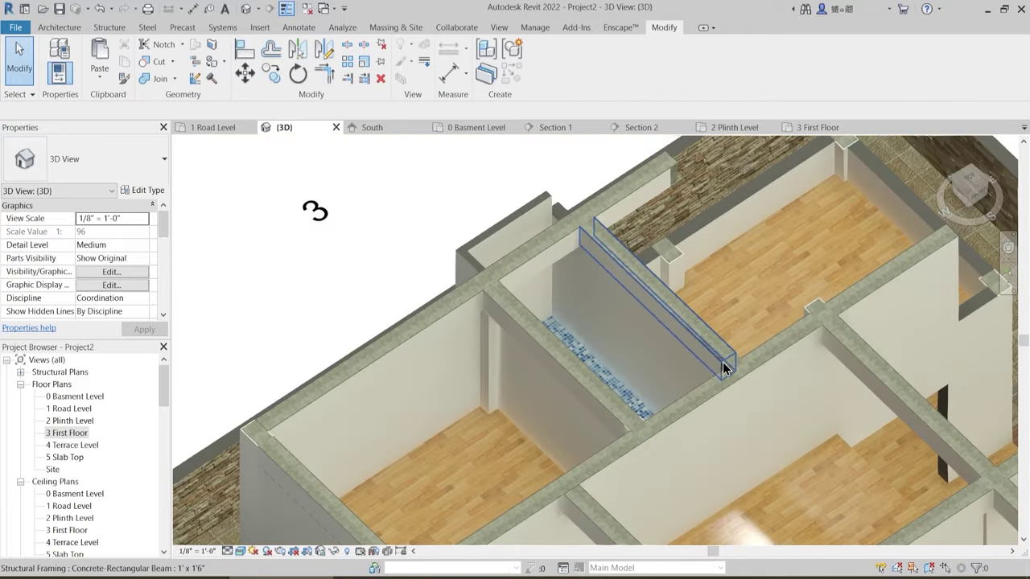
middle_click_drag(723, 368, 593, 262, "shift")
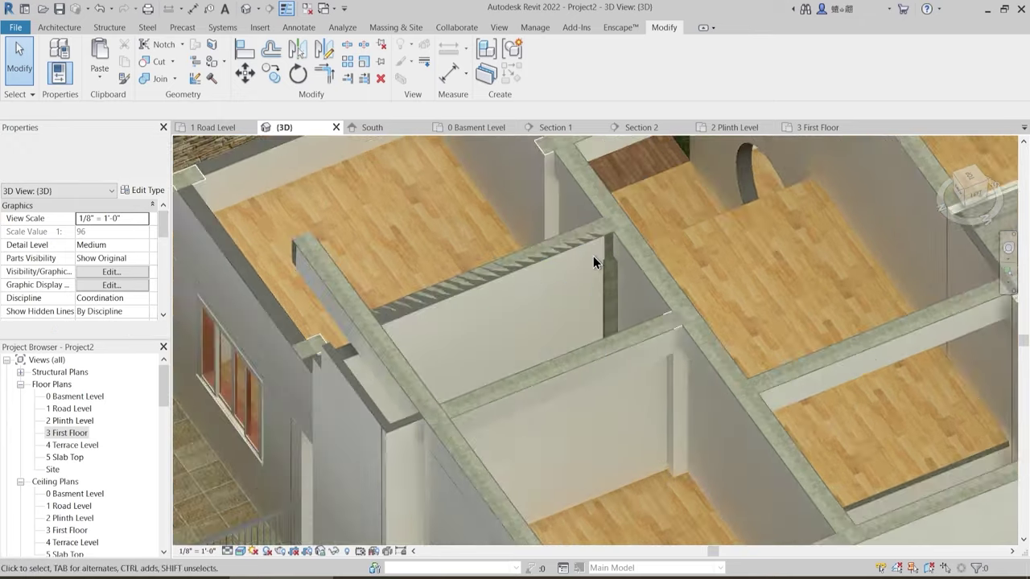
scroll(607, 265, "up", 4)
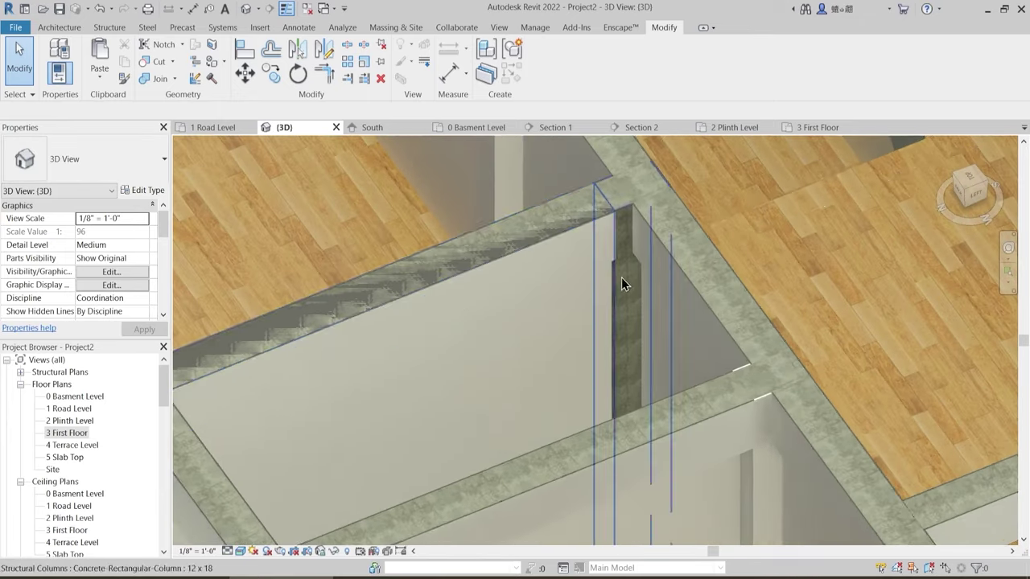
- Open the 3 First Floor plan and inspect the structural column on the wall
left_click(815, 128)
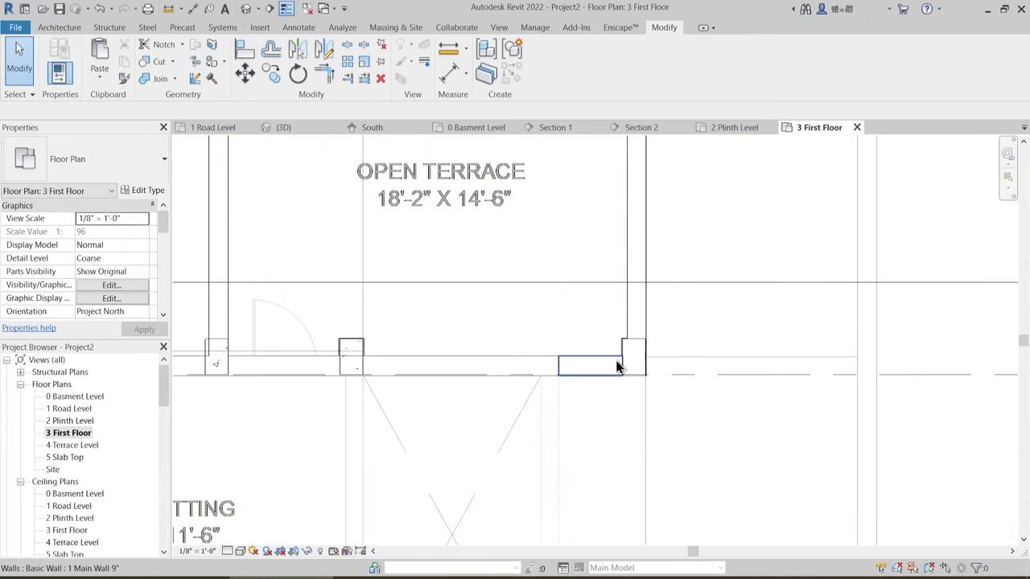
scroll(618, 367, "down", 3)
scroll(422, 371, "up", 3)
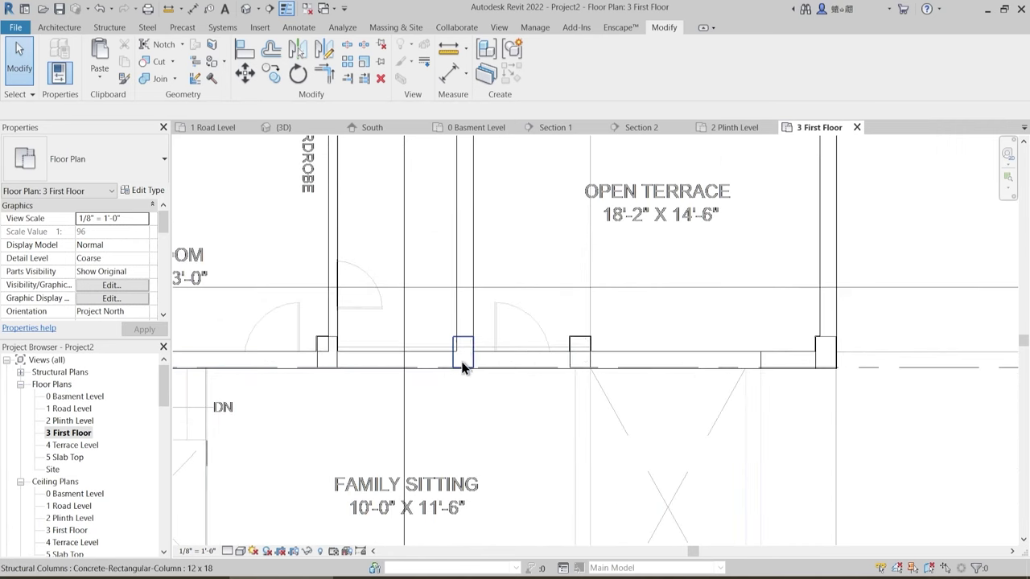
scroll(490, 379, "down", 5)
scroll(485, 378, "up", 3)
scroll(487, 375, "up", 3)
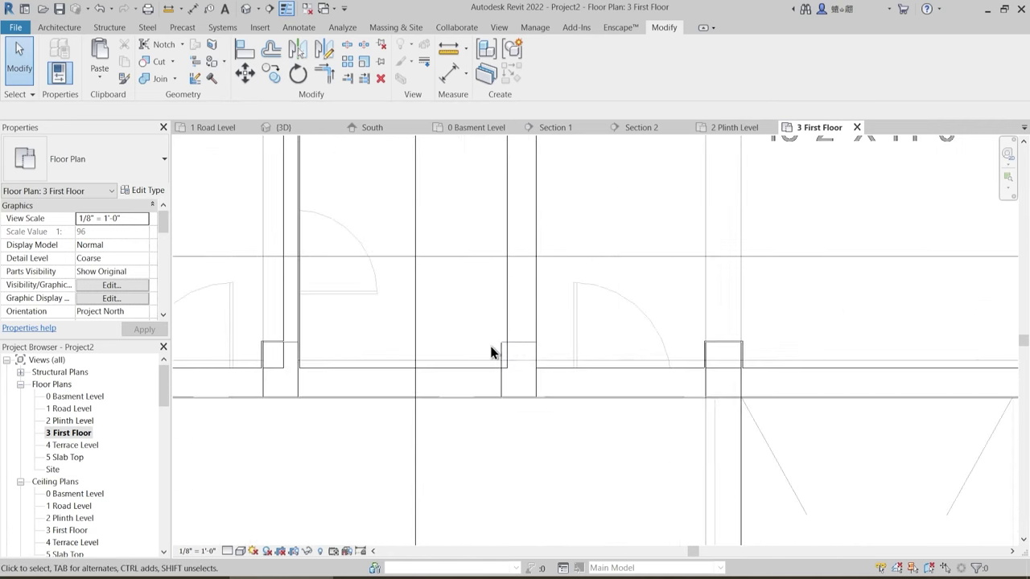
left_click(555, 435)
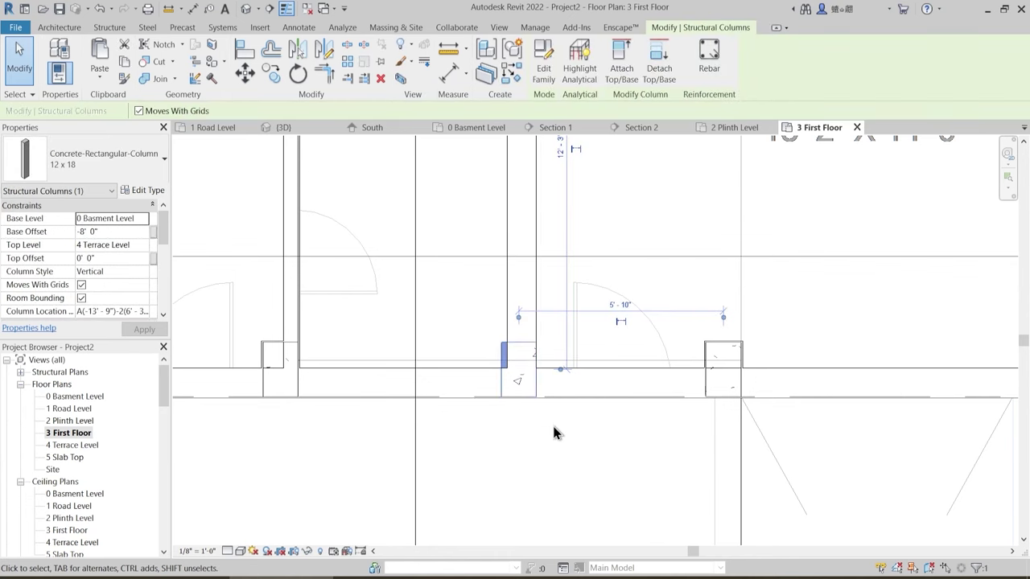
scroll(510, 364, "up", 1)
key("Escape")
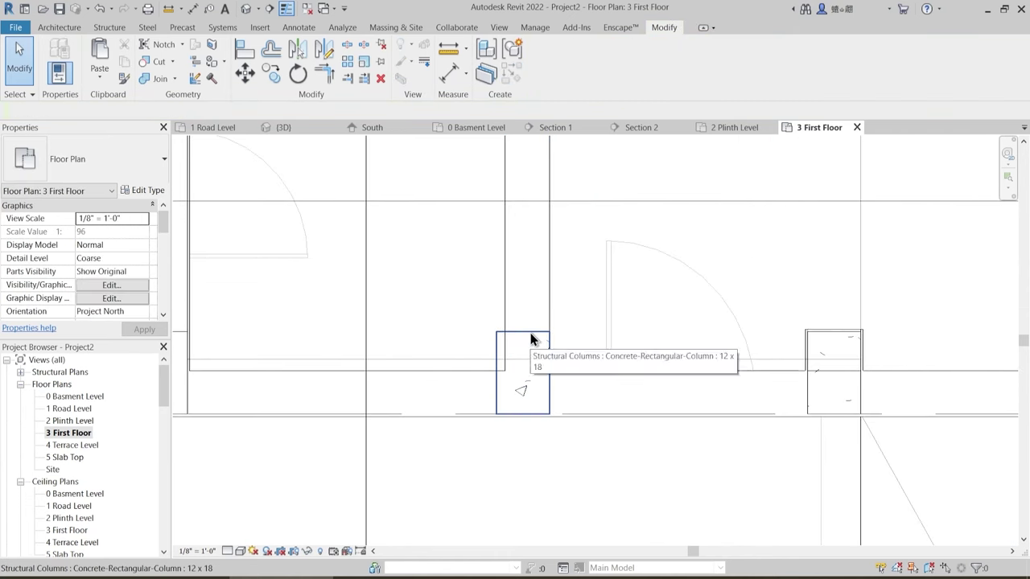
scroll(534, 339, "down", 1)
scroll(541, 342, "down", 2)
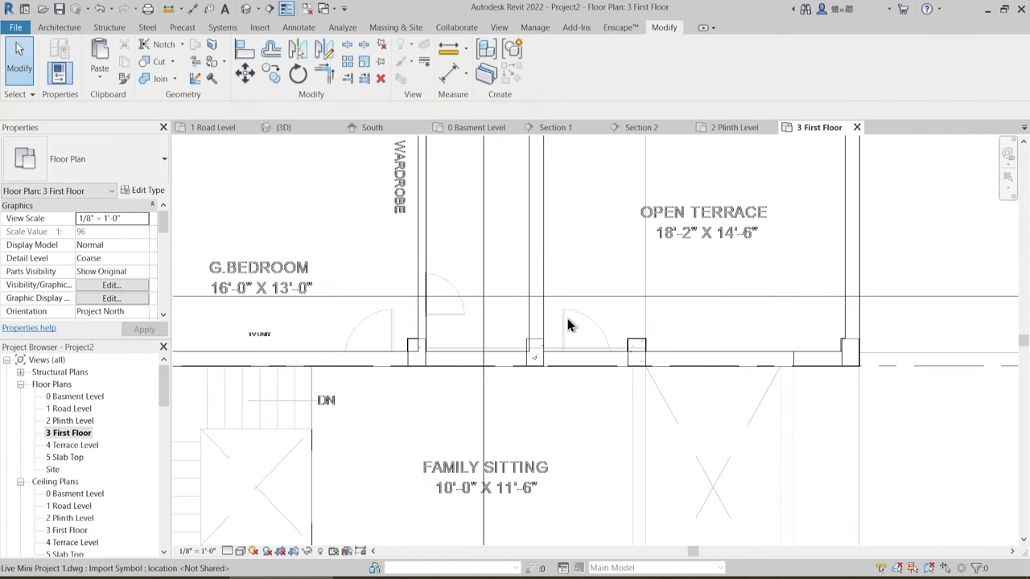
- Isolate the imported DWG layout with HI to check it, then restore everything with HR
left_click(583, 350)
scroll(579, 350, "down", 4)
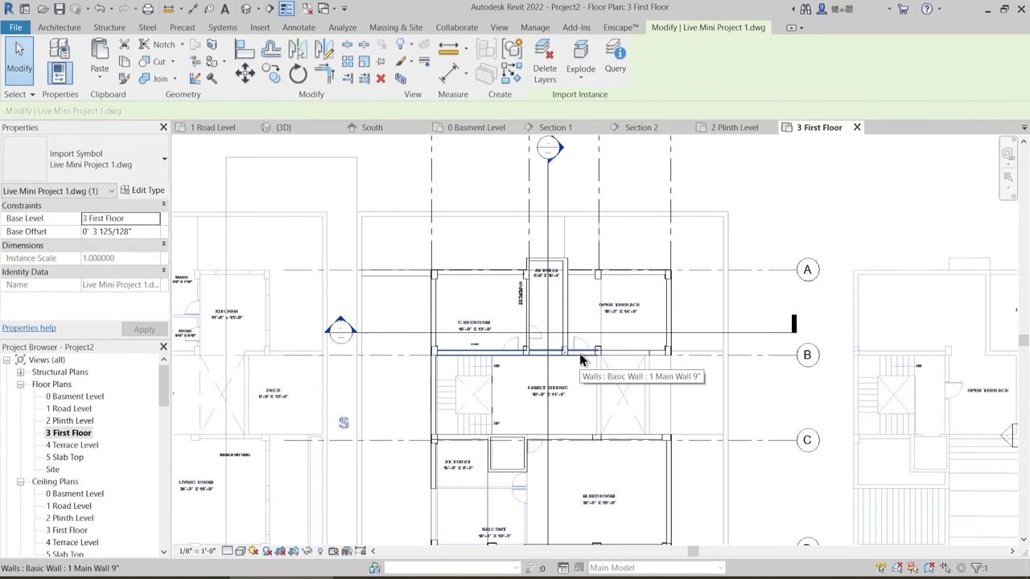
key("h")
key("i")
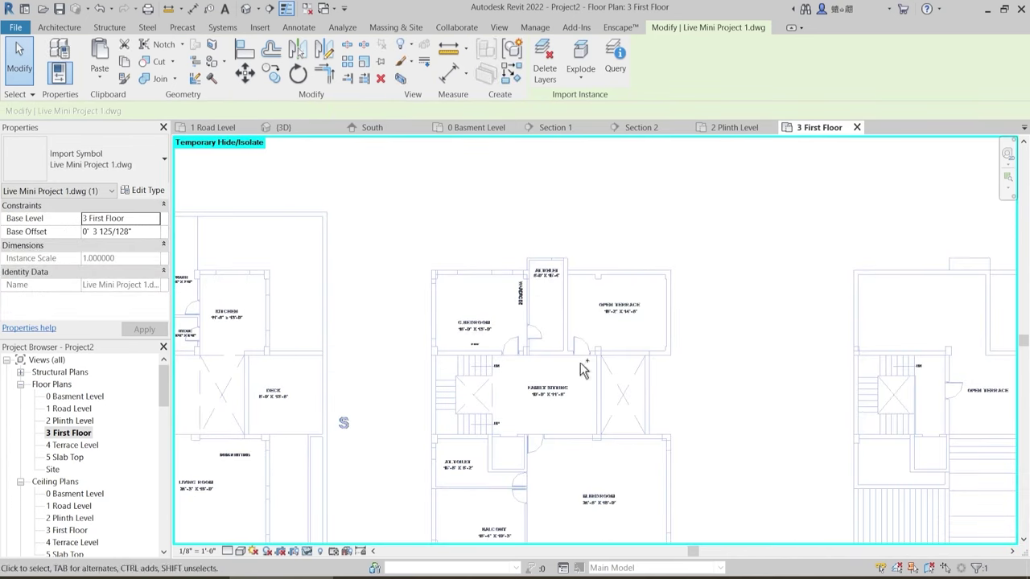
key("h")
key("r")
scroll(580, 363, "up", 2)
key("Escape")
scroll(563, 358, "up", 3)
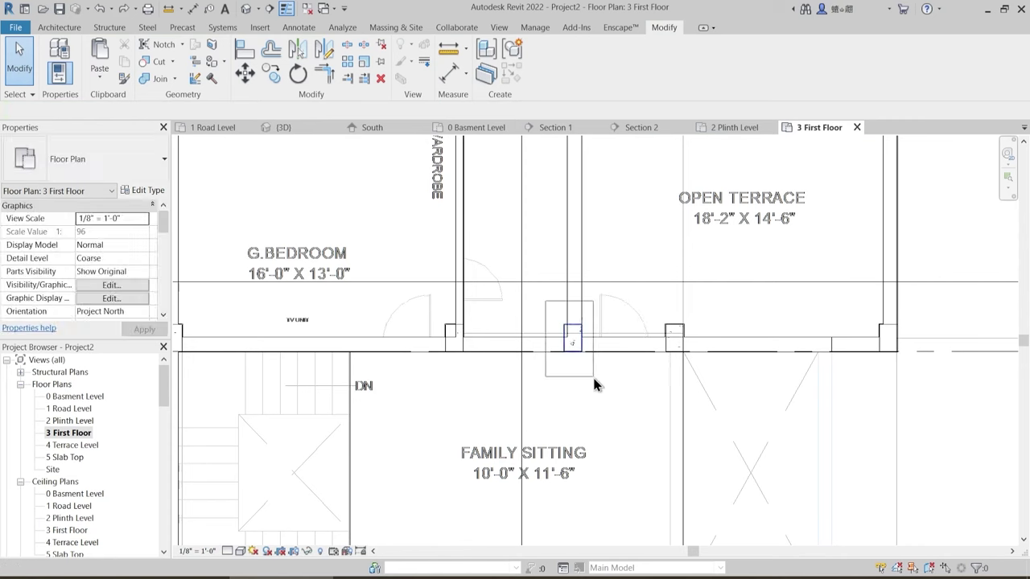
- Delete the extra 12 x 18 concrete column by the toilet strip and return to 3D
left_click(594, 380)
key("Delete")
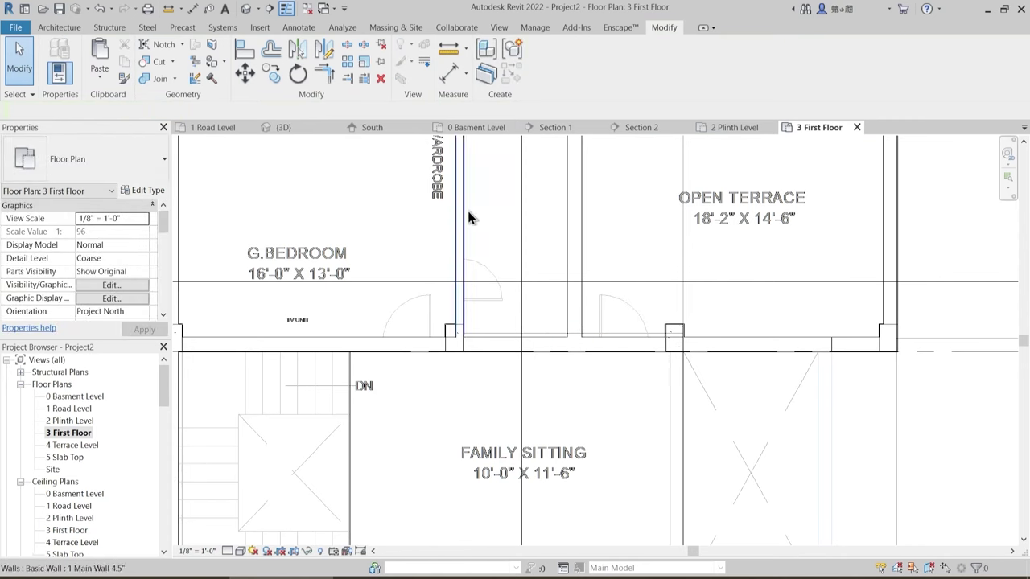
left_click(283, 128)
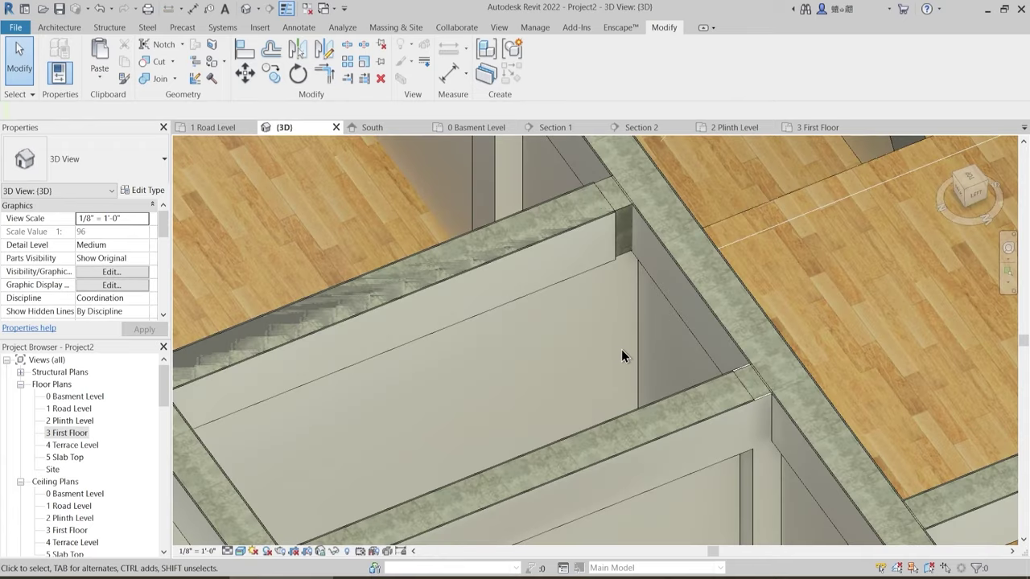
scroll(621, 356, "down", 5)
middle_click_drag(584, 403, 777, 363, "shift")
scroll(644, 446, "up", 4)
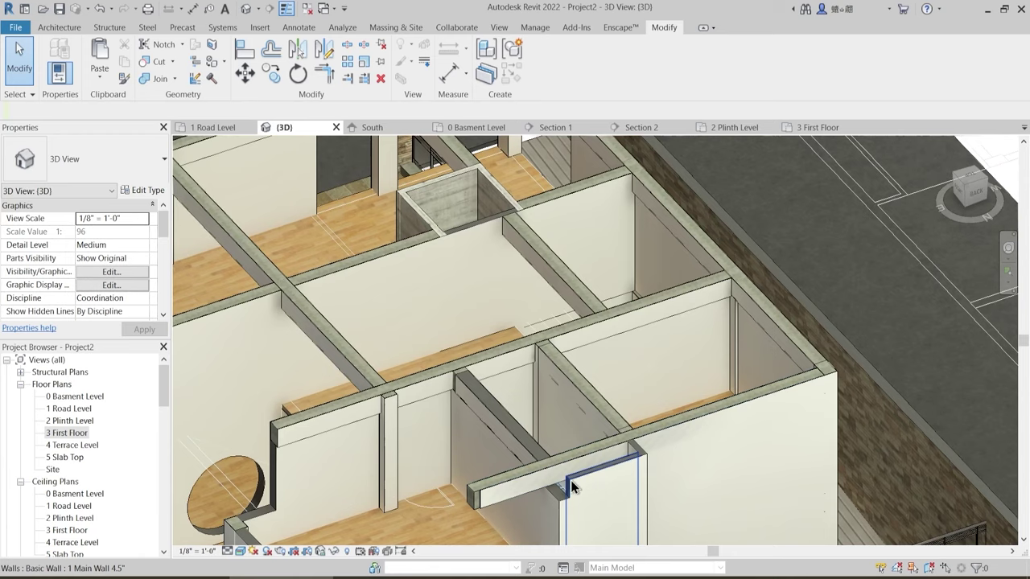
scroll(428, 371, "up", 6)
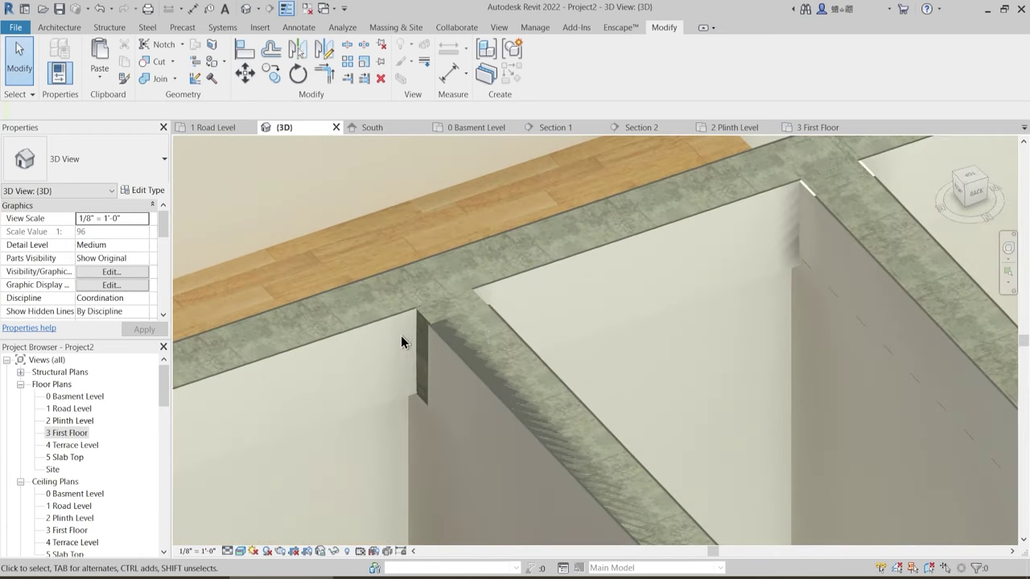
scroll(489, 330, "down", 5)
middle_click_drag(511, 336, 660, 437, "shift")
scroll(621, 533, "up", 6)
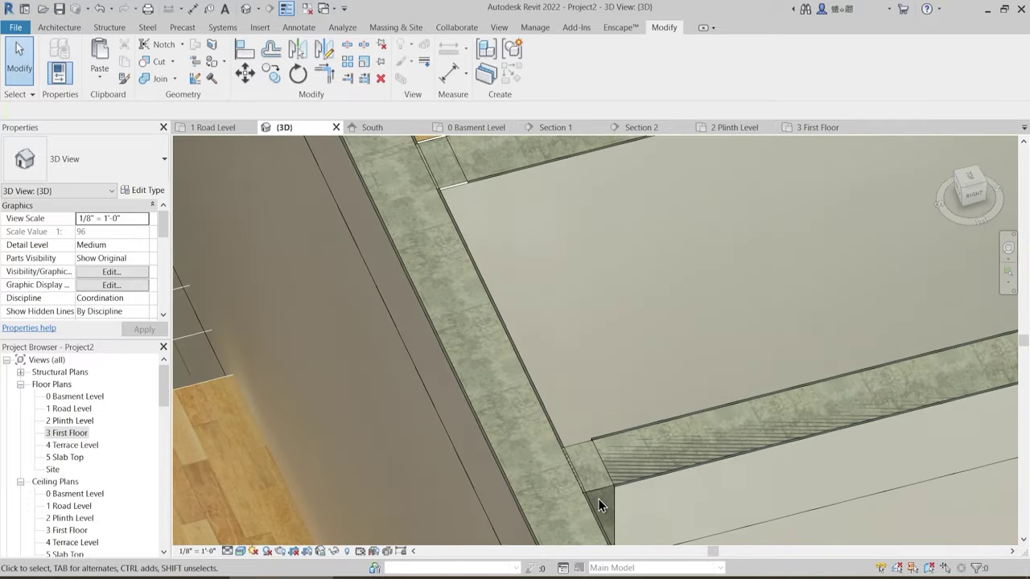
left_click(599, 492)
middle_click_drag(622, 405, 603, 360, "shift")
scroll(603, 358, "up", 2)
key("Escape")
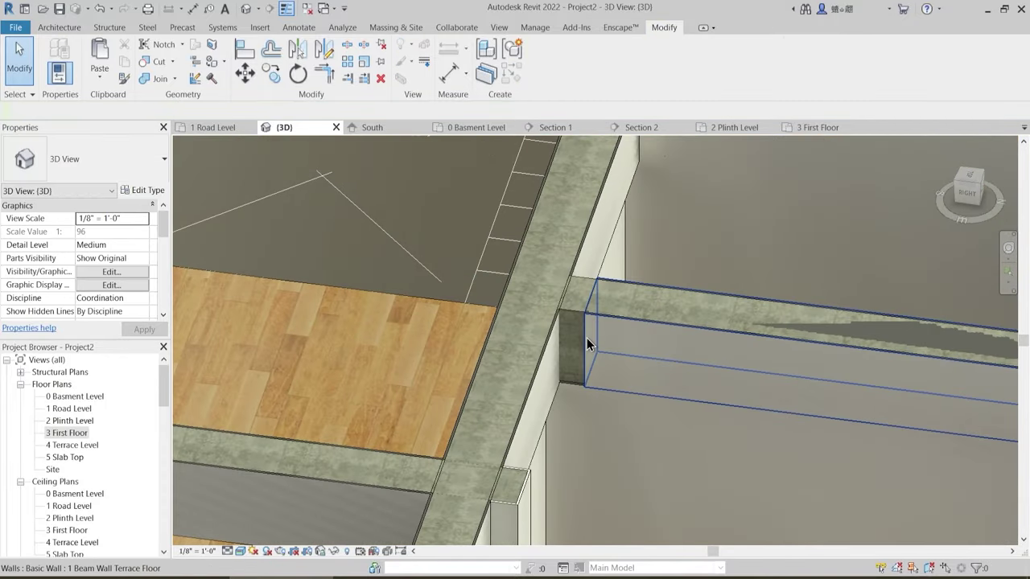
left_click(588, 341)
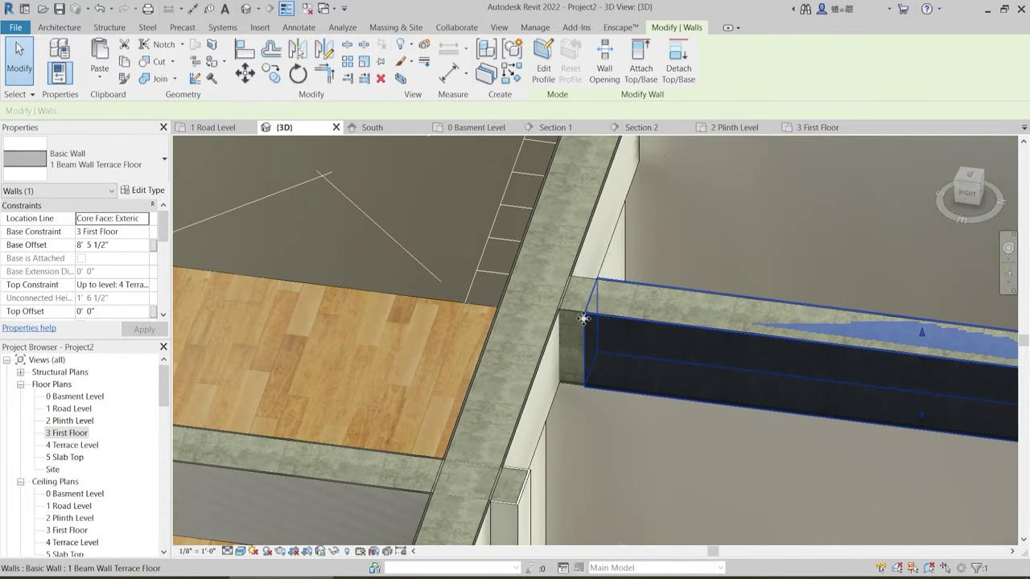
middle_click_drag(583, 318, 650, 395, "shift")
- Begin joining a beam to the wall geometry, then cancel after orbiting to an angled view
key("Escape")
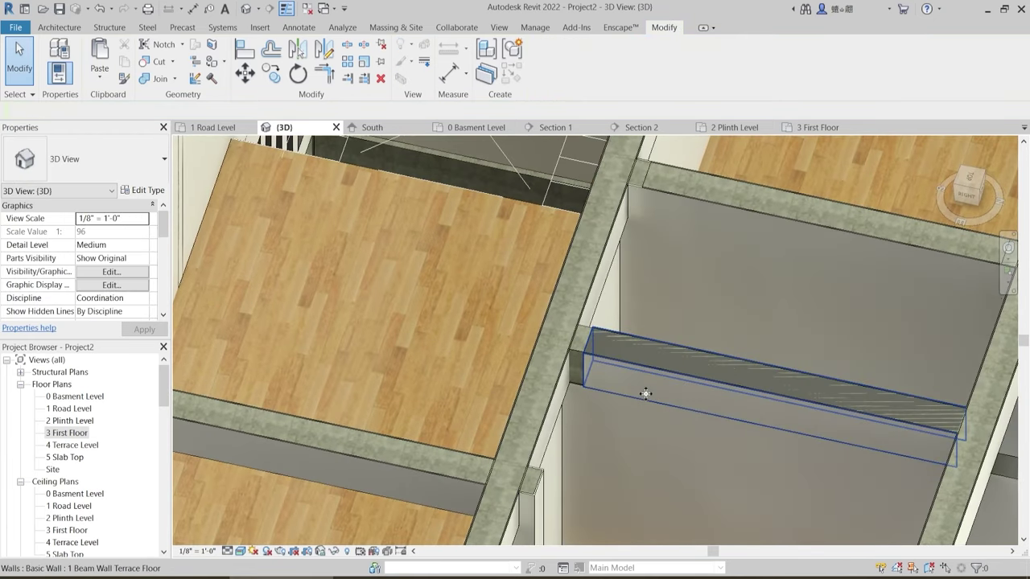
left_click(153, 78)
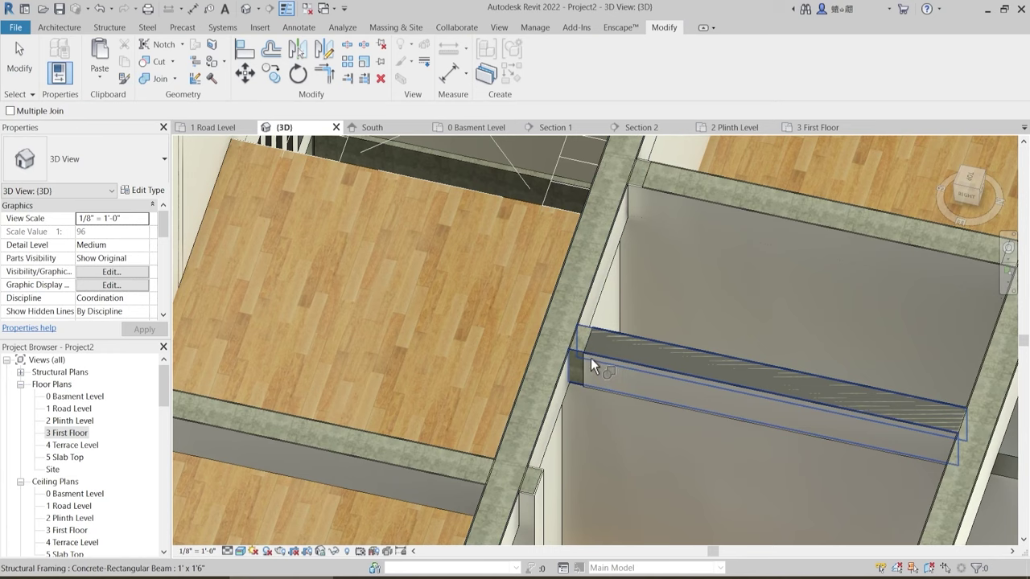
scroll(573, 351, "up", 2)
left_click(575, 357)
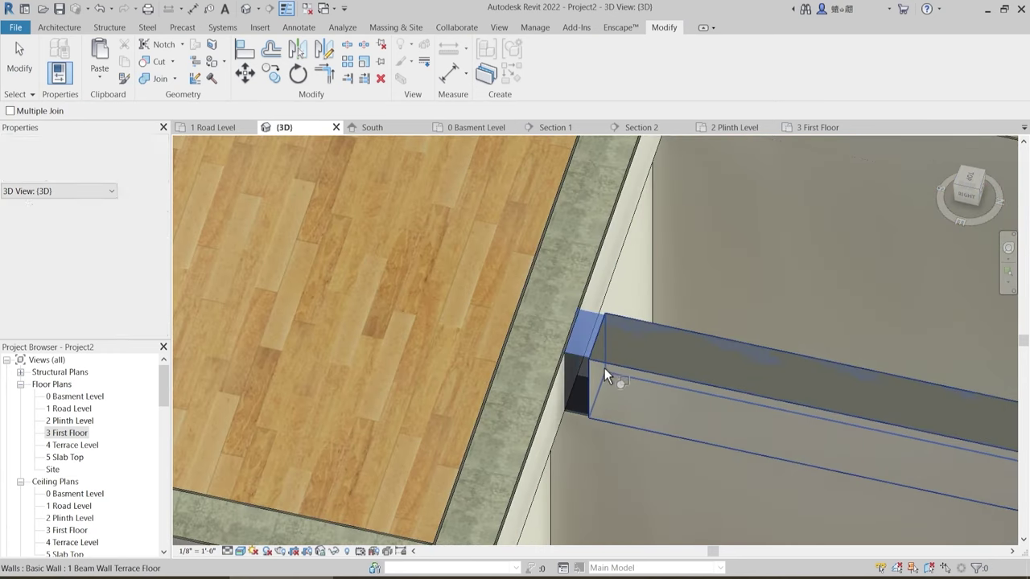
scroll(635, 384, "down", 4)
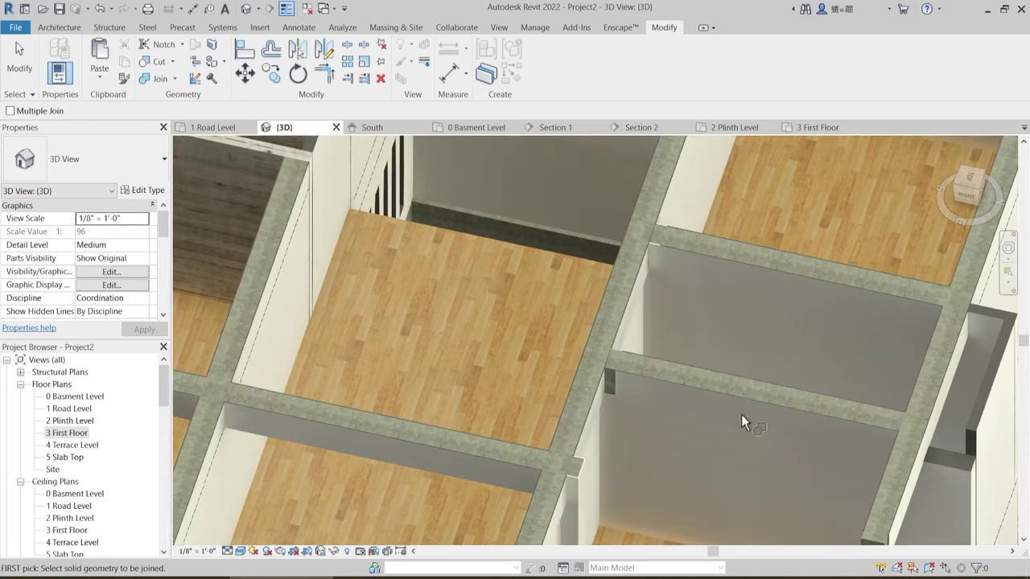
middle_click_drag(741, 415, 881, 416, "shift")
key("Escape")
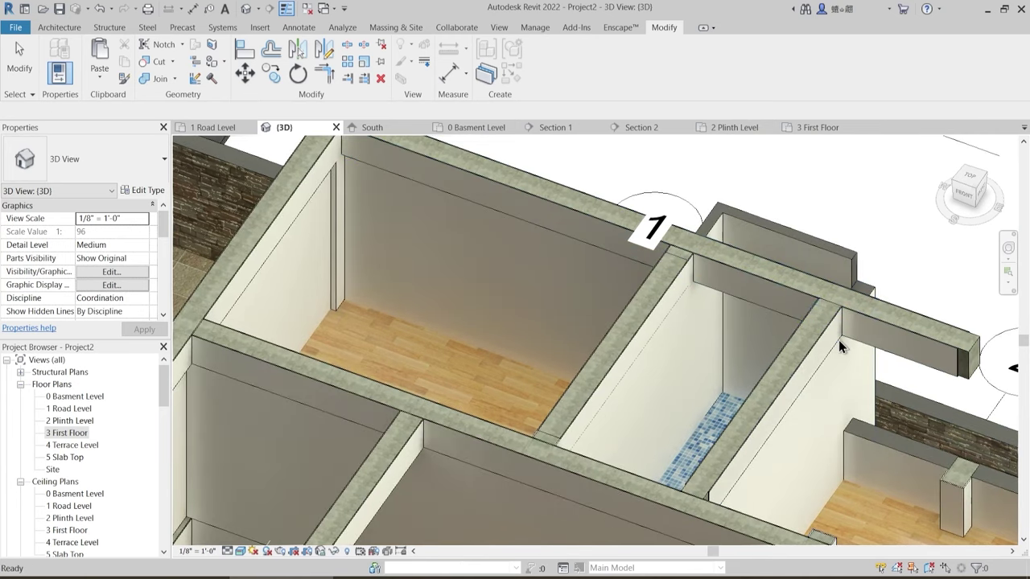
scroll(839, 340, "up", 5)
- Trim the first pair of crossing concrete beams to a clean corner with TR
key("t")
key("r")
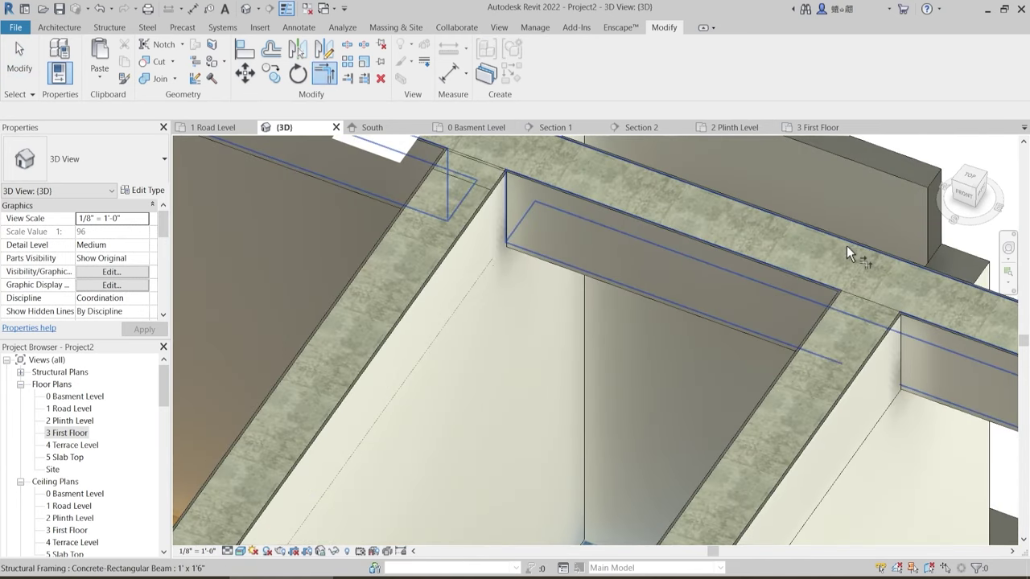
left_click(846, 245)
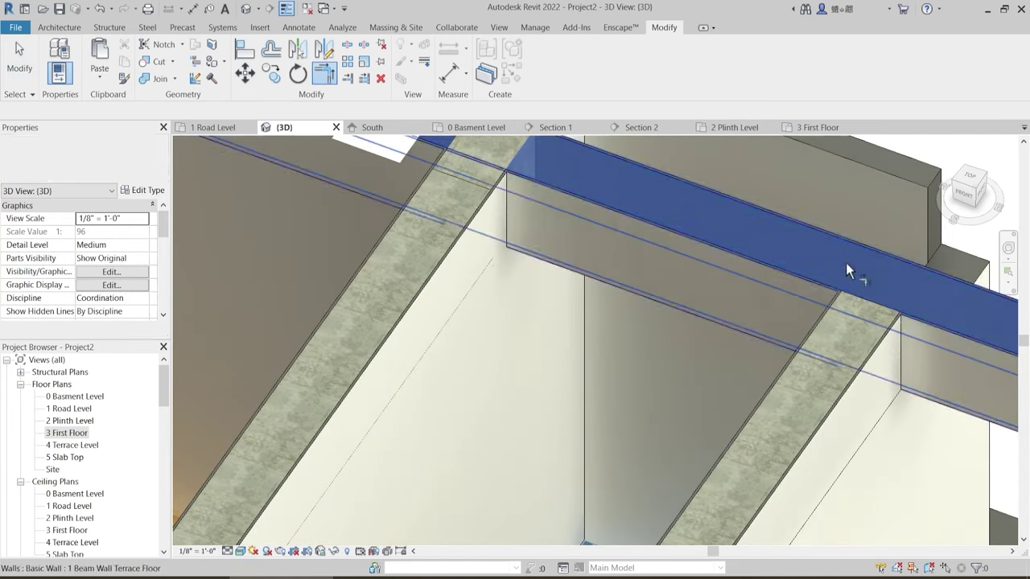
left_click(847, 344)
scroll(839, 348, "down", 2)
key("Escape")
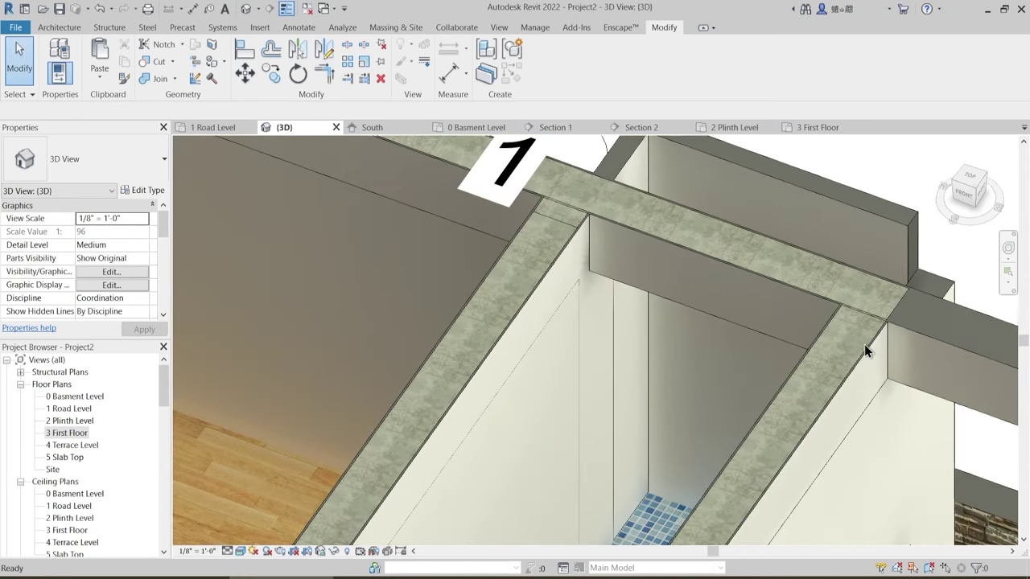
scroll(866, 350, "up", 2)
- Trim the next beam pair to a corner and dismiss the joined-but-not-intersecting warning
key("t")
key("r")
left_click(874, 350)
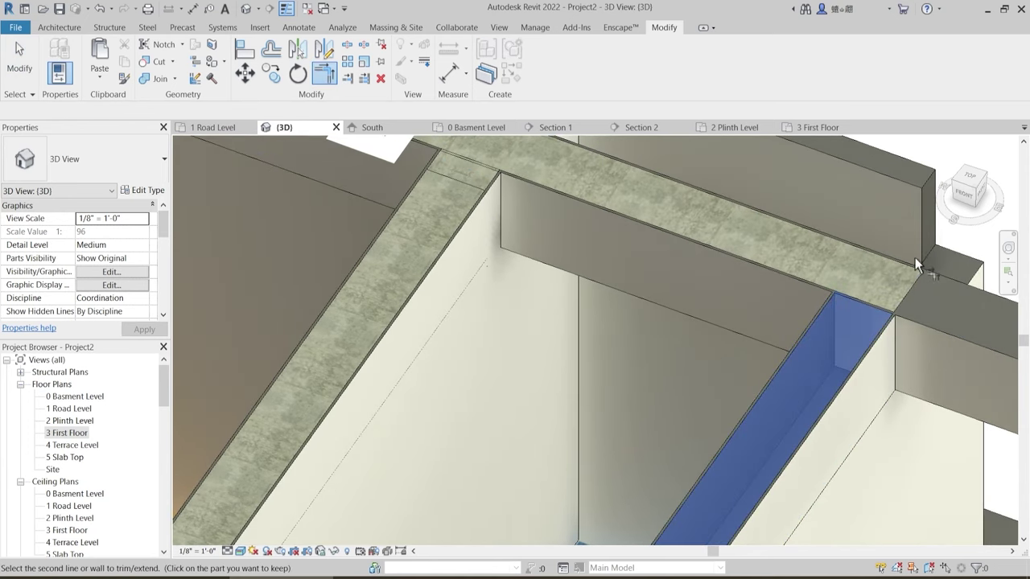
left_click(917, 309)
middle_click_drag(911, 325, 825, 369)
scroll(794, 366, "up", 3)
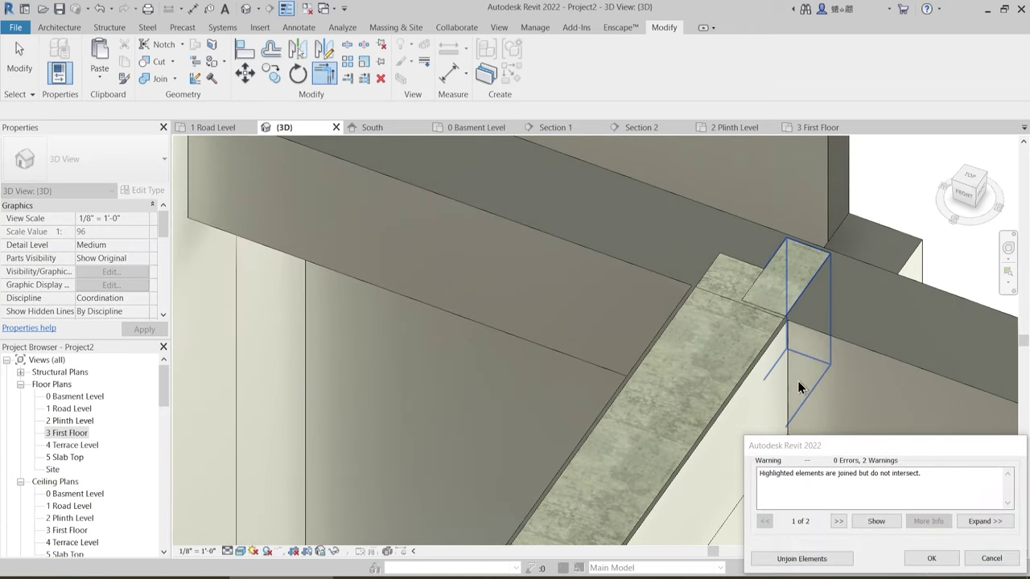
left_click(992, 559)
scroll(824, 395, "down", 3)
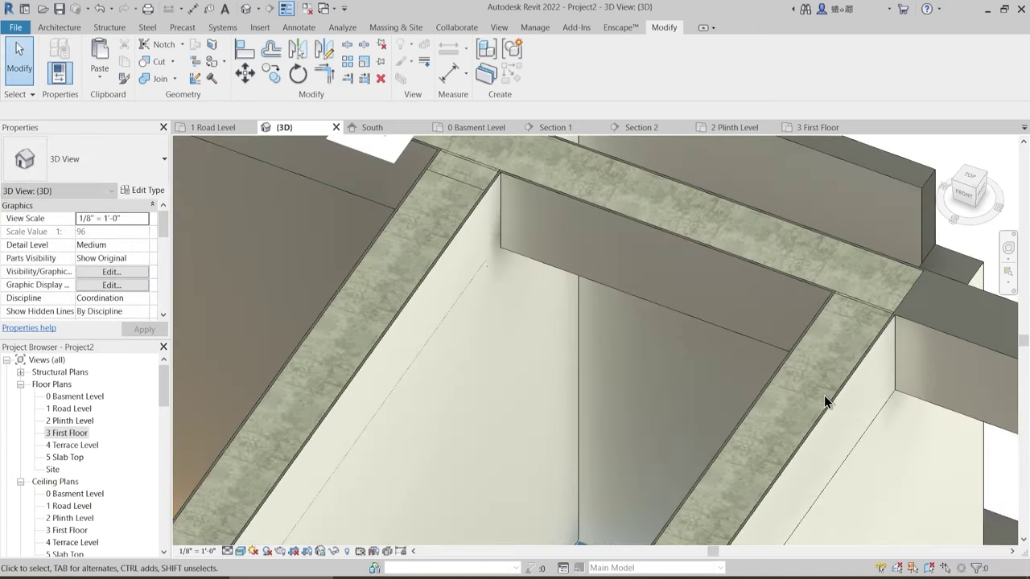
scroll(644, 375, "up", 2)
- Trim the diagonal and cross beams to a corner, unjoin on error, and delete the projecting beam wall
key("t")
key("r")
scroll(628, 373, "up", 2)
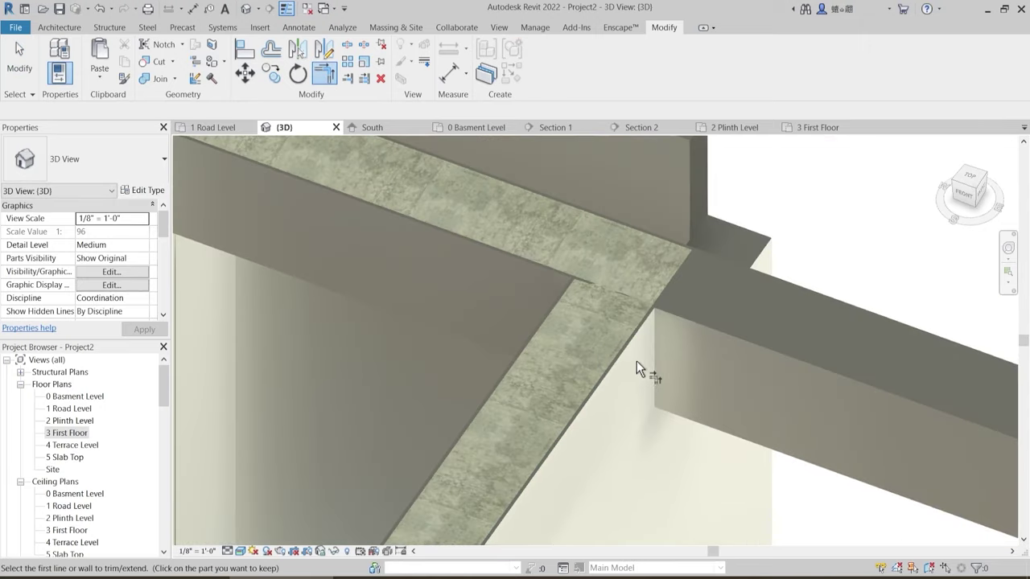
left_click(631, 351)
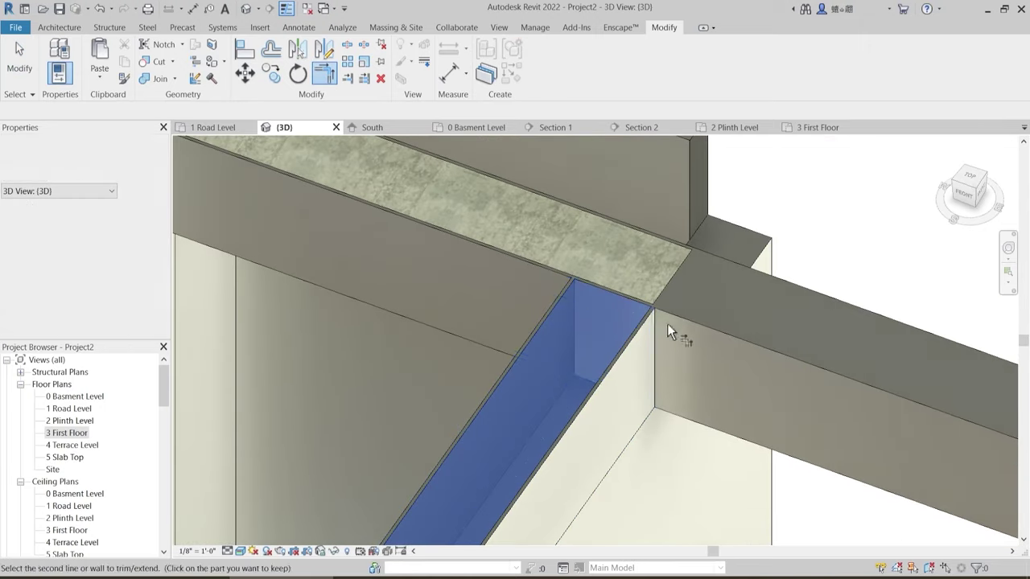
left_click(717, 339)
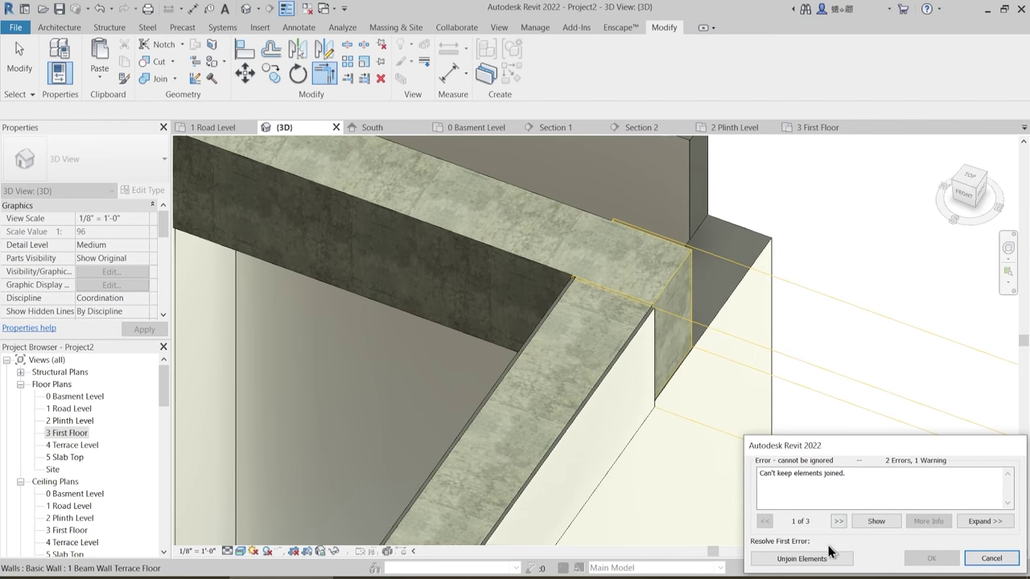
left_click(821, 561)
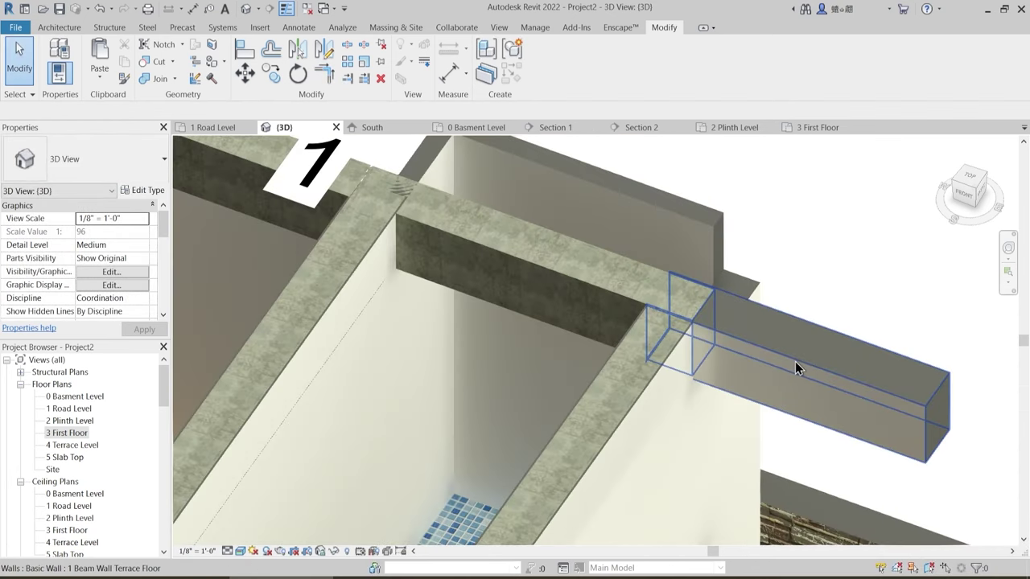
left_click(899, 404)
scroll(906, 397, "up", 2)
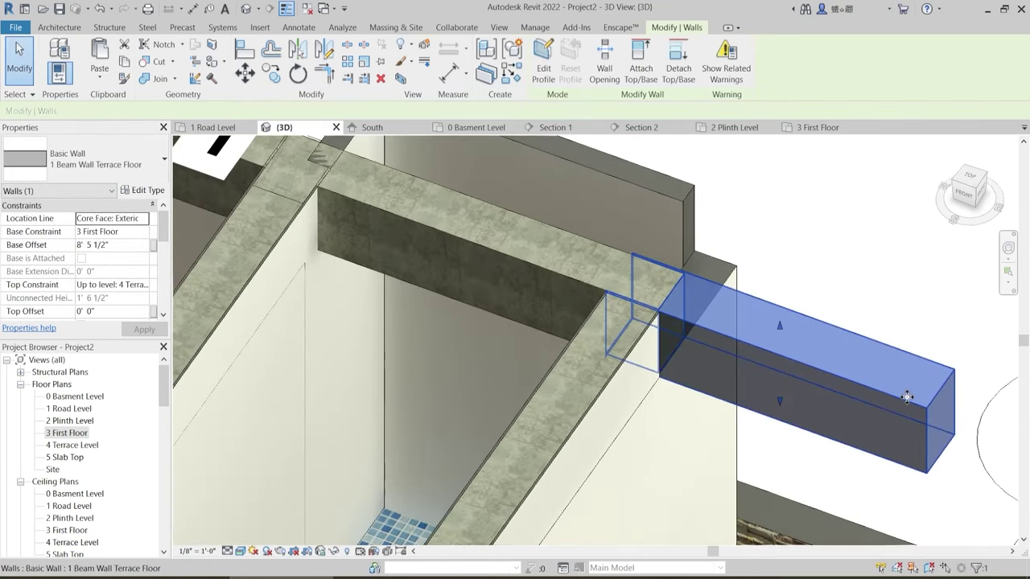
key("Delete")
- At the next corner, begin a corner trim by picking the beam wall
middle_click_drag(762, 395, 644, 392)
key("t")
key("r")
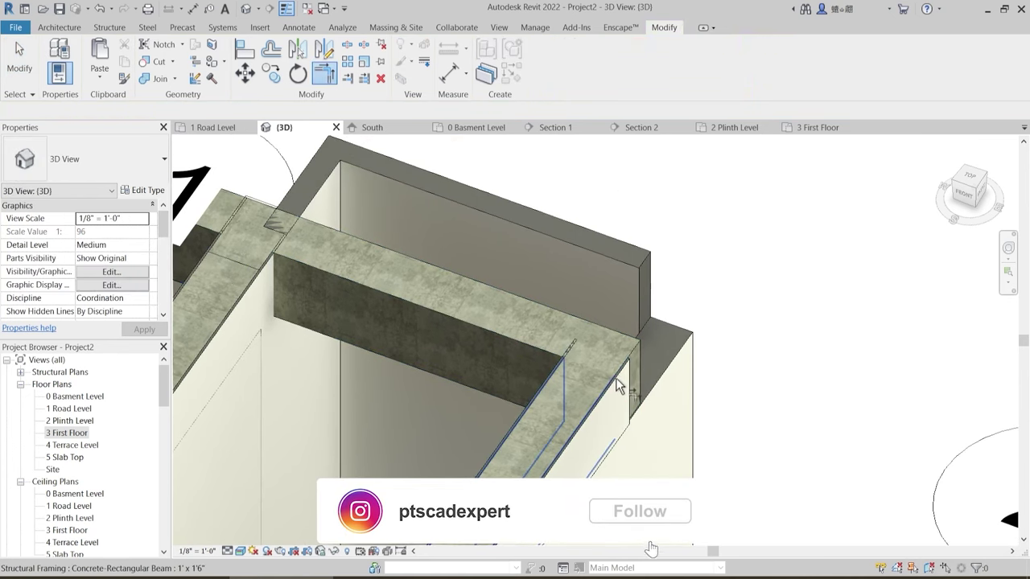
left_click(624, 378)
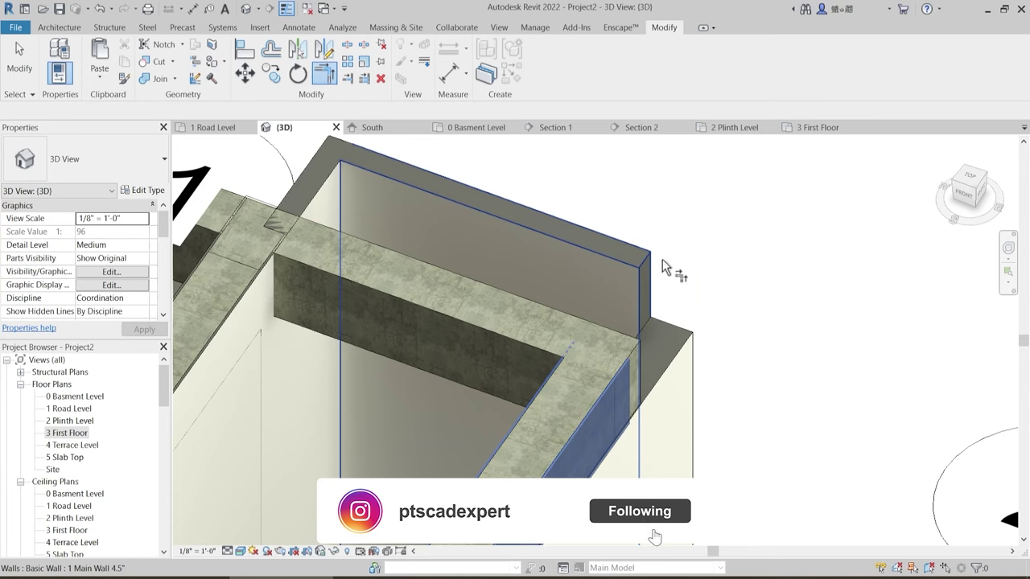
middle_click_drag(733, 301, 623, 425, "shift")
scroll(419, 269, "up", 3)
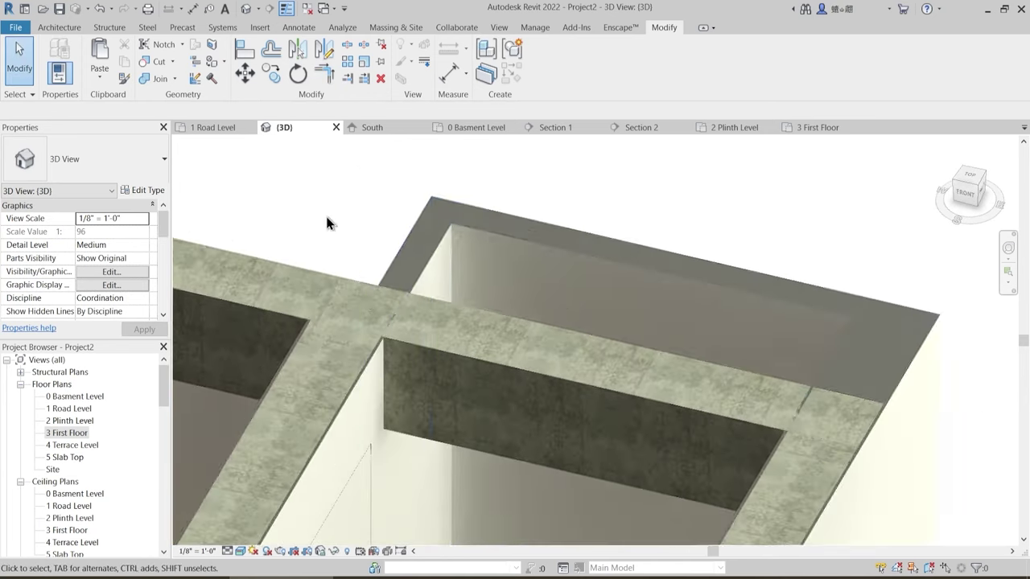
- Join the beam and the adjacent column at the corner
left_click(379, 305)
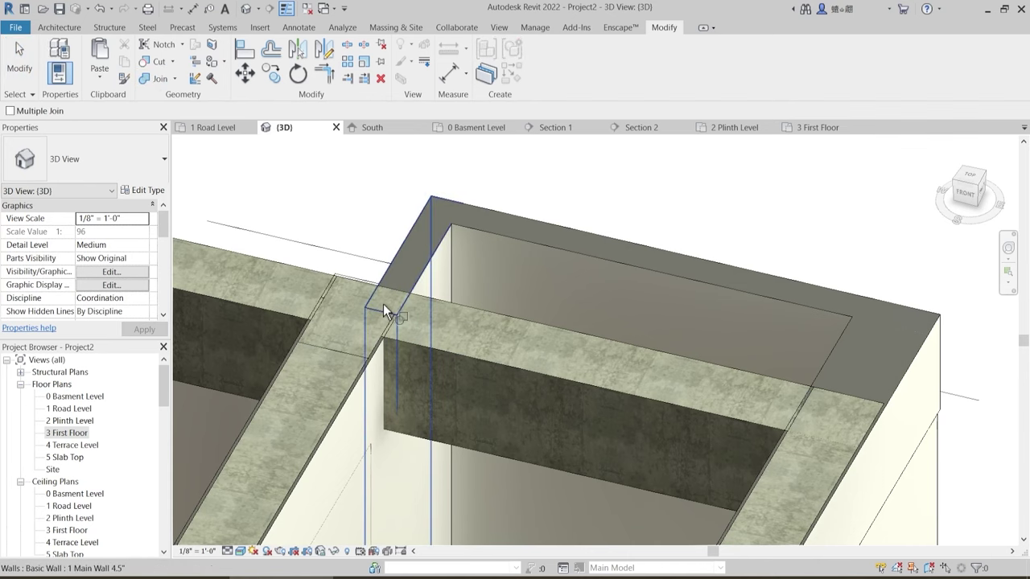
left_click(464, 316)
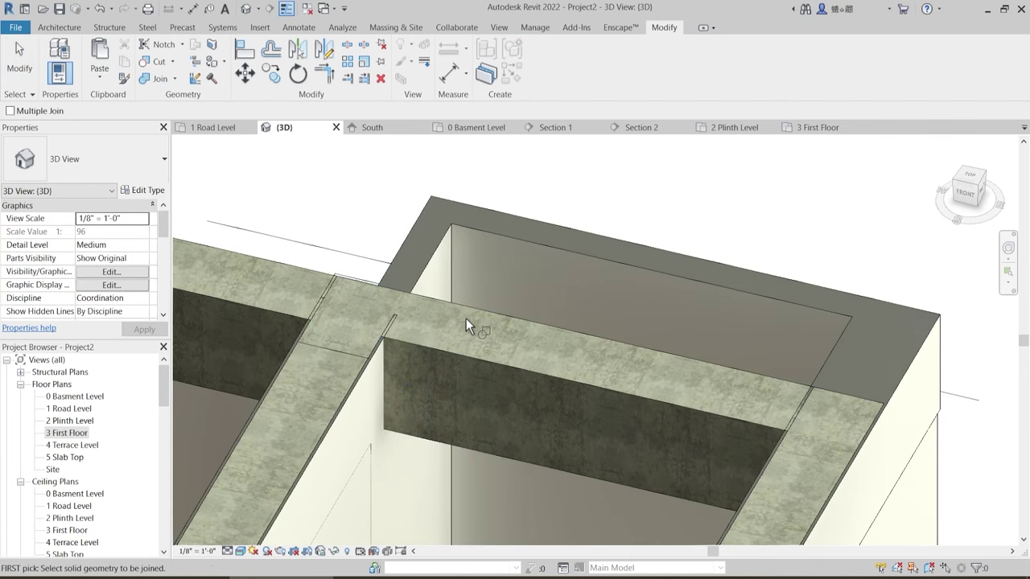
scroll(507, 286, "down", 2)
middle_click_drag(450, 308, 454, 298, "shift")
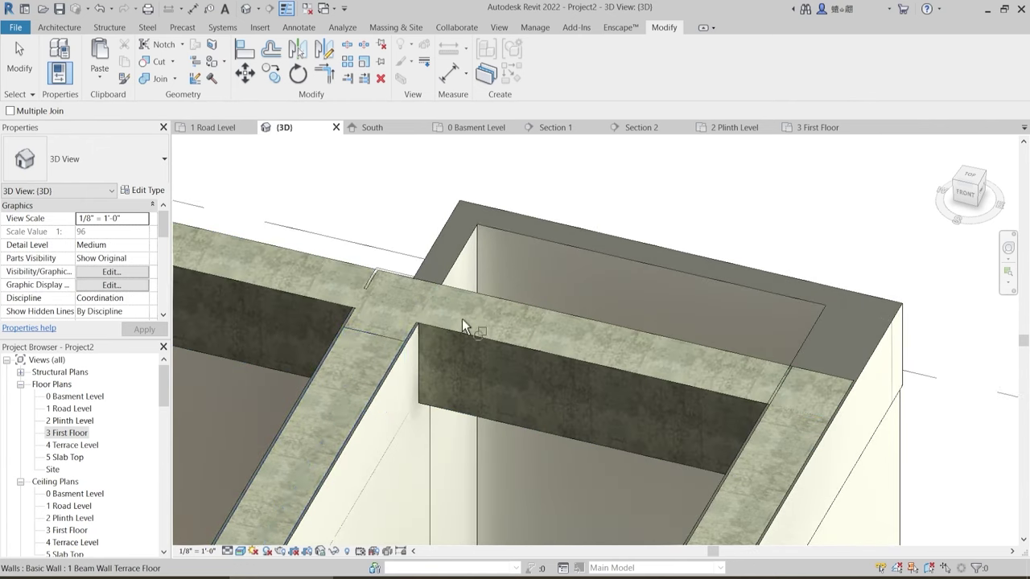
left_click(373, 284)
left_click(372, 283)
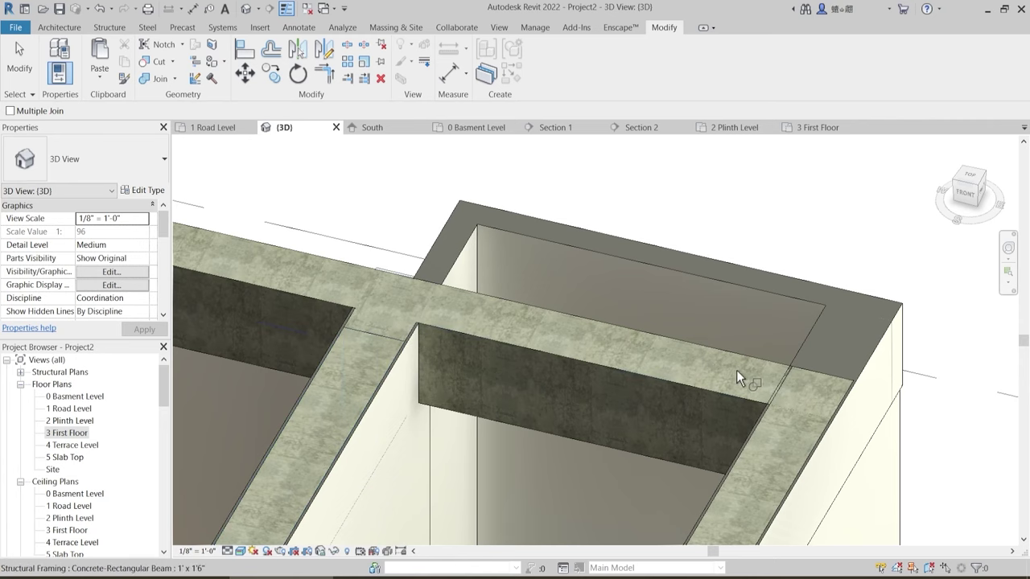
- Join the right corner members into the wall they meet
left_click(783, 376)
left_click(796, 387)
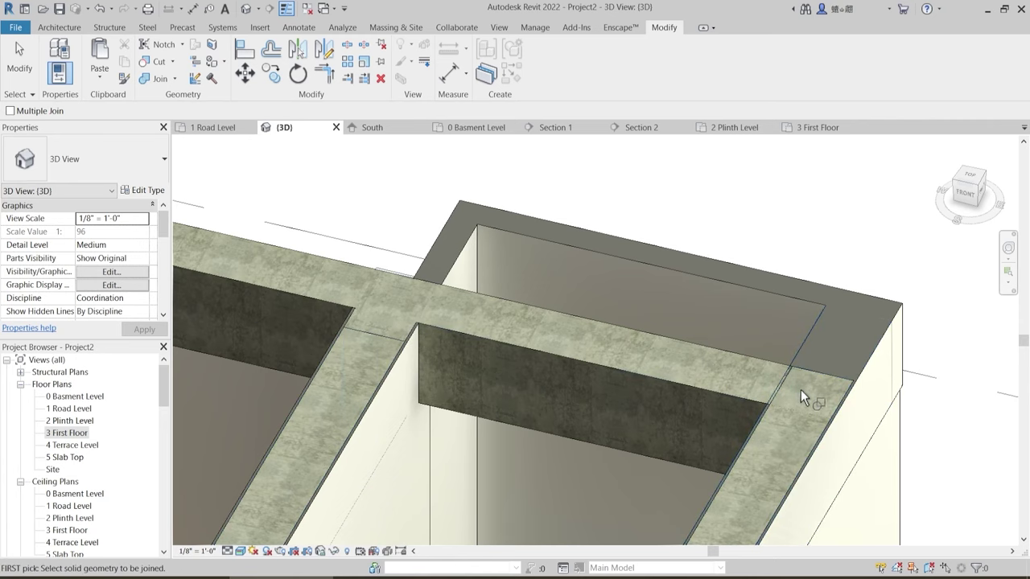
left_click(782, 376)
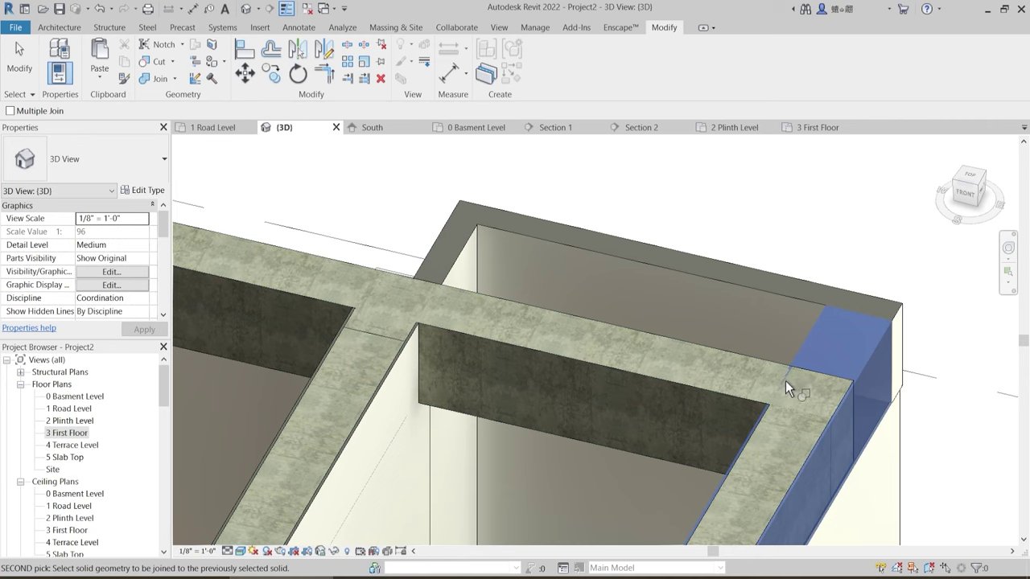
left_click(786, 381)
left_click(798, 357)
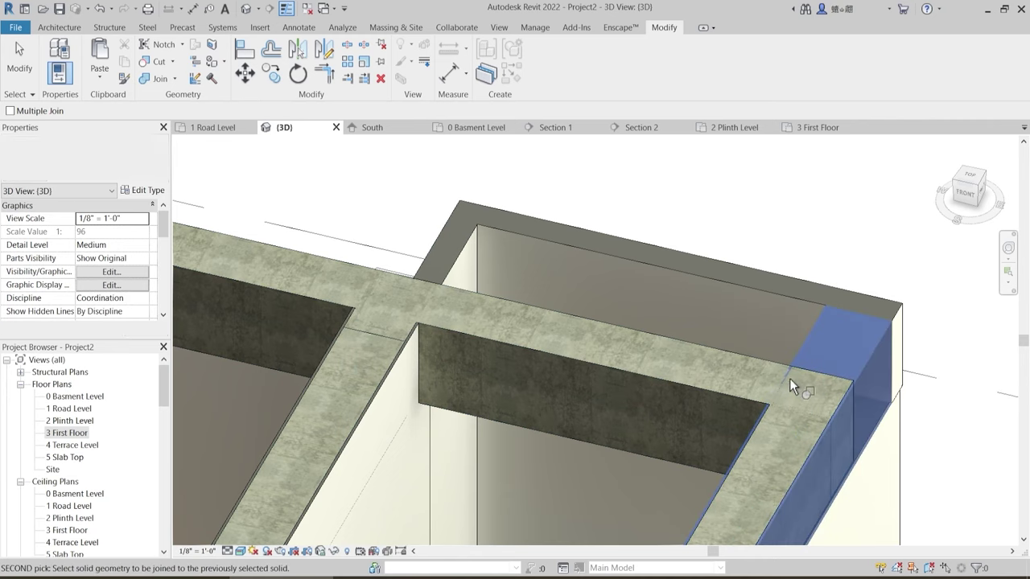
left_click(783, 380)
- Join the long beam with the wall
scroll(781, 377, "up", 2)
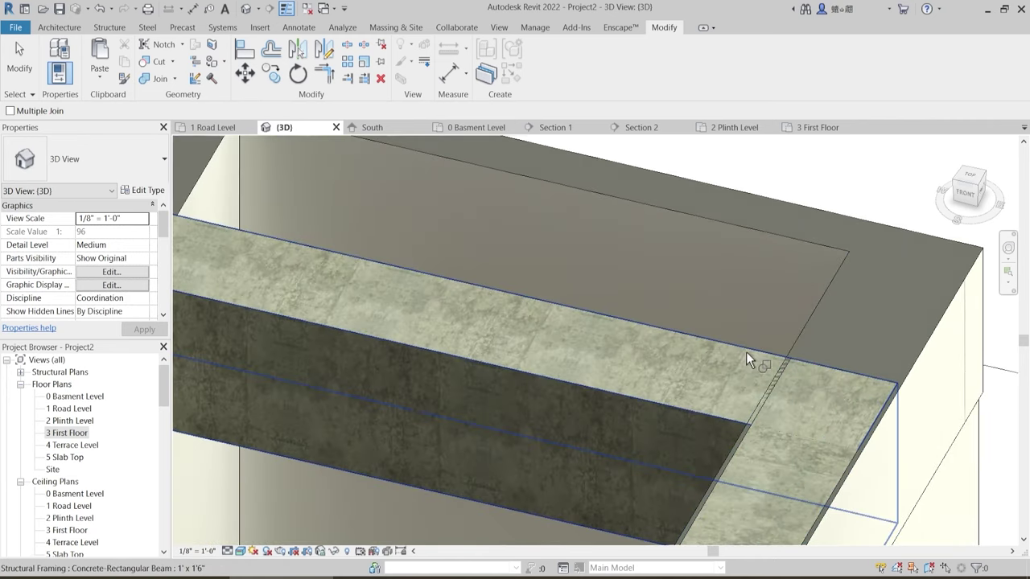
left_click(746, 352)
left_click(777, 385)
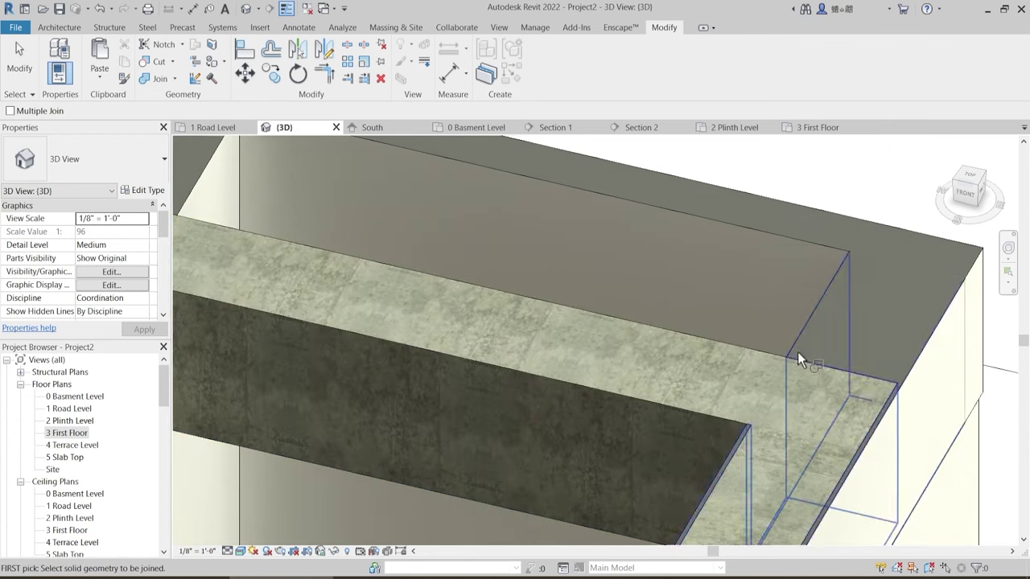
scroll(781, 403, "down", 5)
middle_click_drag(768, 442, 665, 166)
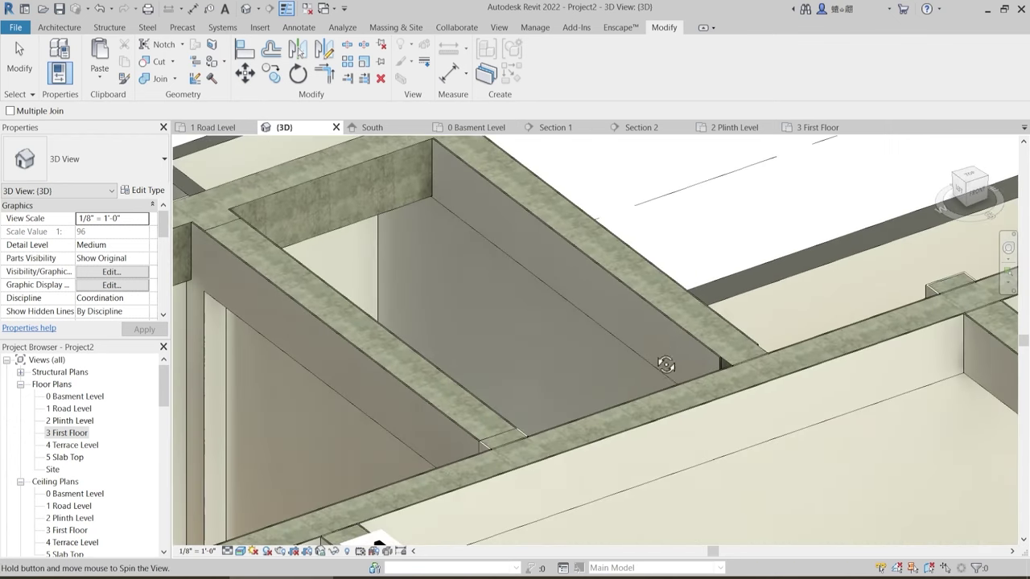
middle_click_drag(665, 364, 666, 382, "shift")
- In Top view, drag the beam wall's end grip out to the column face
key("Escape")
middle_click_drag(539, 519, 602, 515, "shift")
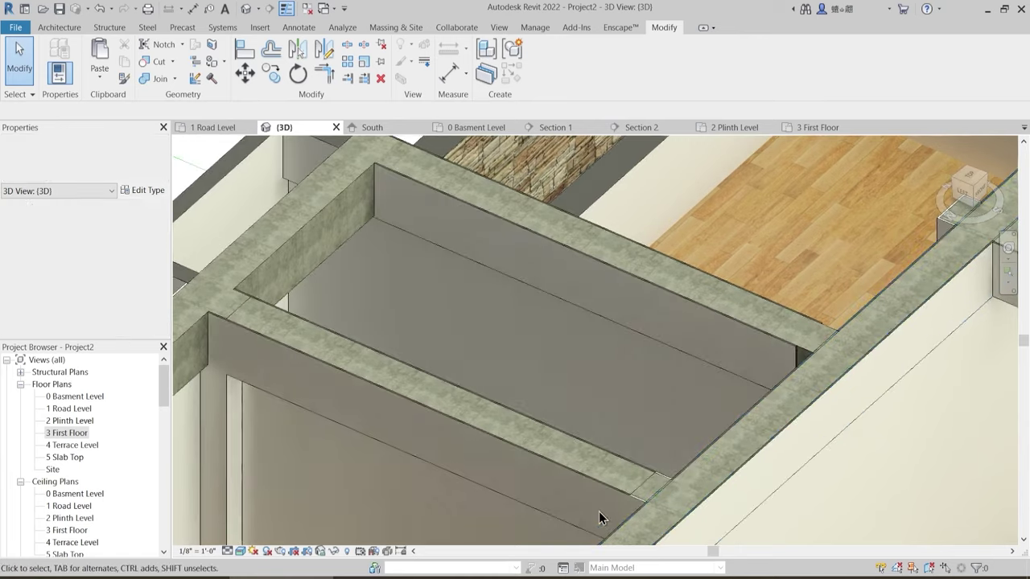
scroll(667, 501, "up", 2)
middle_click_drag(838, 272, 619, 408)
middle_click_drag(611, 447, 730, 354, "shift")
left_click(747, 212)
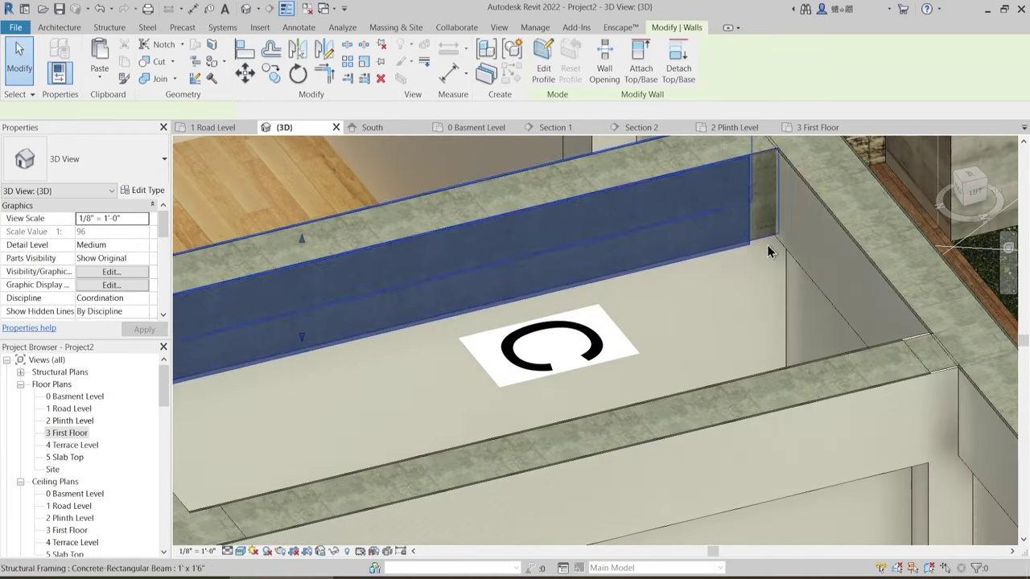
middle_click_drag(767, 245, 950, 218, "shift")
left_click(970, 178)
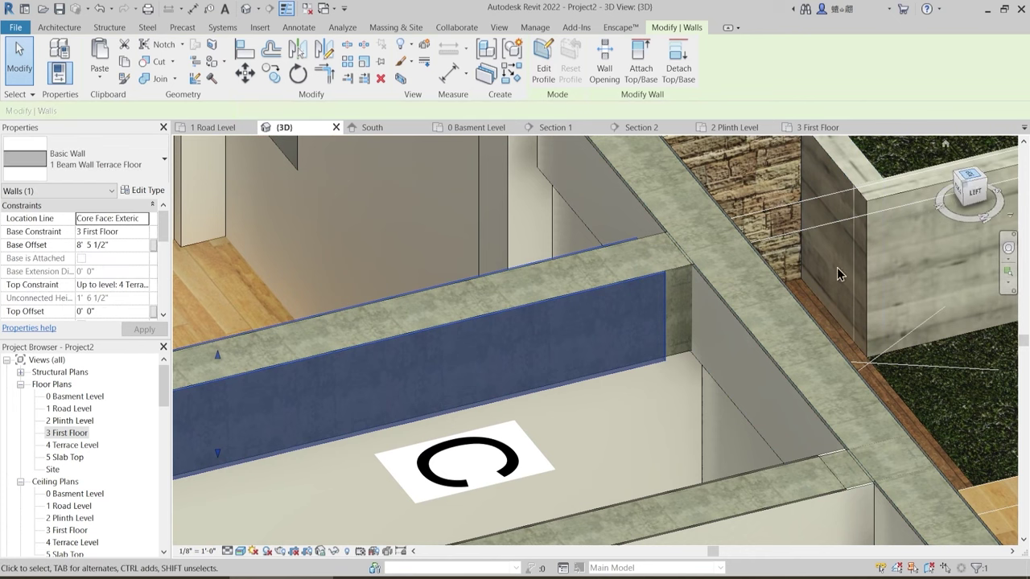
scroll(704, 354, "up", 6)
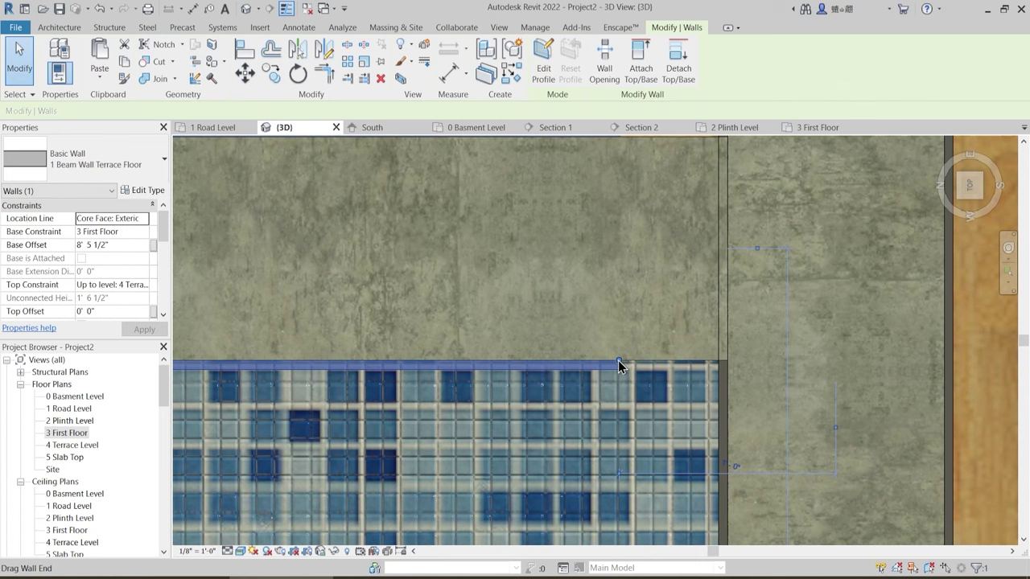
left_click_drag(619, 361, 719, 361)
- Deselect the wall and orbit to inspect the wall and beam corner
scroll(598, 247, "down", 3)
middle_click_drag(571, 293, 594, 230, "shift")
scroll(593, 237, "down", 1)
key("Escape")
scroll(605, 323, "down", 3)
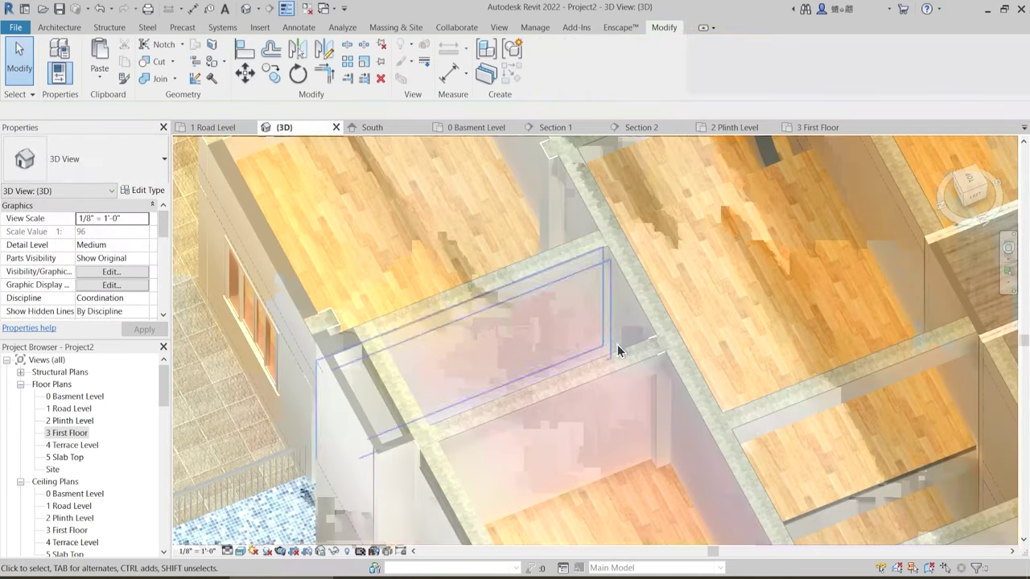
scroll(618, 345, "down", 5)
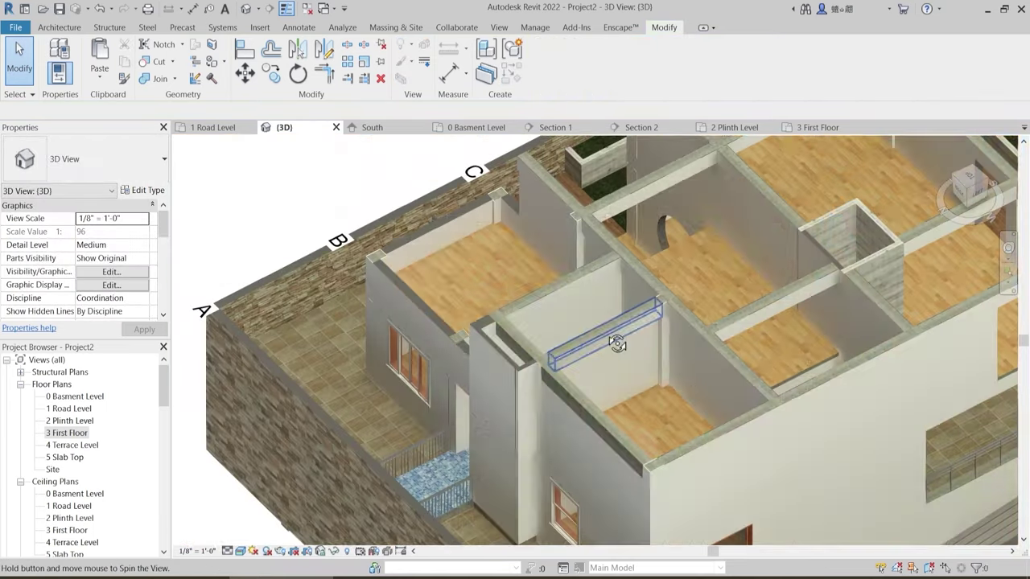
middle_click_drag(617, 344, 744, 338, "shift")
middle_click_drag(623, 375, 555, 373, "shift")
scroll(635, 317, "up", 3)
scroll(663, 380, "down", 5)
scroll(554, 375, "up", 2)
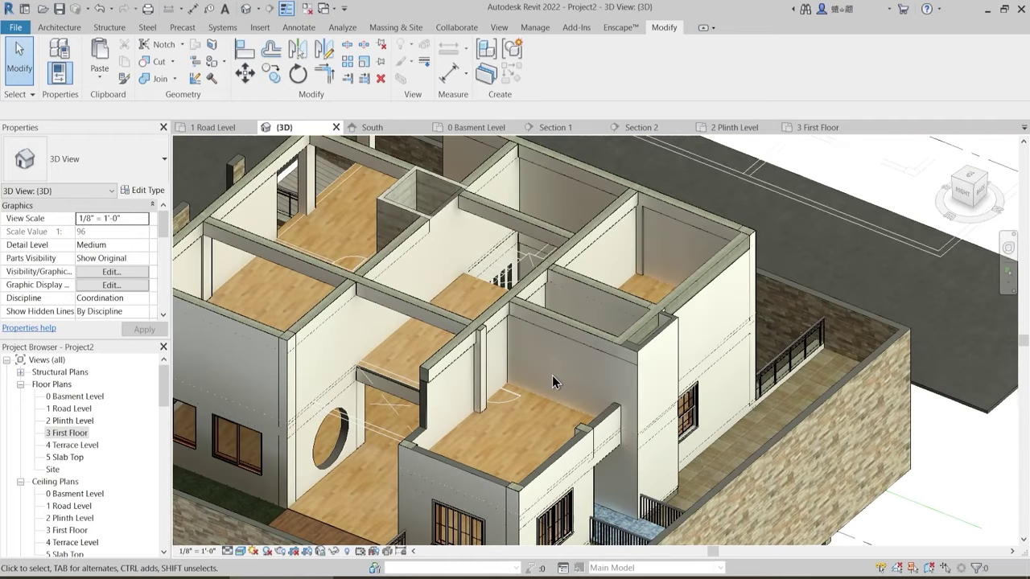
- Select both the double-hung and the sliding window on the plinth level
scroll(551, 375, "up", 5)
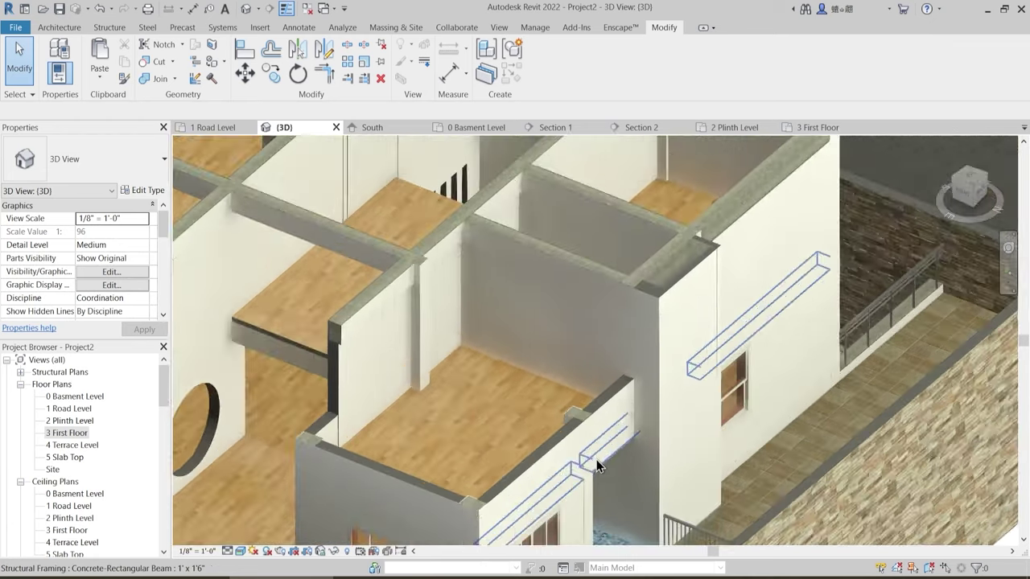
scroll(572, 344, "down", 5)
middle_click_drag(573, 345, 720, 299, "shift")
scroll(712, 342, "up", 4)
middle_click_drag(712, 342, 580, 346, "shift")
middle_click_drag(493, 404, 378, 265)
middle_click_drag(505, 386, 438, 390, "shift")
middle_click_drag(418, 353, 417, 354, "shift")
left_click(417, 354)
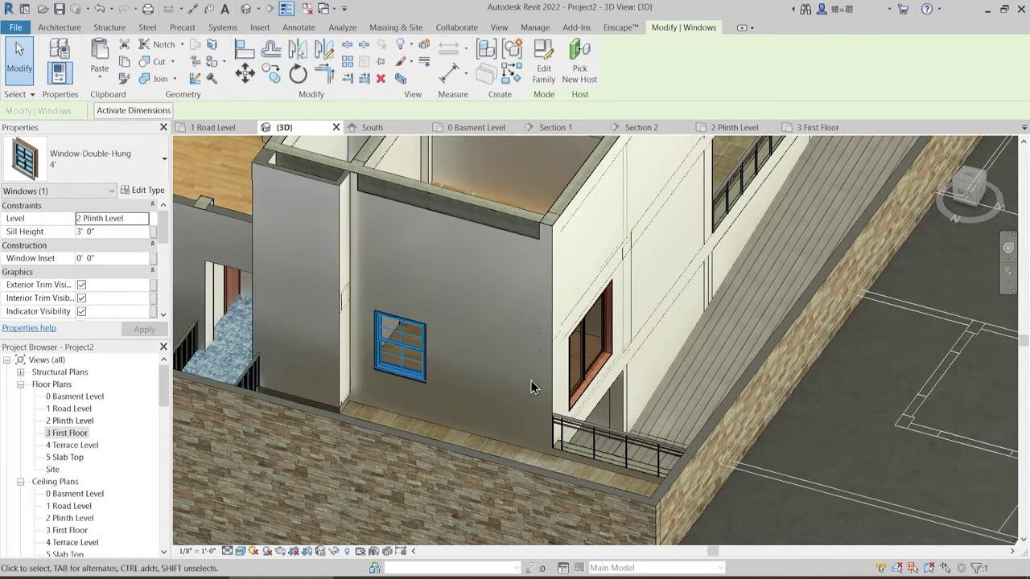
left_click(605, 375, "ctrl")
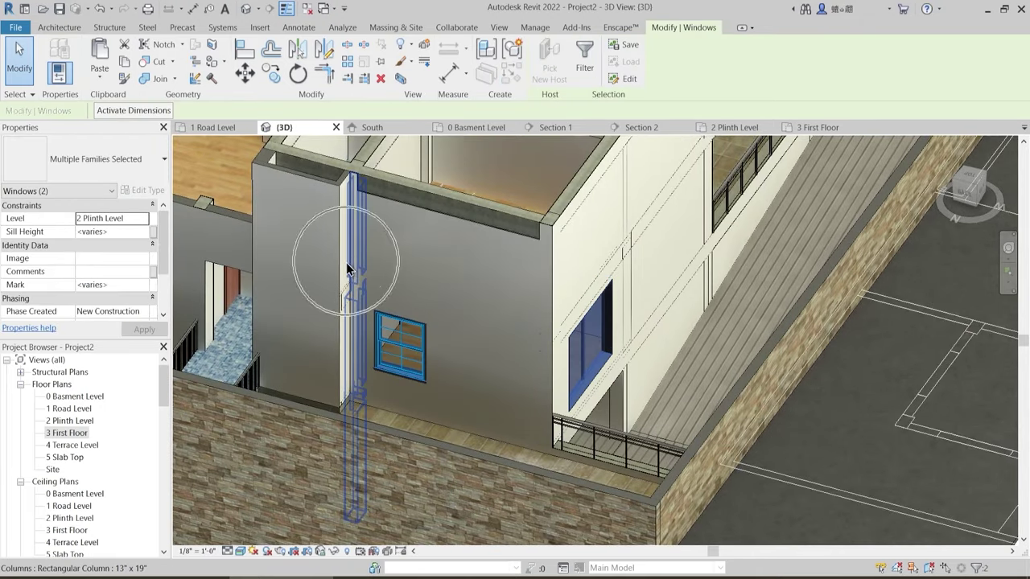
middle_click_drag(605, 378, 472, 366, "shift")
middle_click_drag(629, 383, 584, 408, "shift")
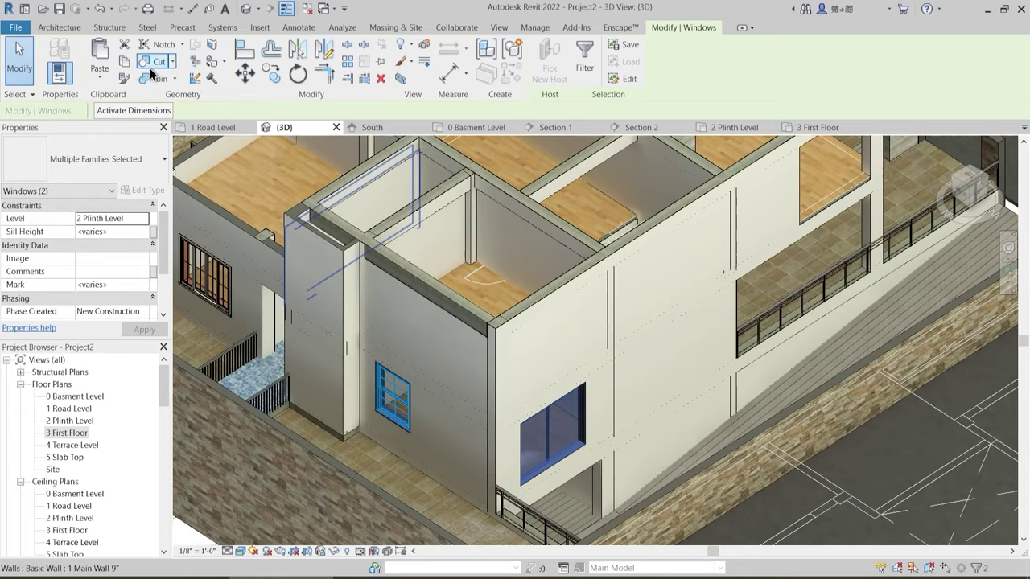
- Paste the windows Aligned to Selected Levels onto 3 First Floor
left_click(108, 84)
left_click(142, 126)
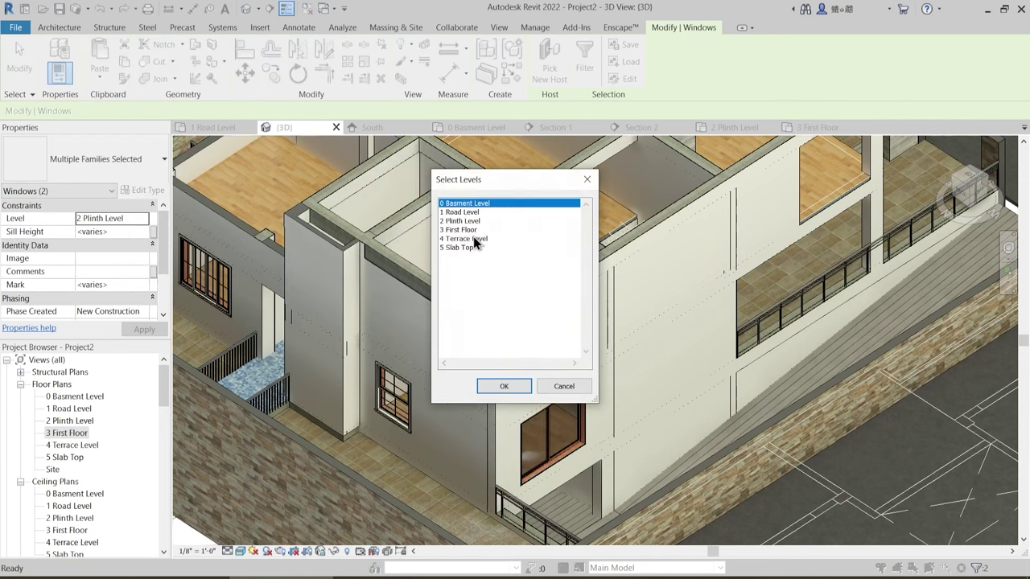
left_click(505, 383)
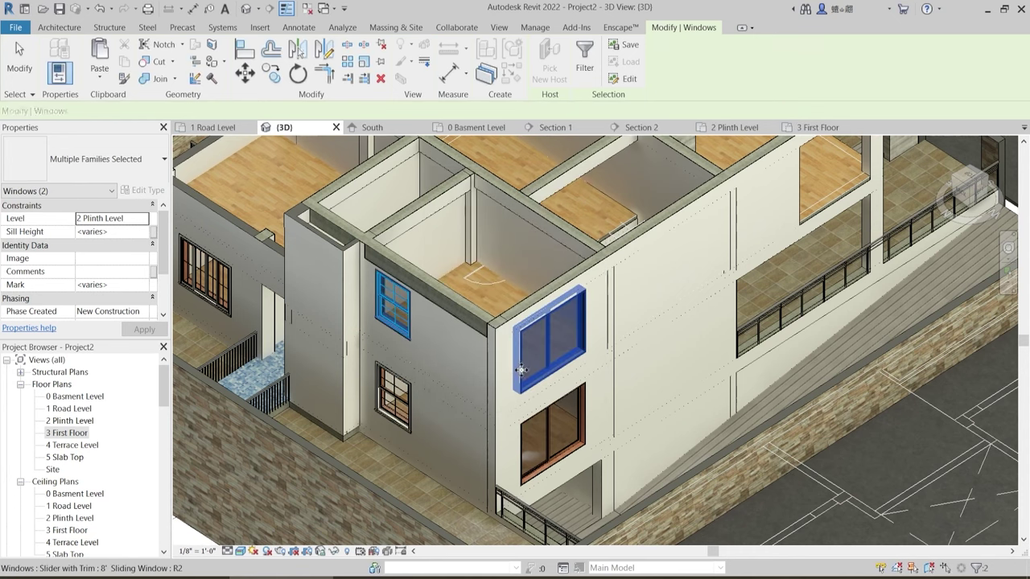
key("Escape")
scroll(471, 352, "up", 5)
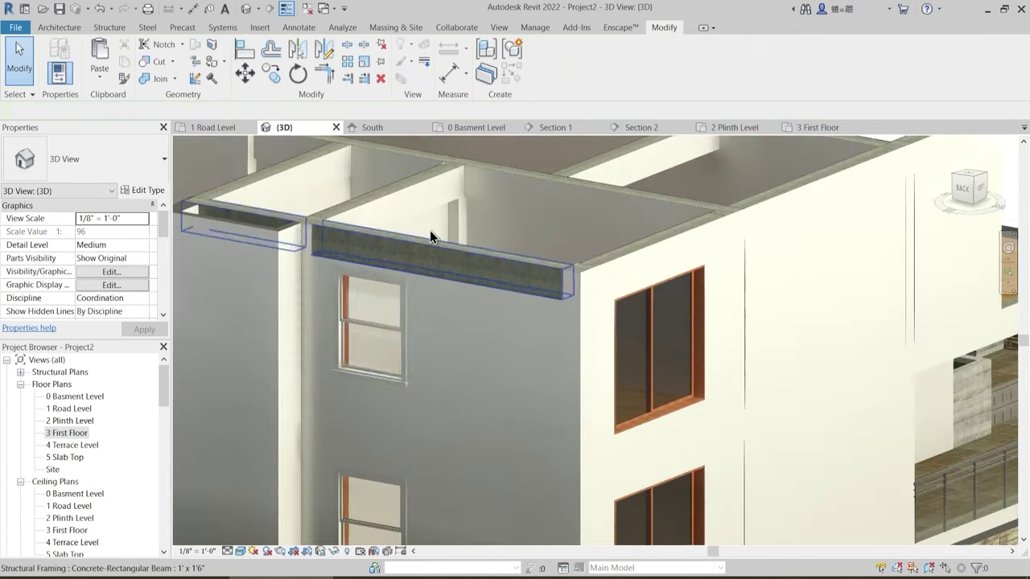
- Select and inspect the beam walls along the facade, then deselect them
left_click(446, 284)
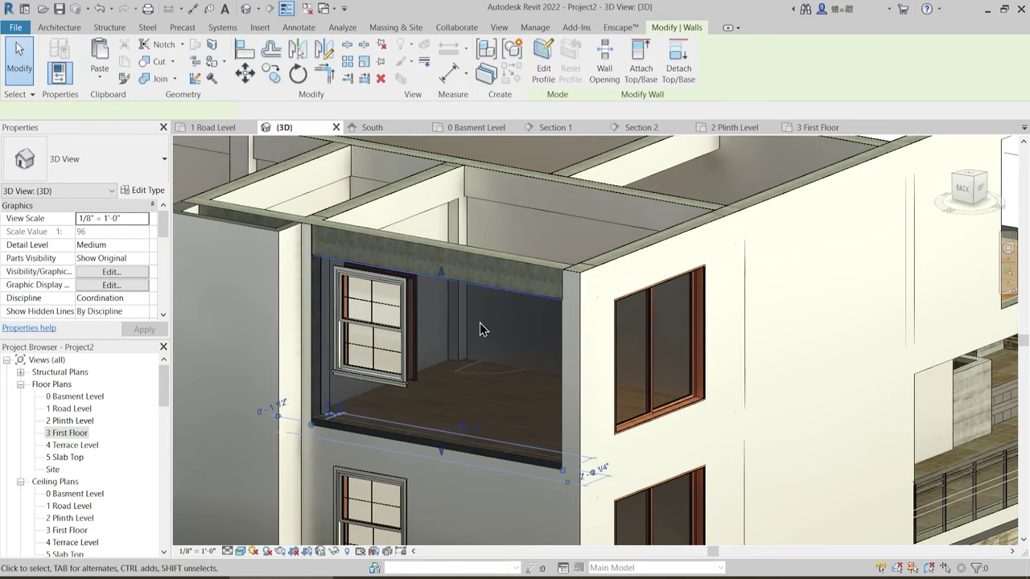
middle_click_drag(488, 349, 490, 433)
key("Escape")
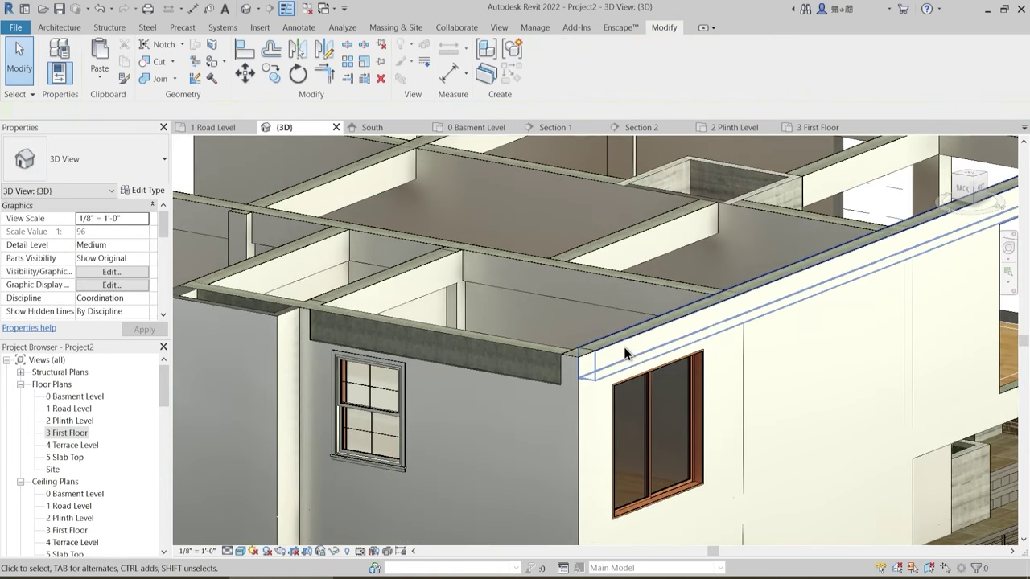
left_click(625, 351)
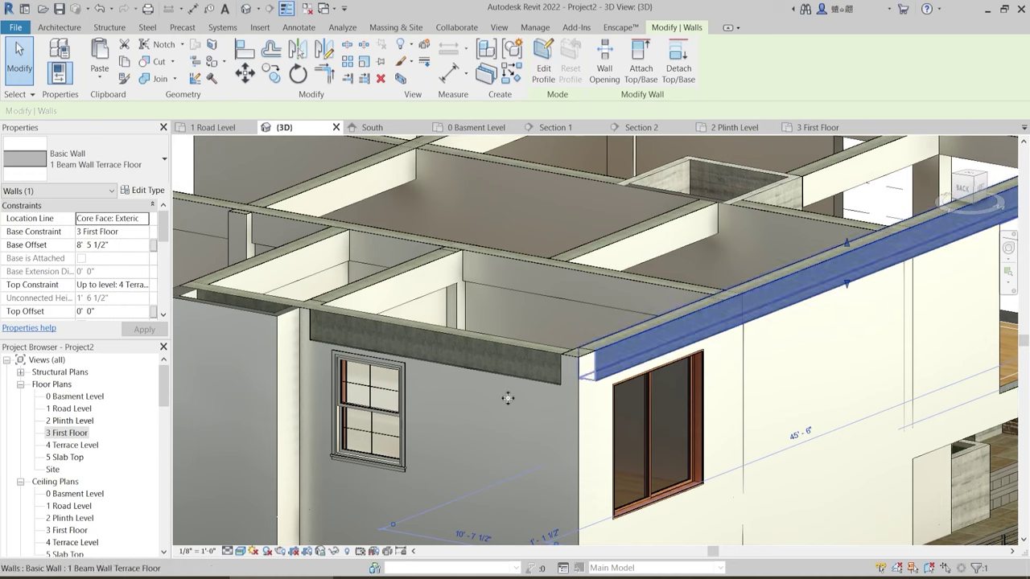
middle_click_drag(625, 354, 439, 457, "shift")
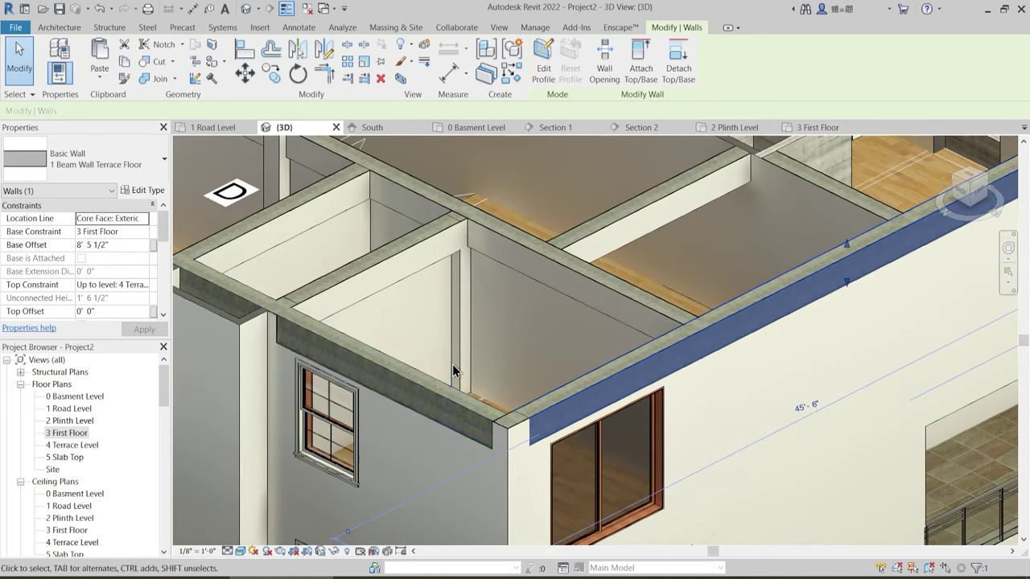
scroll(452, 369, "down", 2)
scroll(384, 369, "up", 2)
key("Escape")
- Orbit around the room and switch to the Architecture ribbon
middle_click_drag(378, 423, 398, 433, "shift")
scroll(433, 443, "up", 2)
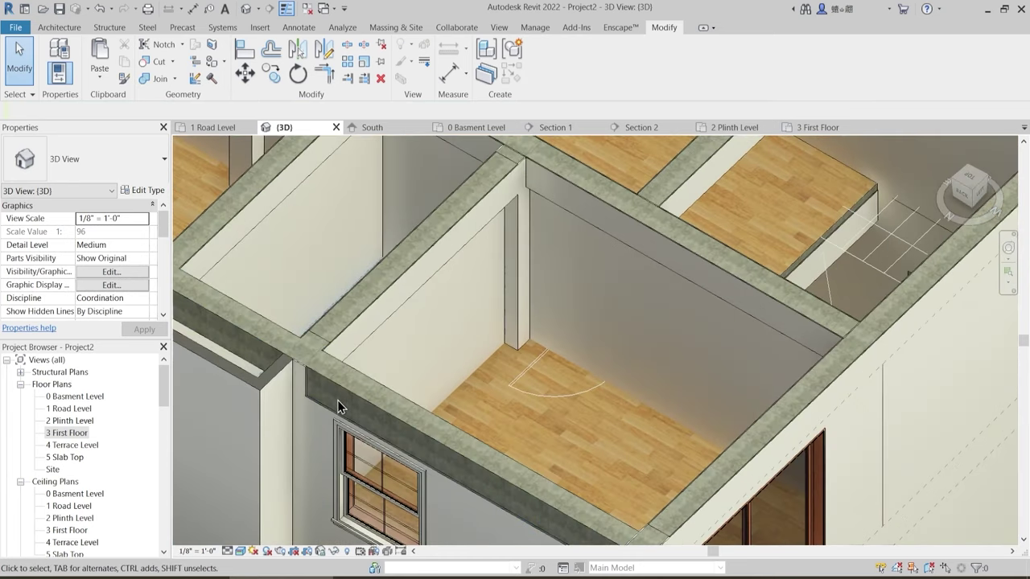
scroll(337, 383, "up", 1)
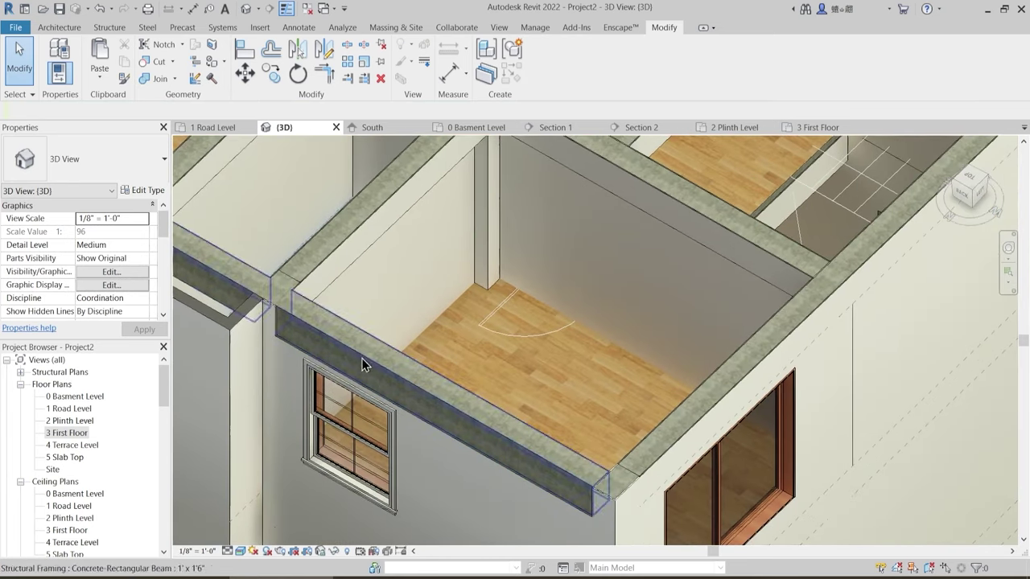
left_click(63, 28)
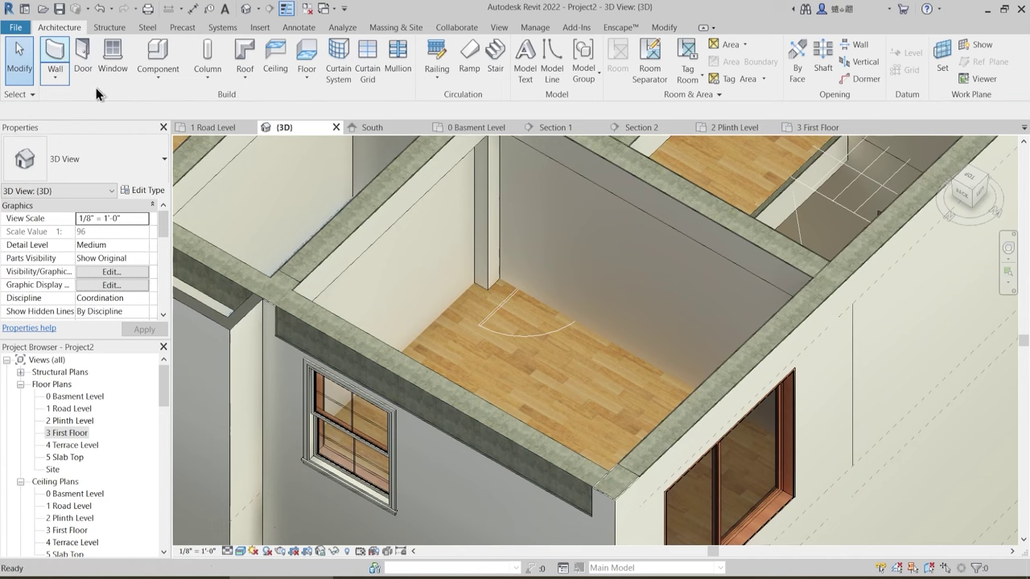
- Start a wall with WA using the 1 Beam Wall Terrace Floor type
key("w")
key("a")
left_click(115, 167)
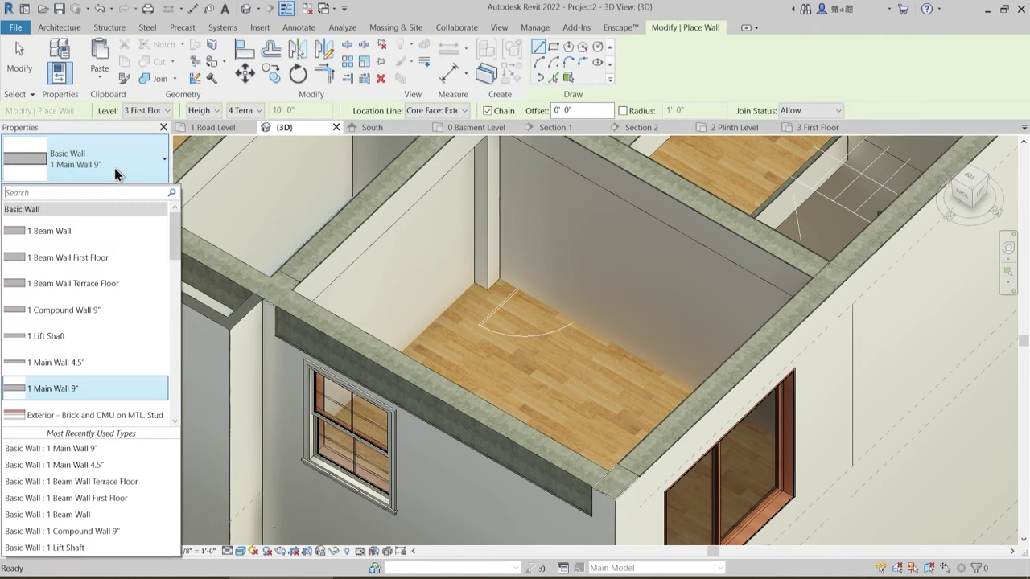
left_click(112, 285)
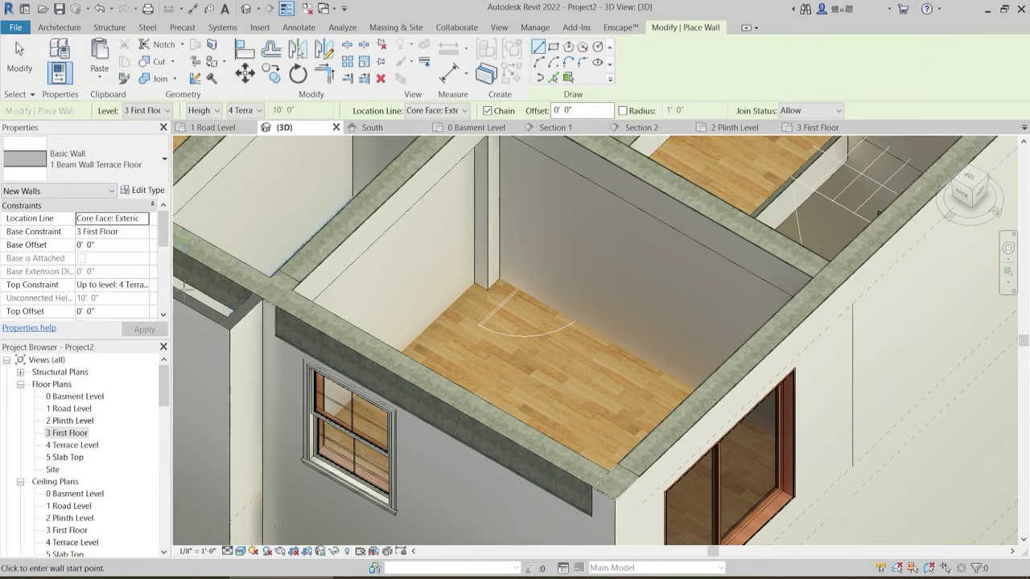
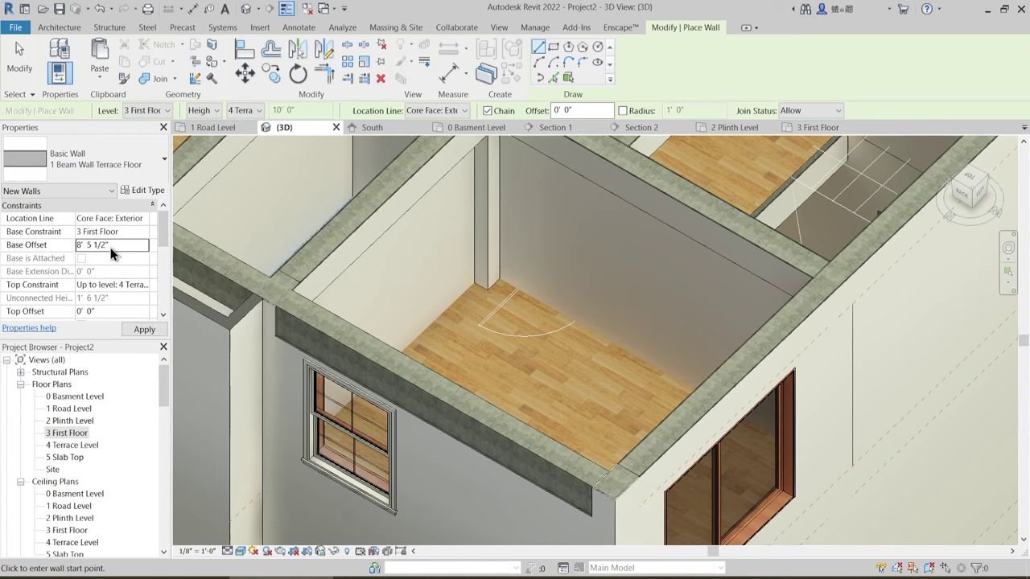
- Place a 1' 6 1/2" high 1 Beam Wall Terrace Floor wall along the first-floor beam edge
left_click(144, 329)
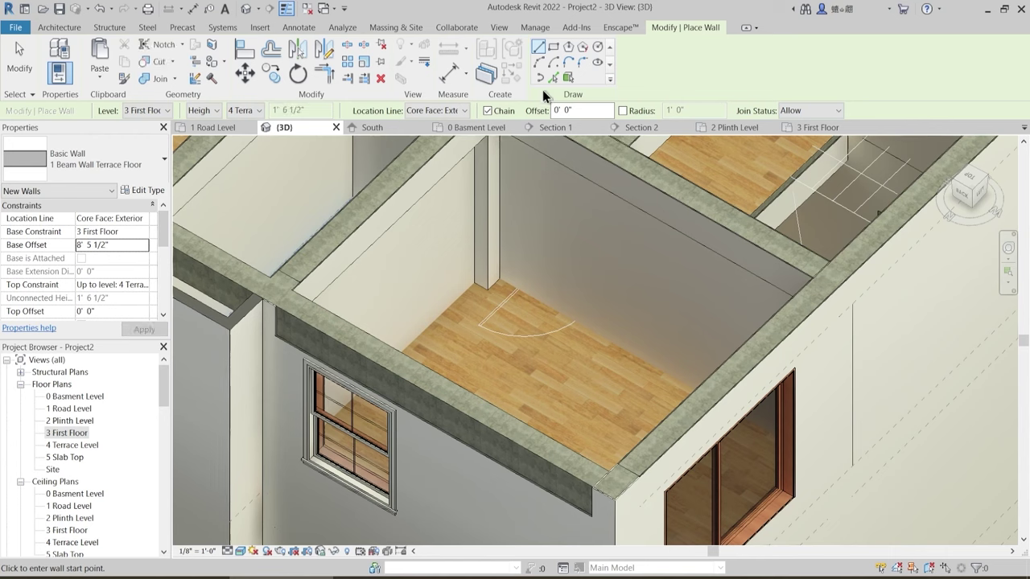
left_click(553, 78)
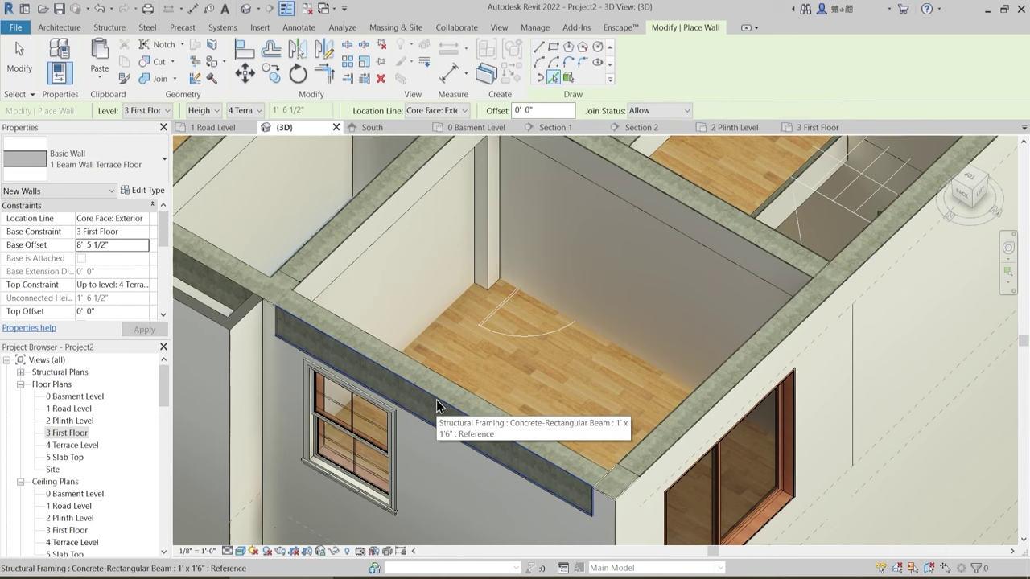
left_click(484, 364)
key("Escape")
key("Escape")
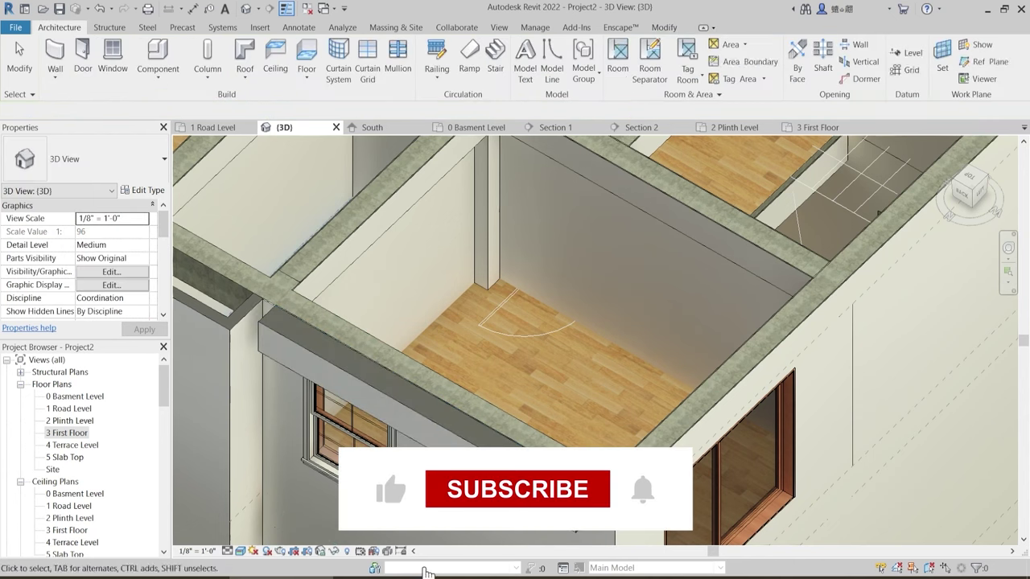
left_click(540, 404)
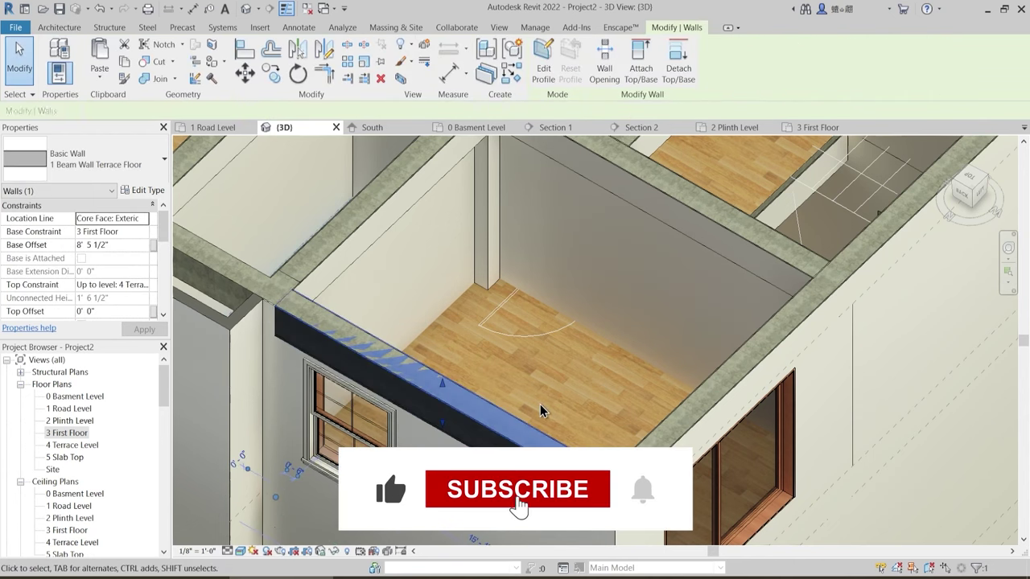
key("Escape")
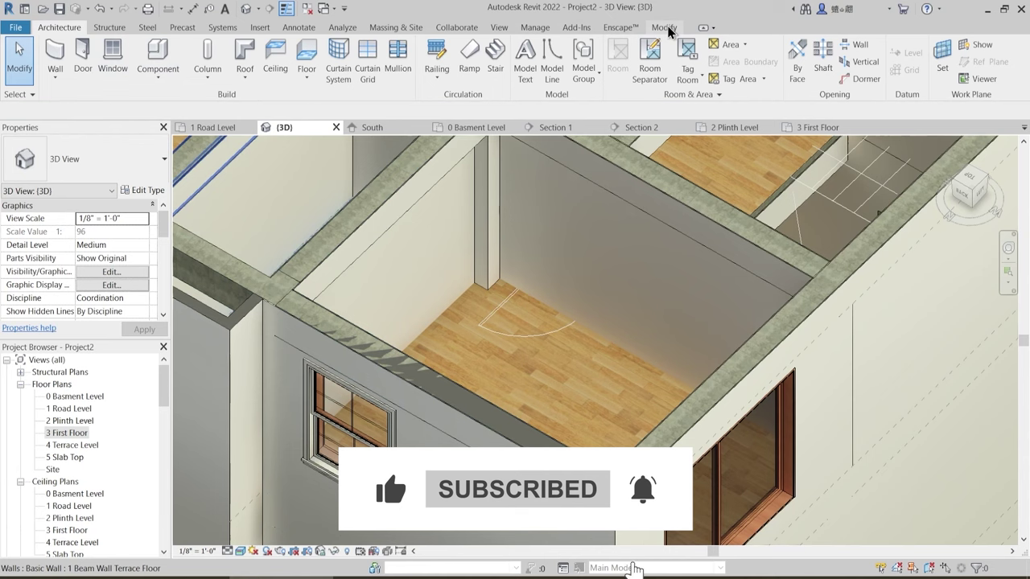
left_click(665, 27)
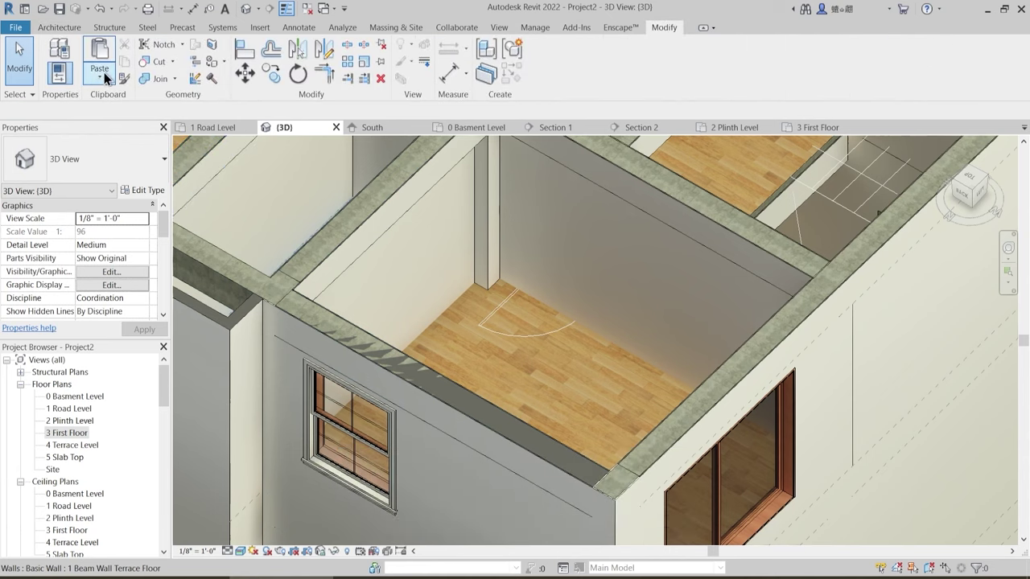
- Make a first Align attempt between the beam wall and the beam face, dismissing the join warning
left_click(244, 58)
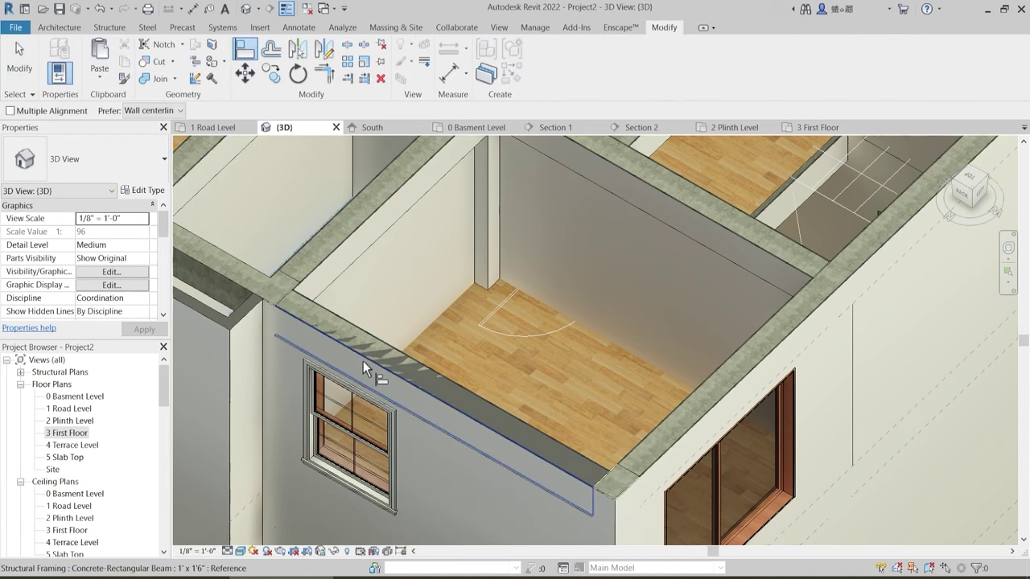
left_click(358, 368)
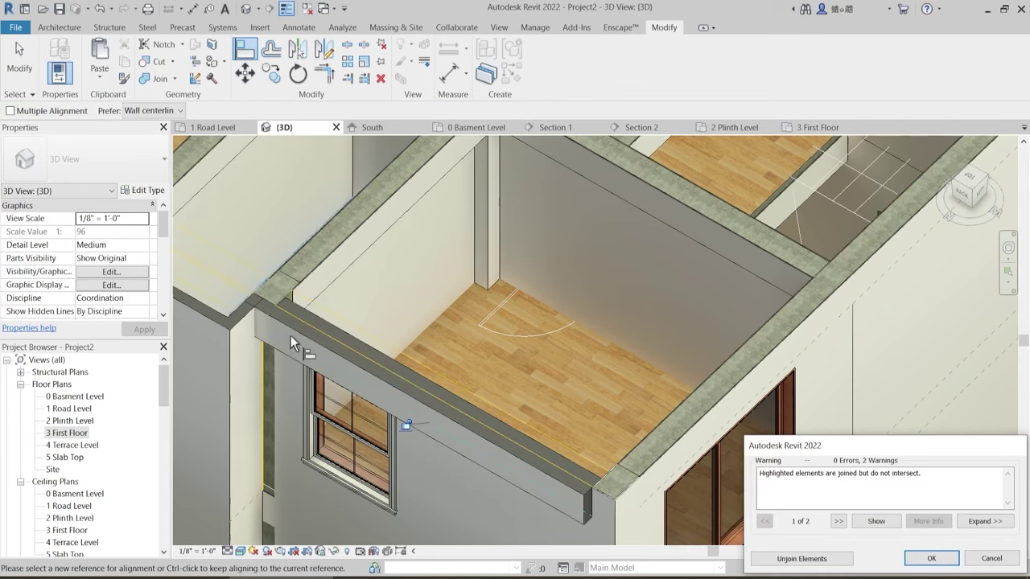
key("Escape")
scroll(289, 337, "up", 2)
key("Escape")
key("Escape")
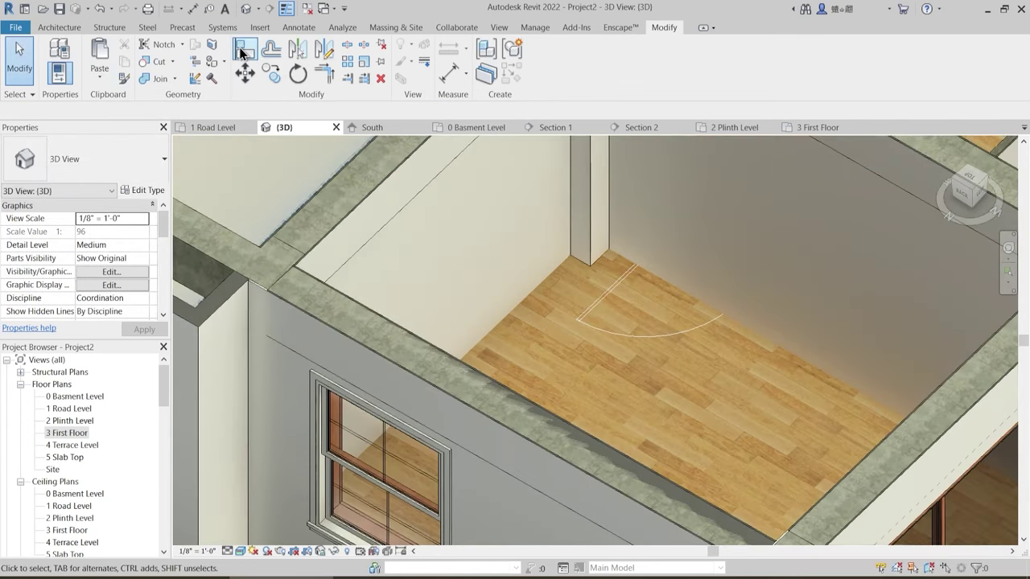
- Align the beam wall flush with the concrete beam's outer face, using Tab to pick the beam
left_click(288, 270)
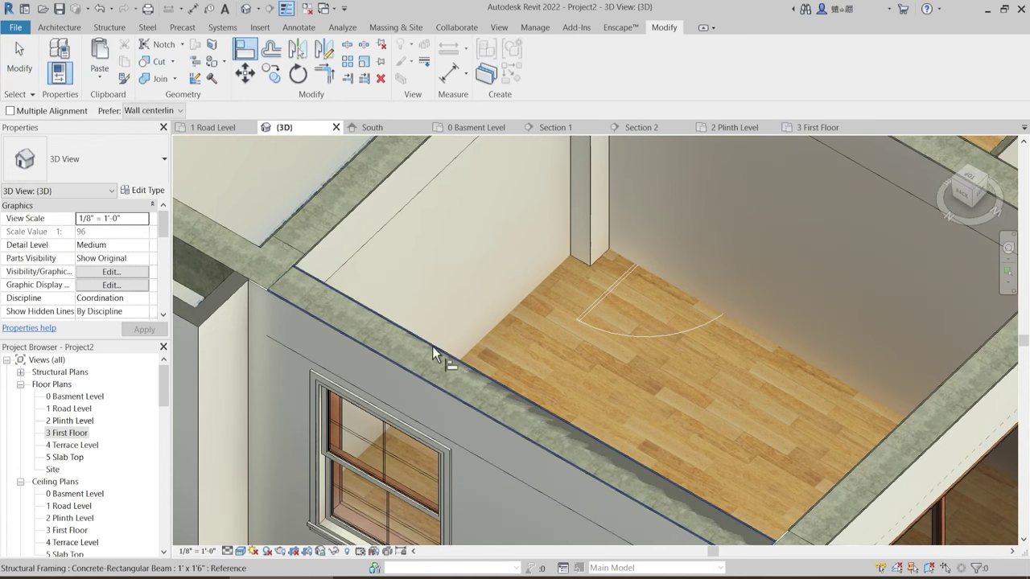
middle_click_drag(693, 499, 607, 405)
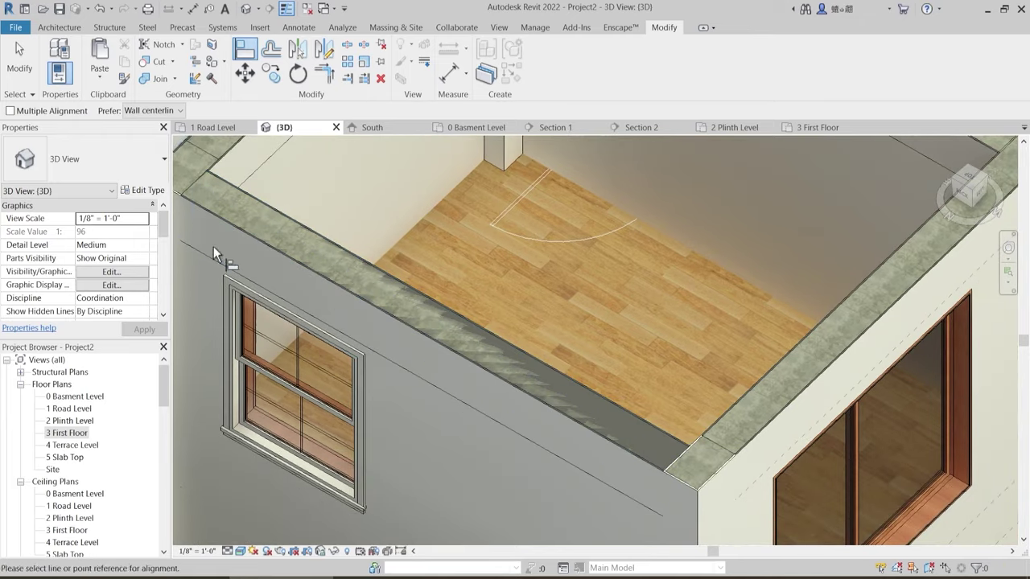
middle_click_drag(199, 182, 254, 221)
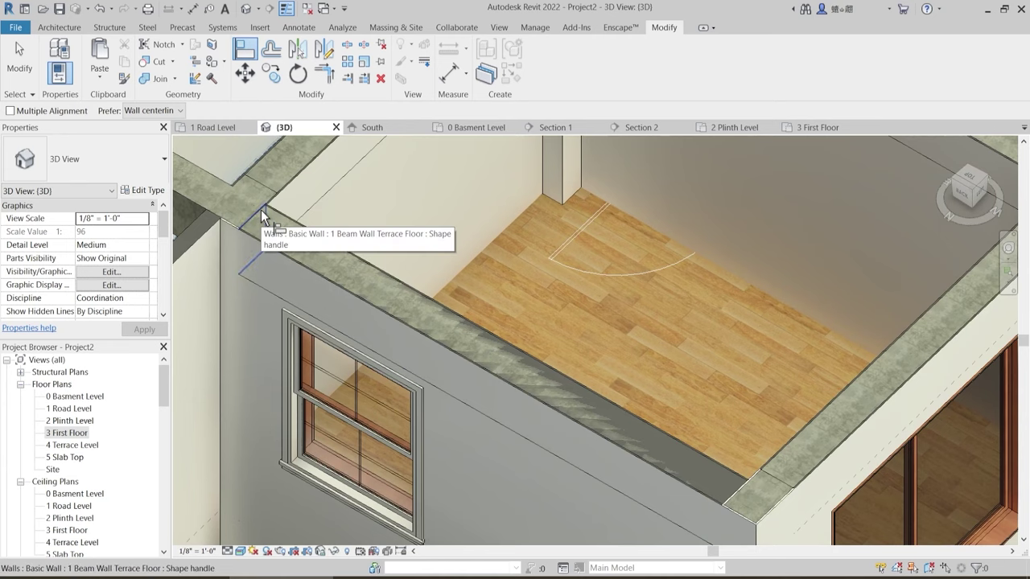
key("Tab")
left_click(261, 211)
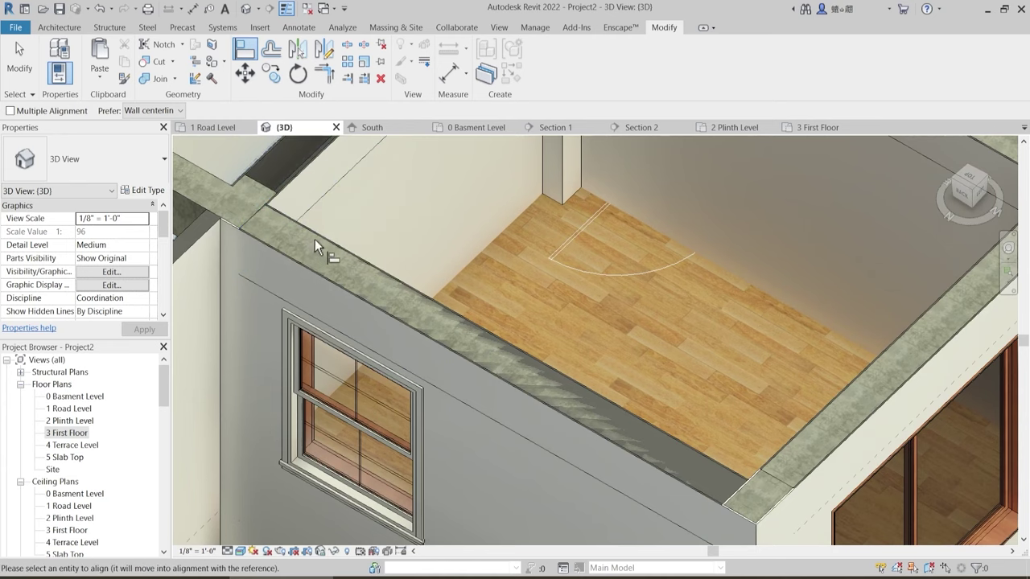
key("Escape")
scroll(241, 193, "up", 3)
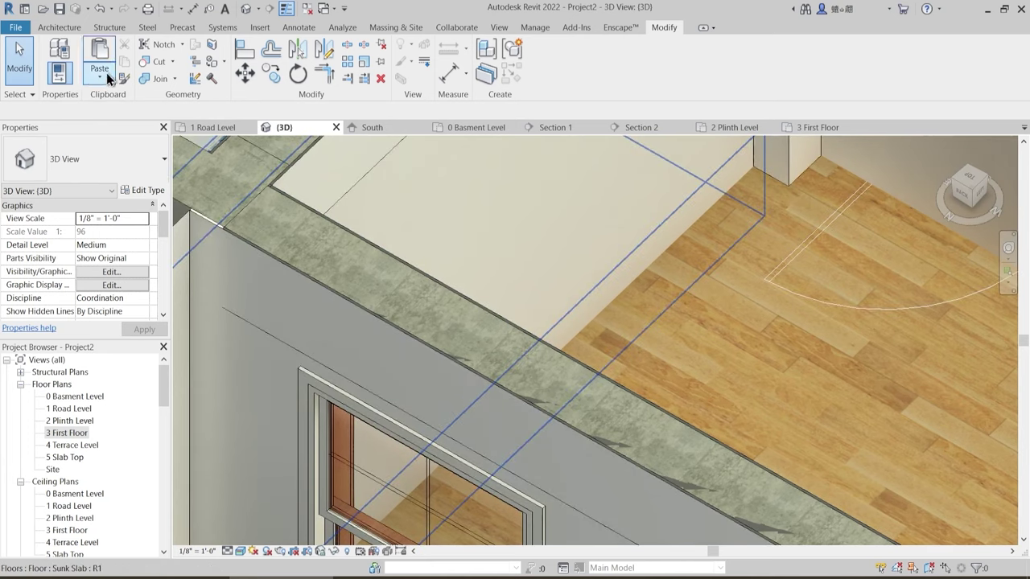
left_click(152, 78)
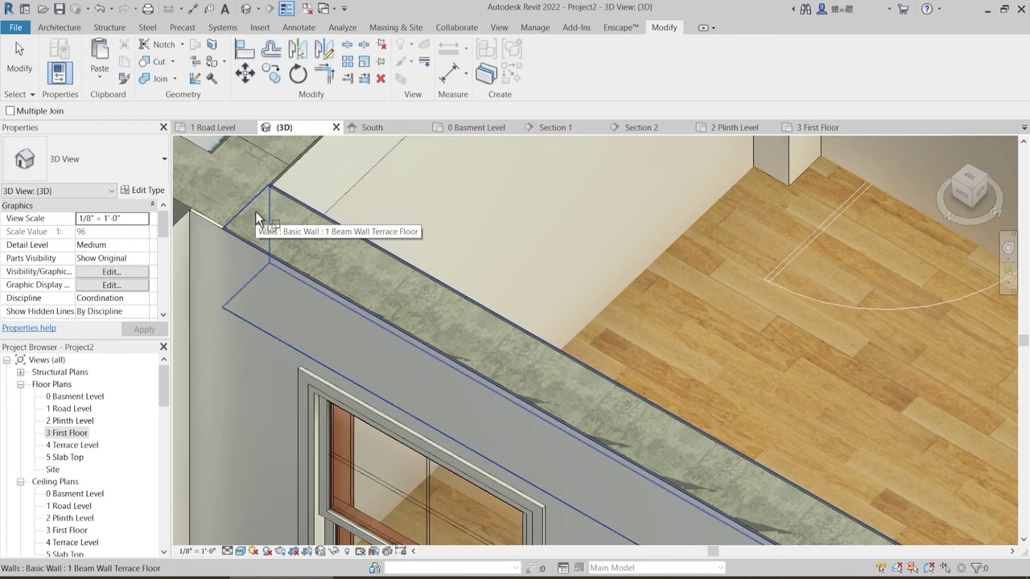
- Join the beam wall's geometry with the concrete beam, the slab edge and the floor slab
left_click(255, 212)
left_click(447, 320)
scroll(459, 330, "down", 2)
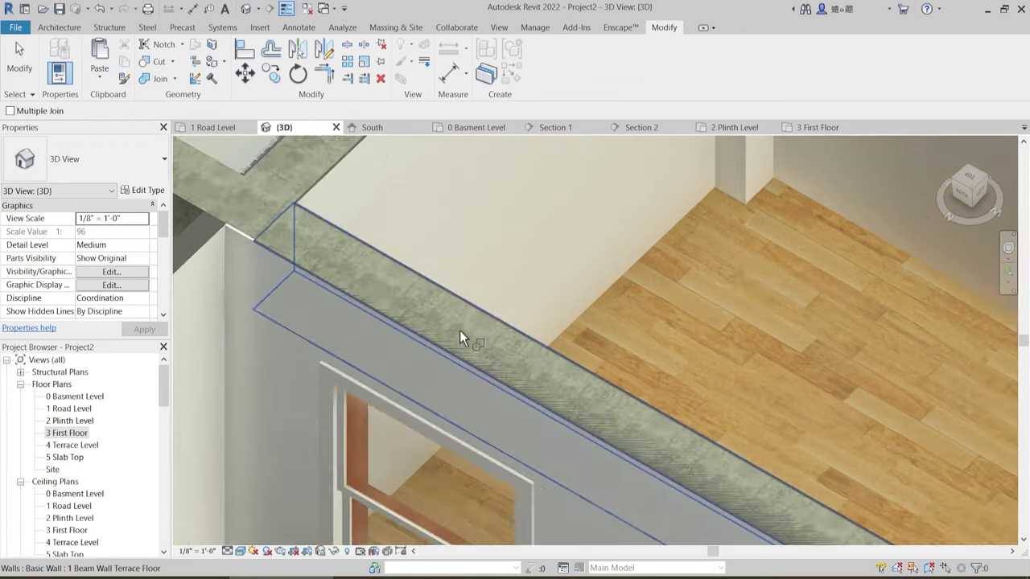
left_click(603, 443)
left_click(622, 417)
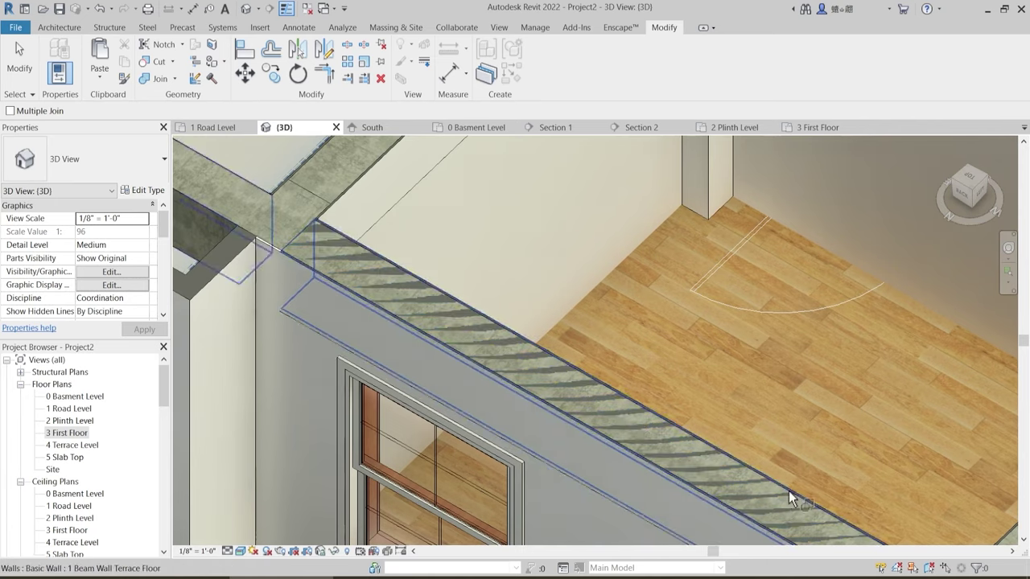
scroll(563, 431, "up", 4)
left_click(543, 435)
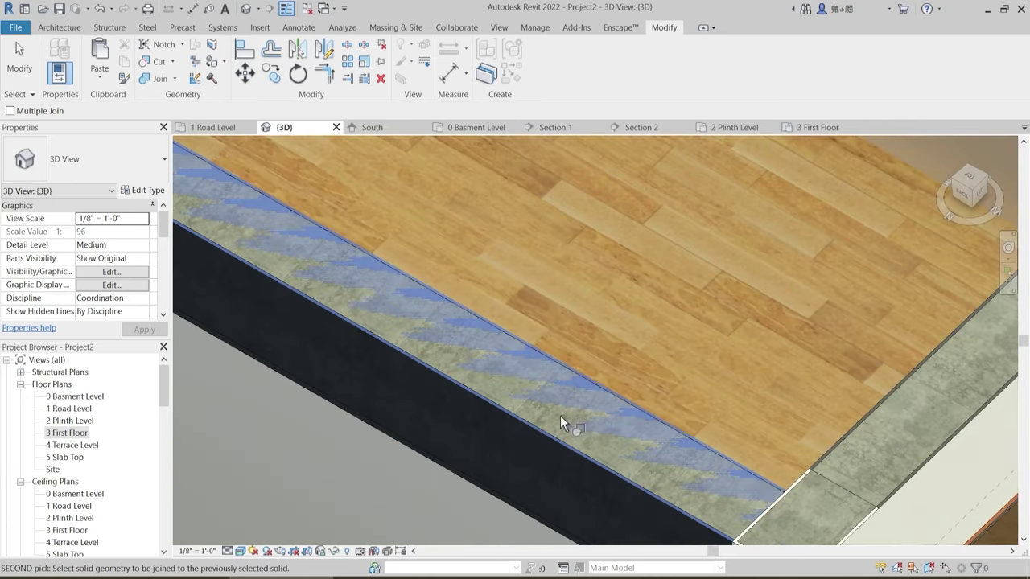
left_click(580, 405)
scroll(749, 455, "up", 2)
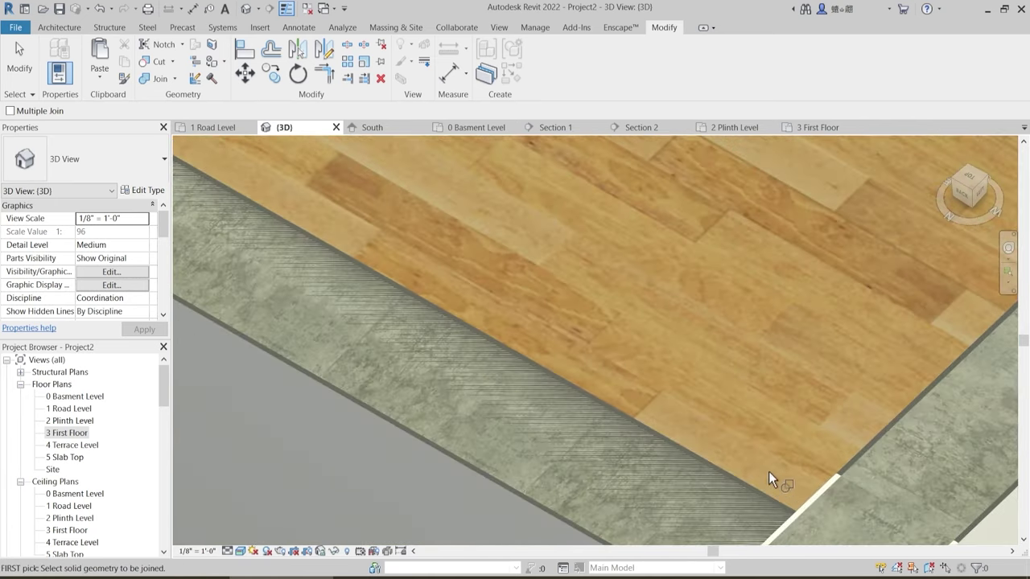
left_click(761, 490)
left_click(733, 492)
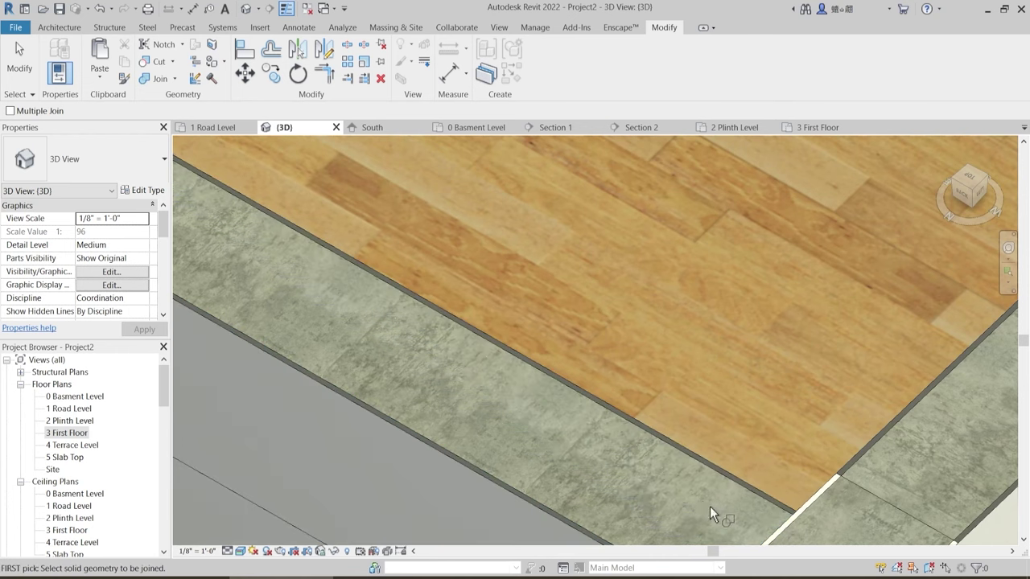
scroll(670, 495, "down", 5)
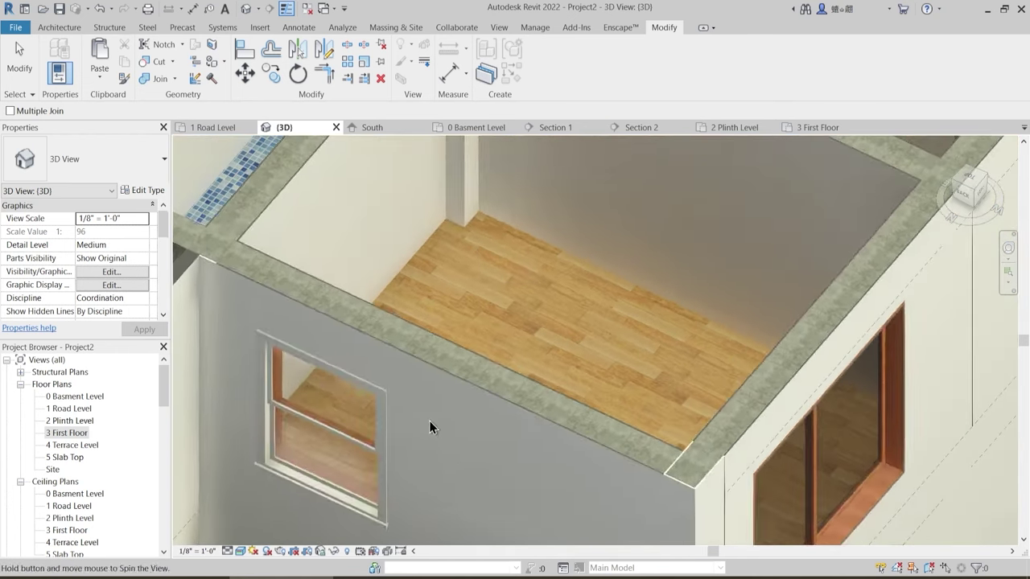
key("Escape")
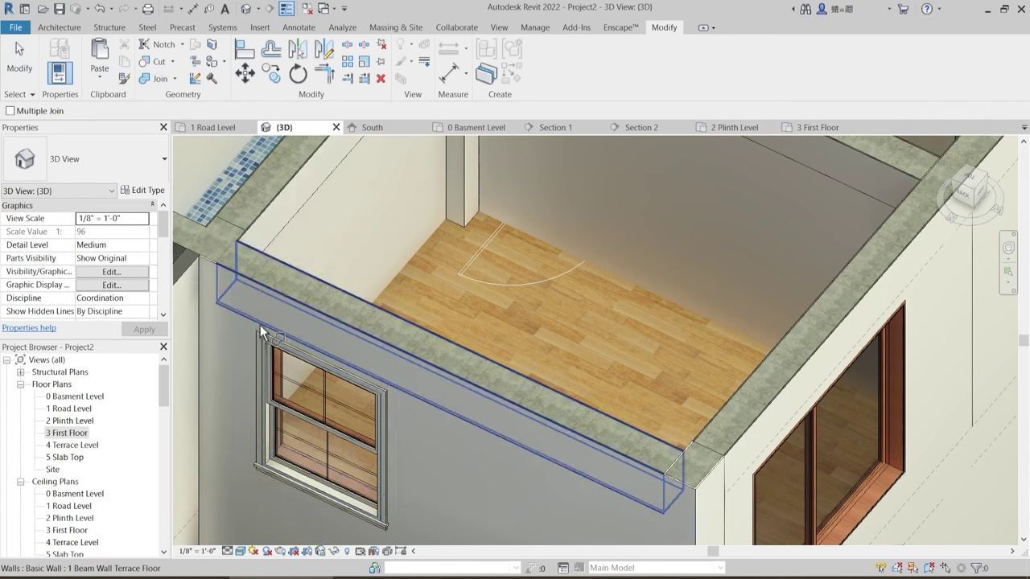
- Join the beam wall with the corner column and the beam, then check the corner
left_click(206, 318)
left_click(215, 310)
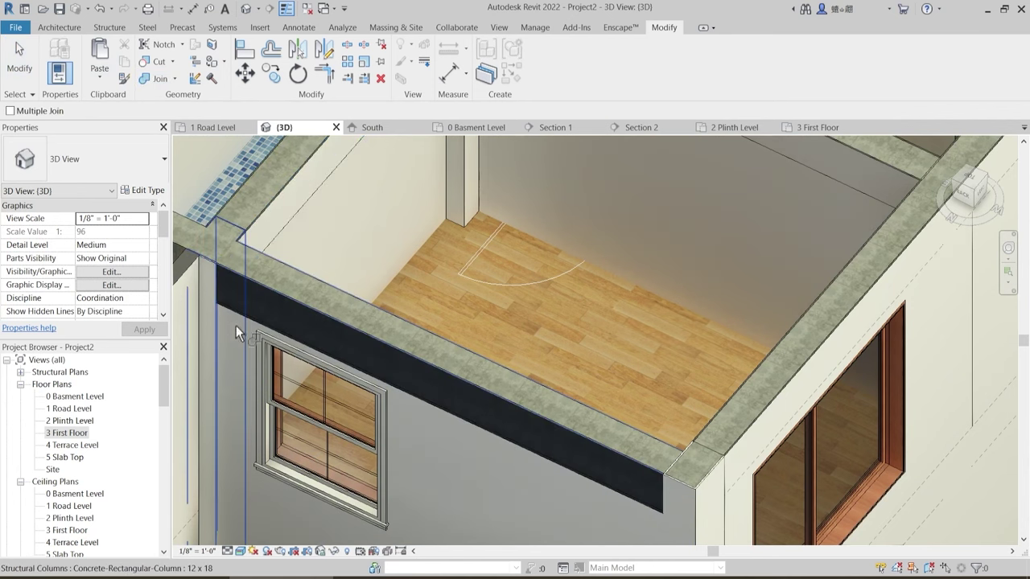
left_click(609, 489)
left_click(675, 537)
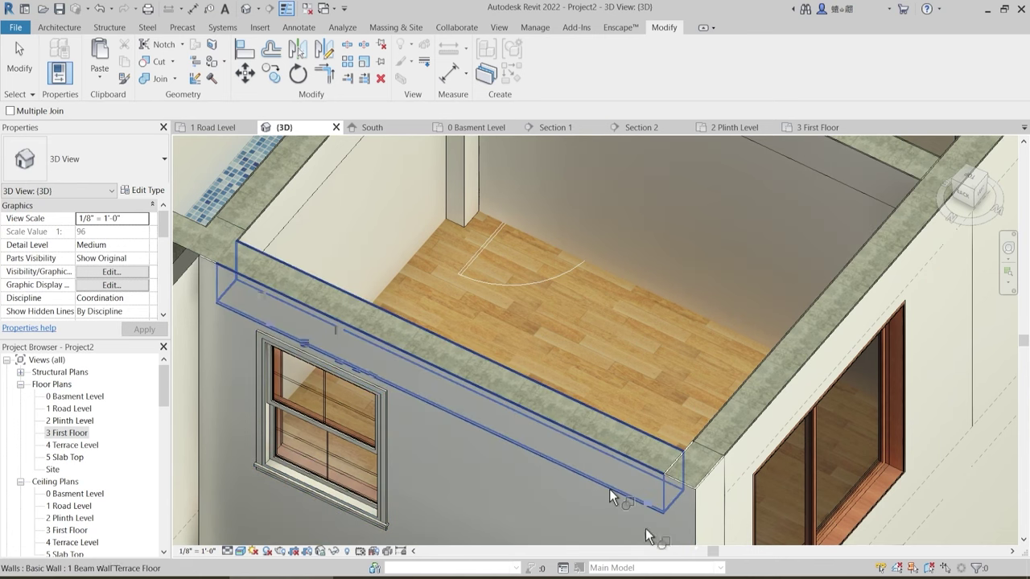
middle_click_drag(625, 521, 567, 407)
key("Escape")
scroll(563, 448, "down", 3)
scroll(617, 428, "up", 4)
middle_click_drag(620, 432, 649, 470)
scroll(599, 427, "up", 2)
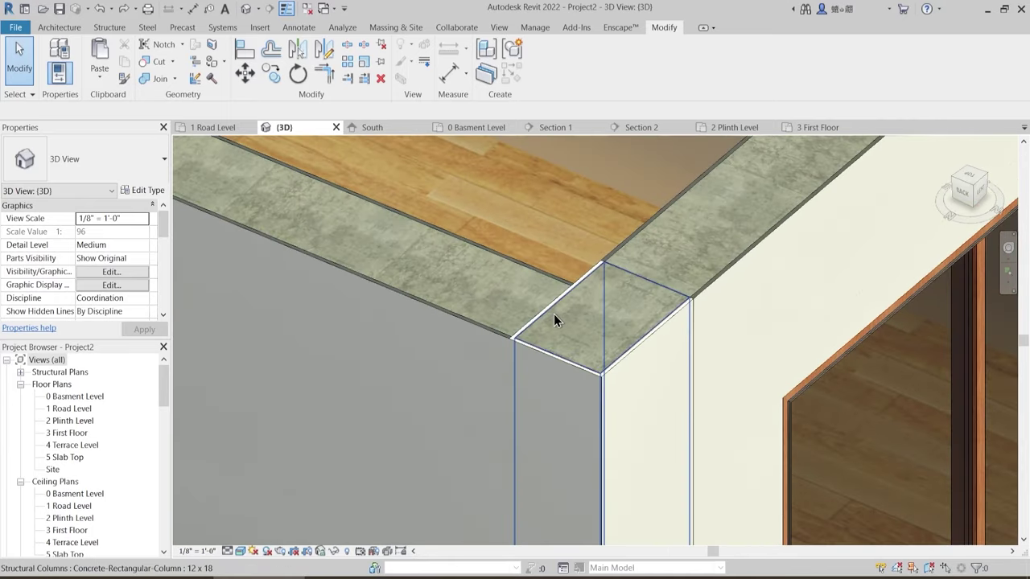
middle_click_drag(554, 314, 496, 226, "shift")
left_click(174, 82)
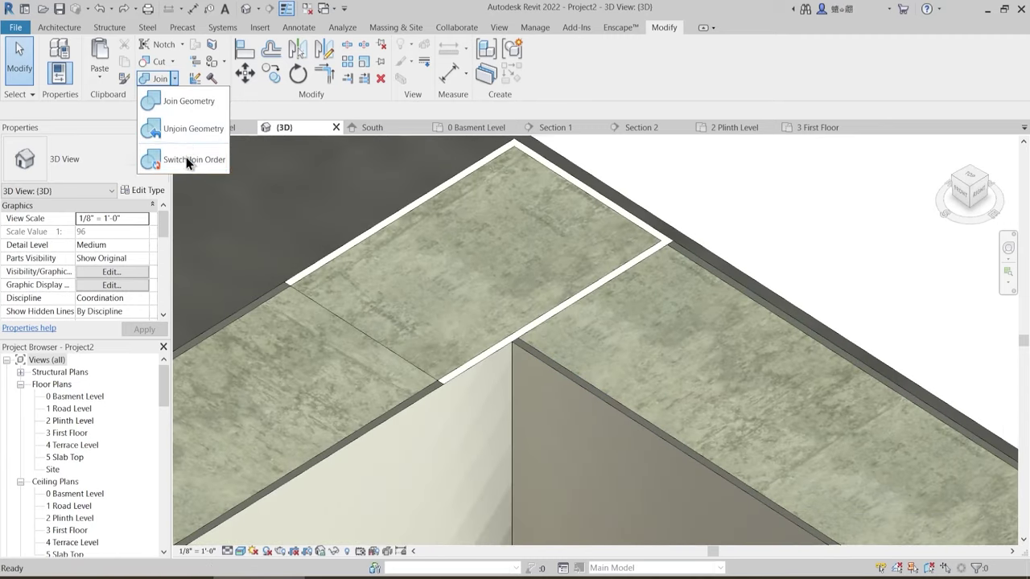
left_click(186, 157)
left_click(491, 356)
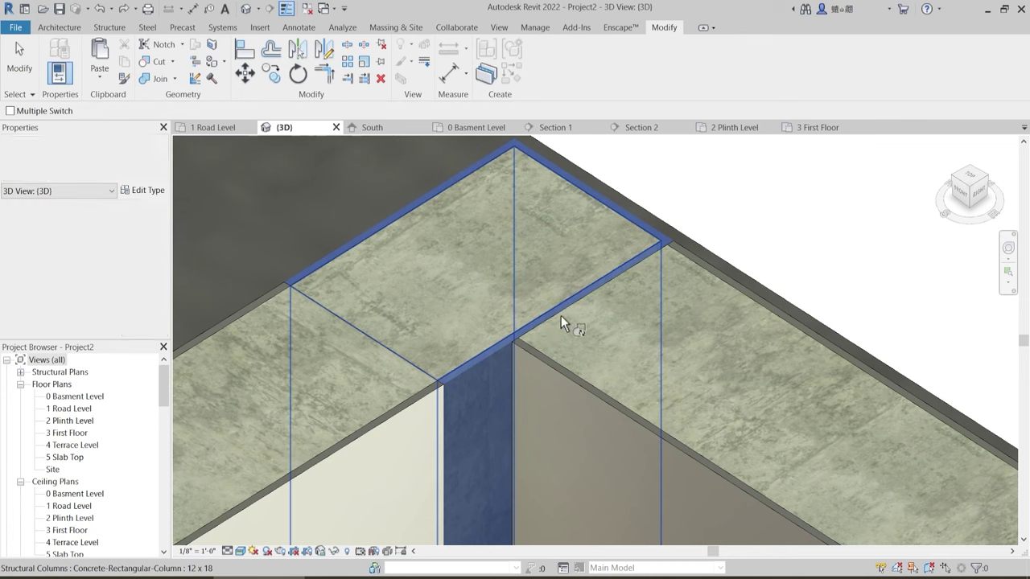
left_click(571, 318)
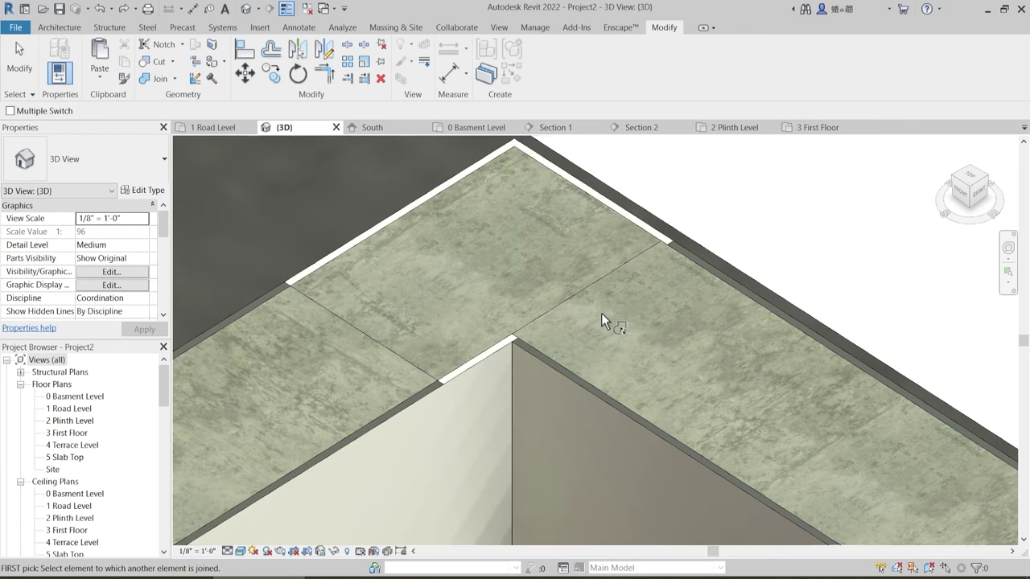
key("Escape")
middle_click_drag(603, 309, 401, 313, "shift")
scroll(401, 313, "down", 3)
middle_click_drag(426, 357, 538, 366, "shift")
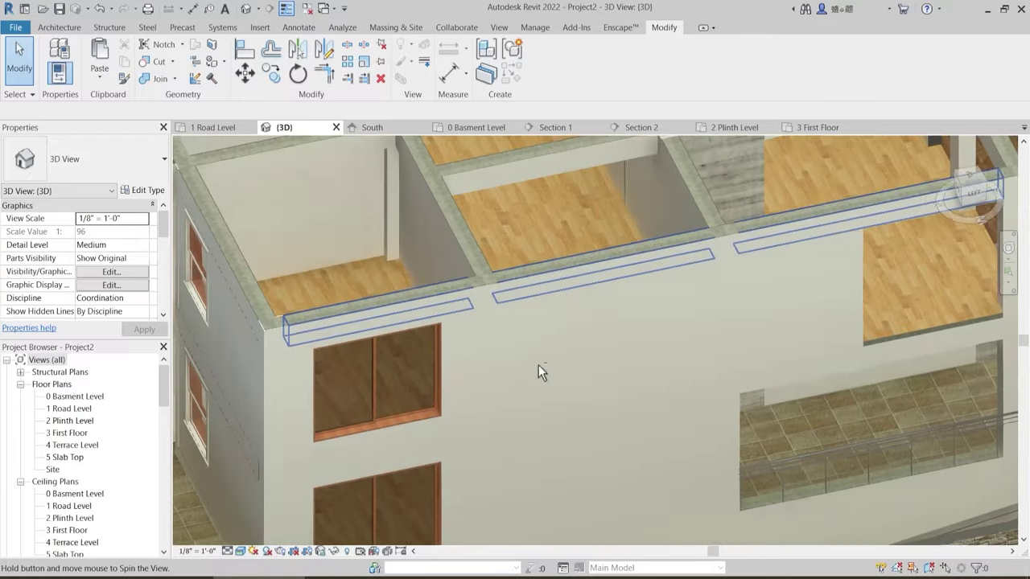
middle_click_drag(739, 300, 428, 185)
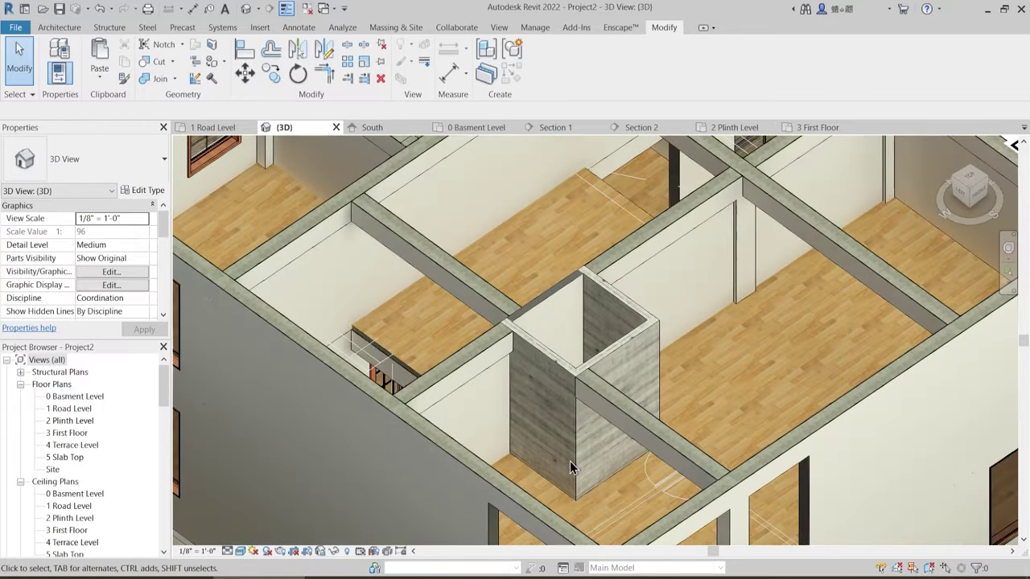
middle_click_drag(606, 474, 555, 361, "shift")
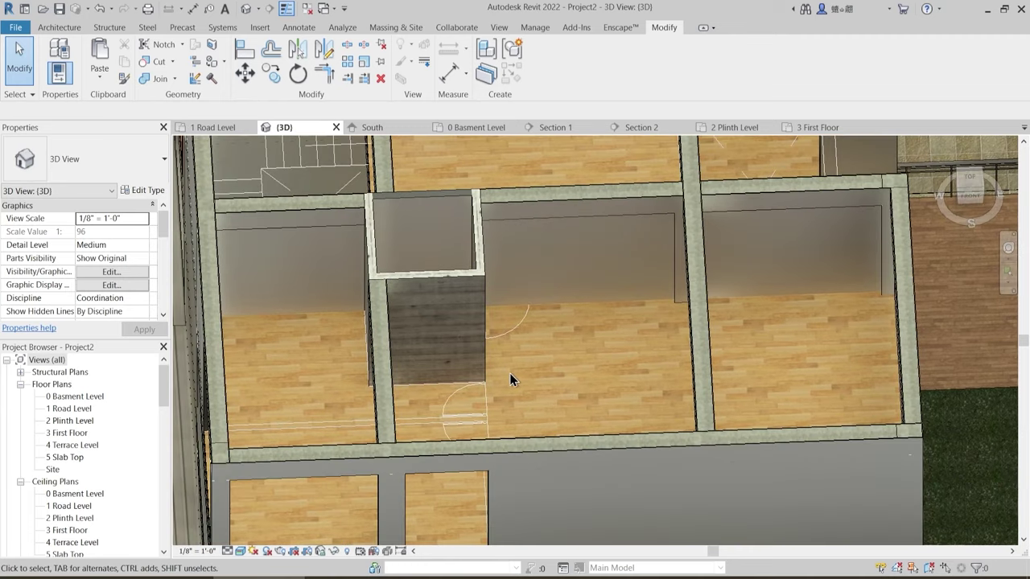
- On 3 First Floor, pick-line a 1 Main Wall 4.5" wall between AT.TOILET and BALCONY
left_click(808, 129)
scroll(496, 327, "up", 6)
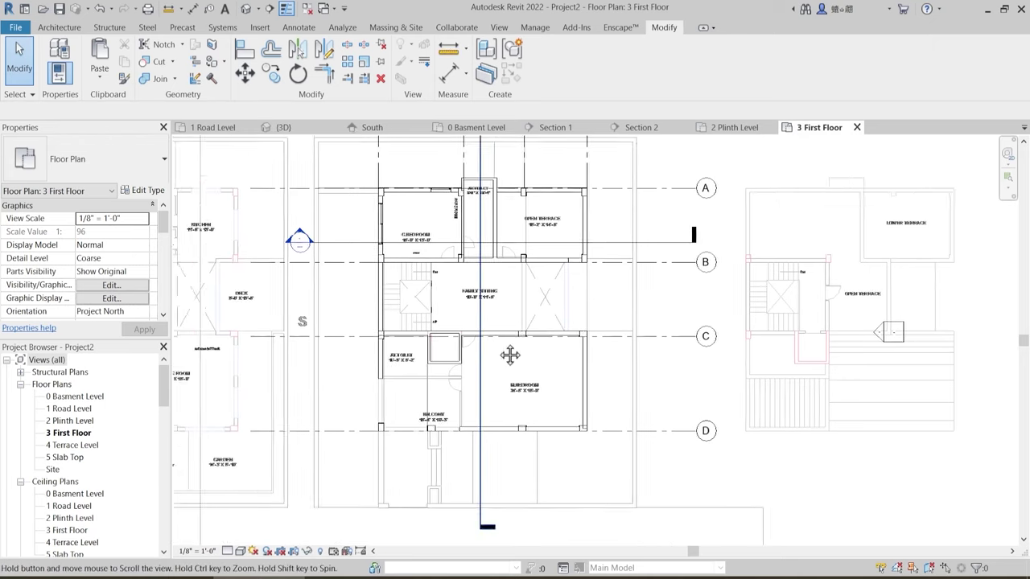
left_click(59, 27)
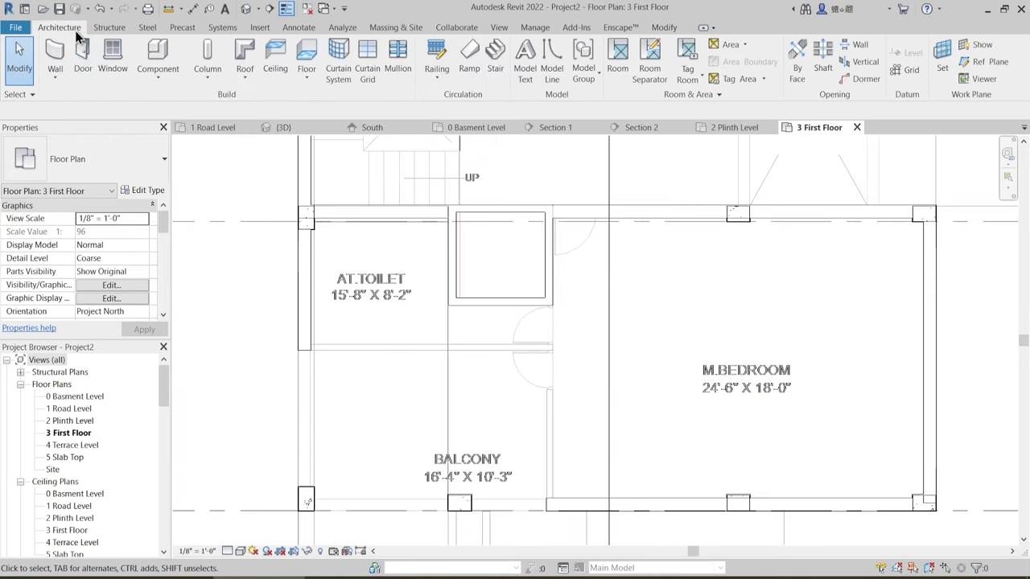
key("w")
key("a")
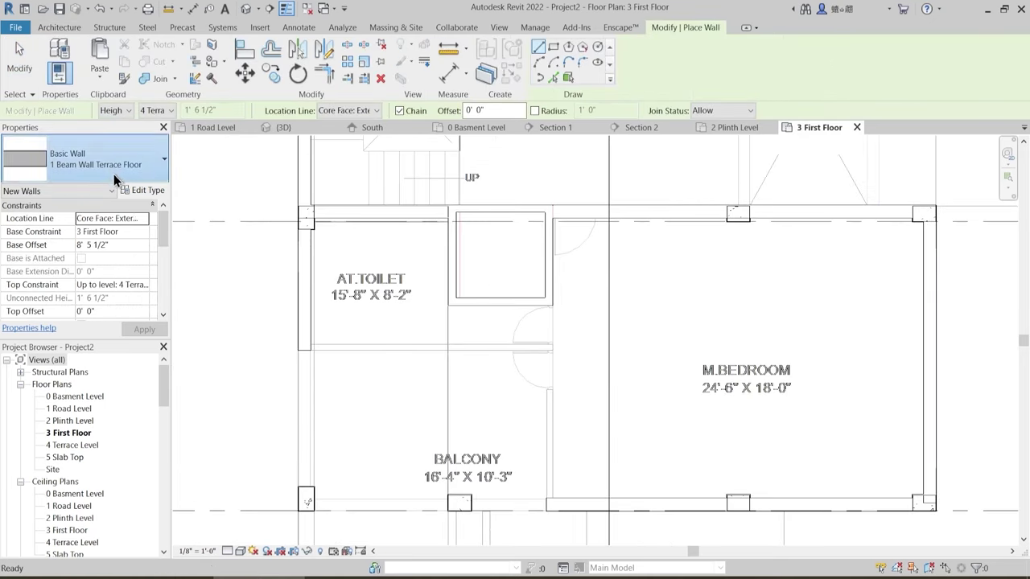
left_click(100, 164)
left_click(86, 364)
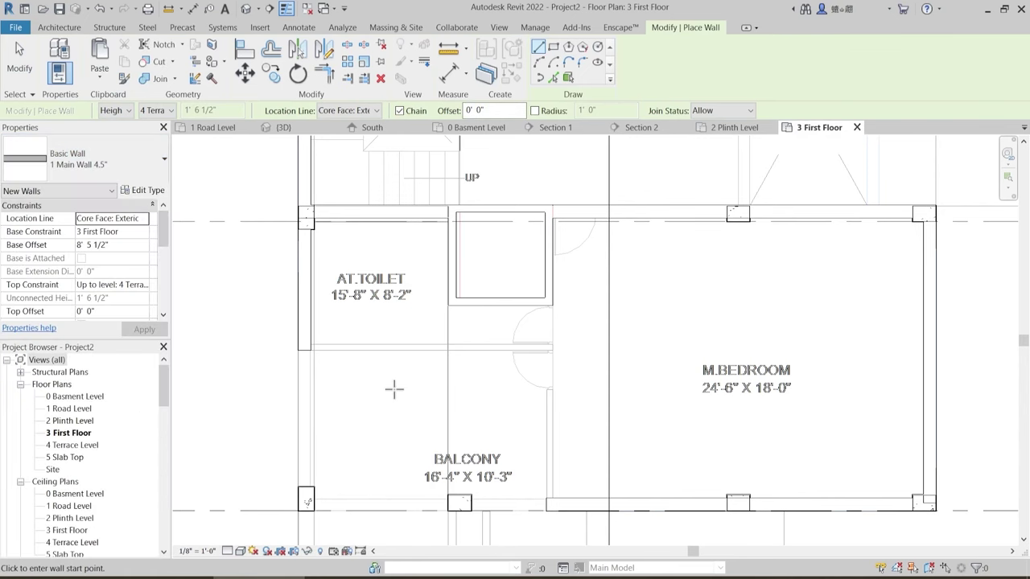
scroll(423, 366, "up", 3)
key("p")
key("l")
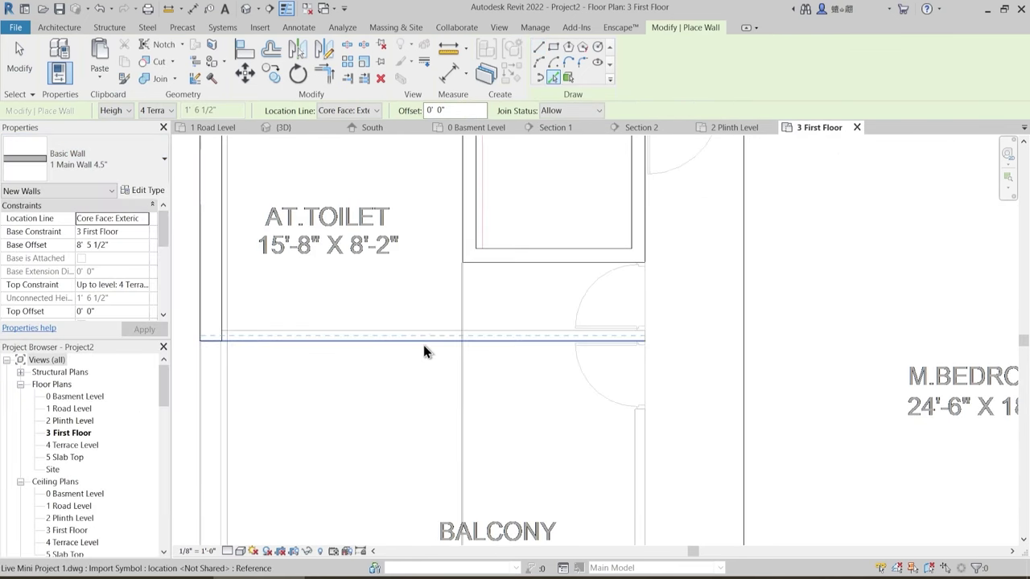
left_click(424, 346)
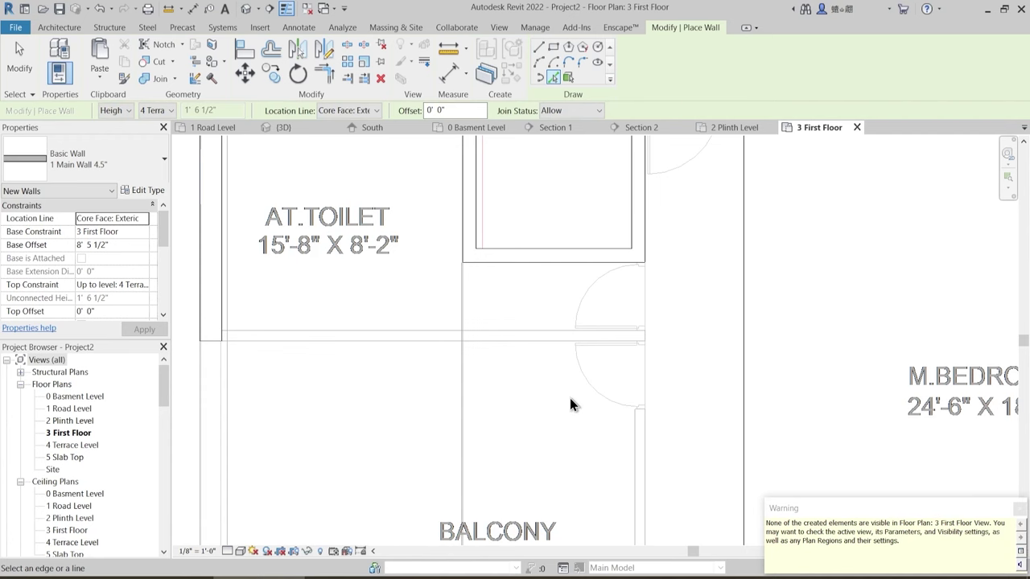
scroll(517, 368, "down", 3)
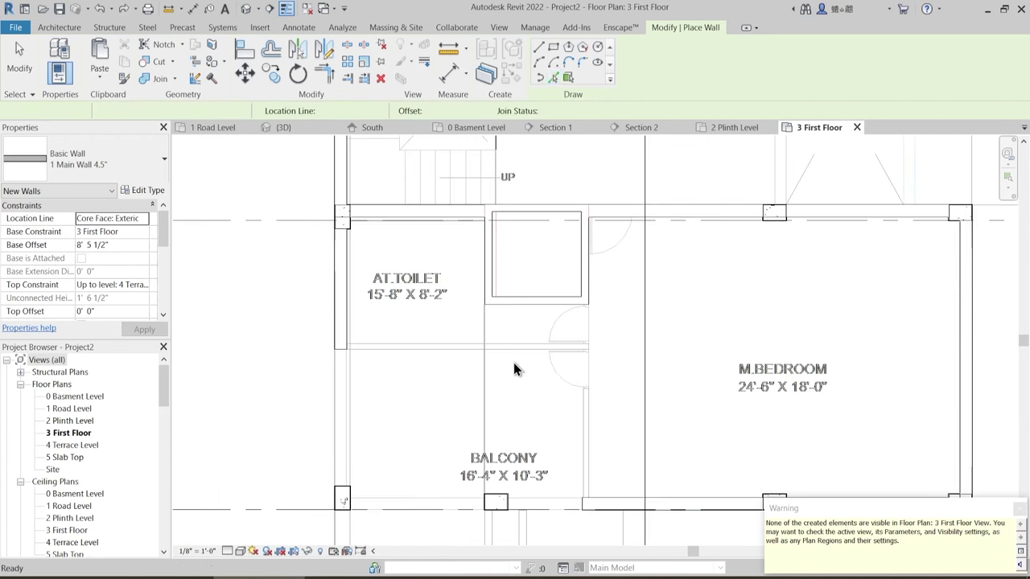
key("Escape")
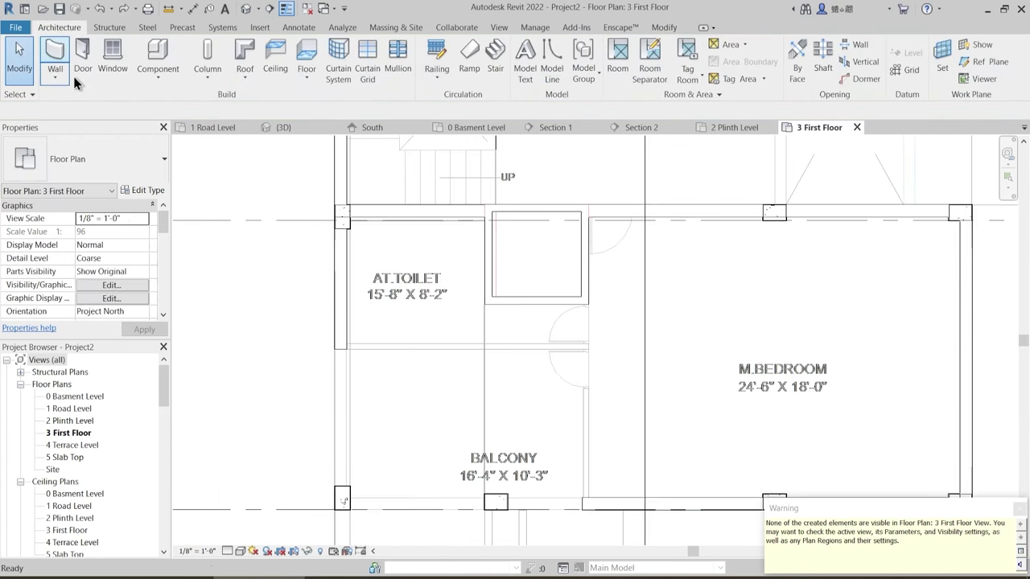
- Place 1 Main Wall 4.5" walls along the toilet–balcony line and the balcony's vertical edge
key("w")
key("a")
left_click(126, 168)
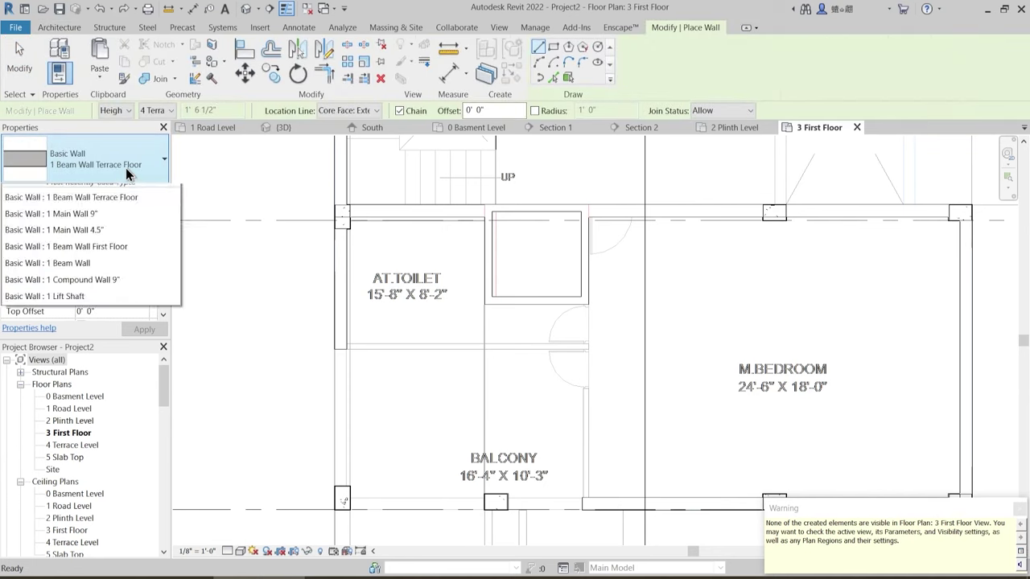
left_click(89, 364)
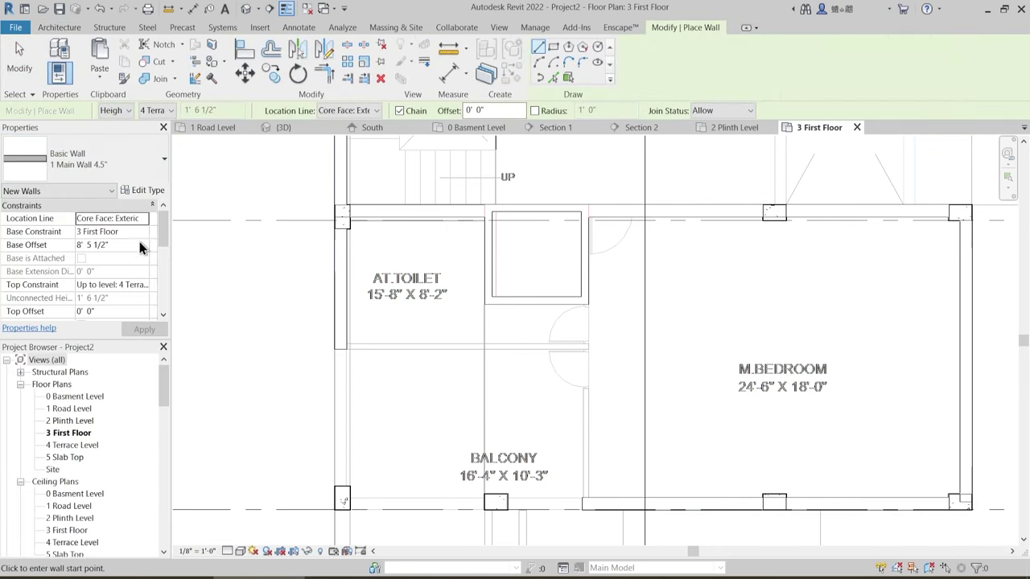
left_click(553, 77)
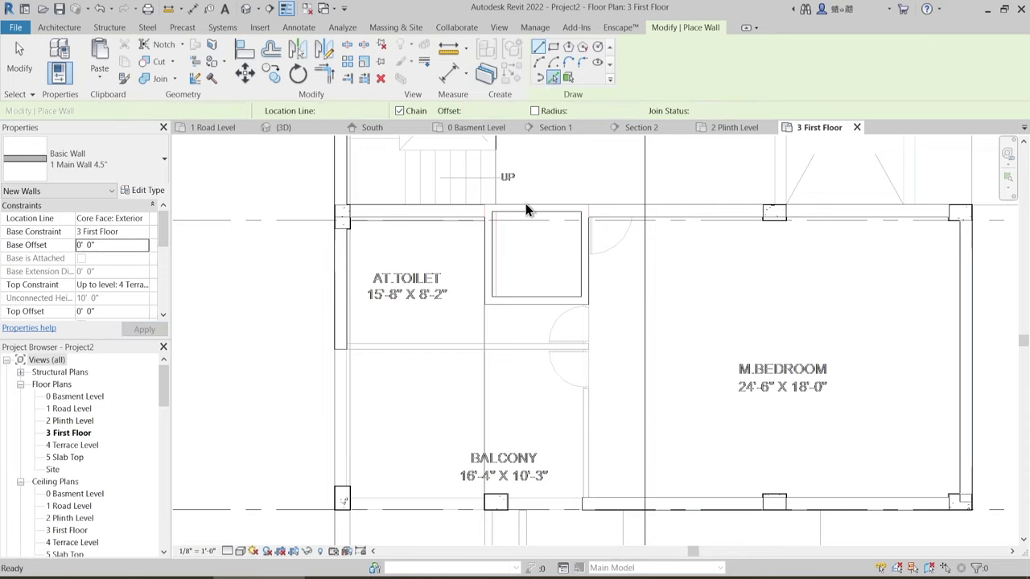
scroll(455, 367, "up", 2)
left_click(459, 346)
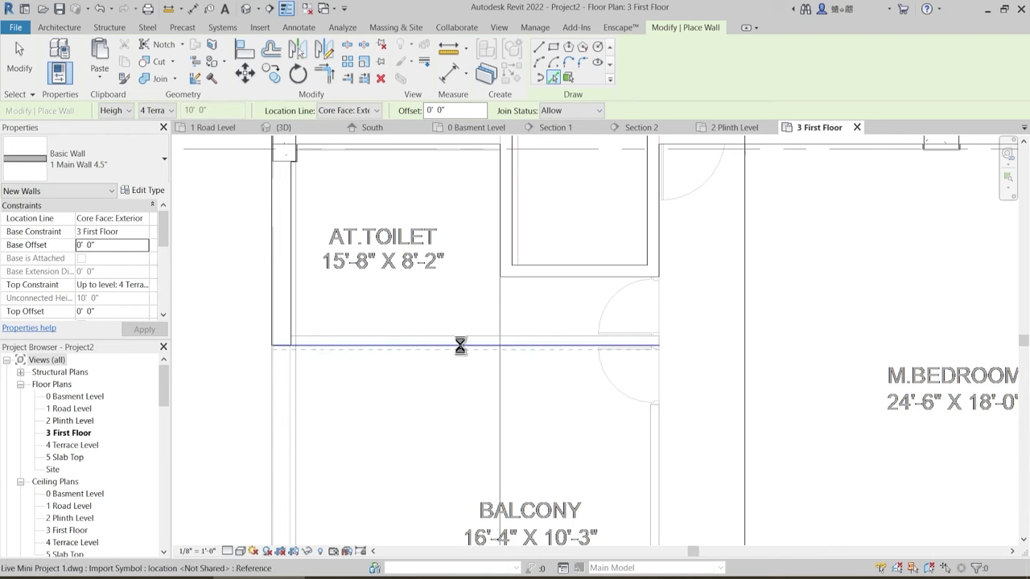
left_click(656, 434)
key("Escape")
key("Escape")
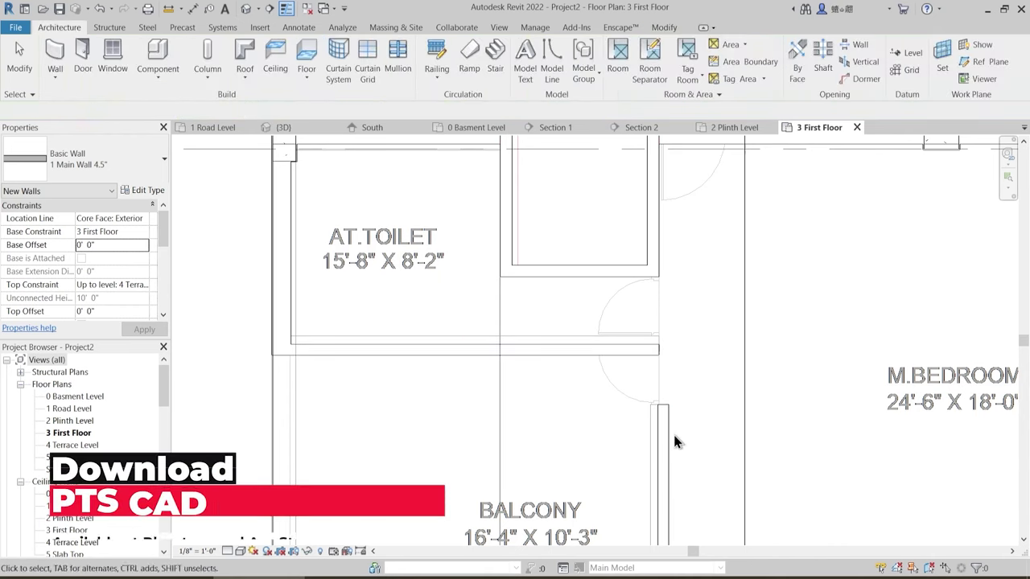
left_click(673, 431)
key("Escape")
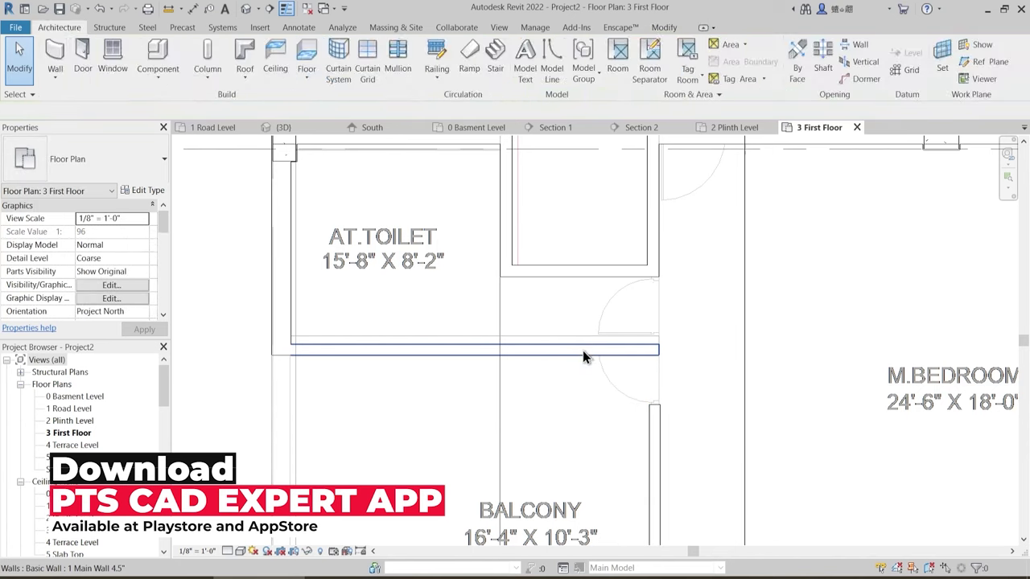
left_click(585, 349)
key("Escape")
- Set the plan's detail level to Fine
scroll(314, 354, "up", 5)
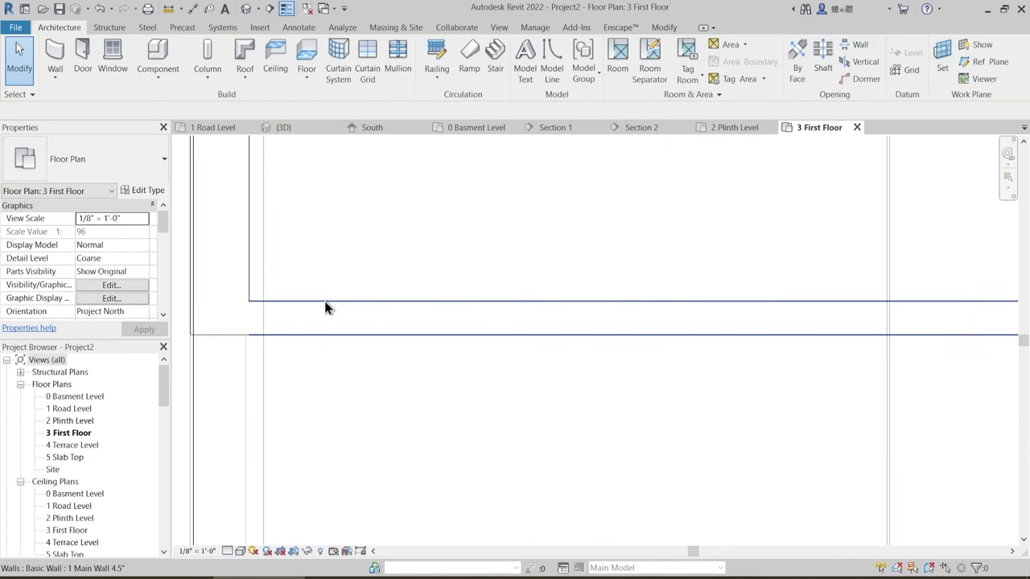
left_click(227, 551)
left_click(247, 535)
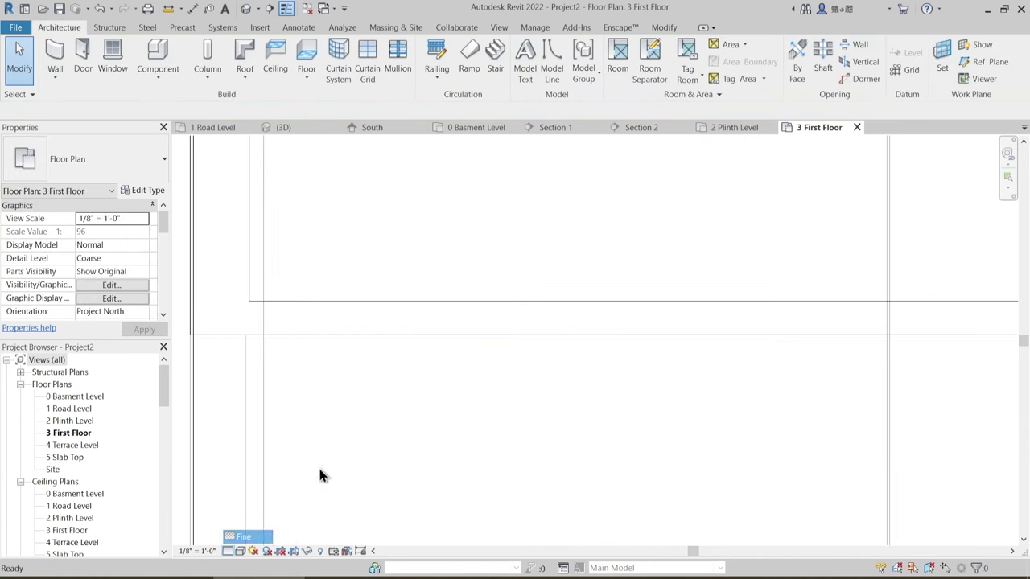
scroll(400, 303, "down", 6)
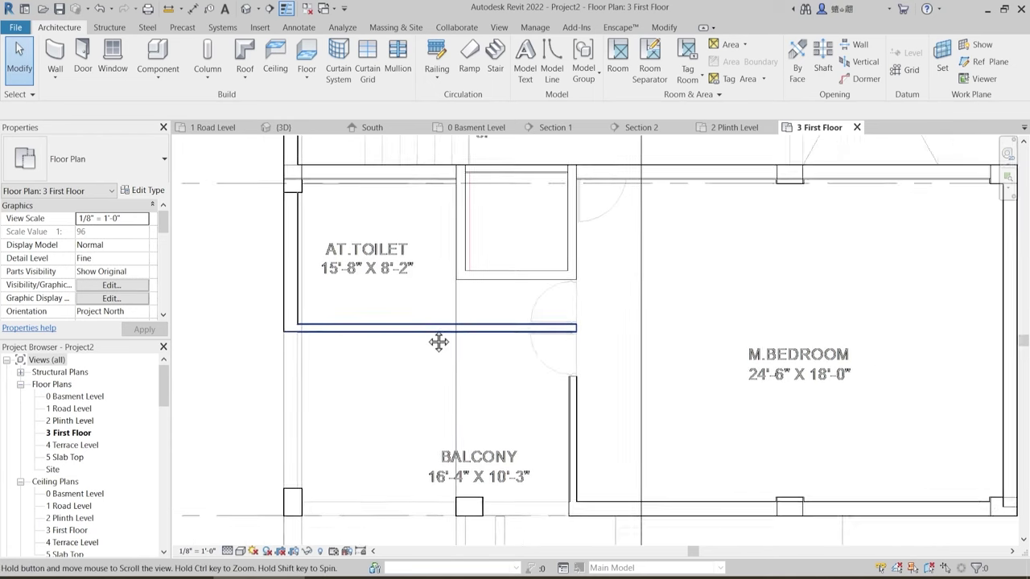
- Extend the balcony's vertical wall upward past the door opening to the wall above
left_click(494, 409)
scroll(494, 409, "up", 2)
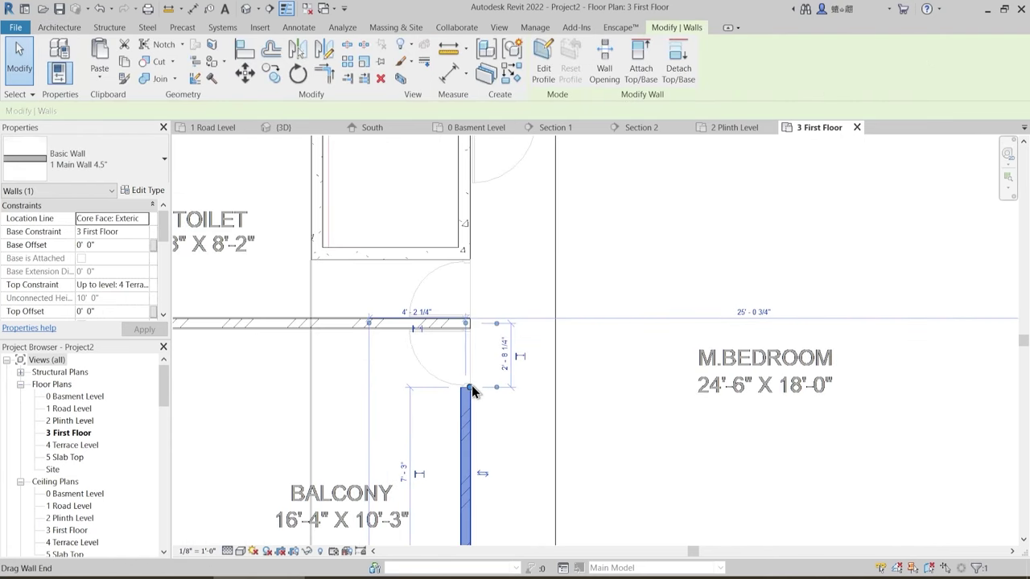
left_click_drag(470, 390, 472, 258)
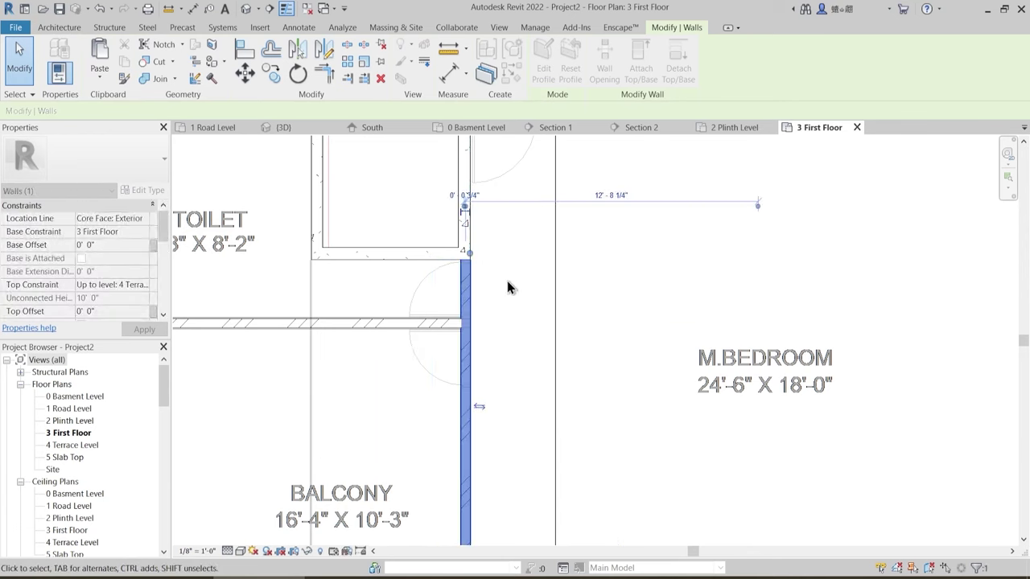
left_click(512, 302)
scroll(502, 326, "down", 3)
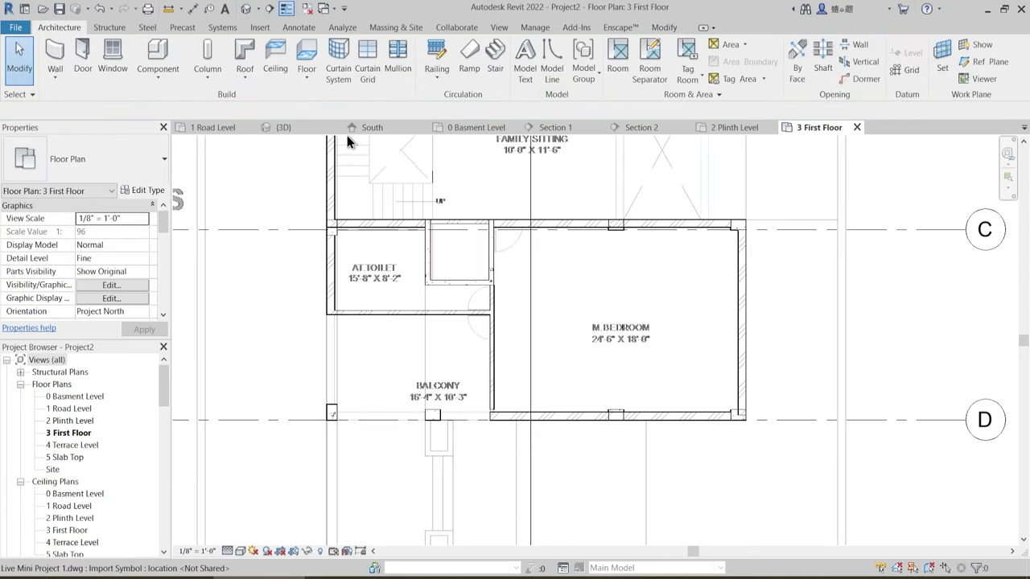
- Inspect the new walls in the {3D} view, then return to 3 First Floor
left_click(285, 127)
middle_click_drag(520, 407, 588, 264, "shift")
middle_click_drag(629, 141, 531, 359)
scroll(494, 324, "up", 1)
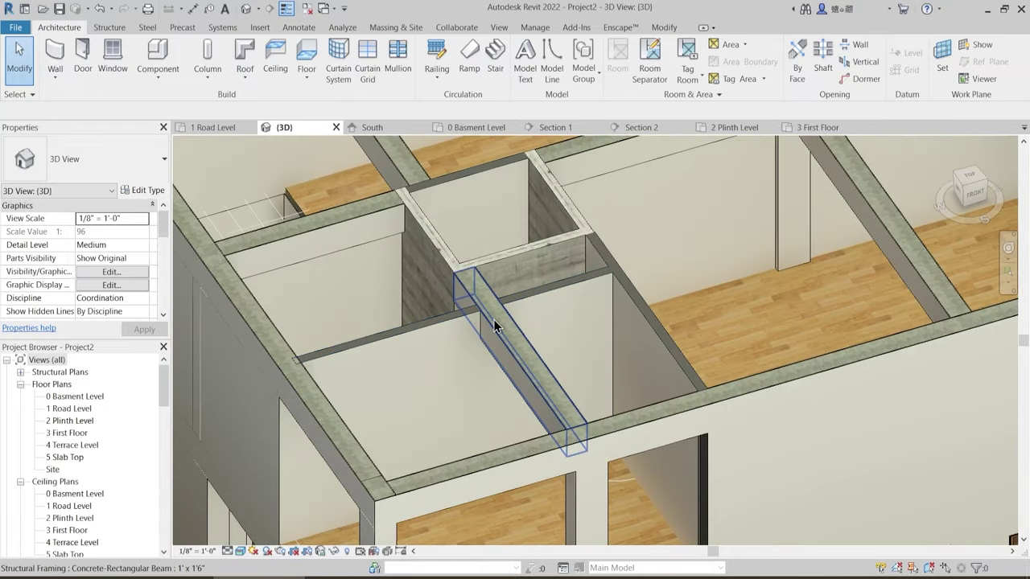
middle_click_drag(493, 319, 502, 285, "shift")
middle_click_drag(515, 342, 588, 337, "shift")
scroll(537, 374, "down", 6)
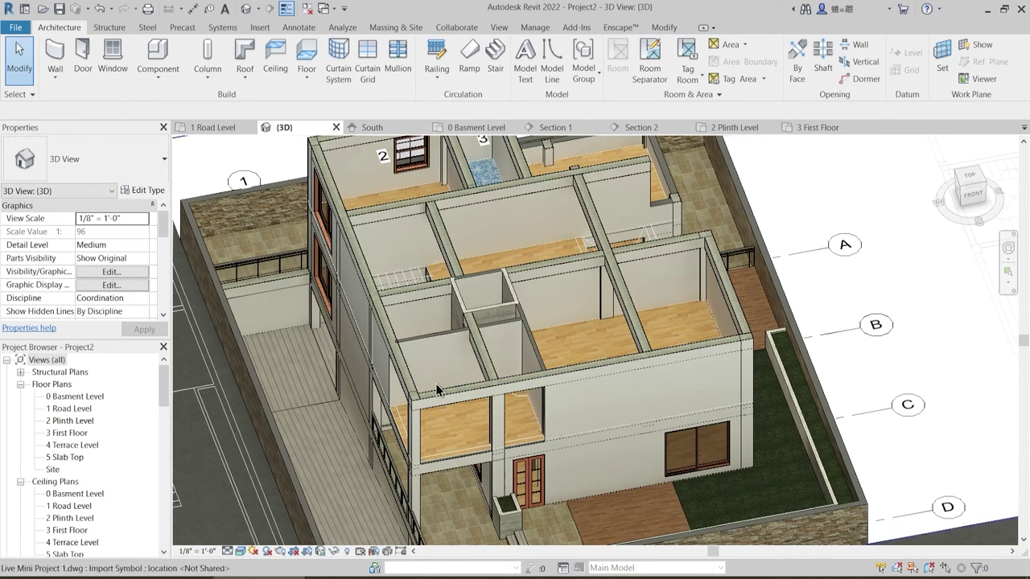
scroll(546, 431, "up", 3)
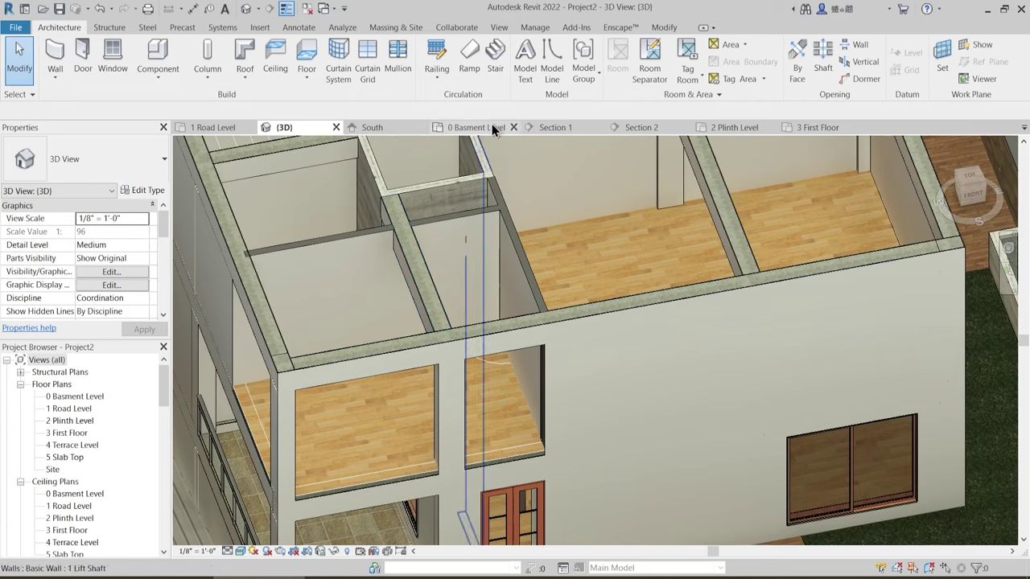
left_click(817, 127)
- Drag the balcony wall's lower end down to meet the bedroom's bottom wall
scroll(485, 425, "down", 2)
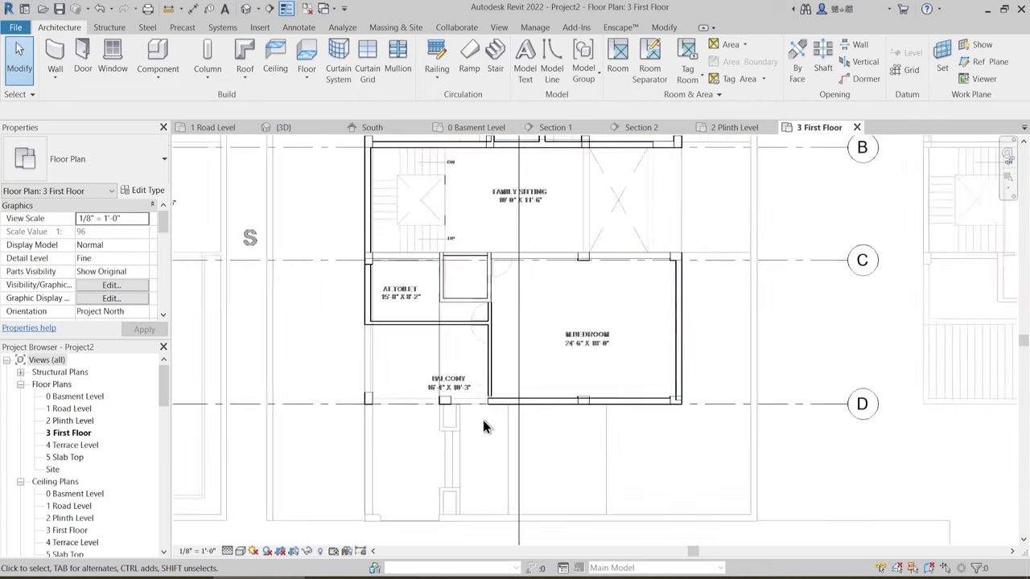
scroll(515, 411, "up", 3)
left_click(519, 392)
scroll(493, 380, "up", 3)
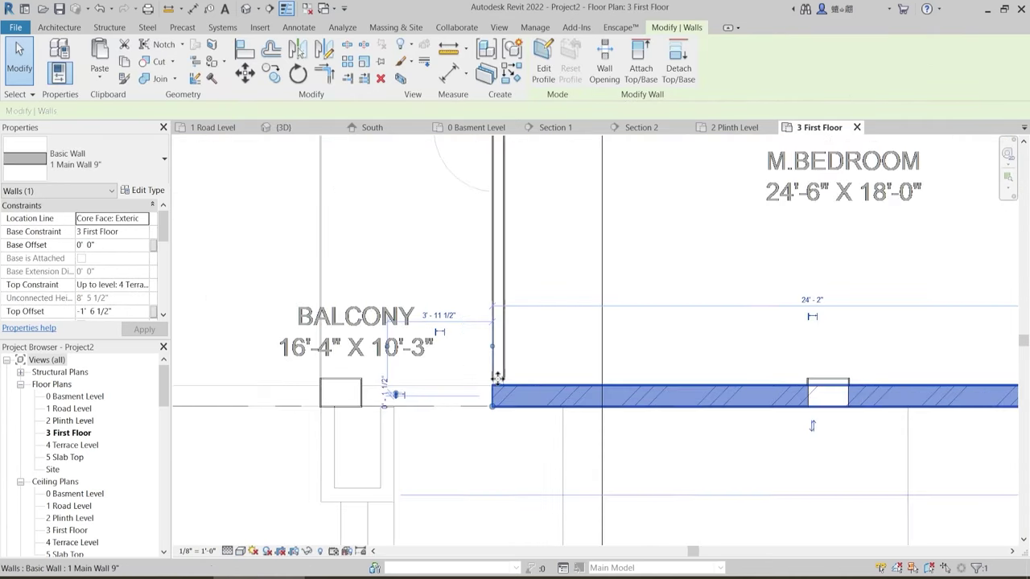
key("Escape")
left_click(501, 388)
scroll(497, 392, "up", 3)
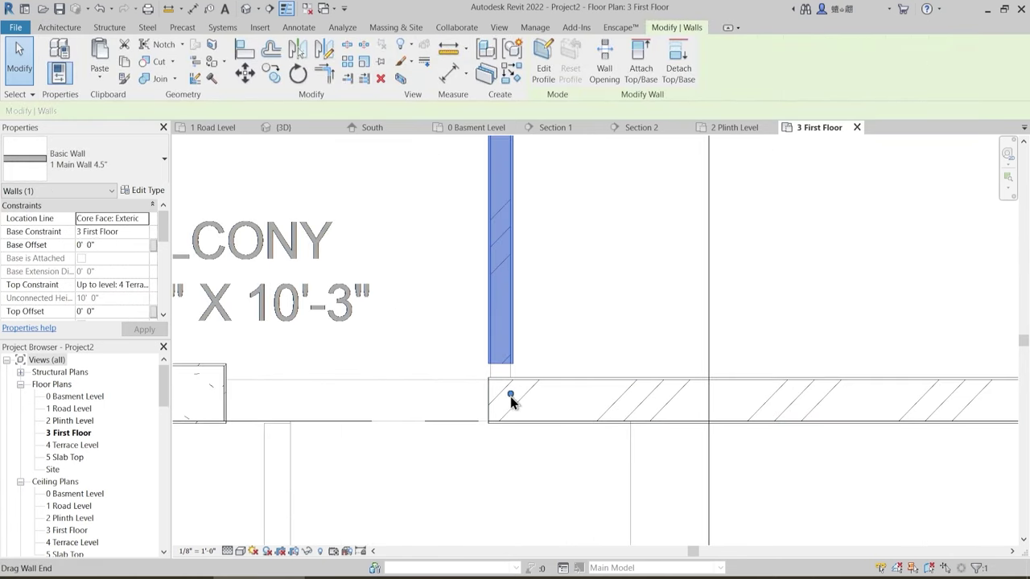
left_click_drag(510, 395, 531, 433)
key("Escape")
key("Escape")
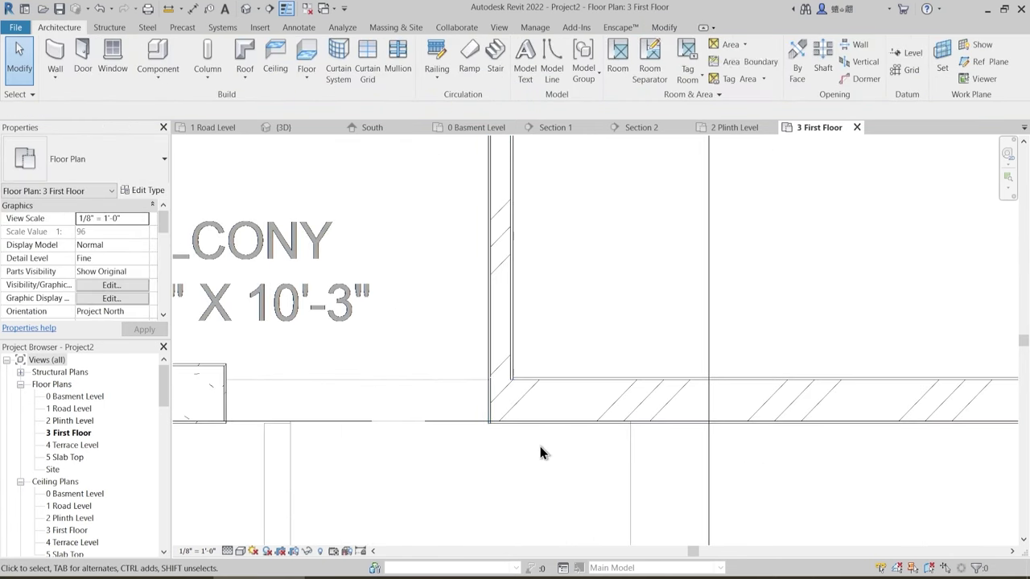
scroll(540, 451, "down", 3)
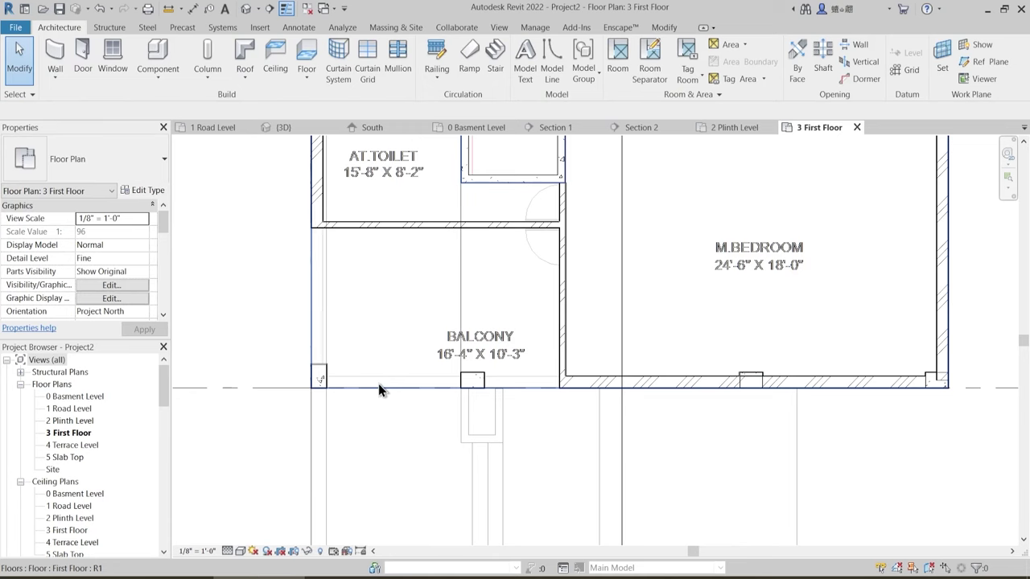
middle_click_drag(415, 303, 437, 341)
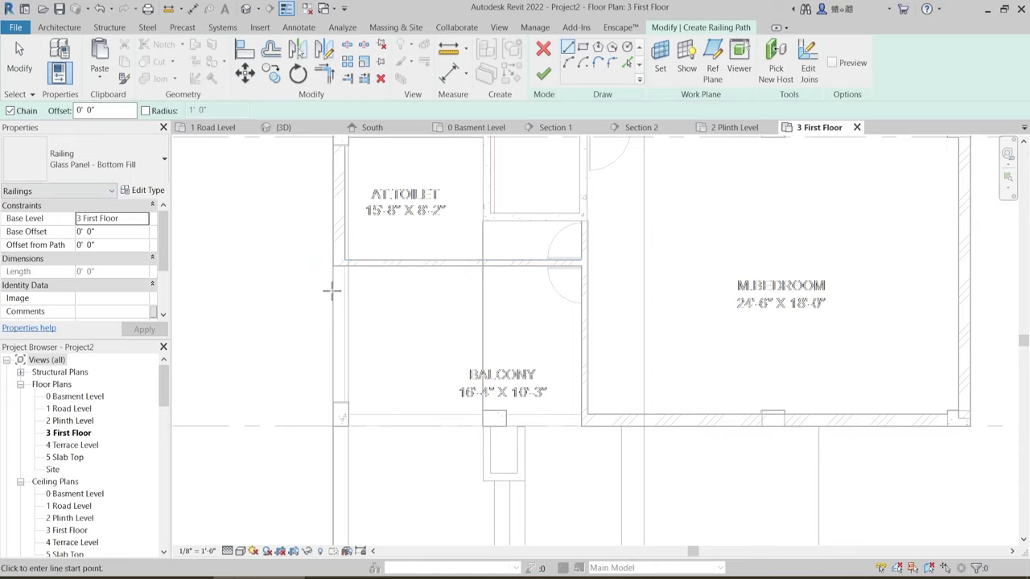
- Sketch the 8' 8" Glass Panel - Bottom Fill railing along the balcony's left edge
scroll(331, 291, "up", 3)
left_click(332, 253)
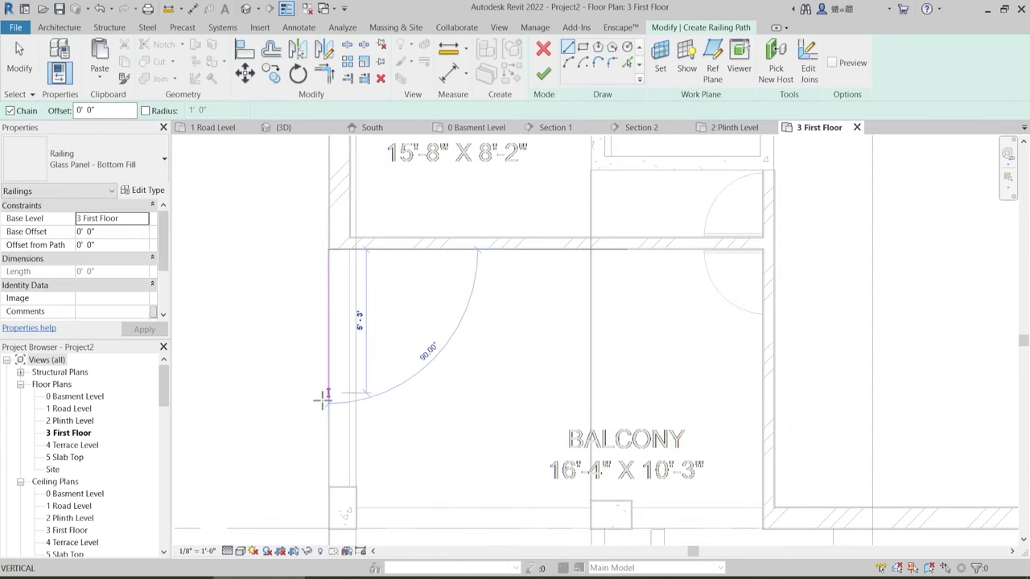
scroll(331, 467, "up", 2)
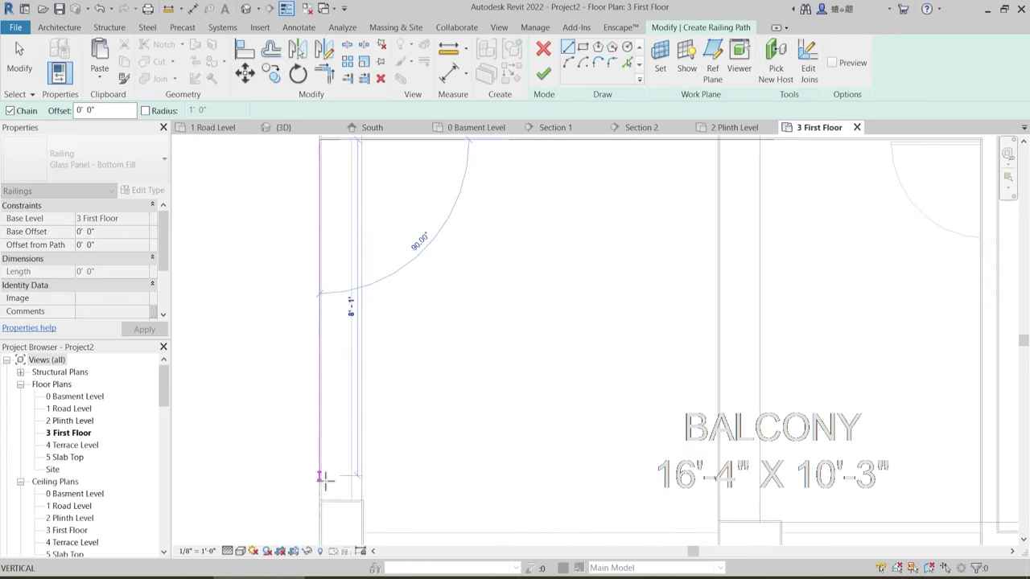
scroll(328, 415, "down", 2)
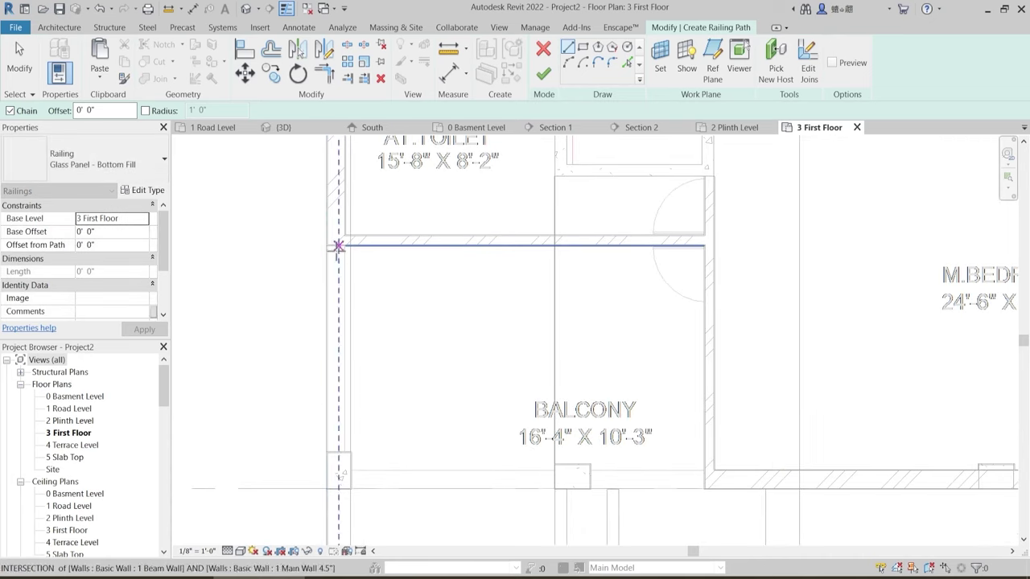
left_click(326, 451)
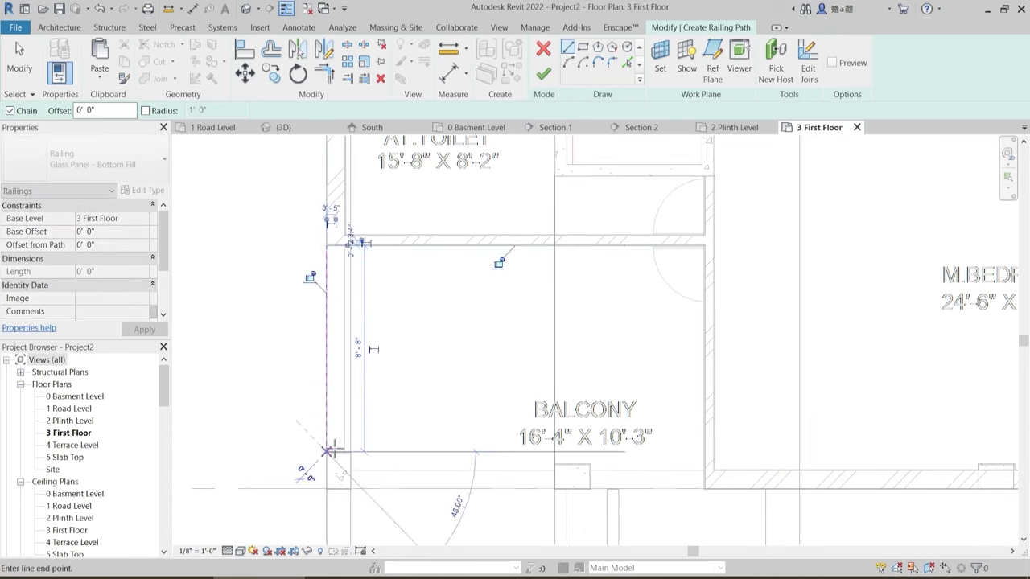
key("Escape")
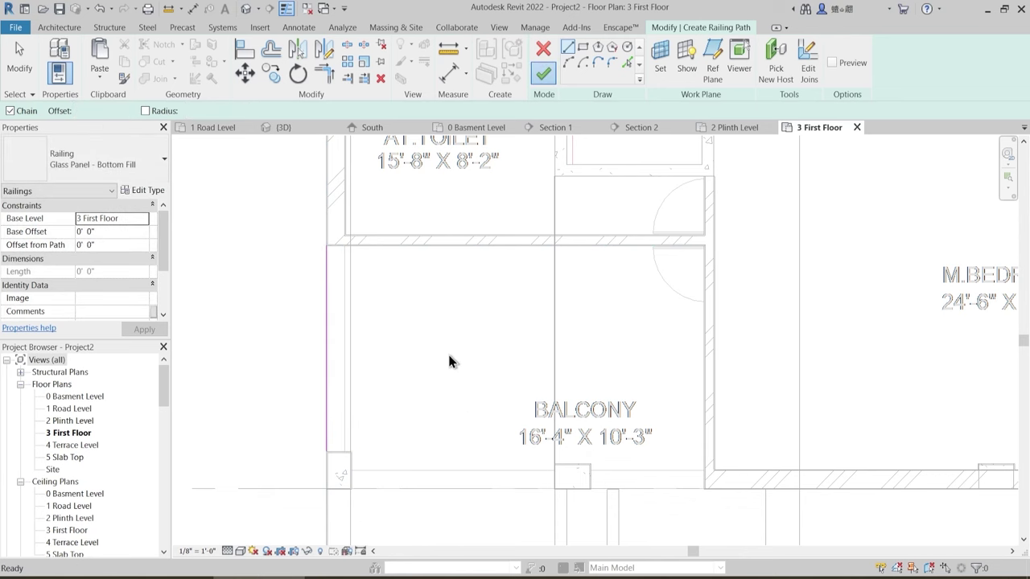
key("Escape")
middle_click_drag(435, 347, 427, 287)
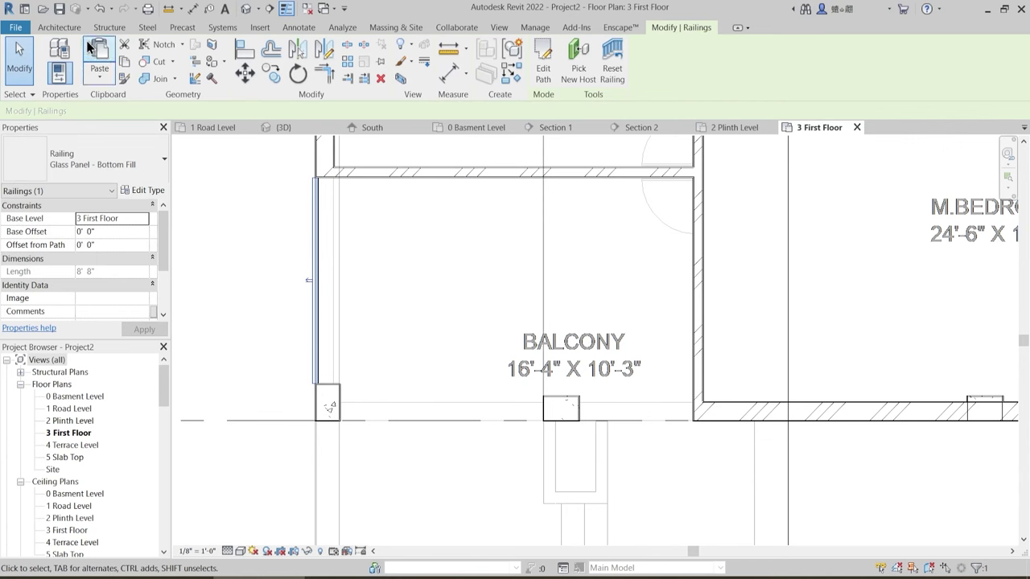
- Draw the 8' 10" front railing along grid D between the columns and finish it
left_click(59, 27)
left_click(437, 55)
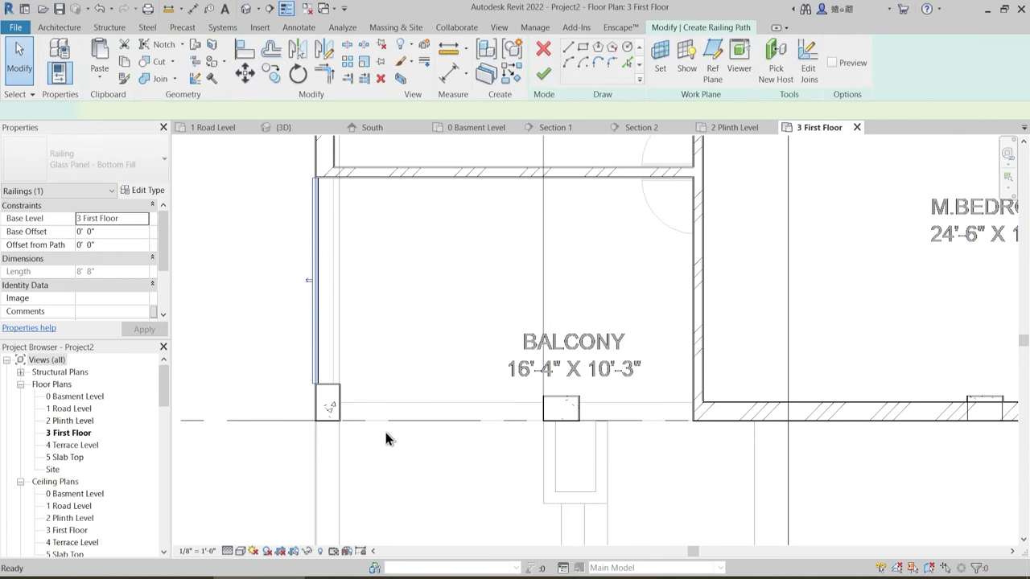
scroll(357, 432, "up", 2)
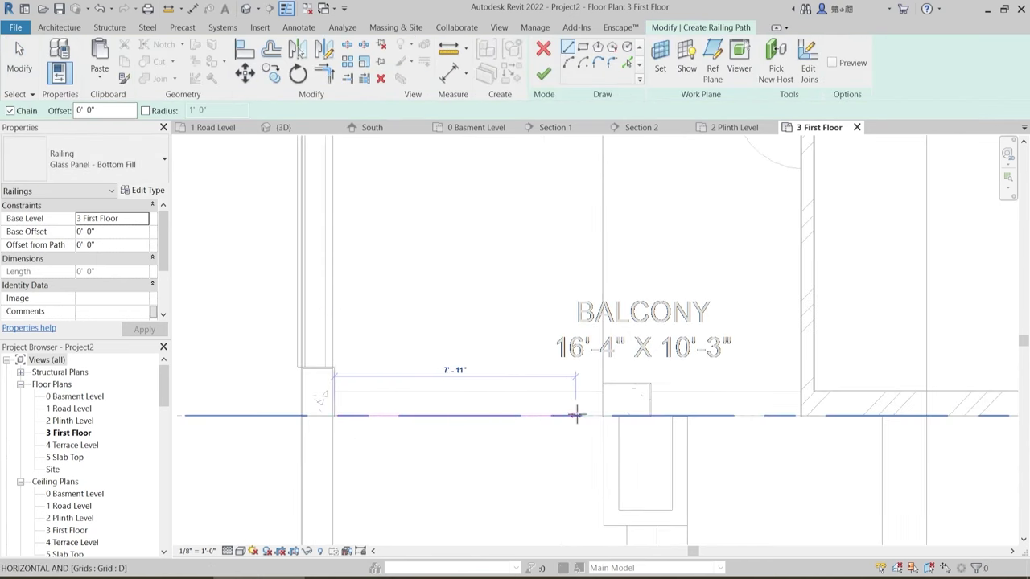
left_click(603, 415)
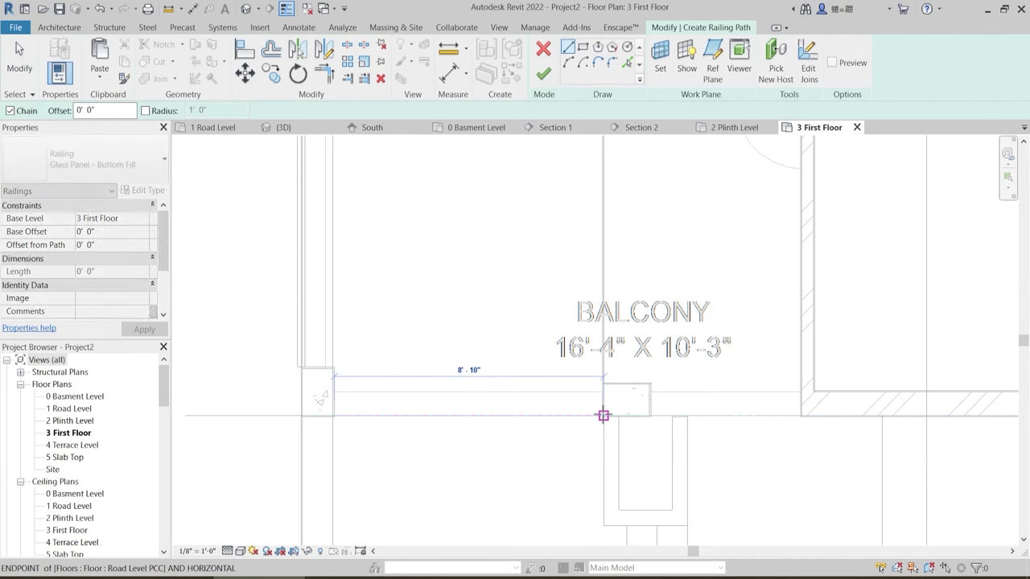
left_click(551, 70)
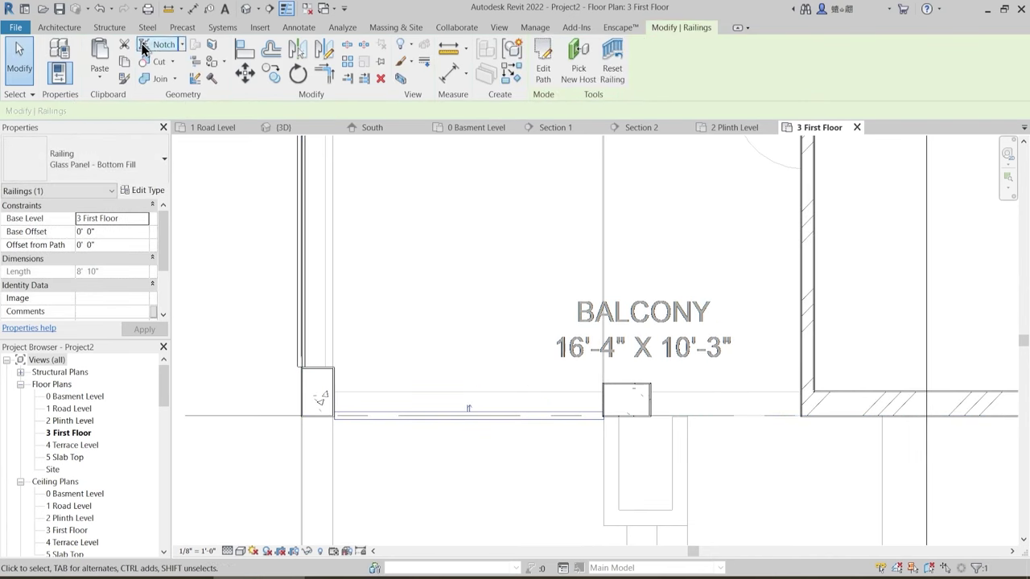
left_click(79, 33)
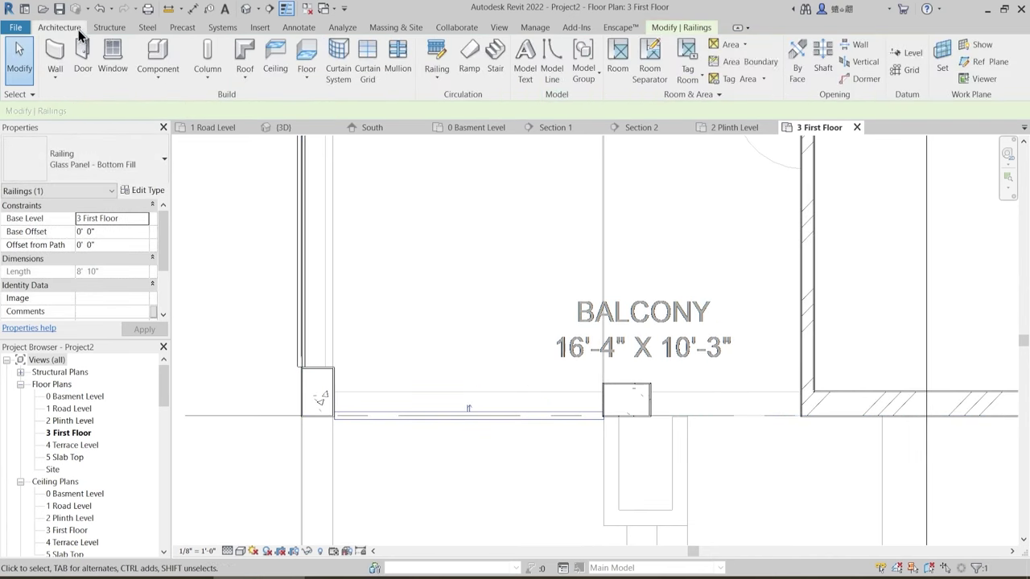
- Sketch and finish a 5'-0" railing from the column to the wall corner, then check the front railings
left_click(440, 62)
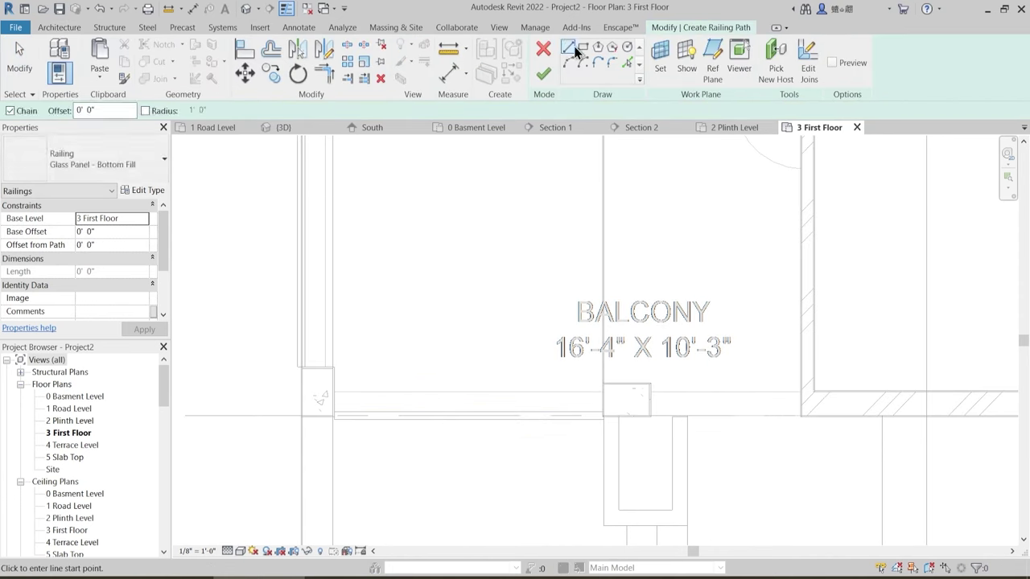
left_click(802, 416)
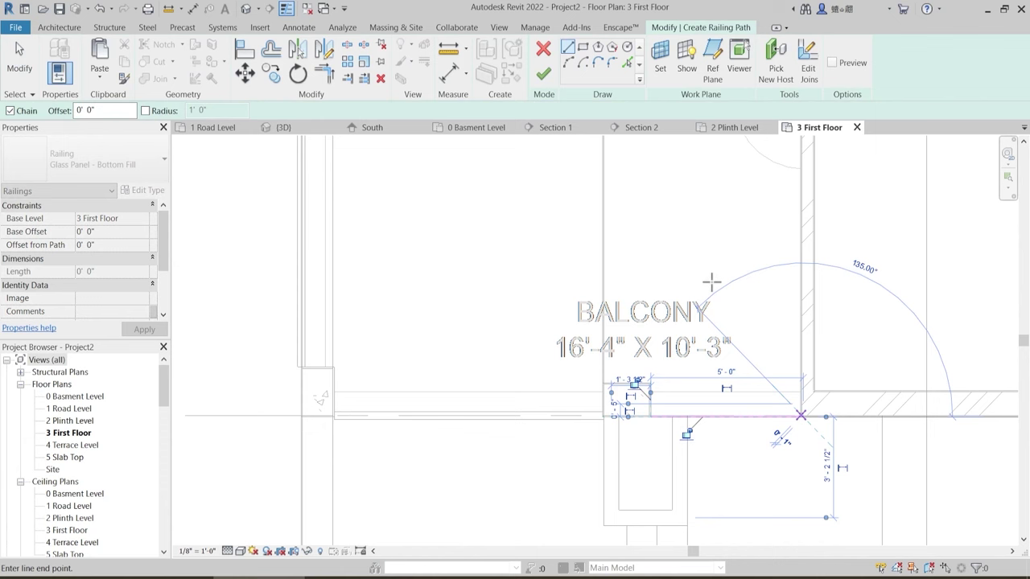
left_click(543, 73)
left_click(757, 476)
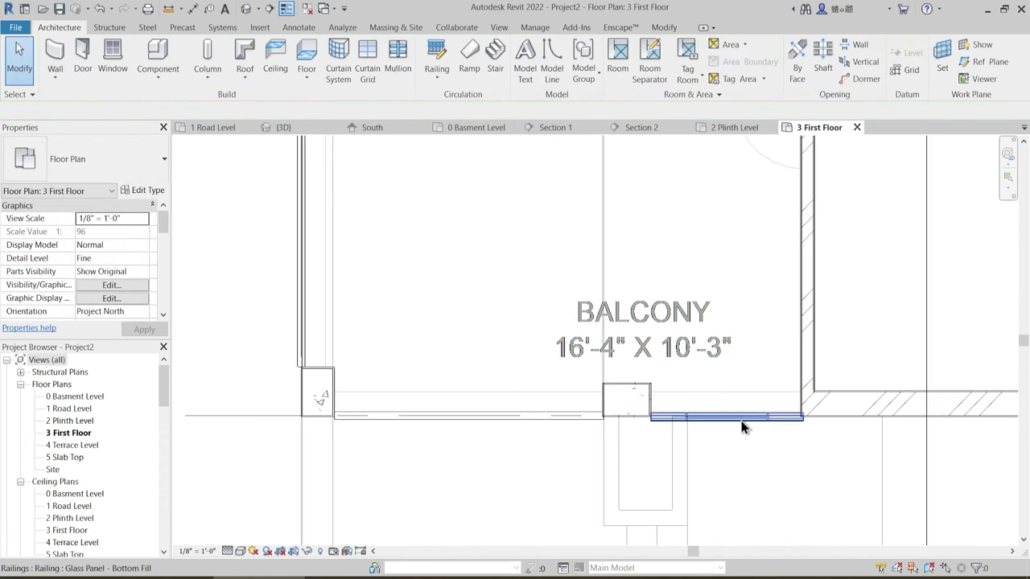
left_click(743, 417)
left_click(726, 409)
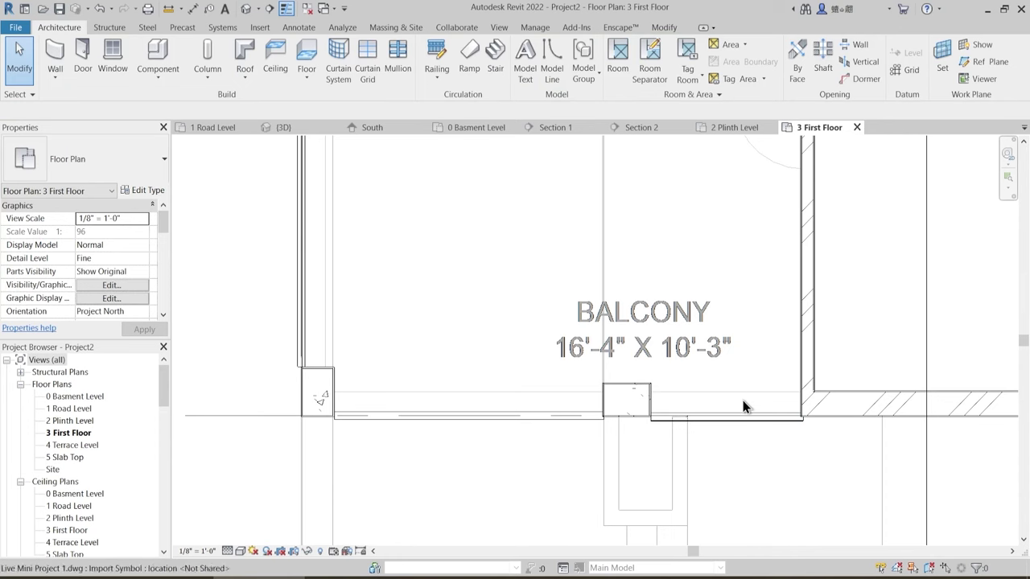
scroll(744, 408, "up", 4)
left_click(705, 422)
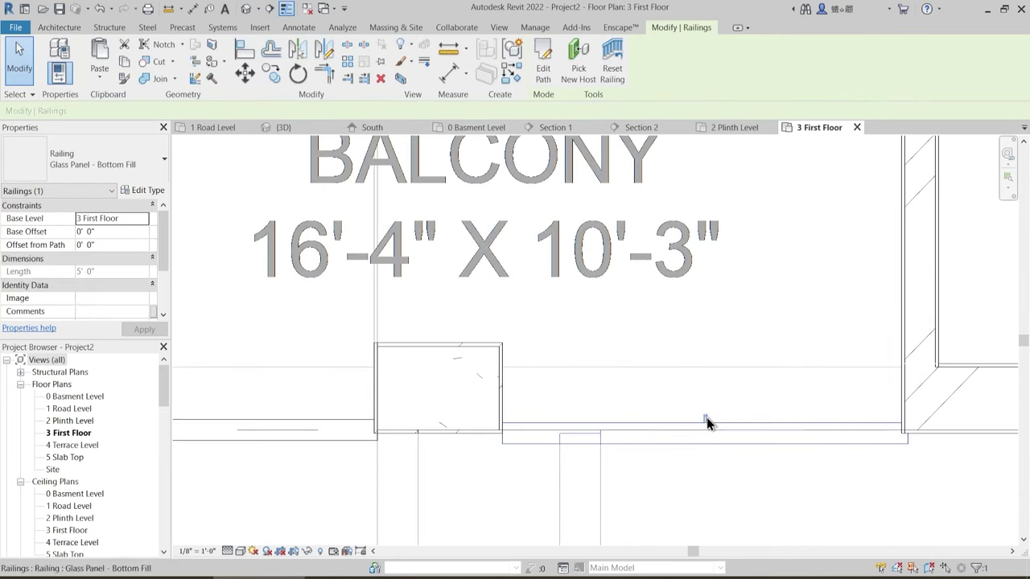
left_click(715, 396)
scroll(635, 374, "down", 1)
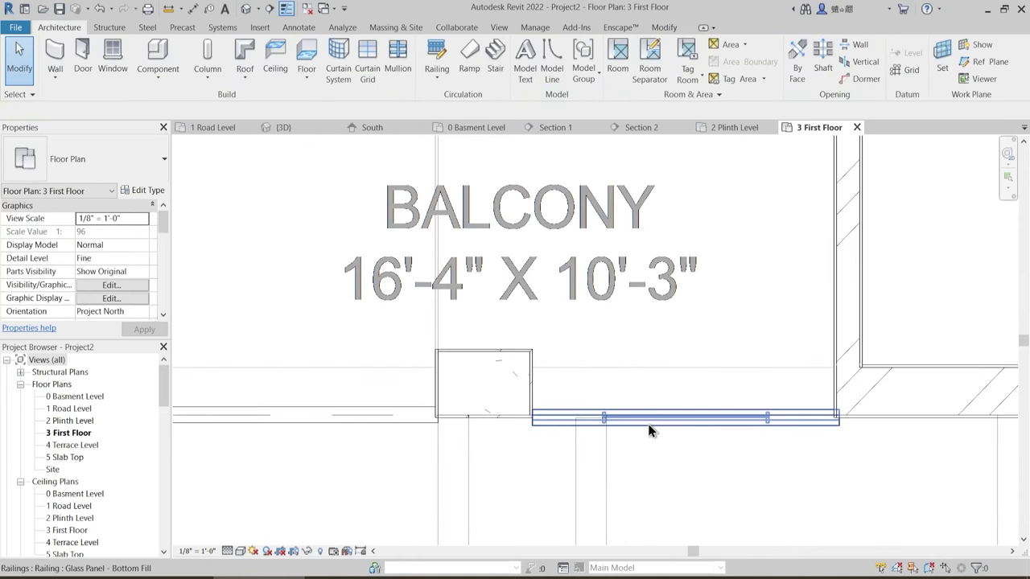
- Move the left and right front railings inward onto the slab edge
left_click(647, 424)
scroll(467, 385, "down", 2)
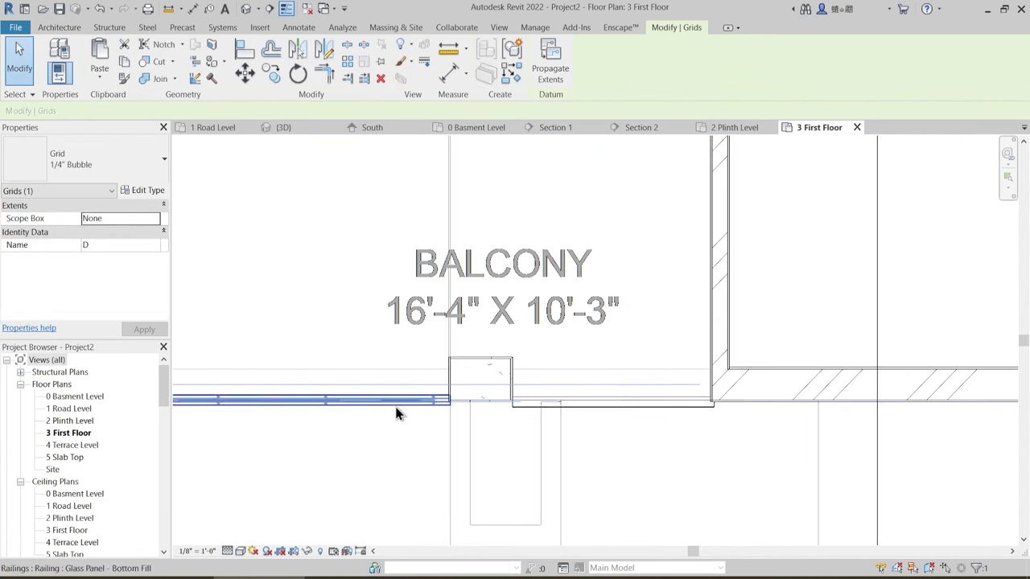
middle_click_drag(392, 415, 517, 426)
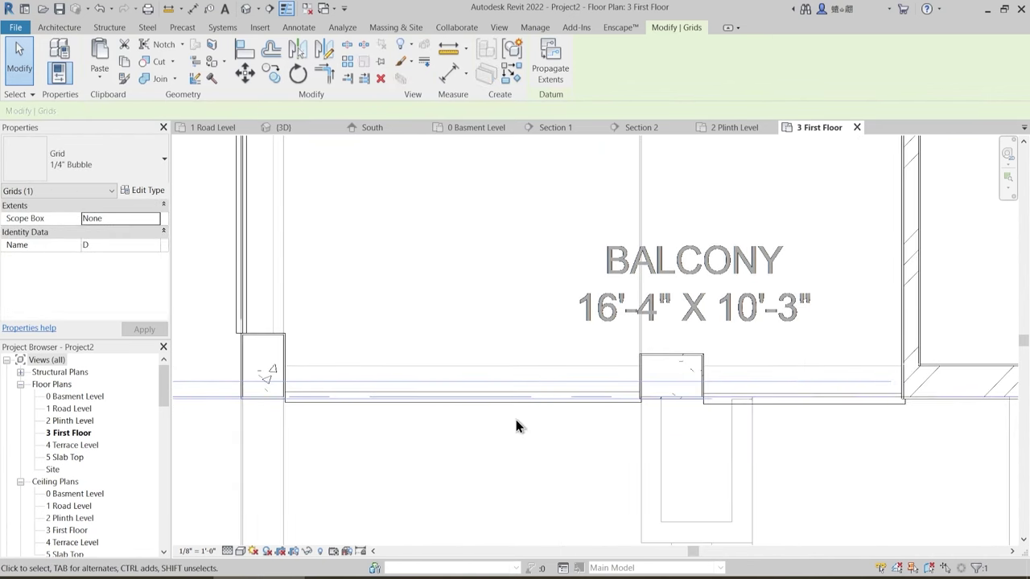
left_click(547, 403)
left_click(754, 402, "ctrl")
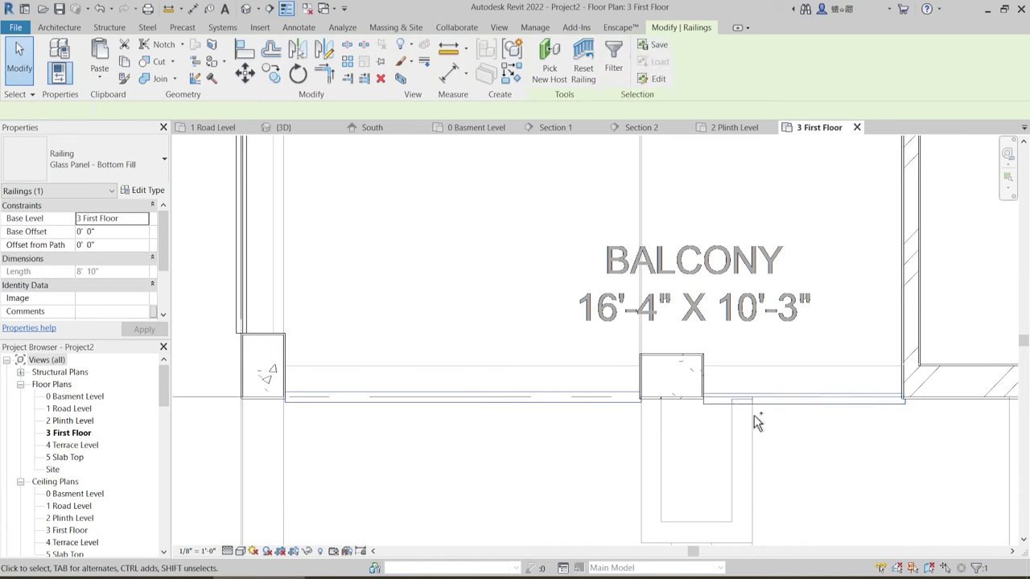
scroll(273, 404, "up", 4)
key("m")
key("v")
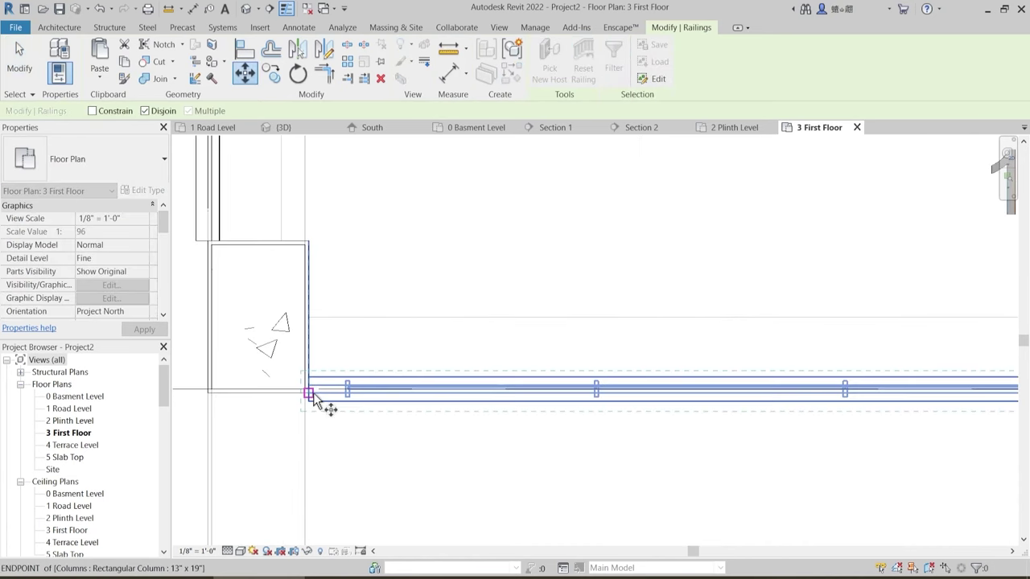
left_click(309, 393)
left_click(313, 366)
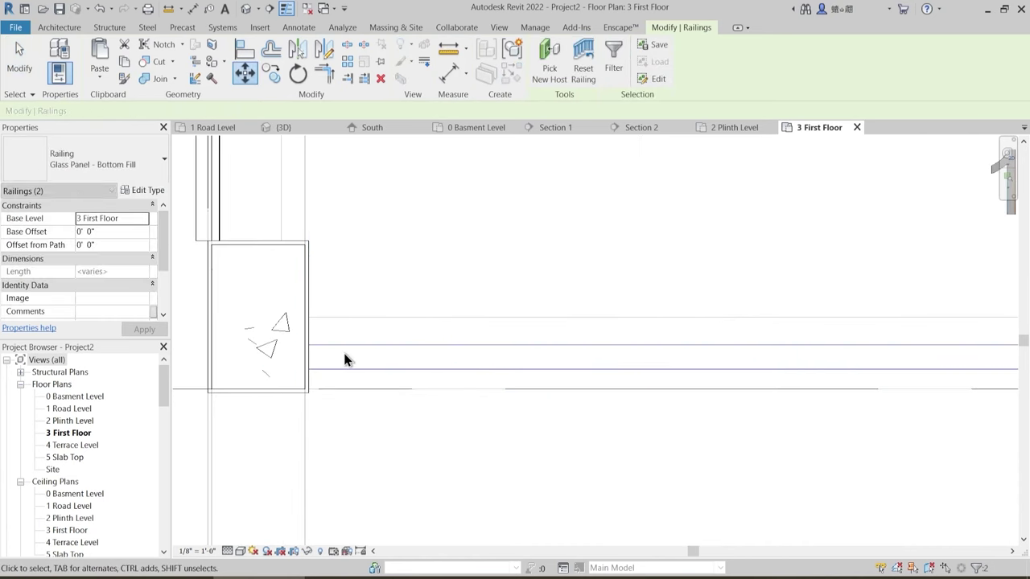
key("Escape")
- Move the balcony's left side railing 6" inward with MV
scroll(379, 368, "down", 3)
middle_click_drag(420, 391, 381, 340)
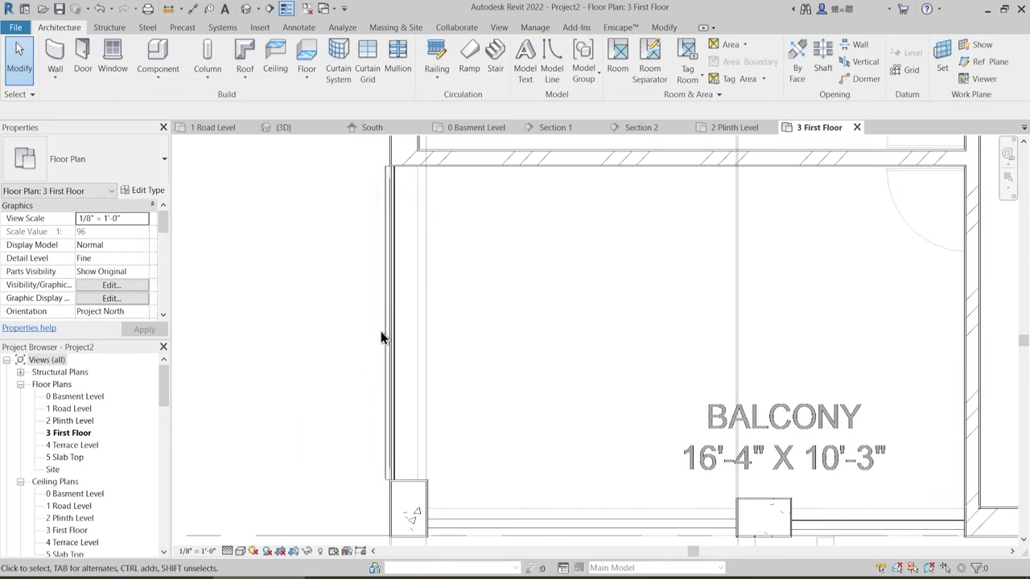
left_click(397, 281)
scroll(389, 495, "up", 2)
scroll(389, 495, "down", 2)
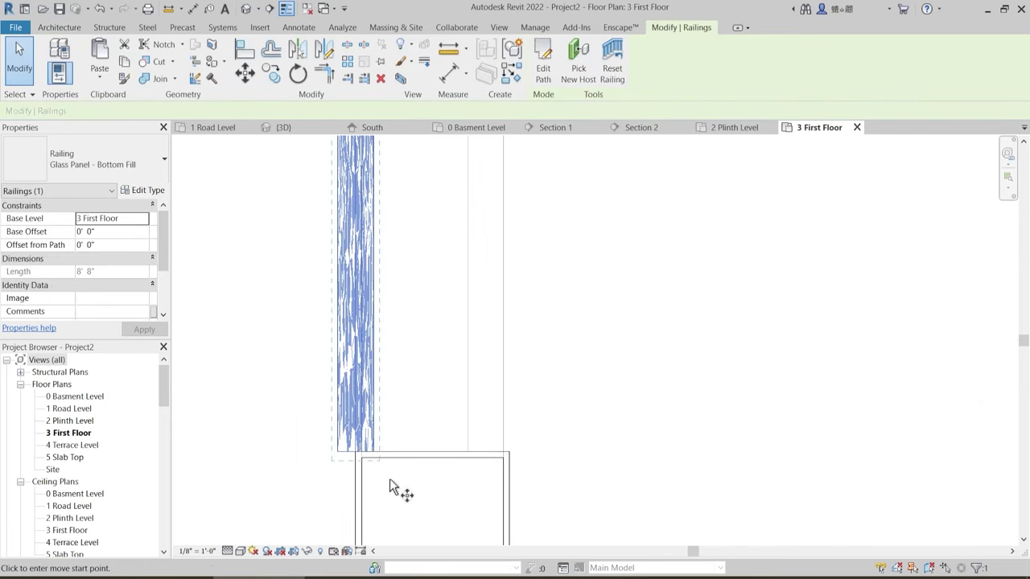
key("m")
key("v")
left_click(357, 453)
left_click(425, 453)
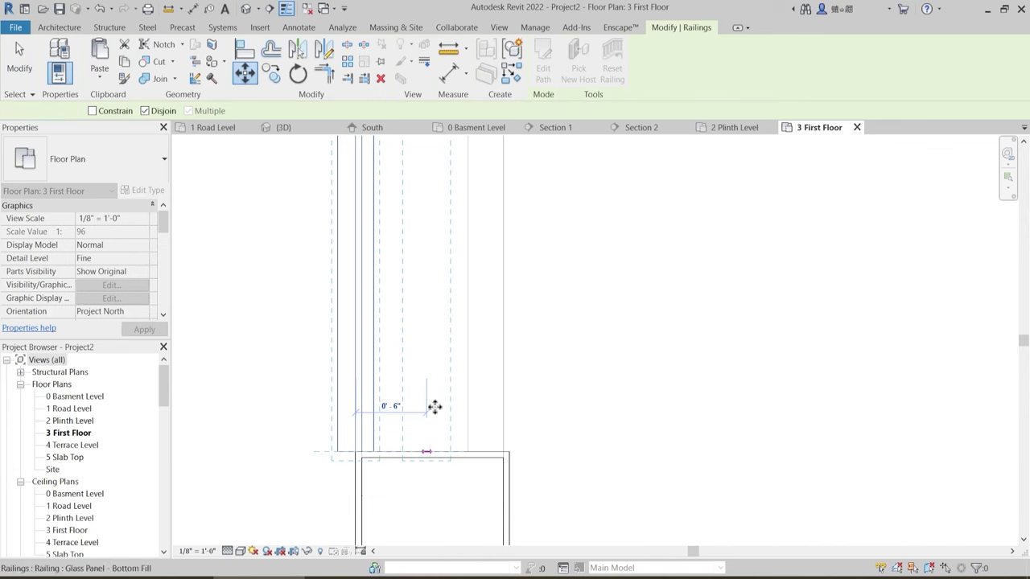
key("Escape")
scroll(433, 357, "down", 5)
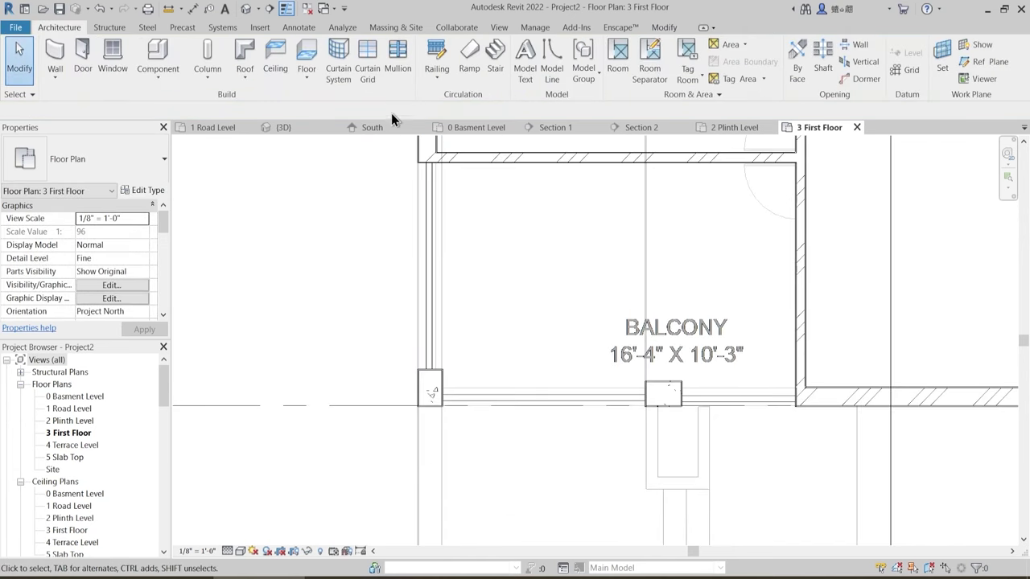
- In the 3D view, select the central, left and right balcony railings to check them
left_click(312, 130)
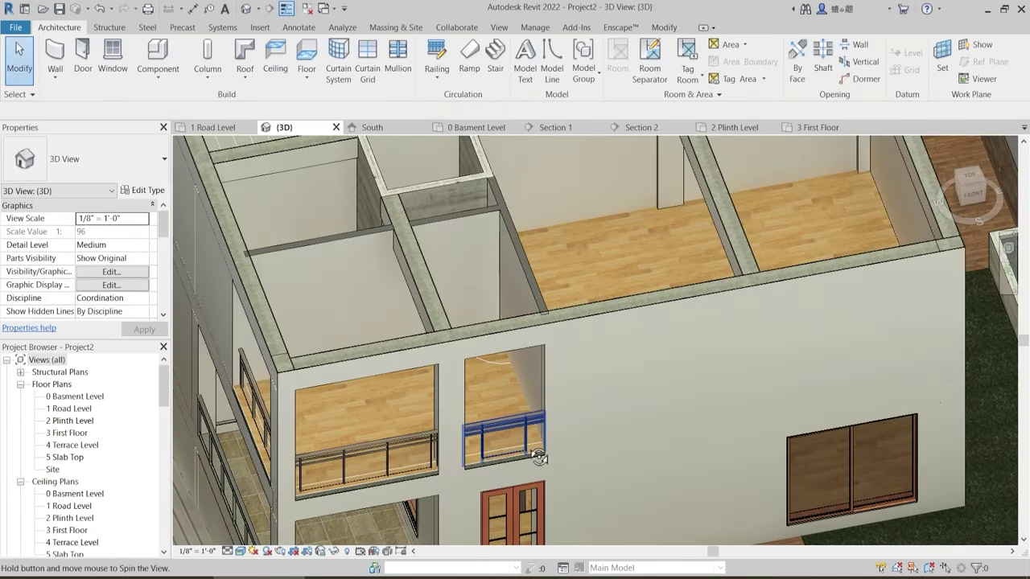
scroll(552, 421, "up", 2)
scroll(467, 415, "up", 3)
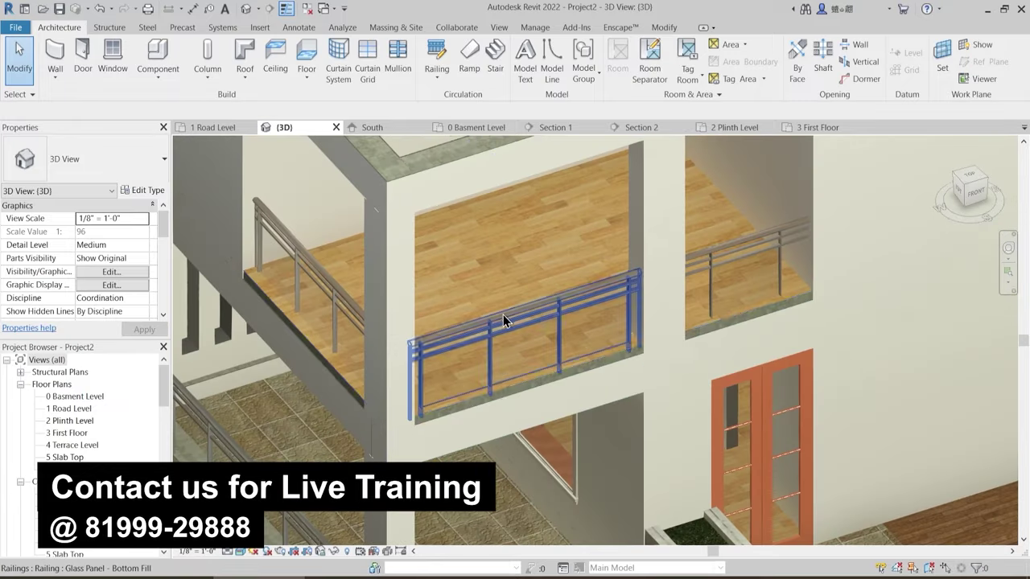
left_click(503, 319)
middle_click_drag(503, 322, 381, 347, "shift")
scroll(362, 322, "up", 3)
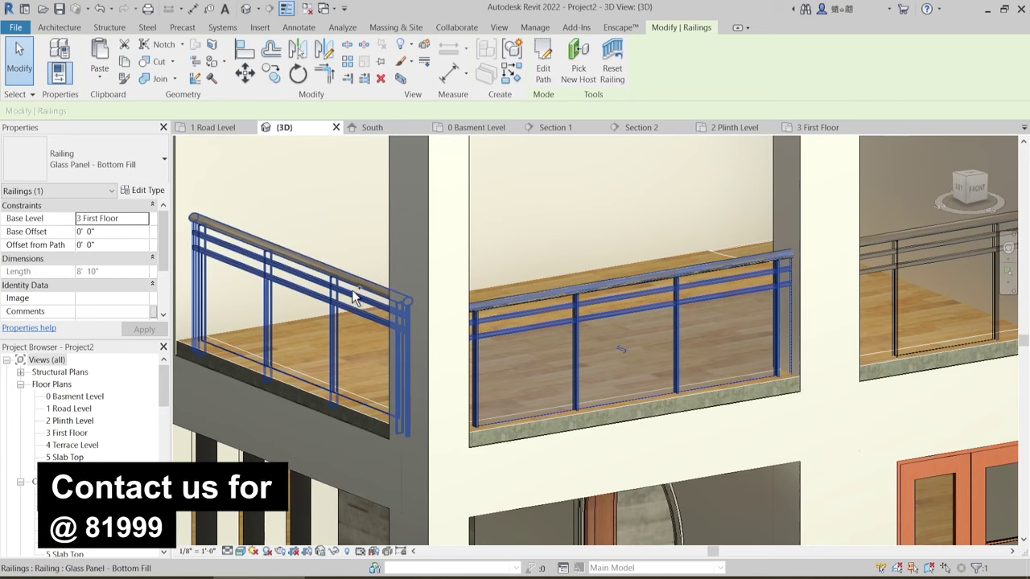
left_click(352, 292, "ctrl")
scroll(354, 304, "down", 2)
left_click(820, 254, "ctrl")
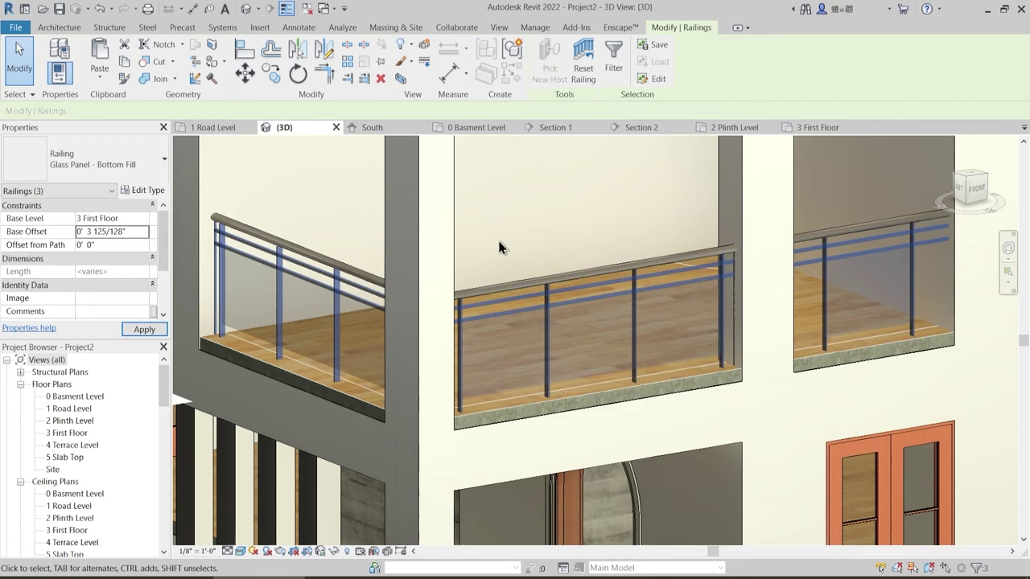
key("Escape")
- Orbit the 3D house to inspect it from several angles, then return to the 3 First Floor plan
scroll(547, 427, "down", 3)
middle_click_drag(580, 421, 588, 478, "shift")
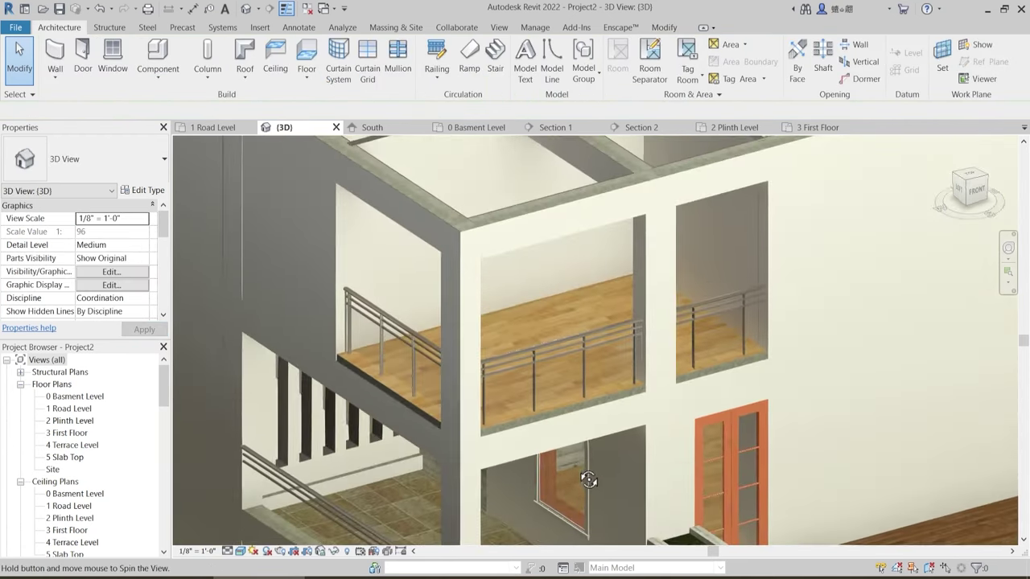
scroll(562, 425, "down", 1)
middle_click_drag(561, 425, 552, 465, "shift")
scroll(528, 455, "down", 3)
scroll(552, 464, "up", 3)
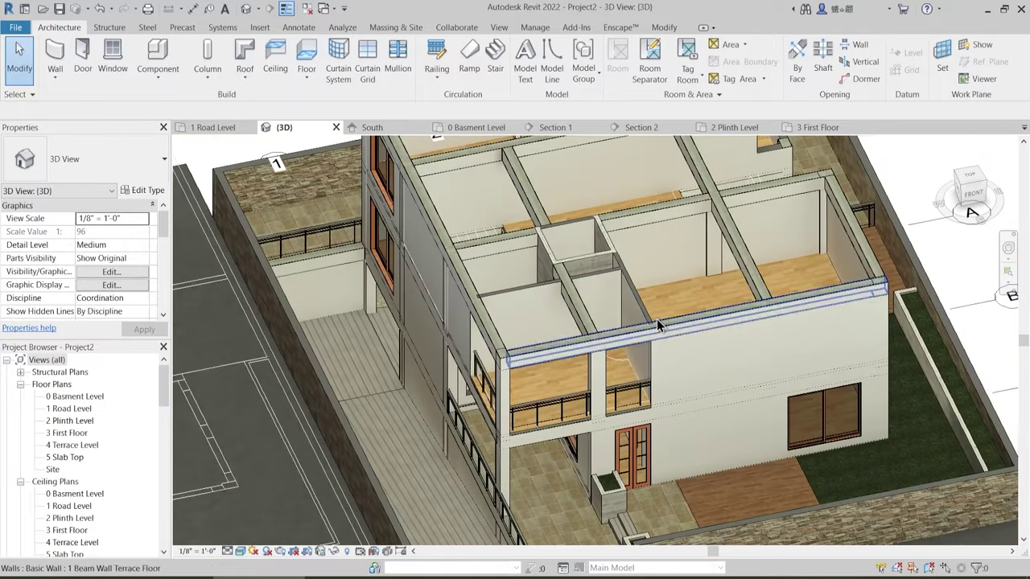
middle_click_drag(648, 262, 597, 364)
scroll(638, 339, "up", 3)
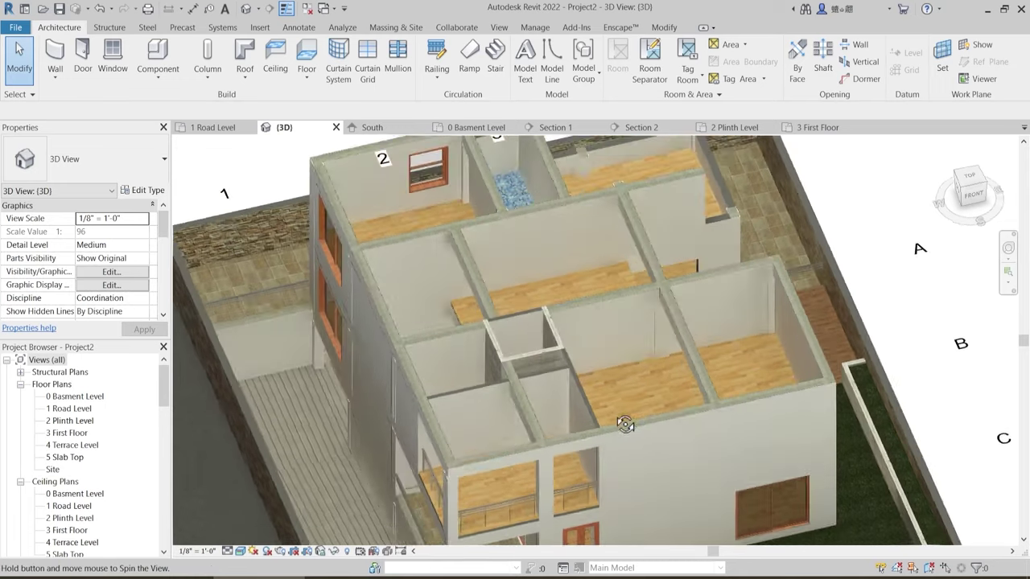
scroll(635, 327, "down", 3)
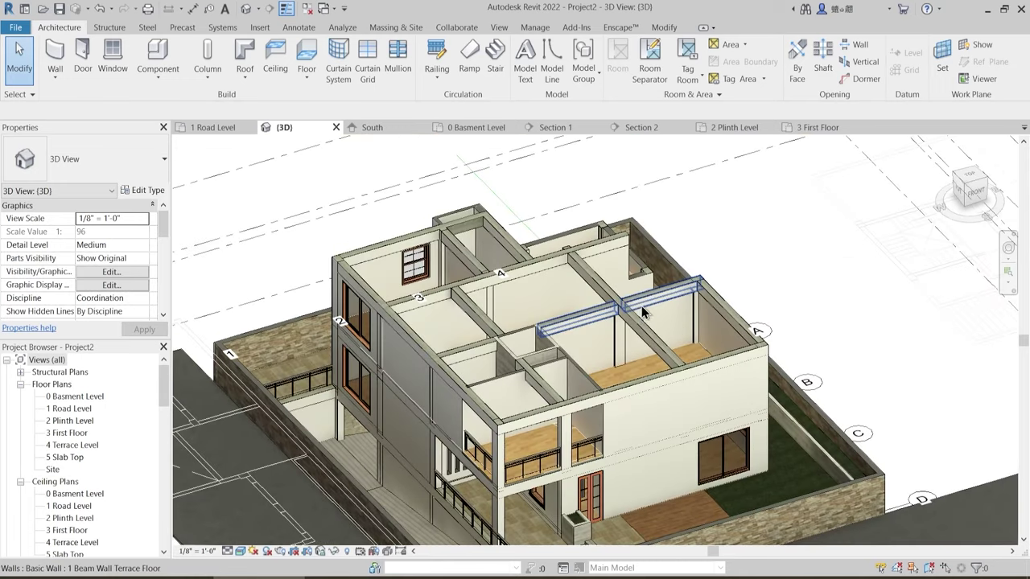
middle_click_drag(594, 425, 618, 115, "shift")
scroll(407, 446, "up", 2)
scroll(481, 446, "down", 1)
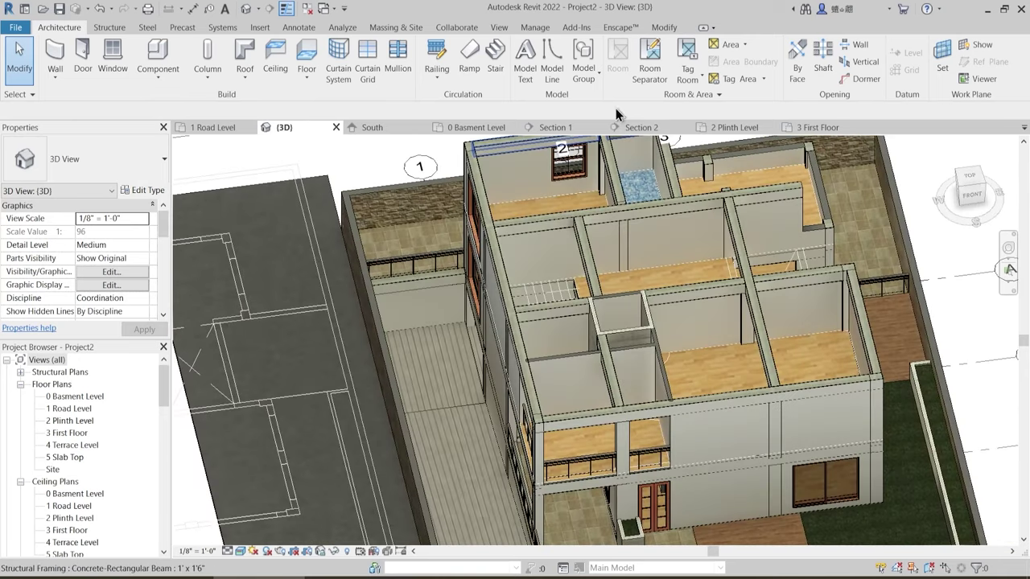
left_click(812, 127)
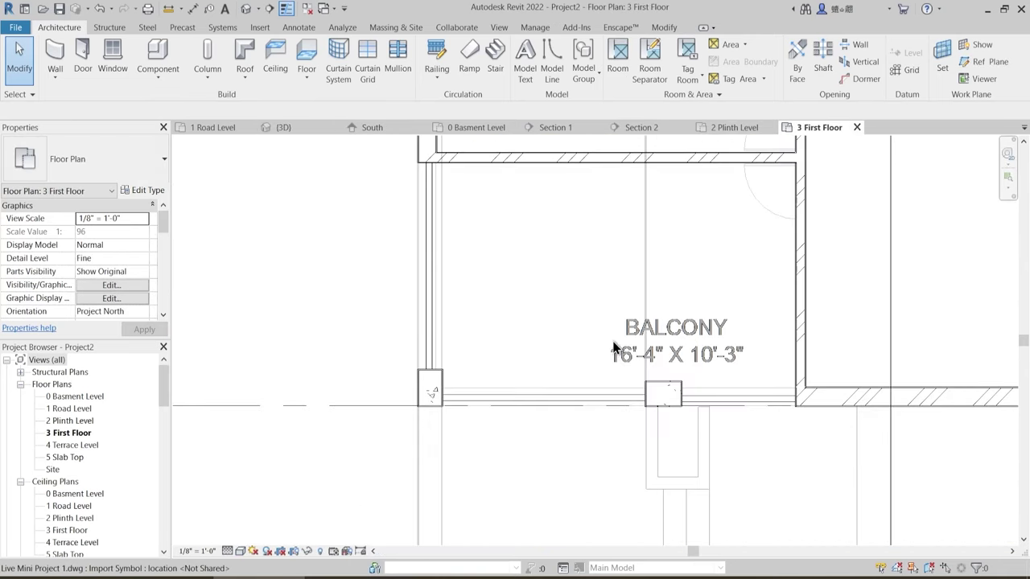
- Try placing a Single-Flush door on the AT.TOILET wall, then cancel door placement
scroll(616, 350, "down", 2)
scroll(563, 362, "up", 1)
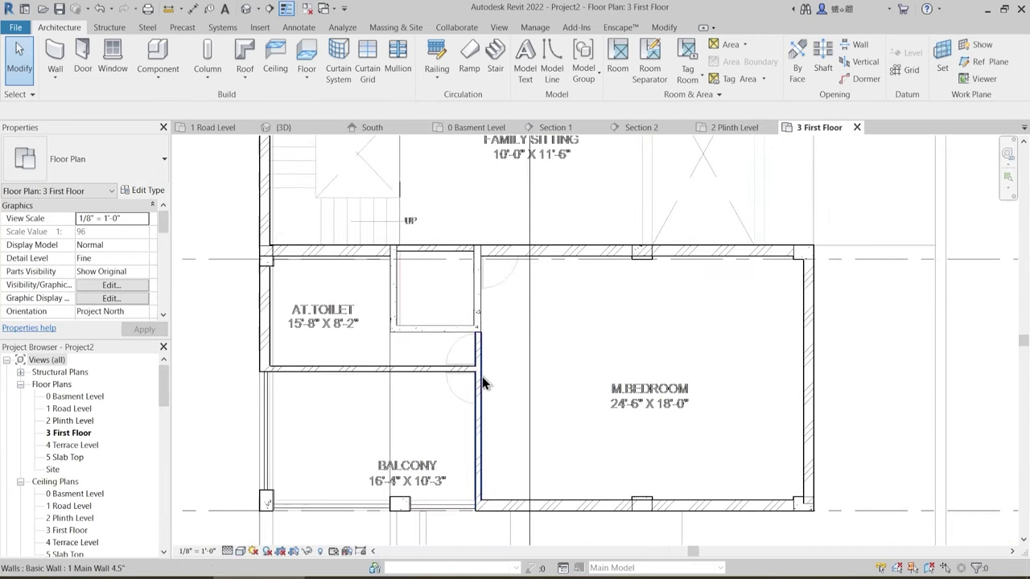
left_click(86, 57)
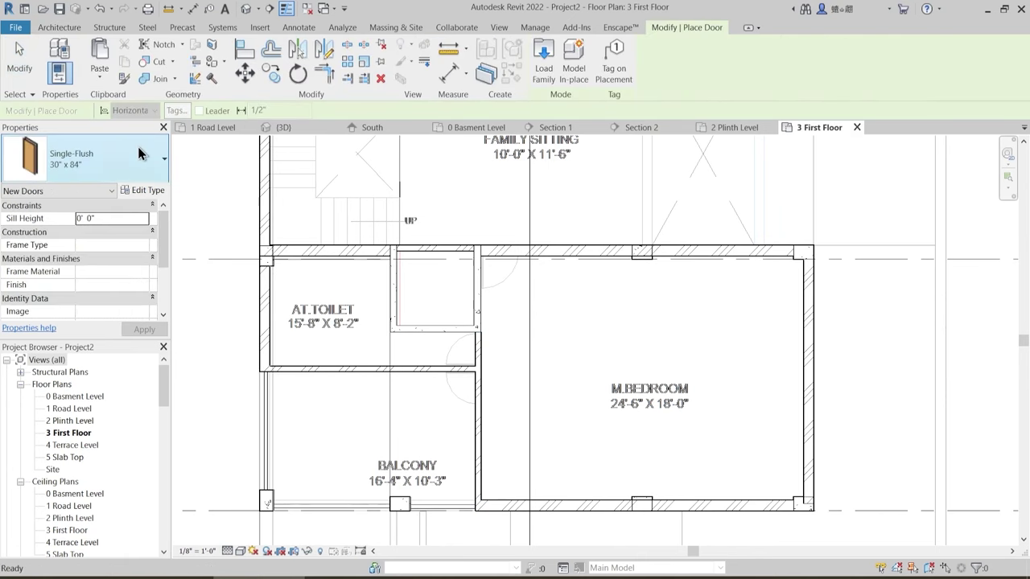
scroll(486, 369, "up", 2)
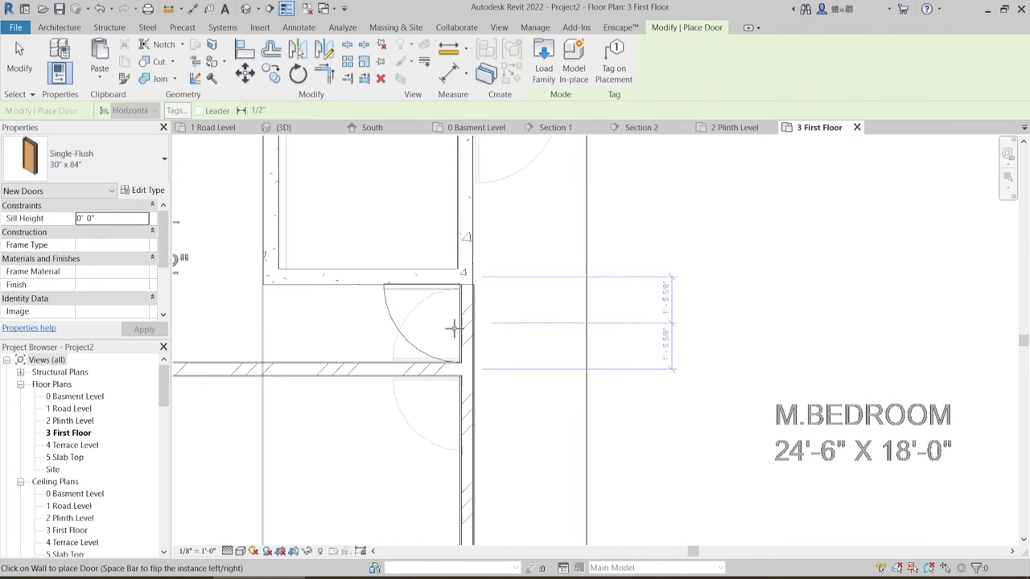
left_click(477, 344)
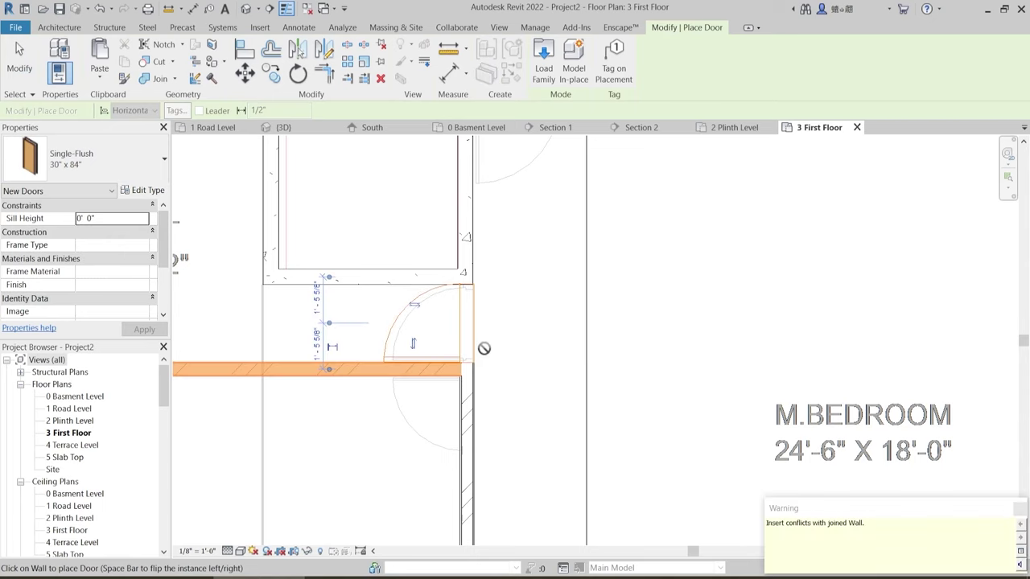
scroll(530, 334, "down", 2)
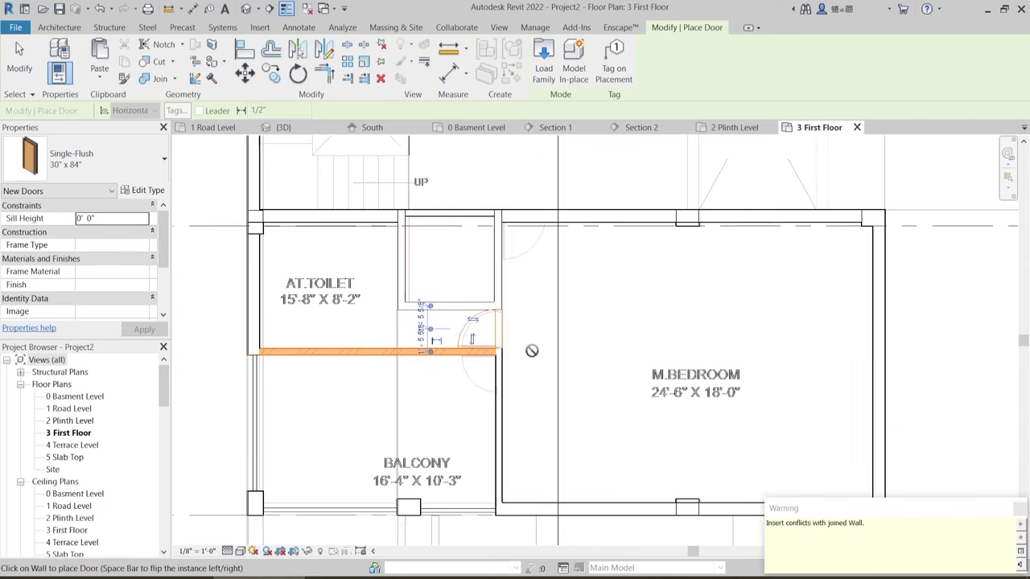
scroll(488, 385, "up", 1)
scroll(489, 383, "up", 2)
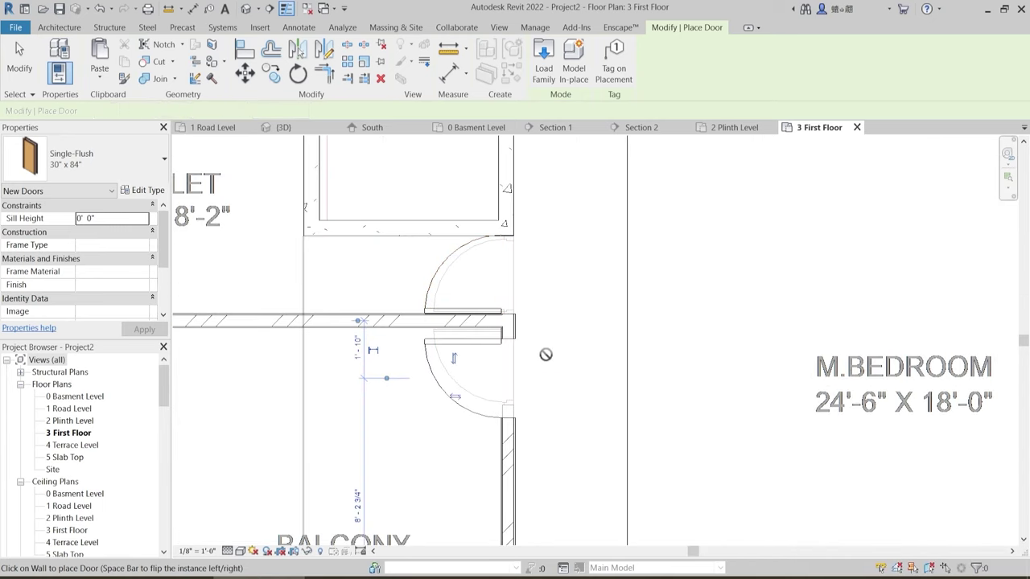
scroll(548, 362, "down", 2)
middle_click_drag(586, 372, 582, 505)
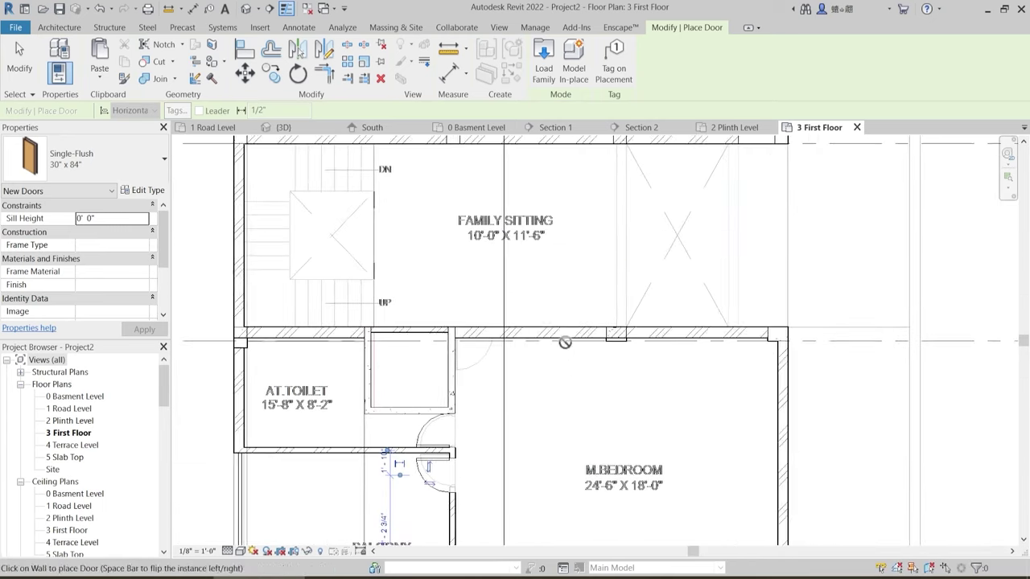
middle_click_drag(570, 310, 563, 453)
middle_click_drag(557, 386, 542, 507)
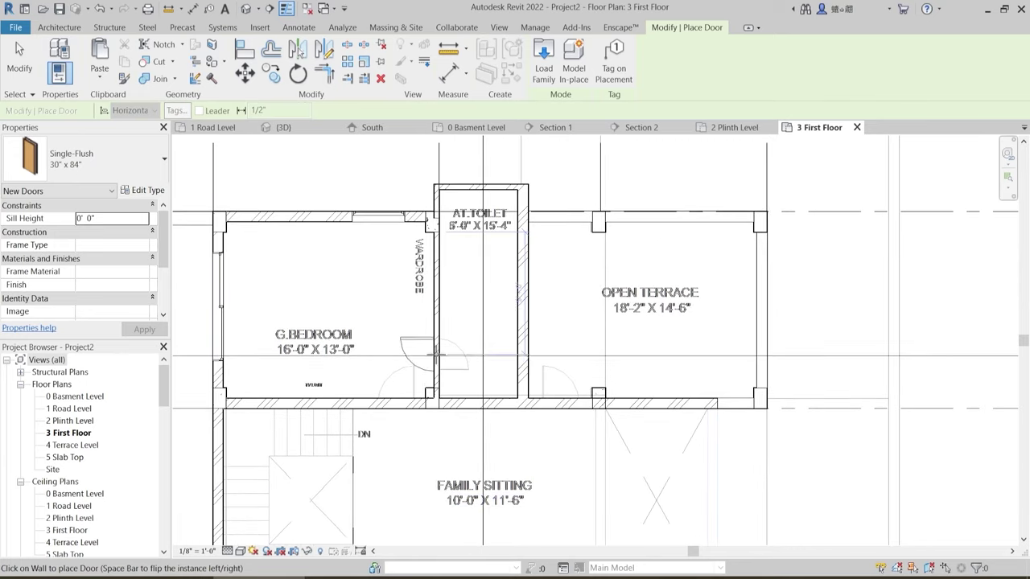
scroll(437, 355, "up", 2)
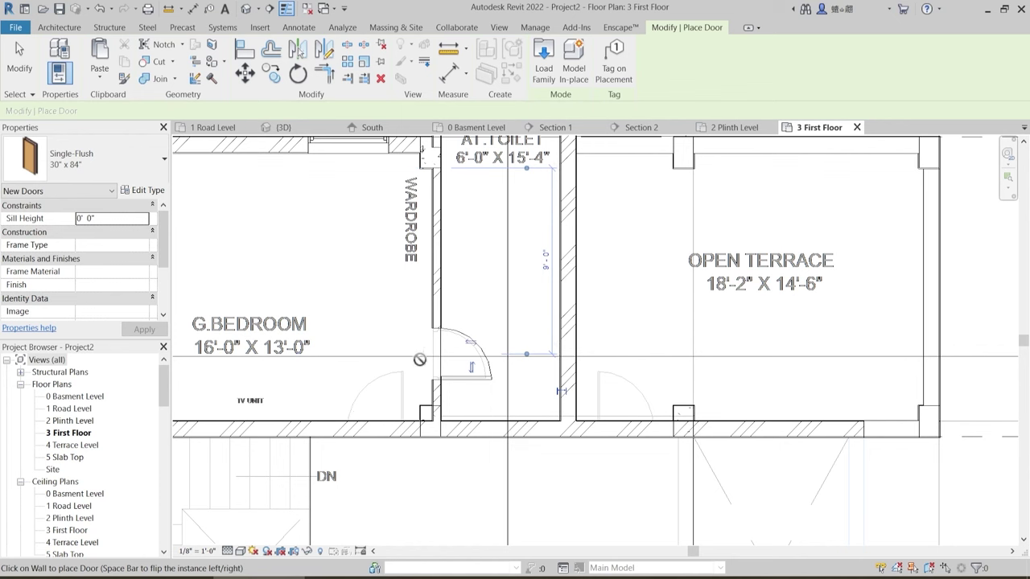
scroll(459, 332, "down", 1)
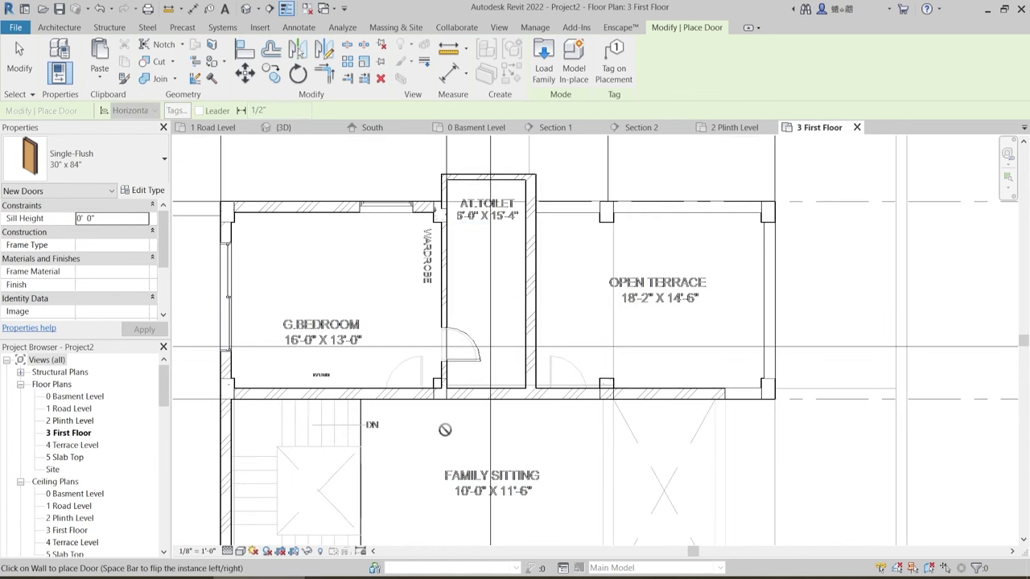
key("Escape")
- Start and cancel the Window tool, then restart the Door tool
middle_click_drag(482, 391, 483, 351)
scroll(481, 351, "down", 1)
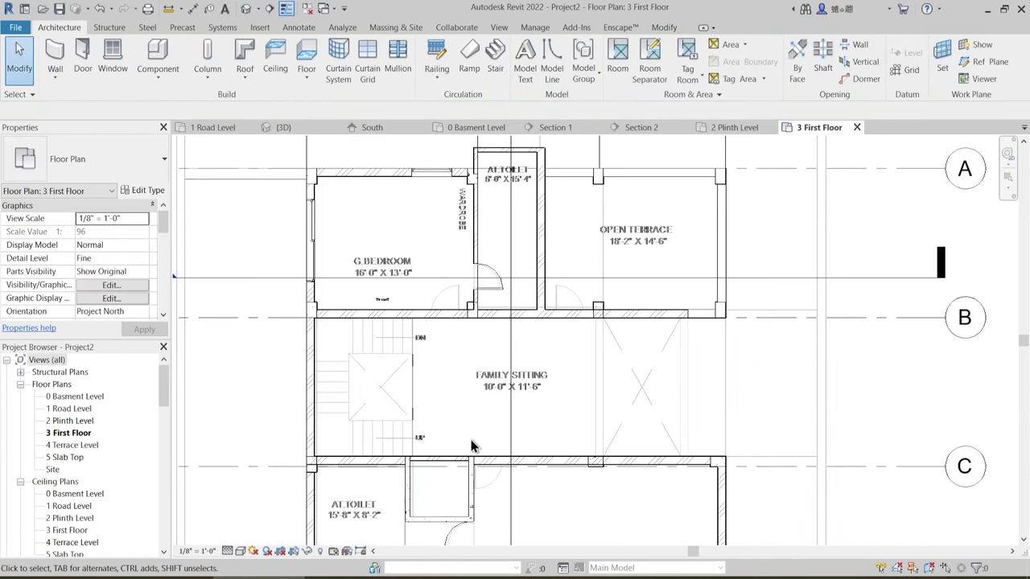
middle_click_drag(471, 439, 476, 375)
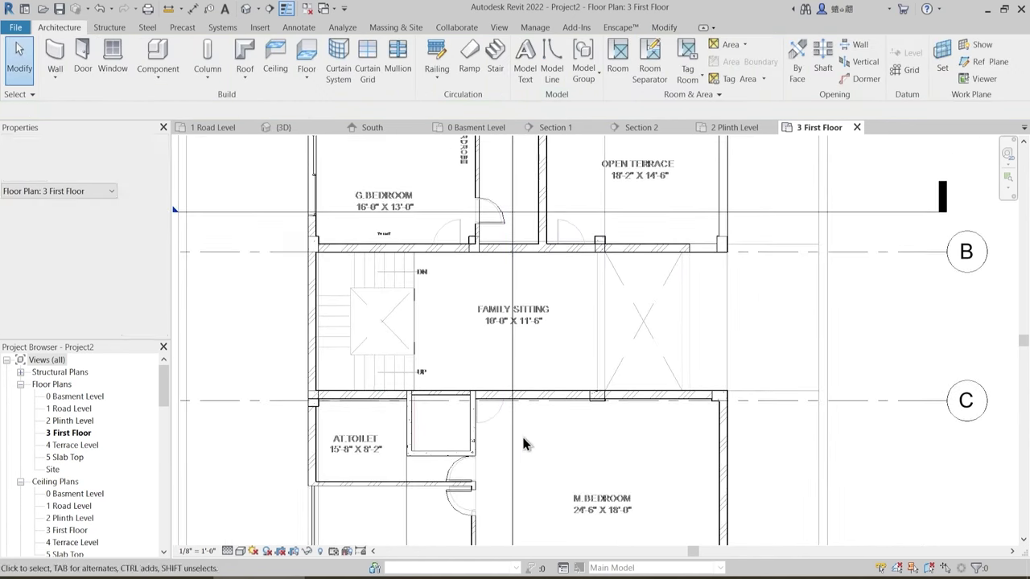
left_click(102, 57)
key("Escape")
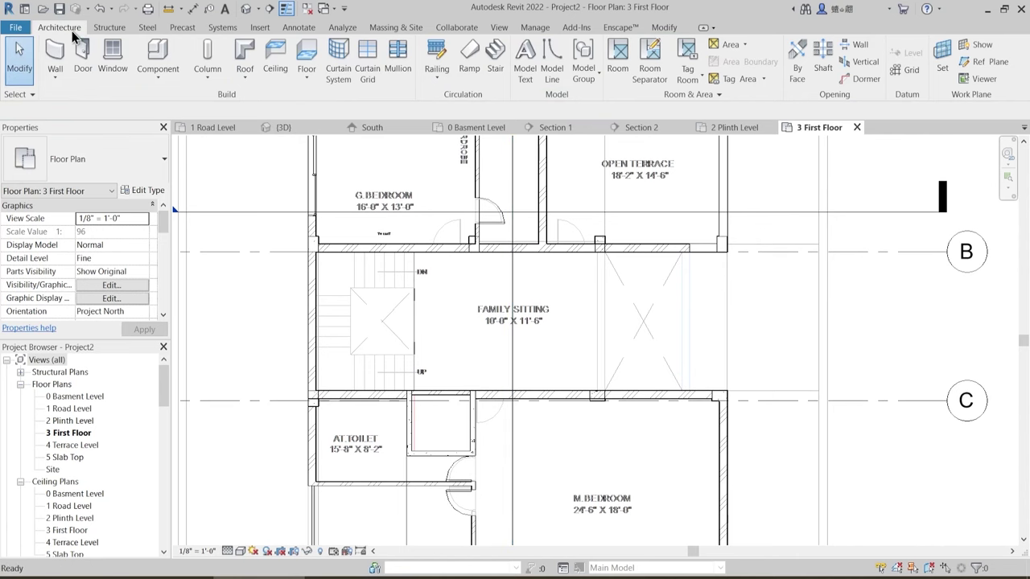
left_click(84, 56)
- Place Door-Interior-Single-Full Glass-Wood 3' doors in the G.BEDROOM wall and between AT.TOILET and FAMILY SITTING
left_click(124, 180)
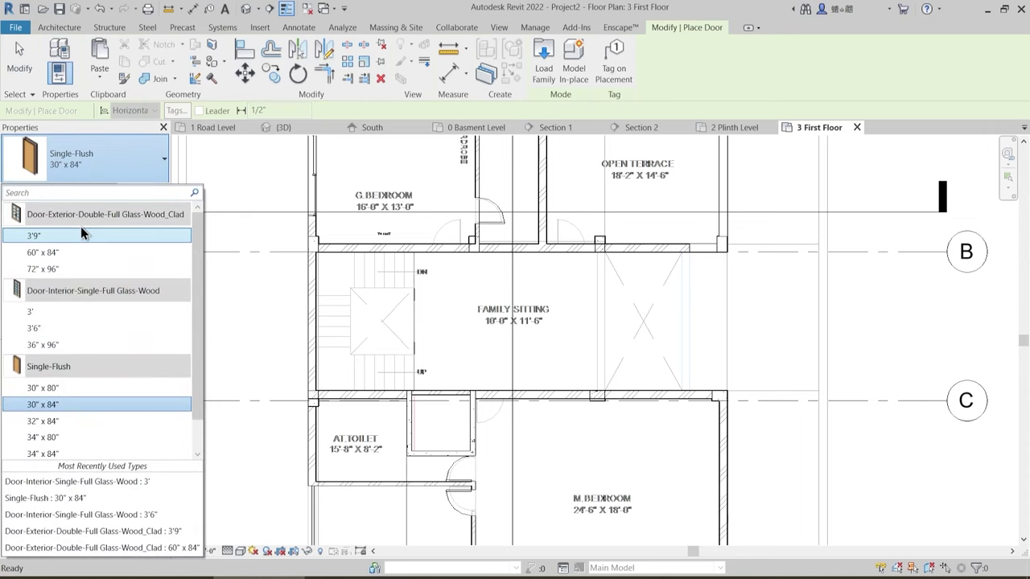
left_click(57, 313)
scroll(447, 225, "up", 3)
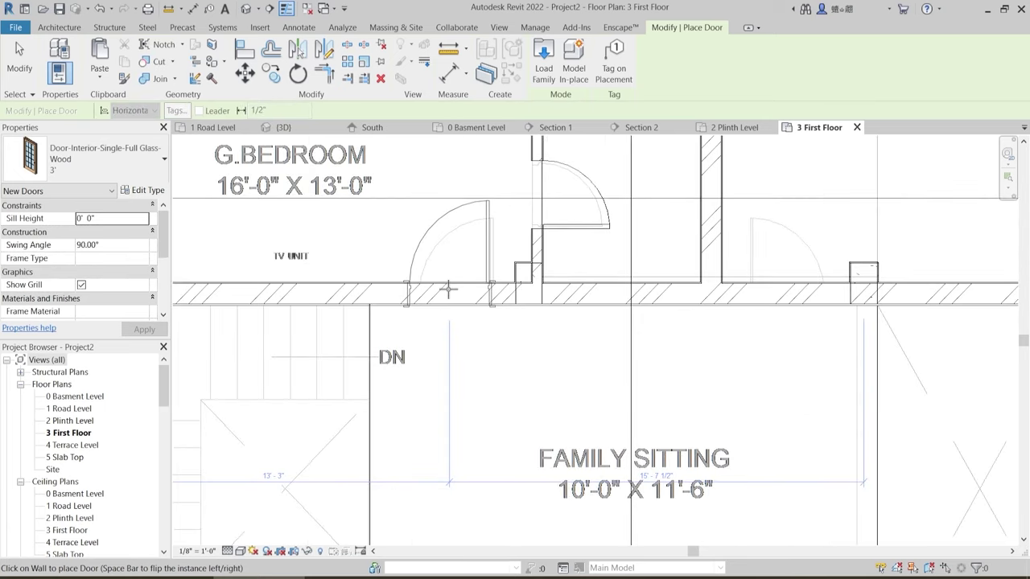
left_click(506, 353)
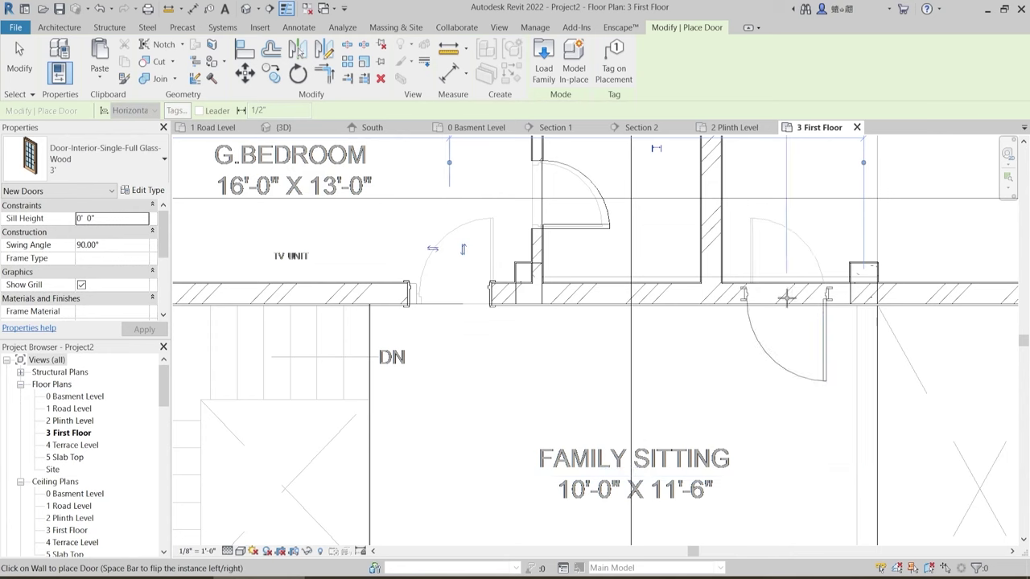
scroll(602, 240, "down", 2)
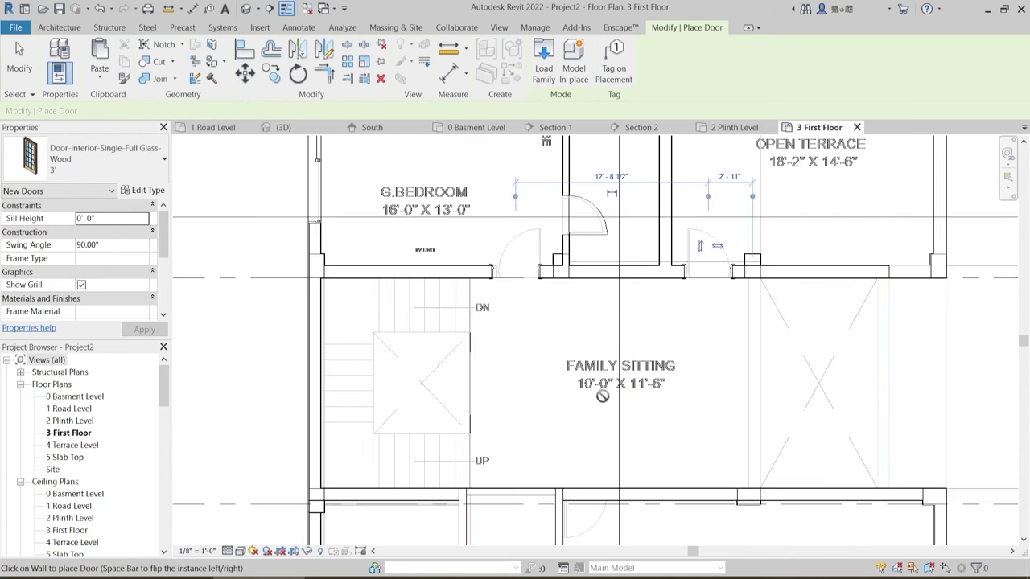
middle_click_drag(609, 446, 609, 285)
scroll(604, 340, "up", 2)
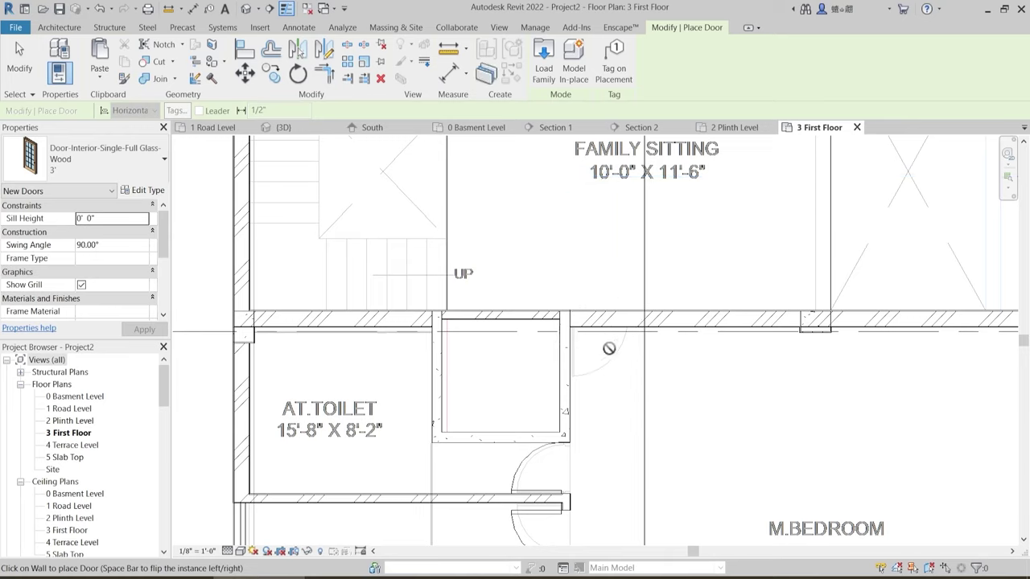
left_click(625, 390)
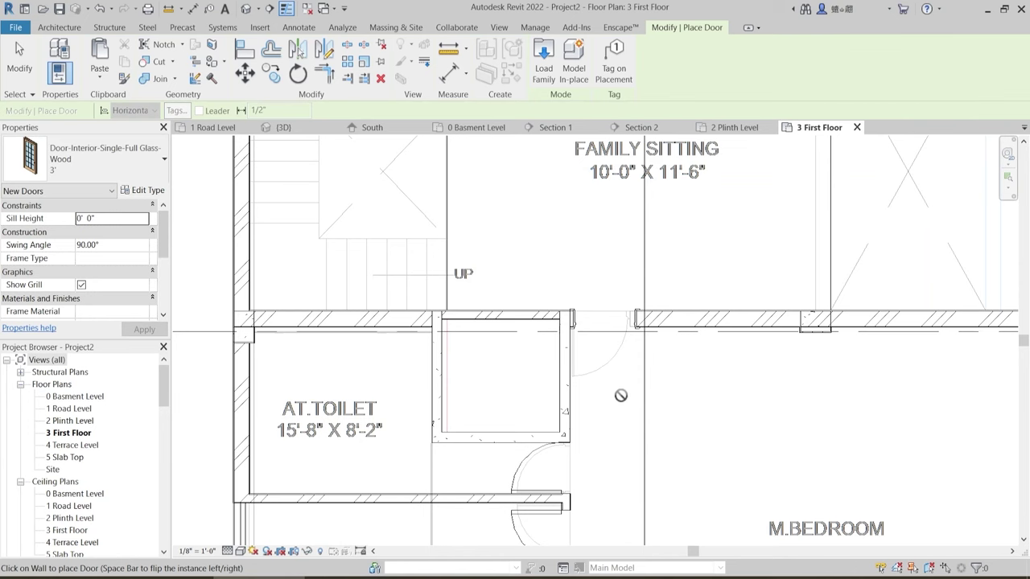
key("Escape")
key("Escape")
- Select and inspect the Single-Flush toilet door, then deselect it
scroll(608, 362, "up", 2)
scroll(574, 359, "down", 2)
middle_click_drag(568, 428, 563, 371)
scroll(549, 382, "up", 3)
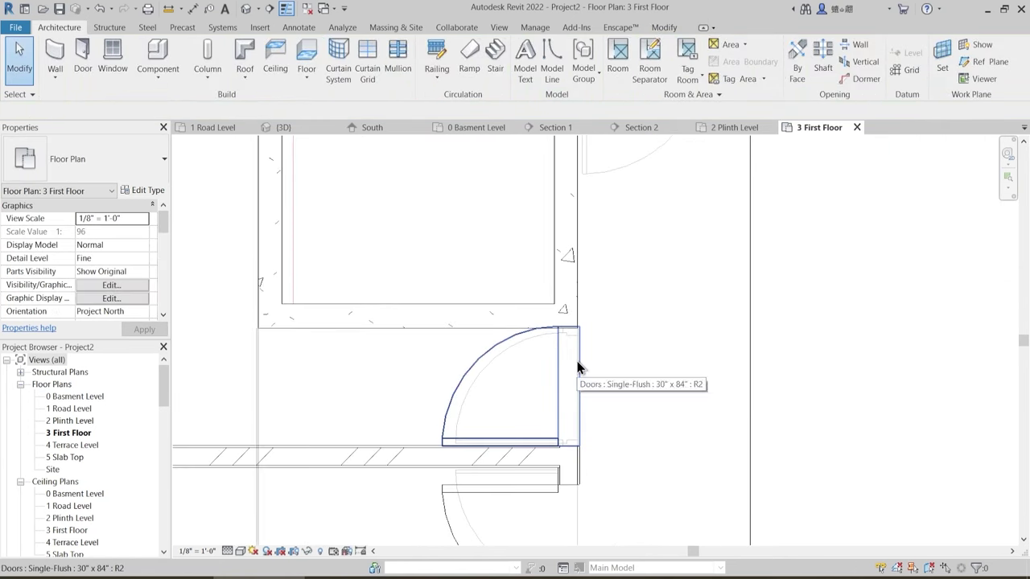
left_click(577, 358)
scroll(576, 332, "up", 2)
scroll(579, 338, "down", 2)
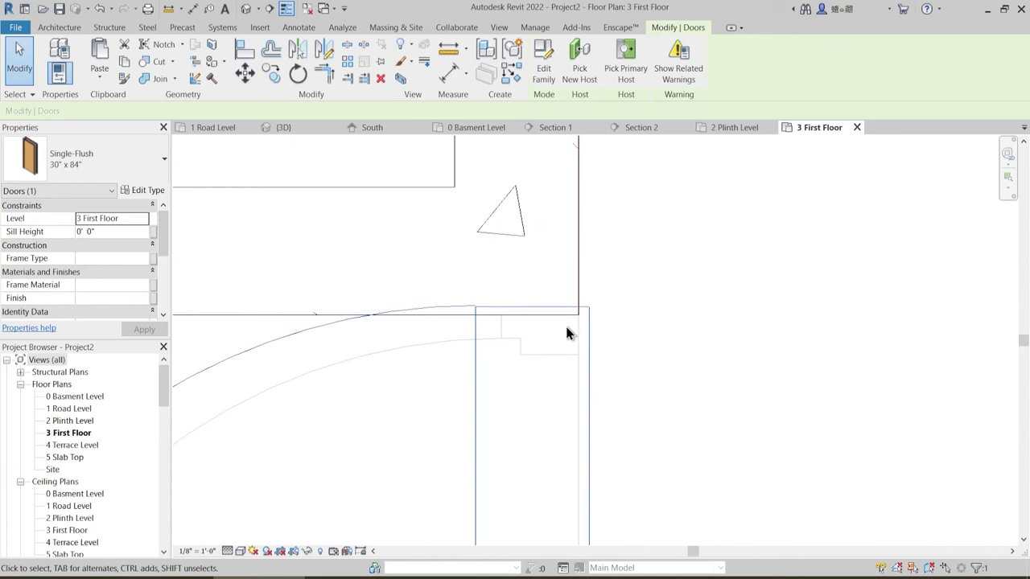
key("Escape")
scroll(596, 403, "down", 2)
middle_click_drag(599, 417, 582, 333)
scroll(572, 372, "up", 2)
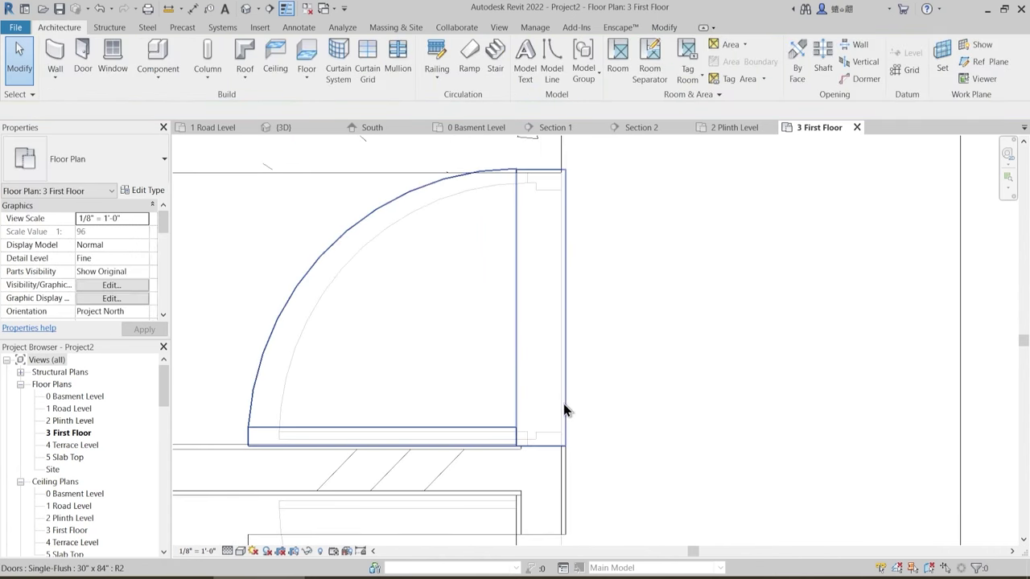
left_click(564, 403)
scroll(582, 375, "down", 1)
key("Escape")
scroll(578, 352, "down", 1)
- Move the lift shaft wall by 1" with MV
middle_click_drag(584, 271, 591, 349)
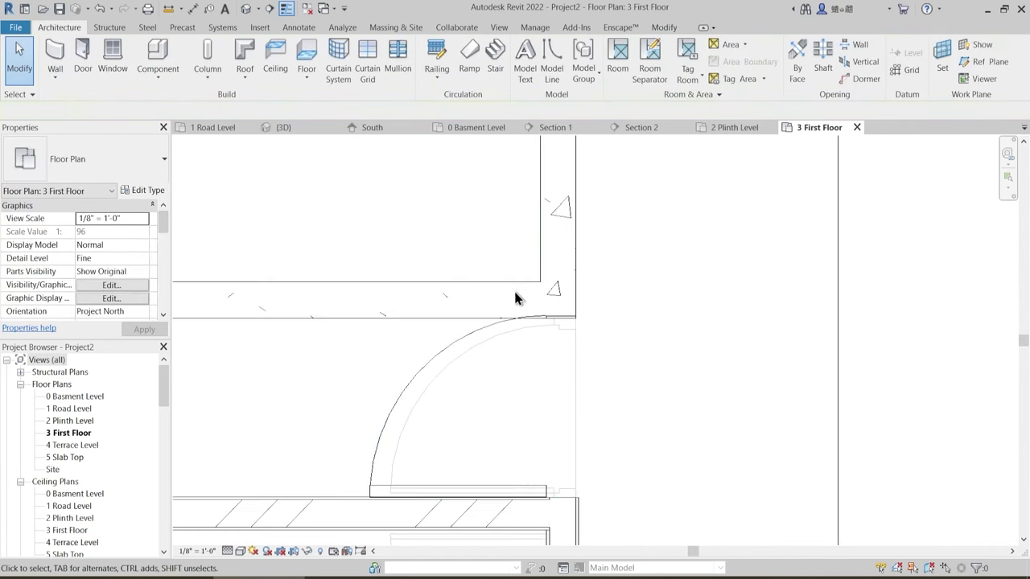
middle_click_drag(510, 297, 612, 367)
left_click(562, 356)
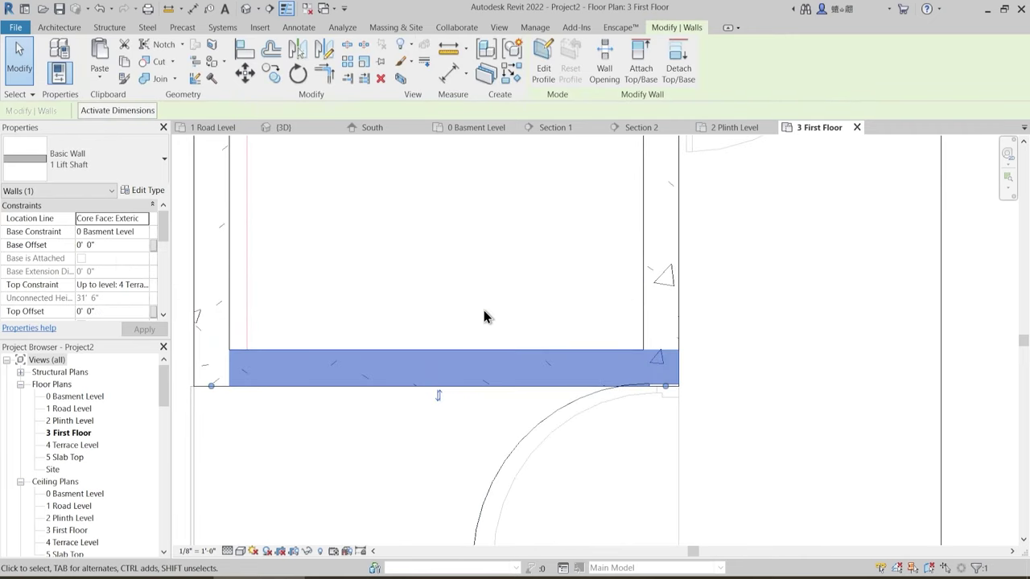
key("m")
key("v")
left_click(482, 307)
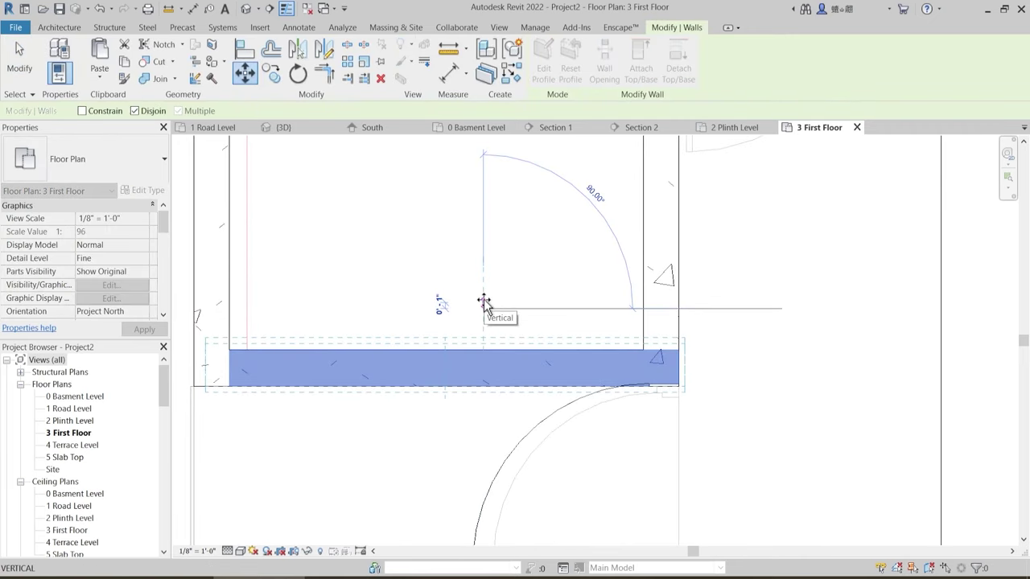
type(".")
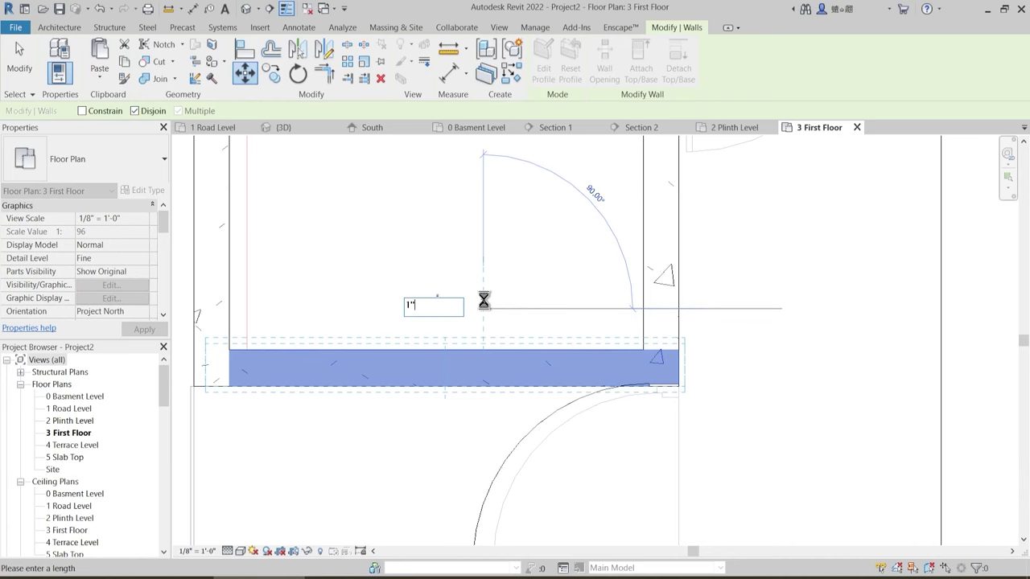
type("\"")
key("Return")
key("Escape")
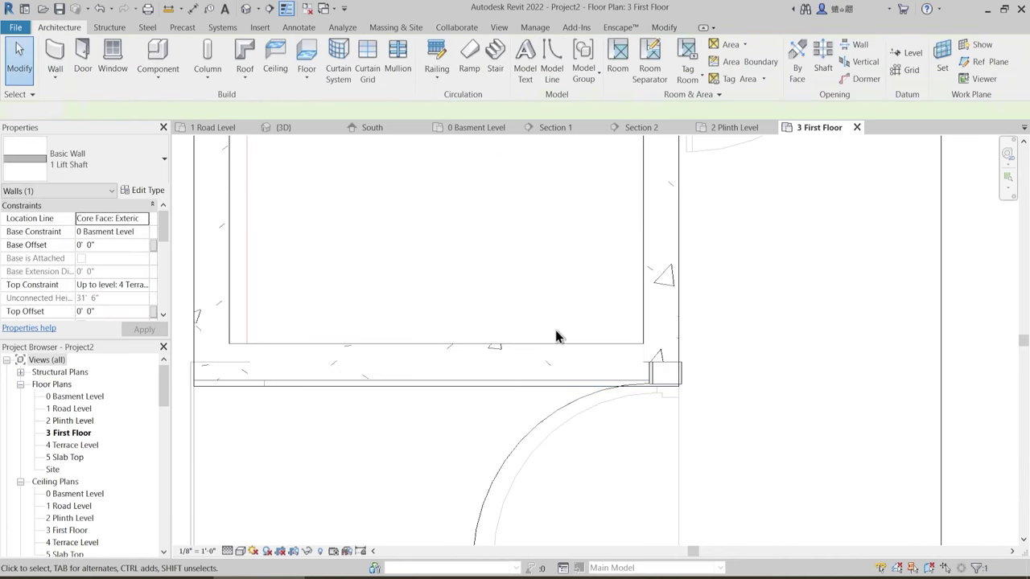
- Inspect the door beside the lift shaft and switch to the Modify tools
scroll(610, 389, "down", 2)
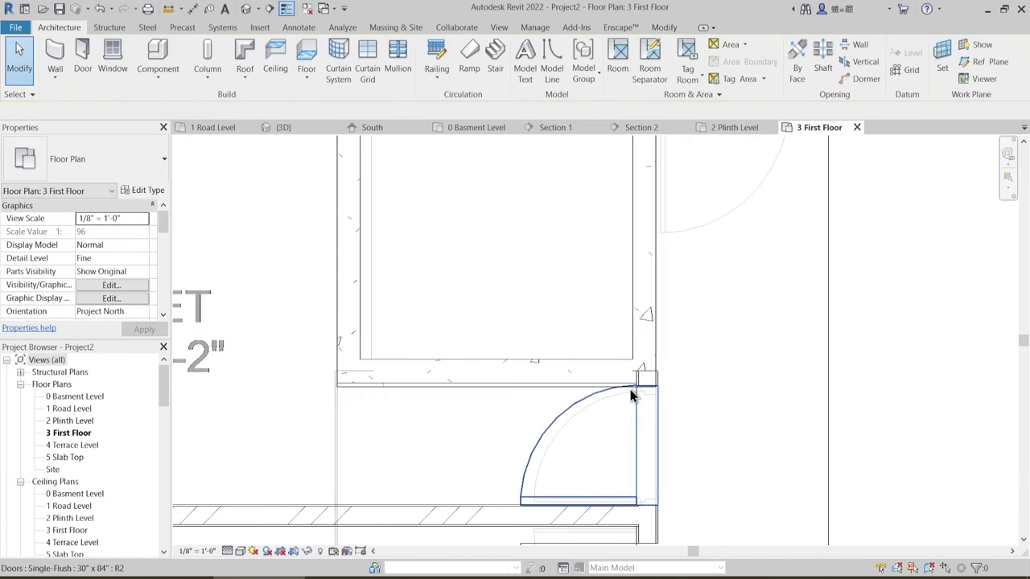
scroll(603, 390, "up", 1)
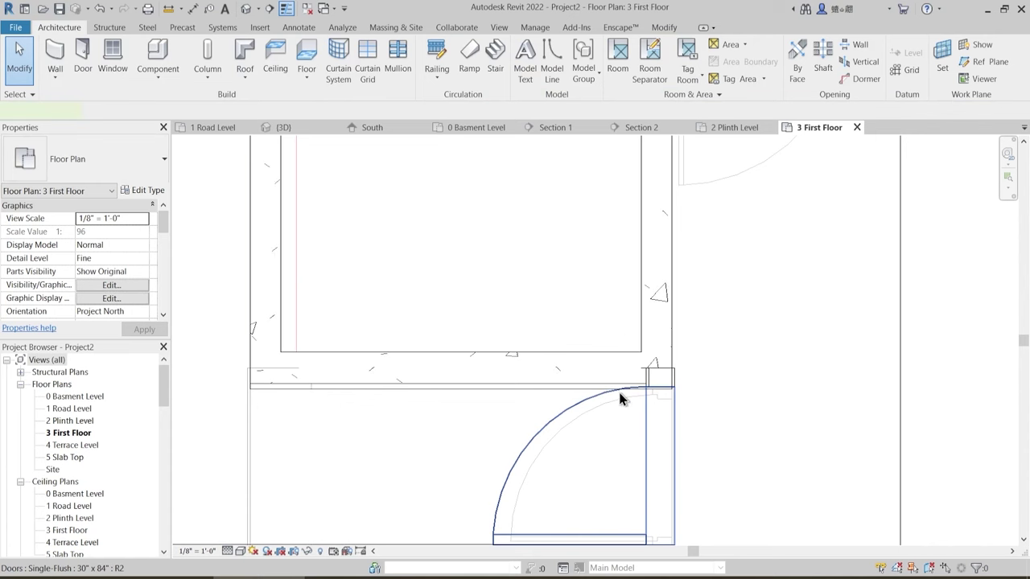
left_click(618, 394)
scroll(692, 392, "up", 2)
key("Escape")
scroll(555, 381, "down", 2)
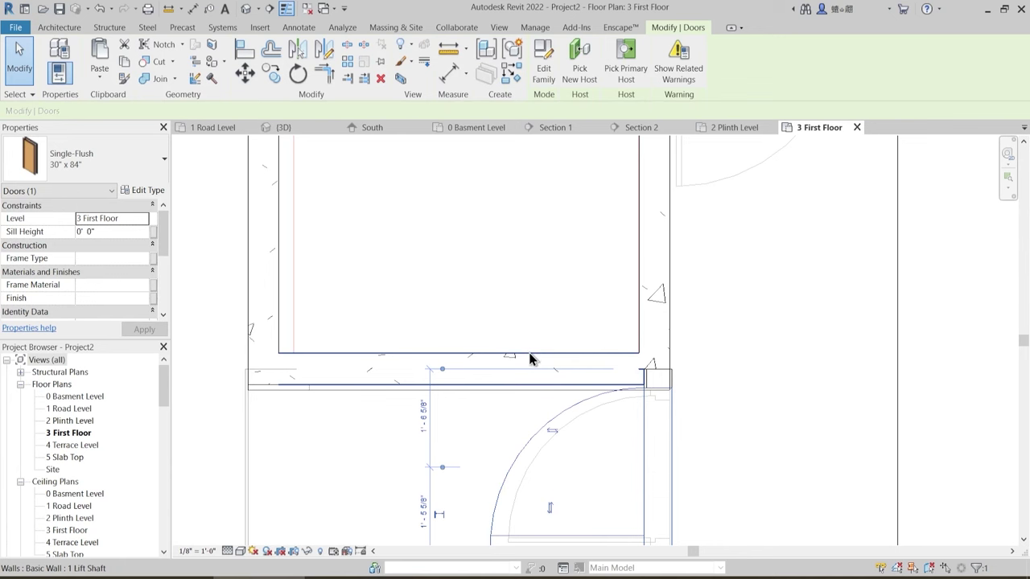
left_click(540, 305)
scroll(548, 313, "down", 3)
scroll(547, 313, "up", 4)
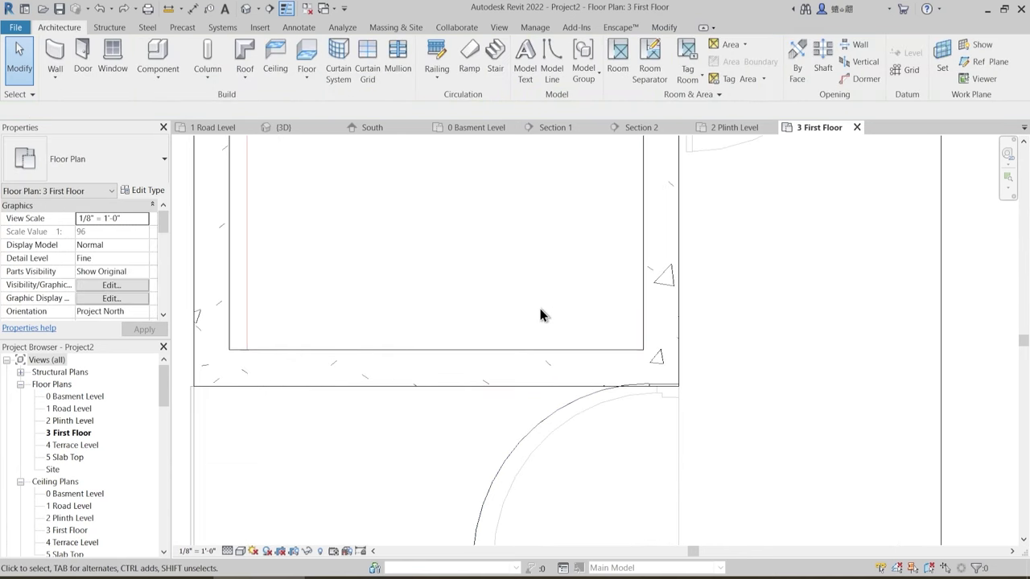
scroll(522, 313, "down", 5)
middle_click_drag(655, 360, 615, 379)
scroll(503, 390, "up", 2)
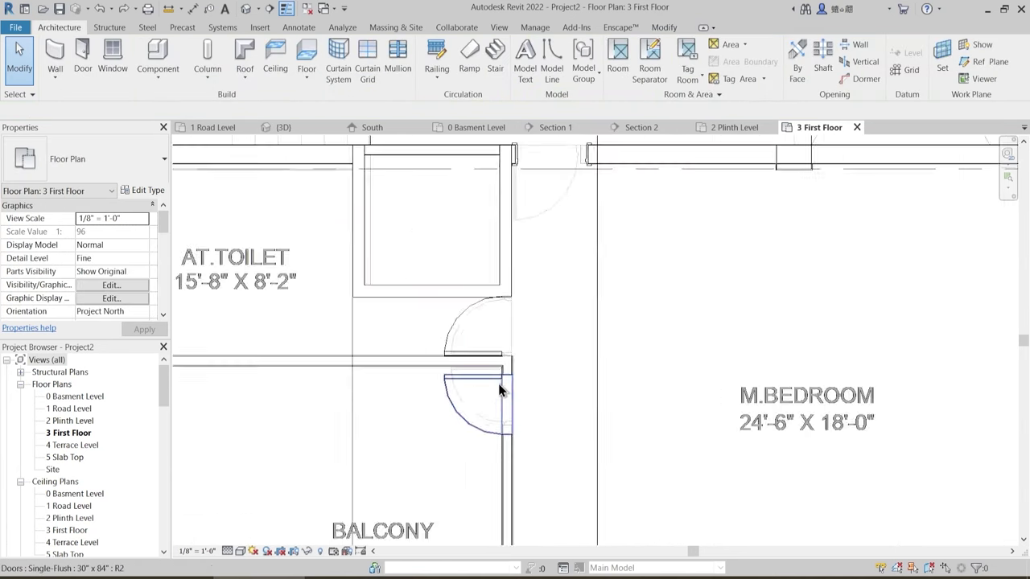
scroll(500, 390, "up", 3)
left_click(675, 27)
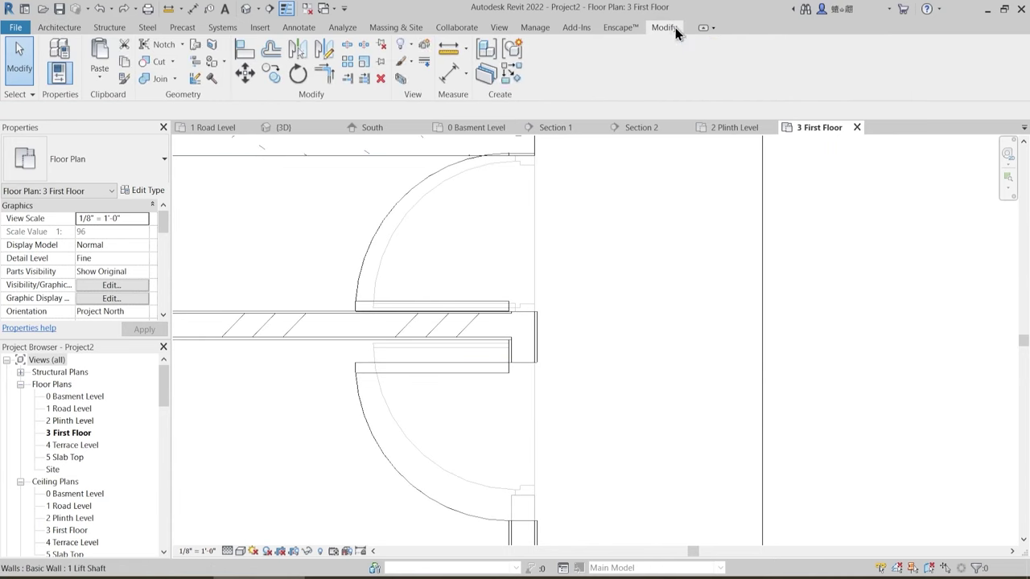
- Align the door line beside the lift shaft to the wall line
left_click(244, 49)
scroll(440, 385, "up", 3)
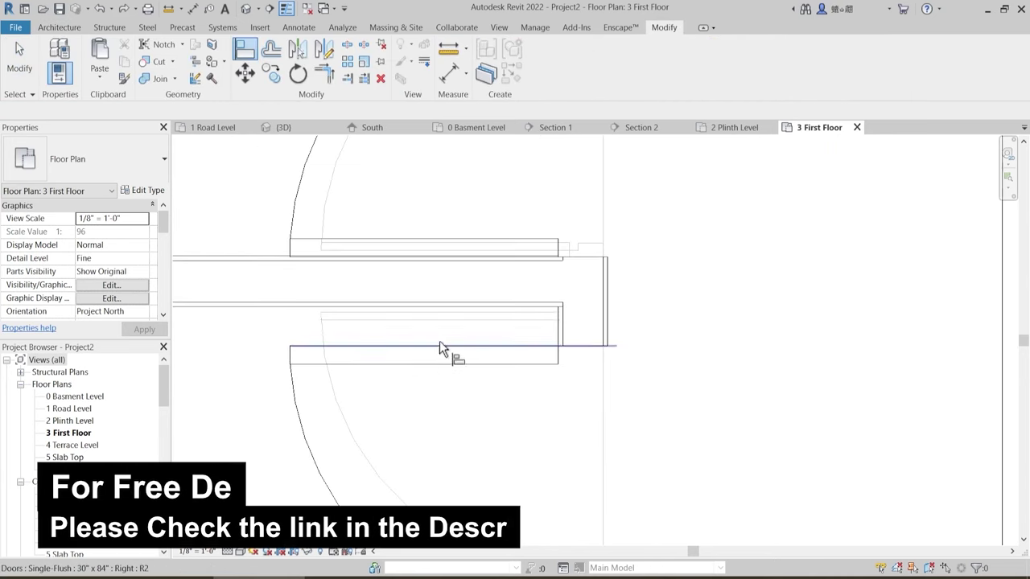
left_click(475, 305)
left_click(483, 347)
scroll(487, 347, "down", 2)
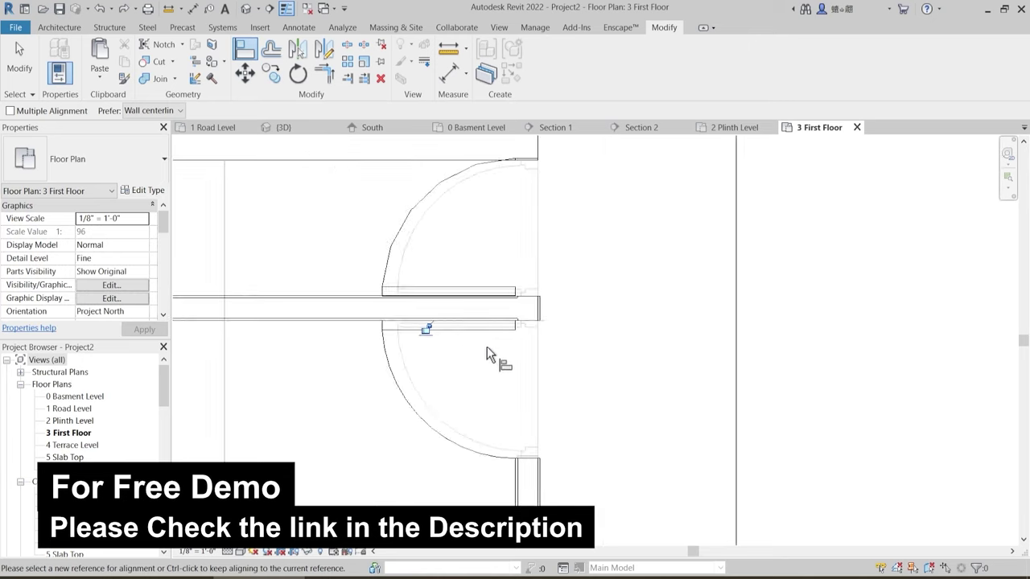
scroll(589, 391, "down", 4)
scroll(510, 398, "up", 5)
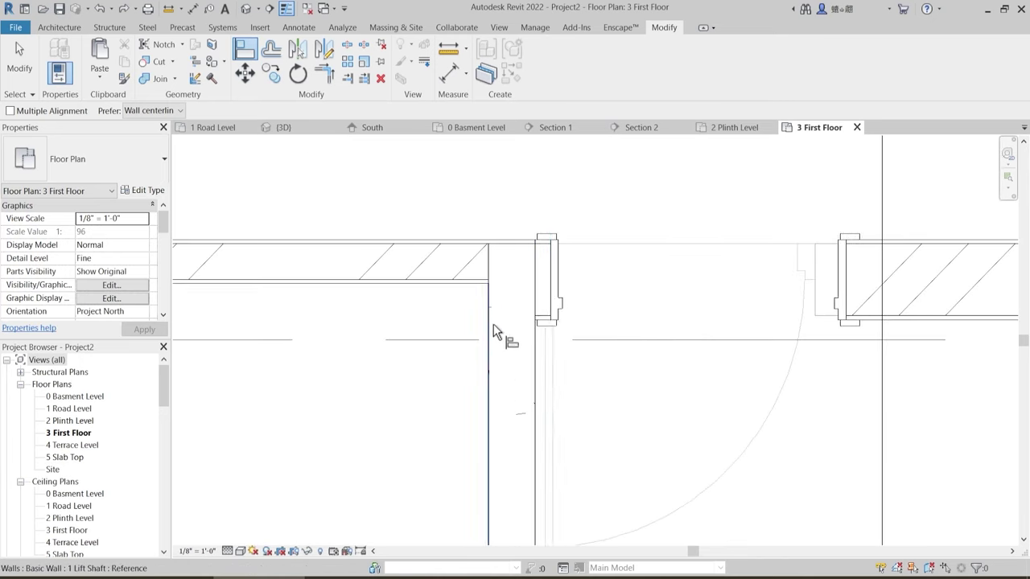
scroll(493, 324, "down", 5)
middle_click_drag(588, 142, 542, 359)
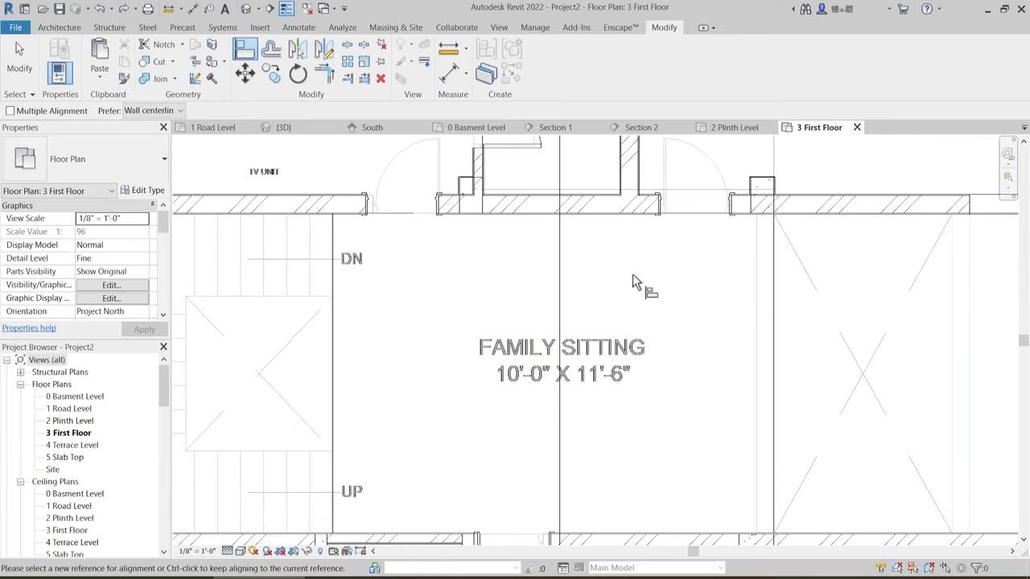
scroll(563, 305, "down", 1)
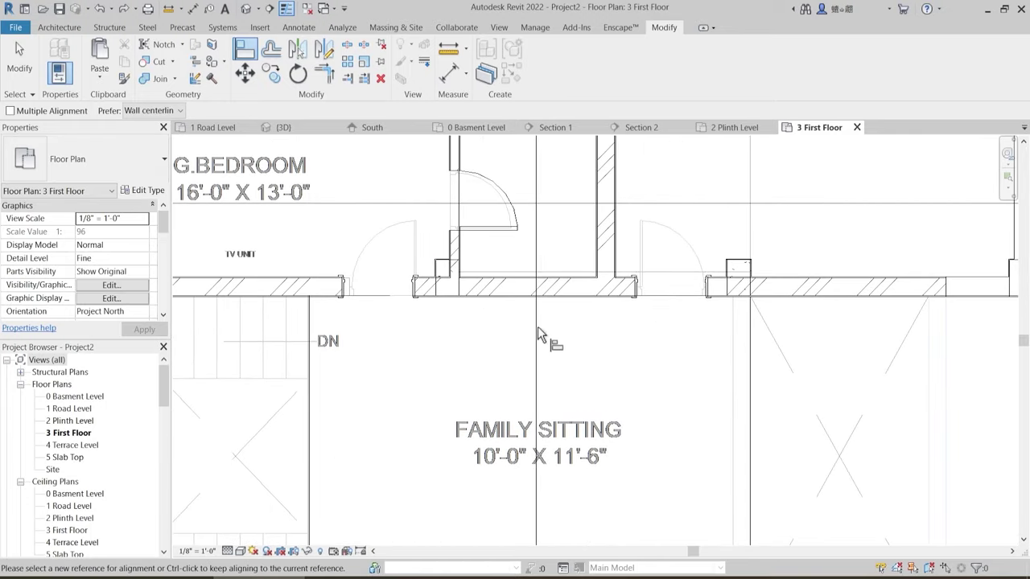
scroll(539, 346, "down", 2)
scroll(541, 352, "down", 1)
key("Escape")
- Pan the plan down to the M.BEDROOM area
scroll(547, 394, "down", 2)
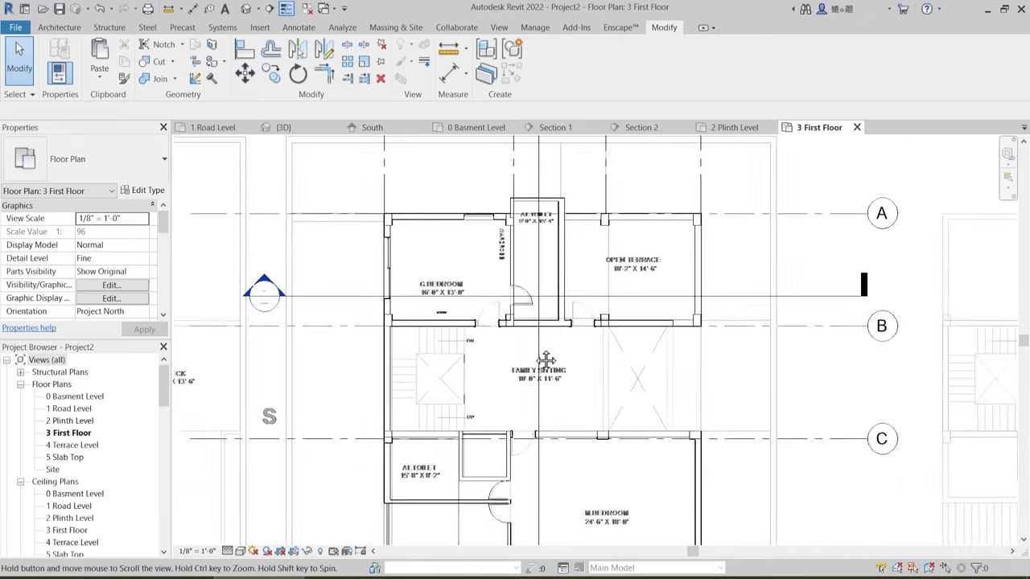
middle_click_drag(550, 399, 517, 326)
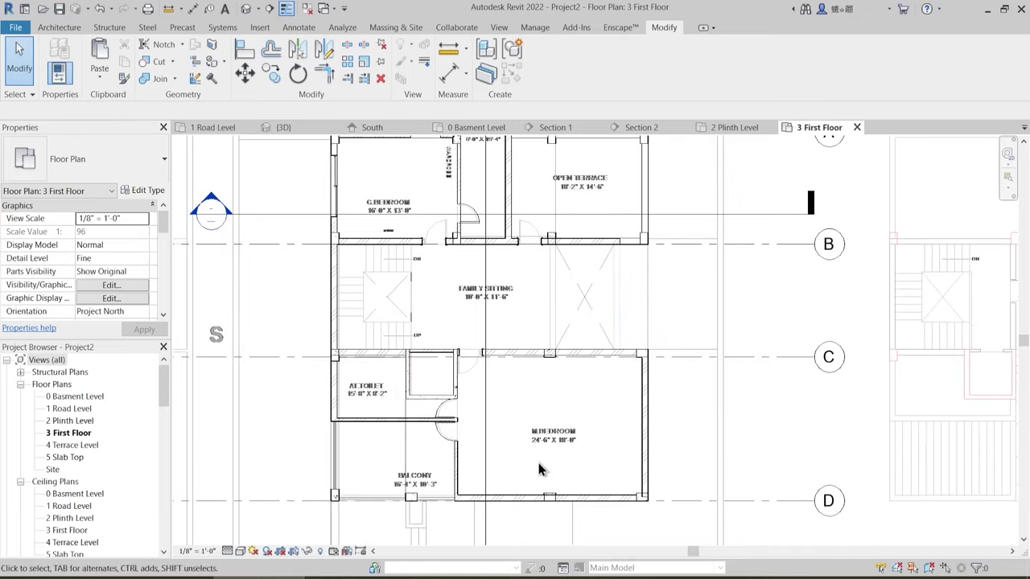
middle_click_drag(542, 469, 554, 356)
scroll(557, 353, "up", 2)
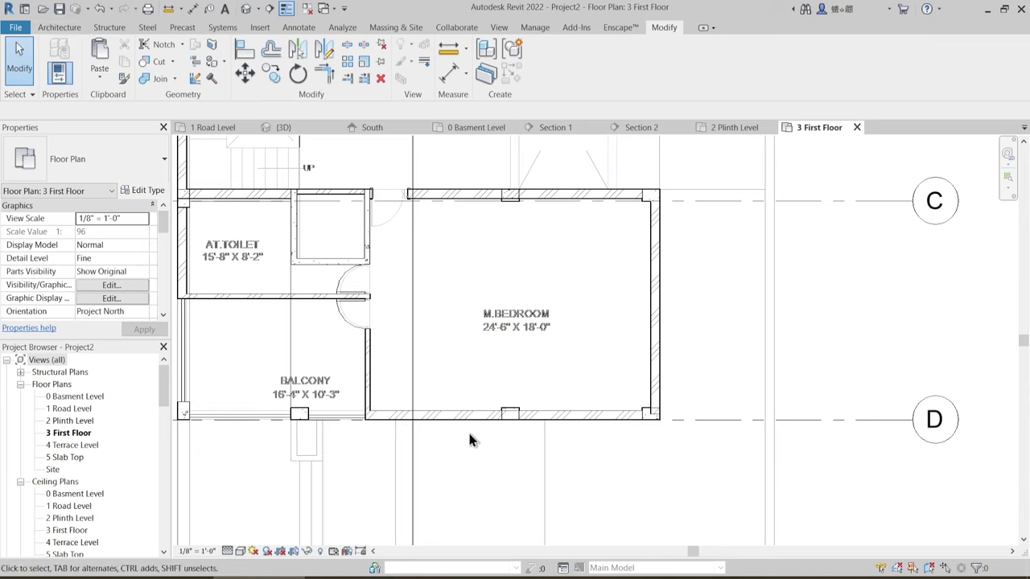
- Start the Window tool with the Window-Sliding-Four 6' type selected
left_click(73, 31)
left_click(120, 54)
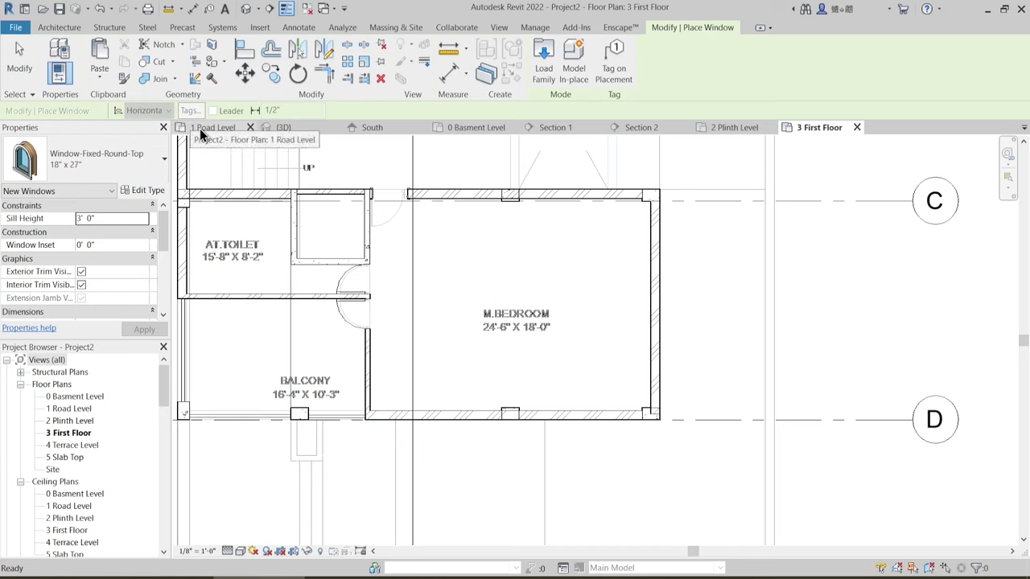
left_click(125, 159)
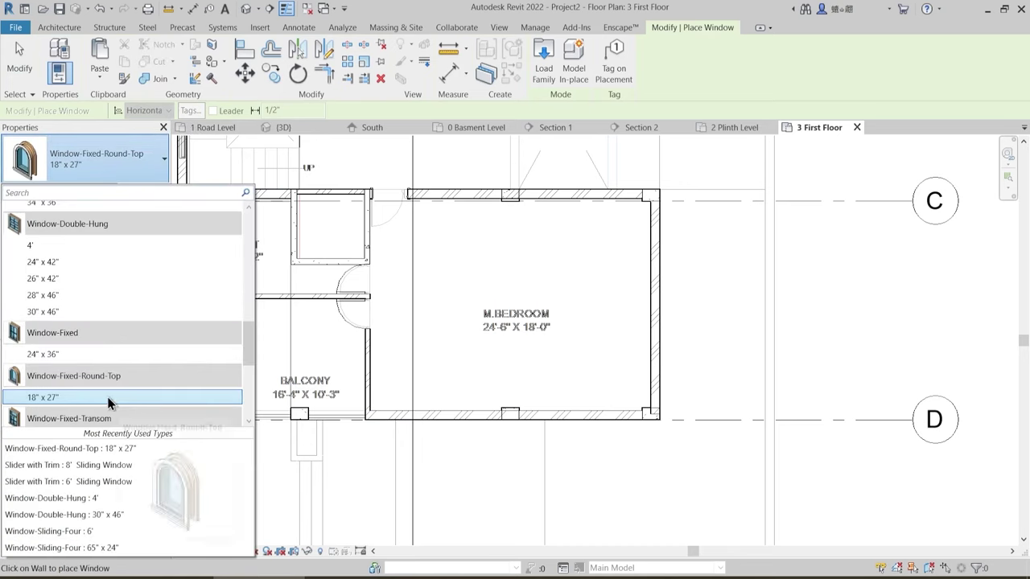
scroll(108, 405, "up", 2)
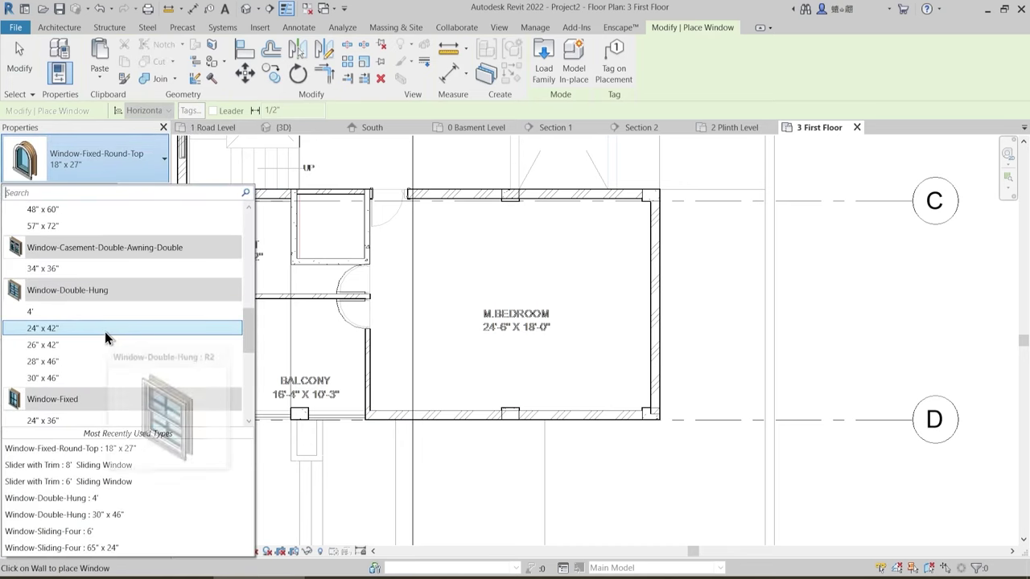
scroll(104, 306, "up", 2)
scroll(105, 333, "up", 3)
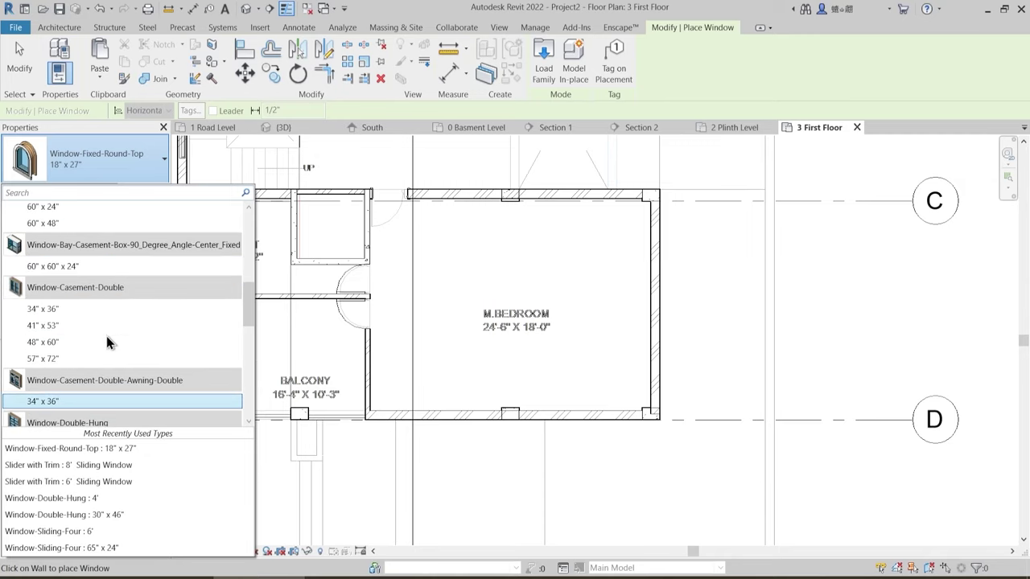
scroll(100, 321, "down", 3)
scroll(99, 323, "down", 8)
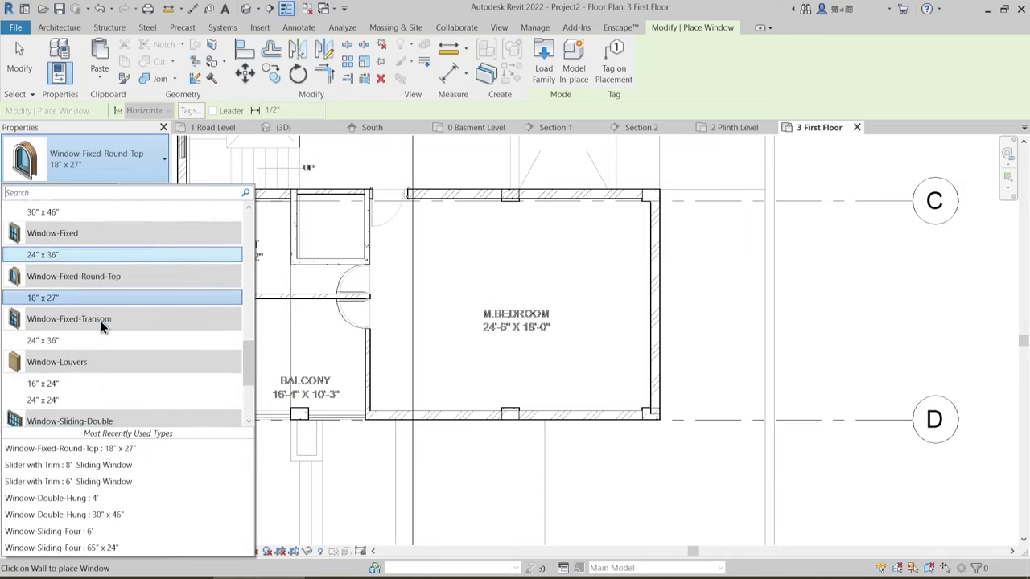
mouse_move(70, 340)
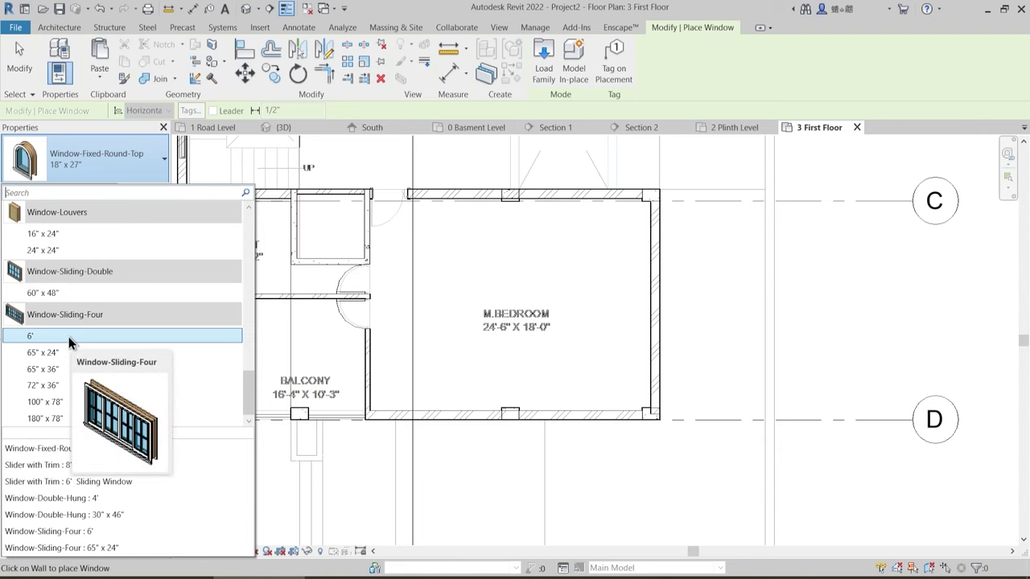
left_click(69, 338)
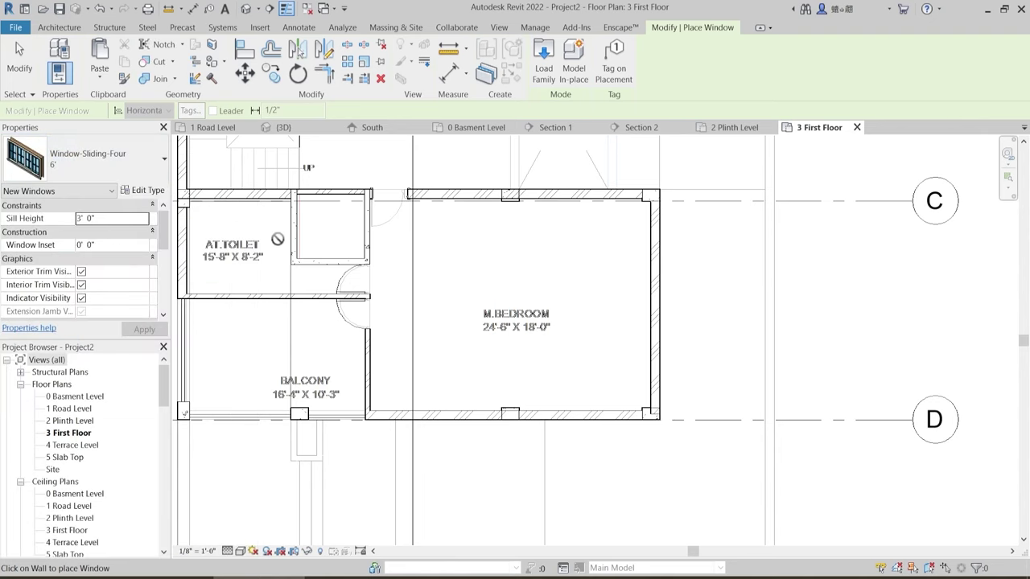
- Duplicate the window type as 6' 2 with 6' 6" height and set sill height to 1' 3"
left_click(158, 192)
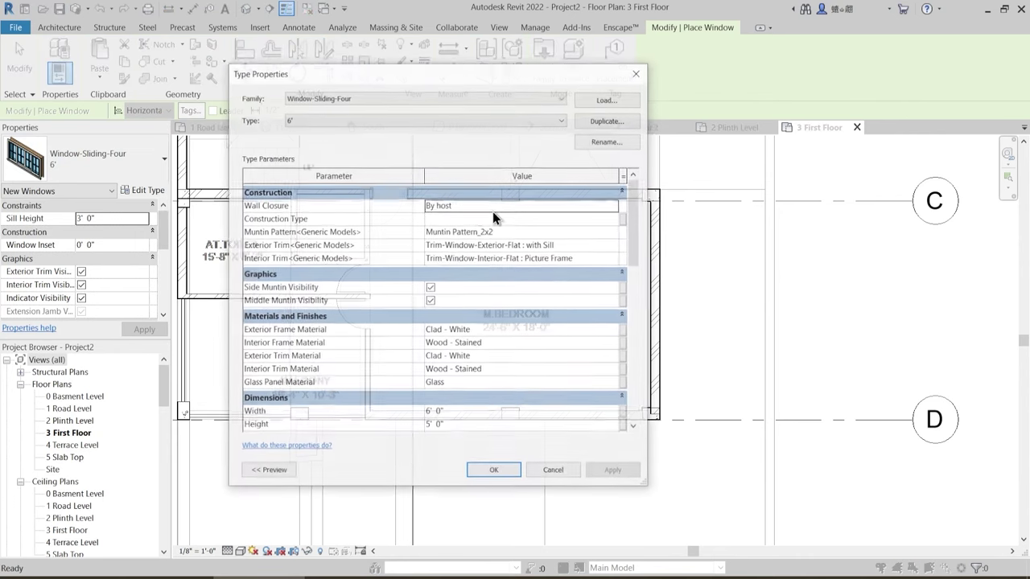
left_click(609, 120)
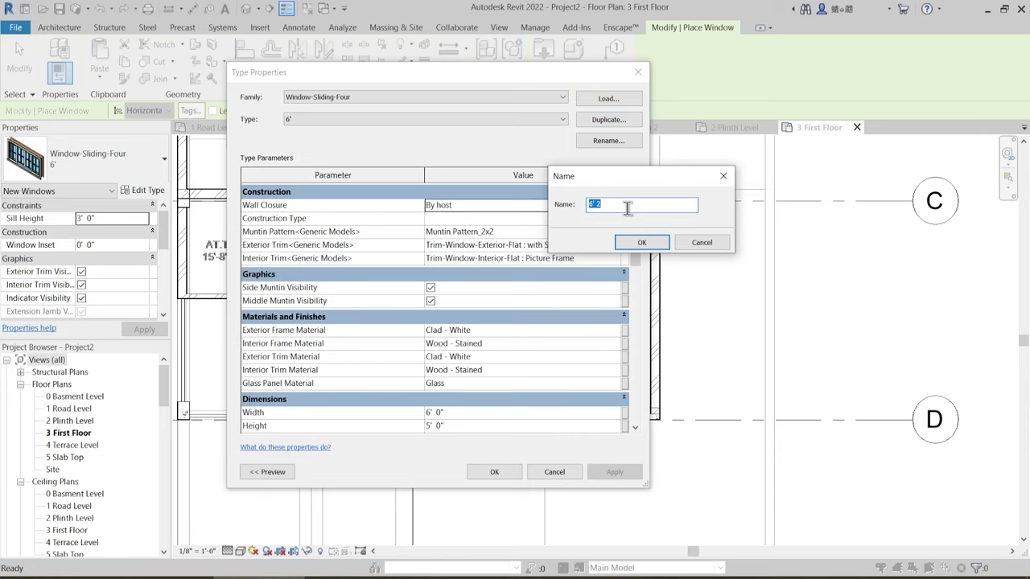
left_click(642, 243)
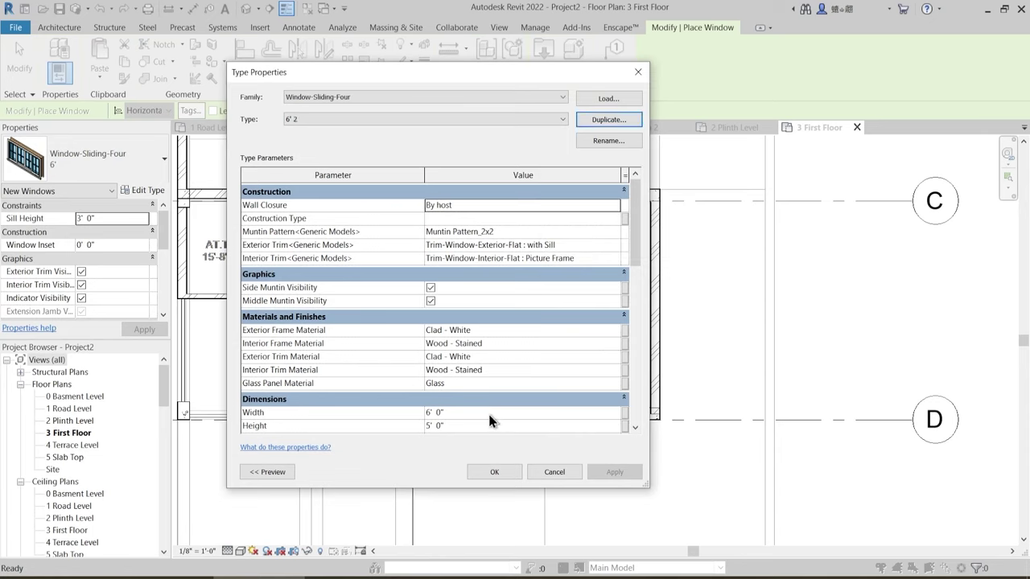
scroll(464, 412, "down", 1)
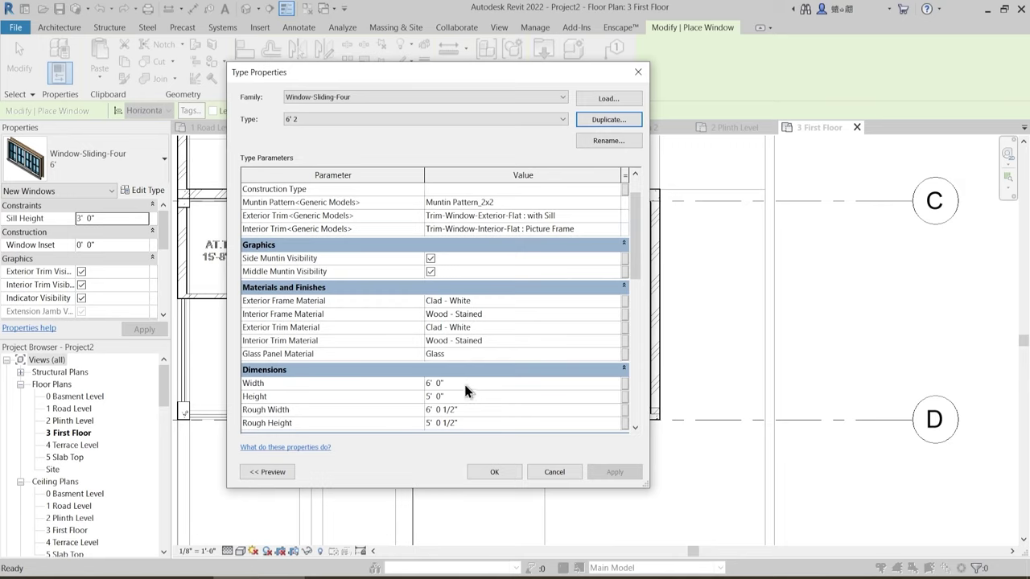
left_click(465, 396)
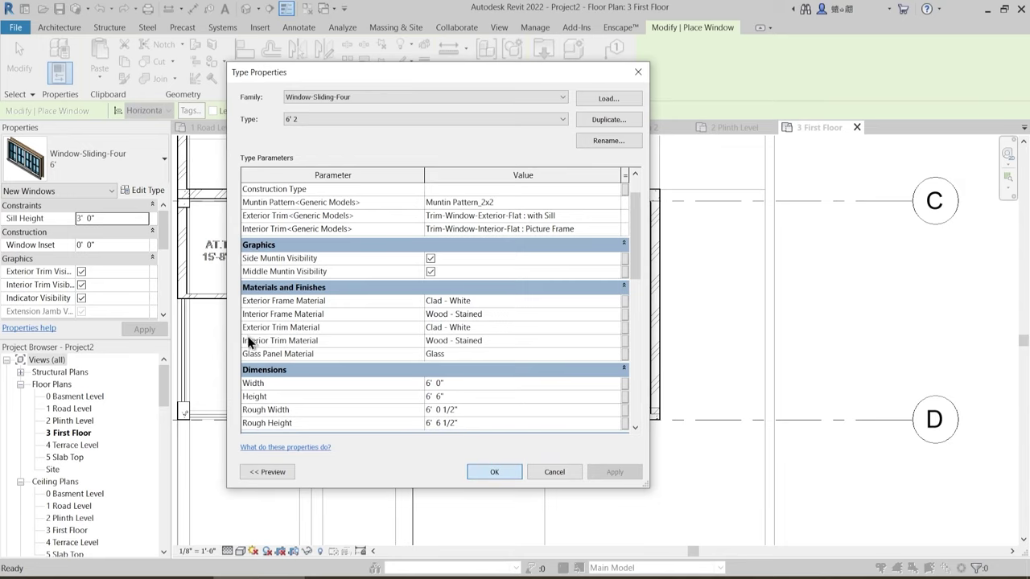
left_click(110, 219)
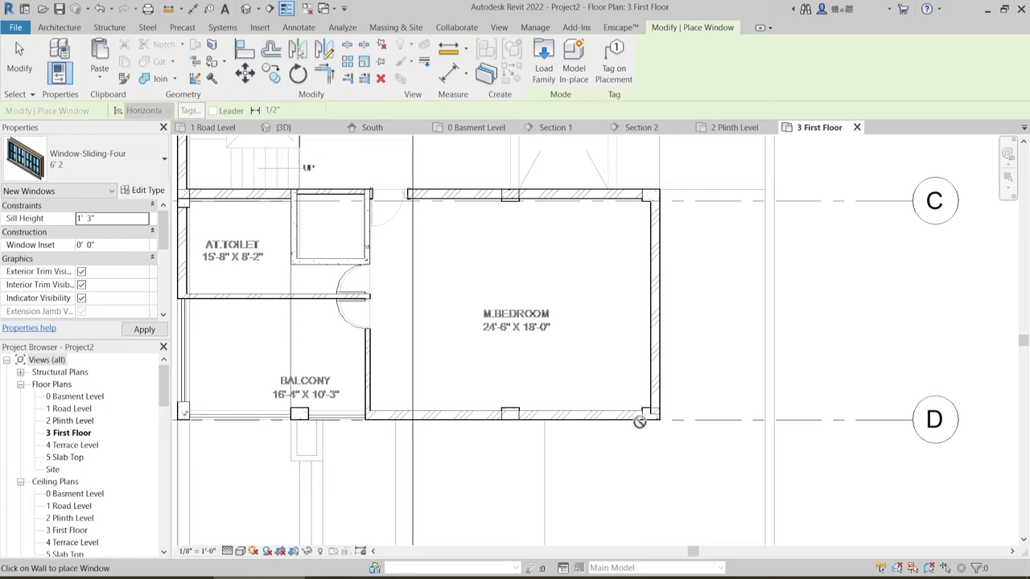
- Place the 6' 2 sliding window in M.BEDROOM's bottom wall
scroll(412, 404, "up", 2)
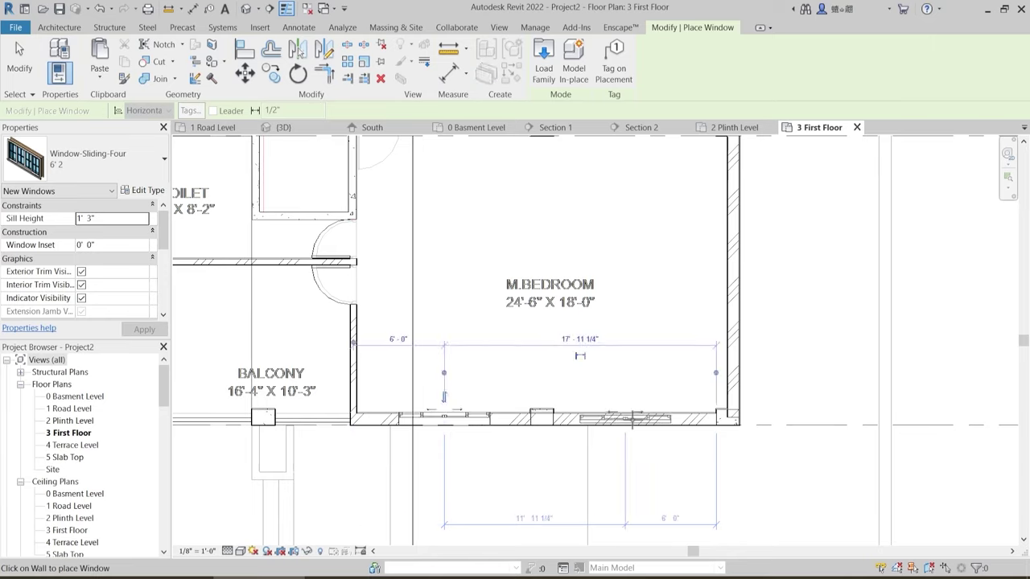
left_click(632, 421)
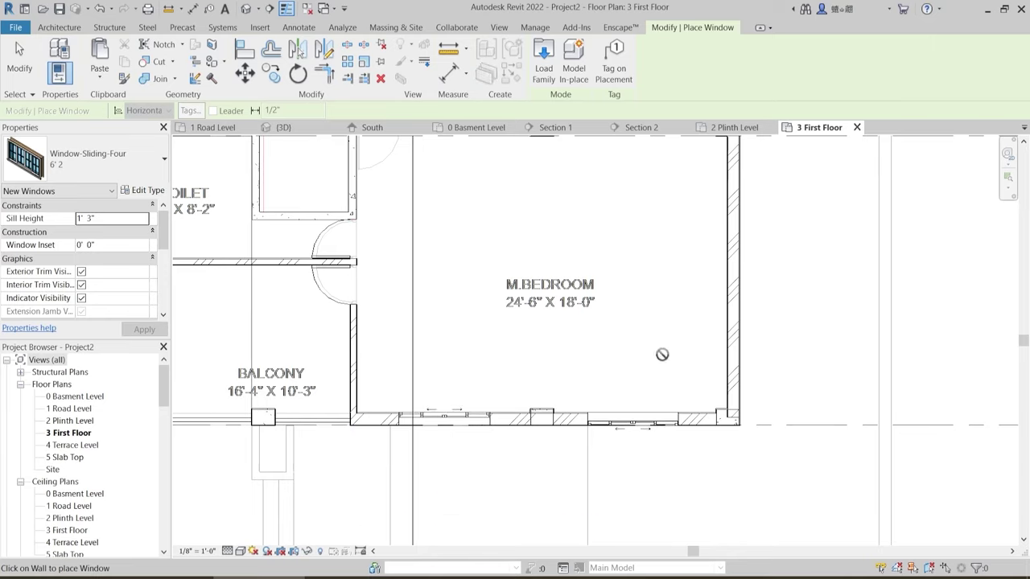
key("Escape")
key("Escape")
- Slide the bedroom window slightly to the right along the wall
middle_click_drag(651, 353, 603, 356)
scroll(602, 357, "down", 3)
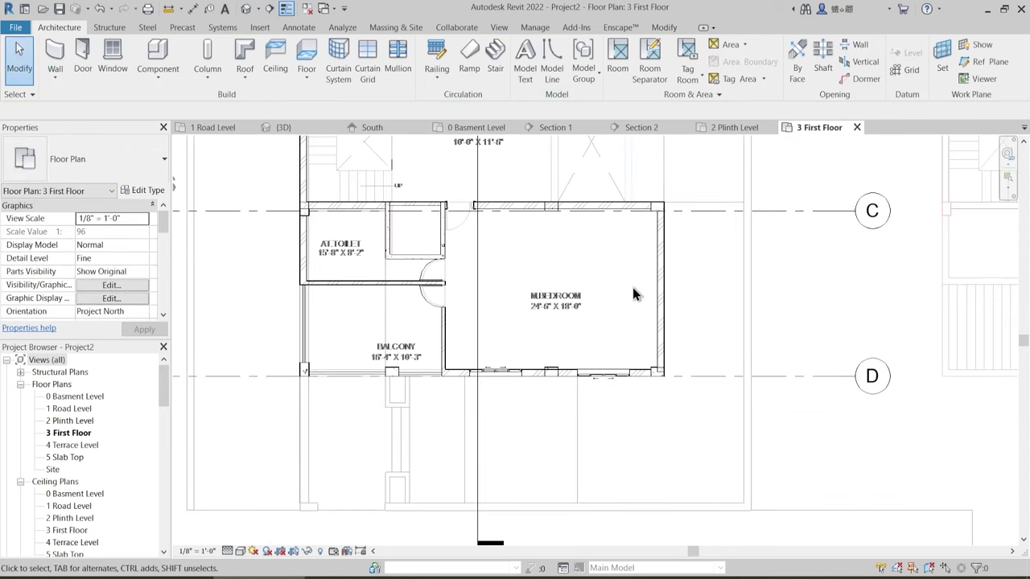
scroll(632, 294, "up", 1)
scroll(482, 412, "up", 2)
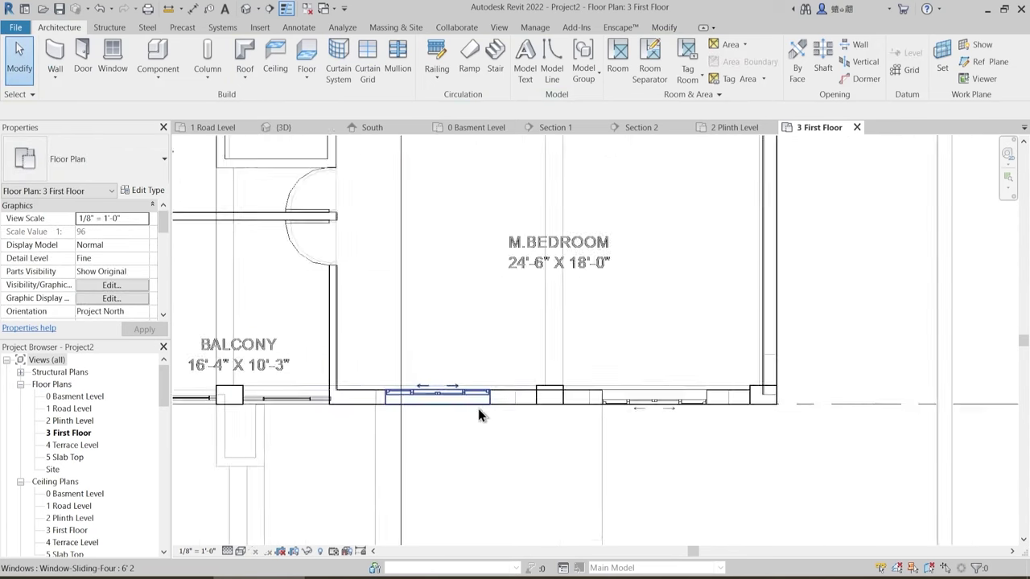
scroll(478, 409, "up", 3)
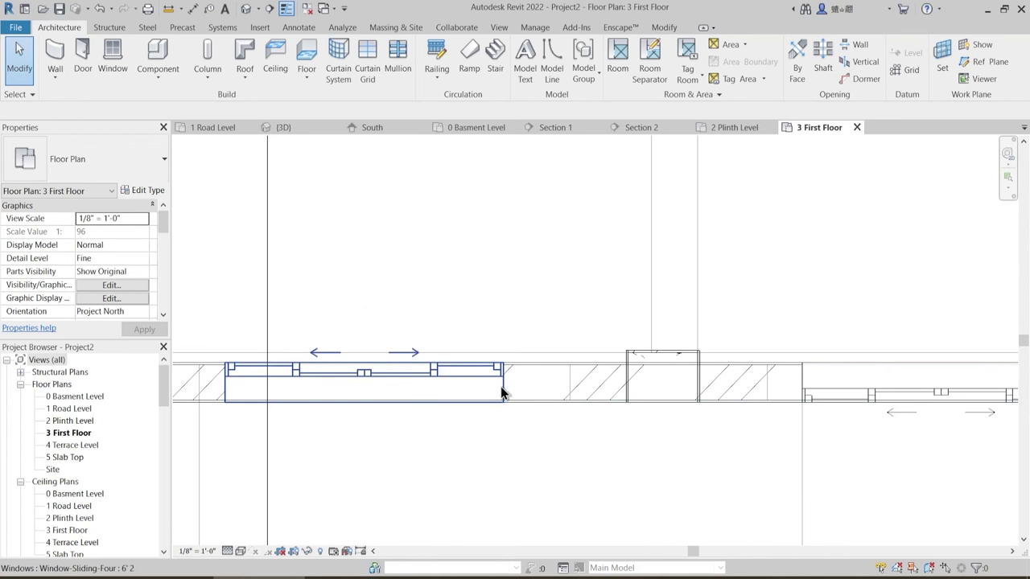
left_click(502, 393)
left_click_drag(518, 386, 543, 392)
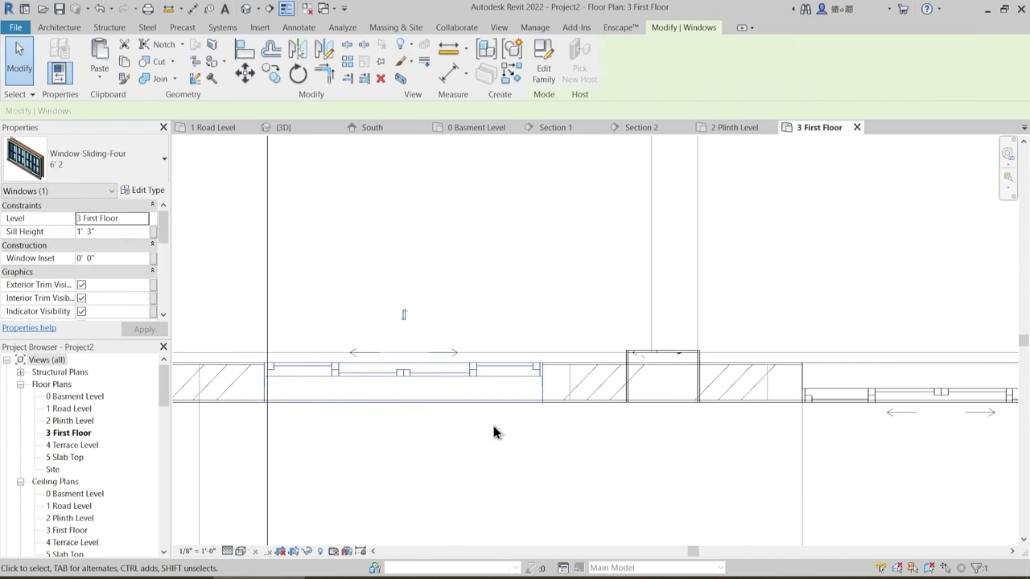
left_click(493, 433)
scroll(475, 431, "down", 2)
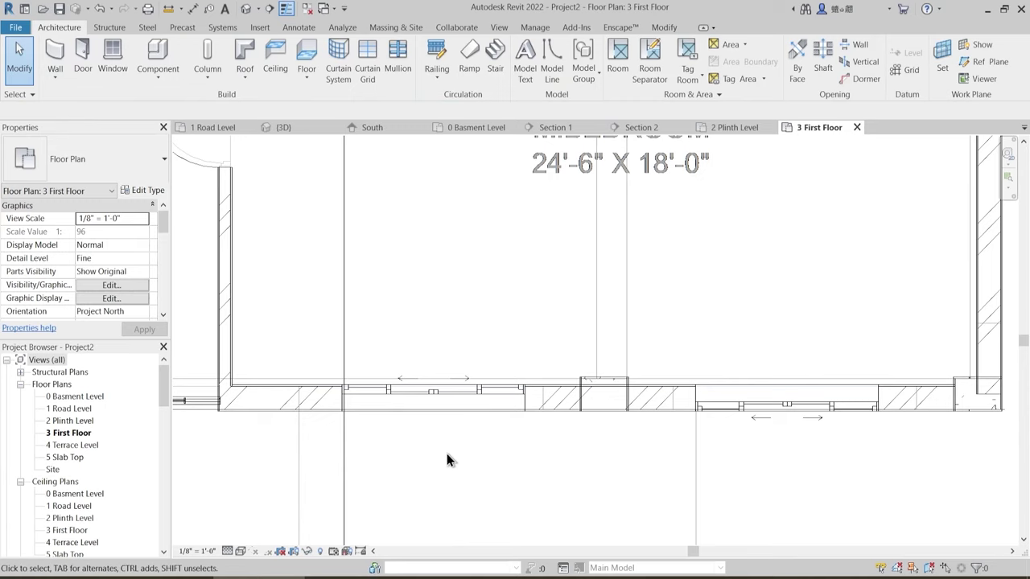
middle_click_drag(446, 459, 405, 442)
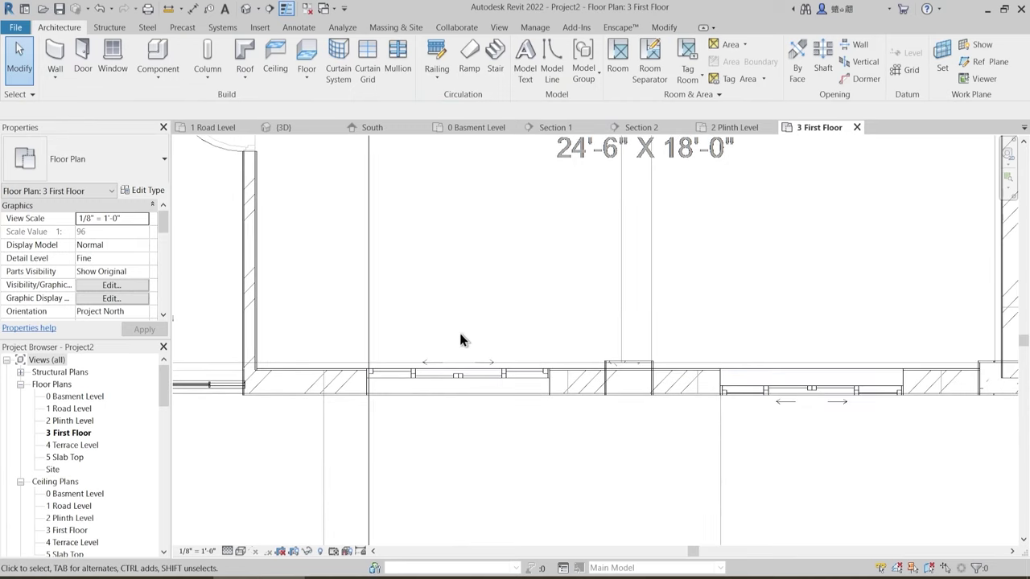
scroll(429, 362, "down", 2)
- Inspect the facade windows in the 3D view, then return to the 3 First Floor plan
left_click(303, 129)
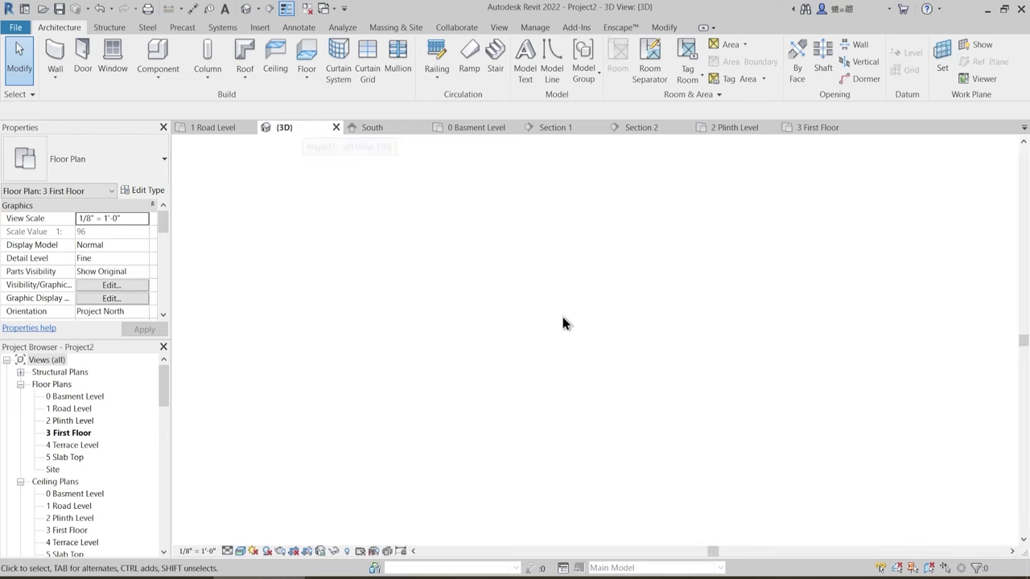
middle_click_drag(692, 429, 733, 406, "shift")
scroll(734, 406, "up", 5)
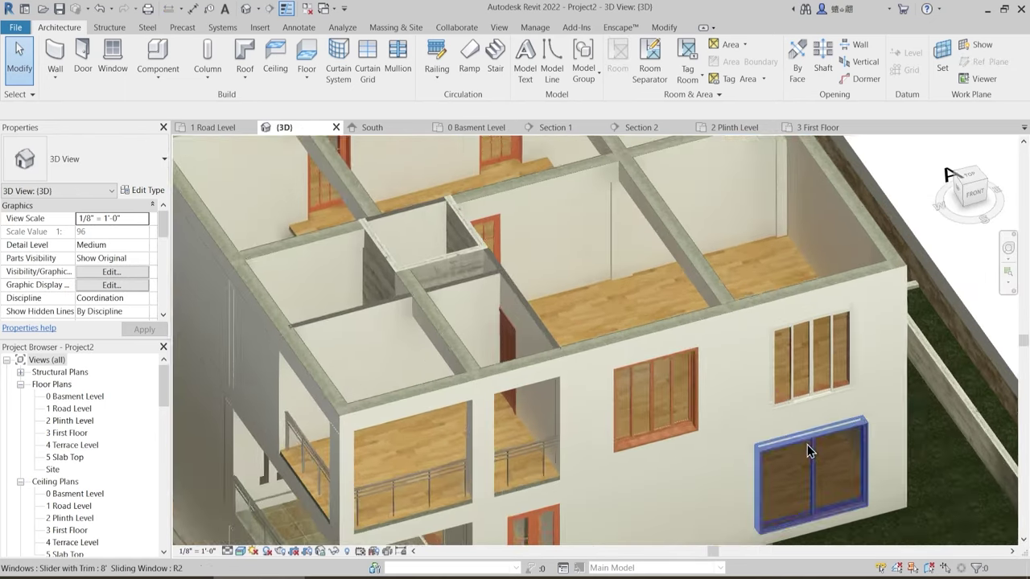
scroll(694, 442, "up", 1)
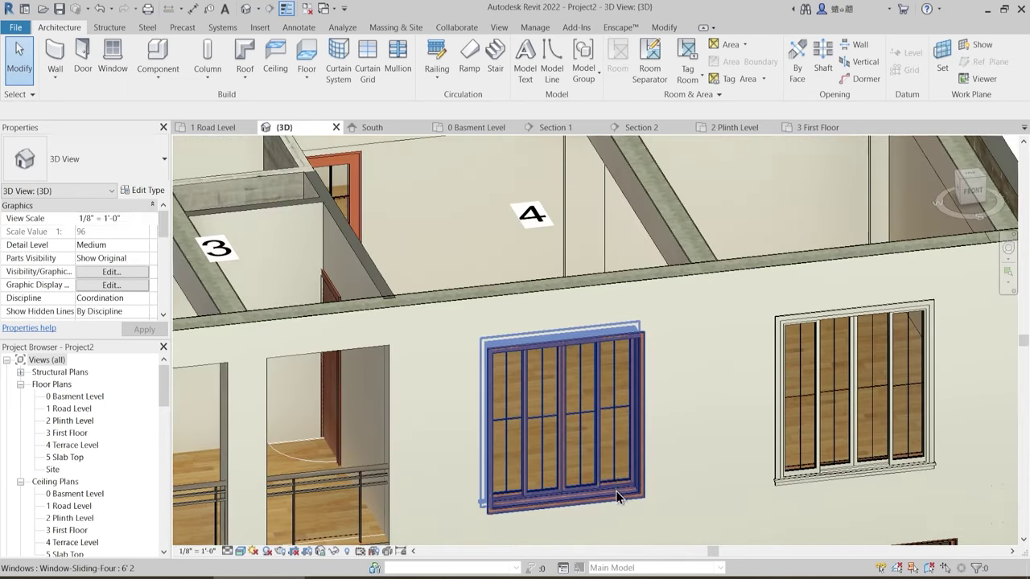
left_click(867, 470)
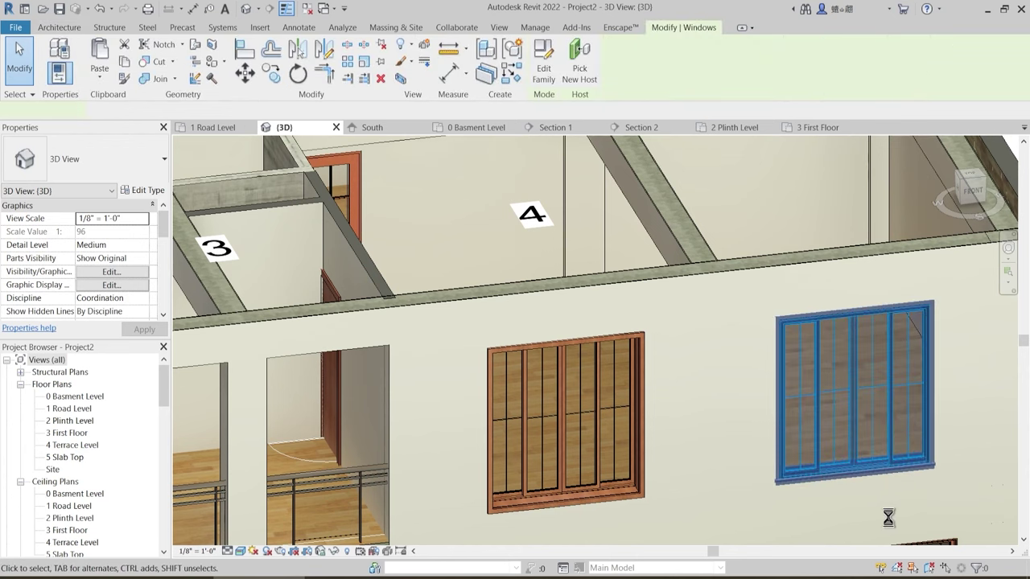
key("Escape")
middle_click_drag(862, 513, 773, 443)
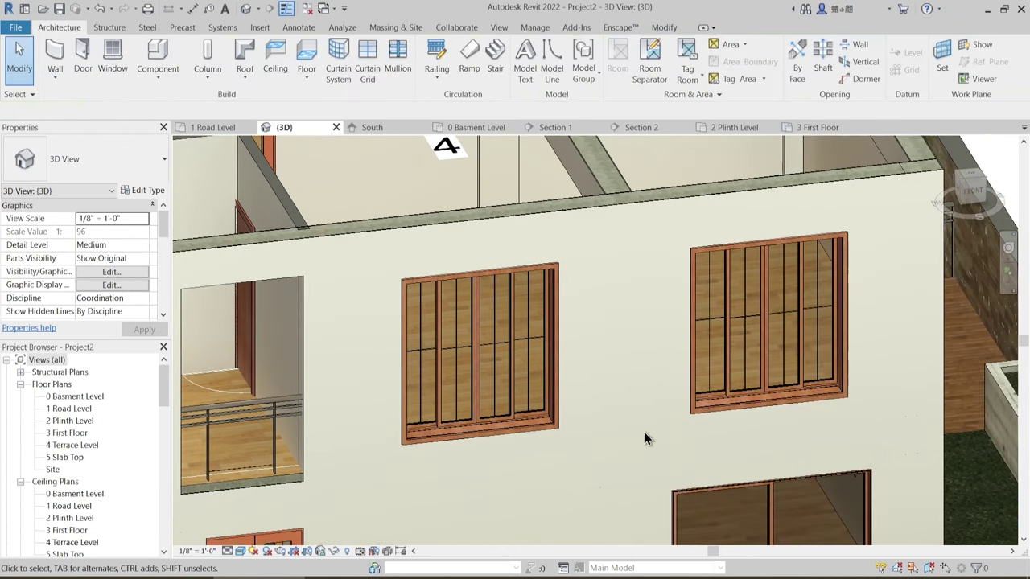
middle_click_drag(645, 432, 581, 466, "shift")
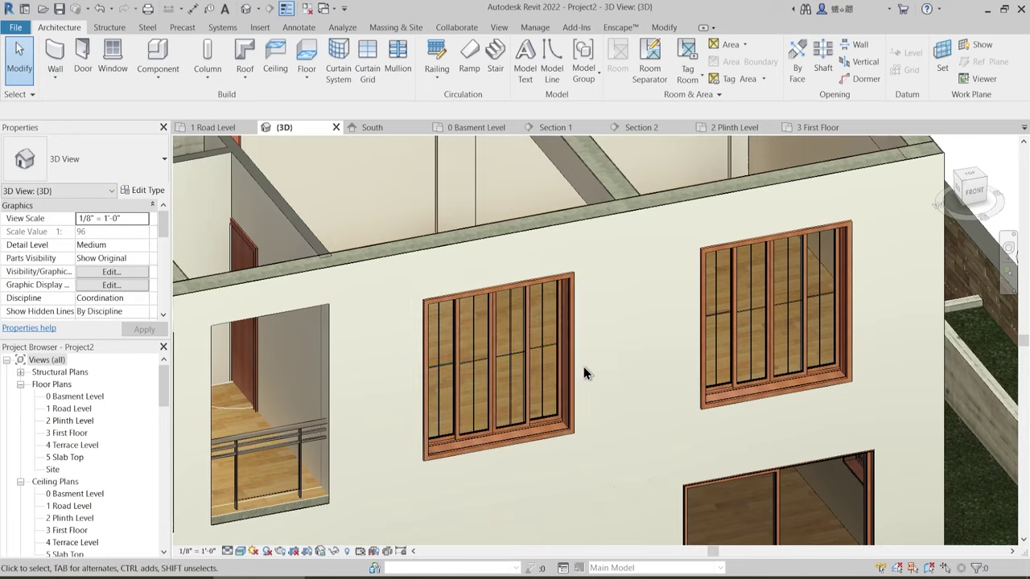
scroll(586, 372, "down", 2)
middle_click_drag(586, 373, 620, 434, "shift")
middle_click_drag(619, 435, 712, 410)
middle_click_drag(602, 373, 555, 344, "shift")
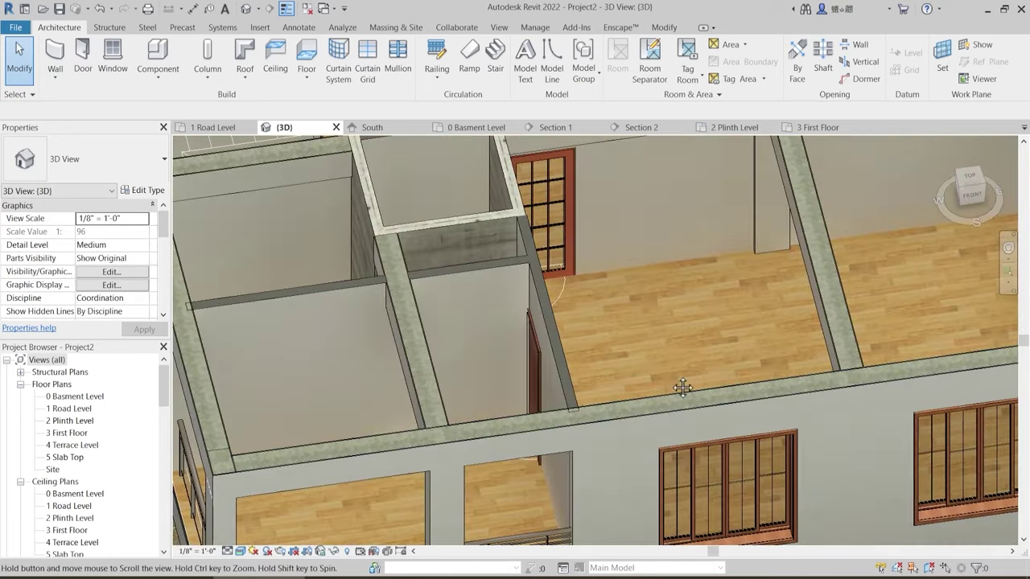
middle_click_drag(682, 388, 620, 274)
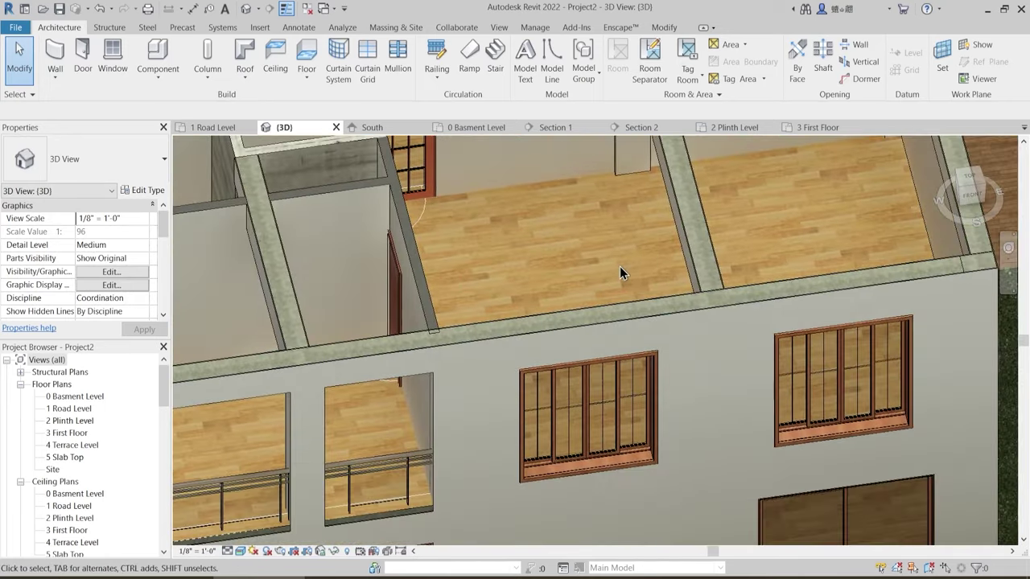
left_click(799, 128)
scroll(589, 352, "down", 3)
- Rename the sliding window type to 8' and set its width to 8' 0"
scroll(589, 352, "up", 2)
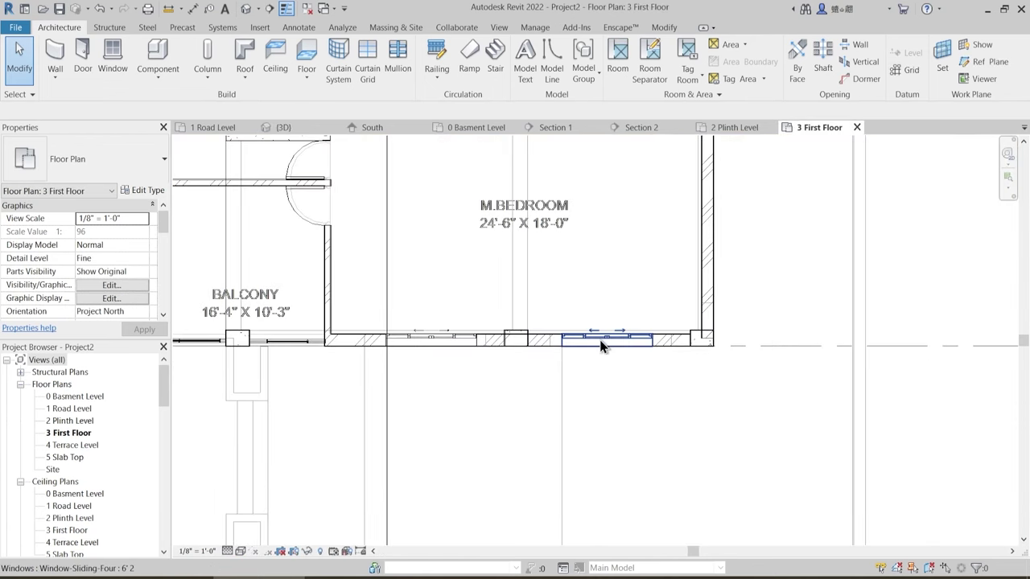
left_click(595, 342)
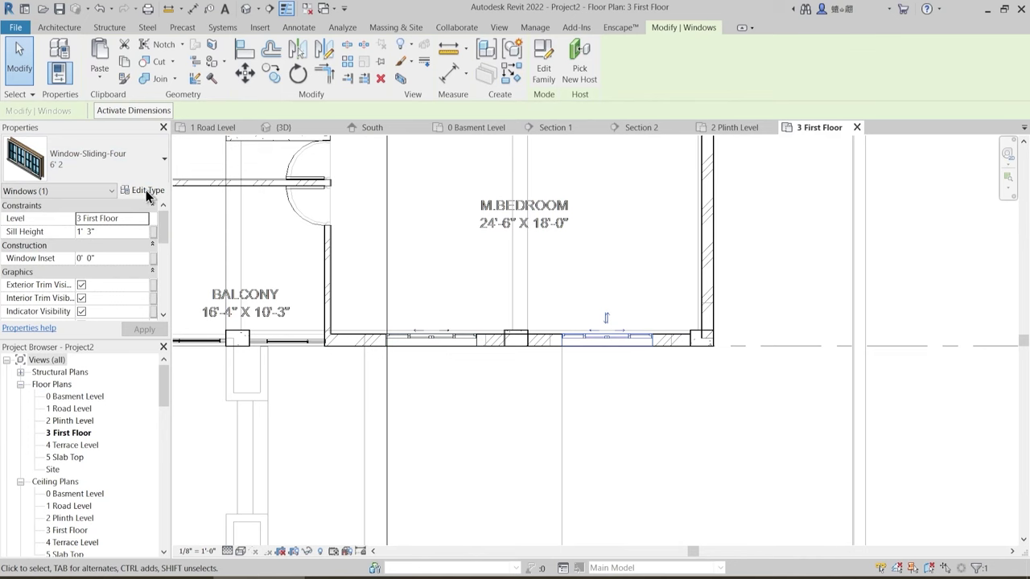
left_click(145, 191)
left_click(601, 145)
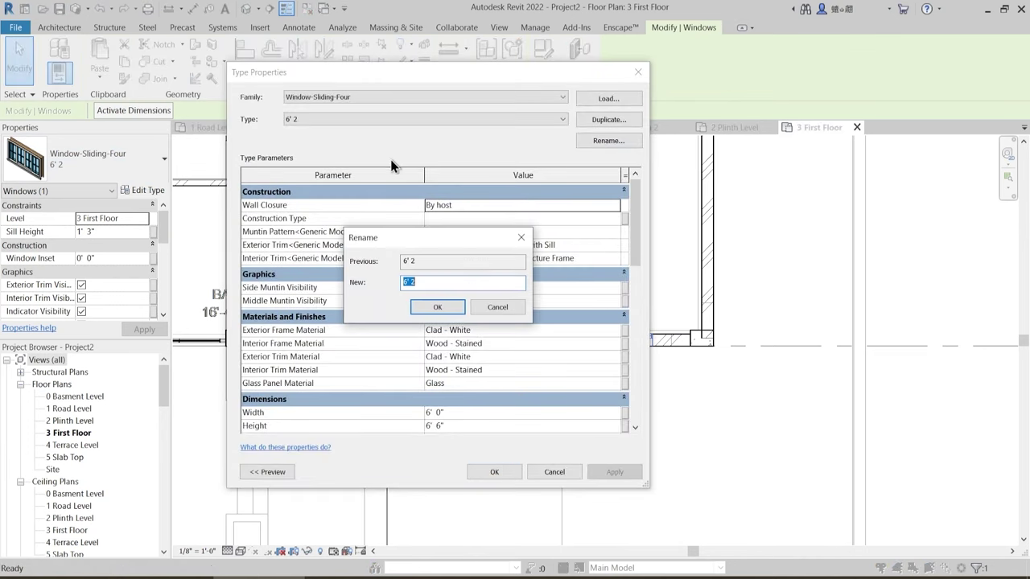
type("8'")
key("Return")
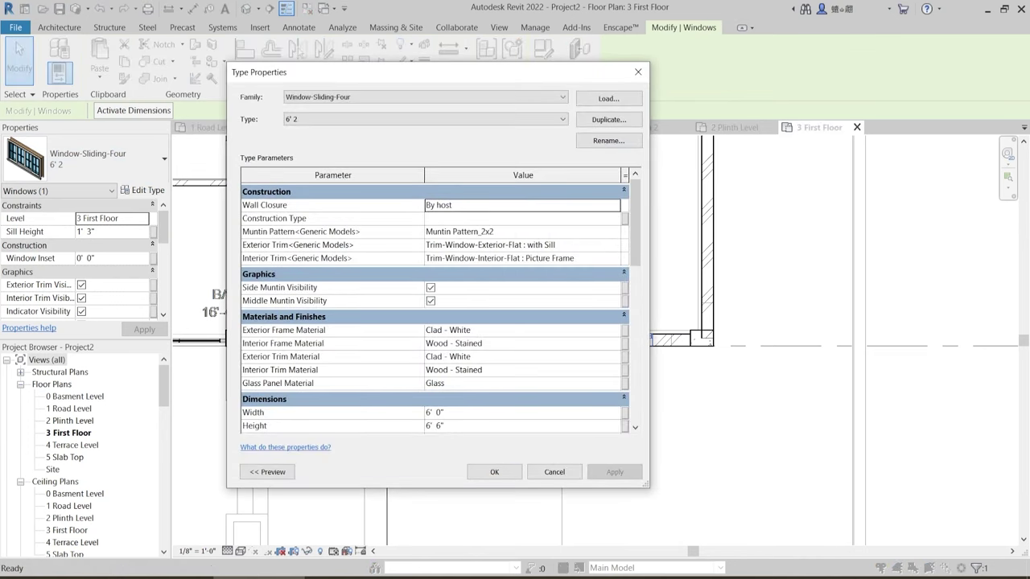
left_click(462, 413)
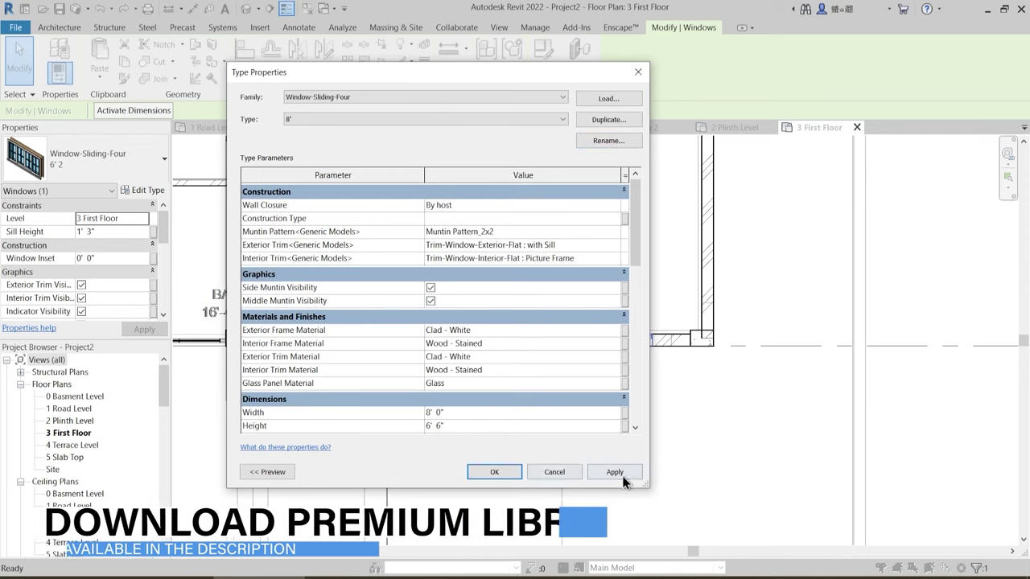
left_click(617, 473)
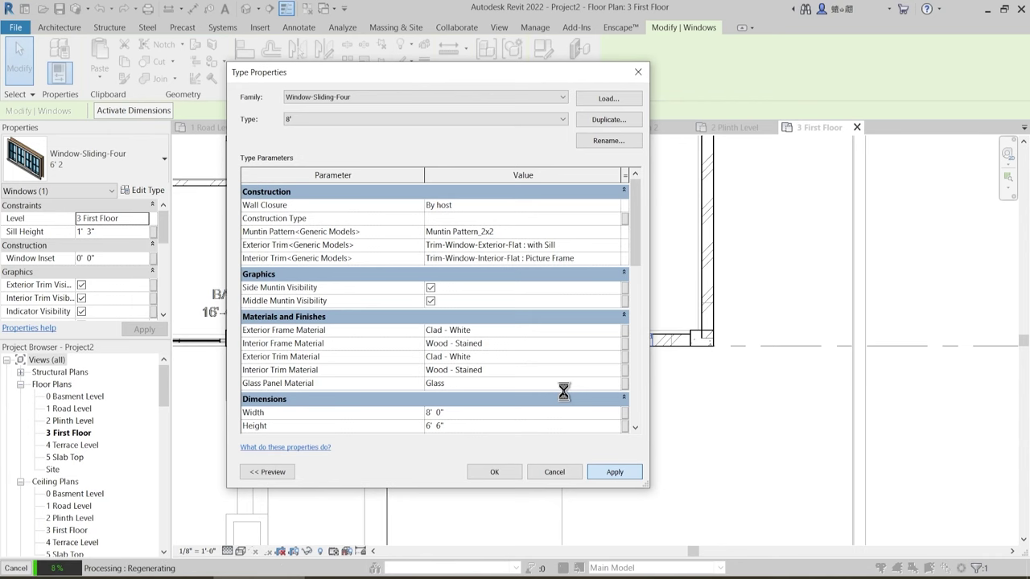
key("Return")
- Align the window edge to the wall-end reference line
scroll(410, 361, "up", 3)
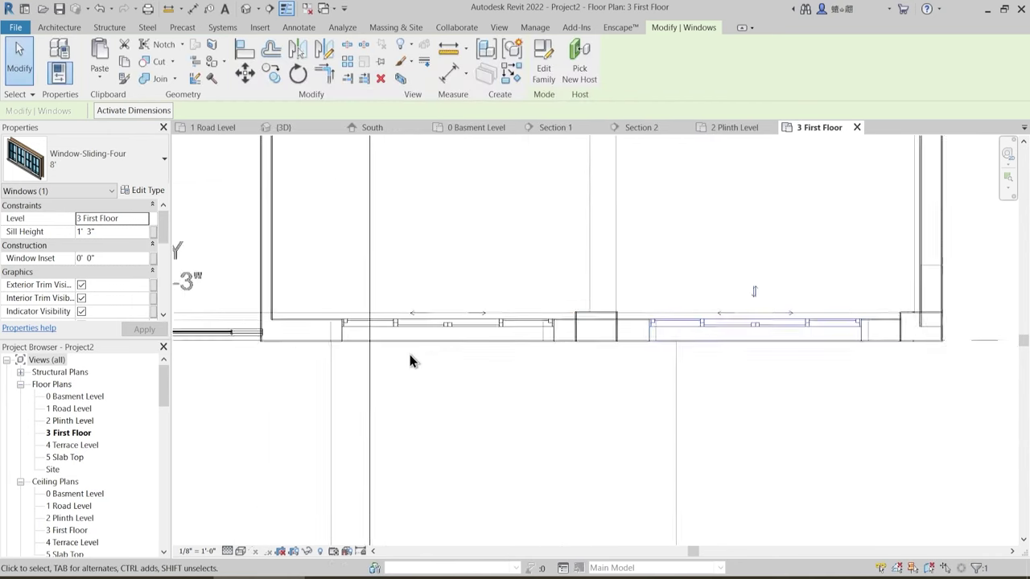
scroll(410, 361, "up", 2)
key("Escape")
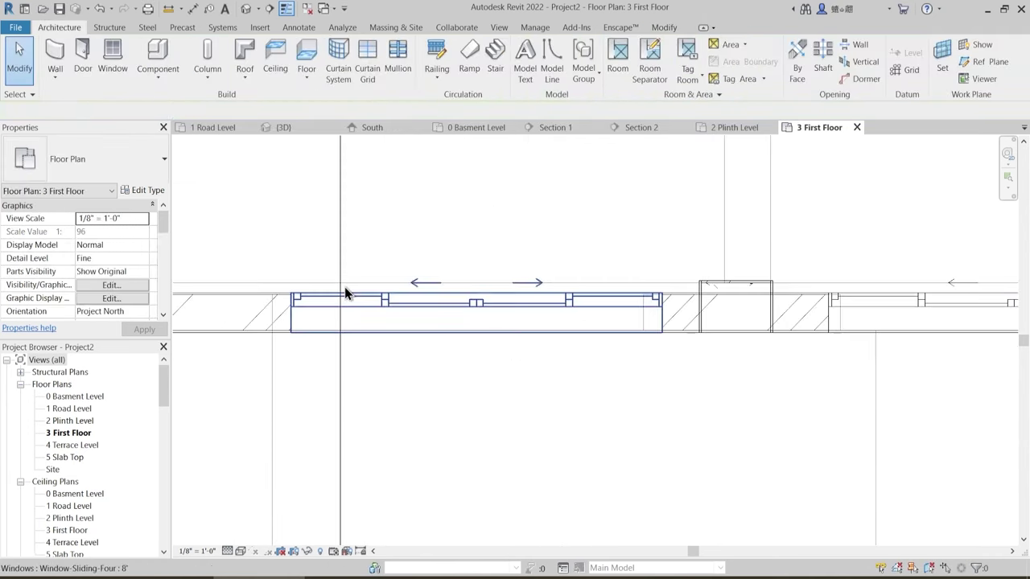
left_click(665, 27)
left_click(245, 50)
scroll(655, 338, "up", 1)
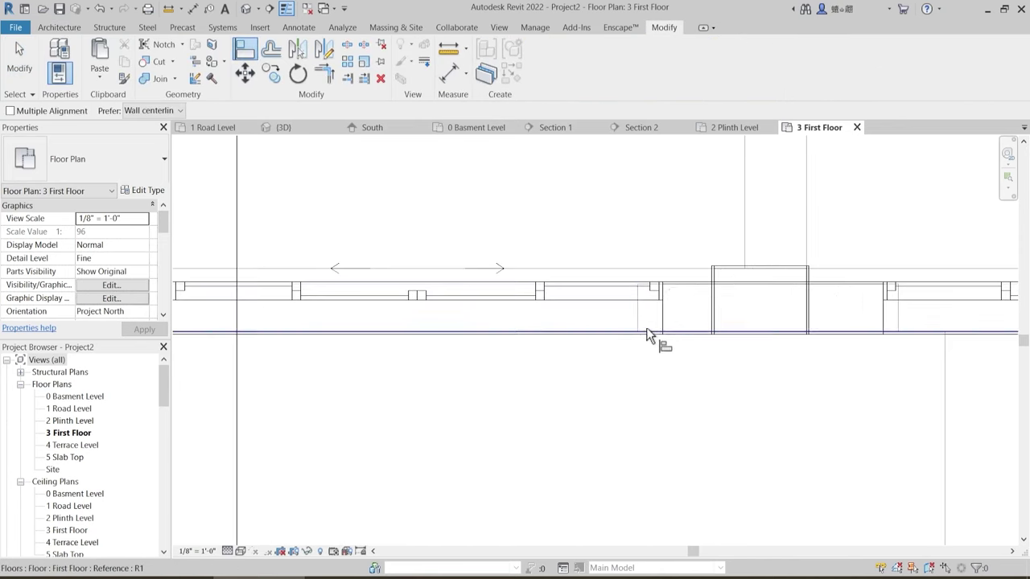
left_click(666, 326)
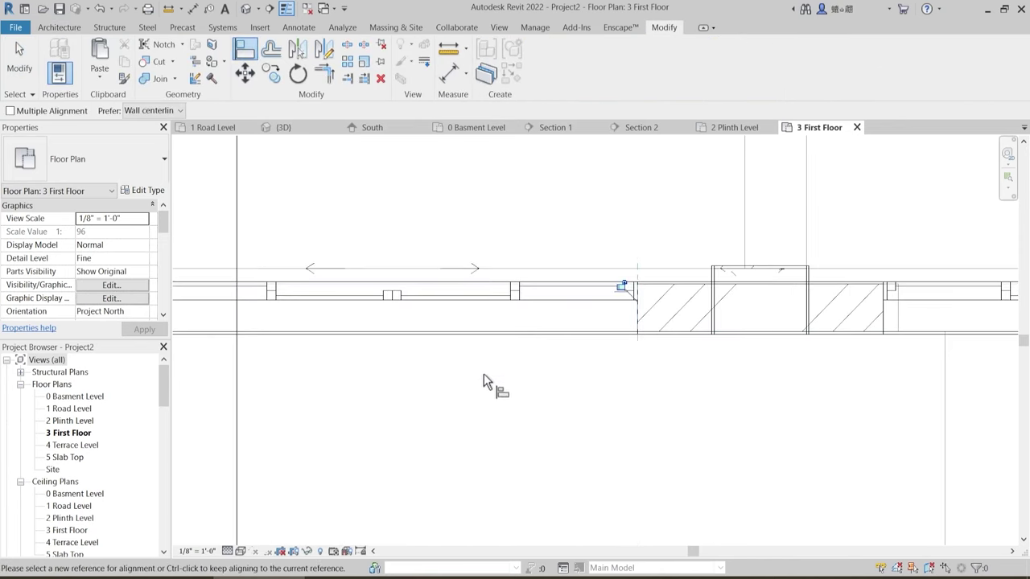
scroll(484, 374, "down", 2)
middle_click_drag(867, 420, 630, 421)
scroll(630, 421, "up", 2)
left_click(518, 287)
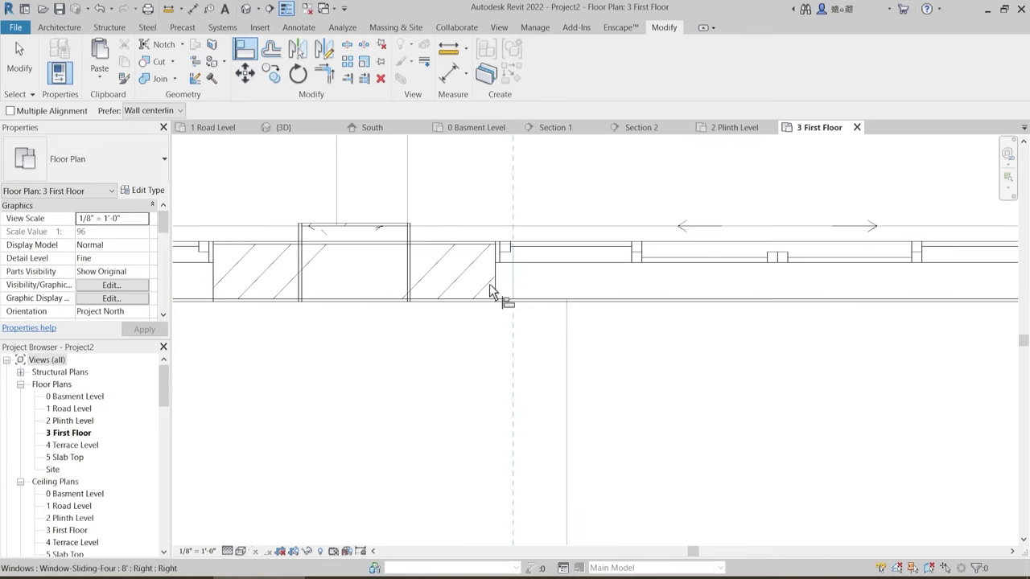
left_click(493, 291)
scroll(574, 357, "down", 2)
key("Escape")
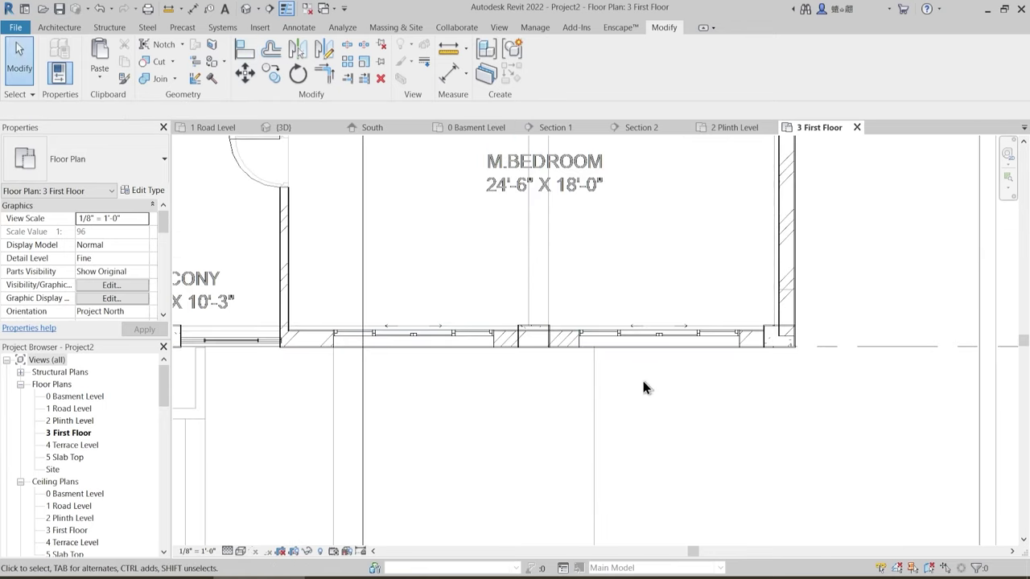
- Flip the left and right bedroom windows to face outward
scroll(432, 348, "up", 2)
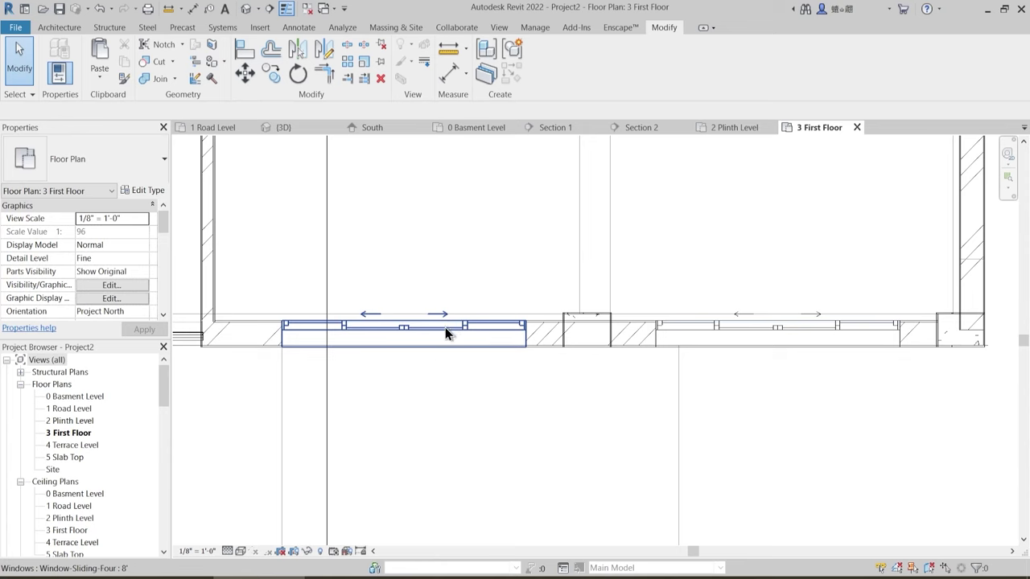
left_click(445, 328)
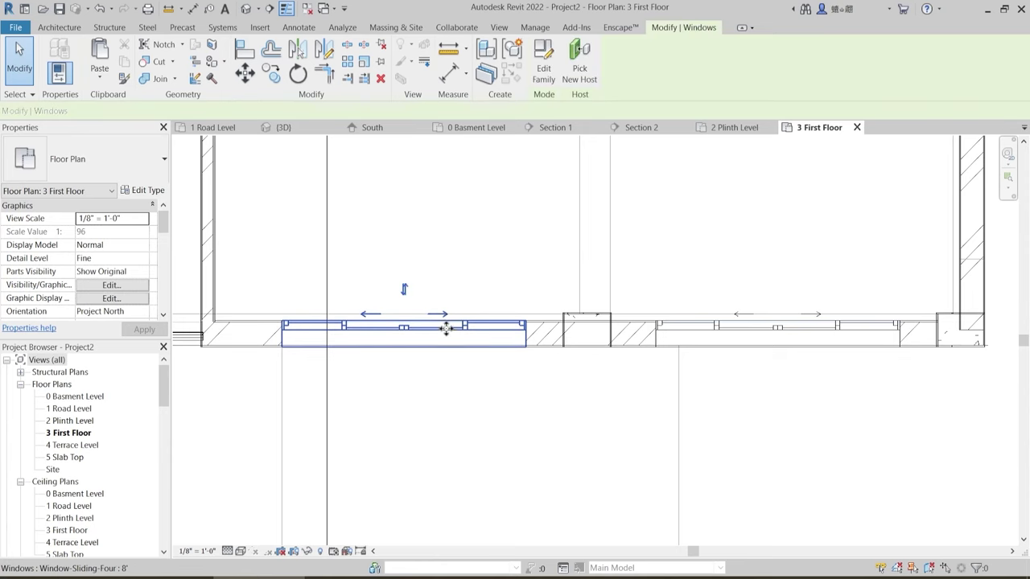
left_click(407, 293)
left_click(787, 337)
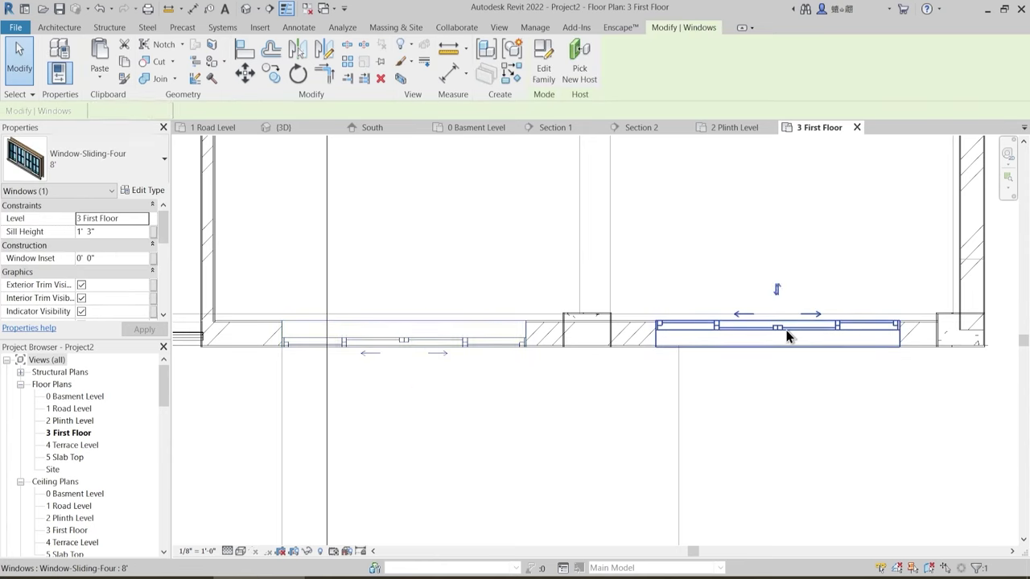
left_click(780, 297)
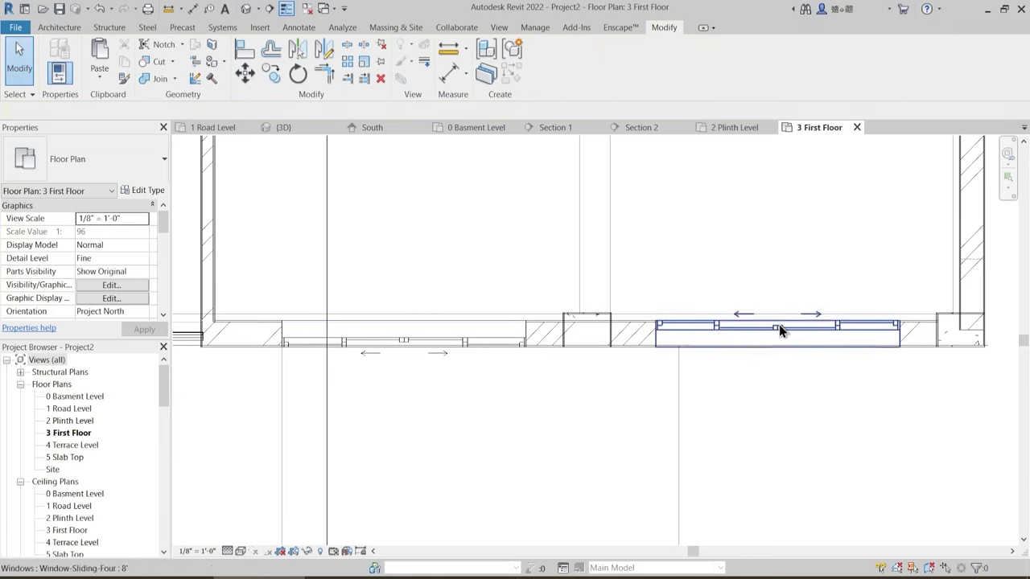
left_click(779, 325)
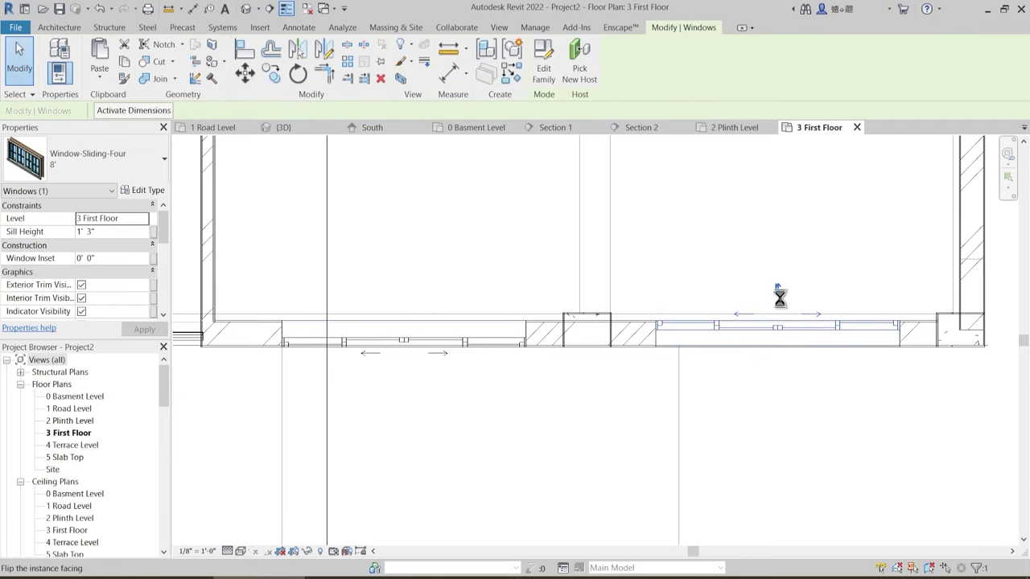
key("Escape")
- Orbit the 3D model to check both 8' sliding windows in the bedroom facade
left_click(298, 128)
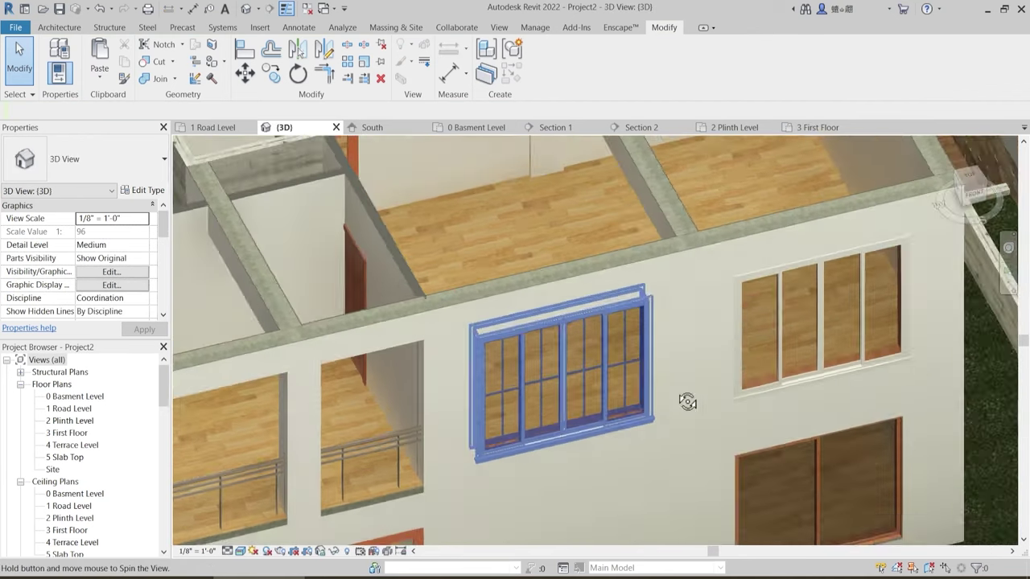
middle_click_drag(687, 402, 701, 460, "shift")
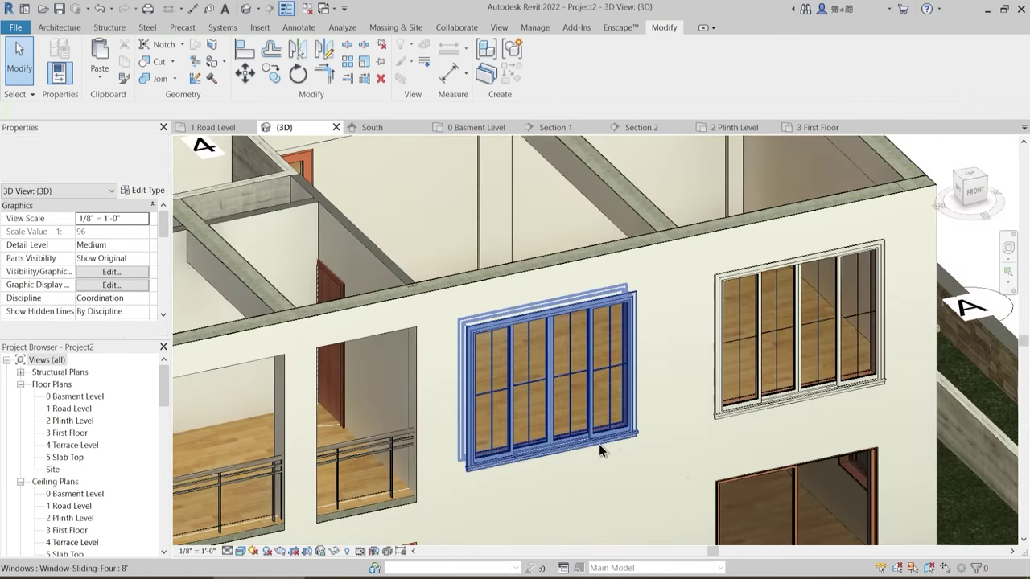
scroll(640, 444, "down", 5)
mouse_move(640, 444)
middle_mouse_down("shift")
mouse_move(605, 491)
mouse_move(622, 504)
mouse_move(623, 455)
middle_mouse_up("shift")
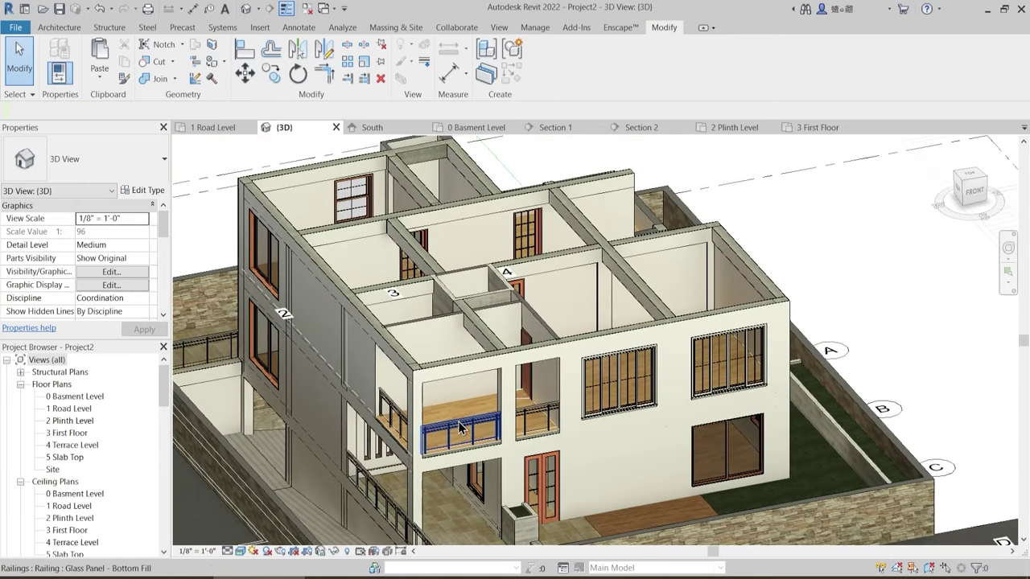
scroll(717, 369, "down", 3)
middle_click_drag(717, 369, 426, 241, "shift")
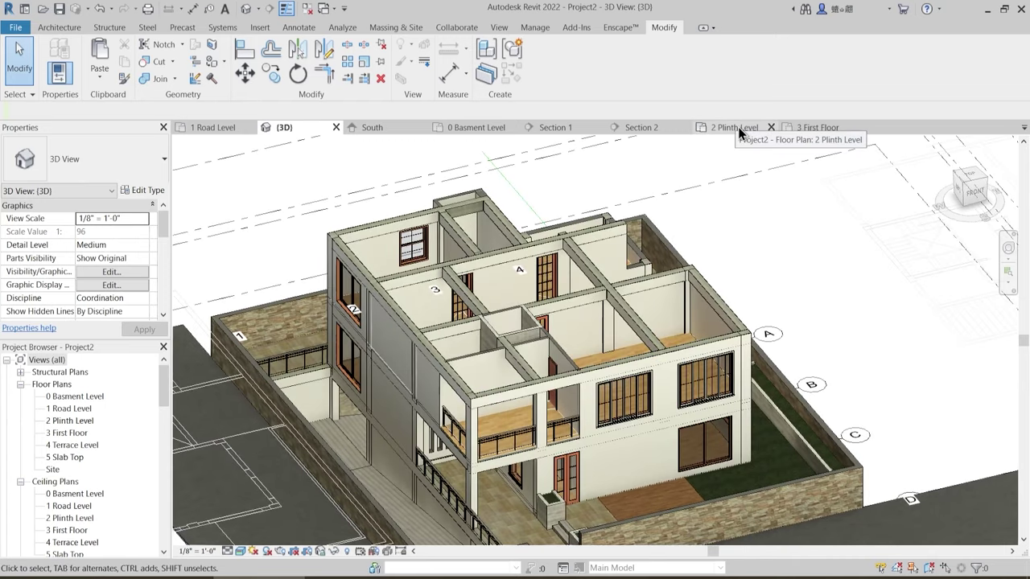
middle_click_drag(499, 482, 644, 256, "shift")
scroll(400, 443, "up", 2)
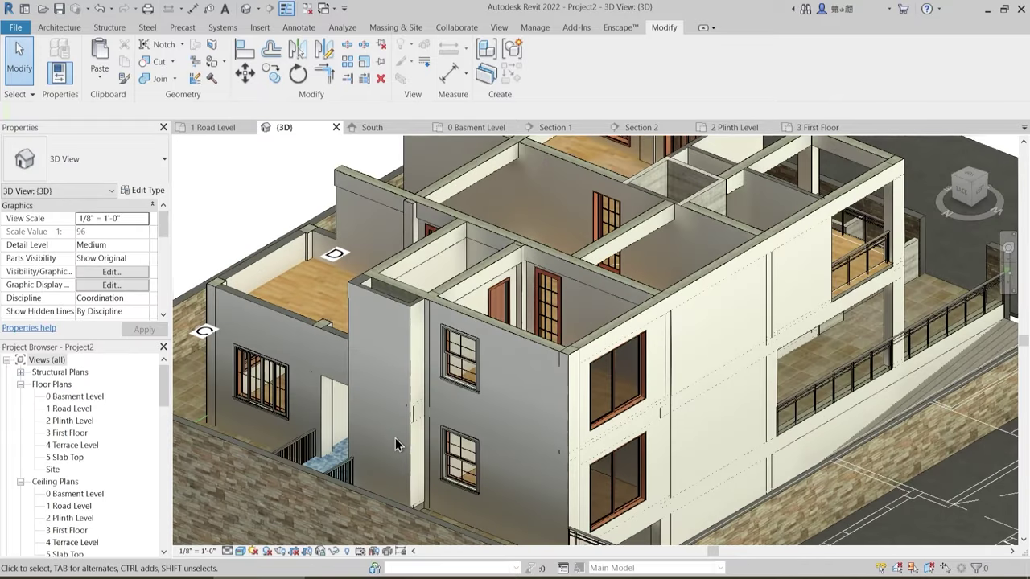
- On 2 Plinth Level, start a window using the Window-Louvers 16" x 24" type
left_click(744, 128)
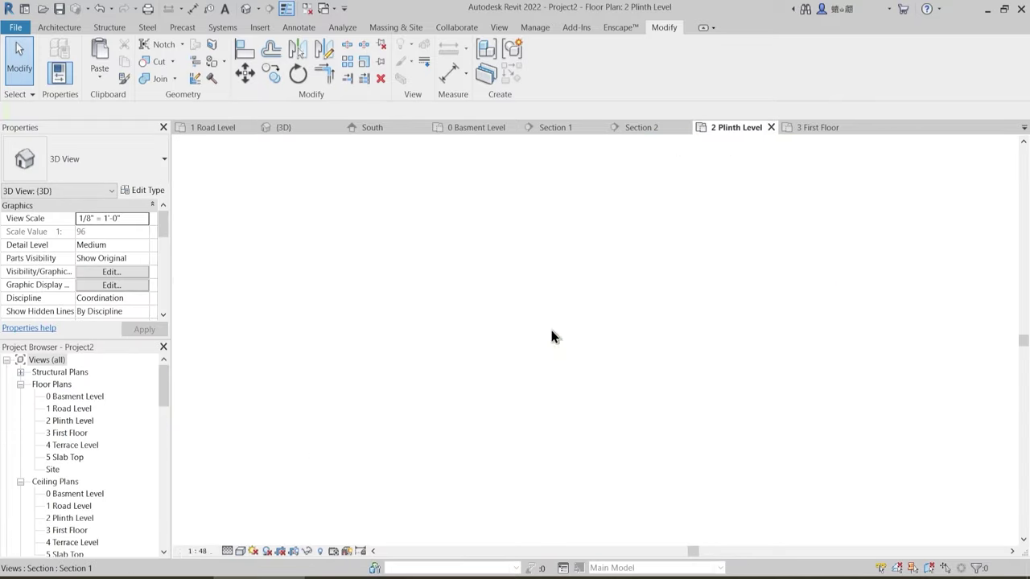
scroll(506, 313, "up", 8)
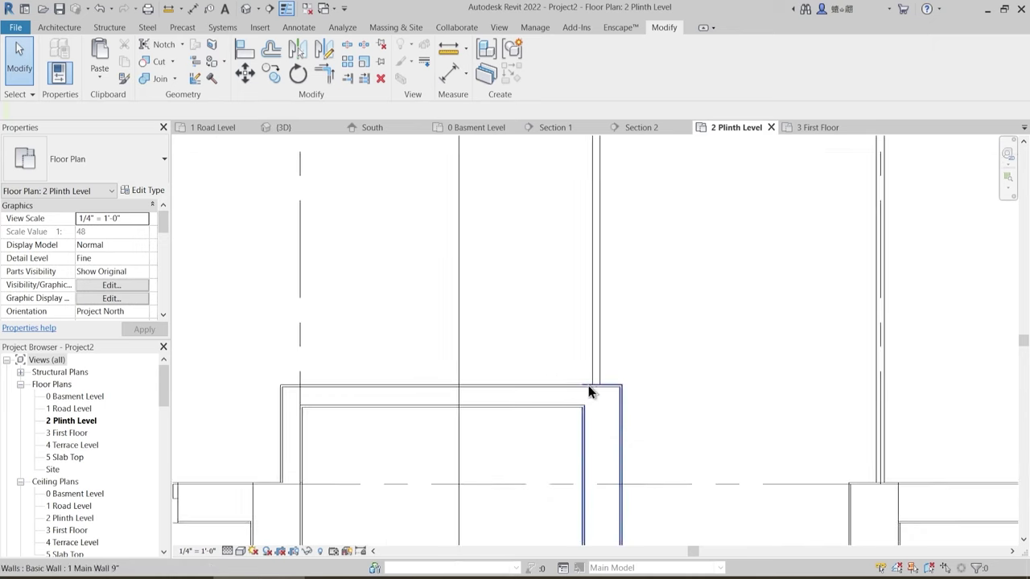
middle_click_drag(590, 391, 378, 220)
left_click(77, 29)
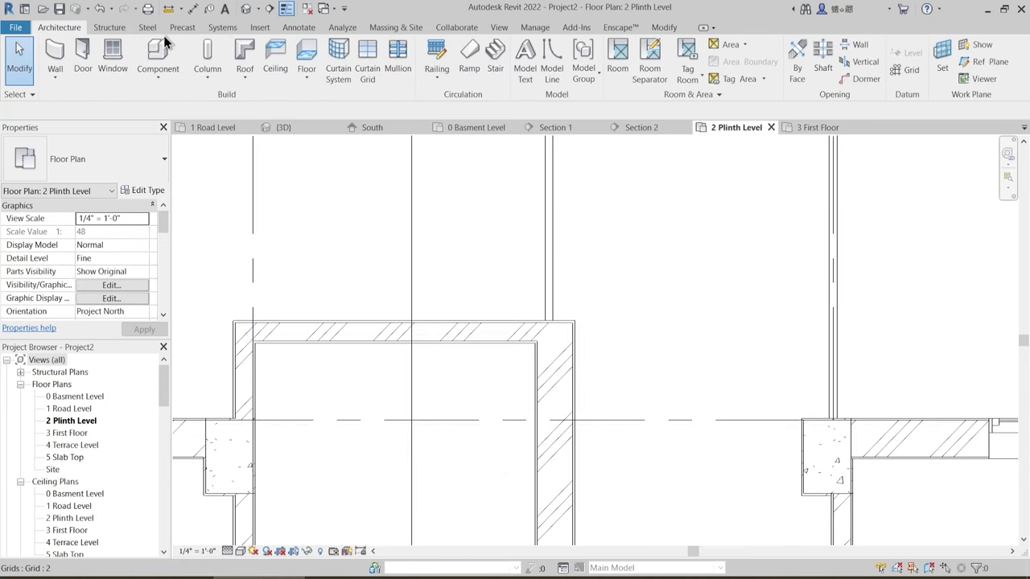
left_click(112, 58)
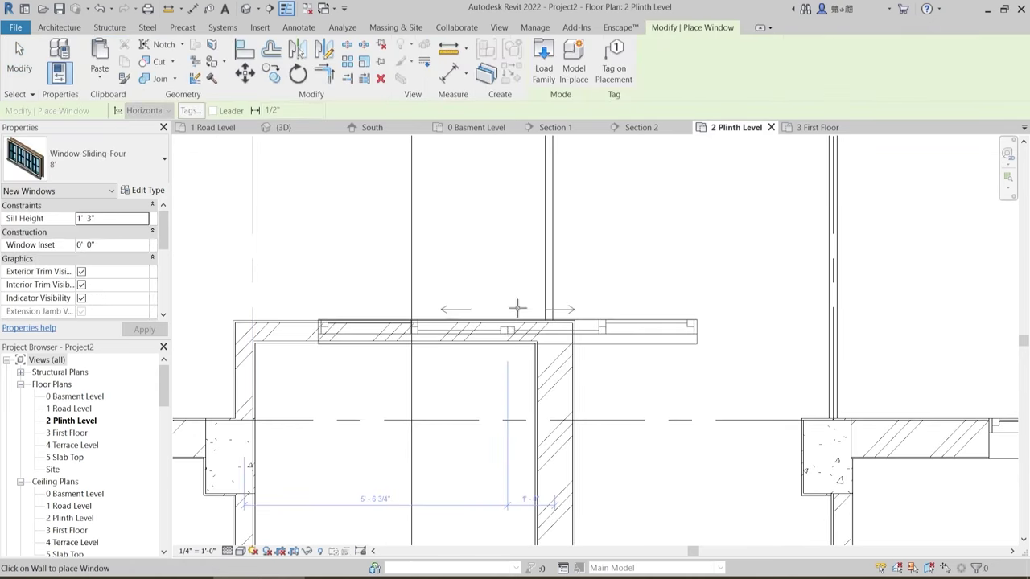
scroll(520, 301, "down", 2)
left_click(113, 165)
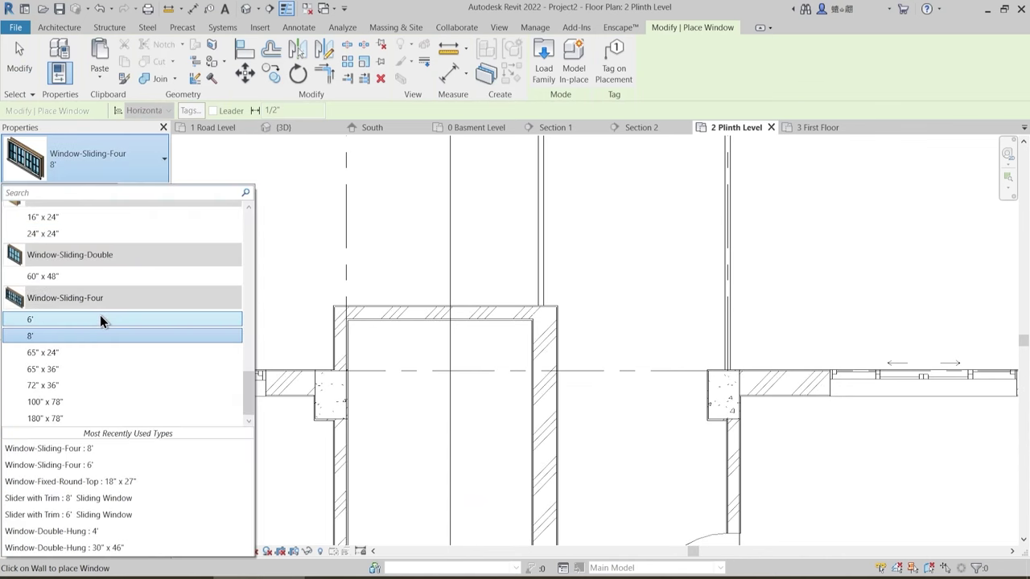
scroll(101, 318, "up", 5)
scroll(118, 322, "down", 3)
scroll(110, 322, "up", 2)
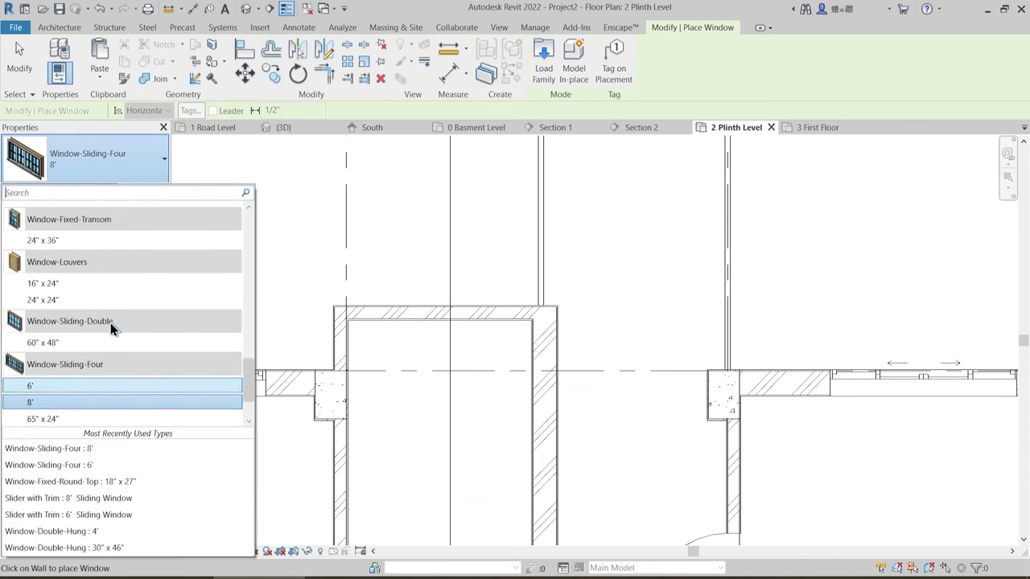
left_click(47, 319)
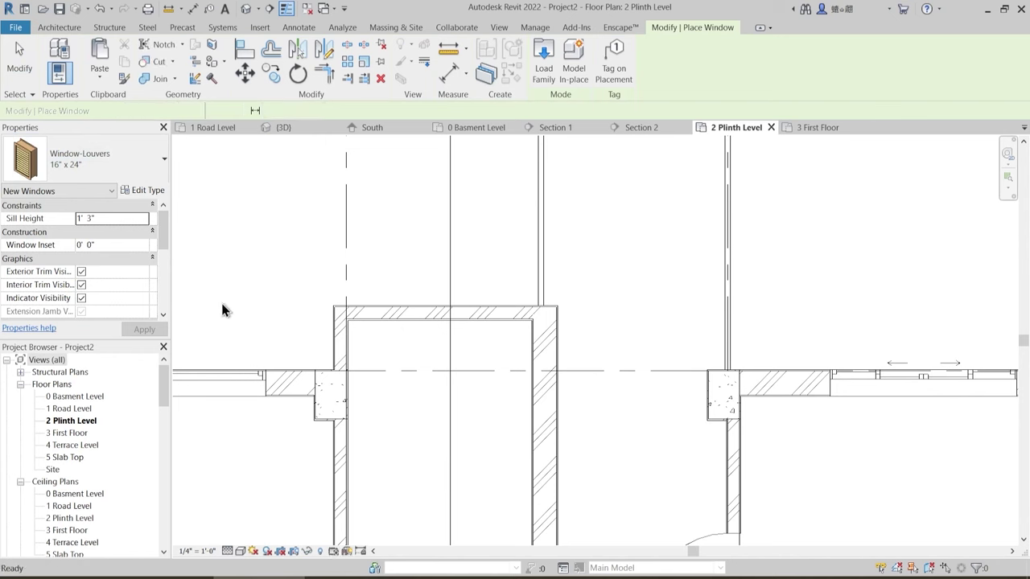
- Switch the louver type to 24" x 24" and set a 6' 0" sill height
left_click(149, 193)
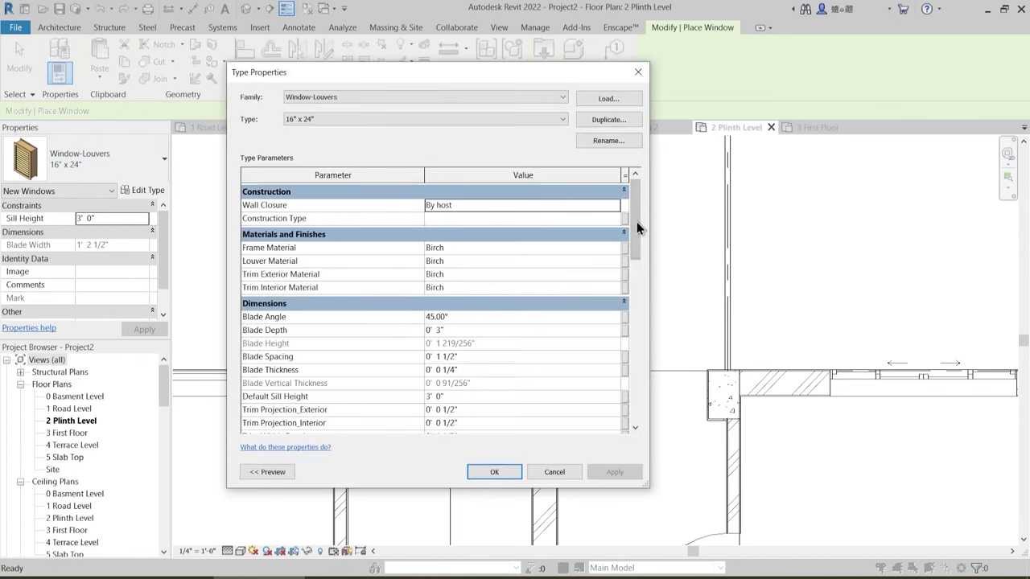
left_click_drag(636, 221, 490, 150)
left_click(478, 119)
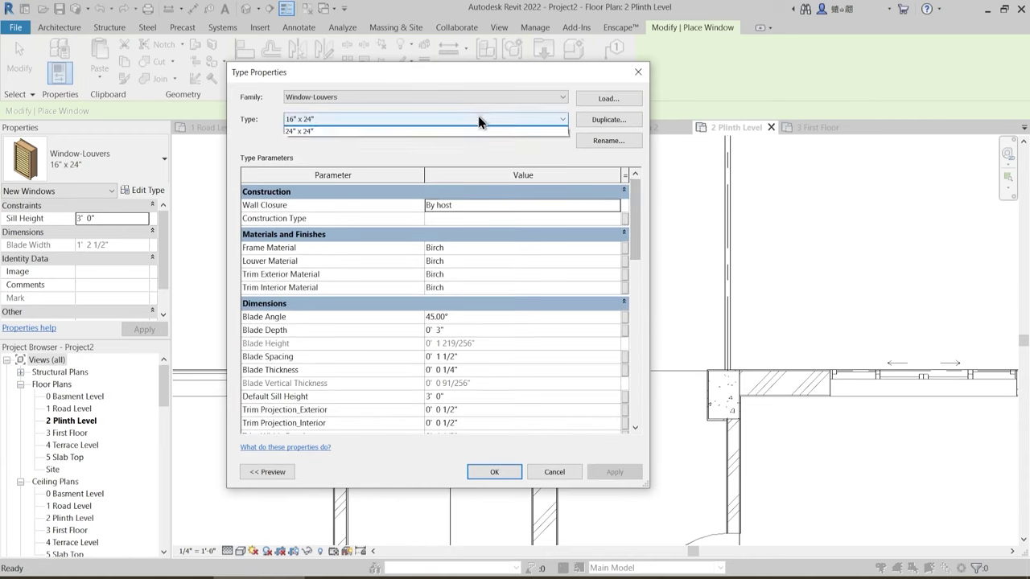
left_click(458, 140)
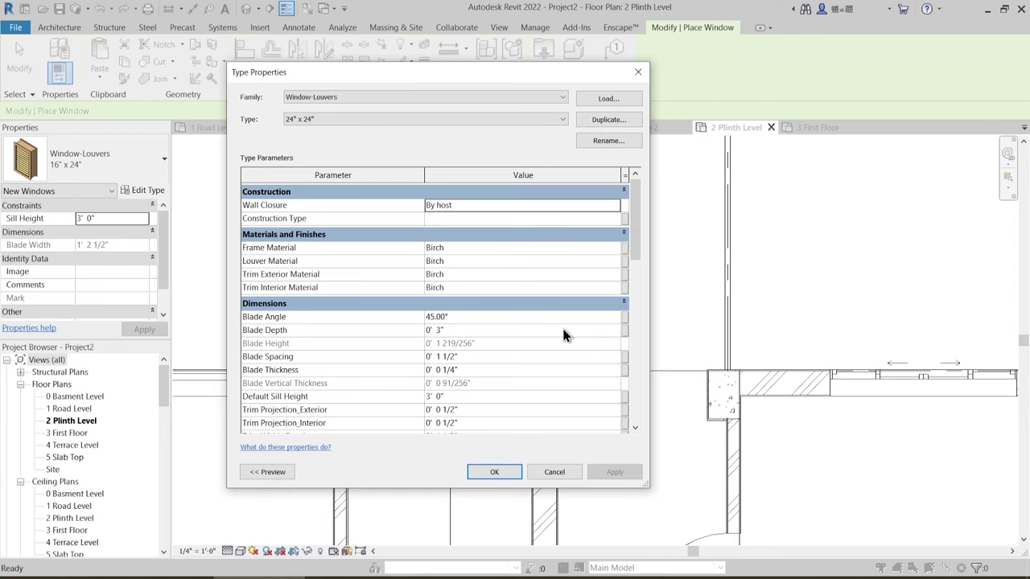
mouse_move(636, 233)
left_mouse_down()
mouse_move(641, 282)
mouse_move(637, 239)
left_mouse_up()
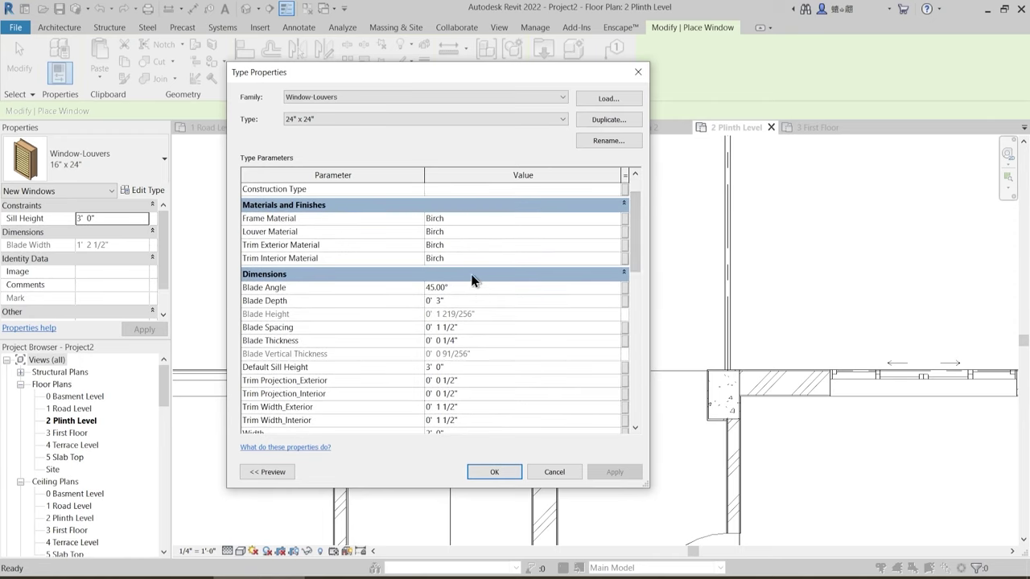
left_click(492, 473)
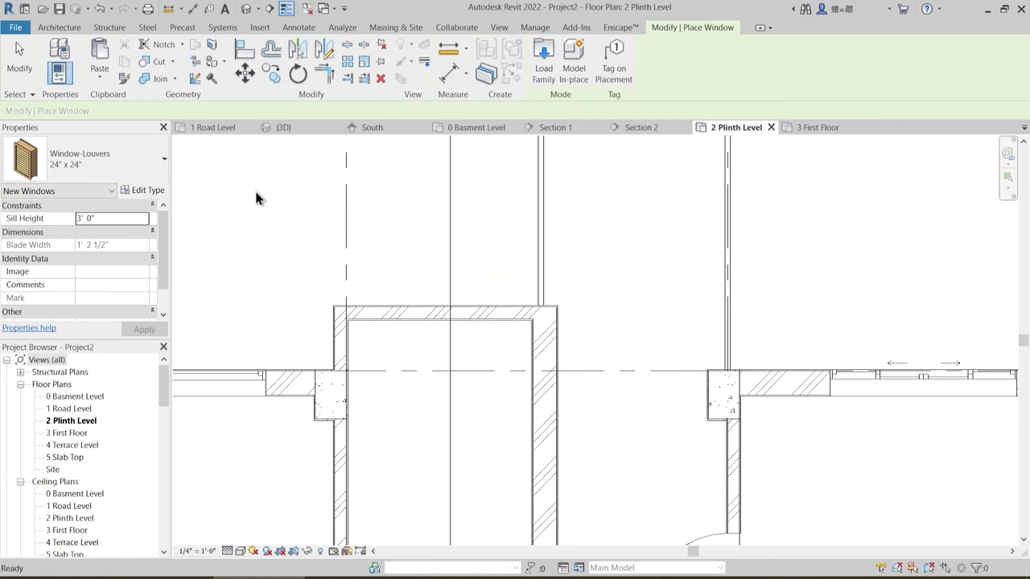
left_click(103, 219)
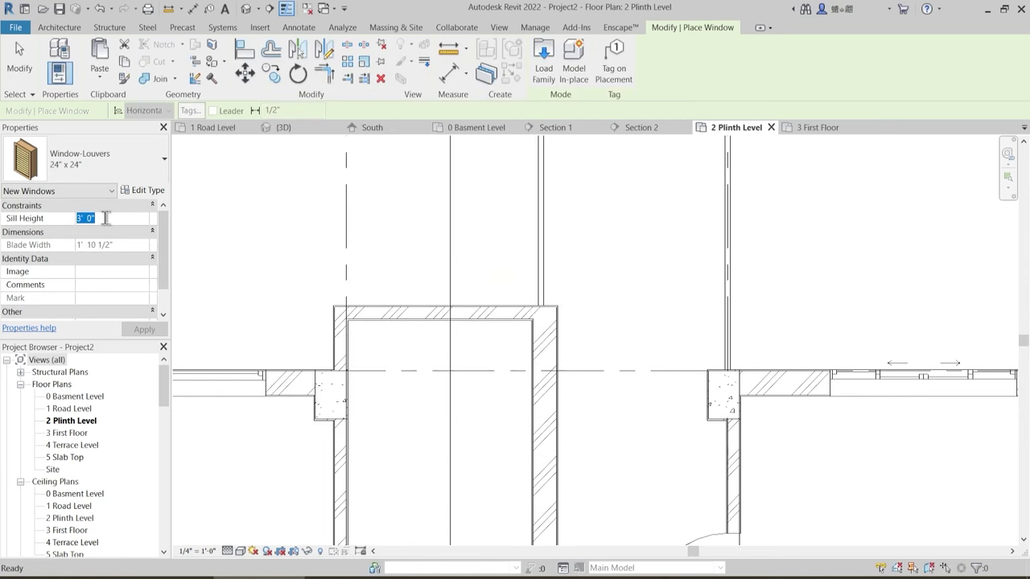
key("Return")
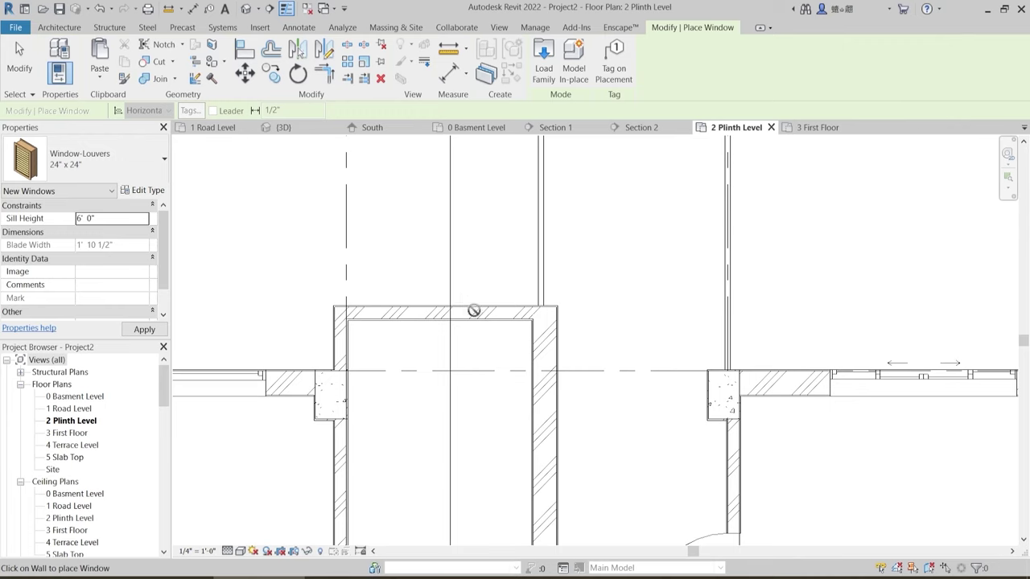
- Place the louver window in the small room's top wall and view it in 3D
left_click(512, 361)
key("Escape")
key("Escape")
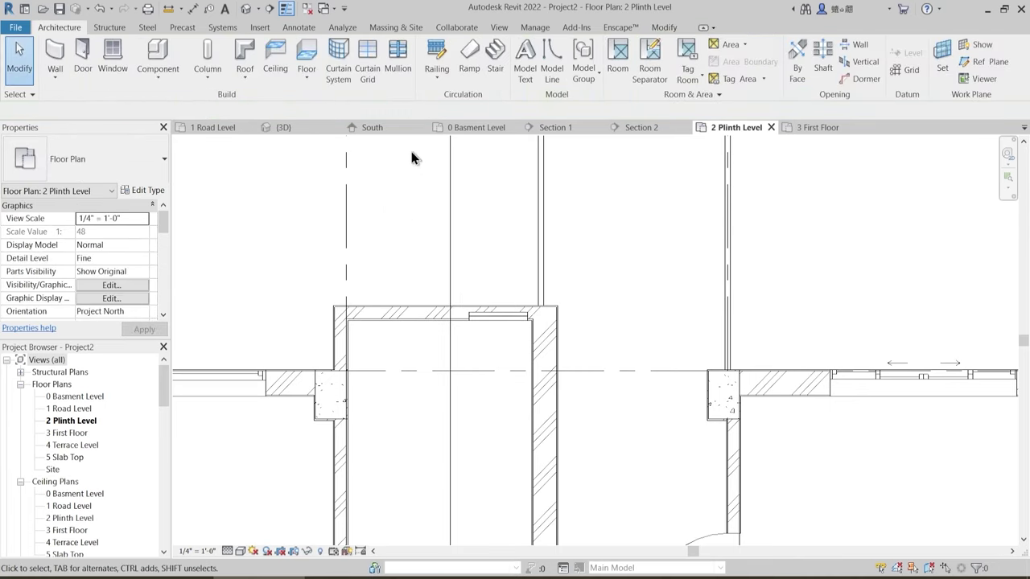
left_click(300, 126)
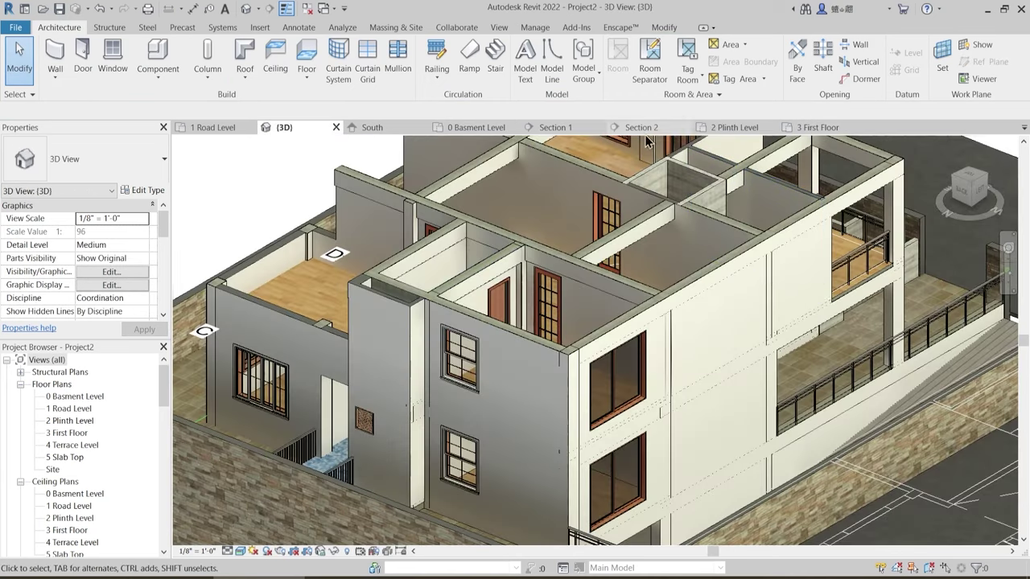
- Copy the louver window and paste it aligned to the selected upper levels
scroll(515, 302, "down", 1)
middle_click_drag(458, 365, 488, 397)
scroll(433, 449, "up", 5)
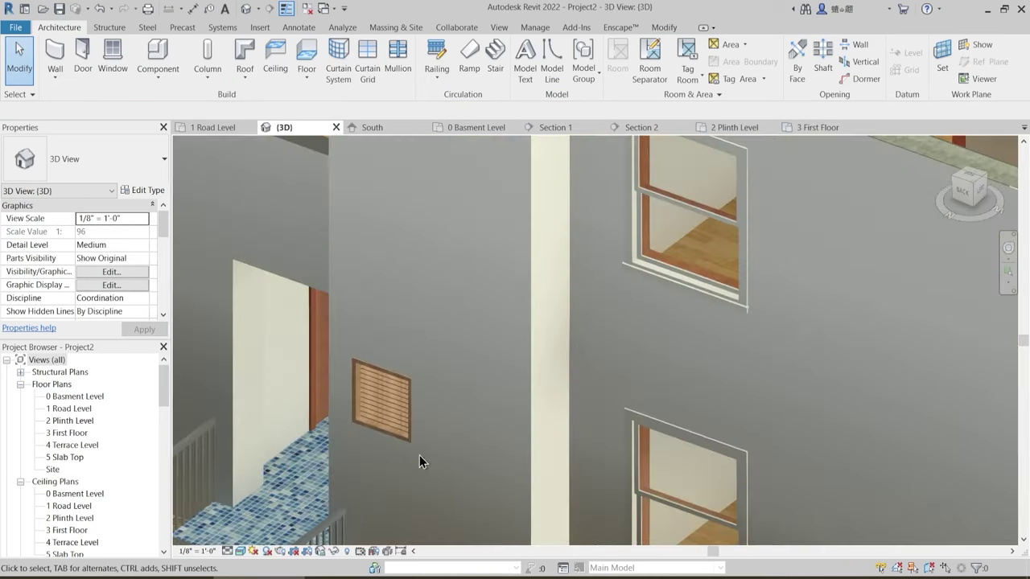
left_click(382, 426)
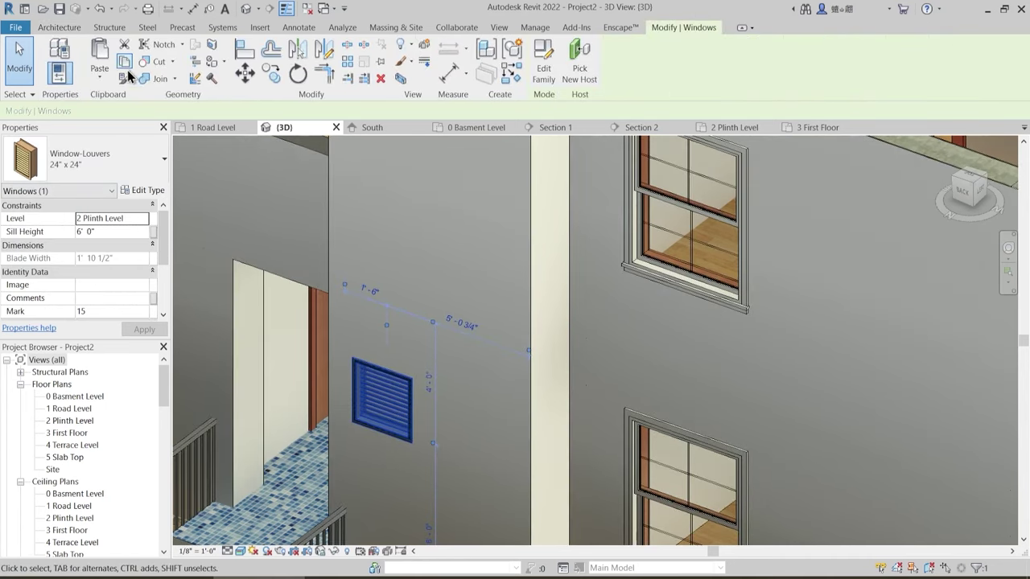
left_click(97, 77)
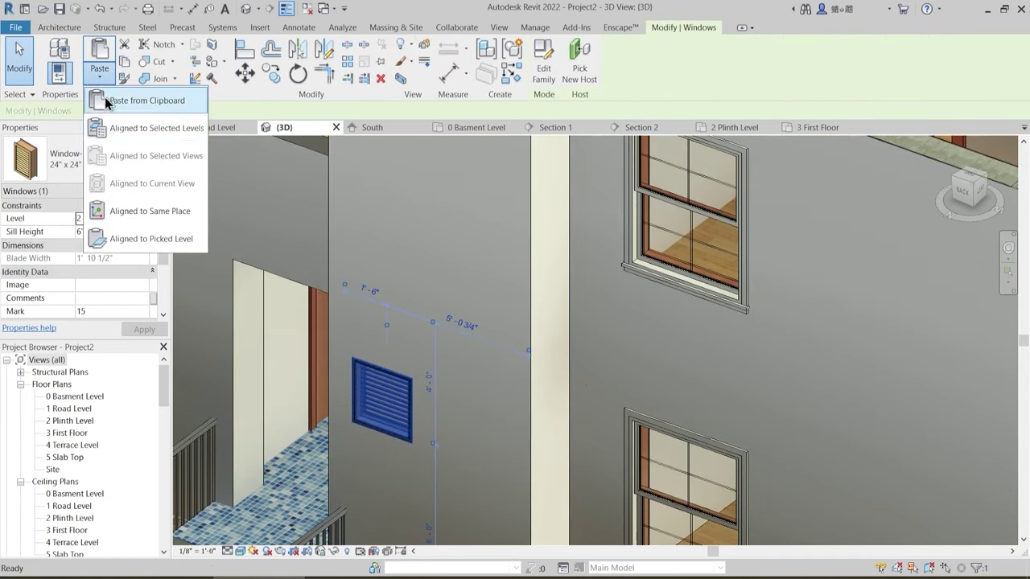
left_click(126, 120)
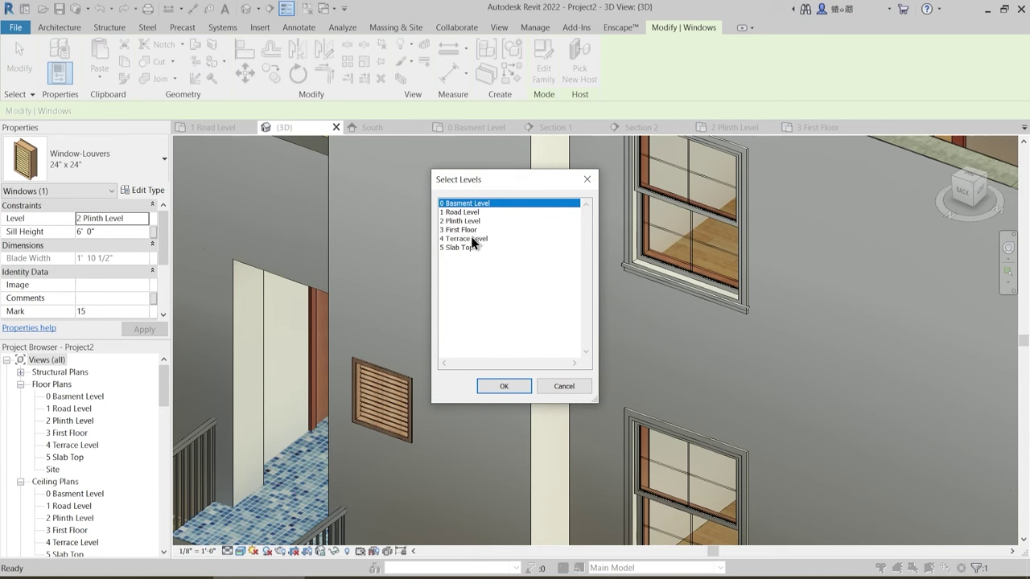
left_click(503, 386)
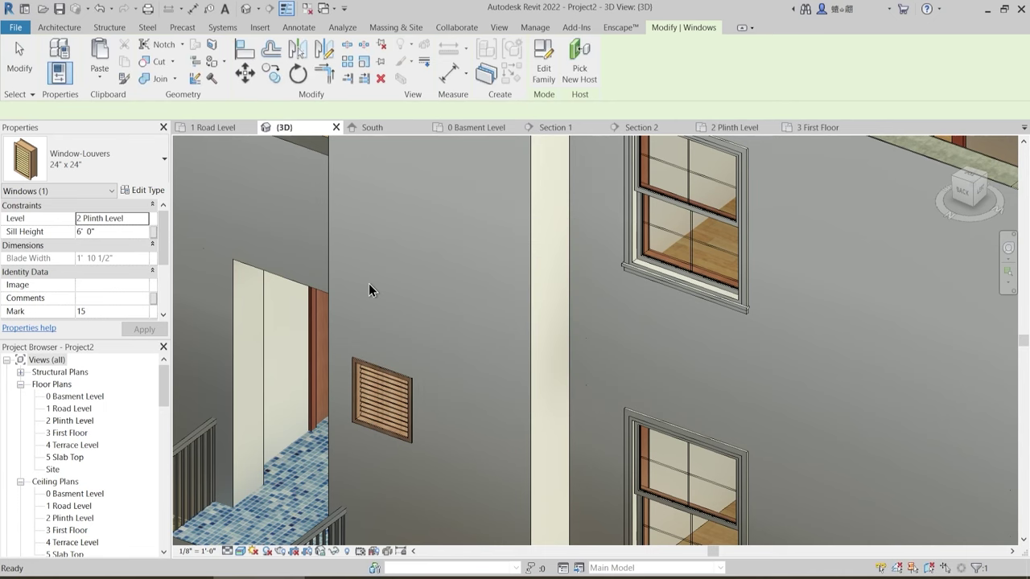
scroll(437, 333, "down", 3)
key("Escape")
- Orbit to check the pasted louvers on the upper floors, then open 3 First Floor
middle_click_drag(548, 395, 521, 392, "shift")
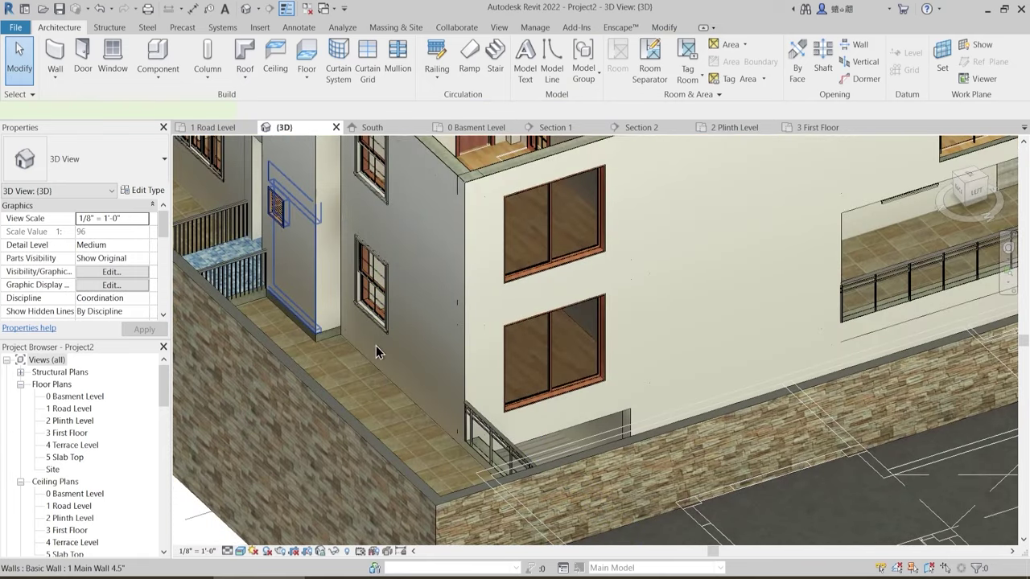
scroll(395, 352, "down", 3)
middle_click_drag(435, 386, 447, 405, "shift")
key("Escape")
middle_click_drag(542, 384, 598, 228)
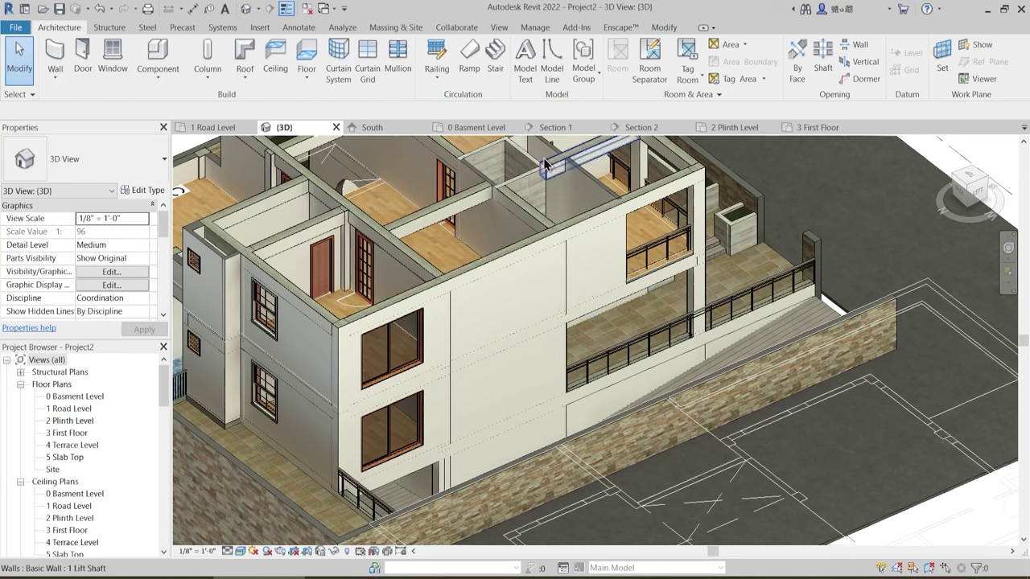
middle_click_drag(589, 259, 628, 249, "shift")
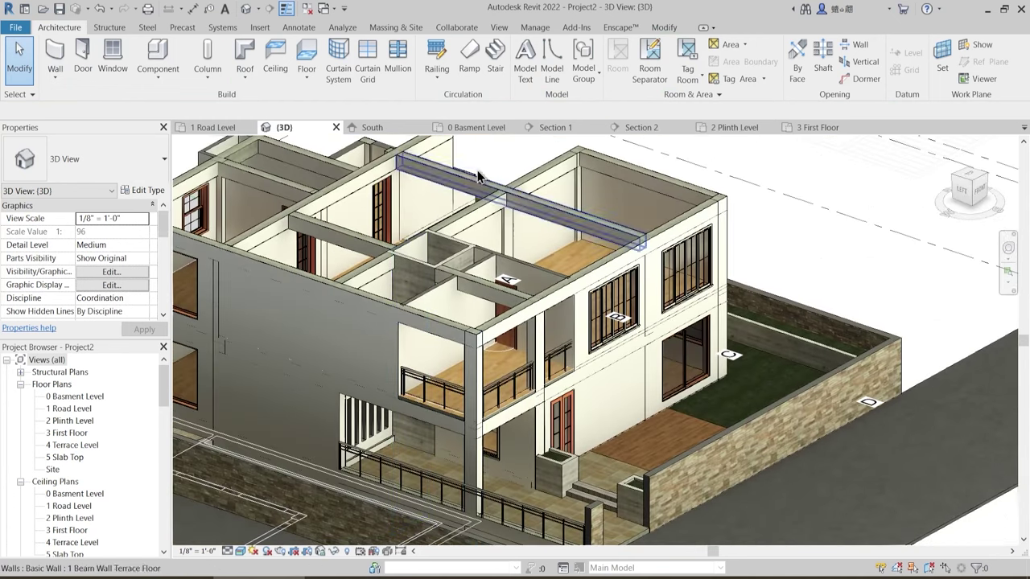
left_click(818, 127)
- In plan, select the louver window on 3 First Floor, then cancel the Create Similar placement
scroll(449, 332, "down", 6)
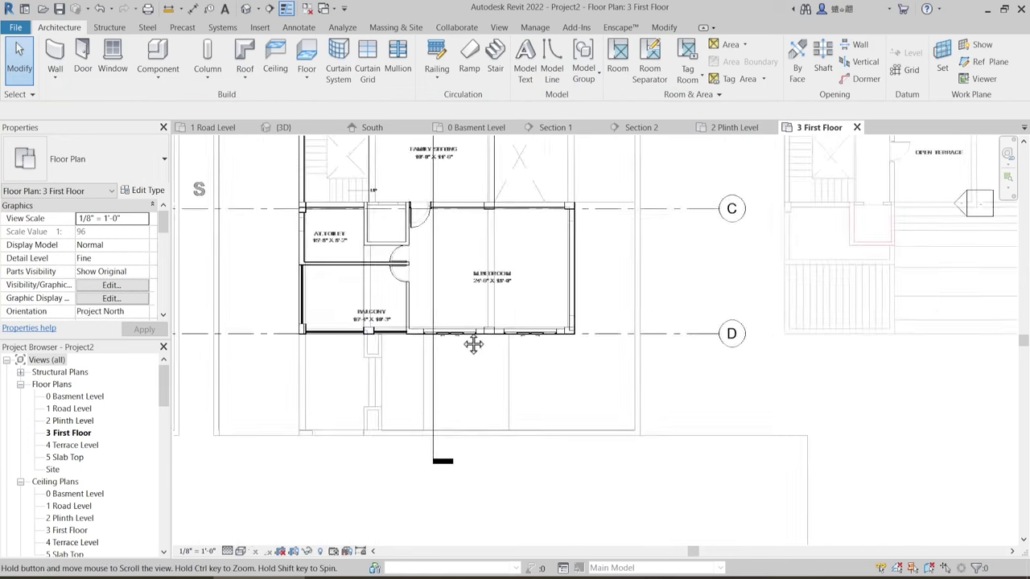
middle_click_drag(506, 449, 487, 523)
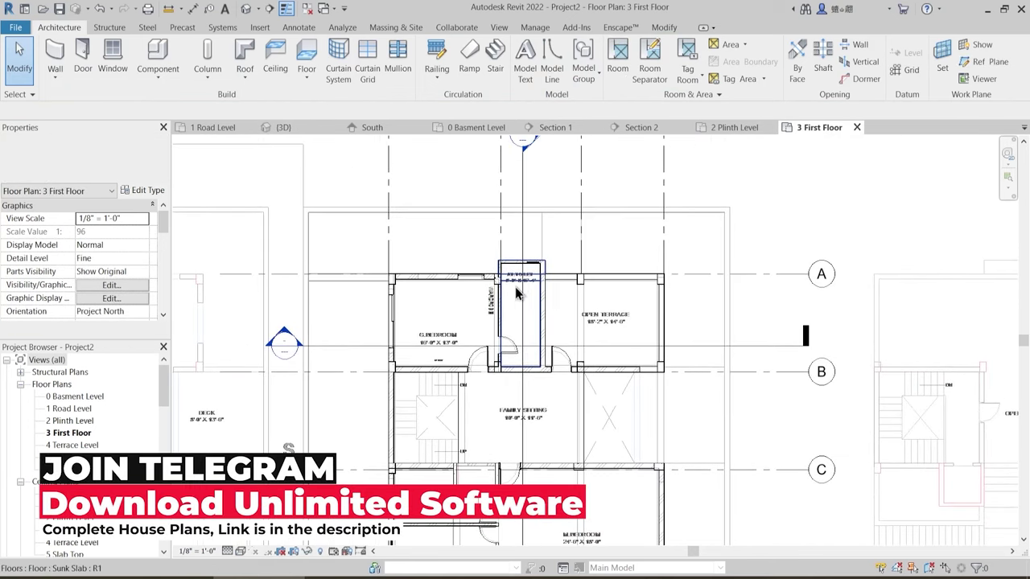
left_click(539, 286)
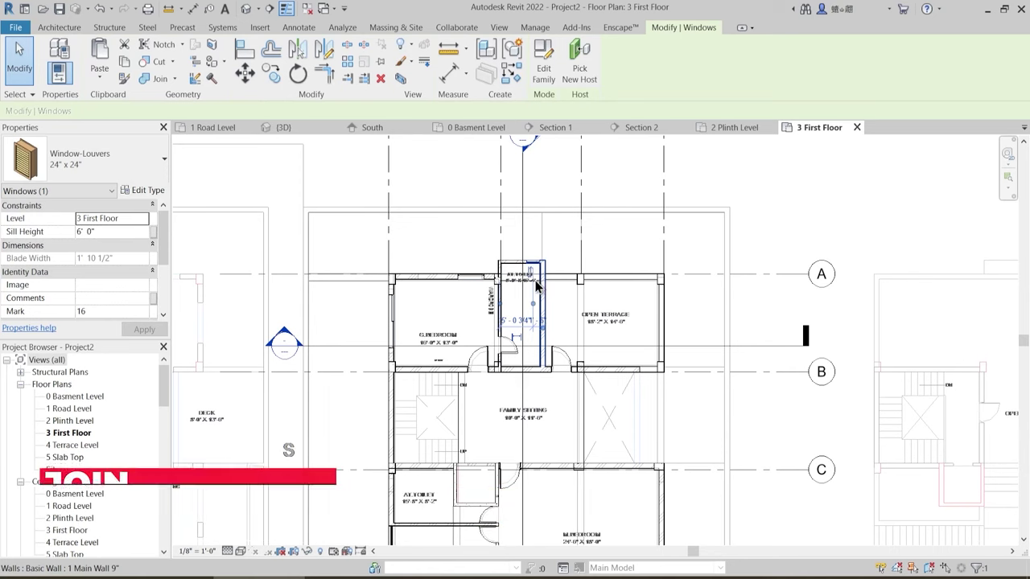
key("c")
key("s")
scroll(400, 500, "up", 5)
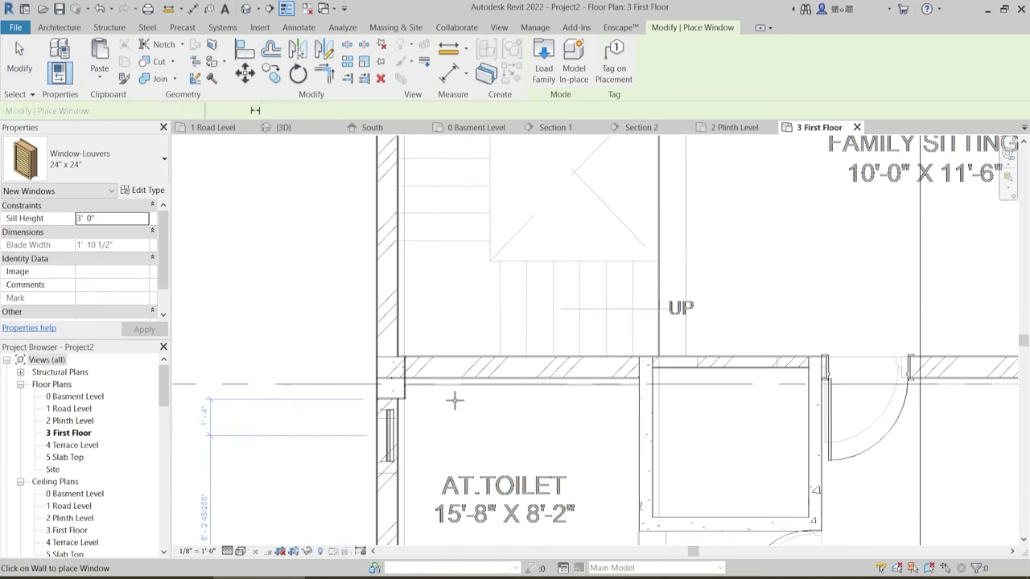
key("Escape")
scroll(459, 395, "down", 4)
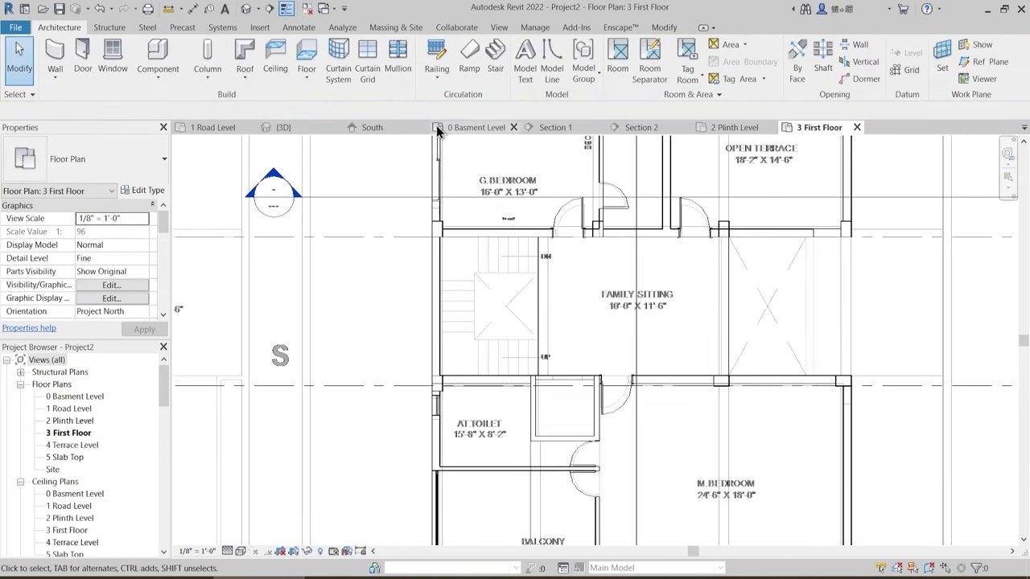
- In the 3D view, select the first-floor louvre window to check it
left_click(287, 127)
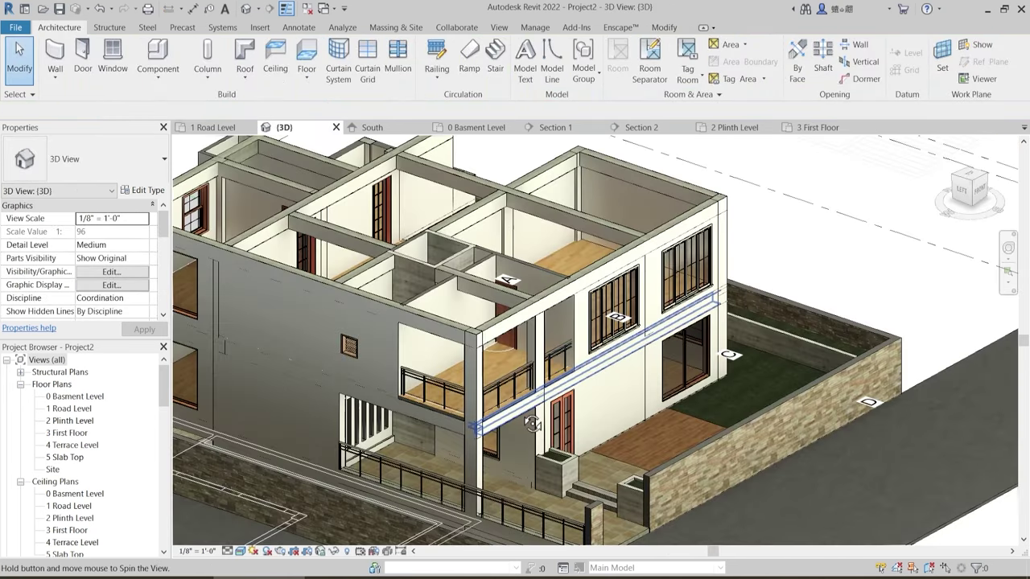
middle_click_drag(532, 424, 338, 358, "shift")
scroll(334, 358, "up", 4)
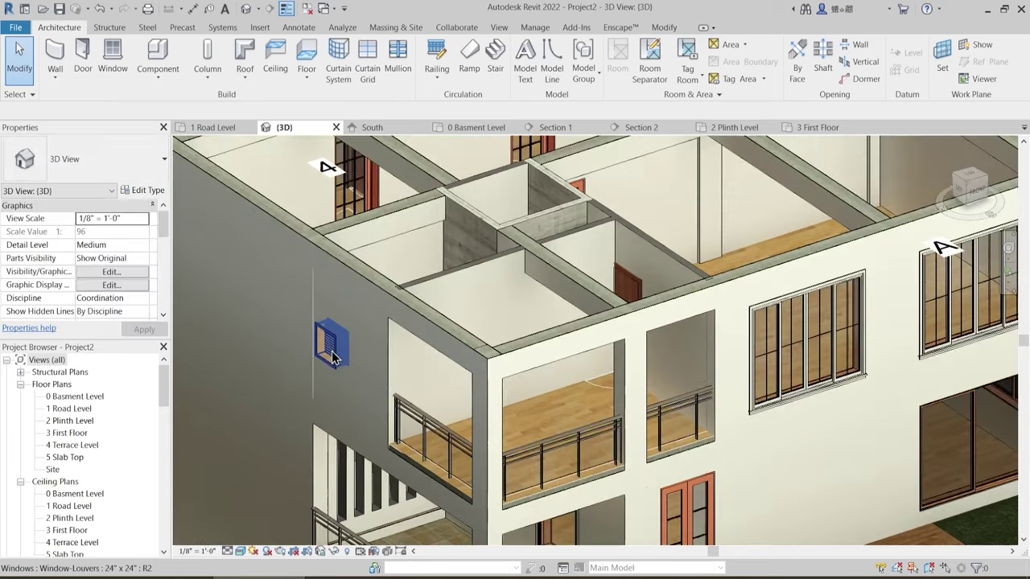
left_click(333, 356)
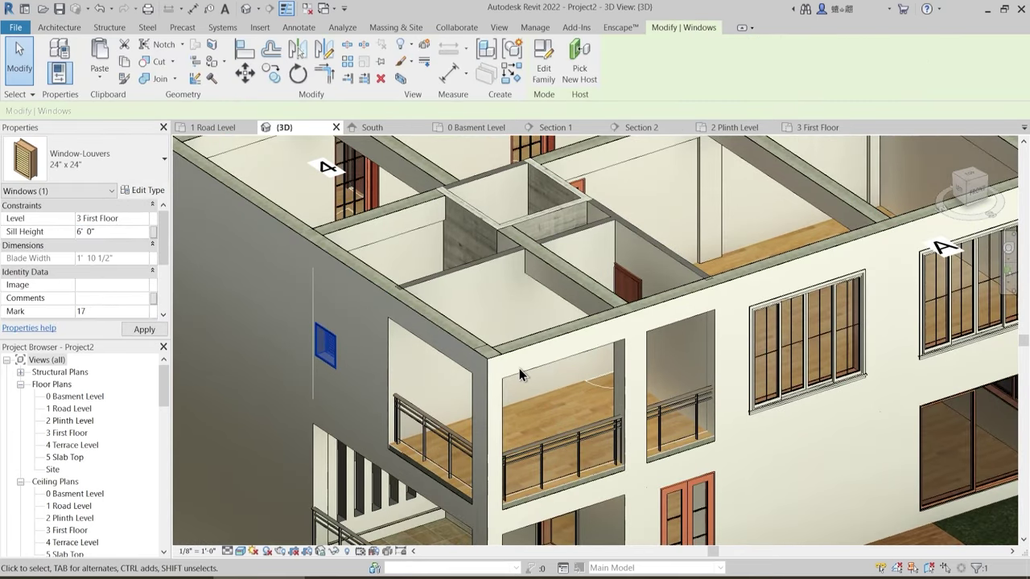
scroll(471, 366, "down", 1)
key("Escape")
scroll(471, 379, "down", 2)
- From the building's back corner, check the upper and lower louvre windows
middle_click_drag(404, 376, 709, 386, "shift")
middle_click_drag(506, 305, 574, 482)
left_click(407, 283)
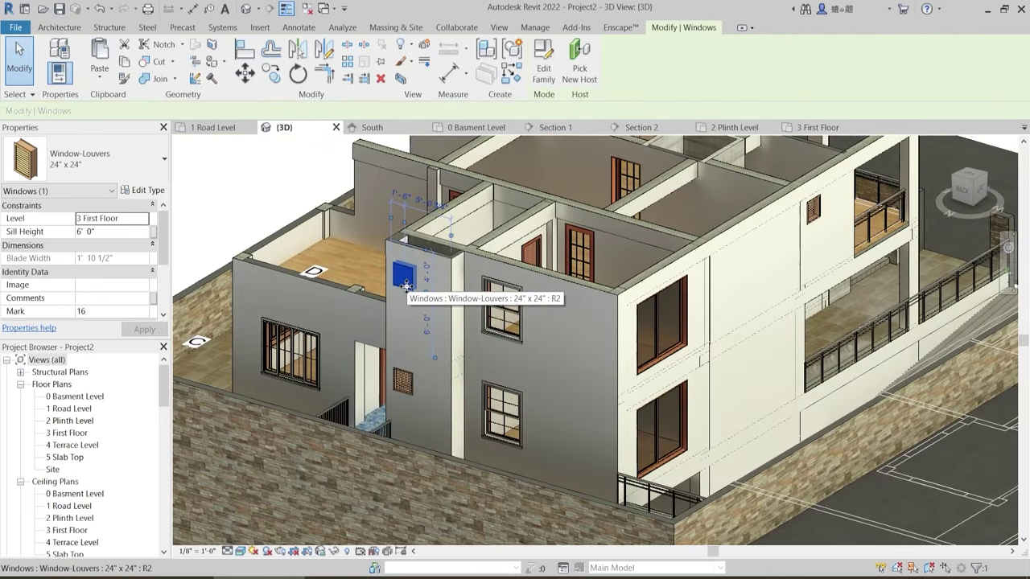
left_click(409, 390)
key("Escape")
- Orbit and pan around the 3D house to inspect the windows
middle_click_drag(482, 368, 481, 416, "shift")
scroll(507, 419, "down", 1)
middle_click_drag(576, 398, 448, 387, "shift")
middle_click_drag(428, 354, 524, 414)
middle_click_drag(460, 336, 513, 337, "shift")
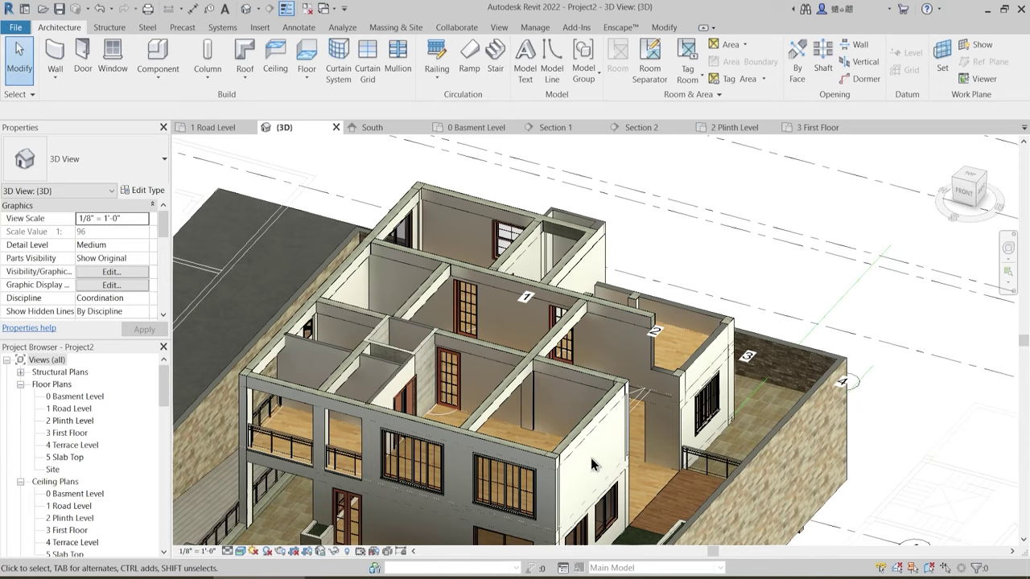
middle_click_drag(591, 464, 572, 365)
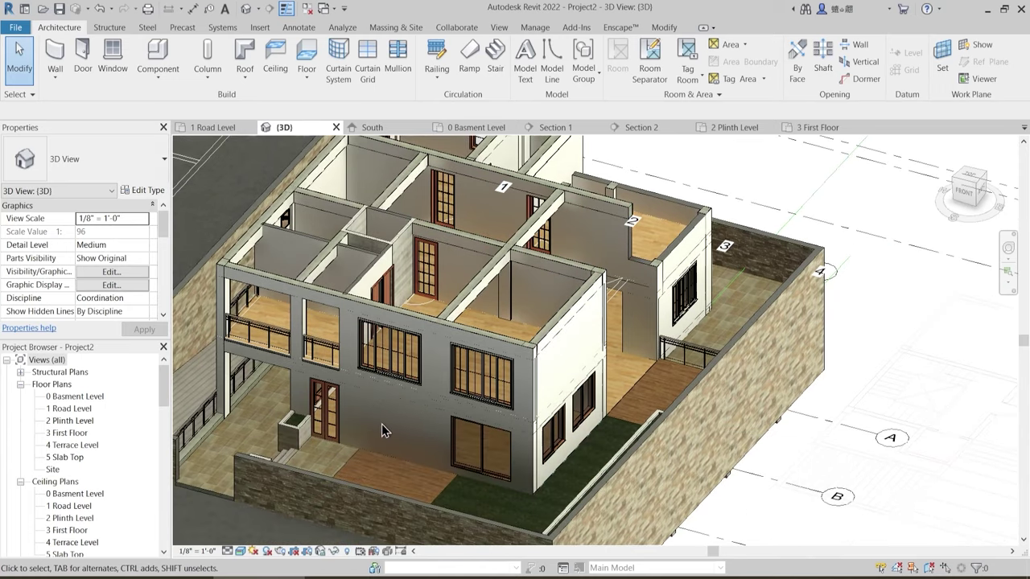
middle_click_drag(632, 341, 613, 382, "shift")
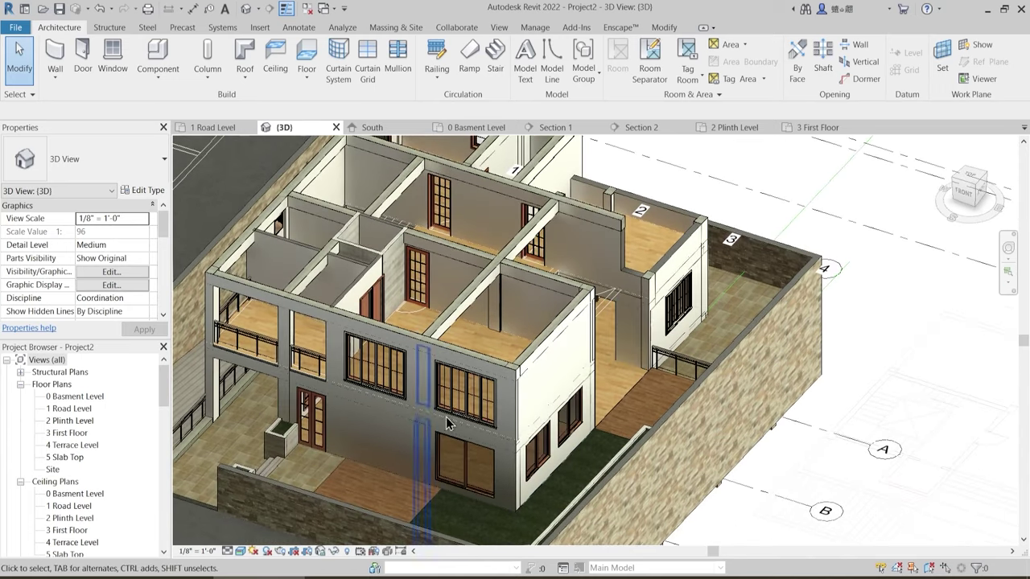
middle_click_drag(606, 348, 517, 313, "shift")
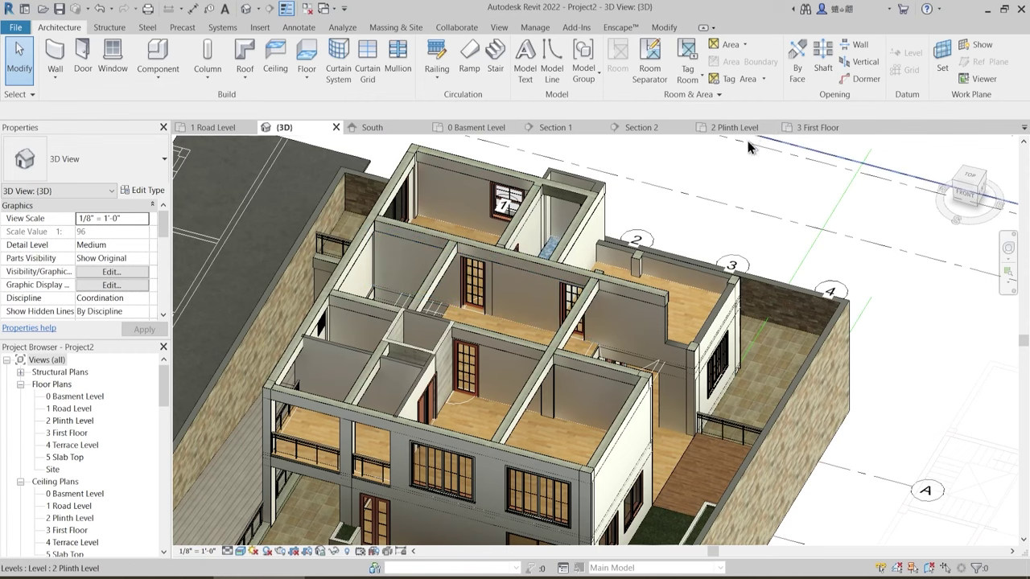
scroll(591, 295, "down", 1)
middle_click_drag(592, 322, 605, 314, "shift")
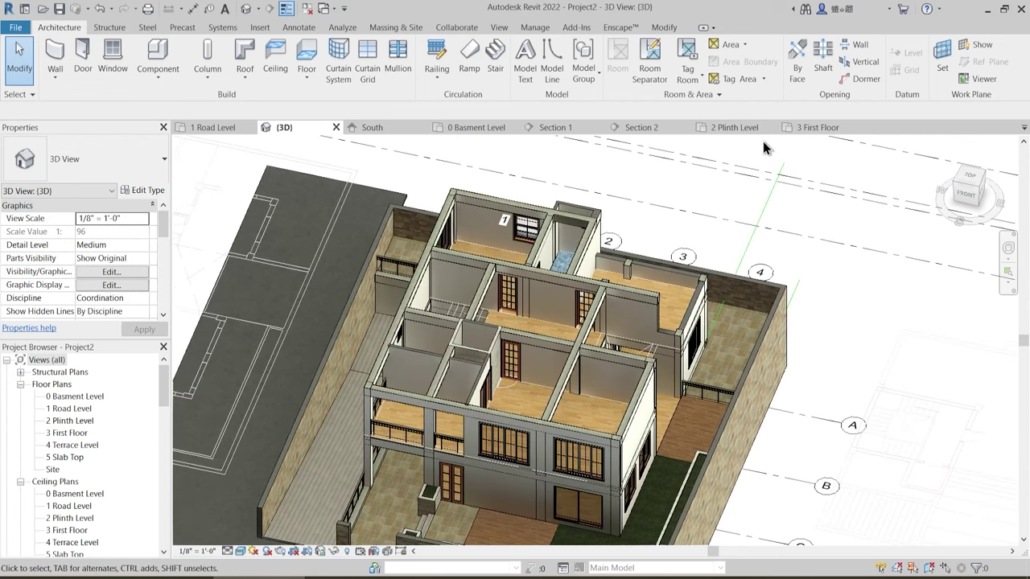
middle_click_drag(555, 413, 513, 250, "shift")
scroll(513, 249, "up", 3)
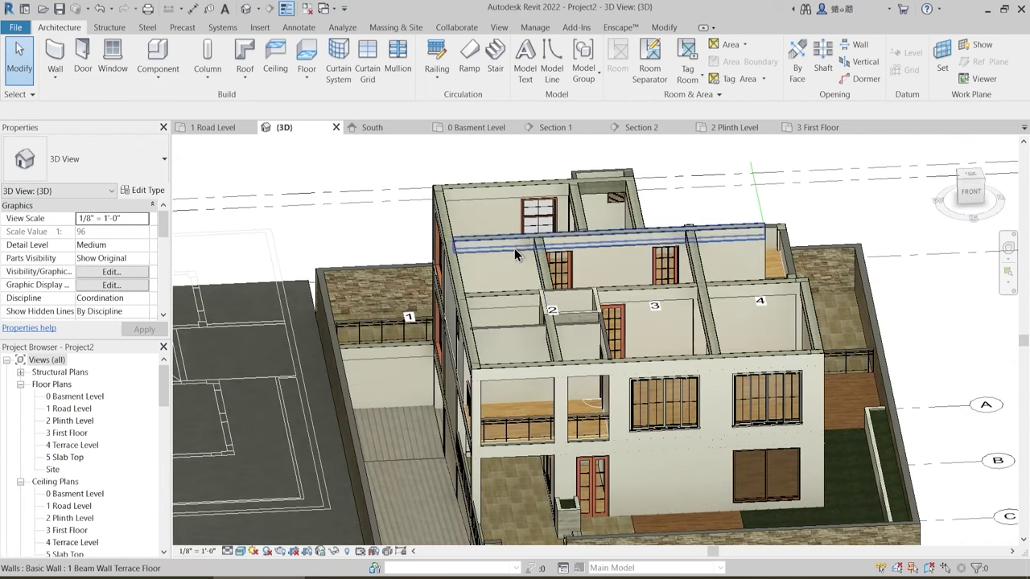
middle_click_drag(594, 311, 545, 253, "shift")
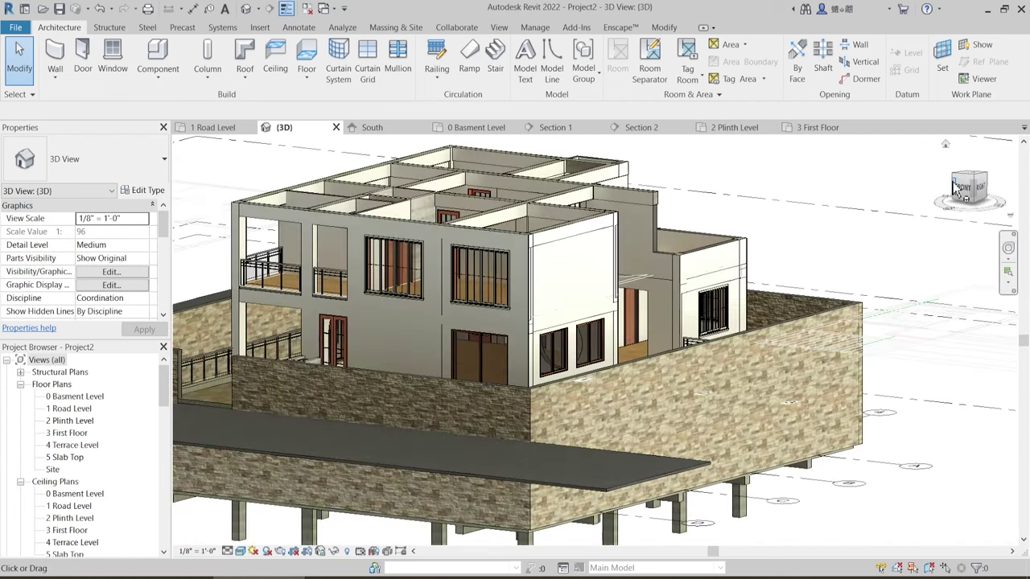
left_click(973, 193)
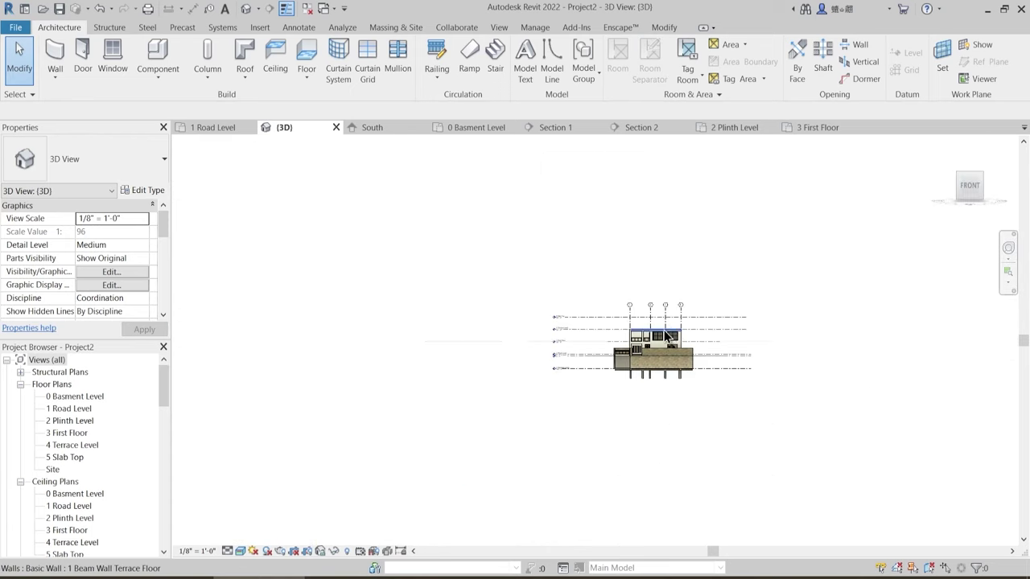
scroll(596, 386, "up", 5)
scroll(595, 388, "down", 3)
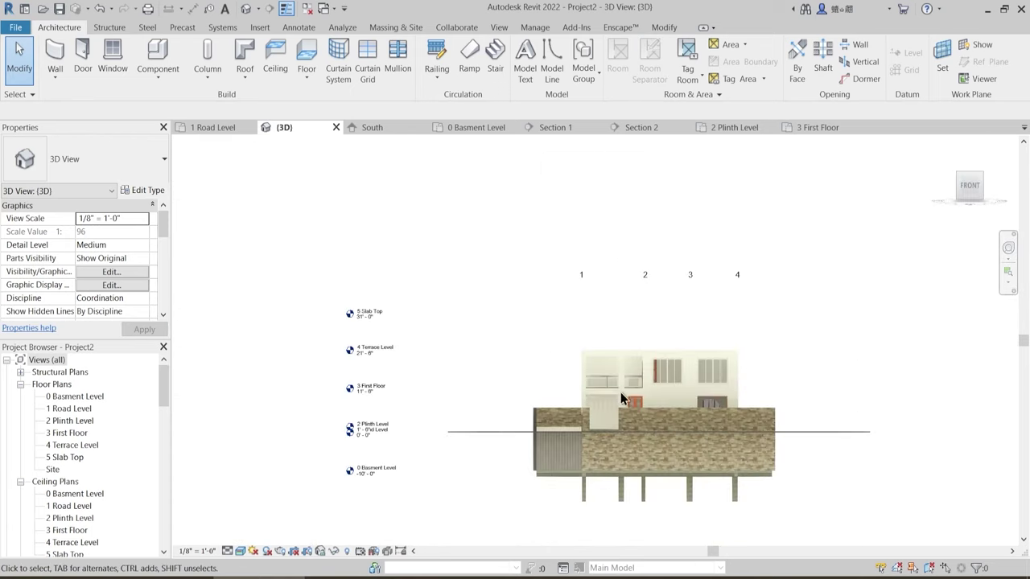
middle_click_drag(621, 392, 650, 444, "shift")
scroll(636, 439, "up", 5)
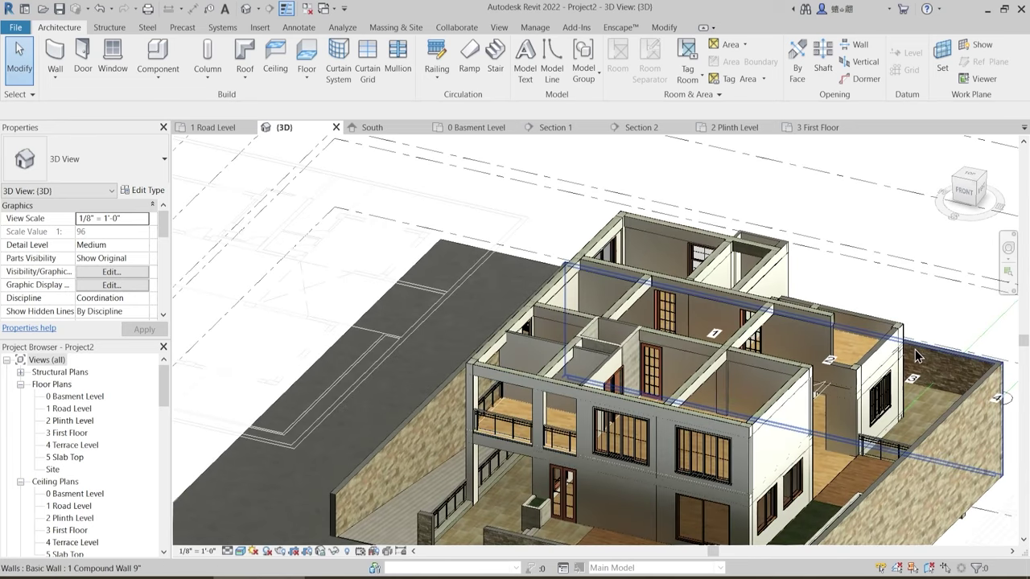
- Paste the First Floor slab aligned to the 4 Terrace Level
left_click(865, 362)
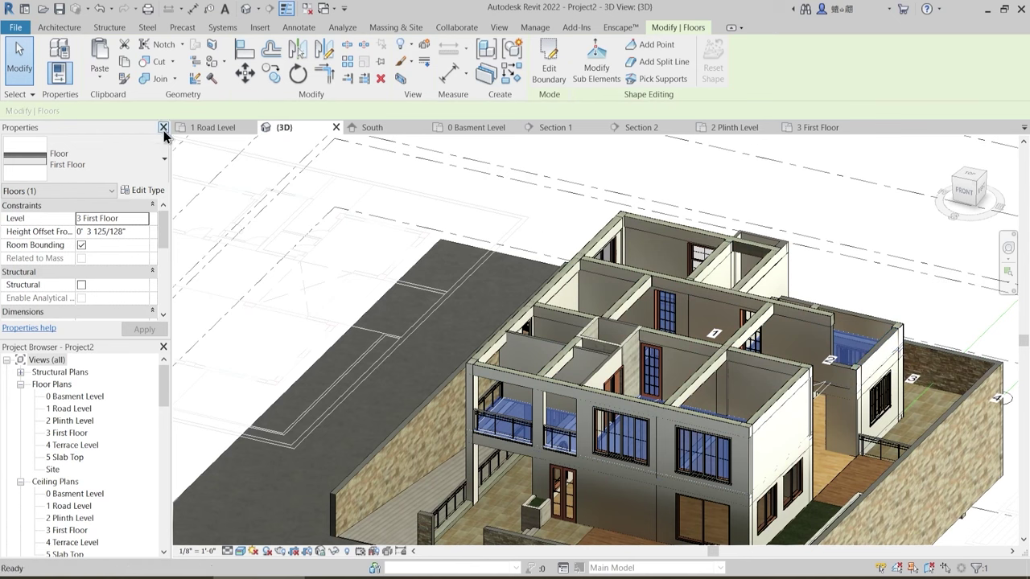
left_click(102, 76)
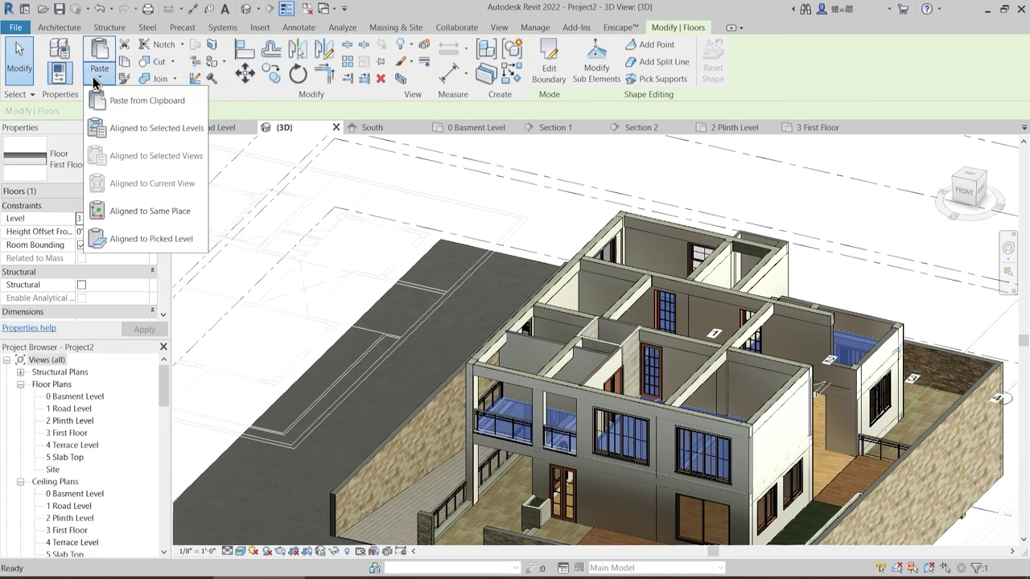
left_click(131, 129)
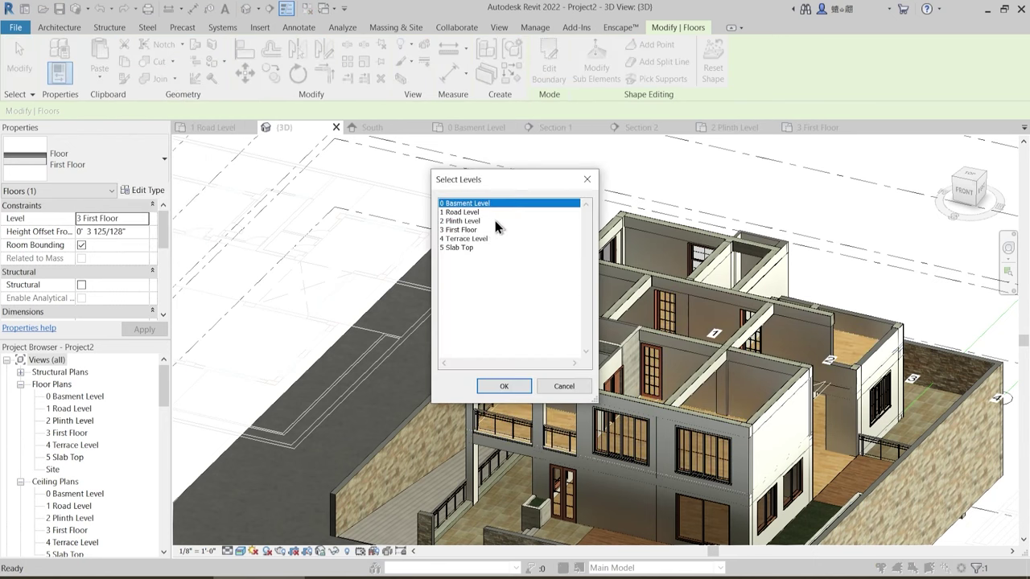
left_click(475, 239)
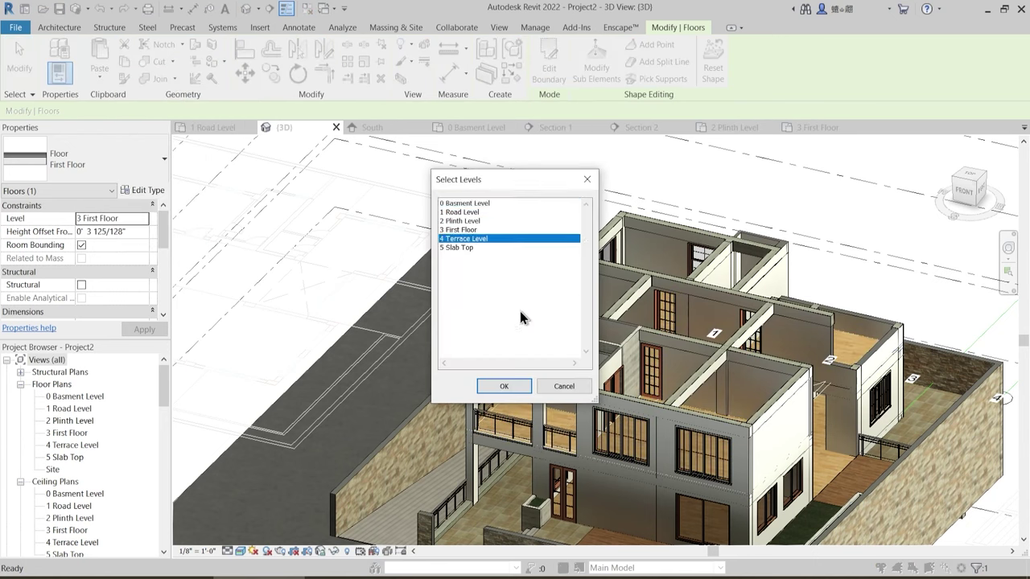
left_click(505, 387)
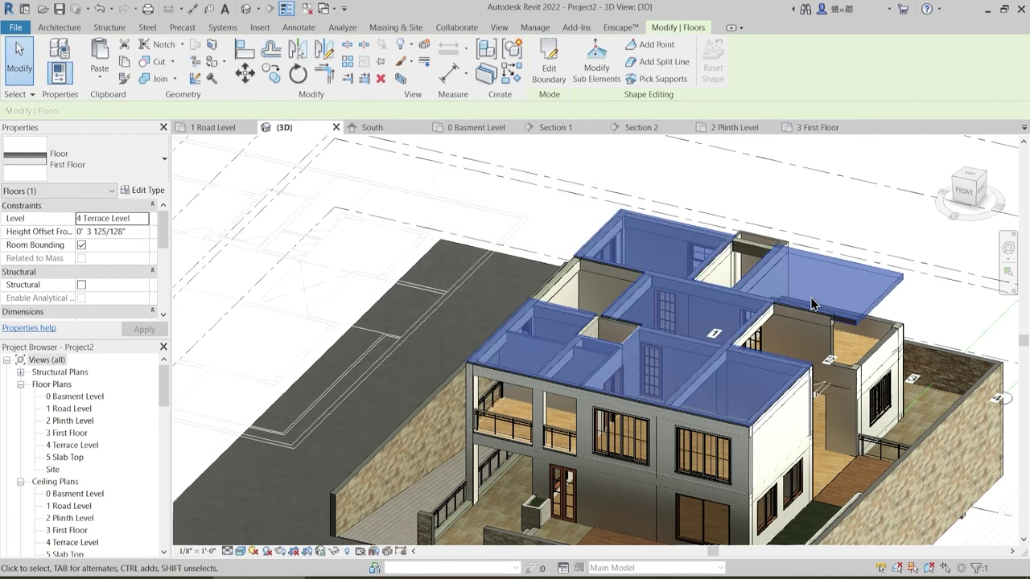
- Orbit the model to view the new Terrace Level slab from above and the right
middle_click_drag(814, 308, 807, 352, "shift")
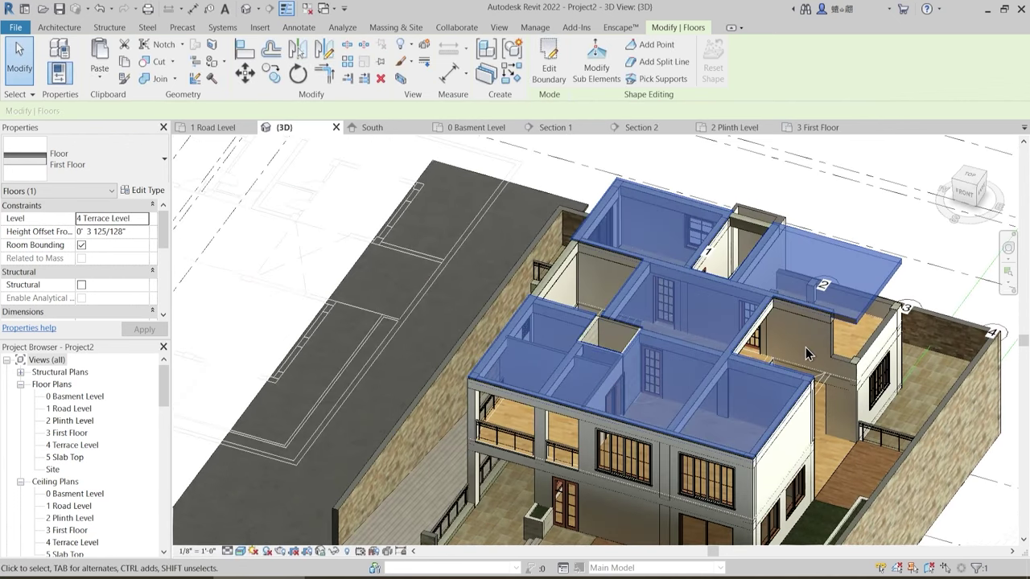
key("Escape")
middle_click_drag(745, 348, 655, 334, "shift")
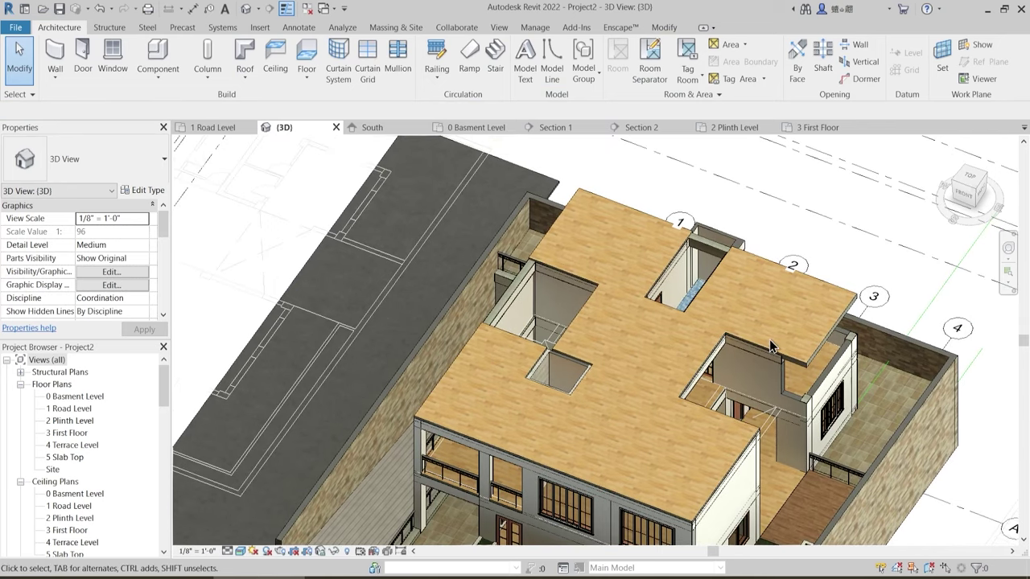
middle_click_drag(771, 347, 793, 334, "shift")
- Duplicate the terrace slab's First Floor type as 'Terrace Level' and open its Structure layers
left_click(734, 230)
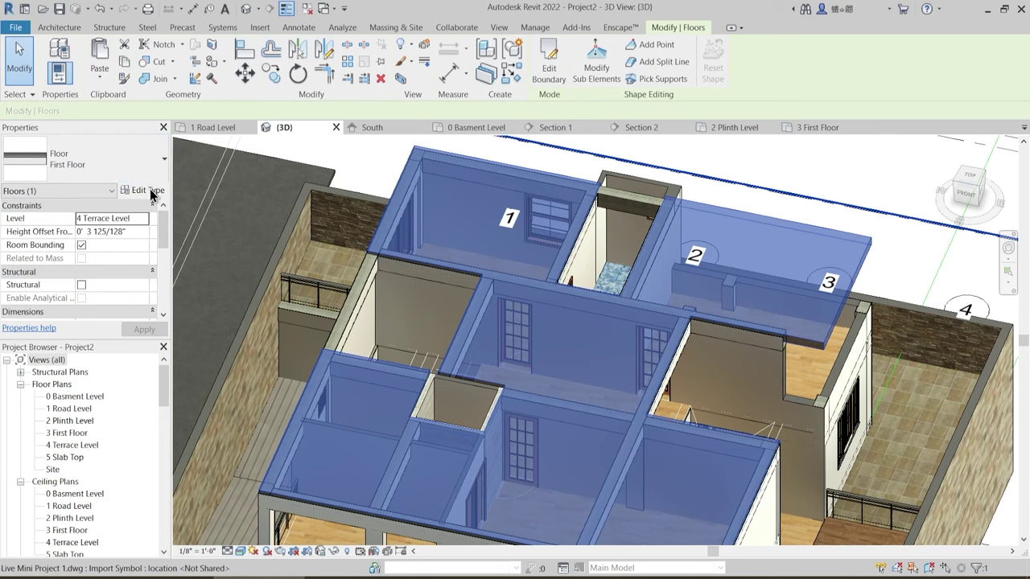
left_click(149, 191)
left_click(595, 123)
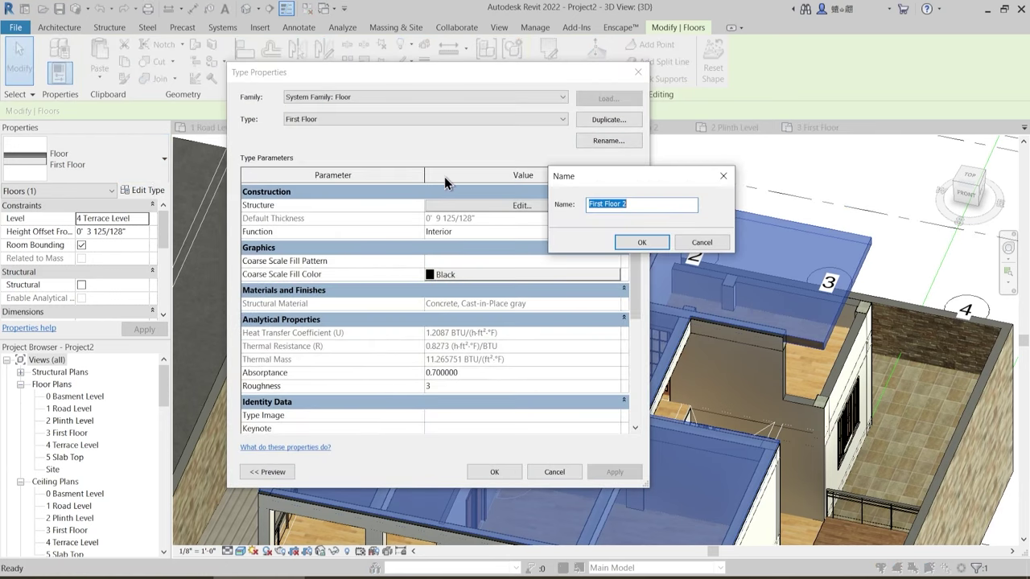
type("Terrace Level")
key("Return")
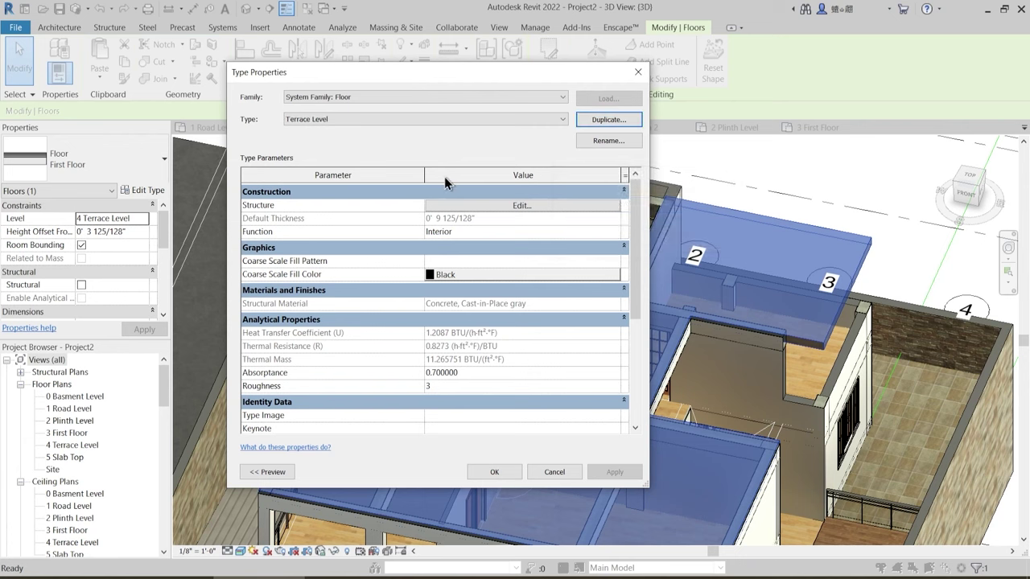
left_click(523, 206)
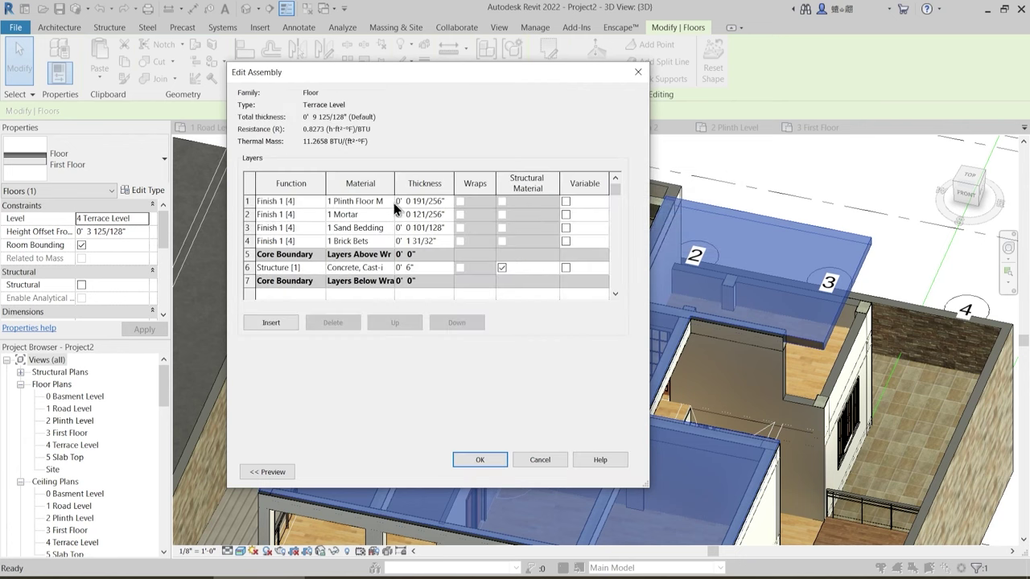
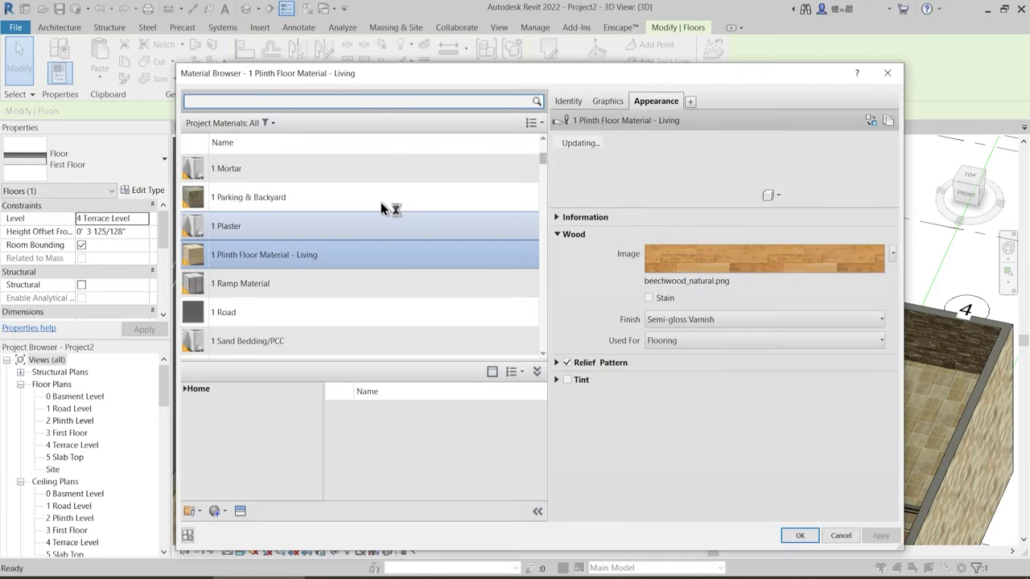
- Duplicate the plinth floor material for the top finish layer as 1 Terrace Tiles and open the Appearance Library
left_click(274, 262)
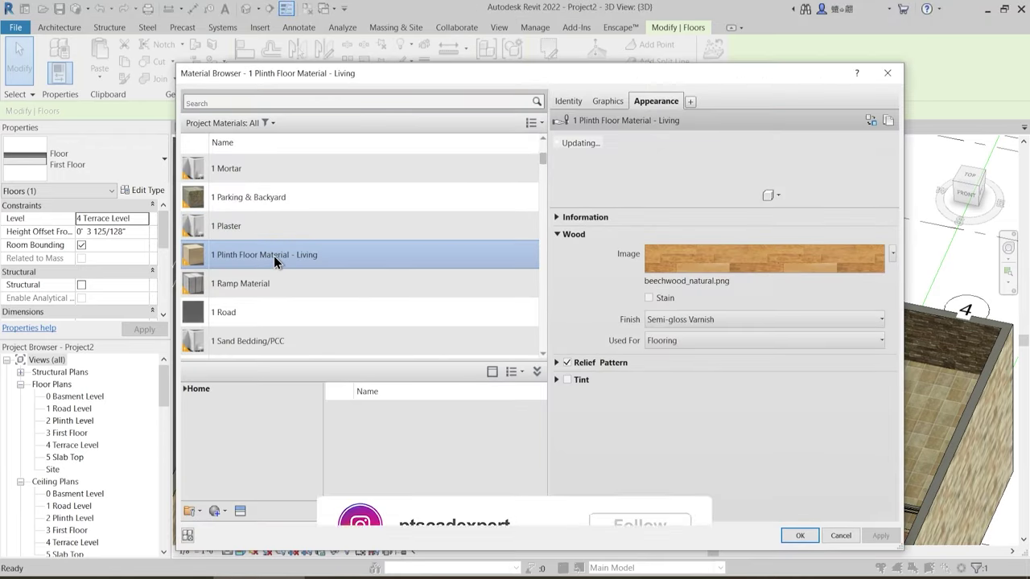
scroll(274, 262, "up", 2)
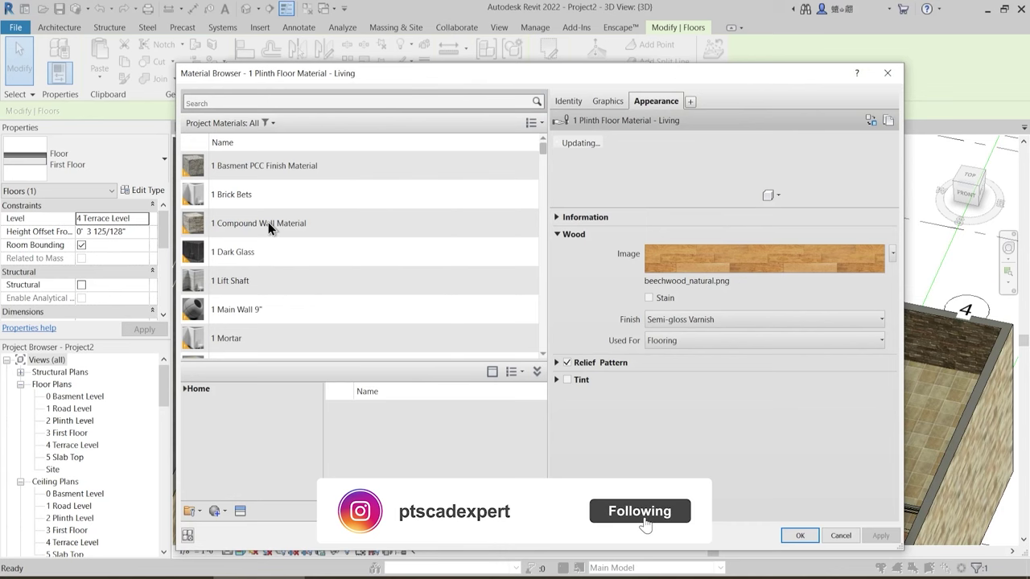
key("Escape")
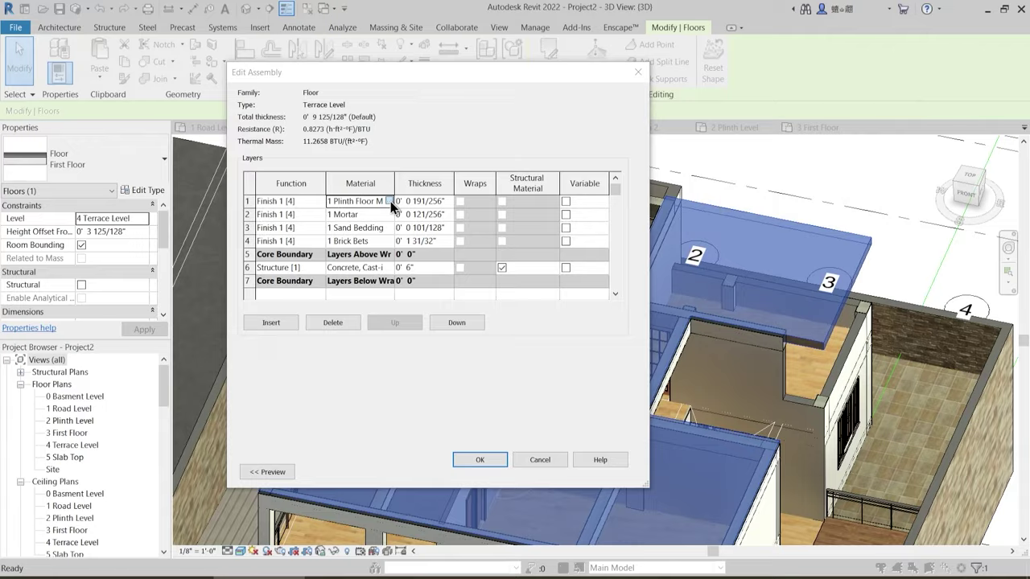
left_click(390, 201)
right_click(290, 254)
left_click(322, 276)
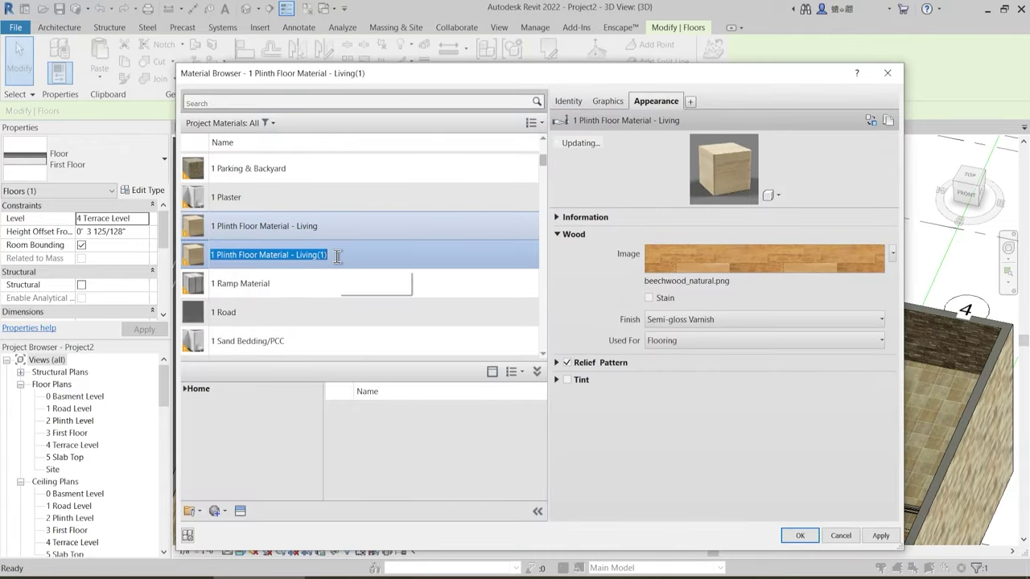
type("1 Ter")
type("race Lvel")
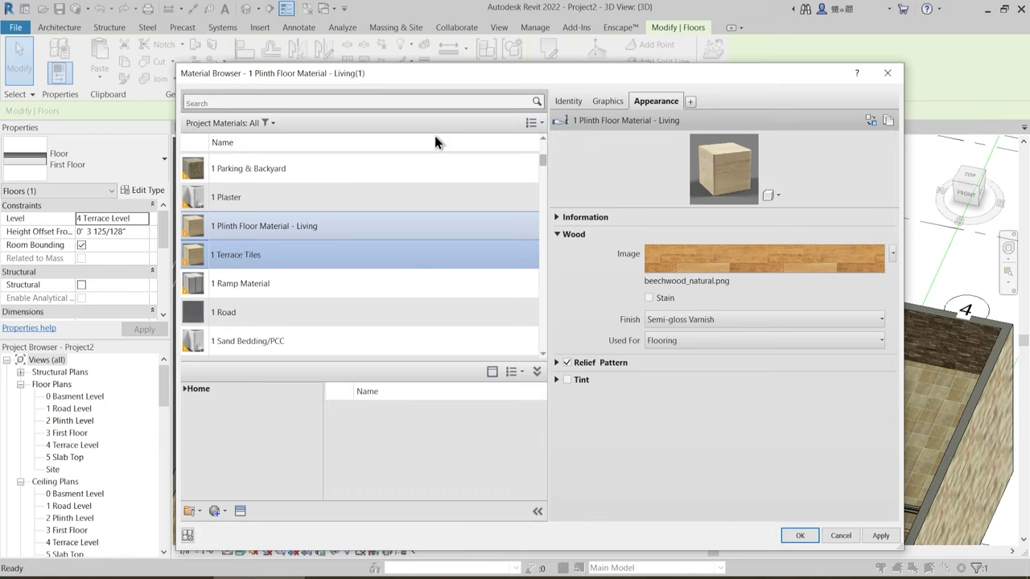
left_click(240, 513)
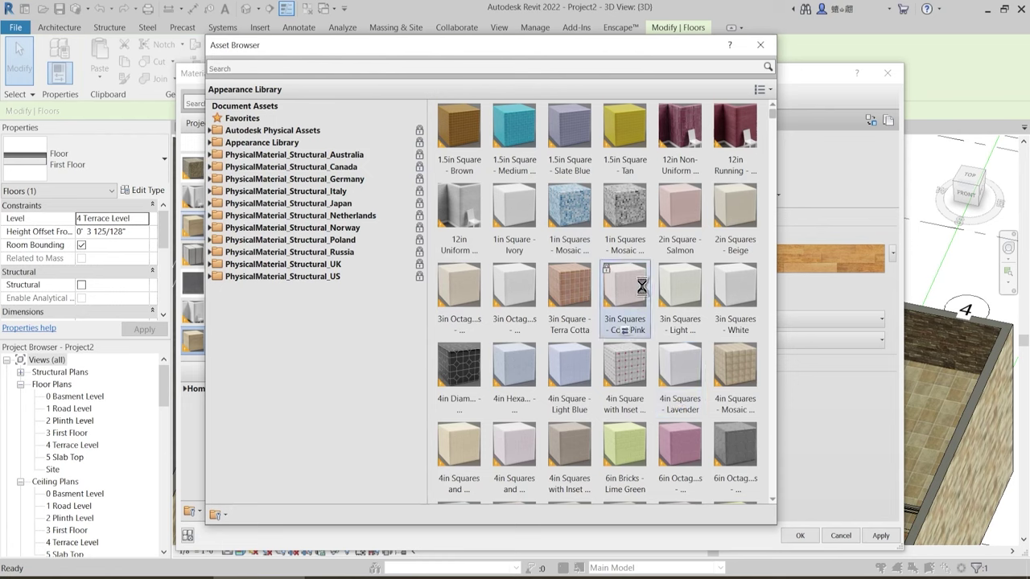
- Browse the Appearance Library, filtering it to Ceramic tile assets
scroll(640, 297, "down", 3)
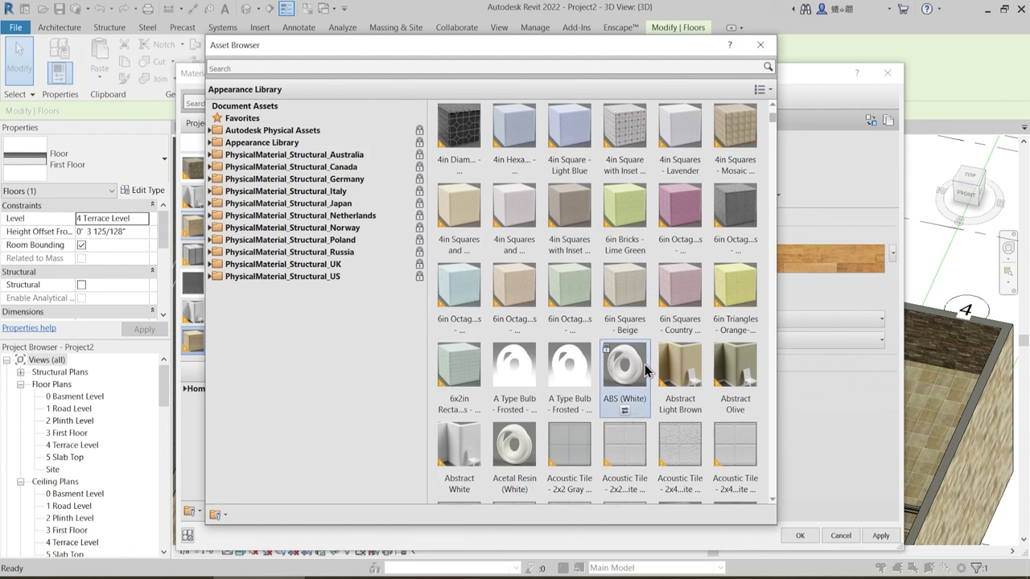
scroll(644, 370, "down", 3)
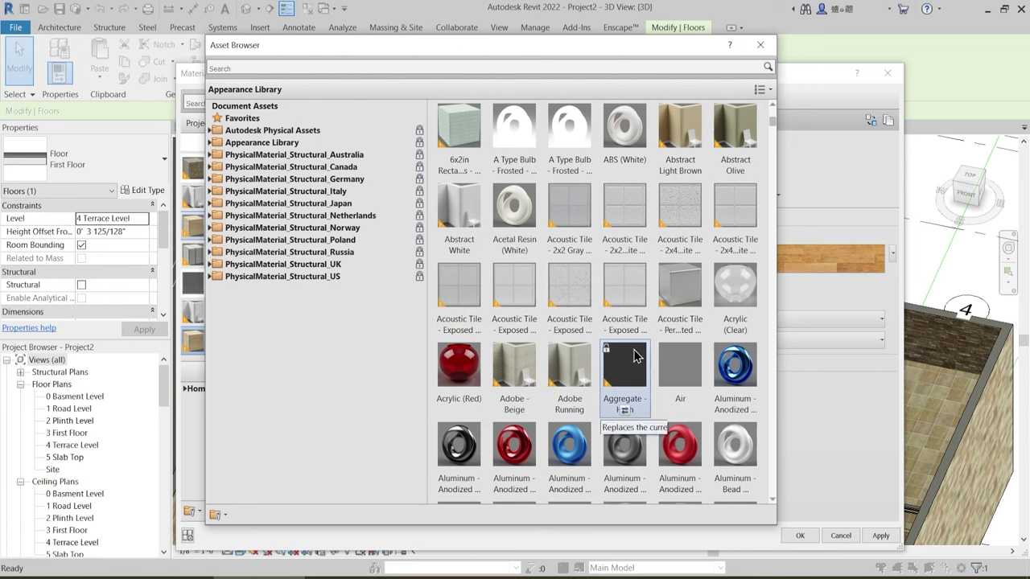
scroll(631, 360, "down", 6)
scroll(632, 359, "down", 3)
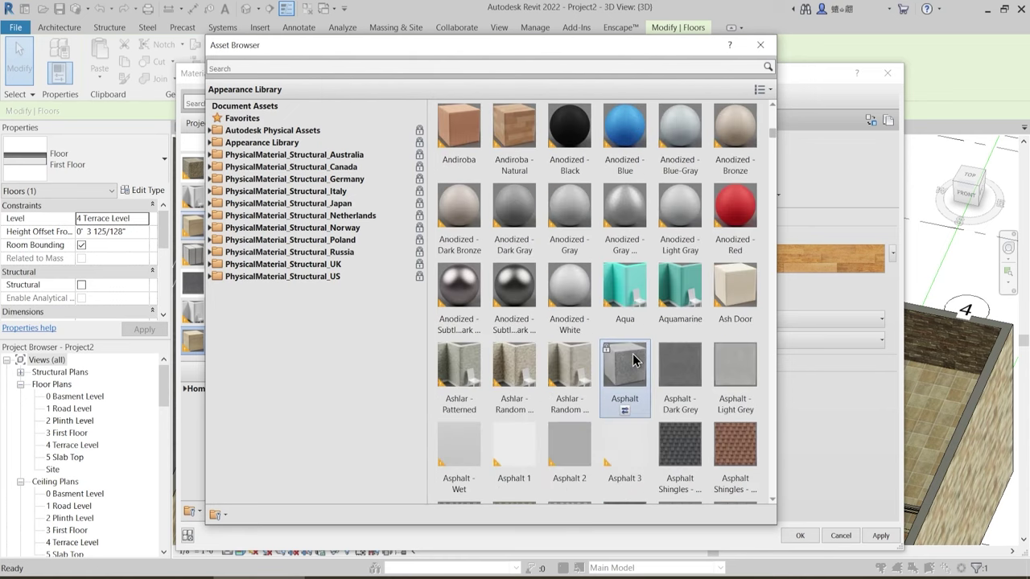
scroll(634, 363, "down", 3)
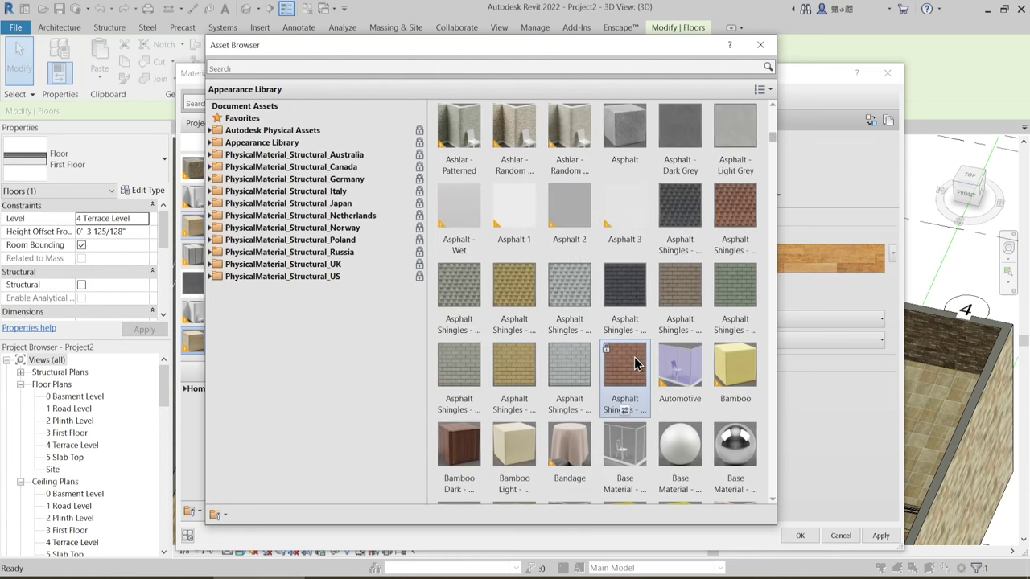
scroll(634, 362, "down", 3)
scroll(635, 364, "down", 3)
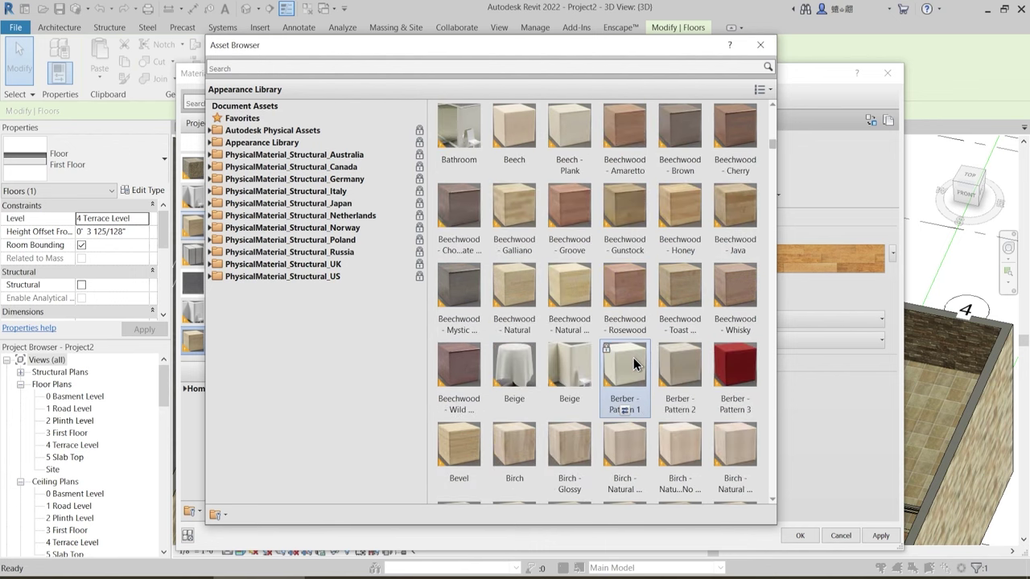
scroll(634, 363, "down", 5)
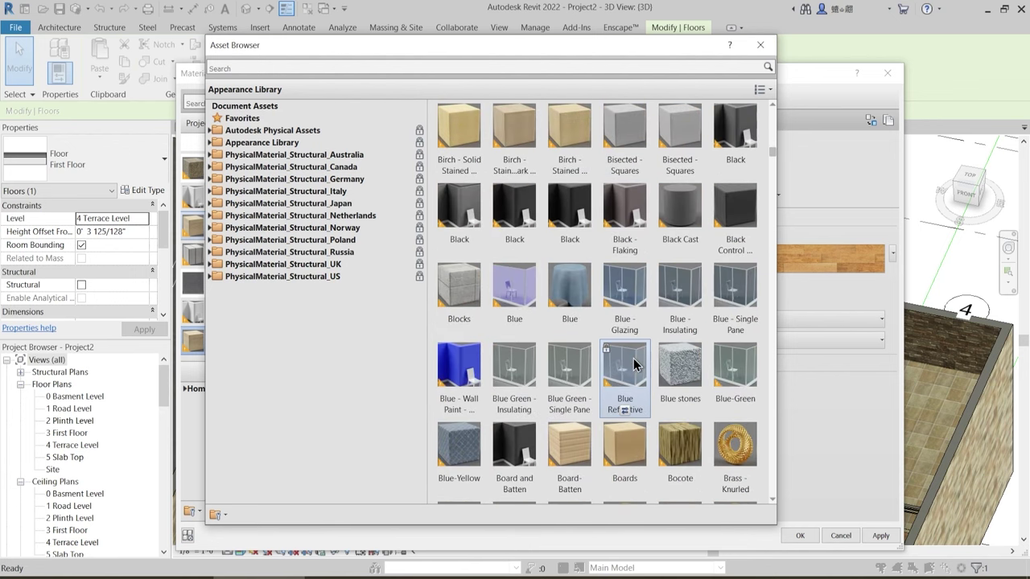
scroll(634, 364, "down", 5)
scroll(634, 364, "up", 5)
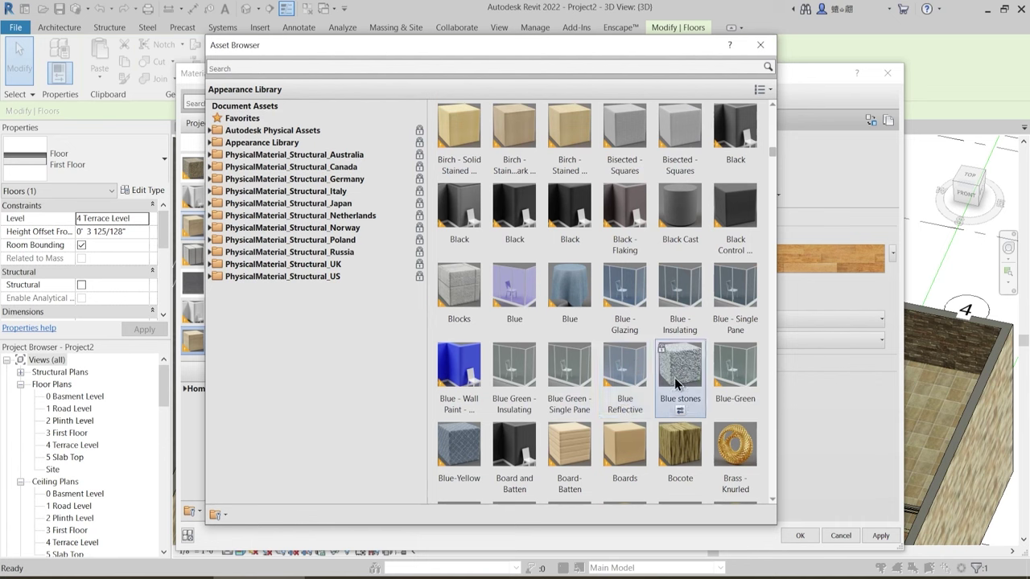
left_click(211, 143)
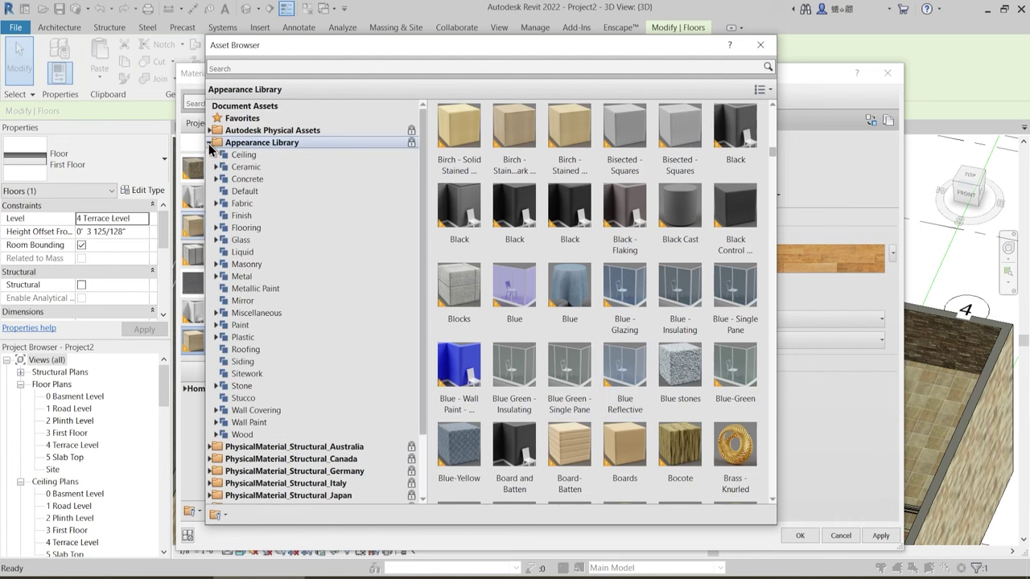
left_click(247, 171)
mouse_move(623, 300)
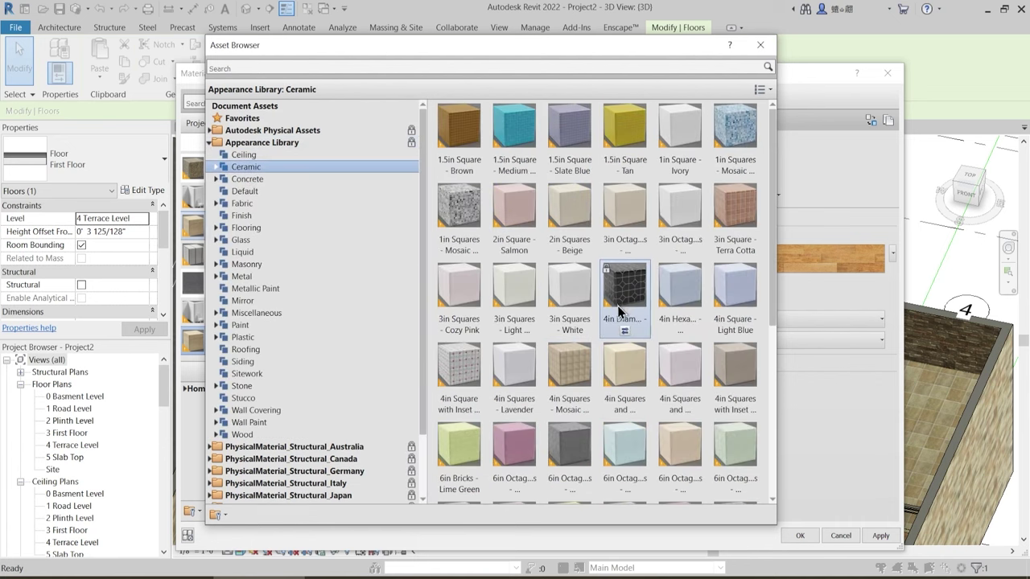
scroll(632, 307, "down", 3)
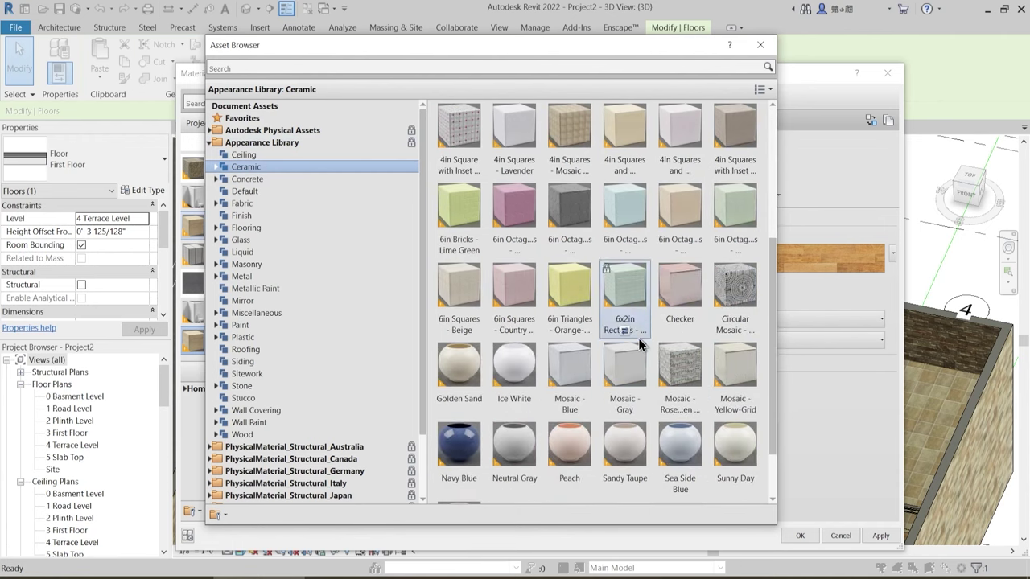
scroll(623, 403, "down", 1)
scroll(608, 370, "up", 5)
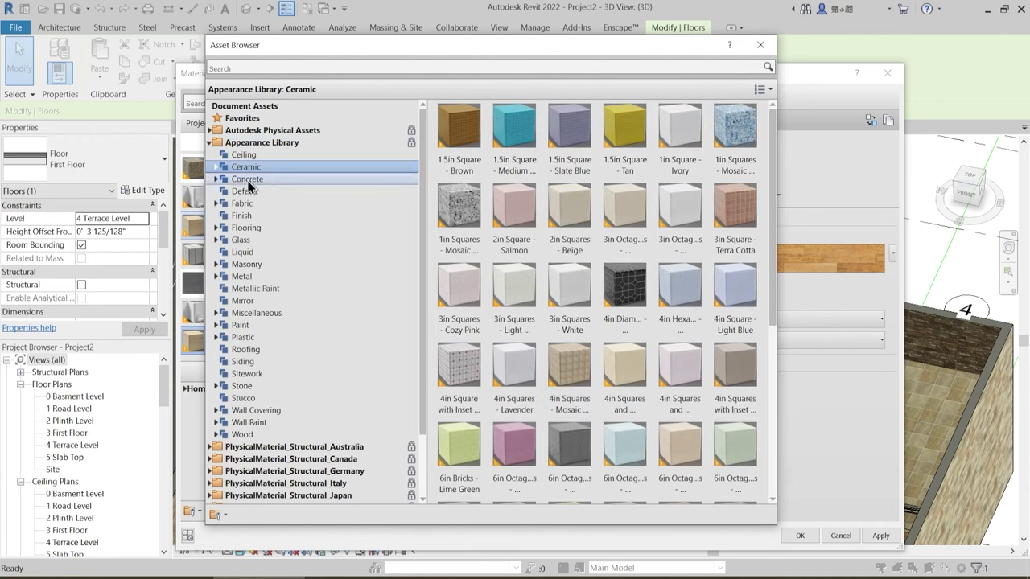
- Apply the 1.5in Square - Slate Blue appearance to the material and close the asset library
left_click(261, 142)
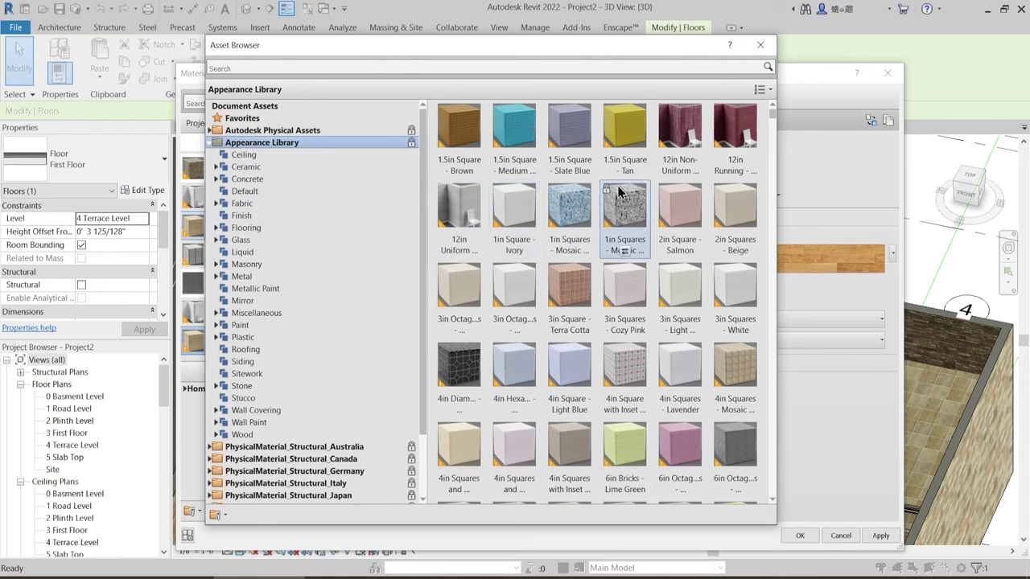
left_click(568, 172)
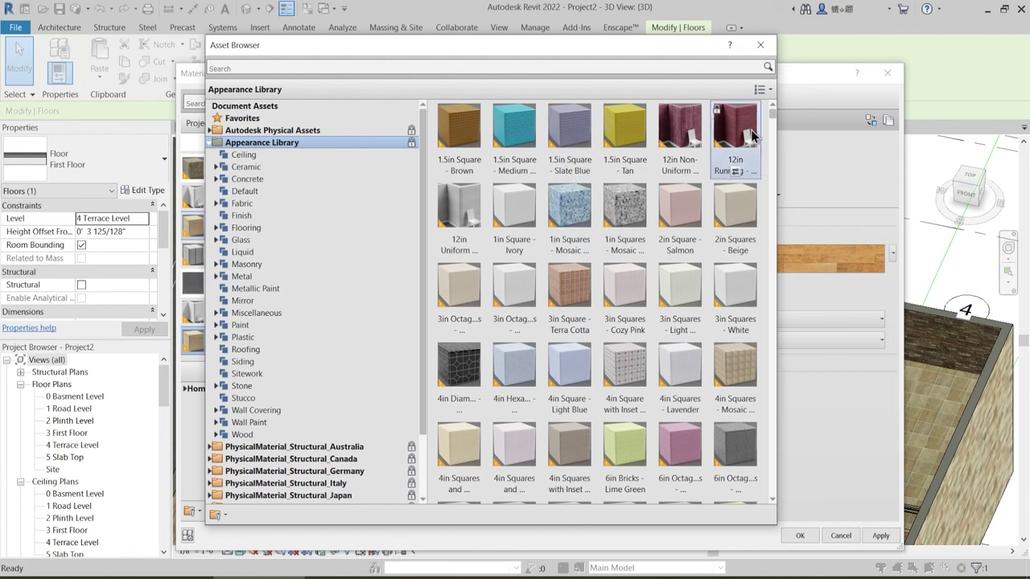
left_click(762, 45)
right_click(665, 103)
- Rename the material's appearance asset to '1 Terrace Tiles'
left_click(700, 112)
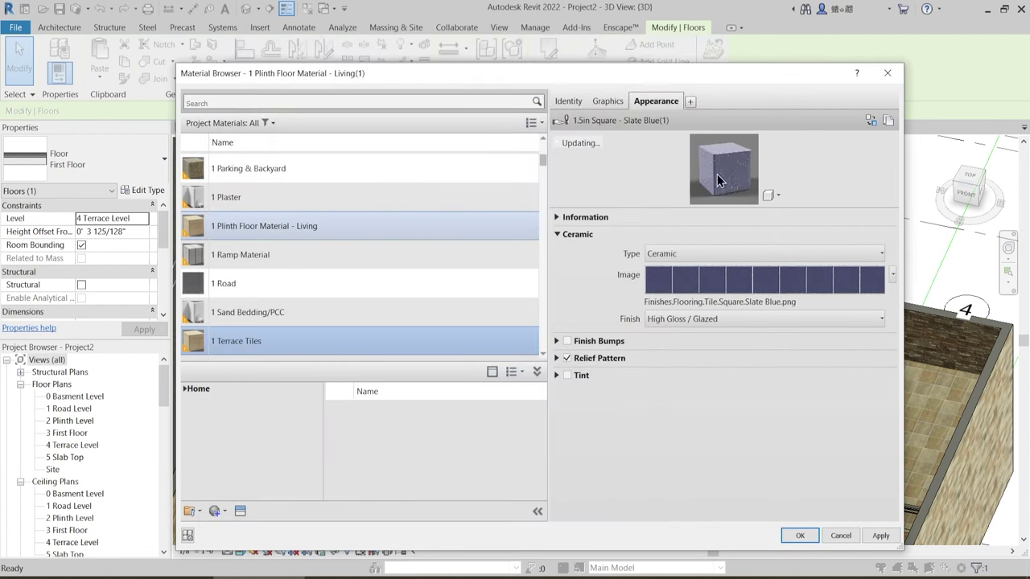
left_click(567, 221)
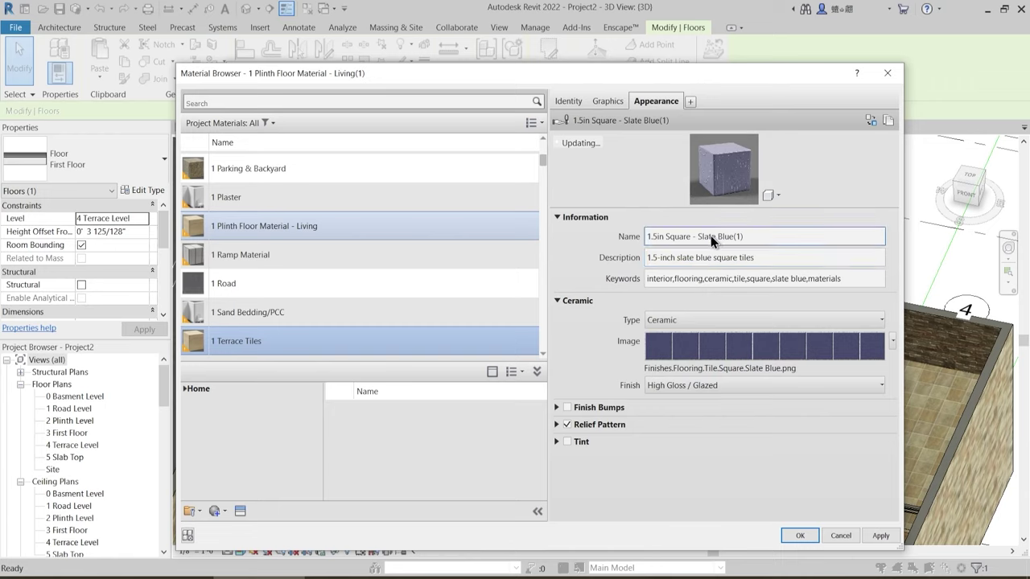
left_click(750, 238)
left_click_drag(744, 235, 627, 239)
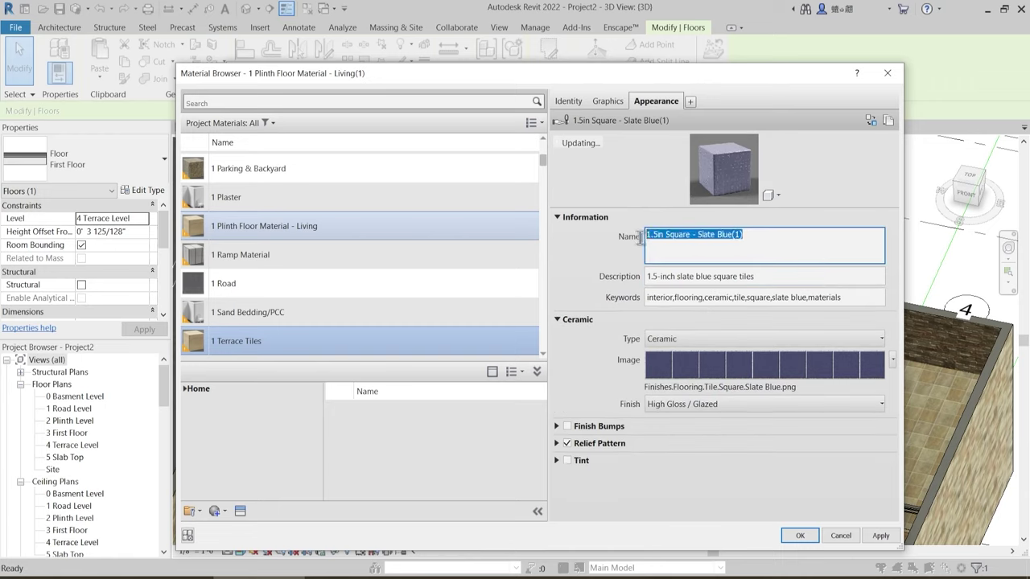
type("1 Terrace Tiles")
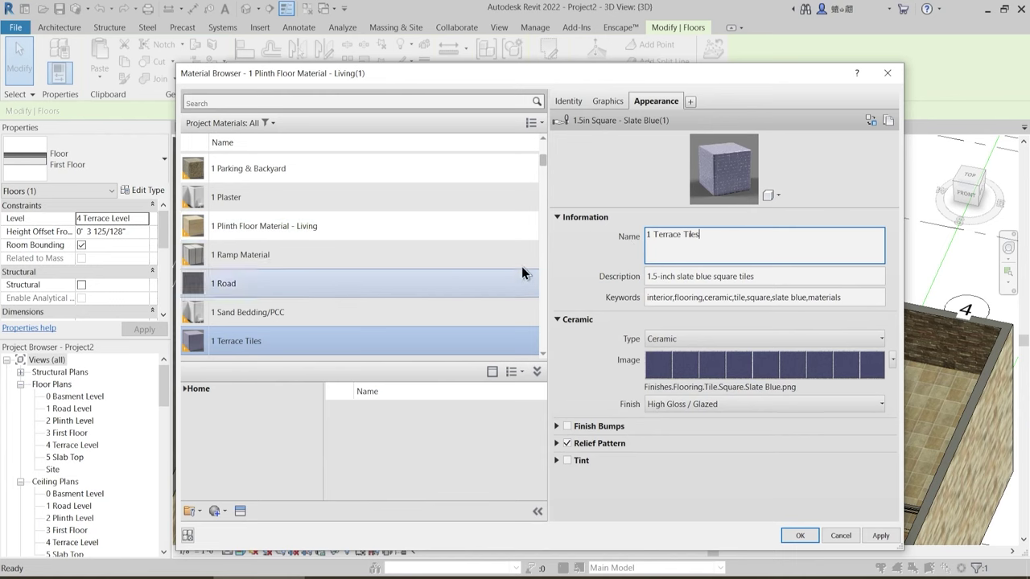
left_click(577, 241)
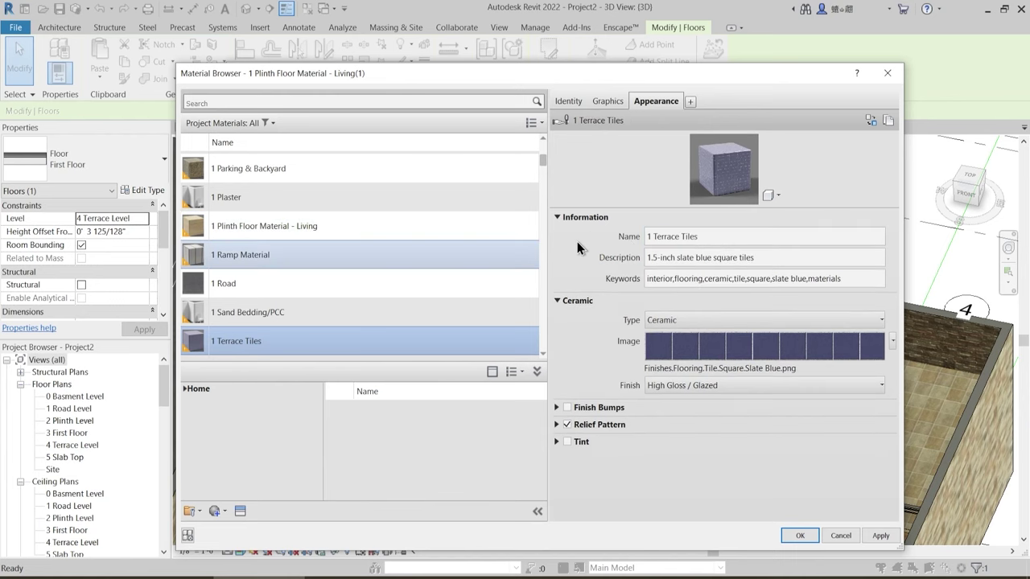
- Scale the tile image texture to a 4'-0" sample size and confirm the material
left_click(711, 345)
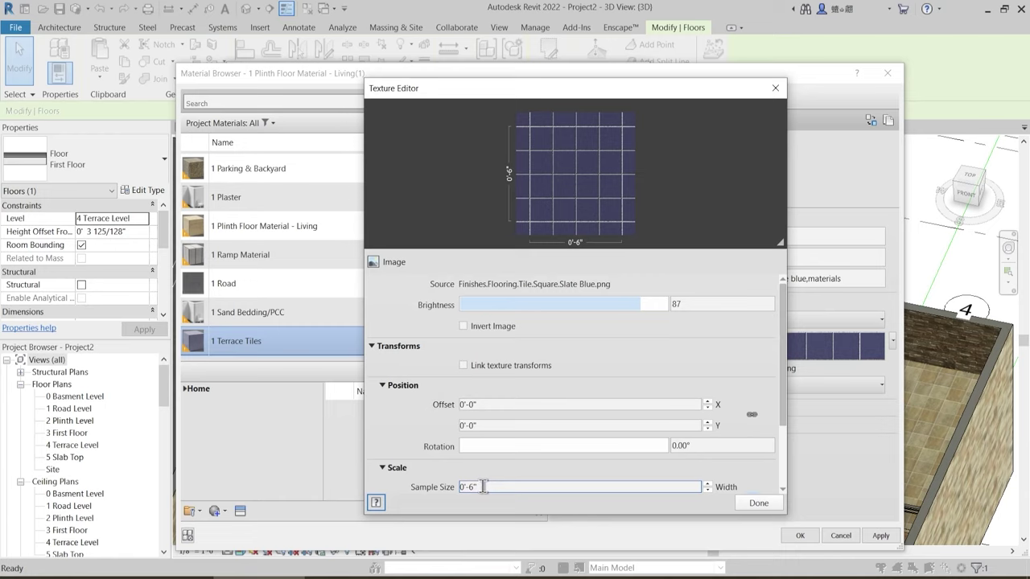
scroll(483, 487, "down", 2)
double_click(486, 420)
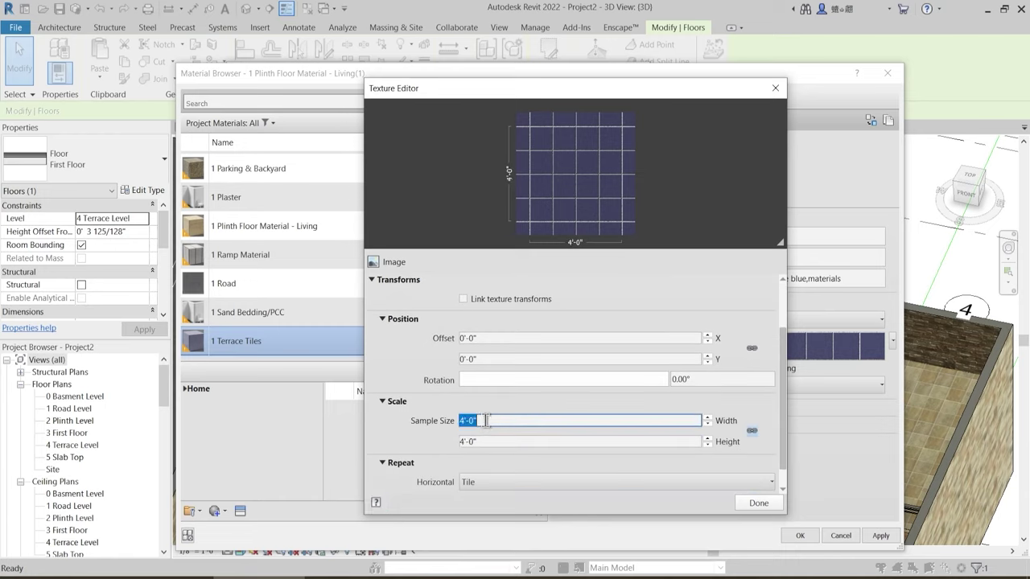
left_click(753, 504)
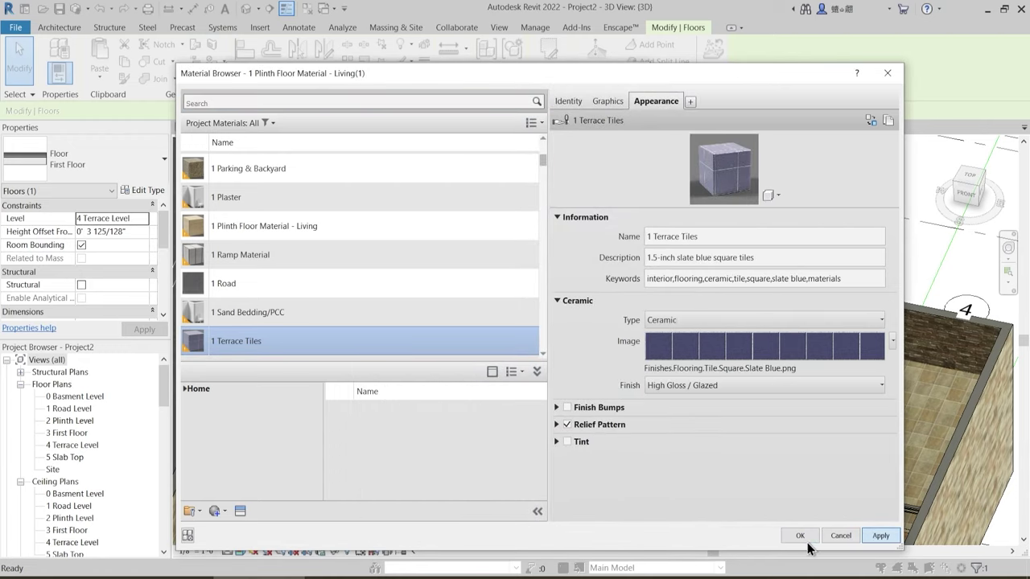
left_click(806, 537)
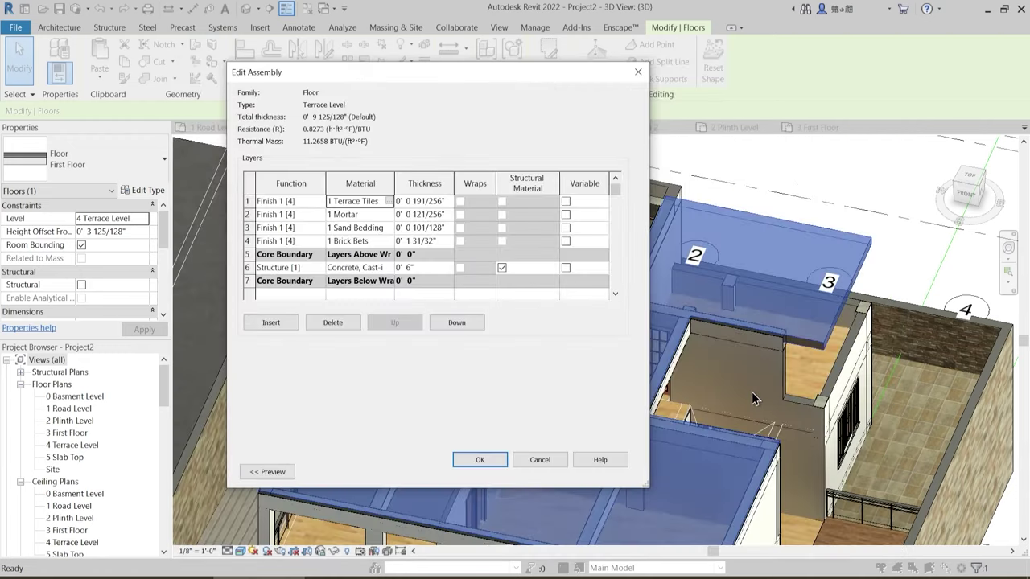
- Confirm the layer assembly and the Terrace Level floor type
left_click(478, 460)
left_click(519, 472)
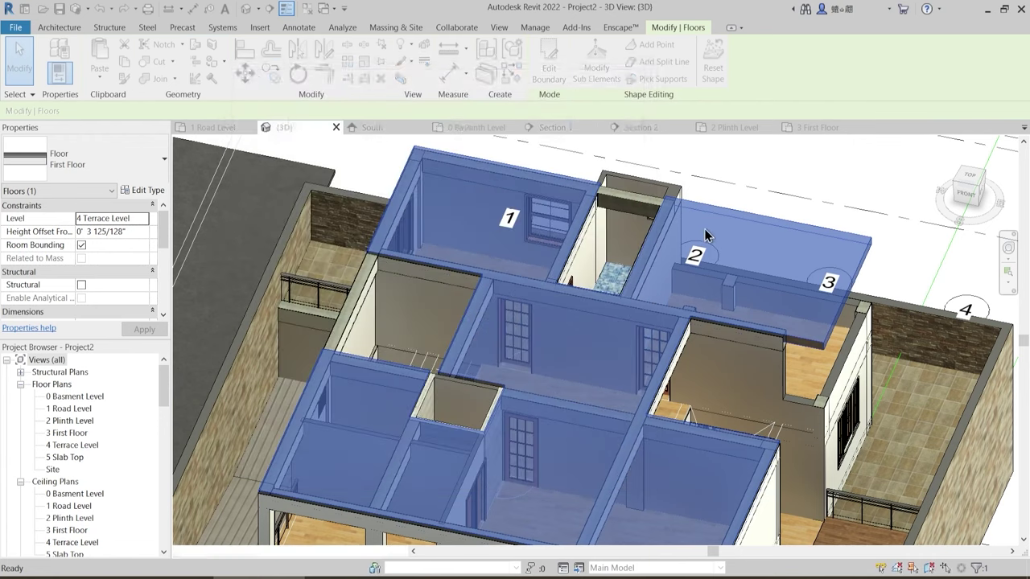
left_click(776, 165)
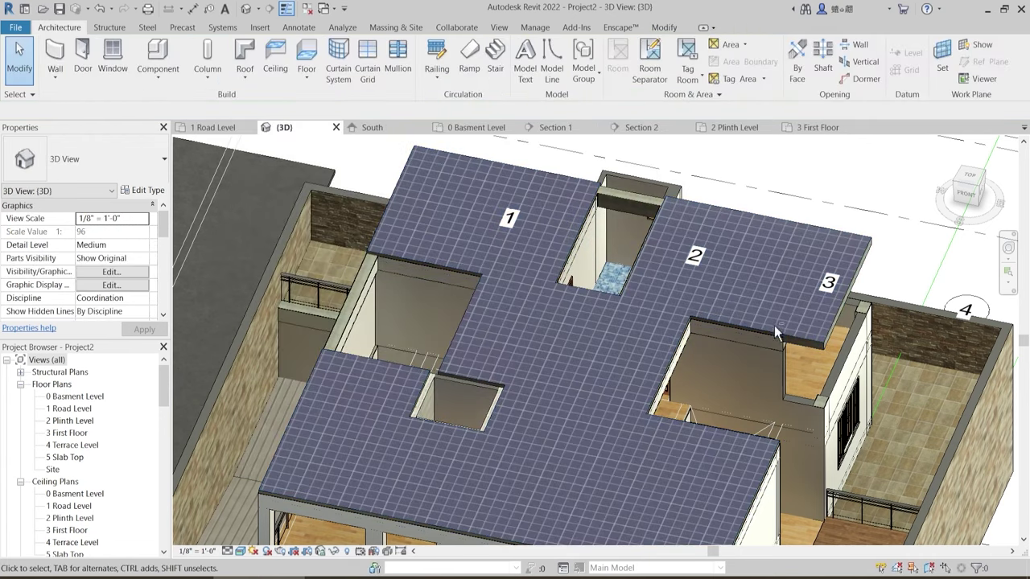
- Select the terrace floor in the 3D view and open its boundary sketch
middle_click_drag(774, 325, 635, 278, "shift")
scroll(695, 302, "down", 2)
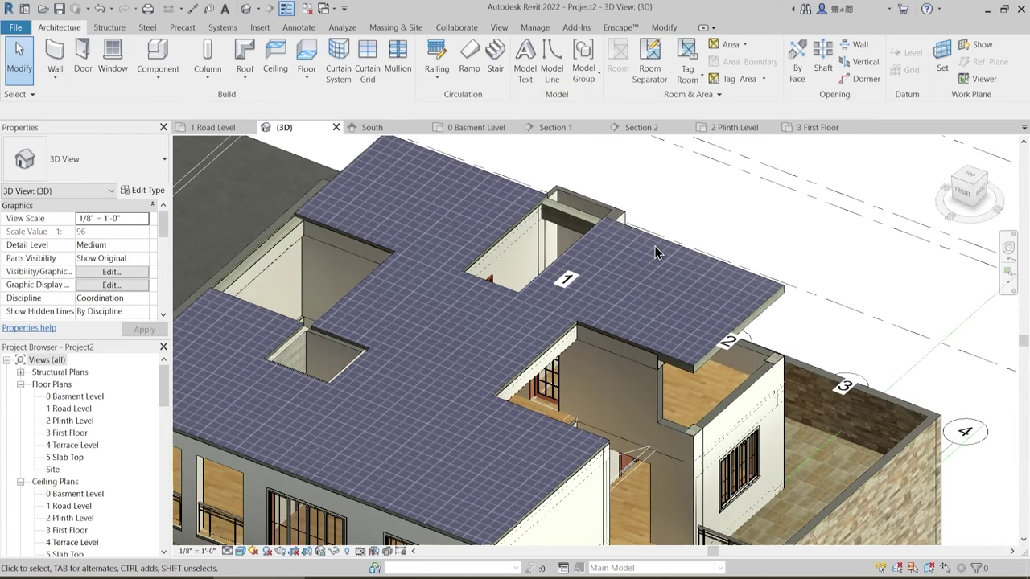
left_click(663, 239)
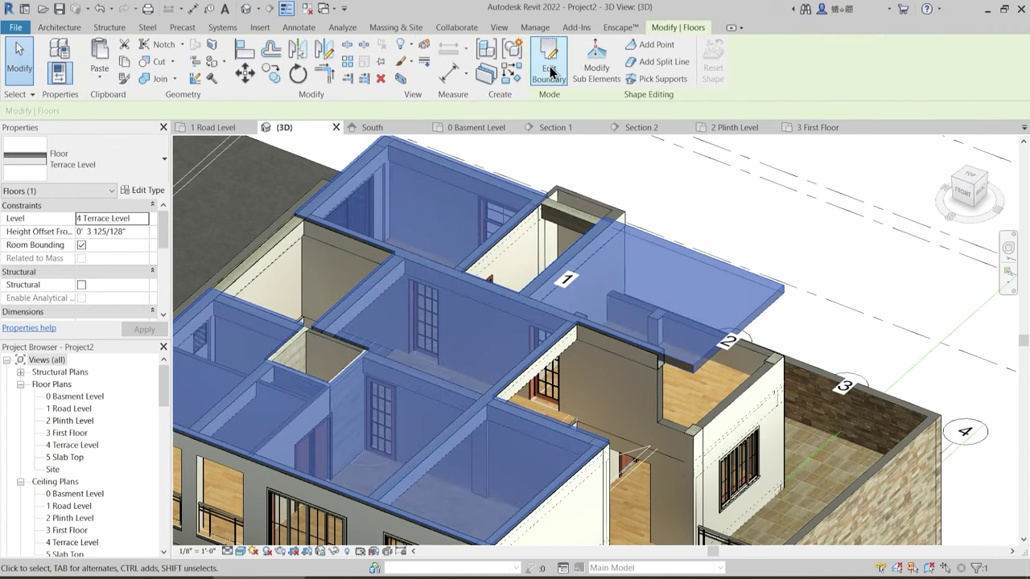
key("Escape")
scroll(727, 374, "up", 2)
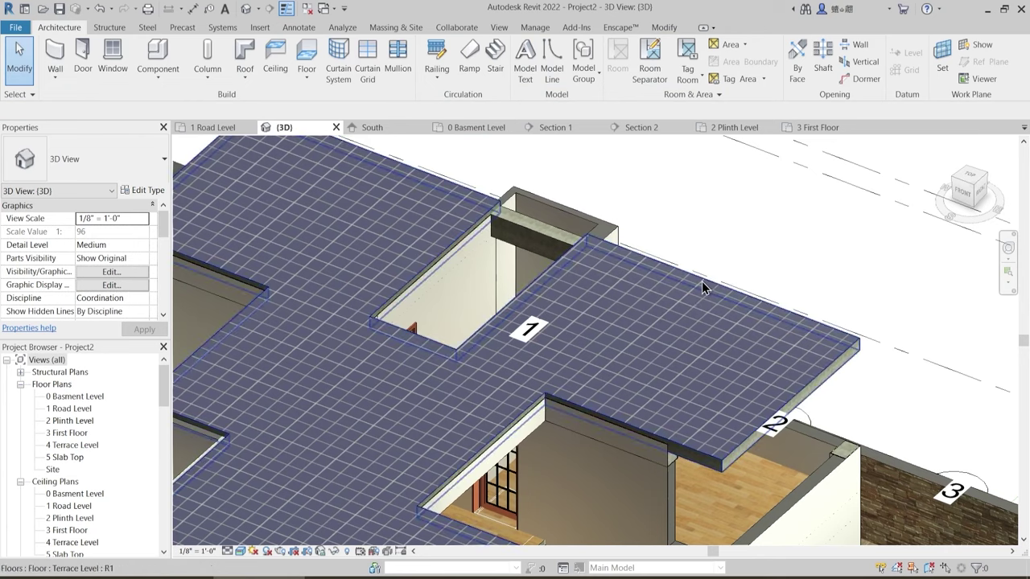
left_click(702, 281)
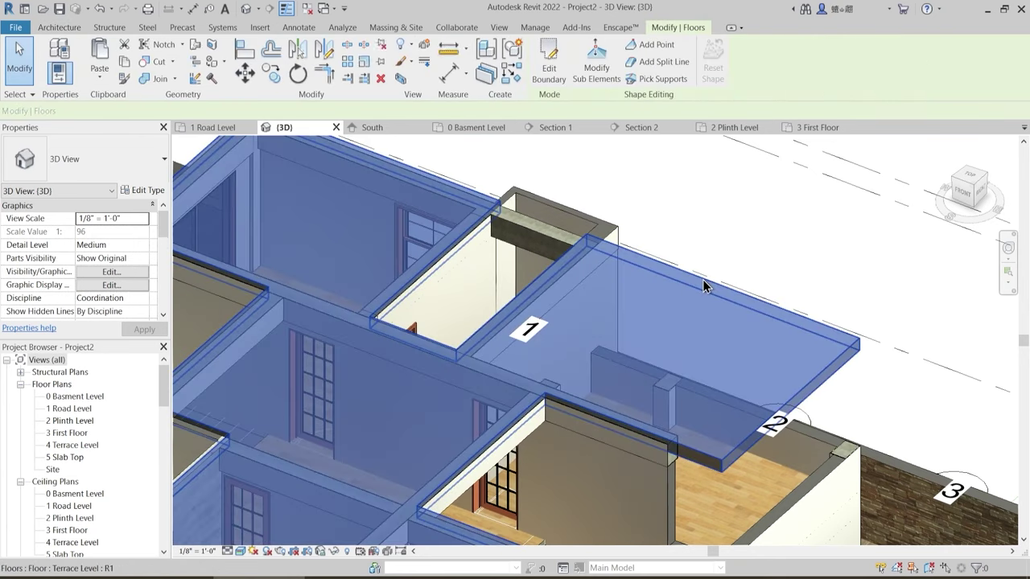
left_click(549, 64)
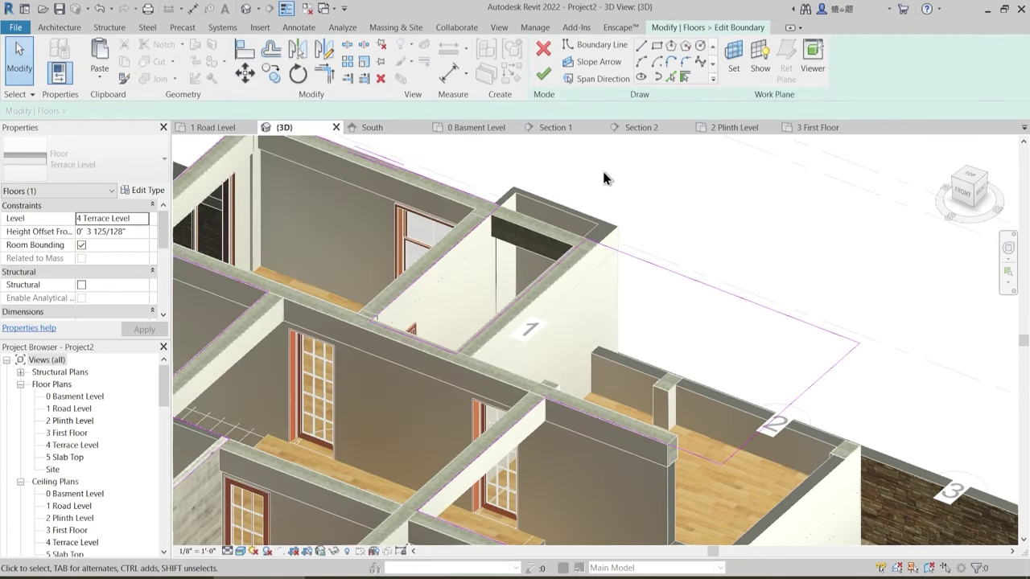
- Switch to the 4 Terrace Level plan, finish the boundary edit, and leave walls unattached
double_click(70, 444)
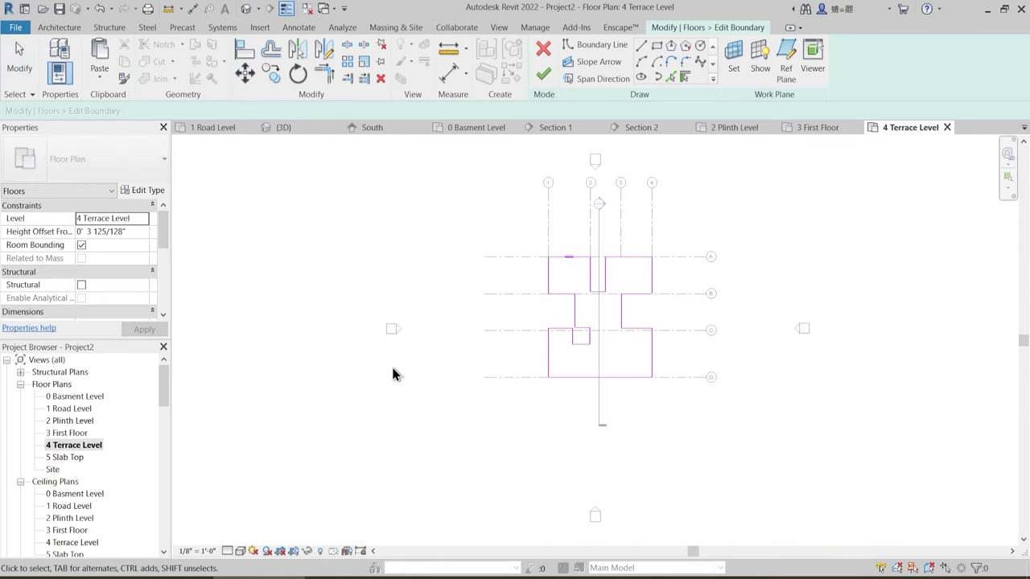
scroll(588, 280, "up", 3)
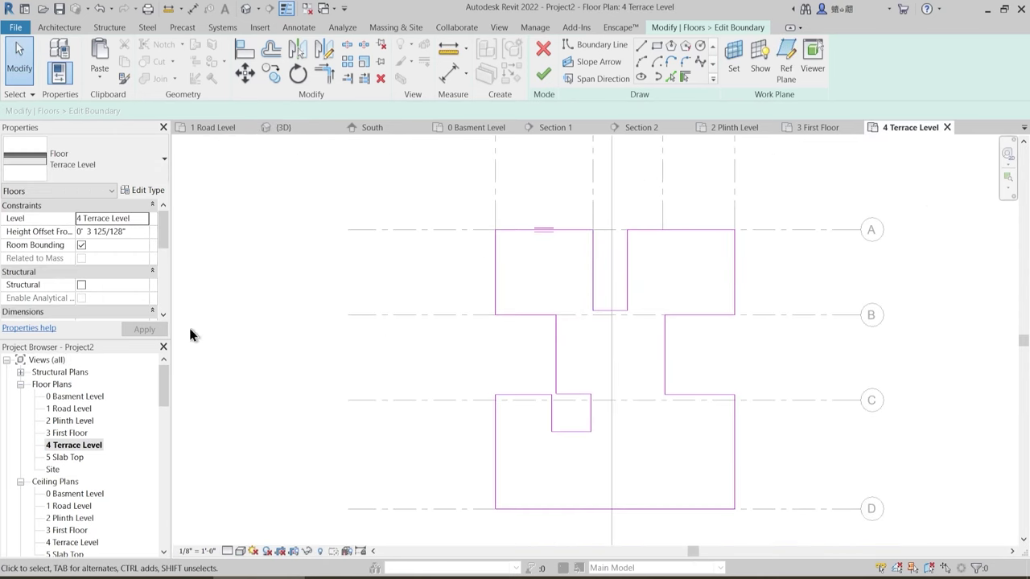
left_click_drag(167, 244, 166, 268)
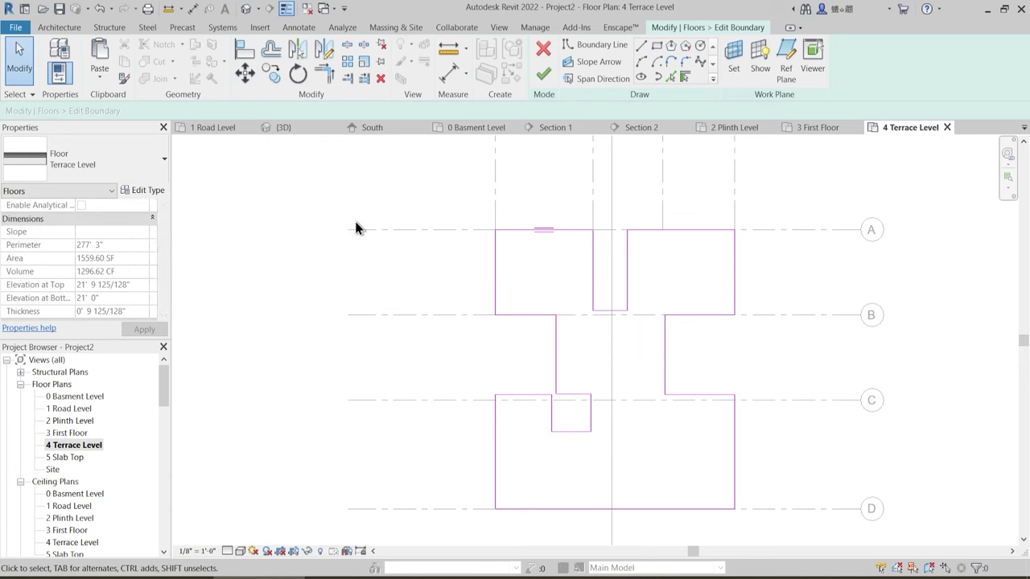
left_click(541, 73)
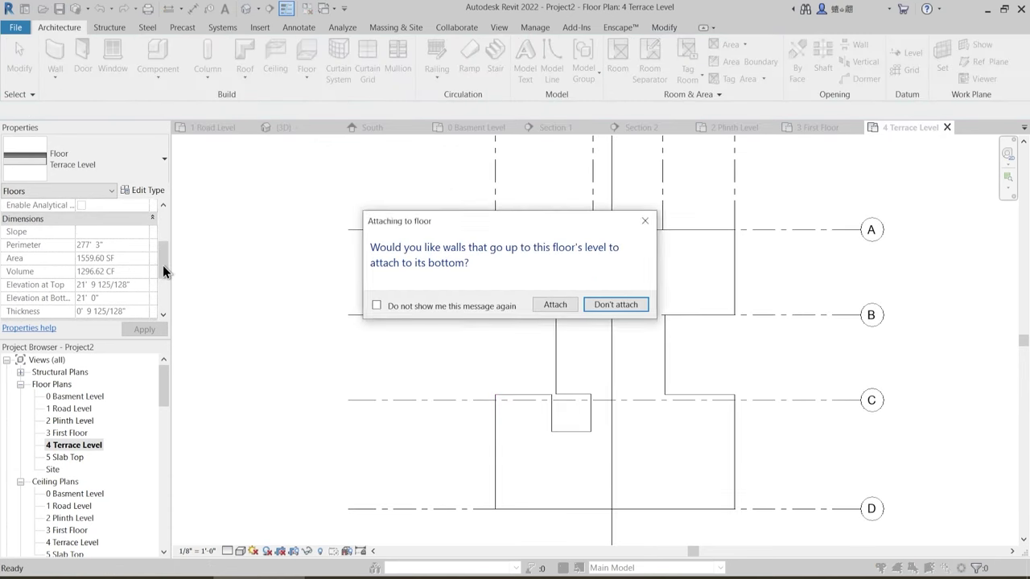
left_click(617, 304)
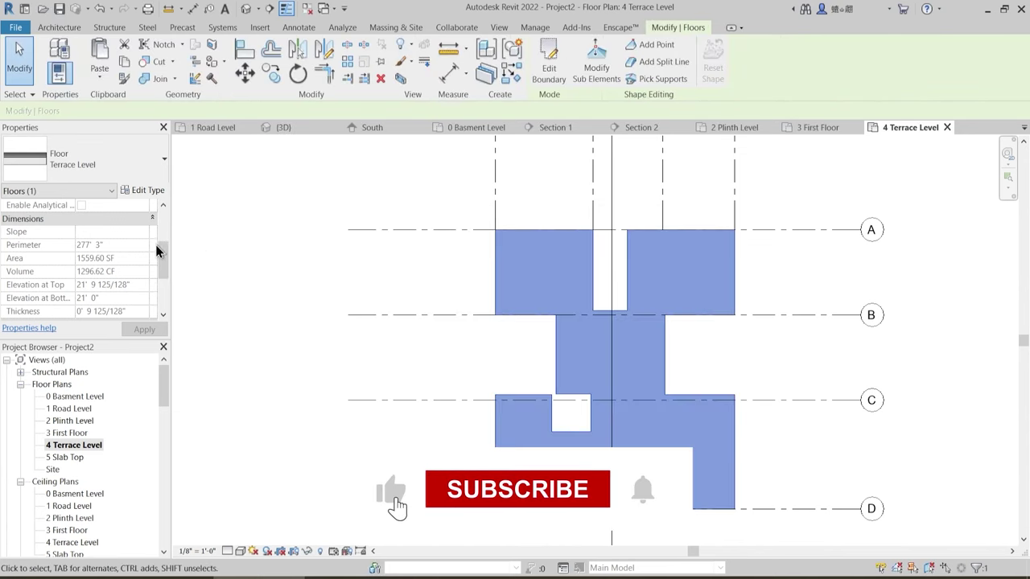
left_click(299, 237)
left_click_drag(165, 242, 164, 267)
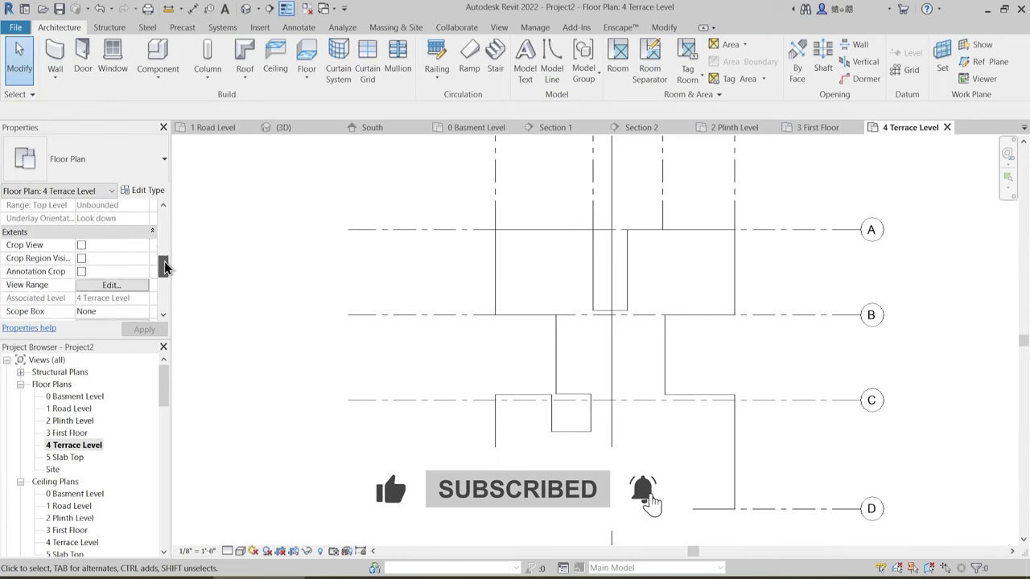
- Set the 4 Terrace Level plan's view depth to Unlimited
left_click(113, 285)
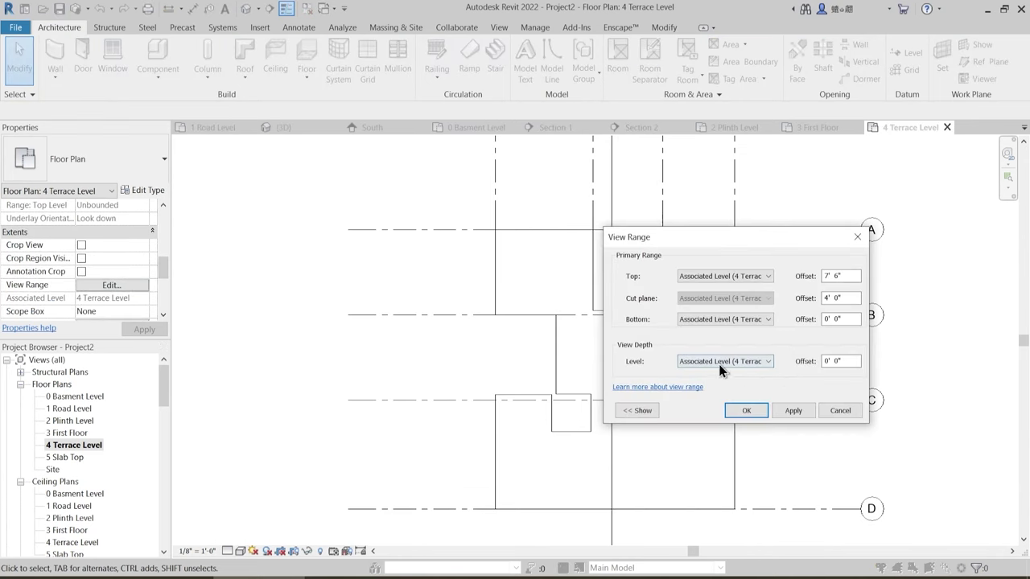
left_click(736, 361)
left_click(714, 419)
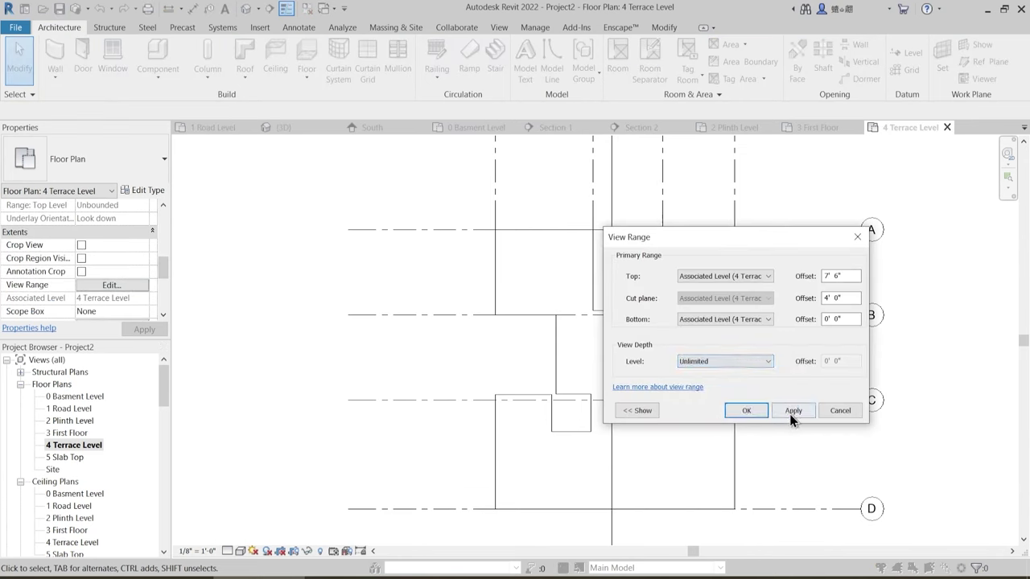
left_click(742, 411)
middle_click_drag(662, 341, 531, 359)
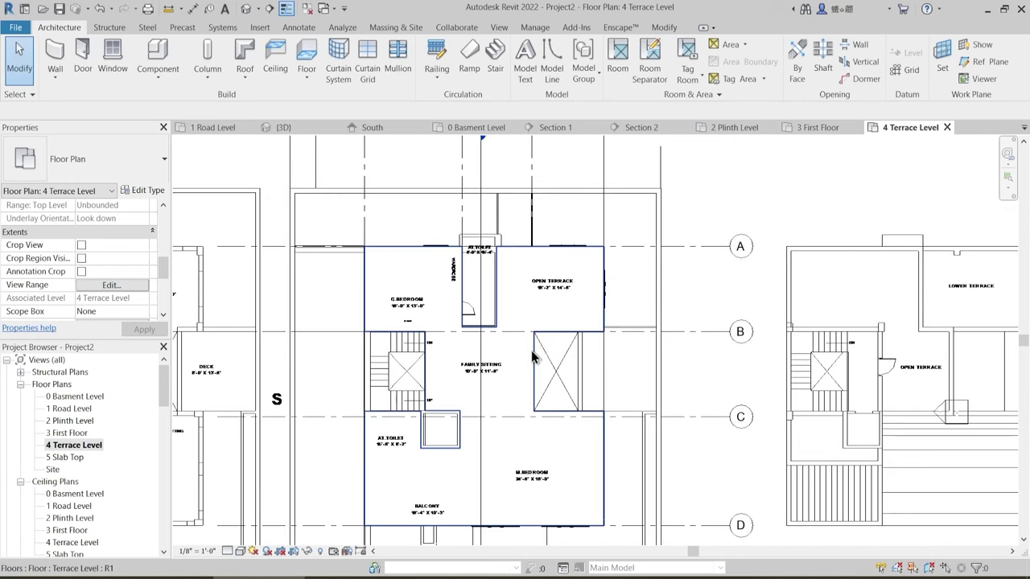
- Show the imported DWG in halftone through Visibility/Graphics (VG)
key("v")
key("g")
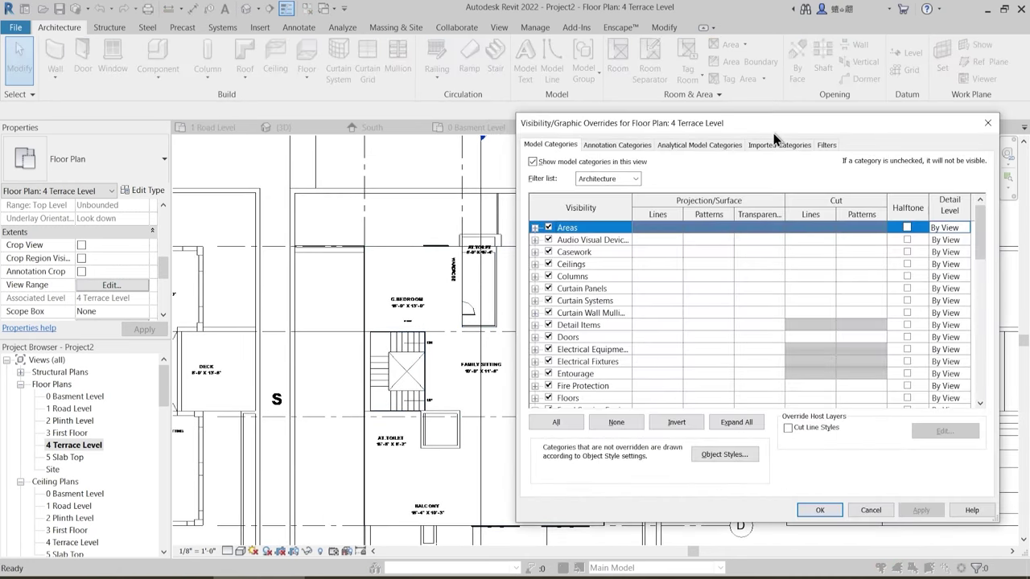
left_click(775, 145)
left_click(788, 218)
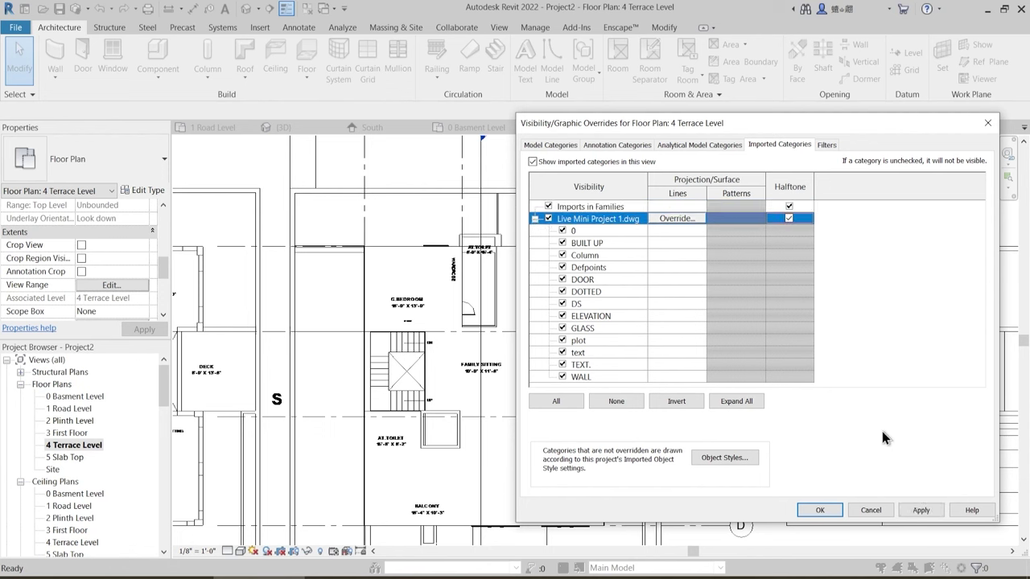
left_click(923, 510)
left_click(820, 510)
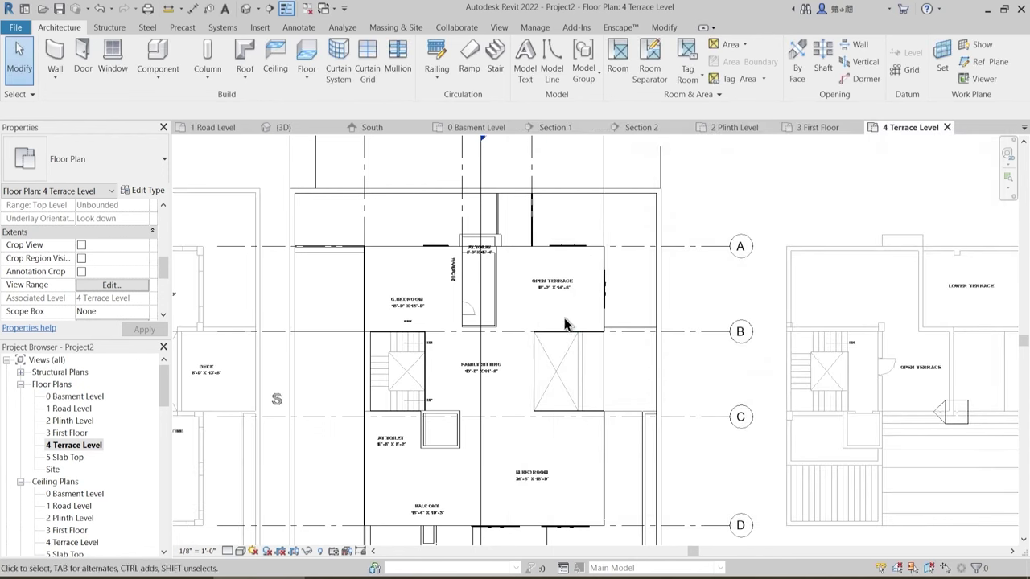
middle_click_drag(564, 318, 583, 356)
scroll(523, 299, "up", 2)
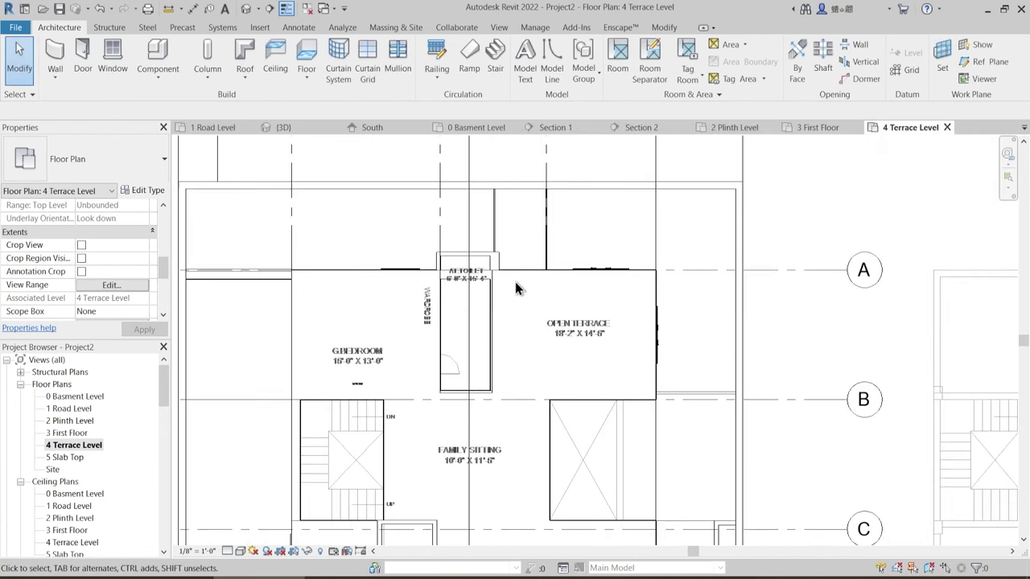
scroll(544, 299, "down", 2)
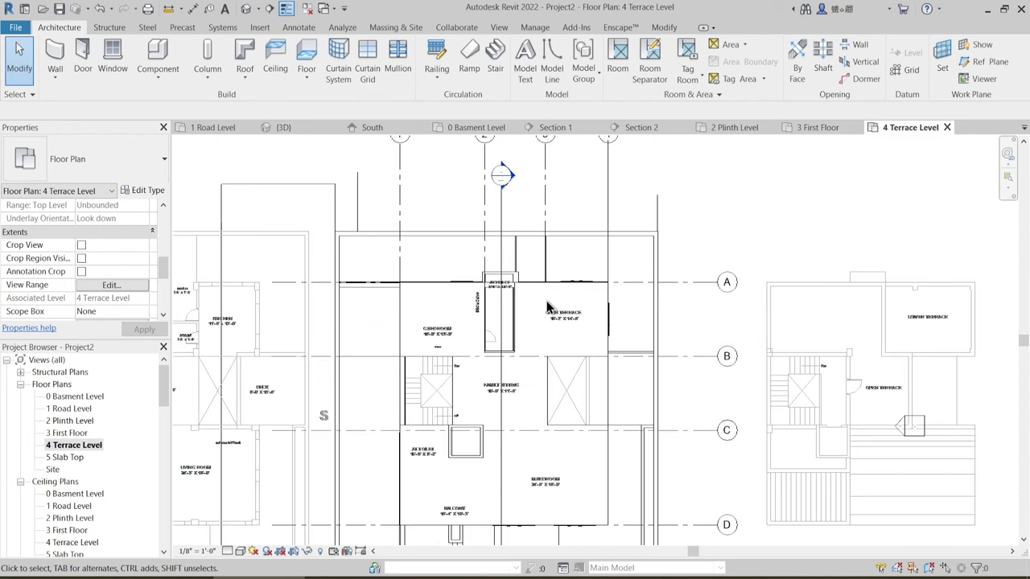
- Change the view depth to Level Below (3 First Floor) and select the terrace floor
left_click(139, 286)
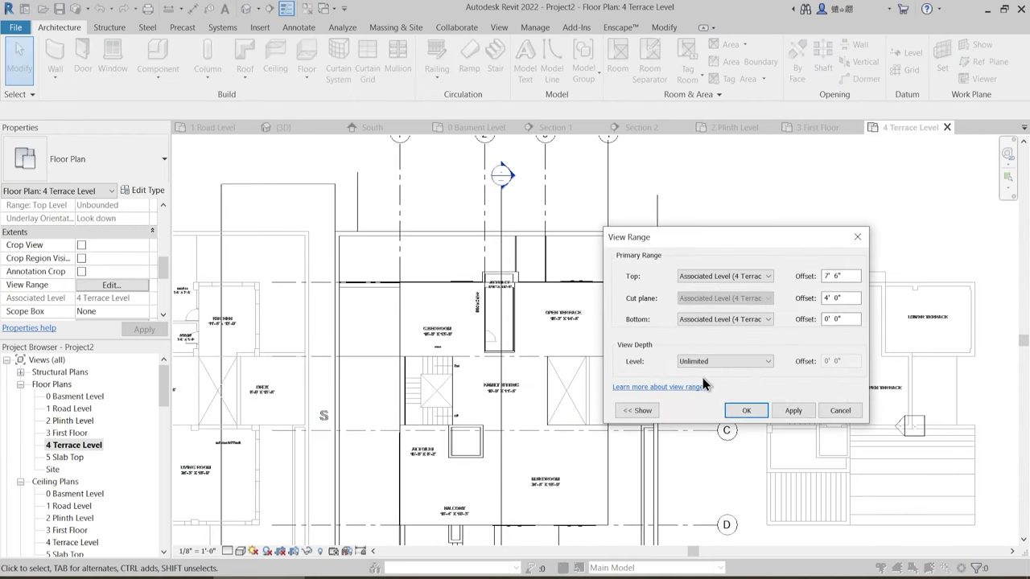
left_click(709, 362)
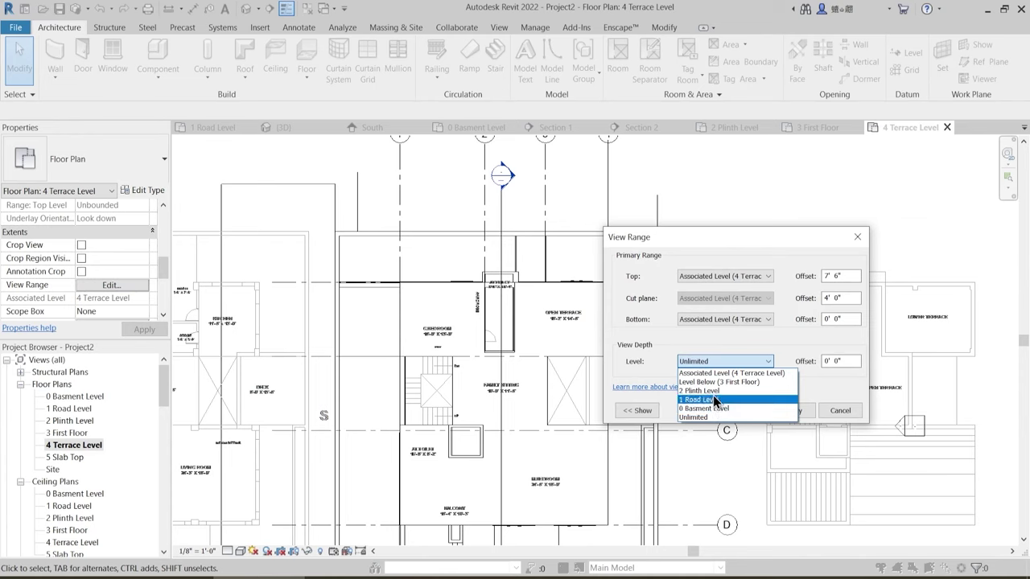
left_click(719, 381)
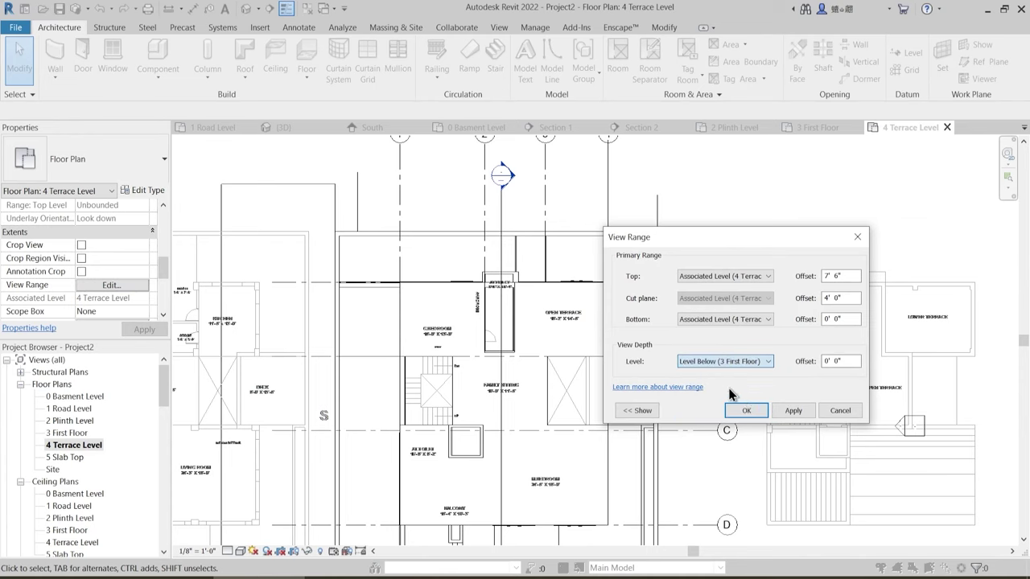
left_click(794, 411)
left_click(745, 412)
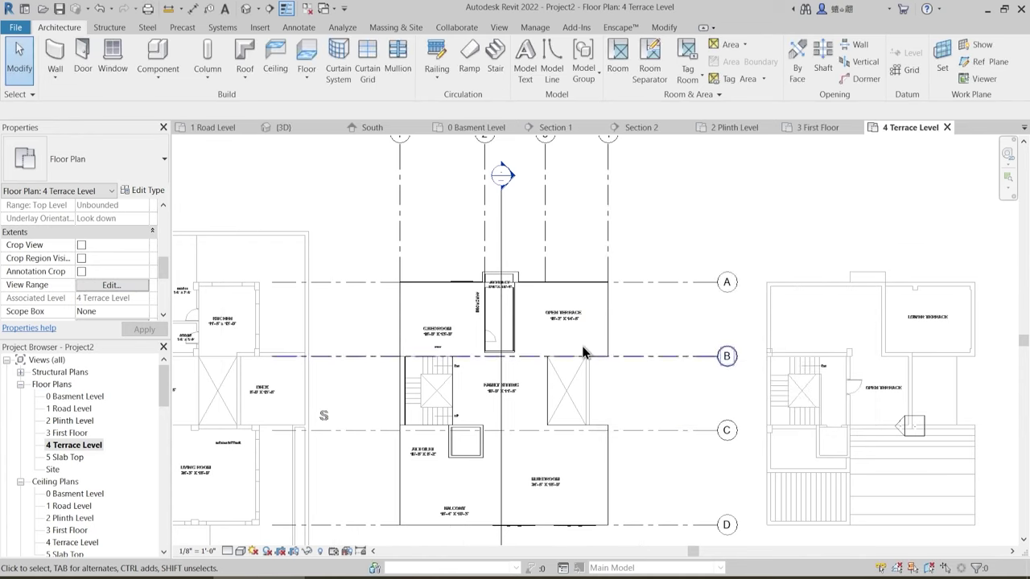
scroll(612, 314, "up", 3)
left_click(625, 313)
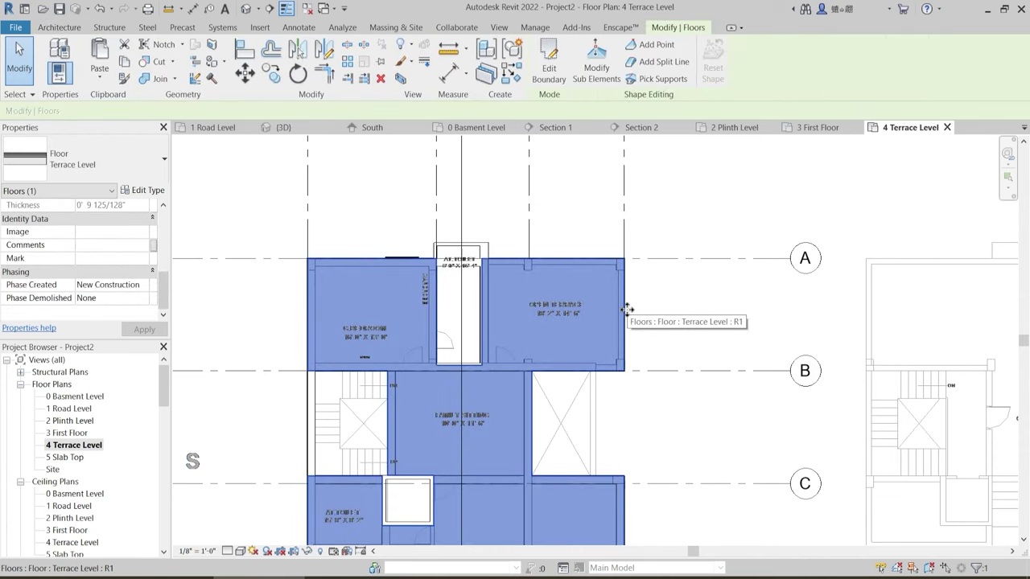
- Reopen the floor boundary, shift its right edge left, and delete the bottom line under the toilet
left_click(548, 64)
scroll(550, 281, "up", 2)
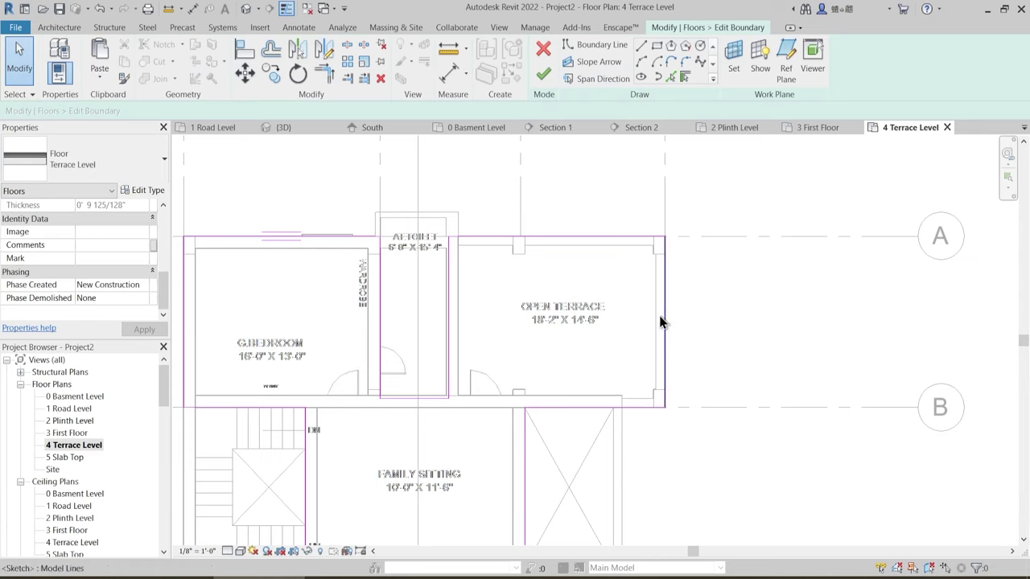
left_click_drag(660, 321, 465, 317)
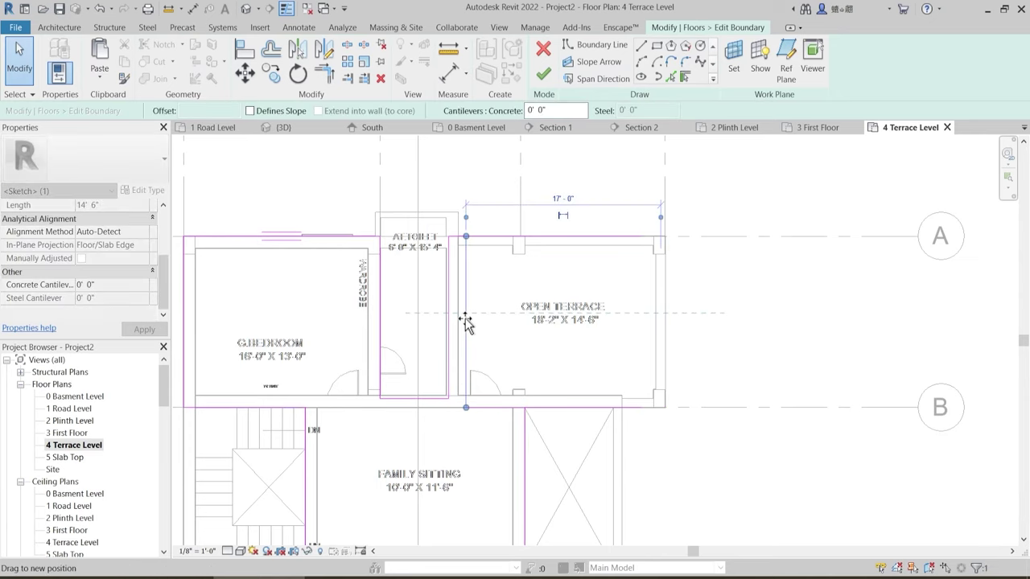
scroll(451, 230, "up", 4)
scroll(475, 260, "up", 4)
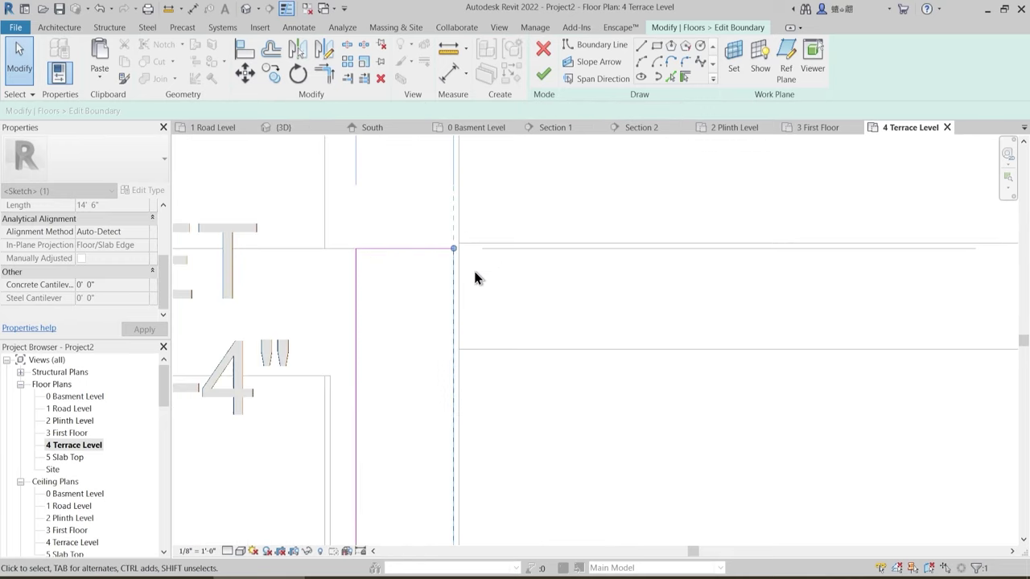
left_click(474, 268)
scroll(466, 285, "down", 6)
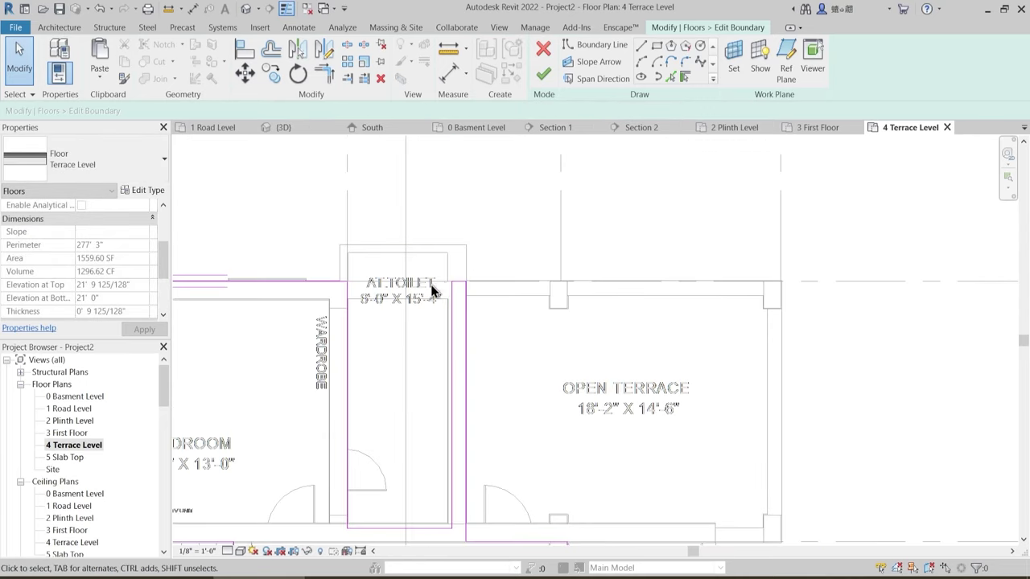
scroll(430, 287, "up", 2)
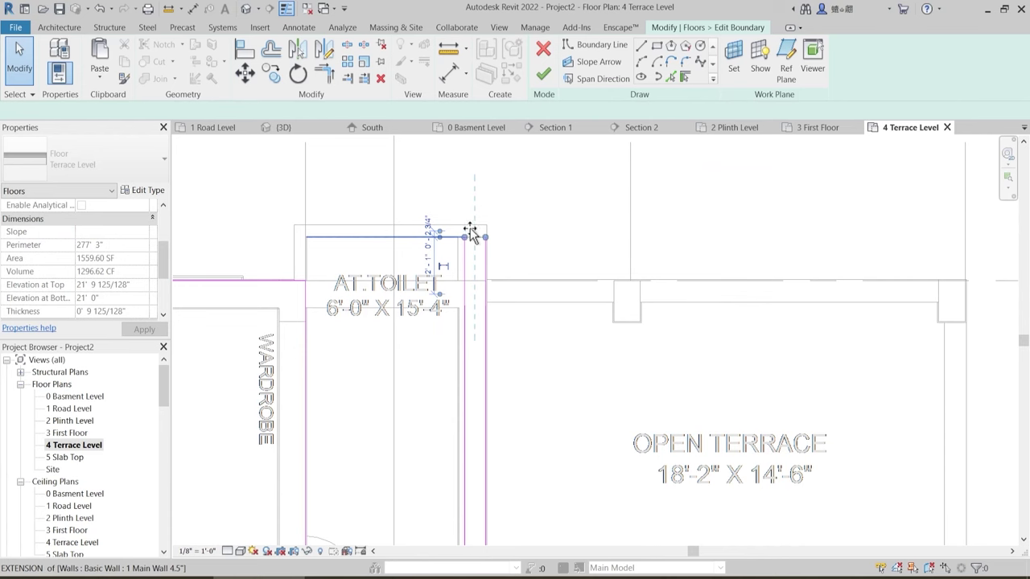
left_click(468, 228)
key("Escape")
scroll(370, 290, "down", 3)
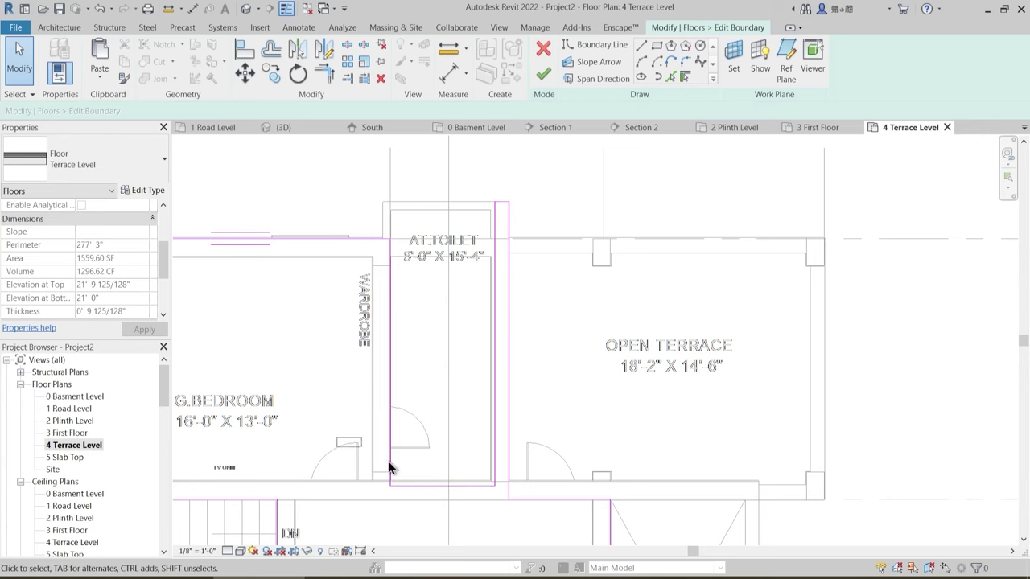
left_click_drag(335, 436, 572, 524)
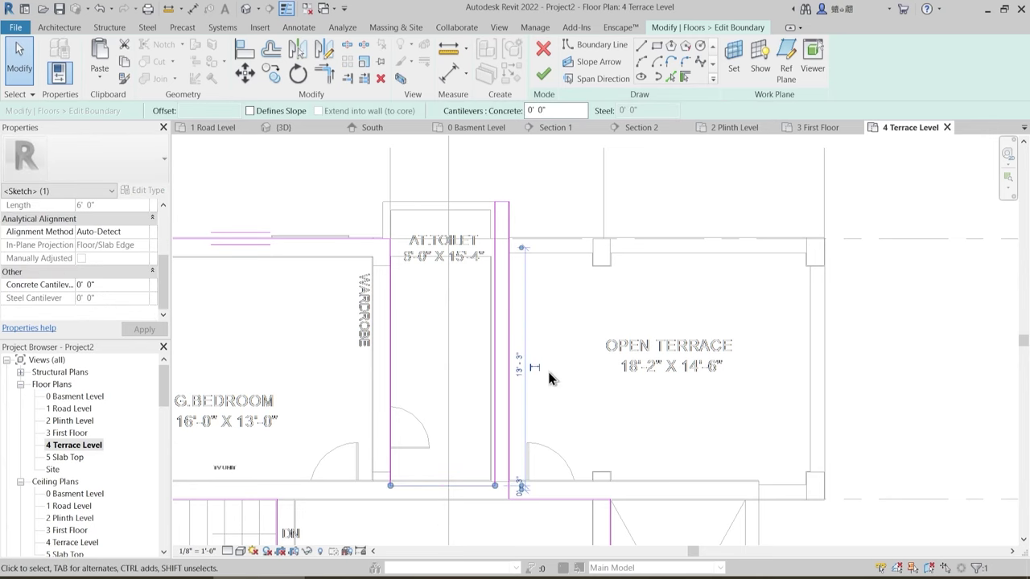
key("Delete")
- Pick the AT.TOILET wall edge as a boundary and trim it into a corner with the top line
middle_click_drag(502, 325, 504, 338)
middle_click_drag(427, 330, 427, 335)
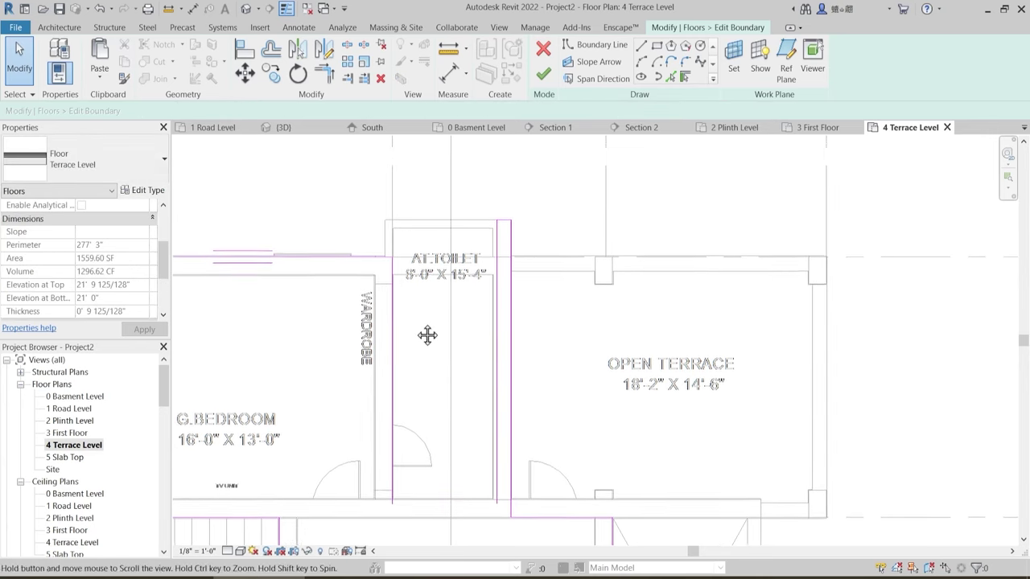
scroll(368, 226, "up", 4)
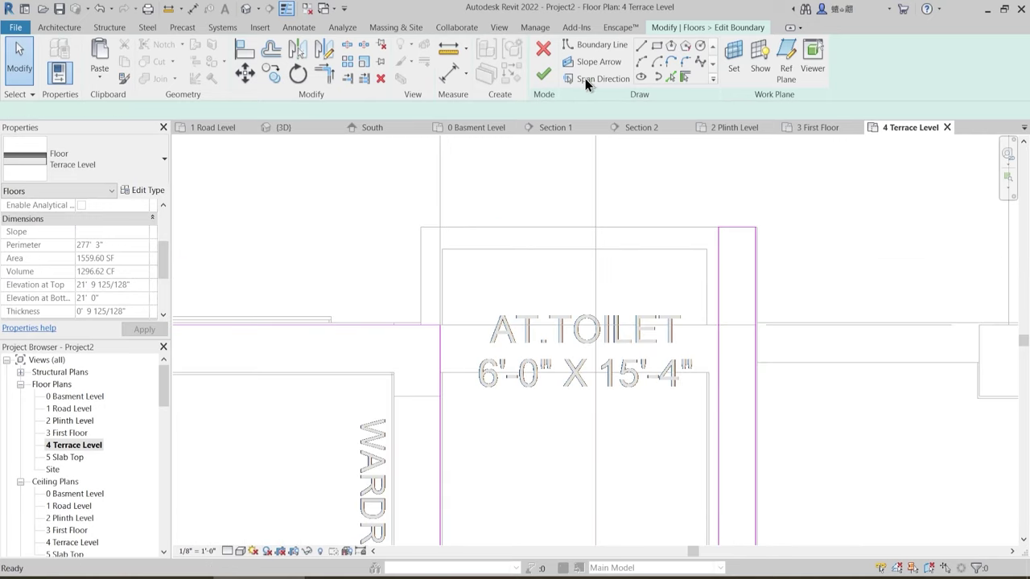
left_click(678, 78)
left_click(424, 270)
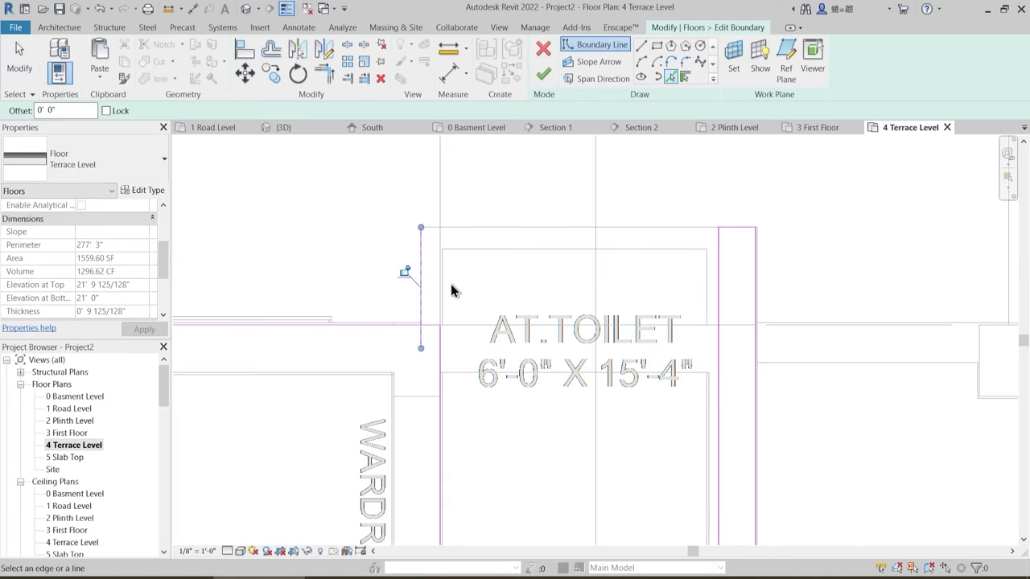
key("t")
key("r")
left_click(422, 278)
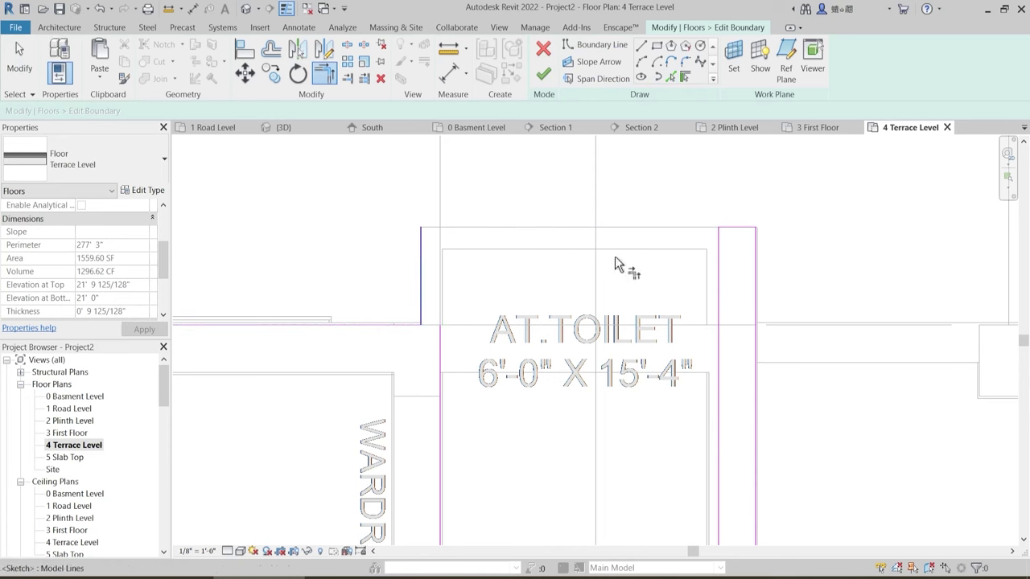
left_click(749, 229)
- Delete the leftover boundary lines, including the one right of the toilet
scroll(639, 254, "down", 2)
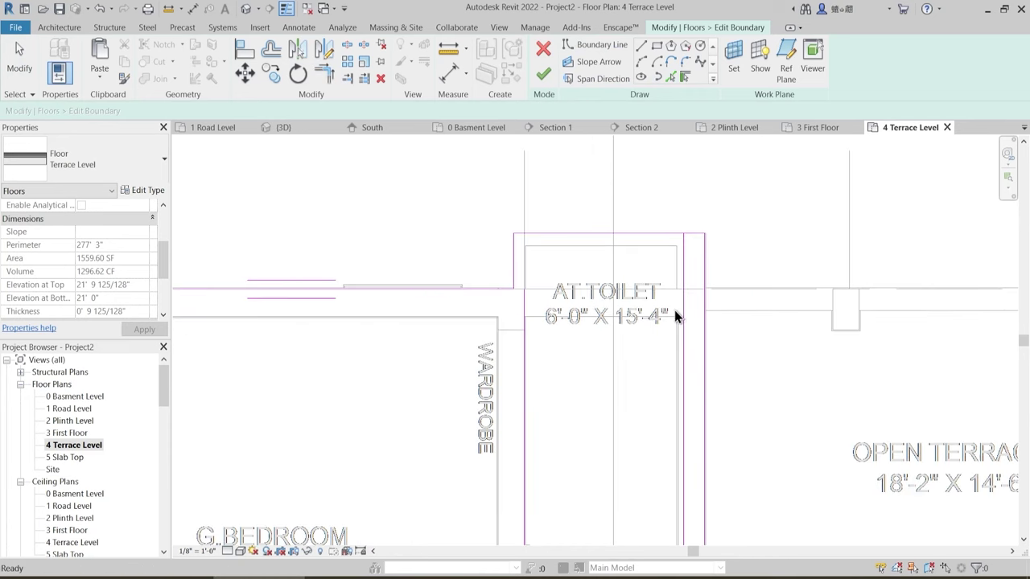
left_click(684, 318)
middle_click_drag(711, 345, 658, 230)
key("Delete")
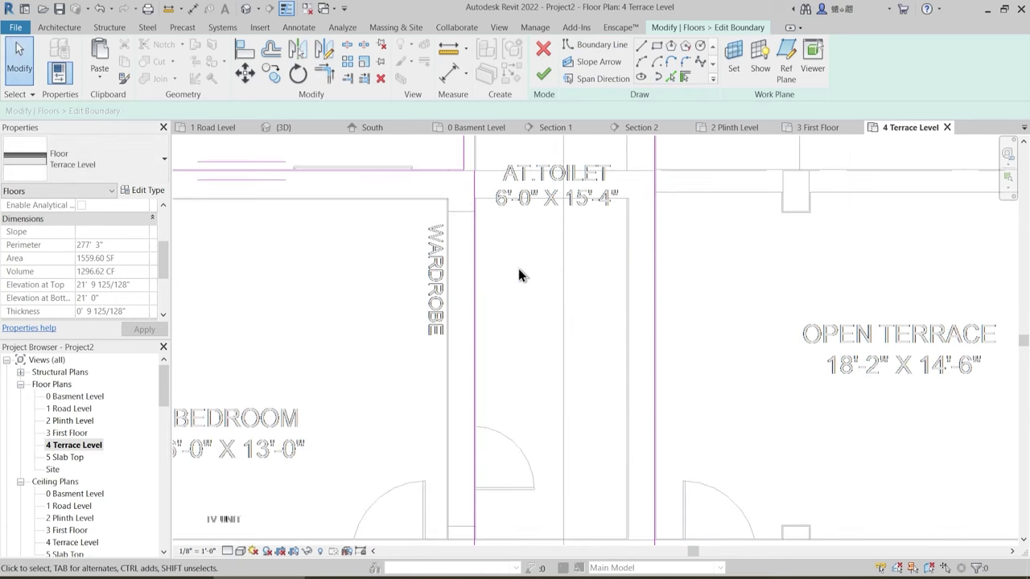
scroll(522, 267, "down", 2)
left_click(489, 325)
key("Delete")
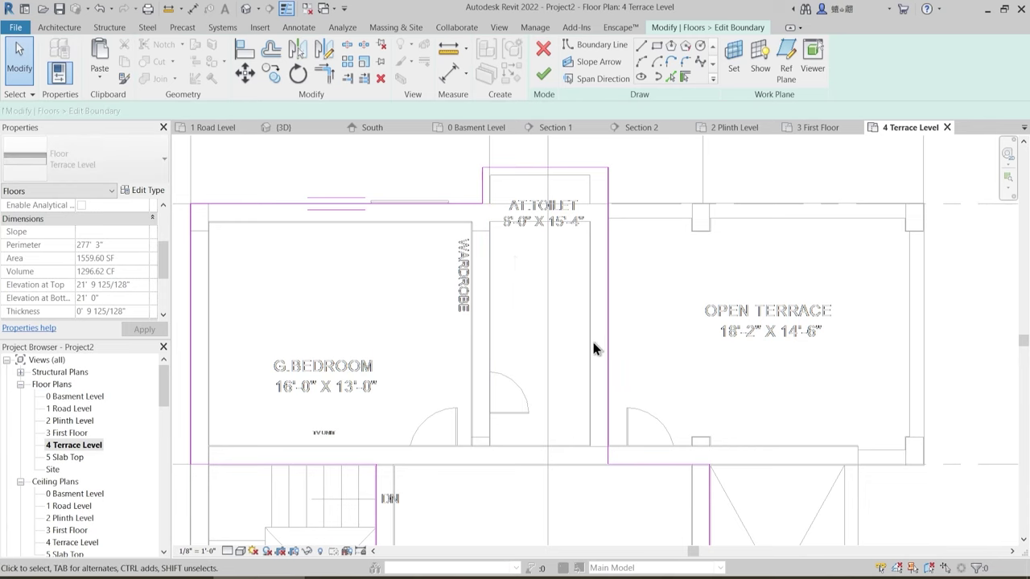
- Check the sketch across the whole plan and finish the floor boundary edit
scroll(575, 377, "down", 2)
middle_click_drag(579, 419, 547, 231)
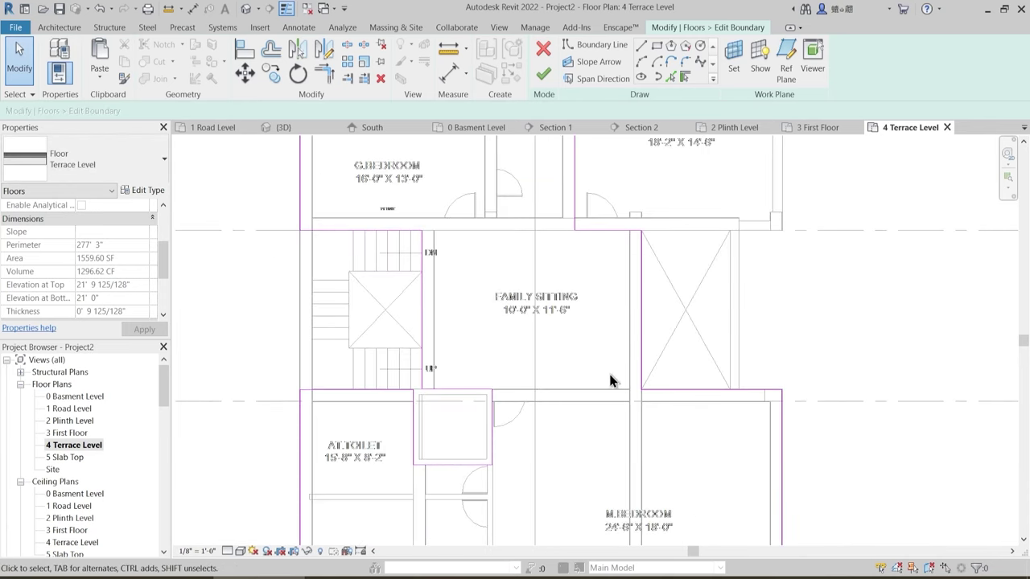
middle_click_drag(591, 382, 559, 336)
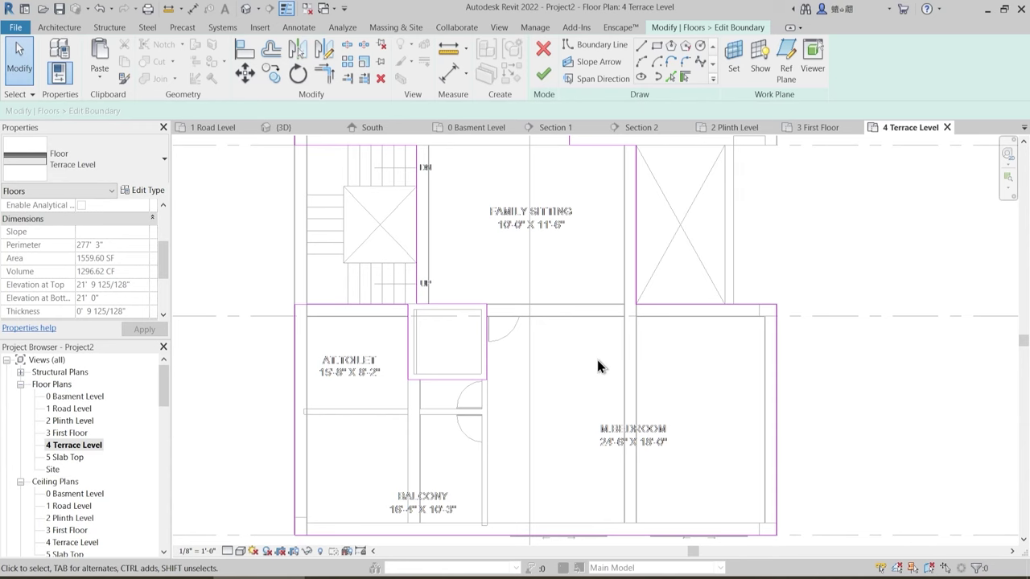
middle_click_drag(597, 367, 529, 420)
scroll(546, 374, "down", 2)
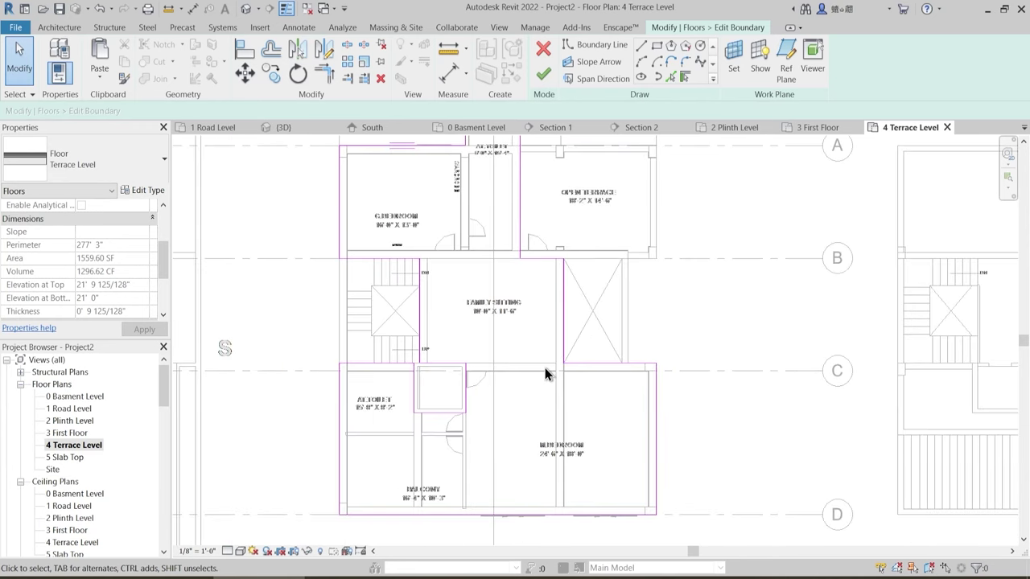
middle_click_drag(522, 318, 480, 355)
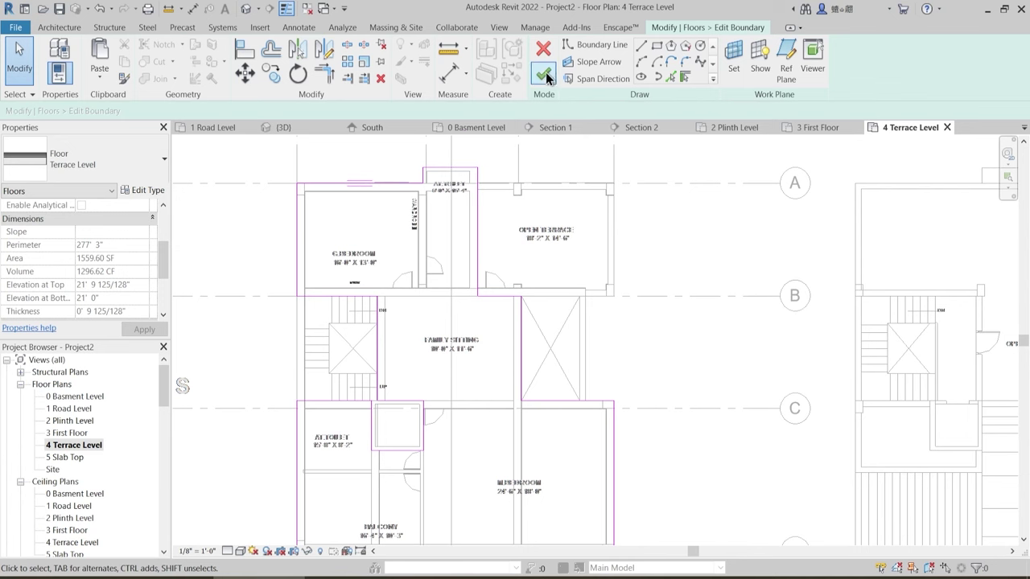
left_click(546, 81)
- Keep walls unattached to the terrace floor and orbit the 3D view around the terrace
left_click(634, 308)
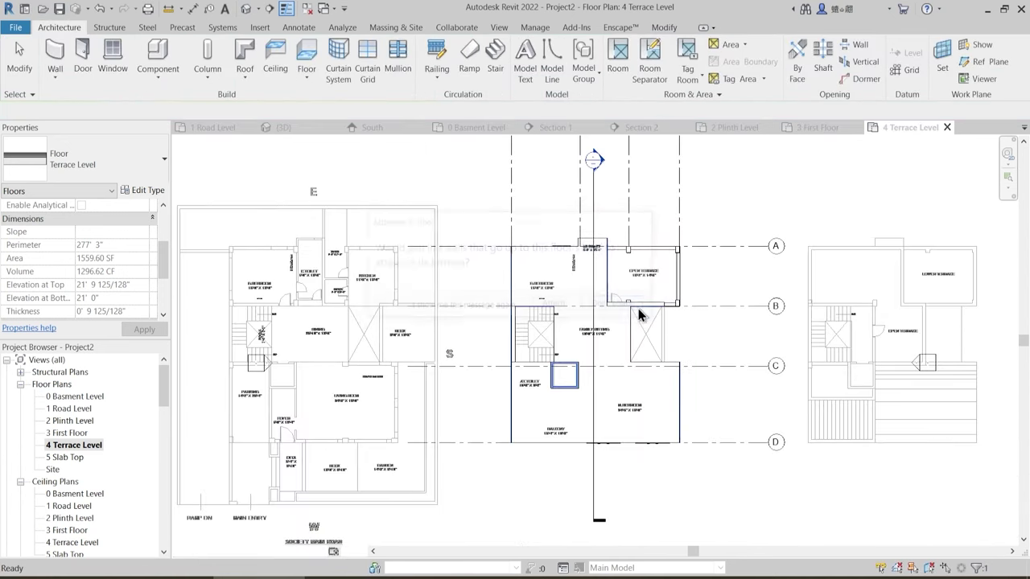
middle_click_drag(573, 254, 555, 279)
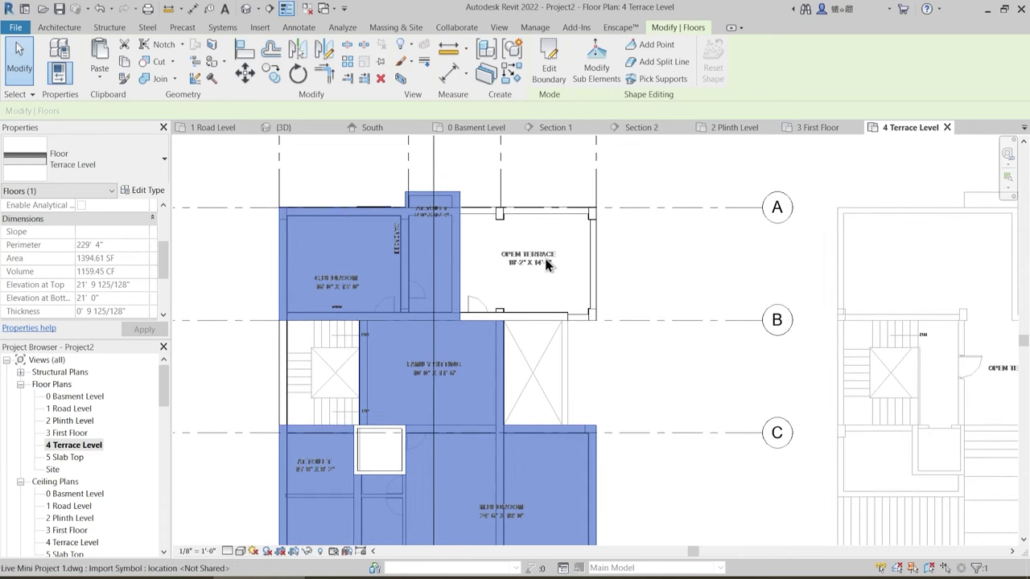
left_click(305, 127)
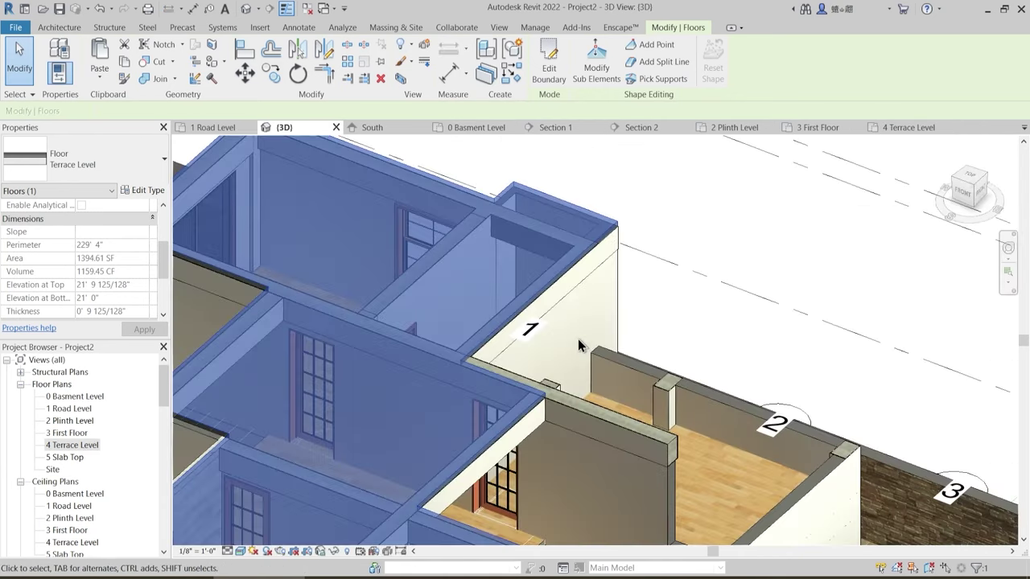
middle_click_drag(526, 321, 367, 391, "shift")
scroll(473, 293, "up", 3)
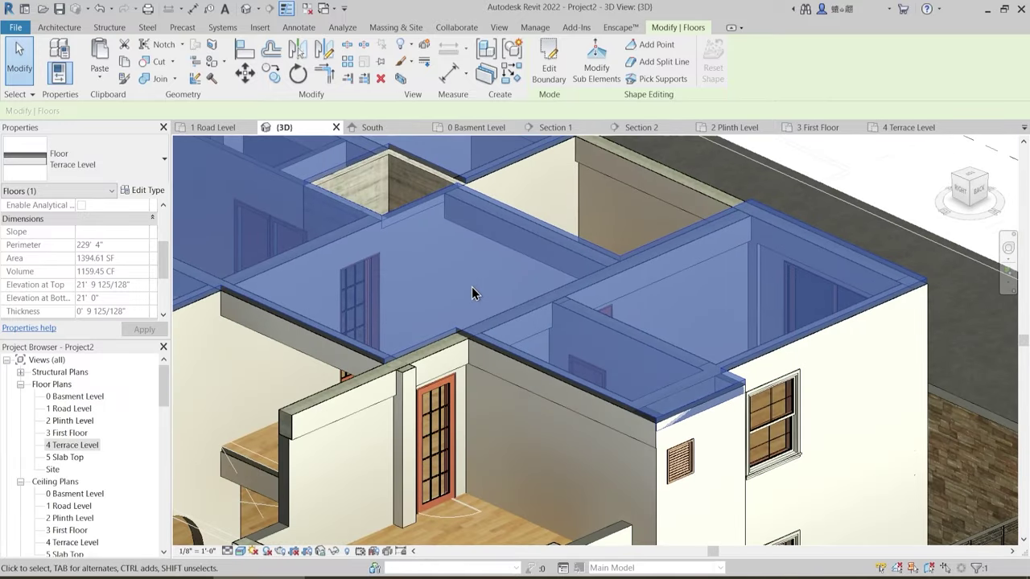
key("Escape")
middle_click_drag(498, 328, 754, 322, "shift")
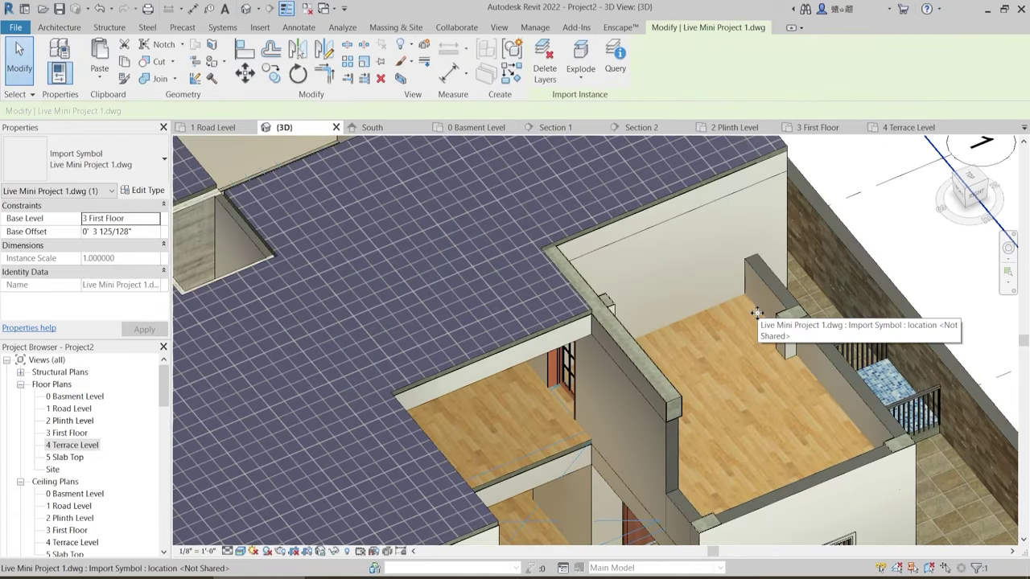
key("Escape")
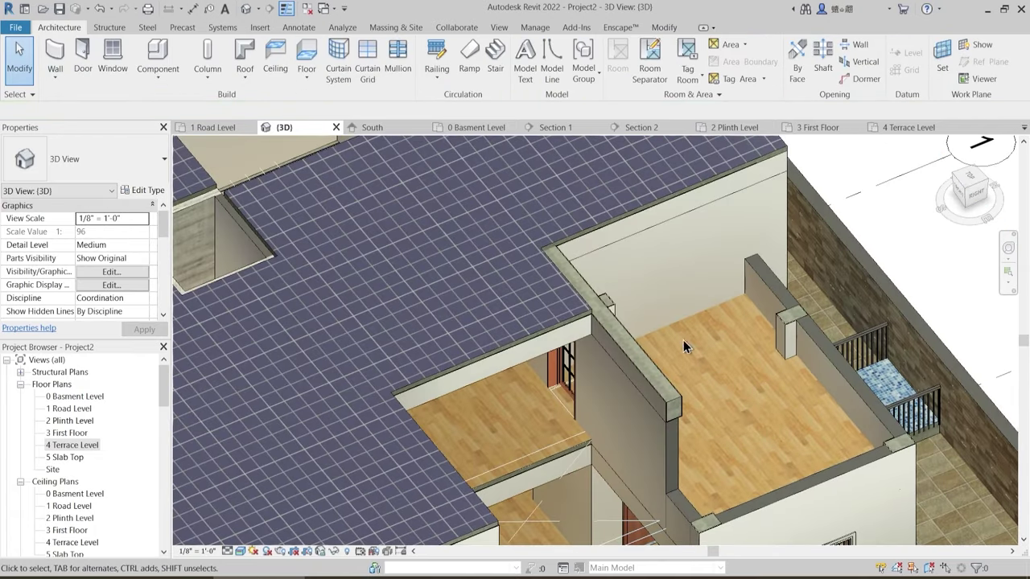
- Select the First Floor slab and temporarily isolate it with HI
left_click(672, 396)
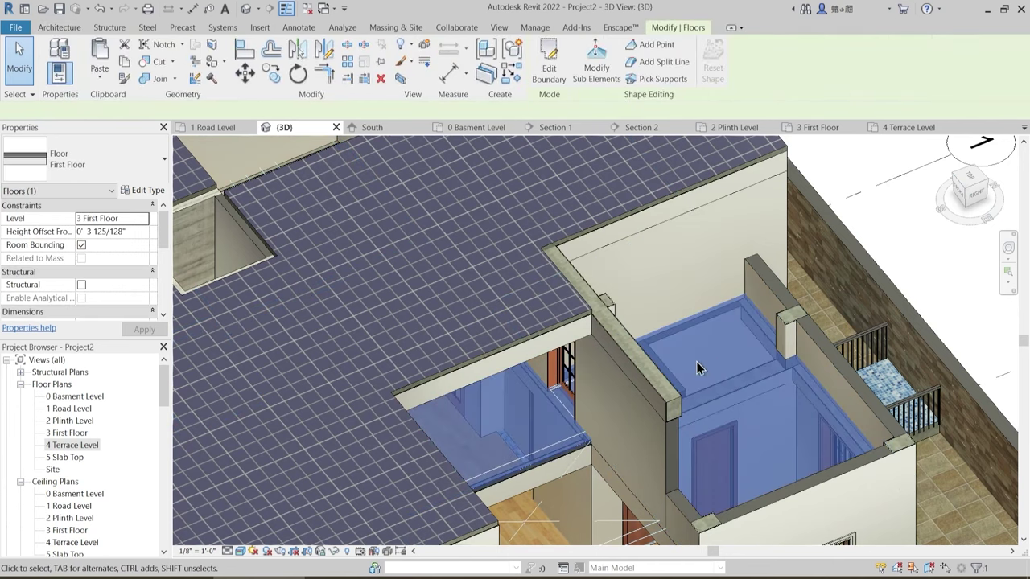
middle_click_drag(672, 397, 665, 356, "shift")
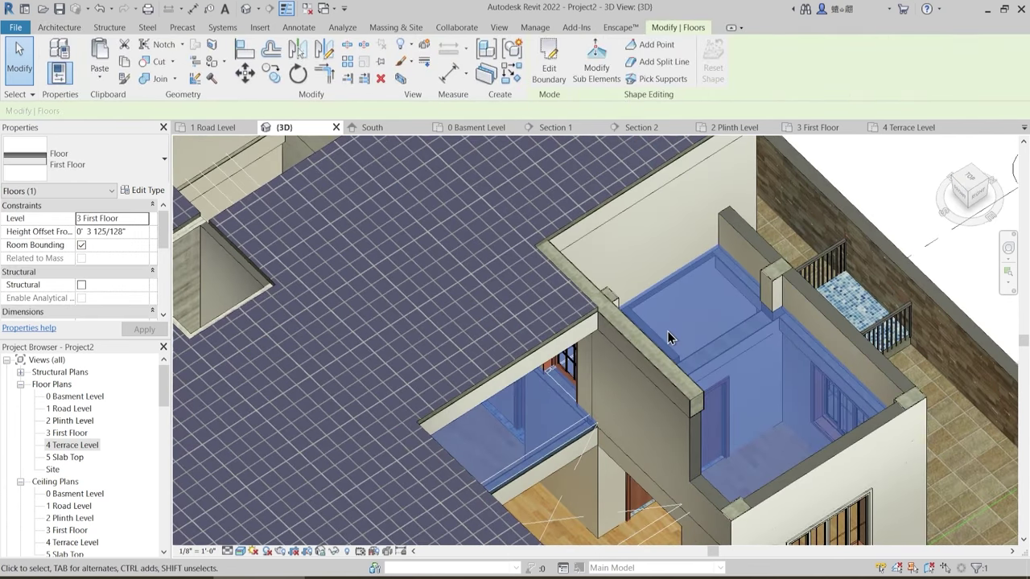
key("h")
key("i")
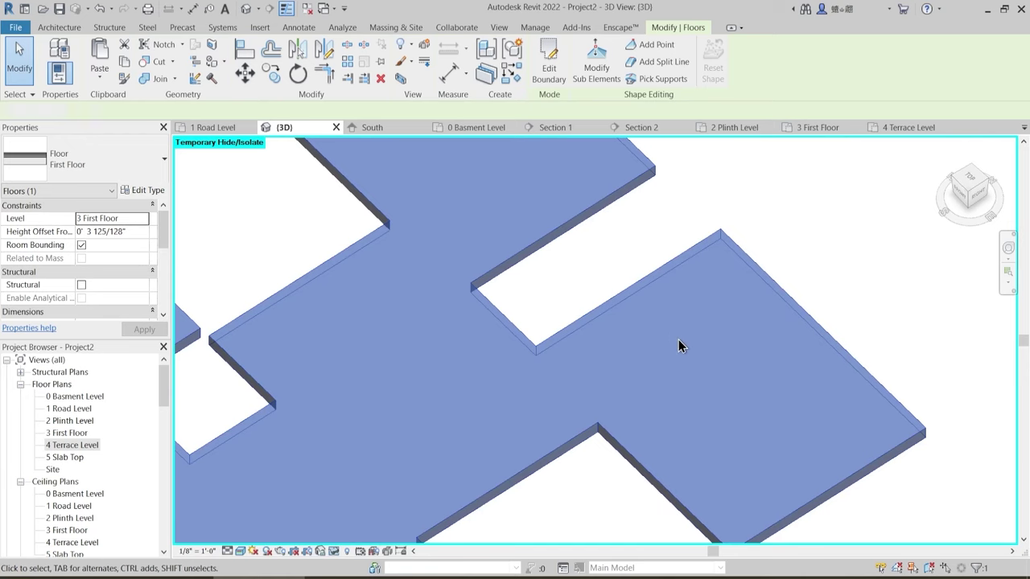
key("Escape")
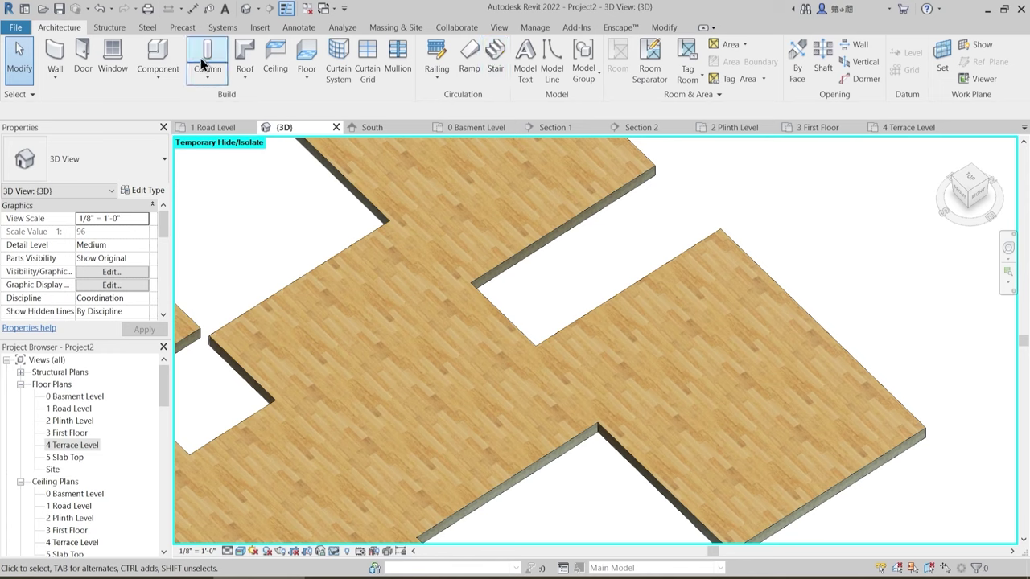
- Start a Split Face on the floor's top face and sketch a boundary line at the floor corner
left_click(660, 28)
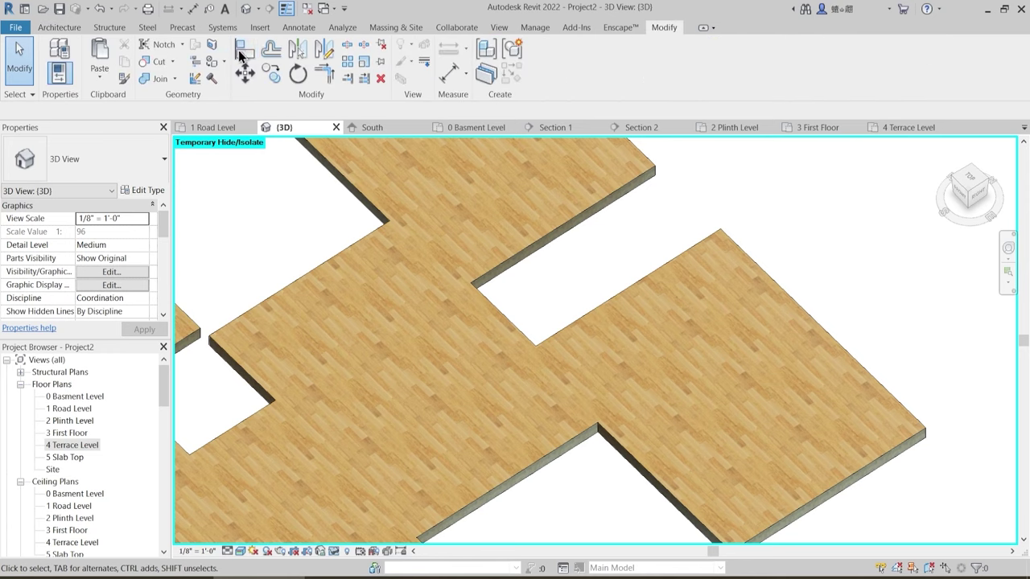
left_click(211, 48)
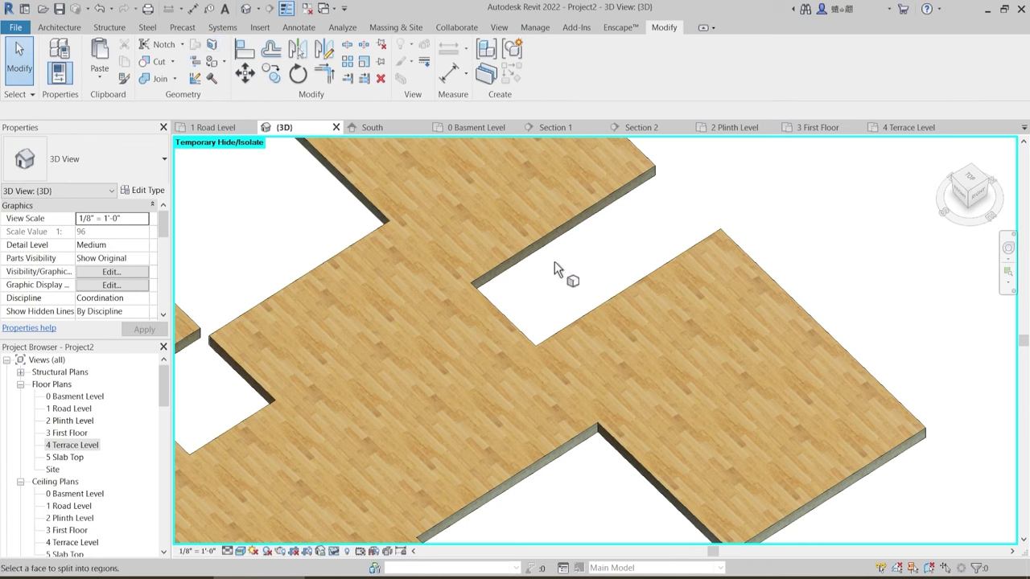
left_click(651, 289)
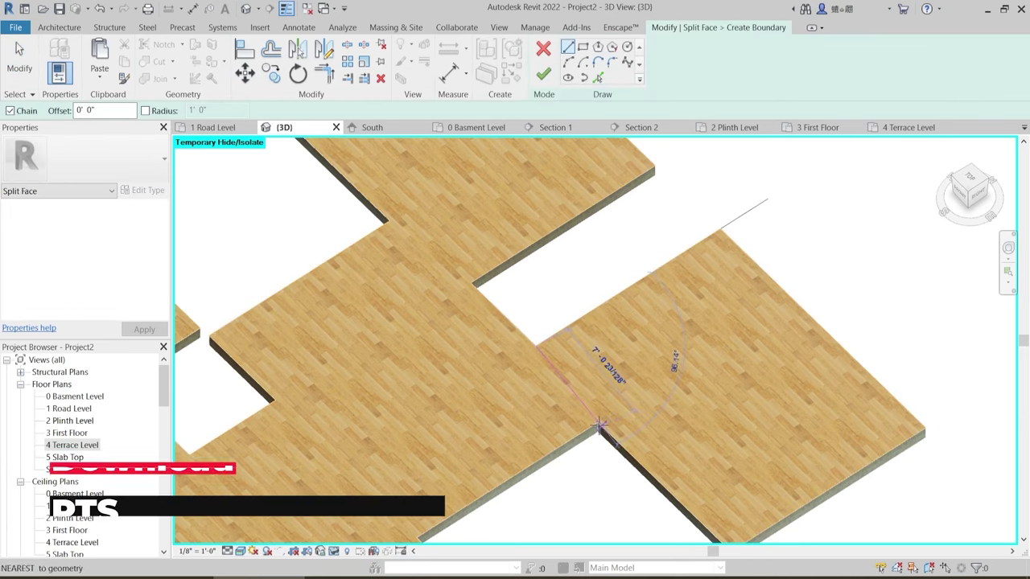
scroll(605, 408, "up", 2)
scroll(605, 408, "up", 2)
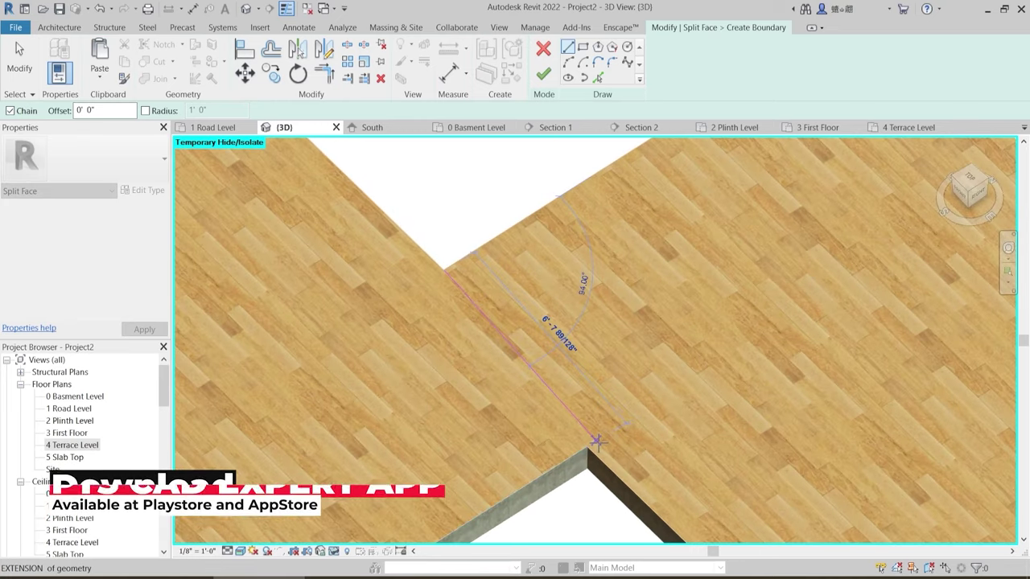
left_click(590, 452)
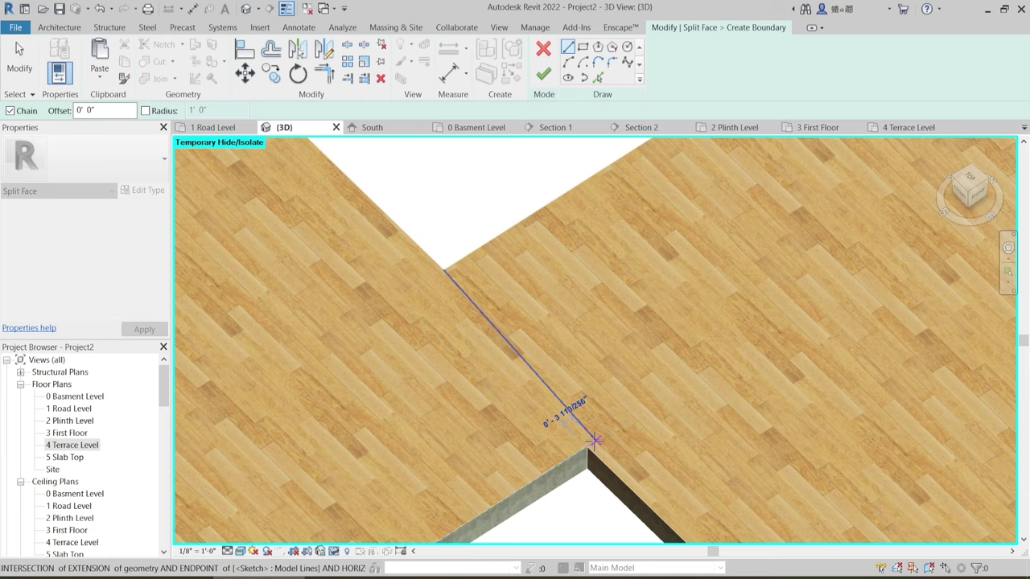
left_click(594, 442)
key("Escape")
- Show the floor as wireframe, extend the diagonal boundary line and close it at the corner
scroll(536, 329, "down", 3)
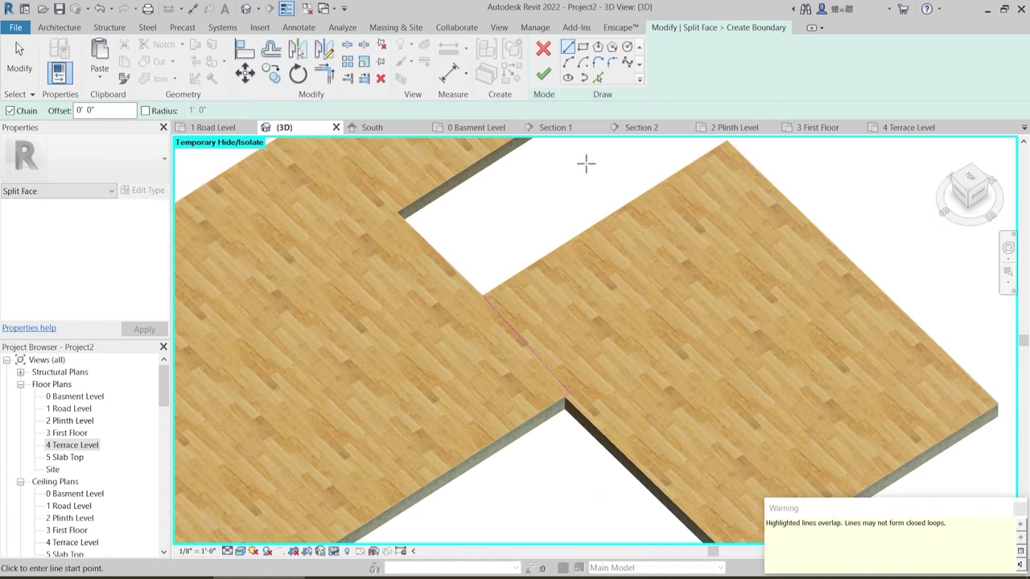
scroll(623, 373, "up", 3)
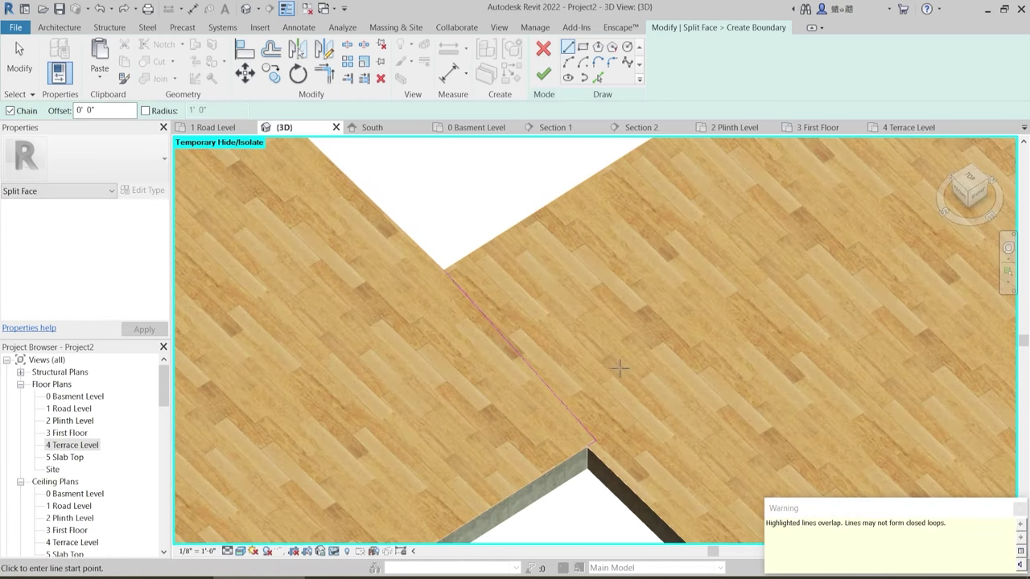
key("l")
key("i")
key("l")
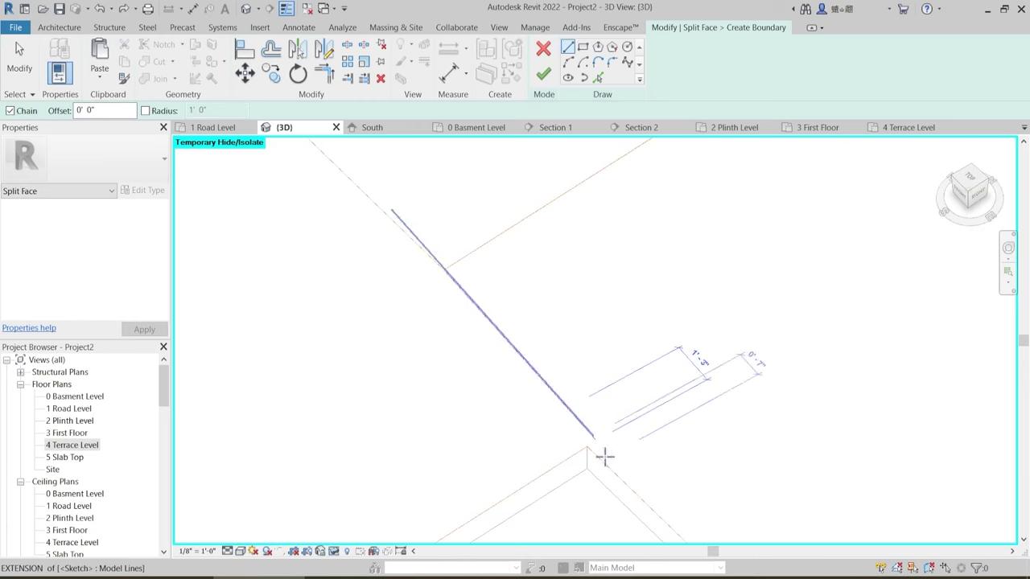
key("Escape")
key("Escape")
left_click(586, 422)
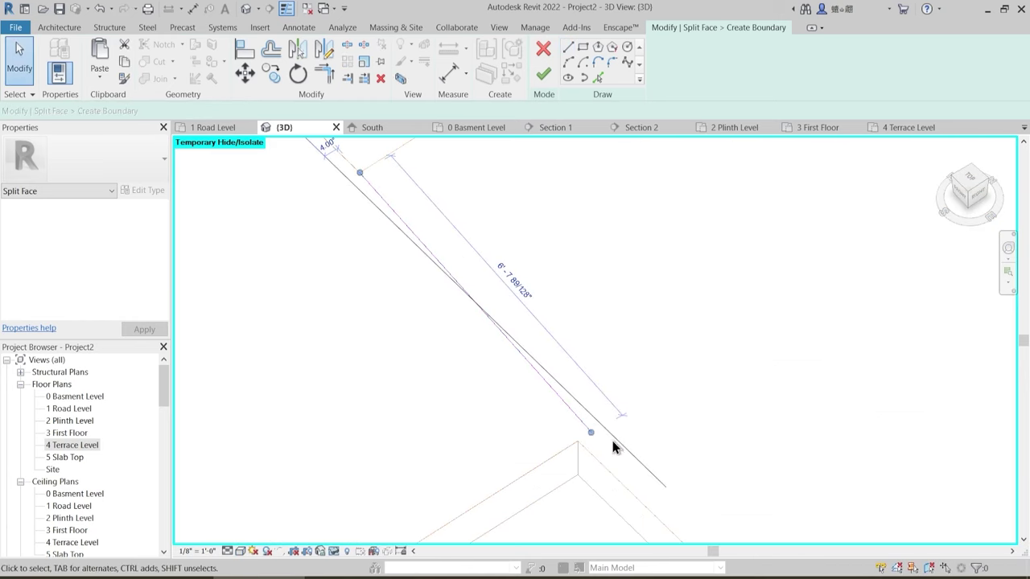
left_click_drag(603, 426, 603, 426)
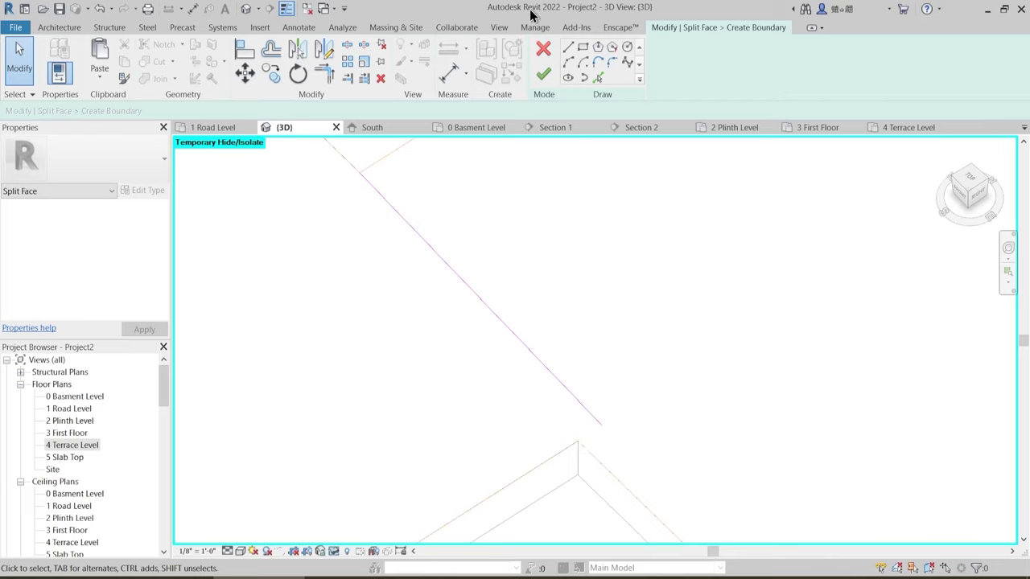
left_click(578, 441)
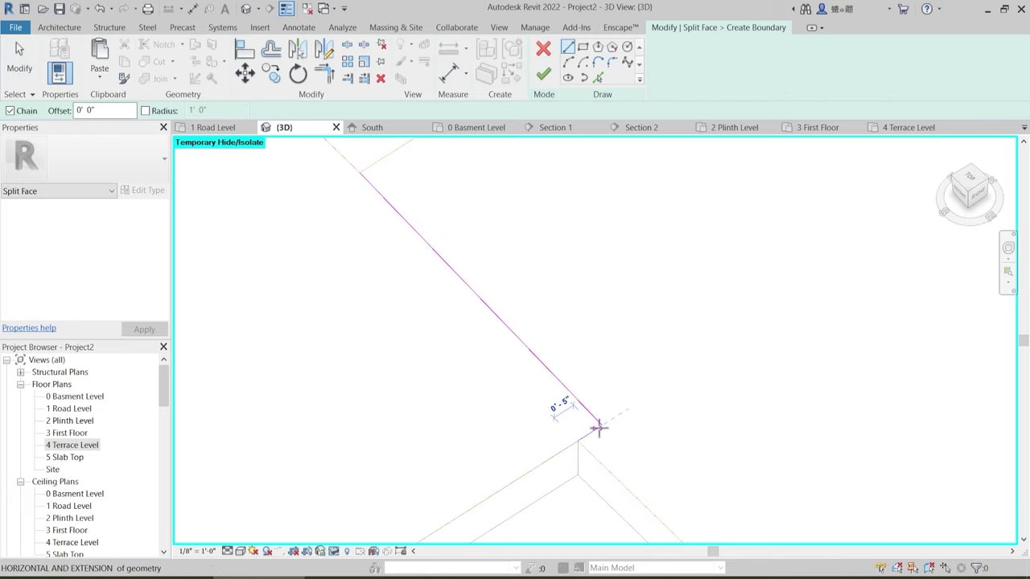
left_click(602, 426)
- Finish the Split Face sketch so the slab's top surface is divided
key("Escape")
key("Escape")
scroll(442, 312, "down", 2)
scroll(450, 330, "down", 4)
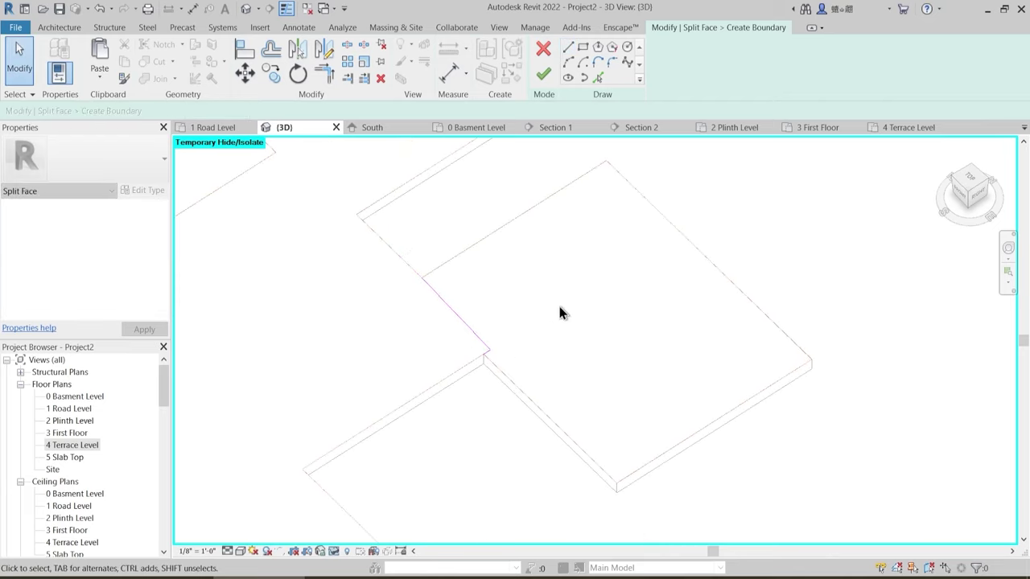
middle_click_drag(594, 301, 529, 310)
scroll(525, 304, "down", 1)
scroll(524, 303, "up", 1)
left_click(545, 74)
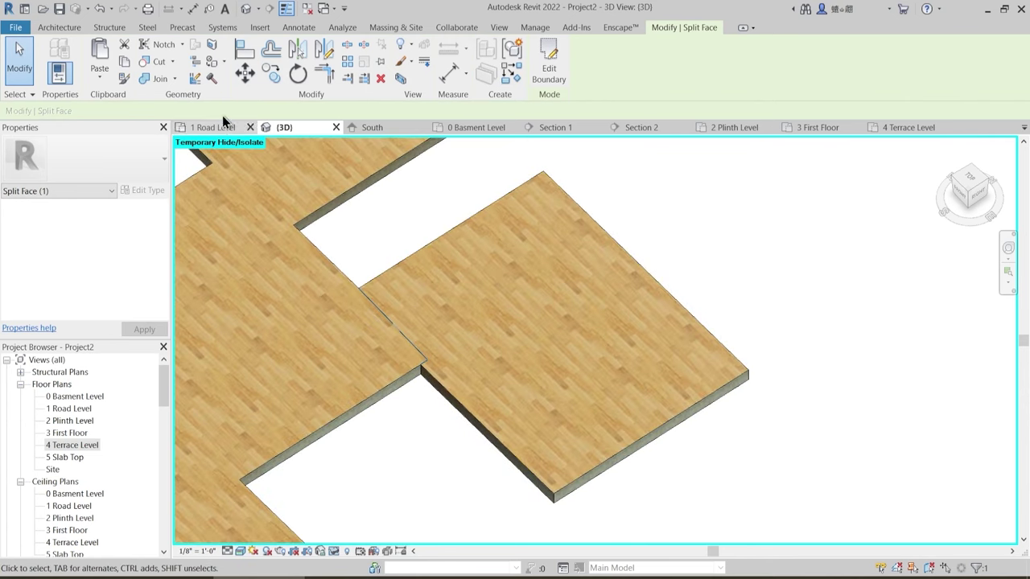
- Paint the split floor region with the 1 Terrace Tiles material
left_click(215, 62)
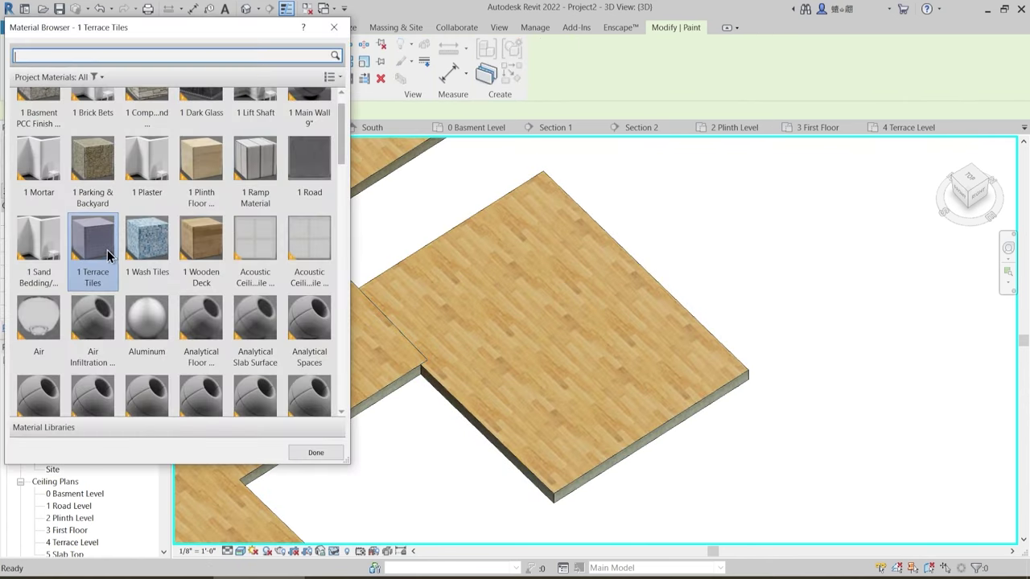
left_click(617, 254)
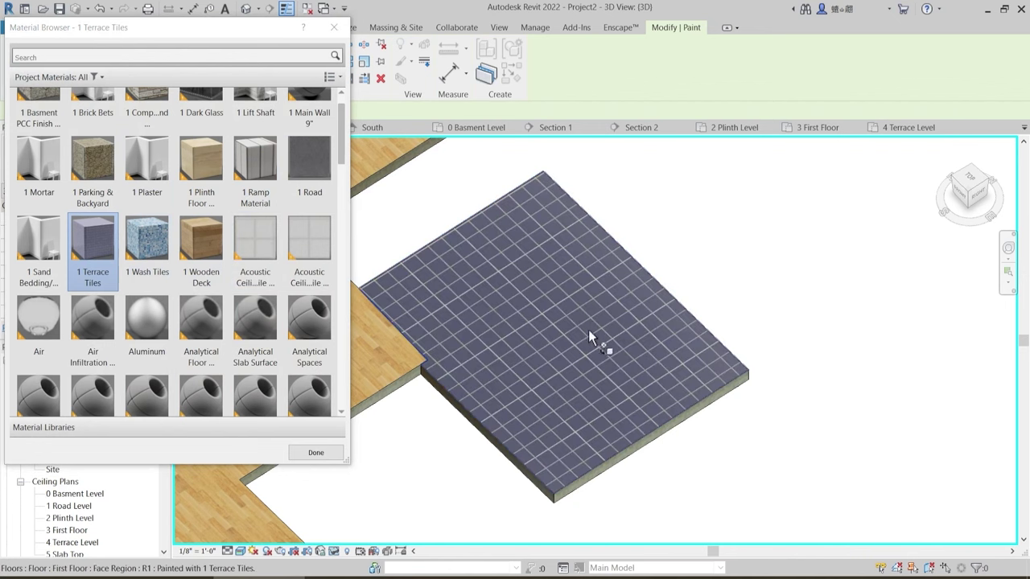
left_click(330, 455)
key("Escape")
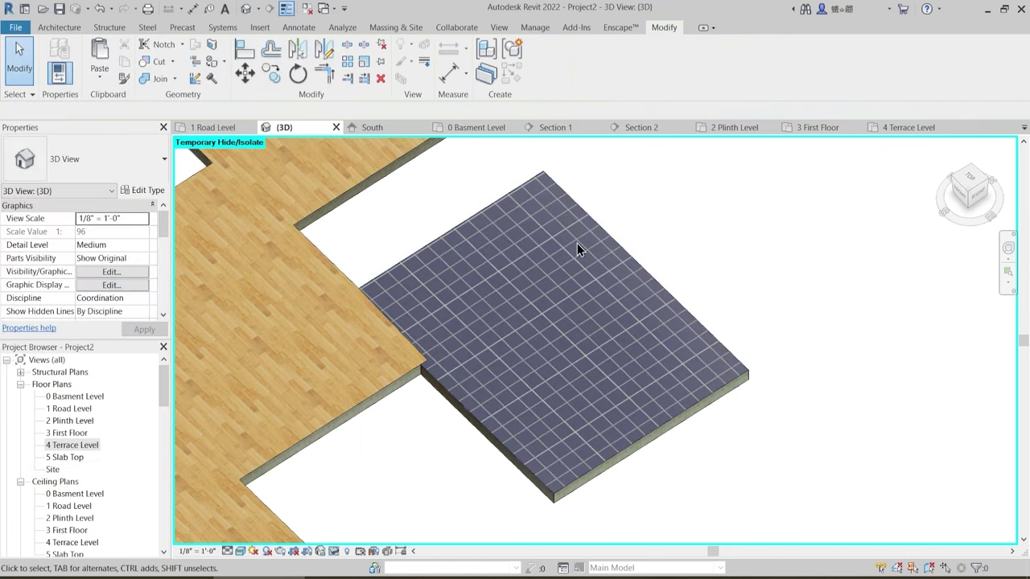
- Reset Temporary Hide/Isolate with HR to bring the whole house back
scroll(577, 243, "down", 3)
middle_click_drag(487, 257, 539, 309)
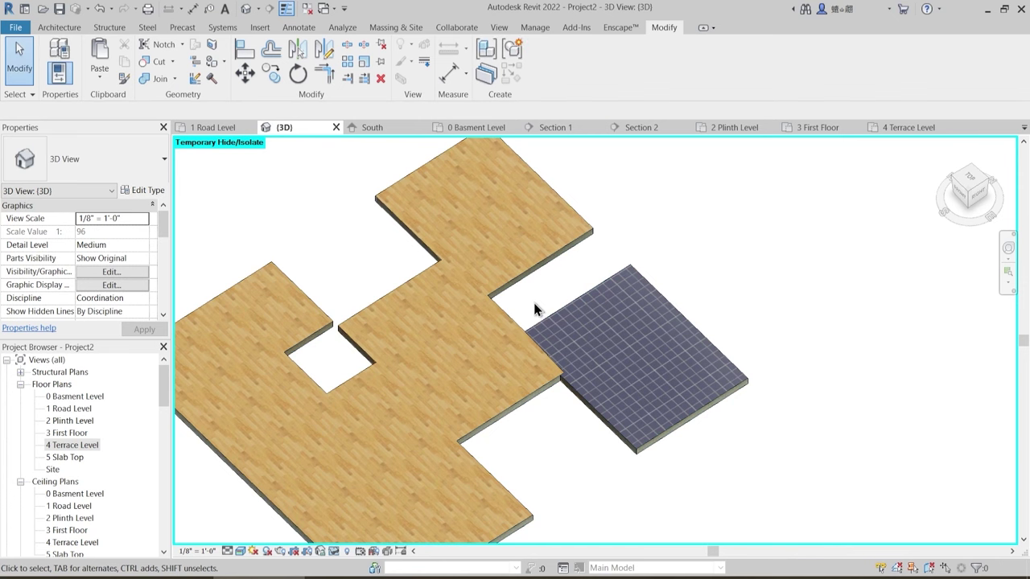
middle_click_drag(620, 275, 615, 281)
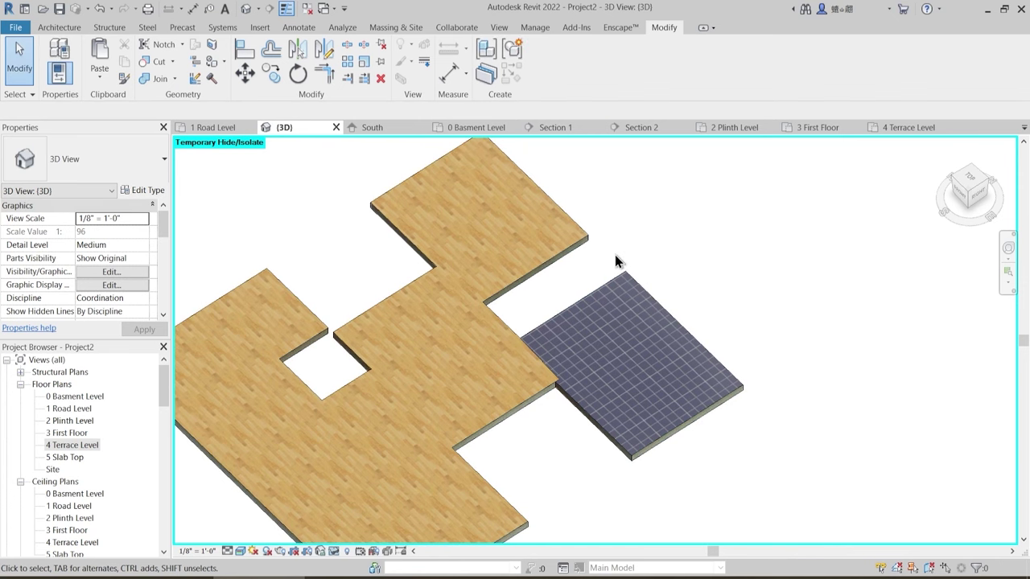
key("h")
key("r")
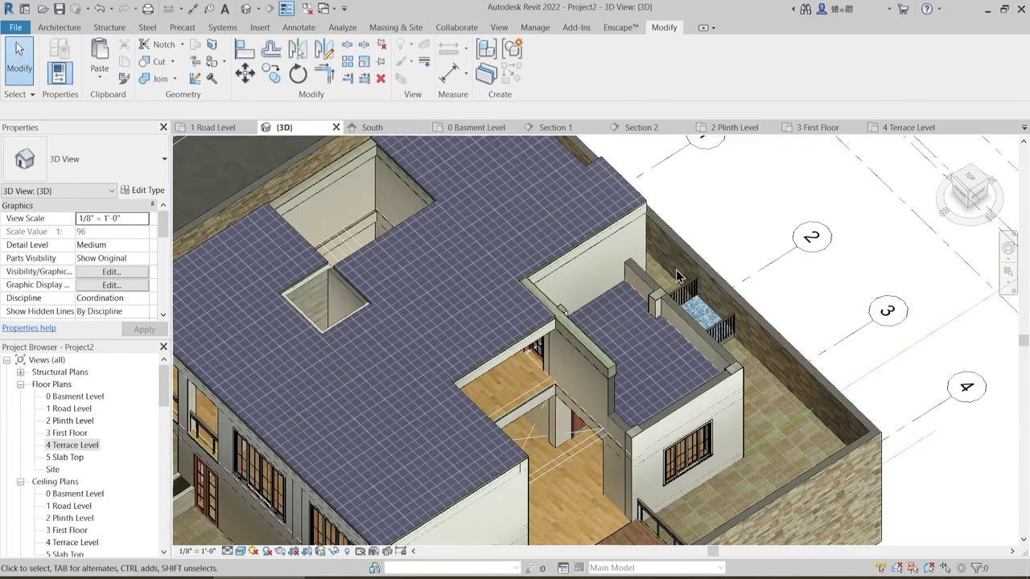
- Orbit over the roof and around the terrace opening to inspect the tiling
middle_click_drag(682, 281, 608, 310, "shift")
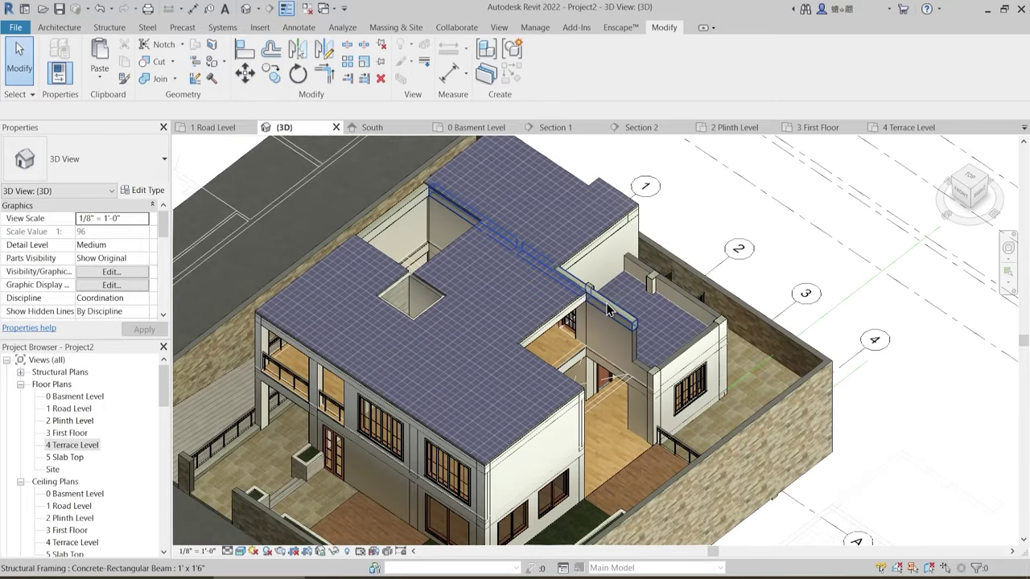
middle_click_drag(505, 319, 552, 356)
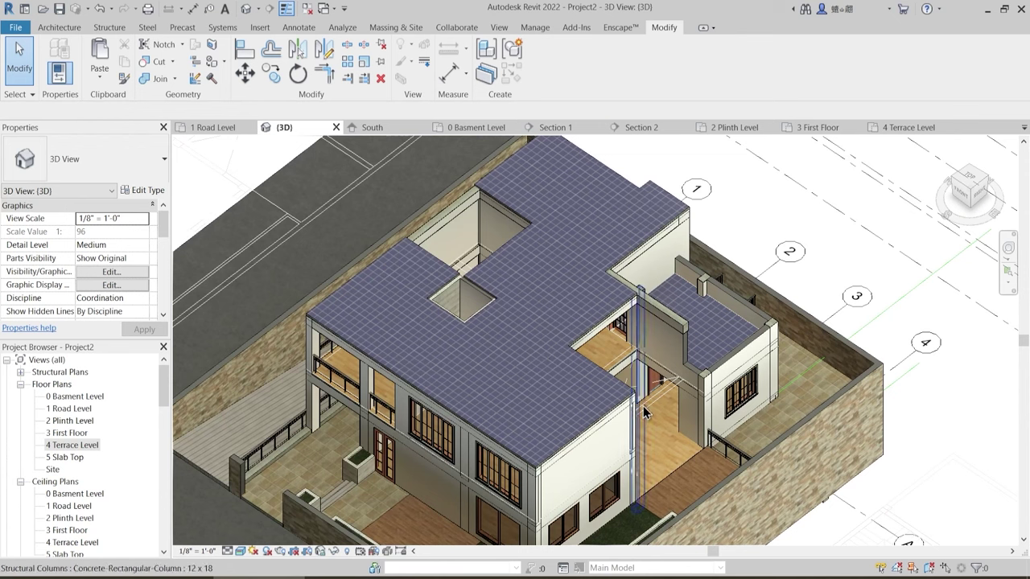
scroll(598, 316, "up", 5)
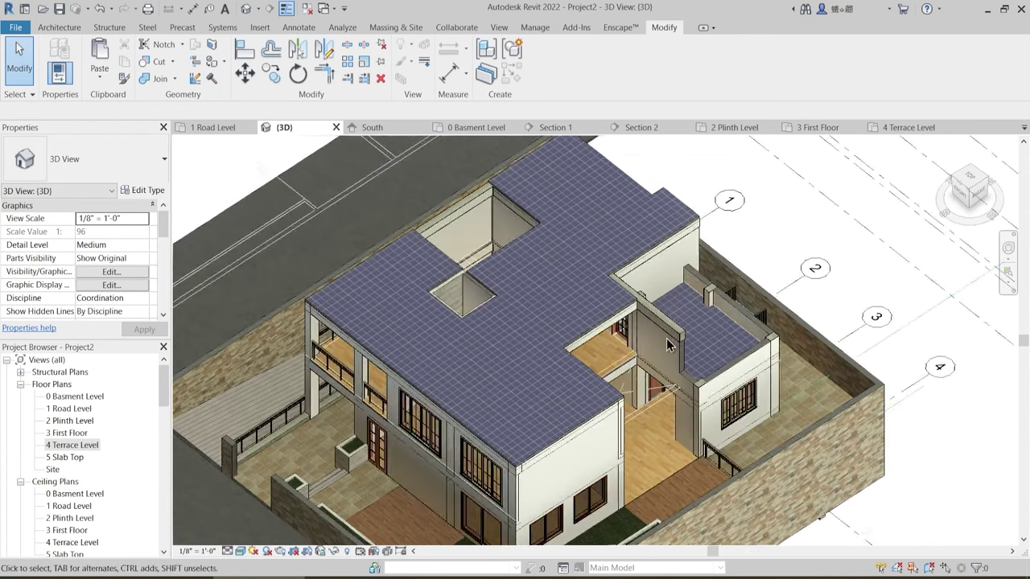
middle_click_drag(602, 345, 531, 316, "shift")
scroll(531, 318, "down", 5)
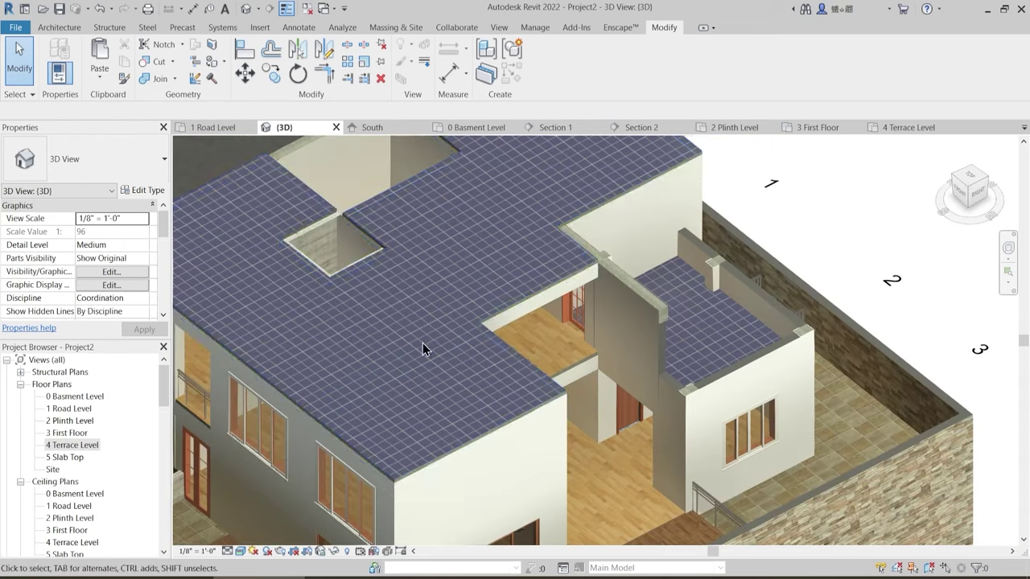
scroll(514, 218, "up", 5)
scroll(477, 299, "down", 5)
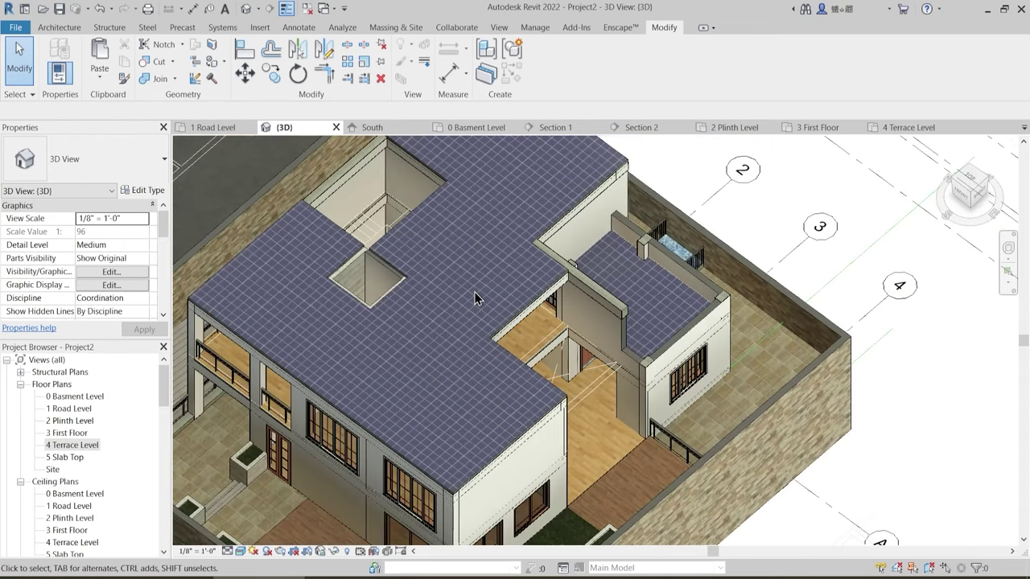
scroll(467, 326, "up", 4)
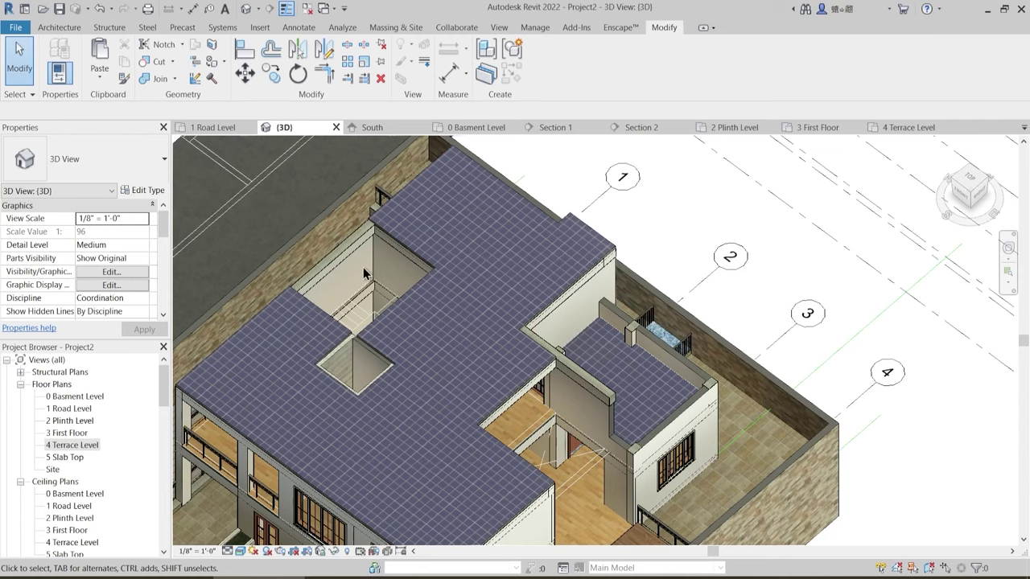
scroll(353, 262, "up", 2)
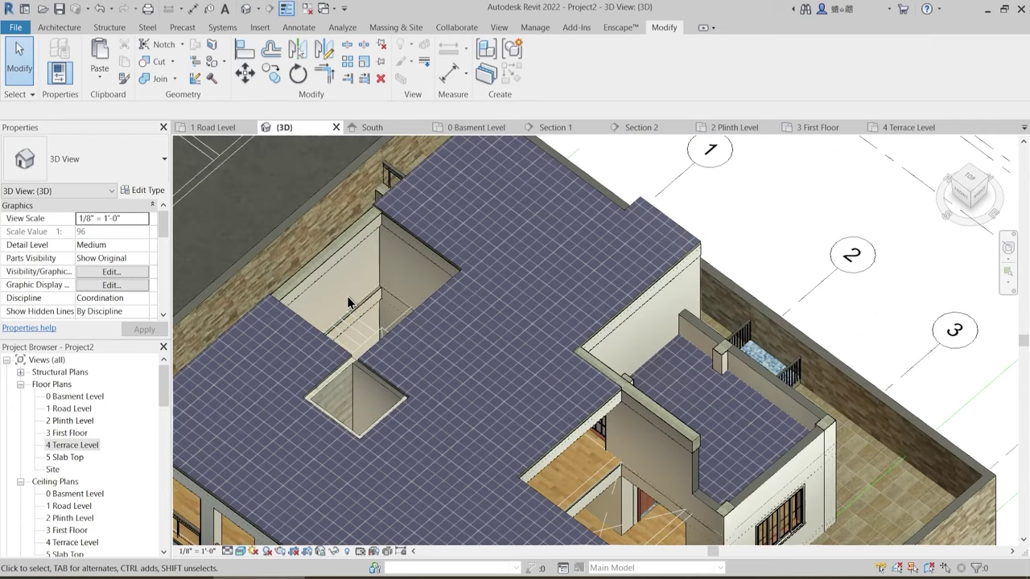
- Check the beam beside the stair opening, then switch to the 4 Terrace Level floor plan
middle_click_drag(353, 261, 241, 288, "shift")
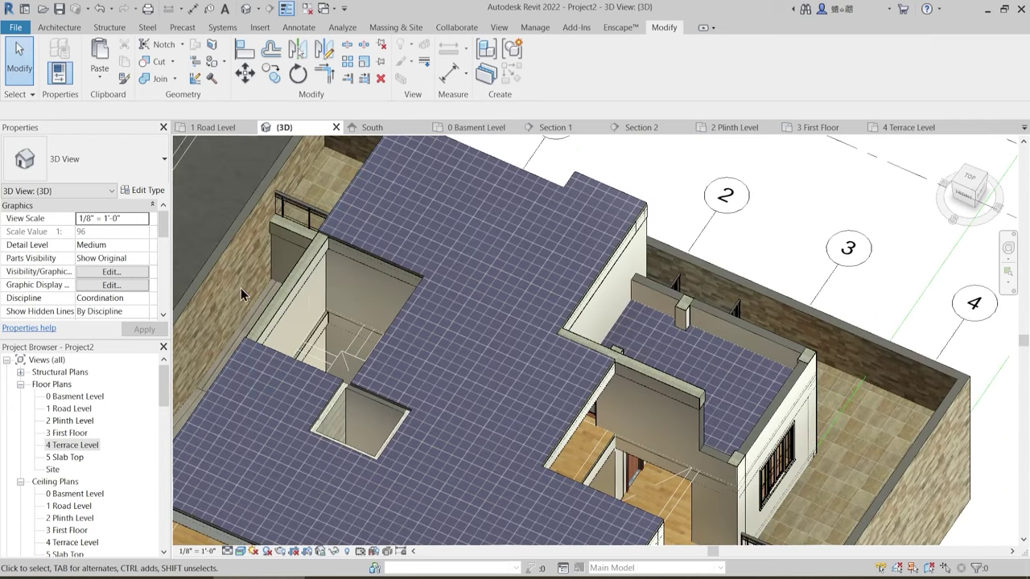
left_click(332, 308)
scroll(361, 294, "down", 2)
key("Escape")
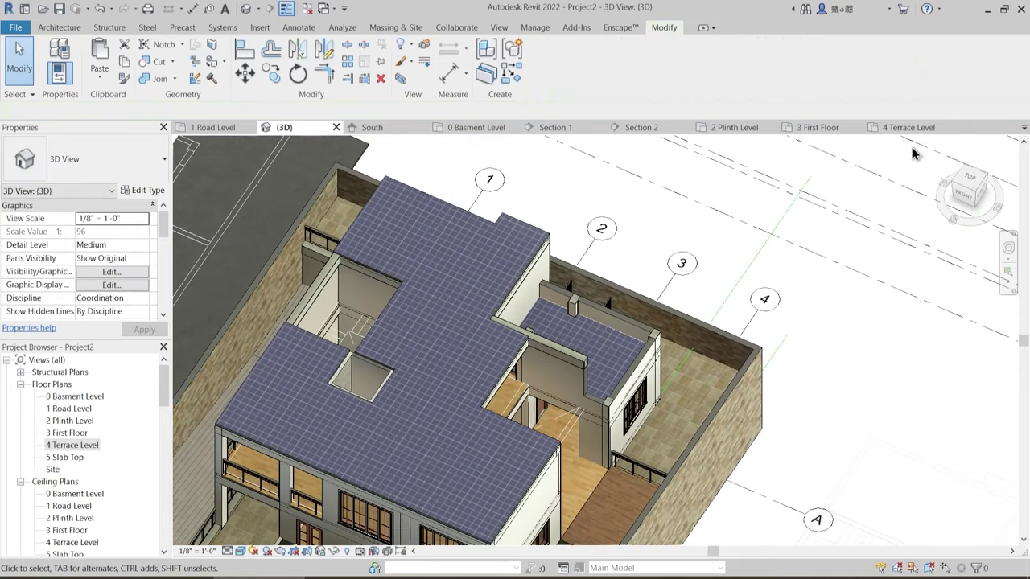
left_click(915, 130)
- Start the WA wall tool with type 1 Main Wall 9" and an Unconnected top constraint
scroll(461, 332, "down", 2)
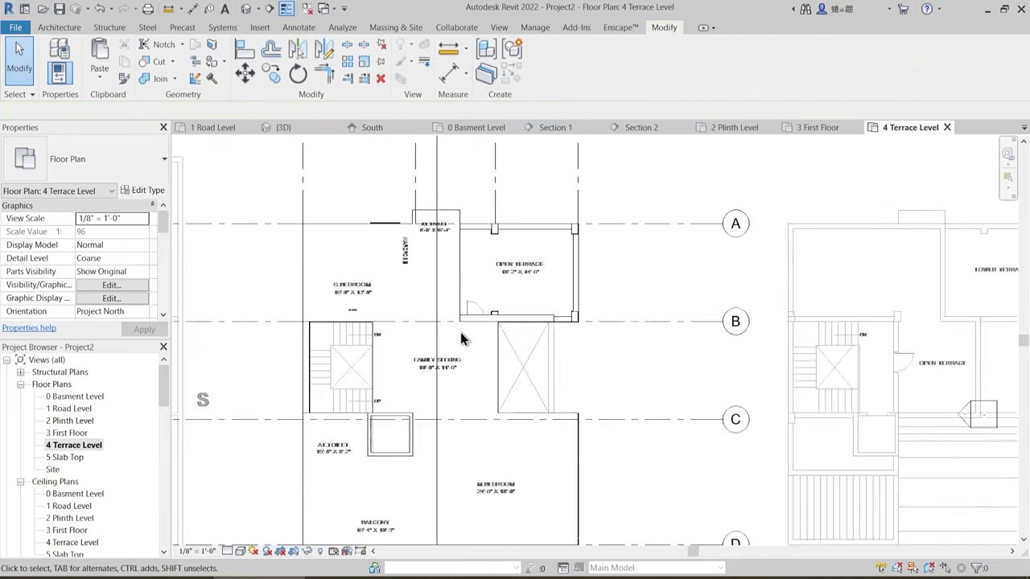
scroll(352, 321, "up", 2)
scroll(354, 321, "up", 1)
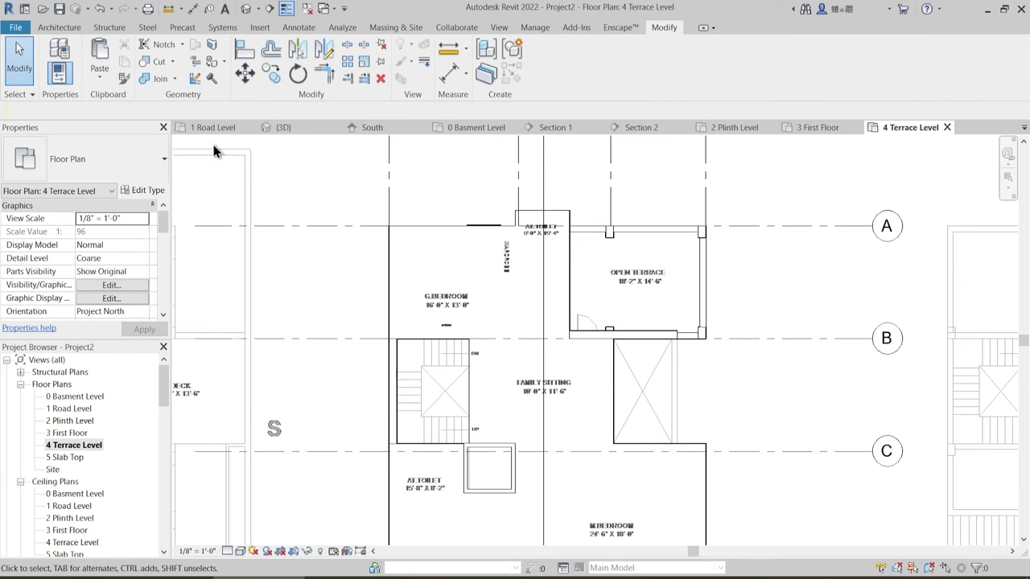
left_click(59, 27)
key("w")
key("a")
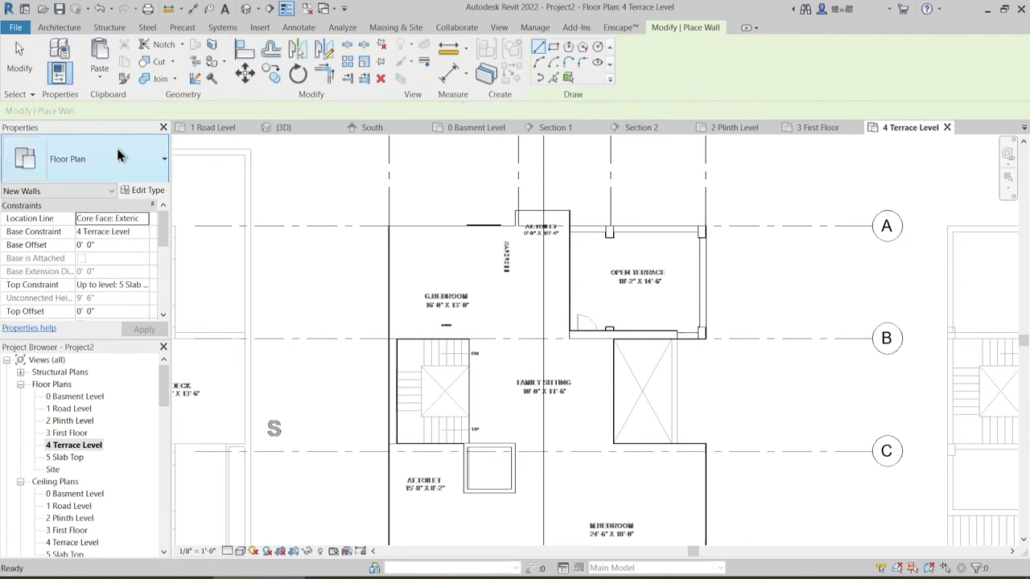
left_click(129, 159)
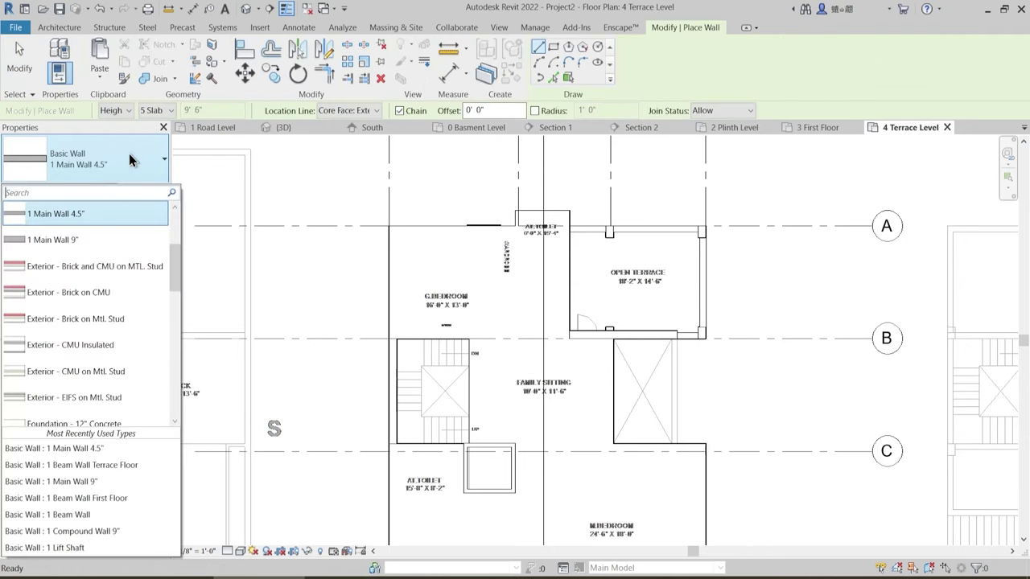
left_click(81, 237)
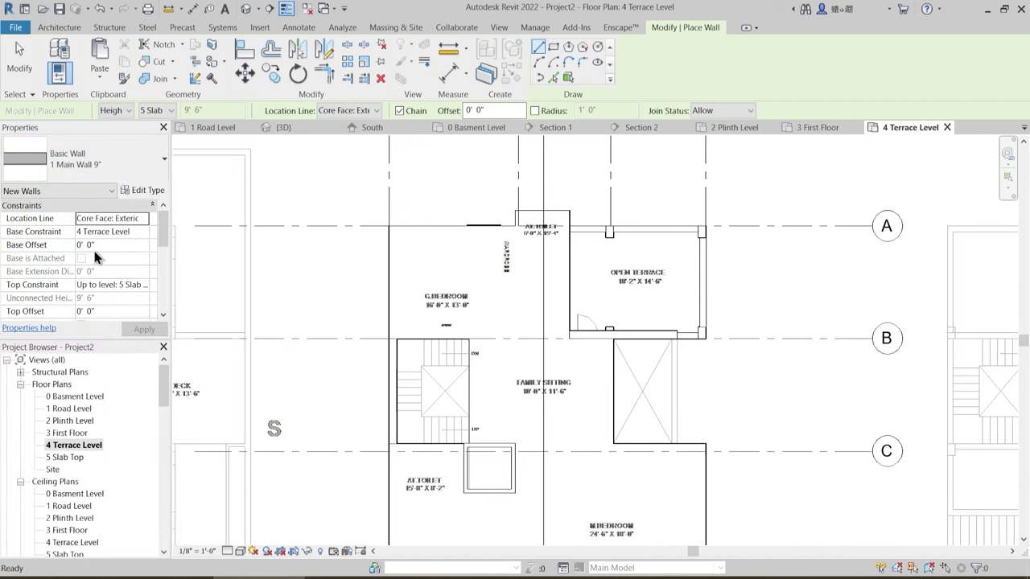
left_click(144, 286)
scroll(123, 334, "up", 1)
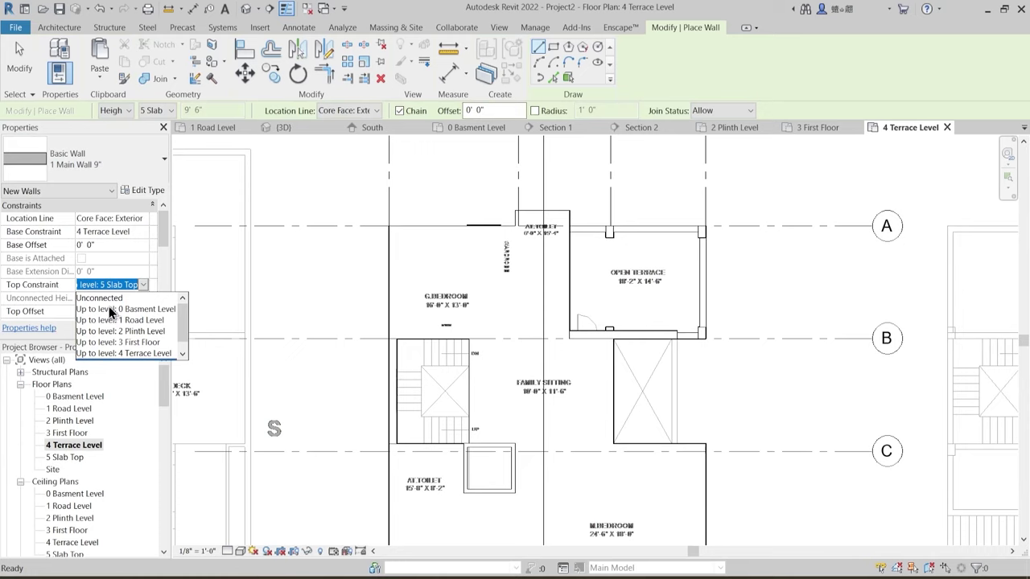
left_click(111, 299)
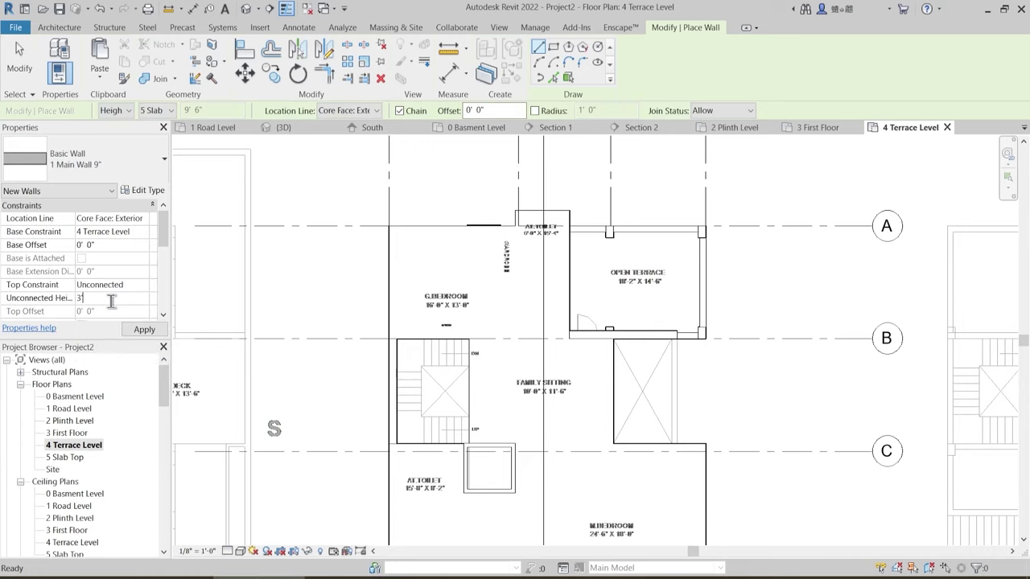
- Draw the first 3'-0" parapet wall from the column corner toward the AT.TOILET area
scroll(424, 210, "up", 3)
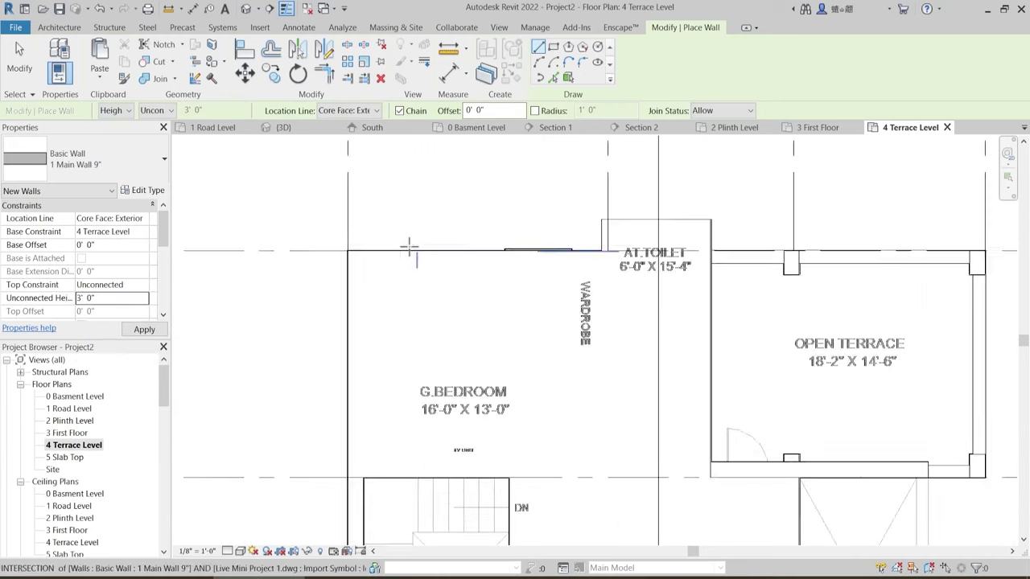
scroll(342, 262, "up", 4)
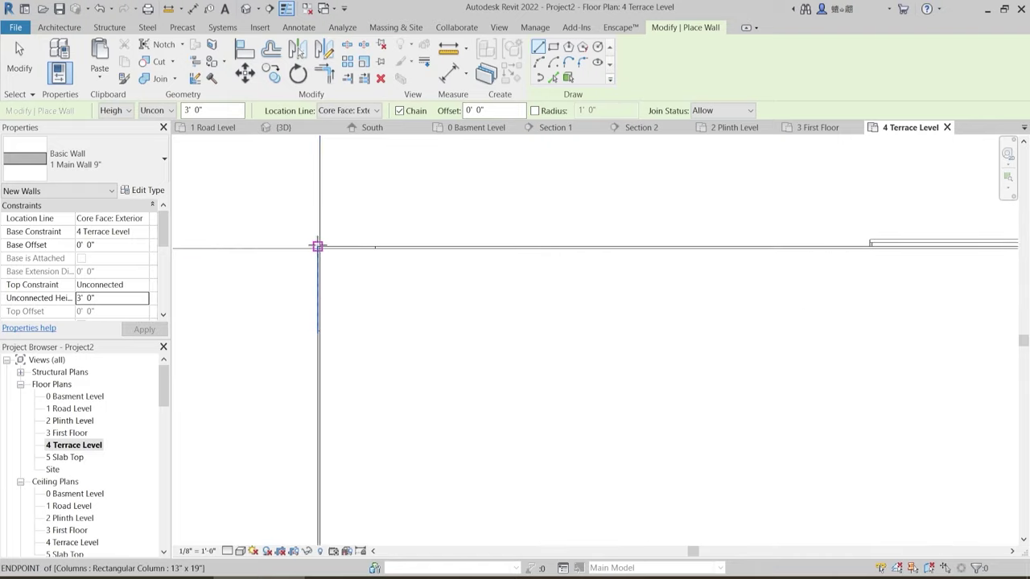
left_click(317, 252)
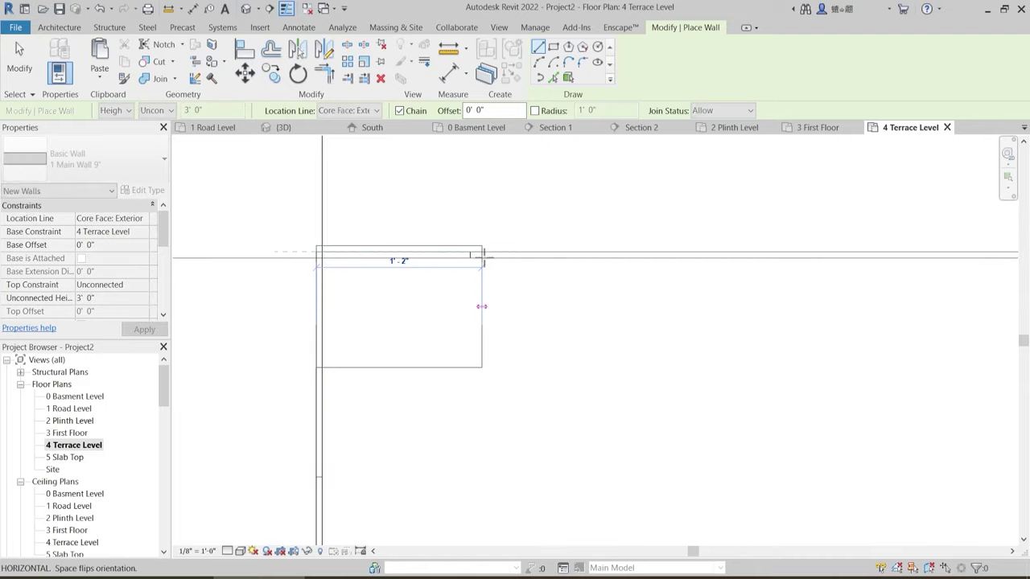
key("Escape")
left_click(319, 254)
scroll(525, 266, "down", 2)
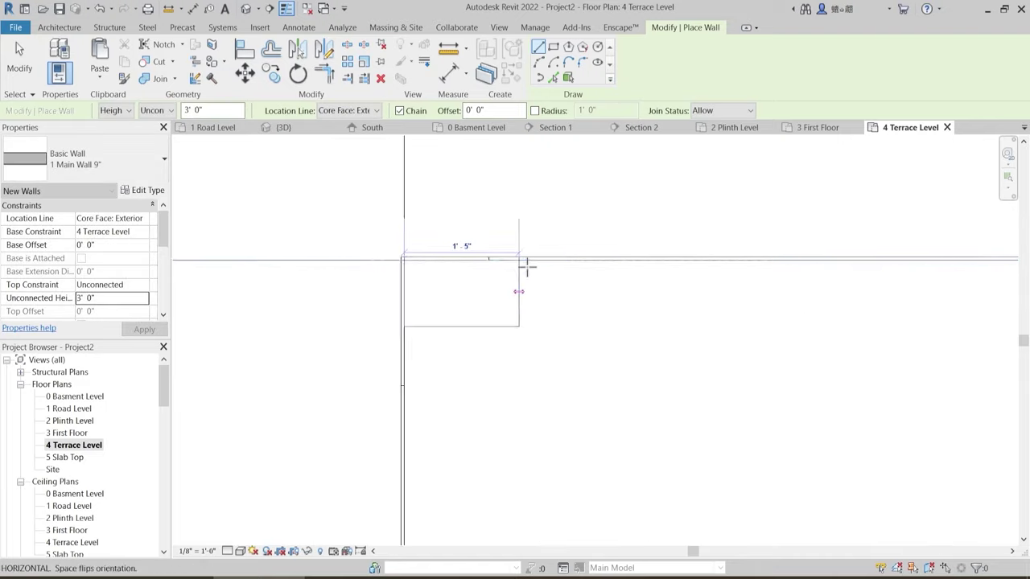
scroll(530, 265, "down", 3)
middle_click_drag(874, 309, 282, 308)
scroll(454, 266, "up", 1)
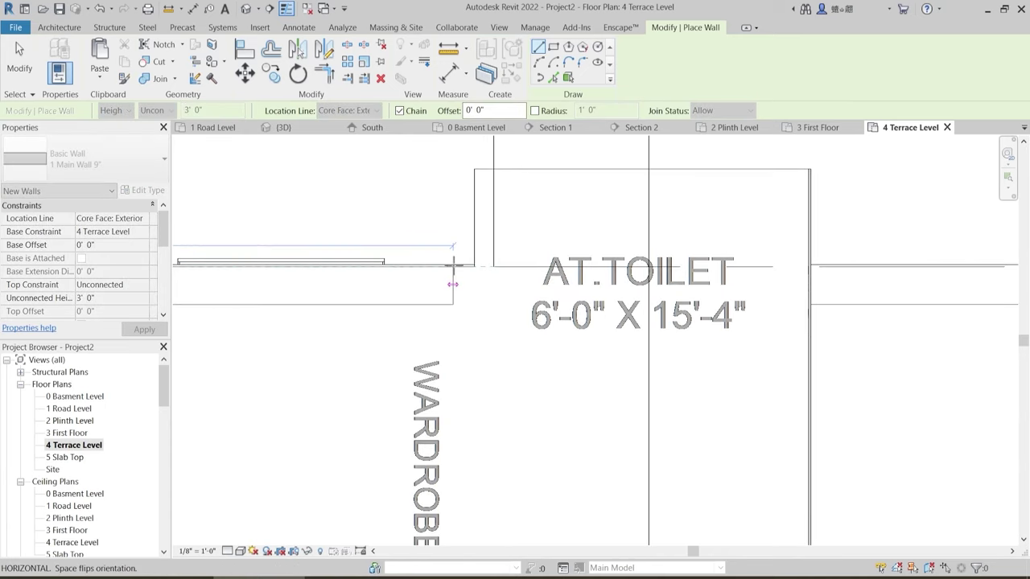
scroll(453, 269, "up", 2)
left_click(485, 266)
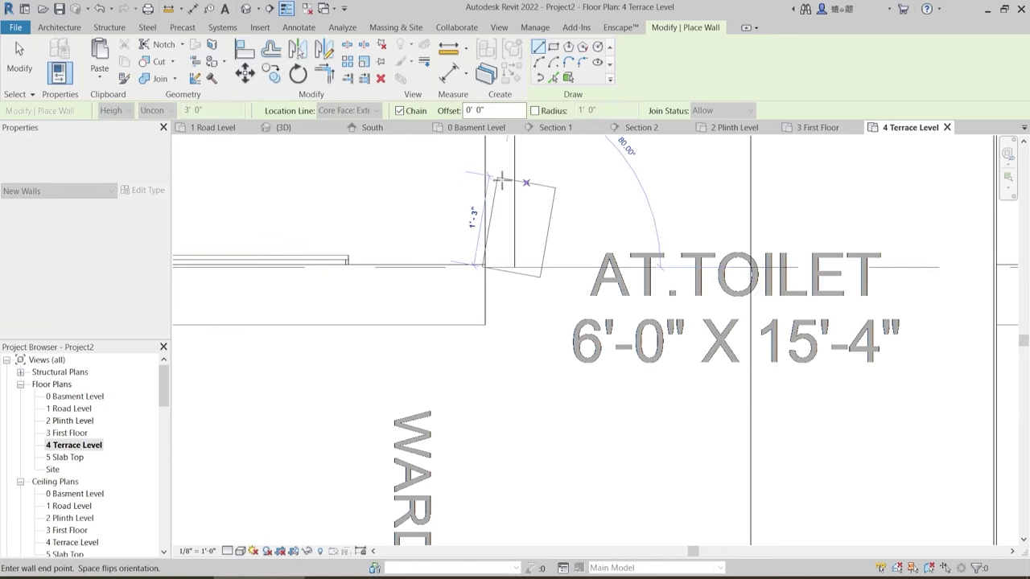
- Chain parapet walls along the terrace edge down to the floor corner
middle_click_drag(499, 191, 458, 330)
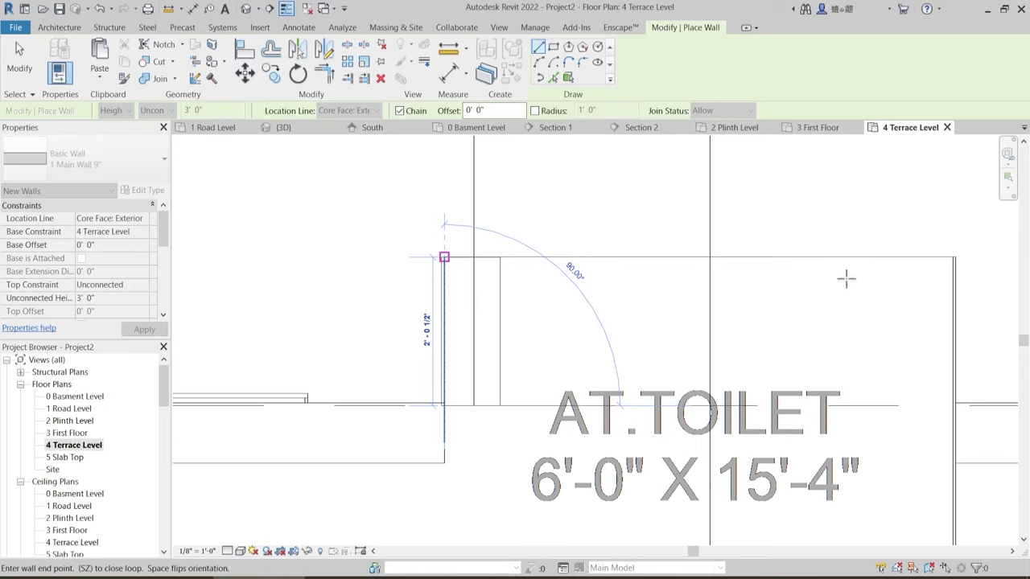
left_click(952, 257)
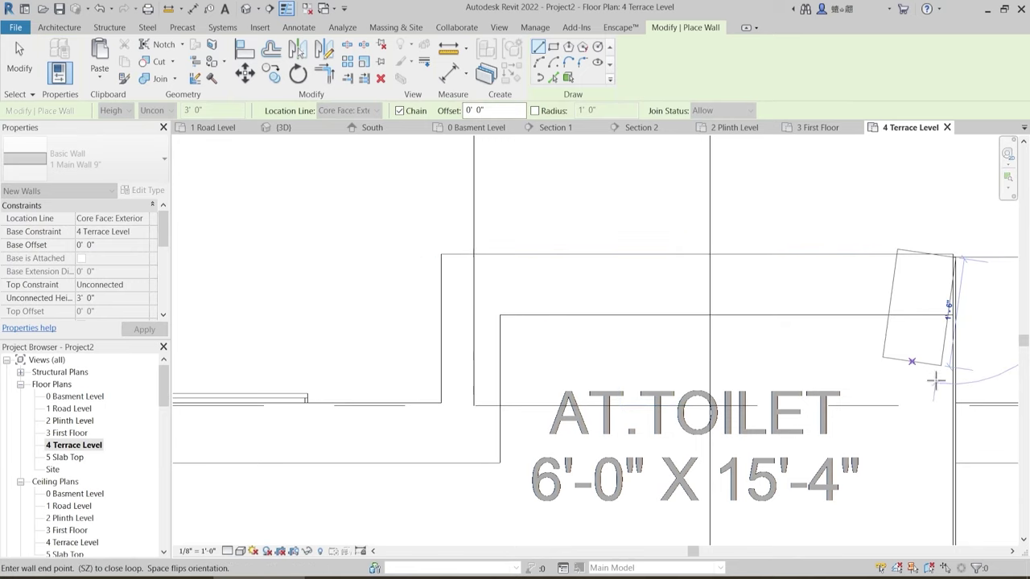
middle_click_drag(952, 443, 741, 124)
scroll(751, 325, "down", 3)
middle_click_drag(757, 415, 704, 170)
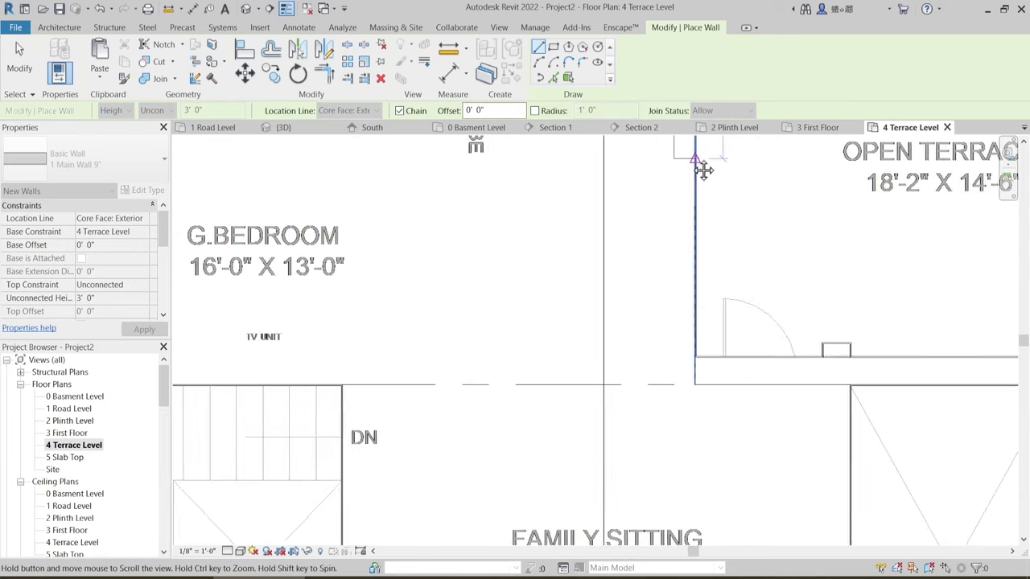
scroll(692, 322, "down", 2)
scroll(696, 390, "up", 3)
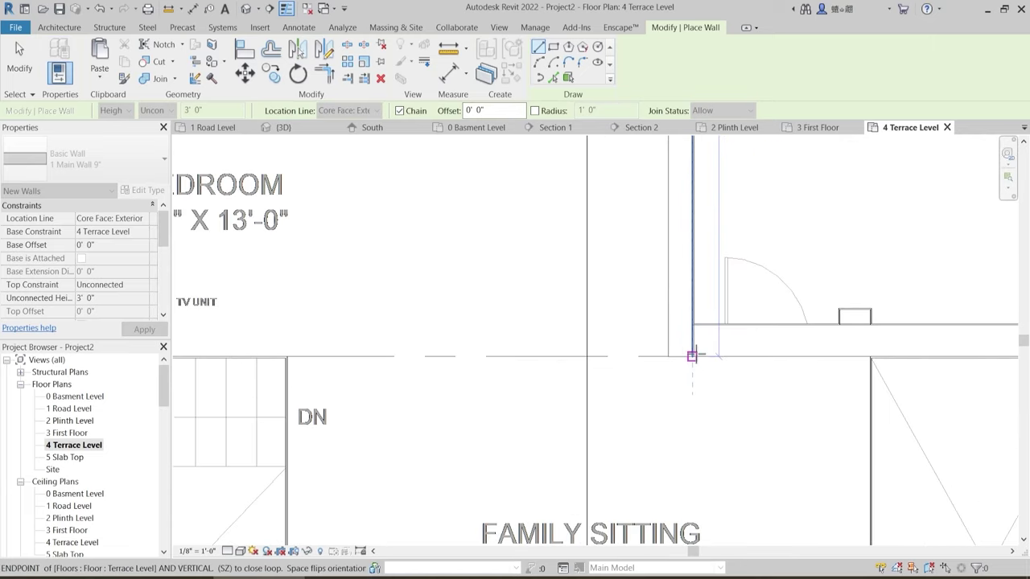
left_click(692, 356)
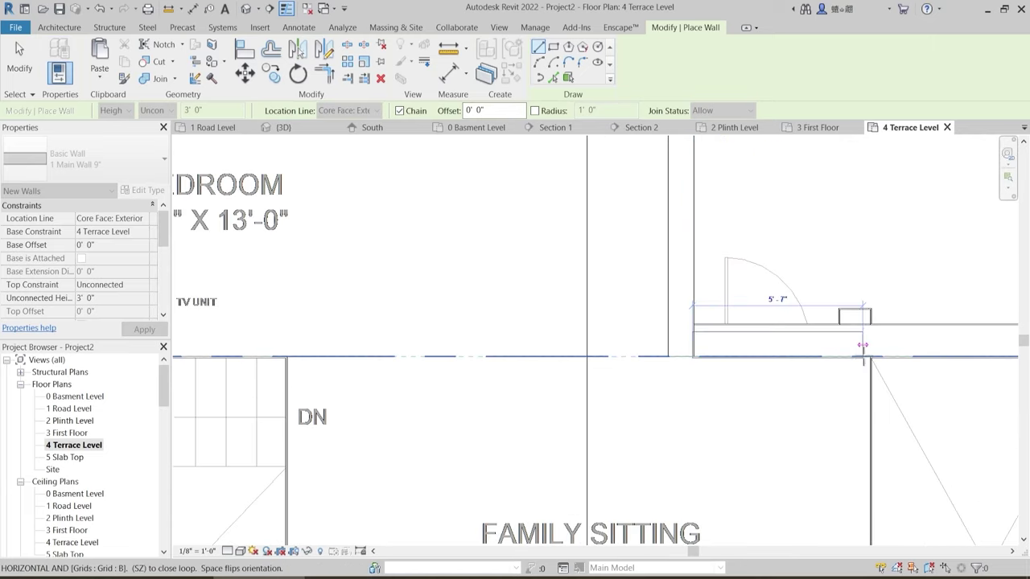
scroll(867, 357, "up", 1)
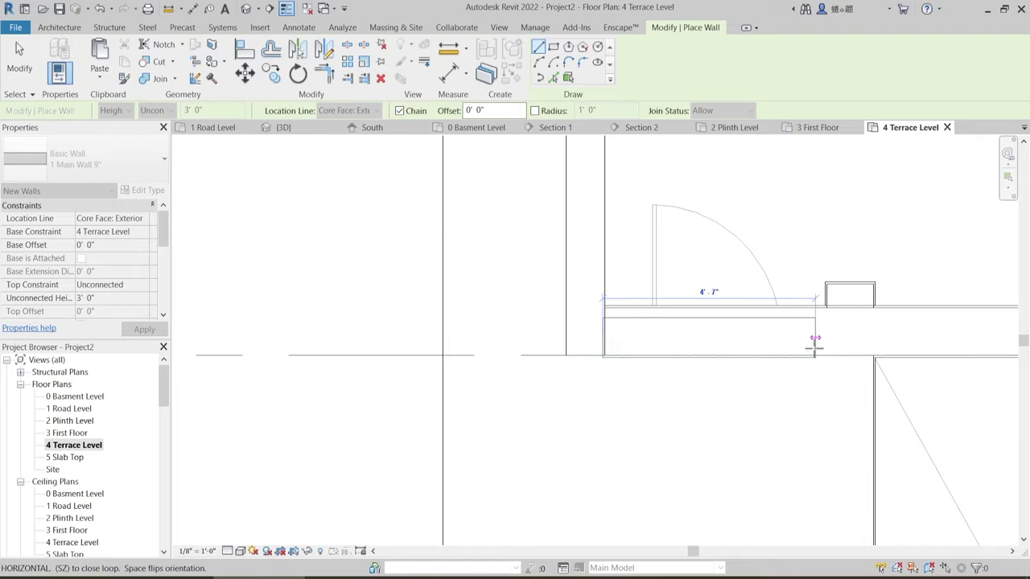
key("Escape")
- Draw a parapet wall from the existing wall corner to the next corner
left_click(603, 307)
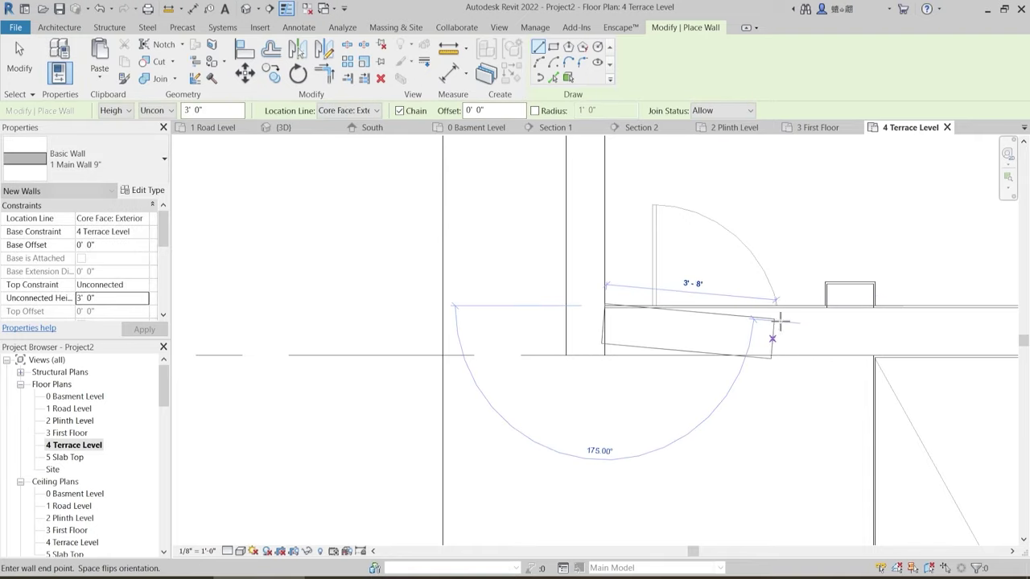
key("Escape")
scroll(605, 311, "up", 2)
left_click(604, 304)
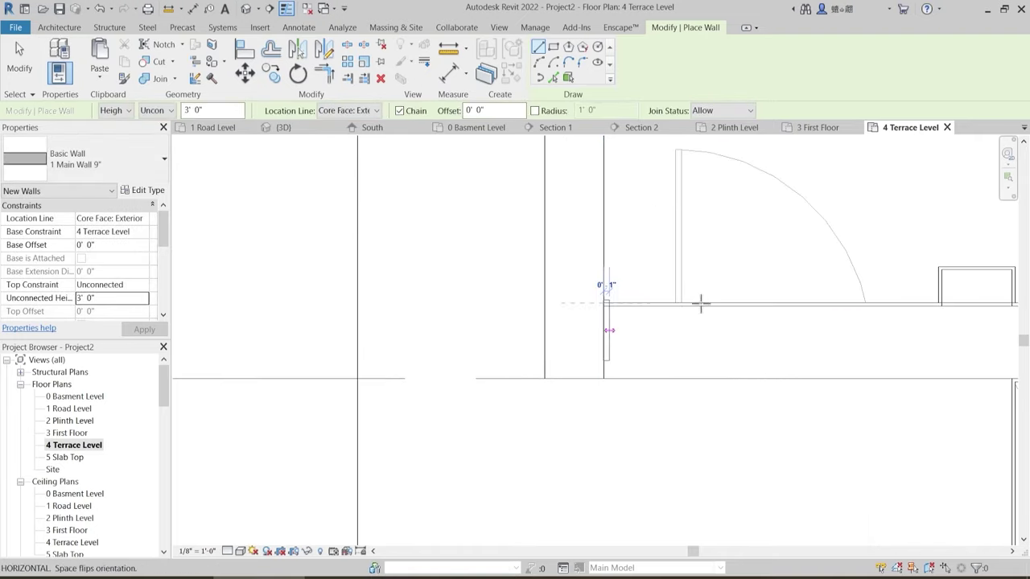
key("Escape")
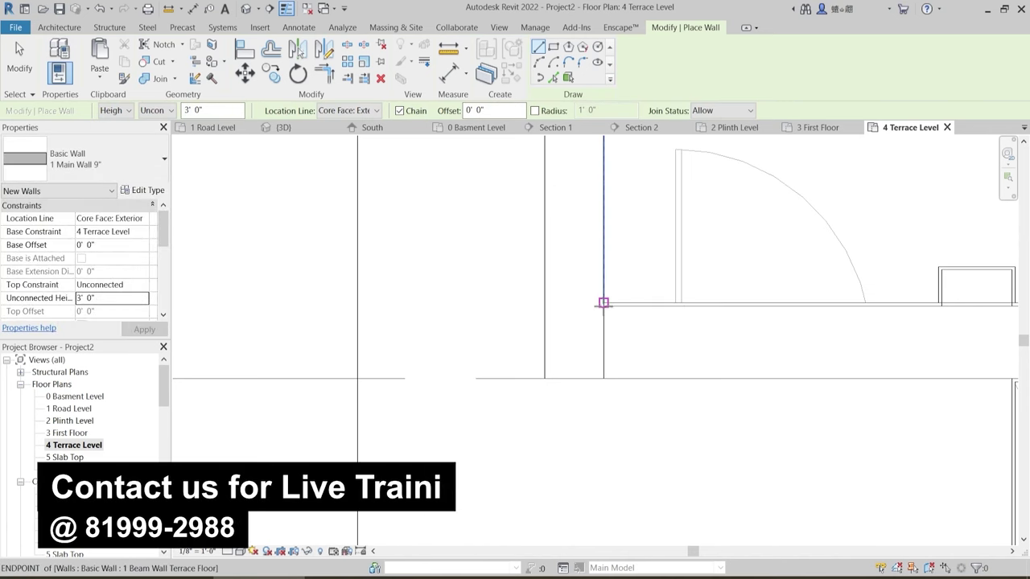
scroll(602, 311, "up", 1)
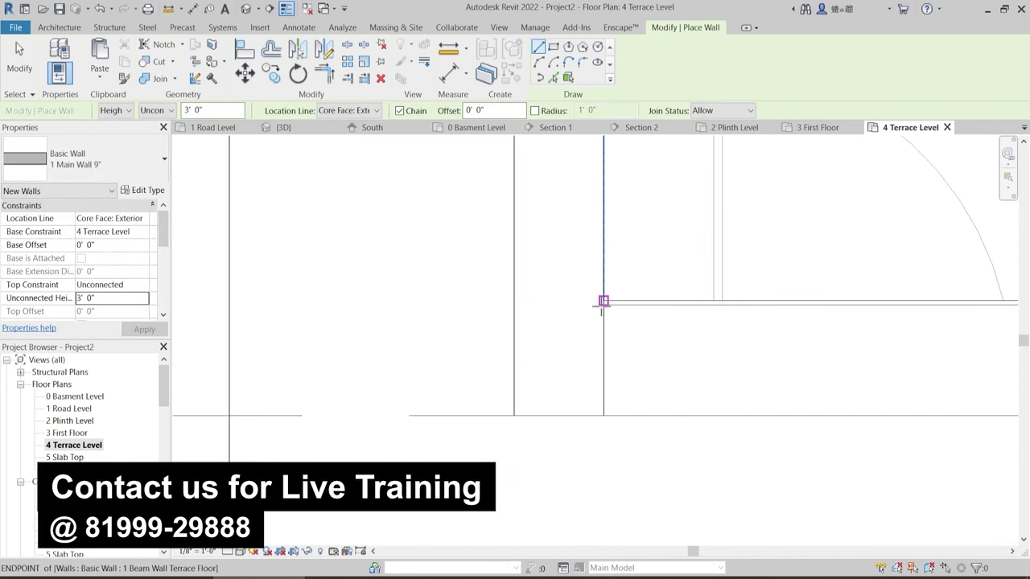
scroll(604, 300, "up", 1)
left_click(604, 299)
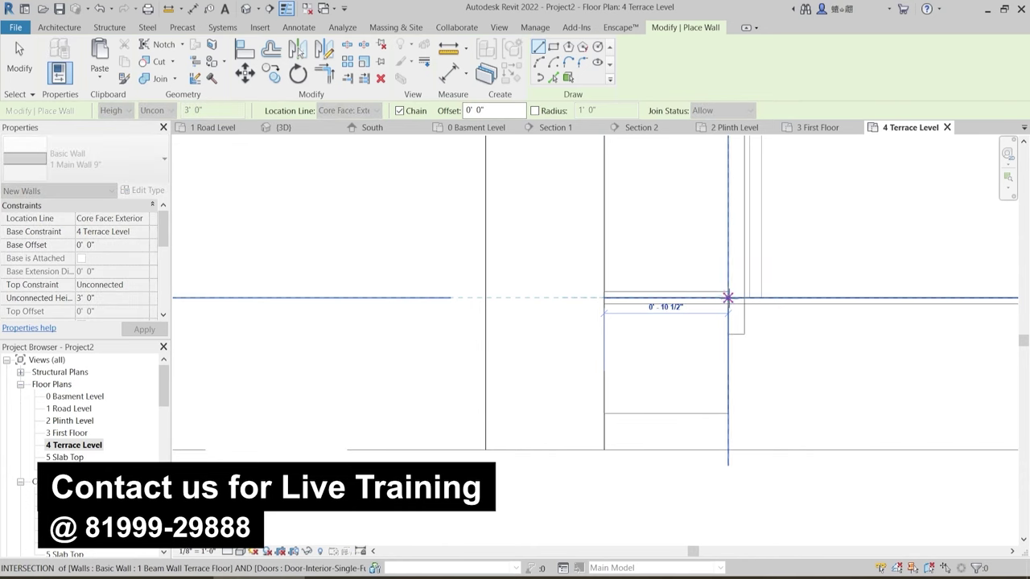
scroll(732, 302, "down", 3)
middle_click_drag(946, 326, 767, 321)
scroll(757, 306, "up", 2)
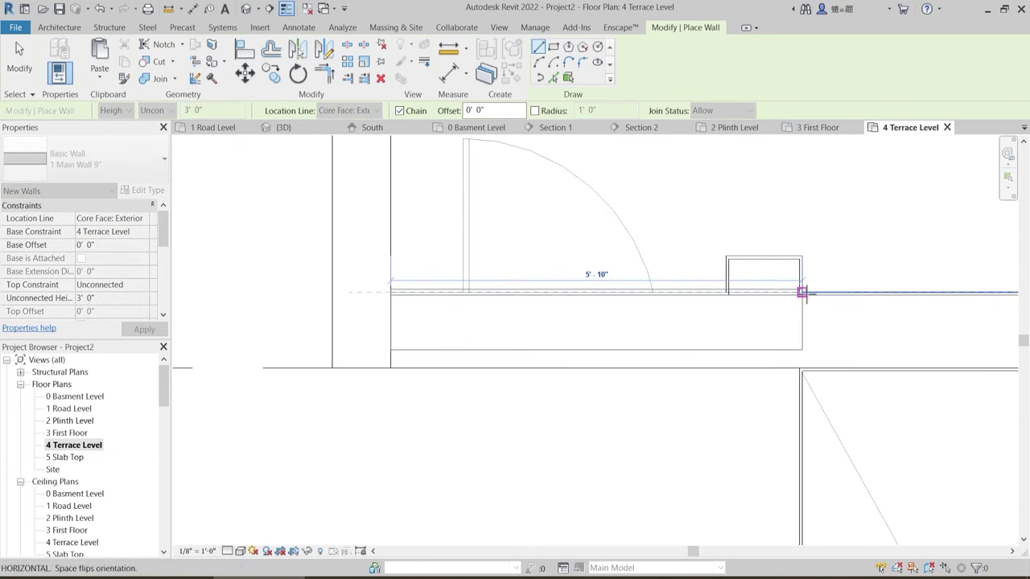
left_click(802, 292)
- Draw a parapet wall from the corner near FAMILY SITTING down to the beam endpoint
scroll(778, 325, "down", 2)
middle_click_drag(792, 482, 769, 251)
scroll(745, 429, "down", 2)
middle_click_drag(736, 432, 725, 298)
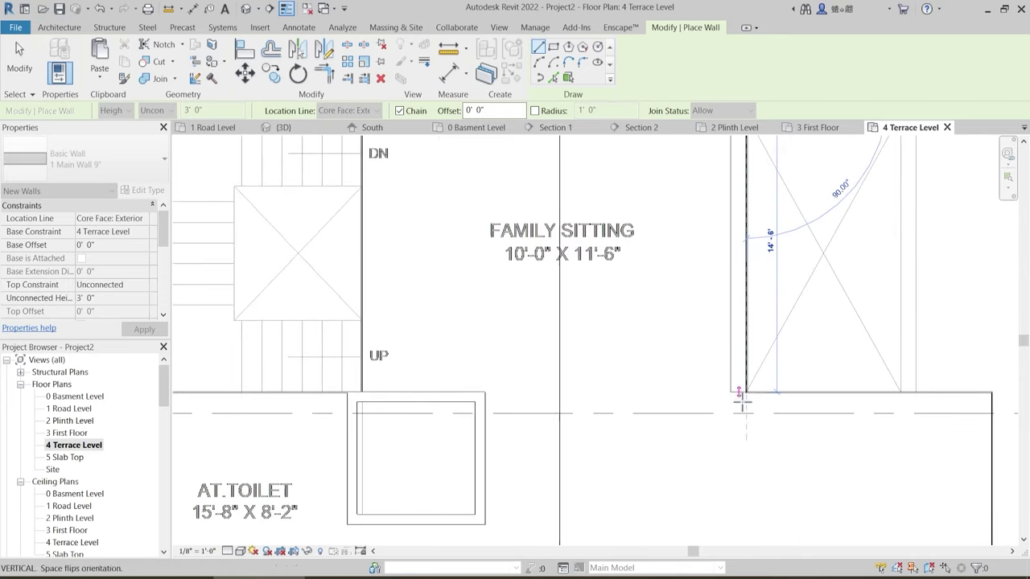
scroll(742, 404, "up", 2)
key("Escape")
scroll(717, 361, "down", 3)
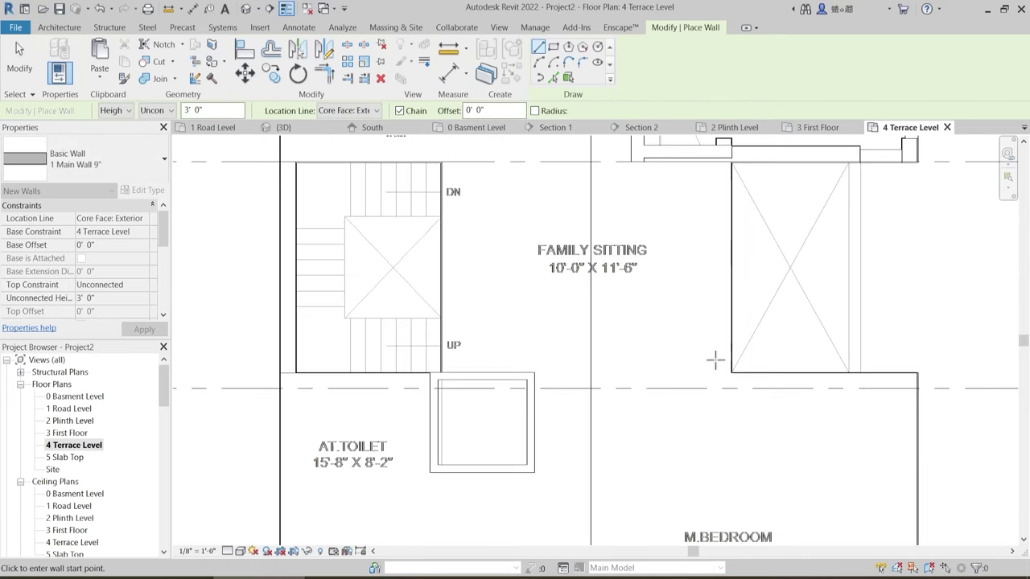
middle_click_drag(729, 156, 665, 263)
scroll(663, 264, "up", 4)
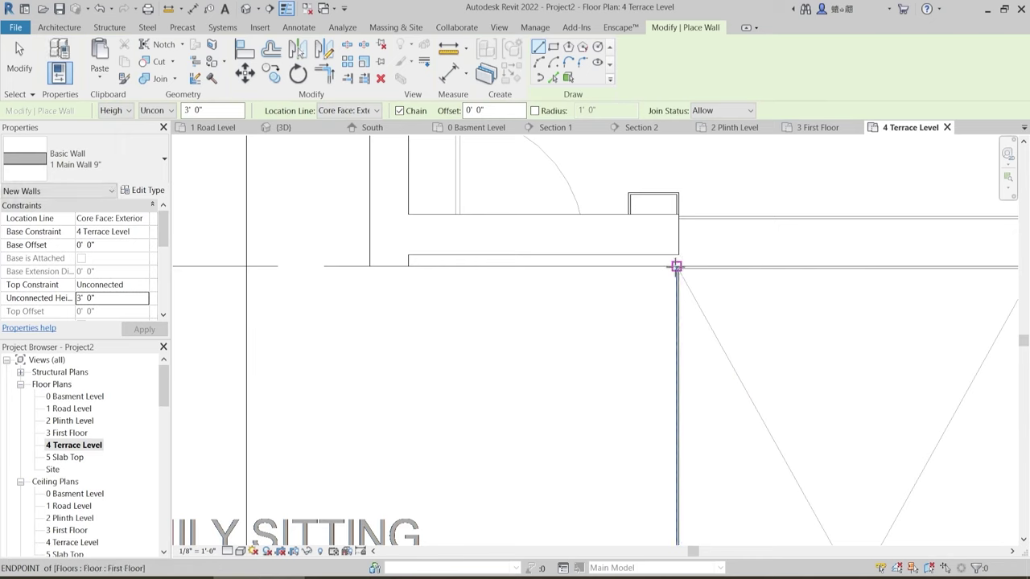
left_click(676, 267)
scroll(668, 483, "down", 2)
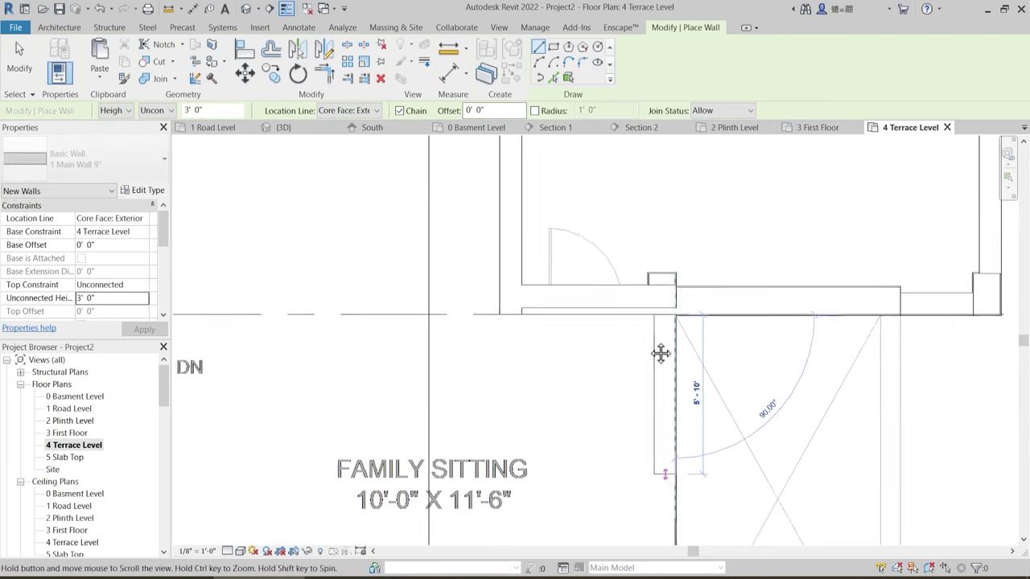
middle_click_drag(661, 353, 631, 246)
left_click(636, 469)
scroll(651, 469, "up", 2)
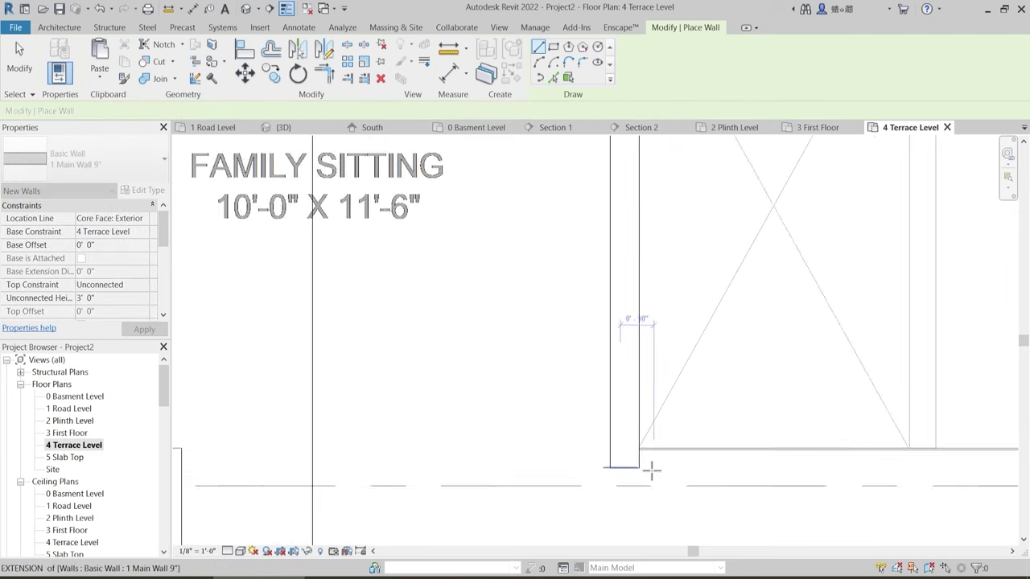
scroll(652, 470, "up", 2)
left_click(633, 437)
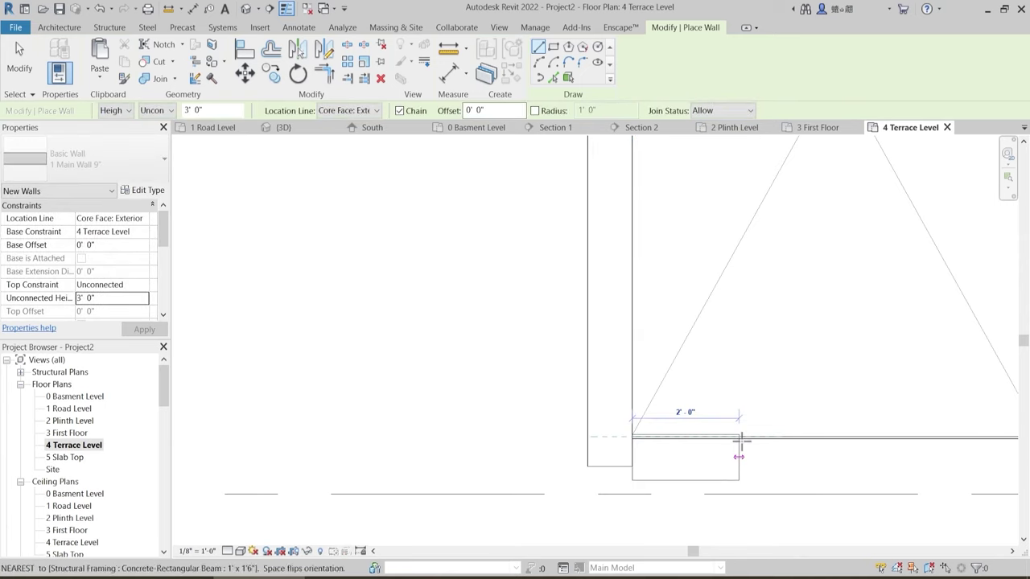
key("Escape")
- Draw parapet walls from the beam endpoint past the wall corner to the bottom corner
scroll(617, 450, "up", 2)
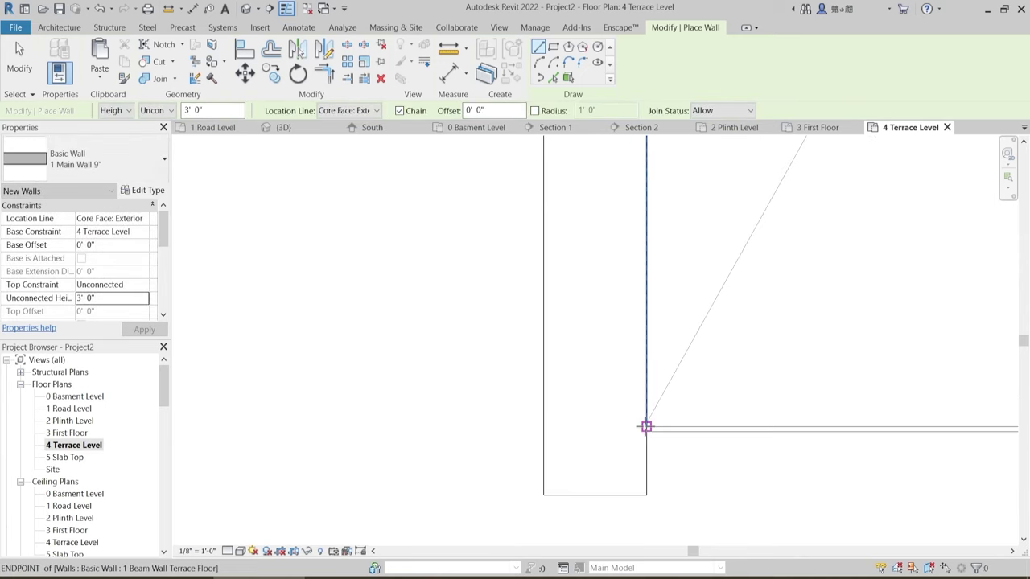
left_click(646, 426)
key("Escape")
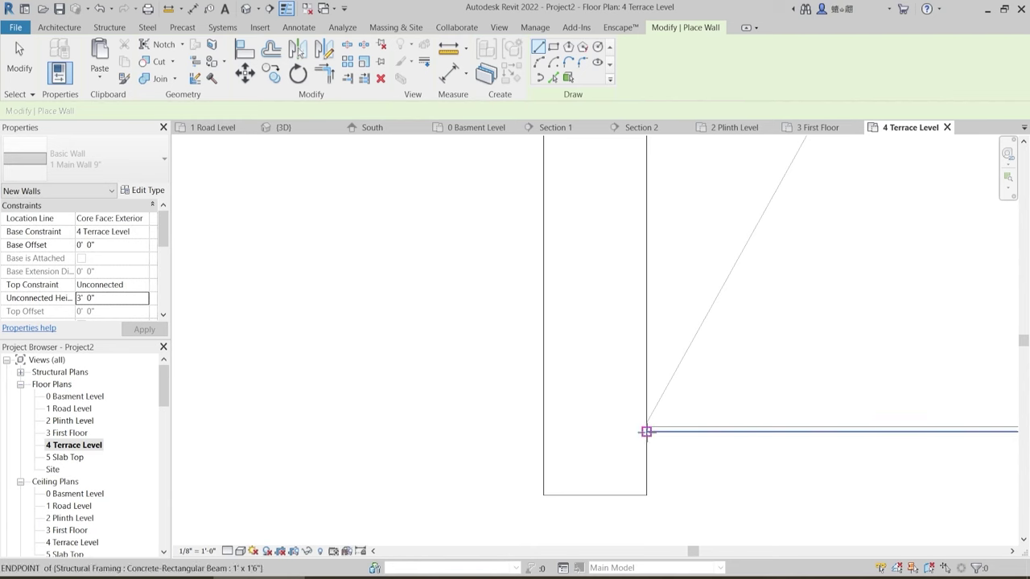
left_click(646, 432)
scroll(533, 438, "down", 3)
middle_click_drag(842, 445, 386, 397)
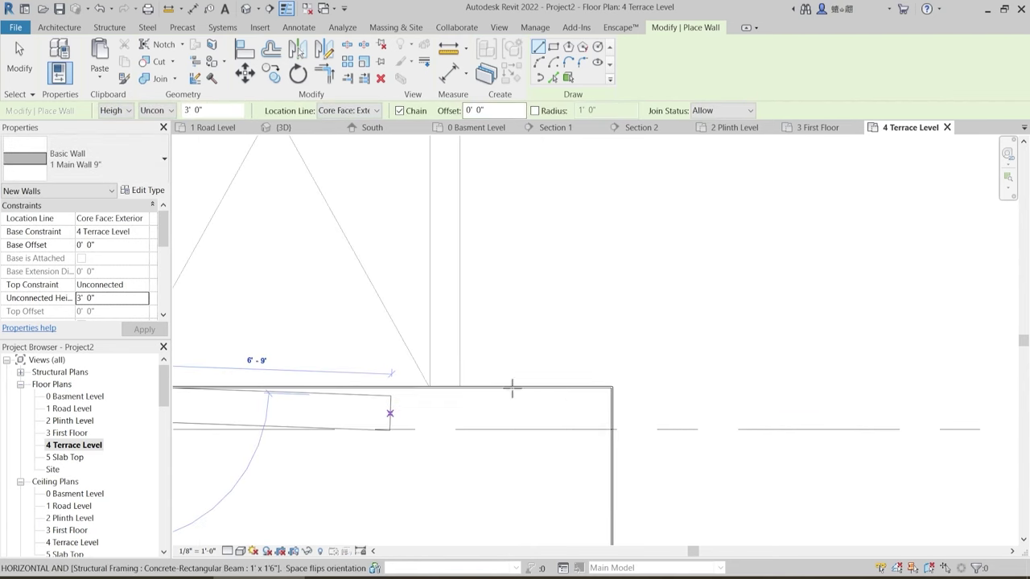
scroll(575, 395, "up", 3)
left_click(643, 379)
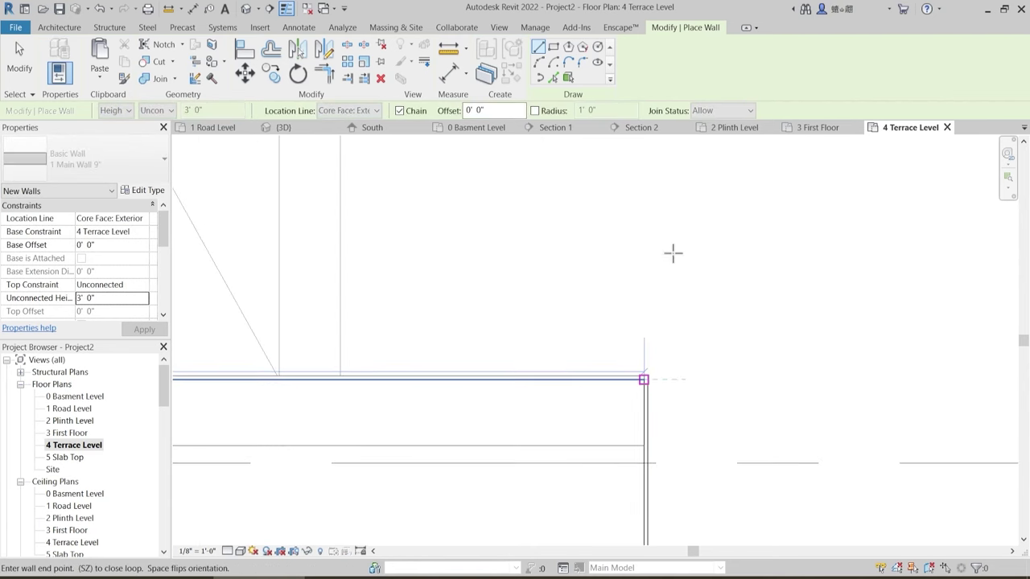
middle_click_drag(667, 299, 673, 201)
scroll(673, 400, "up", 6)
left_click(706, 387)
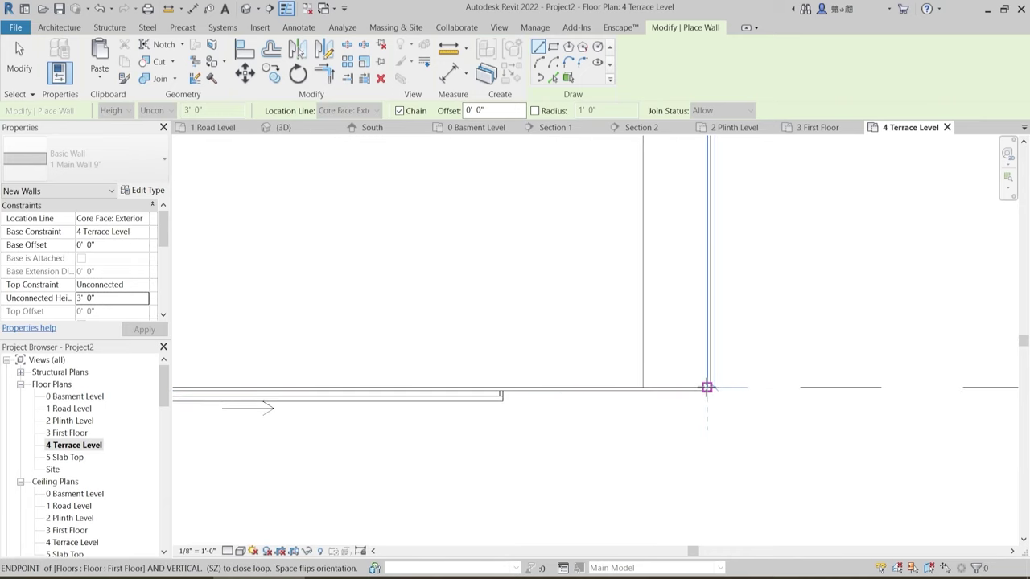
- Add the short 9'-11" parapet wall beside AT.TOILET from the column corner to the stair wall
scroll(617, 362, "down", 4)
middle_click_drag(317, 335, 689, 363)
scroll(515, 344, "down", 2)
scroll(553, 388, "up", 2)
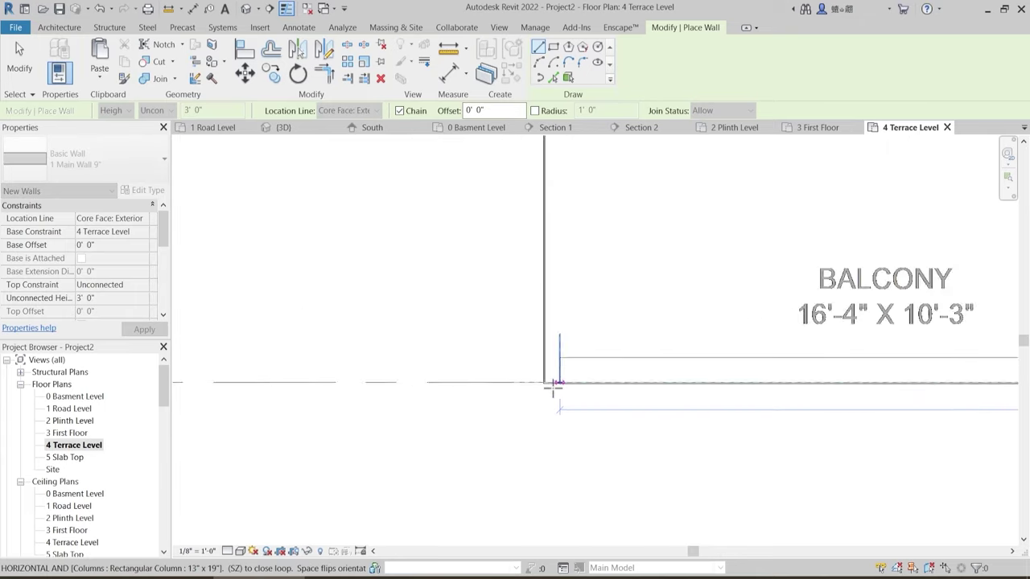
scroll(554, 388, "up", 2)
scroll(562, 325, "down", 3)
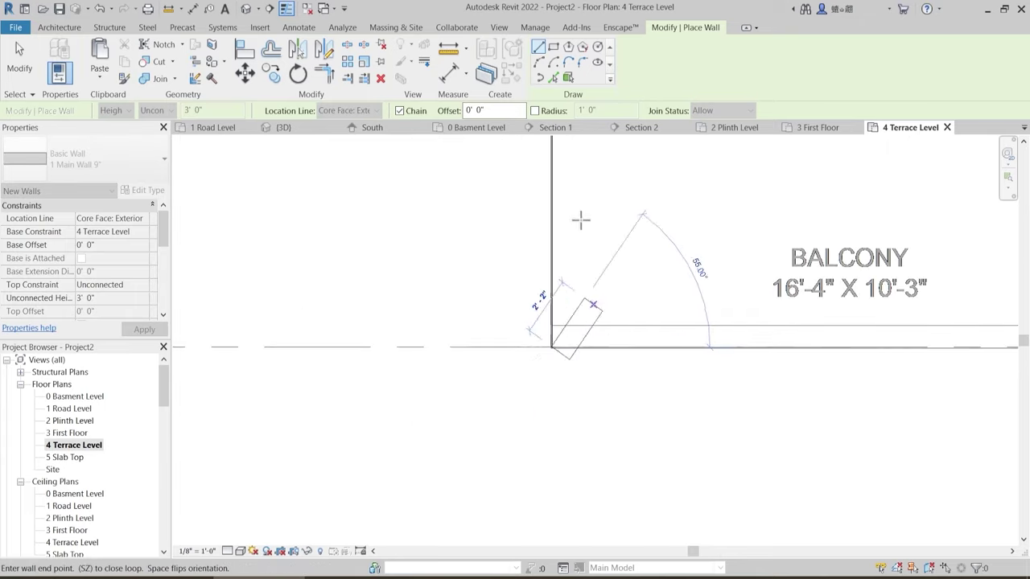
middle_click_drag(584, 195, 552, 453)
middle_click_drag(546, 239, 521, 457)
scroll(490, 303, "up", 3)
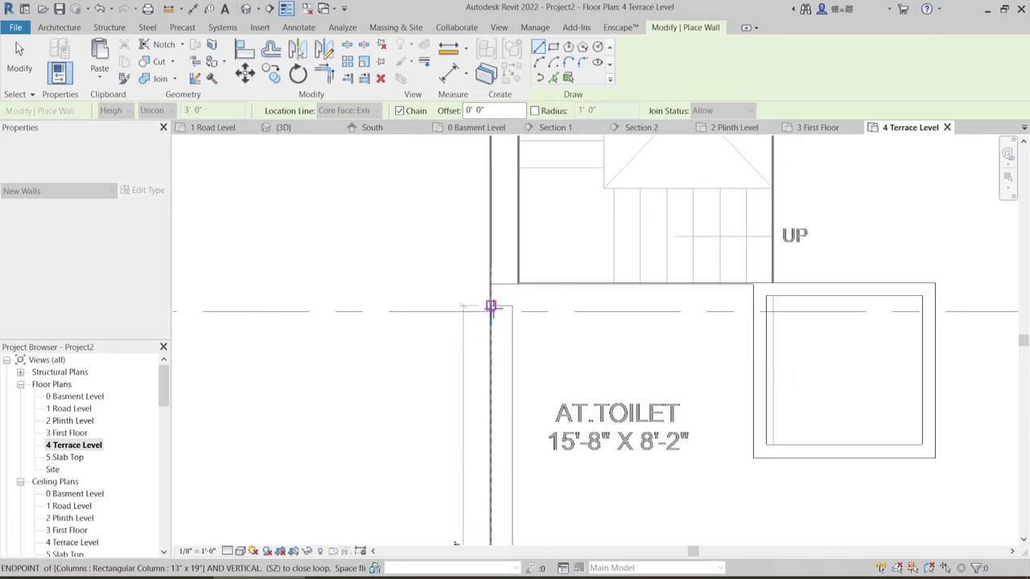
left_click(488, 257)
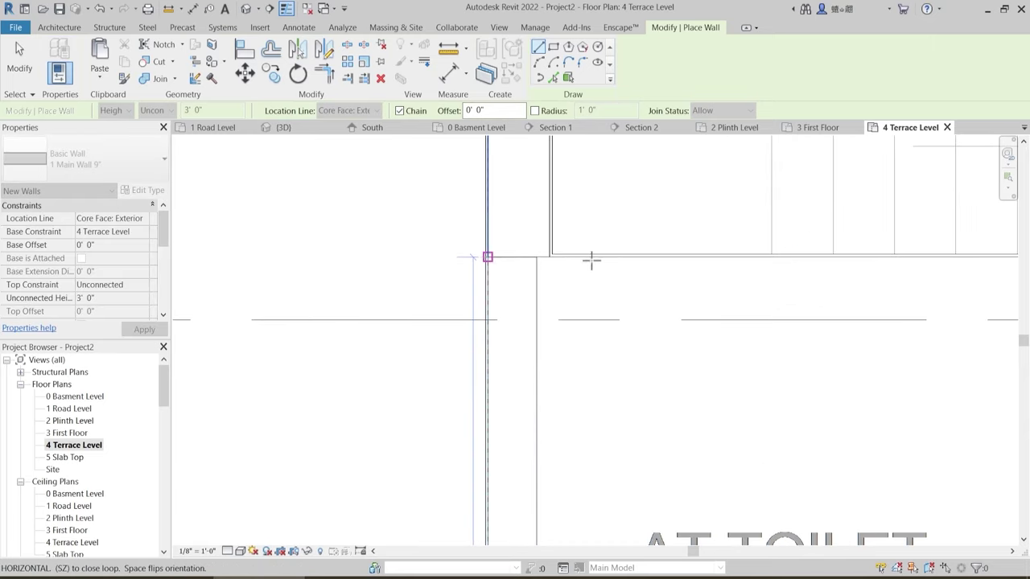
scroll(591, 260, "down", 2)
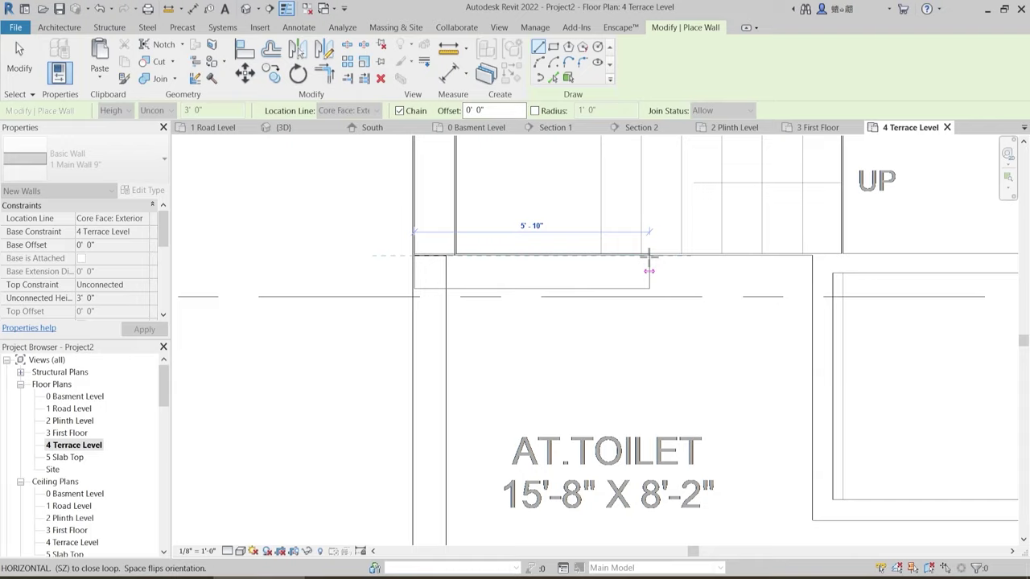
scroll(654, 256, "up", 2)
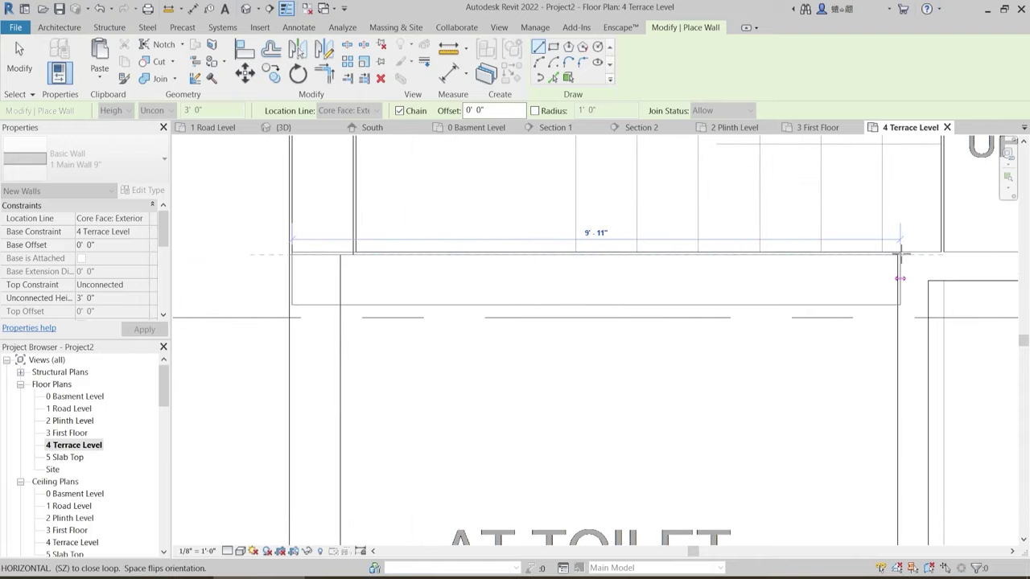
middle_click_drag(818, 290, 502, 320)
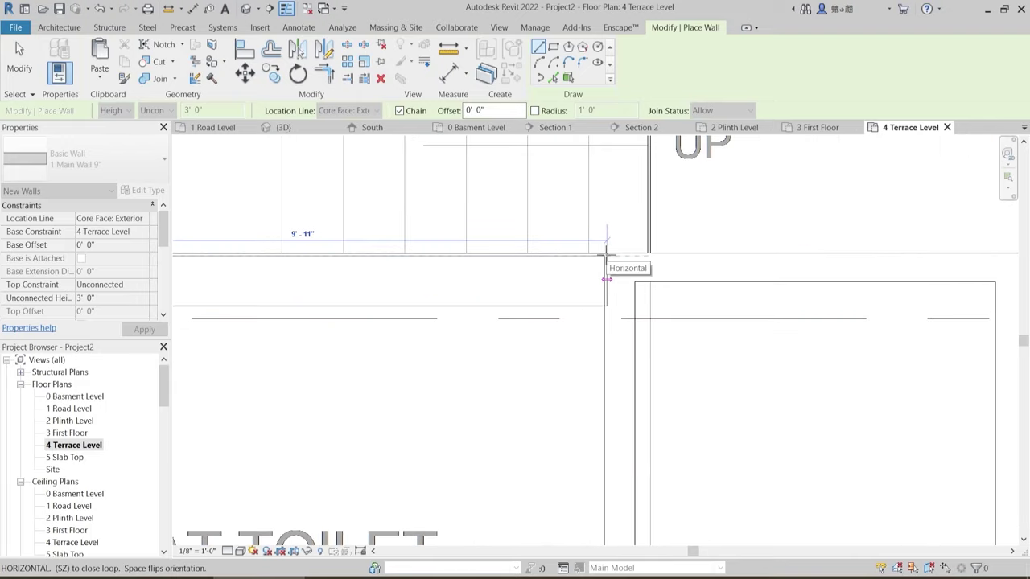
left_click(565, 254)
key("Escape")
key("Escape")
scroll(580, 298, "down", 6)
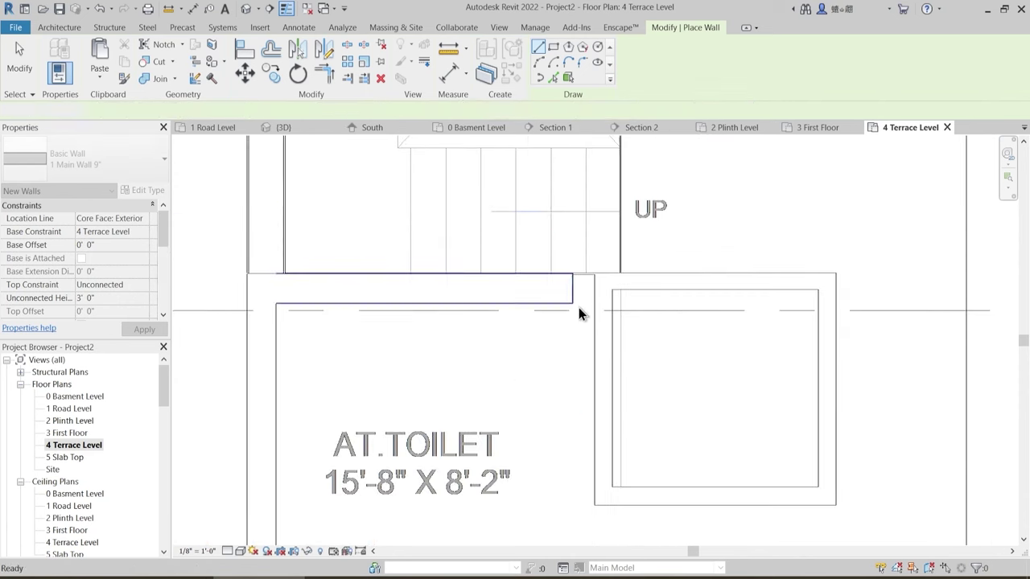
middle_click_drag(724, 340, 507, 437)
scroll(583, 268, "up", 2)
- Move (MV) the short parapet wall so its end sits on the neighbouring wall's end
scroll(583, 273, "up", 3)
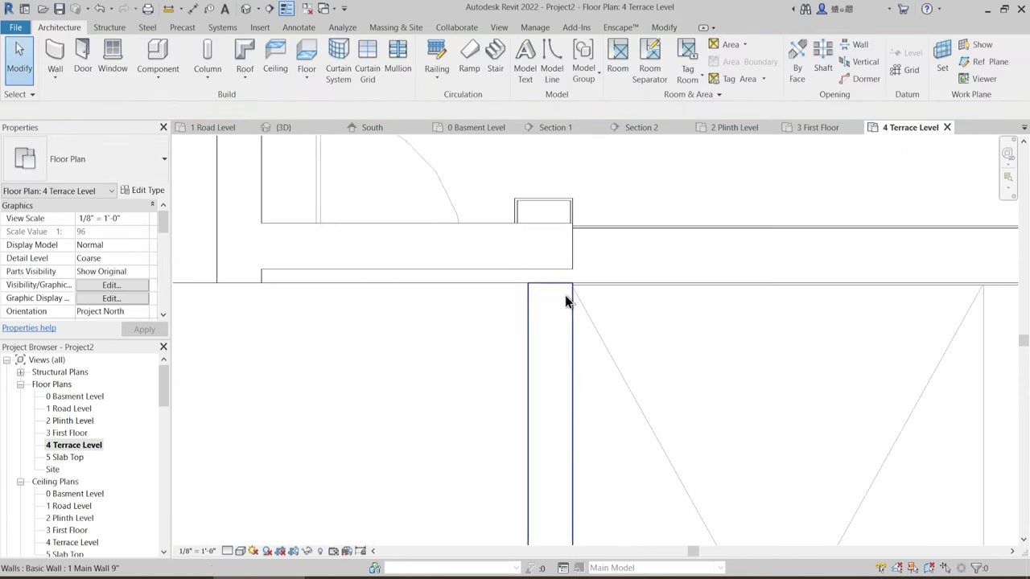
left_click(555, 267)
scroll(244, 234, "up", 3)
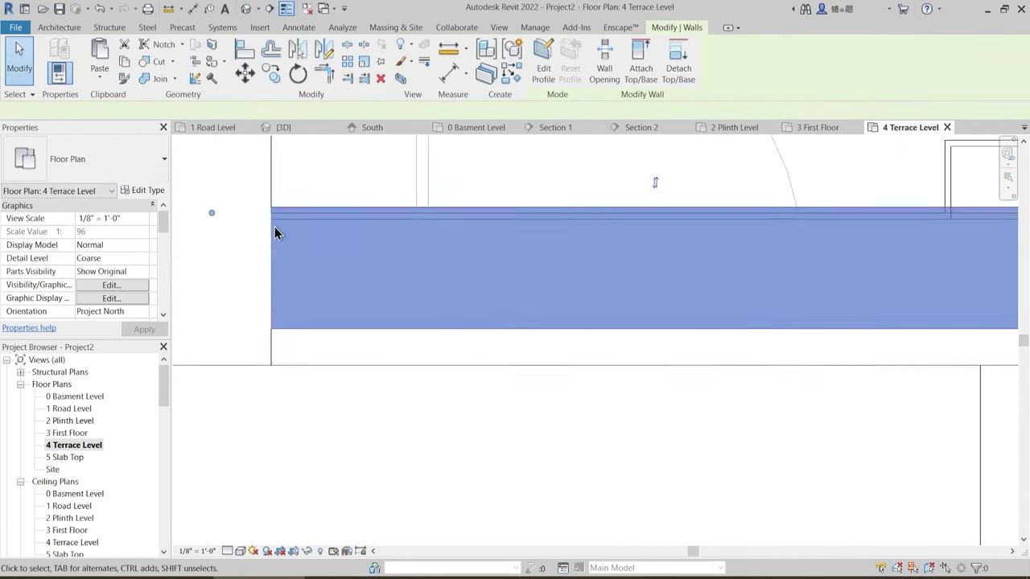
key("m")
key("v")
left_click(269, 194)
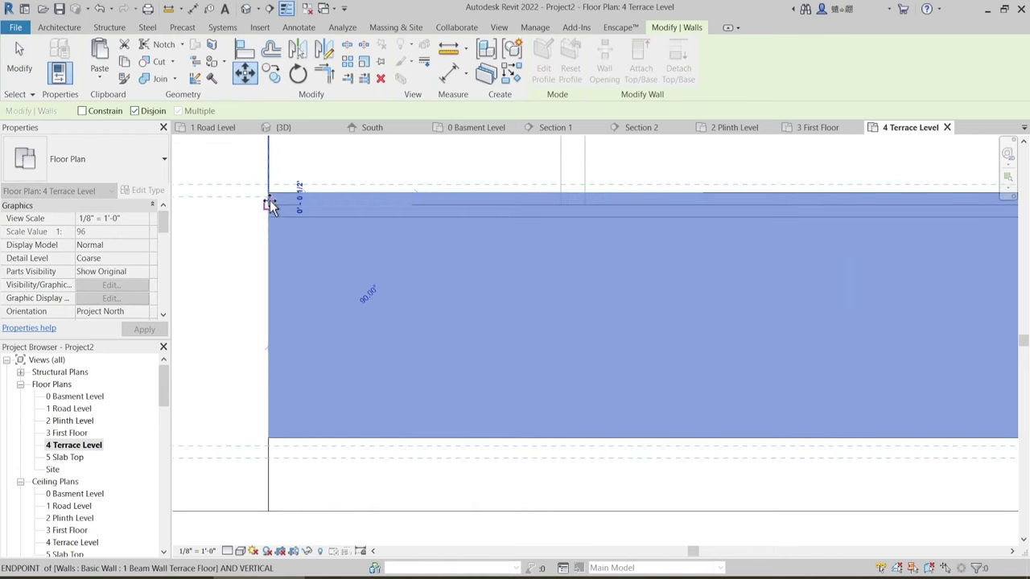
left_click(281, 212)
key("Escape")
- Trim/Extend to Corner (TR) the short horizontal wall with the vertical wall
scroll(393, 267, "down", 6)
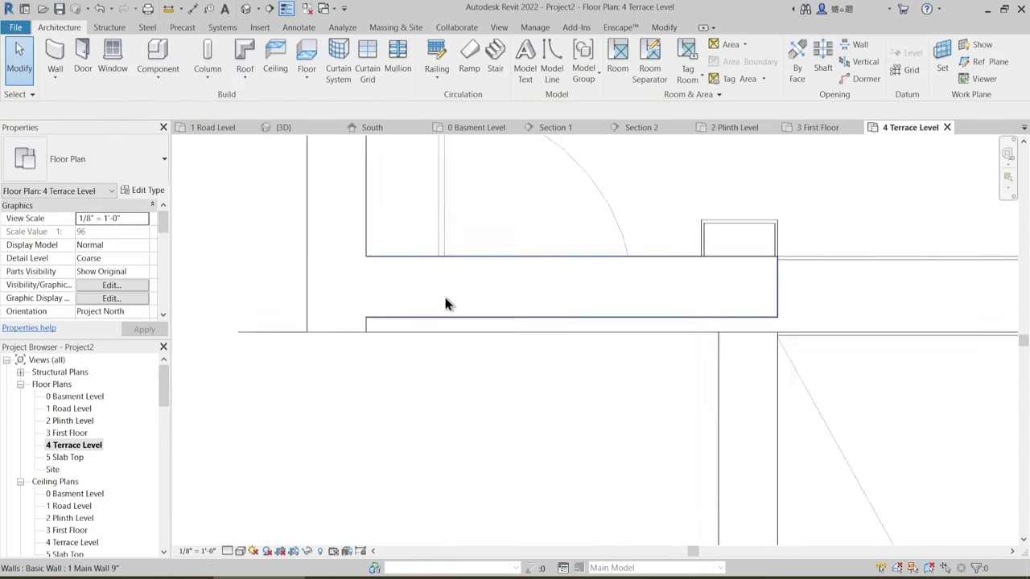
scroll(433, 310, "up", 2)
key("t")
key("r")
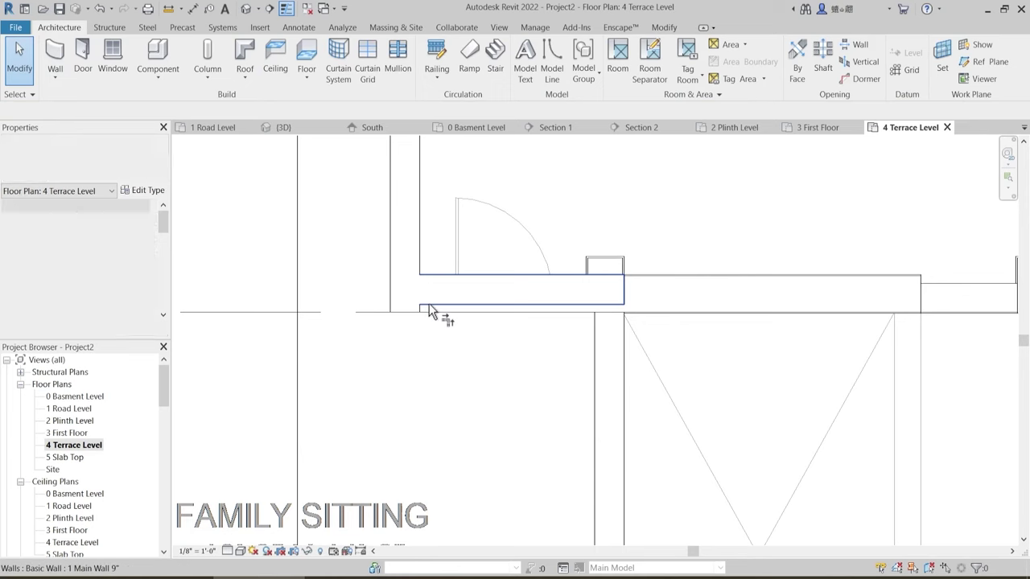
left_click(429, 305)
left_click(409, 245)
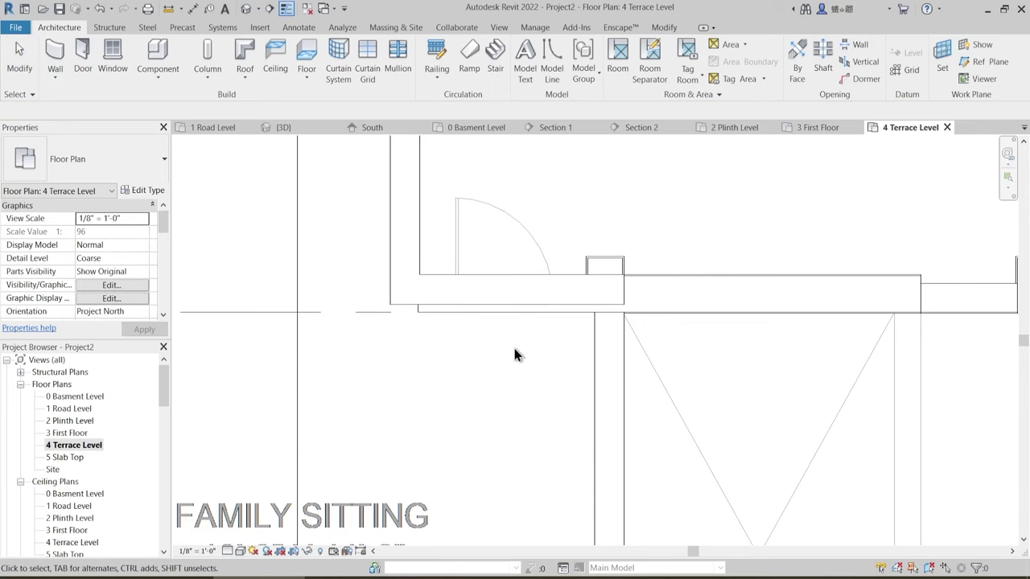
key("Escape")
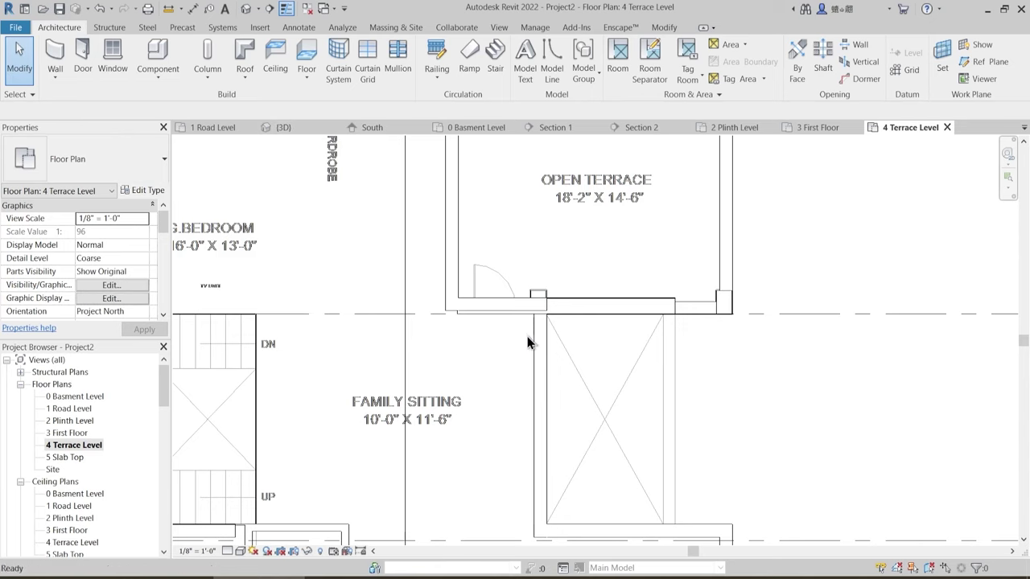
- Switch to the {3D} view and orbit toward the terrace
scroll(524, 317, "up", 2)
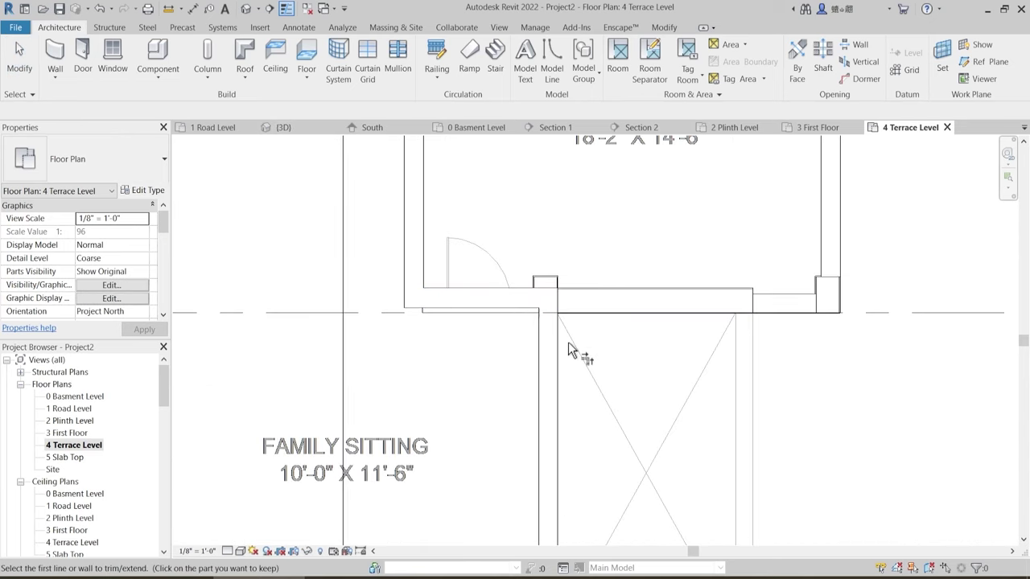
scroll(488, 326, "down", 3)
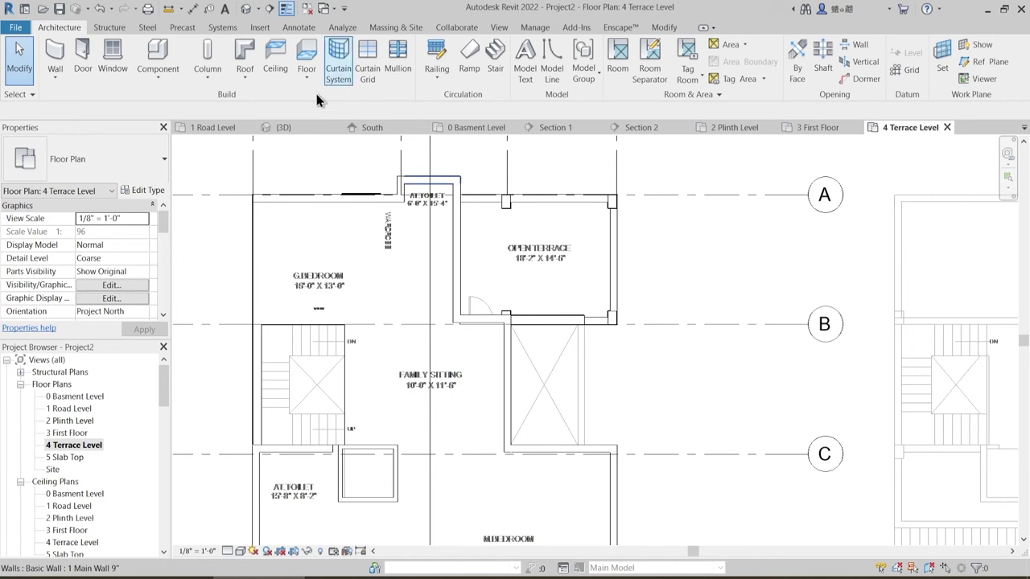
left_click(298, 132)
middle_click_drag(572, 334, 545, 441, "shift")
- Orbit and zoom onto the terrace parapets and bring up the Modify tools
scroll(515, 455, "up", 5)
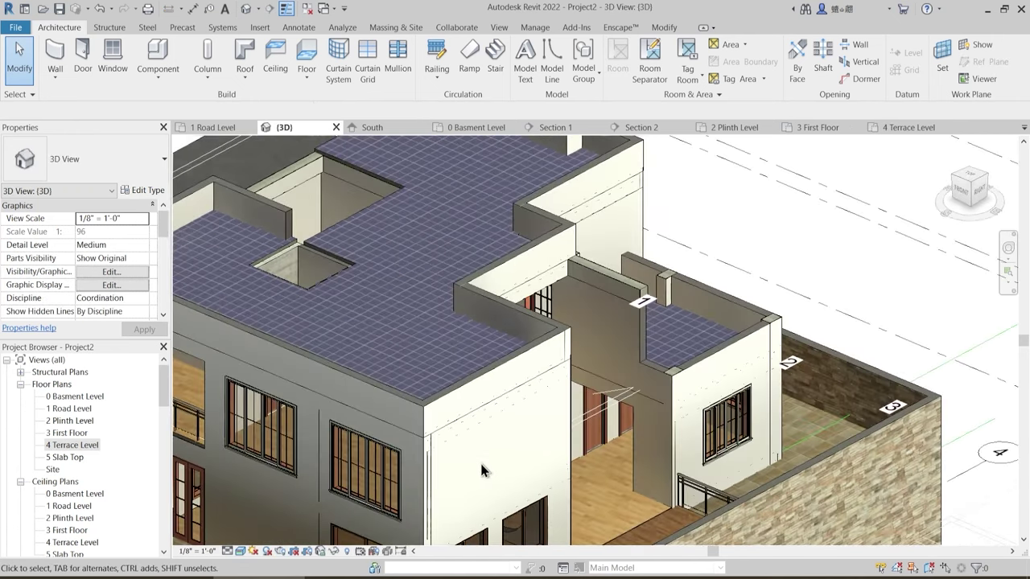
scroll(481, 464, "down", 5)
middle_click_drag(482, 463, 522, 419, "shift")
scroll(515, 422, "down", 2)
scroll(492, 430, "up", 6)
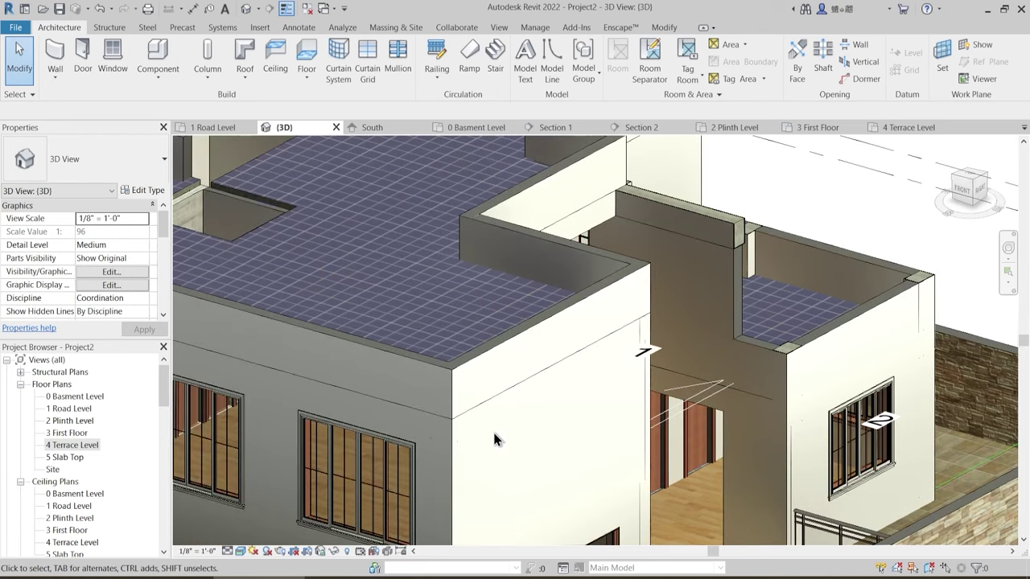
left_click(665, 29)
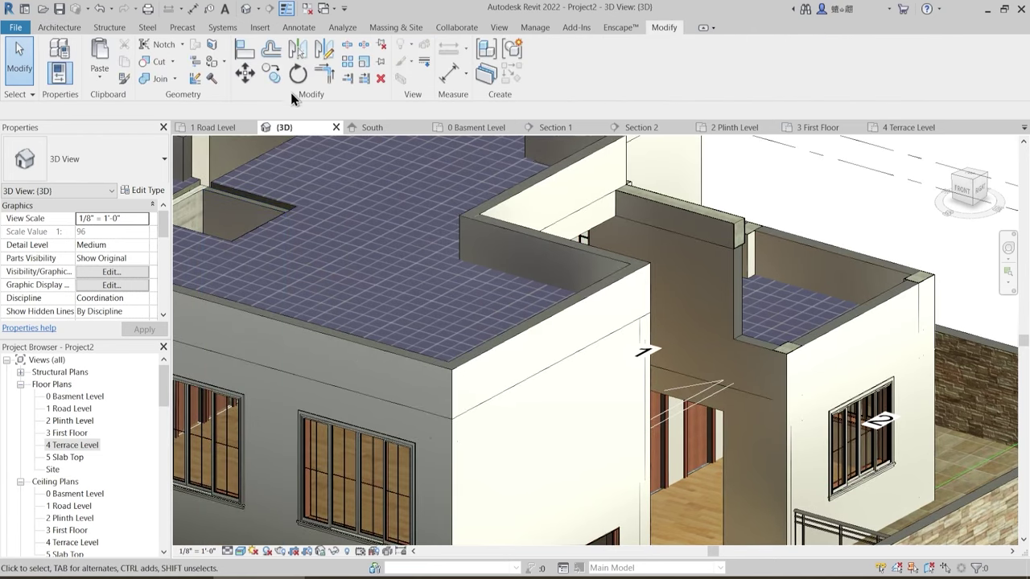
- Join Geometry: join the parapet wall, then the terrace floor, to the beam wall below
left_click(141, 79)
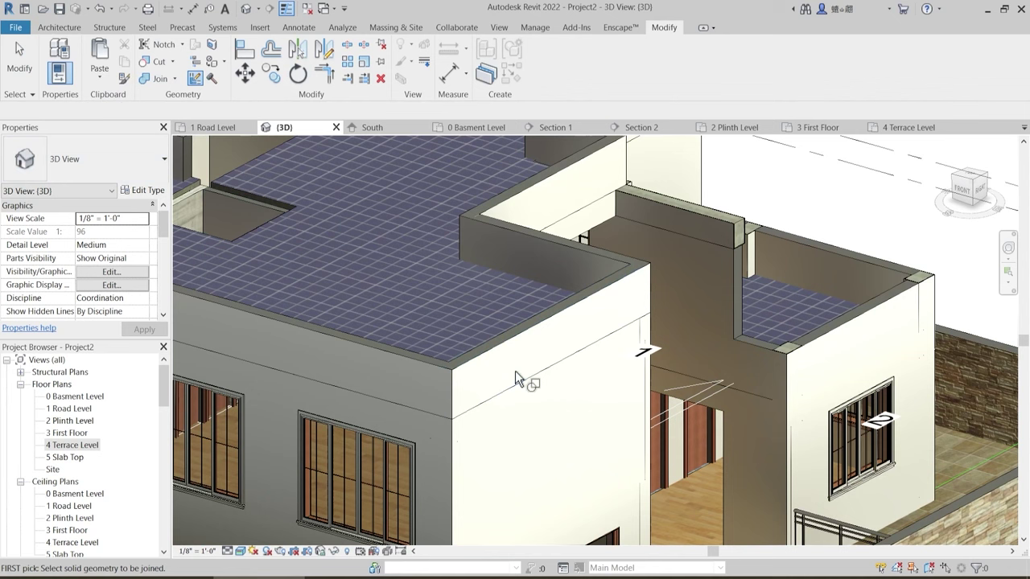
left_click(460, 453)
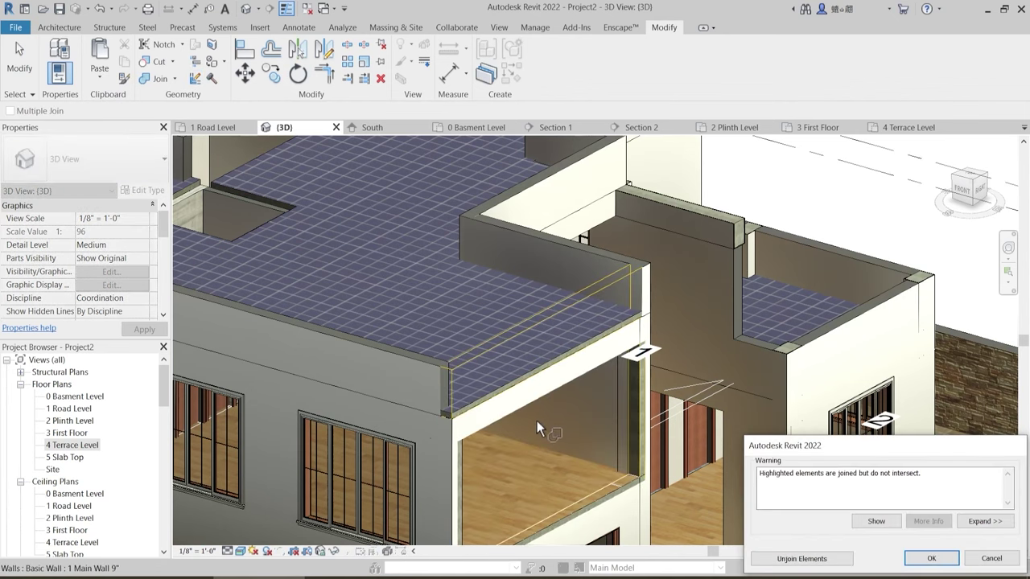
scroll(538, 419, "up", 3)
scroll(529, 371, "down", 5)
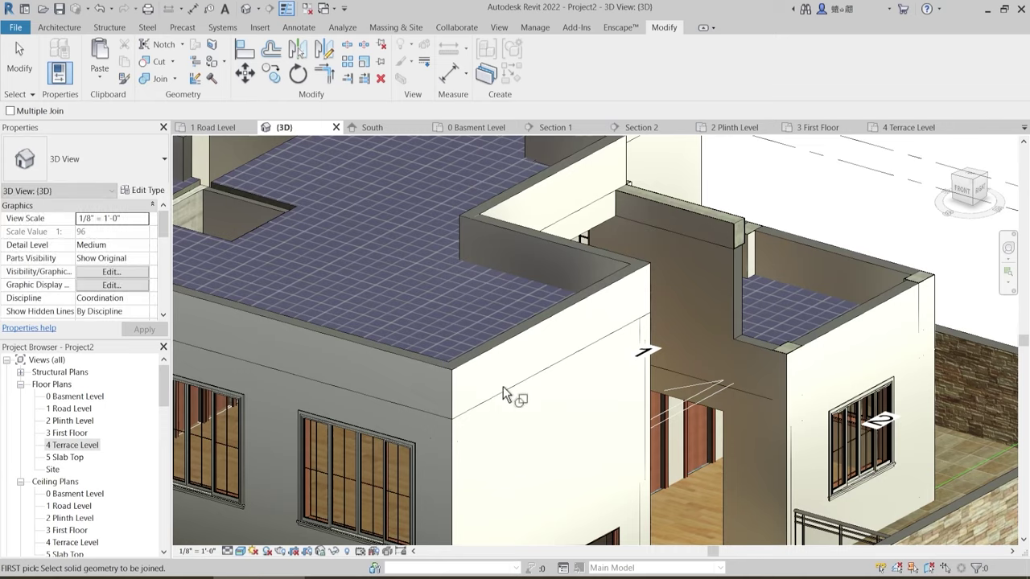
scroll(494, 400, "up", 4)
scroll(485, 403, "up", 2)
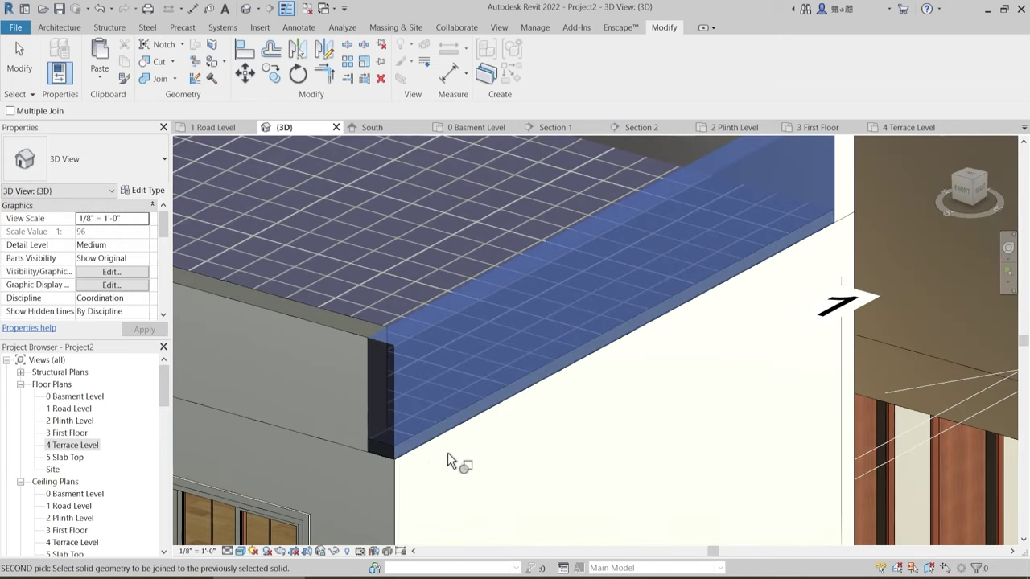
left_click(427, 449)
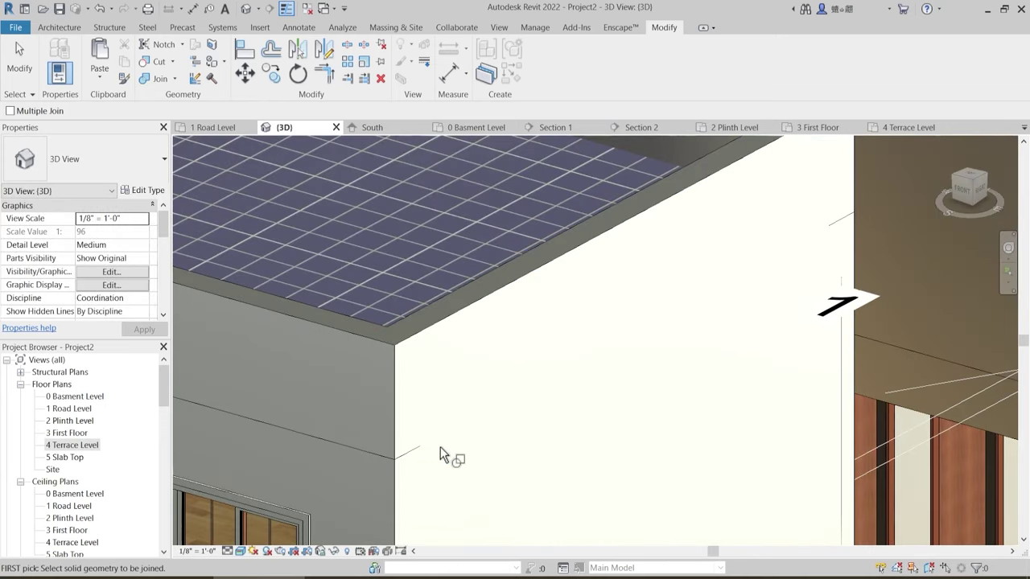
left_click(397, 341)
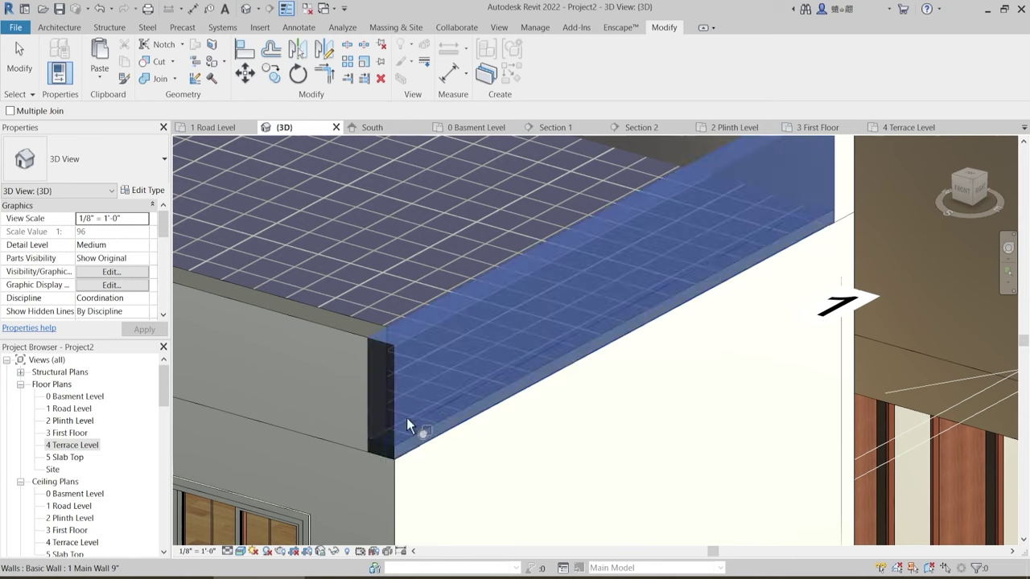
left_click(411, 463)
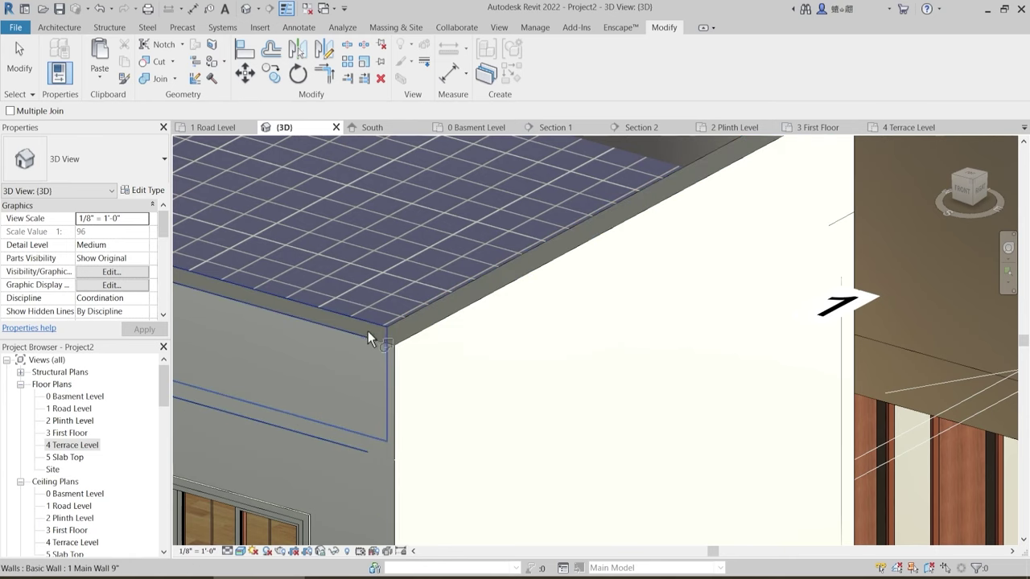
- Join the next terrace wall with the beam beneath it
left_click(350, 363)
left_click(339, 444)
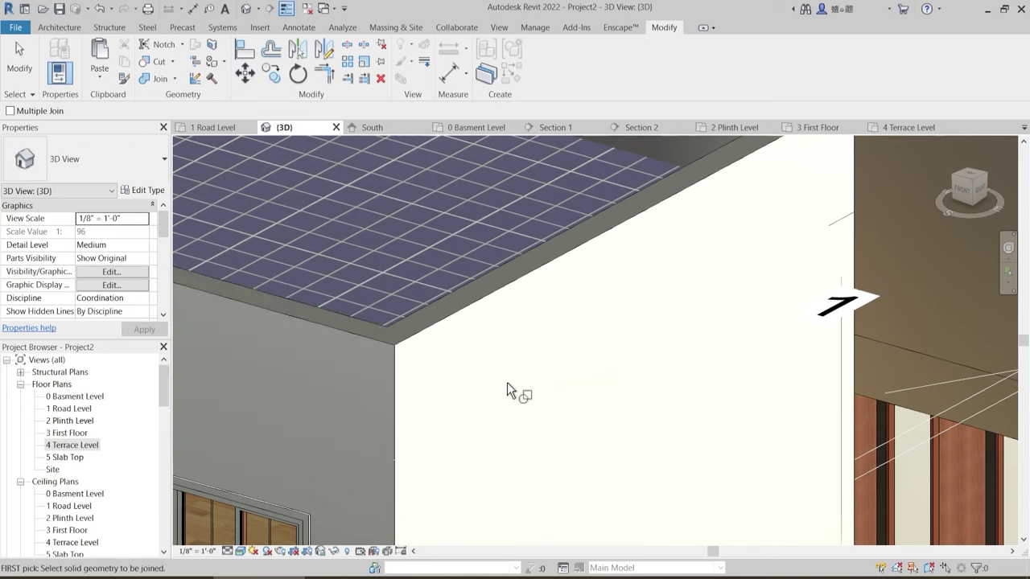
scroll(514, 392, "down", 2)
scroll(513, 386, "down", 1)
- From the left-front side, join the beam wall to the terrace wall there
middle_click_drag(621, 397, 365, 292, "shift")
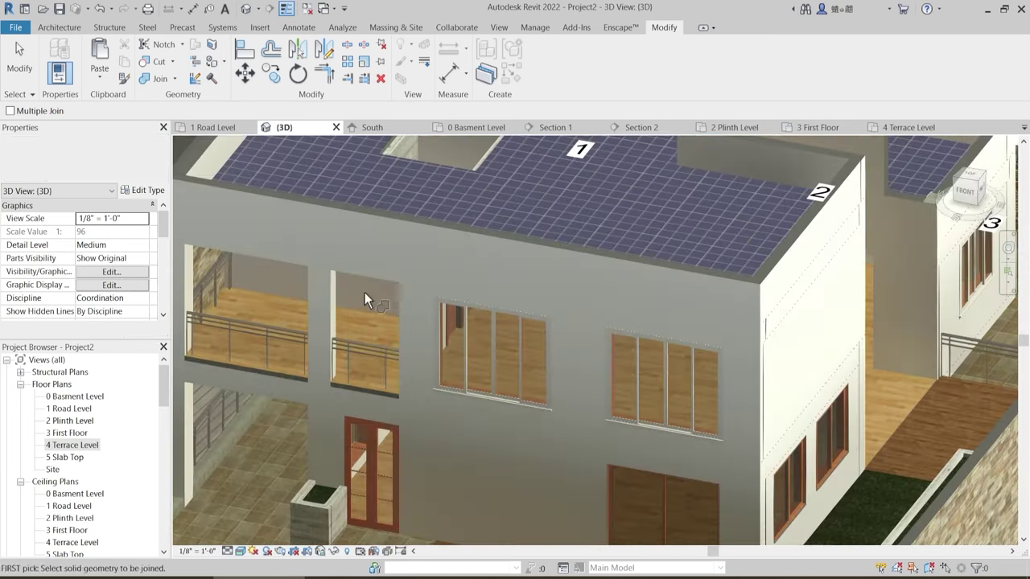
scroll(357, 258, "up", 3)
scroll(546, 351, "down", 1)
scroll(547, 352, "down", 2)
middle_click_drag(435, 362, 648, 423, "shift")
scroll(596, 260, "up", 2)
scroll(573, 306, "up", 2)
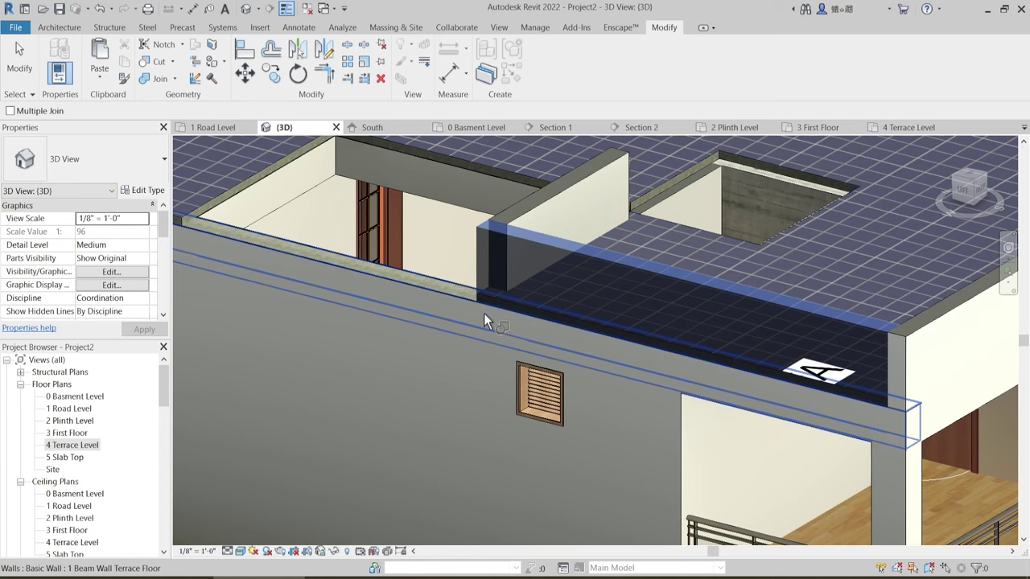
left_click(484, 313)
scroll(609, 312, "down", 2)
middle_click_drag(467, 356, 583, 397)
scroll(482, 280, "down", 3)
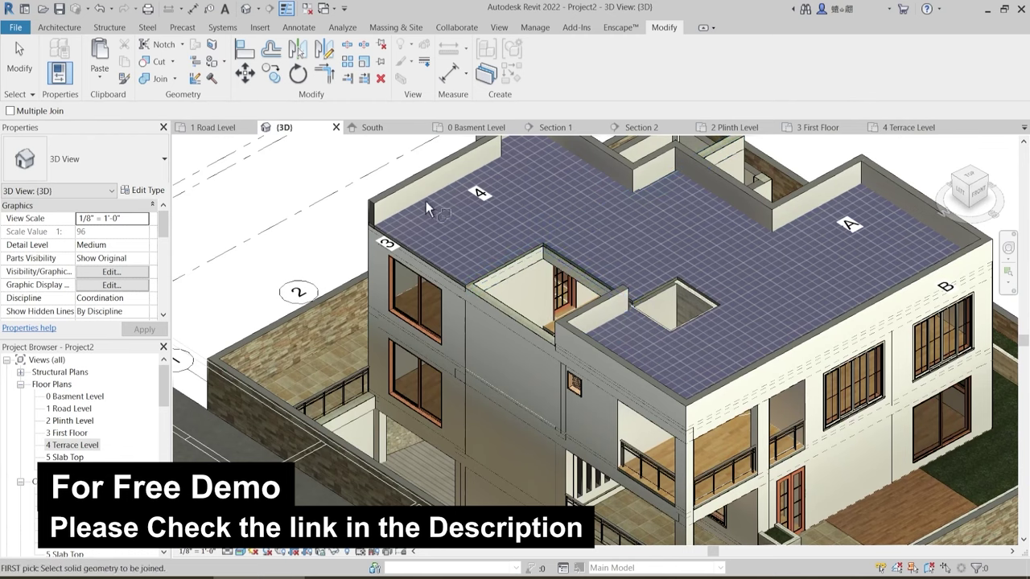
scroll(563, 286, "up", 2)
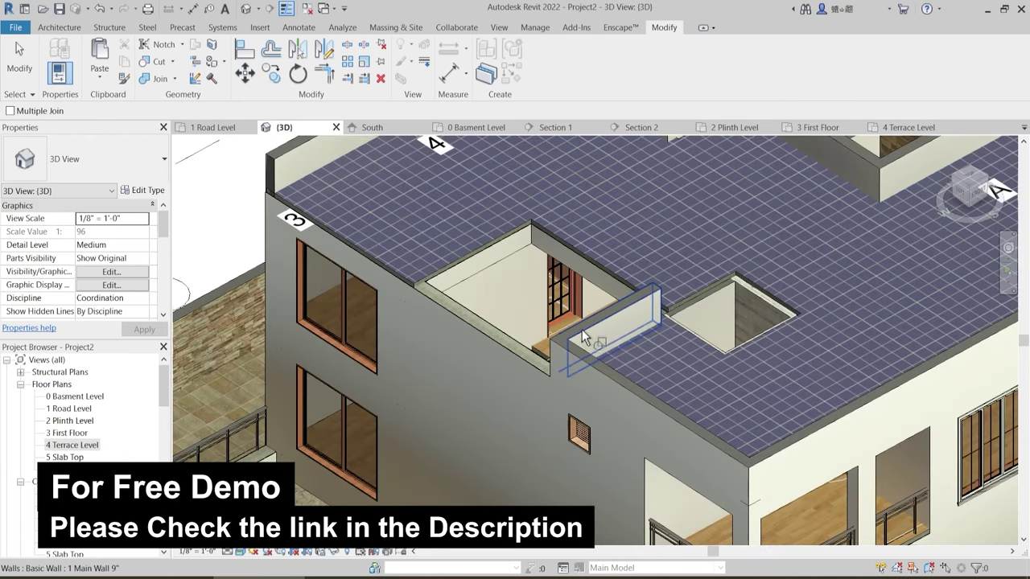
- Delete the short wall beside the courtyard opening and orbit onto the terrace edge
key("Escape")
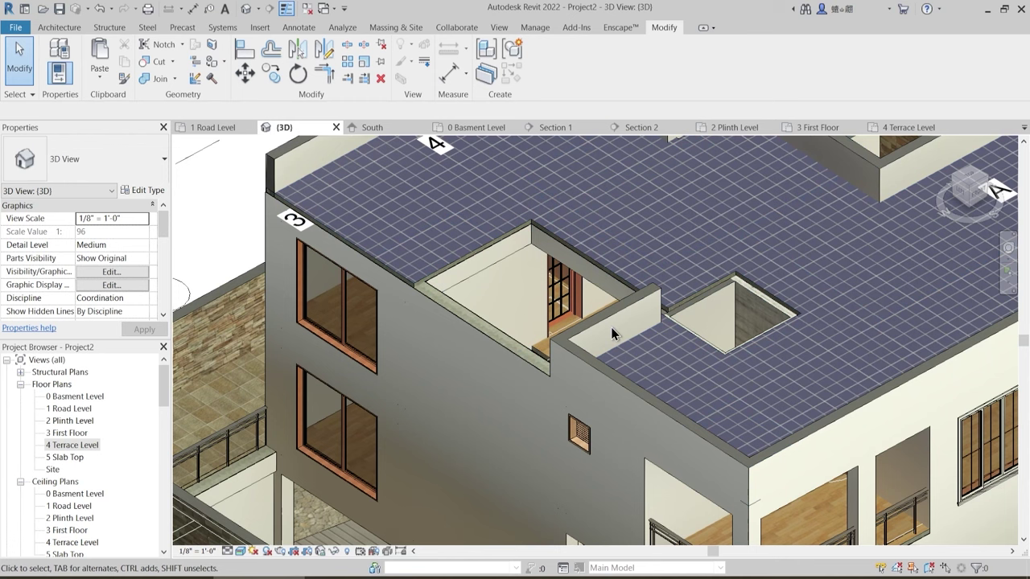
left_click(607, 330)
key("Delete")
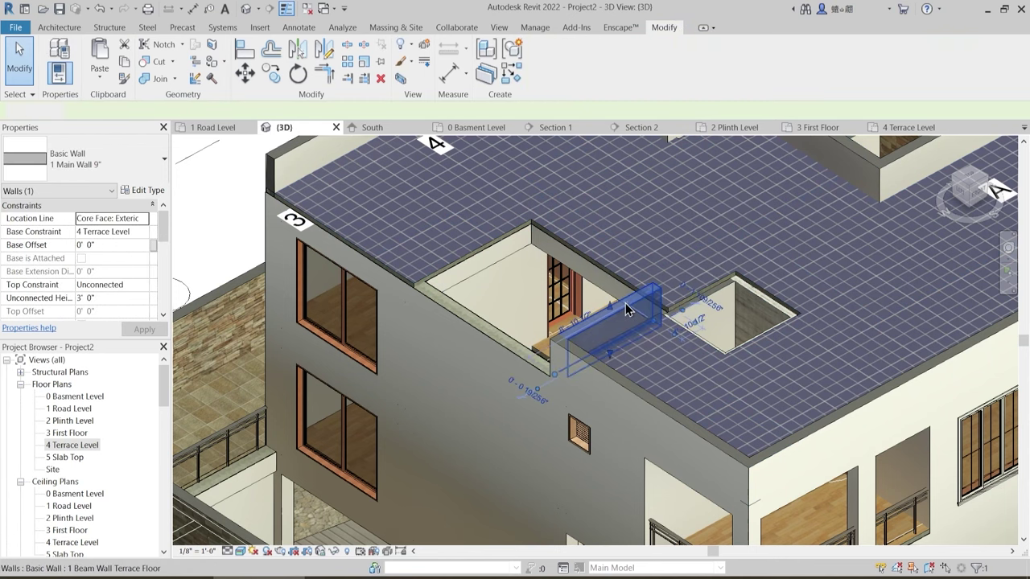
middle_click_drag(551, 388, 609, 400, "shift")
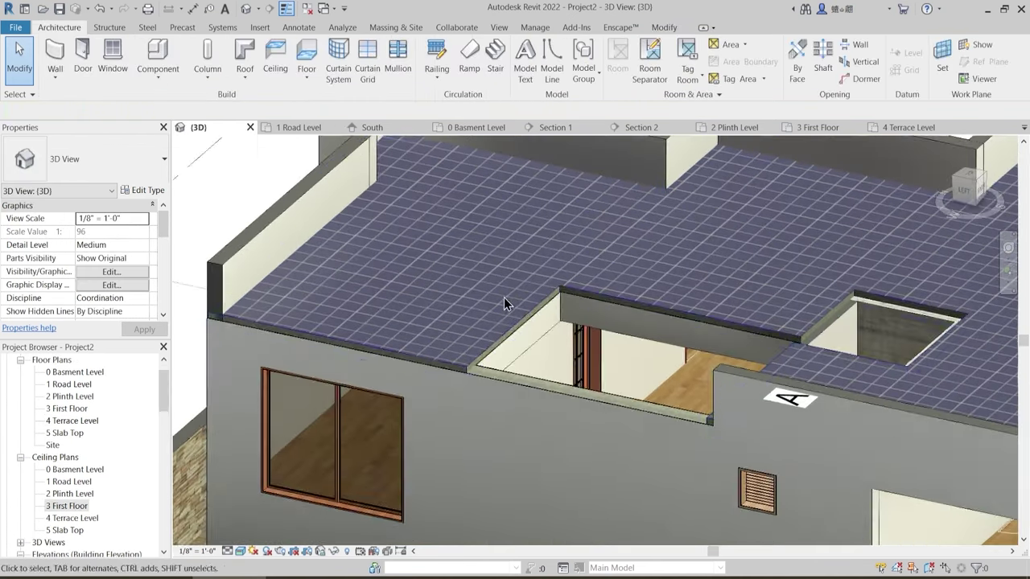
middle_click_drag(504, 300, 503, 319)
scroll(395, 351, "up", 2)
middle_click_drag(435, 349, 481, 338)
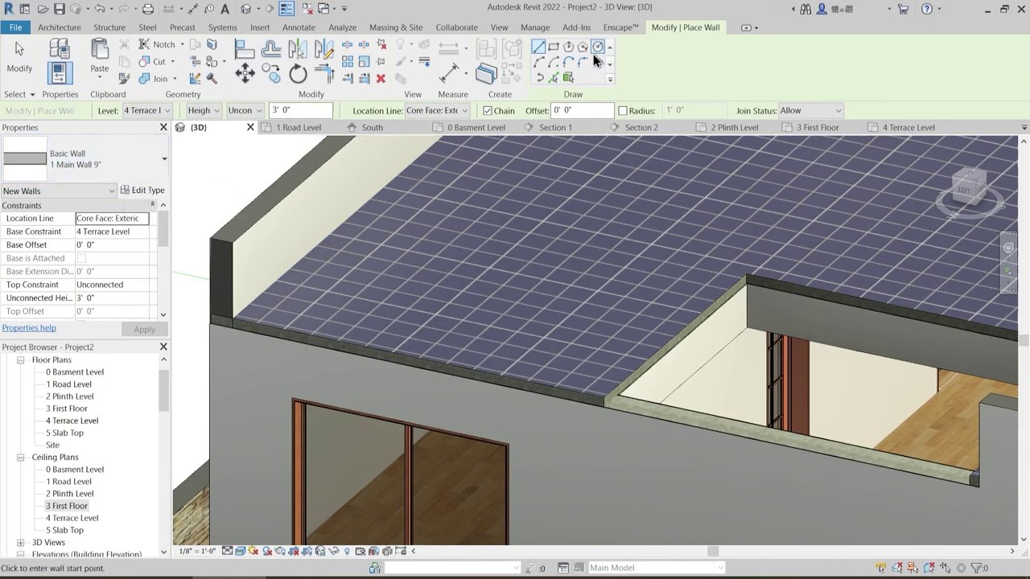
- Create a 3' 0" Main Wall 9" parapet by picking the terrace floor's front edge
left_click(556, 79)
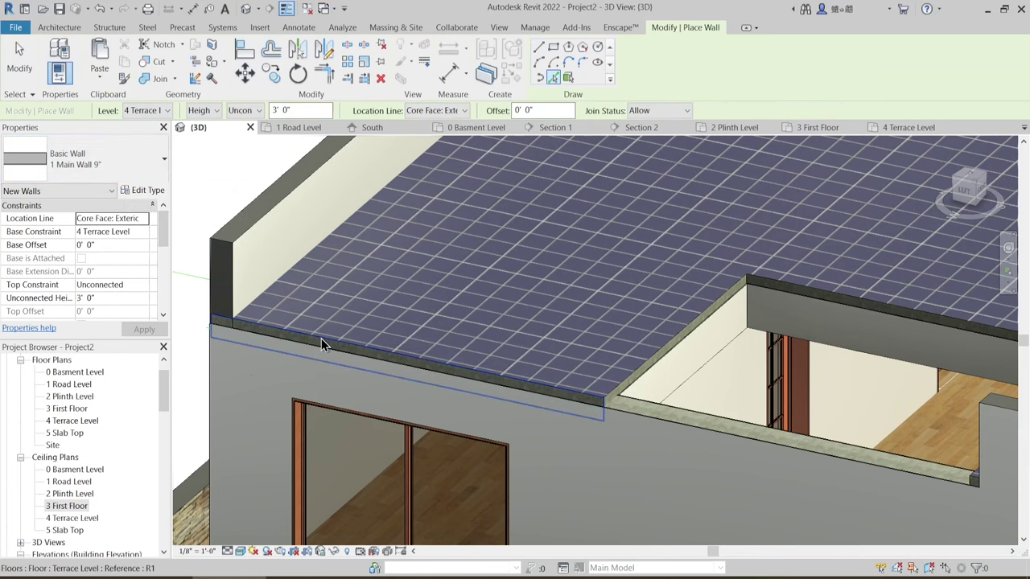
left_click(321, 338)
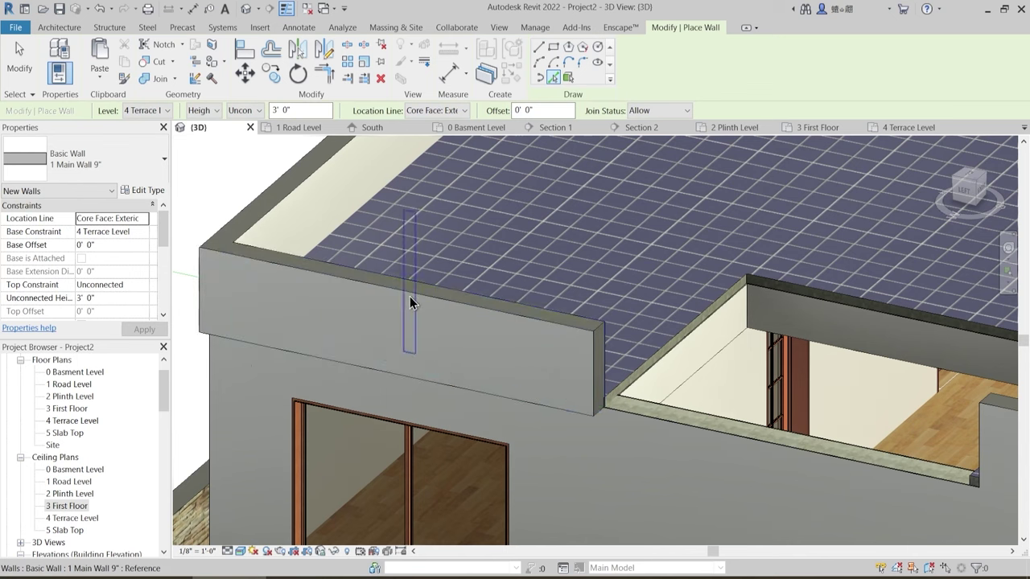
key("Escape")
key("Escape")
left_click(486, 313)
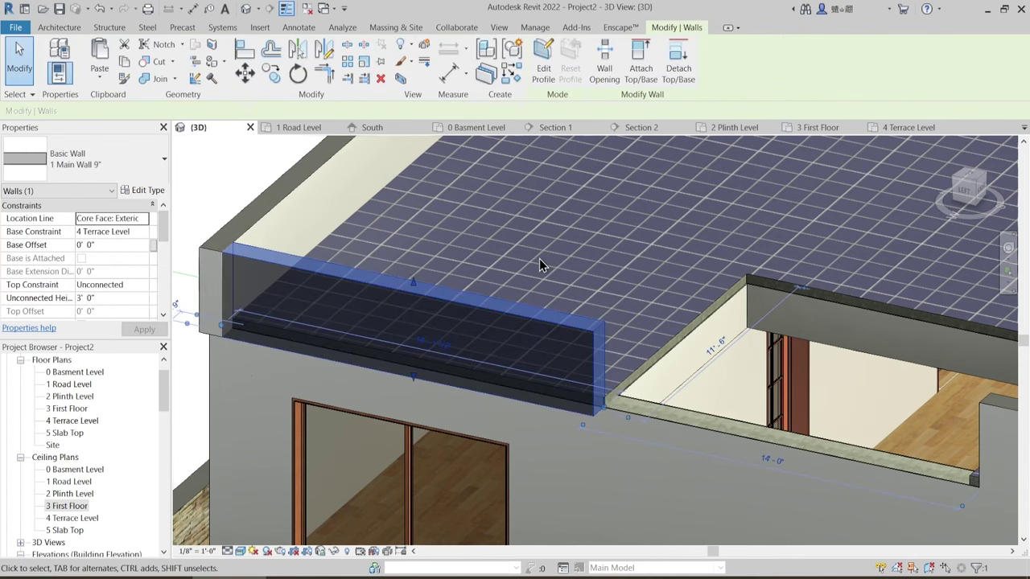
key("Escape")
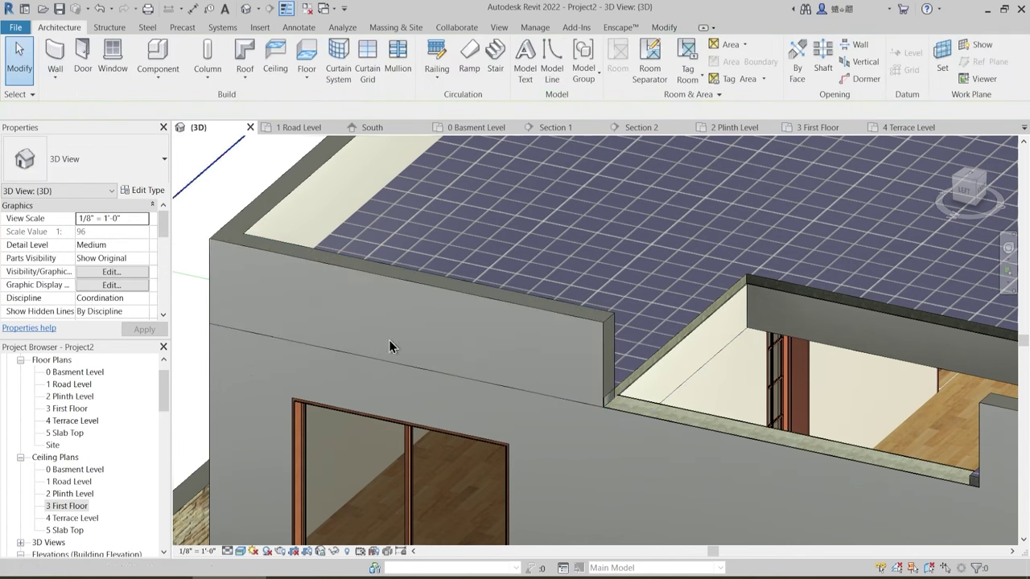
left_click(664, 29)
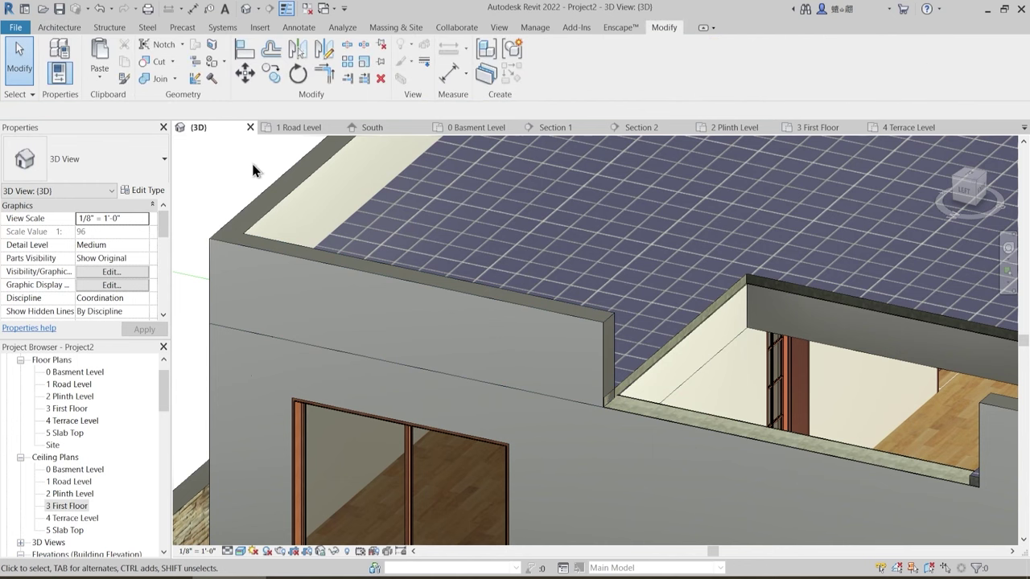
left_click(157, 82)
- Join the new parapet with the column and with the beam wall below
left_click(270, 254)
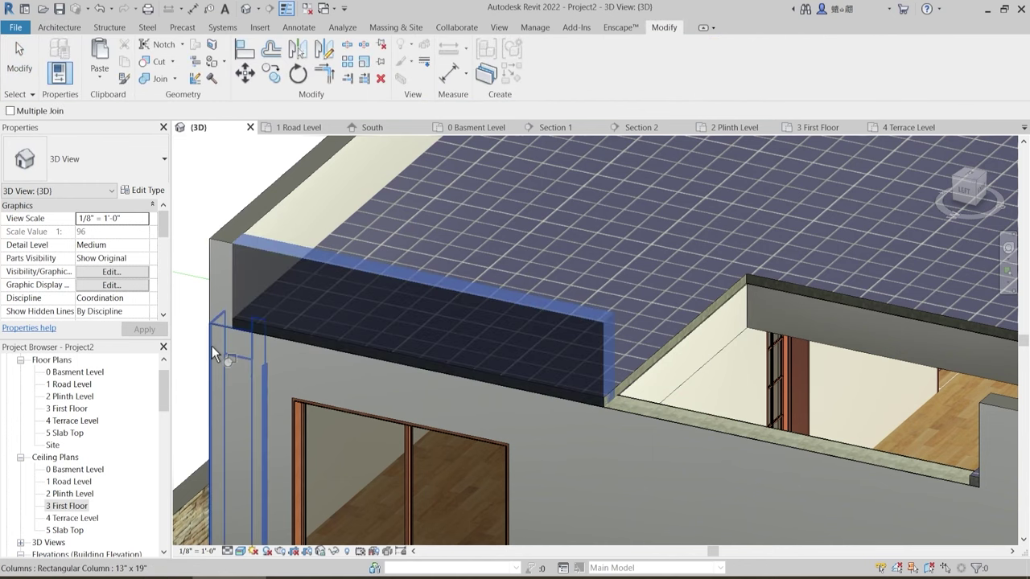
left_click(212, 346)
left_click(347, 281)
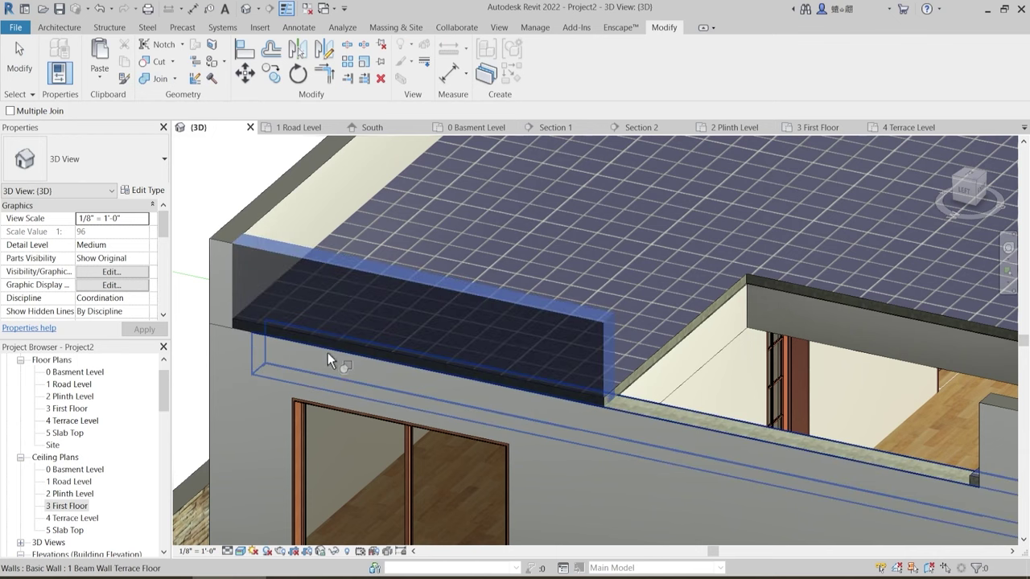
left_click(328, 355)
middle_click_drag(281, 355, 315, 354, "shift")
left_click(268, 321)
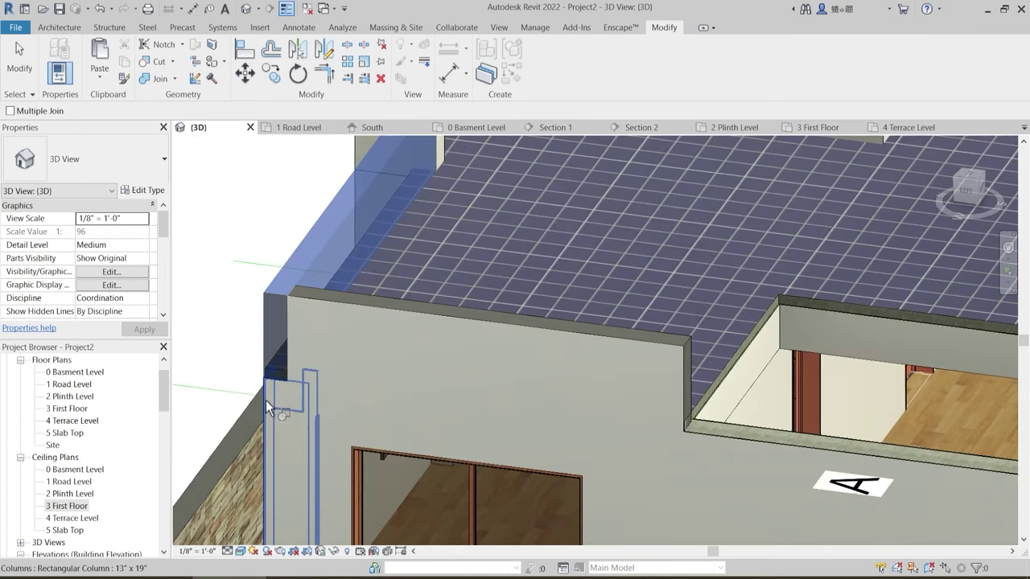
middle_click_drag(266, 400, 391, 308, "shift")
scroll(408, 296, "up", 3)
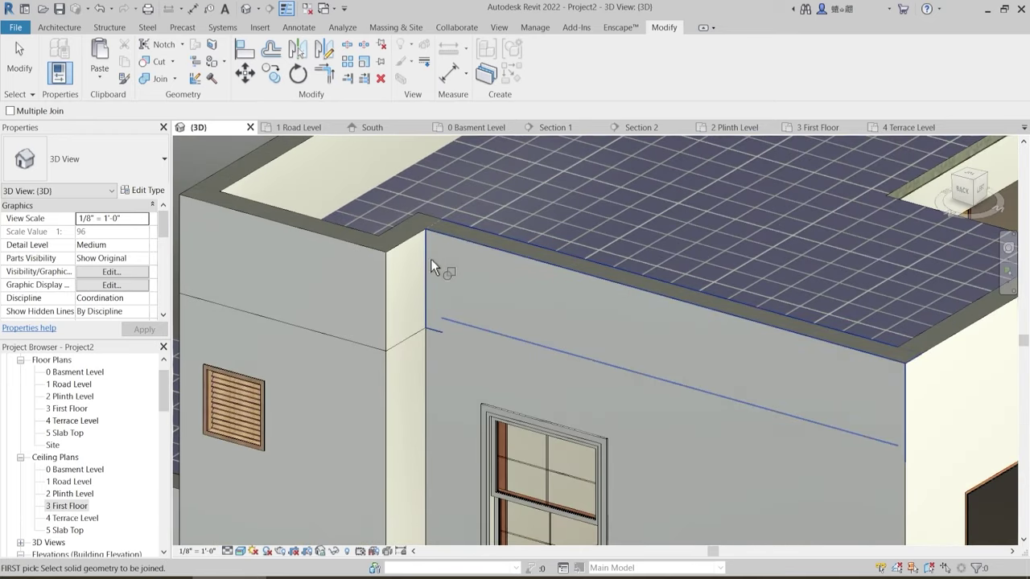
- Merge the corner column pieces into their adjoining walls
left_click(447, 246)
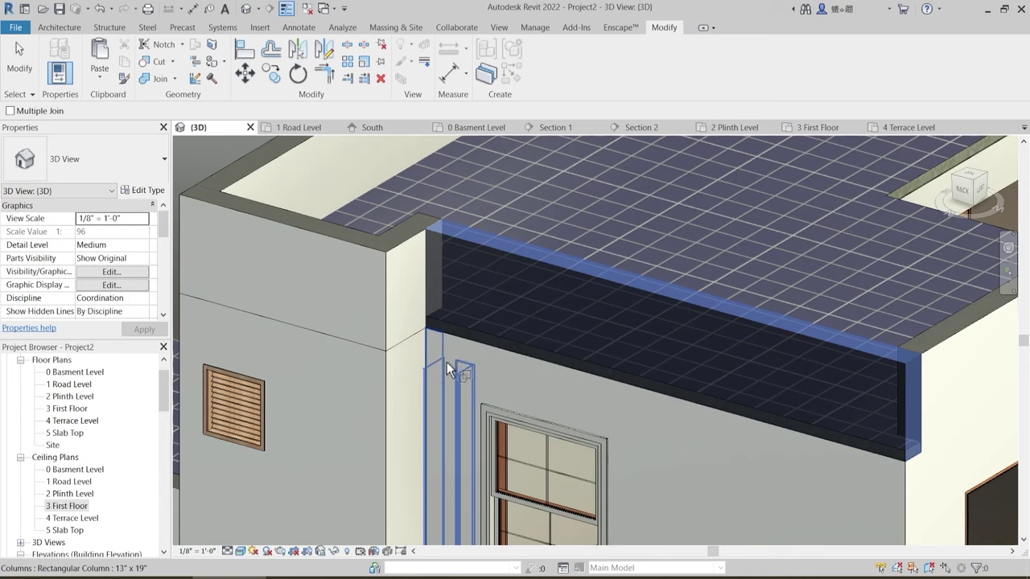
left_click(447, 364)
left_click(400, 252)
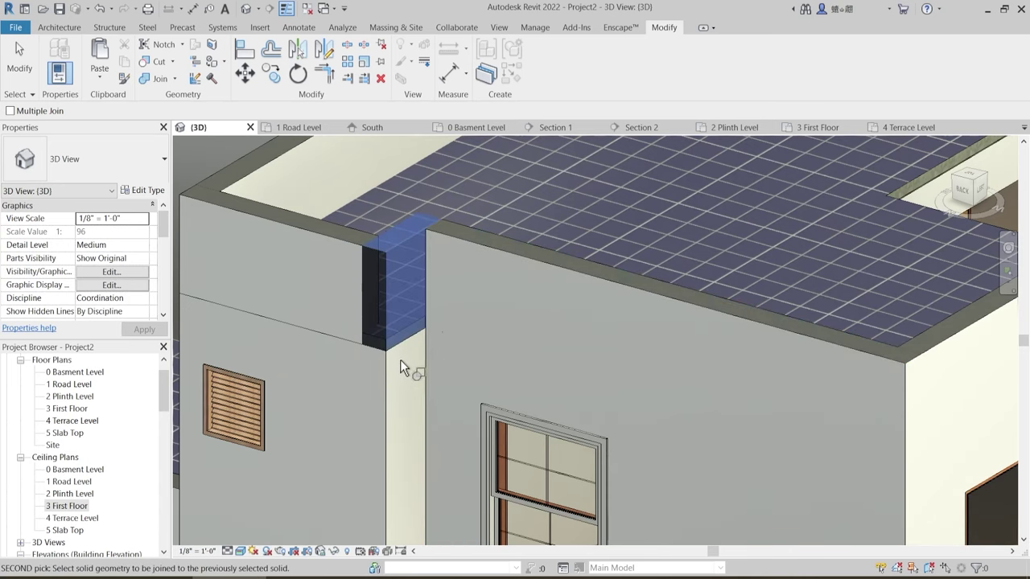
left_click(404, 352)
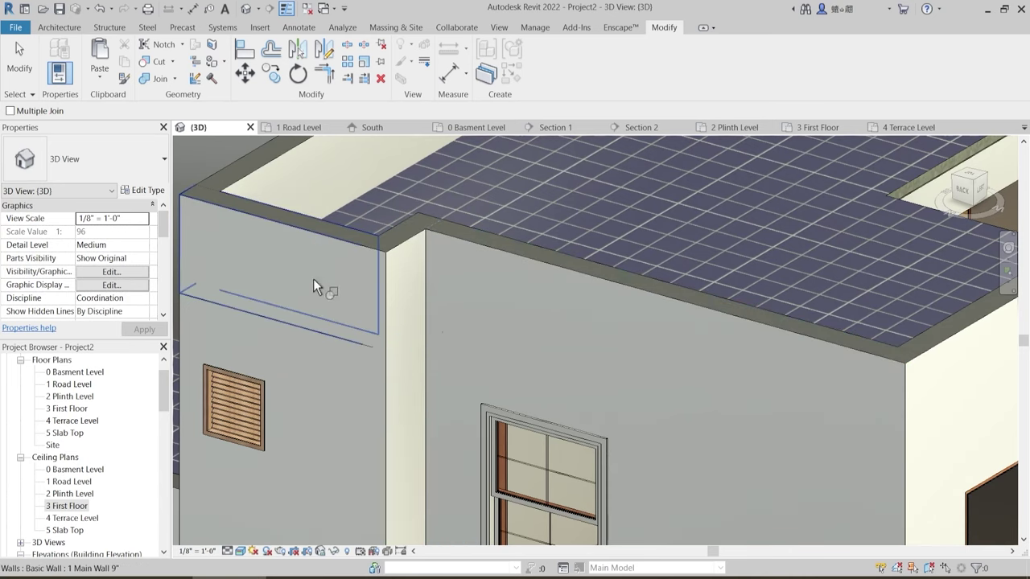
left_click(381, 297)
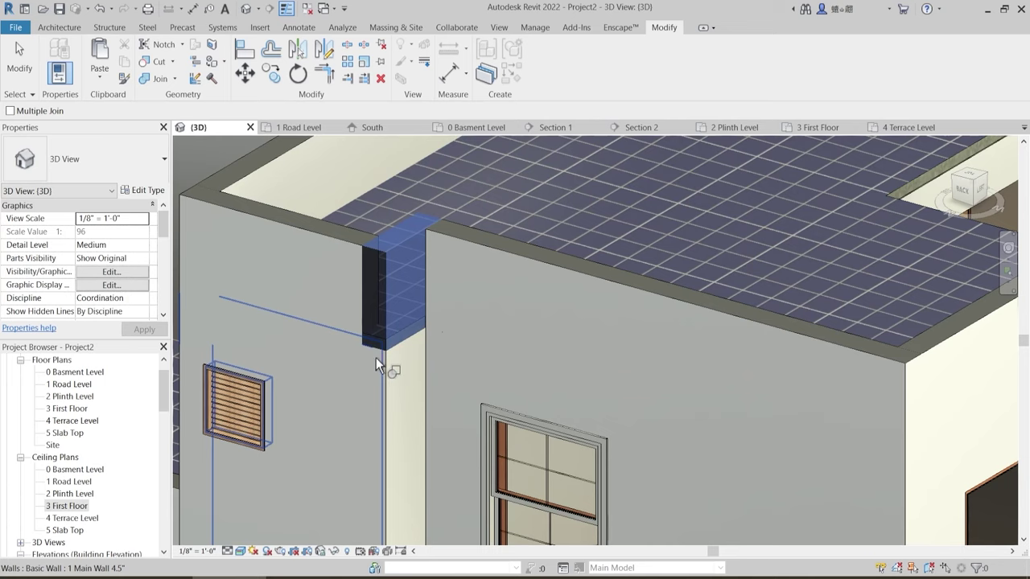
scroll(376, 364, "up", 4)
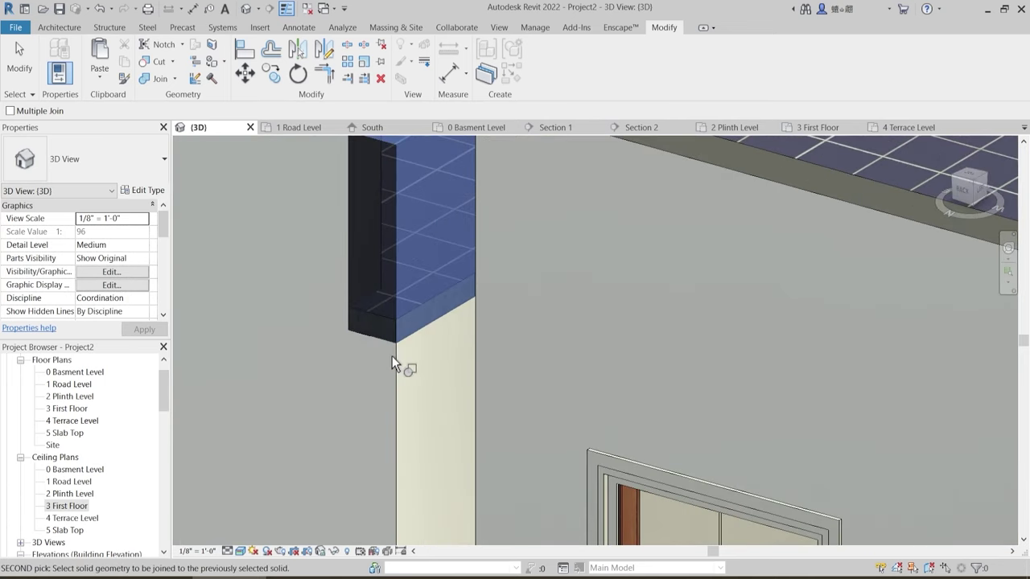
left_click(395, 356)
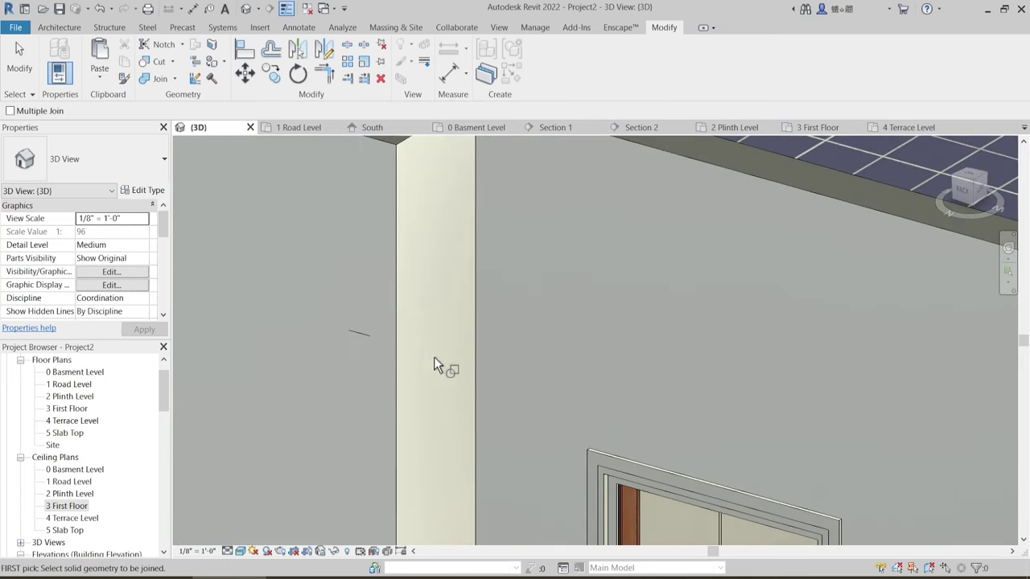
left_click(358, 335)
left_click(354, 346)
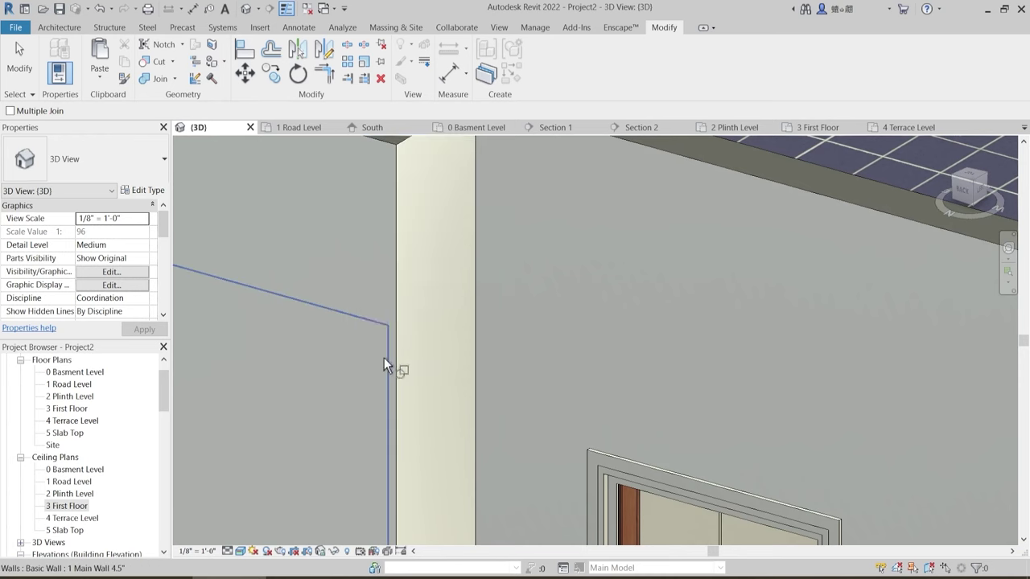
middle_click_drag(386, 363, 558, 338, "shift")
- Join the first-floor beam into the main wall at the corner
scroll(530, 213, "up", 2)
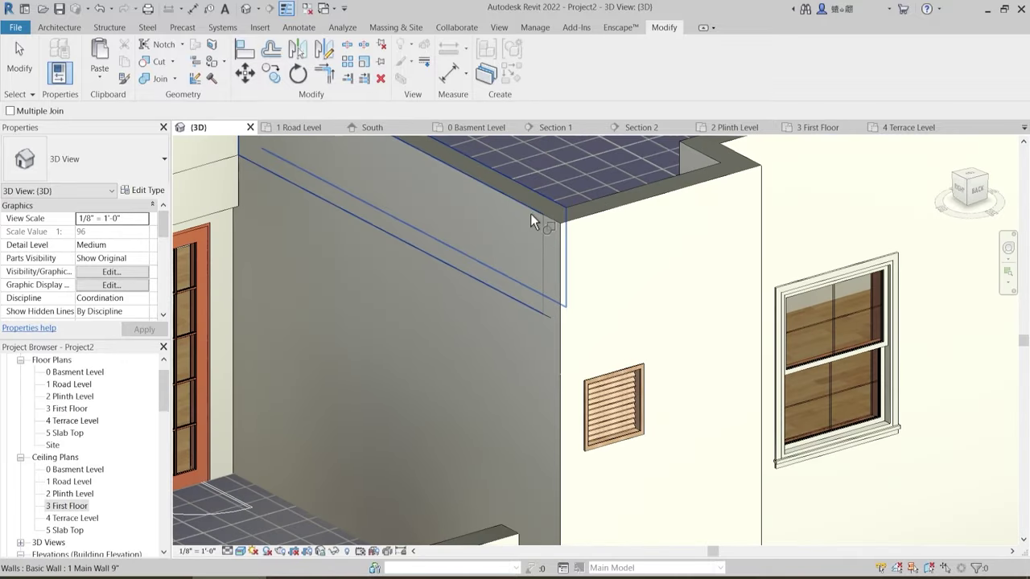
left_click(509, 259)
left_click(506, 311)
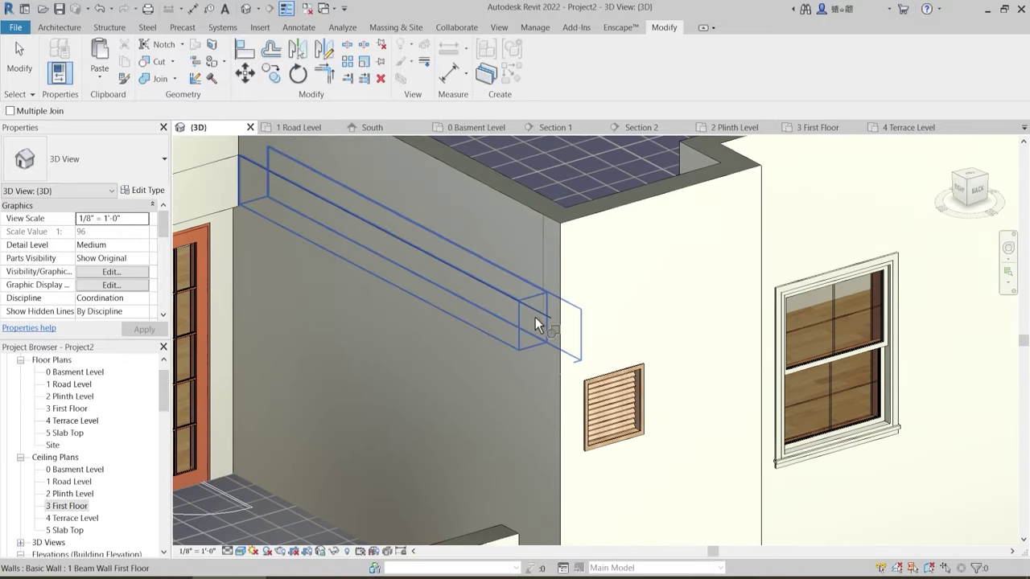
left_click(517, 326)
left_click(544, 275)
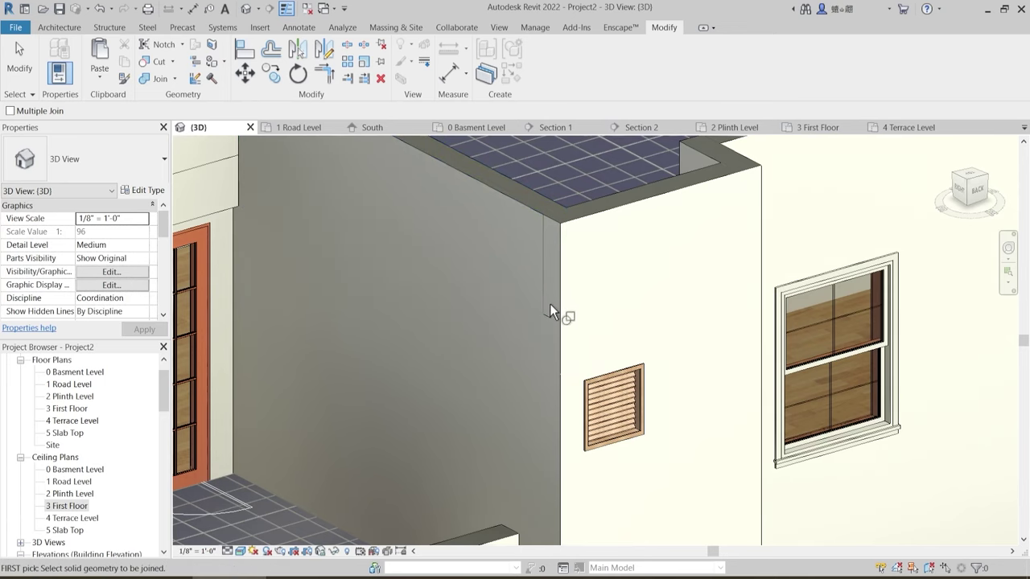
scroll(549, 304, "up", 3)
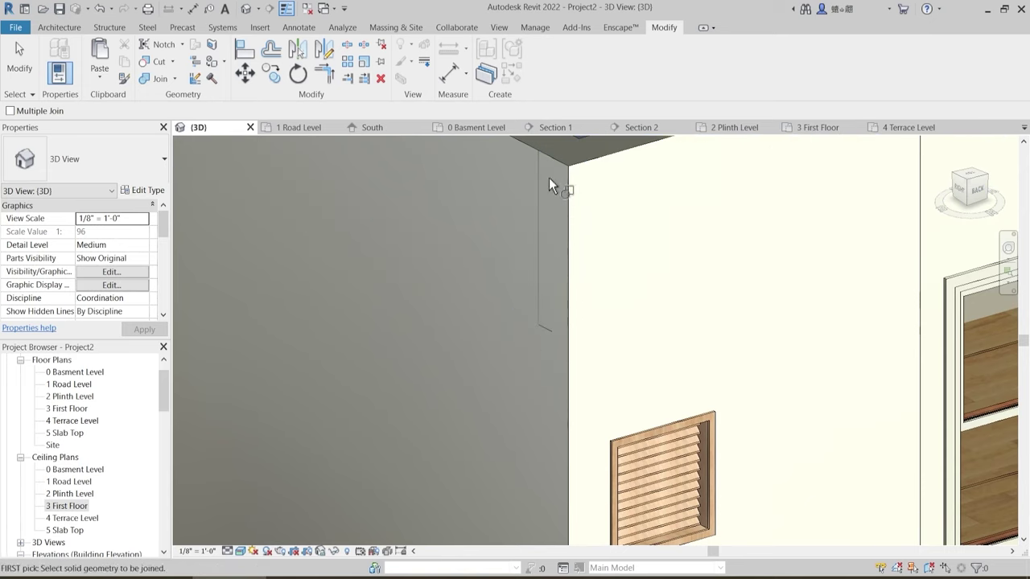
- Join the parapet wall with the tiled slab, dismissing the warning
left_click(551, 165)
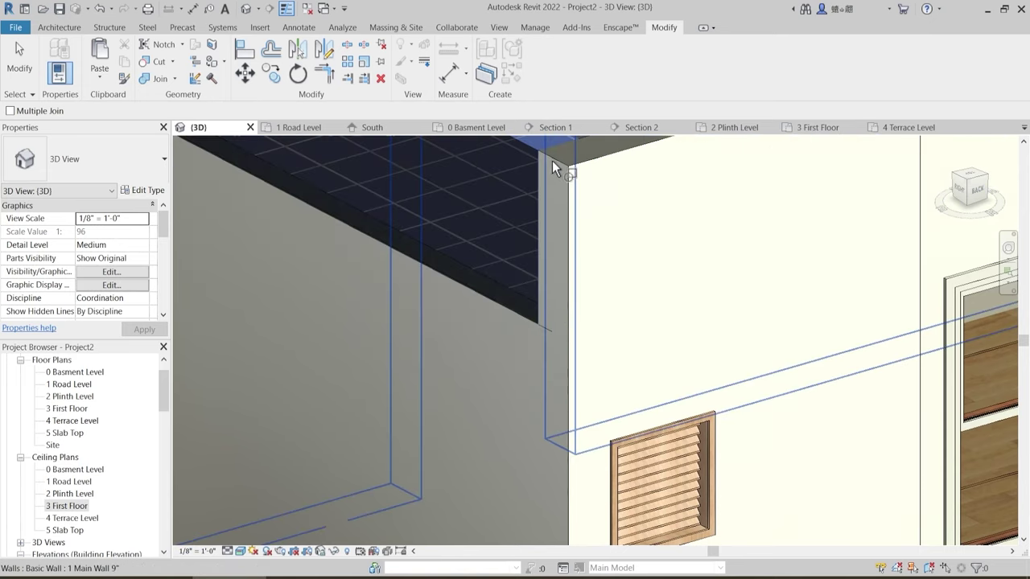
left_click(552, 160)
key("Escape")
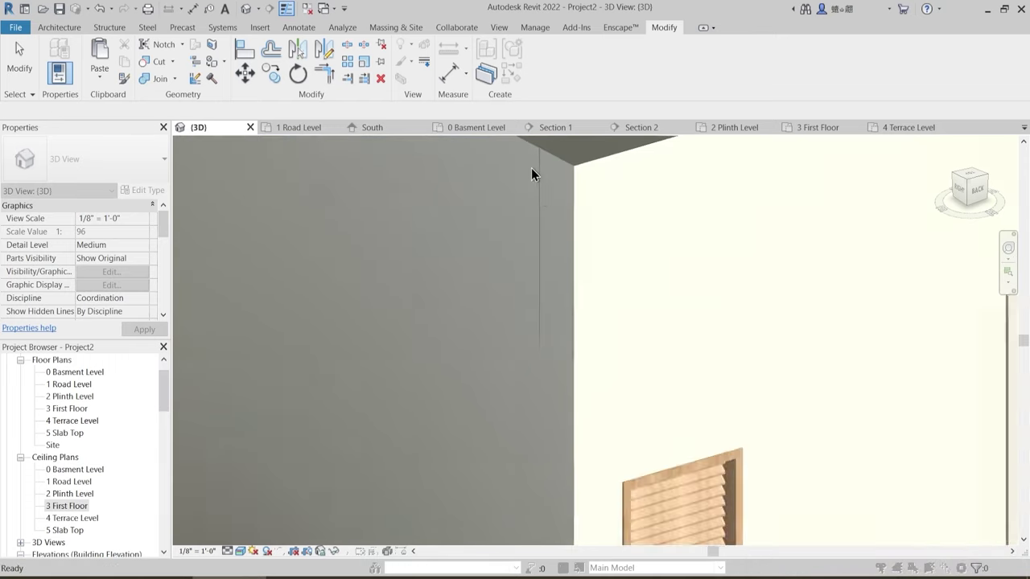
scroll(531, 173, "up", 2)
scroll(518, 291, "down", 3)
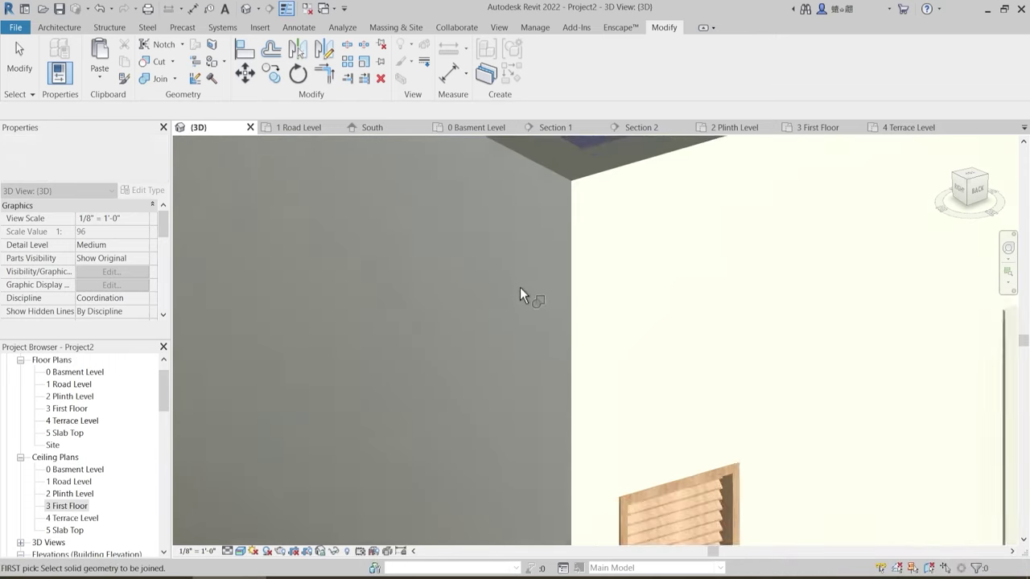
key("Return")
- Join the tiled terrace slab with the 1 Beam Wall First Floor below it
scroll(535, 175, "up", 4)
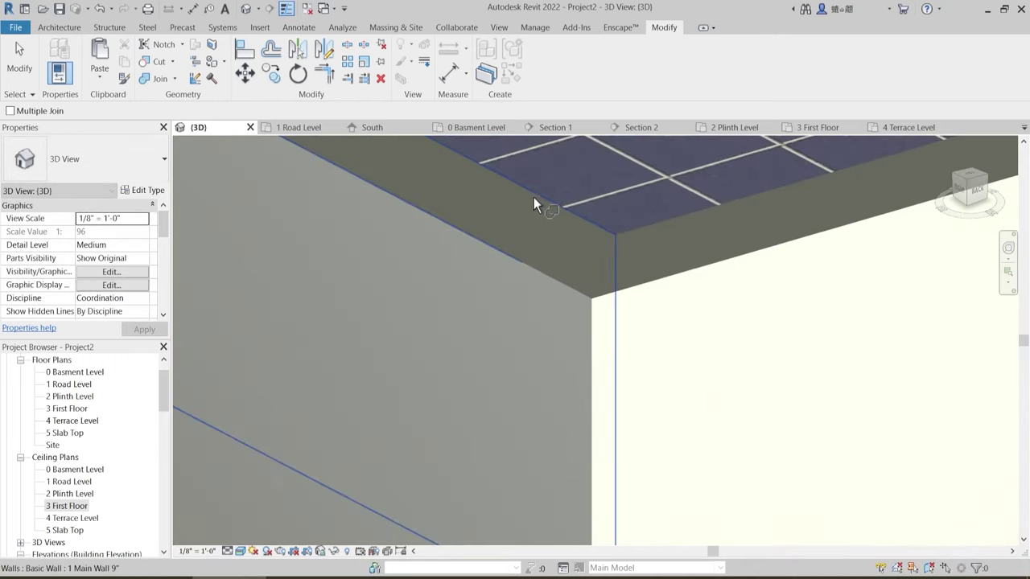
left_click(534, 273)
scroll(500, 268, "down", 2)
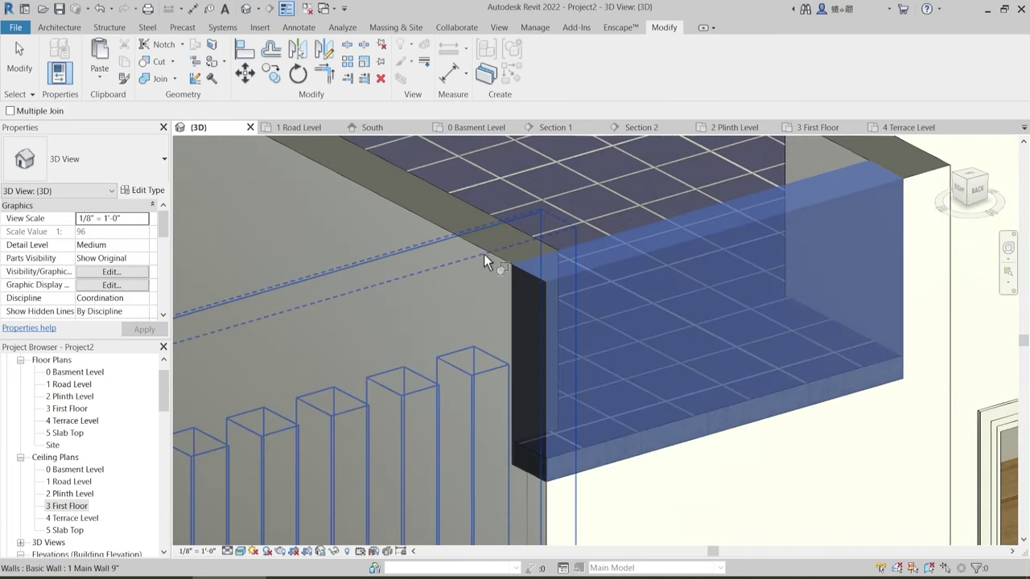
scroll(489, 304, "down", 2)
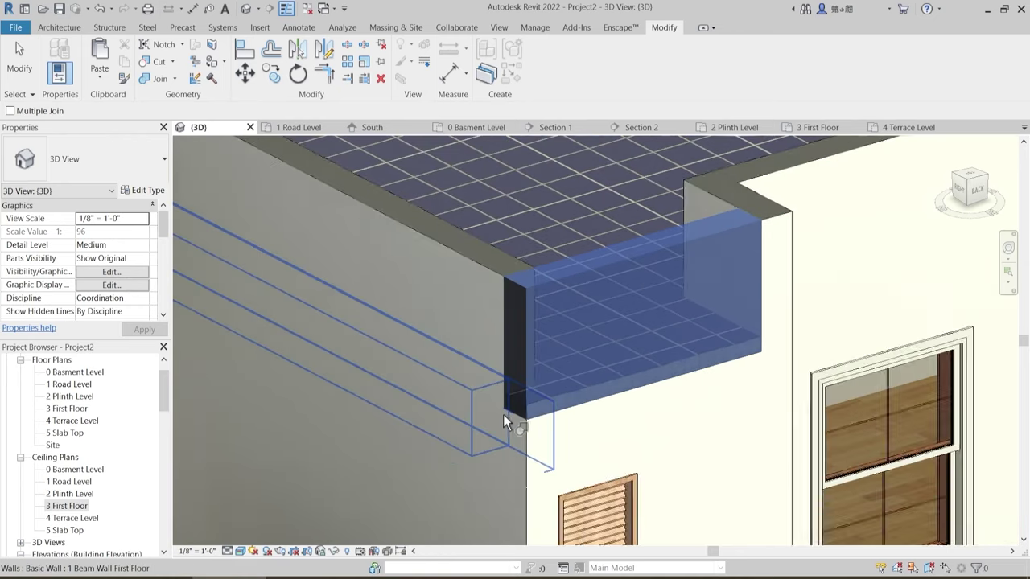
scroll(503, 414, "up", 2)
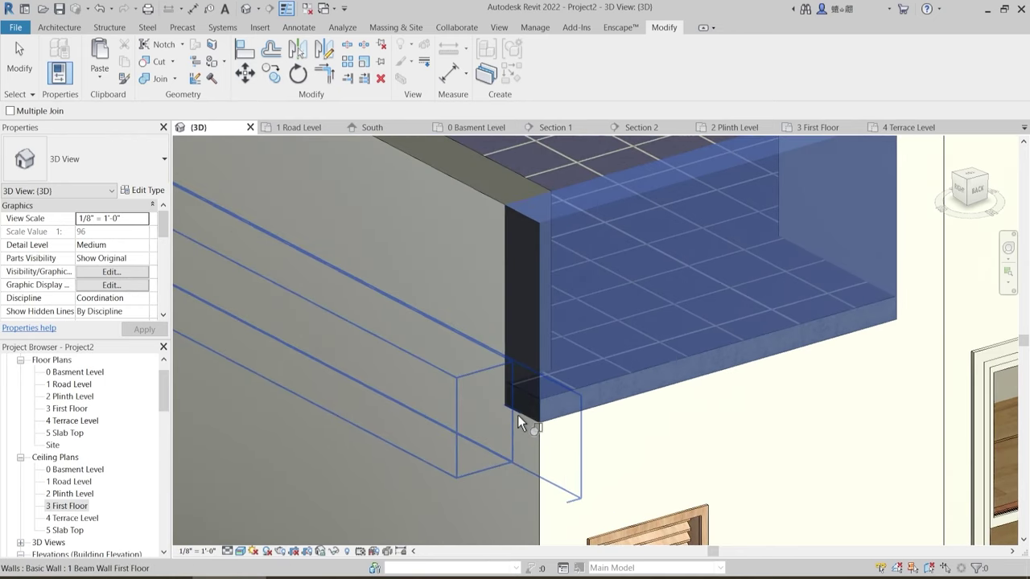
left_click(518, 416)
scroll(615, 255, "down", 5)
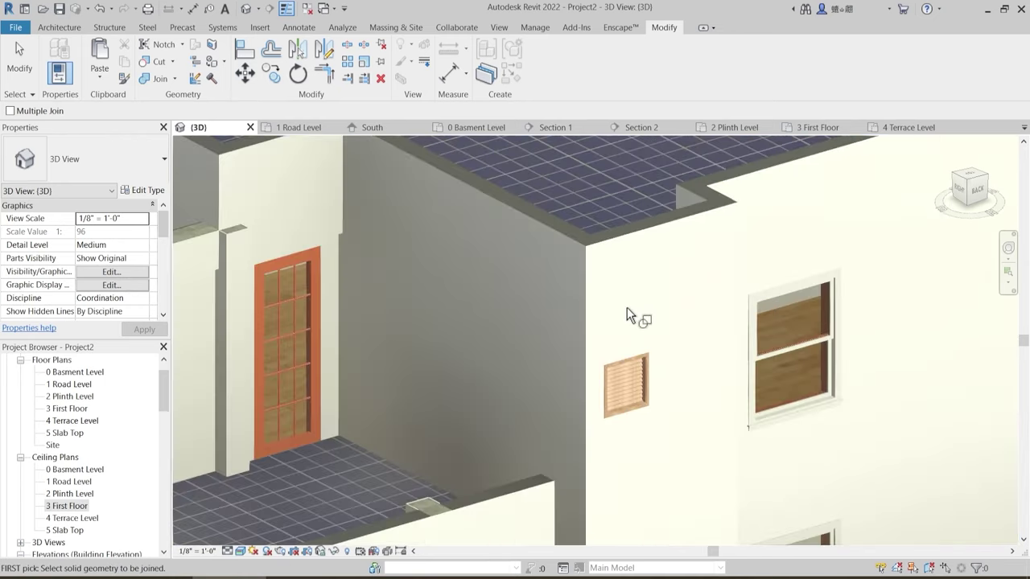
middle_click_drag(493, 319, 522, 324, "shift")
middle_click_drag(385, 354, 526, 362)
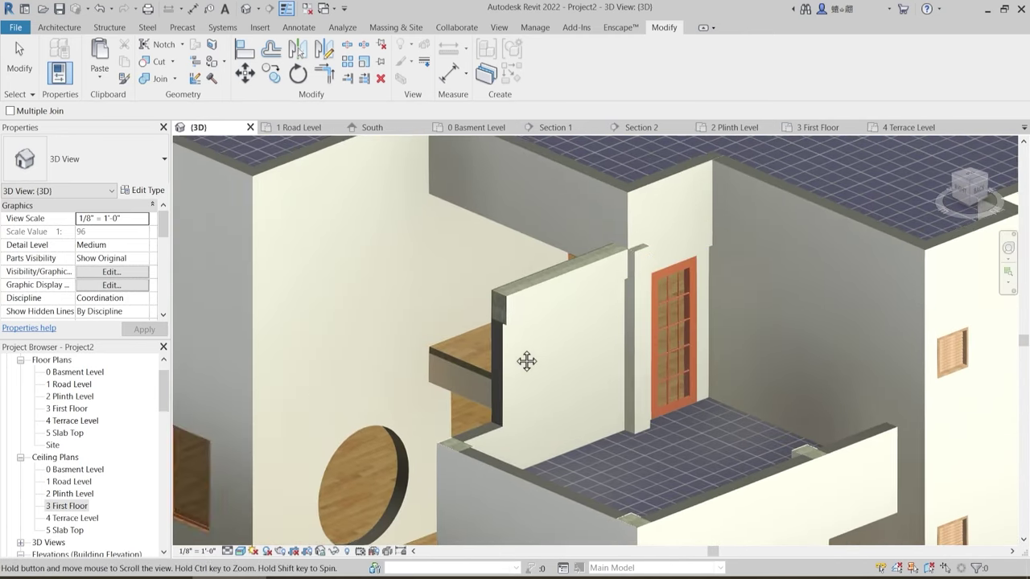
scroll(457, 352, "down", 3)
middle_click_drag(408, 336, 327, 322, "shift")
scroll(372, 353, "up", 3)
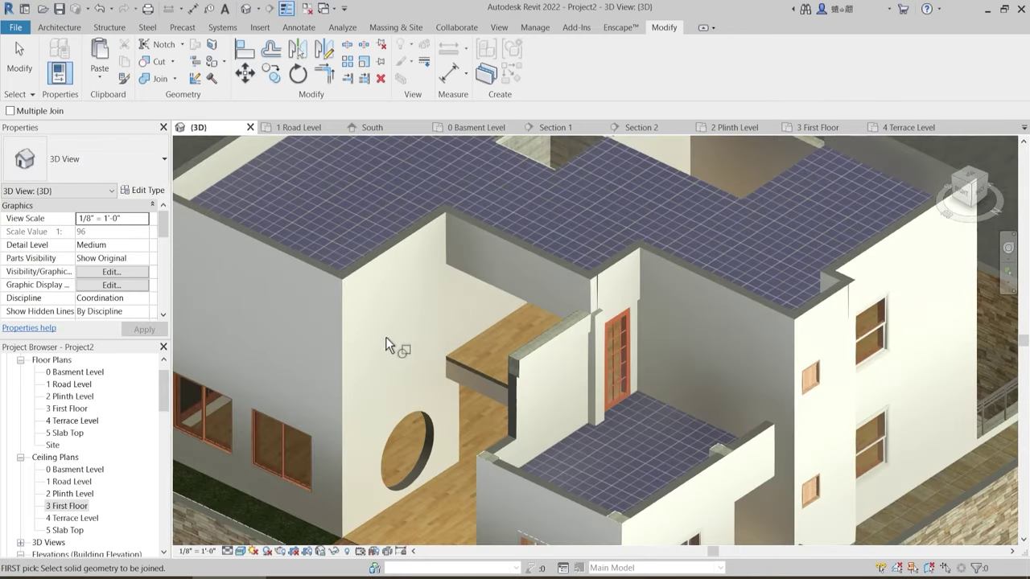
scroll(386, 338, "down", 2)
middle_click_drag(386, 338, 591, 322, "shift")
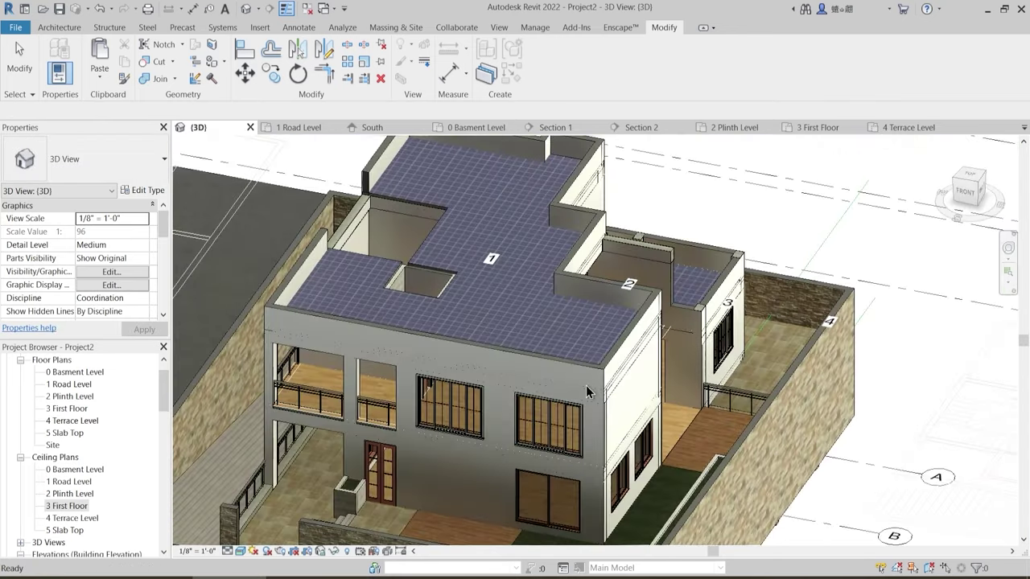
scroll(602, 402, "up", 3)
scroll(646, 407, "down", 2)
middle_click_drag(646, 407, 561, 376, "shift")
scroll(581, 433, "up", 2)
scroll(584, 438, "down", 3)
scroll(561, 376, "up", 3)
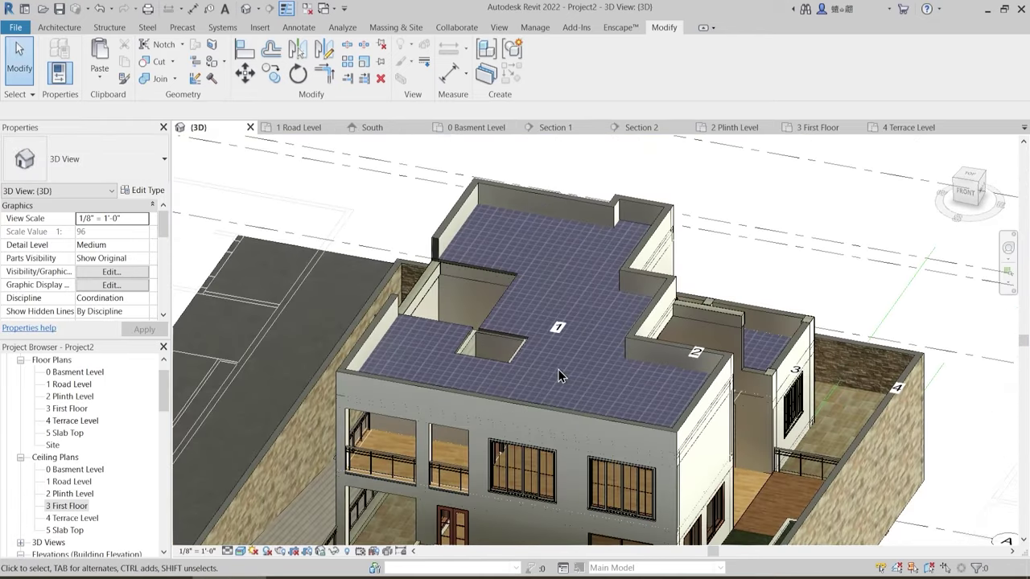
scroll(713, 323, "up", 3)
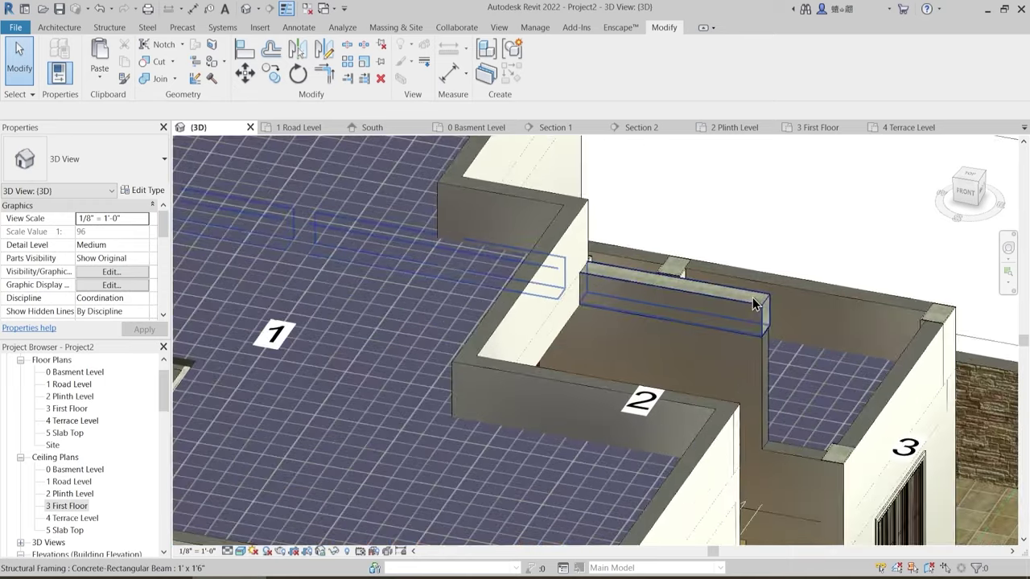
scroll(754, 299, "up", 3)
scroll(655, 315, "down", 3)
middle_click_drag(655, 315, 562, 262, "shift")
scroll(568, 414, "up", 3)
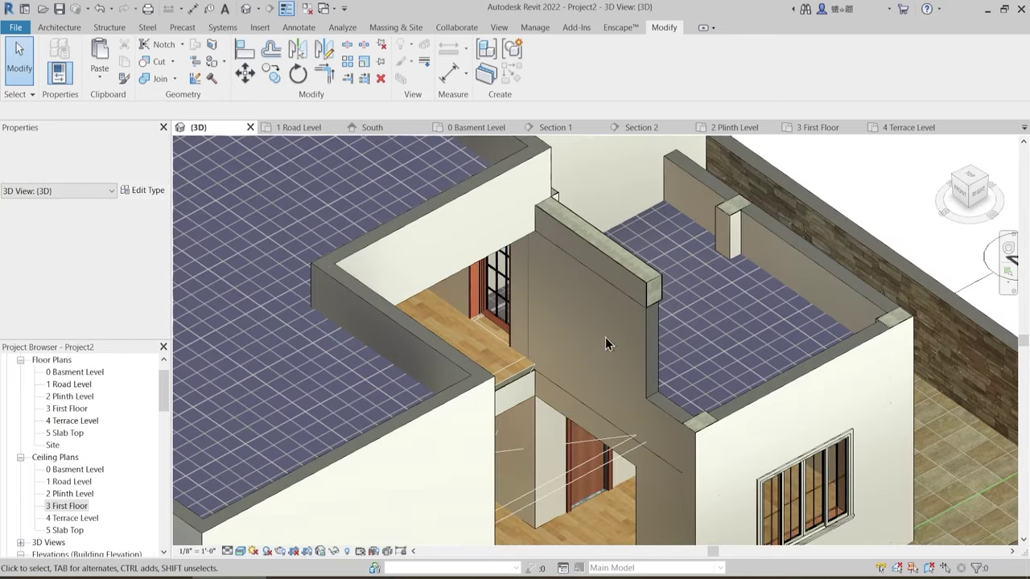
scroll(597, 389, "down", 3)
middle_click_drag(596, 389, 371, 380, "shift")
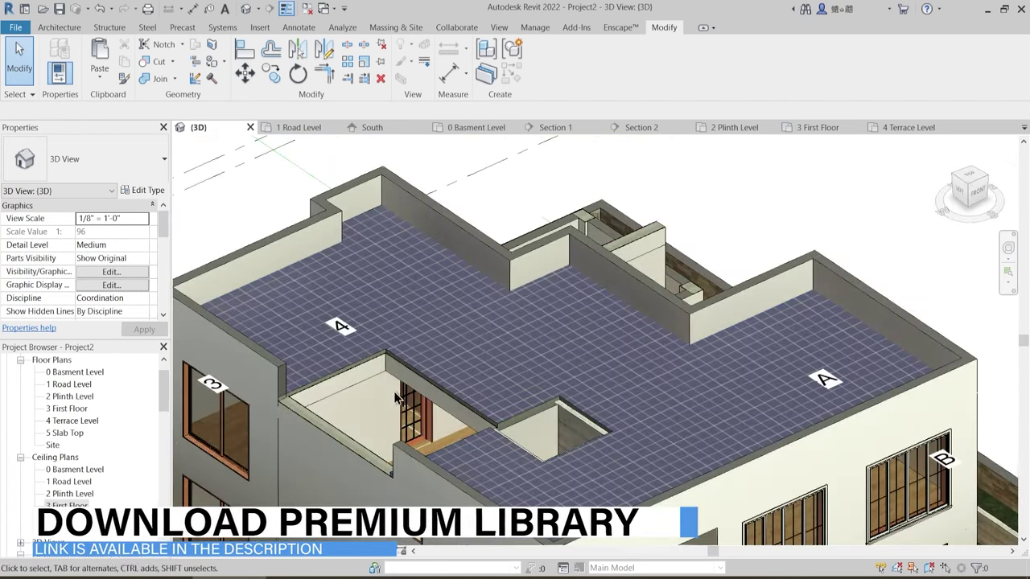
scroll(371, 380, "up", 4)
scroll(371, 381, "down", 3)
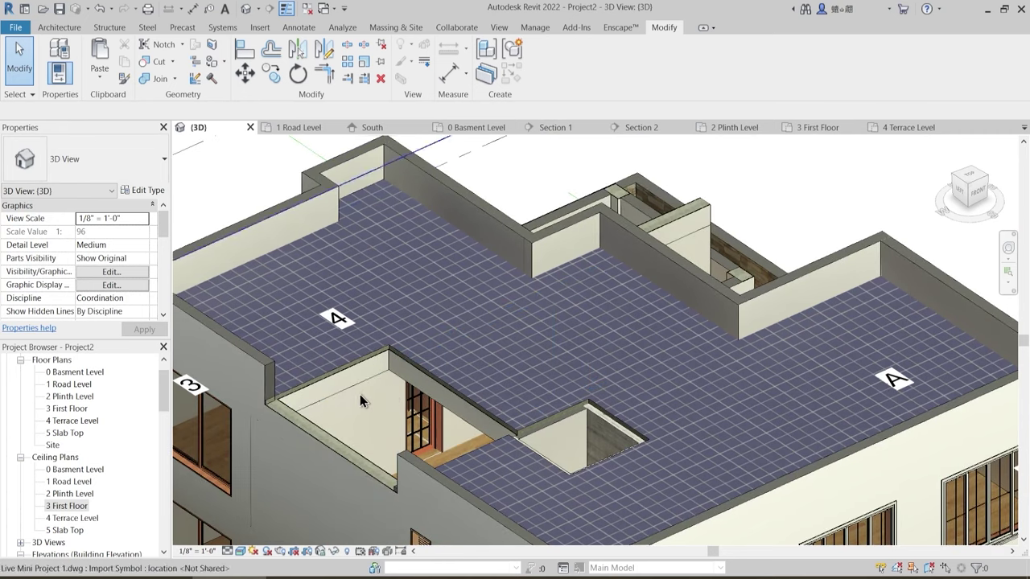
middle_click_drag(377, 418, 400, 449, "shift")
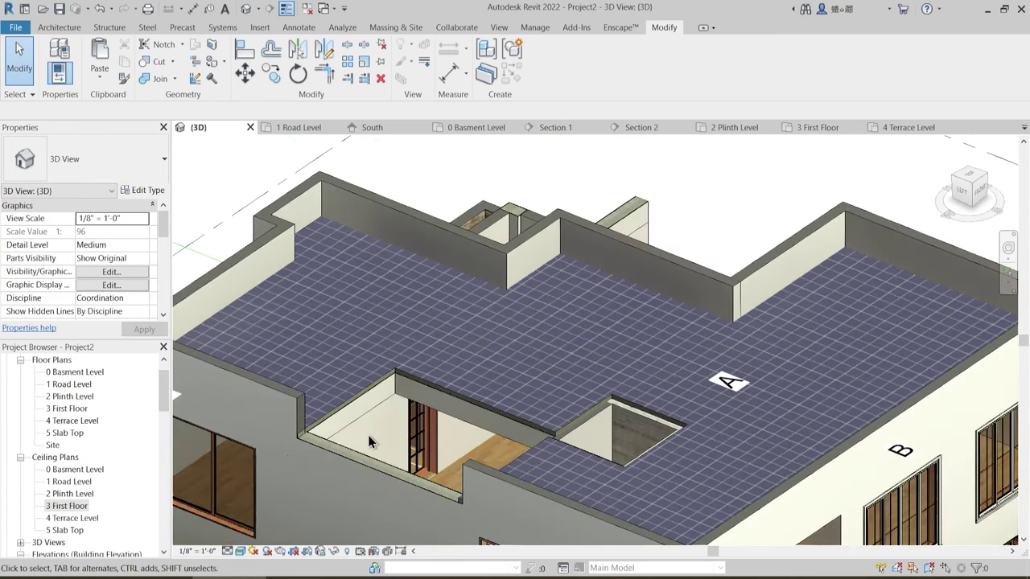
scroll(379, 338, "down", 5)
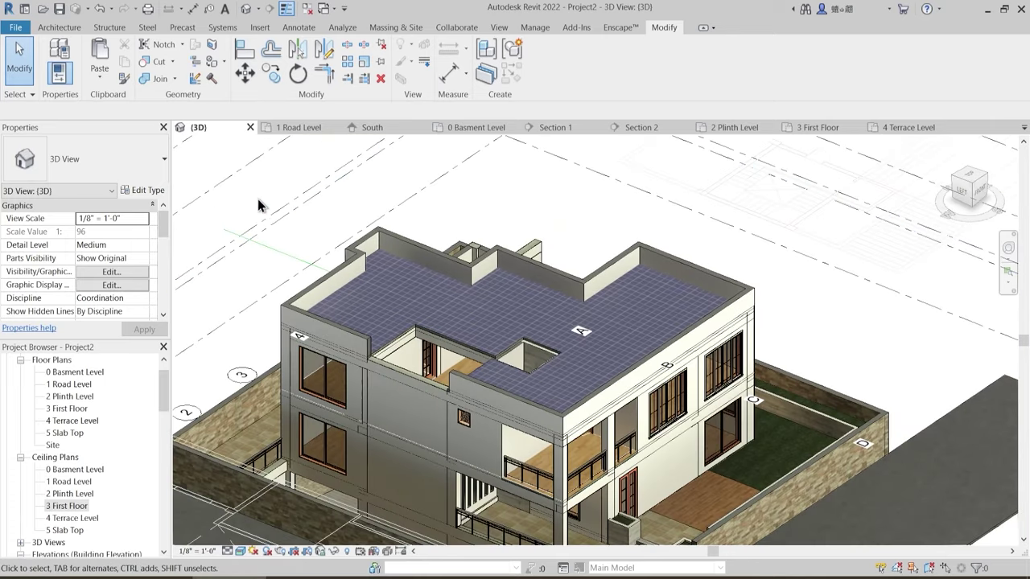
- Window-select the building's left part and filter it to only Columns and Structural Columns
left_click_drag(313, 261, 497, 552)
scroll(420, 351, "down", 2)
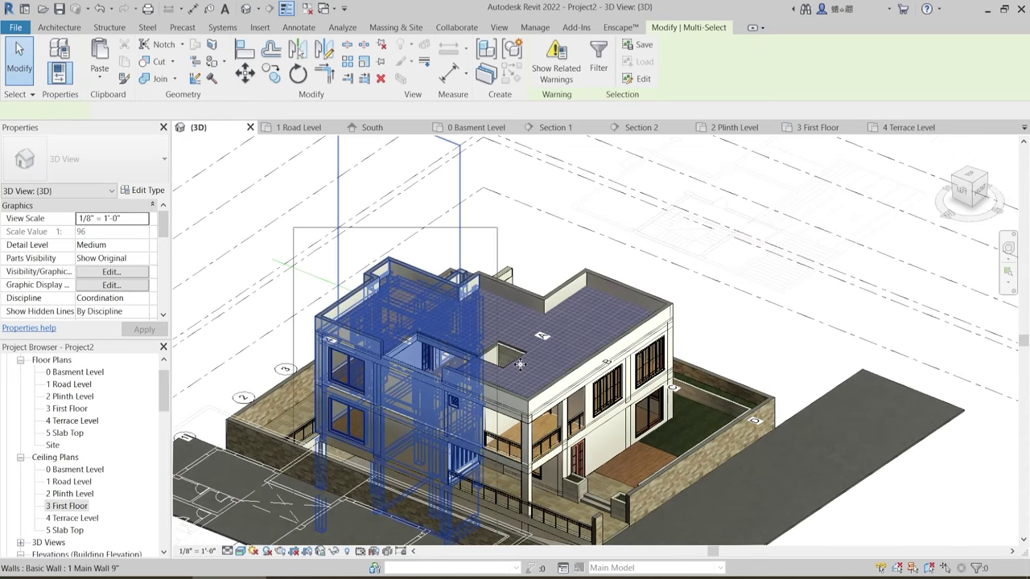
left_click(598, 55)
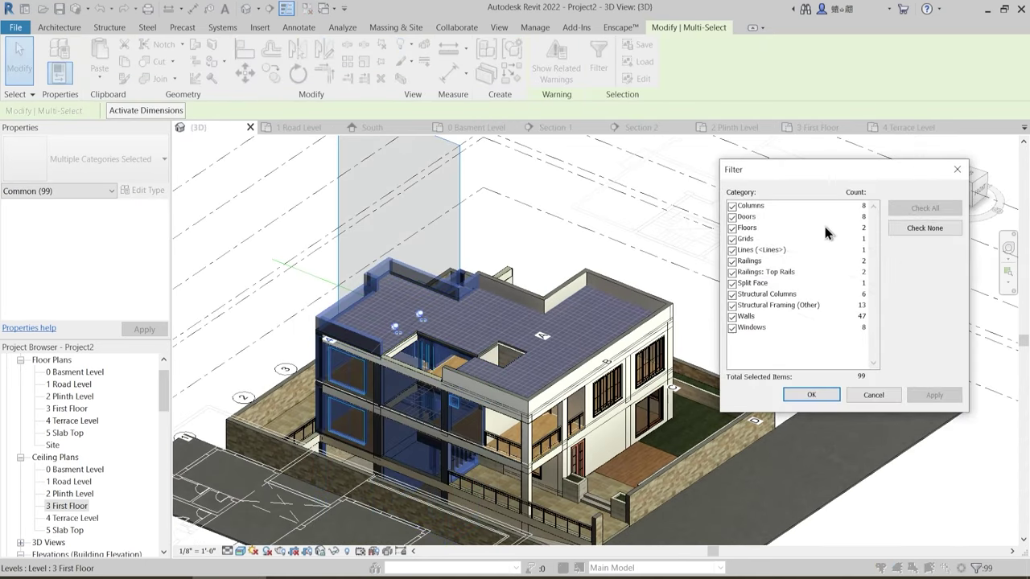
left_click(918, 229)
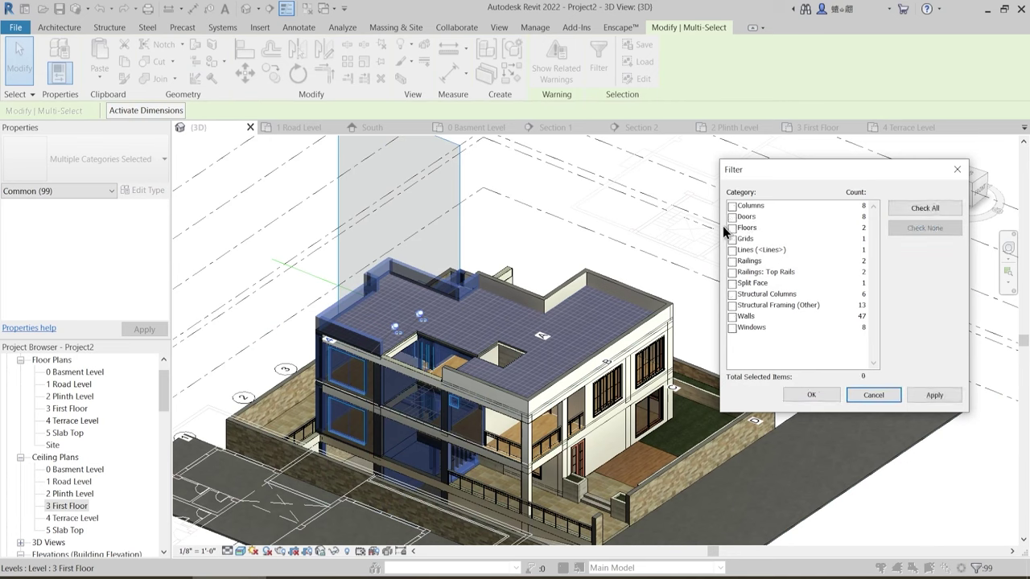
left_click(732, 206)
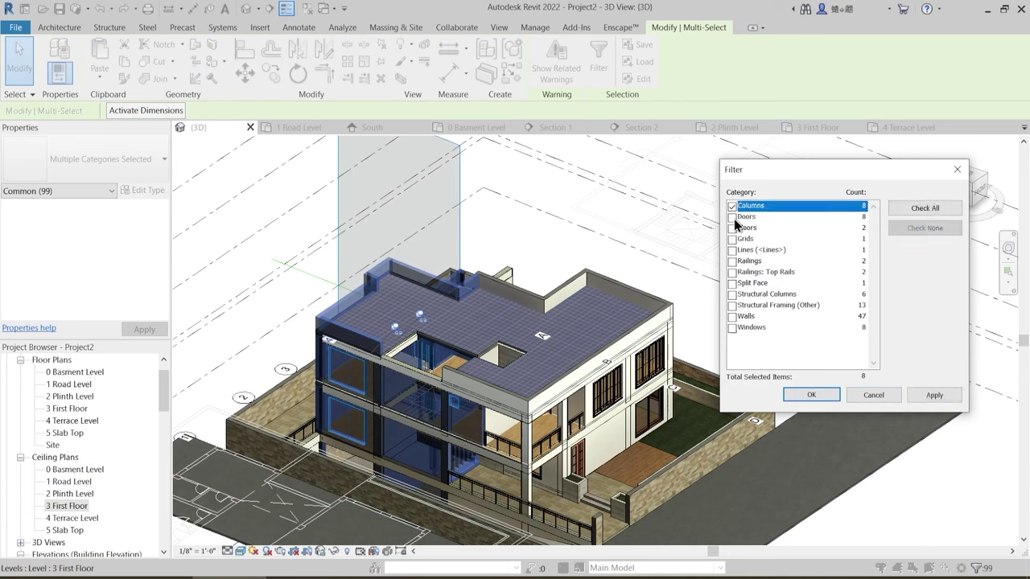
left_click(732, 294)
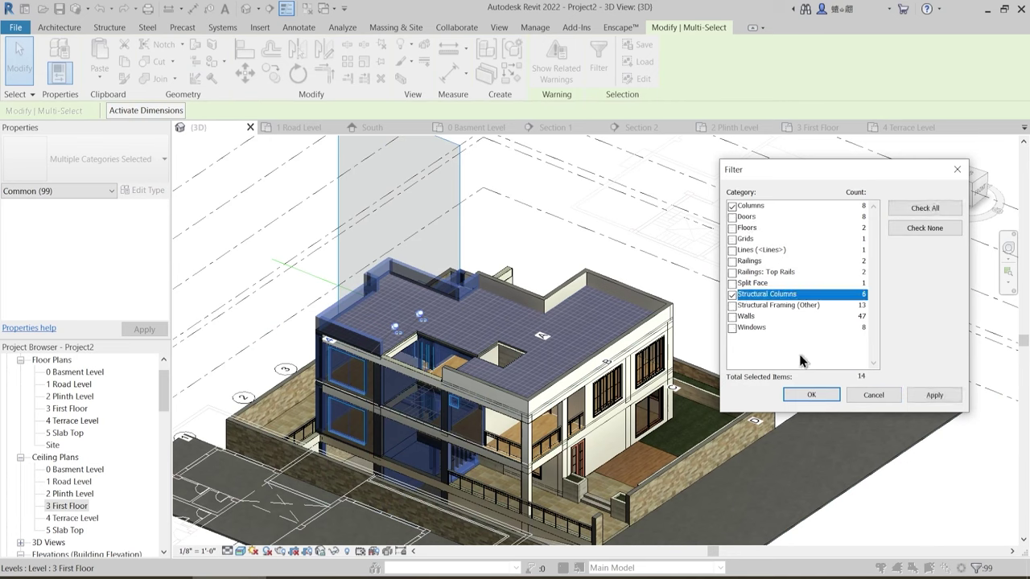
left_click(820, 395)
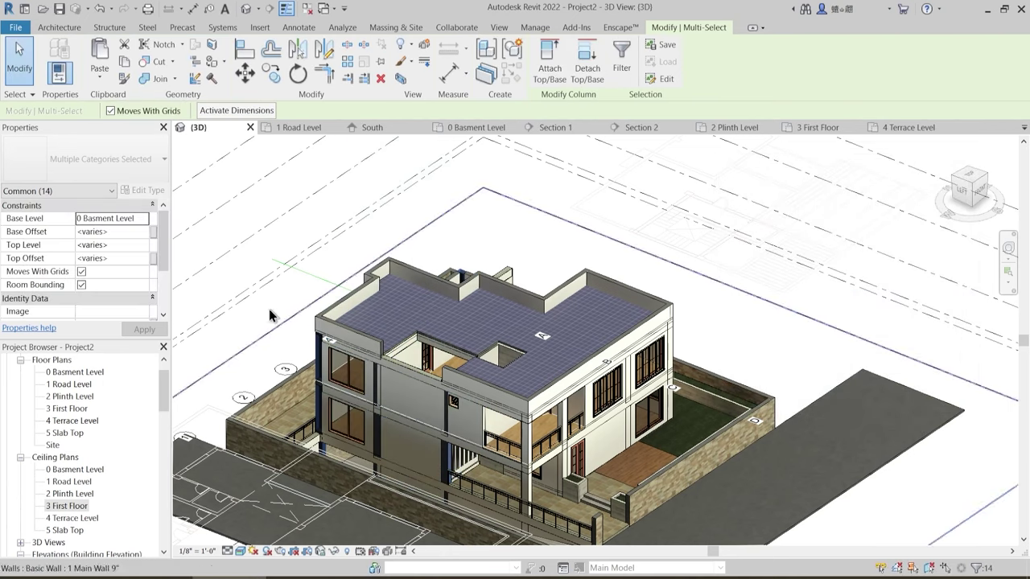
- Set the 14 columns' Top Level to 4 Terrace Level and begin entering a 15" Top Offset
left_click(145, 248)
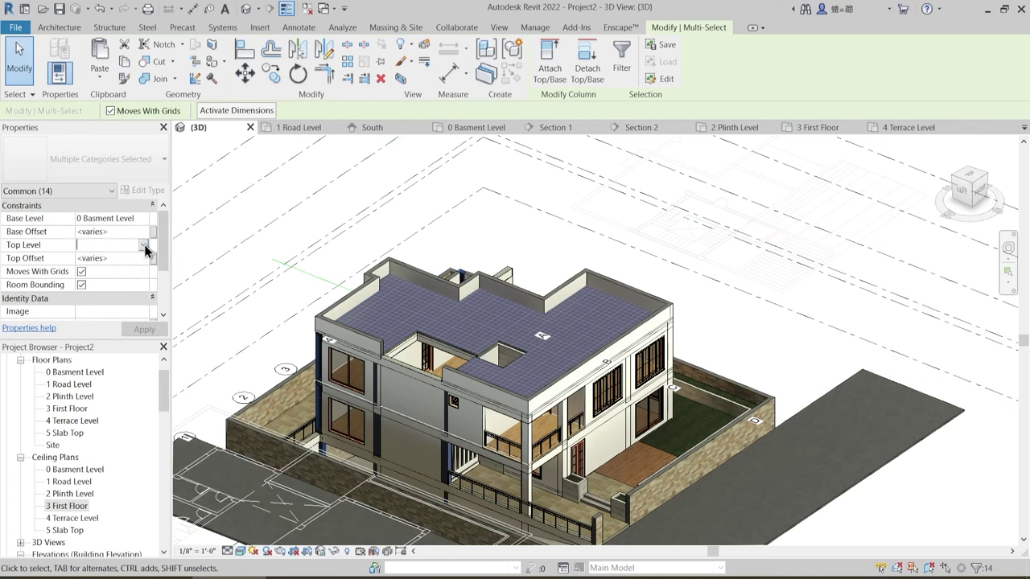
left_click(143, 245)
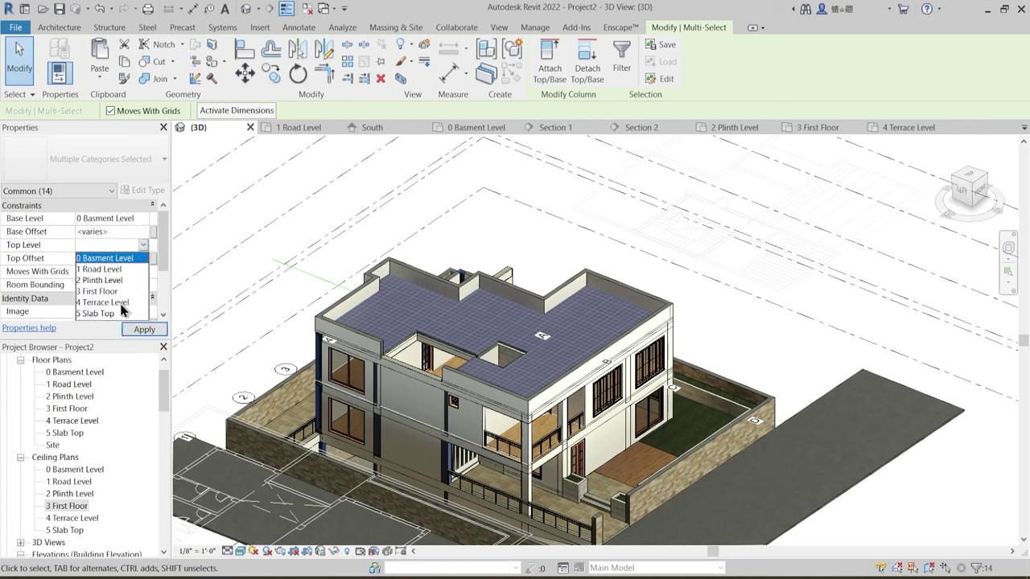
left_click(121, 304)
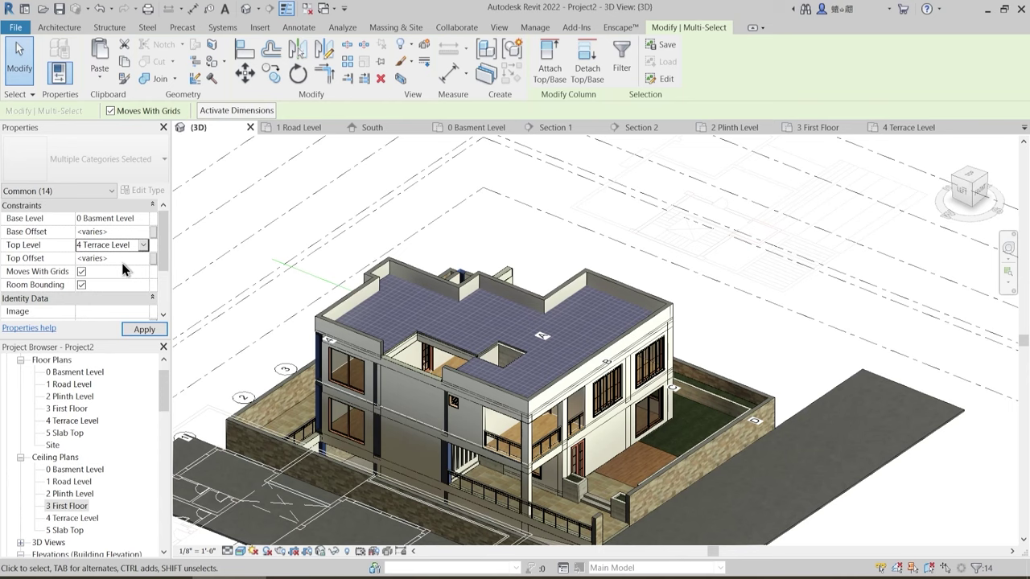
left_click(123, 259)
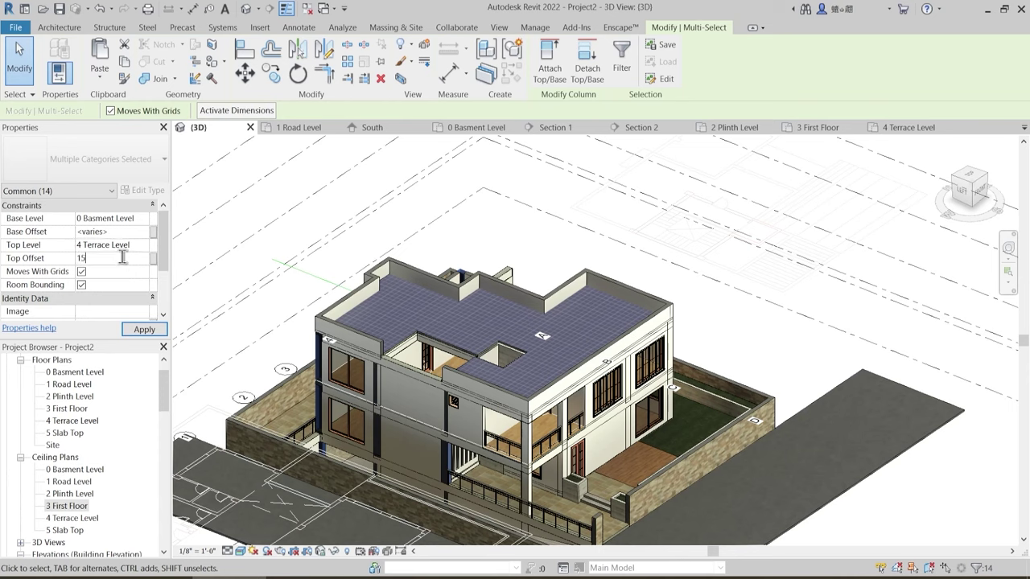
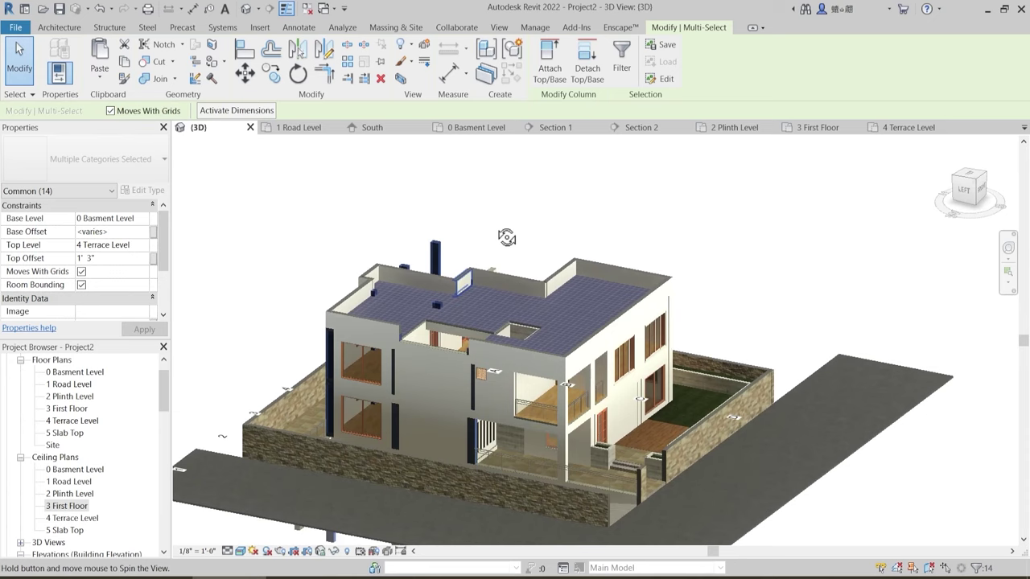
- Clear the selection and window-select everything around the stair core in the 3D view
scroll(466, 276, "up", 6)
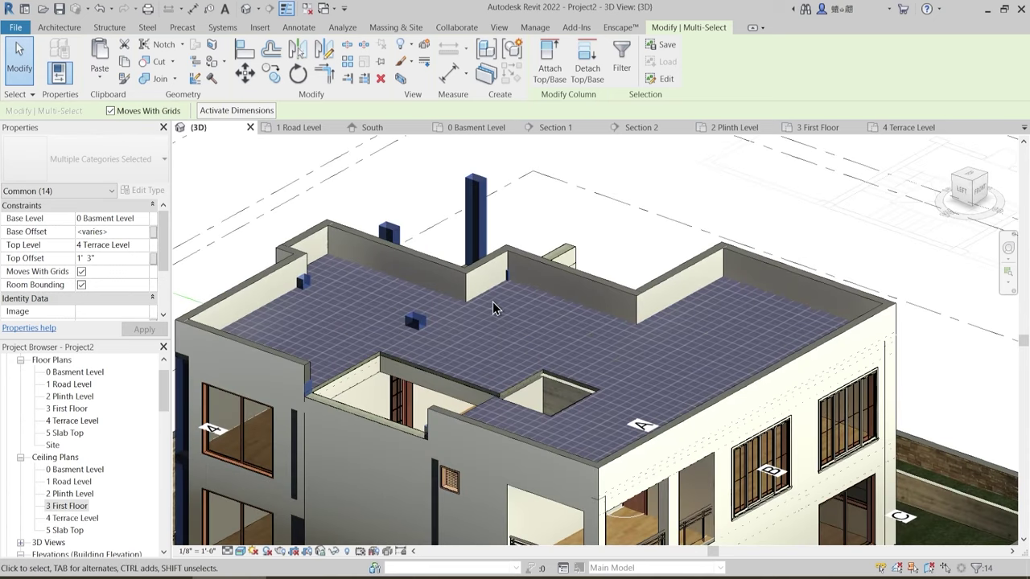
key("Escape")
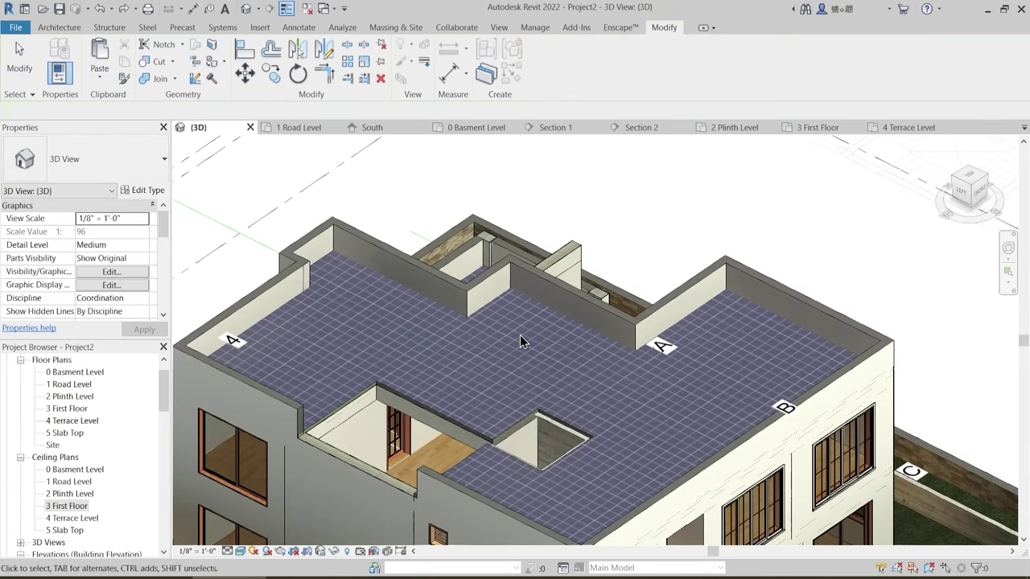
scroll(475, 298, "down", 5)
middle_click_drag(475, 298, 488, 227, "shift")
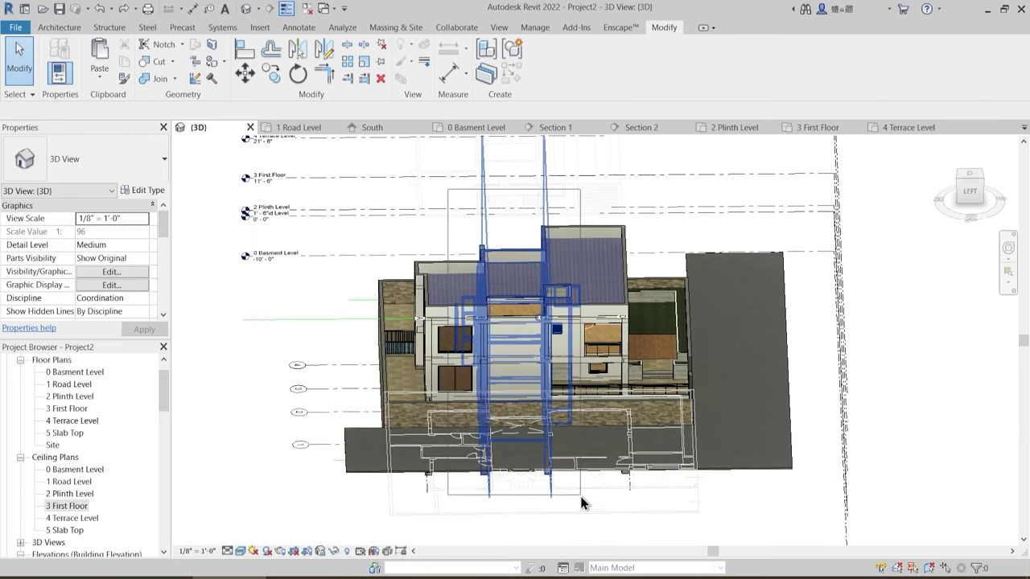
left_click_drag(581, 497, 581, 497)
middle_click_drag(571, 390, 531, 387, "shift")
- Filter the selection to Columns and Structural Columns and set their Top Level to 4 Terrace Level
left_click(543, 57)
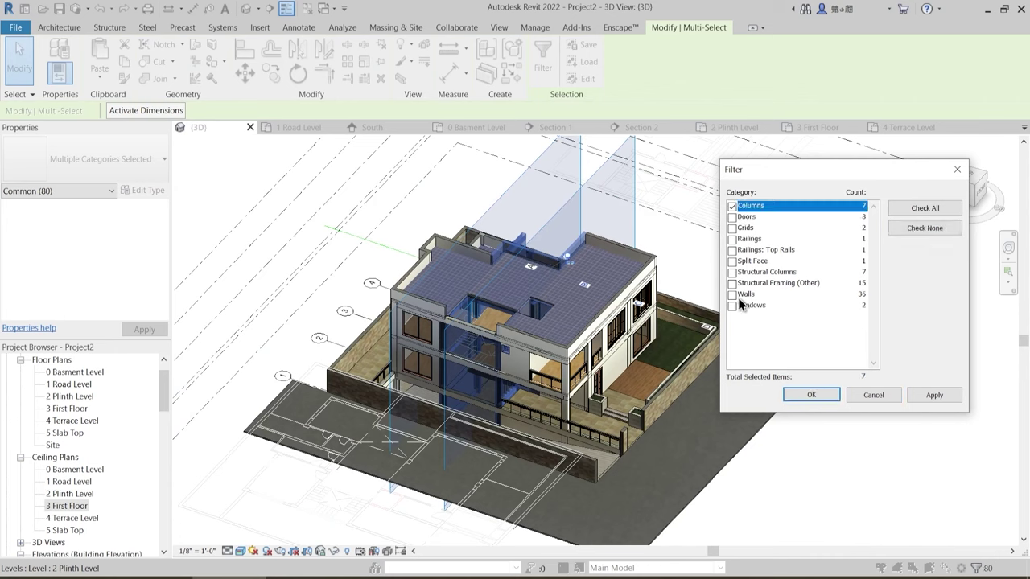
left_click(733, 273)
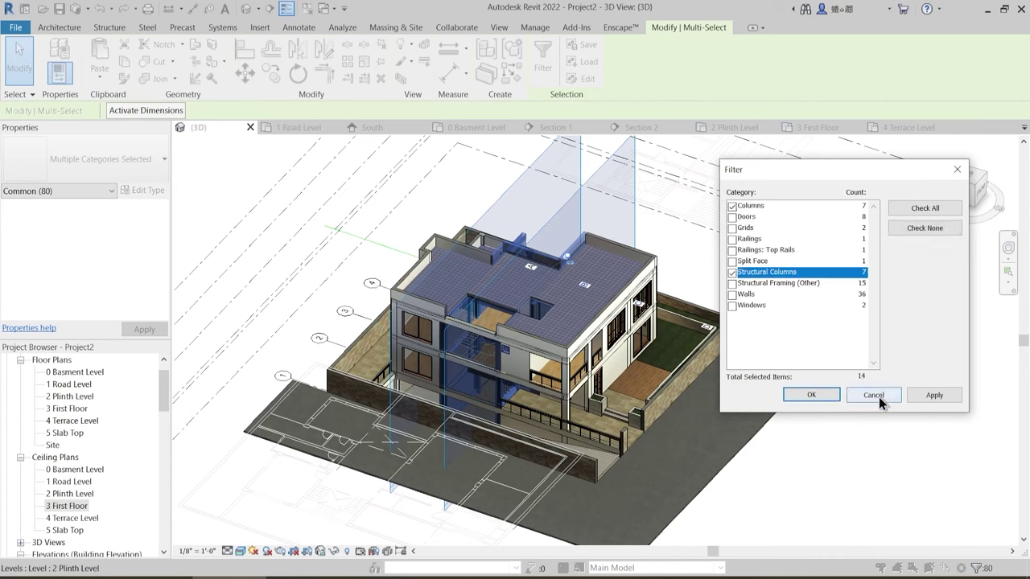
left_click(935, 395)
left_click(811, 395)
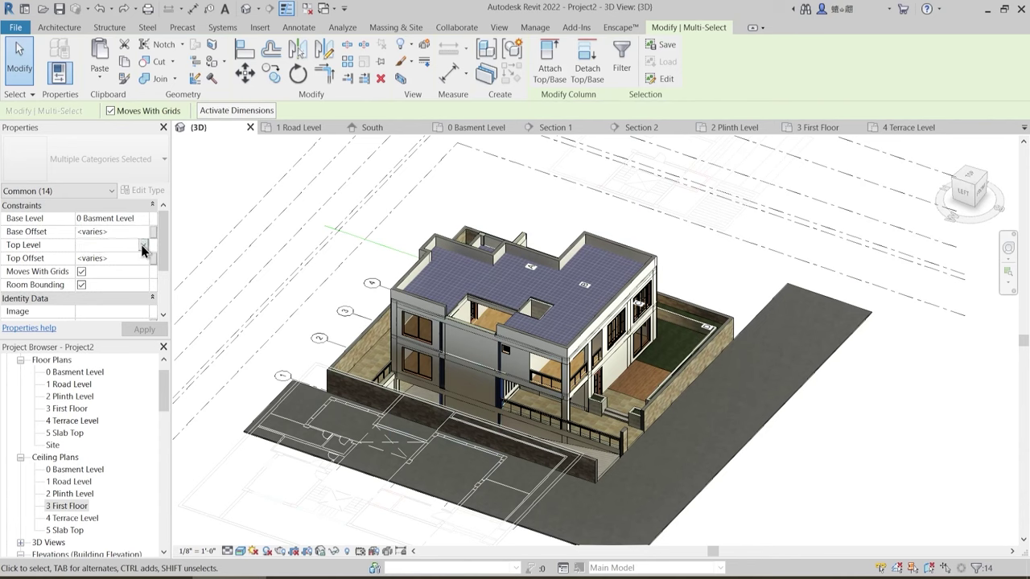
left_click(143, 246)
left_click(100, 302)
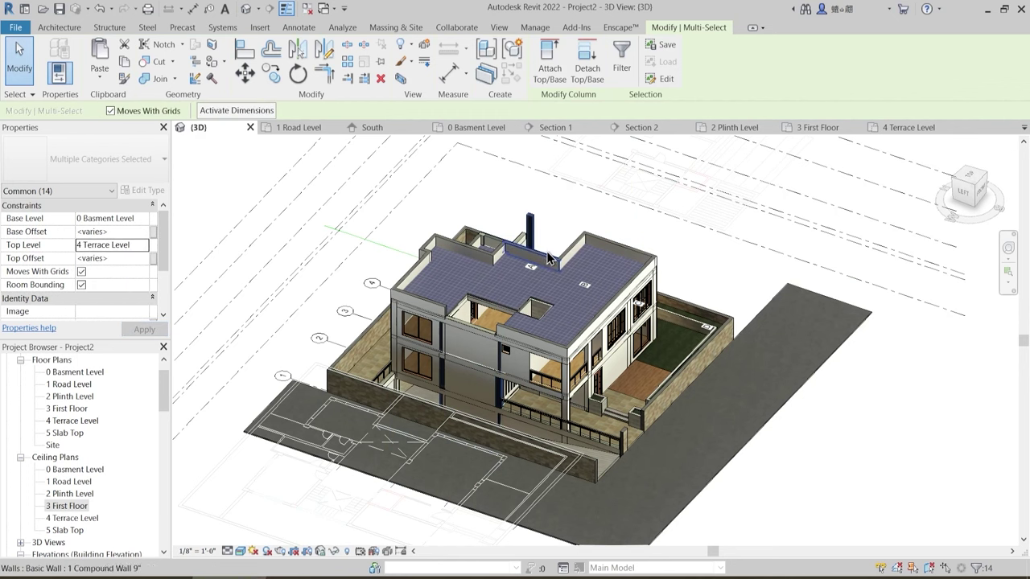
- Look down on the roof and check the beam wall, leaving nothing selected
middle_click_drag(549, 257, 547, 304, "shift")
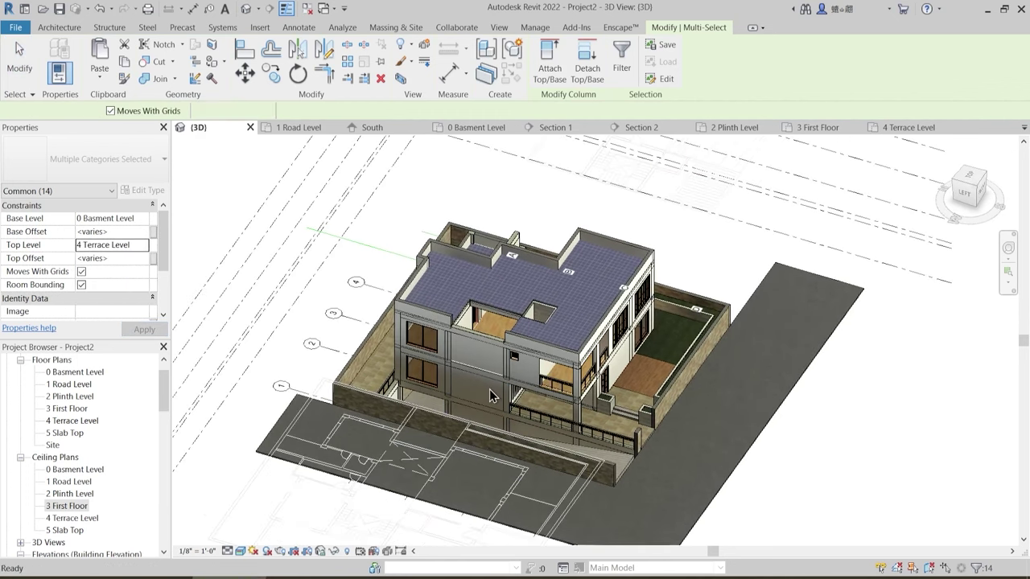
scroll(493, 395, "up", 5)
key("Escape")
scroll(467, 299, "up", 3)
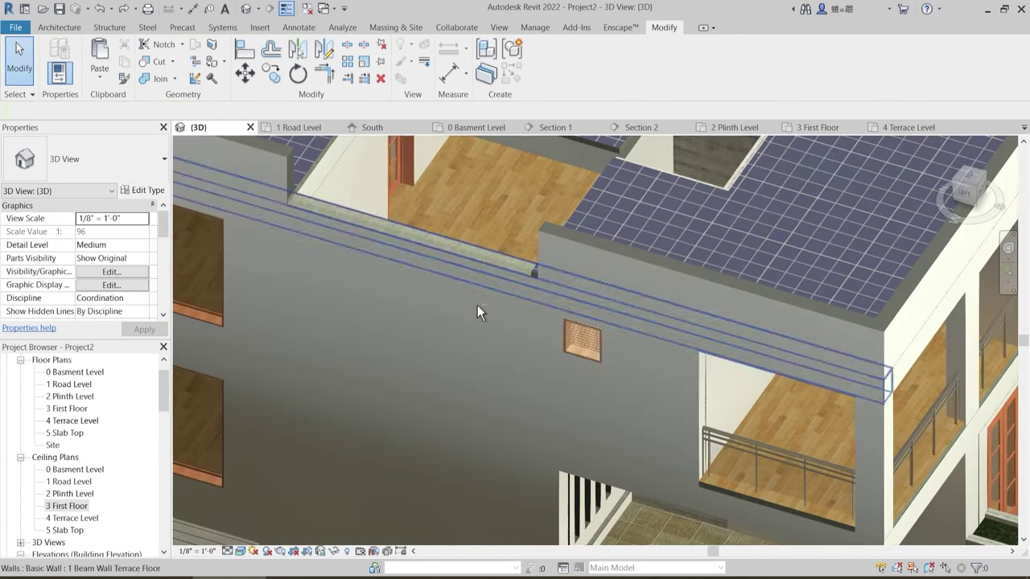
middle_click_drag(477, 305, 573, 200, "shift")
left_click(572, 201)
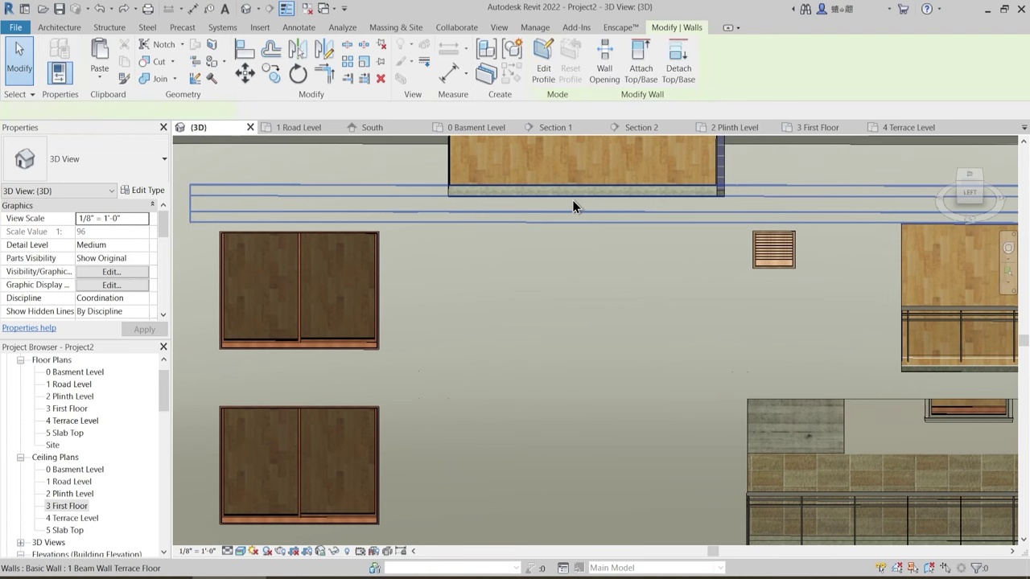
key("Escape")
middle_click_drag(543, 274, 509, 319)
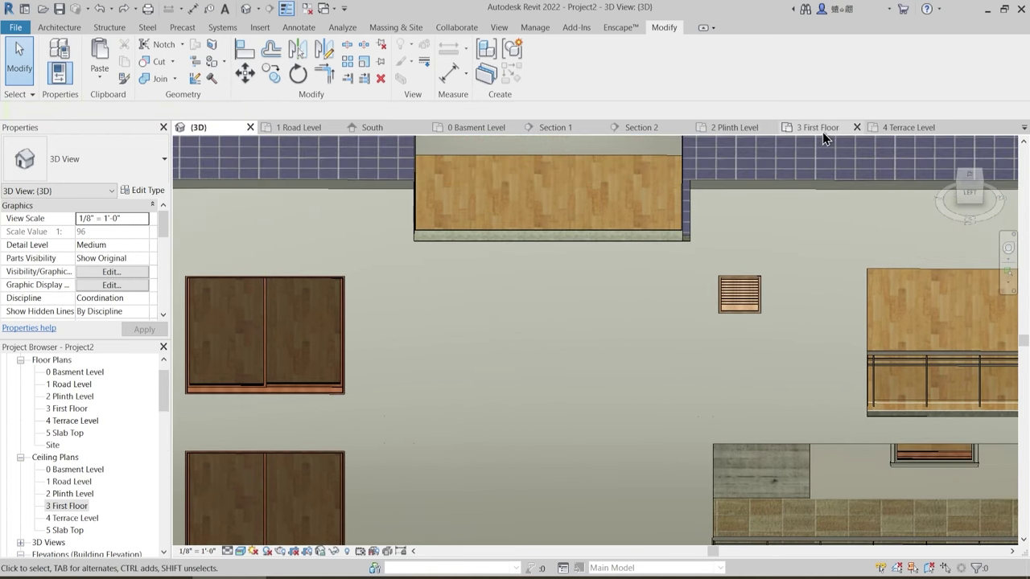
- Switch to the 3 First Floor plan and zoom into the stair area
left_click(823, 129)
middle_click_drag(190, 324, 443, 263)
scroll(388, 304, "up", 3)
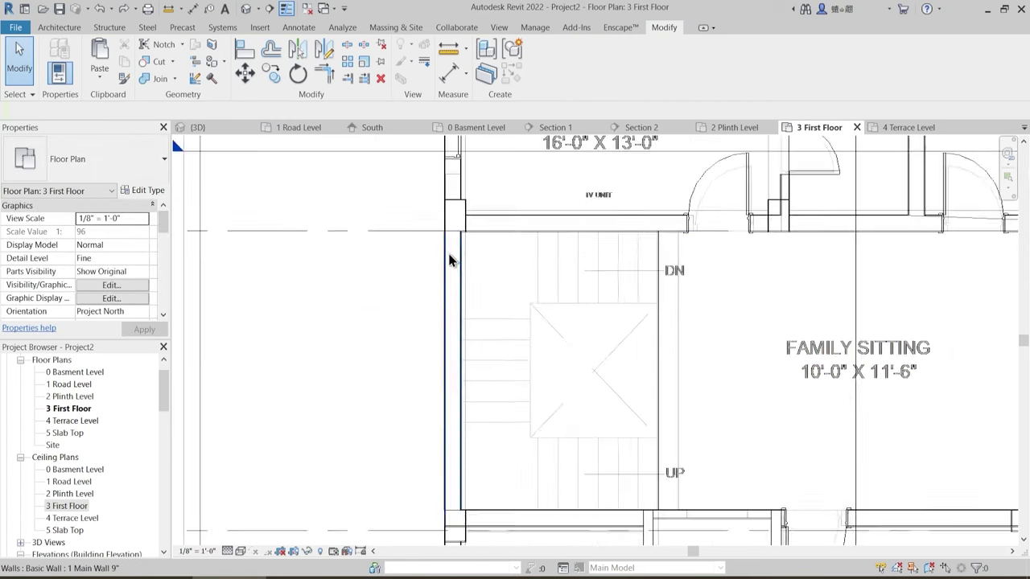
scroll(443, 262, "down", 2)
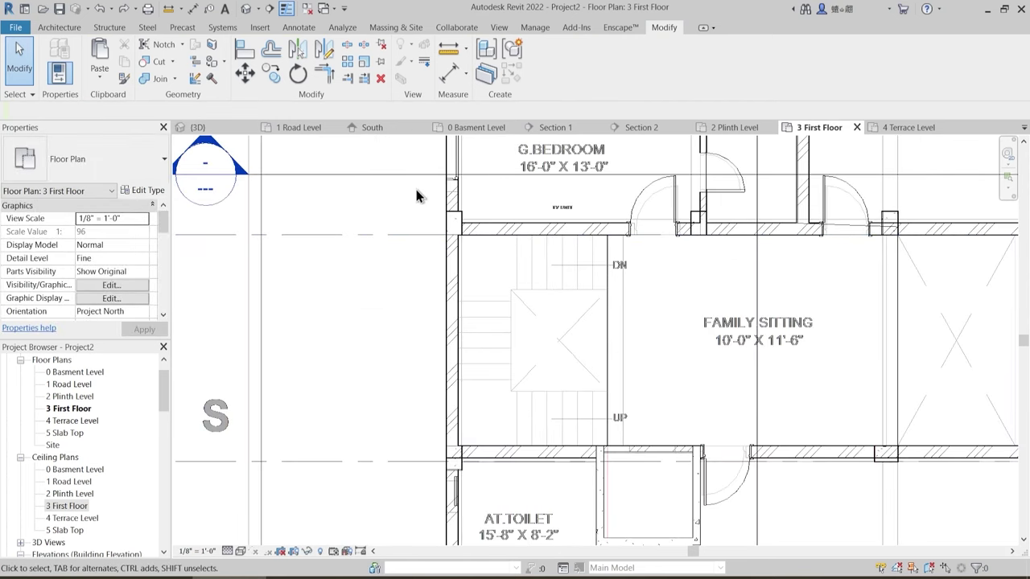
scroll(719, 223, "up", 4)
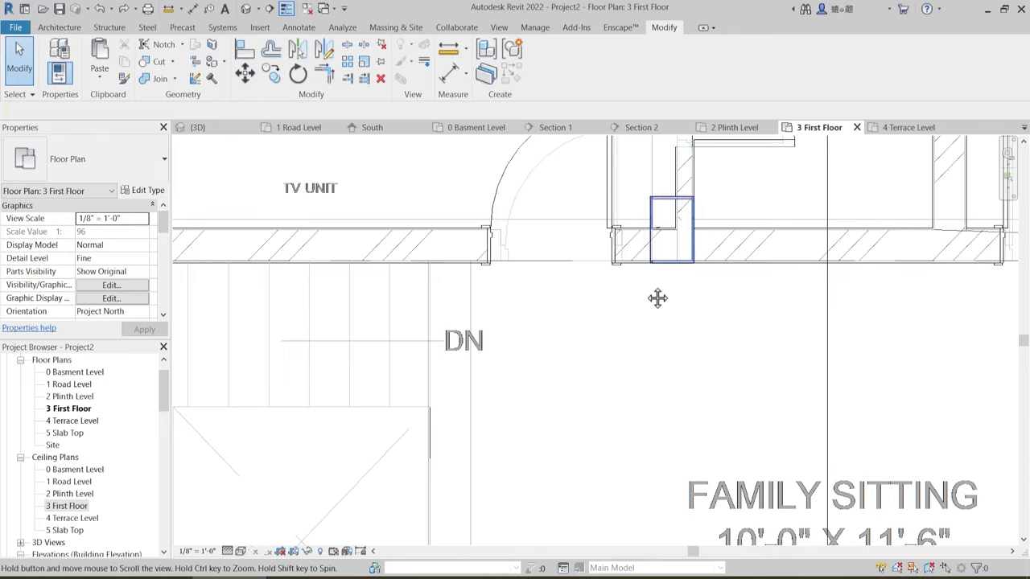
scroll(657, 297, "up", 2)
scroll(606, 317, "up", 1)
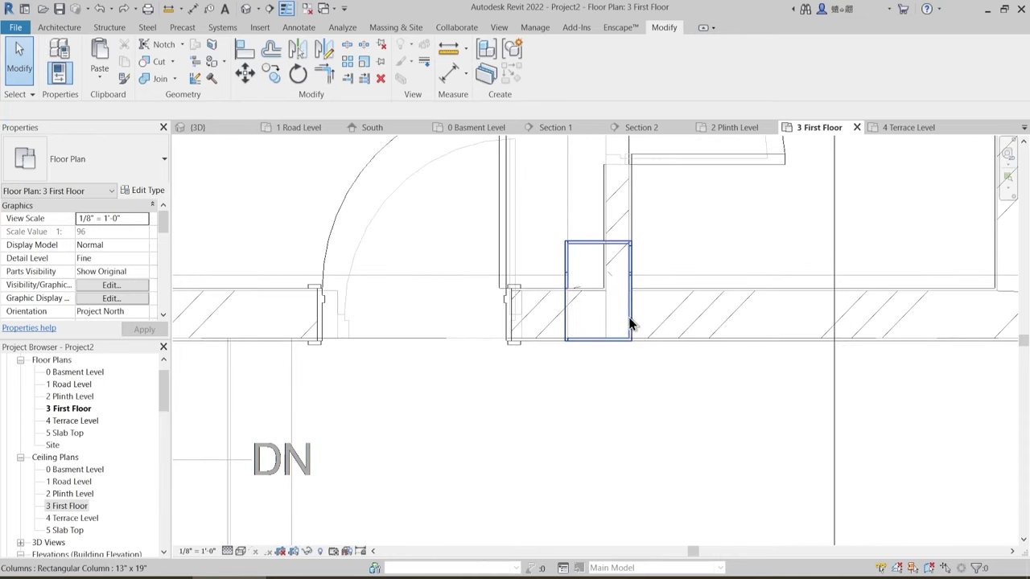
scroll(630, 324, "down", 5)
scroll(455, 236, "up", 1)
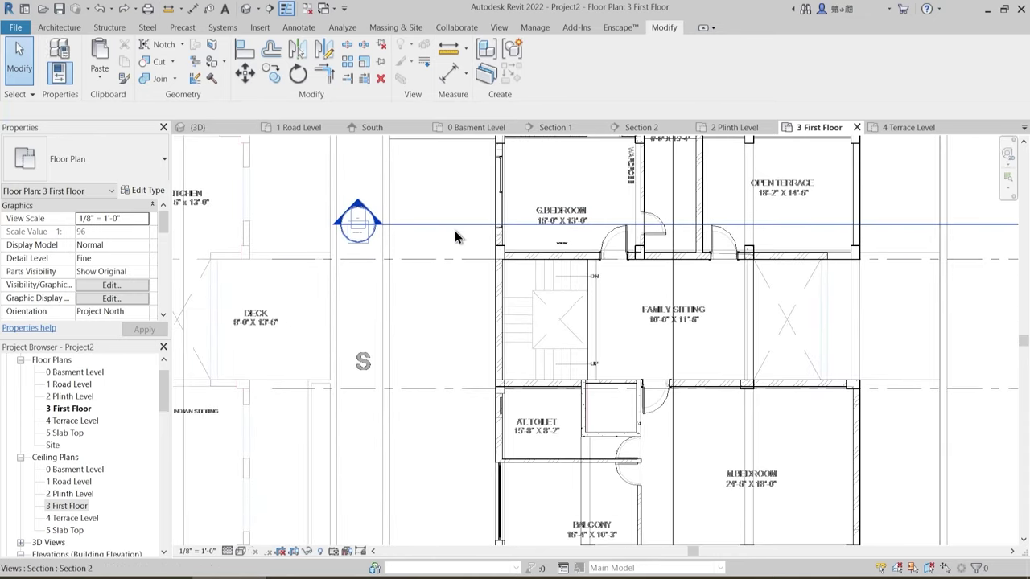
- Window-select the eleven walls and columns around the stair
left_click_drag(453, 237, 662, 409)
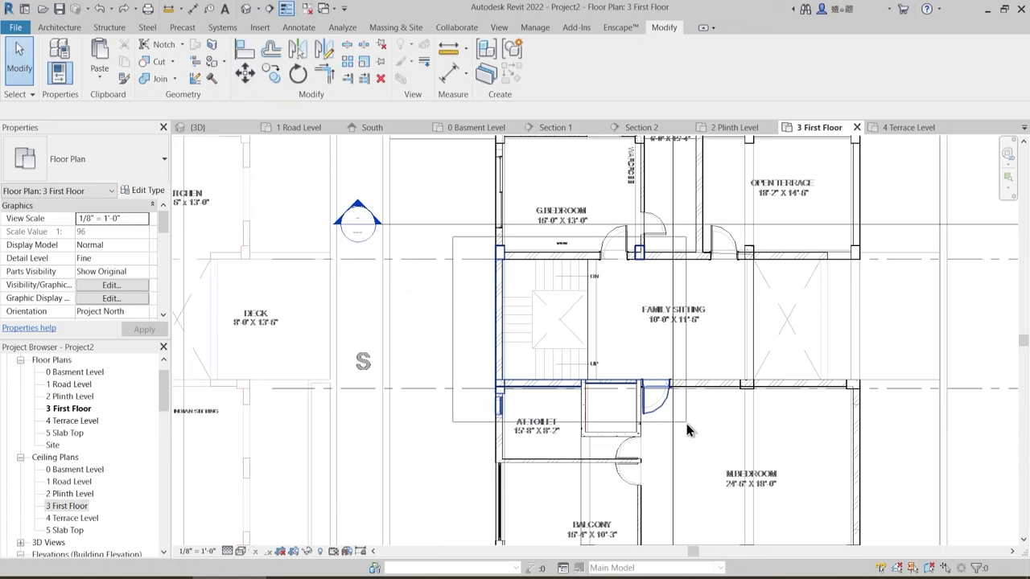
left_click_drag(689, 429, 688, 428)
scroll(542, 340, "down", 3)
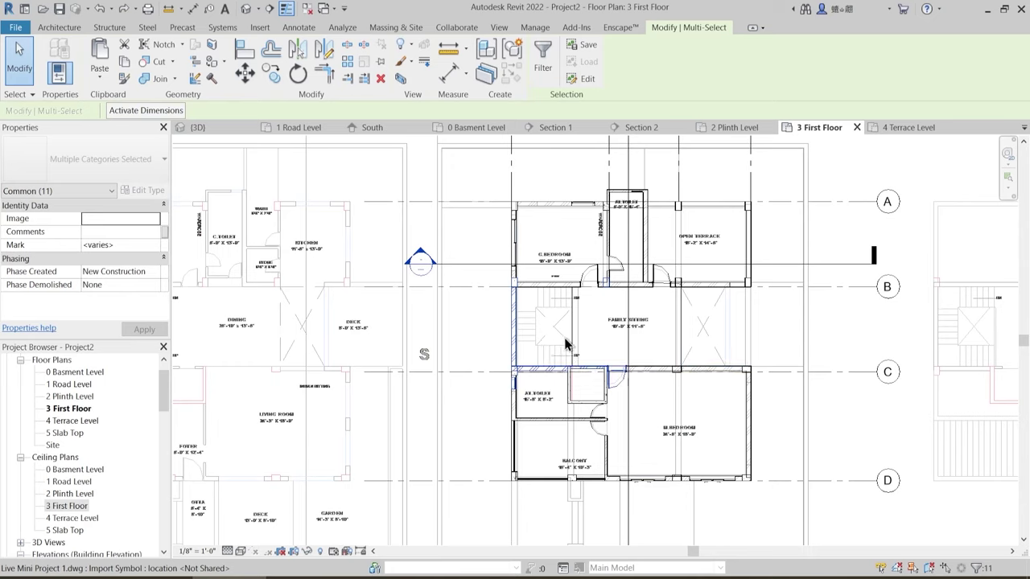
middle_click_drag(564, 346, 523, 373)
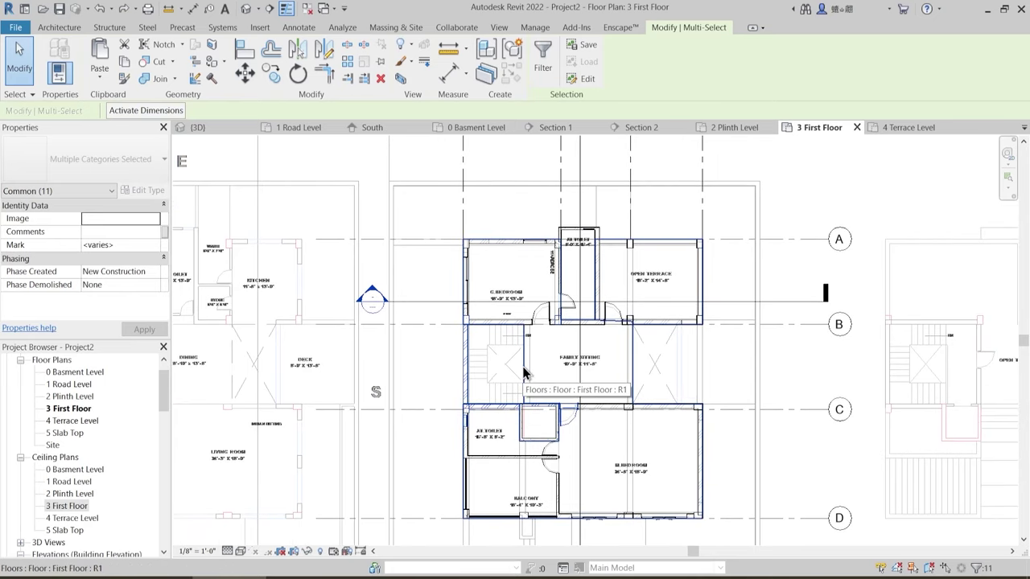
- Filter the selection to Columns only and set their Top Level to 5 Slab Top
left_click(539, 72)
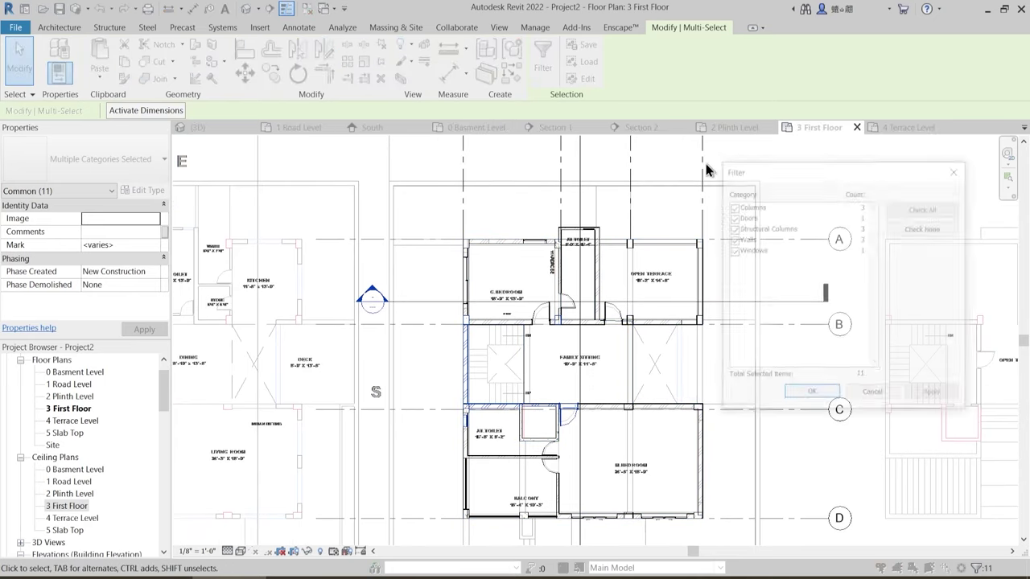
left_click(732, 206)
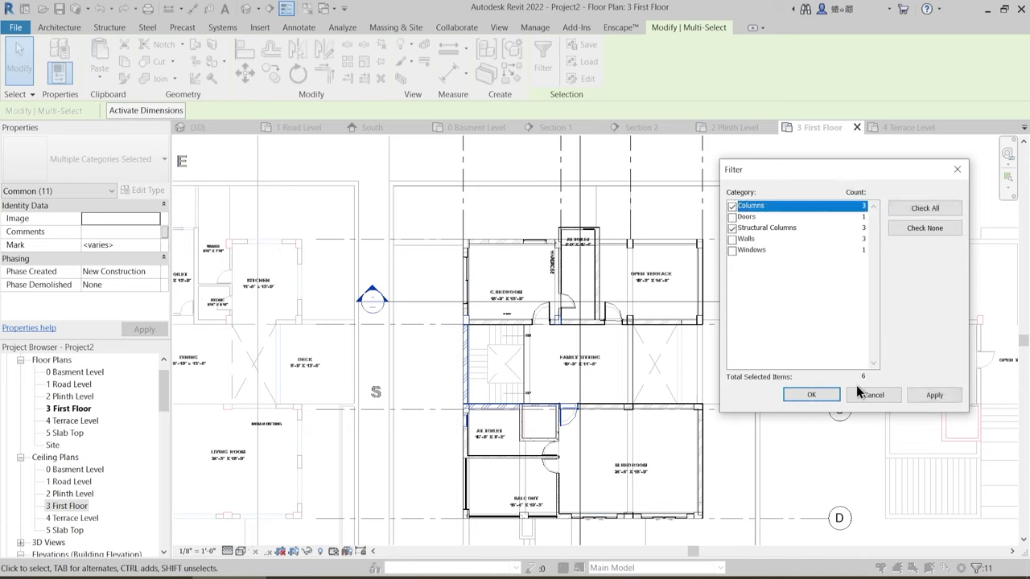
left_click(812, 396)
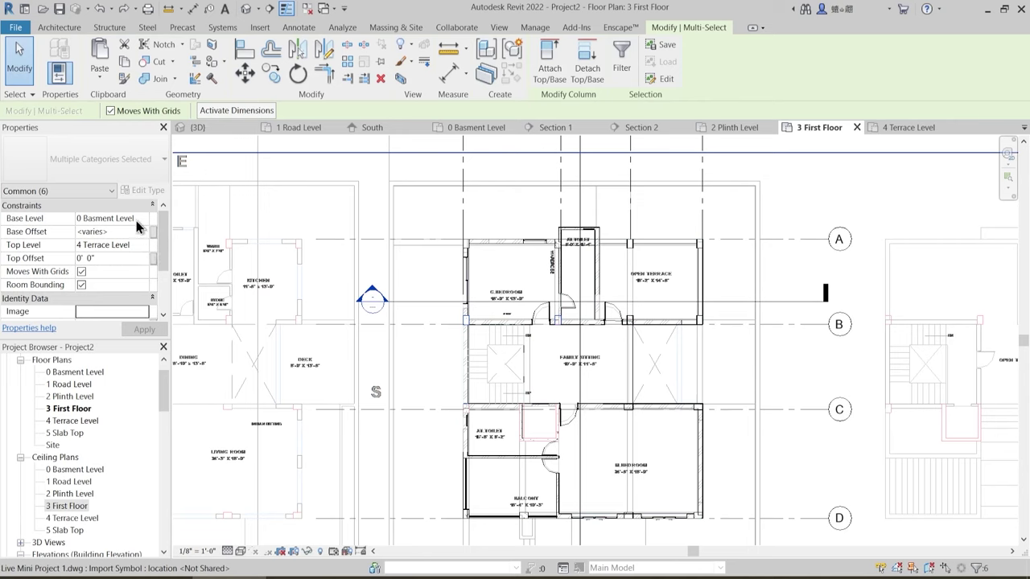
left_click(143, 245)
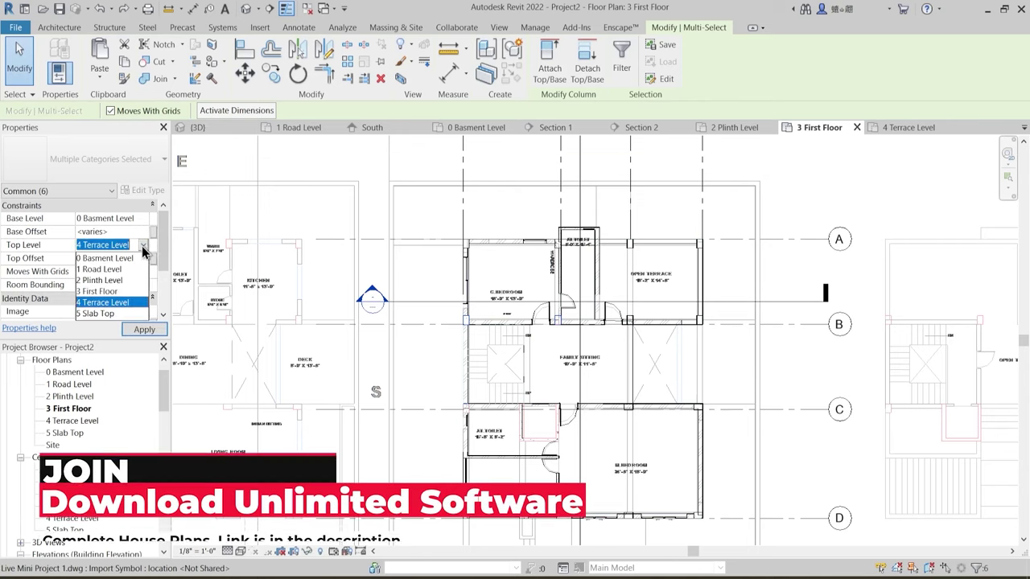
left_click(122, 314)
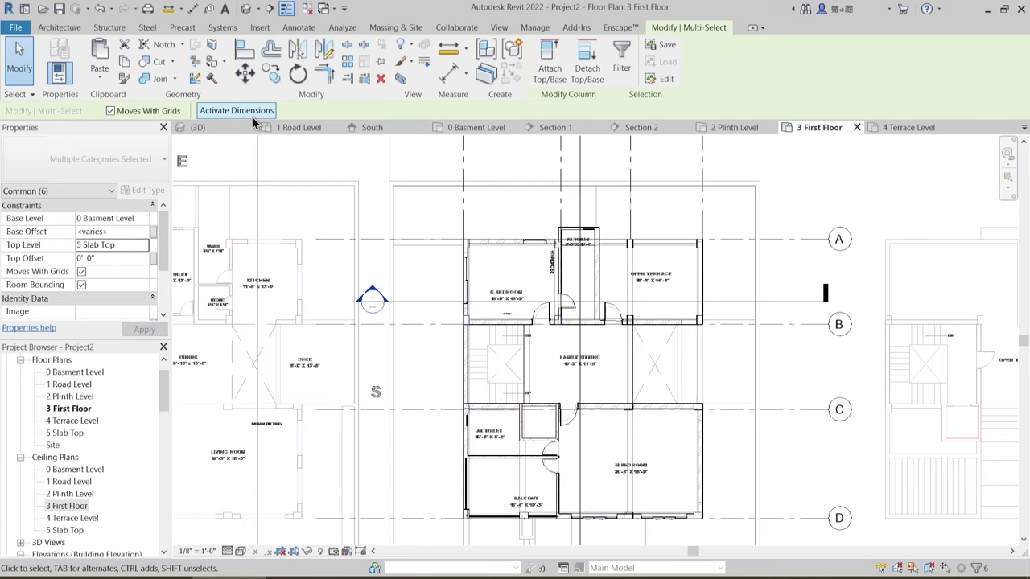
- Check the raised columns in the 3D view from an isometric angle over the roof
left_click(222, 129)
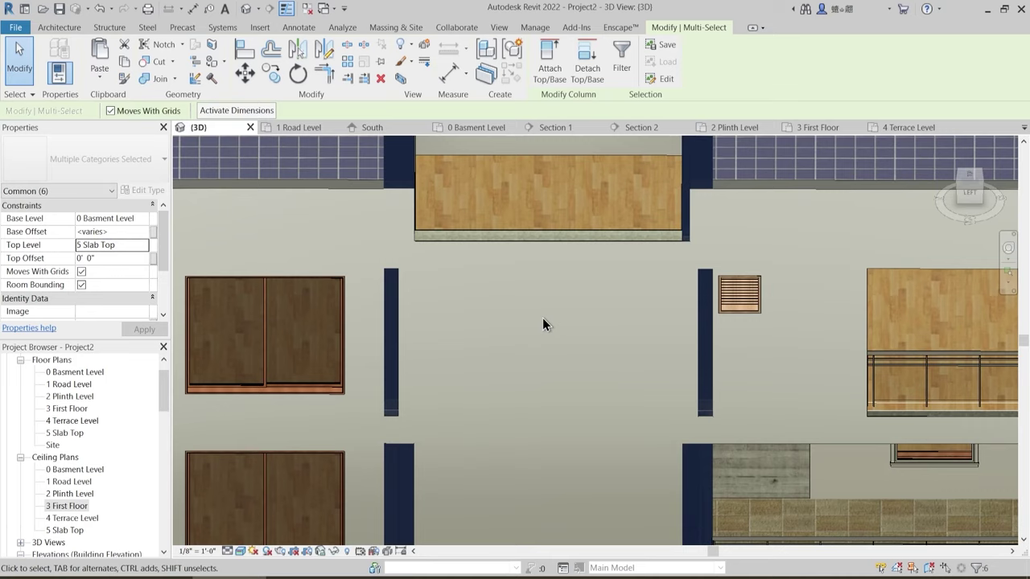
middle_click_drag(541, 325, 541, 287, "shift")
key("Escape")
scroll(489, 277, "up", 3)
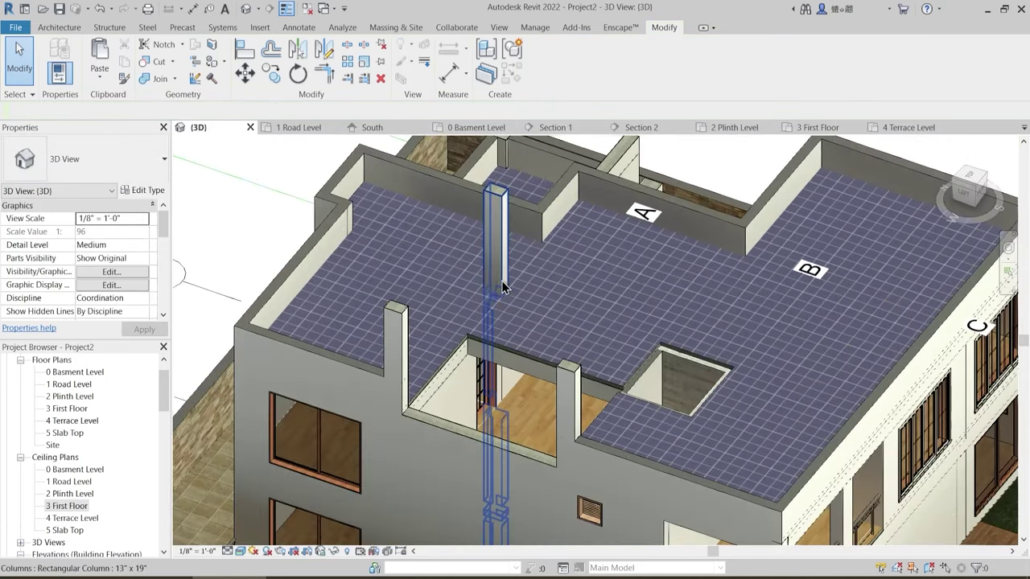
scroll(569, 302, "up", 2)
scroll(566, 321, "down", 3)
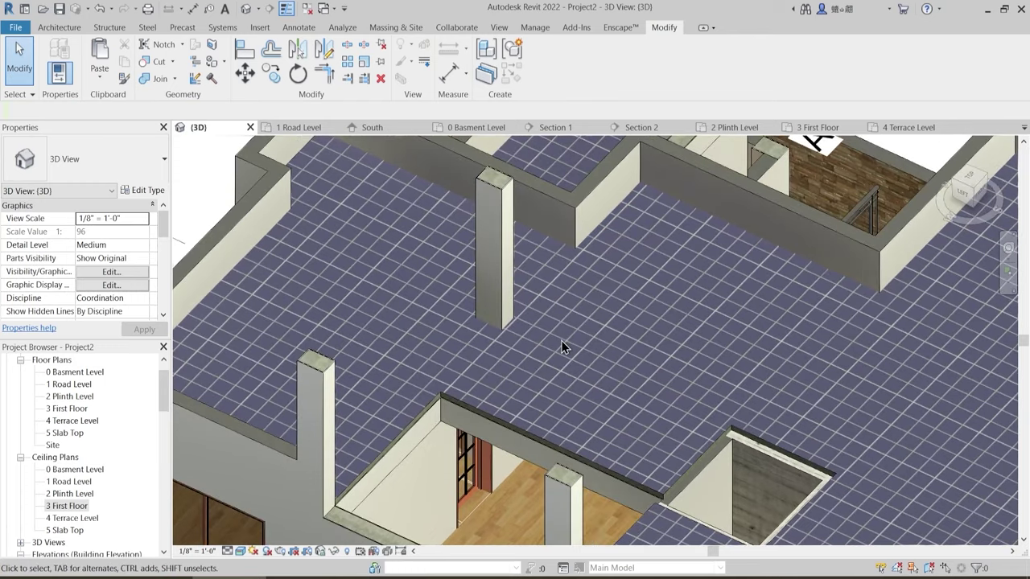
scroll(561, 341, "down", 2)
scroll(568, 338, "down", 1)
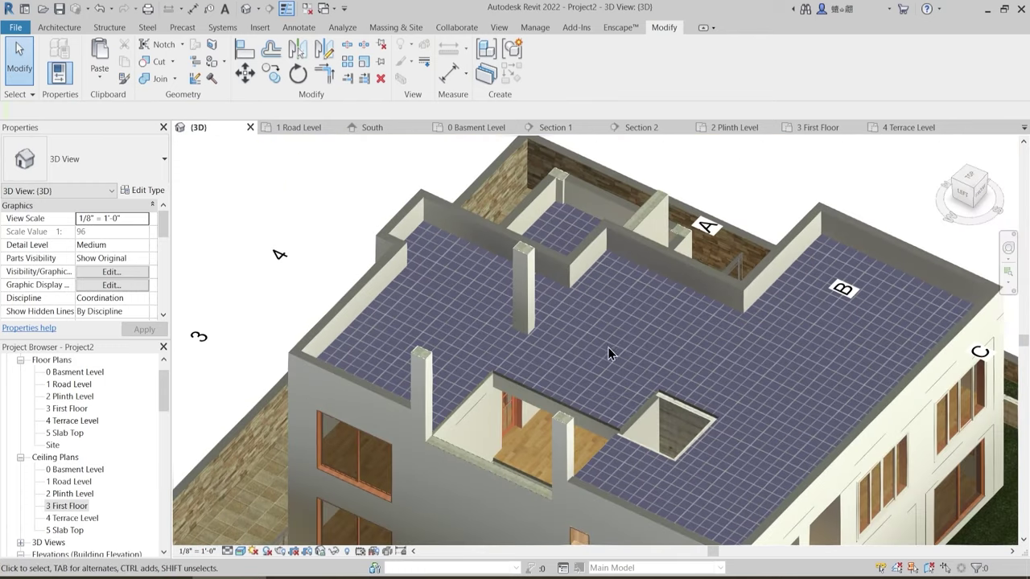
middle_click_drag(603, 317, 561, 327)
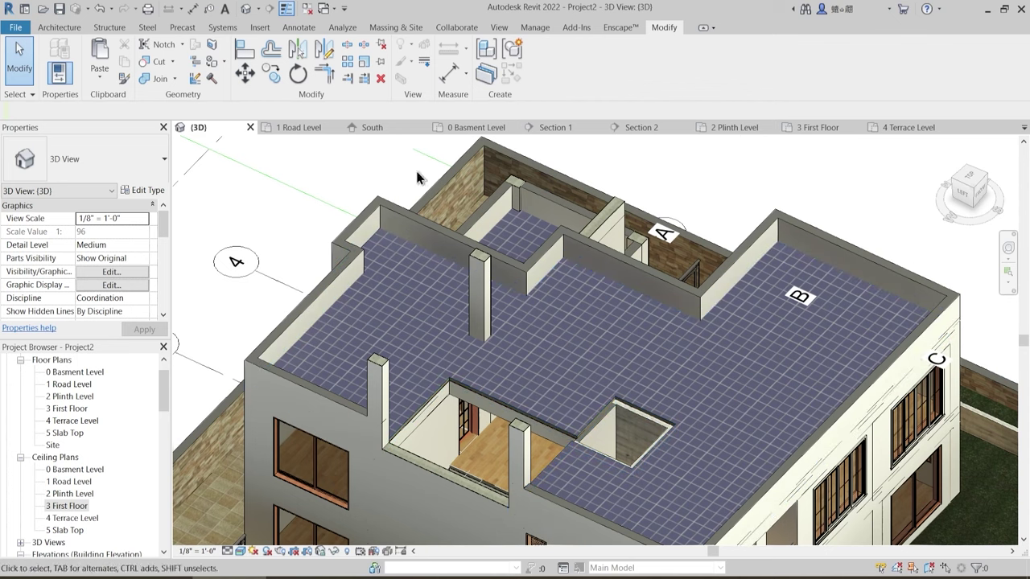
- Go back to the 3 First Floor plan and zoom to the Section 2 head
left_click(805, 130)
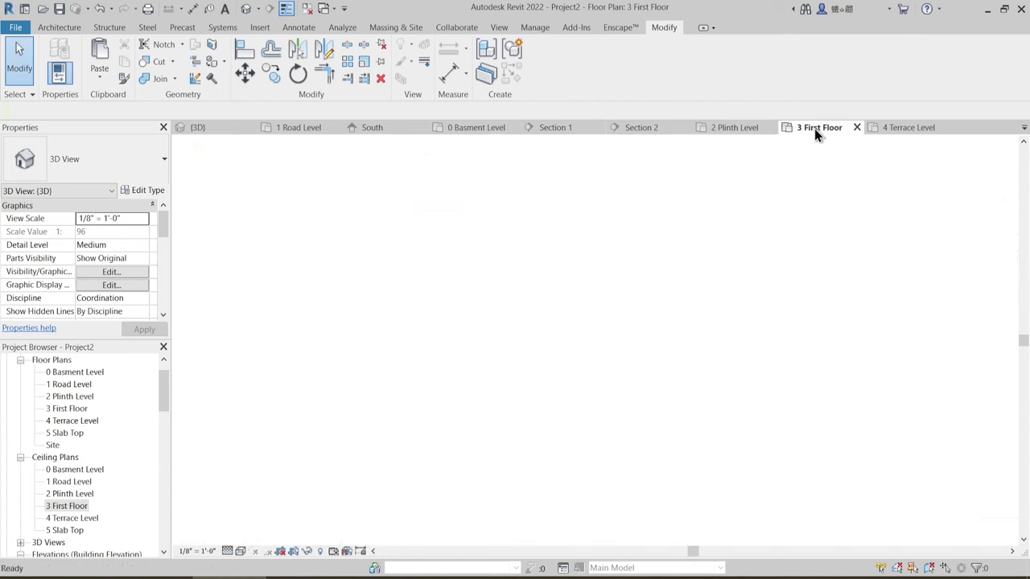
scroll(483, 290, "up", 3)
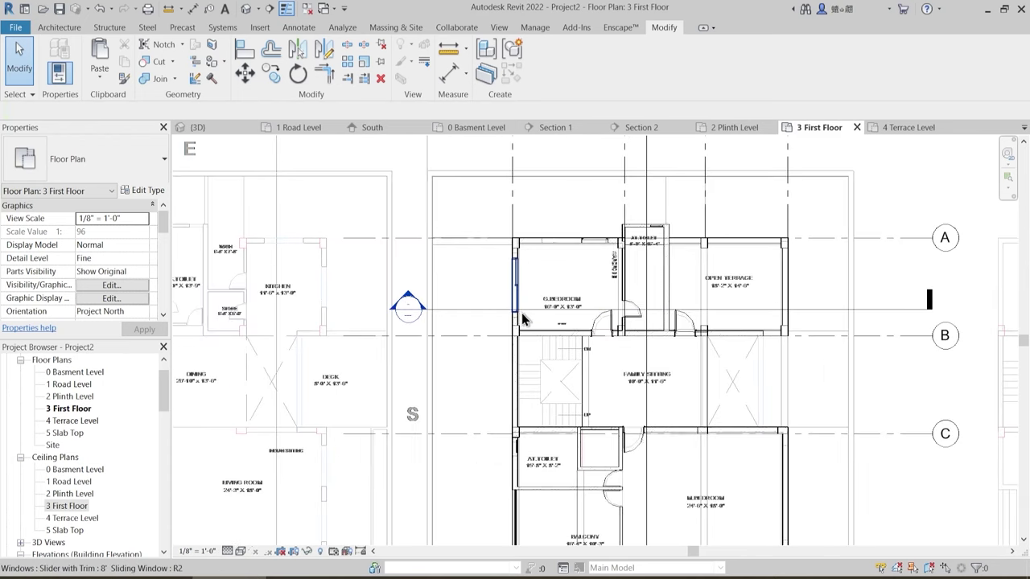
scroll(524, 317, "down", 1)
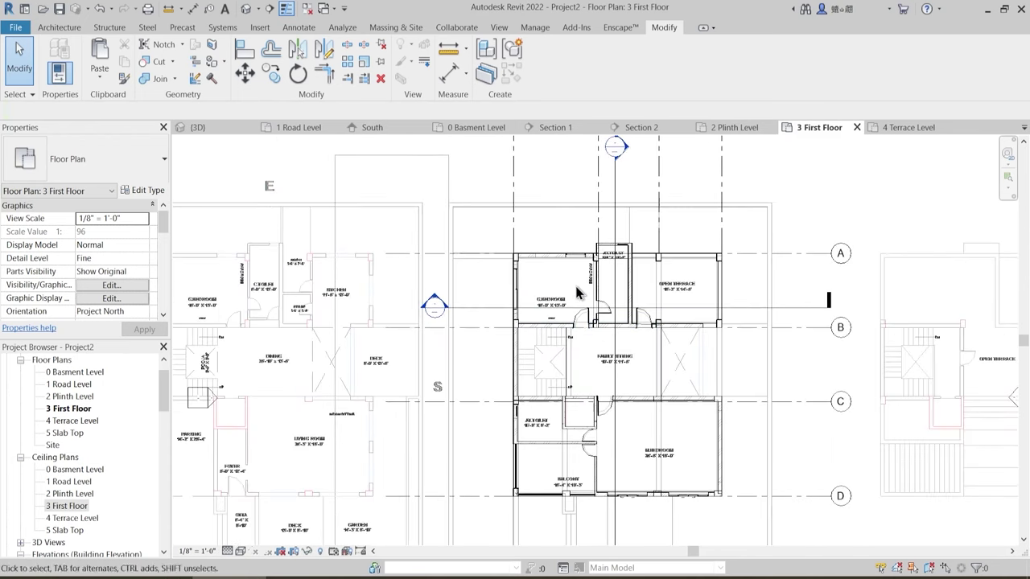
scroll(445, 316, "up", 2)
- Open the Section 2 view and inspect the wall above the floor slab
double_click(427, 291)
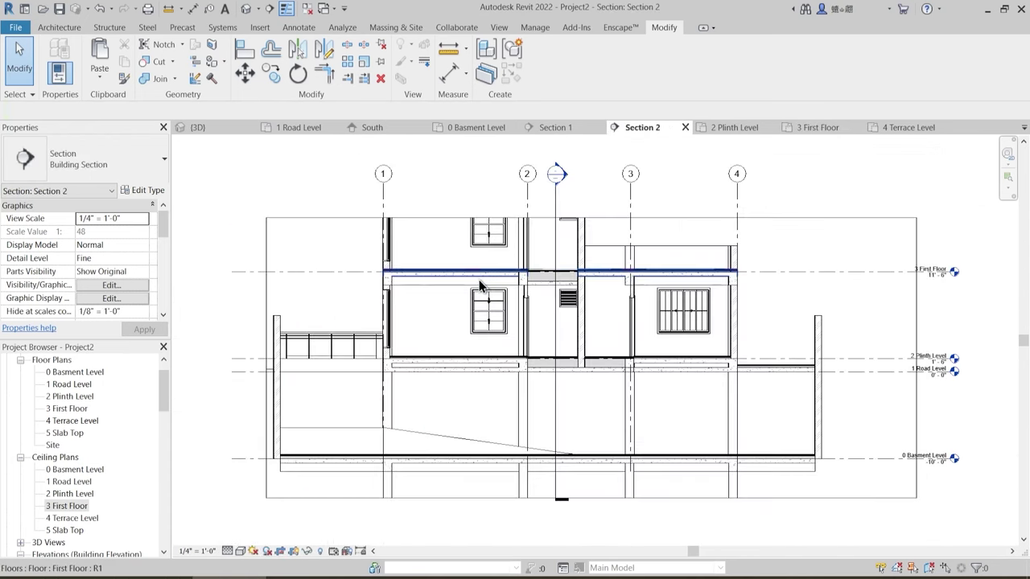
scroll(403, 283, "up", 6)
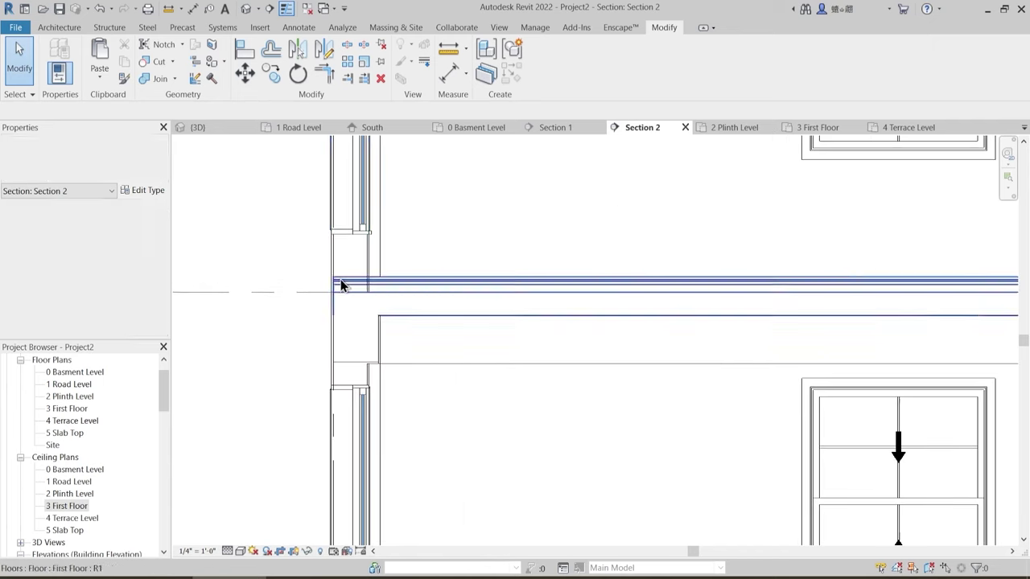
scroll(544, 270, "down", 4)
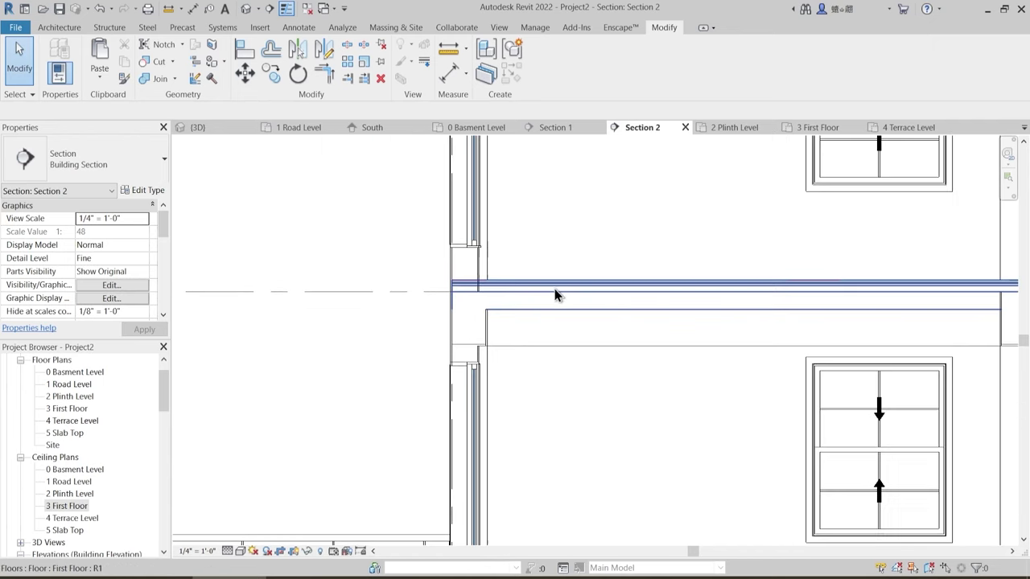
scroll(536, 301, "down", 4)
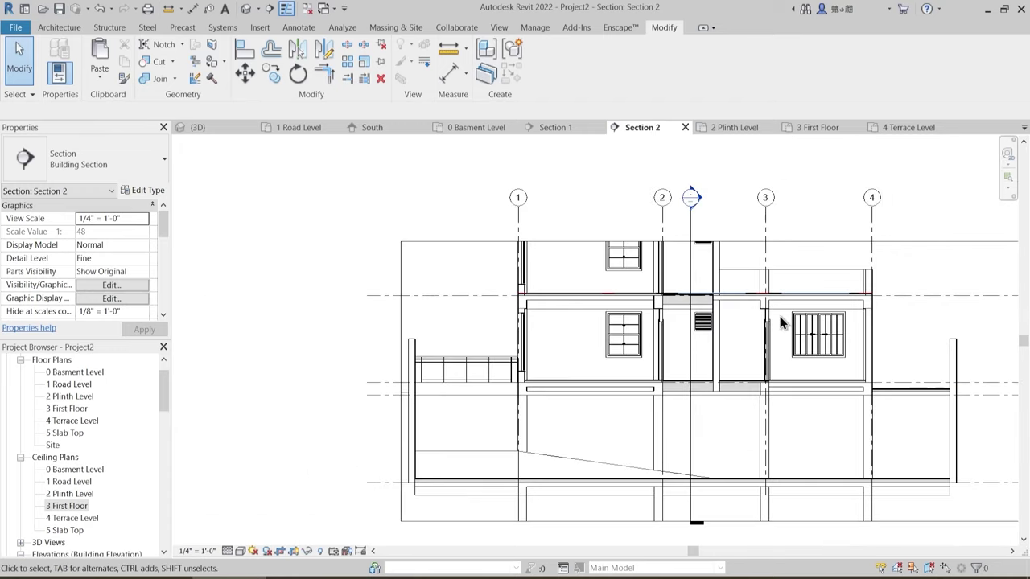
scroll(855, 298, "up", 8)
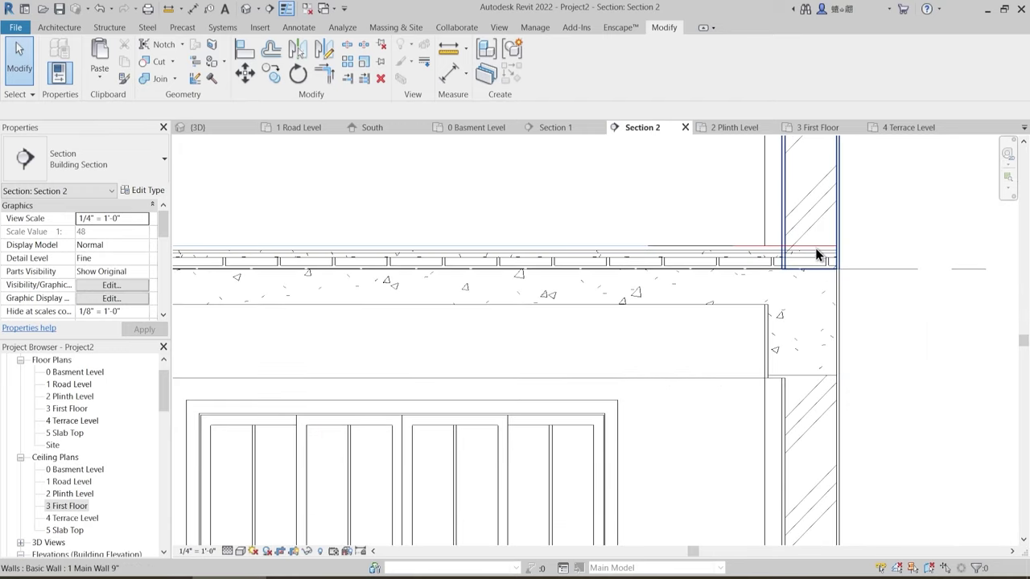
left_click(815, 252)
key("Escape")
scroll(787, 310, "down", 4)
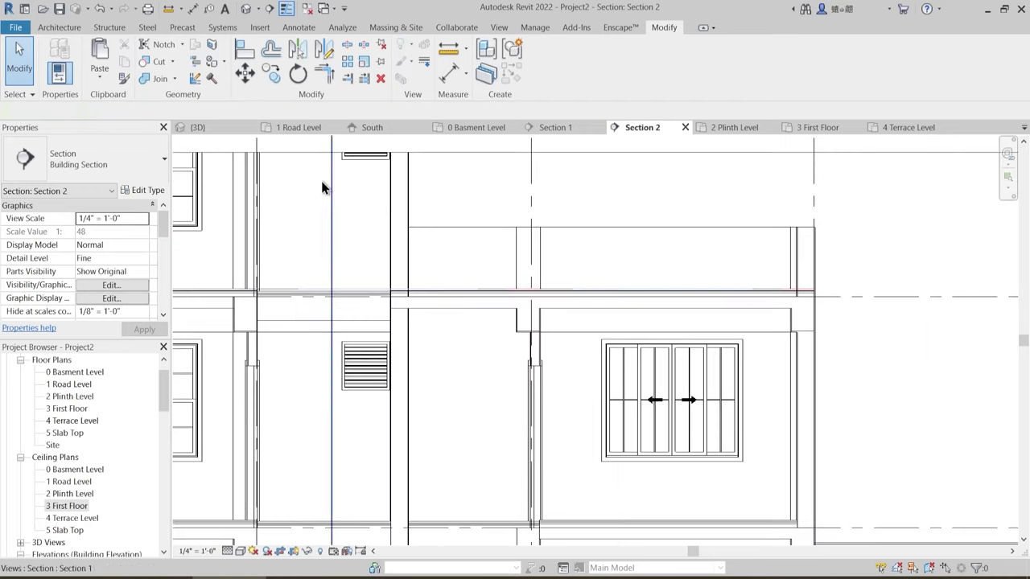
scroll(737, 254, "up", 4)
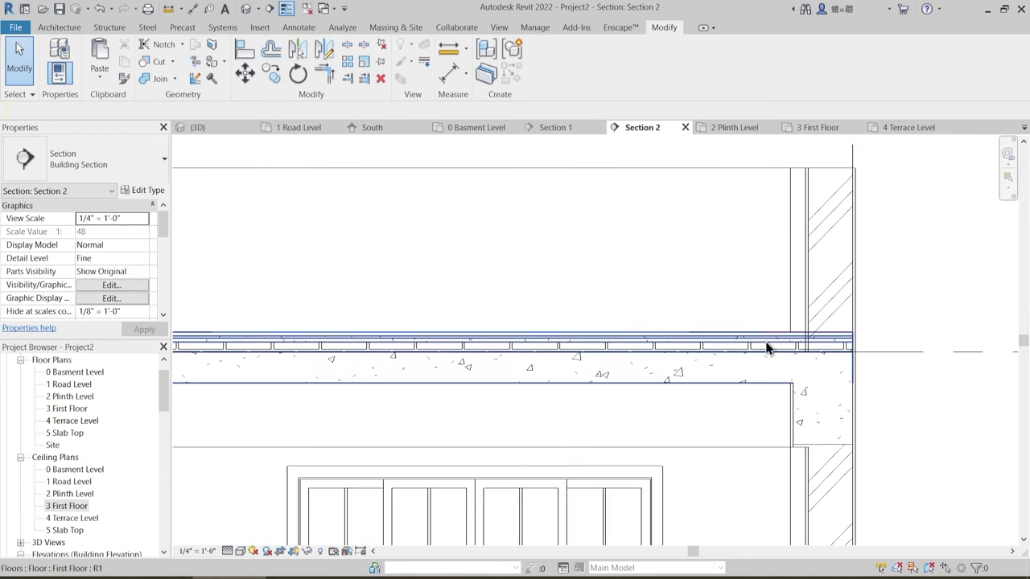
- Join the First Floor slab with the three walls it meets in Section 2
left_click(756, 358)
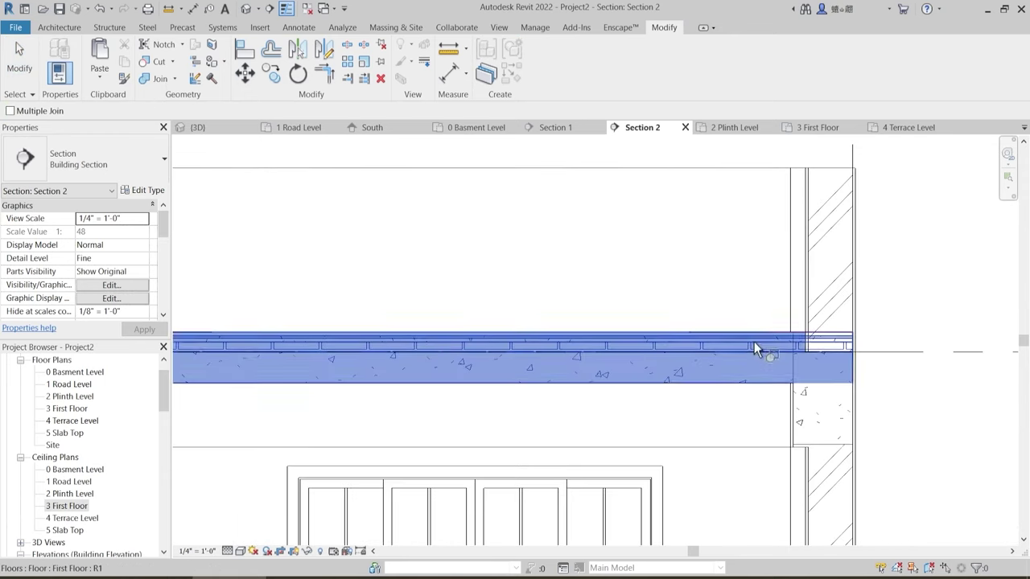
left_click(812, 304)
scroll(936, 305, "down", 3)
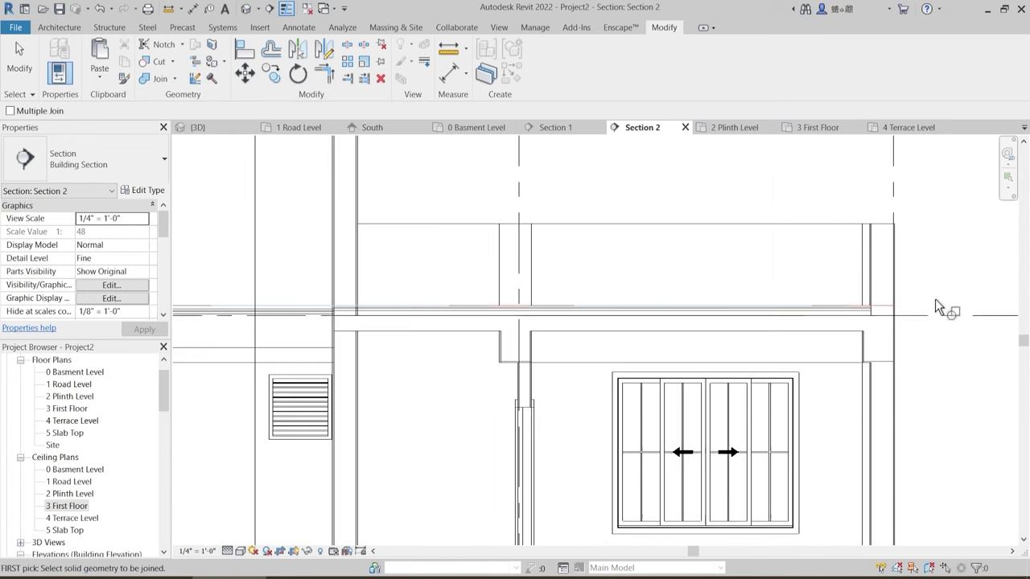
middle_click_drag(605, 347, 832, 340)
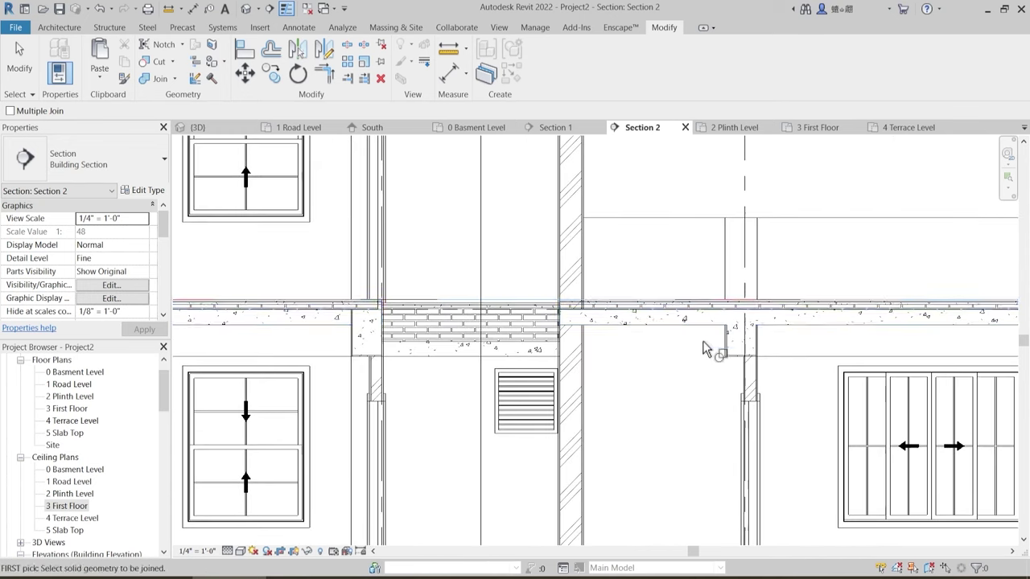
scroll(622, 320, "up", 2)
scroll(603, 328, "up", 1)
left_click(559, 280)
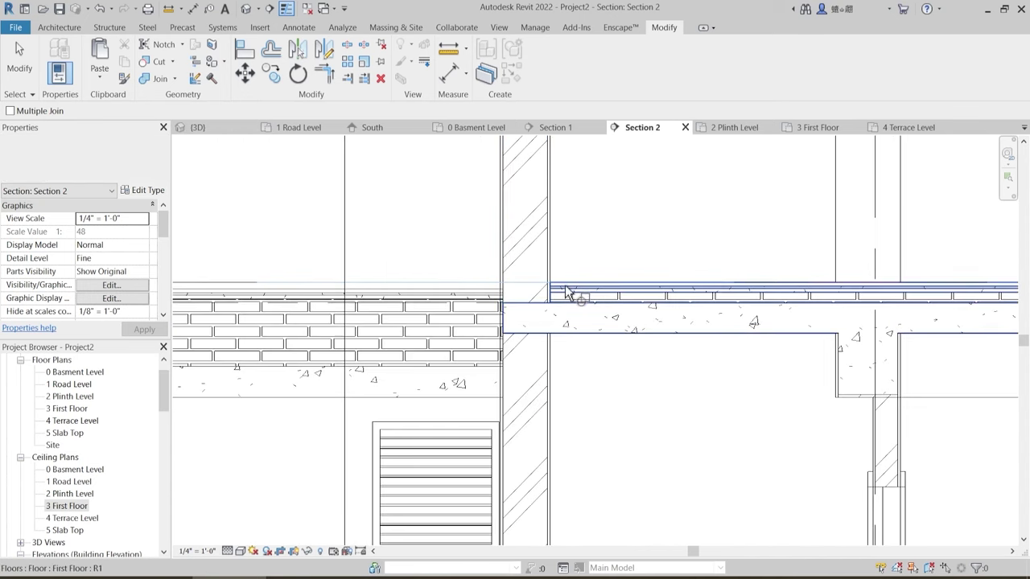
left_click(561, 293)
scroll(784, 368, "down", 2)
middle_click_drag(562, 408, 779, 373)
left_click(631, 294)
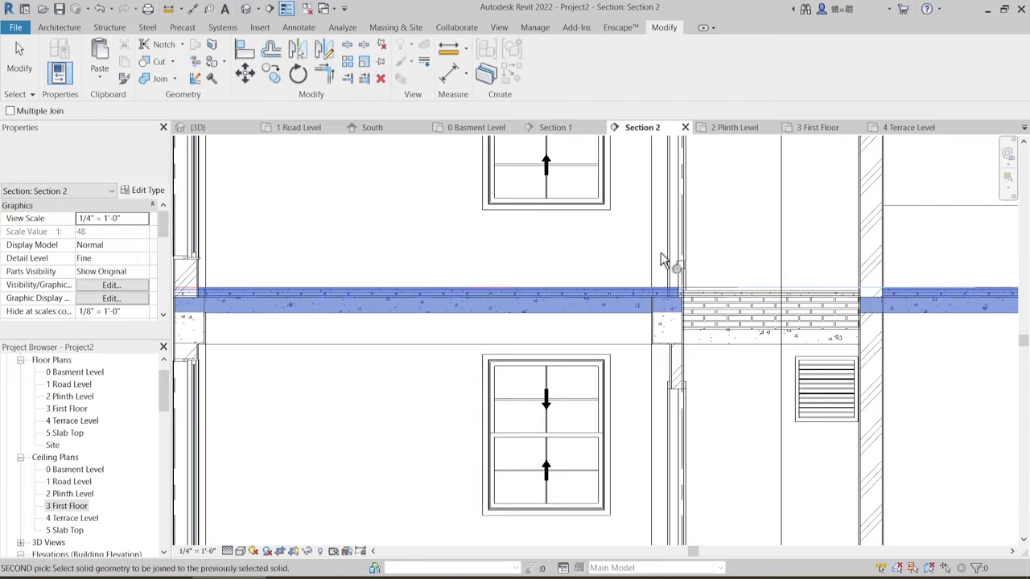
left_click(674, 254)
scroll(552, 333, "down", 1)
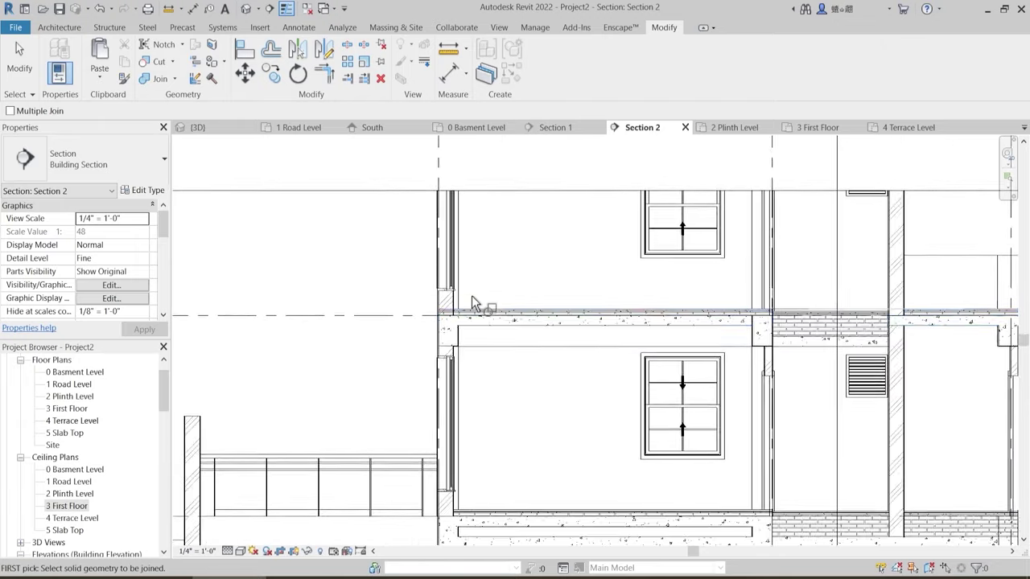
scroll(472, 297, "up", 2)
- Join the slab with the column at its edge and finish joining
left_click(456, 315)
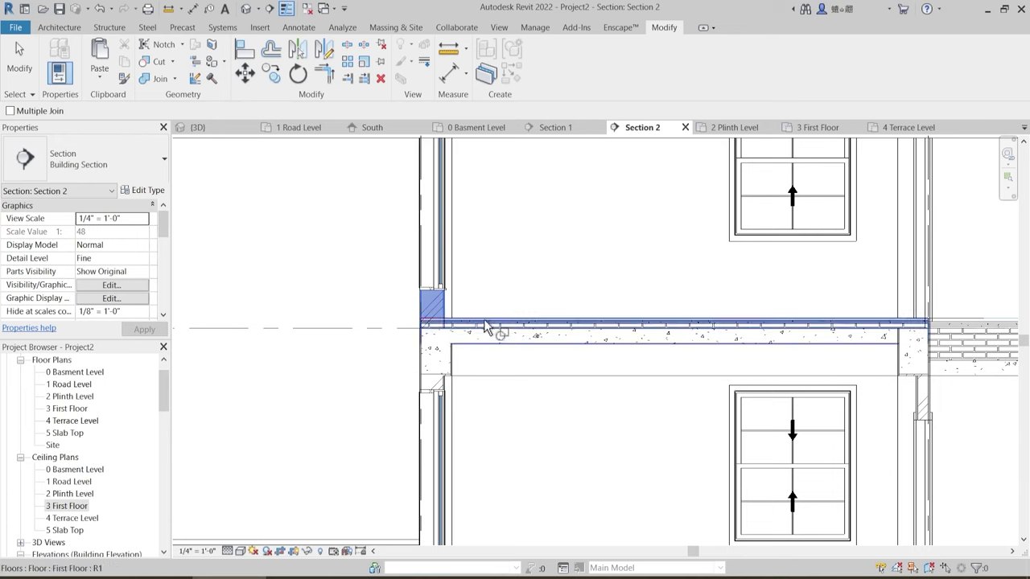
left_click(489, 327)
scroll(510, 352, "up", 1)
scroll(545, 289, "down", 2)
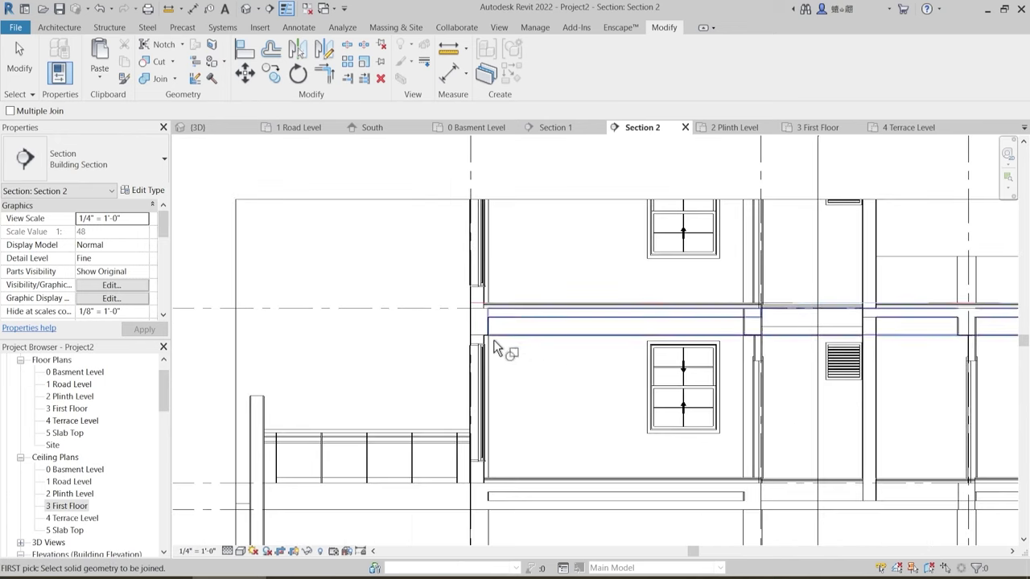
scroll(472, 334, "up", 3)
scroll(523, 334, "down", 4)
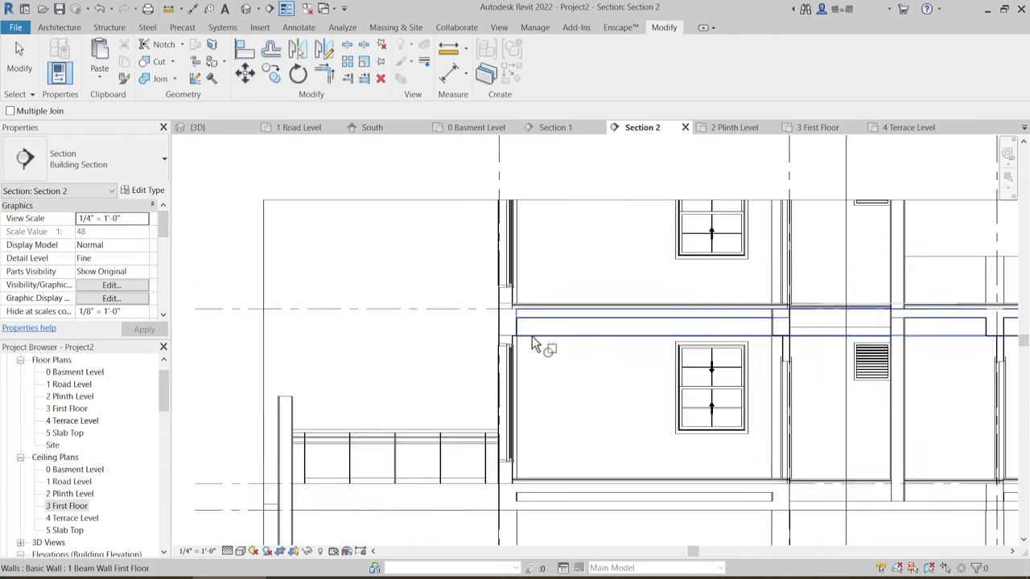
scroll(563, 386, "down", 2)
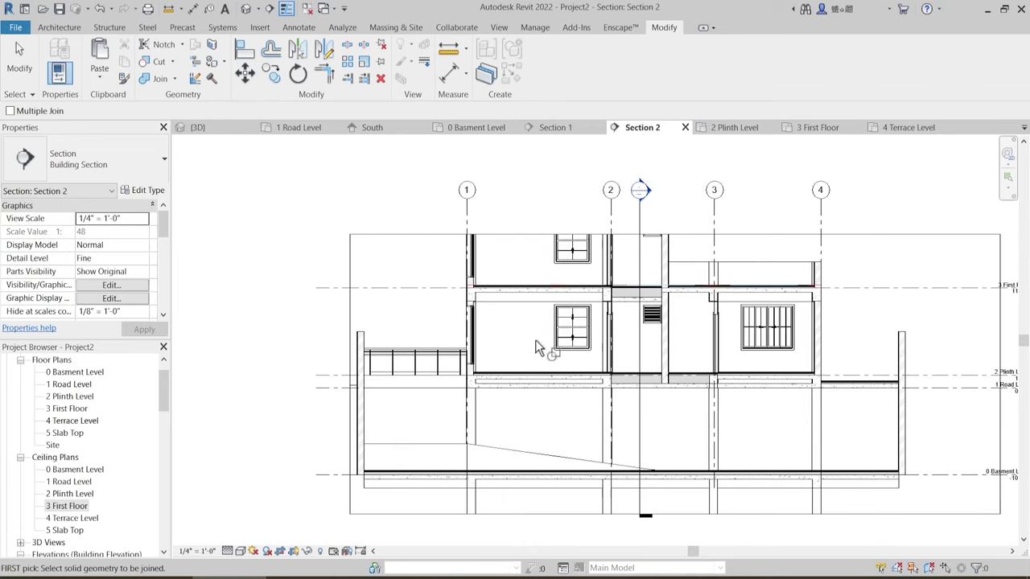
scroll(564, 354, "down", 2)
key("Escape")
- Raise the section's crop region top edge to include 4 Terrace Level
left_click(618, 332)
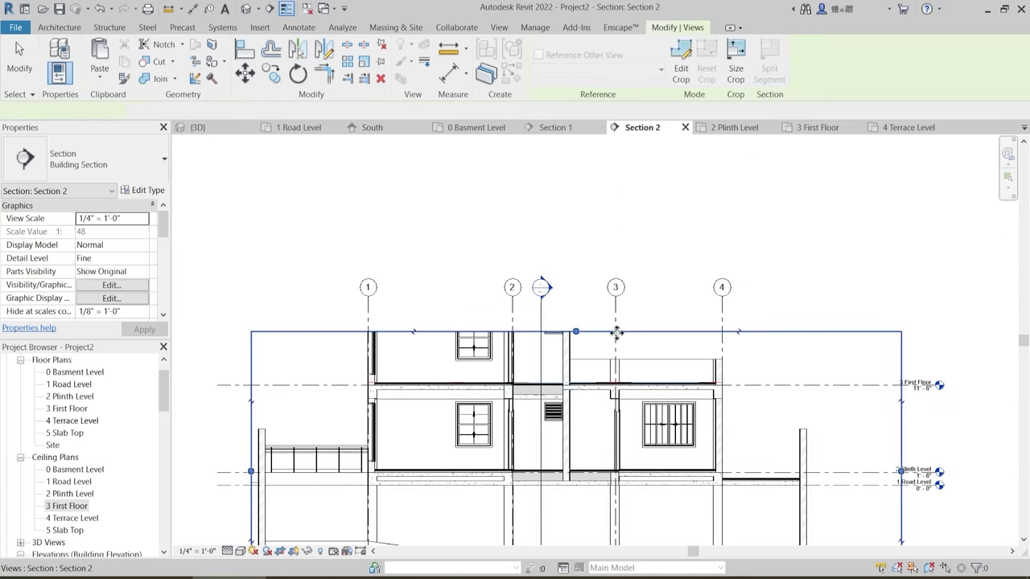
left_click_drag(573, 296, 583, 246)
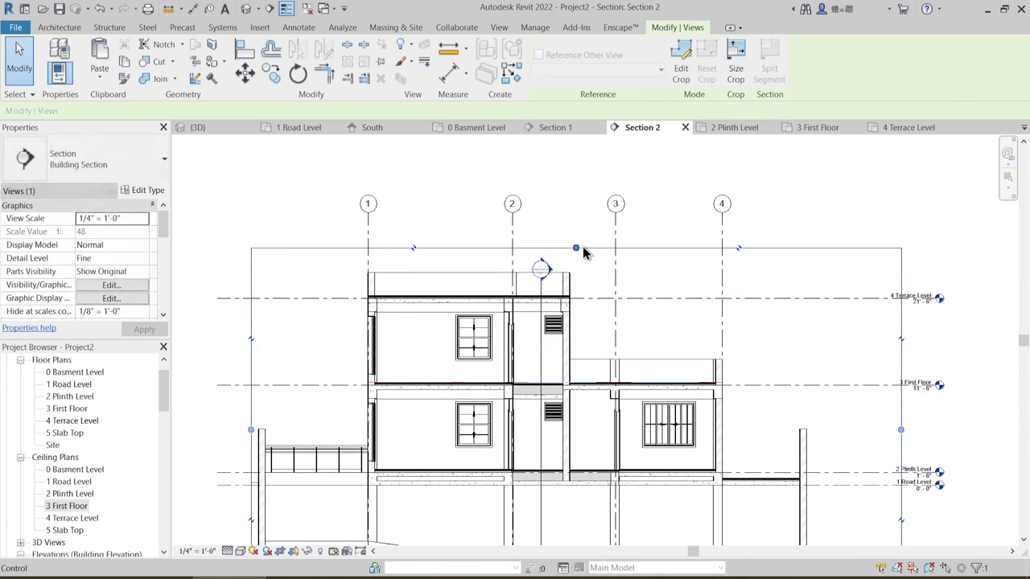
scroll(393, 292, "up", 2)
scroll(393, 292, "up", 2)
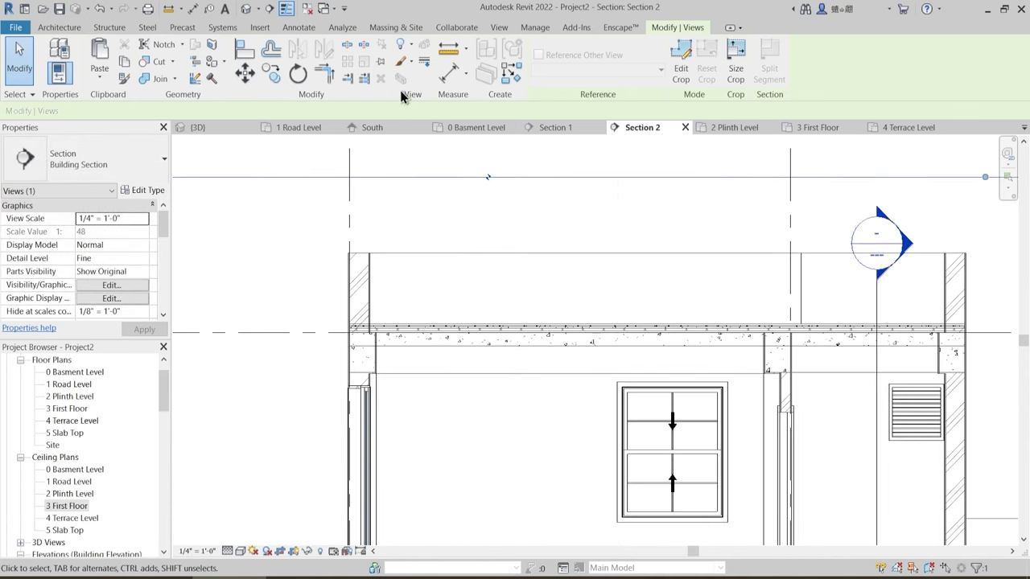
- Join the terrace slab with the left and right walls, cancelling a beam-wall join attempt
key("Escape")
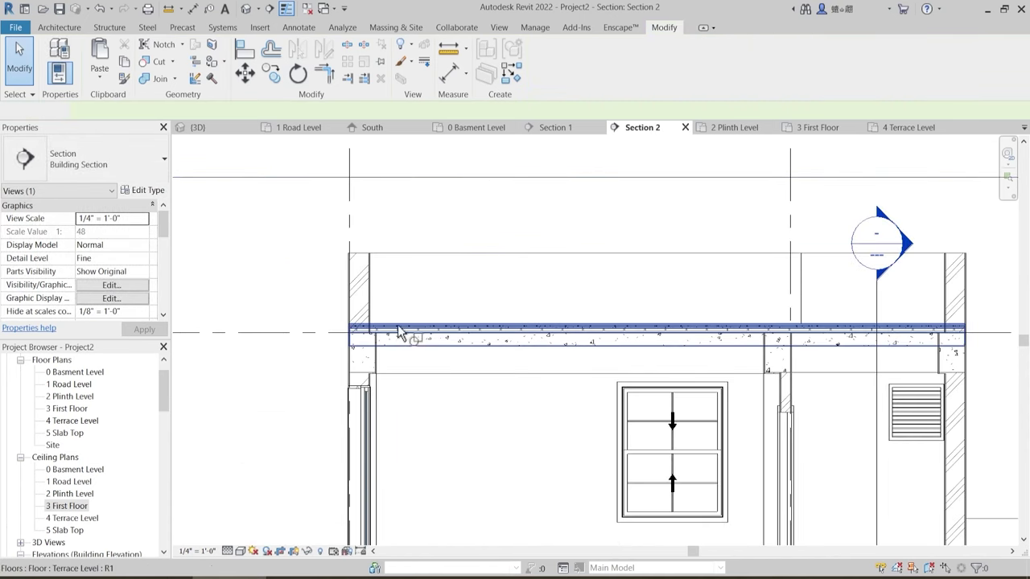
key("Return")
left_click(360, 302)
left_click(394, 328)
middle_click_drag(570, 366, 330, 380)
left_click(686, 350)
left_click(708, 328)
scroll(579, 344, "down", 3)
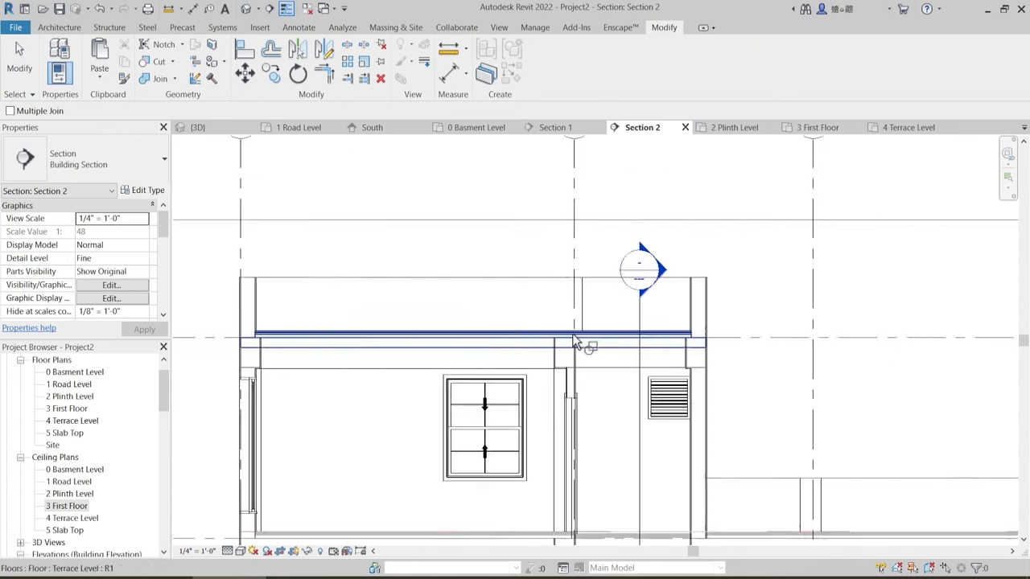
scroll(575, 355, "up", 5)
scroll(585, 336, "up", 3)
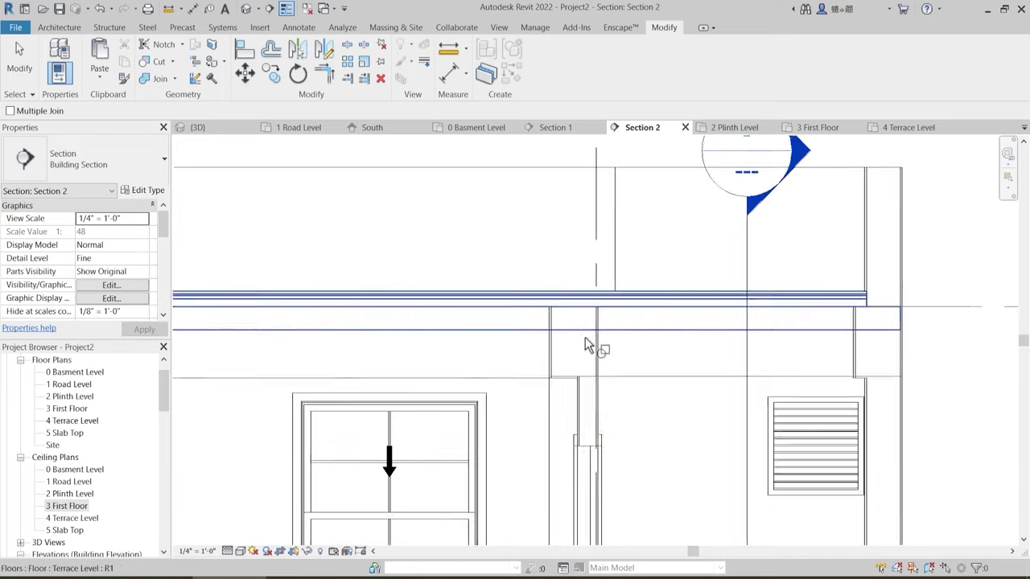
left_click(597, 343)
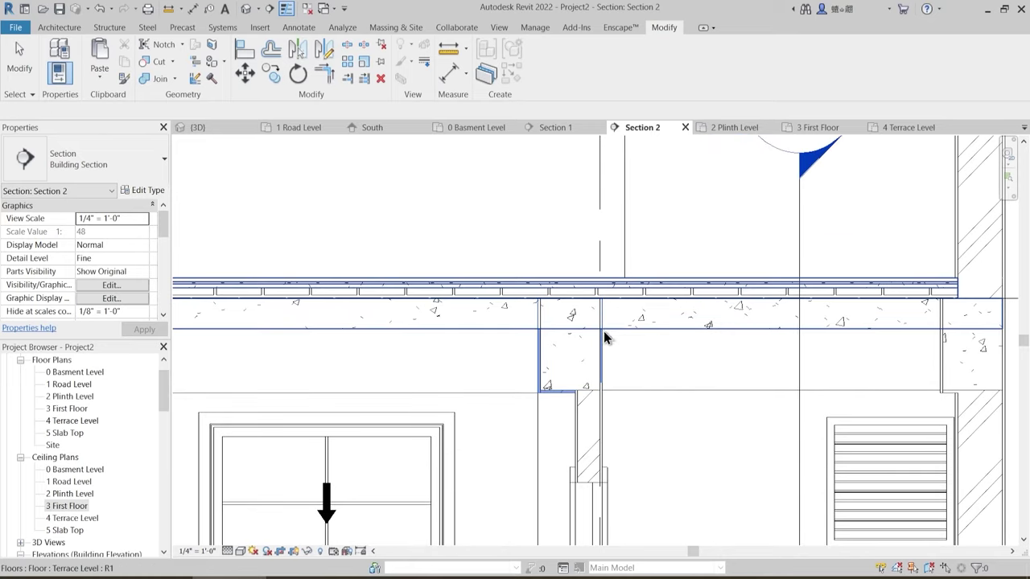
left_click(604, 338)
key("Escape")
- Join the terrace slab with the lower floor piece and the beam beneath it
left_click(159, 78)
scroll(907, 343, "down", 1)
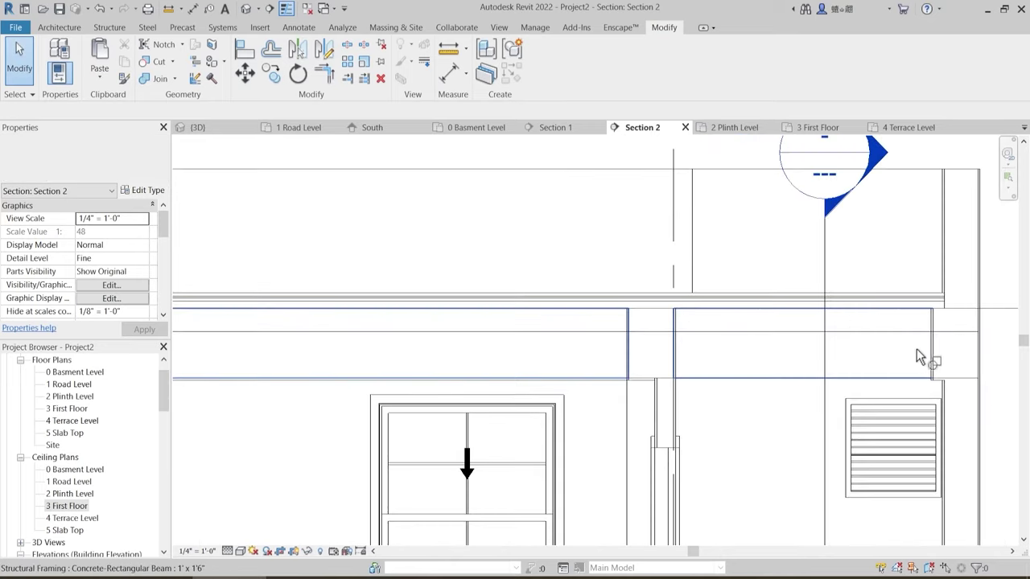
middle_click_drag(898, 352, 750, 391)
scroll(751, 390, "up", 2)
left_click(822, 363)
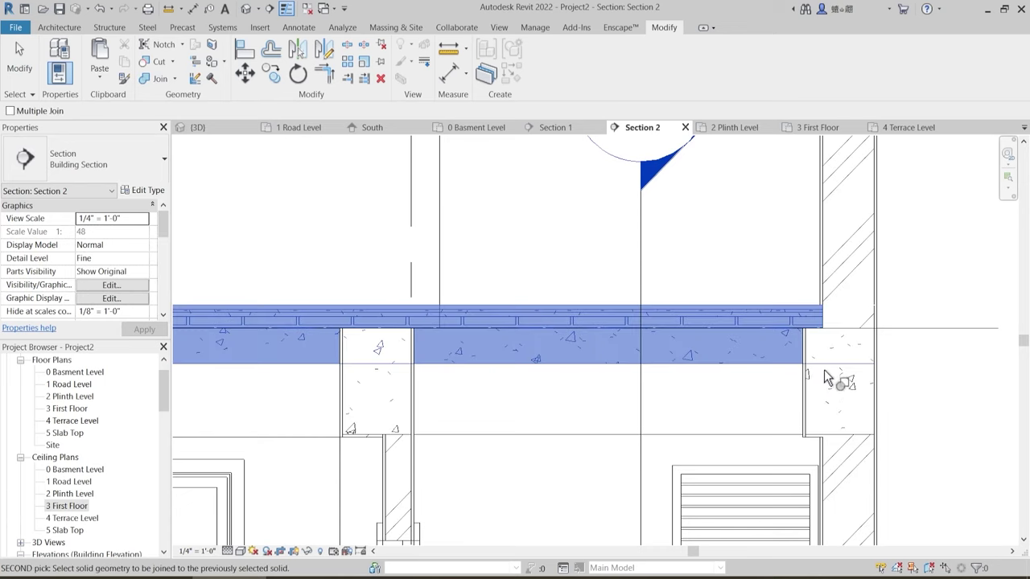
left_click(825, 370)
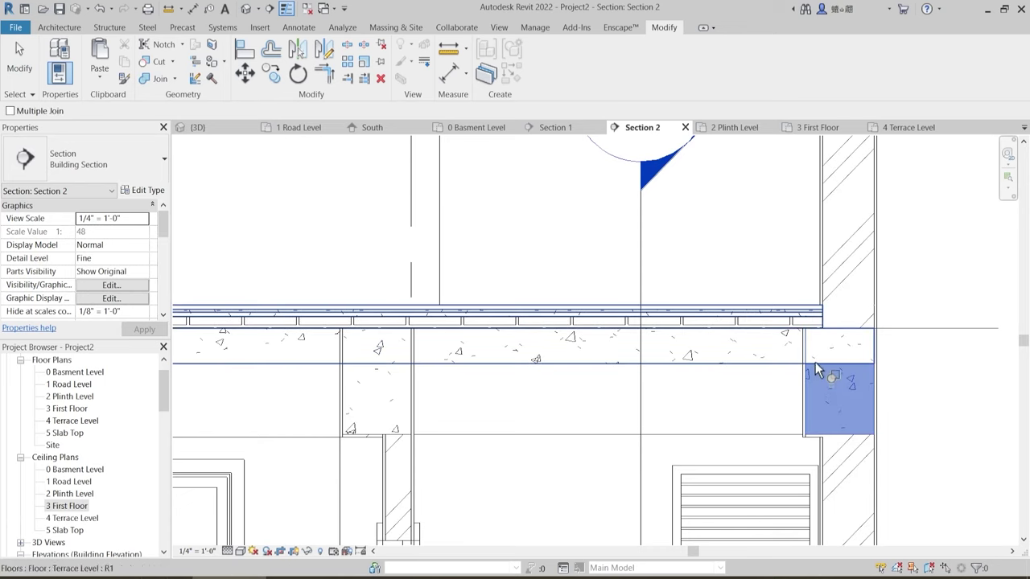
left_click(814, 368)
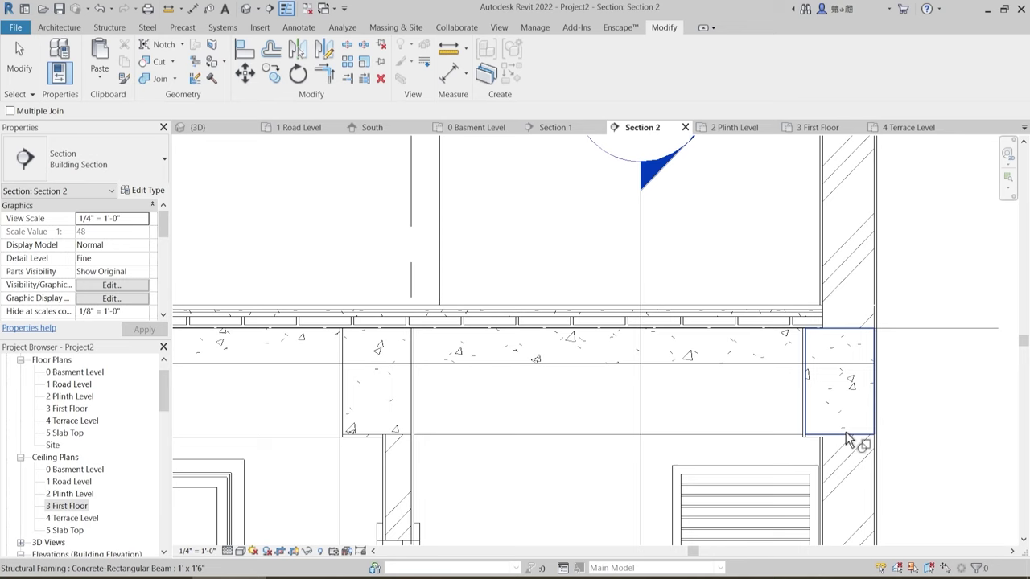
left_click(787, 365)
scroll(823, 368, "up", 2)
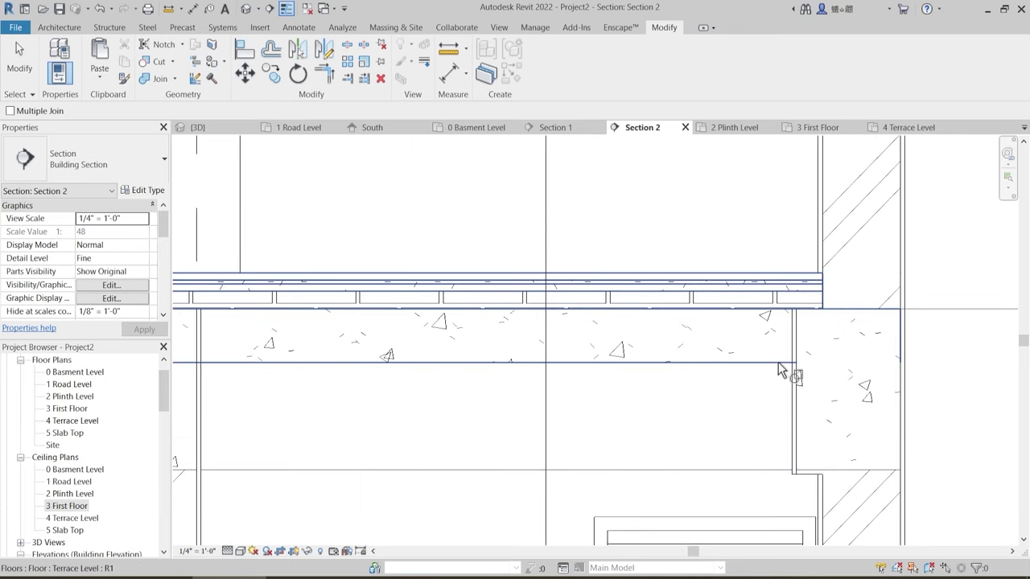
left_click(779, 362)
left_click(798, 382)
scroll(851, 344, "down", 3)
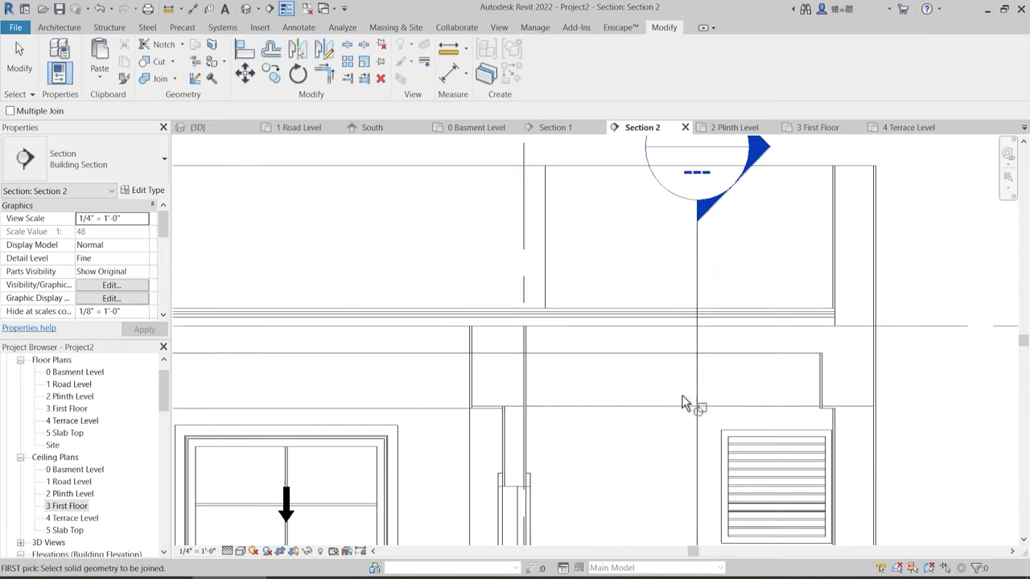
- Join the slab with the left beam, the column, the beam wall and the next wall
middle_click_drag(529, 399, 635, 372)
scroll(594, 310, "up", 2)
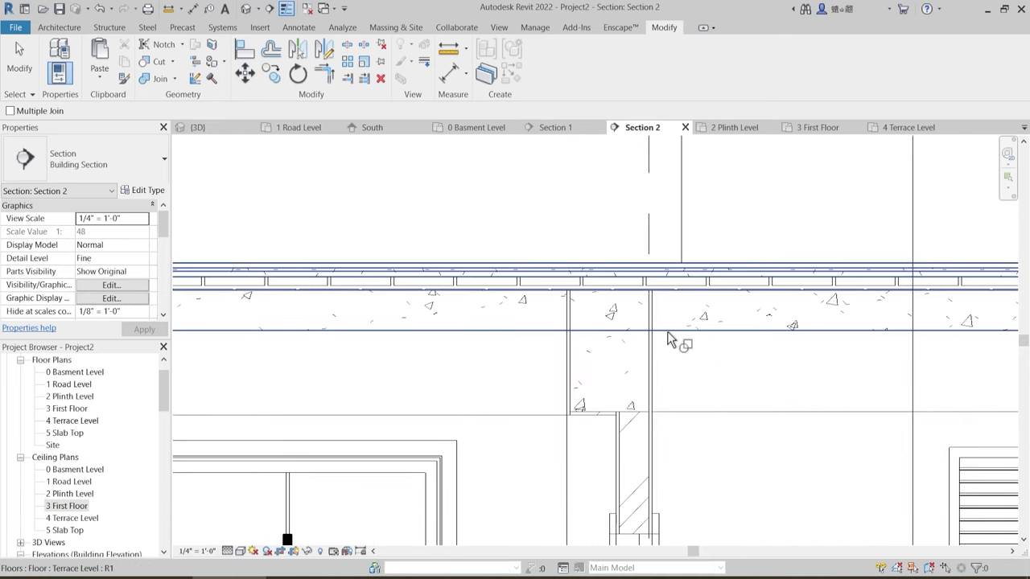
left_click(673, 338)
left_click(620, 304)
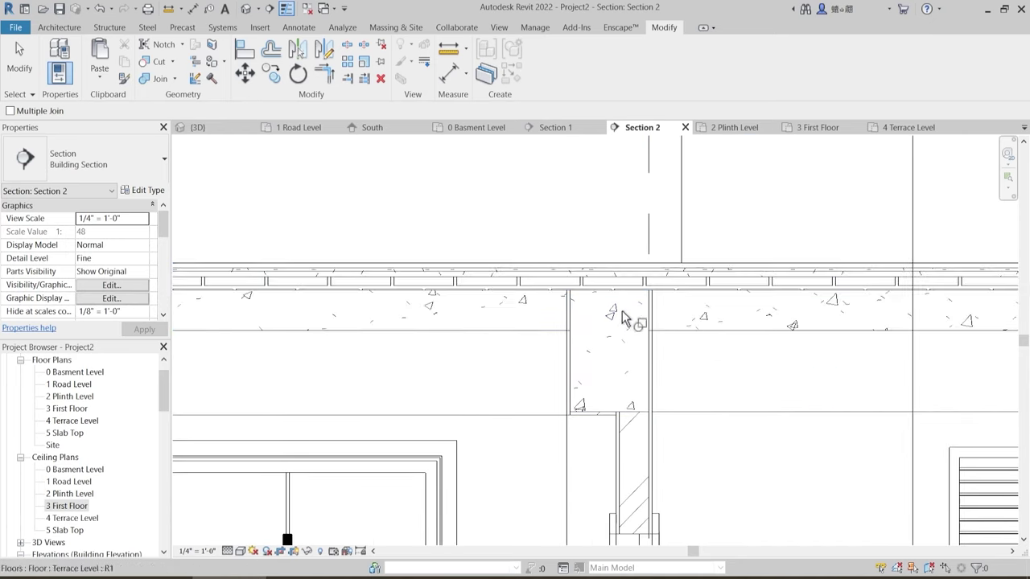
left_click(570, 340)
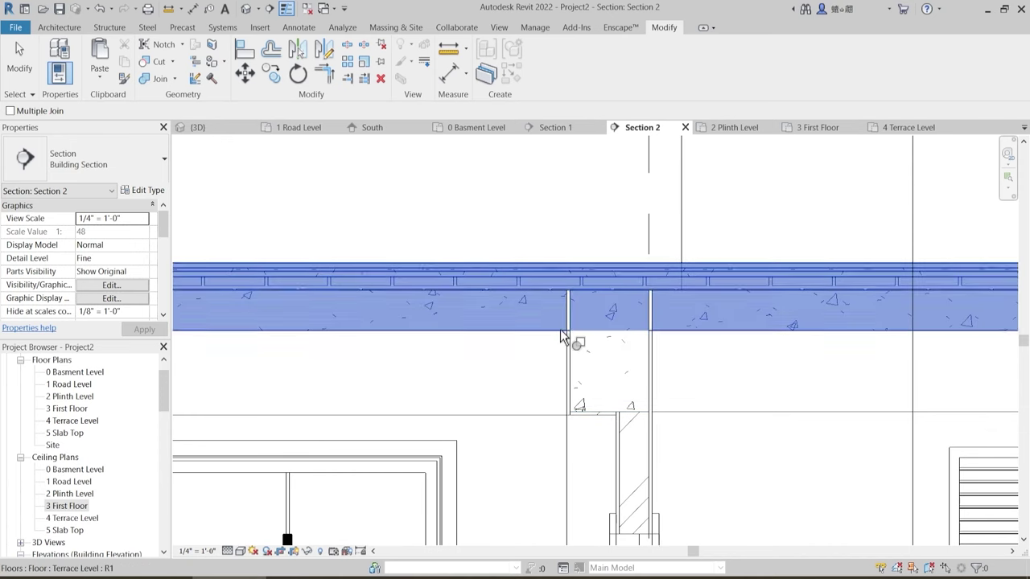
left_click(570, 351)
scroll(657, 340, "down", 2)
middle_click_drag(566, 373, 881, 380)
scroll(210, 337, "up", 2)
left_click(291, 328)
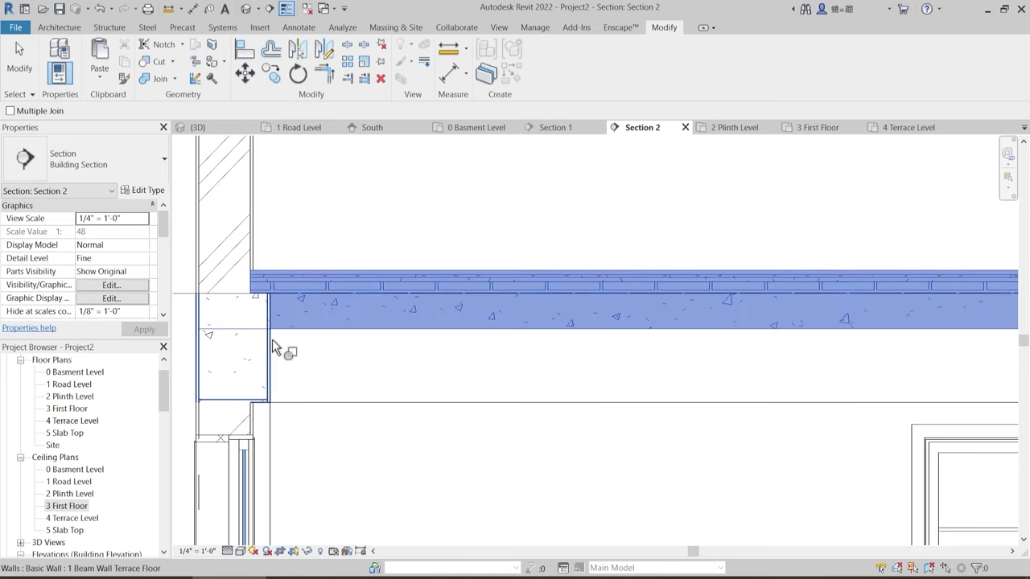
left_click(271, 347)
left_click(281, 328)
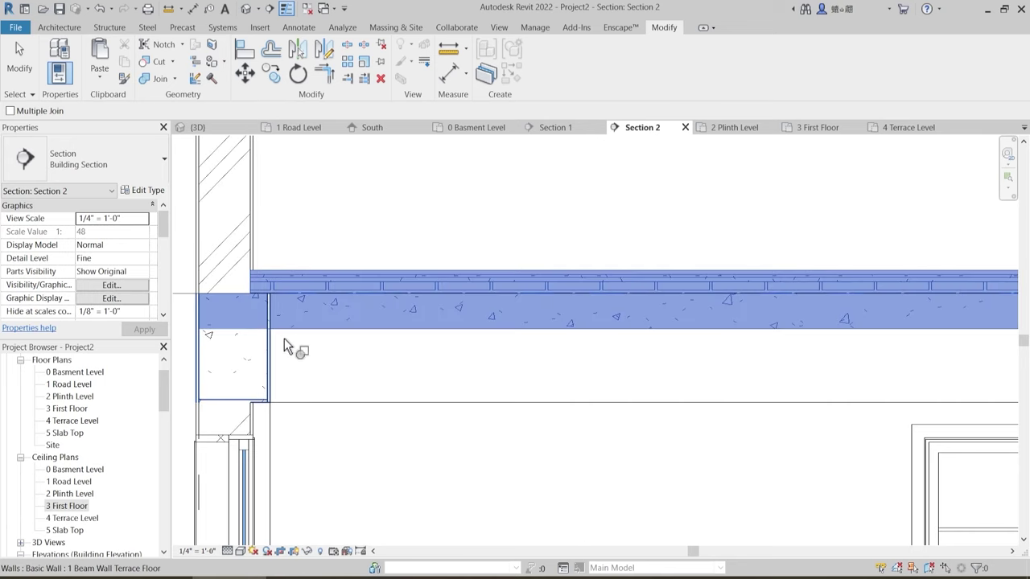
left_click(284, 339)
- Pan and zoom the section to bring the middle beam junction into view
scroll(386, 330, "down", 3)
scroll(439, 338, "up", 1)
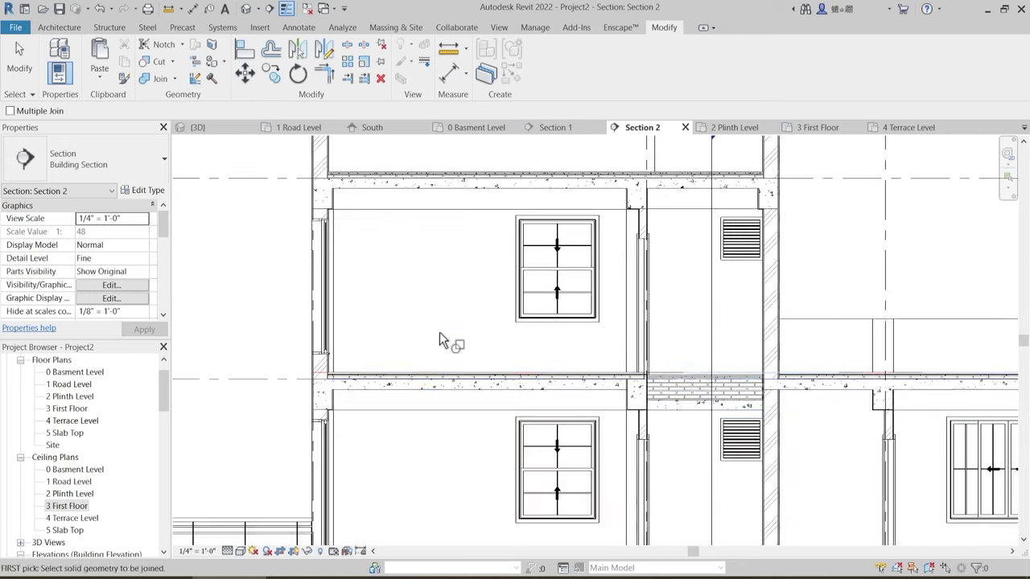
scroll(336, 403, "up", 3)
scroll(348, 405, "down", 1)
middle_click_drag(802, 434, 560, 437)
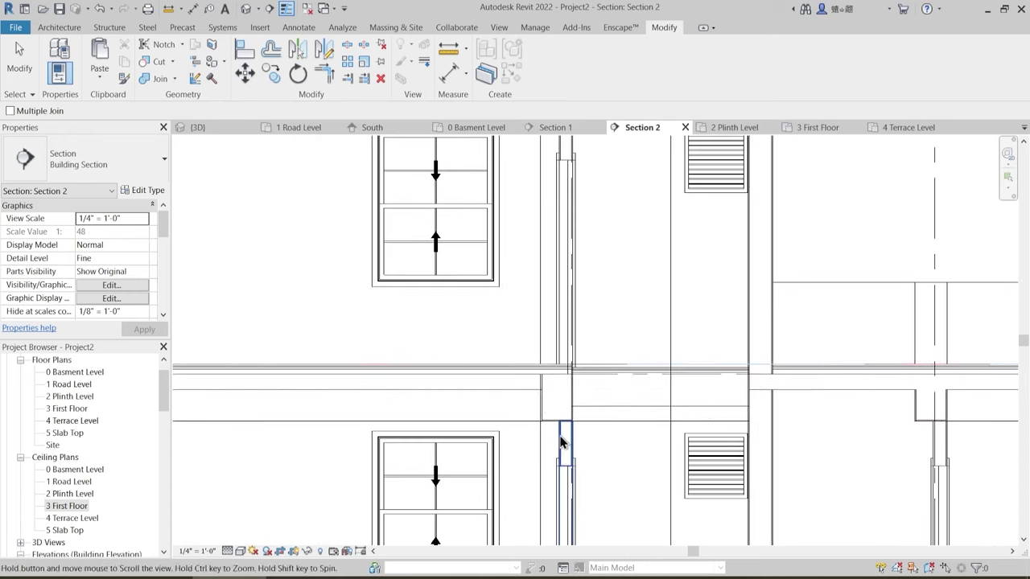
scroll(491, 417, "up", 2)
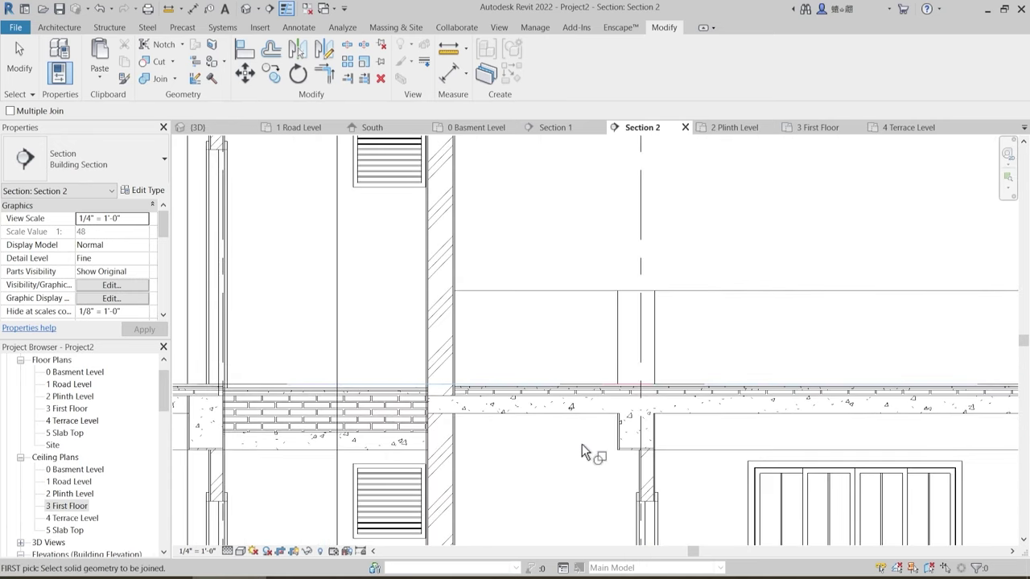
scroll(570, 395, "down", 2)
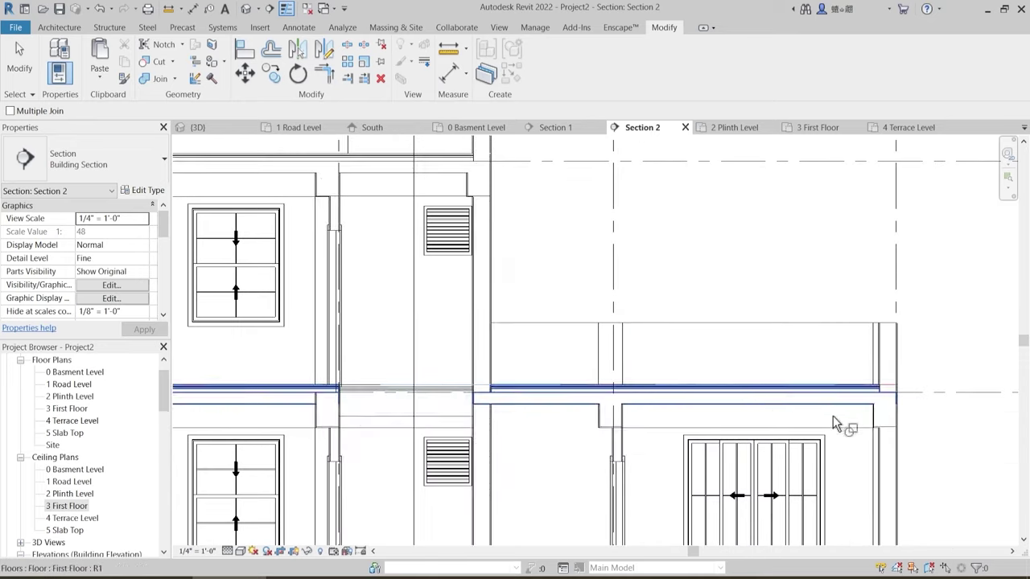
scroll(527, 288, "down", 3)
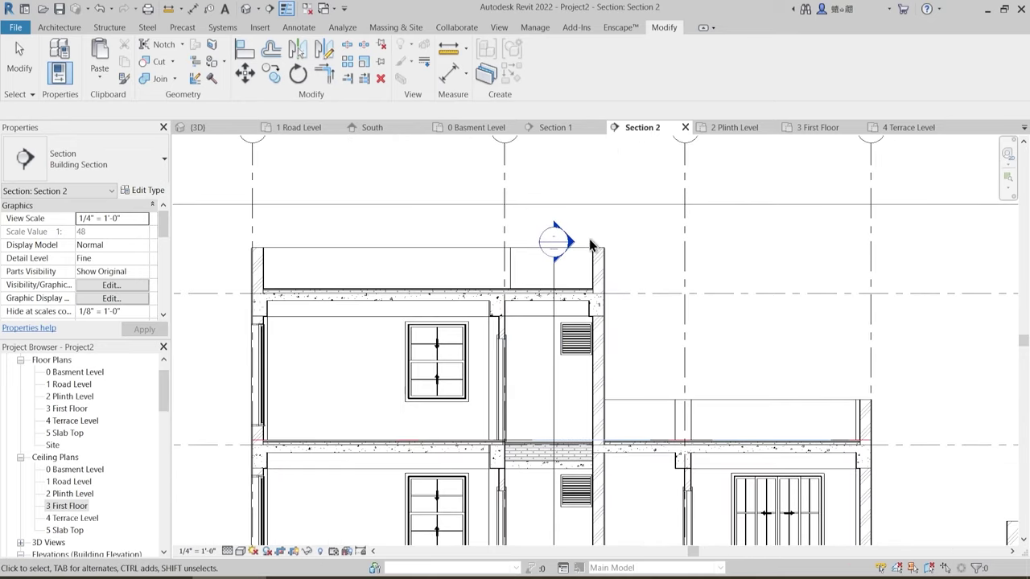
- On 3 First Floor, shift the Section 1 cut line left and open Section 1
left_click(819, 129)
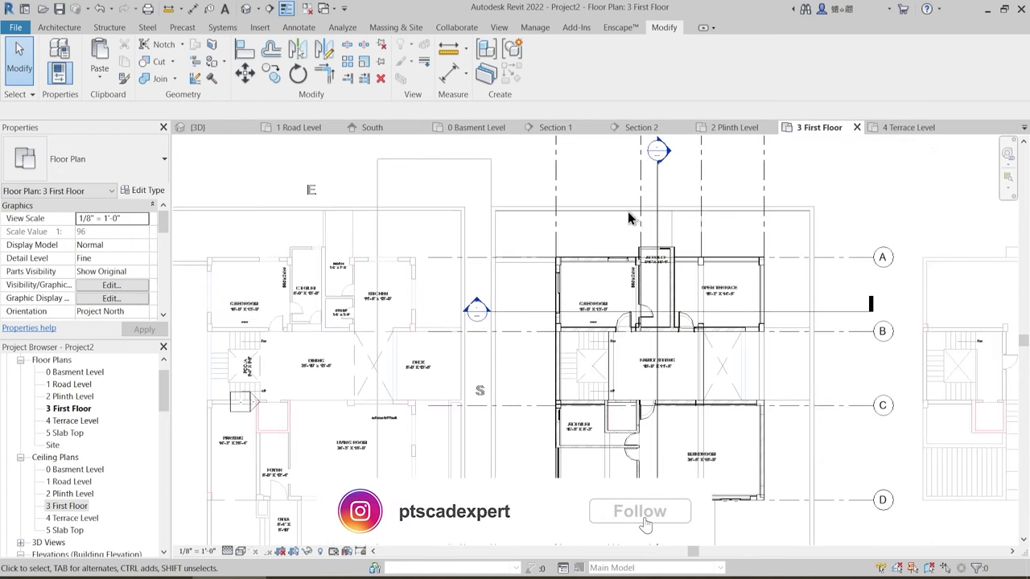
left_click_drag(659, 215, 592, 215)
double_click(605, 158)
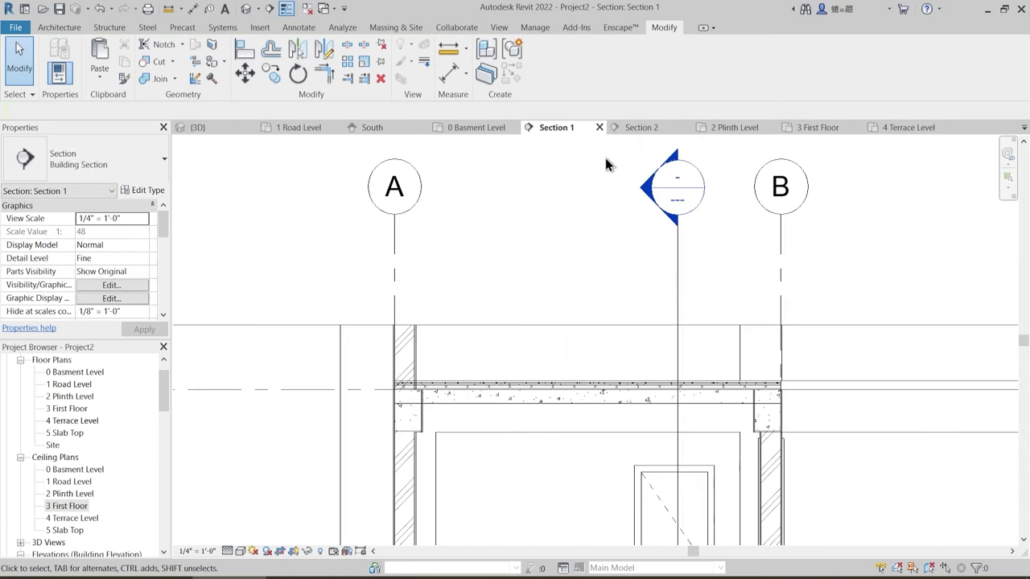
middle_click_drag(488, 322, 425, 102)
scroll(592, 369, "down", 2)
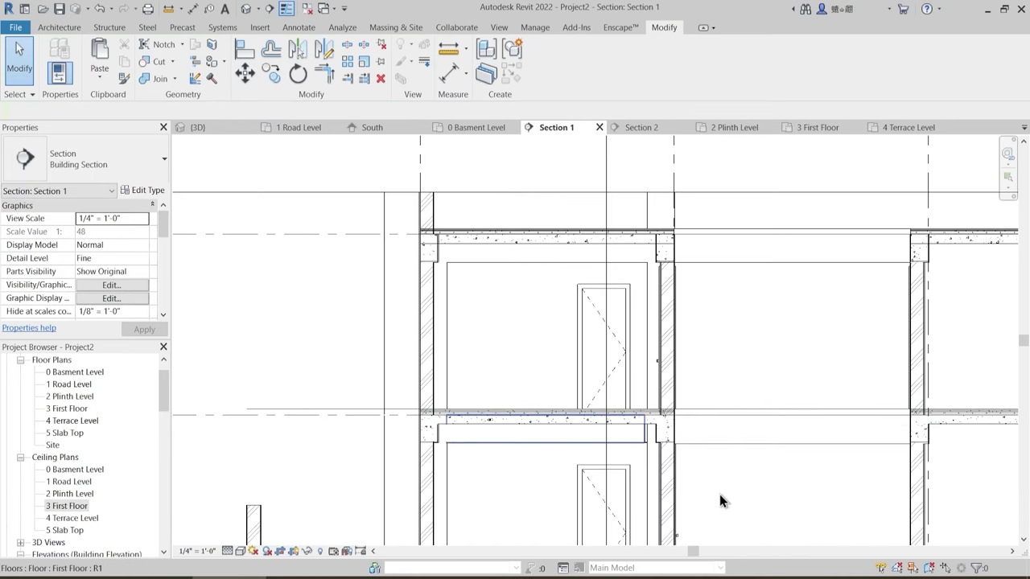
middle_click_drag(758, 513, 614, 460)
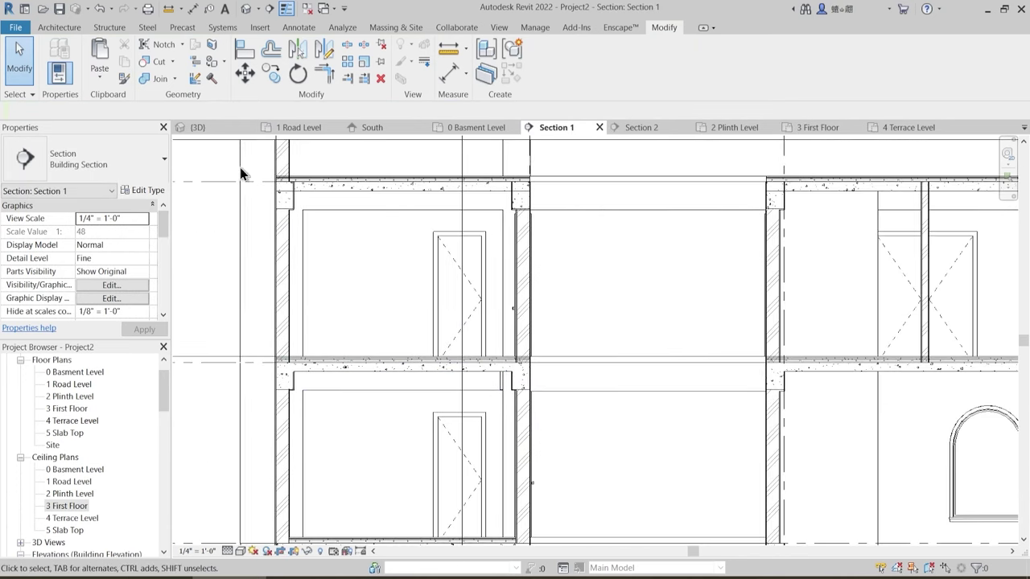
- Join the first-floor slab with the right-hand wall, then join the next wall with the slab
left_click(159, 80)
scroll(298, 354, "up", 4)
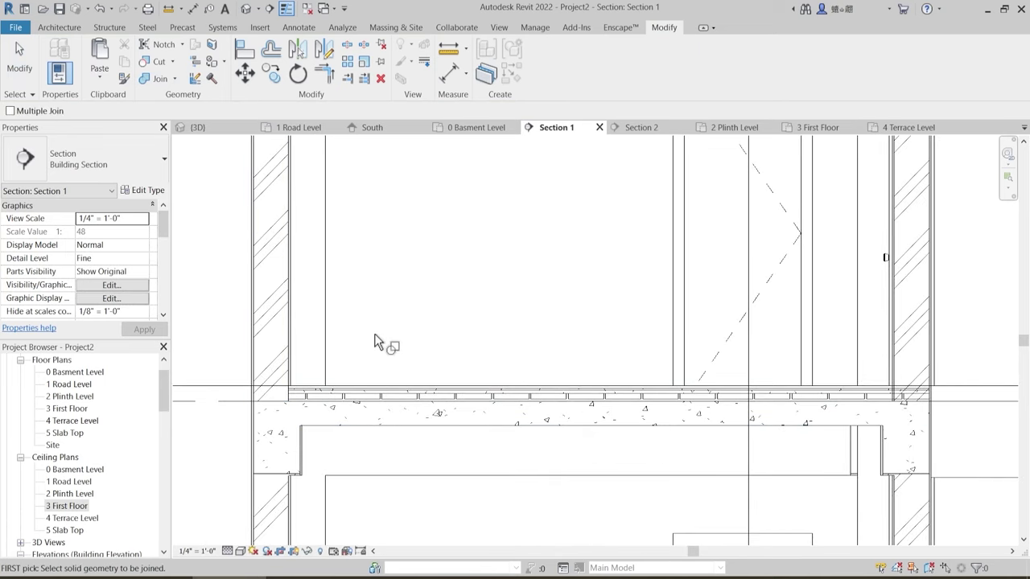
scroll(376, 336, "down", 2)
middle_click_drag(744, 410, 655, 424)
scroll(610, 396, "up", 2)
left_click(556, 385)
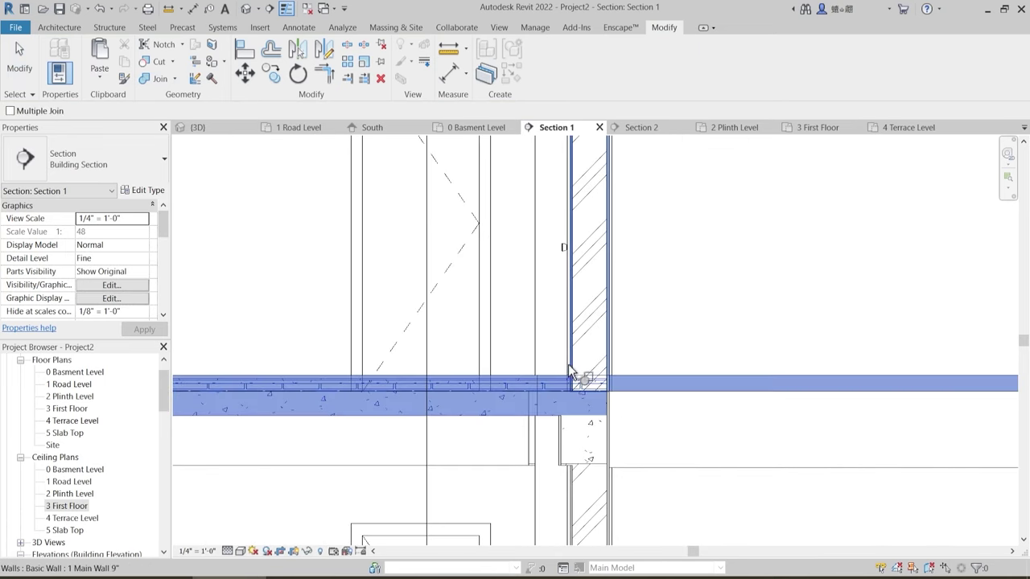
left_click(609, 309)
scroll(649, 410, "down", 3)
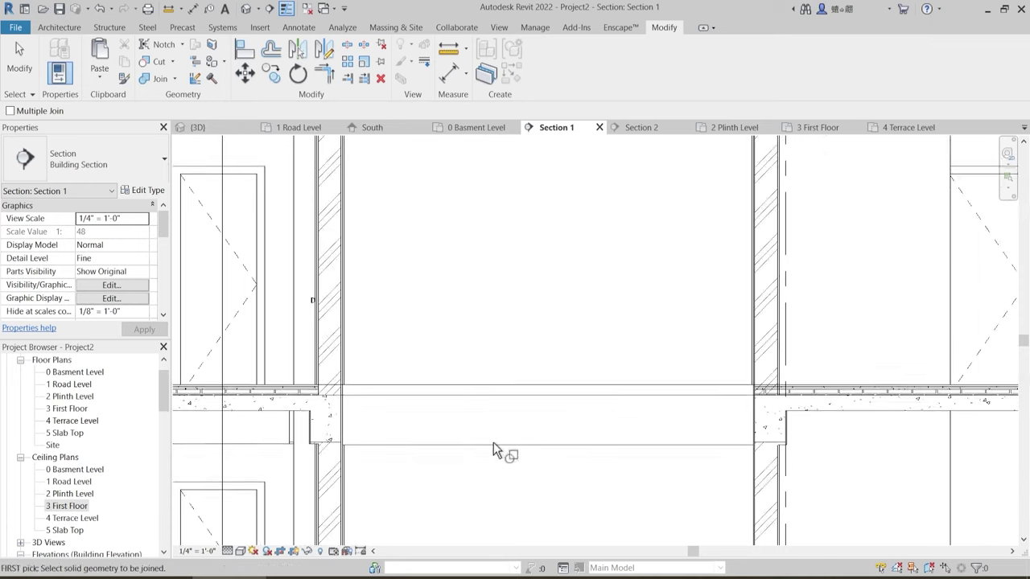
scroll(566, 451, "up", 4)
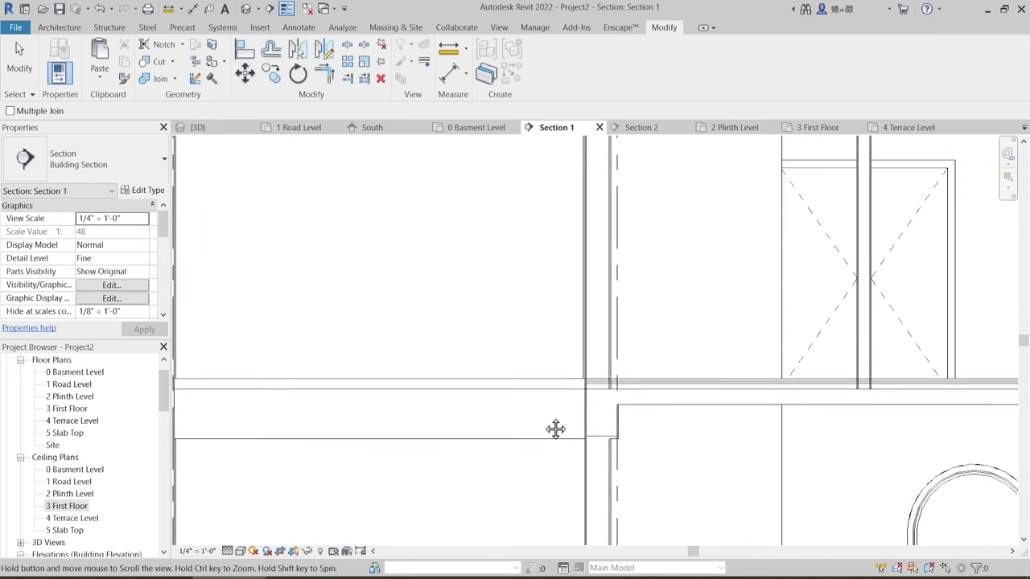
left_click(600, 362)
left_click(626, 391)
scroll(832, 437, "down", 3)
scroll(692, 411, "up", 3)
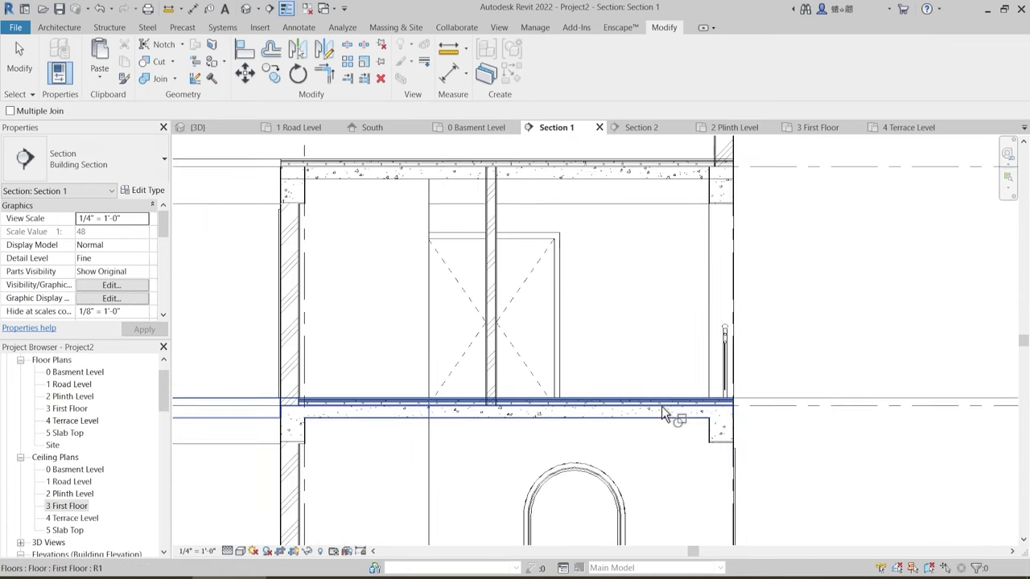
scroll(764, 386, "down", 4)
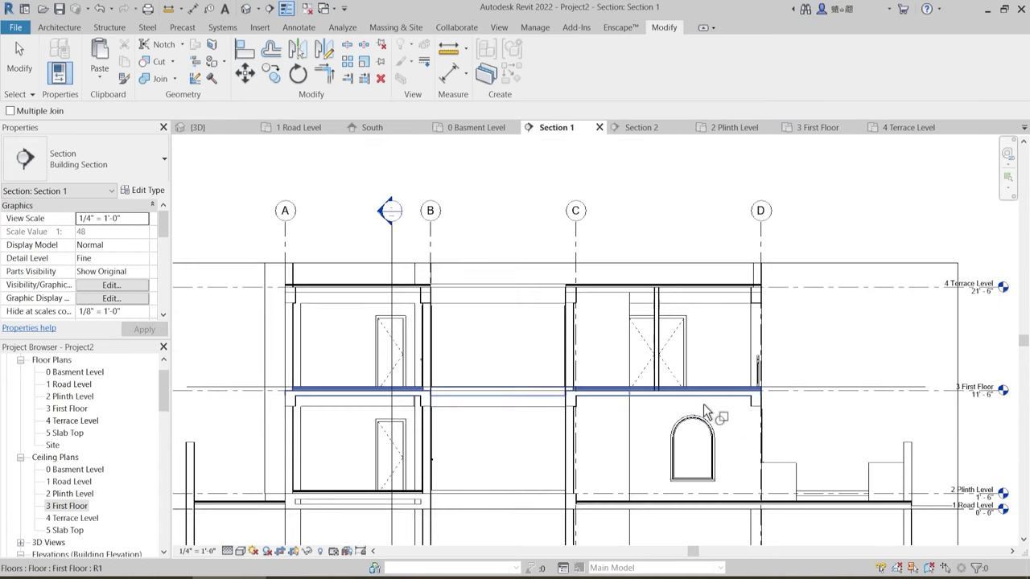
- Join the slab with the wall at the remaining corner, then check grids B, C and D
middle_click_drag(527, 335, 547, 361)
scroll(546, 362, "up", 3)
middle_click_drag(345, 338, 717, 370)
scroll(517, 351, "up", 4)
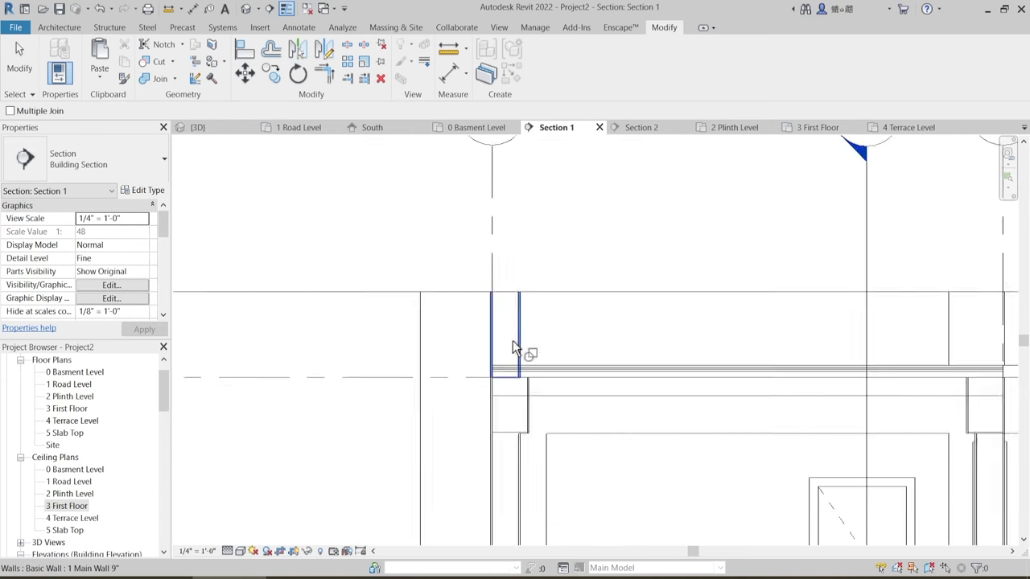
left_click(545, 384)
left_click(533, 362)
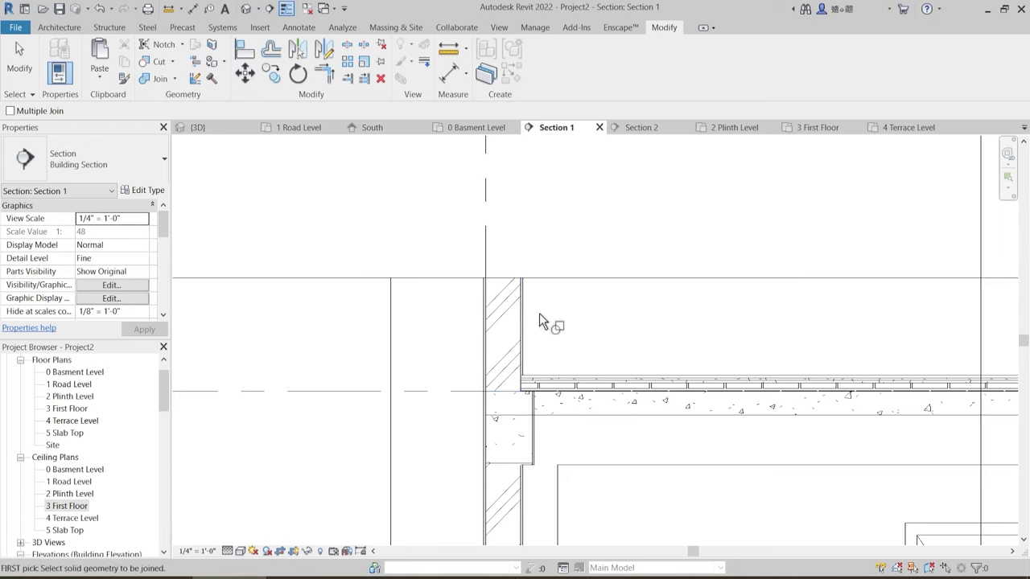
scroll(552, 319, "down", 3)
middle_click_drag(552, 320, 723, 394)
scroll(489, 322, "down", 3)
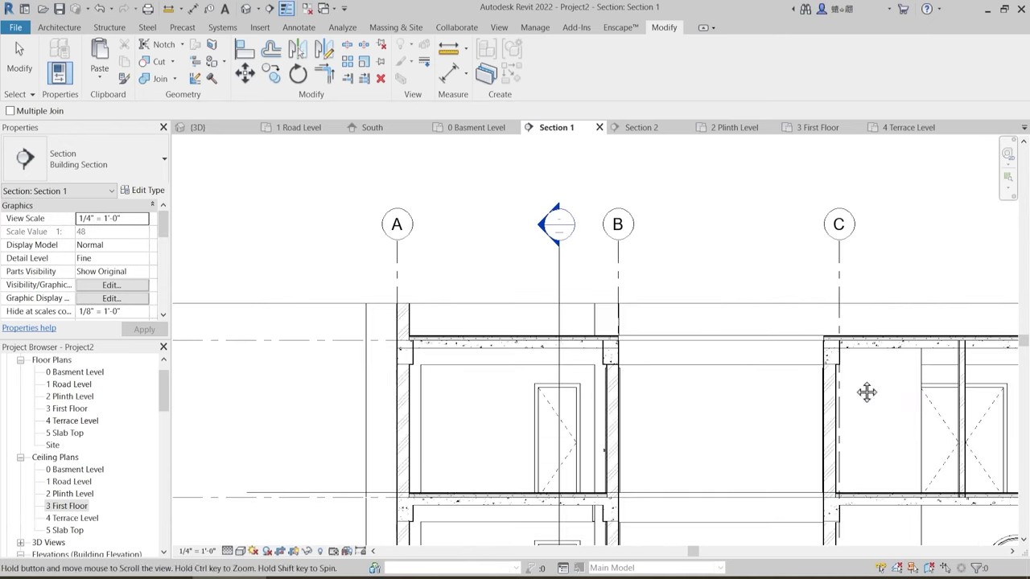
middle_click_drag(866, 391, 729, 394)
scroll(809, 366, "up", 4)
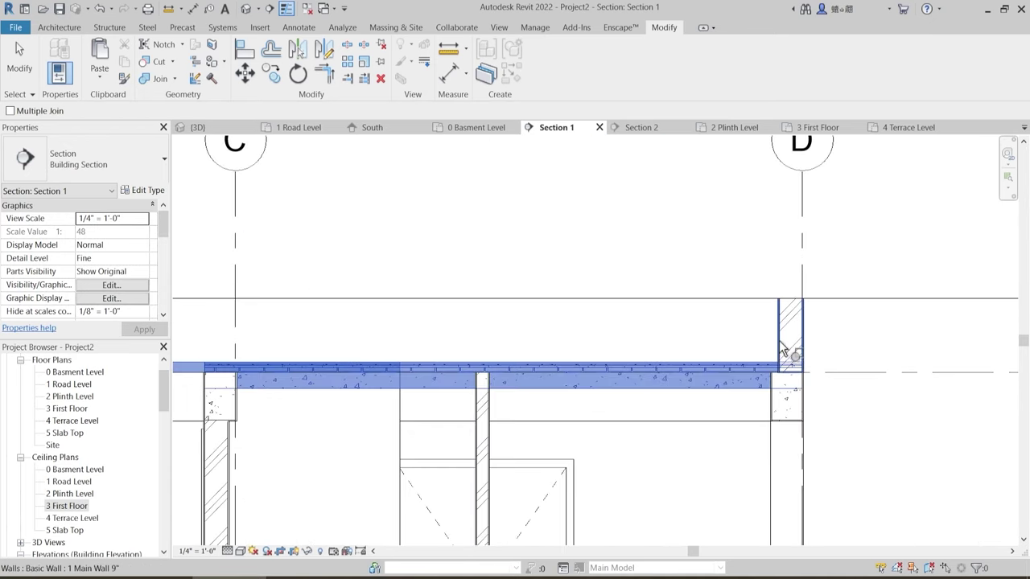
scroll(836, 360, "down", 6)
key("Escape")
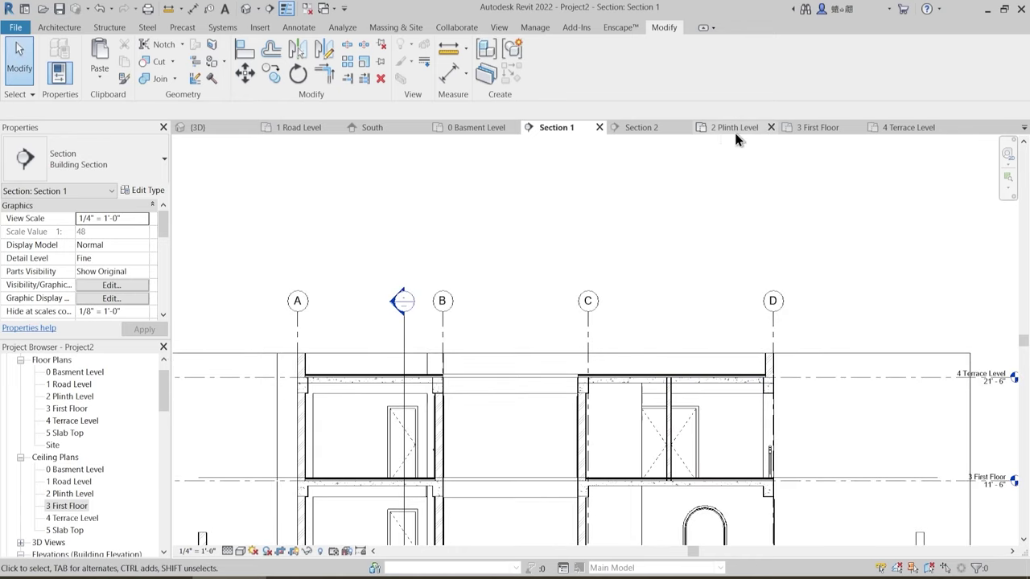
- On 3 First Floor, nudge the Section 1 line slightly right and reopen the section
left_click(796, 130)
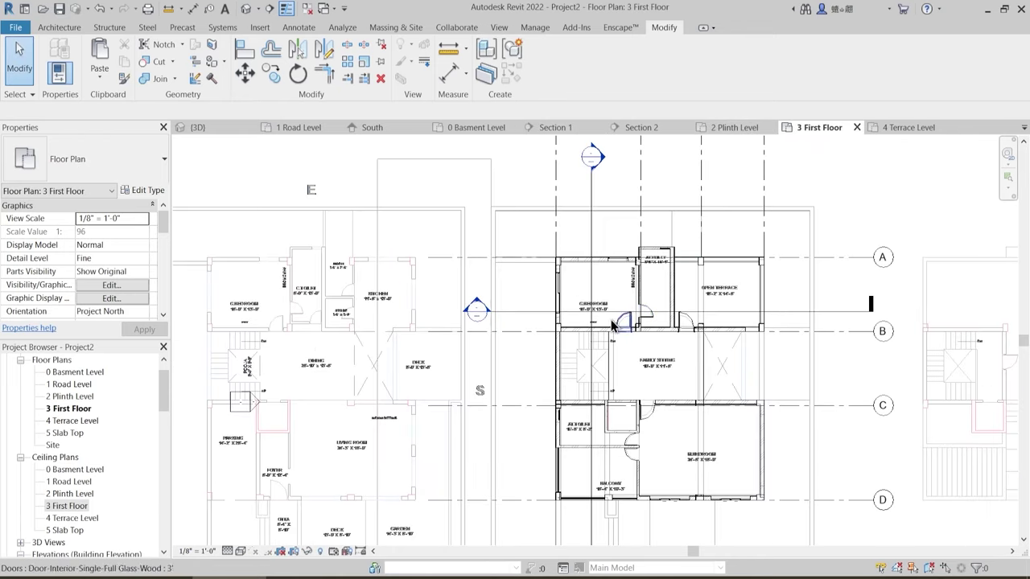
left_click(592, 225)
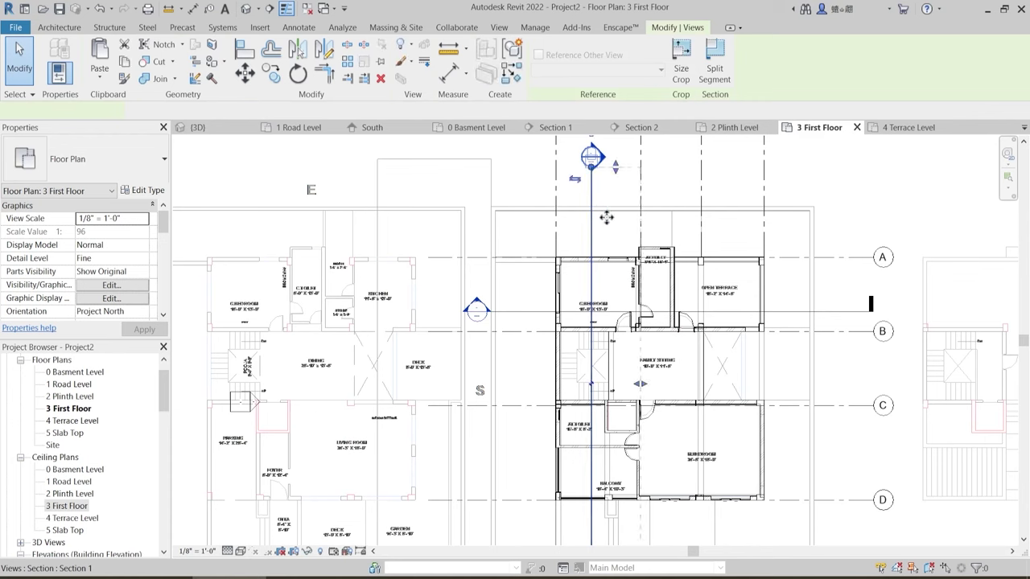
left_click_drag(657, 226, 666, 226)
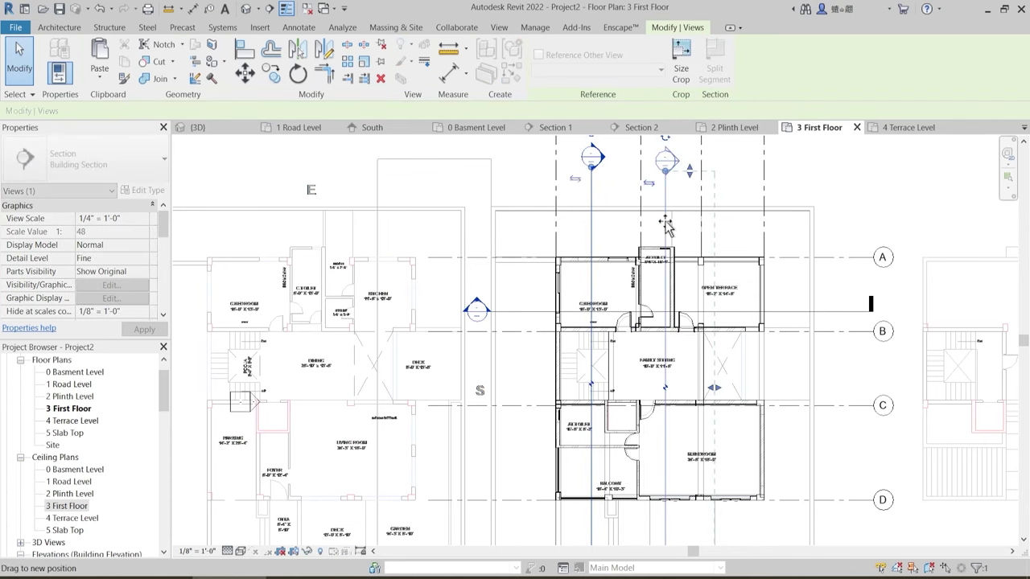
double_click(662, 161)
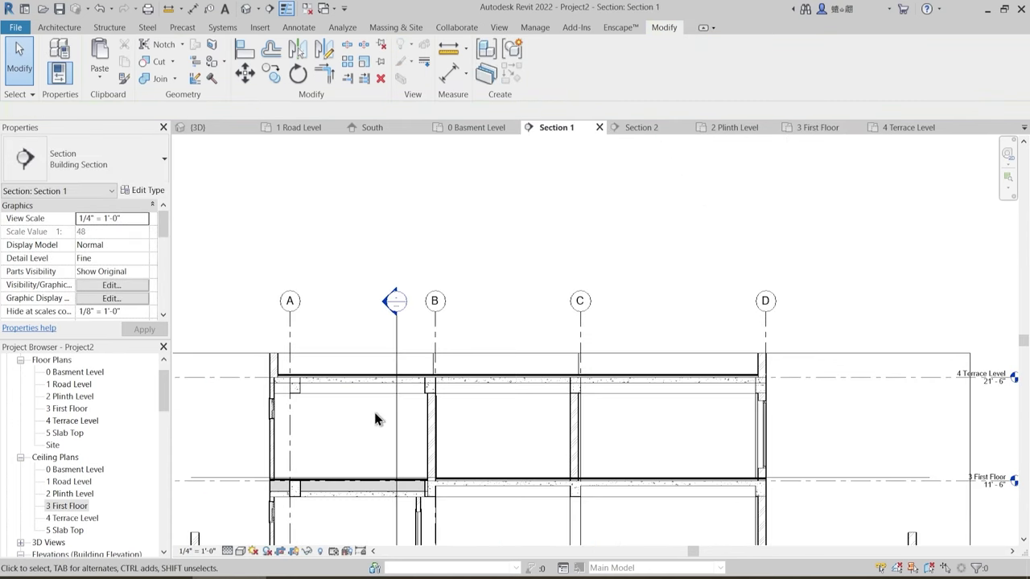
scroll(354, 406, "up", 2)
scroll(229, 376, "up", 3)
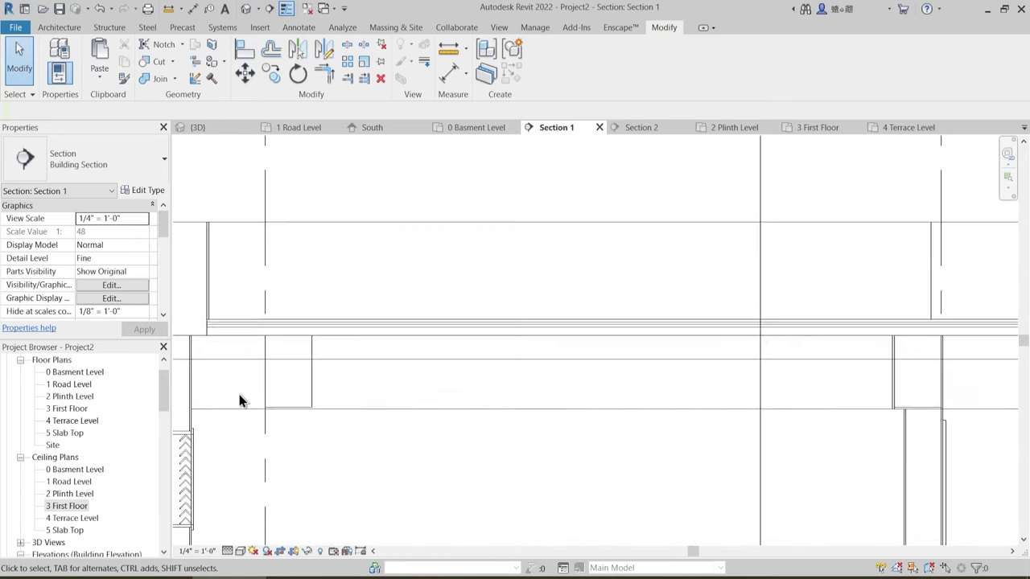
- Join the terrace slab with each of the beams beneath it
left_click(141, 80)
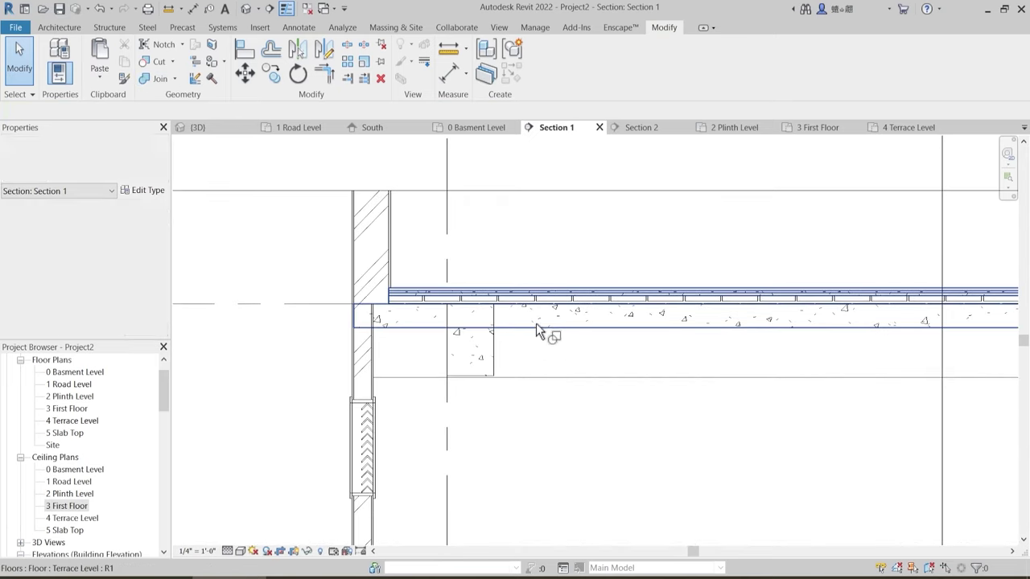
scroll(507, 347, "down", 1)
middle_click_drag(807, 407, 456, 373)
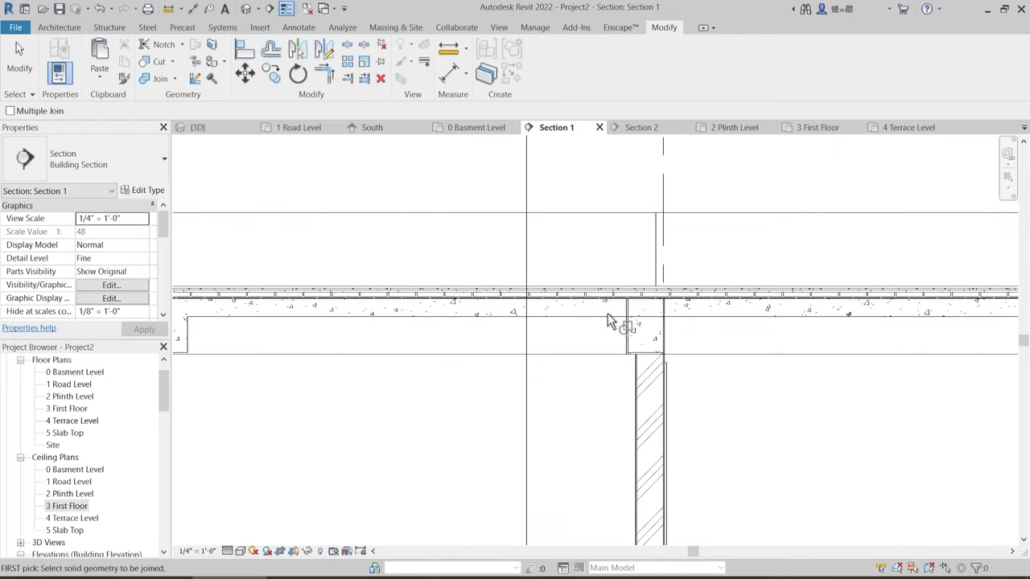
left_click(675, 316)
scroll(664, 330, "up", 2)
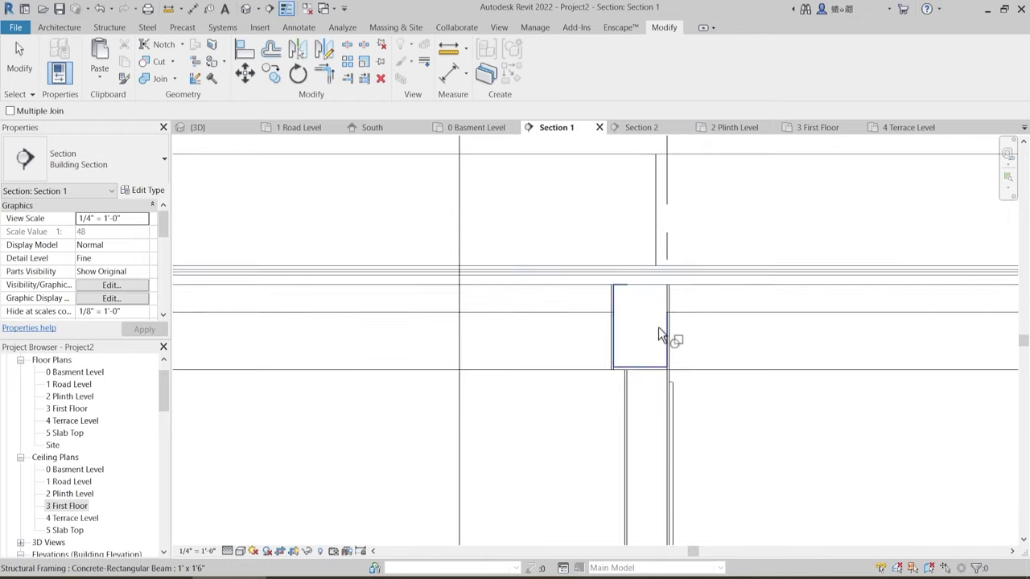
left_click(671, 338)
scroll(515, 309, "down", 3)
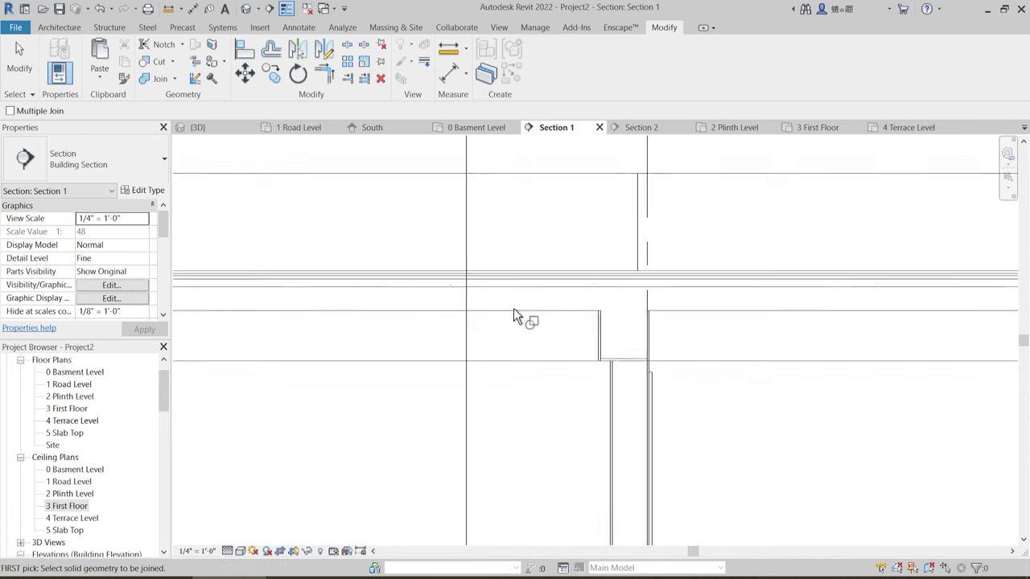
middle_click_drag(872, 391, 578, 397)
scroll(713, 328, "up", 2)
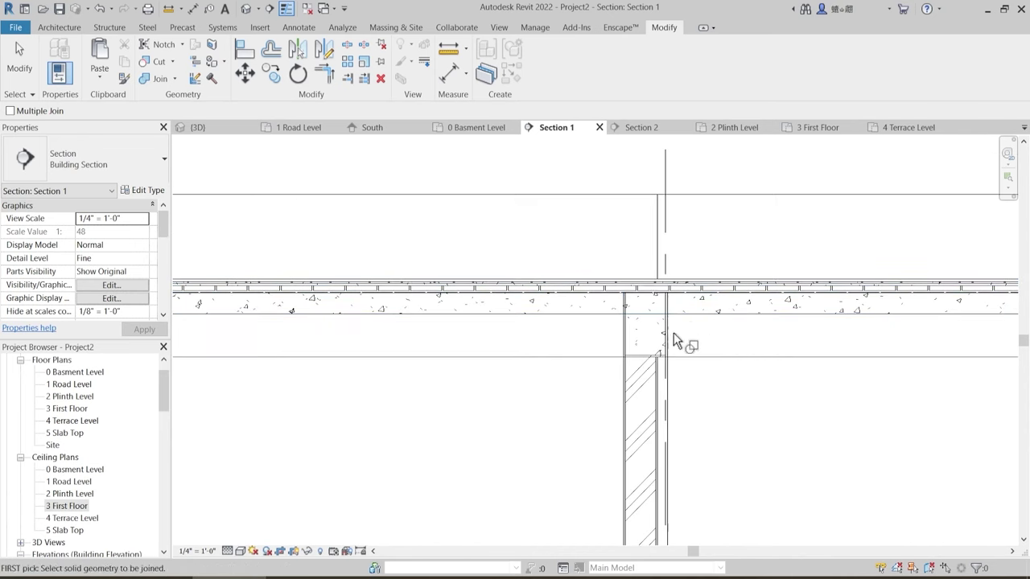
left_click(693, 316)
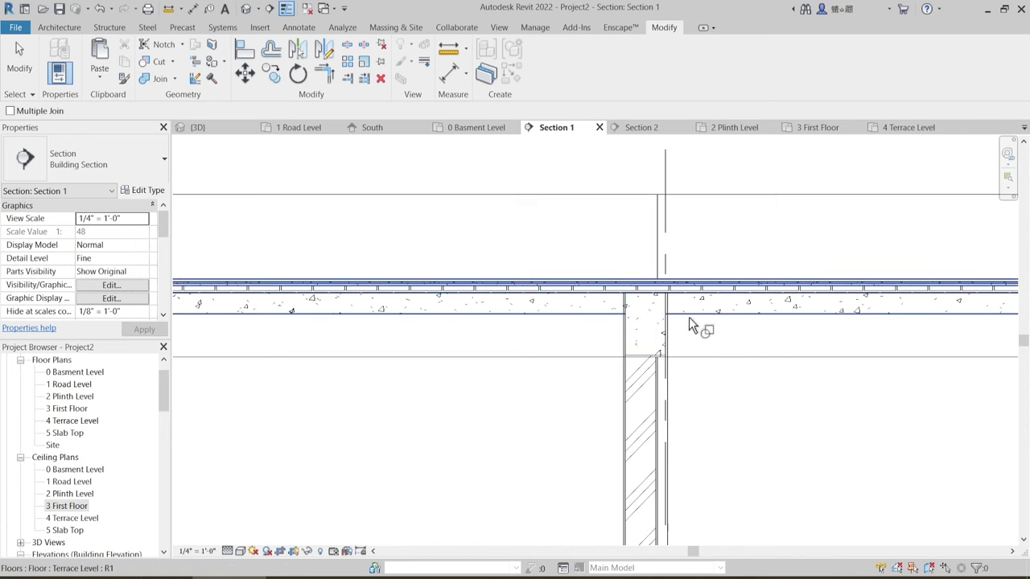
left_click(689, 317)
left_click(674, 338)
- Join the first-floor slab with the right-hand and left-hand adjoining walls
scroll(683, 338, "down", 2)
middle_click_drag(925, 358, 568, 372)
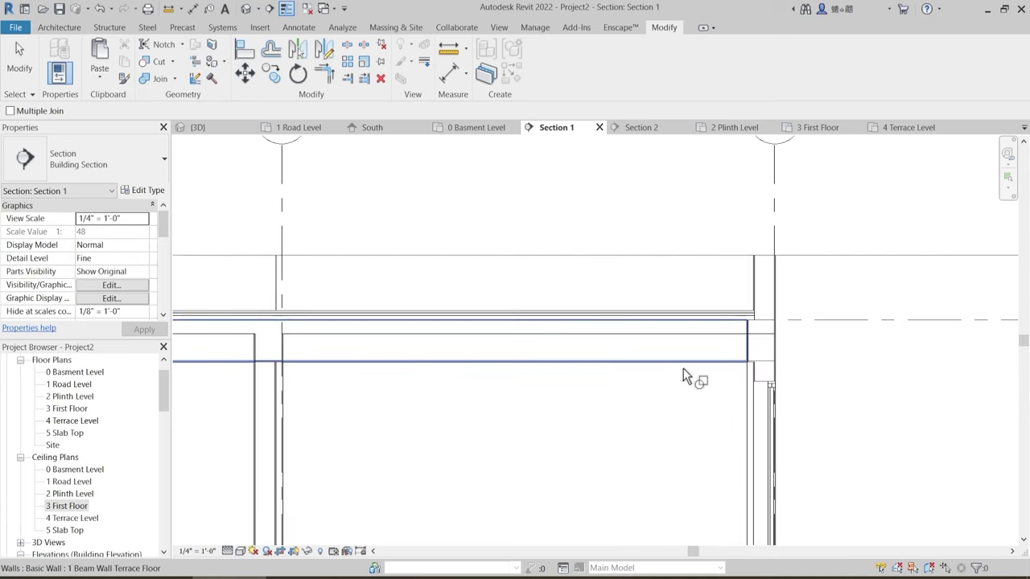
scroll(753, 345, "up", 2)
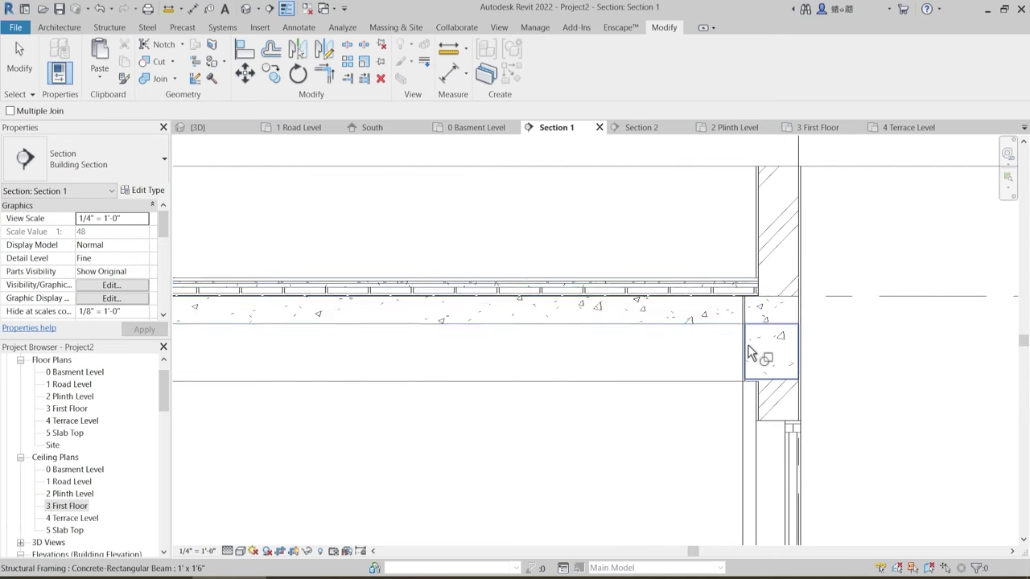
scroll(768, 334, "down", 1)
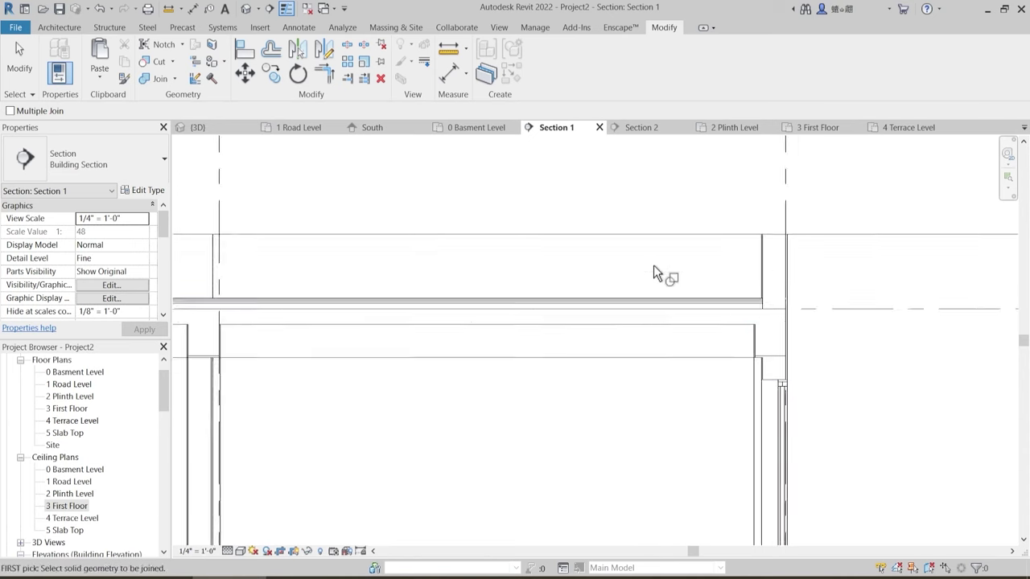
scroll(654, 273, "down", 2)
scroll(667, 349, "up", 4)
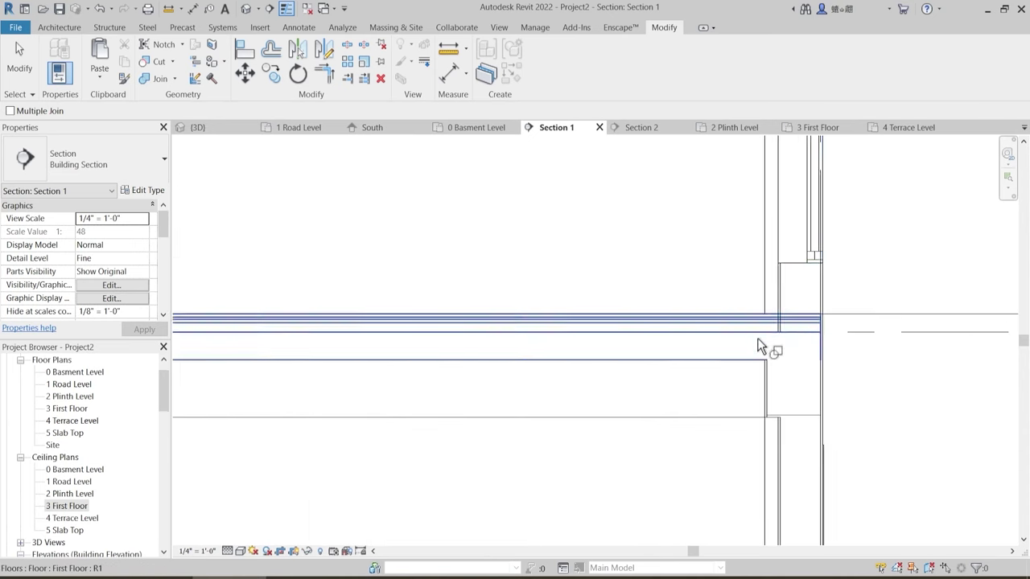
scroll(883, 288, "down", 1)
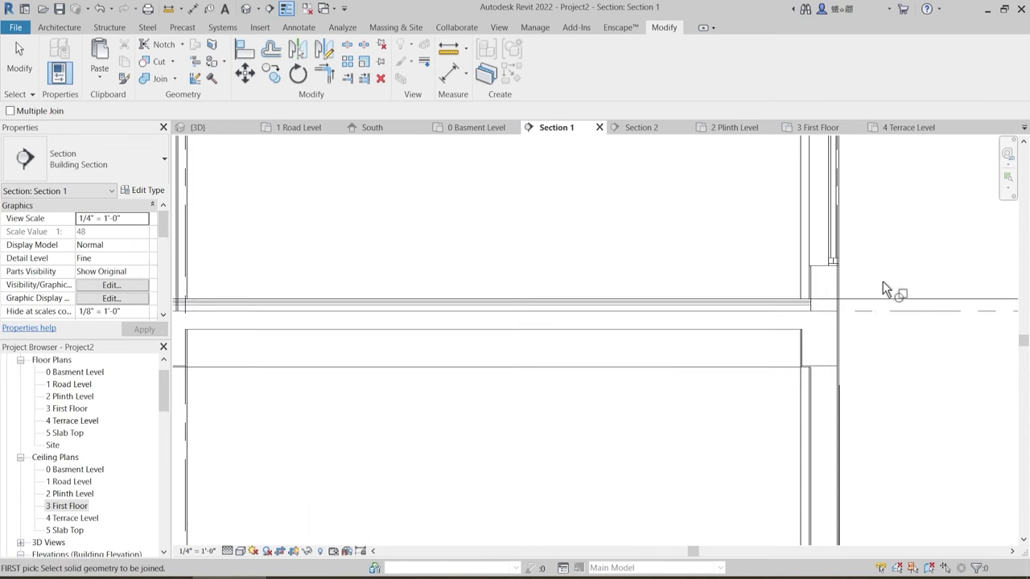
middle_click_drag(882, 282, 574, 283)
left_click(603, 298)
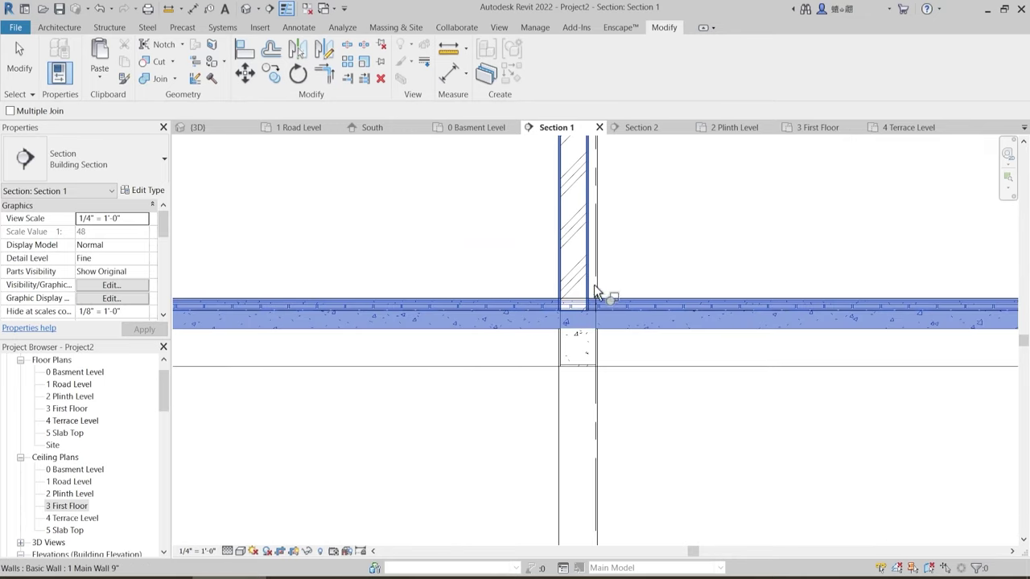
left_click(594, 285)
scroll(692, 263, "down", 2)
middle_click_drag(330, 317, 553, 321)
scroll(564, 291, "up", 2)
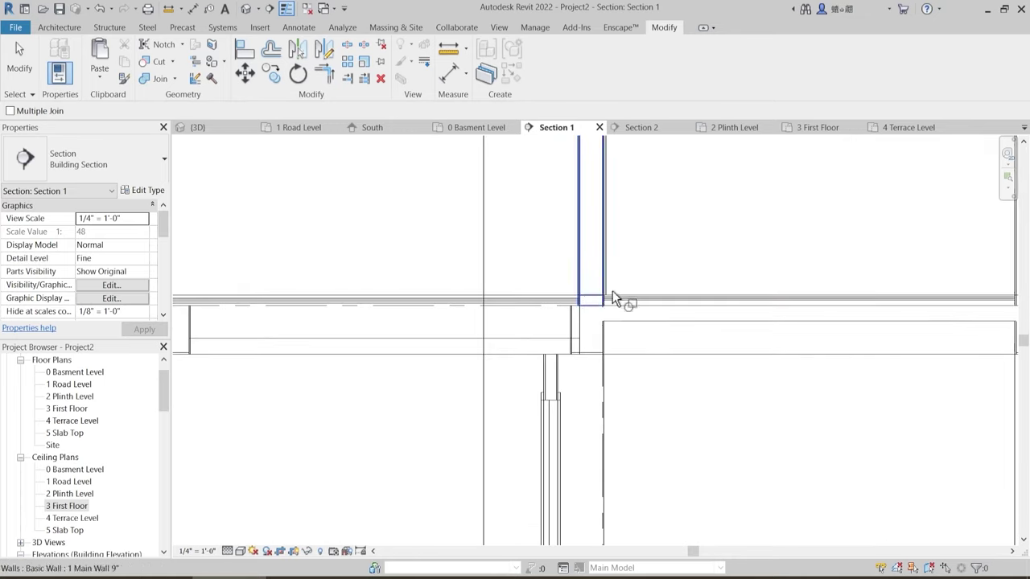
left_click(620, 295)
left_click(604, 275)
scroll(716, 326, "down", 2)
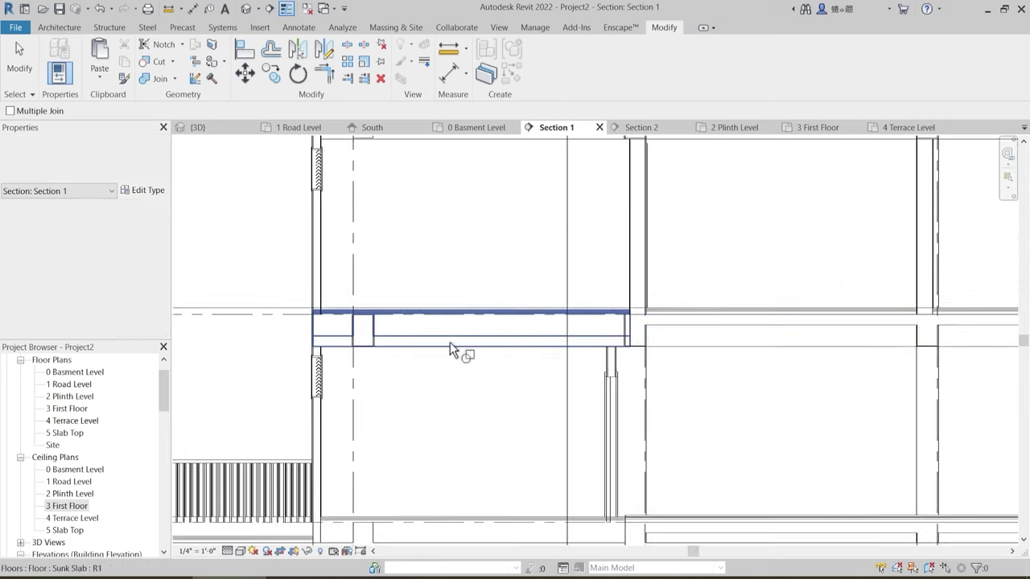
scroll(402, 322, "up", 3)
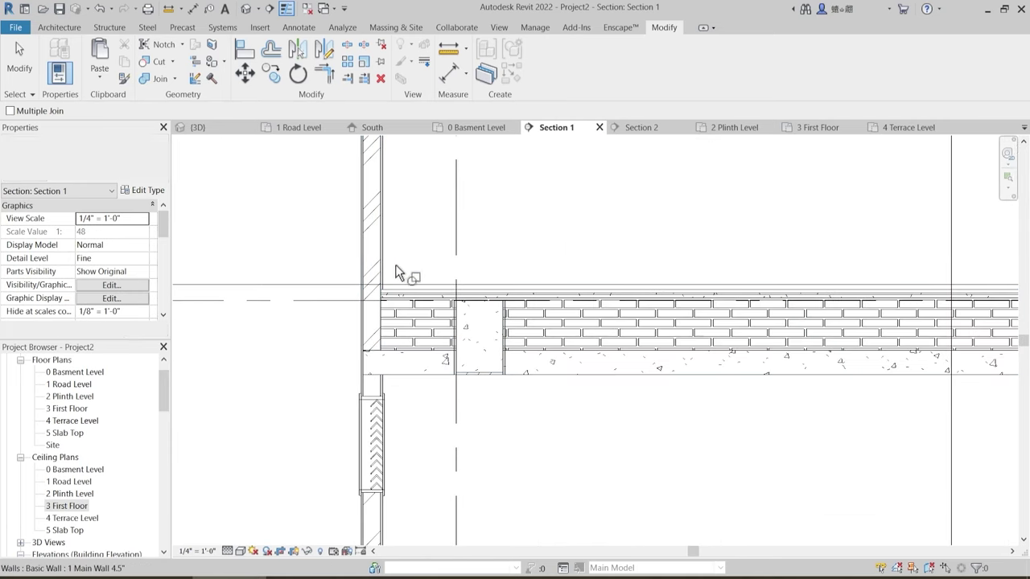
scroll(461, 292, "down", 4)
middle_click_drag(582, 402, 478, 422)
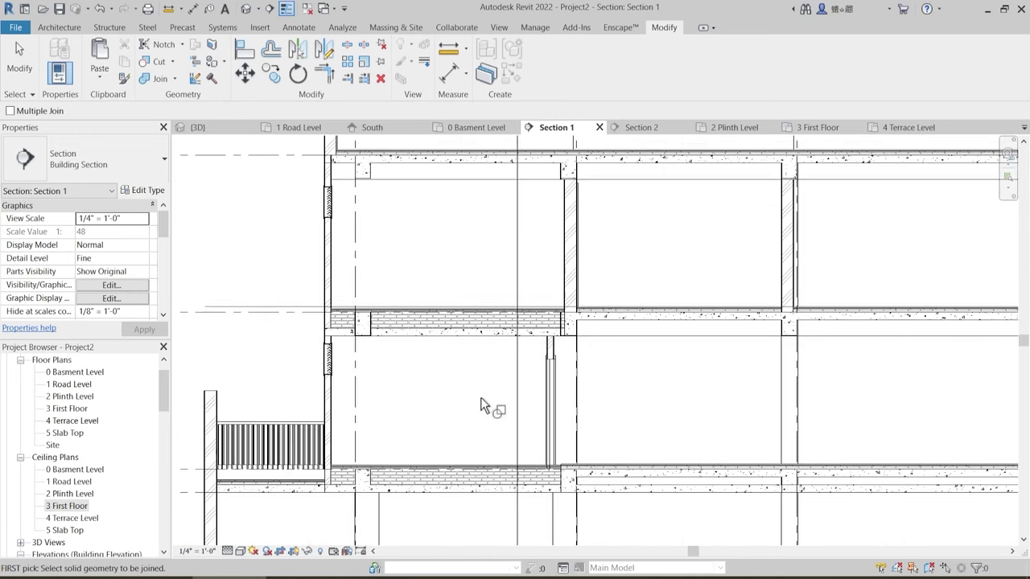
scroll(486, 397, "down", 1)
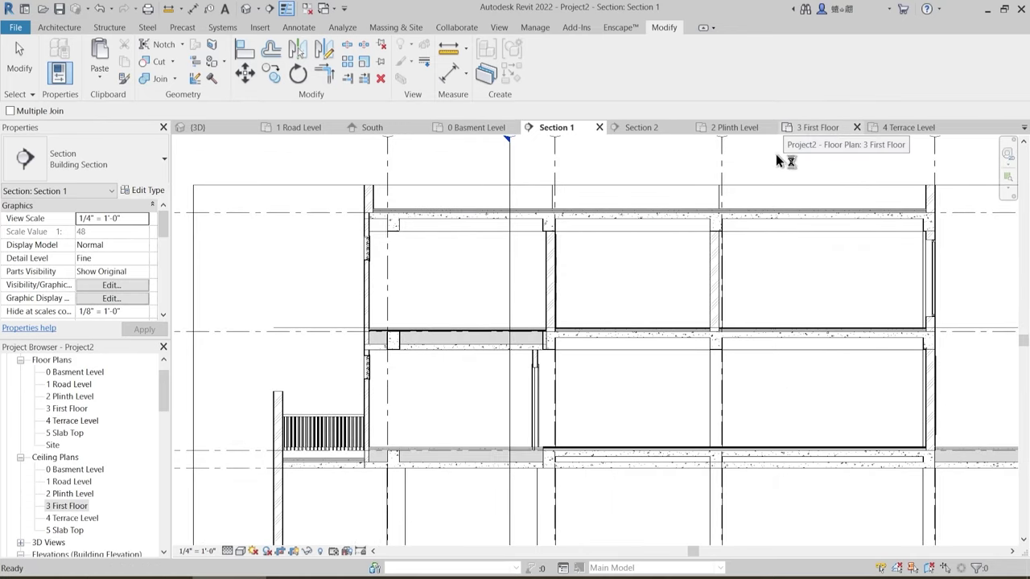
- Reposition the Section 1 line further right so it cuts the walls with windows, and reopen it
left_click(796, 130)
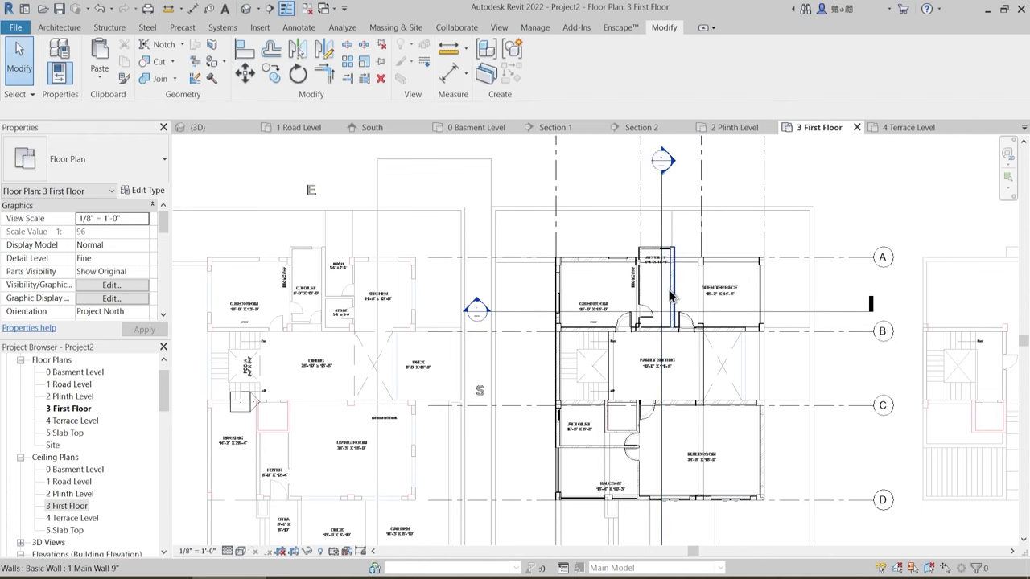
left_click_drag(665, 222, 625, 219)
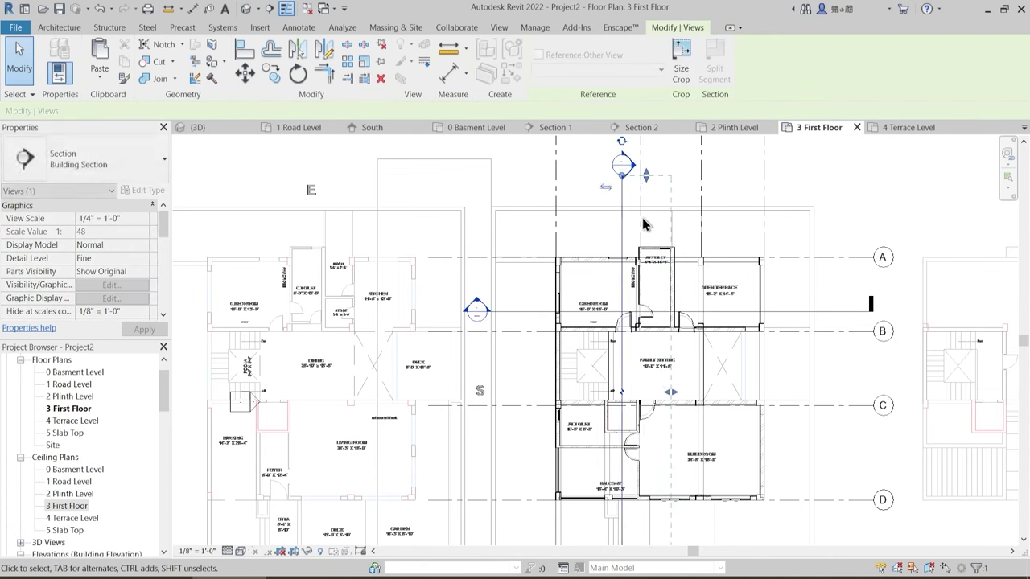
double_click(630, 170)
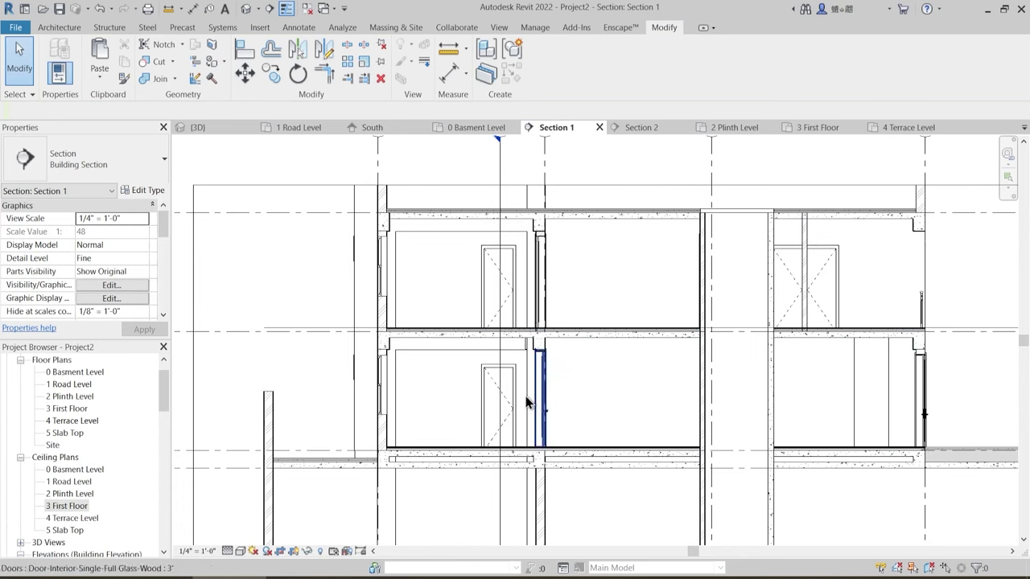
scroll(426, 384, "up", 3)
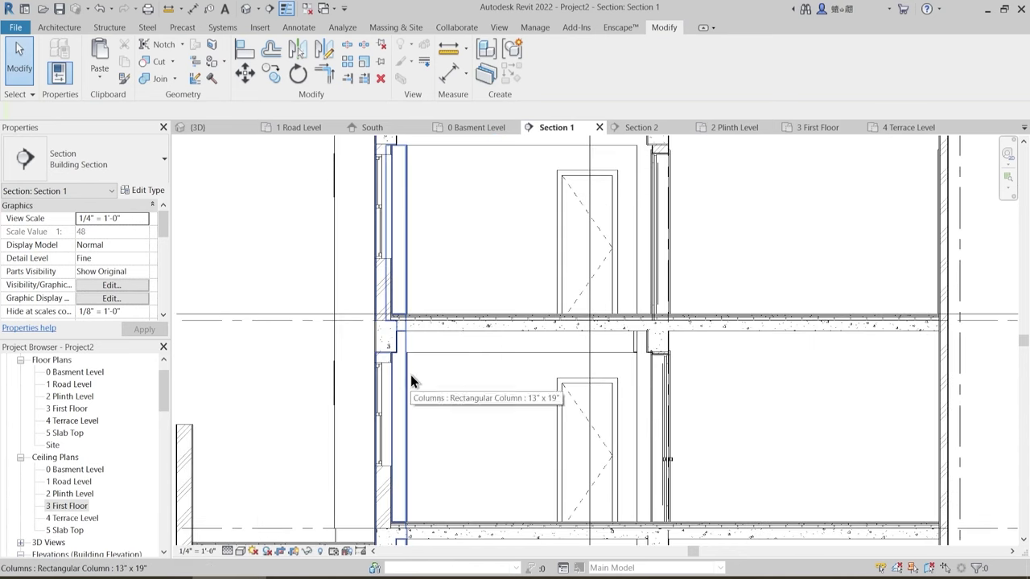
scroll(410, 375, "down", 2)
middle_click_drag(770, 384, 641, 379)
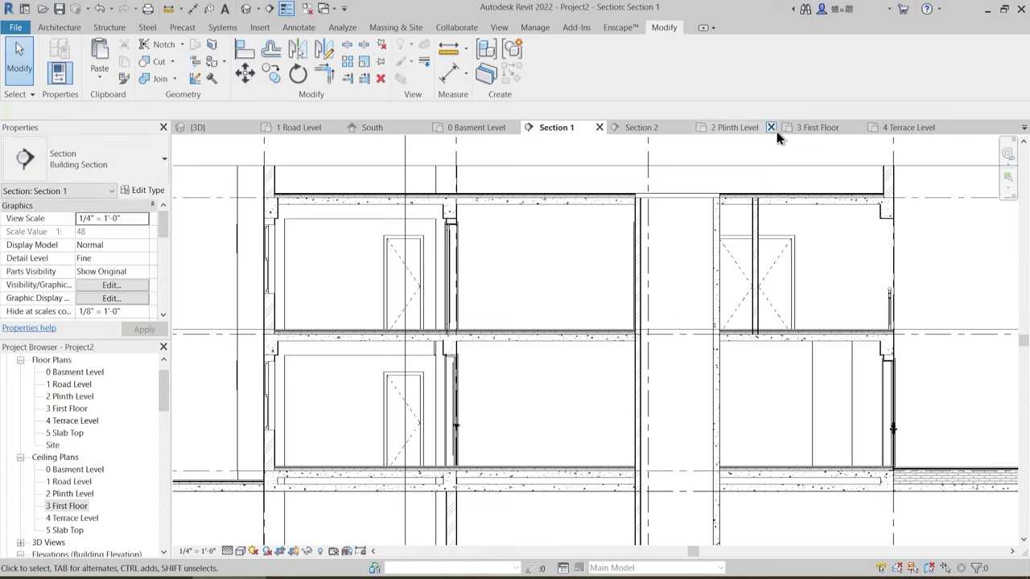
left_click(779, 131)
left_click_drag(623, 236, 732, 179)
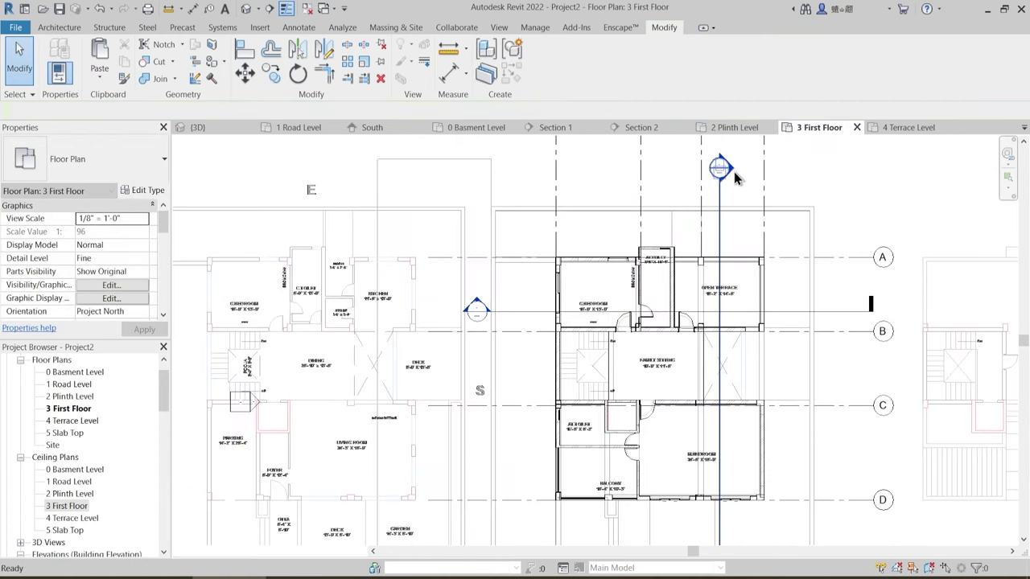
double_click(734, 172)
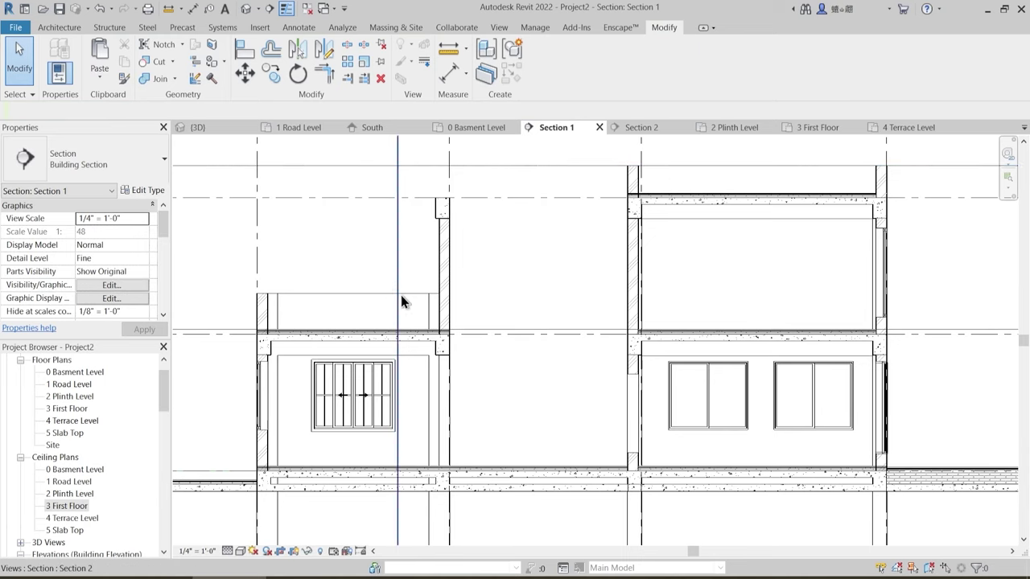
- Join the right-hand wall with the floor slab and dismiss the resulting warning
scroll(257, 355, "up", 5)
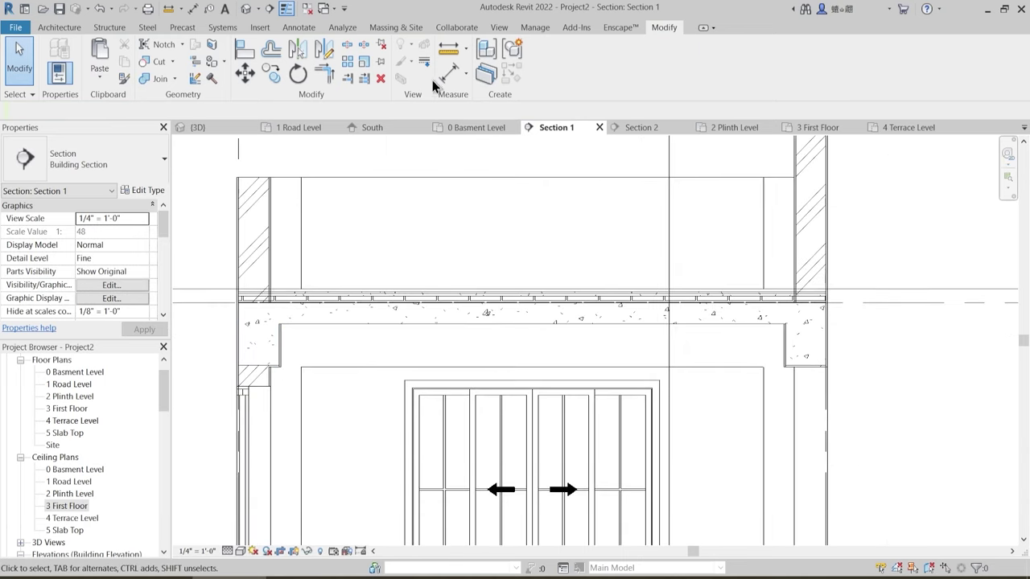
left_click(159, 80)
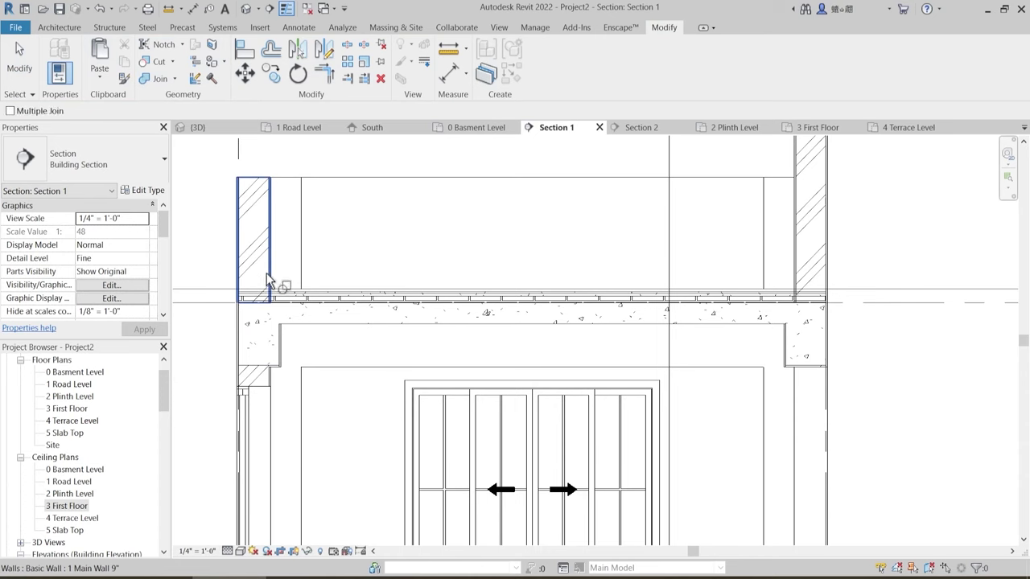
middle_click_drag(623, 336, 532, 351)
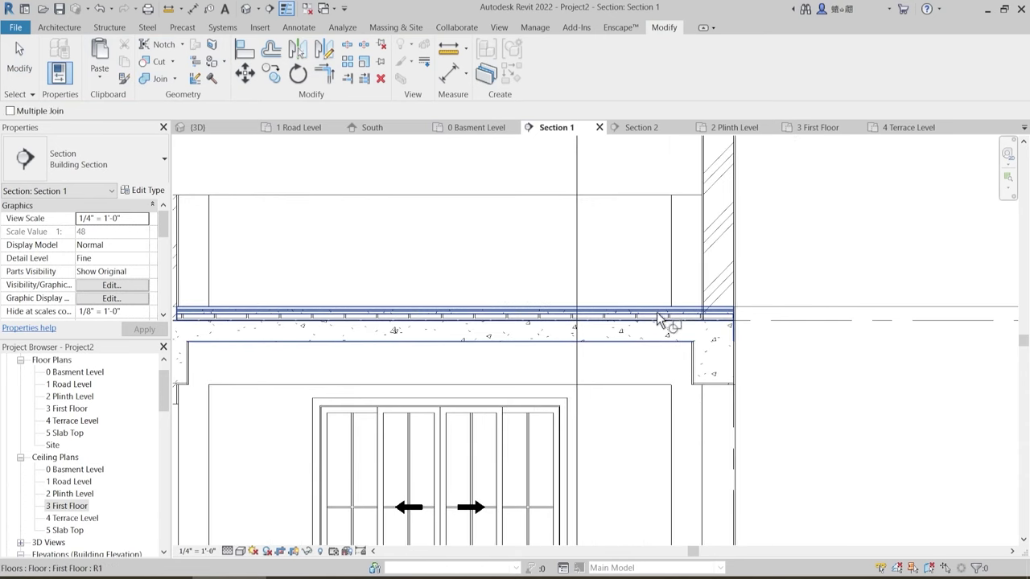
scroll(487, 266, "down", 2)
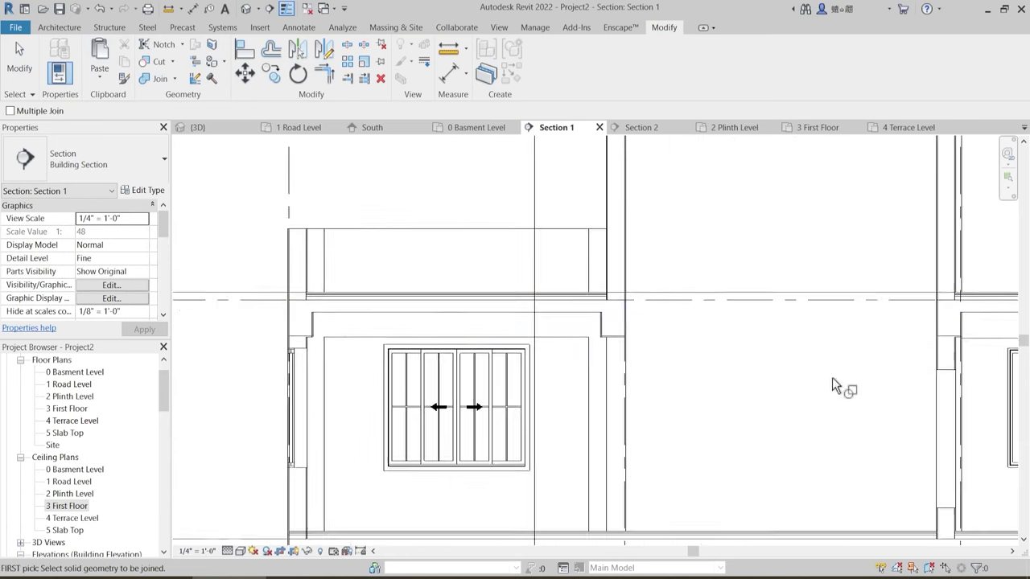
middle_click_drag(832, 377, 456, 419)
scroll(616, 318, "up", 2)
left_click(561, 342)
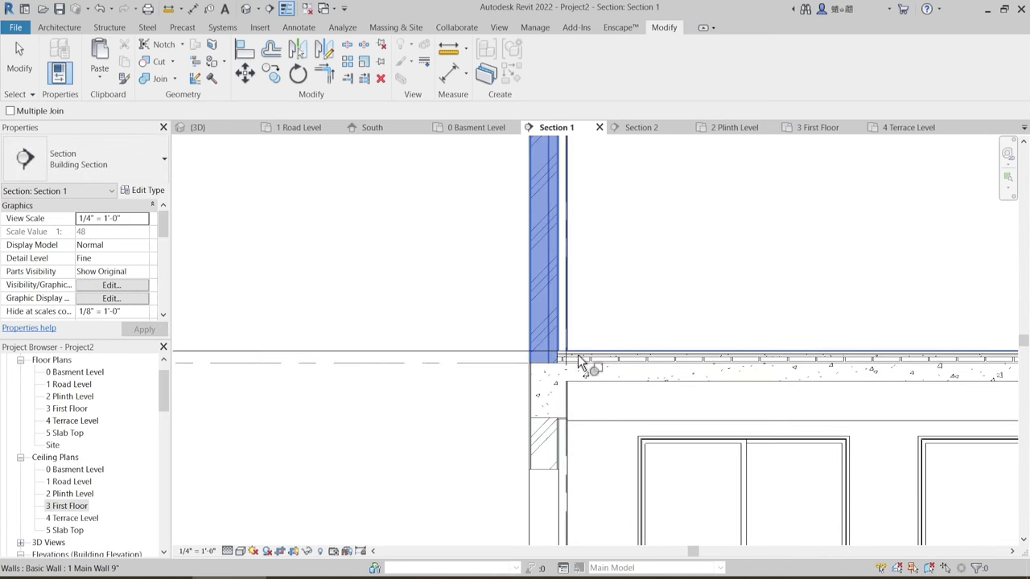
left_click(733, 380)
key("Escape")
- Extend the Section 1 crop region's top edge upward past the terrace level
middle_click_drag(730, 387, 342, 415)
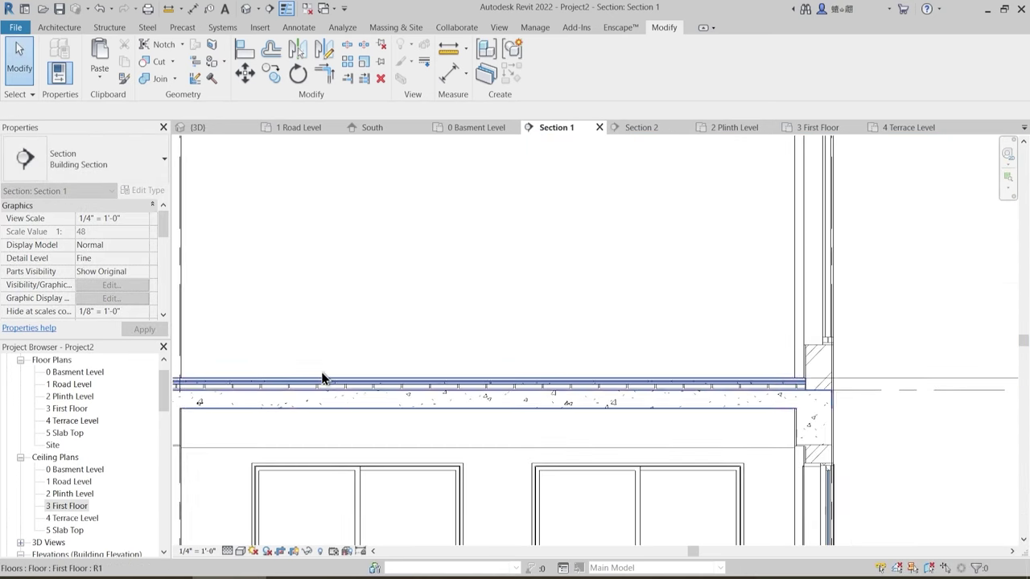
scroll(688, 321, "down", 4)
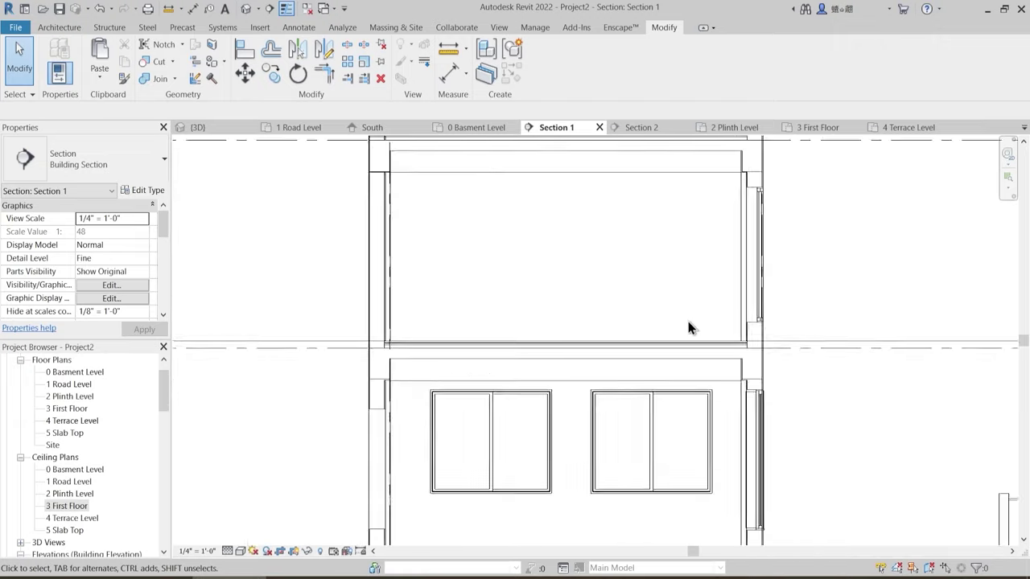
scroll(487, 283, "up", 3)
scroll(547, 299, "down", 5)
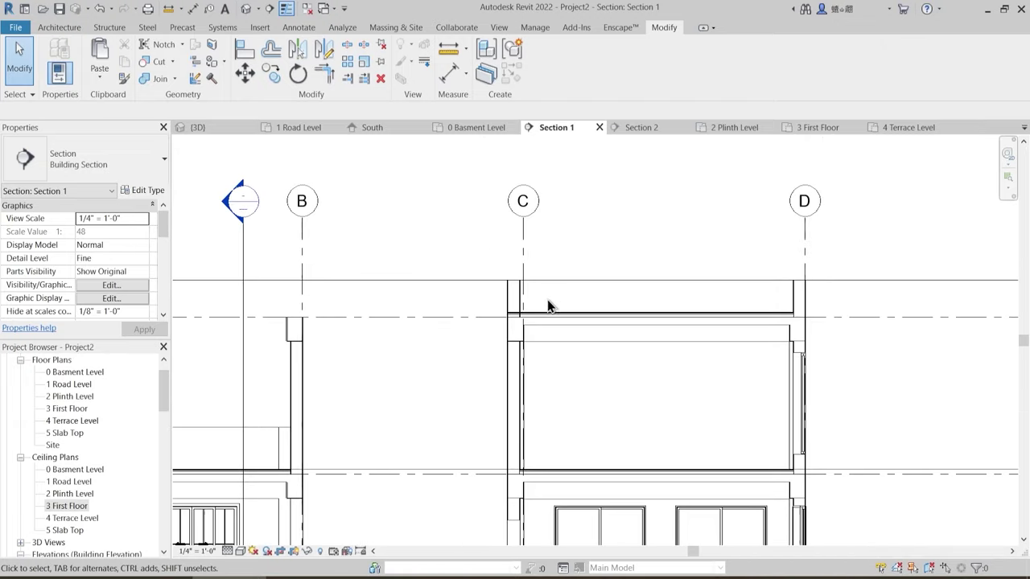
left_click(462, 286)
left_click_drag(504, 287, 503, 190)
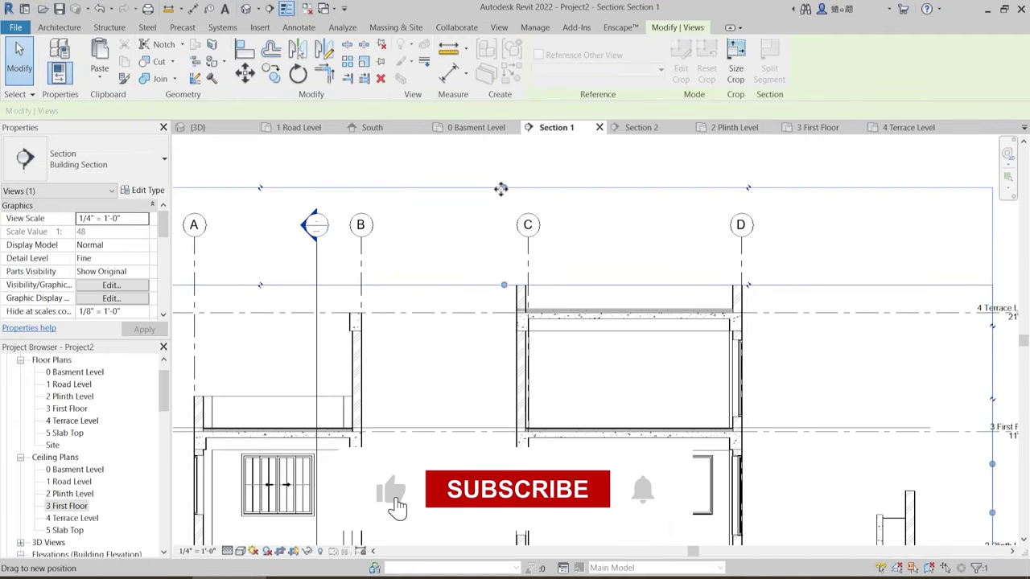
left_click(471, 181)
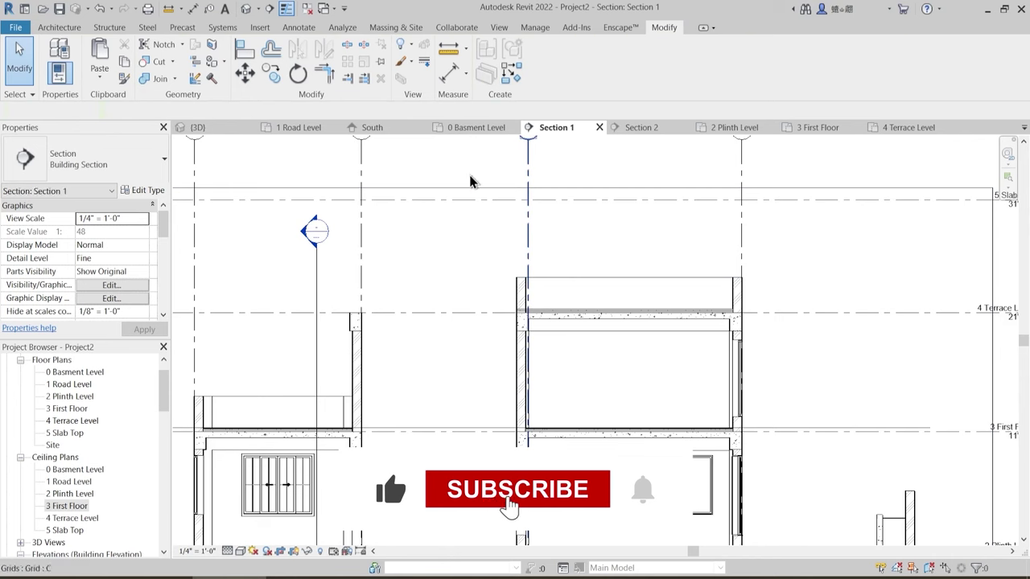
- Join the wall with the terrace slab at 4 Terrace Level
left_click(150, 86)
scroll(534, 286, "up", 2)
left_click(515, 316)
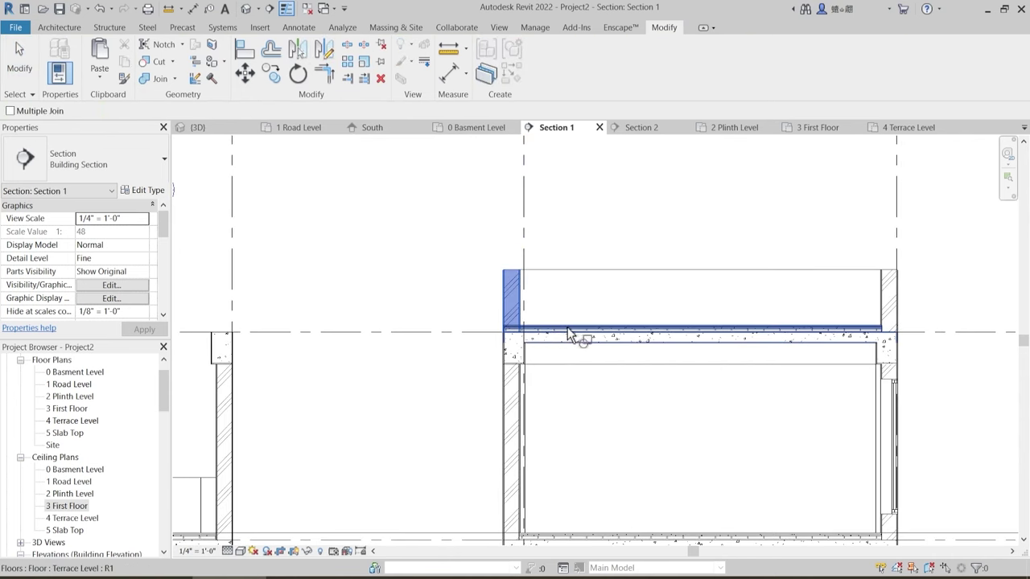
left_click(569, 333)
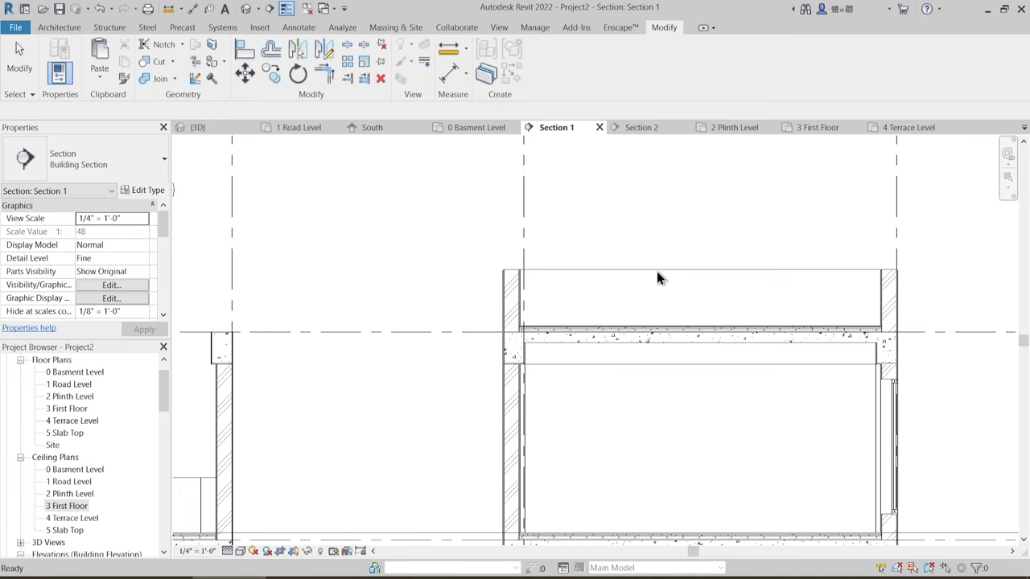
scroll(657, 277, "down", 4)
key("Escape")
scroll(649, 333, "up", 1)
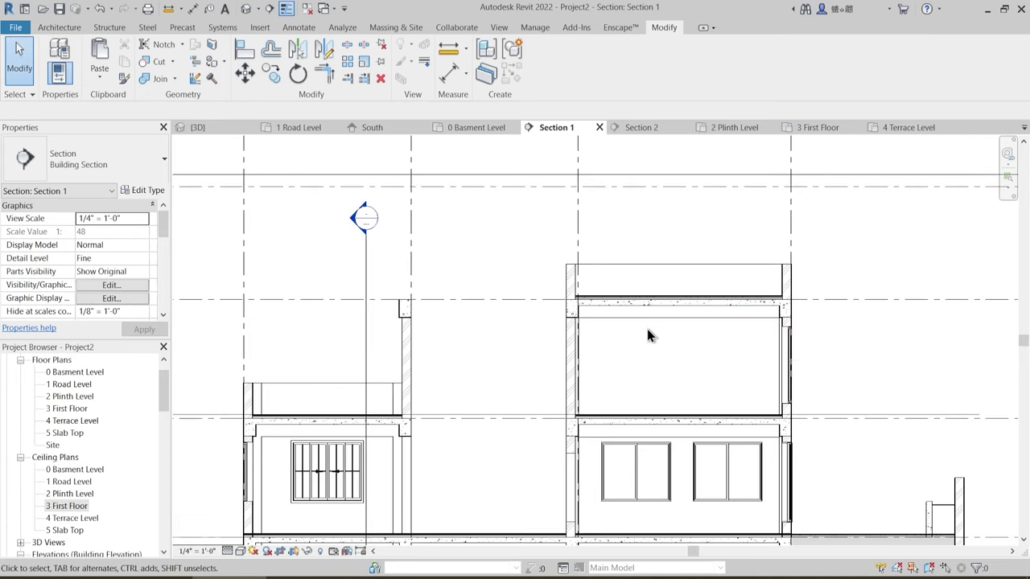
scroll(648, 335, "up", 4)
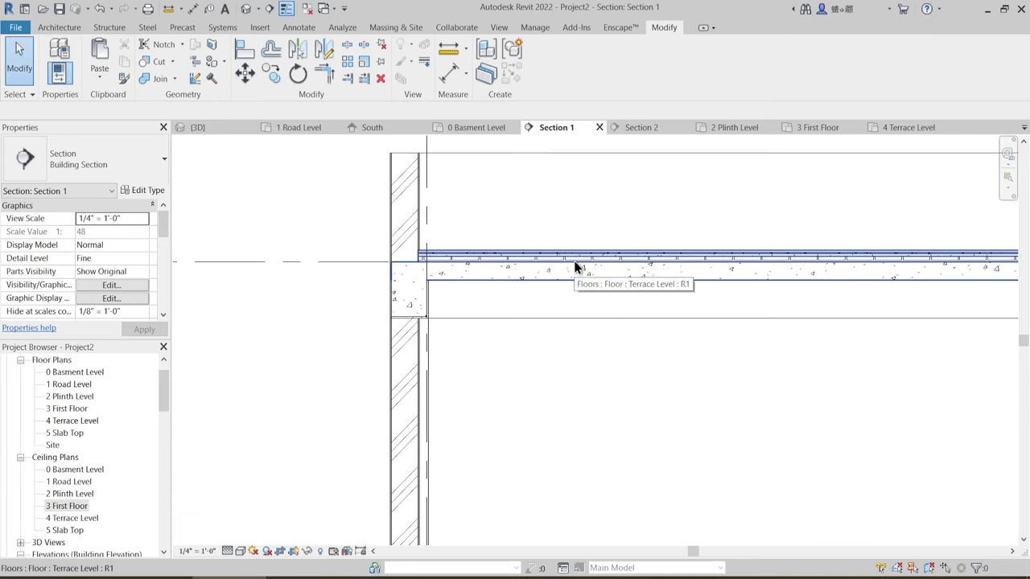
scroll(564, 266, "up", 2)
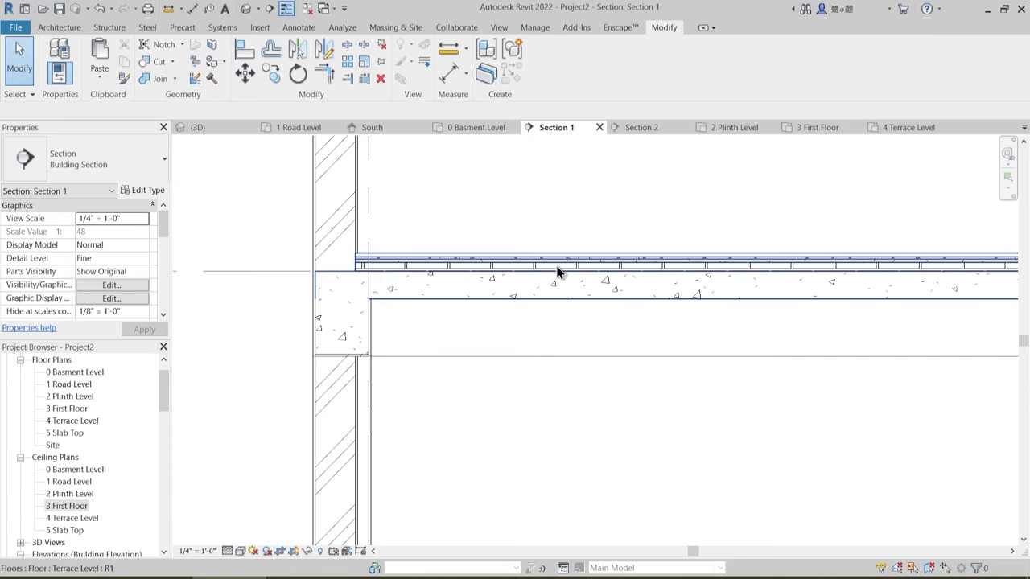
scroll(557, 272, "down", 3)
scroll(636, 378, "down", 2)
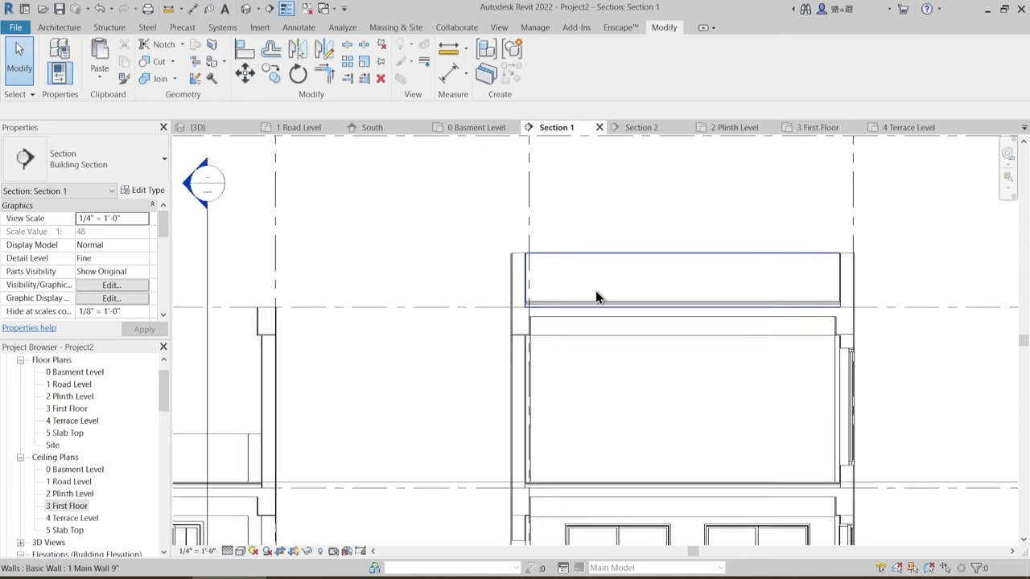
scroll(596, 292, "up", 3)
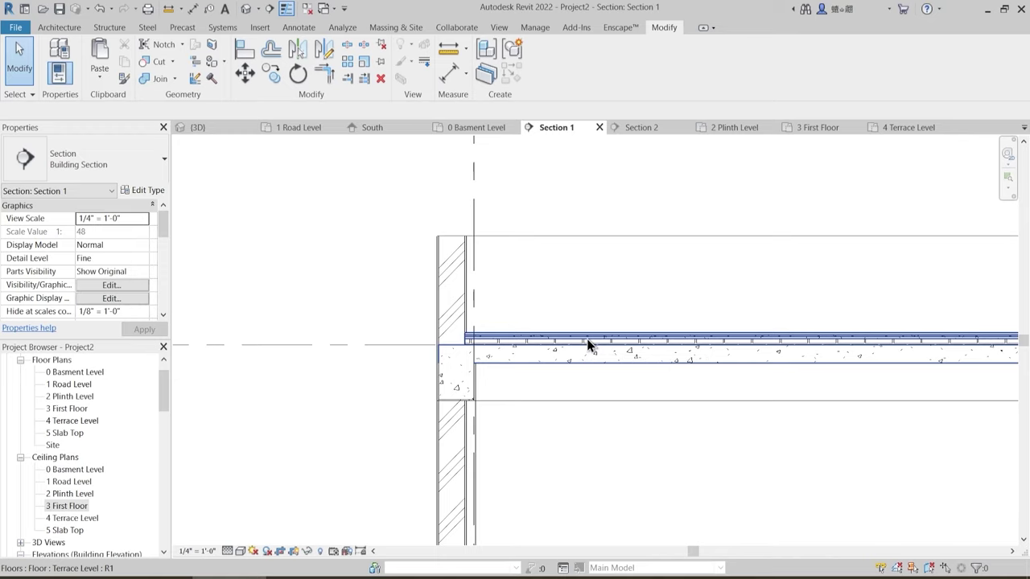
scroll(584, 349, "down", 4)
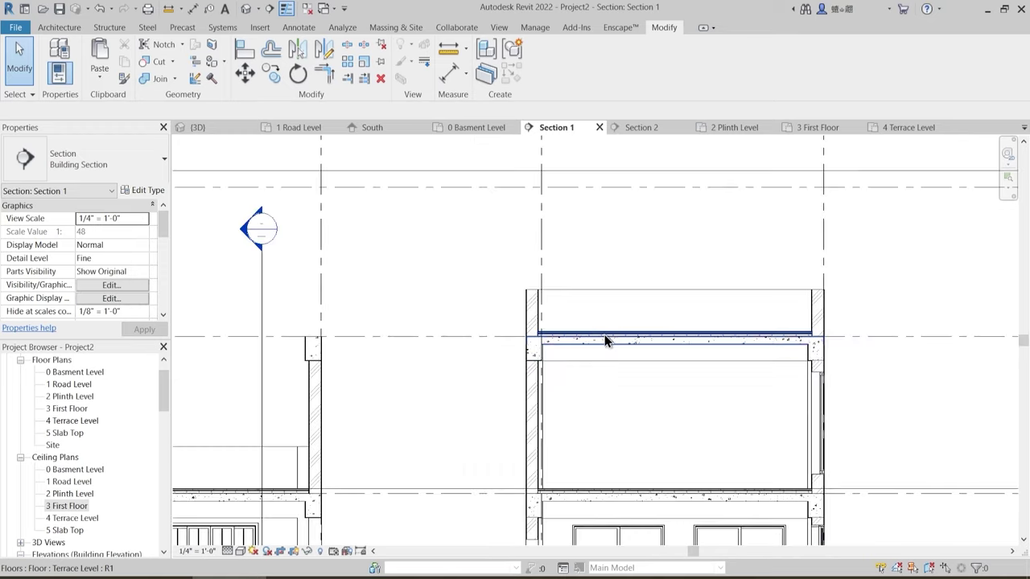
scroll(655, 372, "up", 3)
- Restructure the Terrace Level floor type: terrace tiles, mortar, sand bedding and brick bets over 6" concrete
left_click(615, 321)
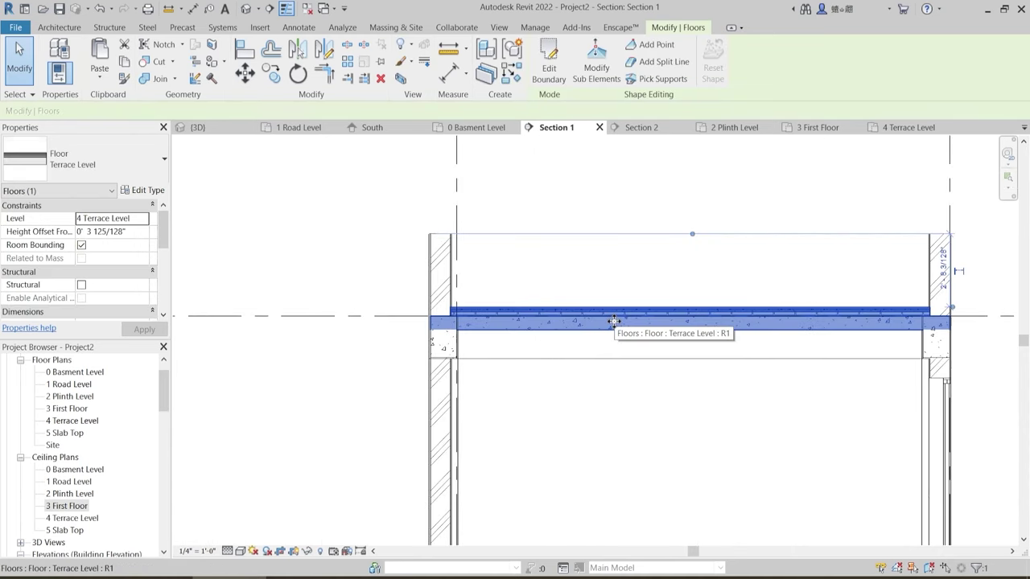
left_click(145, 191)
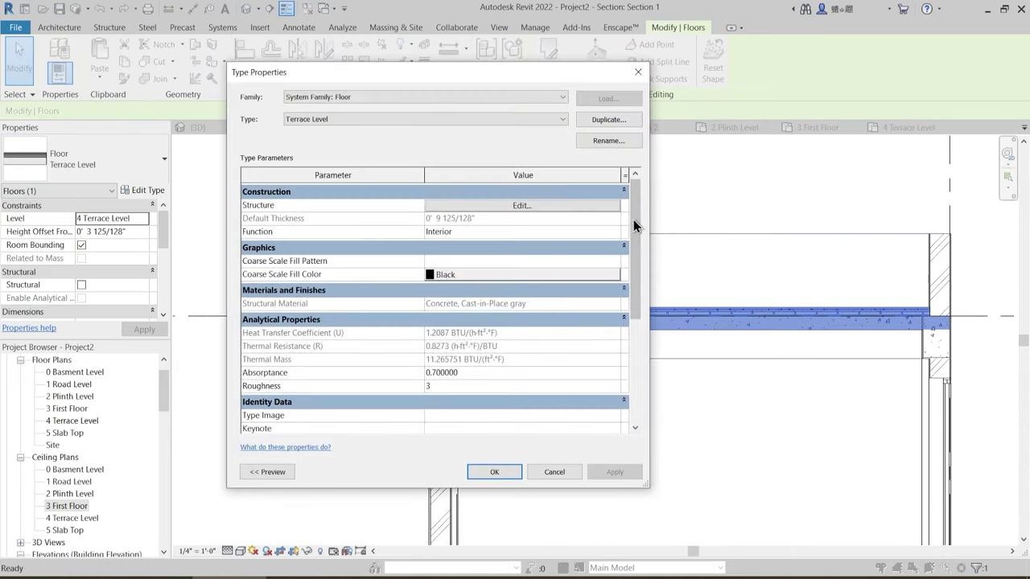
left_click(516, 206)
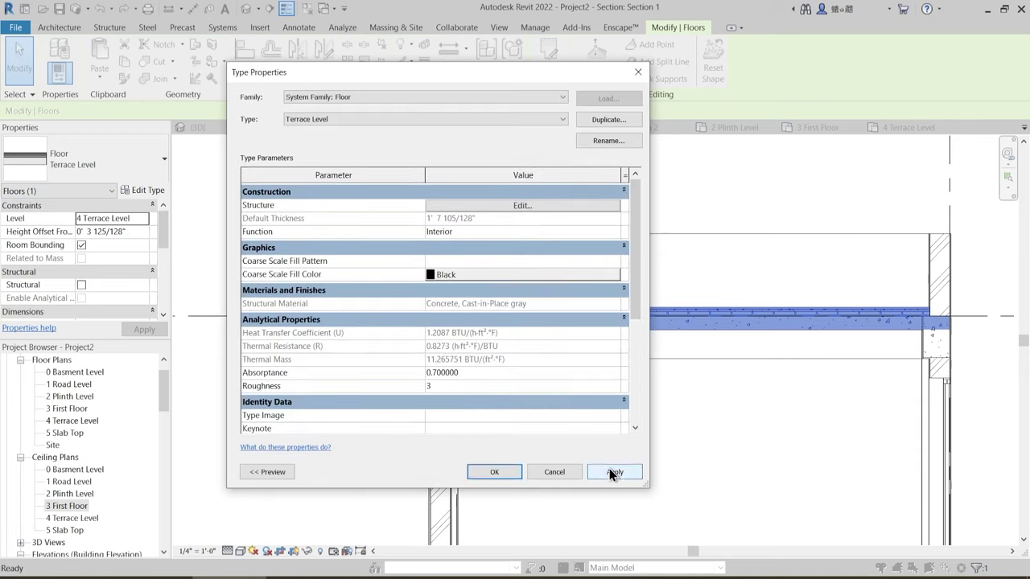
left_click(609, 468)
key("Return")
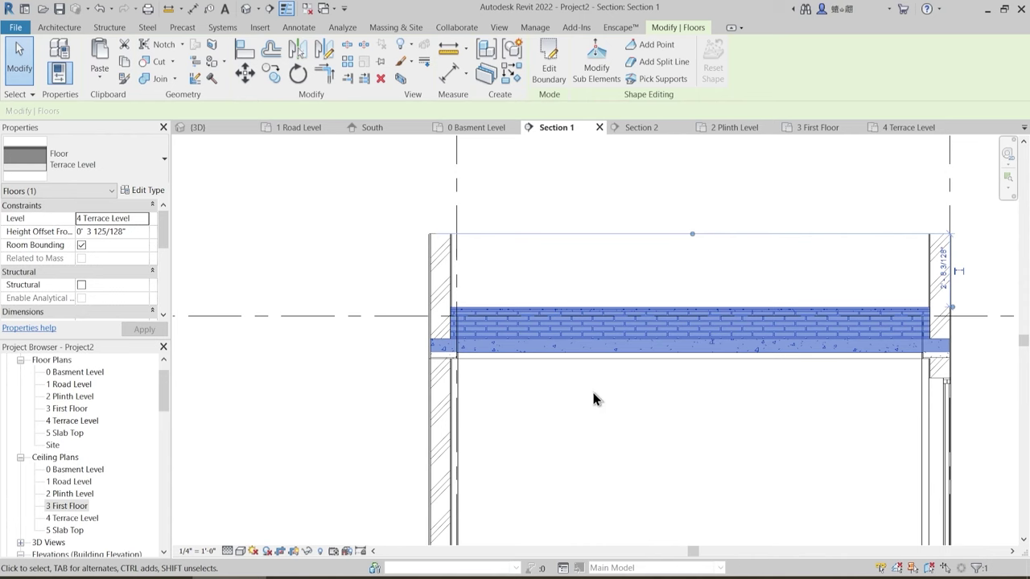
left_click(598, 445)
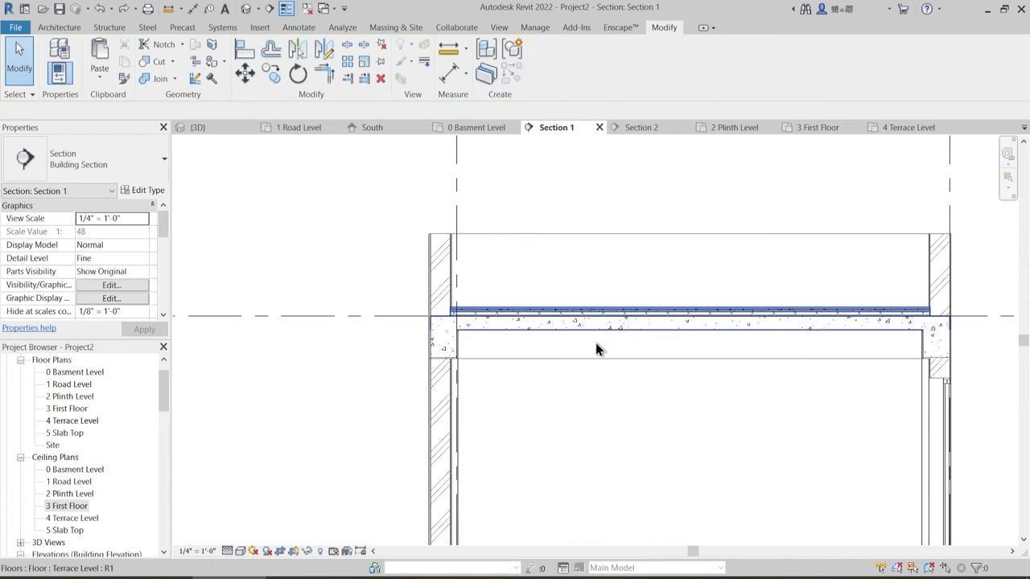
scroll(596, 343, "down", 5)
middle_click_drag(568, 383, 418, 323)
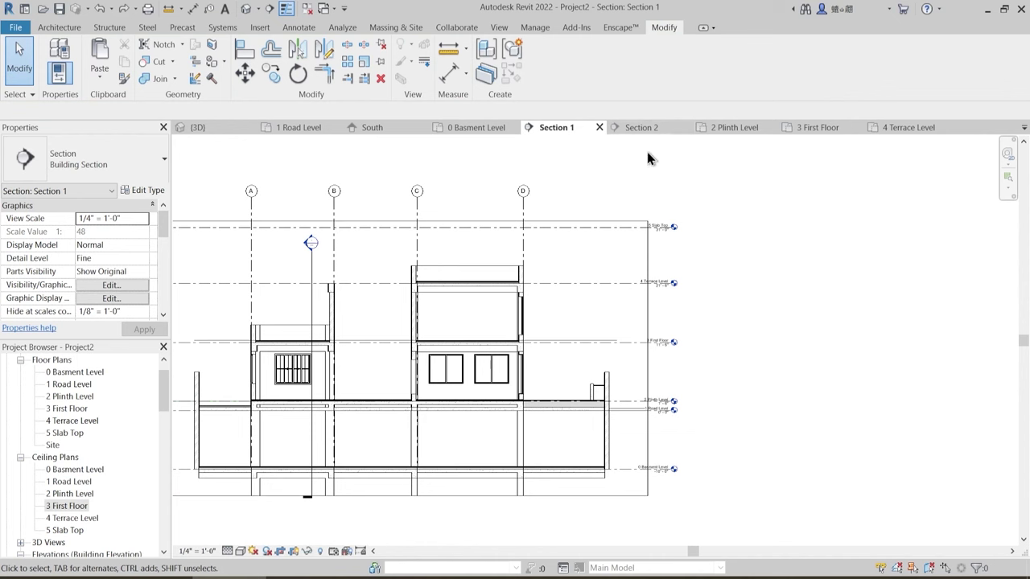
- In the {3D} view, orbit the model to bring the terrace into view
left_click(201, 127)
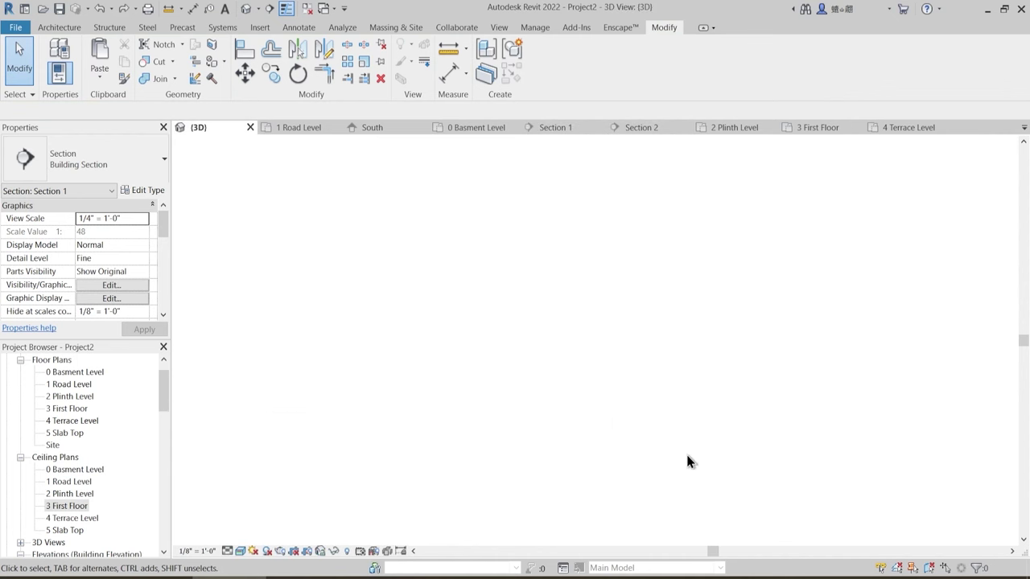
scroll(588, 391, "up", 5)
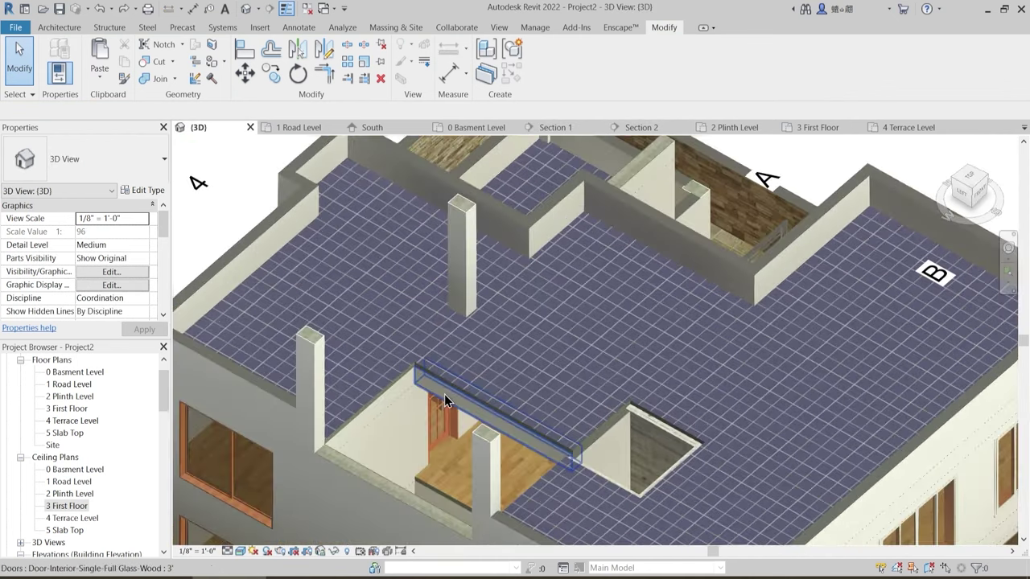
middle_click_drag(445, 400, 409, 374, "shift")
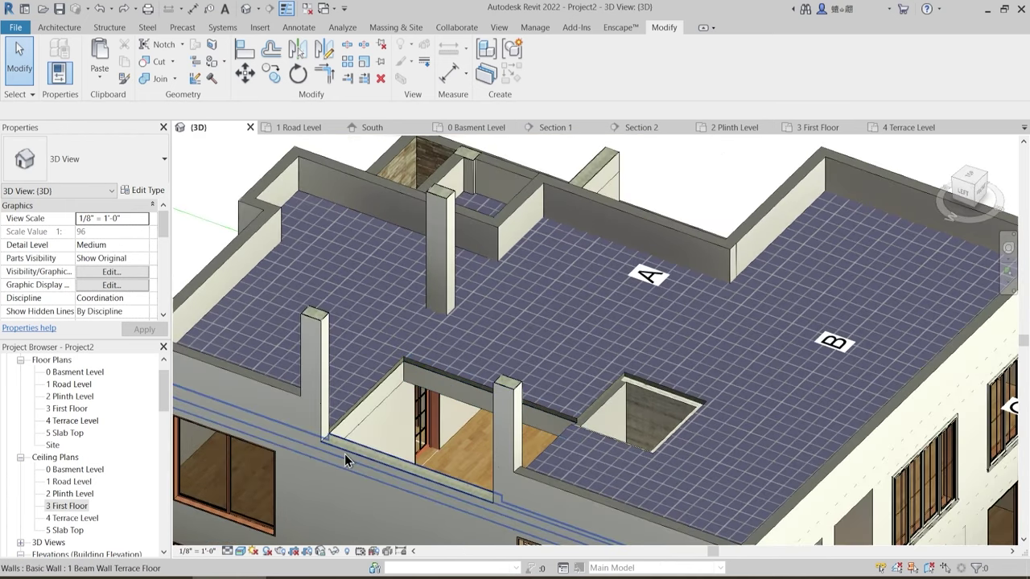
scroll(418, 454, "down", 2)
middle_click_drag(417, 455, 407, 362, "shift")
scroll(406, 362, "up", 5)
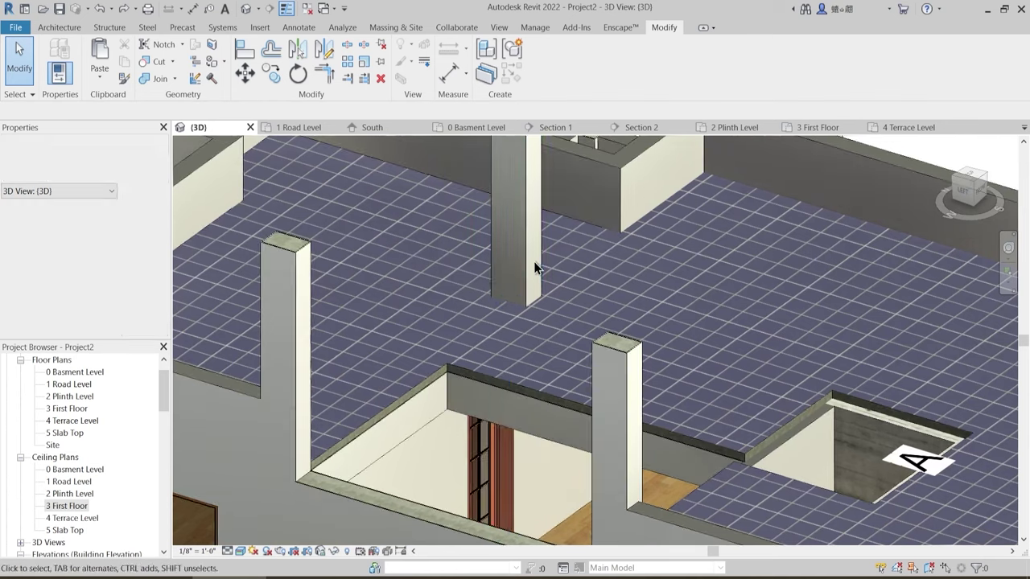
- Join the terrace floor with the side, rear and front columns rising through it
left_click(158, 79)
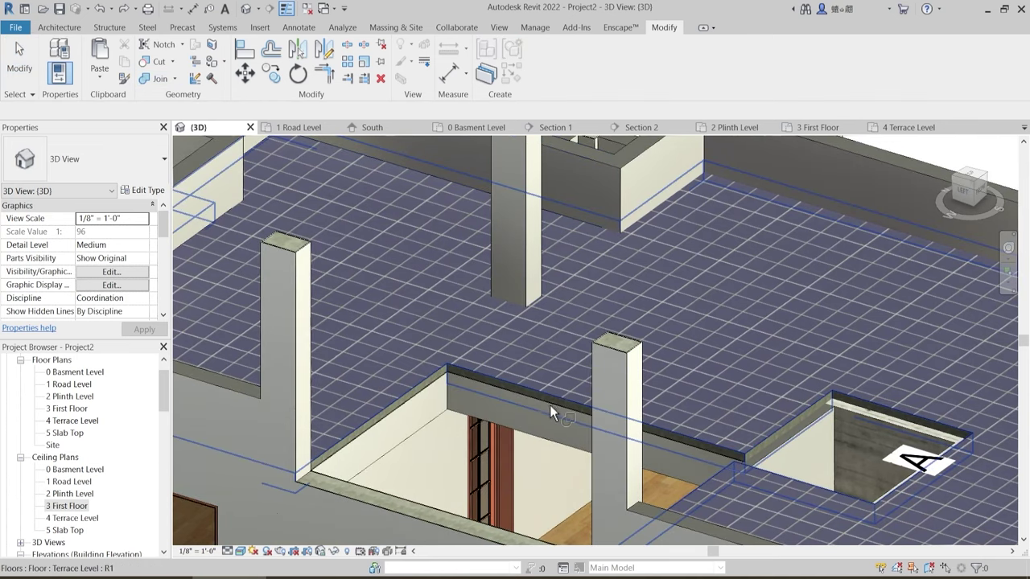
left_click(518, 385)
left_click(299, 404)
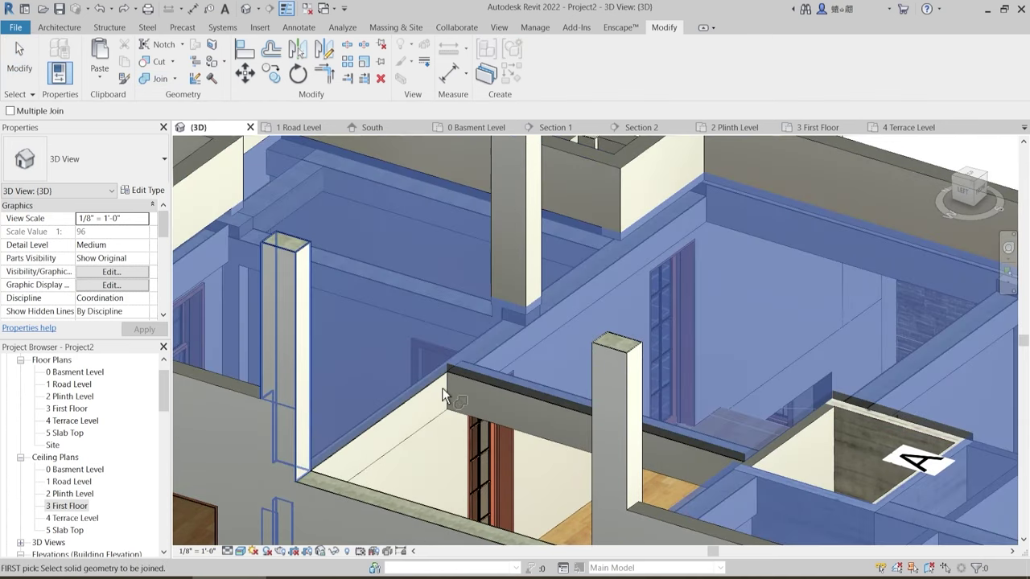
left_click(486, 376)
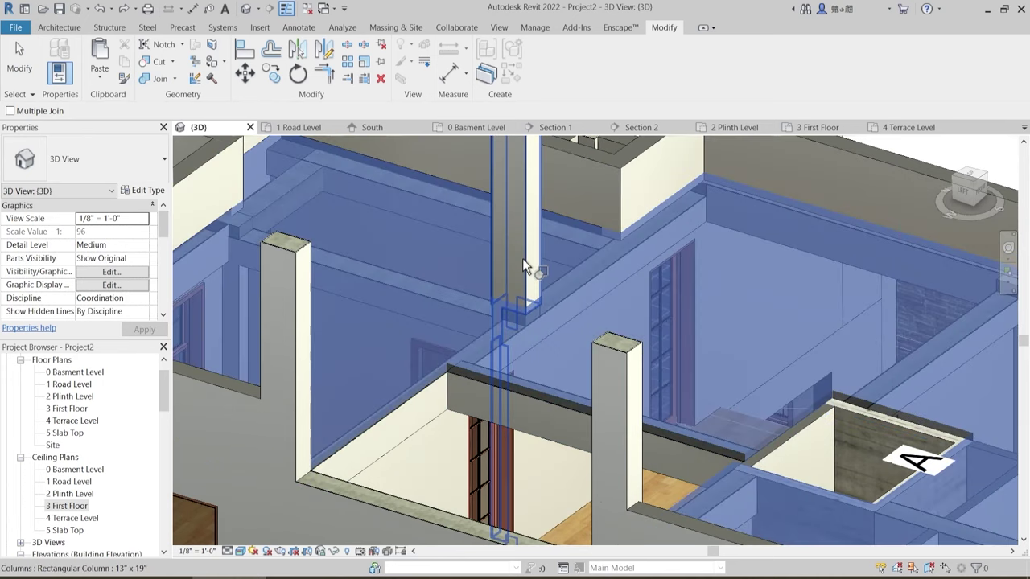
left_click(526, 311)
left_click(549, 398)
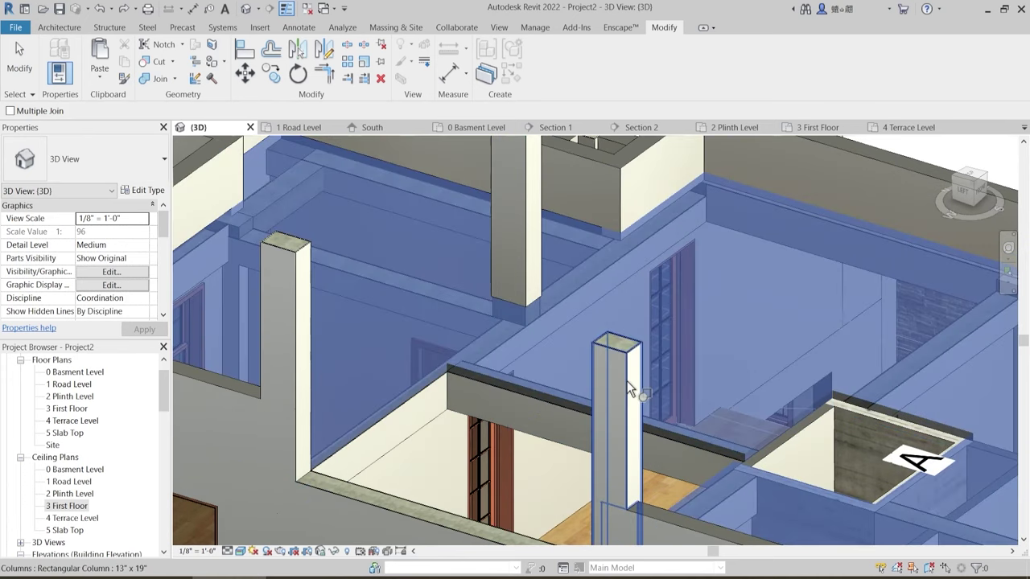
left_click(627, 383)
middle_click_drag(689, 443, 631, 338)
key("Escape")
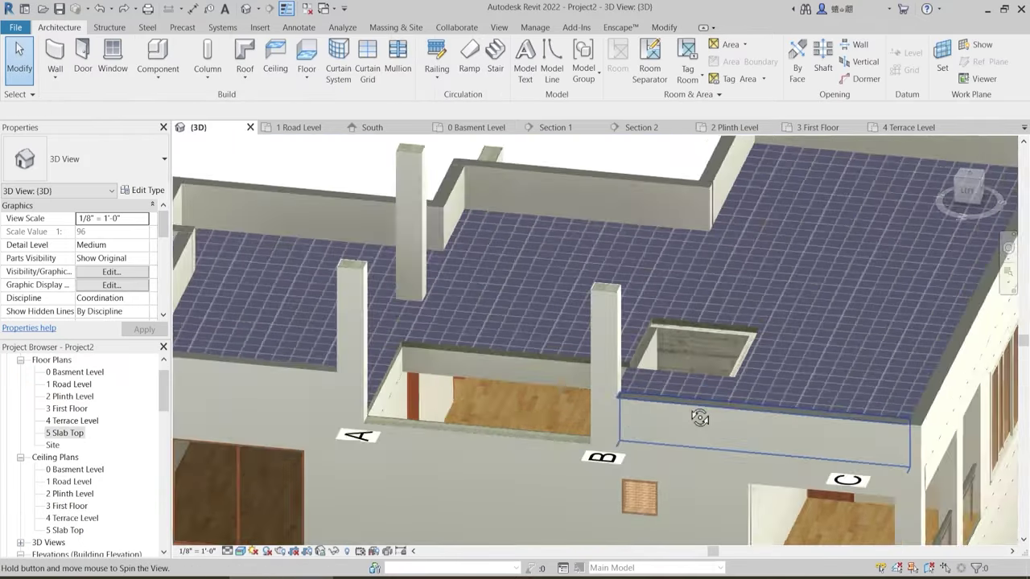
scroll(639, 405, "up", 2)
middle_click_drag(701, 419, 496, 451, "shift")
scroll(616, 435, "down", 2)
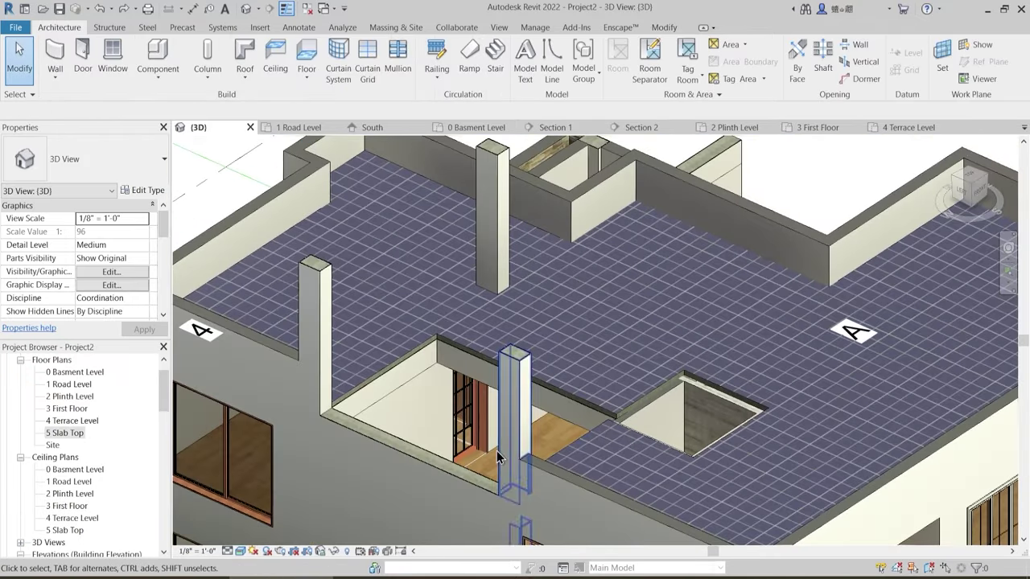
- Select the four lift shaft walls: one rear wall, both side walls and the front wall
middle_click_drag(498, 278, 516, 384, "shift")
middle_click_drag(524, 418, 481, 413, "shift")
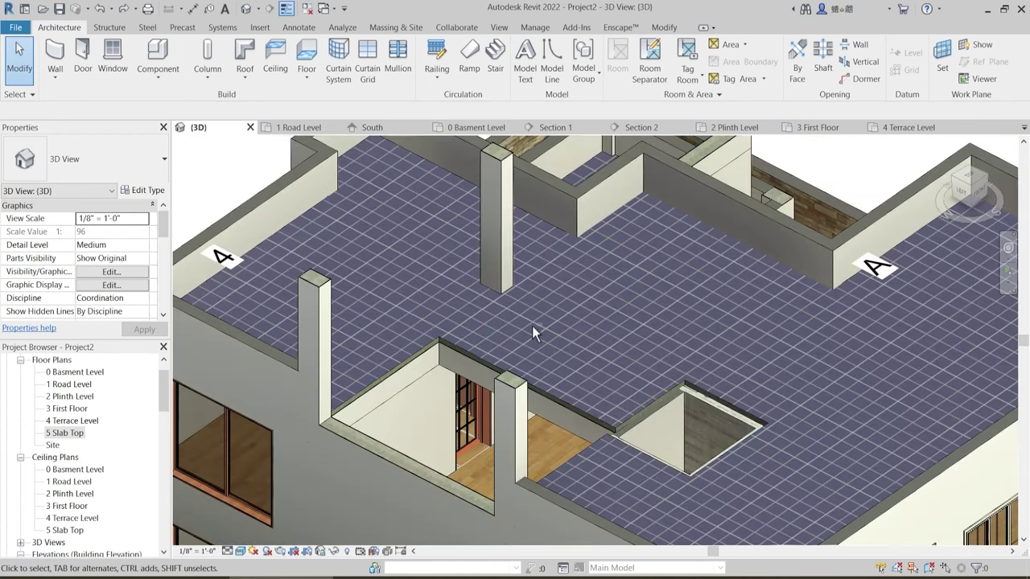
middle_click_drag(532, 326, 558, 351, "shift")
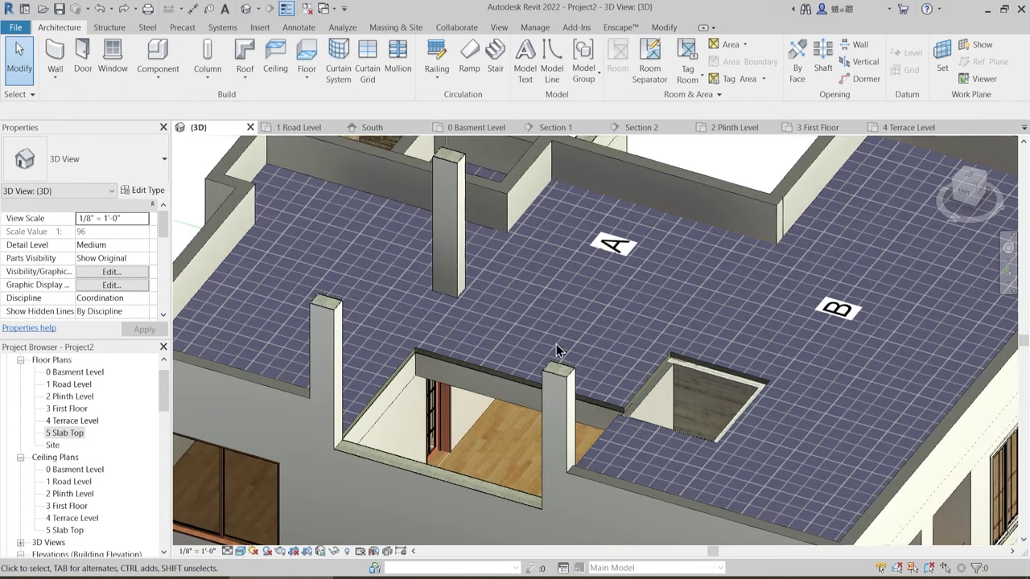
middle_click_drag(643, 336, 441, 383, "shift")
middle_click_drag(486, 434, 552, 402, "shift")
scroll(527, 410, "up", 3)
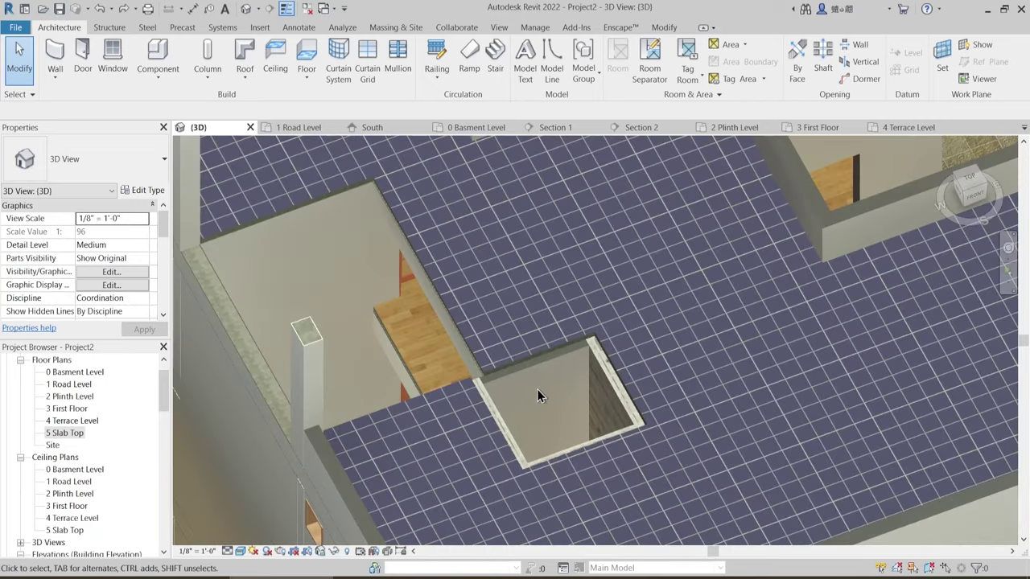
left_click(501, 427)
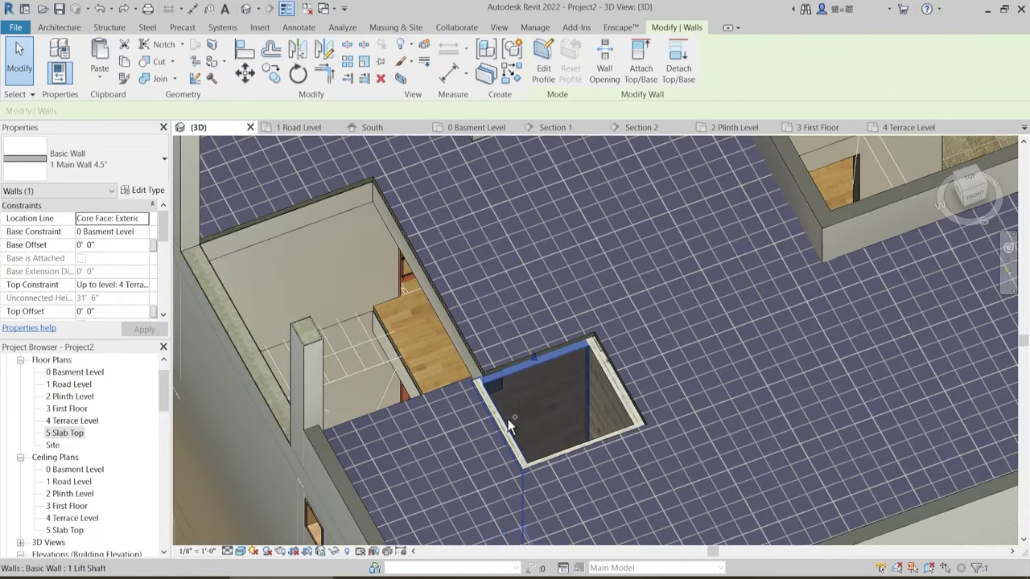
left_click(506, 423, "ctrl")
left_click(616, 389, "ctrl")
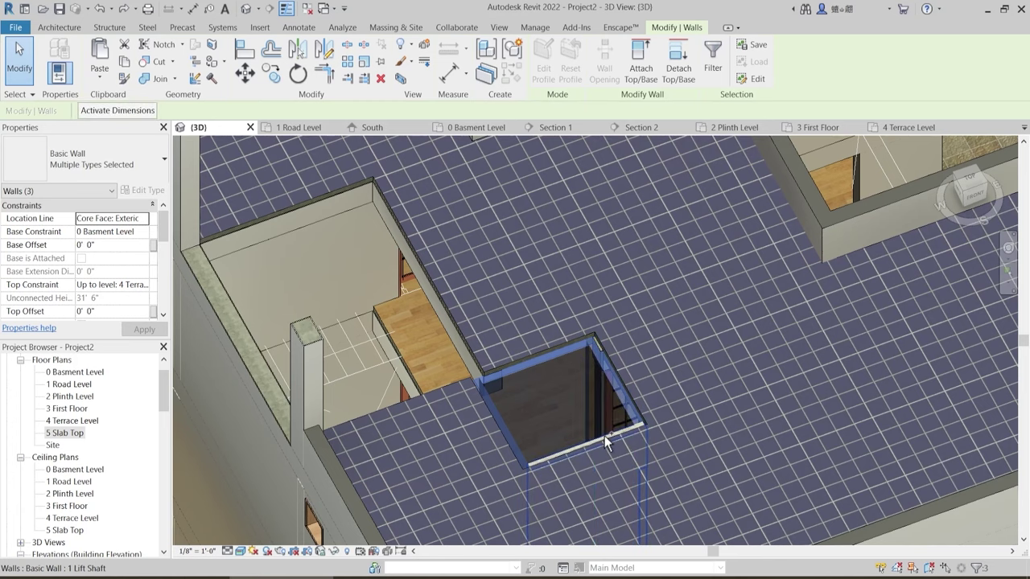
left_click(604, 436, "ctrl")
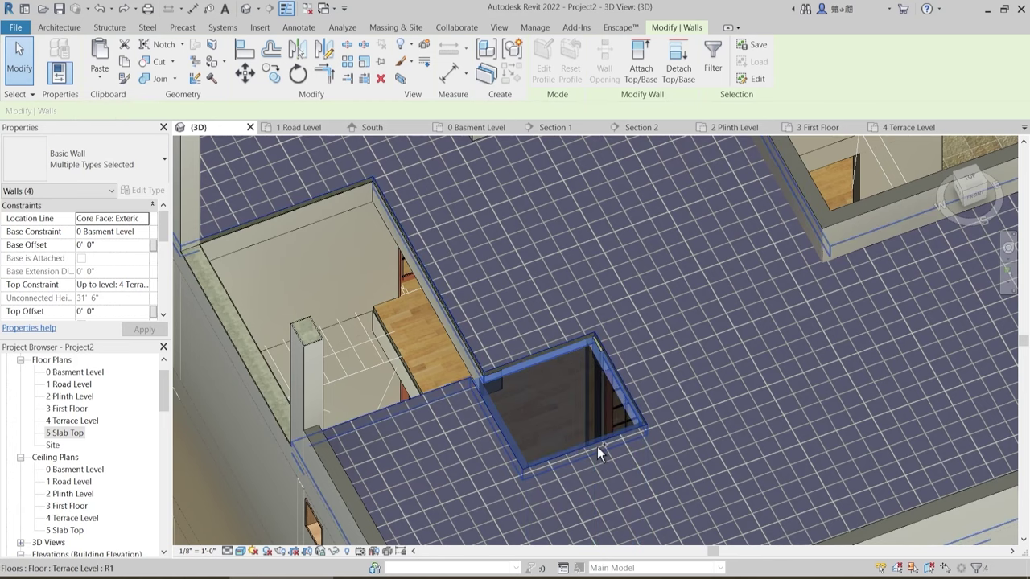
- Set the walls' Top Constraint to Up to level: 5 Slab Top with a 1' 3" top offset
left_click(144, 285)
left_click(129, 349)
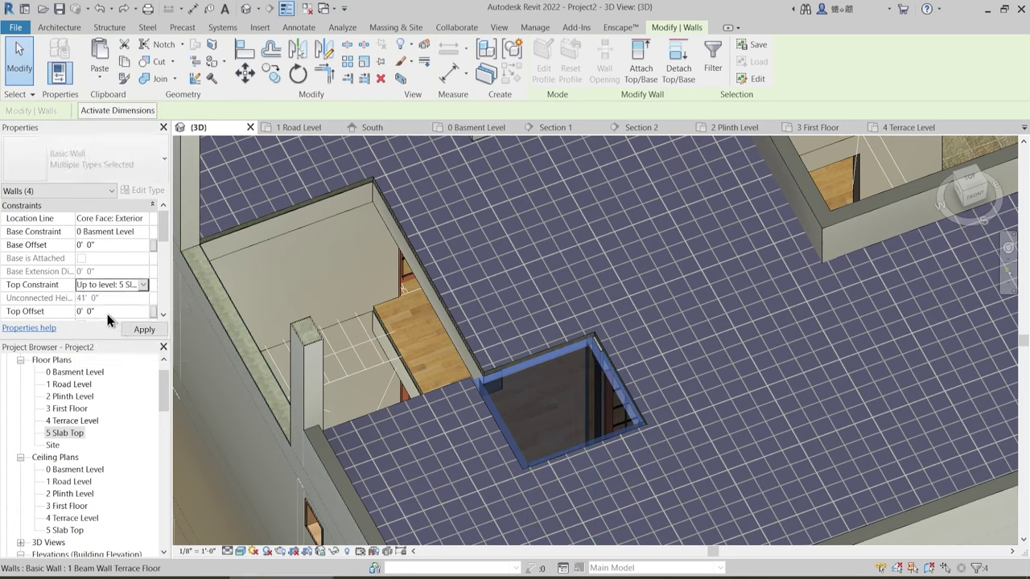
left_click(108, 313)
type("1")
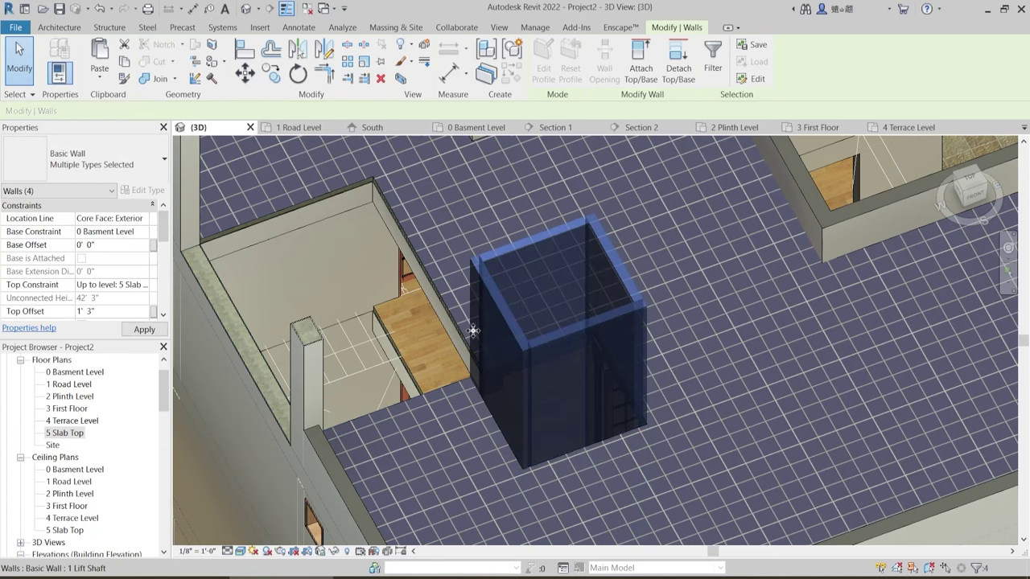
scroll(473, 331, "down", 3)
key("Escape")
middle_click_drag(442, 374, 491, 358, "shift")
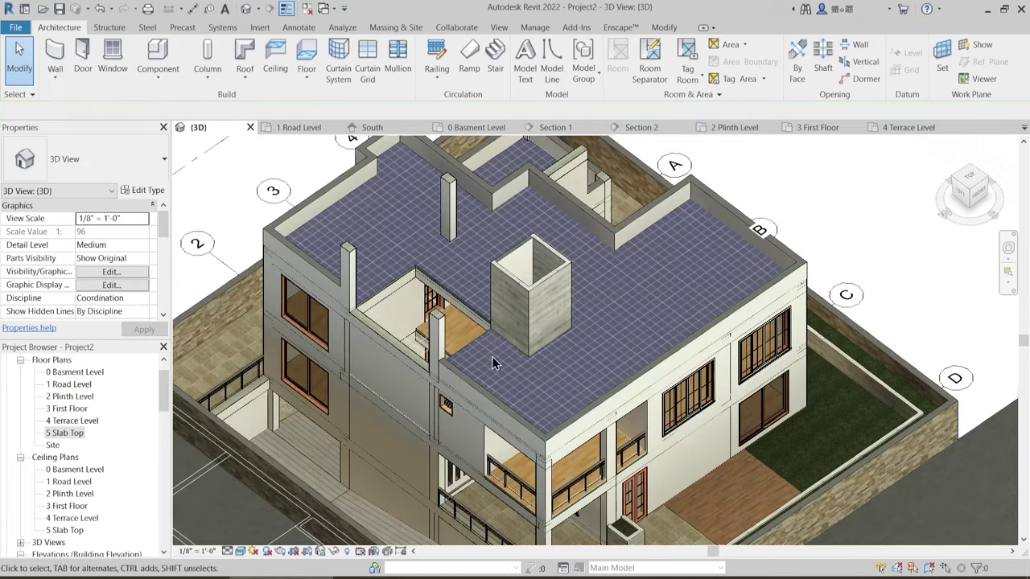
- Move the imported DWG site plan's Base Level to 4 Terrace Level
scroll(570, 300, "down", 3)
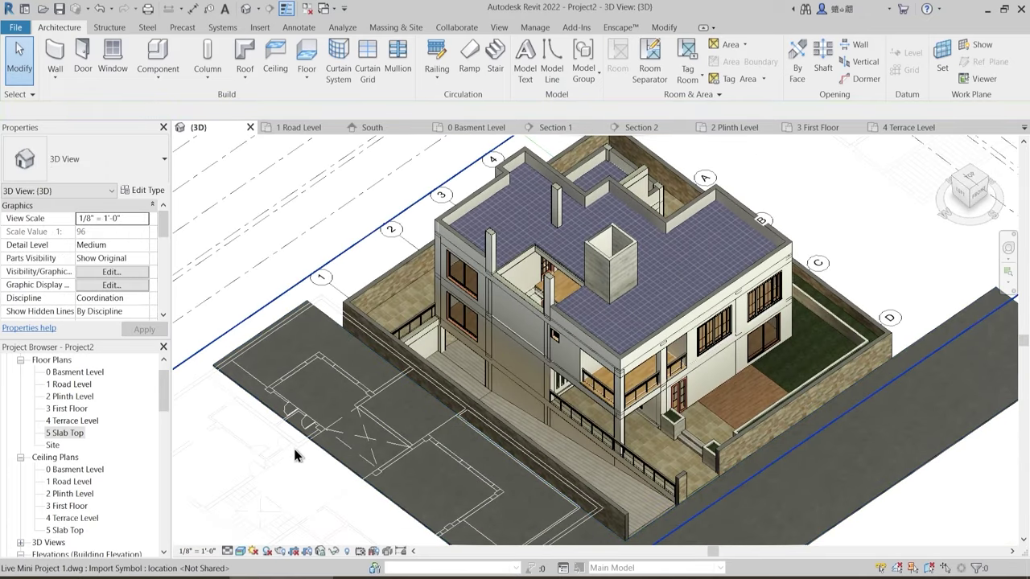
left_click(295, 449)
left_click(155, 225)
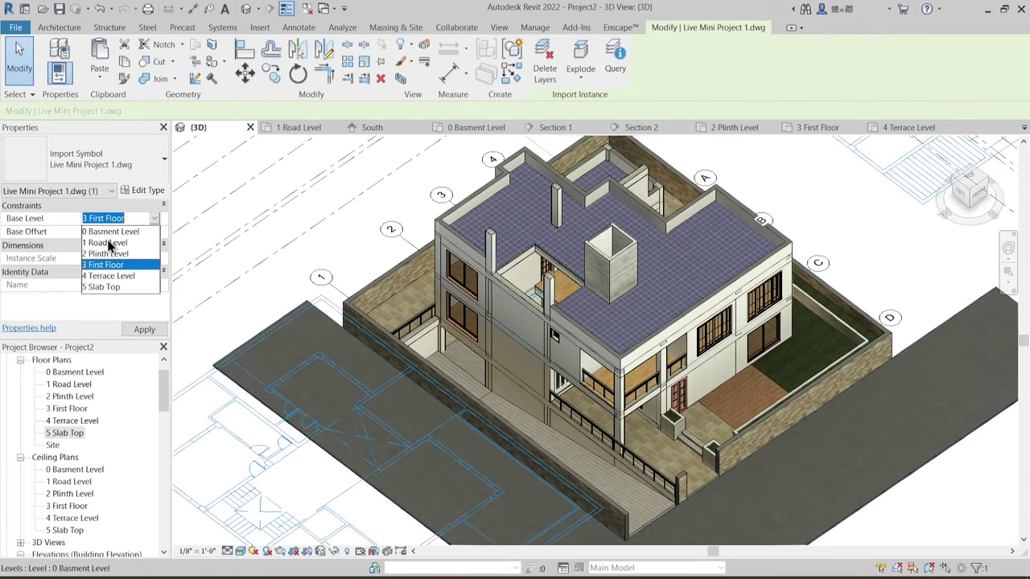
left_click(112, 274)
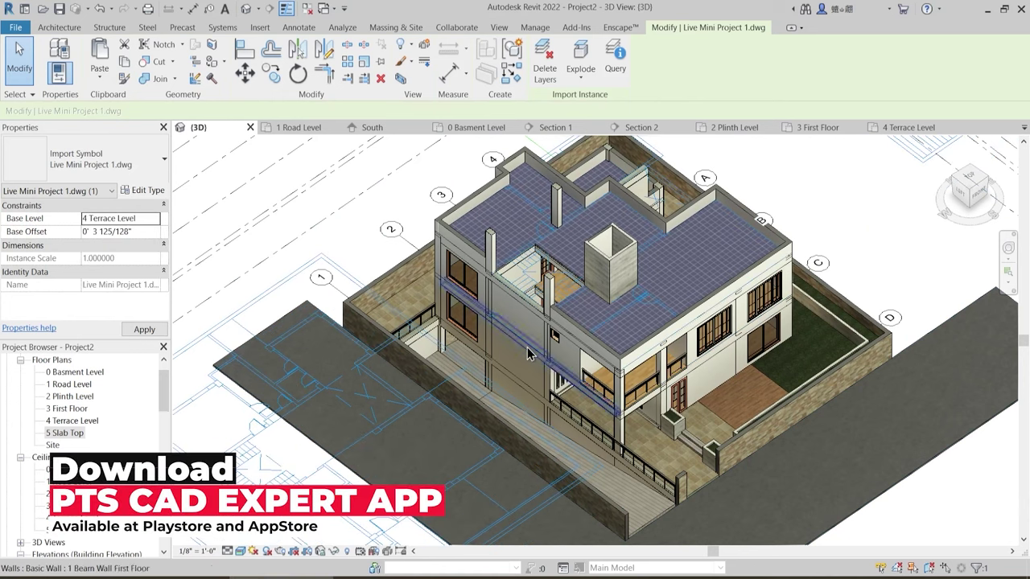
scroll(573, 304, "up", 3)
scroll(574, 304, "down", 3)
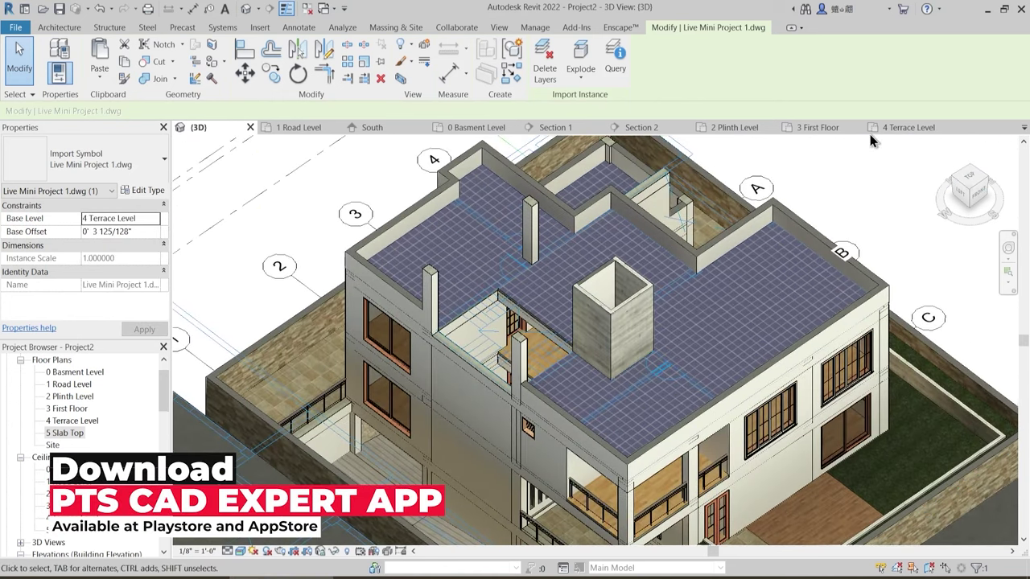
- On the 4 Terrace Level plan, draw a 9" wall from the G.BEDROOM column to the right-hand column
left_click(896, 127)
key("Escape")
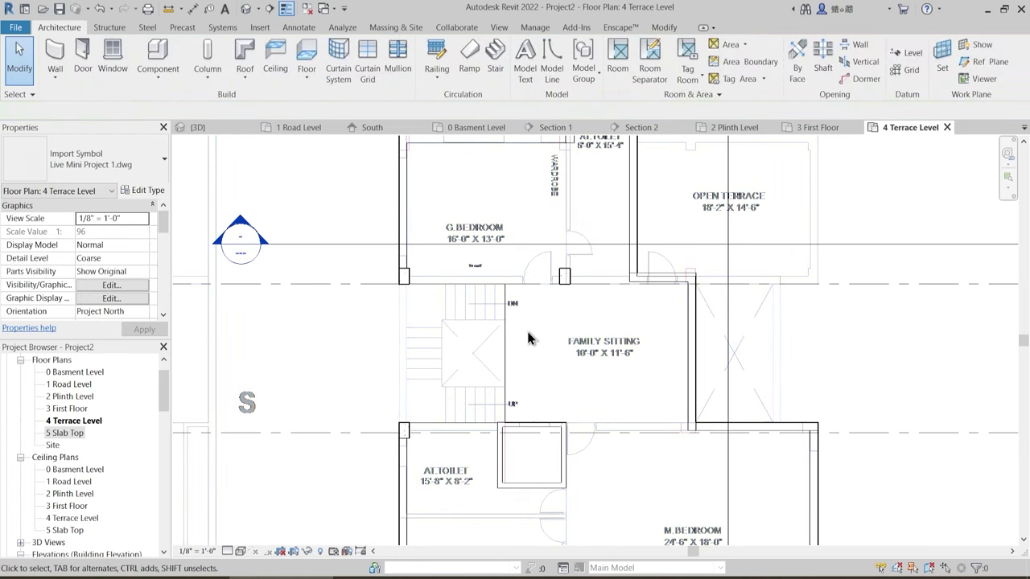
middle_click_drag(541, 349, 520, 369)
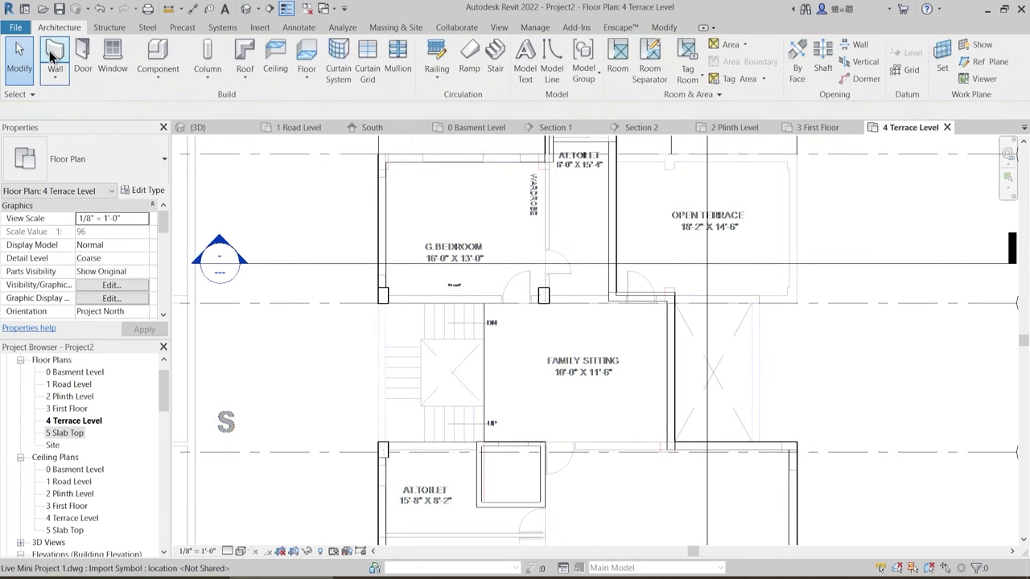
key("w")
key("a")
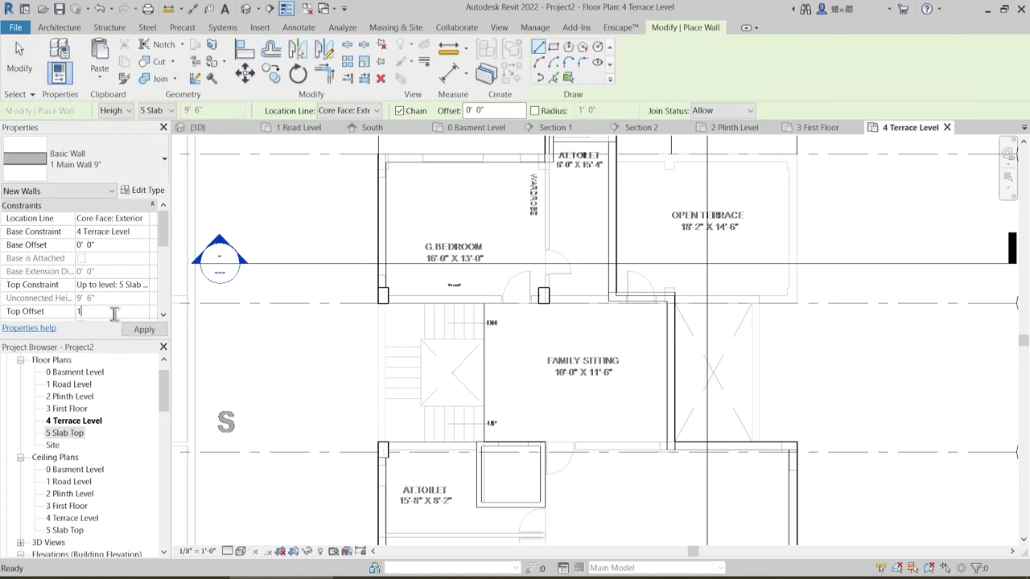
scroll(471, 306, "up", 5)
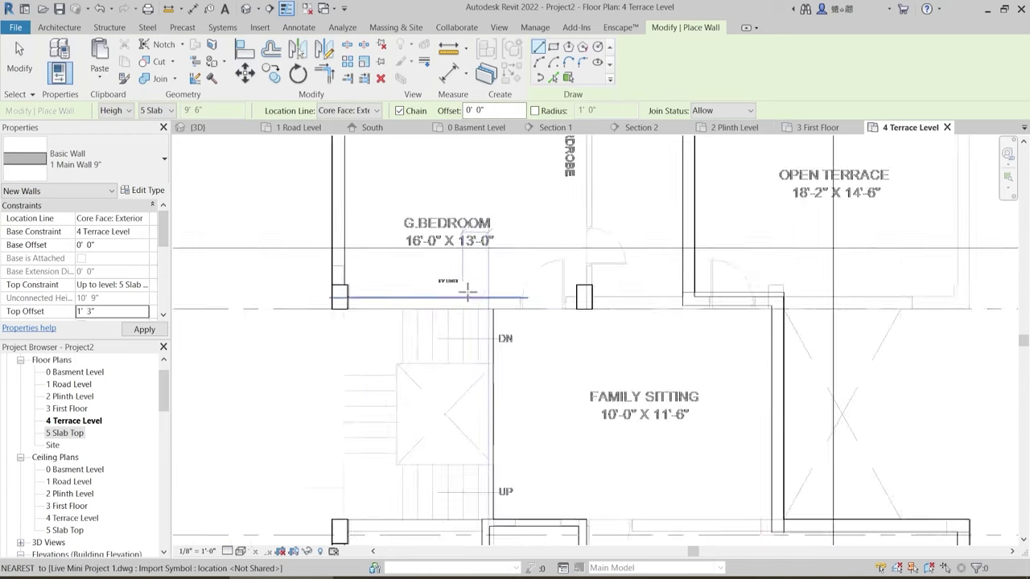
left_click(258, 301)
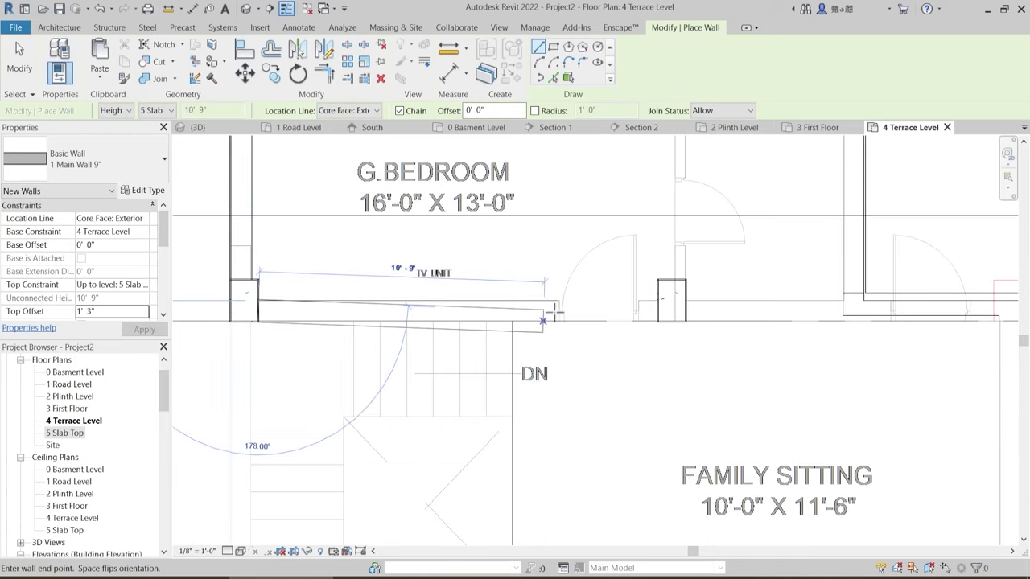
scroll(567, 313, "up", 2)
left_click(682, 298)
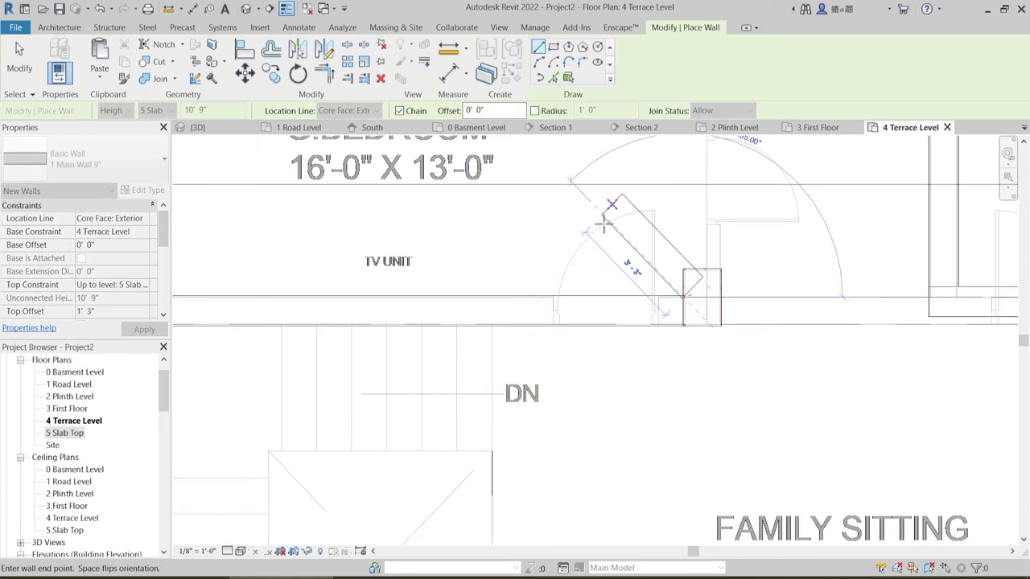
key("Escape")
- Draw a wall from the upper column corner down to the lower column's corner
scroll(386, 349, "down", 2)
scroll(285, 286, "up", 3)
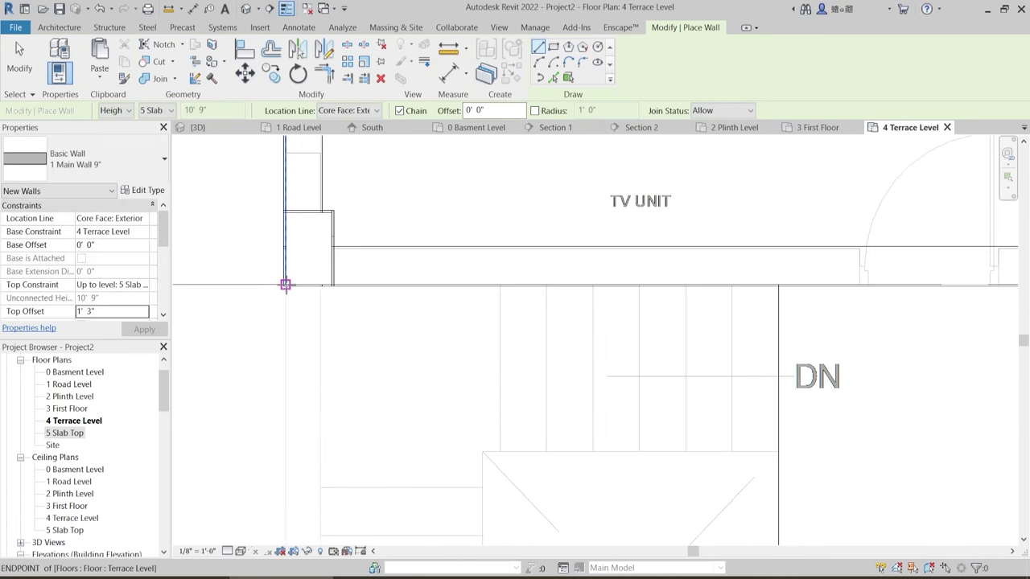
left_click(285, 285)
scroll(285, 285, "down", 1)
scroll(319, 365, "down", 1)
middle_click_drag(307, 503, 359, 238)
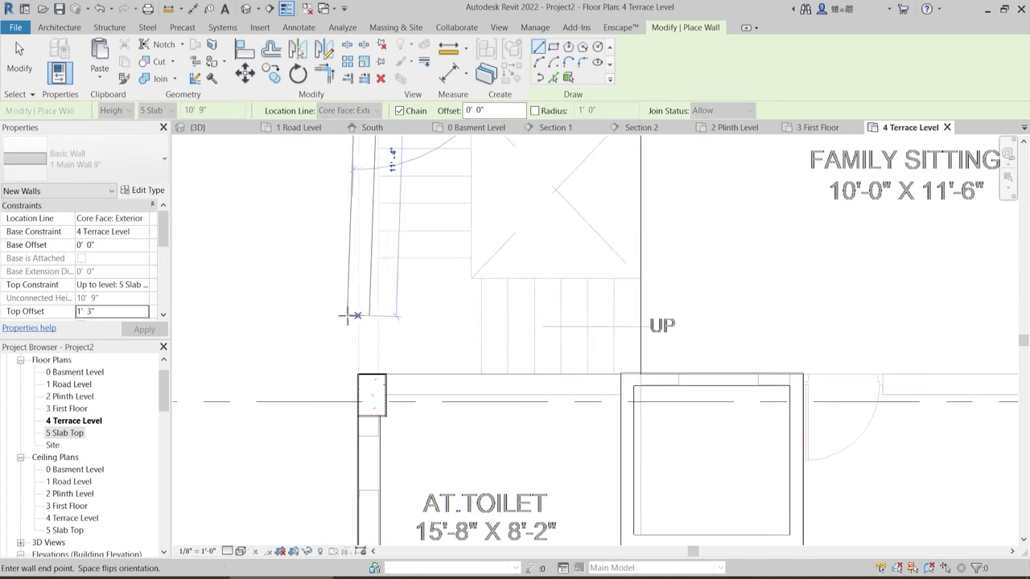
scroll(359, 365, "up", 2)
left_click(357, 376)
key("Escape")
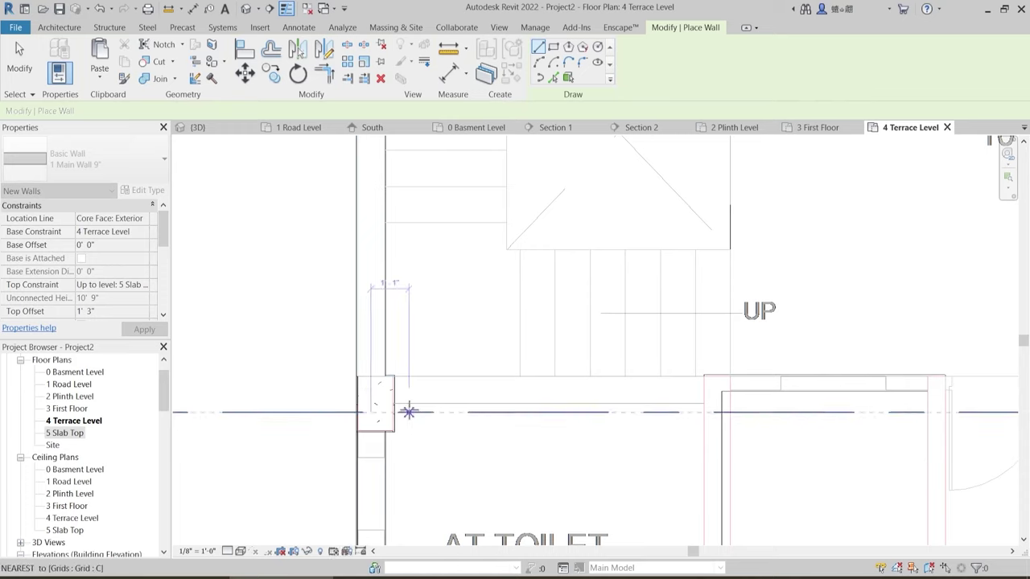
- Begin a horizontal wall at the lower column corner, then cancel it unfinished
scroll(409, 407, "up", 1)
left_click(390, 367)
scroll(389, 366, "up", 2)
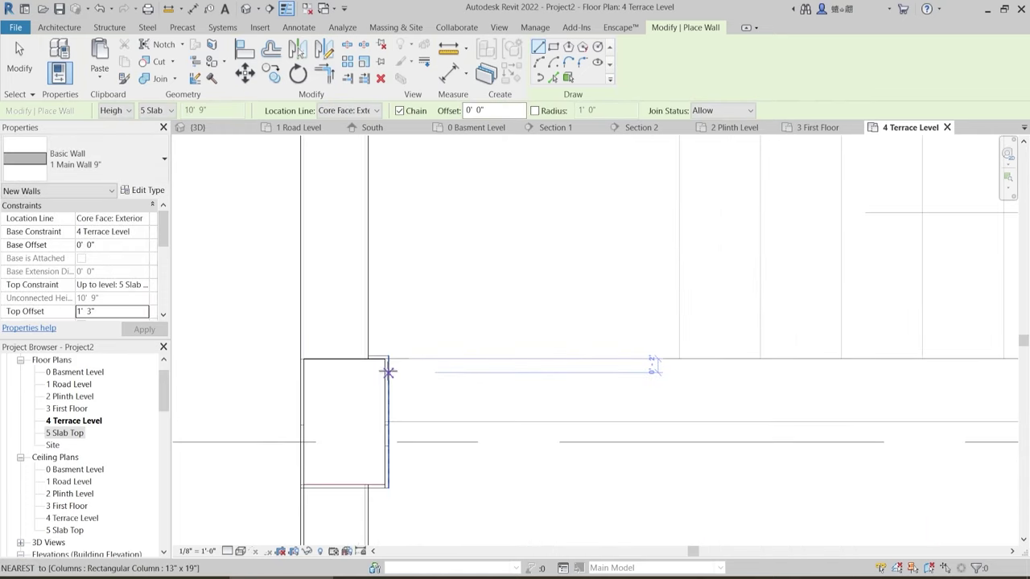
scroll(386, 362, "down", 1)
scroll(478, 364, "down", 1)
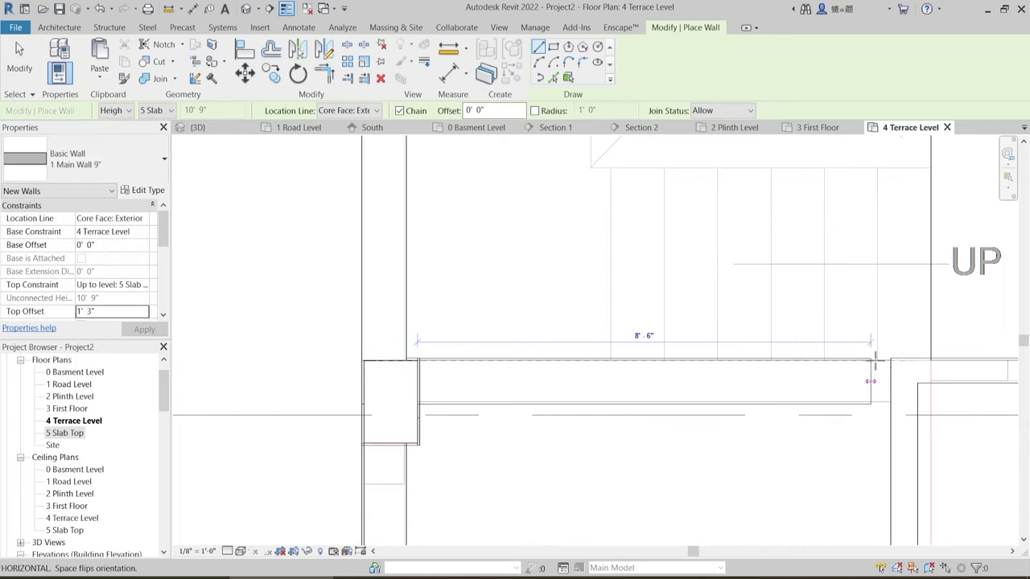
middle_click_drag(809, 369, 388, 344)
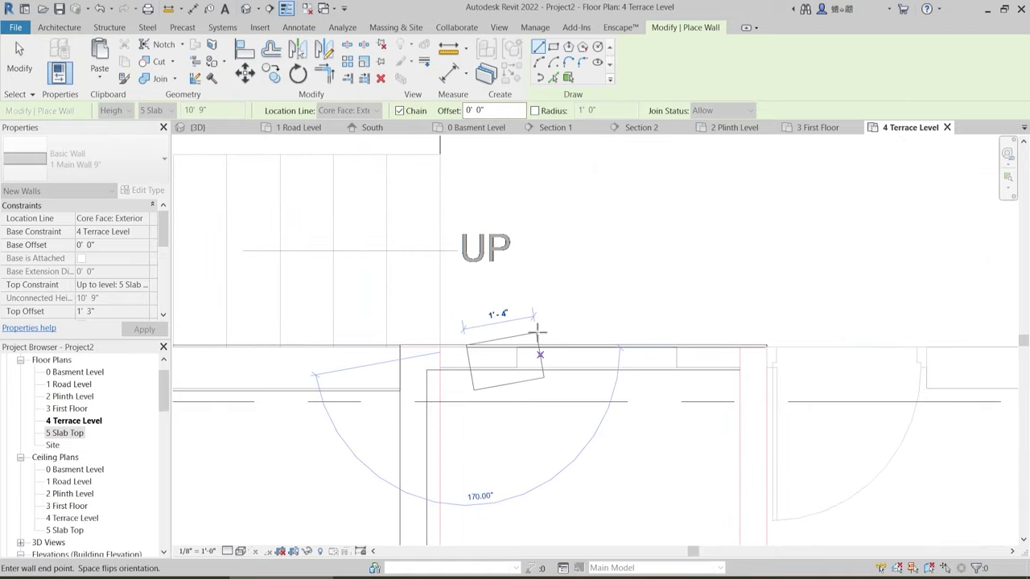
scroll(536, 348, "down", 4)
key("Escape")
- Draw a vertical wall beside the staircase from Family Sitting up to the upper column
middle_click_drag(571, 253, 559, 375)
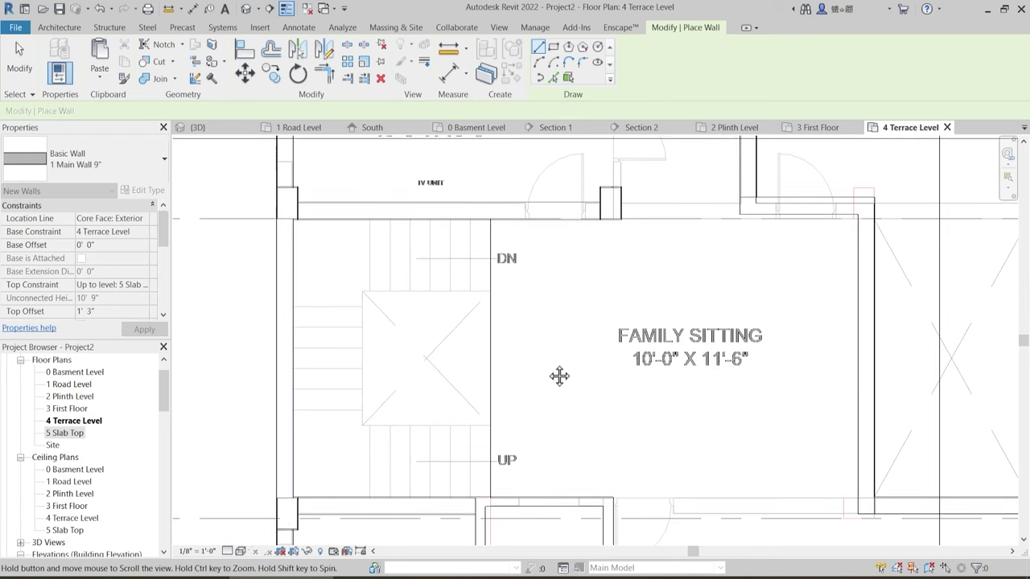
scroll(633, 237, "up", 3)
scroll(554, 299, "down", 2)
middle_click_drag(573, 526, 543, 427)
scroll(542, 427, "up", 1)
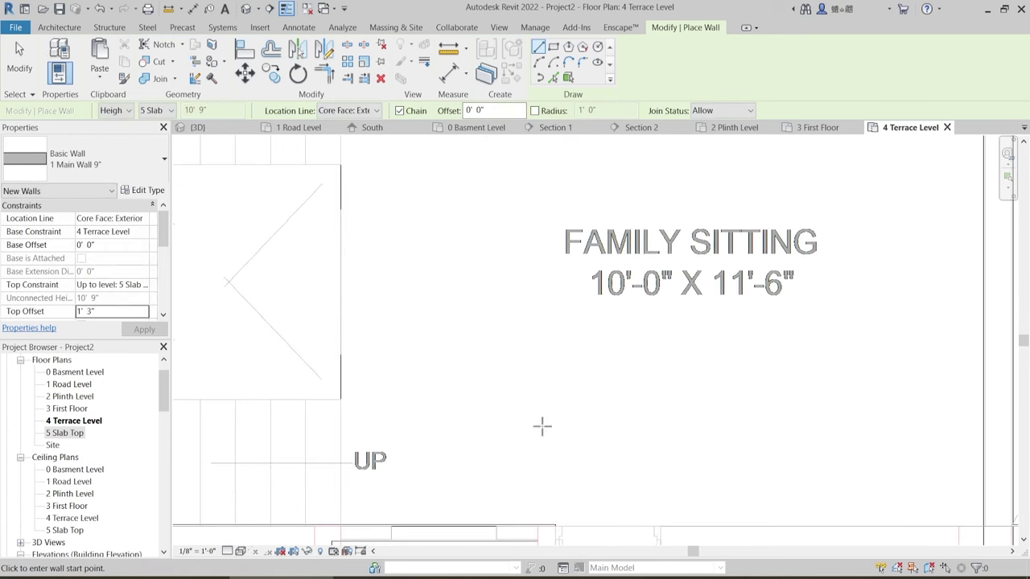
left_click(555, 527)
scroll(549, 392, "down", 1)
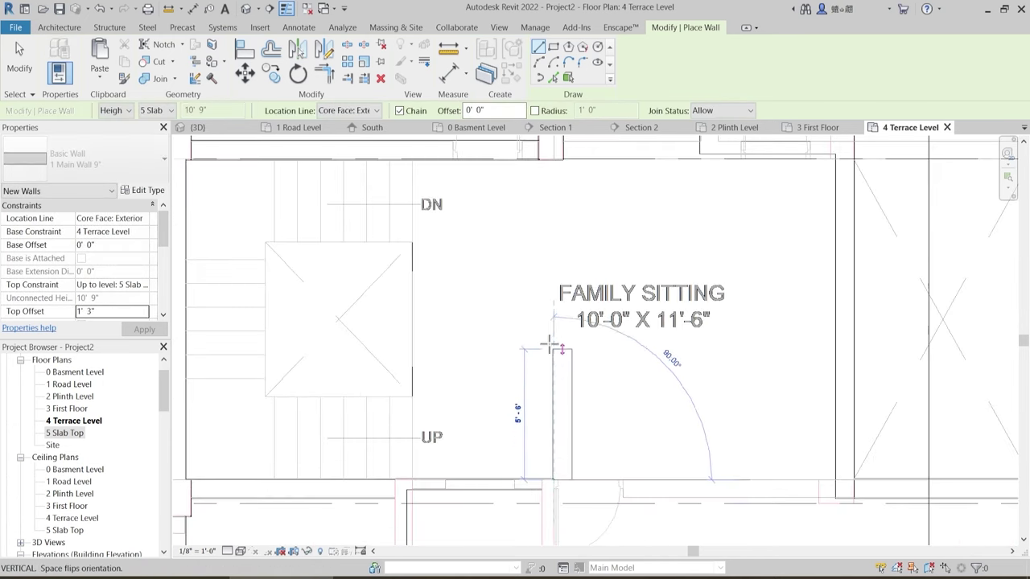
middle_click_drag(565, 291, 554, 355)
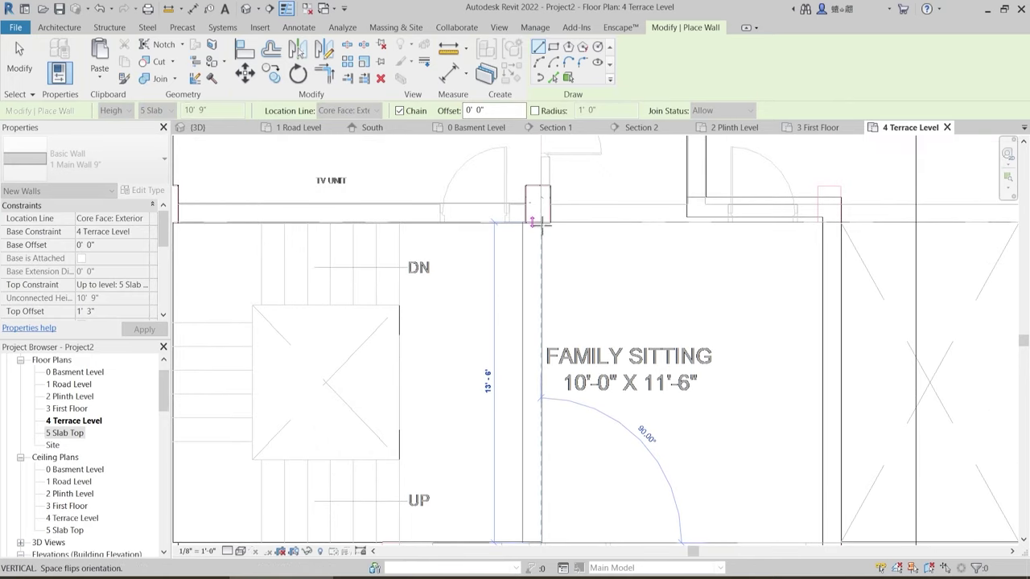
left_click(549, 253)
key("Escape")
key("Escape")
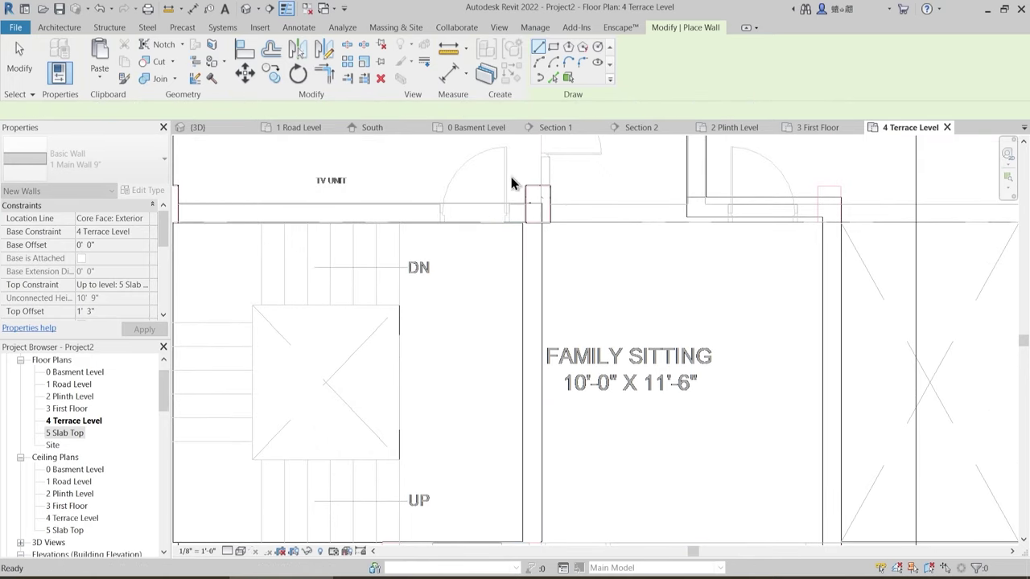
scroll(514, 185, "up", 3)
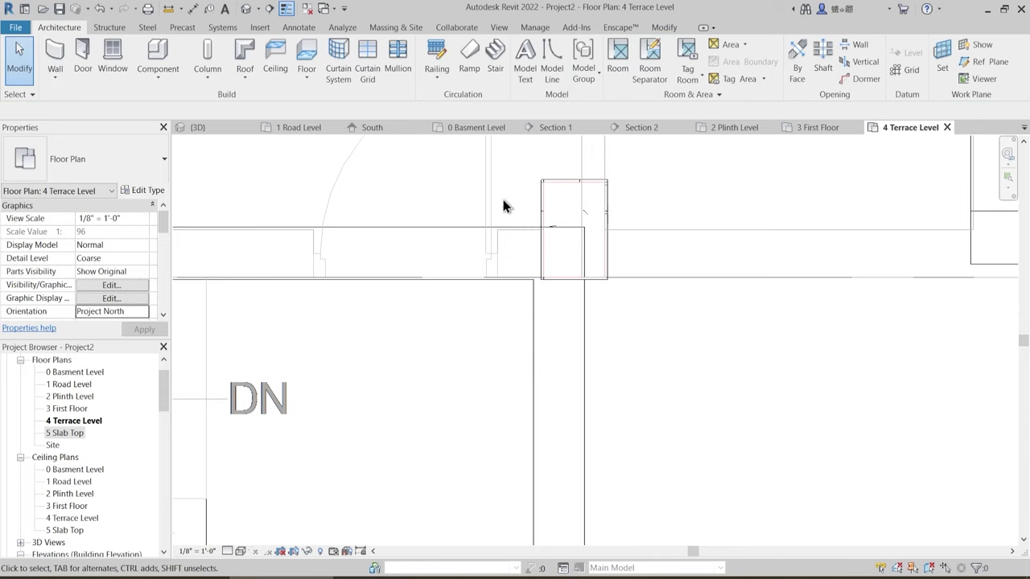
- Set the wall join at the terrace-level column to Disallow Join with Wall Joins
left_click(664, 28)
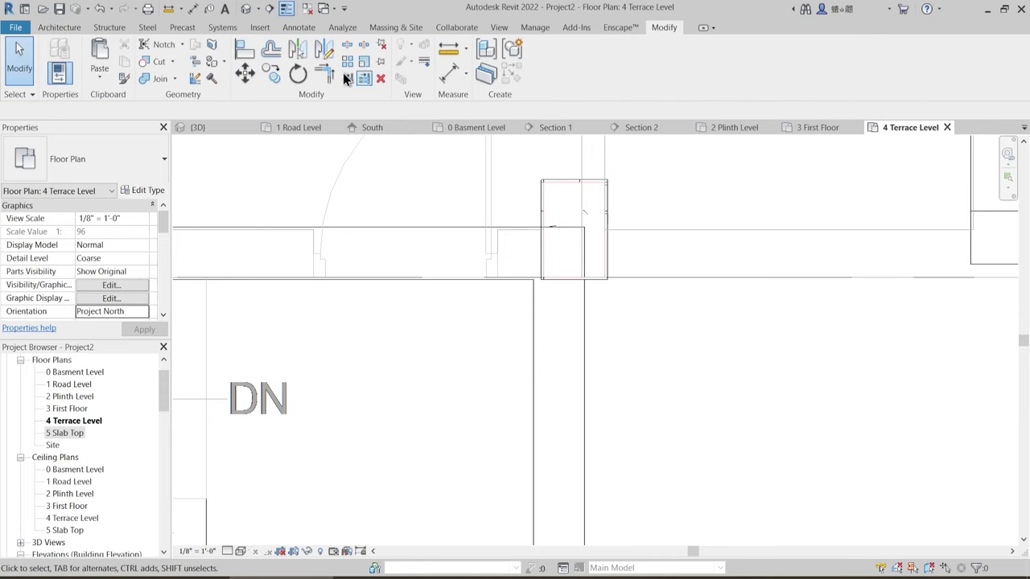
left_click(206, 80)
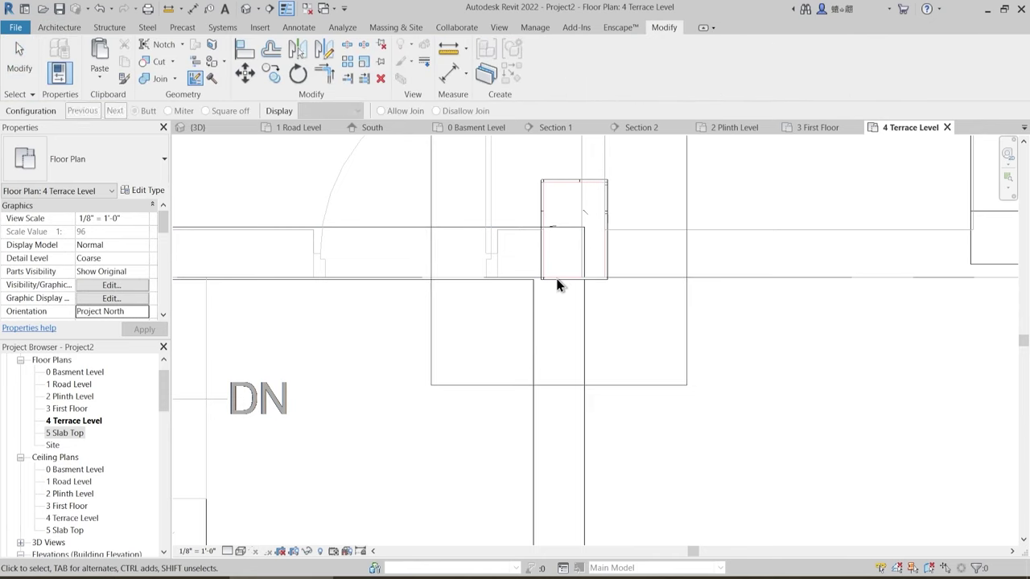
middle_click_drag(592, 295, 563, 358)
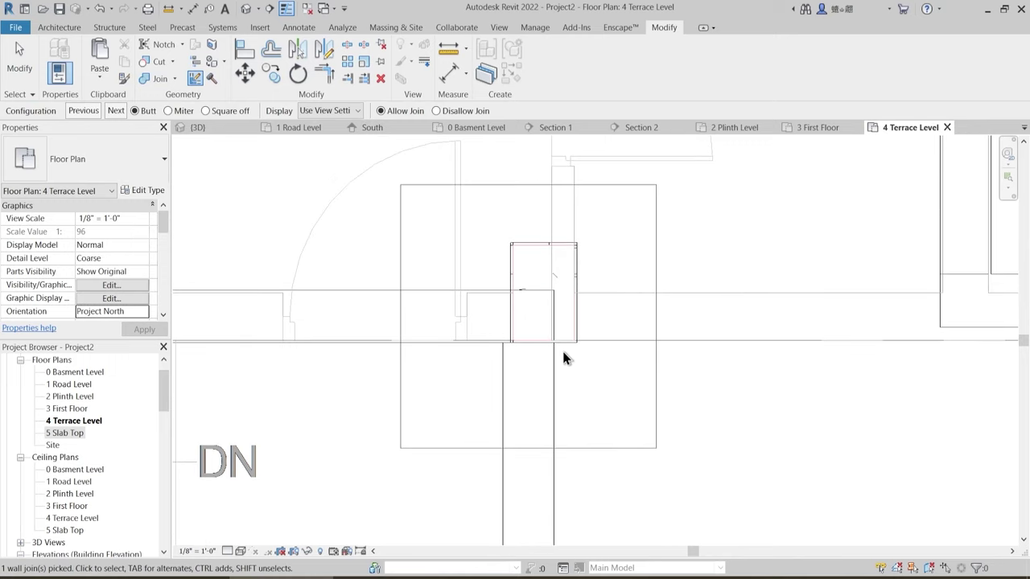
scroll(585, 319, "down", 2)
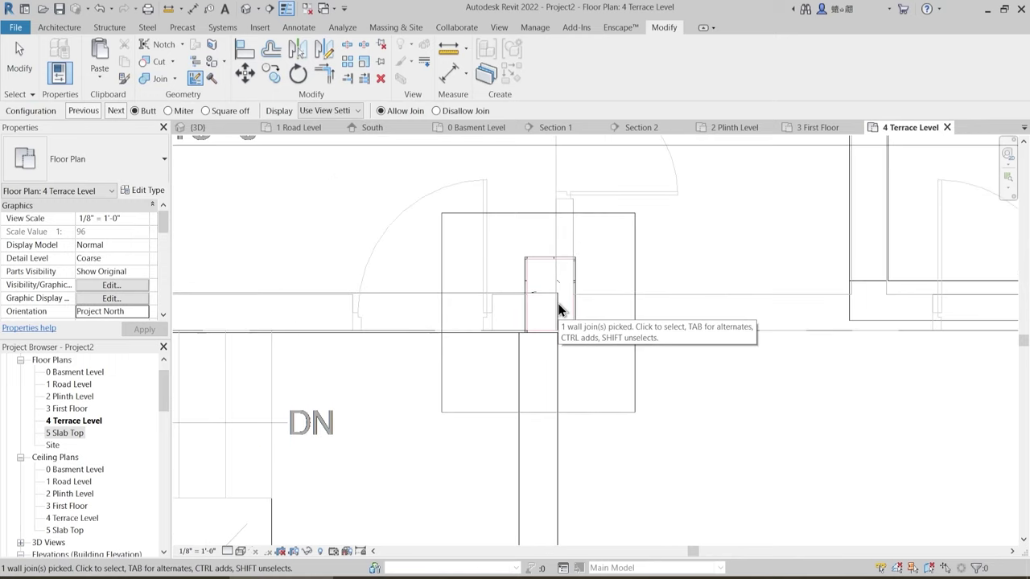
left_click(437, 110)
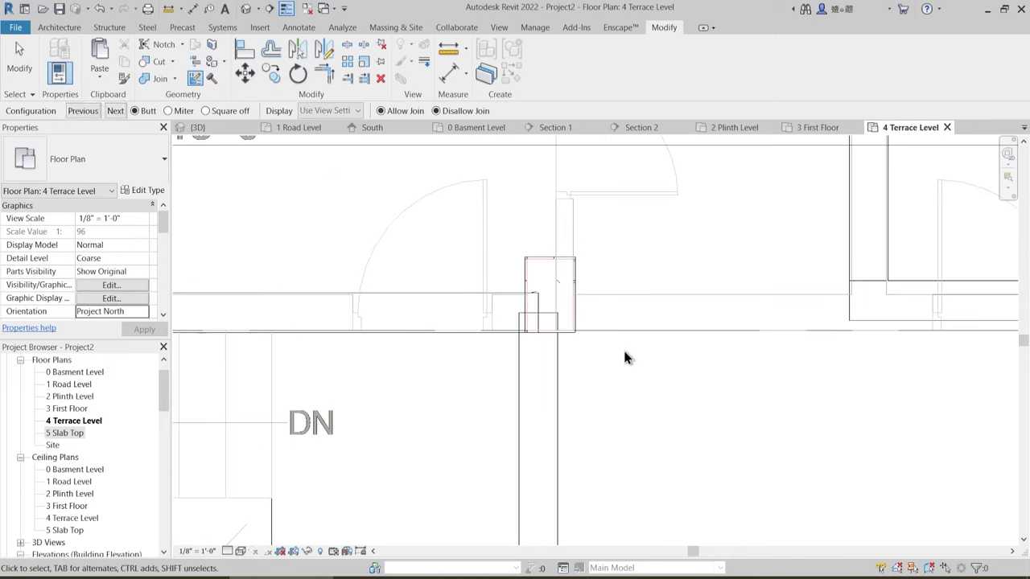
key("Escape")
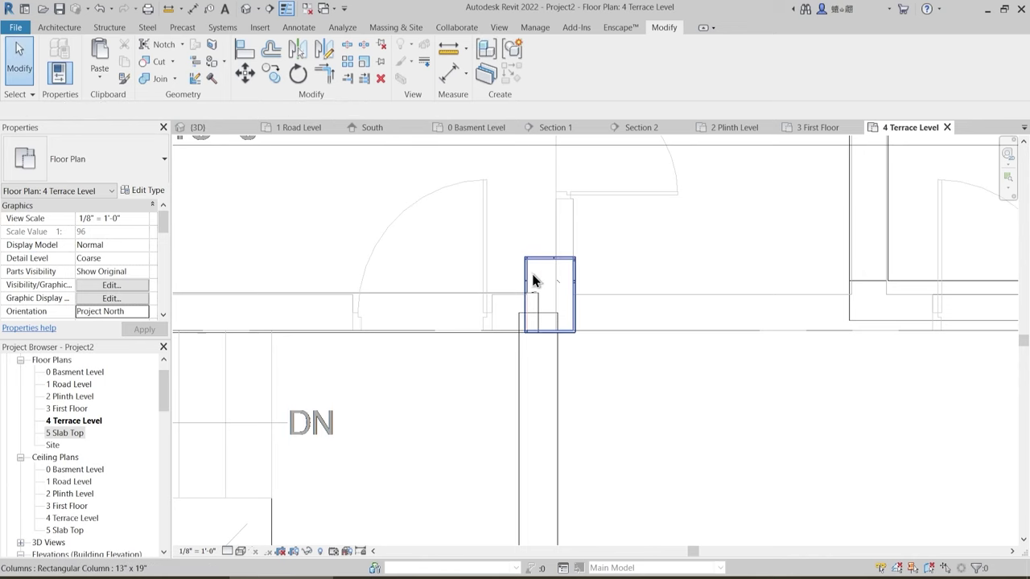
- Check the rectangular column, then pull the adjacent wall's end back to the column
scroll(534, 280, "down", 10)
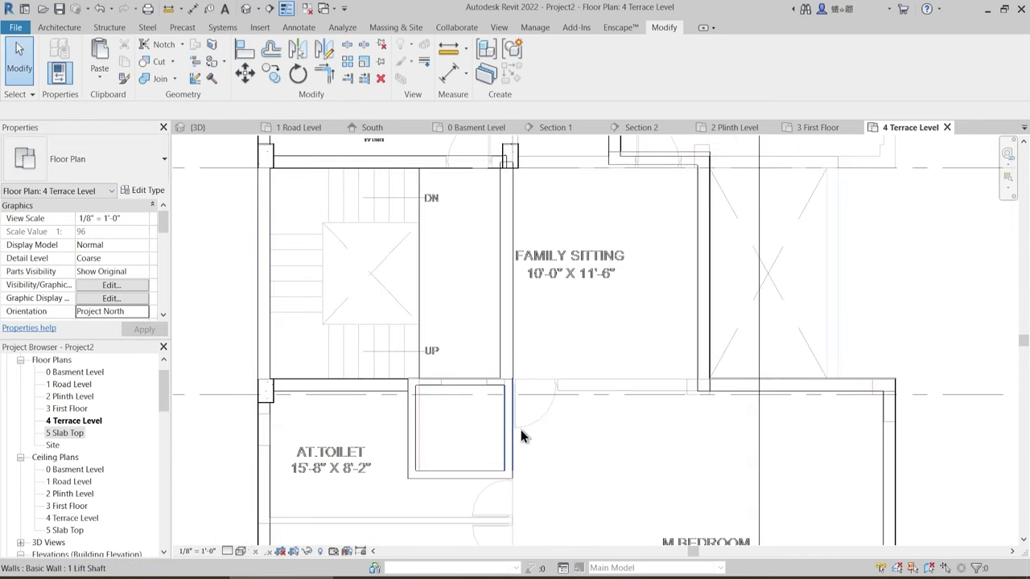
scroll(524, 249, "up", 6)
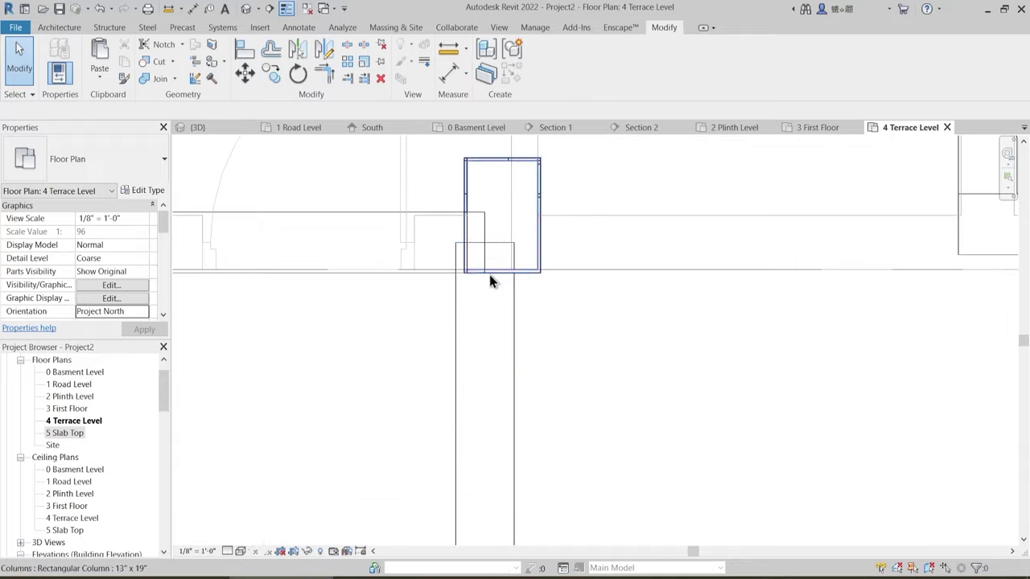
left_click(484, 227)
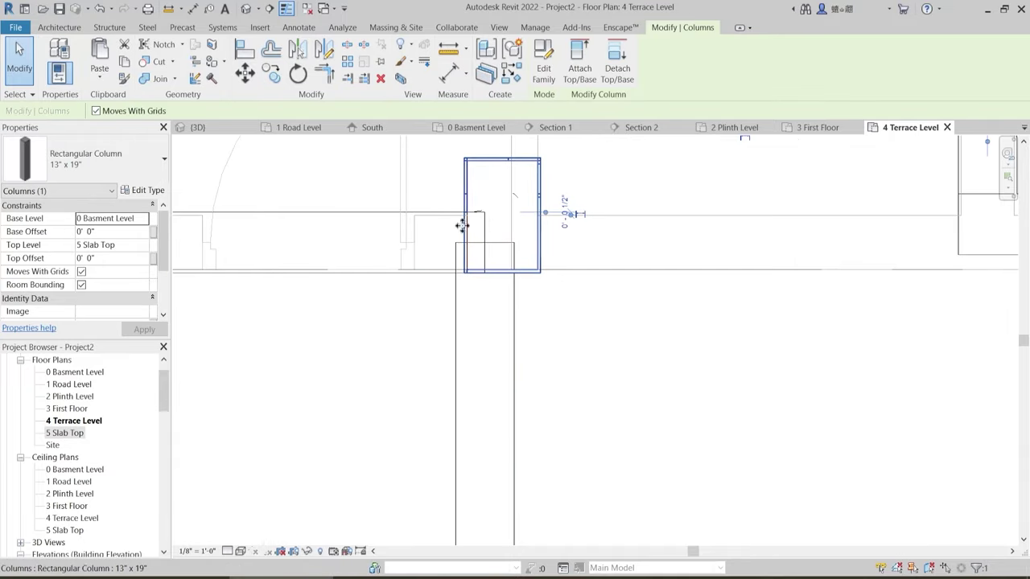
key("Escape")
left_click(483, 230)
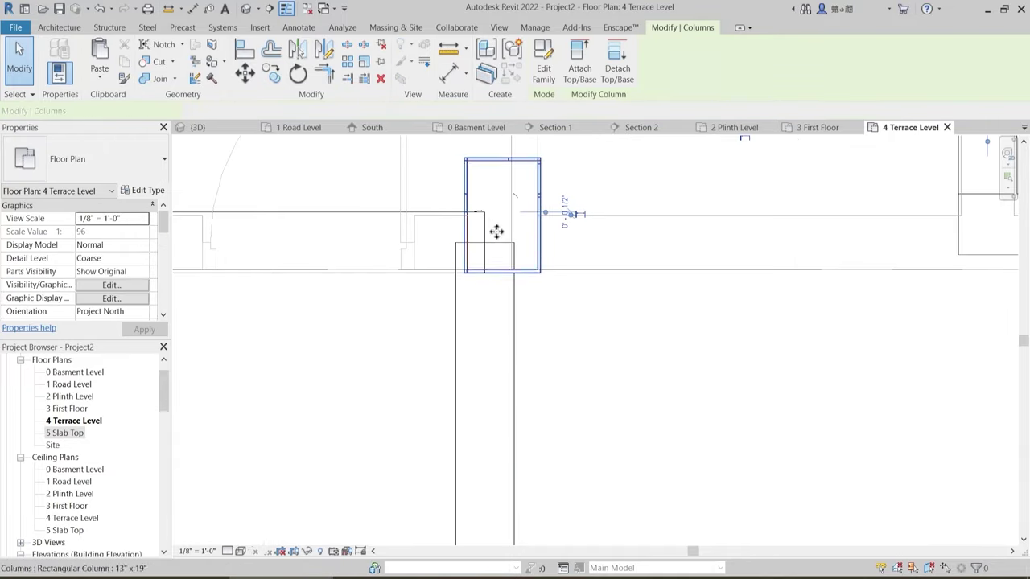
key("Escape")
left_click(452, 214)
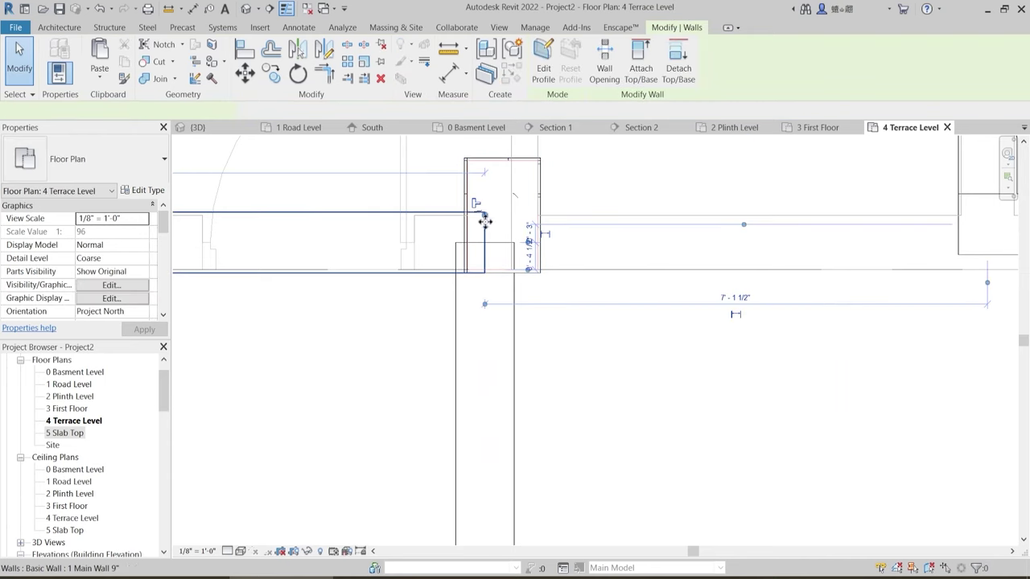
left_click_drag(484, 215, 464, 215)
key("Escape")
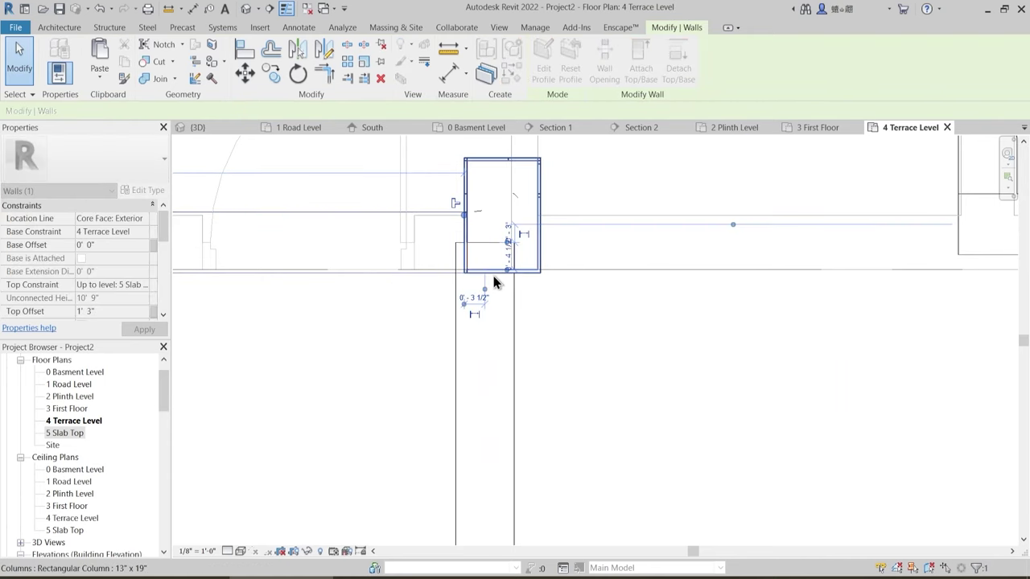
key("Escape")
- Inspect the lower wall beside the column, then open 5 Slab Top centred on the cabin
left_click(503, 278)
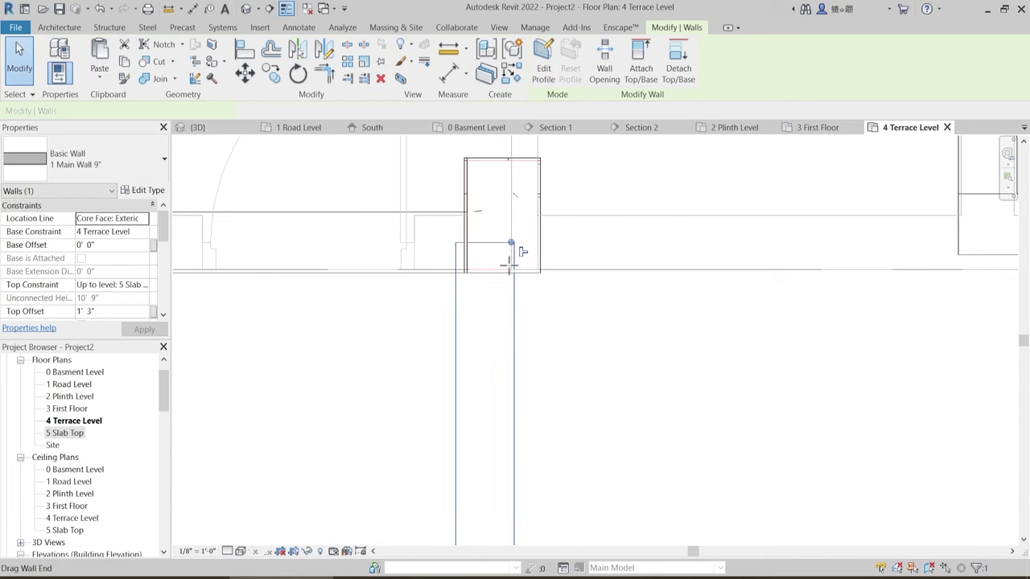
key("r")
key("s")
key("Escape")
key("Escape")
scroll(577, 305, "down", 4)
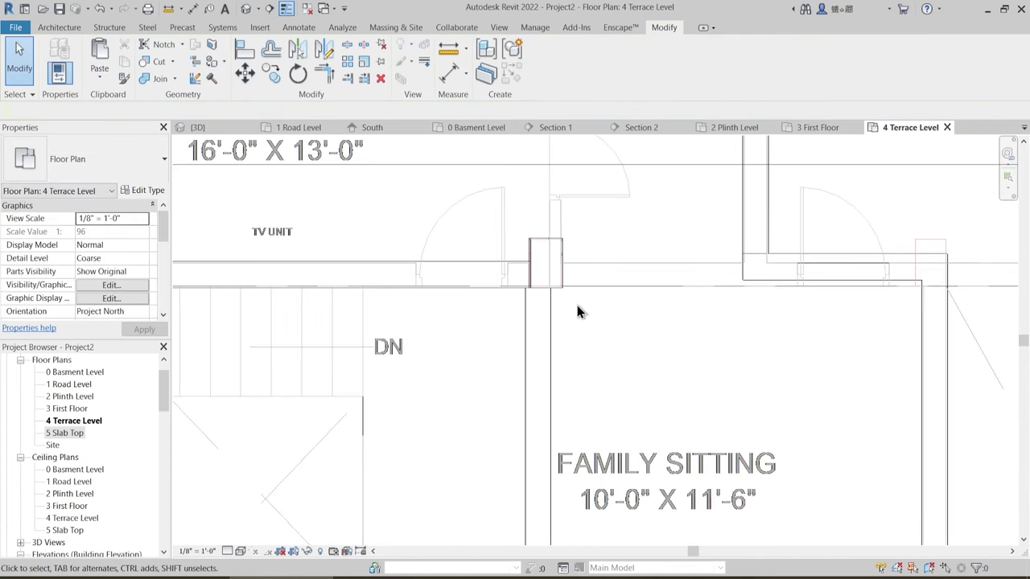
middle_click_drag(462, 296, 438, 262)
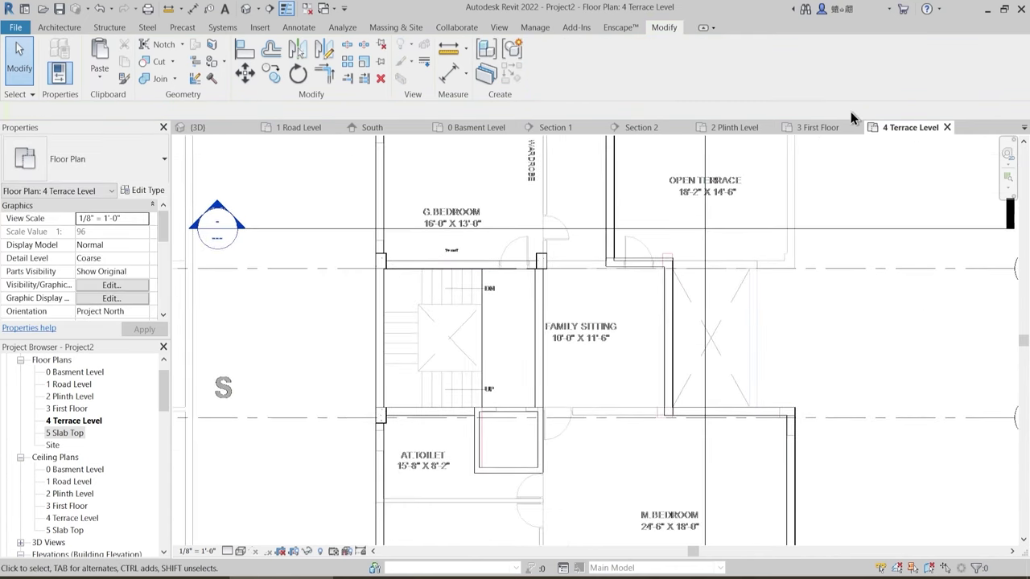
double_click(70, 435)
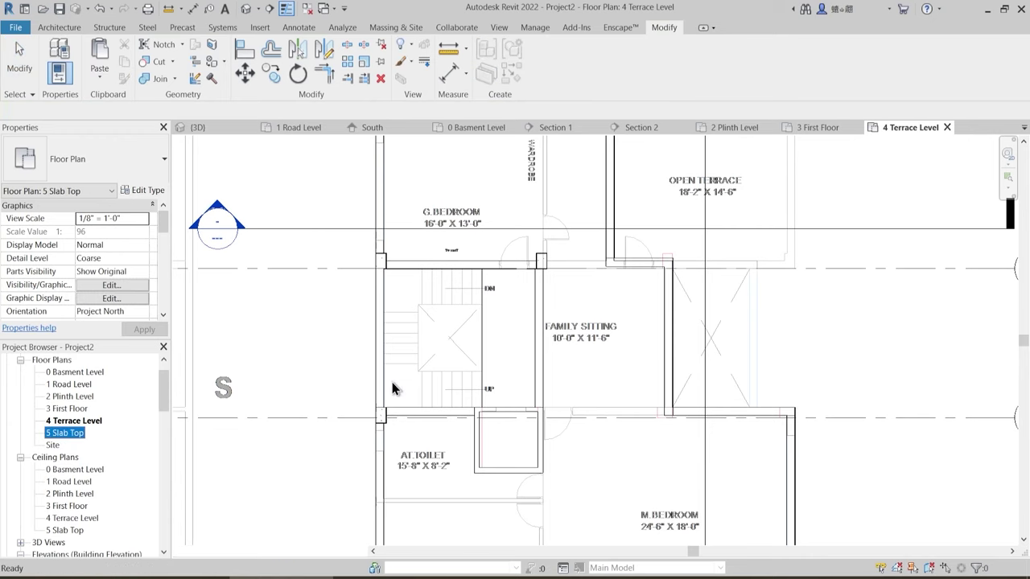
middle_click_drag(437, 345, 474, 323)
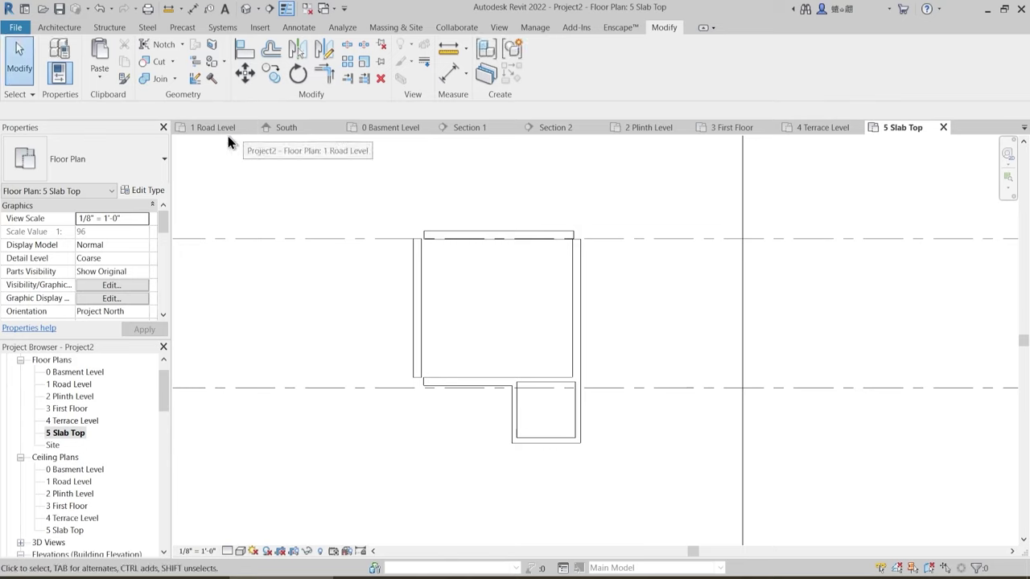
- In the 3D view, select the stair cabin's first corner columns
left_click(247, 9)
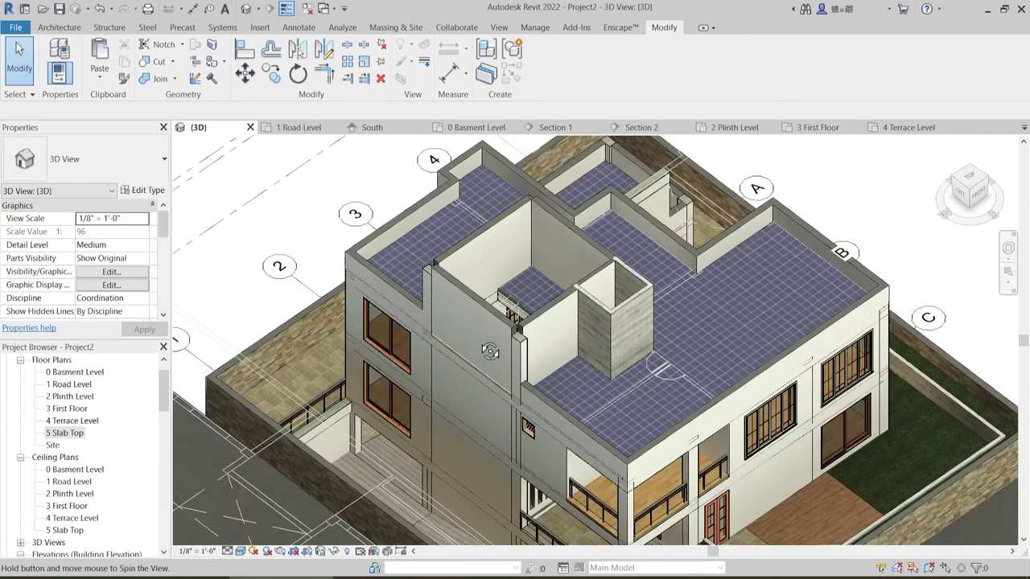
scroll(551, 339, "up", 5)
scroll(500, 327, "up", 3)
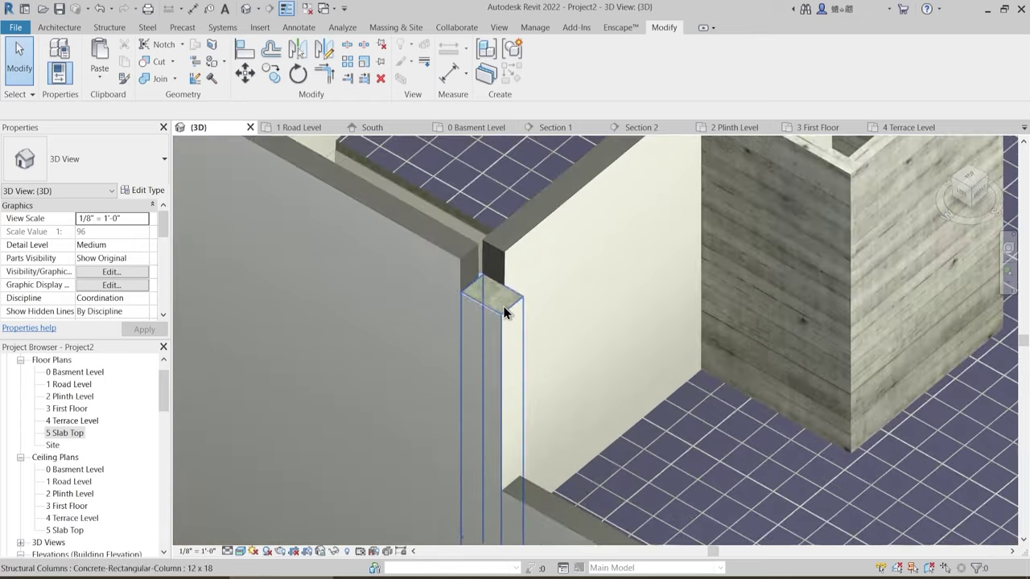
left_click(502, 295)
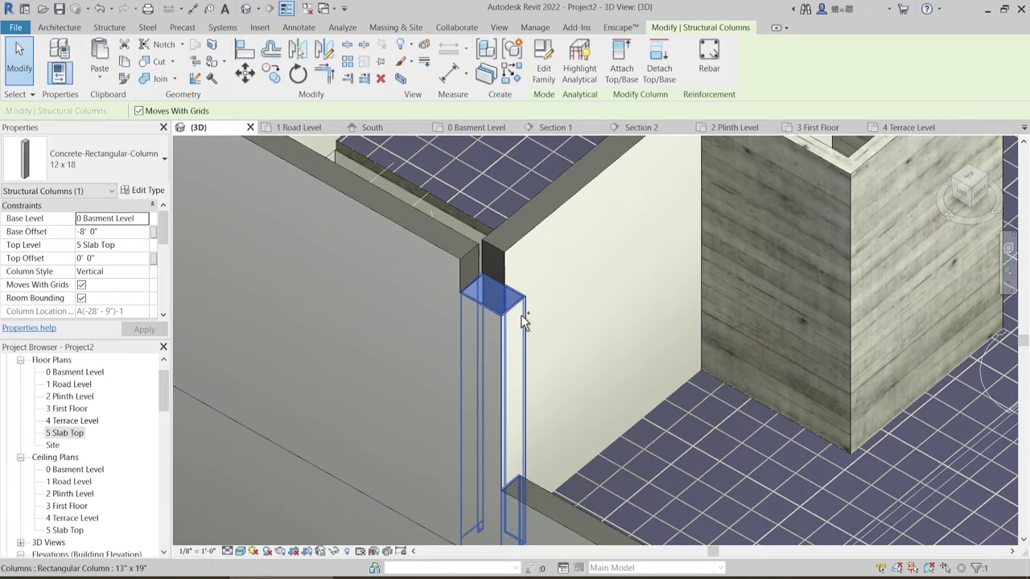
scroll(619, 351, "down", 2)
middle_click_drag(619, 351, 450, 428, "shift")
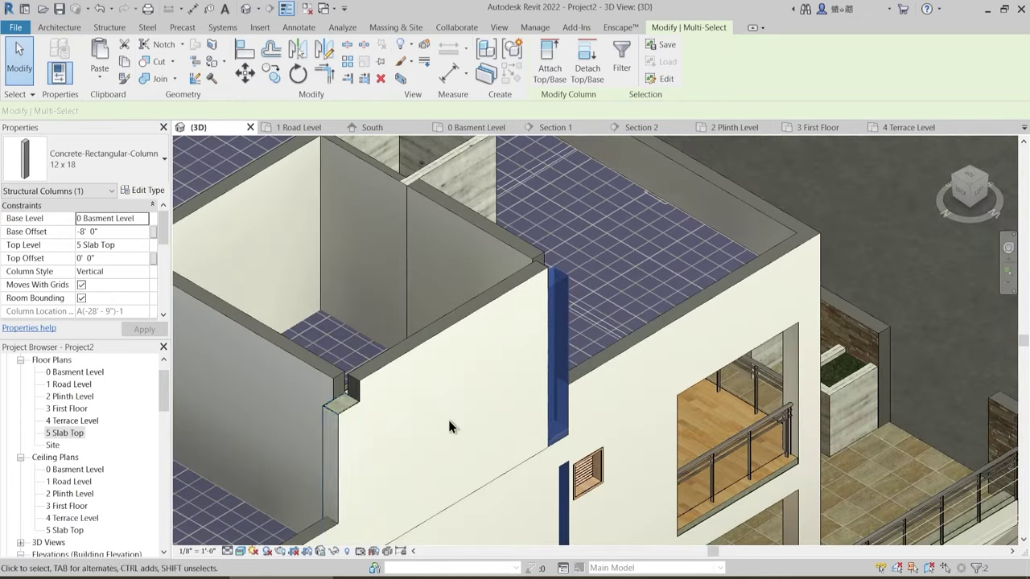
scroll(337, 414, "up", 2)
scroll(336, 413, "up", 2)
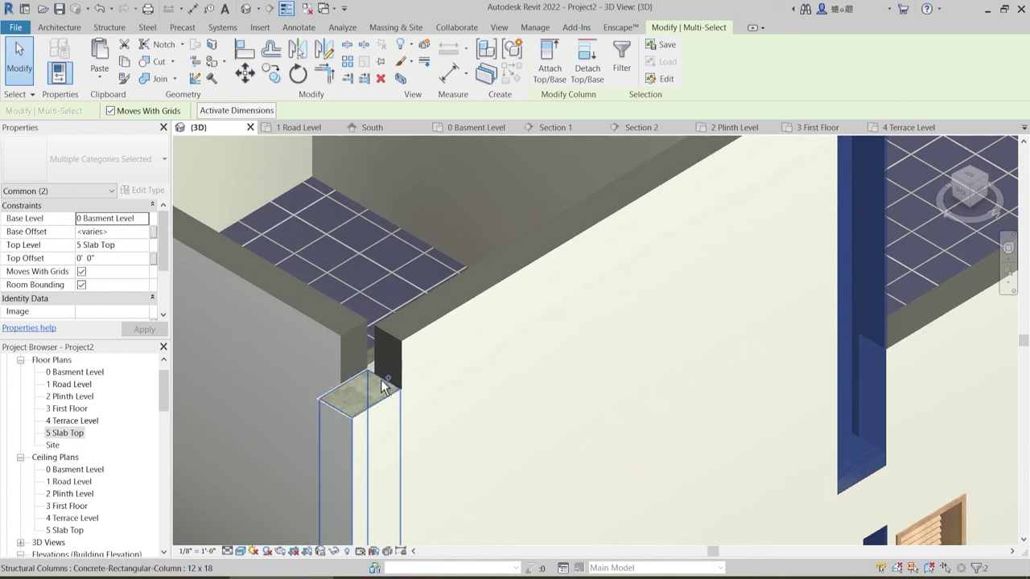
left_click(363, 428, "ctrl")
left_click(359, 421, "ctrl")
- Add the last corner column, give the columns a 1' 3" top offset, and reopen 5 Slab Top
scroll(403, 363, "down", 5)
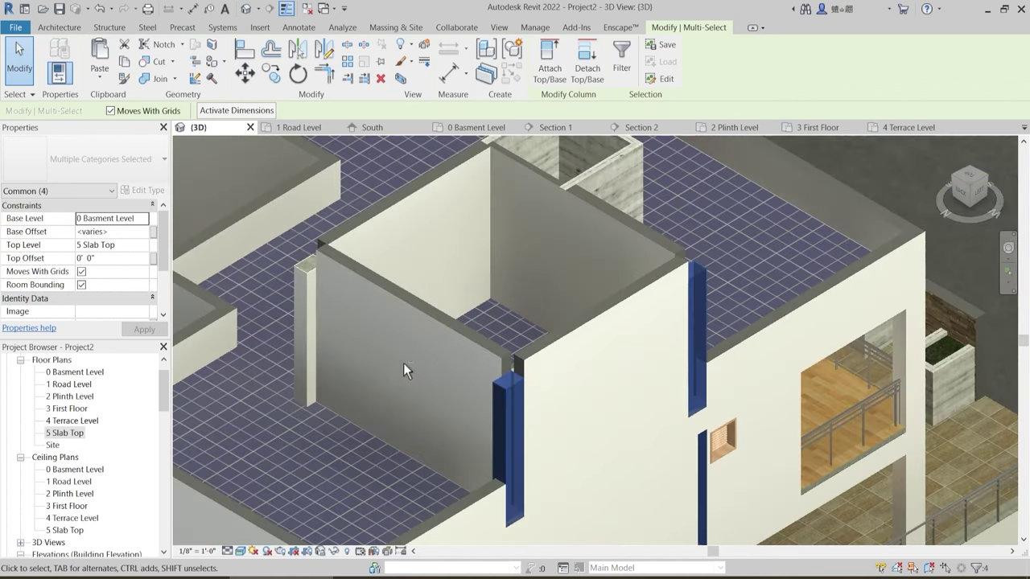
scroll(404, 362, "up", 4)
middle_click_drag(404, 362, 609, 368, "shift")
scroll(471, 378, "up", 4)
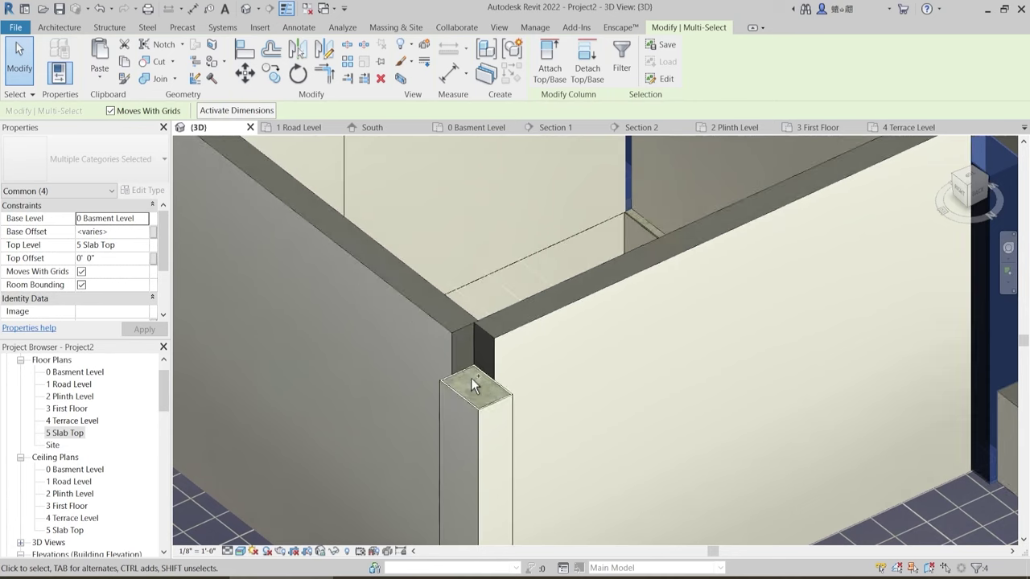
left_click(499, 413, "ctrl")
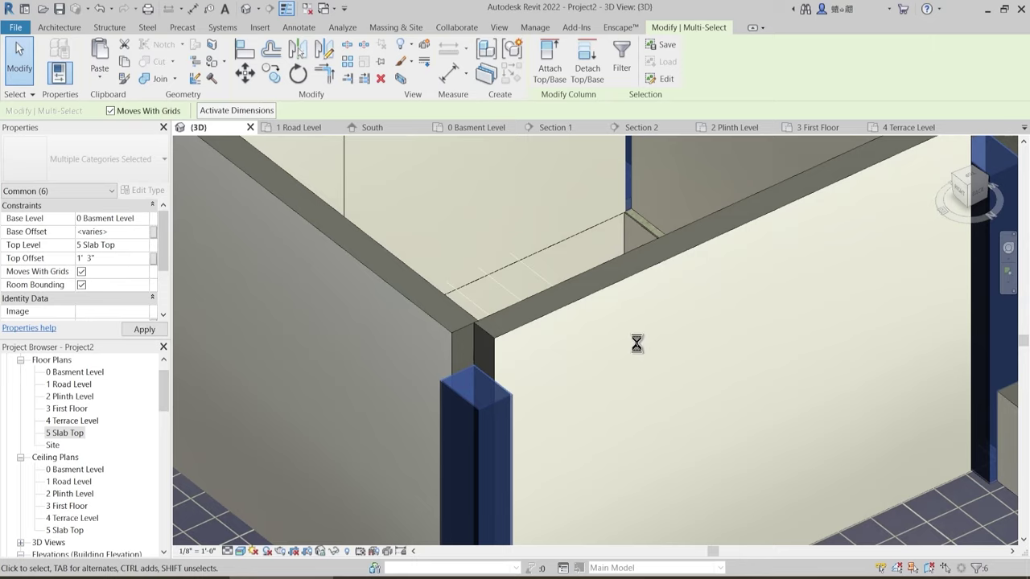
key("Escape")
scroll(632, 372, "down", 5)
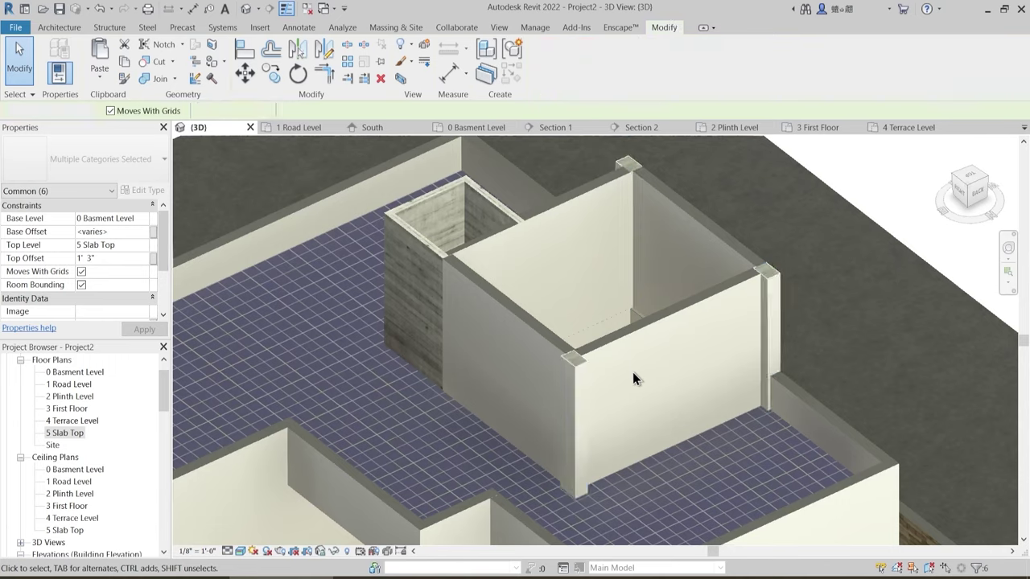
middle_click_drag(669, 387, 645, 434)
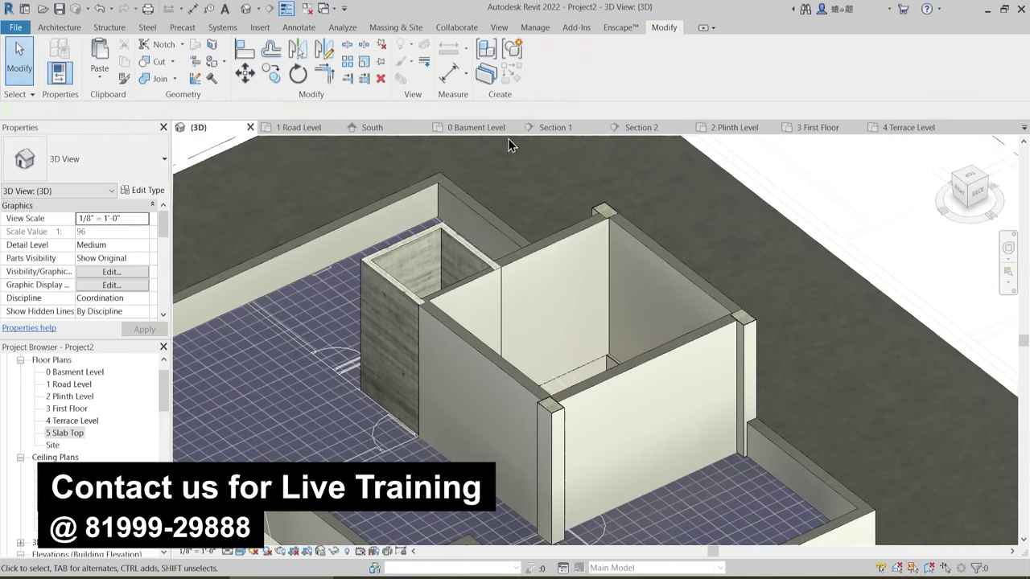
double_click(75, 434)
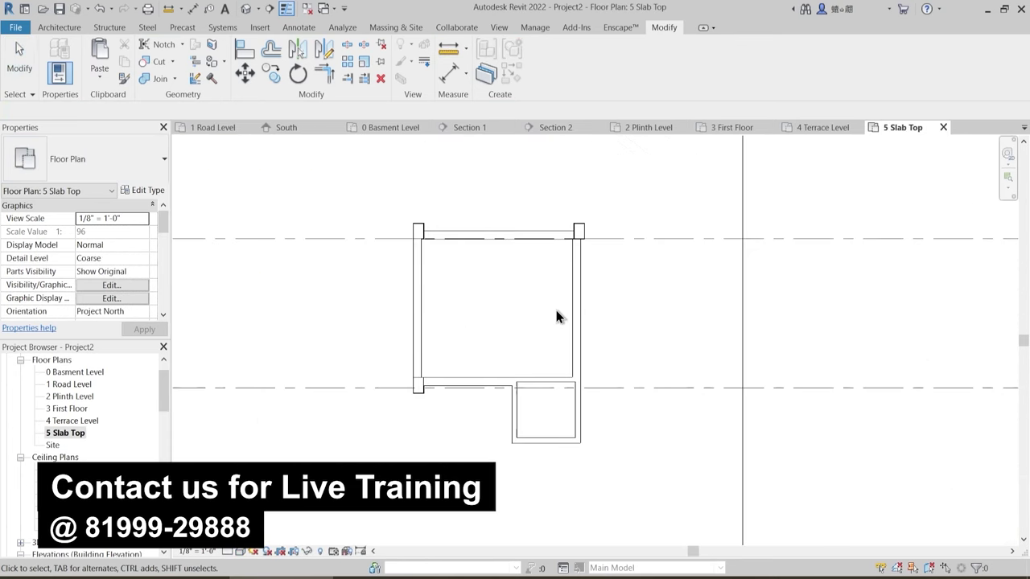
- Start a footprint roof and duplicate its type as 6" with a 6-inch structure layer
left_click(75, 30)
left_click(245, 80)
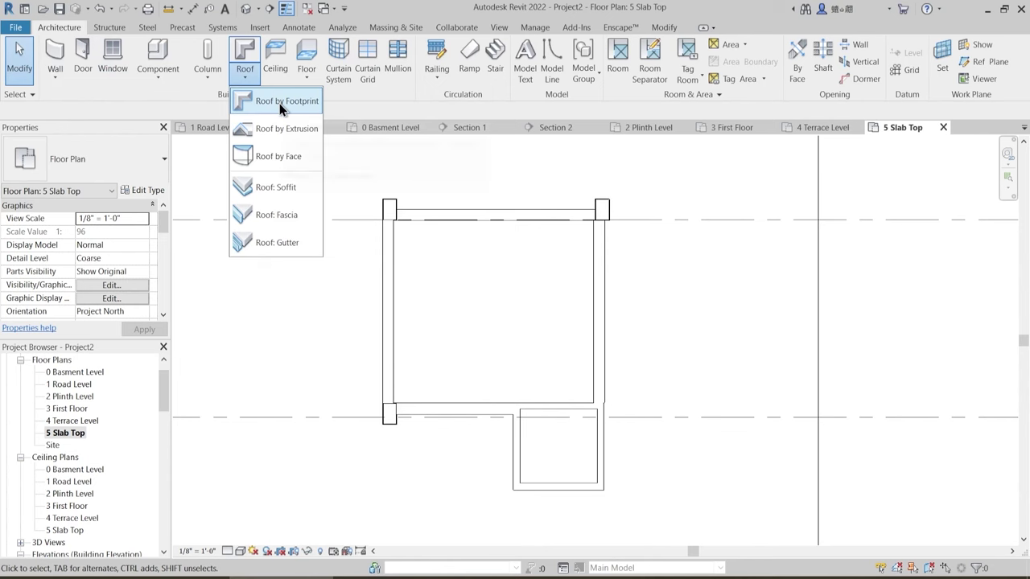
left_click(279, 103)
left_click(145, 192)
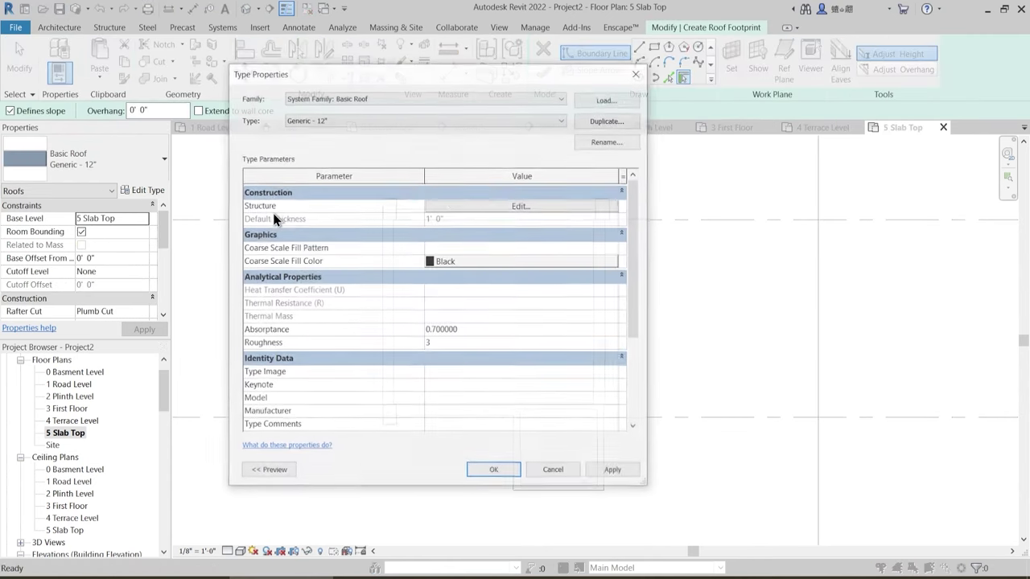
left_click(609, 120)
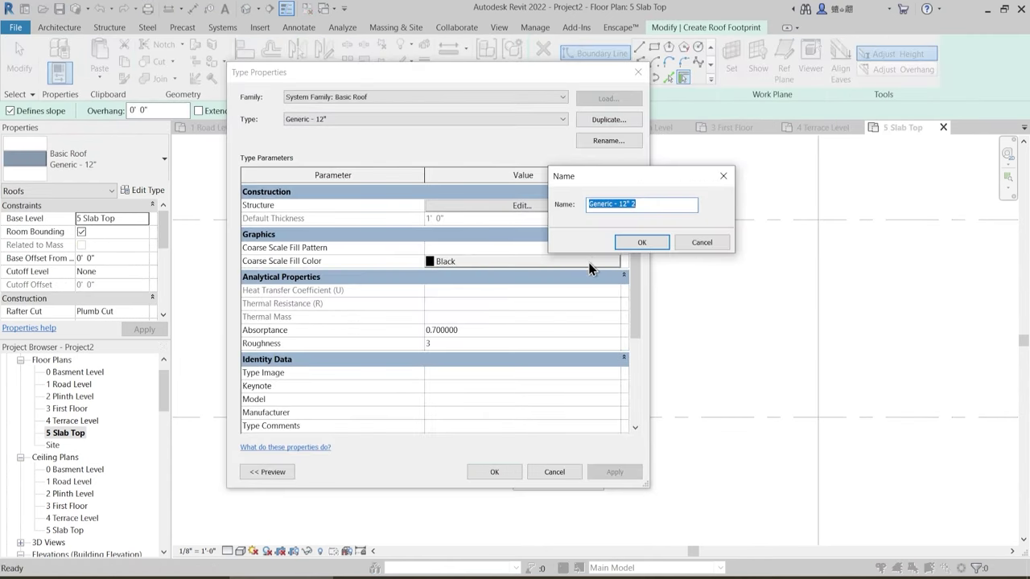
type("6\"")
left_click(641, 241)
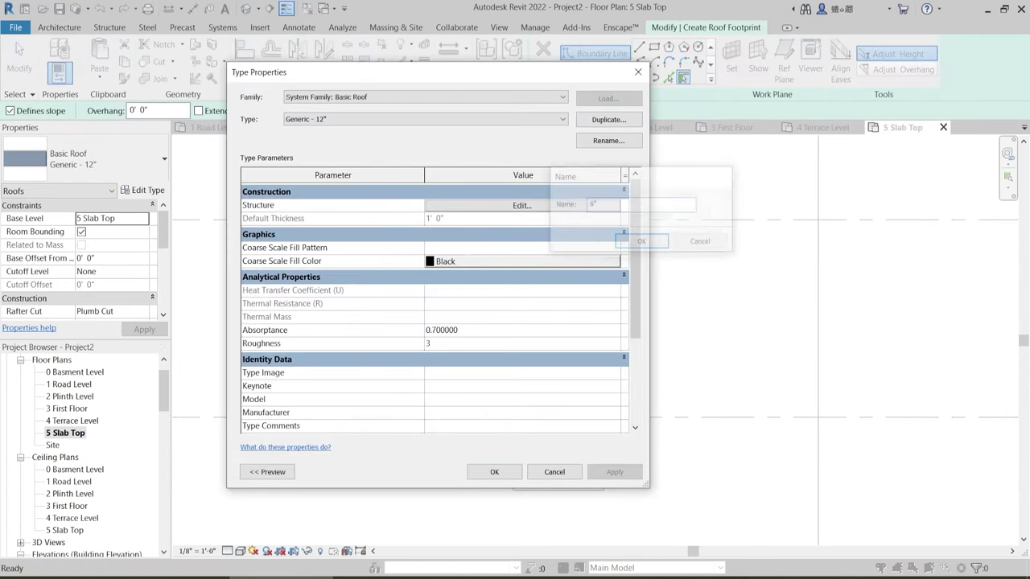
left_click(522, 207)
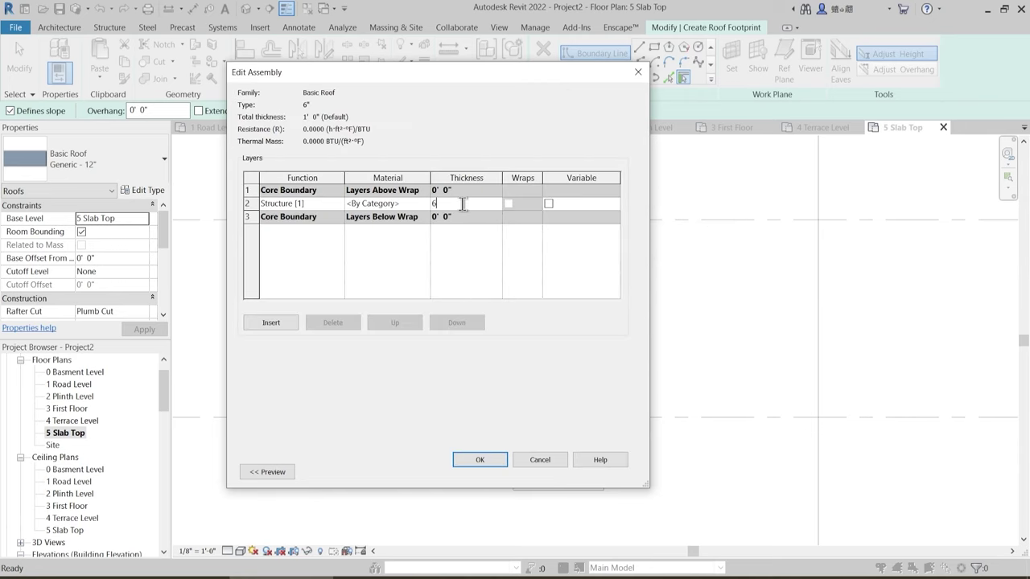
left_click(483, 460)
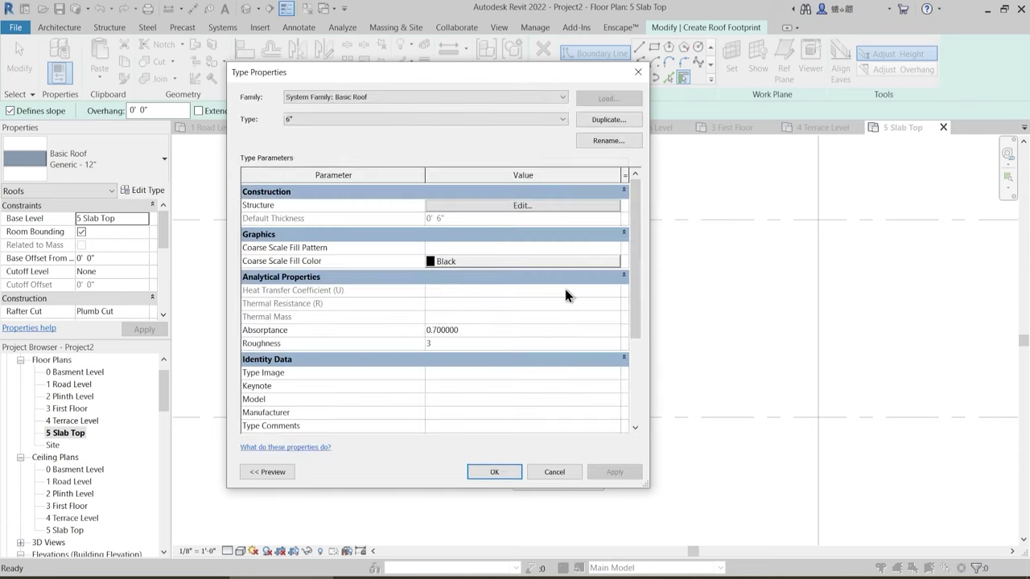
left_click(495, 471)
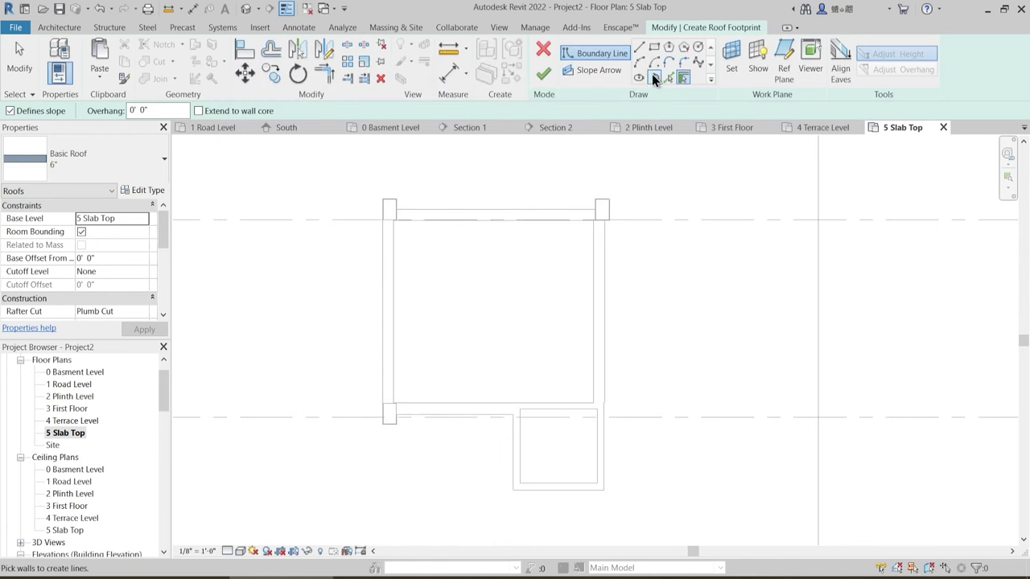
- Sketch two rectangular boundaries, one around the enclosure and one over the small cabin
left_click(653, 53)
scroll(404, 230, "up", 3)
left_click(385, 209)
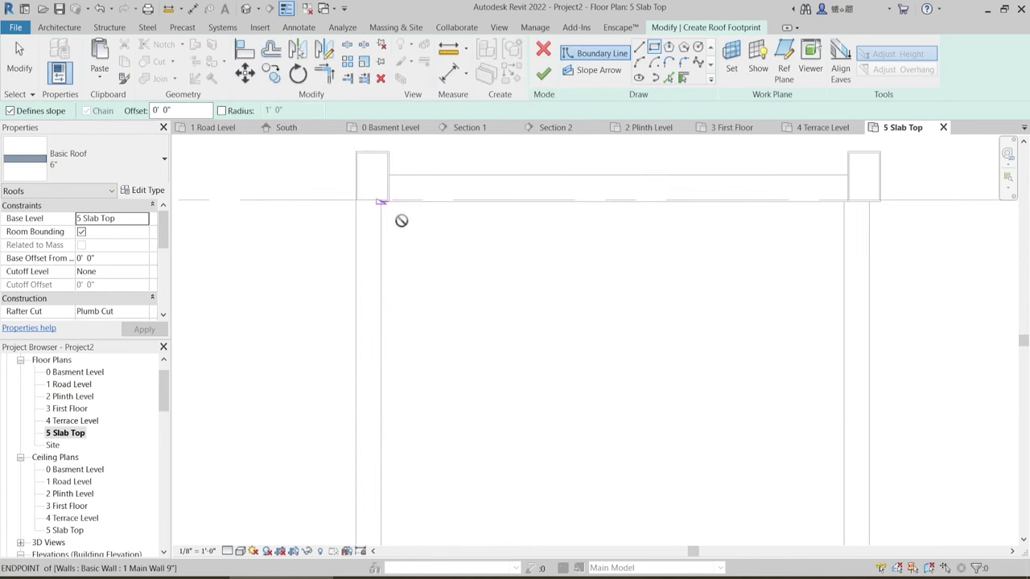
scroll(523, 314, "down", 1)
middle_click_drag(685, 449, 612, 324)
left_click(692, 421)
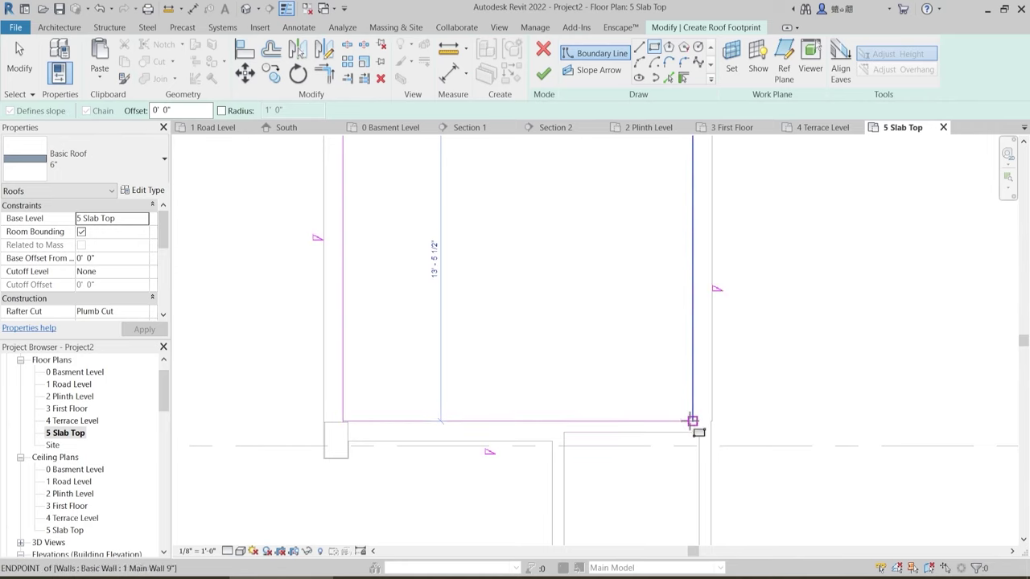
middle_click_drag(643, 461, 563, 314)
left_click(485, 285)
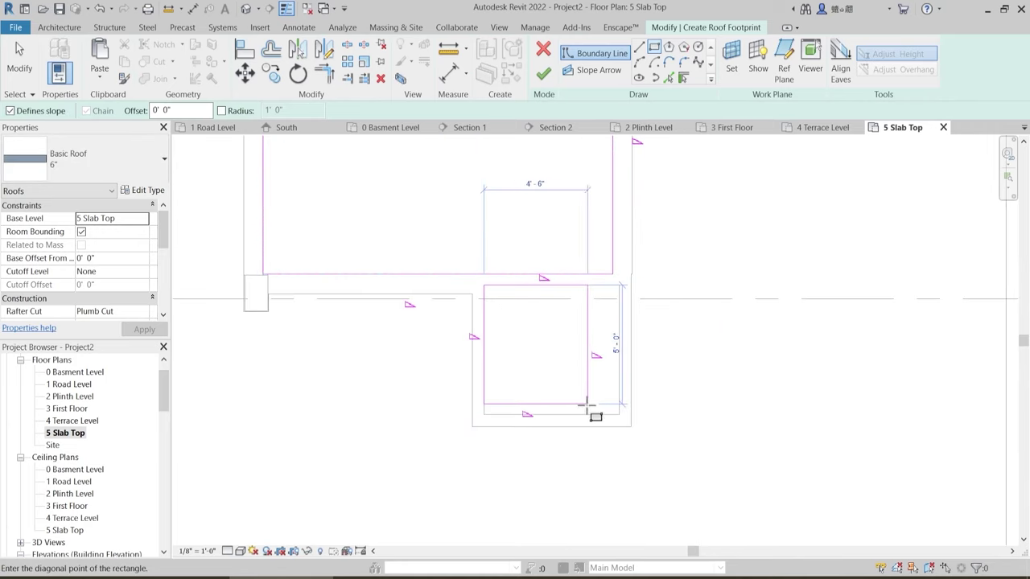
left_click(615, 415)
key("Escape")
- Select the footprint lines, then dismiss the multiple-footprint error and keep sketching
middle_click_drag(690, 313, 660, 407)
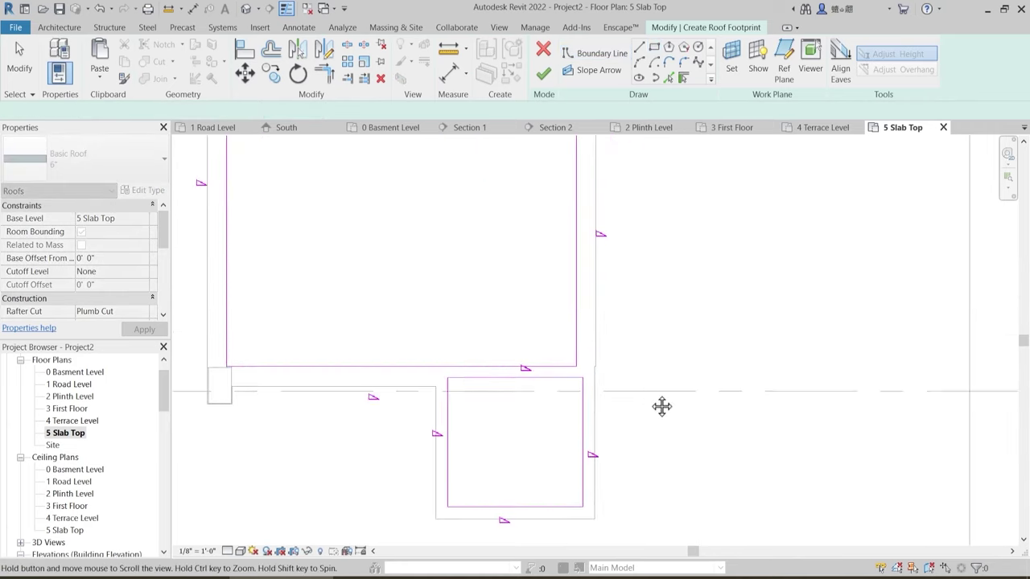
scroll(636, 398, "down", 2)
key("Escape")
scroll(497, 328, "down", 2)
left_click_drag(327, 181, 626, 476)
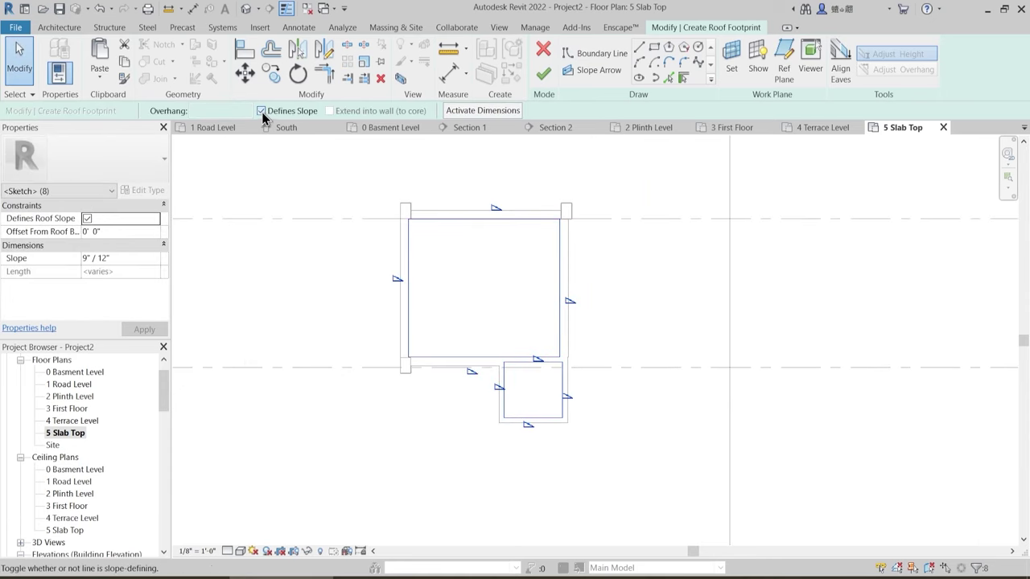
scroll(589, 358, "up", 2)
key("Escape")
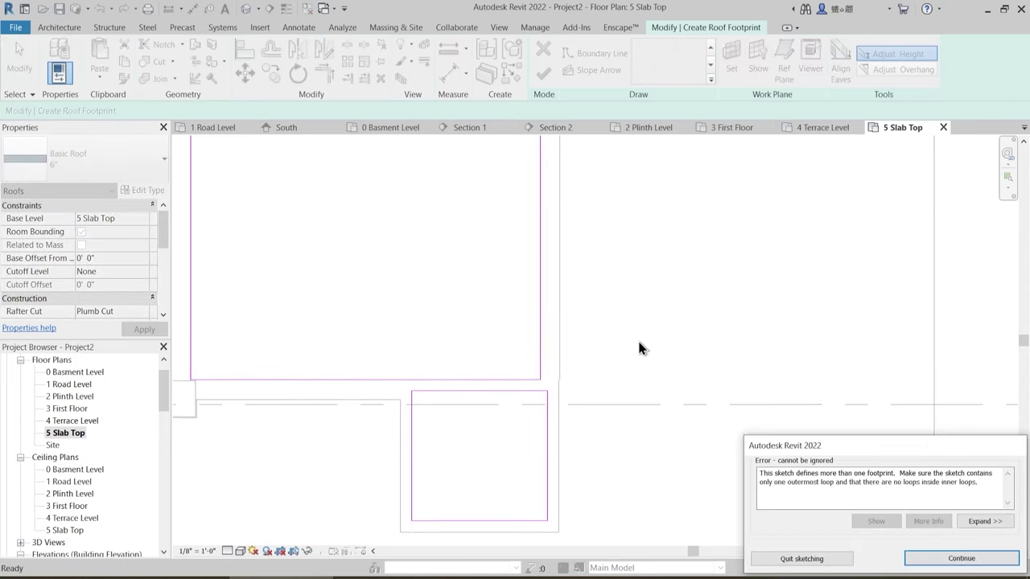
key("Return")
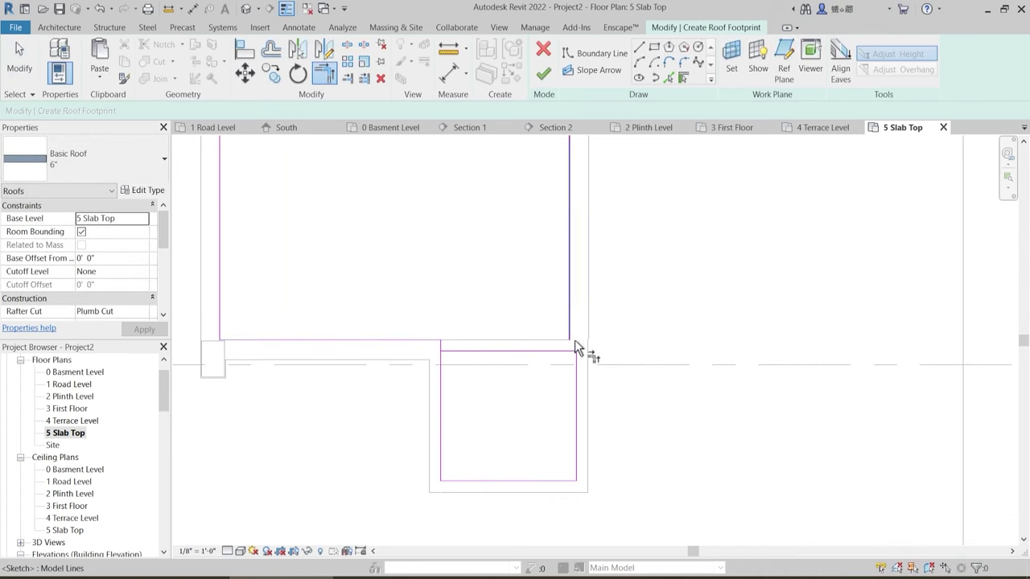
scroll(573, 330, "up", 3)
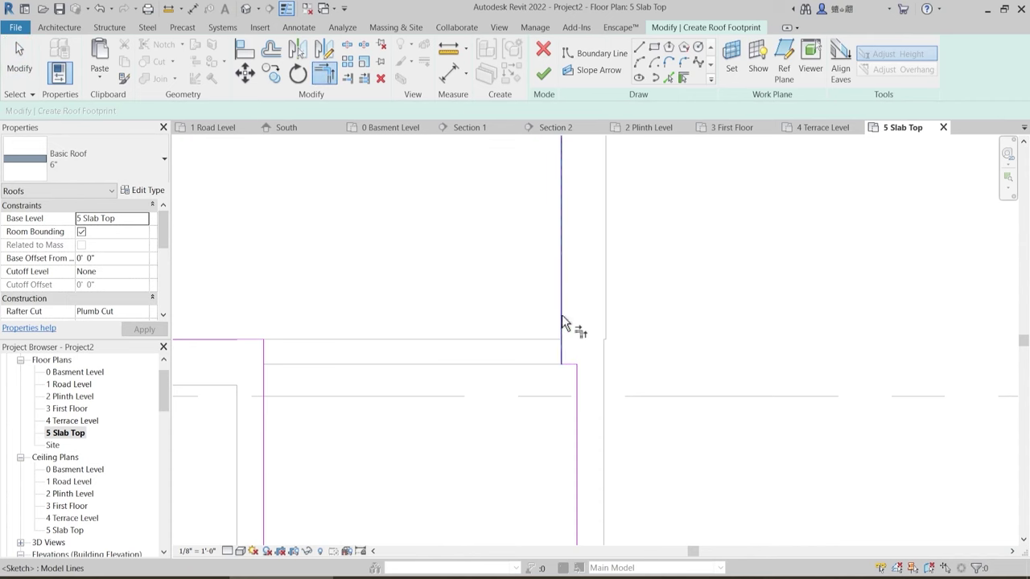
scroll(564, 322, "down", 5)
key("Escape")
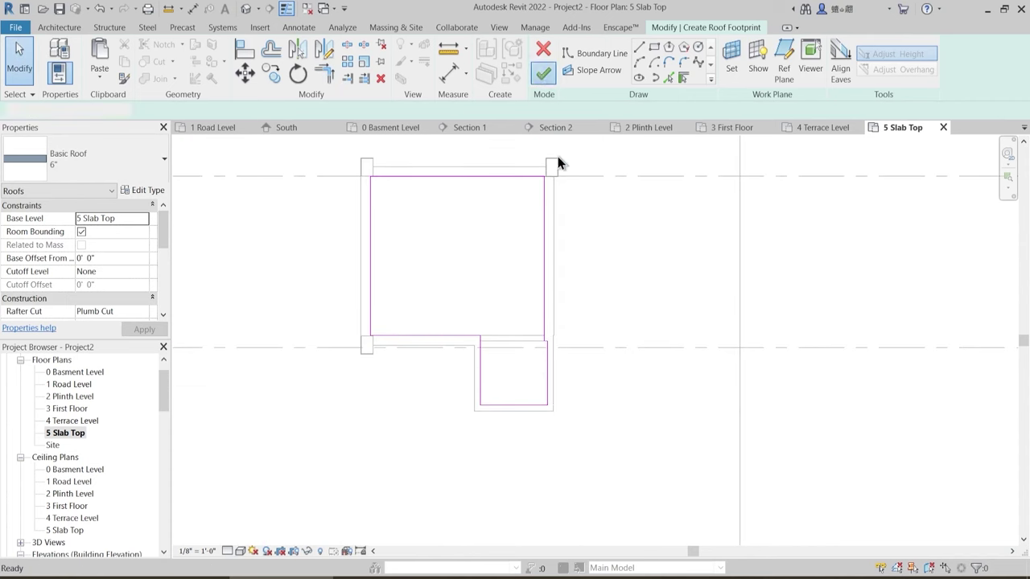
- Finish the 6-inch flat roof slab and orbit the default 3D view to the stair cabin
left_click(563, 291)
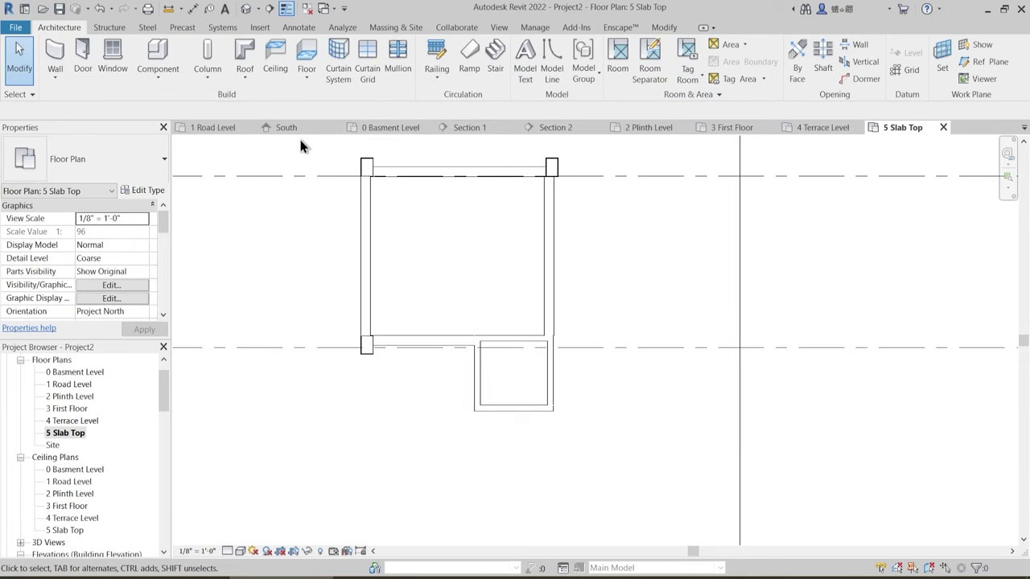
left_click(262, 8)
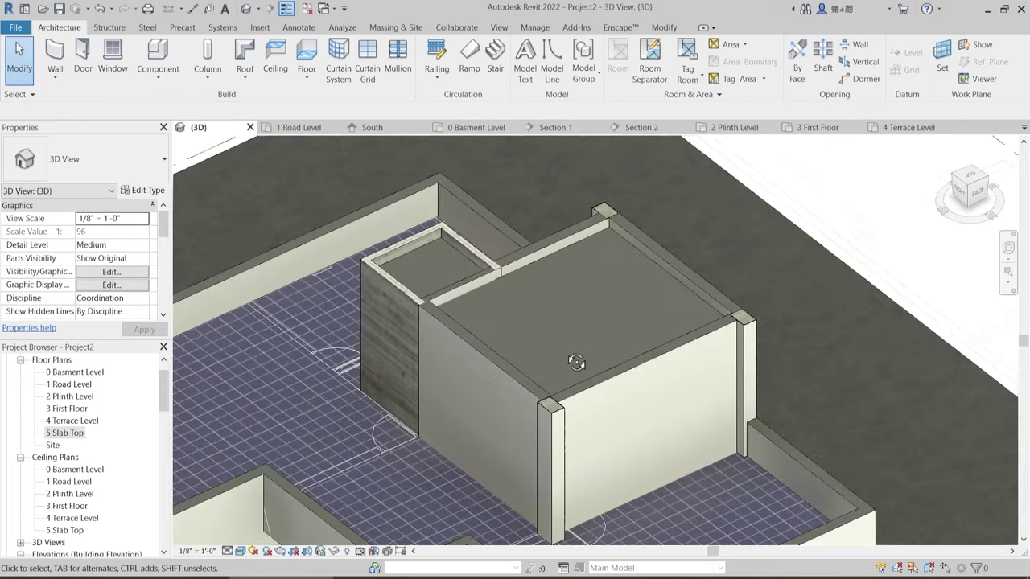
mouse_move(576, 363)
middle_mouse_down("shift")
mouse_move(597, 315)
mouse_move(603, 363)
mouse_move(646, 384)
mouse_move(591, 241)
middle_mouse_up("shift")
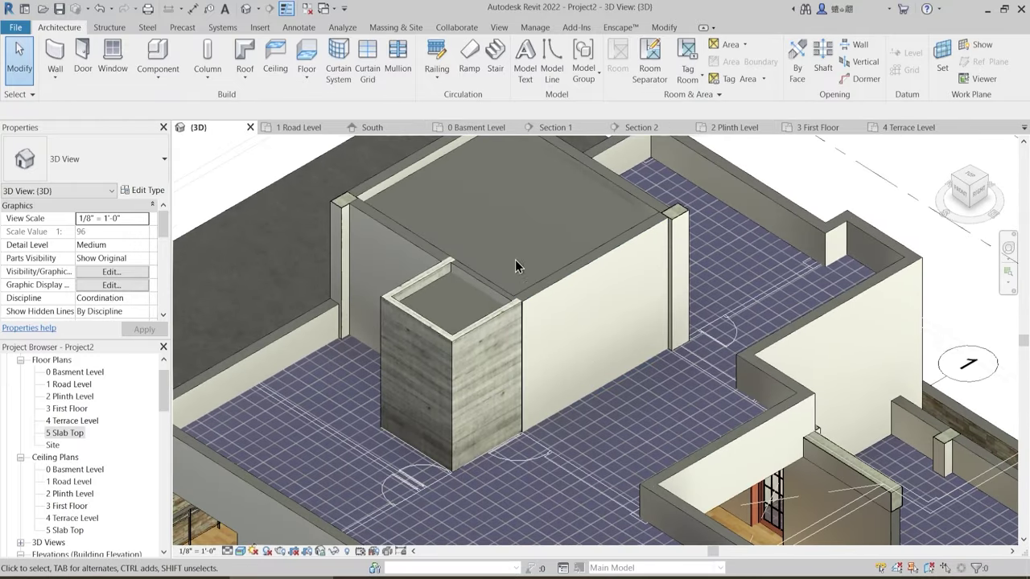
middle_click_drag(520, 267, 698, 335, "shift")
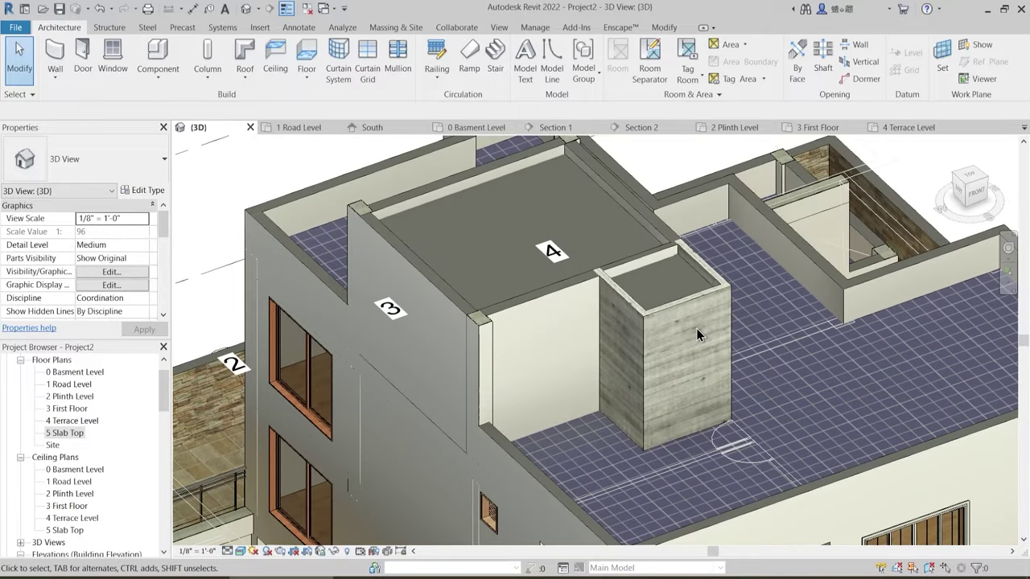
middle_click_drag(519, 384, 334, 278, "shift")
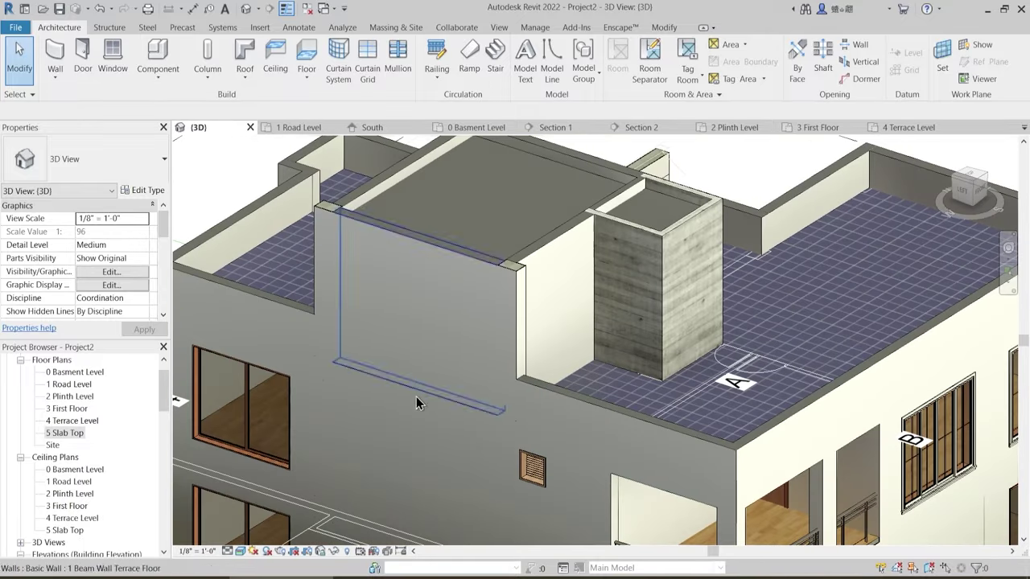
- Join the upper wall's geometry with the beam wall below the stair cabin
left_click(667, 29)
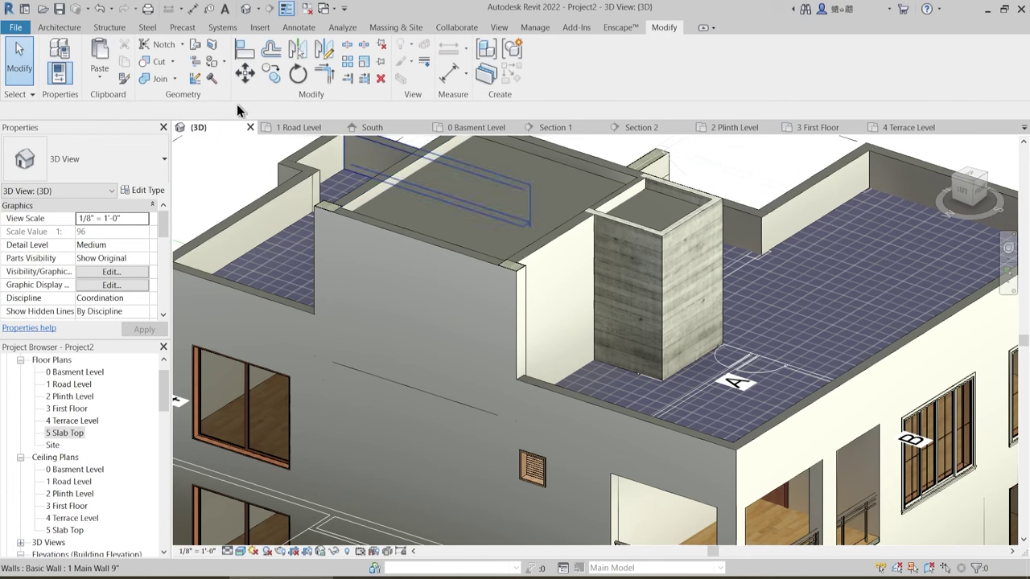
left_click(160, 83)
left_click(368, 227)
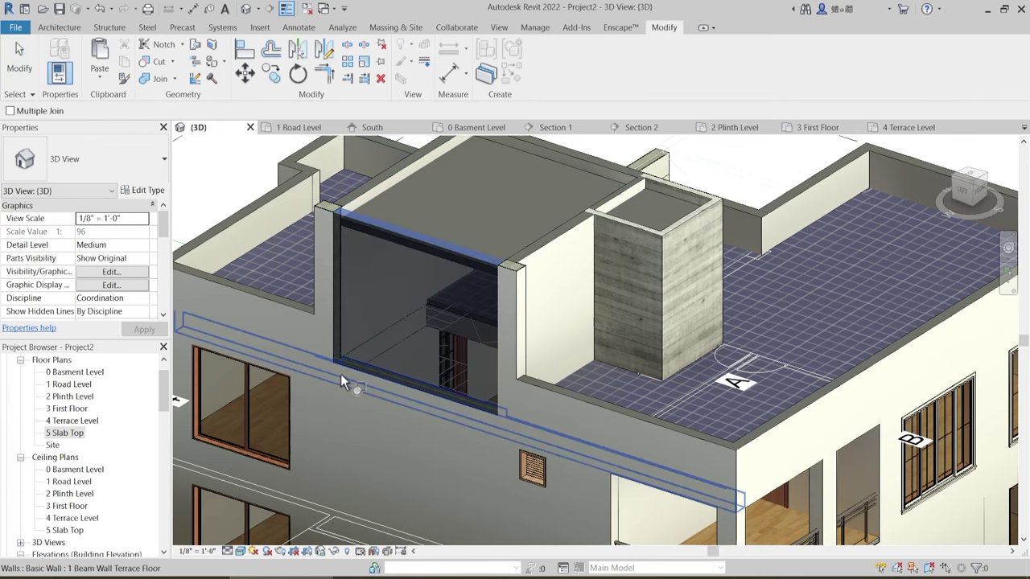
key("Escape")
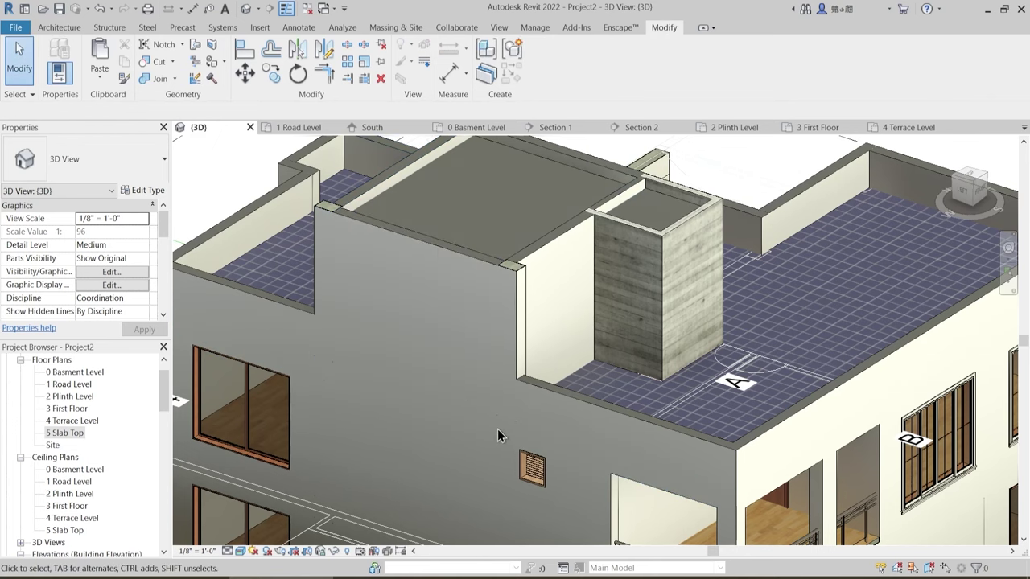
- Orbit and zoom to inspect the flat roof capping the stair cabin beside the lift shaft
middle_click_drag(452, 439, 448, 291)
scroll(432, 302, "down", 2)
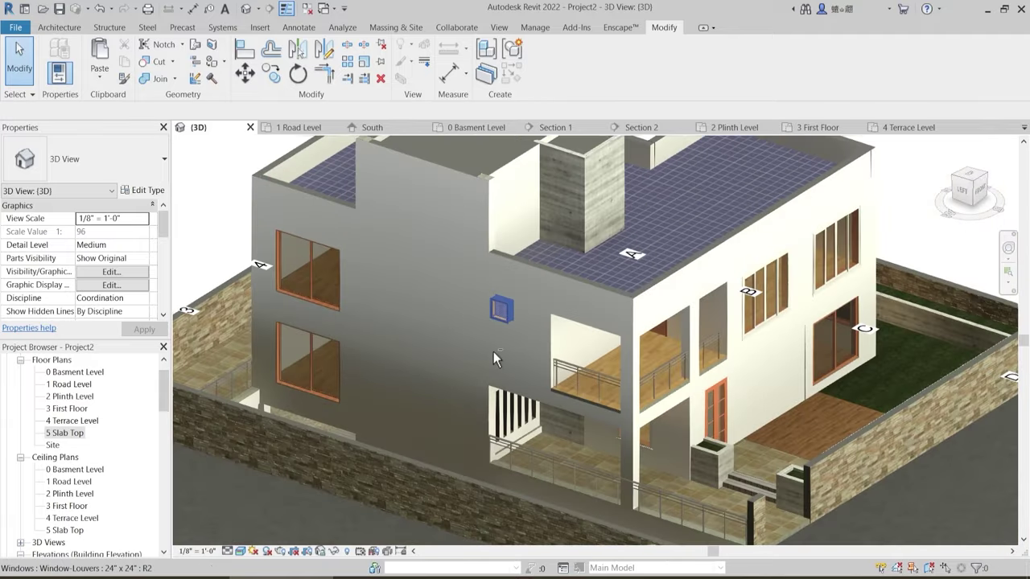
middle_click_drag(493, 359, 604, 314, "shift")
scroll(612, 350, "up", 3)
scroll(600, 311, "up", 1)
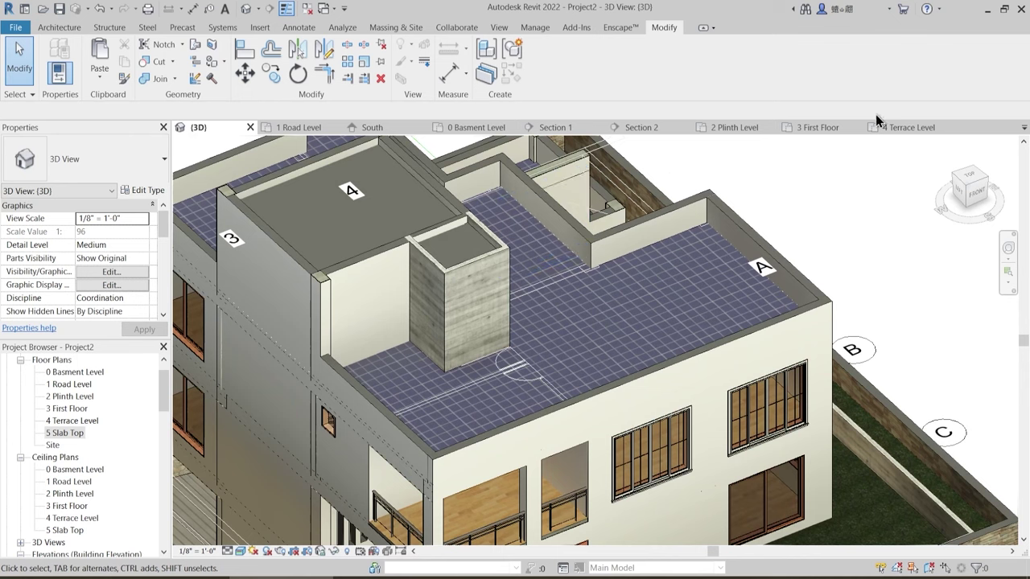
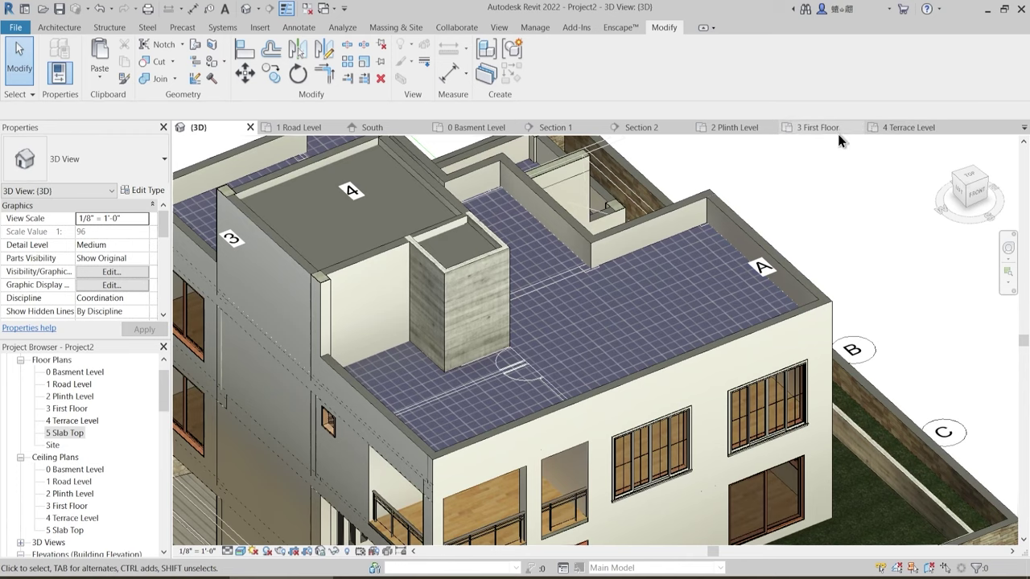
- Switch to the 4 Terrace Level plan and frame the terrace beside the imported DWG layout
scroll(542, 365, "down", 2)
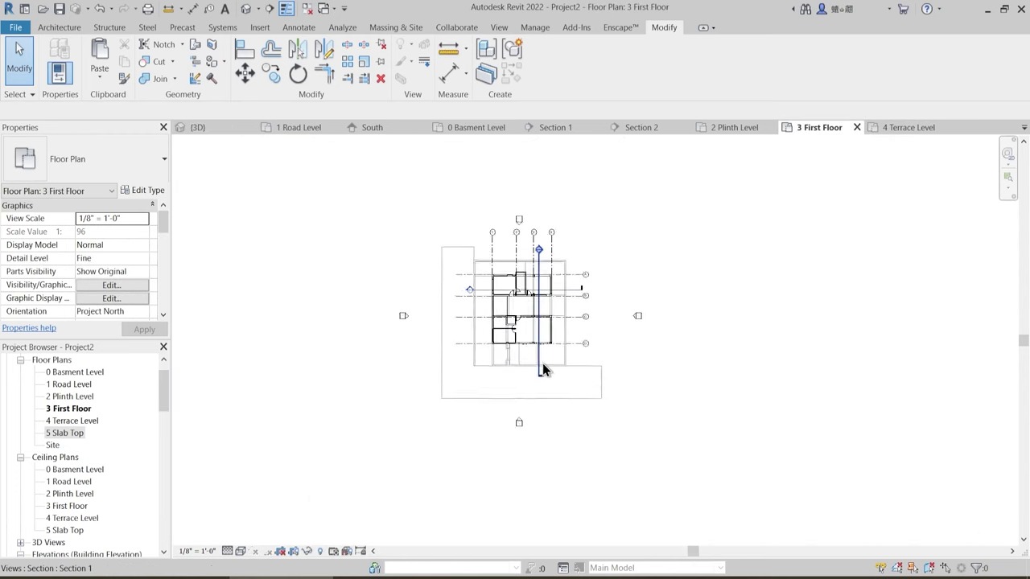
middle_click_drag(651, 381, 560, 388)
left_click(914, 130)
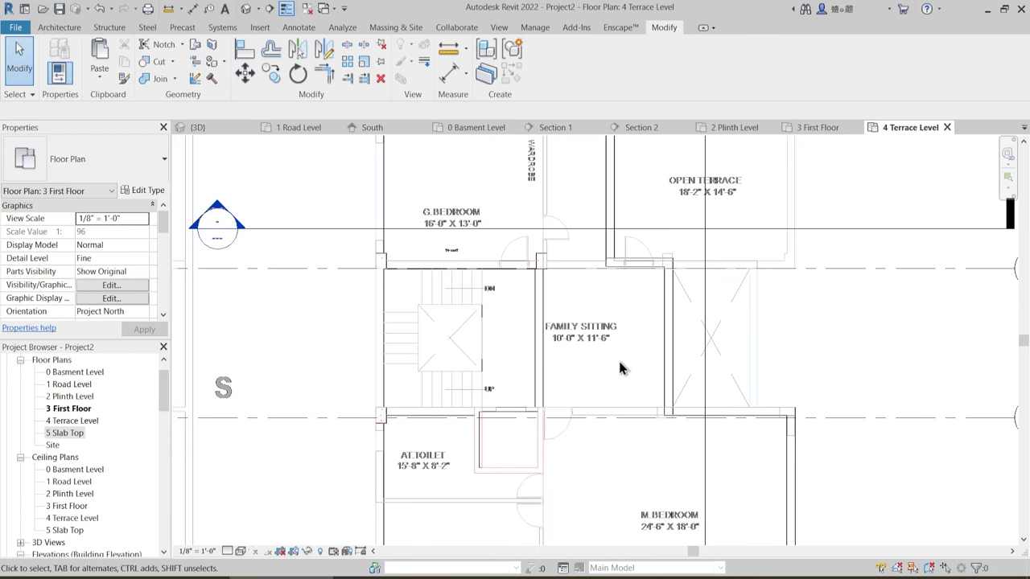
scroll(618, 358, "down", 4)
middle_click_drag(750, 341, 400, 341)
scroll(494, 328, "up", 3)
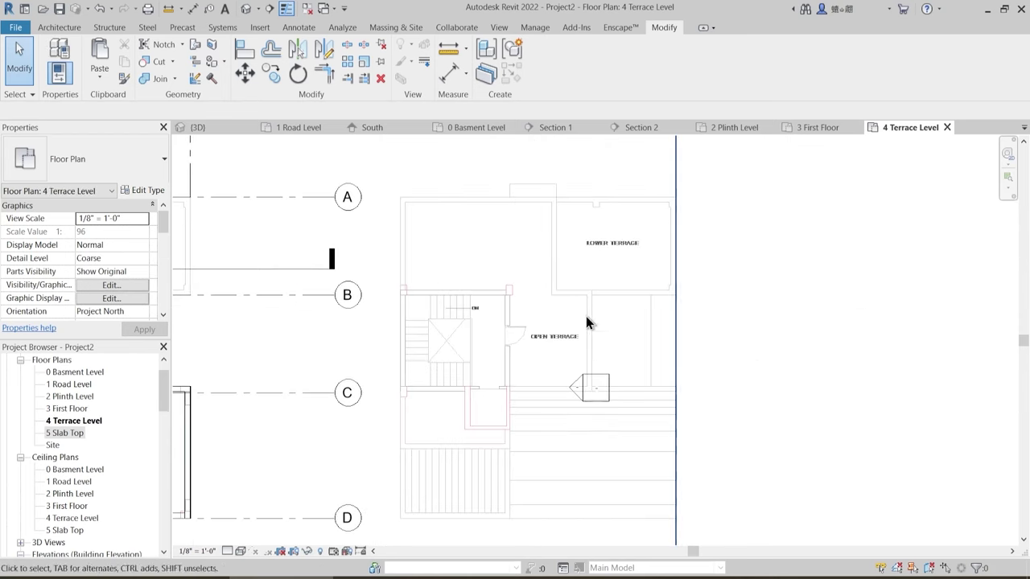
middle_click_drag(602, 419, 572, 285)
scroll(572, 322, "up", 2)
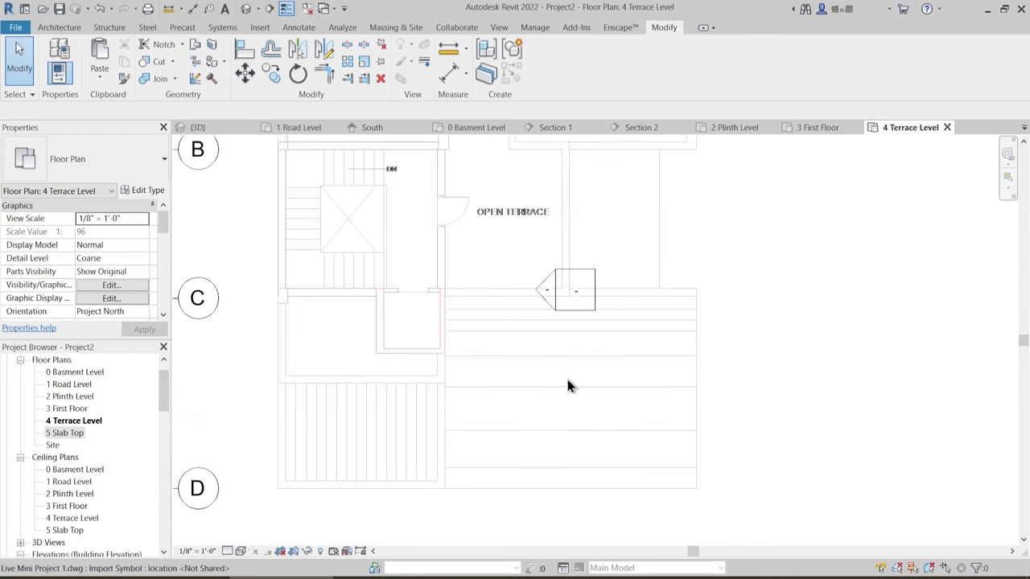
scroll(573, 400, "down", 3)
middle_click_drag(473, 383, 595, 348)
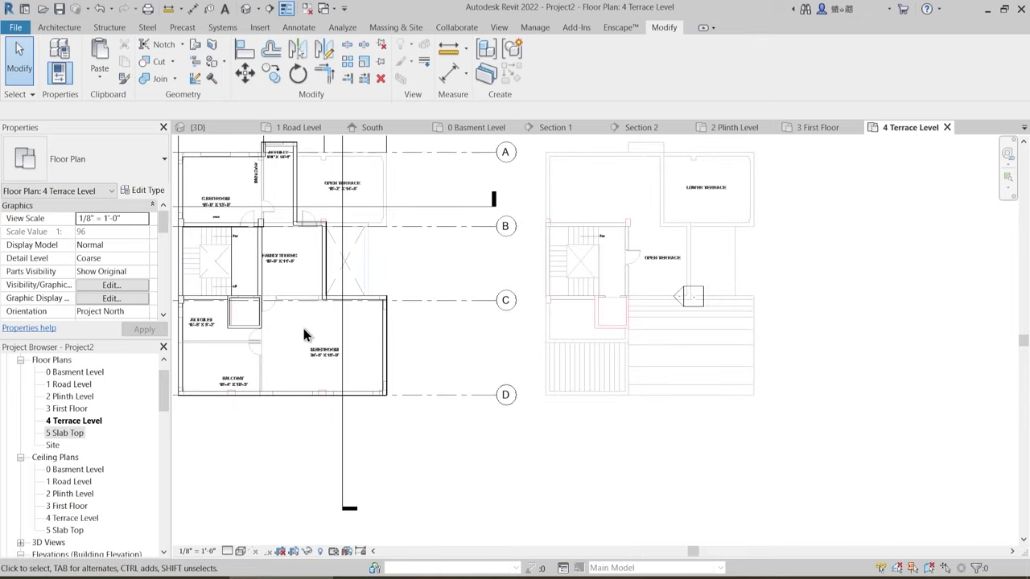
scroll(577, 326, "up", 2)
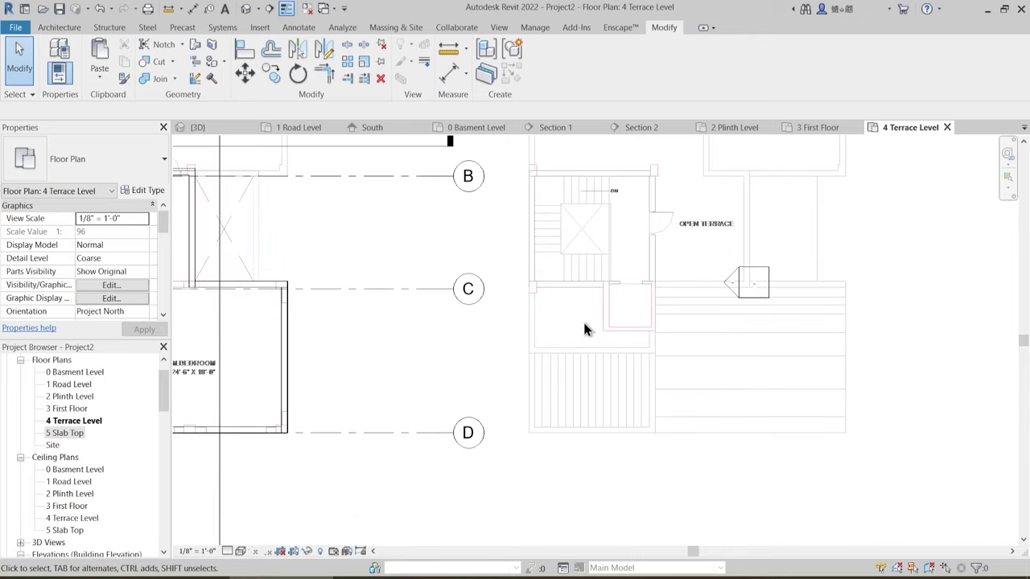
scroll(605, 411, "down", 2)
middle_click_drag(253, 409, 312, 414)
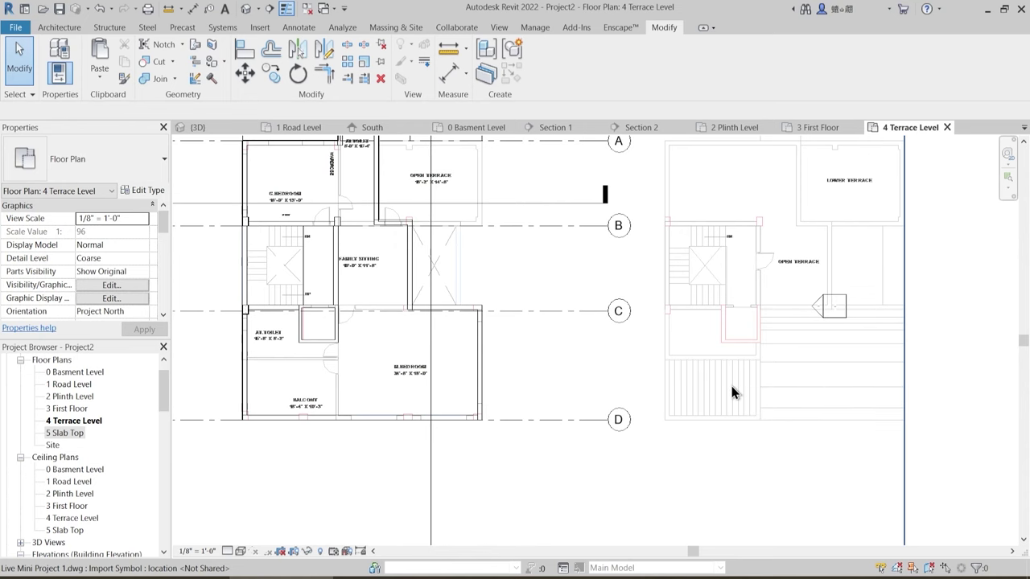
scroll(644, 407, "down", 3)
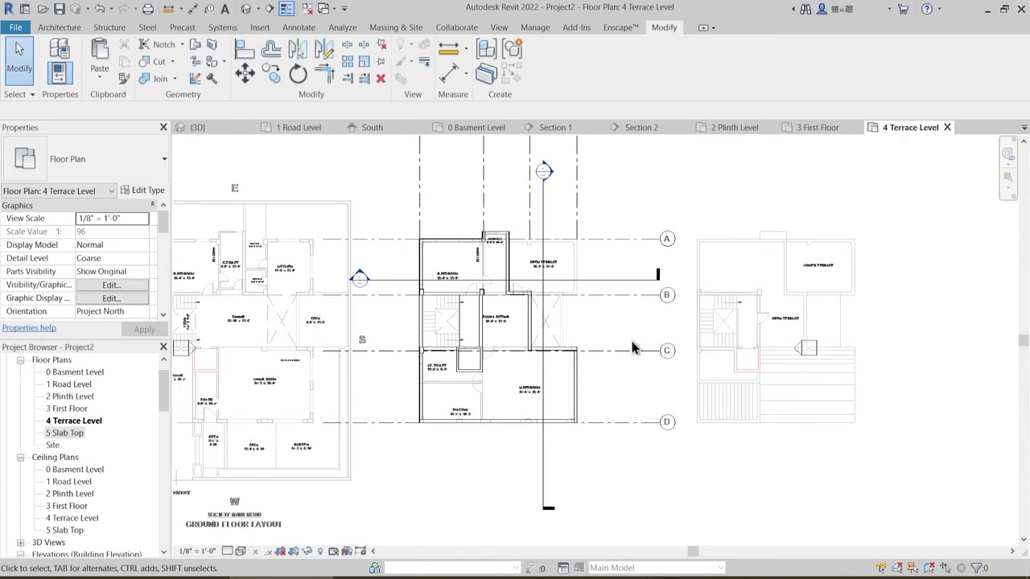
scroll(620, 306, "up", 4)
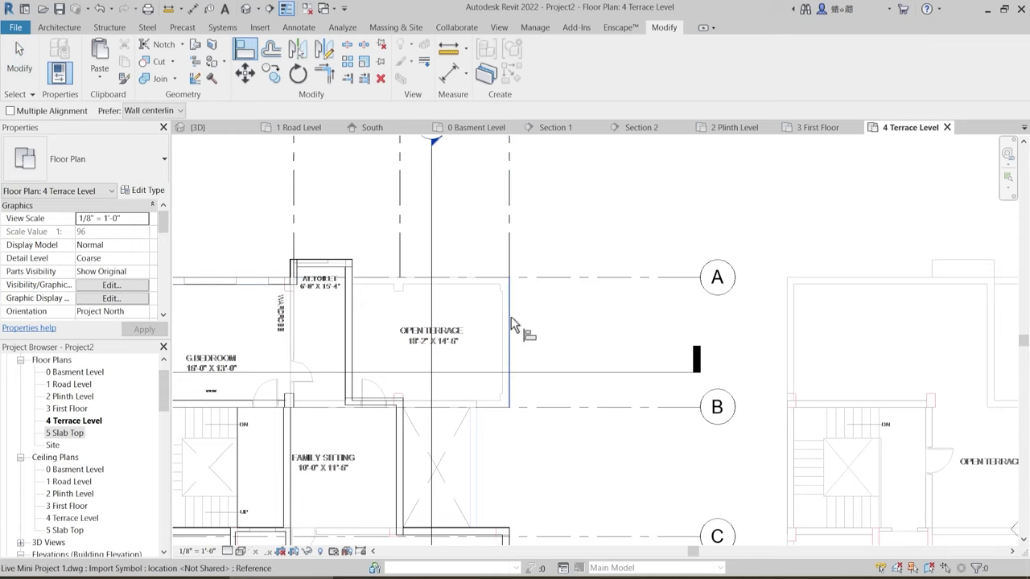
middle_click_drag(771, 357, 600, 356)
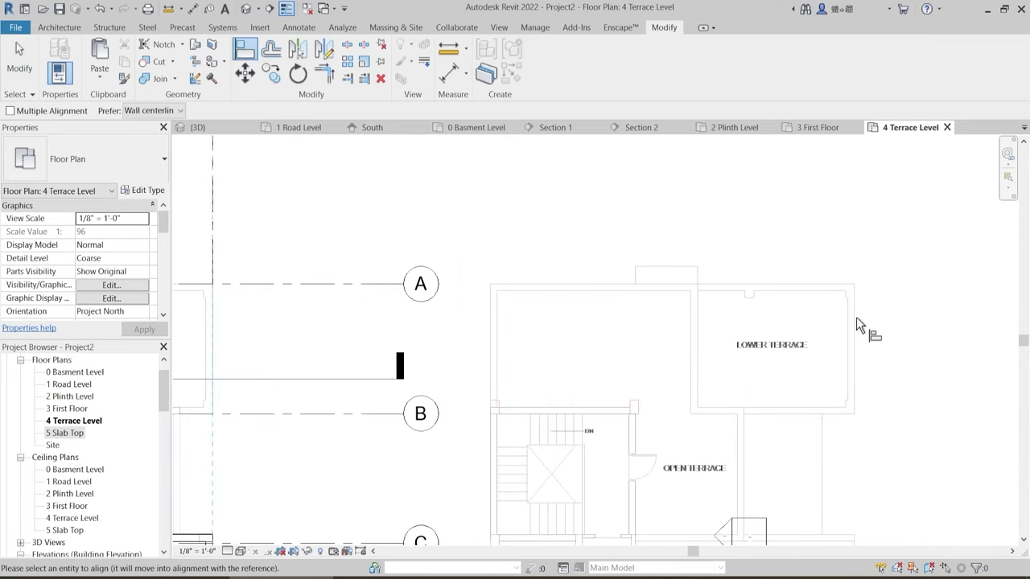
key("Escape")
scroll(646, 300, "down", 2)
left_click(650, 287)
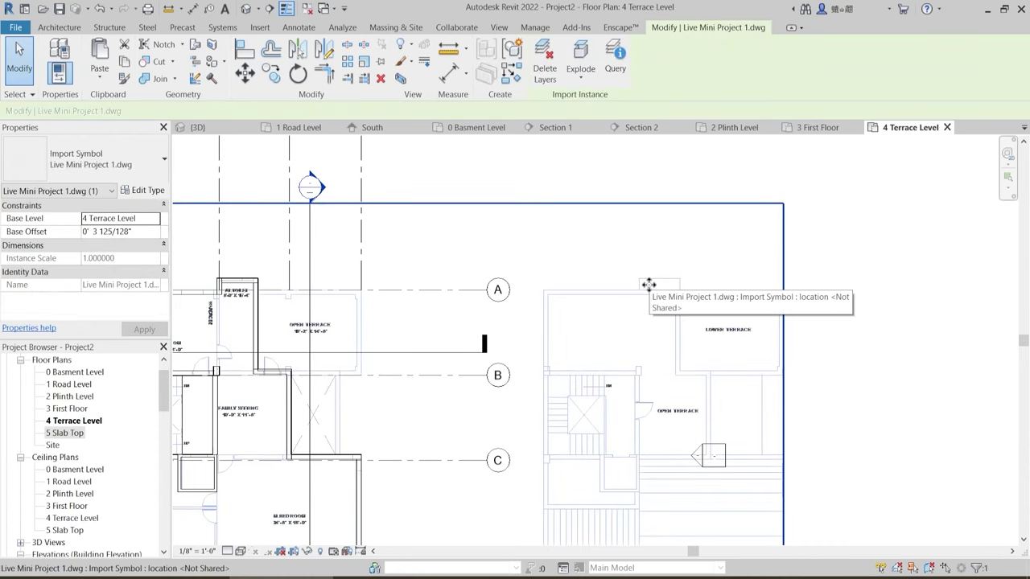
key("Escape")
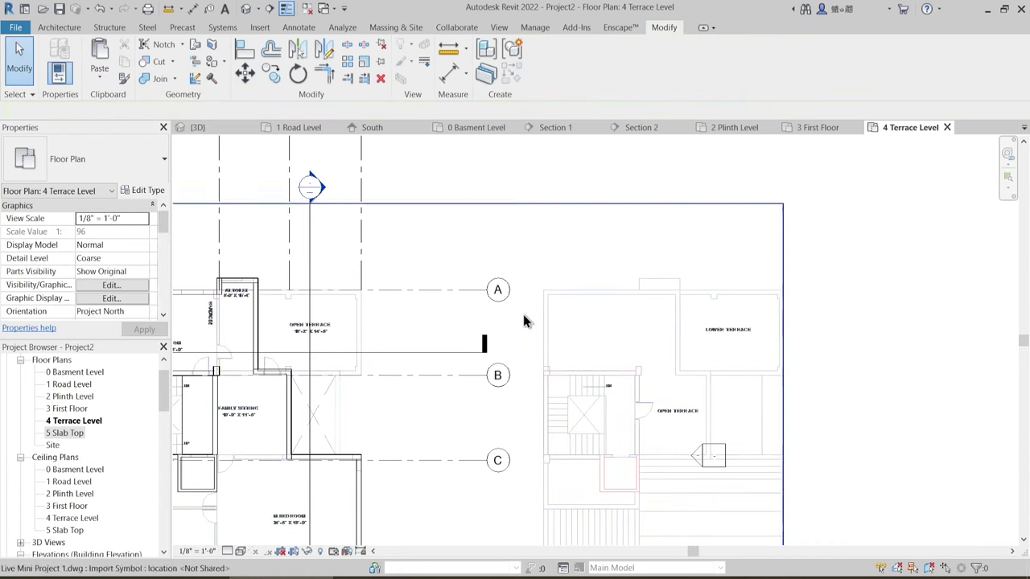
middle_click_drag(416, 332, 507, 351)
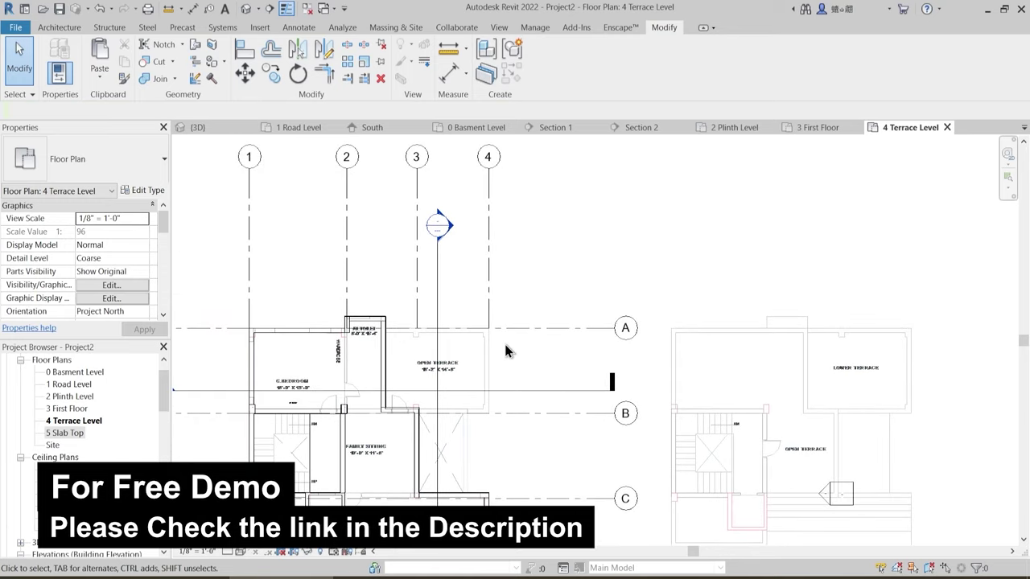
scroll(505, 350, "up", 5)
scroll(500, 343, "down", 2)
scroll(475, 334, "up", 5)
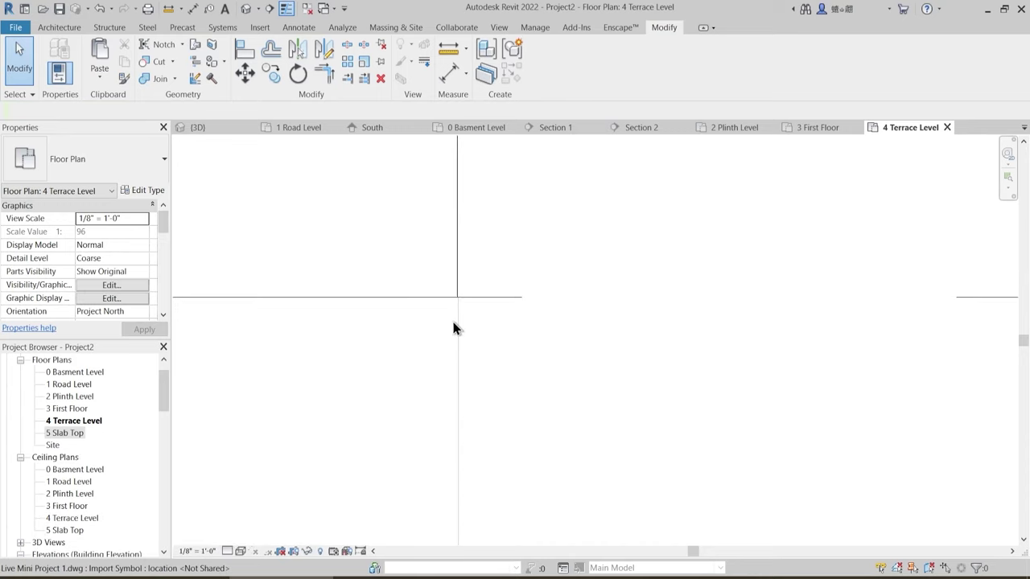
scroll(460, 304, "up", 4)
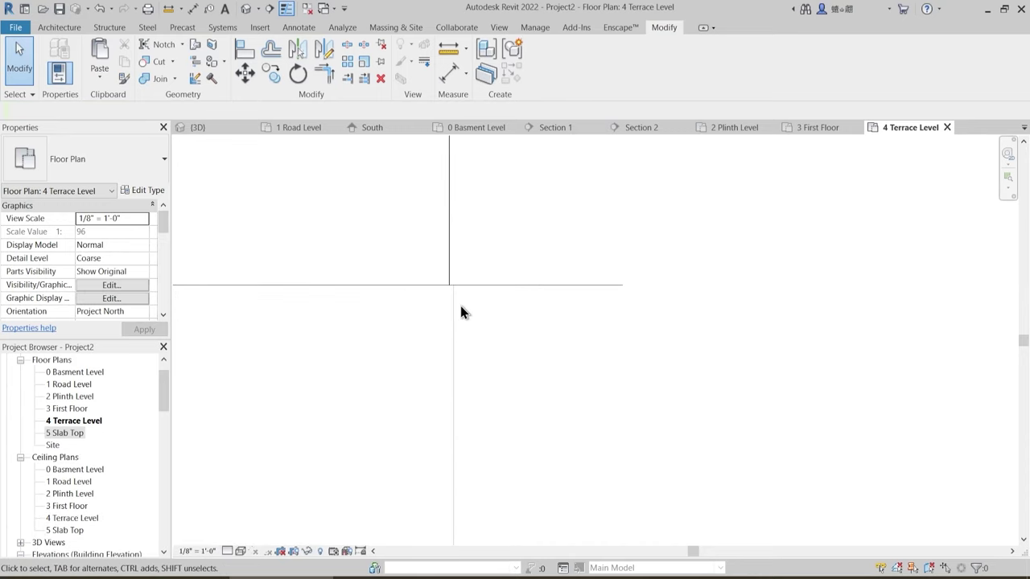
key("l")
key("i")
left_click(452, 284)
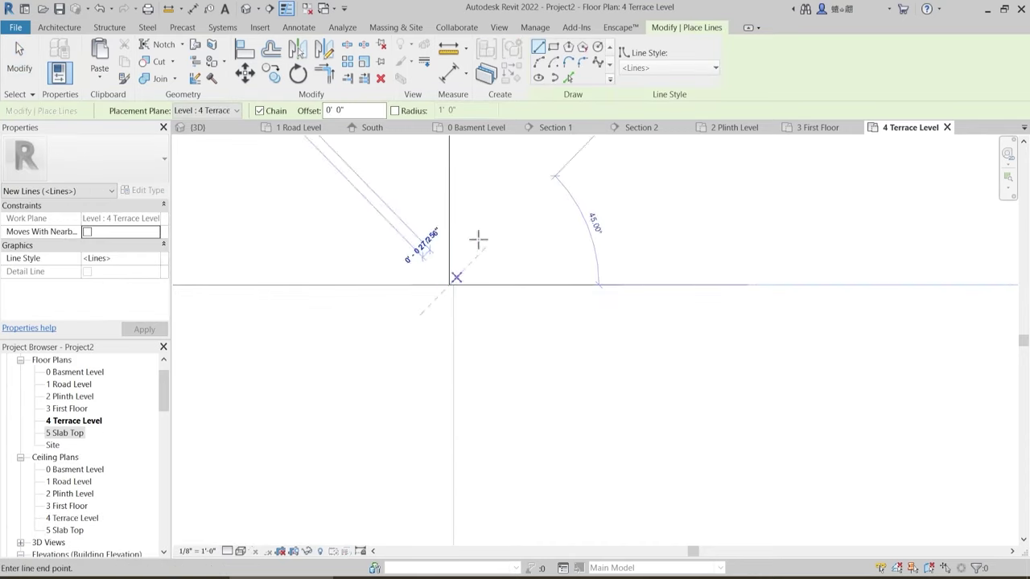
key("Escape")
key("Escape")
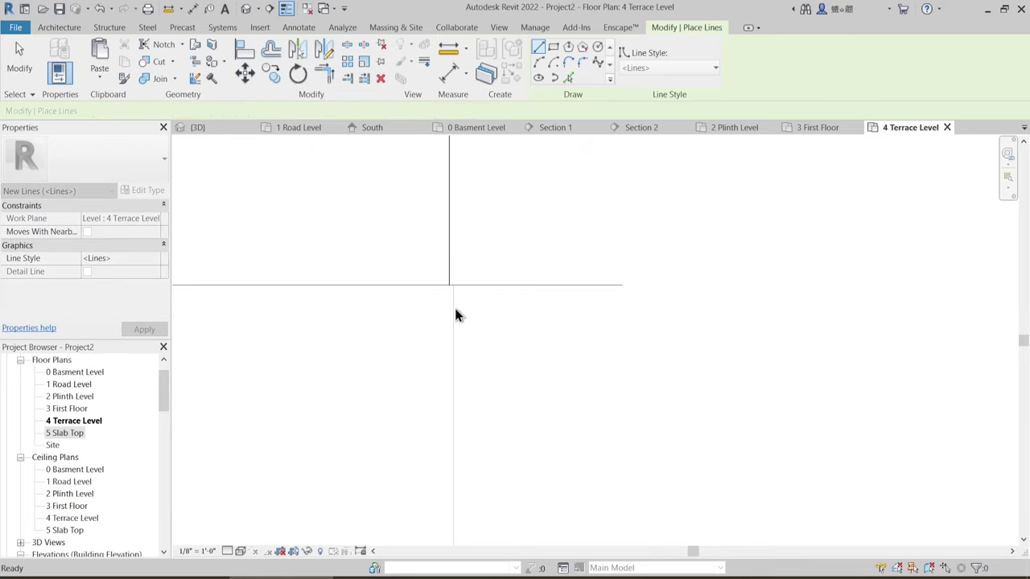
left_click(450, 285)
scroll(486, 220, "down", 1)
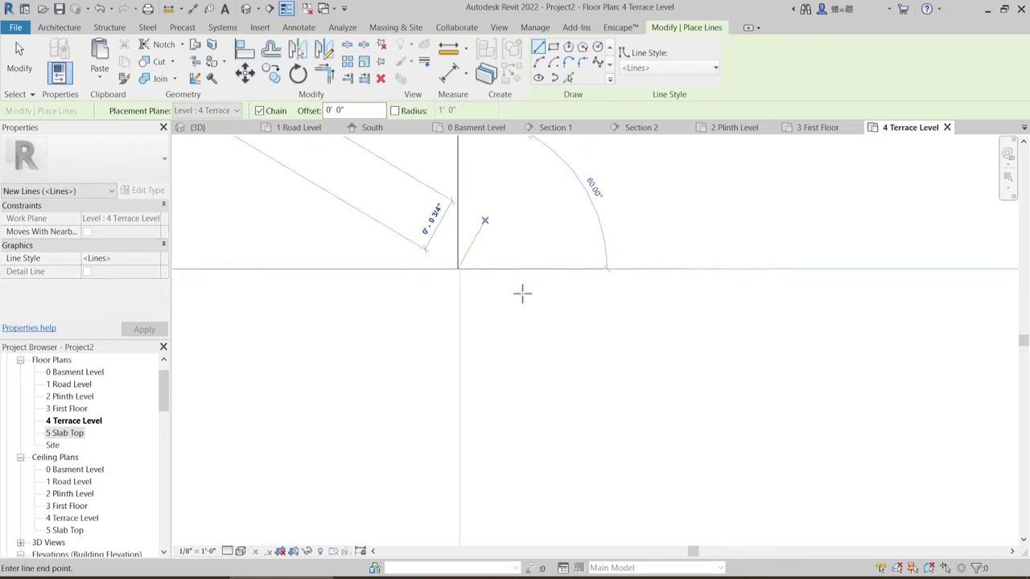
scroll(522, 294, "down", 4)
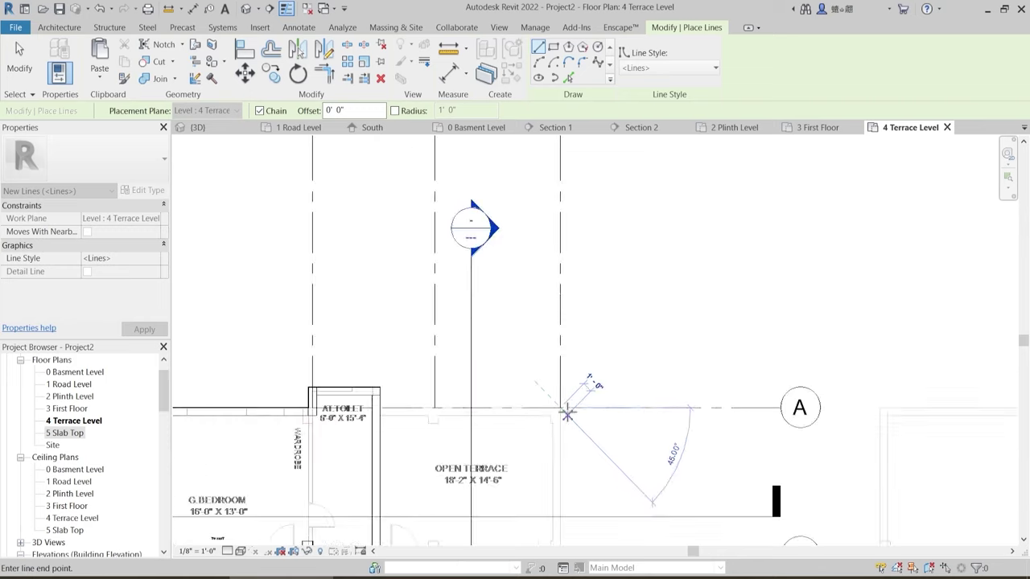
scroll(568, 413, "down", 1)
middle_click_drag(577, 269, 542, 389)
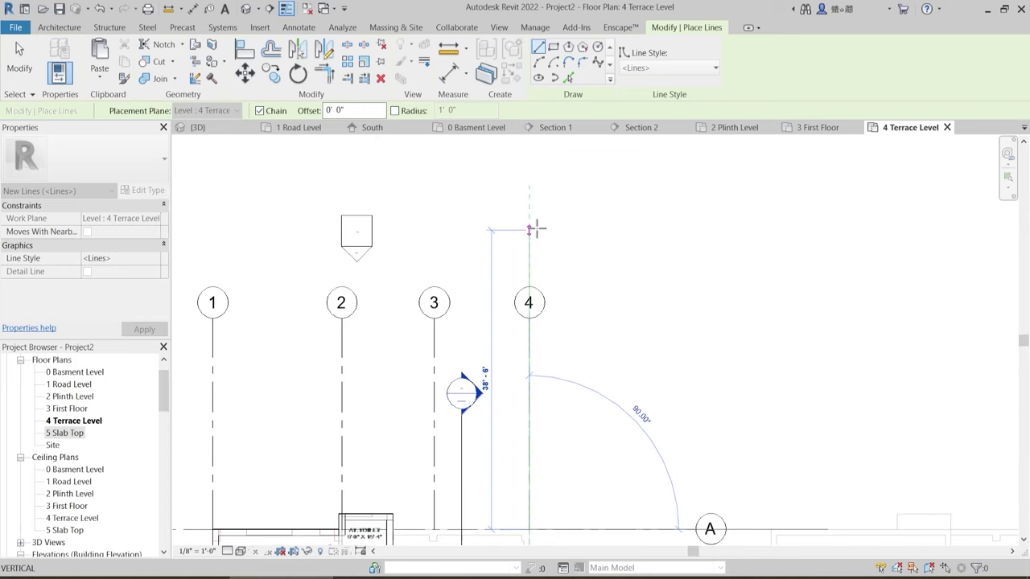
key("Escape")
key("Escape")
middle_click_drag(630, 288, 552, 227)
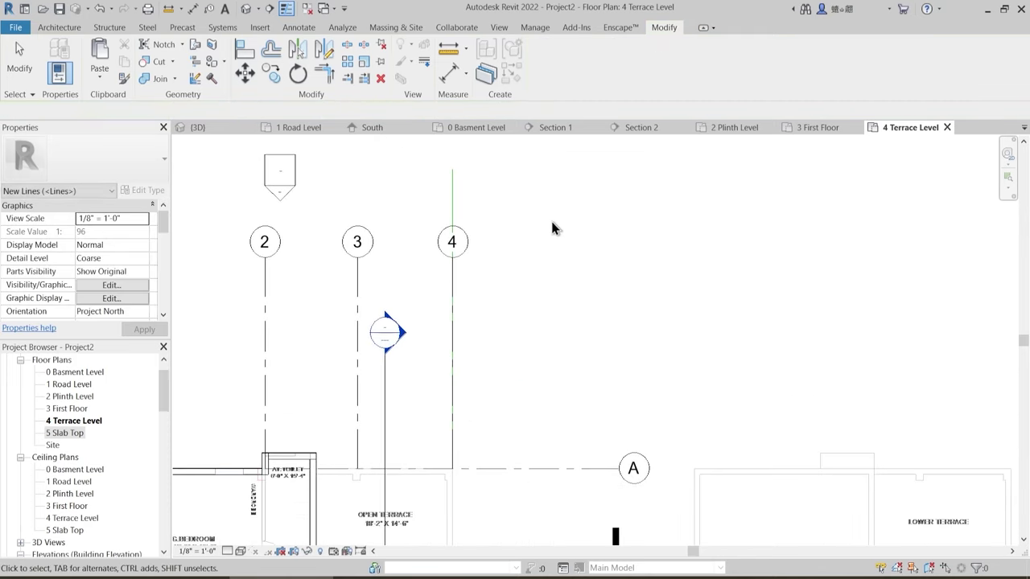
left_click(251, 53)
scroll(486, 208, "down", 1)
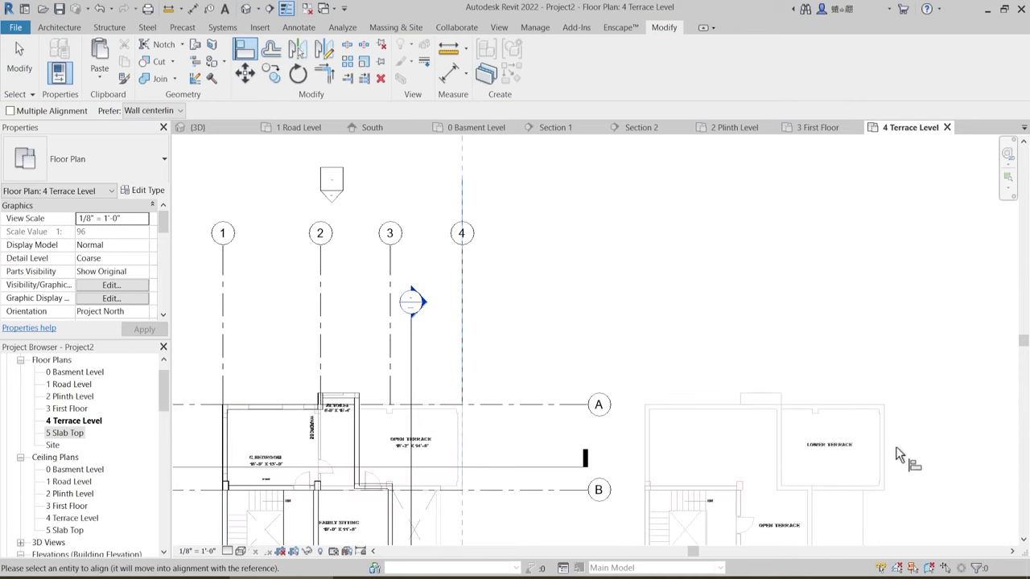
middle_click_drag(609, 322, 623, 117)
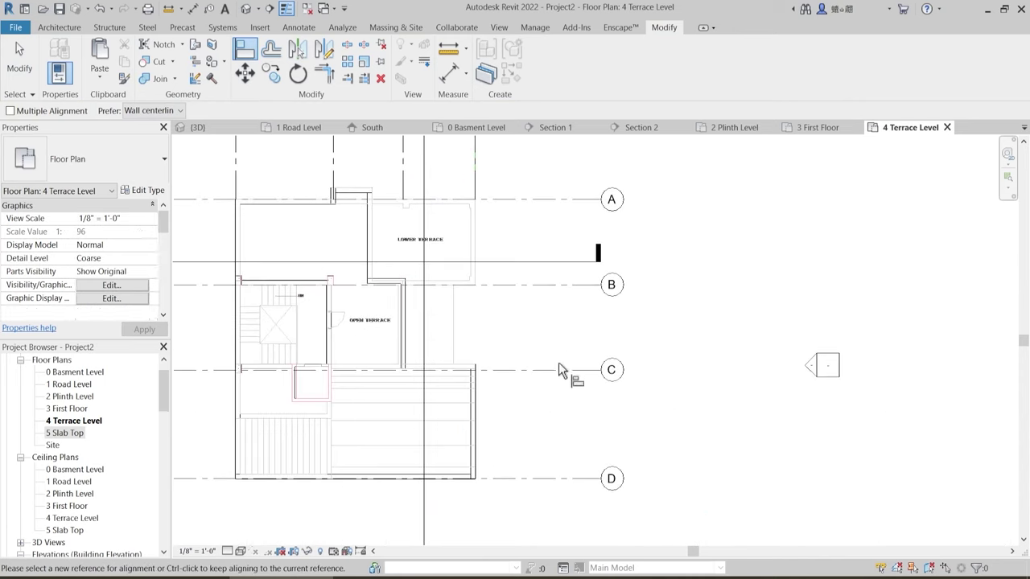
key("Escape")
middle_click_drag(526, 407, 592, 394)
scroll(575, 390, "up", 4)
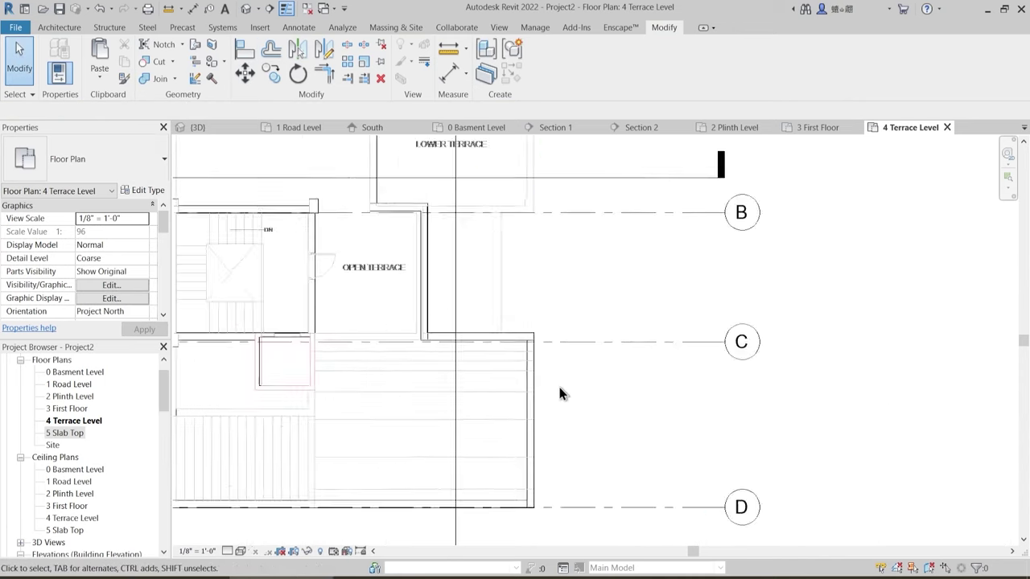
left_click(600, 328)
- Temporarily hide all grid lines in the terrace plan view
left_click(309, 553)
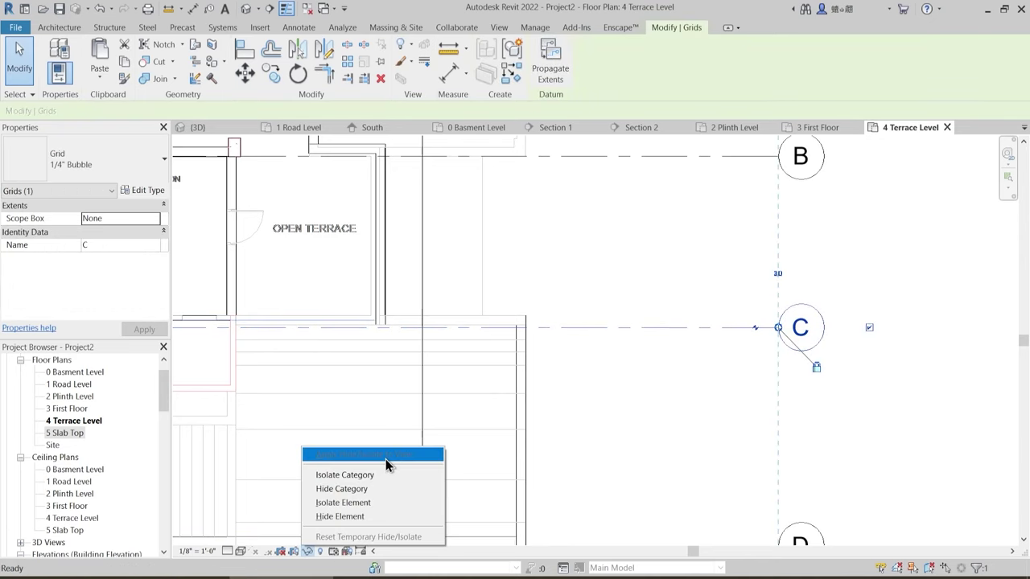
left_click(372, 487)
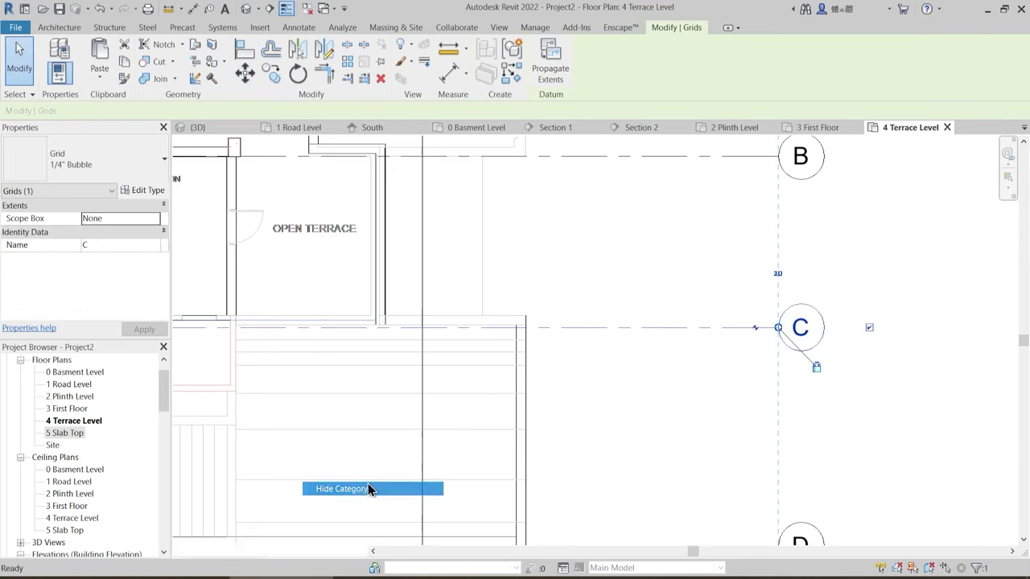
scroll(633, 362, "down", 3)
middle_click_drag(639, 375, 673, 403)
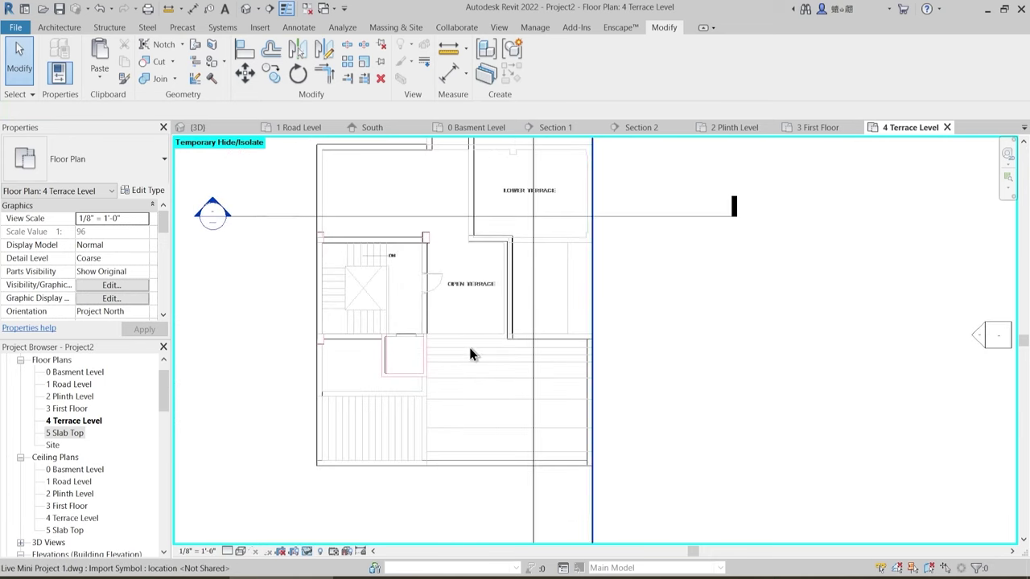
scroll(470, 349, "up", 2)
scroll(567, 336, "up", 1)
scroll(566, 330, "up", 2)
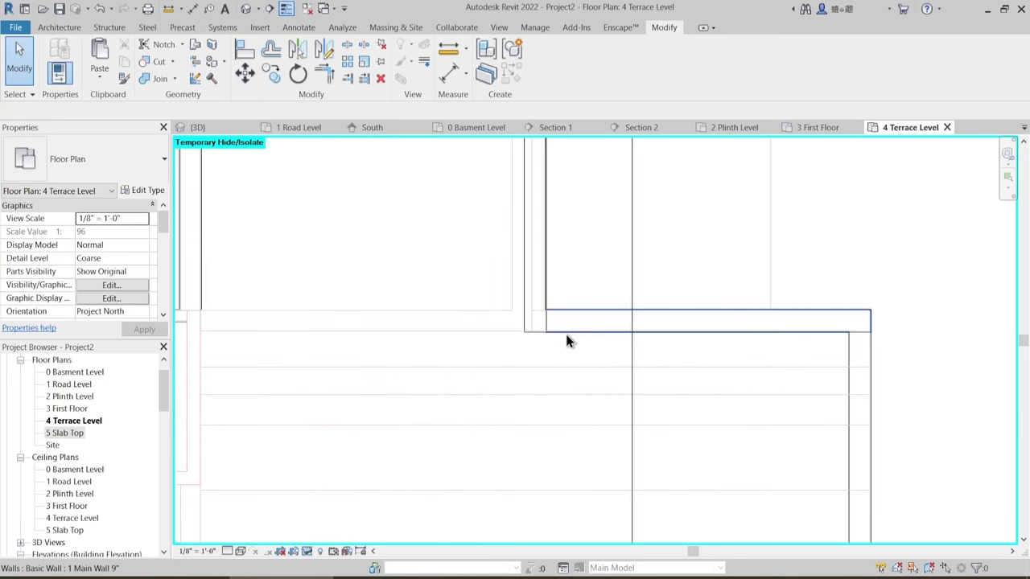
- Delete the bottom terrace wall
left_click(567, 331)
scroll(594, 365, "down", 2)
middle_click_drag(508, 351, 598, 377)
scroll(576, 288, "down", 2)
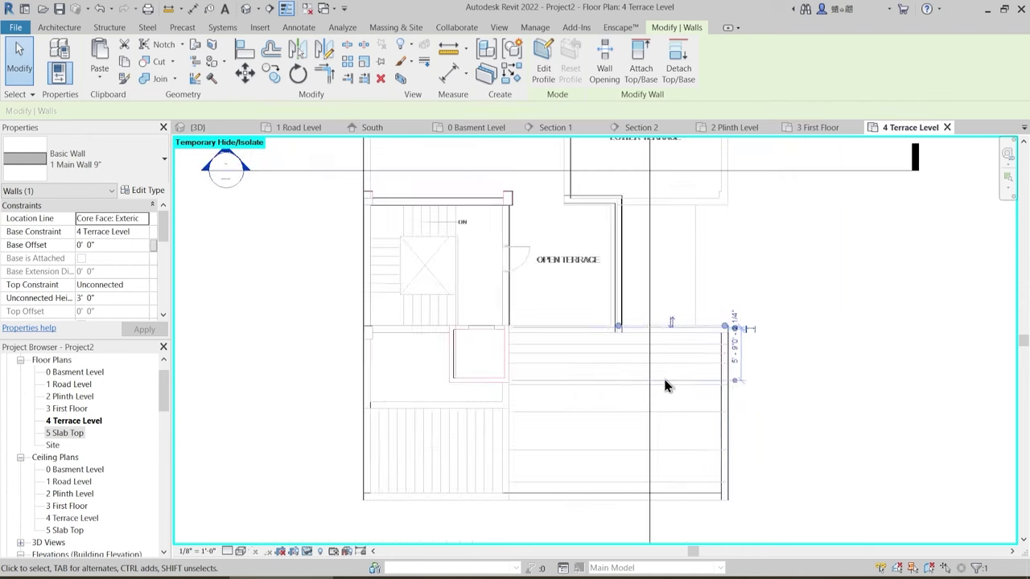
left_click(665, 383)
left_click(723, 401)
middle_click_drag(786, 447, 693, 396)
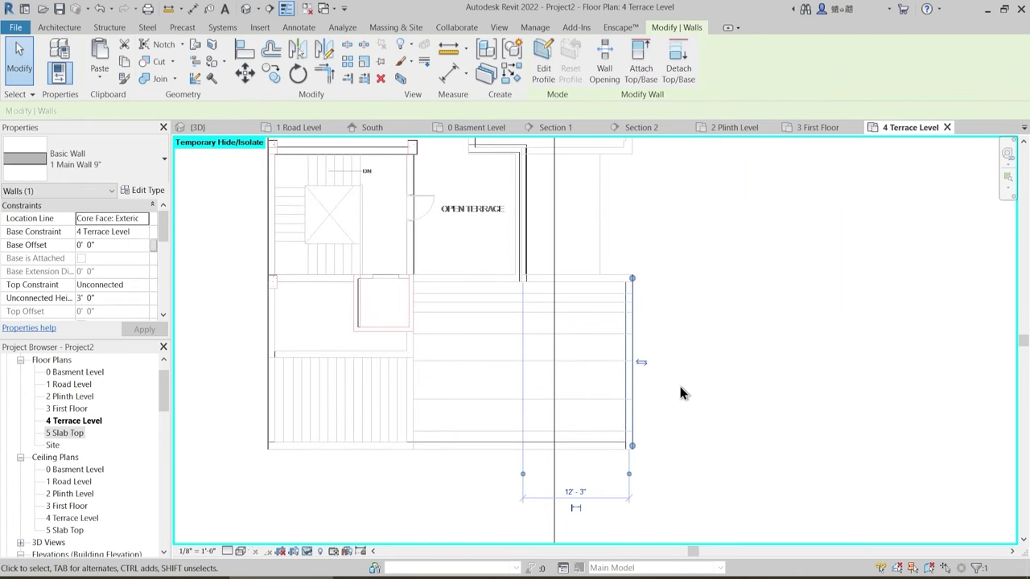
left_click(680, 386)
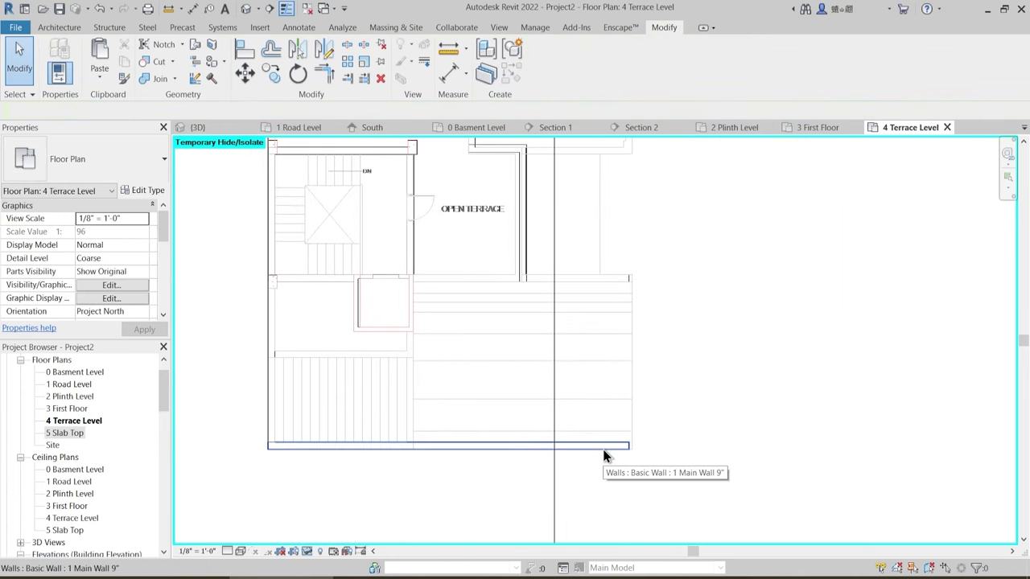
left_click(605, 456)
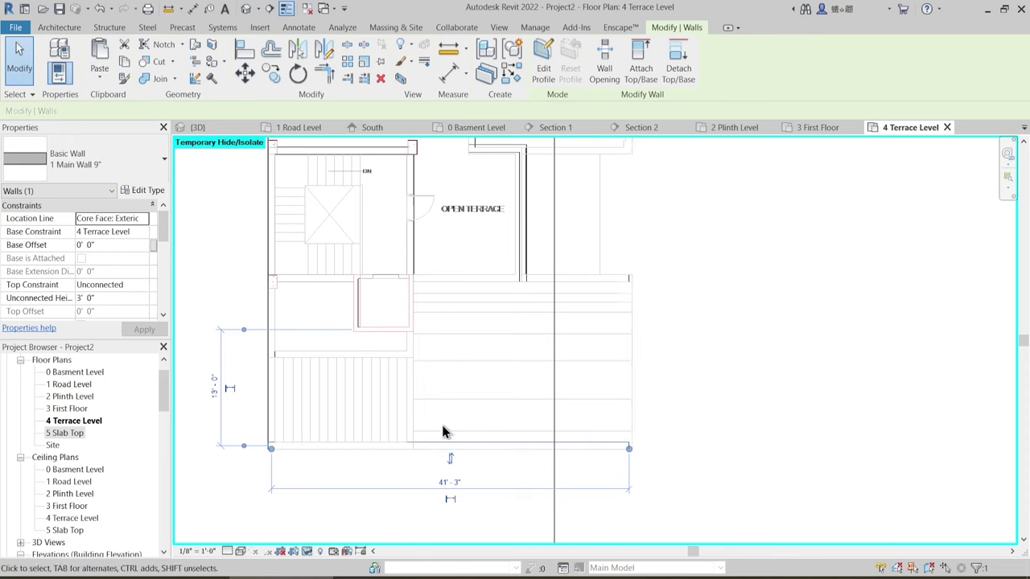
key("Delete")
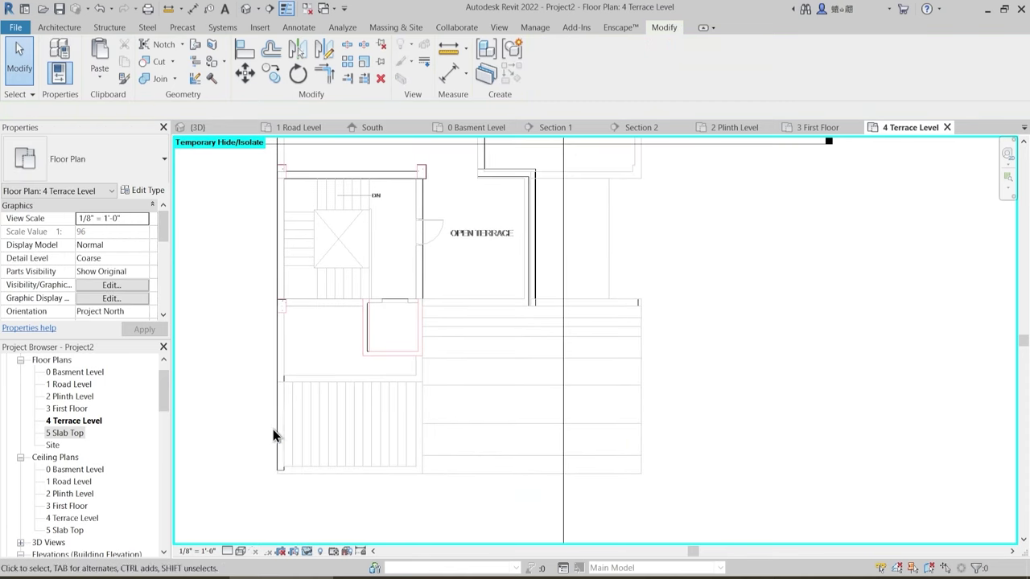
- Shorten the left terrace wall up to the floor corner
left_click(277, 431)
scroll(273, 480, "up", 2)
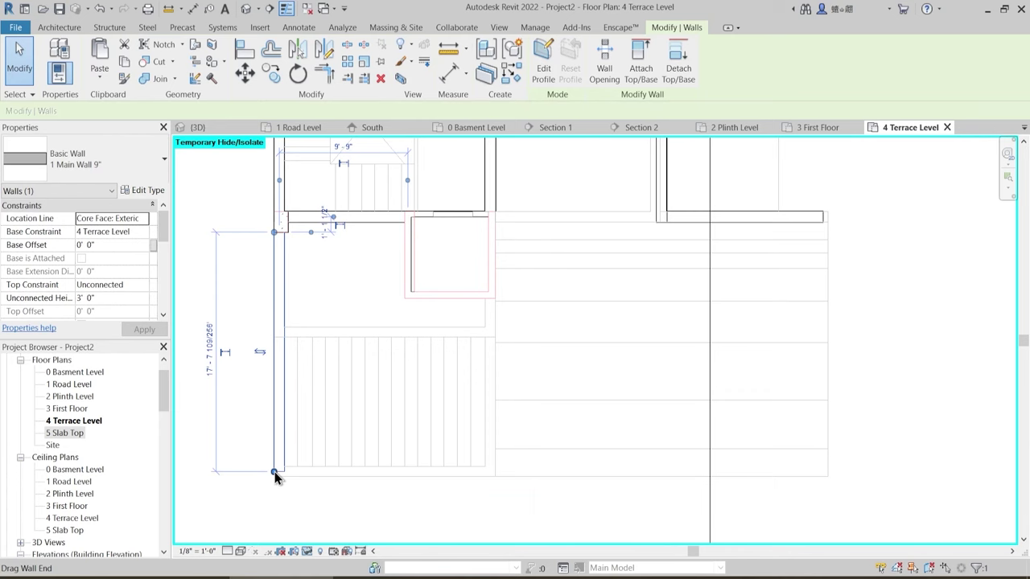
middle_click_drag(219, 412, 282, 409)
scroll(257, 400, "up", 2)
scroll(342, 503, "up", 1)
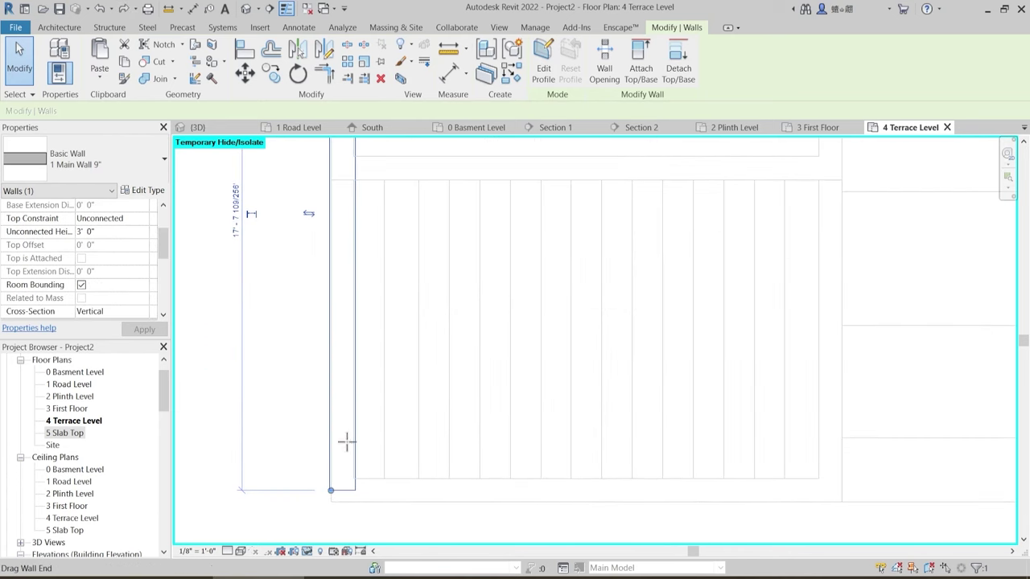
left_click_drag(331, 491, 330, 181)
scroll(397, 282, "down", 2)
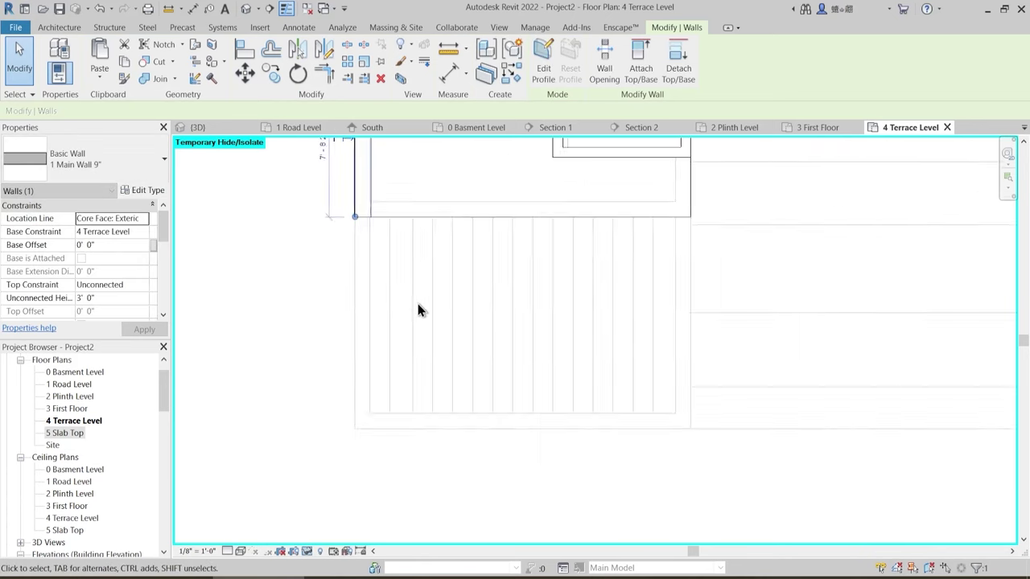
middle_click_drag(512, 319, 393, 411)
key("Escape")
- Try to draw a matching wall from the stair-side wall's end, then cancel it
scroll(457, 421, "down", 2)
middle_click_drag(457, 421, 463, 443)
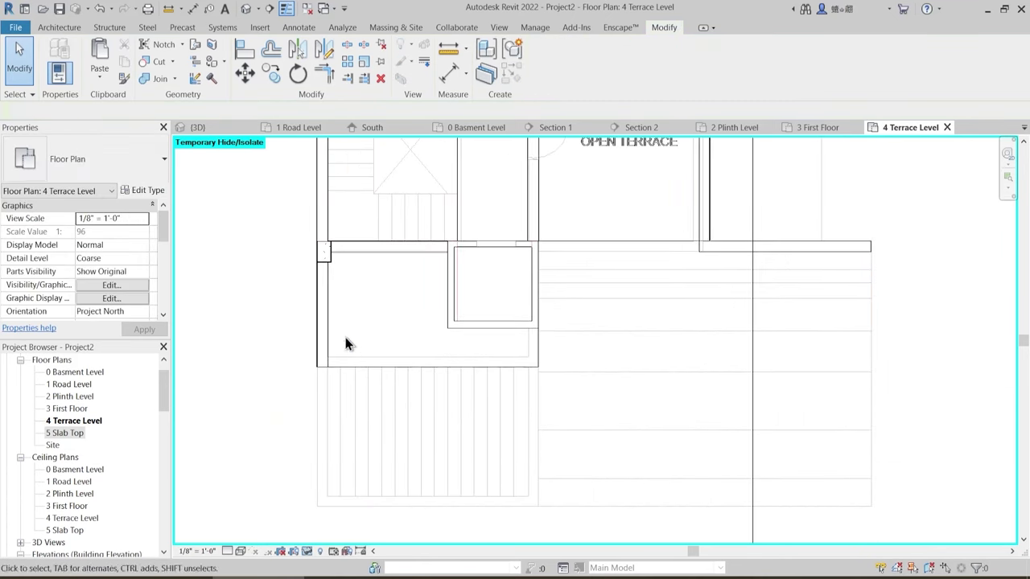
scroll(340, 344, "up", 1)
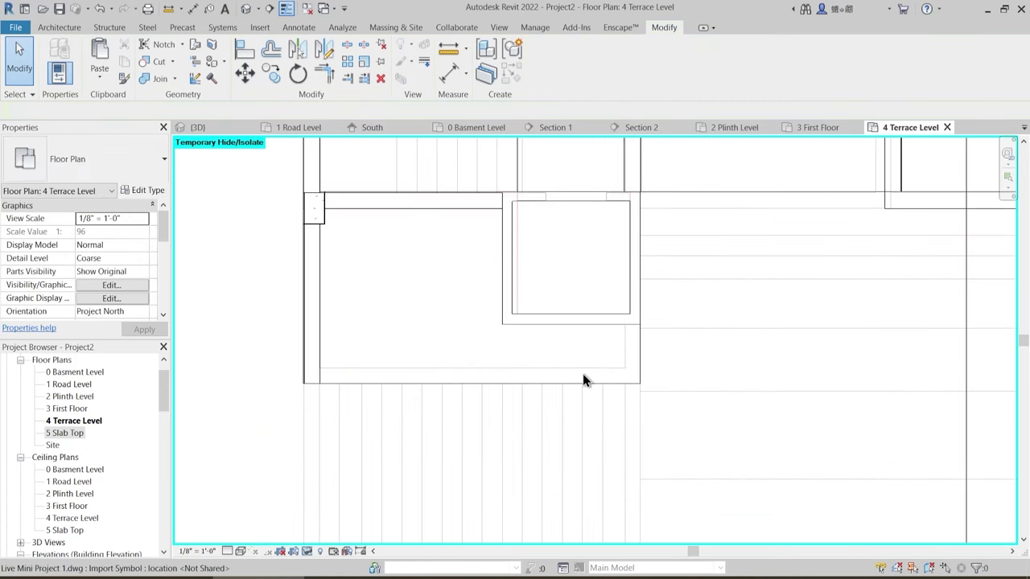
left_click(321, 328)
key("c")
key("s")
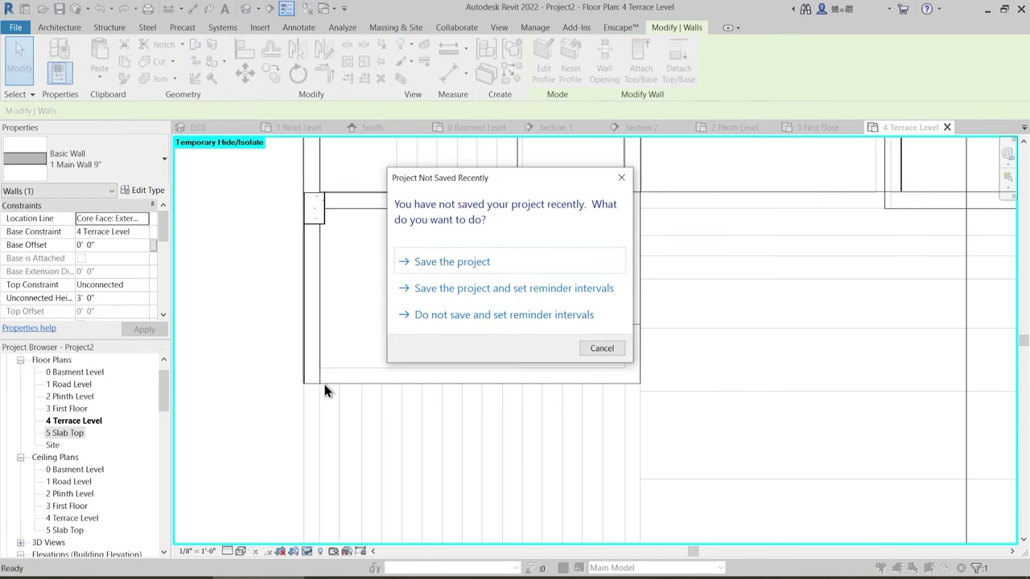
key("Escape")
left_click(319, 384)
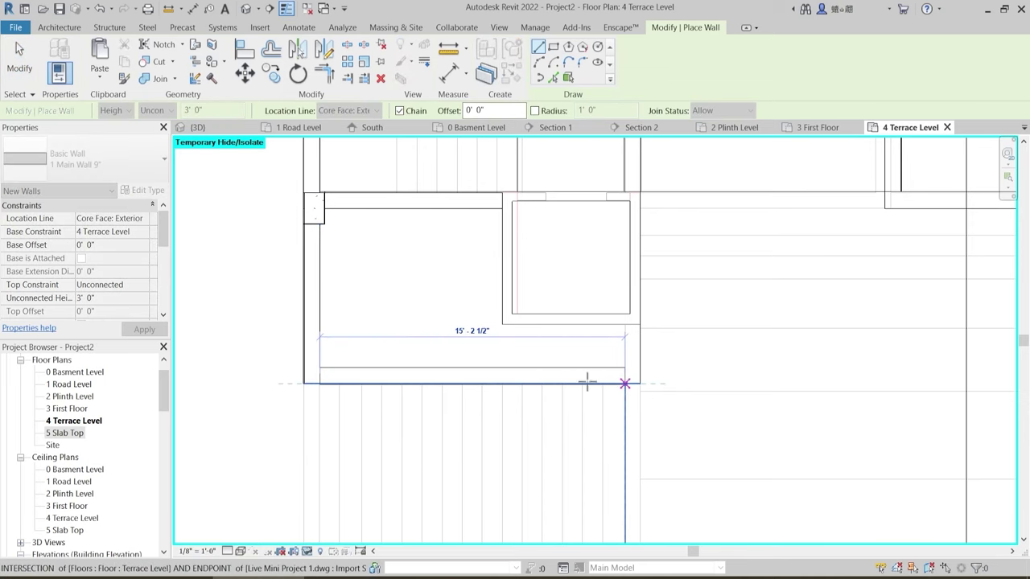
scroll(540, 357, "down", 3)
key("Escape")
key("Escape")
- Set the two stair-side walls' Unconnected Height to 1' 3"
middle_click_drag(472, 350, 354, 273)
left_click(265, 272)
left_click(244, 240, "ctrl")
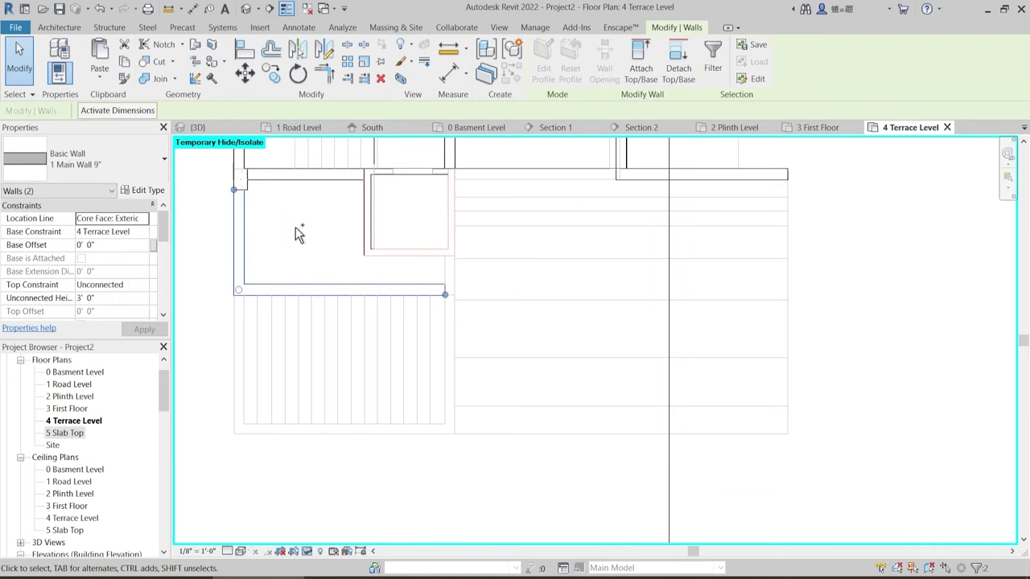
left_click(115, 244)
left_click(121, 300)
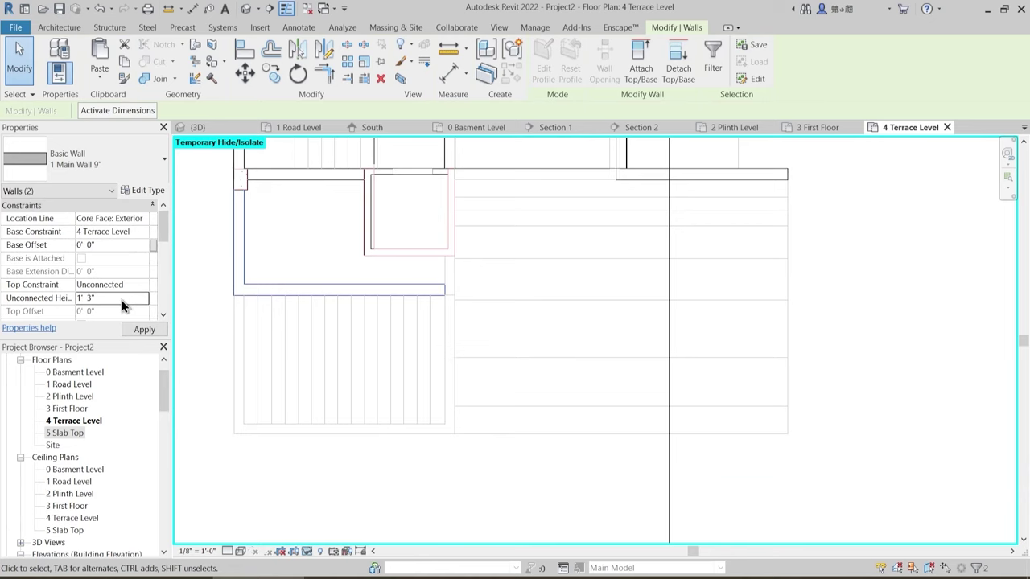
scroll(524, 389, "down", 1)
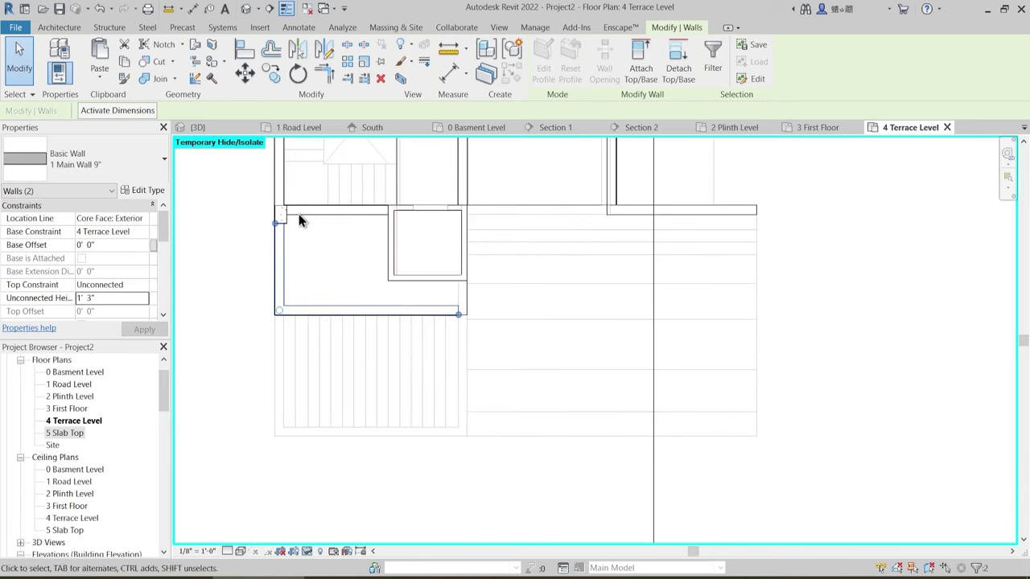
left_click(372, 267)
middle_click_drag(397, 309, 397, 333)
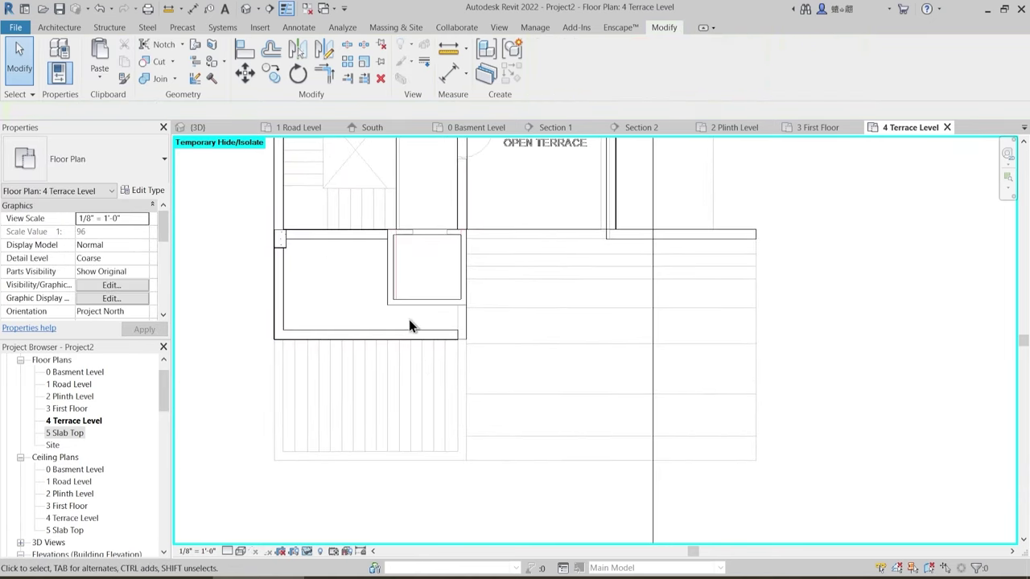
middle_click_drag(463, 390, 446, 351)
middle_click_drag(513, 375, 476, 439)
- Drag the horizontal terrace wall's left end to meet the stair-side walls
left_click(593, 261)
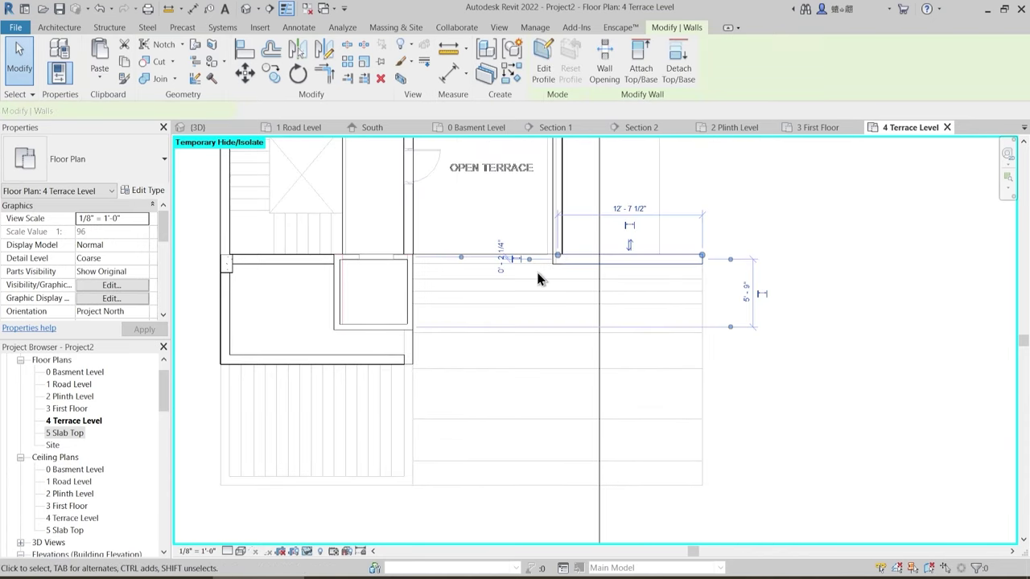
scroll(536, 268, "up", 2)
left_click_drag(535, 252, 347, 247)
key("Escape")
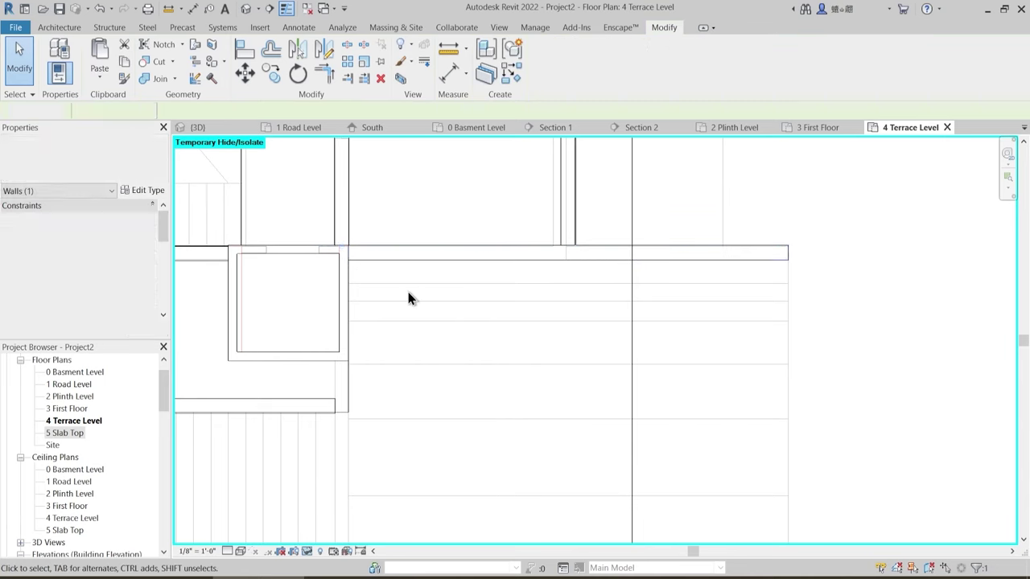
scroll(459, 294, "down", 2)
middle_click_drag(507, 376, 497, 357)
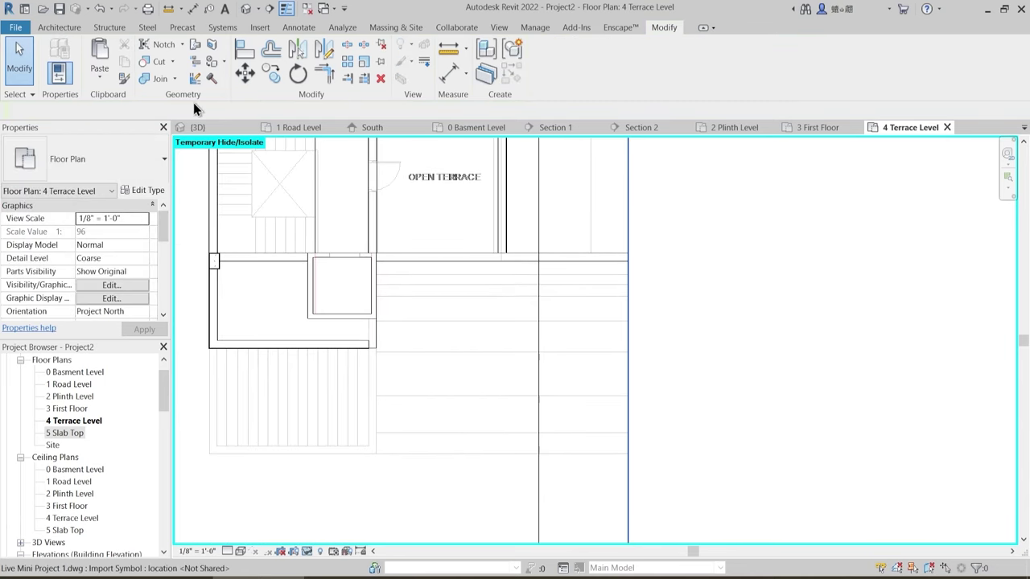
- Start a Roof by Footprint sketch and open the roof type's properties
left_click(62, 28)
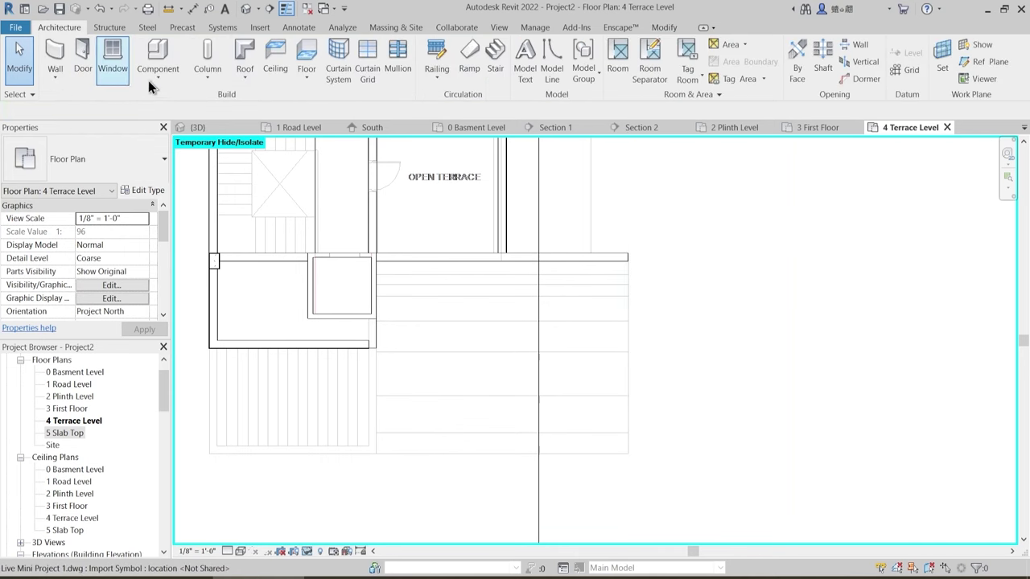
left_click(236, 82)
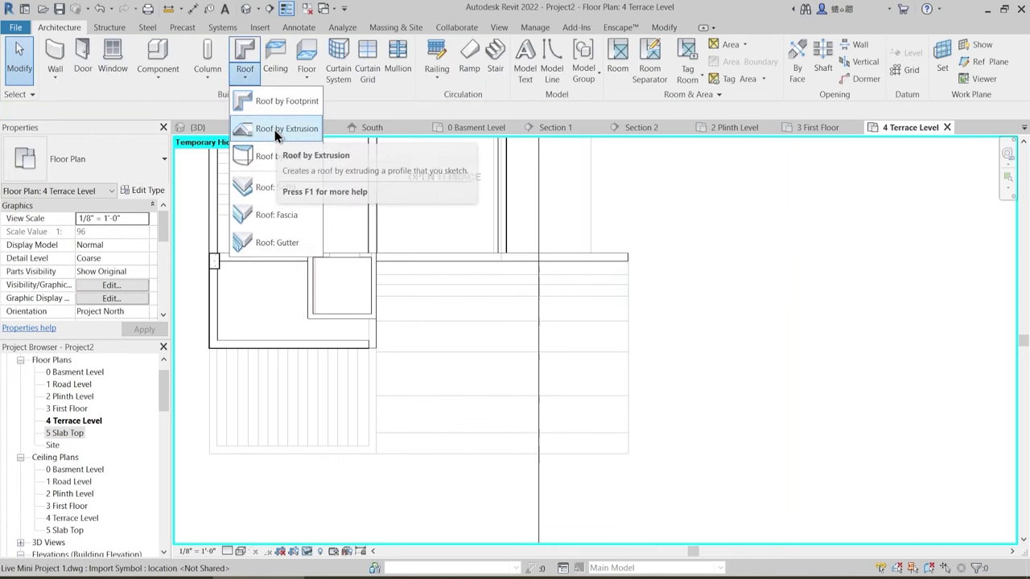
left_click(278, 102)
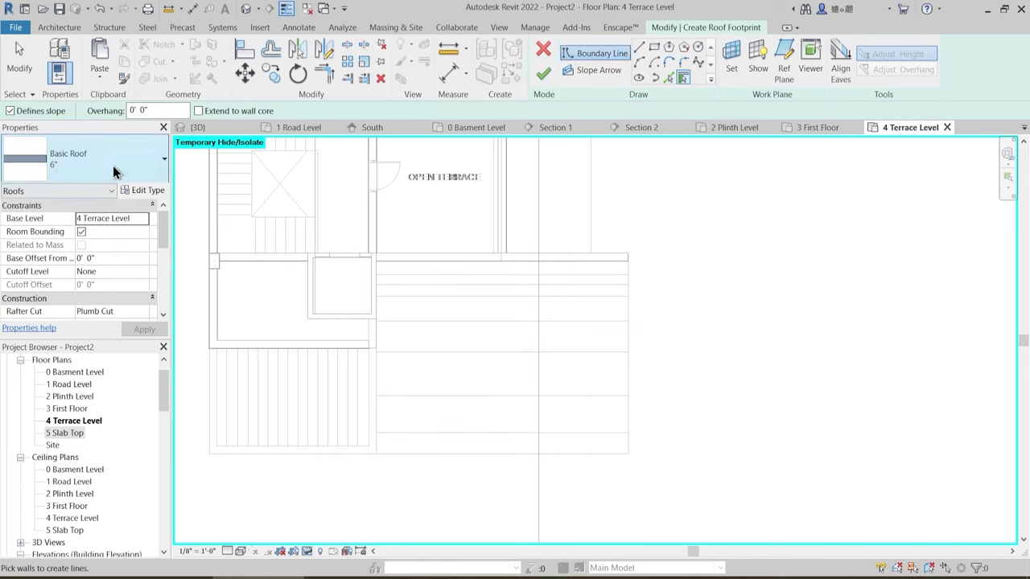
left_click(147, 190)
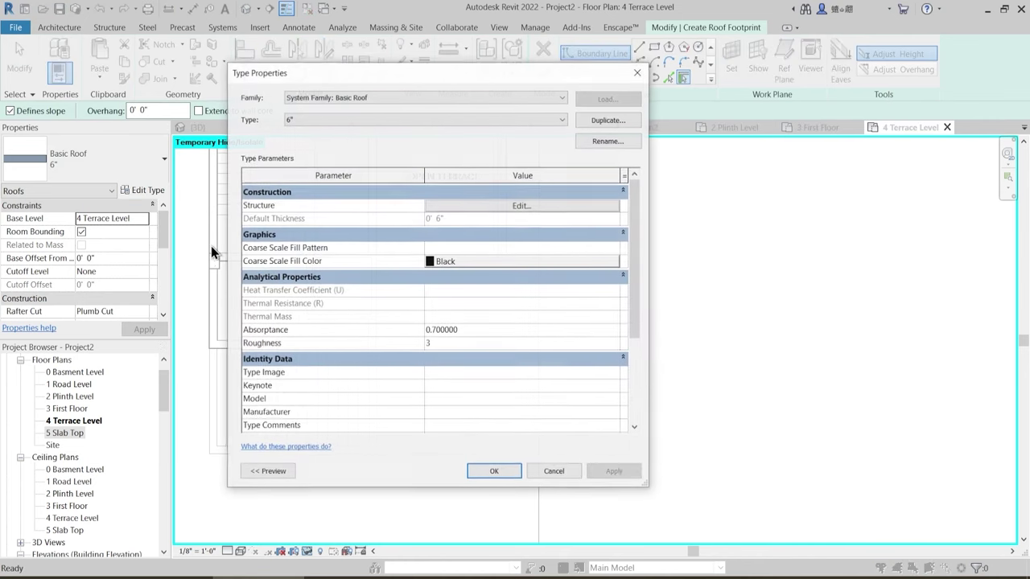
left_click(438, 207)
key("Escape")
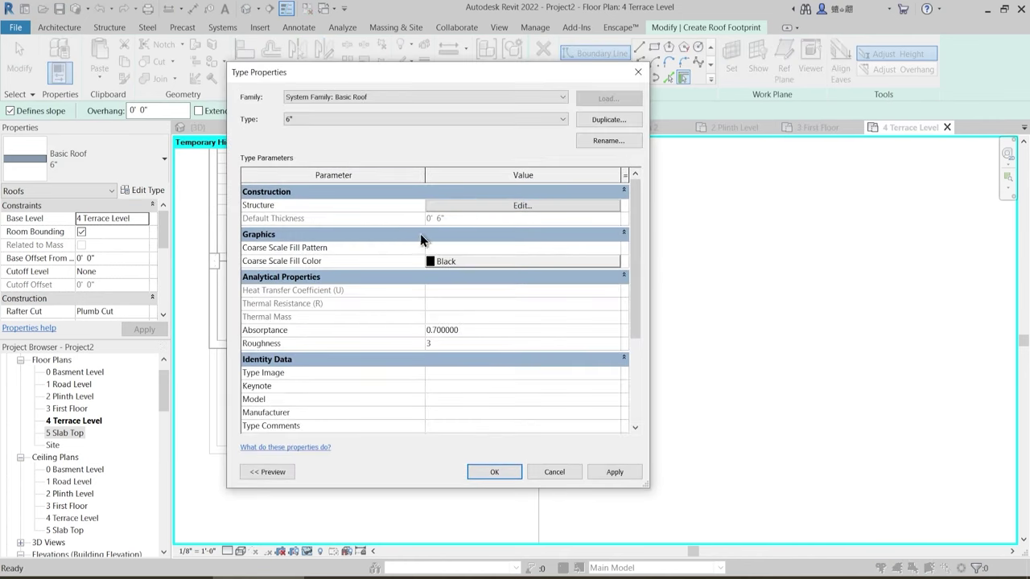
key("Escape")
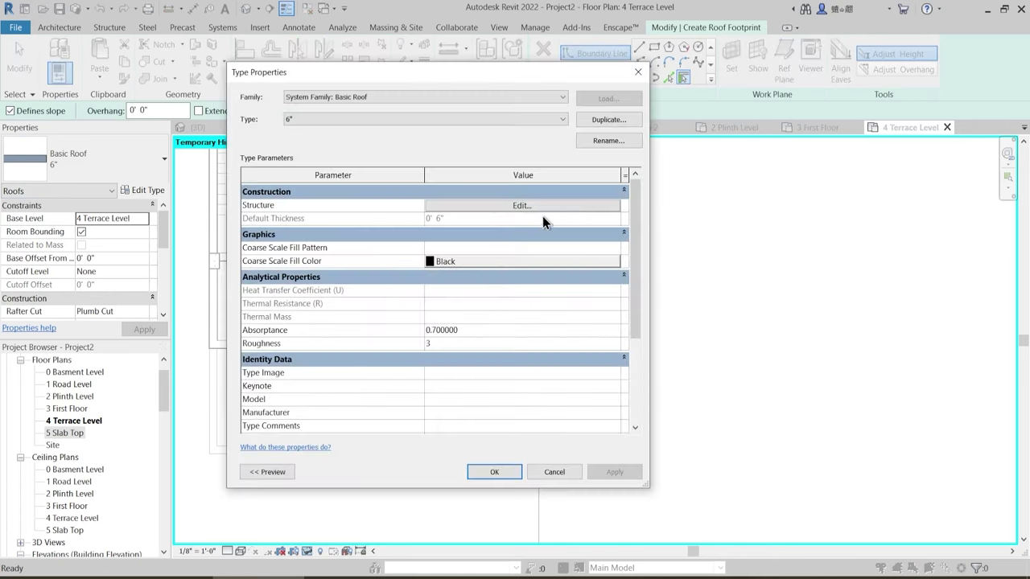
- Set the 6" Basic Roof's structure layer material to 1 Lift Shaft and apply
left_click(523, 206)
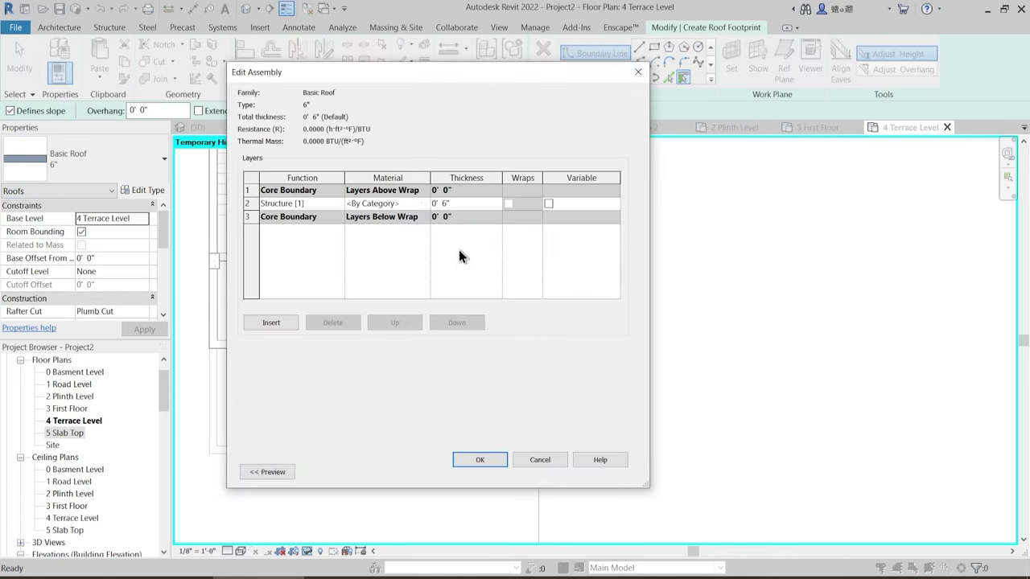
left_click(425, 203)
left_click(425, 203)
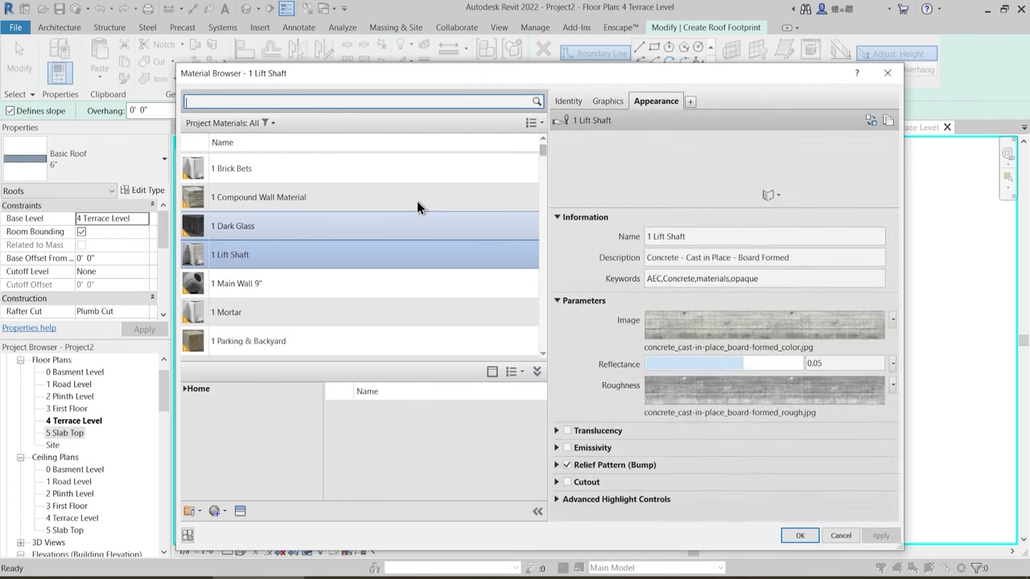
scroll(319, 333, "down", 1)
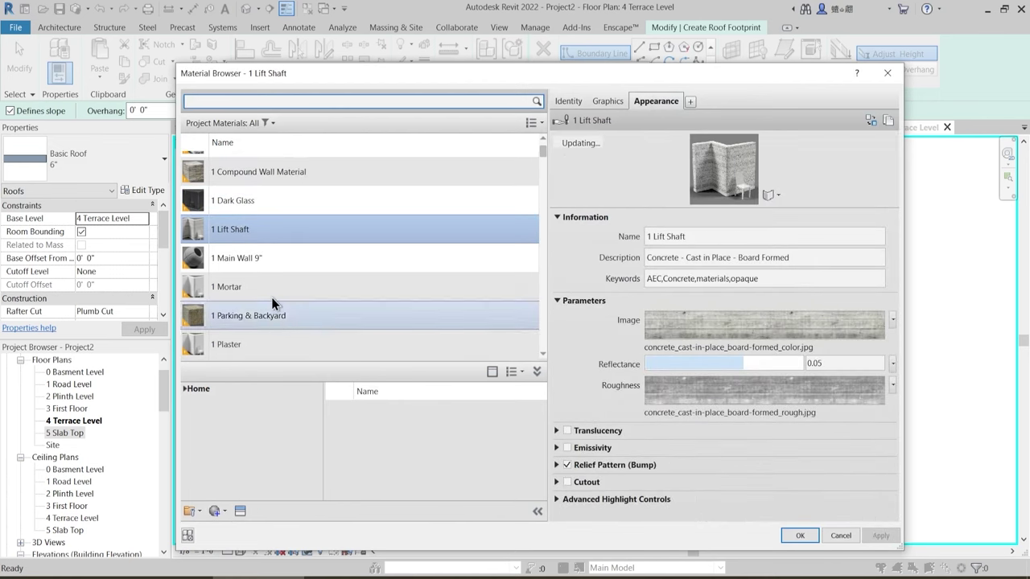
left_click(802, 535)
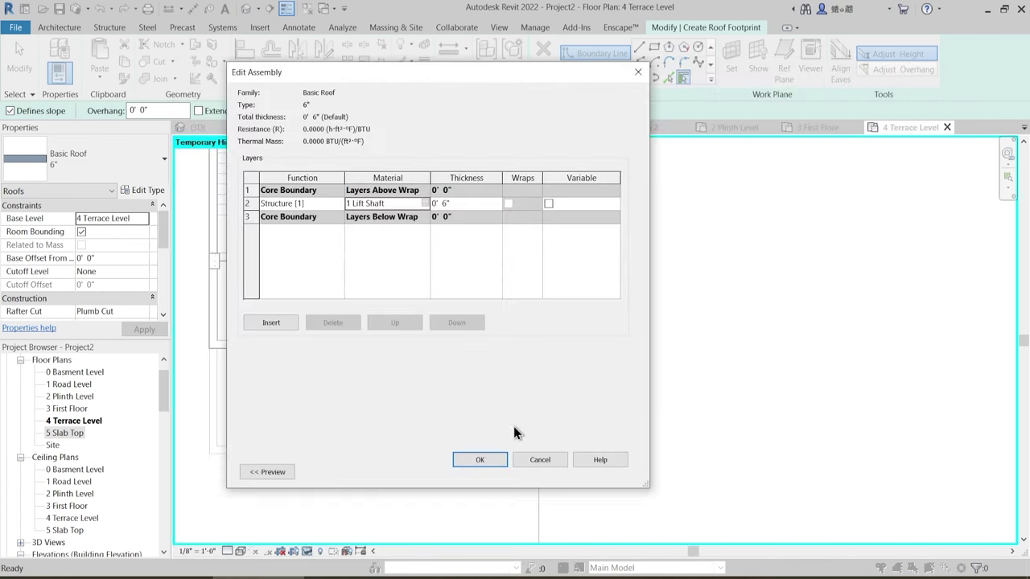
left_click(479, 462)
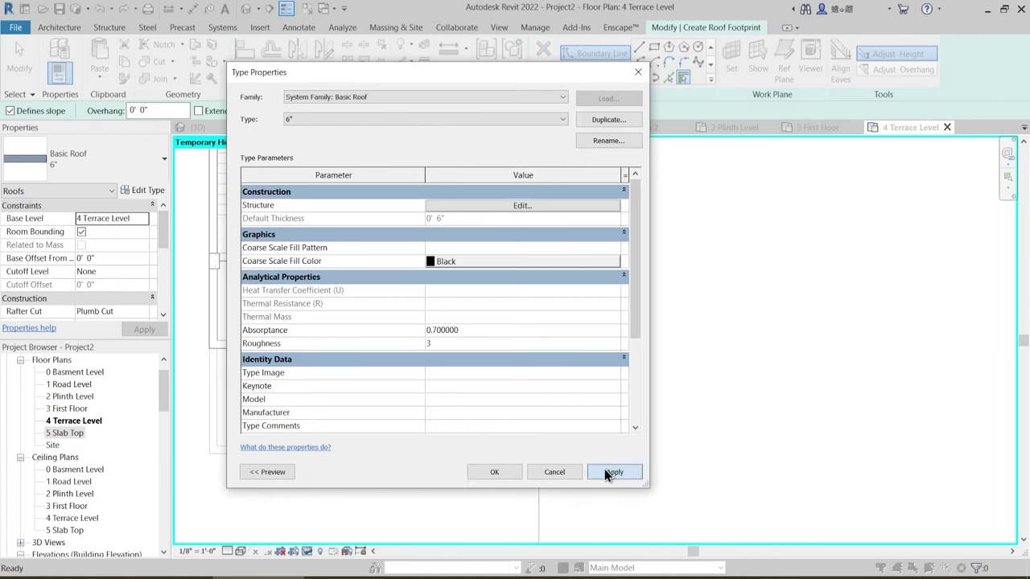
left_click(484, 474)
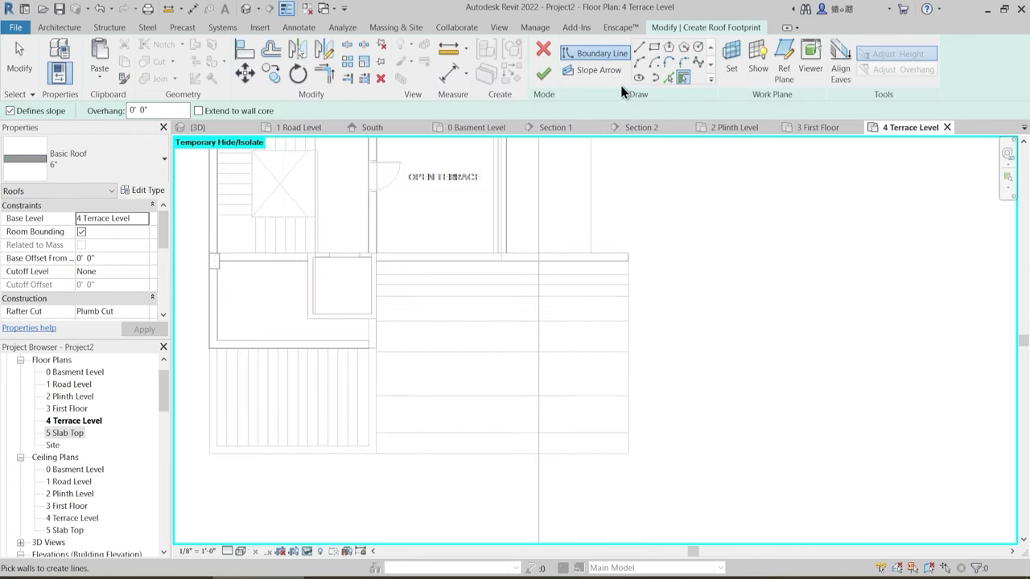
- Draw a rectangular roof boundary from the wall end to the terrace slab corner
left_click(654, 48)
scroll(411, 289, "up", 5)
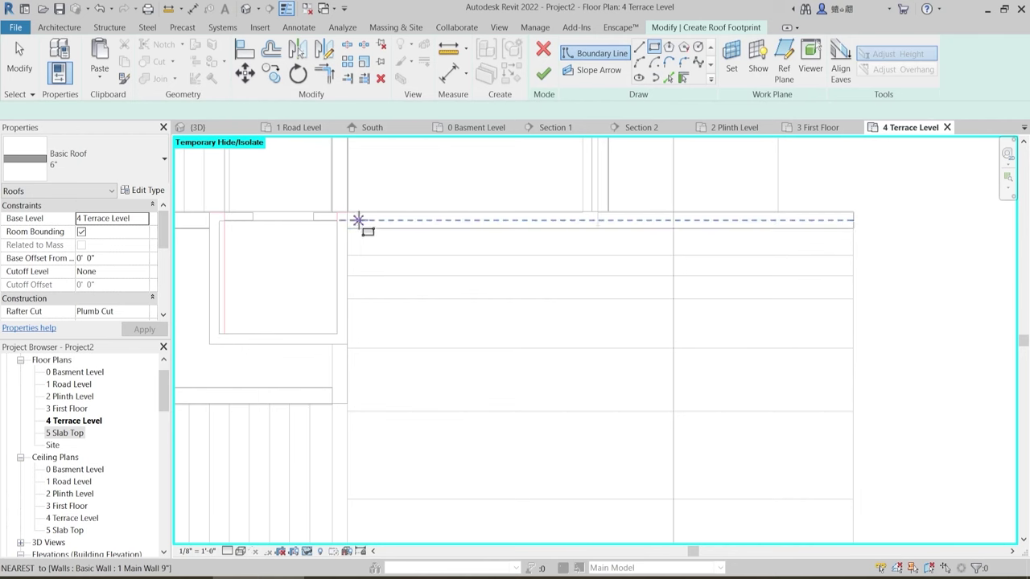
left_click(342, 207)
scroll(397, 278, "down", 5)
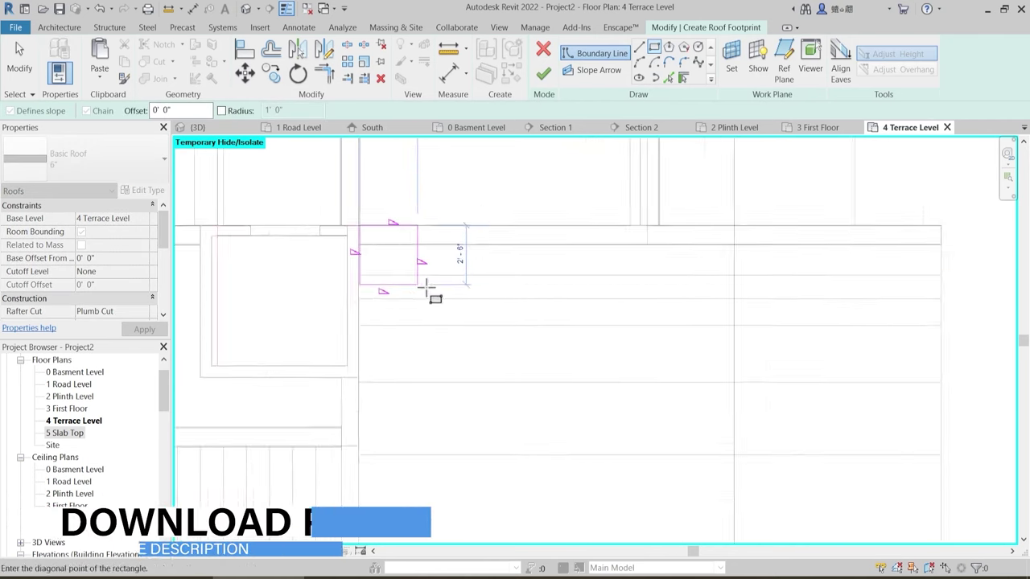
middle_click_drag(631, 478, 614, 430)
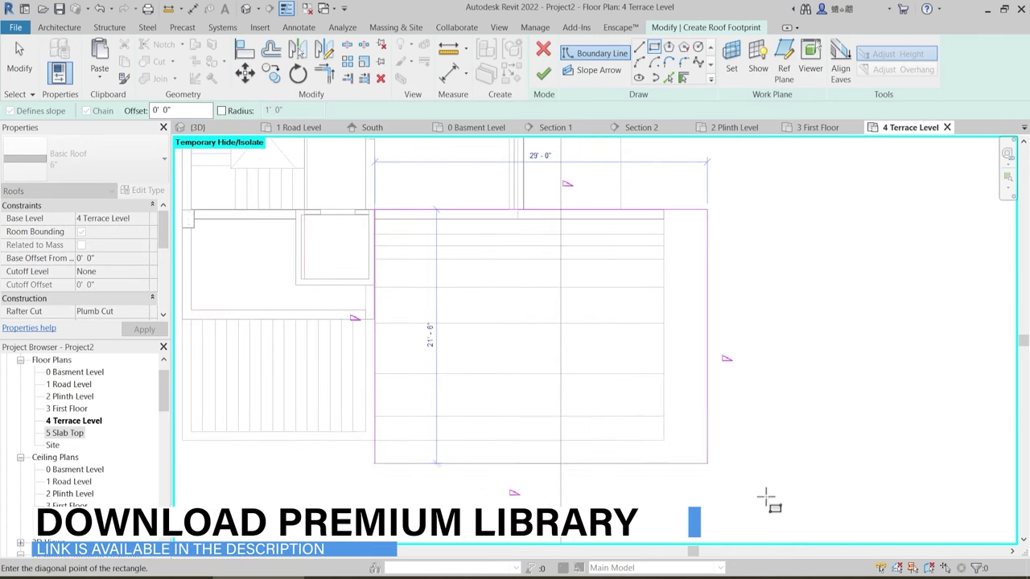
left_click(663, 441)
key("Escape")
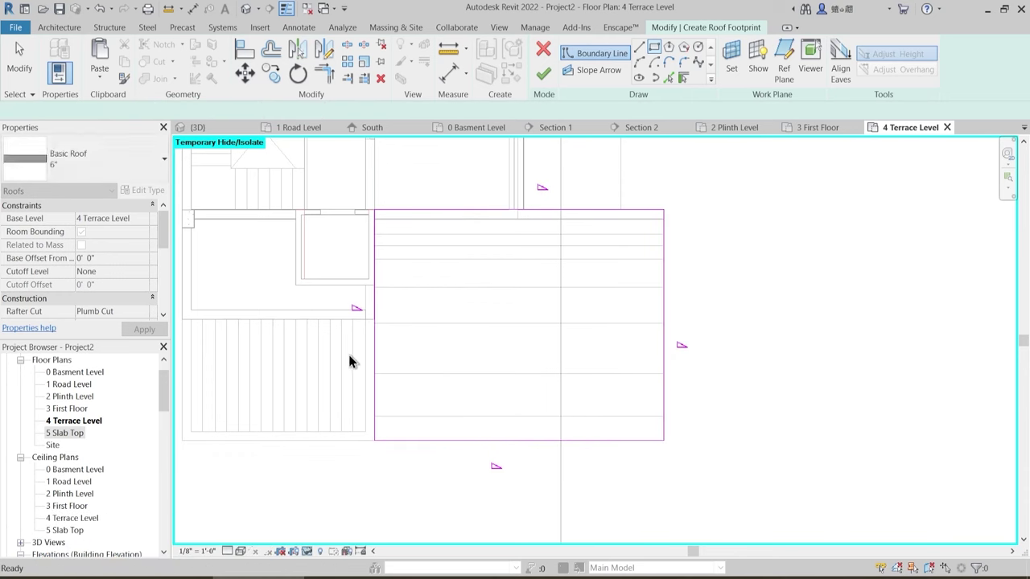
scroll(407, 335, "up", 2)
middle_click_drag(533, 340, 453, 367)
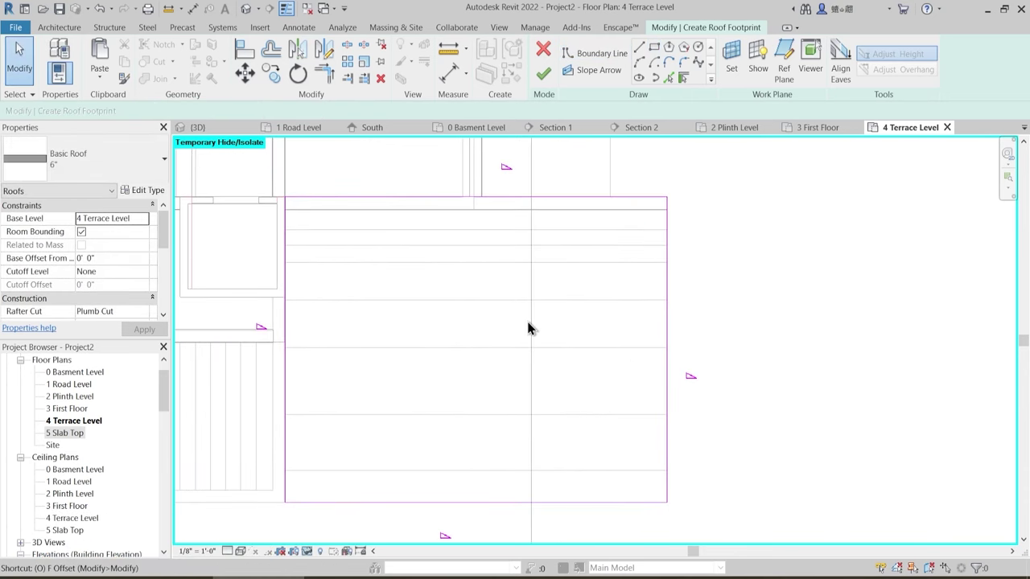
- Offset the right and bottom roof sketch lines 4' outward
key("o")
key("f")
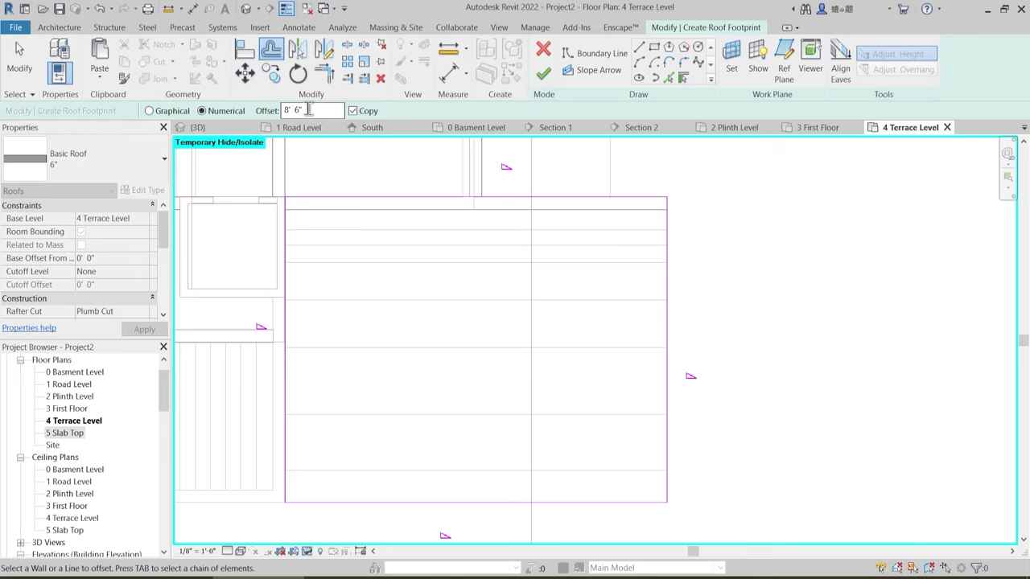
type("4")
left_click(668, 296)
scroll(668, 295, "down", 3)
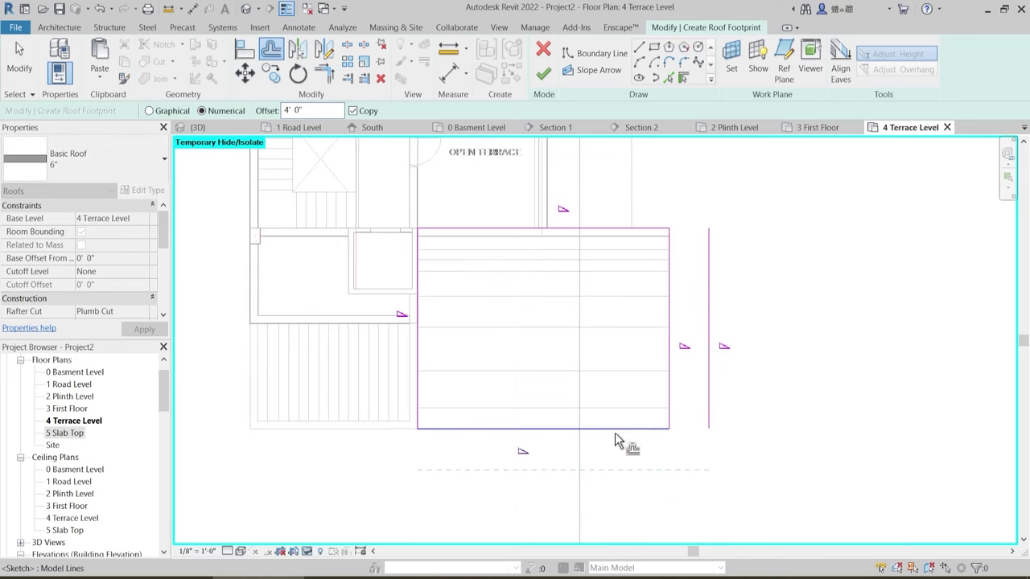
left_click(620, 435)
key("Escape")
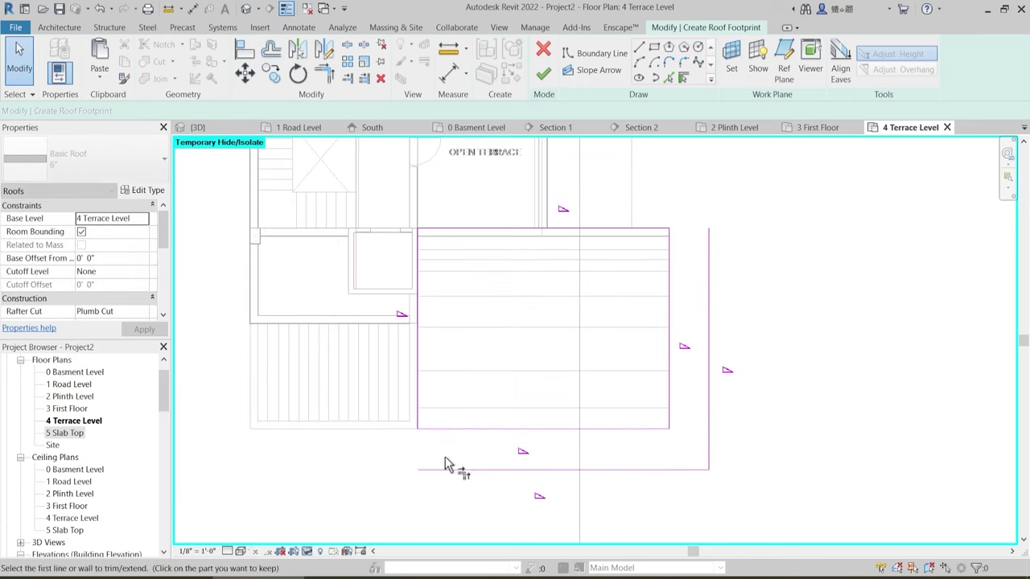
scroll(404, 360, "up", 2)
scroll(404, 360, "up", 1)
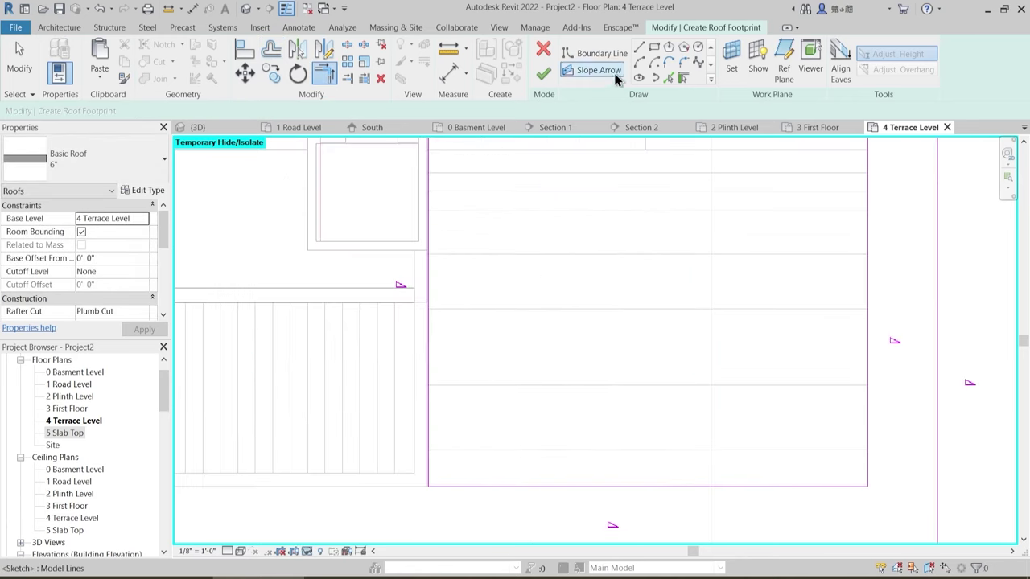
- Pick the lift shaft wall edge as a roof boundary line and remove a stray line
left_click(667, 78)
scroll(427, 353, "up", 2)
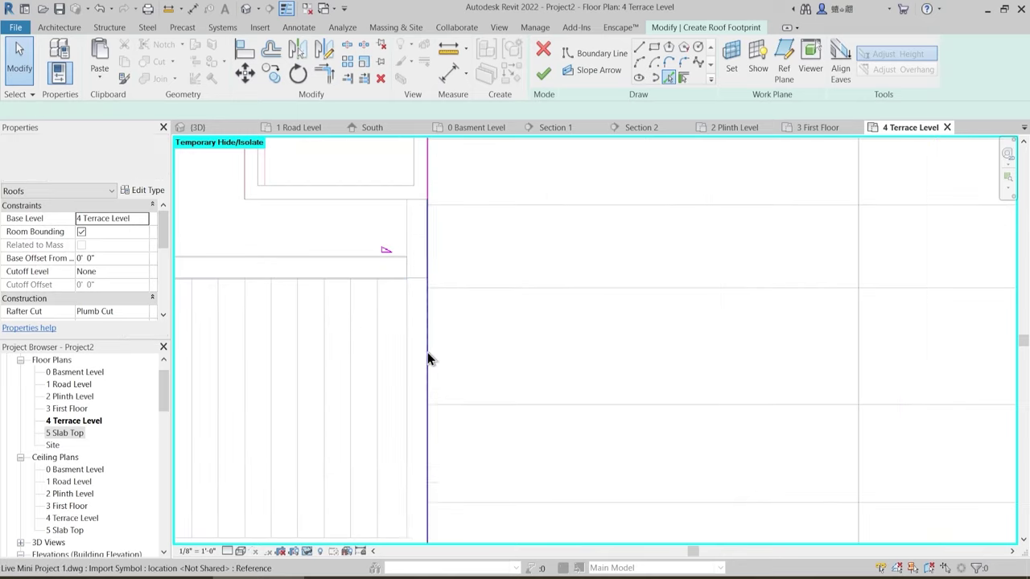
left_click(417, 201)
key("t")
key("r")
key("Escape")
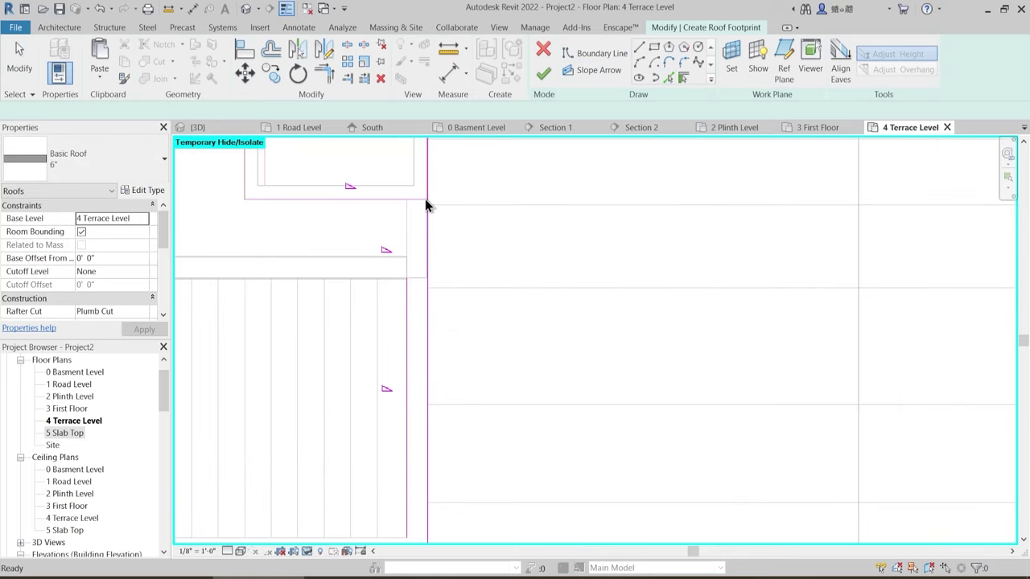
middle_click_drag(425, 202, 424, 234)
left_click(428, 205)
key("Delete")
- Trim/extend the left–bottom and top–outer right boundary lines into corners with TR
key("t")
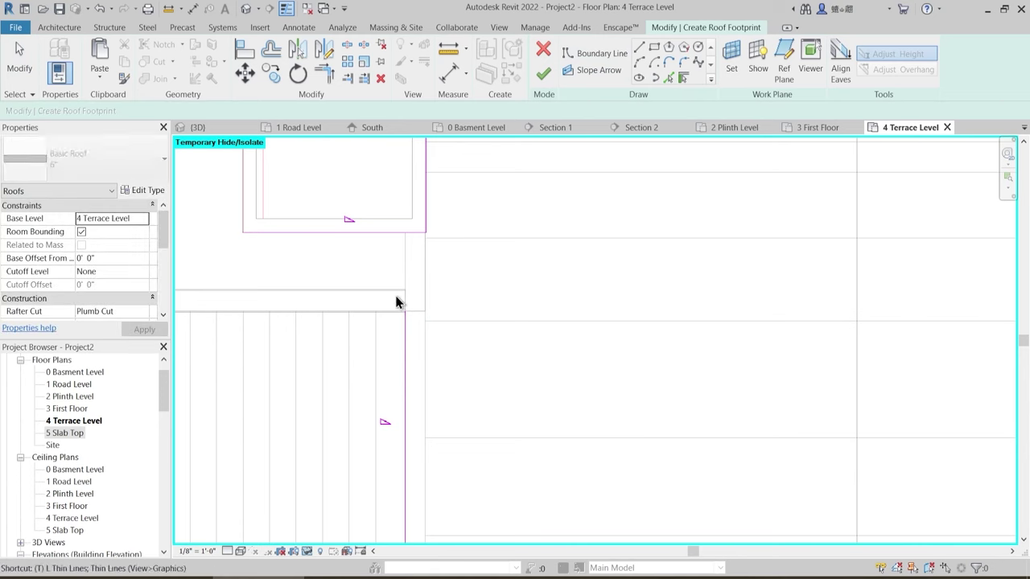
key("r")
scroll(462, 278, "down", 3)
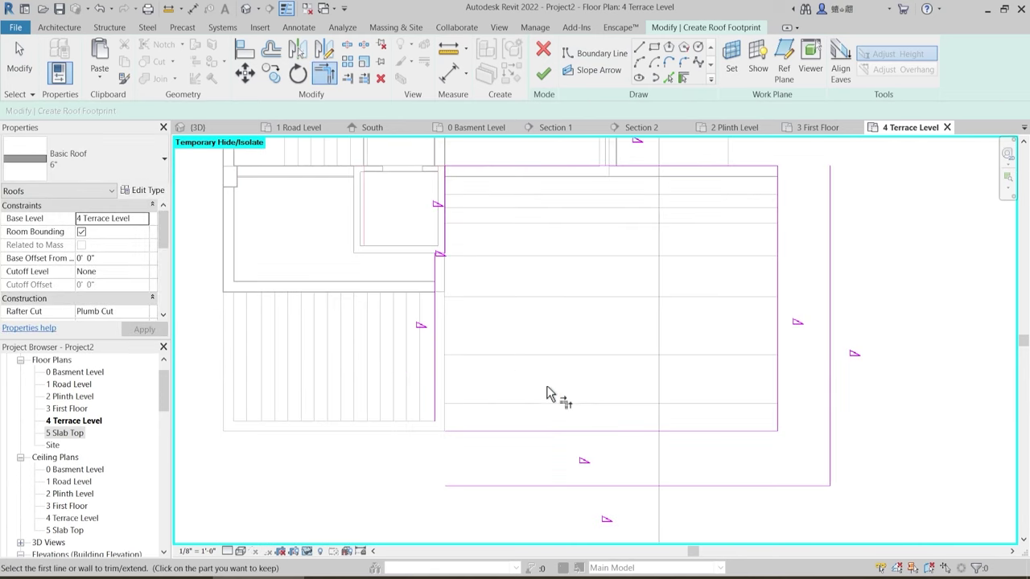
middle_click_drag(547, 393, 486, 402)
left_click(375, 416)
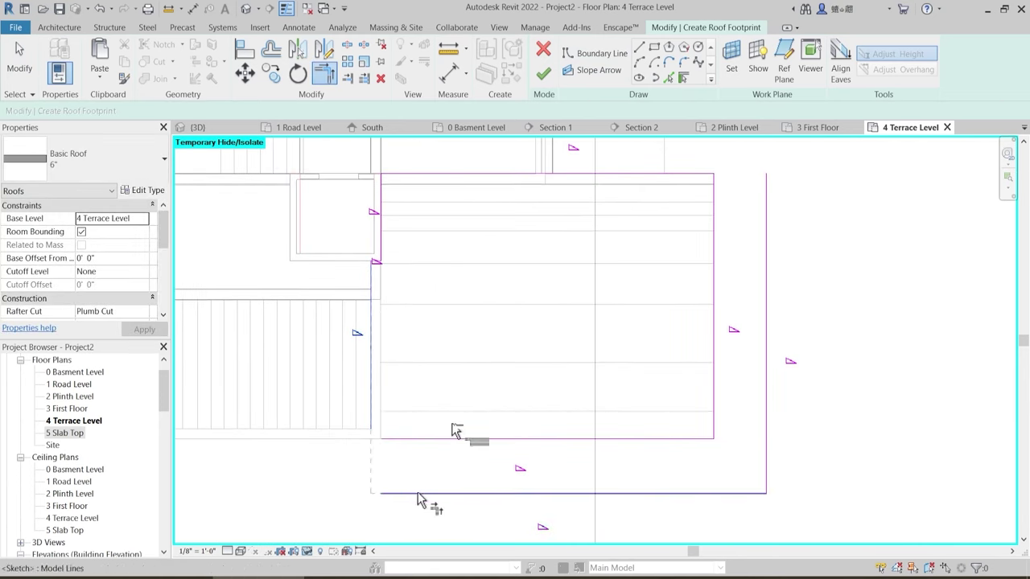
left_click(421, 494)
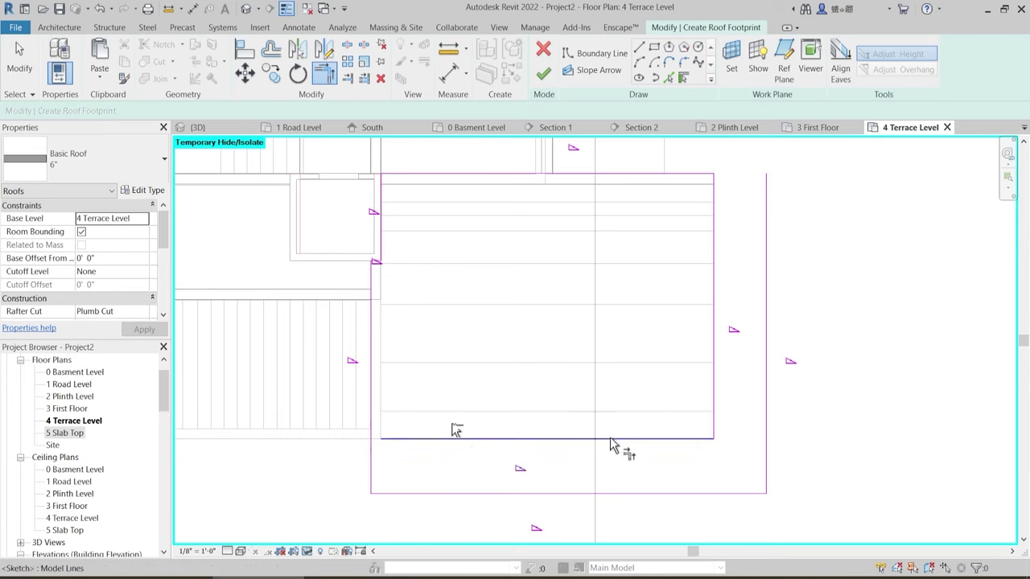
left_click(691, 174)
left_click(767, 297)
- Delete the old inner right and bottom boundary lines
key("Escape")
left_click(713, 338)
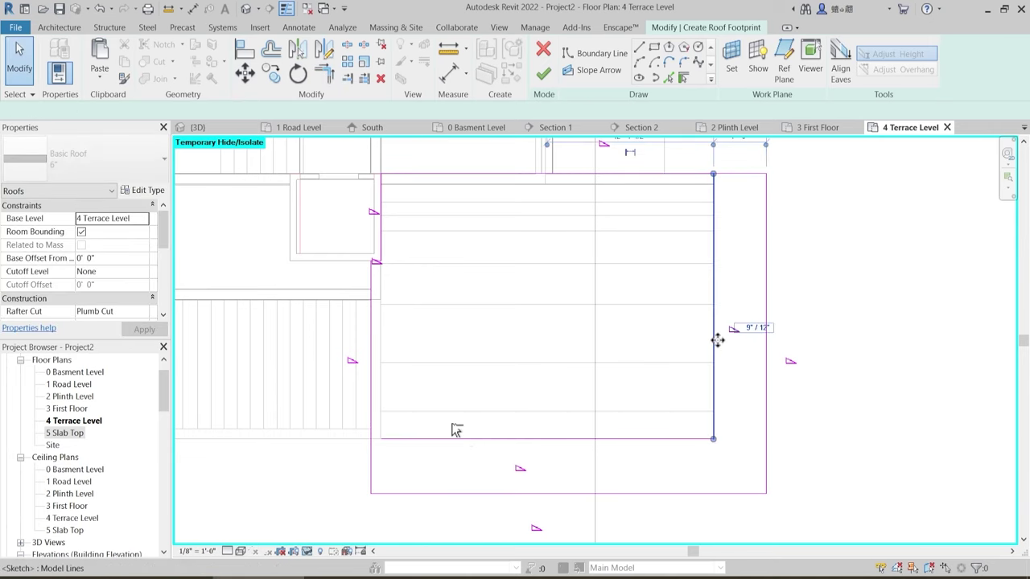
key("Delete")
left_click(702, 440)
key("Delete")
scroll(432, 327, "down", 3)
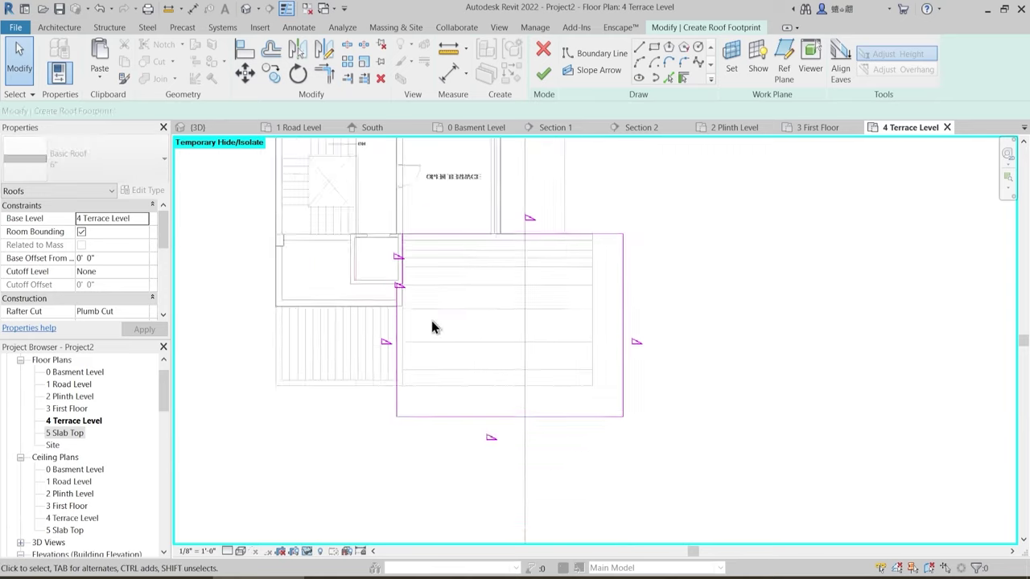
- Turn off Defines Slope on the side roof boundary lines
left_click_drag(474, 359, 341, 214)
left_click(261, 112)
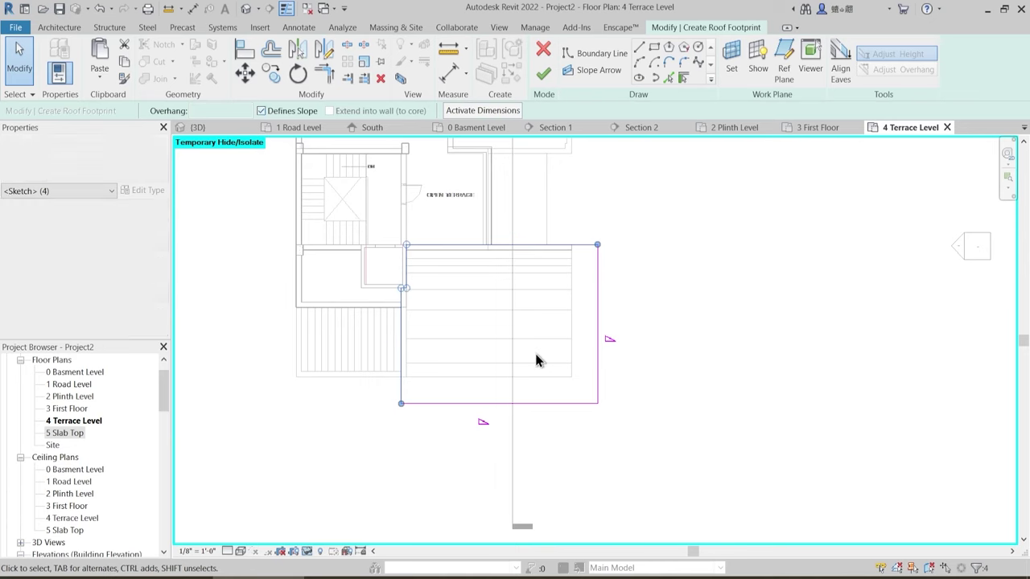
scroll(538, 359, "up", 2)
left_click(605, 416)
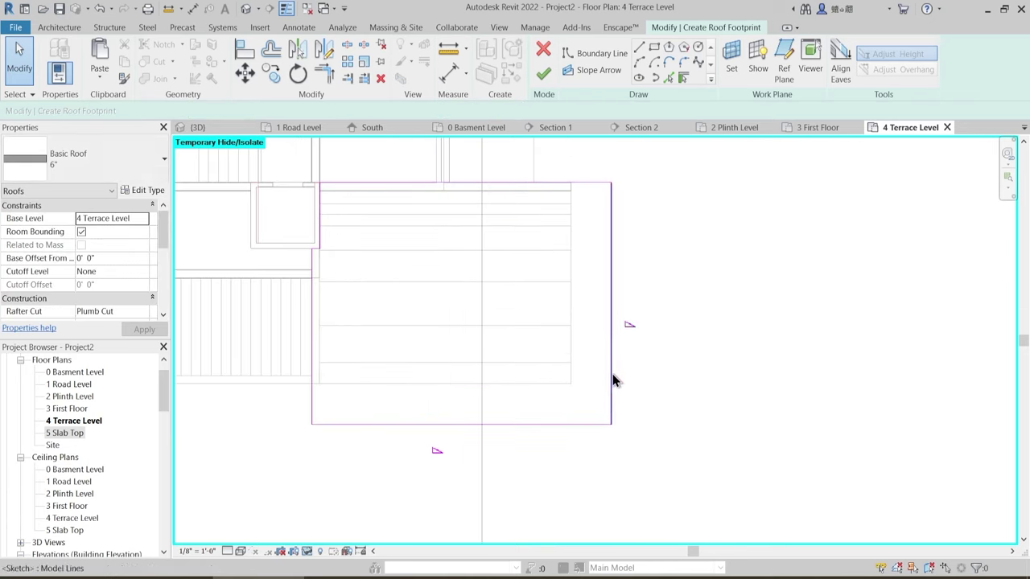
- Move the right roof sketch line 18 inward
left_click(614, 381)
left_click(633, 284)
left_click(613, 209)
key("m")
key("v")
left_click(701, 262)
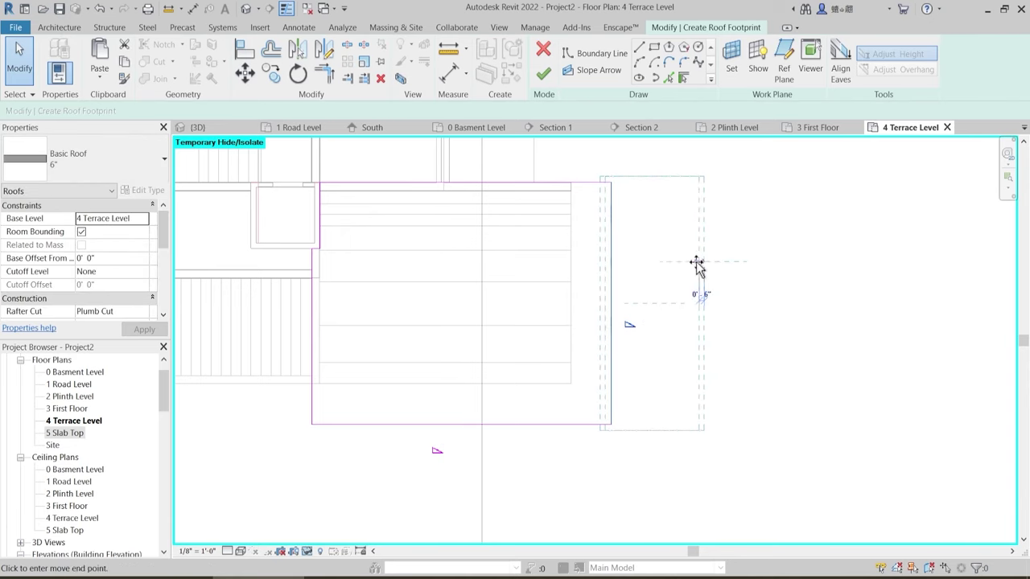
type("18")
key("Return")
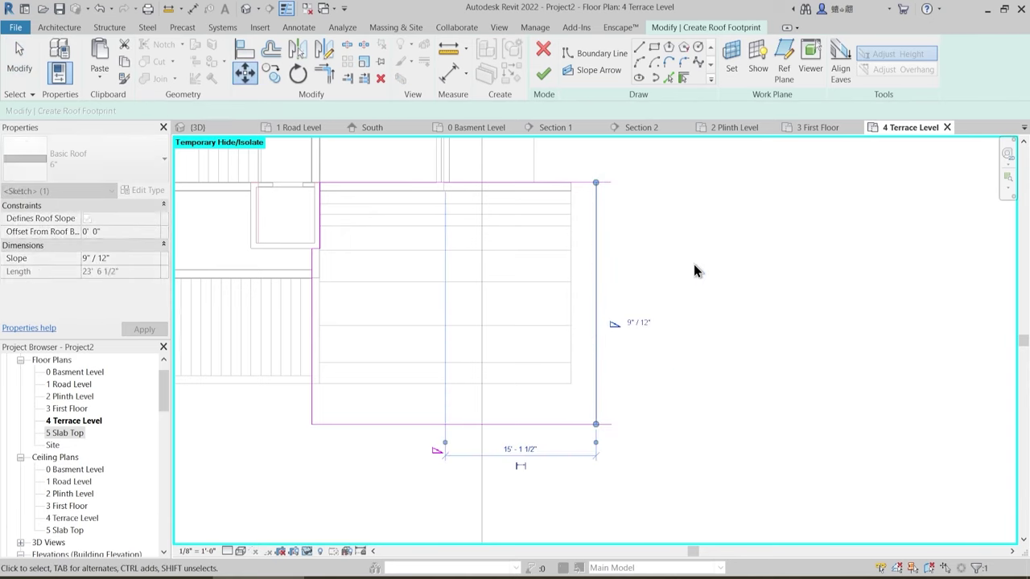
key("Escape")
- Move the bottom roof sketch line by 8
left_click(553, 425)
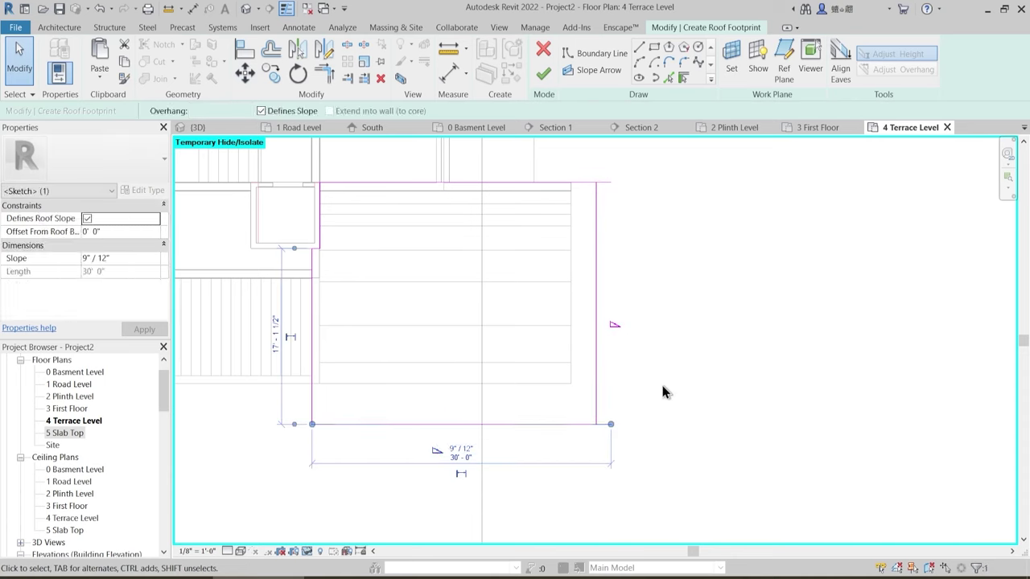
key("v")
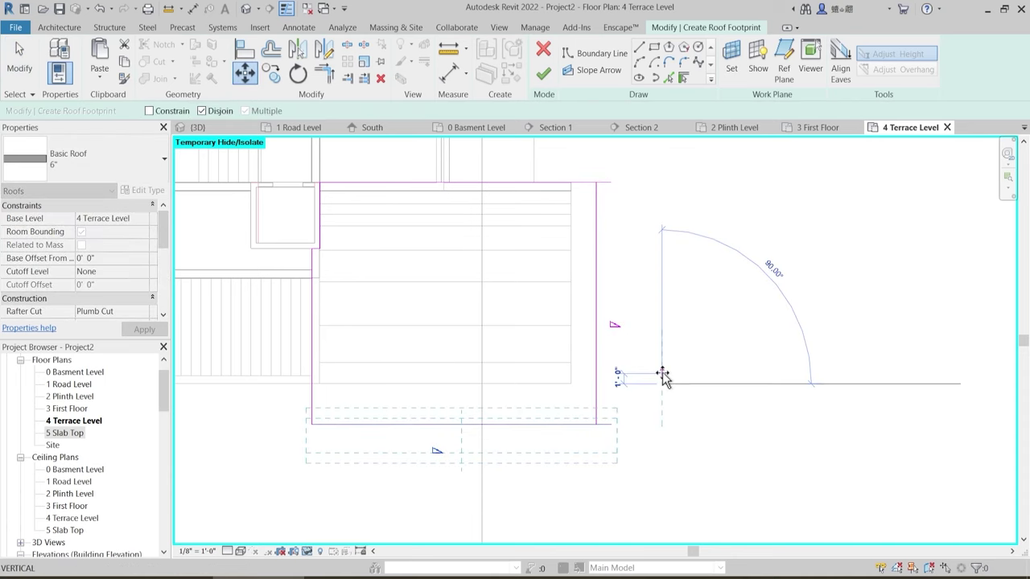
key("Return")
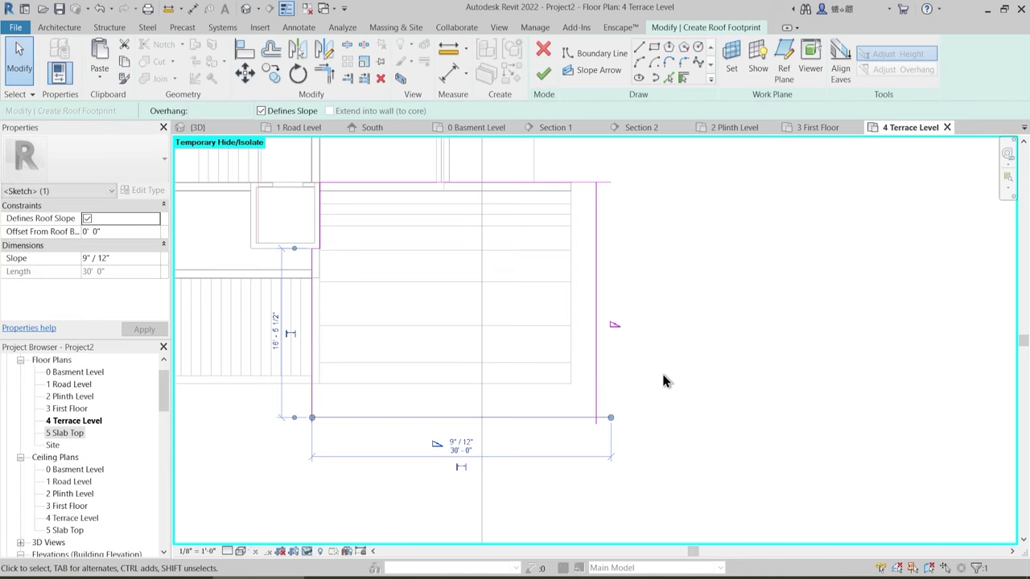
left_click(600, 445)
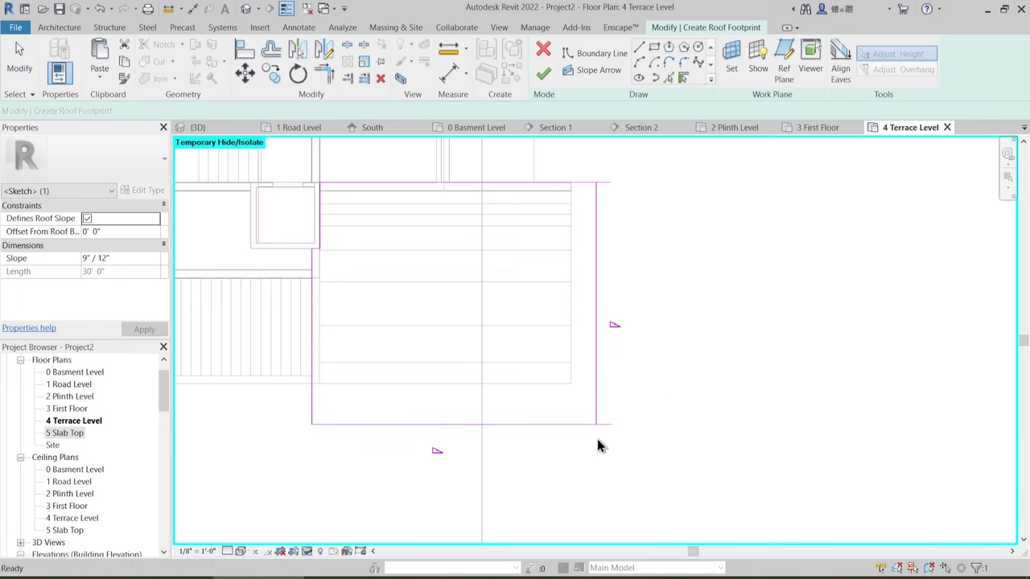
key("m")
key("v")
left_click(643, 394)
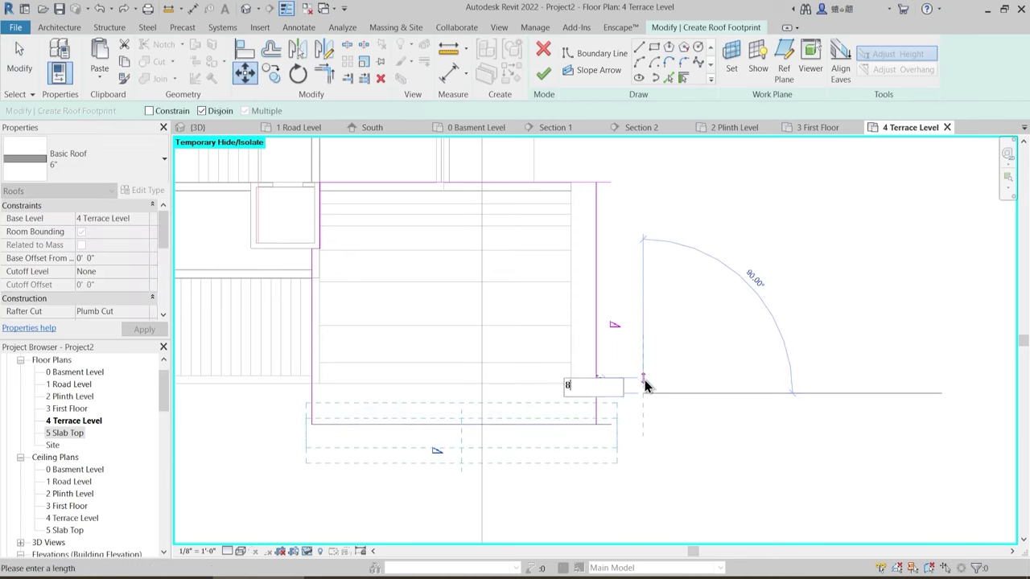
type("8")
key("Return")
- Move the bottom roof line 18" down
middle_click_drag(631, 430, 593, 461)
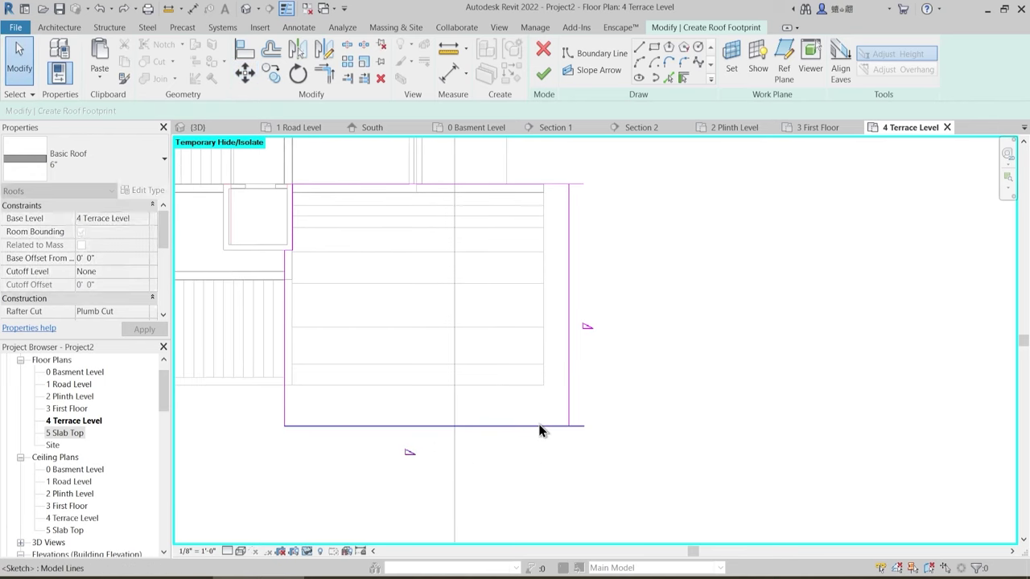
key("m")
key("v")
left_click(613, 384)
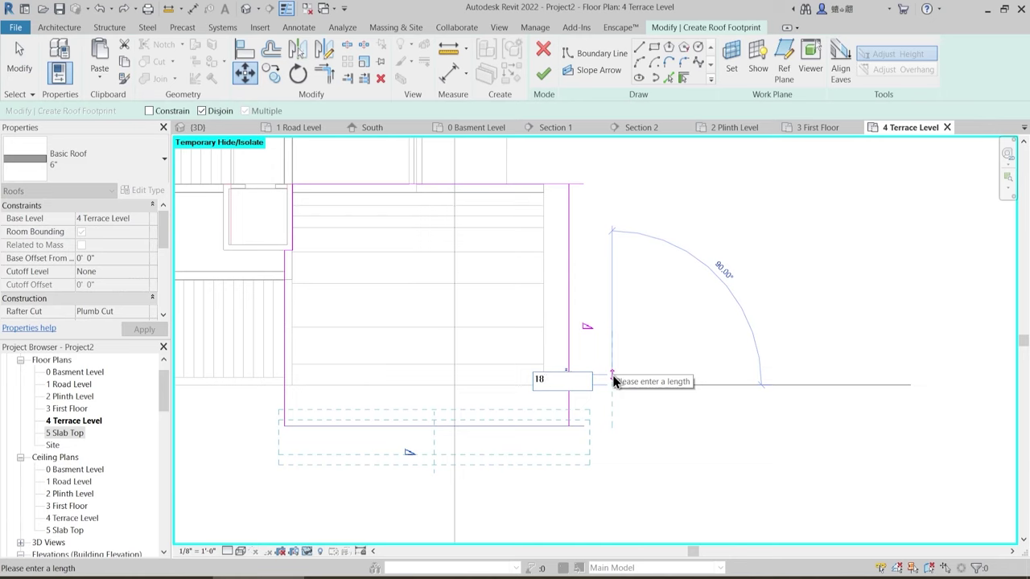
key("Return")
left_click(591, 416)
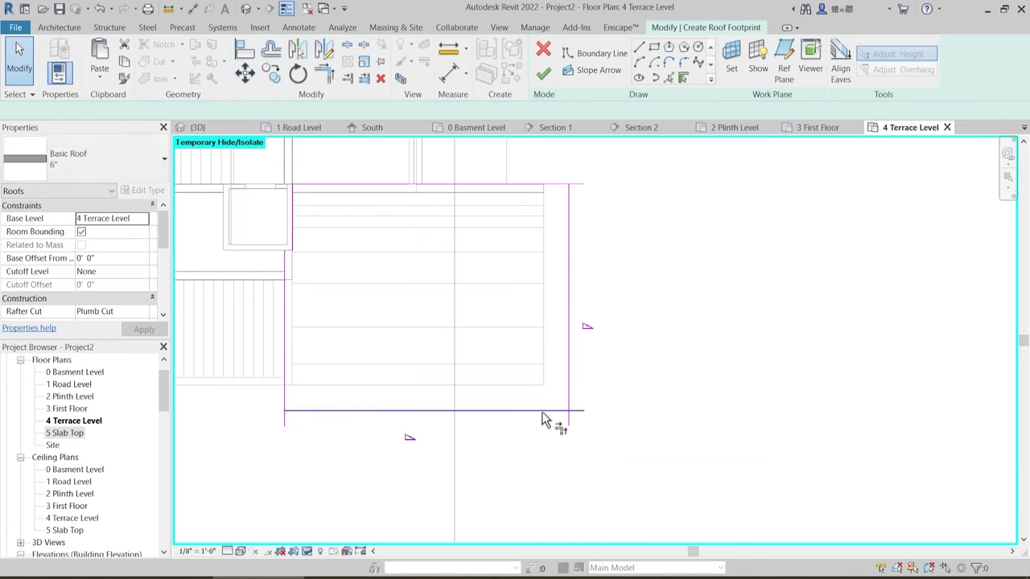
- Trim the bottom and left lines to a corner to close the footprint
left_click(310, 410)
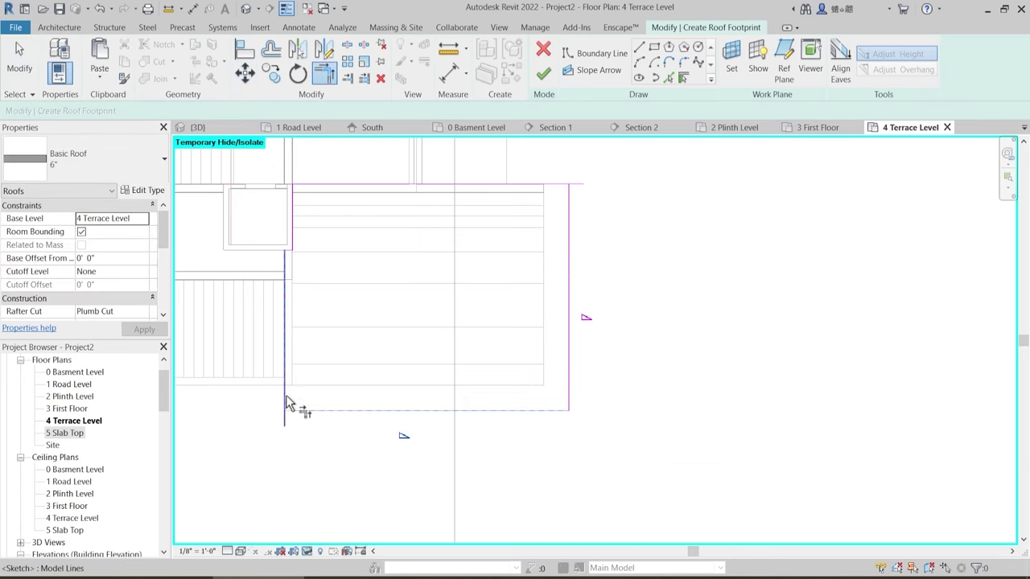
middle_click_drag(519, 281, 512, 332)
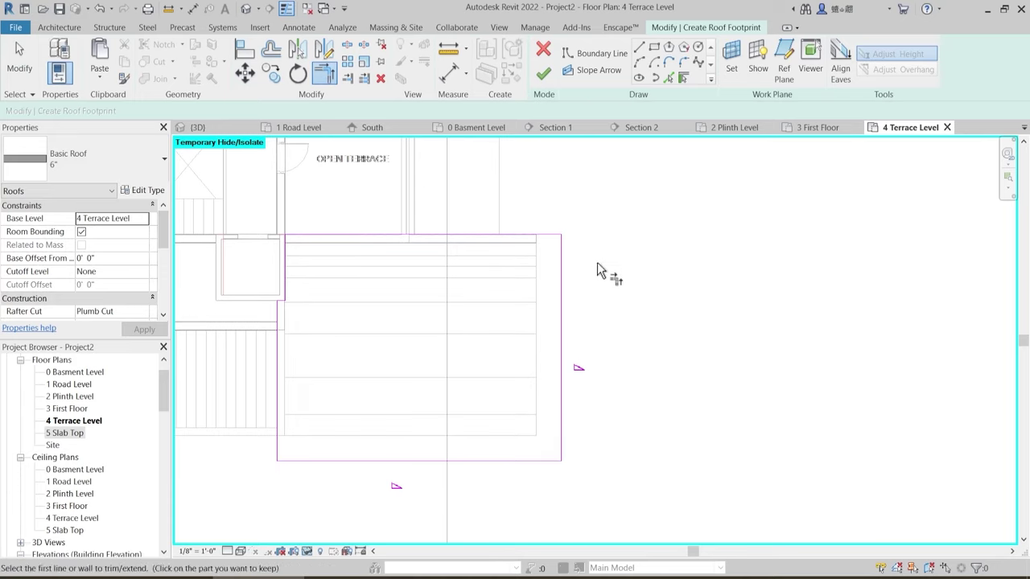
middle_click_drag(486, 294, 577, 196)
key("Escape")
- Finish the roof footprint sketch and dismiss the wall attachment prompt
left_click(548, 75)
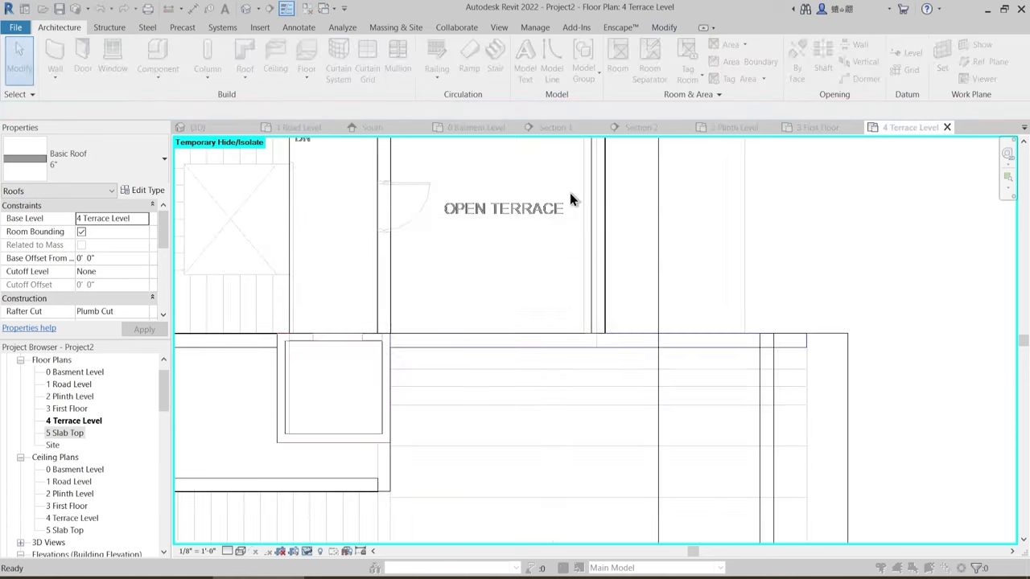
left_click(617, 297)
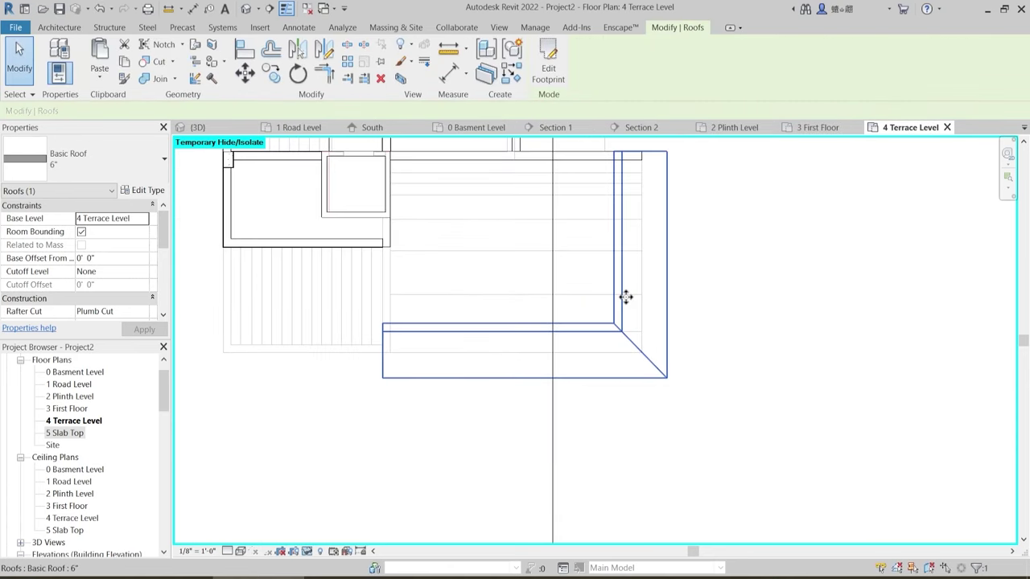
left_click(411, 172)
- Inspect the new 9"/12" roof in 3D, then open Project Units with UN
left_click(197, 127)
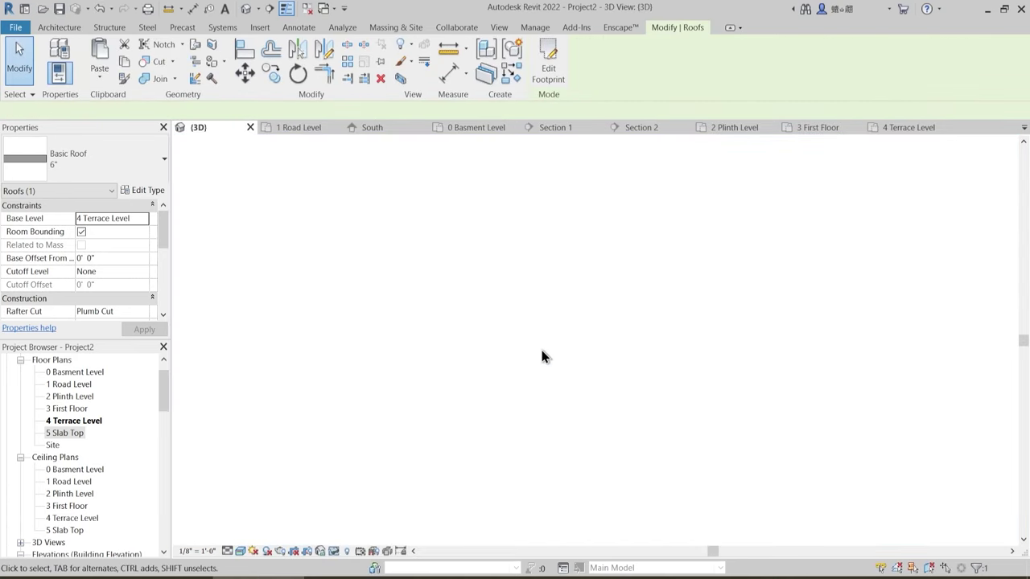
middle_click_drag(633, 457, 626, 350, "shift")
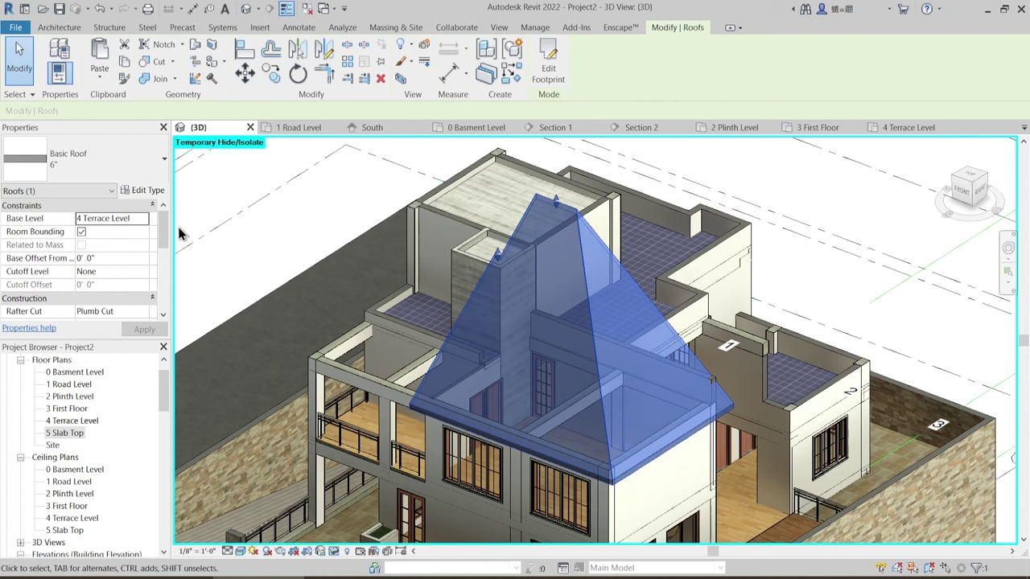
left_click_drag(165, 227, 169, 264)
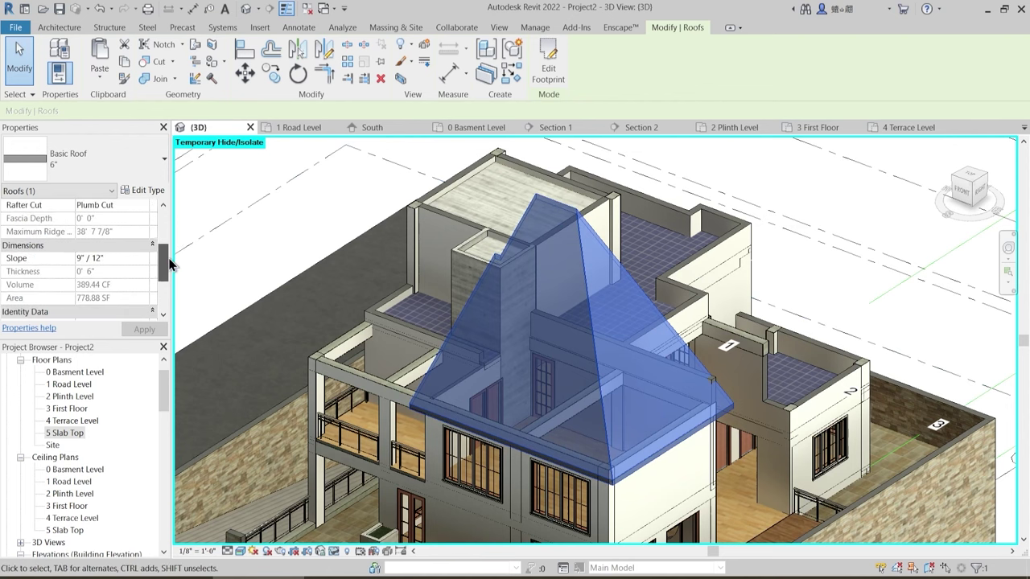
middle_click_drag(326, 207, 349, 223)
key("u")
key("n")
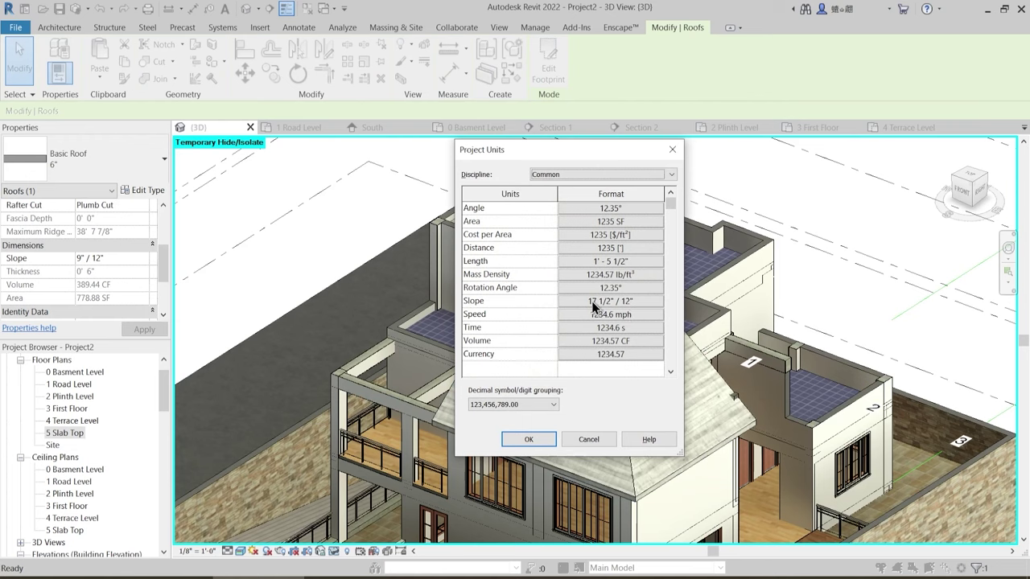
- Set the Slope unit format to Degrees in Project Units
left_click(601, 299)
left_click(782, 217)
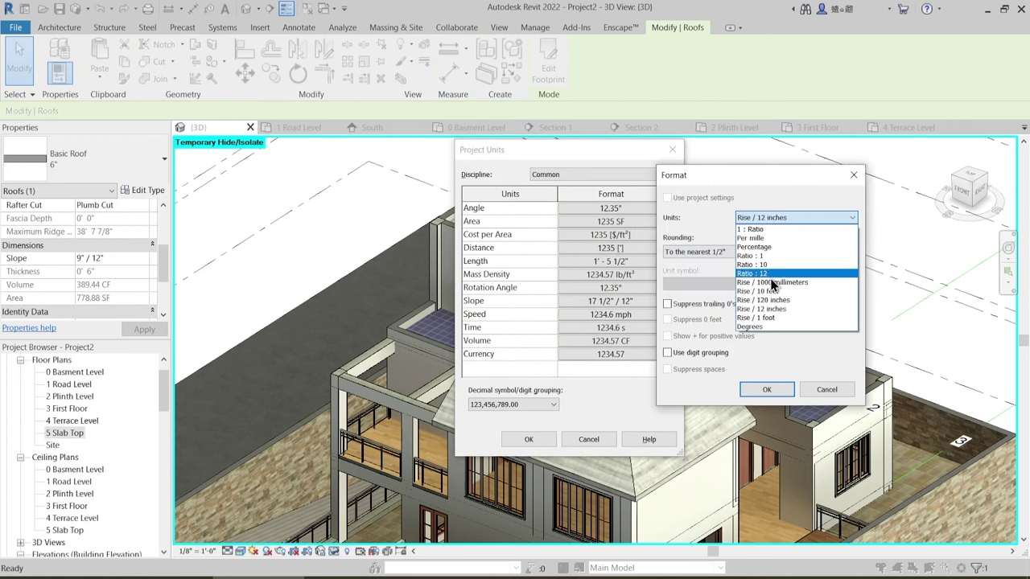
left_click(764, 326)
left_click(767, 390)
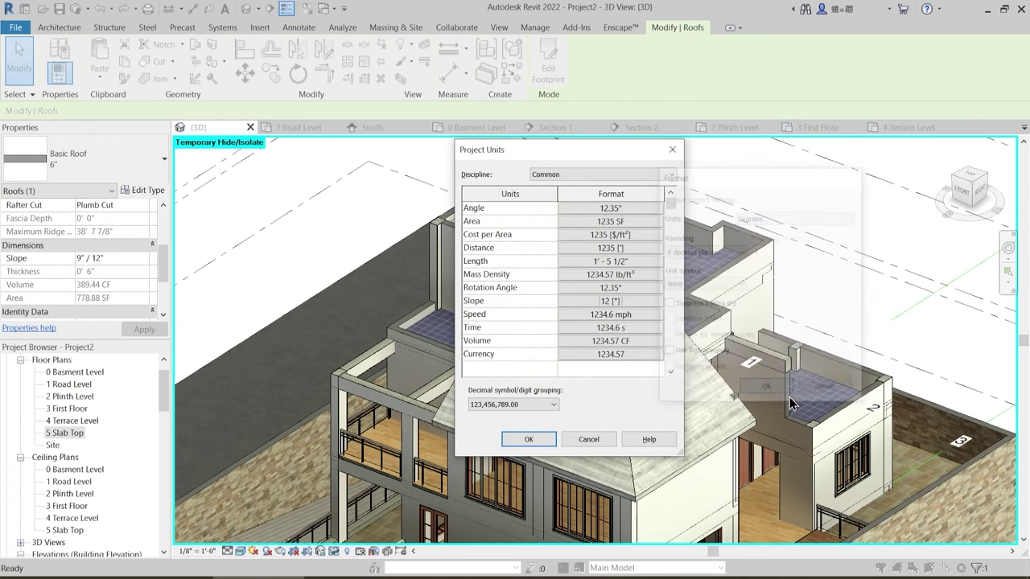
left_click(525, 440)
- Change the pyramid roof's slope from 25° to 20°
key("Escape")
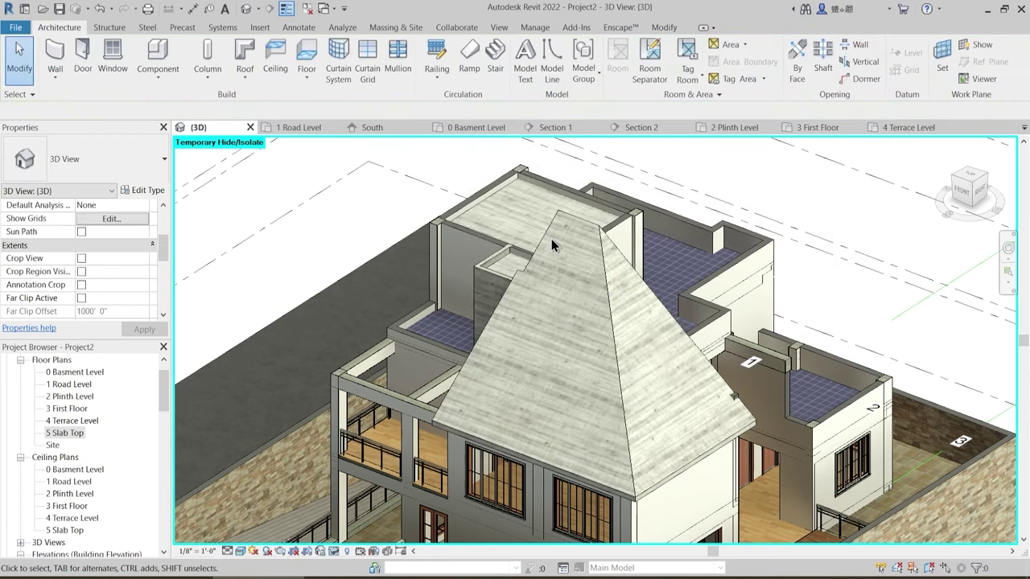
left_click(551, 239)
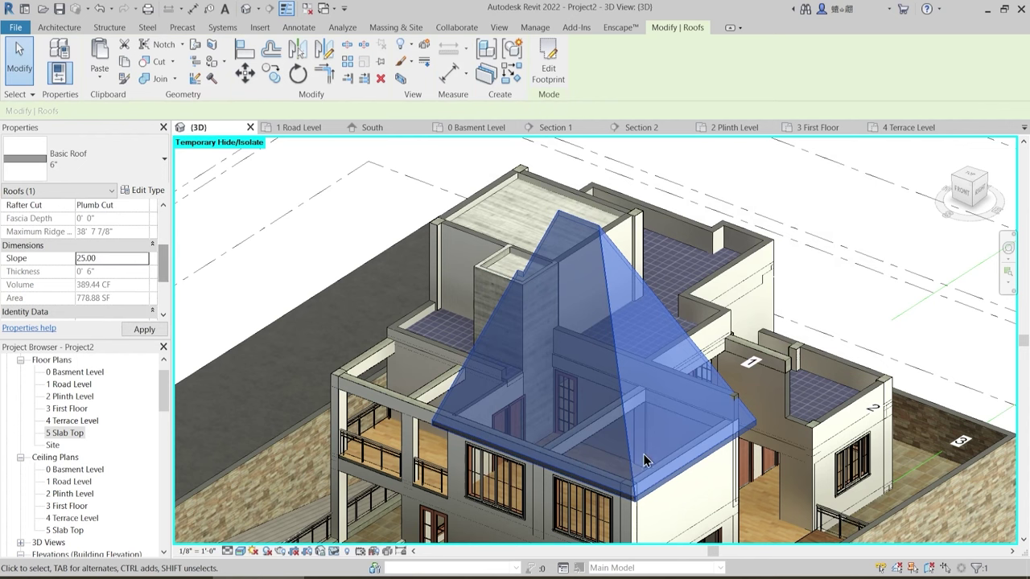
key("Escape")
middle_click_drag(652, 444, 540, 456, "shift")
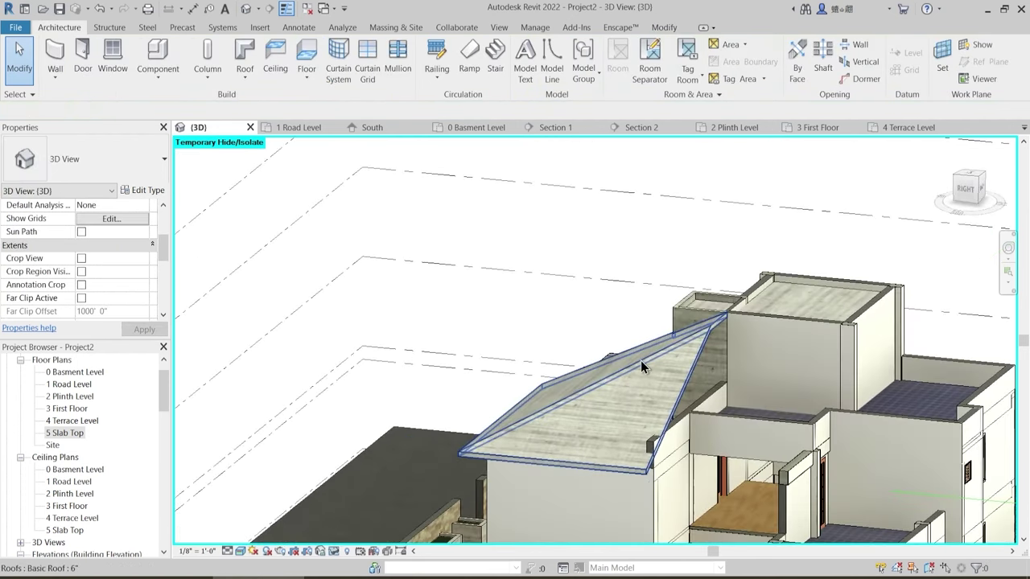
middle_click_drag(641, 366, 617, 478, "shift")
left_click(619, 475)
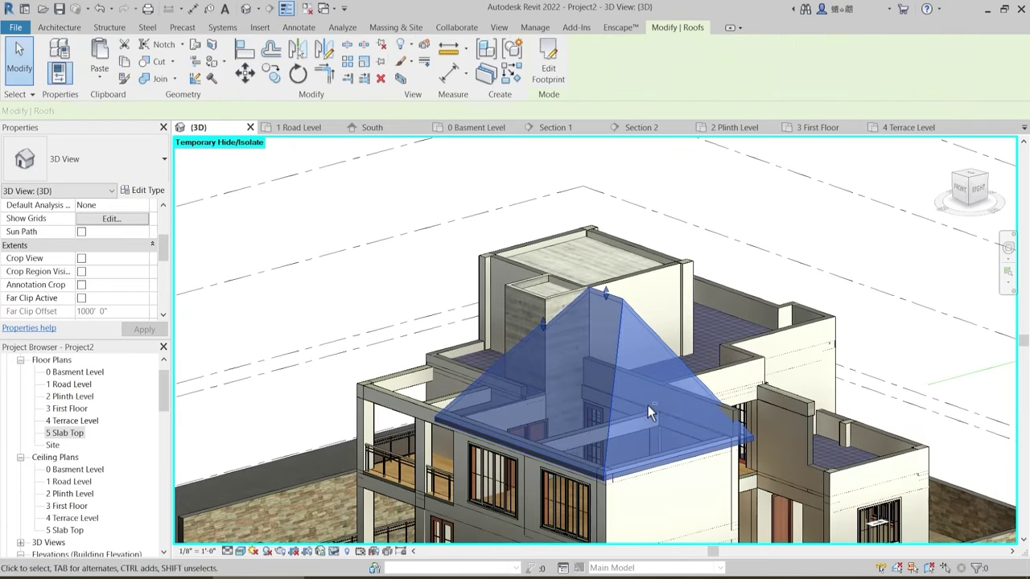
mouse_move(648, 406)
middle_mouse_down("shift")
mouse_move(772, 405)
mouse_move(629, 399)
middle_mouse_up("shift")
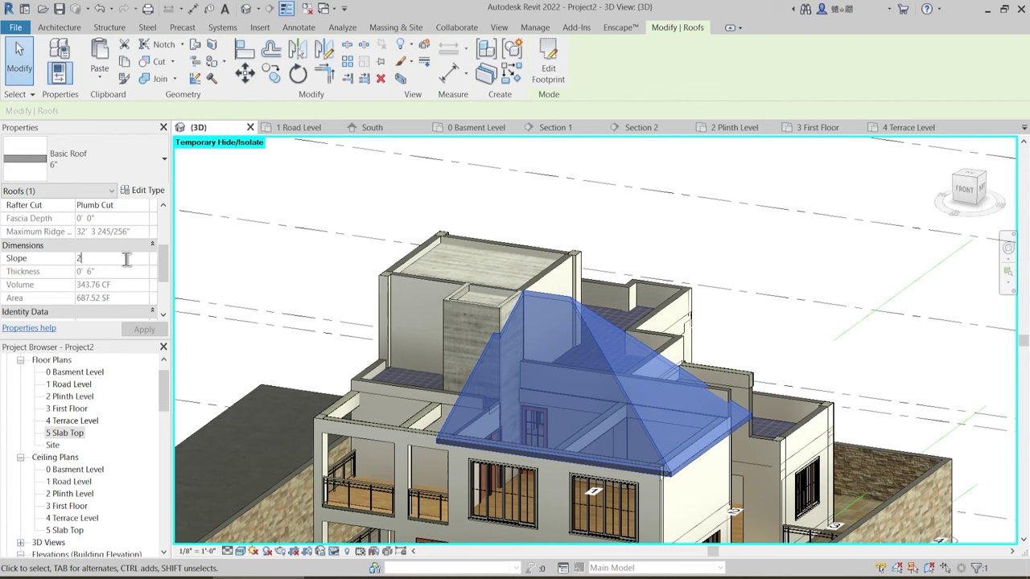
key("Escape")
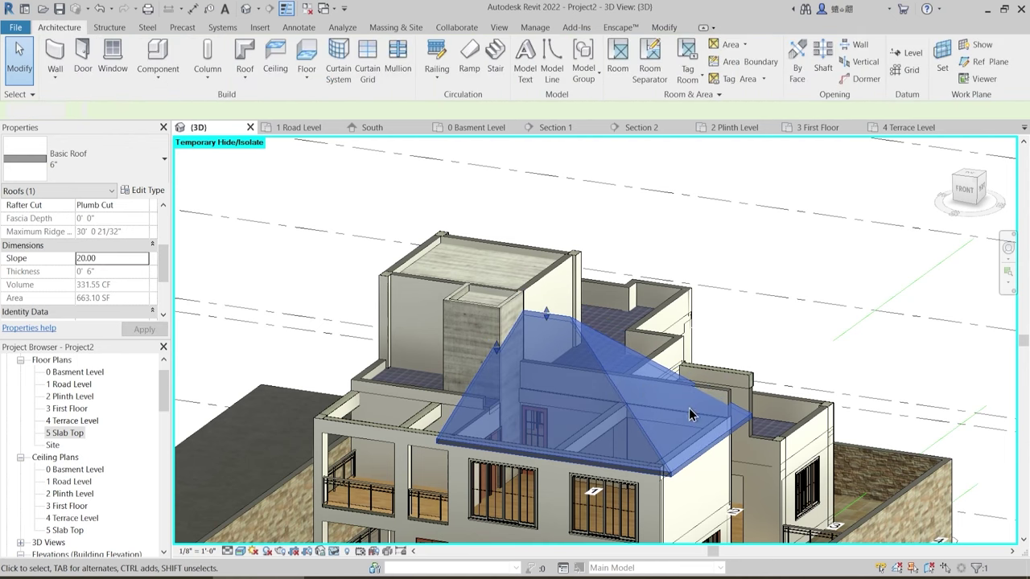
middle_click_drag(673, 450, 697, 298, "shift")
- Attach the top of the wall below the roof to the lowered roof
left_click(620, 428)
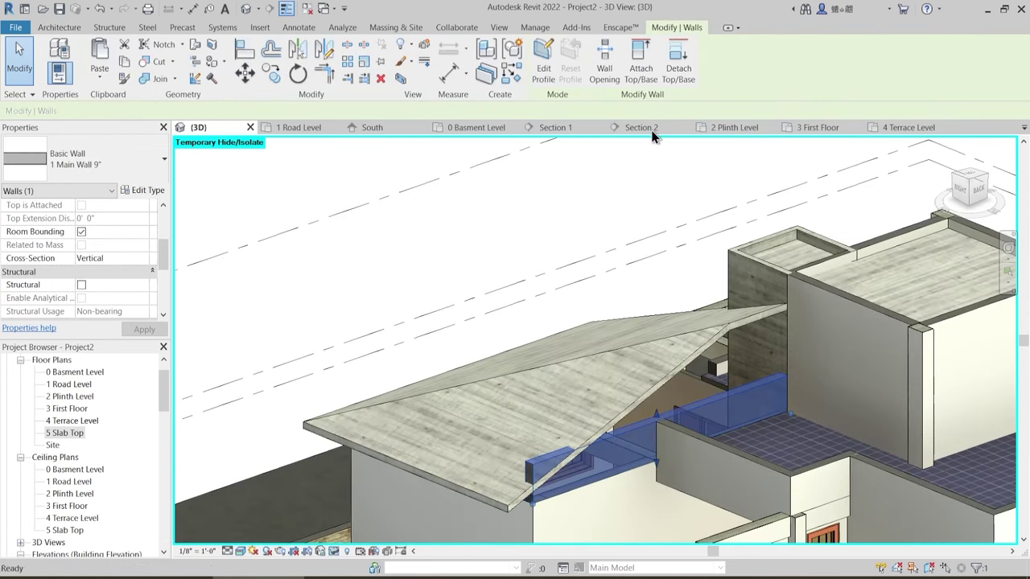
left_click(748, 367)
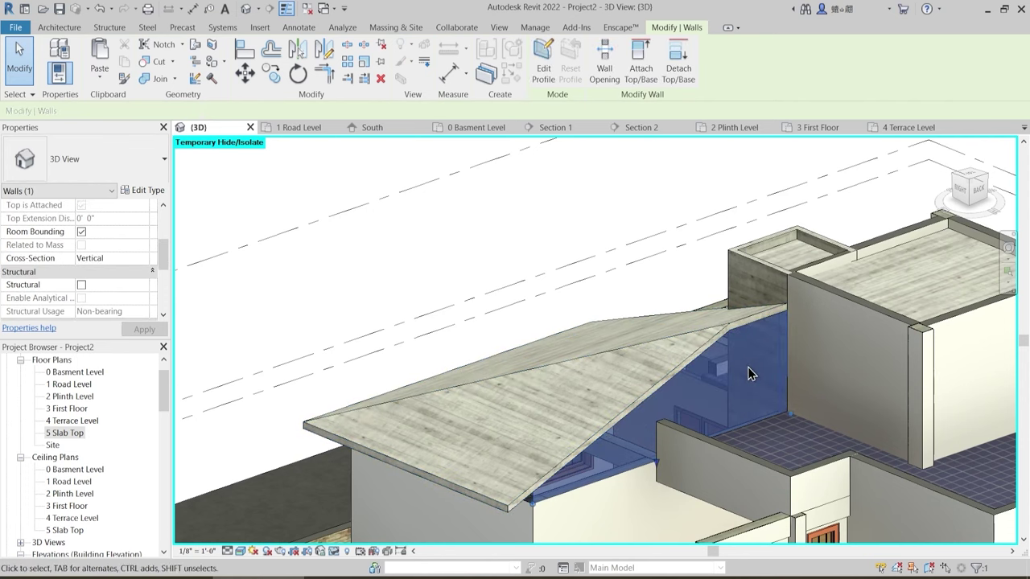
key("Escape")
middle_click_drag(748, 367, 678, 347, "shift")
- Select the beam walls under the roof edge and inspect the junction
left_click(639, 333)
key("Escape")
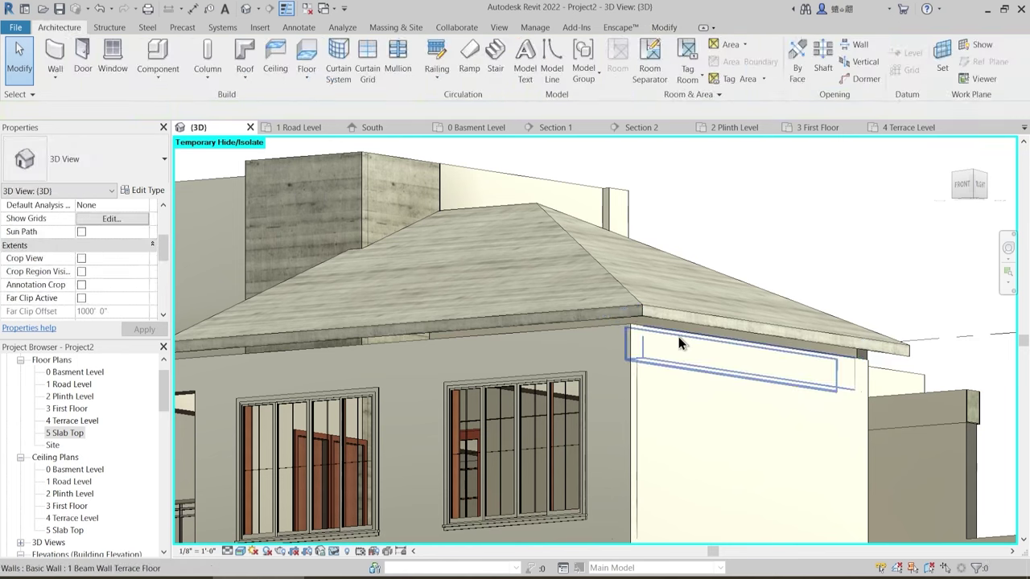
left_click(683, 344)
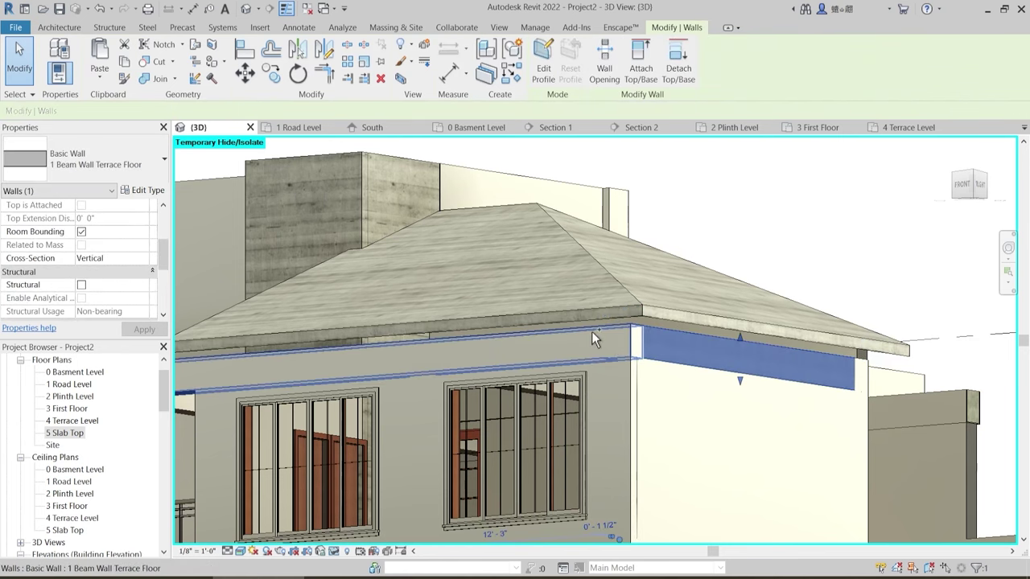
left_click(592, 331, "ctrl")
middle_click_drag(638, 396, 564, 434, "shift")
scroll(627, 461, "down", 2)
scroll(697, 346, "up", 2)
key("Escape")
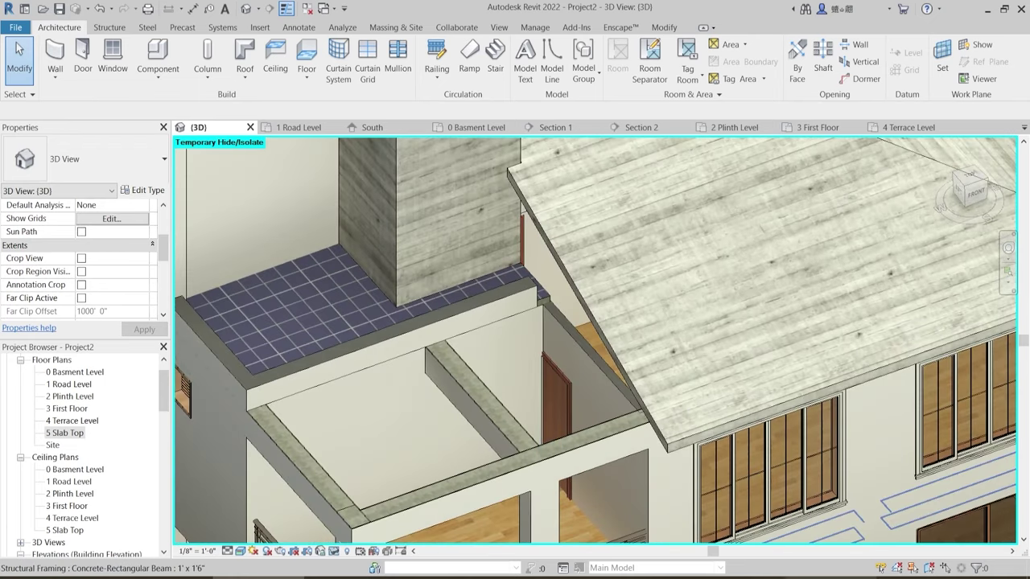
key("alt+Tab")
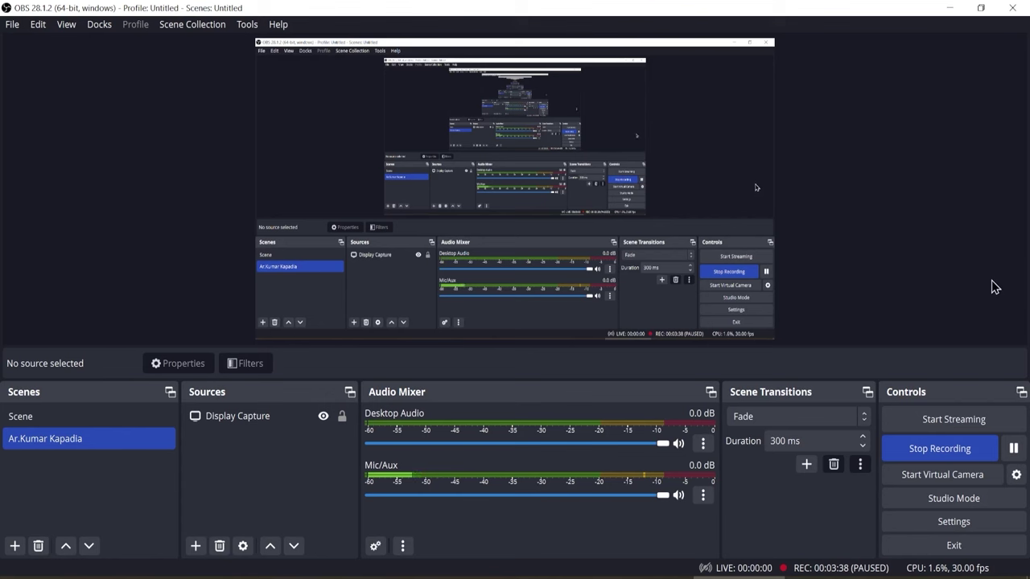
left_click(953, 12)
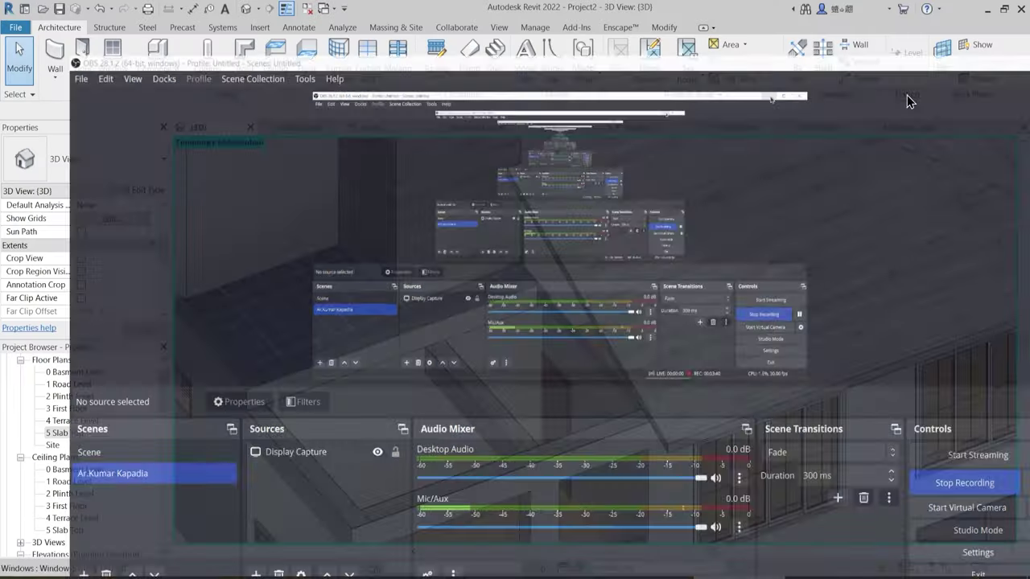
- Attach the top of the wall beneath the roof to the roof
left_click(588, 361)
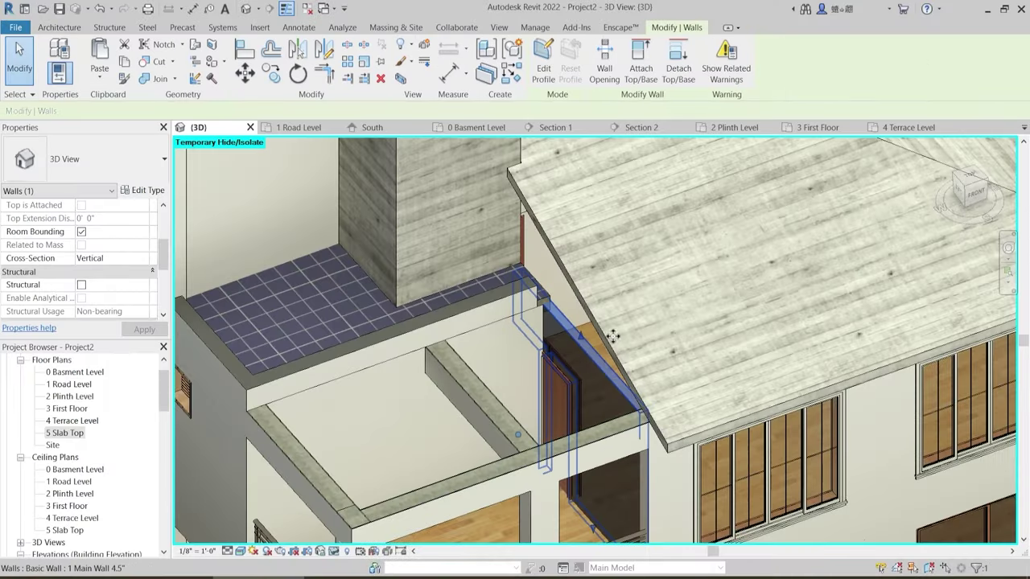
left_click(636, 71)
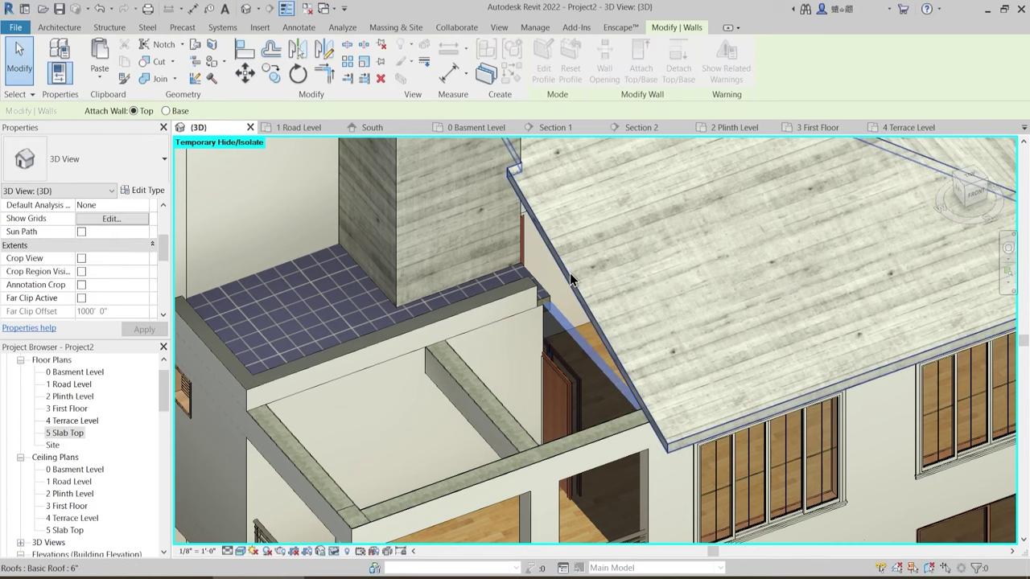
left_click(614, 288)
key("Escape")
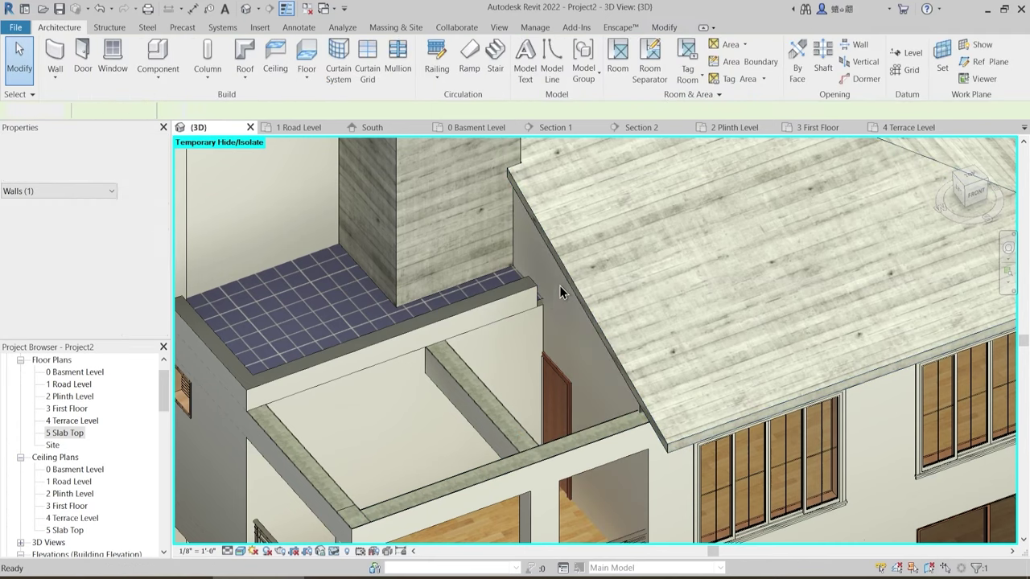
- Extend the short terrace wall's end to the corner
left_click(508, 298)
scroll(527, 301, "up", 4)
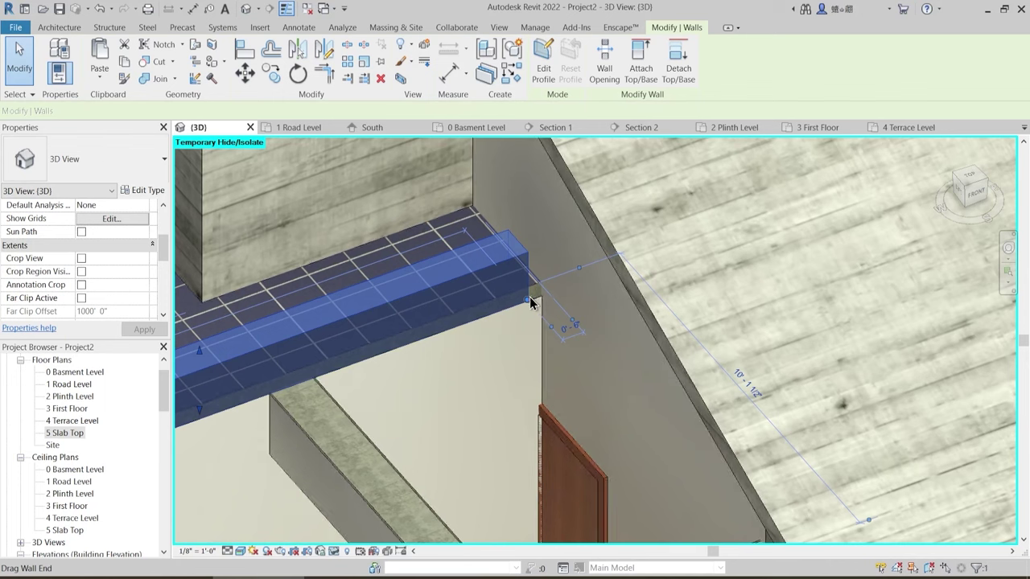
left_click_drag(538, 295, 542, 296)
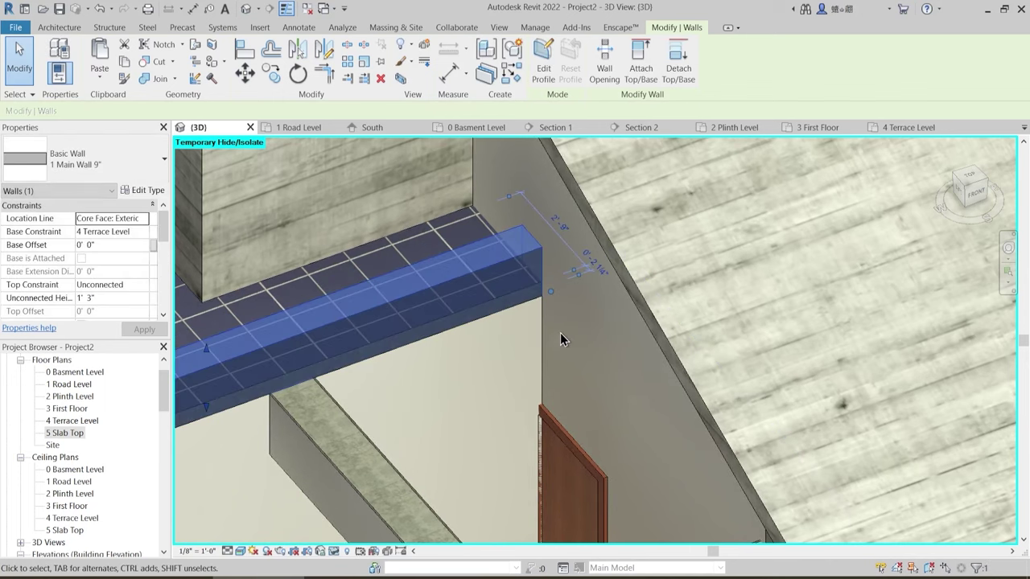
key("Escape")
scroll(571, 350, "down", 3)
- Attach the front beam wall above the windows up to the roof
middle_click_drag(693, 421, 627, 338)
middle_click_drag(692, 465, 611, 328, "shift")
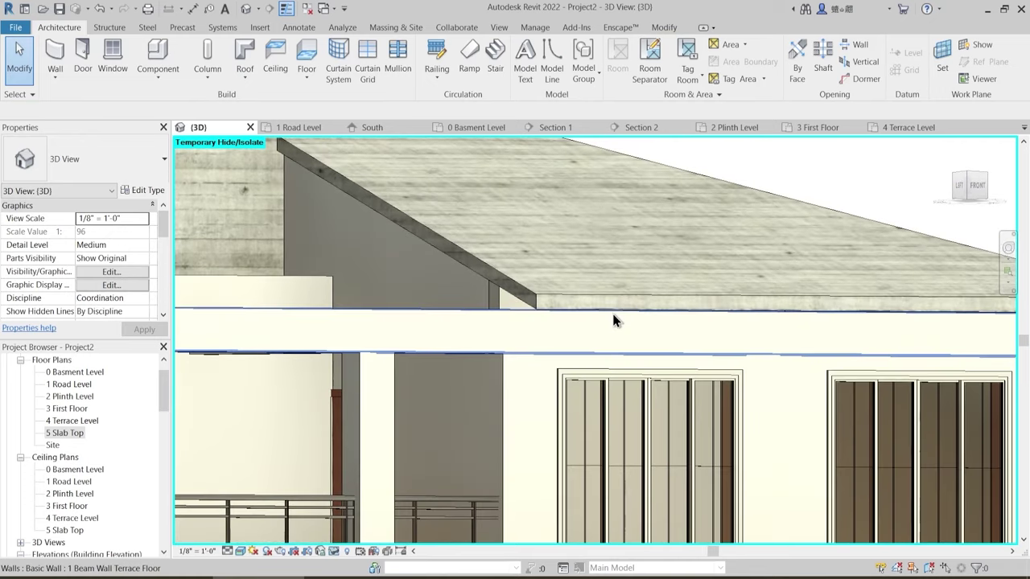
left_click(612, 325)
left_click(638, 74)
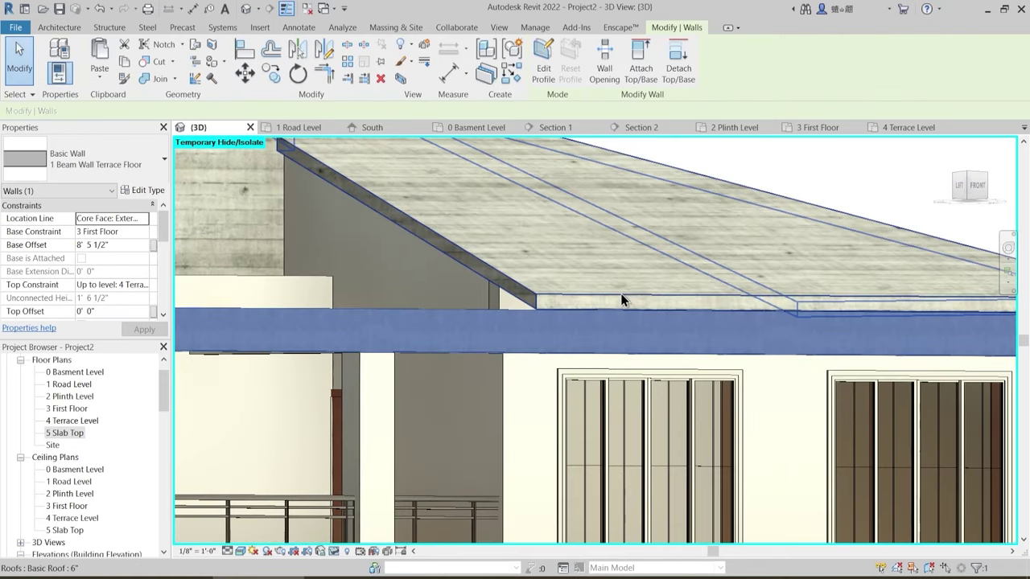
left_click(638, 294)
scroll(551, 390, "down", 2)
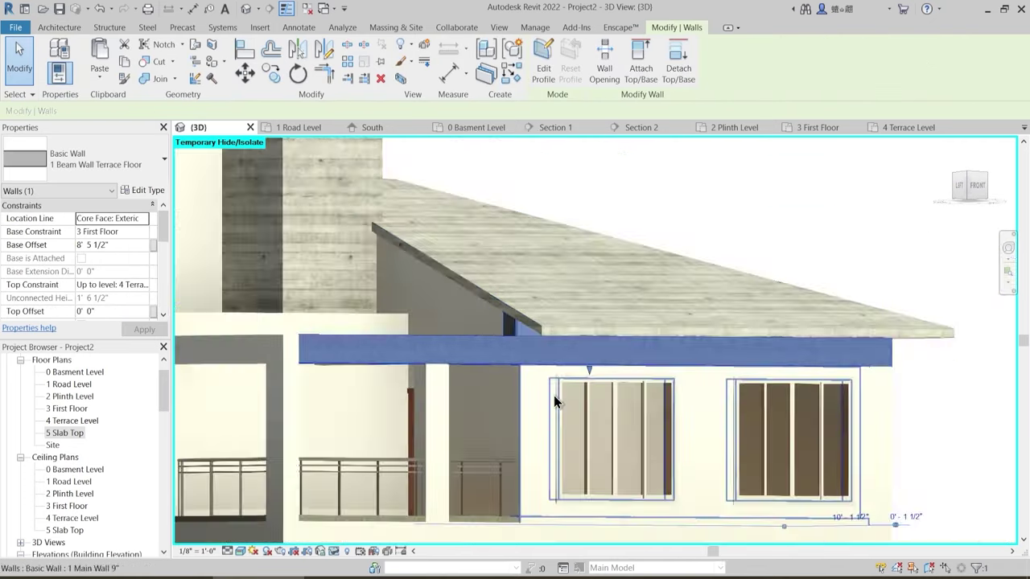
key("Escape")
- Attach the beam wall under the side roof up to the roof
middle_click_drag(747, 409, 503, 377, "shift")
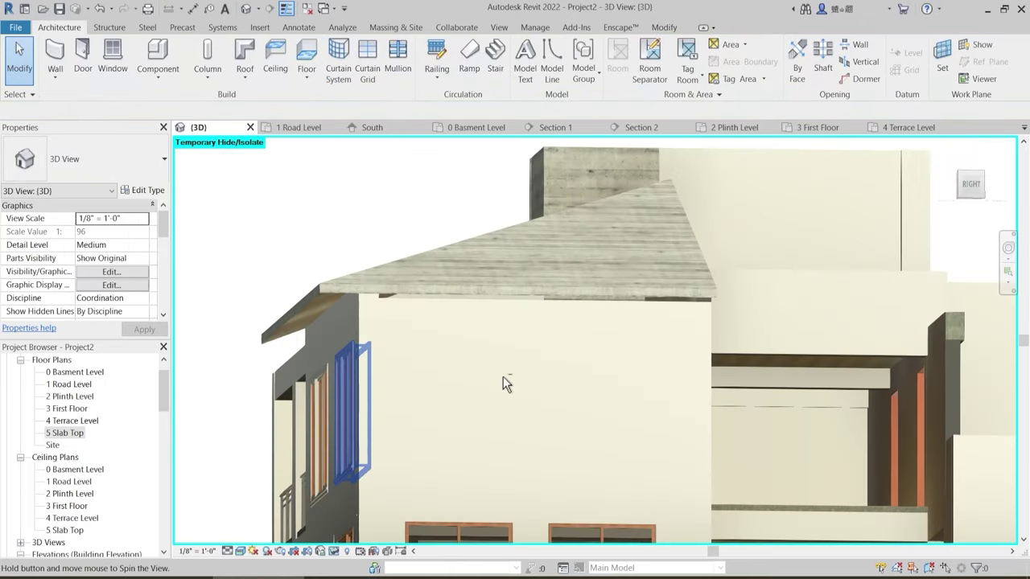
left_click(470, 301)
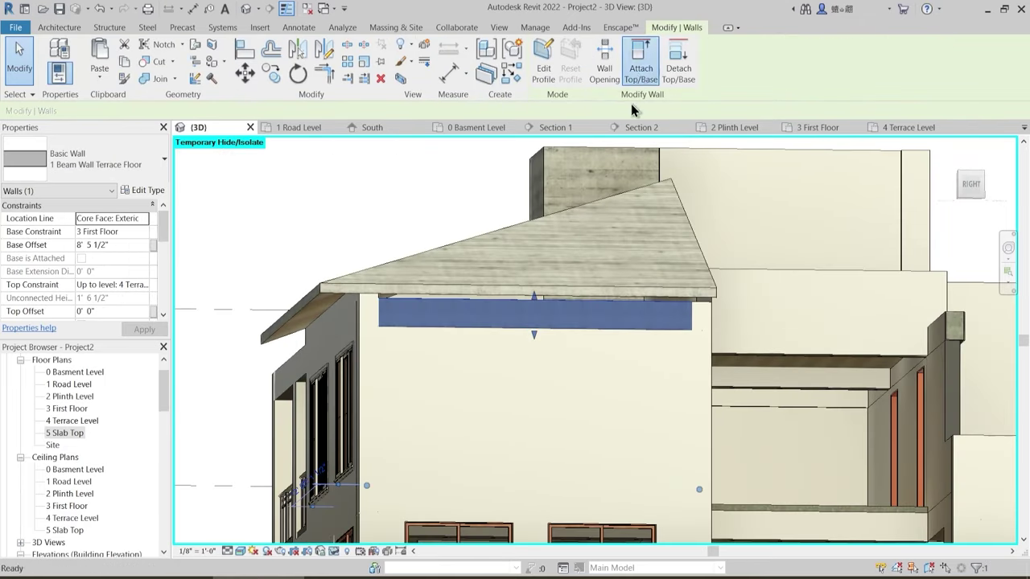
left_click(710, 311)
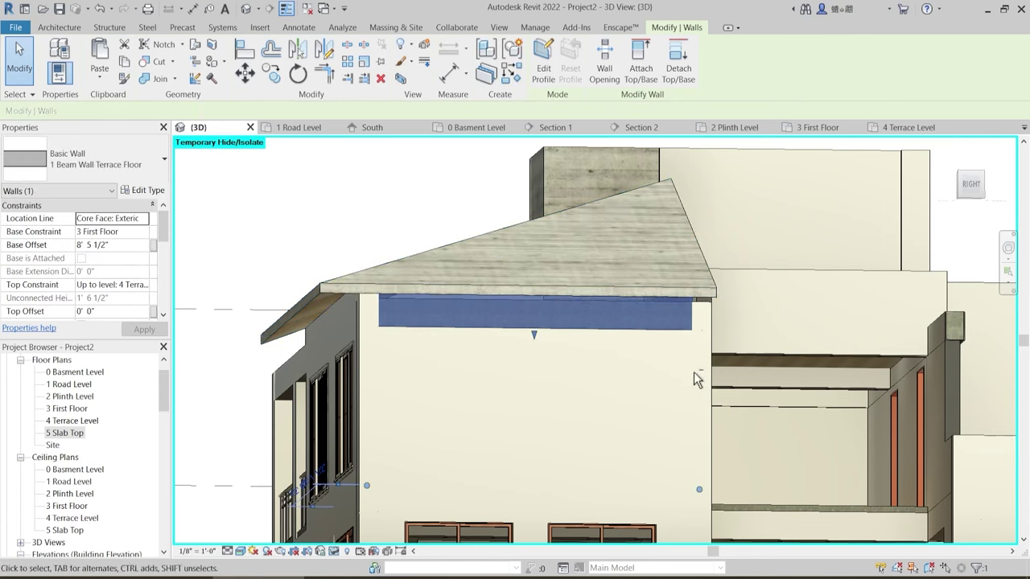
middle_click_drag(694, 372, 604, 402, "shift")
scroll(668, 319, "up", 3)
key("Escape")
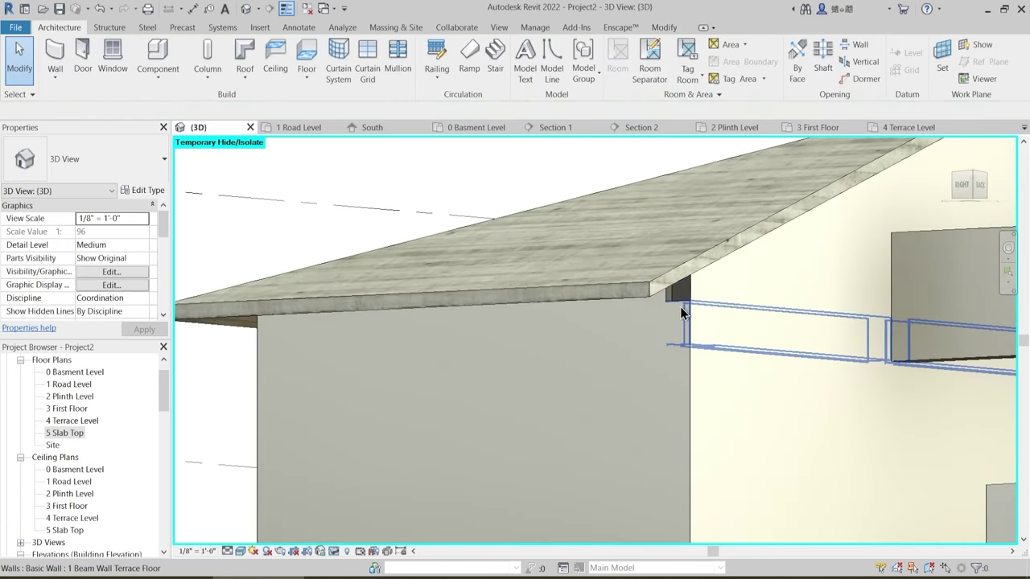
- Attach the corner beam wall to the roof and review the whole hip roof
left_click(684, 326)
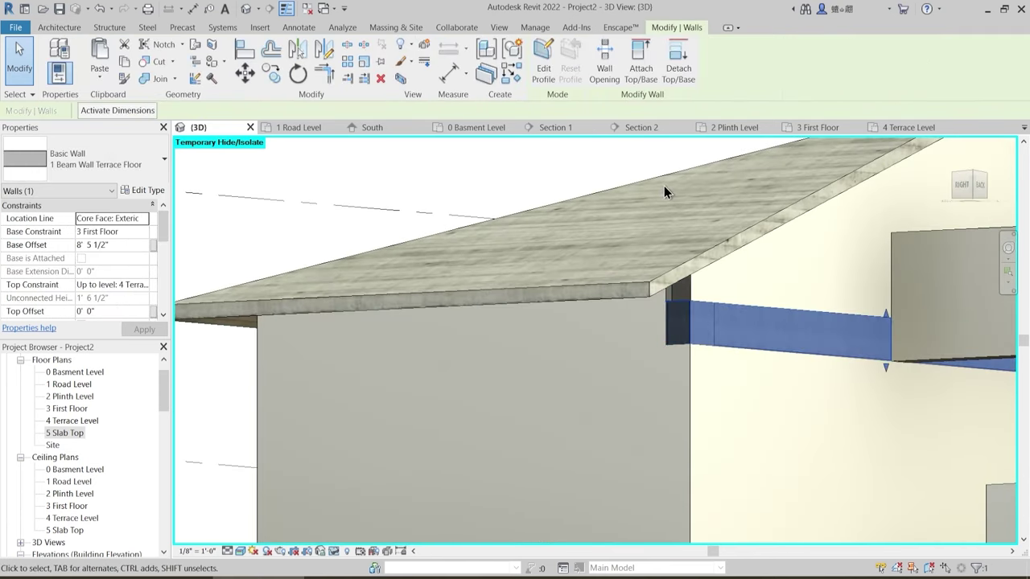
middle_click_drag(698, 350, 598, 407, "shift")
scroll(613, 400, "up", 2)
left_click(640, 64)
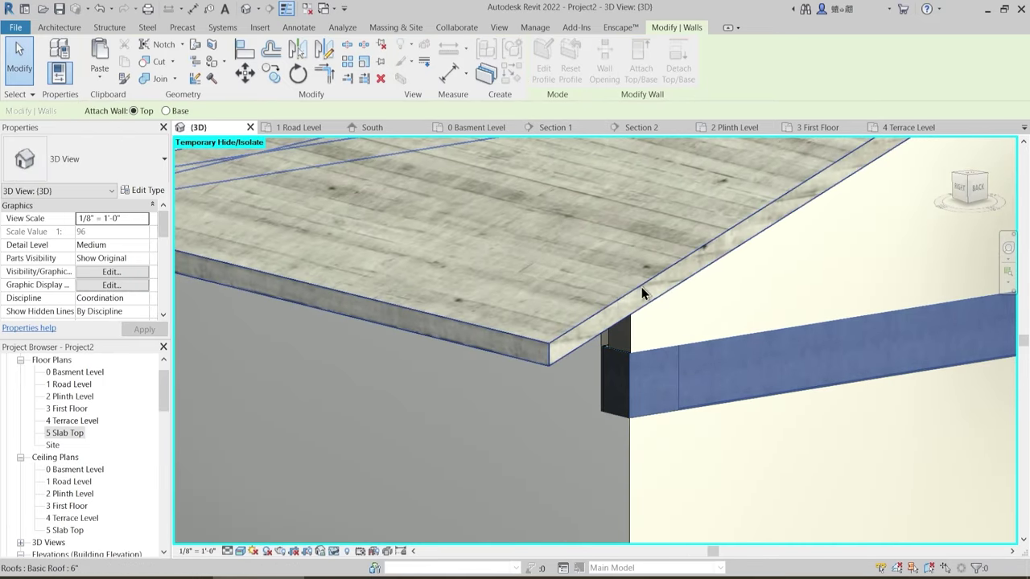
left_click(672, 277)
key("Escape")
middle_click_drag(720, 351, 576, 431, "shift")
scroll(616, 388, "down", 2)
middle_click_drag(655, 402, 588, 396, "shift")
middle_click_drag(602, 283, 583, 322, "shift")
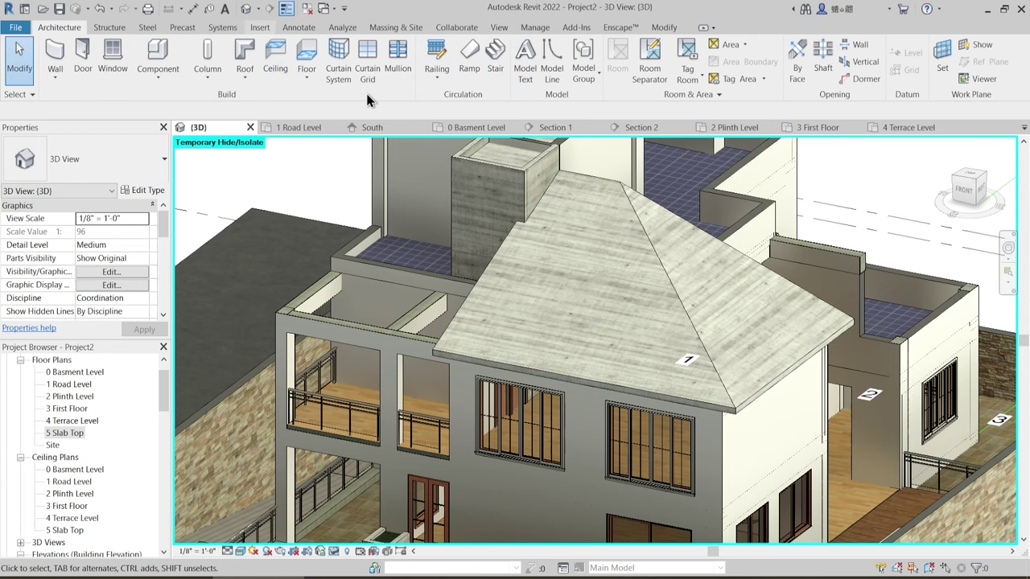
- Load Skylight-Pyramid.rfa from Libraries > English-Imperial > Windows
left_click(260, 29)
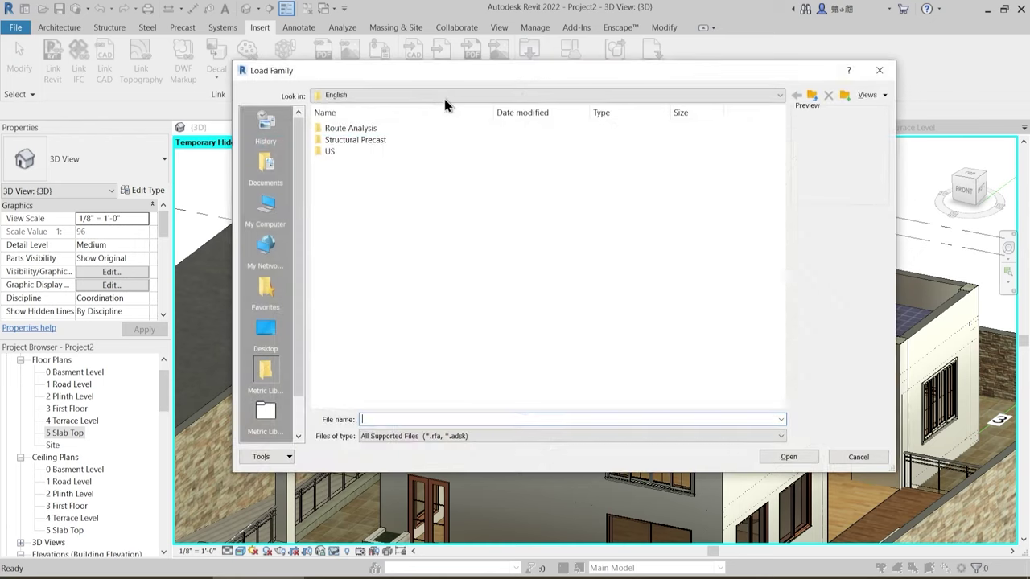
left_click(427, 95)
left_click(449, 176)
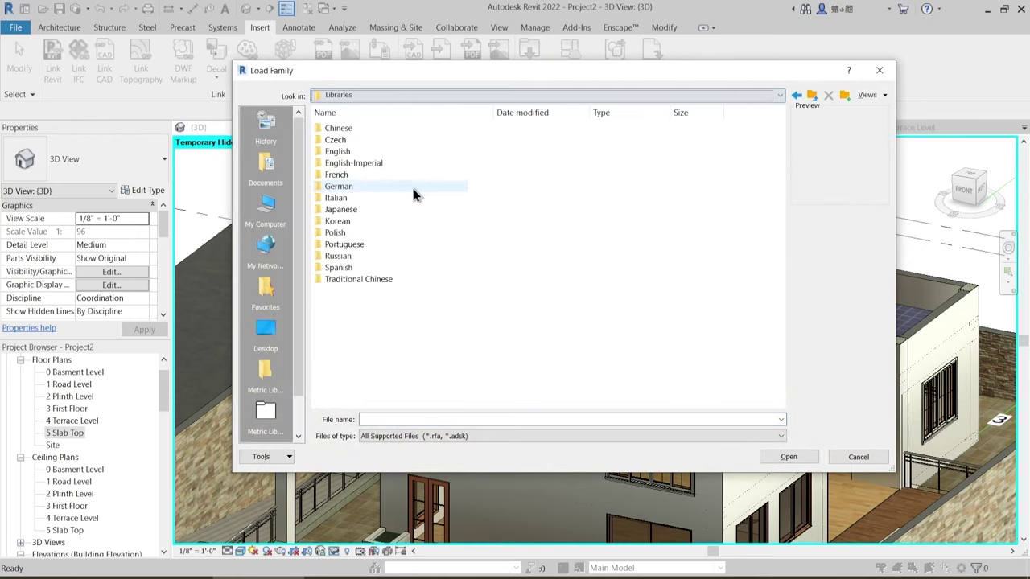
double_click(369, 166)
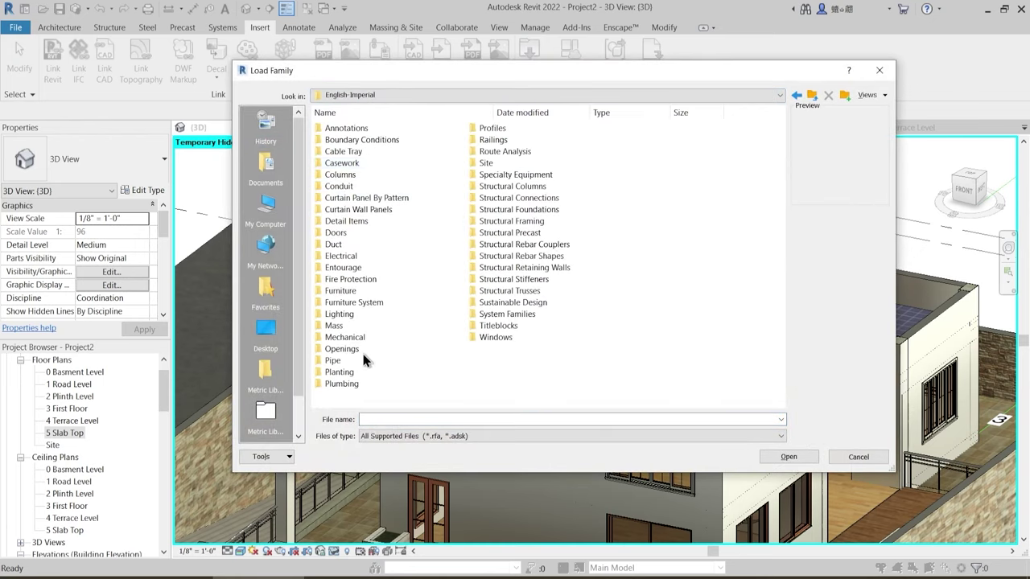
double_click(489, 341)
left_click(358, 245)
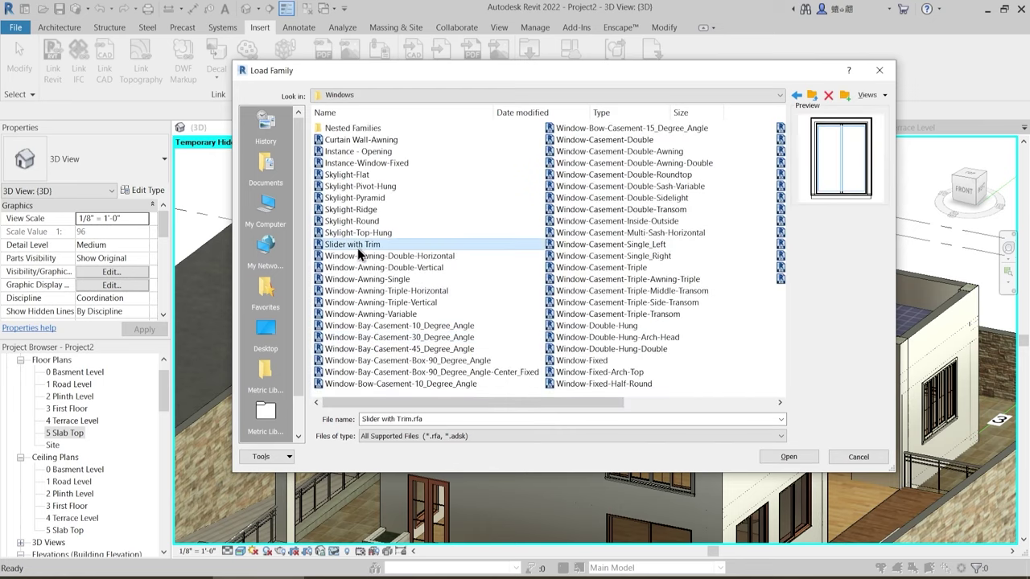
left_click(370, 231)
left_click(360, 220)
left_click(367, 210)
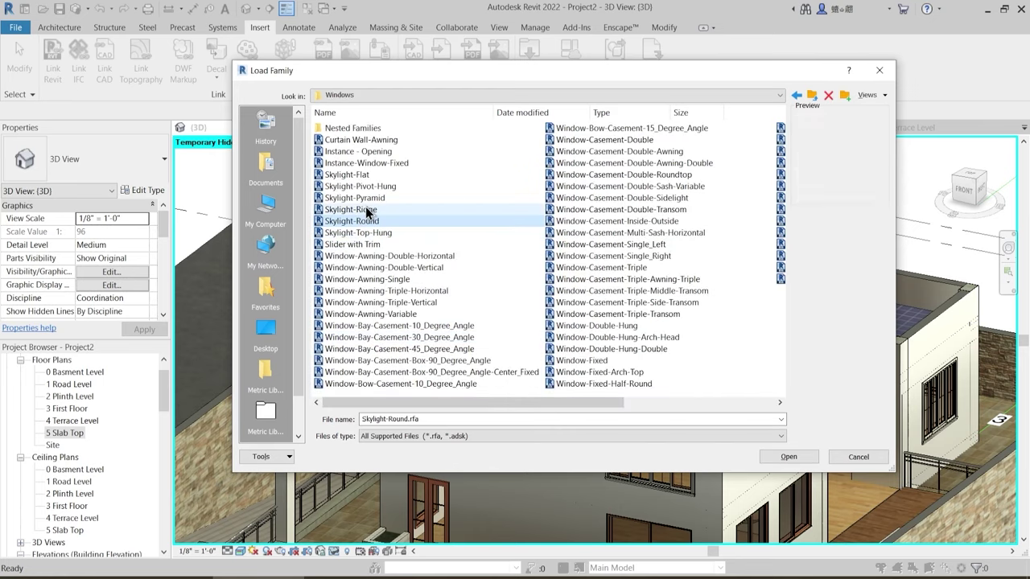
left_click(358, 198)
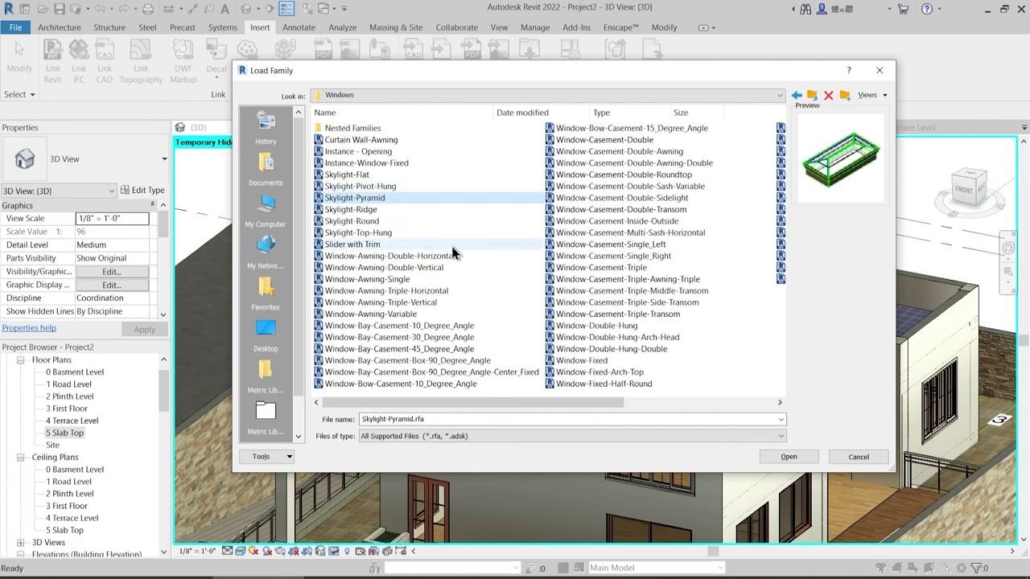
left_click(787, 458)
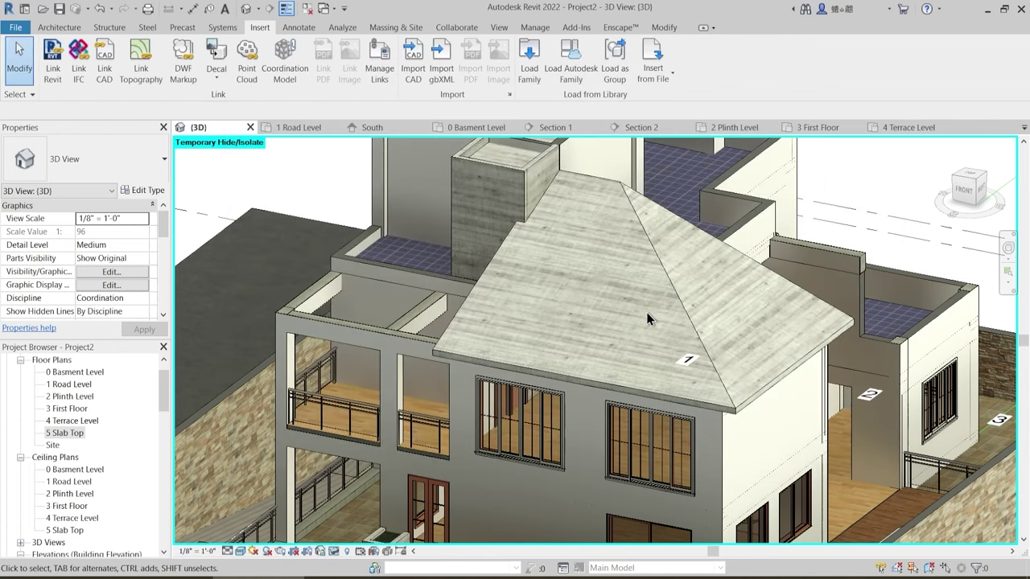
left_click(66, 29)
- Place a Skylight-Pyramid 17" x 36" skylight on the hipped roof slope
left_click(112, 61)
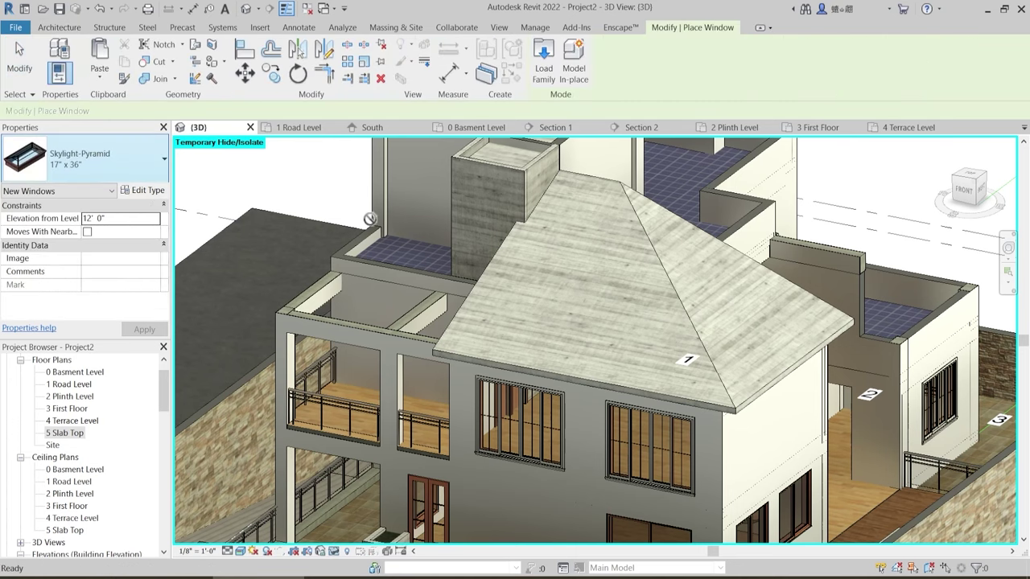
scroll(674, 317, "up", 3)
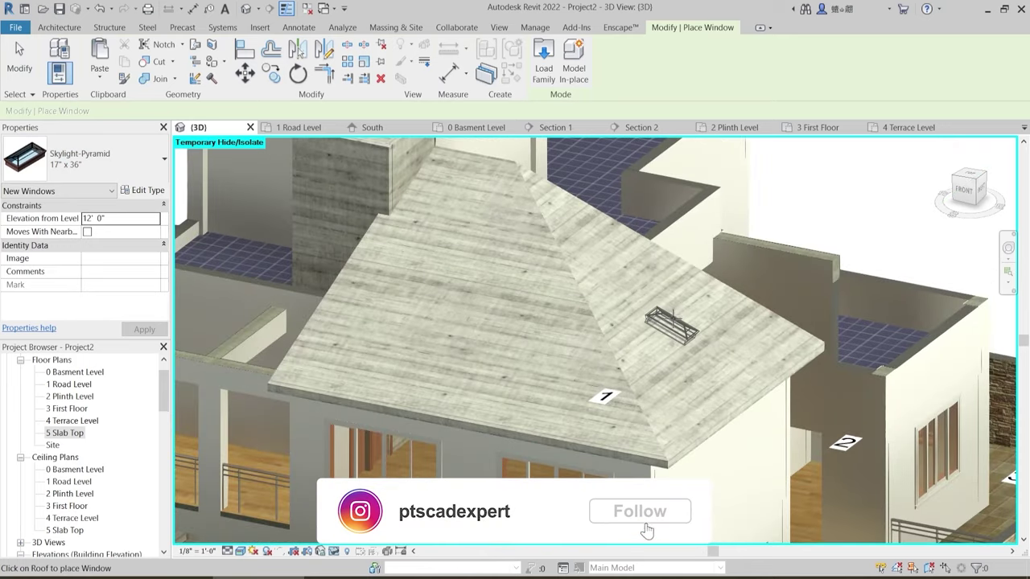
left_click(672, 326)
scroll(705, 329, "up", 3)
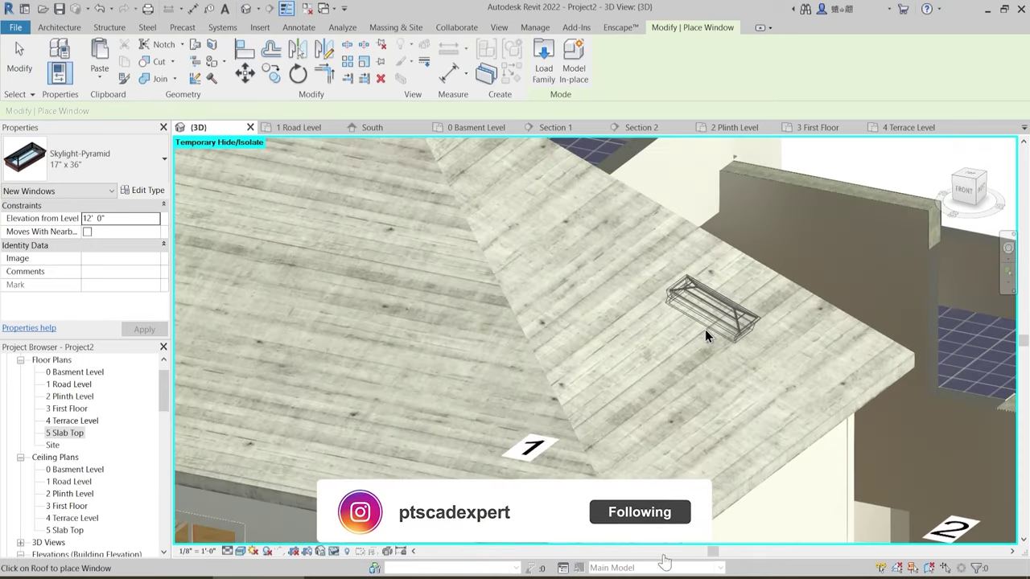
key("Escape")
key("Escape")
scroll(684, 338, "down", 3)
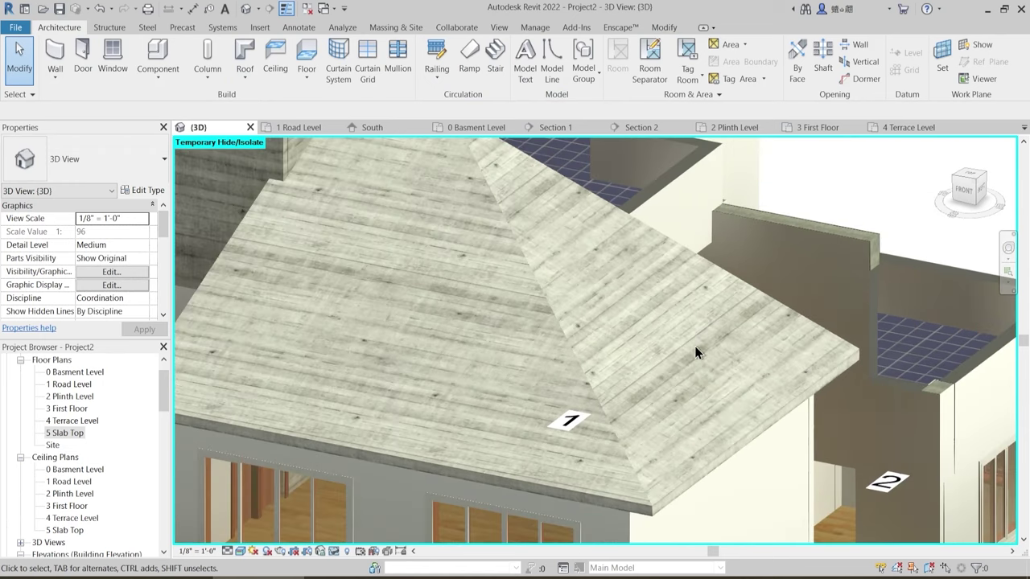
scroll(700, 378, "up", 4)
left_click(731, 407)
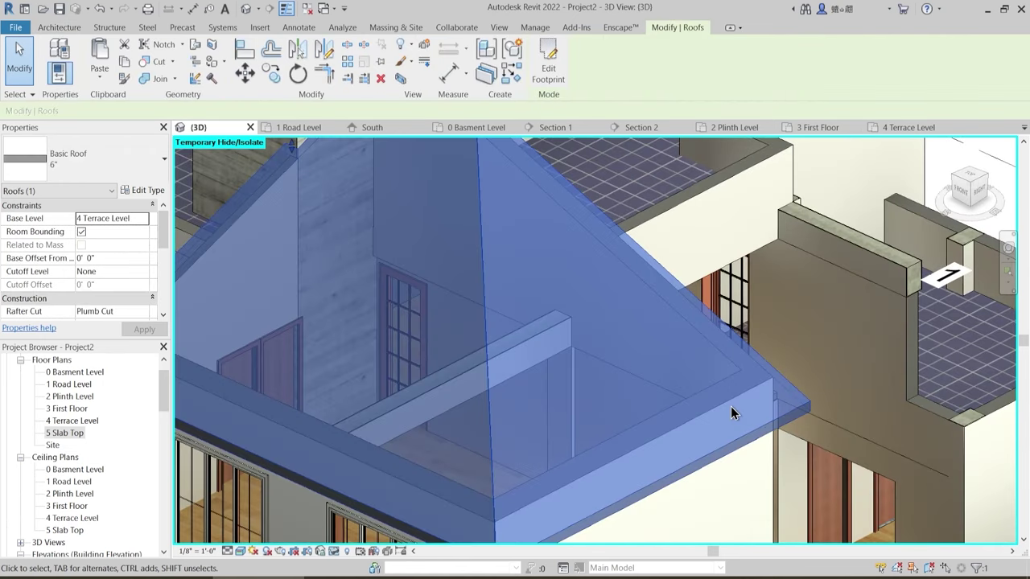
key("Escape")
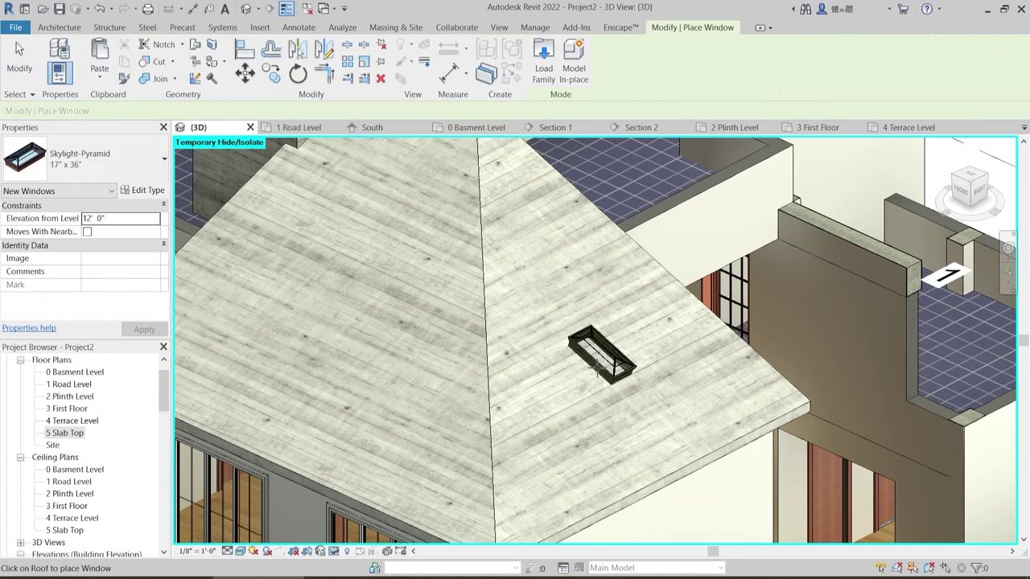
- Re-place the Skylight-Pyramid skylight on the roof slope and check its position
left_click(605, 354)
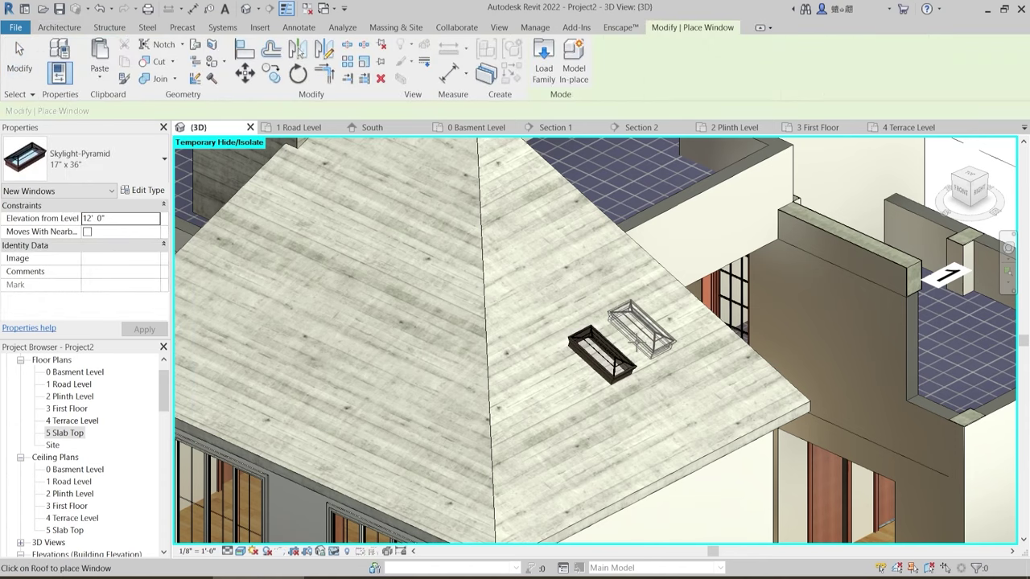
key("Escape")
key("Escape")
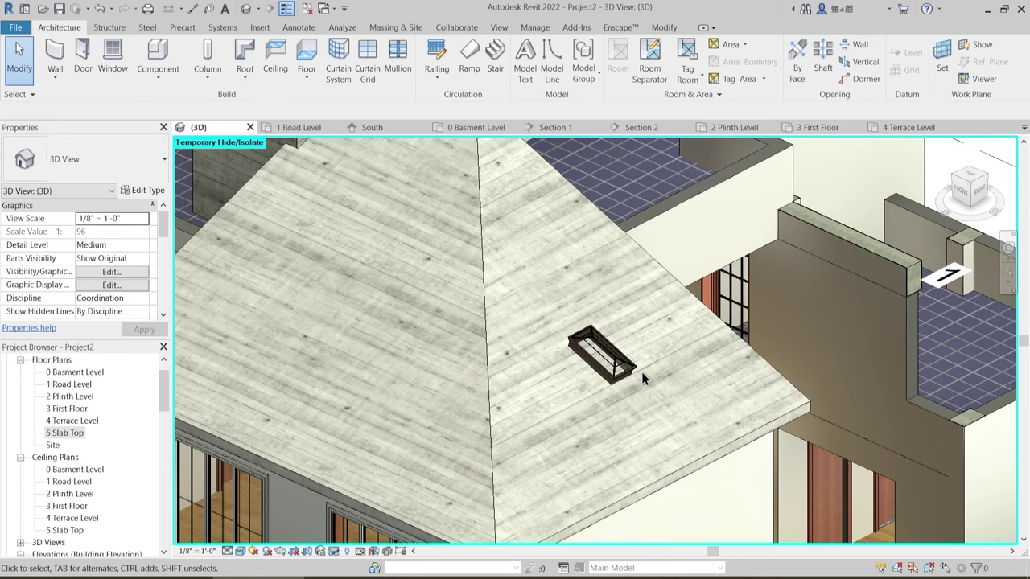
scroll(639, 375, "up", 2)
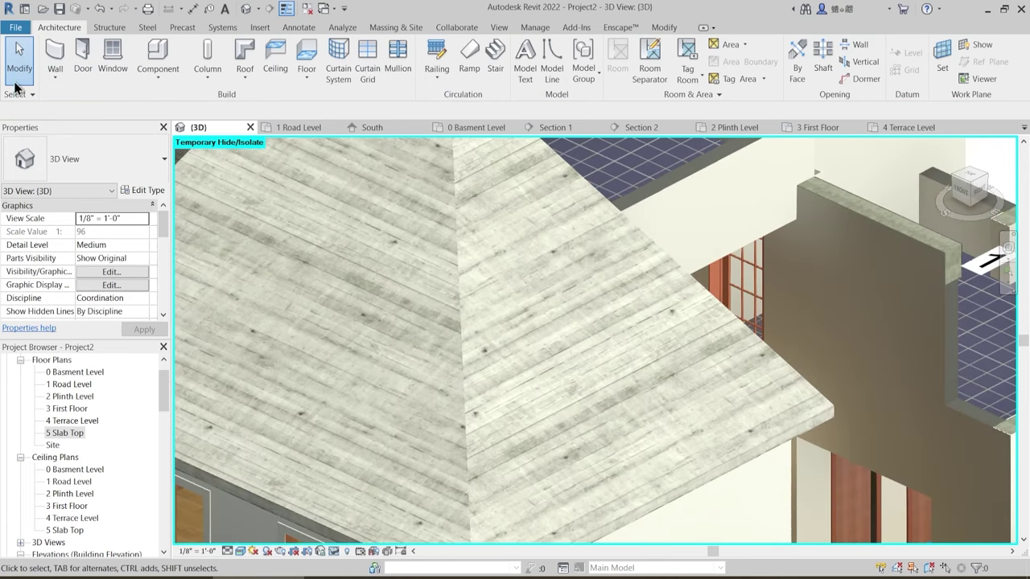
left_click(112, 52)
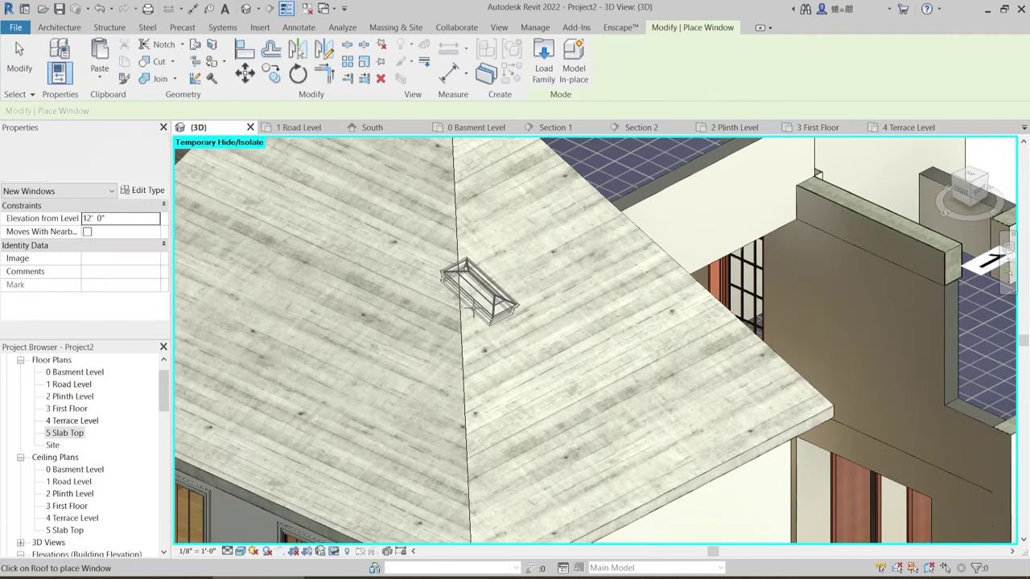
left_click(611, 358)
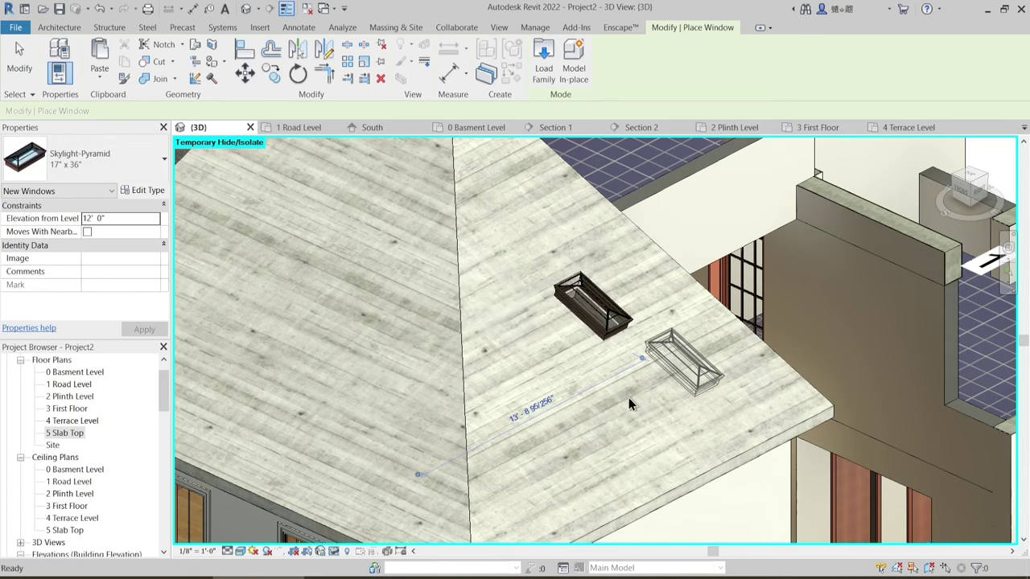
middle_click_drag(694, 366, 636, 392)
key("Escape")
key("Escape")
left_click(536, 332)
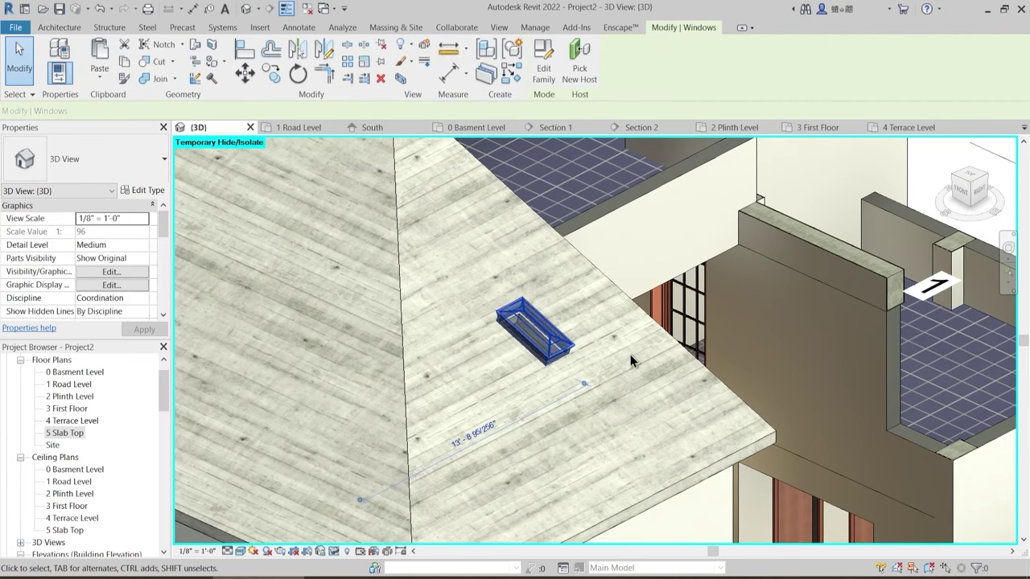
key("Escape")
scroll(592, 388, "down", 2)
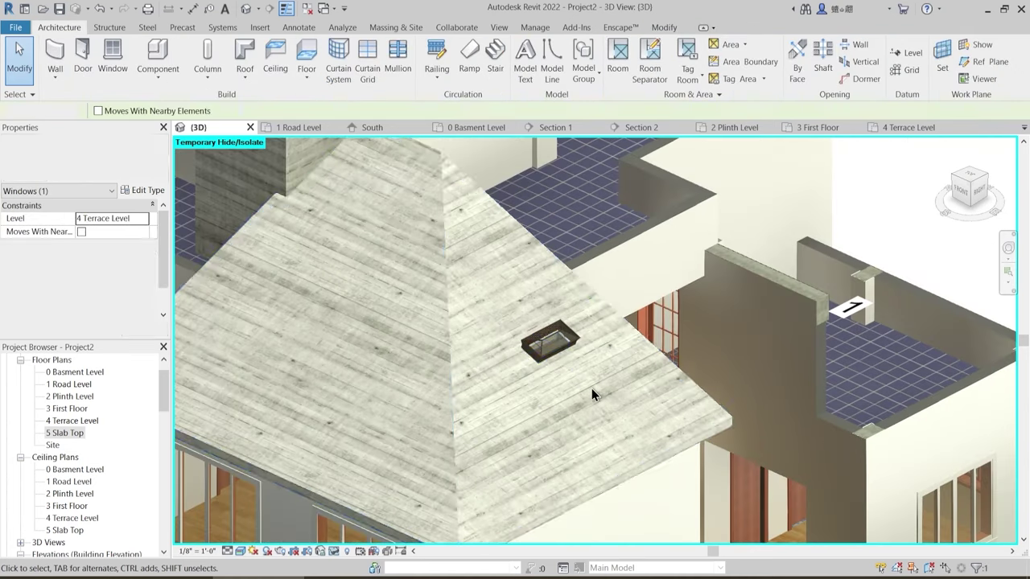
- Enlarge the skylight type to 5'0" wide by 7'0" high, forming a square pyramid
left_click(562, 352)
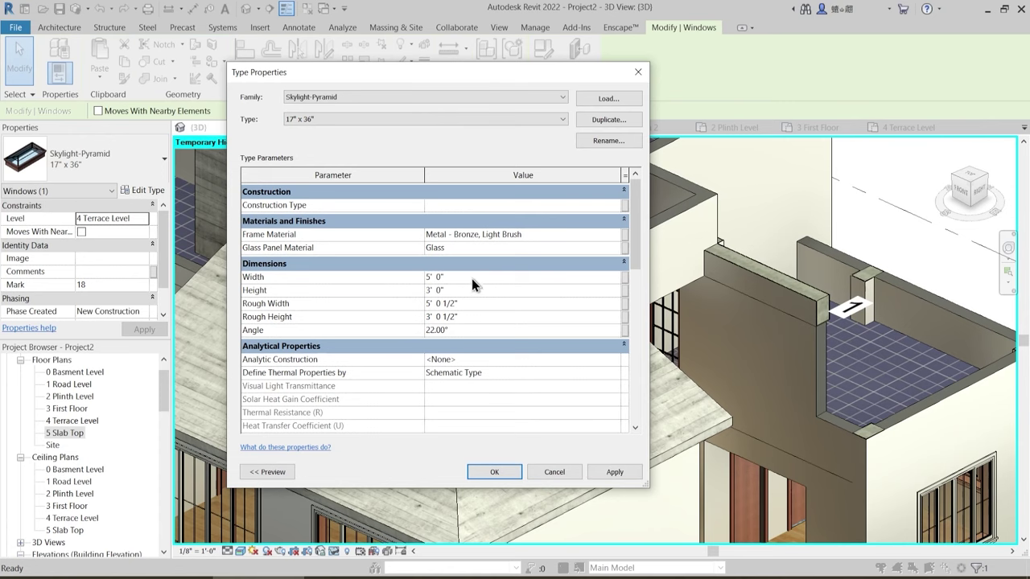
left_click_drag(510, 72, 266, 77)
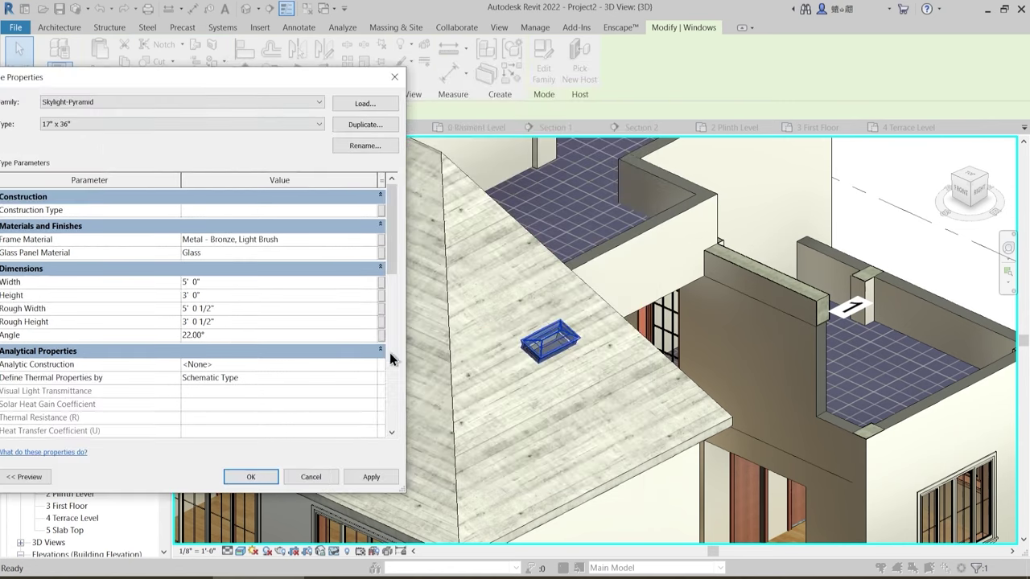
left_click(247, 481)
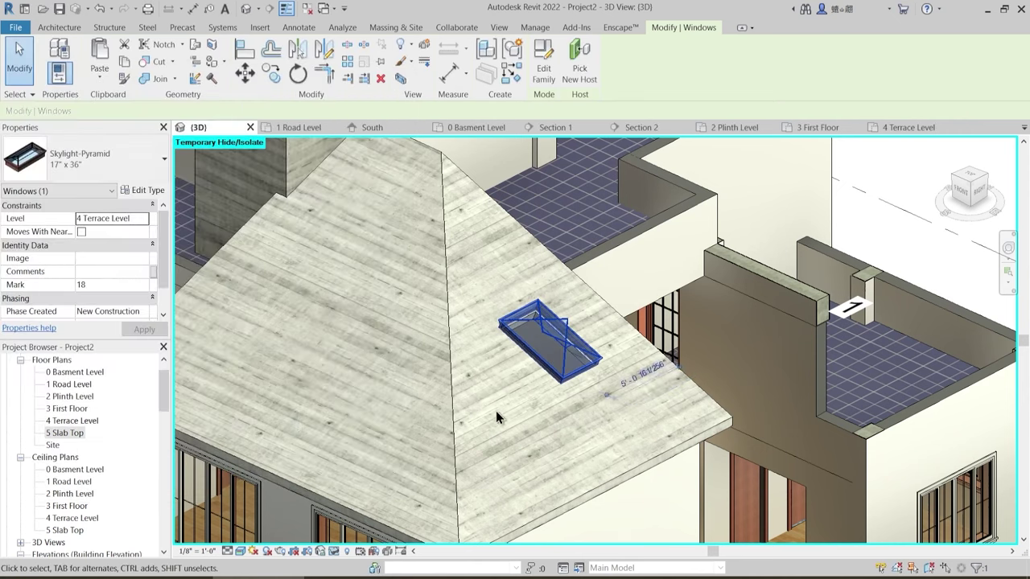
key("Escape")
middle_click_drag(585, 417, 588, 321, "shift")
scroll(587, 322, "up", 2)
left_click(588, 322)
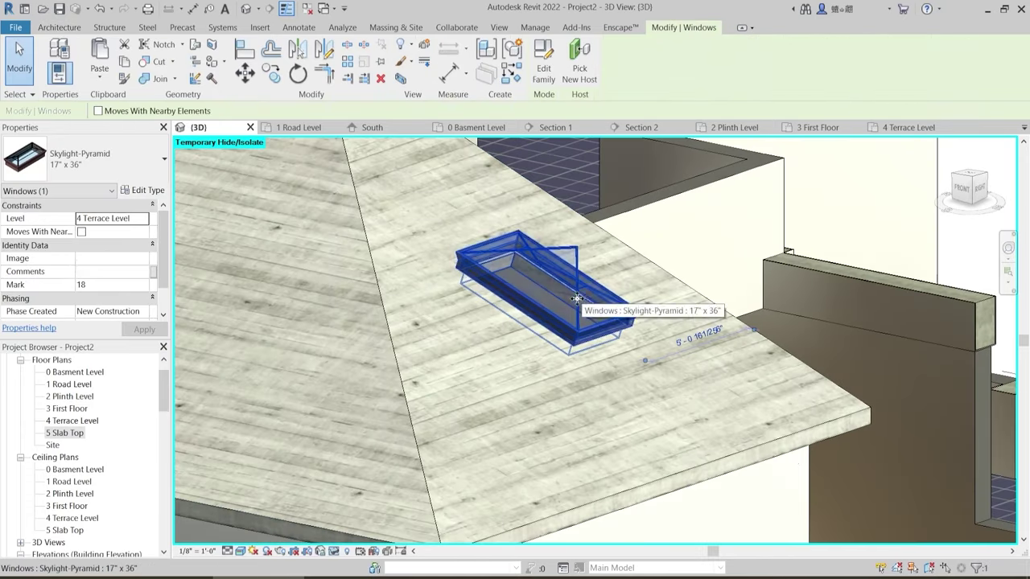
left_click(145, 192)
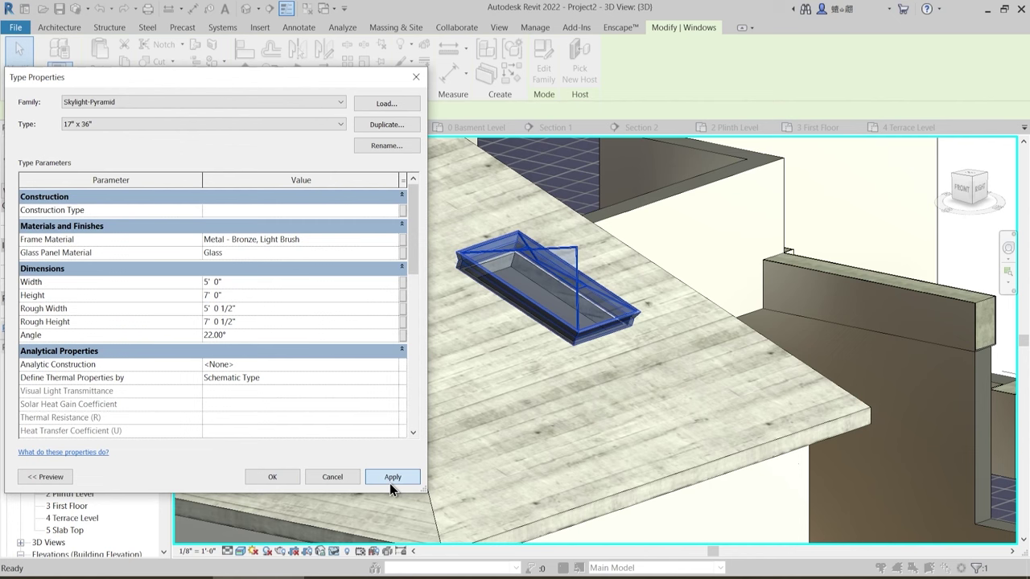
left_click(391, 478)
left_click(273, 476)
key("Escape")
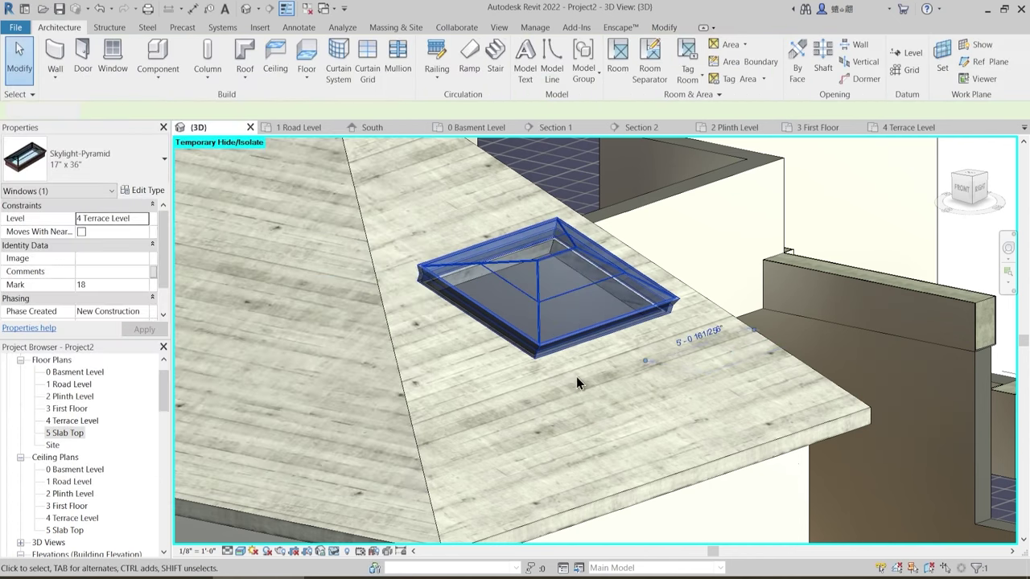
- View the whole roof, then open the 4 Terrace Level floor plan
scroll(576, 377, "down", 5)
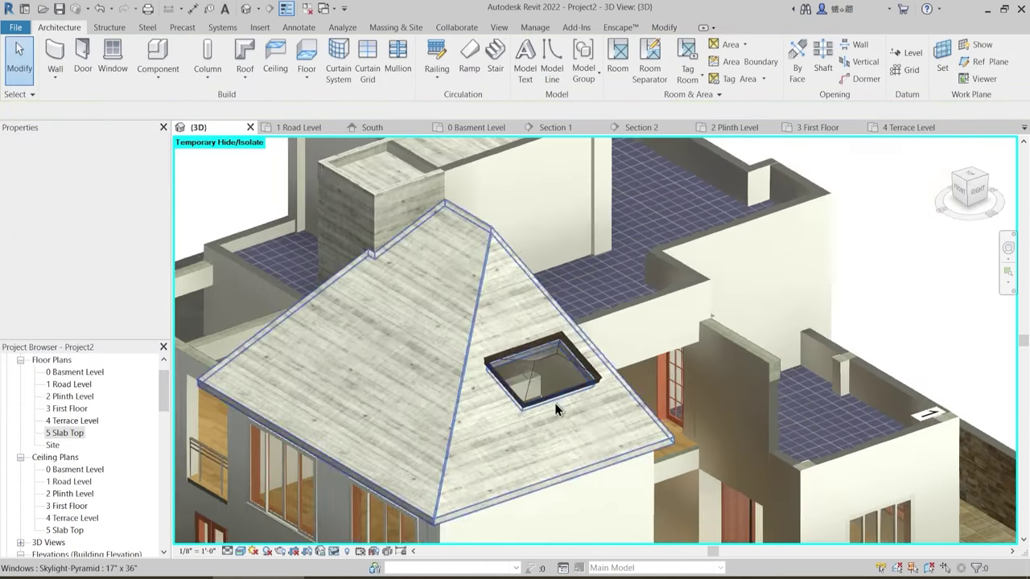
middle_click_drag(559, 411, 552, 322, "shift")
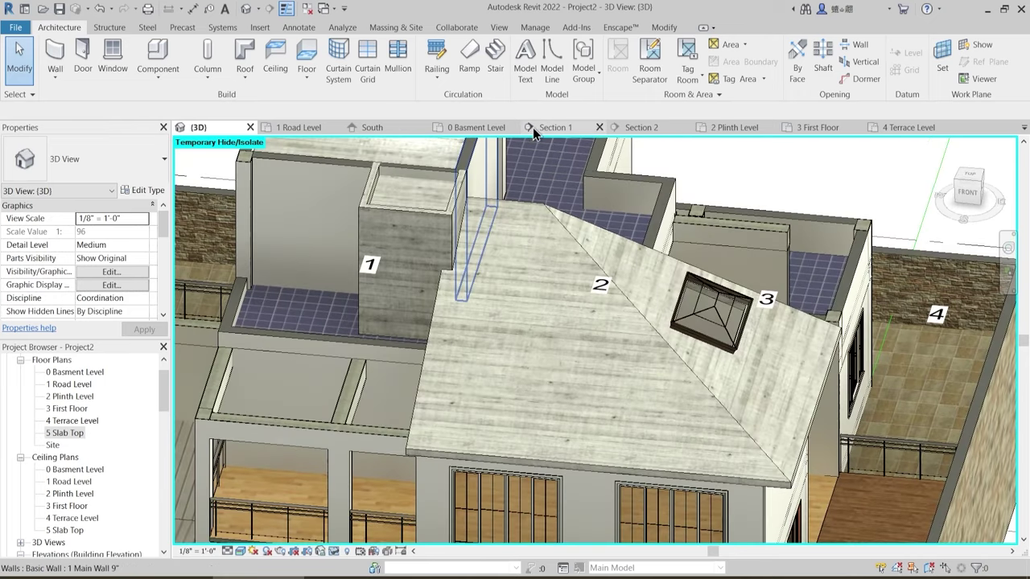
left_click(891, 130)
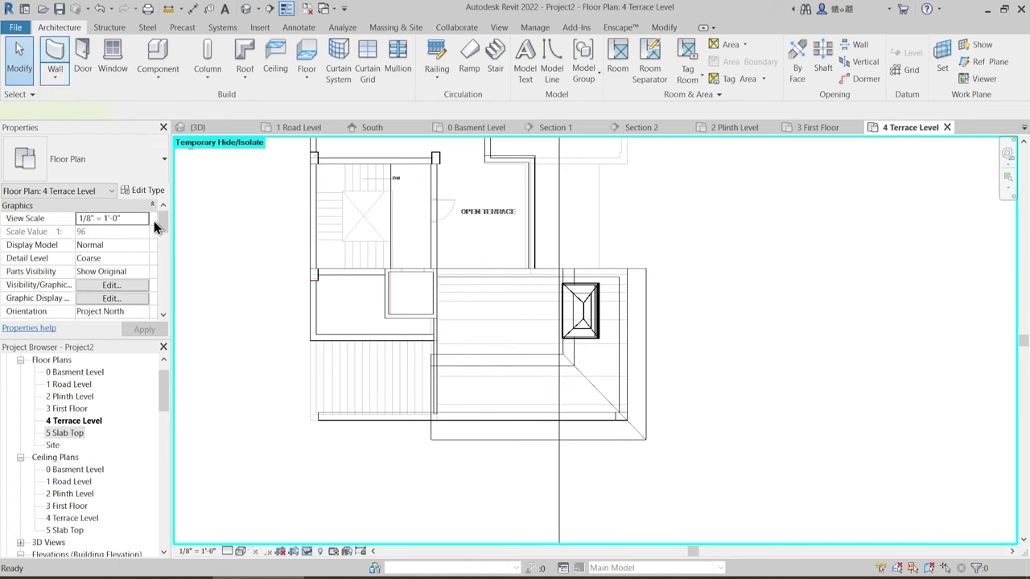
- Draw three 9" walls in a U shape on the terrace plan with WA
key("w")
key("a")
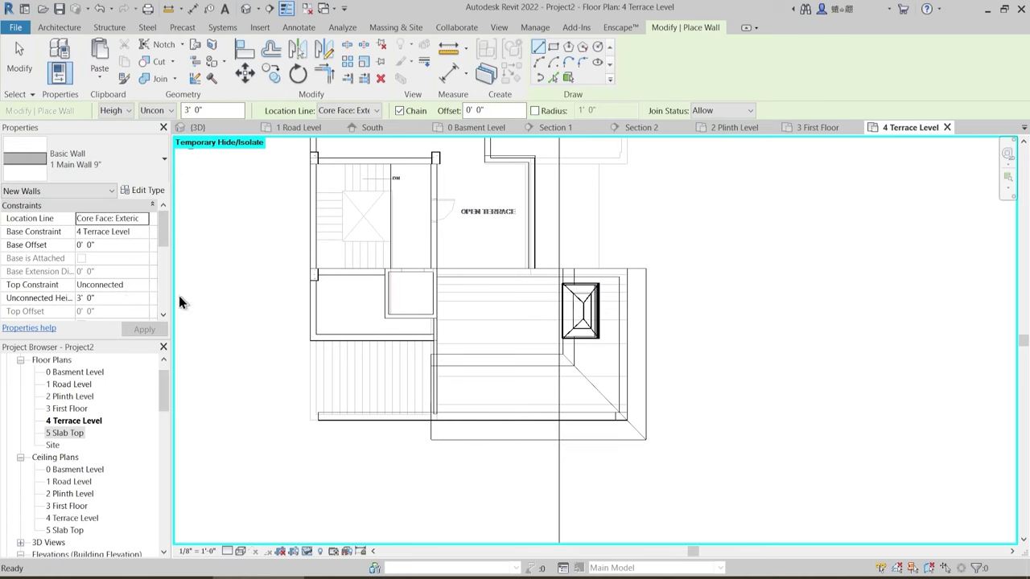
scroll(409, 328, "up", 2)
scroll(382, 317, "up", 2)
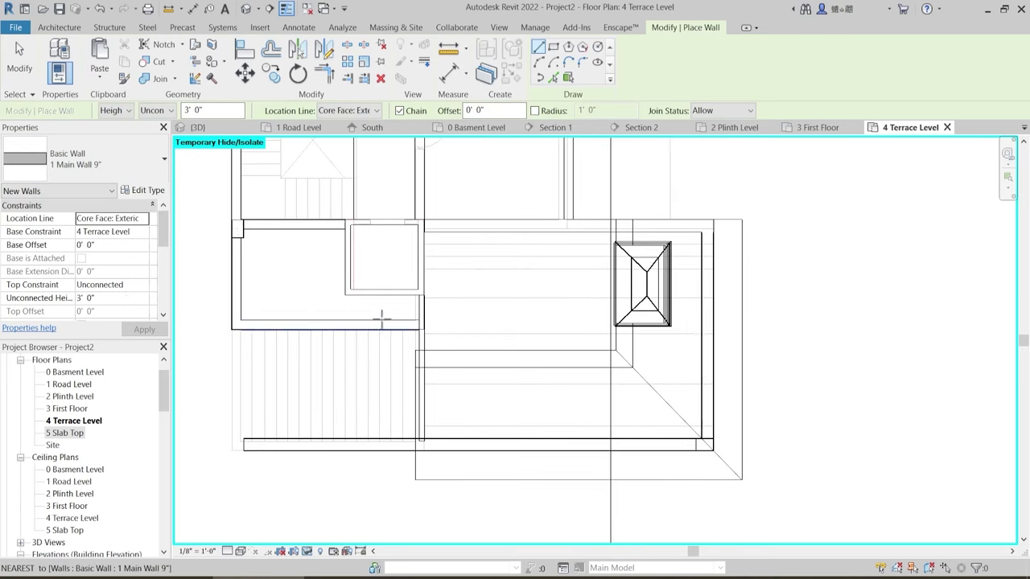
scroll(461, 300, "up", 1)
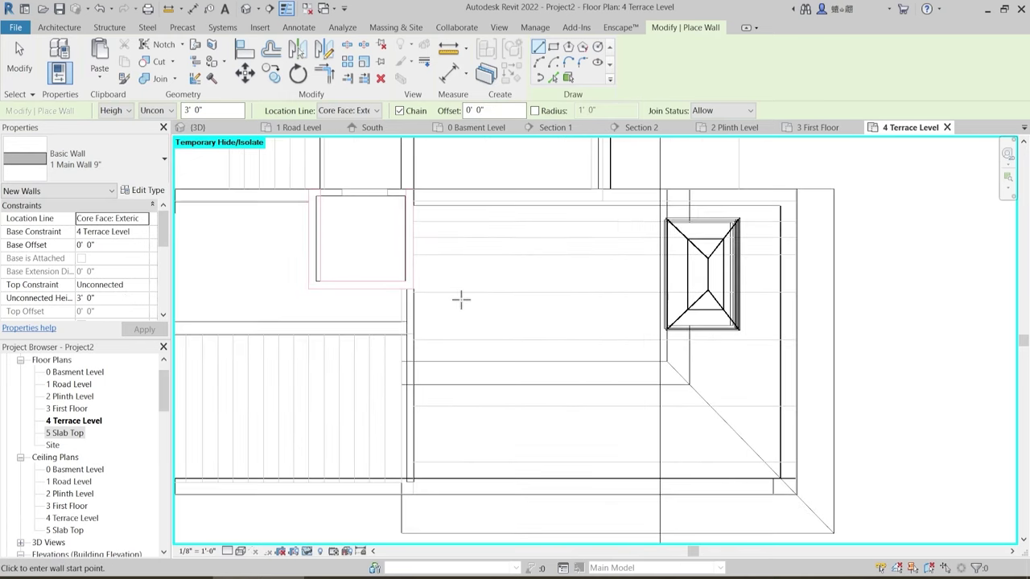
left_click(440, 292)
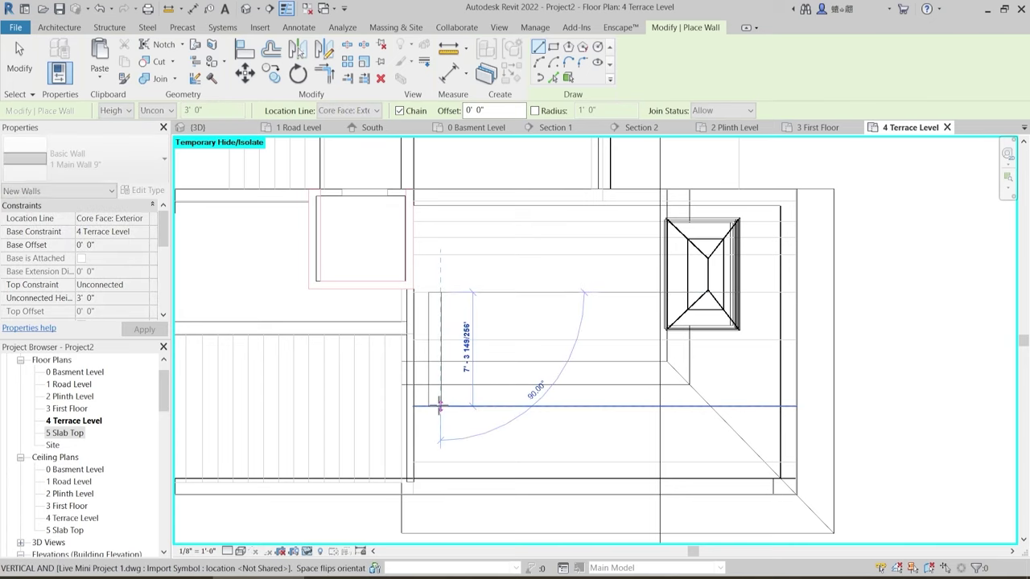
left_click(435, 394)
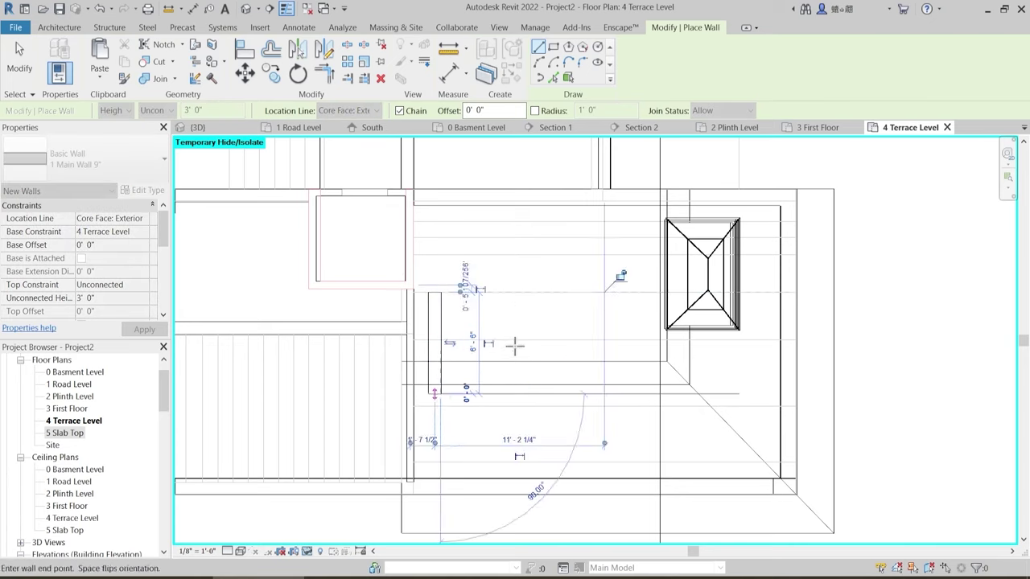
key("Escape")
left_click(531, 293)
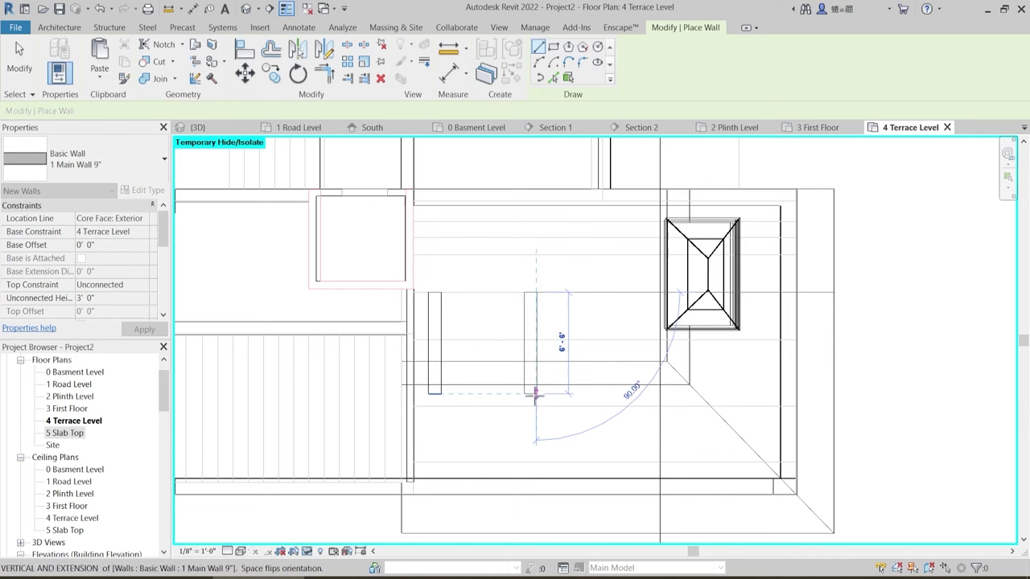
left_click(531, 394)
left_click(440, 395)
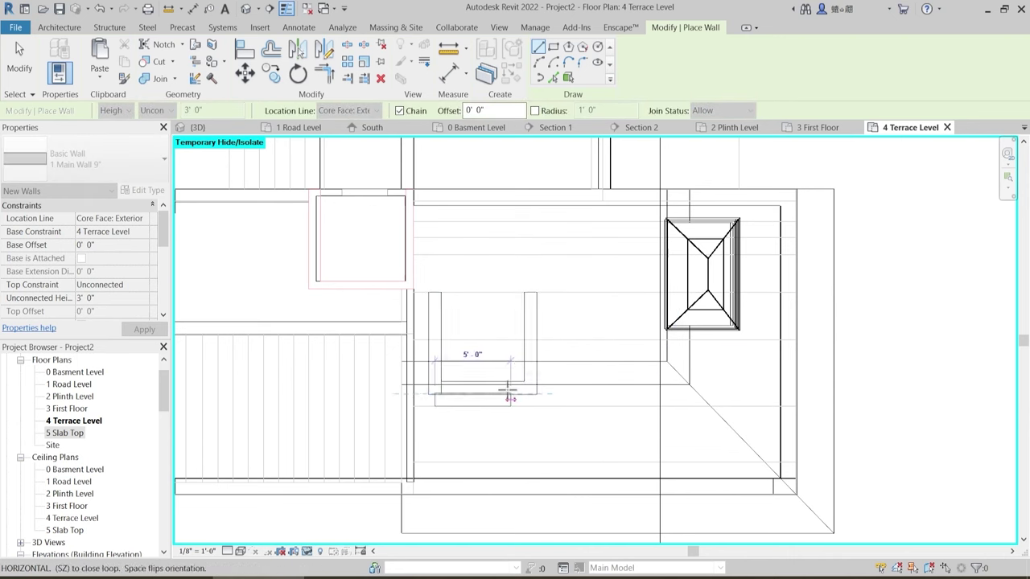
key("Escape")
key("Escape")
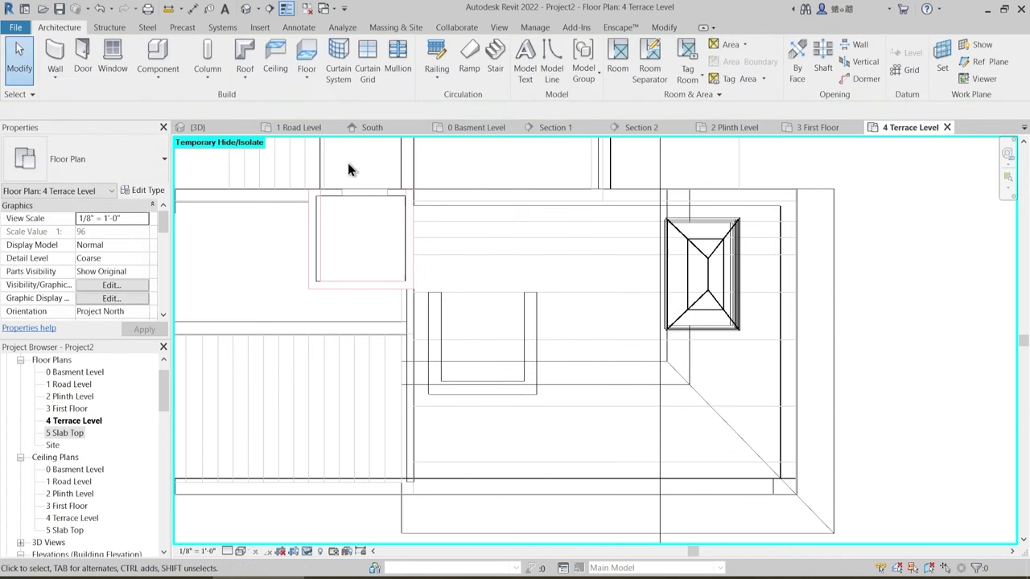
- Window-select the three U-shaped walls and move them slightly to the right
middle_click_drag(436, 281, 442, 277)
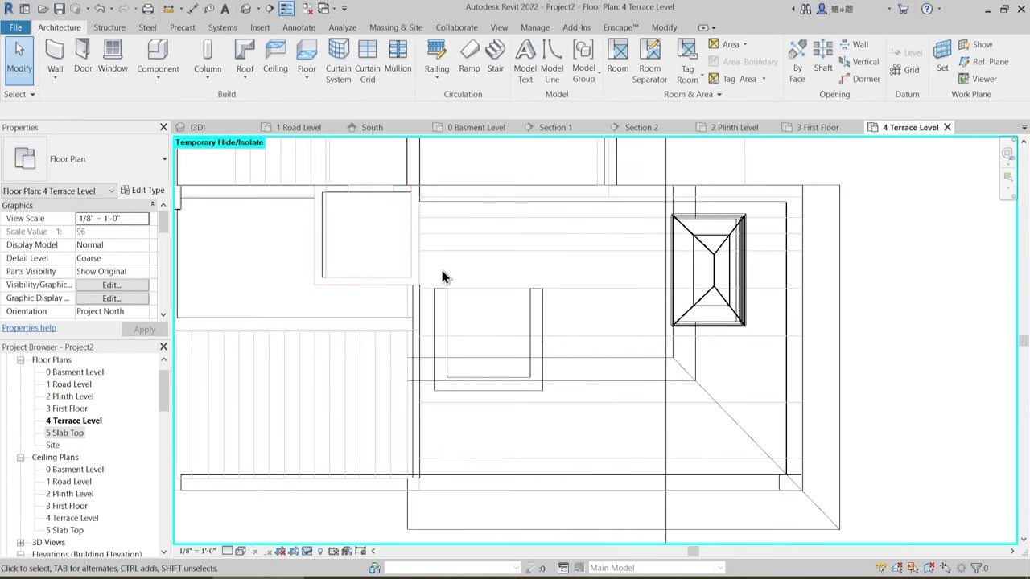
left_click_drag(430, 258, 572, 443)
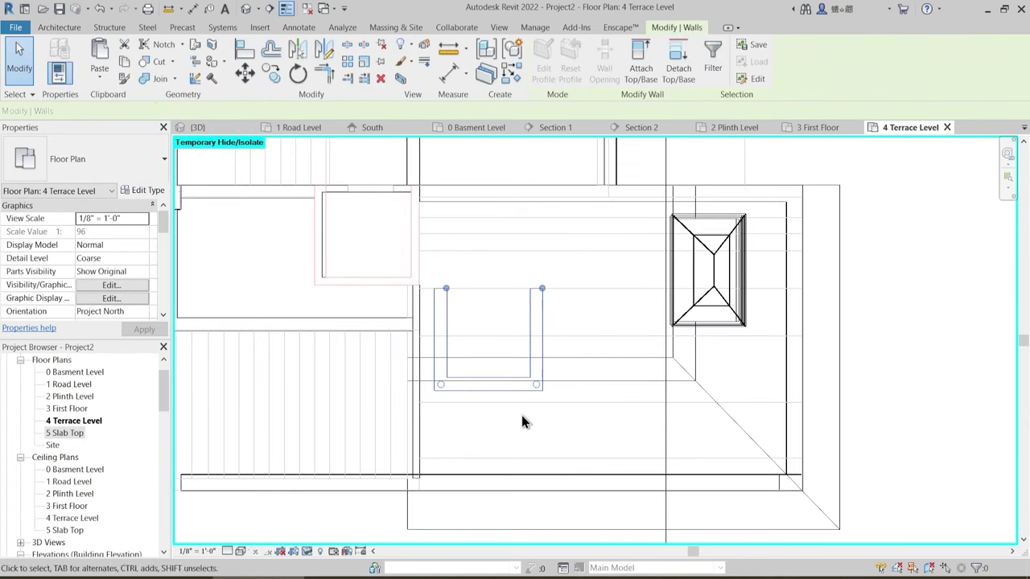
key("m")
key("v")
left_click(518, 418)
left_click(544, 418)
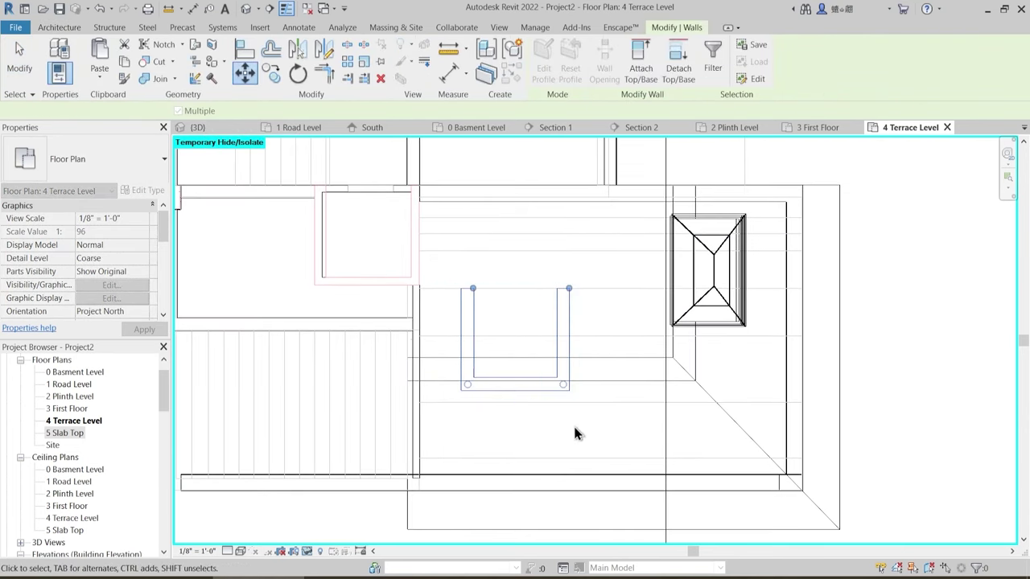
key("Escape")
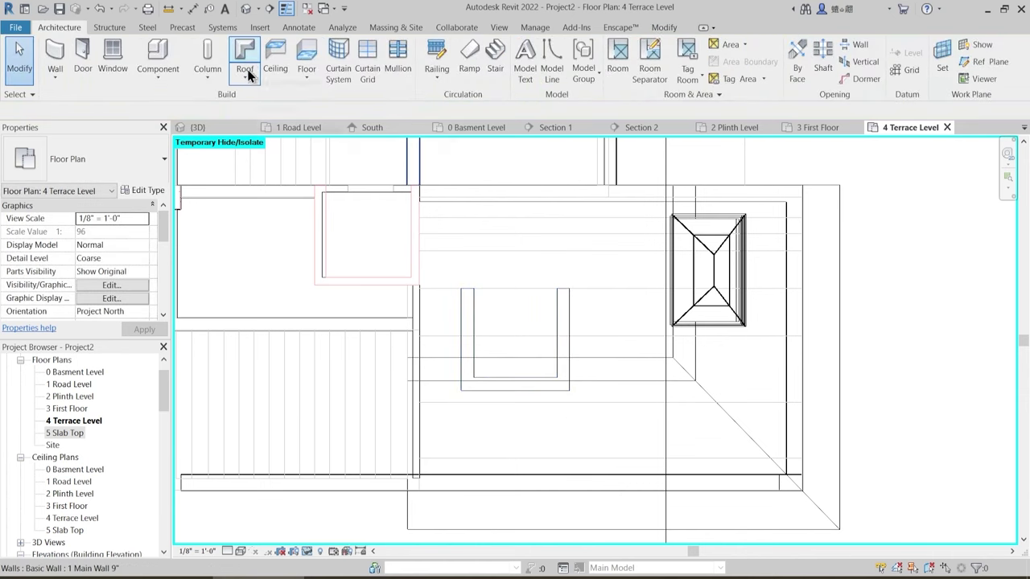
left_click(244, 77)
- Sketch a rectangular roof footprint around the U-shaped walls
left_click(272, 106)
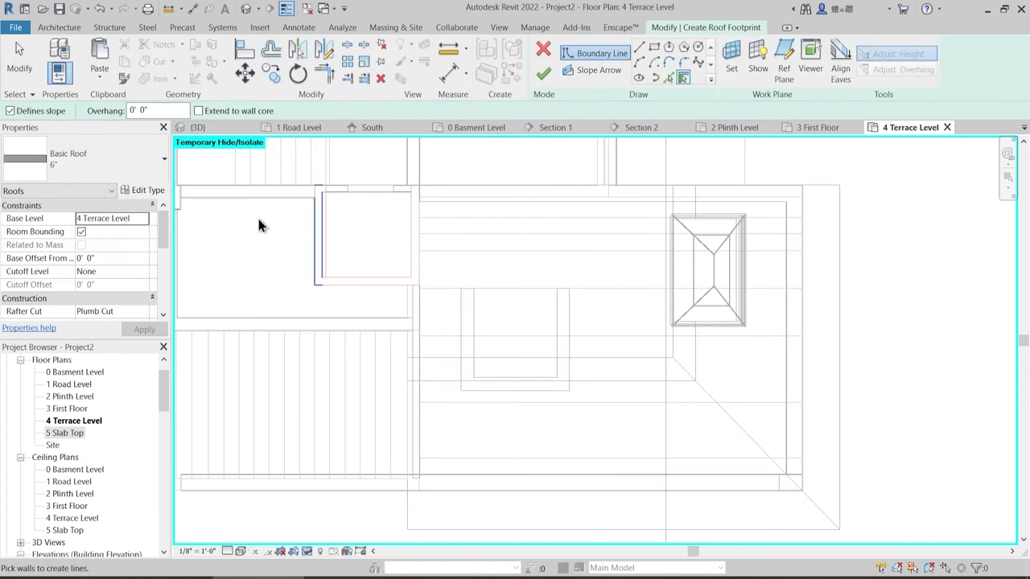
left_click(658, 50)
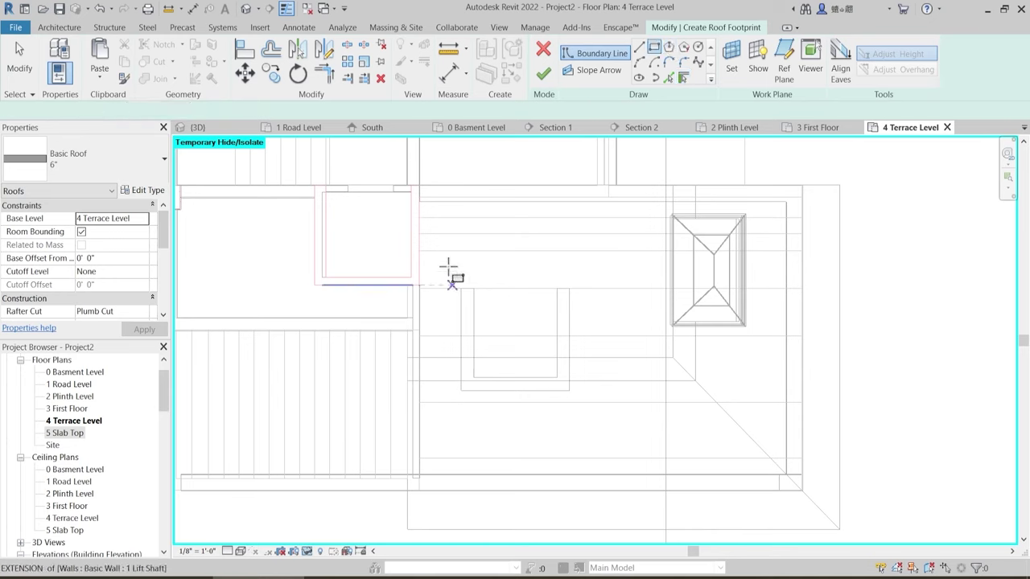
left_click(445, 251)
left_click(590, 431)
key("Escape")
key("Escape")
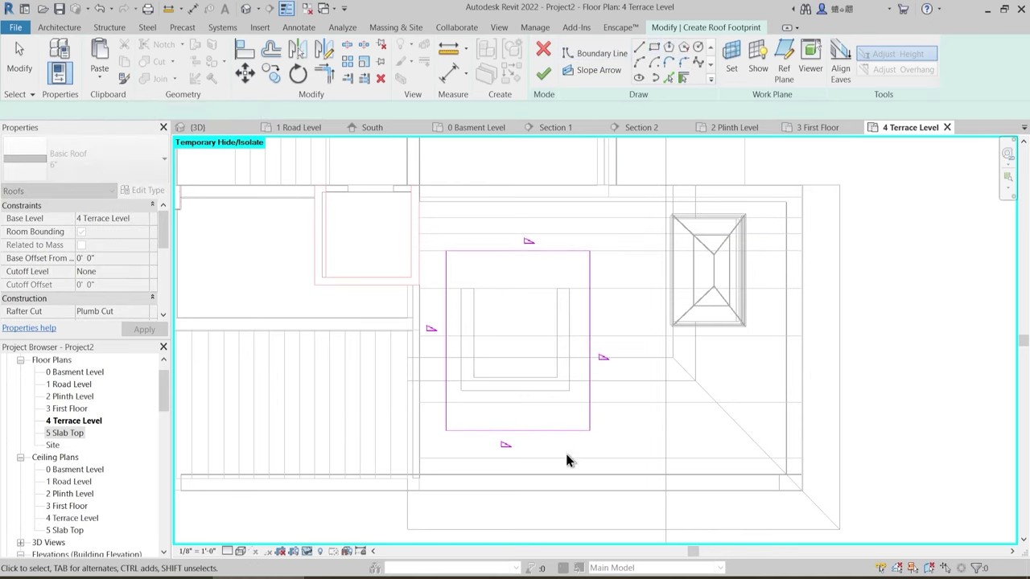
- Make the top and bottom footprint edges non-sloping and finish the roof without attaching walls
left_click(555, 431)
left_click(507, 251, "ctrl")
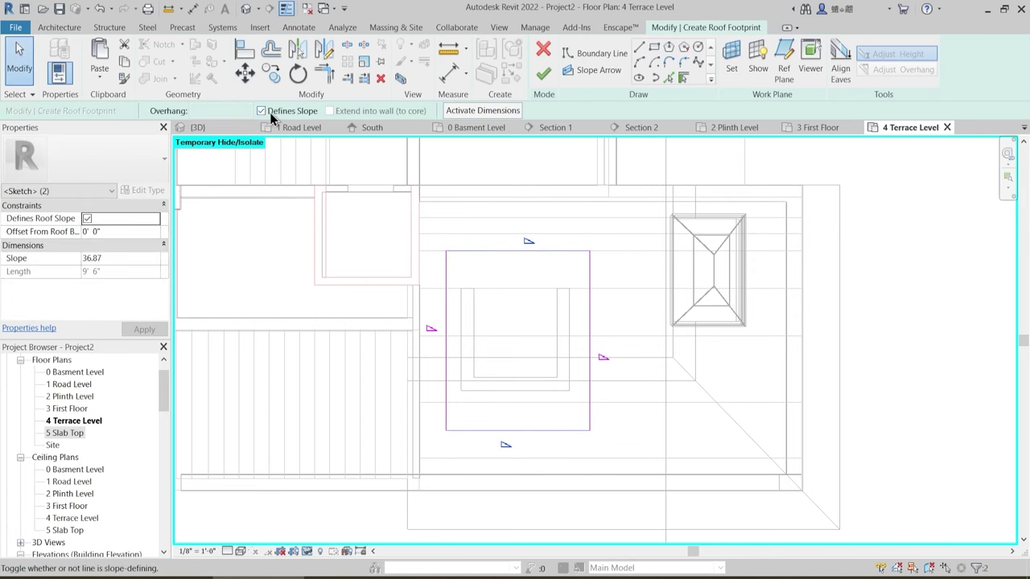
left_click(271, 114)
left_click(565, 330)
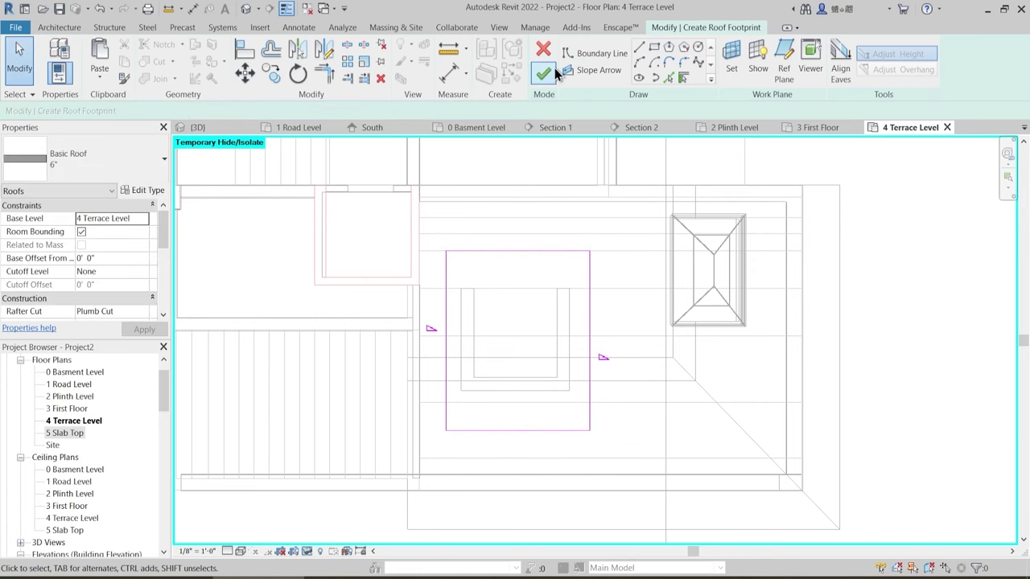
left_click(543, 73)
left_click(621, 296)
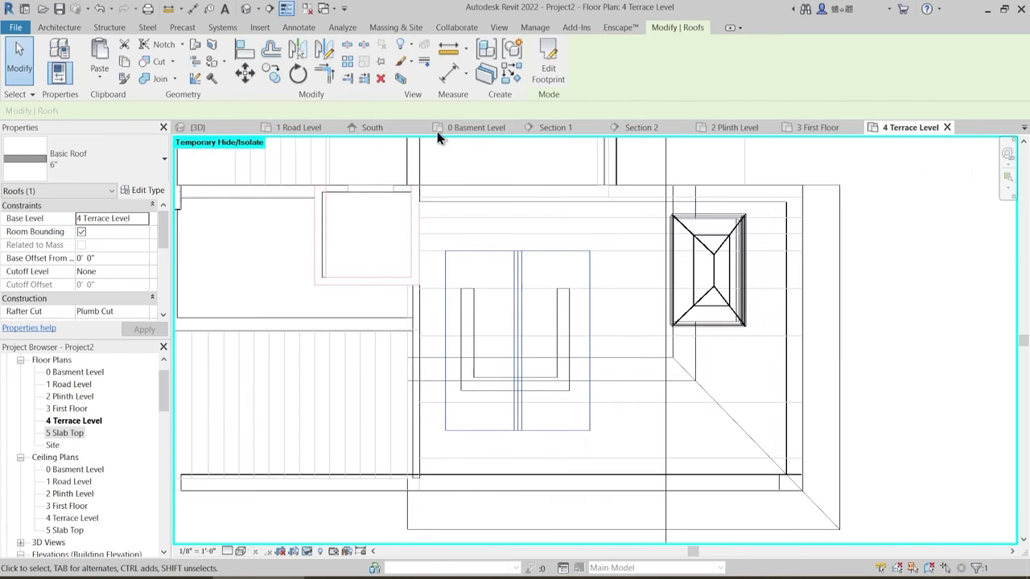
- In the {3D} view, temporarily hide the main hipped roof
left_click(197, 127)
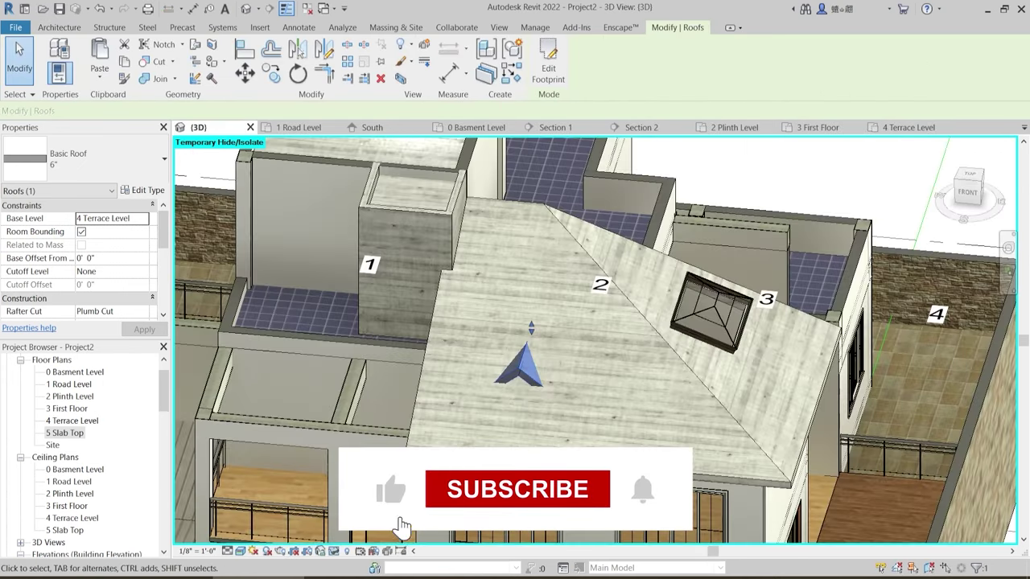
middle_click_drag(450, 379, 548, 349, "shift")
left_click(560, 415)
key("h")
key("h")
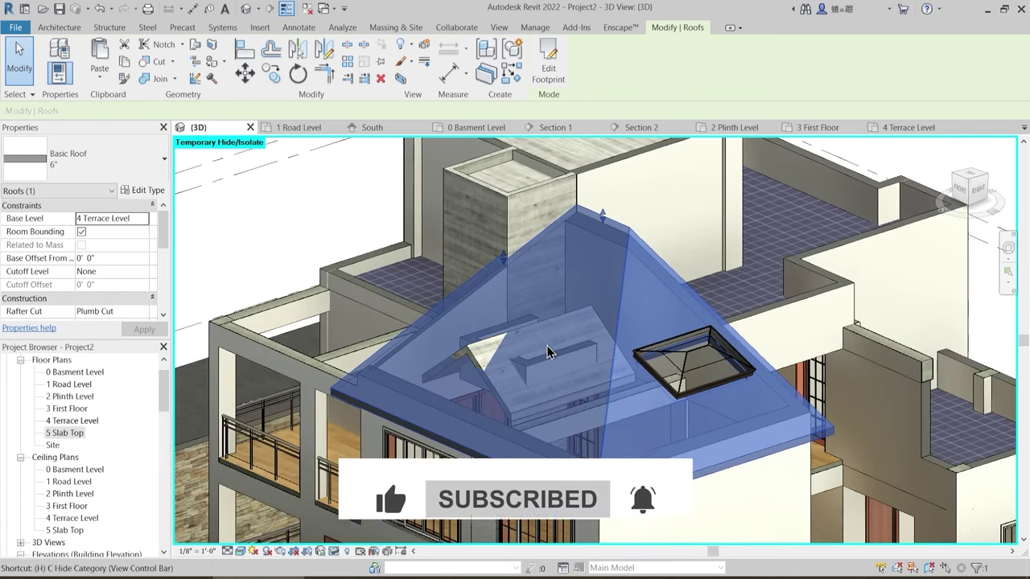
scroll(547, 349, "up", 5)
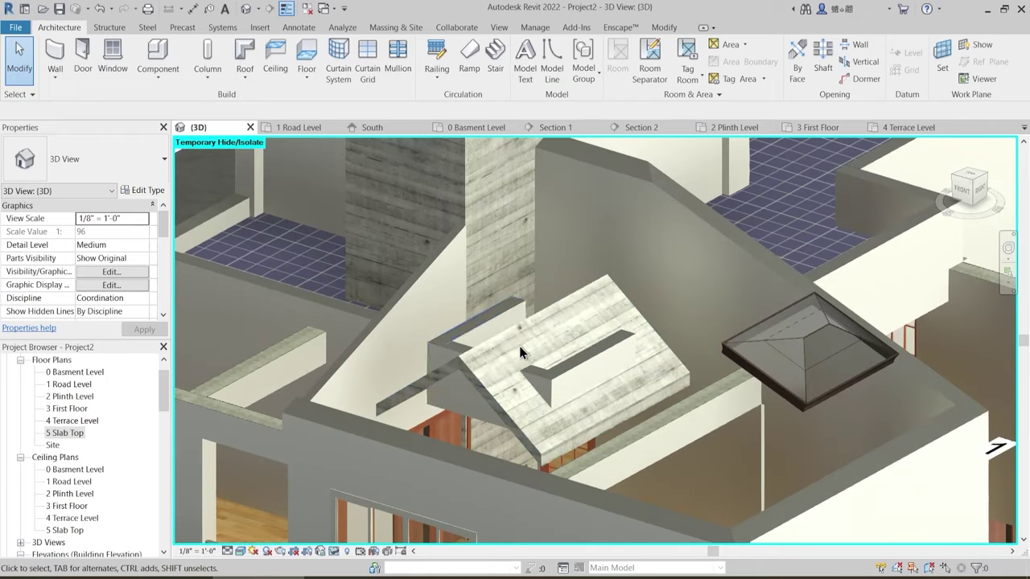
- Set the three dormer walls' Base Offset to 3' 0"
left_click(488, 332)
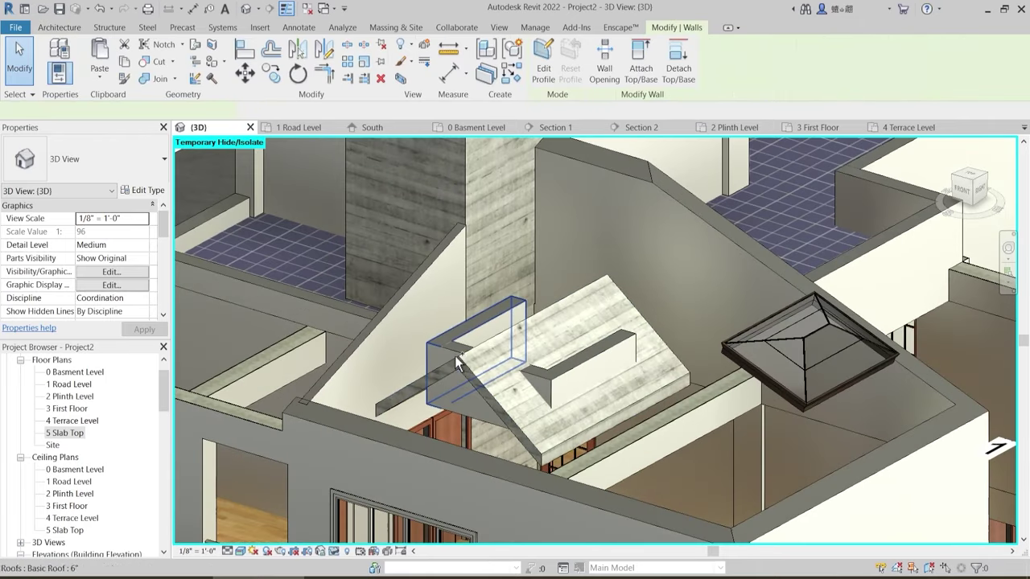
left_click(589, 368, "ctrl")
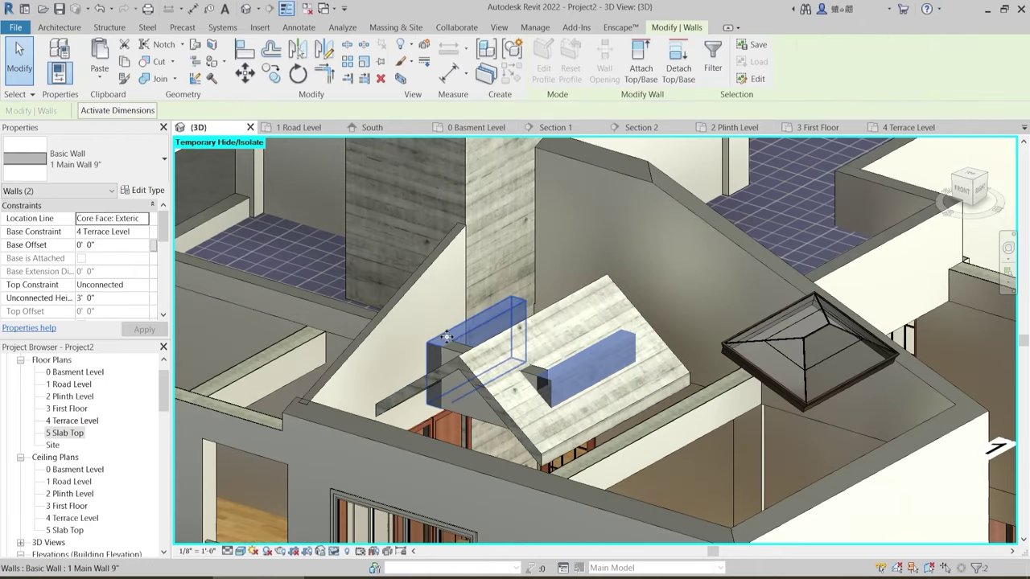
left_click(538, 337, "ctrl")
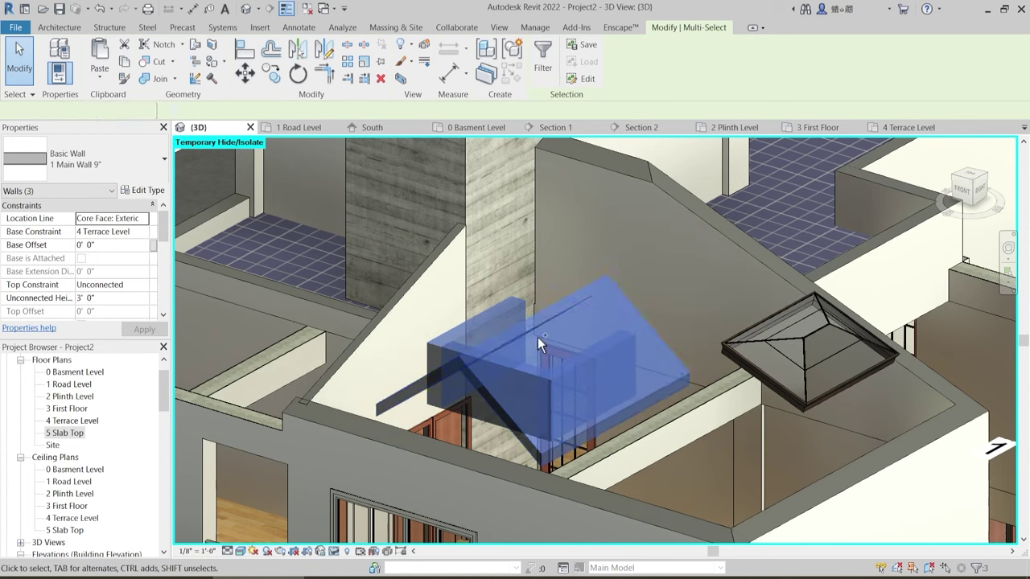
left_click(517, 395, "shift")
left_click(115, 247)
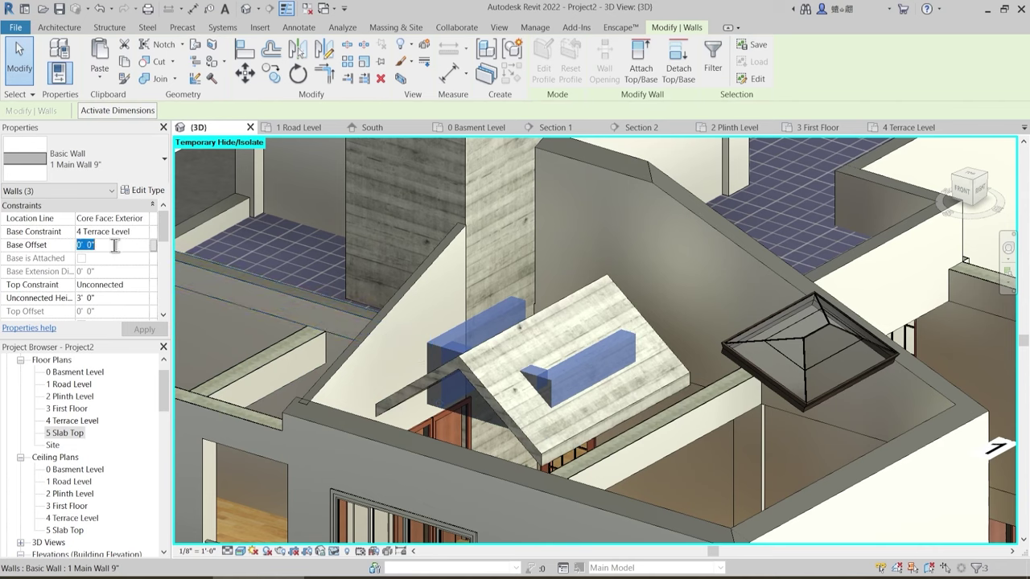
key("Return")
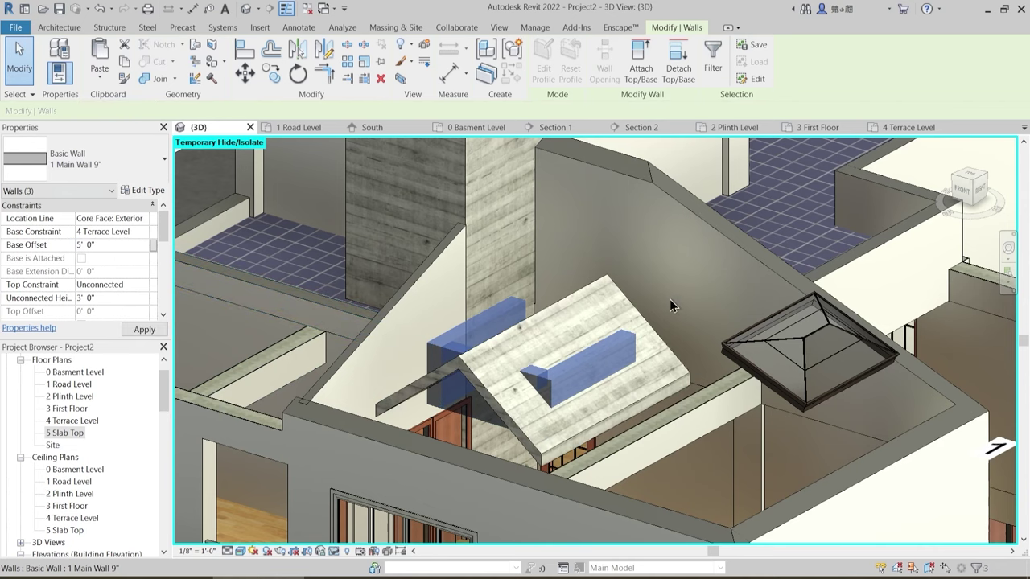
scroll(633, 352, "down", 5)
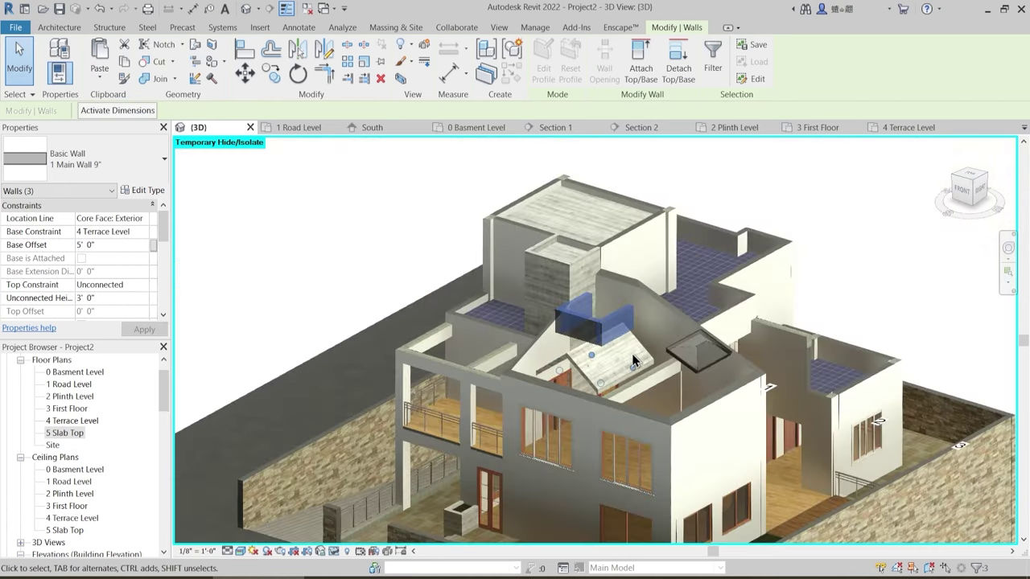
scroll(627, 348, "up", 4)
scroll(612, 352, "up", 3)
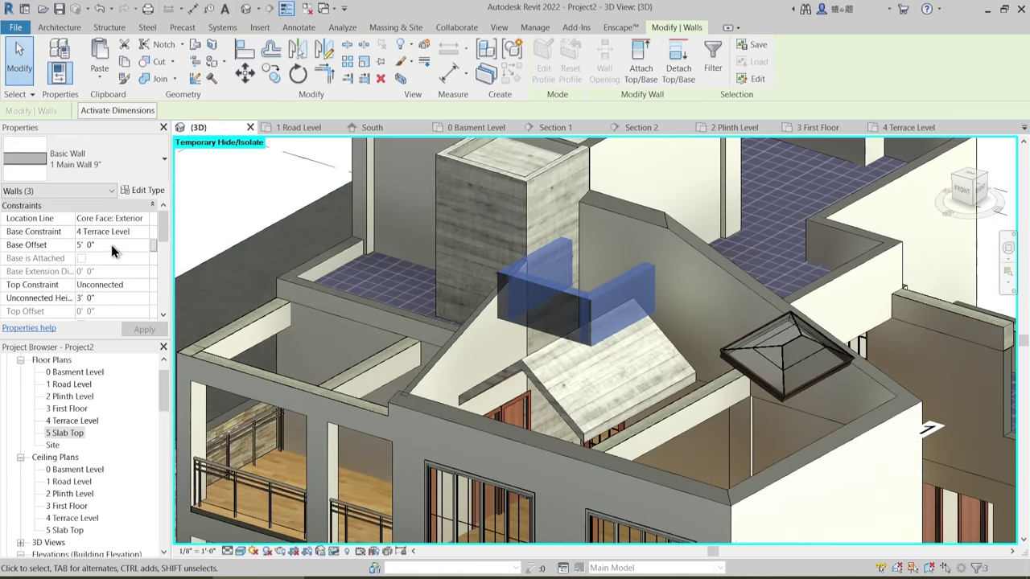
left_click(111, 245)
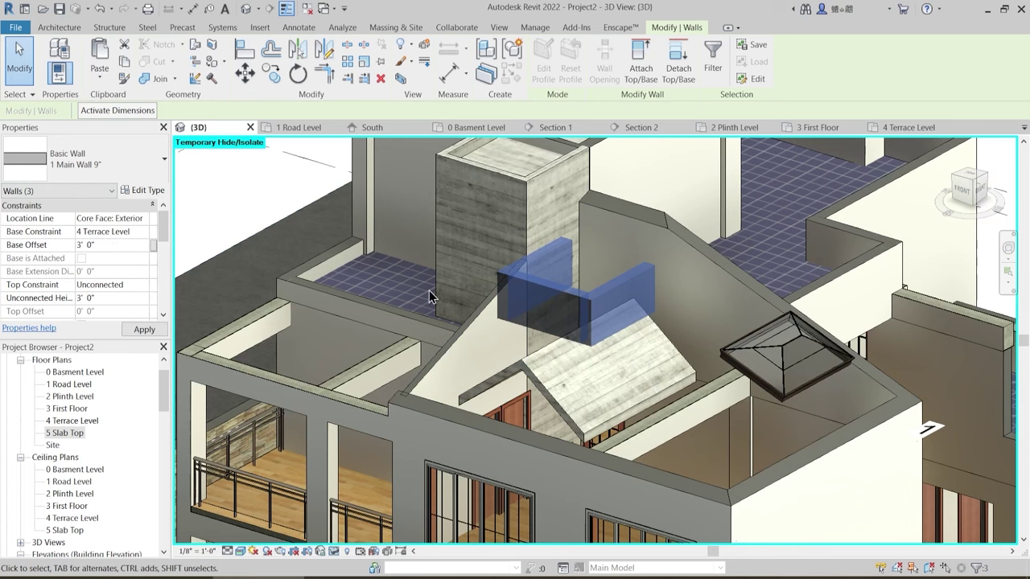
key("Escape")
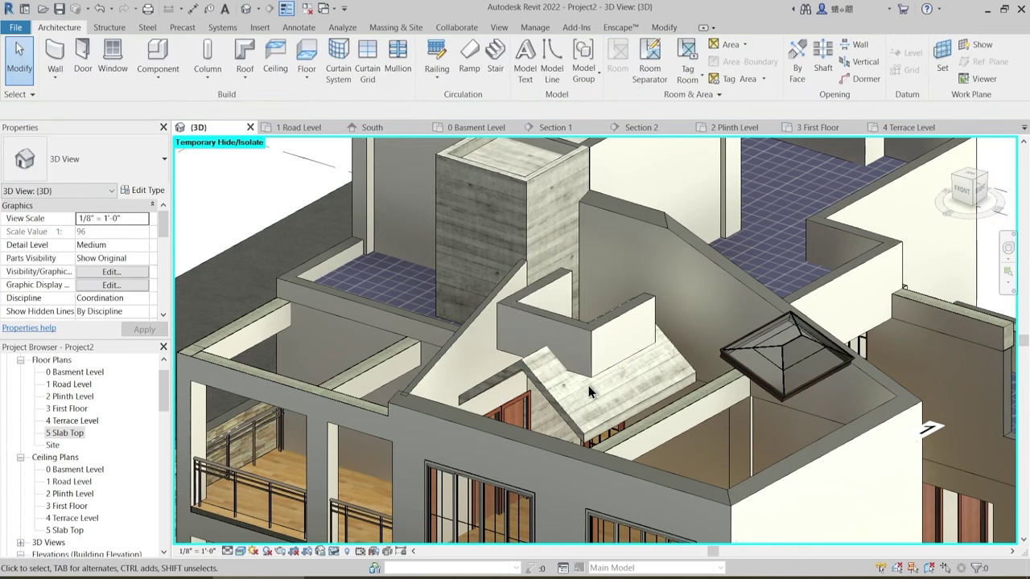
- Give the dormer roof a 3' 0" base offset and unhide the main roof
left_click(584, 390)
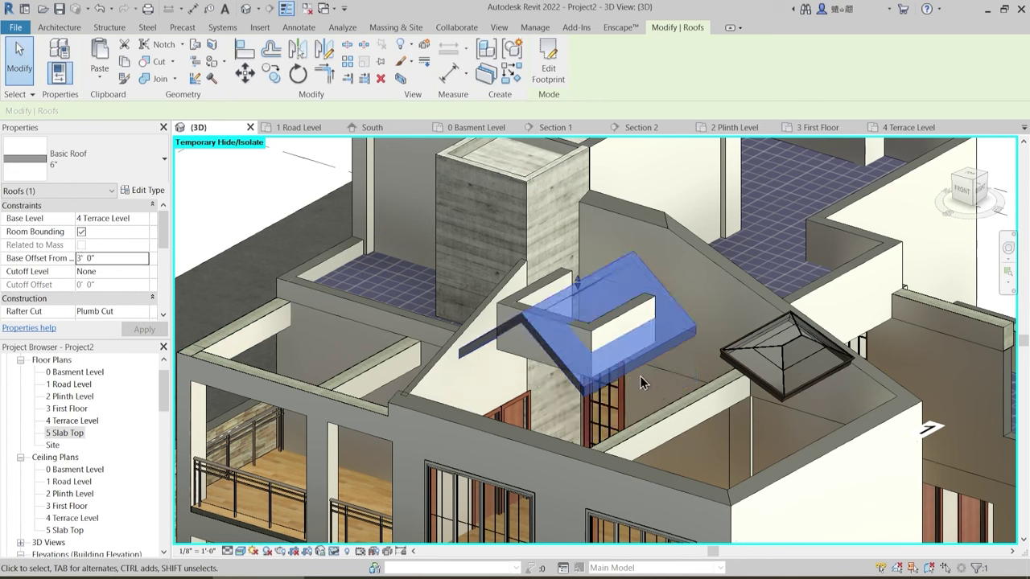
key("Escape")
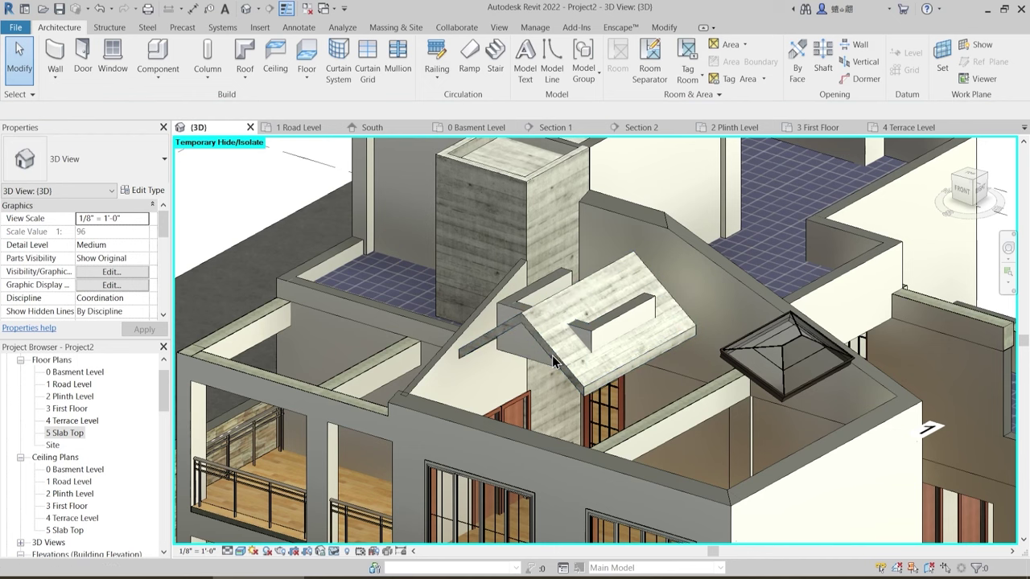
key("h")
key("r")
- Raise the dormer roof's Base Offset From Level to 4' 0"
middle_click_drag(688, 417, 540, 332, "shift")
left_click(540, 331)
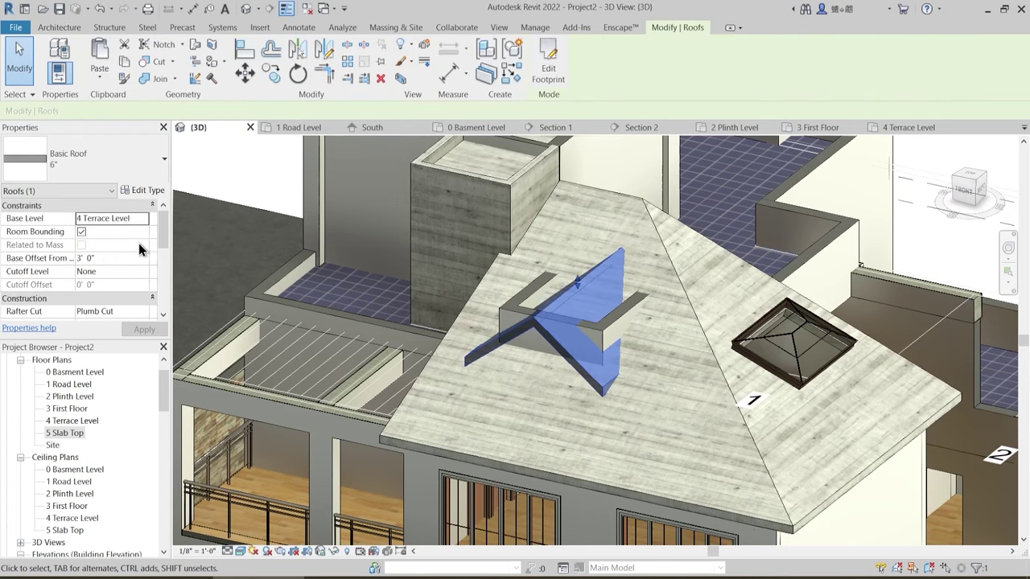
left_click(103, 258)
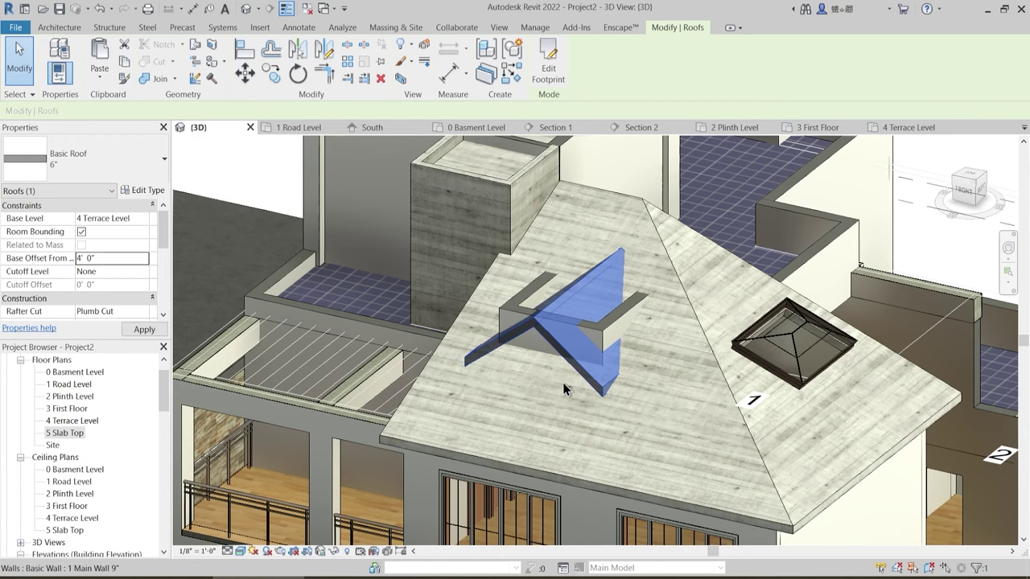
key("Escape")
middle_click_drag(626, 397, 621, 329, "shift")
- Attach the tops of the three dormer walls to the dormer roof
left_click(620, 321)
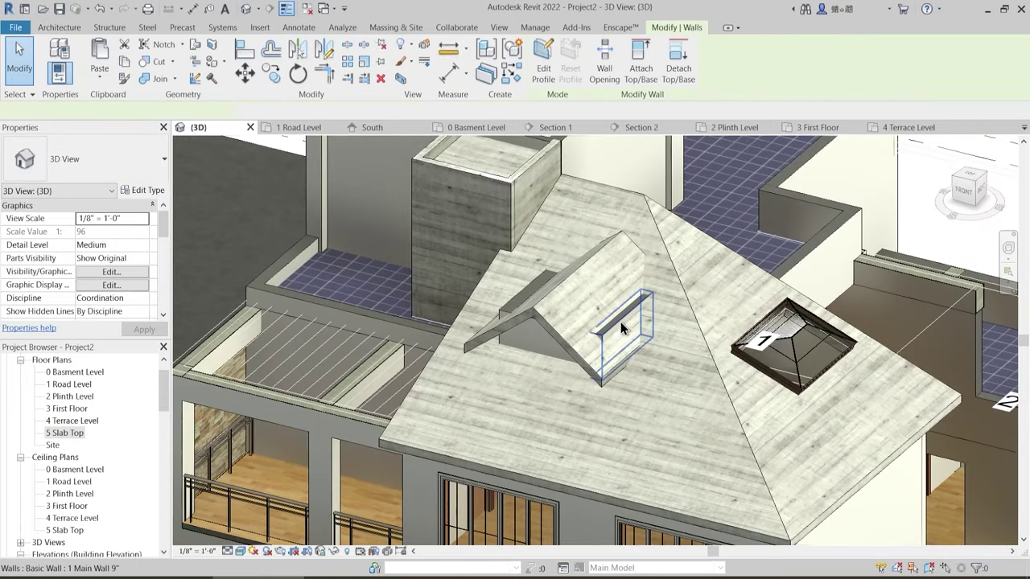
key("Escape")
key("Tab")
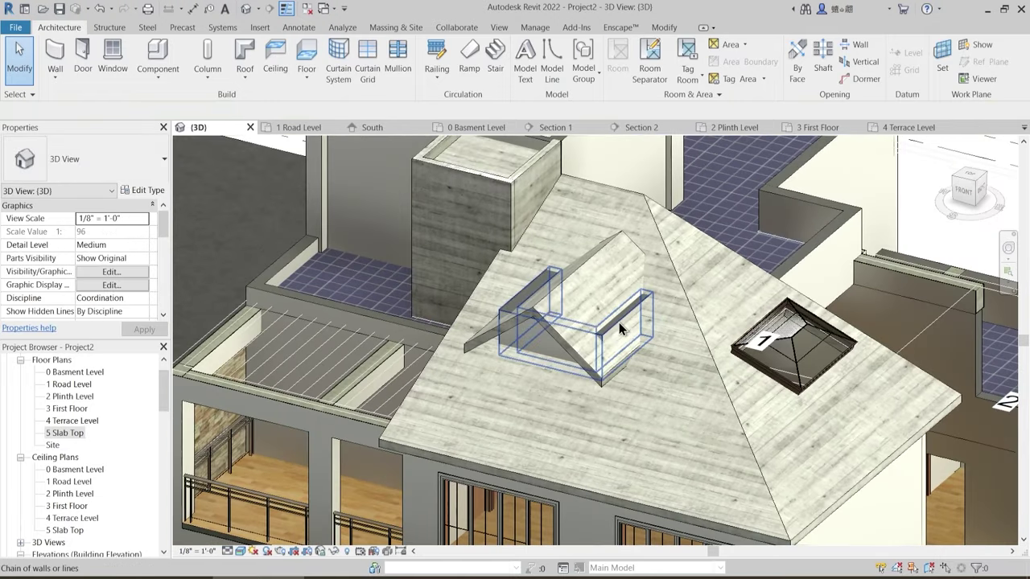
left_click(620, 328)
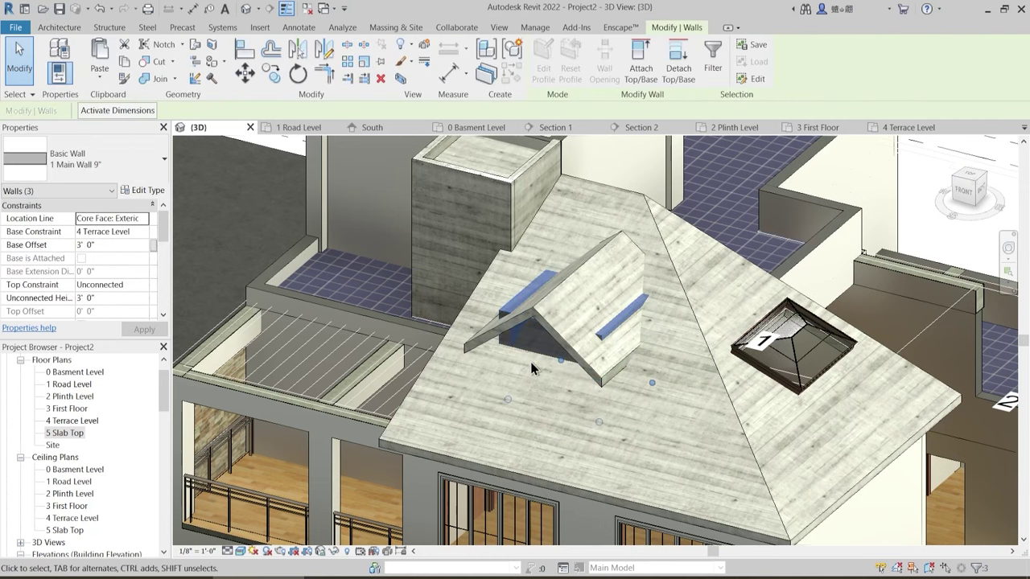
middle_click_drag(620, 328, 545, 317, "shift")
scroll(538, 320, "up", 1)
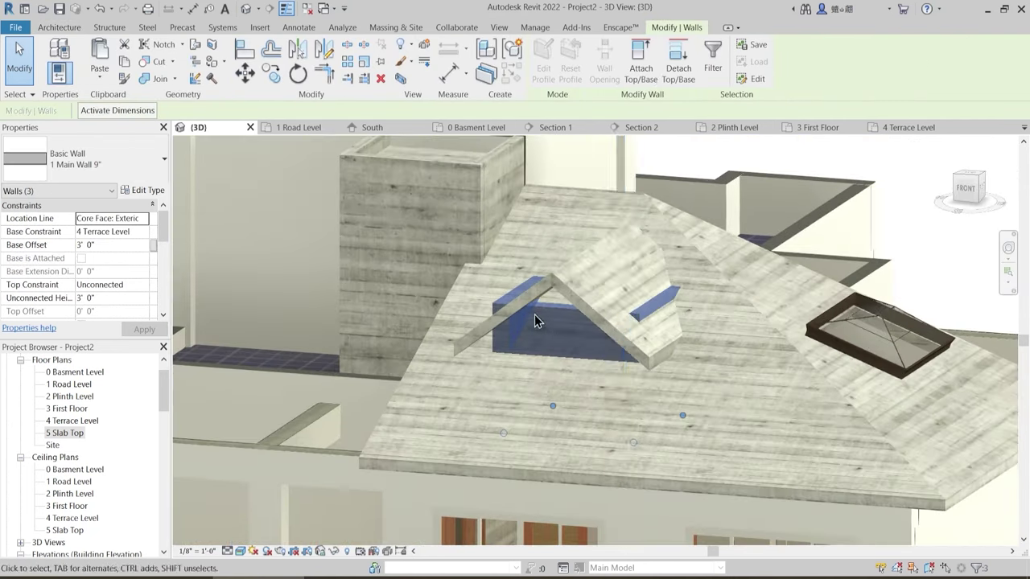
left_click(641, 73)
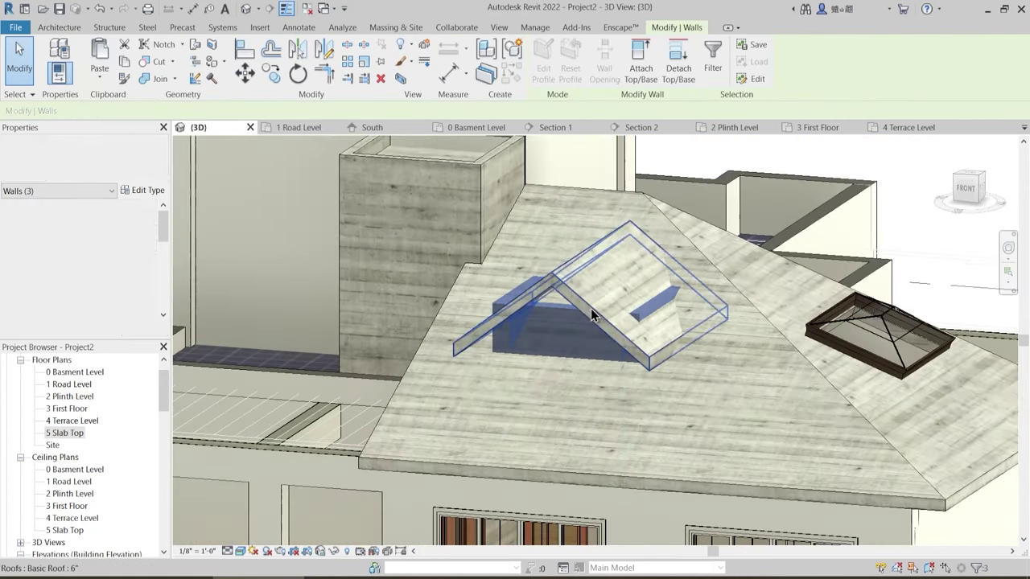
left_click(631, 327)
middle_click_drag(631, 326, 612, 265, "shift")
key("Escape")
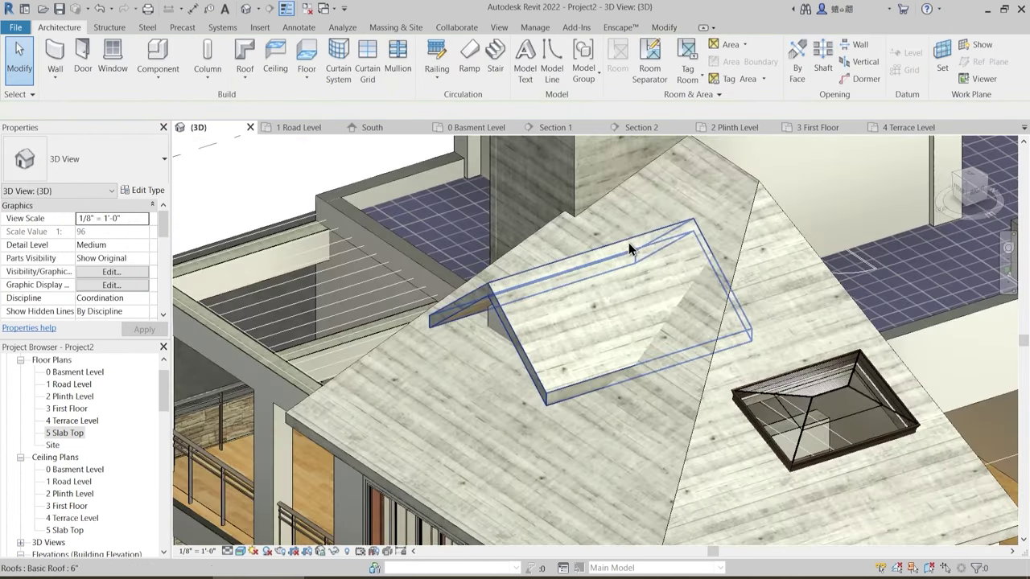
- Join the dormer roof to the main hipped roof
left_click(629, 242)
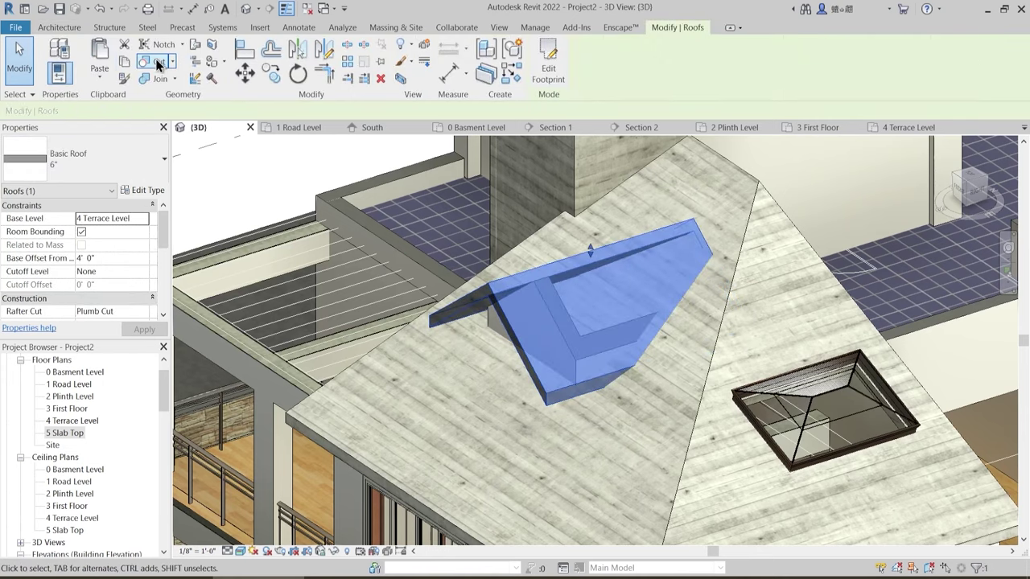
left_click(206, 45)
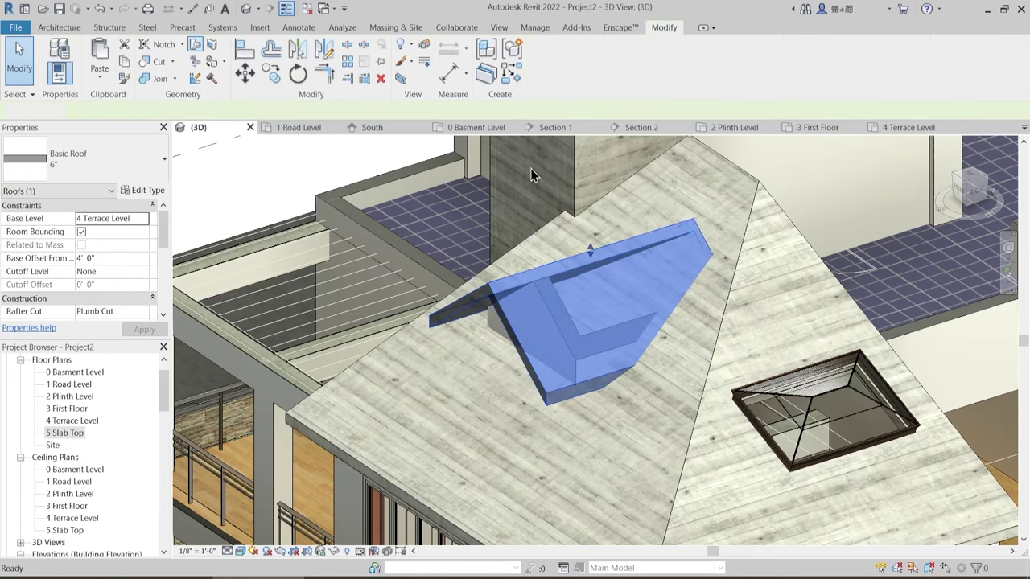
left_click(751, 182)
left_click(692, 280)
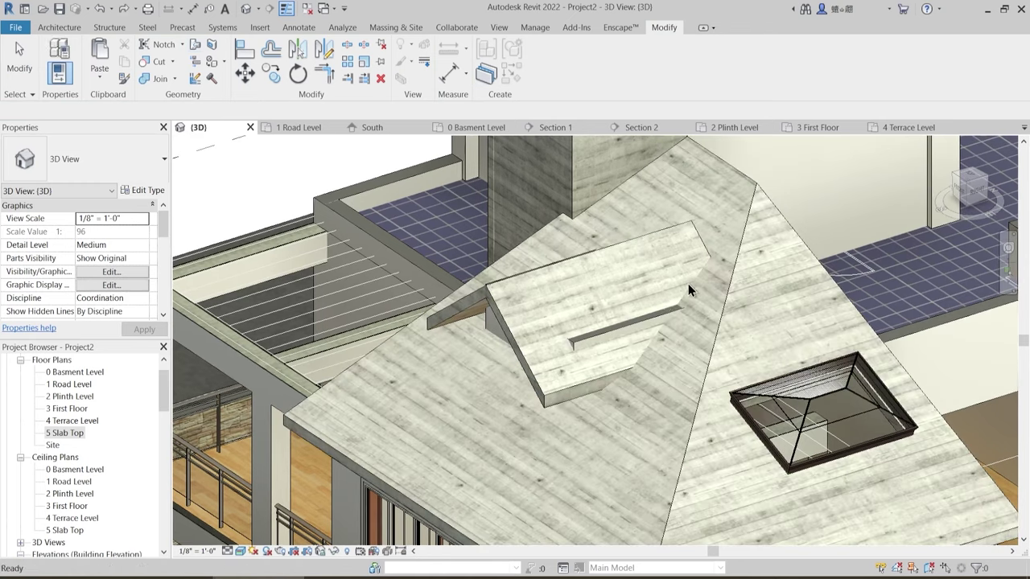
middle_click_drag(627, 312, 691, 325, "shift")
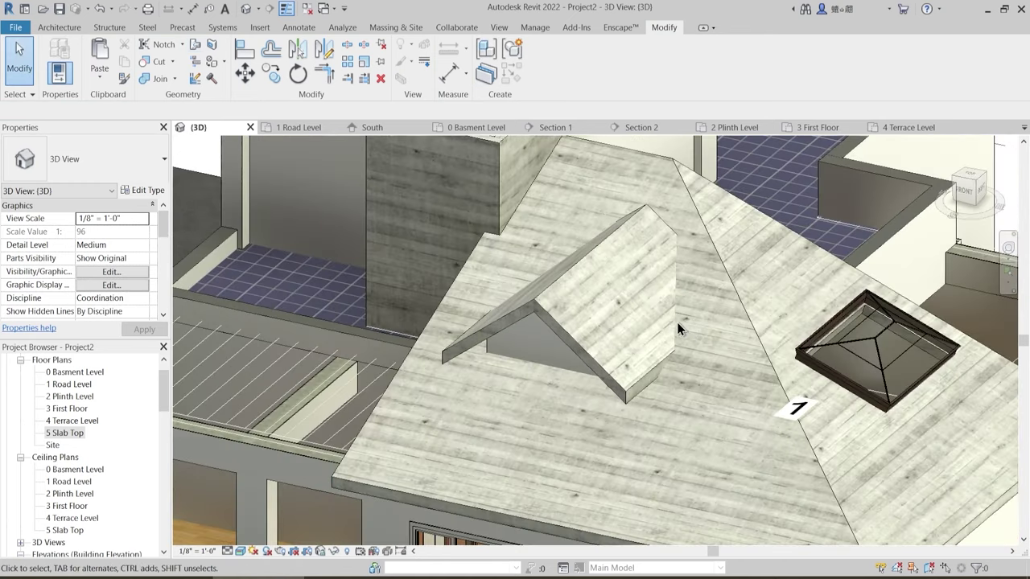
middle_click_drag(677, 322, 659, 220, "shift")
- Join the dormer roof's ridge edge to the main roof face
left_click(659, 219)
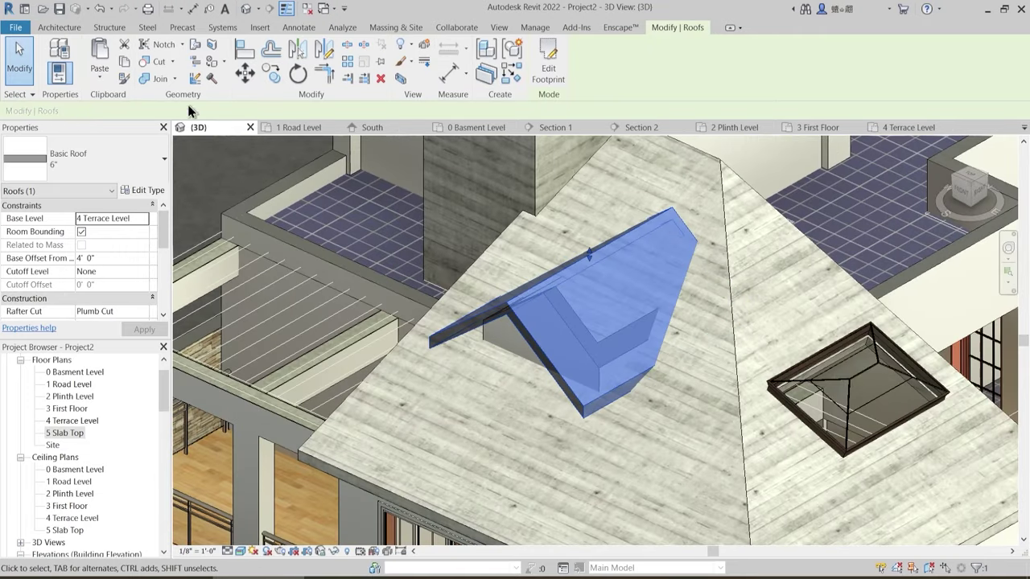
left_click(195, 45)
left_click(680, 222)
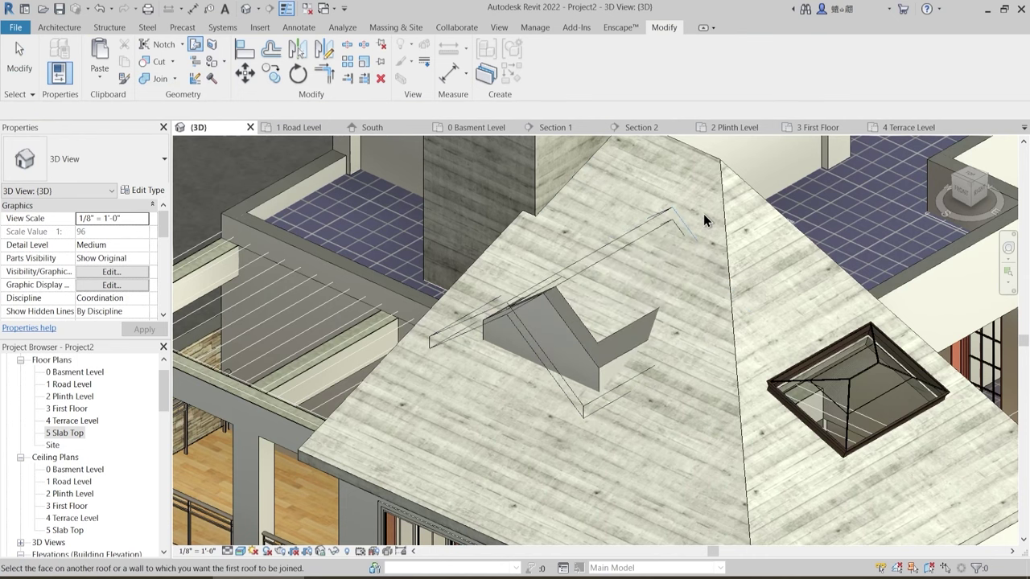
left_click(719, 171)
- Set both dormer side walls' Unconnected Height to 2' 6"
middle_click_drag(676, 398, 486, 303, "shift")
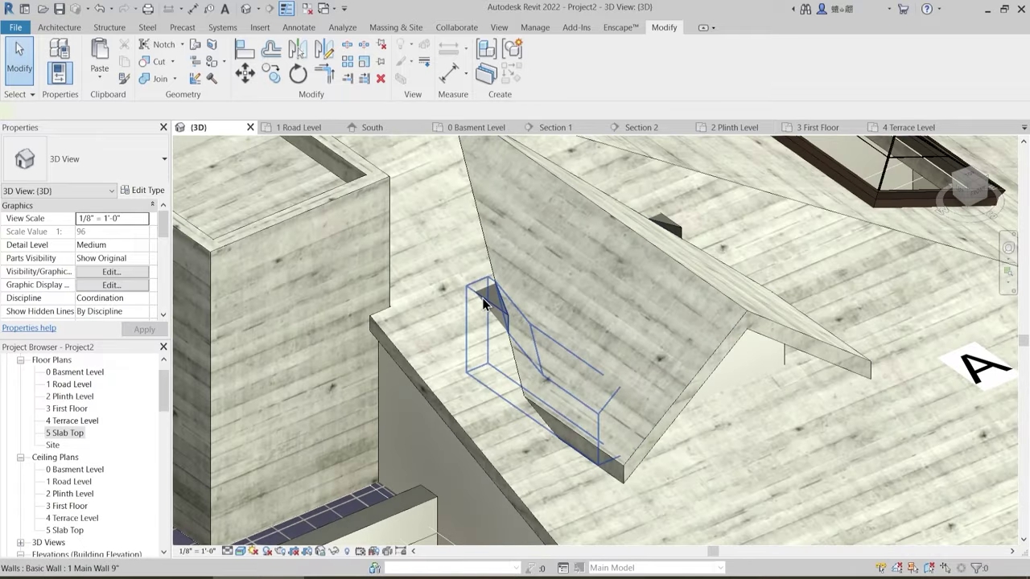
left_click(486, 304)
middle_click_drag(643, 383, 792, 351, "shift")
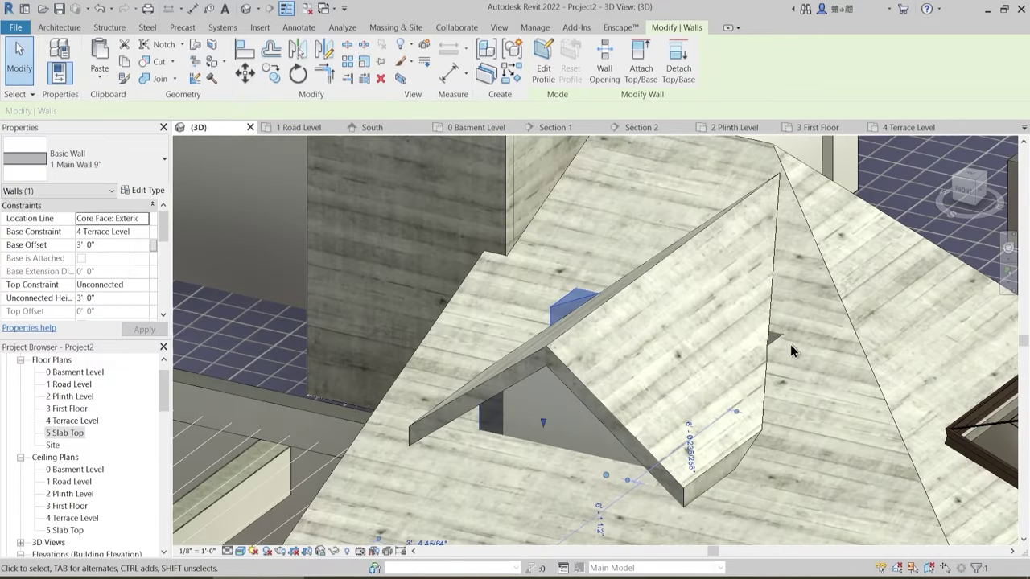
left_click(746, 435, "ctrl")
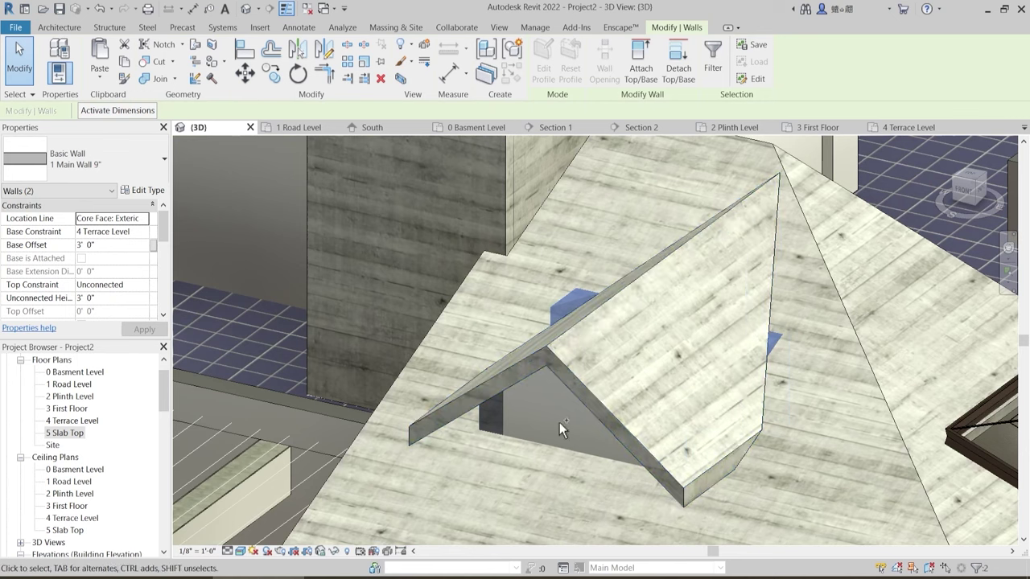
left_click(112, 298)
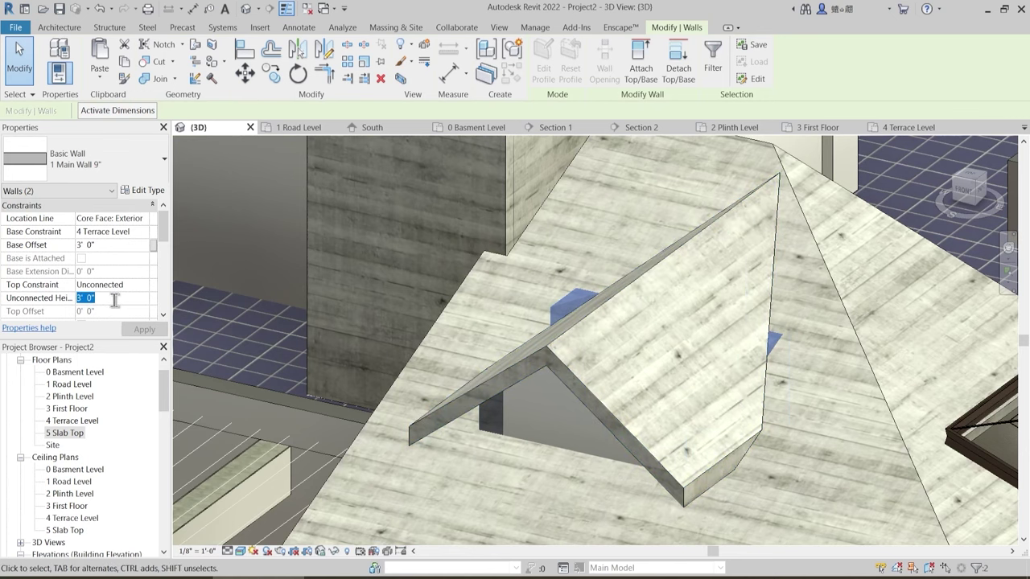
type("2' 6\"")
key("Return")
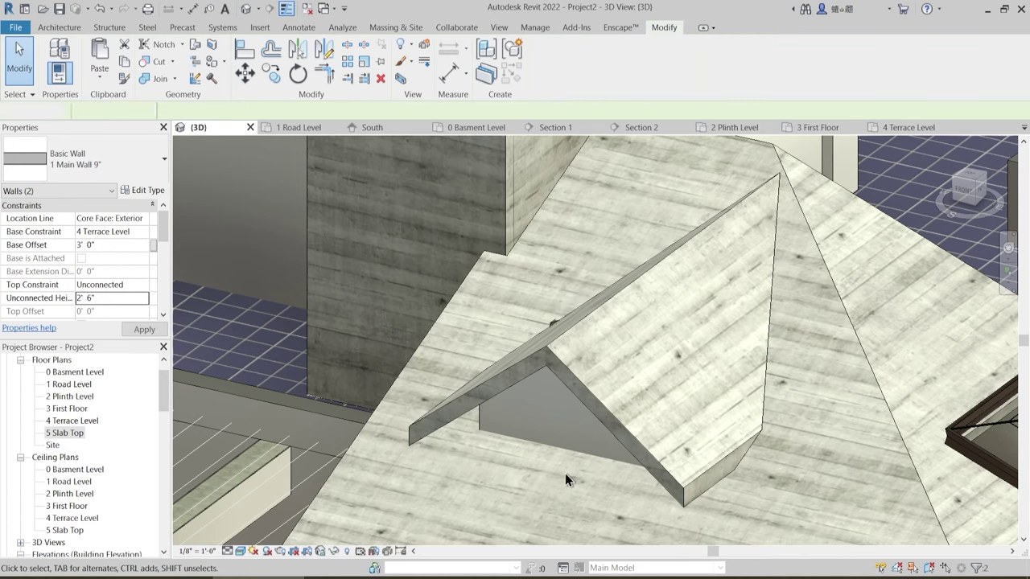
key("Escape")
middle_click_drag(565, 473, 356, 321, "shift")
- Place two Fixed 16" x 24" windows on the dormer's front wall
left_click(112, 56)
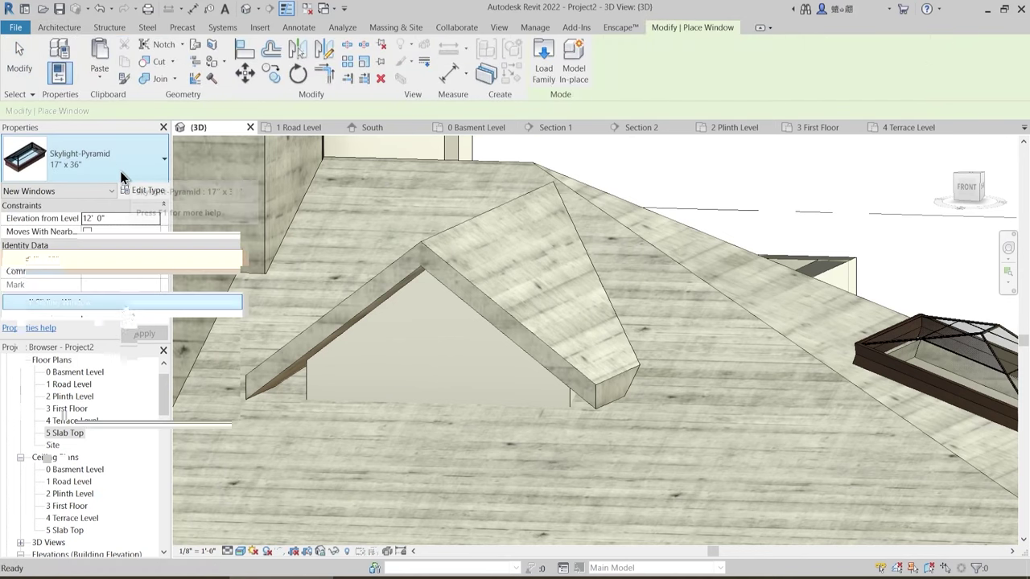
left_click(112, 161)
left_click(84, 238)
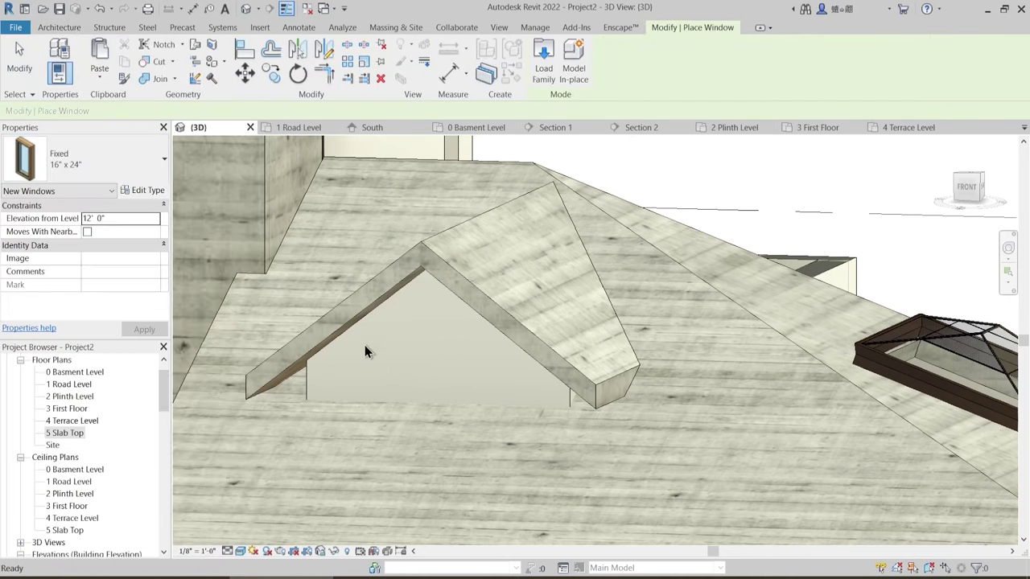
left_click(453, 360)
left_click(511, 371)
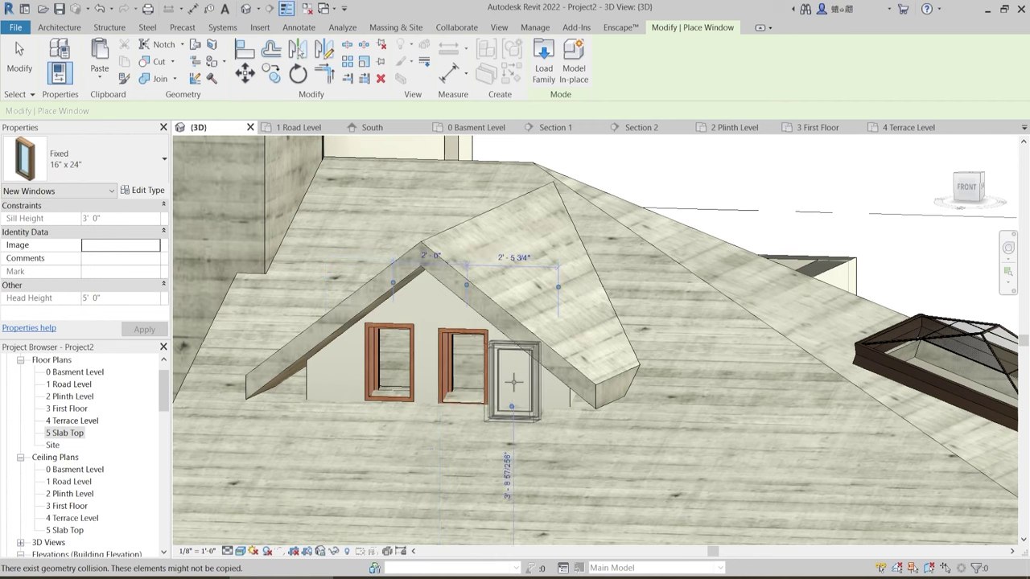
key("Escape")
- Reposition the left window beside the other on the dormer front
middle_click_drag(526, 483, 476, 372, "shift")
scroll(476, 372, "up", 2)
left_click(467, 368)
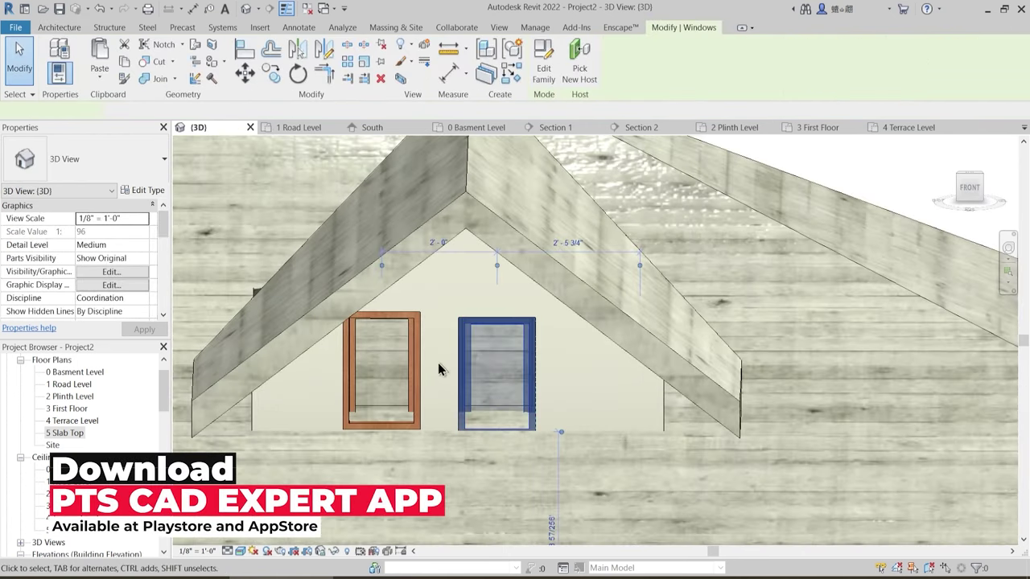
left_click(381, 369)
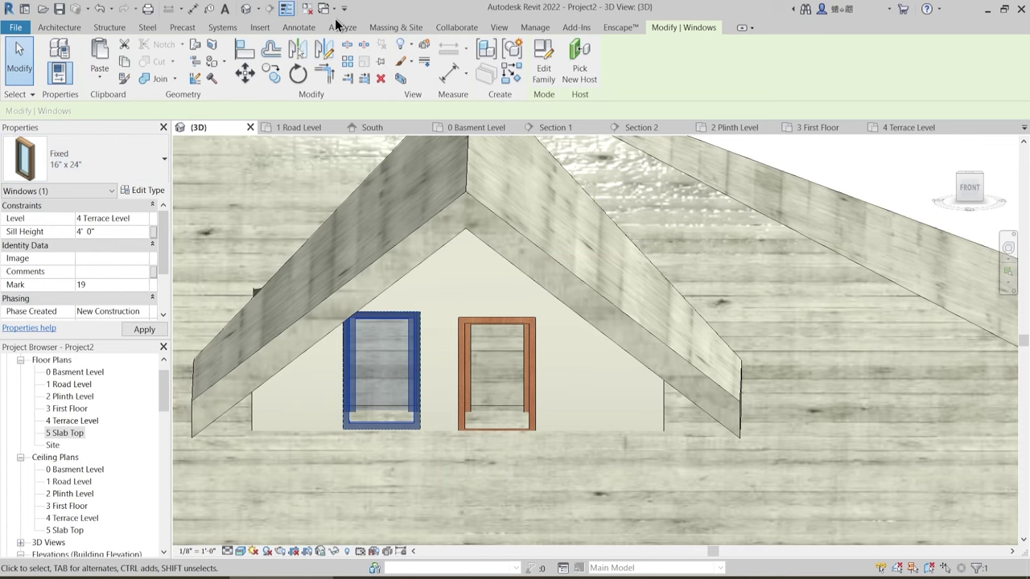
middle_click_drag(573, 445, 482, 362, "shift")
key("Escape")
left_click(407, 345)
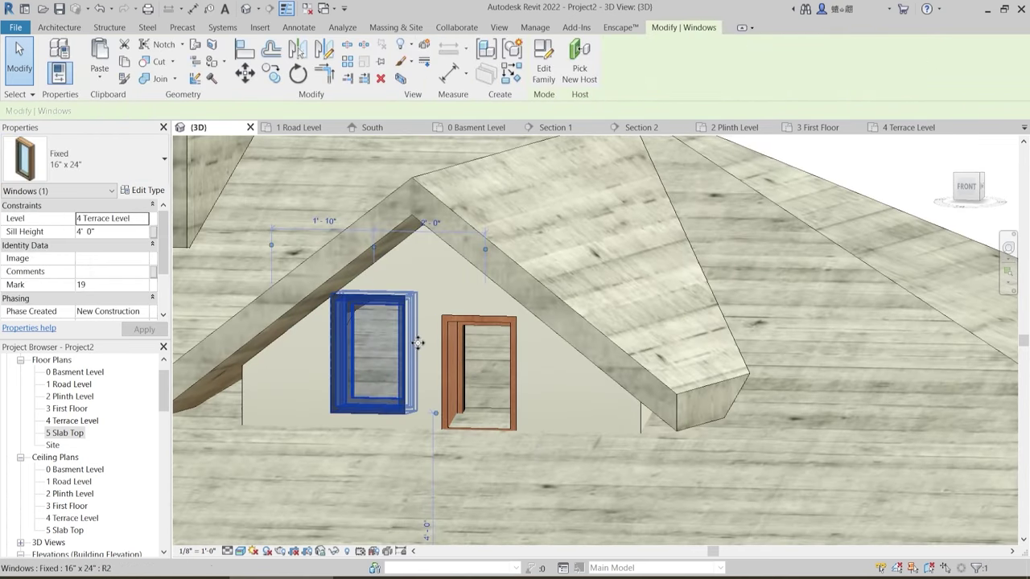
left_click_drag(416, 340, 426, 348)
key("Escape")
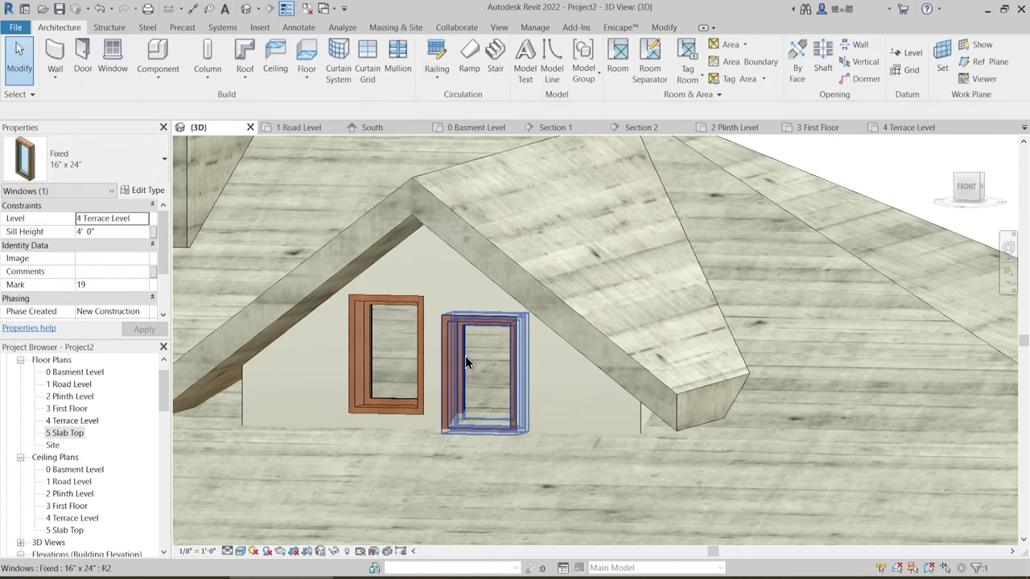
- Match the right window's type to the left one and set a 4' 0" sill height
key("m")
key("a")
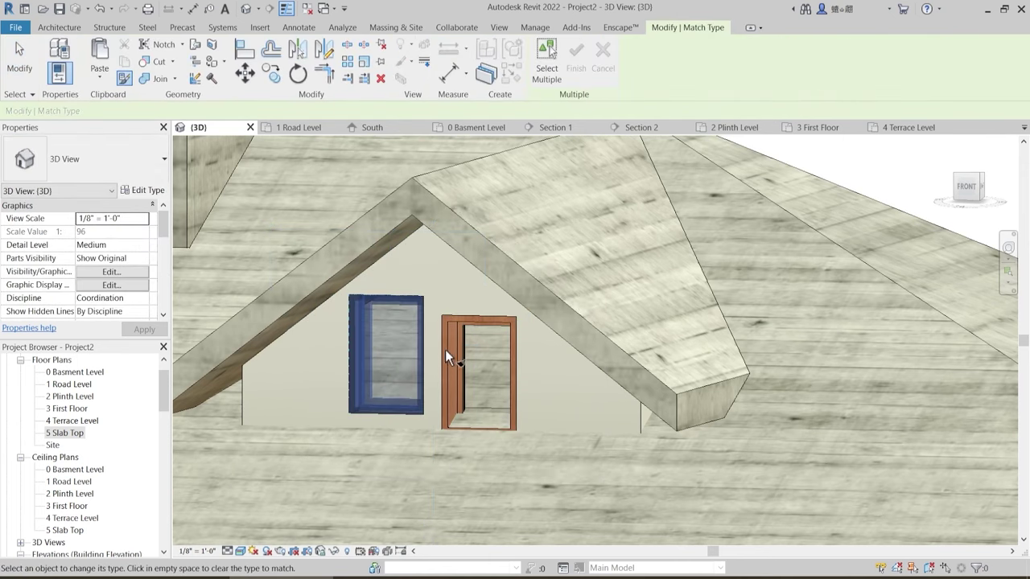
left_click(446, 351)
key("Escape")
left_click(450, 352)
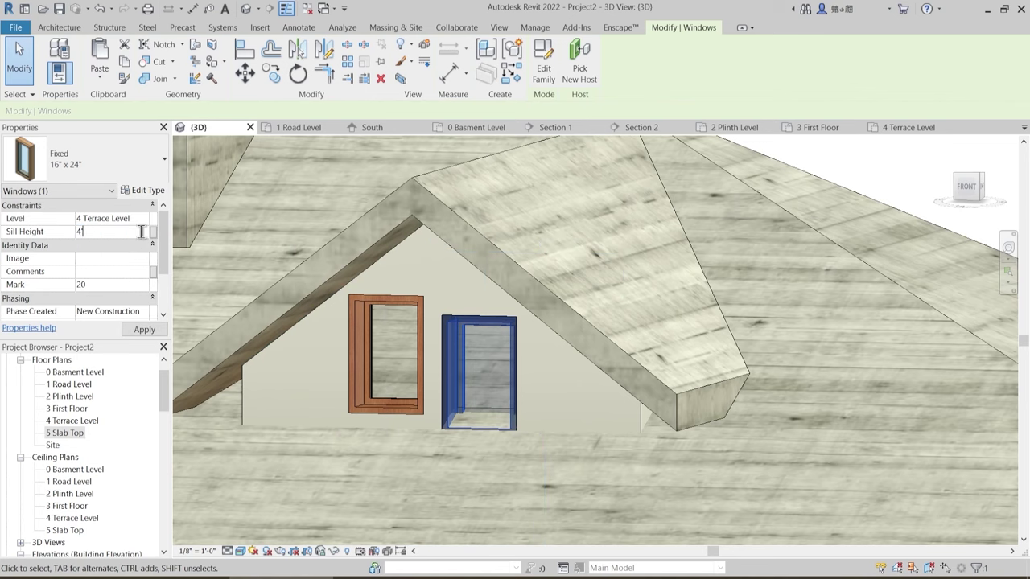
key("Escape")
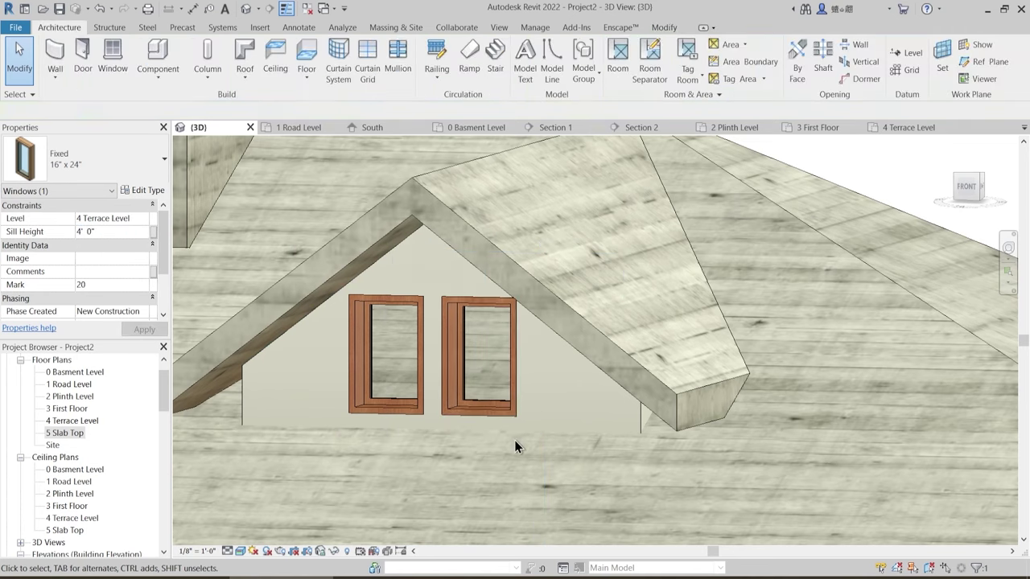
middle_click_drag(514, 440, 552, 421, "shift")
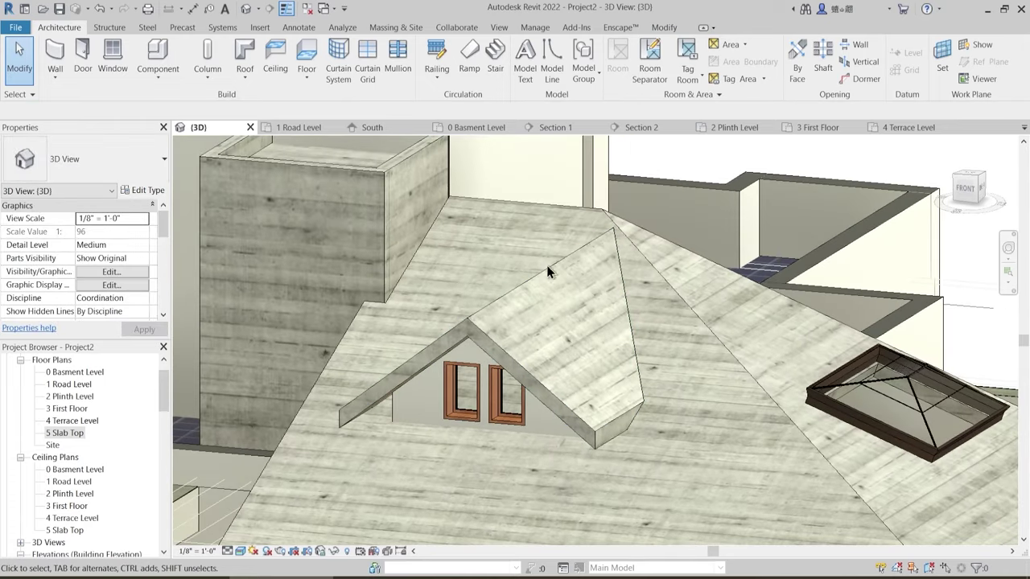
- Temporarily hide two walls beneath the main roof
middle_click_drag(561, 248, 629, 373, "shift")
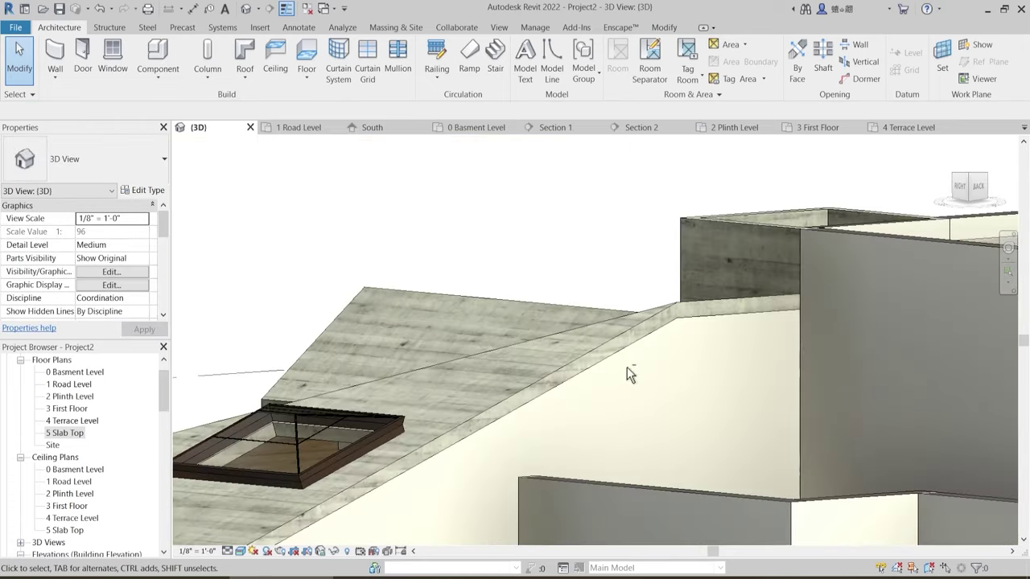
left_click(753, 404)
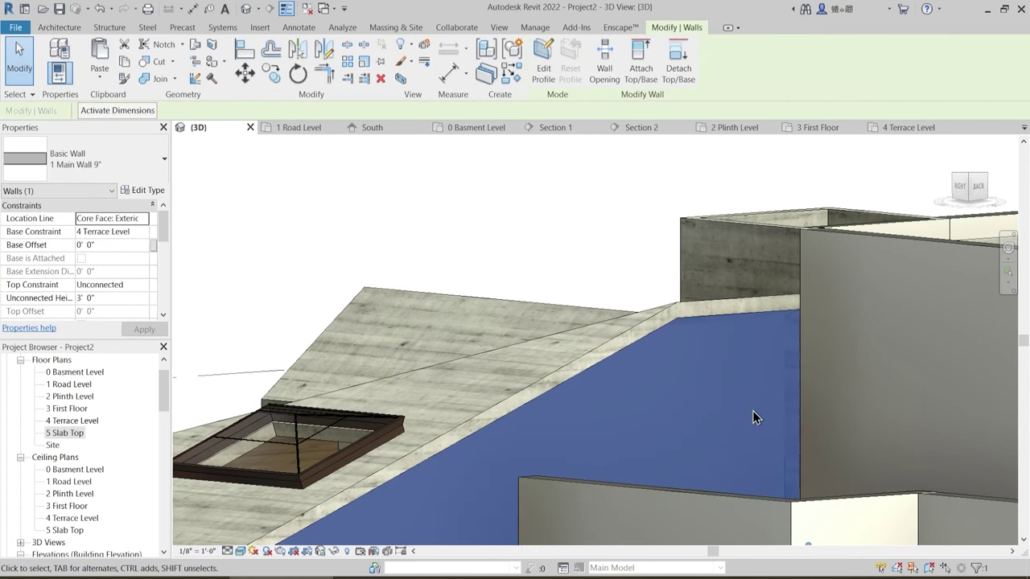
key("h")
key("h")
middle_click_drag(748, 425, 563, 346, "shift")
left_click(563, 342)
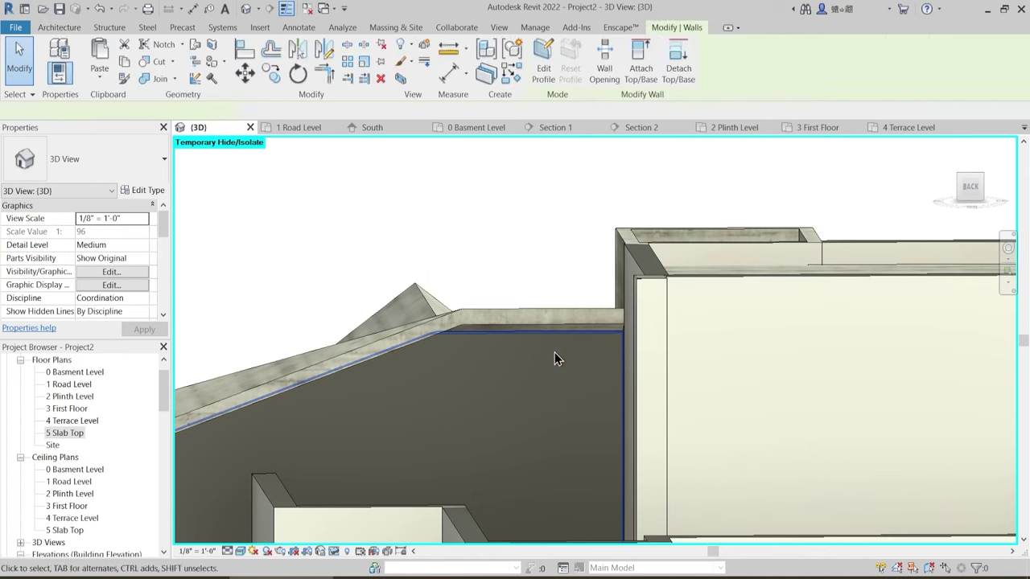
key("h")
key("h")
- Hide the remaining elements below the roof to expose its underside beneath the dormer
middle_click_drag(520, 385, 976, 276, "shift")
left_click_drag(974, 276, 532, 211)
key("h")
key("h")
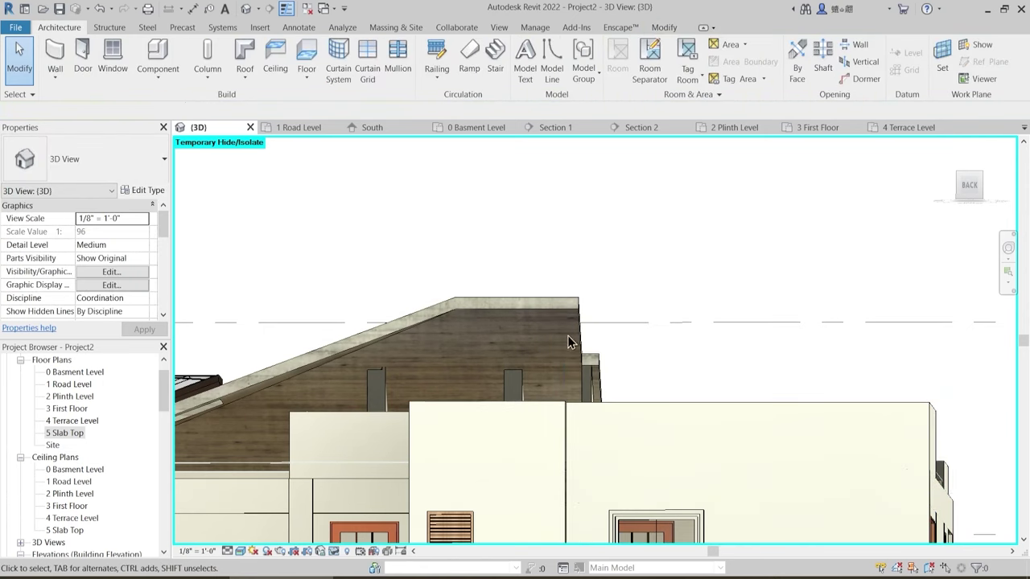
middle_click_drag(569, 342, 527, 440, "shift")
scroll(457, 451, "up", 3)
middle_click_drag(419, 455, 409, 225, "shift")
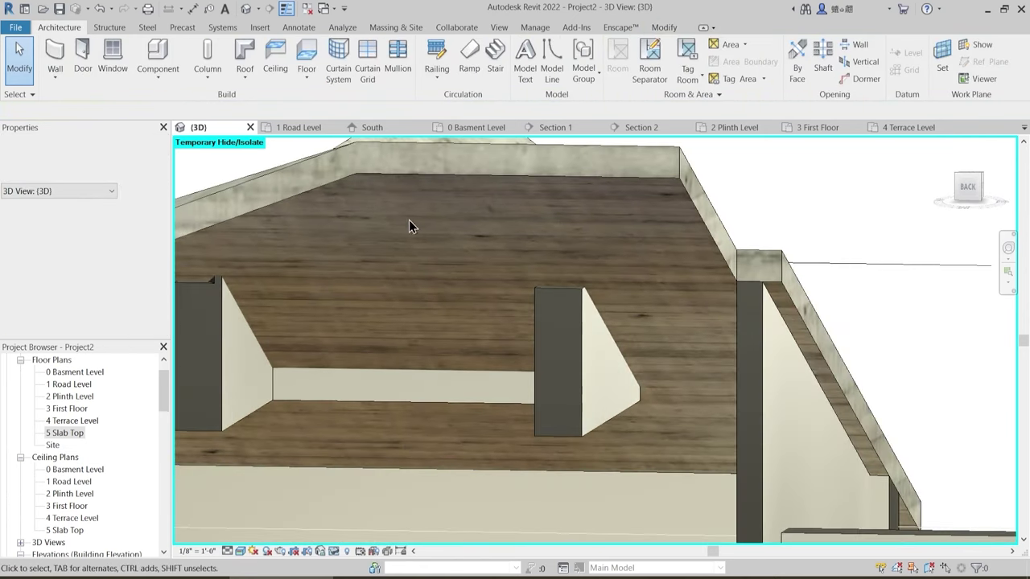
left_click(856, 78)
- Pick the main roof, then add boundary lines from its roof edge and the dormer wall face
left_click(488, 354)
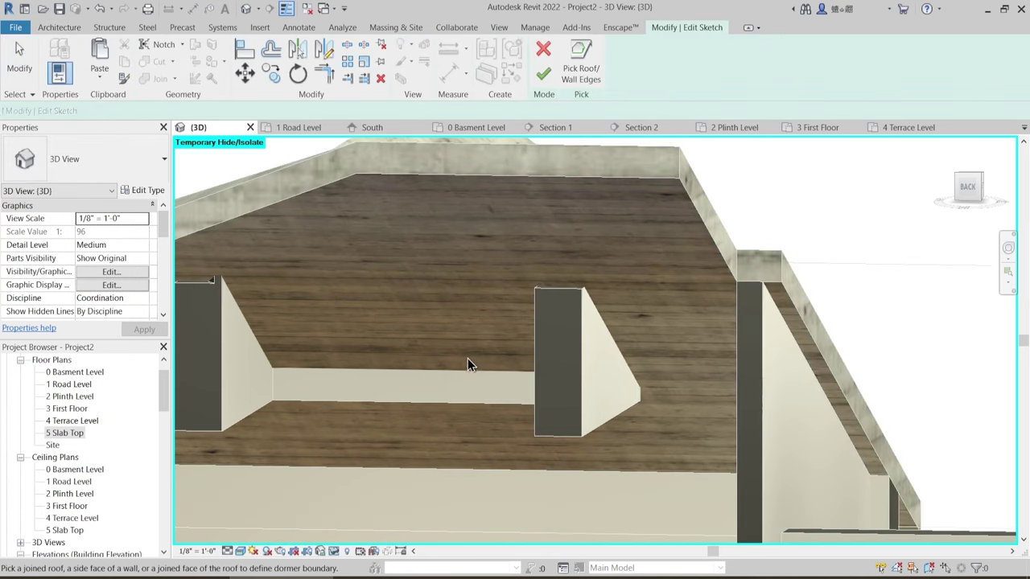
mouse_move(459, 364)
middle_mouse_down("shift")
mouse_move(494, 391)
mouse_move(485, 392)
middle_mouse_up("shift")
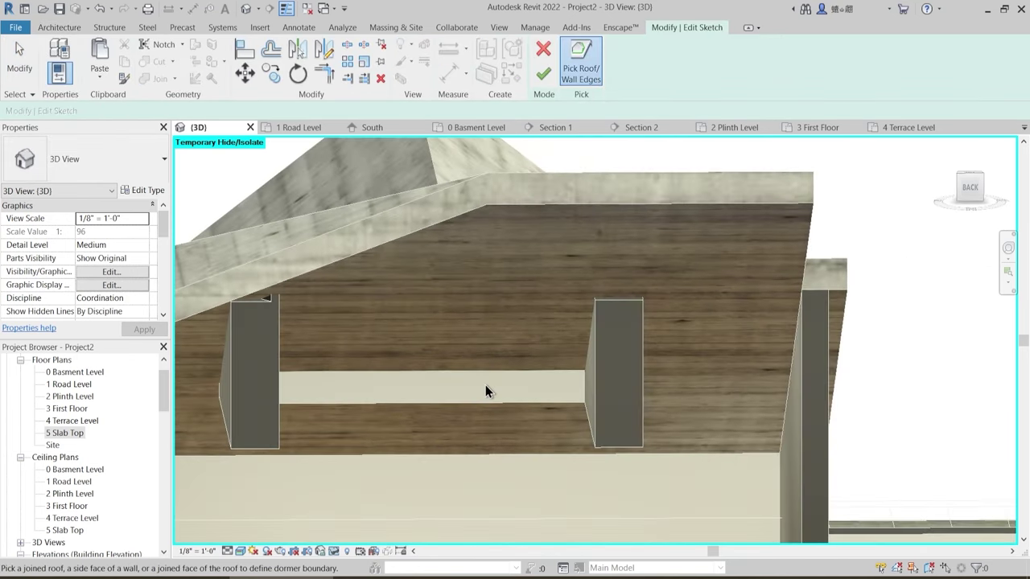
middle_click_drag(545, 226, 265, 358, "shift")
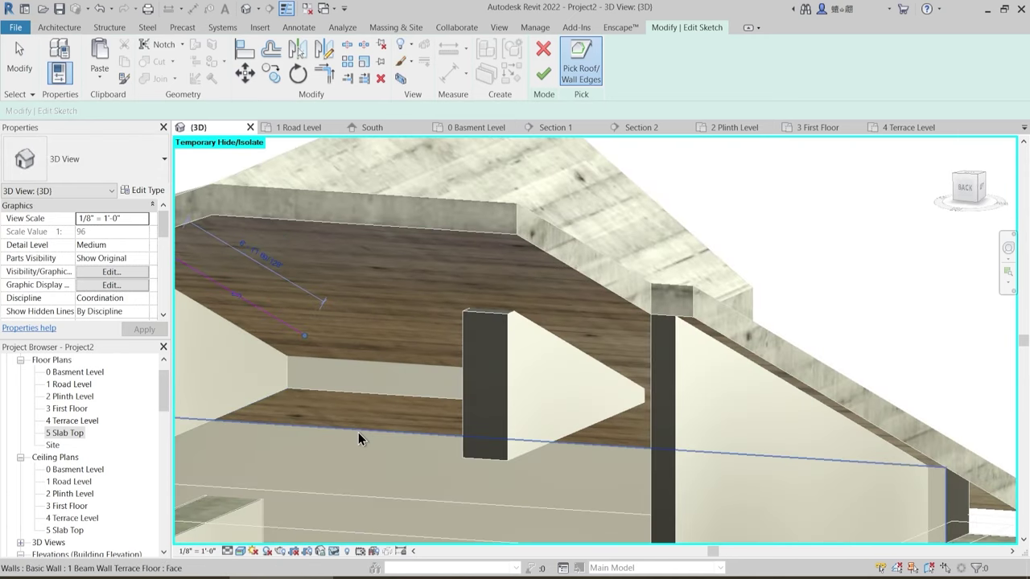
middle_click_drag(358, 433, 513, 388, "shift")
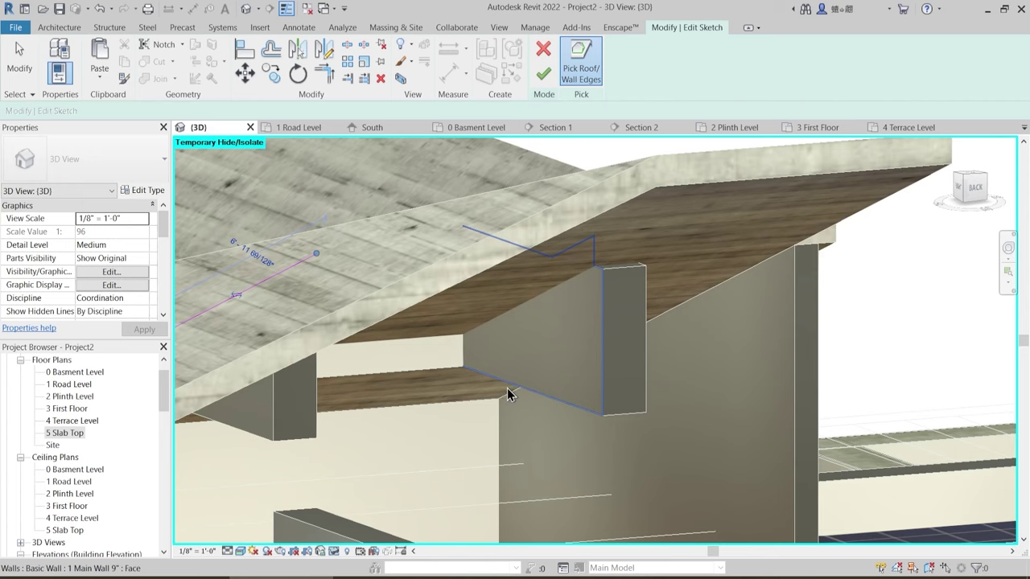
left_click(509, 387)
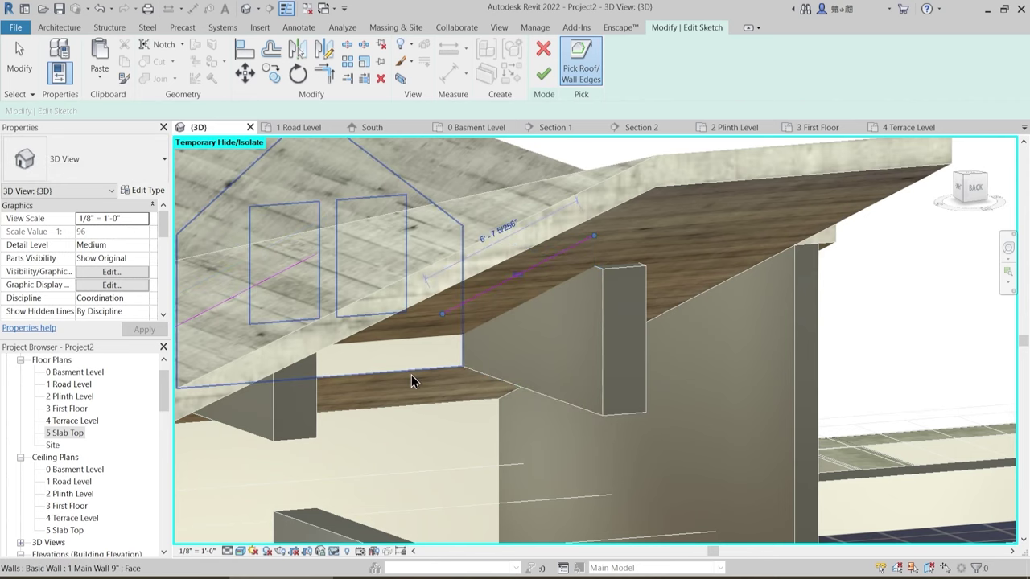
left_click(480, 409)
- Trim the horizontal sketch line toward a corner with Trim/Extend to Corner (TR)
scroll(458, 326, "up", 2)
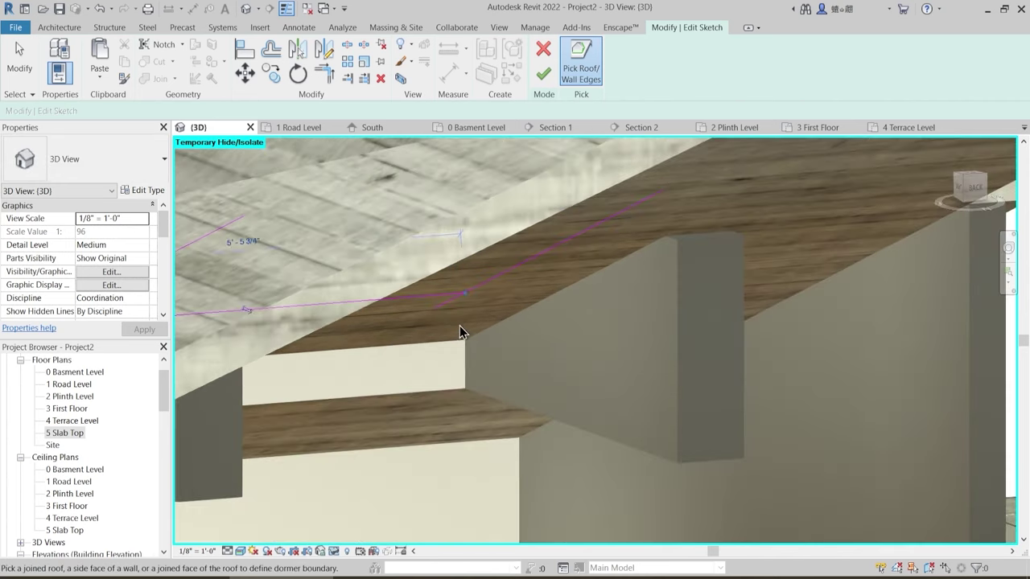
key("t")
key("r")
left_click(448, 293)
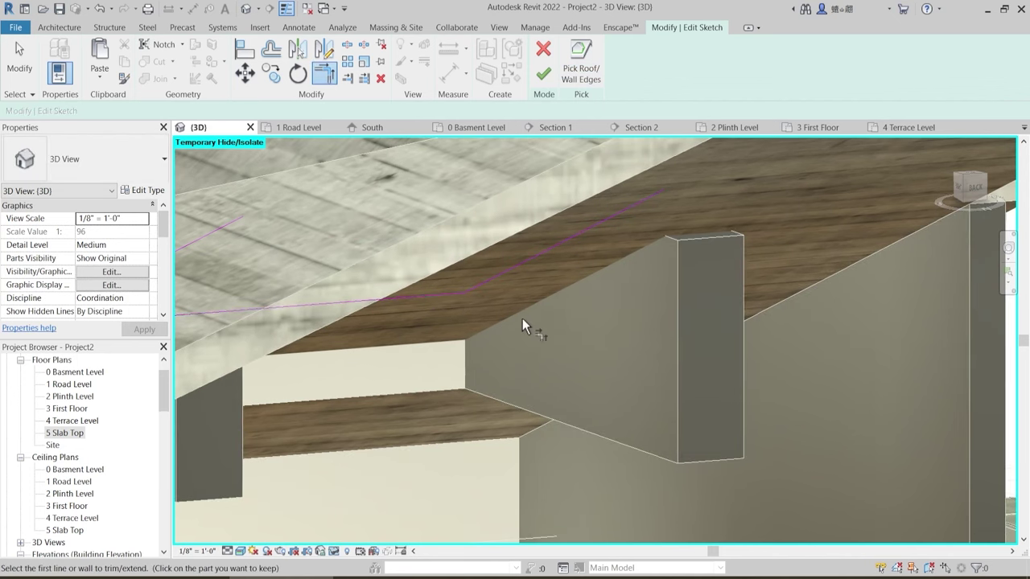
scroll(522, 320, "down", 1)
middle_click_drag(330, 342, 426, 344)
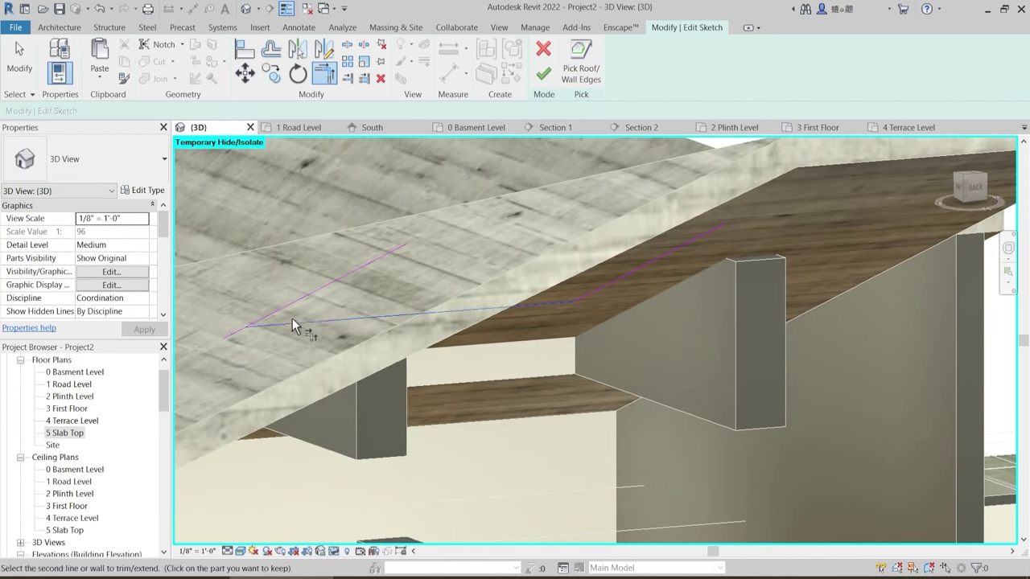
key("Escape")
- Add more boundary lines picked from the roof face edges with Pick Roof/Wall Edges
scroll(477, 381, "down", 1)
mouse_move(478, 384)
middle_mouse_down("shift")
mouse_move(534, 370)
mouse_move(514, 320)
mouse_move(634, 417)
mouse_move(637, 391)
mouse_move(646, 403)
middle_mouse_up("shift")
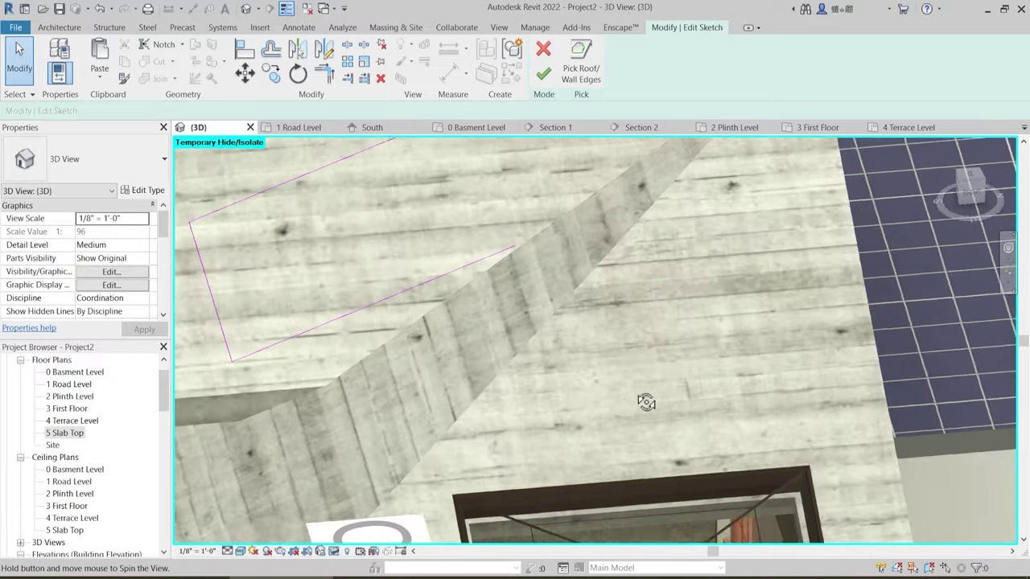
middle_click_drag(611, 331, 568, 459)
middle_click_drag(594, 259, 519, 173, "shift")
left_click(576, 79)
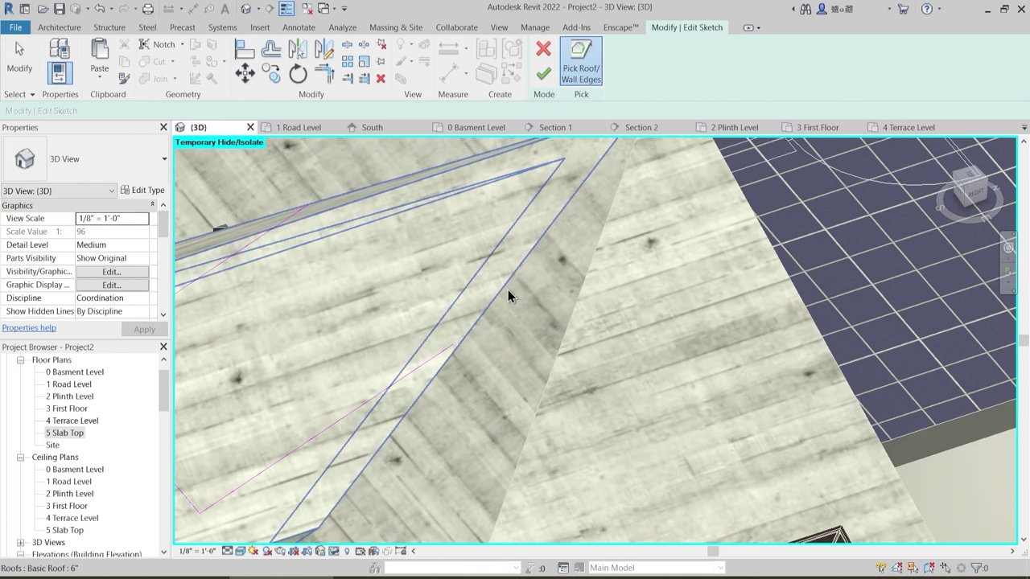
middle_click_drag(523, 329, 295, 346, "shift")
left_click(324, 344)
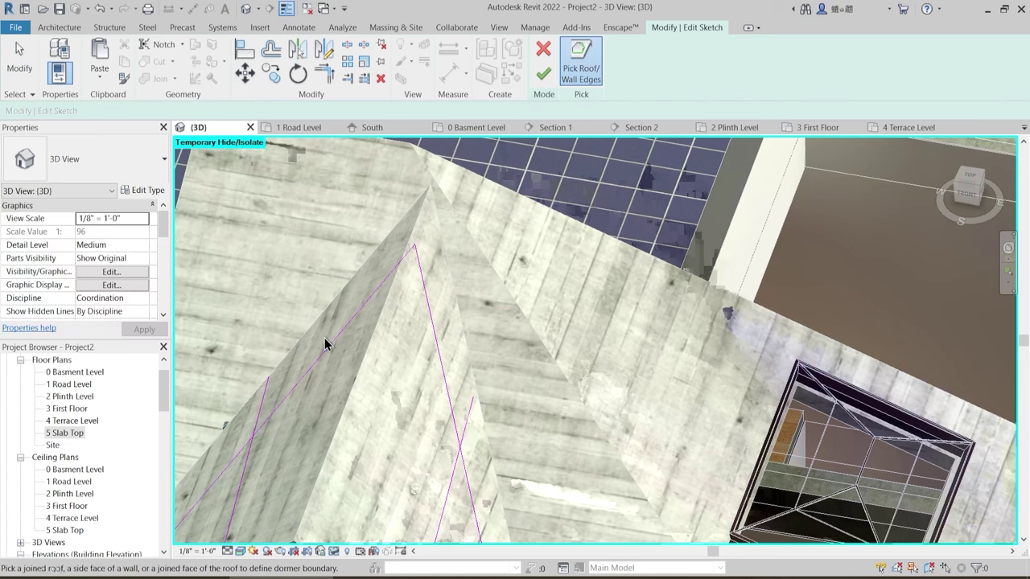
- Trim the crossing boundary lines into closed corners using TR
left_click(262, 428)
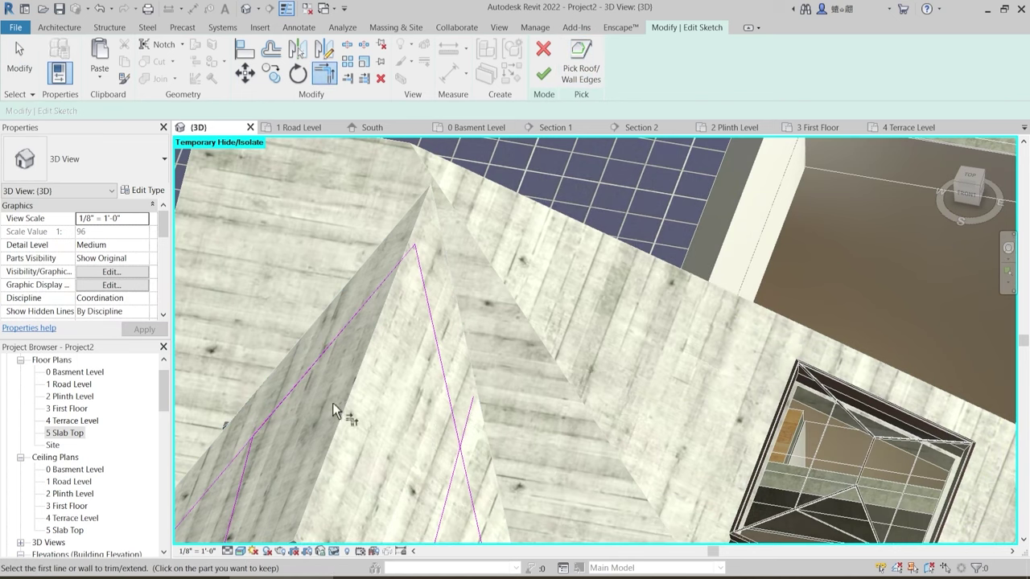
key("t")
key("r")
left_click(453, 479)
left_click(456, 432)
scroll(474, 396, "down", 3)
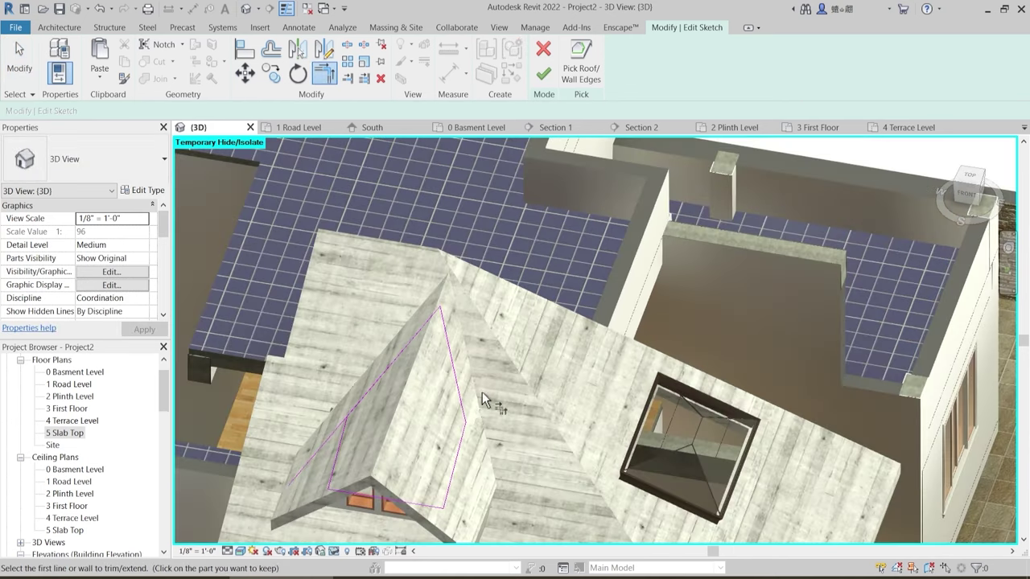
mouse_move(483, 398)
middle_mouse_down("shift")
mouse_move(367, 399)
mouse_move(188, 191)
mouse_move(488, 510)
mouse_move(547, 510)
middle_mouse_up("shift")
scroll(564, 491, "up", 4)
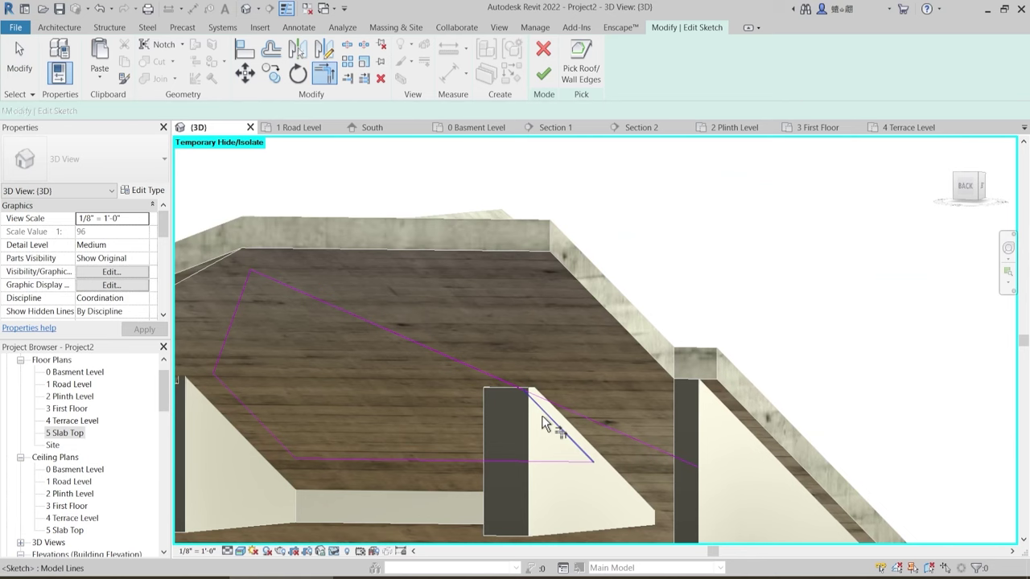
- Try to finish the dormer opening sketch, then dismiss the warning to keep editing
key("Escape")
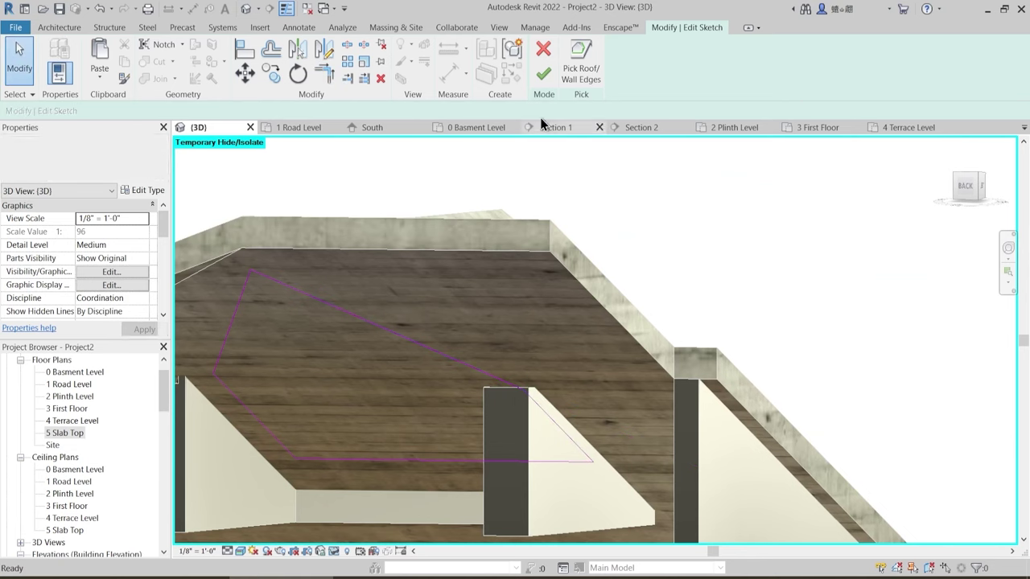
left_click(547, 79)
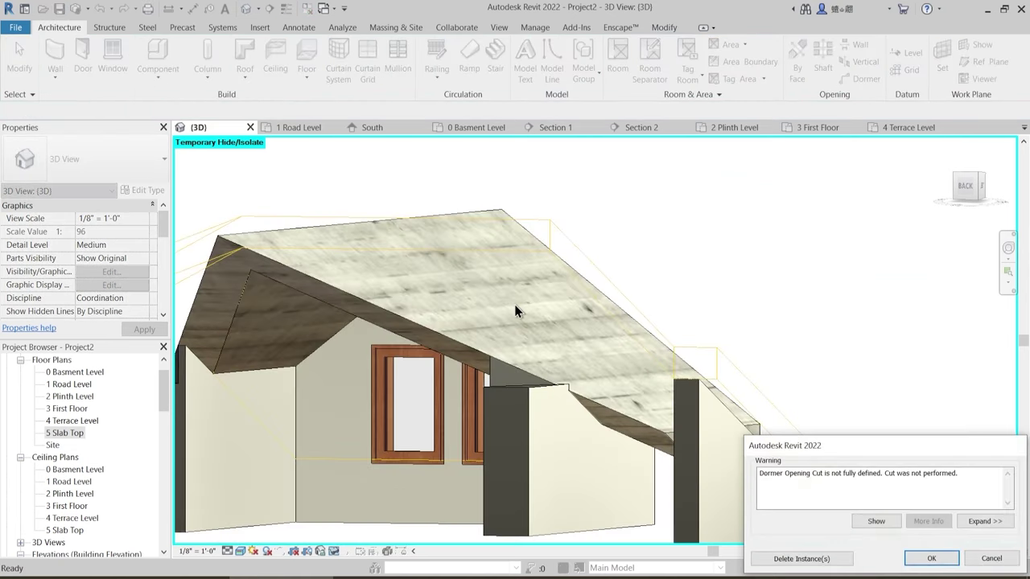
key("Escape")
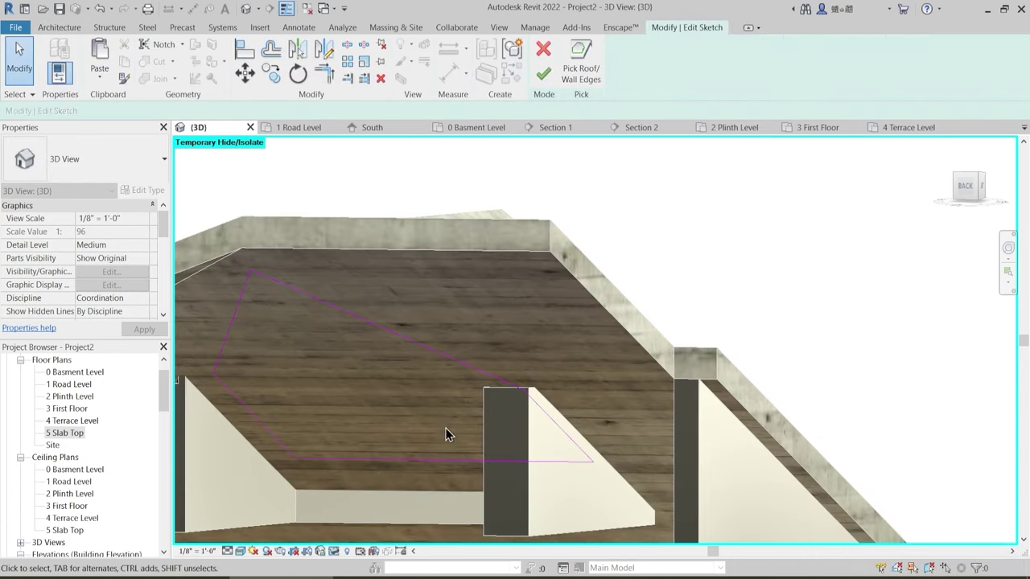
mouse_move(446, 429)
middle_mouse_down("shift")
mouse_move(492, 390)
mouse_move(520, 430)
mouse_move(564, 430)
mouse_move(427, 450)
mouse_move(445, 451)
middle_mouse_up("shift")
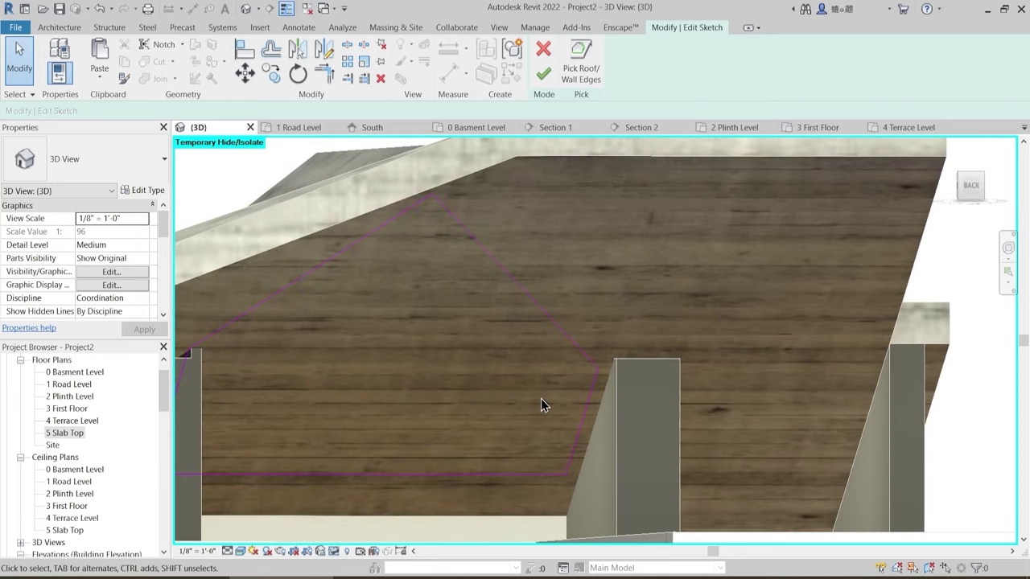
mouse_move(451, 394)
middle_mouse_down("shift")
mouse_move(423, 397)
mouse_move(485, 408)
mouse_move(490, 355)
middle_mouse_up("shift")
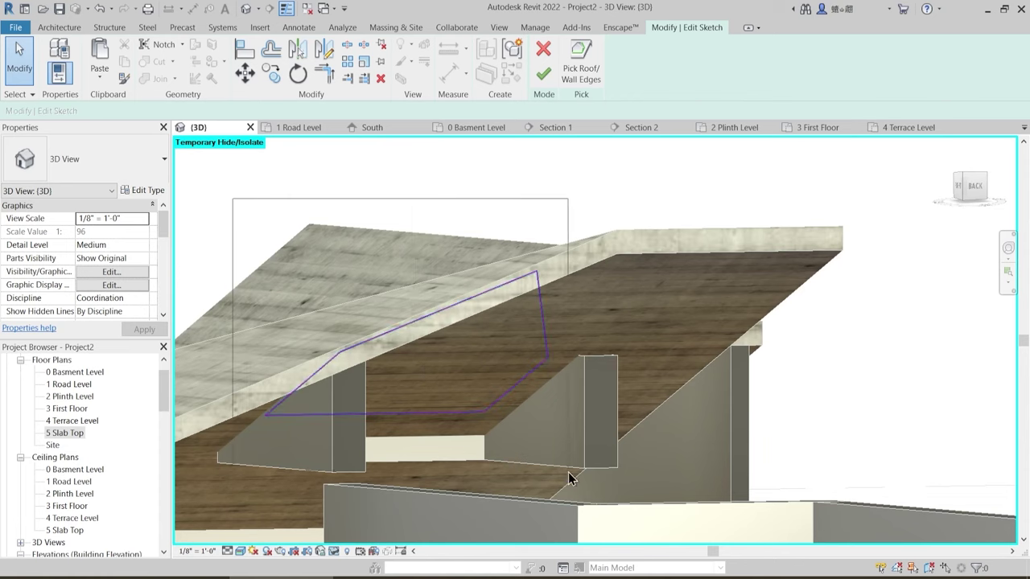
- Add a boundary line from the dormer wall top with Pick Roof/Wall Edges
left_click(581, 74)
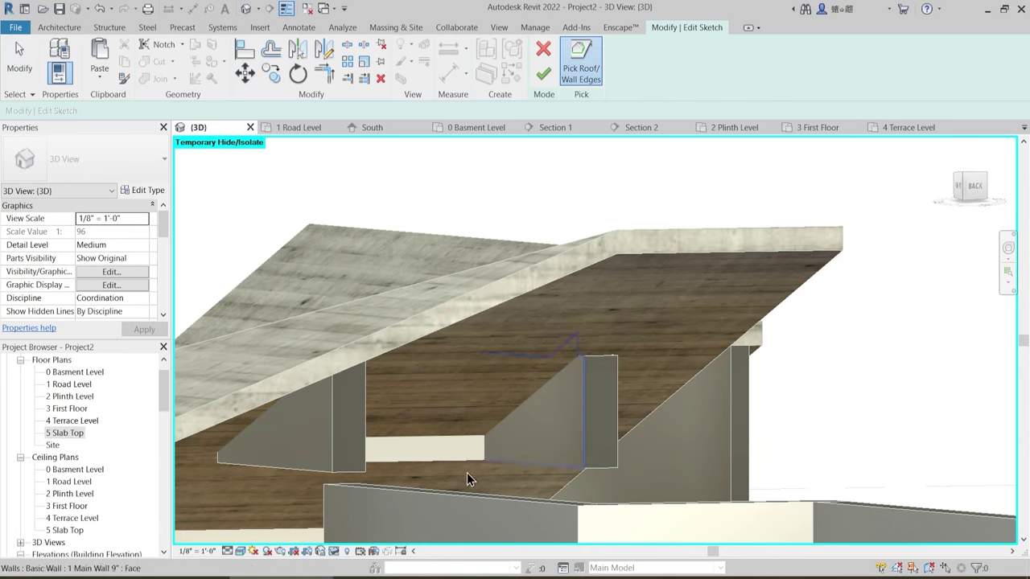
left_click(483, 472)
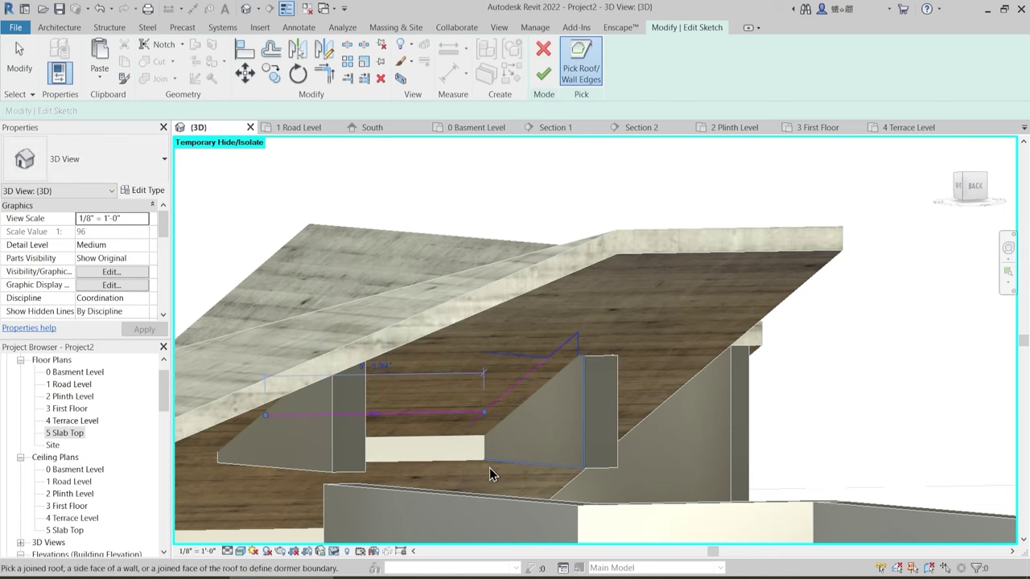
middle_click_drag(489, 474, 248, 476, "shift")
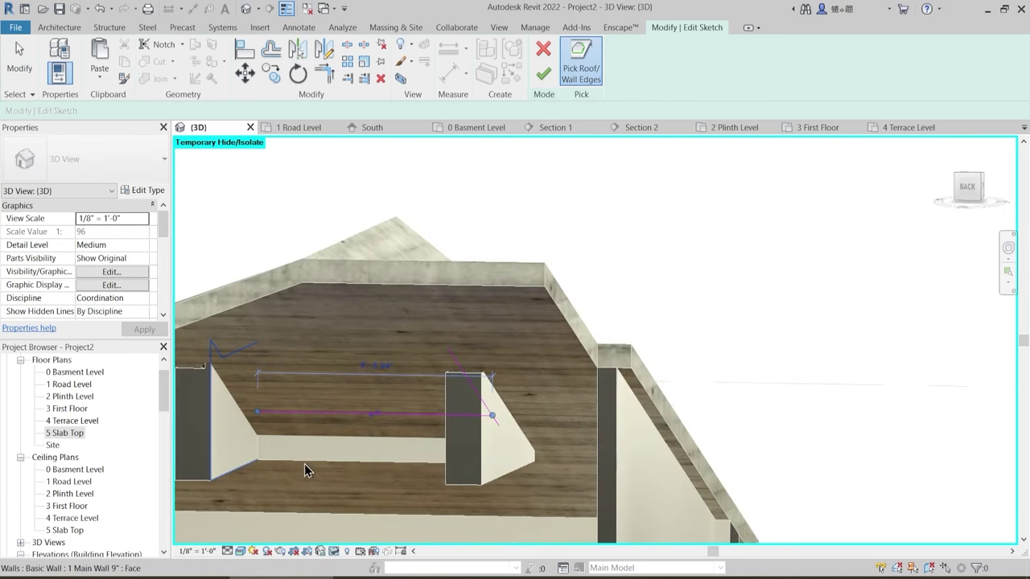
middle_click_drag(314, 463, 552, 474, "shift")
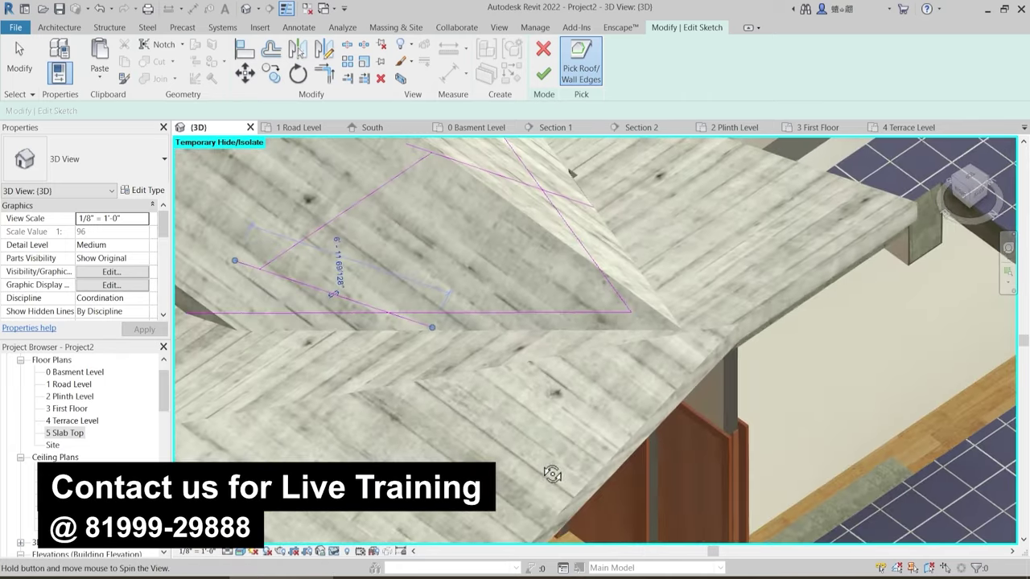
middle_click_drag(442, 372, 499, 426, "shift")
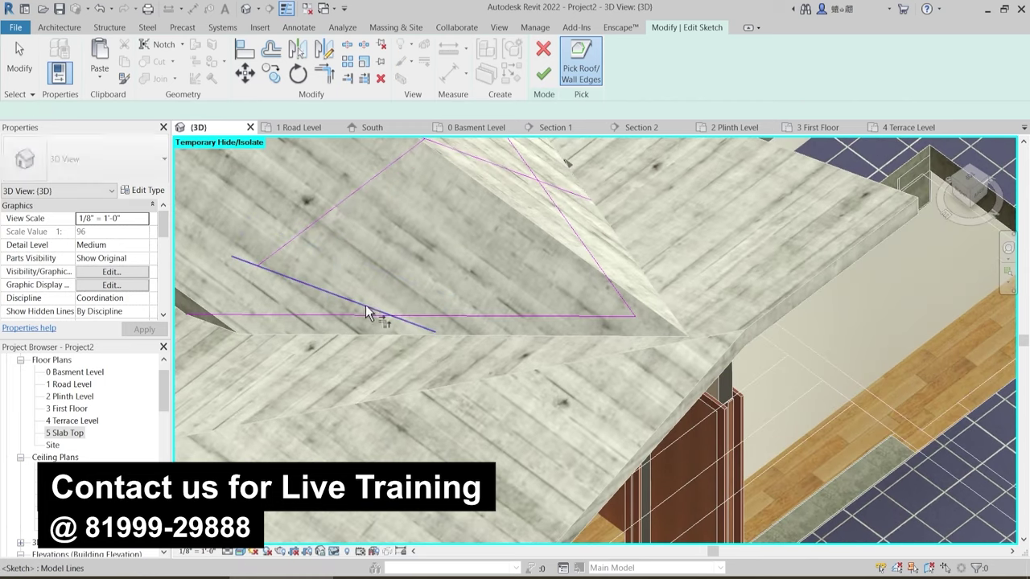
- Trim the horizontal, diagonal and lower sketch lines into a corner with TR
key("t")
key("r")
left_click(366, 307)
left_click(420, 316)
middle_click_drag(386, 343, 425, 381)
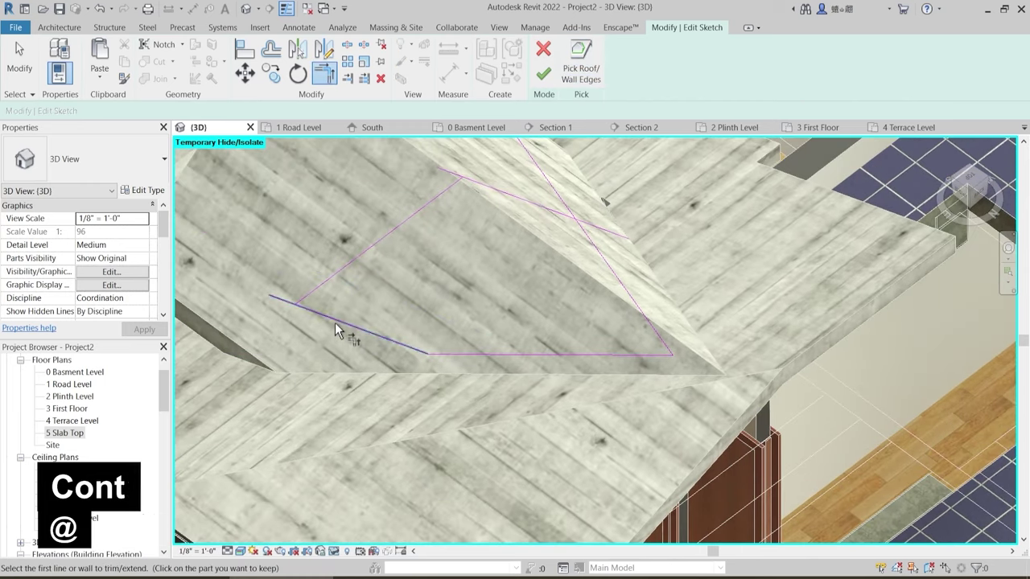
left_click(336, 330)
mouse_move(448, 271)
middle_mouse_down()
mouse_move(379, 316)
mouse_move(377, 383)
mouse_move(429, 361)
middle_mouse_up()
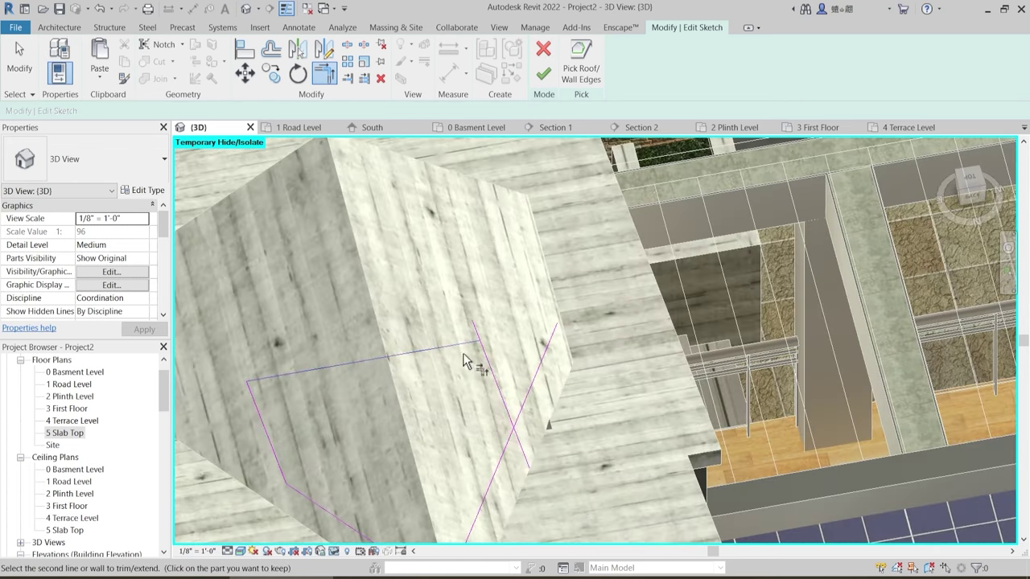
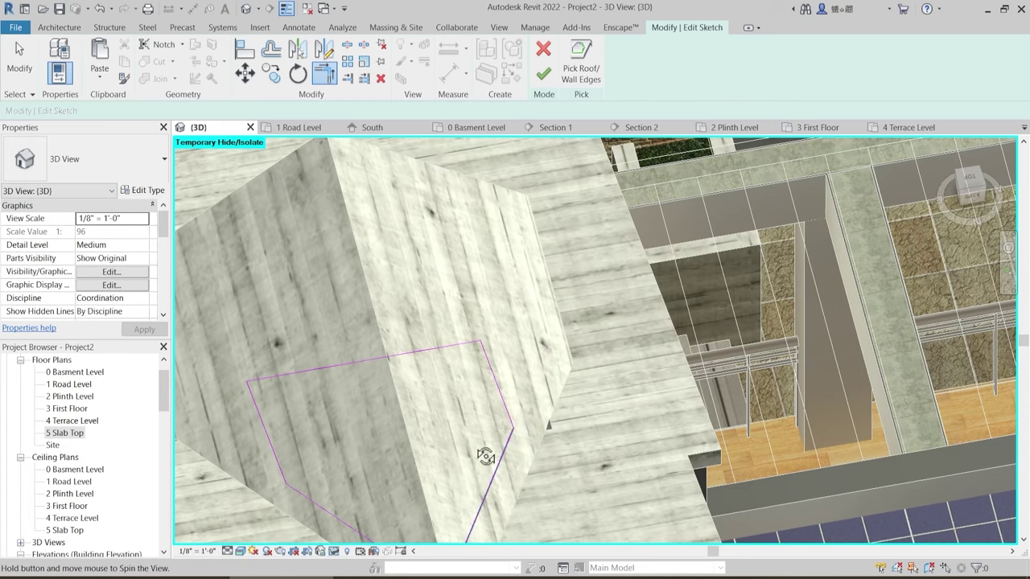
- Finish the dormer roof sketch and orbit to check the new gabled roof over the two windows
middle_click_drag(485, 456, 455, 162, "shift")
left_click(545, 75)
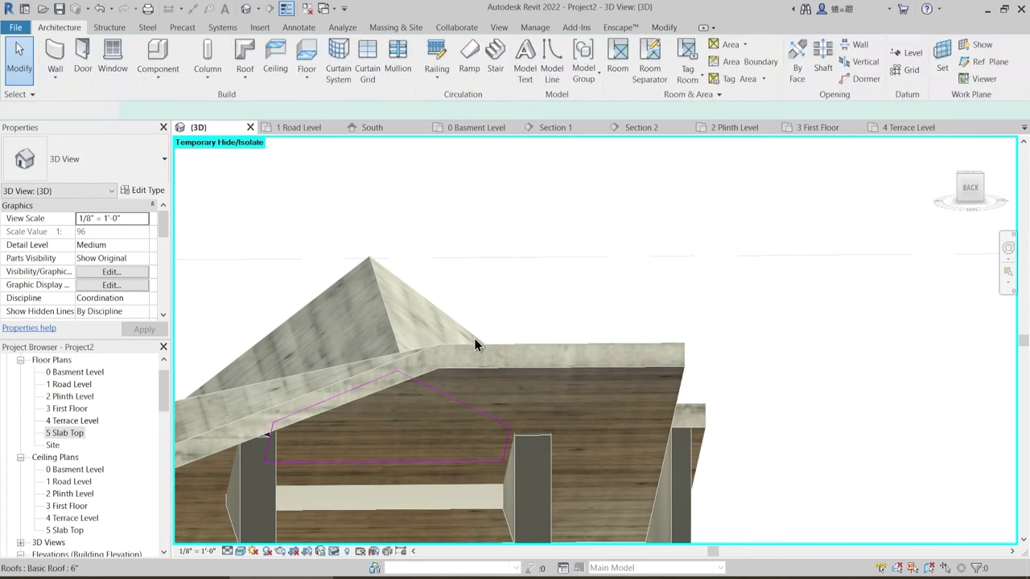
mouse_move(474, 338)
middle_mouse_down("shift")
mouse_move(491, 455)
mouse_move(448, 442)
mouse_move(455, 461)
mouse_move(437, 542)
mouse_move(375, 541)
mouse_move(408, 551)
mouse_move(330, 524)
mouse_move(340, 453)
middle_mouse_up("shift")
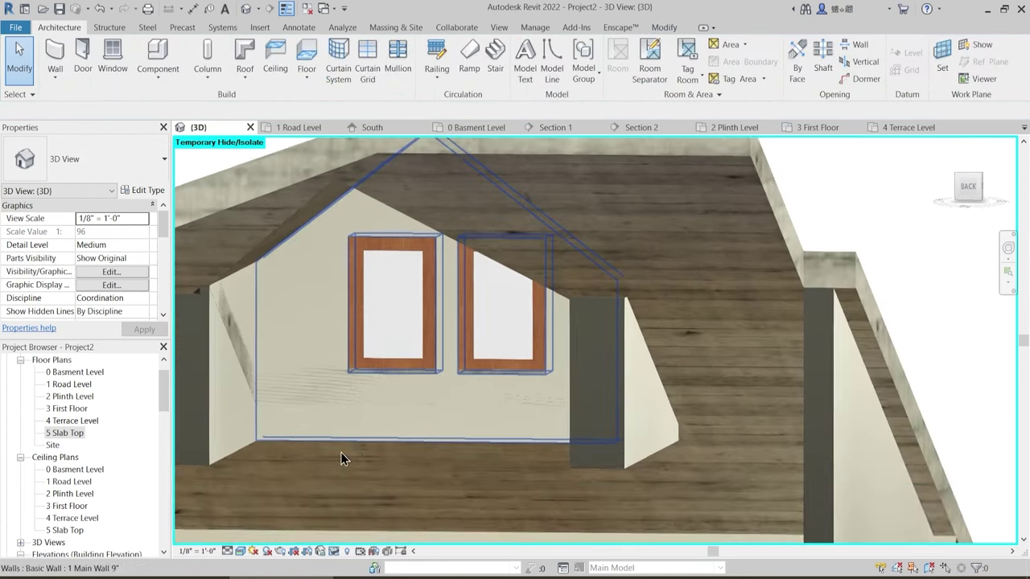
left_click(665, 29)
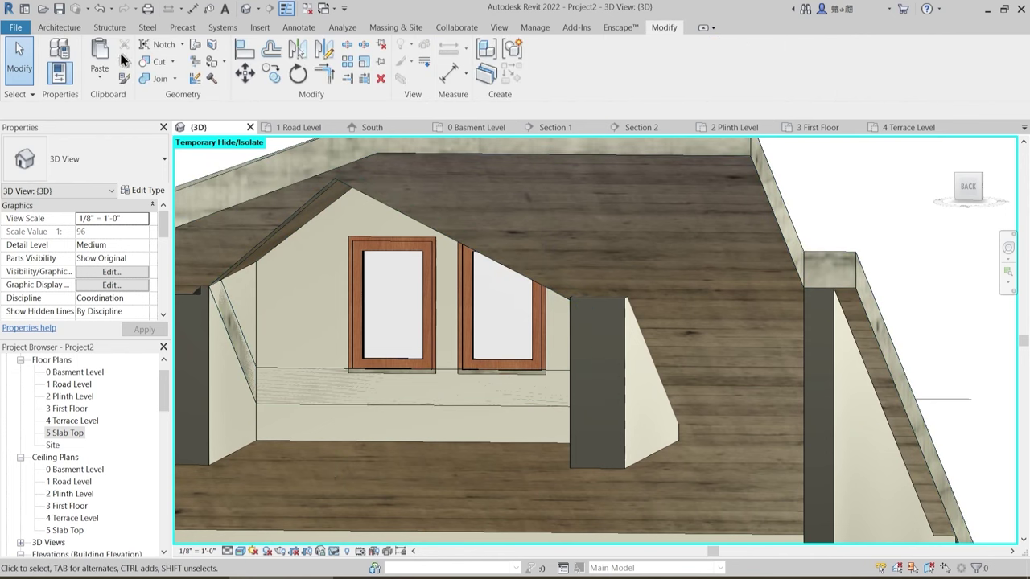
- Join the dormer walls to the surrounding roof with Join Geometry
left_click(60, 27)
left_click(664, 29)
left_click(158, 81)
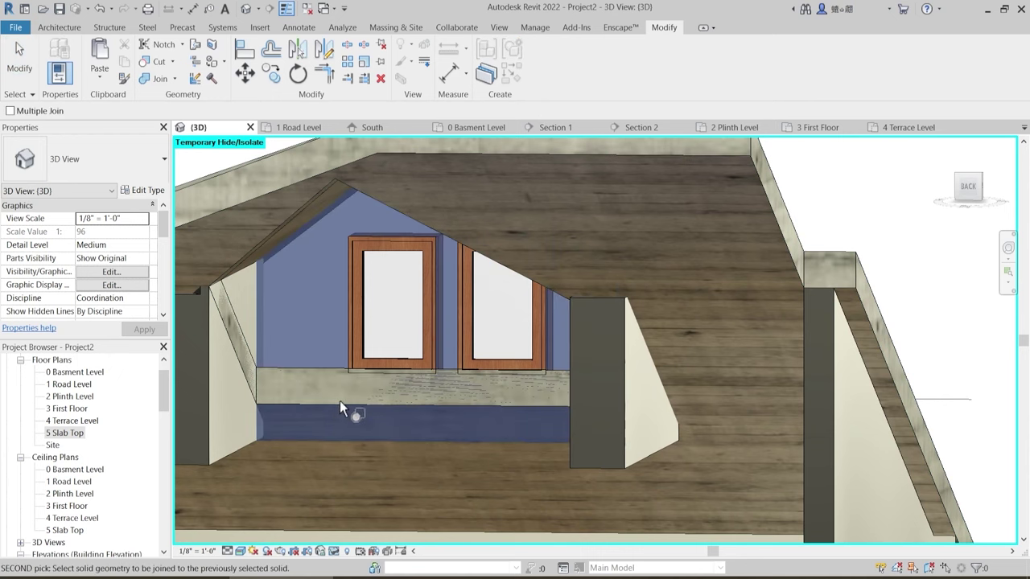
left_click(308, 415)
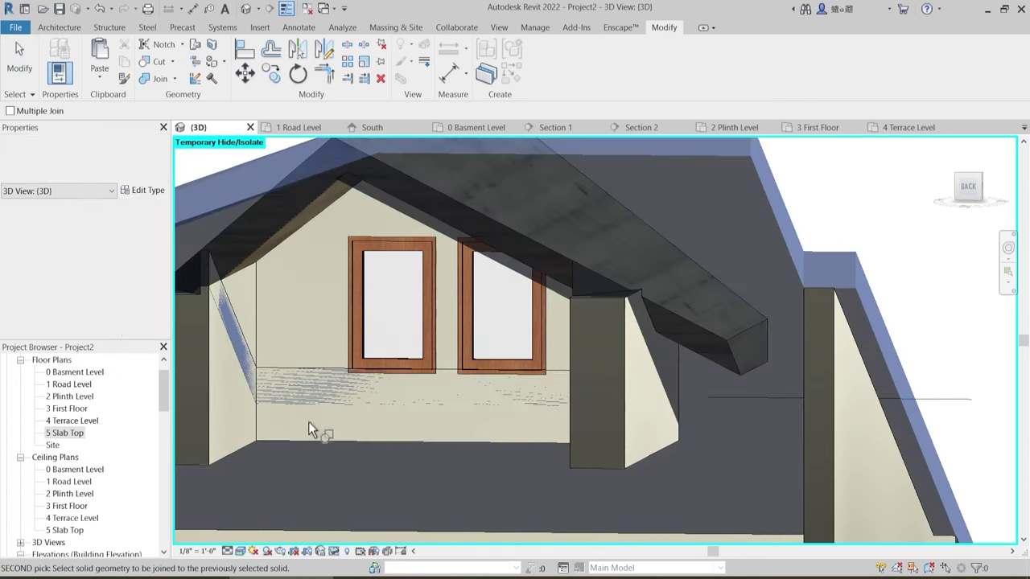
left_click(307, 443)
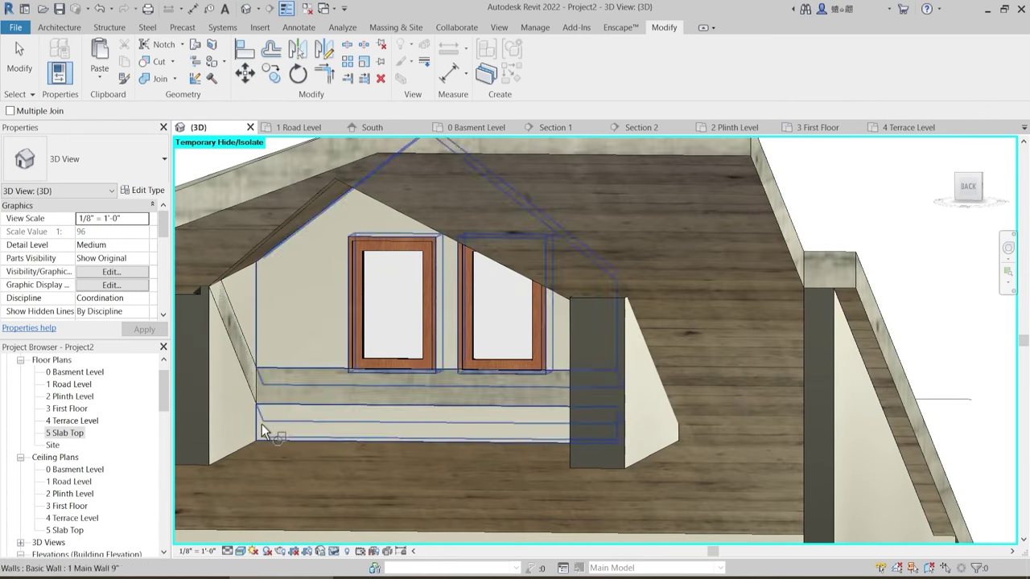
left_click(235, 453)
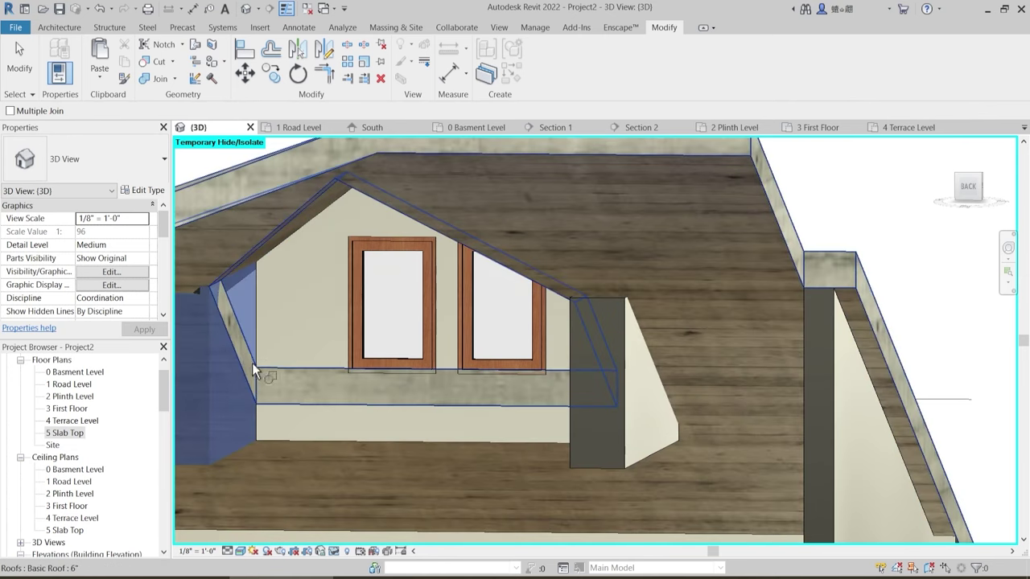
left_click(252, 363)
middle_click_drag(326, 437, 503, 448, "shift")
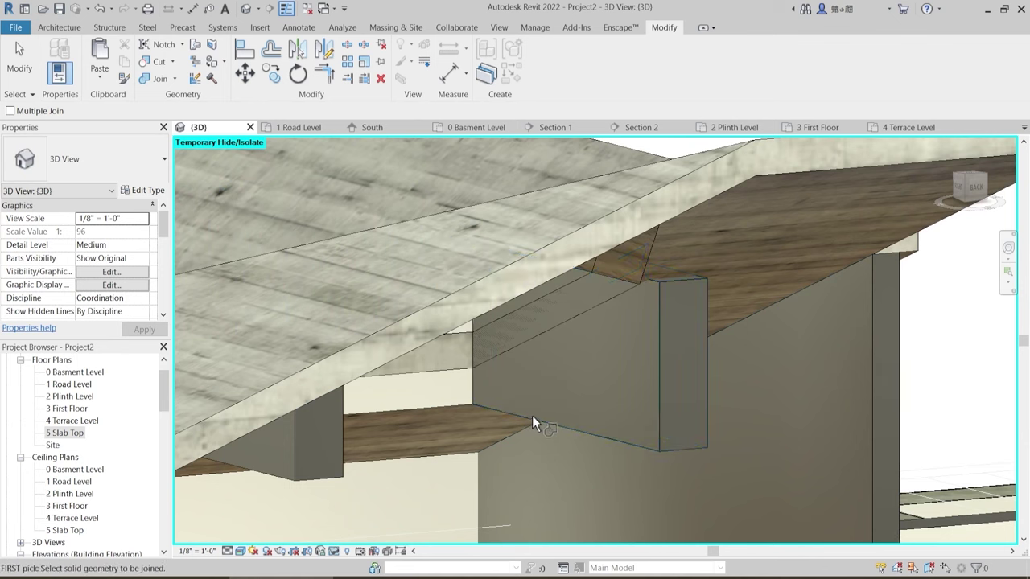
left_click(537, 429)
left_click(544, 332)
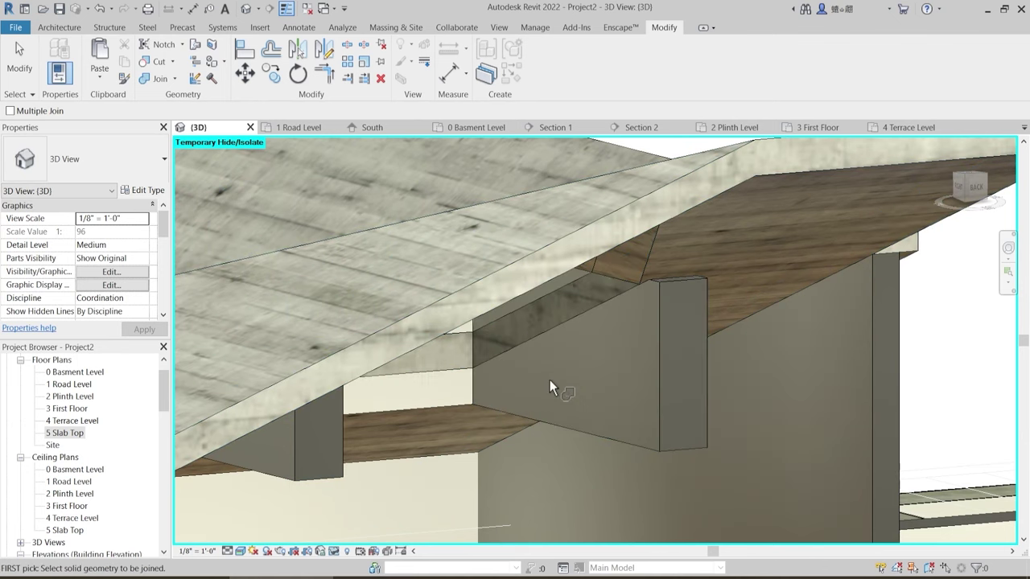
key("Escape")
middle_click_drag(573, 390, 555, 376, "shift")
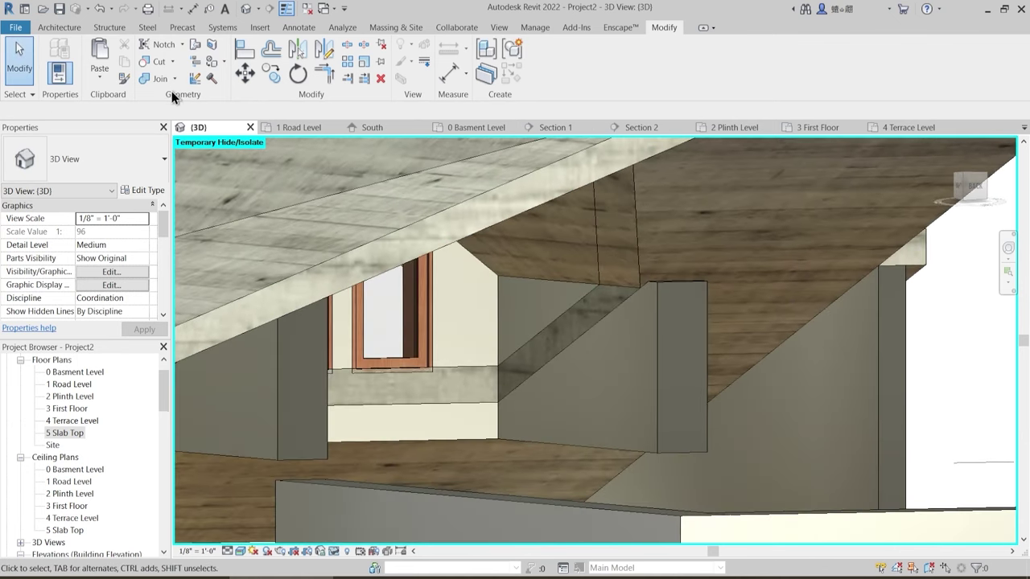
- Switch the join order on the right dormer wall so the roof overlaps it
left_click(176, 83)
left_click(181, 160)
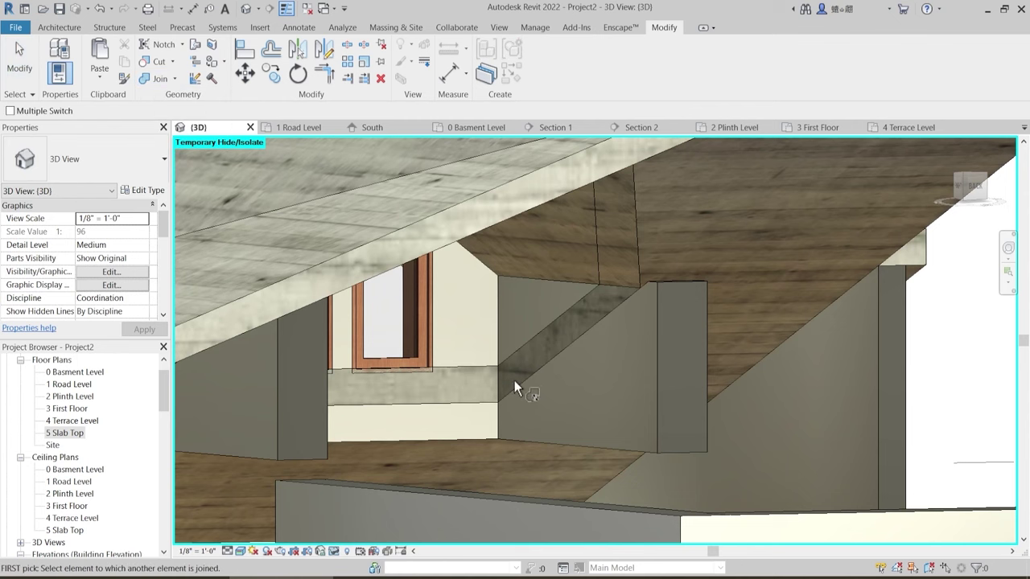
left_click(522, 385)
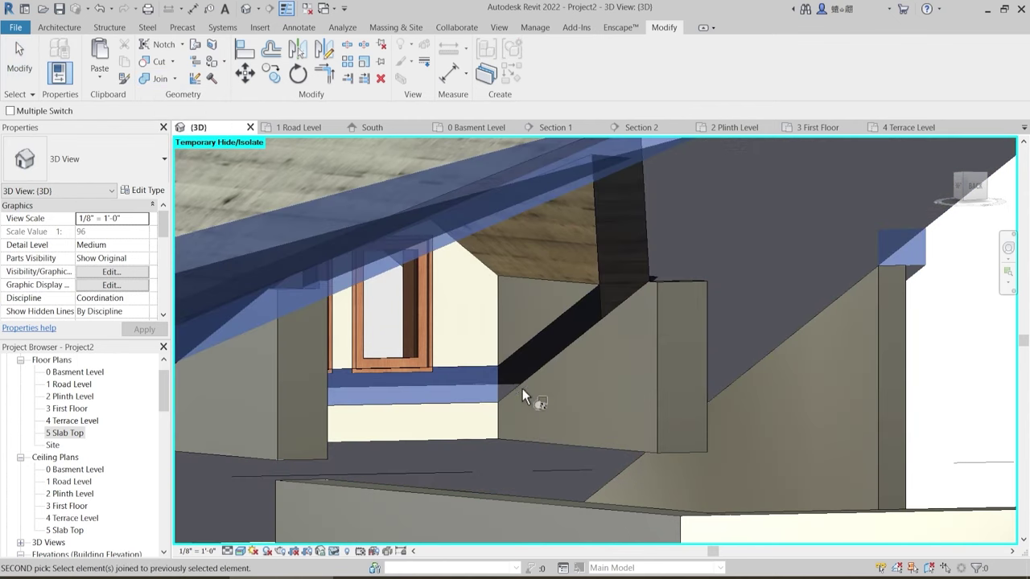
left_click(520, 442)
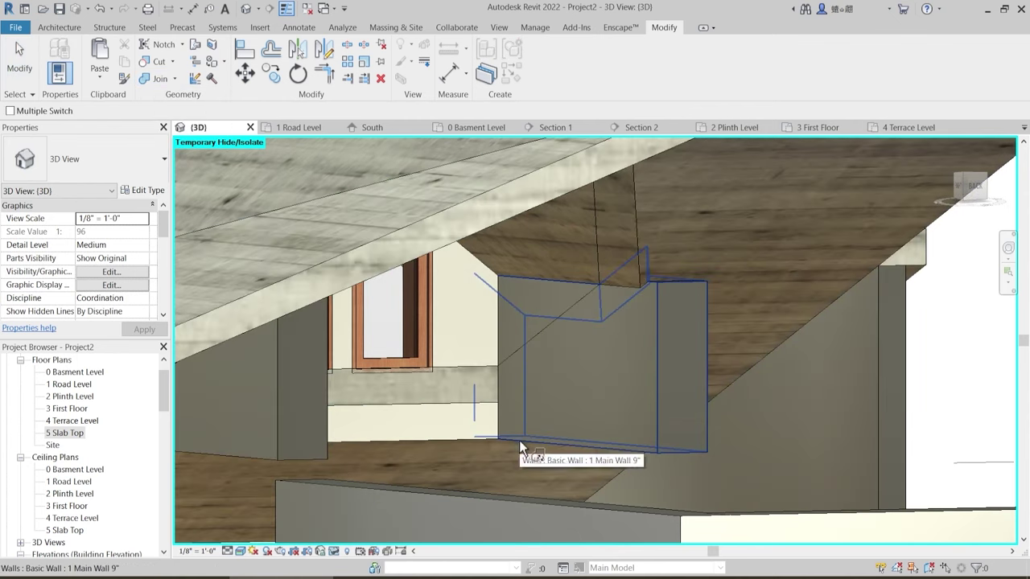
left_click(469, 414)
middle_click_drag(487, 436, 357, 420, "shift")
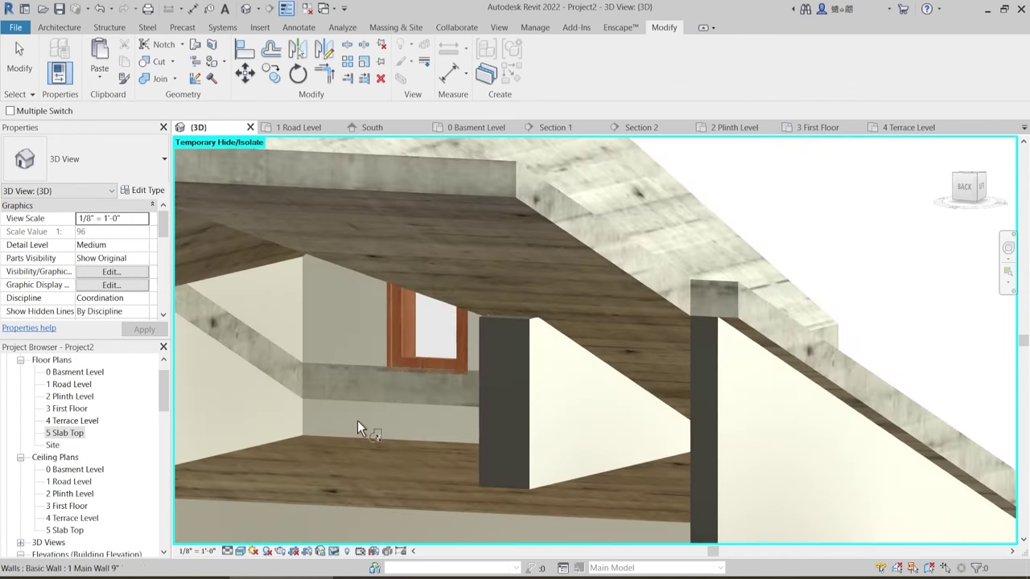
left_click(326, 367)
left_click(320, 429)
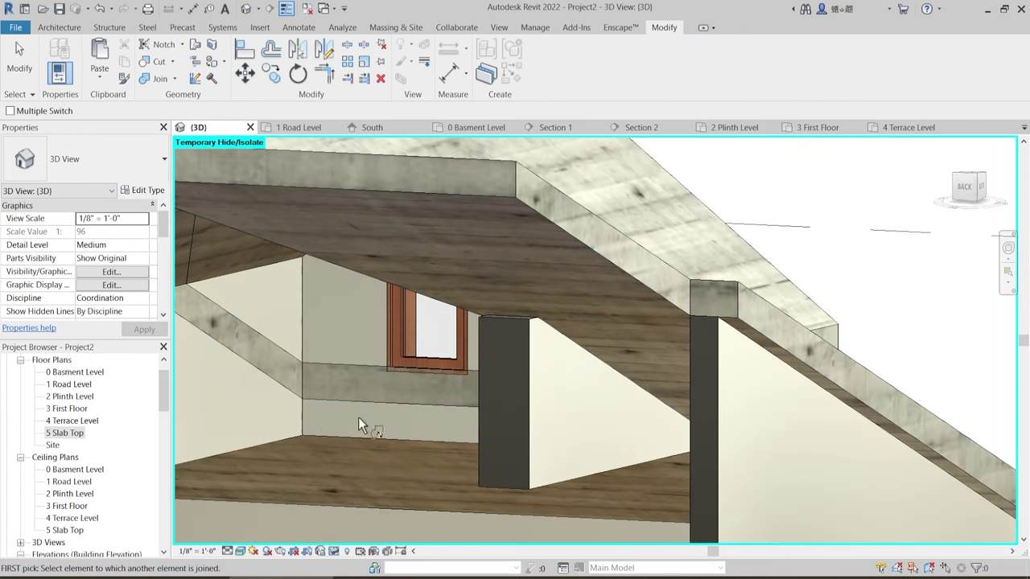
- Switch the join order on the remaining left and gable dormer walls
left_click(175, 79)
left_click(201, 156)
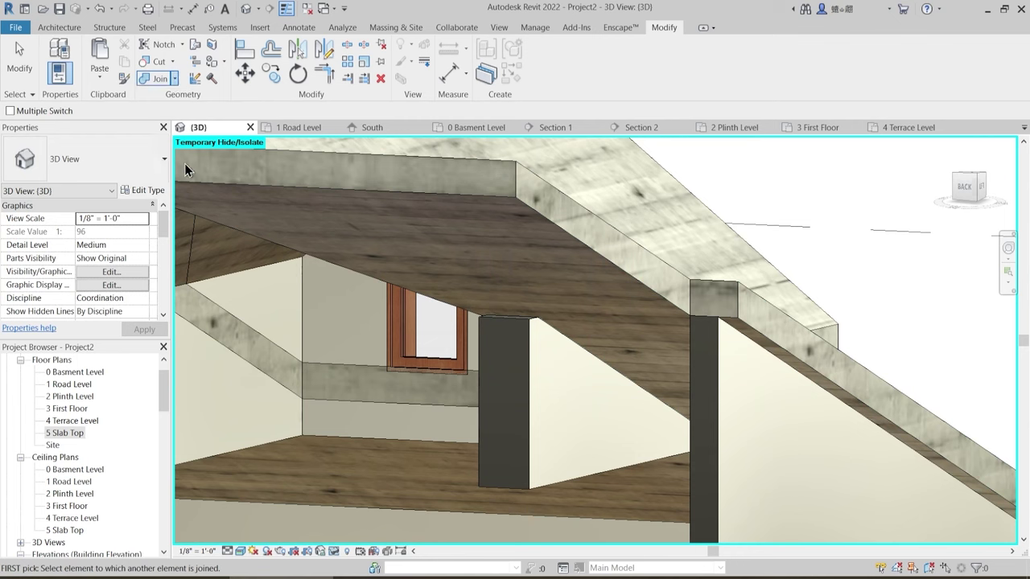
left_click(330, 369)
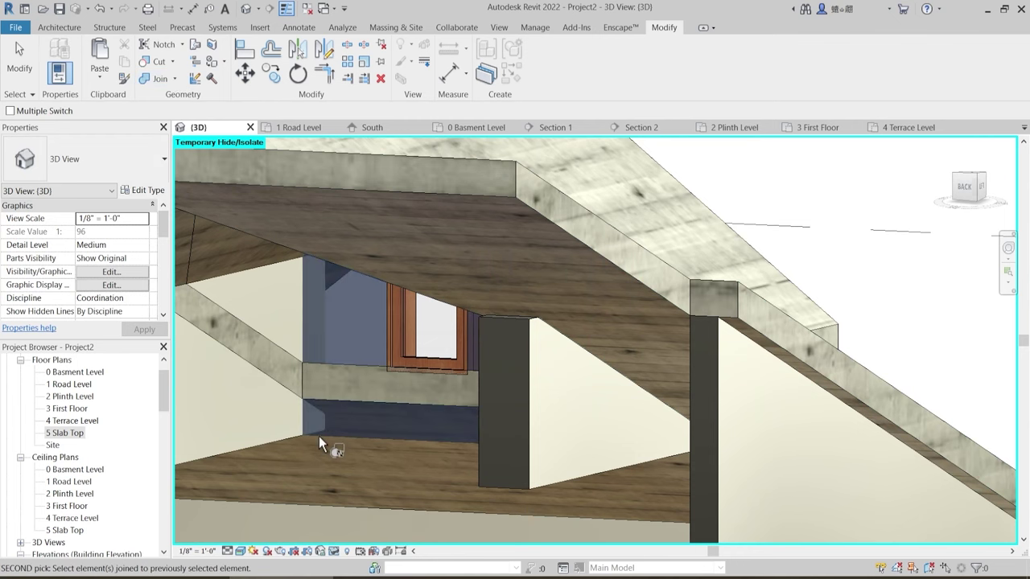
left_click(318, 436)
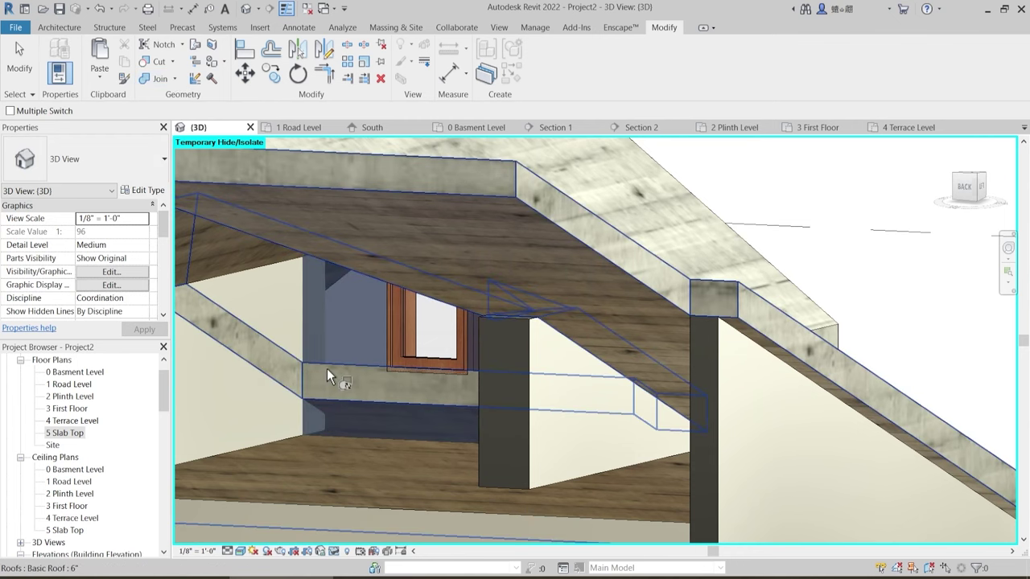
left_click(270, 344)
left_click(174, 78)
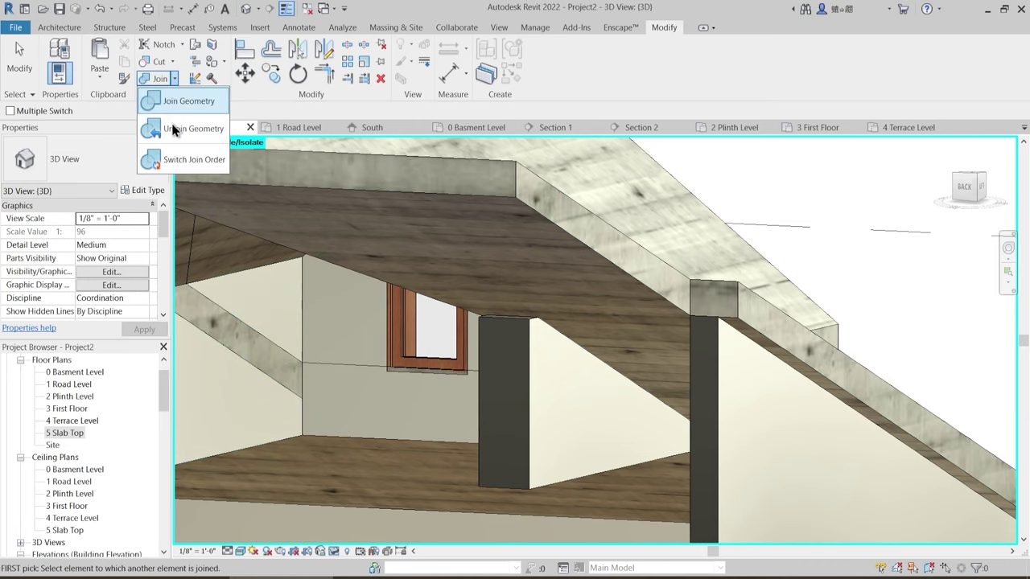
left_click(185, 160)
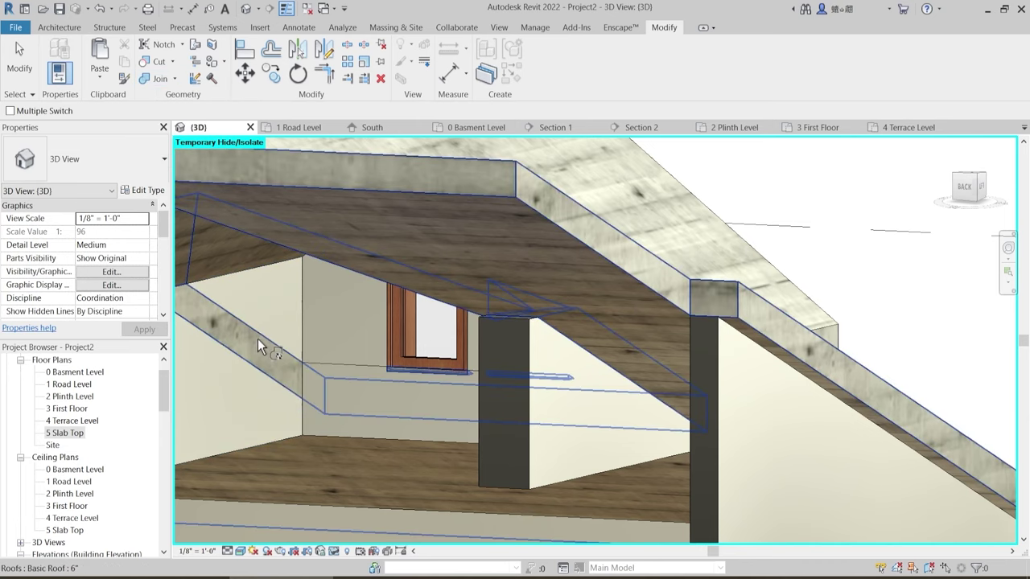
left_click(259, 347)
middle_click_drag(251, 447, 521, 451, "shift")
middle_click_drag(536, 487, 475, 413)
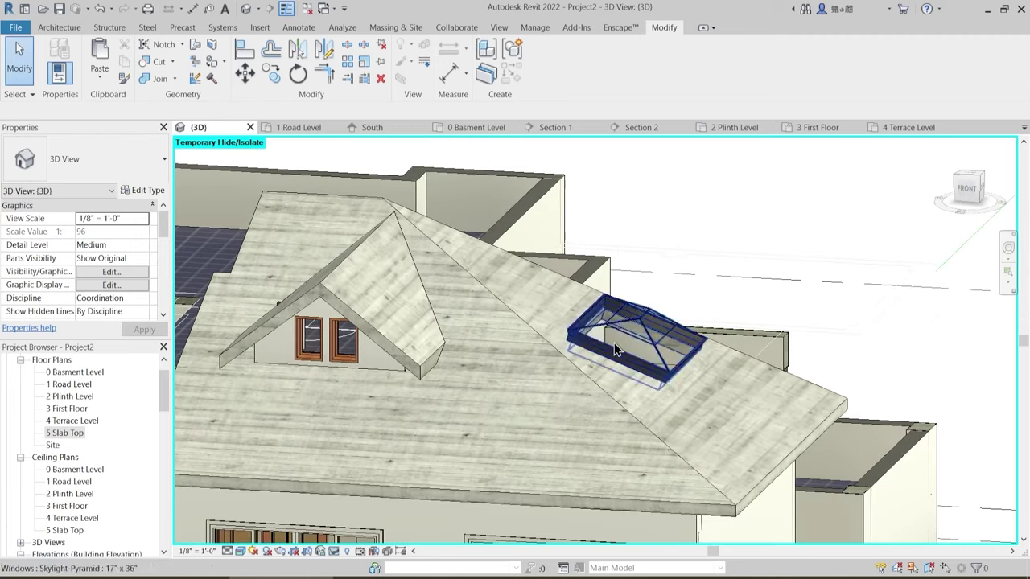
- Clear the selection and reset Temporary Hide/Isolate (HR) to show the hidden walls again
scroll(625, 402, "down", 1)
middle_click_drag(625, 402, 601, 419, "shift")
key("Escape")
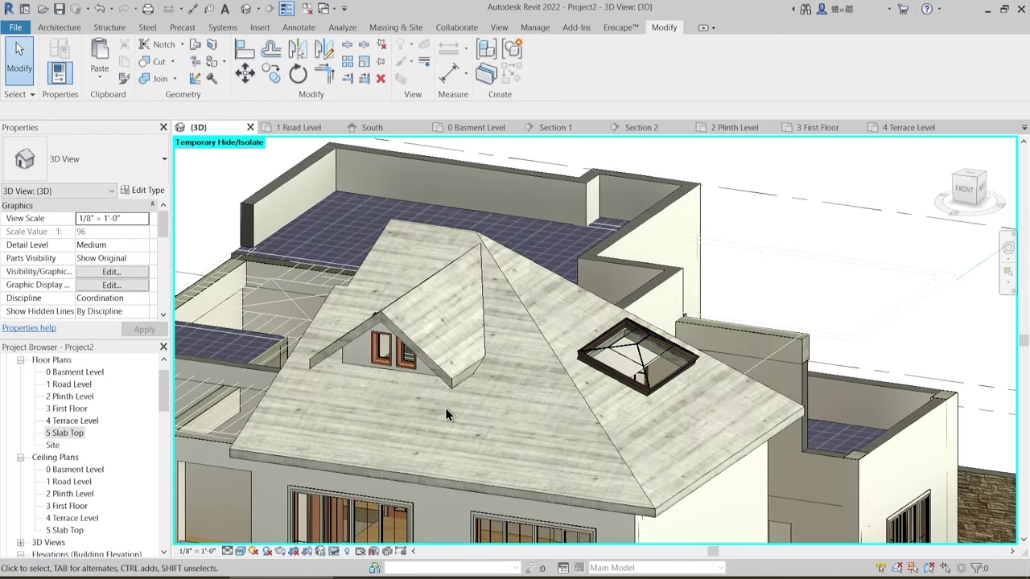
key("h")
key("r")
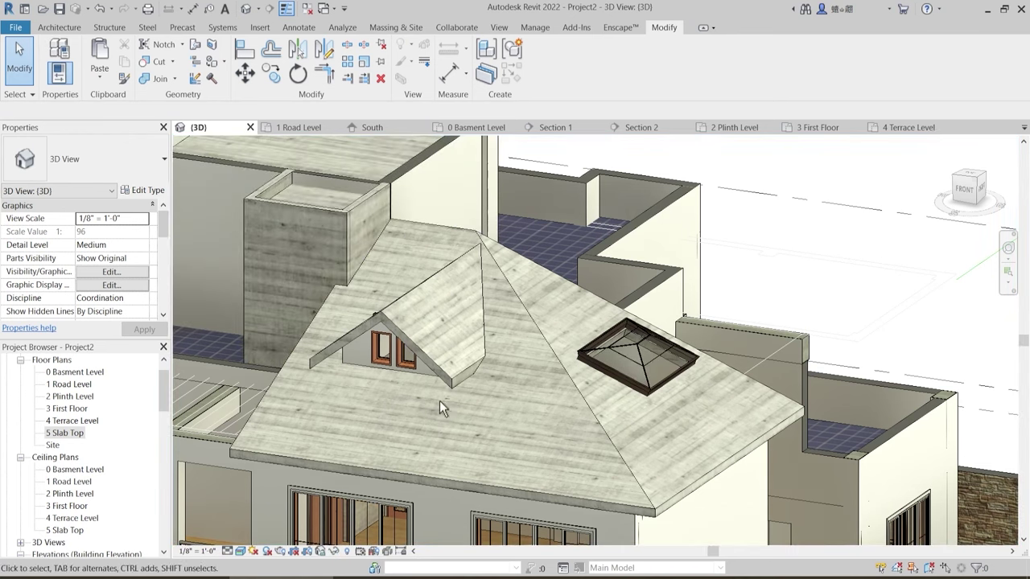
- Orbit and zoom around the house to the wall beside the terrace
middle_click_drag(439, 400, 569, 355, "shift")
scroll(569, 355, "down", 2)
middle_click_drag(569, 430, 508, 446, "shift")
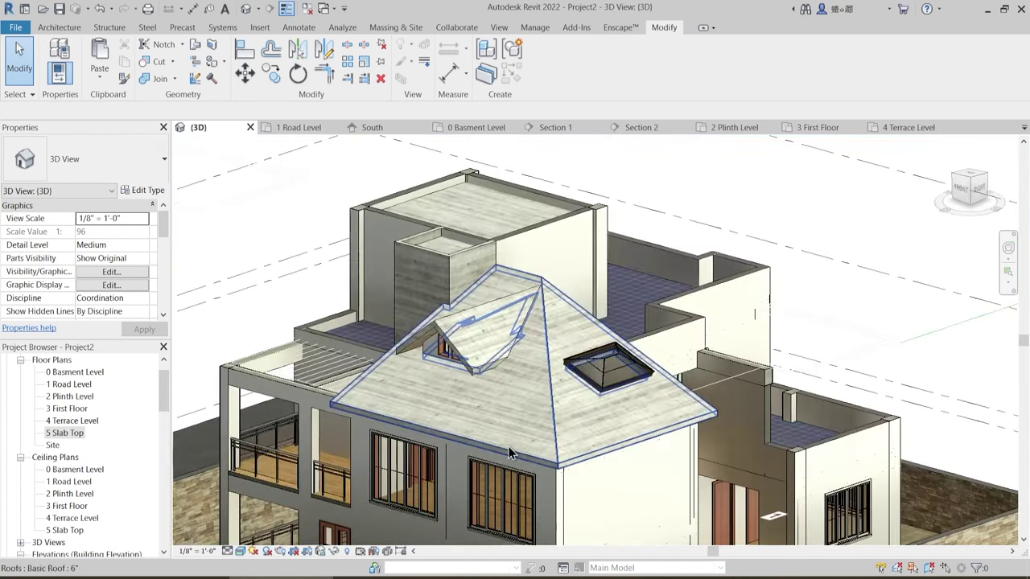
scroll(526, 426, "up", 3)
middle_click_drag(477, 355, 444, 314, "shift")
scroll(455, 367, "down", 1)
scroll(730, 421, "up", 2)
middle_click_drag(731, 456, 772, 507)
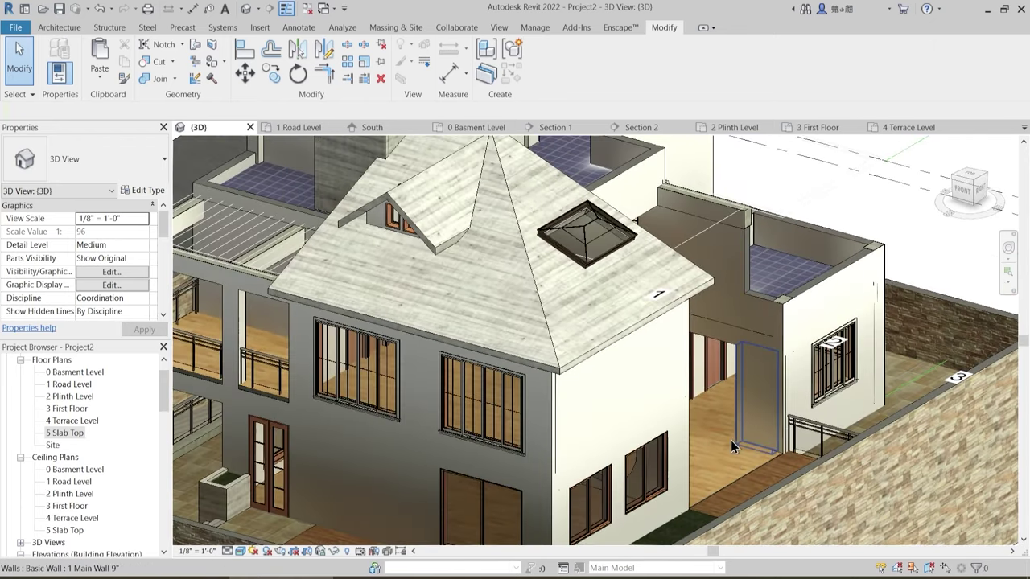
scroll(736, 425, "down", 3)
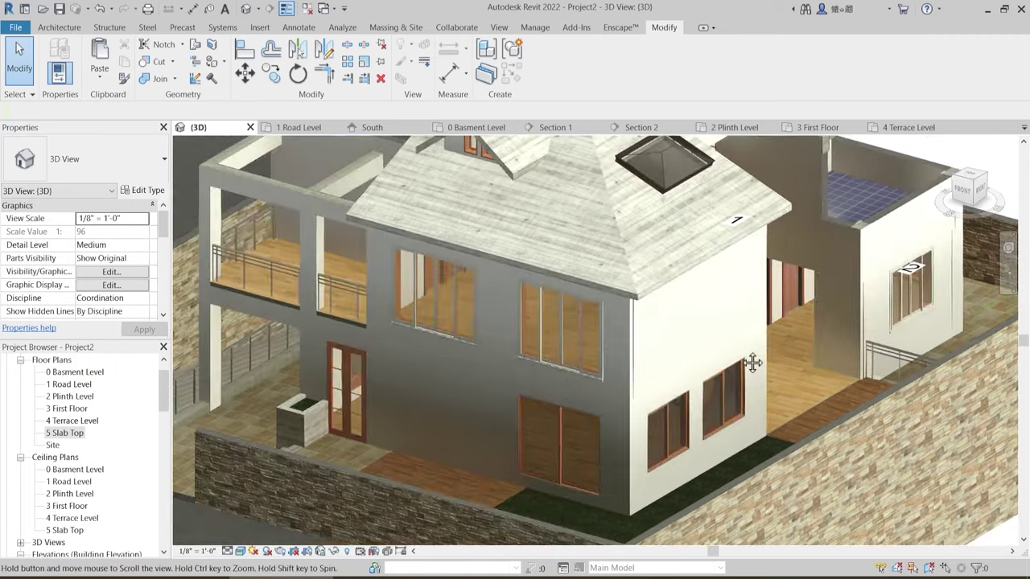
scroll(467, 409, "up", 3)
middle_click_drag(509, 426, 427, 403, "shift")
middle_click_drag(818, 352, 671, 369, "shift")
scroll(671, 370, "up", 5)
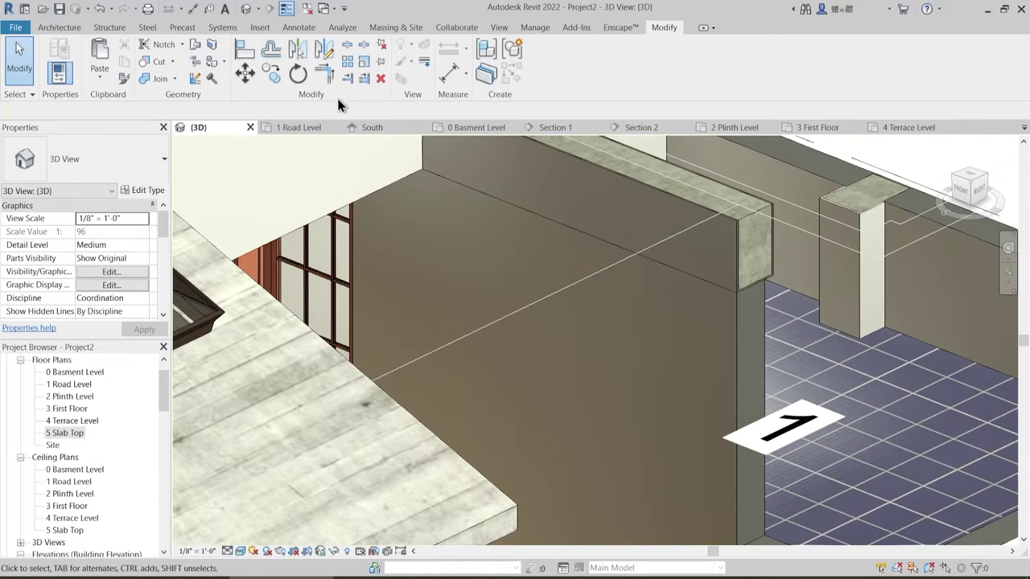
- Join the wall-top terrace beam to the wall below it, after undoing a first attempt
left_click(147, 77)
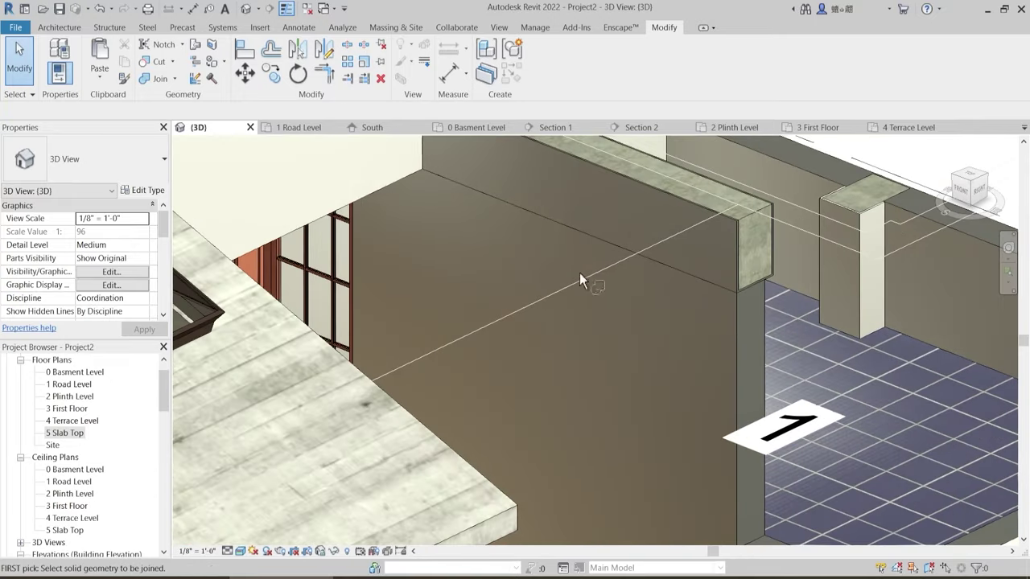
left_click(643, 193)
left_click(712, 294)
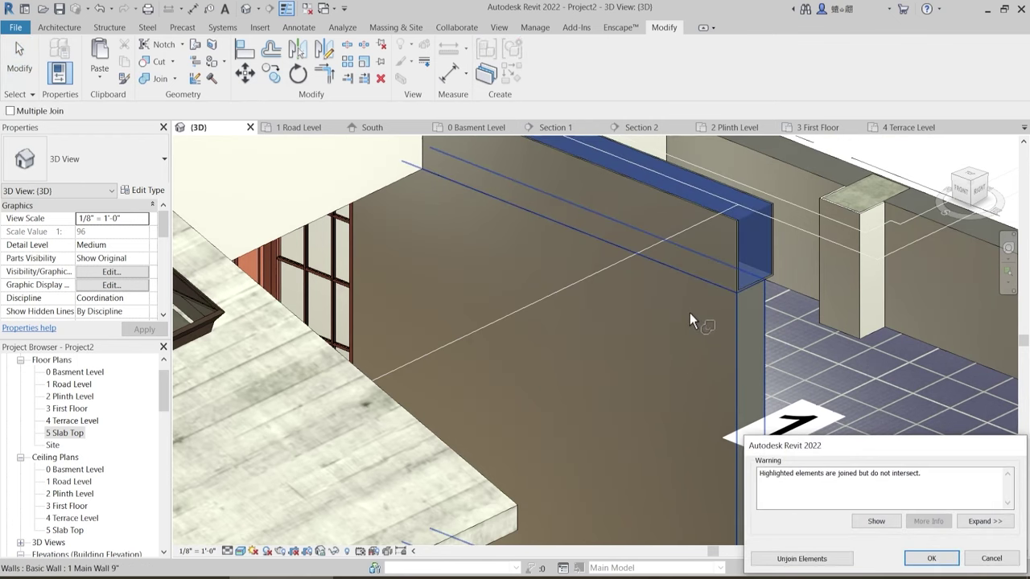
key("ctrl+z")
key("ctrl+z")
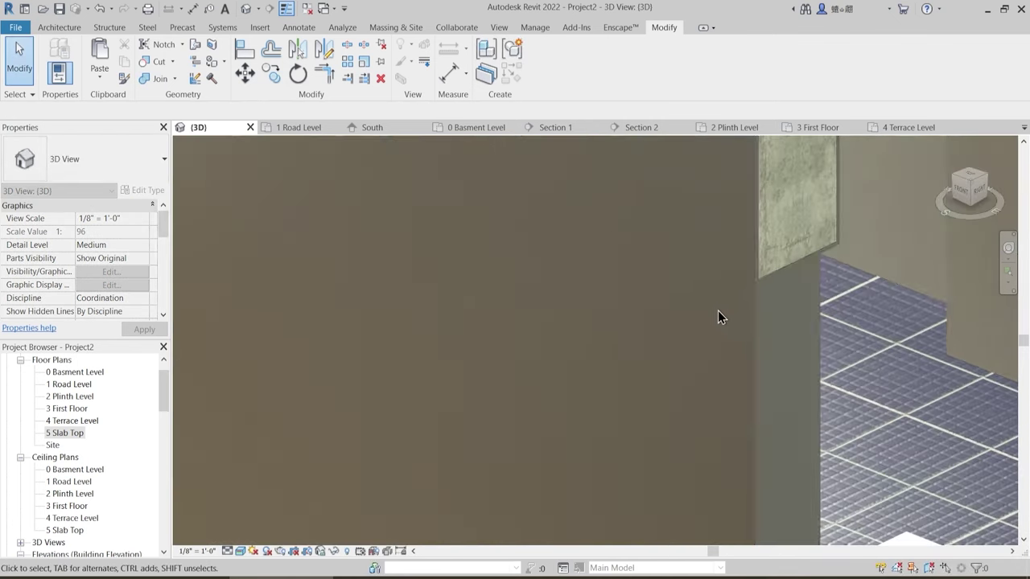
left_click(156, 83)
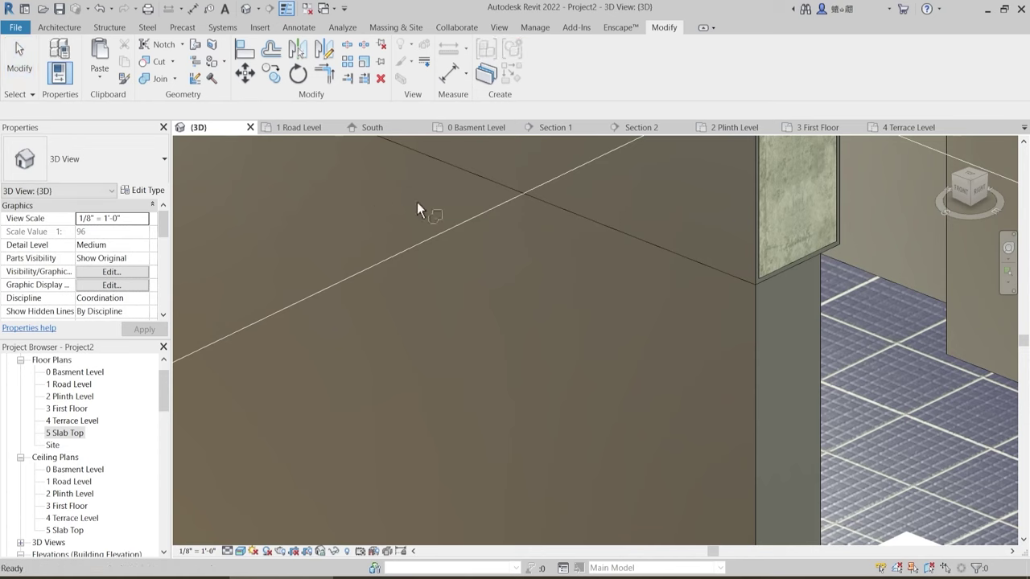
left_click(654, 246)
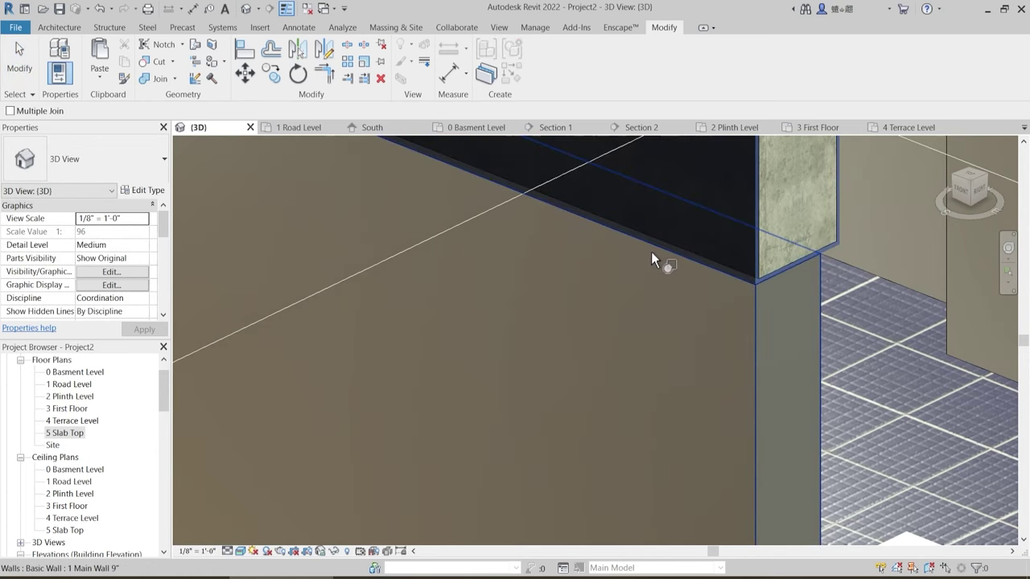
left_click(651, 252)
- Join the next two terrace beams to the walls beneath them
scroll(644, 306, "down", 2)
middle_click_drag(615, 409, 625, 276)
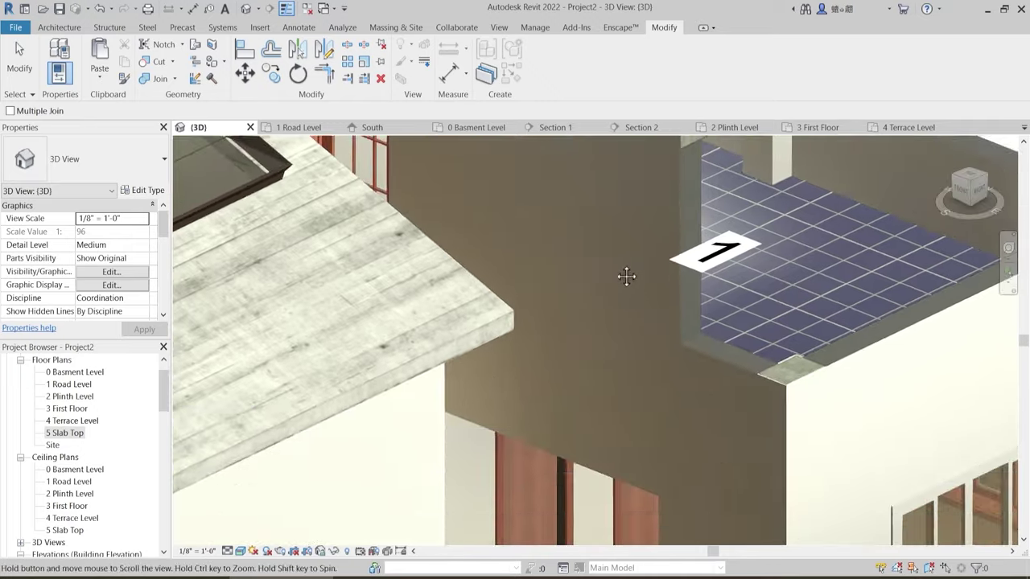
scroll(622, 416, "up", 1)
left_click(613, 443)
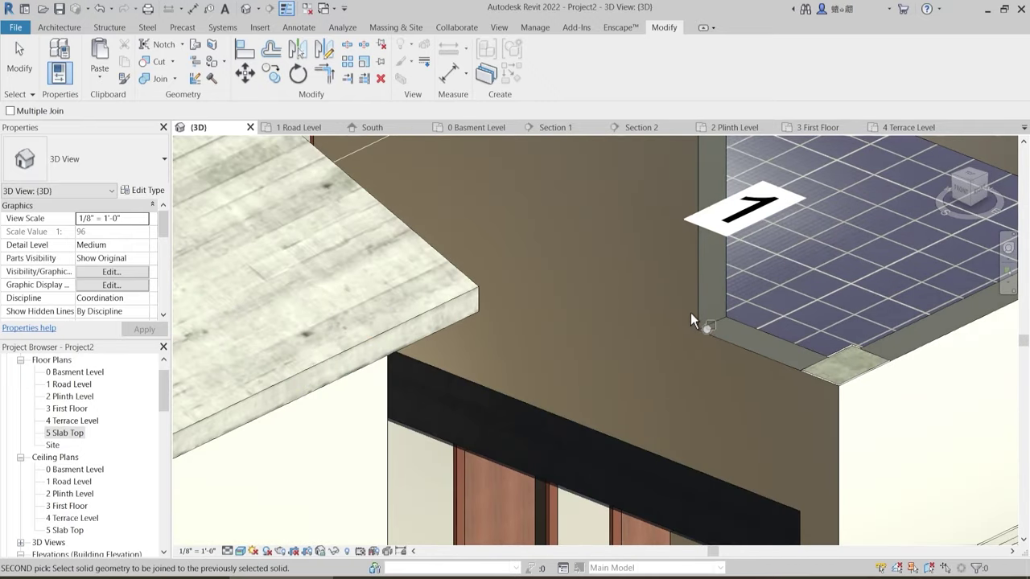
left_click(686, 380)
middle_click_drag(750, 430, 691, 435)
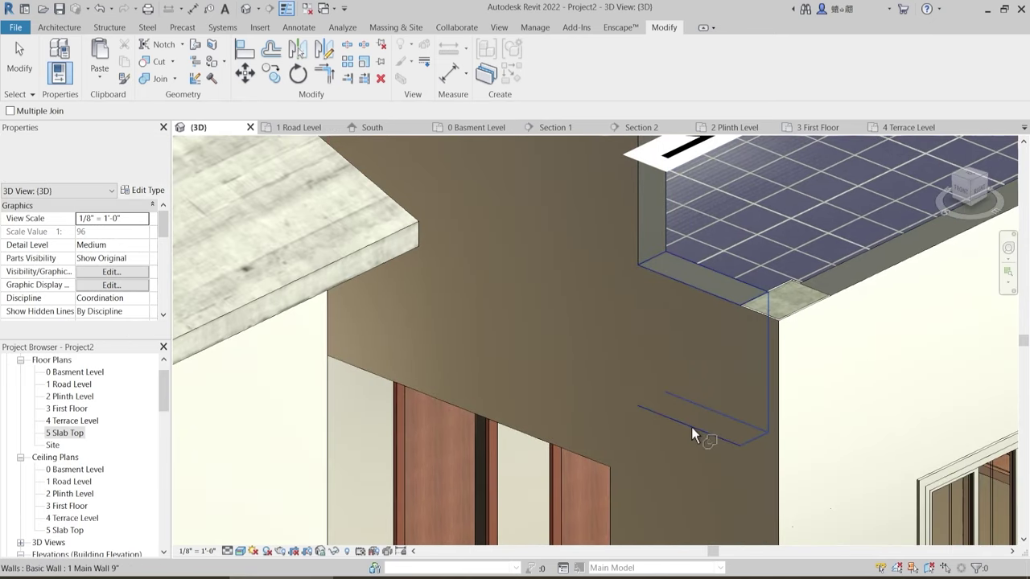
left_click(692, 434)
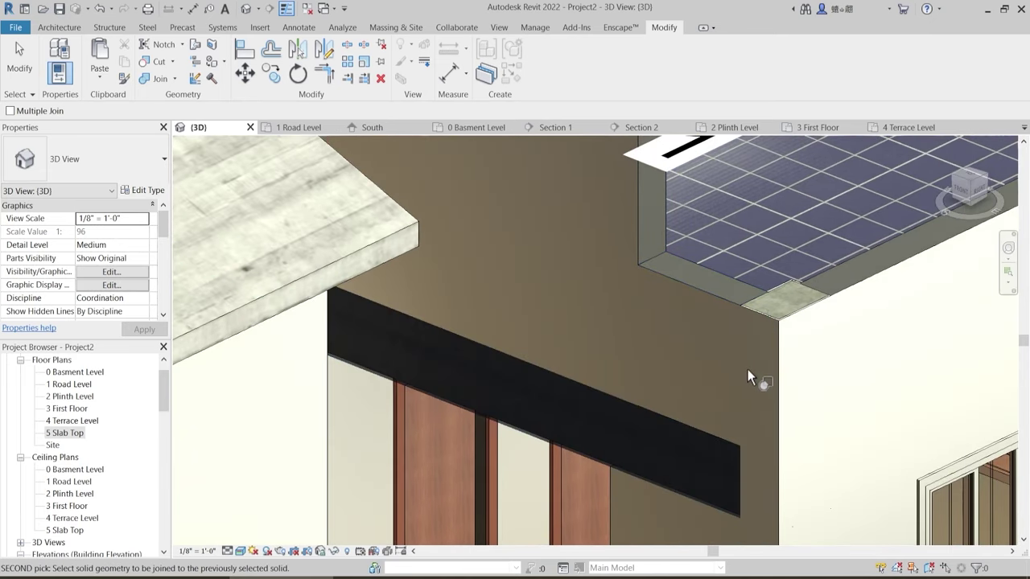
left_click(701, 326)
scroll(687, 314, "down", 5)
- Exit Join Geometry and orbit to review the whole house
key("Escape")
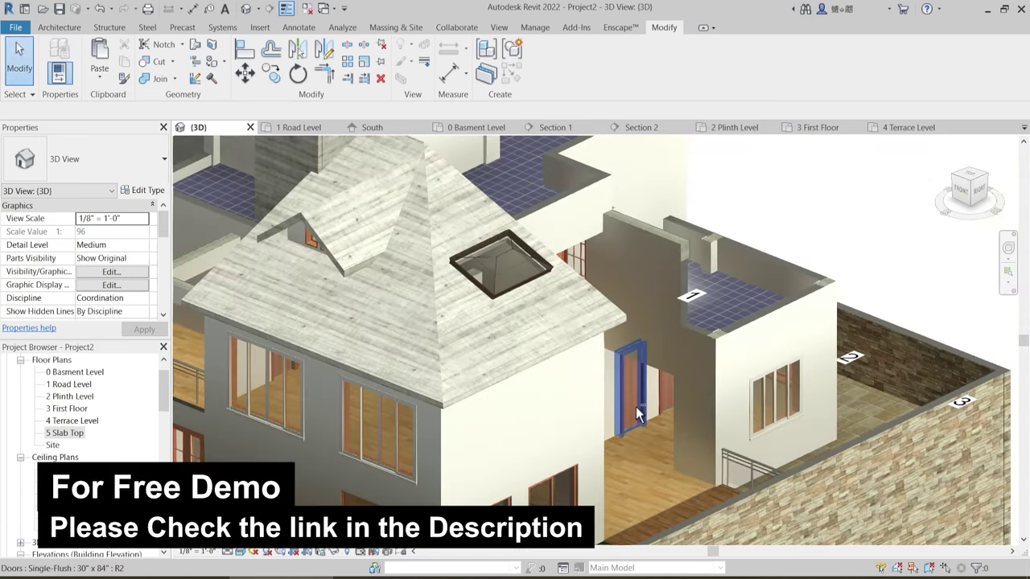
middle_click_drag(636, 406, 641, 448, "shift")
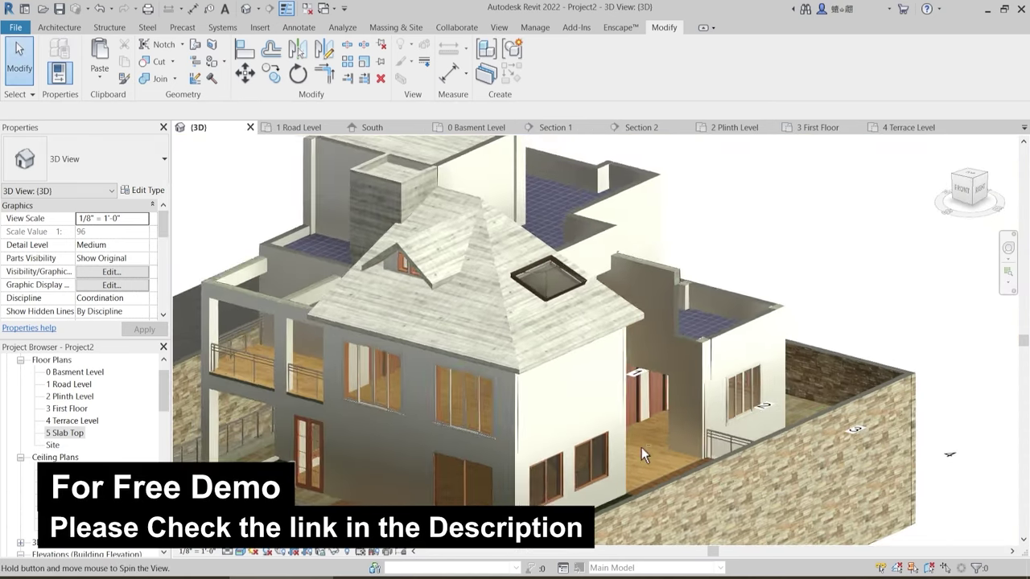
middle_click_drag(403, 494, 382, 422, "shift")
scroll(368, 425, "up", 4)
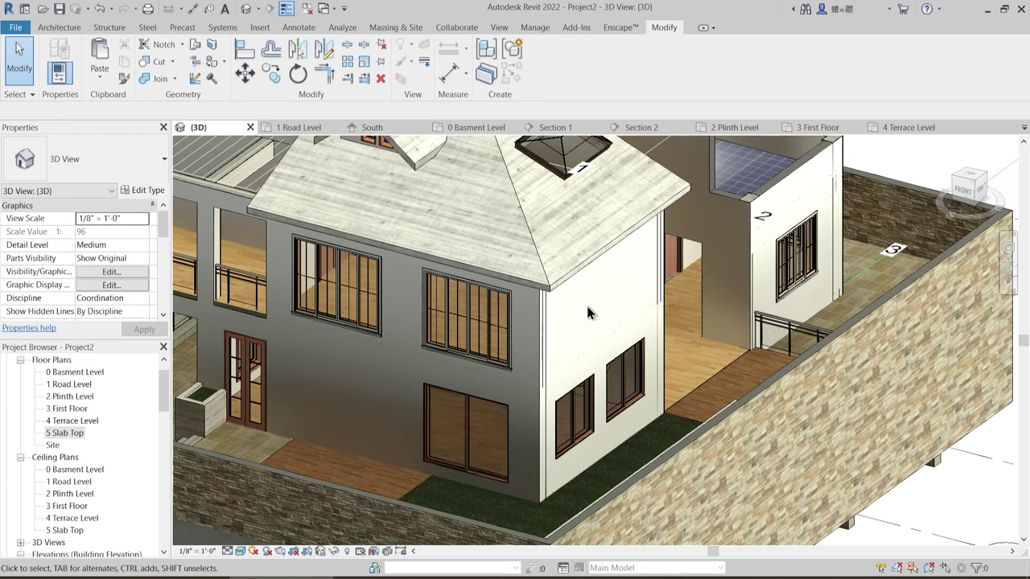
middle_click_drag(700, 314, 462, 437, "shift")
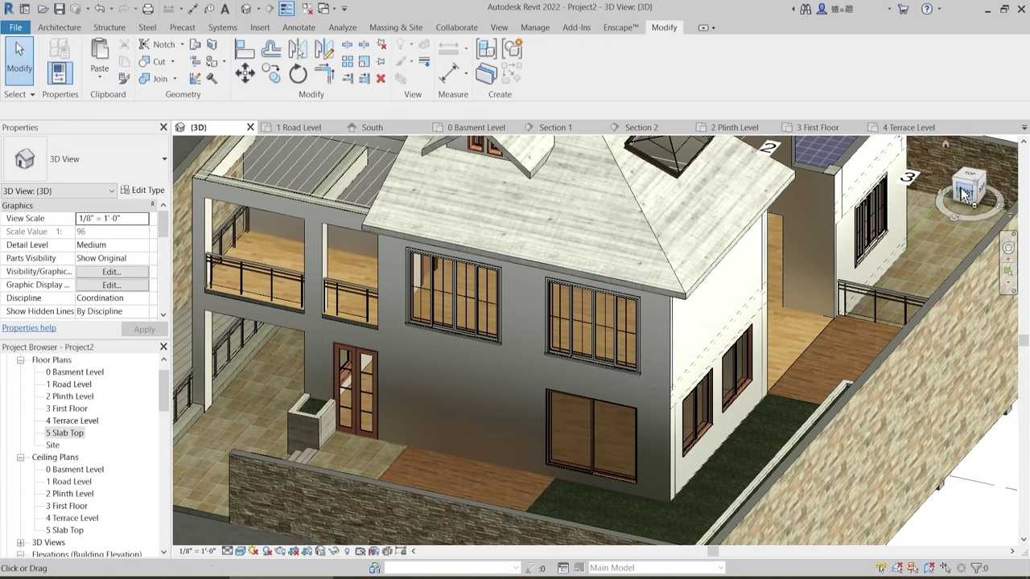
- Close the seven extra view tabs and reopen the 2 Plinth Level floor plan
left_click(944, 129)
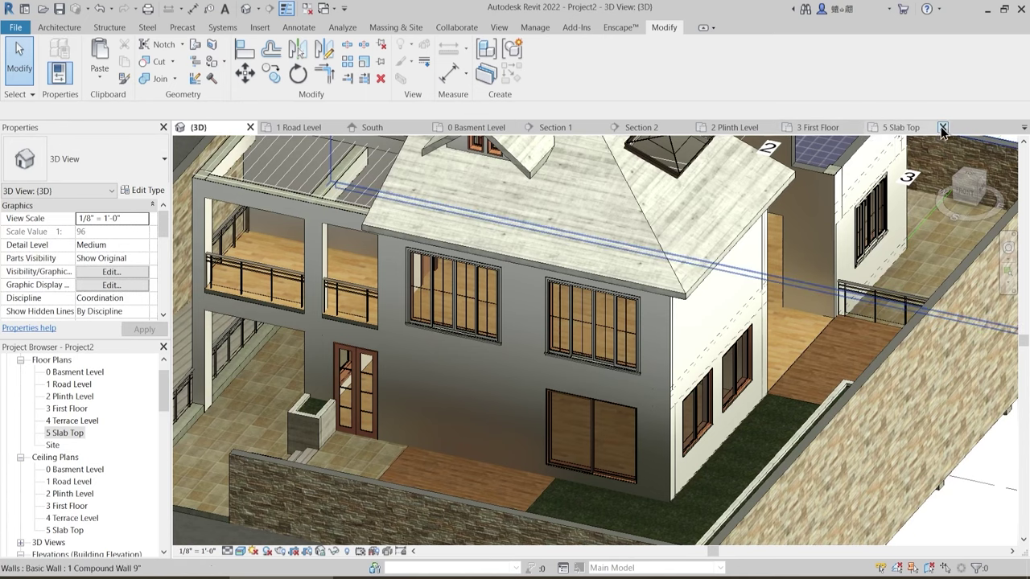
left_click(942, 128)
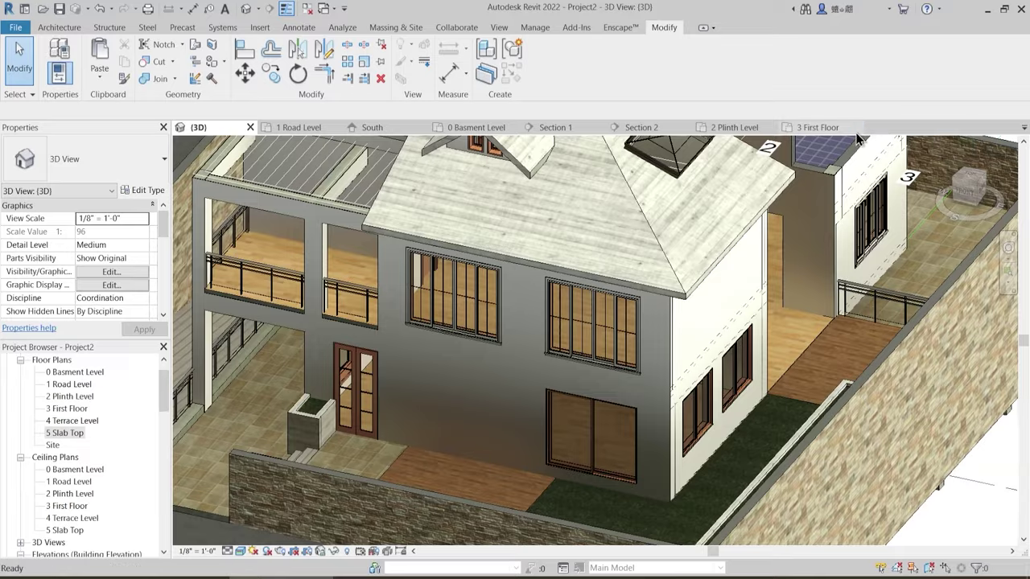
left_click(771, 127)
left_click(689, 127)
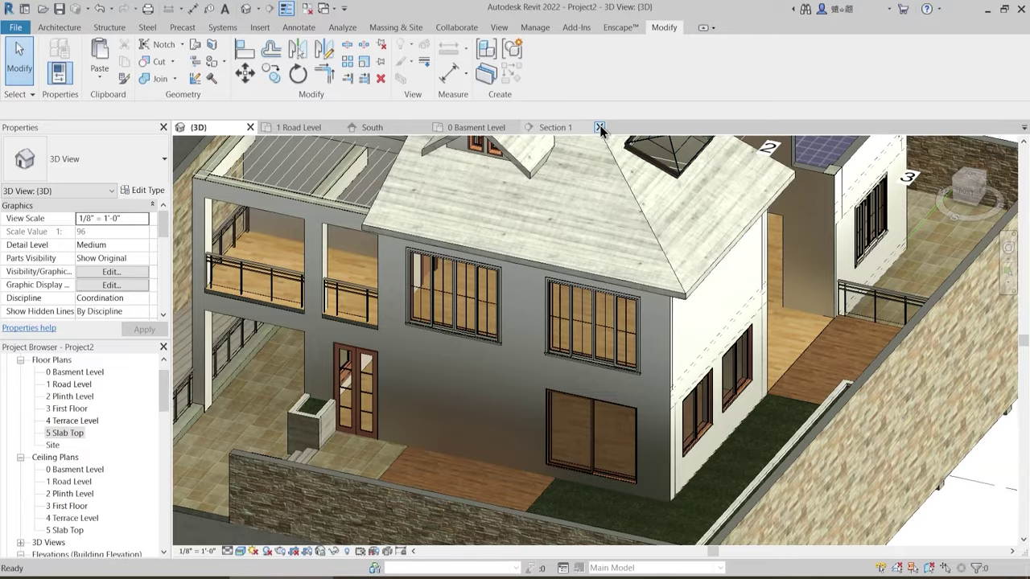
left_click(519, 127)
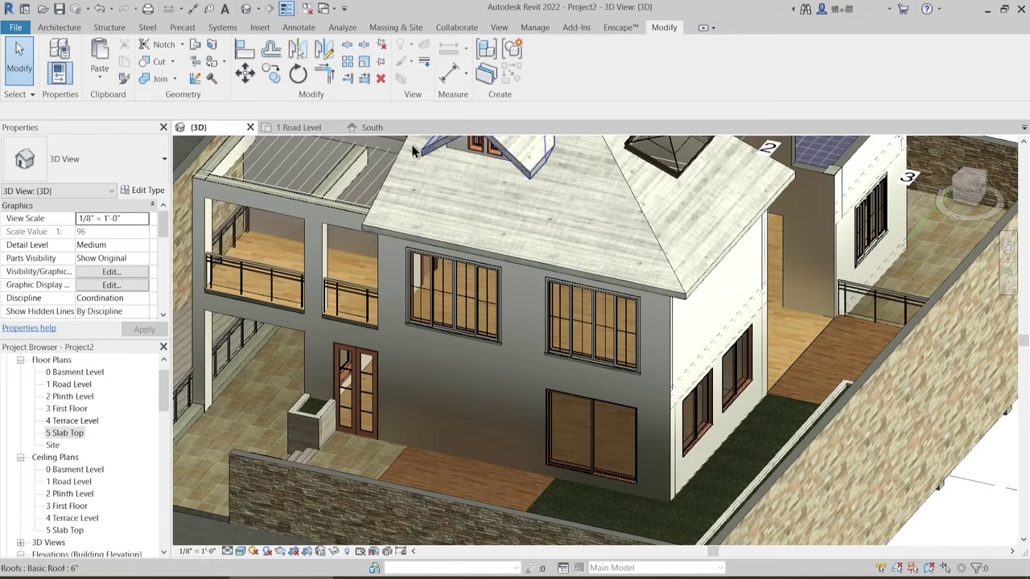
left_click(335, 127)
left_click(335, 128)
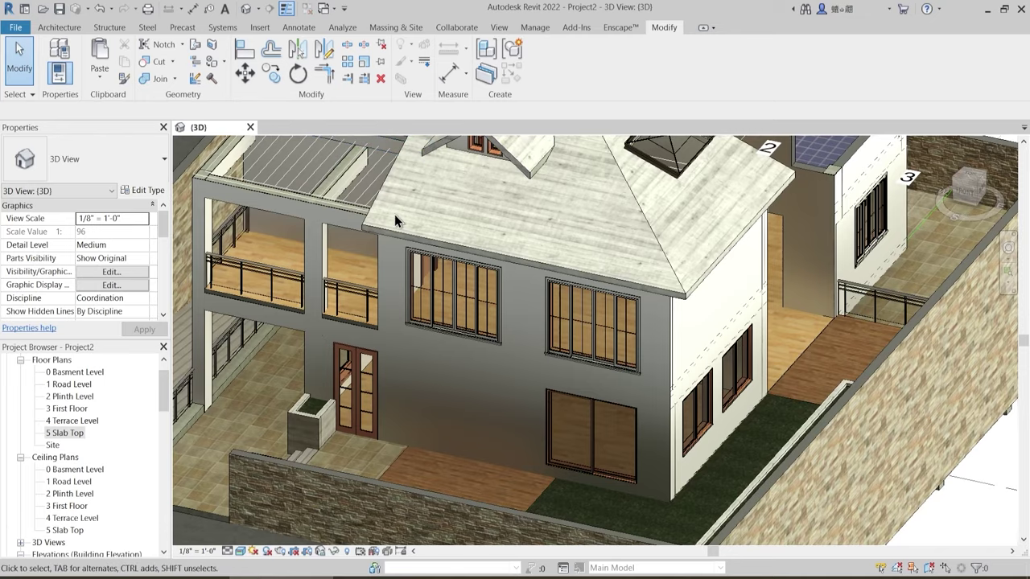
scroll(79, 447, "up", 1)
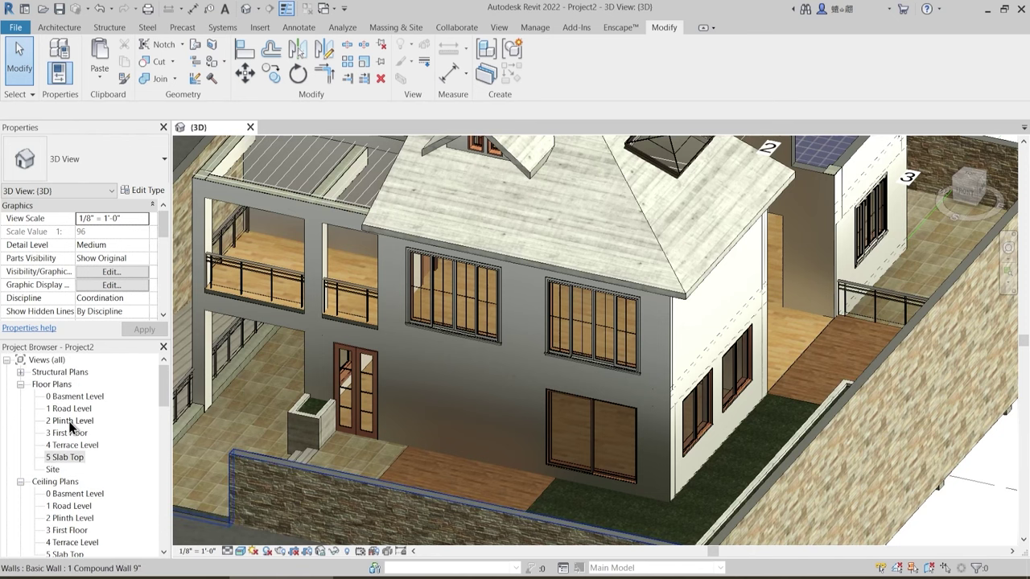
double_click(70, 421)
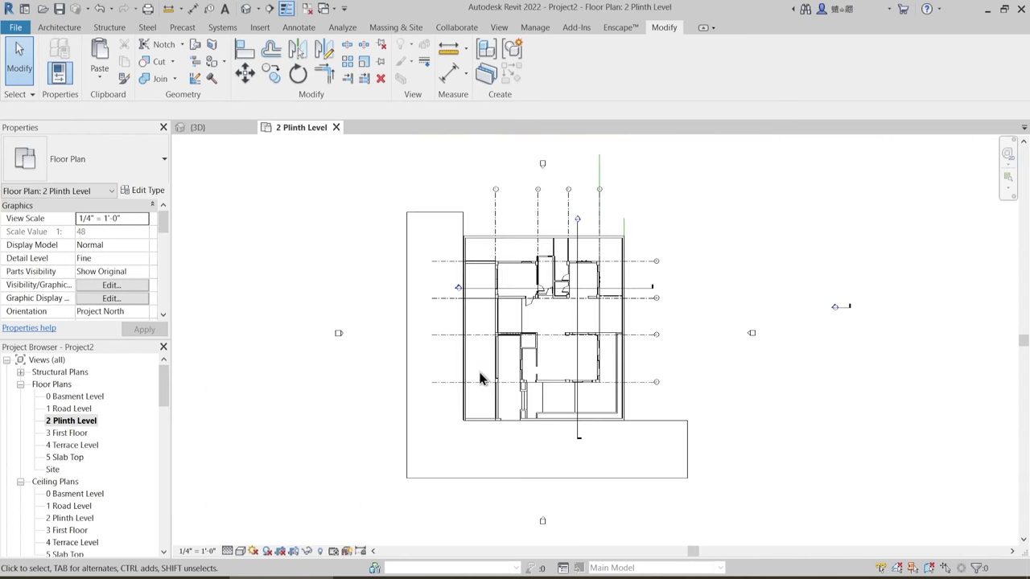
- Set the imported DWG's Base Level to 2 Plinth Level, then switch to that plan
left_click(219, 131)
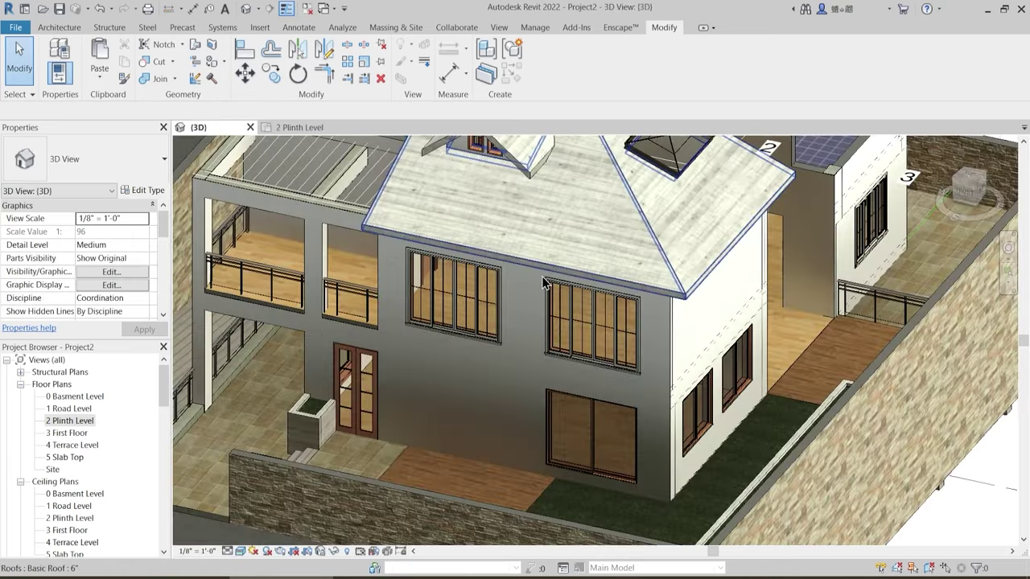
scroll(554, 347, "down", 3)
middle_click_drag(547, 403, 643, 395, "shift")
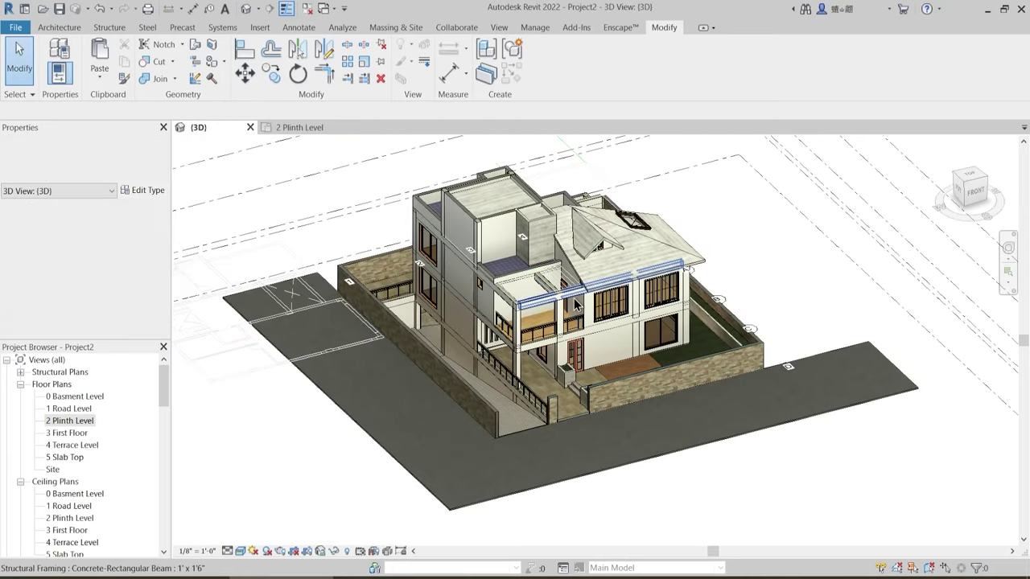
scroll(528, 304, "down", 3)
middle_click_drag(492, 366, 572, 355)
left_click(320, 316)
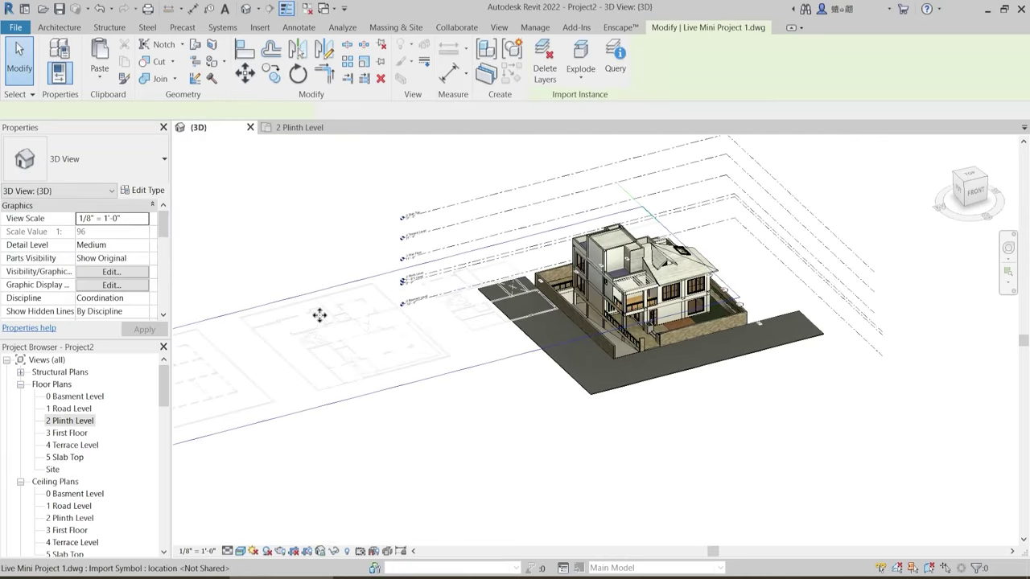
left_click(148, 219)
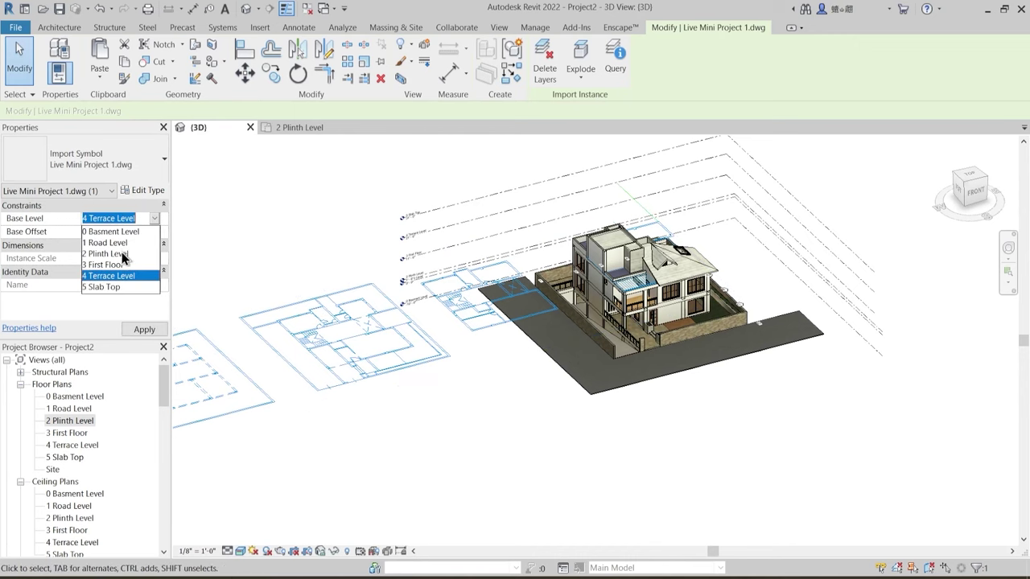
left_click(120, 255)
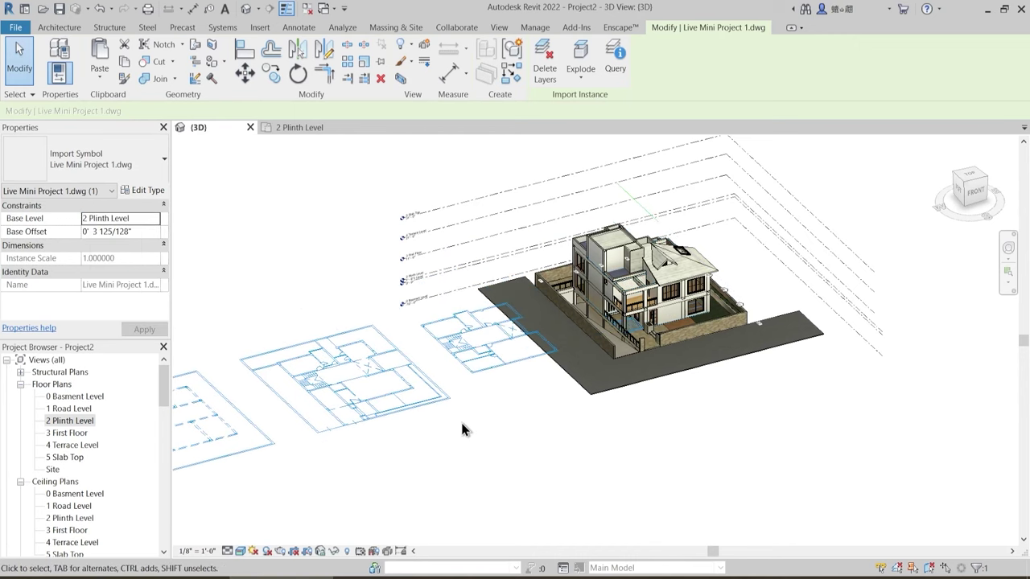
scroll(449, 402, "up", 5)
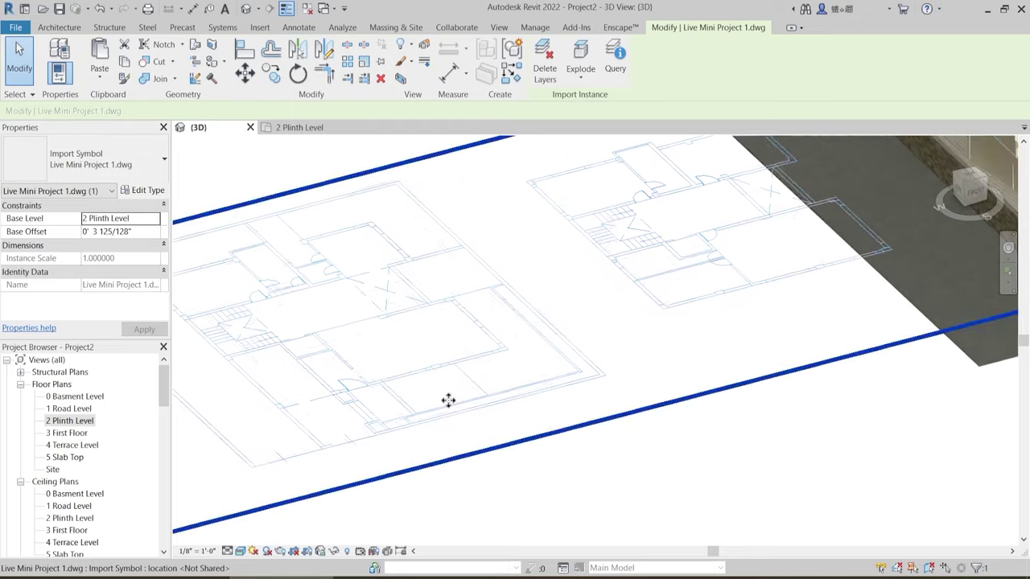
scroll(532, 455, "down", 3)
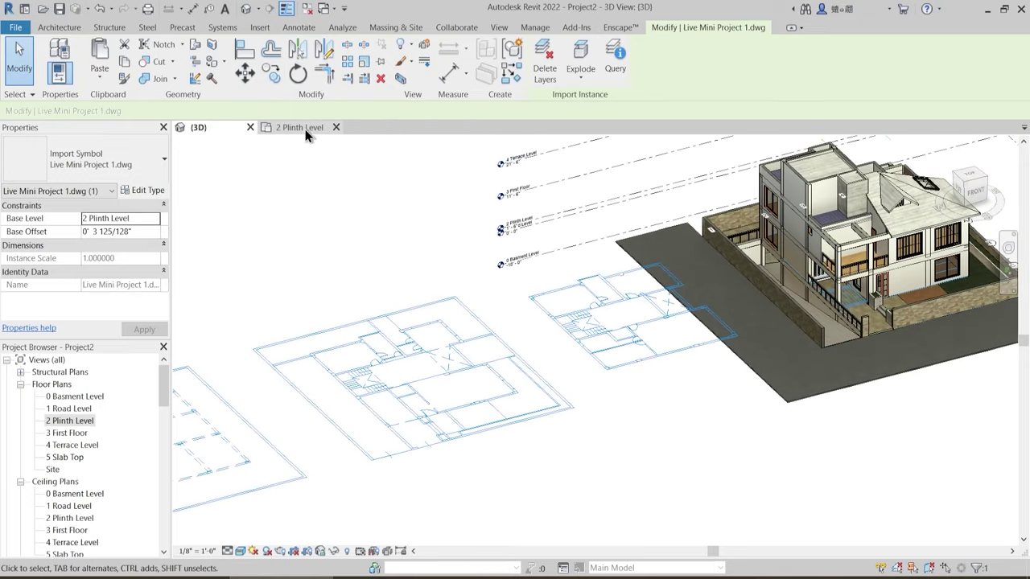
left_click(305, 129)
scroll(533, 411, "up", 3)
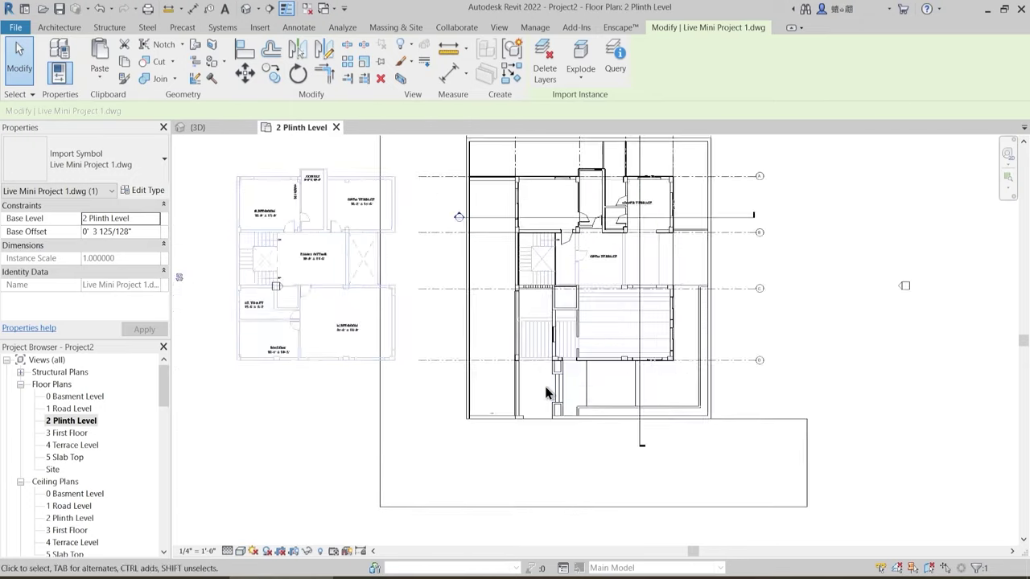
- Align the front wall between the foyer/living room and the deck to its reference line
scroll(548, 393, "down", 3)
middle_click_drag(650, 290, 634, 333)
middle_click_drag(662, 278, 725, 266)
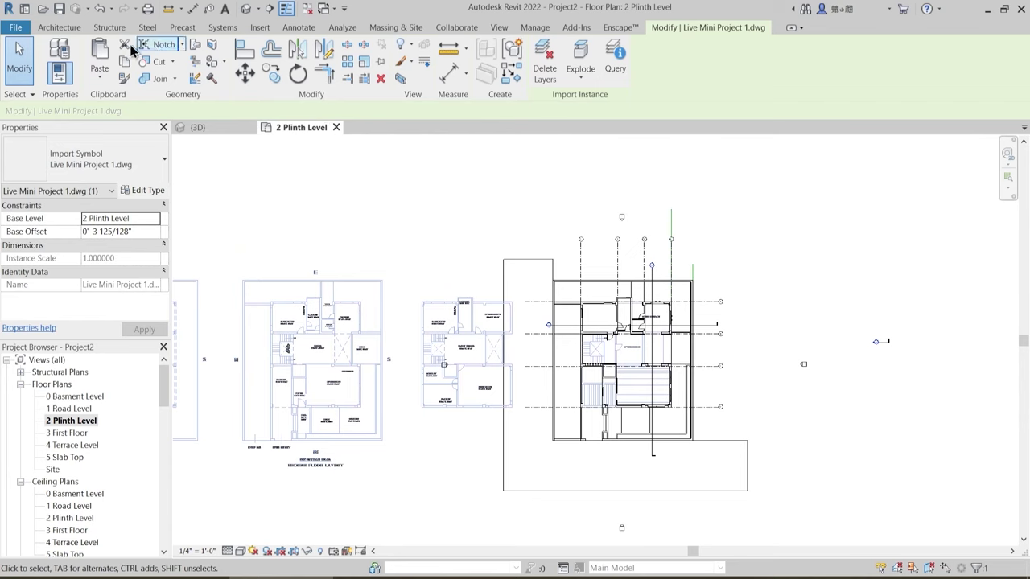
left_click(245, 50)
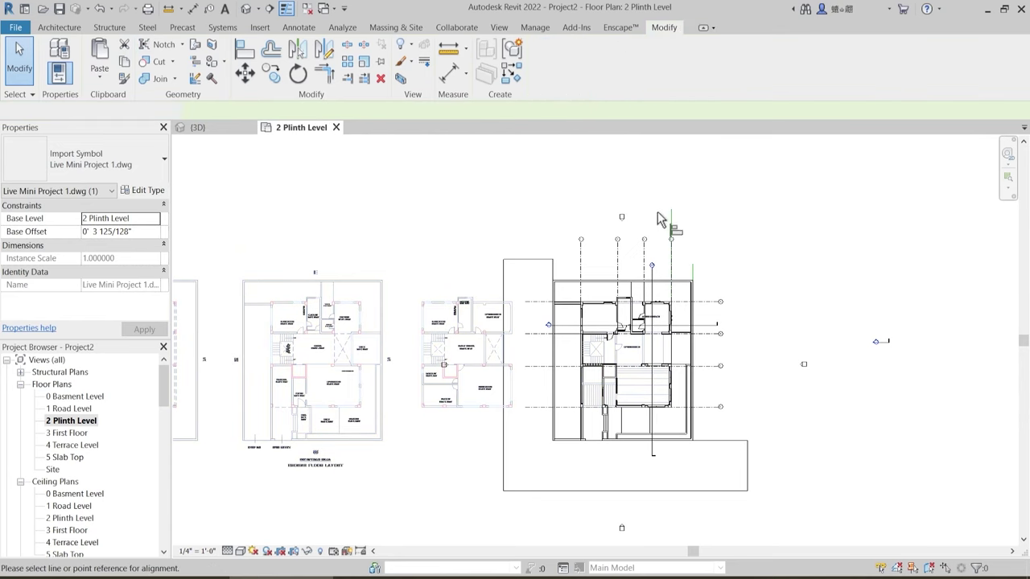
middle_click_drag(337, 264, 461, 255)
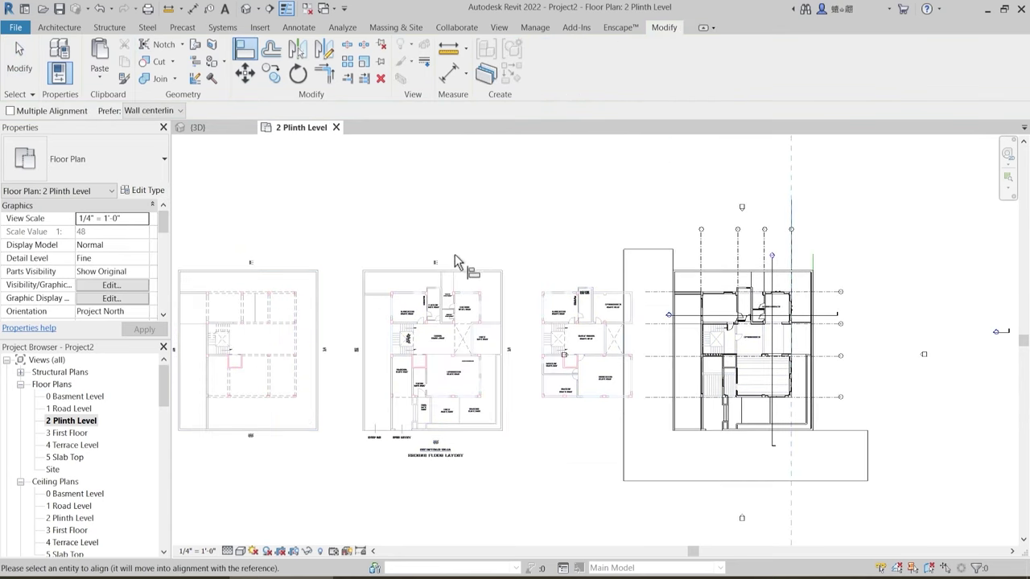
scroll(497, 303, "up", 5)
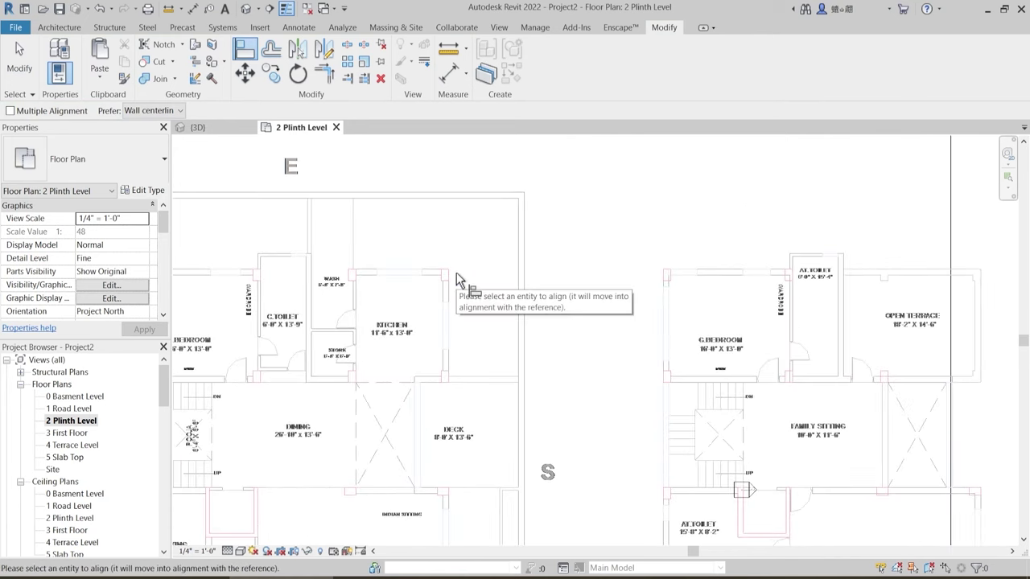
scroll(458, 269, "up", 2)
left_click(474, 265)
scroll(475, 265, "down", 4)
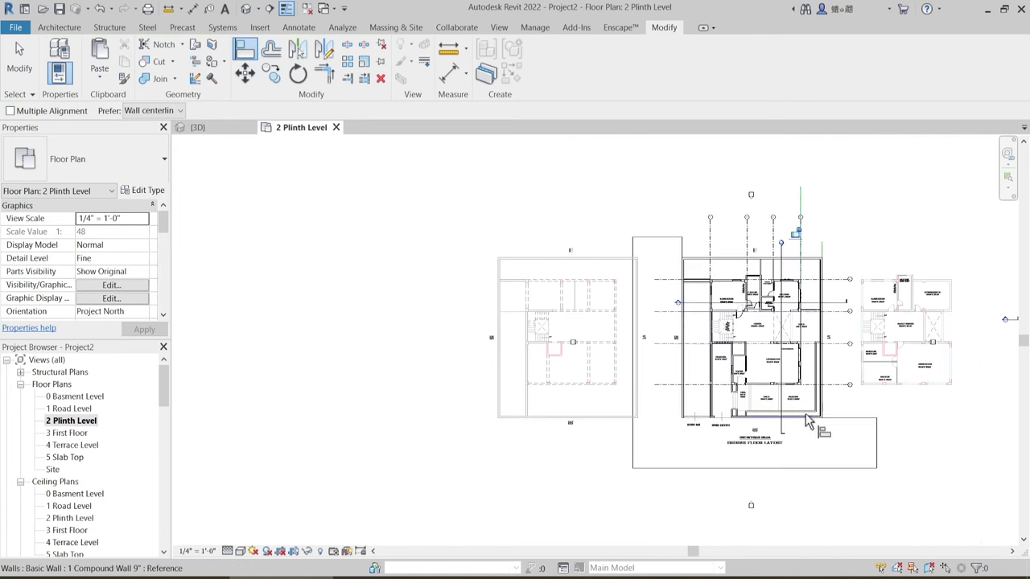
scroll(742, 370, "up", 5)
mouse_move(683, 340)
middle_mouse_down()
mouse_move(691, 344)
mouse_move(623, 395)
middle_mouse_up()
left_click(622, 394)
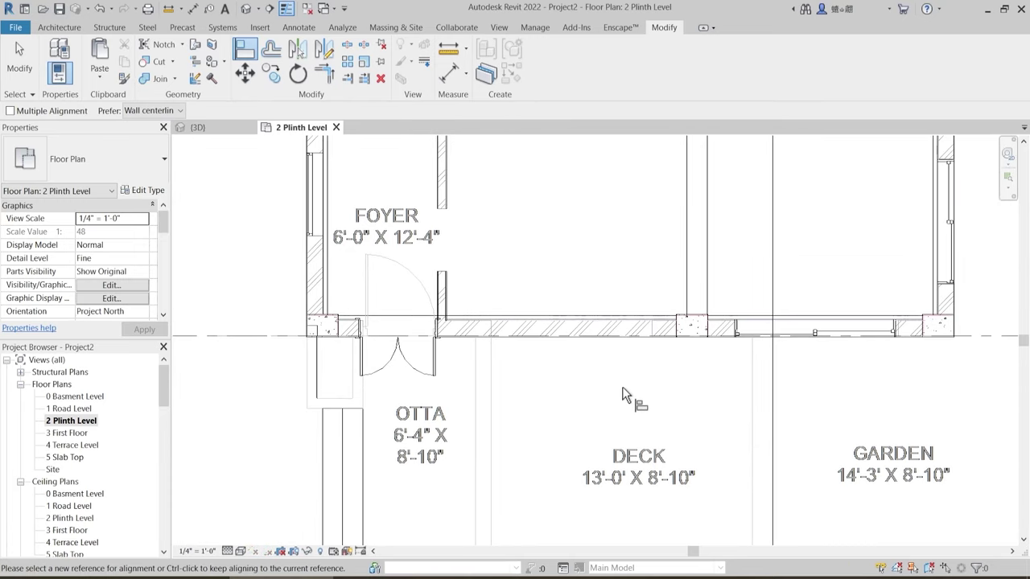
scroll(559, 363, "up", 3)
scroll(429, 290, "up", 3)
- Start an aligned dimension on the wall, cancel it, then select and deselect the concrete beam
left_click(448, 73)
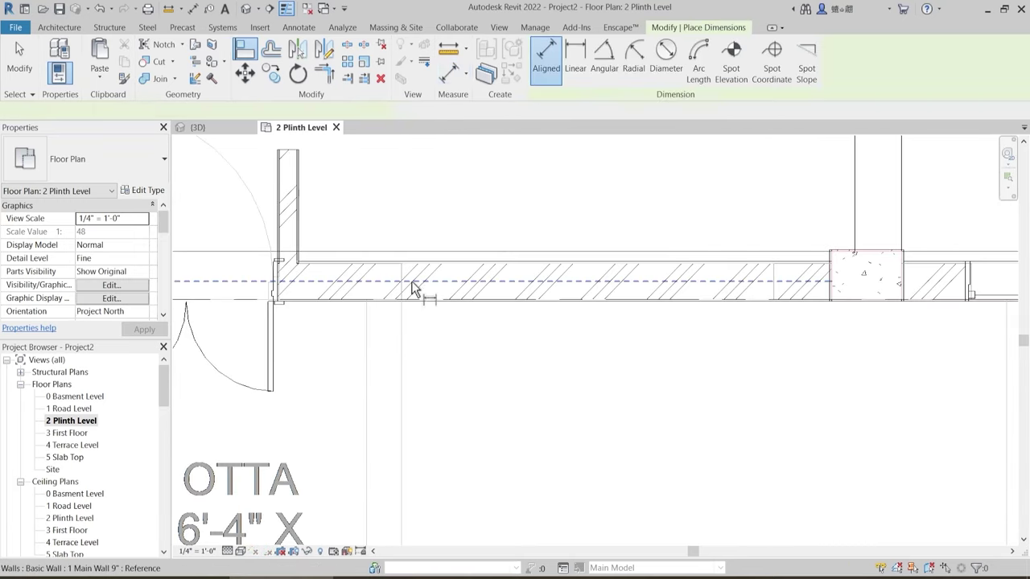
scroll(409, 288, "up", 1)
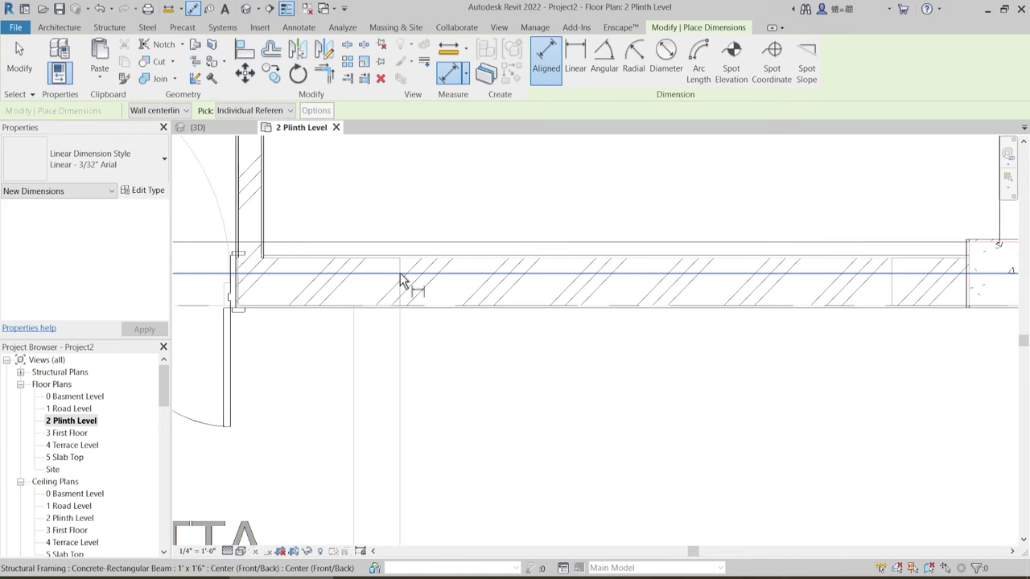
left_click(405, 283)
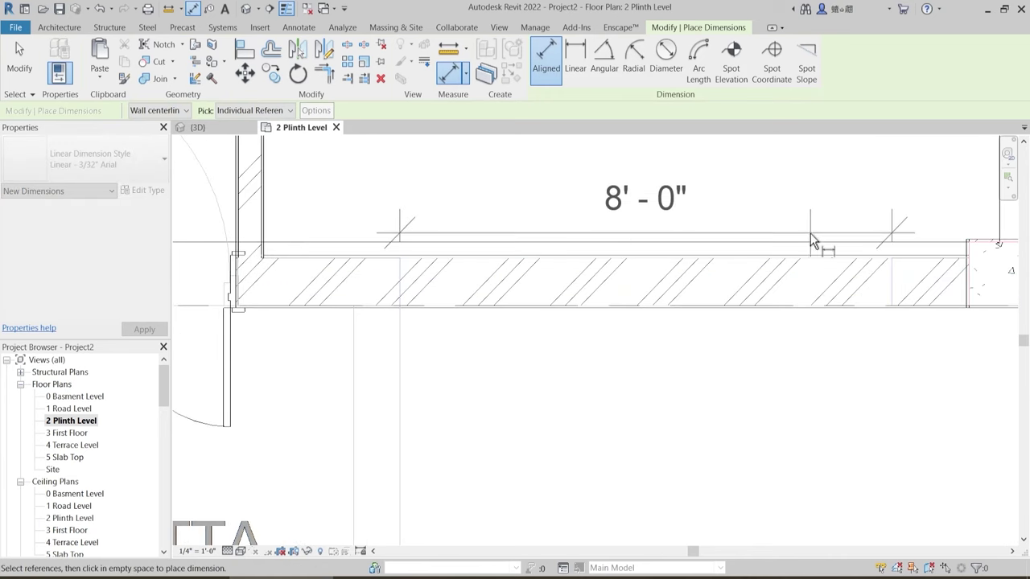
key("Escape")
key("Escape")
scroll(639, 273, "down", 1)
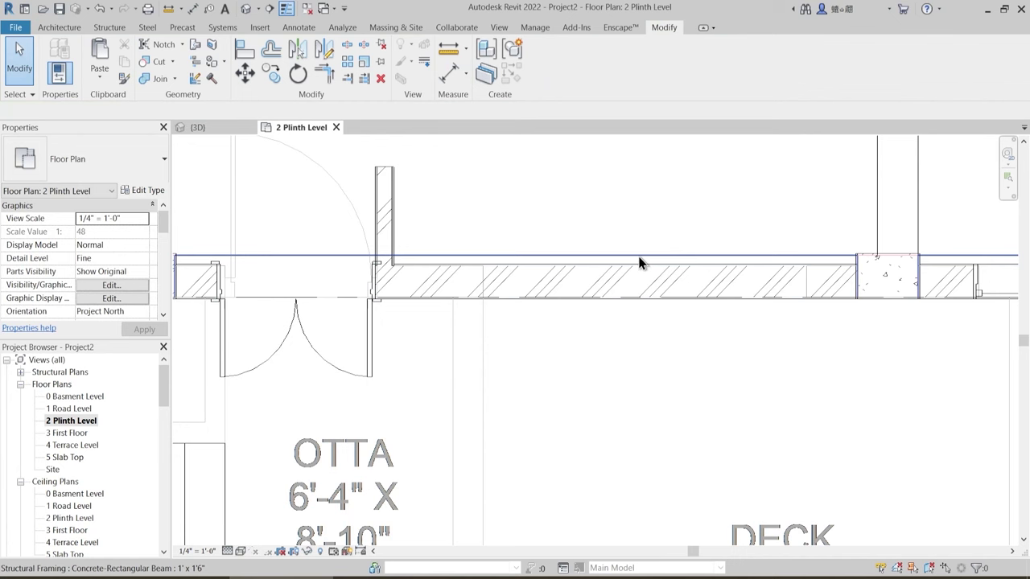
left_click(639, 262)
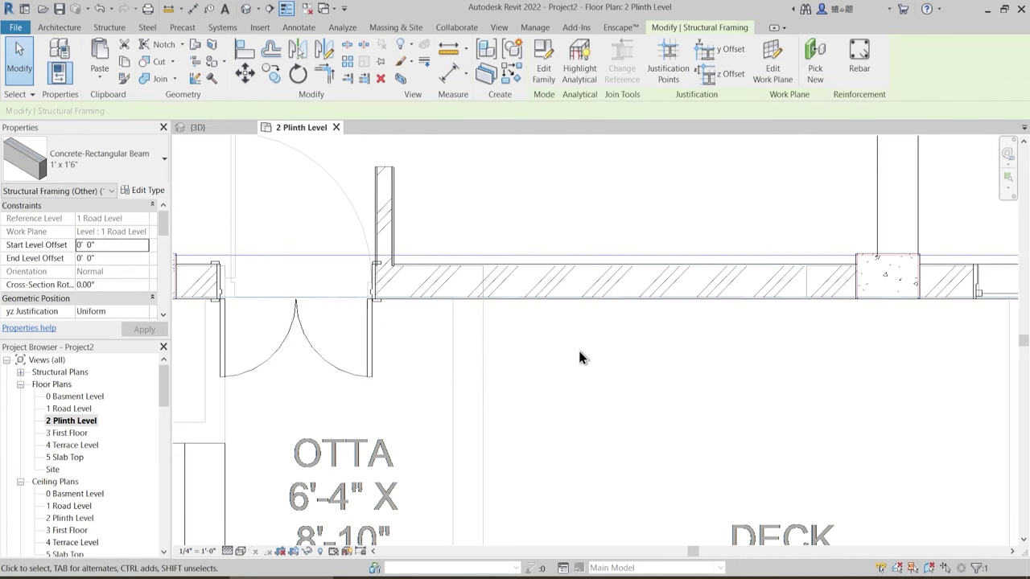
scroll(578, 348, "down", 4)
middle_click_drag(578, 348, 565, 428)
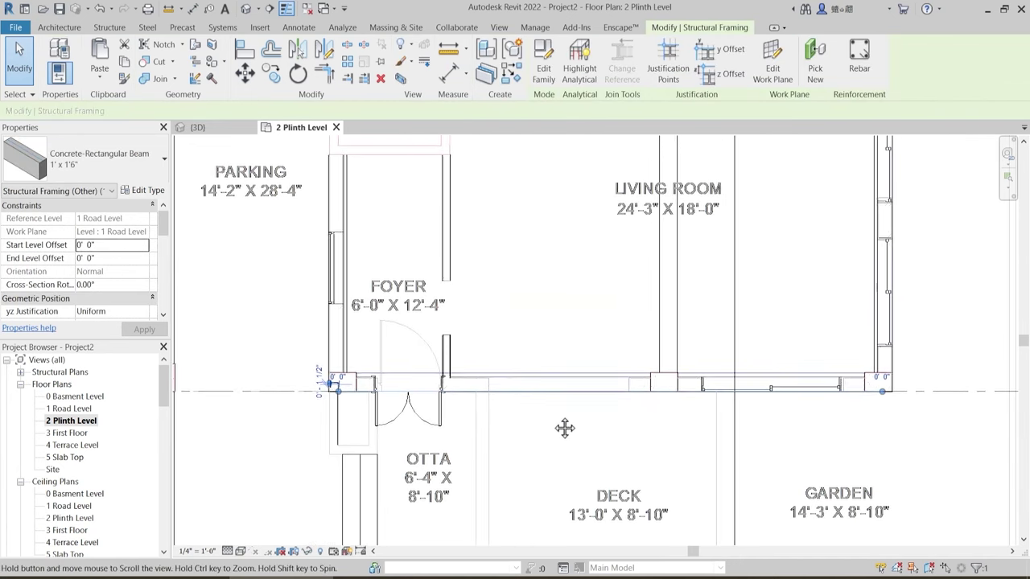
left_click(554, 412)
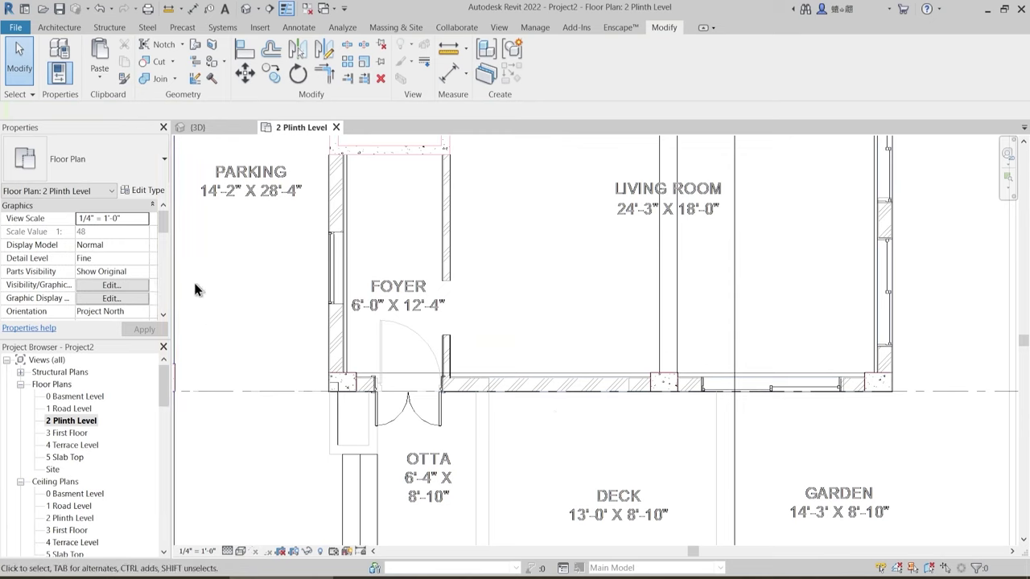
- Set the 2 Plinth Level View Range depth to Associated Level (2 Plinth Level)
left_click_drag(163, 224, 165, 267)
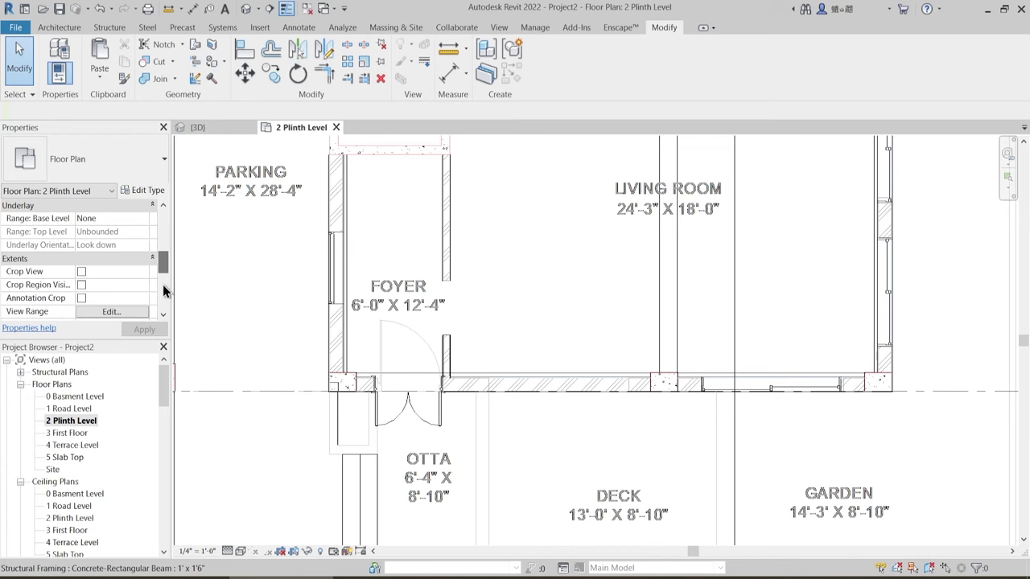
left_click(111, 312)
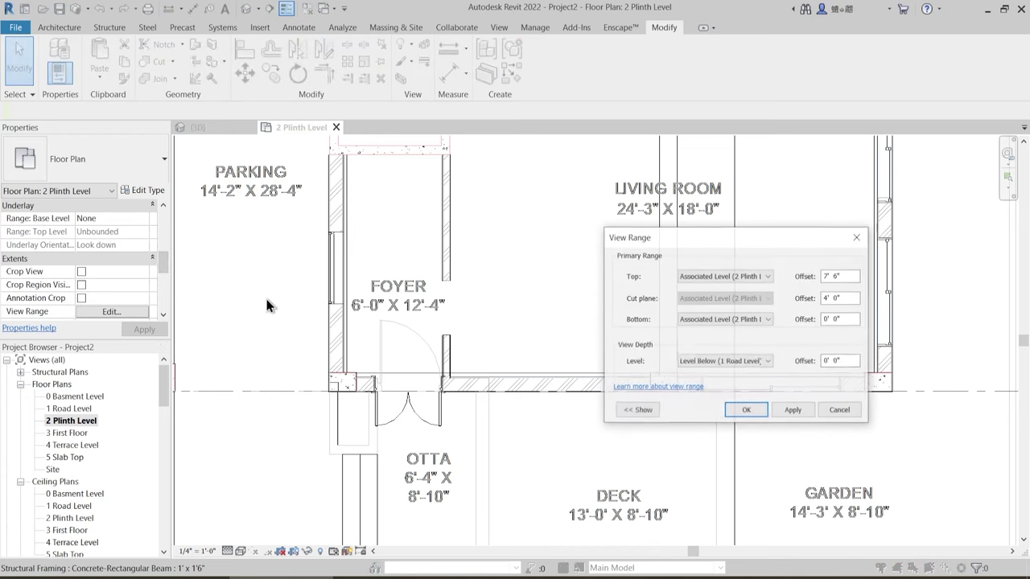
left_click(738, 361)
left_click(736, 374)
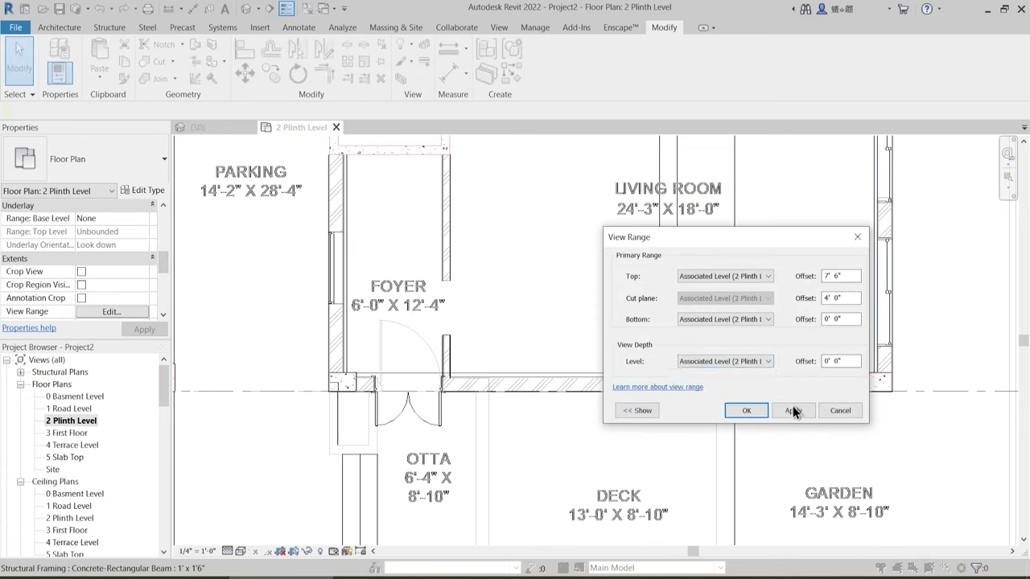
left_click(746, 411)
scroll(624, 365, "down", 2)
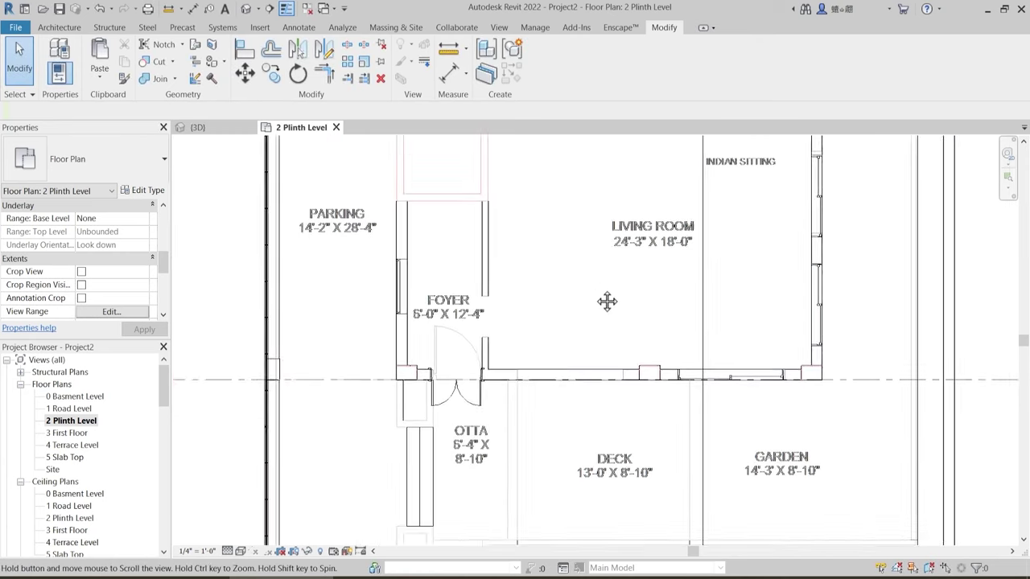
middle_click_drag(673, 301, 553, 329)
scroll(554, 329, "down", 3)
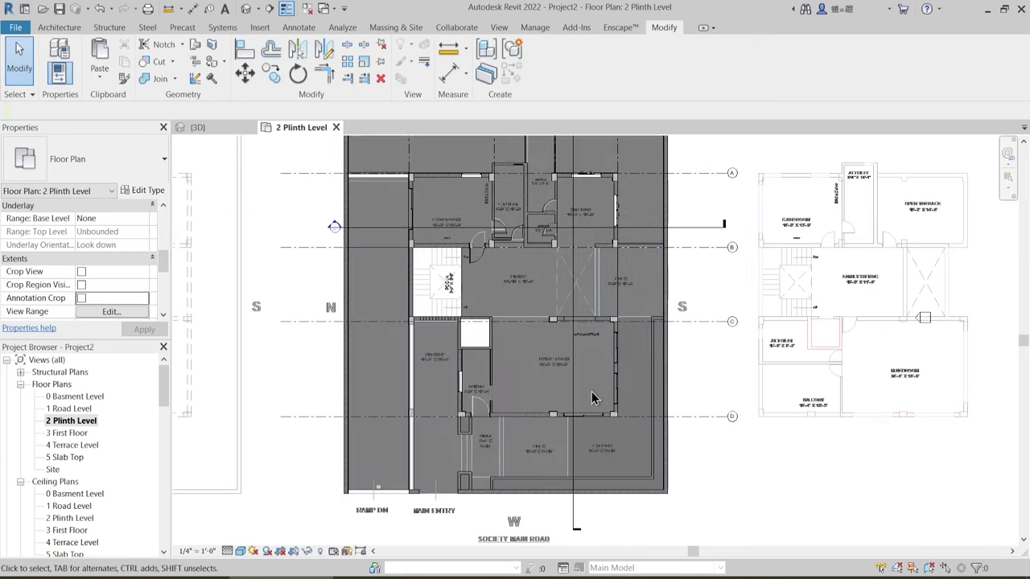
scroll(545, 443, "up", 1)
scroll(544, 443, "up", 5)
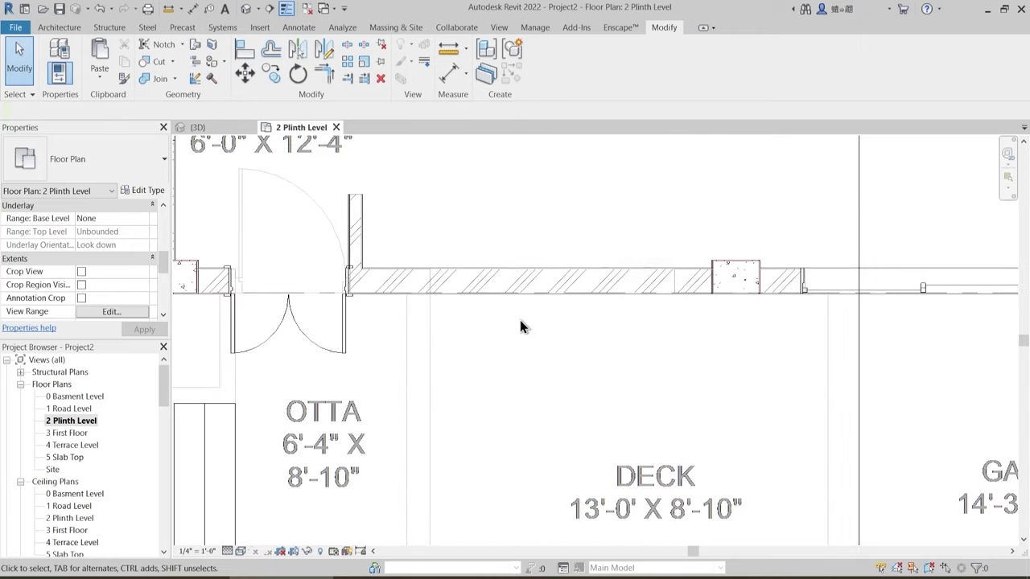
left_click(79, 31)
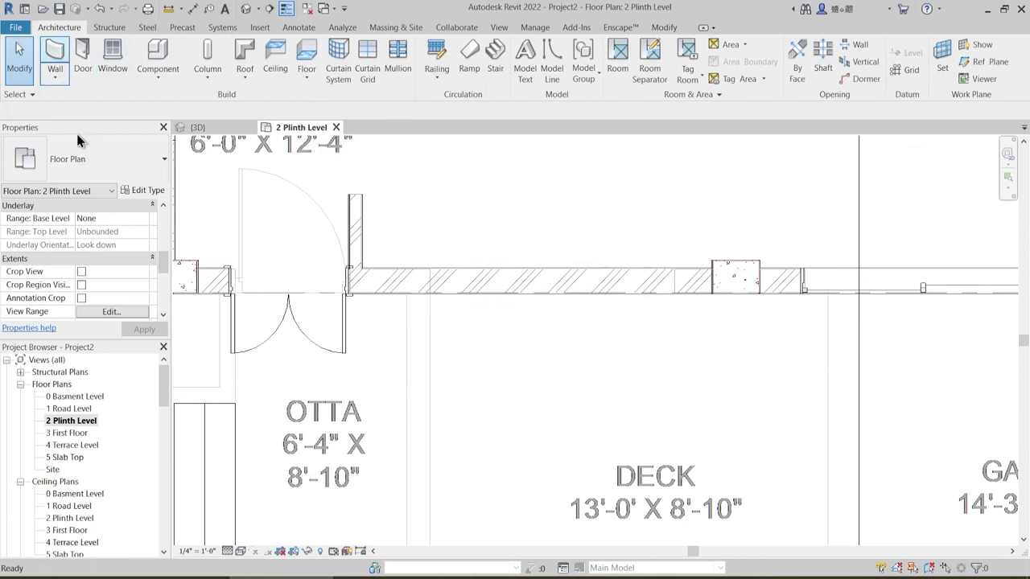
- Start a Storefront curtain wall and duplicate its type as 'Living Room Curtain Wall'
key("w")
key("a")
left_click(101, 159)
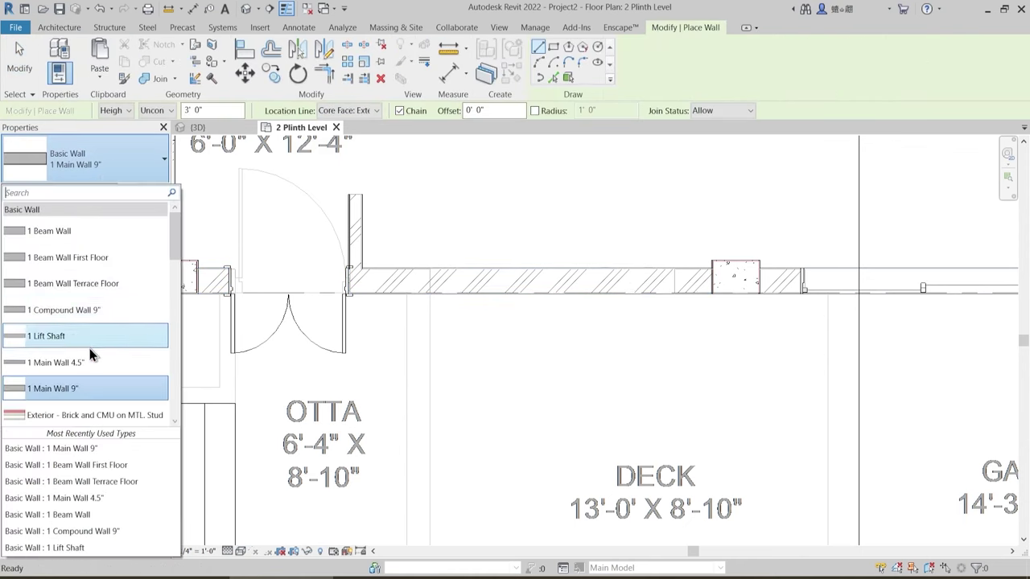
scroll(90, 355, "down", 10)
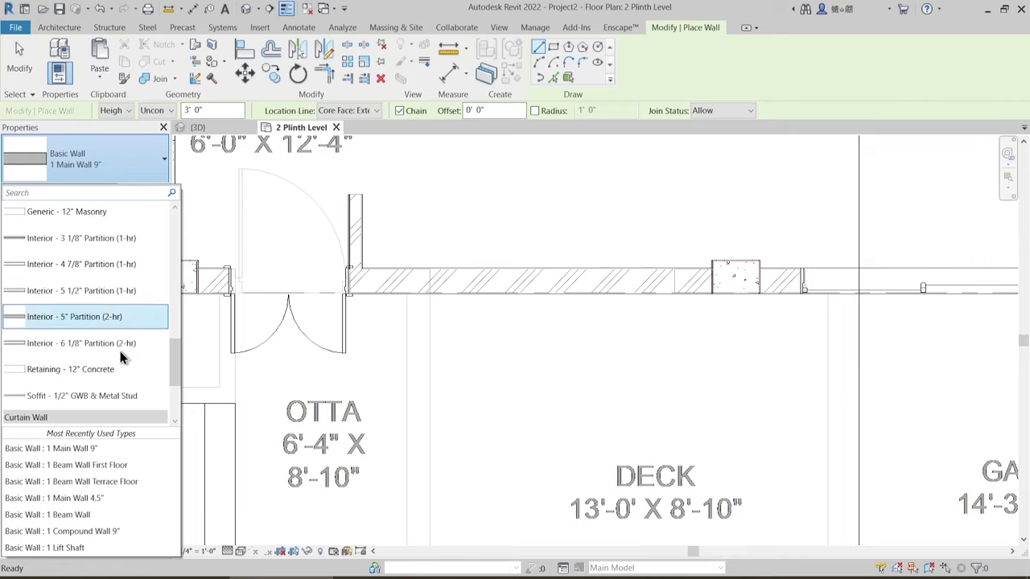
scroll(120, 351, "down", 3)
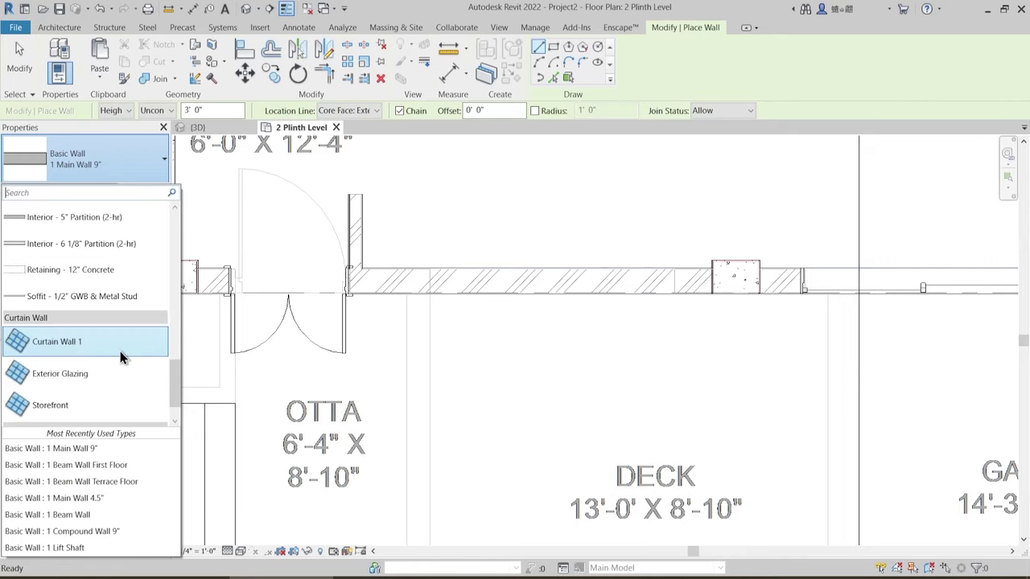
left_click(59, 409)
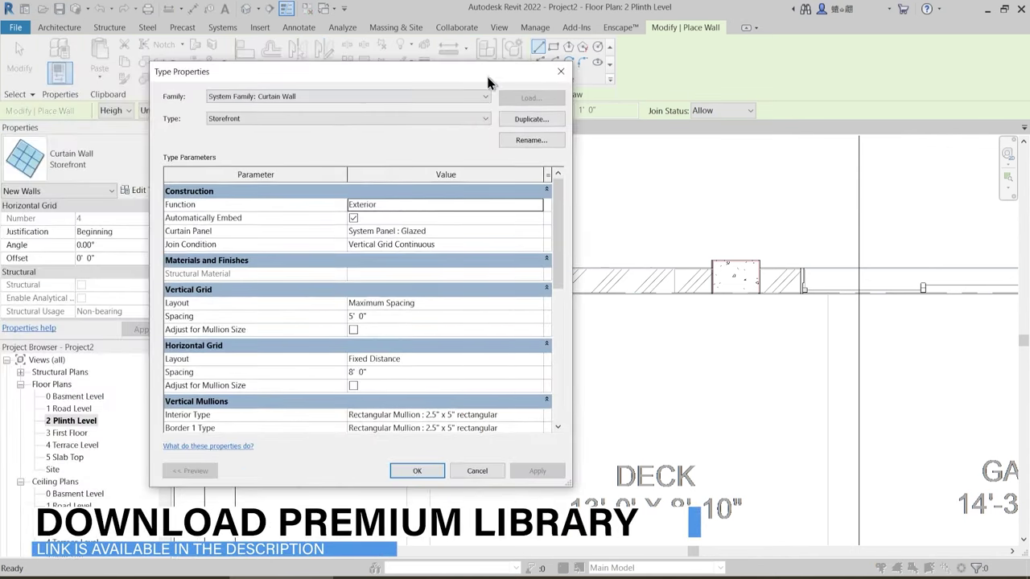
left_click(524, 122)
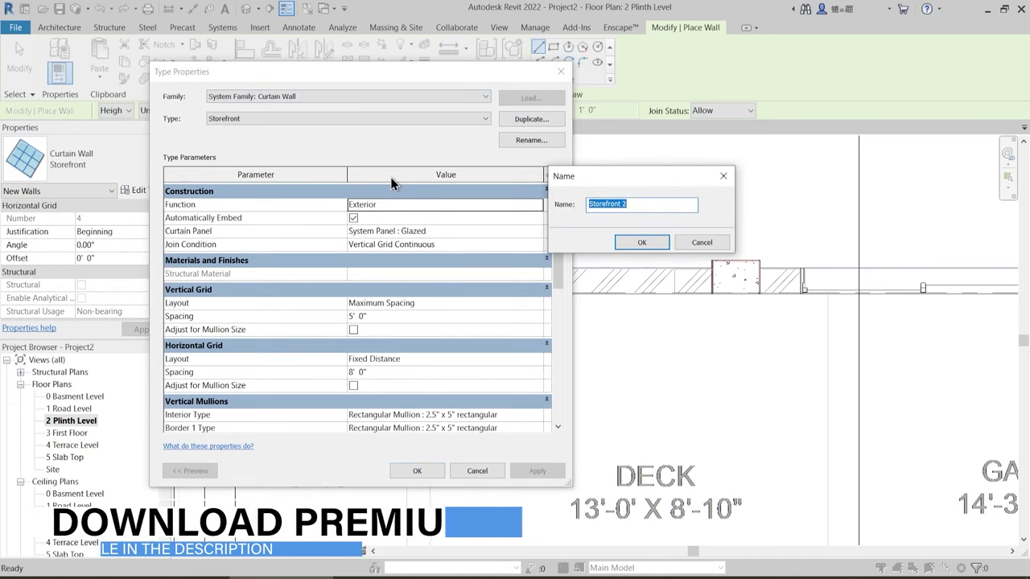
type("U")
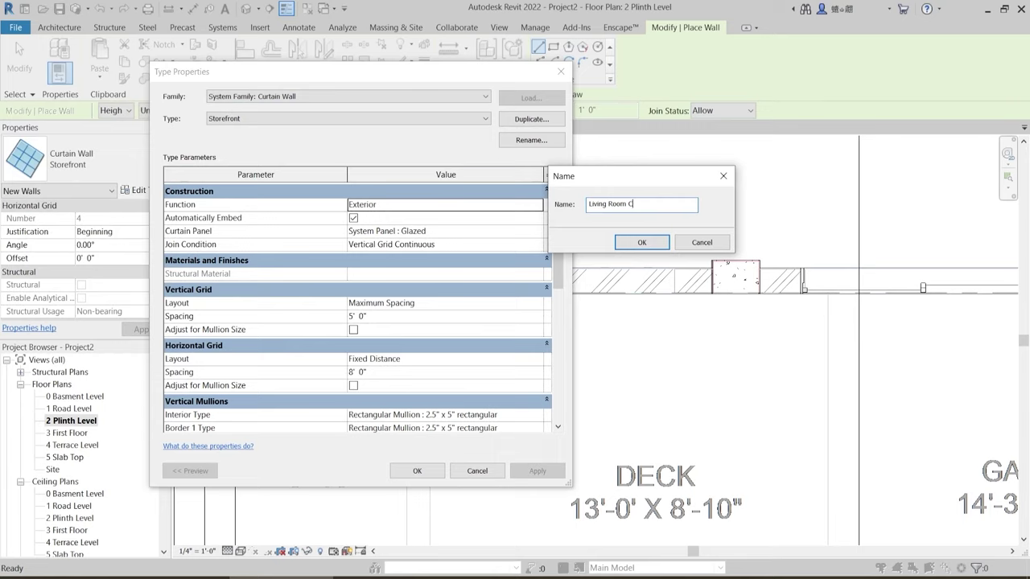
type("iving Room Curtain Wall")
key("Return")
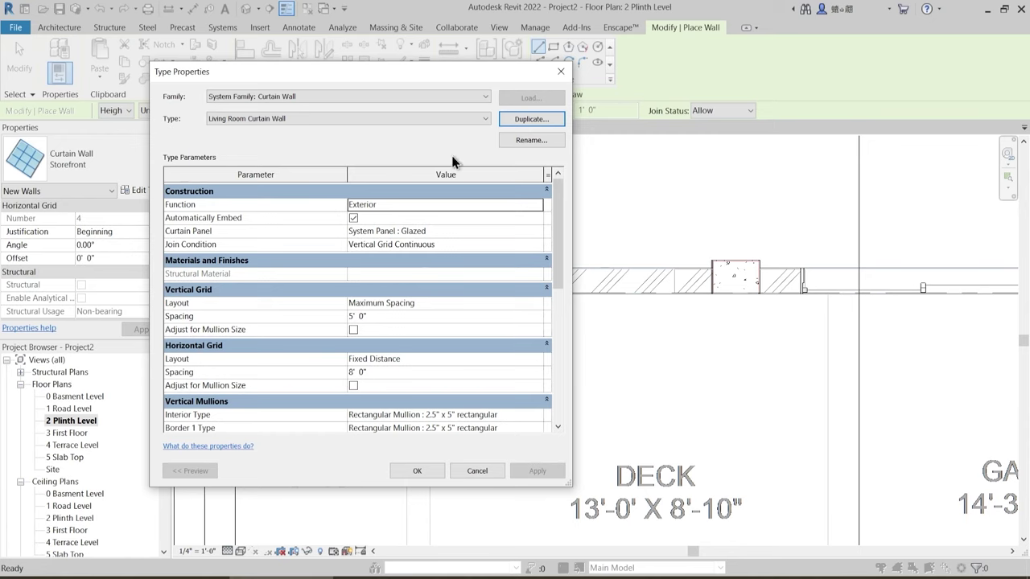
- Set the vertical and horizontal grid spacing to 2' 6" and confirm the type
left_click_drag(455, 79, 231, 79)
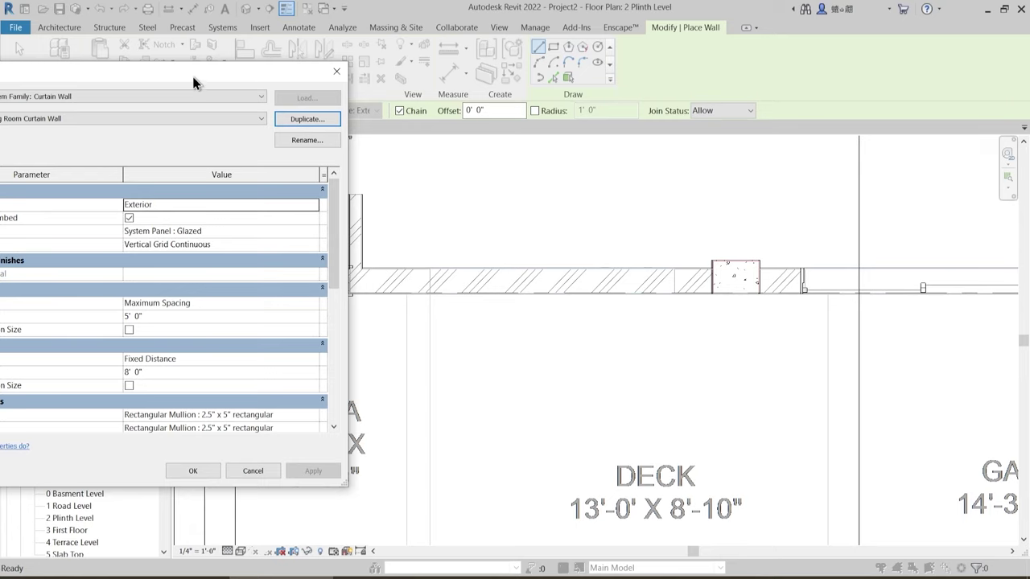
left_click_drag(192, 77, 468, 77)
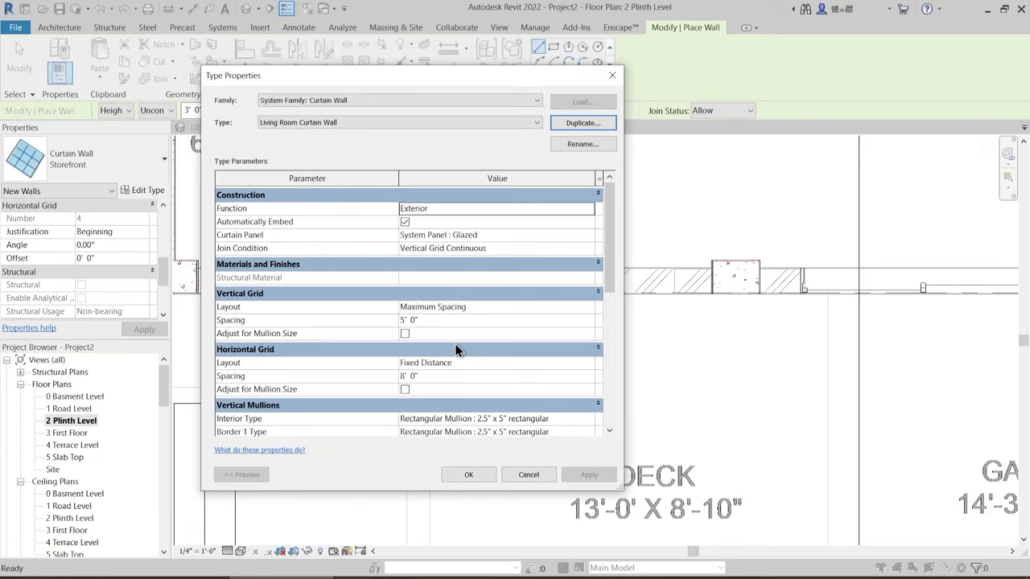
left_click(433, 320)
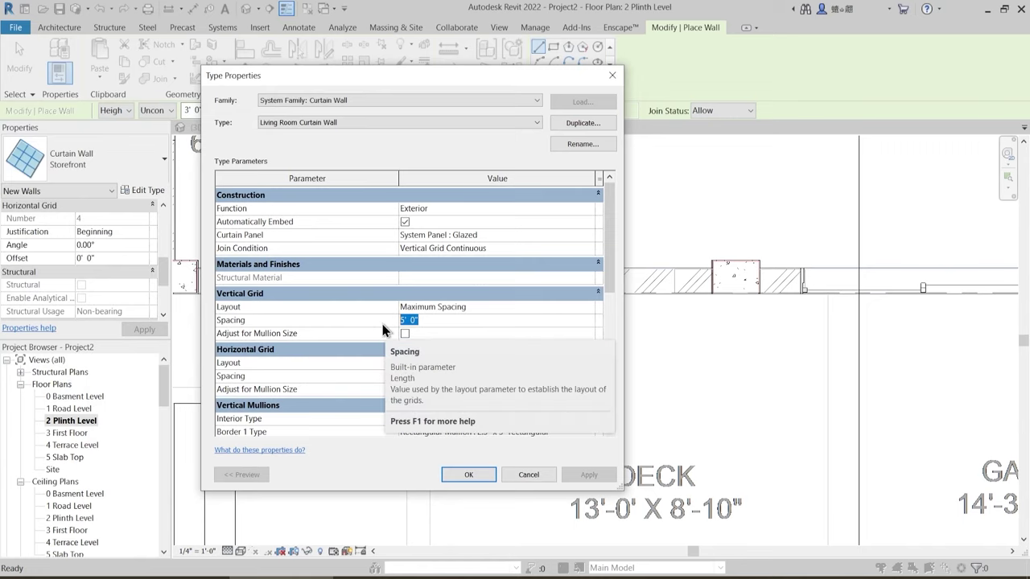
type("2'6")
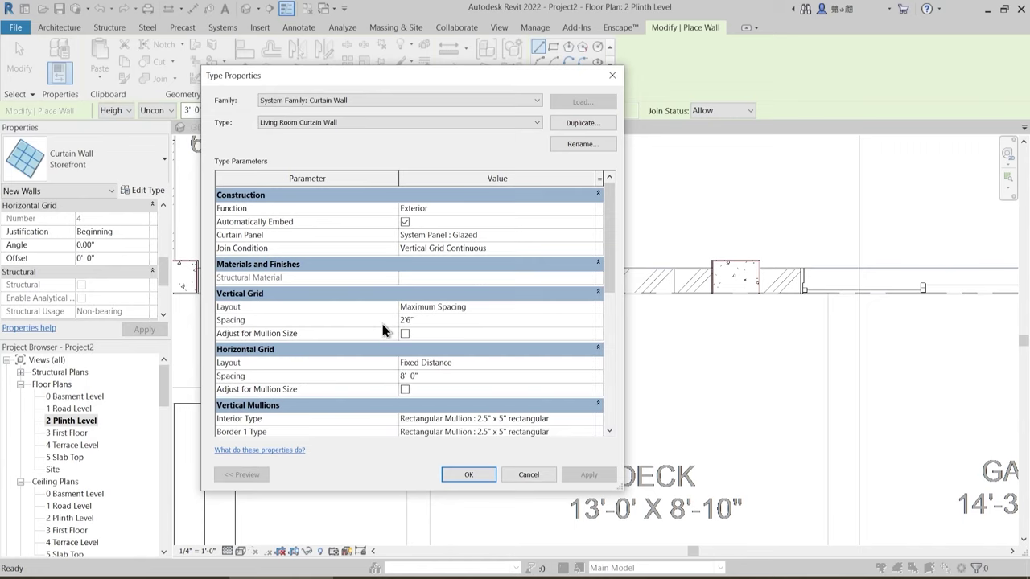
key("Return")
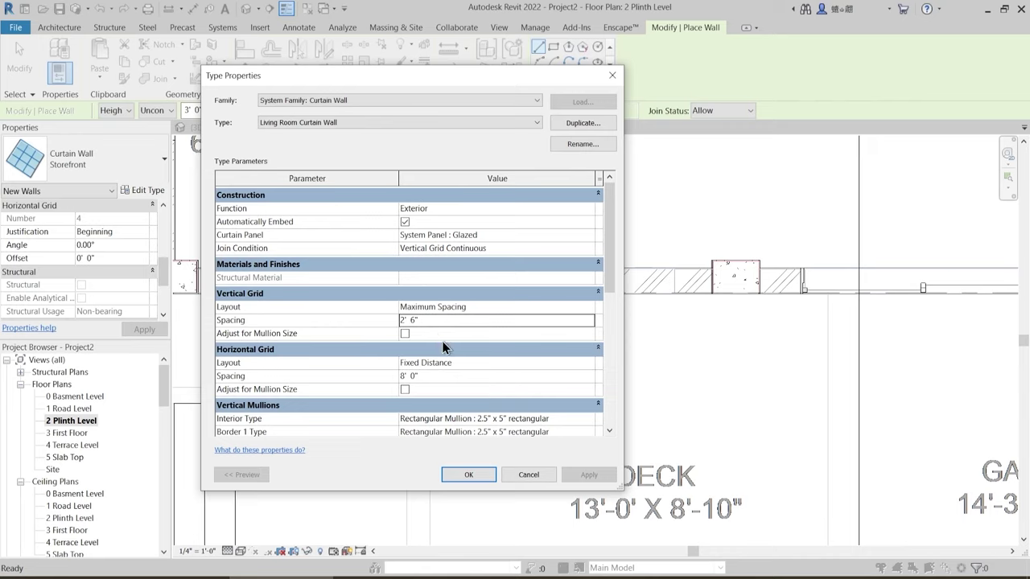
left_click(432, 376)
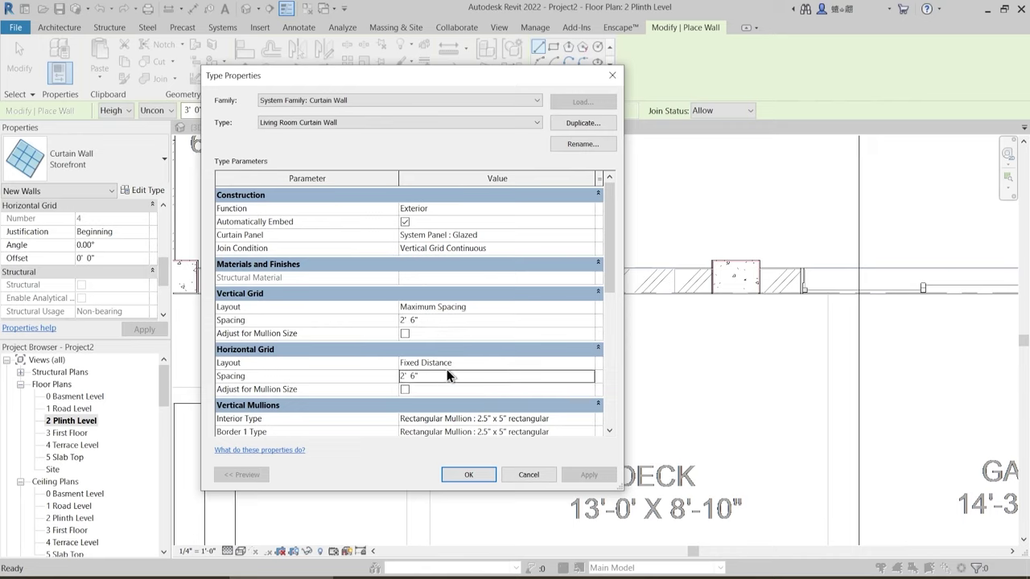
scroll(482, 344, "down", 2)
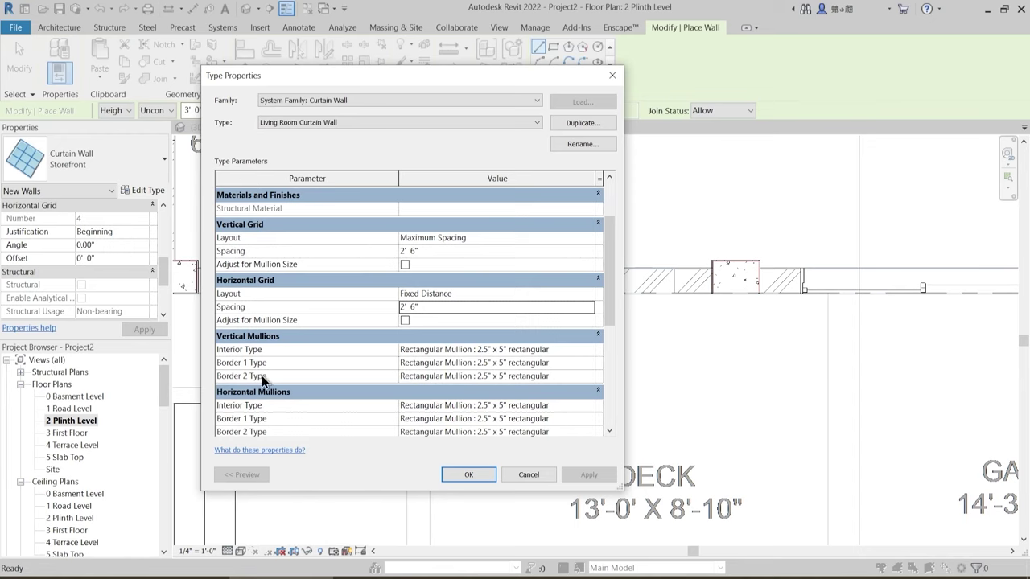
scroll(362, 386, "down", 1)
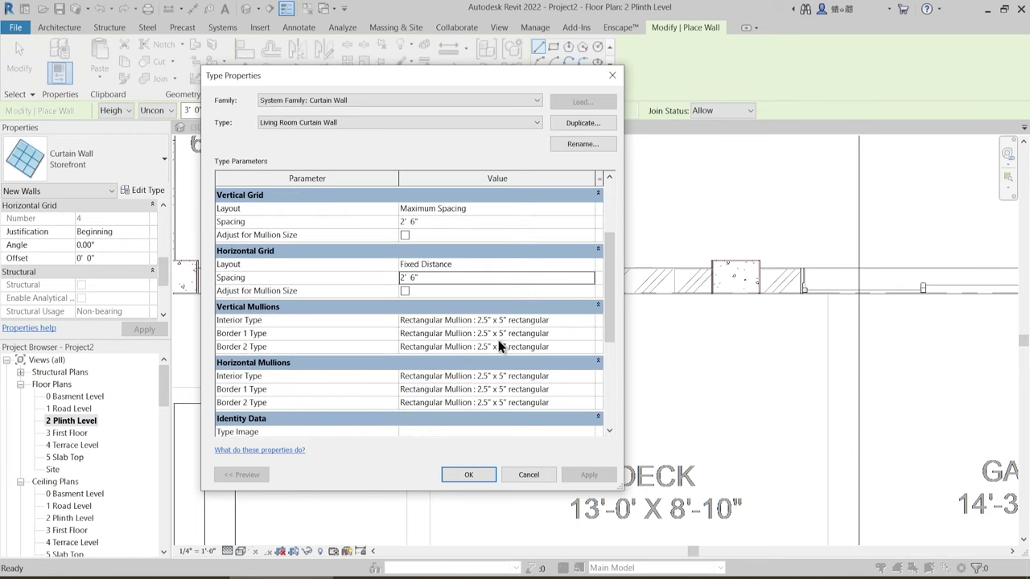
left_click(469, 475)
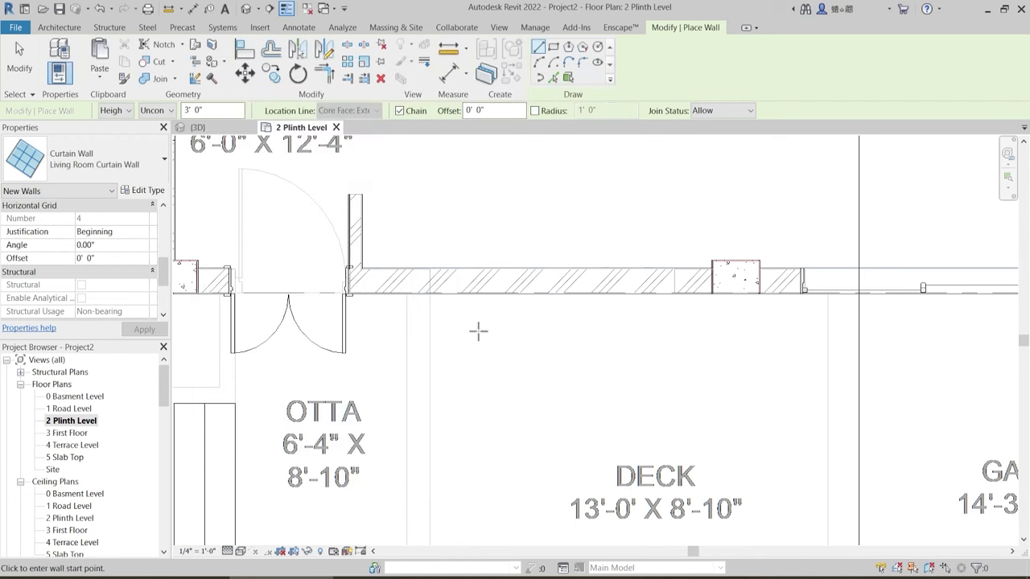
- Draw an 8'-0" curtain wall from the wall intersection to the snapped midpoint
scroll(445, 294, "up", 3)
left_click(421, 276)
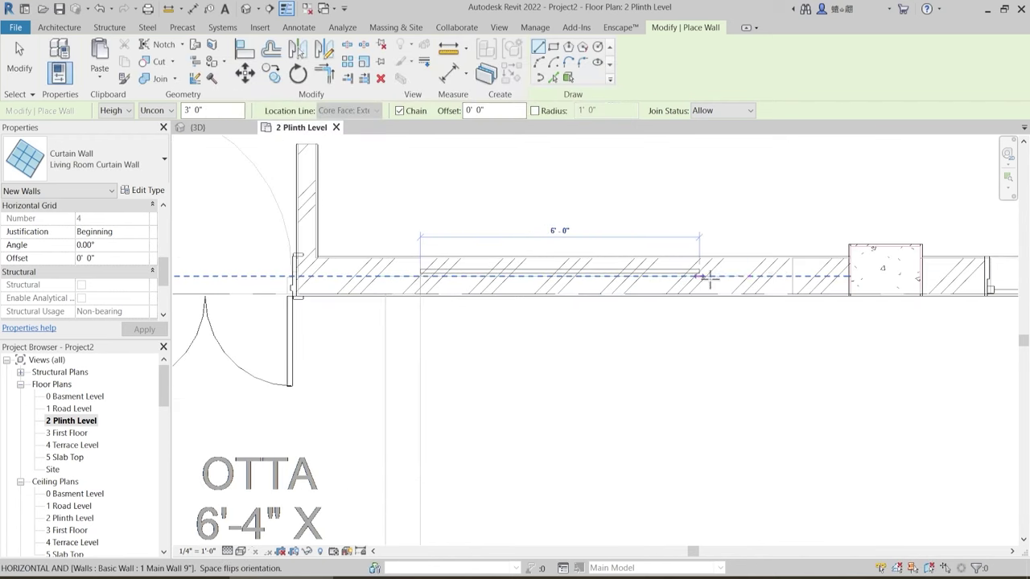
left_click(736, 372)
key("Escape")
key("Escape")
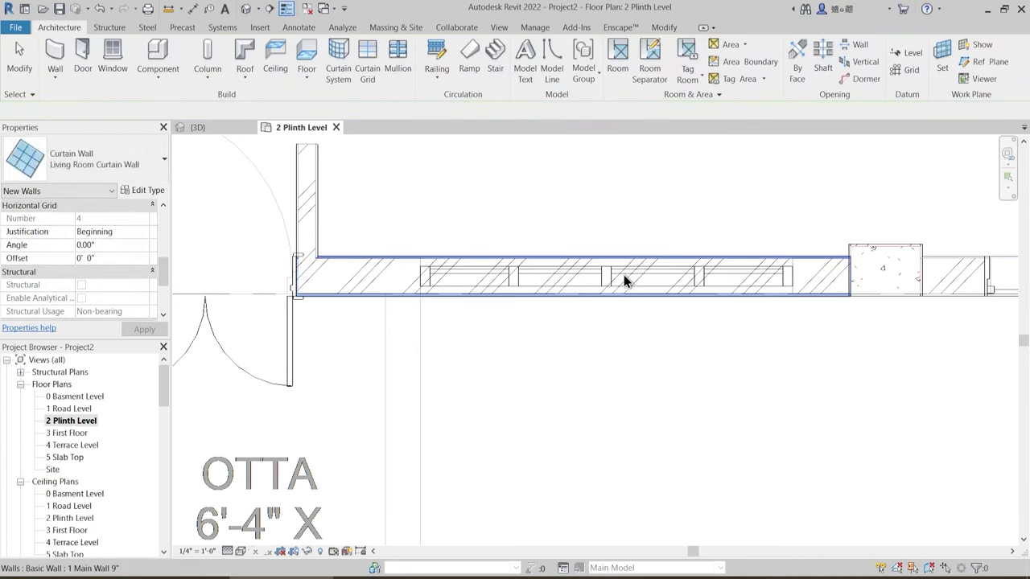
- Select the new curtain wall to review its constraints in Properties
left_click(624, 274)
key("Escape")
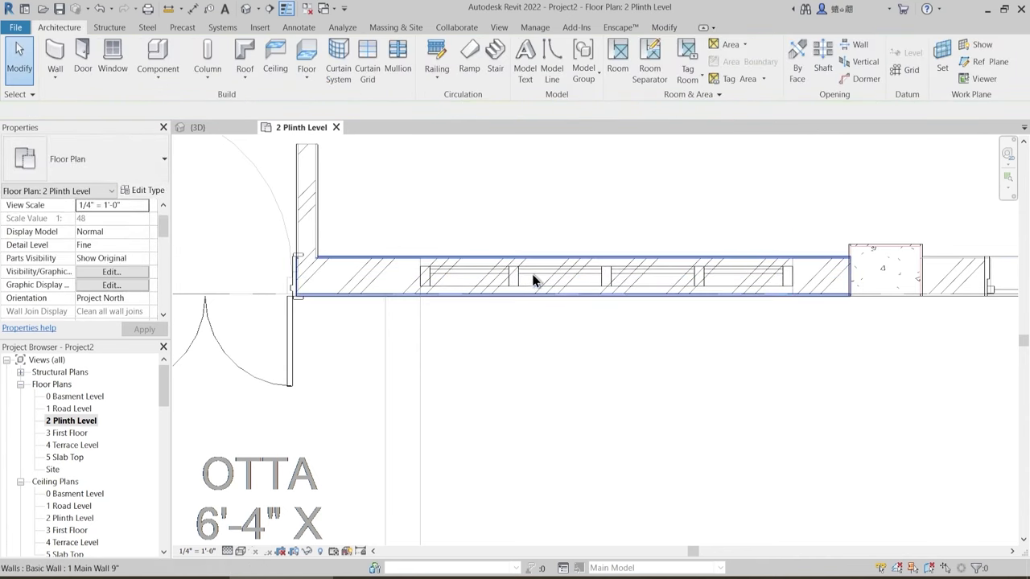
scroll(433, 279, "up", 2)
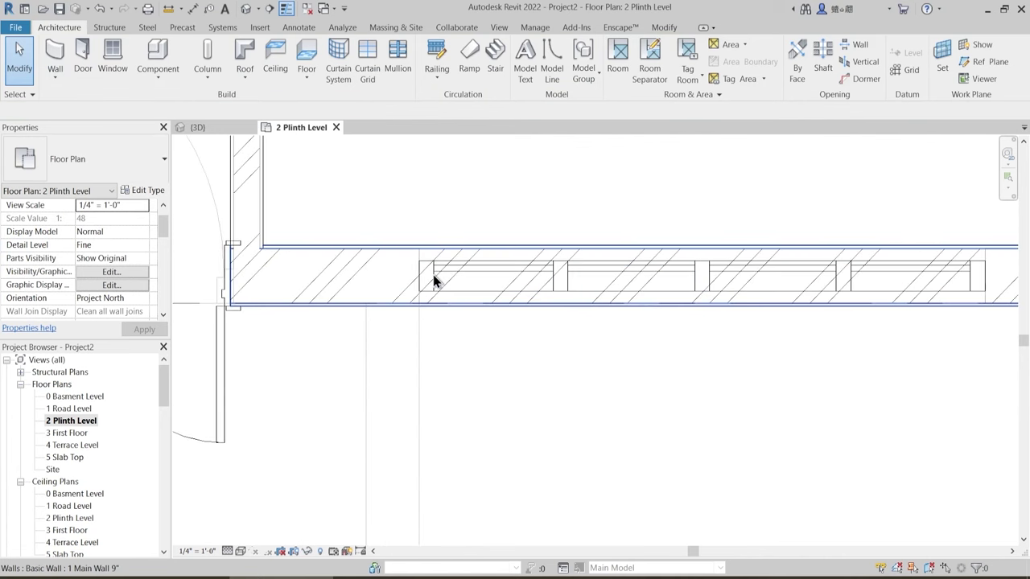
left_click(473, 272)
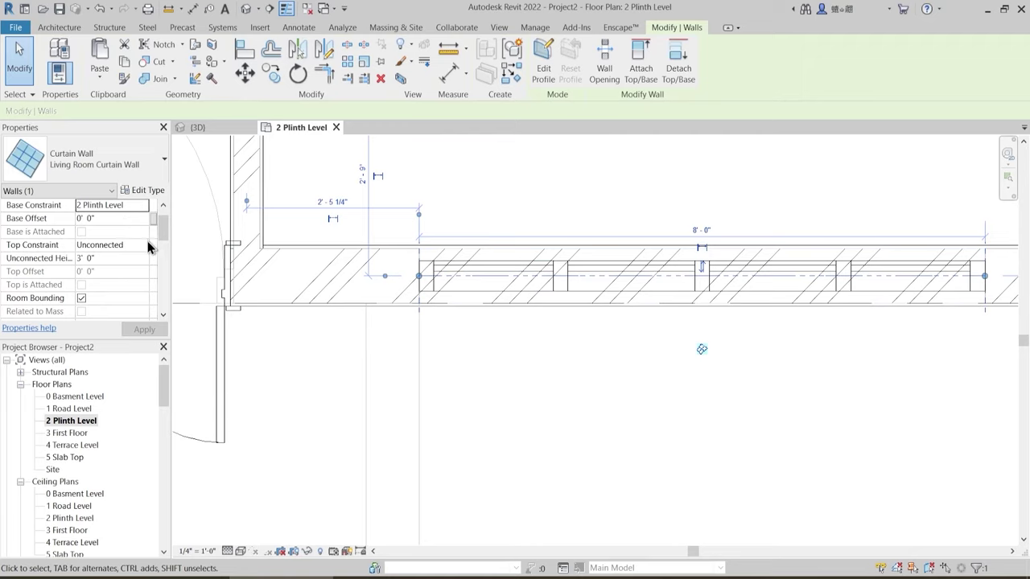
left_click(145, 247)
- Give the curtain wall a 101mm base offset, Unconnected top, and 8' 0" unconnected height
left_click(128, 219)
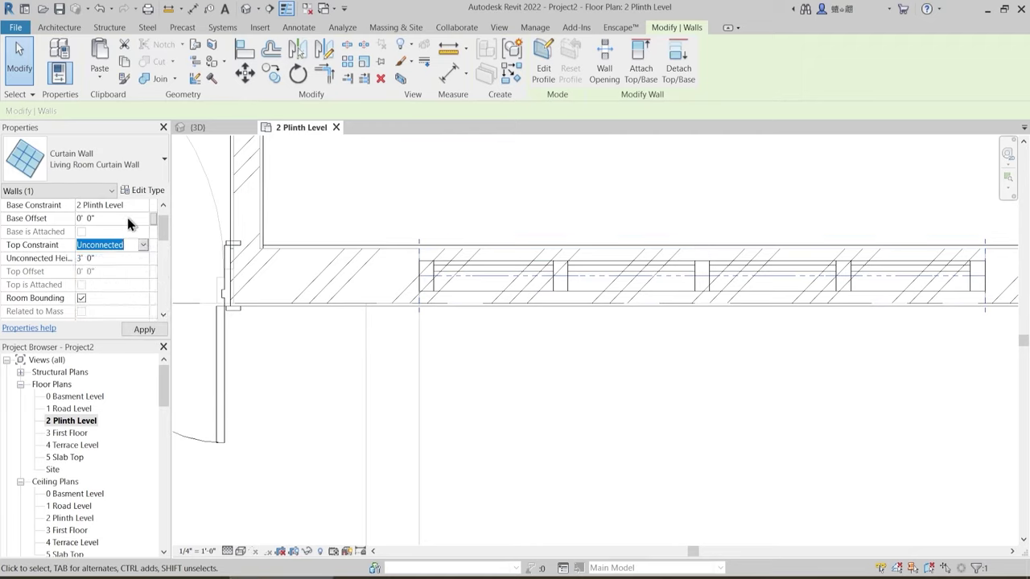
left_click(127, 217)
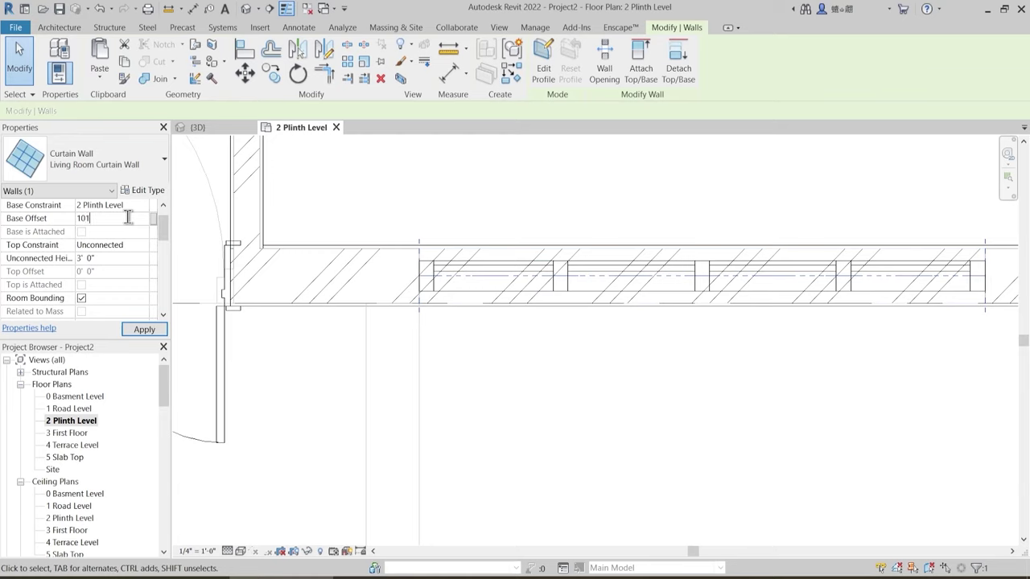
type("101mm")
key("Return")
left_click(145, 247)
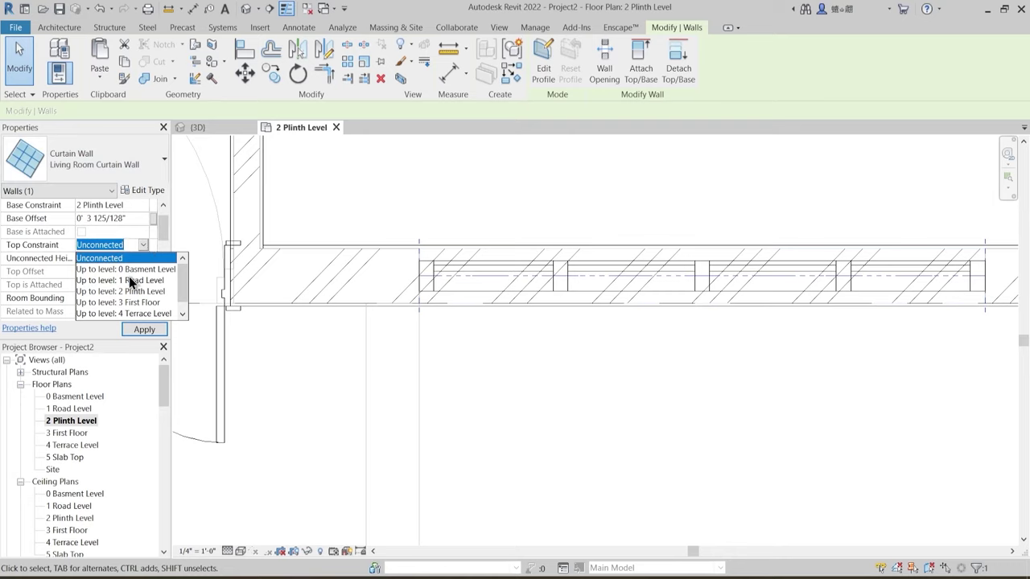
left_click(121, 258)
left_click(115, 262)
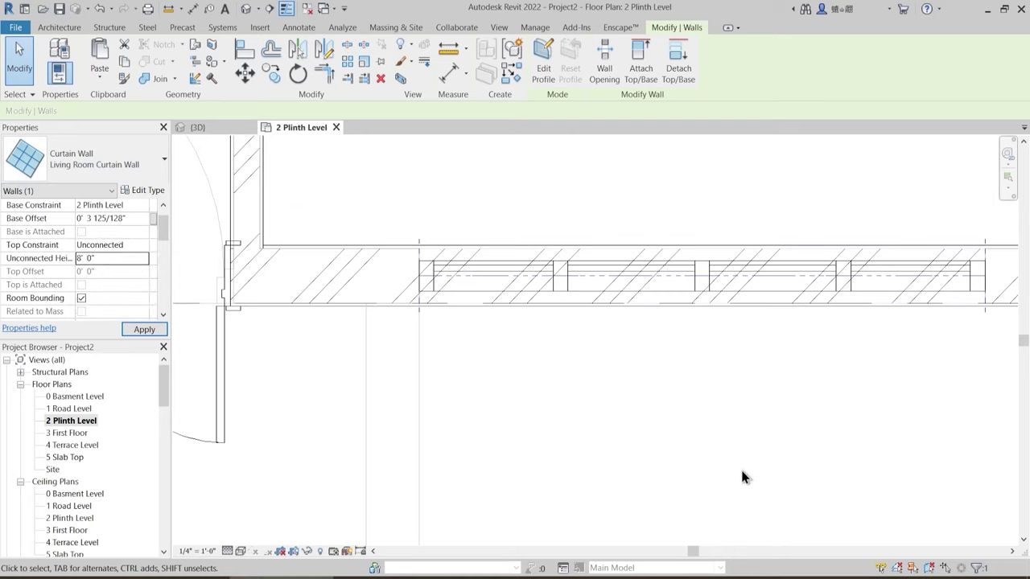
left_click(543, 350)
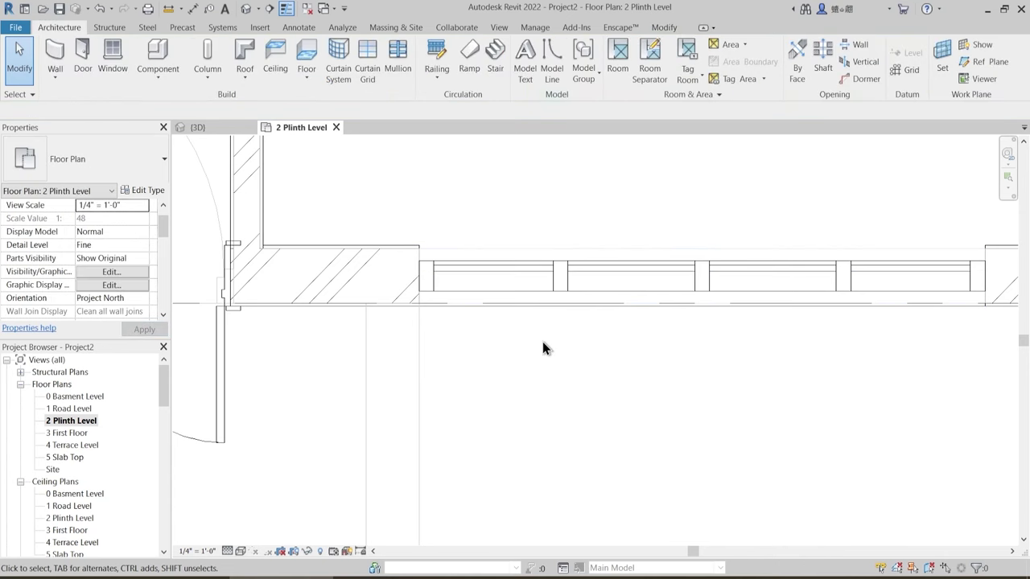
scroll(543, 347, "down", 2)
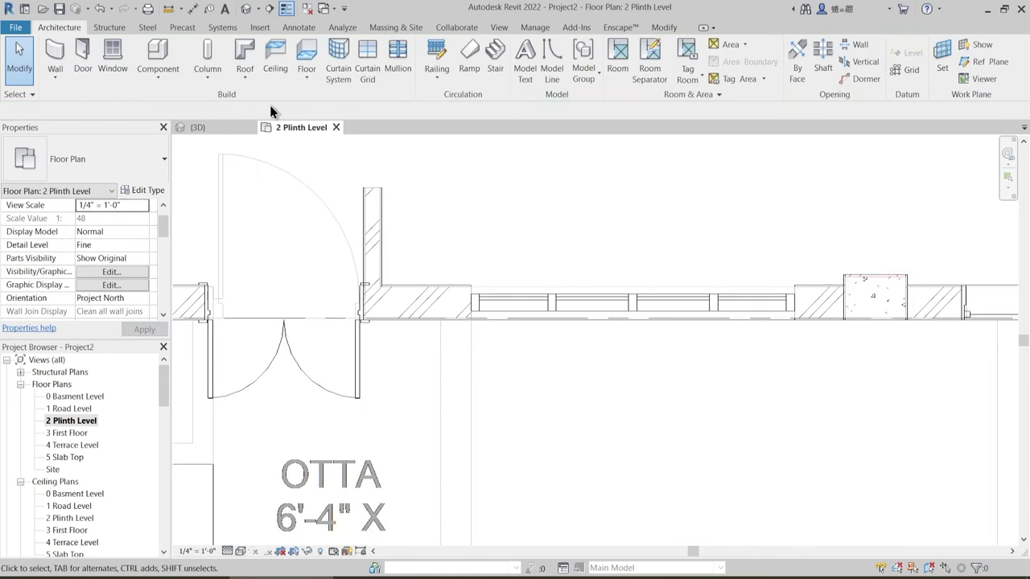
- In the {3D} view, orbit to the living room curtain wall and isolate it with HI
left_click(193, 128)
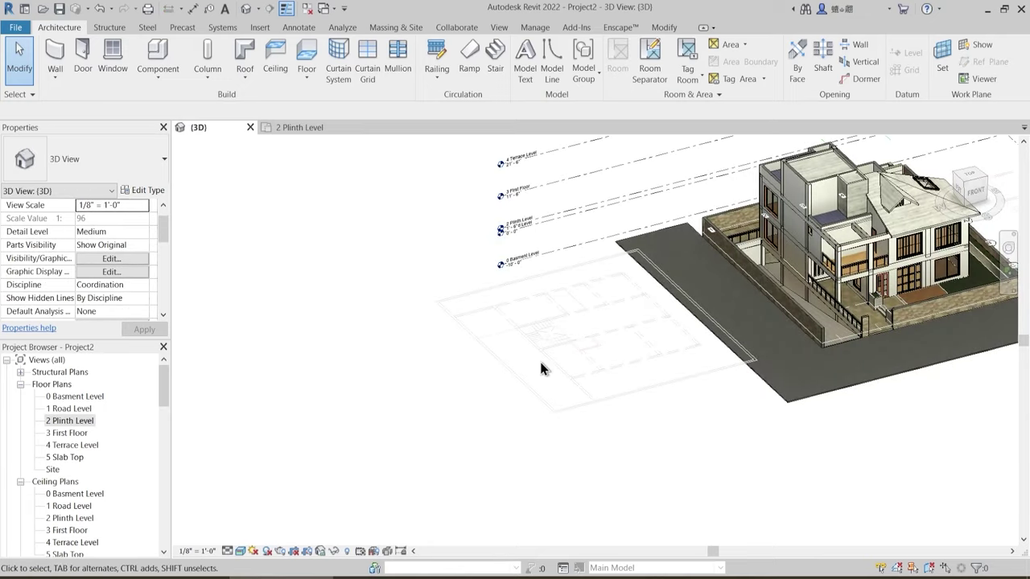
middle_click_drag(946, 367, 708, 362, "shift")
scroll(822, 296, "up", 3)
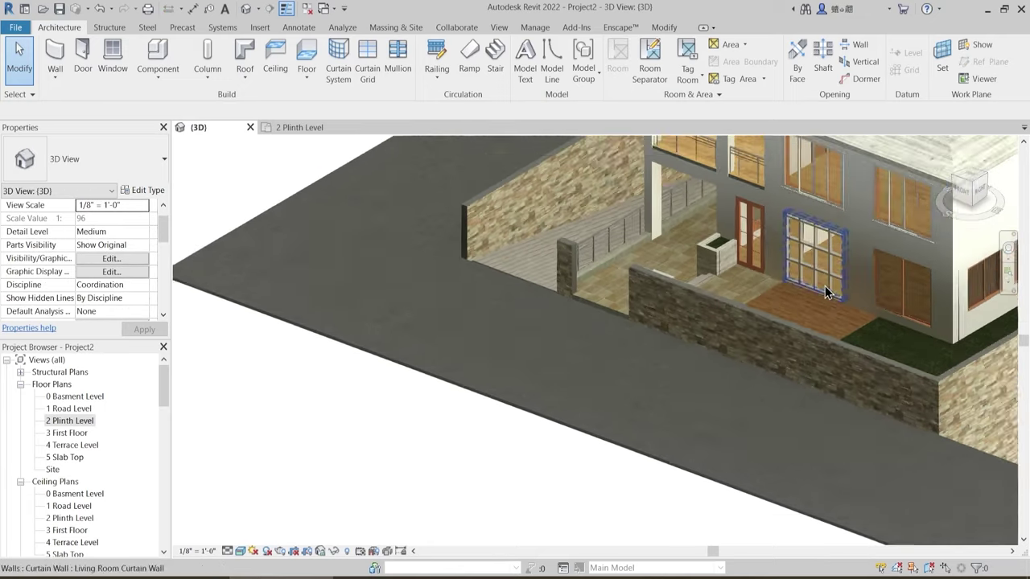
middle_click_drag(829, 293, 632, 326, "shift")
scroll(697, 384, "up", 5)
left_click(632, 325)
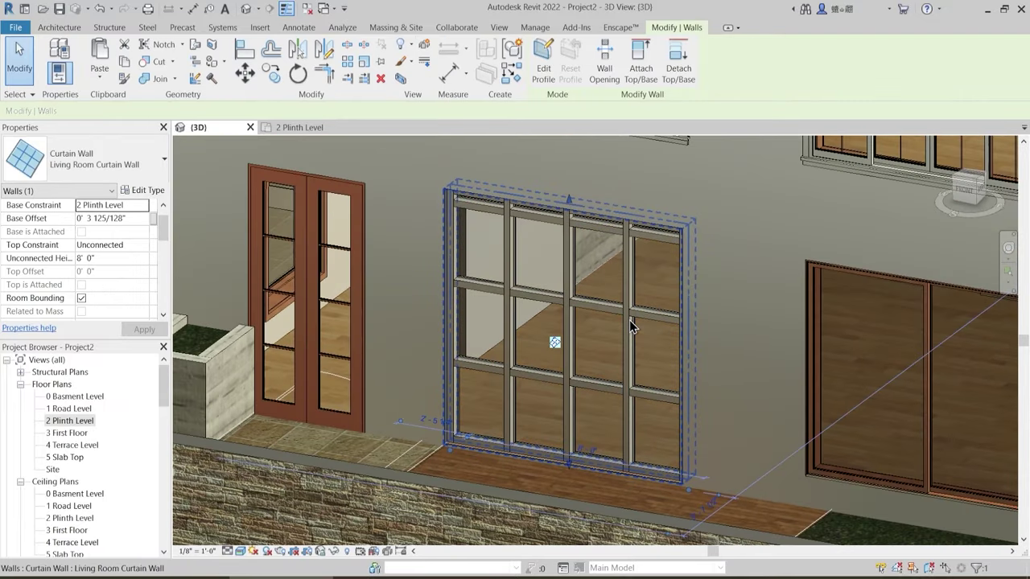
key("h")
key("i")
key("Escape")
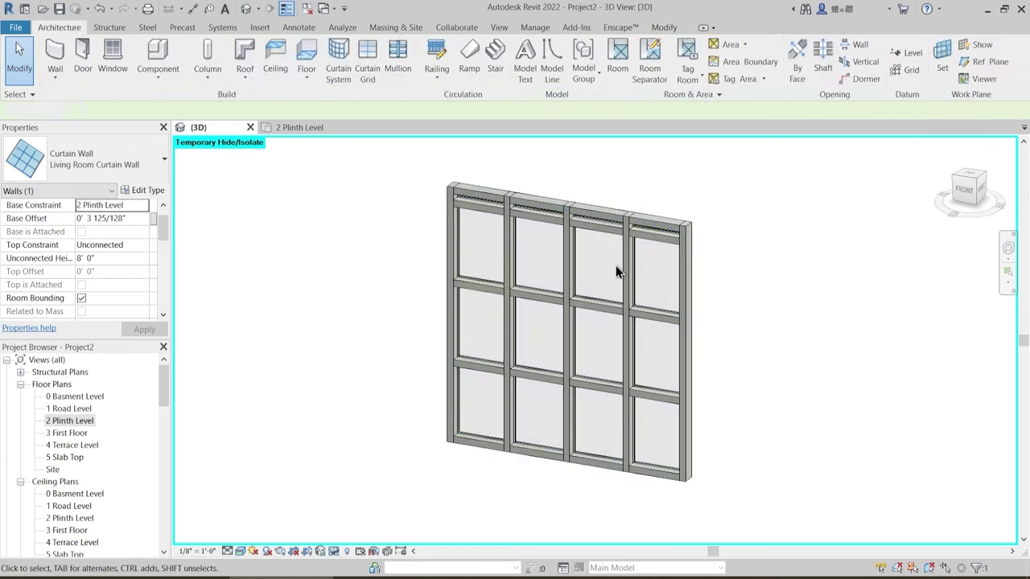
scroll(559, 219, "up", 3)
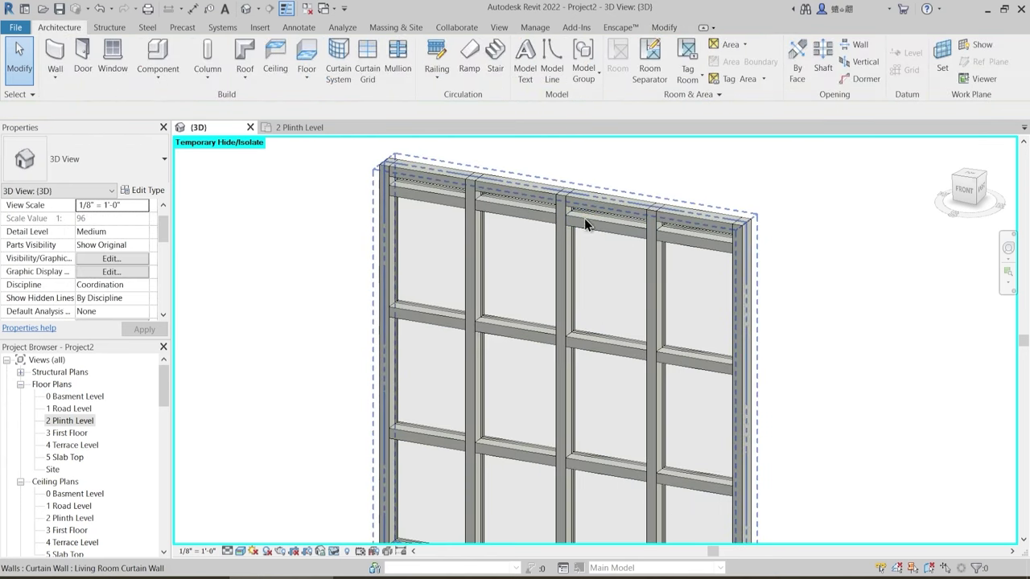
scroll(584, 223, "down", 3)
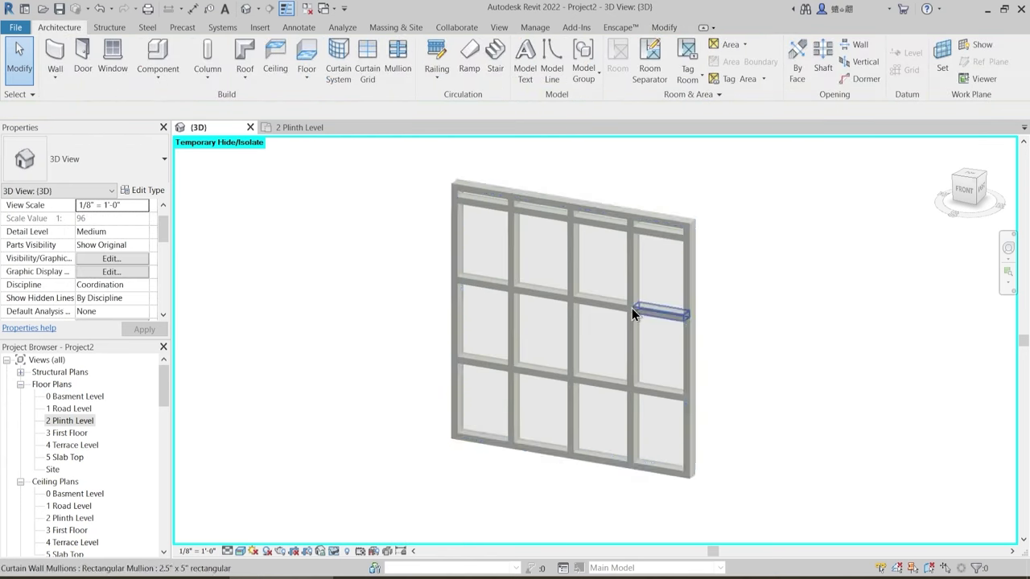
left_click(635, 210)
- Set the vertical interior and border mullions to the 1.5" x 2.5" rectangular mullion
left_click(157, 193)
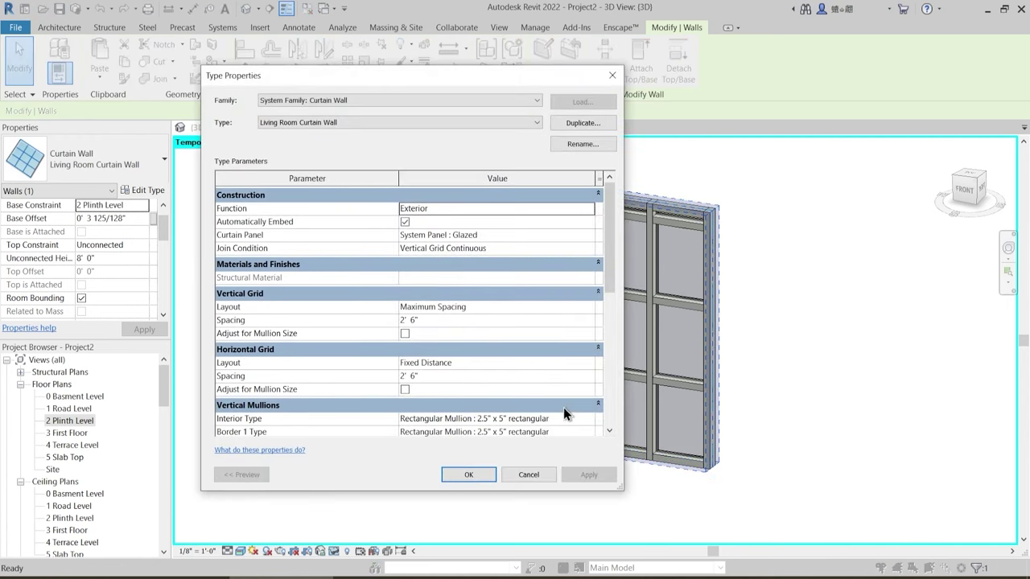
scroll(564, 407, "down", 2)
left_click(588, 350)
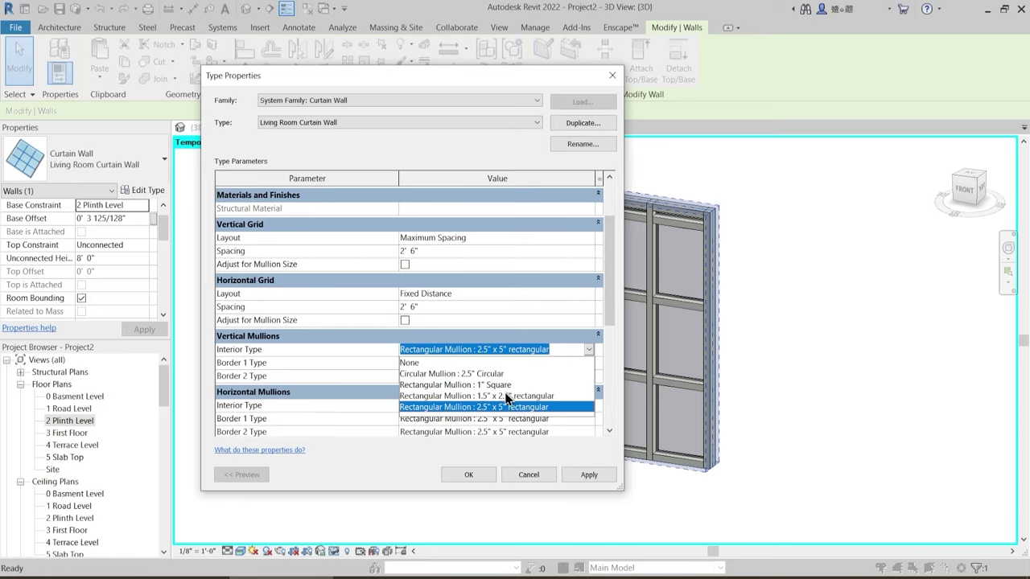
left_click(504, 396)
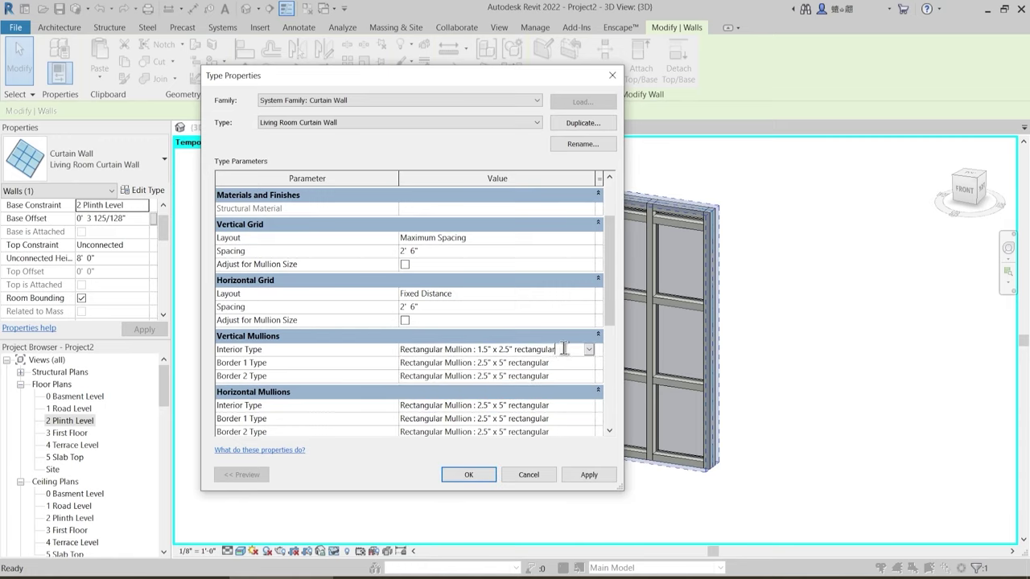
left_click(502, 362)
left_click_drag(576, 364, 356, 374)
type("Rectangular Mullion : 1.5\" x 2.5\" rectangular")
left_click(542, 380)
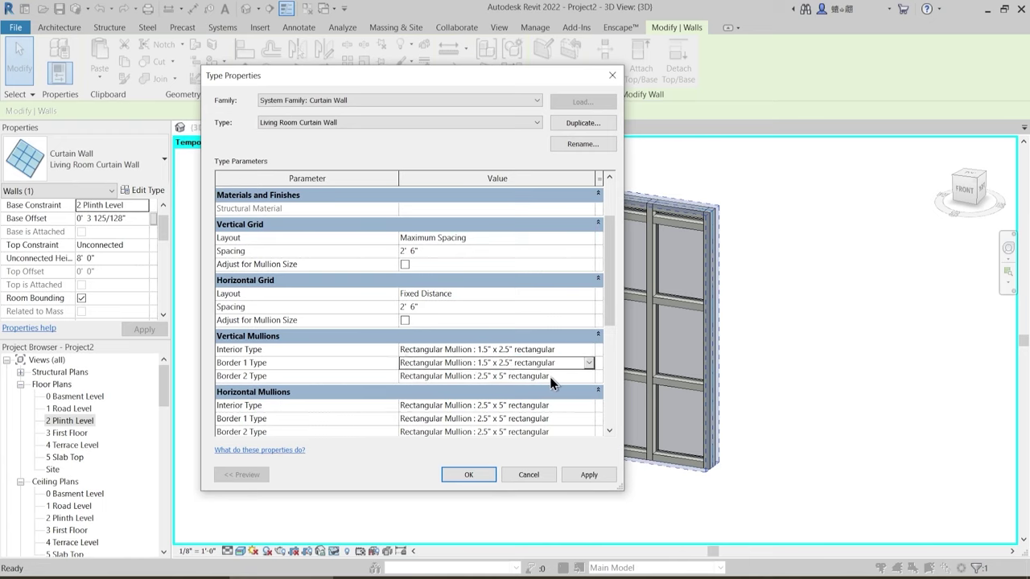
left_click_drag(560, 377, 410, 377)
left_click_drag(556, 376, 387, 396)
type("Rectangular Mullion : 1.5\" x 2.5\" rectangular")
left_click(462, 372)
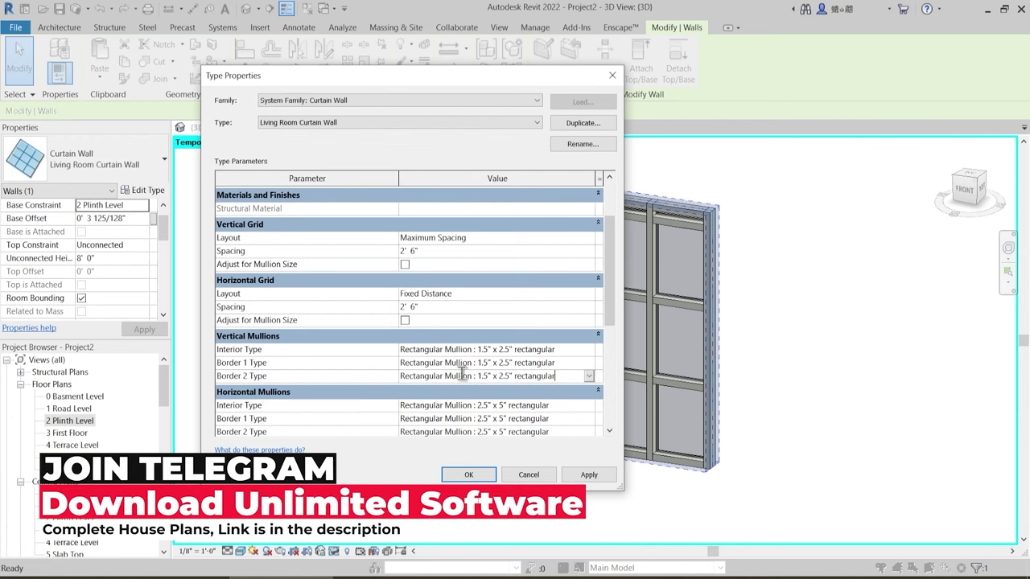
- Set the horizontal interior and border mullions to 1.5" x 2.5" rectangular and apply
left_click(563, 406)
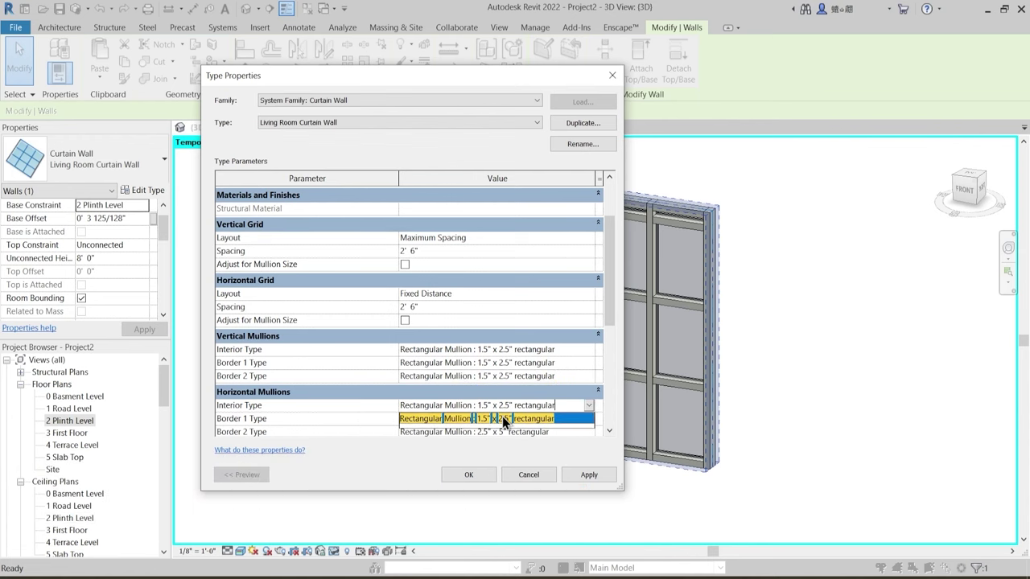
type("Rectangular Mullion : 1.5\" x 2.5\" rectangular")
left_click(554, 419)
left_click_drag(553, 418, 403, 425)
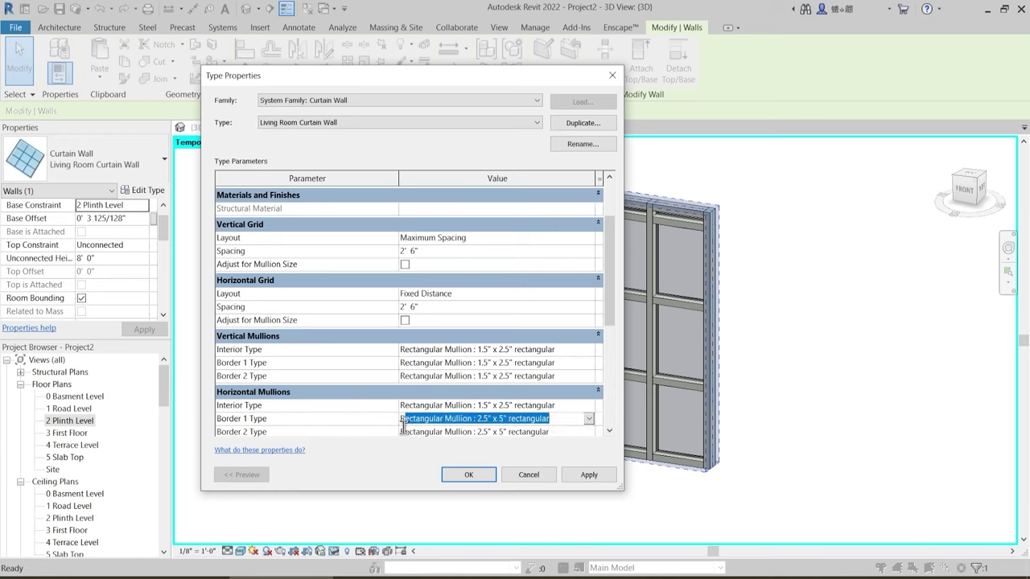
type("Rectangular Mullion : 1.5\" x 2.5\" rectangular")
left_click(538, 433)
left_click_drag(555, 418, 360, 417)
type("Rectangular Mullion : 1.5\" x 2.5\" rectangular")
left_click(493, 433)
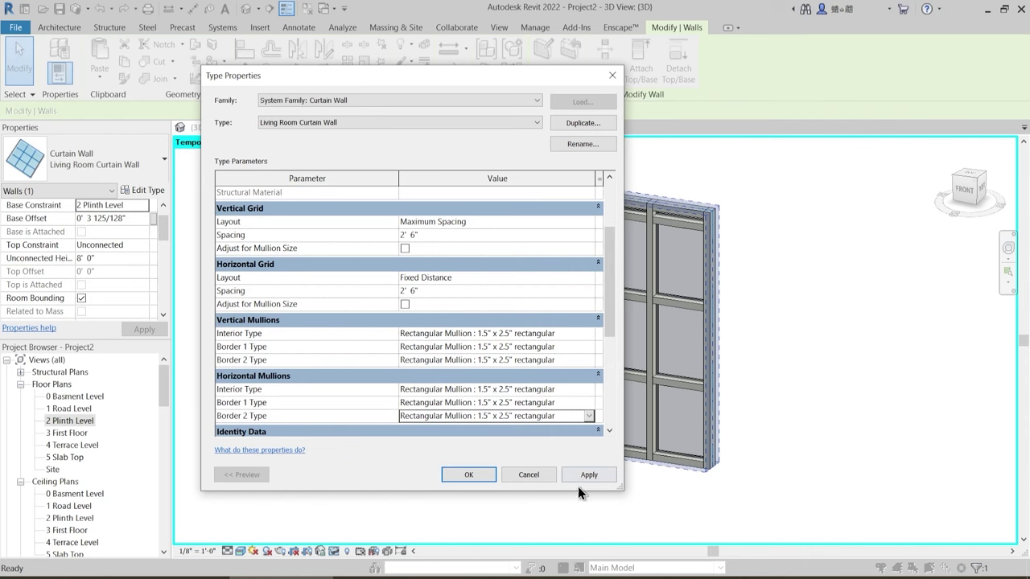
left_click_drag(504, 81, 266, 79)
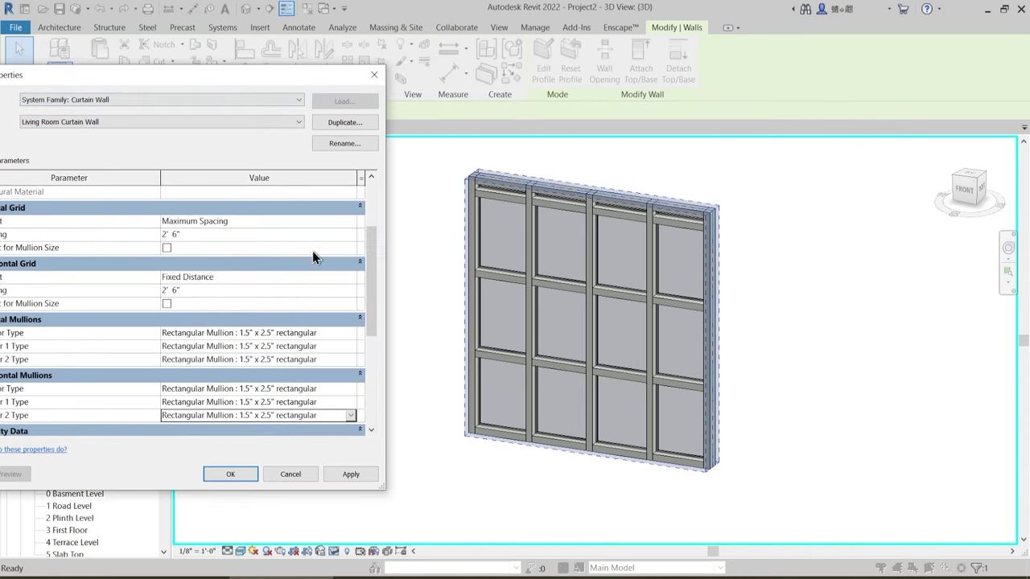
left_click(341, 477)
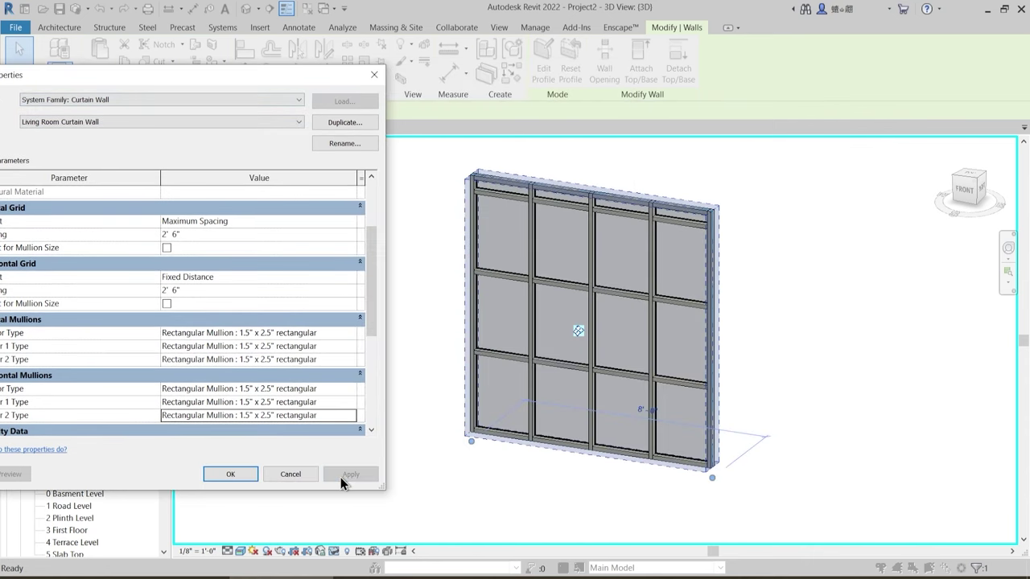
left_click_drag(249, 76, 431, 80)
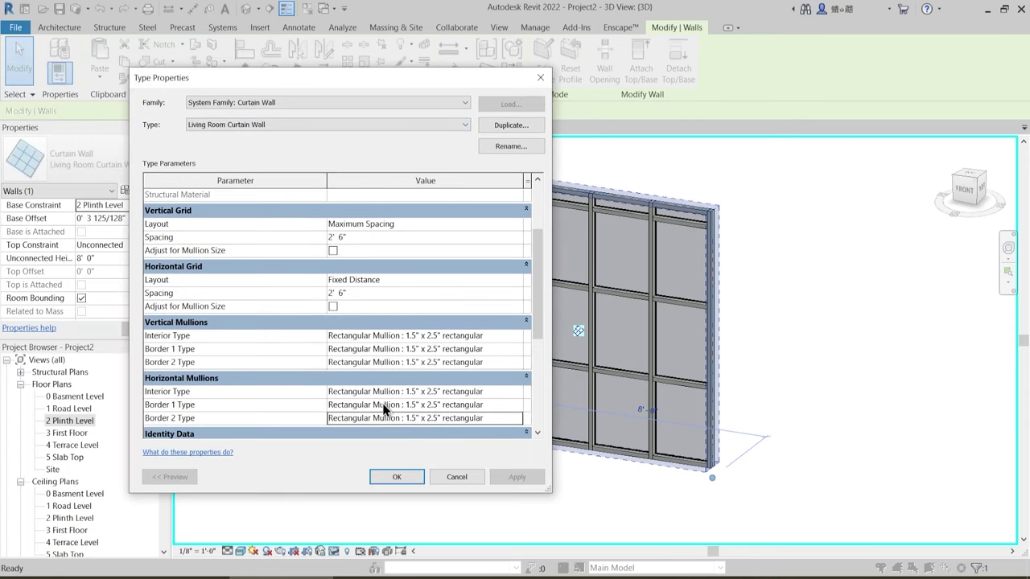
- Change vertical and horizontal interior mullions to Rectangular Mullion : 1" Square, apply and close
left_click(513, 336)
left_click(516, 336)
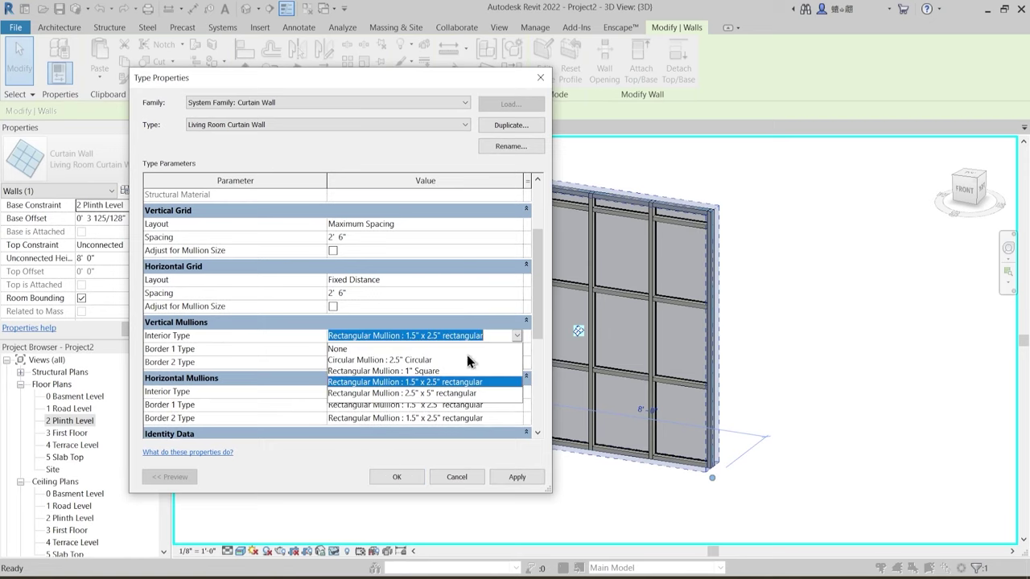
left_click(414, 372)
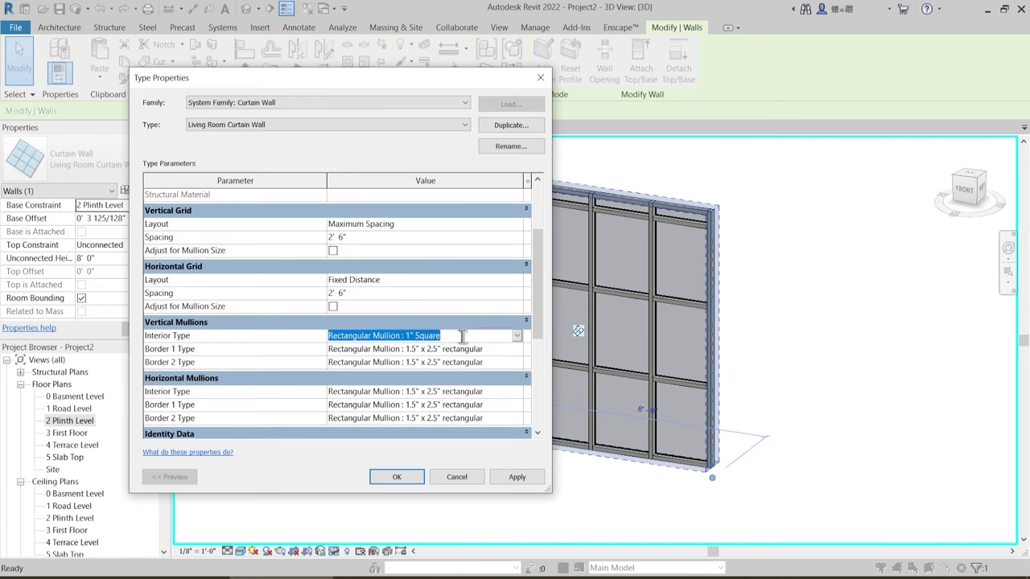
left_click(487, 391)
left_click_drag(487, 391, 271, 391)
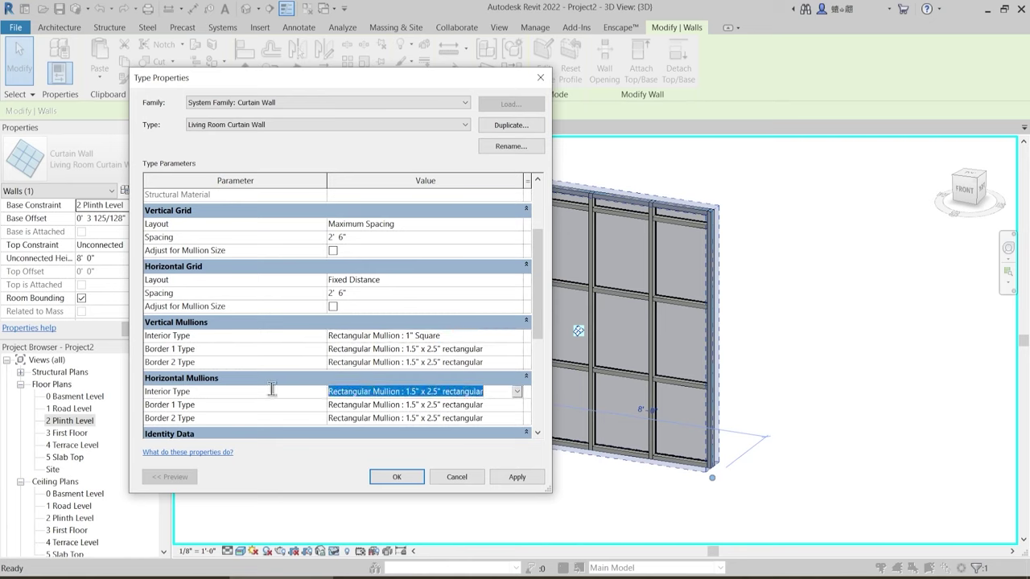
type("Rectangular Mullion : 1\" Square")
left_click(436, 404)
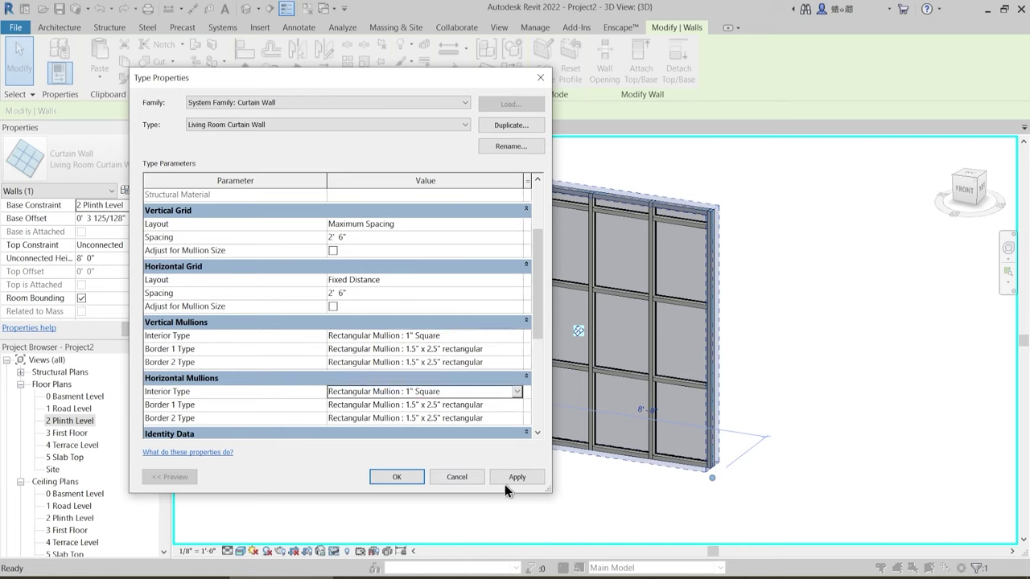
left_click(505, 482)
left_click(408, 481)
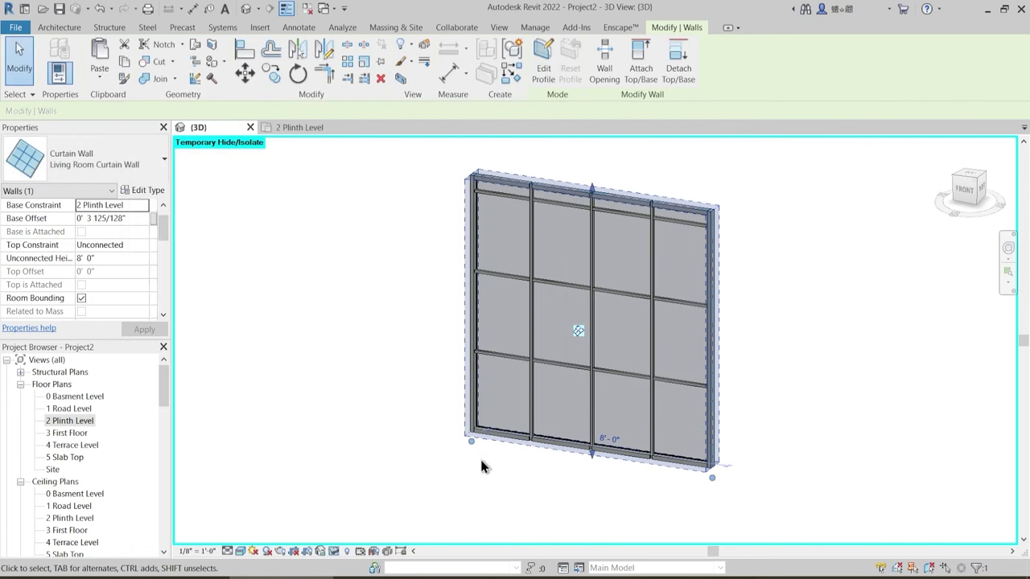
- Recentre the view and select the whole curtain wall
left_click(597, 486)
middle_click_drag(596, 486, 516, 509)
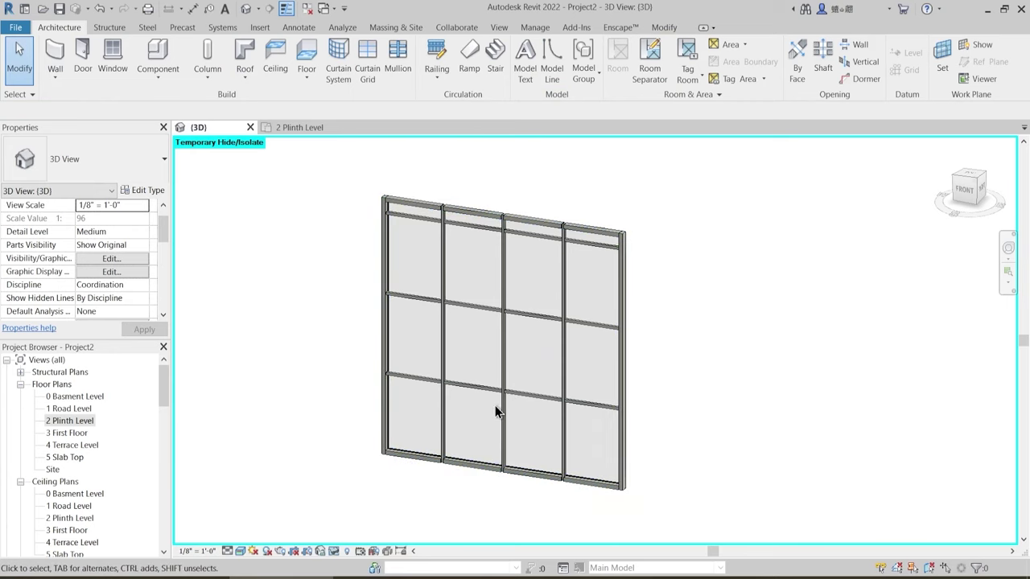
scroll(471, 467, "up", 3)
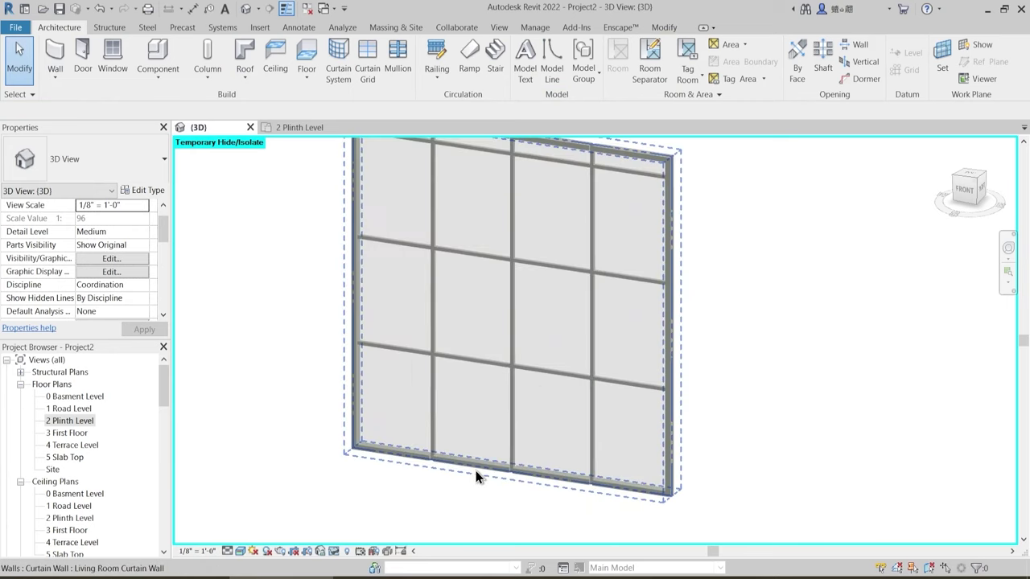
key("Tab")
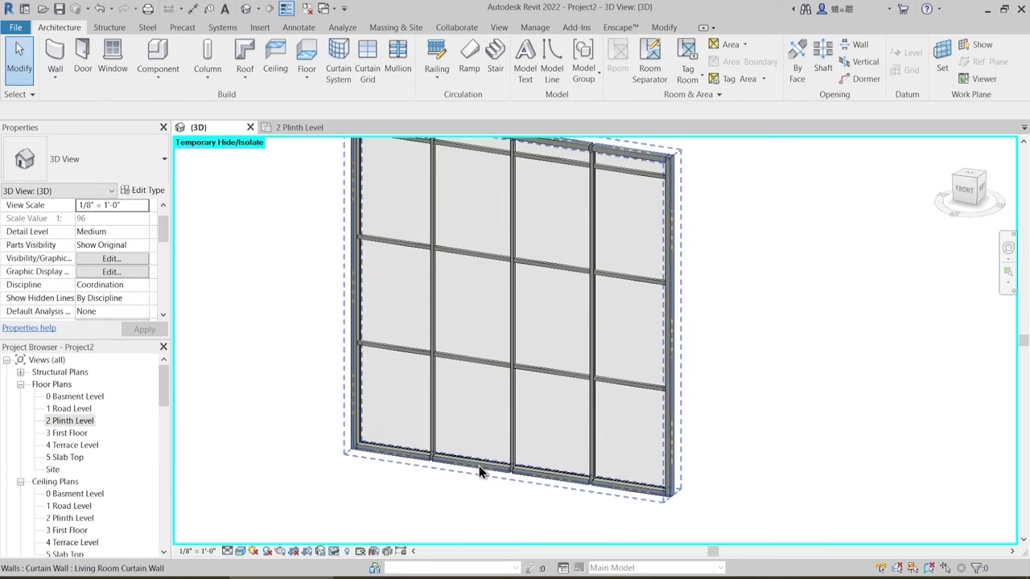
left_click(479, 466)
scroll(479, 466, "up", 1)
key("Escape")
key("Tab")
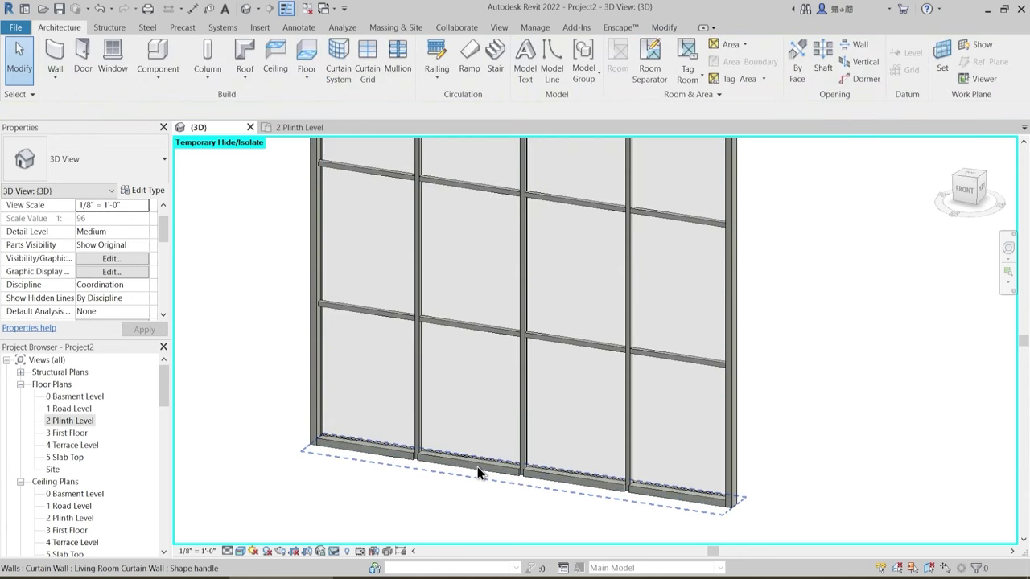
scroll(455, 475, "up", 2)
scroll(440, 476, "down", 4)
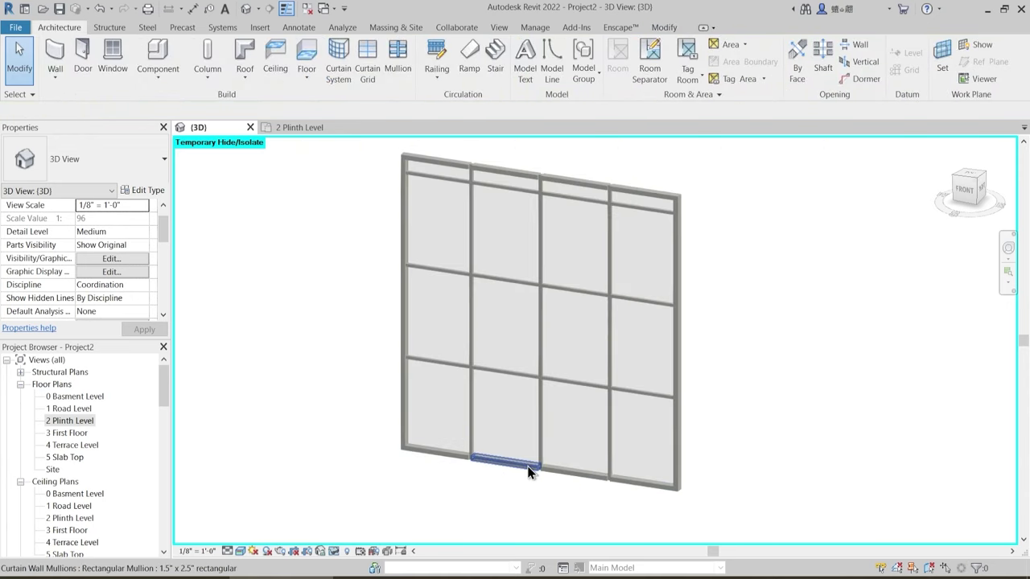
left_click(523, 469)
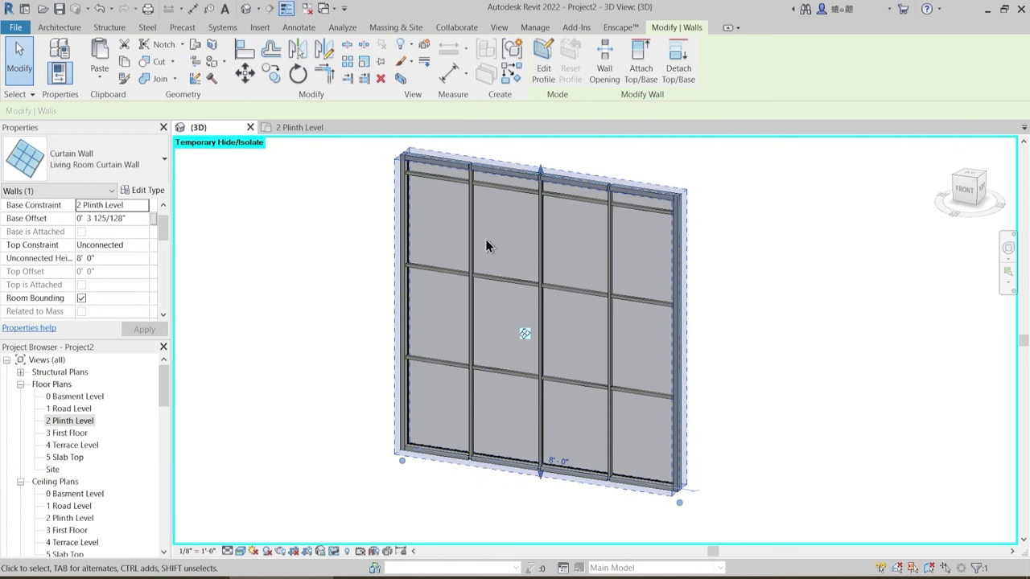
- Set the wall type's Join Condition to Horizontal Grid Continuous
left_click(144, 190)
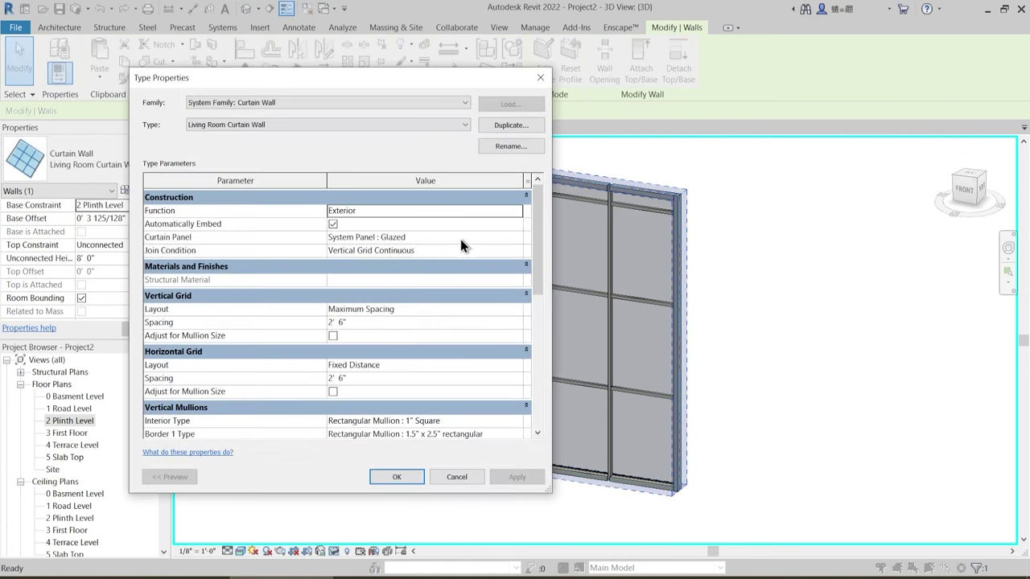
left_click(503, 250)
left_click(375, 289)
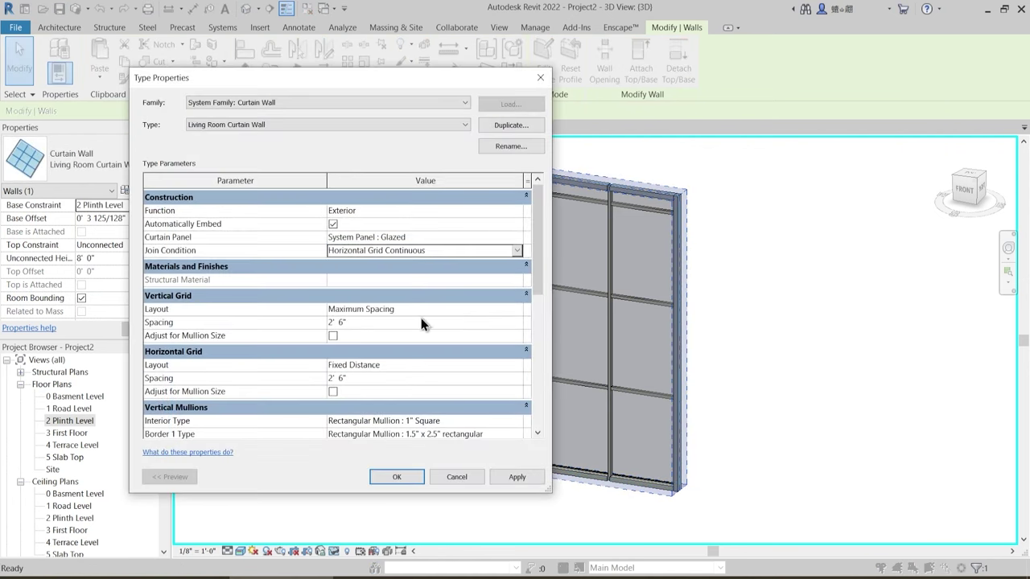
left_click(394, 478)
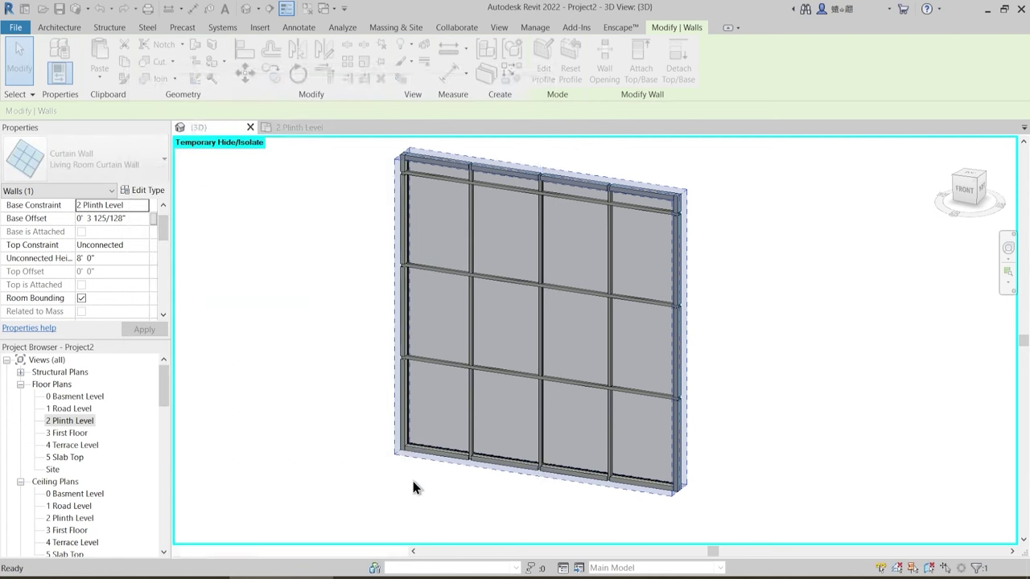
left_click(409, 478)
scroll(400, 170, "up", 5)
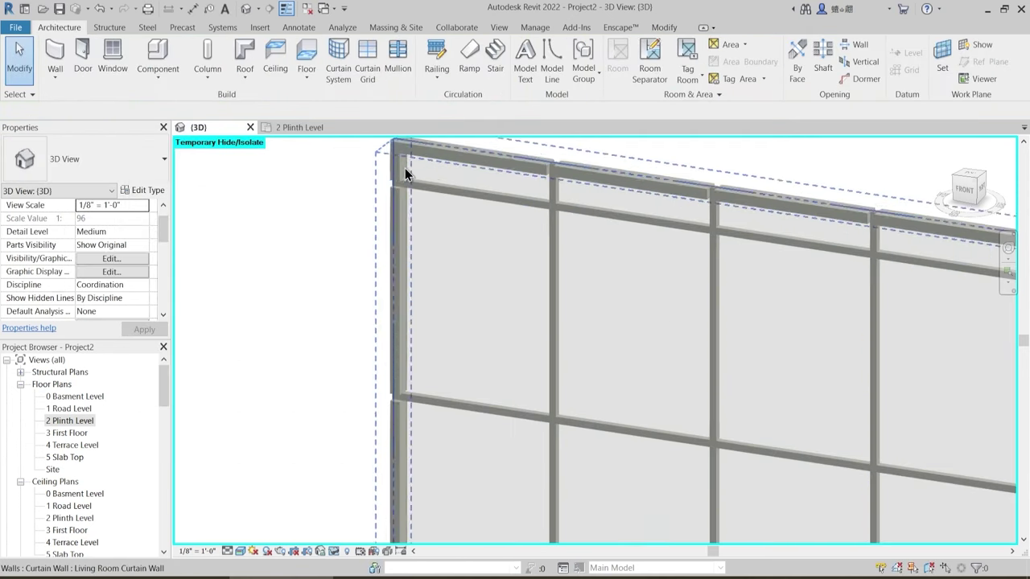
left_click(399, 171)
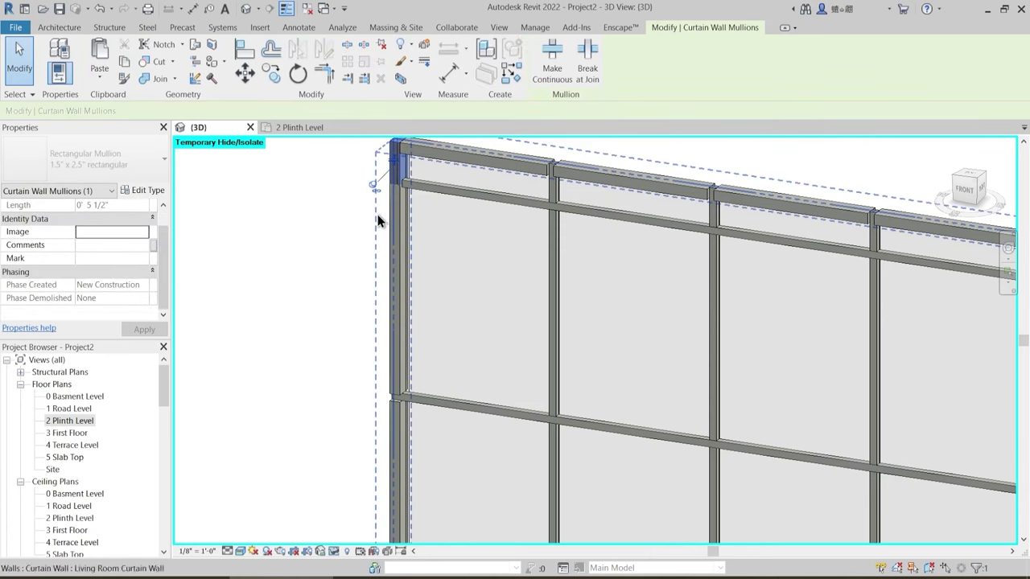
key("Escape")
left_click(393, 389)
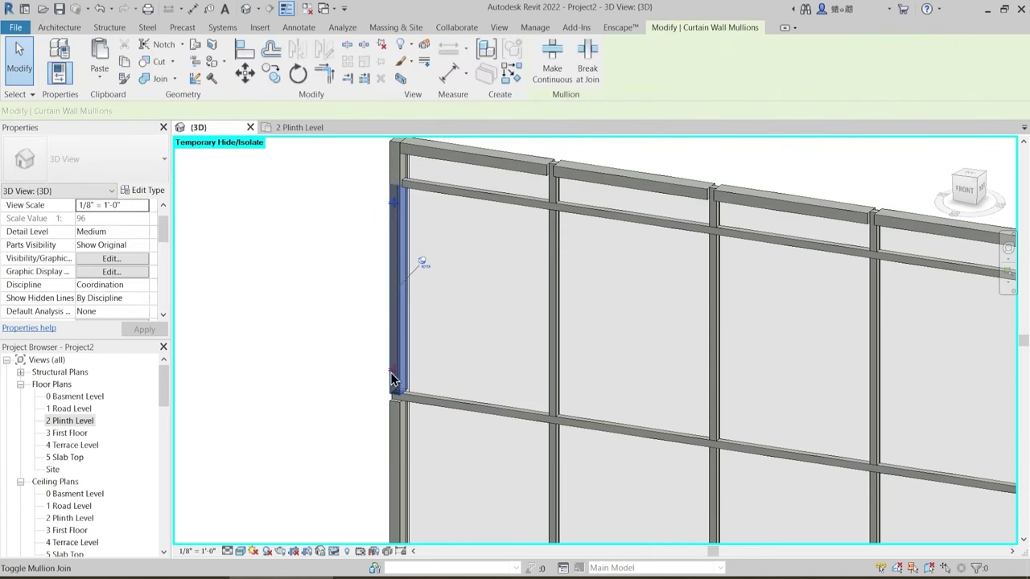
key("Escape")
left_click(392, 397)
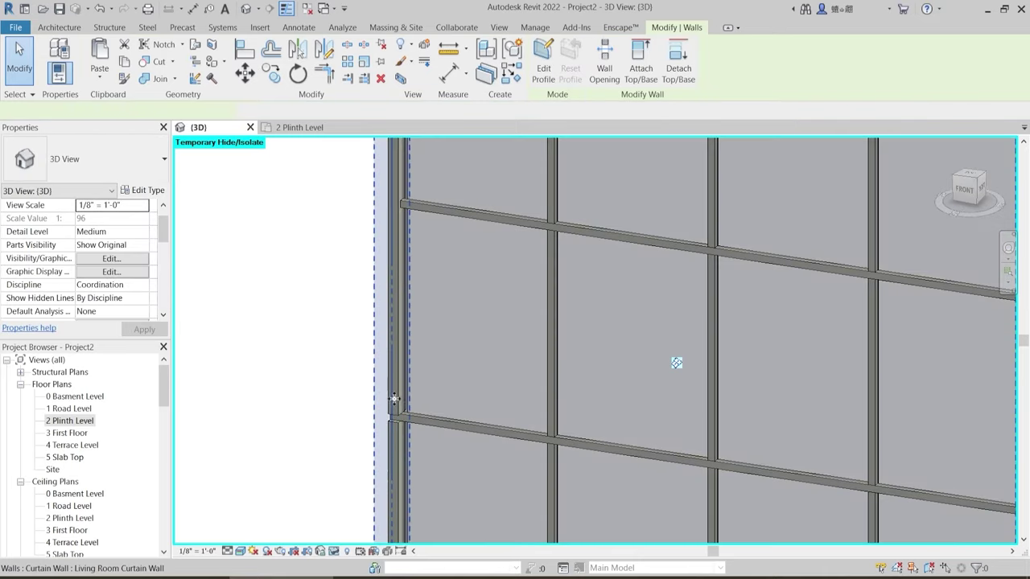
key("Escape")
key("Tab")
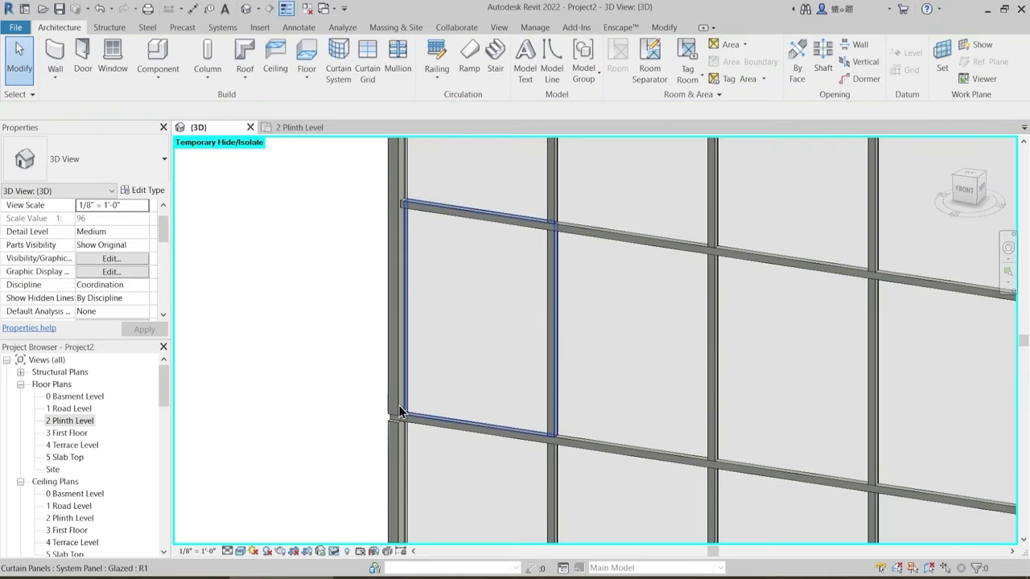
left_click(397, 414)
key("Escape")
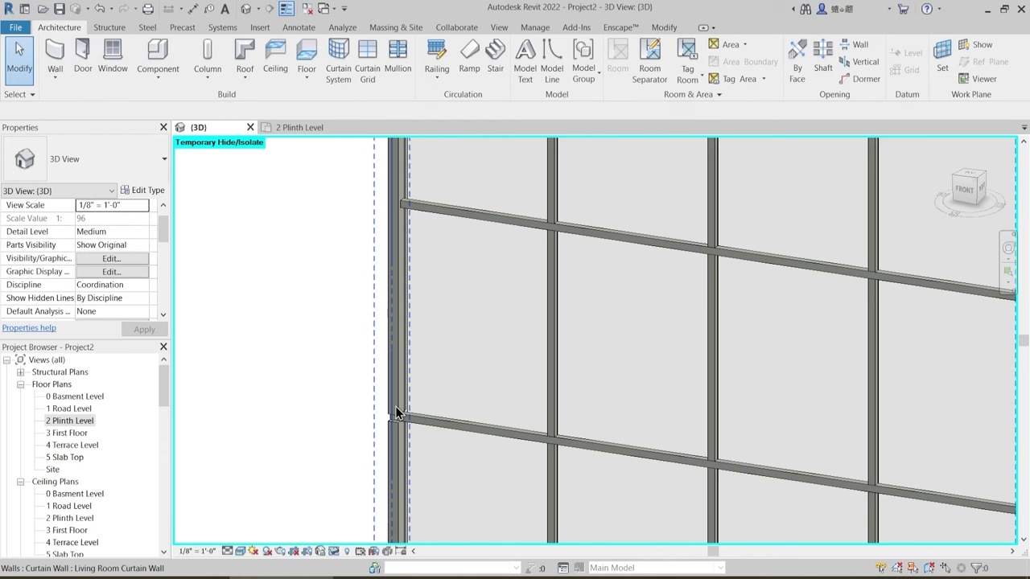
left_click(394, 403)
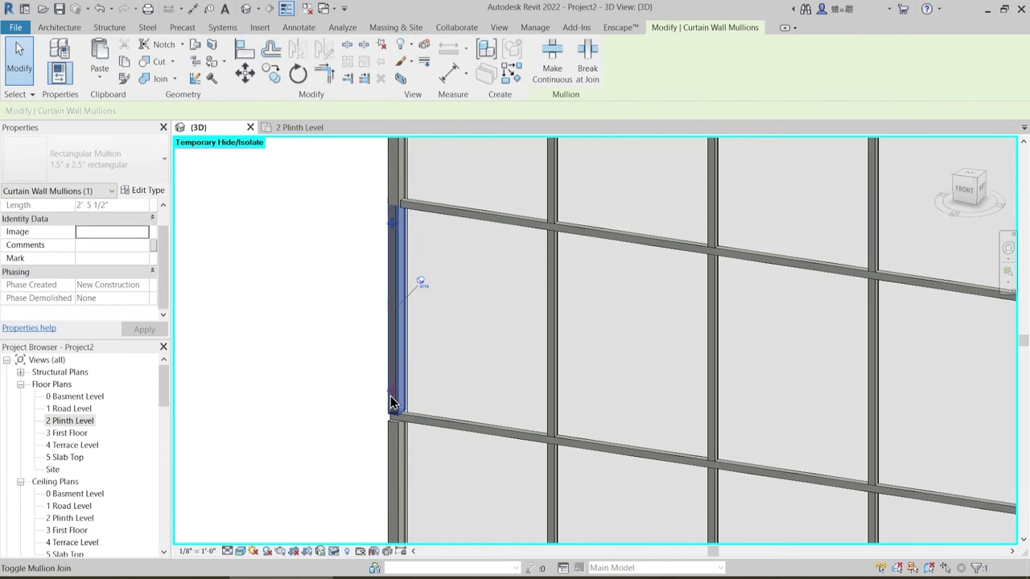
middle_click_drag(485, 398, 467, 191)
key("Escape")
scroll(396, 393, "down", 3)
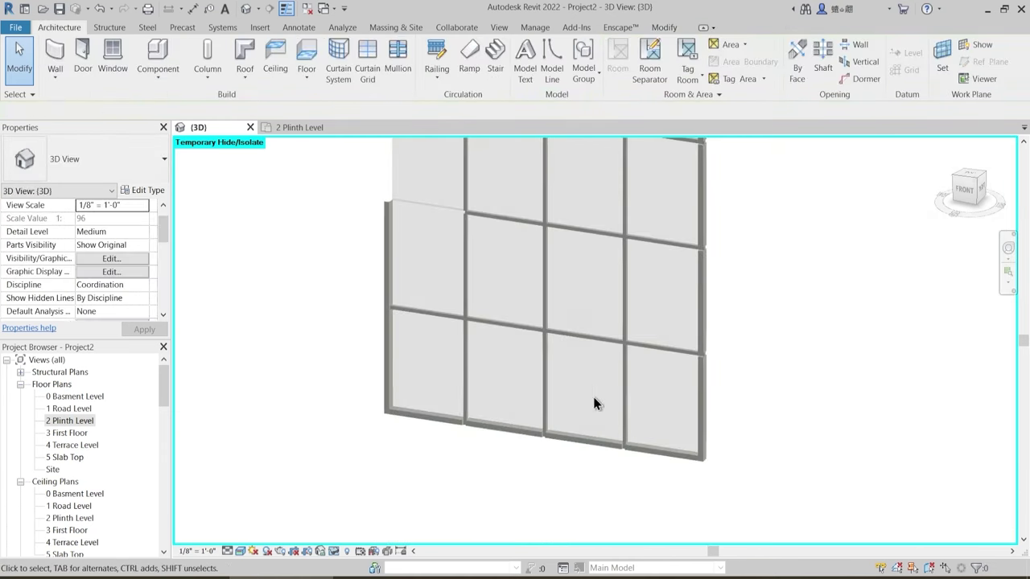
middle_click_drag(636, 345, 463, 403)
scroll(534, 375, "up", 5)
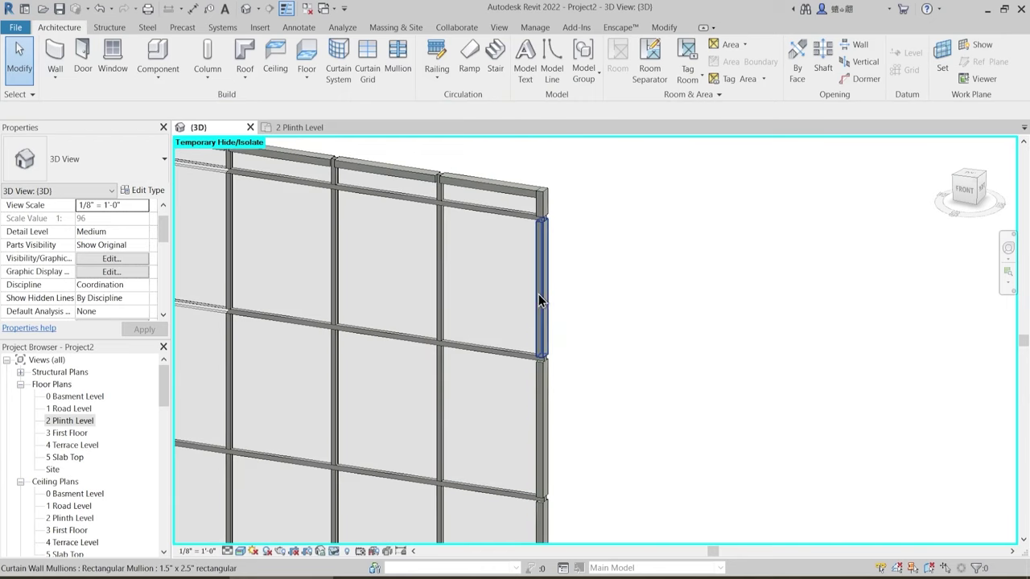
left_click(541, 300)
scroll(547, 290, "up", 3)
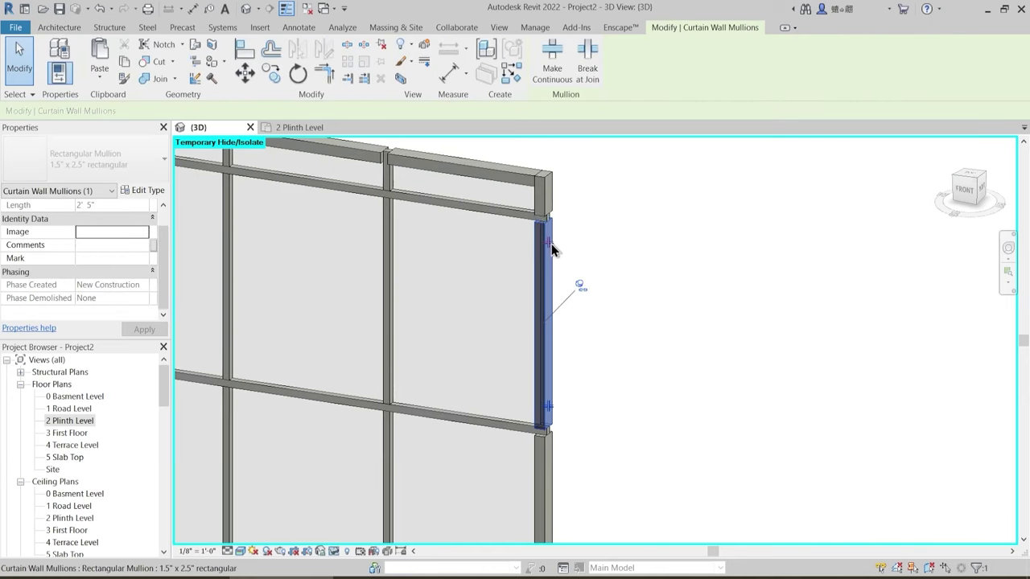
left_click(551, 408)
middle_click_drag(583, 356, 574, 139)
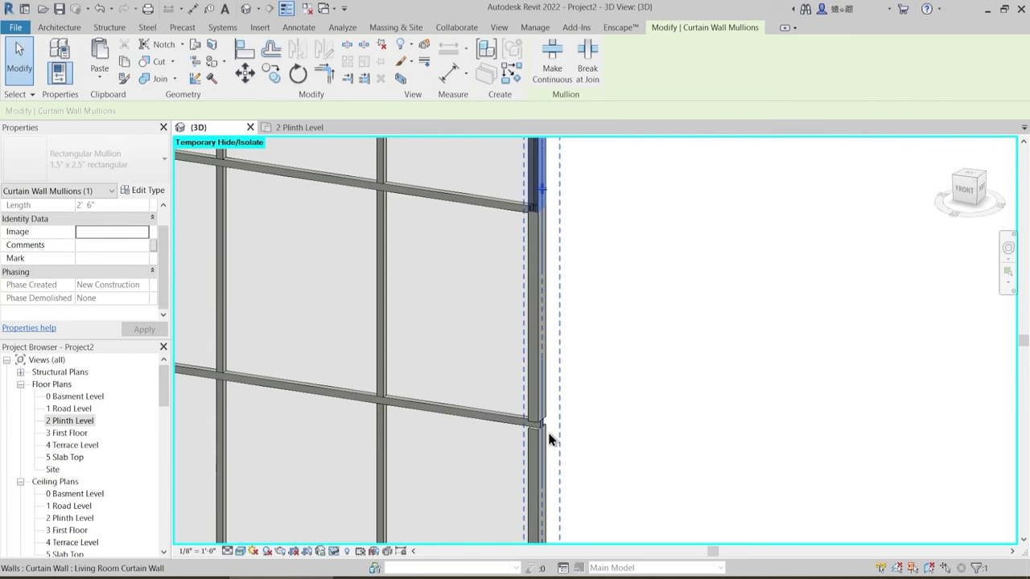
key("Escape")
left_click(542, 457)
middle_click_drag(598, 453, 601, 311)
key("Escape")
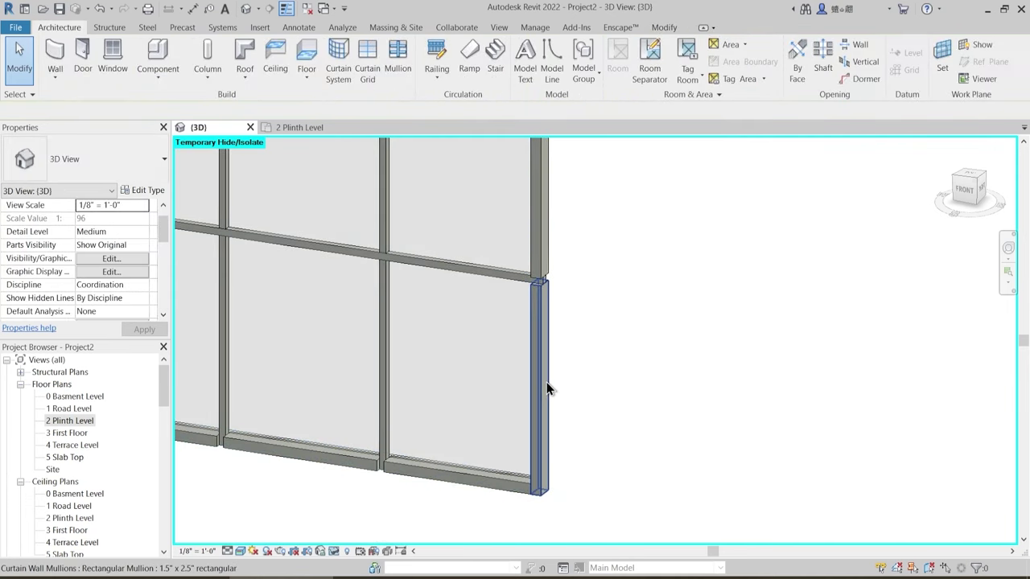
left_click(546, 382)
key("Escape")
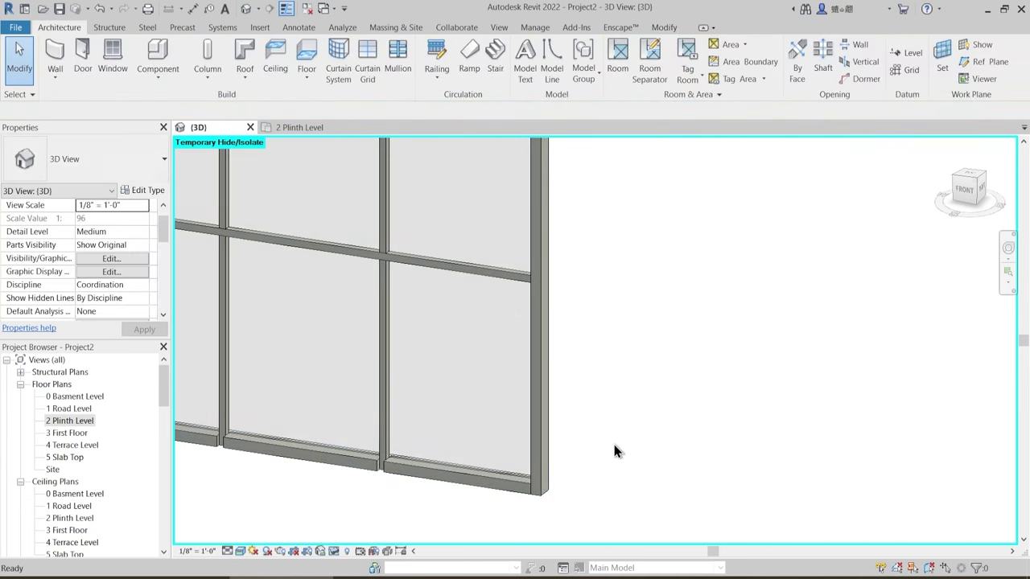
scroll(617, 450, "down", 2)
middle_click_drag(428, 488, 362, 516, "shift")
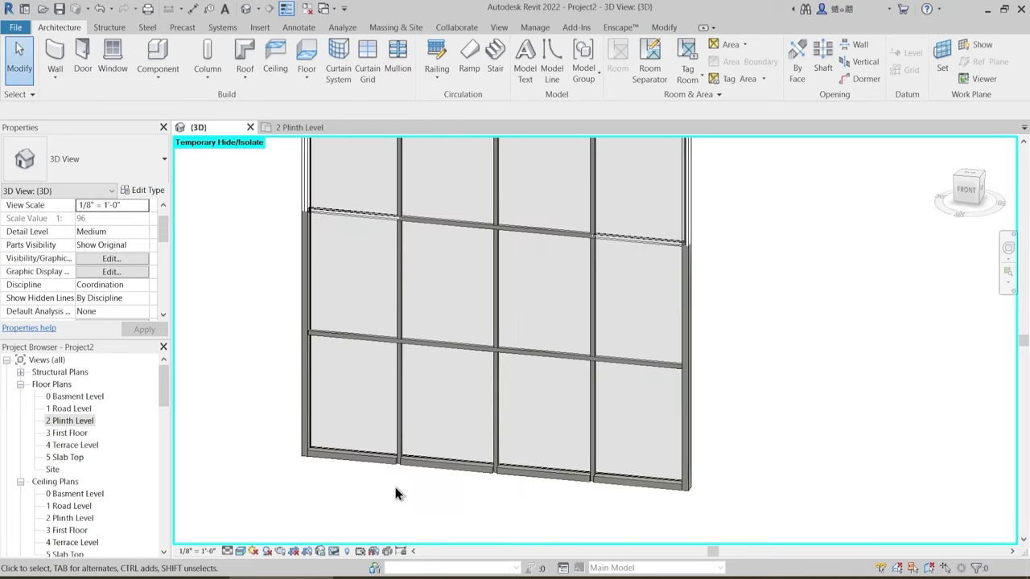
scroll(398, 486, "down", 2)
scroll(396, 298, "up", 2)
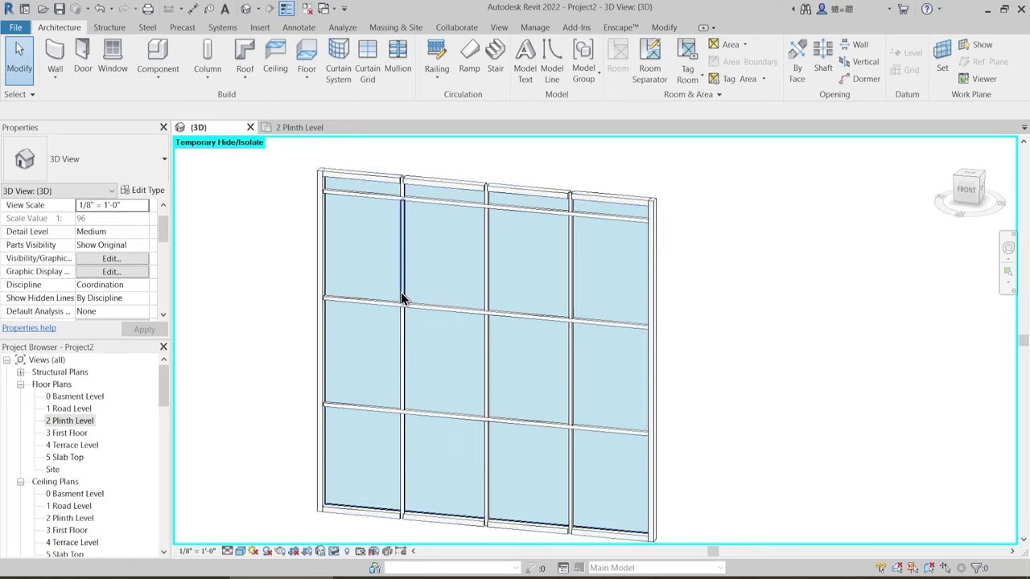
middle_click_drag(445, 482, 414, 423)
scroll(430, 490, "up", 2)
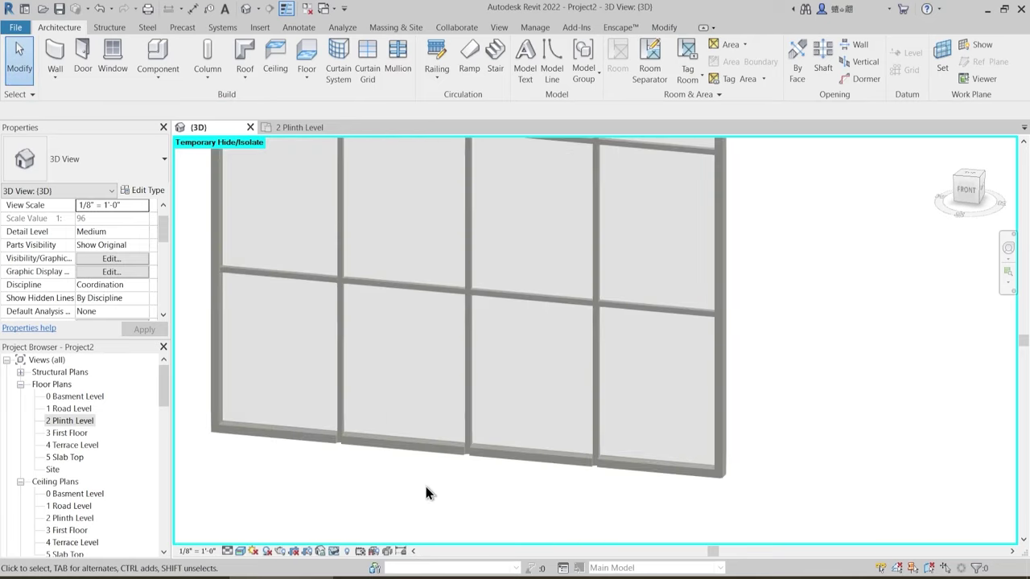
left_click(326, 448)
scroll(328, 445, "up", 1)
key("Escape")
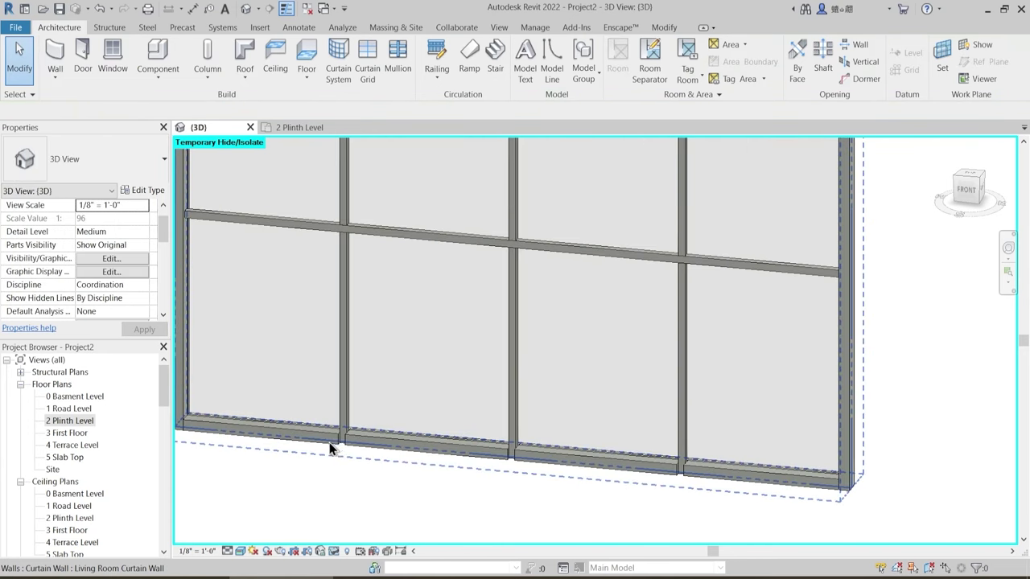
left_click(328, 447)
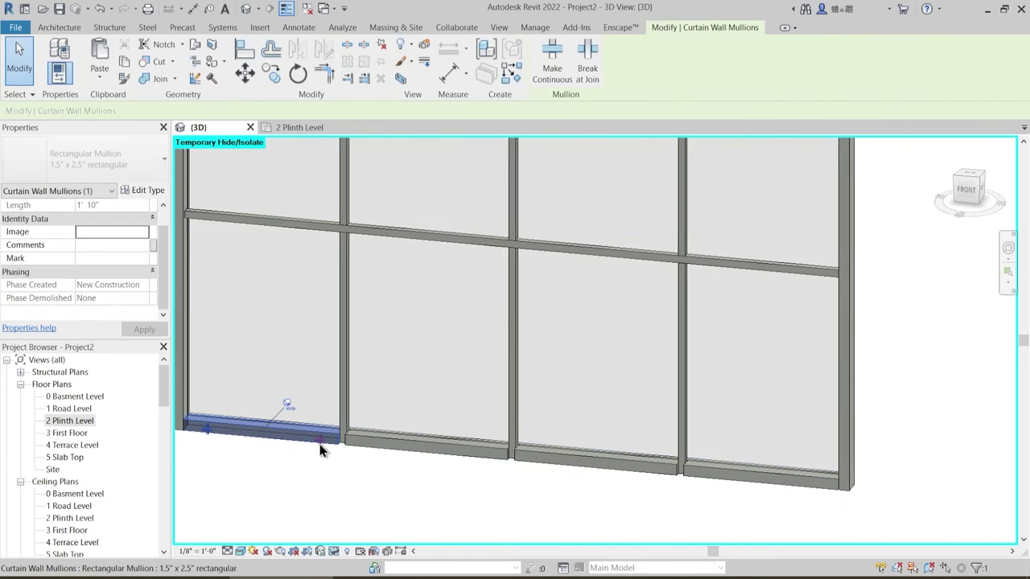
key("Escape")
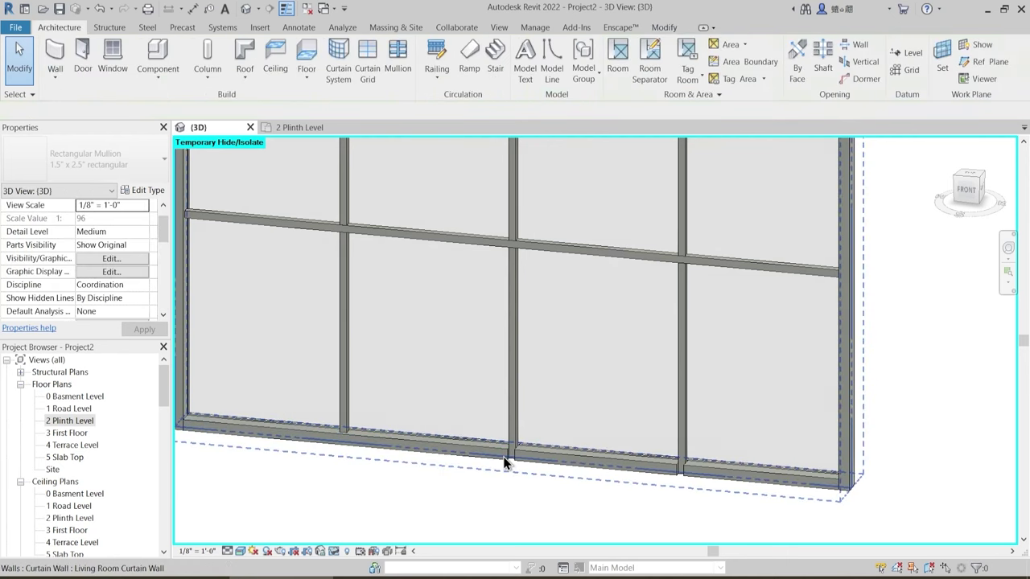
left_click(504, 461)
key("Escape")
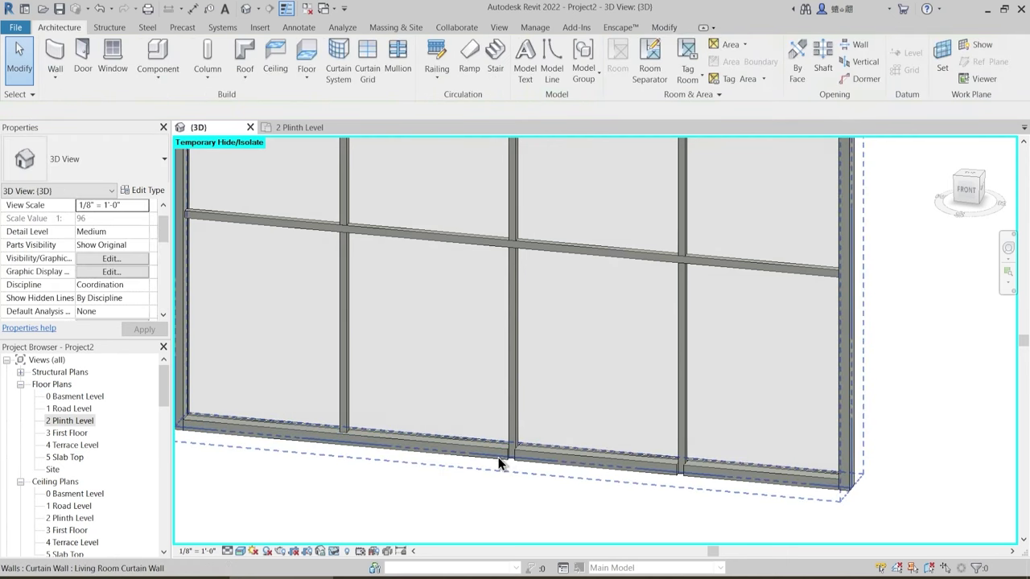
left_click(491, 459)
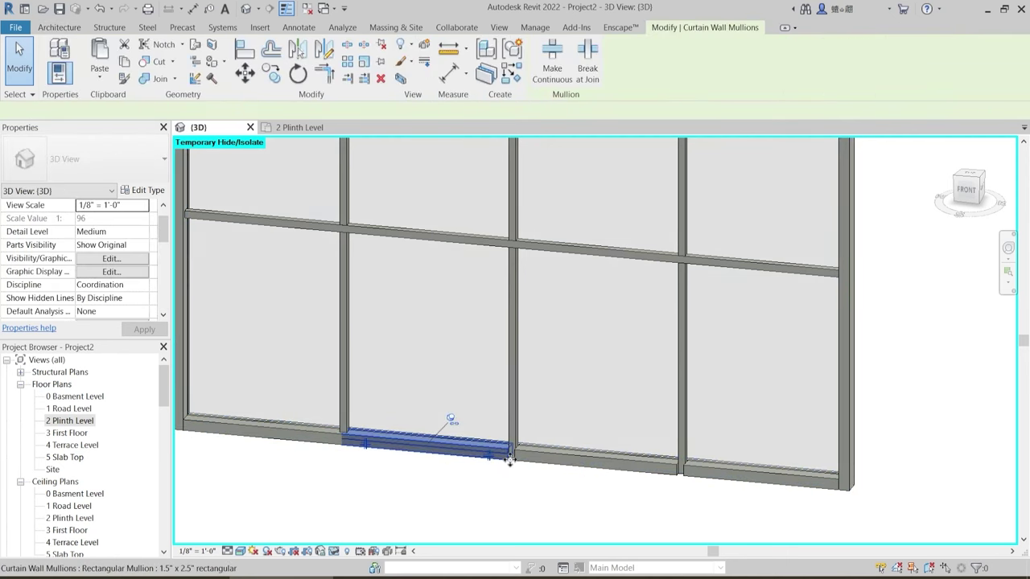
key("Escape")
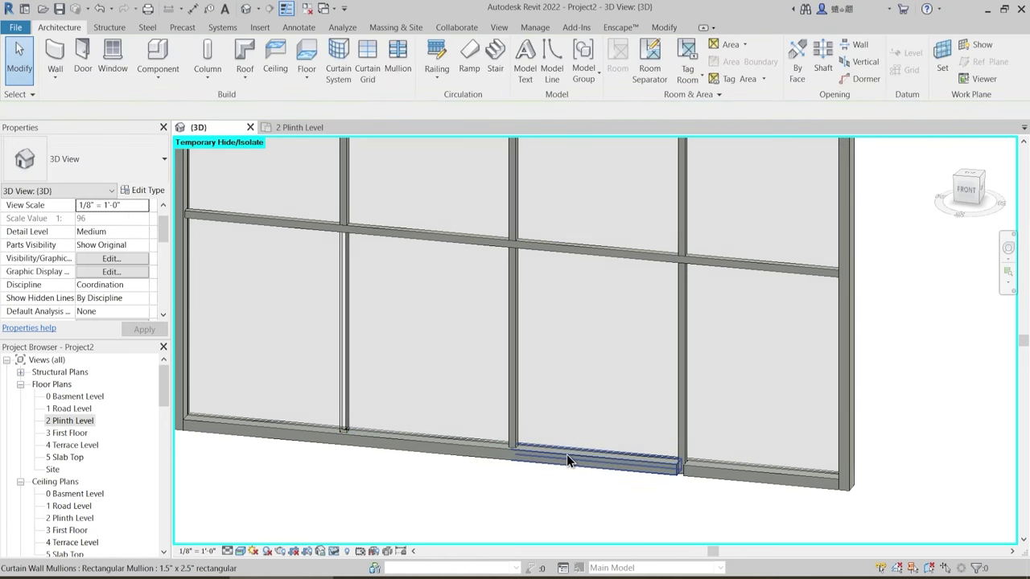
left_click(672, 469)
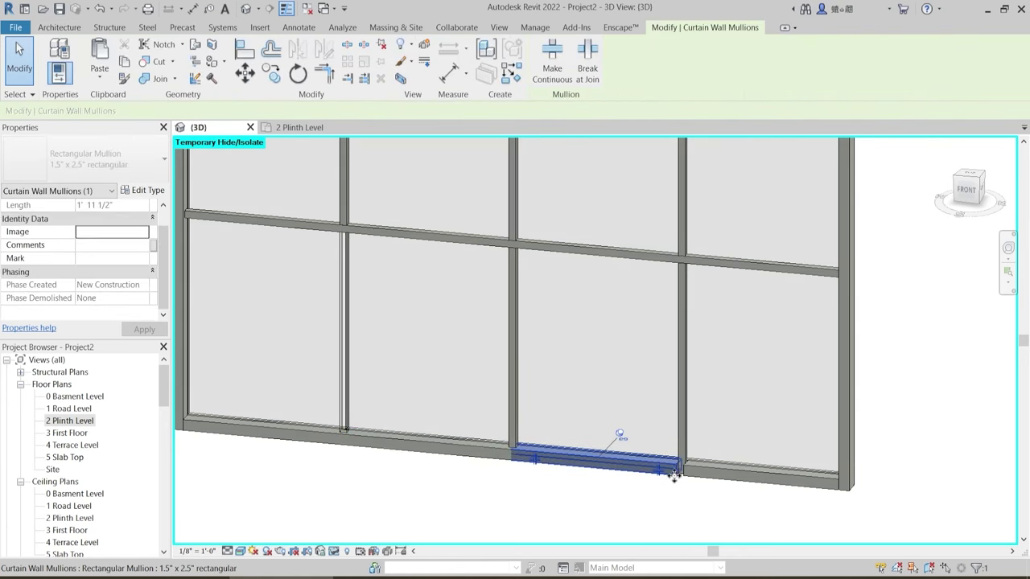
key("Delete")
scroll(564, 463, "down", 2)
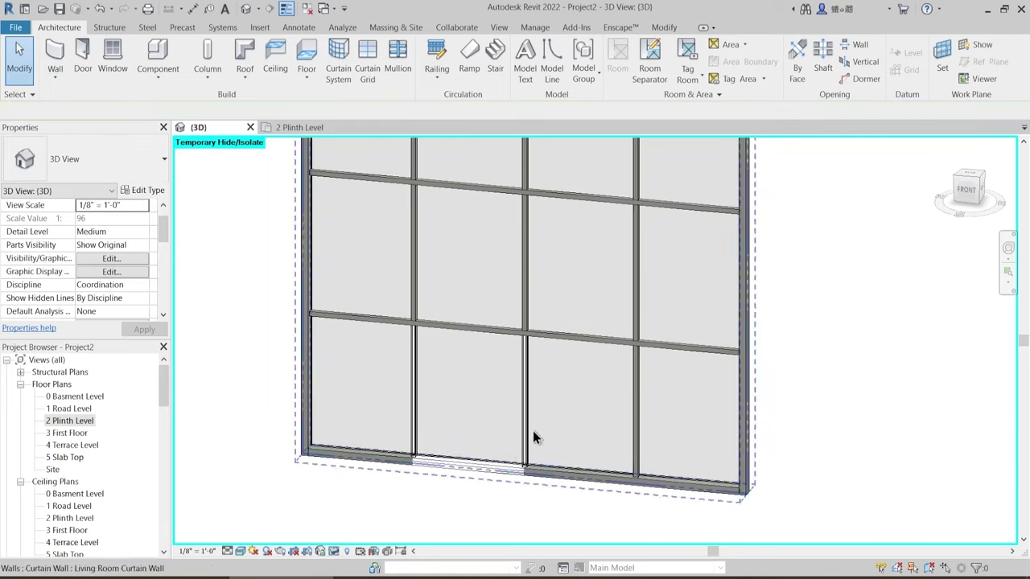
key("ctrl+z")
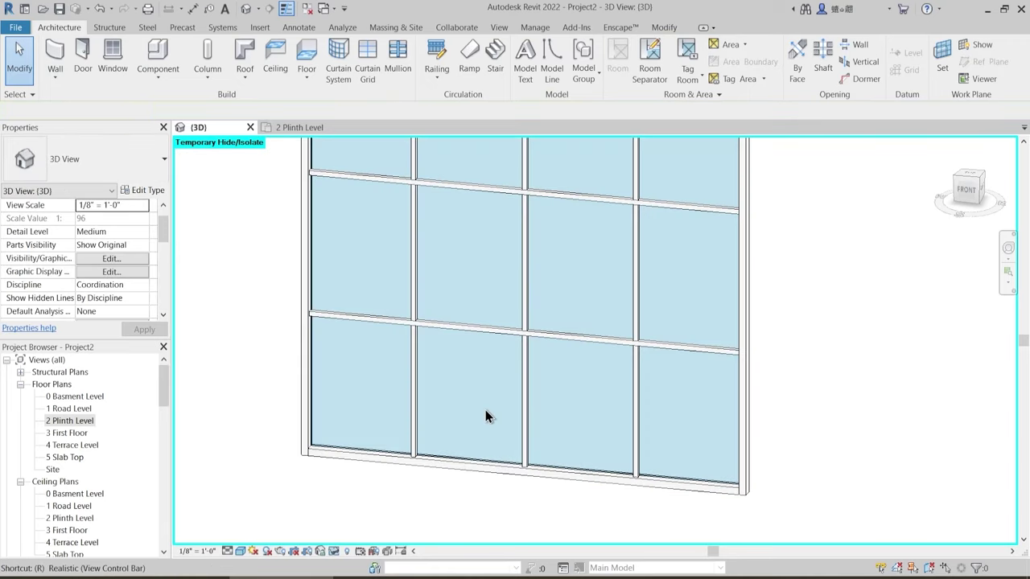
mouse_move(493, 431)
middle_mouse_down("shift")
mouse_move(433, 437)
mouse_move(458, 410)
mouse_move(379, 364)
middle_mouse_up("shift")
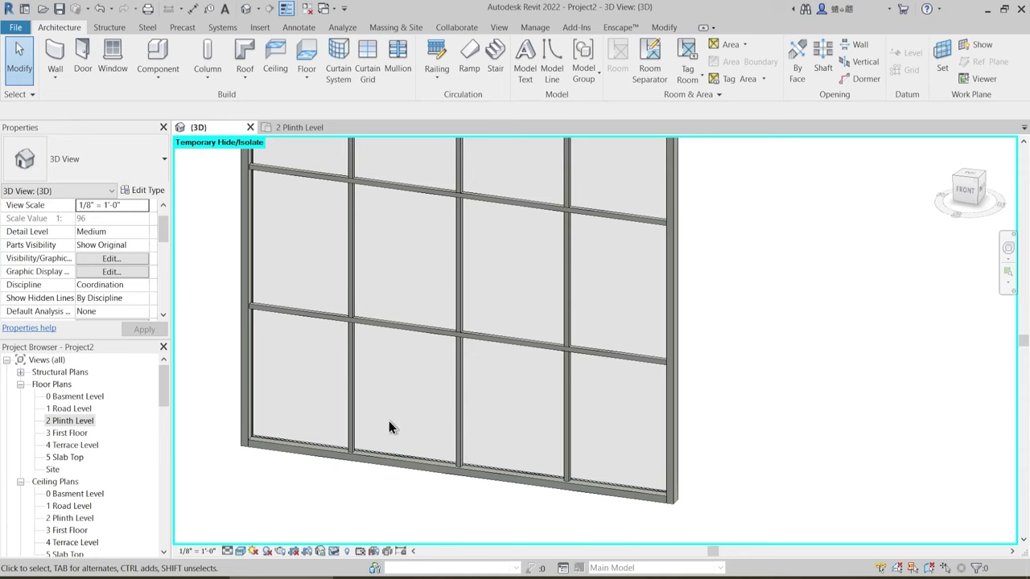
left_click(380, 463)
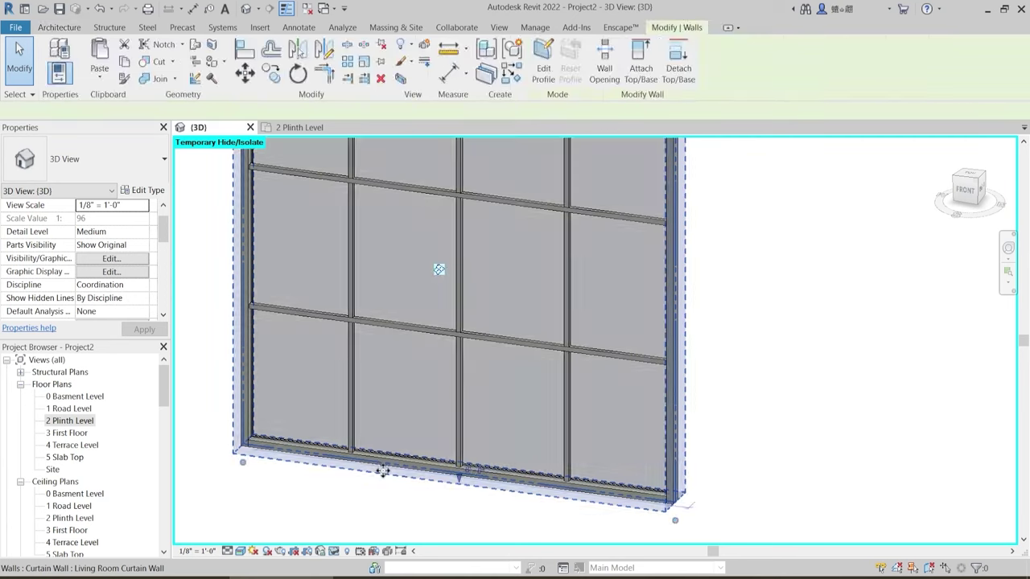
key("Escape")
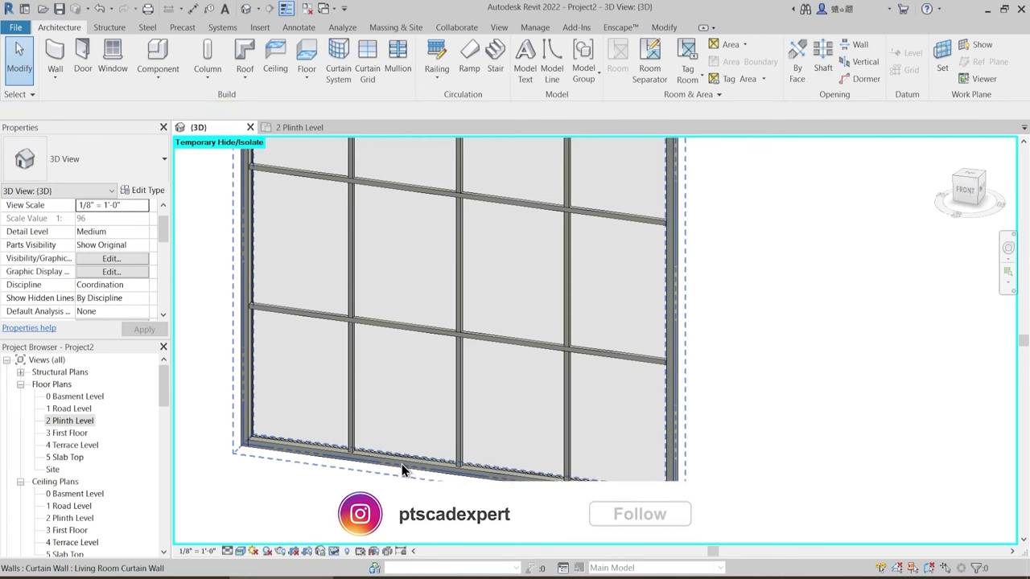
left_click(402, 466)
key("Escape")
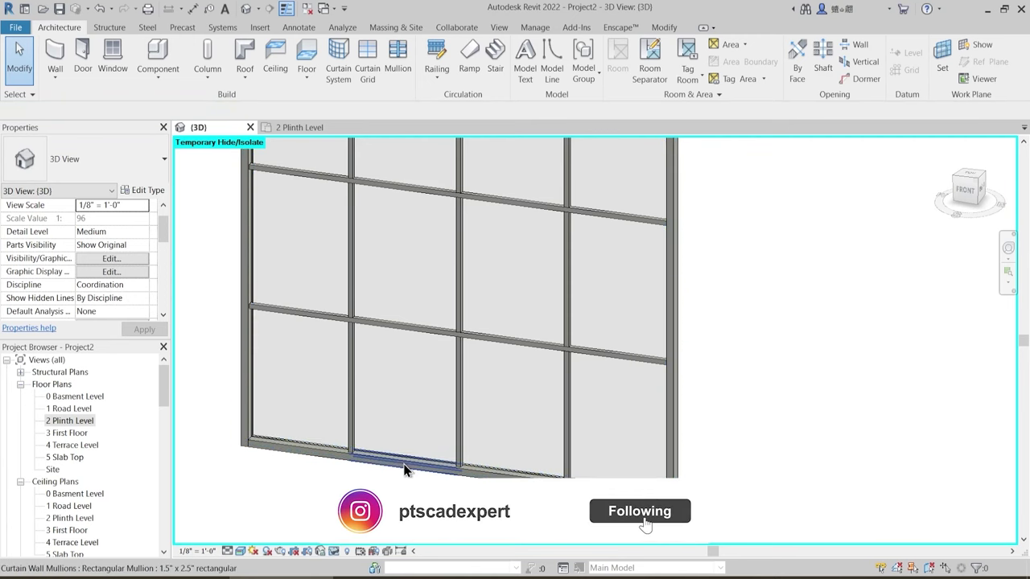
left_click(404, 472)
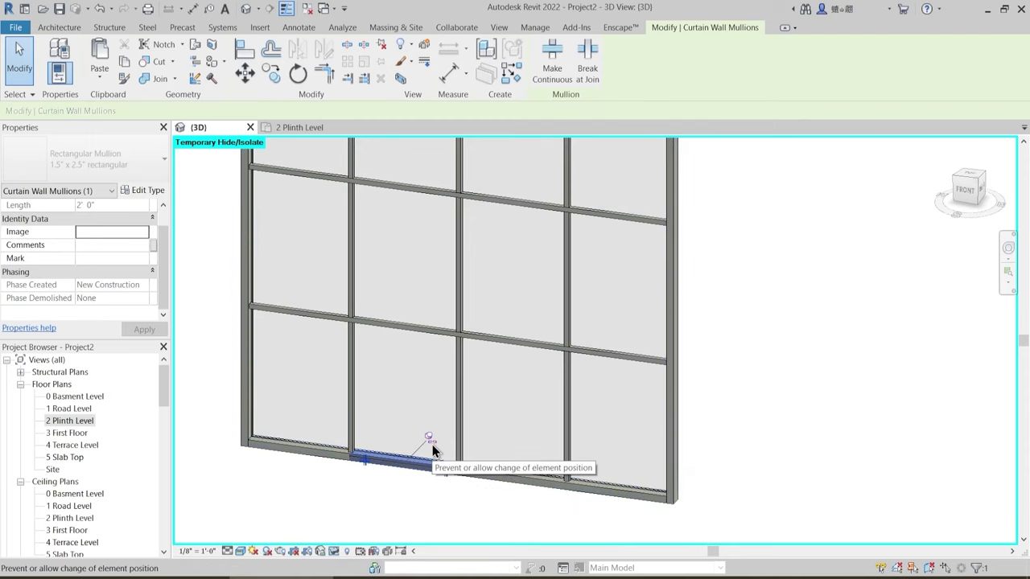
key("Escape")
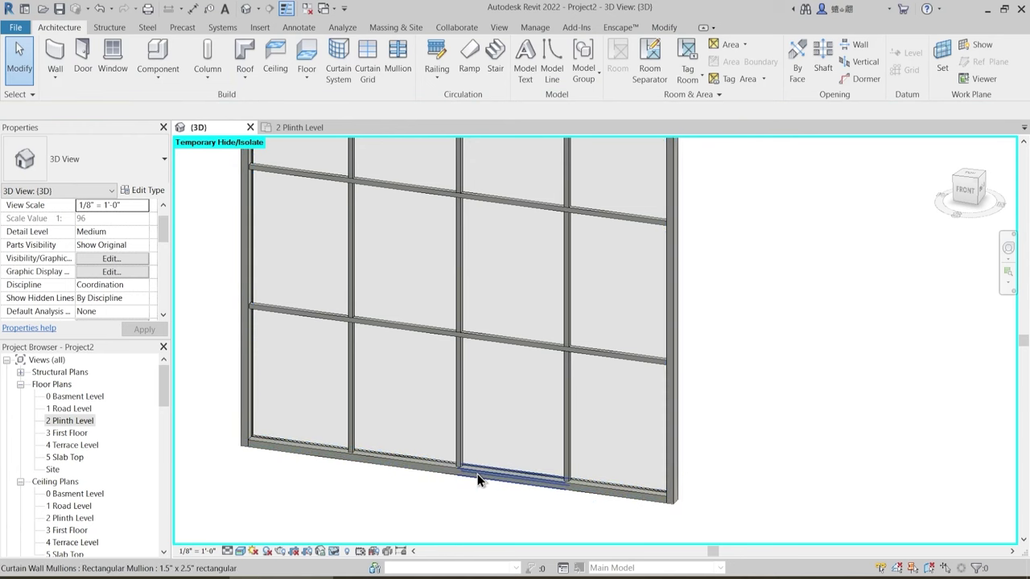
left_click(478, 474)
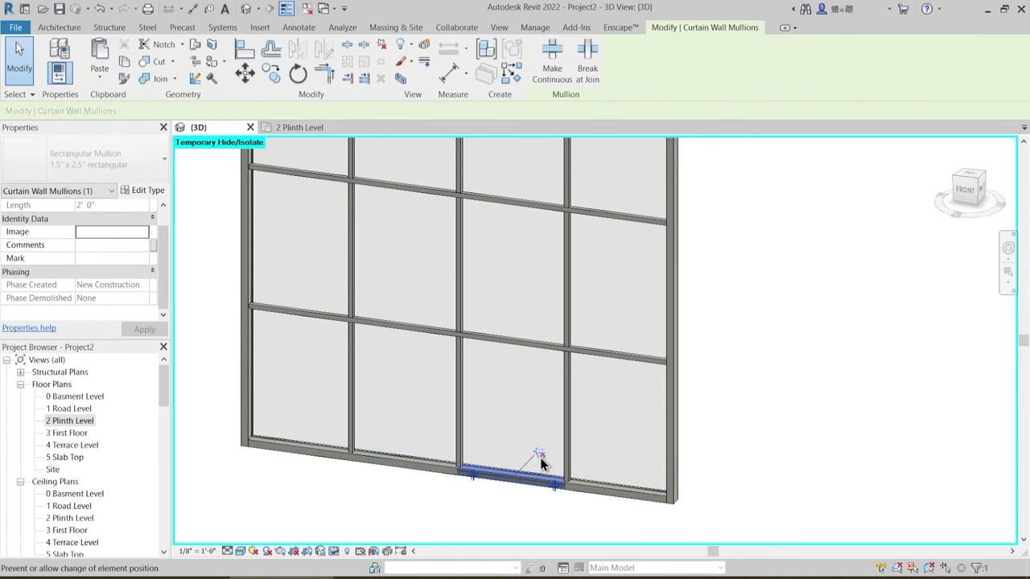
key("Escape")
left_click(462, 364)
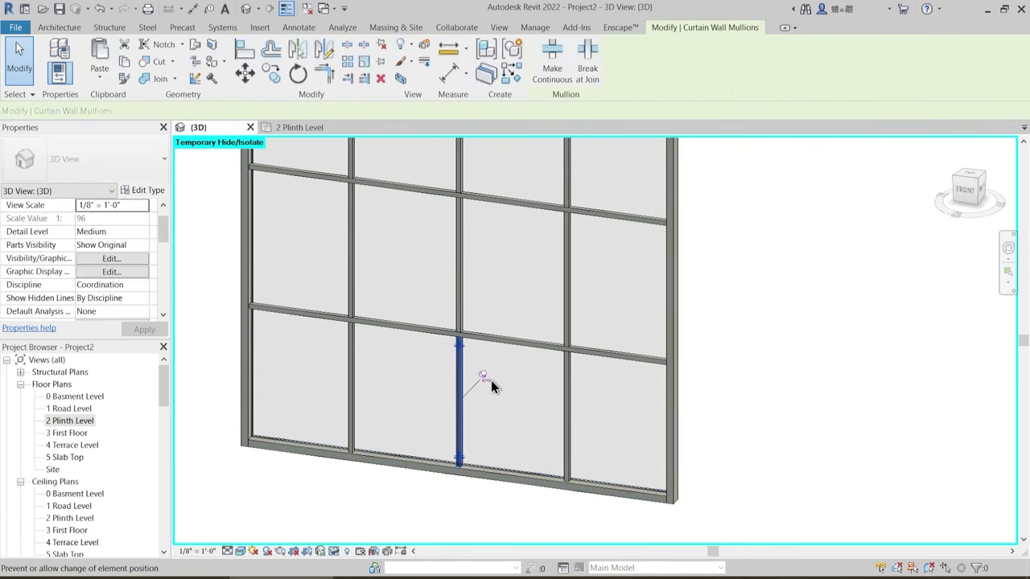
key("Delete")
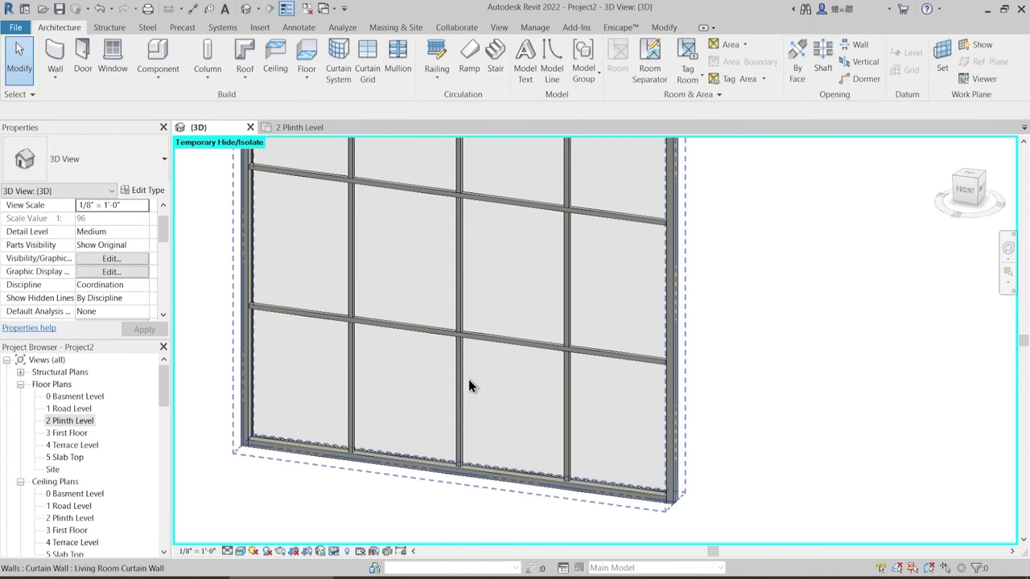
left_click(478, 377)
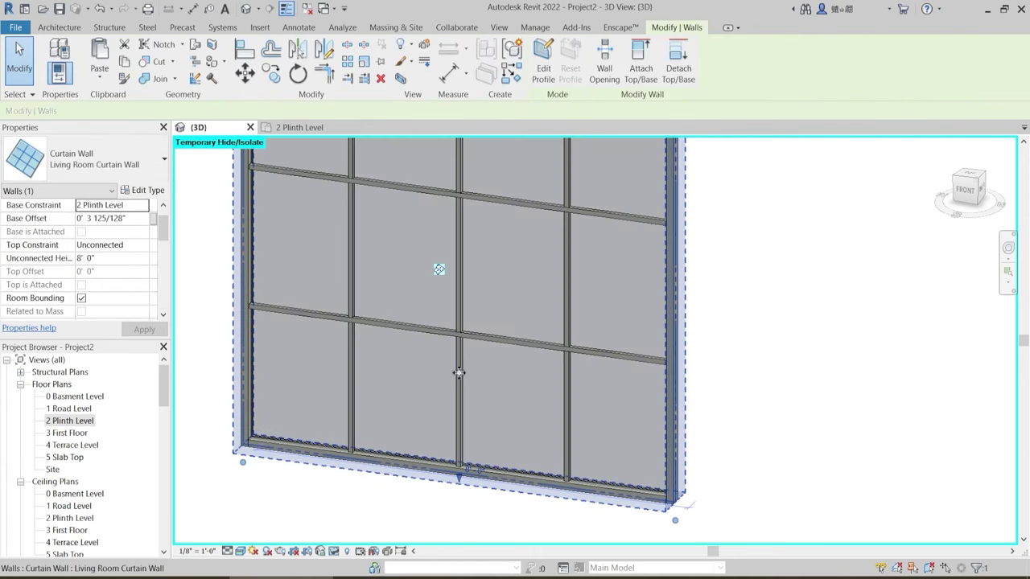
key("Escape")
left_click(460, 373)
key("Escape")
- Delete the two bottom mullions and the middle vertical mullion for the door opening
left_click(435, 466)
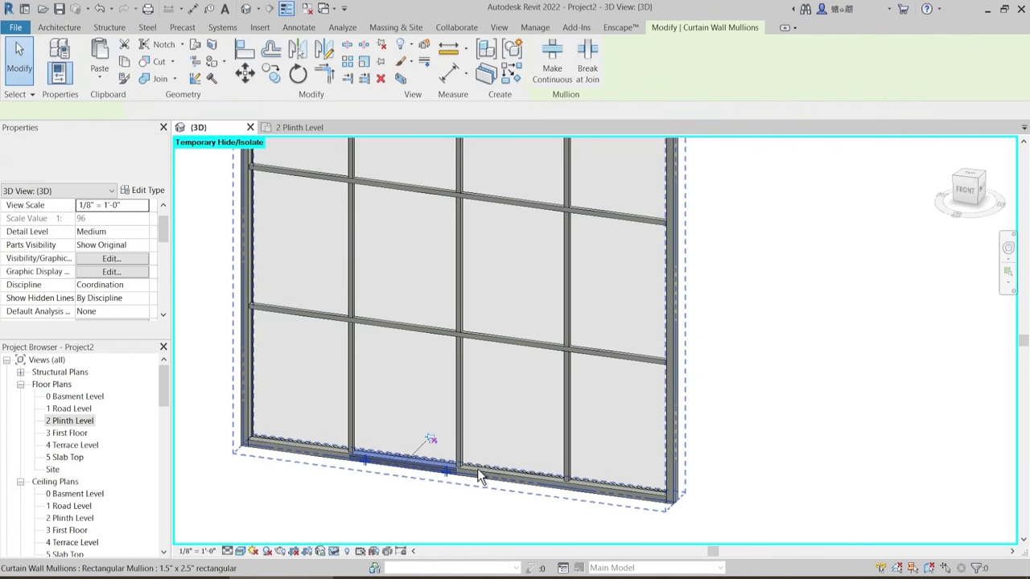
left_click(478, 476, "ctrl")
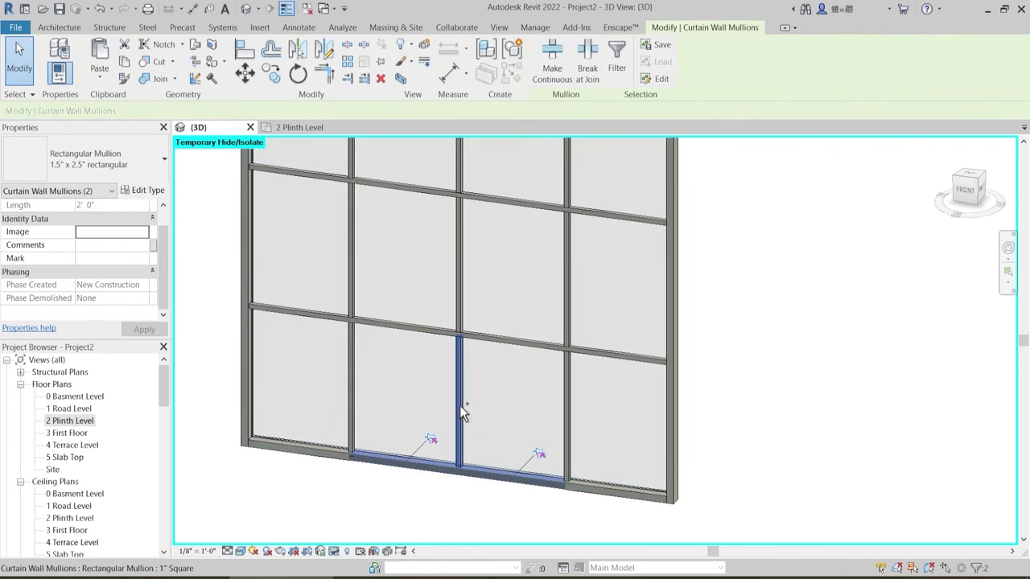
left_click(464, 410, "ctrl")
key("Delete")
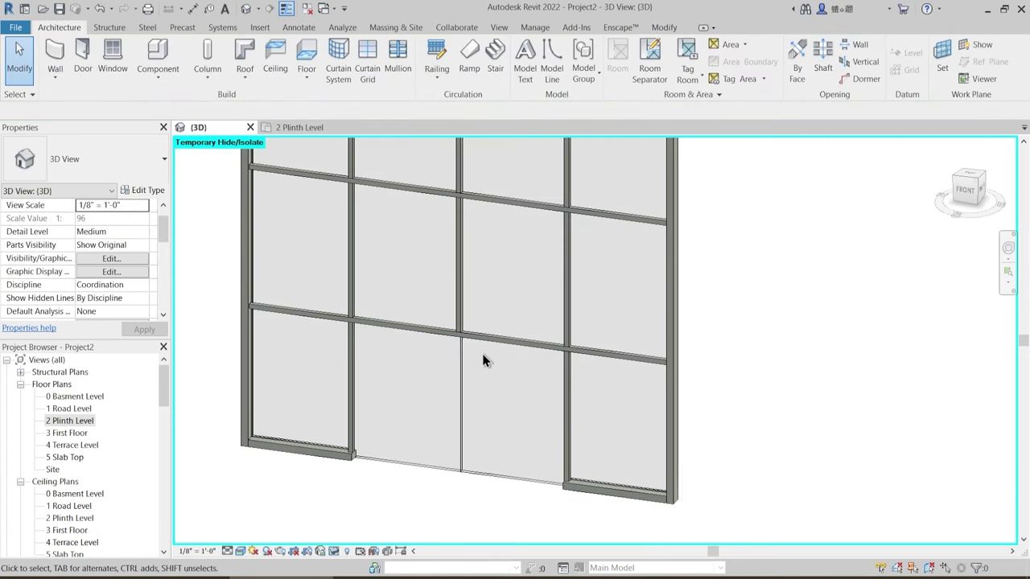
- Check the grid line and mullions above the door opening by selecting each in turn
middle_click_drag(482, 353, 481, 404)
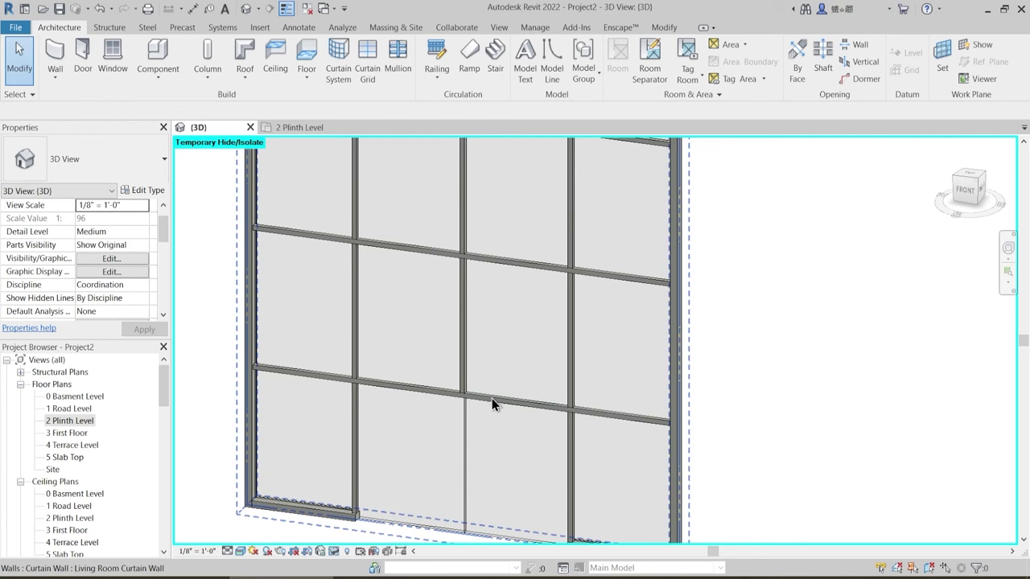
left_click(492, 400)
key("Escape")
key("Tab")
left_click(493, 401)
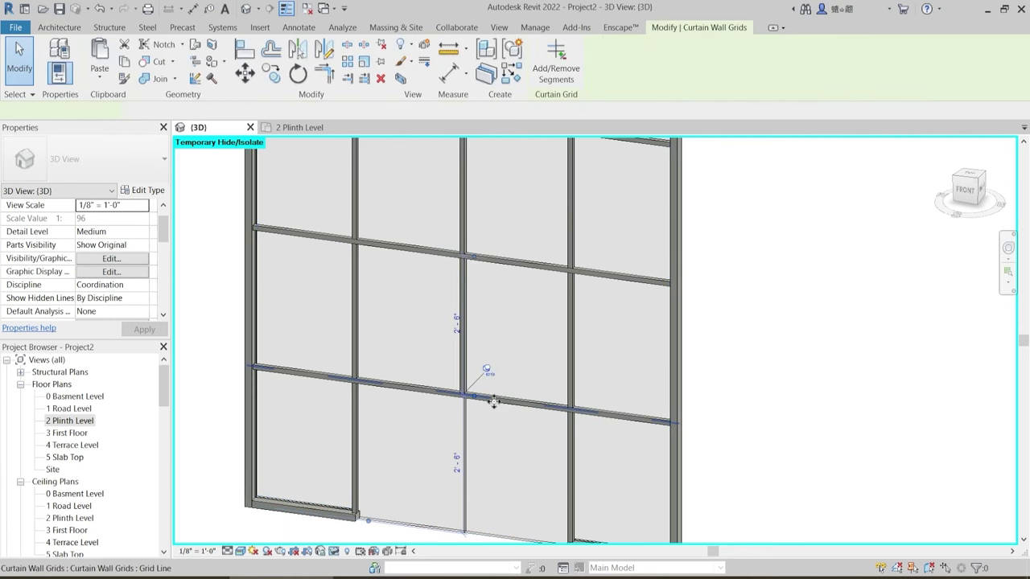
key("Escape")
left_click(504, 402)
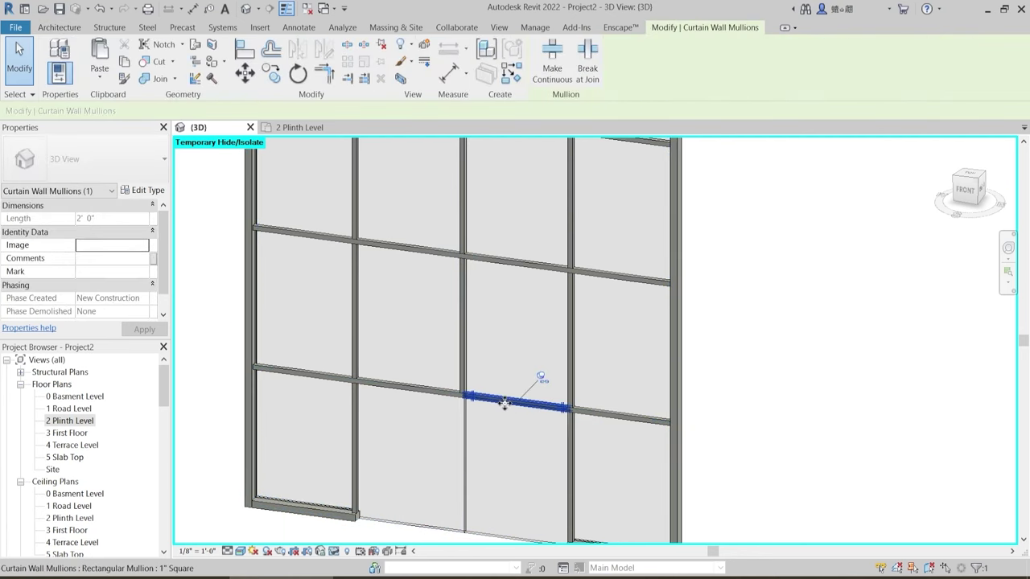
key("Escape")
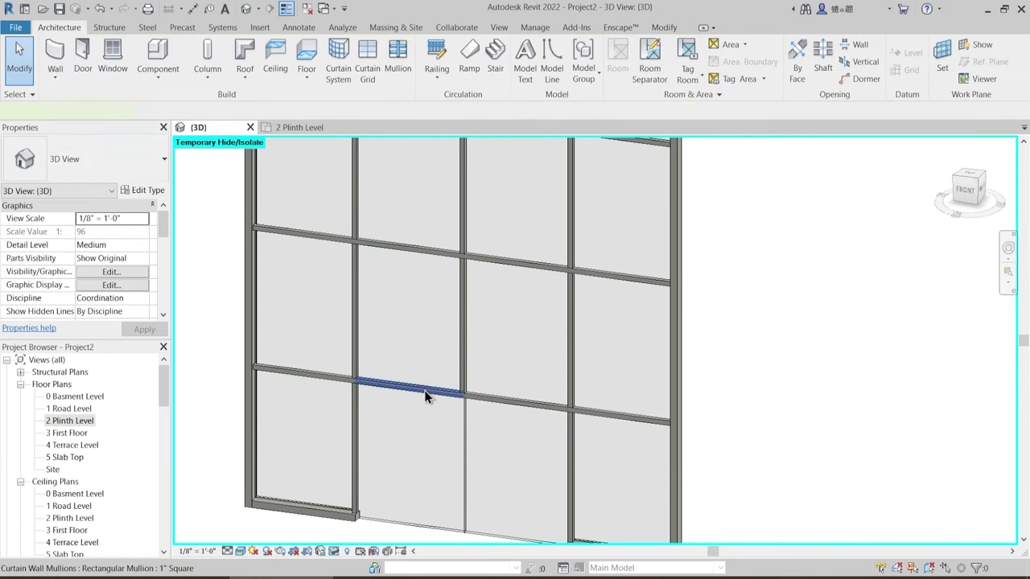
left_click(425, 390)
key("Escape")
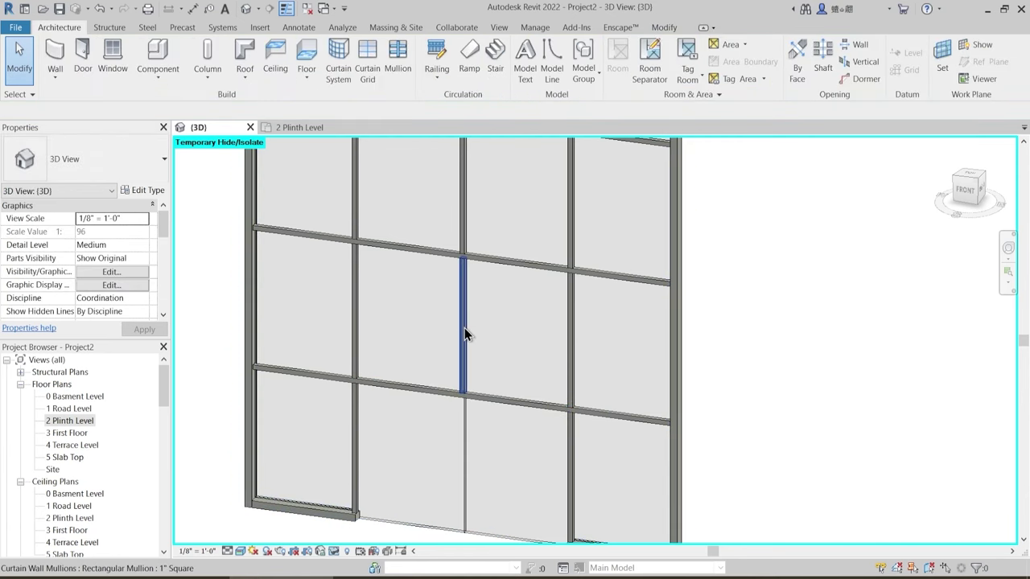
left_click(465, 327)
key("Escape")
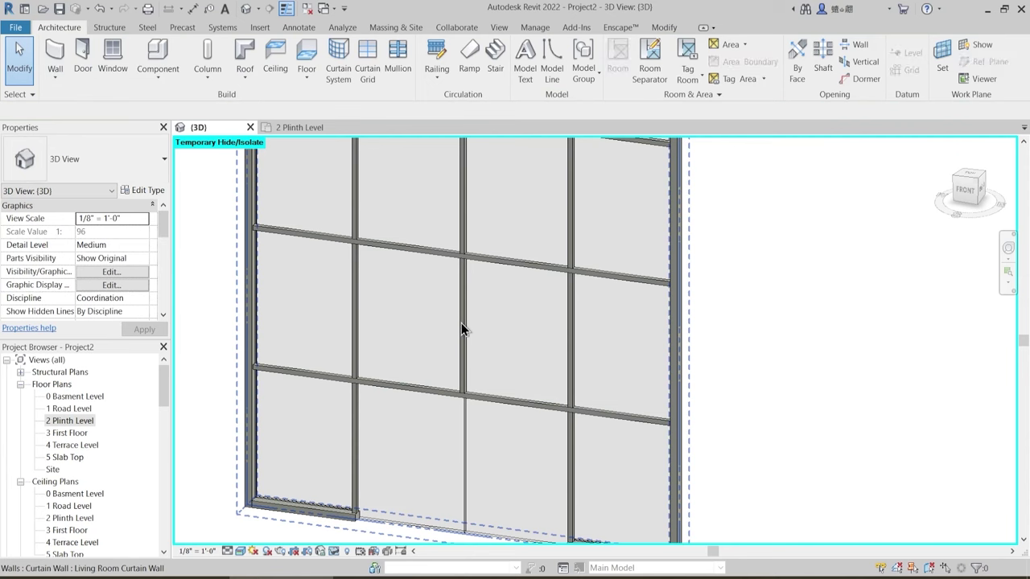
- Select the middle horizontal mullion right of the centre vertical grid line
left_click(464, 345)
left_click(447, 392, "ctrl")
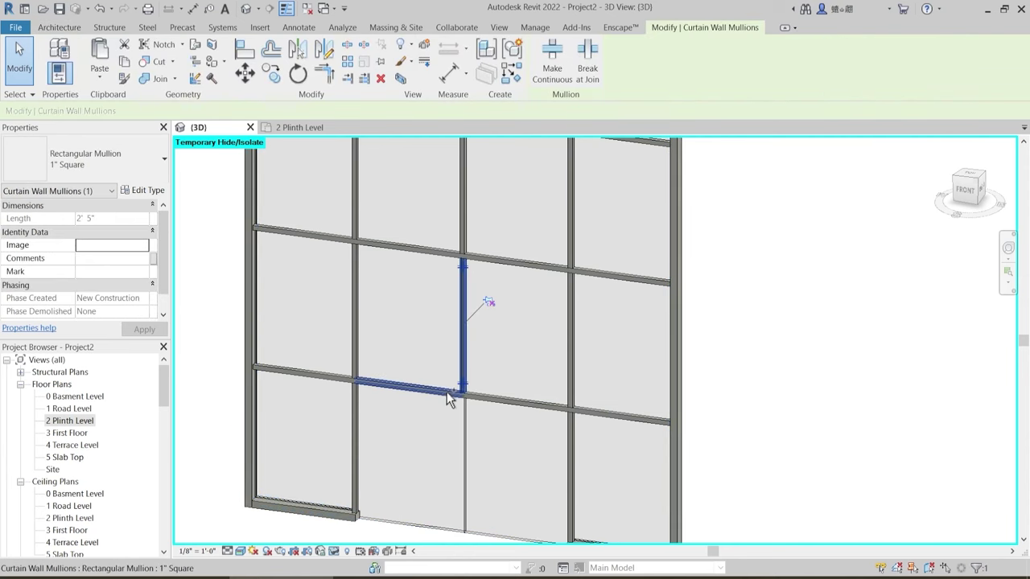
left_click(486, 399, "ctrl")
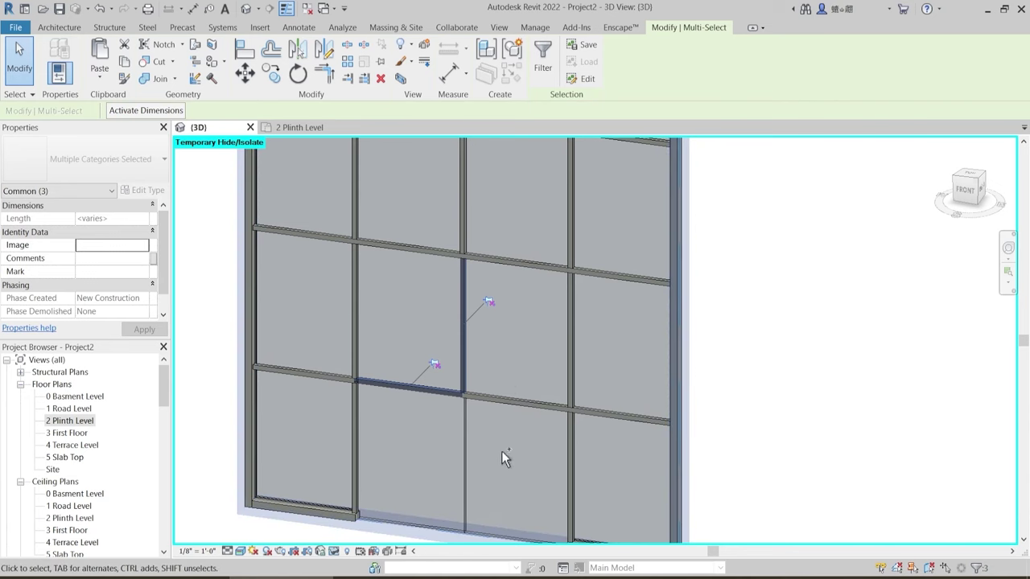
middle_click_drag(505, 412, 492, 370)
left_click(470, 489, "shift")
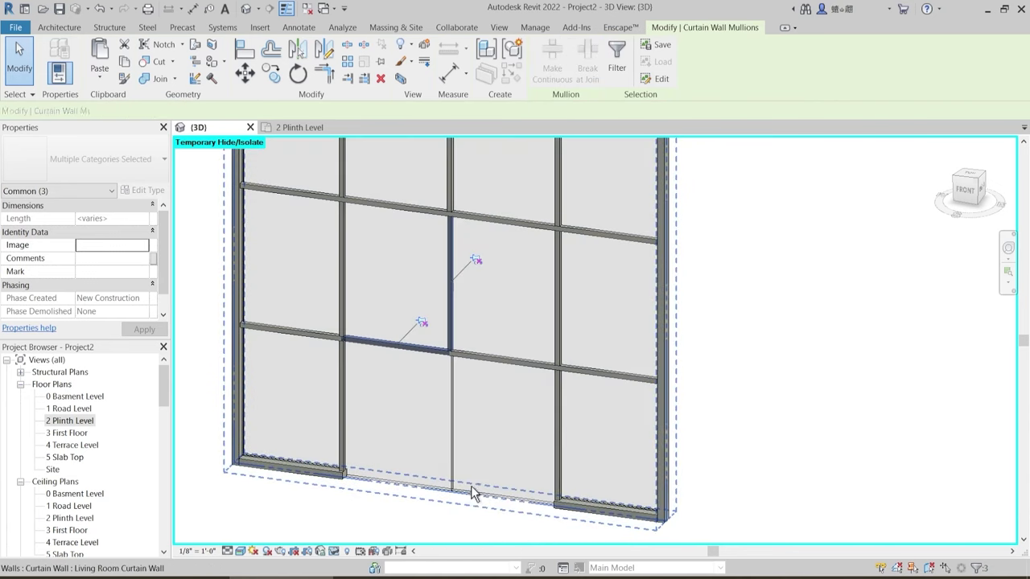
left_click(494, 364)
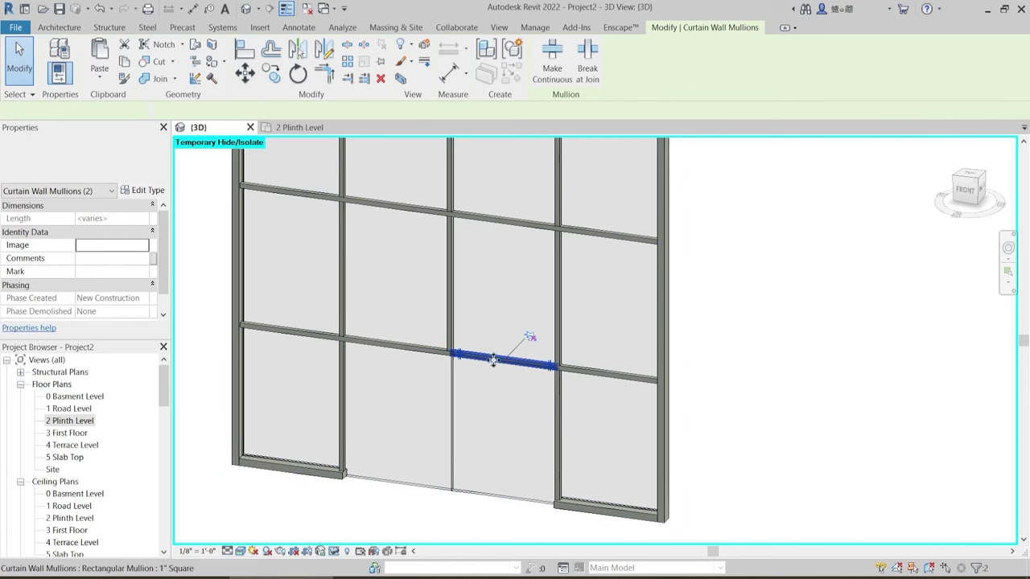
- Delete the left-of-centre horizontal mullion and try Add/Remove Segments on the middle grid line
left_click(439, 353)
key("Delete")
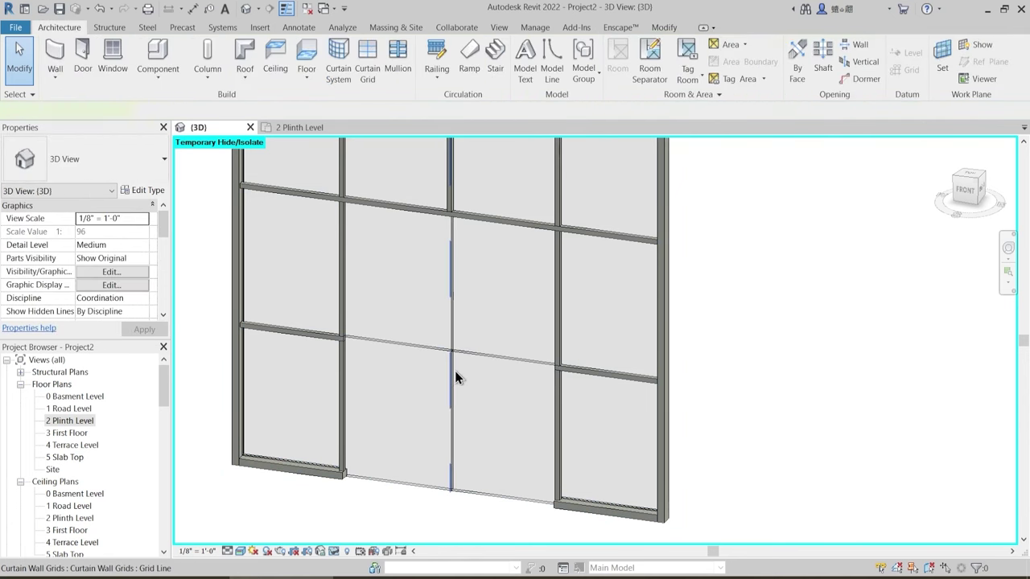
left_click(454, 379)
left_click(555, 60)
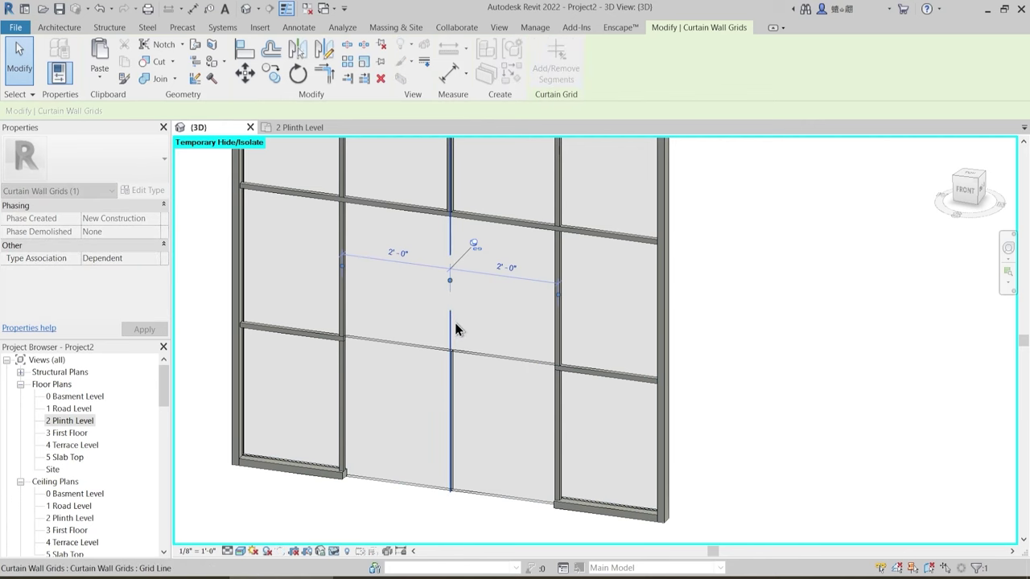
key("Escape")
left_click(480, 352)
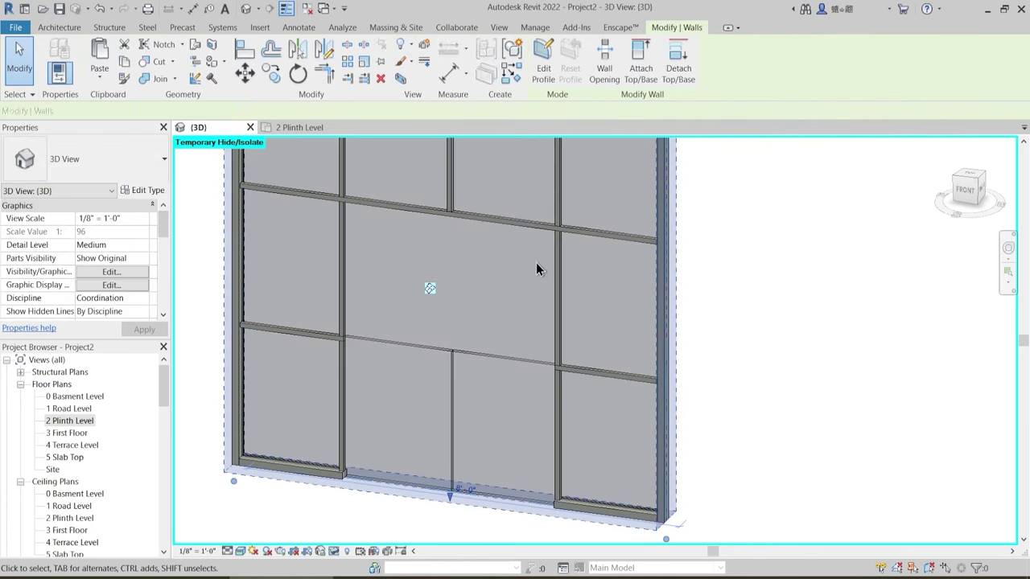
key("Escape")
- Remove the middle horizontal grid segments either side of centre and the upper centre vertical segment
left_click(487, 360)
left_click(560, 64)
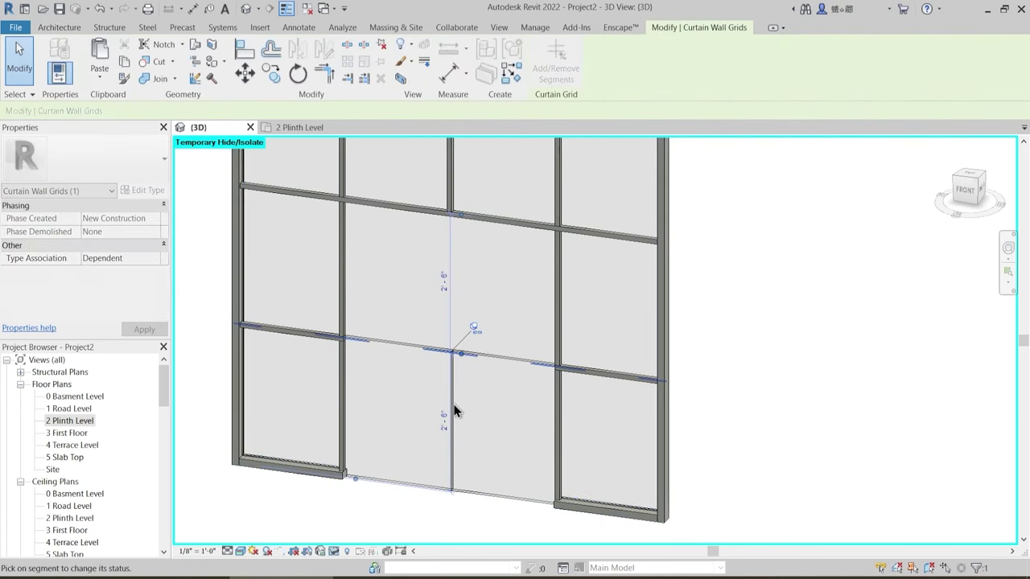
left_click(467, 355)
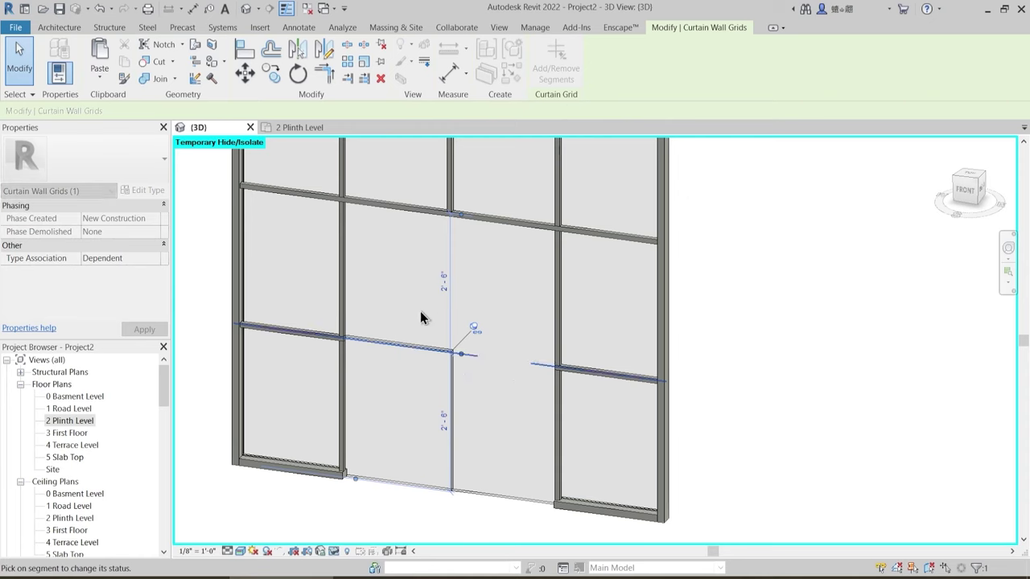
left_click(407, 351)
key("Escape")
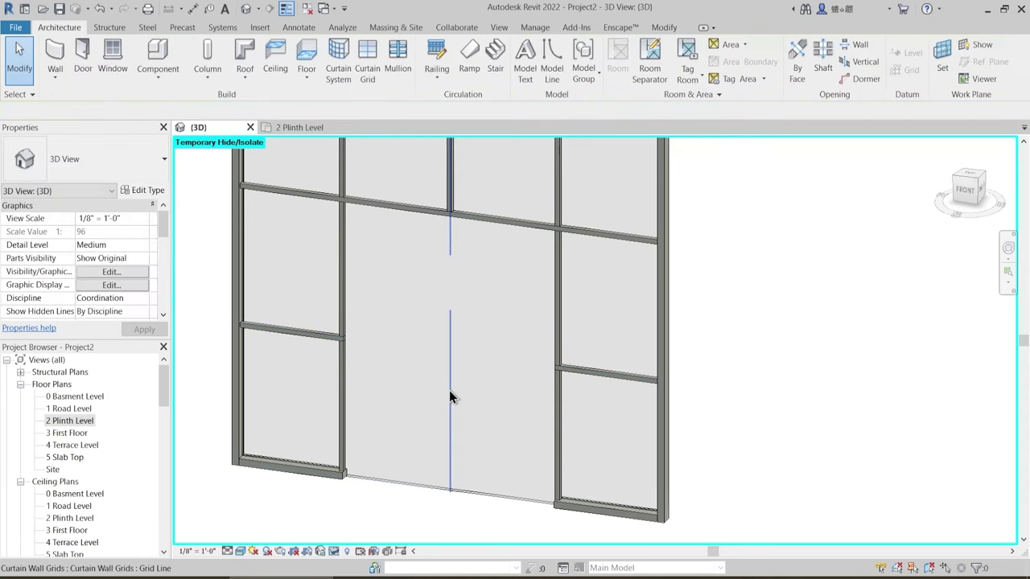
left_click(449, 390)
left_click(547, 73)
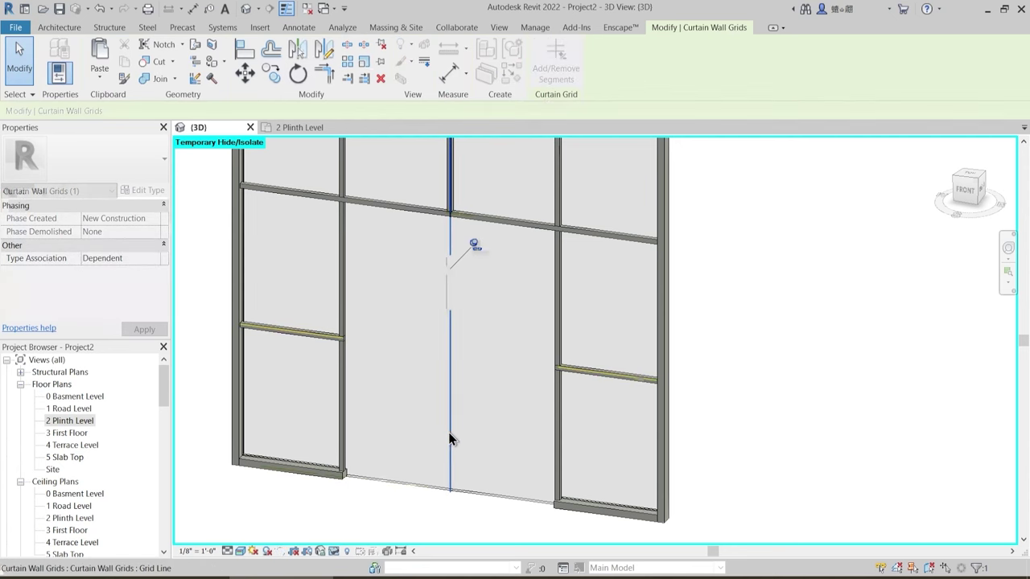
key("Escape")
scroll(483, 395, "down", 2)
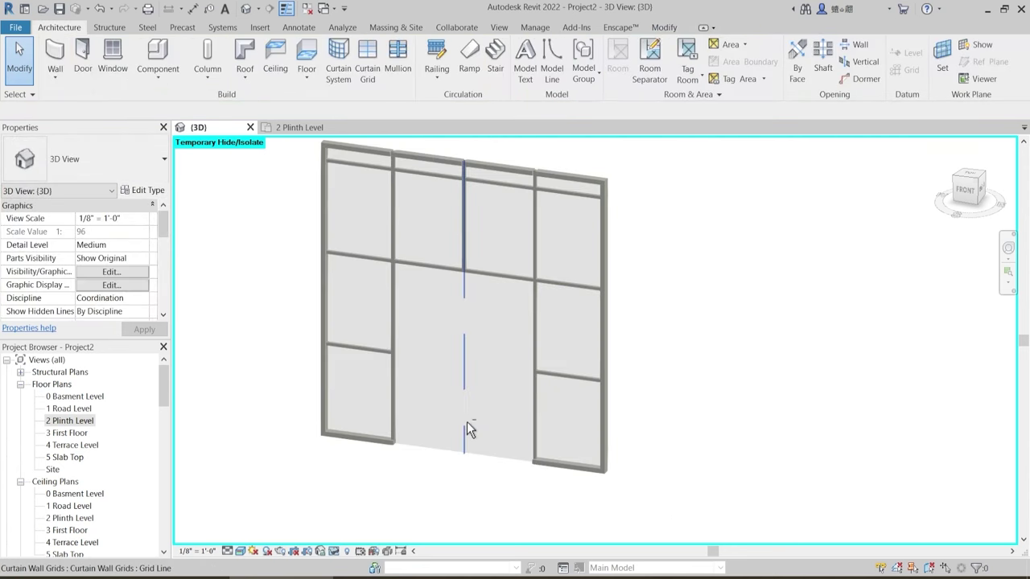
key("Tab")
- Check the large centre panel's type list, leaving it a Glazed panel, then bring up the Insert tools
left_click(483, 460)
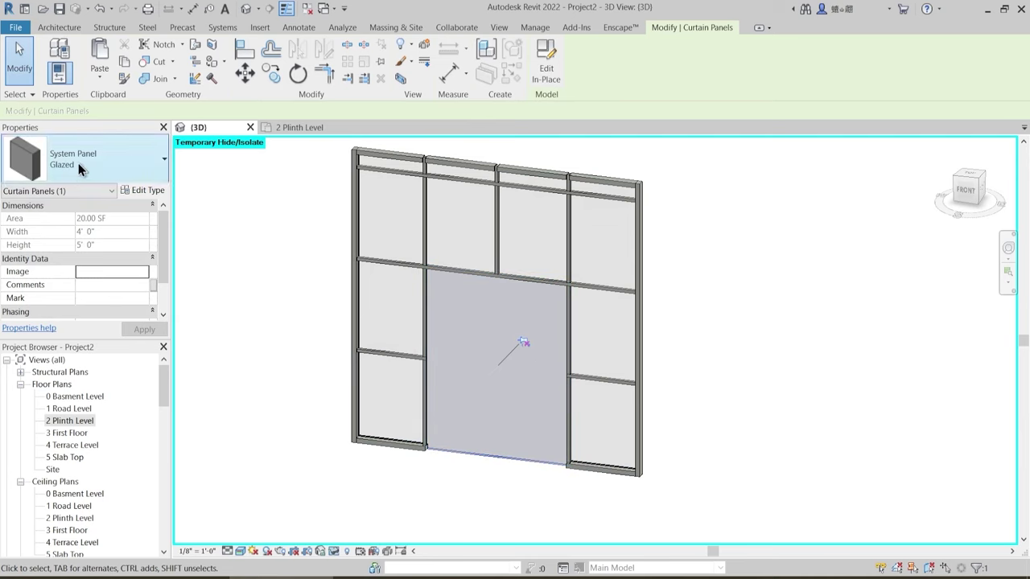
left_click(89, 161)
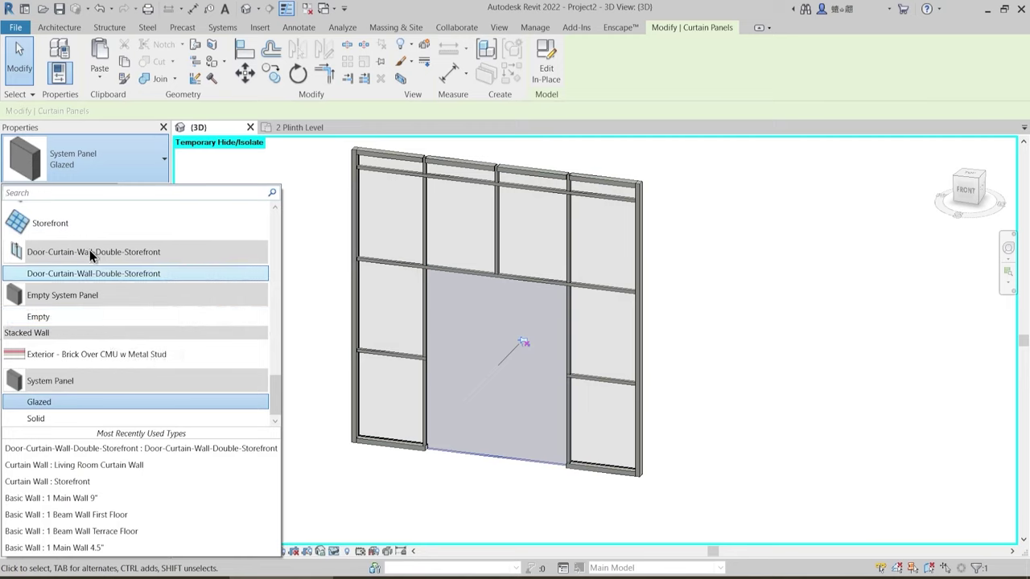
mouse_move(72, 254)
key("Escape")
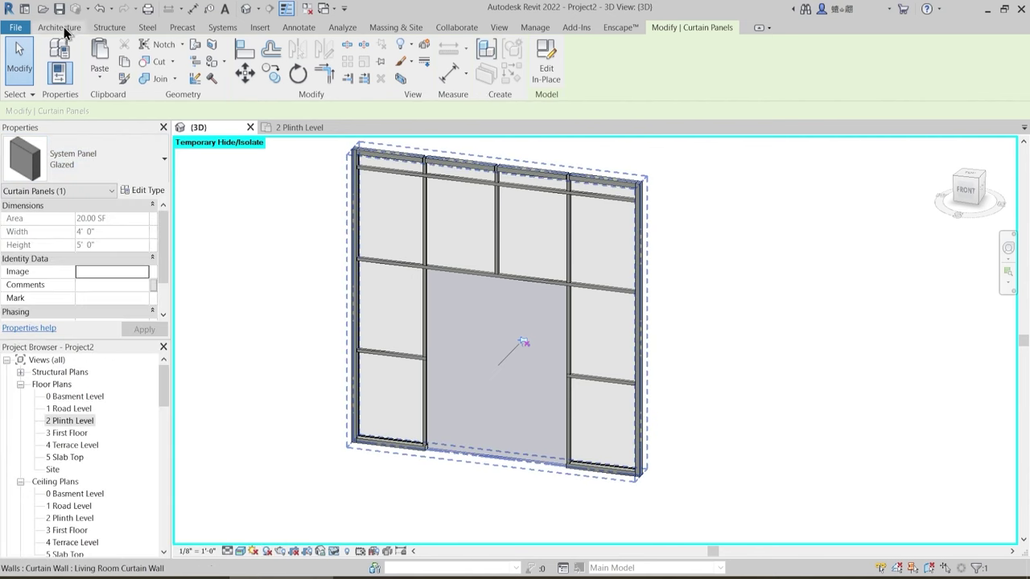
left_click(260, 27)
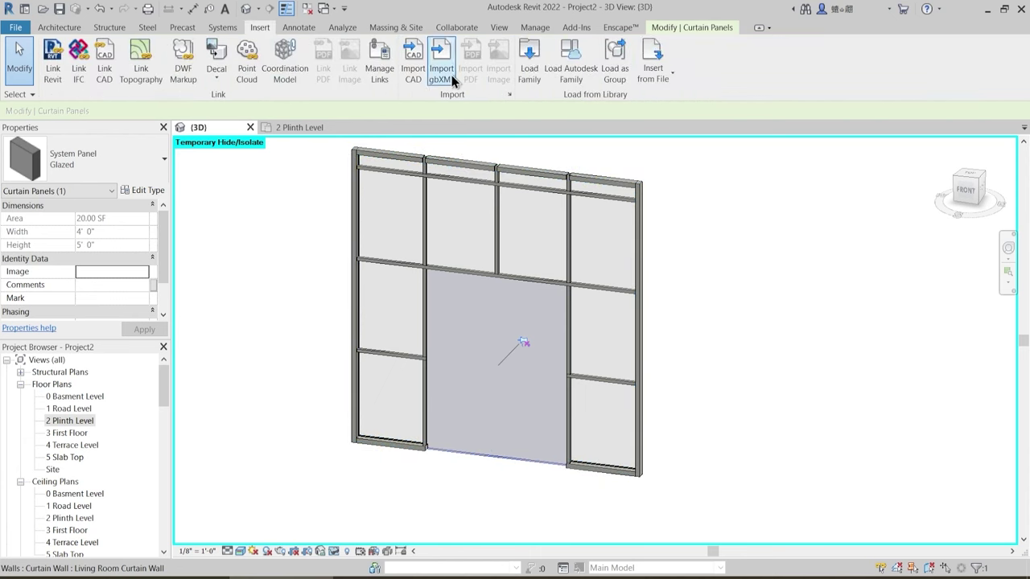
- Load the Door-Curtain-Wall-Double-Storefront family from the English-Imperial Doors library folder
left_click(530, 73)
left_click(381, 97)
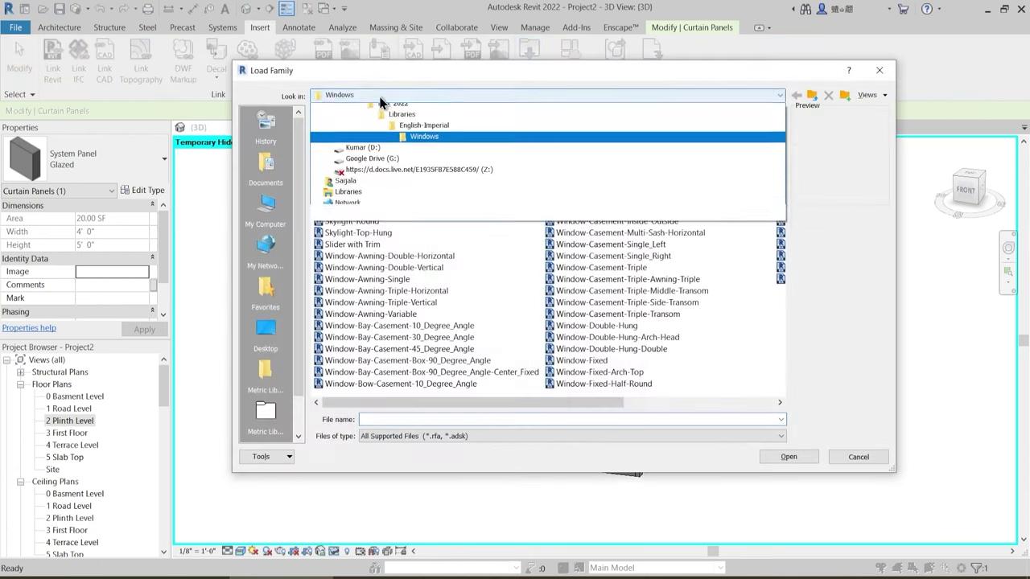
left_click(418, 186)
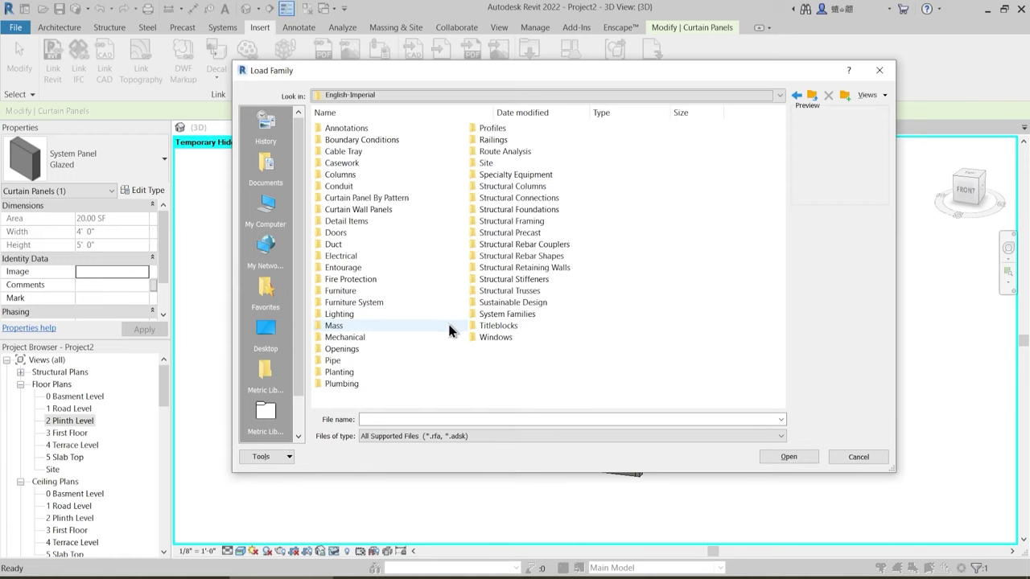
double_click(341, 234)
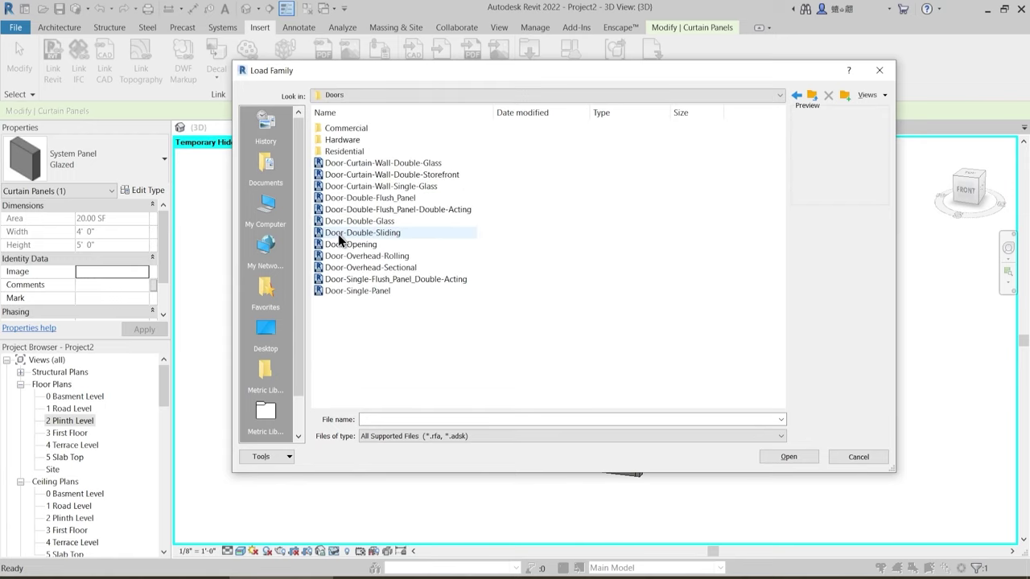
left_click(410, 177)
left_click(407, 190)
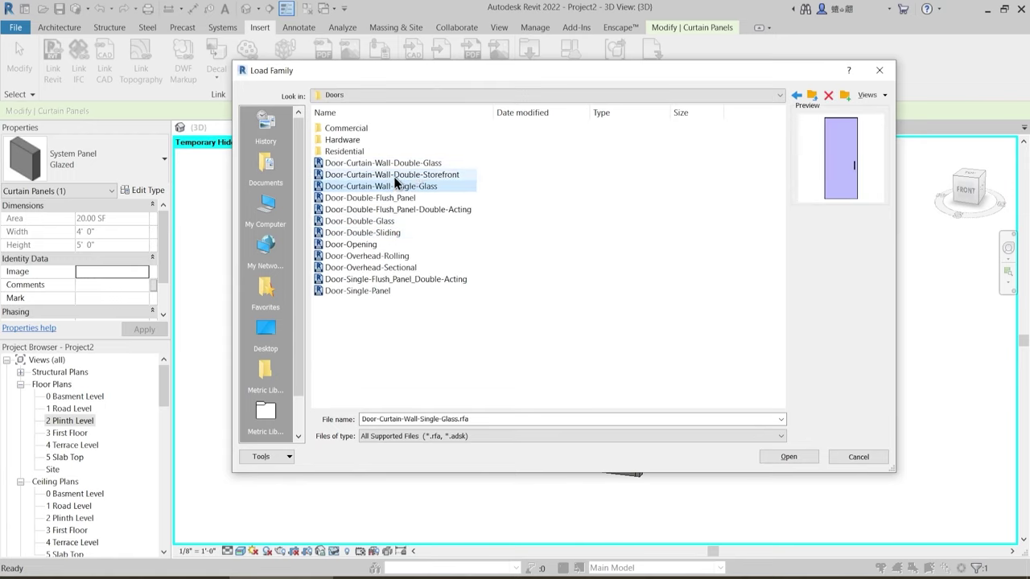
left_click(395, 177)
left_click(857, 457)
- Change the centre curtain panel's type to Door-Curtain-Wall-Double-Storefront
key("Escape")
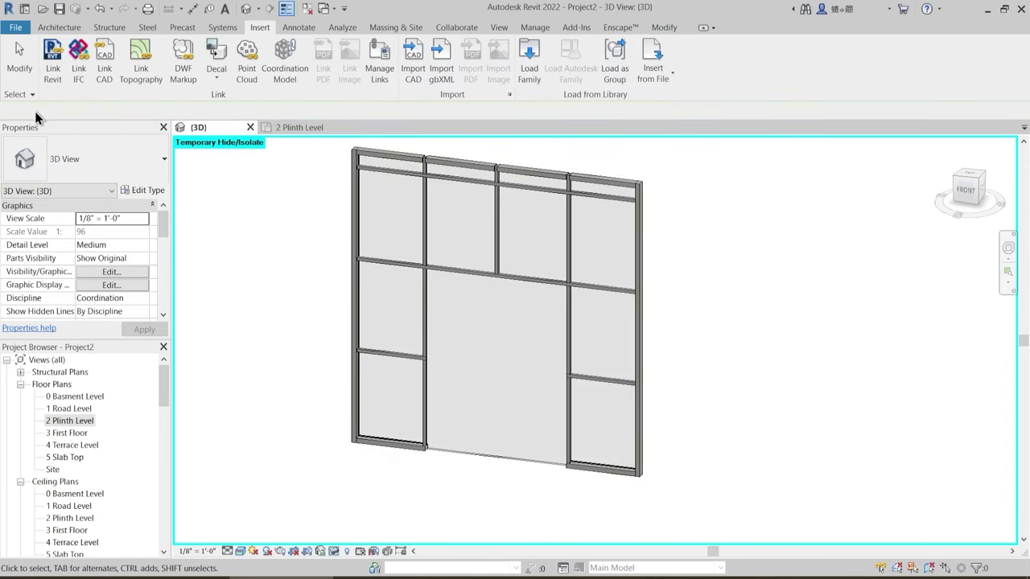
key("Tab")
left_click(464, 453)
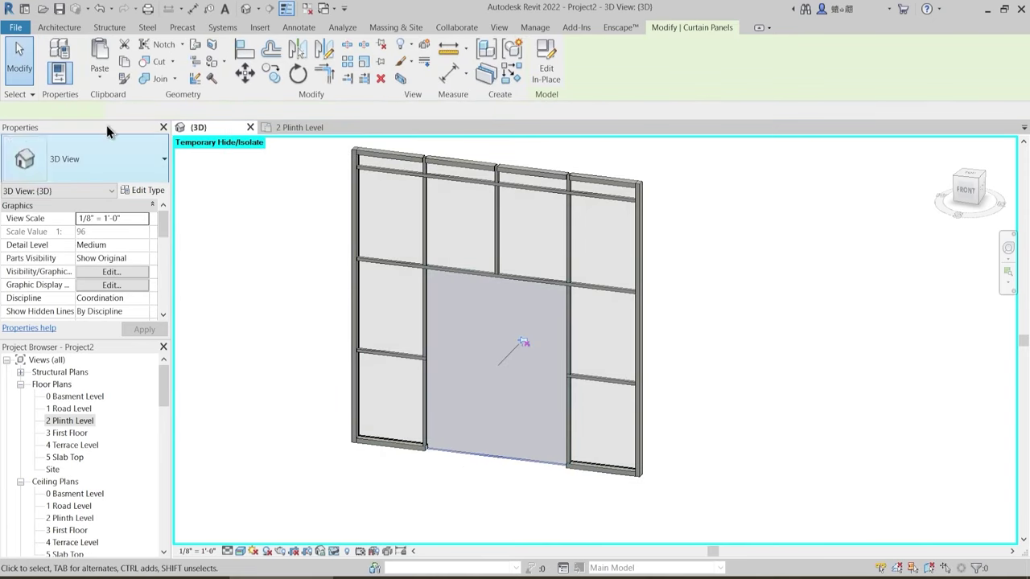
left_click(90, 161)
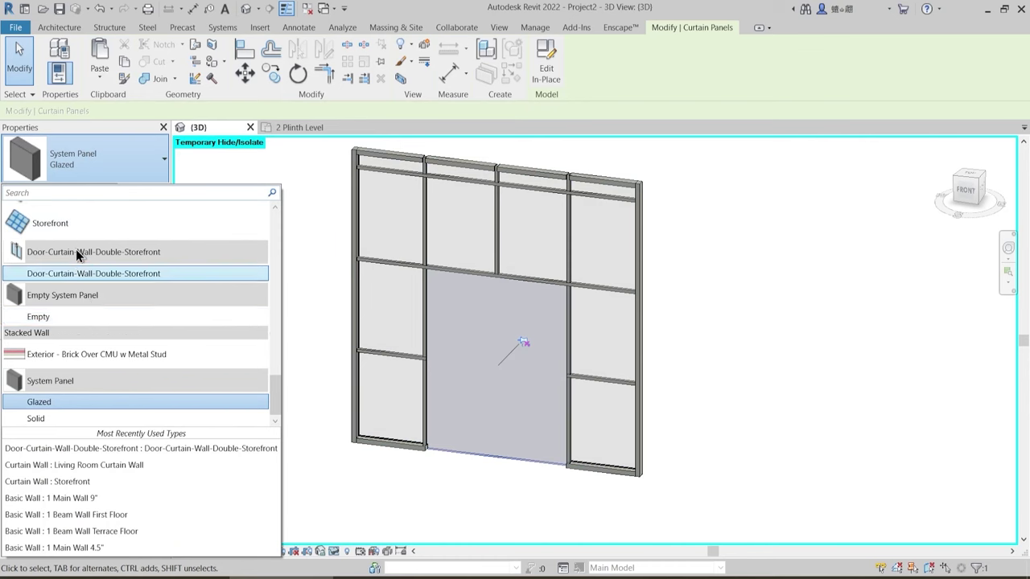
left_click(73, 273)
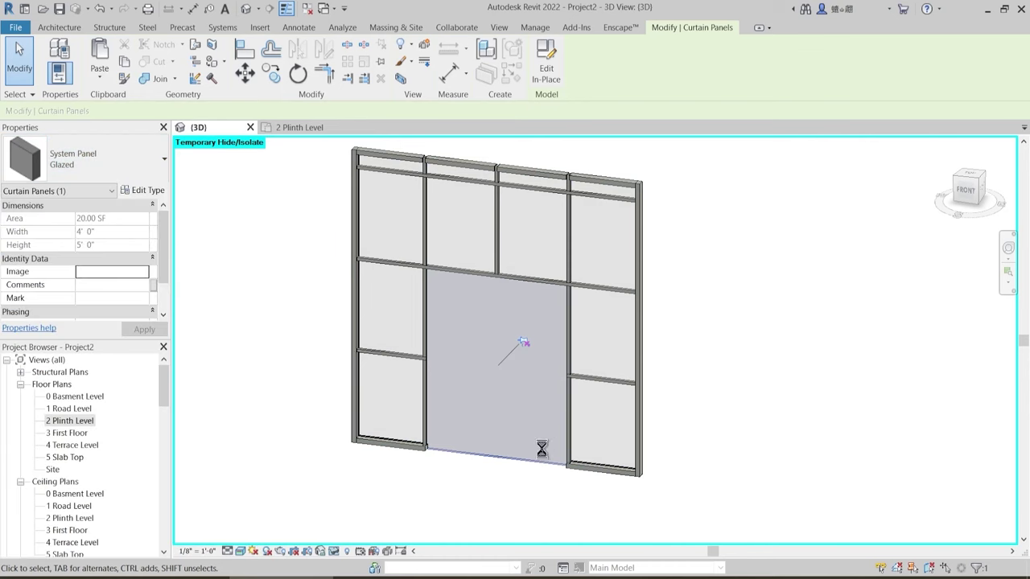
left_click(519, 492)
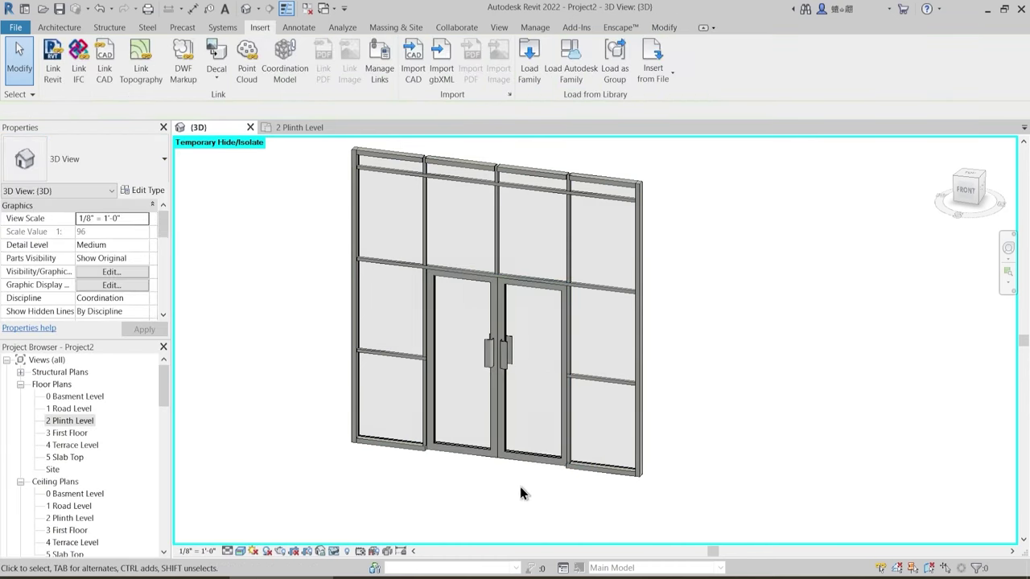
scroll(437, 386, "down", 2)
middle_click_drag(437, 395, 453, 467, "shift")
middle_click_drag(428, 362, 469, 342)
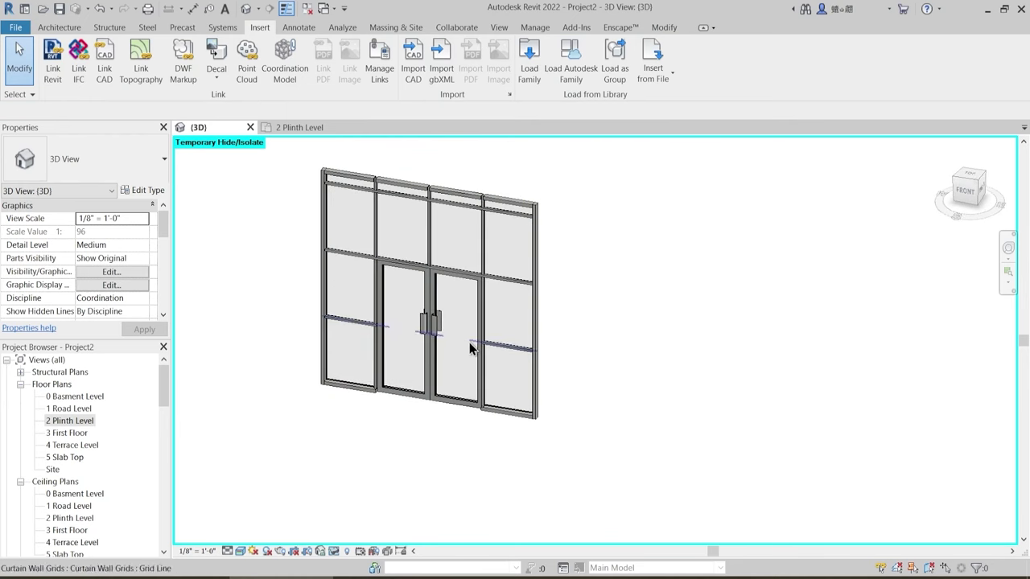
scroll(330, 173, "up", 2)
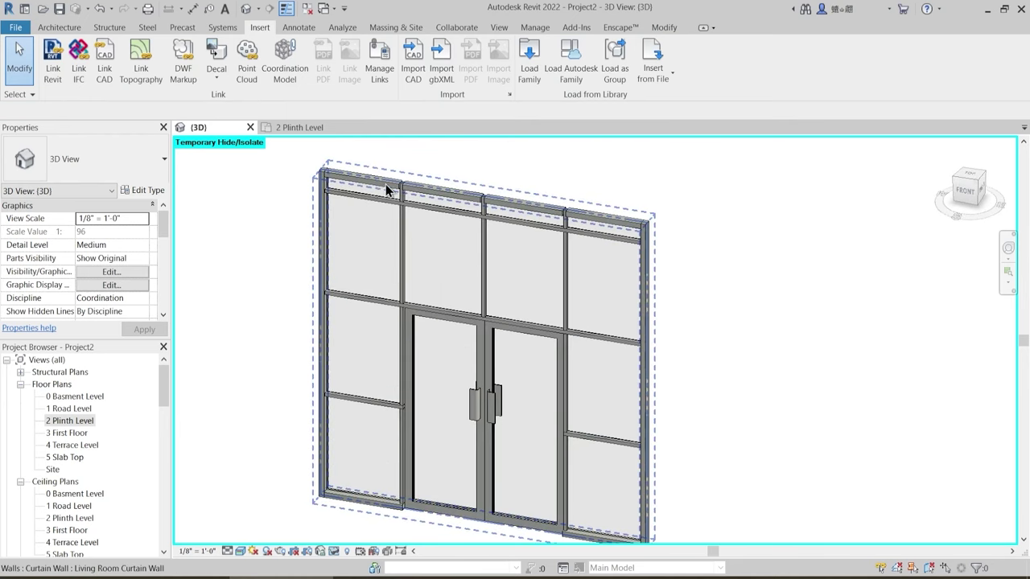
left_click(375, 190)
left_click(154, 193)
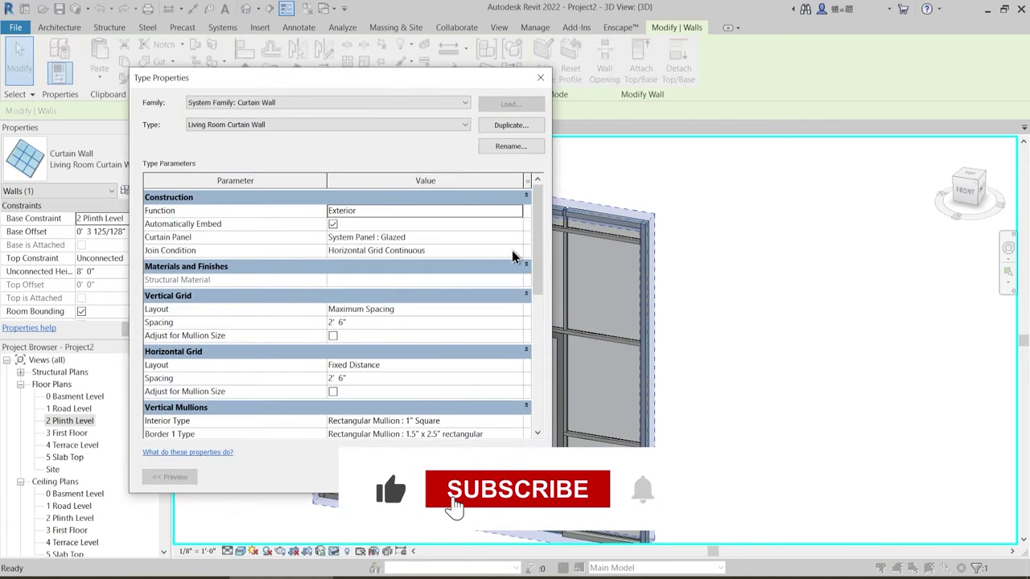
key("Escape")
key("Escape")
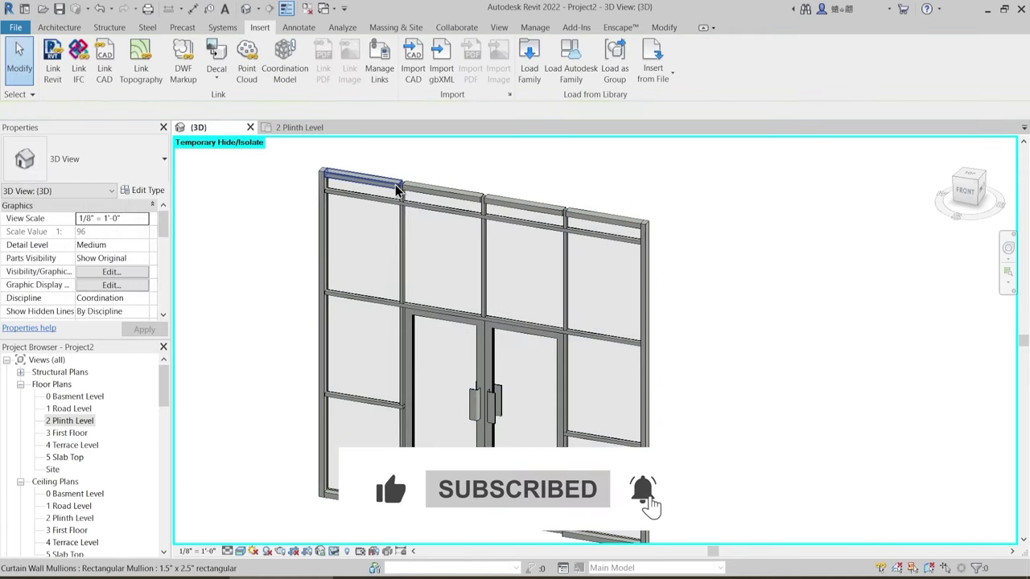
left_click(404, 203)
key("Escape")
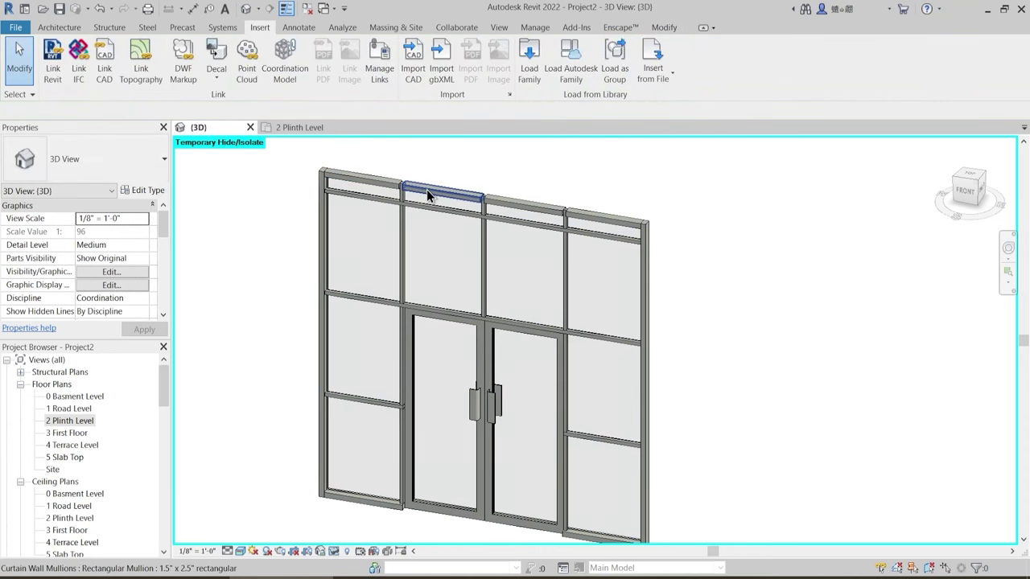
left_click(427, 189)
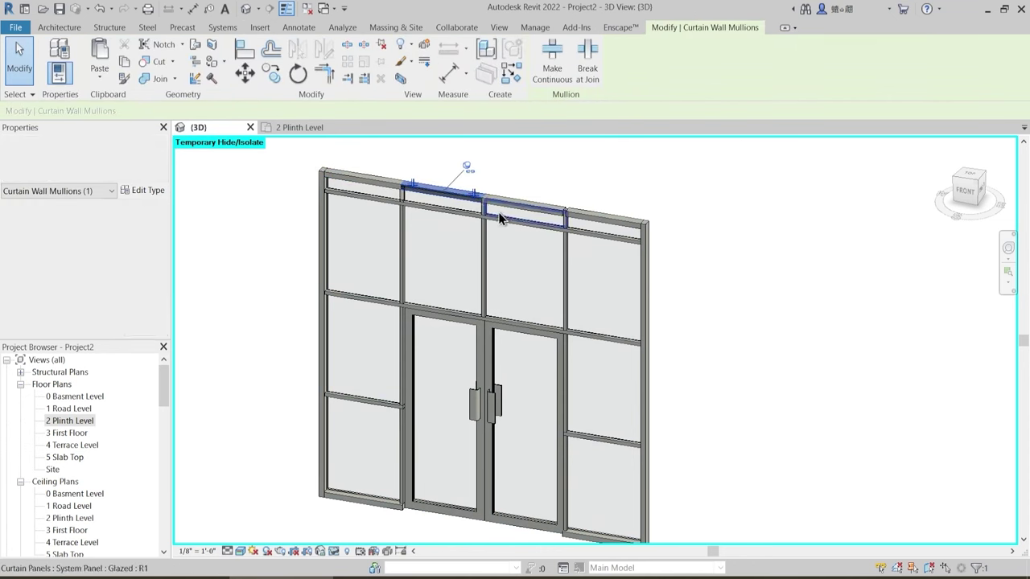
key("Escape")
left_click(561, 219)
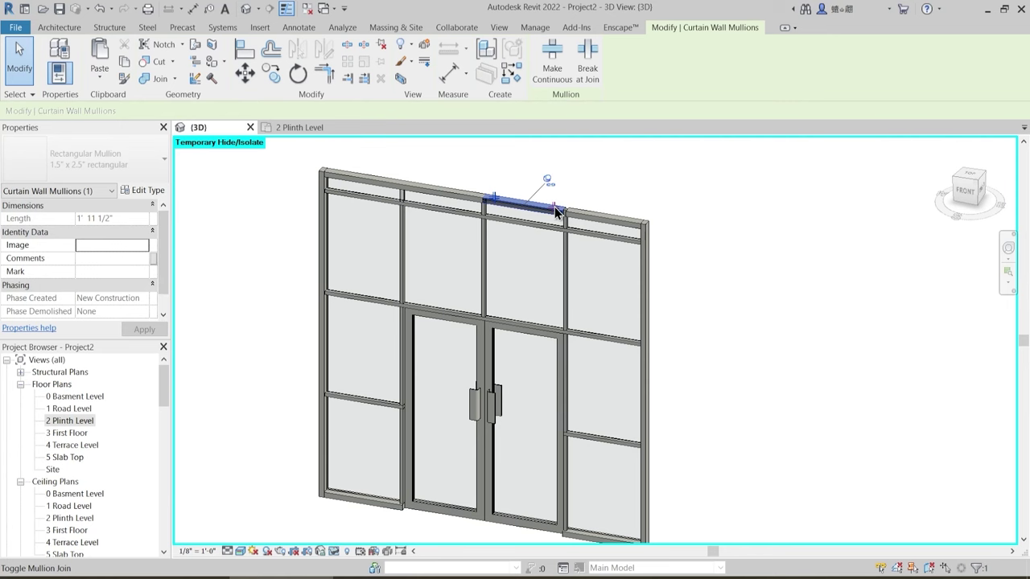
key("Escape")
scroll(618, 183, "down", 2)
middle_click_drag(595, 285, 579, 314, "shift")
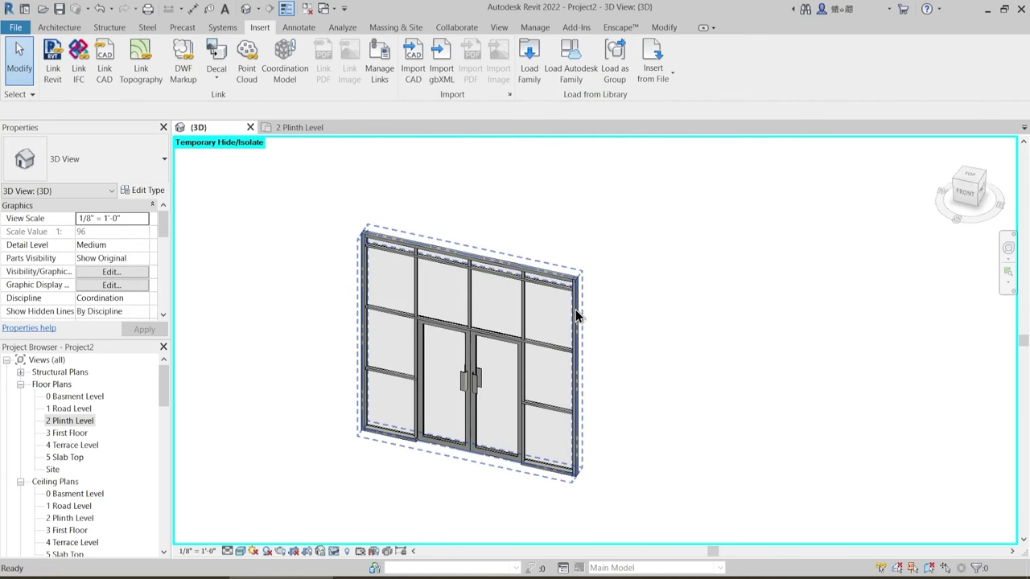
left_click(580, 316)
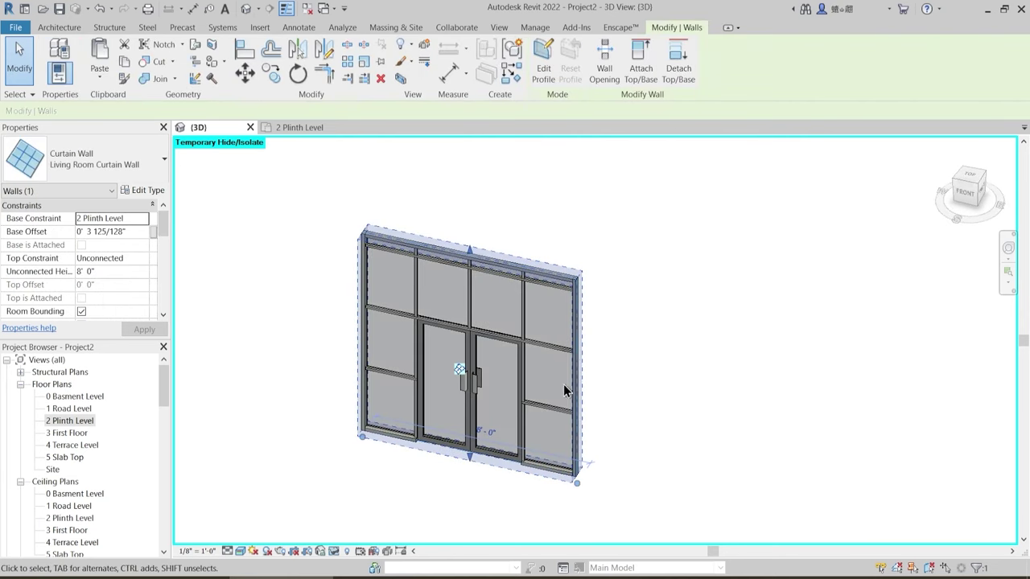
middle_click_drag(564, 384, 490, 298, "shift")
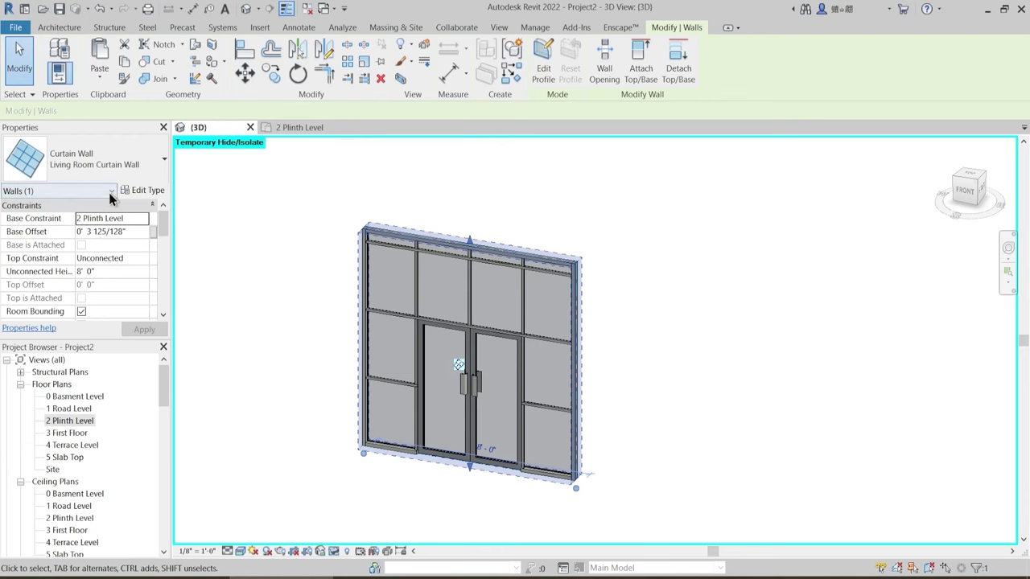
left_click(148, 192)
scroll(415, 325, "down", 2)
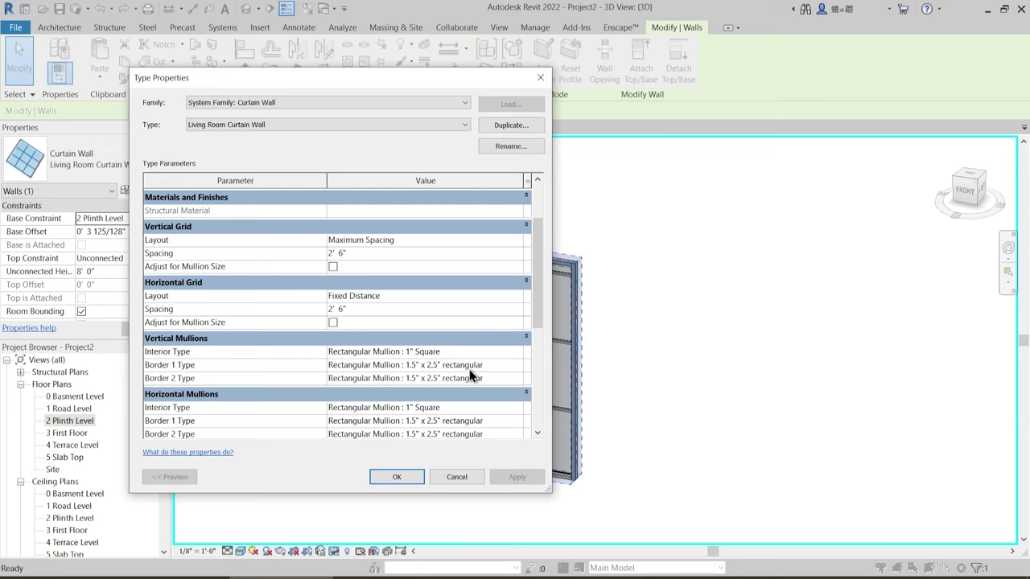
left_click(512, 351)
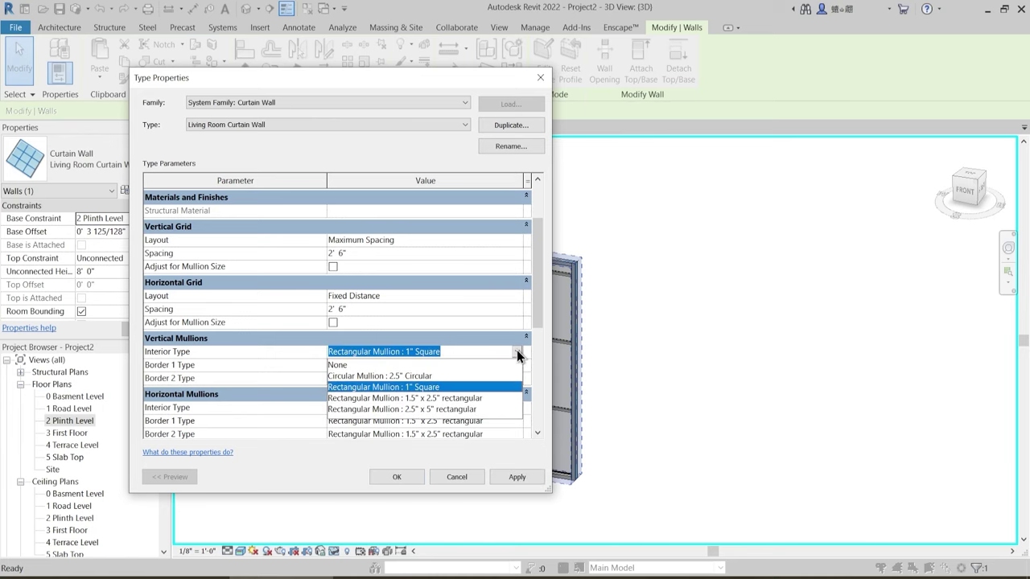
left_click(515, 351)
key("Return")
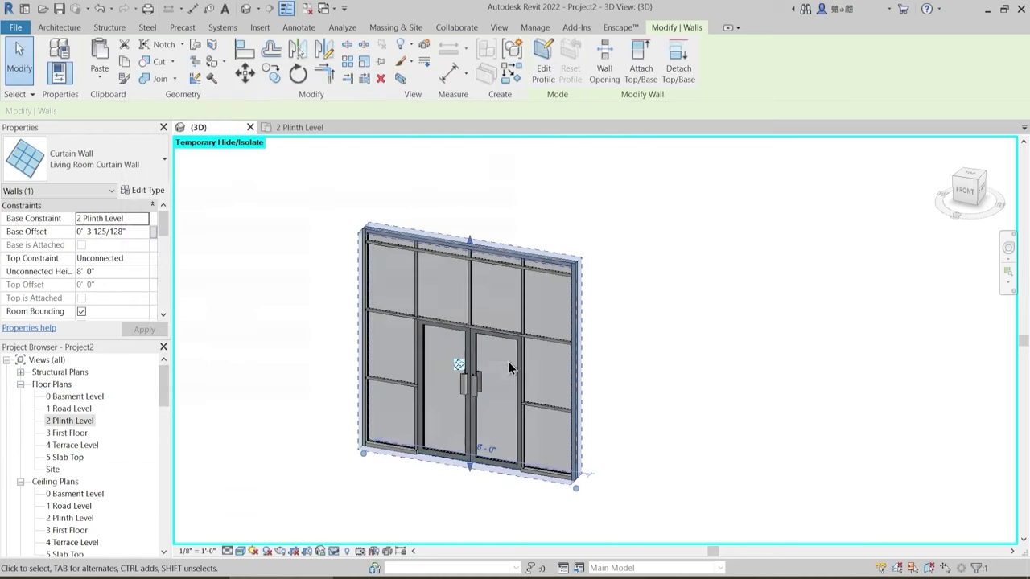
key("Escape")
middle_click_drag(203, 368, 220, 335)
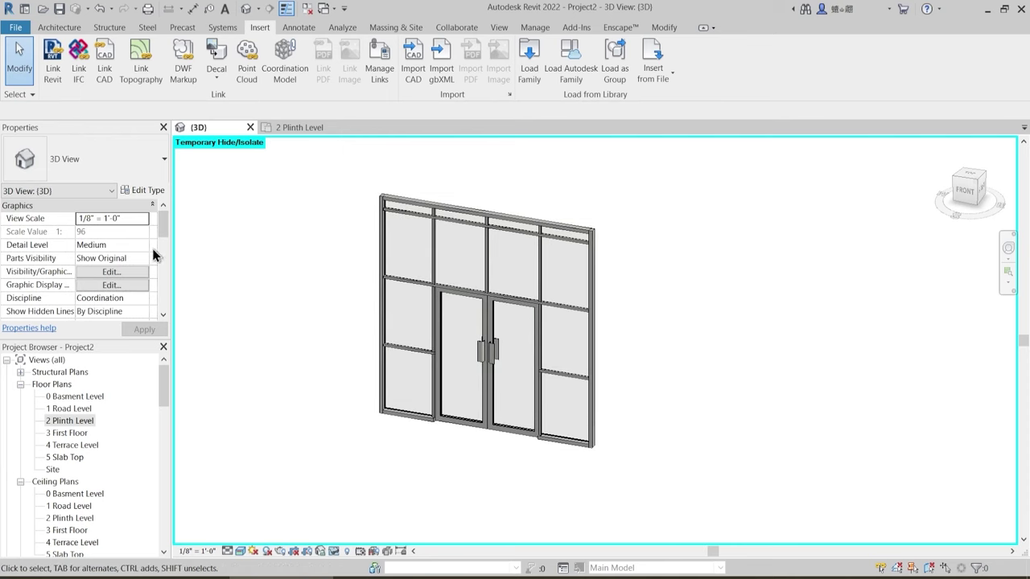
- Open Type Properties for the 1" Square Rectangular Mullion and select its Aluminum Material value
scroll(84, 451, "down", 10)
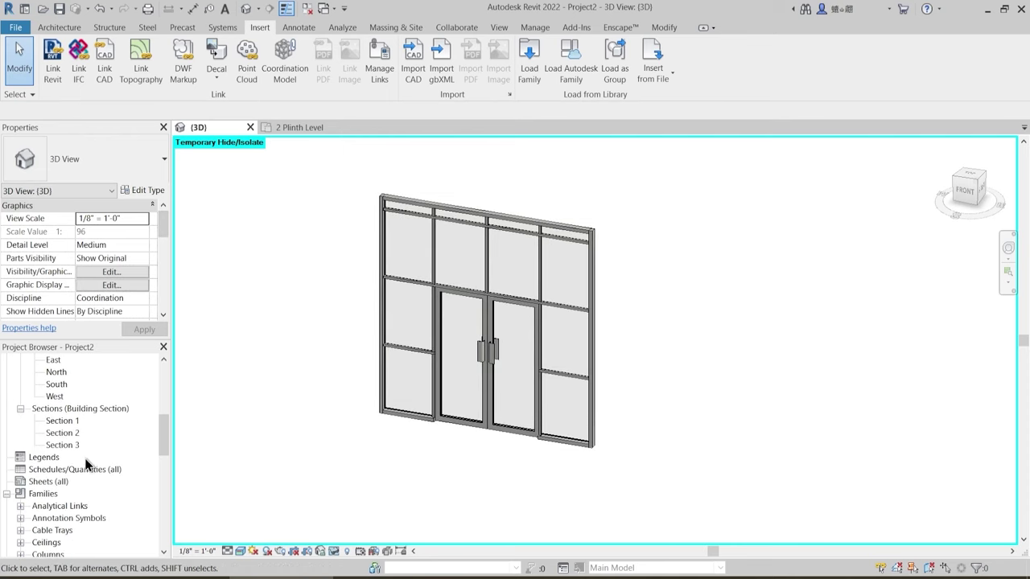
scroll(86, 464, "down", 3)
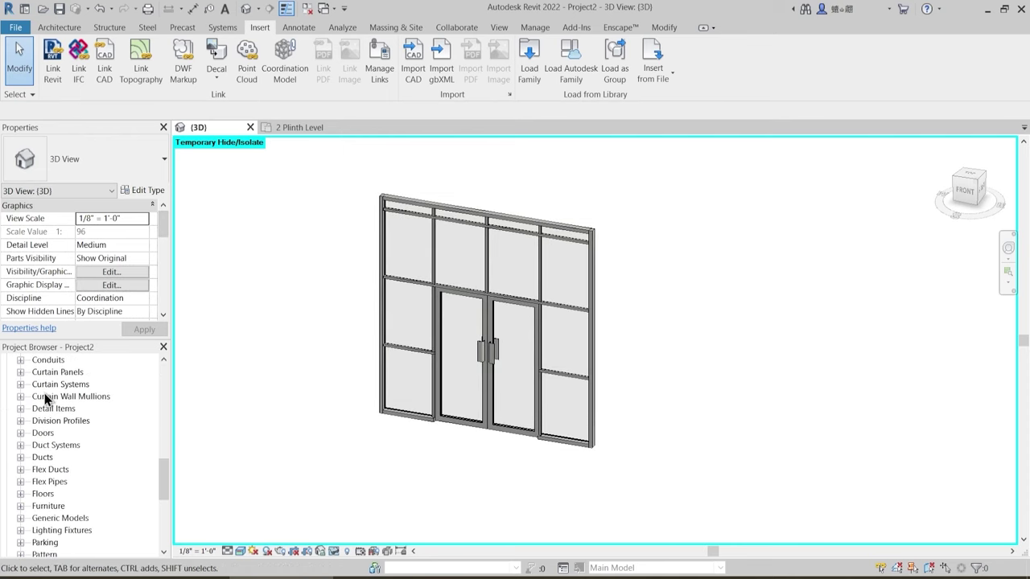
left_click(21, 397)
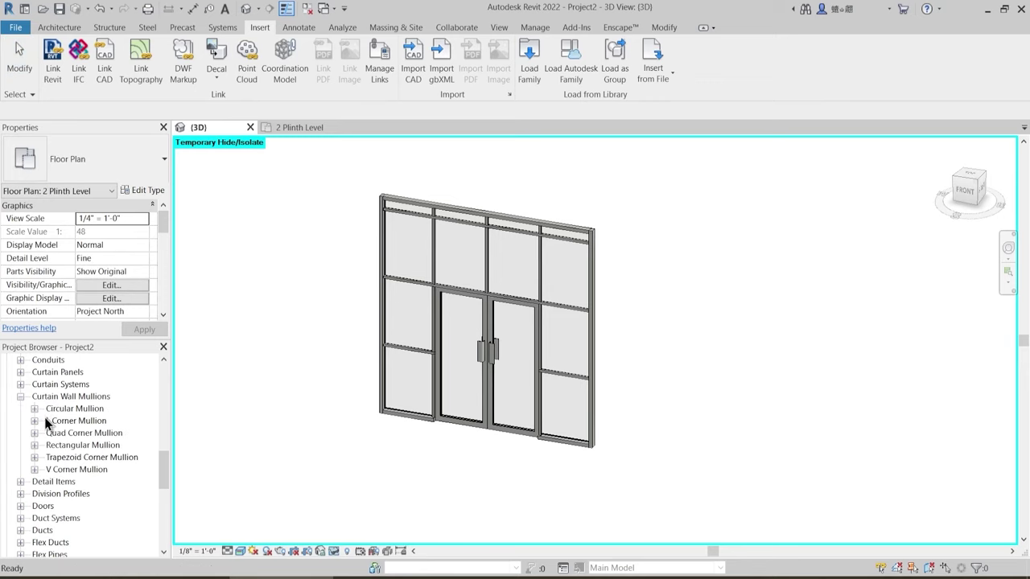
left_click(34, 446)
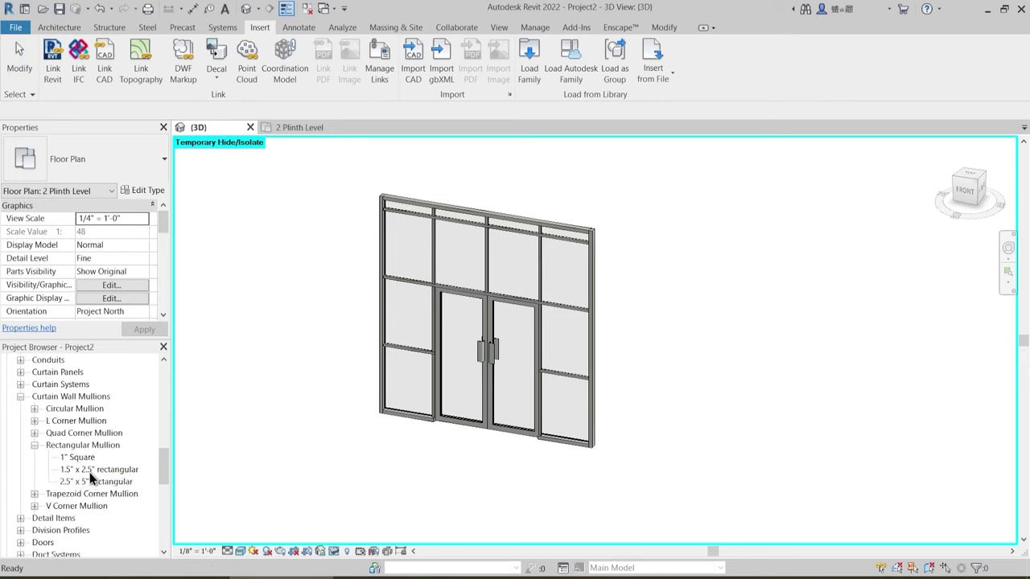
right_click(83, 465)
left_click(132, 403)
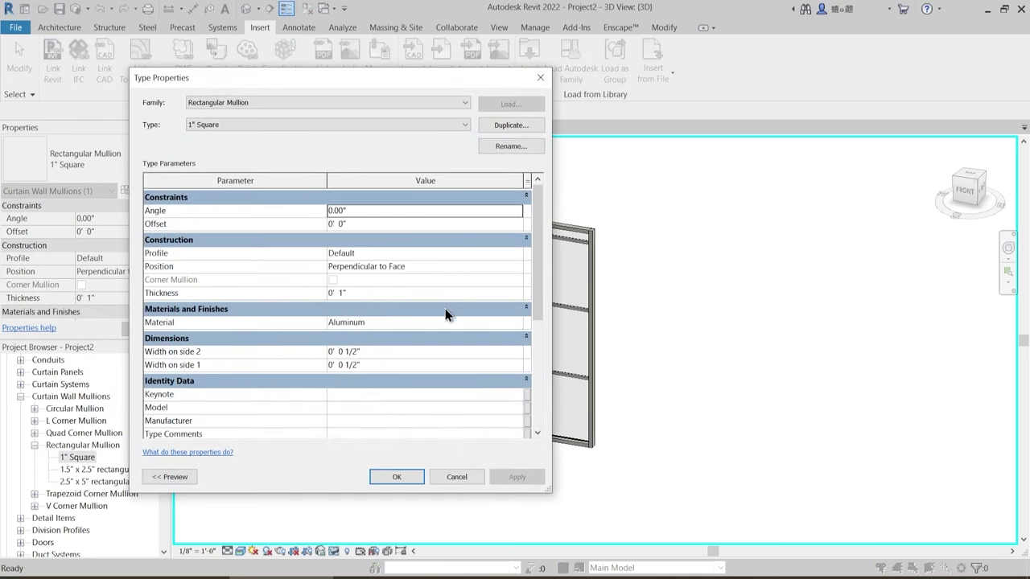
left_click(514, 322)
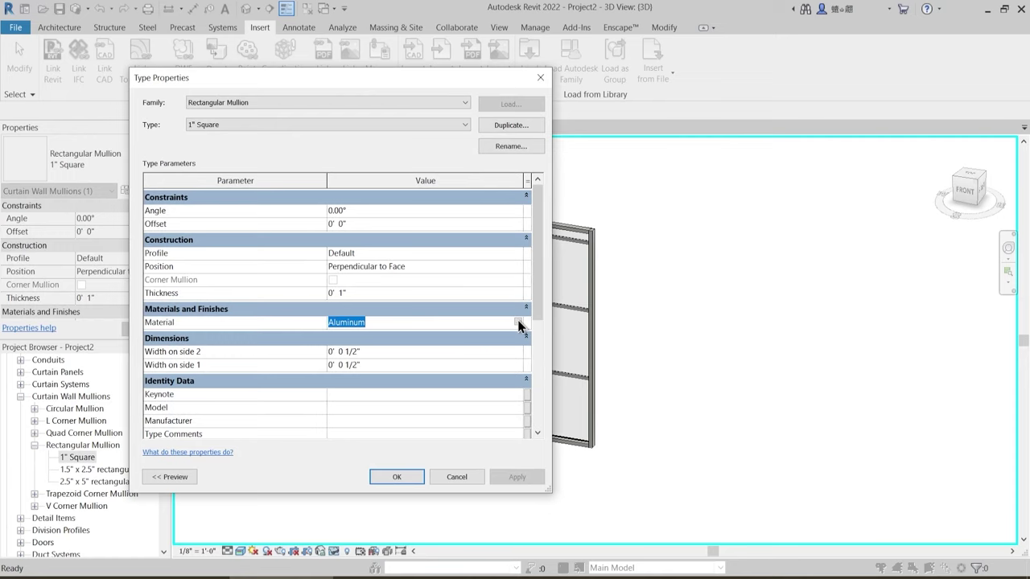
- Duplicate 1 Compound Wall Material into a new material named '1 Mullion'
left_click(518, 322)
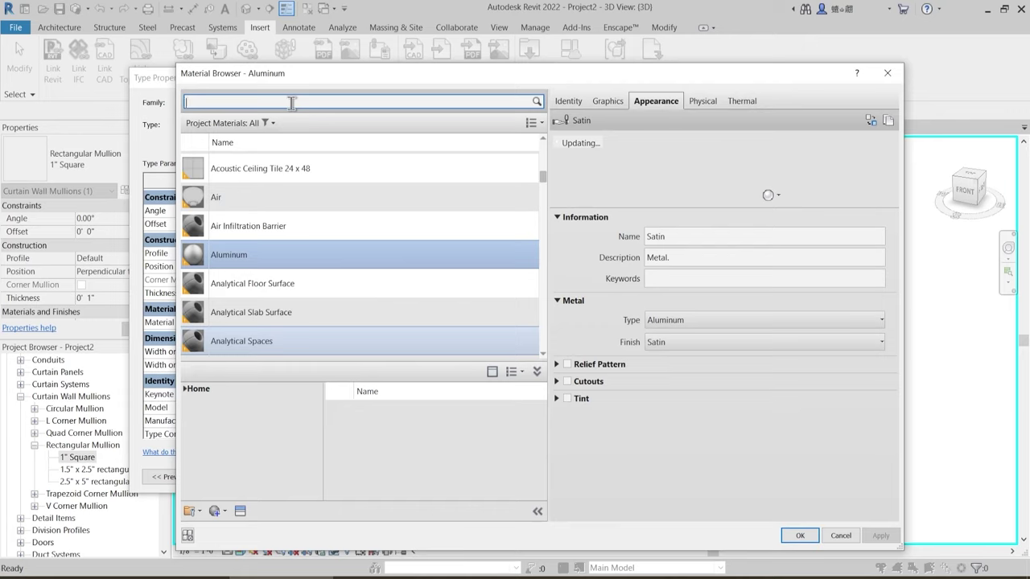
left_click_drag(544, 177, 541, 131)
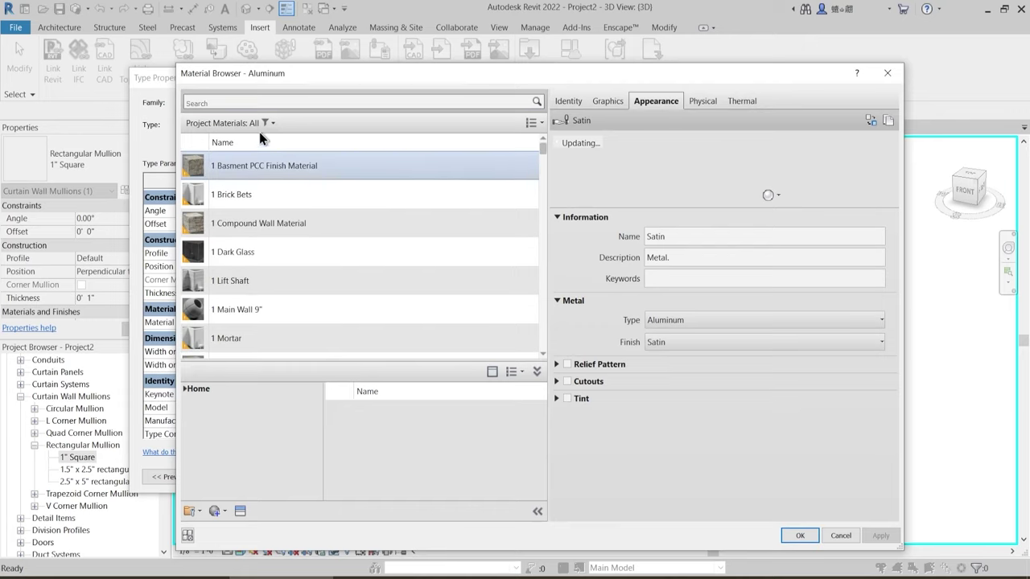
left_click(252, 223)
right_click(252, 223)
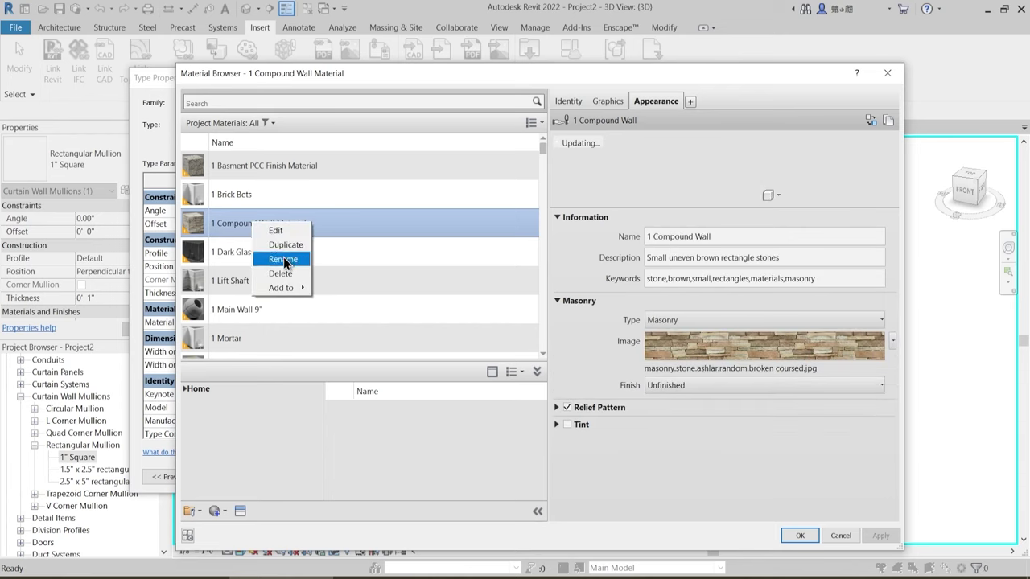
left_click(283, 245)
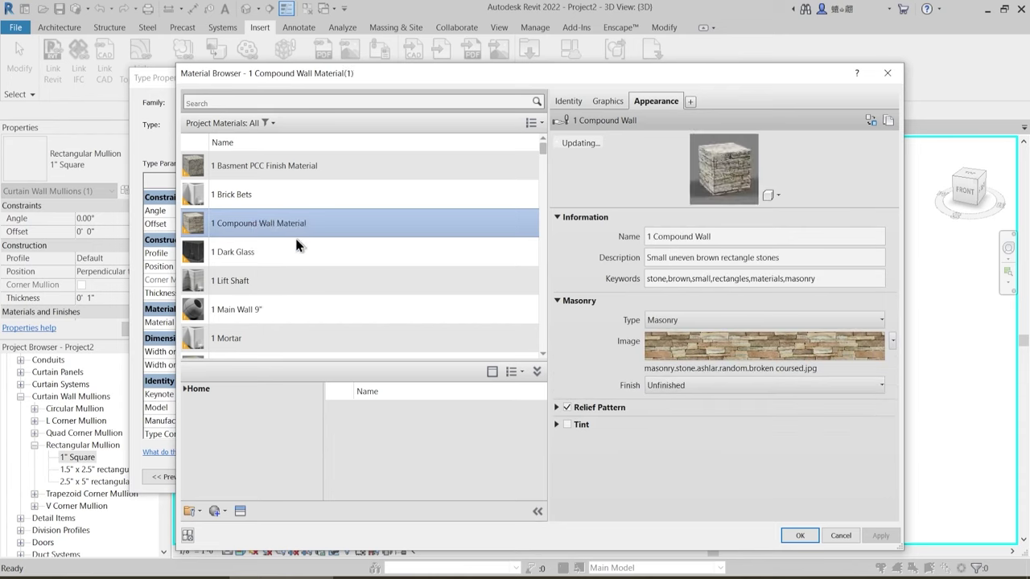
type("1 Mul")
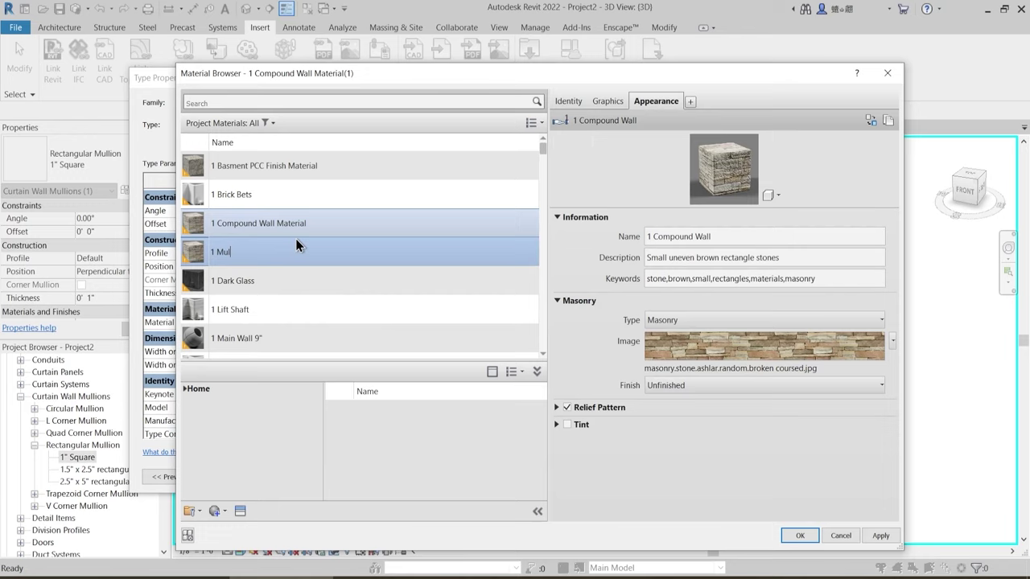
type("lion")
key("Return")
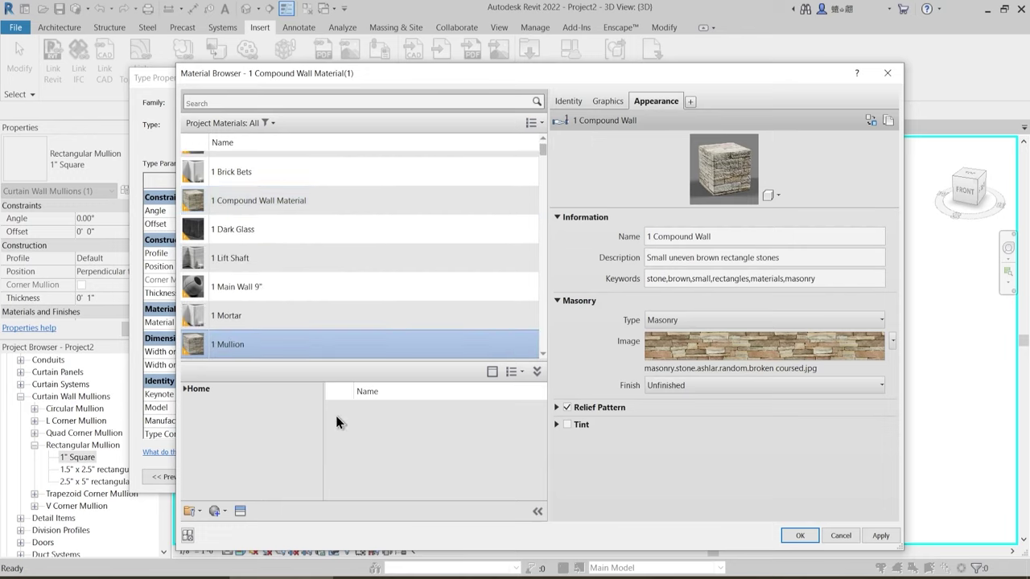
- Give the 1 Mullion material the Walnut - Semigloss wood appearance
left_click(243, 511)
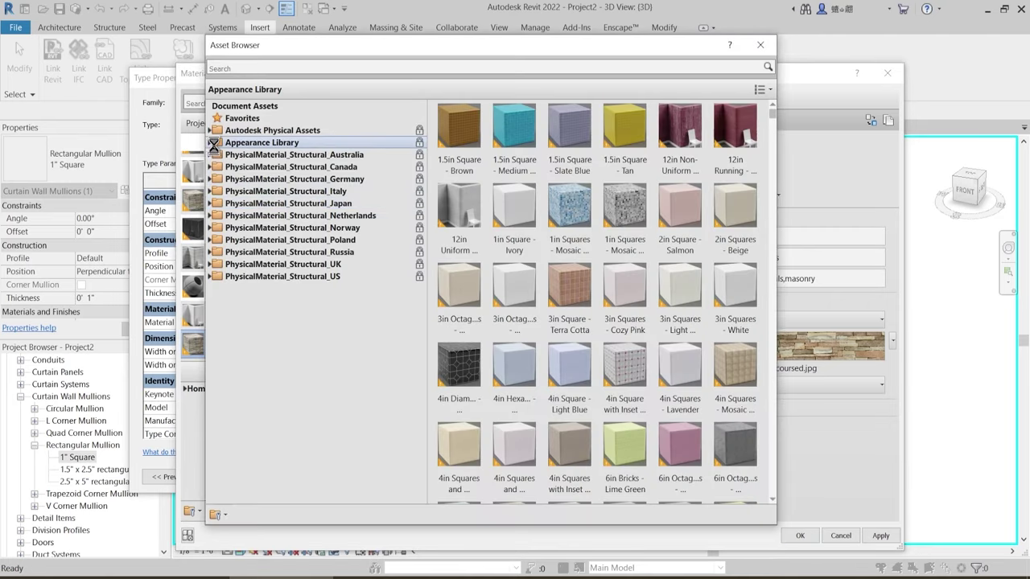
left_click(210, 143)
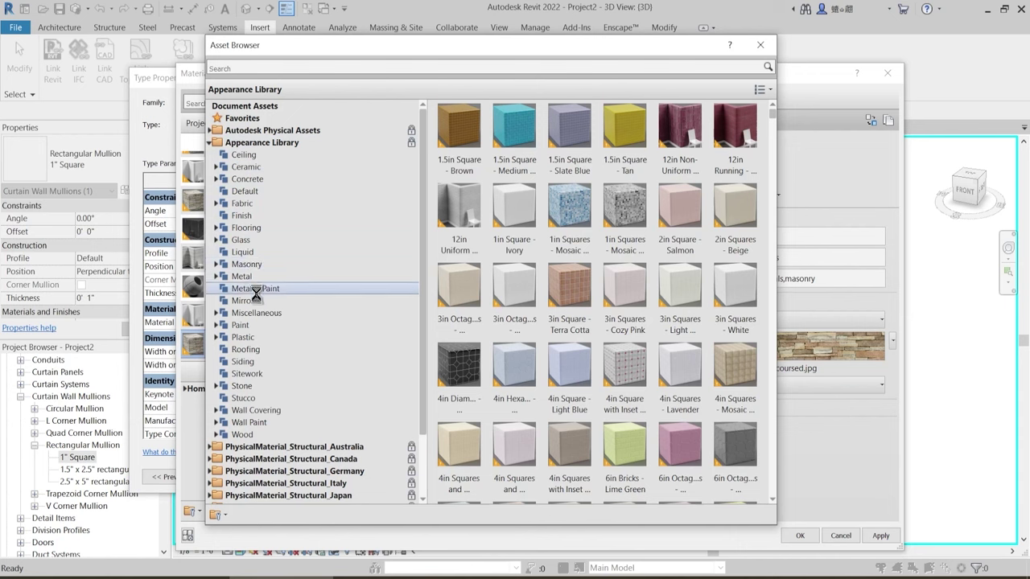
left_click(255, 434)
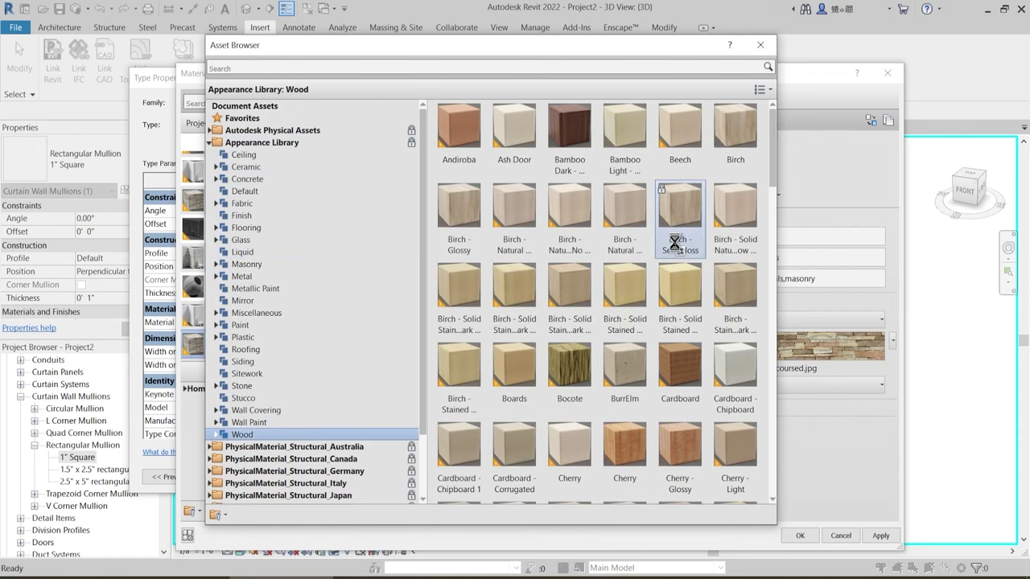
scroll(688, 333, "down", 15)
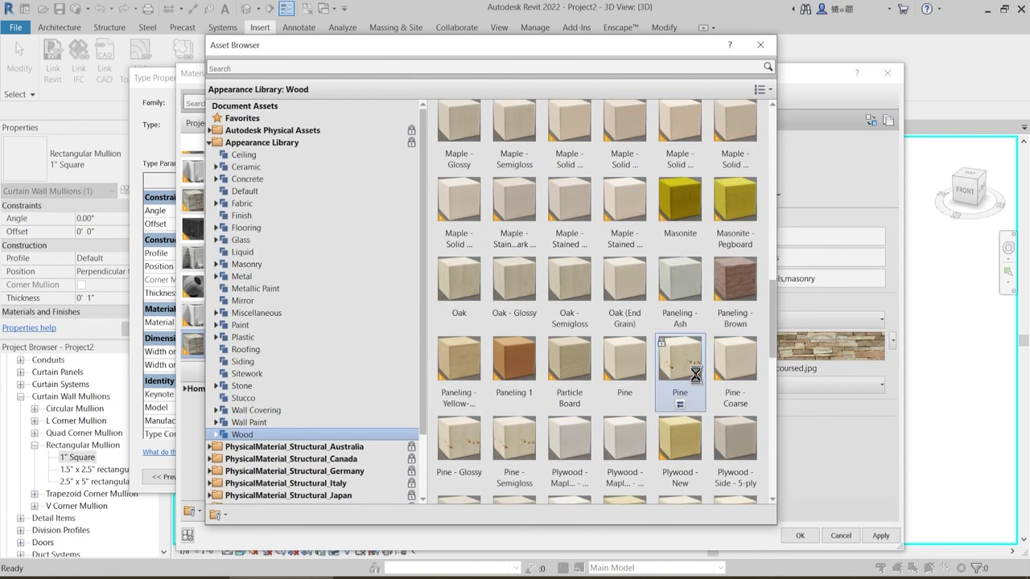
scroll(695, 374, "down", 5)
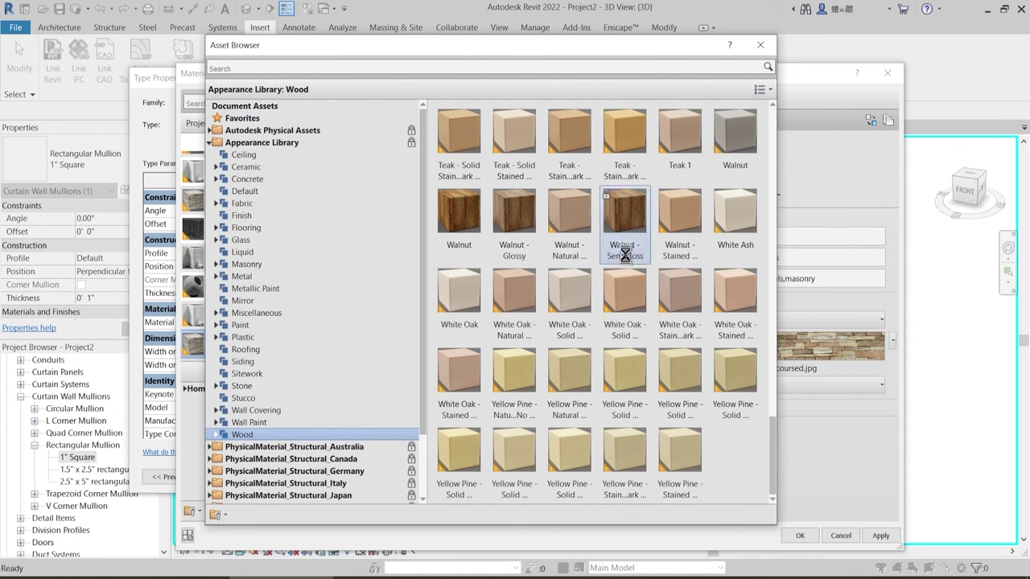
left_click(761, 45)
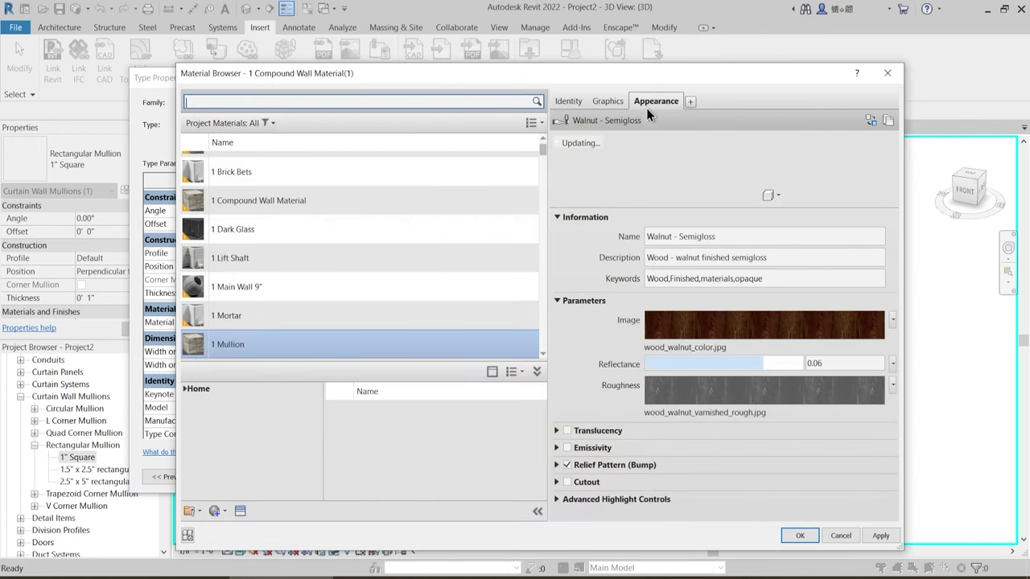
- Duplicate the walnut appearance asset, rename it '1 Mullion', and apply the material to the mullion
right_click(646, 108)
left_click(672, 117)
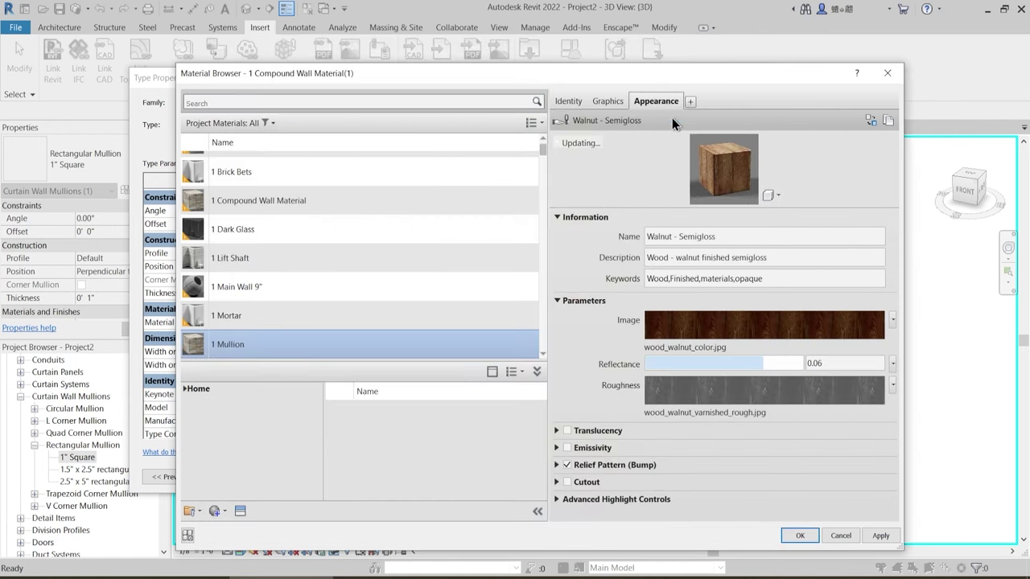
left_click(706, 241)
type("1")
key("ctrl+a")
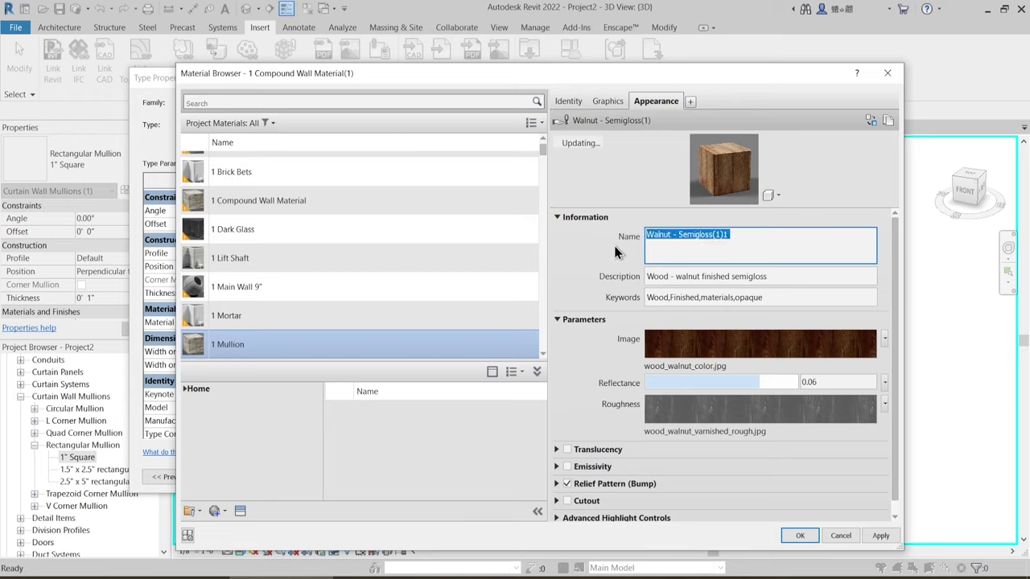
type("1 Mullion")
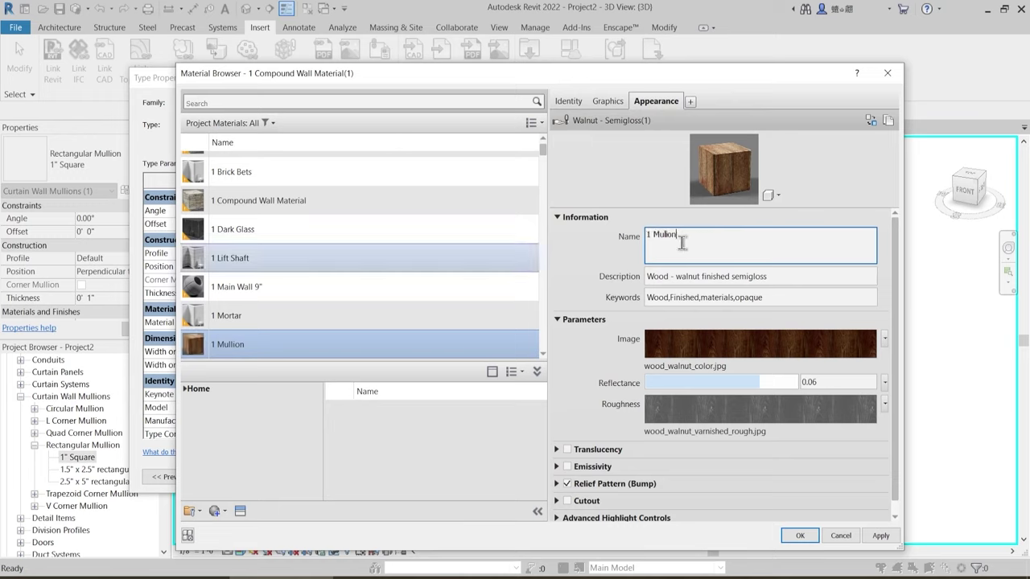
key("Return")
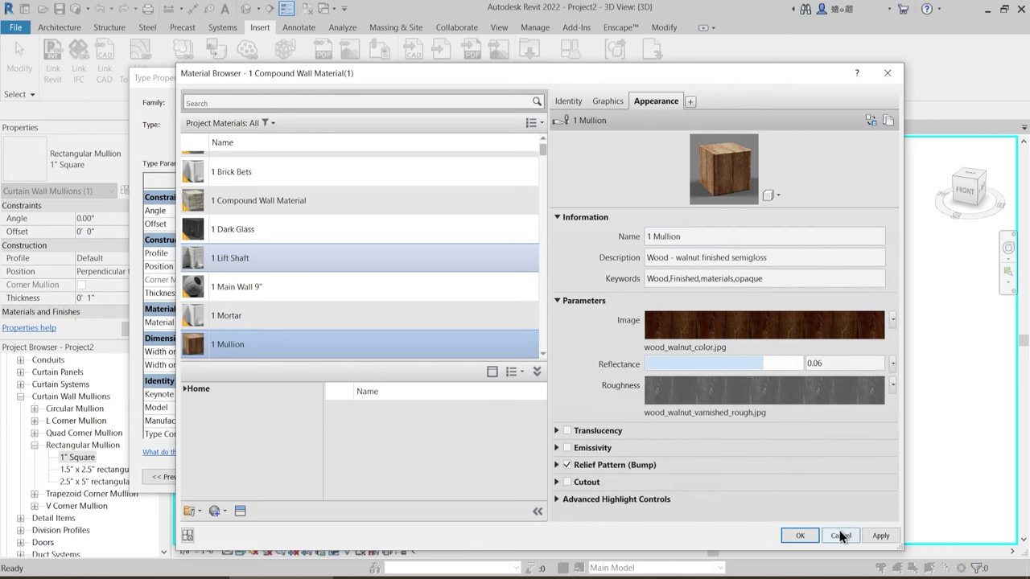
left_click(880, 535)
left_click(797, 536)
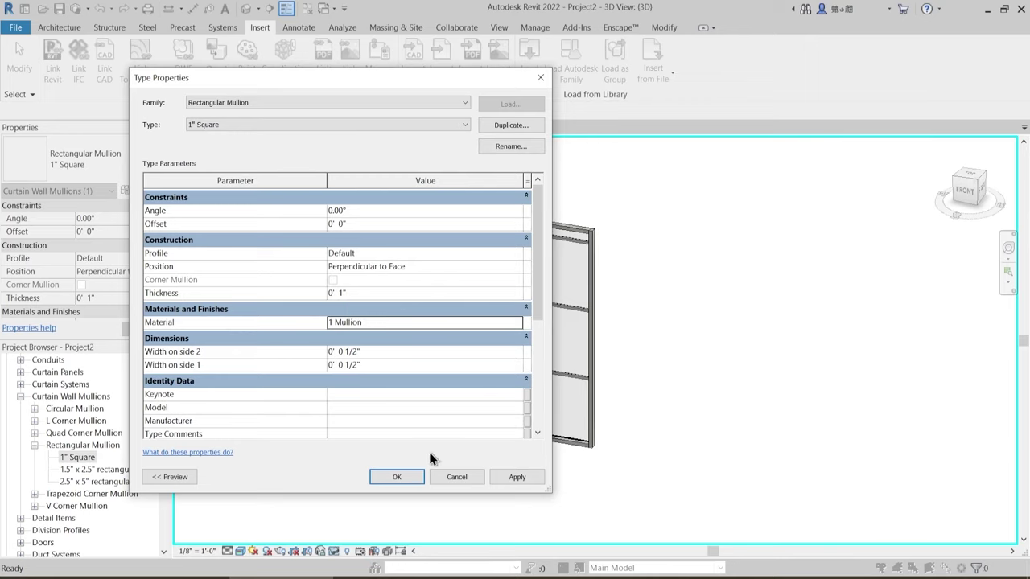
- Assign the 1 Mullion material to the 1" Square mullion type and confirm the type settings
left_click_drag(416, 74, 362, 74)
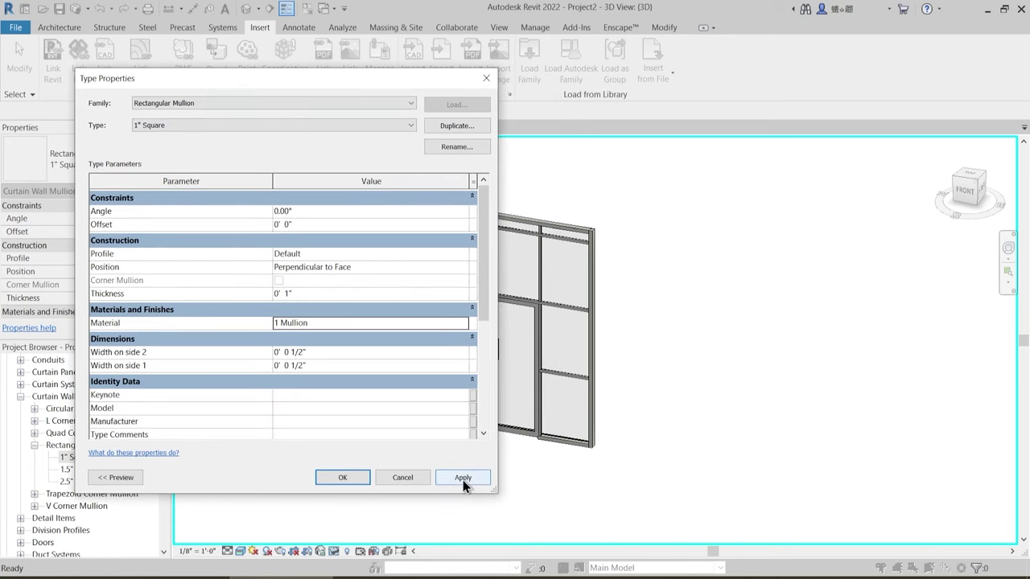
left_click(349, 322)
key("ctrl+c")
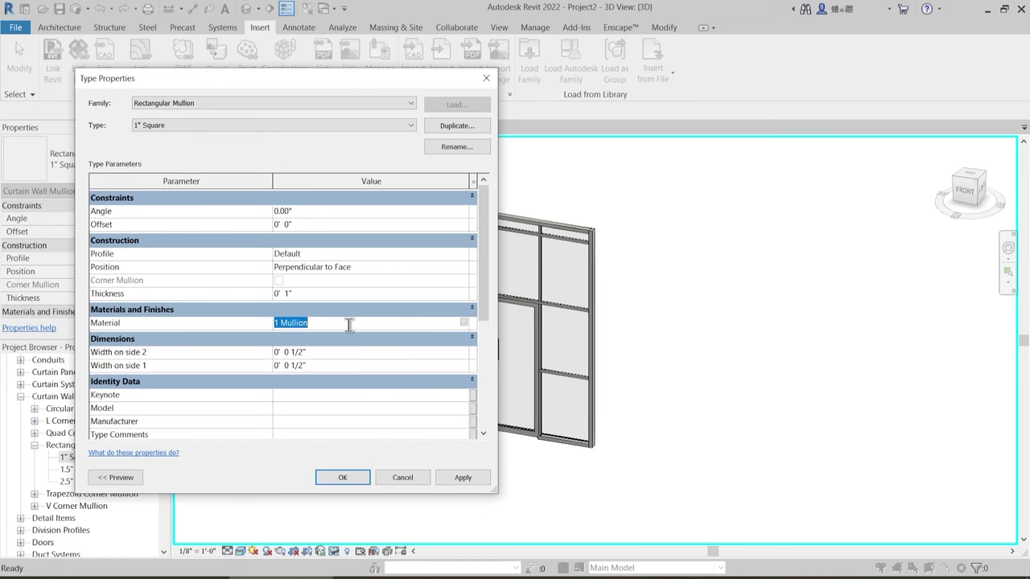
left_click(463, 478)
left_click(343, 477)
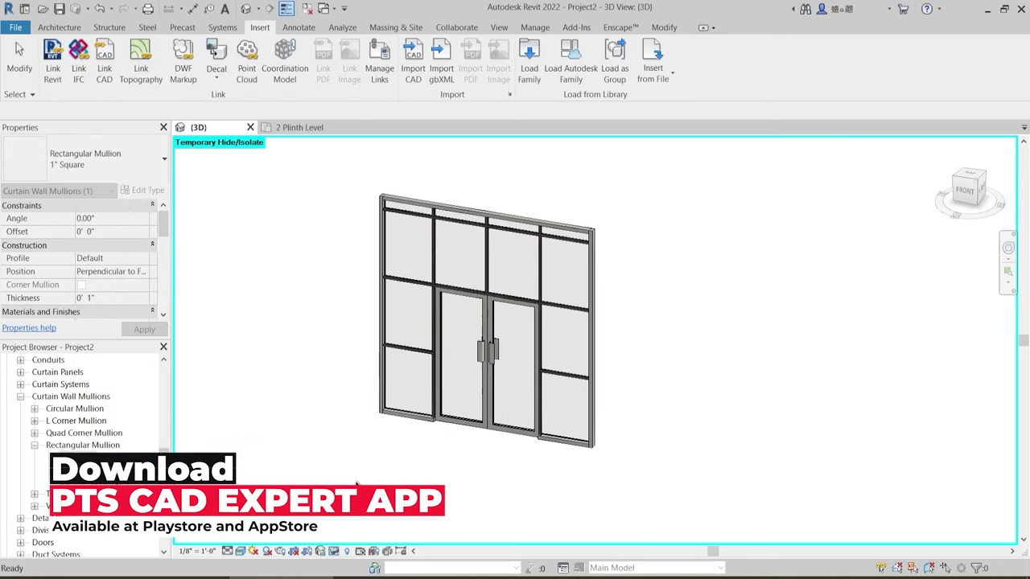
left_click(320, 460)
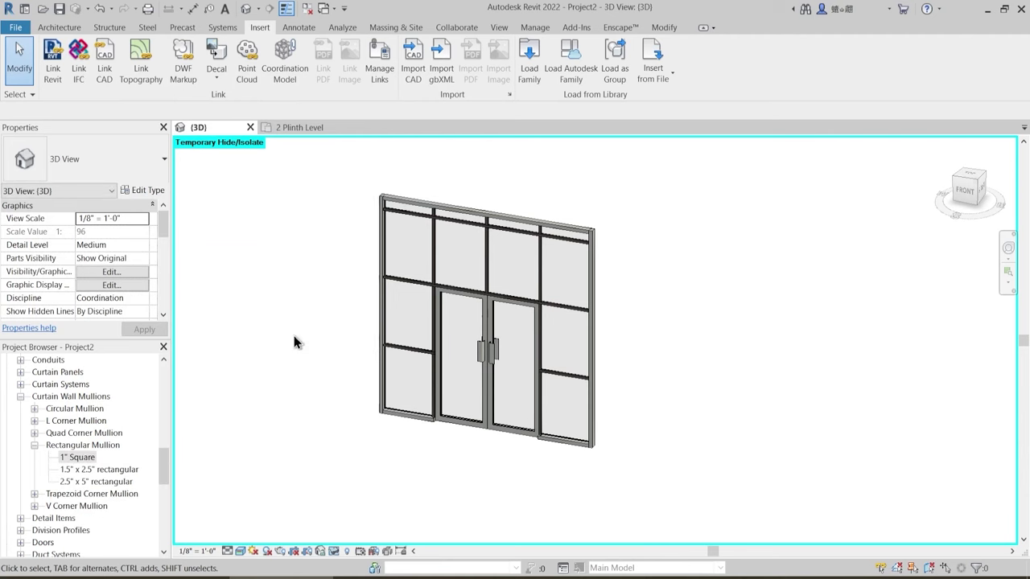
- Set the 1.5" x 2.5" rectangular mullion type's material to 1 Mullion
right_click(100, 471)
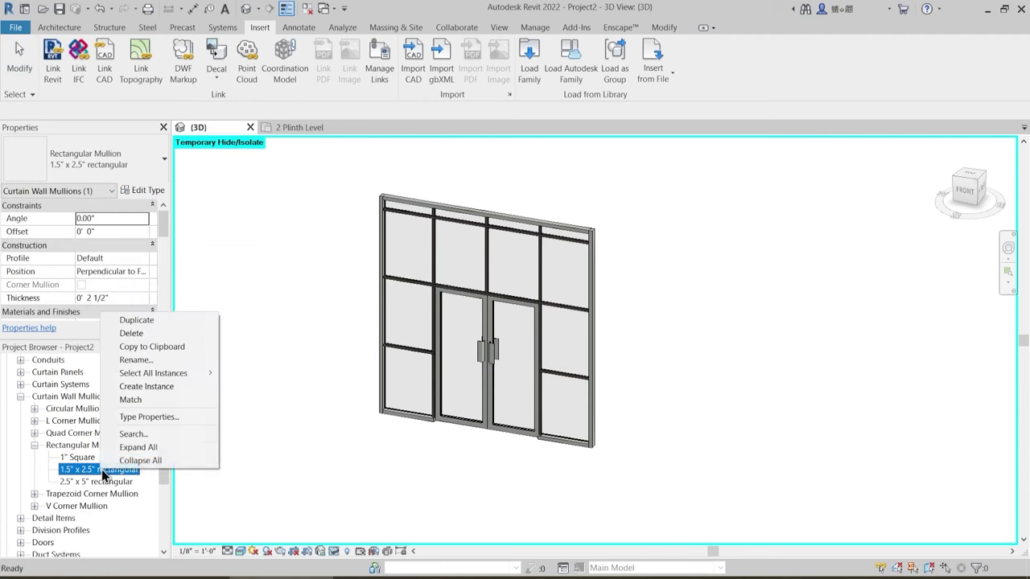
left_click(154, 418)
left_click(320, 322)
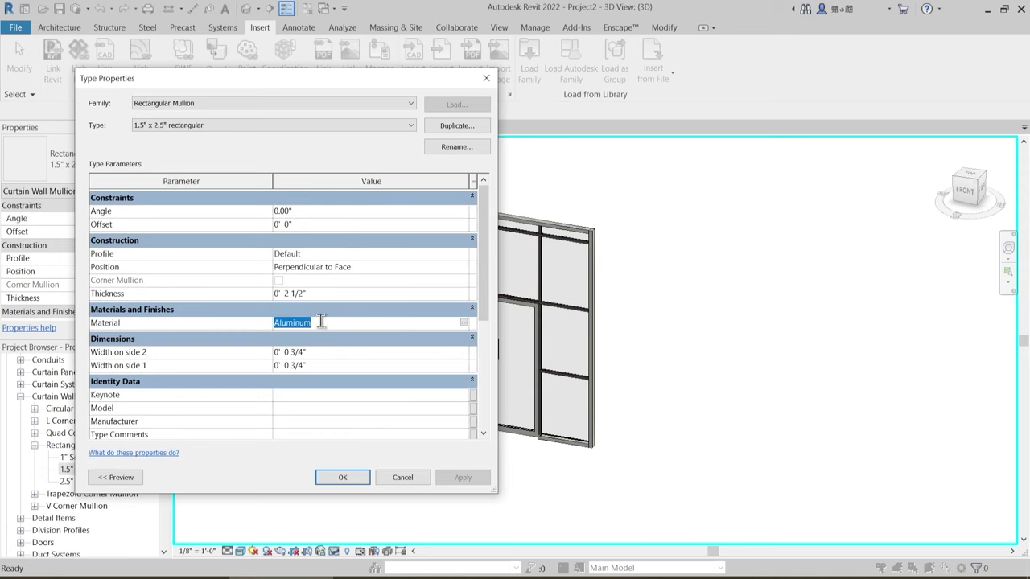
key("ctrl+v")
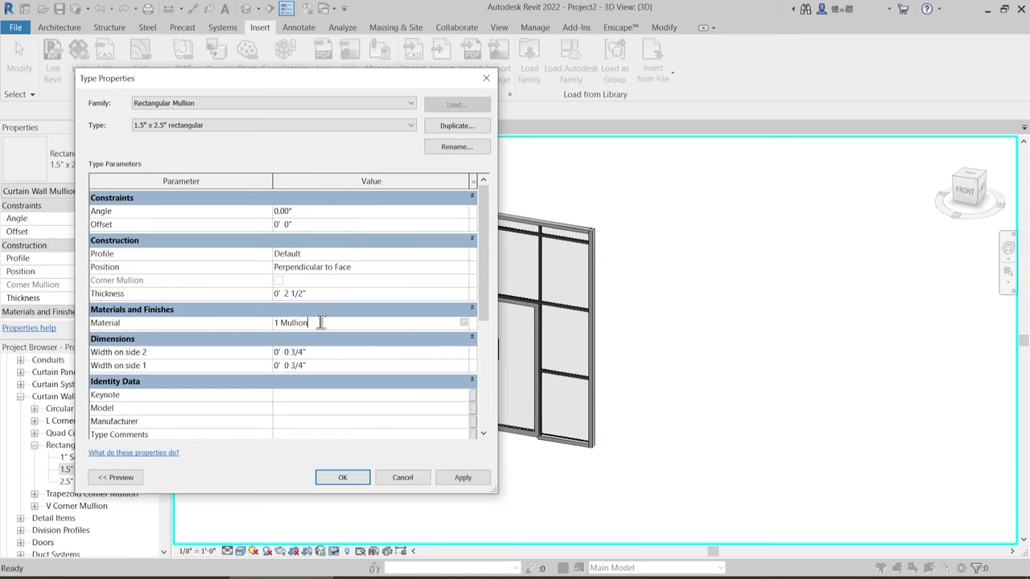
left_click(485, 477)
left_click(345, 477)
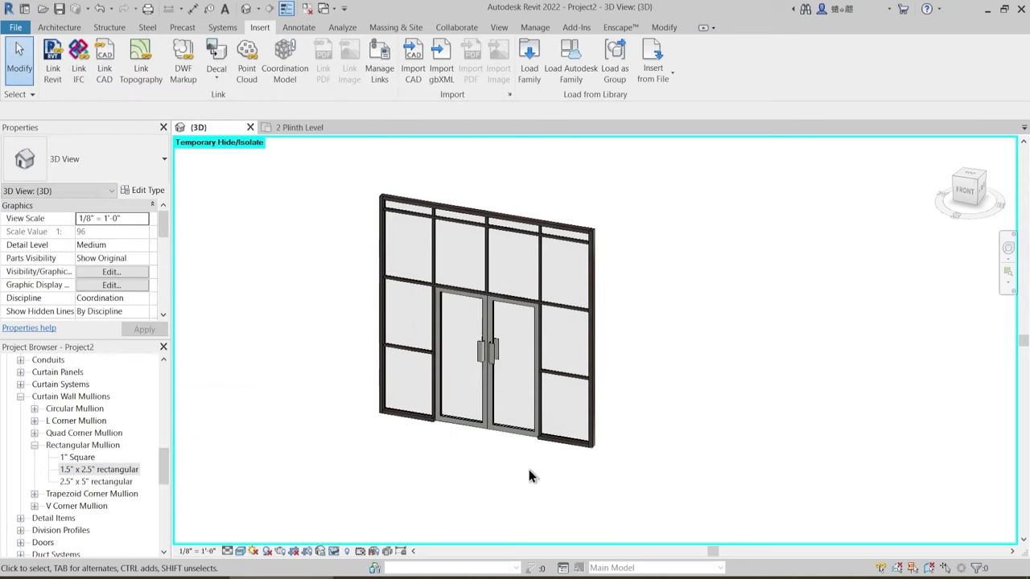
middle_click_drag(529, 476, 490, 464, "shift")
- Set the double door type's Frame and Door Handle materials to 1 Mullion
left_click(496, 429)
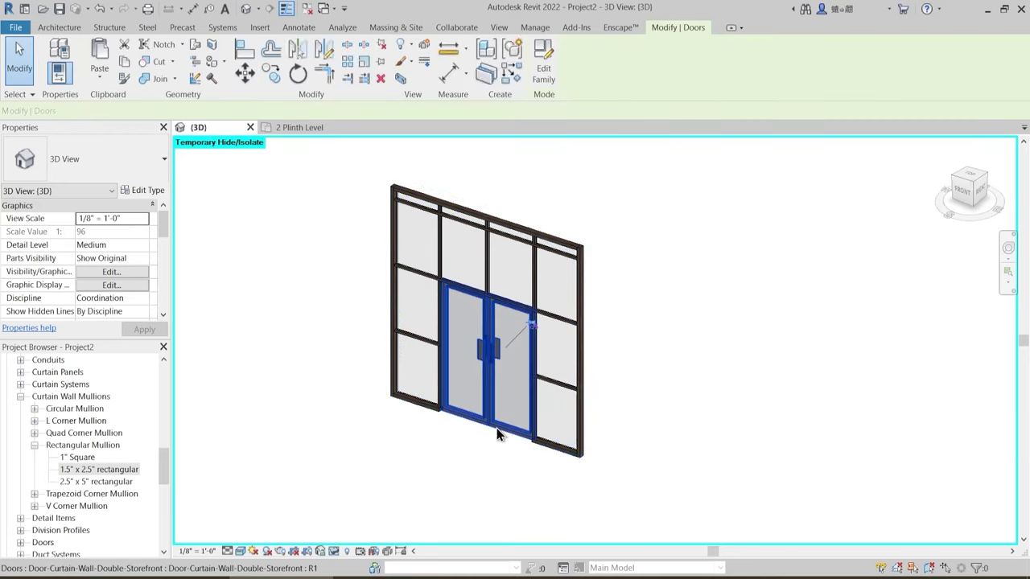
left_click(152, 192)
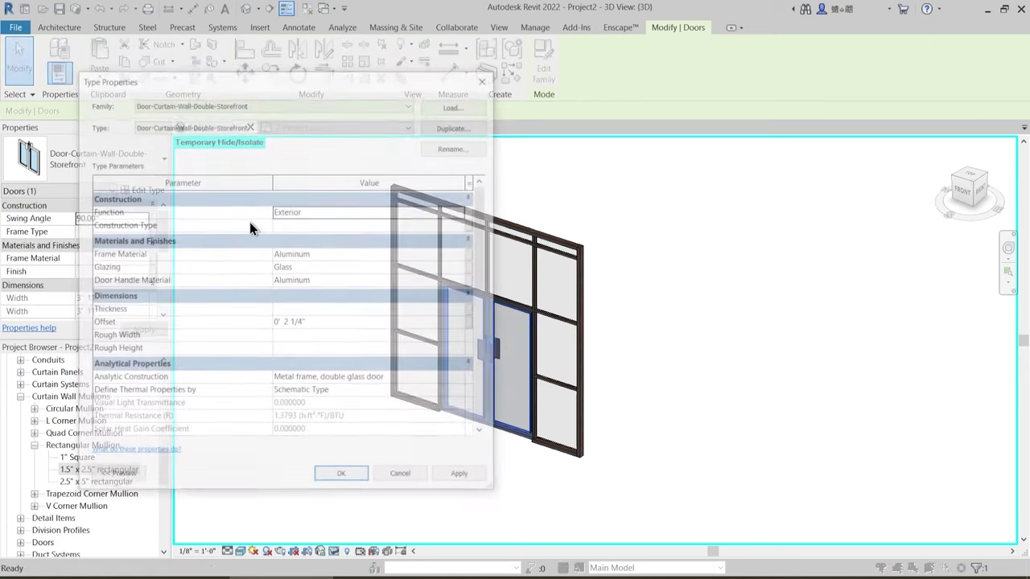
left_click(349, 253)
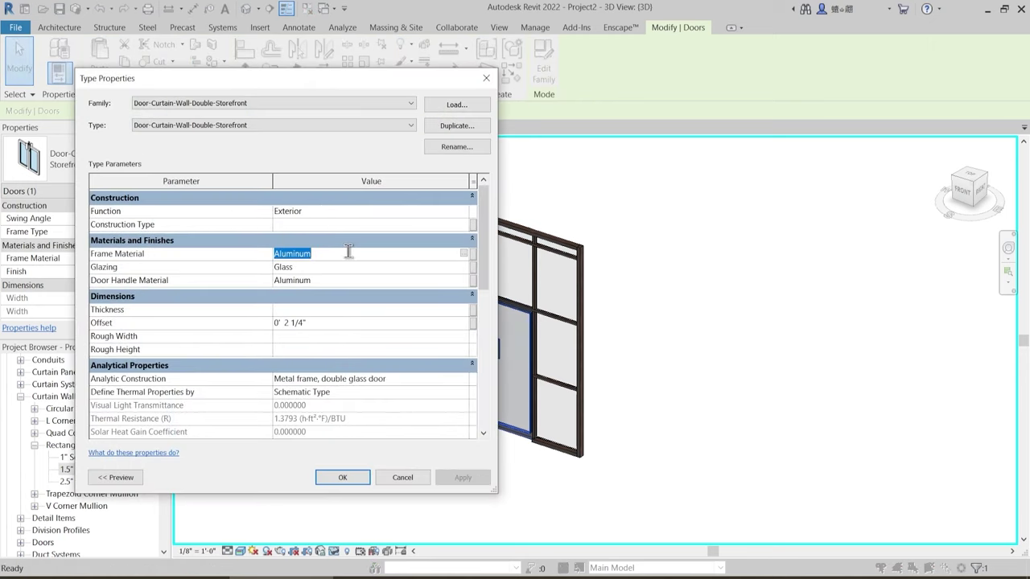
key("ctrl+v")
left_click(338, 280)
key("ctrl+v")
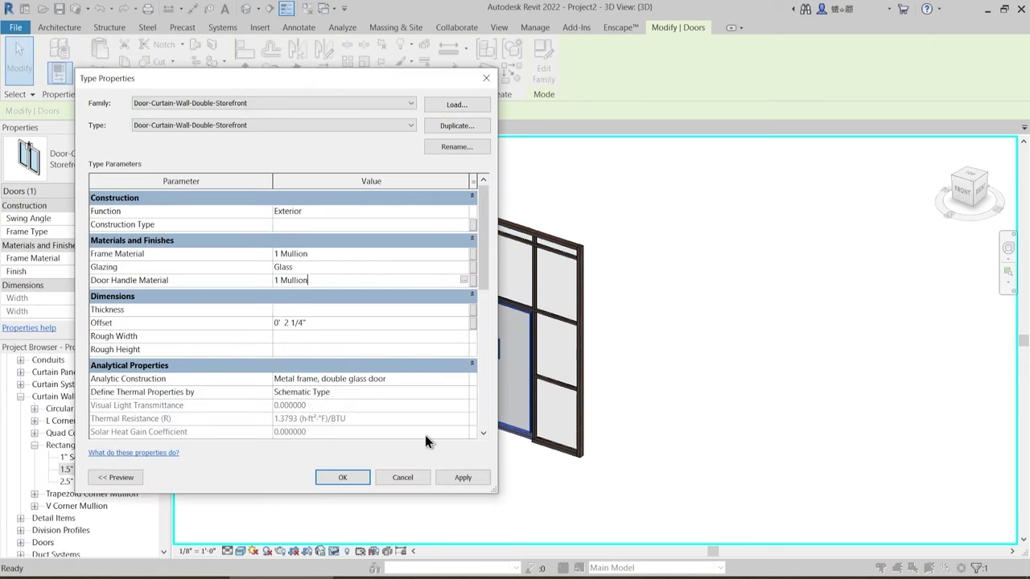
left_click(343, 478)
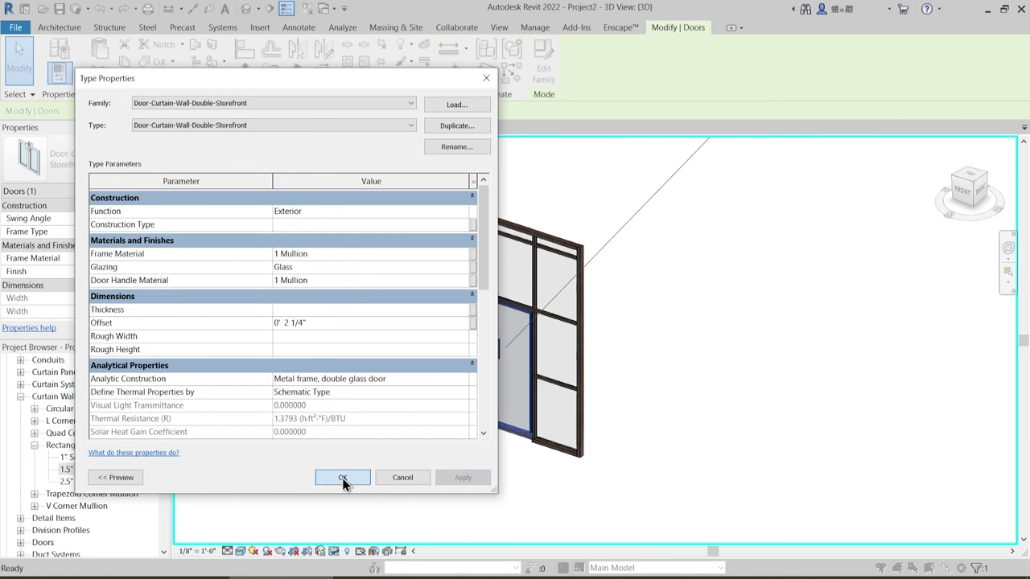
left_click(475, 487)
middle_click_drag(461, 487, 573, 410, "shift")
scroll(481, 455, "down", 2)
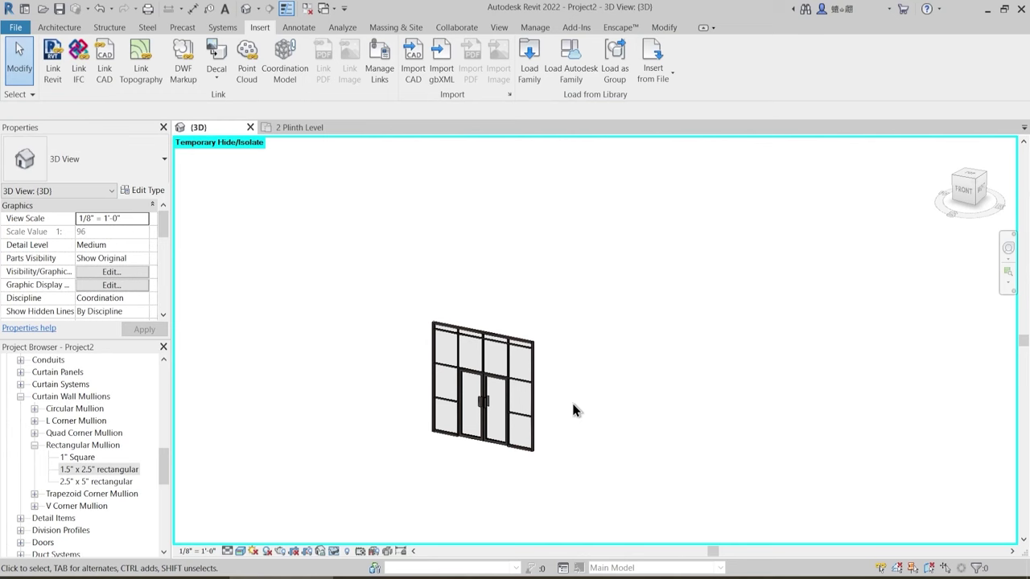
scroll(563, 375, "up", 2)
left_click(519, 355)
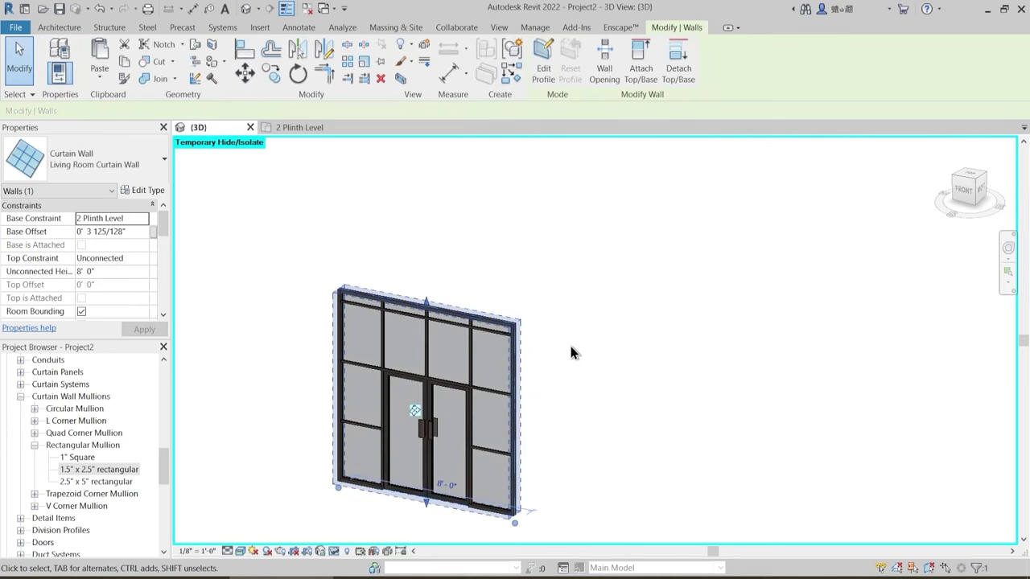
middle_click_drag(345, 368, 315, 343, "shift")
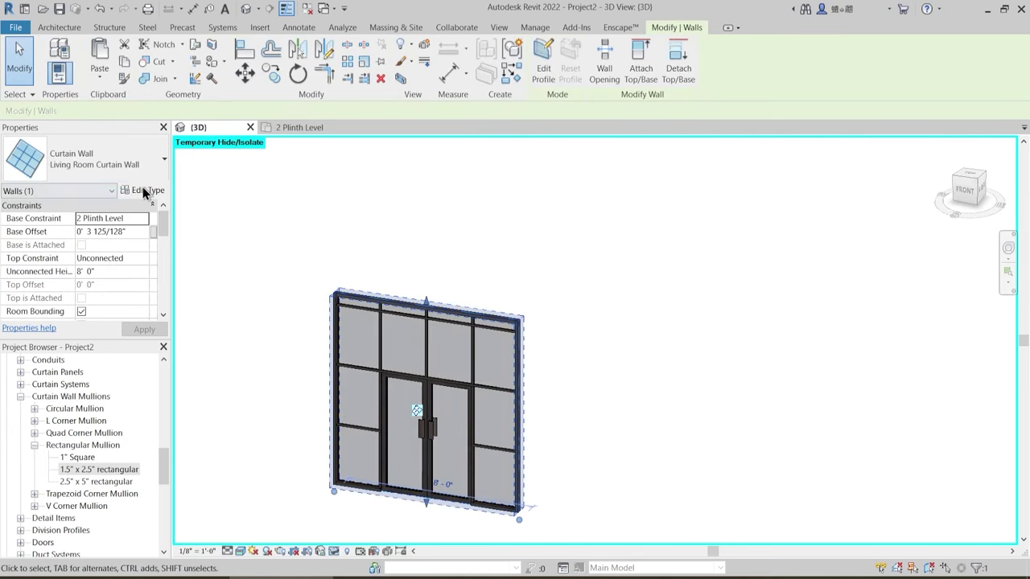
left_click(144, 193)
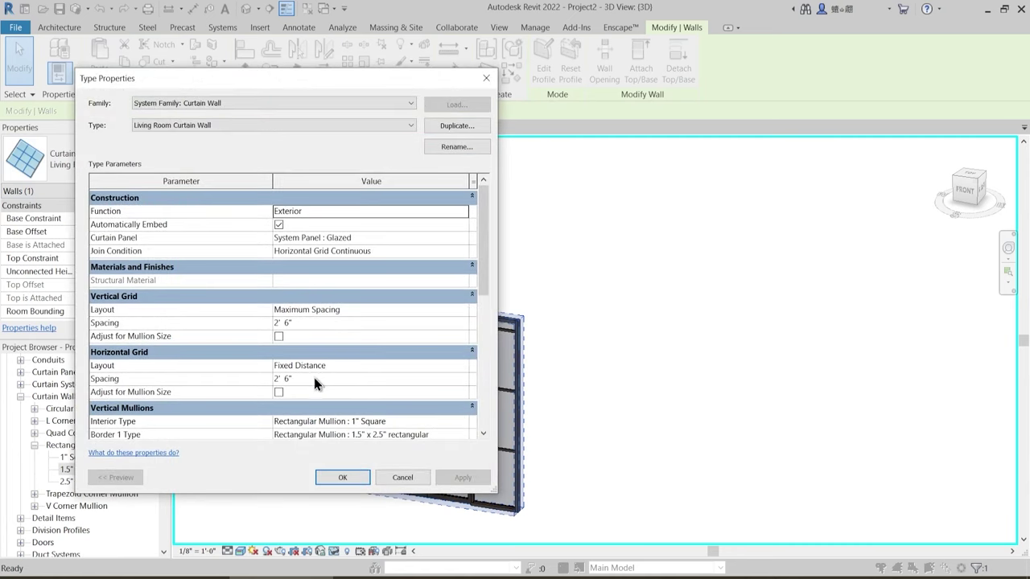
left_click(313, 379)
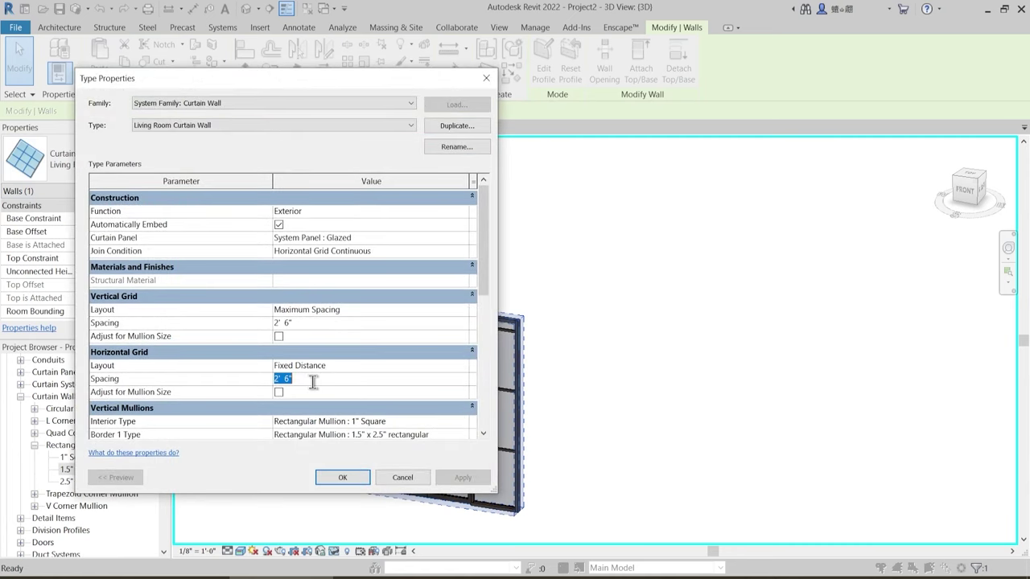
left_click(305, 323)
type("1' 6\"")
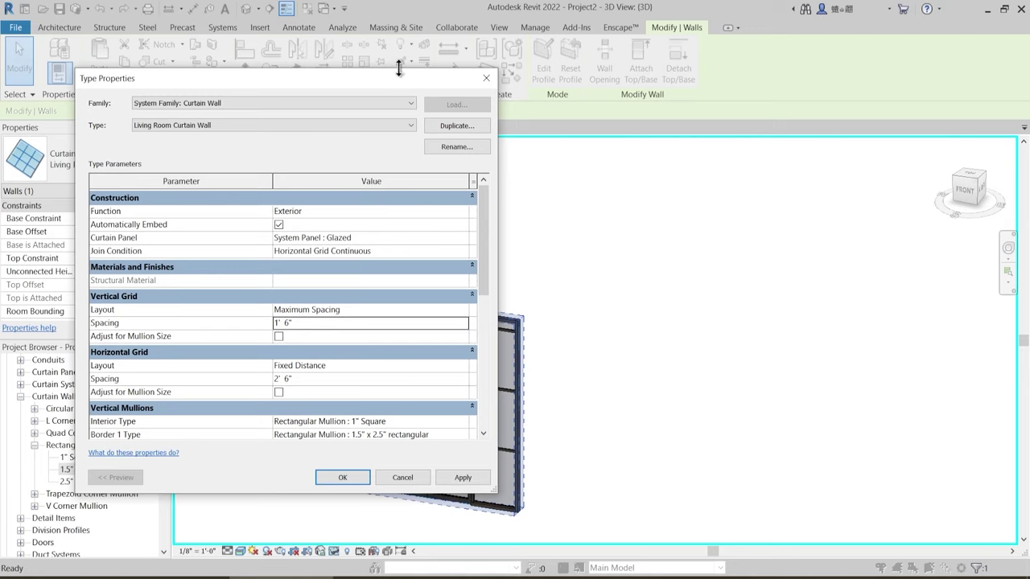
left_click_drag(395, 78, 201, 83)
left_click(274, 486)
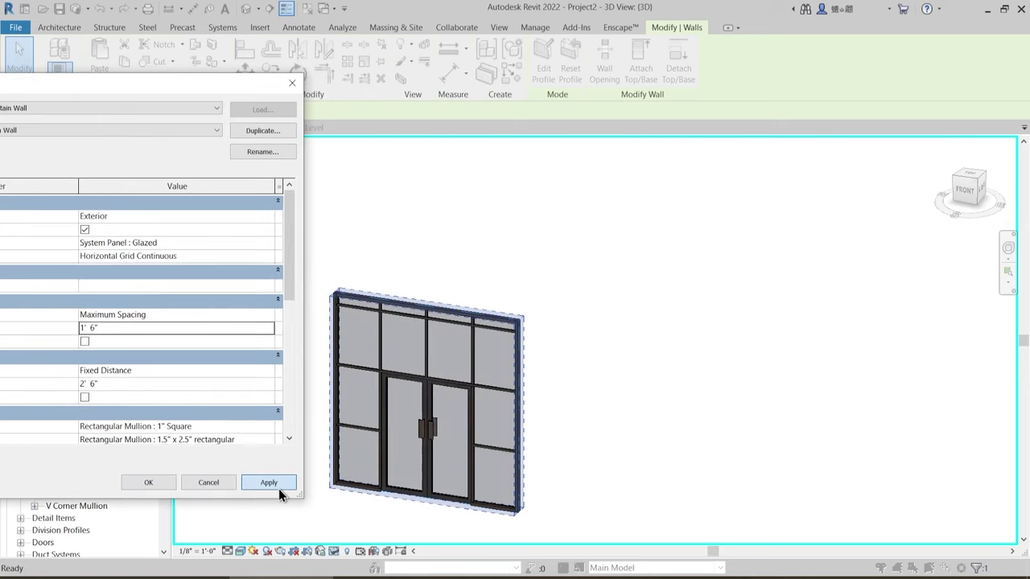
left_click(278, 488)
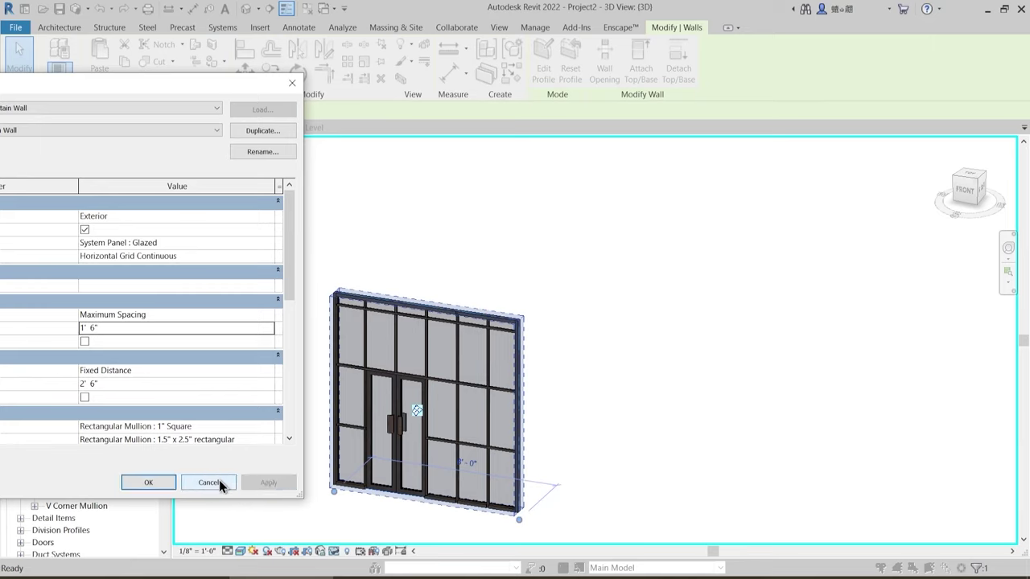
left_click(142, 327)
type("2")
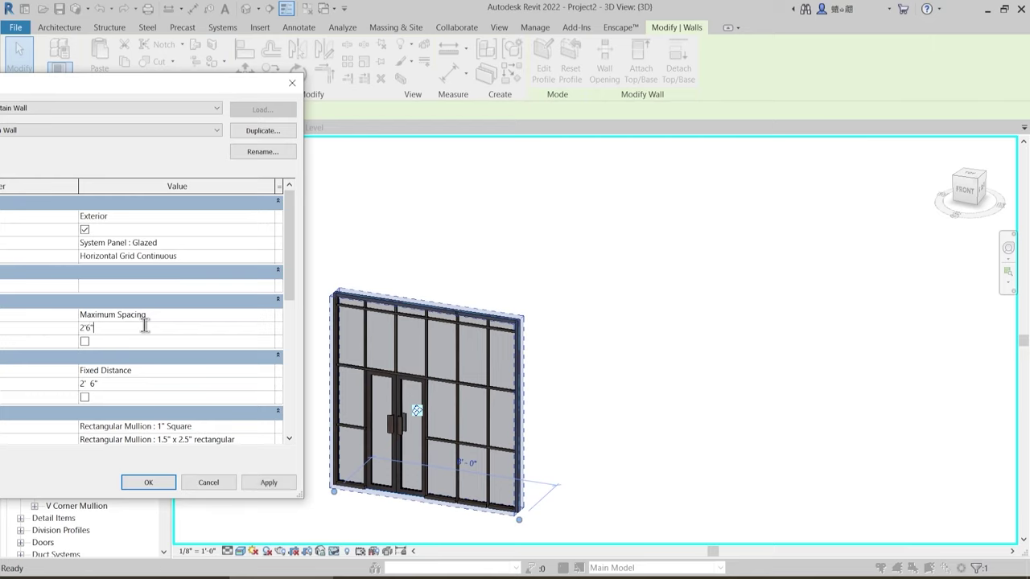
left_click(54, 381)
type("1'6")
key("Return")
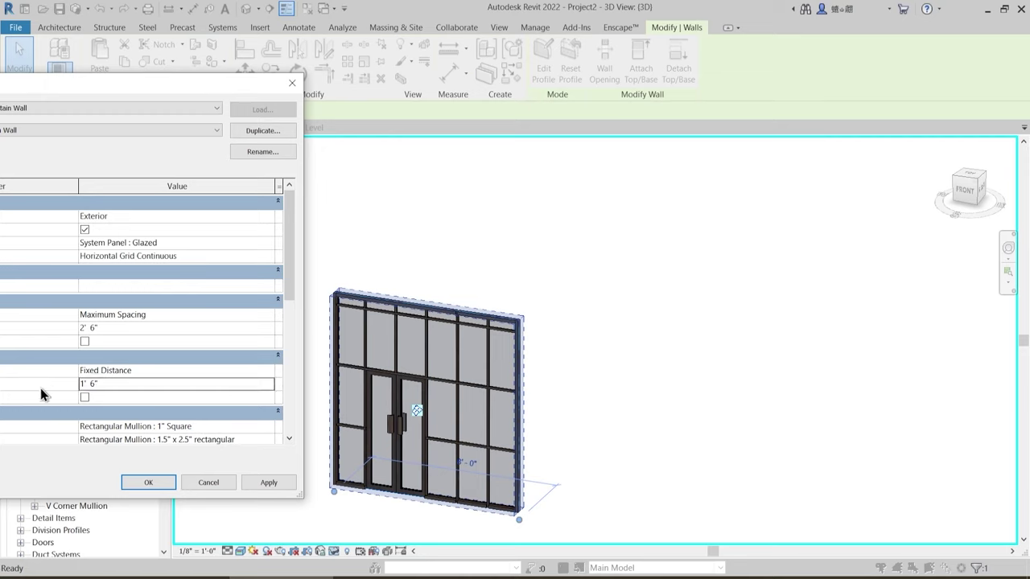
left_click(268, 484)
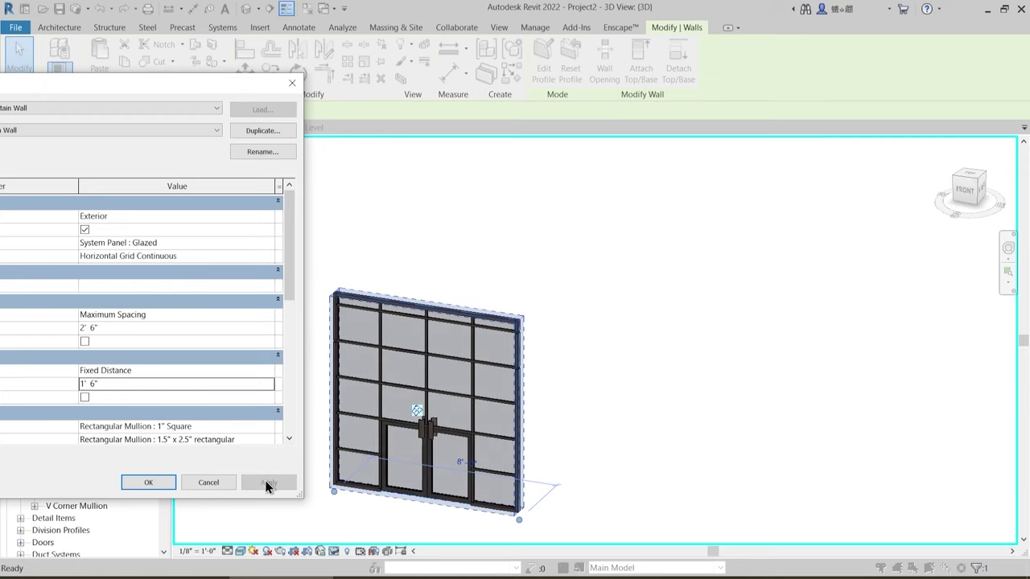
left_click(208, 483)
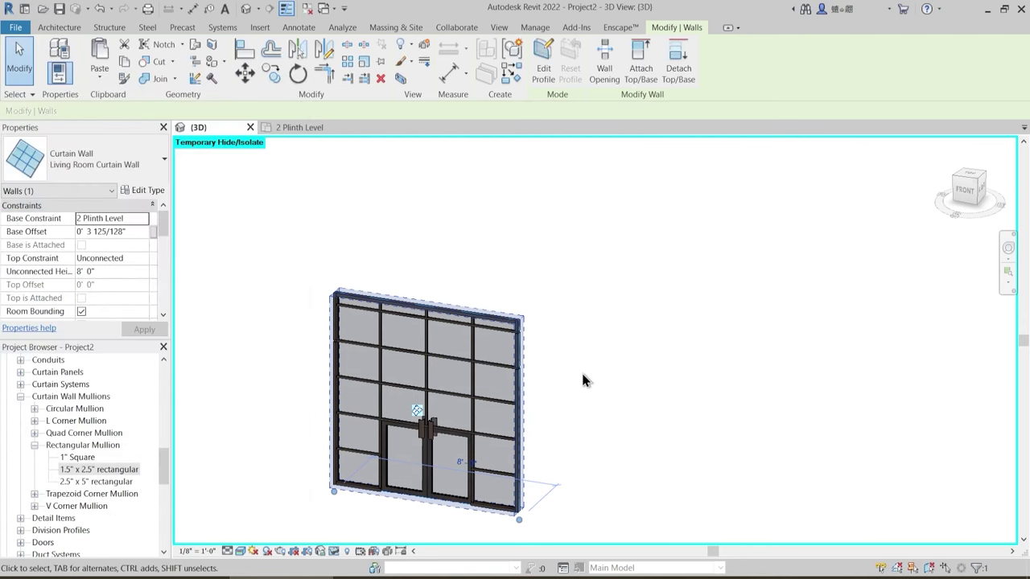
left_click(584, 381)
middle_click_drag(590, 408, 561, 388)
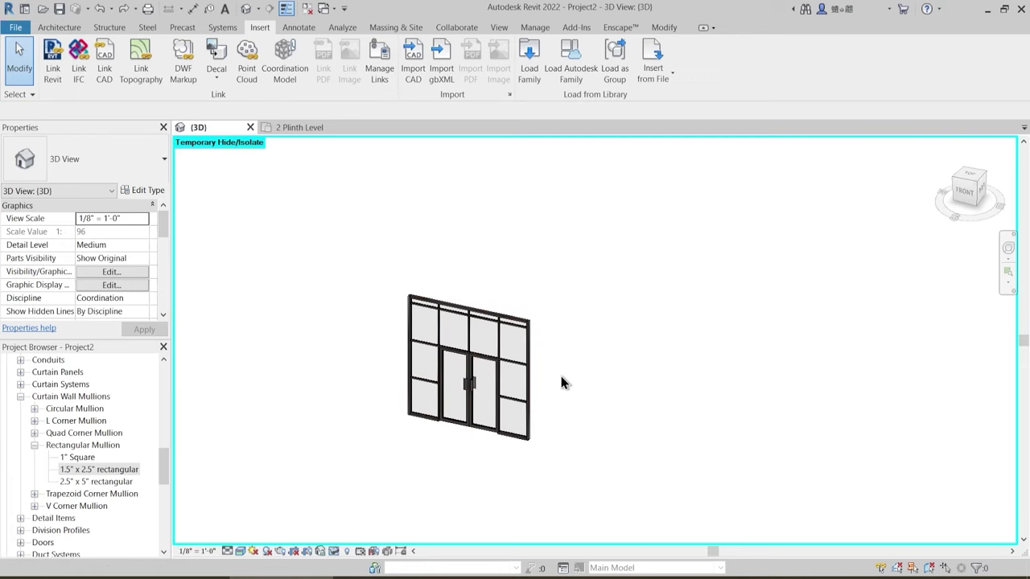
- Reset the isolation to show the whole house, then open the 3 First Floor plan
key("h")
key("r")
mouse_move(561, 382)
middle_mouse_down("shift")
mouse_move(556, 394)
mouse_move(615, 479)
mouse_move(570, 458)
mouse_move(598, 431)
mouse_move(616, 442)
mouse_move(633, 408)
mouse_move(726, 390)
mouse_move(581, 381)
middle_mouse_up("shift")
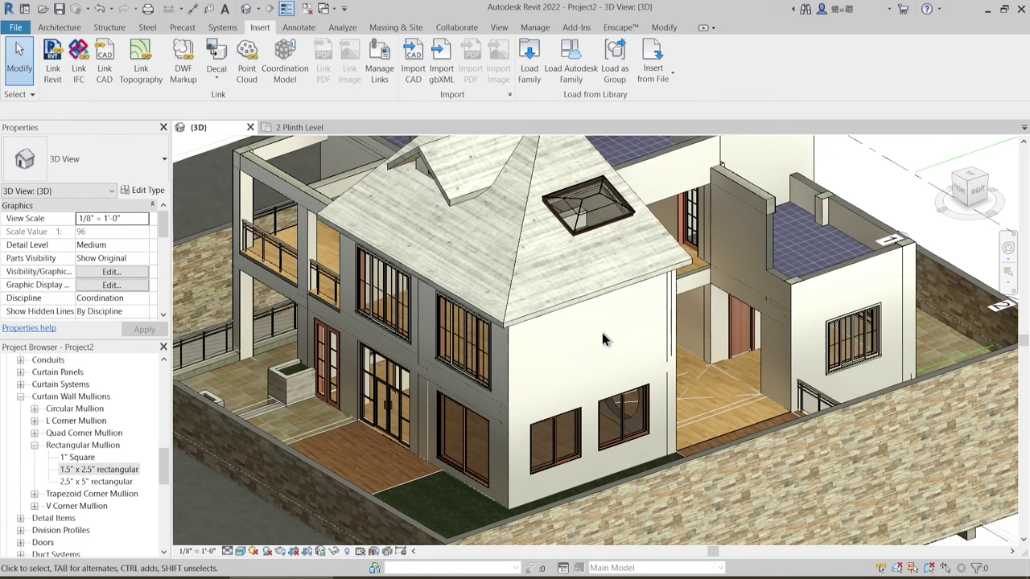
left_click_drag(168, 463, 167, 375)
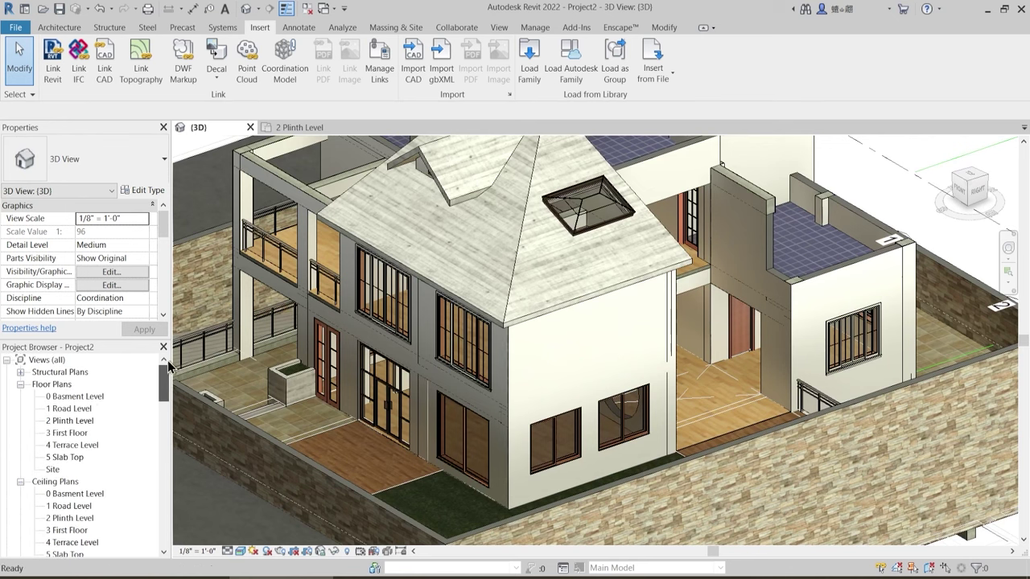
double_click(68, 433)
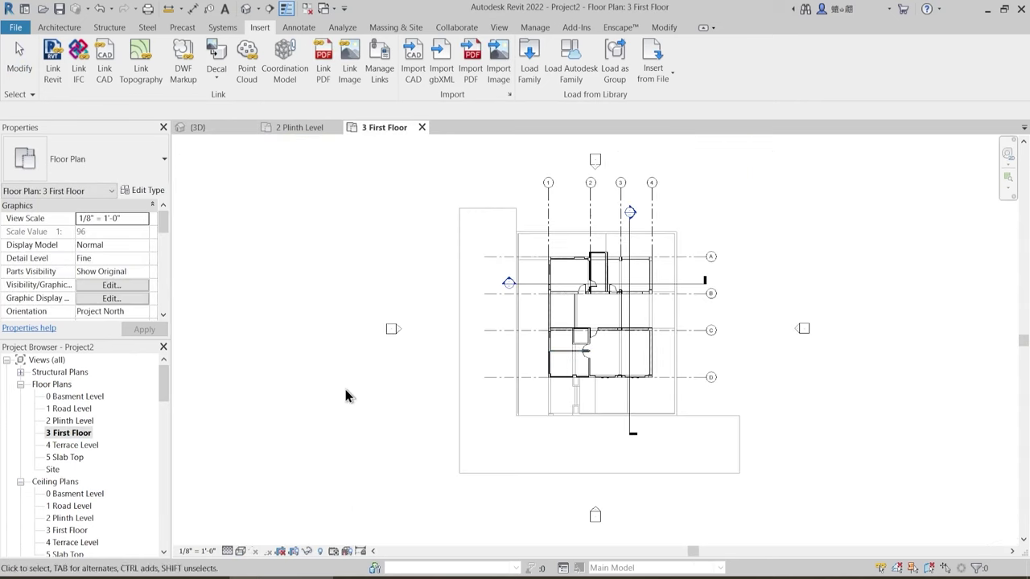
scroll(649, 354, "up", 8)
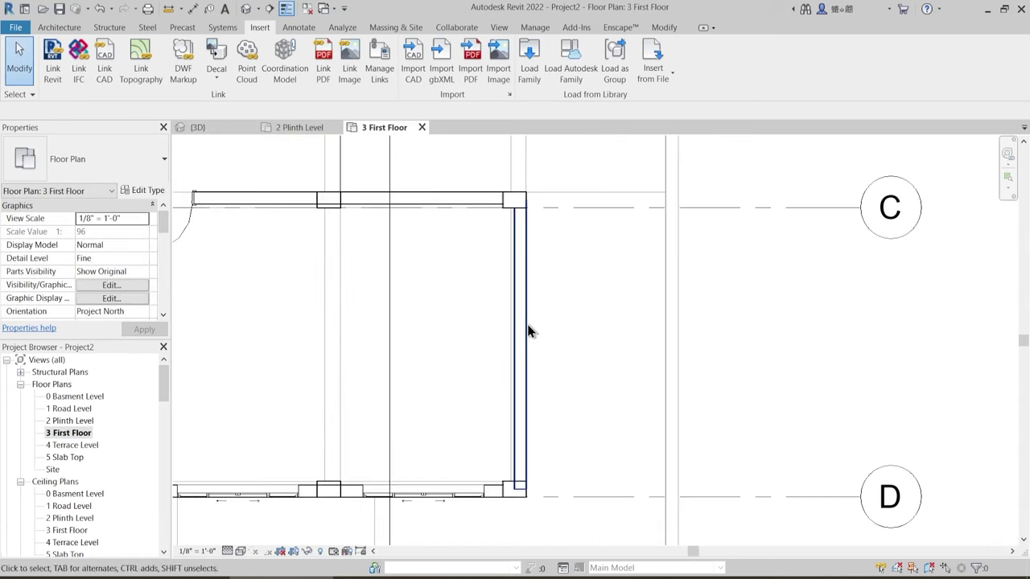
left_click(60, 28)
- Duplicate the curtain wall type as a new type named 'MasterBed Room CW'
left_click(66, 53)
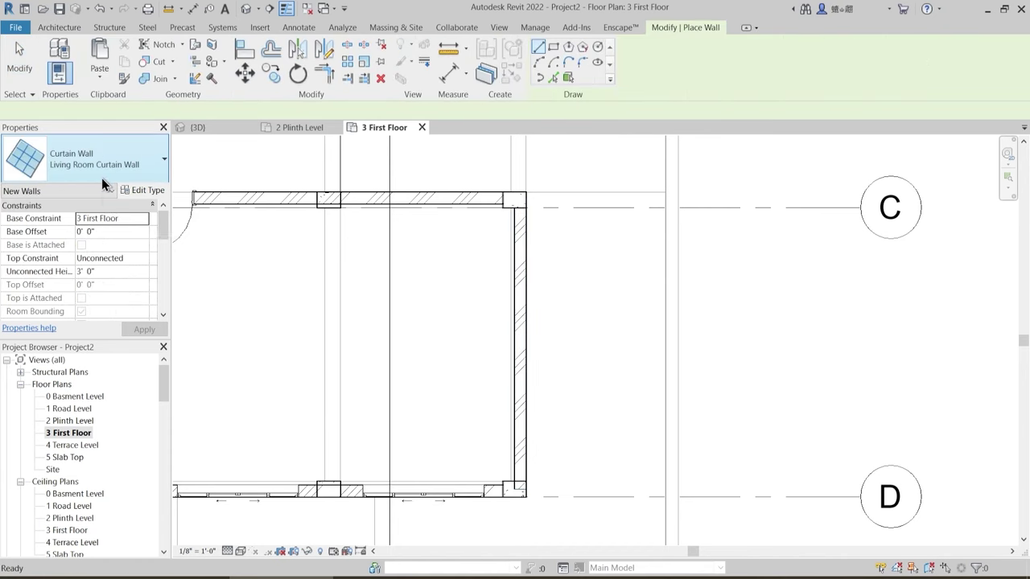
left_click(145, 193)
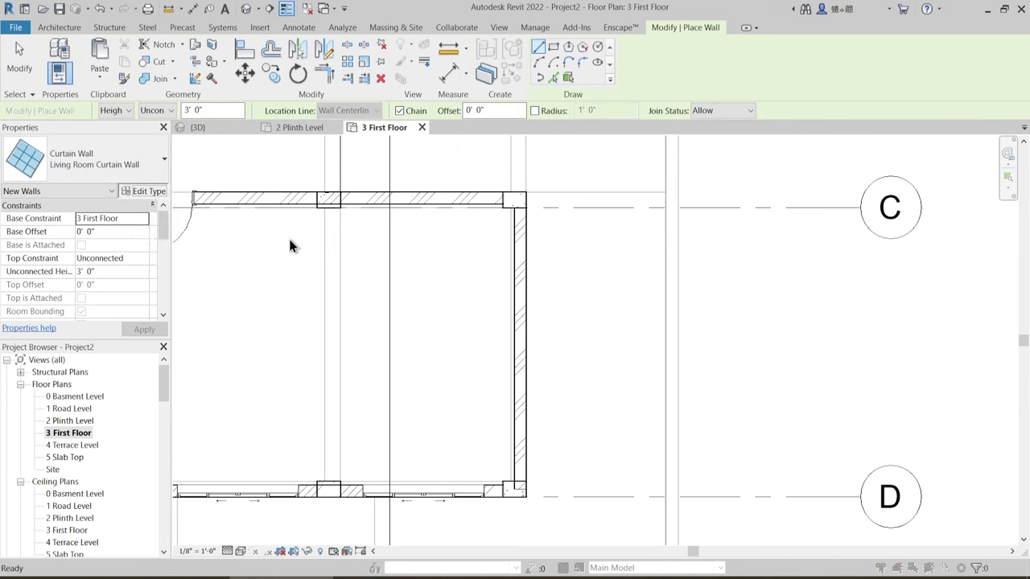
left_click_drag(348, 85, 437, 90)
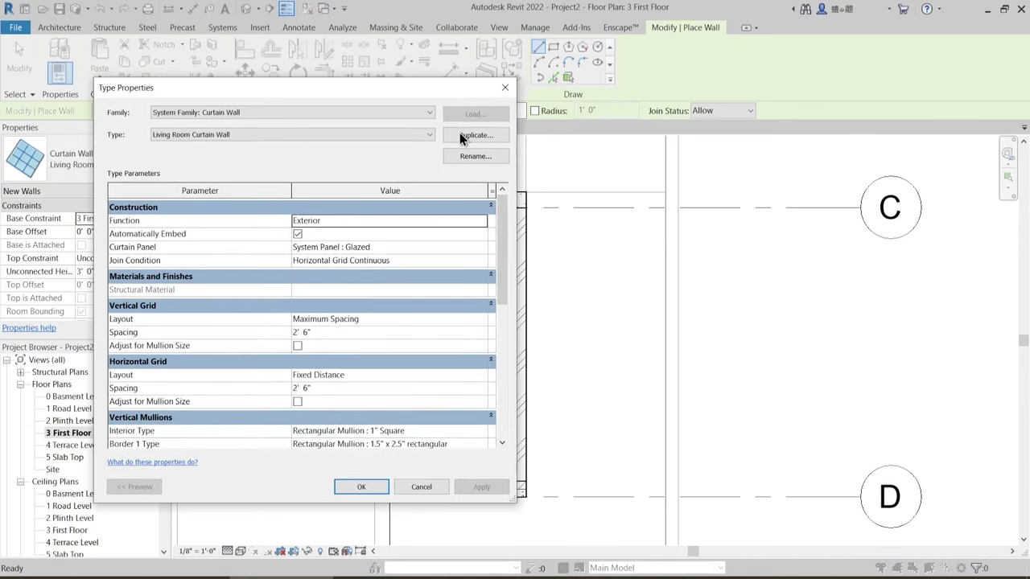
left_click(475, 134)
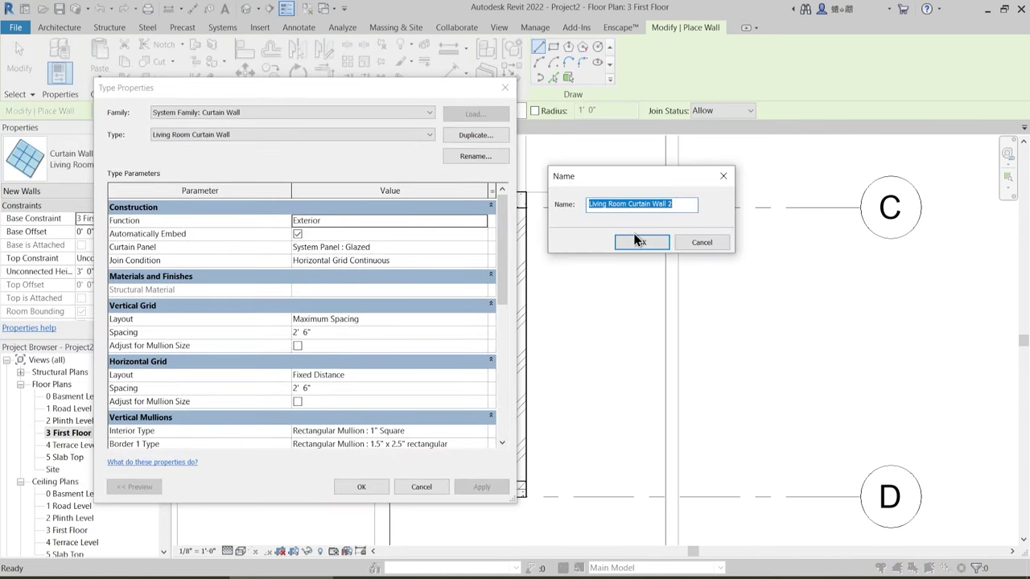
type("MasterBed Room CW")
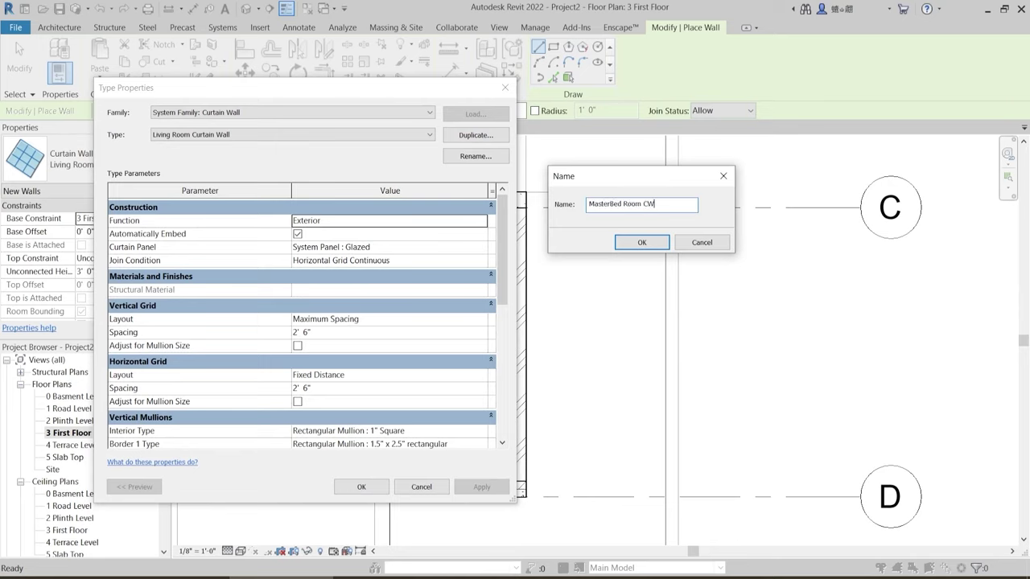
left_click(636, 241)
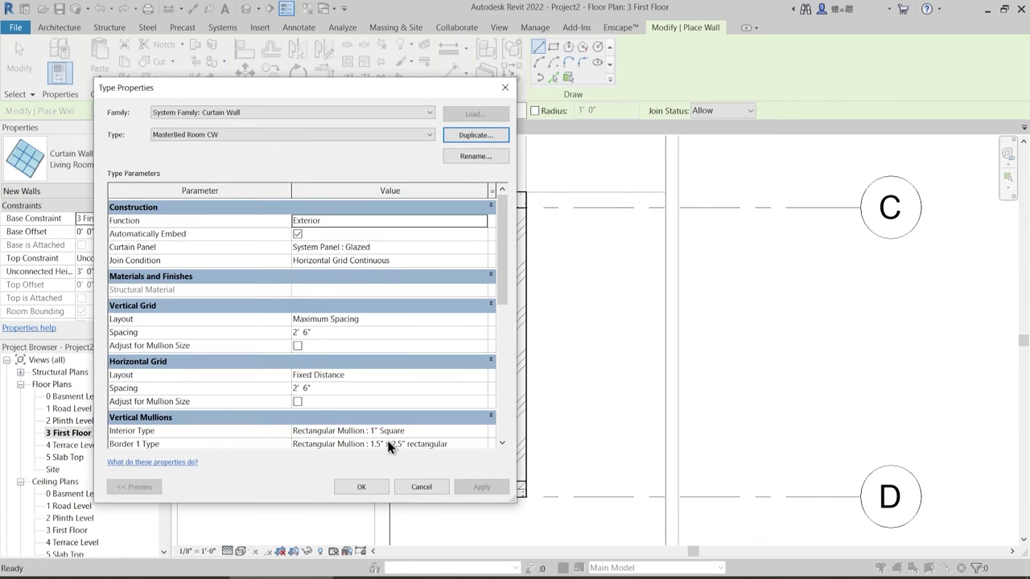
- Set both vertical and horizontal grid spacing of MasterBed Room CW to 1' 6"
scroll(380, 372, "down", 2)
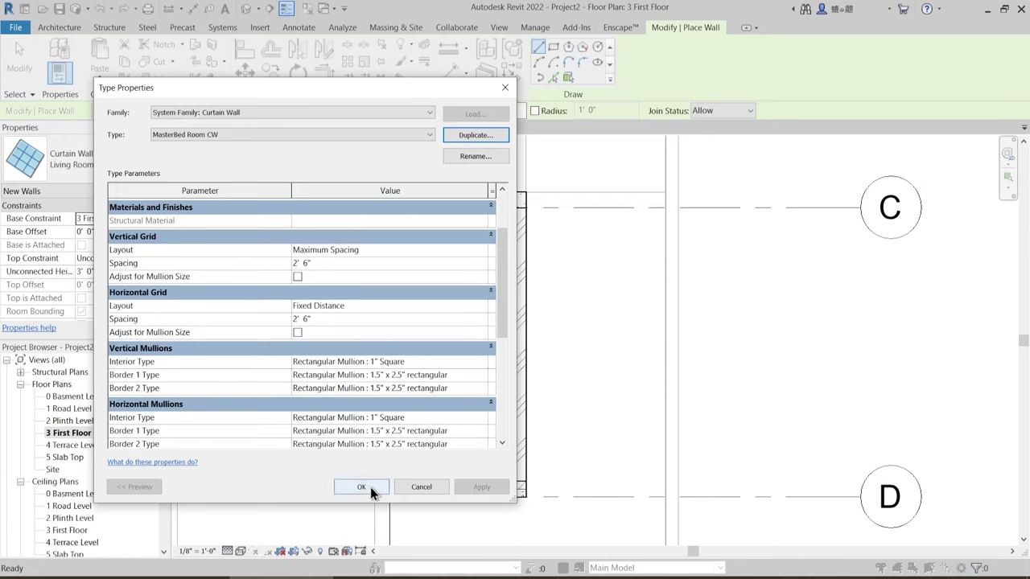
left_click(324, 262)
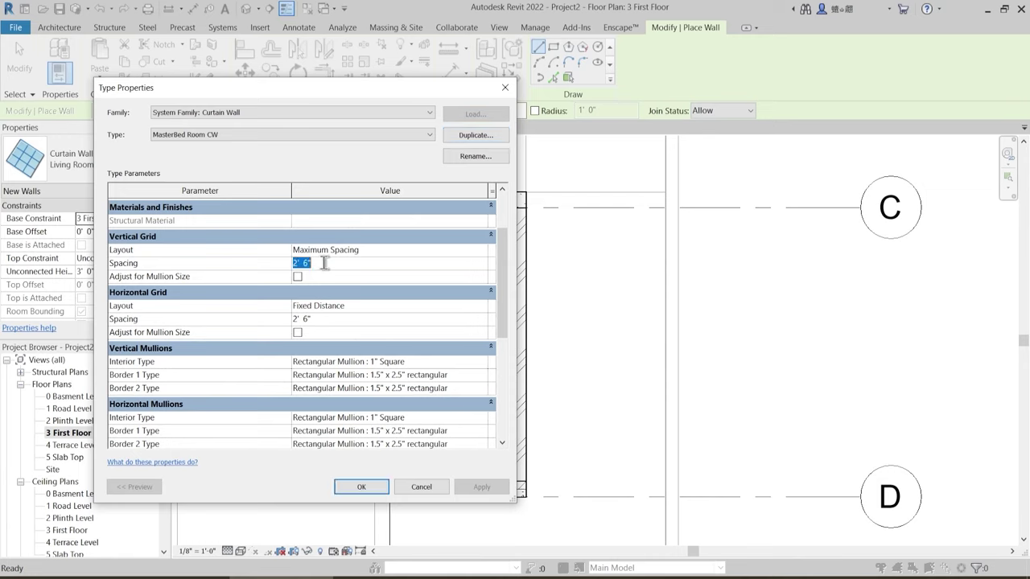
type("1'6")
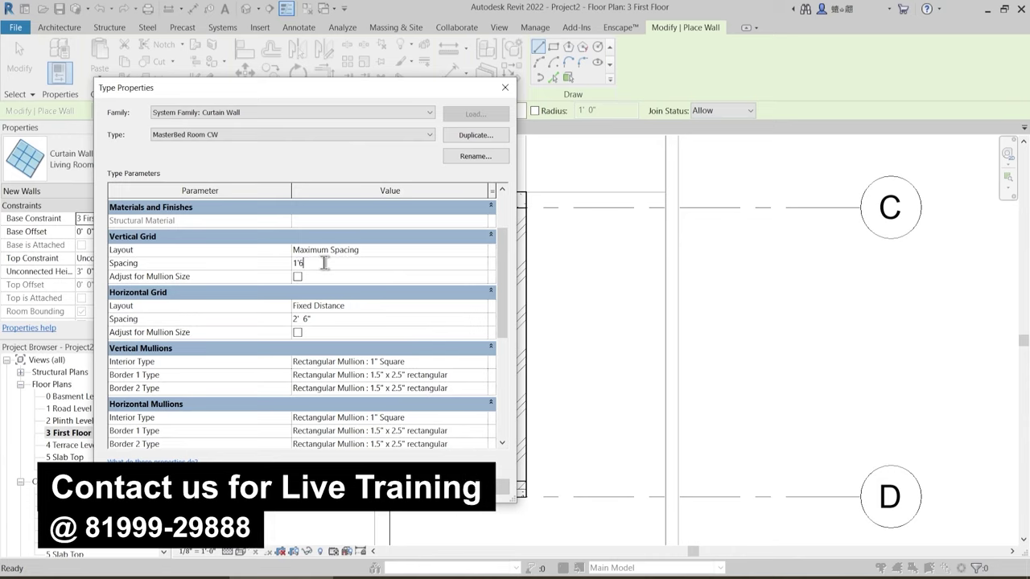
left_click(324, 320)
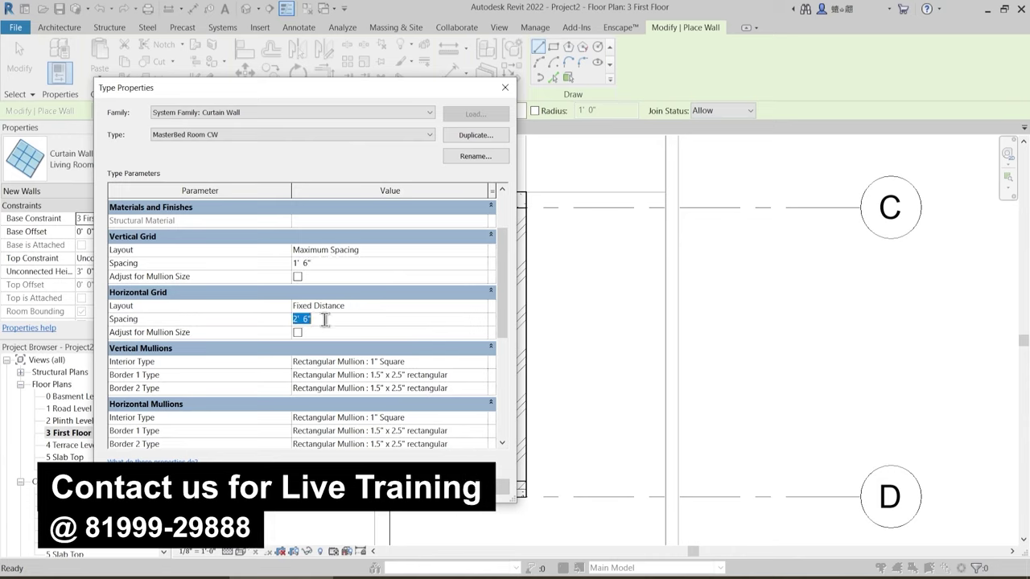
type("1'6\"")
key("Return")
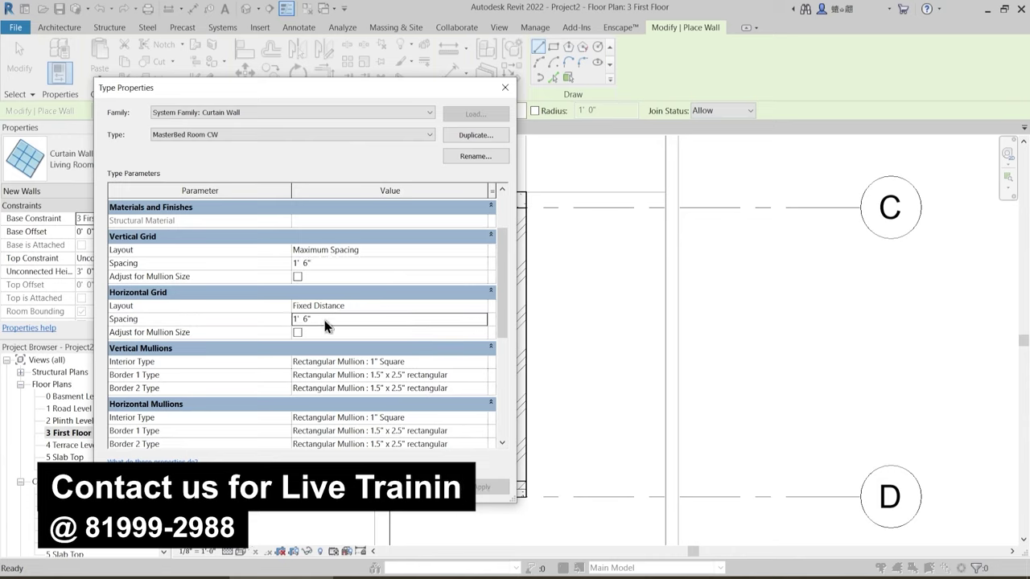
left_click(361, 487)
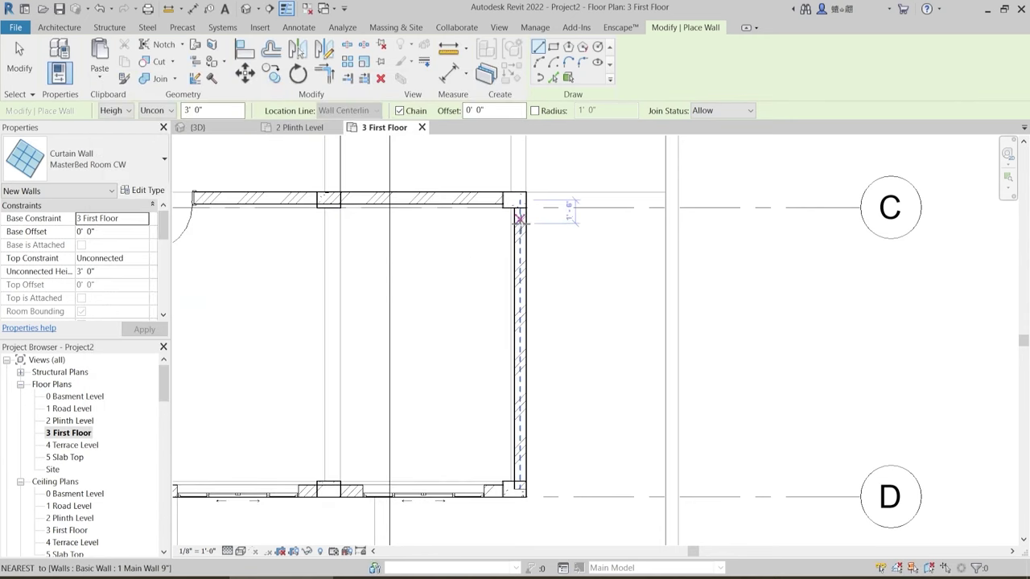
- Draw the curtain wall between grids C and D with 1' 3" base offset and 8' unconnected height
left_click(524, 251)
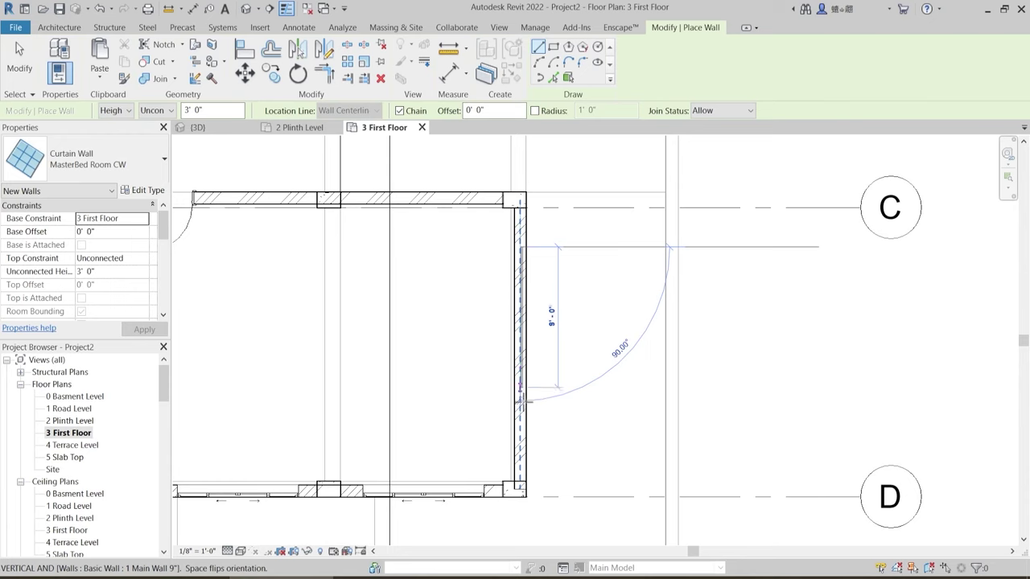
left_click(523, 441)
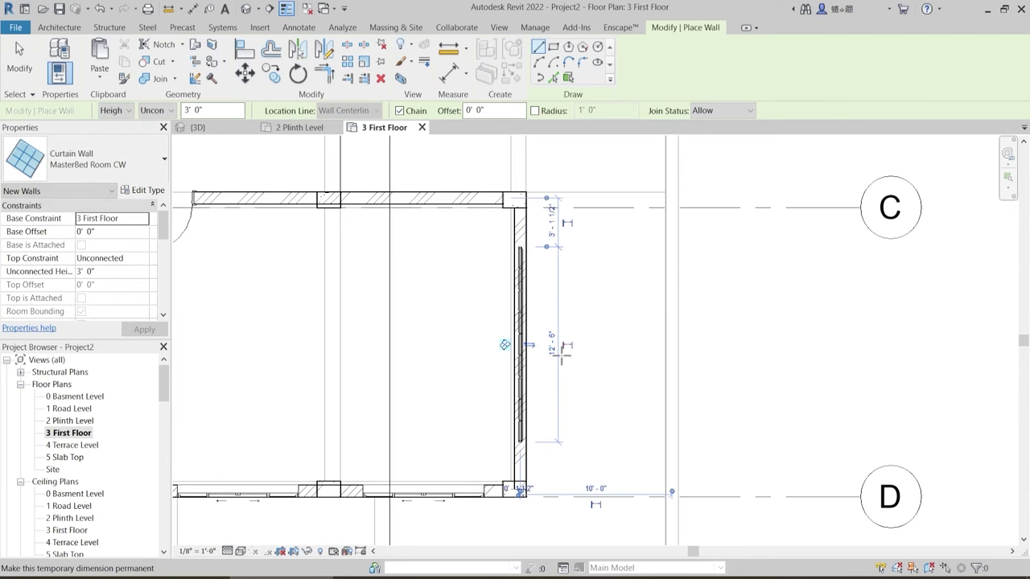
left_click(139, 232)
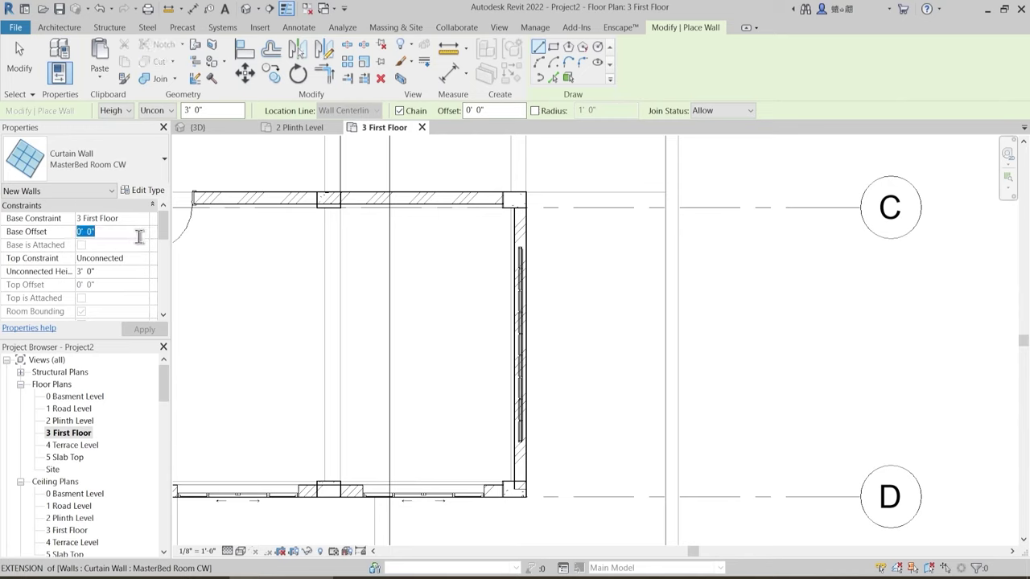
type("1")
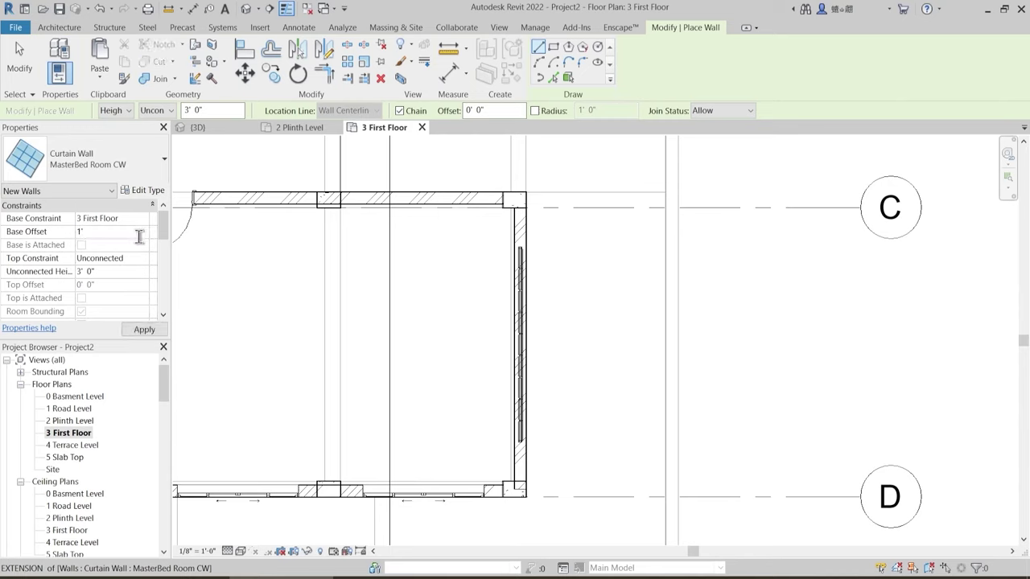
type("' 3\"")
key("Return")
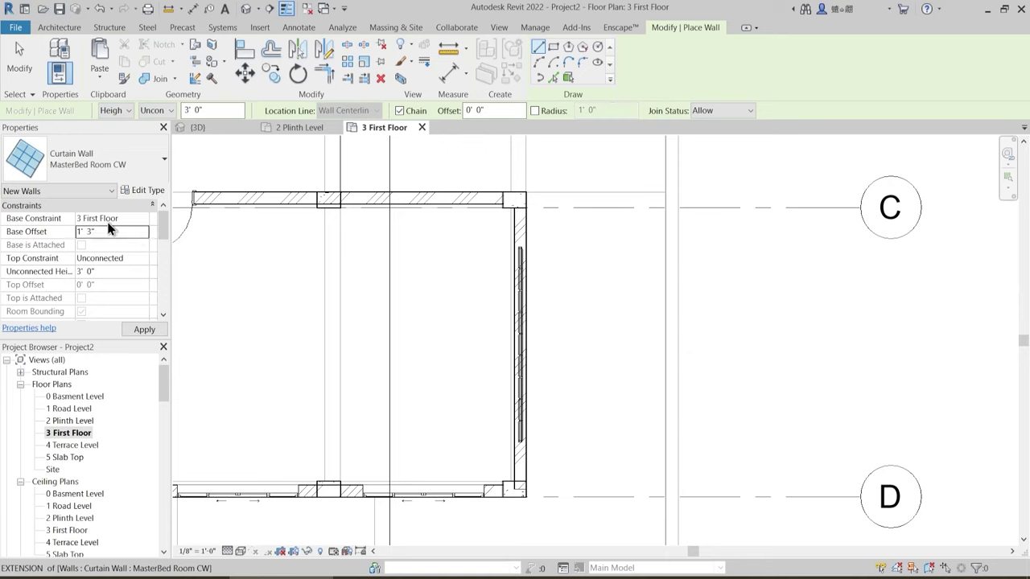
left_click(149, 264)
left_click(131, 269)
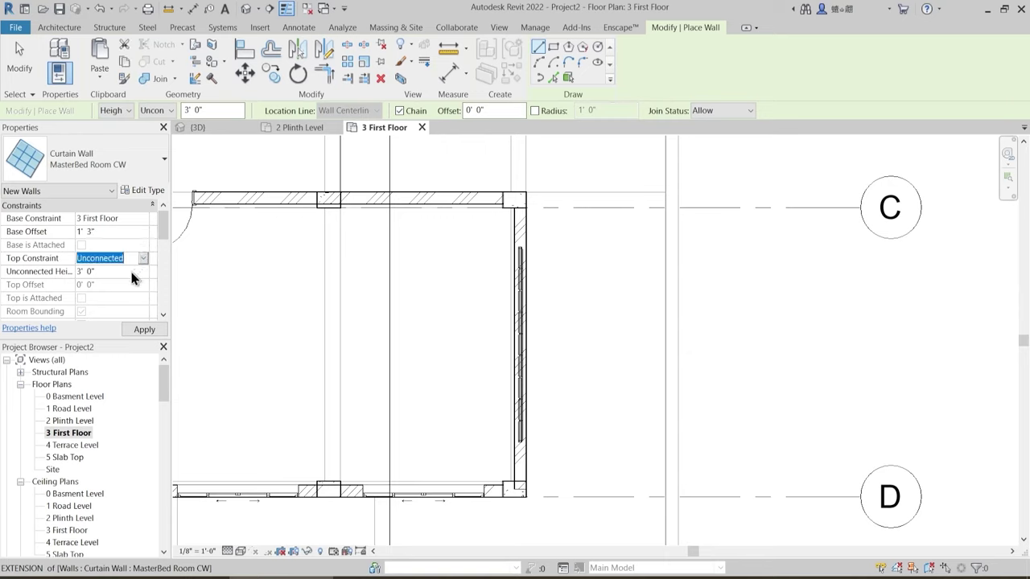
left_click(131, 272)
type("8")
key("Return")
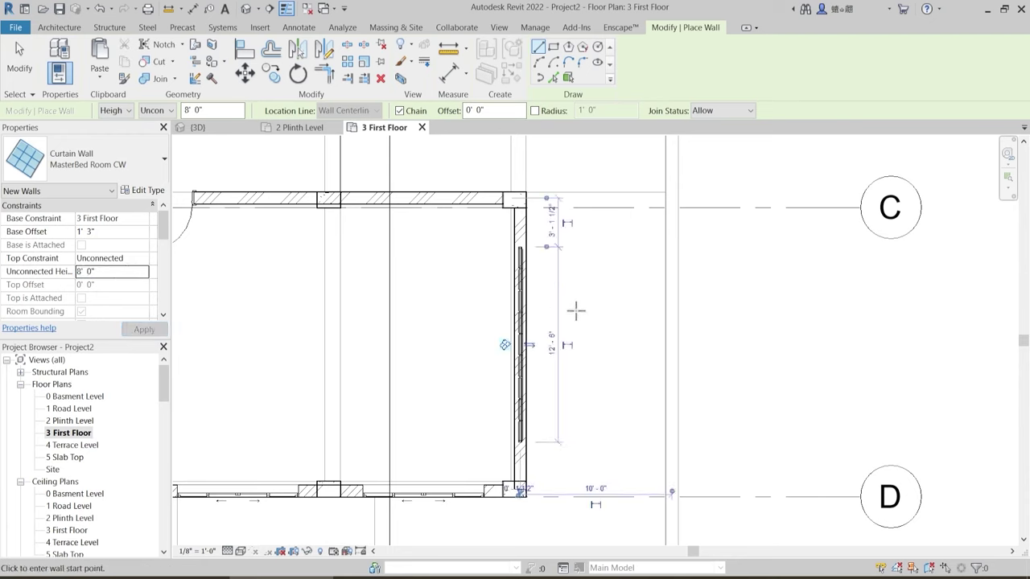
key("Escape")
key("Escape")
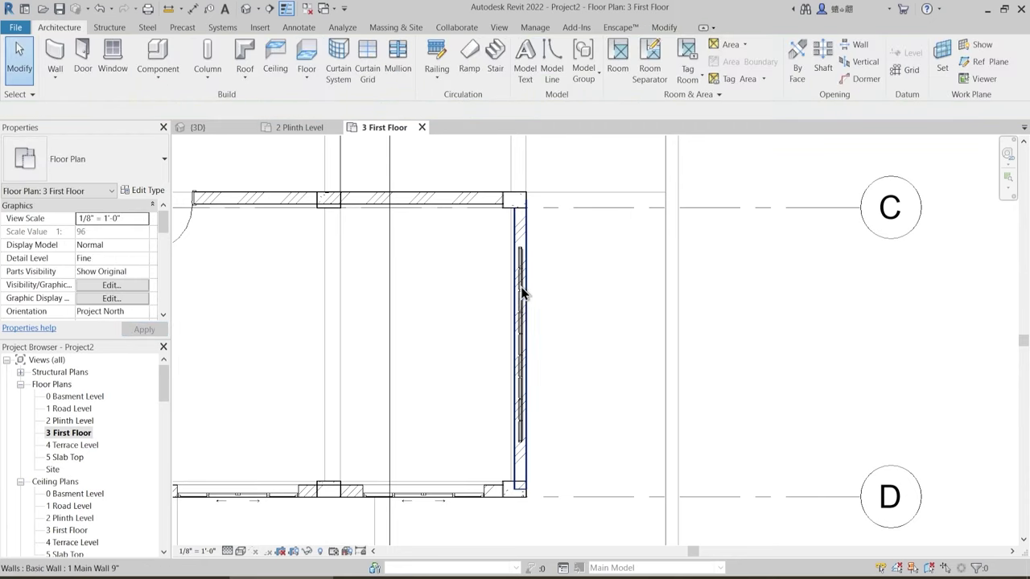
- Reselect the new curtain wall and reconfirm its 8' height and 1' 3" base offset
scroll(526, 266, "up", 2)
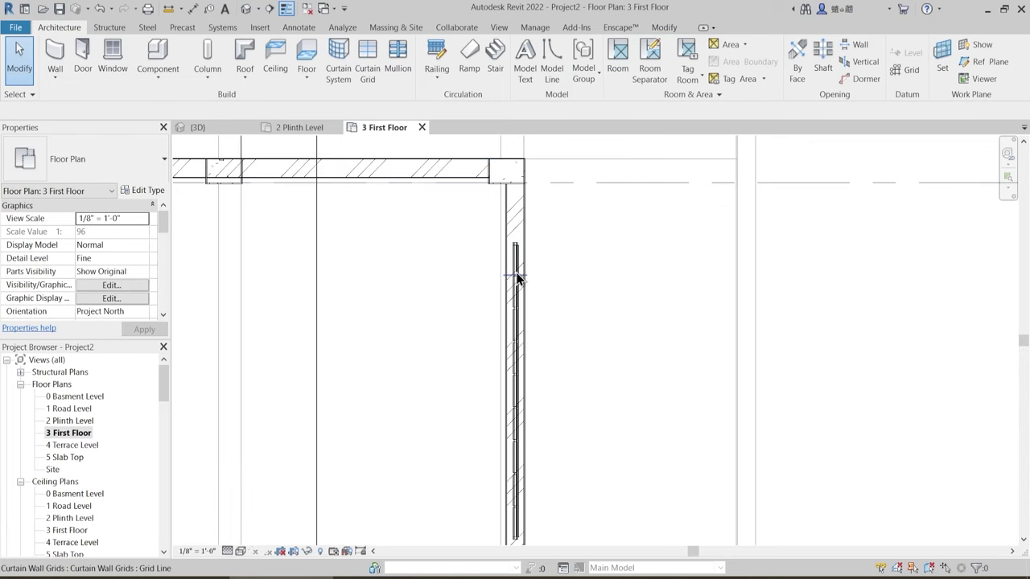
left_click(517, 274)
left_click(528, 269)
scroll(518, 265, "up", 2)
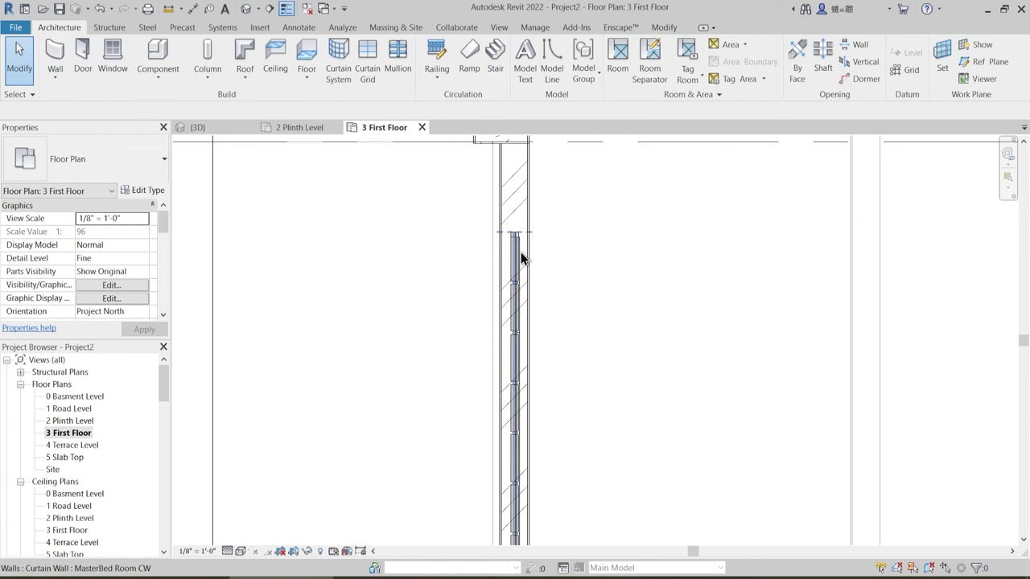
left_click(522, 257)
left_click(152, 191)
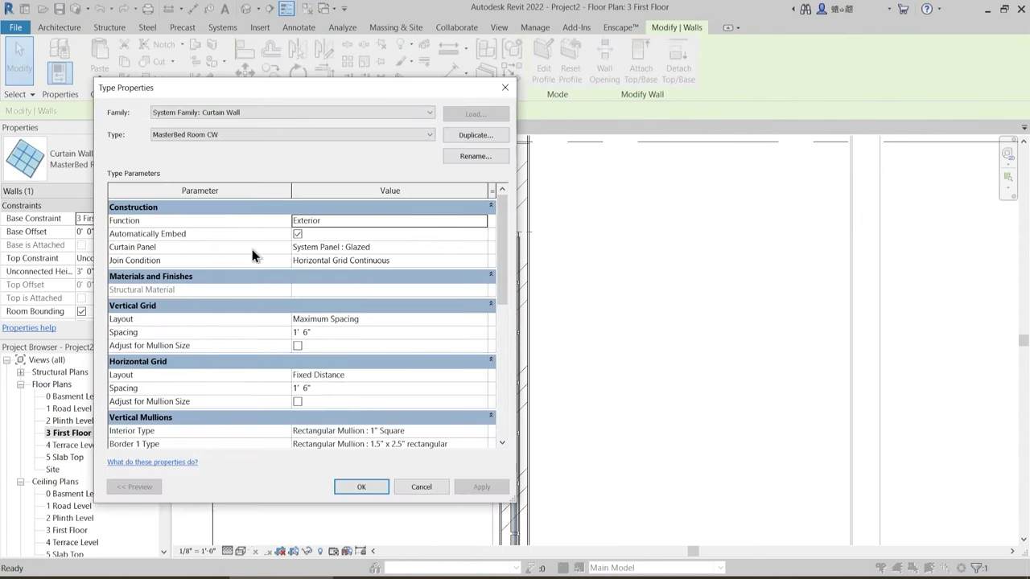
key("Escape")
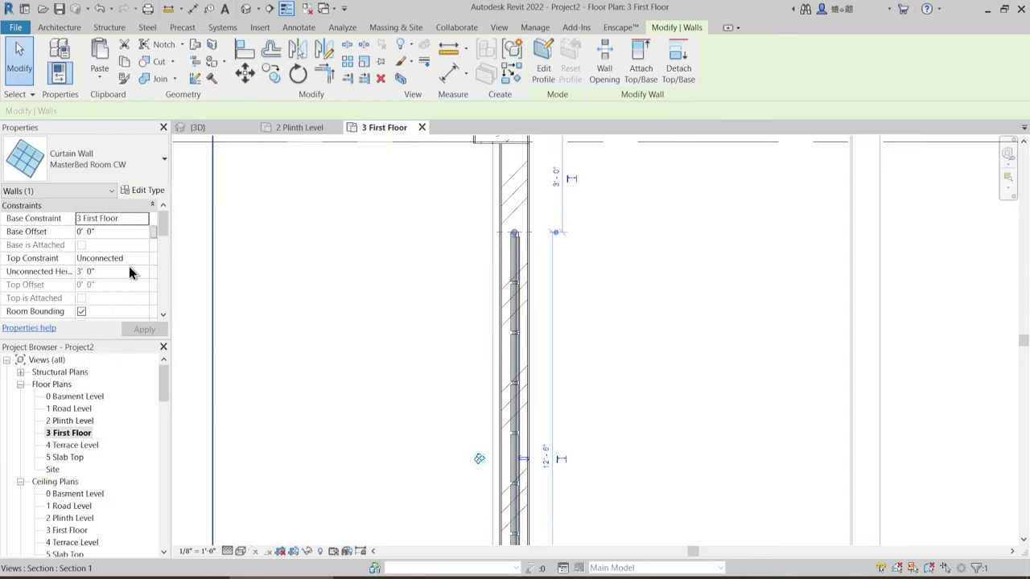
left_click(129, 272)
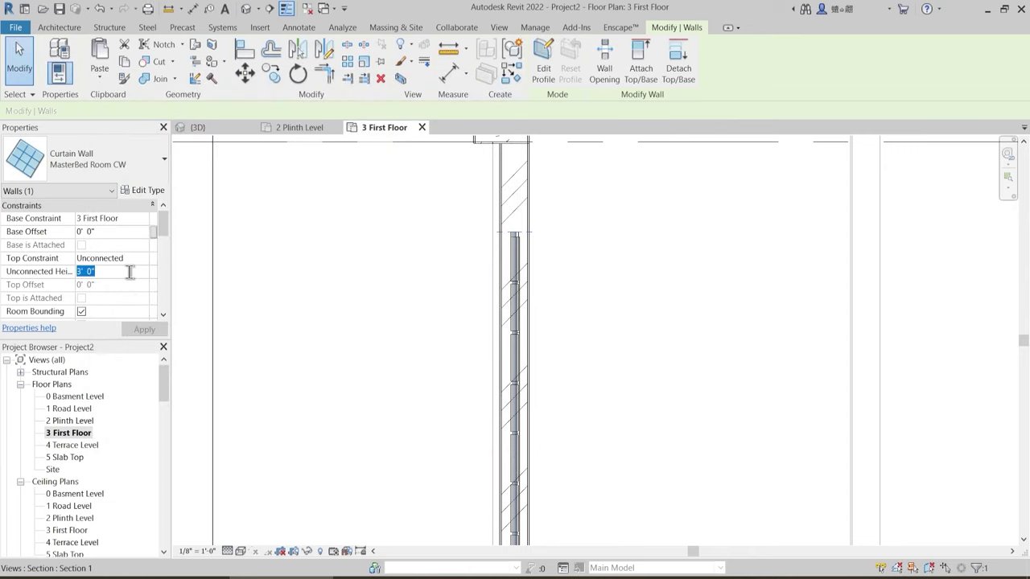
type("8")
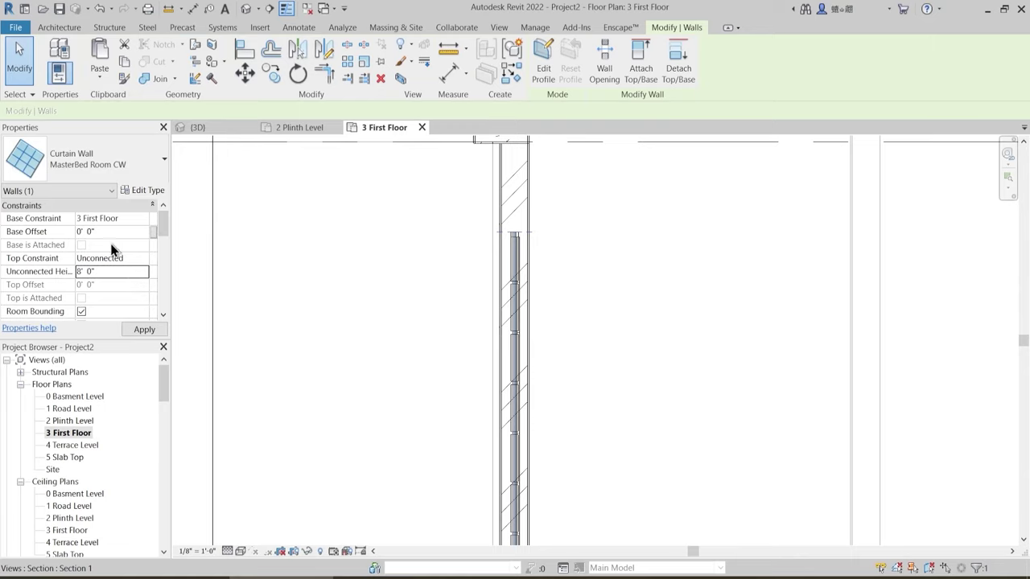
left_click(105, 231)
key("Return")
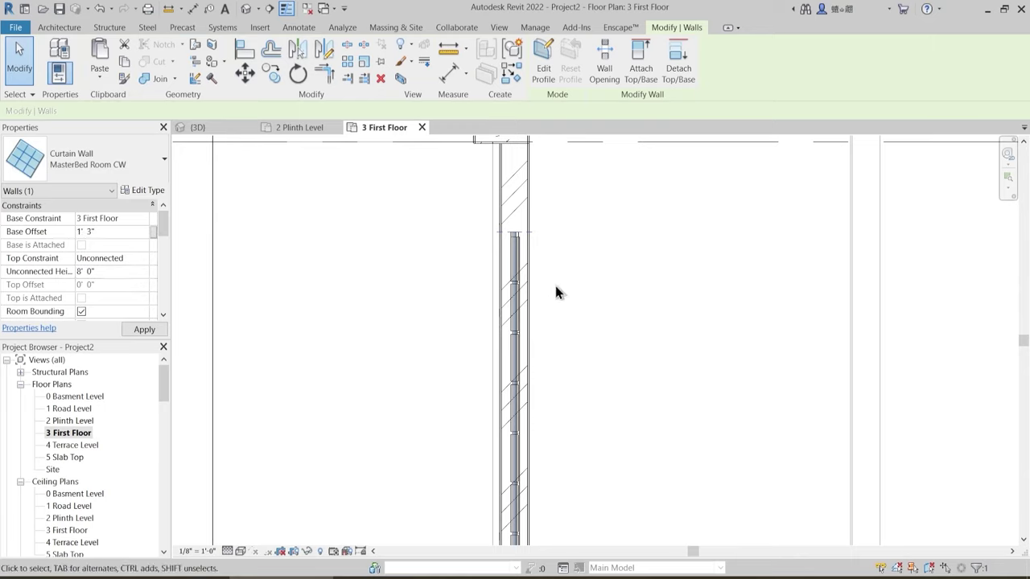
- Switch to the 3D view and orbit and zoom around the textured house
left_click(573, 300)
scroll(594, 314, "down", 1)
middle_click_drag(634, 405, 550, 294)
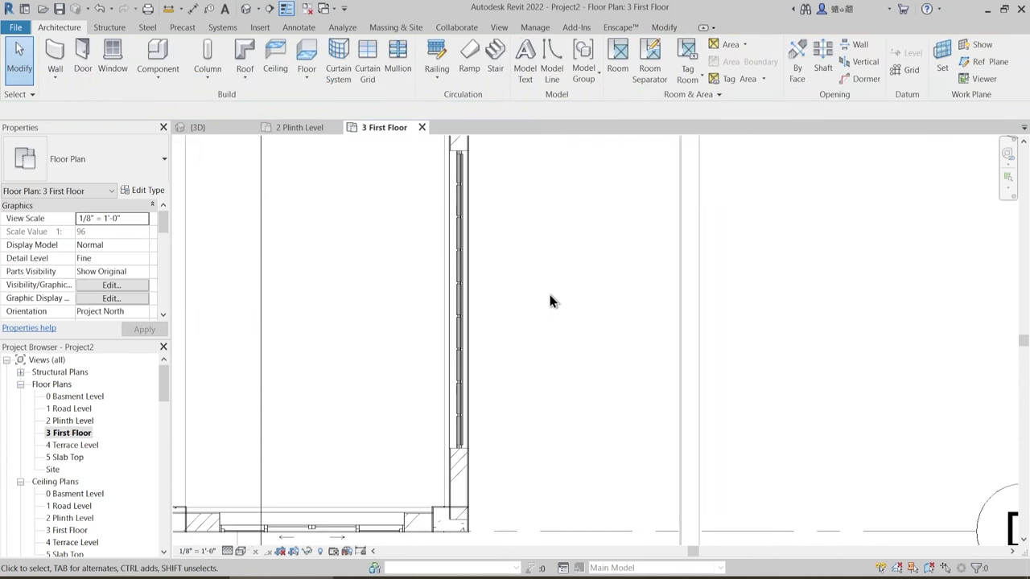
left_click(201, 127)
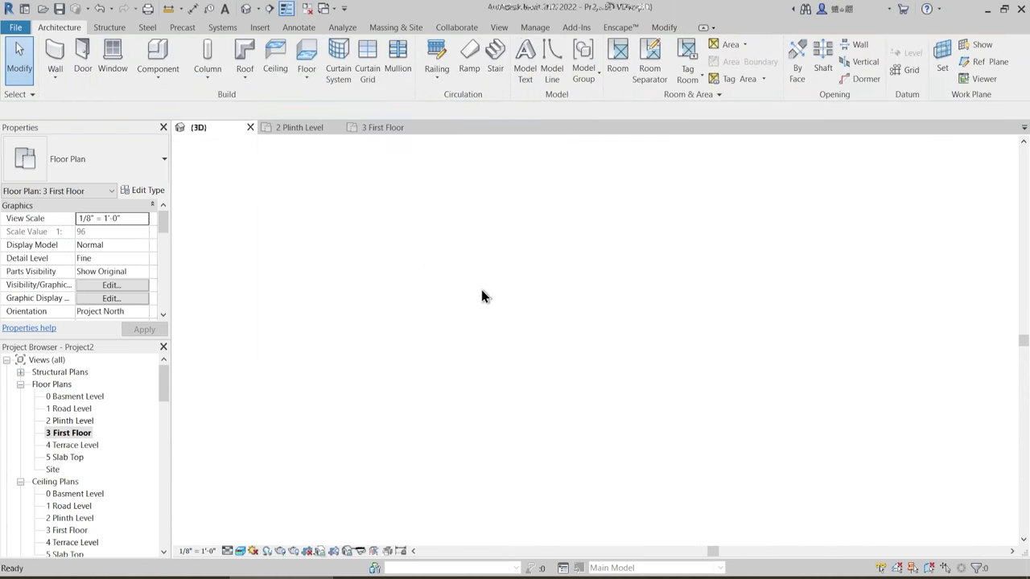
middle_click_drag(642, 402, 612, 396, "shift")
scroll(612, 395, "up", 2)
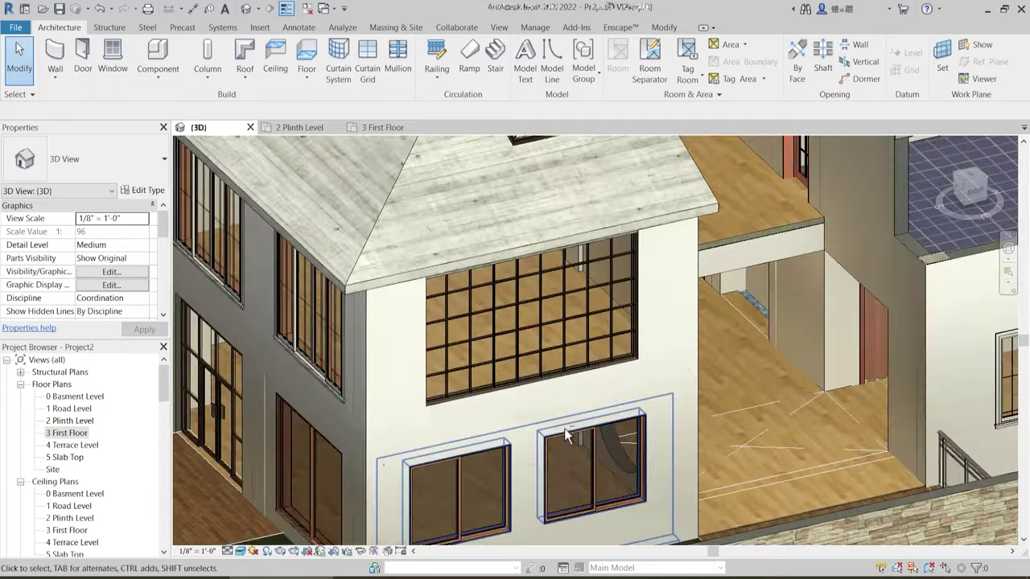
left_click(566, 435)
middle_click_drag(565, 435, 541, 406, "shift")
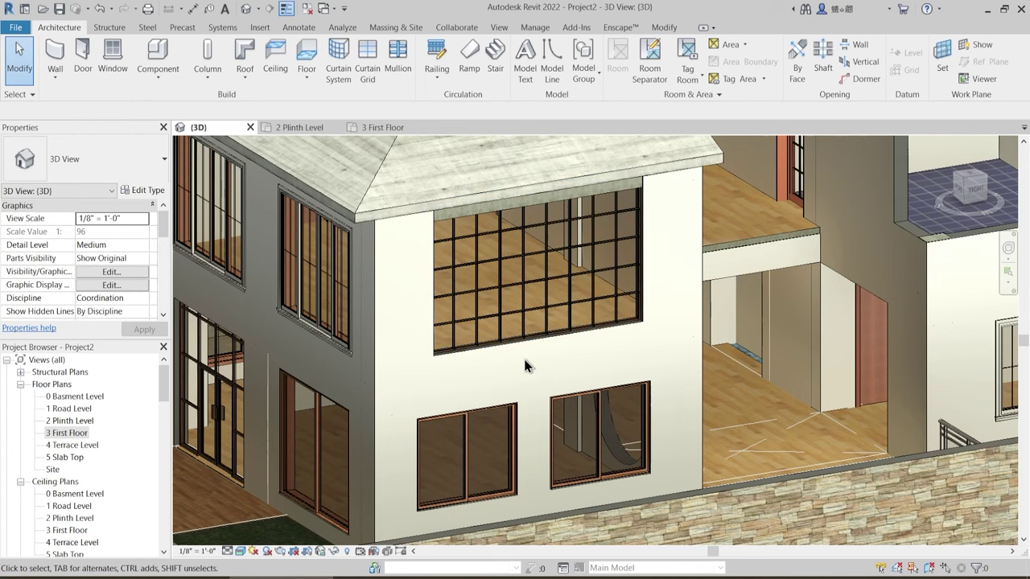
middle_click_drag(561, 368, 486, 445)
scroll(529, 416, "down", 5)
scroll(569, 425, "up", 4)
scroll(569, 425, "down", 4)
scroll(604, 449, "up", 4)
middle_click_drag(582, 476, 602, 478, "shift")
middle_click_drag(330, 458, 465, 356)
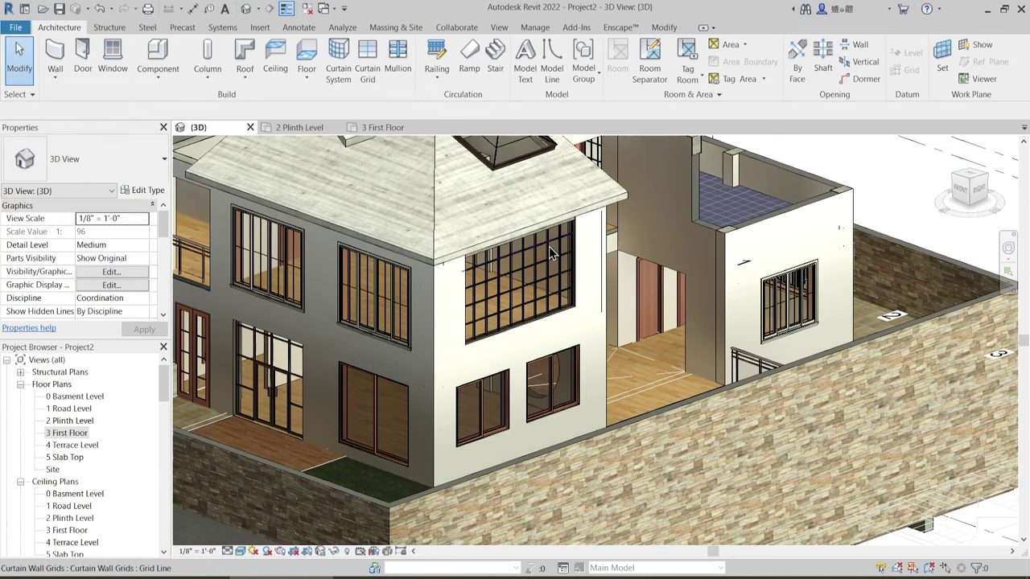
middle_click_drag(552, 254, 421, 339, "shift")
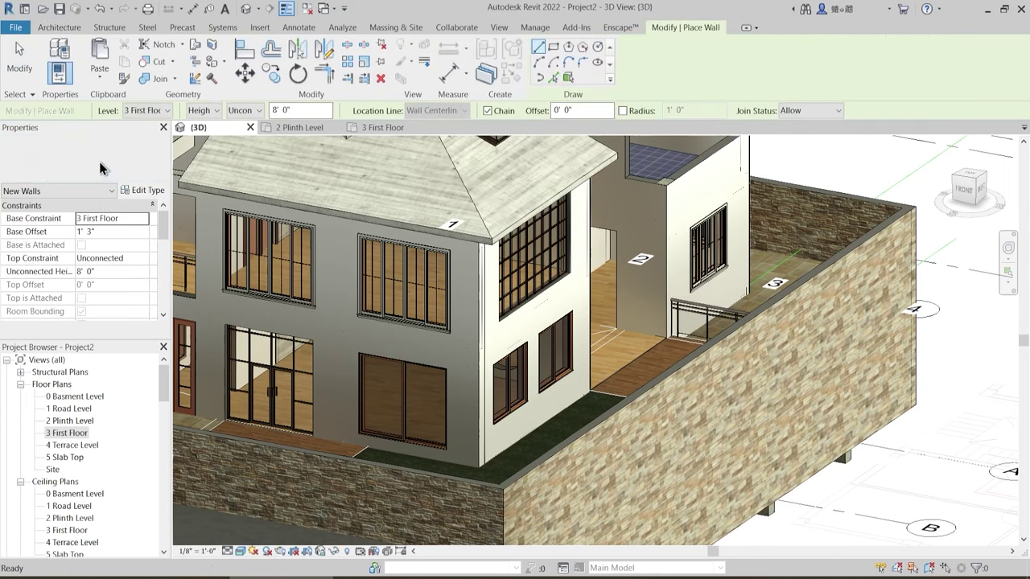
- Browse the wall type list, then exit wall placement without drawing anything
left_click(98, 162)
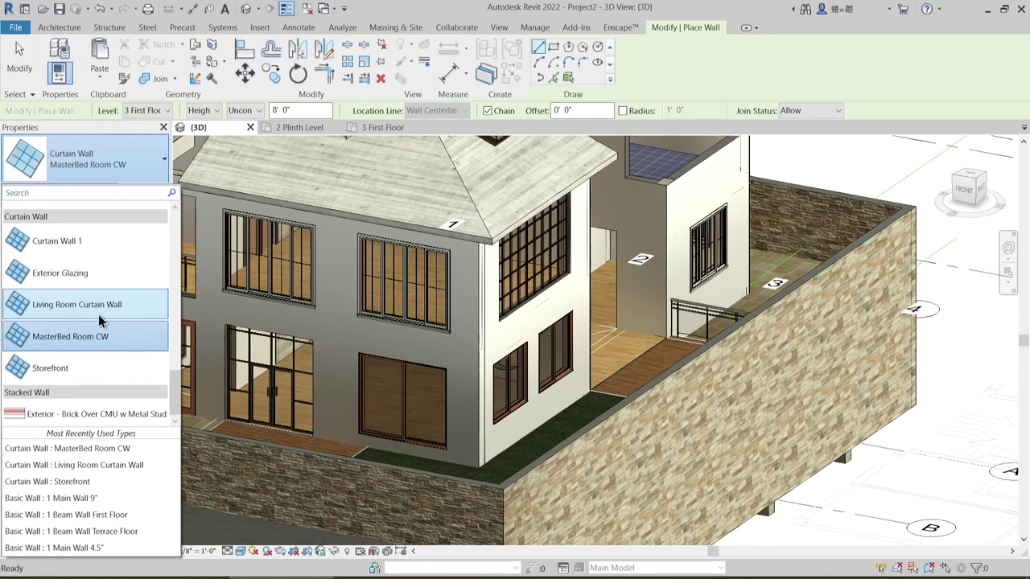
middle_click_drag(534, 374, 519, 333, "shift")
key("Escape")
key("Escape")
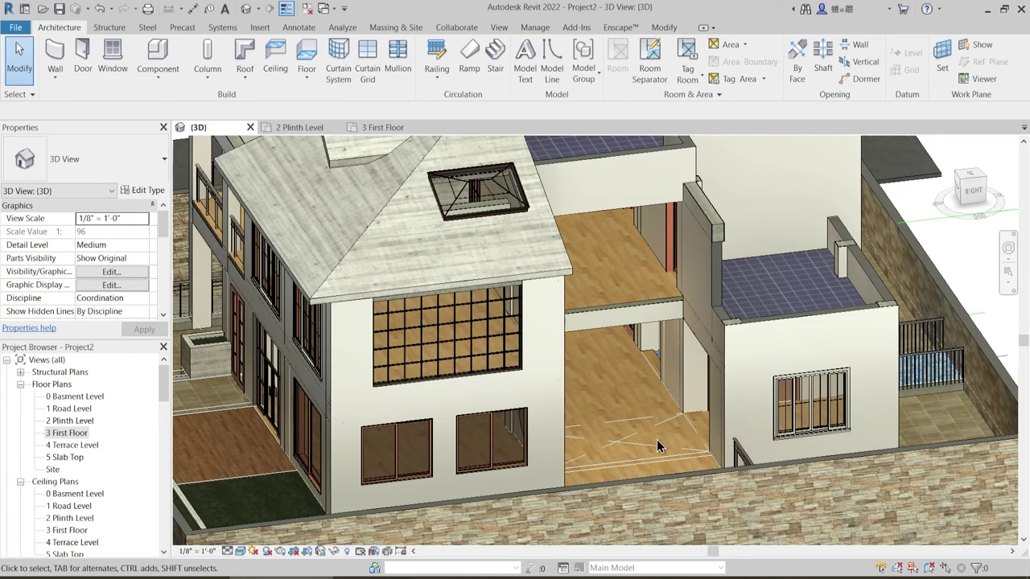
middle_click_drag(655, 482, 697, 455)
scroll(690, 425, "up", 3)
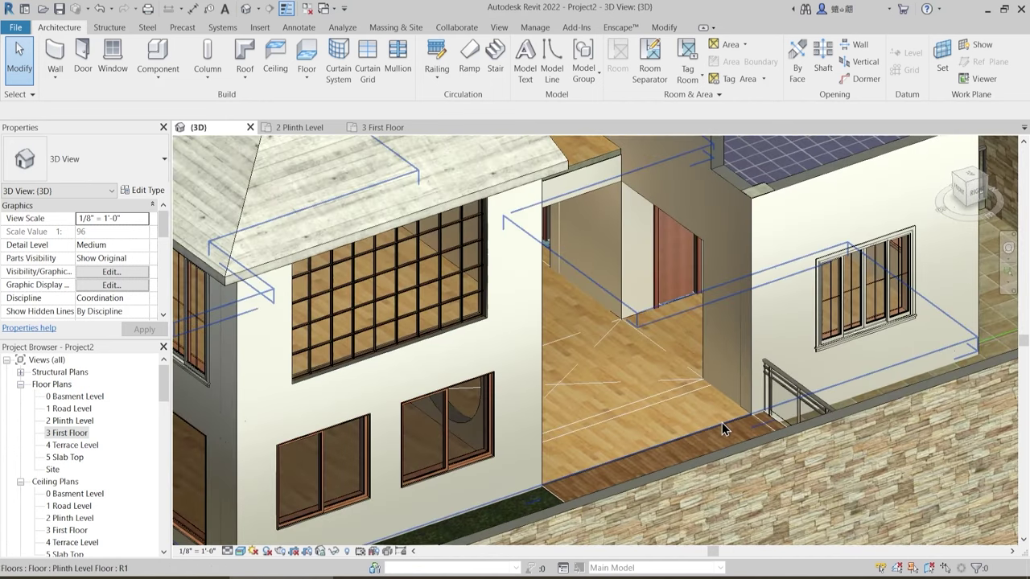
- Isolate the Plinth Level floors with HI and select the wooden floor
left_click(721, 423)
left_click(712, 407, "ctrl")
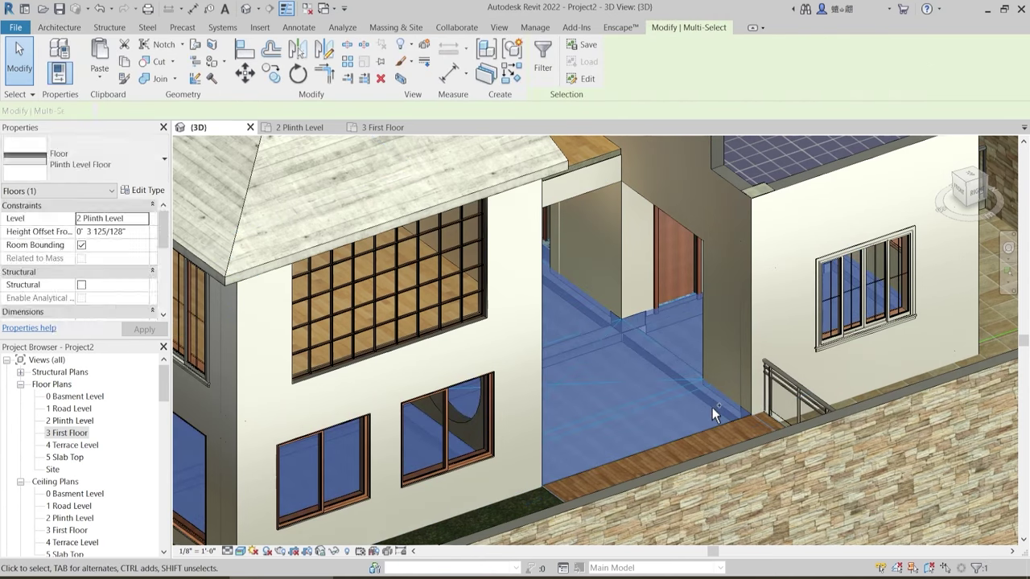
key("h")
key("i")
key("Escape")
middle_click_drag(712, 409, 547, 311, "shift")
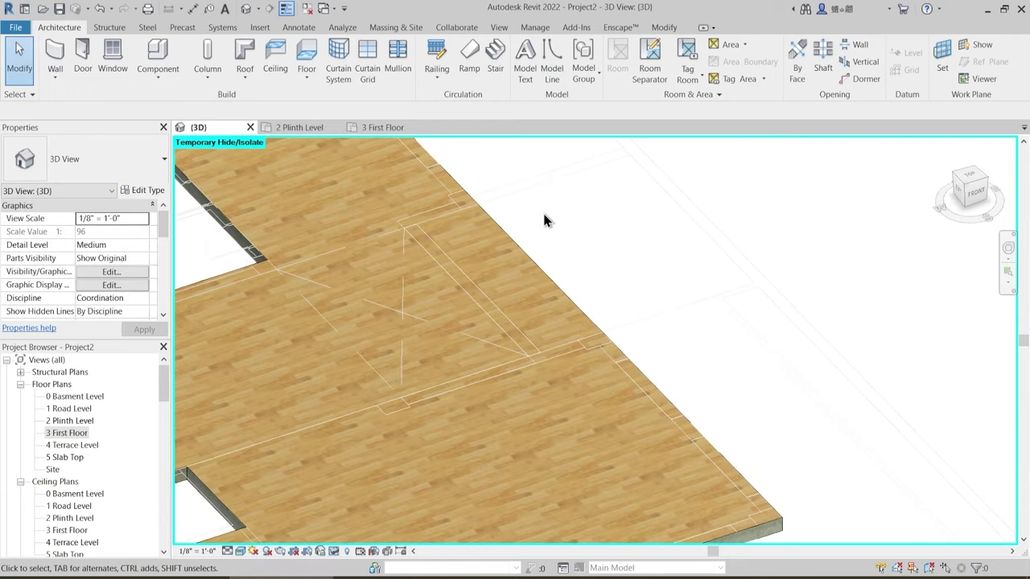
left_click(390, 231)
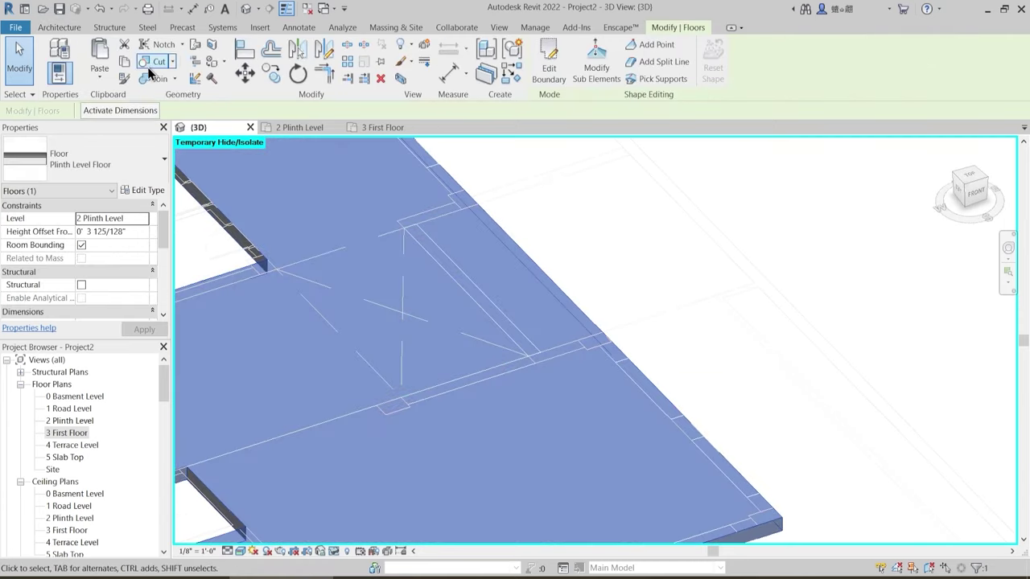
- Split off a strip of the floor's top face using three picked edge lines
left_click(211, 48)
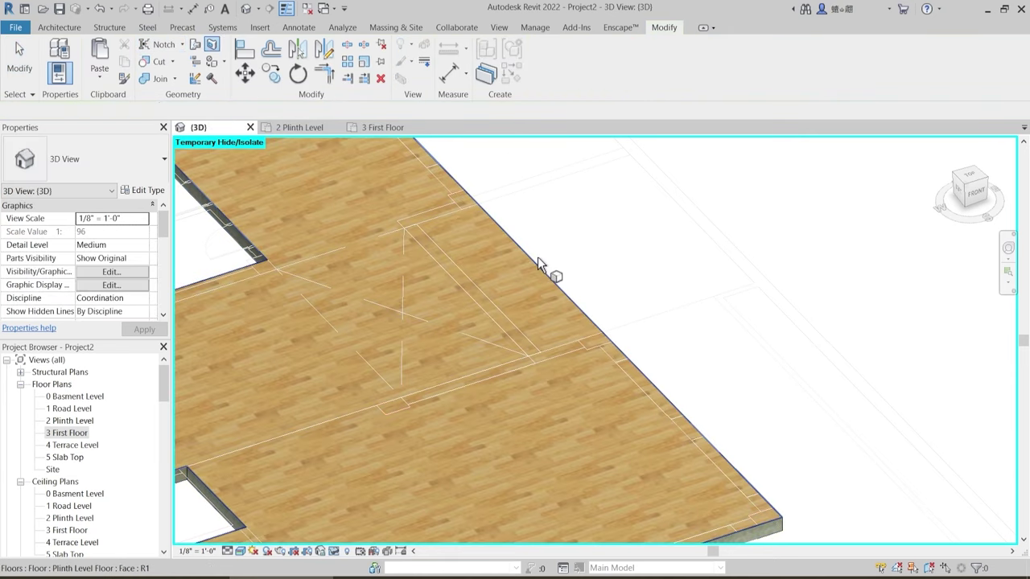
left_click(537, 257)
left_click(597, 77)
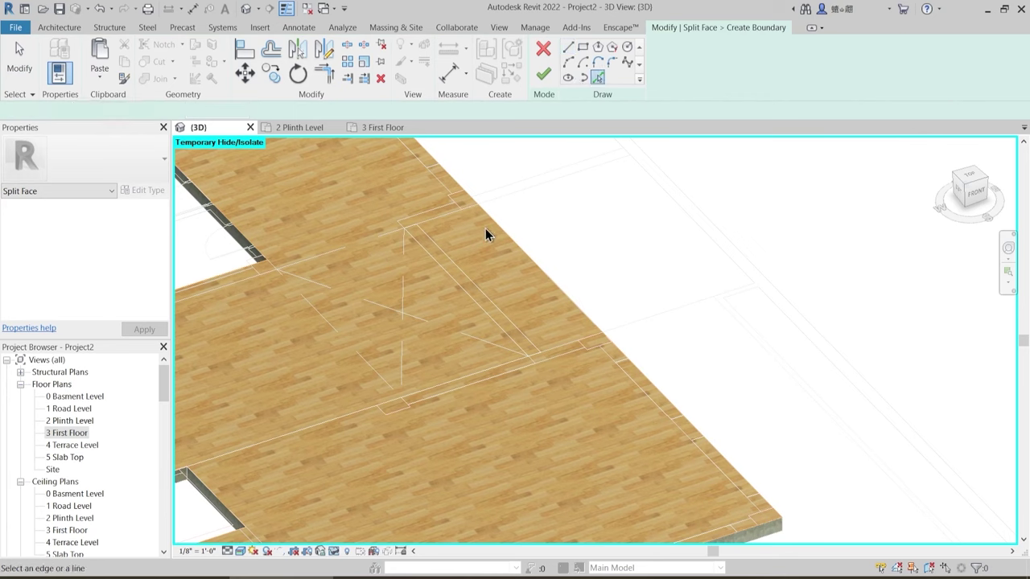
left_click(449, 219)
left_click(445, 268)
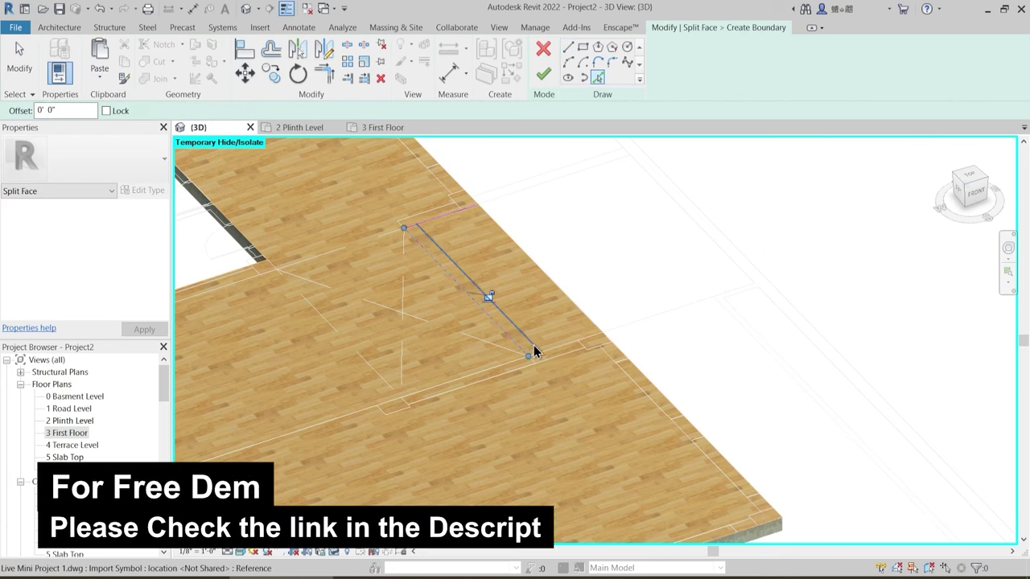
left_click(534, 352)
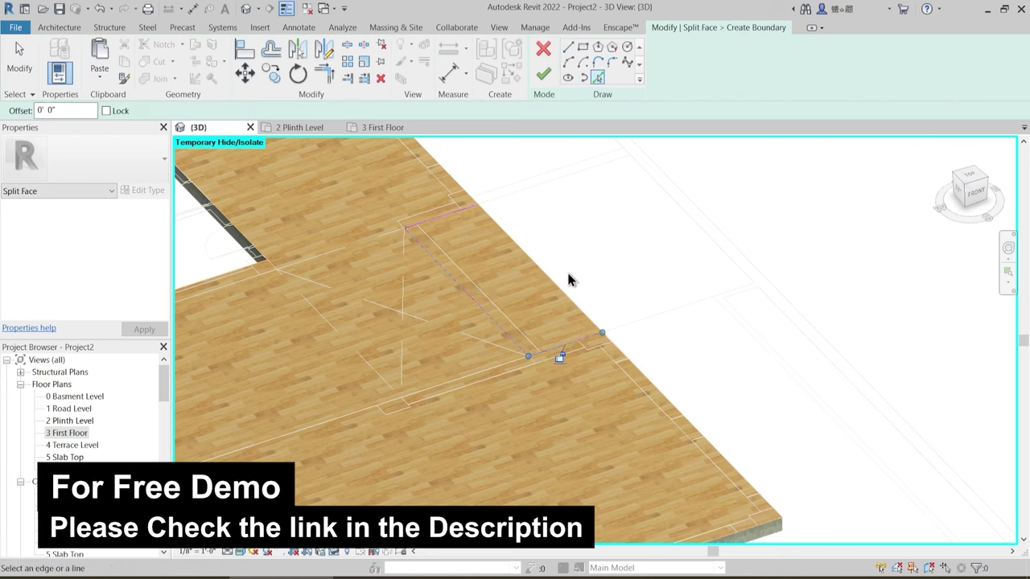
left_click(540, 79)
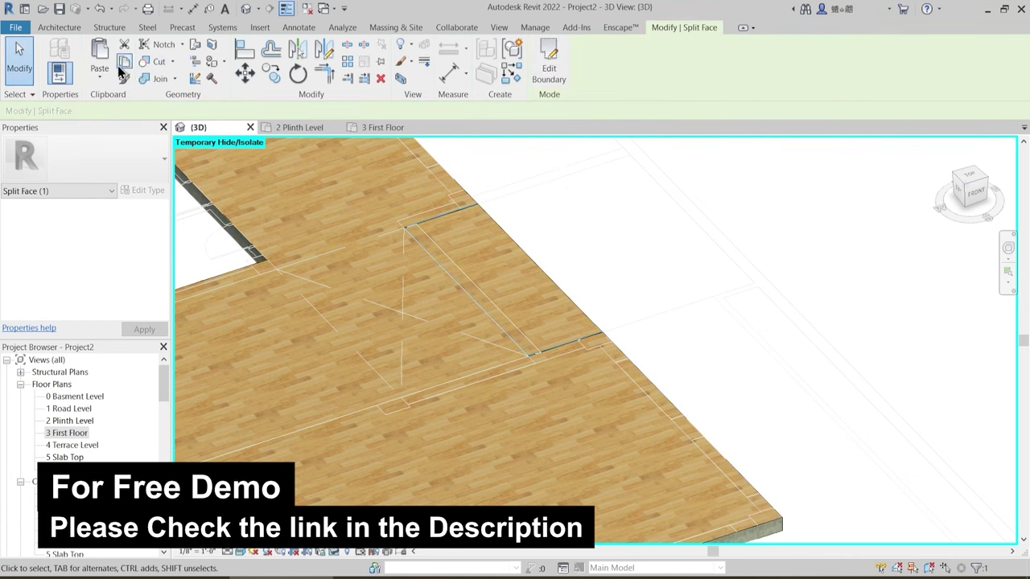
- Paint the split strip with the 1 Wooden Deck material
key("p")
key("t")
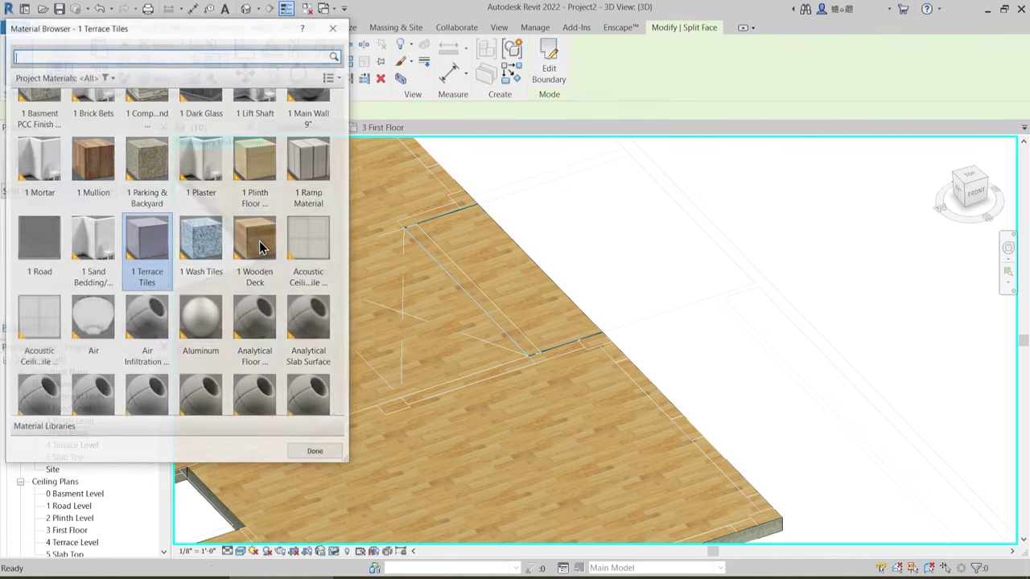
left_click(255, 241)
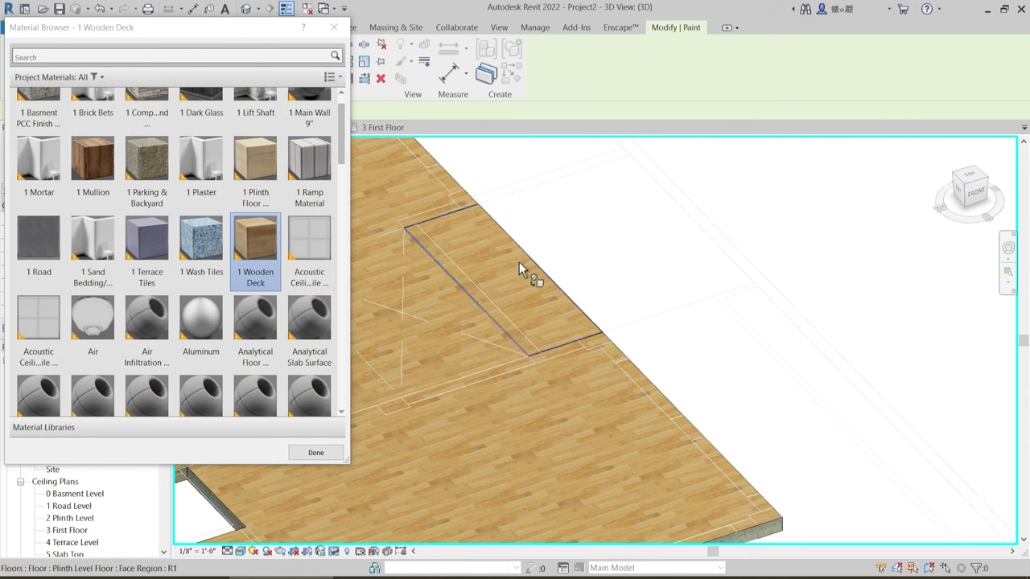
left_click(519, 262)
scroll(320, 131, "up", 1)
scroll(320, 132, "down", 1)
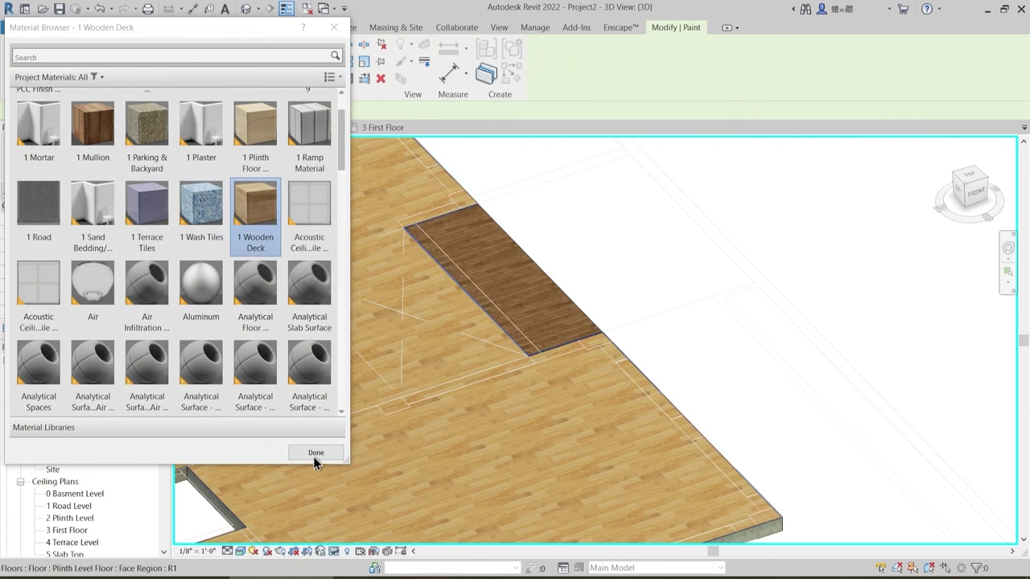
left_click(314, 453)
middle_click_drag(566, 255, 583, 304)
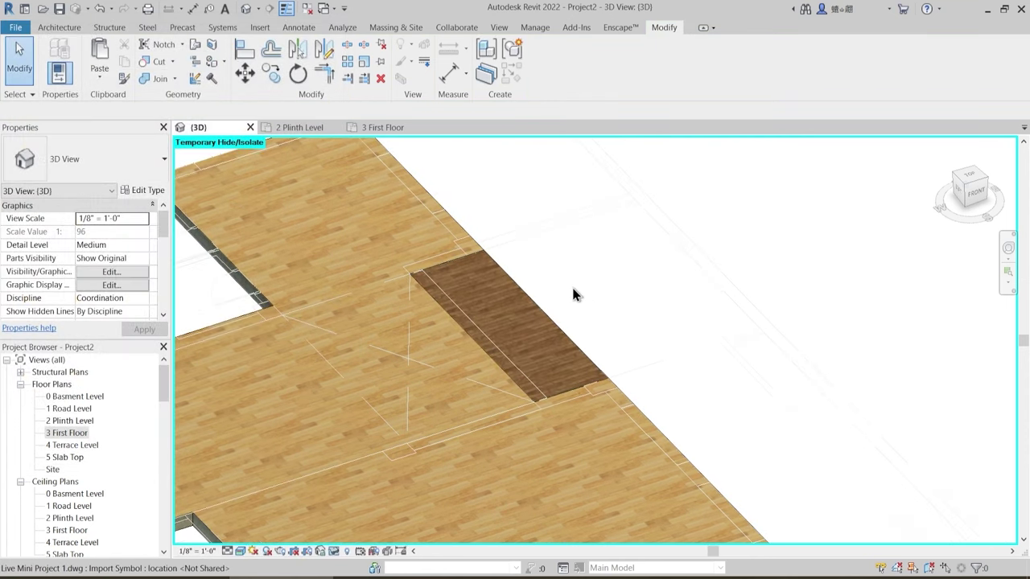
- Inspect the isolated floor slab, then restore the full house with HR
scroll(572, 286, "down", 1)
middle_click_drag(593, 399, 504, 414, "shift")
middle_click_drag(610, 434, 381, 339)
middle_click_drag(472, 369, 397, 373, "shift")
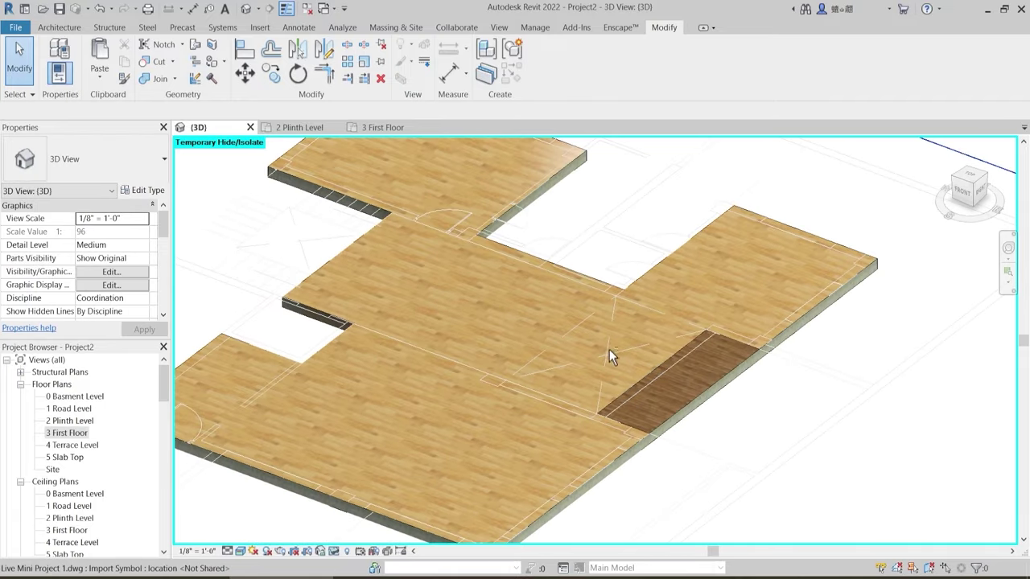
middle_click_drag(609, 350, 512, 323, "shift")
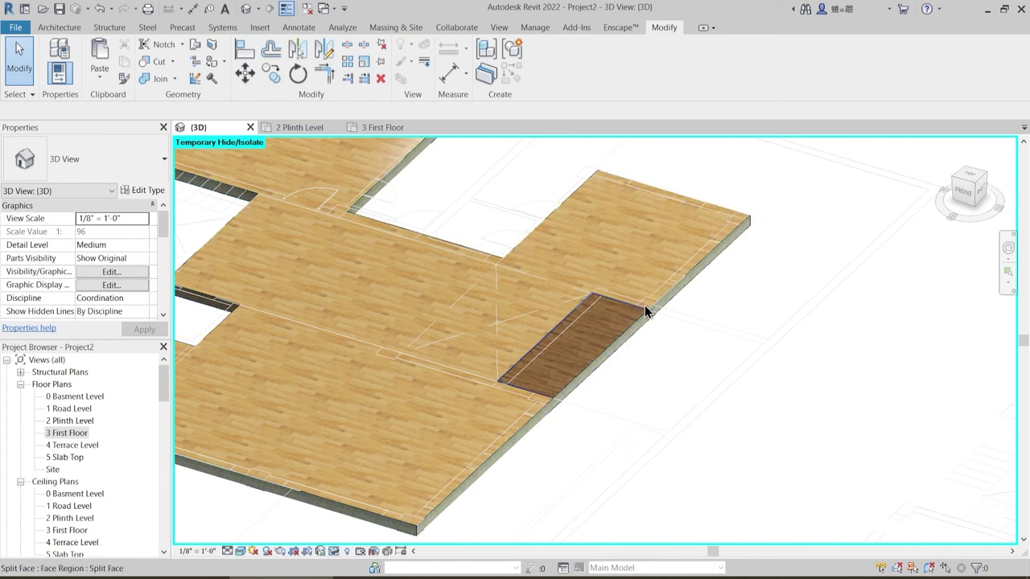
middle_click_drag(572, 262, 565, 277)
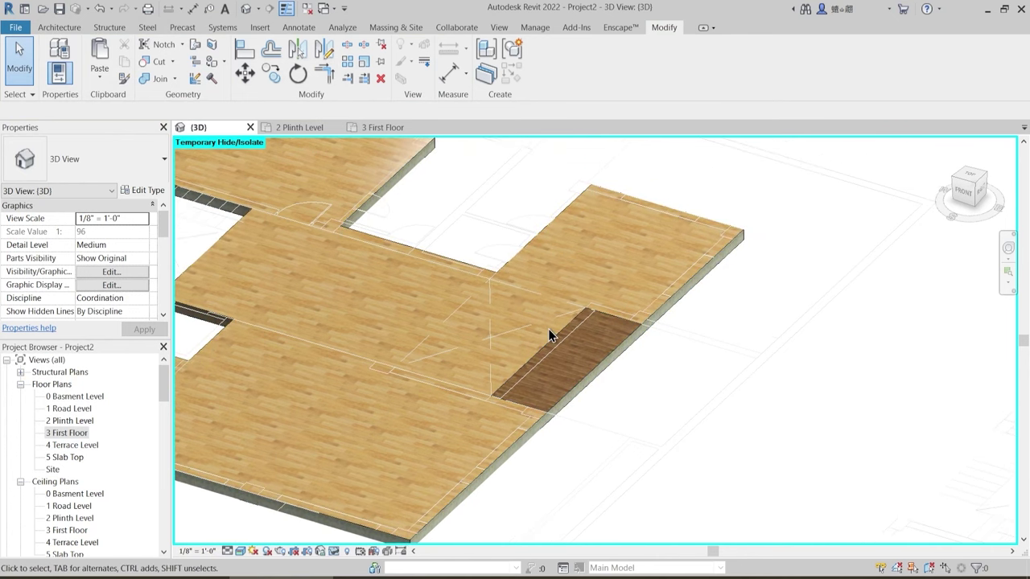
key("h")
key("r")
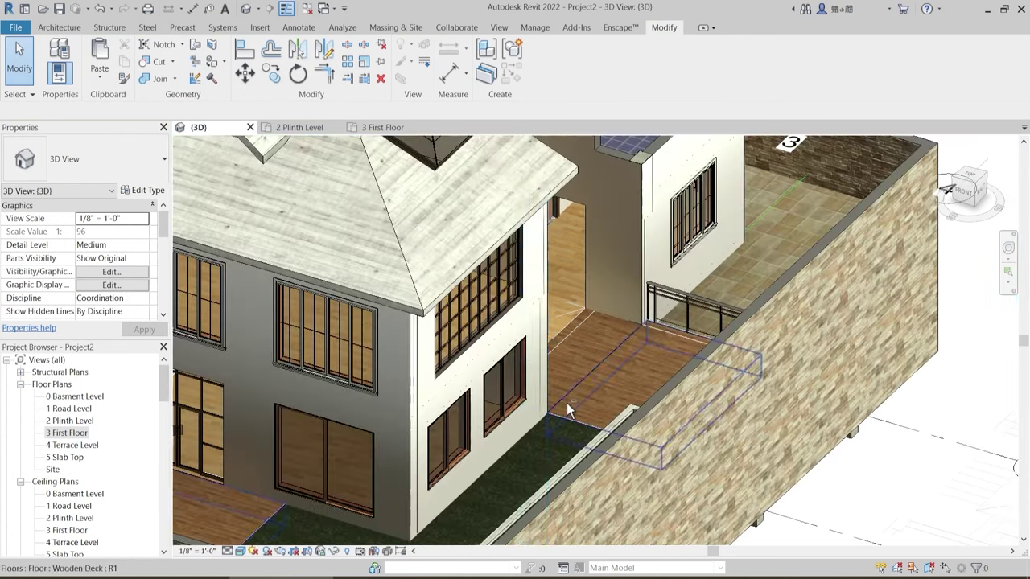
mouse_move(567, 403)
middle_mouse_down("shift")
mouse_move(639, 484)
mouse_move(567, 411)
middle_mouse_up("shift")
scroll(569, 406, "up", 5)
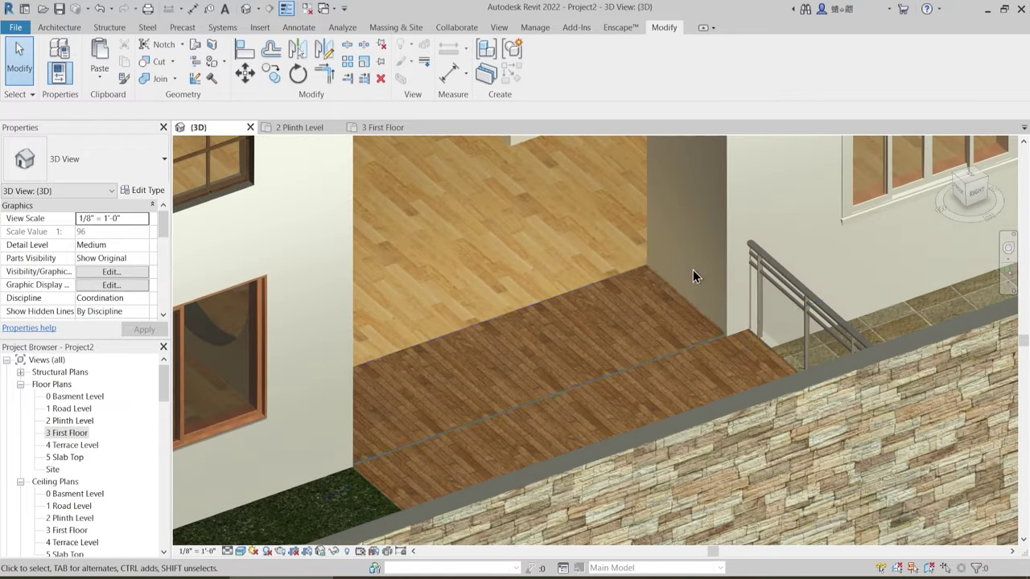
- Make chosen model edges Invisible with Linework, then zoom in on the deck floor
left_click(426, 64)
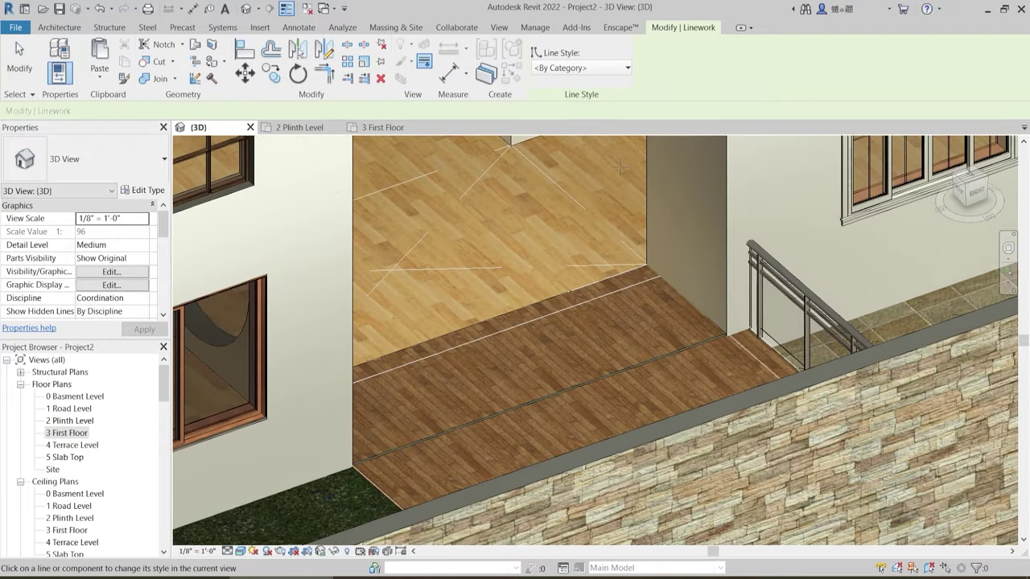
left_click(579, 68)
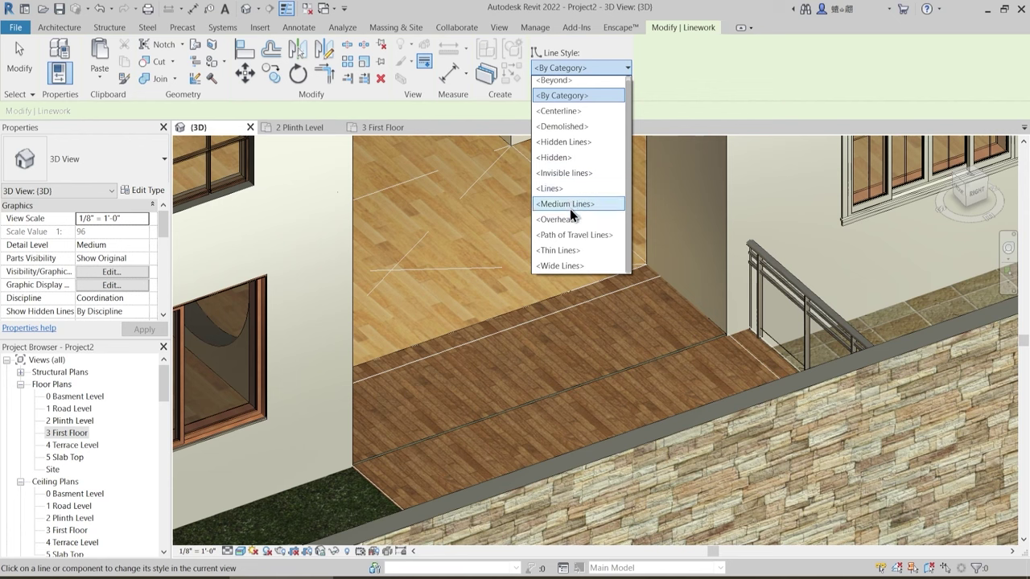
left_click(569, 173)
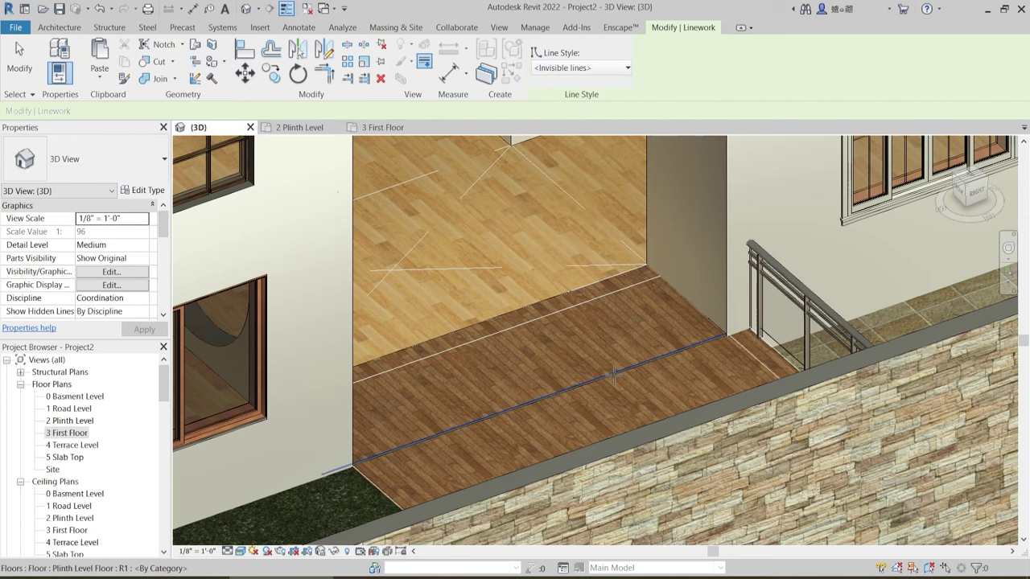
key("Escape")
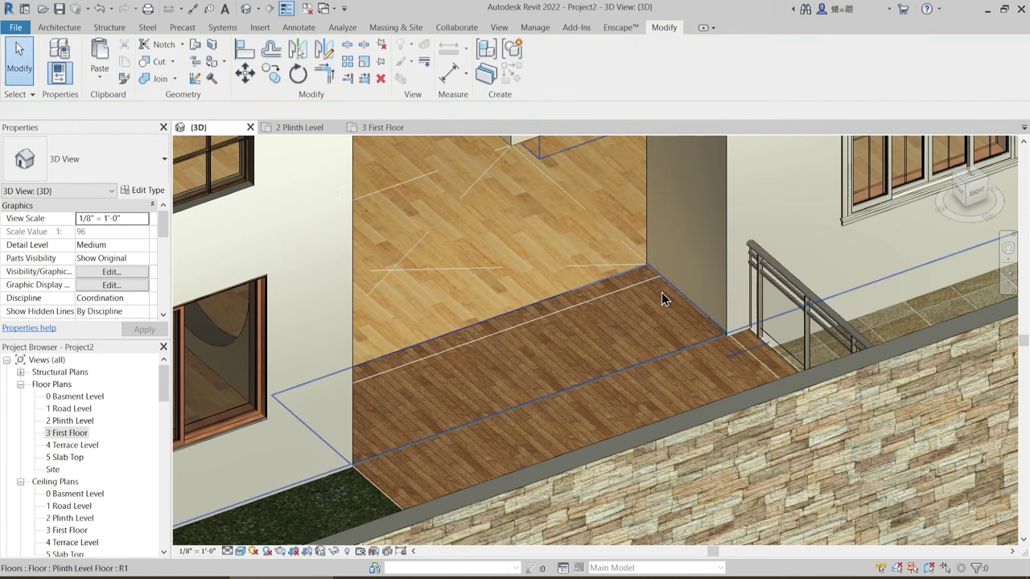
scroll(583, 360, "up", 3)
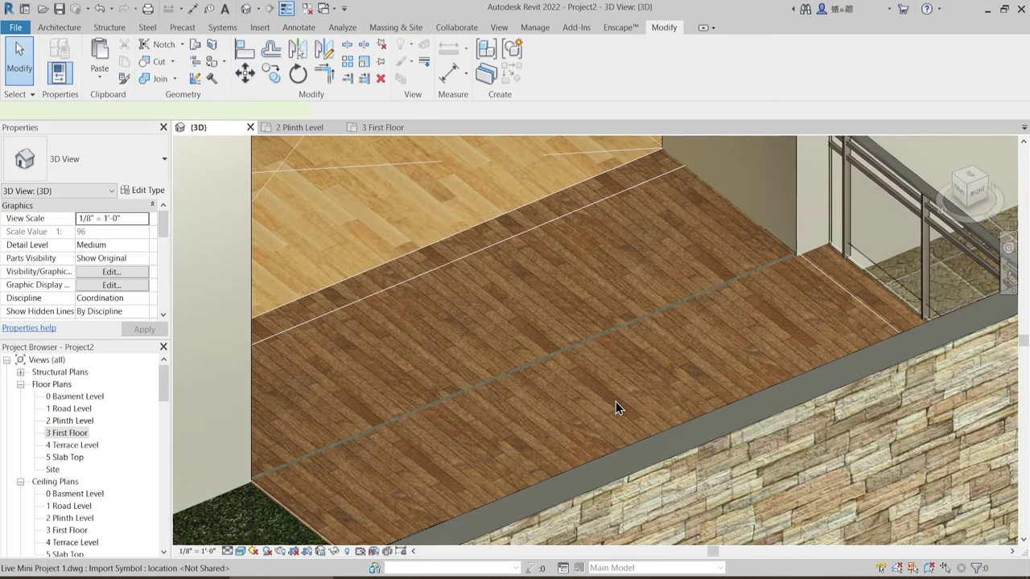
left_click(616, 401)
scroll(490, 403, "up", 3)
scroll(380, 393, "up", 3)
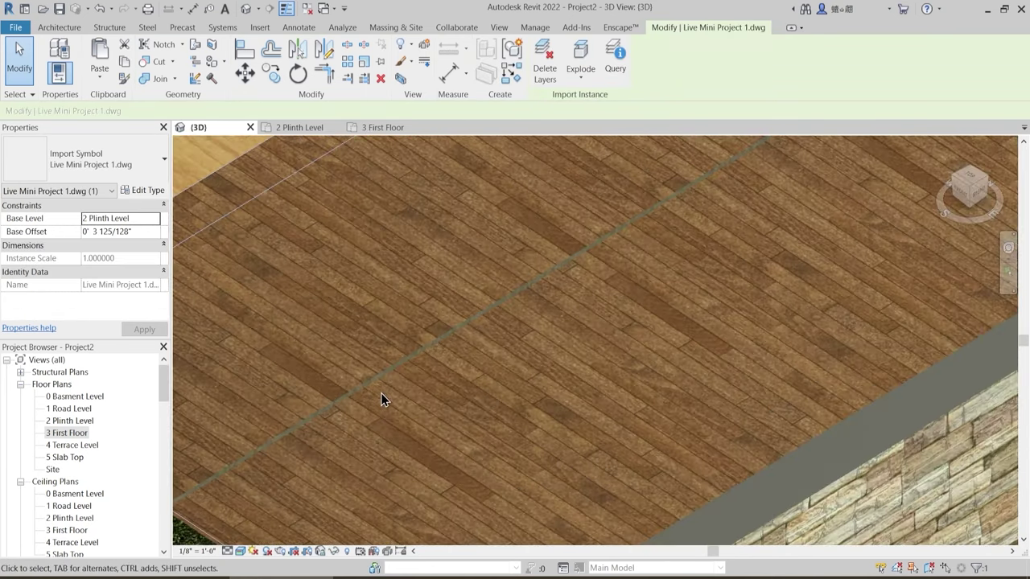
- Open the Plinth Level Floor's boundary sketch and check it in the 3 First Floor and 2 Plinth Level plans
left_click(373, 371)
scroll(508, 379, "down", 3)
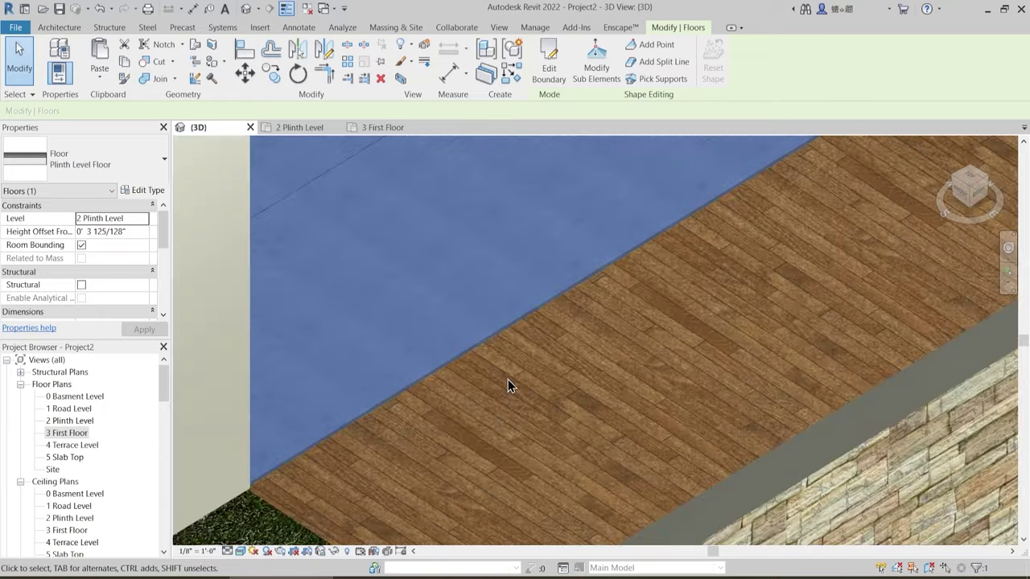
middle_click_drag(508, 379, 629, 263, "shift")
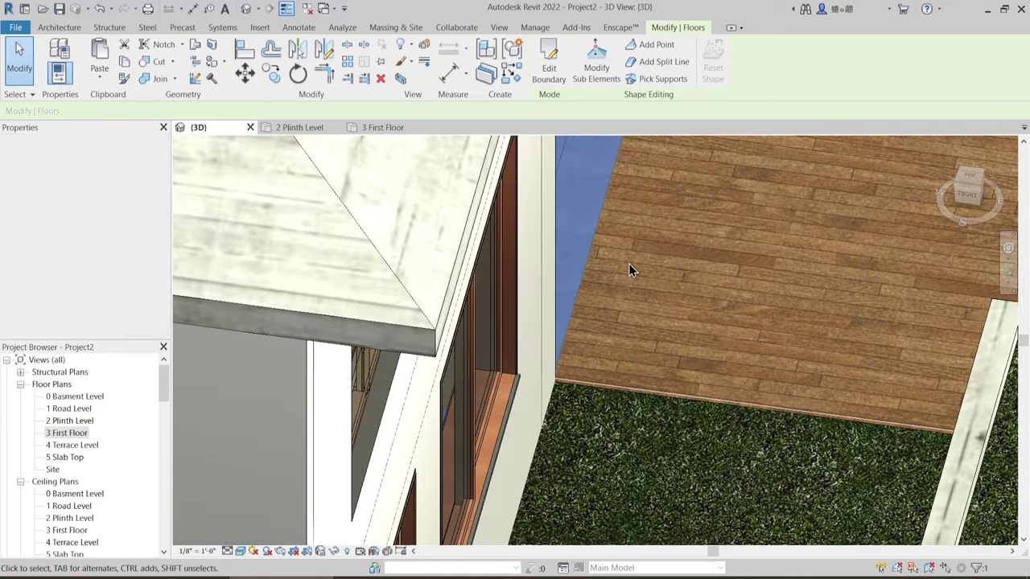
double_click(626, 254)
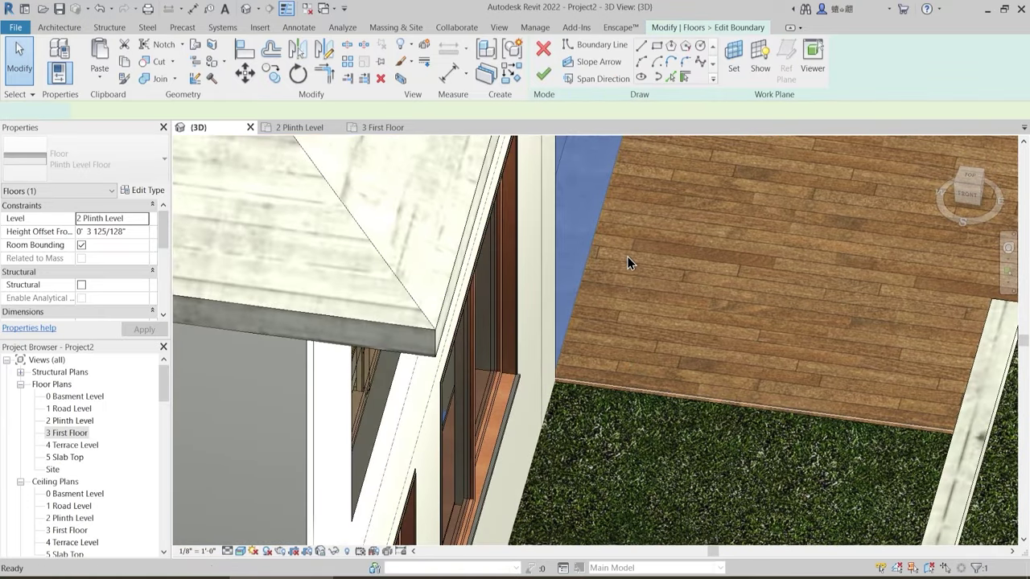
scroll(625, 256, "up", 2)
scroll(580, 262, "up", 2)
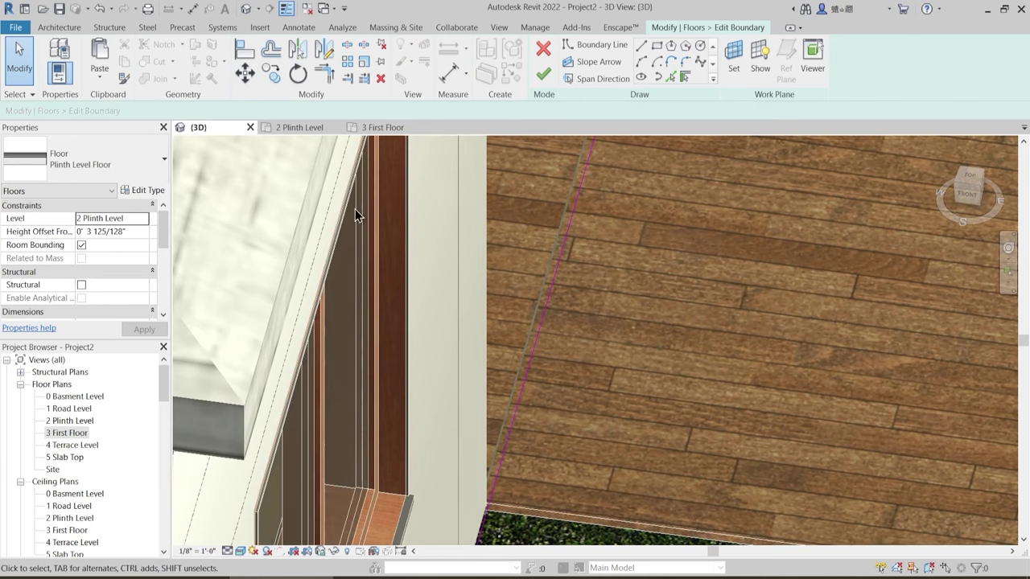
left_click(375, 127)
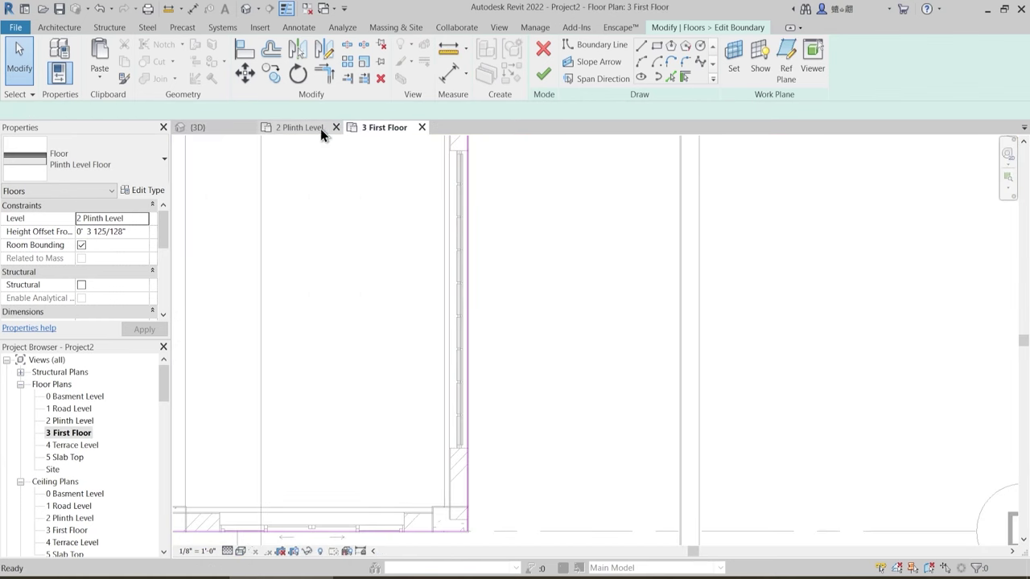
left_click(320, 128)
scroll(535, 349, "up", 2)
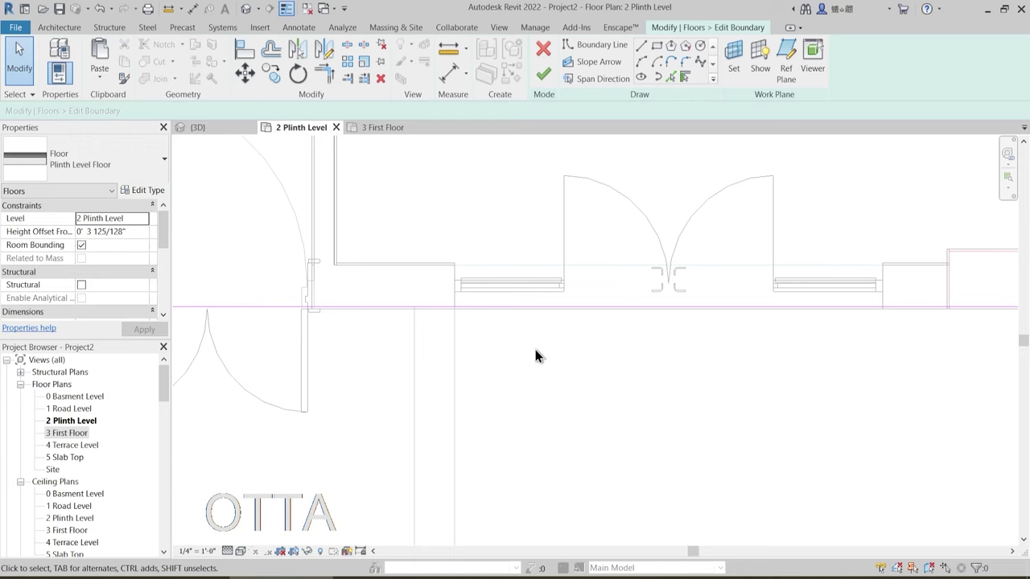
- Finish the floor boundary without attaching walls and return to the 3D view
left_click(544, 73)
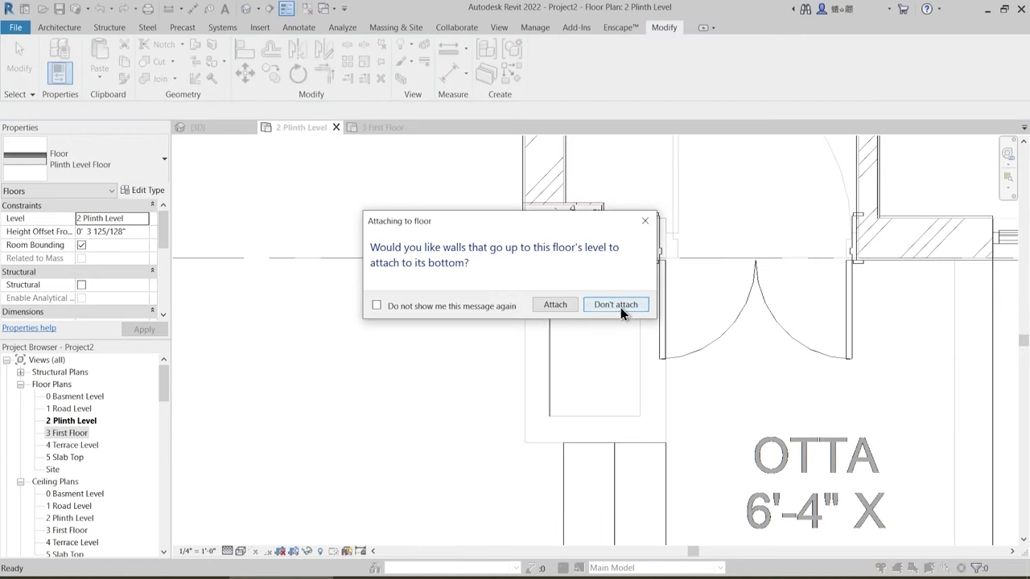
left_click(620, 308)
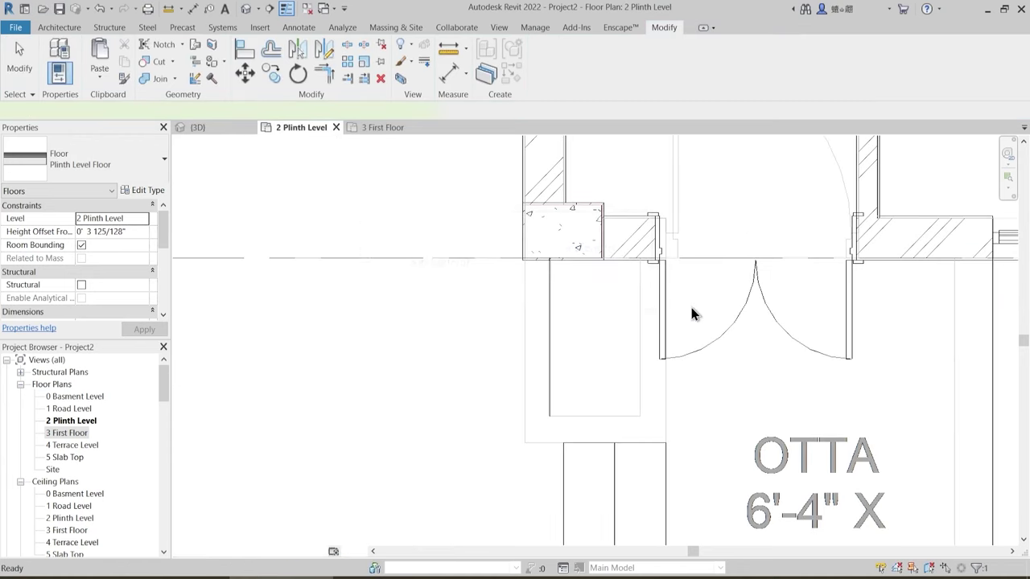
scroll(691, 307, "up", 2)
key("Escape")
scroll(581, 295, "up", 2)
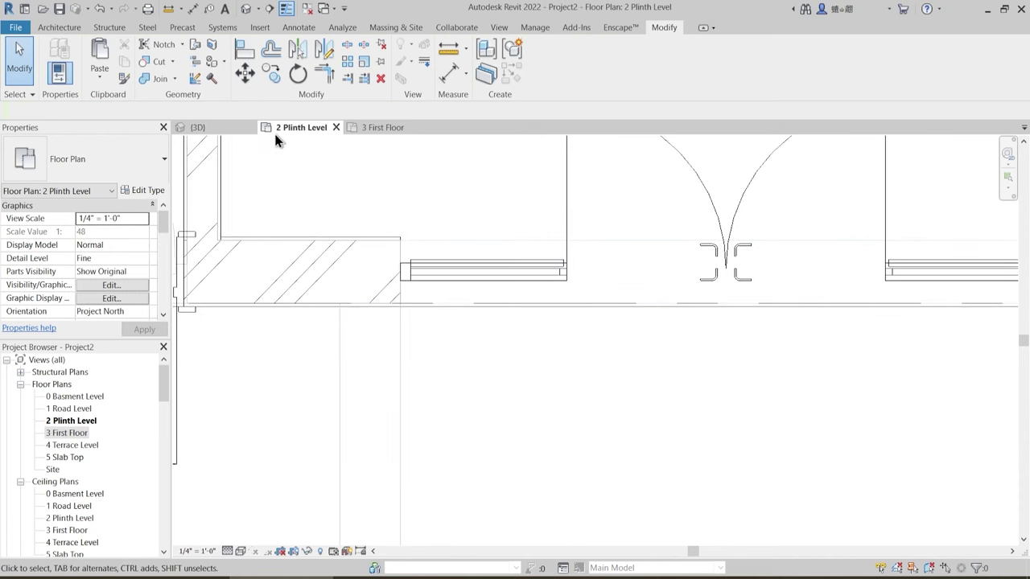
left_click(197, 127)
- Orbit the 3D model to inspect the deck floor and the skylight roof
scroll(584, 363, "down", 3)
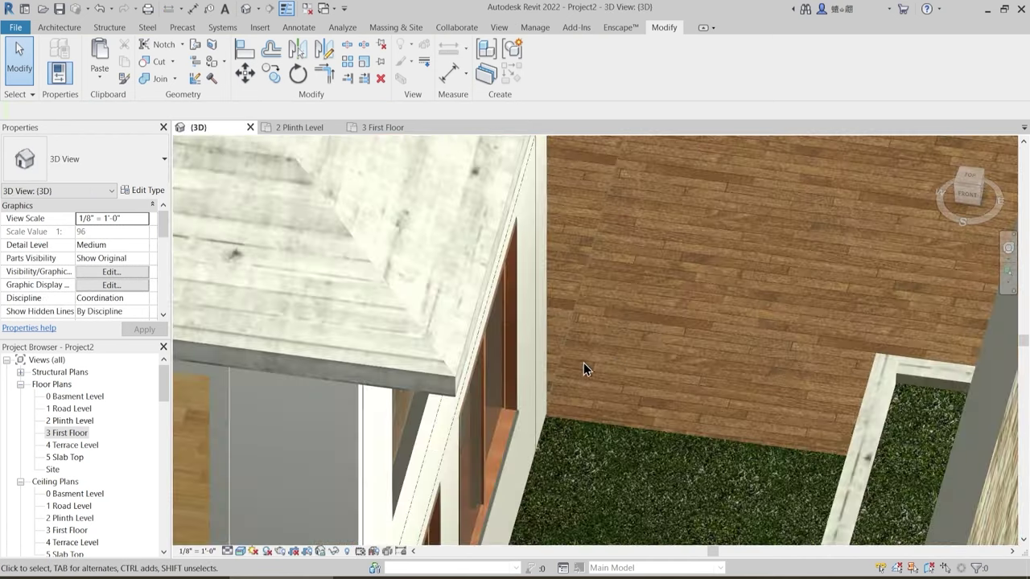
middle_click_drag(696, 309, 580, 408, "shift")
scroll(646, 322, "down", 1)
middle_click_drag(580, 408, 597, 375)
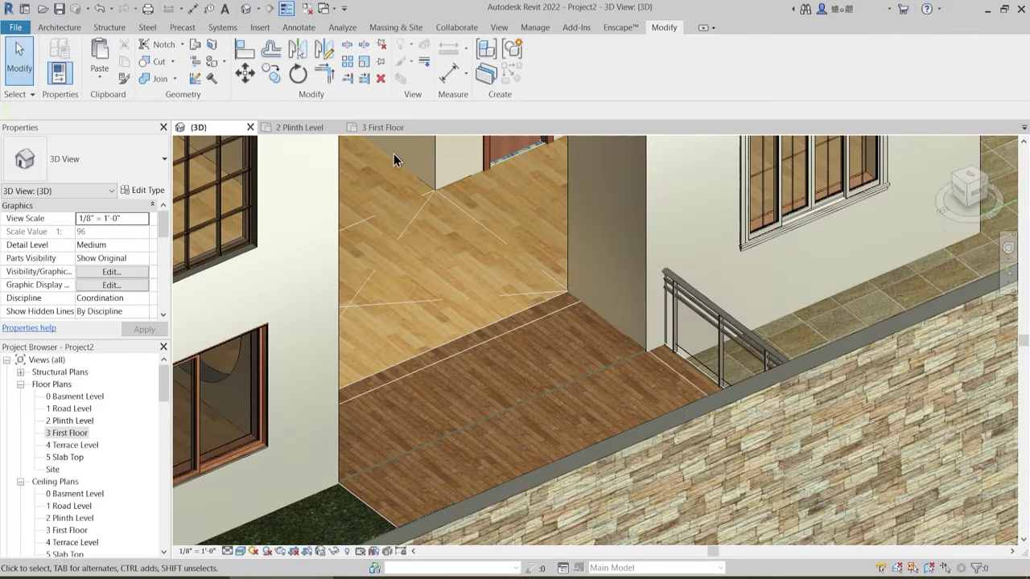
scroll(515, 353, "down", 2)
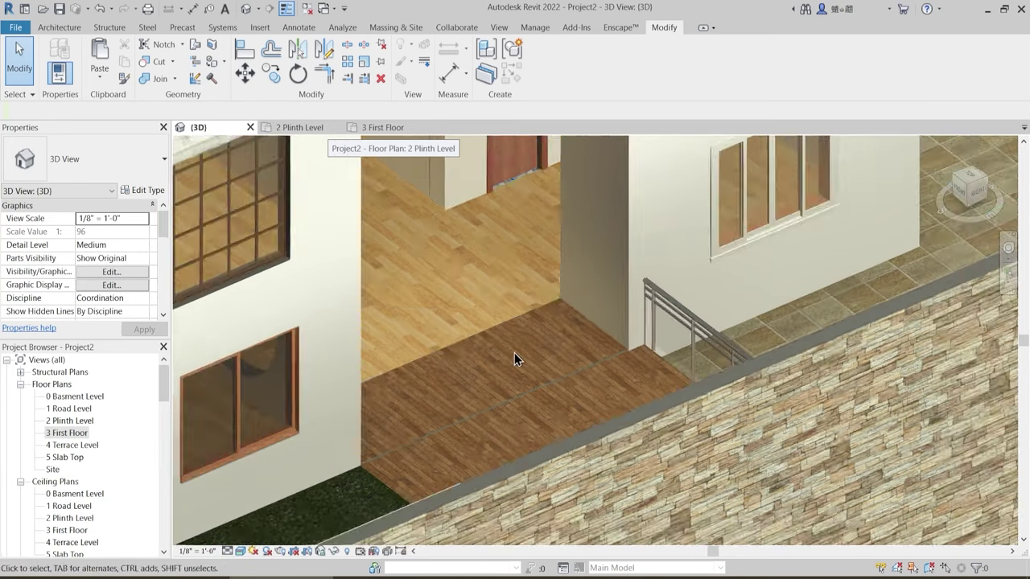
middle_click_drag(514, 353, 626, 341, "shift")
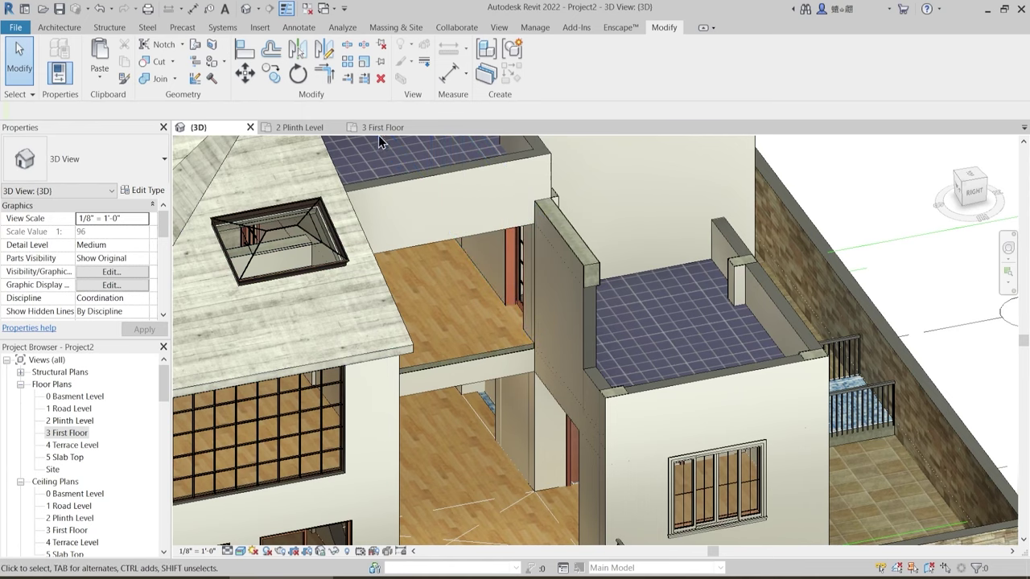
- Switch to the 2 Plinth Level plan and centre it on the 8'-0" X 13'-6" Deck
left_click(307, 127)
scroll(602, 377, "down", 3)
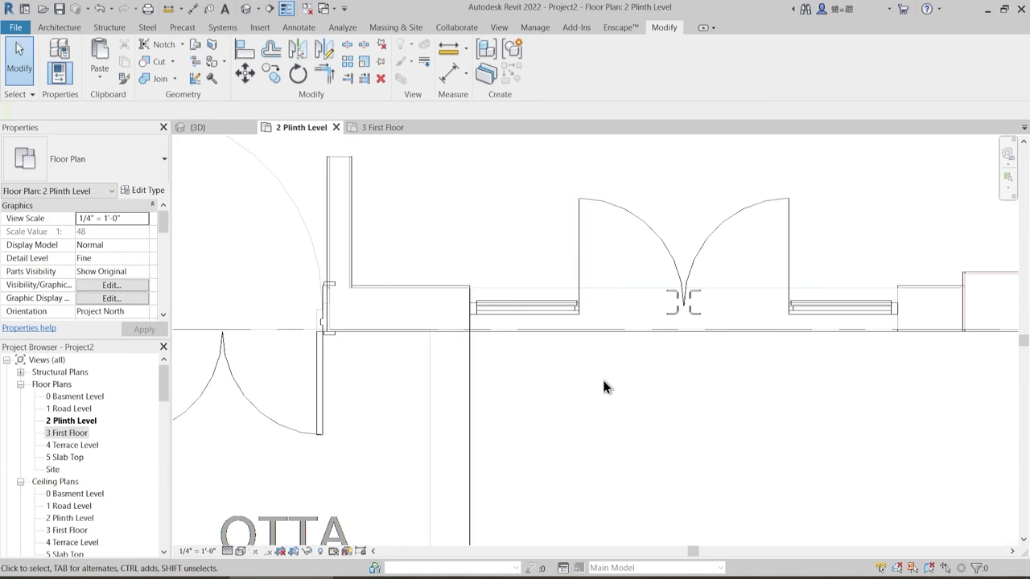
middle_click_drag(625, 376, 201, 475)
scroll(461, 366, "down", 3)
middle_click_drag(531, 296, 511, 507)
scroll(456, 229, "up", 3)
scroll(456, 234, "up", 1)
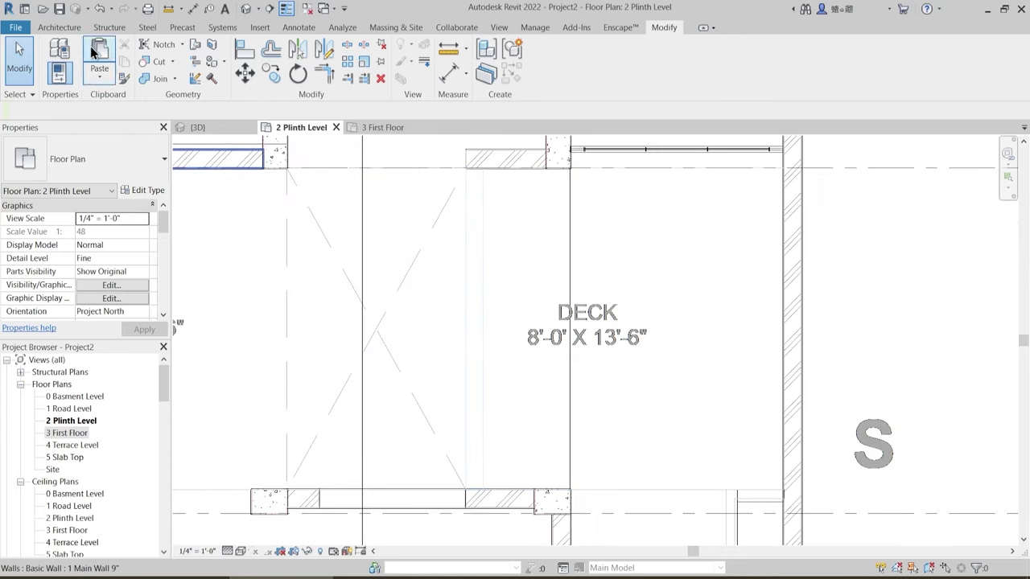
left_click(63, 30)
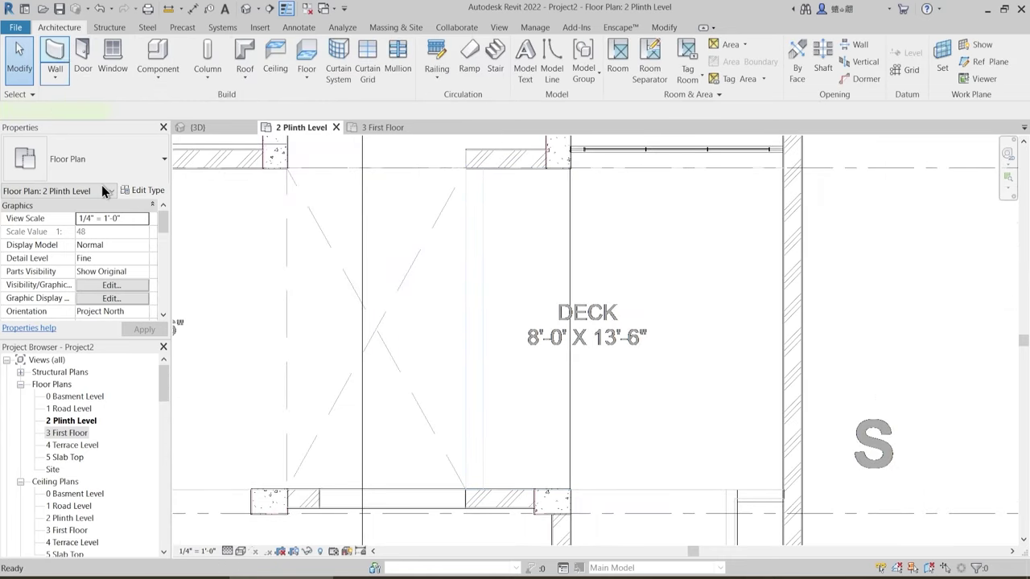
- Start a new wall using the Curtain Wall 1 type
left_click(112, 161)
scroll(77, 325, "up", 3)
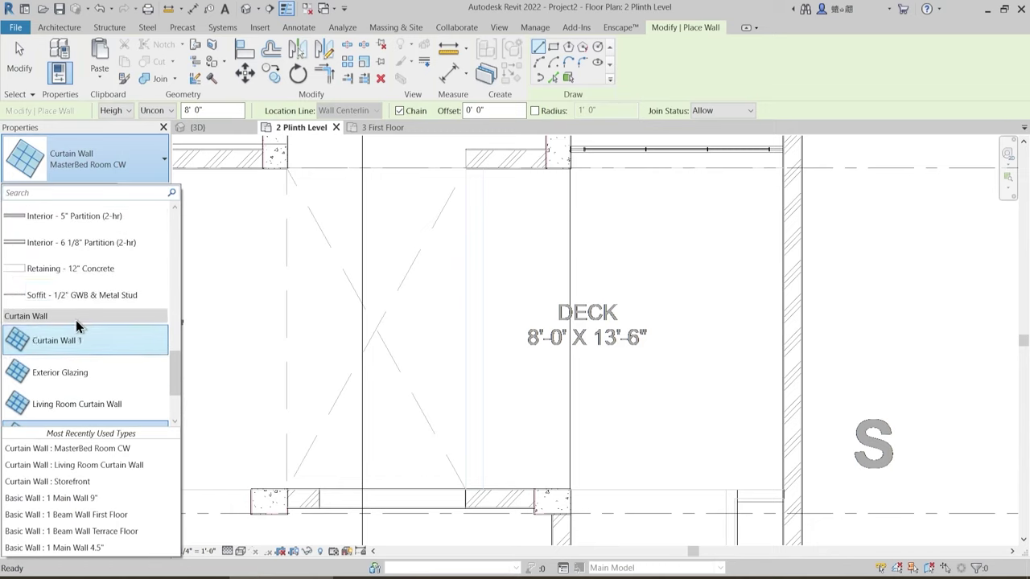
scroll(88, 346, "down", 2)
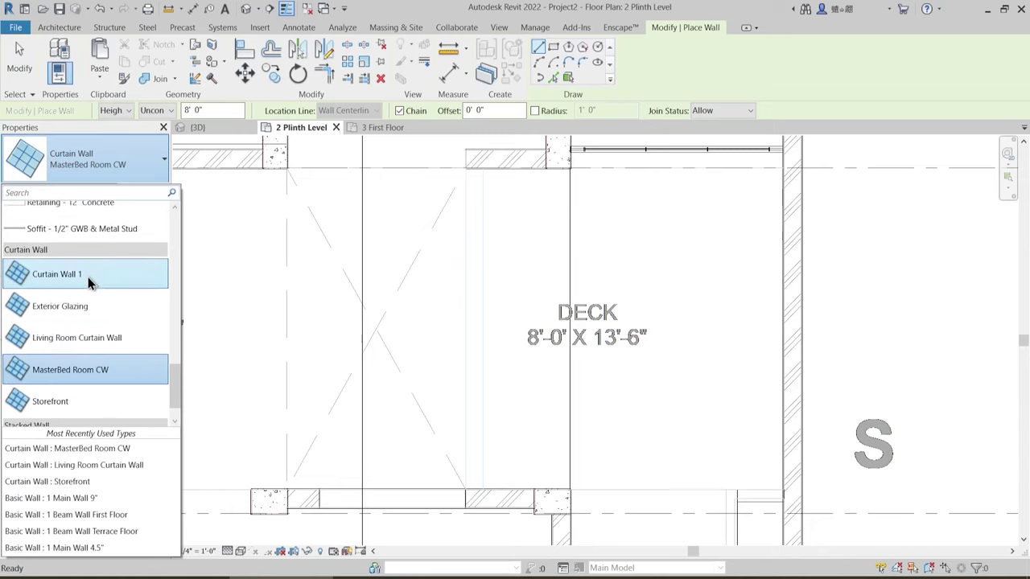
mouse_move(88, 276)
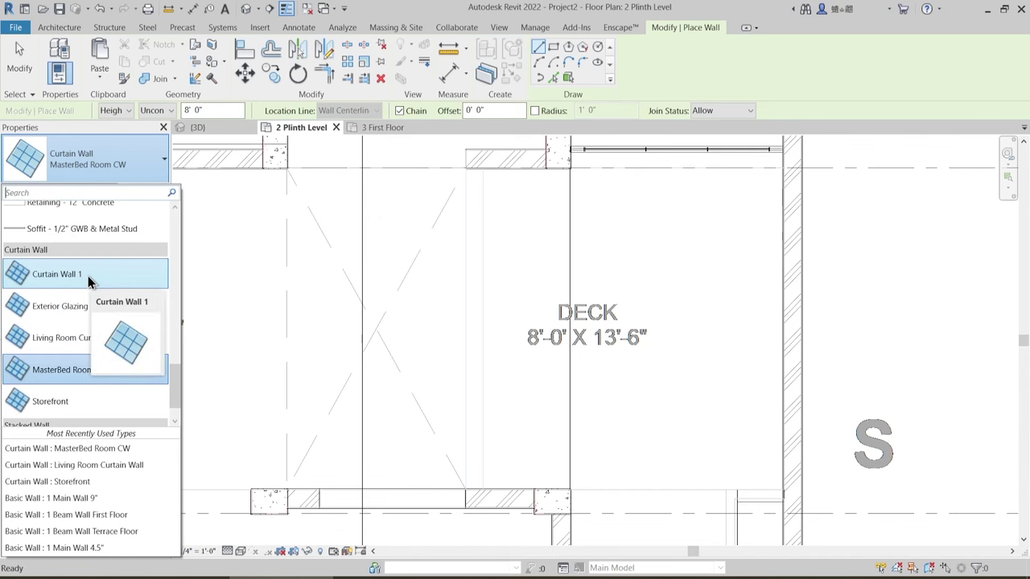
left_click(87, 276)
- Duplicate Curtain Wall 1 as a new type named 'Deck Area Curtain Wall'
left_click(147, 191)
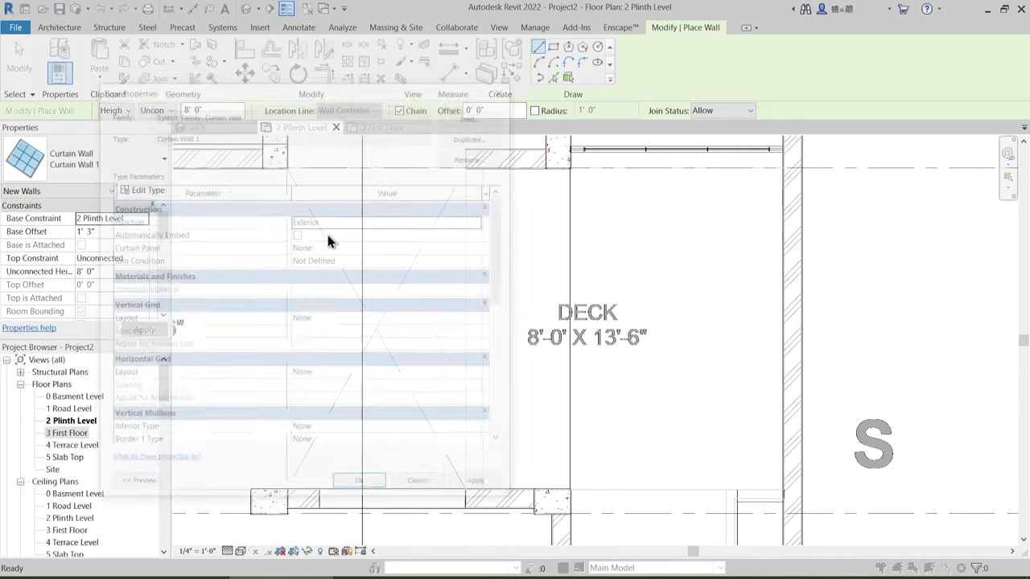
left_click(475, 135)
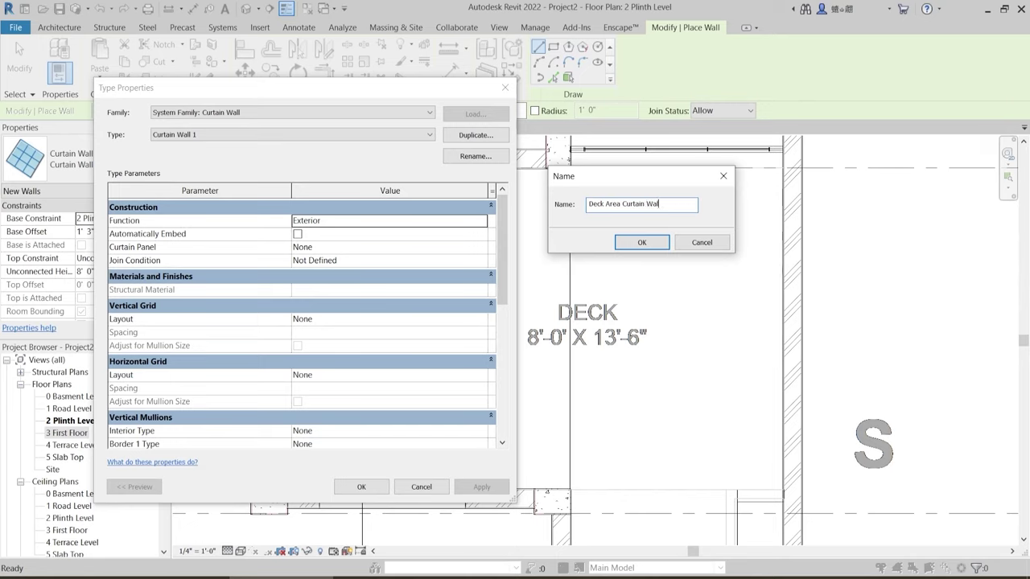
type("l")
key("Return")
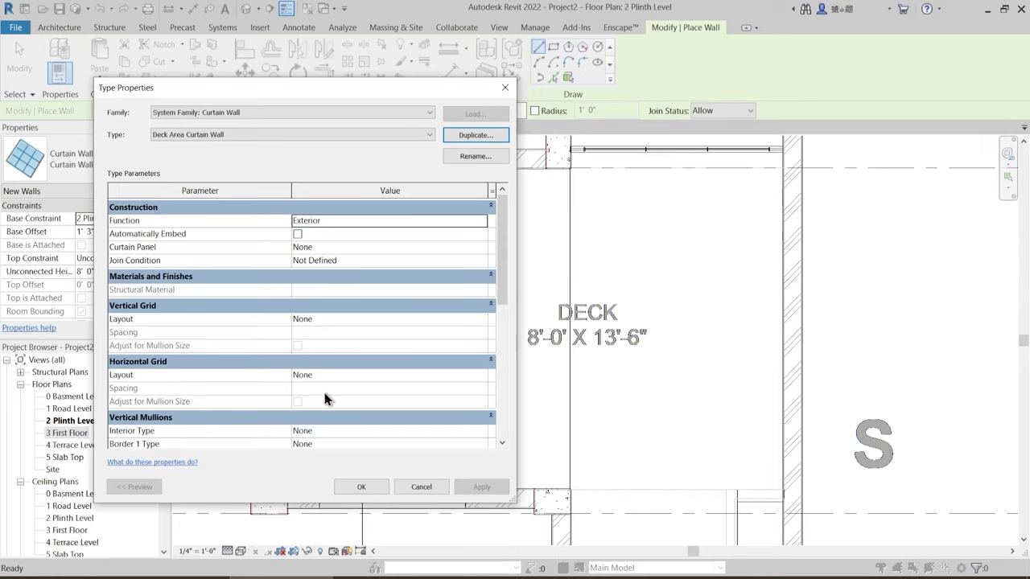
left_click(375, 489)
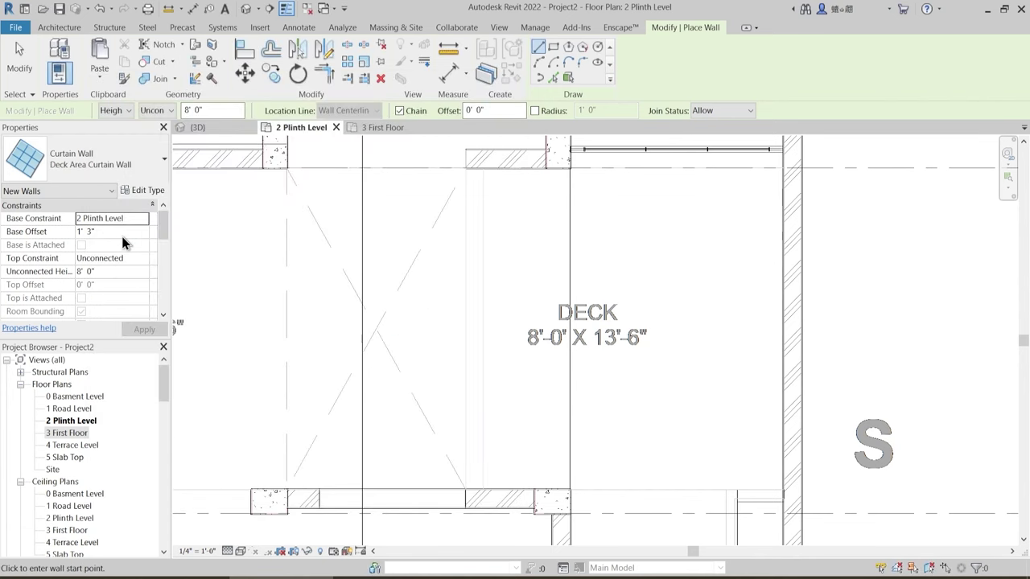
- Set the wall's base offset to 101 and its top constraint to 4 Terrace Level
type("101mm")
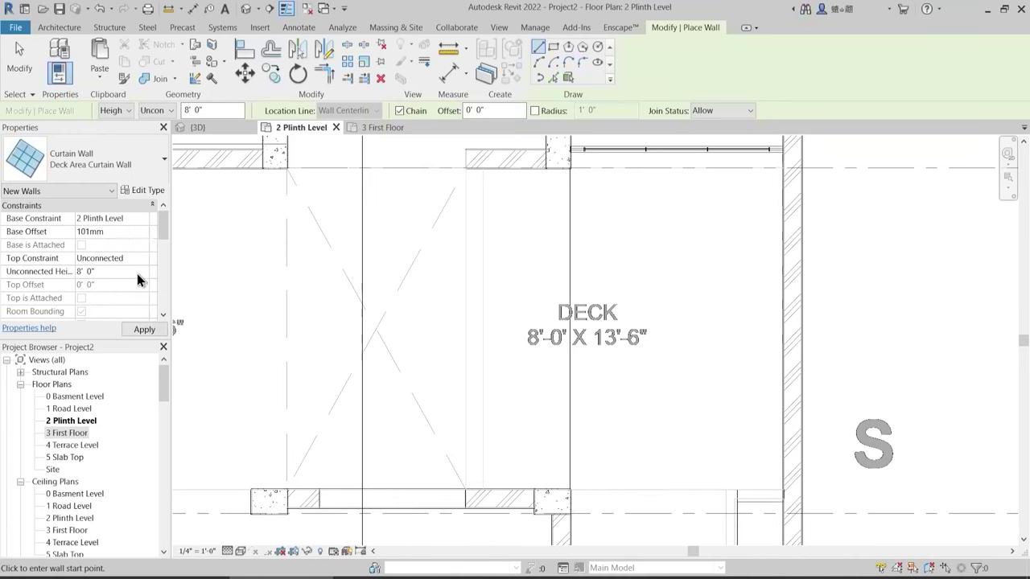
key("Return")
left_click(141, 259)
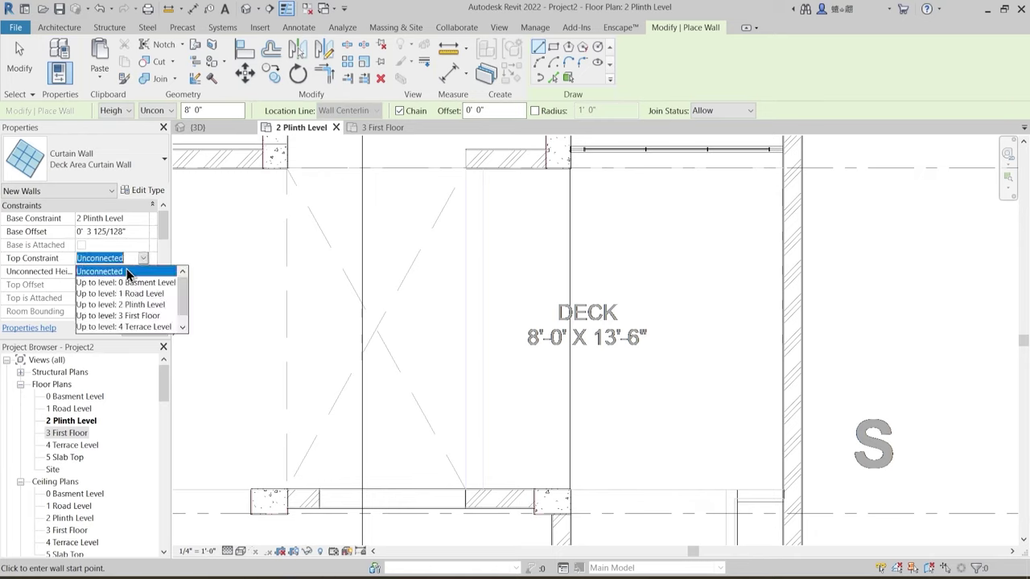
left_click(140, 326)
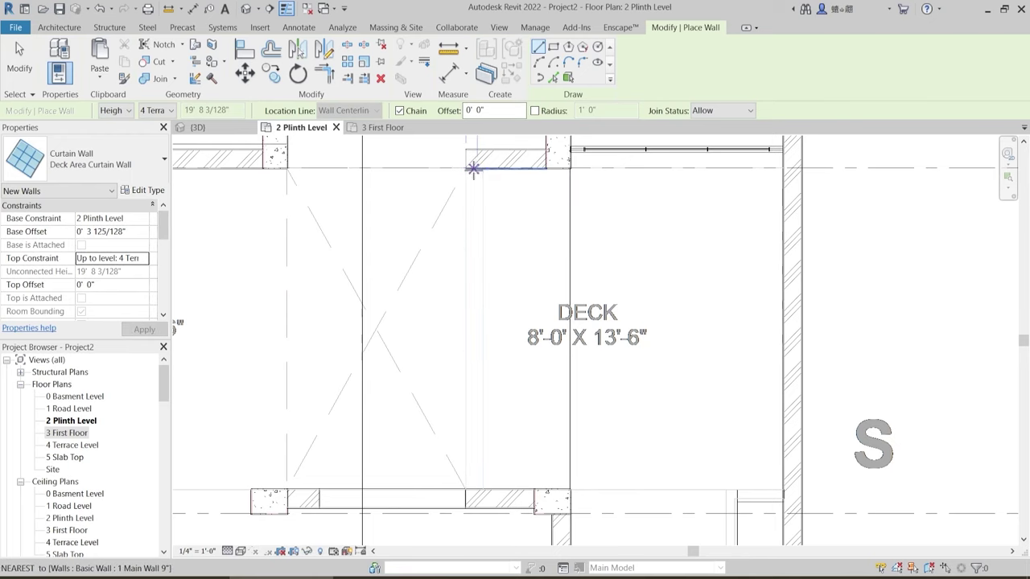
- Draw the curtain wall along the Deck's 13'-6" side
left_click(473, 169)
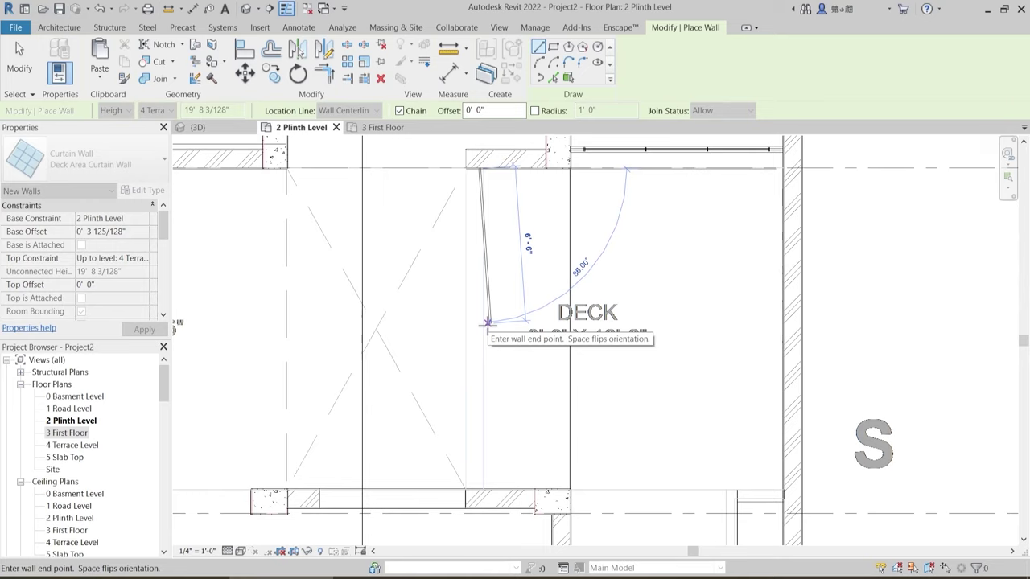
left_click(478, 486)
key("Escape")
key("Escape")
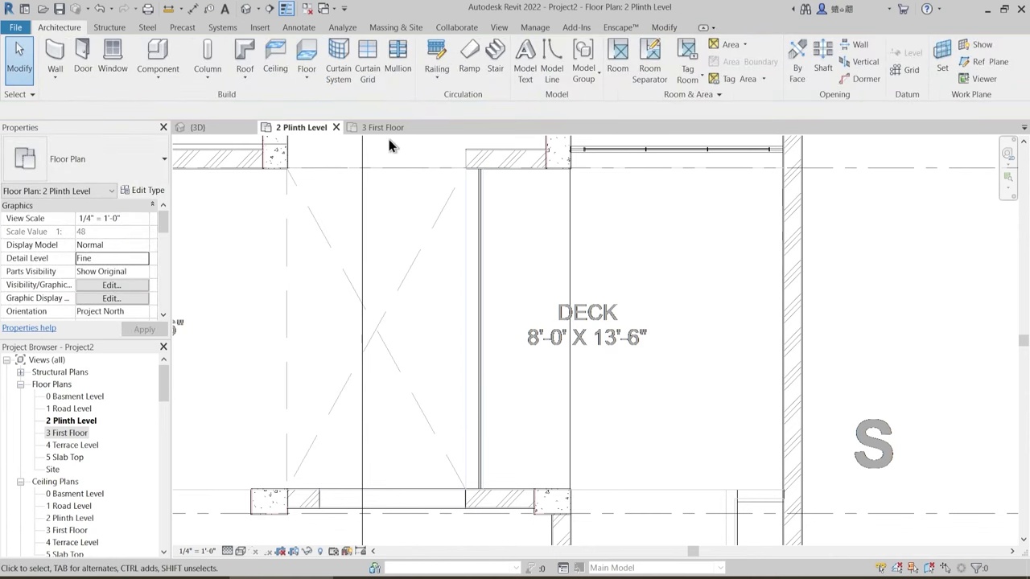
- Switch to the 3D view and orbit toward the deck curtain wall
left_click(222, 132)
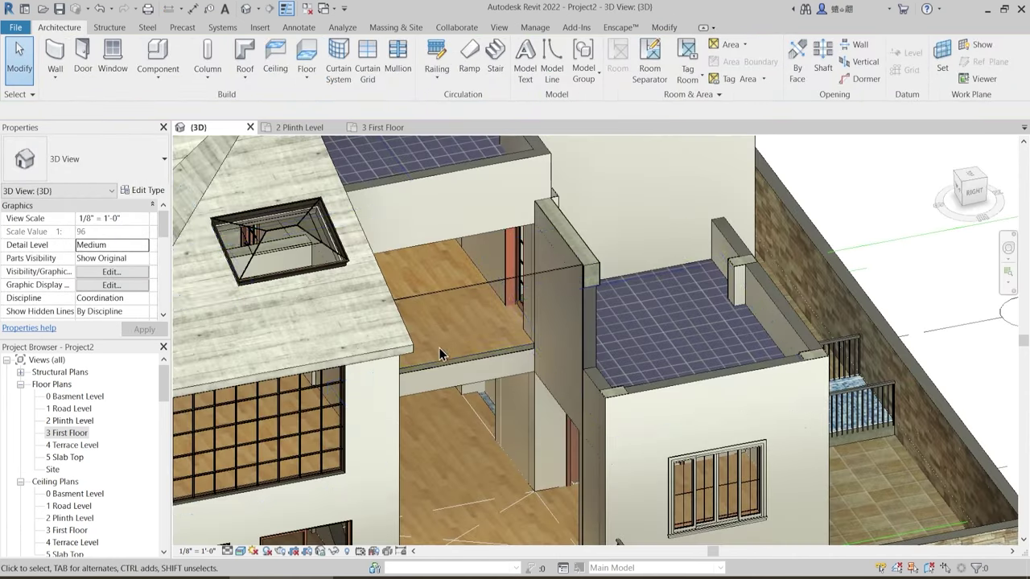
middle_click_drag(496, 453, 507, 375, "shift")
middle_click_drag(516, 274, 526, 314, "shift")
middle_click_drag(510, 237, 401, 314, "shift")
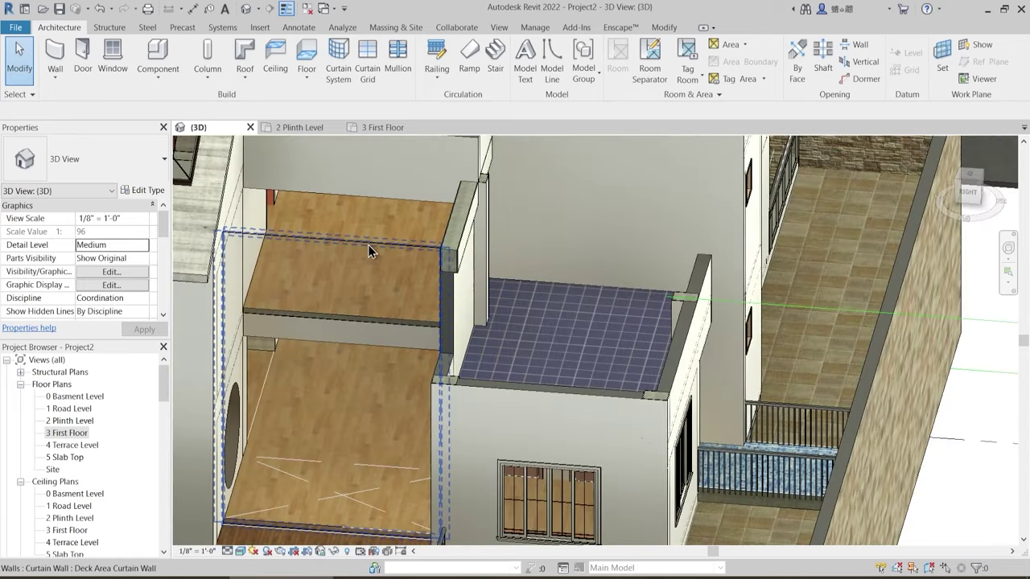
left_click(352, 280)
middle_click_drag(352, 280, 511, 285, "shift")
key("Escape")
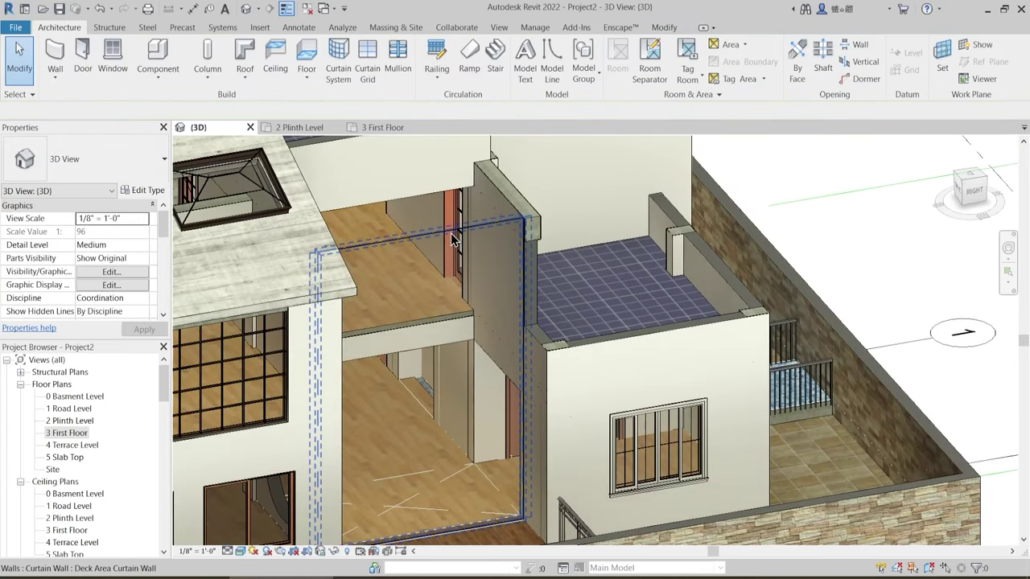
- Orbit to face the deck curtain wall and select its System Panel Glazed
left_click(449, 232)
middle_click_drag(449, 233, 469, 332, "shift")
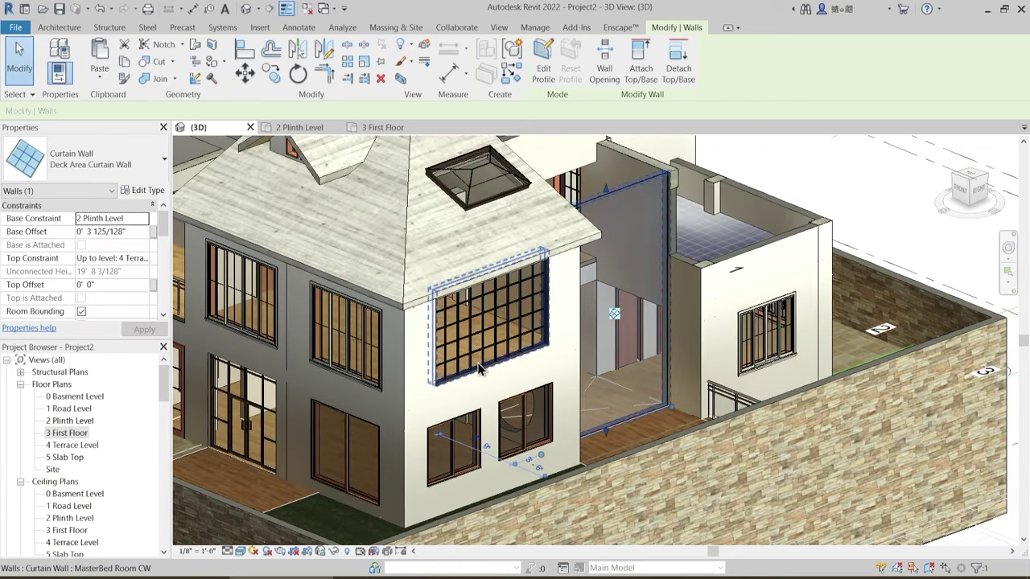
mouse_move(483, 370)
middle_mouse_down("shift")
mouse_move(493, 368)
mouse_move(467, 363)
middle_mouse_up("shift")
middle_click_drag(423, 388, 470, 434)
scroll(647, 185, "up", 2)
middle_click_drag(639, 260, 499, 327)
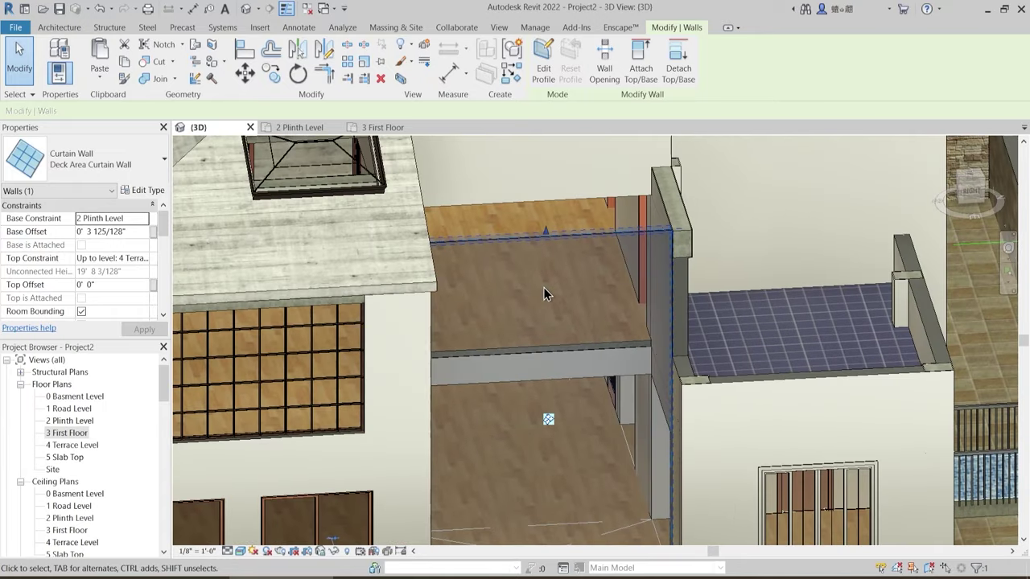
key("Escape")
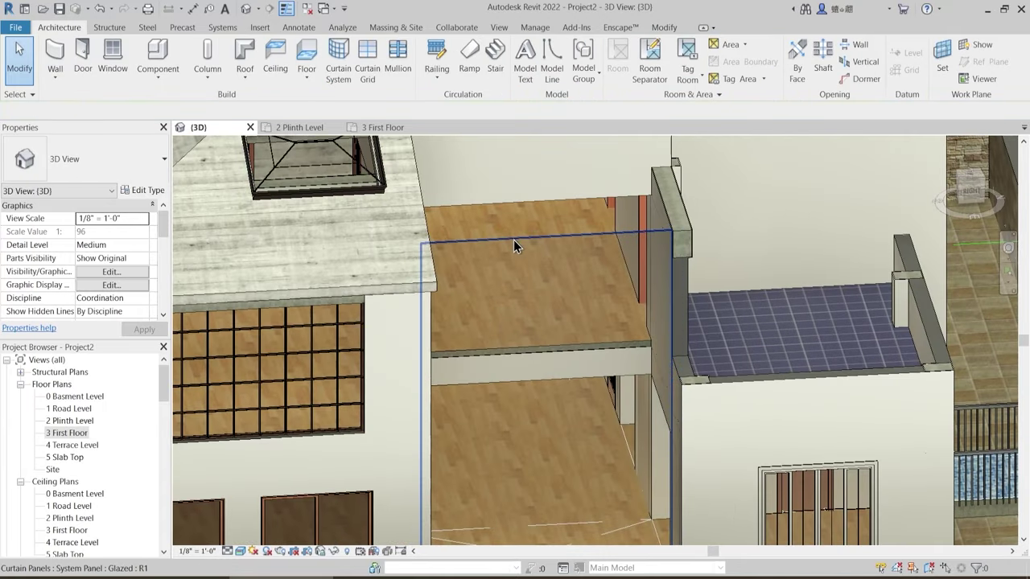
left_click(514, 241)
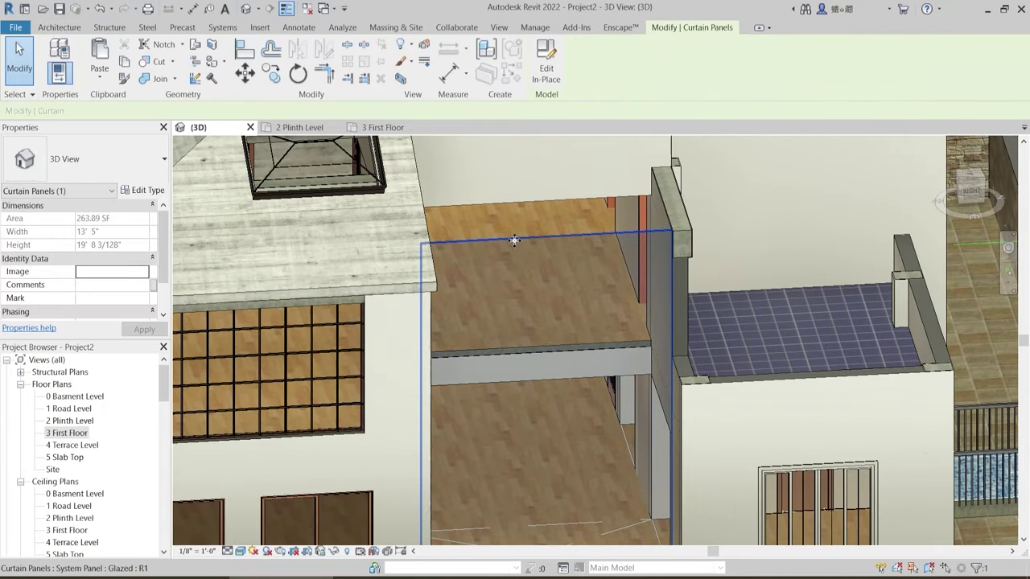
- In the panel type's material browser, duplicate Glass as a new 'Black Glass' material
left_click(144, 190)
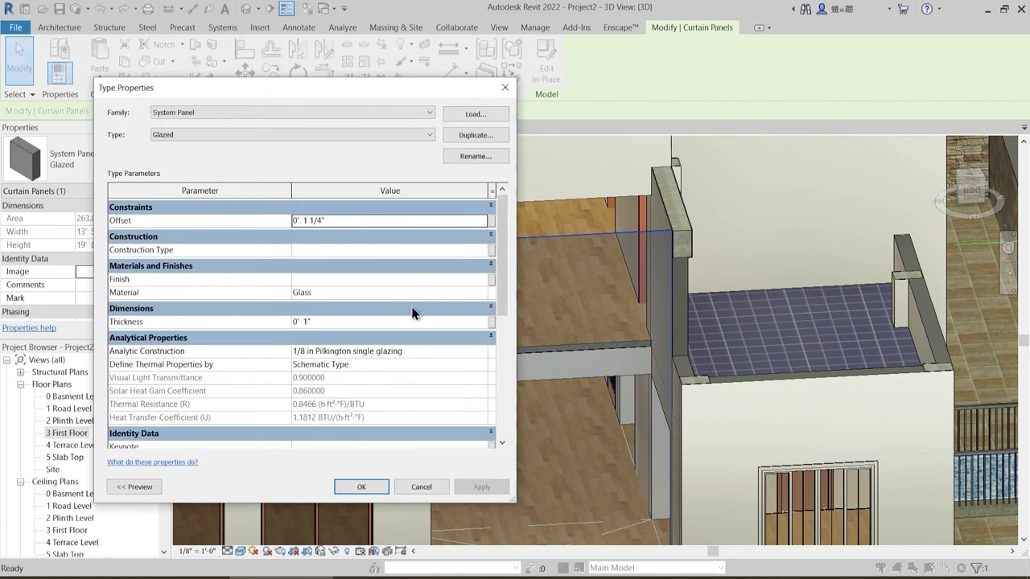
left_click(485, 294)
left_click(487, 293)
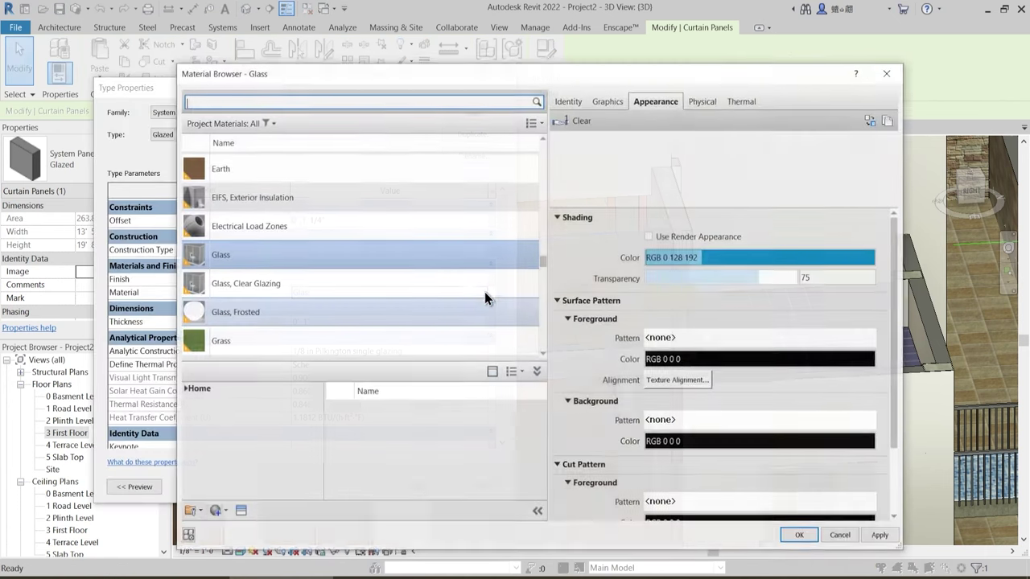
right_click(248, 271)
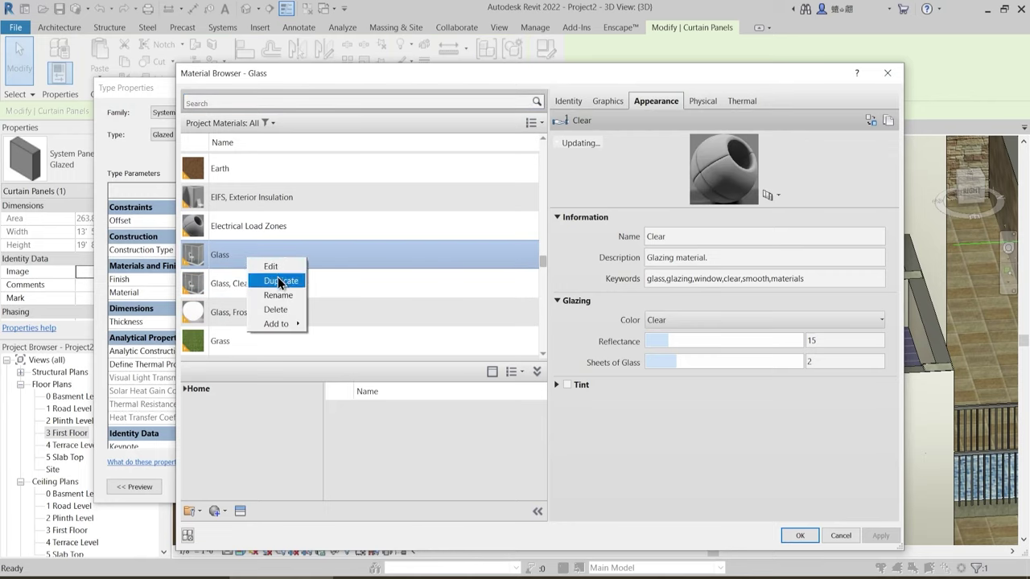
left_click(276, 282)
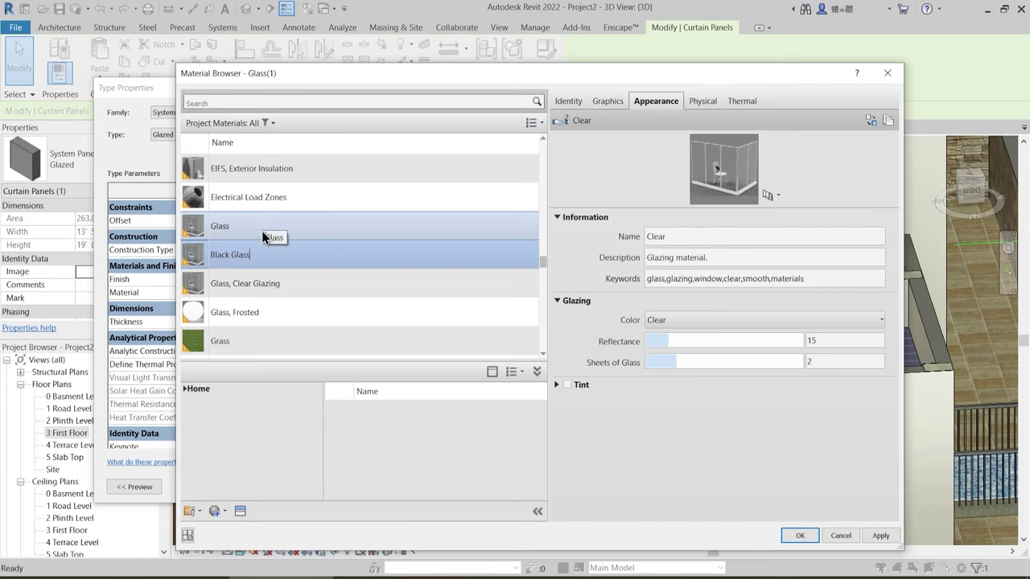
left_click(388, 316)
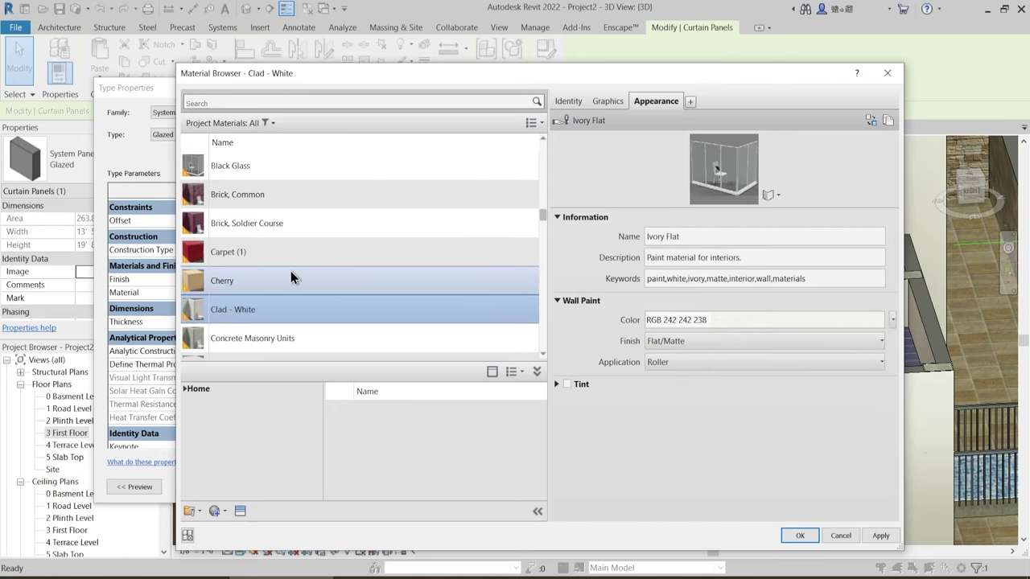
left_click(254, 164)
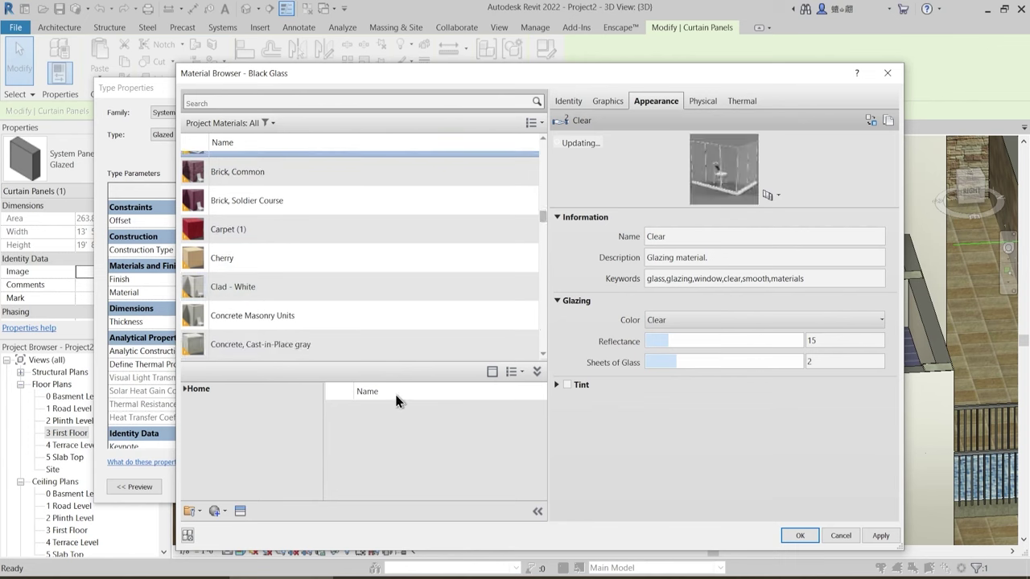
- Add Glass, Cast, Gray from the AEC Materials glass library to the project
left_click(240, 512)
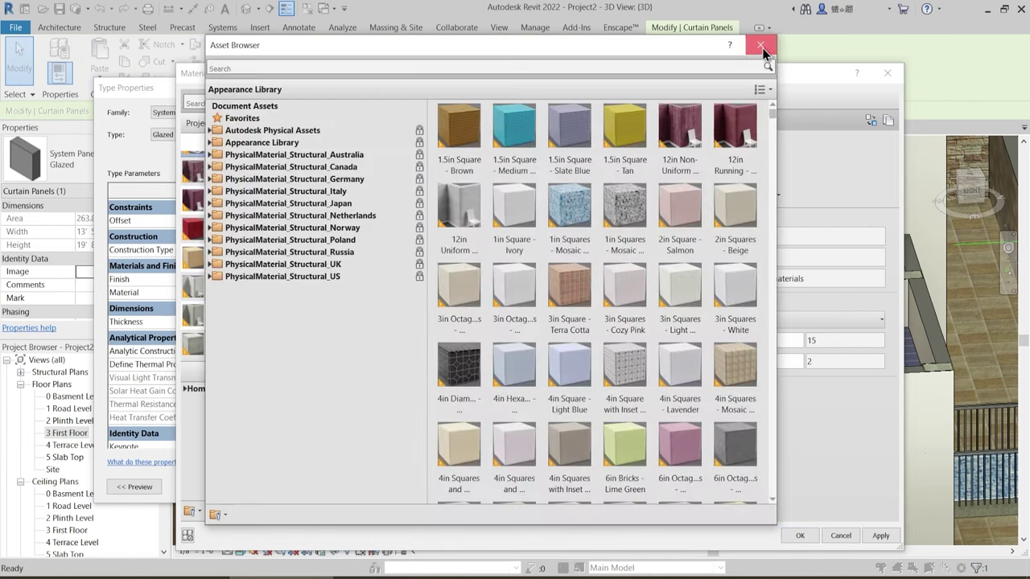
left_click(766, 46)
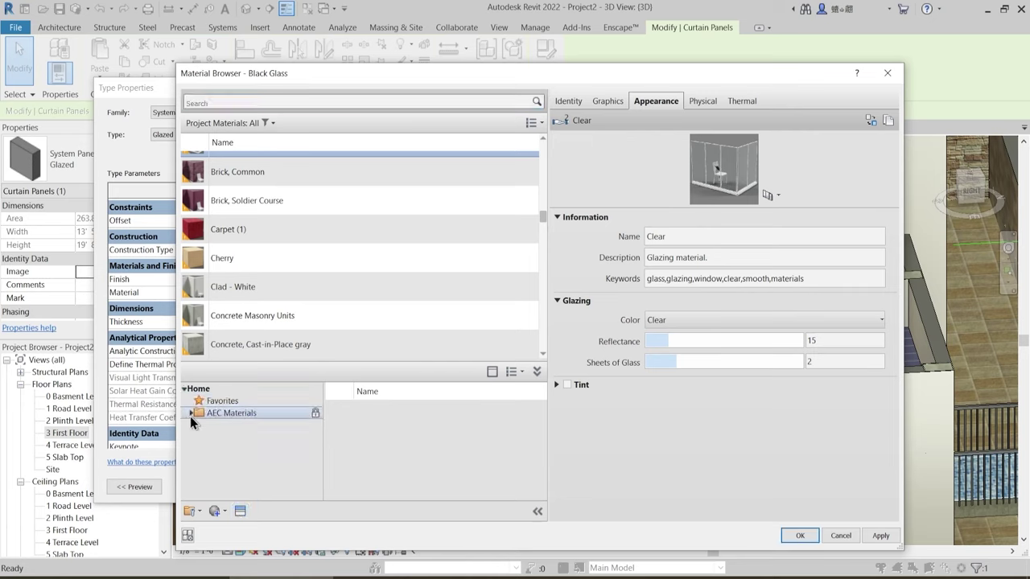
left_click(192, 413)
scroll(234, 446, "down", 3)
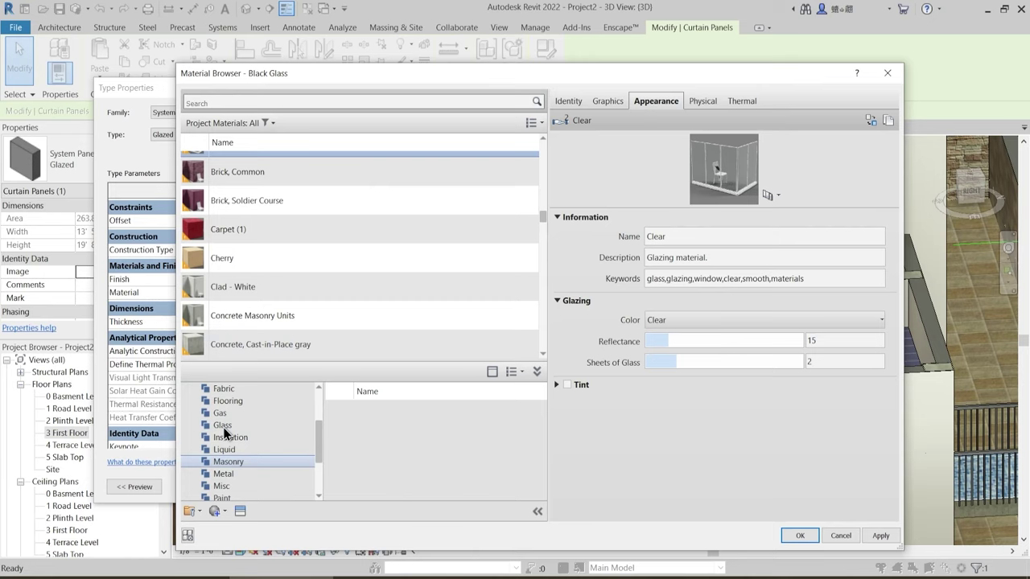
left_click(223, 426)
scroll(414, 428, "down", 3)
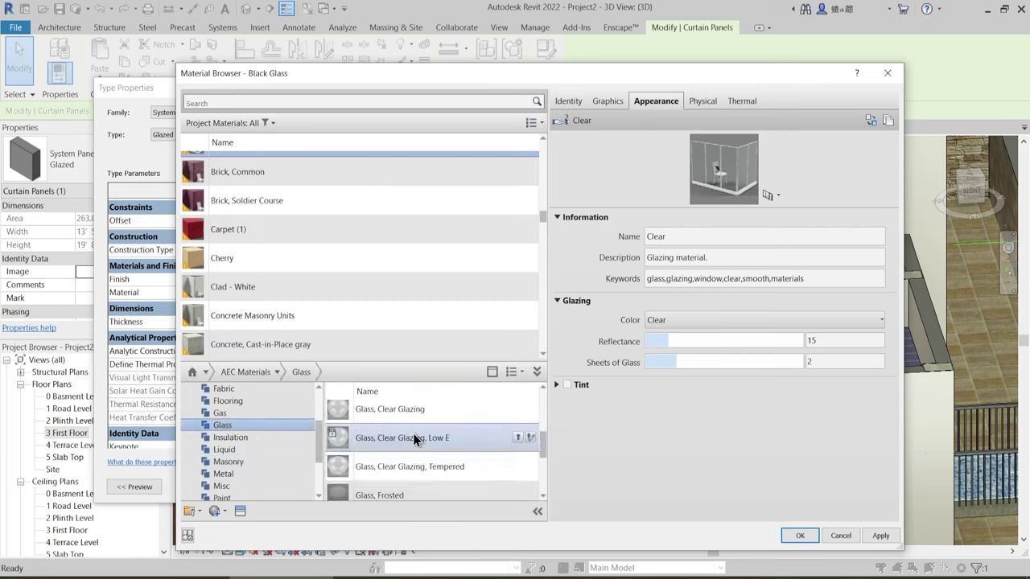
scroll(417, 438, "up", 1)
scroll(442, 459, "down", 1)
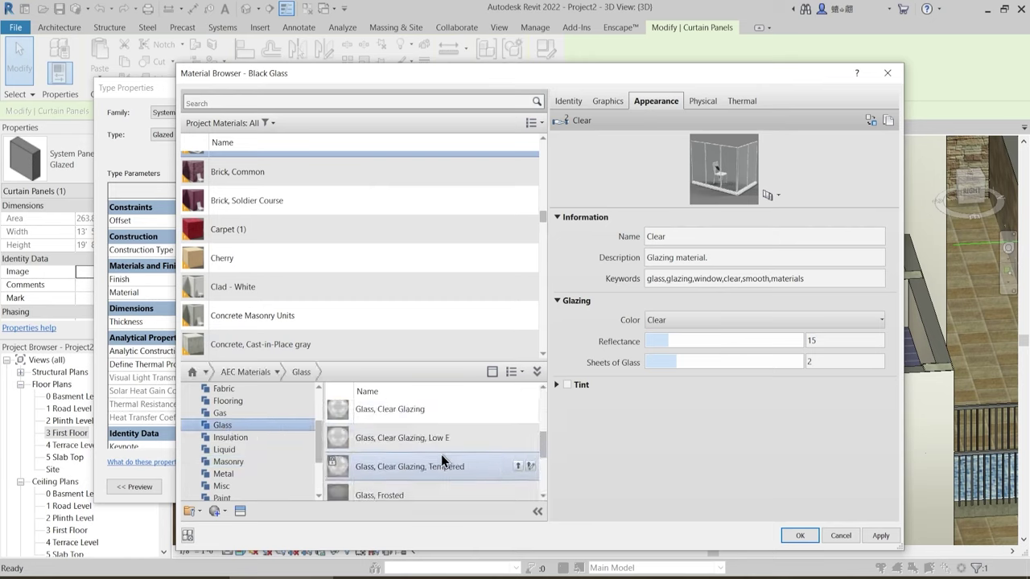
scroll(441, 461, "down", 2)
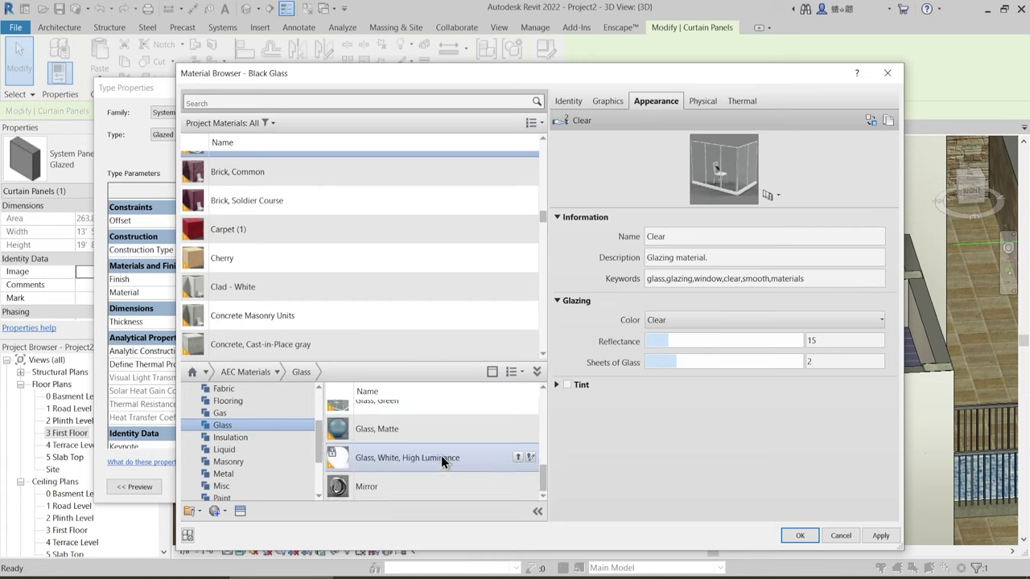
scroll(441, 455, "up", 3)
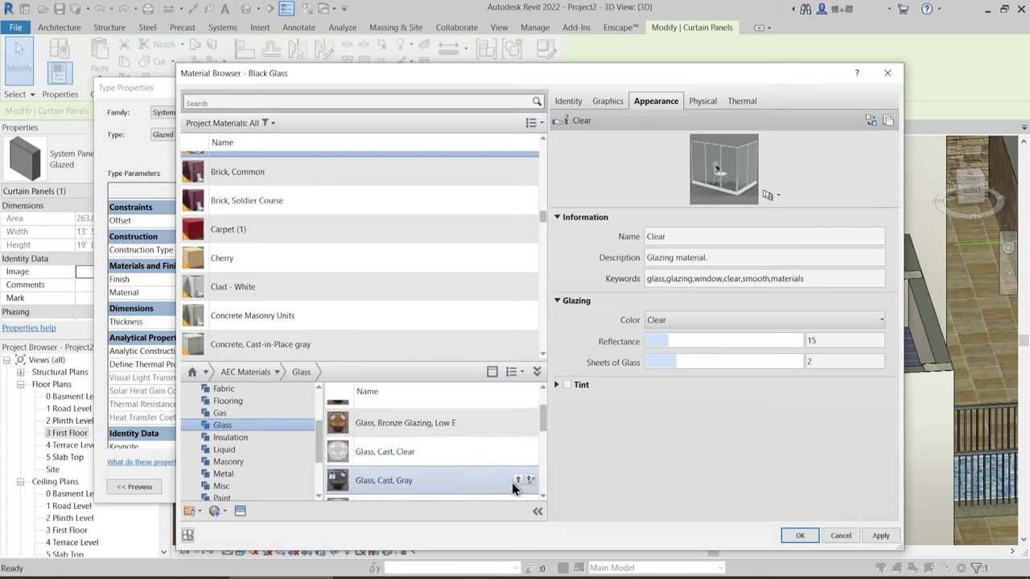
left_click(518, 482)
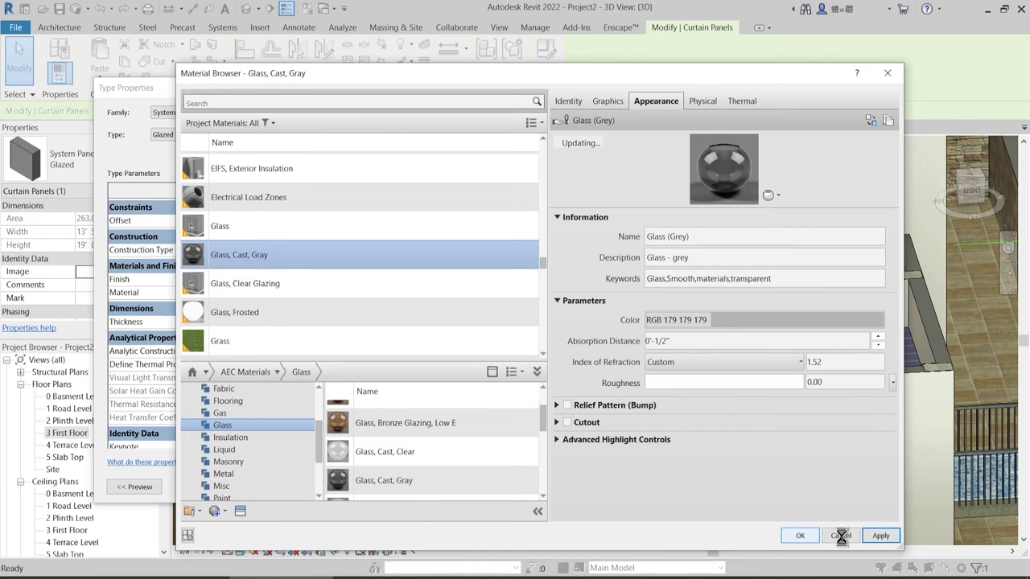
- Assign Glass, Cast, Gray to the glazed panel type and apply the change
left_click(800, 535)
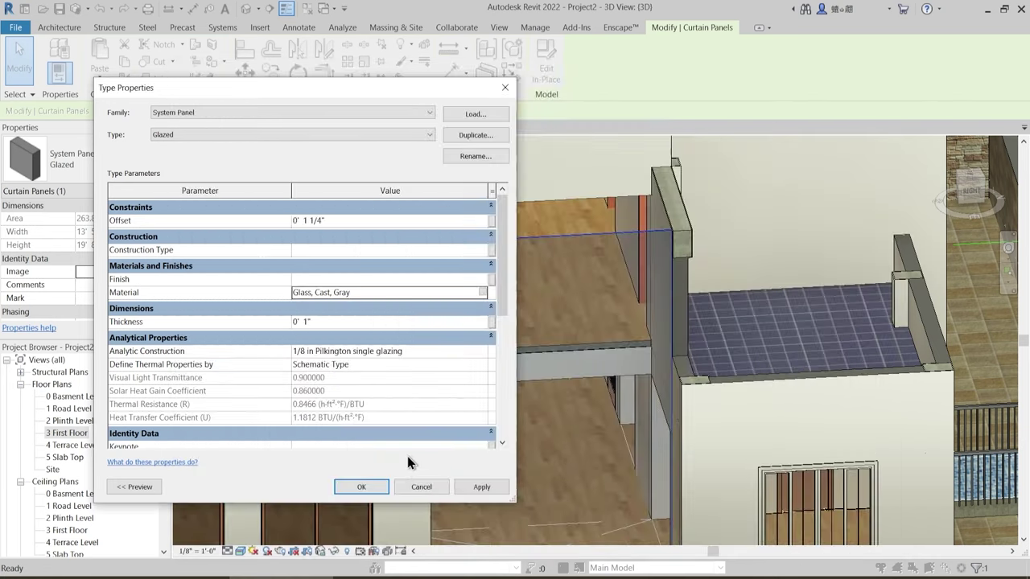
left_click(493, 491)
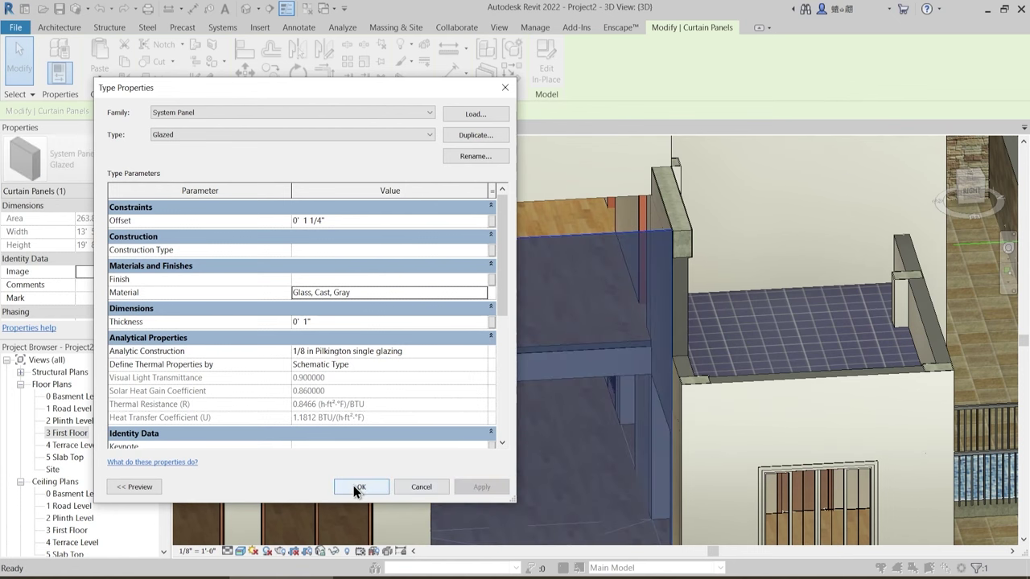
left_click(358, 488)
key("Escape")
- Isolate the deck curtain wall with HI and orbit to face it
scroll(614, 348, "down", 2)
middle_click_drag(615, 348, 767, 187, "shift")
left_click(780, 284)
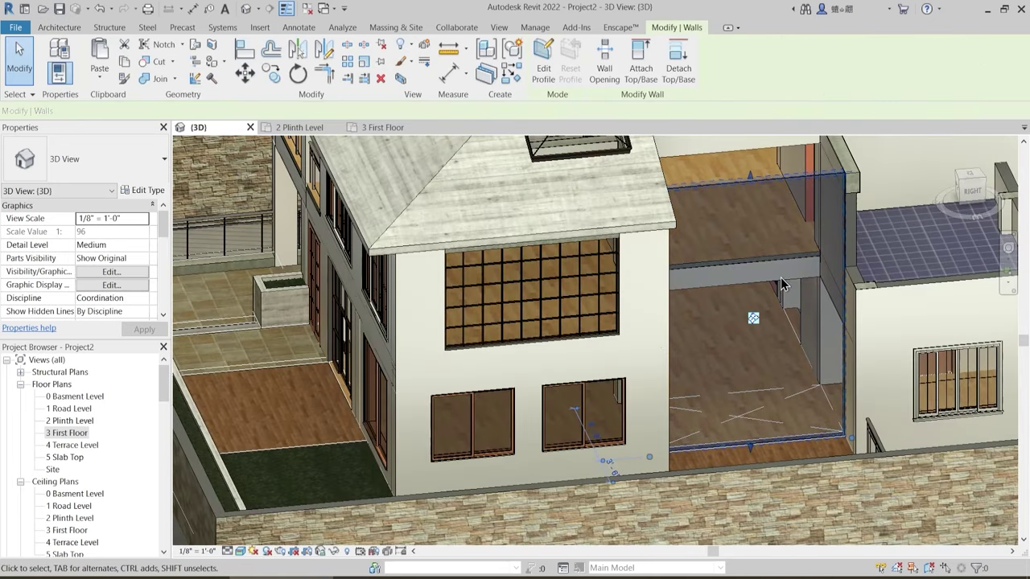
key("h")
key("i")
key("Escape")
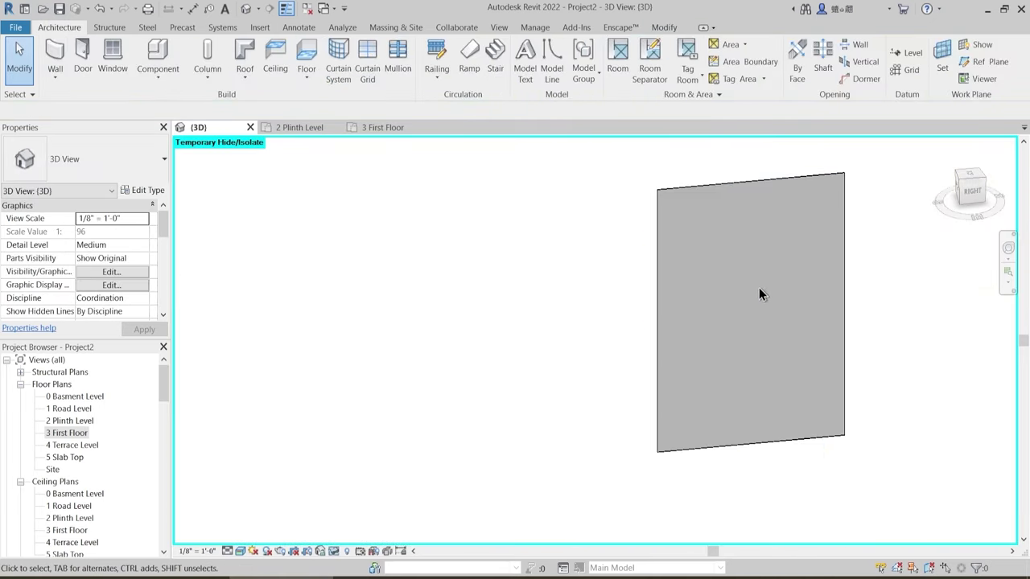
middle_click_drag(759, 287, 629, 243, "shift")
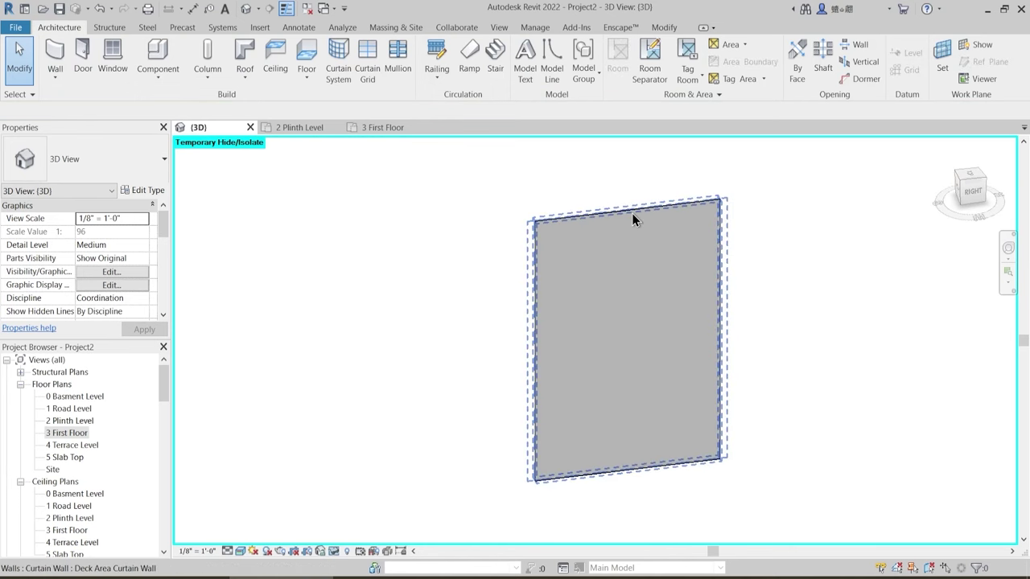
left_click(633, 215)
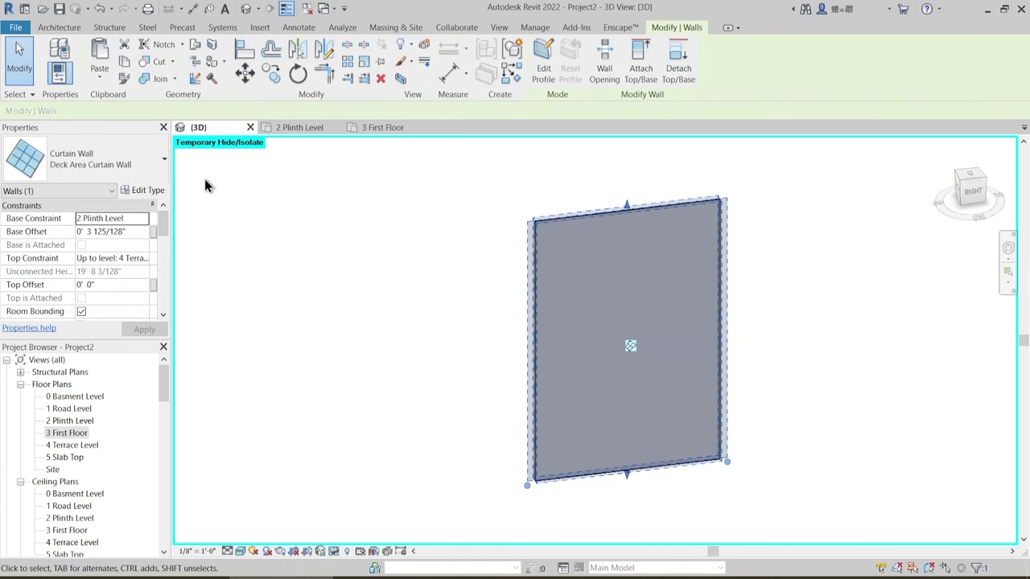
left_click(362, 165)
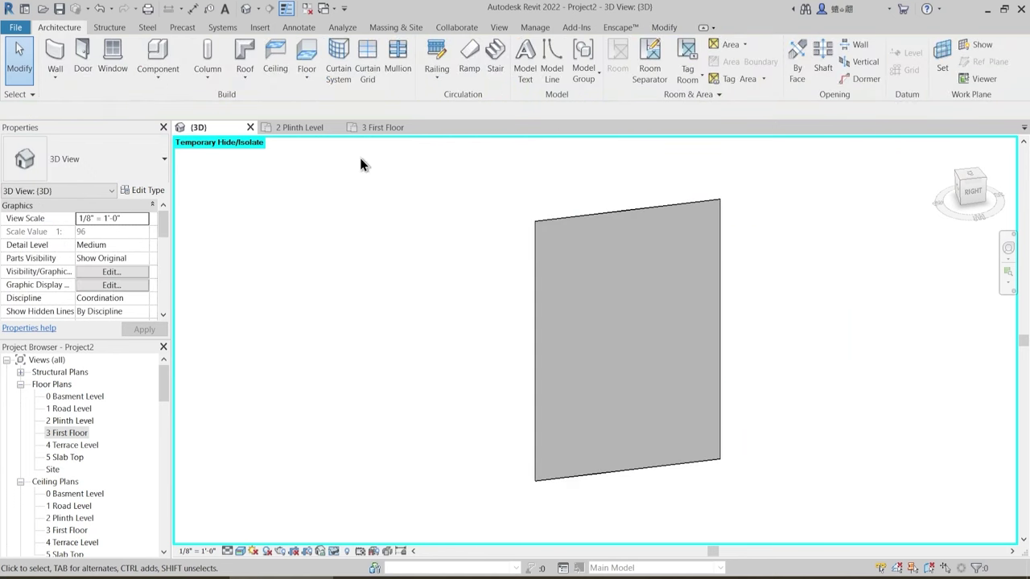
- Add five unevenly spaced vertical curtain grid lines across the wall
key("c")
key("g")
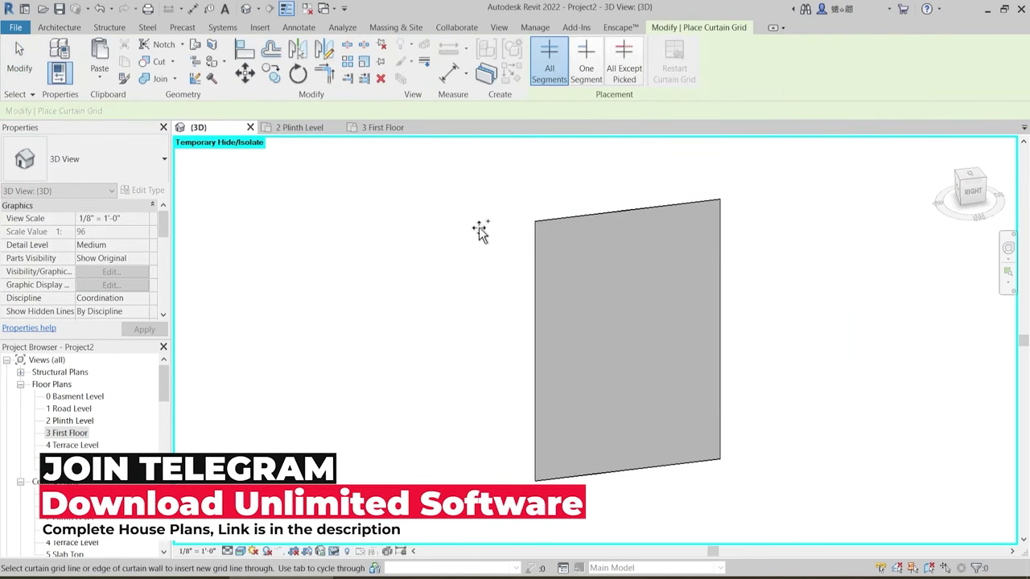
left_click(551, 220)
left_click(577, 222)
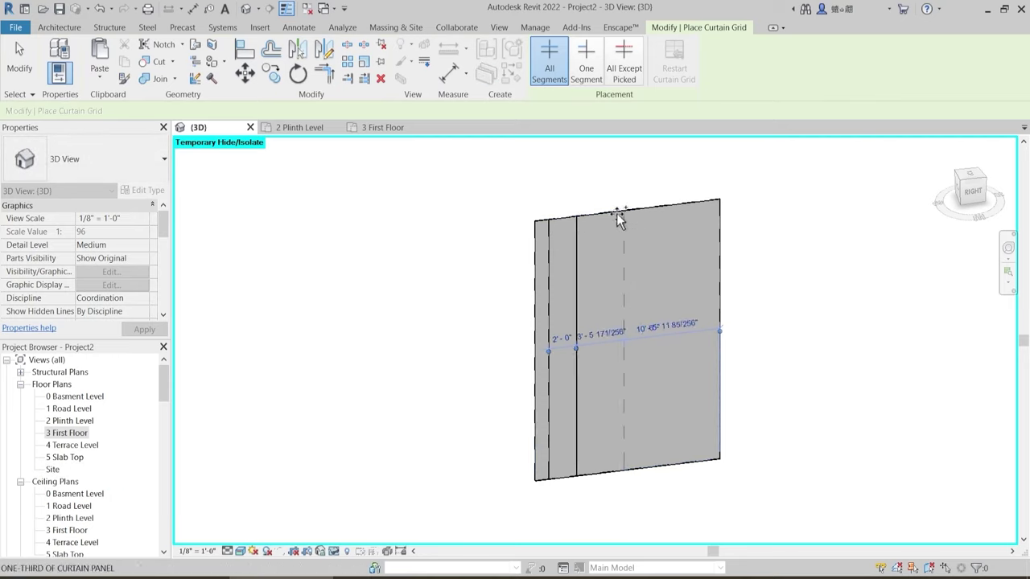
left_click(598, 217)
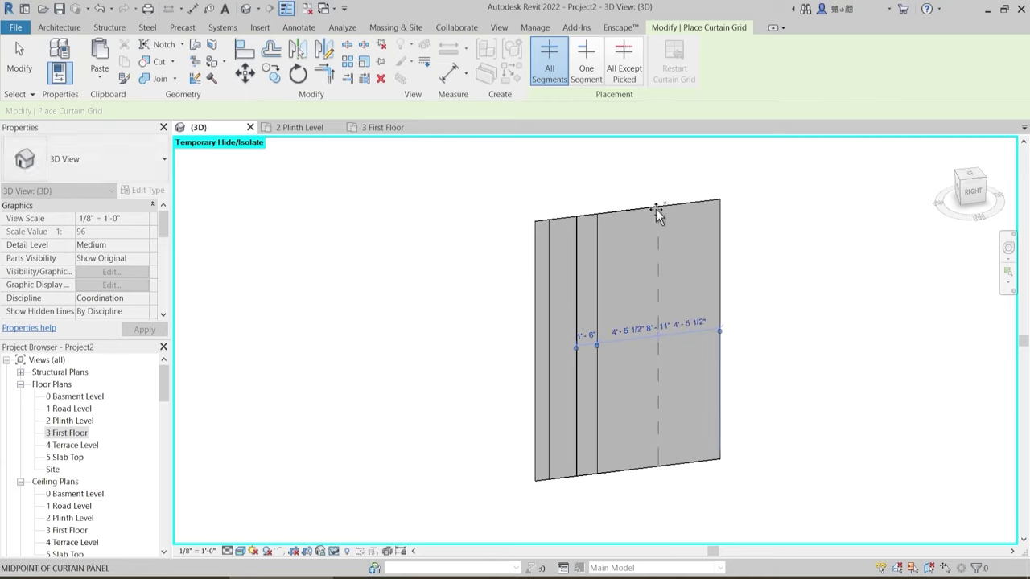
left_click(659, 213)
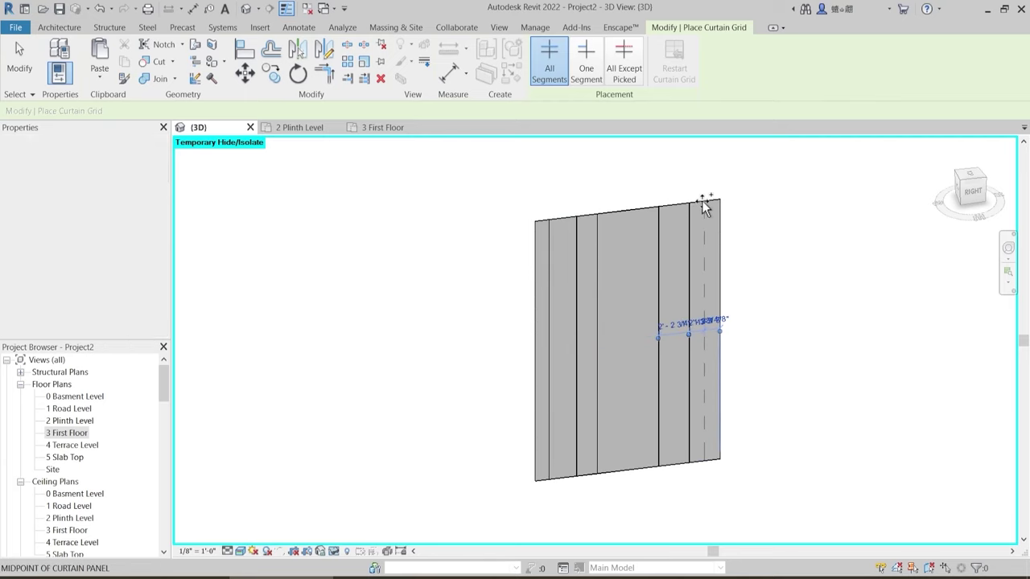
left_click(704, 205)
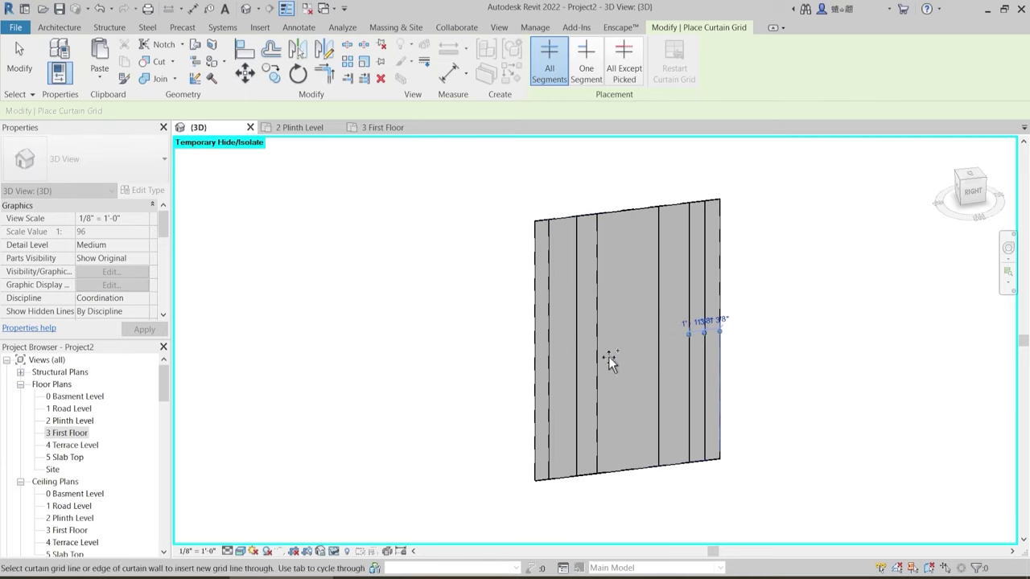
- Add five unevenly spaced horizontal curtain grid lines down the wall
left_click(534, 239)
left_click(533, 310)
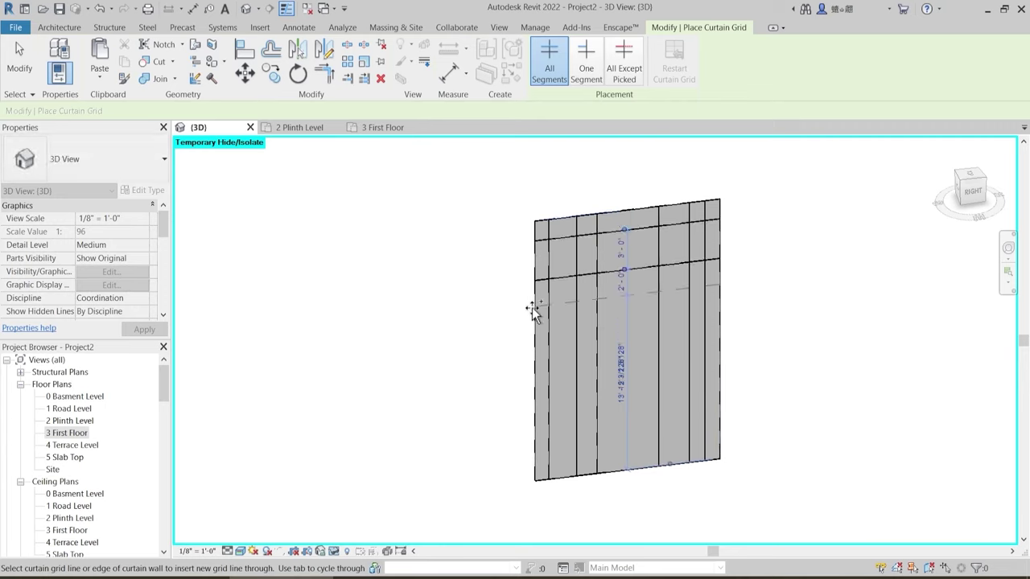
left_click(531, 342)
left_click(531, 378)
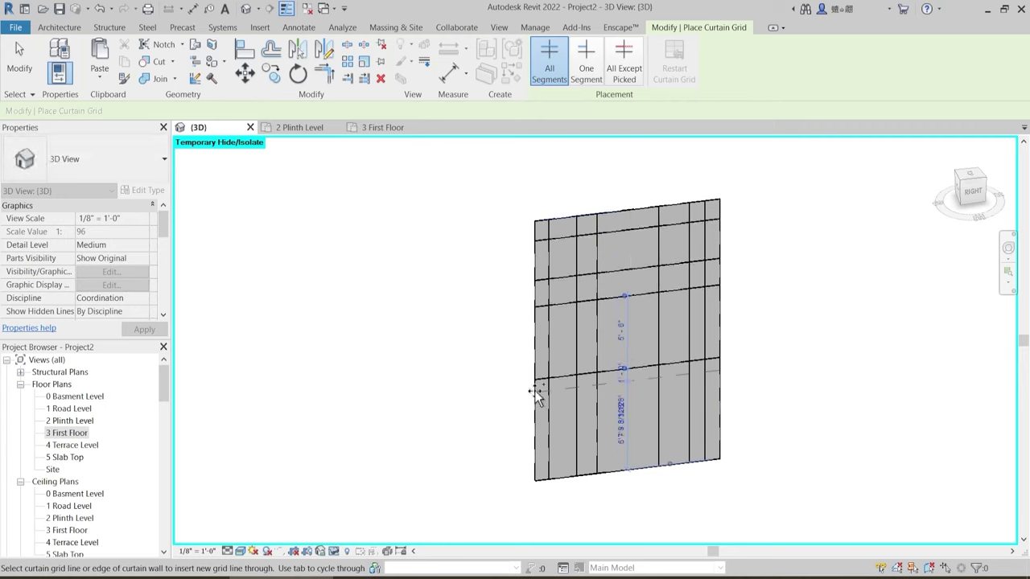
left_click(540, 330)
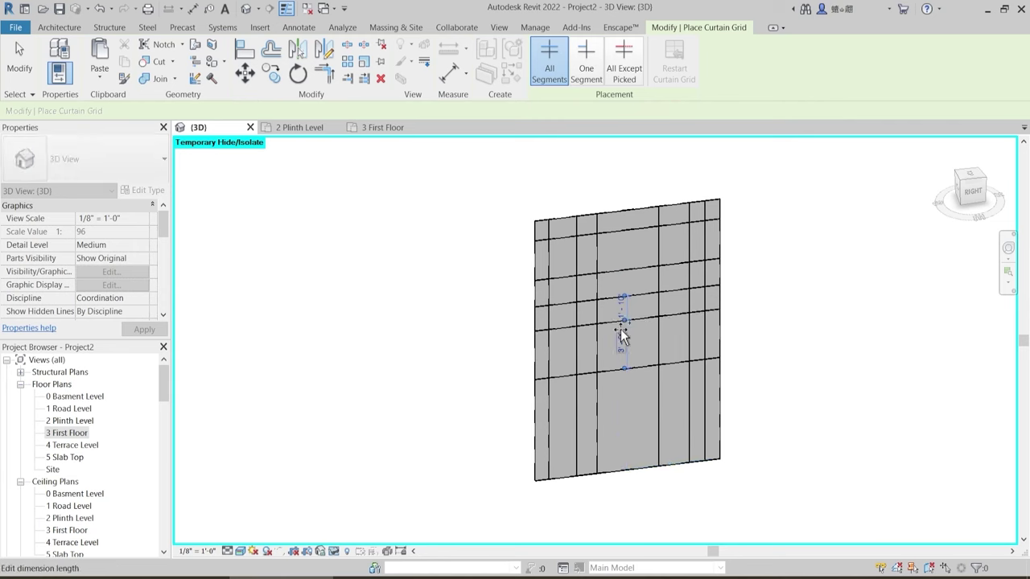
scroll(621, 326, "up", 2)
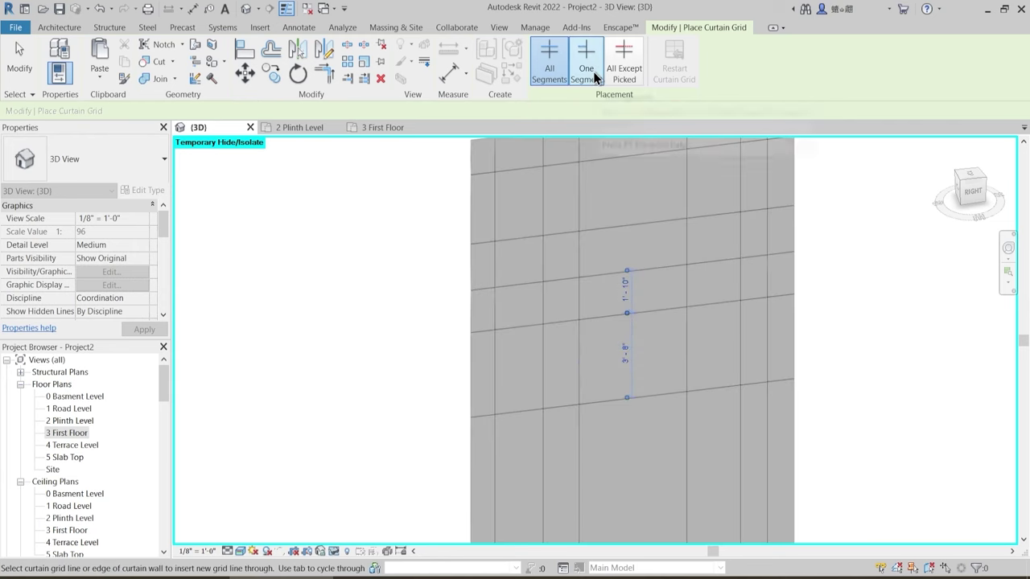
key("Escape")
scroll(609, 338, "down", 3)
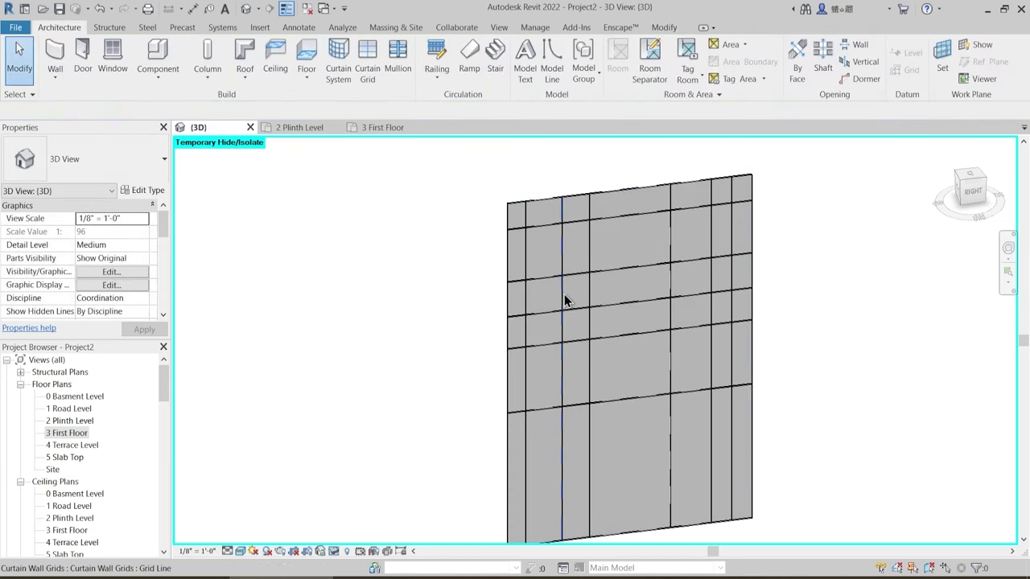
- Pick various grid lines and try Add/Remove Segments, cancelling each attempt
left_click(566, 301)
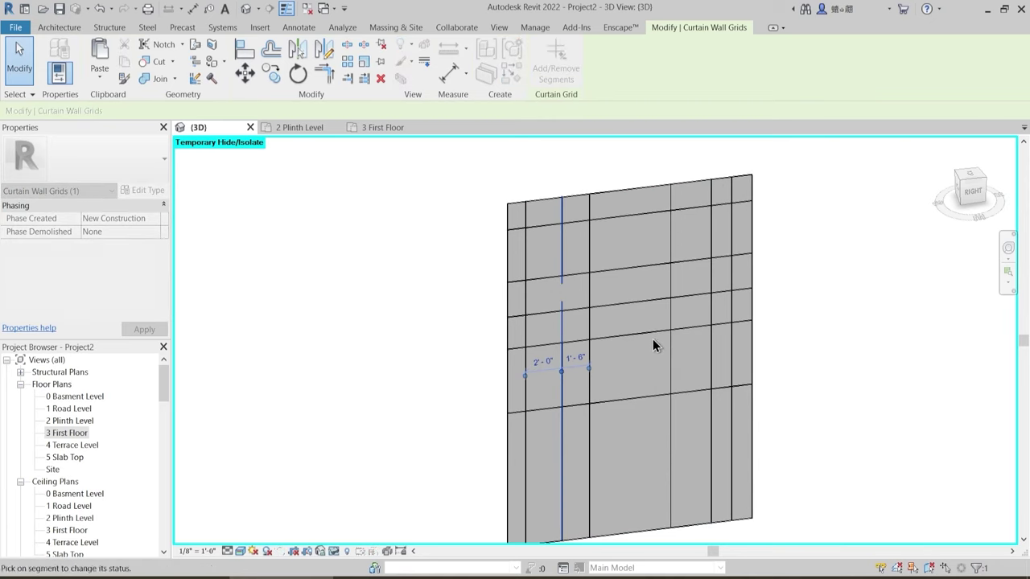
key("Escape")
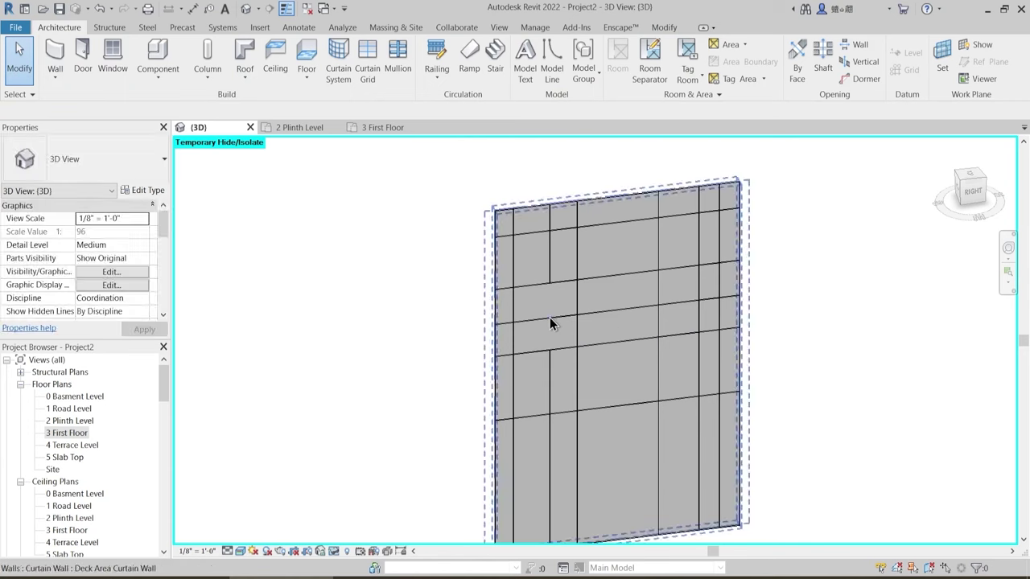
left_click(552, 321)
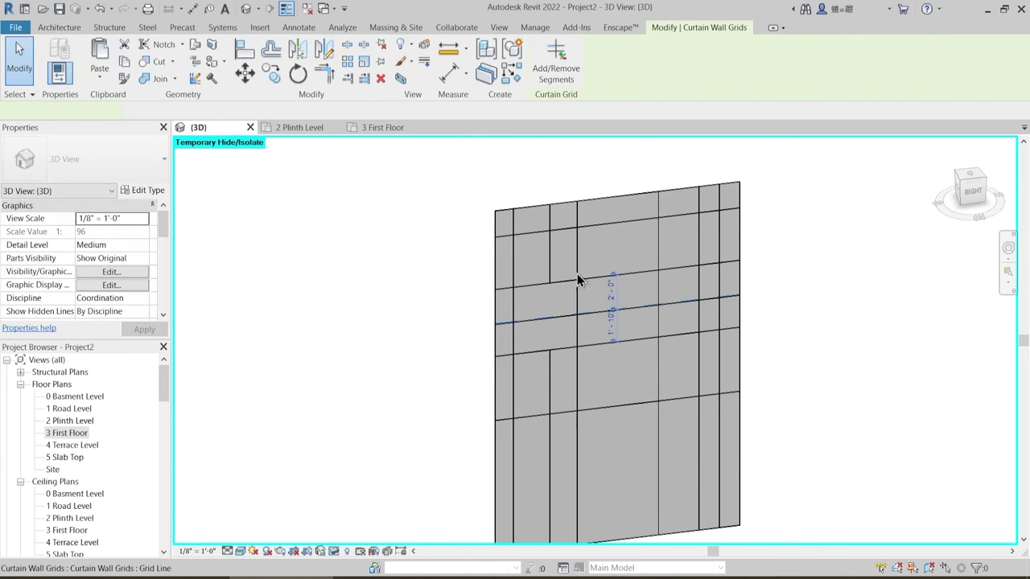
left_click(557, 74)
key("Escape")
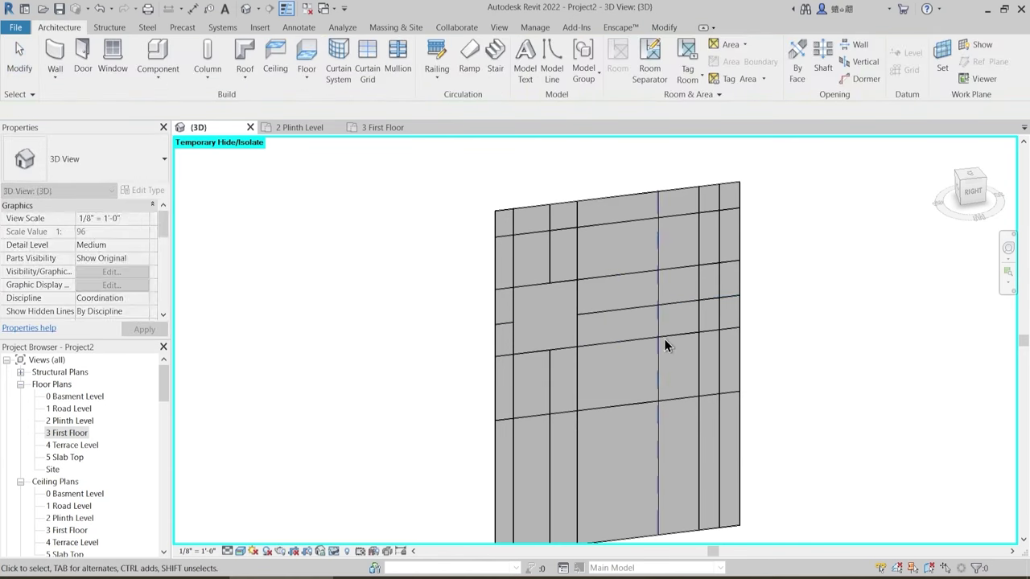
middle_click_drag(667, 345, 666, 340)
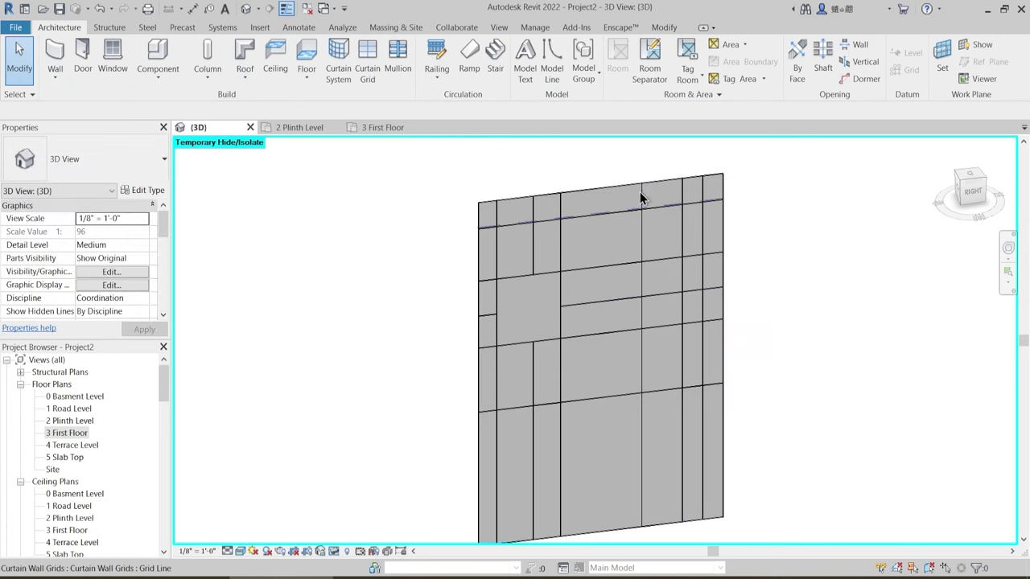
left_click(682, 221)
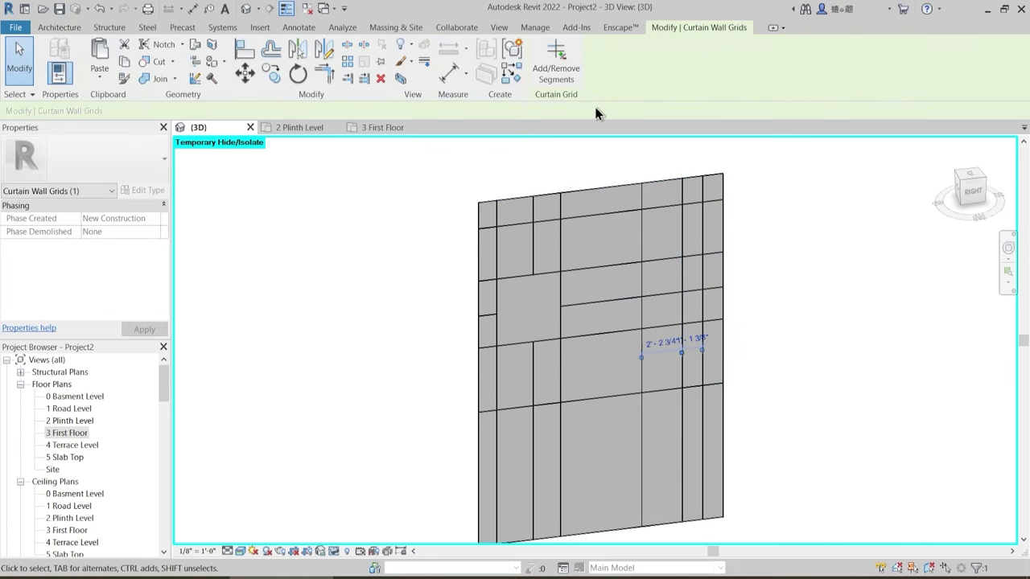
left_click(557, 70)
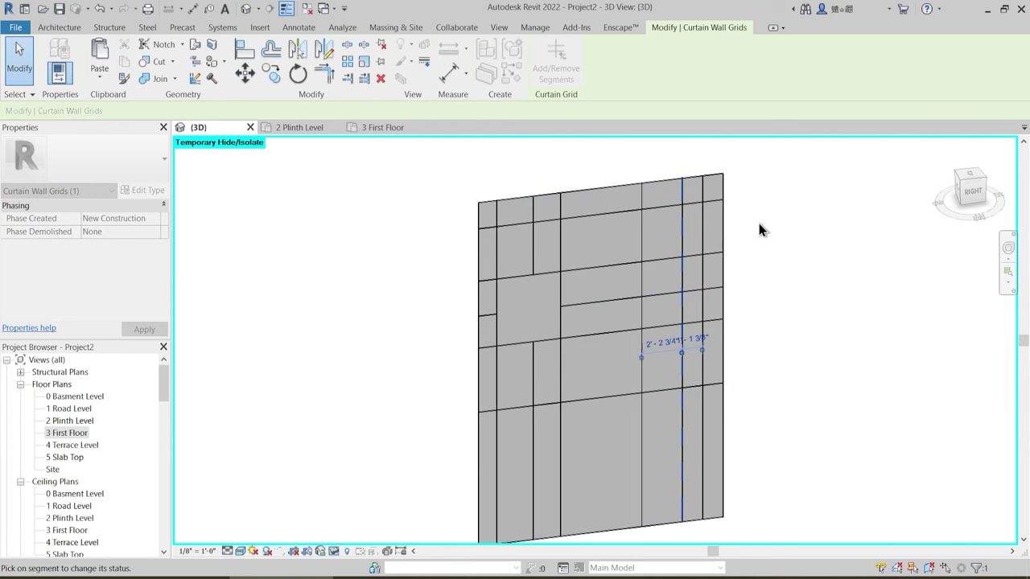
key("Escape")
left_click(684, 232)
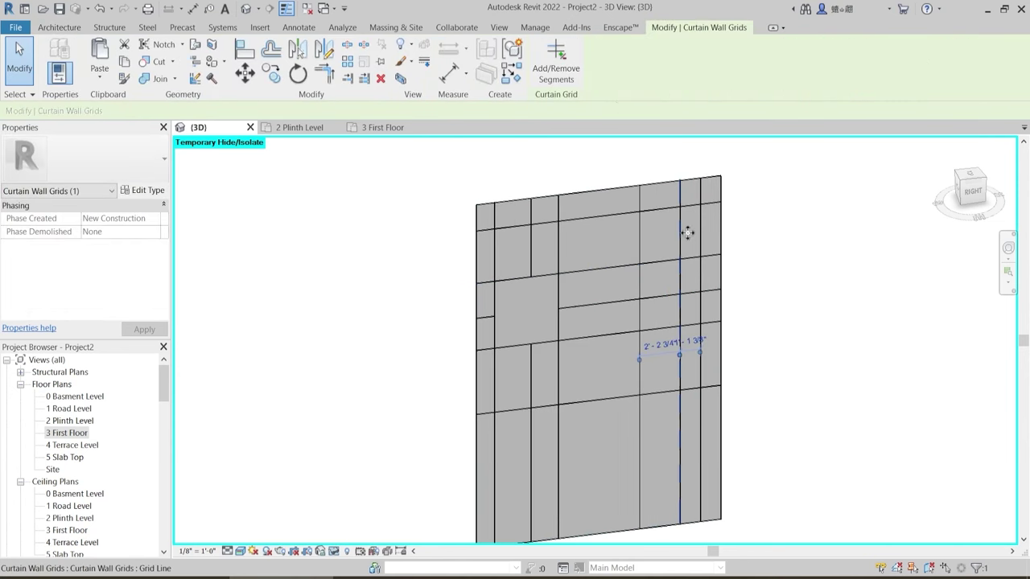
left_click(561, 73)
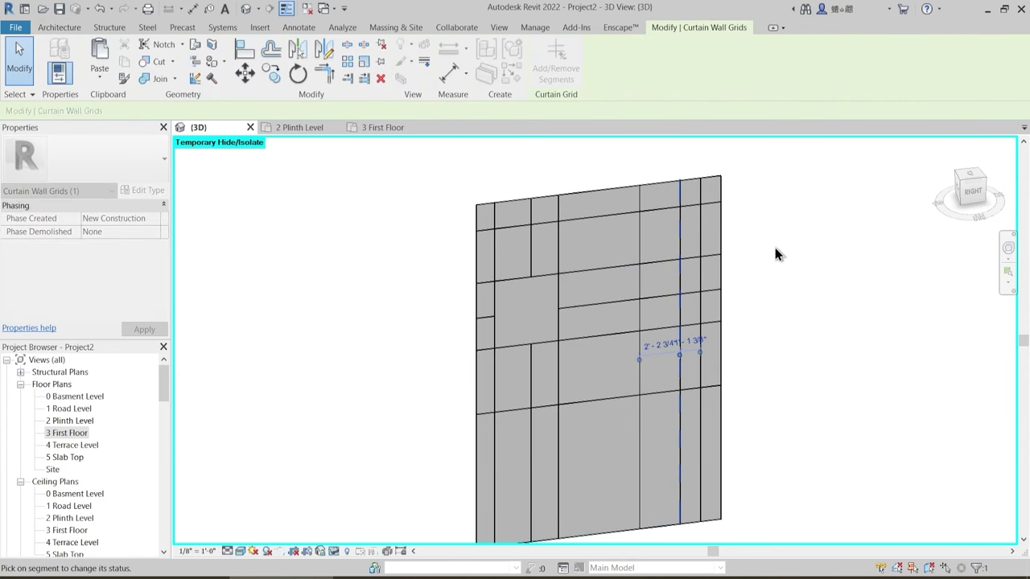
key("Escape")
scroll(721, 268, "up", 2)
left_click(670, 235)
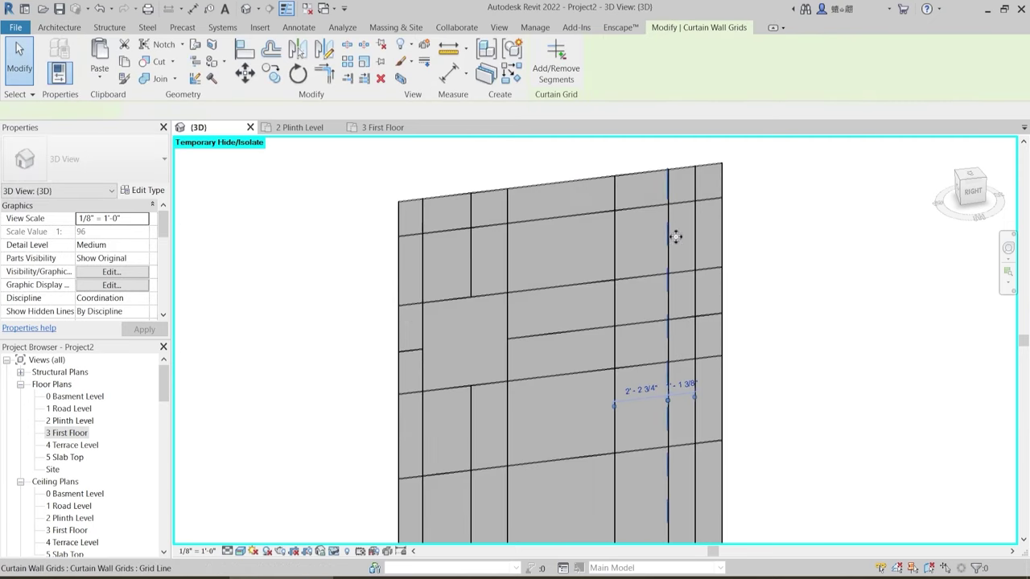
left_click(561, 73)
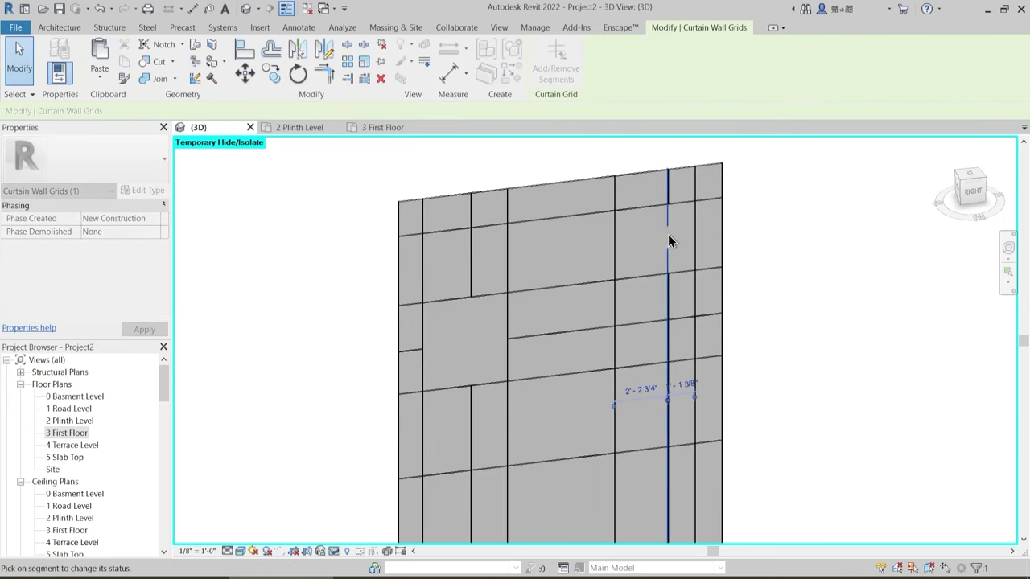
key("Escape")
- Remove an upper segment of the right-side vertical grid line
middle_click_drag(773, 244, 754, 306)
left_click(661, 254)
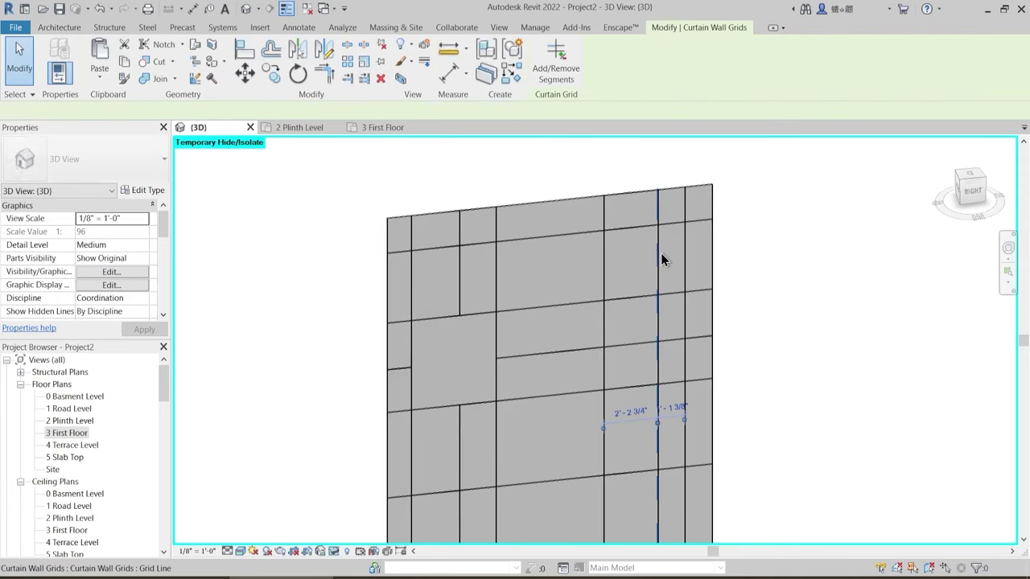
left_click(554, 71)
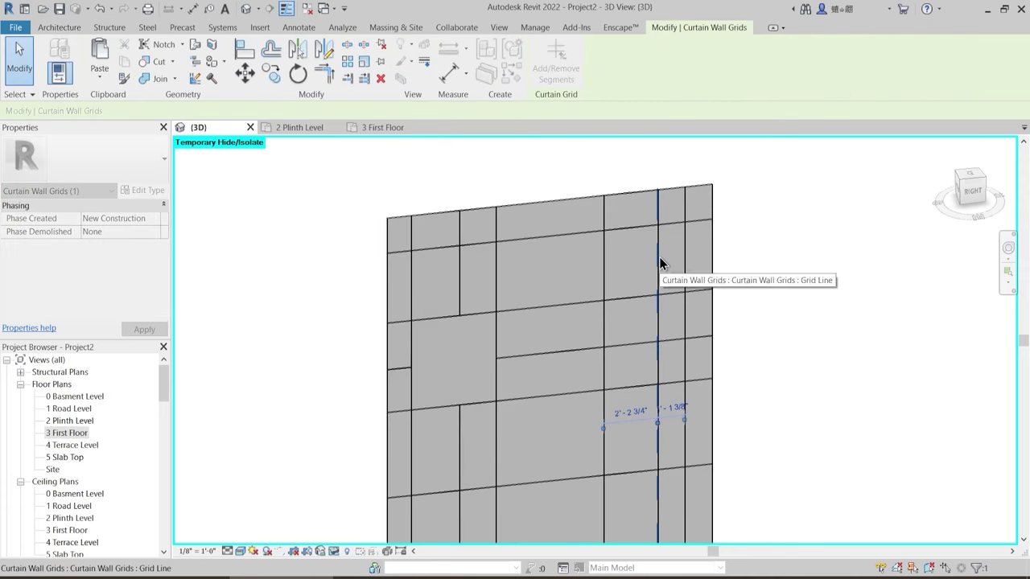
left_click(660, 257)
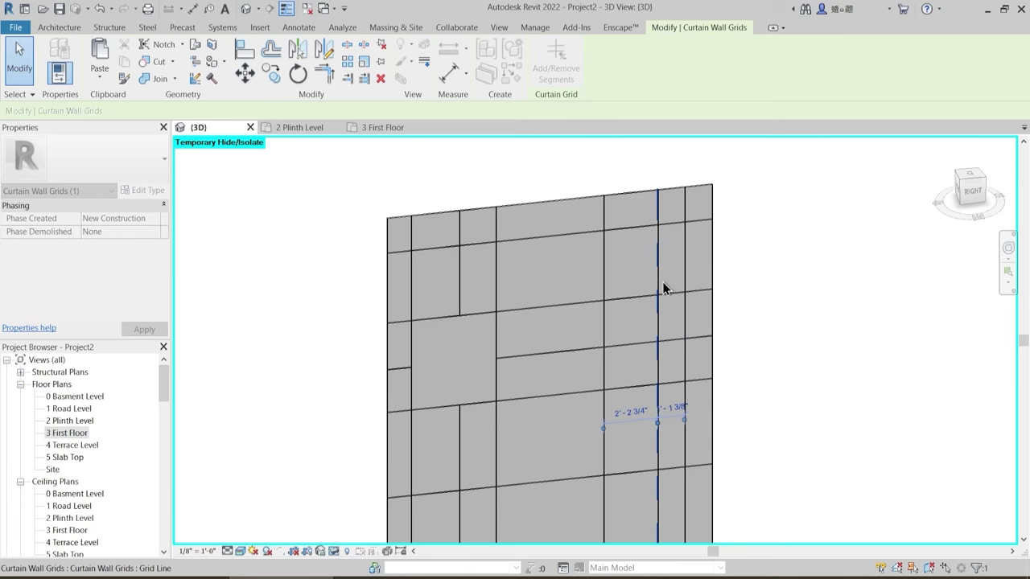
left_click(751, 255)
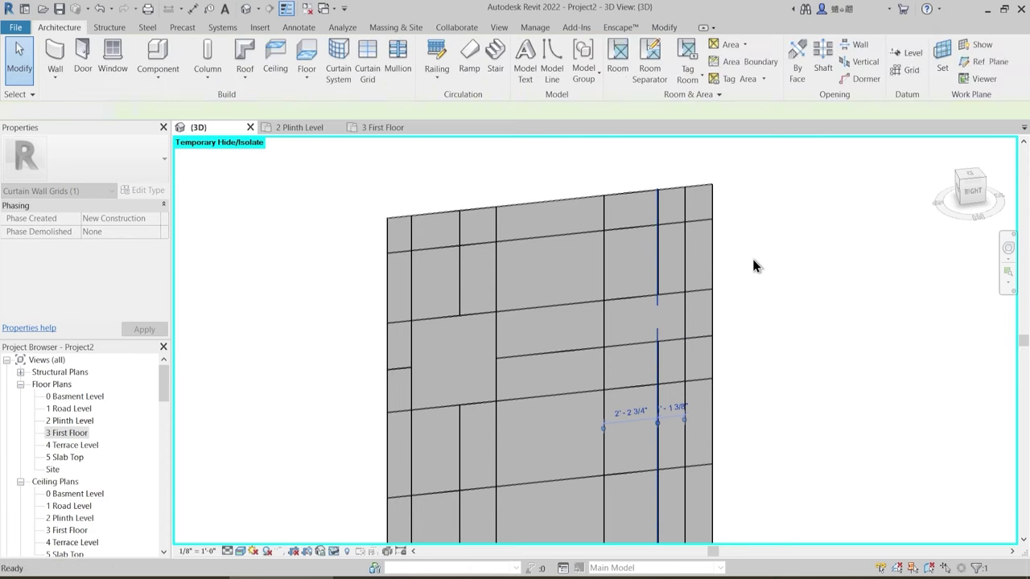
- Reframe the wall's base and remove the lower segment of a vertical grid line
middle_click_drag(676, 323, 683, 273)
scroll(683, 272, "down", 1)
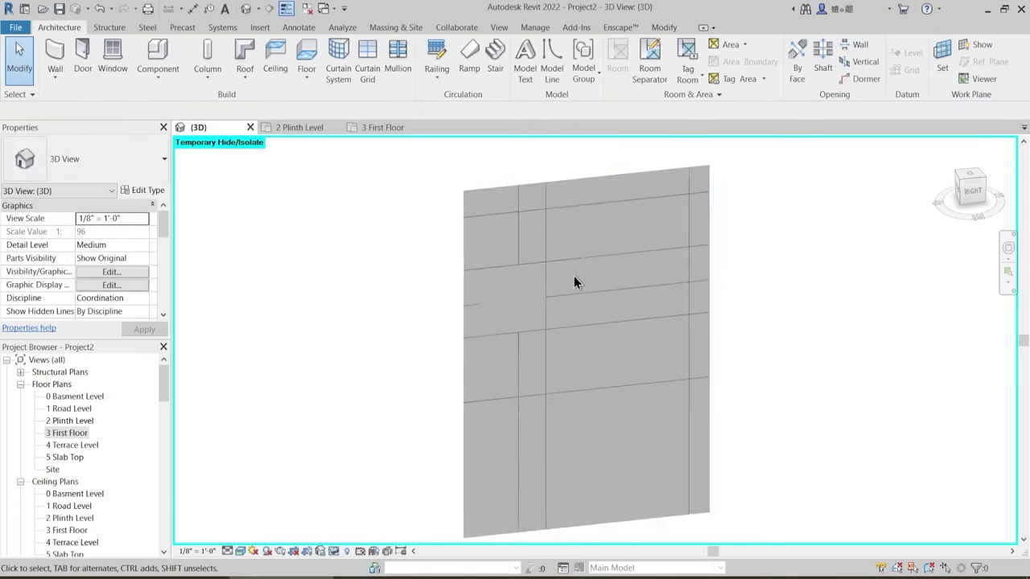
middle_click_drag(582, 320, 605, 358, "shift")
middle_click_drag(644, 435, 613, 377)
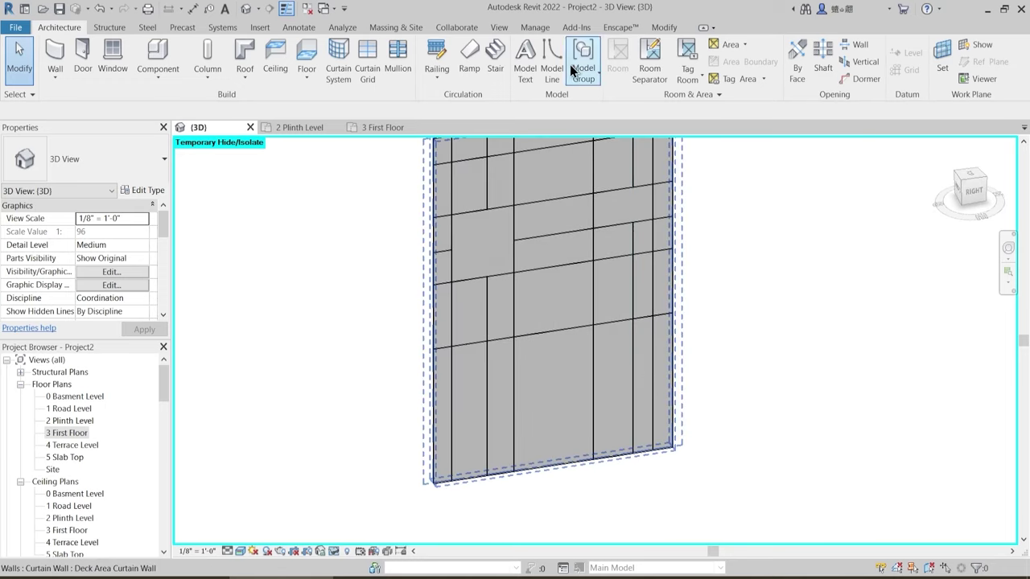
left_click(633, 372)
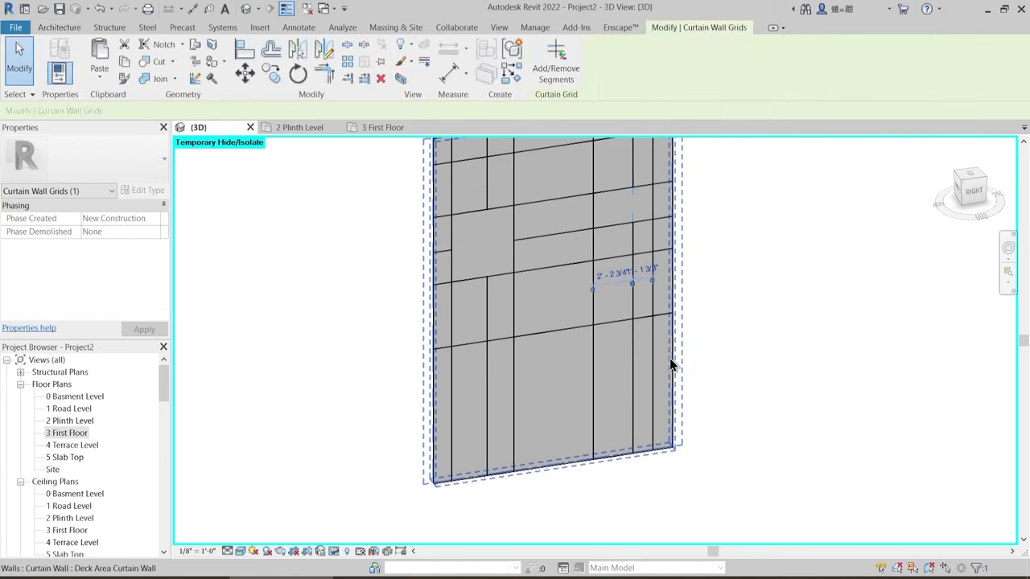
key("Escape")
left_click(633, 313)
left_click(556, 74)
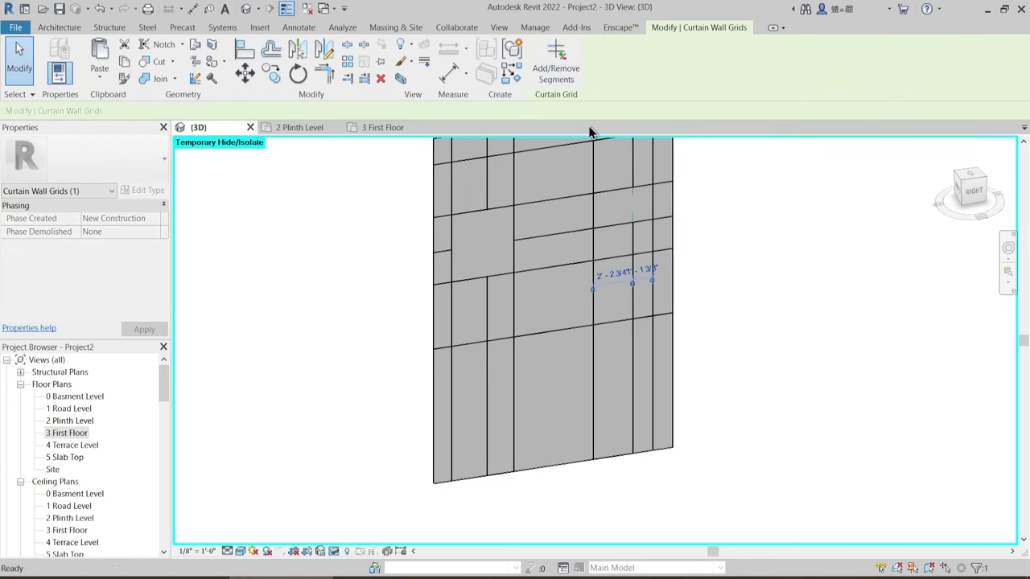
left_click(637, 374)
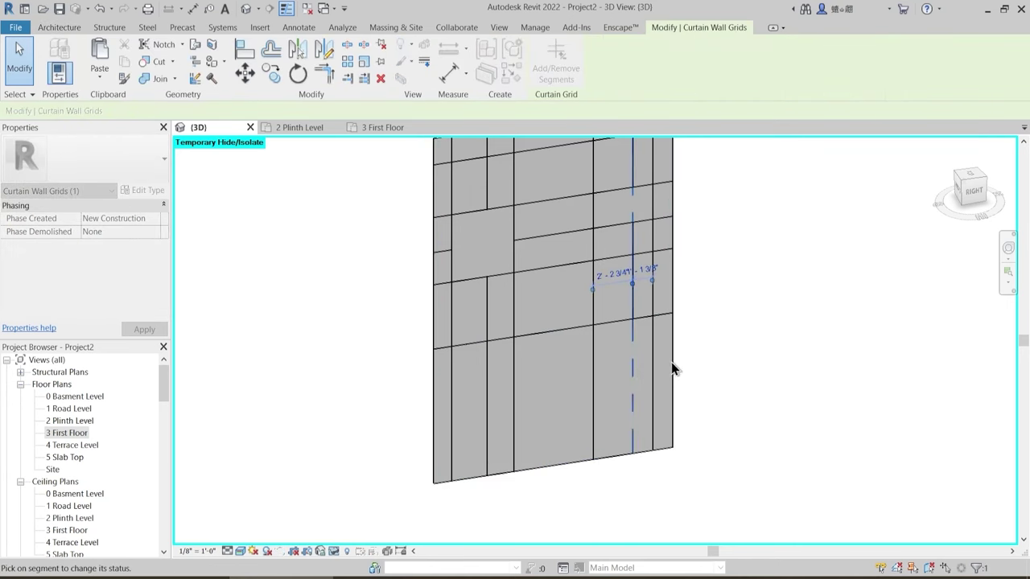
key("Escape")
key("Escape")
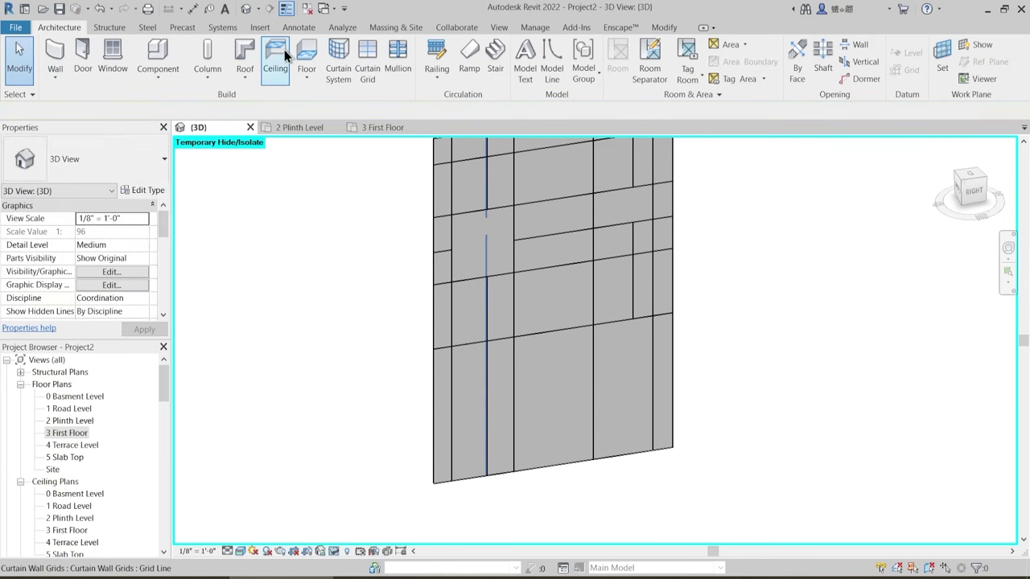
- Add four single-segment horizontal grid lines in the lower right panel
left_click(366, 58)
left_click(593, 74)
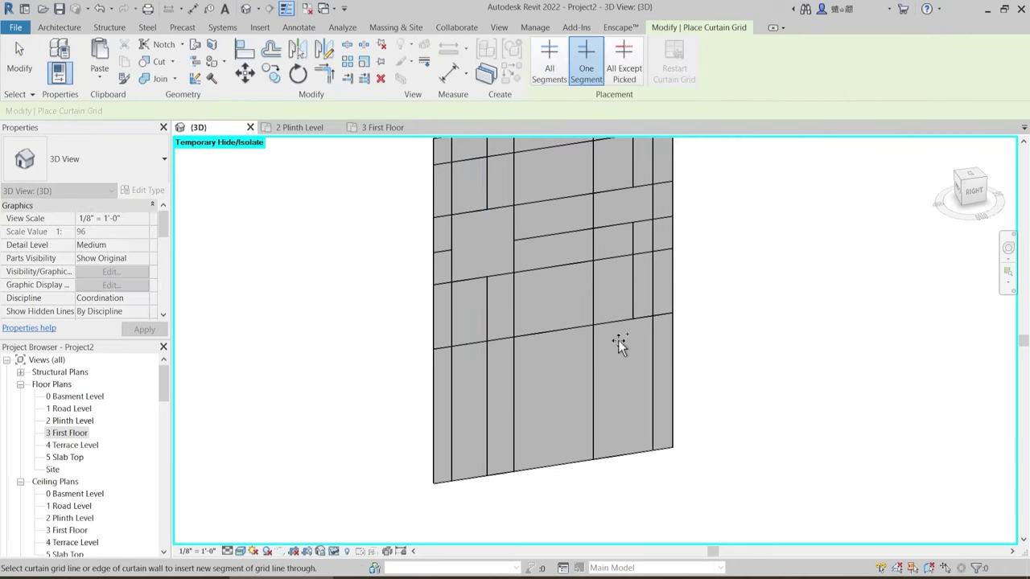
left_click(595, 339)
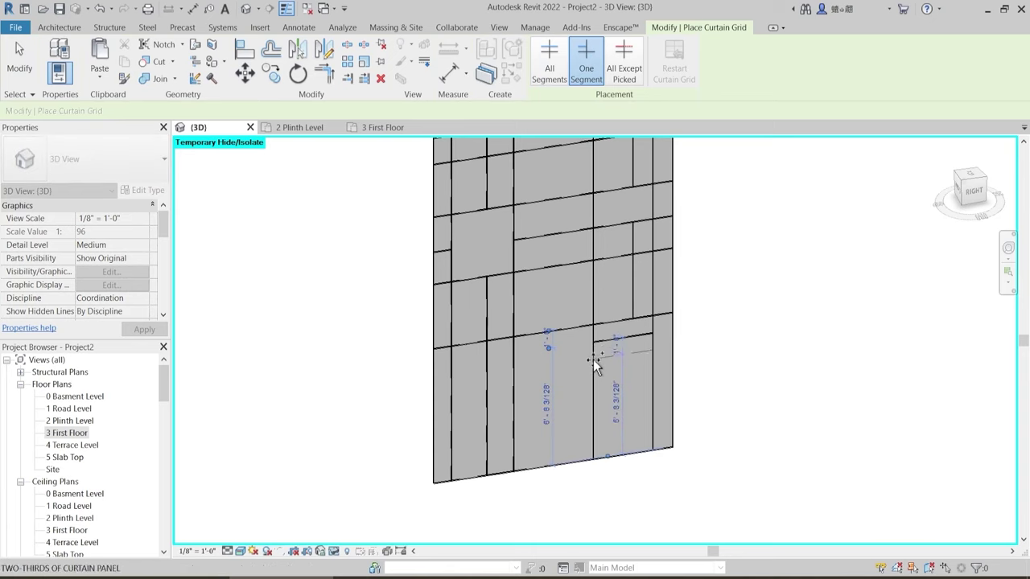
left_click(594, 359)
left_click(593, 375)
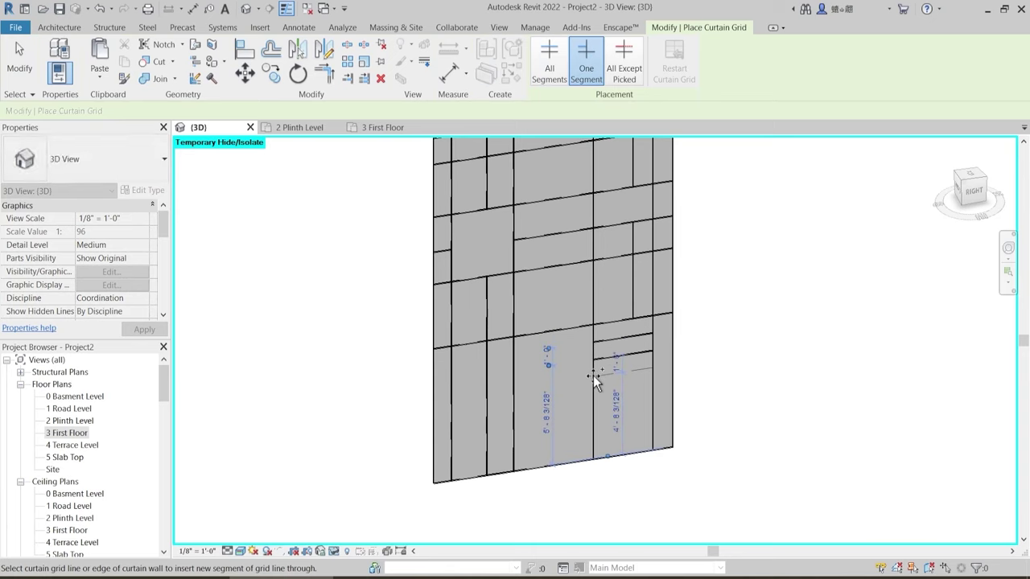
left_click(593, 391)
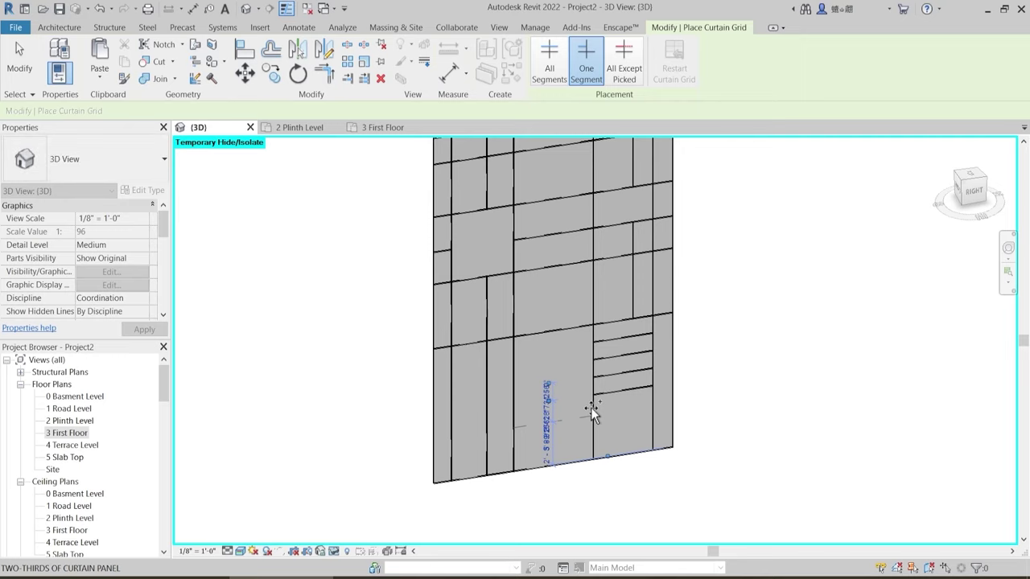
left_click(590, 423)
key("ctrl+z")
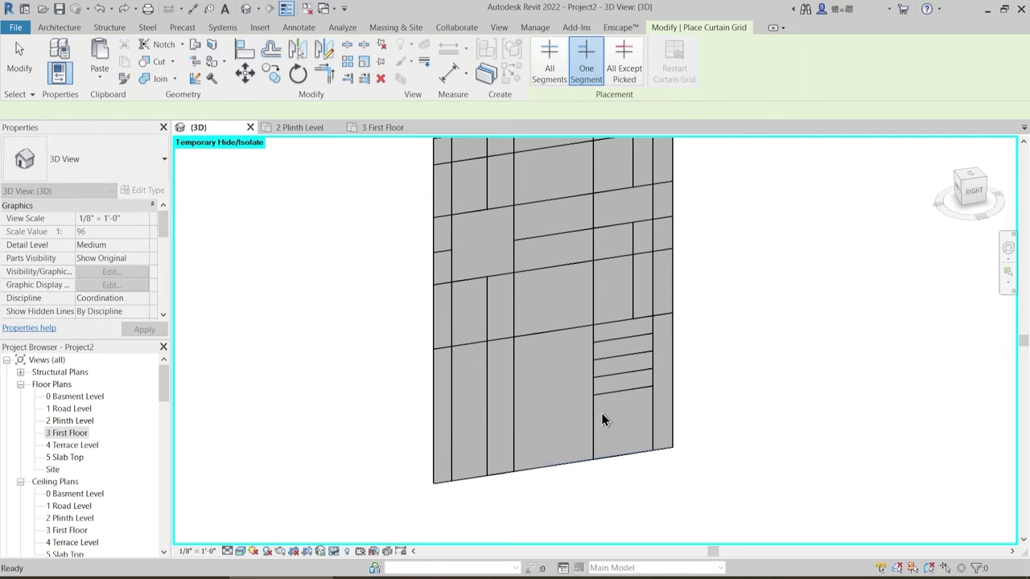
- Add two full-width horizontal grid lines near the bottom of the wall
left_click(593, 415)
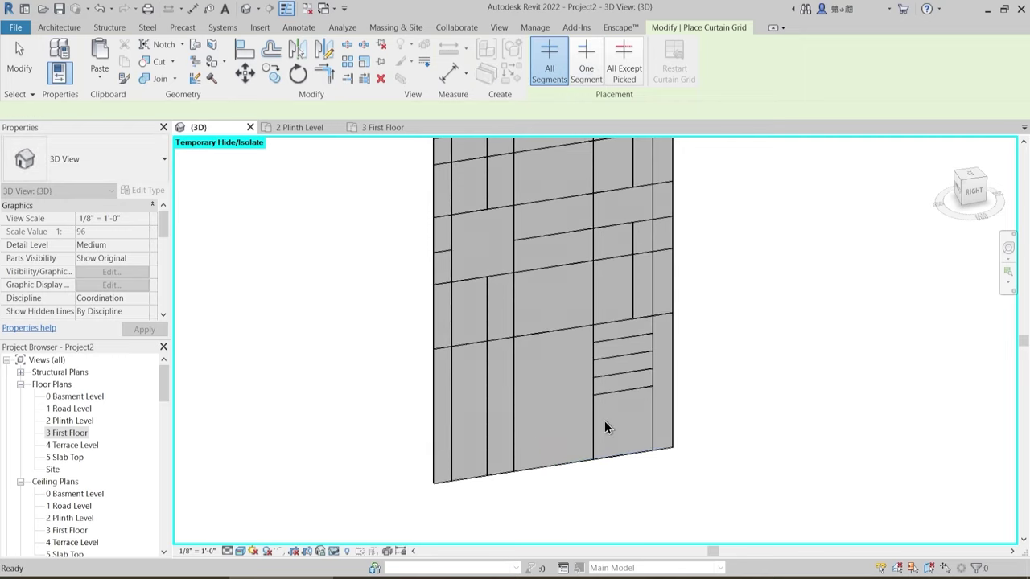
scroll(604, 421, "up", 3)
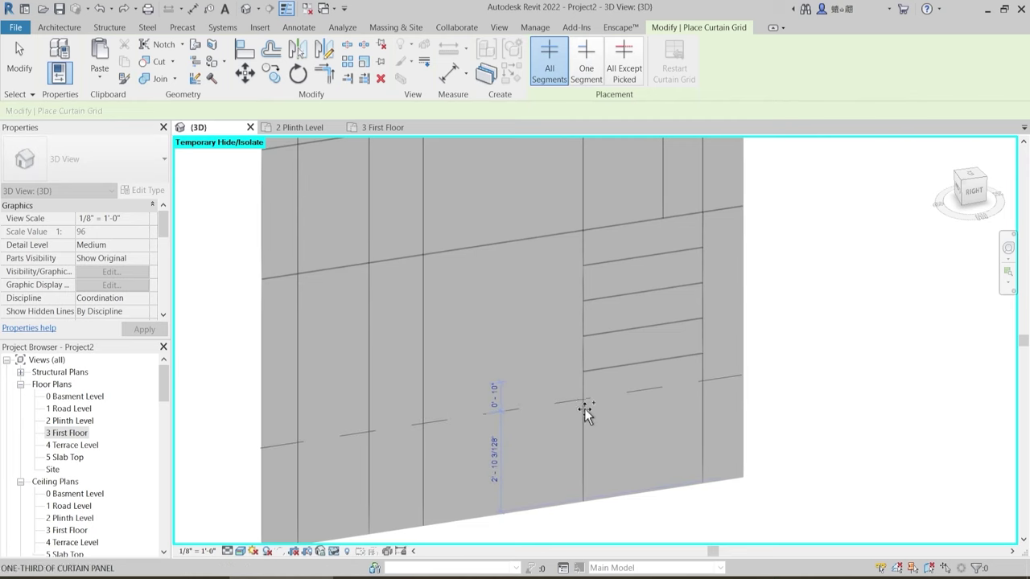
left_click(584, 419)
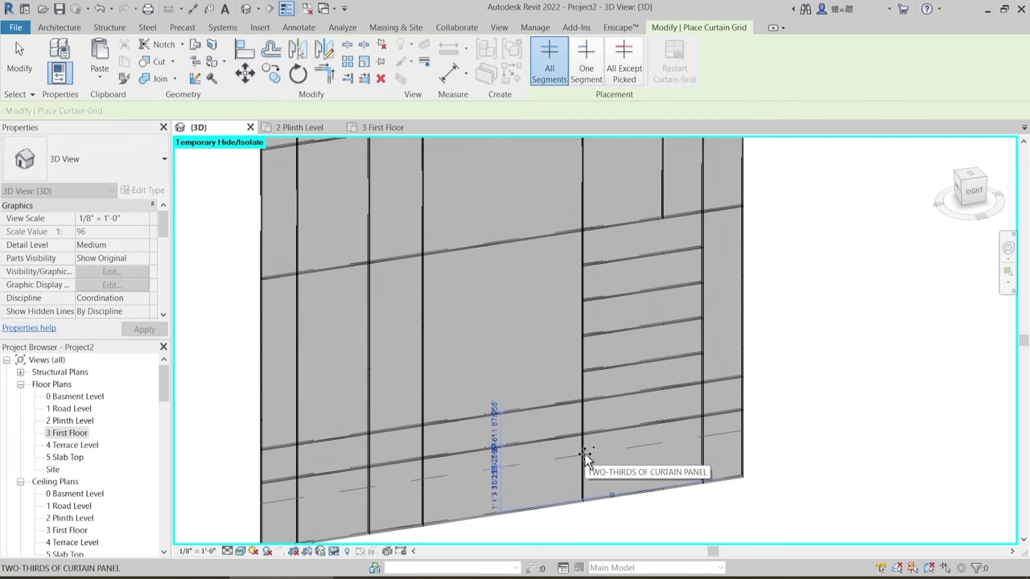
left_click(584, 453)
key("Escape")
scroll(723, 371, "down", 2)
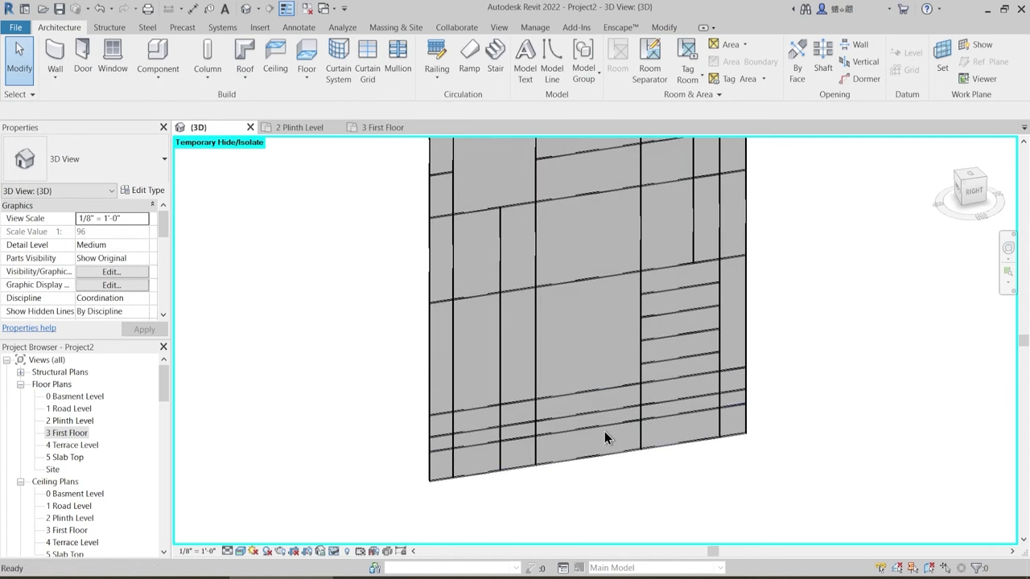
- Delete one lower horizontal grid line and remove a segment from the lowest grid line
left_click(595, 388)
left_click(606, 74)
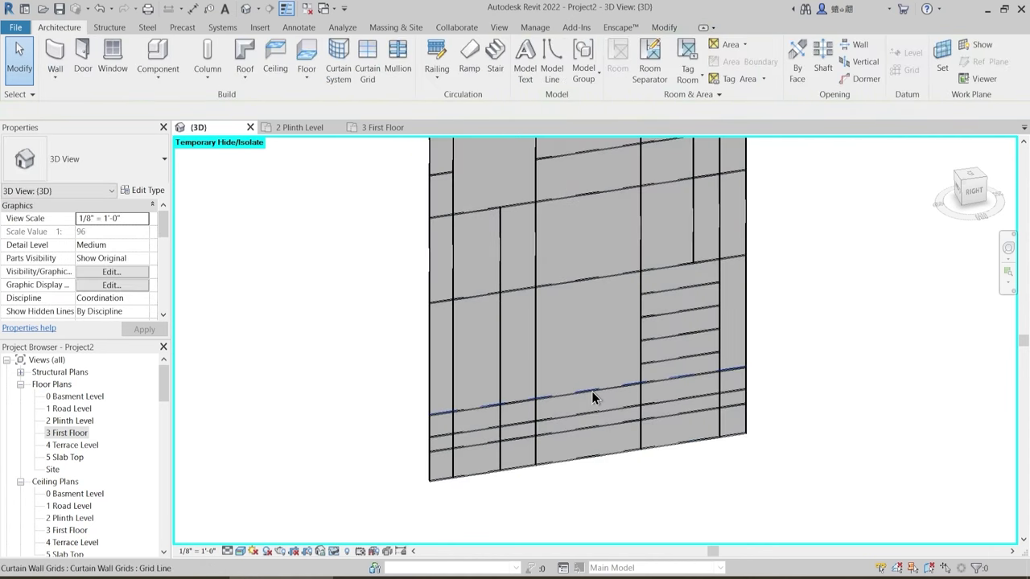
left_click(592, 391)
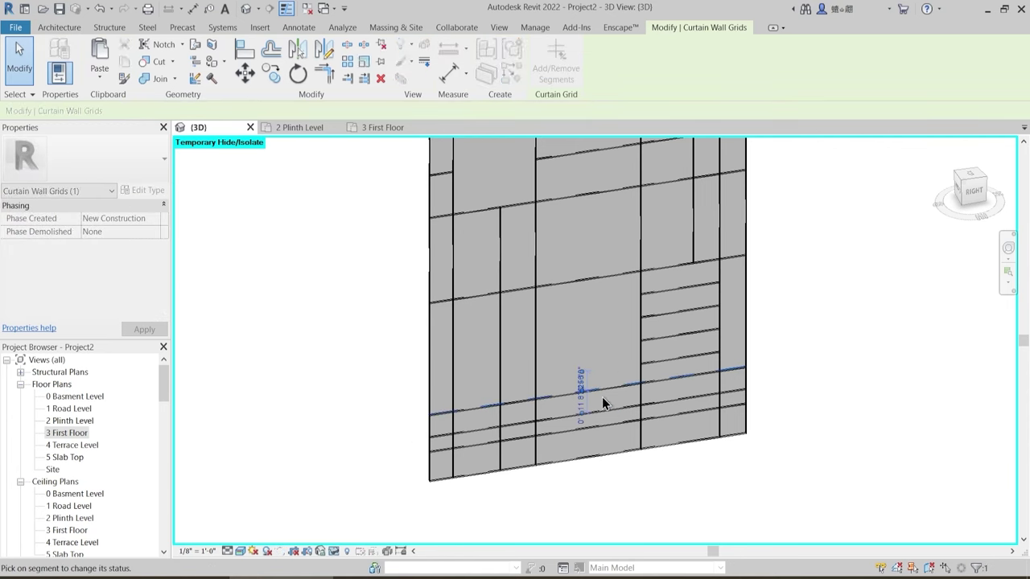
key("Delete")
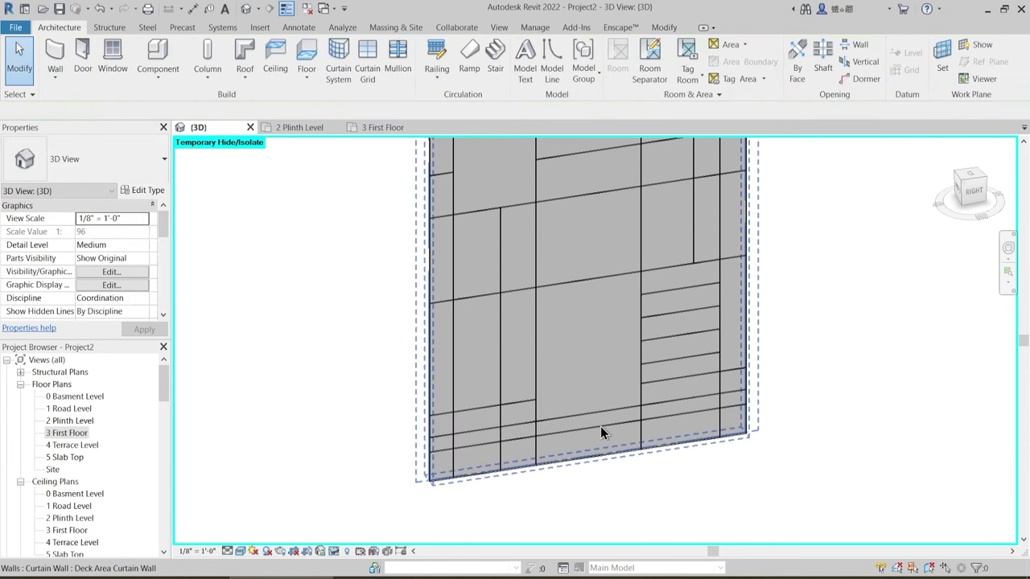
left_click(600, 427)
left_click(602, 428)
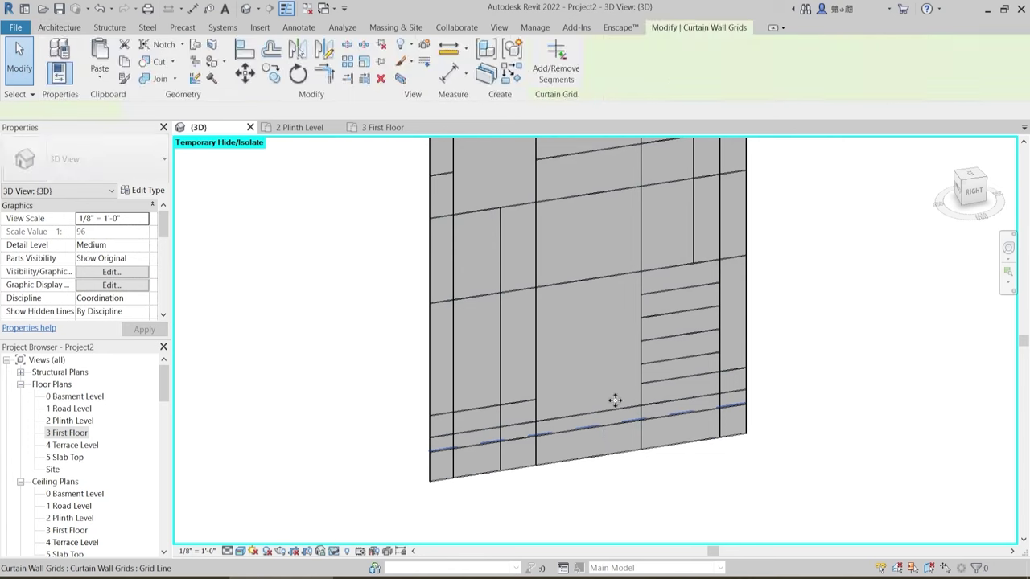
left_click(553, 63)
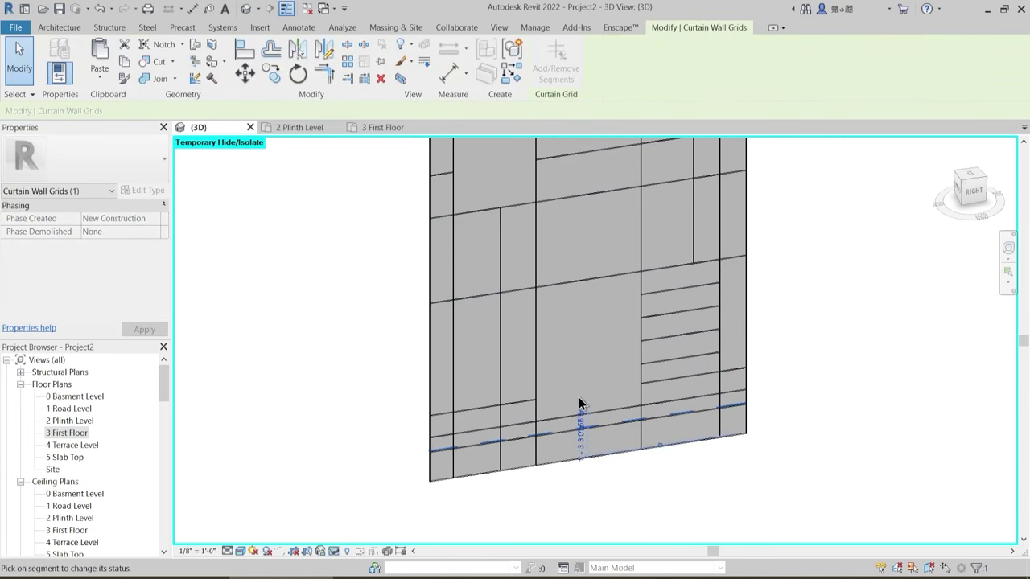
left_click(626, 414)
key("Escape")
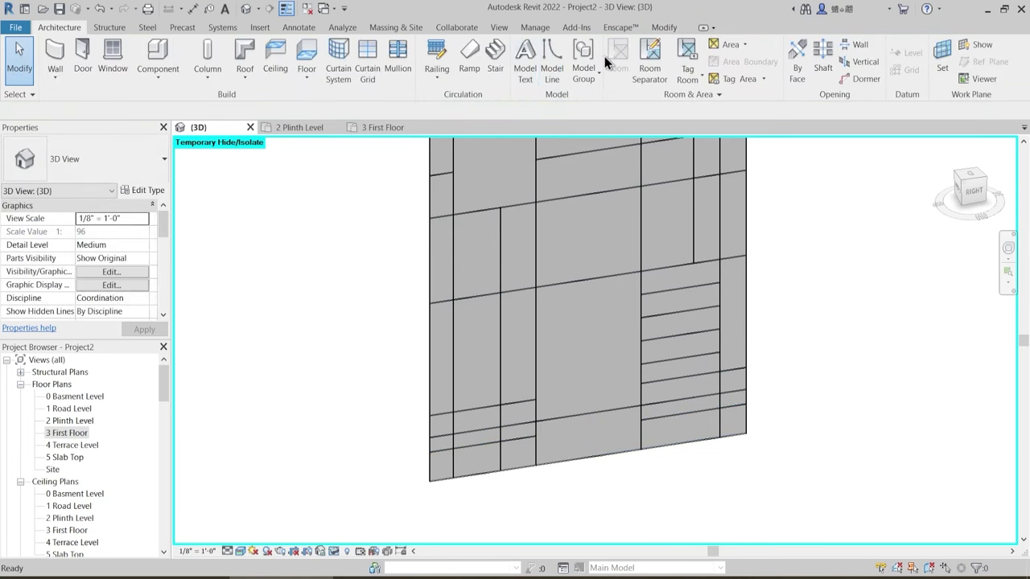
- Remove the middle segment of another near-bottom horizontal grid line
left_click(575, 416)
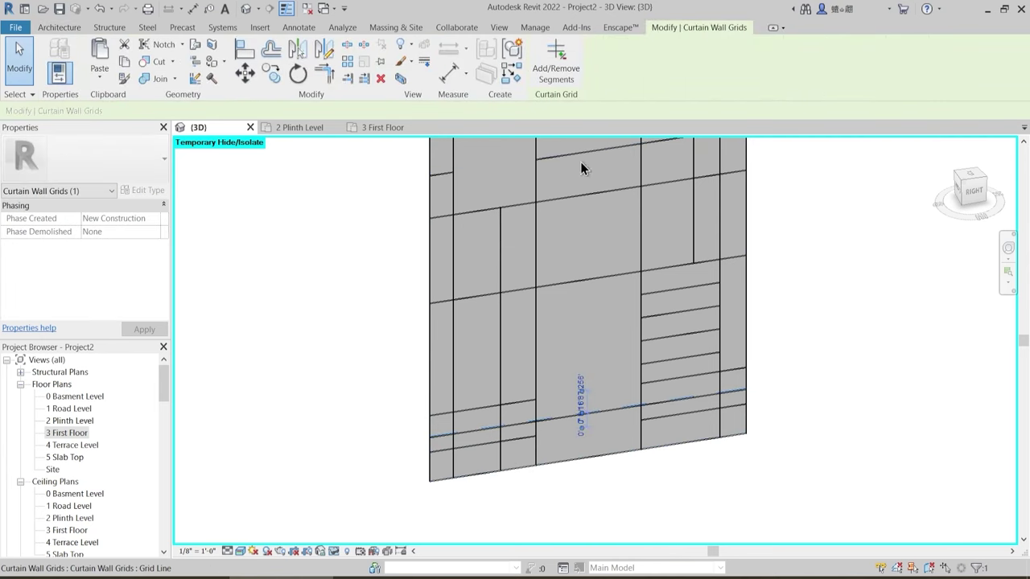
key("Escape")
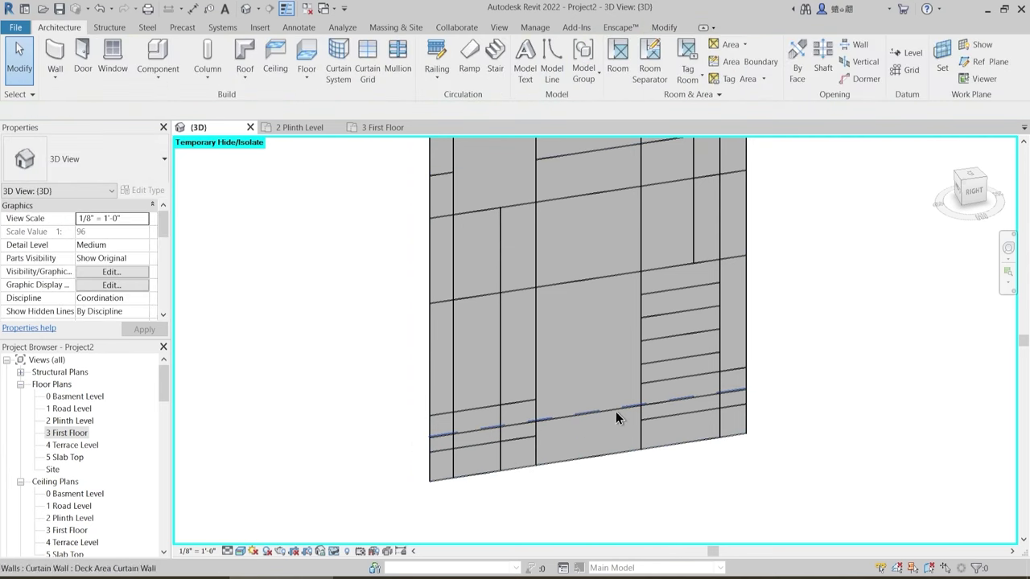
left_click(599, 413)
left_click(555, 69)
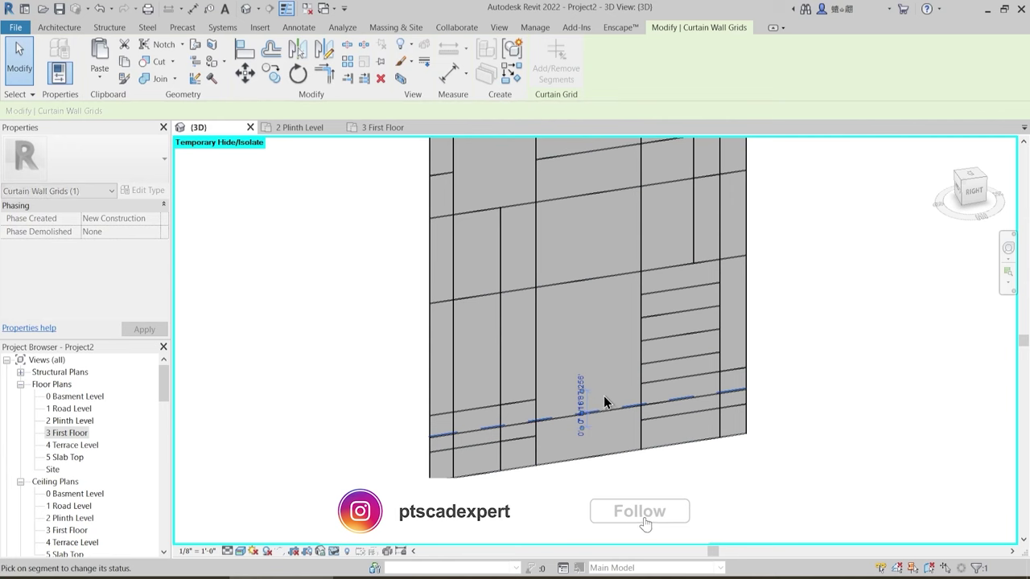
left_click(601, 413)
key("Escape")
key("Escape")
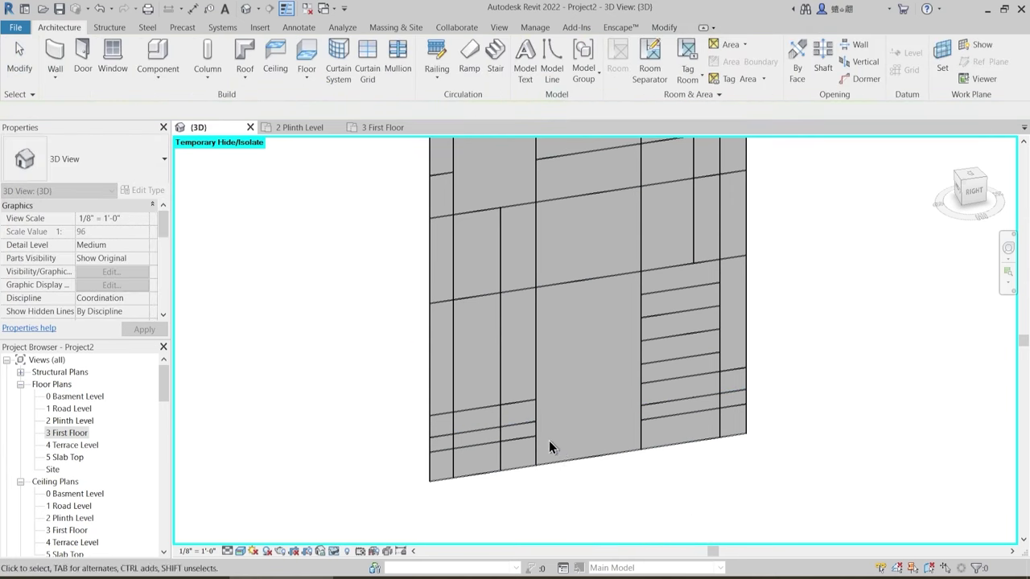
- Delete the remaining near-base horizontal grid lines, undoing one mistaken deletion along the way
left_click(509, 413)
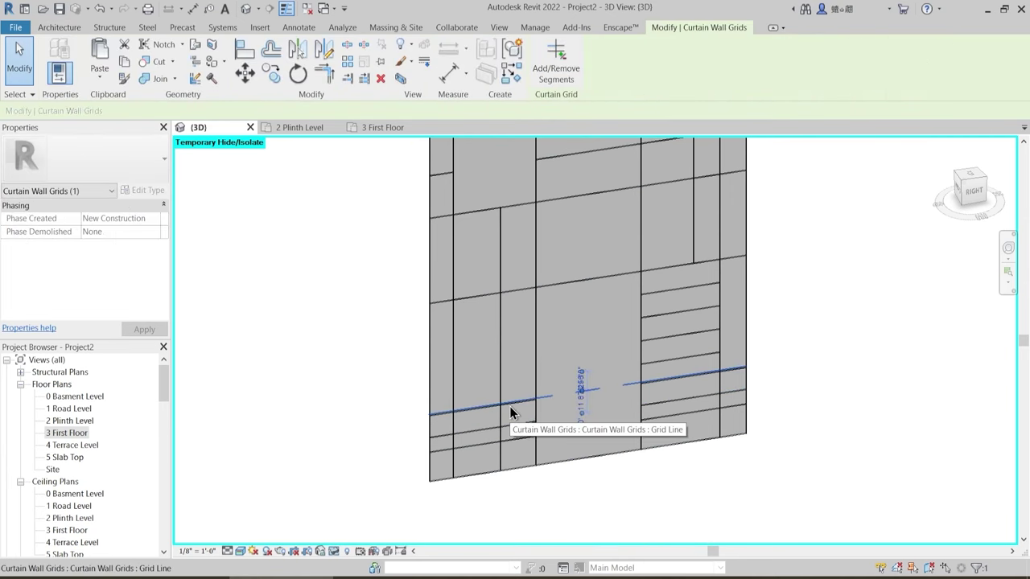
key("Delete")
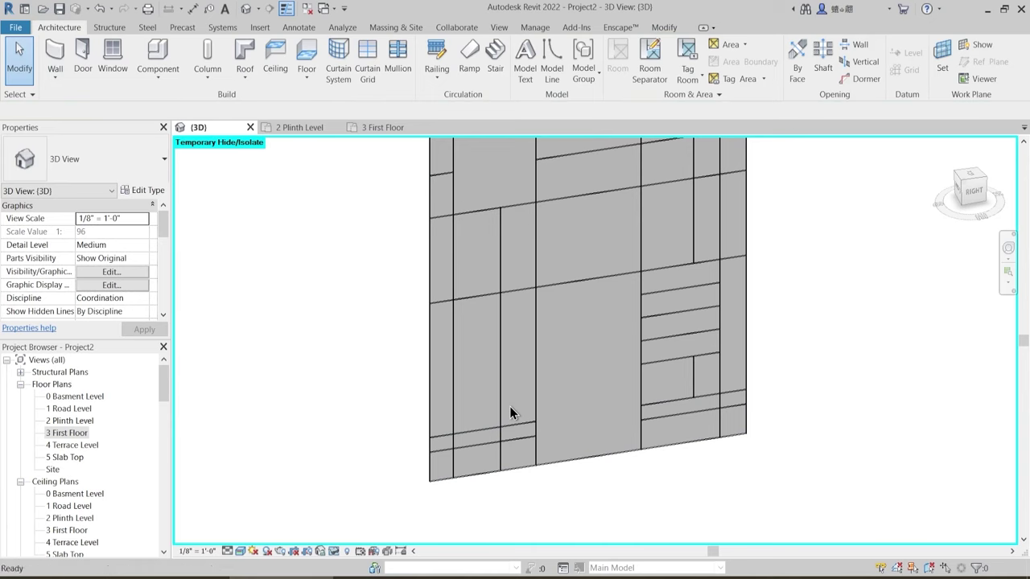
key("ctrl+z")
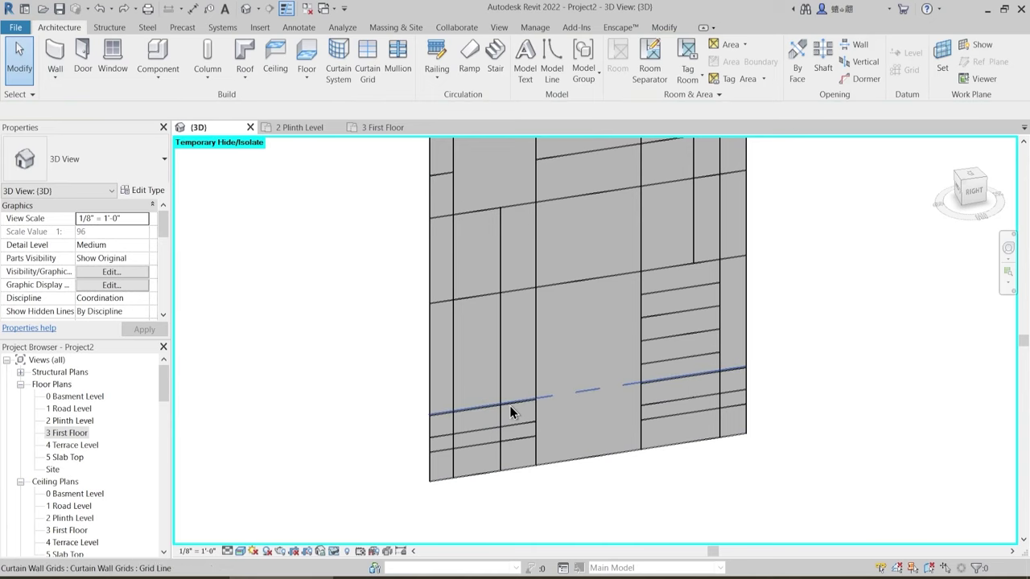
left_click(510, 413)
key("Delete")
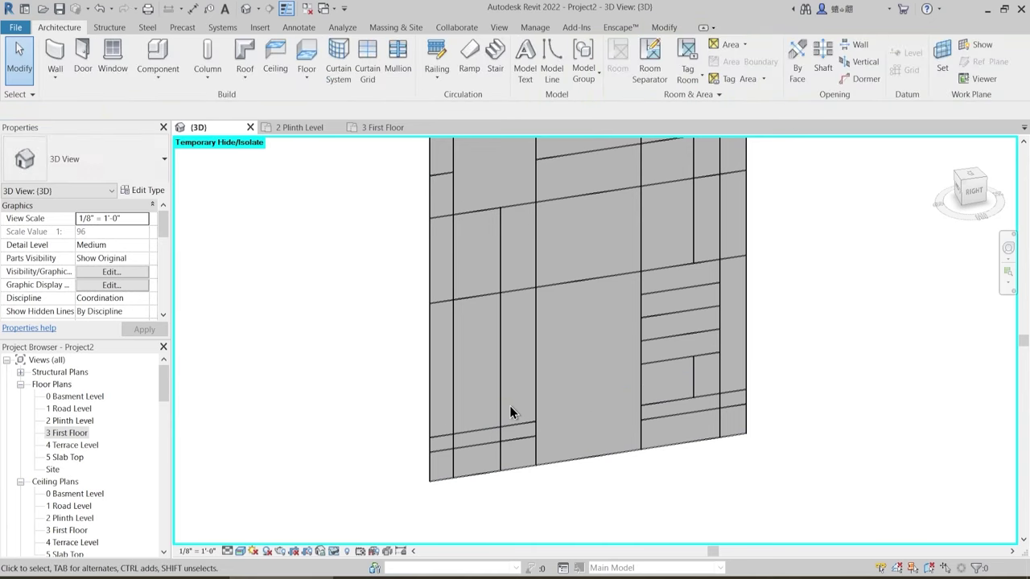
left_click(520, 446)
key("Delete")
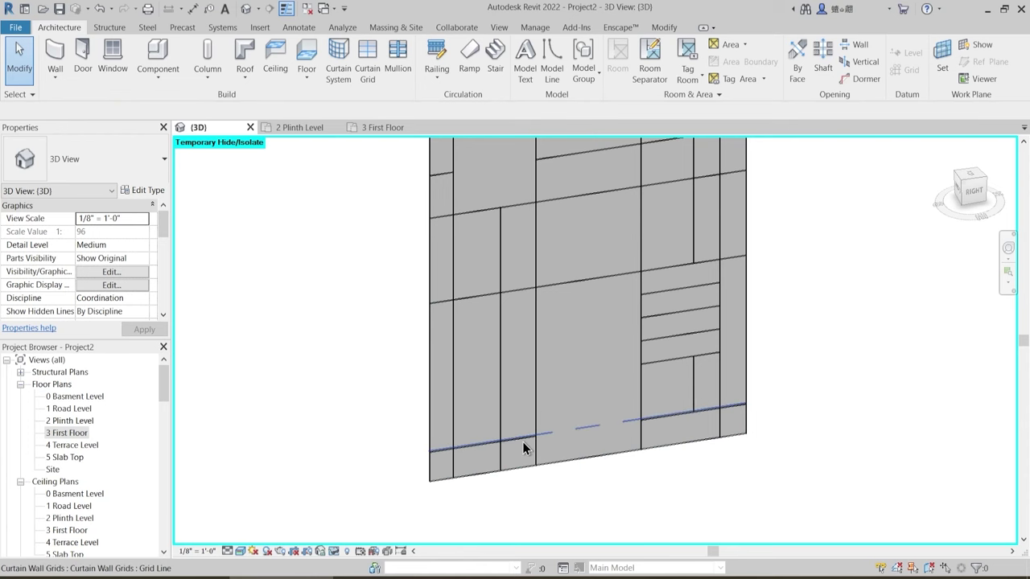
left_click(523, 442)
key("Delete")
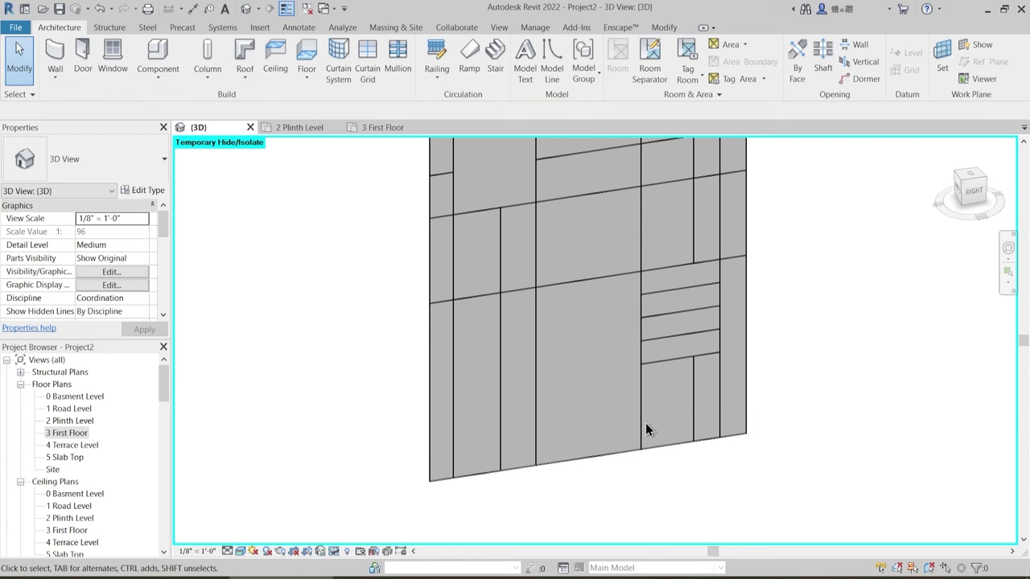
middle_click_drag(726, 352, 684, 375)
scroll(684, 375, "down", 2)
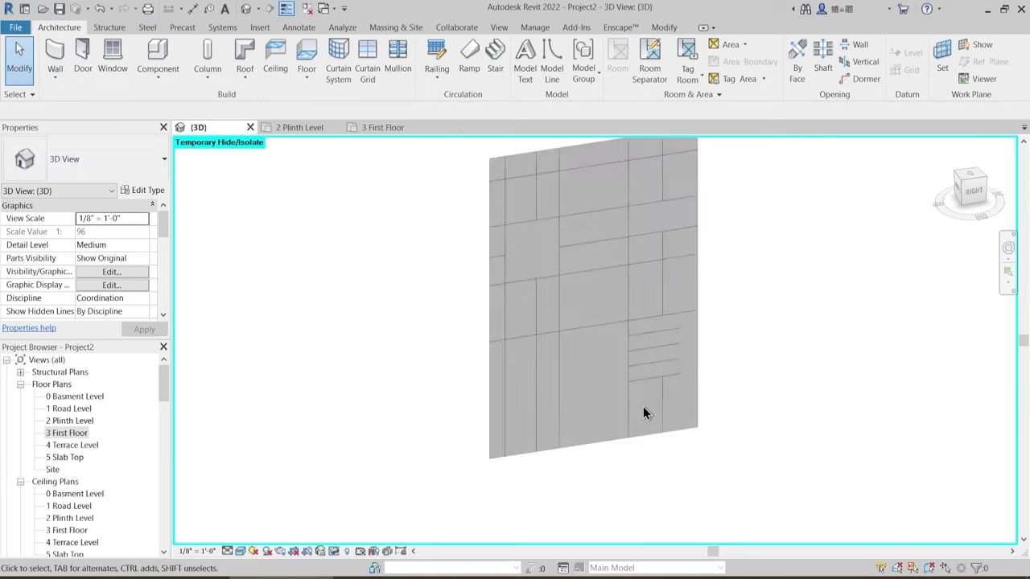
- Change the tall lower curtain panel to a Door-Curtain-Wall-Double-Storefront
key("Tab")
left_click(599, 442)
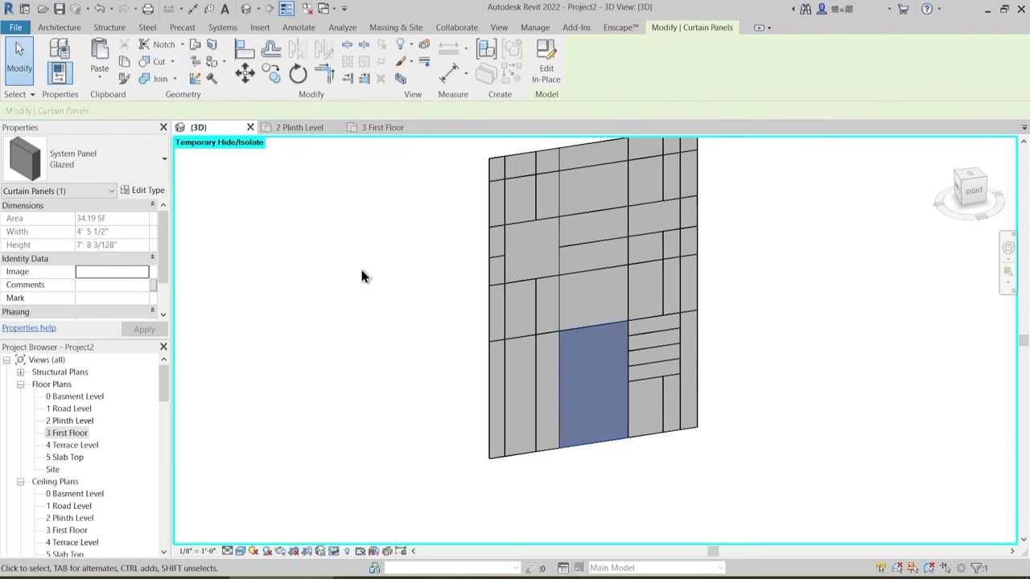
left_click(121, 161)
left_click(106, 282)
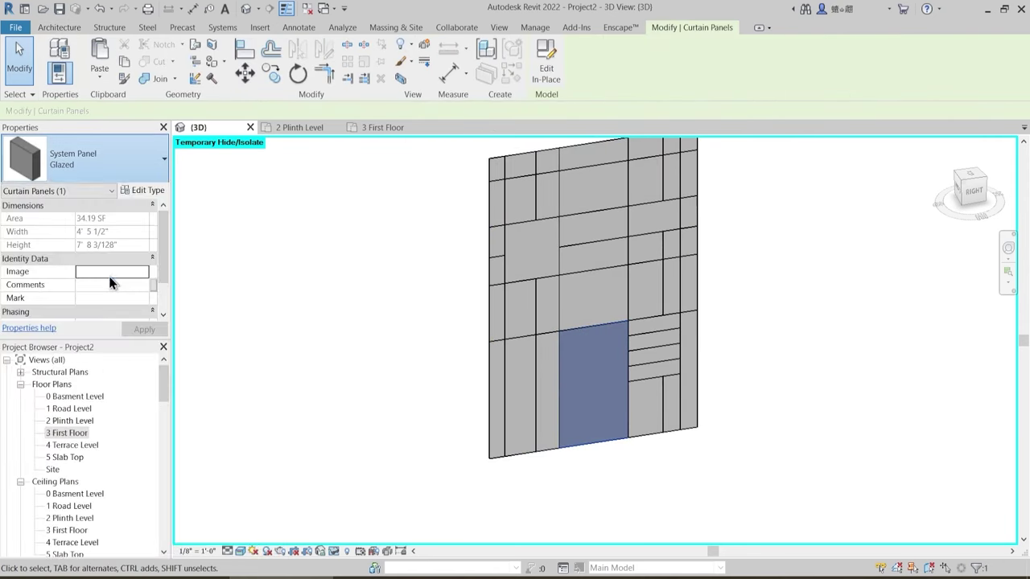
- Orbit to a new angle and start placing mullions
left_click(463, 386)
middle_click_drag(462, 386, 419, 322, "shift")
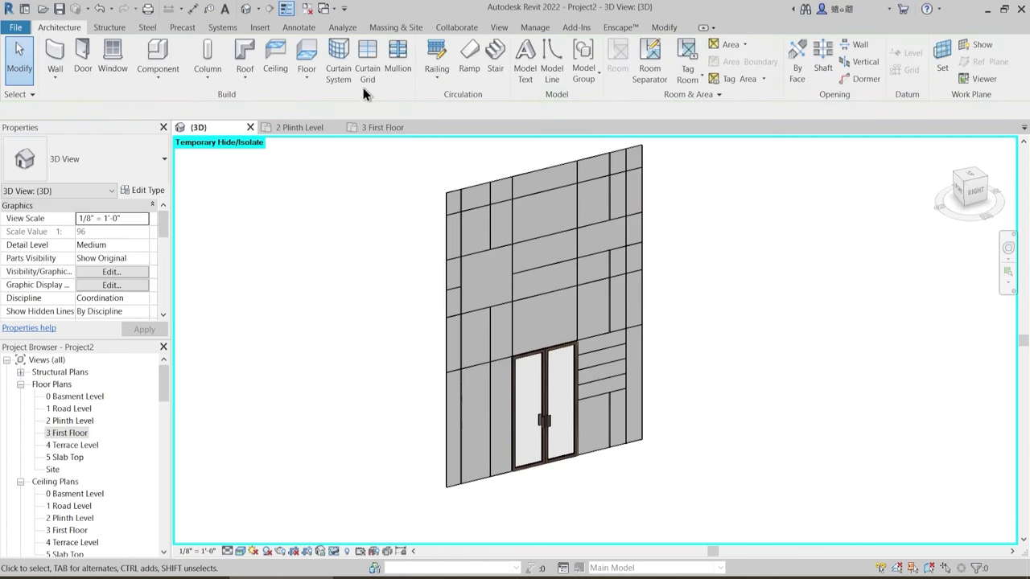
left_click(400, 62)
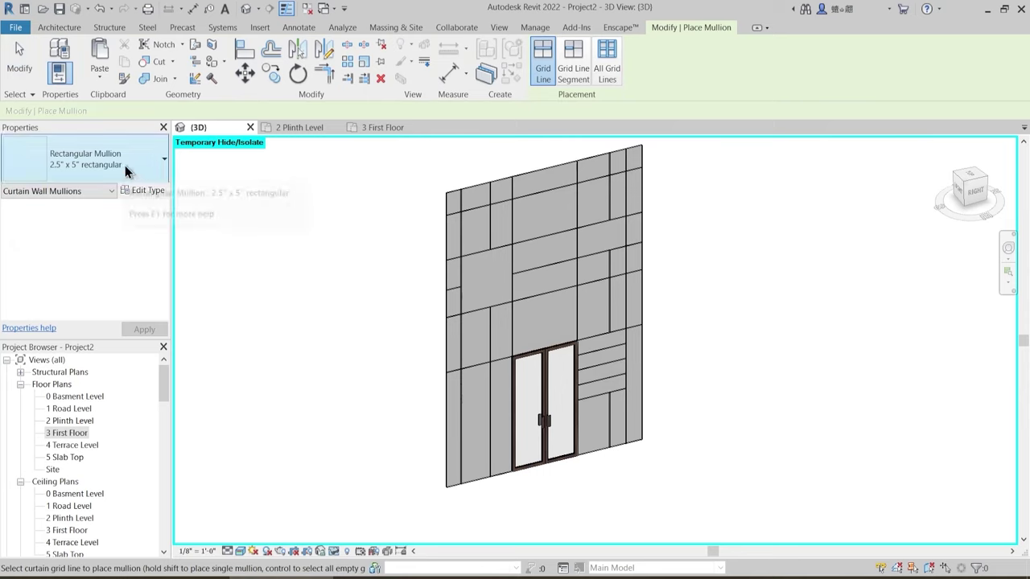
- Add 1.5" x 2.5" rectangular mullions along the wall's left and right edges
left_click(124, 172)
scroll(69, 234, "up", 1)
left_click(71, 344)
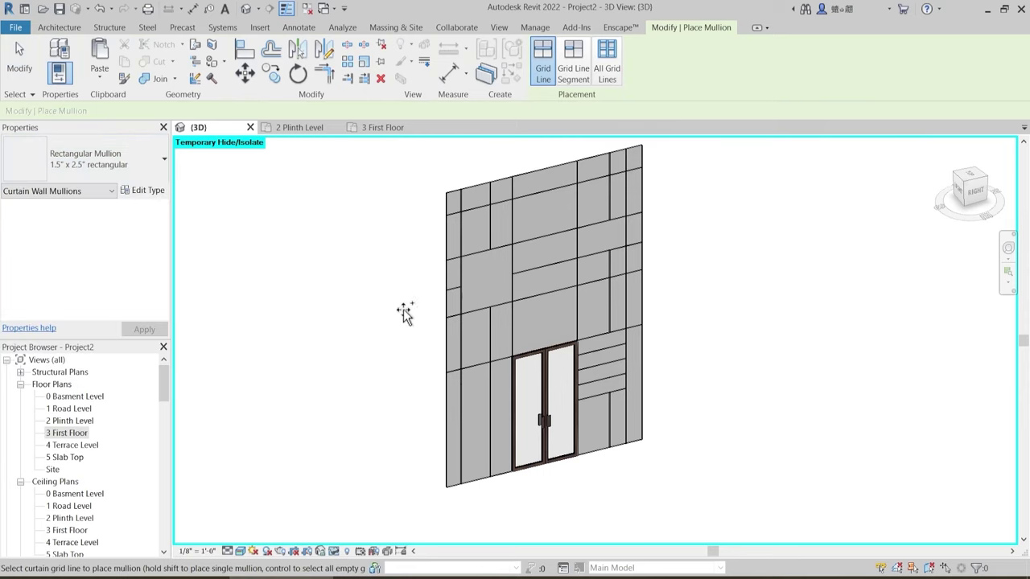
left_click(446, 255)
left_click(482, 182)
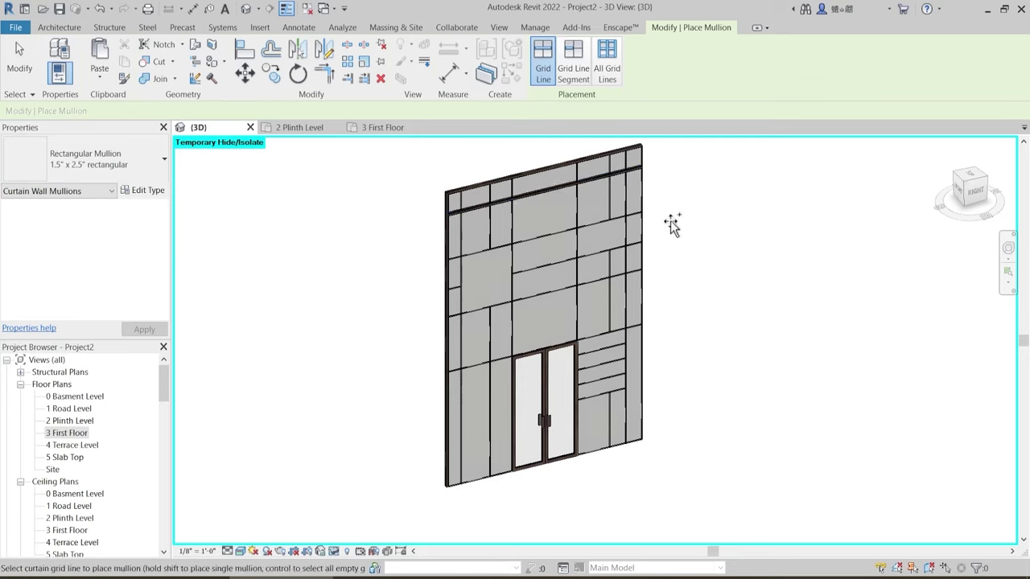
key("ctrl+z")
left_click(641, 184)
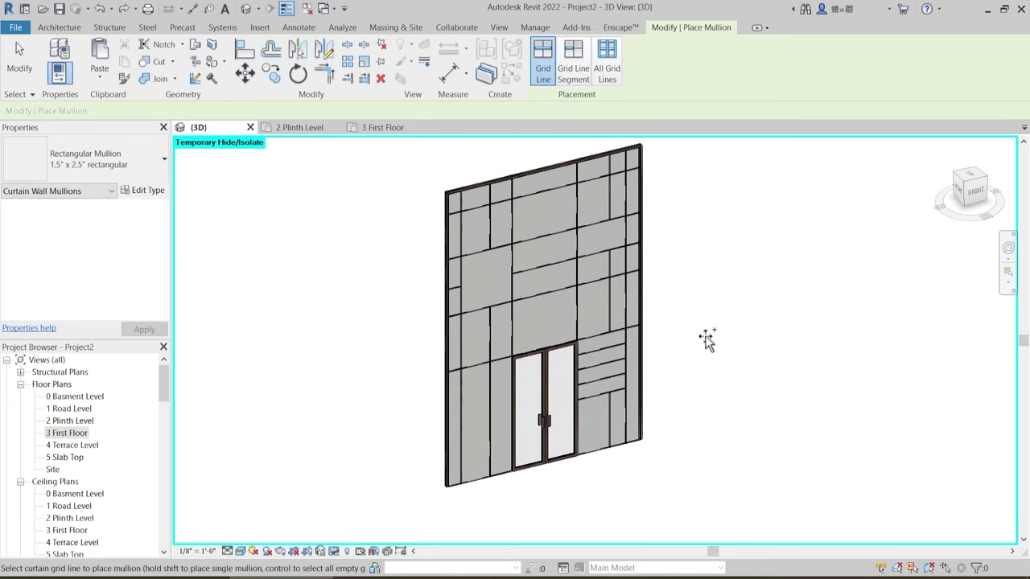
middle_click_drag(629, 345, 627, 370)
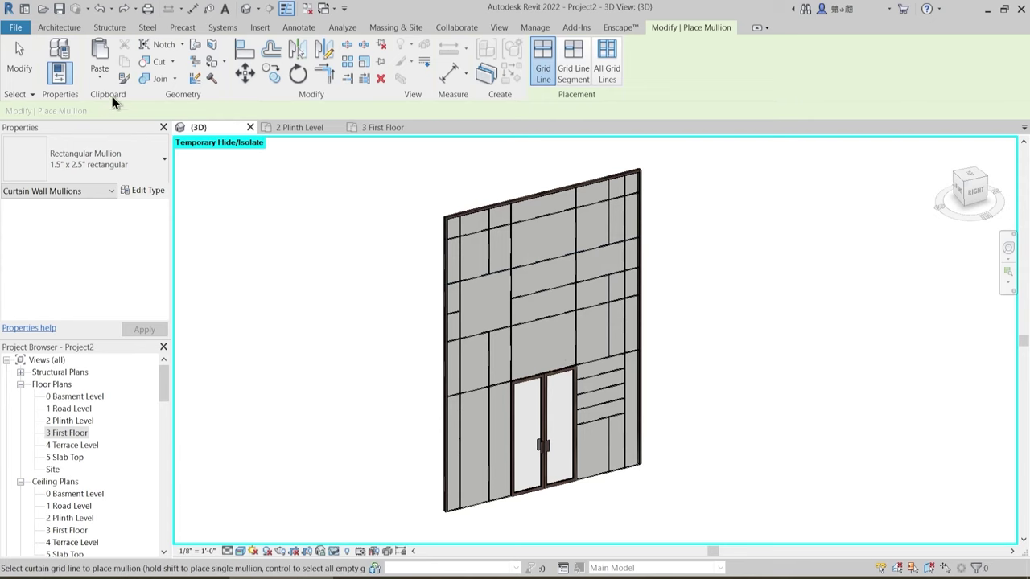
- Place 2.5" Circular mullions on all the curtain wall's grid lines at once
left_click(95, 158)
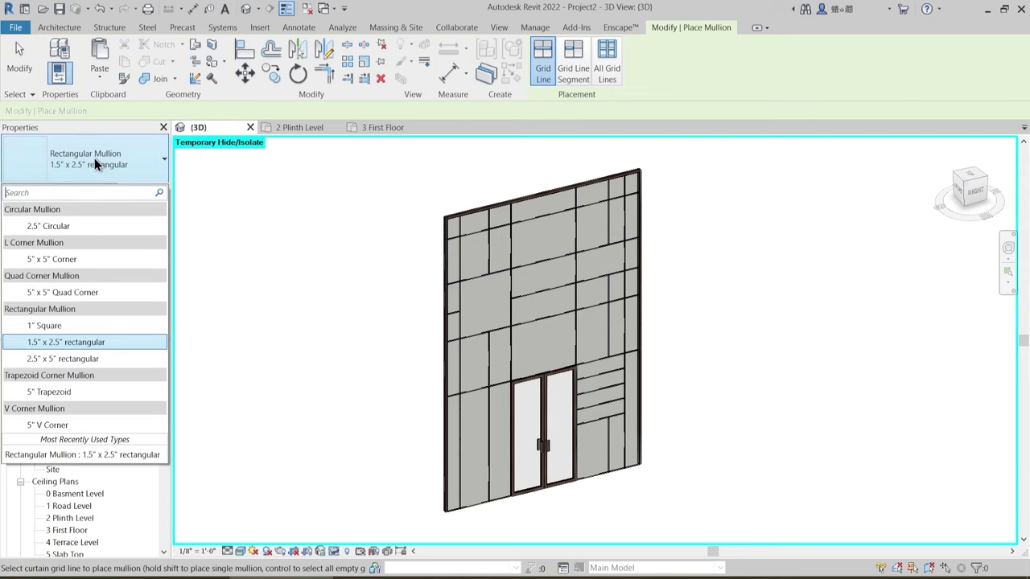
left_click(67, 226)
left_click(459, 259)
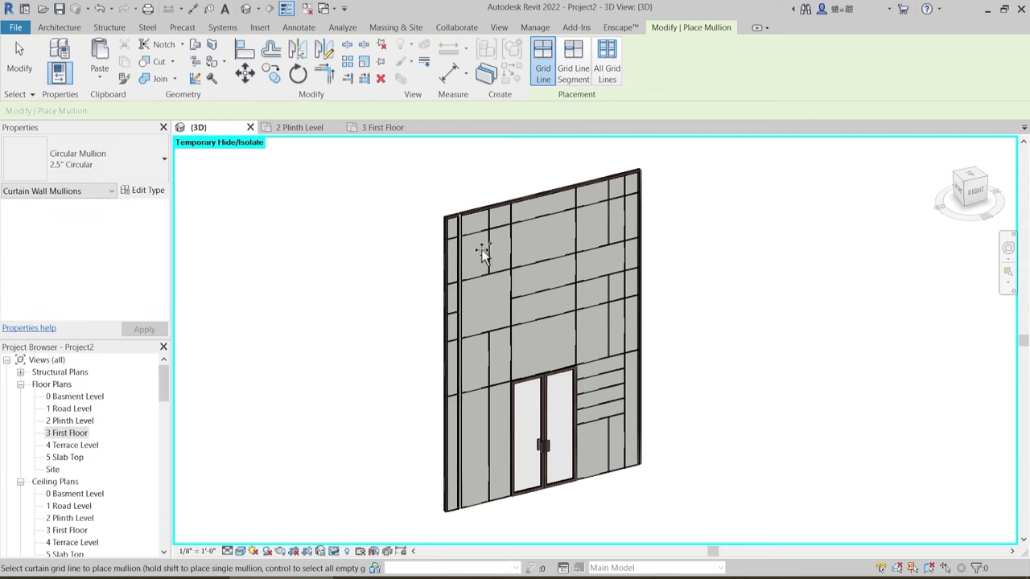
key("ctrl+z")
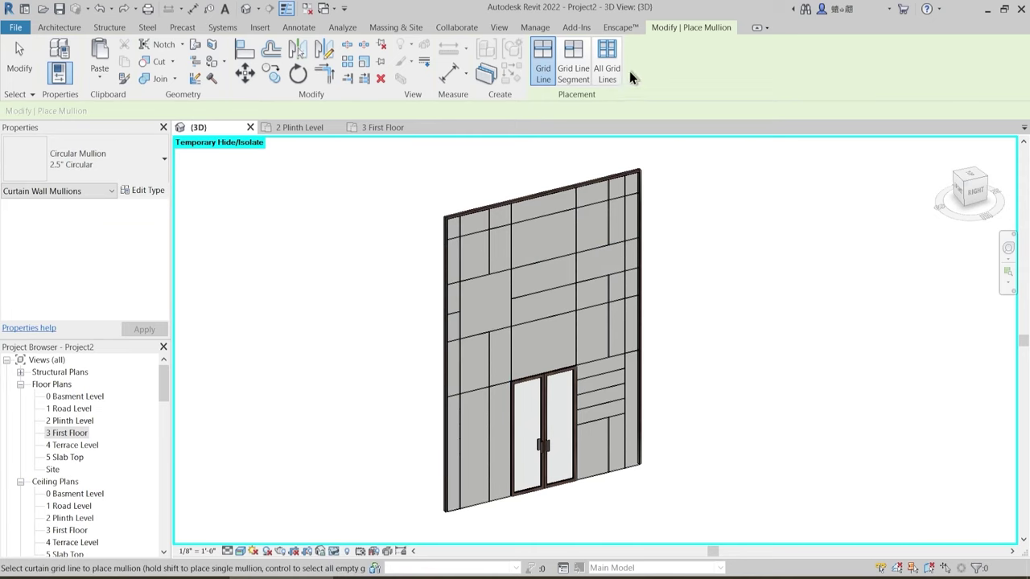
left_click(610, 78)
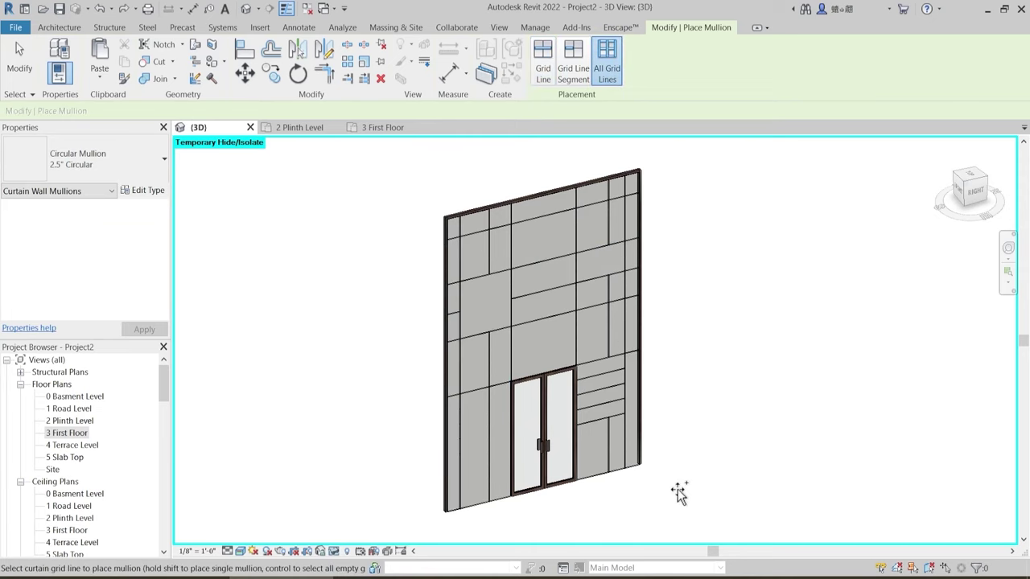
left_click(568, 294)
key("Escape")
key("Escape")
- Set the circular mullion type's material to 1 Mullion
scroll(678, 370, "up", 2)
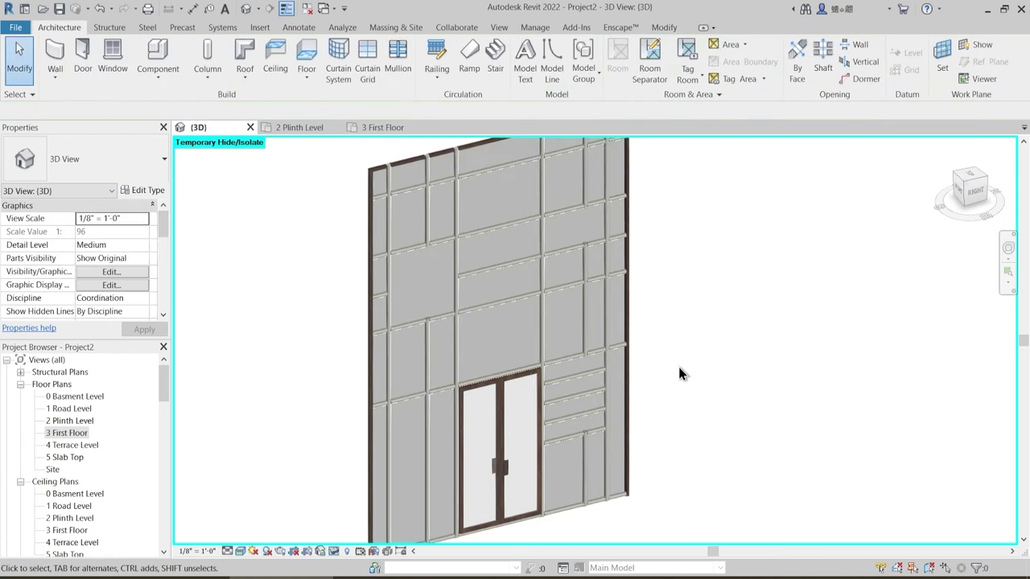
left_click(542, 320)
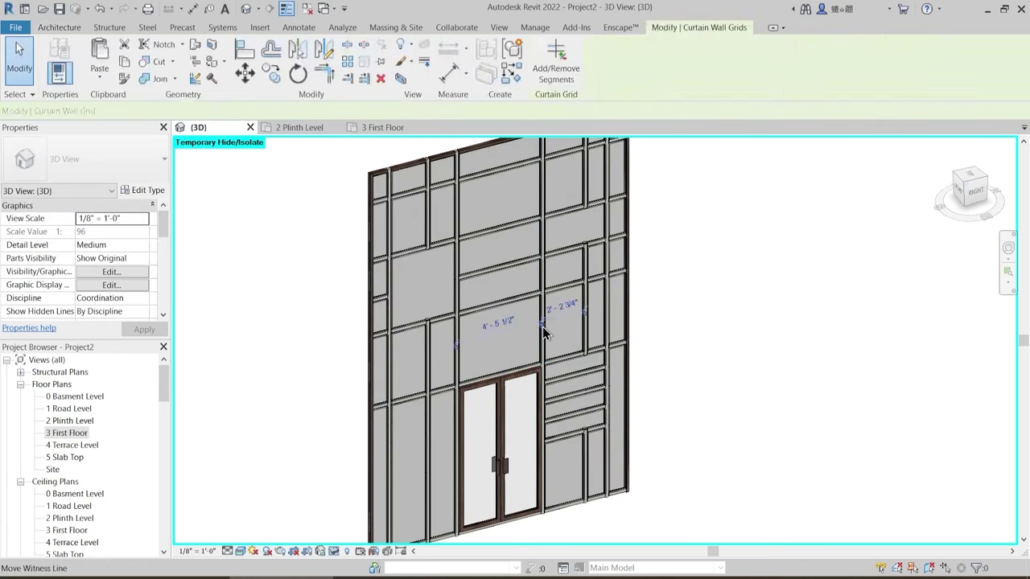
key("Escape")
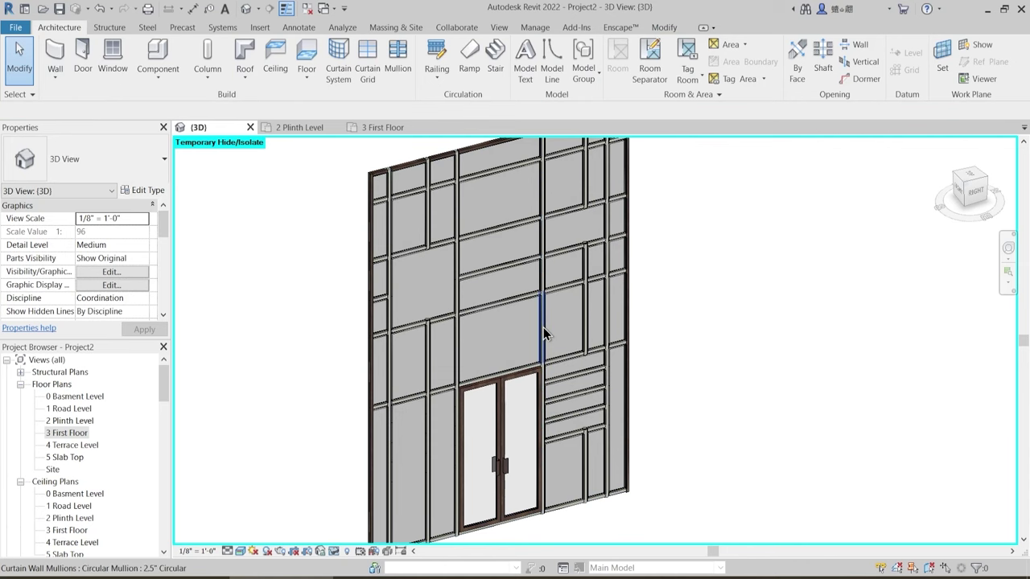
left_click(546, 331)
left_click(145, 191)
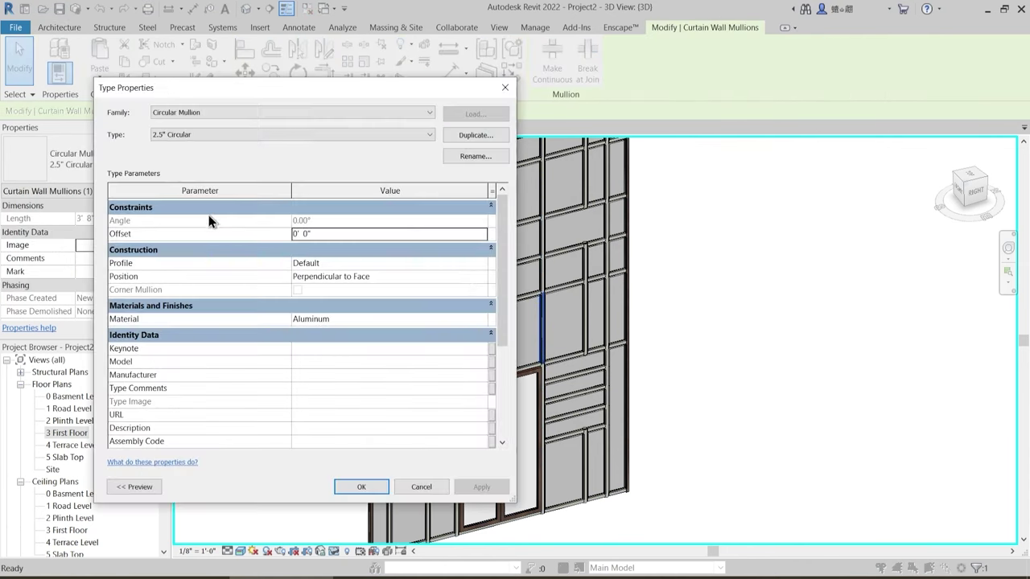
left_click(345, 320)
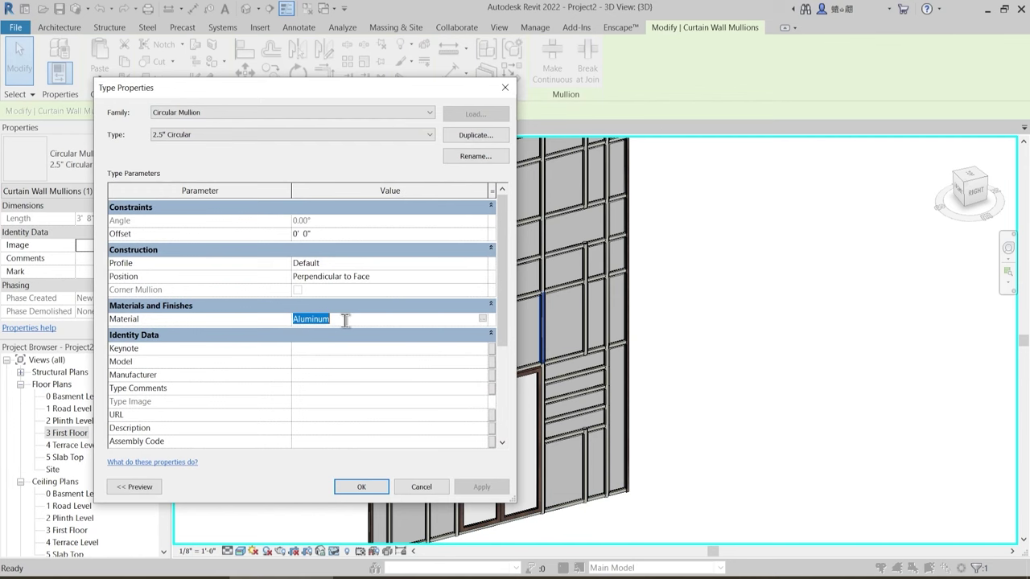
left_click(477, 489)
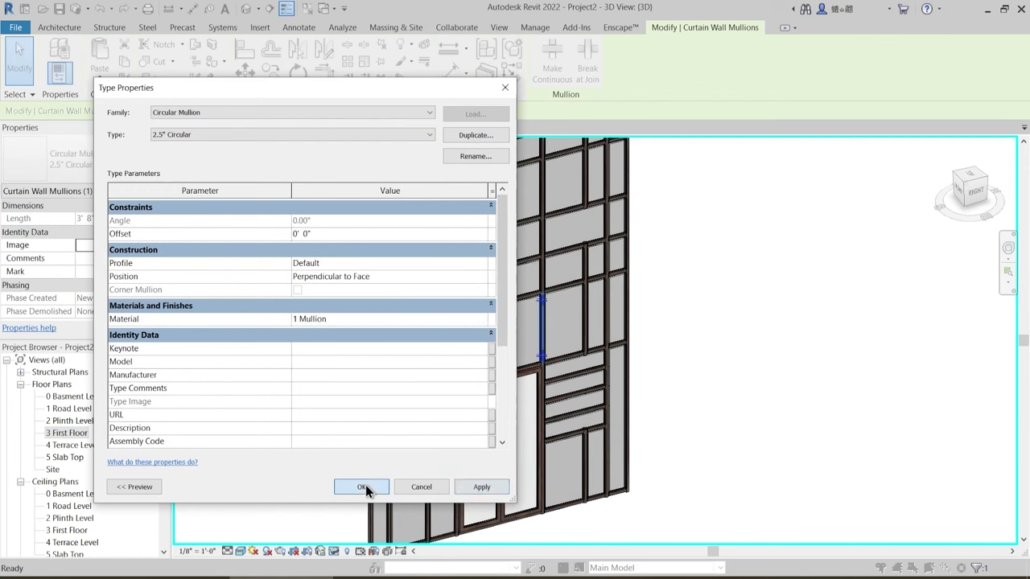
left_click(366, 488)
left_click(705, 287)
scroll(705, 287, "down", 1)
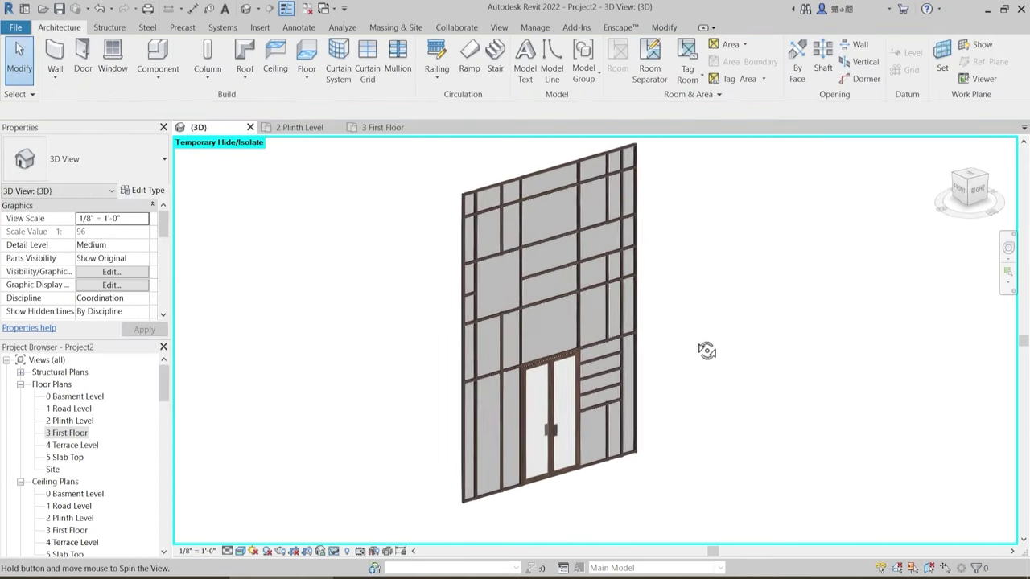
- Reset hidden elements with HR, orbit and zoom onto the house, and select the Deck Area Curtain Wall
middle_click_drag(706, 349, 448, 308, "shift")
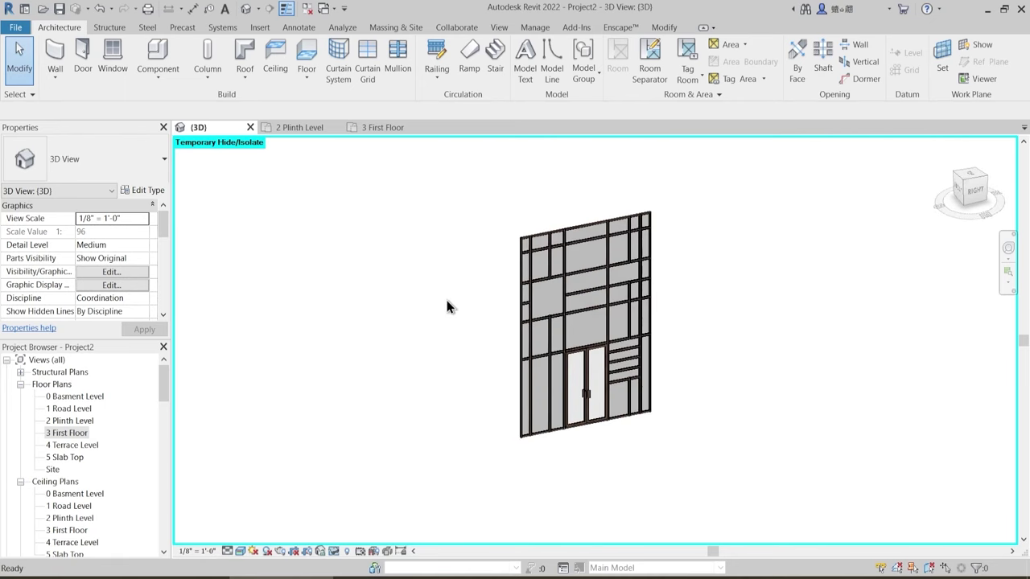
key("h")
key("r")
middle_click_drag(432, 361, 589, 435, "shift")
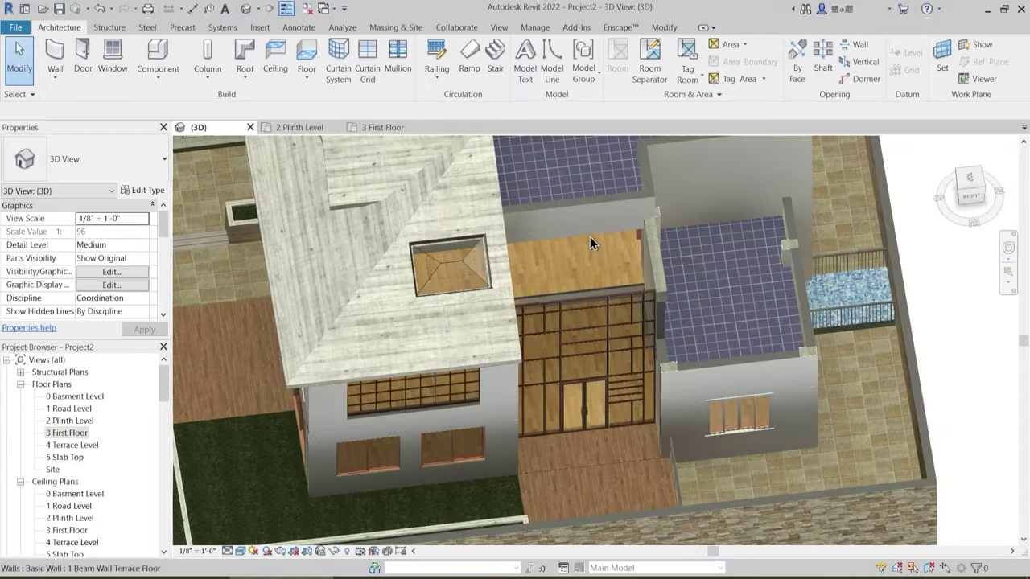
scroll(590, 236, "up", 2)
middle_click_drag(593, 338, 576, 291, "shift")
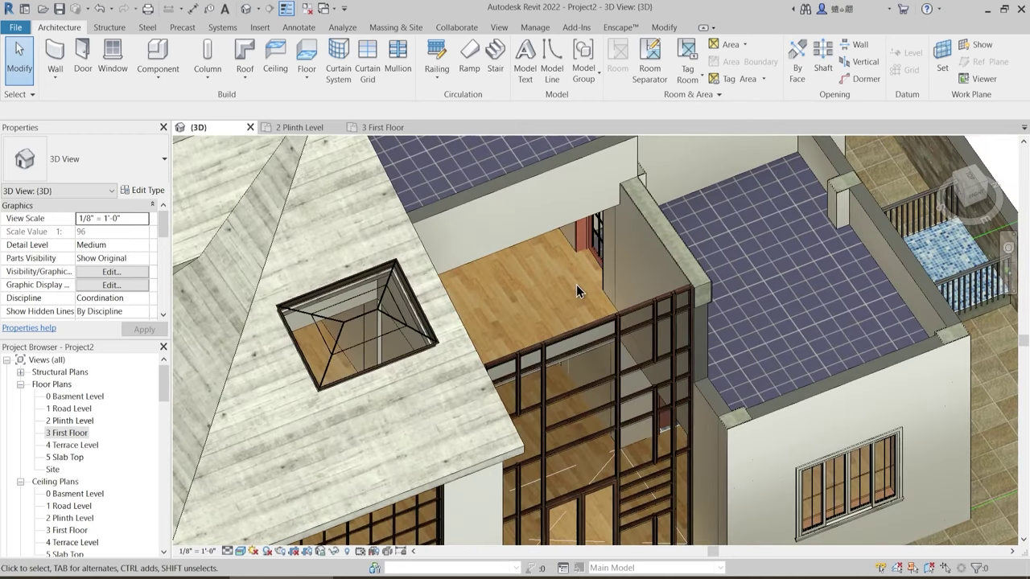
left_click(668, 305)
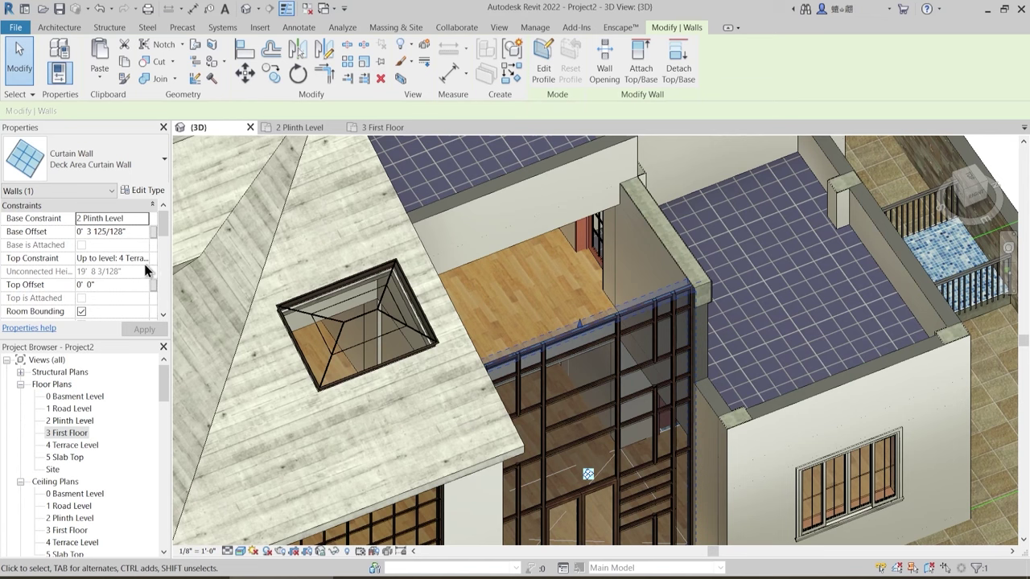
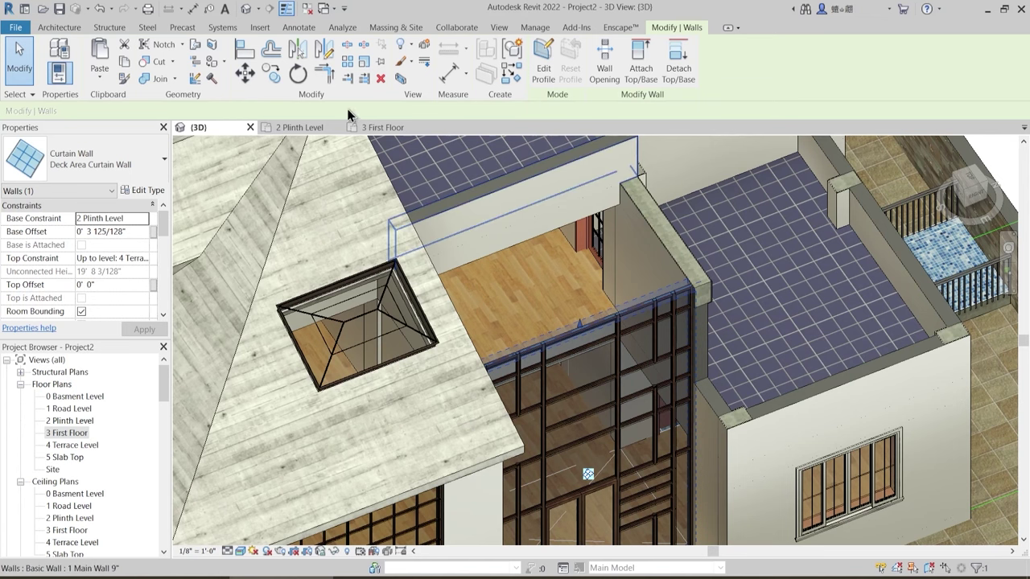
- Open the 4 Terrace Level floor plan and clear the selection to show its view properties
double_click(81, 446)
scroll(636, 325, "up", 5)
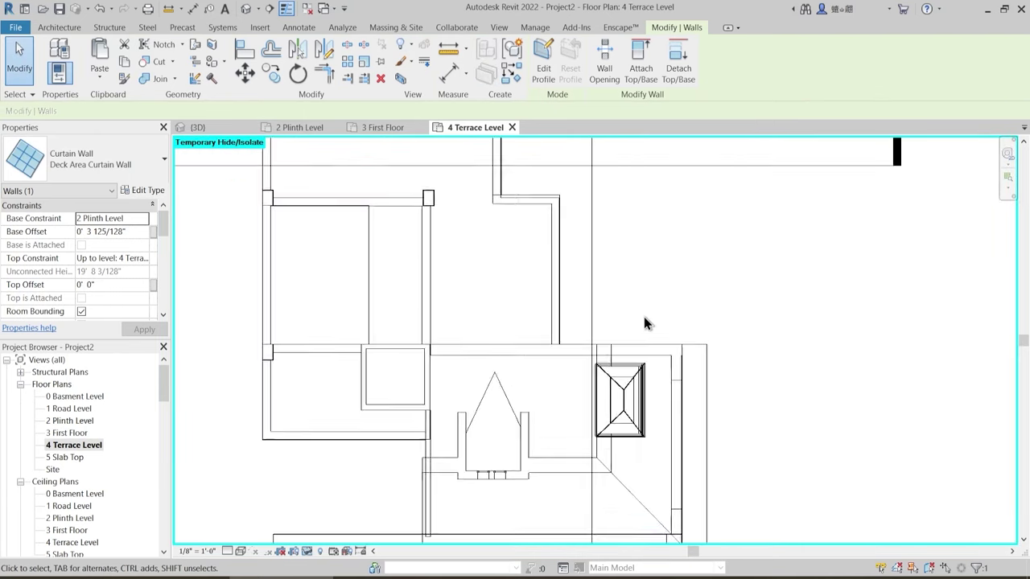
scroll(644, 318, "up", 1)
middle_click_drag(667, 293, 586, 394)
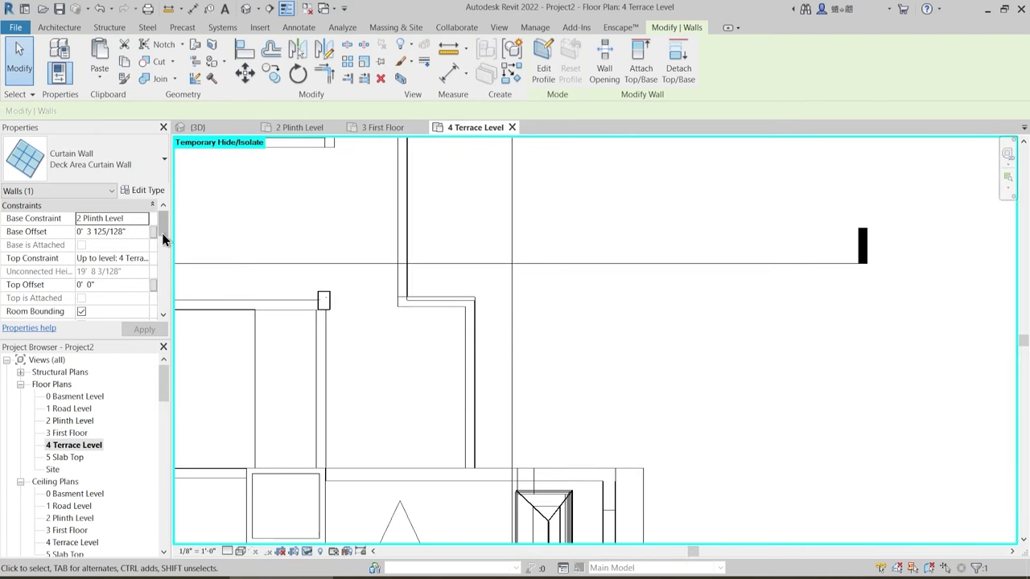
left_click_drag(163, 239, 163, 275)
left_click(244, 209)
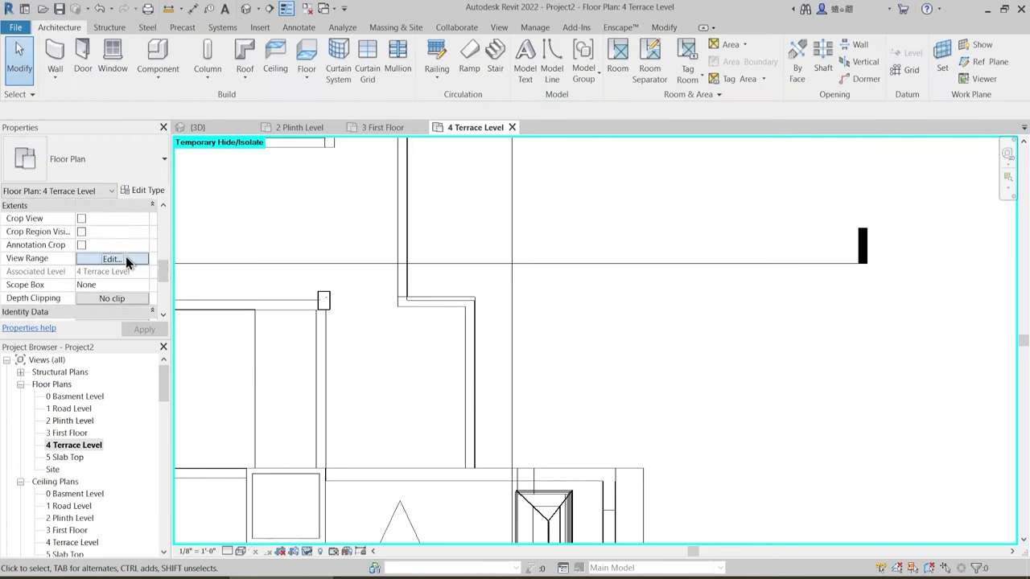
- Set the plan's View Range view depth to Level Below (3 First Floor)
left_click(126, 260)
left_click(752, 324)
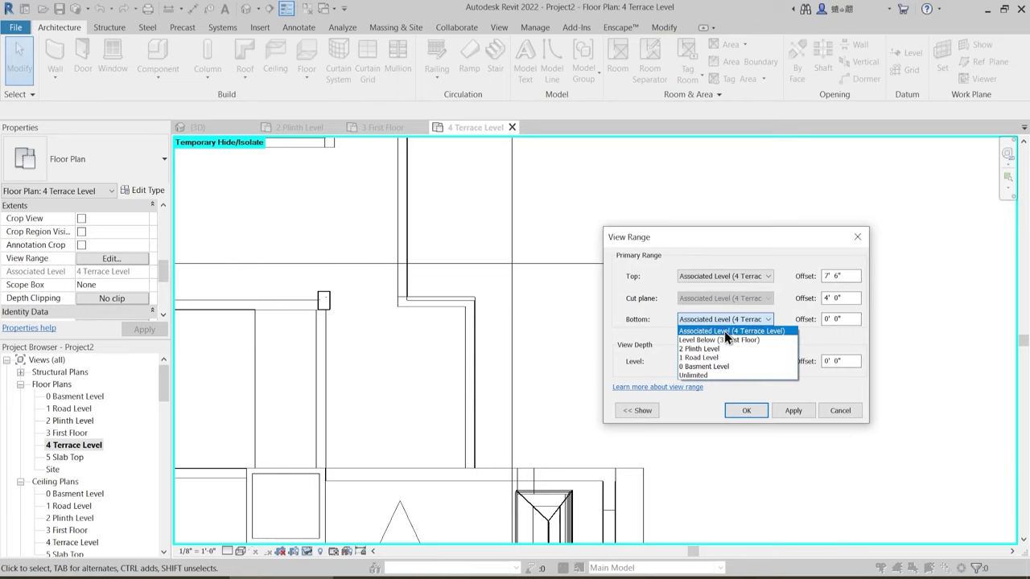
left_click(724, 330)
left_click(739, 364)
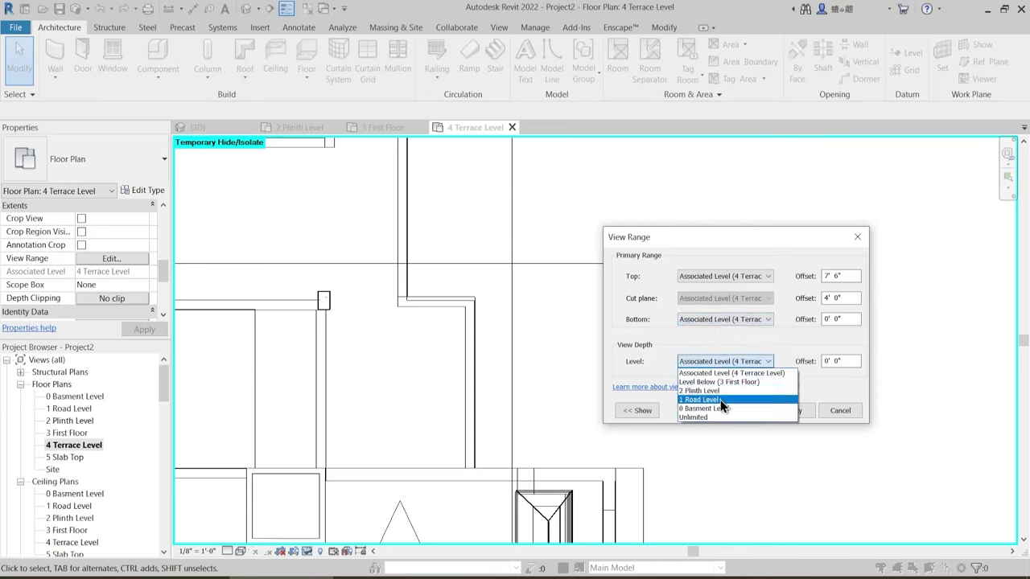
left_click(723, 382)
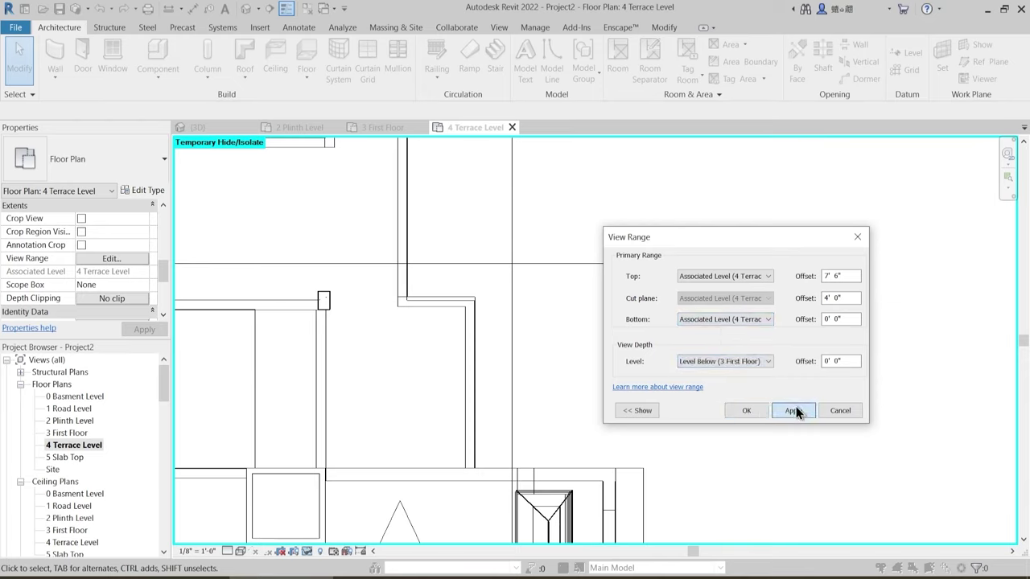
left_click(794, 409)
left_click(746, 411)
middle_click_drag(743, 425, 602, 328)
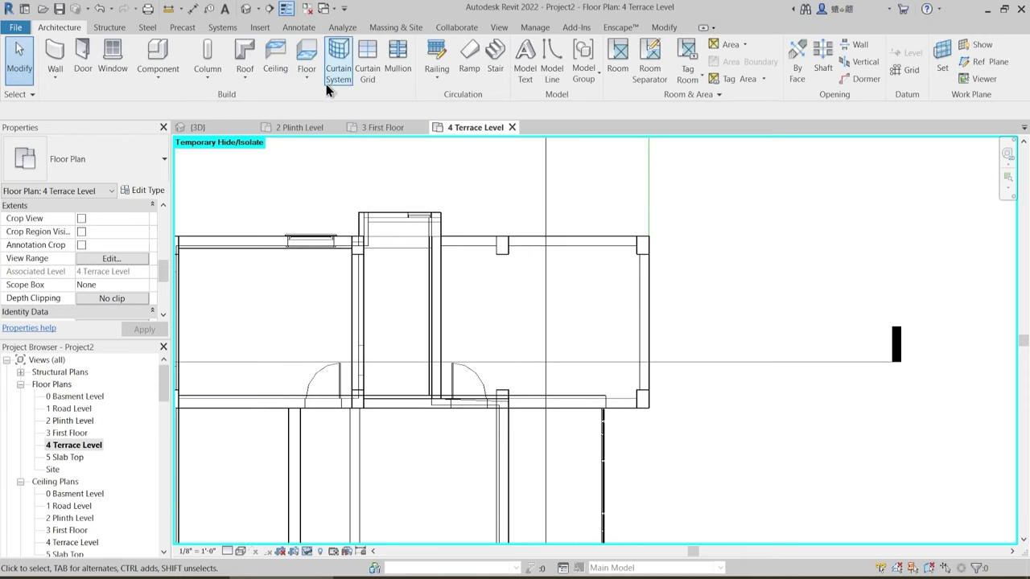
- Start a Roof by Footprint using the Sloped Glazing roof type
left_click(243, 78)
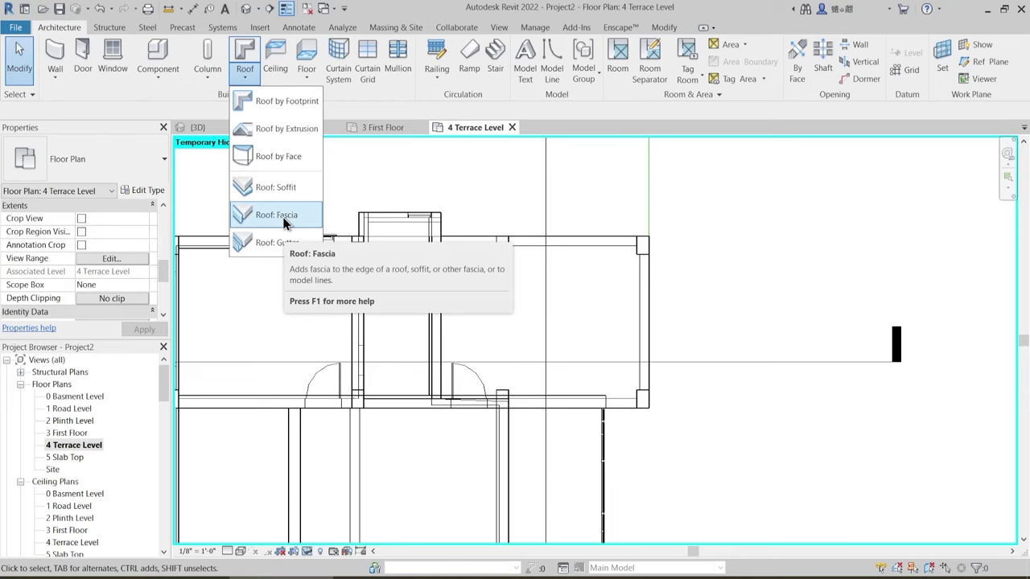
left_click(307, 77)
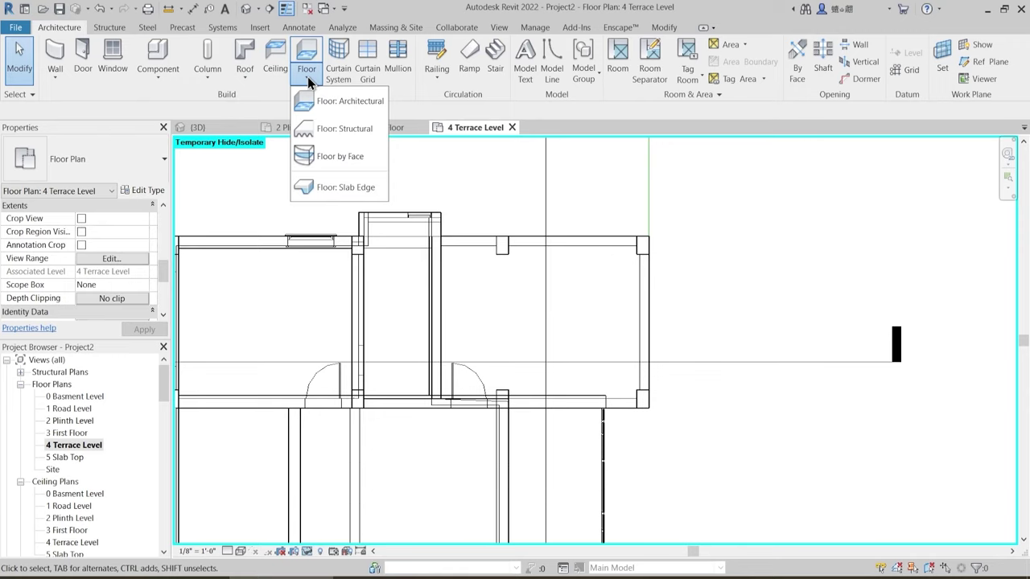
left_click(247, 81)
left_click(249, 80)
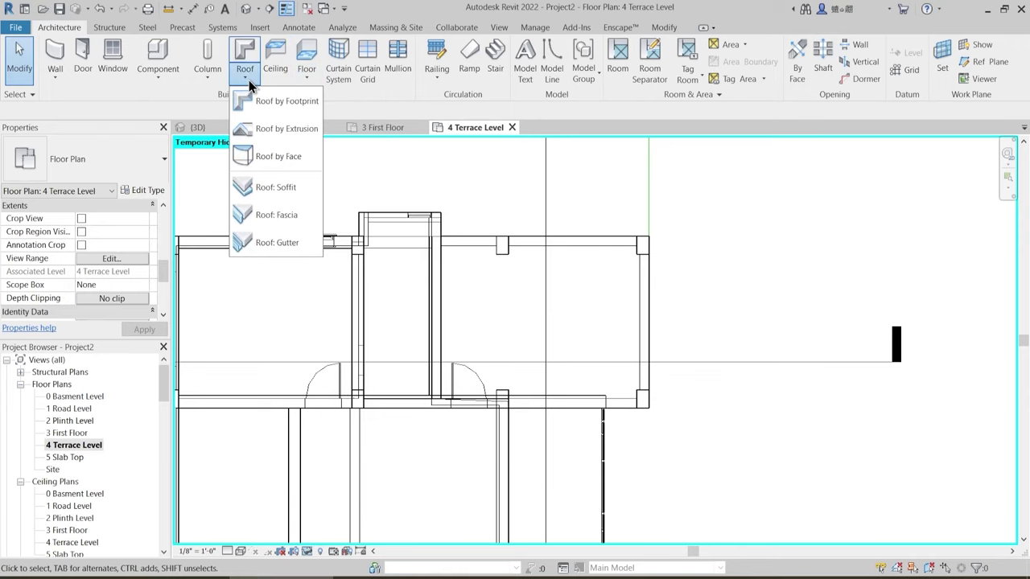
left_click(245, 57)
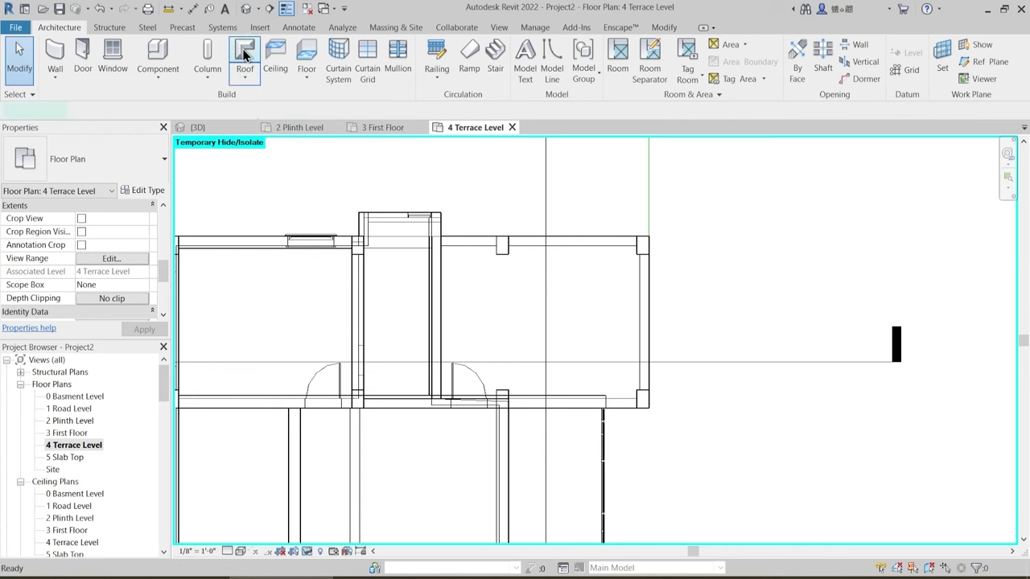
left_click(122, 173)
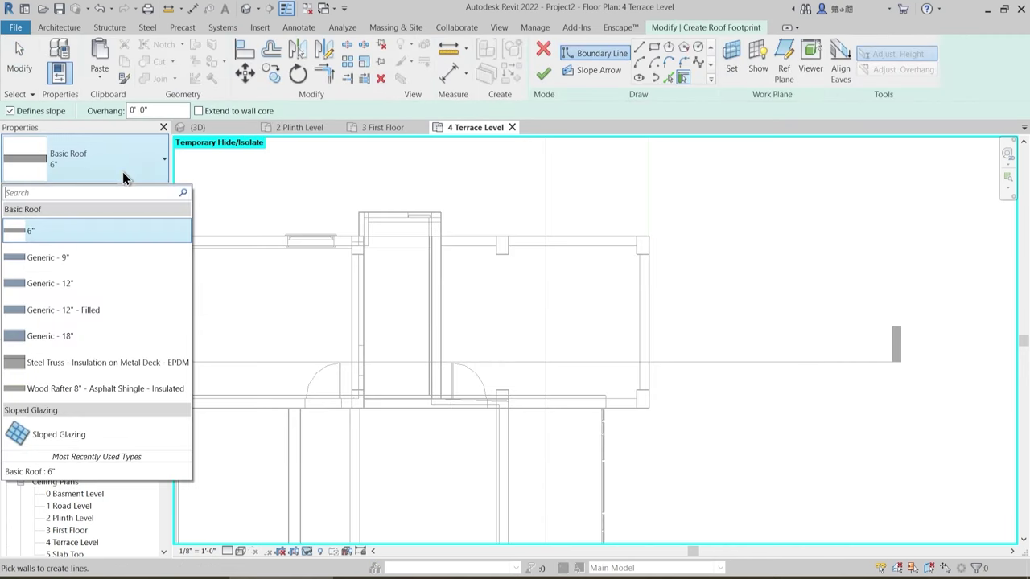
left_click(92, 435)
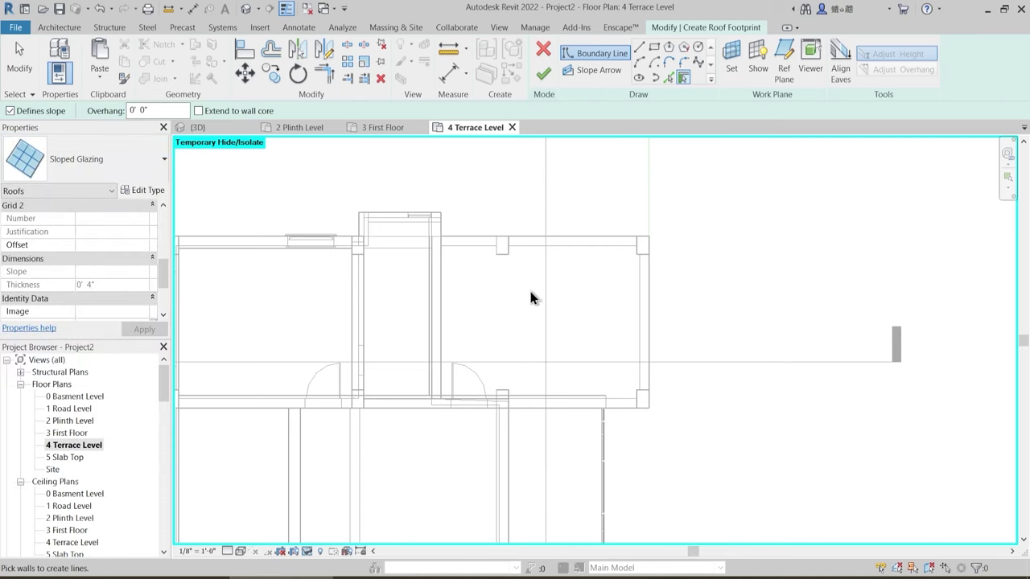
- Draw a rectangular roof boundary over the terrace room
left_click_drag(158, 270, 165, 214)
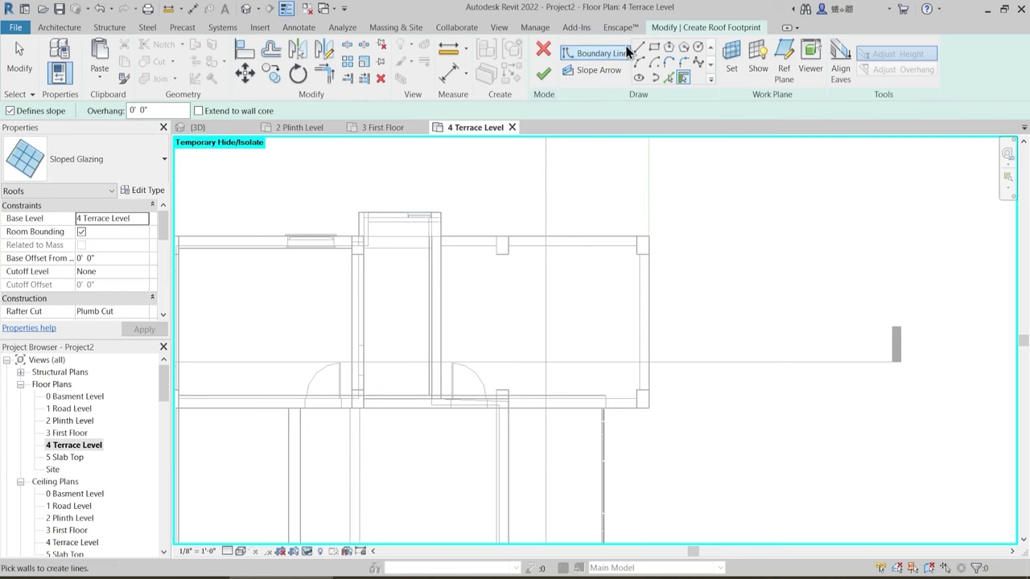
left_click(654, 49)
scroll(475, 282, "up", 2)
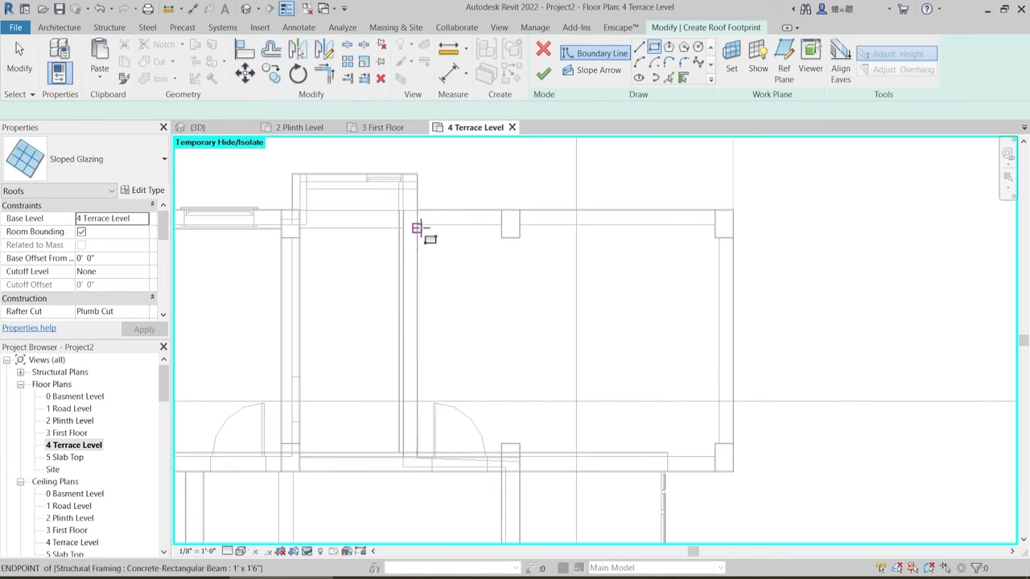
left_click(715, 458)
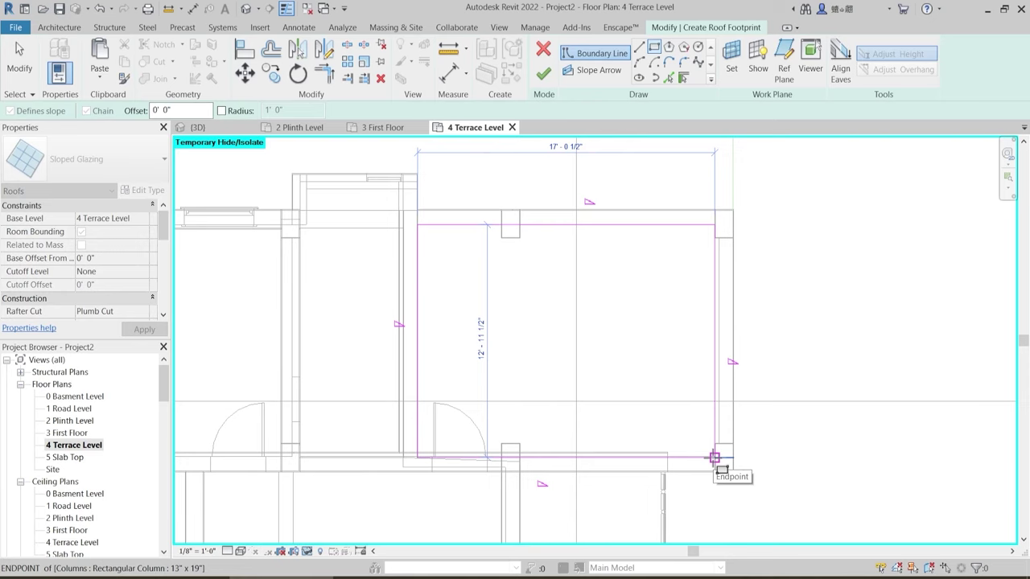
key("Escape")
middle_click_drag(765, 322, 729, 286)
key("Escape")
- Make the roof flat by unchecking Defines Roof Slope on all four boundary lines
left_click_drag(303, 154, 747, 466)
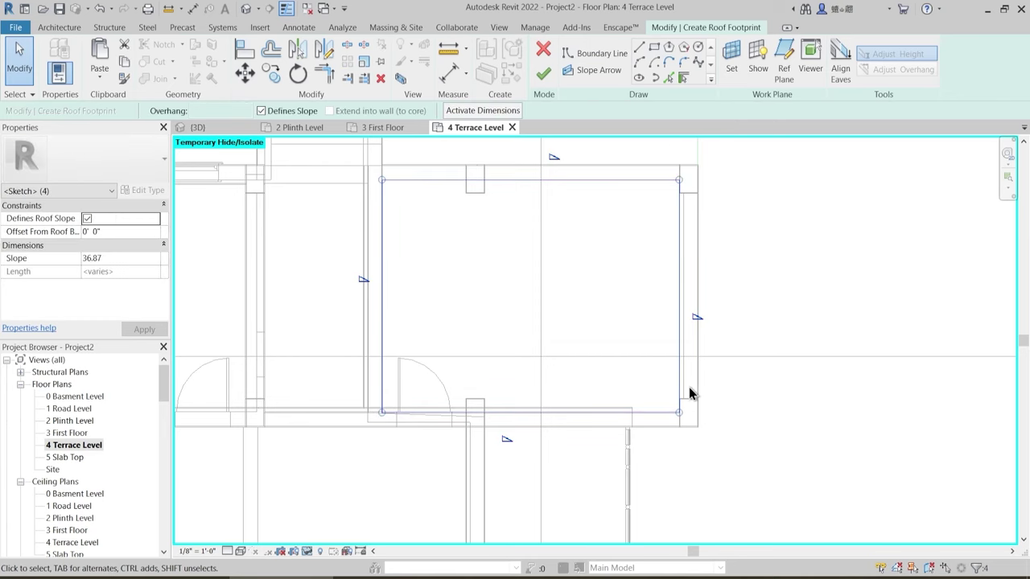
left_click(87, 219)
middle_click_drag(552, 250, 556, 310)
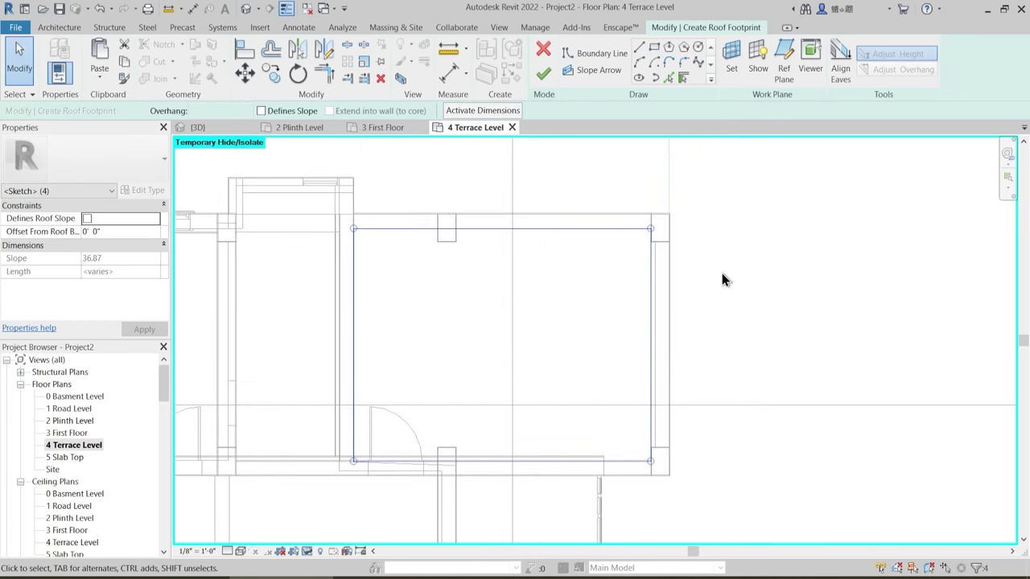
key("Escape")
scroll(721, 268, "up", 2)
scroll(690, 279, "up", 3)
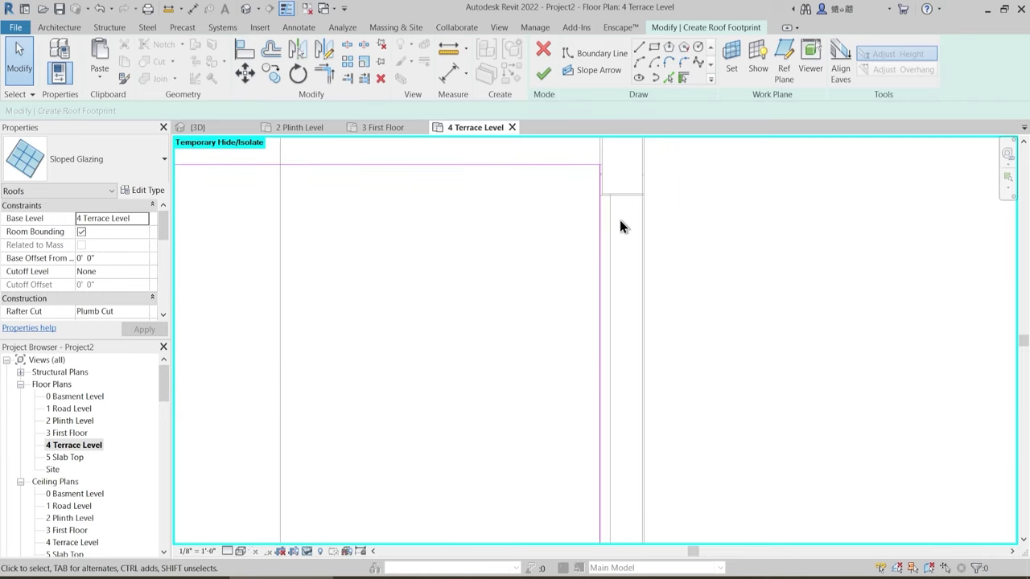
scroll(614, 255, "down", 4)
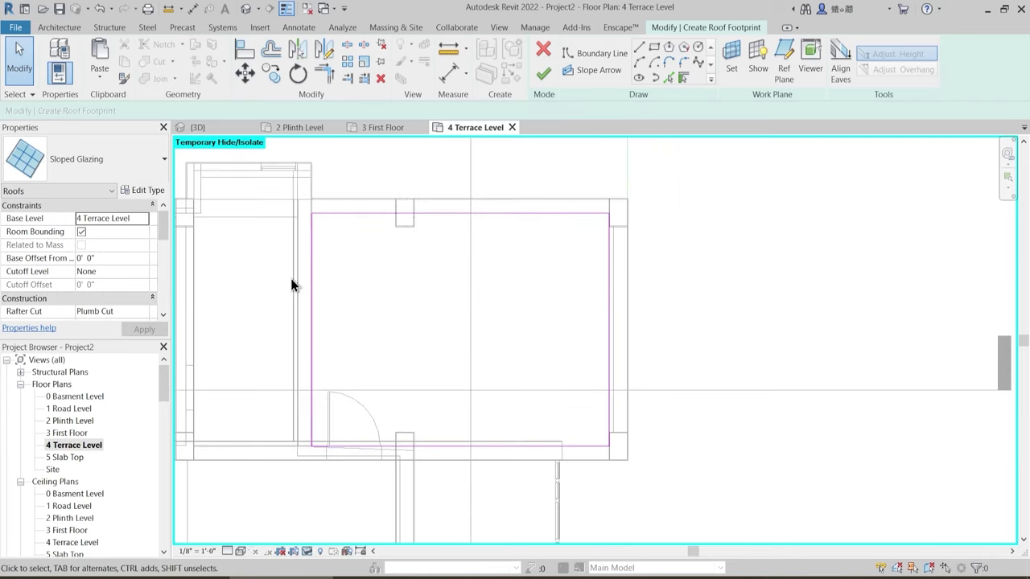
- Finish the roof sketch, leaving the walls unattached to the new glazing roof
left_click(541, 75)
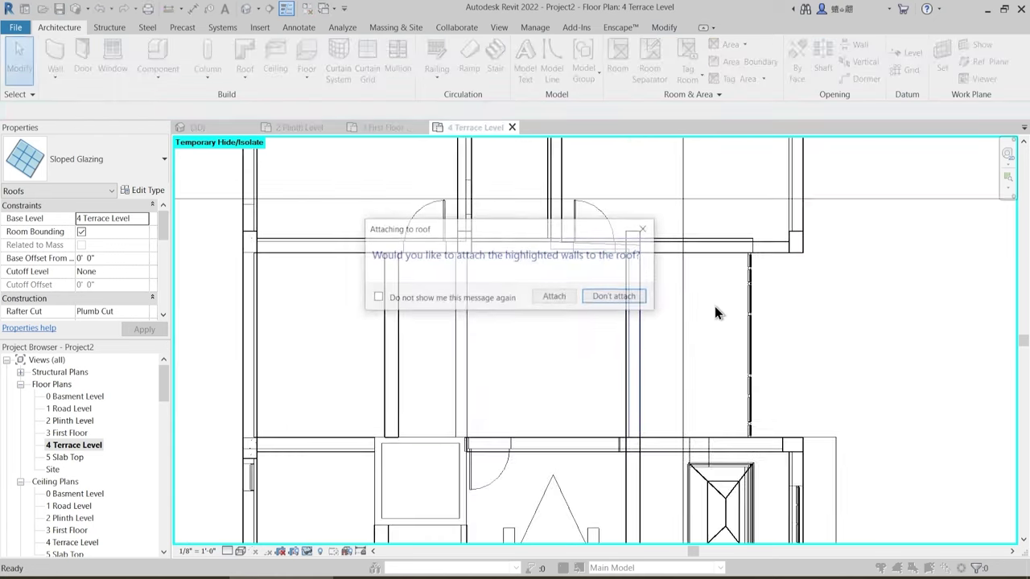
left_click(624, 299)
scroll(846, 323, "up", 3)
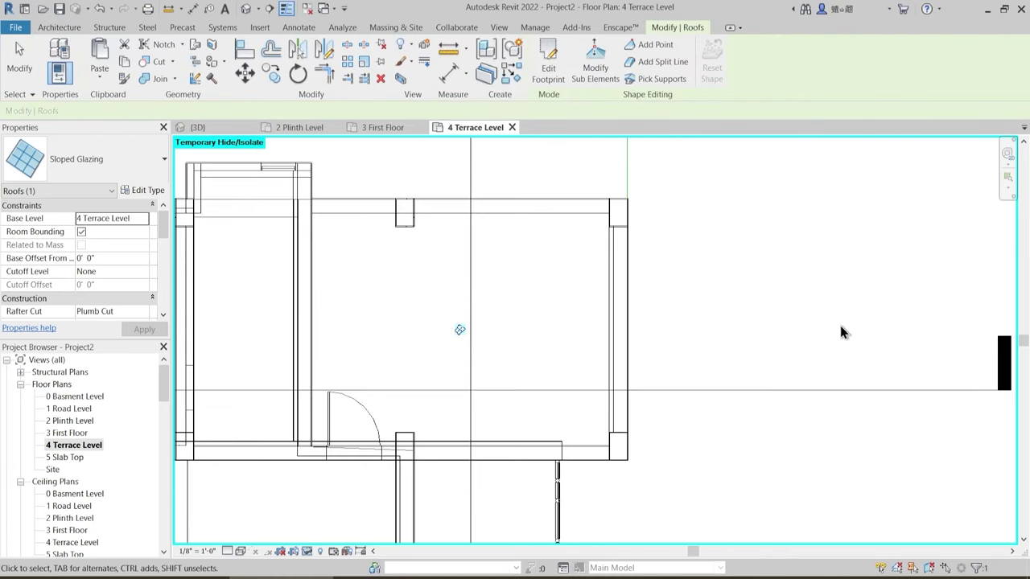
left_click(636, 264)
scroll(634, 262, "up", 2)
left_click(598, 259)
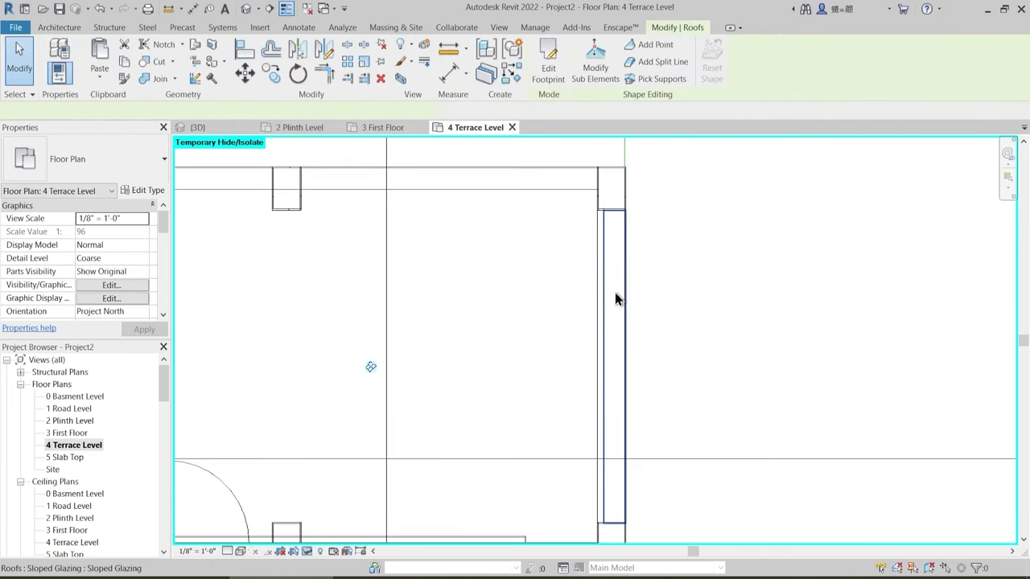
key("Escape")
- In the 3D view, select the new Sloped Glazing roof over the terrace
left_click(229, 129)
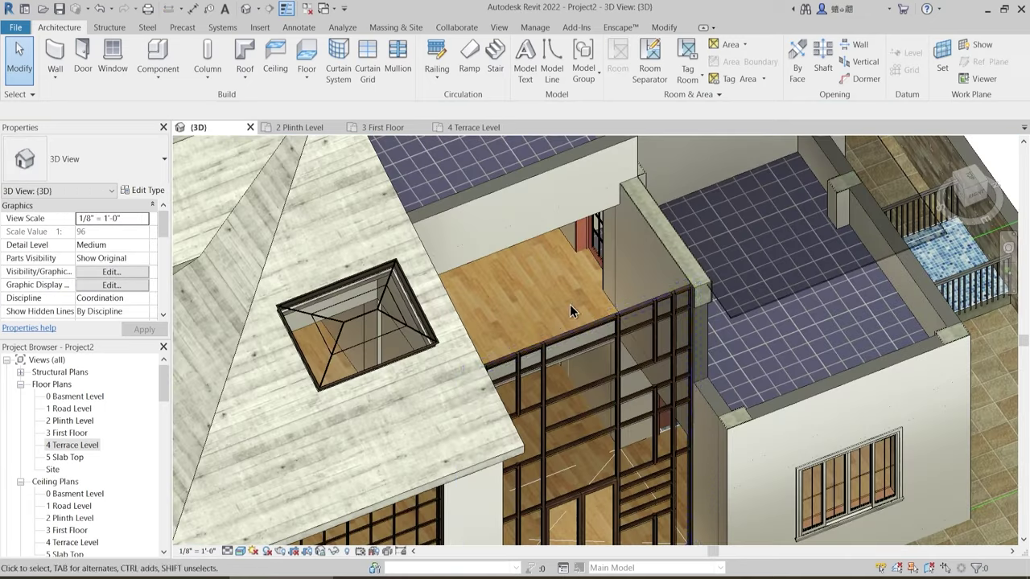
middle_click_drag(610, 350, 810, 426, "shift")
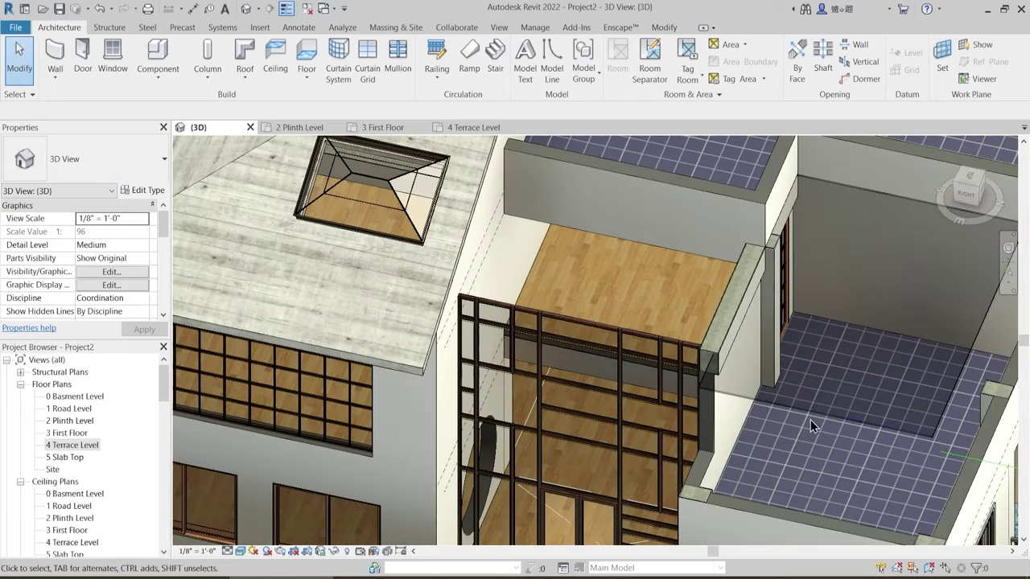
left_click(856, 400)
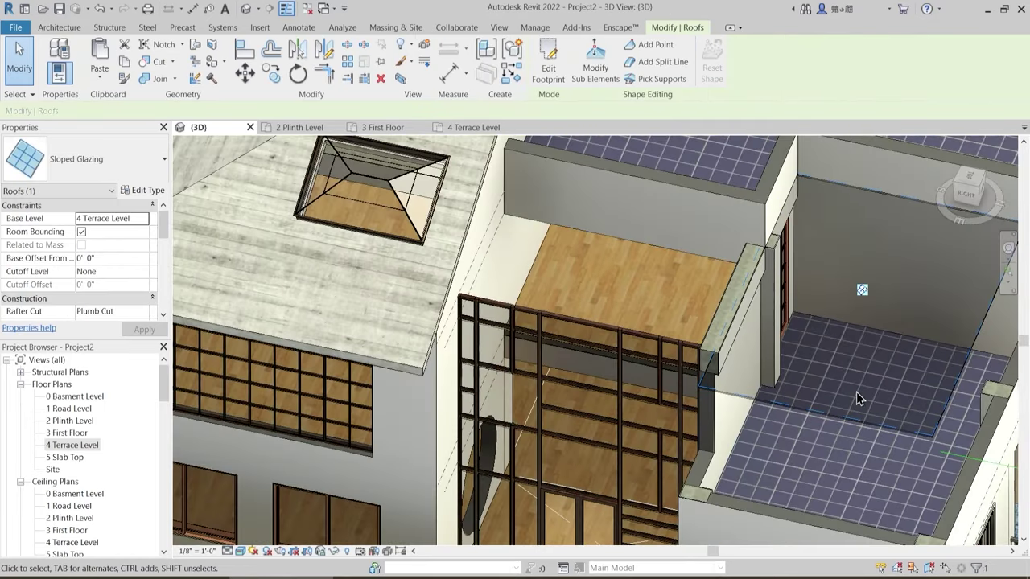
left_click(469, 127)
scroll(665, 355, "down", 5)
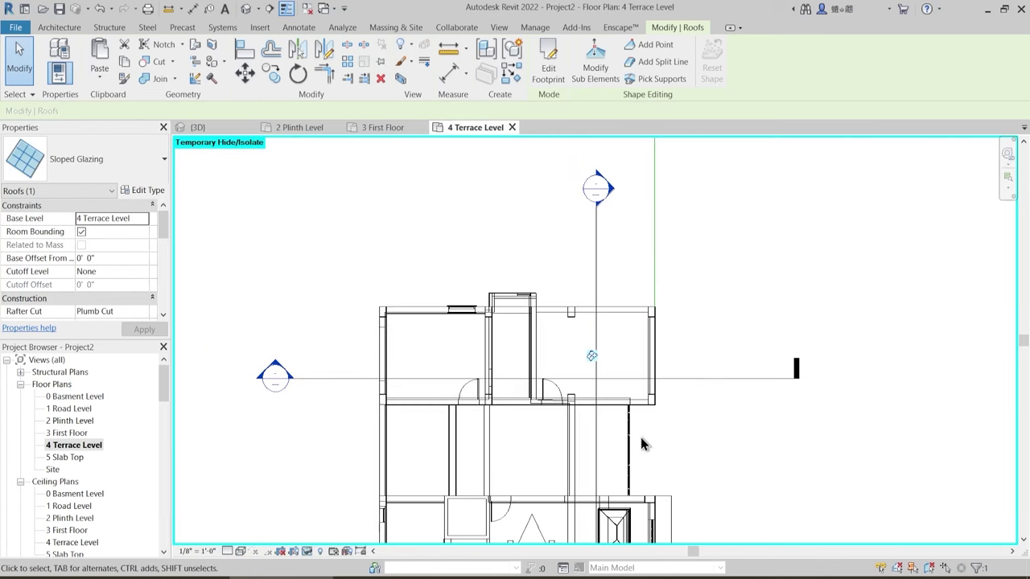
middle_click_drag(643, 439, 613, 371)
scroll(599, 297, "up", 2)
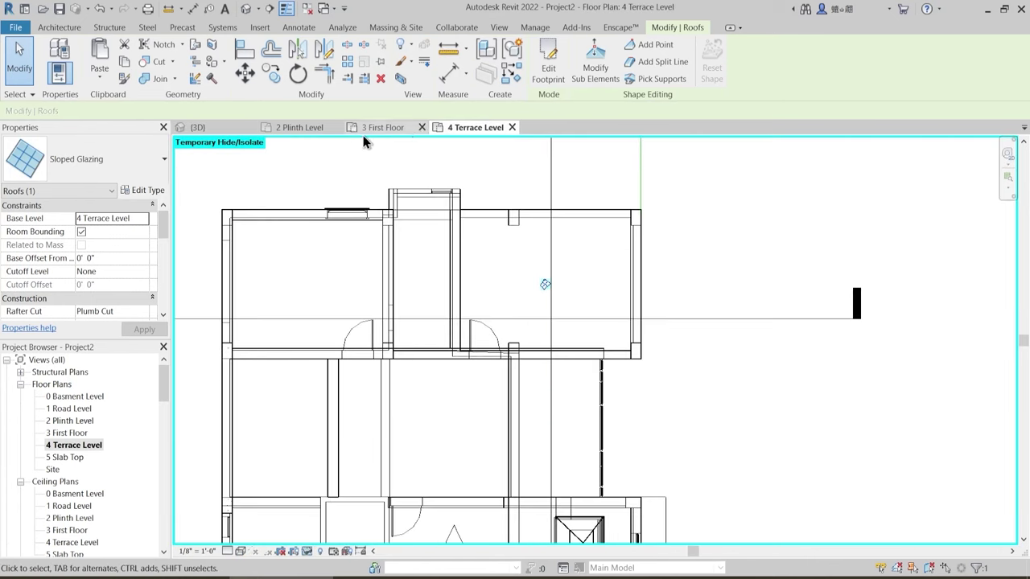
left_click(196, 128)
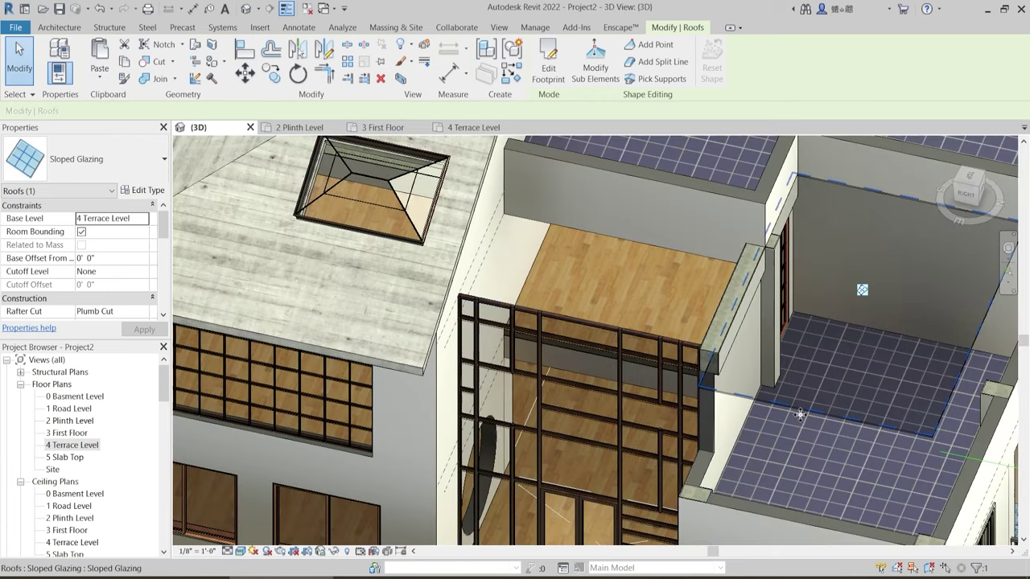
key("Escape")
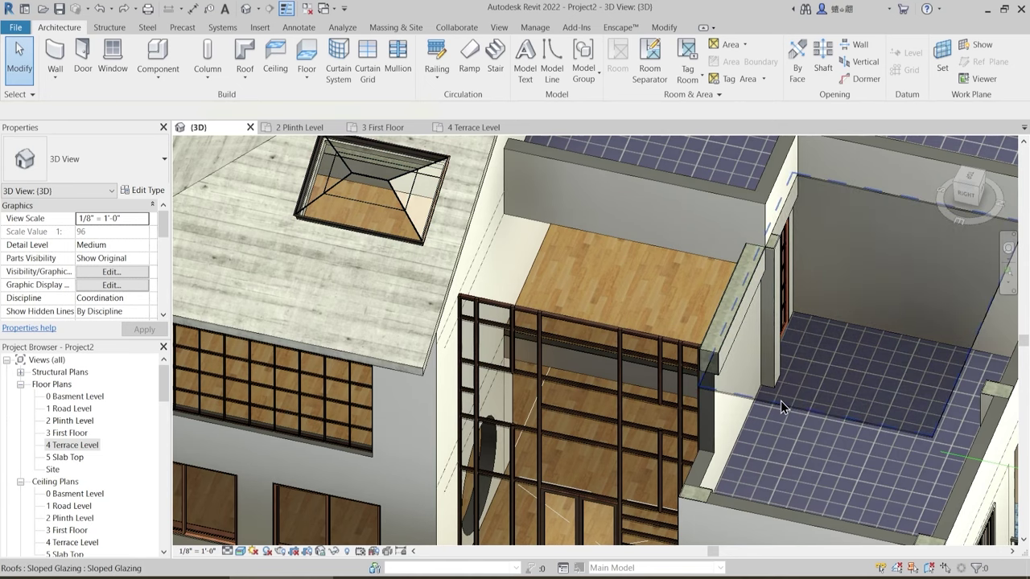
left_click(780, 401)
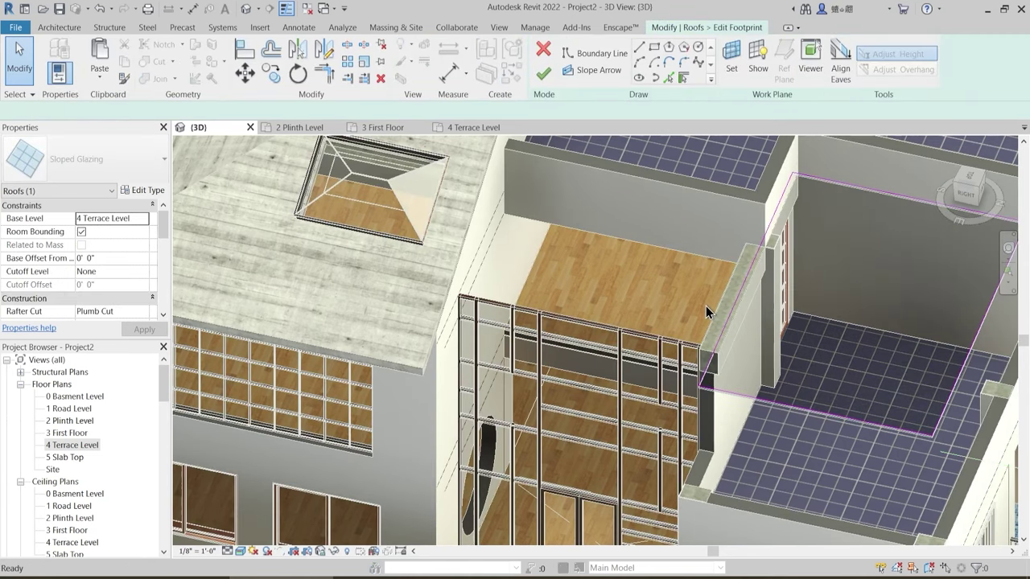
- On 4 Terrace Level, delete the roof's old footprint sketch lines
left_click(485, 130)
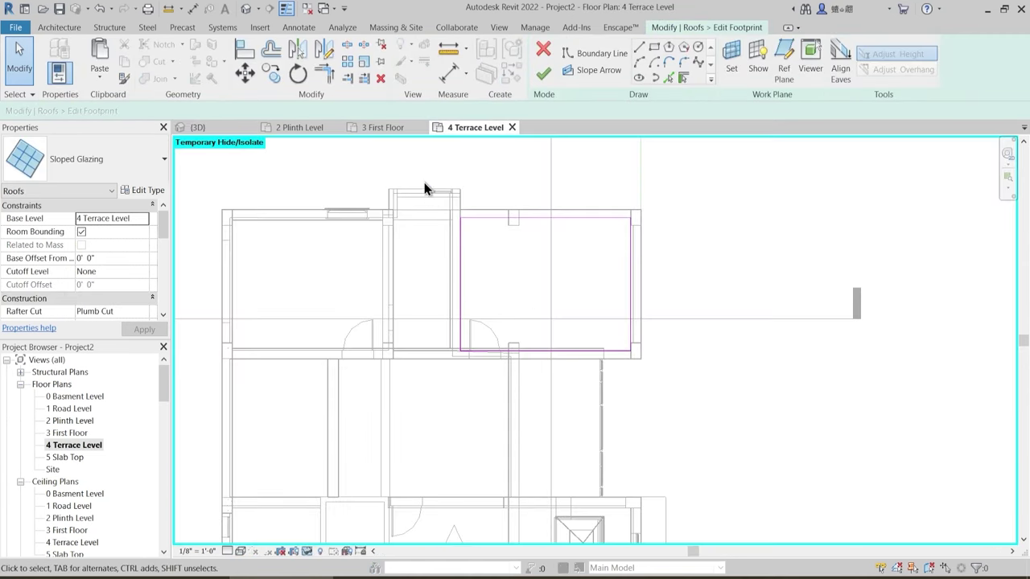
left_click_drag(425, 187, 713, 390)
key("Delete")
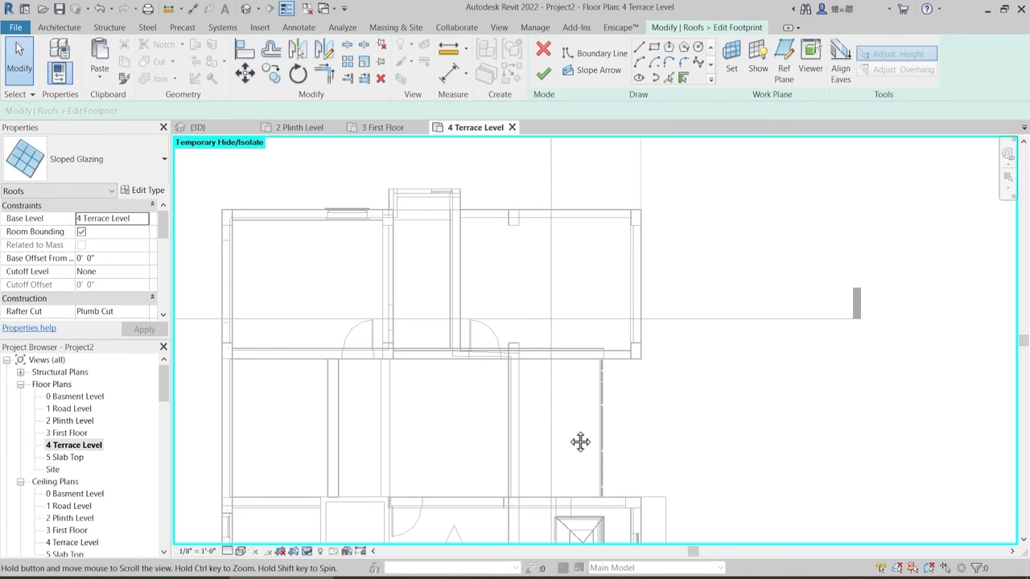
- Draw a new rectangular footprint boundary between the terrace walls
middle_click_drag(580, 442, 517, 276)
scroll(517, 274, "up", 3)
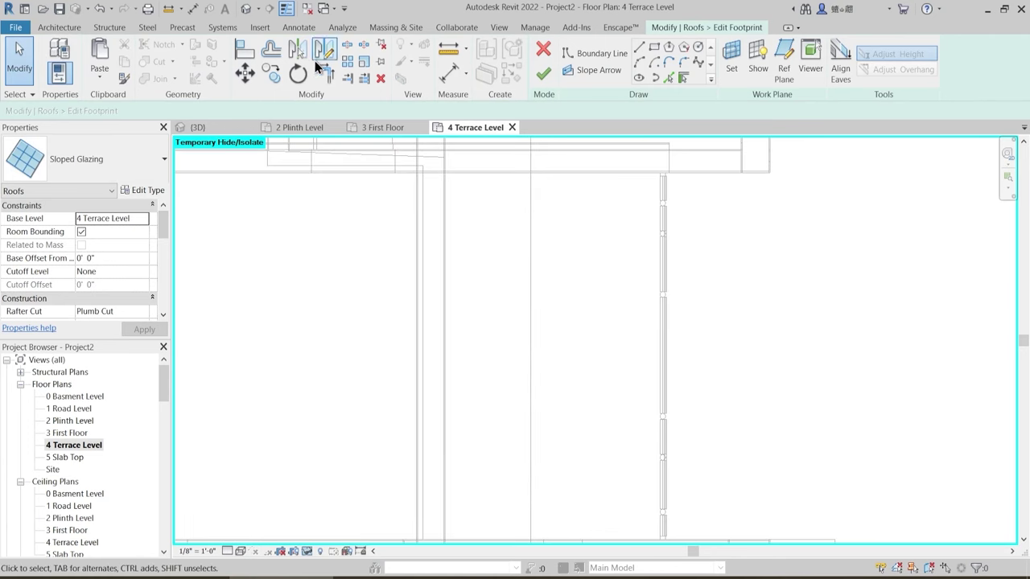
key("Return")
scroll(448, 196, "up", 3)
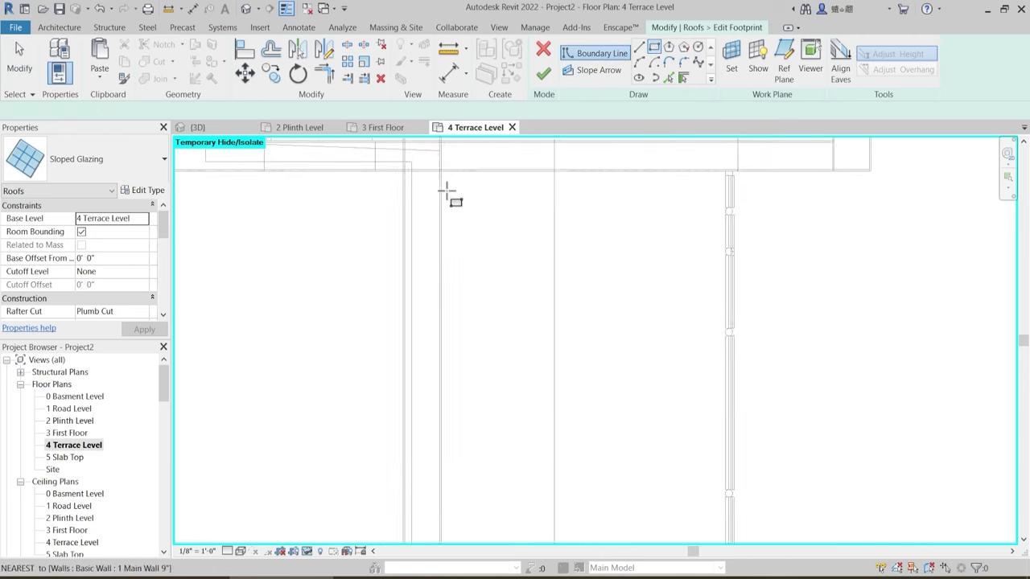
left_click(444, 172)
scroll(570, 294, "down", 1)
middle_click_drag(697, 378, 632, 229)
middle_click_drag(715, 527, 674, 363)
scroll(674, 365, "up", 2)
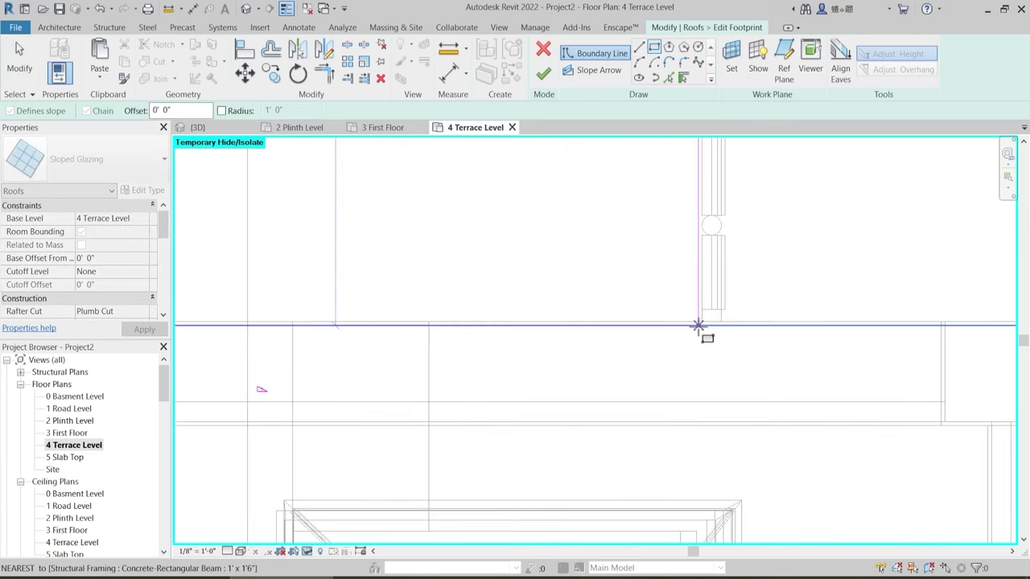
left_click(706, 322)
scroll(668, 428, "down", 1)
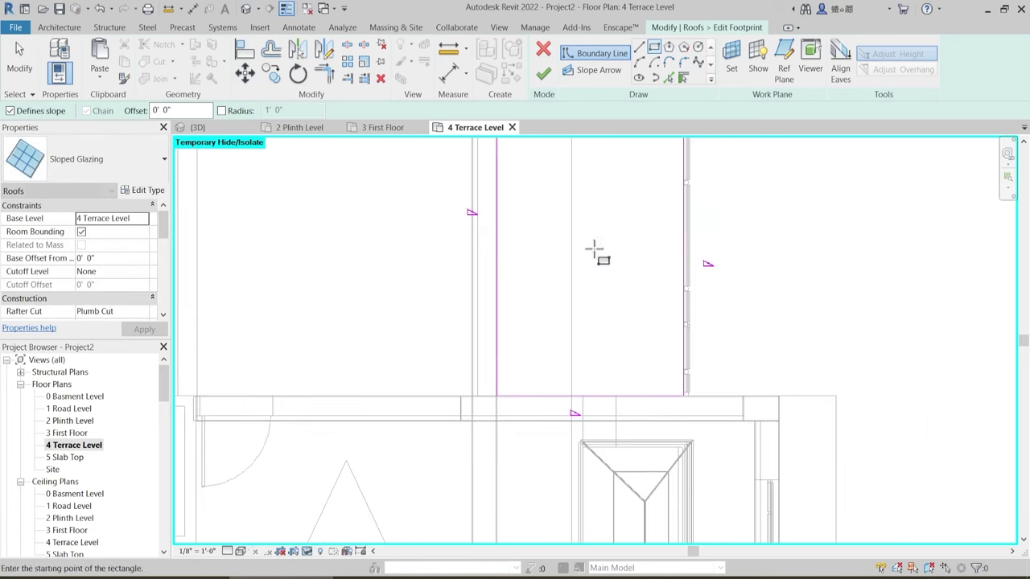
- Uncheck Defines Slope on the four new boundary lines and finish the footprint edit
middle_click_drag(593, 250, 593, 322)
key("Escape")
scroll(592, 322, "down", 2)
mouse_move(463, 173)
left_mouse_down()
mouse_move(681, 359)
mouse_move(724, 451)
left_mouse_up()
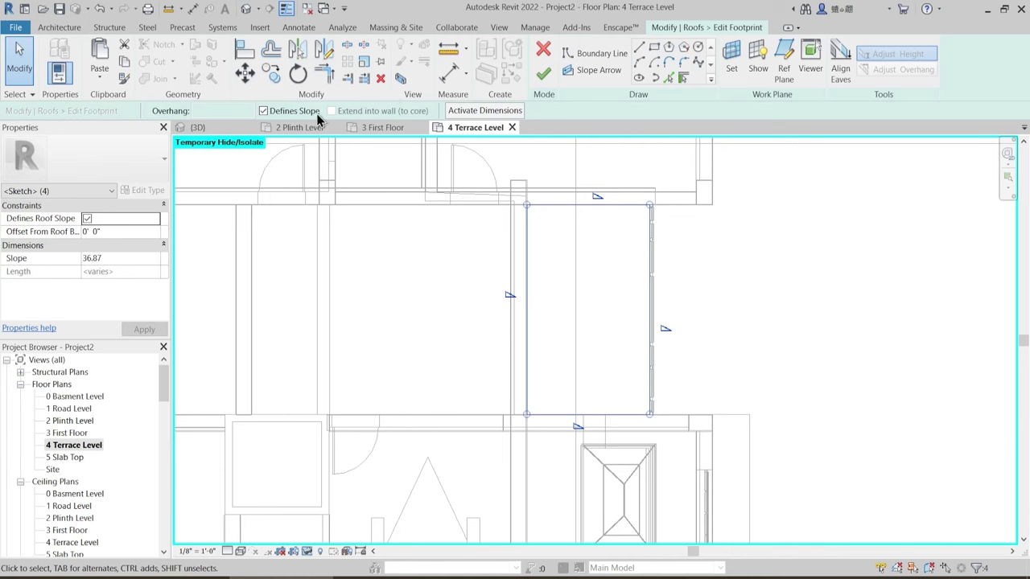
left_click(264, 111)
left_click(544, 76)
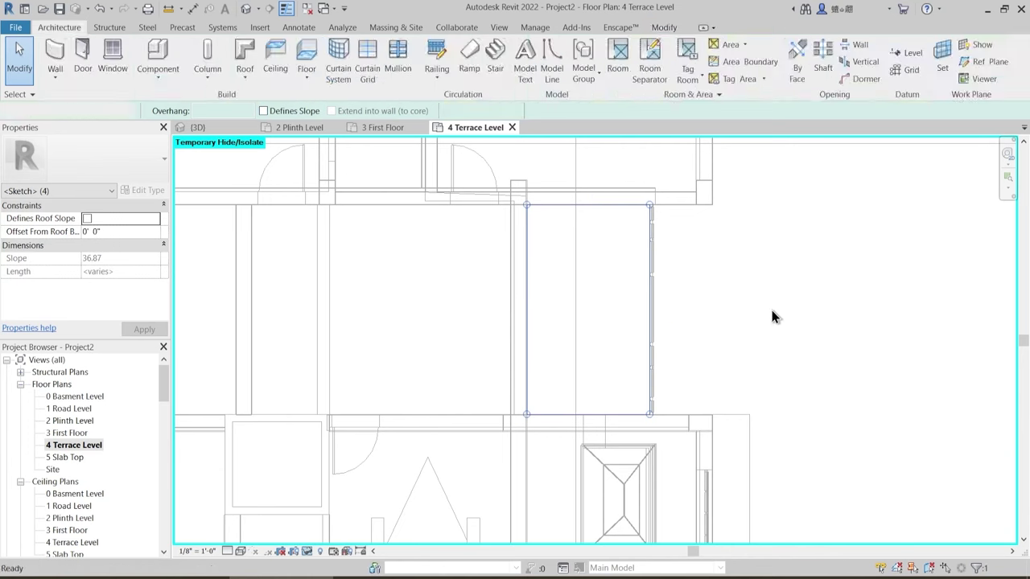
- Check the wall junction by selecting the wall chain, then return to the 3D view
scroll(516, 205, "up", 4)
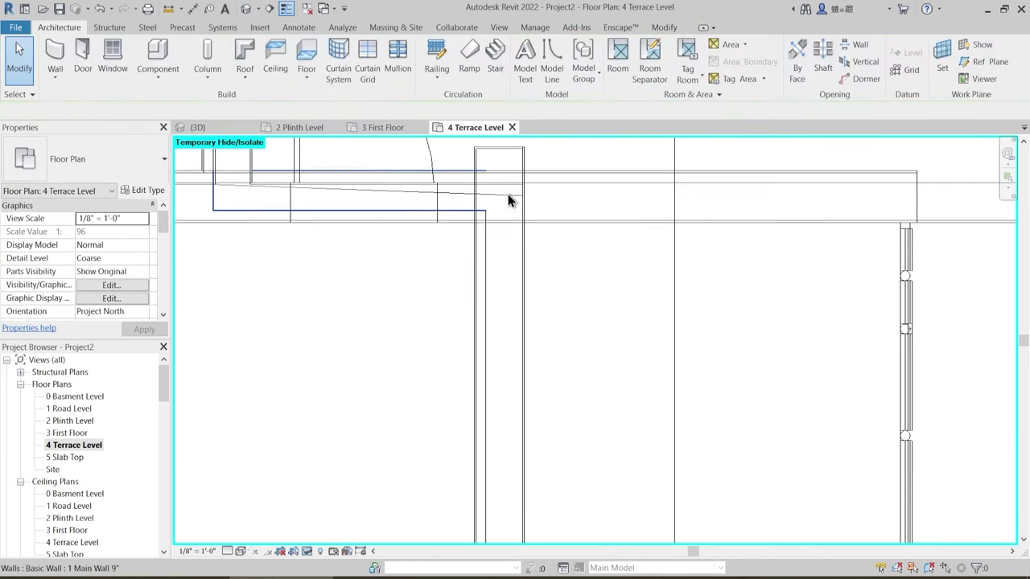
middle_click_drag(501, 195, 655, 315)
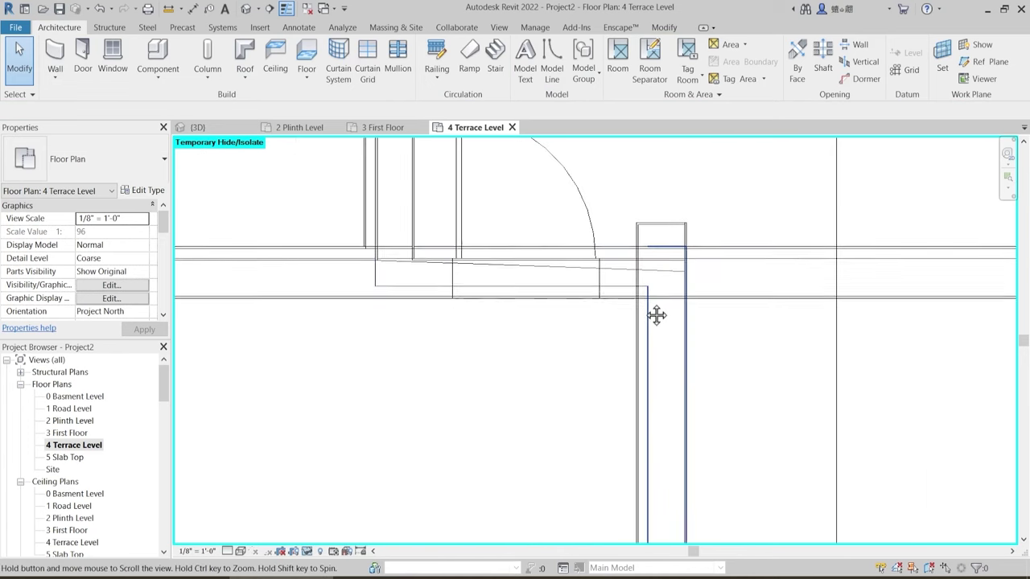
scroll(625, 274, "up", 2)
key("Tab")
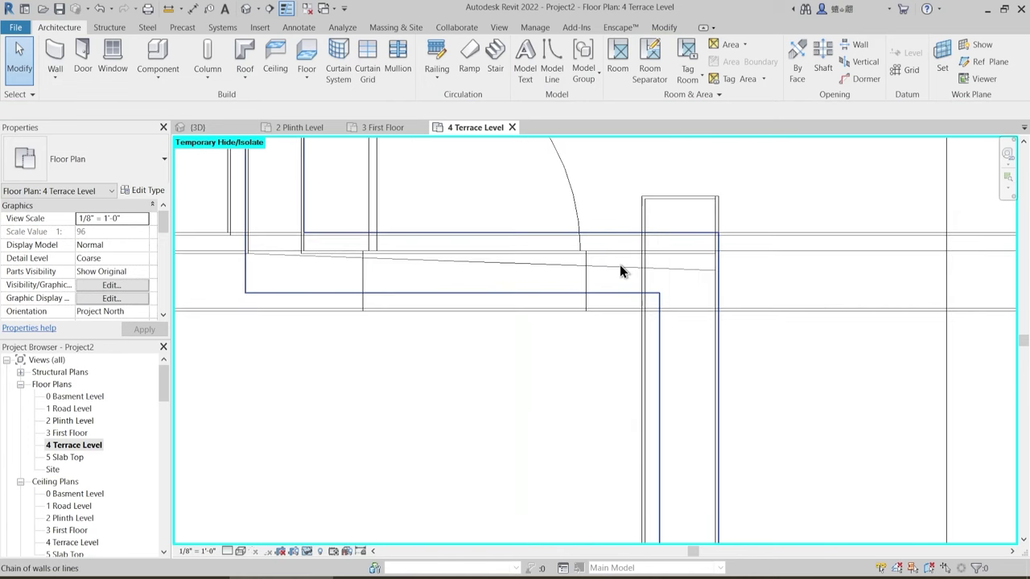
left_click(684, 270)
key("Escape")
scroll(366, 276, "down", 6)
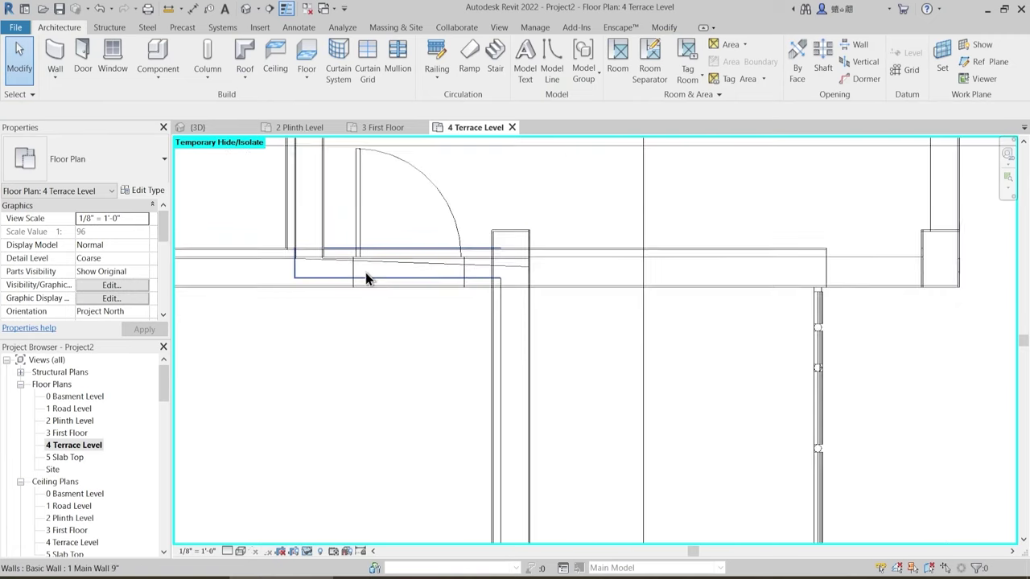
scroll(559, 382, "down", 1)
middle_click_drag(559, 382, 550, 303)
scroll(550, 304, "up", 1)
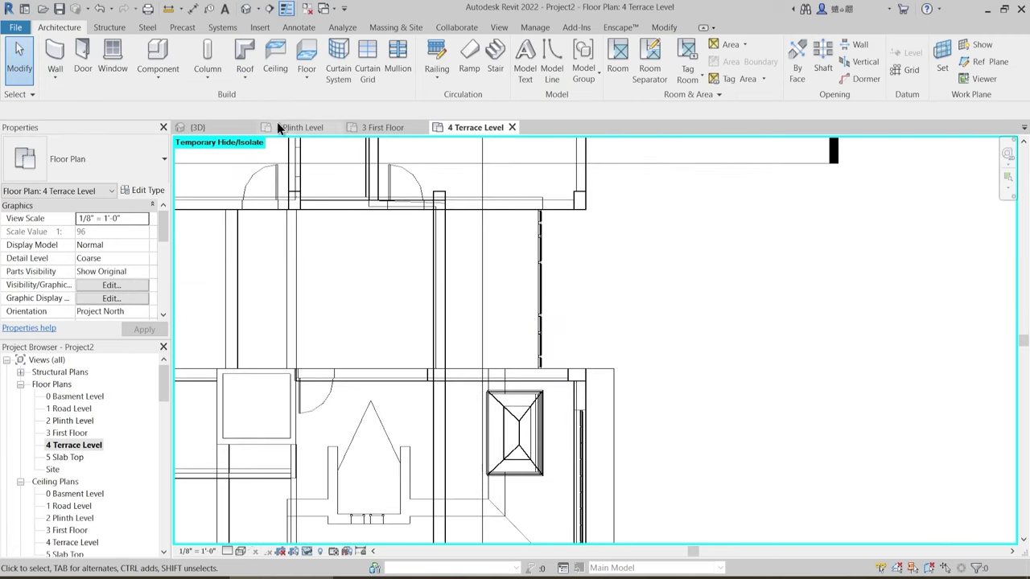
left_click(203, 127)
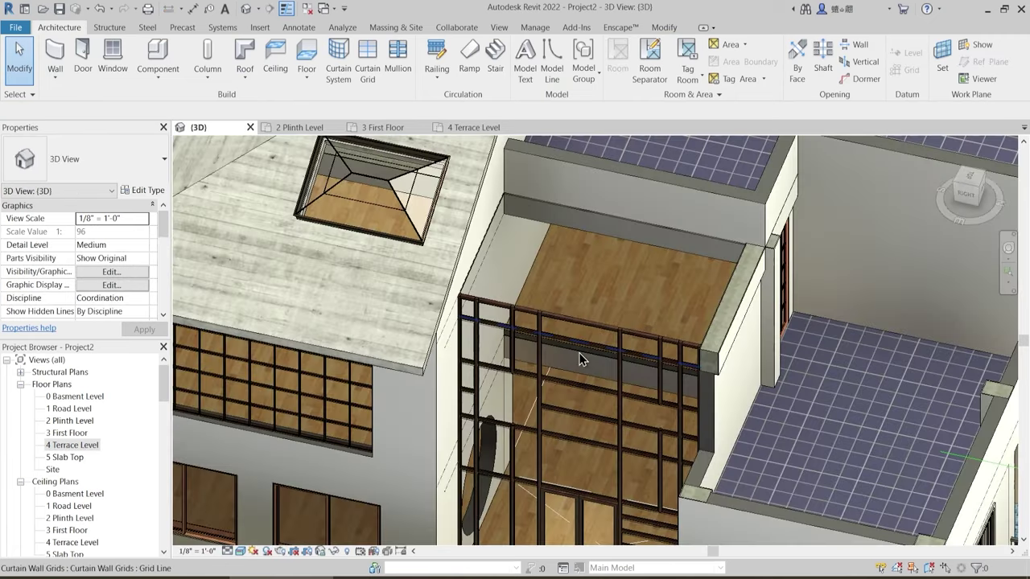
middle_click_drag(579, 353, 526, 228, "shift")
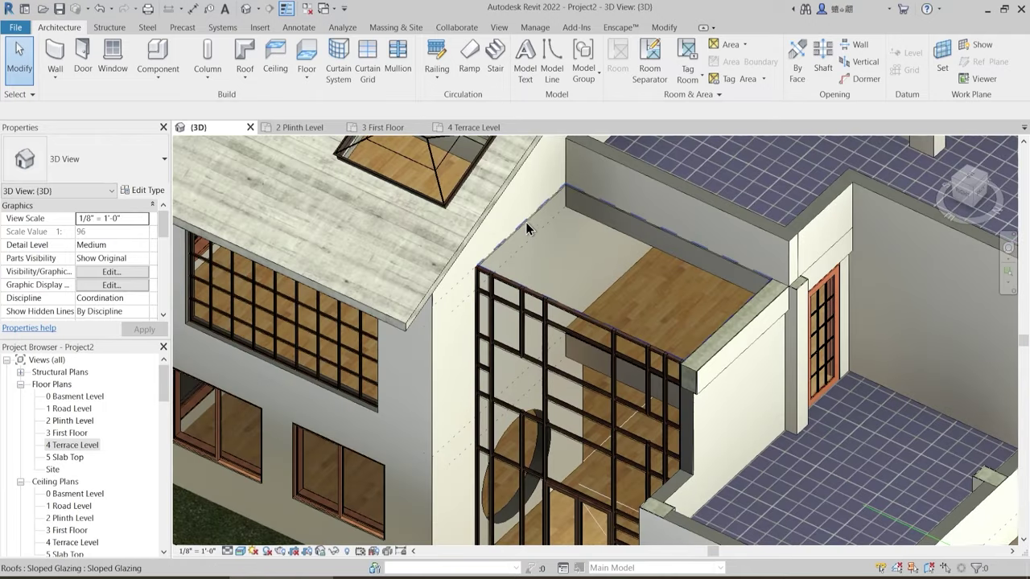
- Isolate the glazing roof and the deck curtain wall with HI
left_click(538, 219)
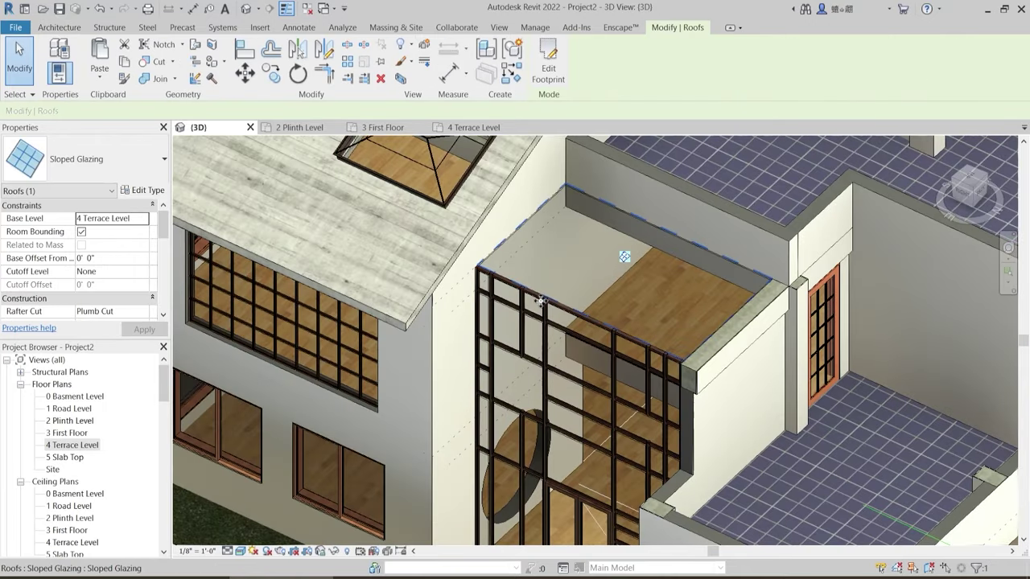
left_click(601, 330, "ctrl")
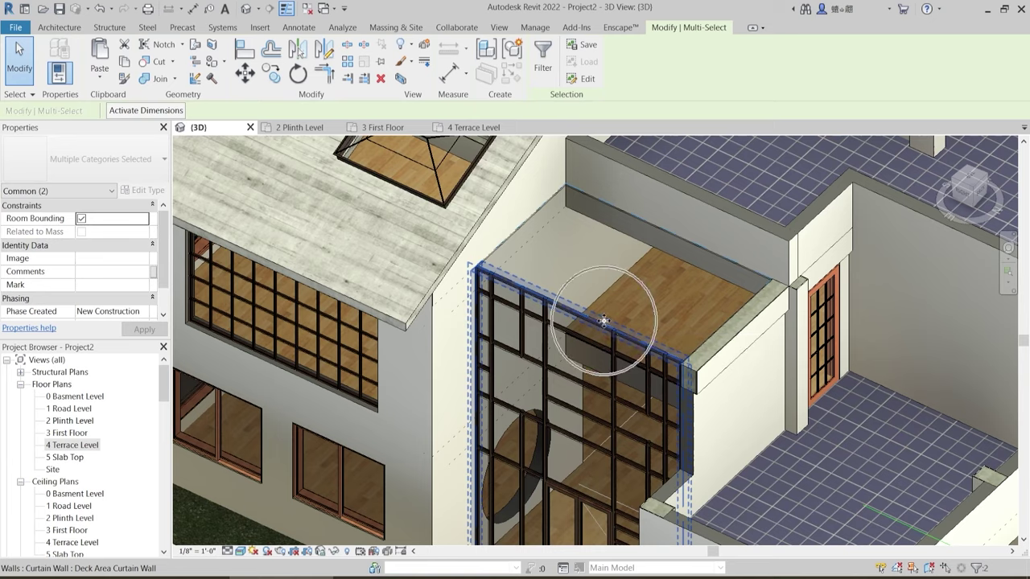
key("h")
key("i")
key("Escape")
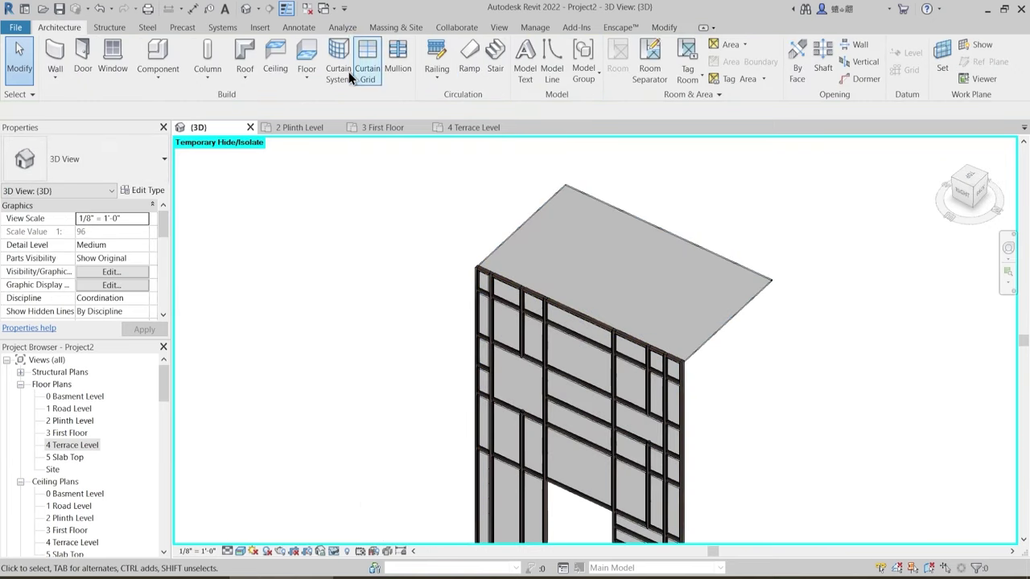
- Try placing a curtain grid line across the top face, dismissing the resulting error
left_click(367, 58)
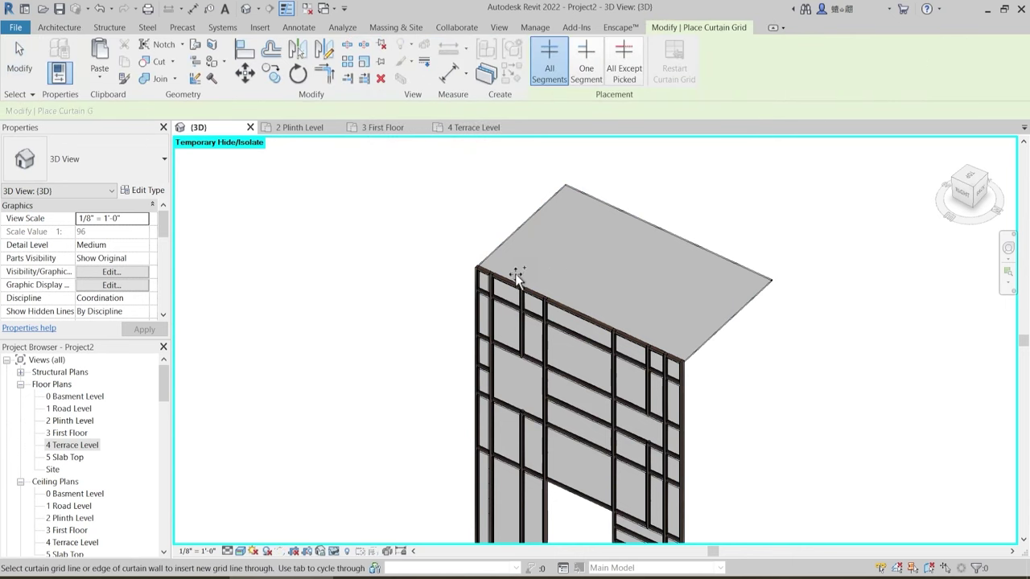
scroll(482, 273, "up", 2)
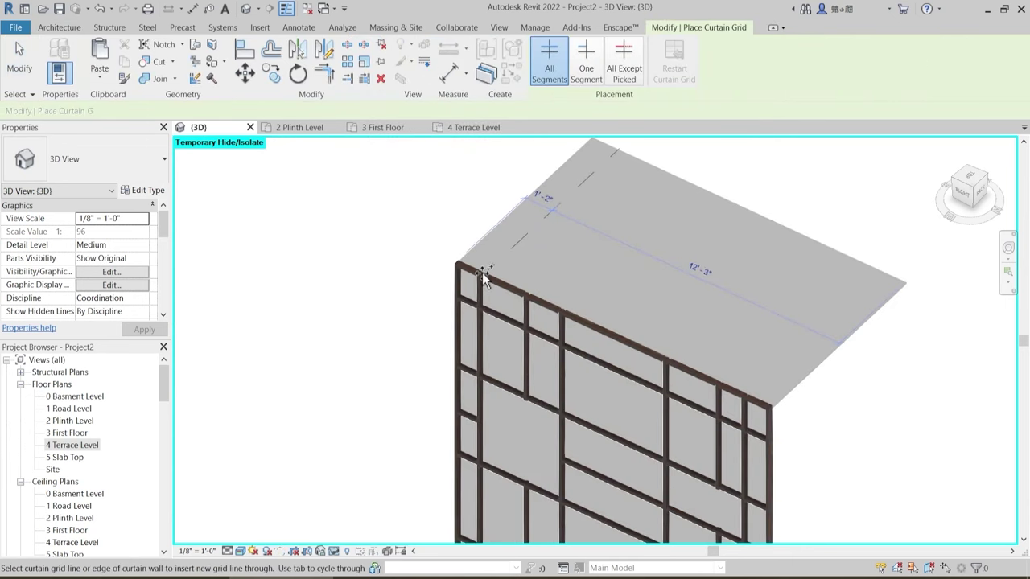
left_click(528, 293)
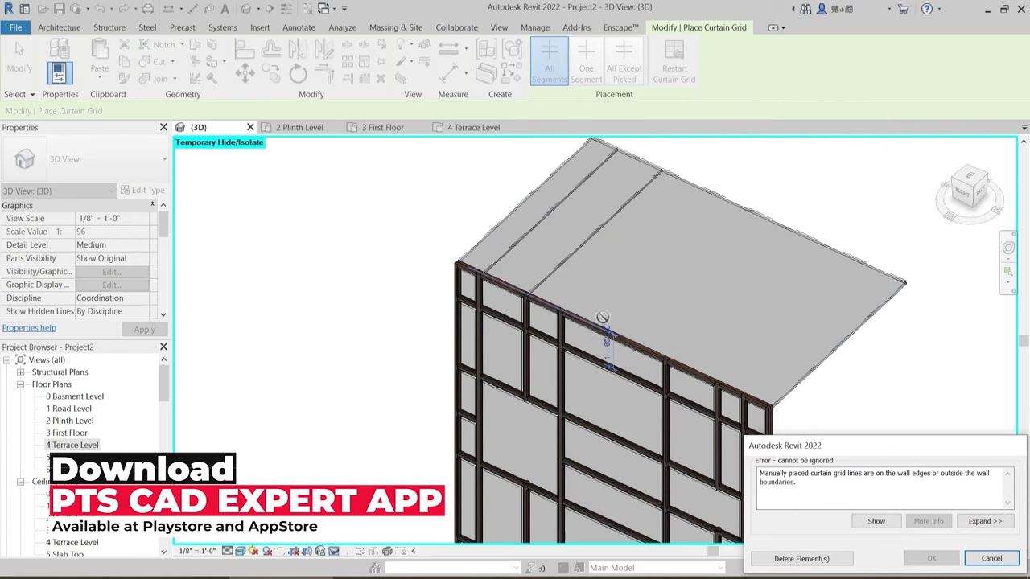
key("Escape")
key("Escape")
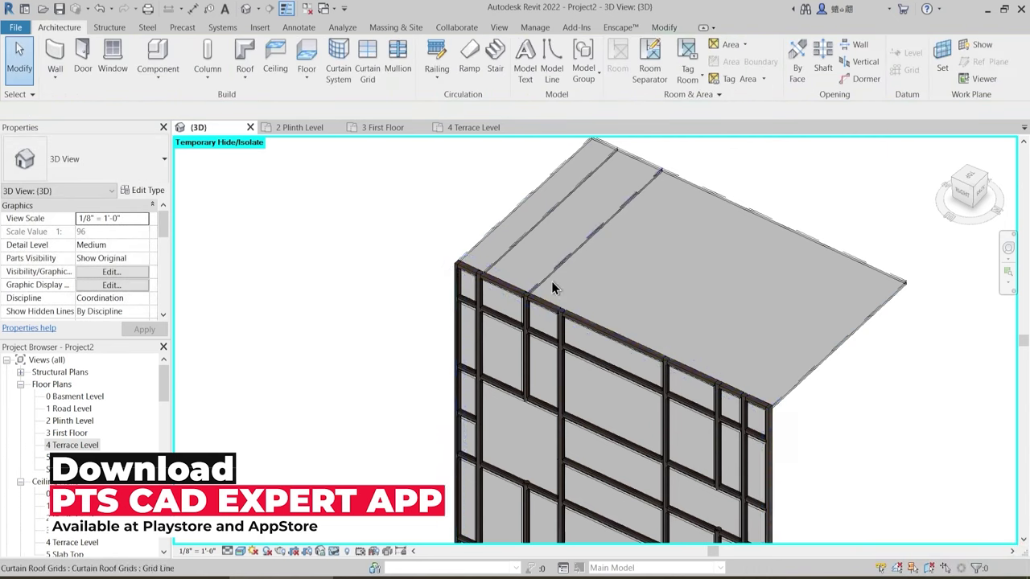
- Hide all border mullions of that type
left_click(545, 308)
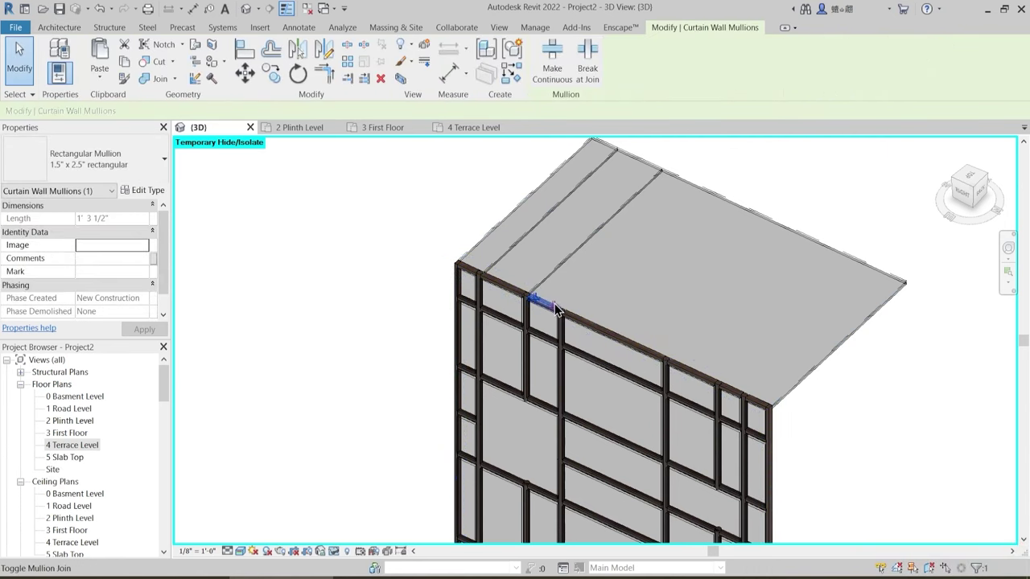
key("s")
key("a")
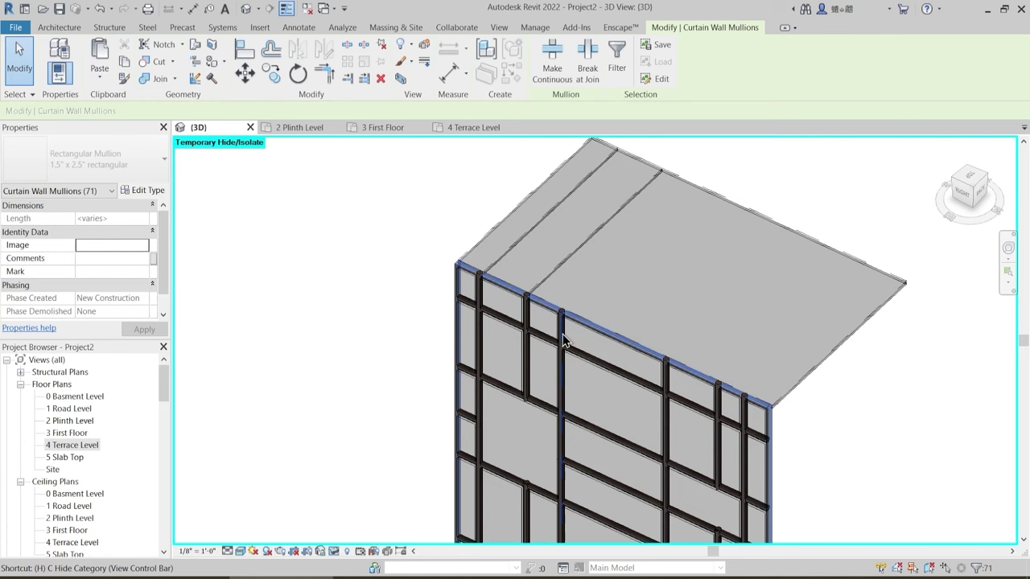
key("h")
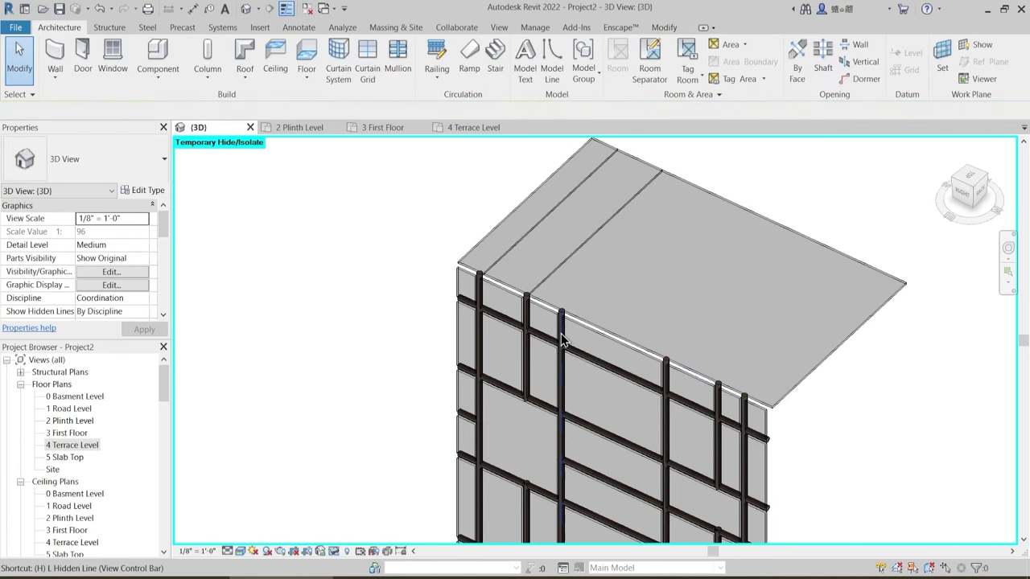
left_click(563, 336)
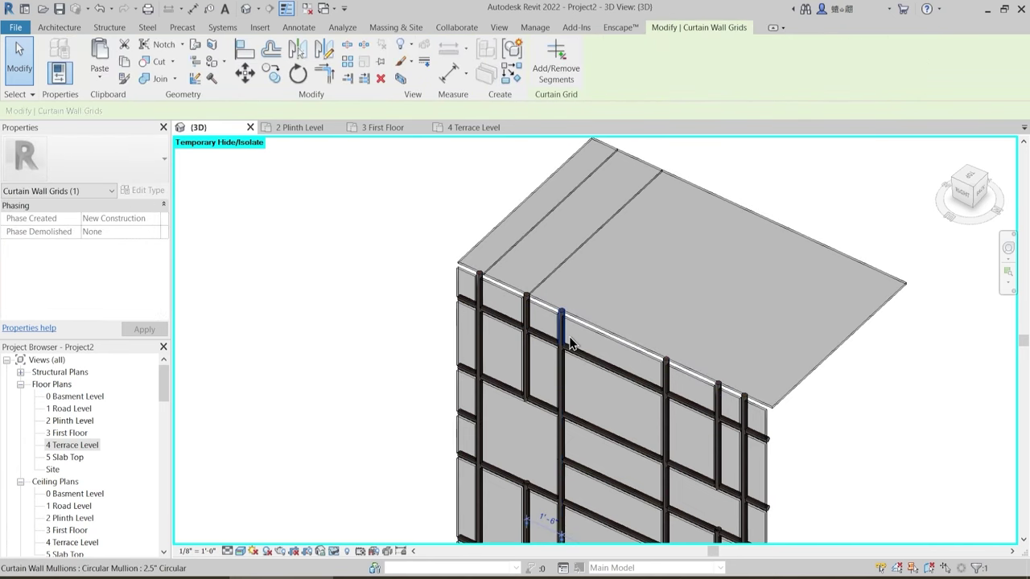
key("Escape")
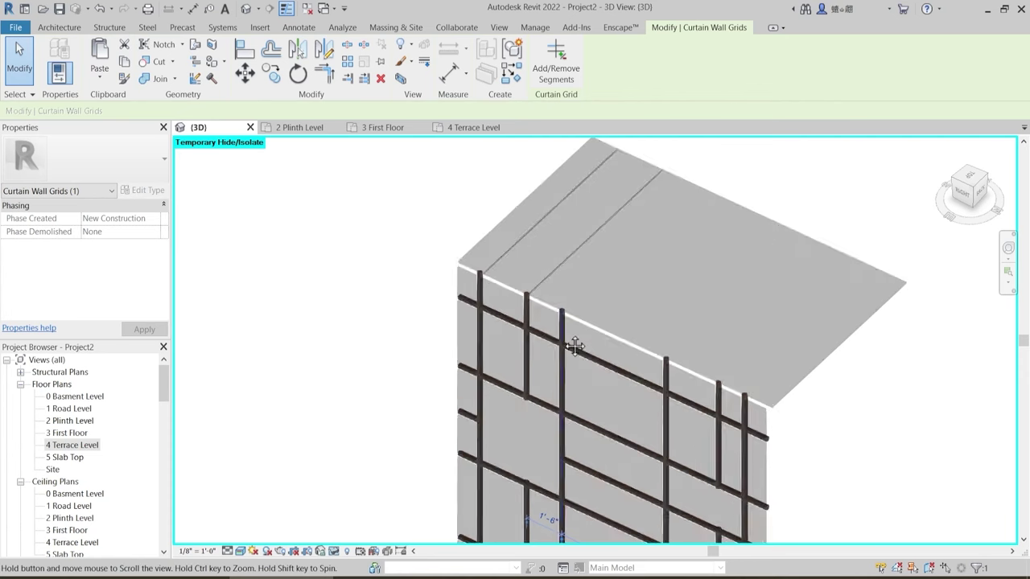
- Hide the circular mullions by category, then undo to restore them and orbit to the wall
scroll(567, 338, "up", 5)
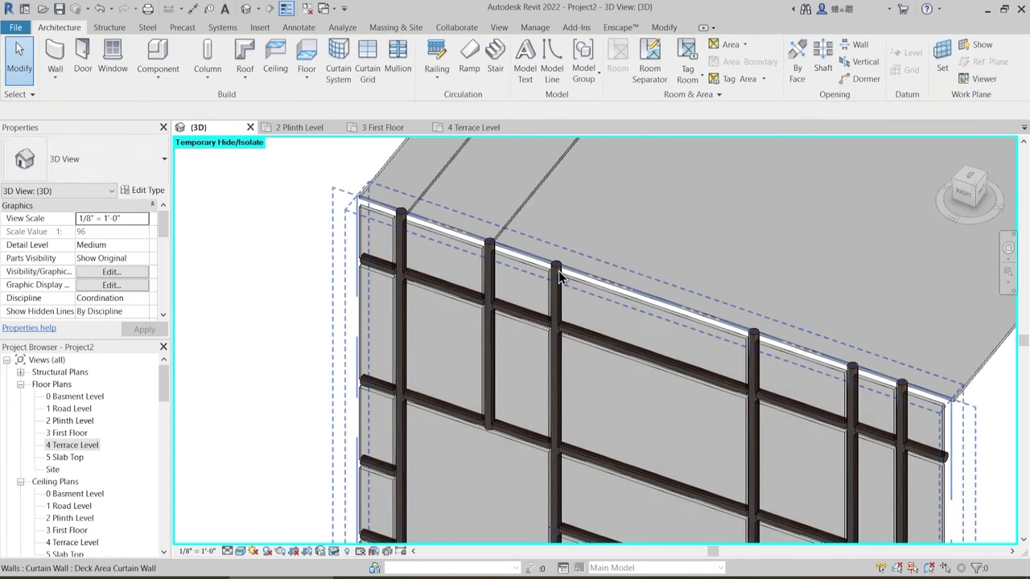
left_click(557, 296)
key("a")
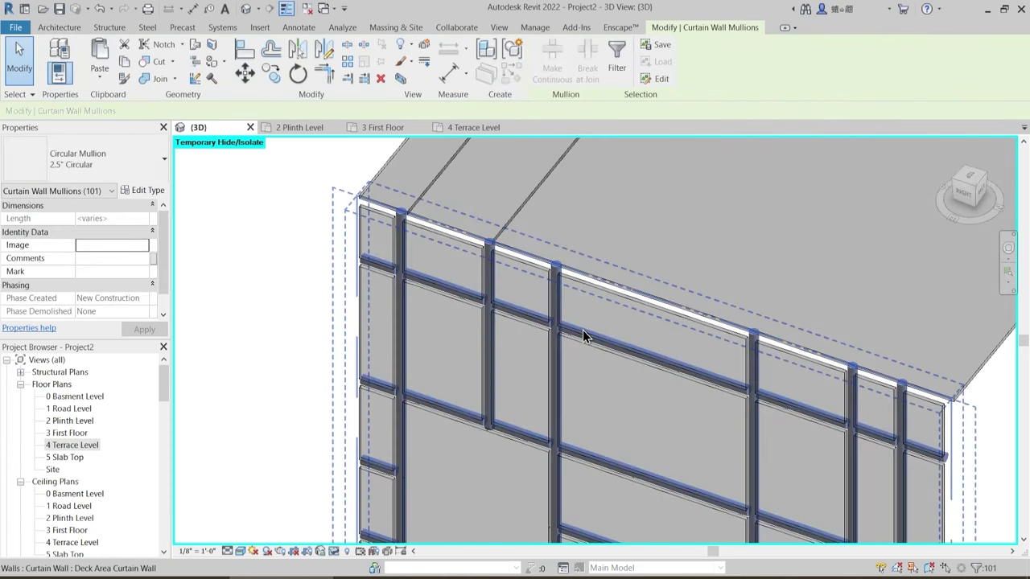
key("h")
key("c")
middle_click_drag(574, 329, 497, 216, "shift")
scroll(521, 332, "down", 2)
key("ctrl+z")
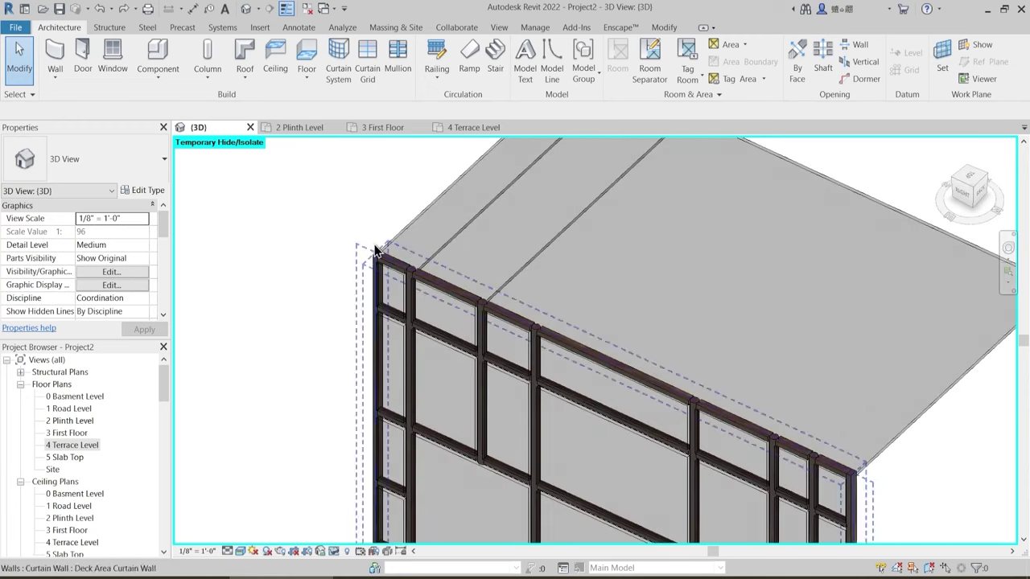
middle_click_drag(379, 257, 435, 289, "shift")
- Set the Deck Area Curtain Wall type's Join Condition to Horizontal Grid Continuous
left_click(435, 288)
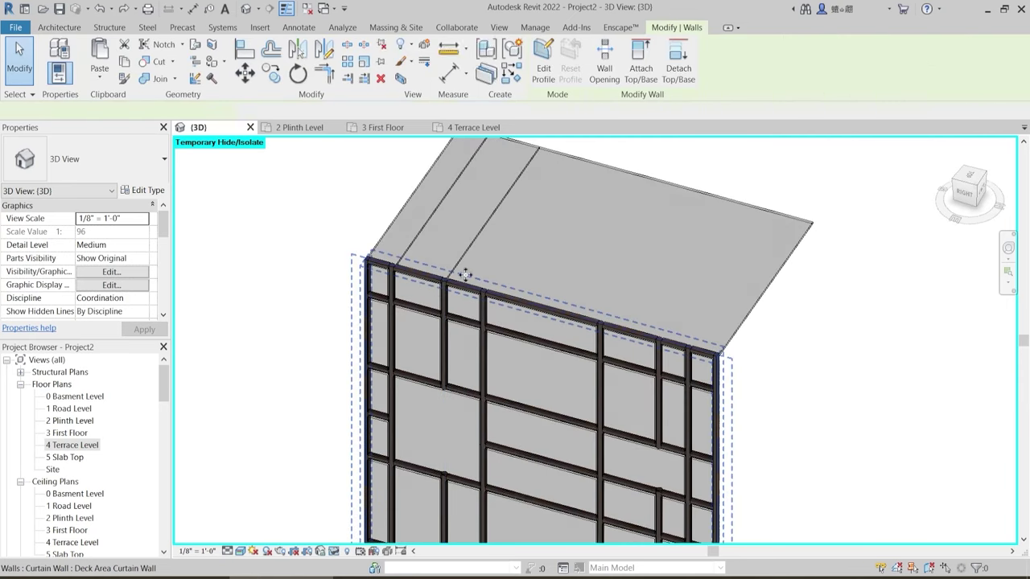
left_click(154, 191)
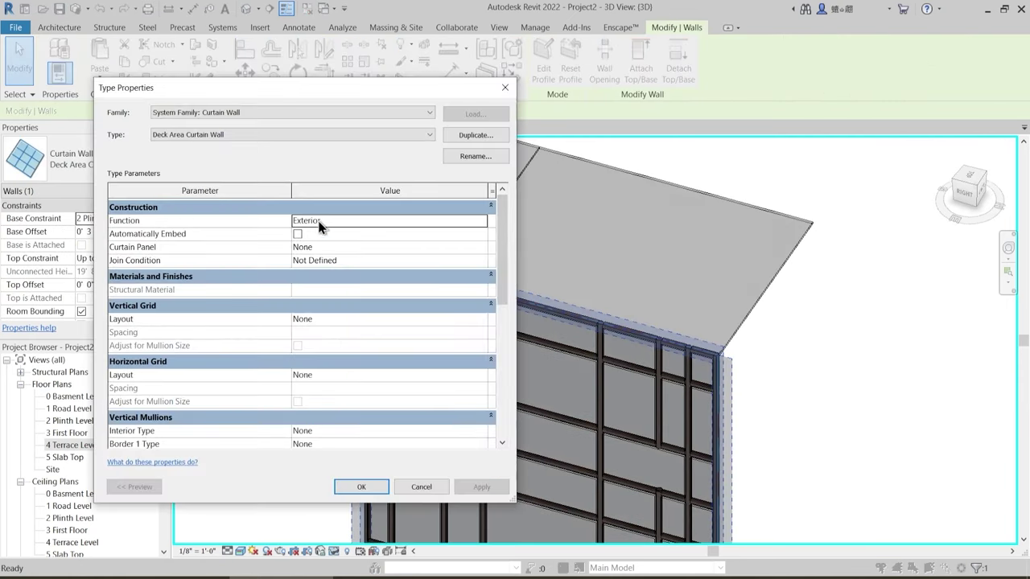
left_click(467, 266)
left_click(473, 264)
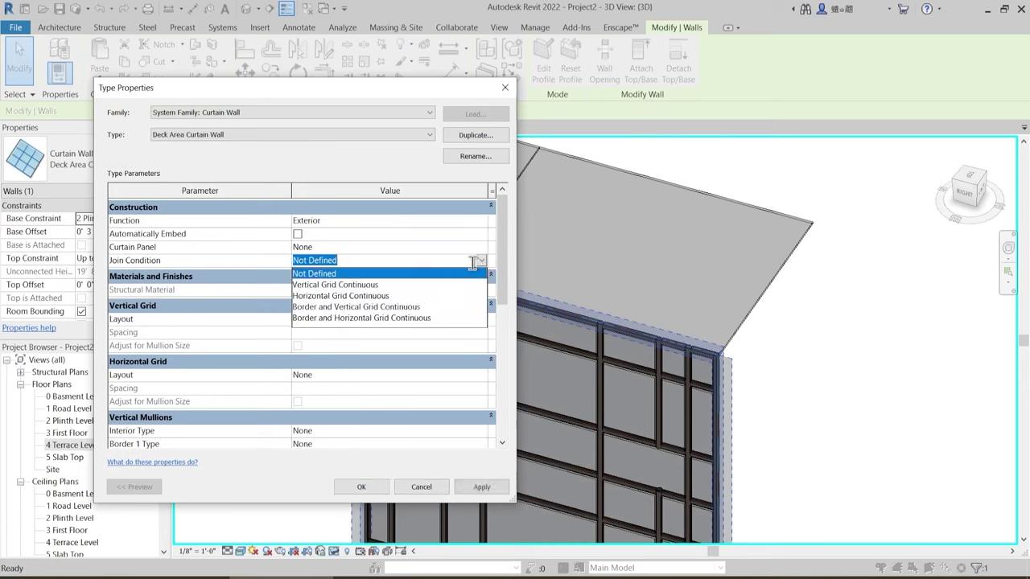
left_click(353, 296)
left_click(479, 488)
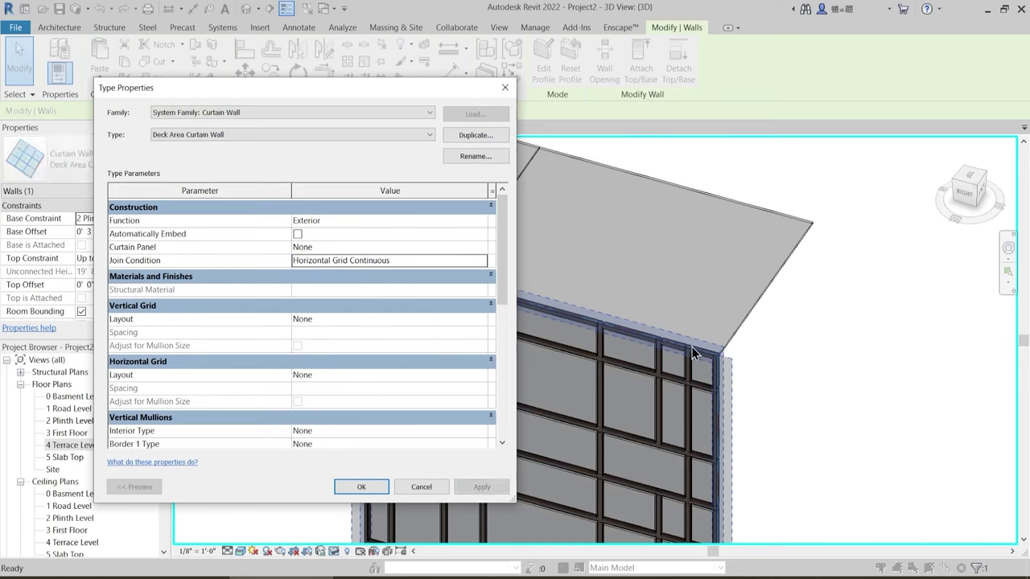
left_click(362, 488)
key("Escape")
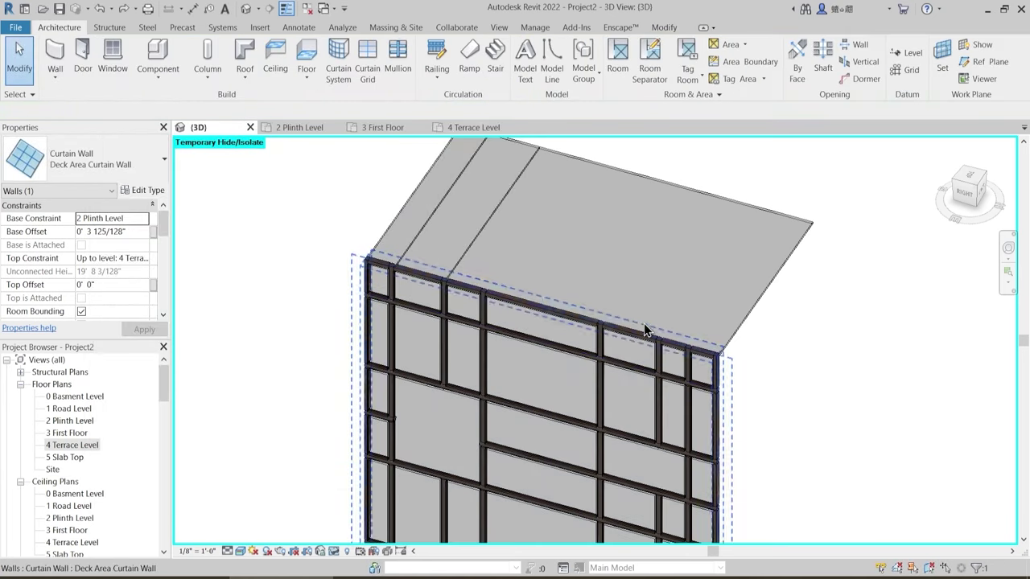
- Reopen the curtain wall's Type Properties to review the vertical and horizontal grid parameters
scroll(467, 318, "up", 1)
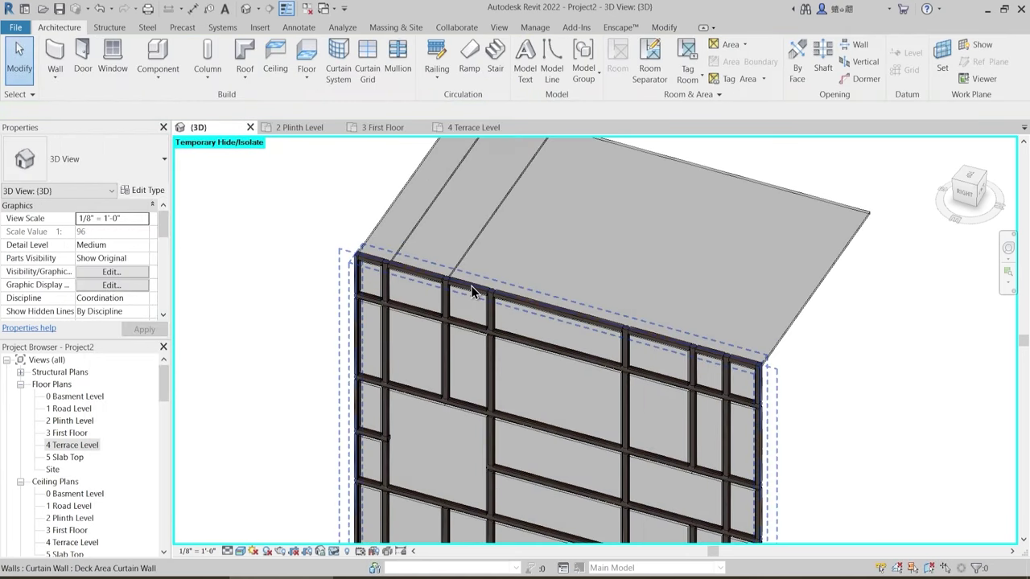
left_click(471, 285)
left_click(142, 191)
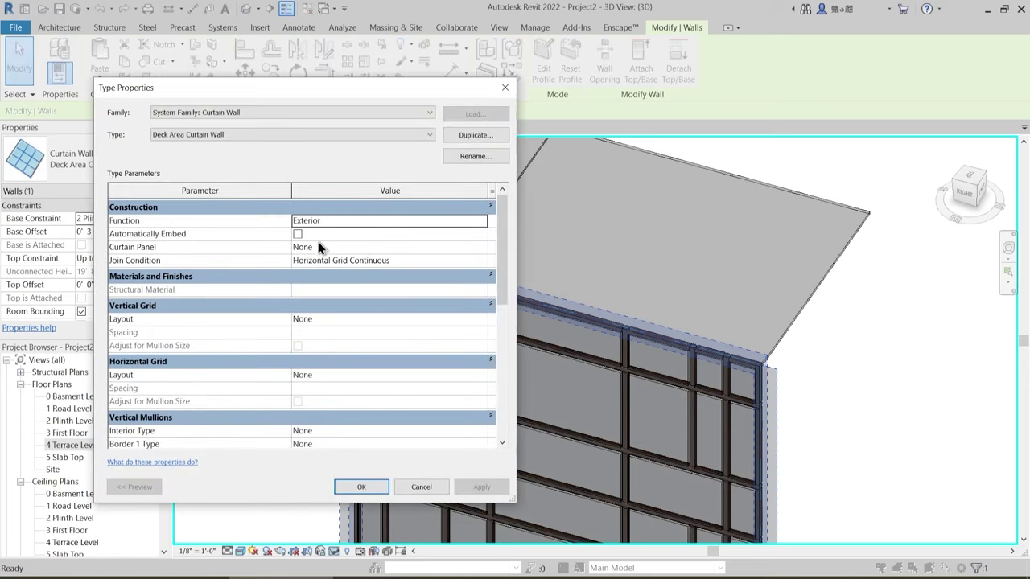
left_click(480, 312)
left_click(480, 321)
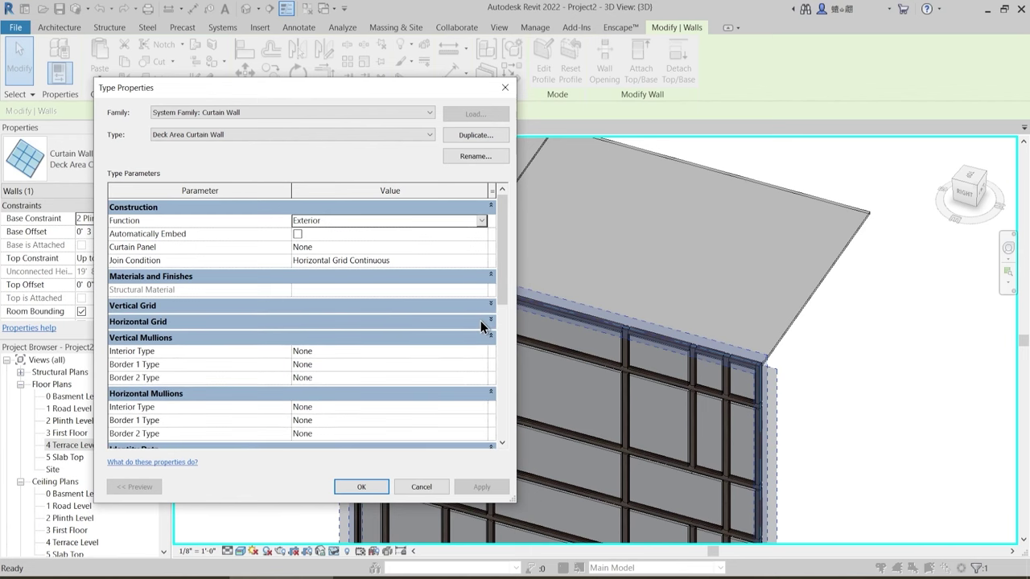
left_click(488, 322)
- Toggle the join of the mullion at the wall's top corner
key("Escape")
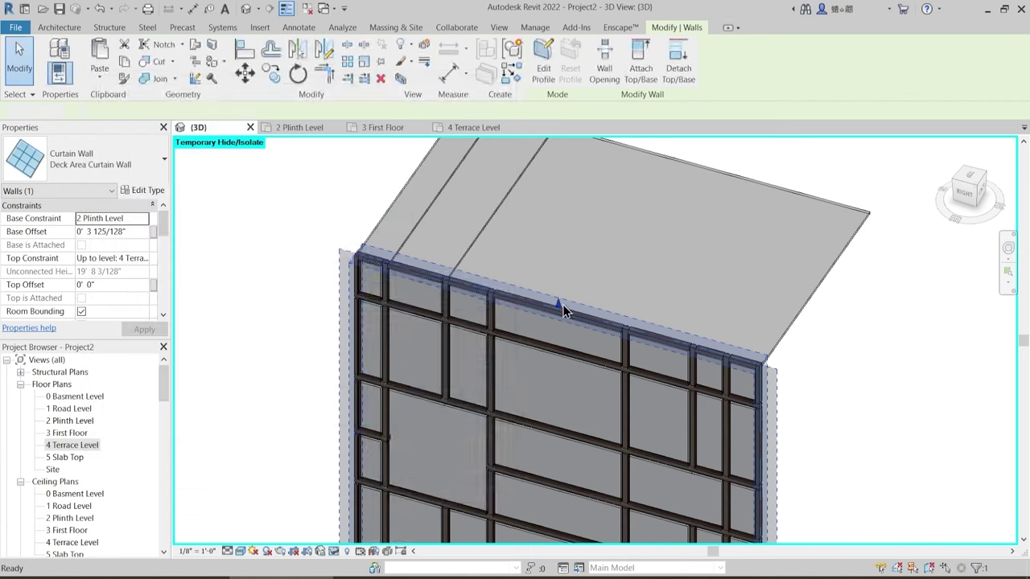
scroll(563, 305, "up", 5)
middle_click_drag(372, 279, 354, 367, "shift")
scroll(365, 325, "down", 1)
left_click(244, 290)
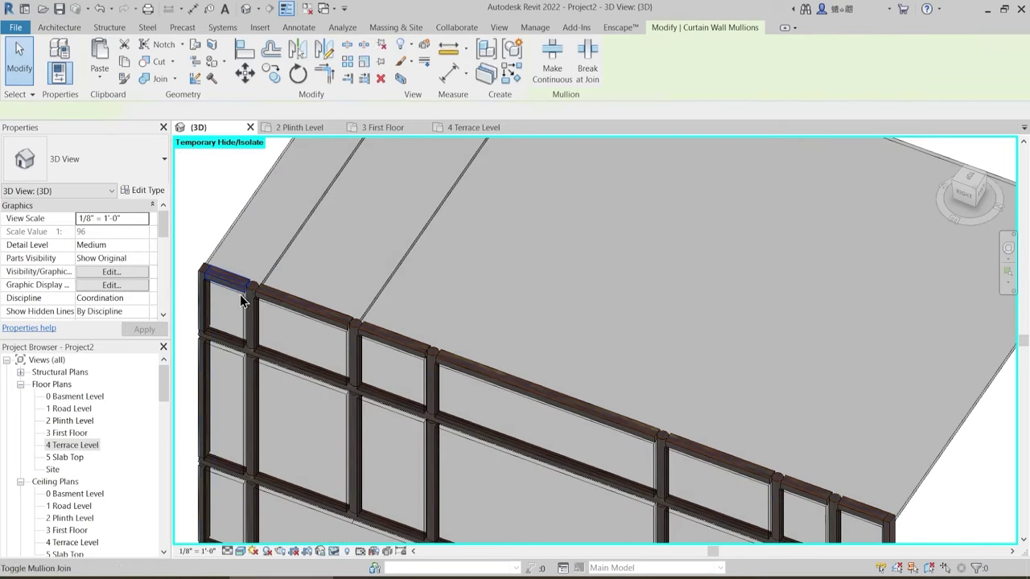
scroll(238, 281, "up", 4)
left_click(236, 277)
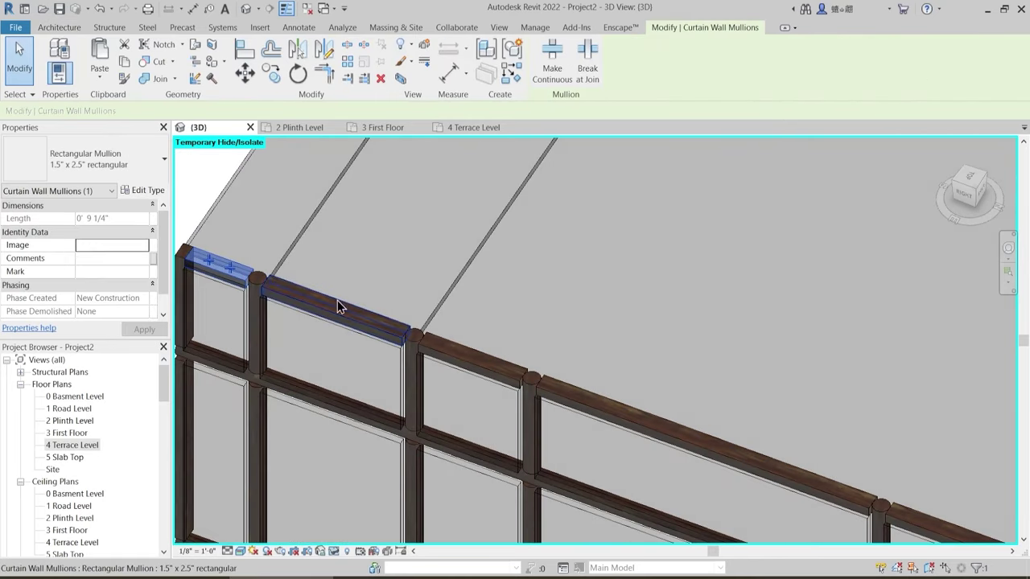
key("Escape")
scroll(515, 306, "down", 5)
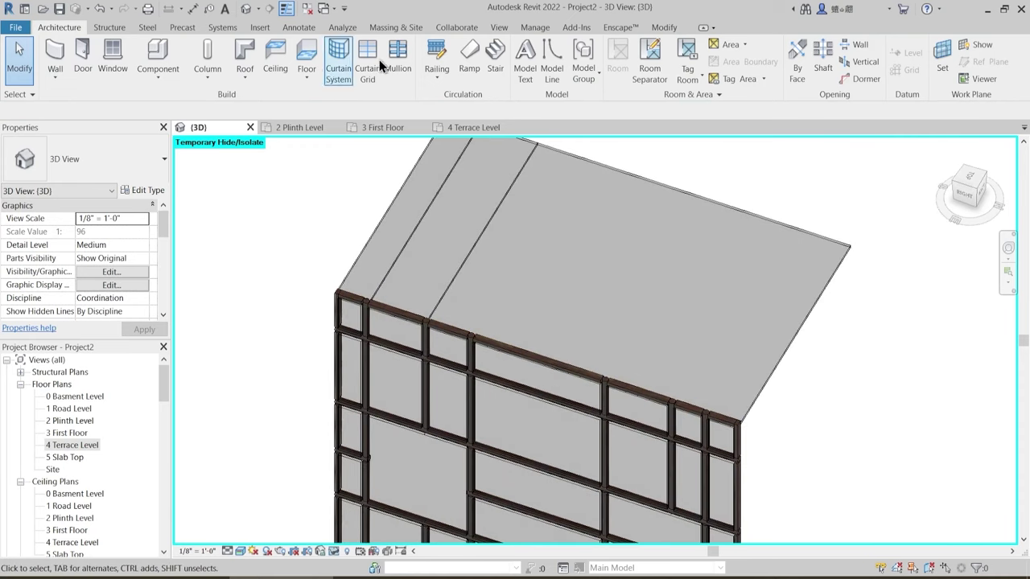
- Place curtain grid lines across the sloped glazing roof, splitting it into panels
left_click(367, 58)
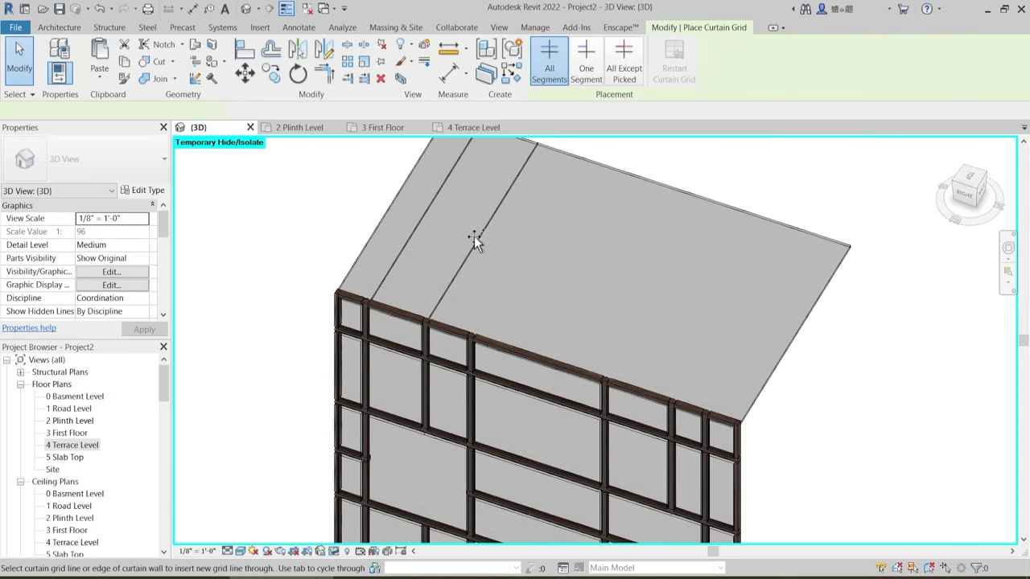
left_click(472, 330)
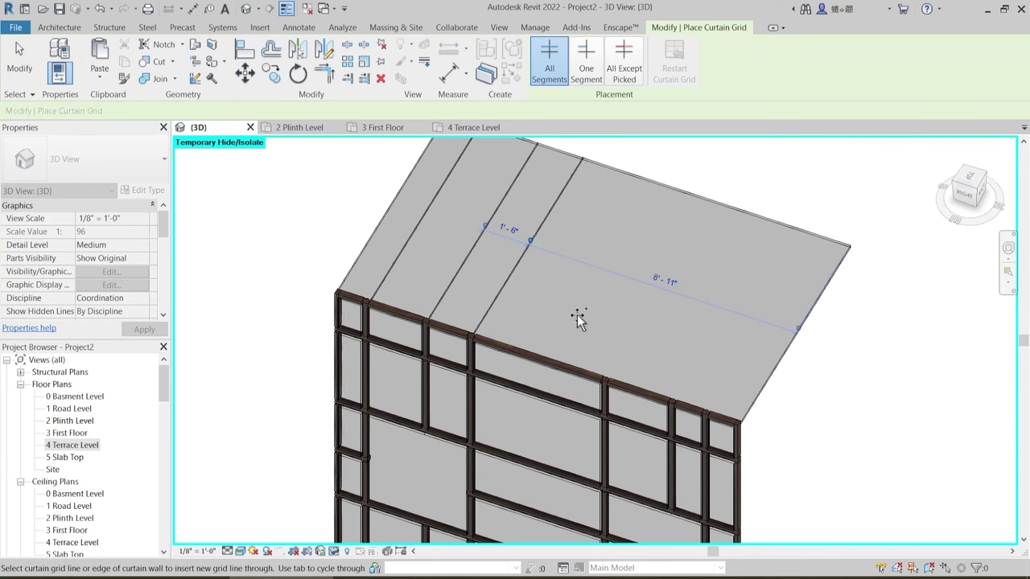
left_click(608, 378)
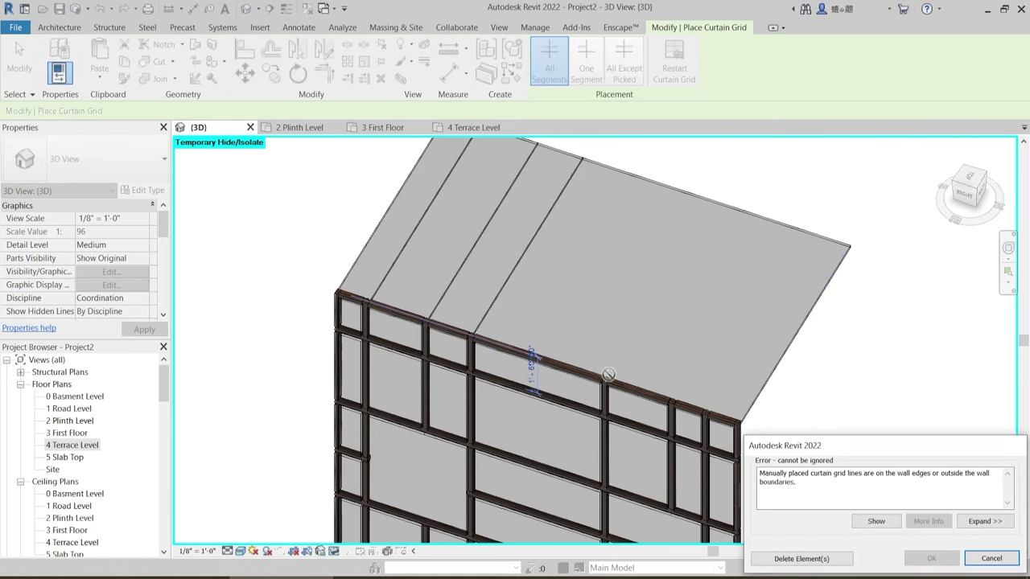
key("Escape")
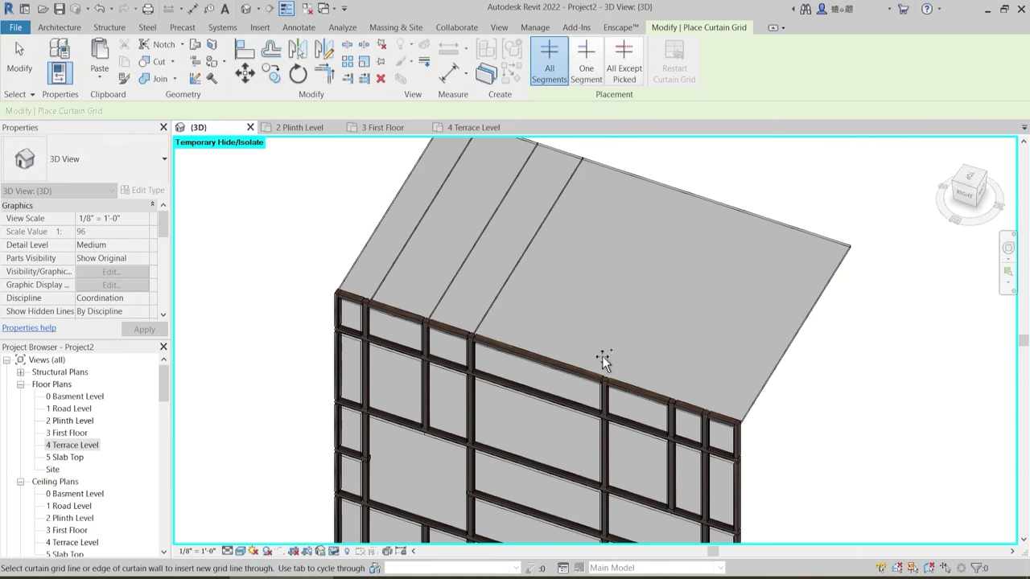
left_click(605, 372)
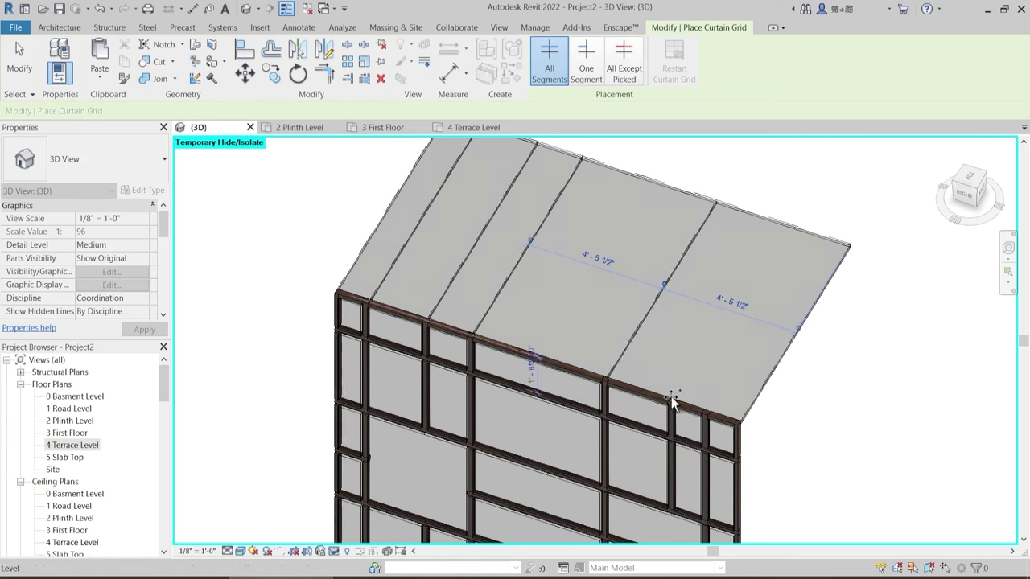
left_click(678, 393)
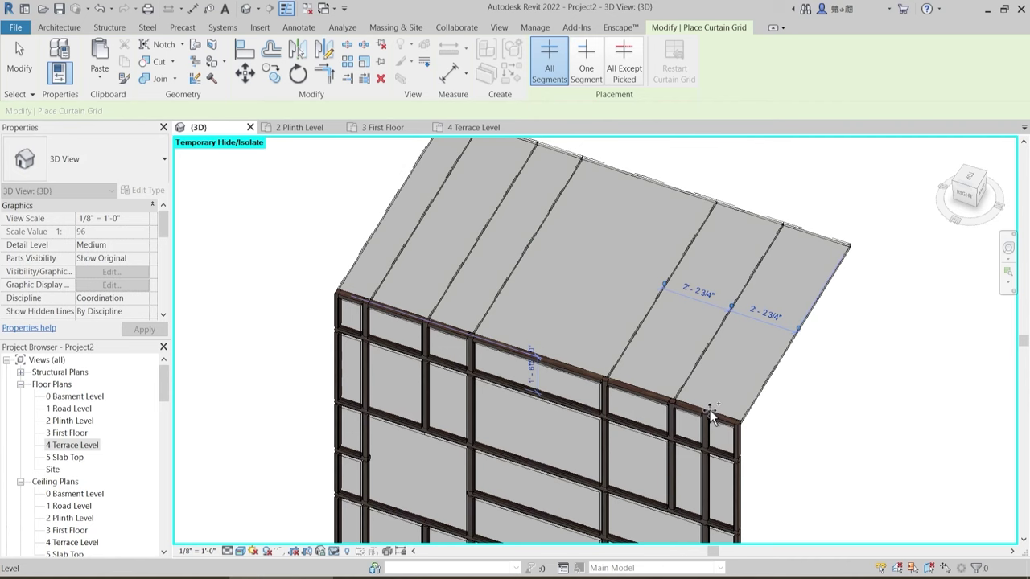
left_click(712, 409)
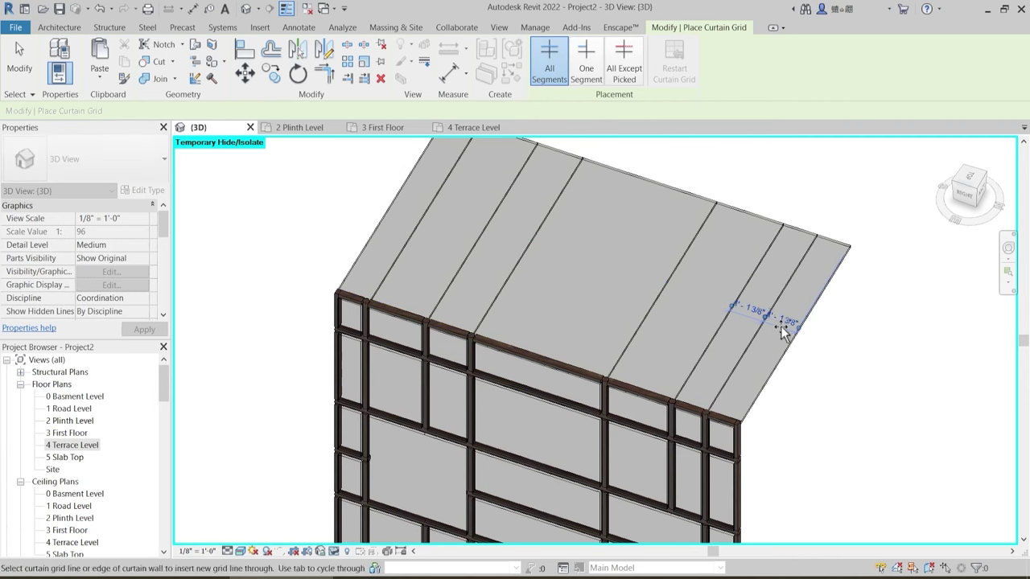
key("Escape")
scroll(789, 330, "down", 2)
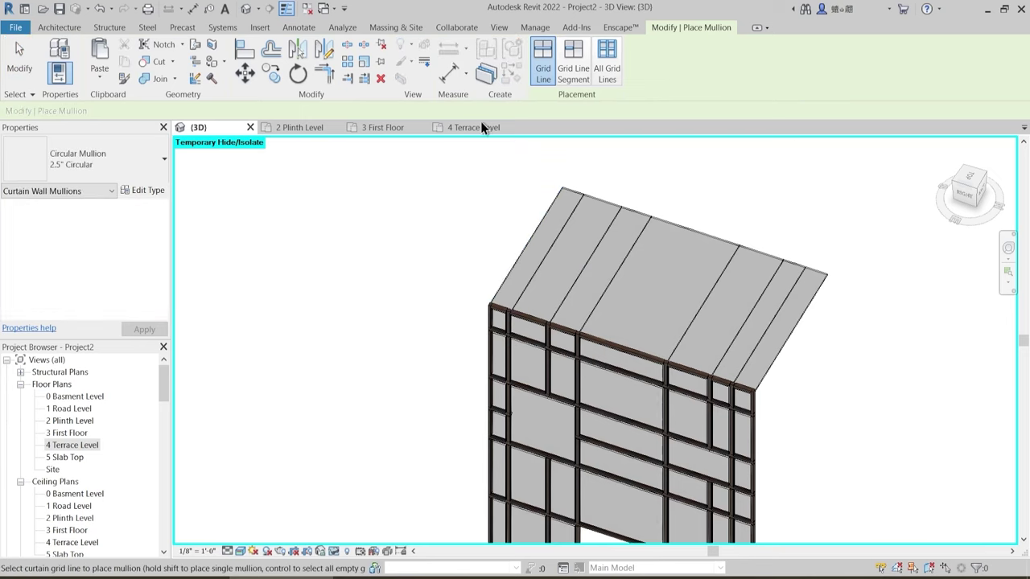
key("Escape")
- Add two curtain grid lines along the roof's length, then select the sloped glazing roof
middle_click_drag(520, 150, 639, 249, "shift")
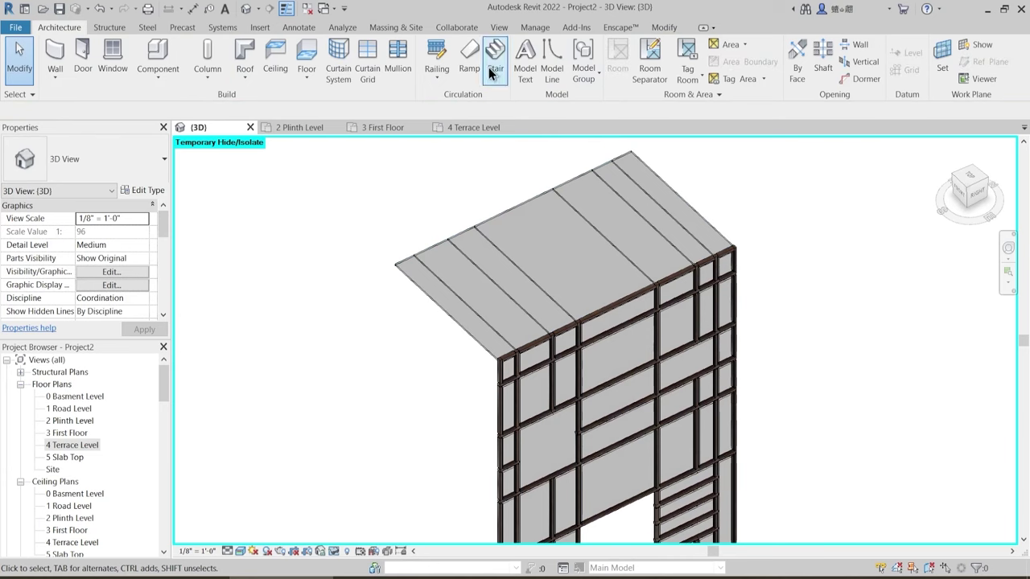
left_click(370, 65)
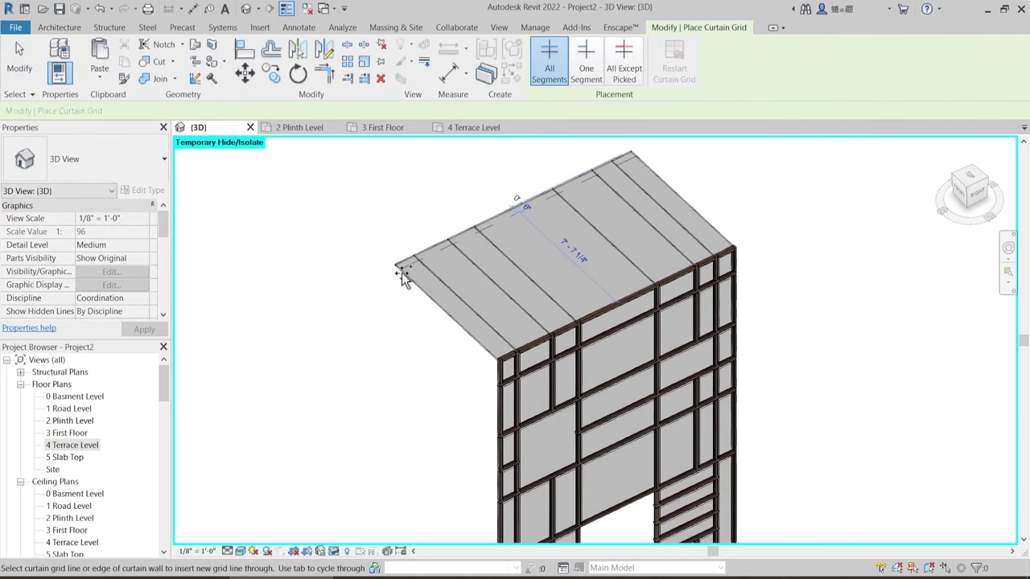
left_click(437, 308)
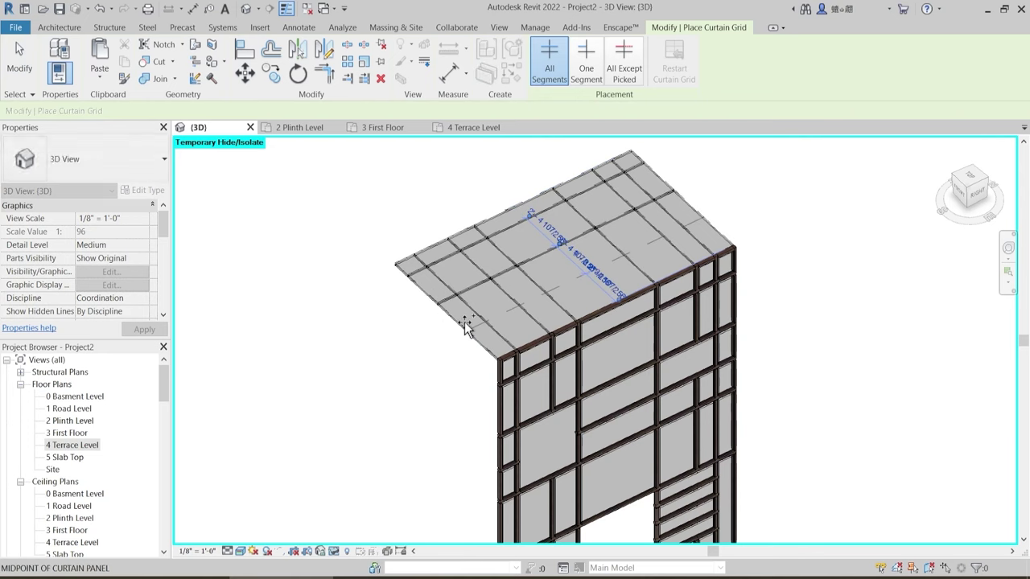
left_click(476, 342)
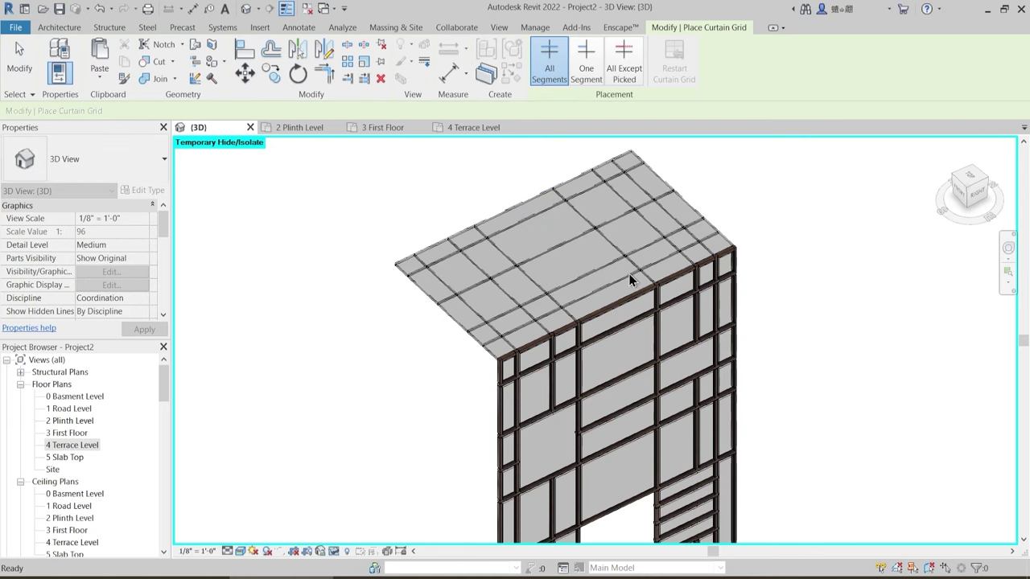
key("Escape")
middle_click_drag(494, 287, 860, 345, "shift")
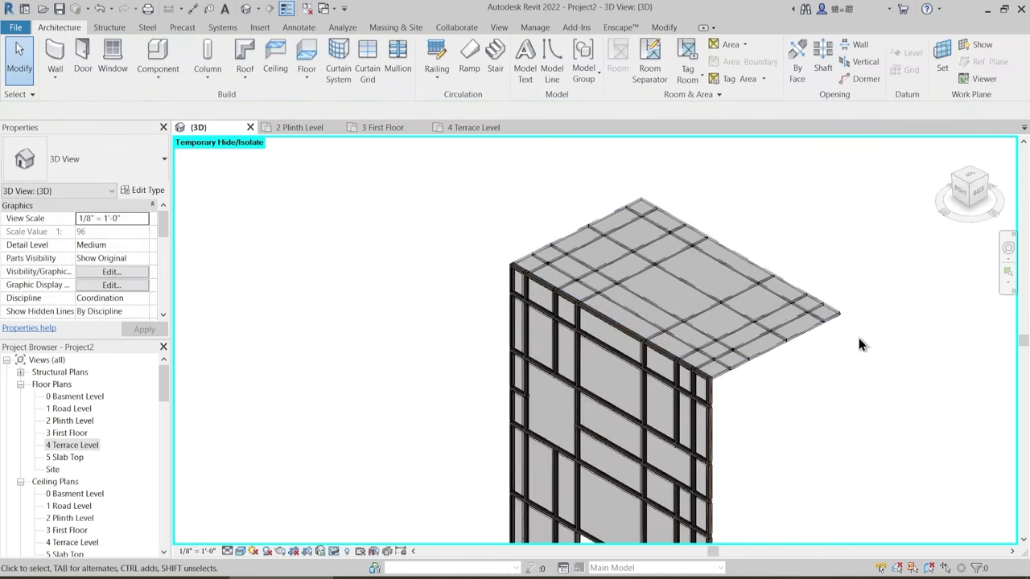
left_click(817, 349)
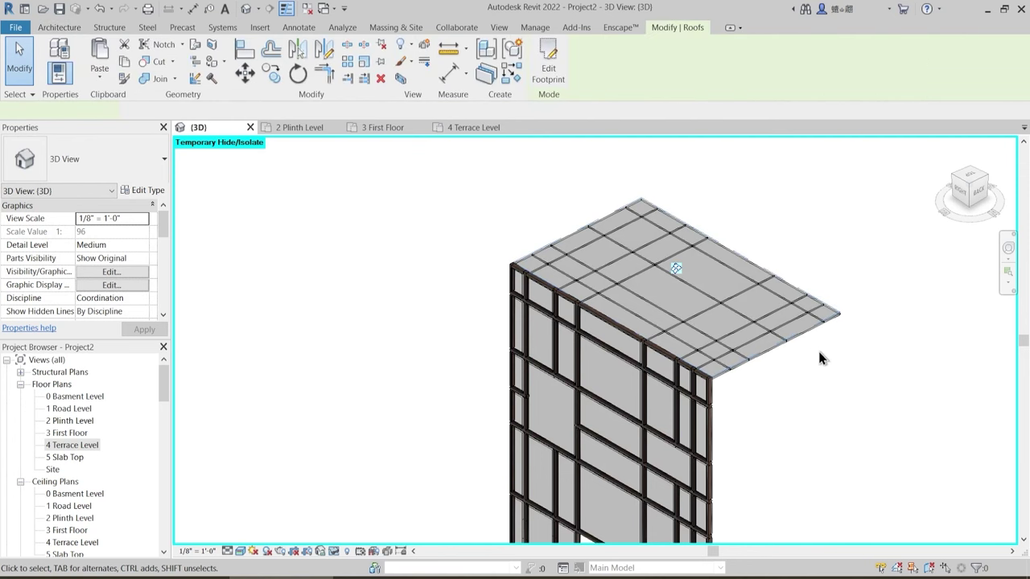
- In the roof's Type Properties, set Grid 1 interior mullions to Circular 2.5" and Border 1 to Rectangular 1.5" x 2.5"
left_click(153, 191)
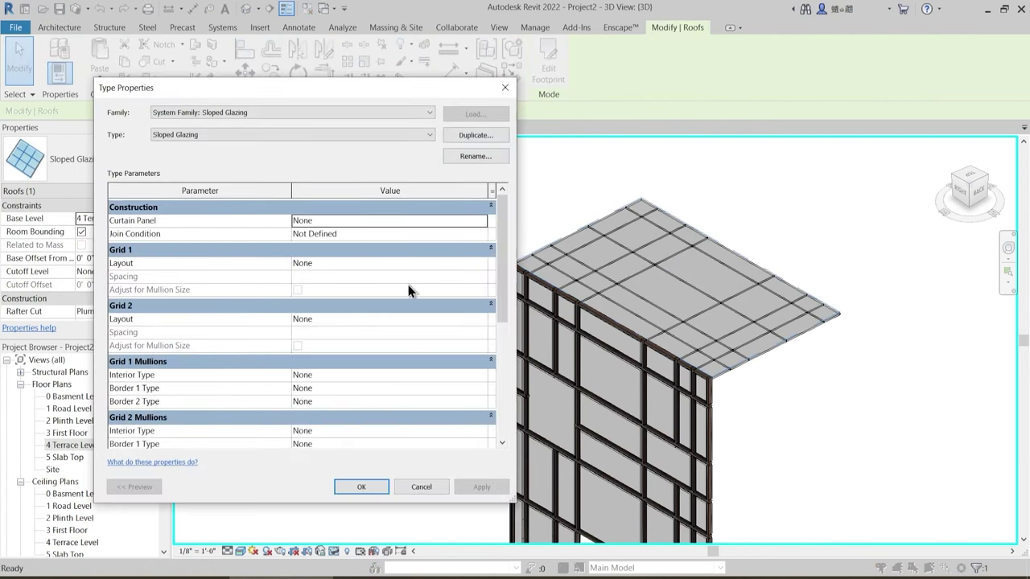
left_click(474, 264)
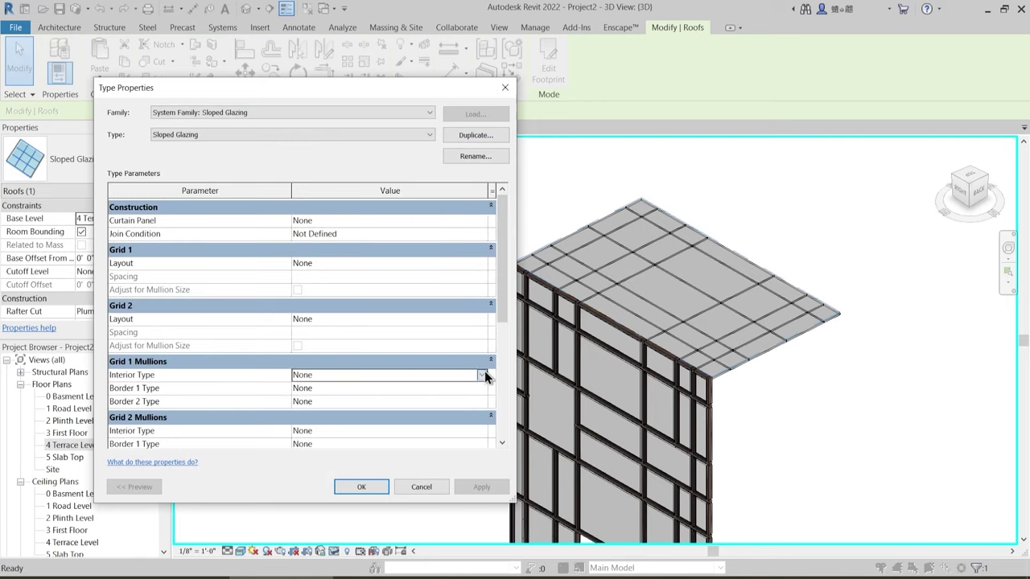
left_click(482, 376)
left_click(395, 422)
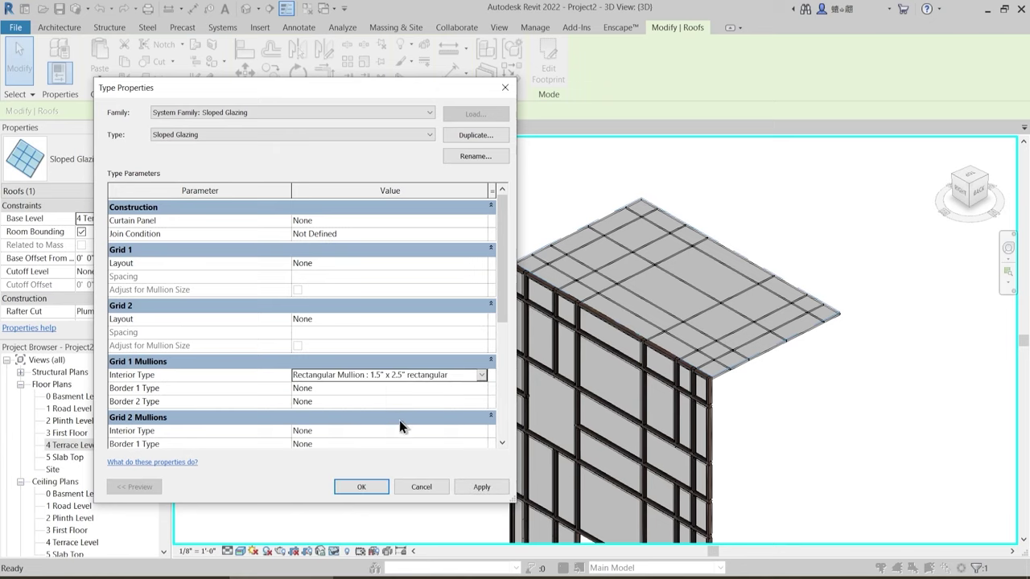
left_click(474, 388)
left_click(478, 376)
key("ctrl+c")
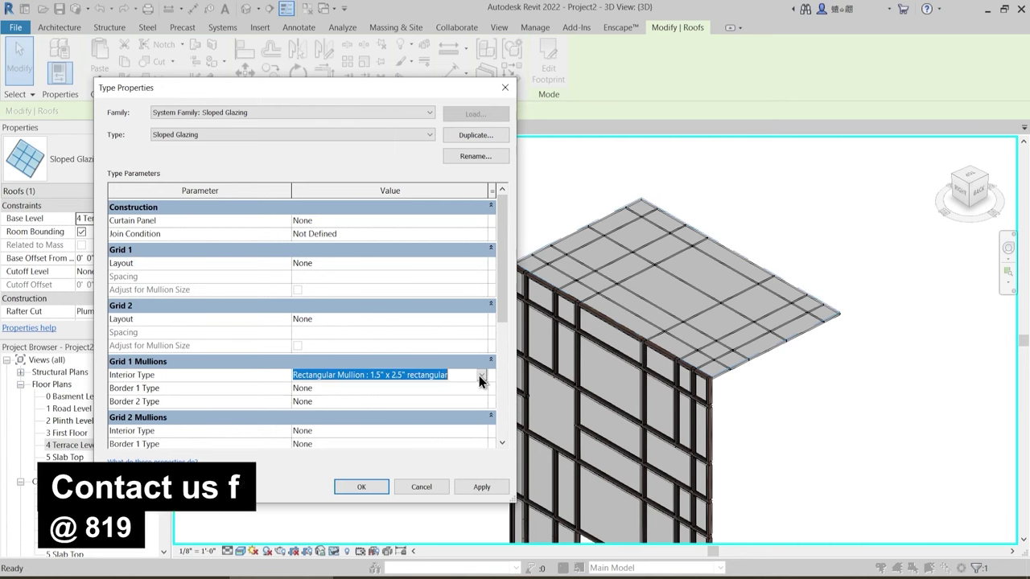
left_click(482, 376)
left_click(363, 400)
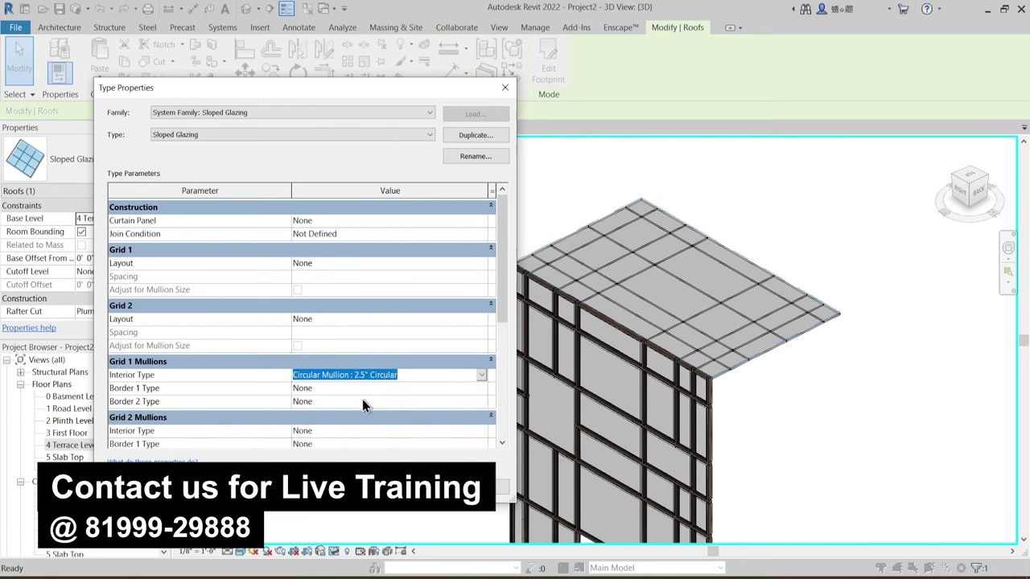
left_click(474, 390)
left_click(482, 390)
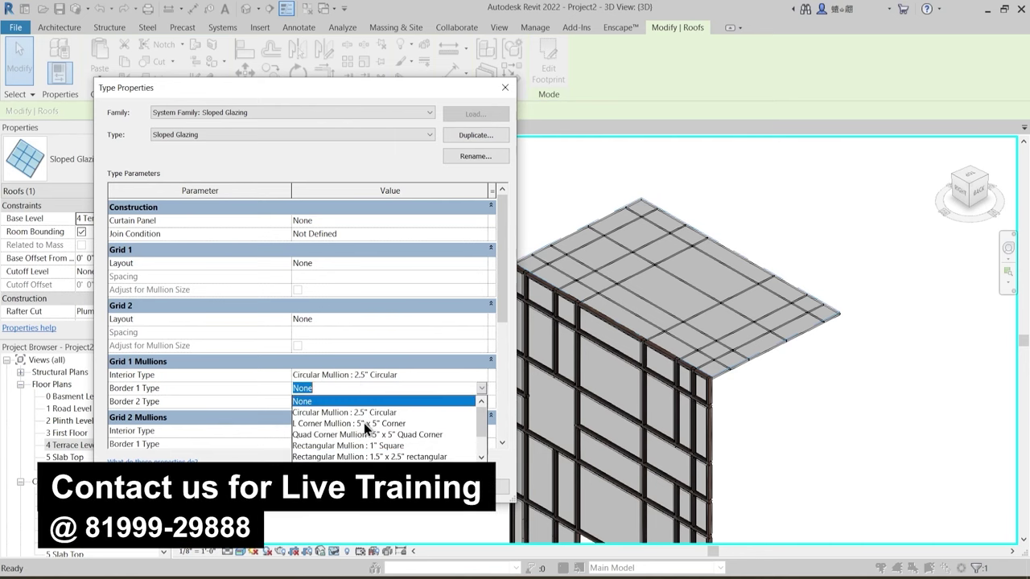
left_click(396, 455)
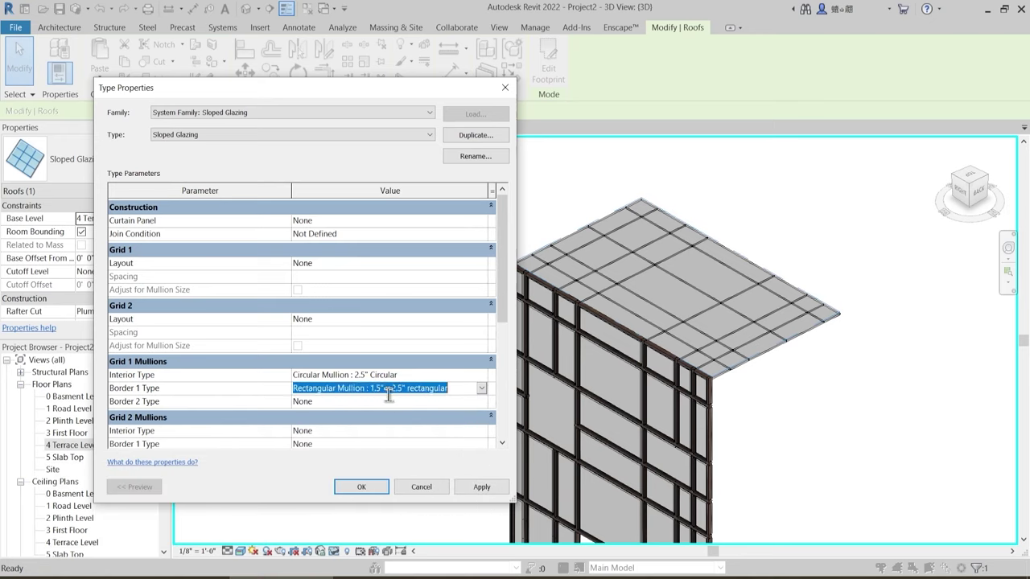
left_click(406, 388)
left_click(406, 387)
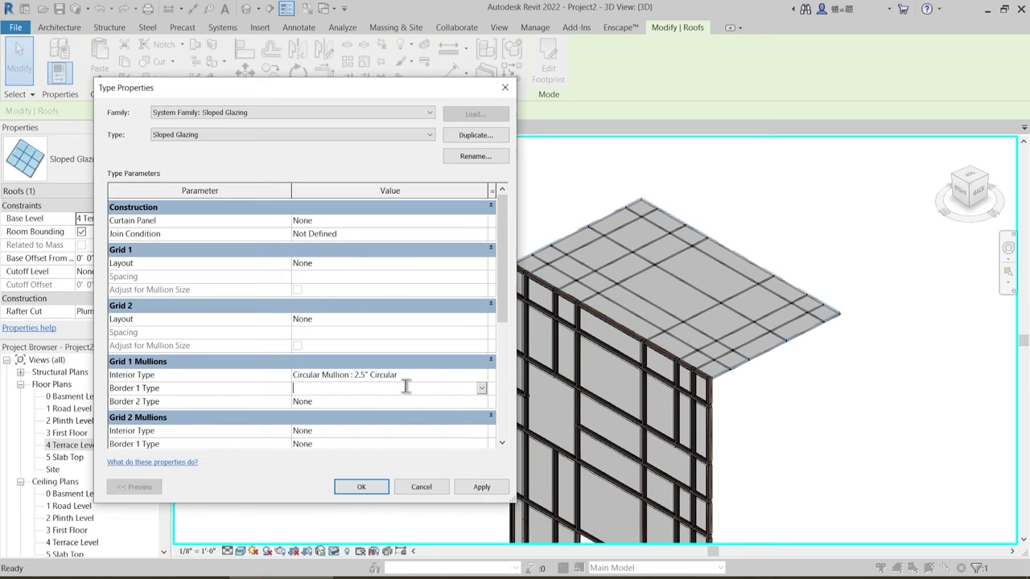
left_click(461, 389)
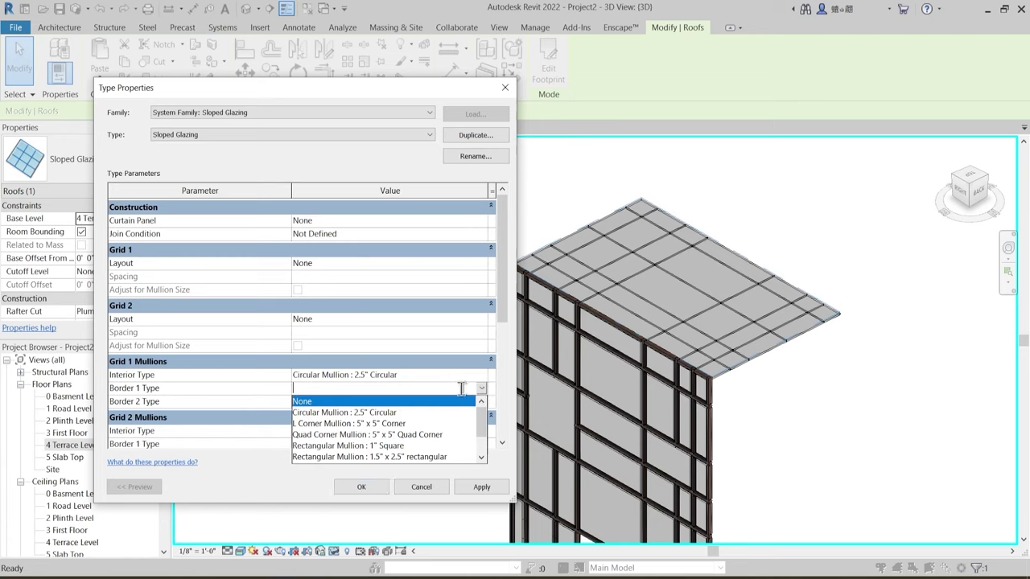
left_click(412, 457)
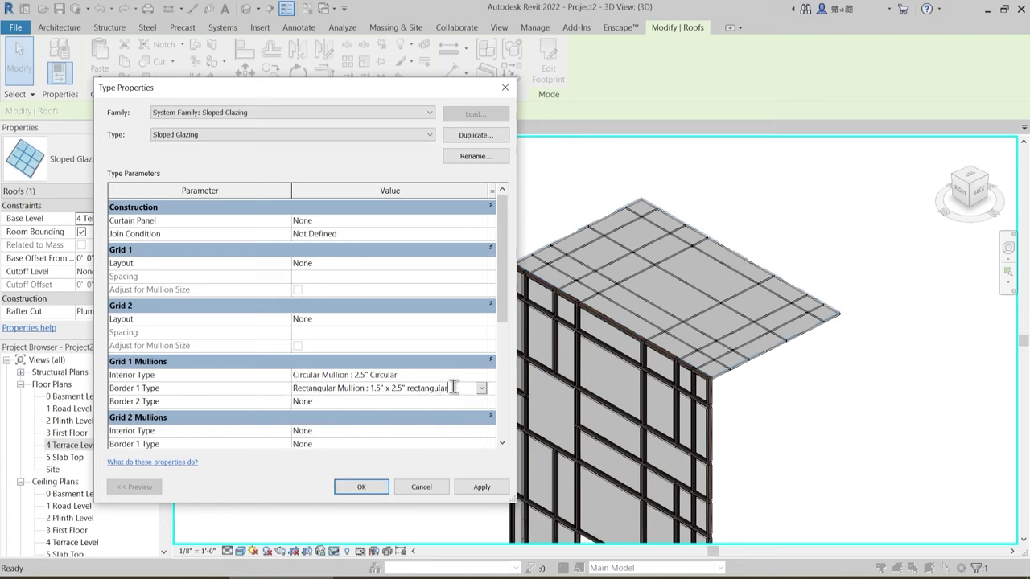
- Set Grid 1 Border 2 and both Grid 2 borders to Rectangular 1.5" x 2.5", and Grid 2 interior to Circular 2.5"
left_click(351, 400)
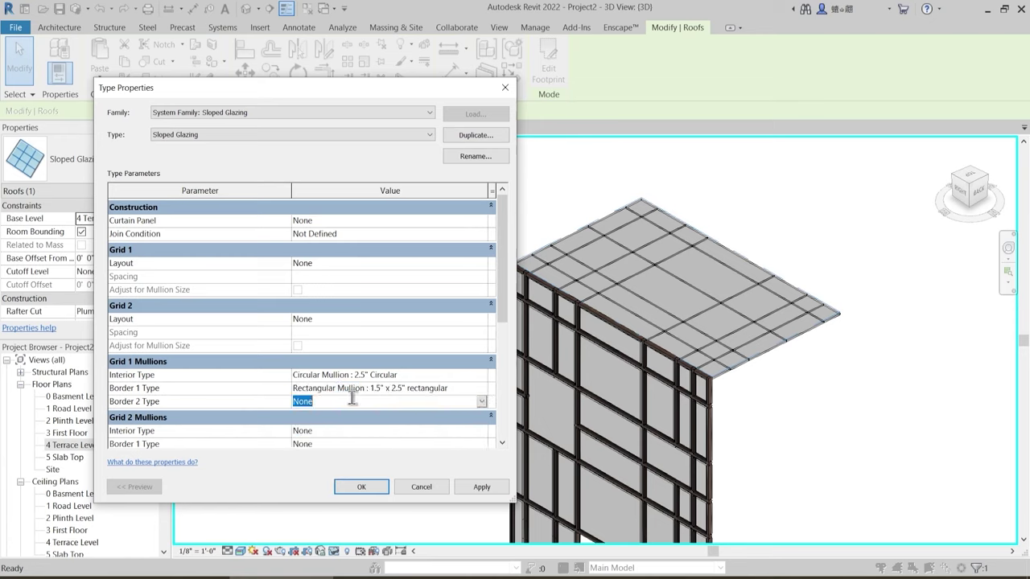
key("ctrl+v")
key("Return")
scroll(342, 426, "down", 1)
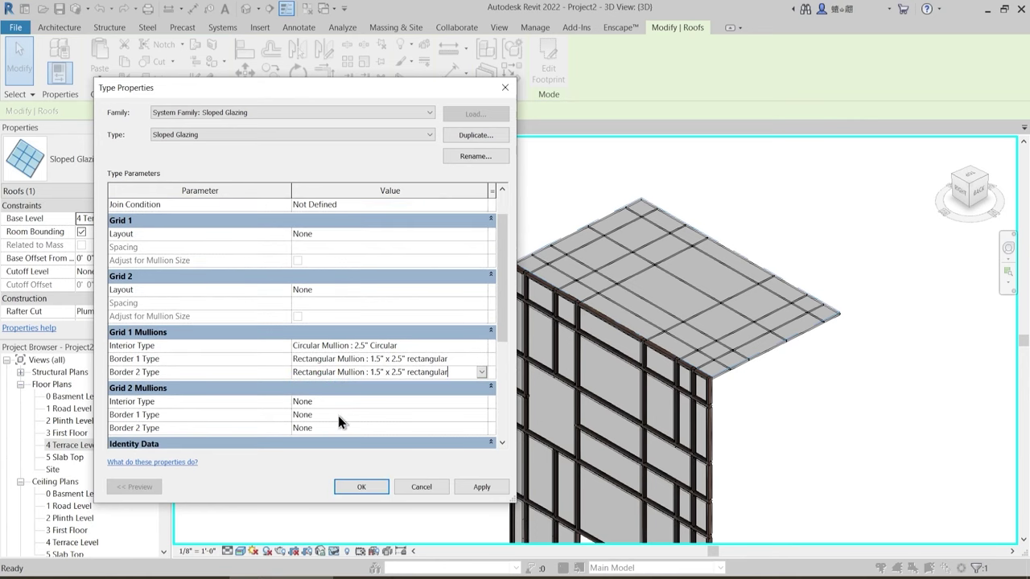
left_click(341, 415)
key("Down")
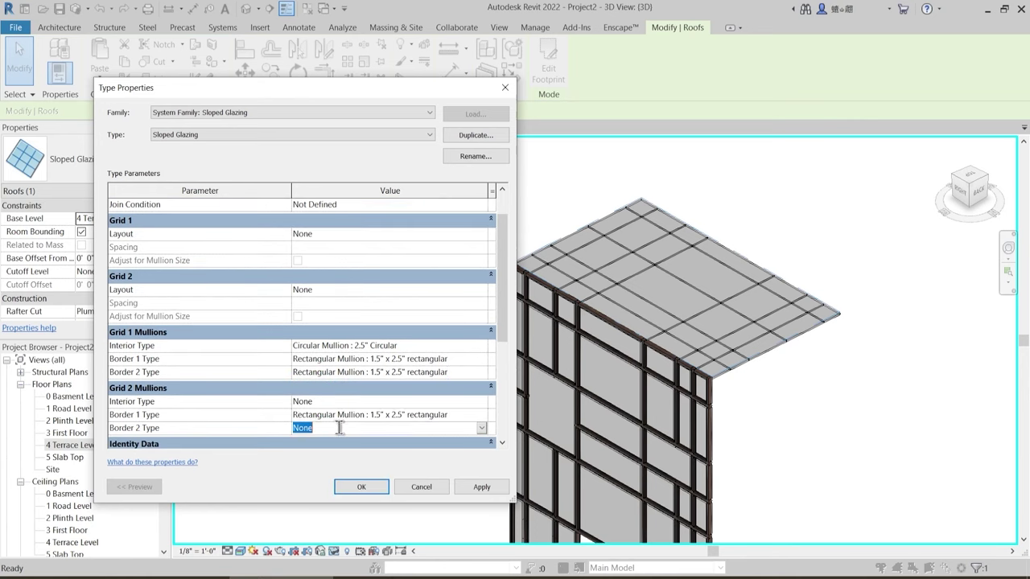
key("Down")
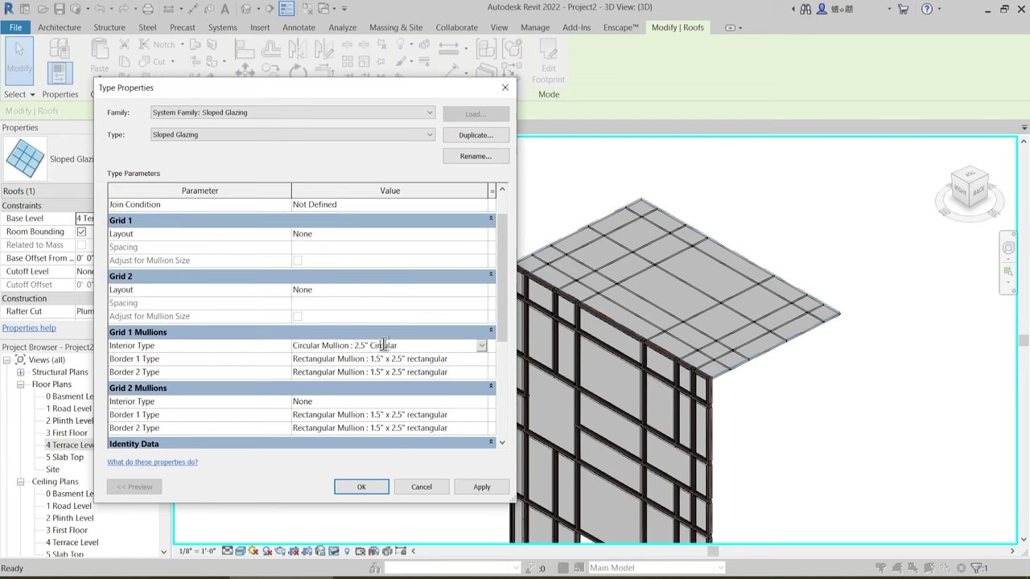
left_click(399, 344)
key("ctrl+c")
left_click(400, 344)
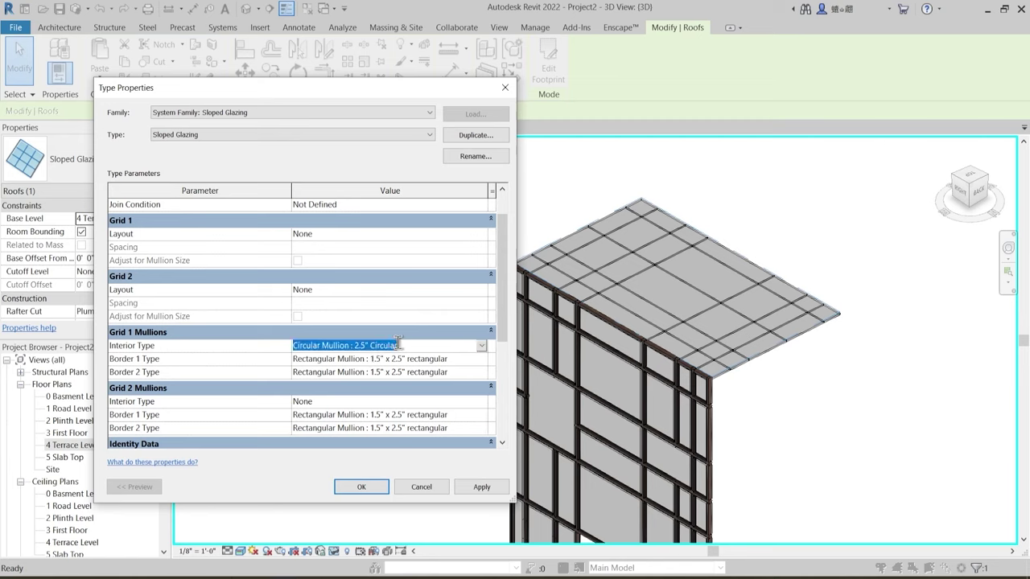
left_click(346, 402)
key("ctrl+v")
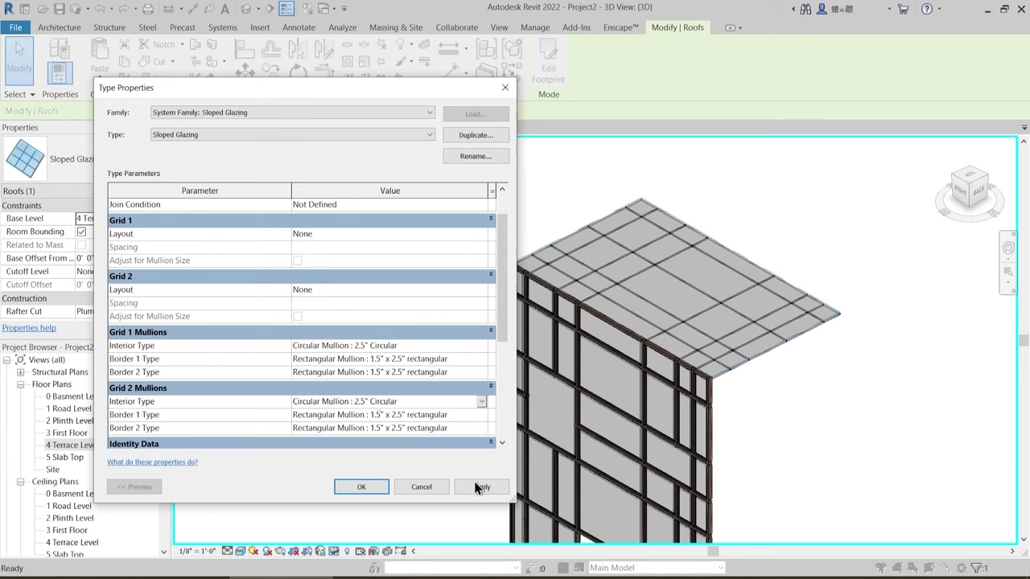
- Apply the new mullion settings and orbit to view the model's right face
left_click(356, 485)
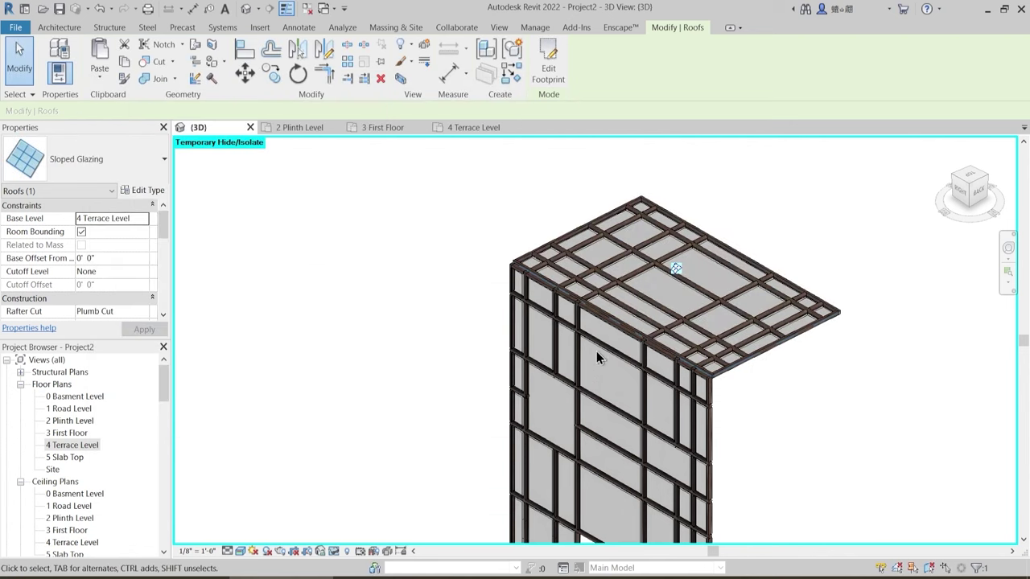
left_click(493, 288)
scroll(493, 288, "up", 8)
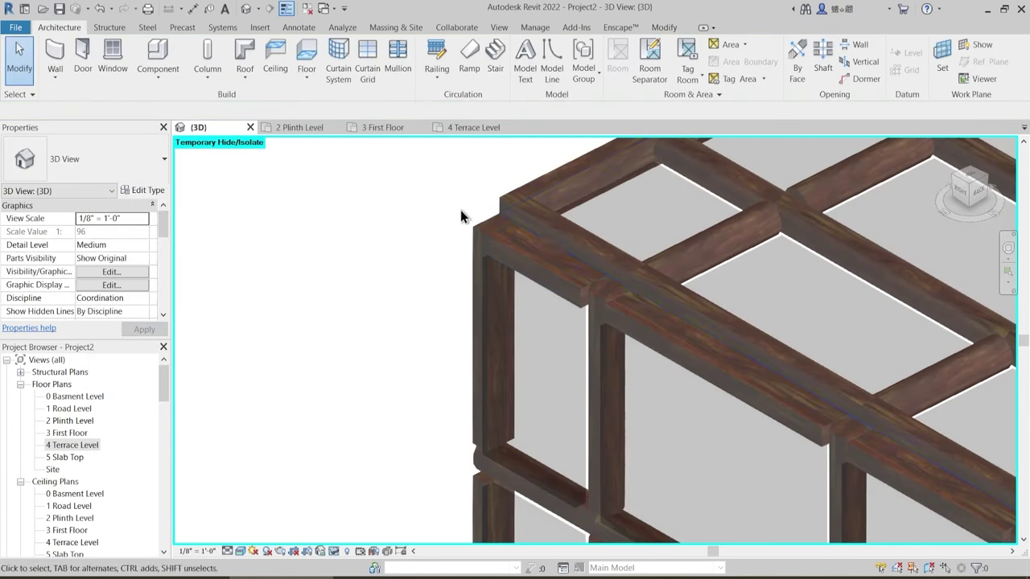
scroll(437, 224, "down", 6)
middle_click_drag(449, 223, 564, 523, "shift")
scroll(612, 411, "down", 3)
left_click(618, 420)
key("Escape")
- Reset Temporary Hide/Isolate to show the whole building, then switch to the 4 Terrace Level plan
key("h")
key("r")
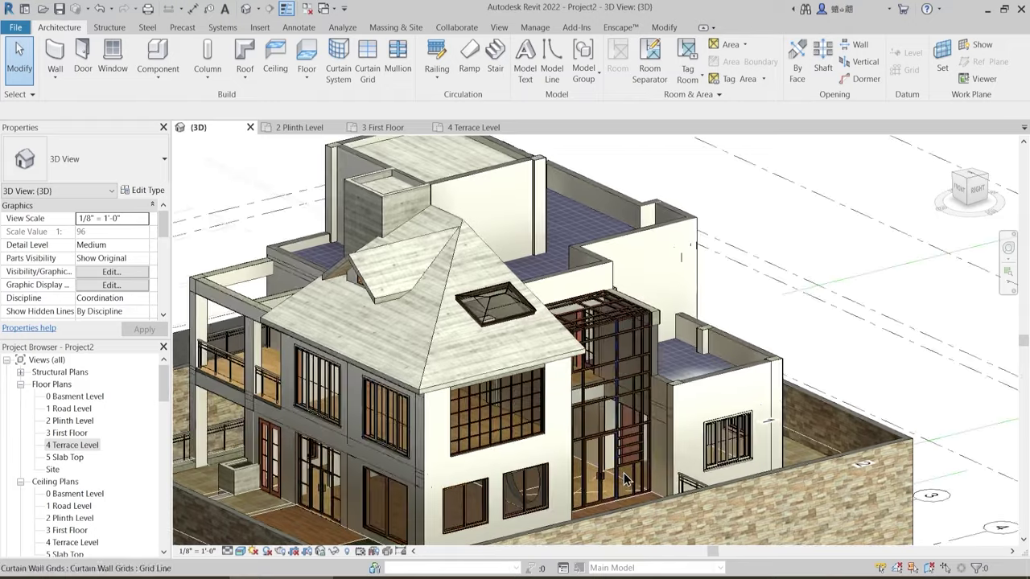
middle_click_drag(633, 442, 883, 458, "shift")
middle_click_drag(552, 435, 494, 476, "shift")
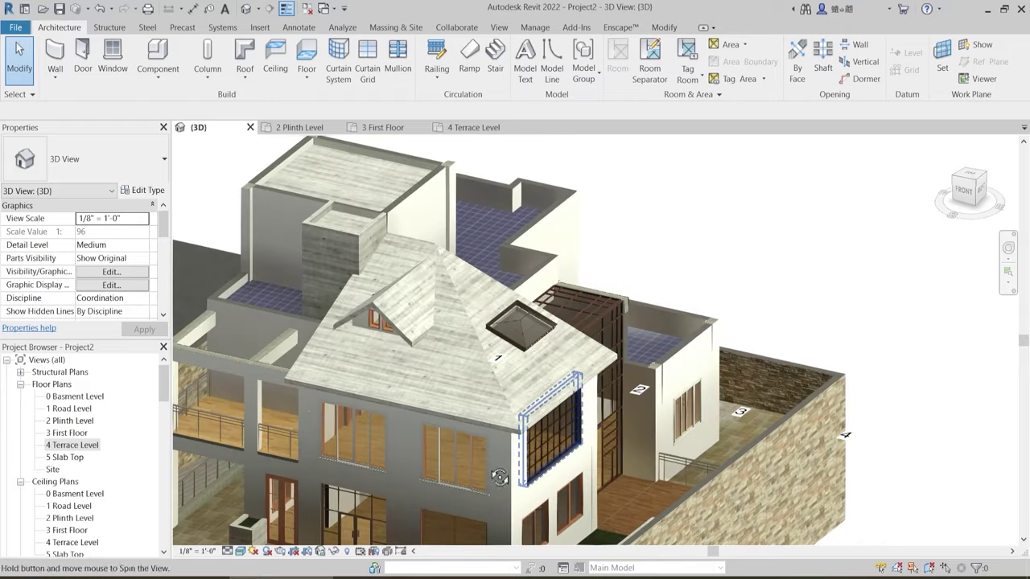
middle_click_drag(185, 349, 472, 326)
scroll(338, 353, "up", 2)
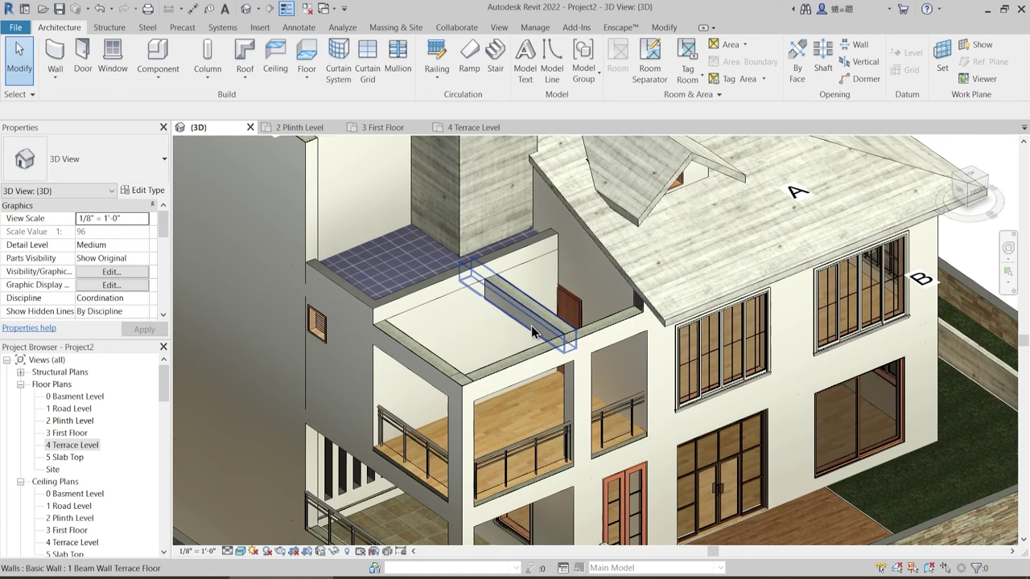
scroll(515, 366, "up", 2)
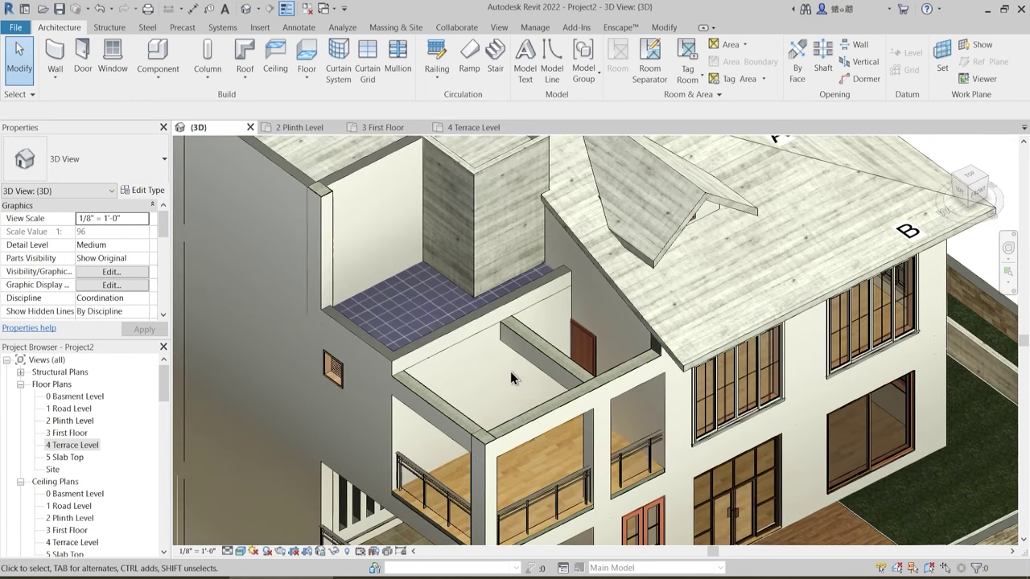
left_click(479, 130)
middle_click_drag(501, 283, 505, 195)
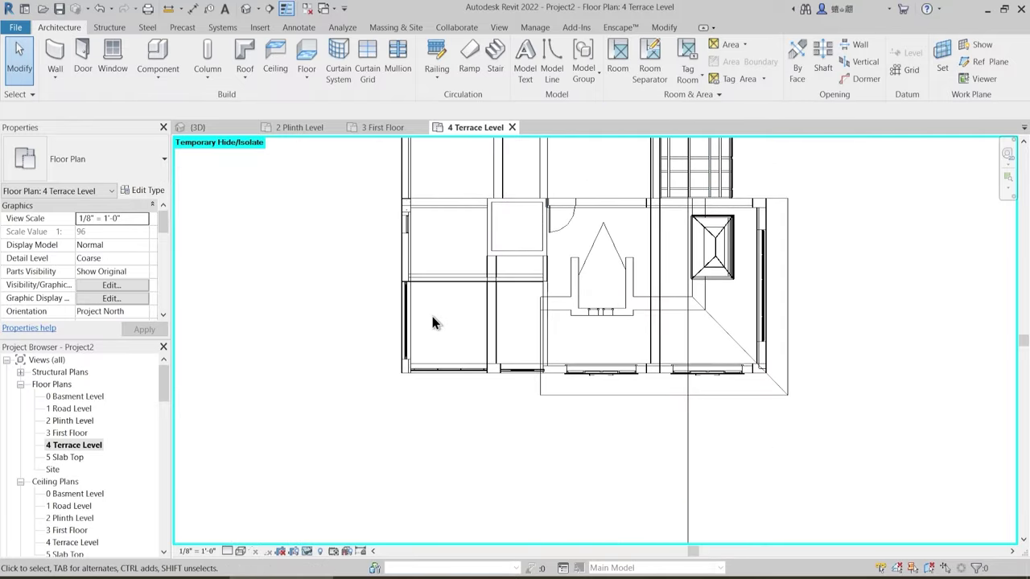
- Start a roof-by-footprint sketch on 4 Terrace Level using the Sloped Glazing type
scroll(435, 314, "up", 3)
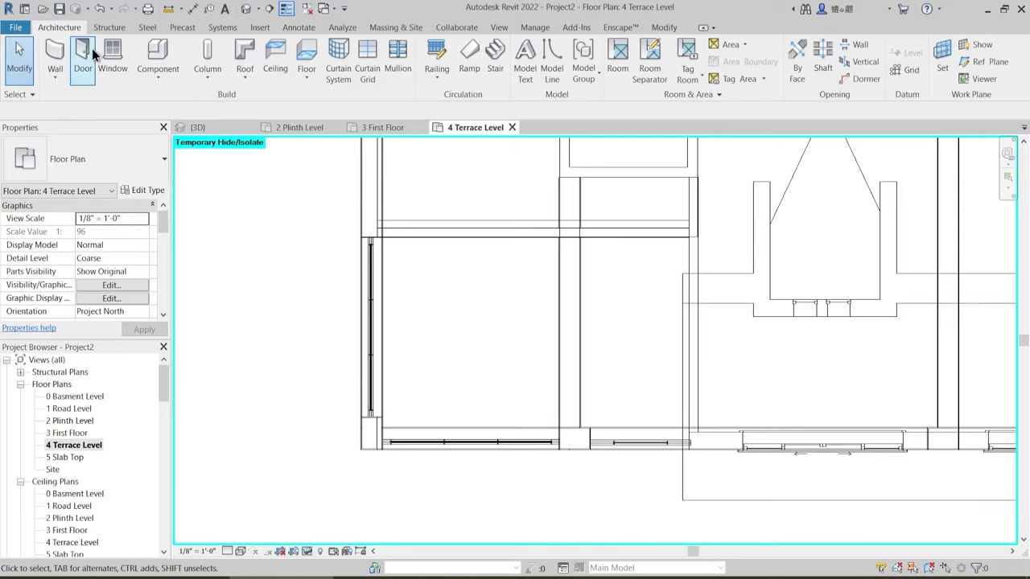
left_click(67, 56)
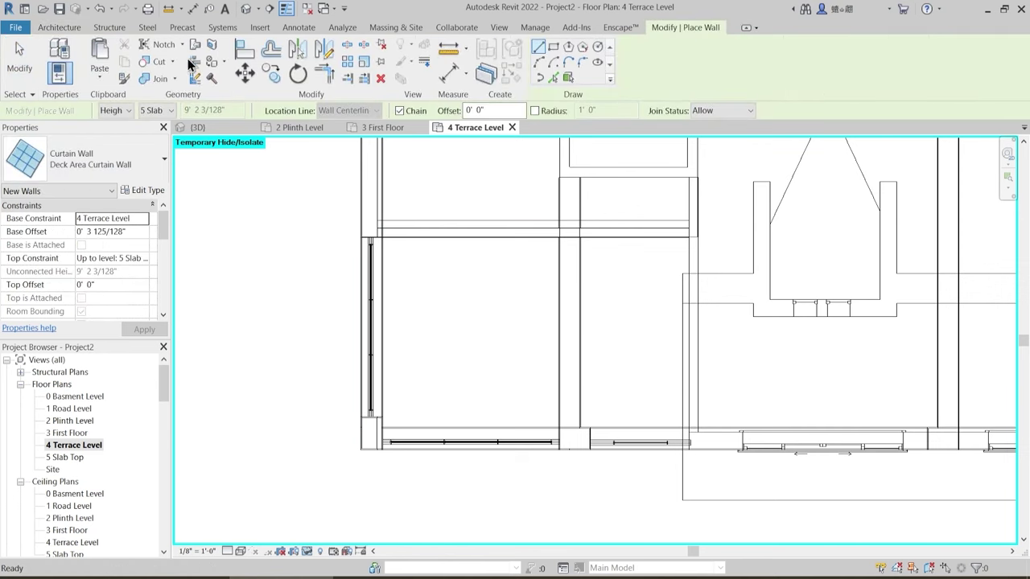
left_click(70, 27)
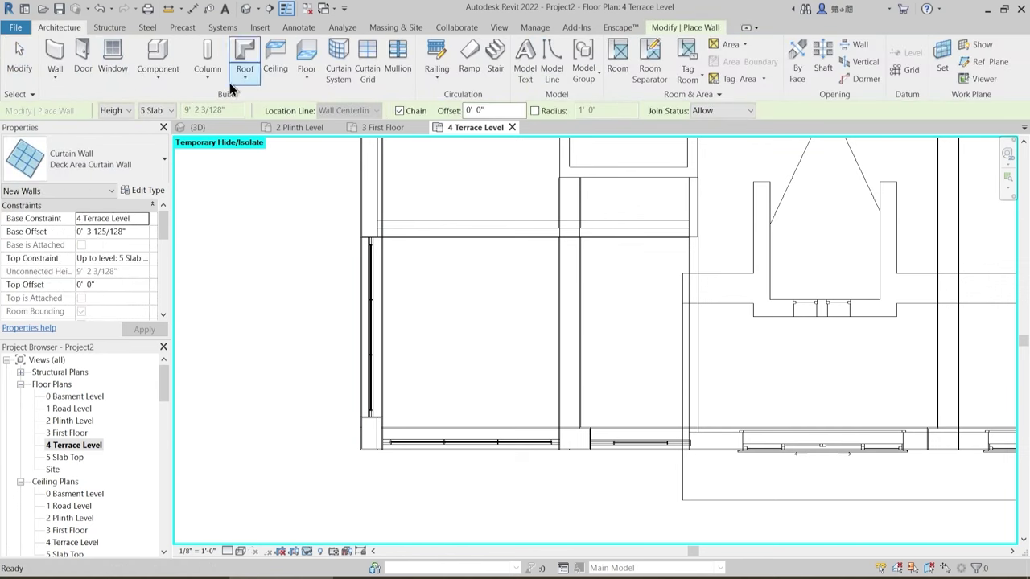
left_click(245, 61)
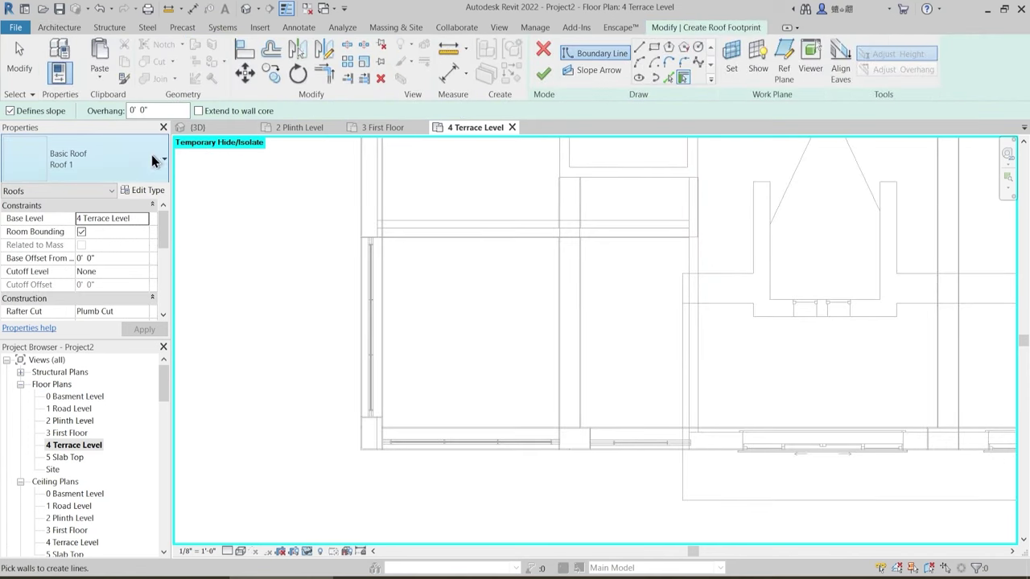
left_click(60, 27)
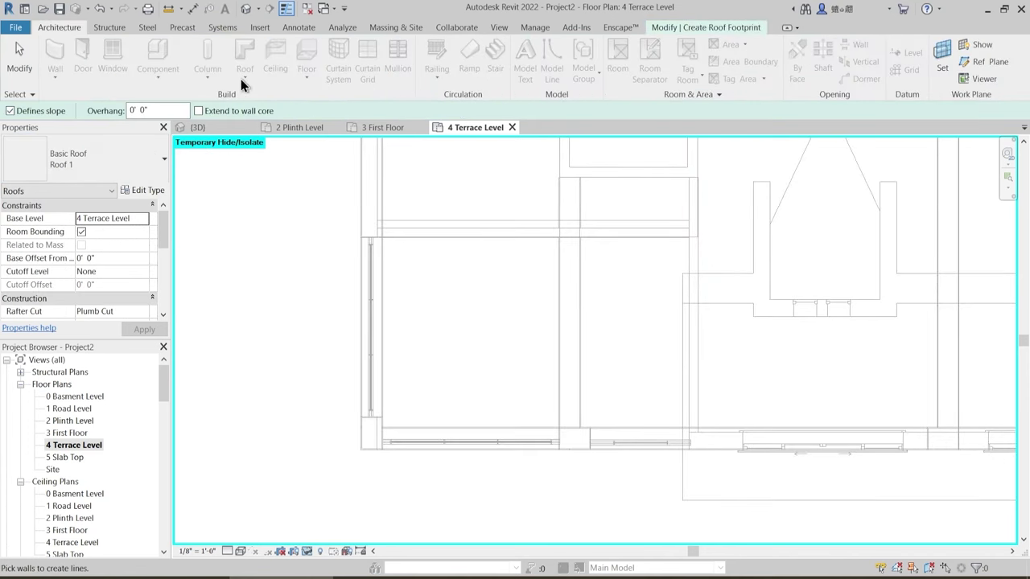
left_click(705, 28)
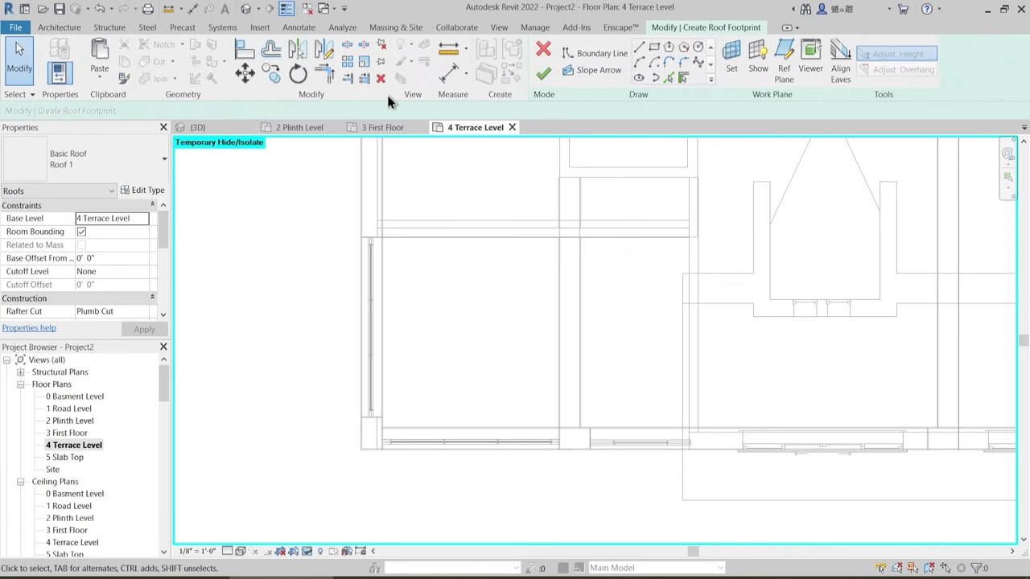
left_click(552, 52)
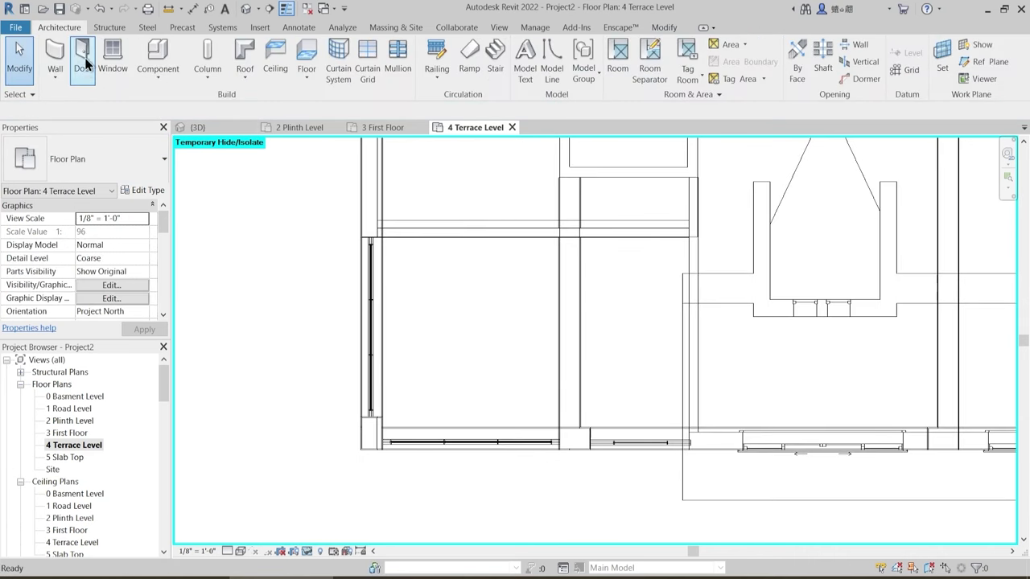
left_click(245, 54)
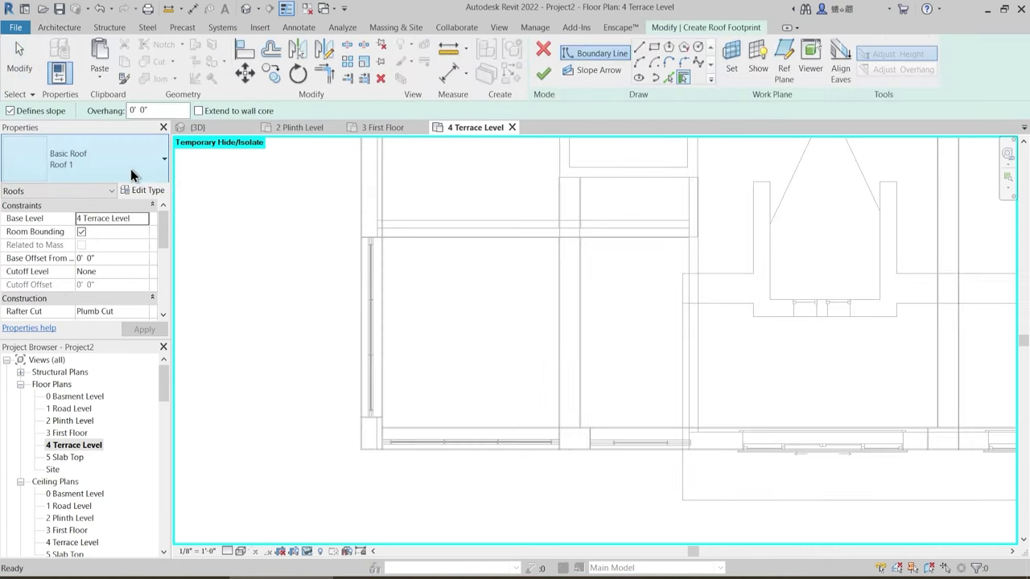
left_click(129, 174)
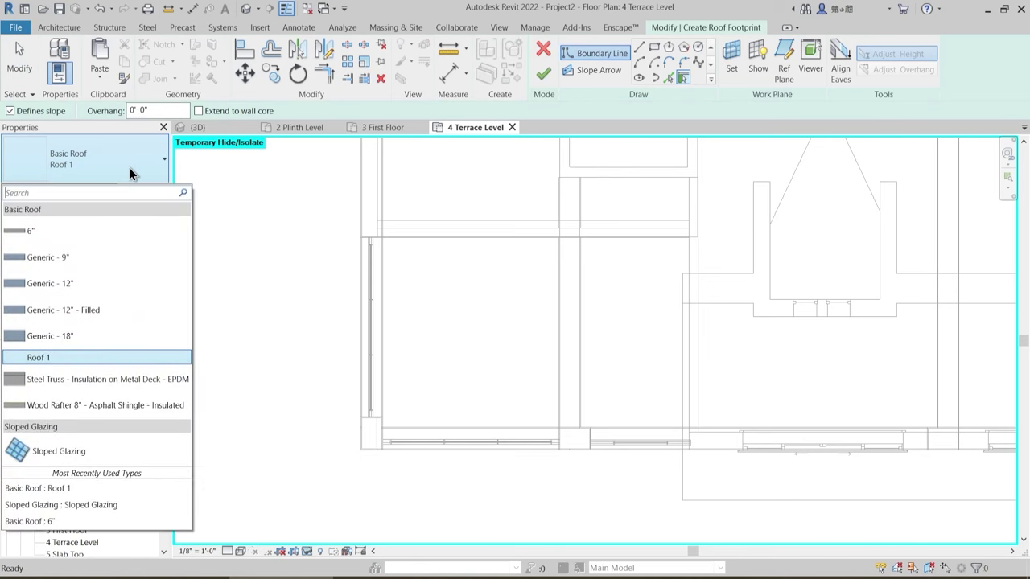
left_click(99, 452)
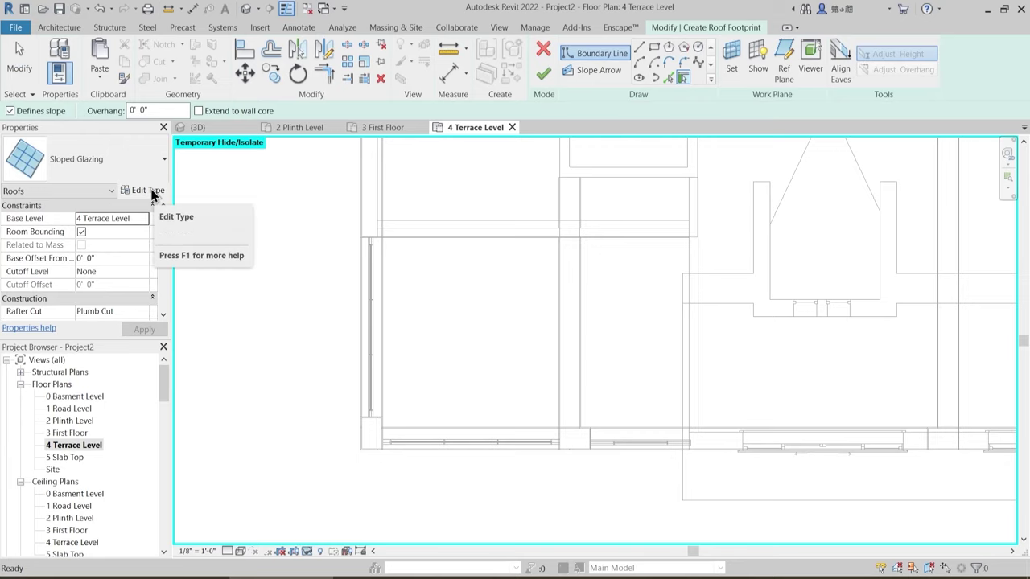
- Draw a rectangular roof footprint spanning the terrace opening
left_click(654, 47)
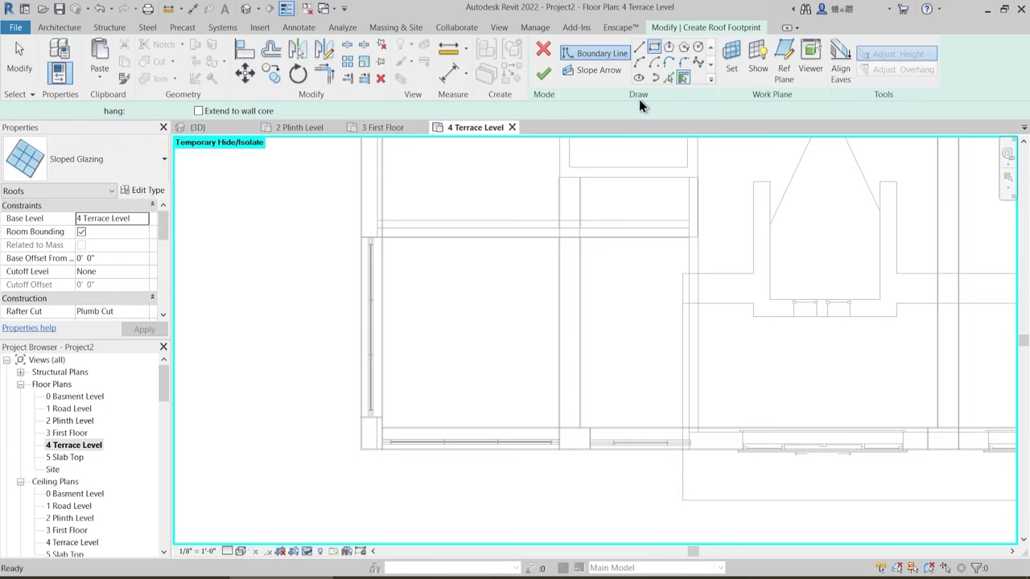
scroll(555, 316, "up", 2)
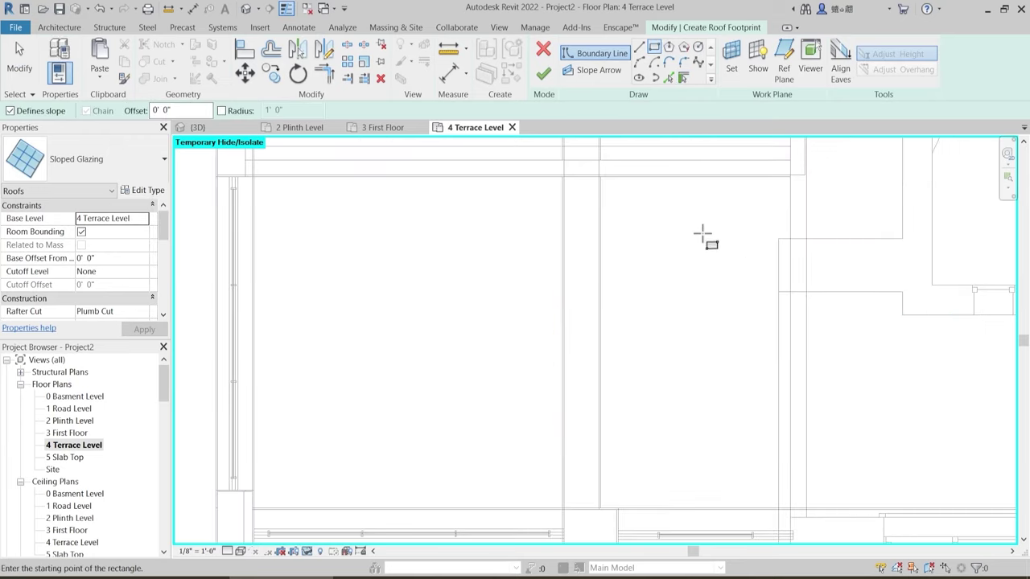
scroll(697, 250, "down", 3)
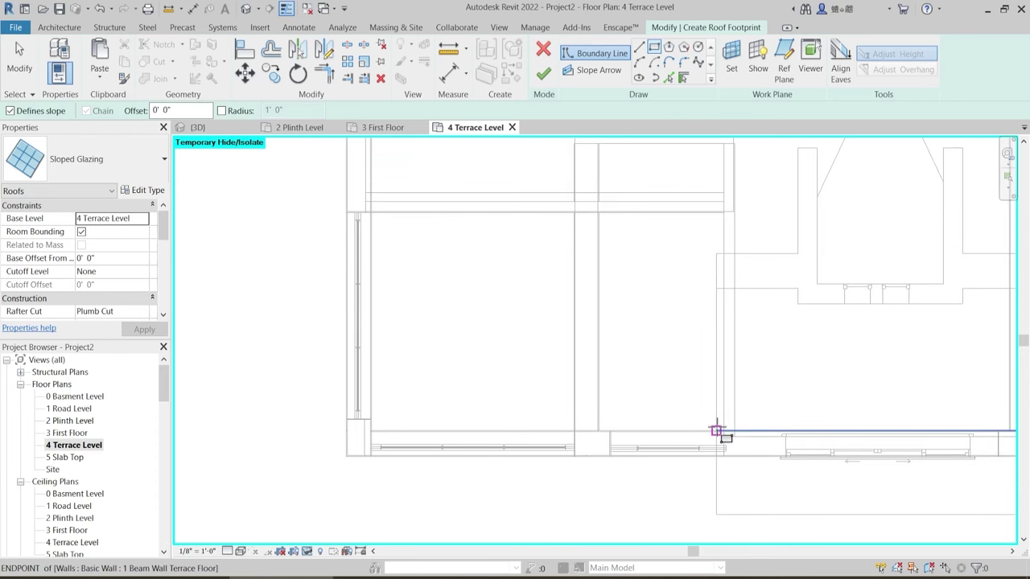
left_click(717, 432)
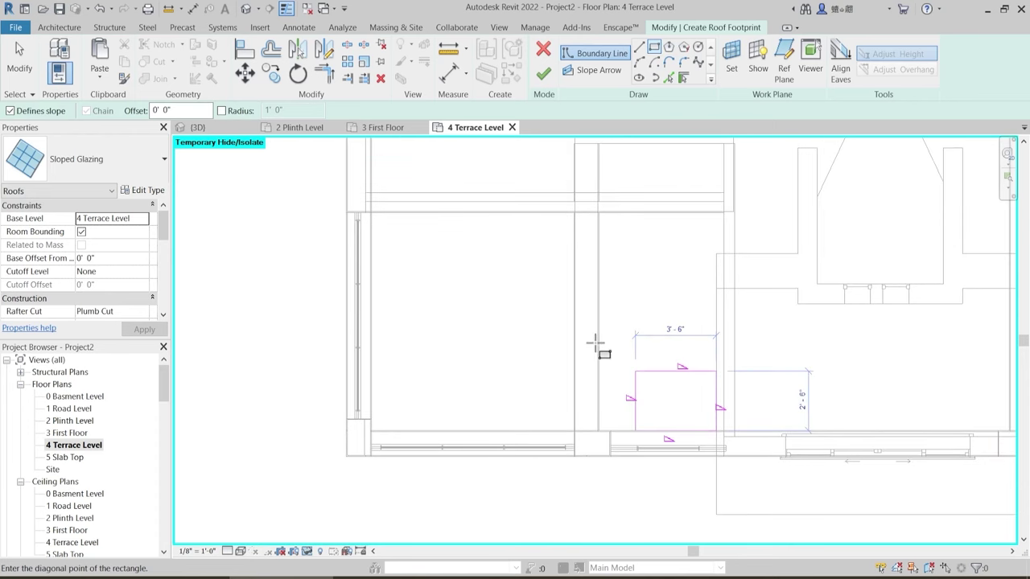
left_click(370, 213)
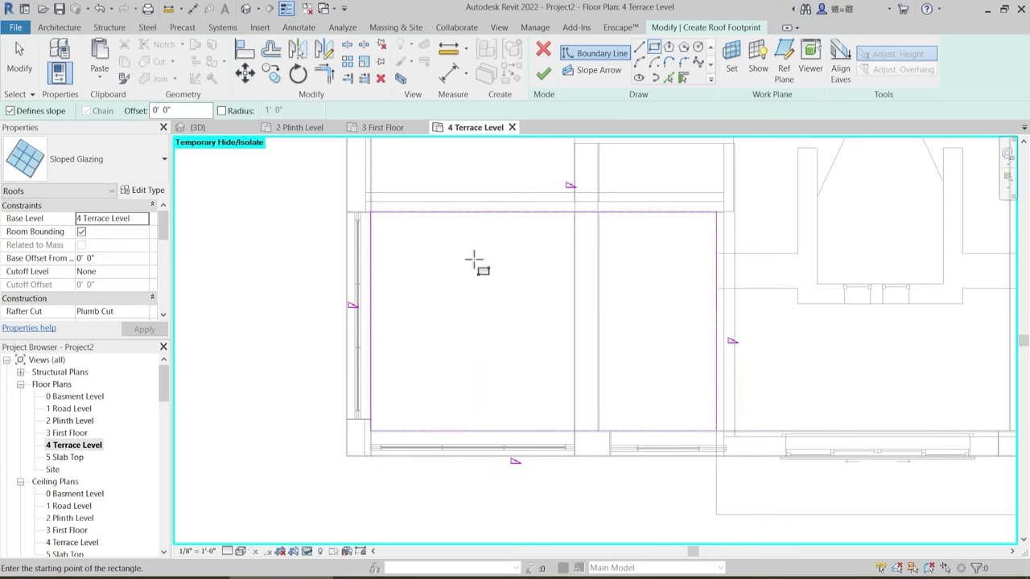
key("Escape")
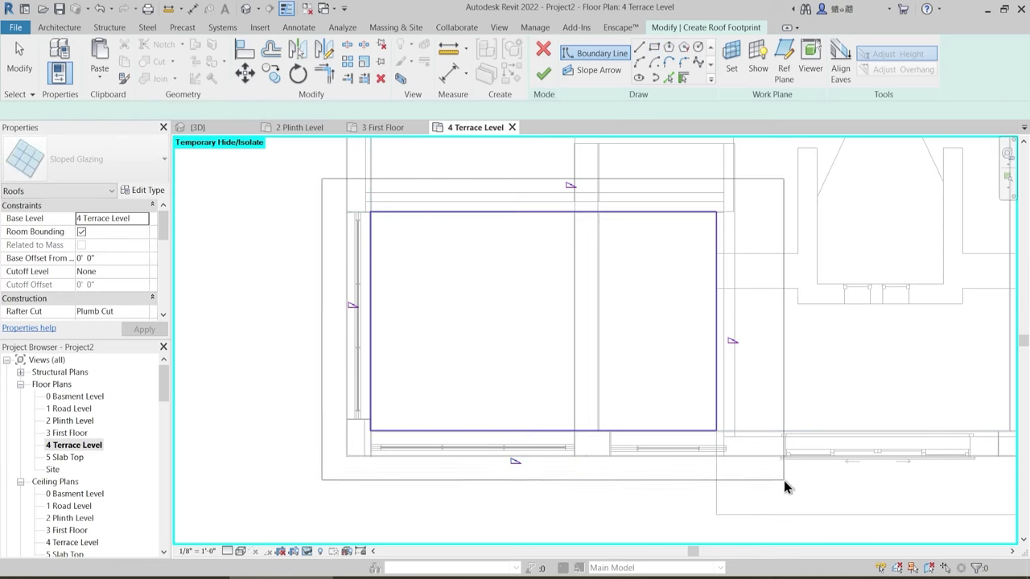
- Clear Defines Roof Slope on all boundary lines and finish the roof, leaving walls unattached
left_click_drag(784, 480, 361, 218)
left_click(87, 218)
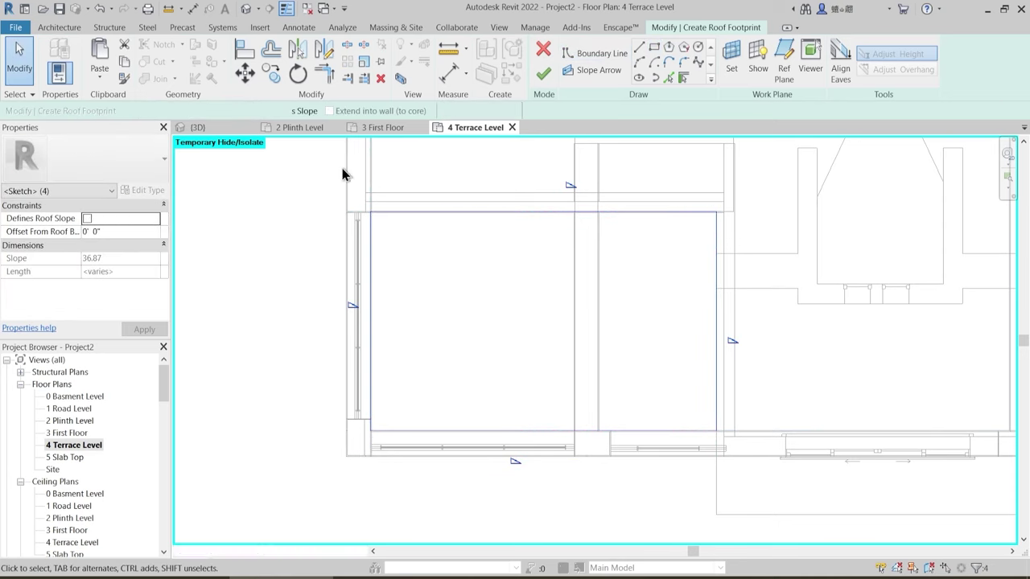
left_click(543, 73)
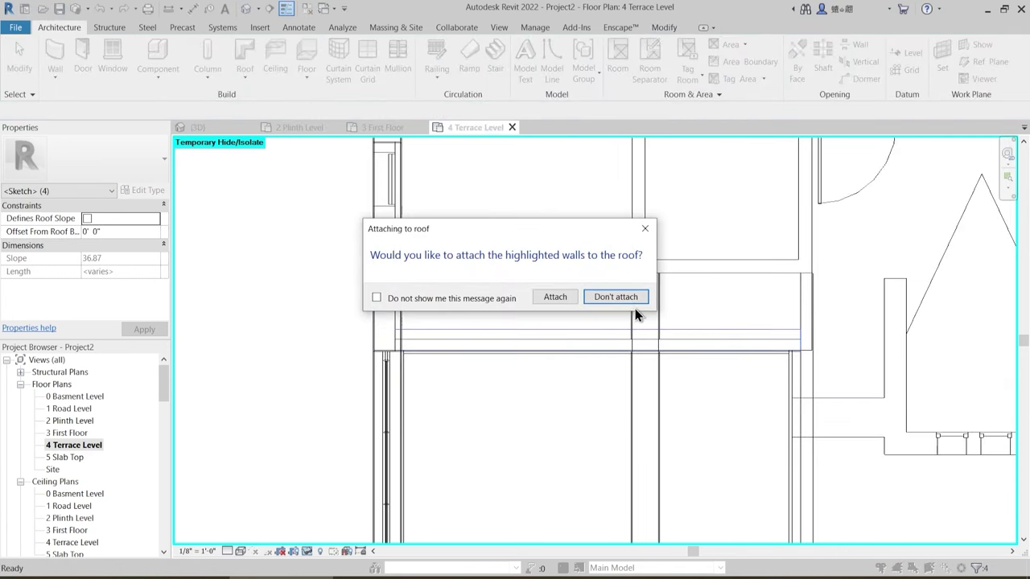
left_click(627, 300)
middle_click_drag(557, 452, 508, 300)
scroll(507, 300, "down", 1)
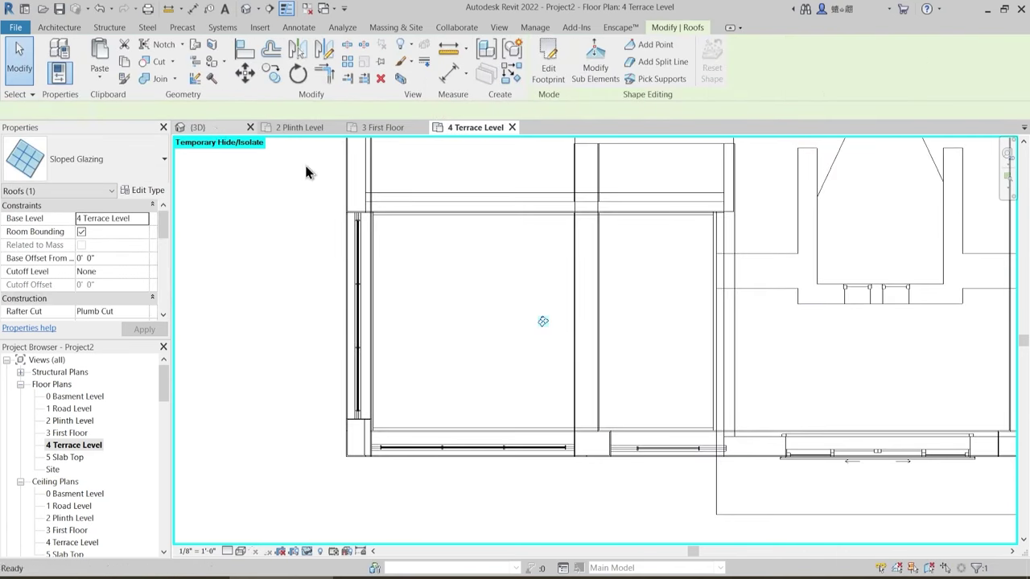
key("ctrl+Tab")
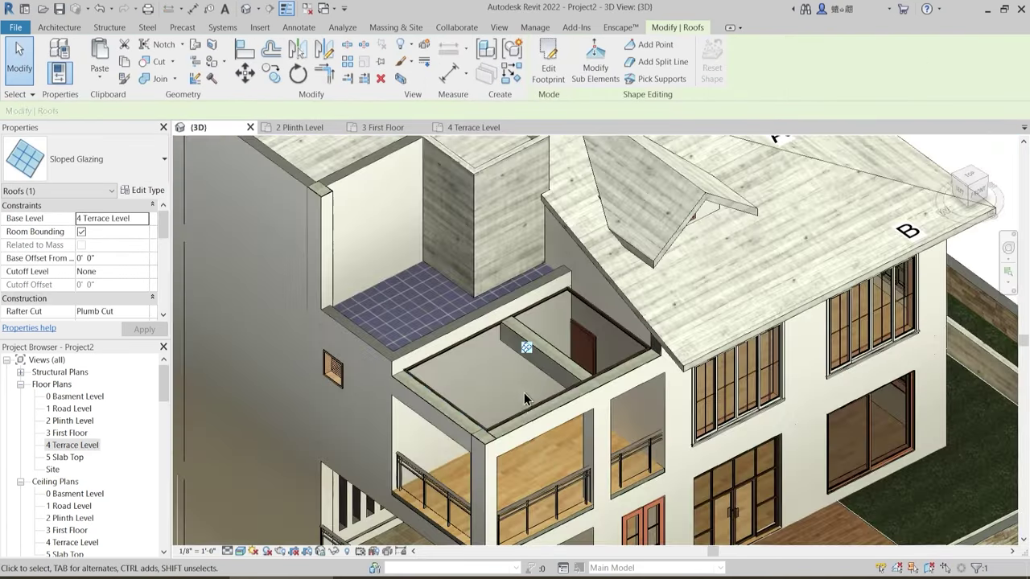
- In 3D, orbit to the terrace opening and delete the sloped glazing roof
mouse_move(537, 413)
middle_mouse_down("shift")
mouse_move(556, 410)
mouse_move(523, 423)
middle_mouse_up("shift")
scroll(545, 357, "up", 2)
scroll(545, 356, "down", 1)
key("Escape")
middle_click_drag(583, 379, 614, 401)
scroll(615, 399, "up", 3)
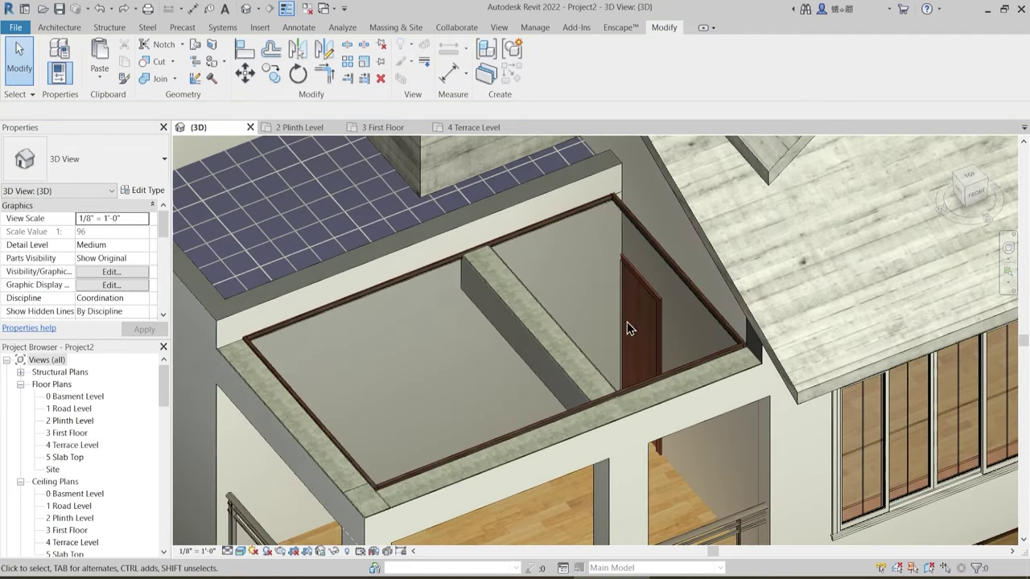
middle_click_drag(503, 278, 386, 302, "shift")
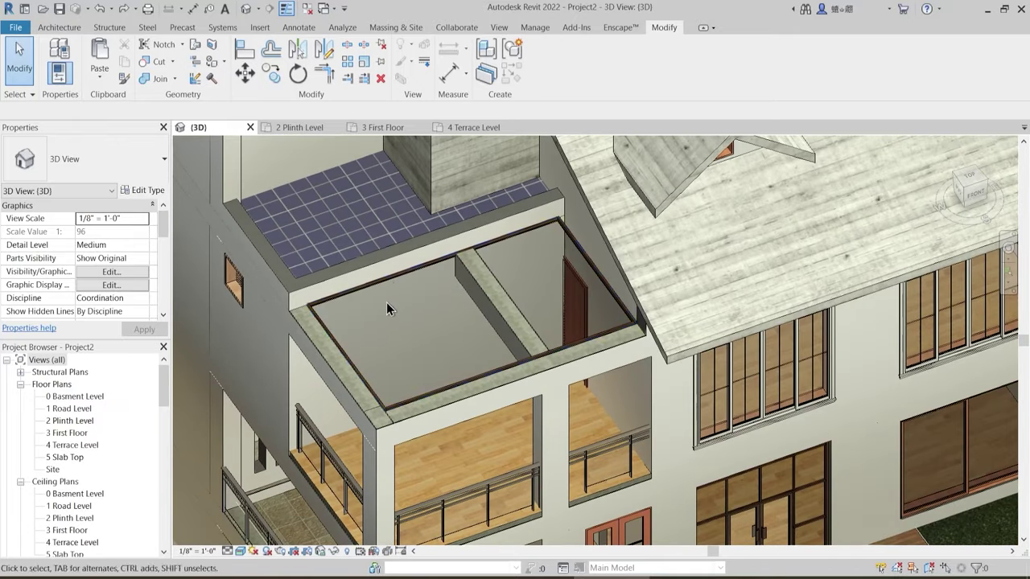
left_click(388, 282)
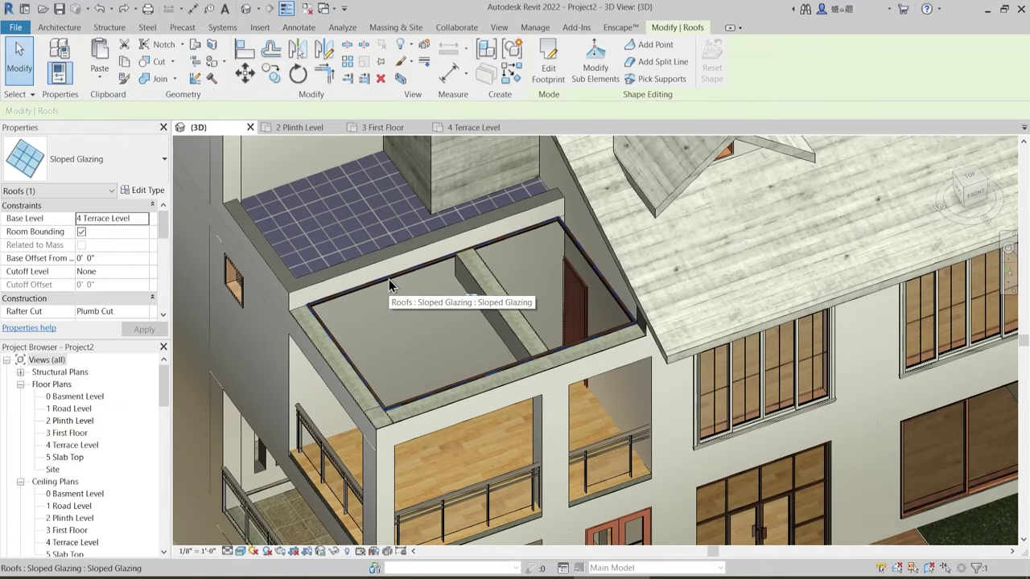
key("Escape")
- Join the beam's geometry with the wall, then return to the 4 Terrace Level plan
middle_click_drag(451, 328, 400, 330, "shift")
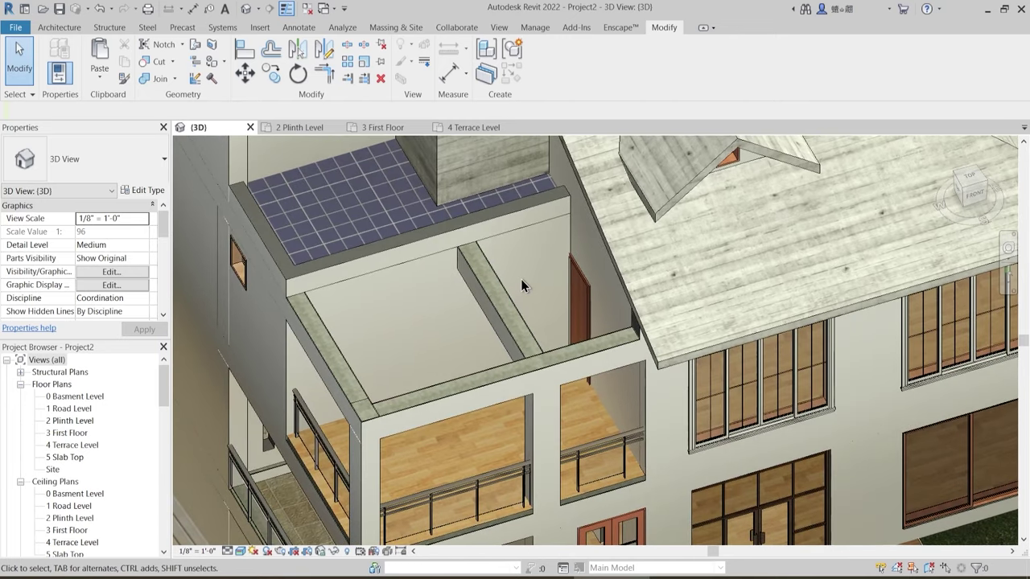
middle_click_drag(473, 363, 432, 290, "shift")
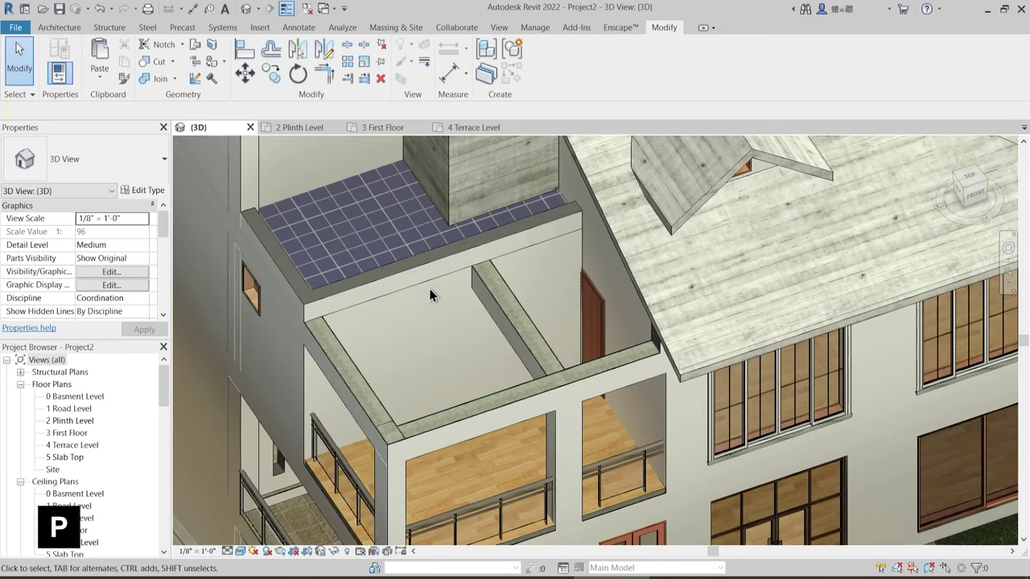
scroll(415, 278, "up", 3)
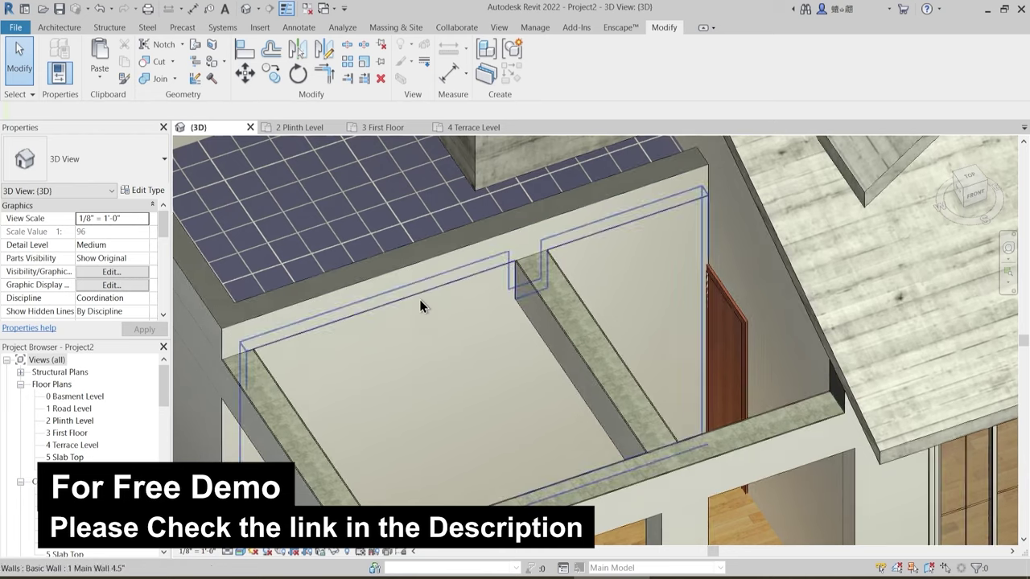
scroll(420, 299, "up", 4)
left_click(153, 79)
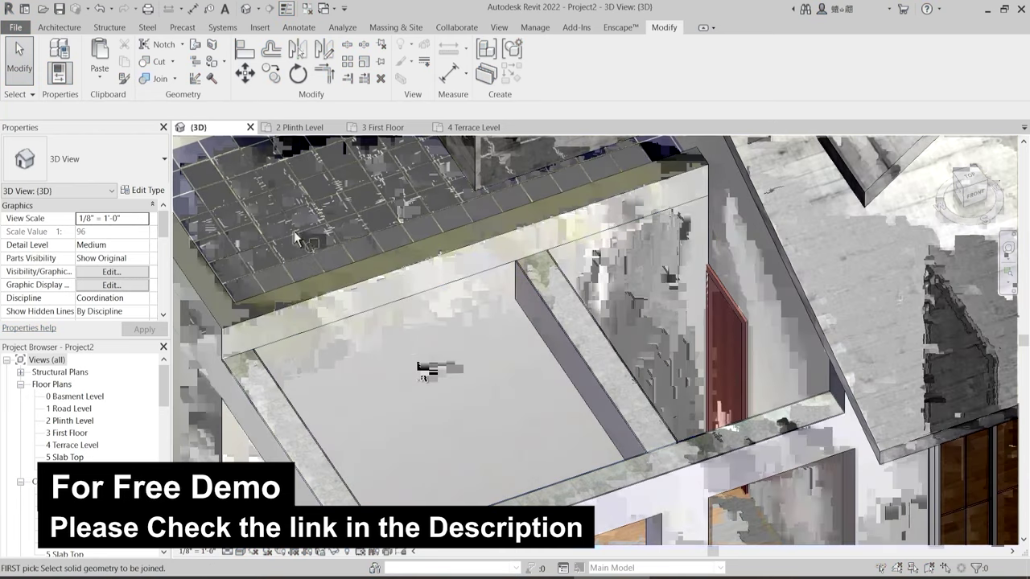
left_click(390, 287)
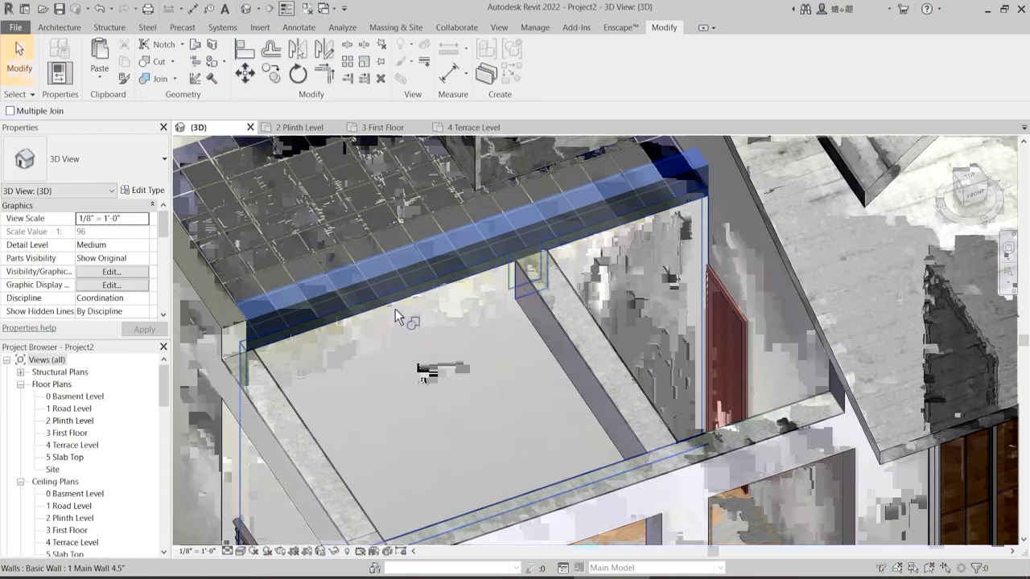
left_click(433, 342)
scroll(447, 351, "down", 3)
scroll(471, 330, "down", 2)
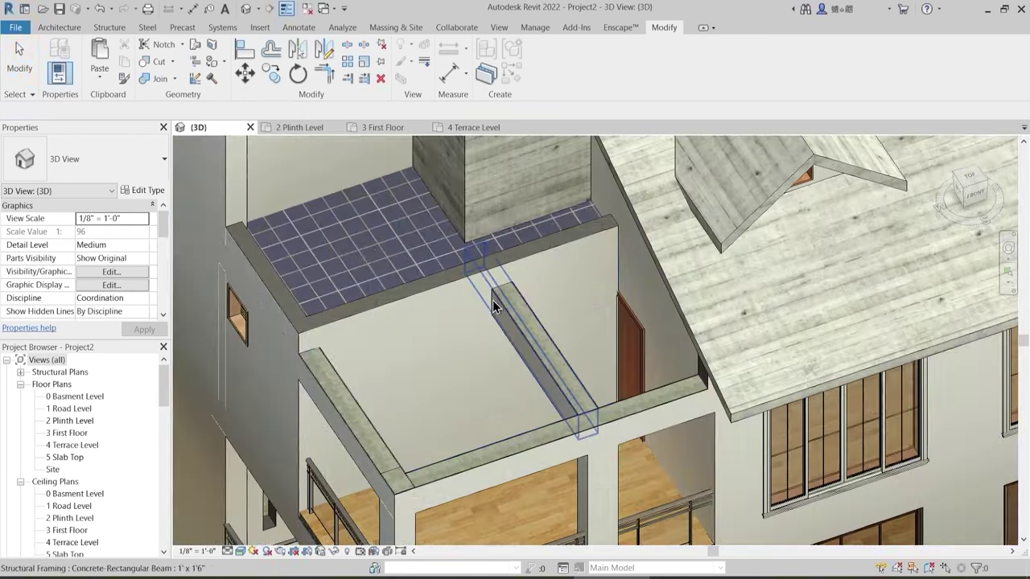
key("Escape")
scroll(379, 382, "up", 4)
scroll(410, 294, "down", 5)
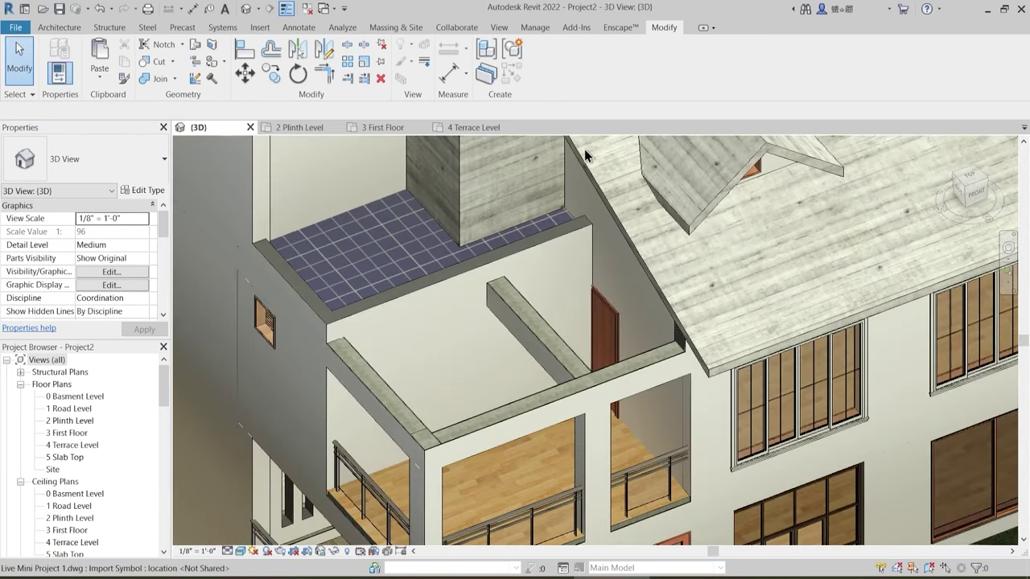
left_click(483, 129)
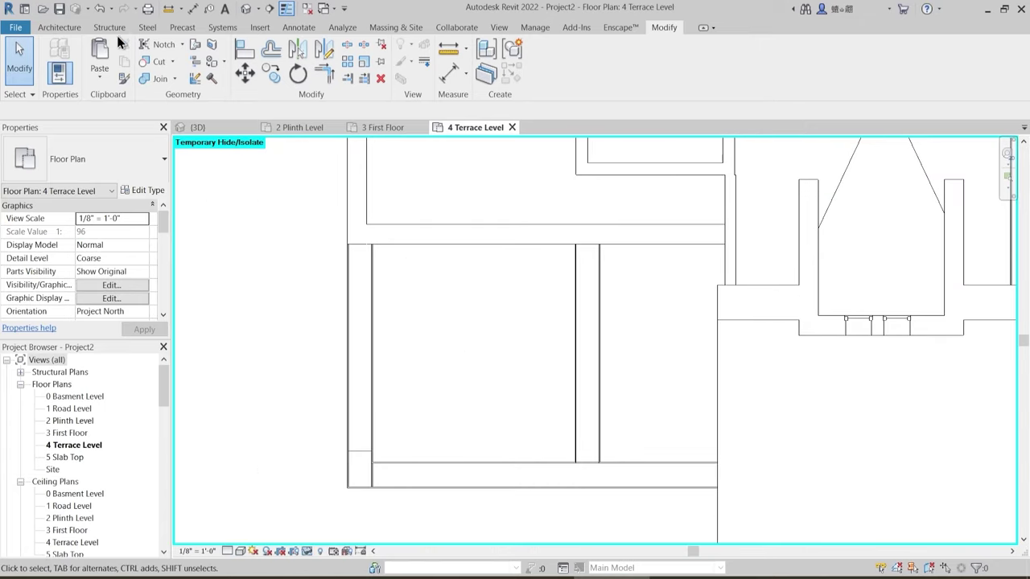
- Use Model In-Place to create a Roofs-category family named Pergolas and begin an Extrusion
left_click(65, 30)
left_click(173, 79)
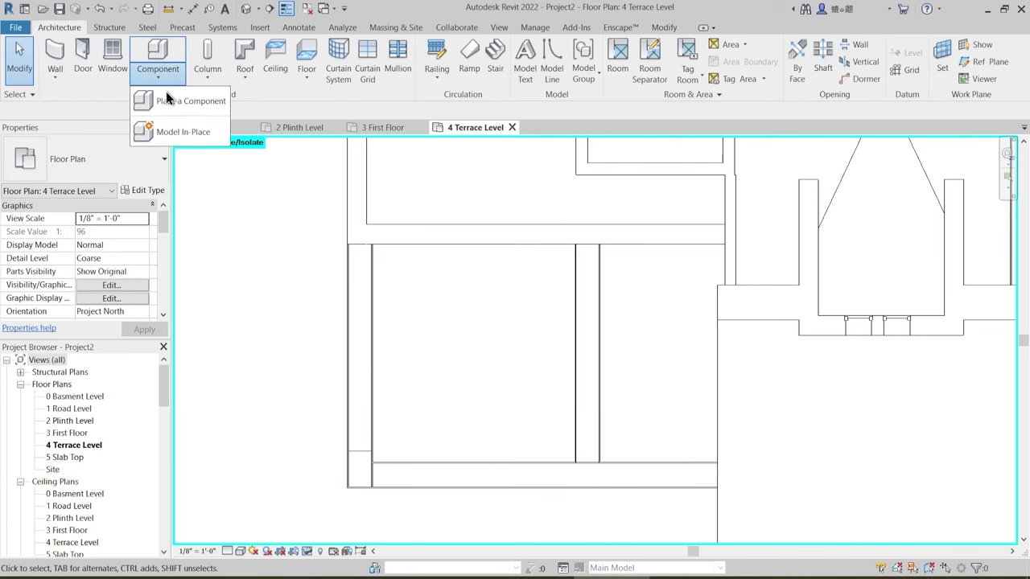
left_click(201, 142)
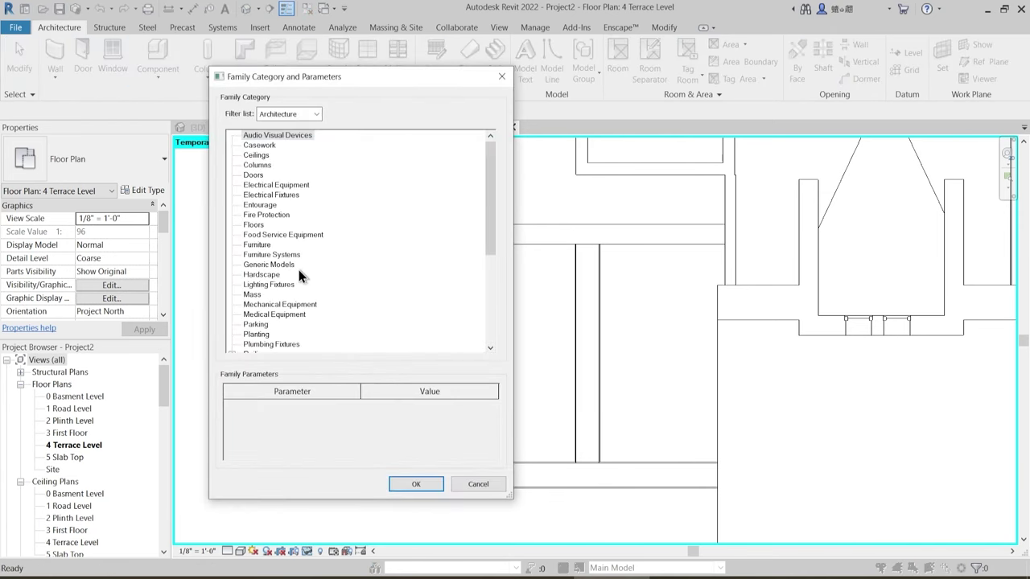
key("r")
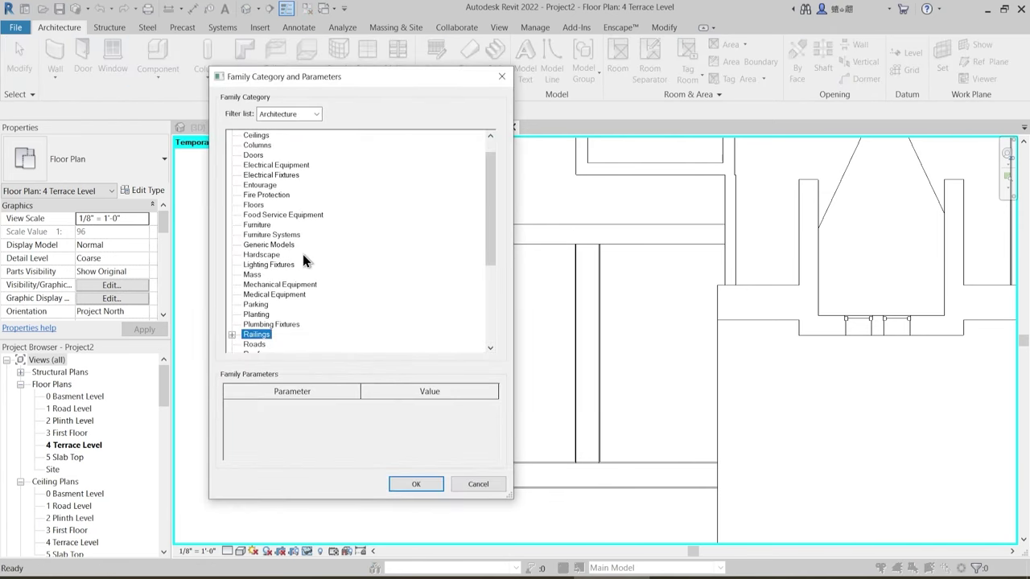
scroll(303, 254, "down", 2)
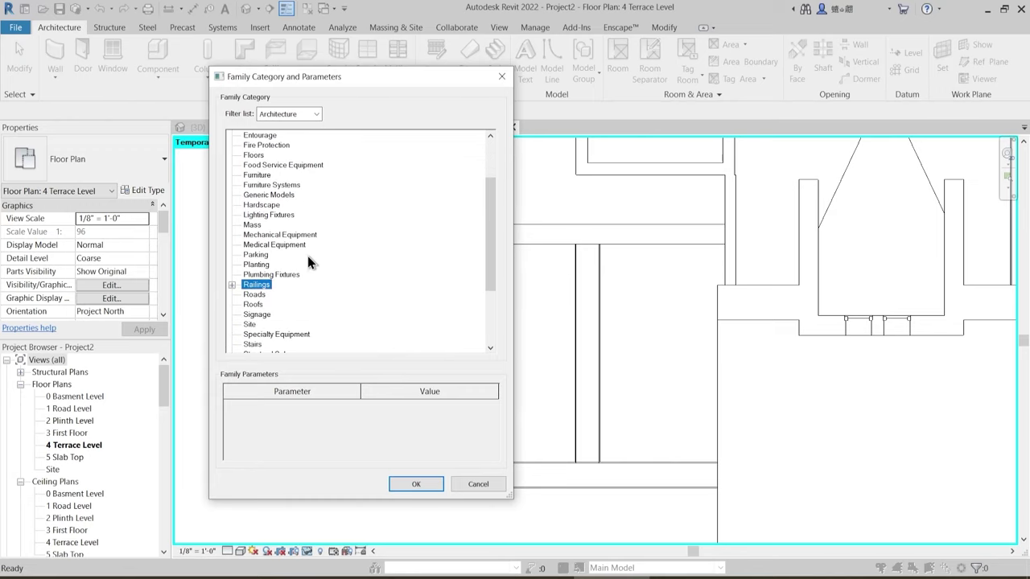
scroll(308, 256, "down", 1)
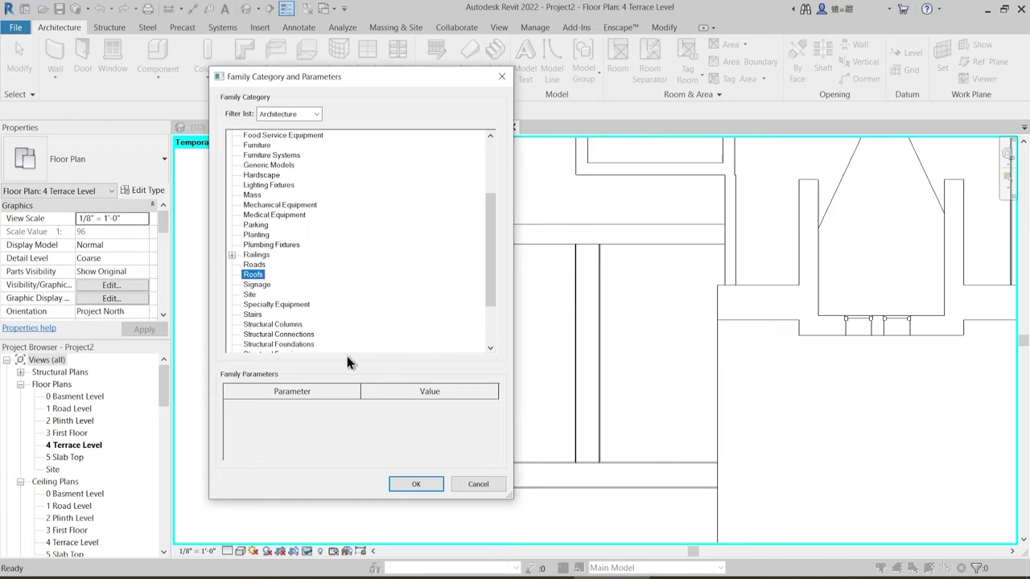
left_click(409, 486)
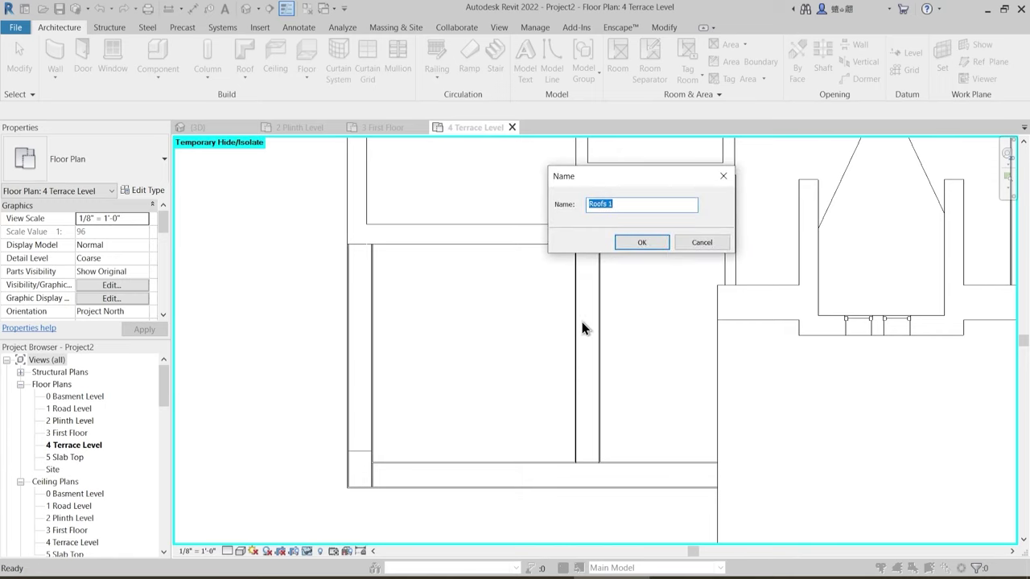
type("Pergolas")
key("Return")
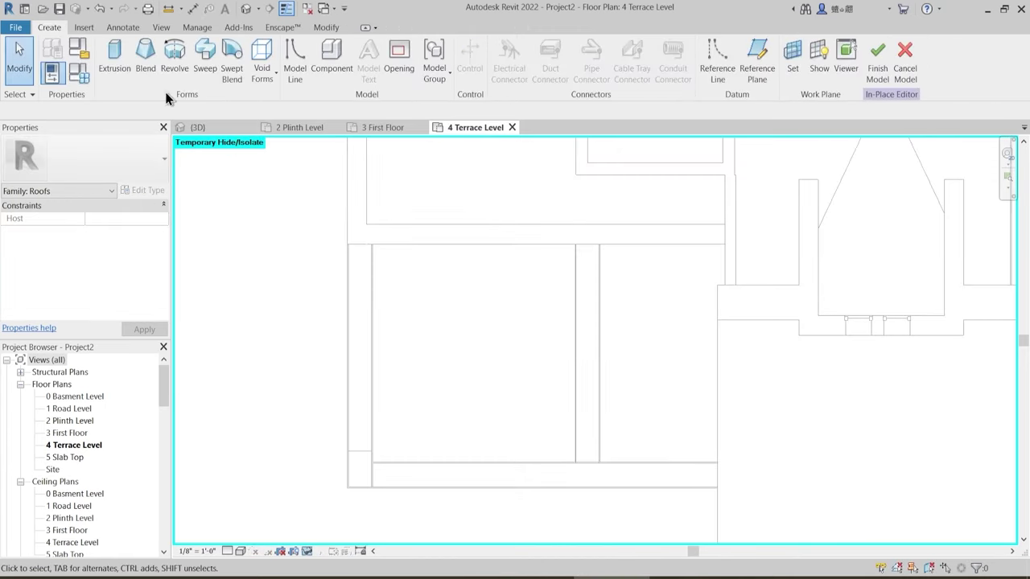
left_click(114, 57)
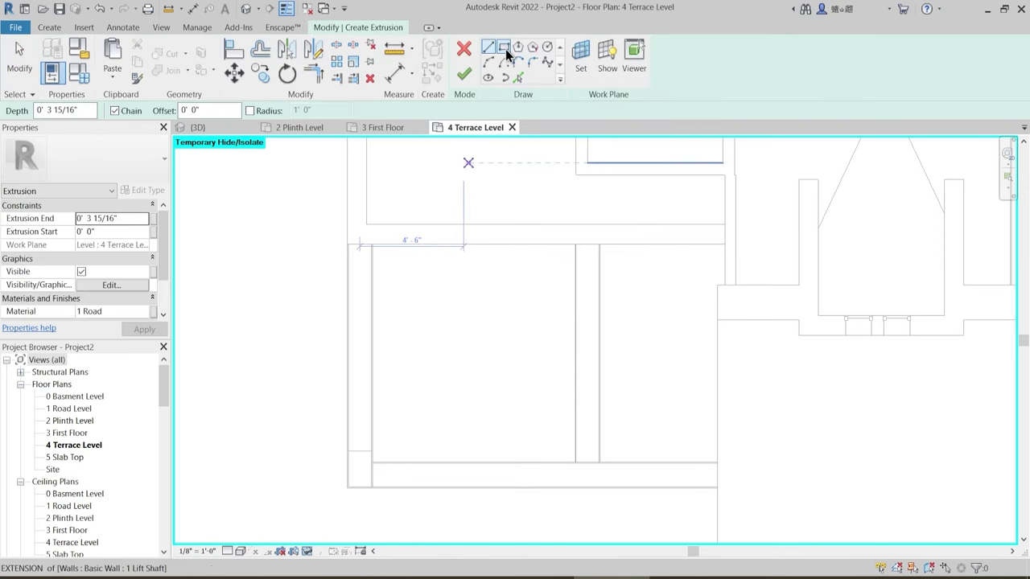
- Draw a rectangular strip outline across the terrace and set its width to 1'-0"
left_click(506, 49)
scroll(418, 292, "up", 2)
scroll(402, 278, "down", 1)
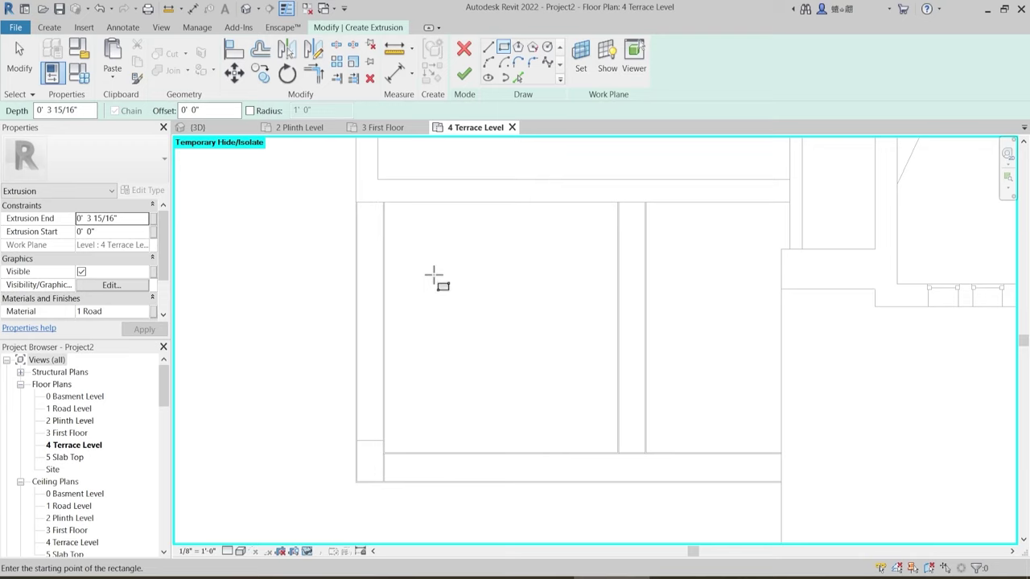
middle_click_drag(456, 179, 458, 225)
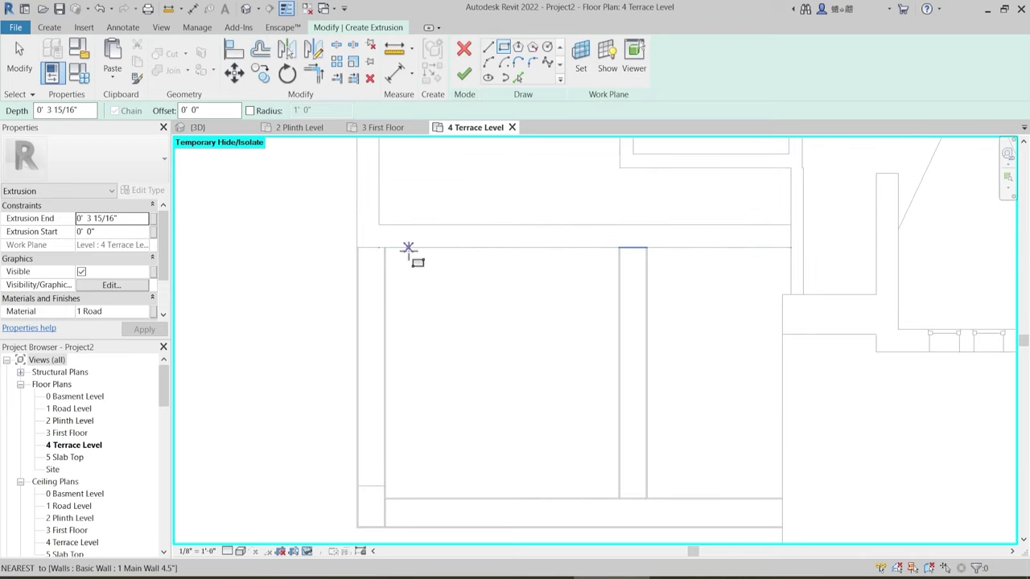
left_click(408, 248)
left_click(432, 499)
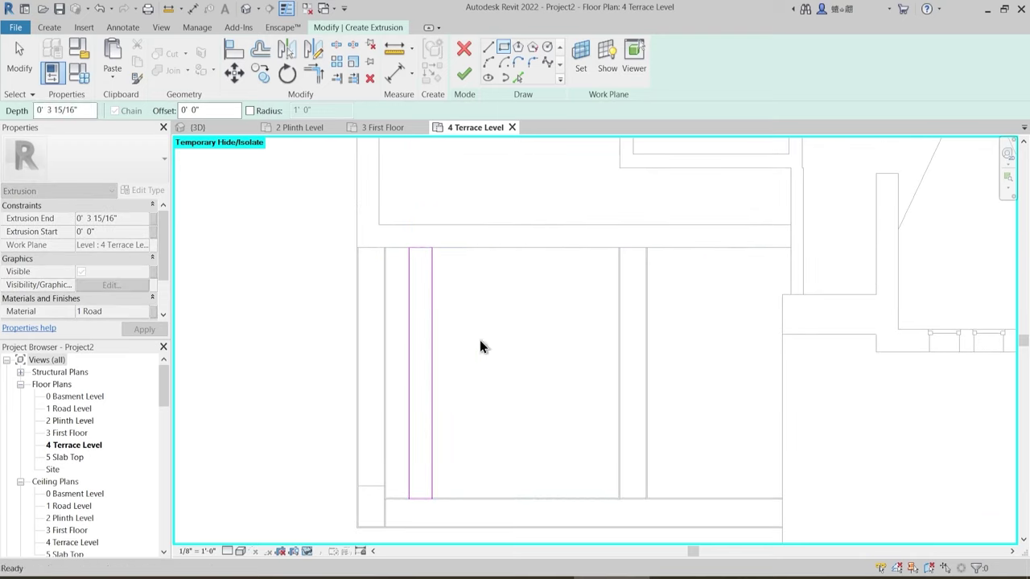
key("Escape")
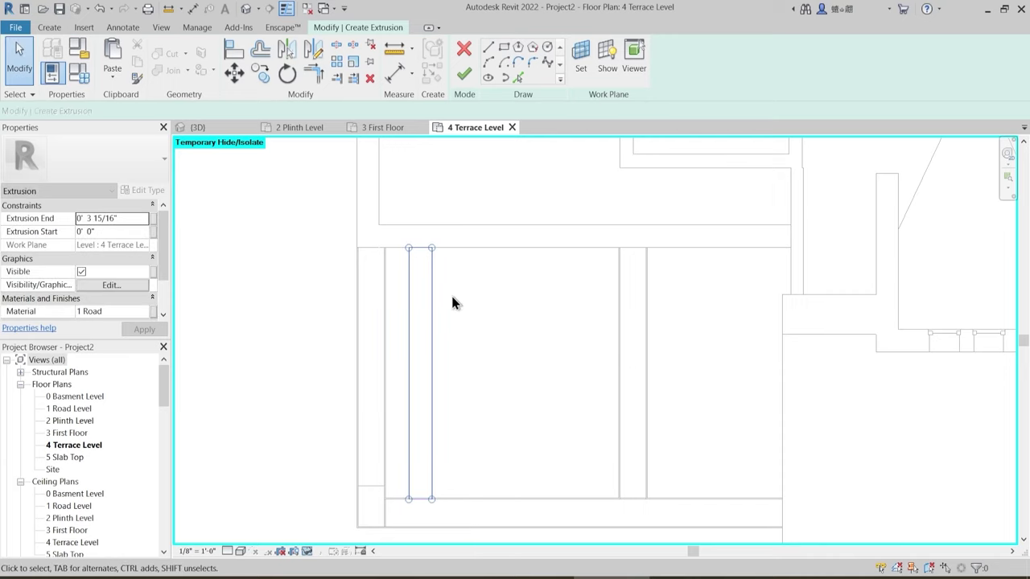
scroll(450, 293, "up", 1)
left_click(427, 291)
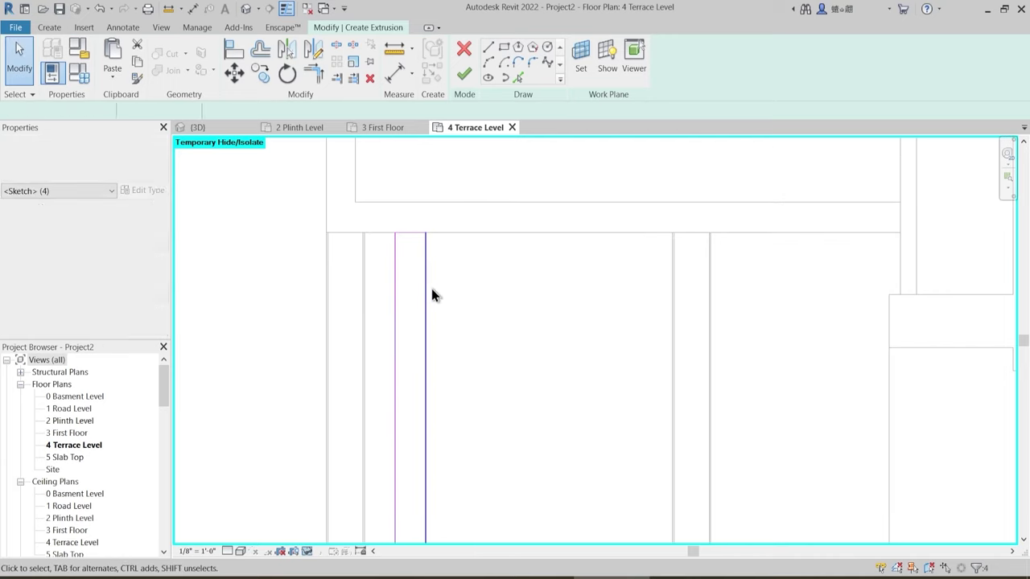
left_click(408, 198)
key("Return")
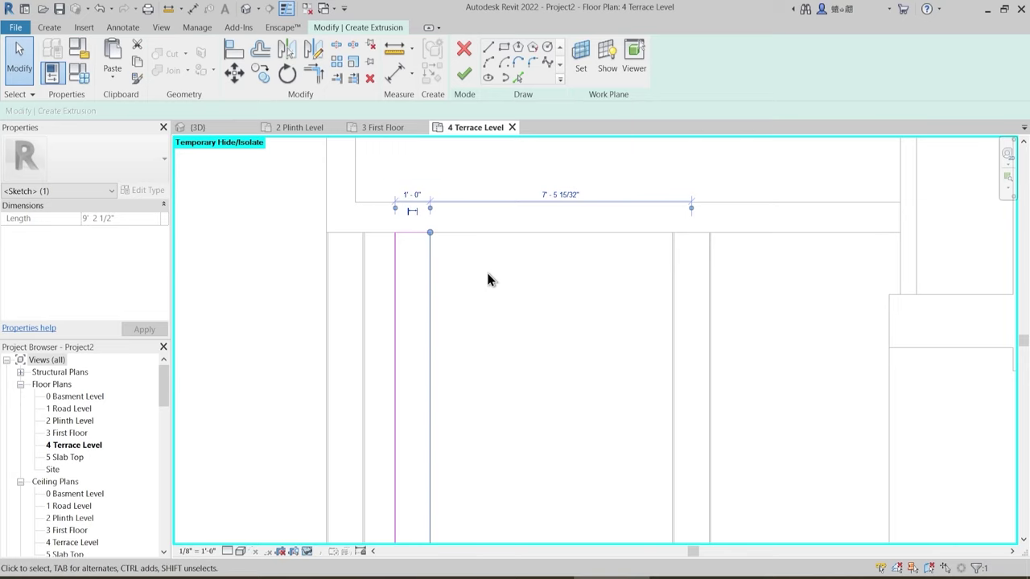
scroll(489, 282, "down", 1)
left_click(475, 438)
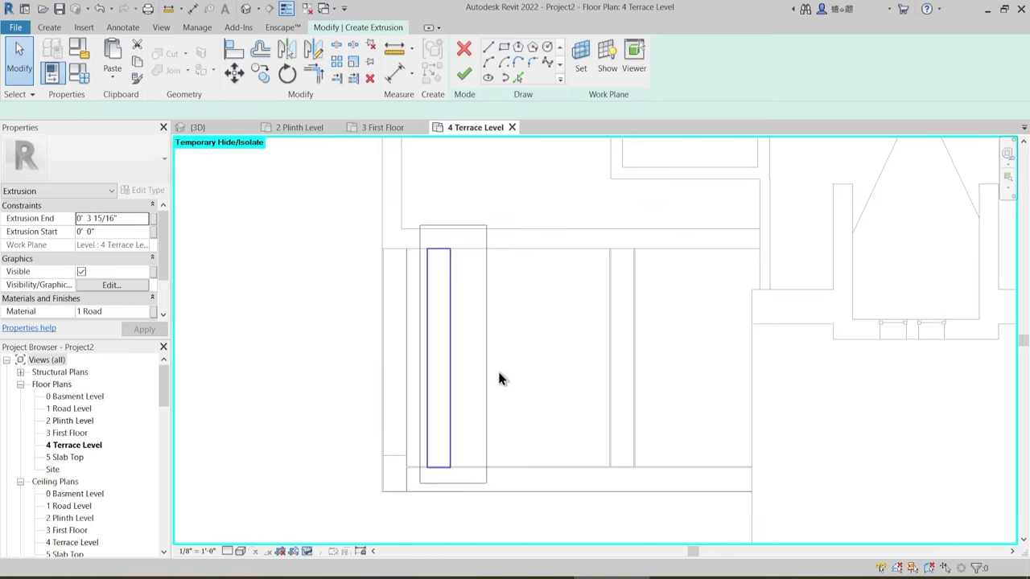
- Copy the strip lines three times to the right at even spacing with CO
scroll(491, 338, "up", 1)
left_click(433, 273)
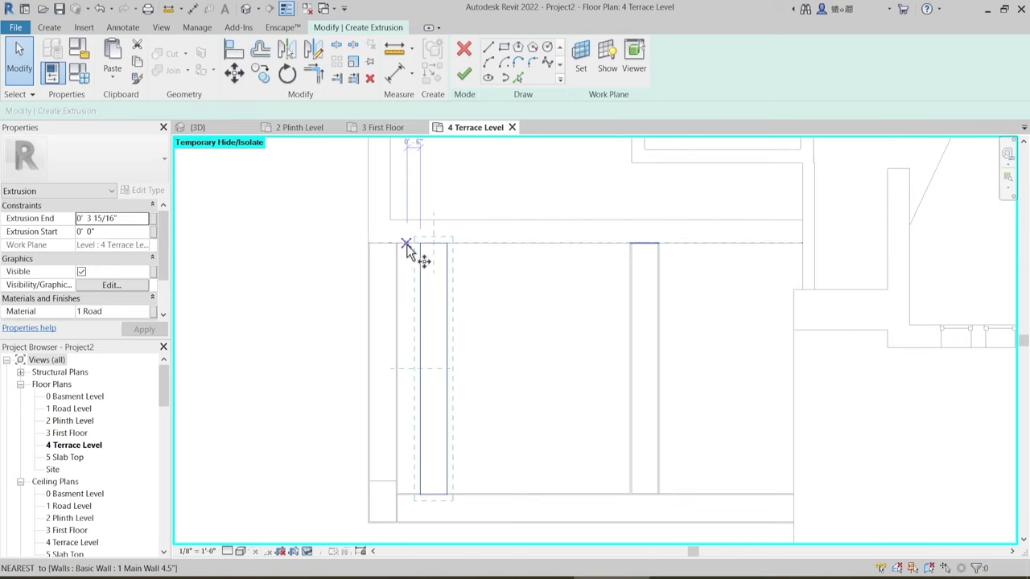
key("c")
key("o")
left_click(395, 242)
left_click(448, 242)
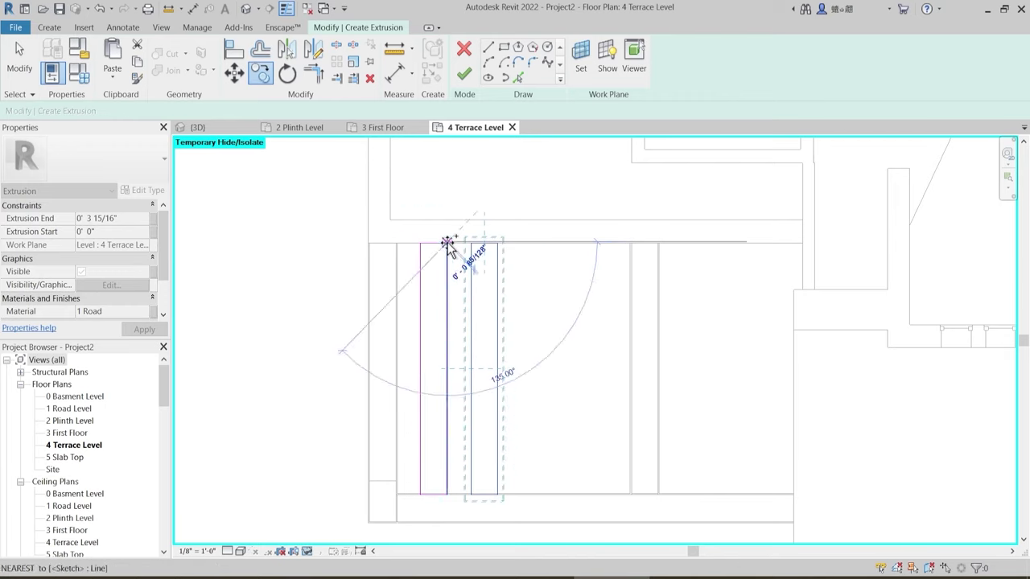
left_click(499, 241)
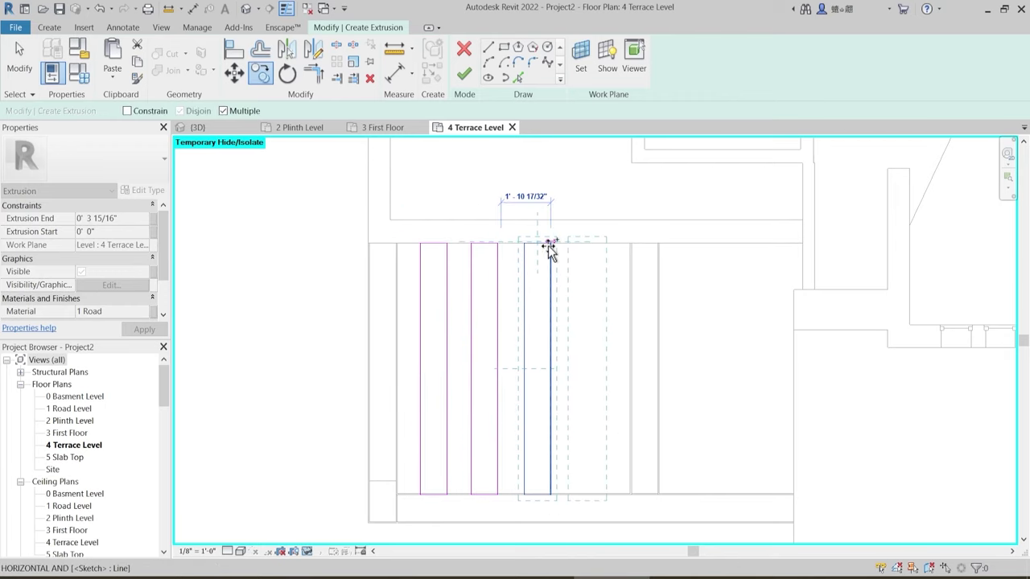
left_click(549, 243)
key("Escape")
key("Escape")
- Copy a pair of strip lines further right to extend the row across the terrace
middle_click_drag(646, 424, 536, 375)
scroll(460, 271, "down", 2)
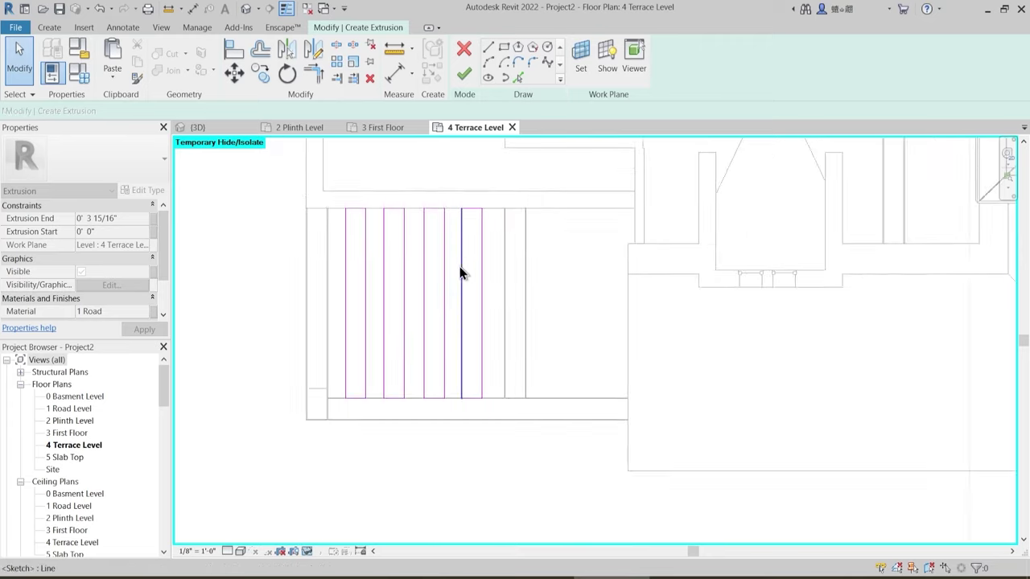
mouse_move(397, 215)
left_mouse_down()
mouse_move(458, 352)
mouse_move(474, 463)
left_mouse_up()
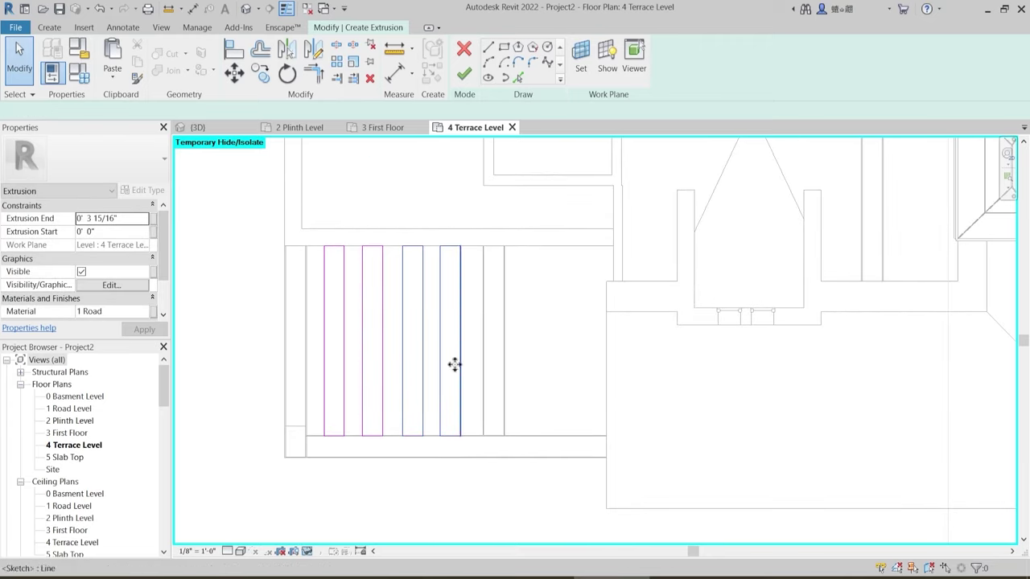
scroll(430, 313, "up", 2)
key("c")
key("o")
left_click(467, 215)
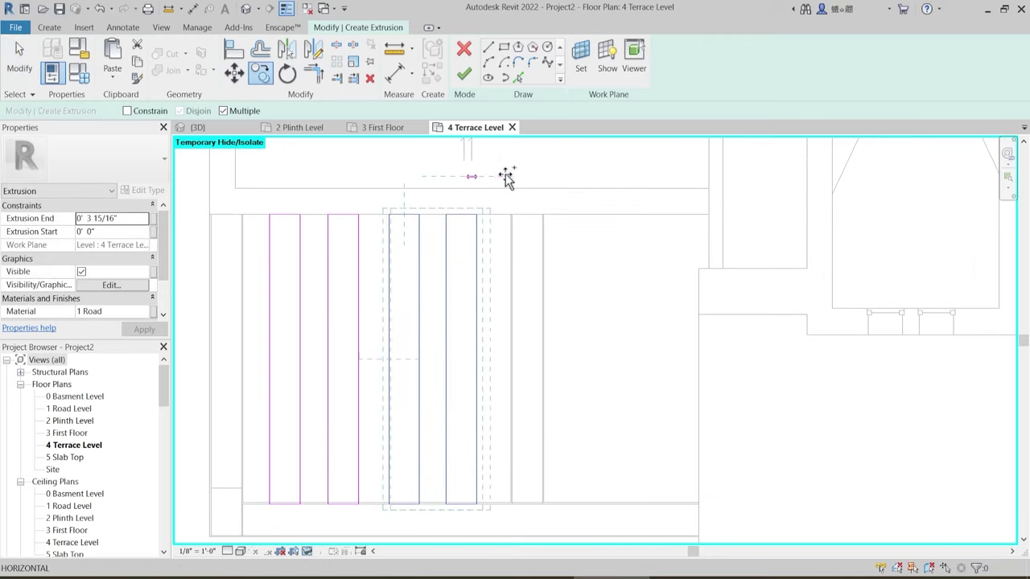
left_click(645, 175)
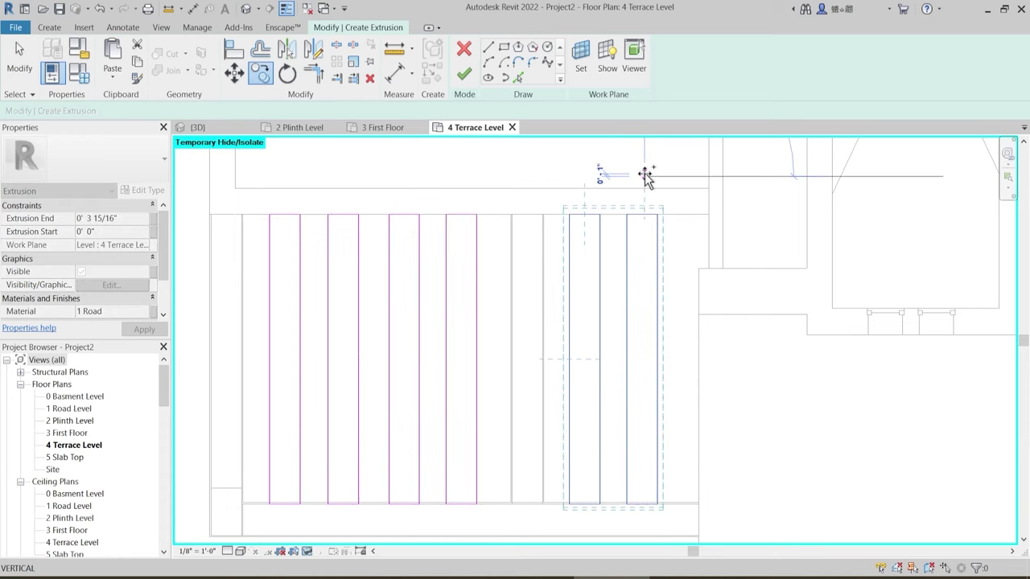
key("Escape")
key("Escape")
scroll(517, 336, "down", 1)
middle_click_drag(379, 374, 387, 349)
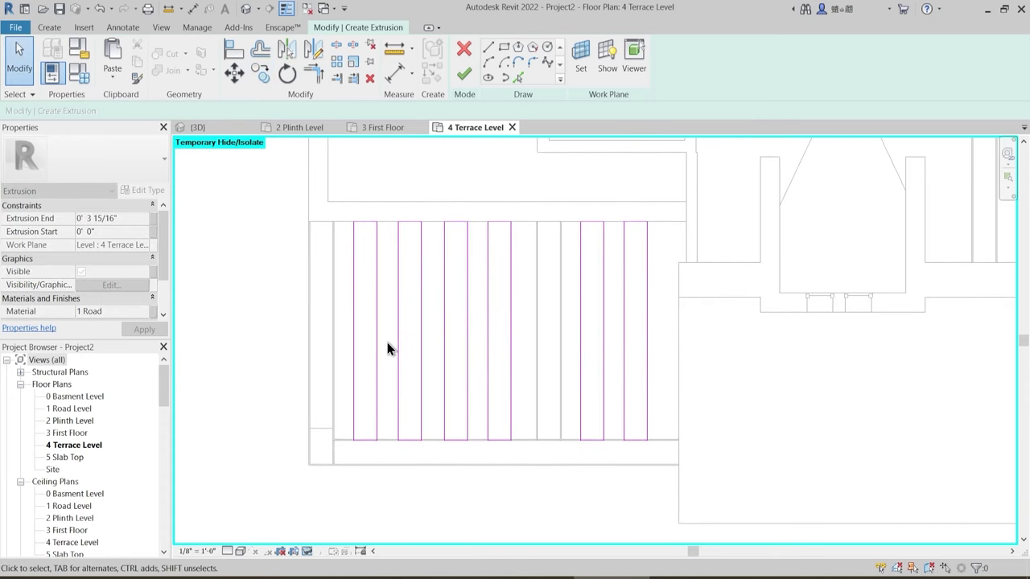
- Set the strip extrusion end to -1' 6" and assign the 1 Lift Shaft material
left_click(139, 218)
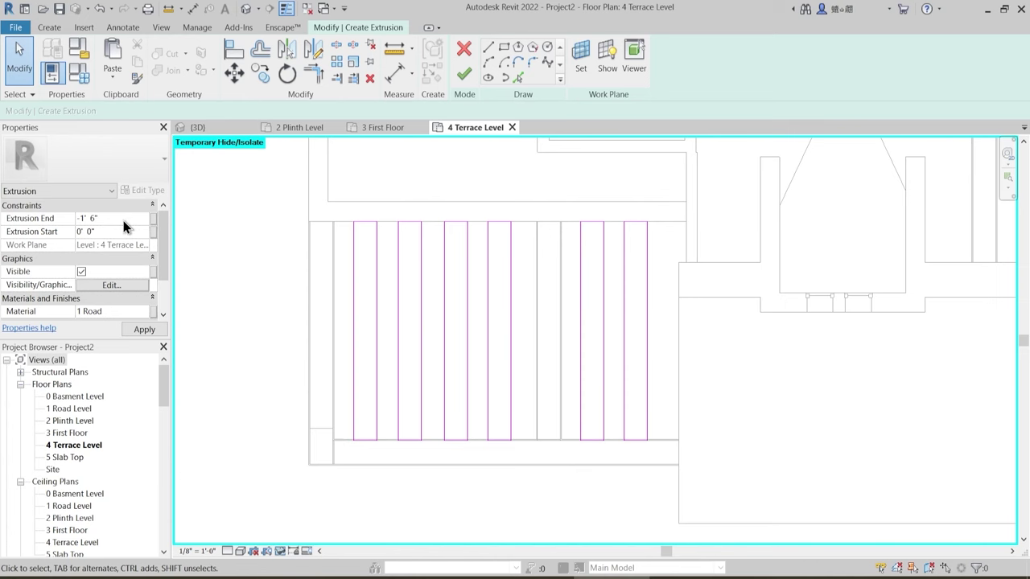
left_click(150, 312)
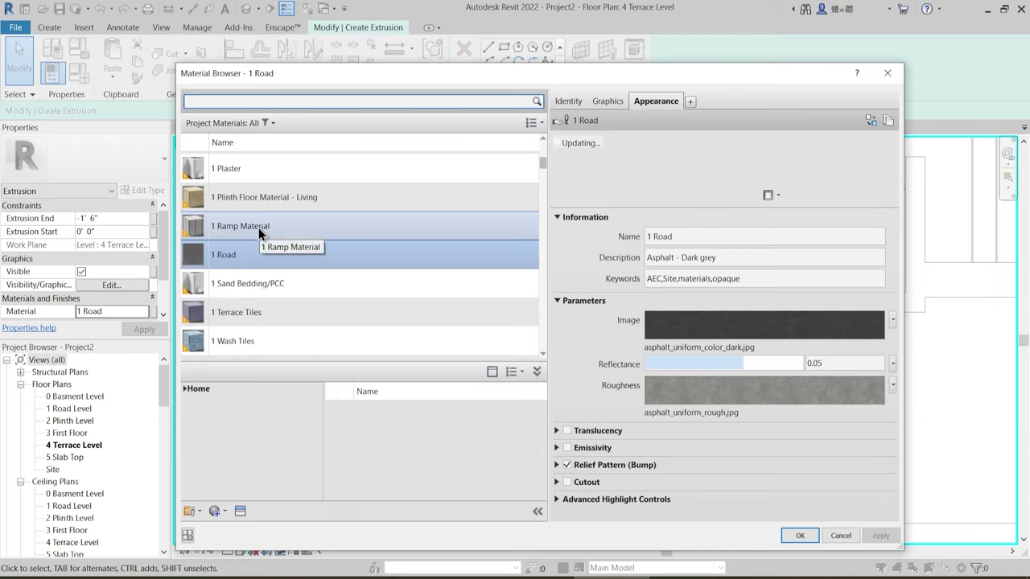
scroll(263, 257, "down", 1)
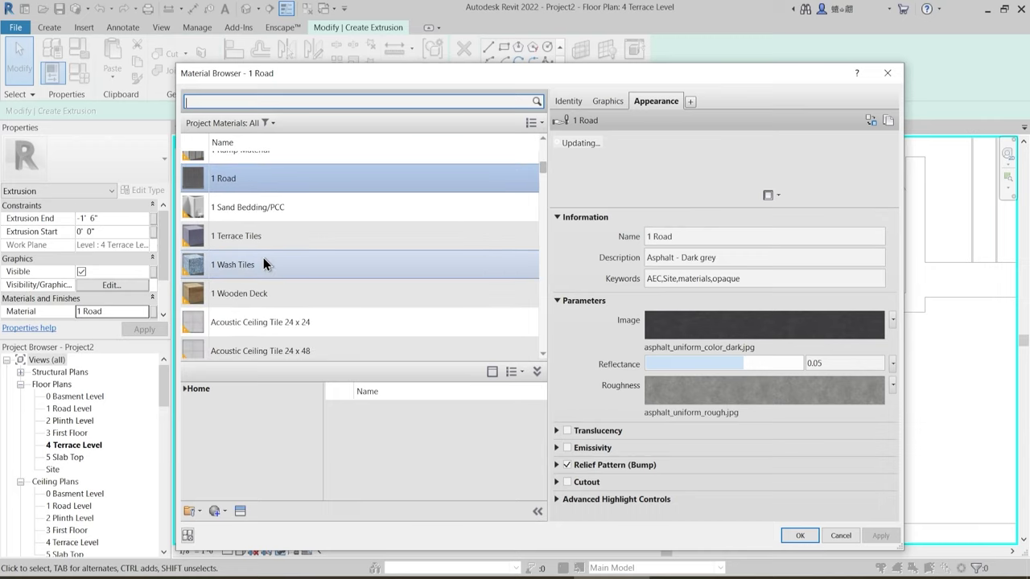
scroll(264, 257, "up", 4)
left_click(241, 281)
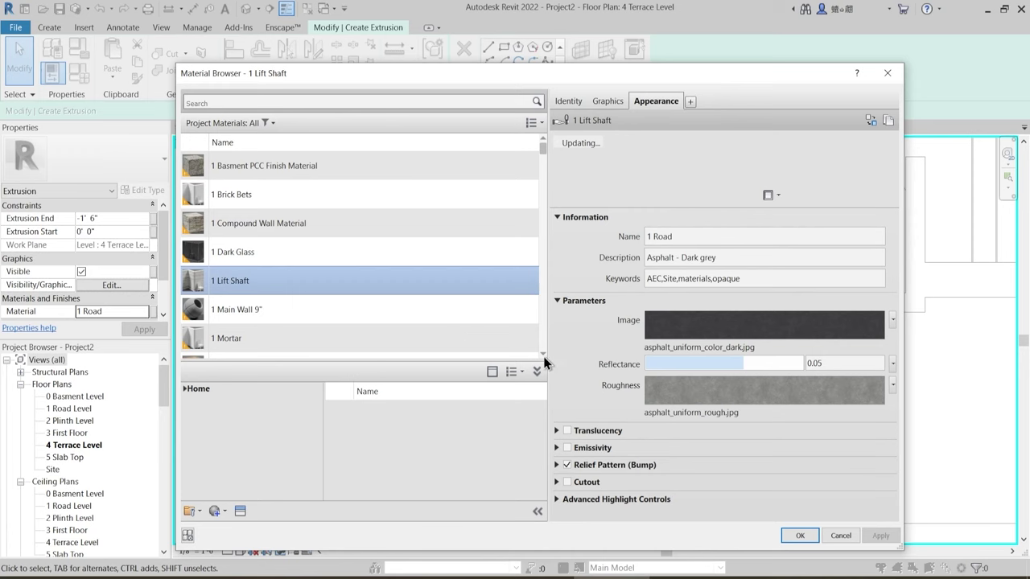
left_click(798, 535)
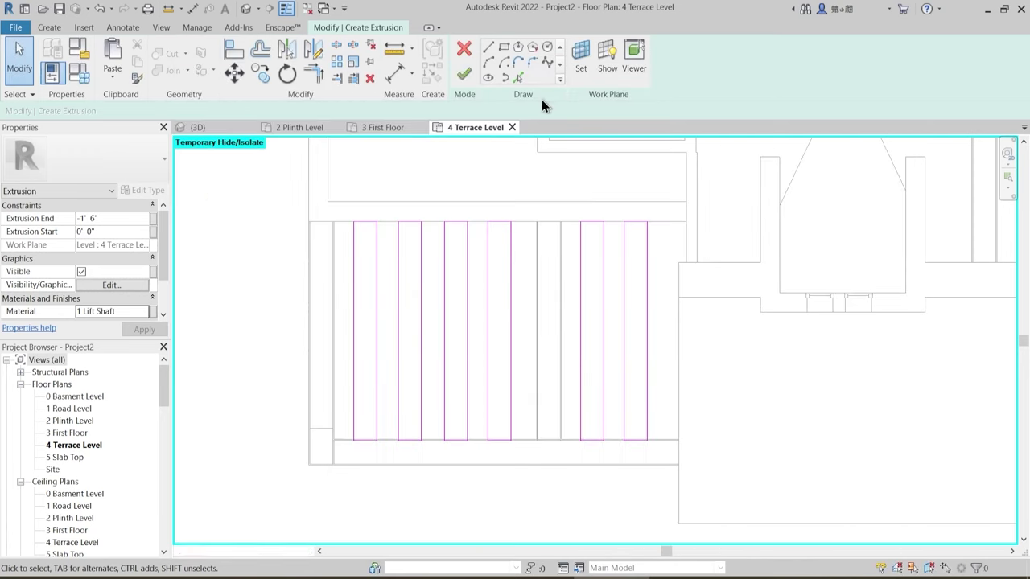
- Finish the strip extrusion and inspect the new terrace beams in 3D
left_click(463, 74)
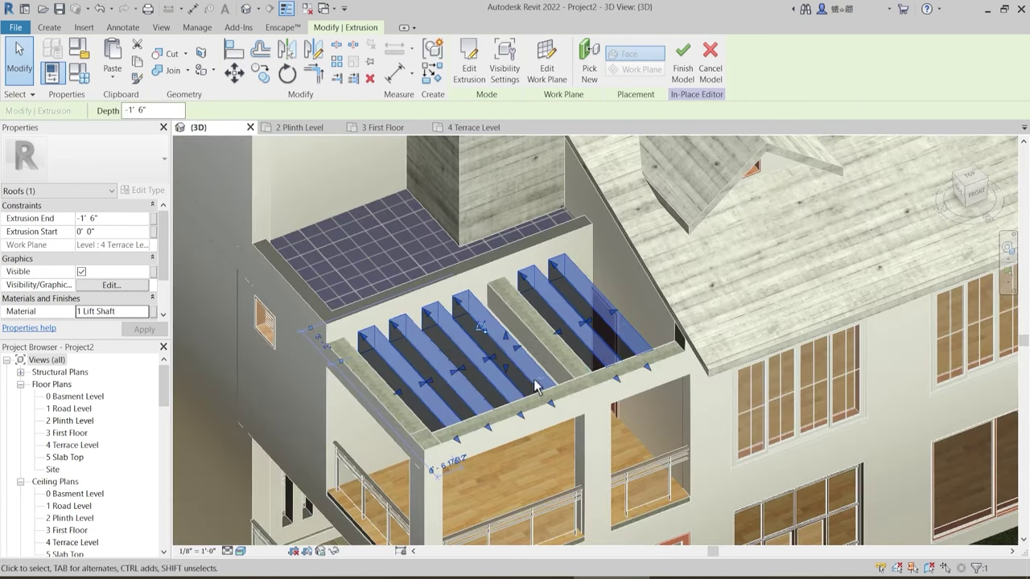
middle_click_drag(536, 386, 573, 363, "shift")
left_click(596, 410)
middle_click_drag(597, 415, 375, 357, "shift")
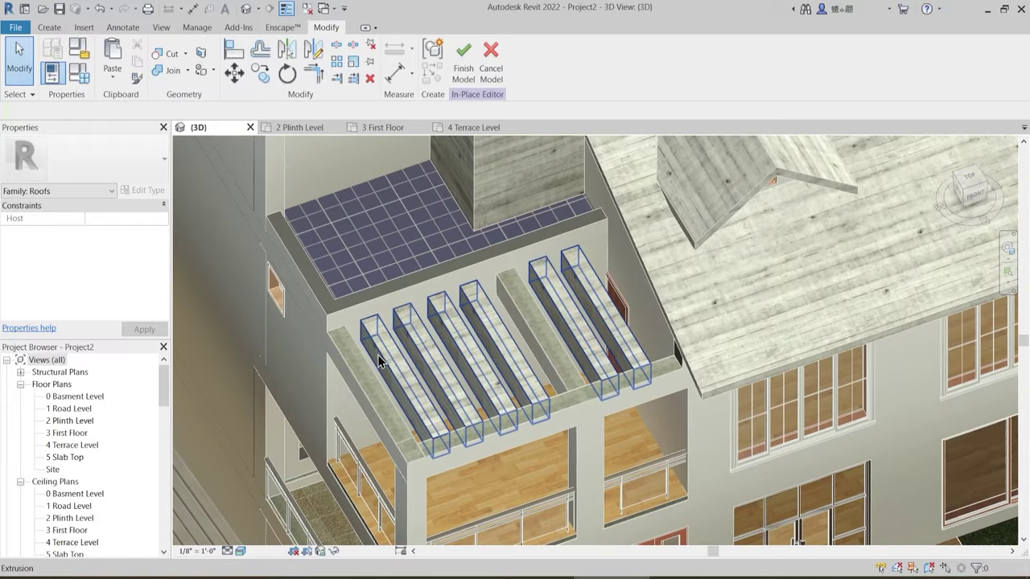
middle_click_drag(526, 320, 530, 343, "shift")
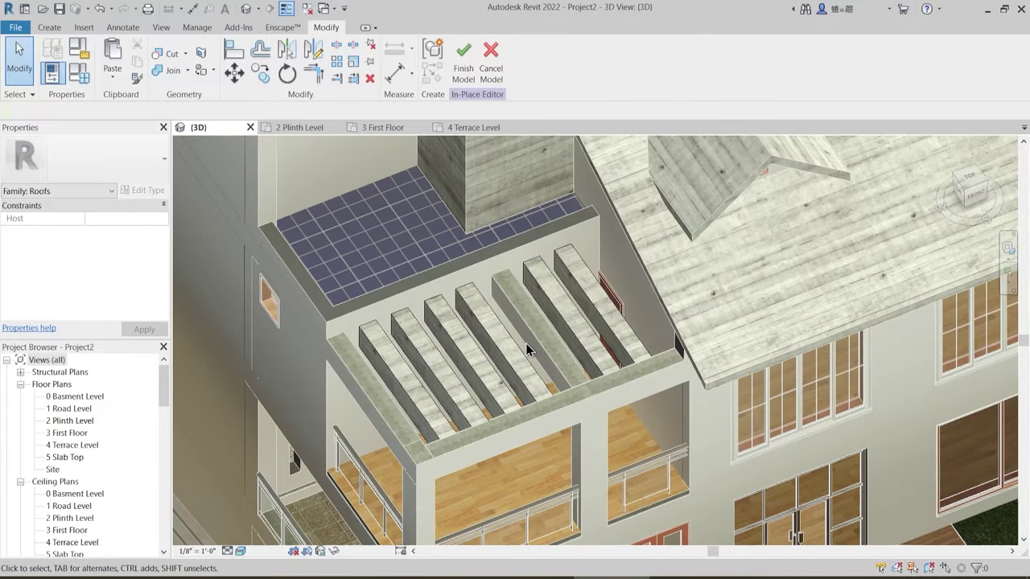
- On 4 Terrace Level, sketch a new extrusion rectangle over the beams, stretching its top edge to the wall face
left_click(465, 129)
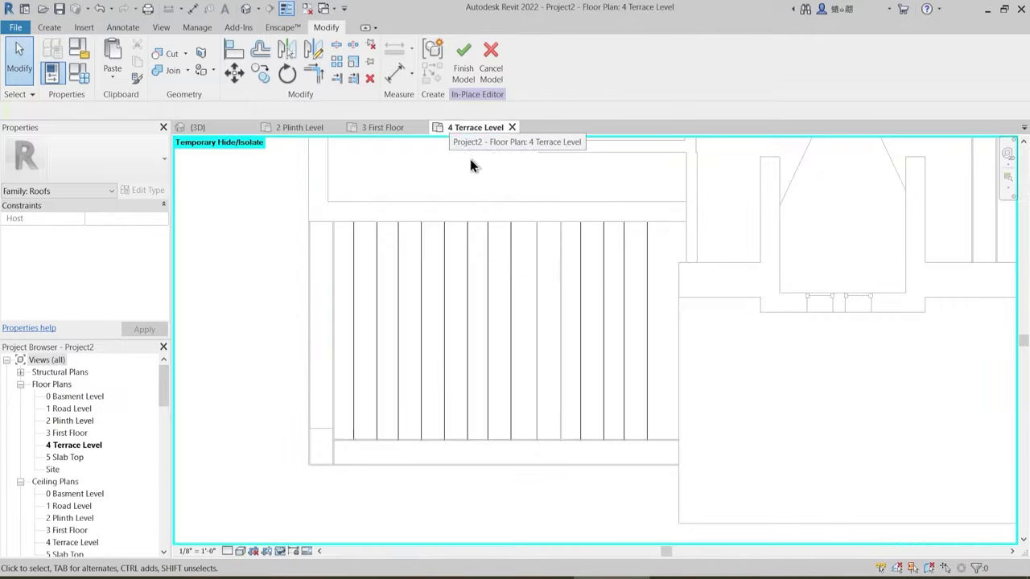
left_click(55, 30)
left_click(115, 61)
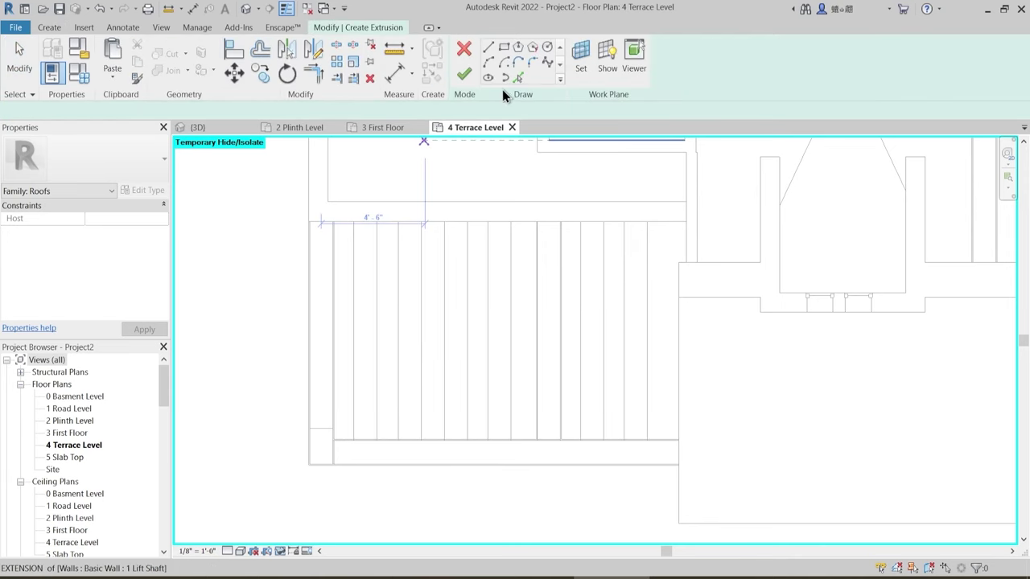
left_click(502, 45)
left_click(333, 222)
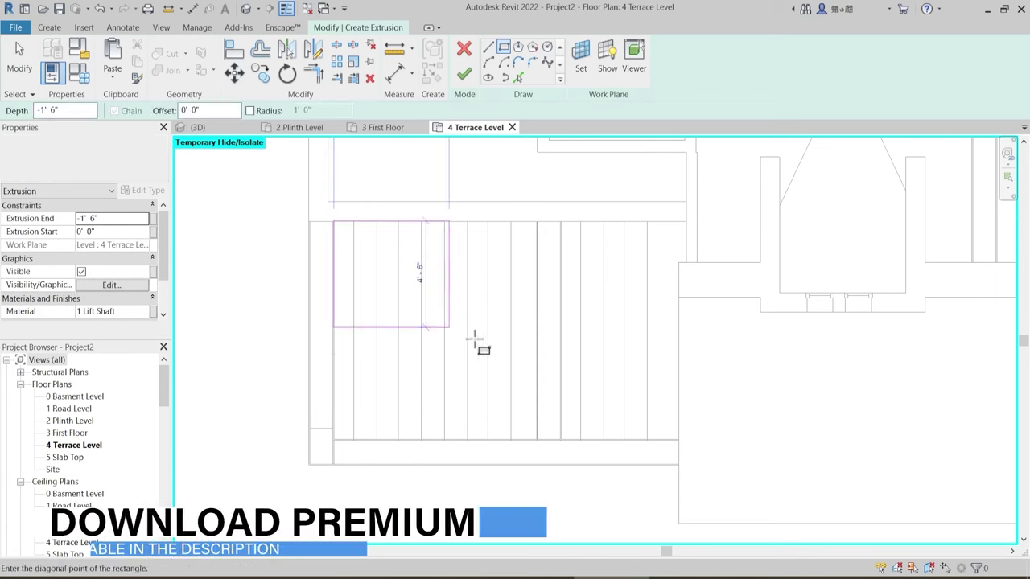
left_click(678, 440)
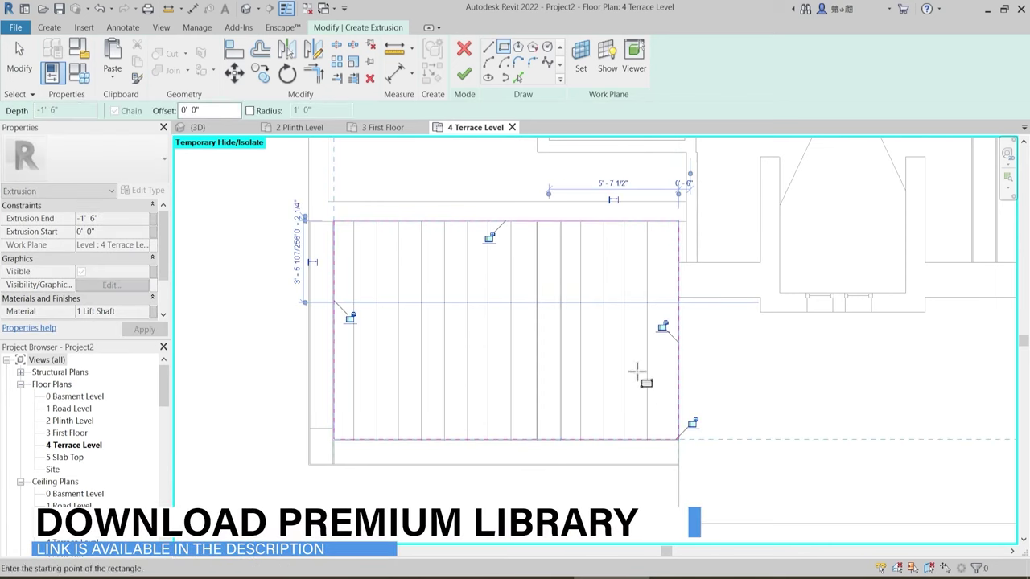
key("Escape")
key("Escape")
scroll(552, 246, "up", 4)
left_click(559, 222)
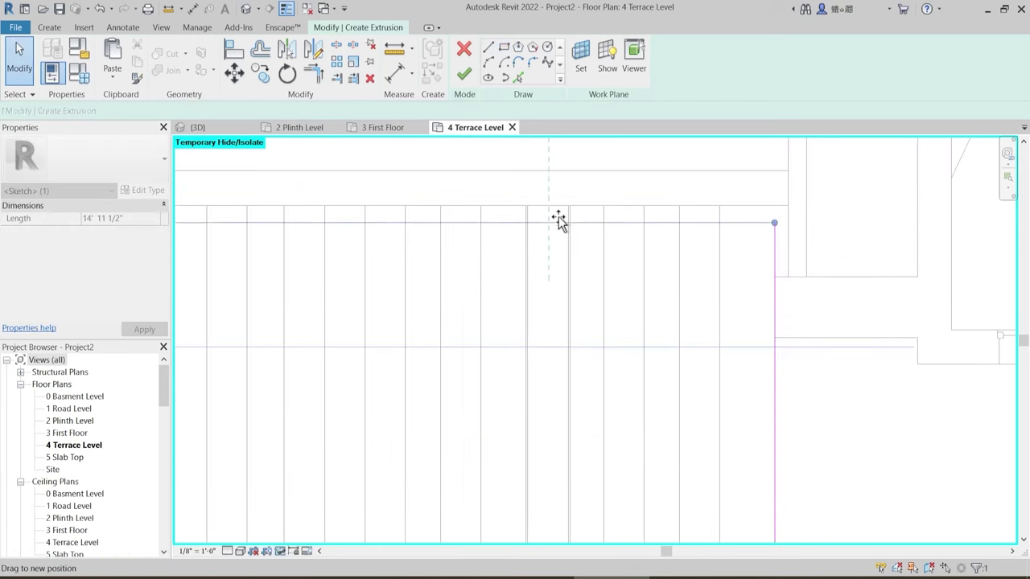
left_click_drag(559, 221, 559, 206)
left_click(581, 250)
scroll(581, 249, "down", 2)
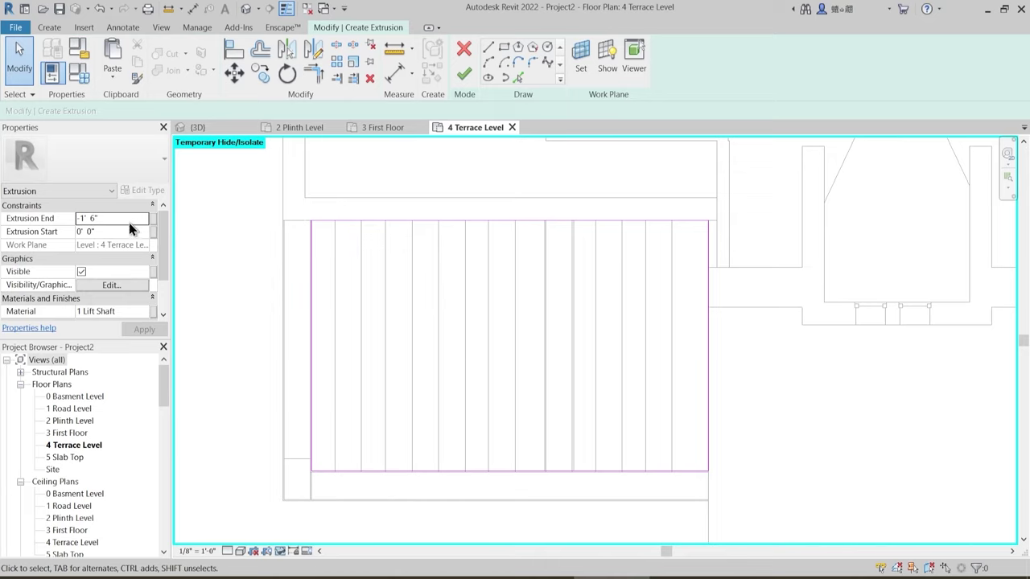
- Set the new extrusion end to 0'-1" and assign the 1 Dark Glass material
left_click(125, 222)
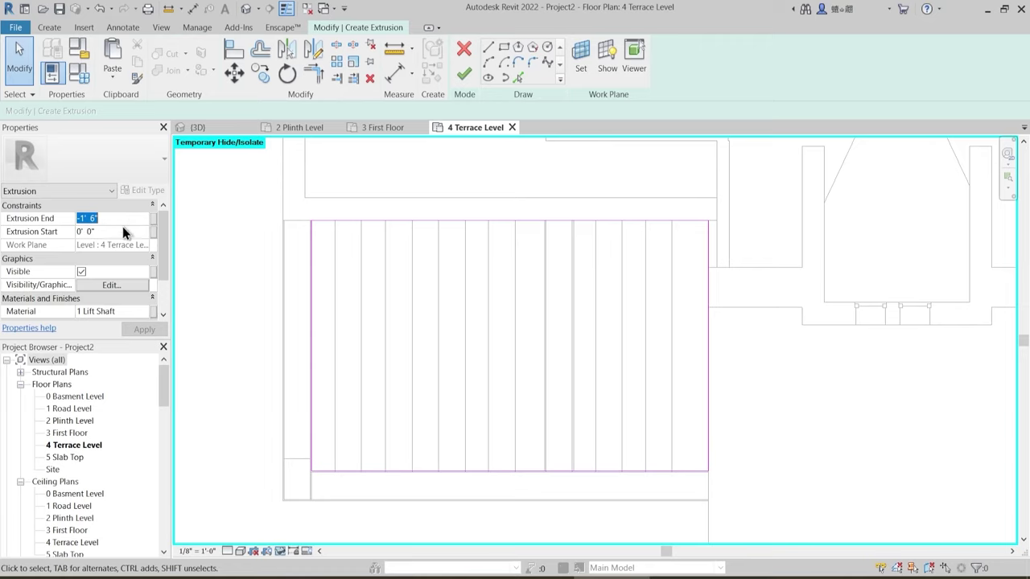
type("1")
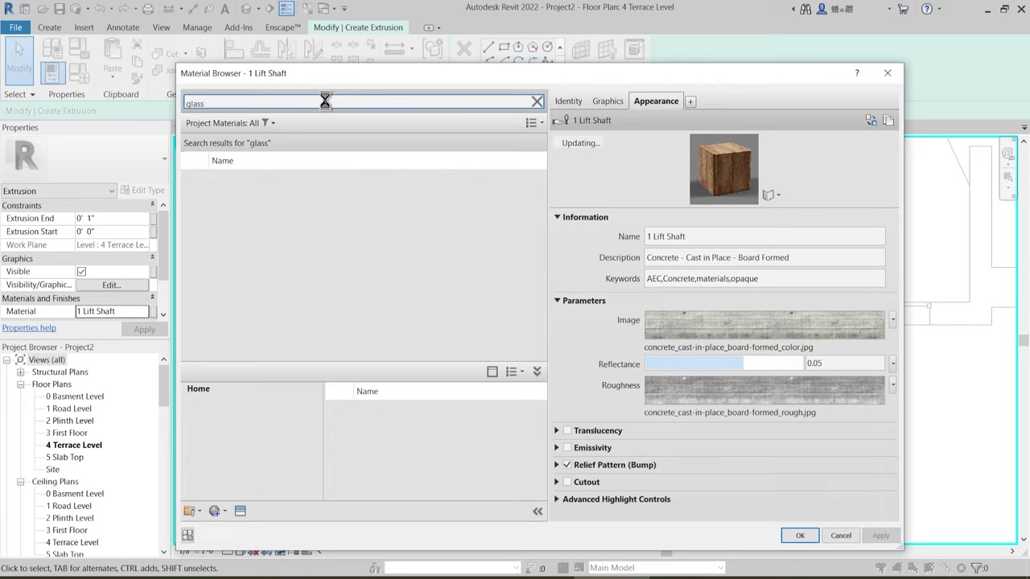
key("BackSpace")
key("BackSpace")
key("BackSpace")
key("BackSpace")
key("BackSpace")
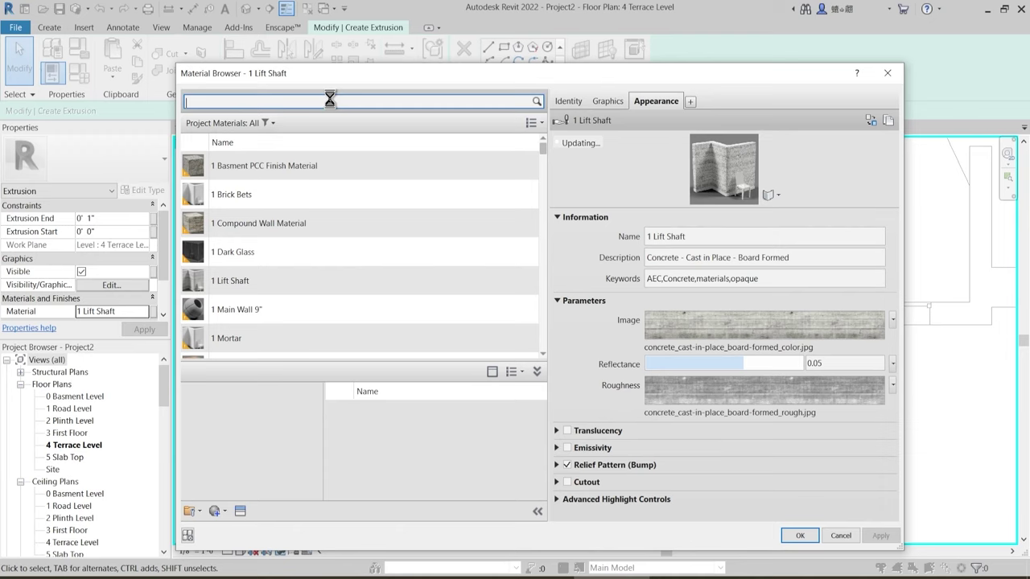
left_click(362, 252)
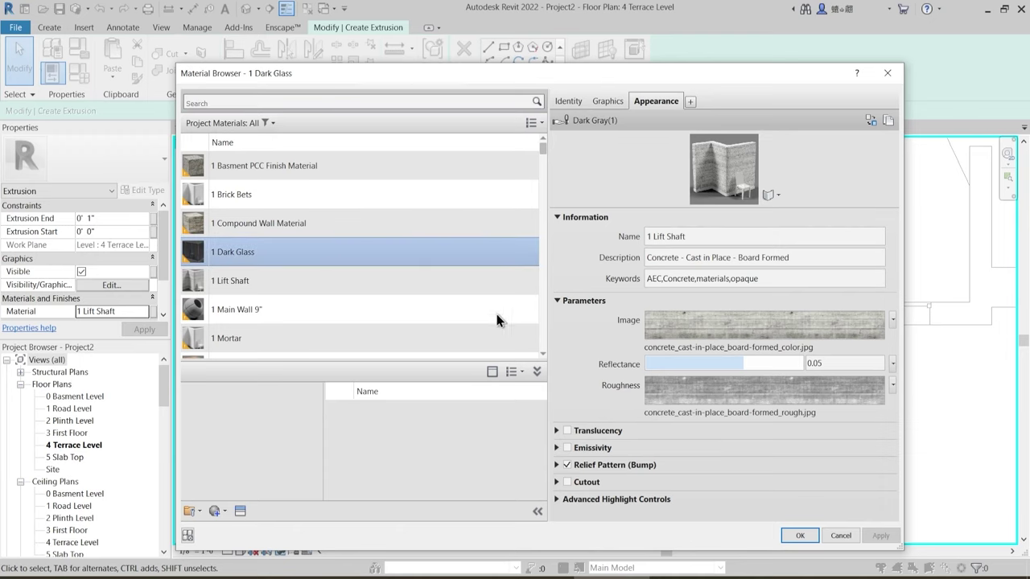
left_click(800, 536)
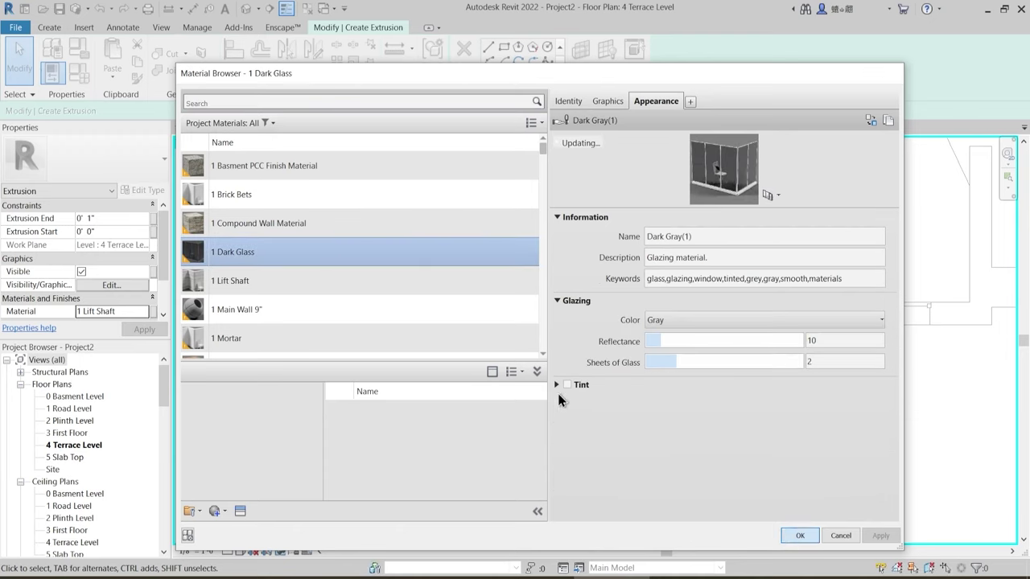
- Finish the glass extrusion sketch and view the terrace pergola in 3D
left_click(465, 75)
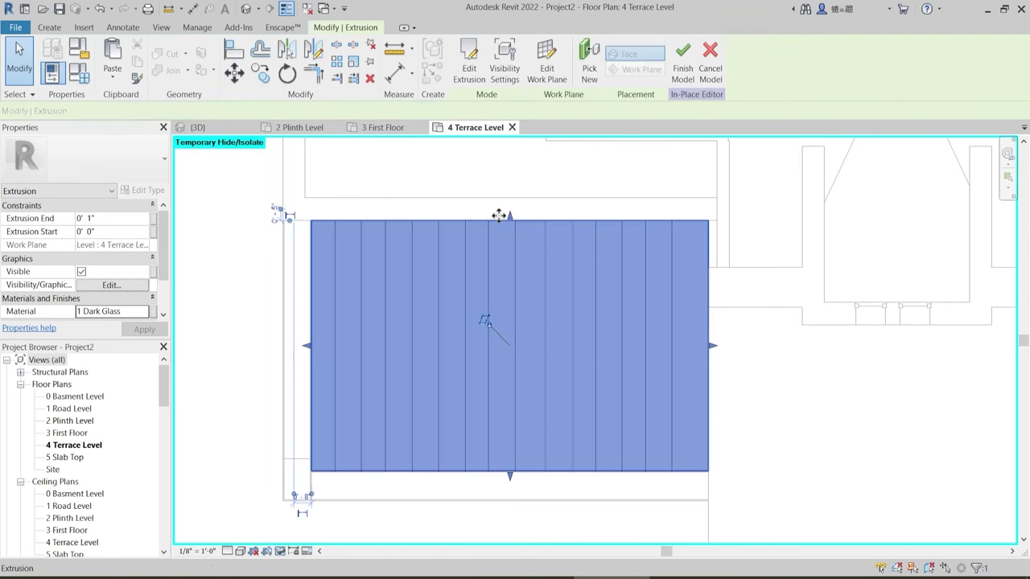
key("ctrl+Tab")
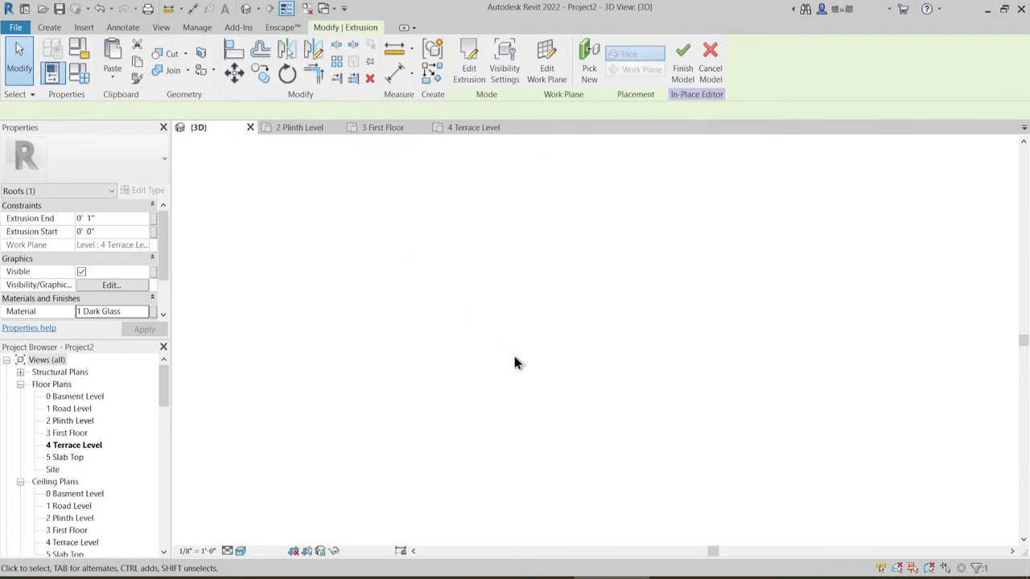
left_click(611, 459)
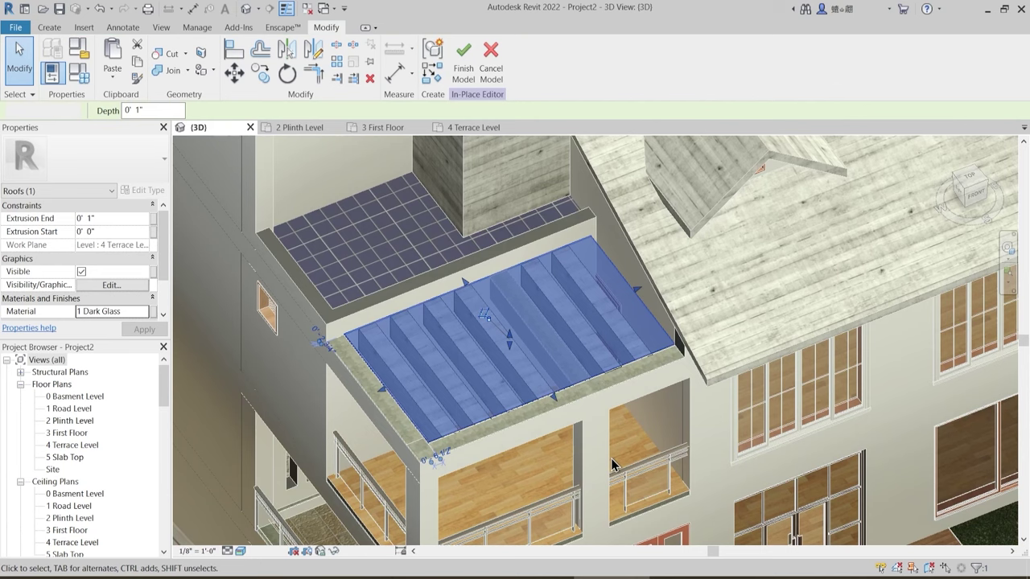
left_click(537, 454)
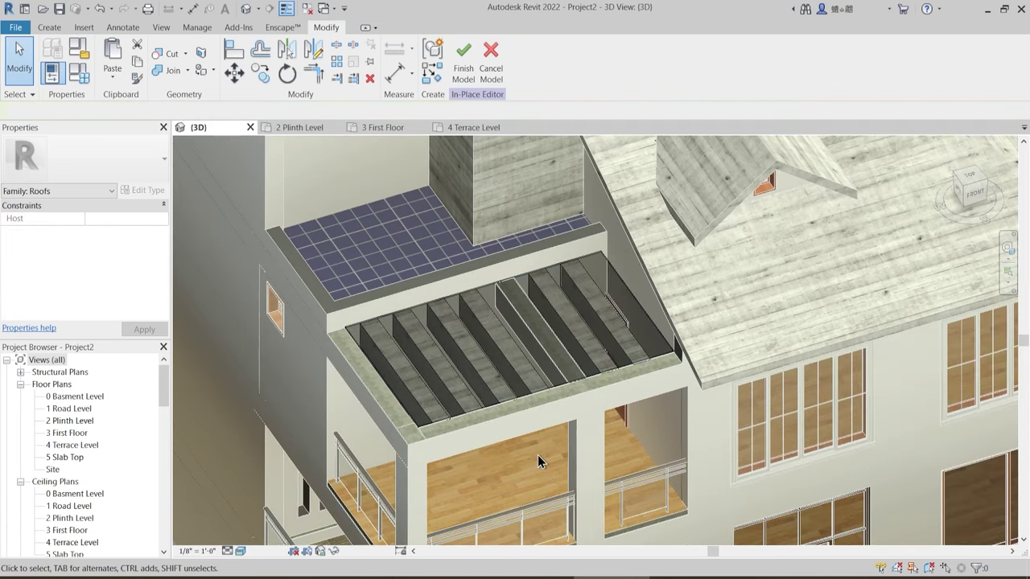
mouse_move(542, 469)
middle_mouse_down("shift")
mouse_move(554, 416)
mouse_move(552, 435)
mouse_move(616, 384)
mouse_move(616, 257)
mouse_move(552, 423)
mouse_move(552, 478)
middle_mouse_up("shift")
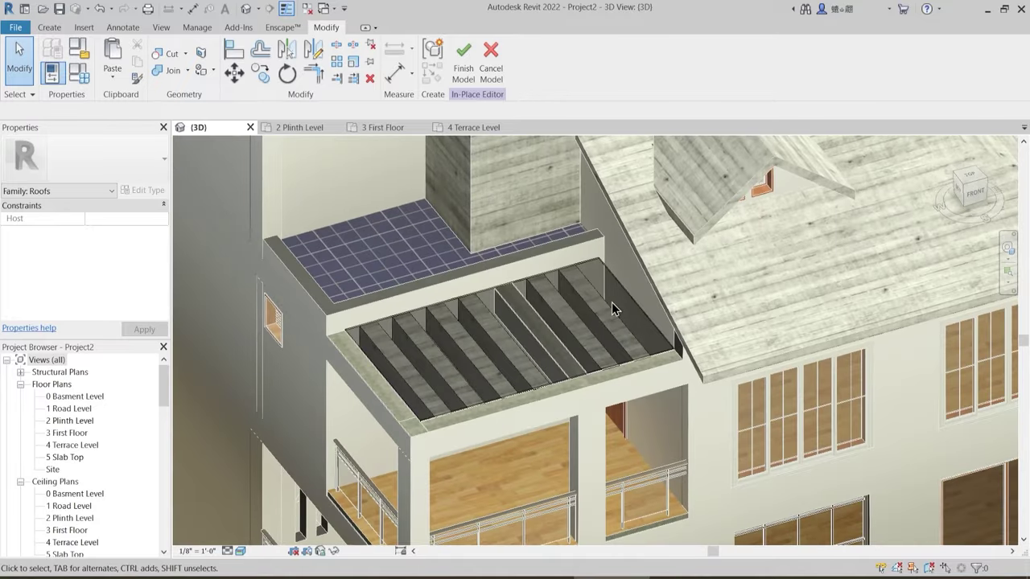
scroll(611, 314, "up", 2)
middle_click_drag(592, 380, 581, 445, "shift")
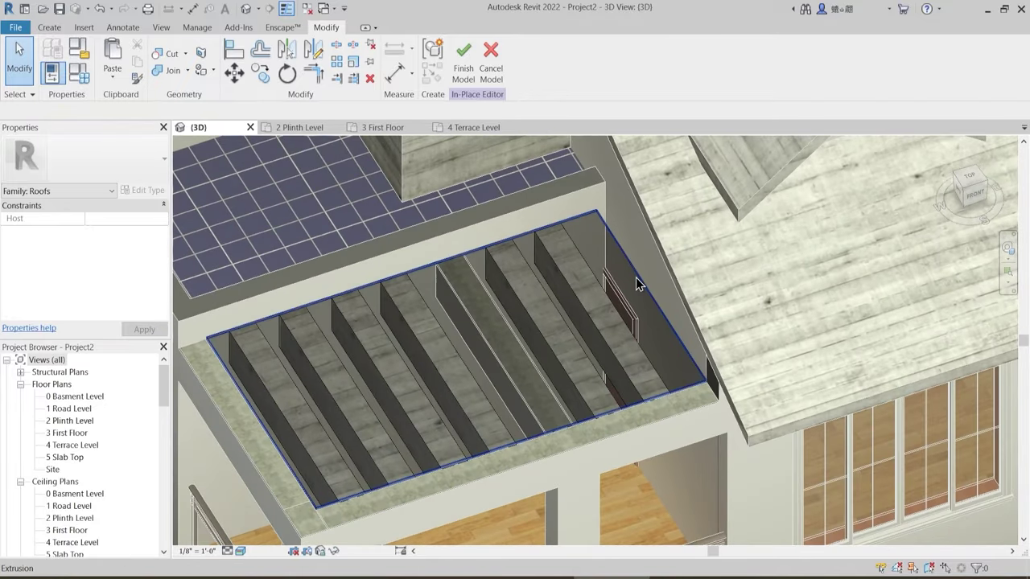
- Check the glass panel over the beams and finish the in-place roof model
left_click(630, 310)
key("Escape")
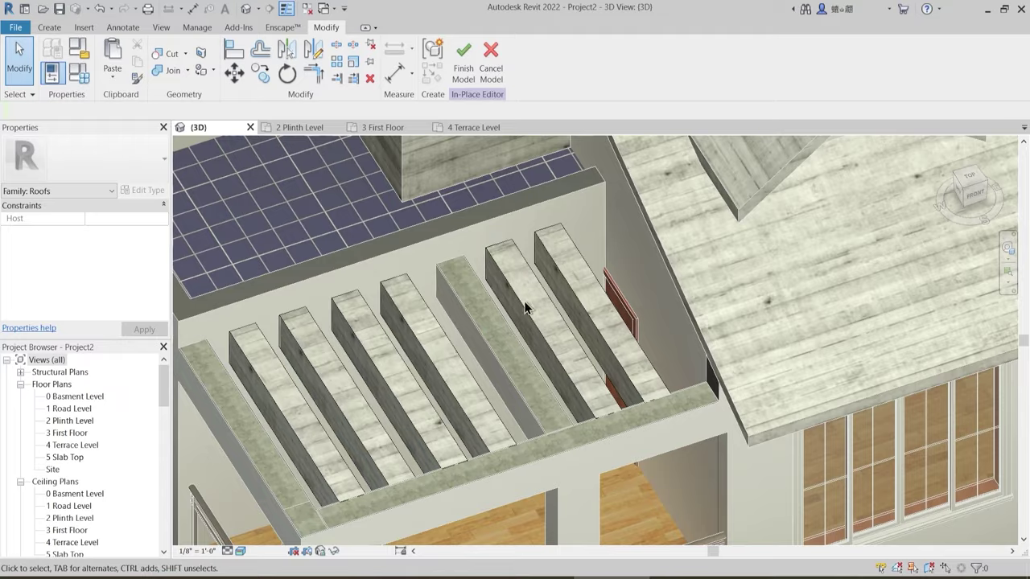
middle_click_drag(529, 295, 538, 404, "shift")
left_click(463, 80)
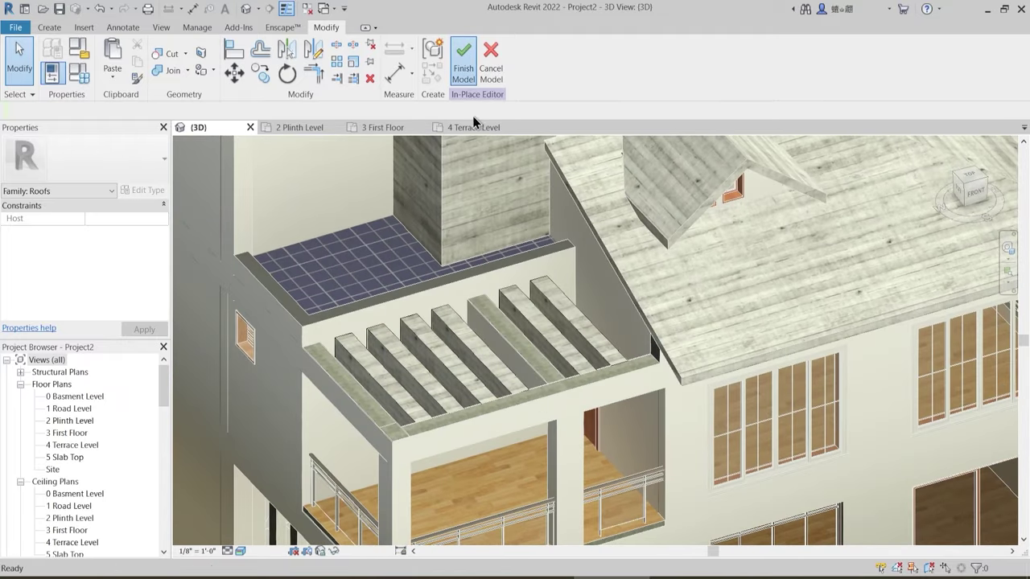
scroll(522, 316, "down", 5)
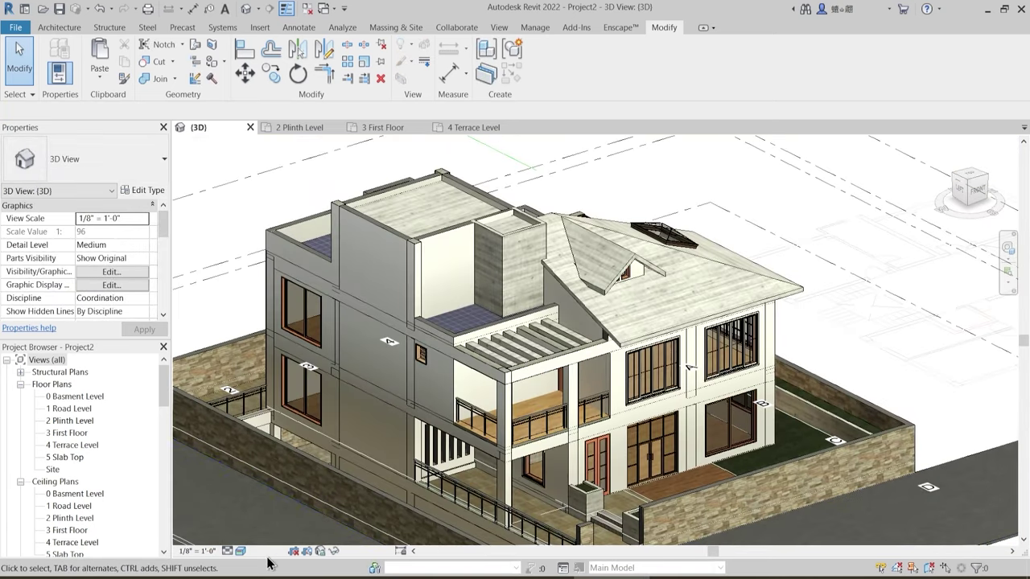
scroll(318, 489, "up", 4)
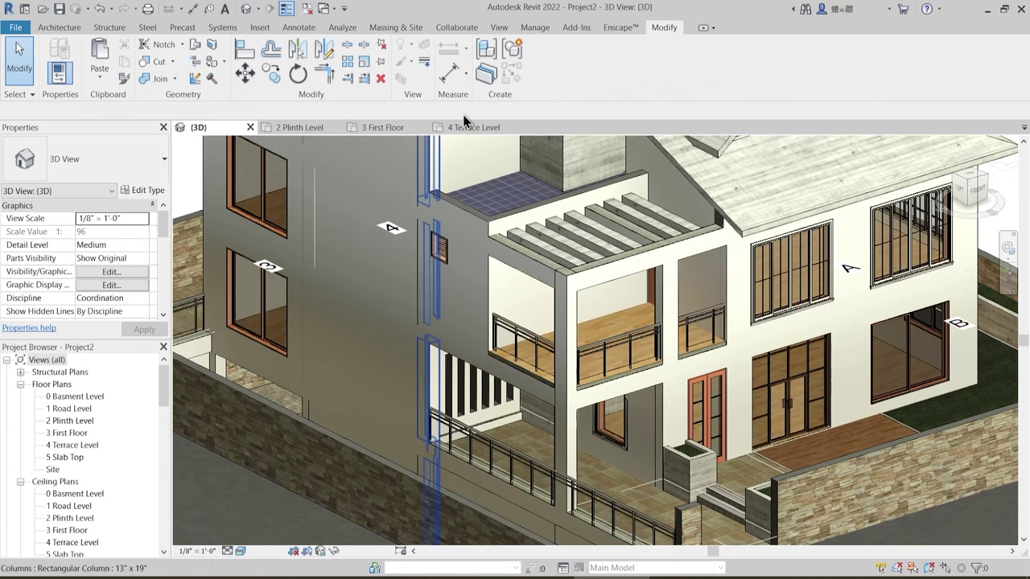
left_click(315, 127)
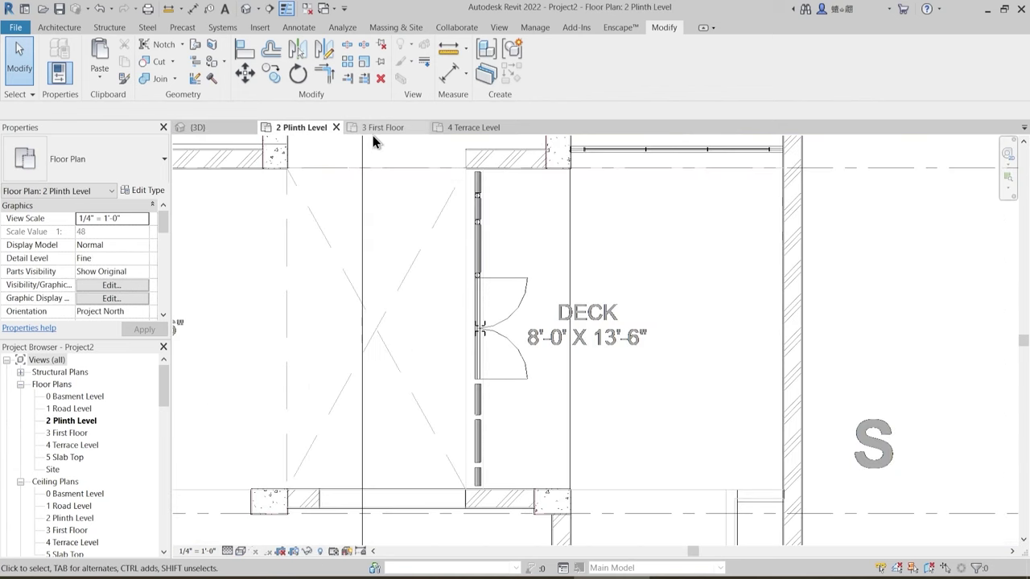
left_click(385, 128)
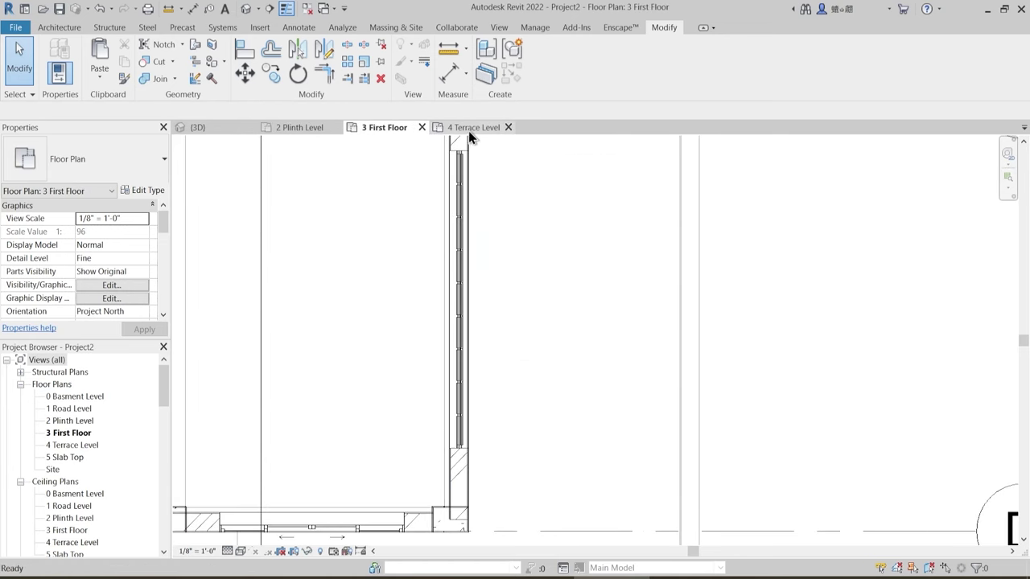
left_click(470, 128)
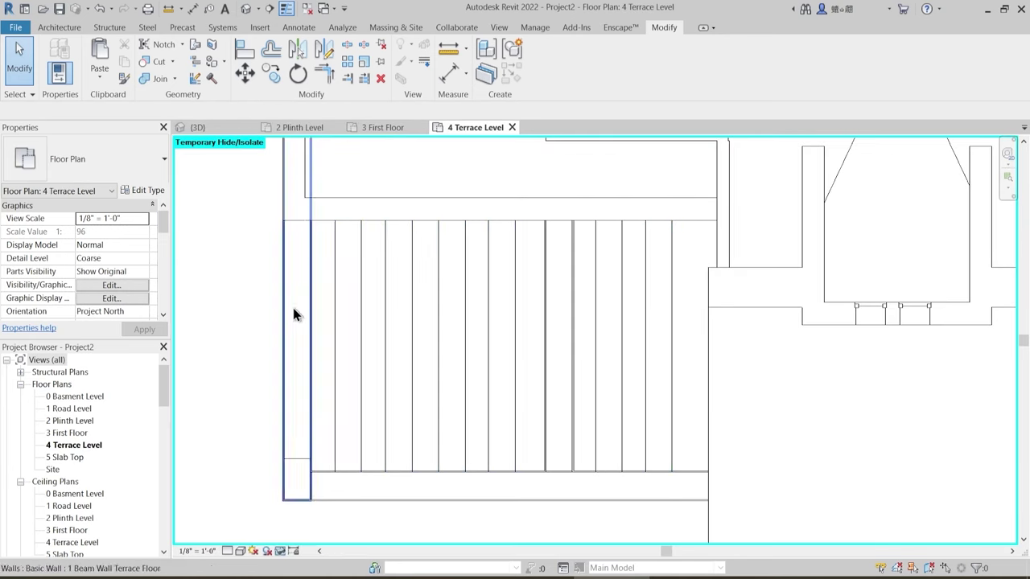
left_click(197, 128)
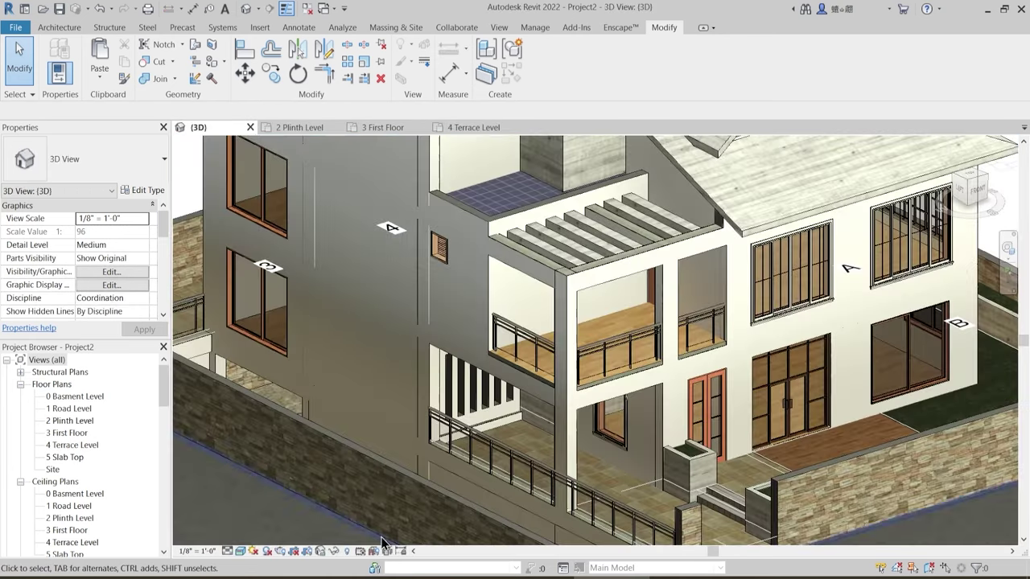
middle_click_drag(520, 398, 499, 383, "shift")
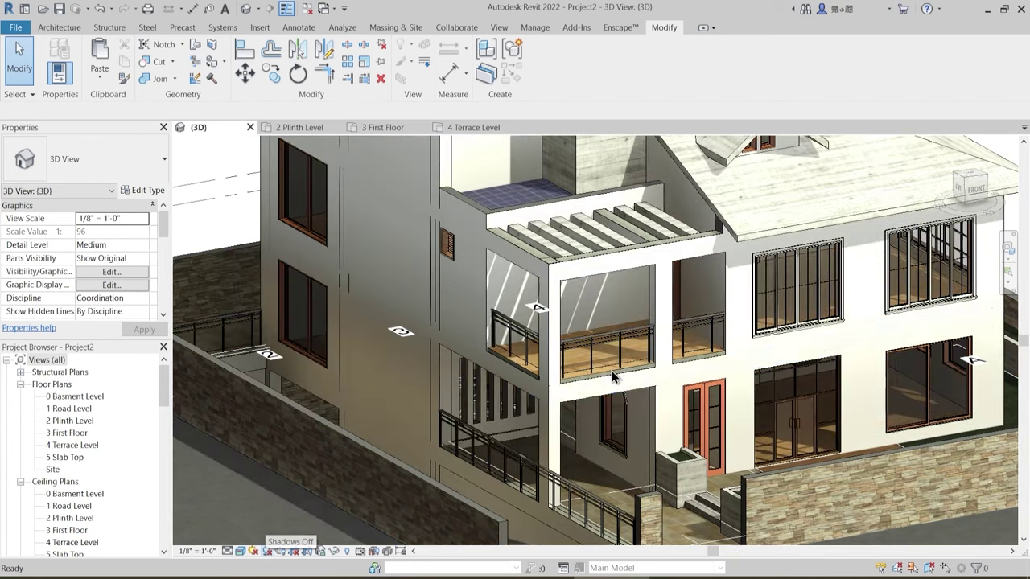
middle_click_drag(637, 382, 652, 402, "shift")
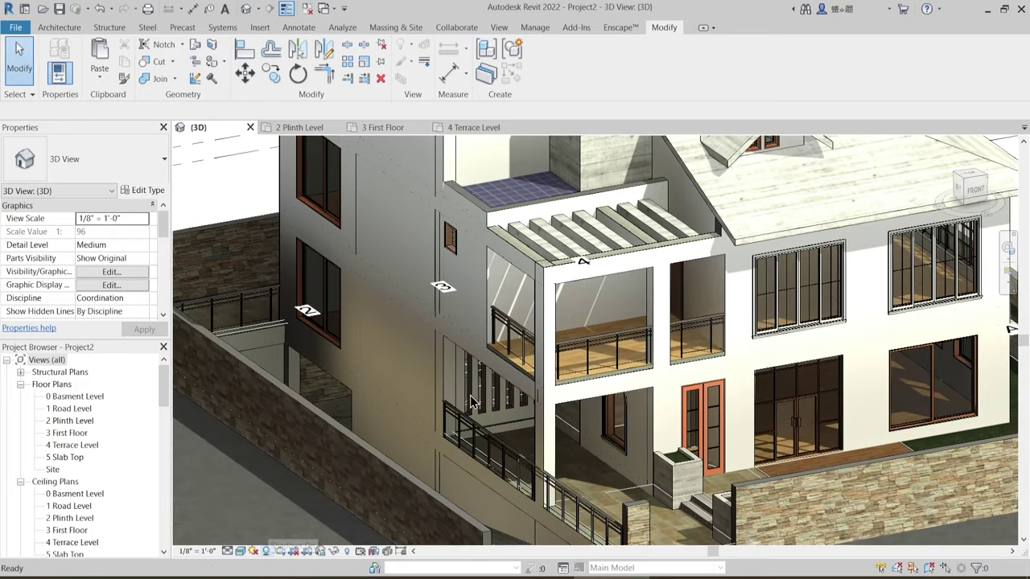
middle_click_drag(472, 403, 483, 367, "shift")
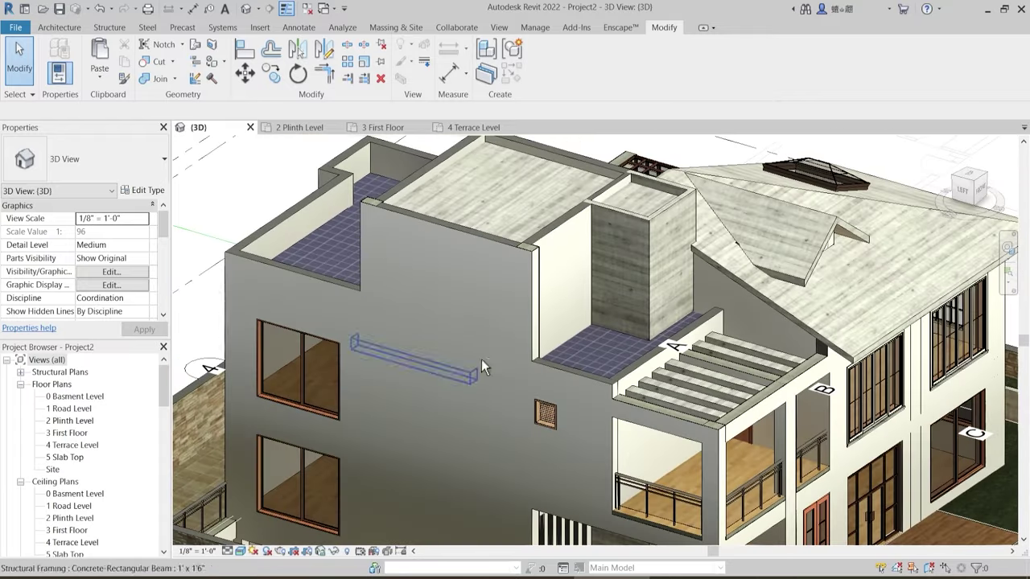
middle_click_drag(668, 381, 547, 218, "shift")
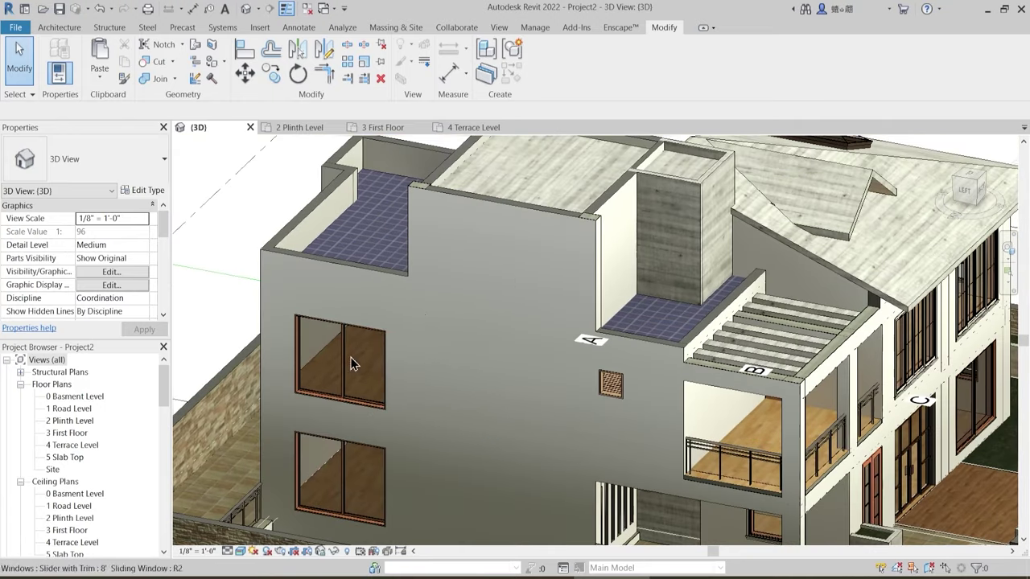
scroll(419, 396, "down", 2)
middle_click_drag(425, 395, 529, 299, "shift")
middle_click_drag(435, 367, 528, 362, "shift")
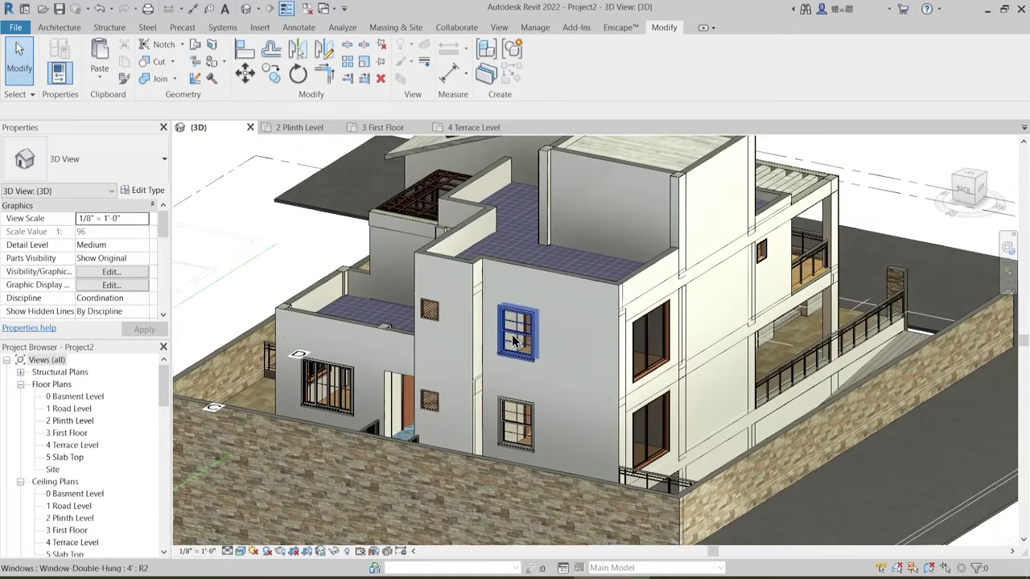
middle_click_drag(559, 416, 519, 386, "shift")
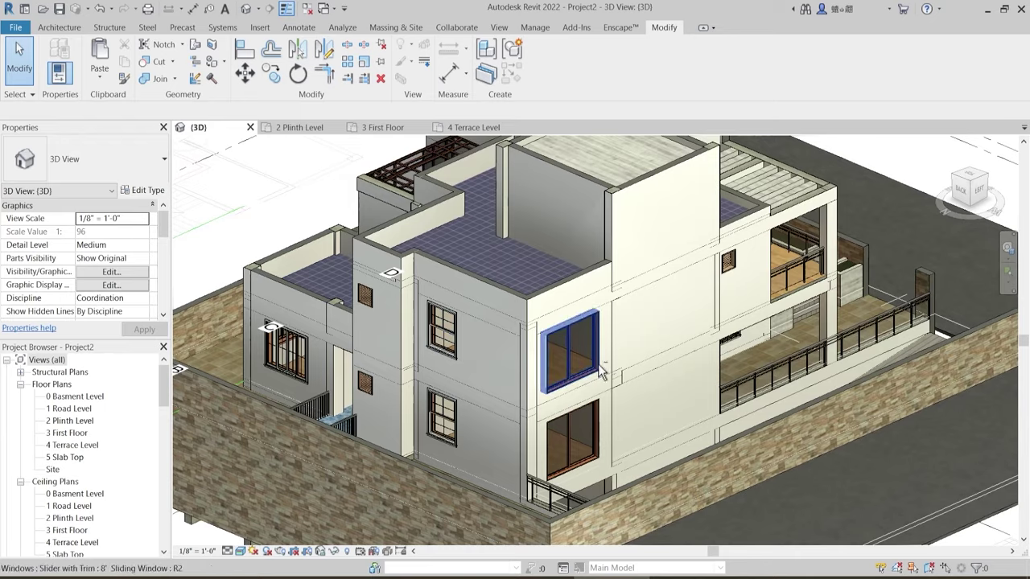
middle_click_drag(600, 373, 393, 343, "shift")
scroll(393, 343, "up", 2)
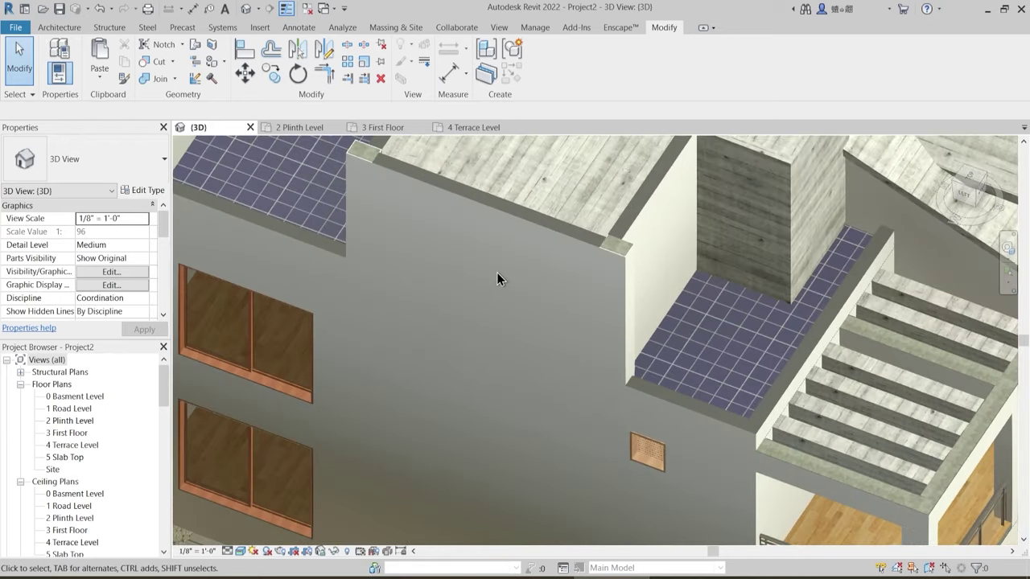
left_click(532, 251)
- Edit the terrace wall's profile and sketch a rectangular opening inside it
middle_click_drag(503, 342, 533, 230, "shift")
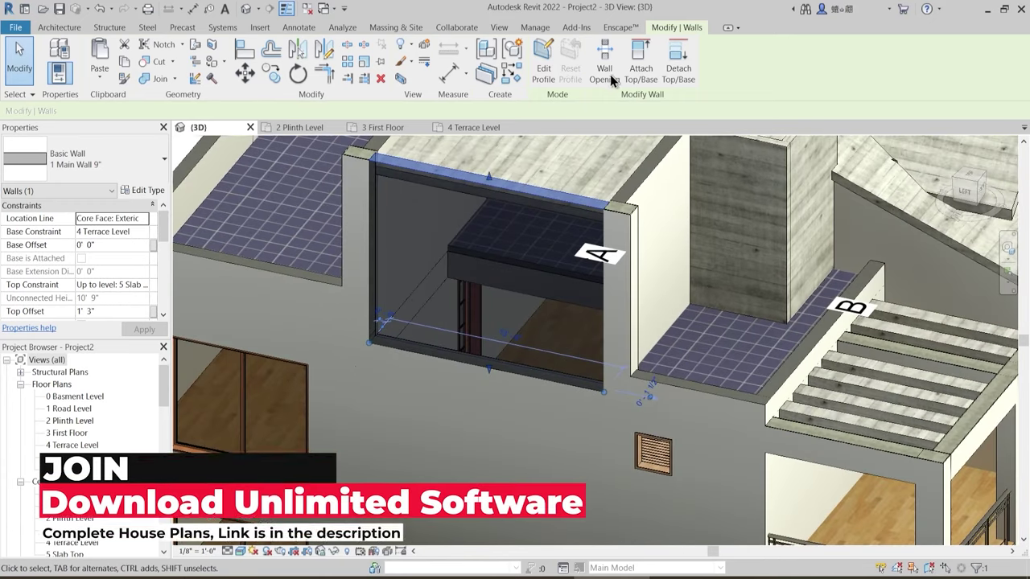
left_click(553, 79)
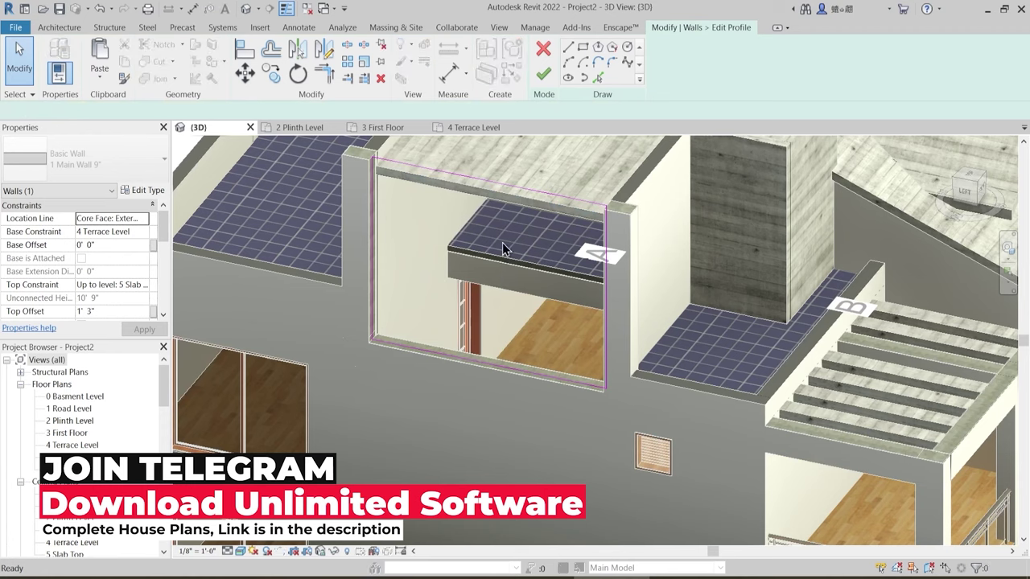
left_click(583, 46)
scroll(421, 242, "up", 4)
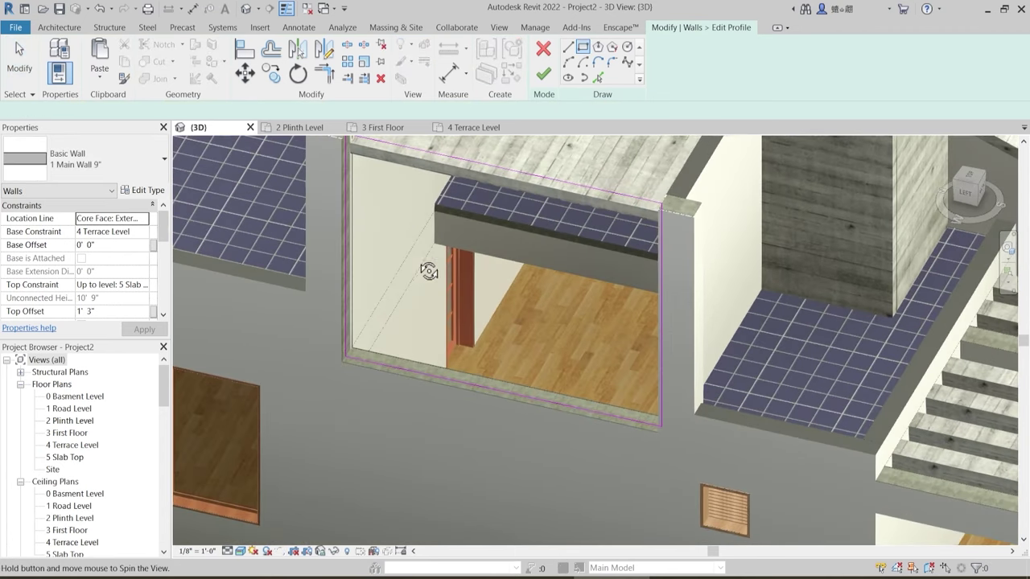
left_click(389, 203)
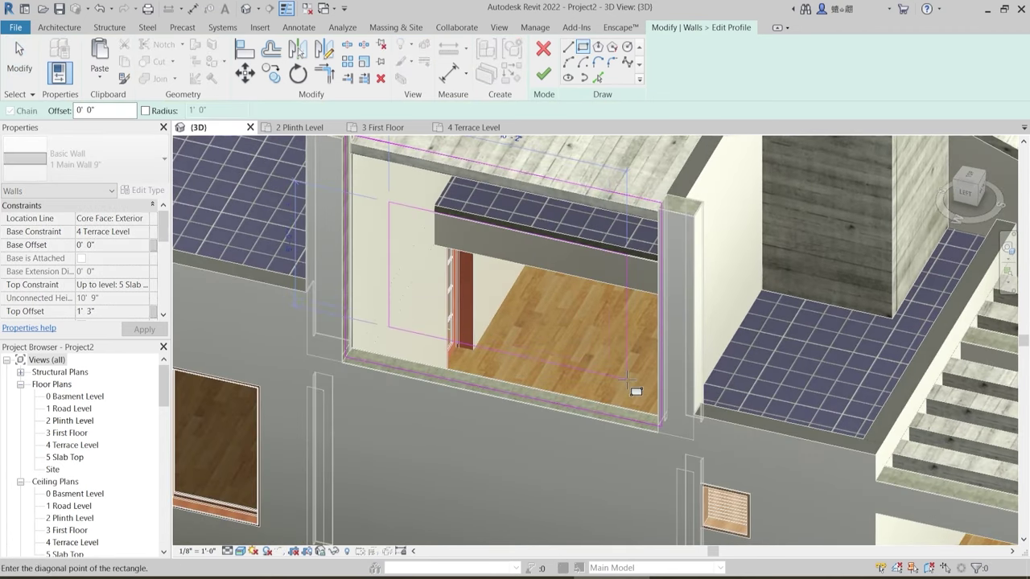
key("Escape")
key("Escape")
scroll(671, 367, "down", 2)
middle_click_drag(594, 380, 568, 393, "shift")
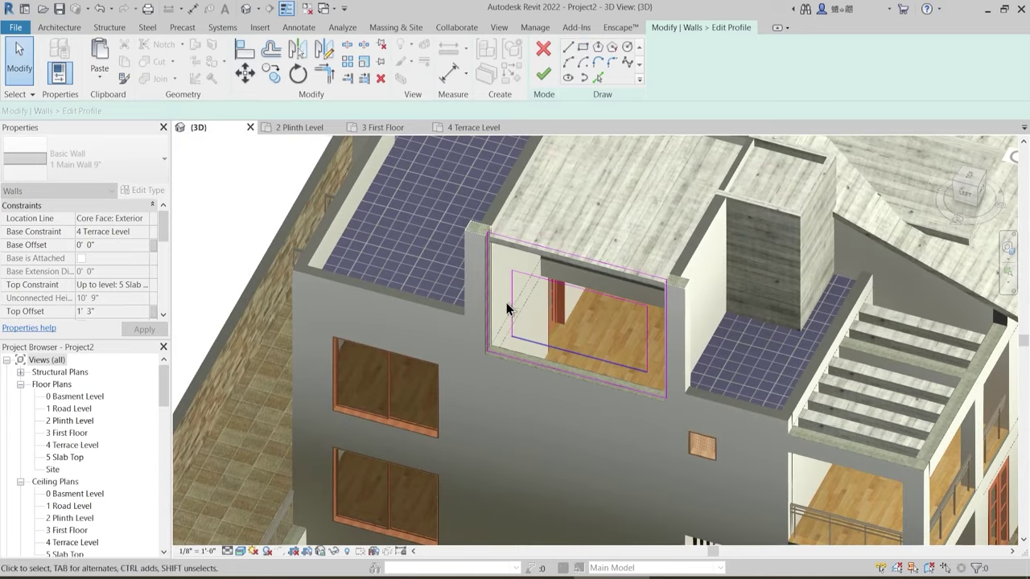
scroll(509, 308, "up", 1)
- Set the opening's bottom line 18" from the base and its height to 6'
left_click(526, 263)
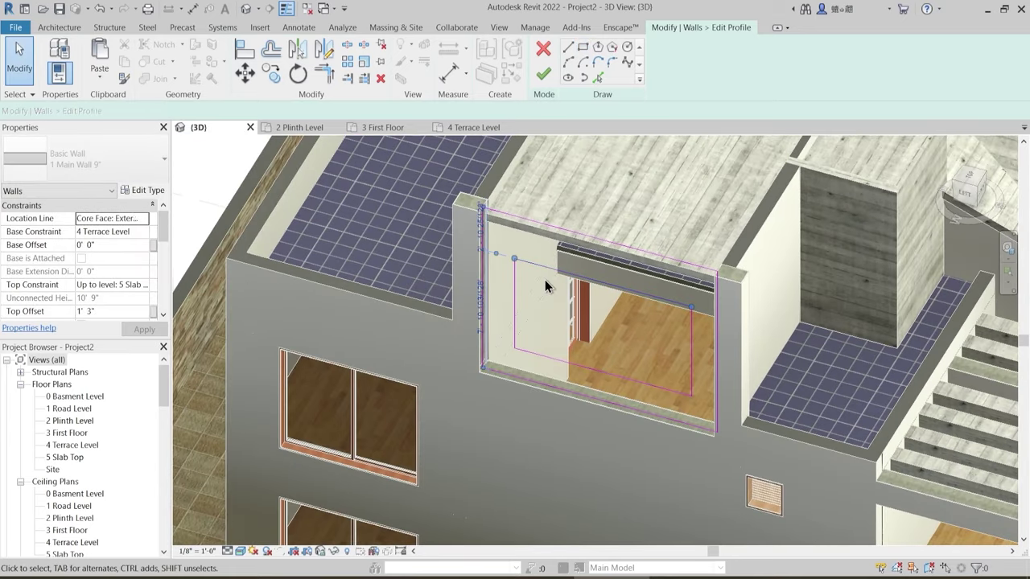
scroll(480, 348, "up", 2)
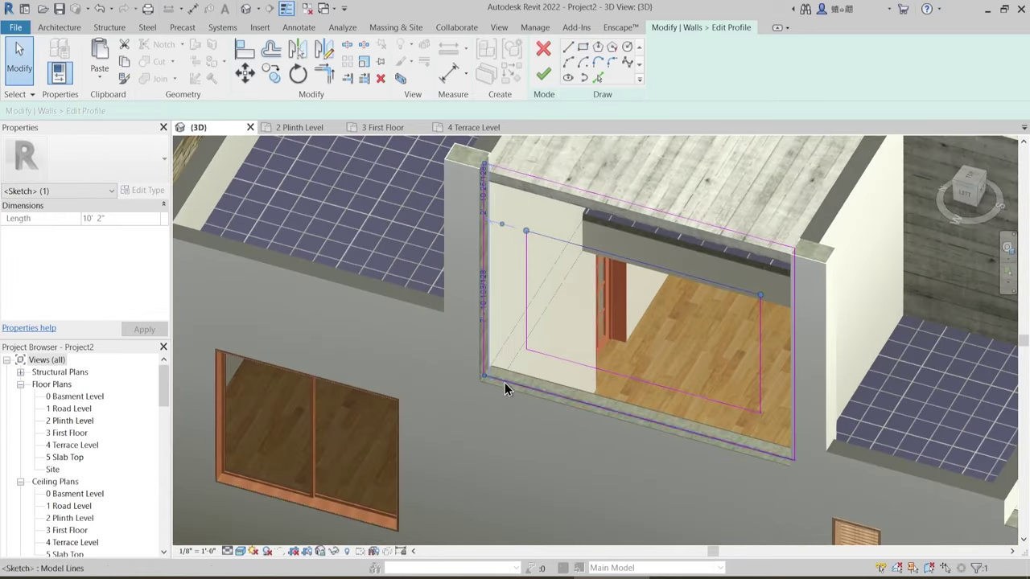
left_click(538, 356)
left_click(749, 411)
left_click(785, 439)
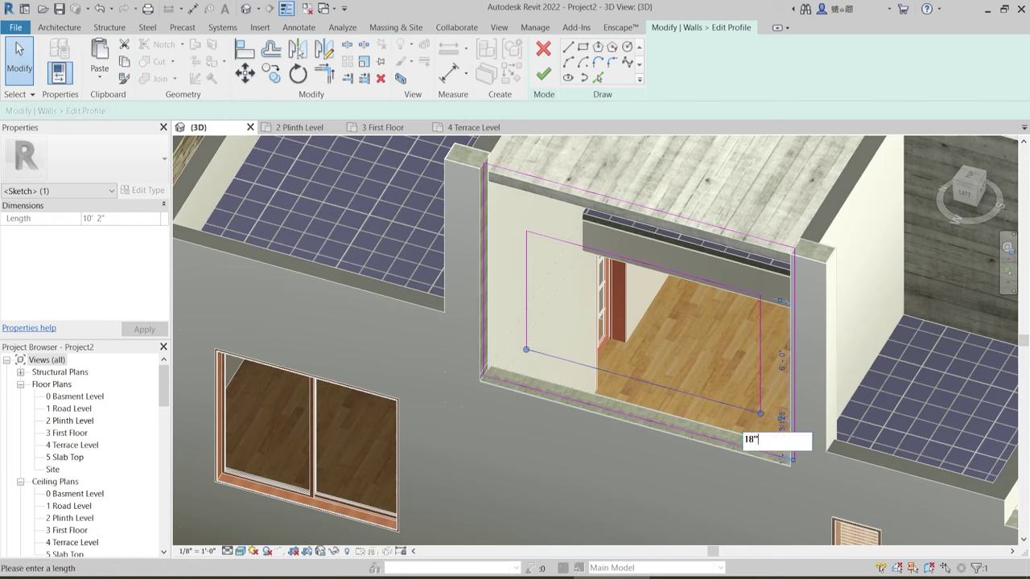
key("Return")
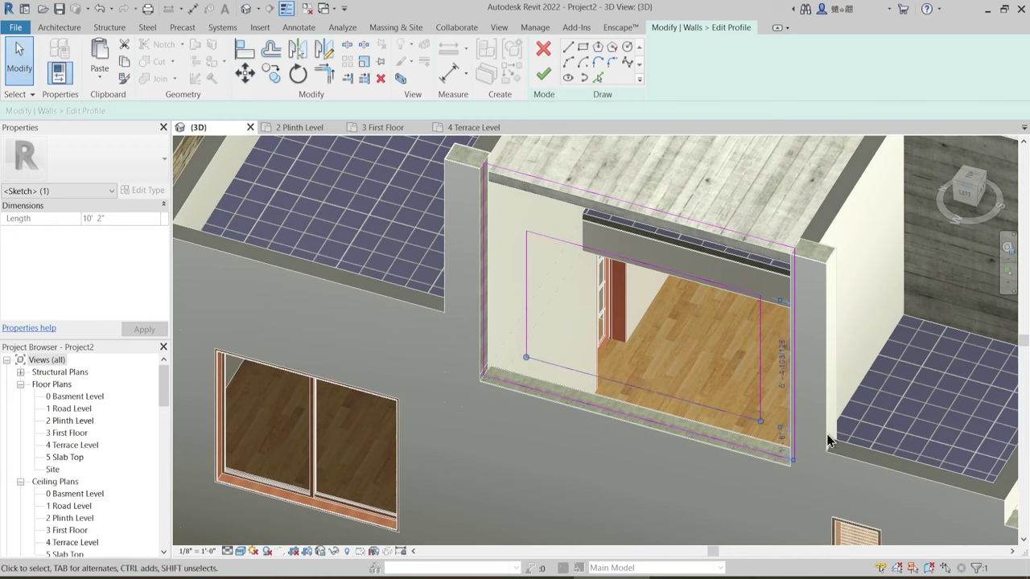
left_click(781, 362)
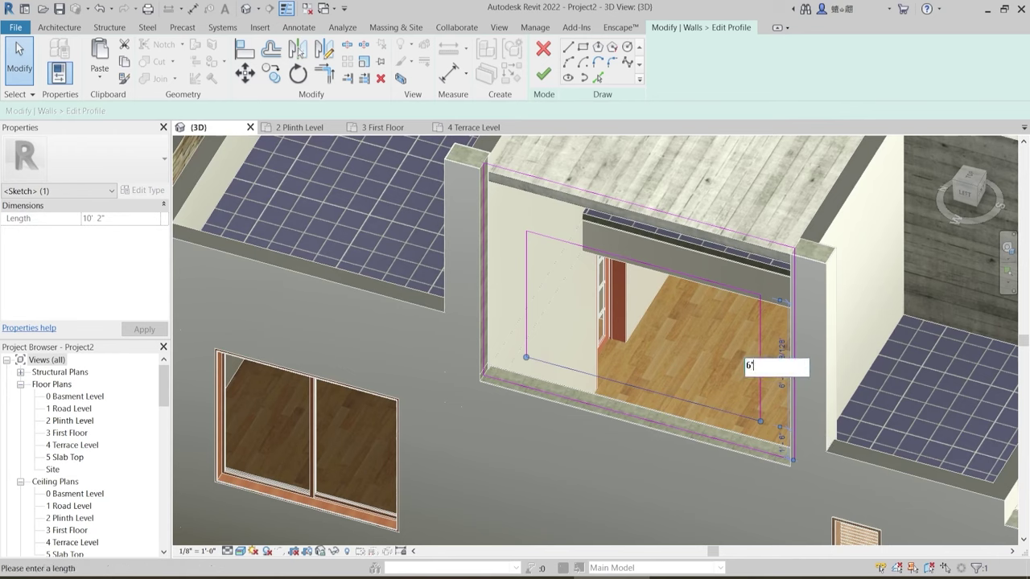
type("6'")
key("Return")
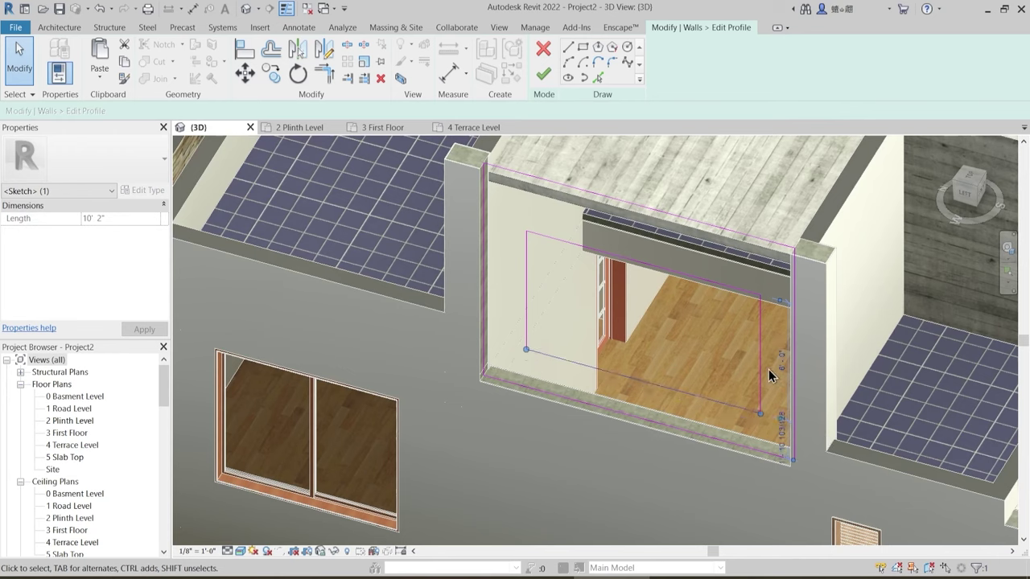
key("Escape")
- Position the opening's top line with a 6'6" dimension
scroll(755, 389, "up", 3)
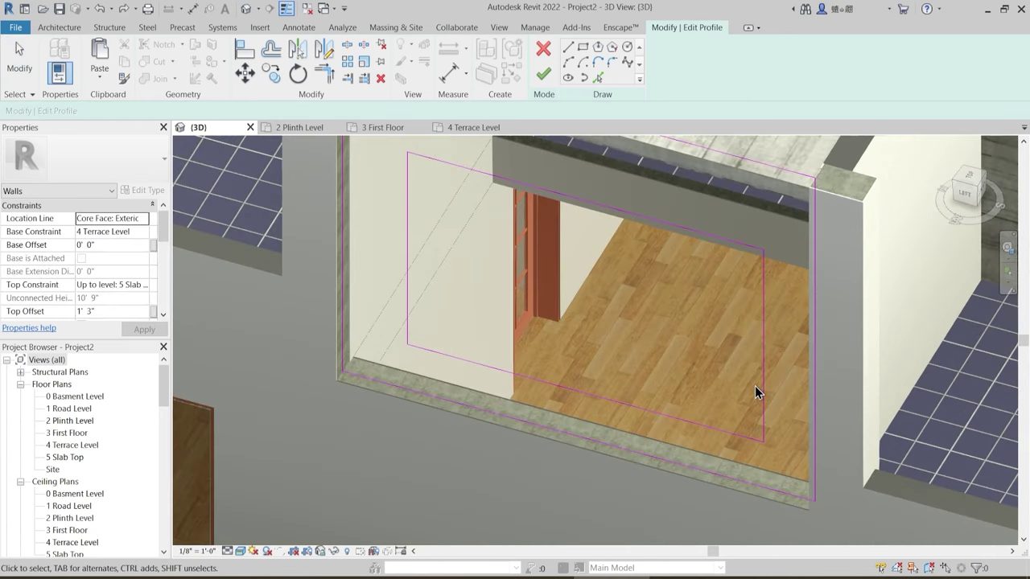
left_click(695, 449)
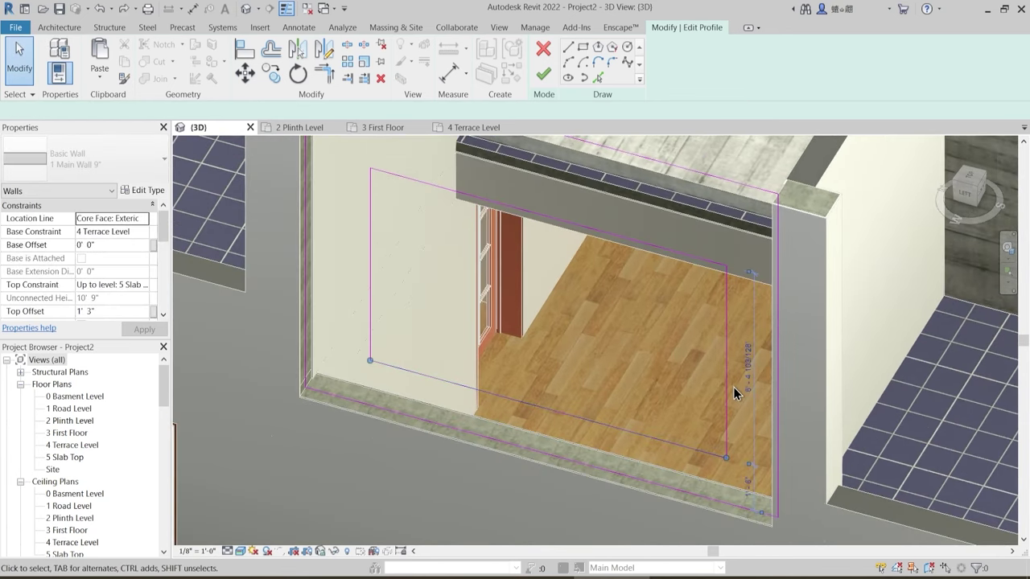
key("Escape")
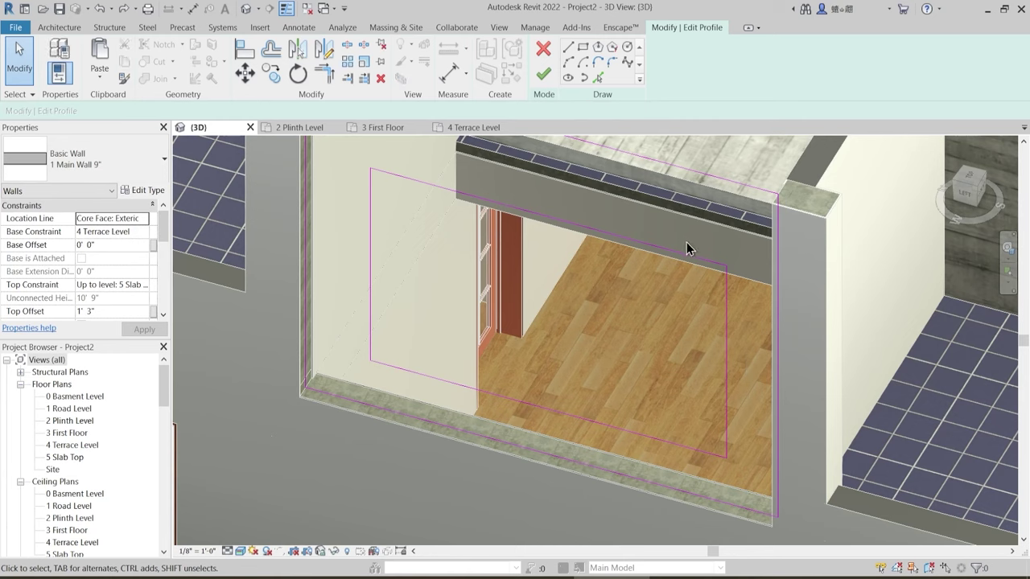
left_click(687, 242)
left_click(336, 259)
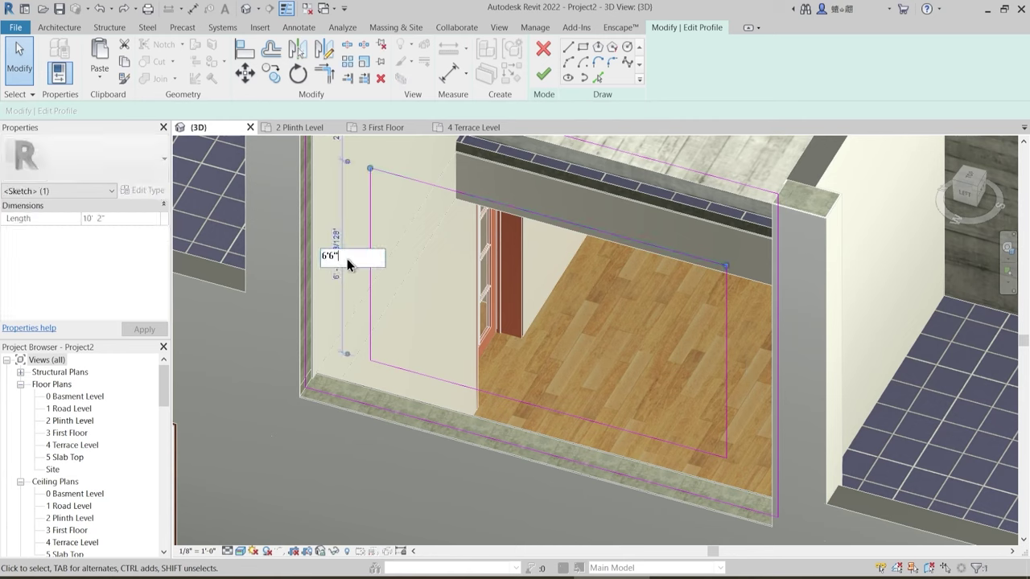
type("6'6\"")
key("Return")
middle_click_drag(389, 198, 389, 265)
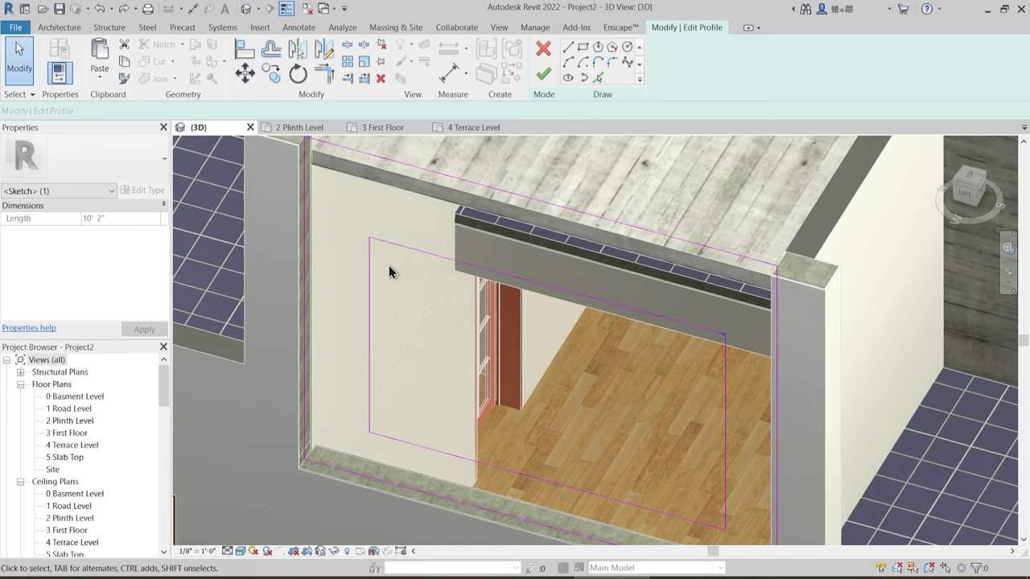
left_click(394, 250)
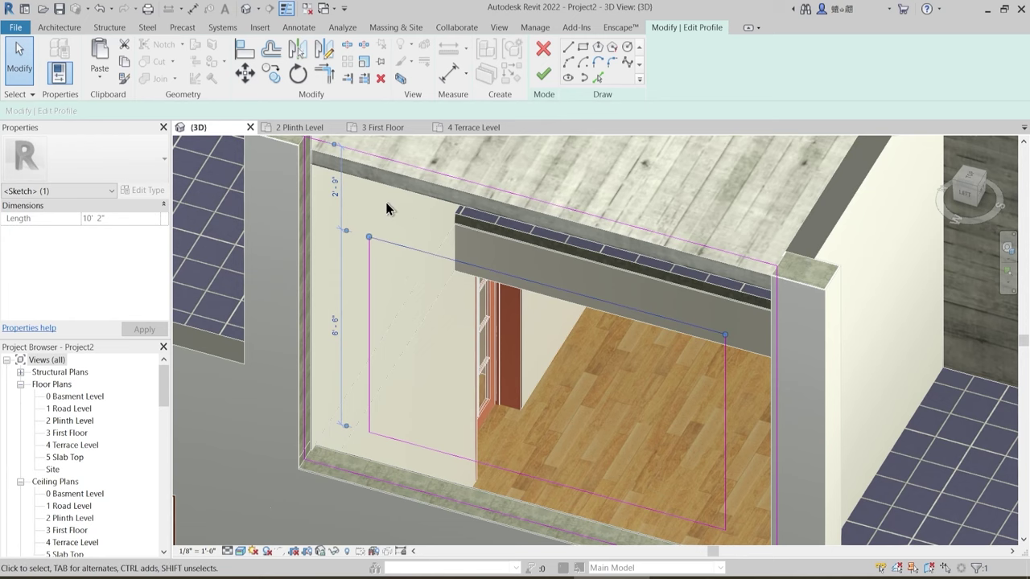
left_click(411, 278)
- Set the 2'-9" gap above the opening to 18" and window-select all profile lines
middle_click_drag(411, 278, 413, 339)
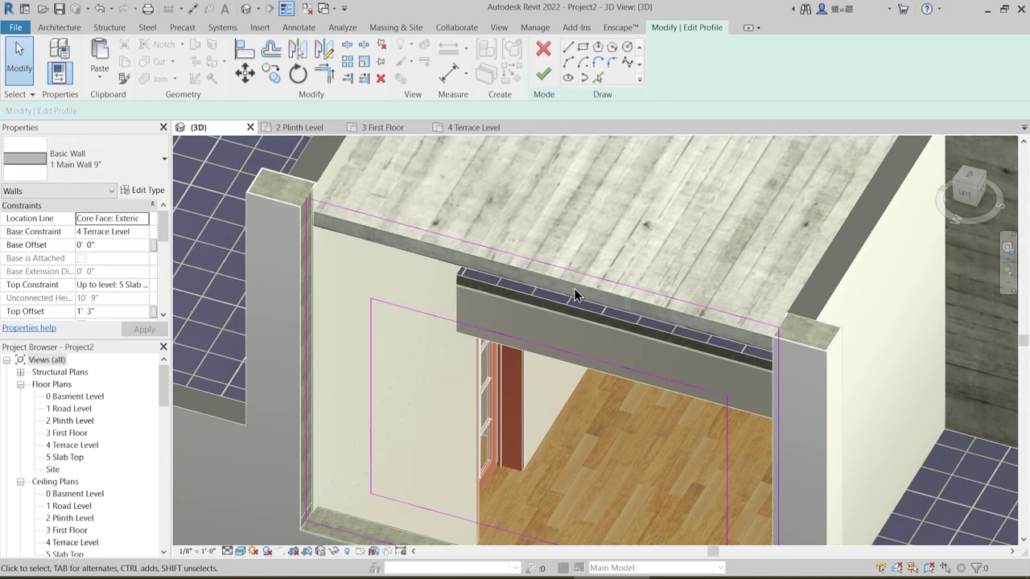
left_click(391, 305)
left_click(337, 255)
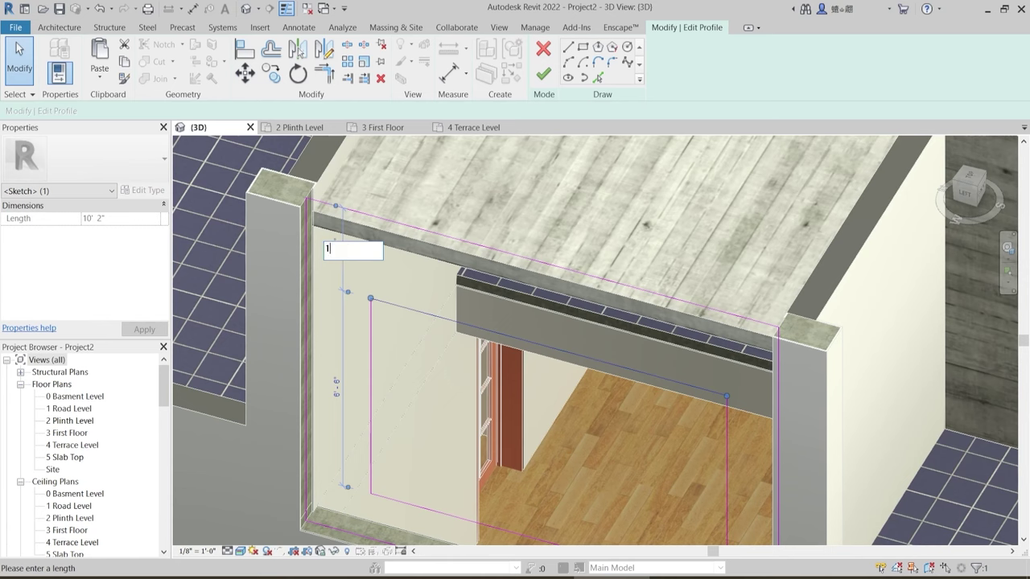
key("Return")
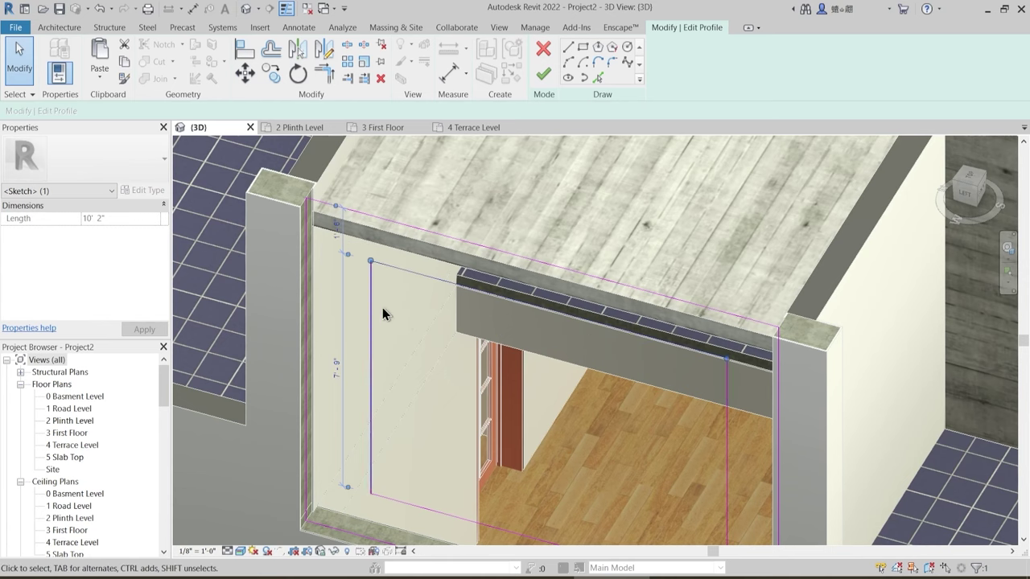
left_click(436, 345)
scroll(436, 345, "down", 1)
middle_click_drag(456, 383, 406, 323)
scroll(407, 323, "down", 2)
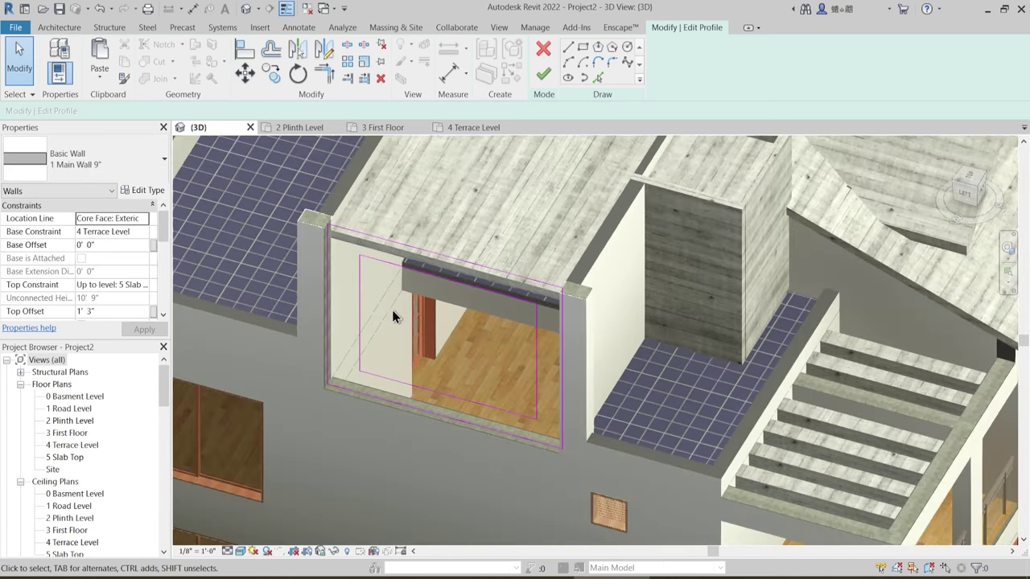
mouse_move(302, 191)
left_mouse_down()
mouse_move(566, 453)
mouse_move(578, 478)
left_mouse_up()
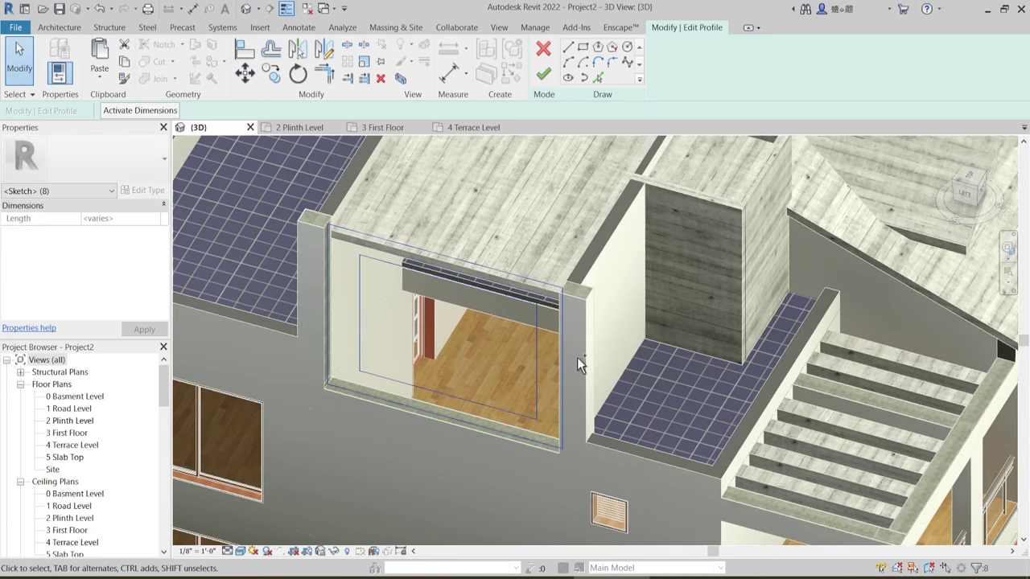
- Finish the terrace wall profile edit so the opening cuts through the wall
left_click(544, 75)
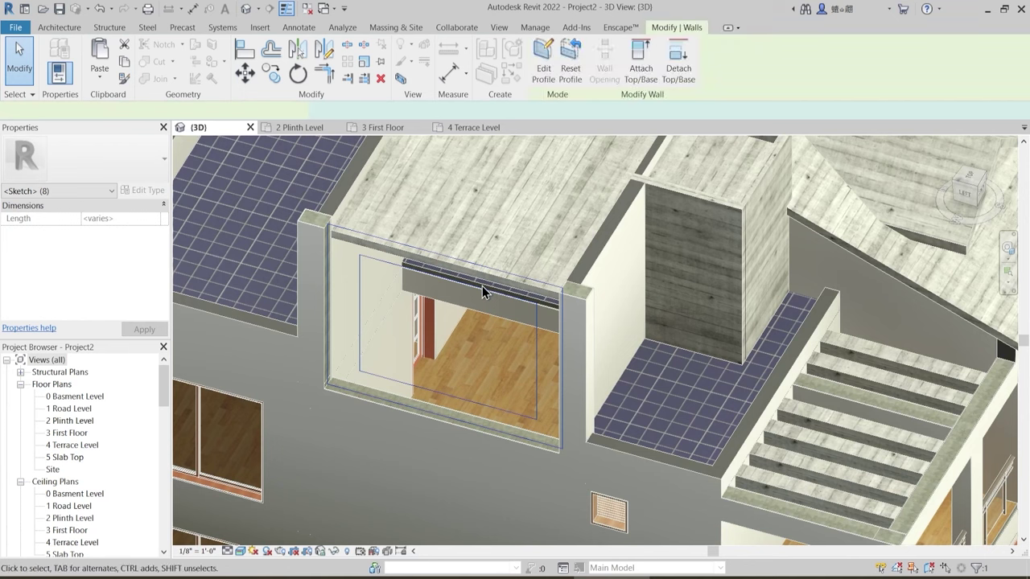
key("Escape")
middle_click_drag(464, 367, 429, 285)
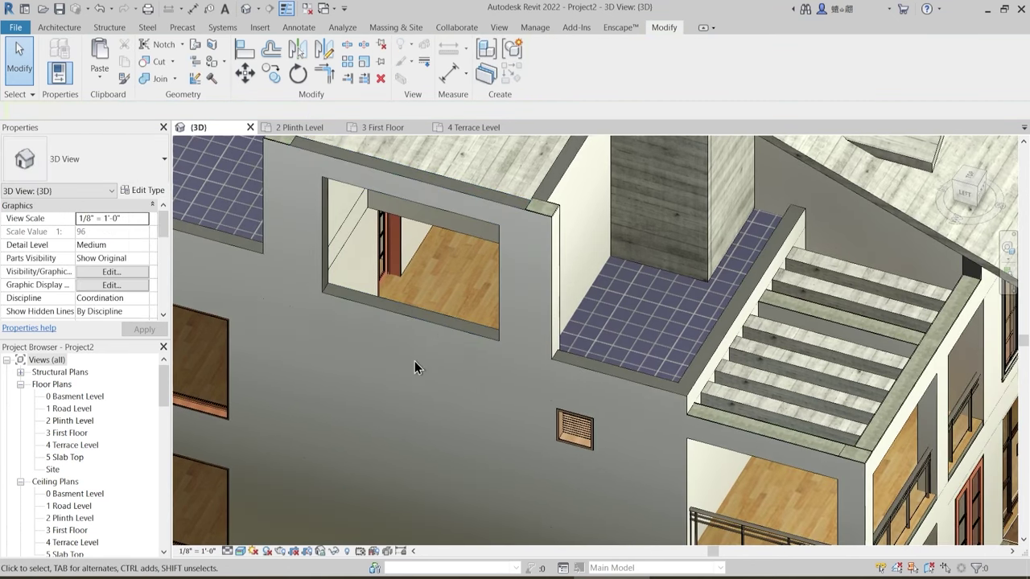
middle_click_drag(284, 328, 304, 238)
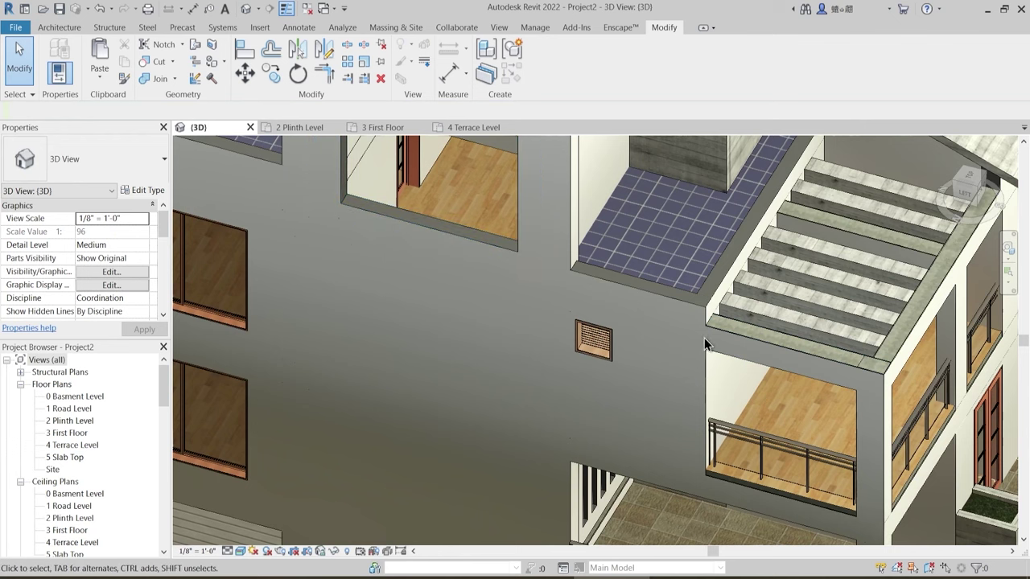
- Temporarily hide the terrace-level wall and select the first-floor main wall beneath
left_click(494, 255)
key("Escape")
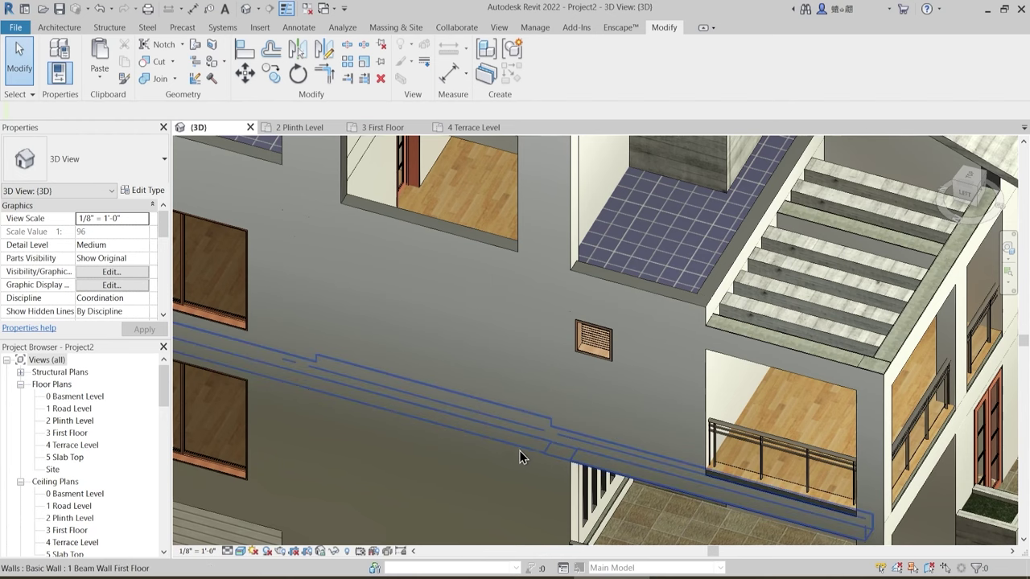
left_click(493, 248)
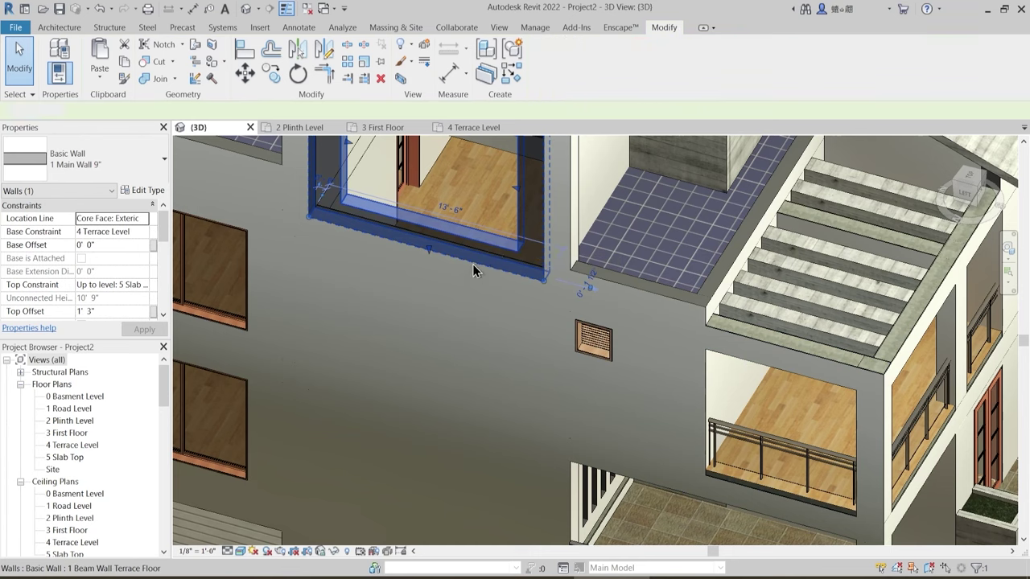
key("h")
key("h")
left_click(472, 266)
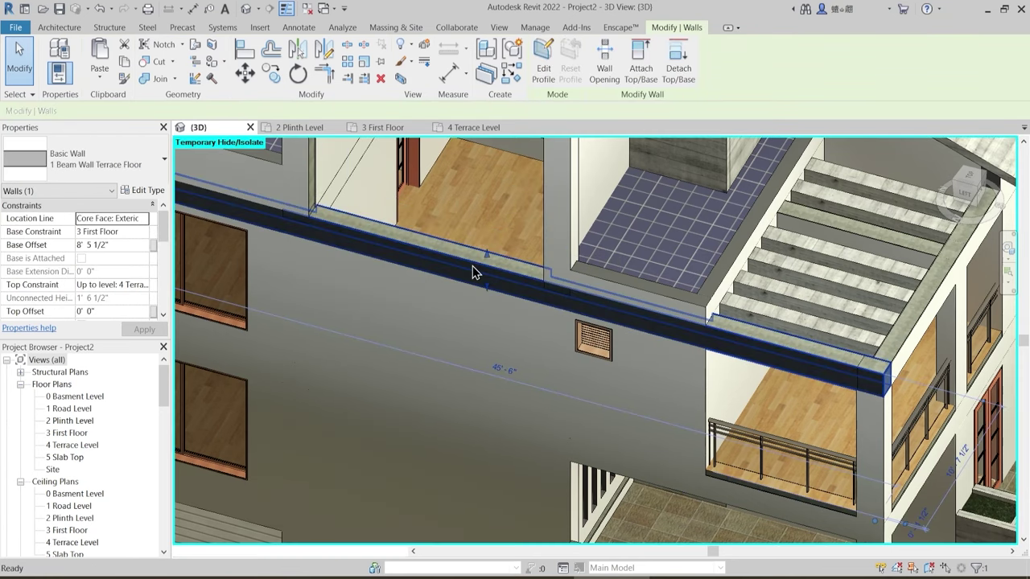
key("Escape")
left_click(469, 292)
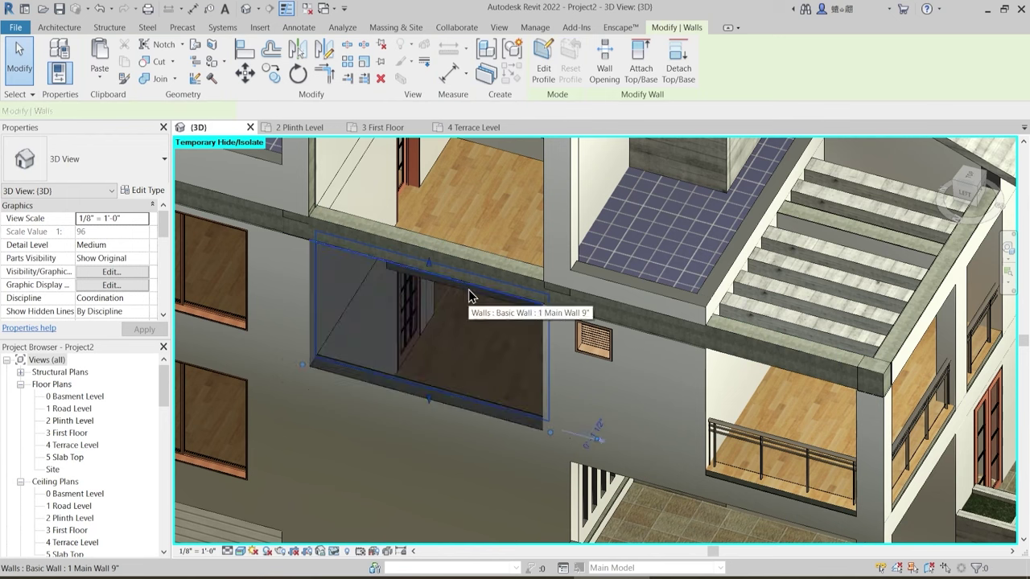
- Start editing the first-floor wall's profile and switch the view to hidden-line, facing the wall
left_click(545, 72)
middle_click_drag(478, 329, 453, 344, "shift")
key("h")
key("l")
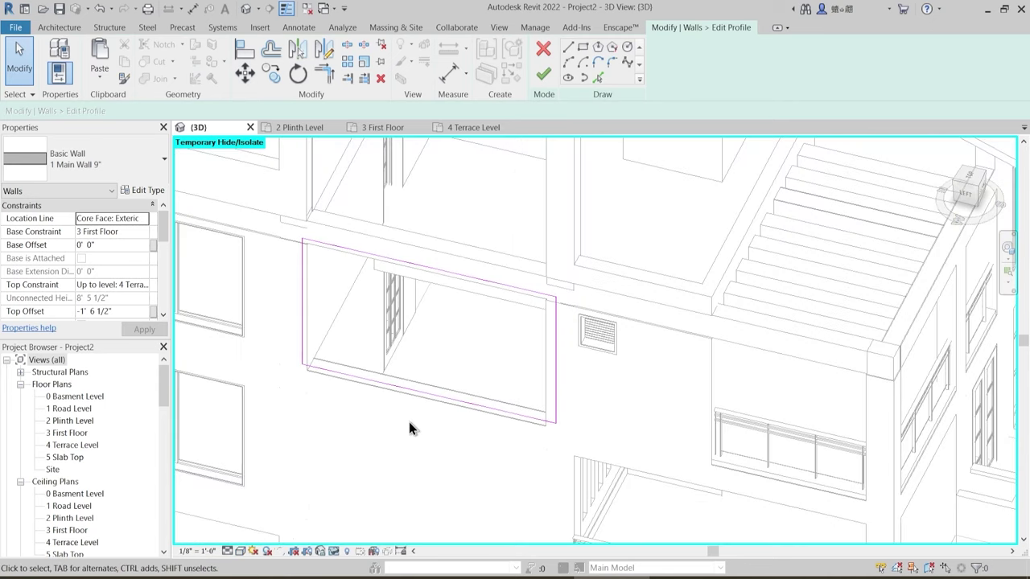
middle_click_drag(409, 428, 495, 329)
scroll(506, 344, "down", 5)
middle_click_drag(421, 373, 521, 387)
- Paste the copied opening sketch near grid line 2
key("ctrl+v")
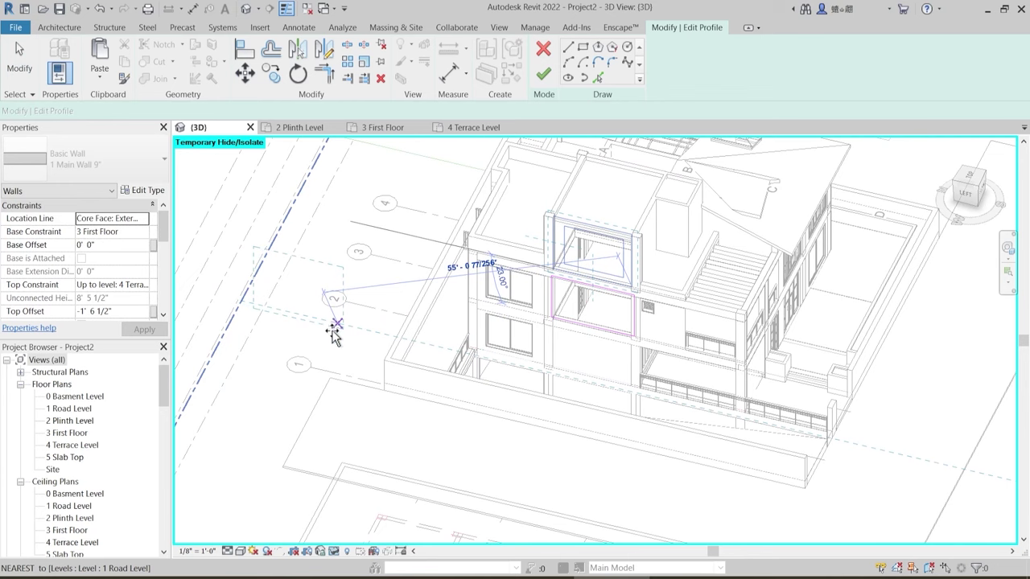
left_click(336, 320)
key("ctrl+v")
left_click(380, 348)
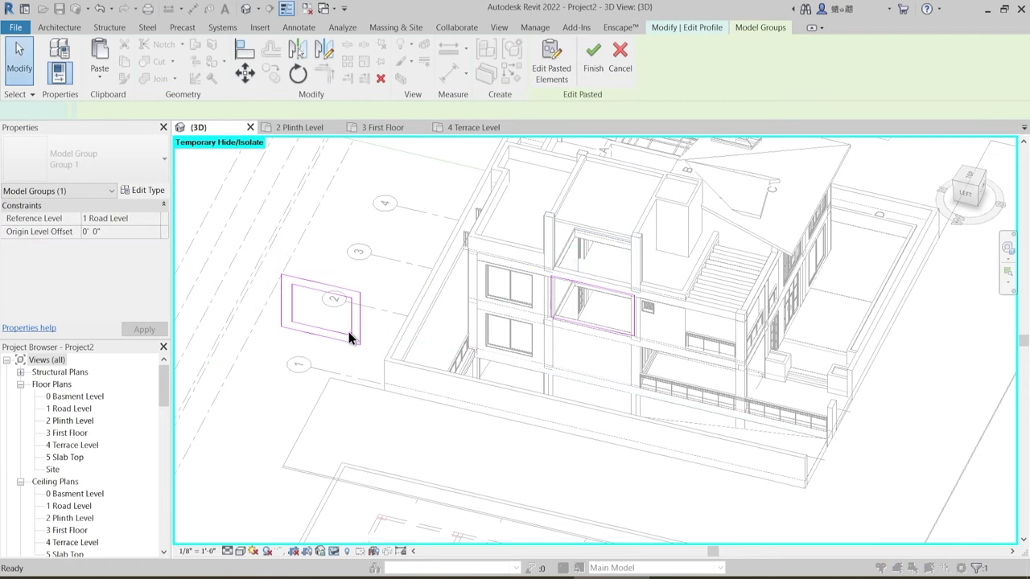
scroll(338, 326, "up", 3)
- Move the pasted opening's sketch lines onto the first-floor opening corner with MV
key("m")
key("v")
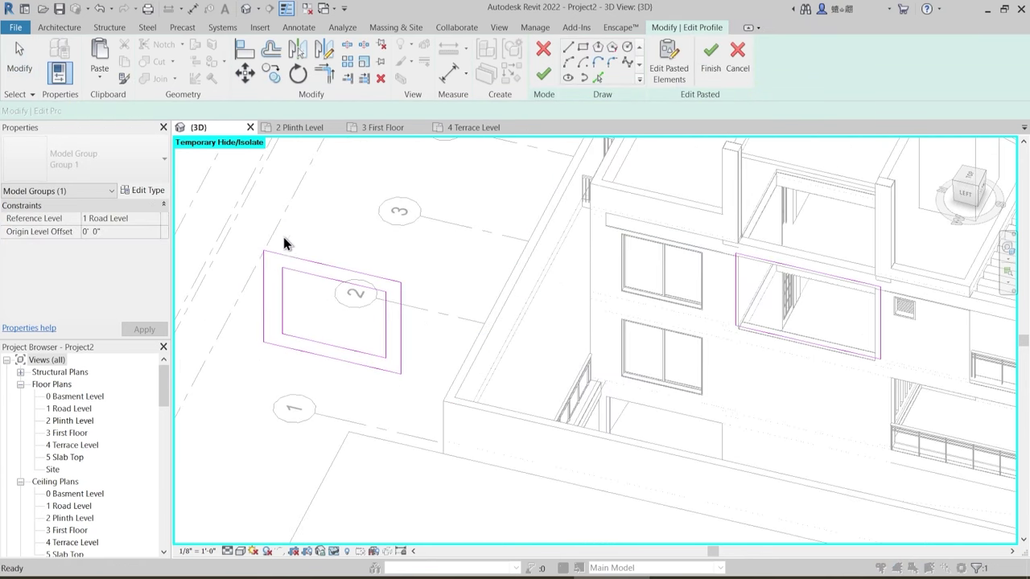
left_click_drag(263, 205, 393, 392)
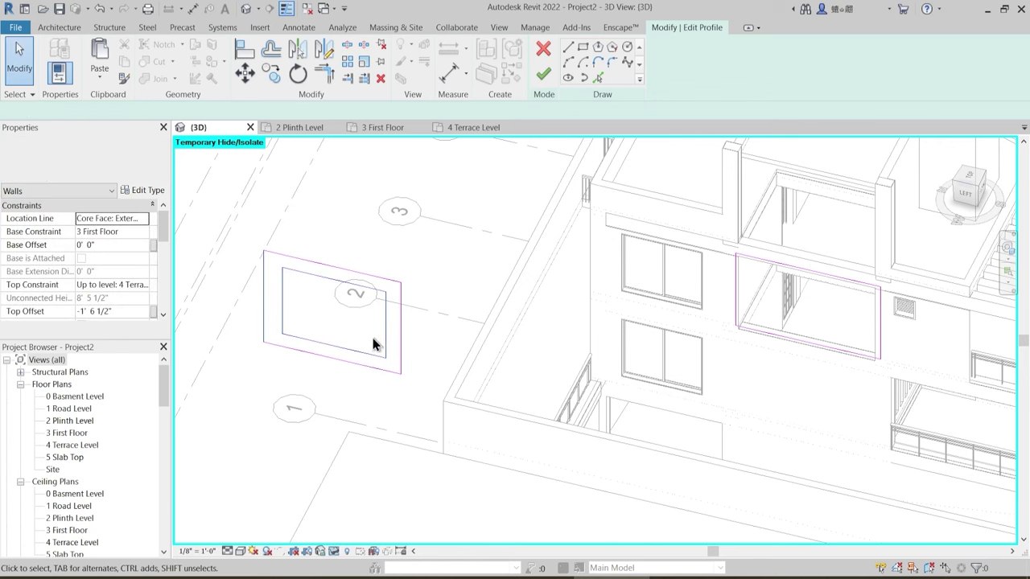
key("m")
key("v")
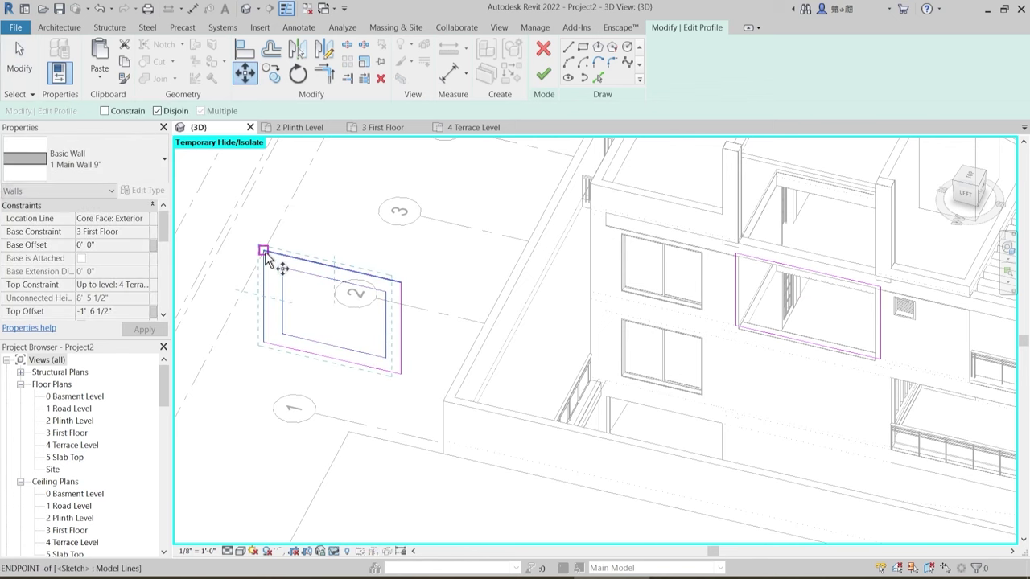
left_click(265, 252)
scroll(734, 266, "up", 4)
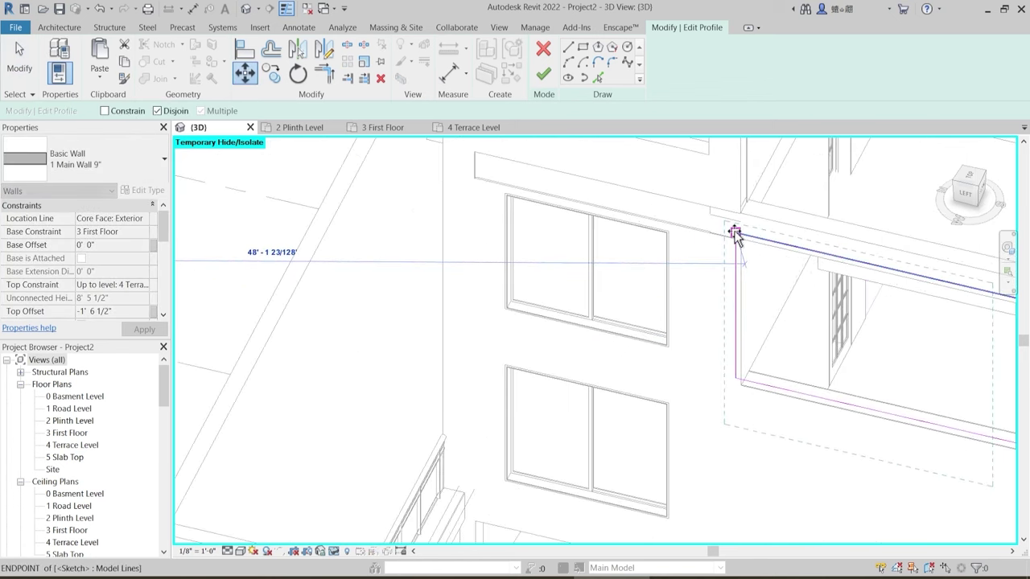
left_click(734, 233)
scroll(676, 338, "down", 2)
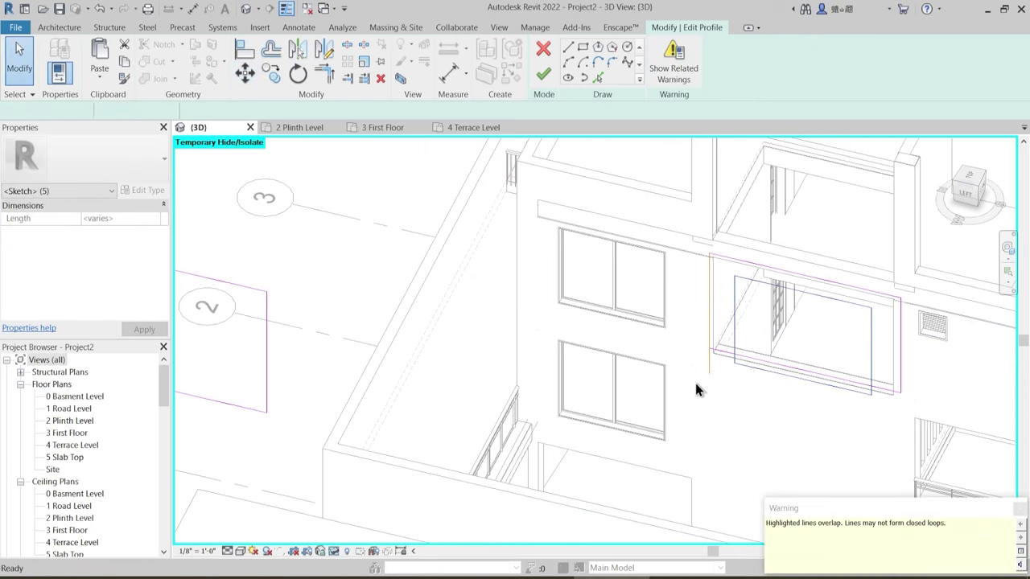
left_click(696, 383)
scroll(710, 394, "down", 2)
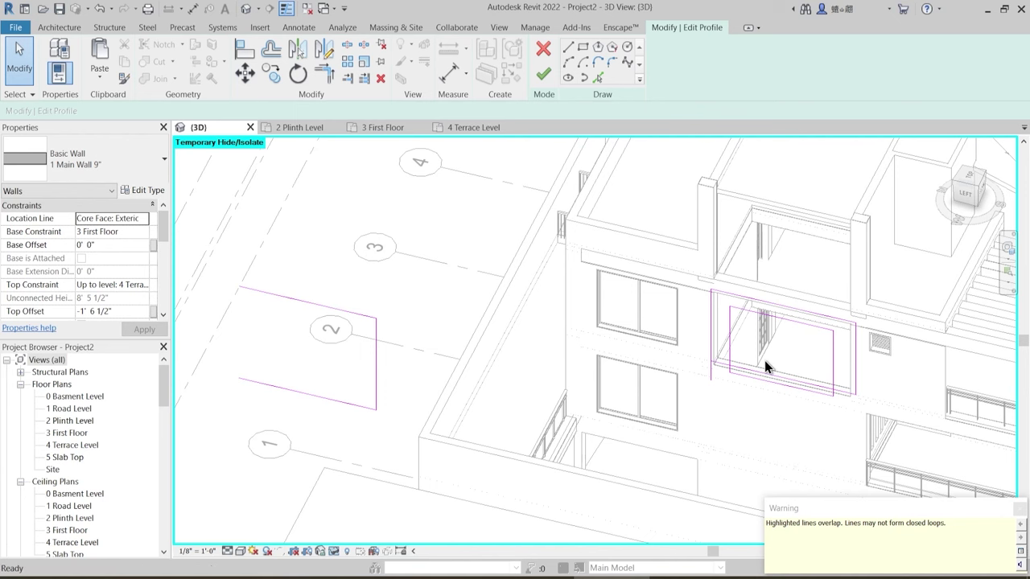
- Undo that move and move the inner sketch rectangle into the right wall opening
key("ctrl+z")
scroll(505, 322, "down", 4)
scroll(330, 310, "up", 2)
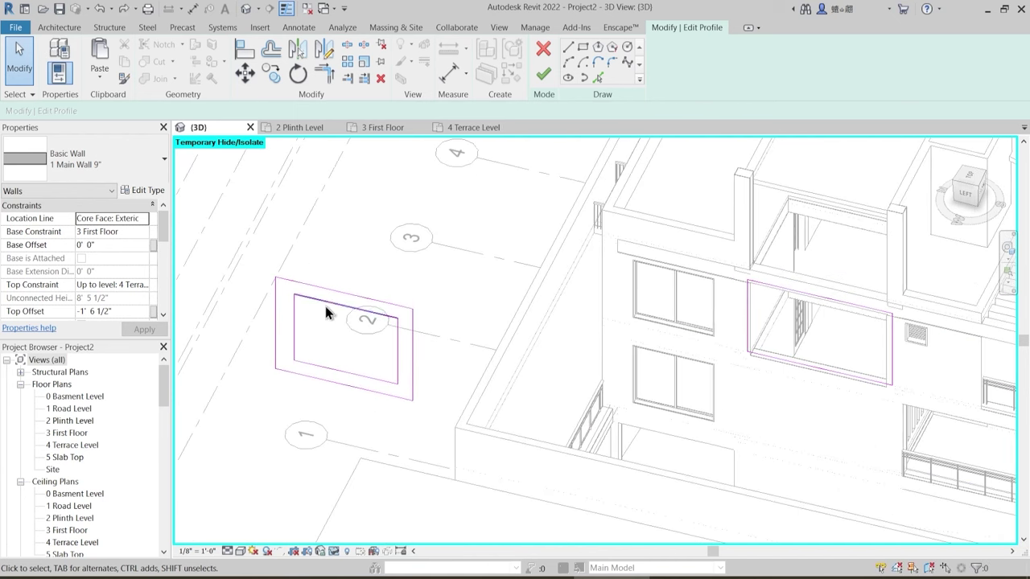
left_click_drag(283, 239, 364, 369)
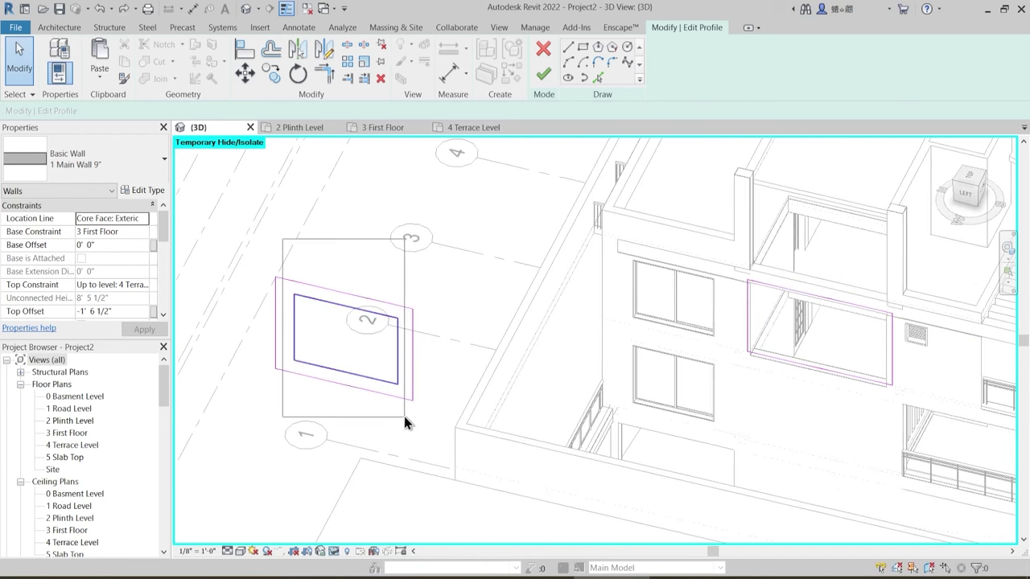
left_click_drag(404, 416, 404, 416)
key("m")
key("v")
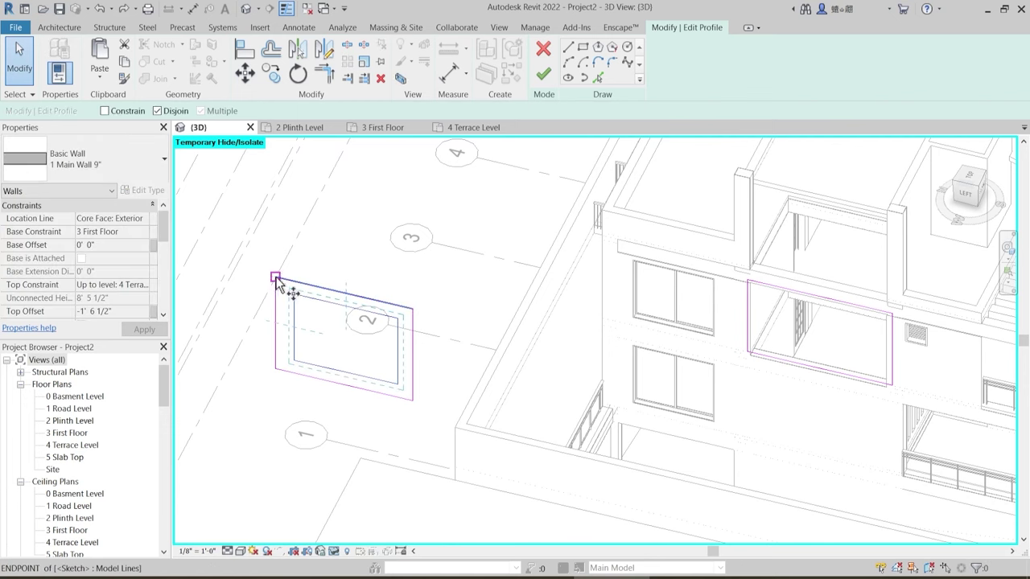
left_click(275, 278)
scroll(747, 282, "up", 3)
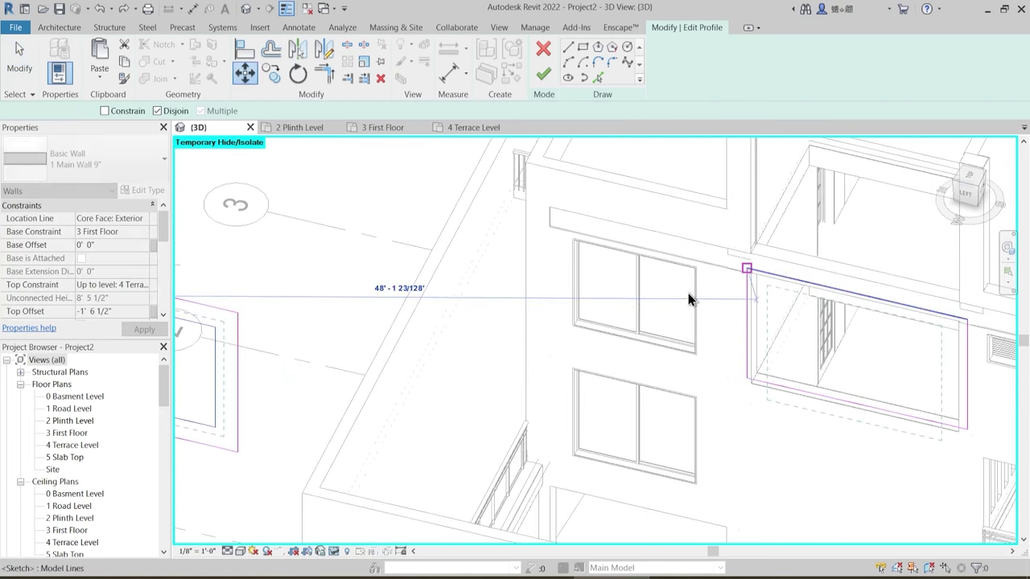
left_click(747, 268)
- Delete the leftover sketch rectangle on the left
left_click(687, 291)
scroll(803, 443, "down", 3)
middle_click_drag(828, 486, 690, 441)
middle_click_drag(503, 381, 717, 365)
left_click_drag(396, 235, 576, 398)
left_click(375, 253)
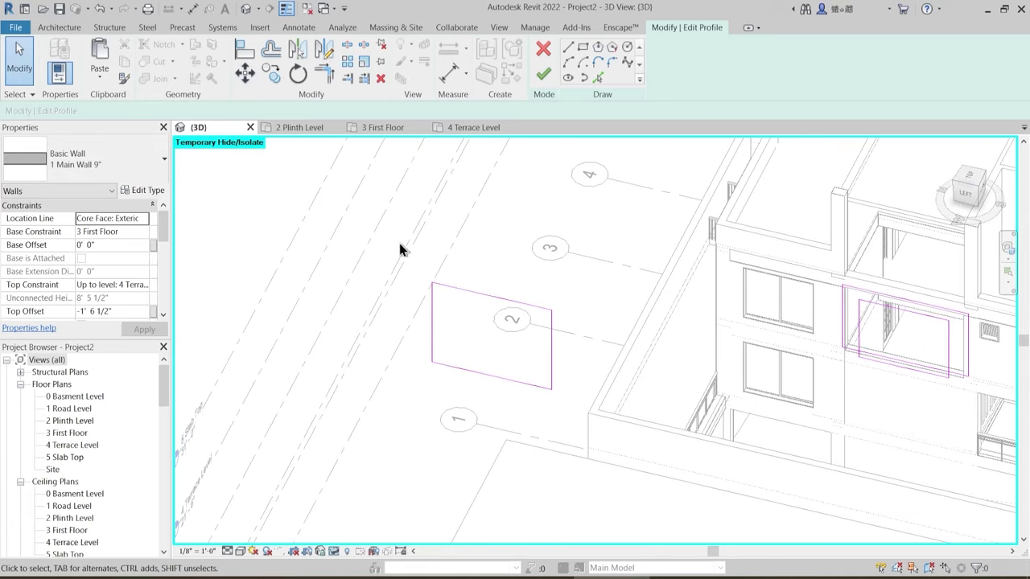
left_click_drag(399, 237, 591, 424)
key("Delete")
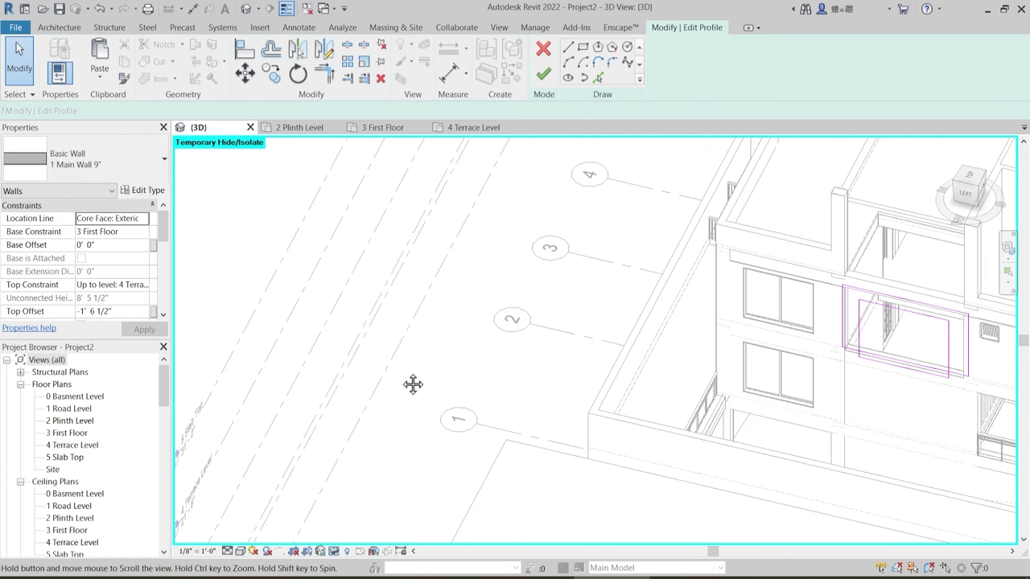
- Drag the inner rectangle's bottom edge upward
middle_click_drag(413, 385, 58, 349)
scroll(617, 285, "up", 3)
middle_click_drag(581, 351, 581, 223, "shift")
mouse_move(547, 400)
middle_mouse_down("shift")
mouse_move(550, 504)
mouse_move(523, 357)
mouse_move(520, 451)
mouse_move(465, 351)
middle_mouse_up("shift")
left_click(464, 348)
mouse_move(481, 410)
middle_mouse_down("shift")
mouse_move(524, 349)
mouse_move(533, 280)
middle_mouse_up("shift")
left_click_drag(482, 346, 483, 306)
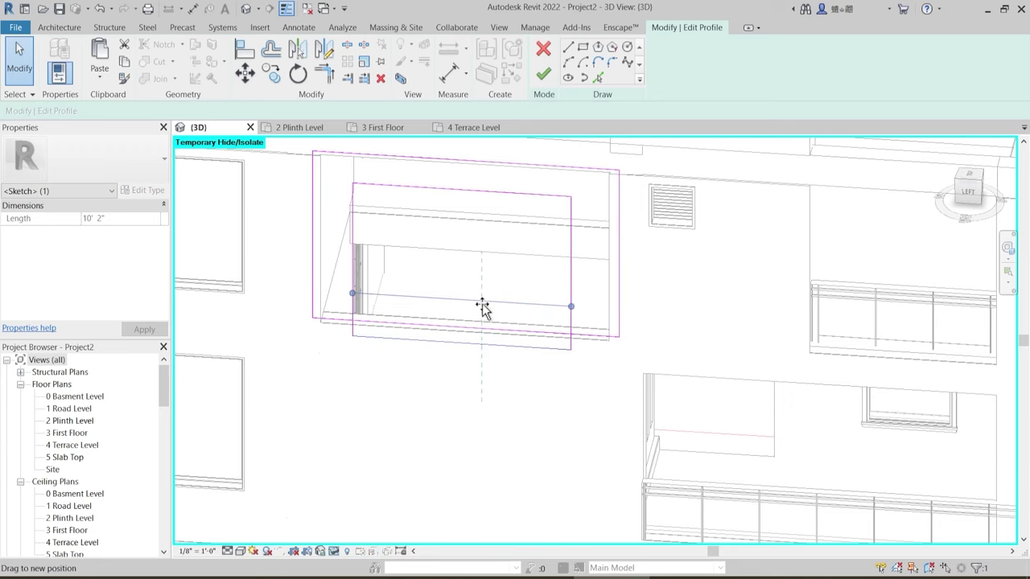
left_click(496, 303)
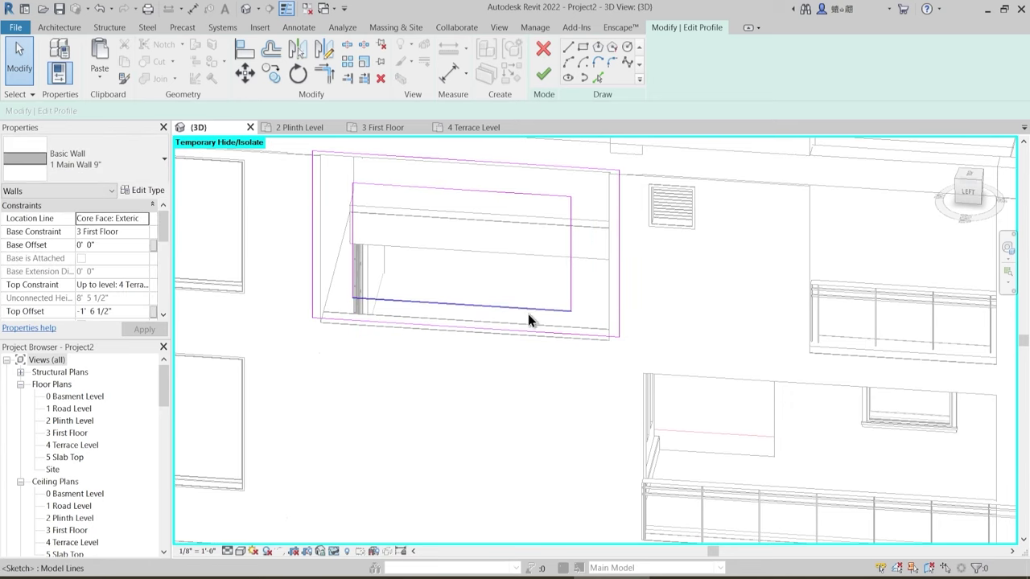
- Reselect the inner rectangle's bottom sketch line from a clearer view of the opening
left_click(528, 310)
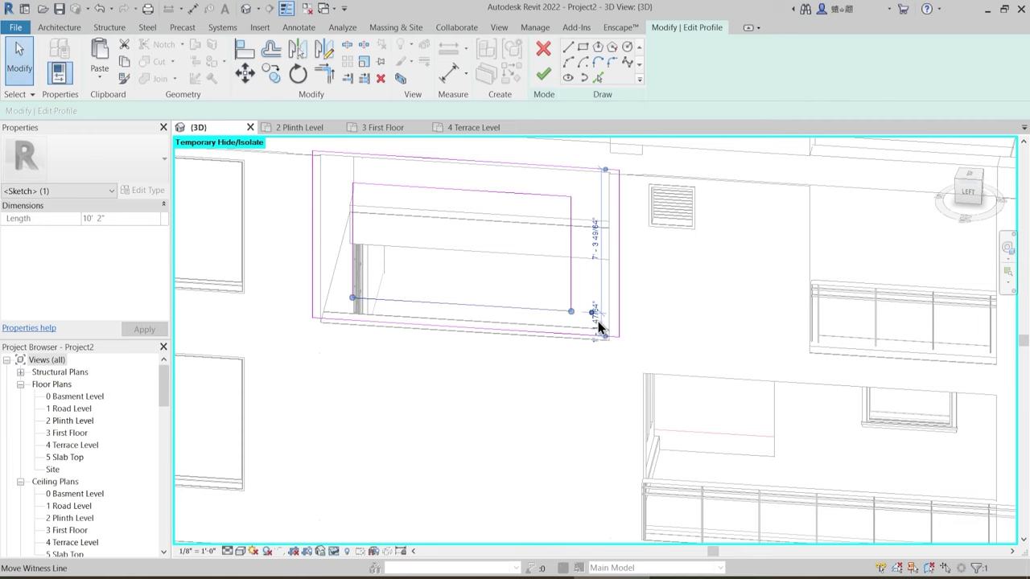
scroll(598, 328, "up", 2)
left_click(516, 300)
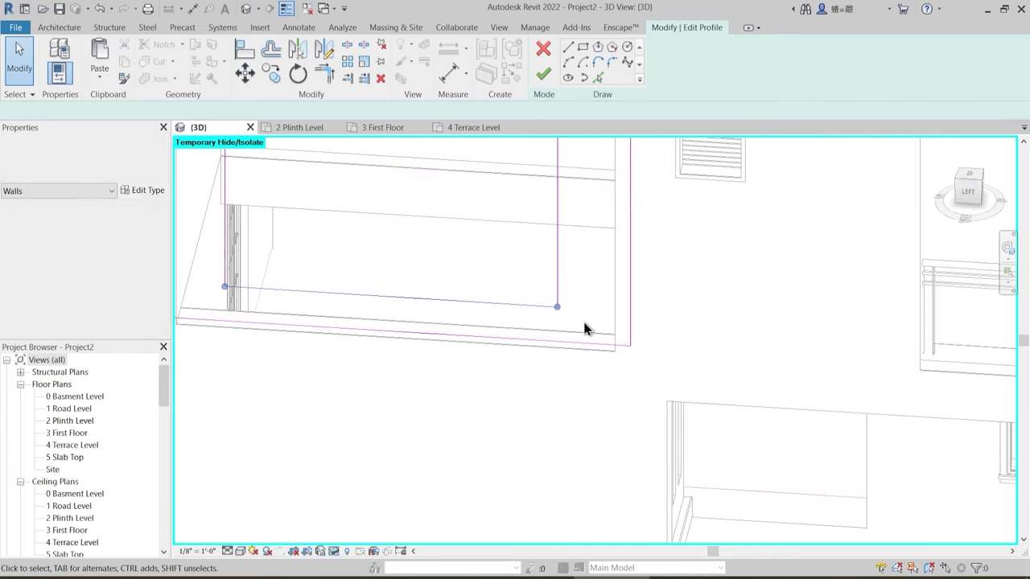
left_click(547, 305)
mouse_move(501, 314)
middle_mouse_down()
mouse_move(582, 414)
mouse_move(552, 414)
mouse_move(510, 475)
middle_mouse_up()
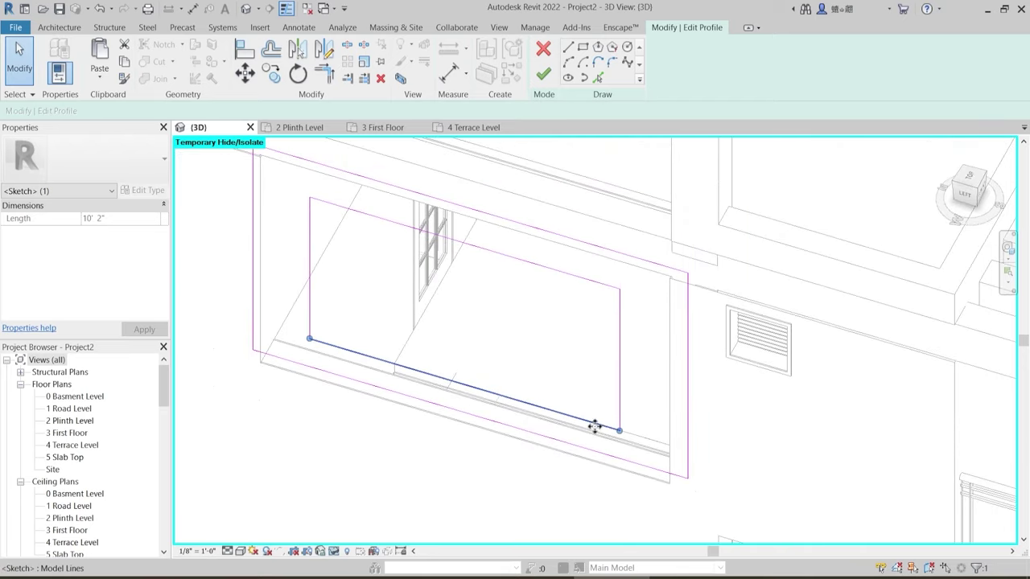
left_click(628, 415)
middle_click_drag(621, 391, 518, 239, "shift")
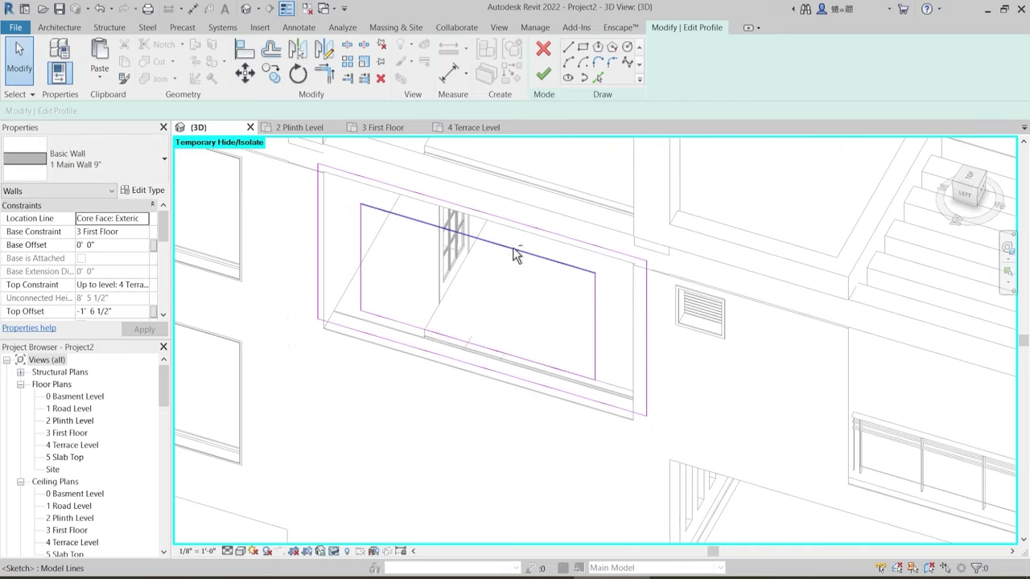
- Set the inner rectangle's bottom edge offset to 1' 6" and finish the profile edit
left_click(535, 257)
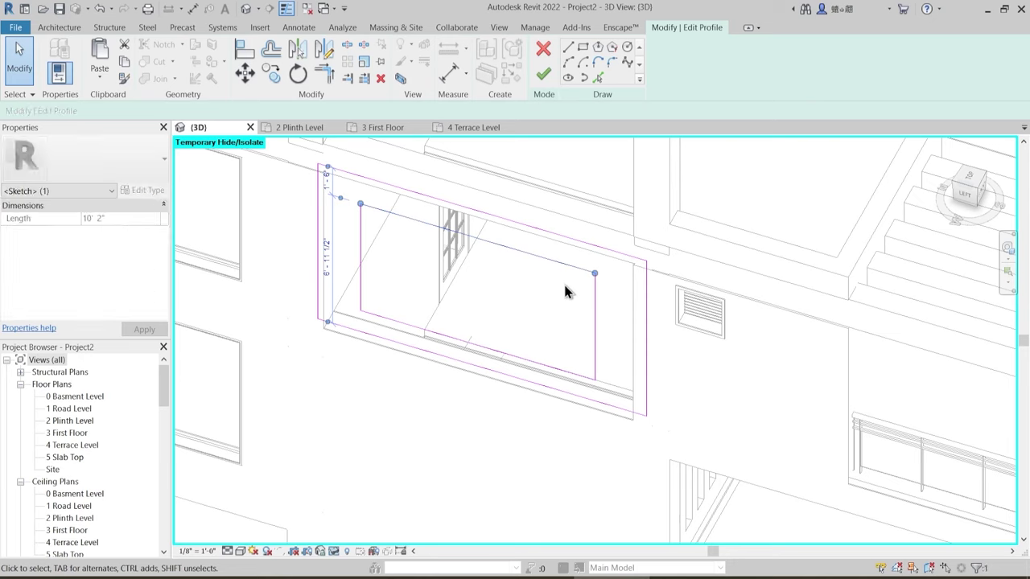
left_click(326, 259)
left_click(392, 320)
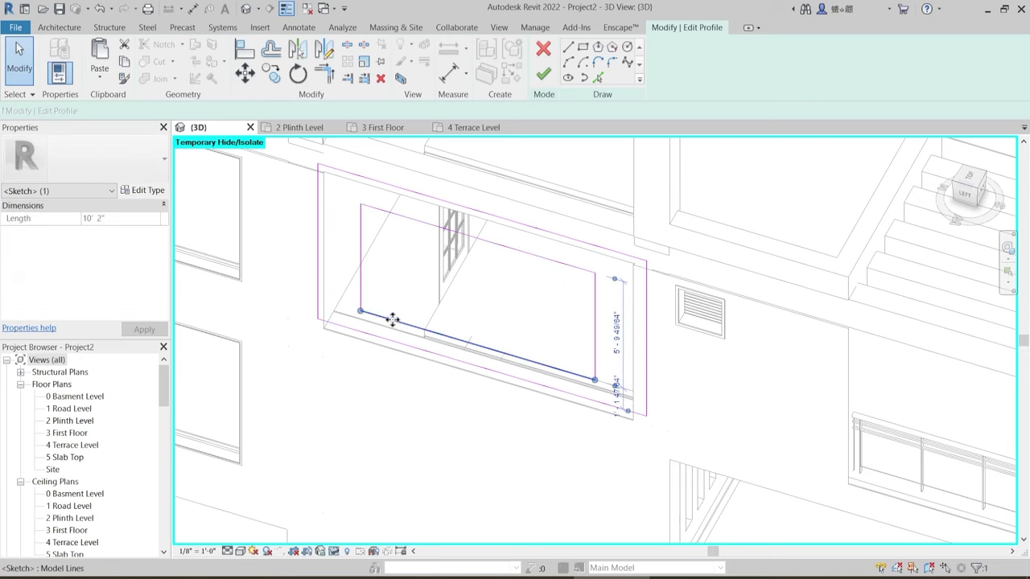
left_click(616, 404)
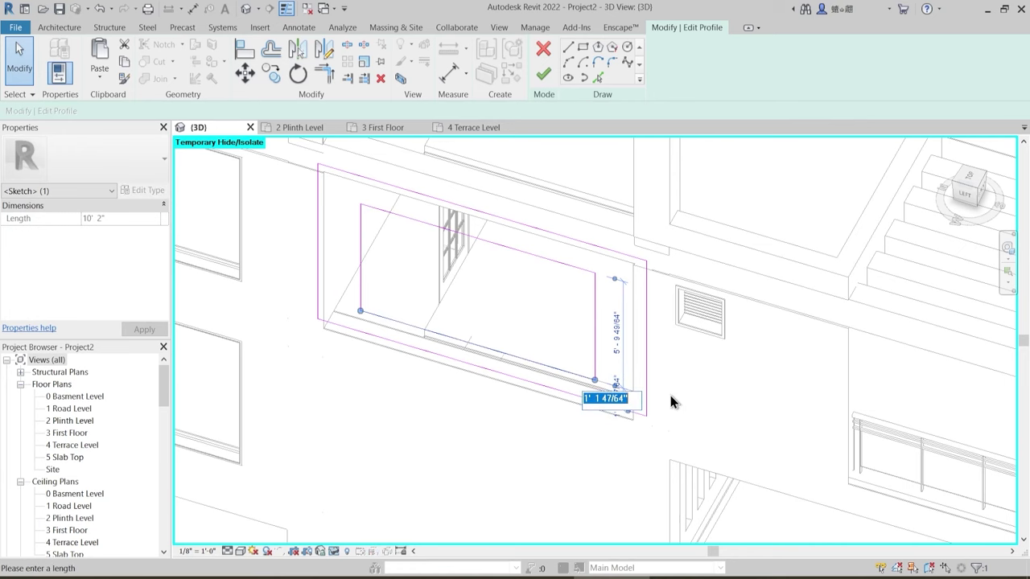
key("Return")
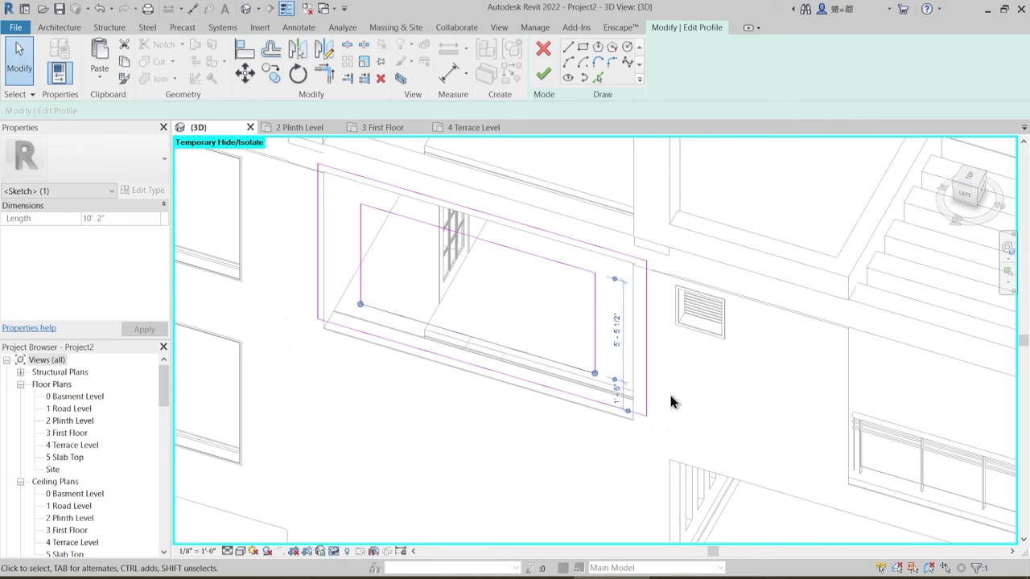
left_click(671, 402)
scroll(671, 403, "down", 3)
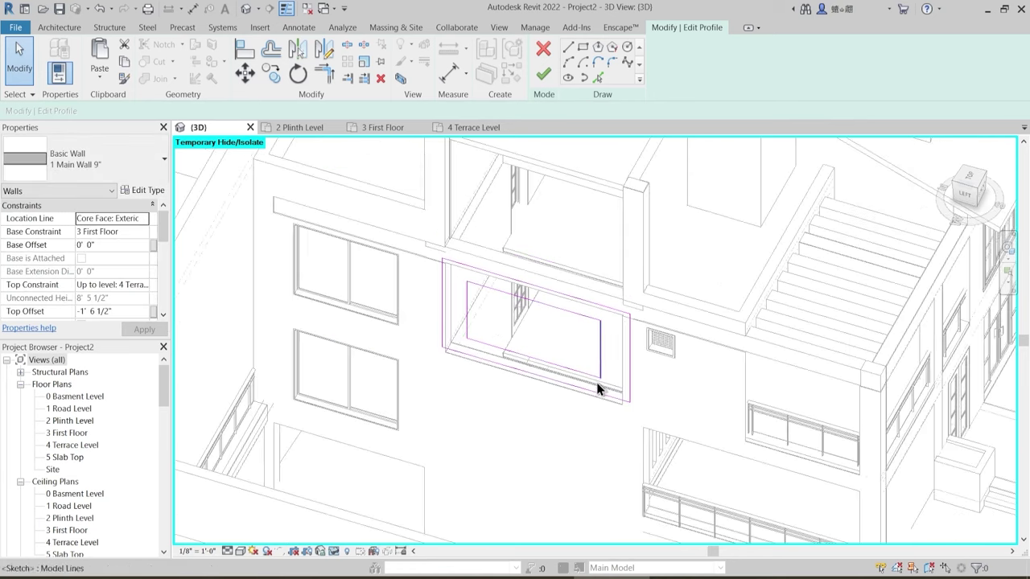
left_click(541, 78)
- Orbit to a level front view and restore the temporarily hidden elements
key("Escape")
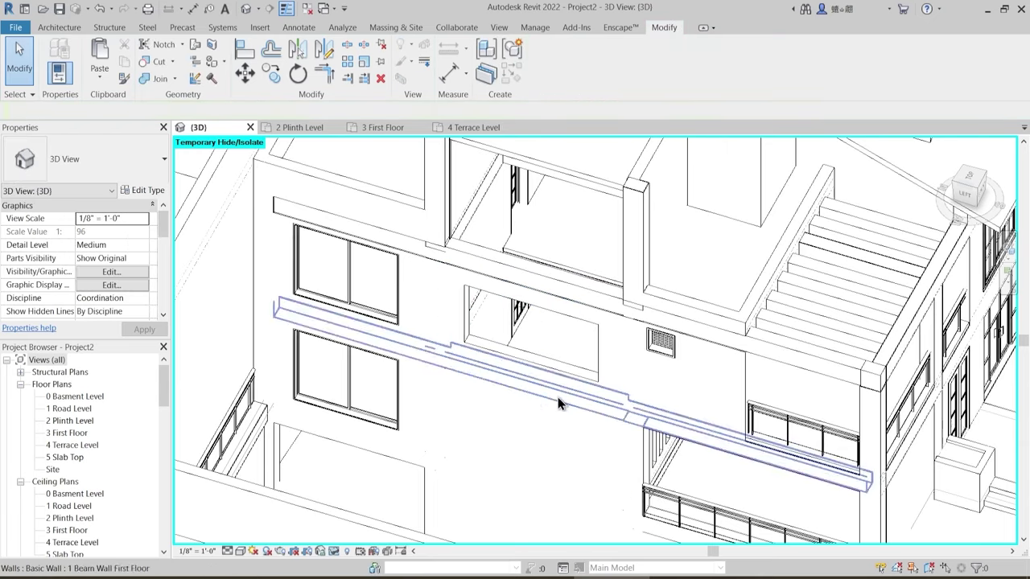
mouse_move(560, 404)
middle_mouse_down("shift")
mouse_move(556, 428)
mouse_move(534, 373)
mouse_move(558, 239)
mouse_move(544, 334)
mouse_move(568, 398)
middle_mouse_up("shift")
scroll(563, 374, "down", 2)
middle_click_drag(575, 320, 531, 314, "shift")
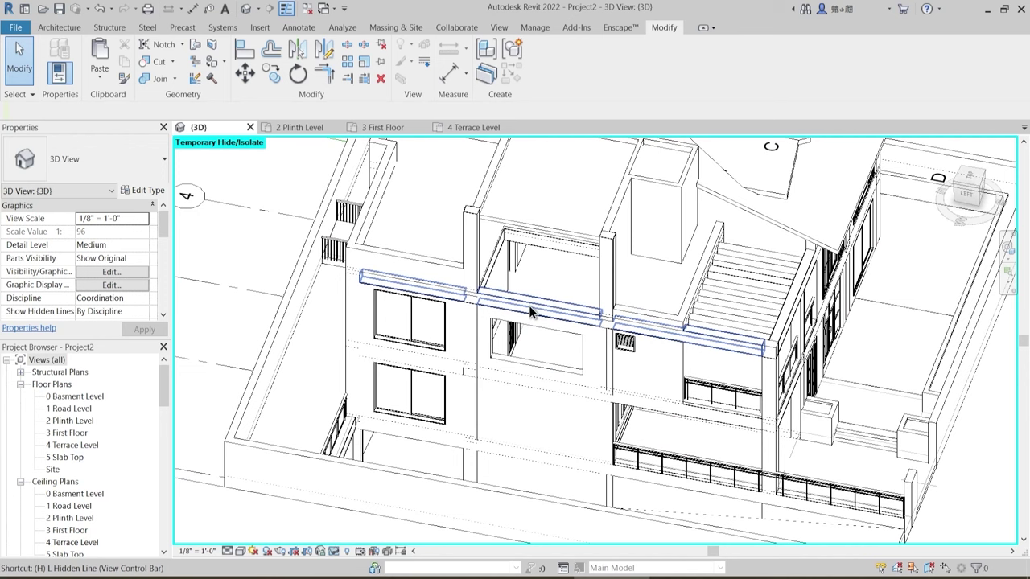
key("h")
key("r")
- Hide both beam walls and the edited wall, then select the plinth-level wall
left_click(530, 313)
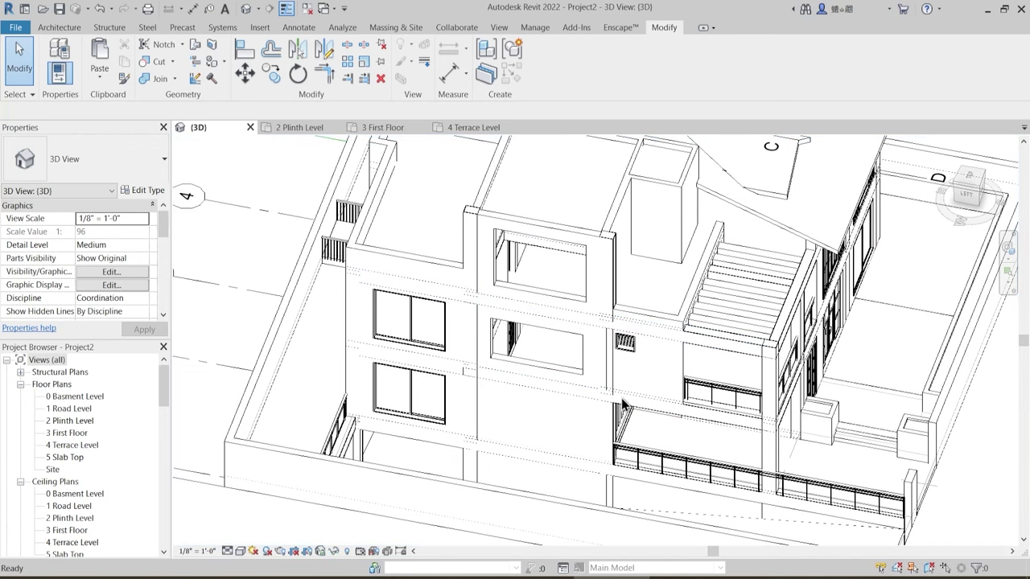
key("h")
key("h")
left_click(535, 368)
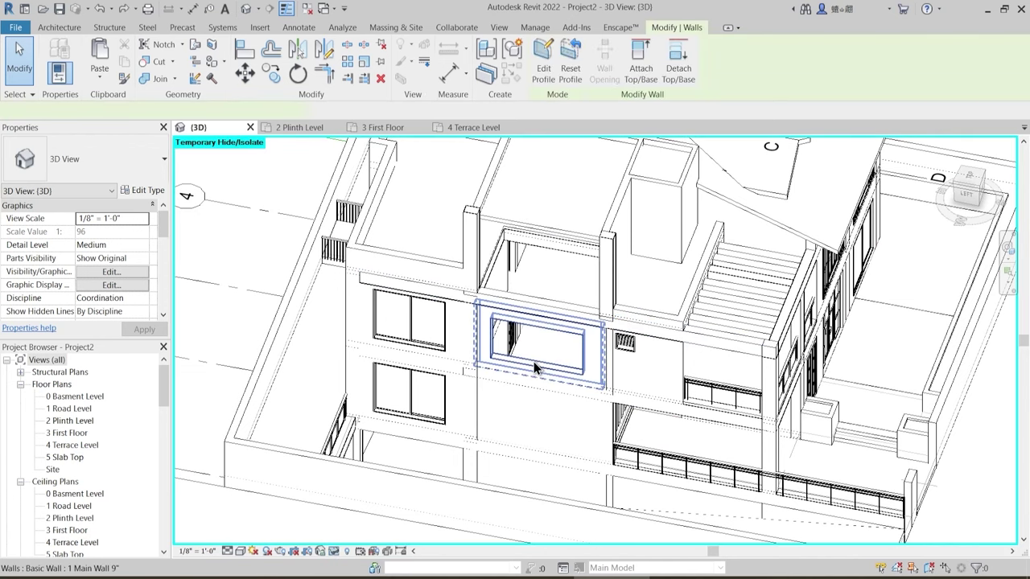
key("h")
key("h")
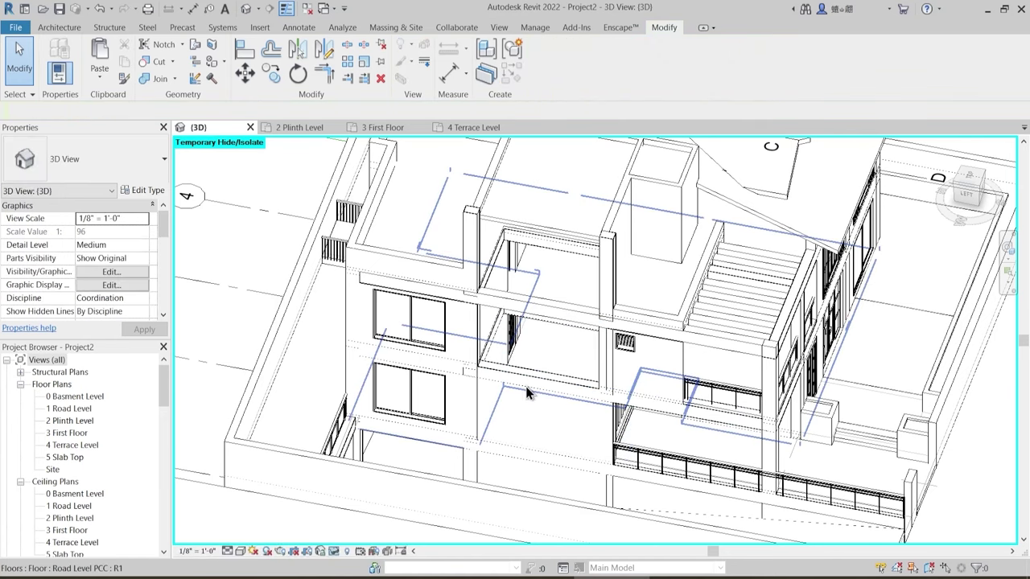
left_click(520, 388)
key("h")
key("h")
scroll(491, 395, "up", 3)
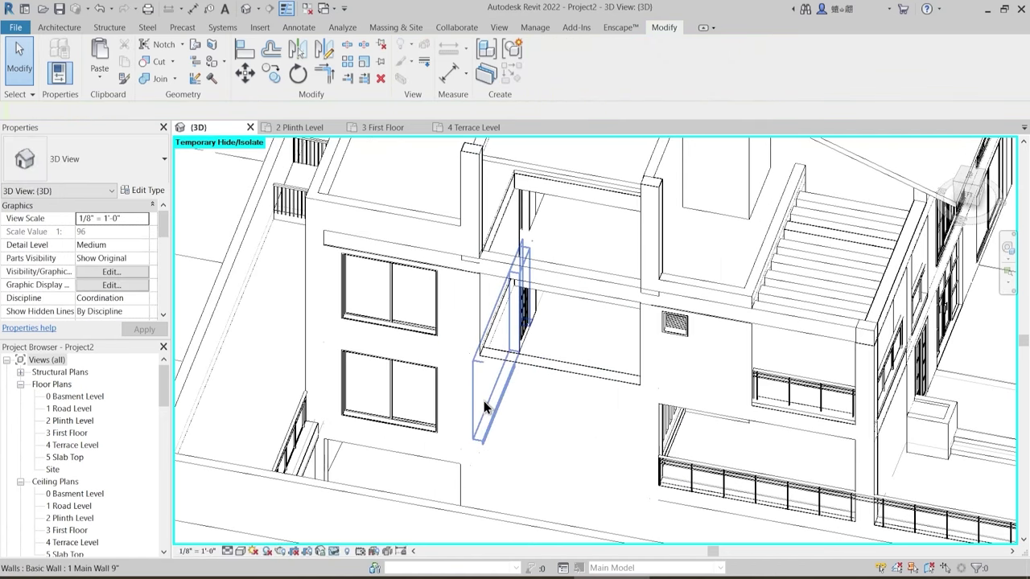
left_click(573, 406)
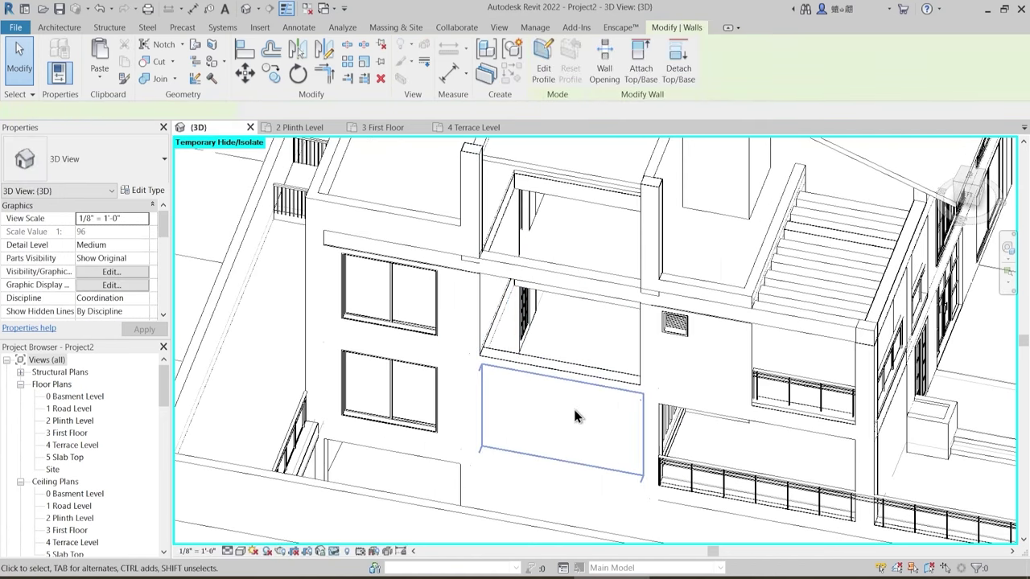
- Edit the plinth-level wall's profile and paste the copied opening outline left of the building
left_click(543, 69)
middle_click_drag(586, 462, 693, 316)
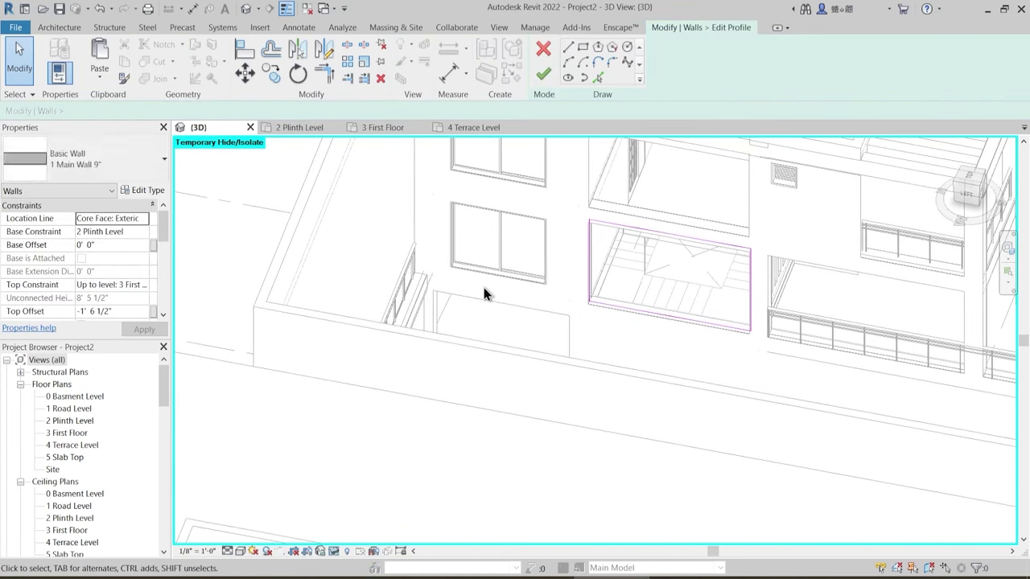
middle_click_drag(415, 273, 482, 373)
key("ctrl+v")
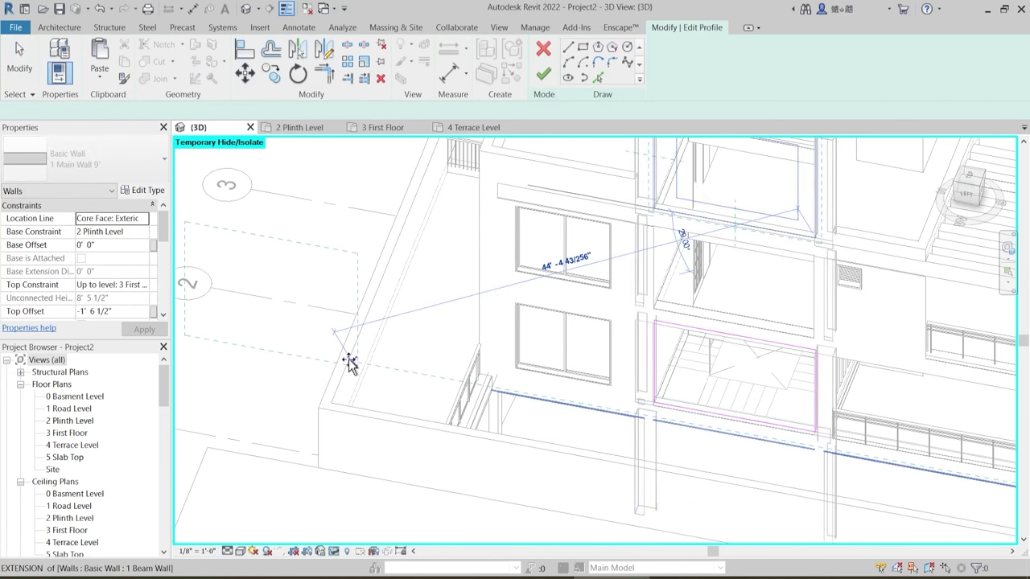
left_click(387, 368)
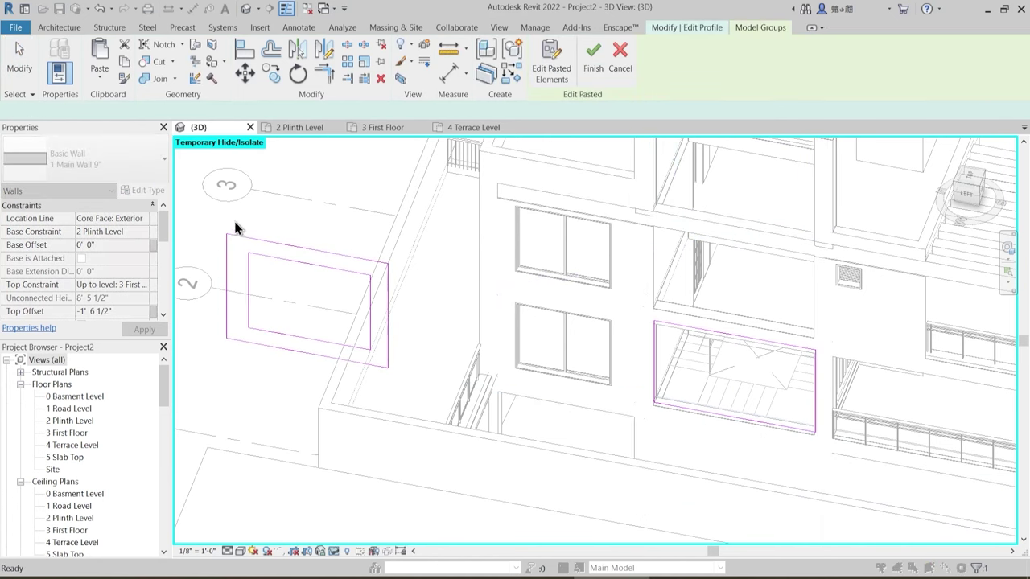
- Move the inner rectangle onto the matching opening corner and delete the leftover sketch rectangle
mouse_move(234, 215)
left_mouse_down()
mouse_move(362, 381)
mouse_move(385, 392)
left_mouse_up()
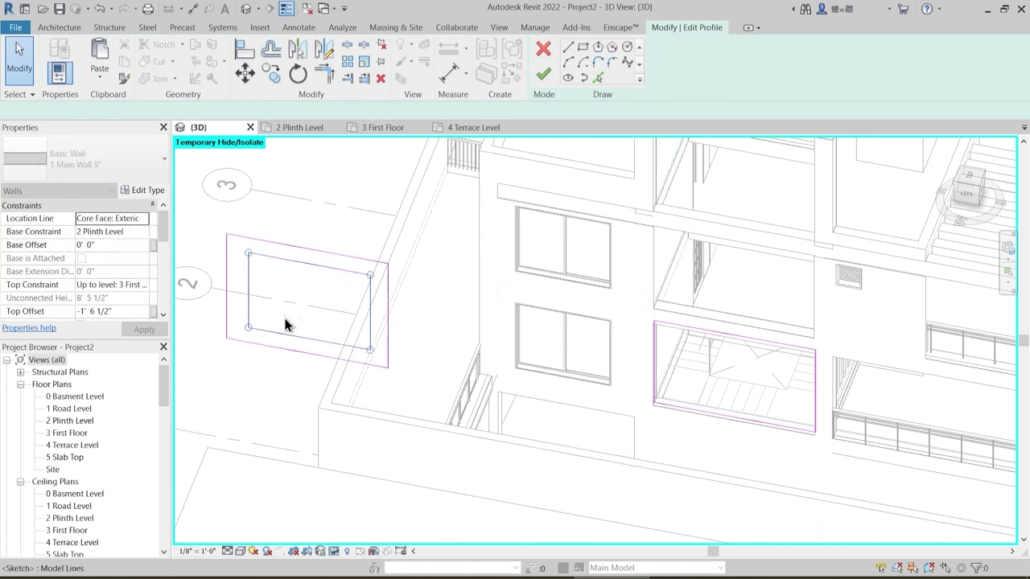
key("m")
key("v")
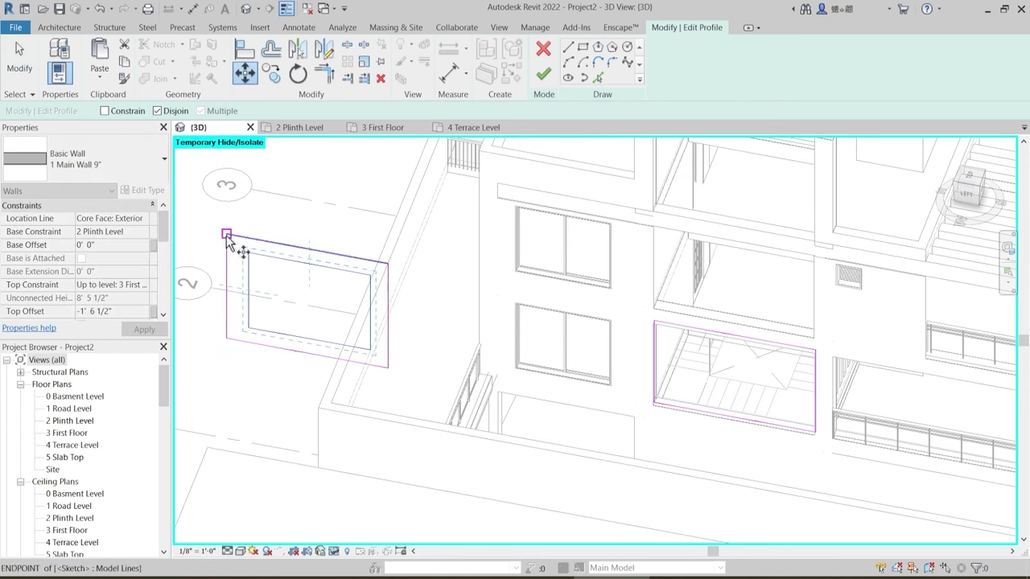
left_click(226, 235)
scroll(668, 366, "up", 2)
scroll(674, 346, "up", 2)
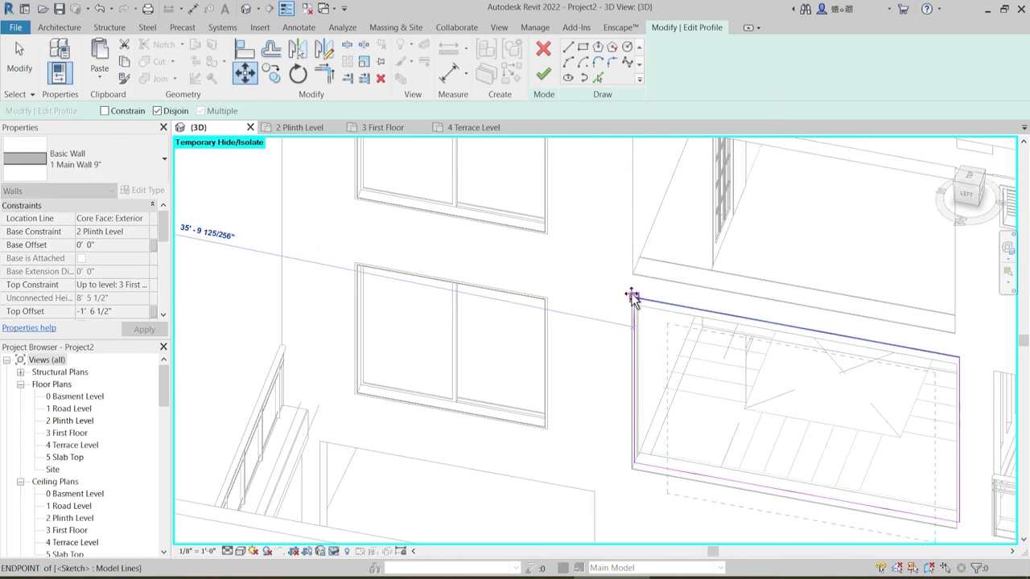
left_click(663, 297)
scroll(708, 287, "down", 4)
key("Escape")
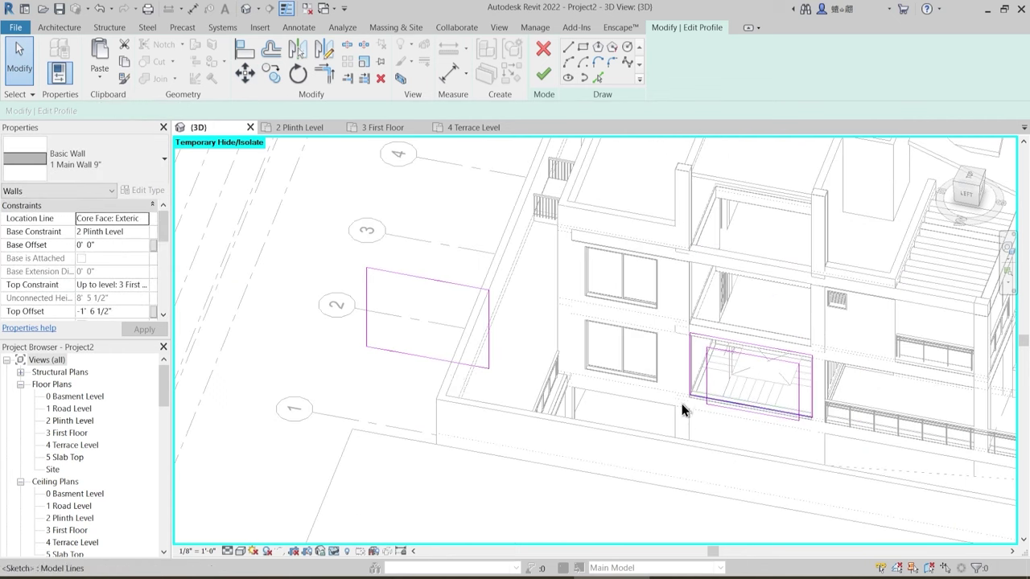
left_click_drag(346, 235, 538, 398)
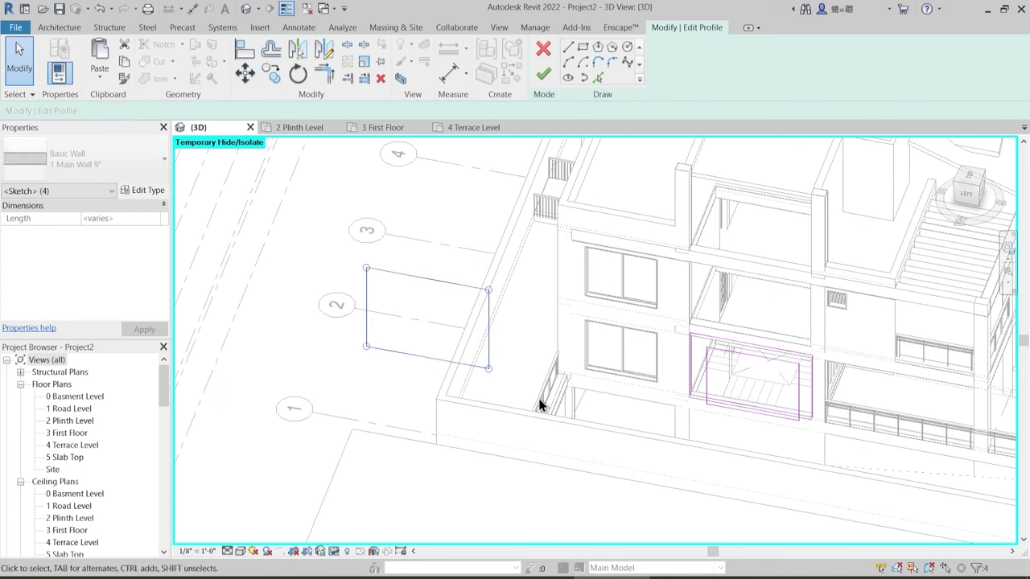
key("Delete")
- Set the opening's bottom line offset to 18 inches
middle_click_drag(751, 436, 803, 540, "shift")
scroll(809, 465, "up", 1)
scroll(810, 471, "up", 3)
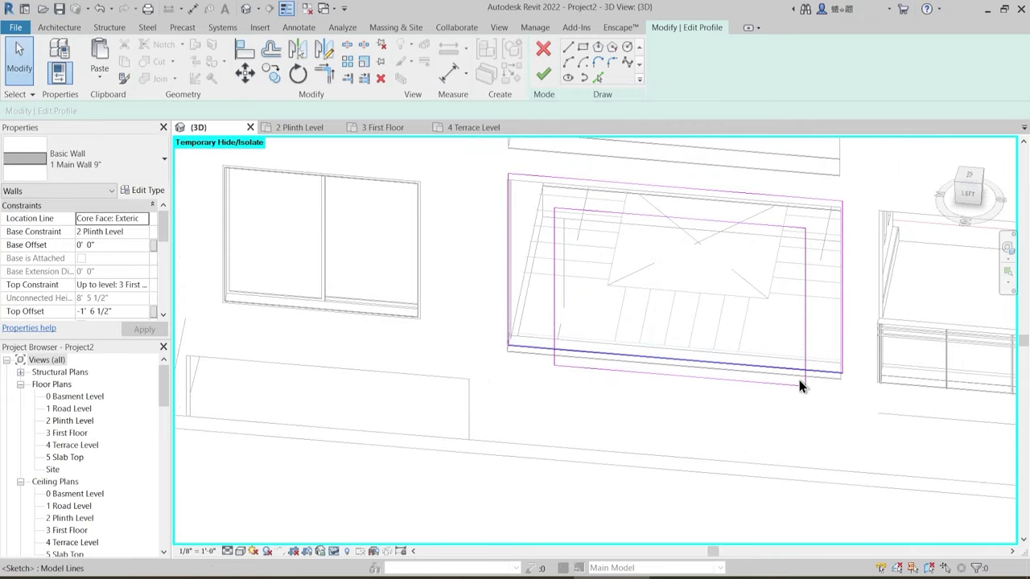
left_click(798, 385)
middle_click_drag(786, 476, 749, 531)
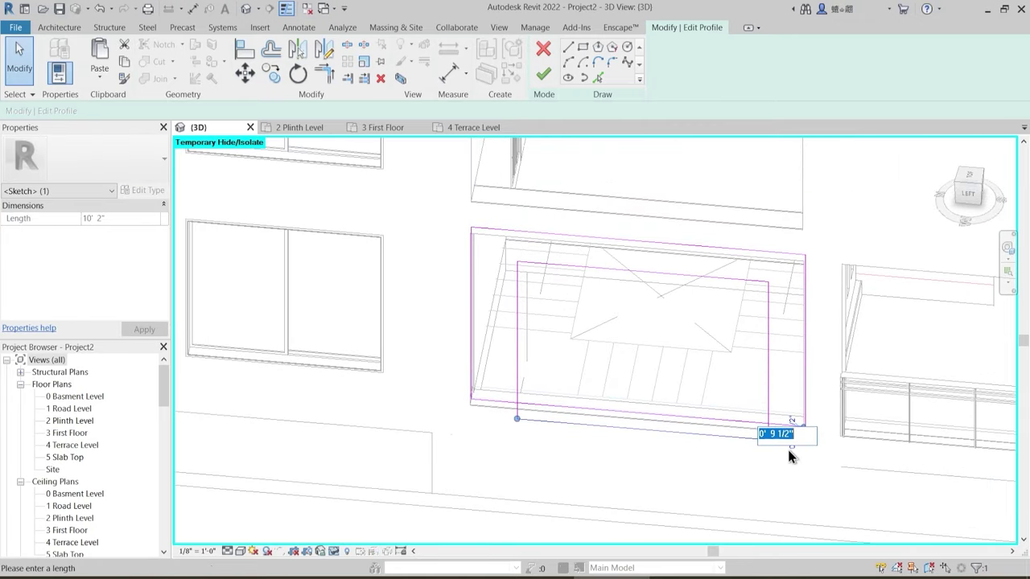
type("18")
key("Return")
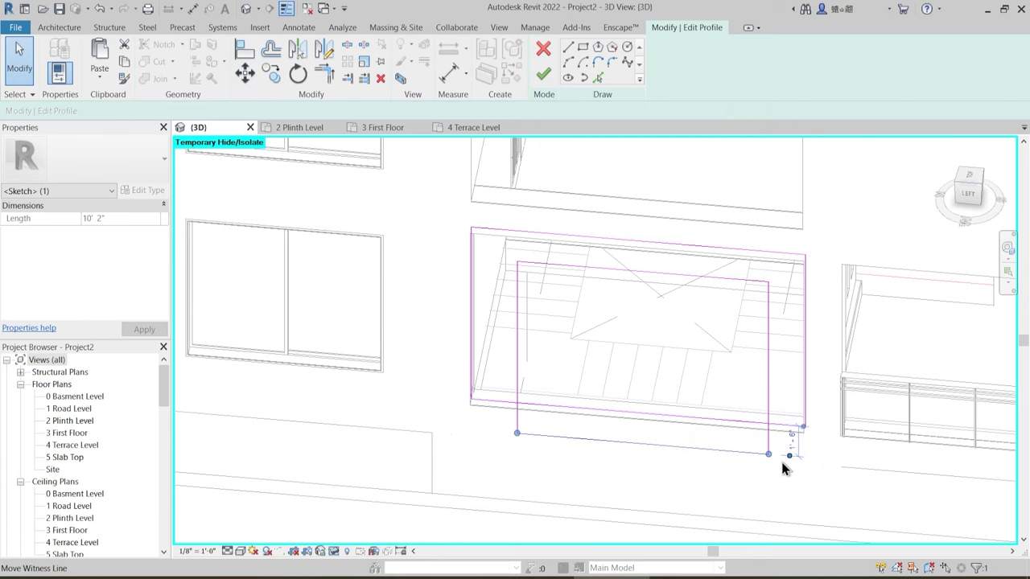
key("Escape")
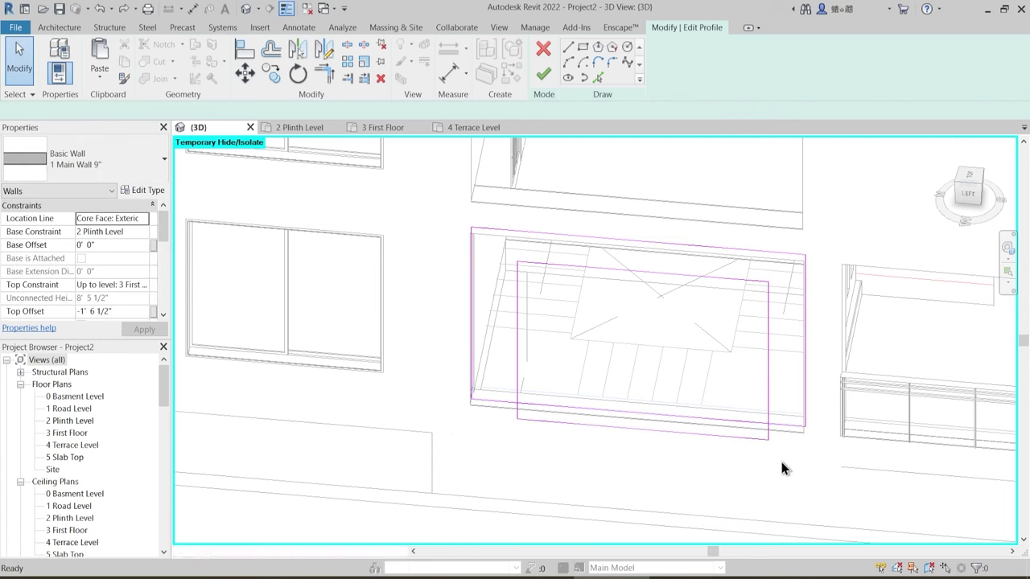
scroll(781, 462, "down", 4)
mouse_move(791, 408)
middle_mouse_down("shift")
mouse_move(713, 427)
mouse_move(789, 421)
middle_mouse_up("shift")
scroll(742, 437, "up", 2)
left_click_drag(741, 432, 756, 392)
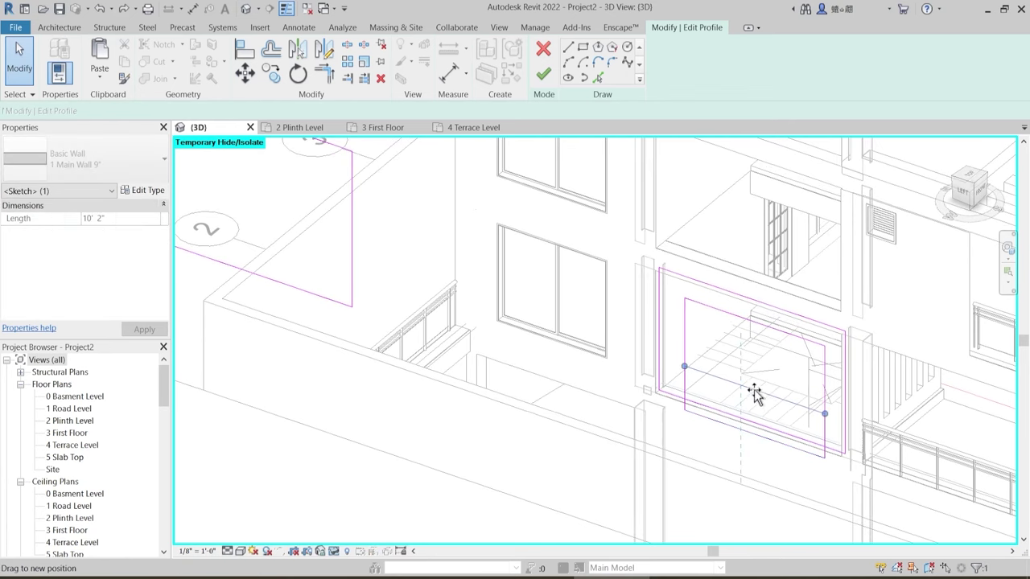
left_click(786, 414)
- Set the right edge offset to 1'-6", check the edges, and finish the profile edit
left_click(826, 387)
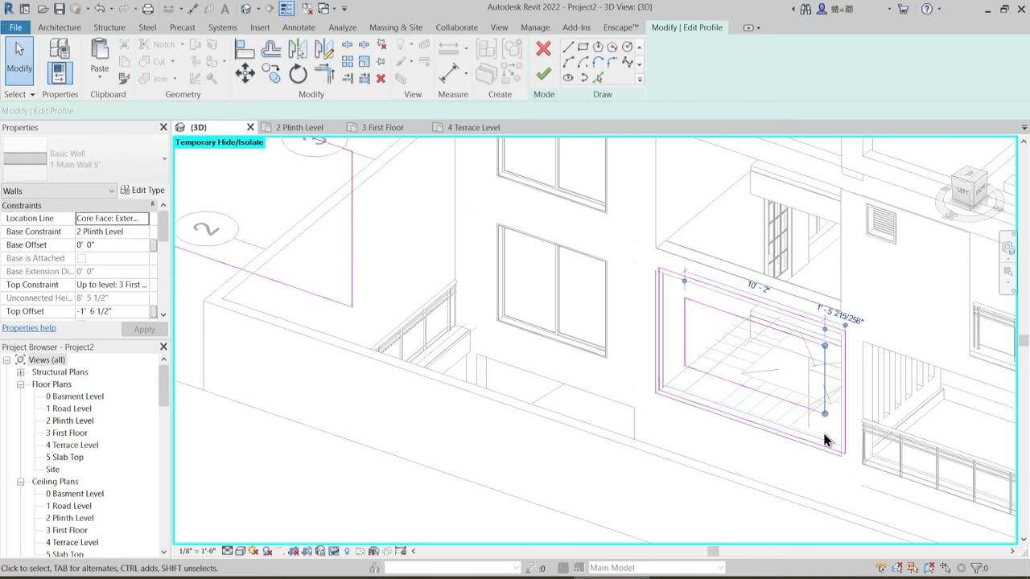
scroll(822, 402, "up", 2)
left_click(843, 435)
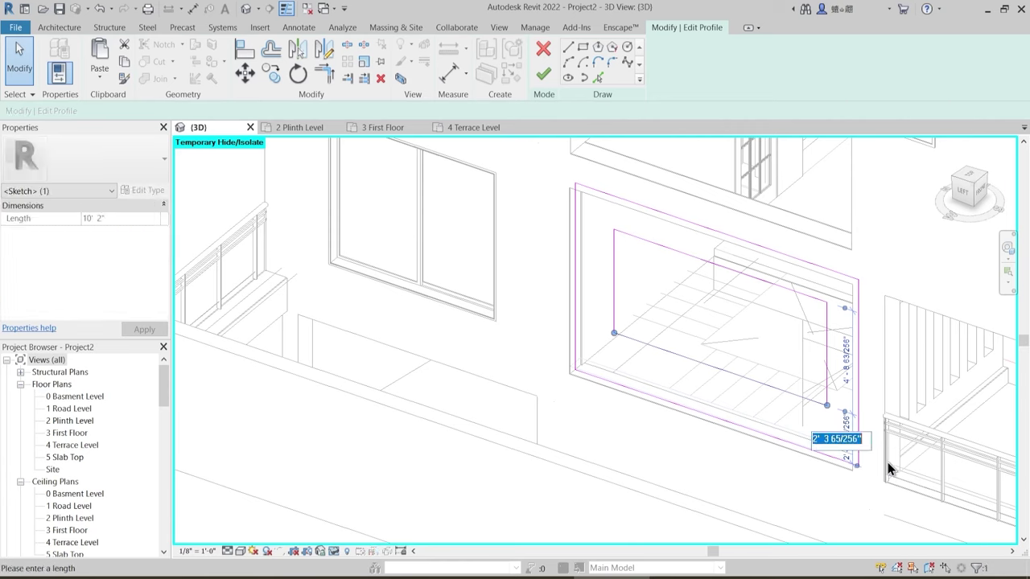
key("Return")
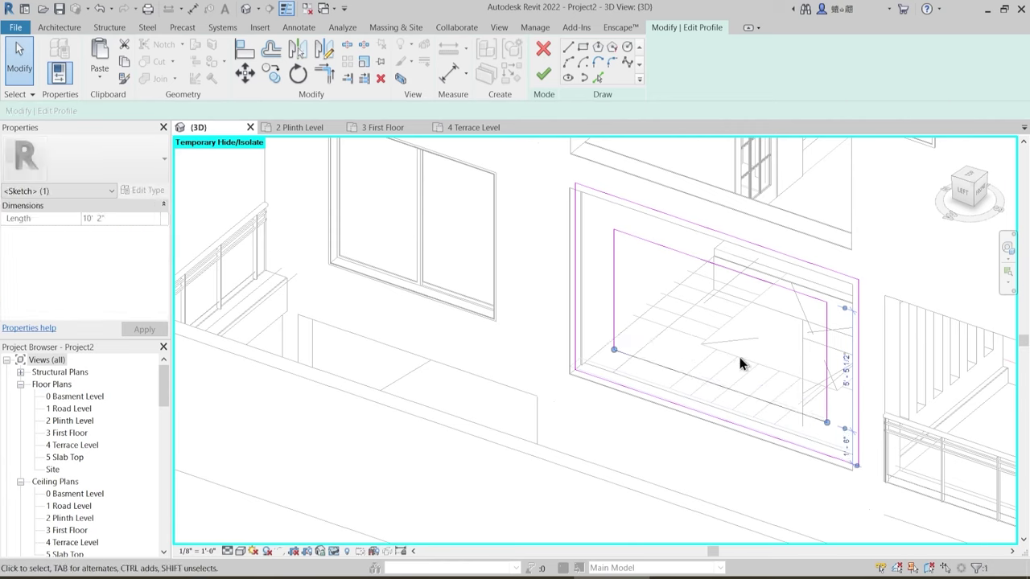
key("Escape")
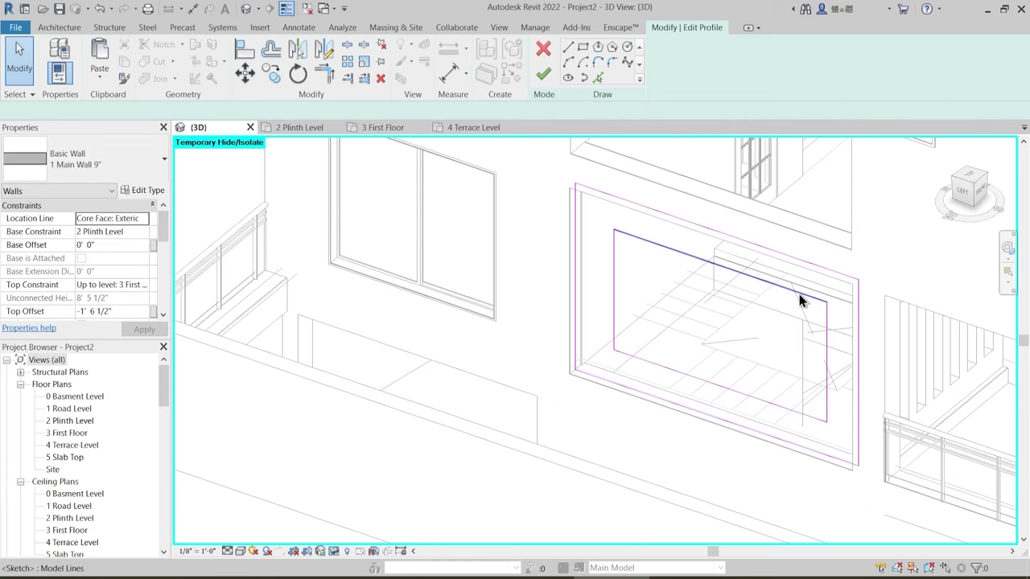
left_click(801, 301)
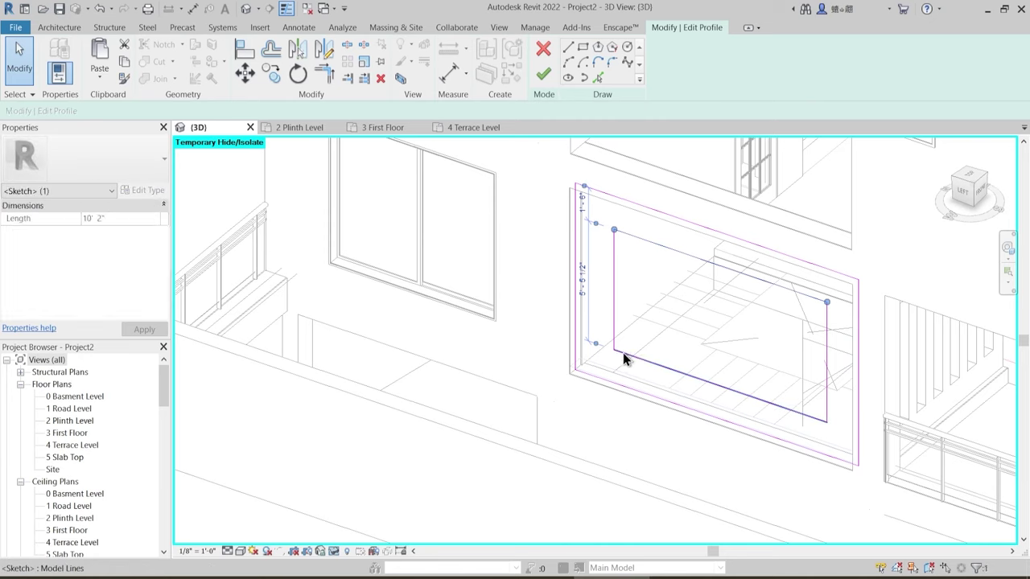
key("Escape")
left_click(758, 399)
key("Escape")
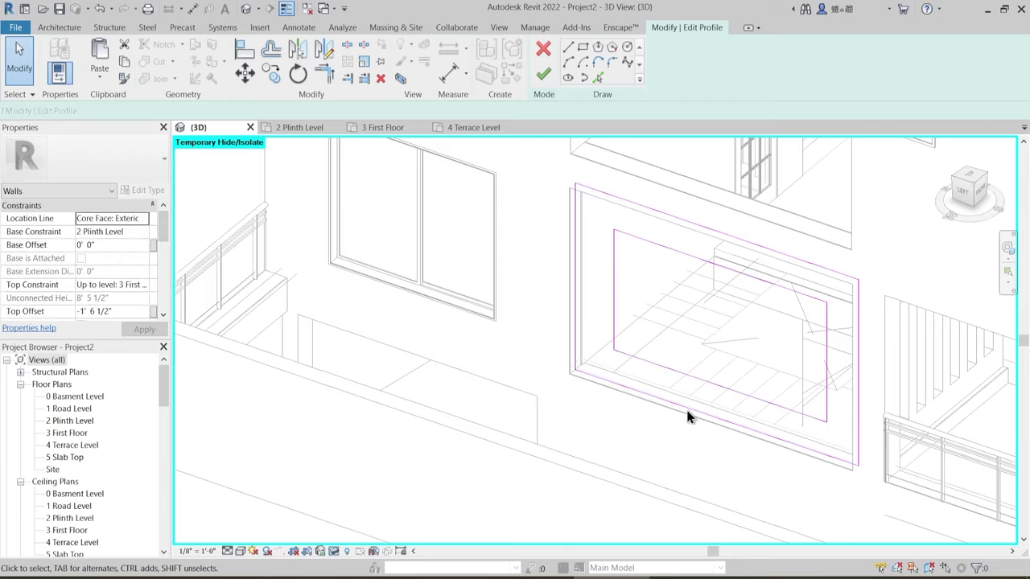
scroll(561, 292, "down", 3)
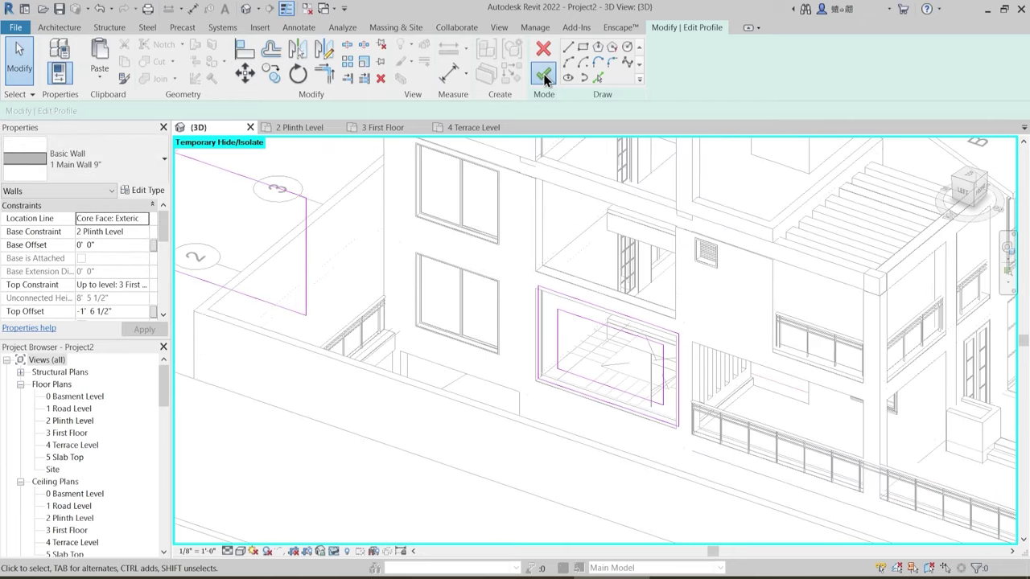
left_click(542, 75)
- Orbit the 3D view around the building to face the facade
scroll(658, 400, "down", 2)
middle_click_drag(658, 400, 627, 409, "shift")
key("Escape")
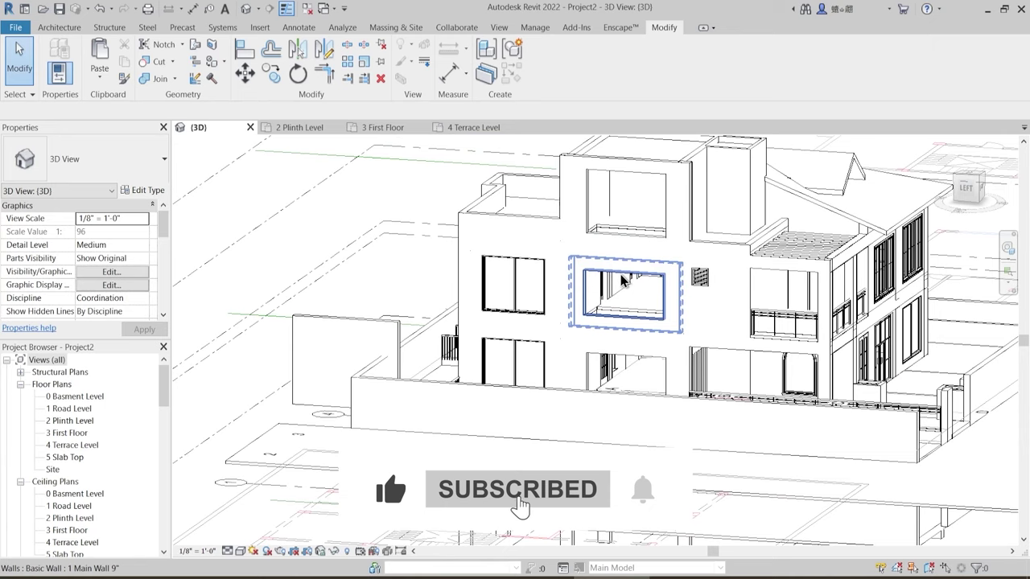
middle_click_drag(635, 364, 666, 338, "shift")
middle_click_drag(641, 407, 619, 458, "shift")
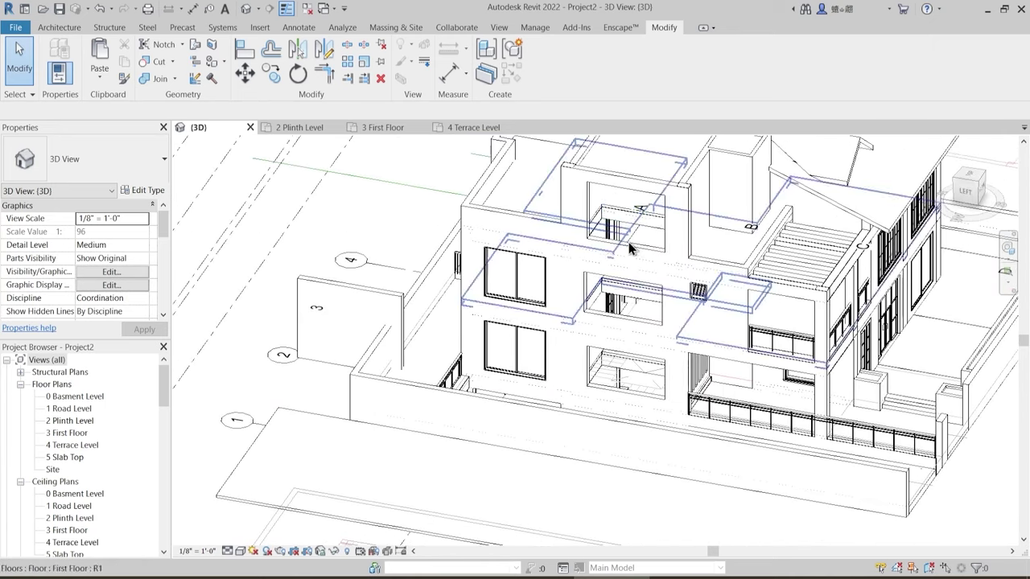
middle_click_drag(621, 299, 618, 342, "shift")
scroll(615, 260, "up", 5)
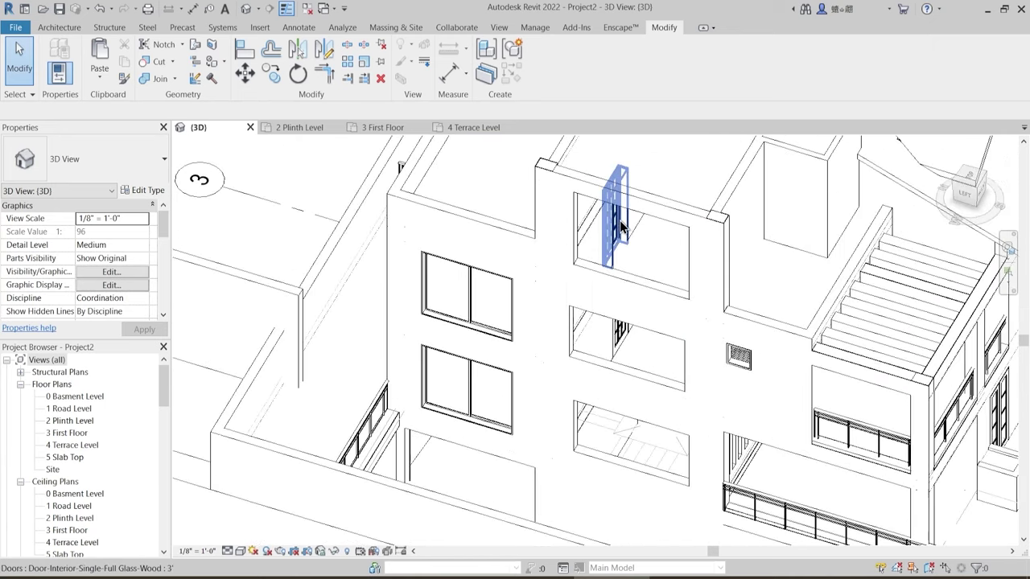
middle_click_drag(615, 205, 620, 230, "shift")
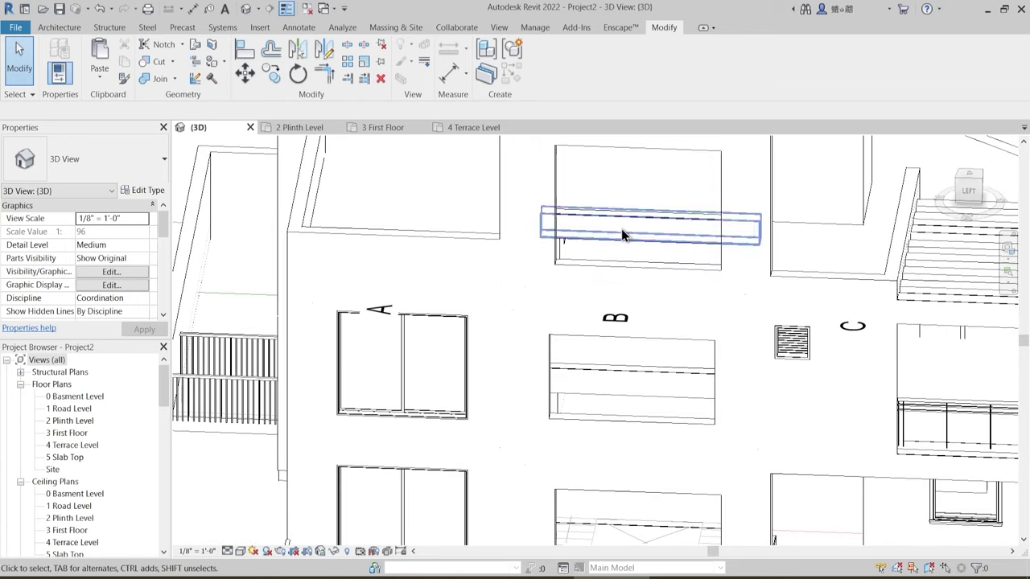
- Select the 9-inch Terrace Level wall and view it from above
left_click(657, 298)
middle_click_drag(673, 398, 612, 363, "shift")
scroll(630, 290, "up", 2)
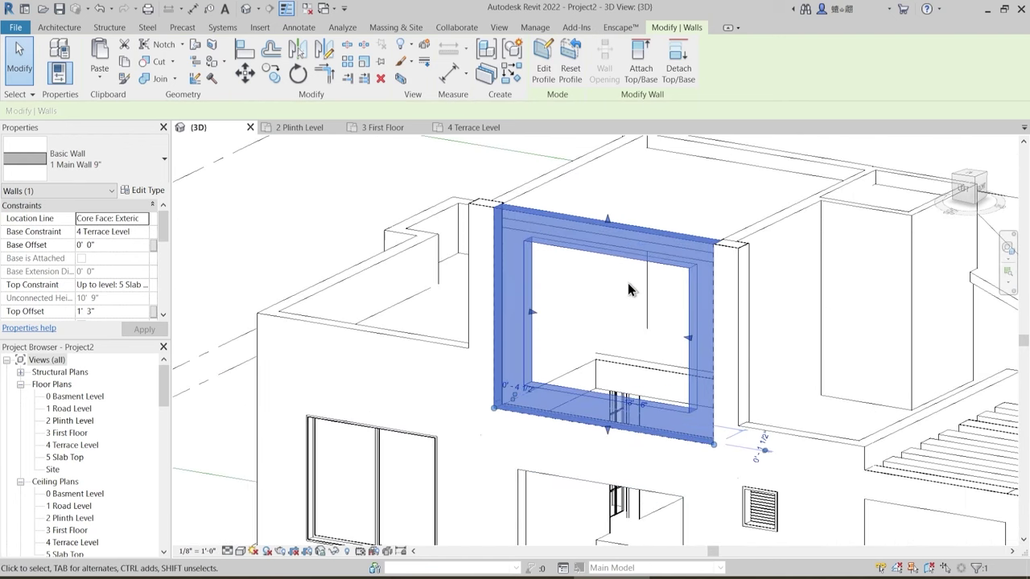
scroll(630, 290, "down", 3)
middle_click_drag(651, 440, 658, 487, "shift")
scroll(643, 309, "up", 4)
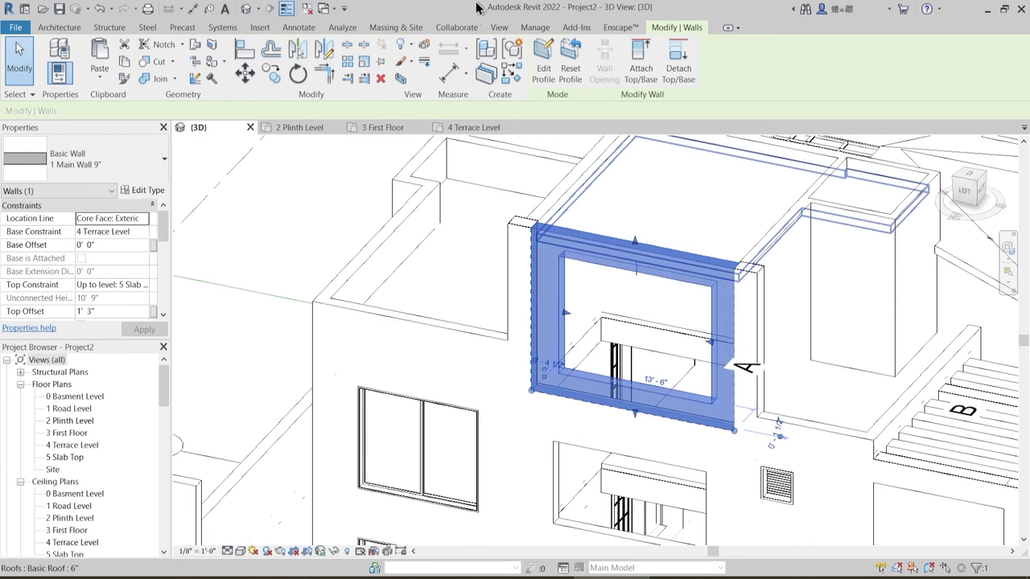
- Open the terrace wall's profile sketch and set its left edge dimension to 2'-0"
left_click(543, 71)
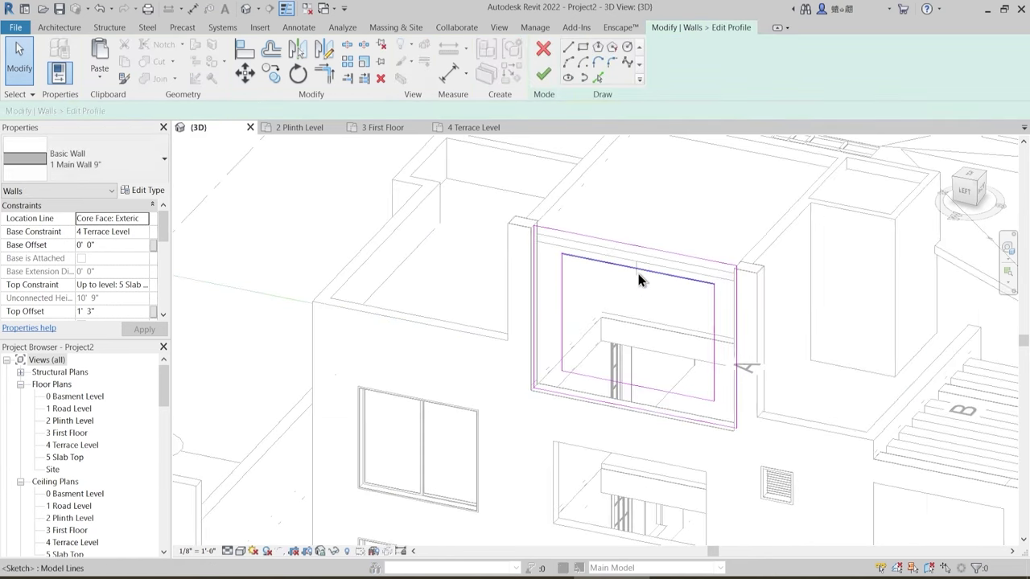
left_click(539, 246)
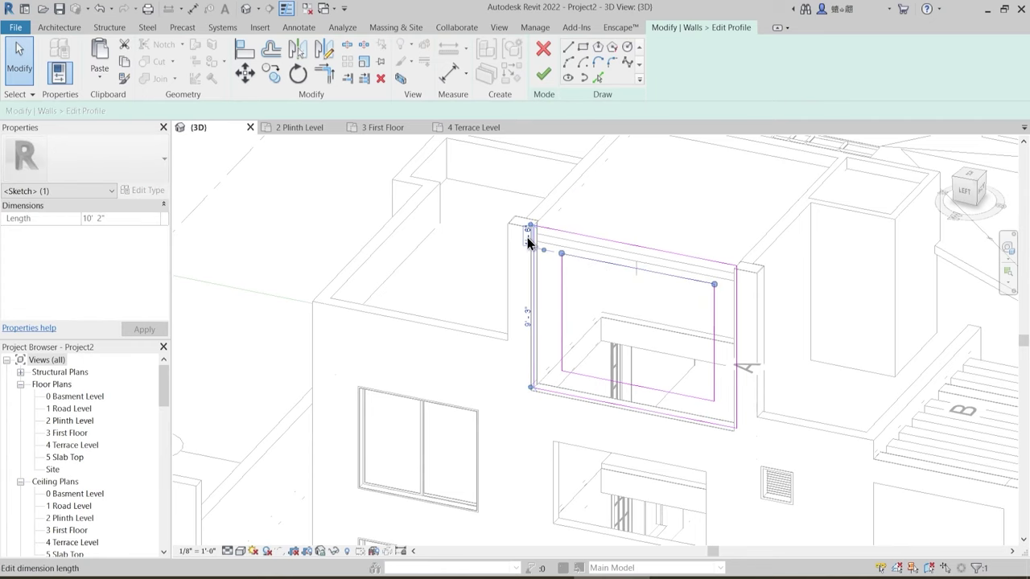
key("Return")
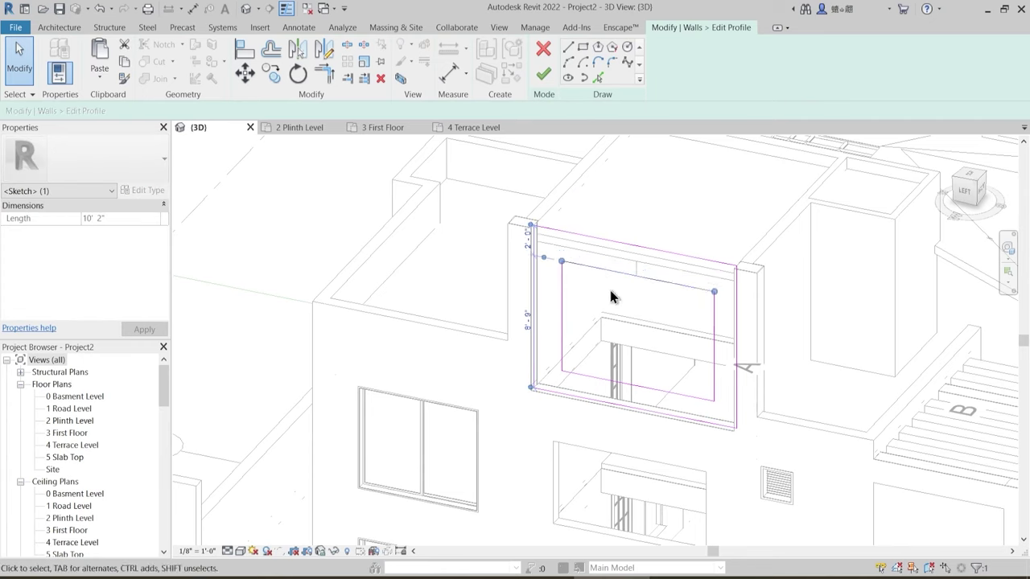
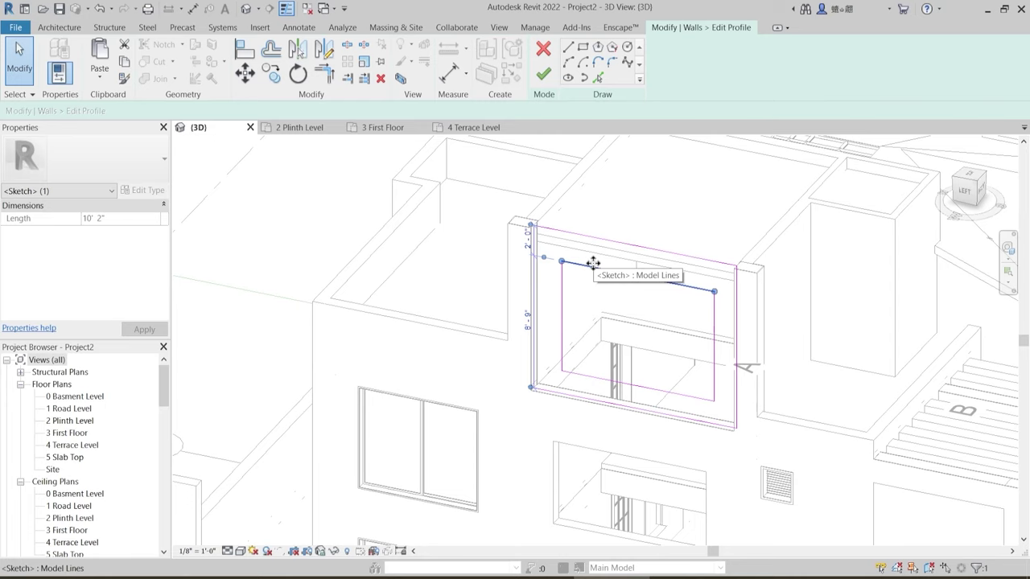
- Adjust the opening's 2'-0" offset dimension in the terrace wall sketch and finish the profile edit
left_click(529, 241)
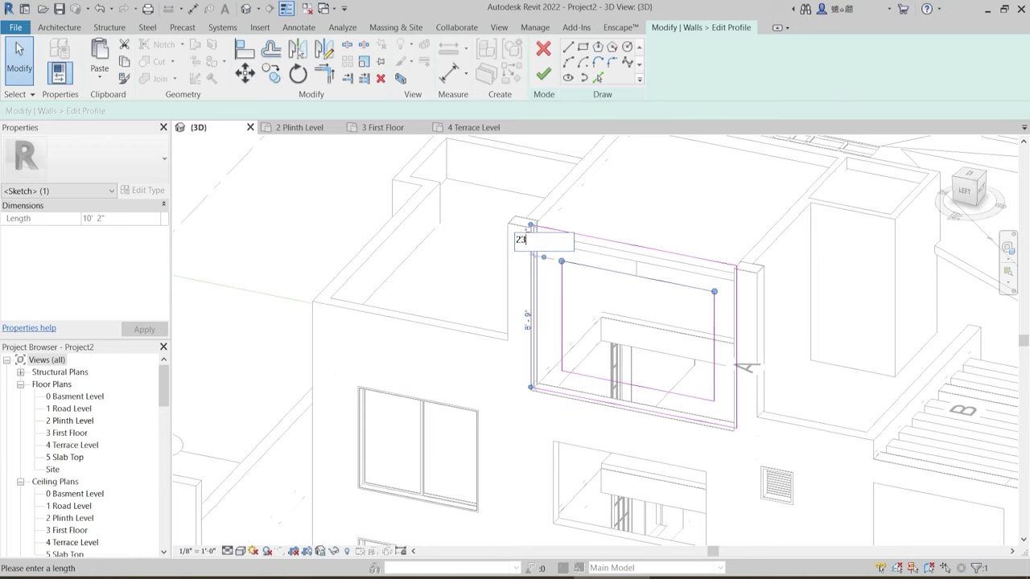
left_click(477, 250)
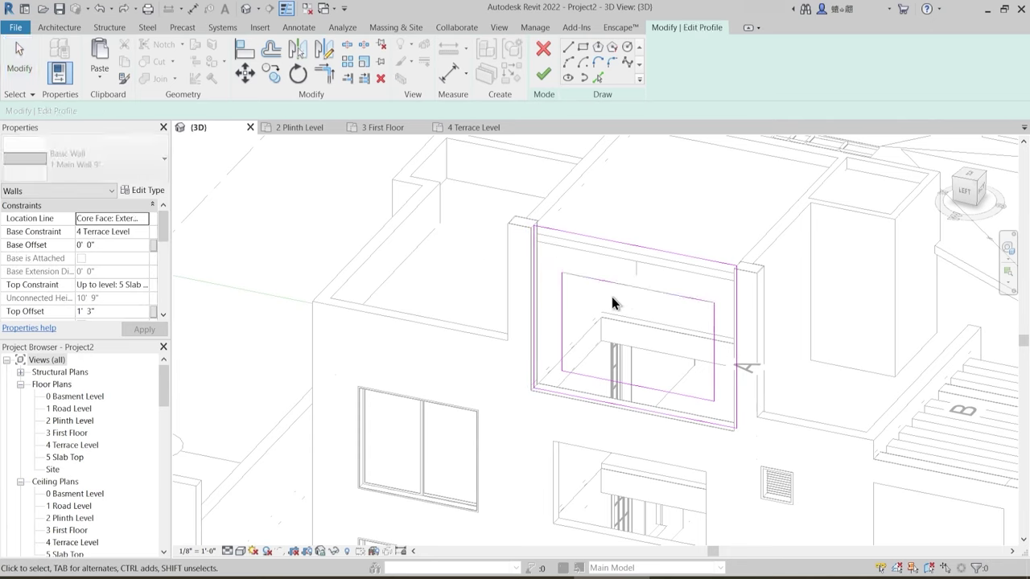
left_click(610, 286)
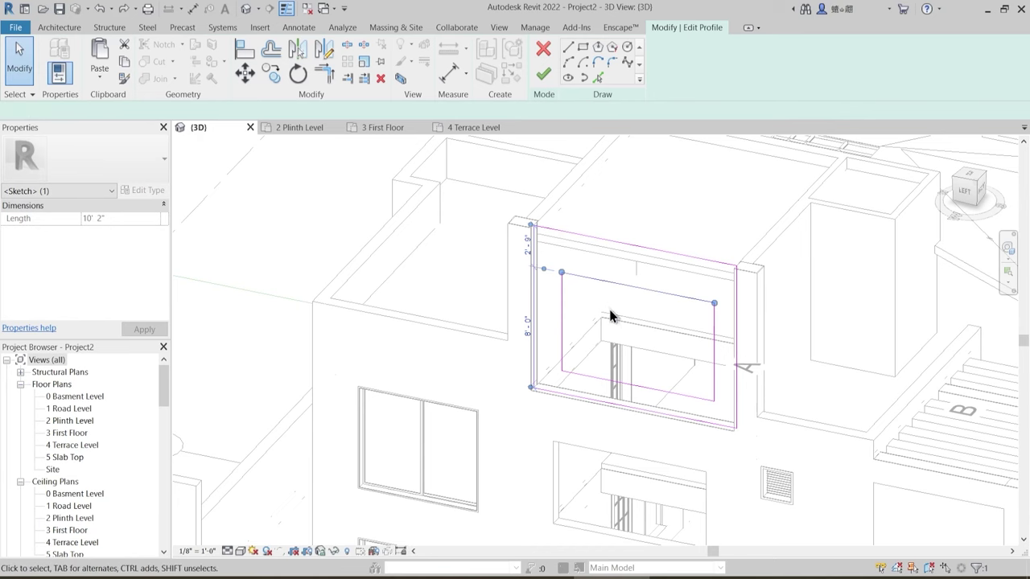
left_click(609, 315)
scroll(593, 319, "down", 3)
scroll(570, 306, "down", 2)
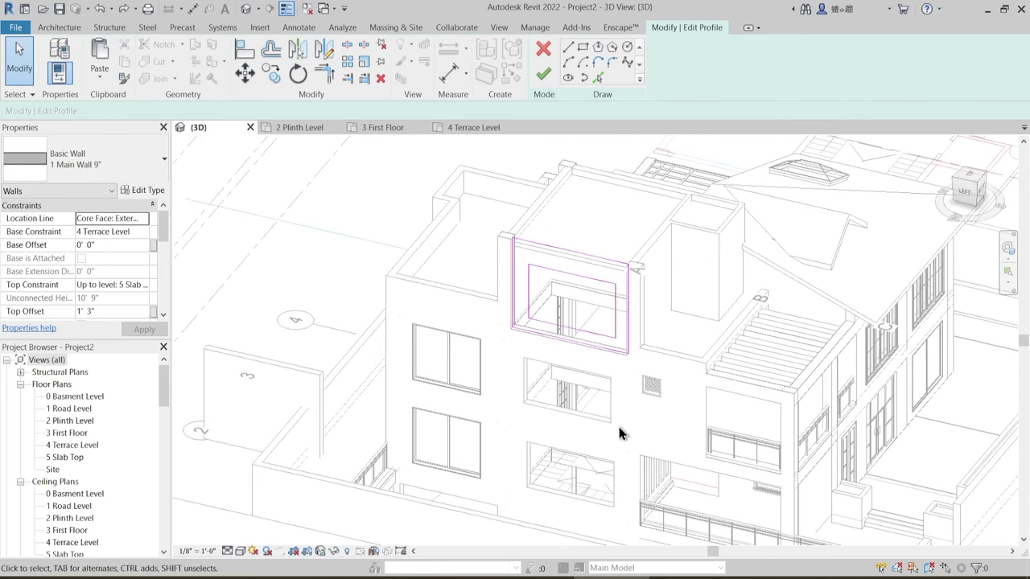
left_click(542, 75)
- Switch from the 3D view to the 2 Plinth Level plan, zoomed to the wall beside the Pooja room
middle_click_drag(625, 367, 638, 434, "shift")
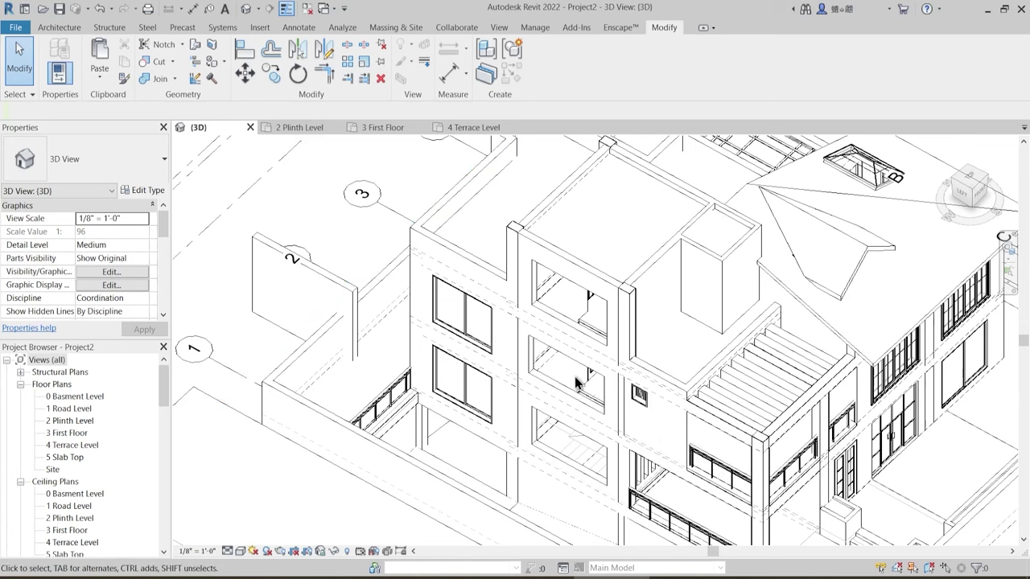
mouse_move(567, 378)
middle_mouse_down()
mouse_move(645, 468)
mouse_move(611, 403)
middle_mouse_up()
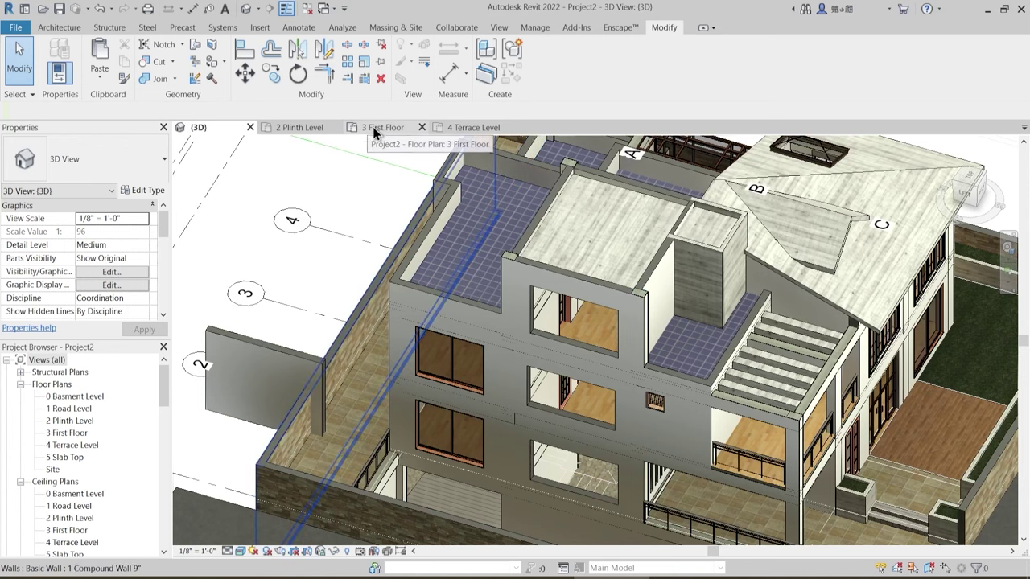
left_click(320, 126)
scroll(471, 355, "down", 2)
middle_click_drag(483, 356, 982, 356)
scroll(813, 351, "down", 2)
scroll(550, 334, "up", 3)
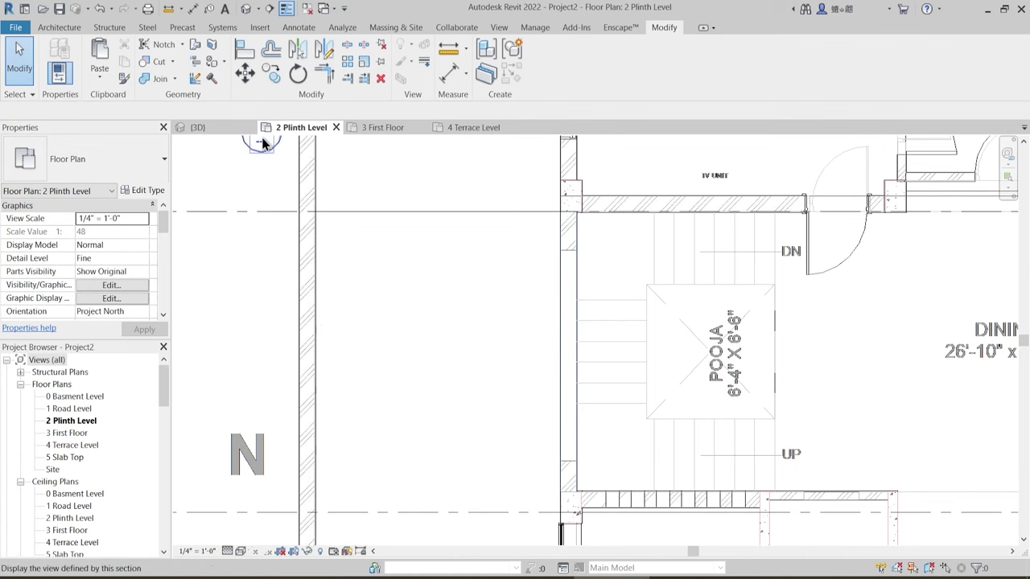
left_click(59, 26)
- Duplicate Curtain Wall 1 as 'stair Cabin Glass': 1'6" base offset, top at 4 Terrace Level minus 1'6"
left_click(58, 56)
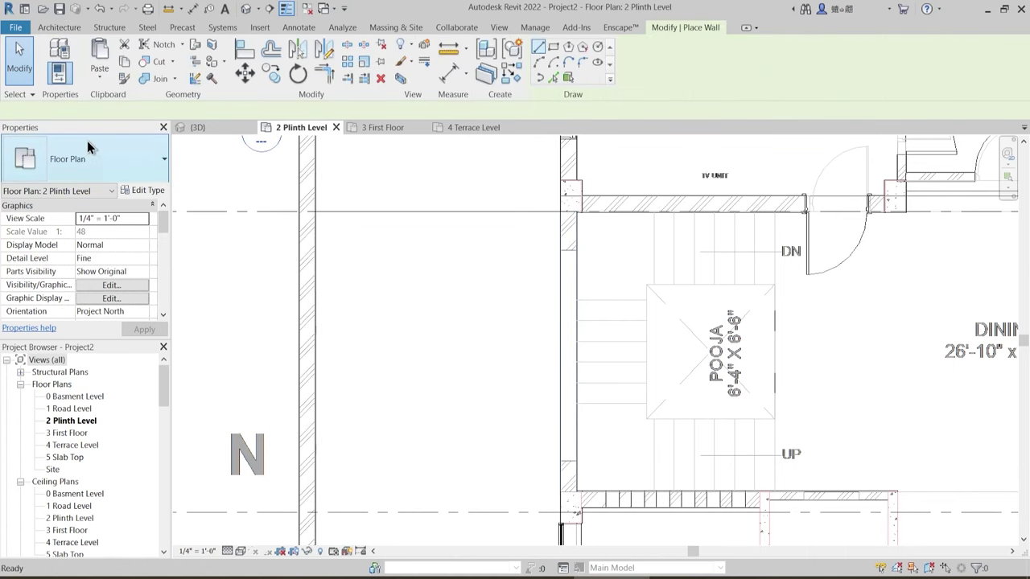
left_click(147, 170)
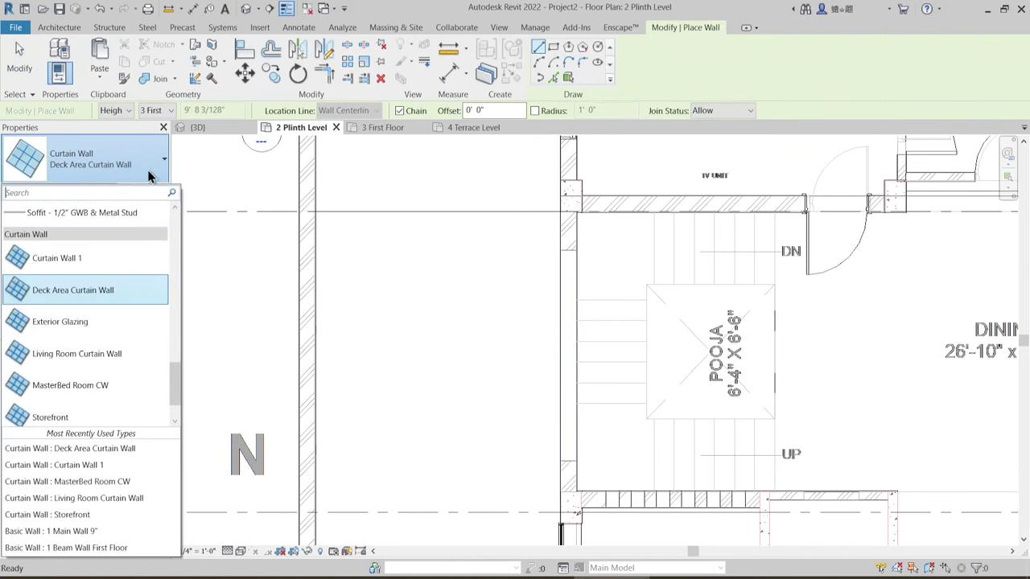
left_click(100, 265)
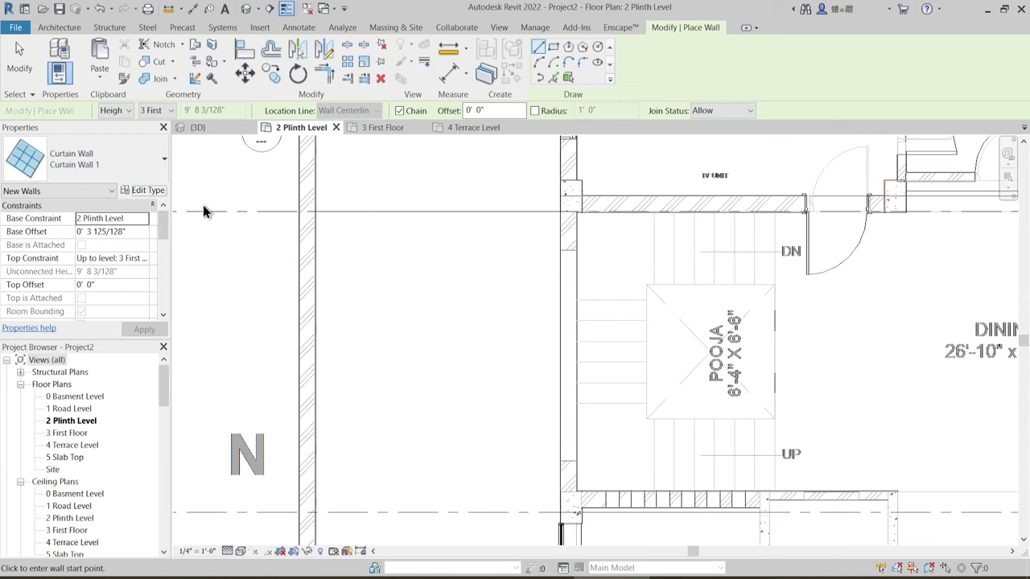
left_click(472, 135)
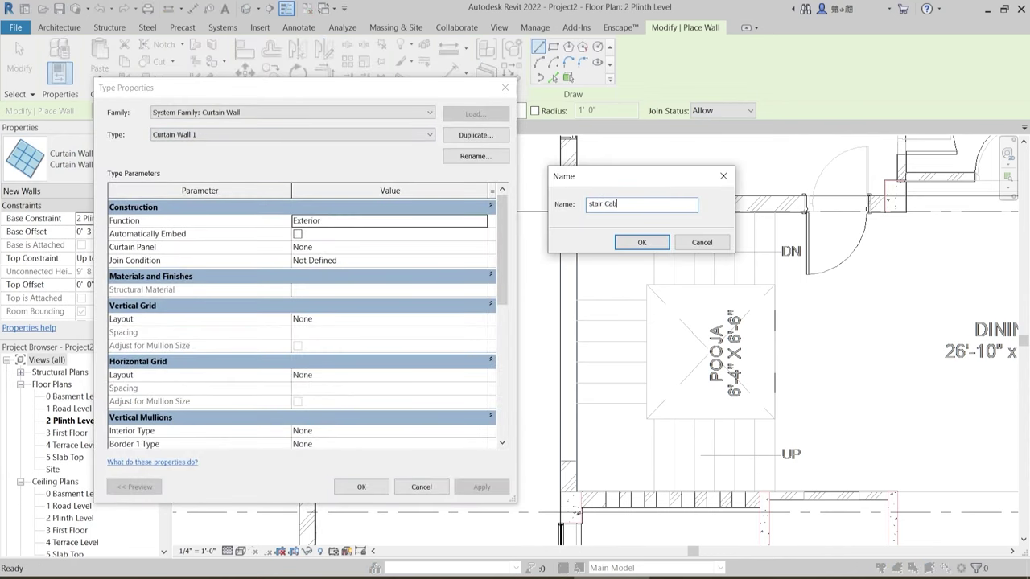
type("stair Cabin Glass")
key("Return")
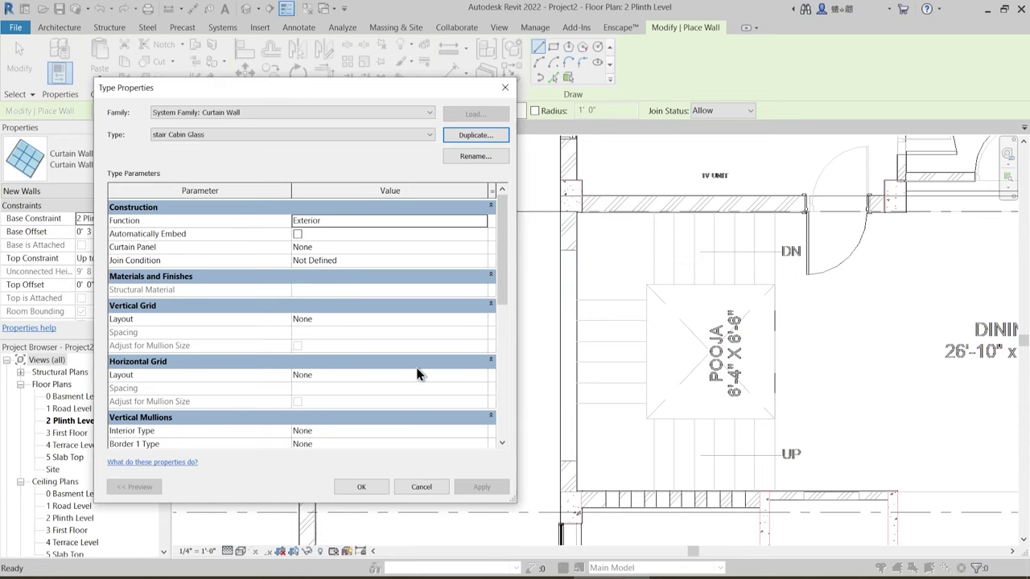
left_click(361, 487)
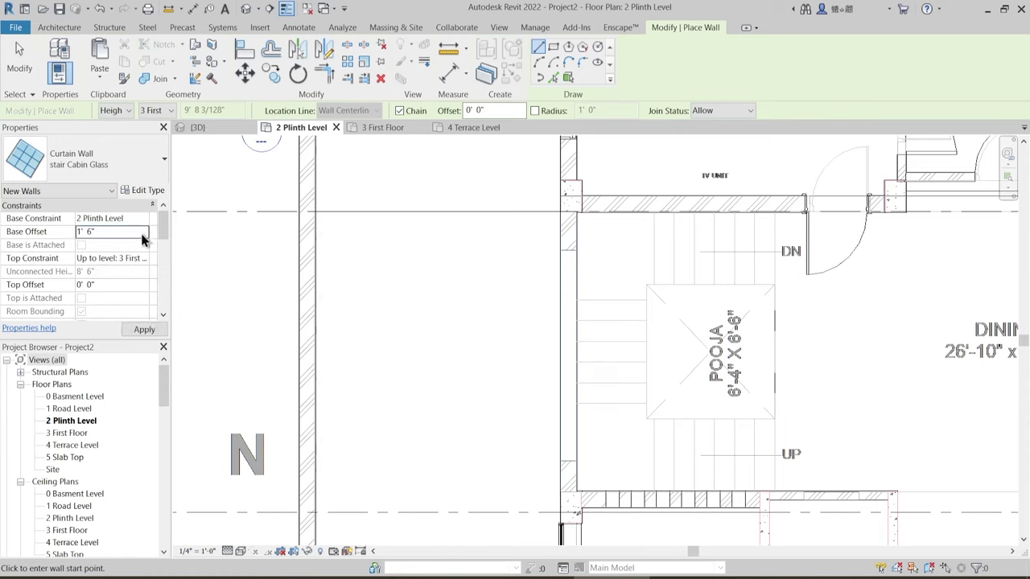
left_click(145, 260)
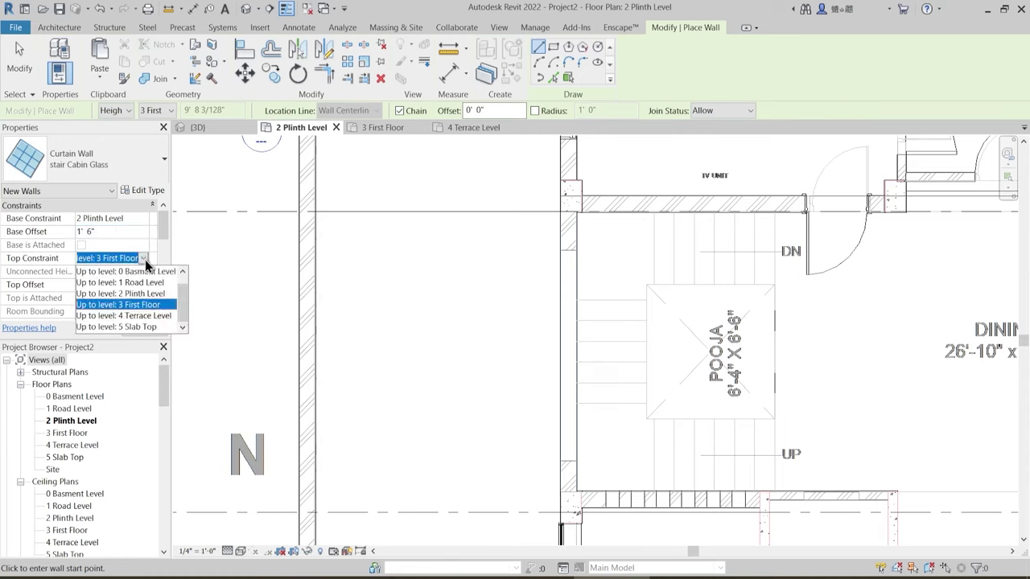
left_click(140, 316)
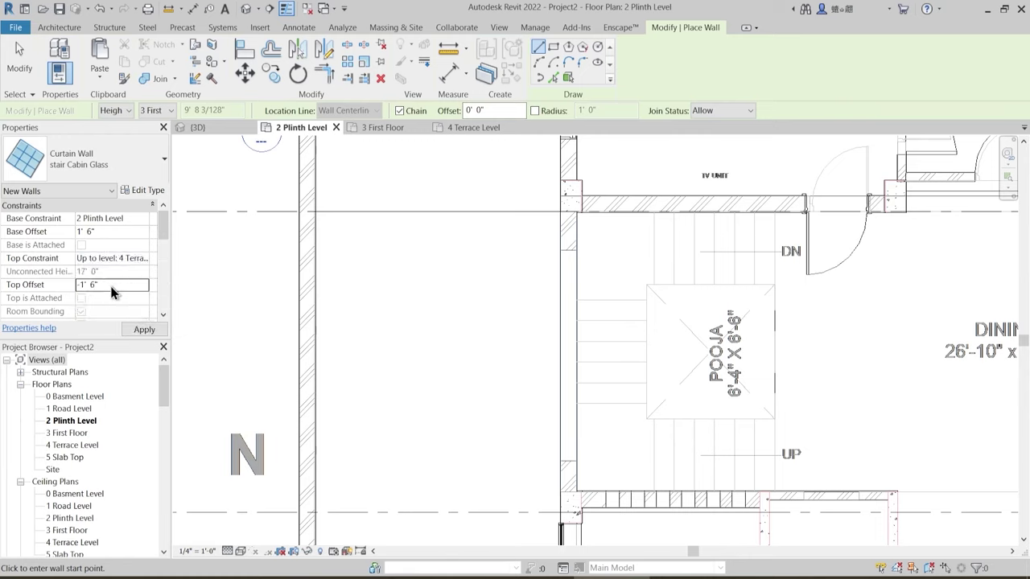
- Draw the stair Cabin Glass curtain wall beside the stairs in the plinth plan
scroll(551, 250, "up", 3)
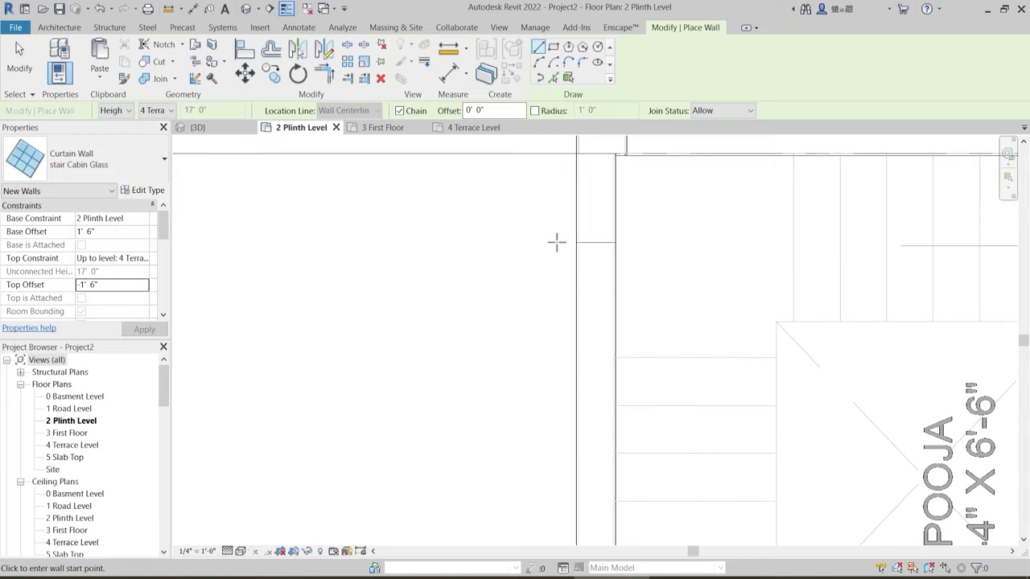
left_click(575, 233)
mouse_move(587, 387)
middle_mouse_down()
mouse_move(593, 398)
mouse_move(551, 367)
mouse_move(573, 377)
middle_mouse_up()
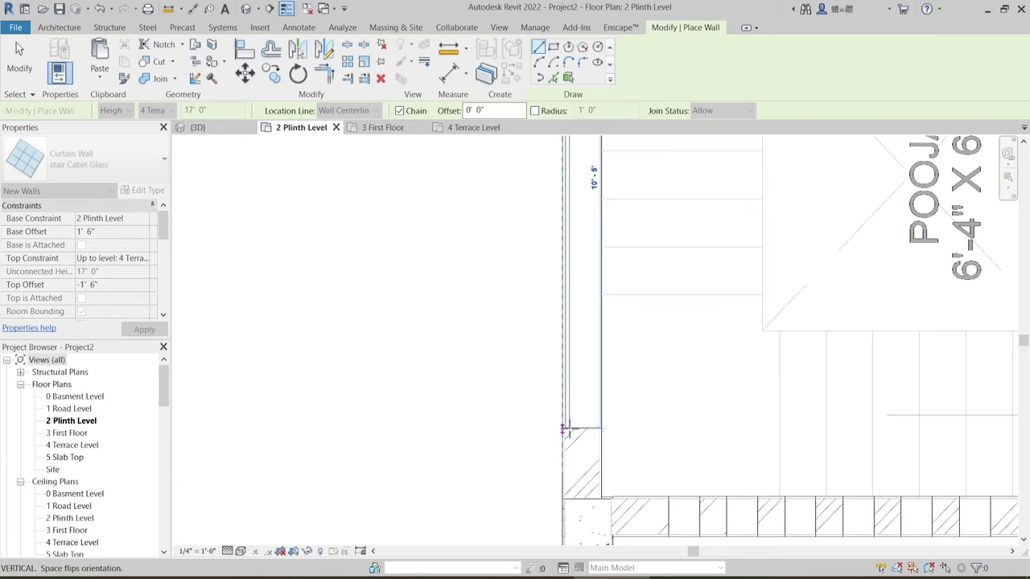
scroll(561, 436, "up", 2)
scroll(557, 427, "down", 3)
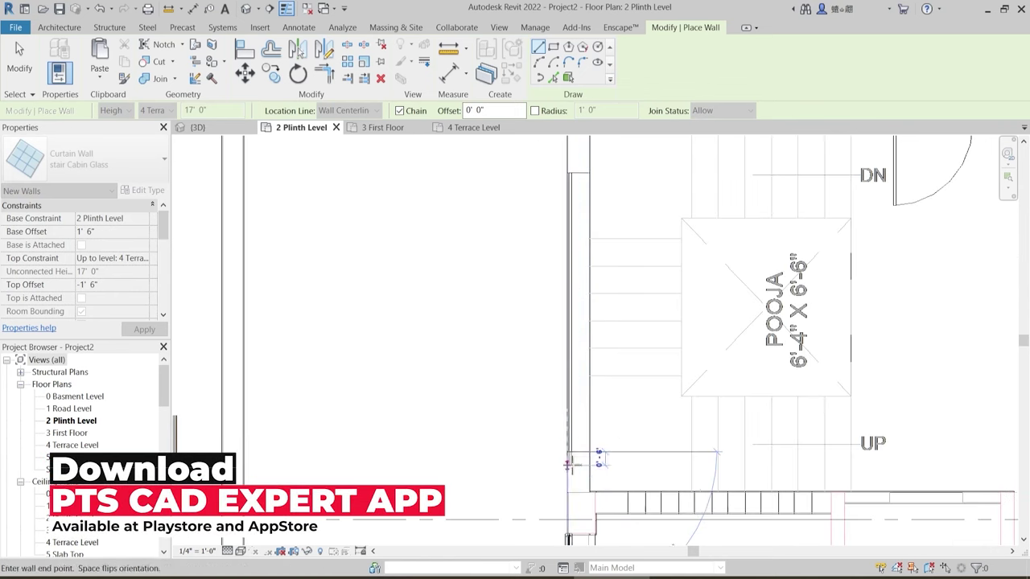
scroll(591, 292, "up", 2)
key("Escape")
key("Escape")
scroll(579, 229, "up", 2)
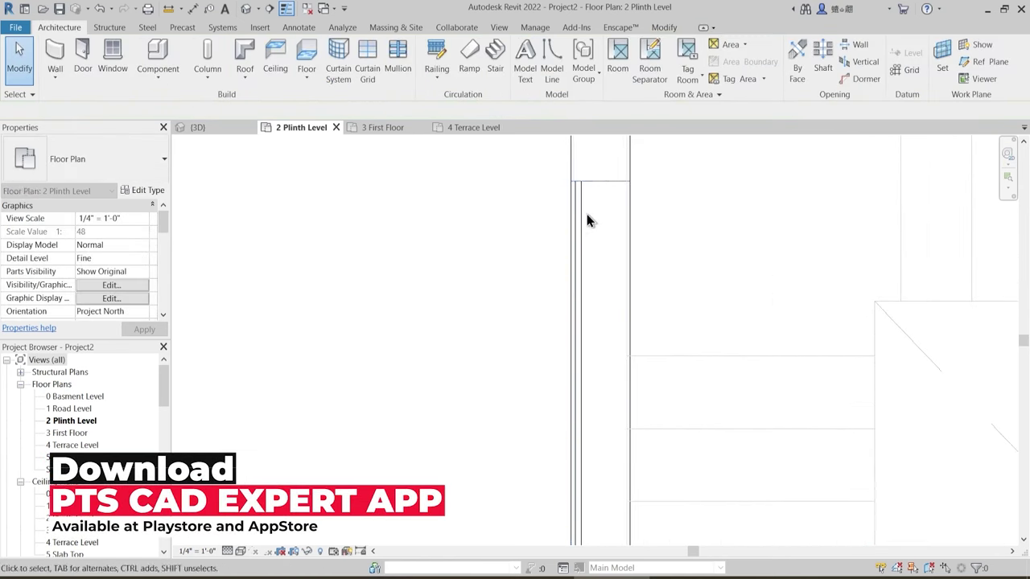
- Check the glazed panel's type properties, then snap the curtain wall's end onto the basic wall
left_click(585, 221)
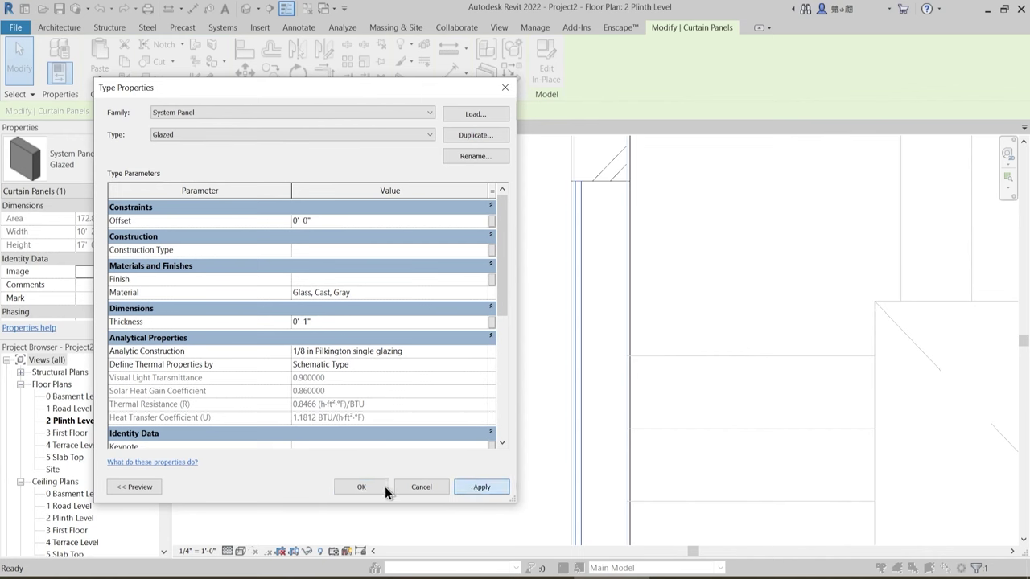
left_click(359, 485)
left_click(538, 202)
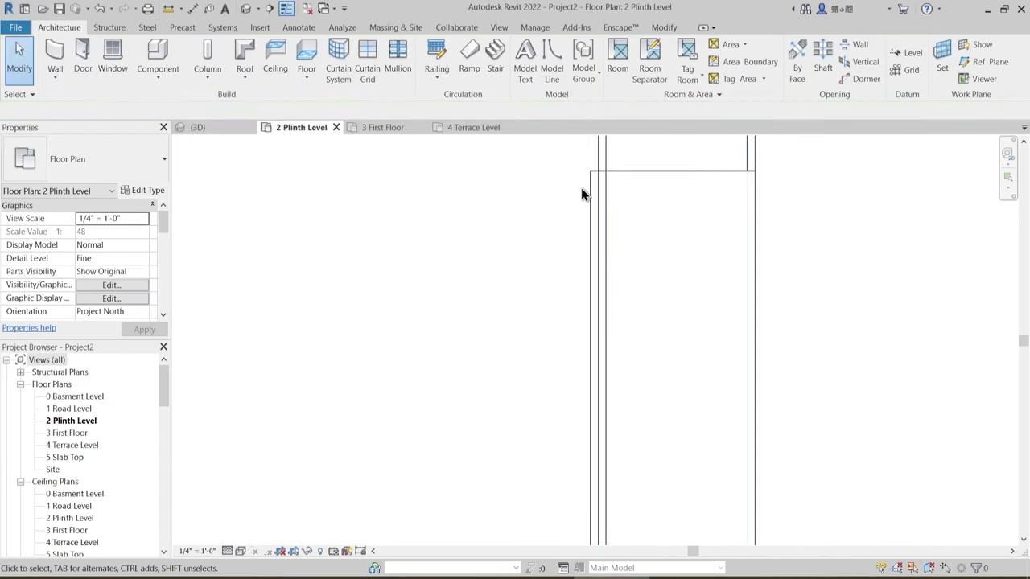
left_click(597, 195)
scroll(508, 299, "up", 5)
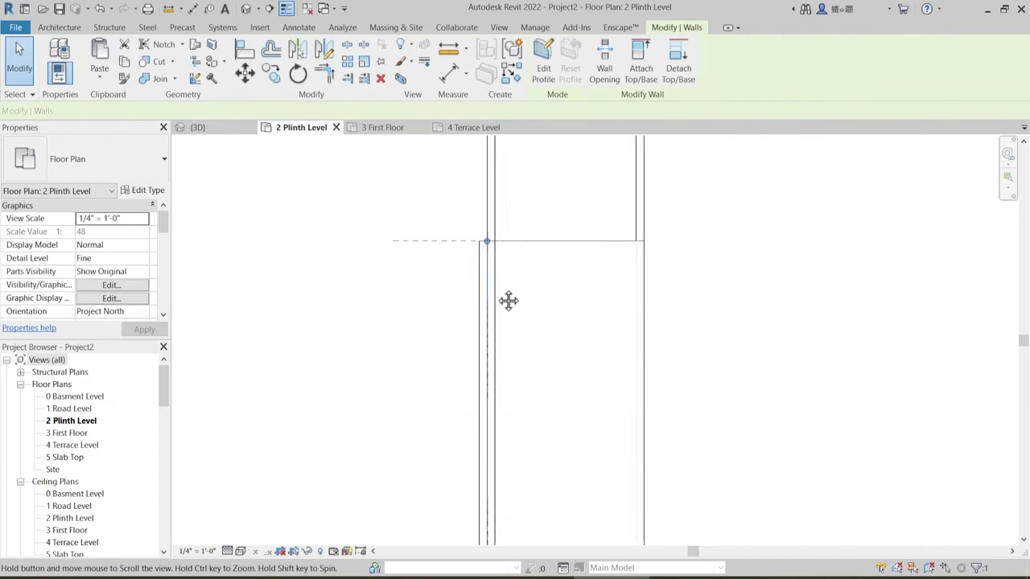
left_click_drag(506, 249, 490, 251)
left_click_drag(524, 210, 524, 211)
left_click(530, 206)
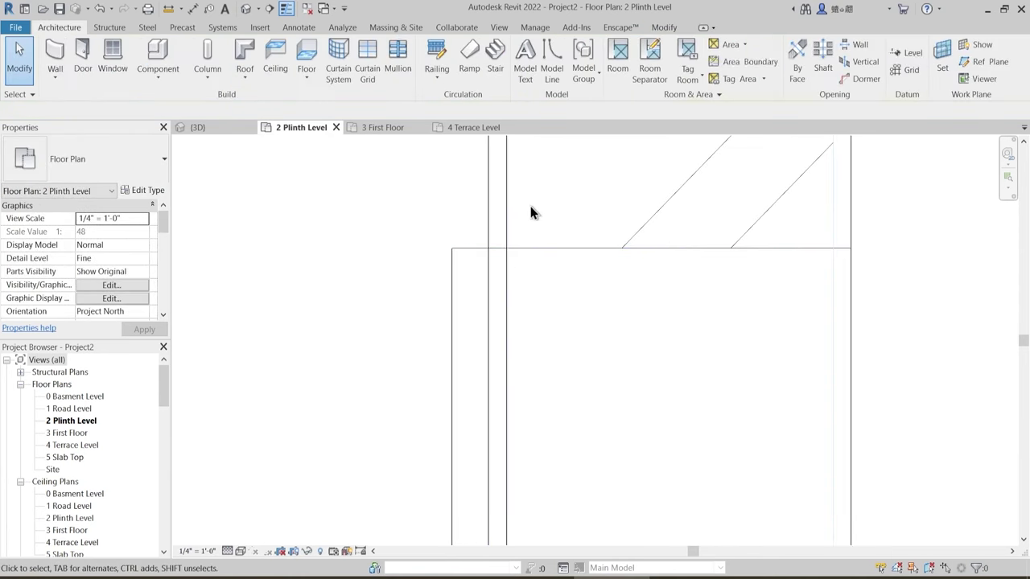
scroll(545, 218, "up", 4)
scroll(552, 246, "down", 1)
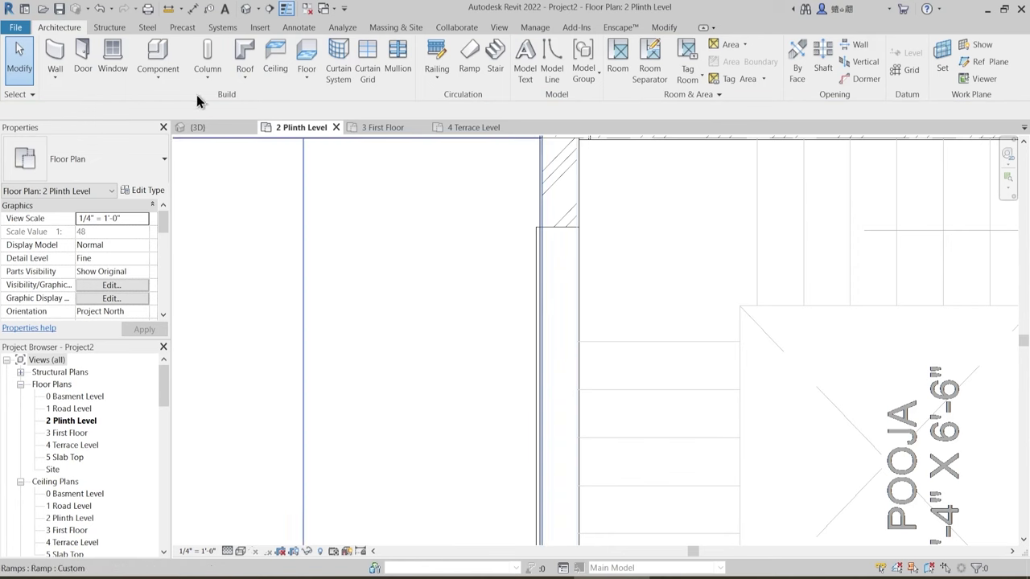
left_click(200, 128)
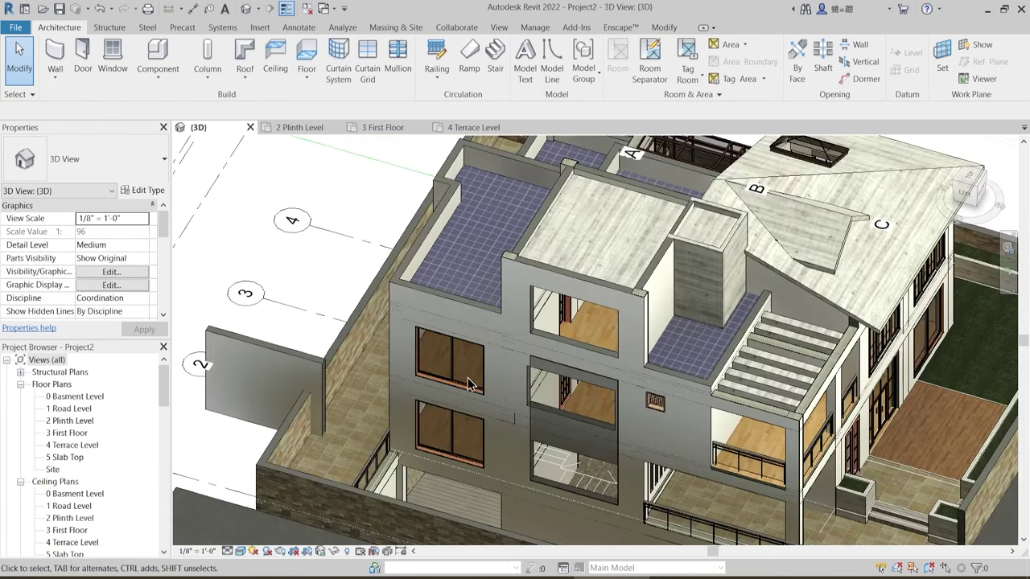
- Extend the stair curtain wall's top constraint up to 5 Slab Top
scroll(435, 426, "up", 2)
scroll(569, 365, "up", 3)
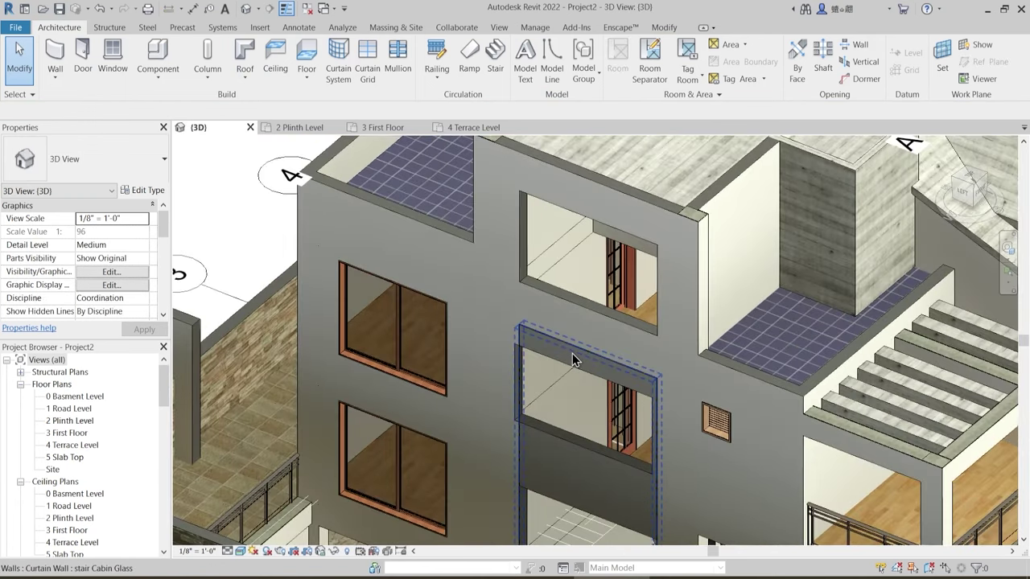
left_click(613, 369)
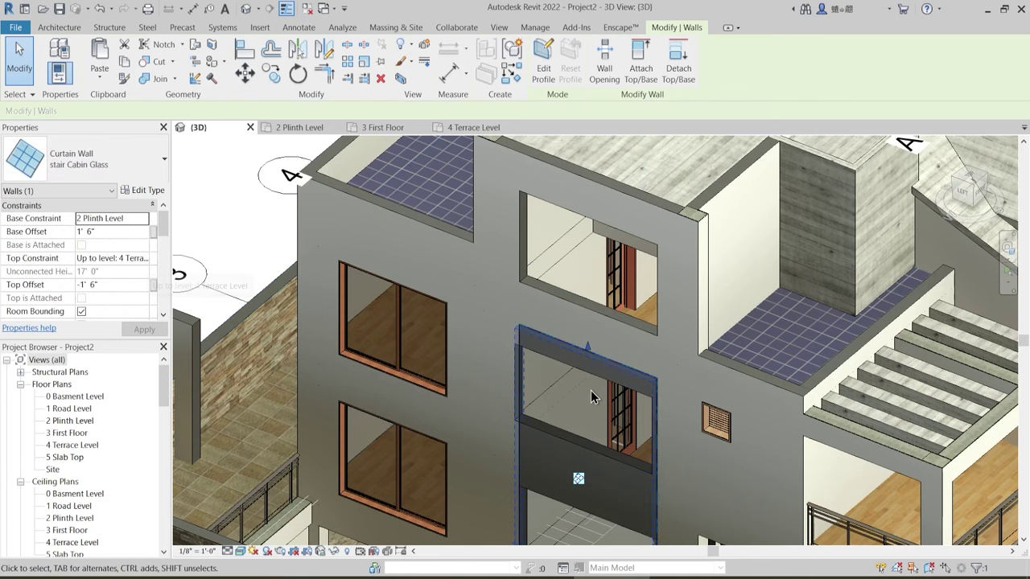
left_click(148, 259)
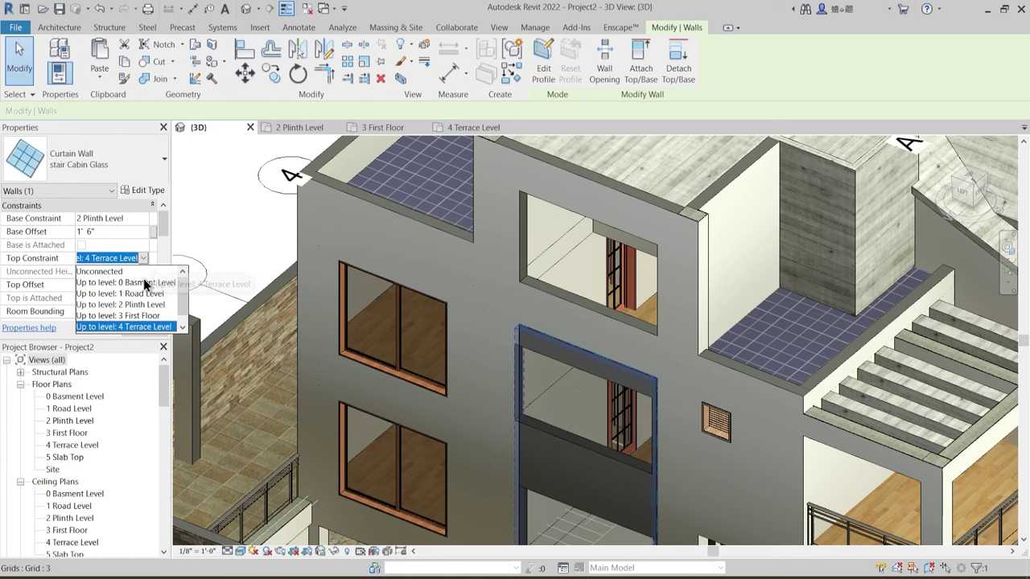
left_click(134, 327)
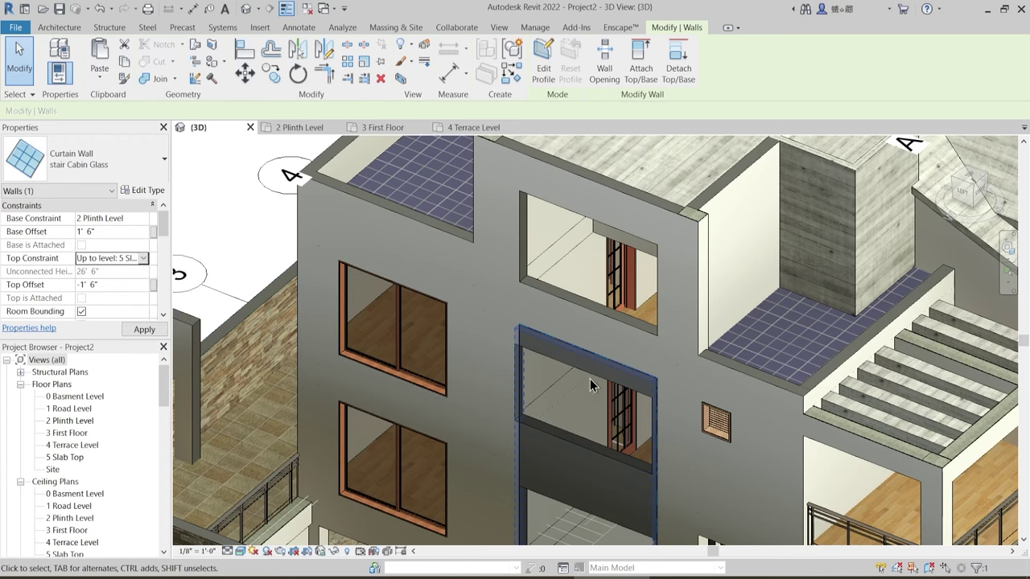
key("Escape")
- Orbit the model and select the 9-inch main wall beside the stair slot
middle_click_drag(663, 421, 590, 225, "shift")
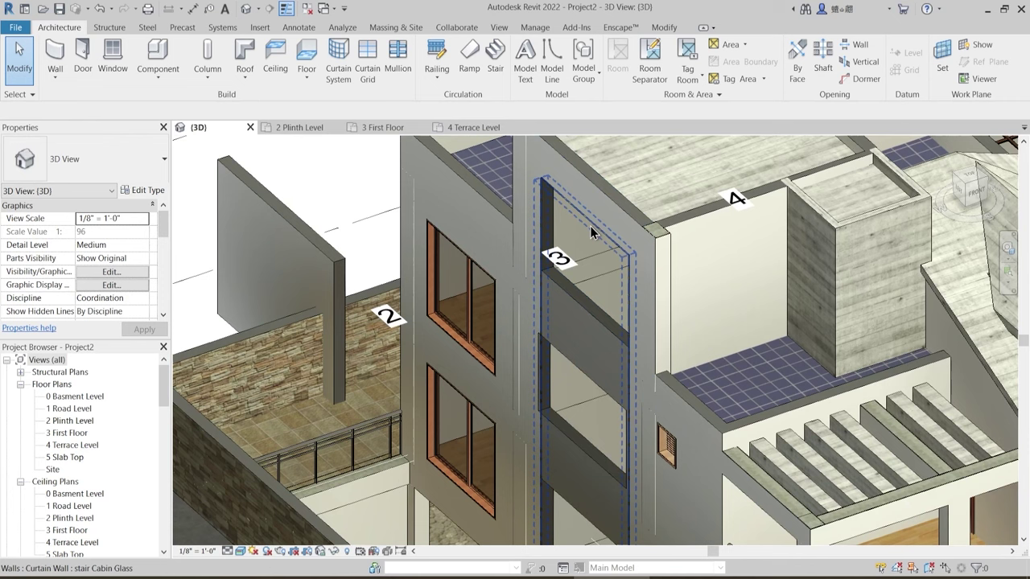
key("Escape")
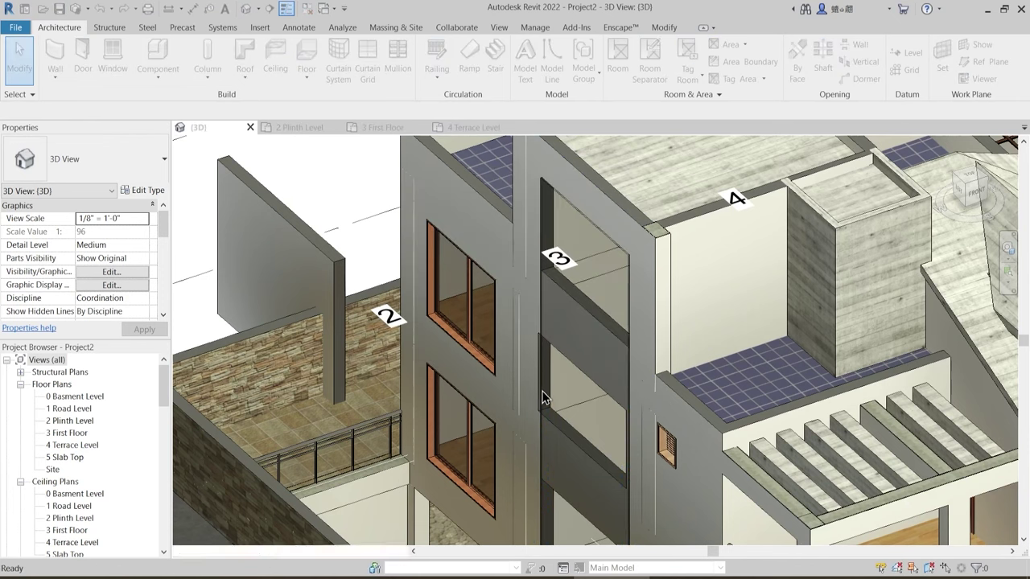
middle_click_drag(574, 429, 556, 502, "shift")
left_click(569, 490)
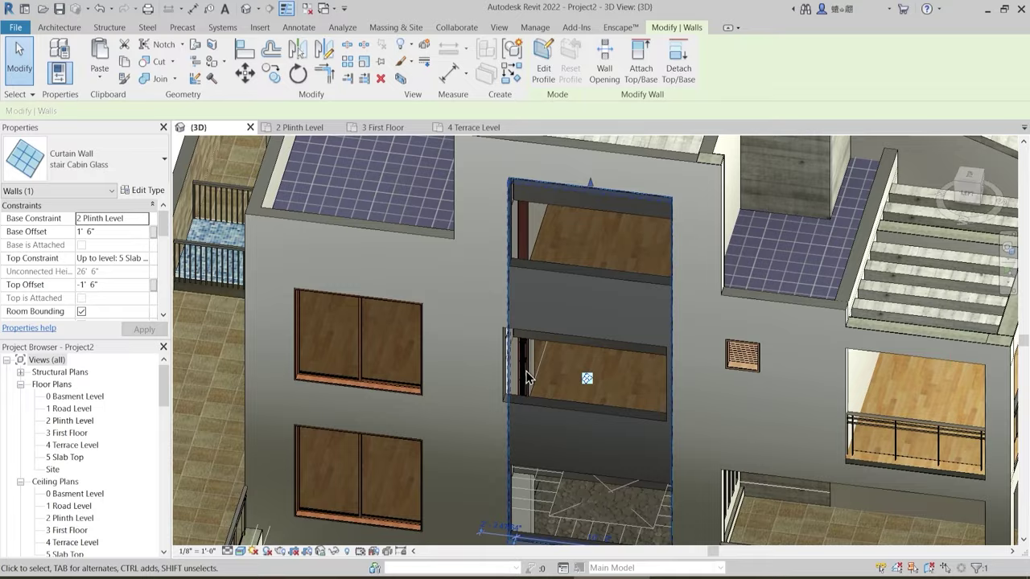
mouse_move(526, 373)
middle_mouse_down("shift")
mouse_move(586, 359)
mouse_move(516, 370)
middle_mouse_up("shift")
key("Escape")
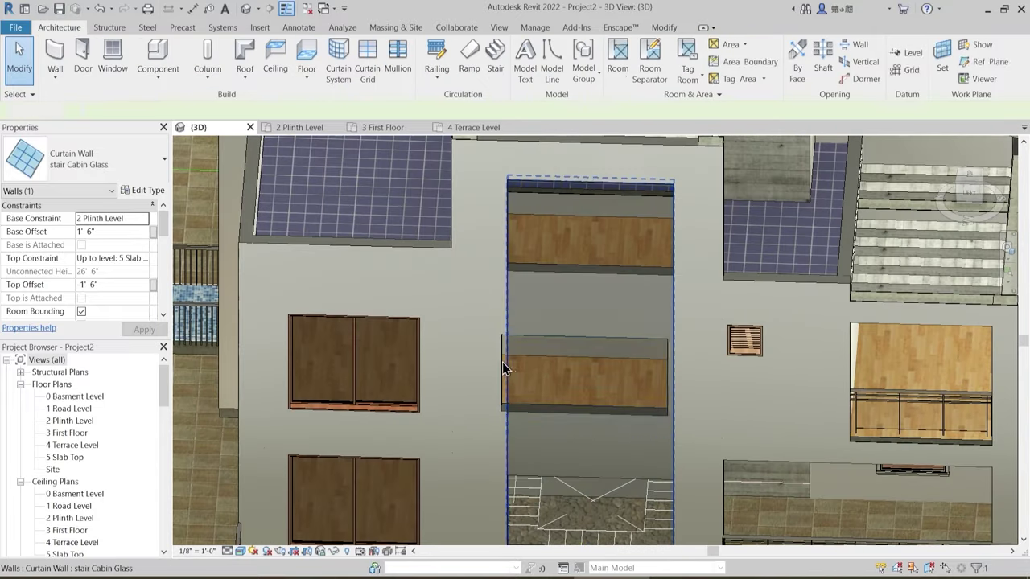
left_click(499, 361)
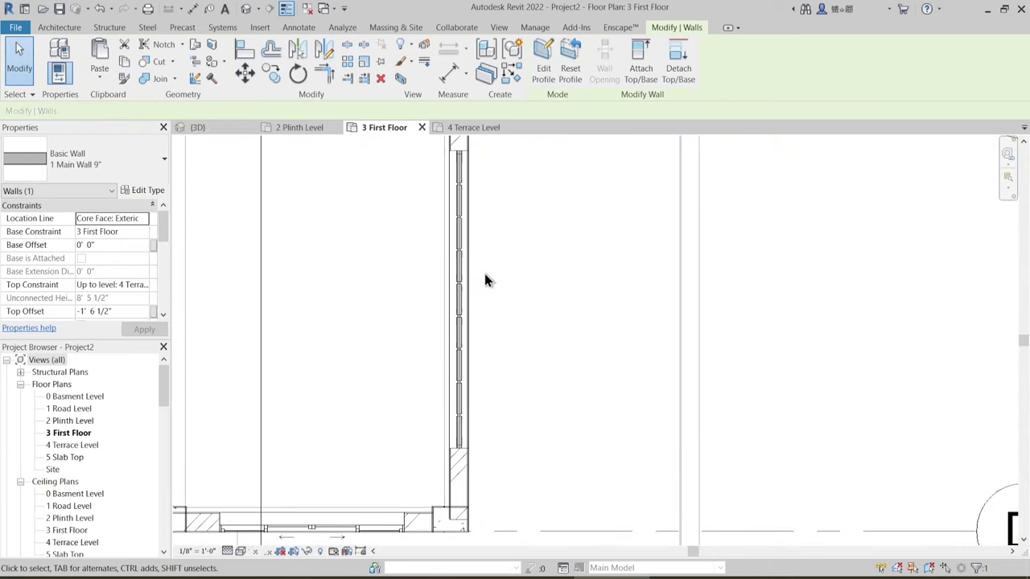
- Start editing the main wall's profile, choosing the 3D view to sketch in
middle_click_drag(515, 281, 508, 411)
scroll(508, 346, "down", 5)
middle_click_drag(404, 381, 891, 340)
middle_click_drag(688, 214, 573, 343)
scroll(551, 304, "up", 3)
scroll(551, 303, "up", 6)
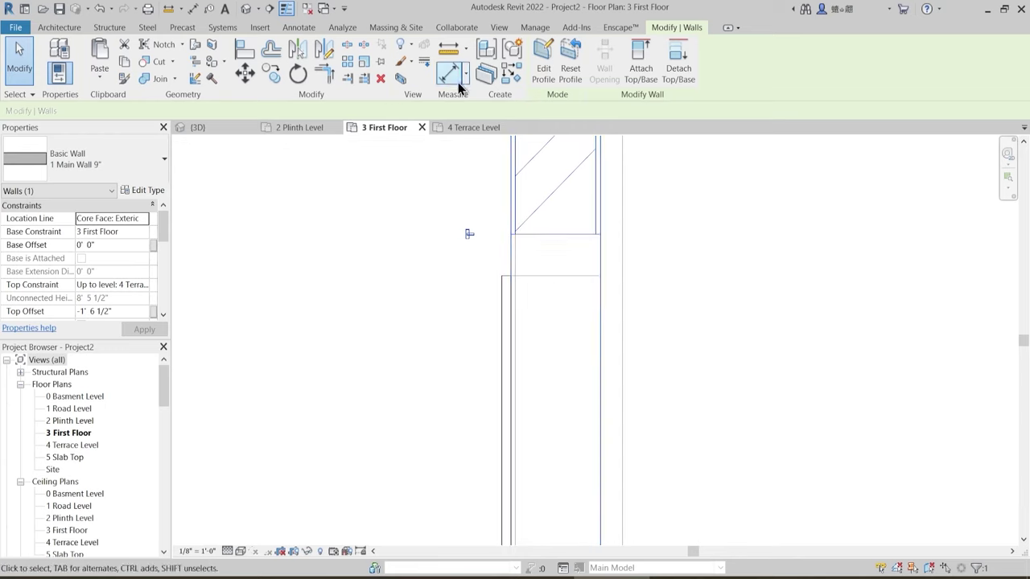
left_click(540, 72)
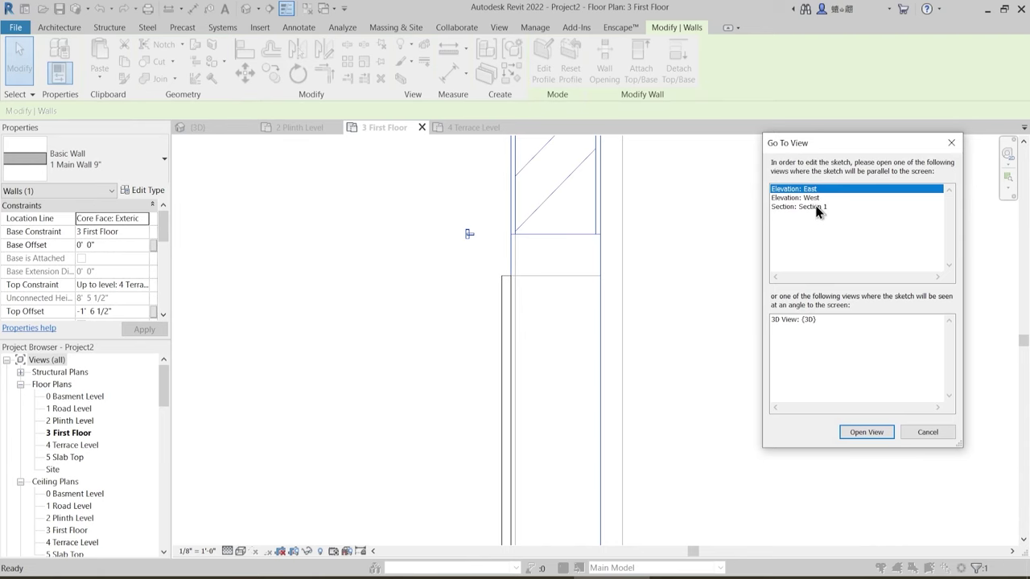
left_click(812, 330)
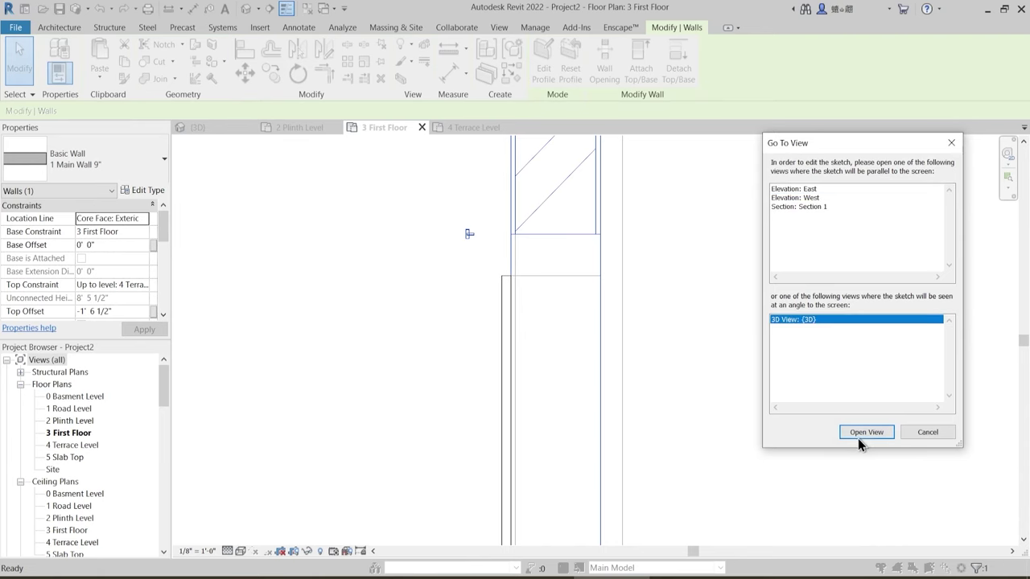
left_click(858, 437)
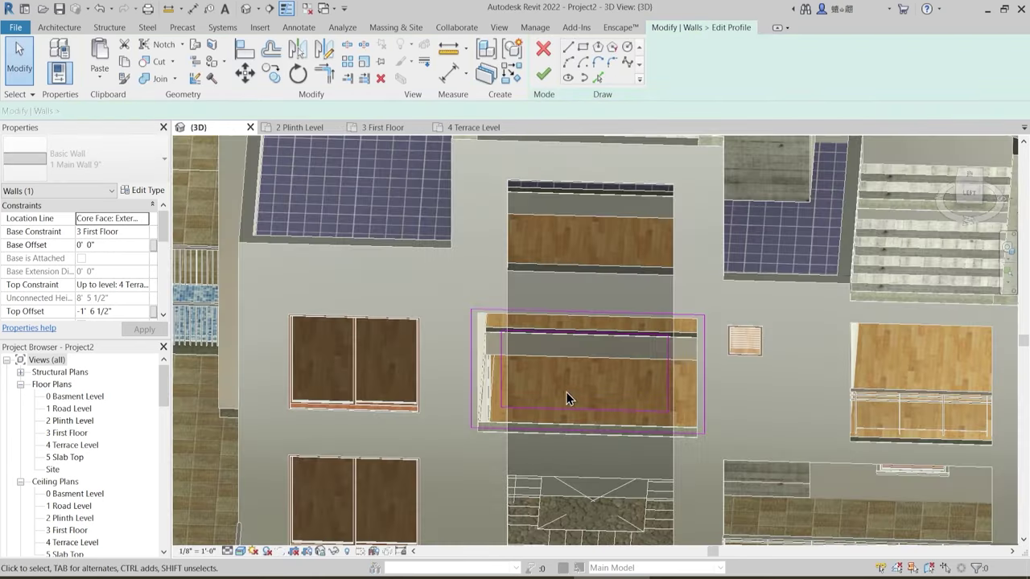
- Shift the opening's left and right edges to line up with the stair slot and finish the profile
middle_click_drag(567, 392, 534, 428, "shift")
scroll(517, 400, "up", 4)
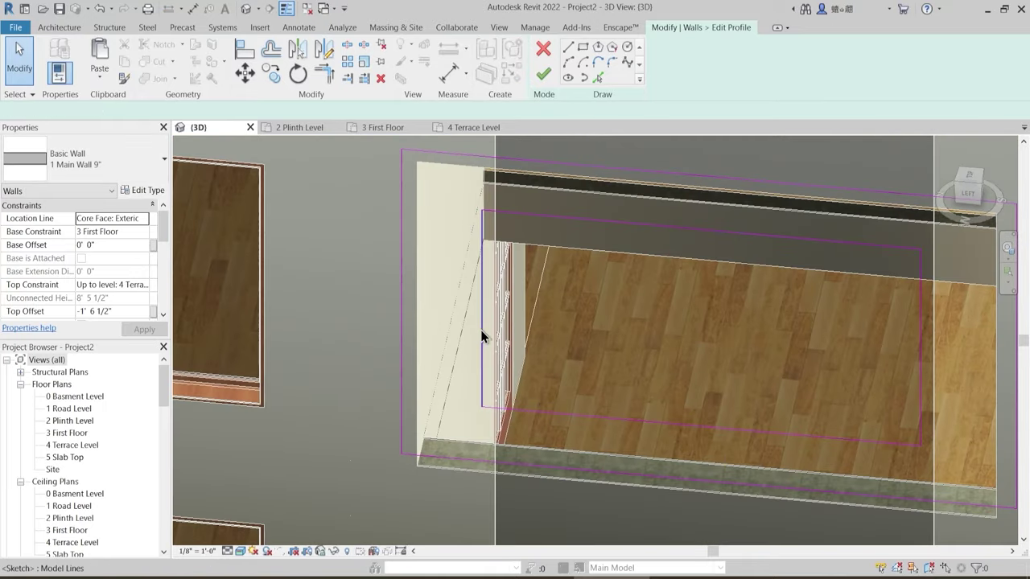
left_click_drag(482, 330, 497, 335)
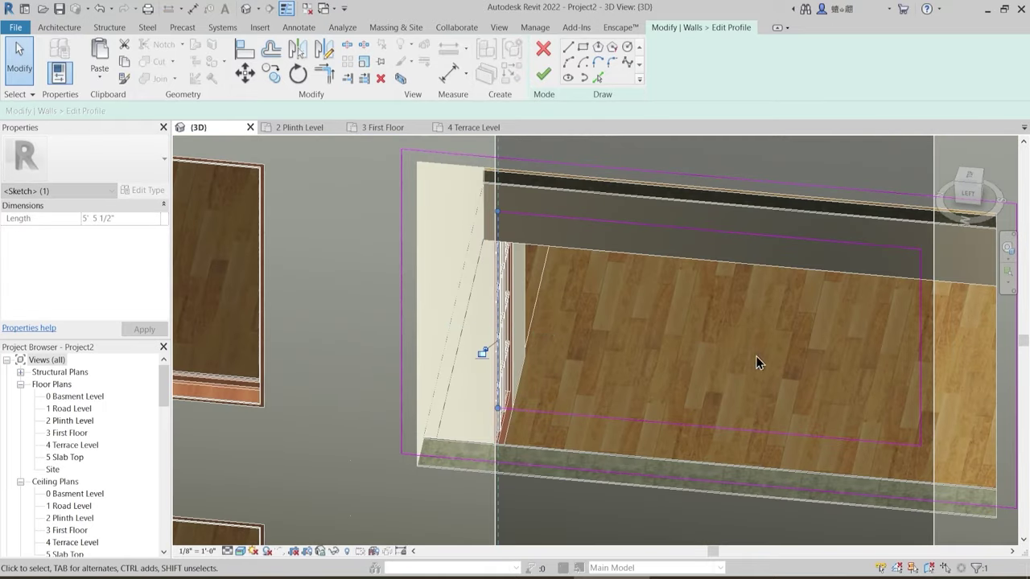
left_click_drag(922, 345, 940, 344)
scroll(701, 250, "down", 3)
left_click(544, 74)
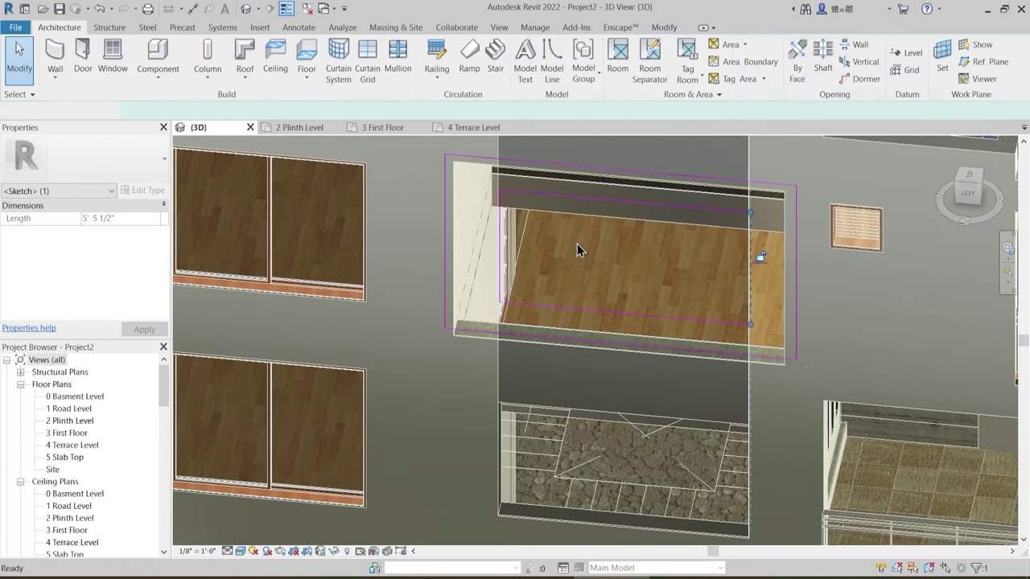
key("Escape")
scroll(609, 378, "down", 2)
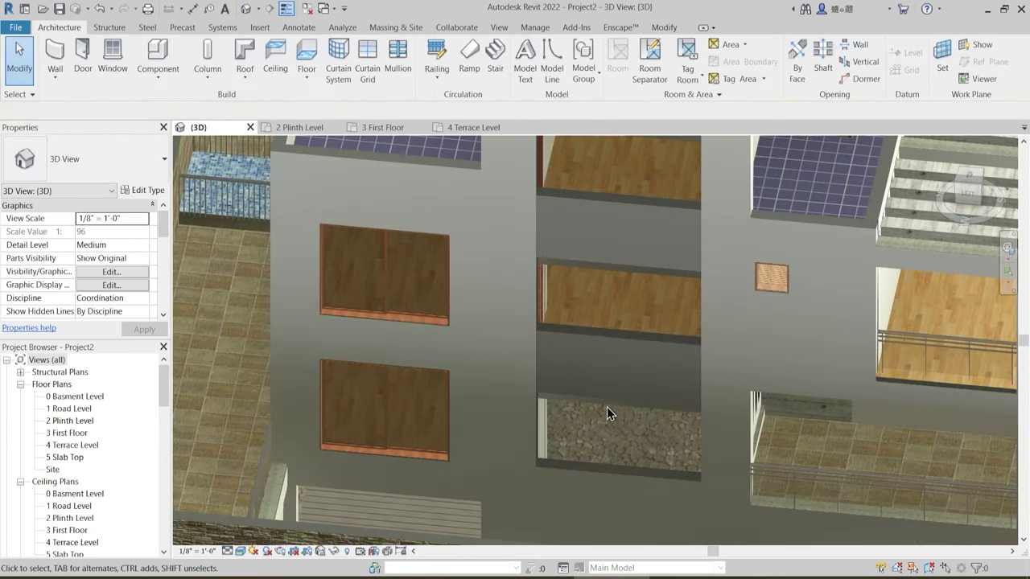
scroll(607, 407, "down", 5)
scroll(620, 225, "up", 3)
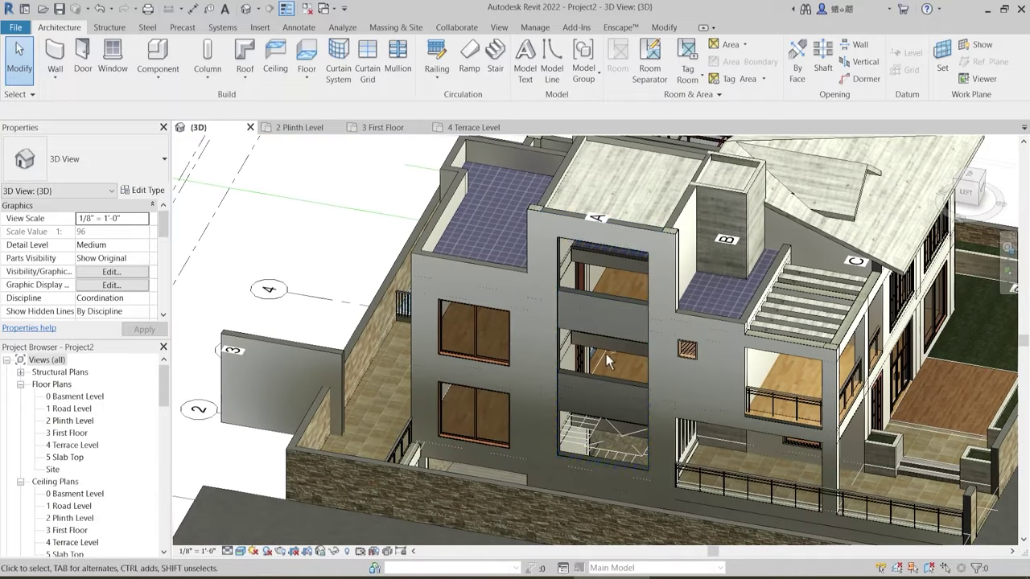
middle_click_drag(626, 364, 561, 448, "shift")
- Temporarily hide the stair curtain wall to check the openings, restore it, then isolate it (HI)
scroll(573, 404, "up", 4)
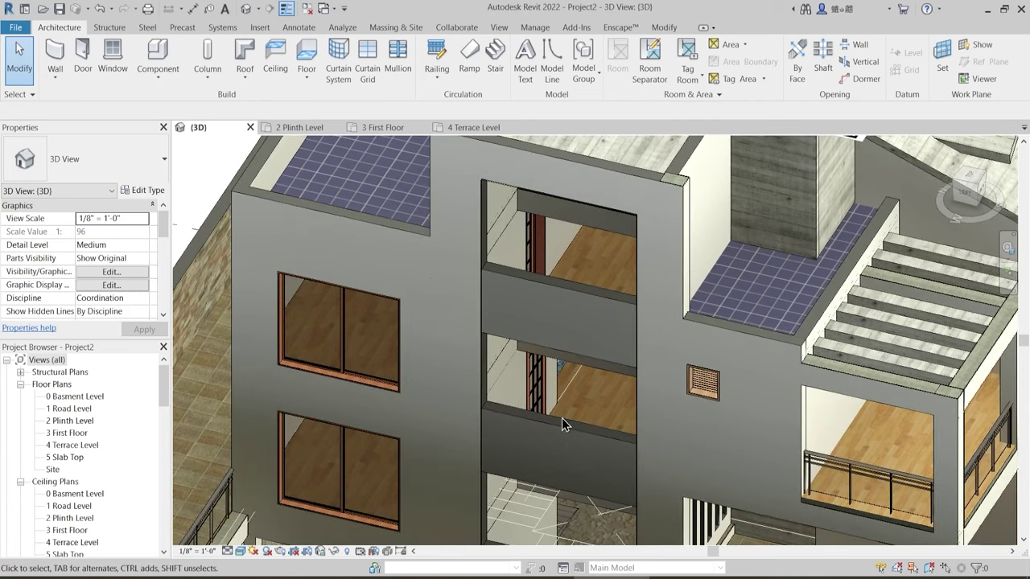
left_click(636, 407)
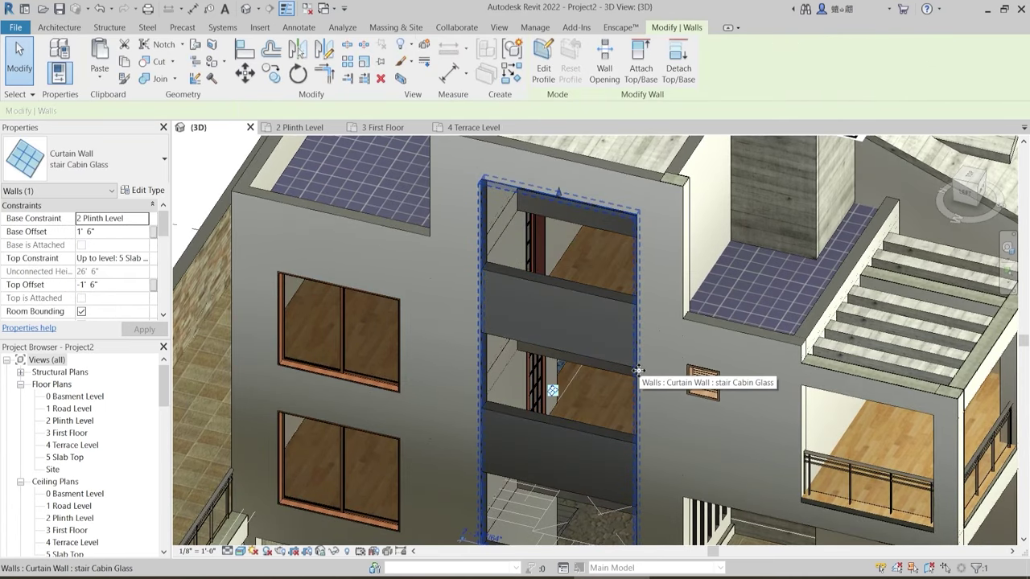
key("h")
key("h")
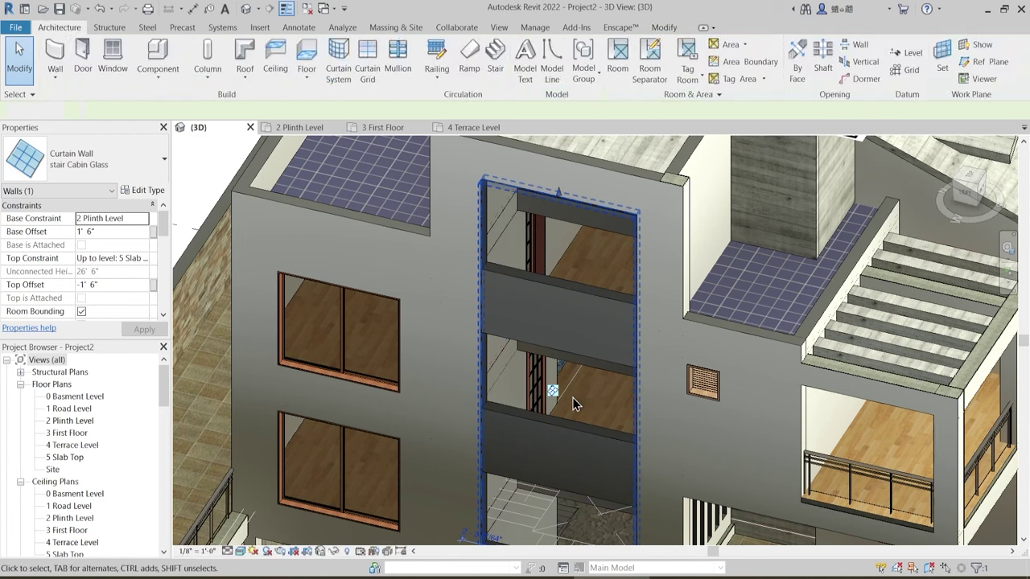
mouse_move(568, 397)
middle_mouse_down("shift")
mouse_move(593, 362)
mouse_move(598, 281)
mouse_move(578, 464)
mouse_move(566, 414)
middle_mouse_up("shift")
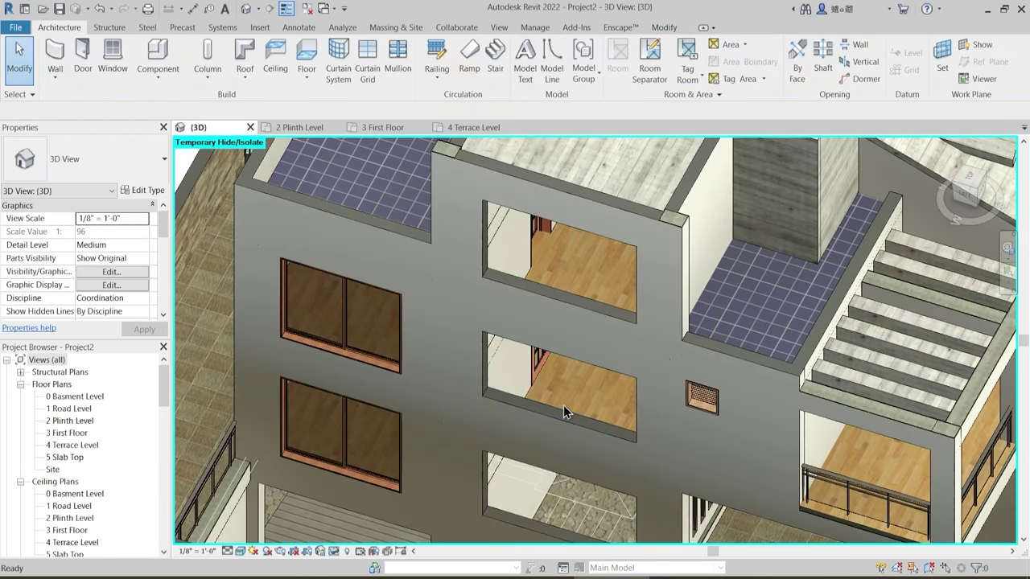
key("h")
key("r")
left_click(561, 227)
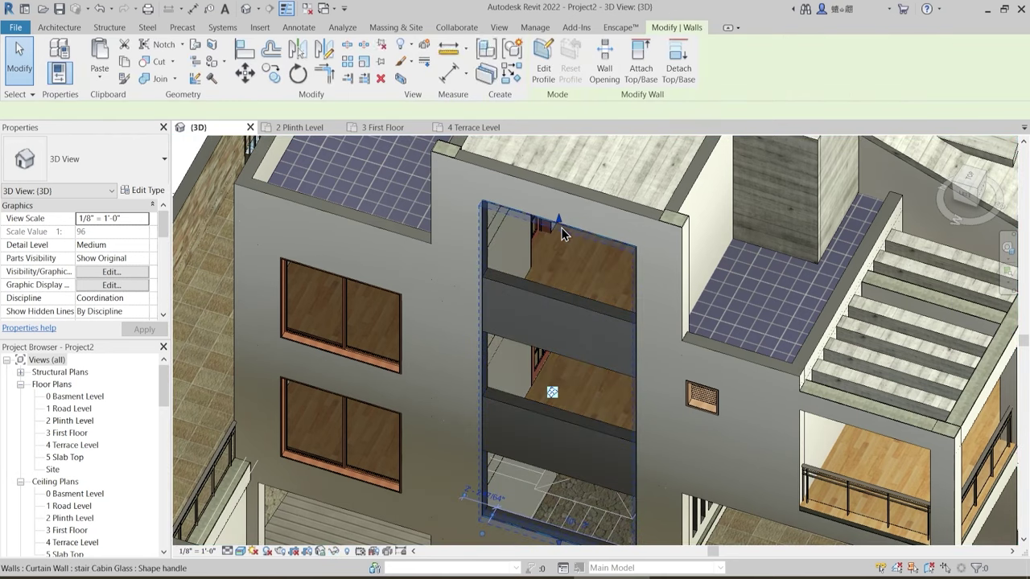
key("h")
key("i")
key("Escape")
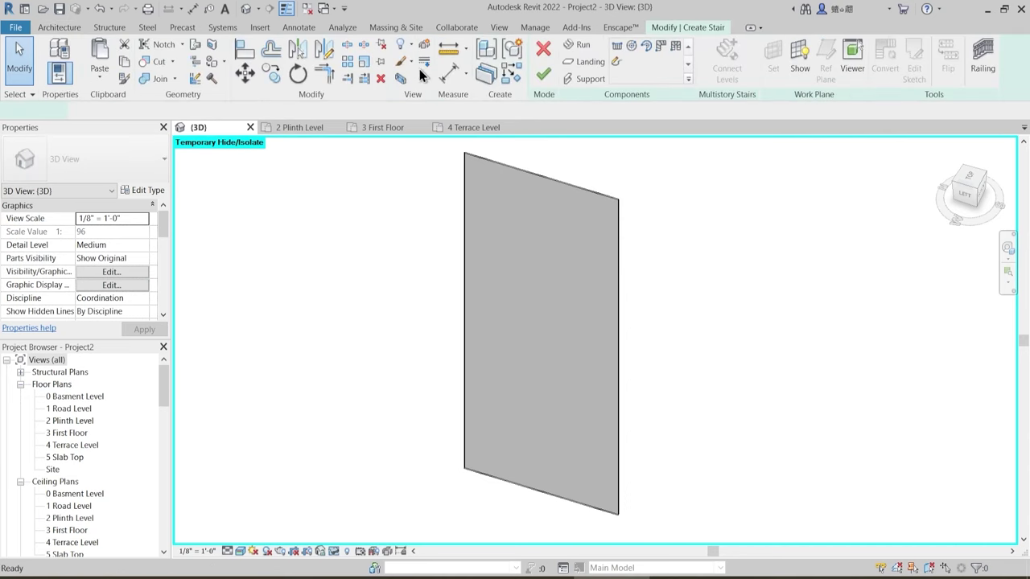
- Cancel the stray stair and add vertical and several horizontal curtain grid lines across the wall
left_click(543, 53)
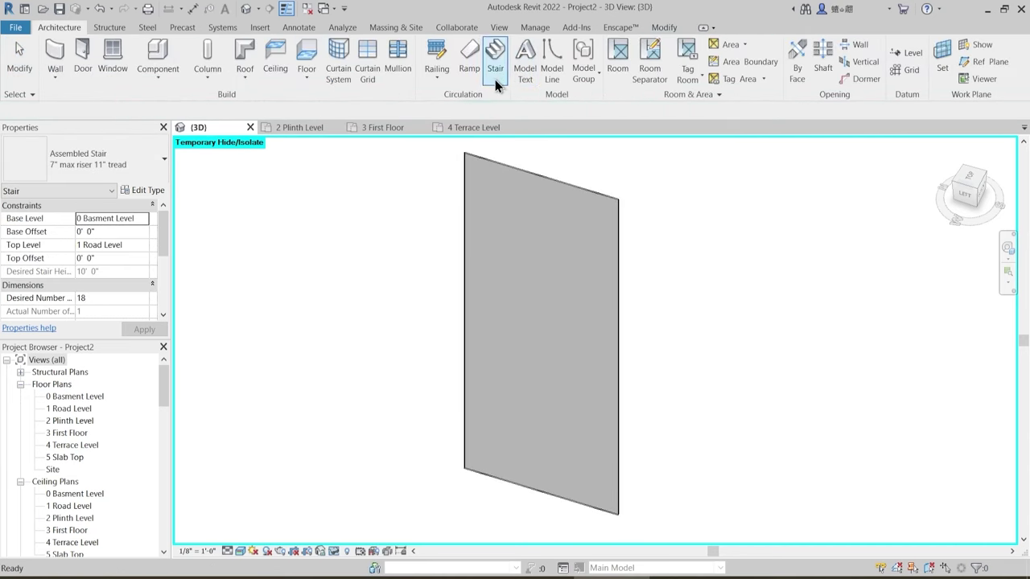
left_click(368, 65)
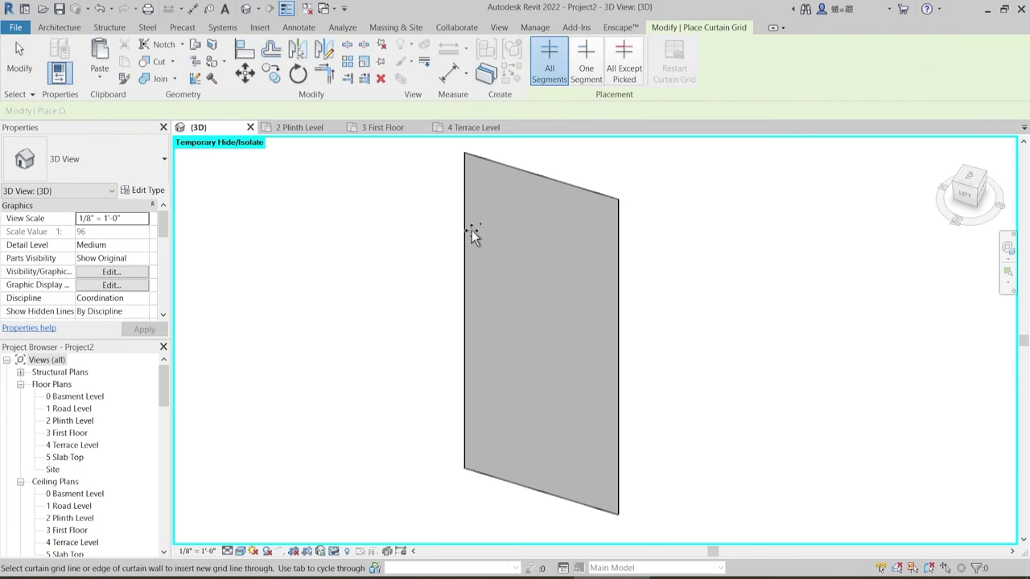
left_click(479, 155)
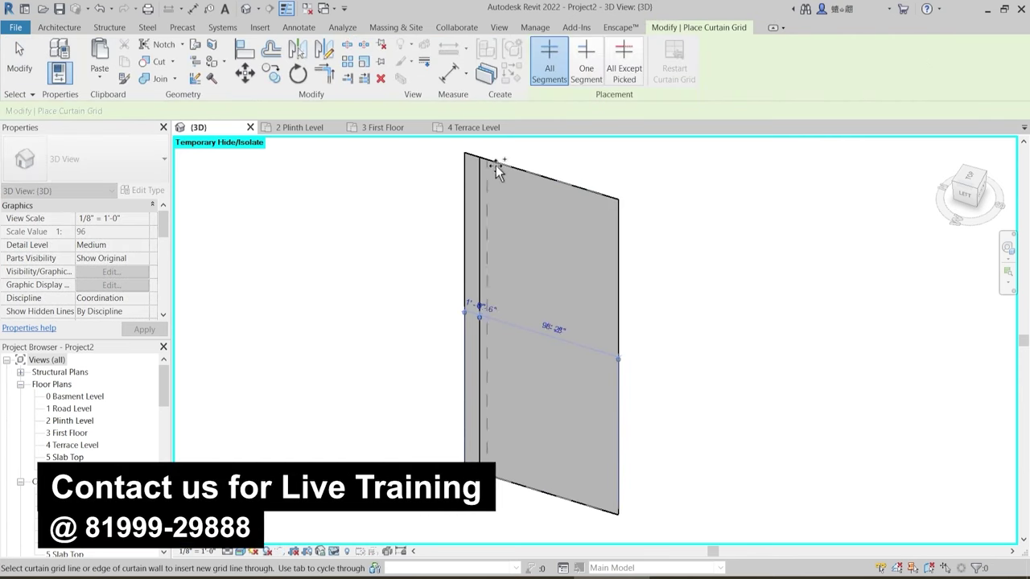
left_click(603, 198)
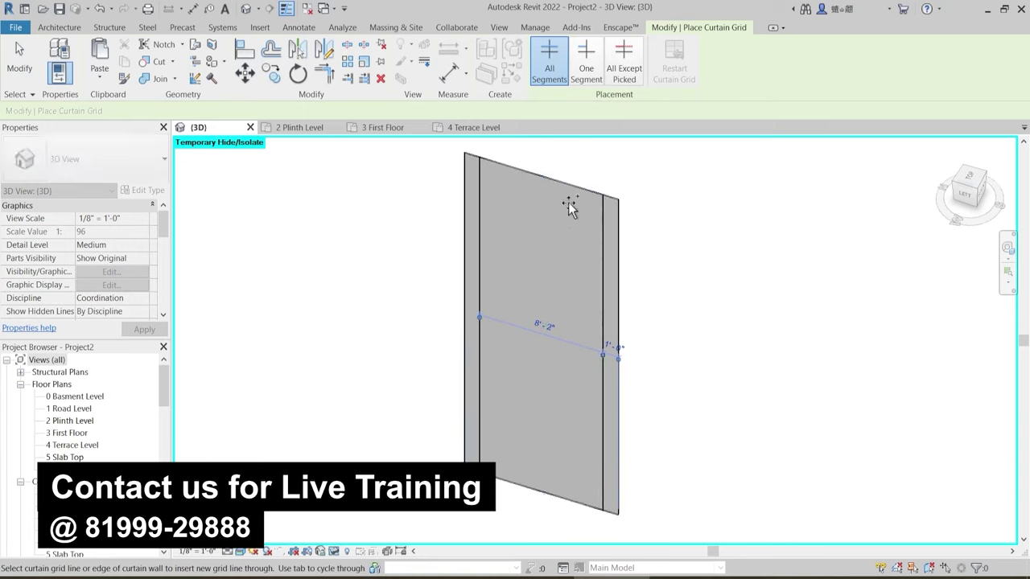
left_click(467, 183)
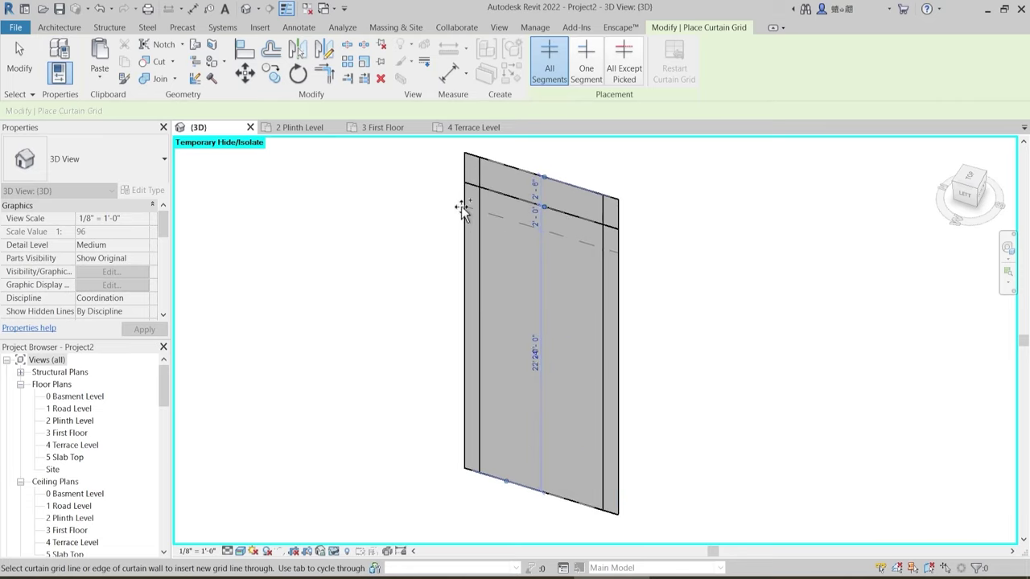
left_click(464, 319)
left_click(469, 325)
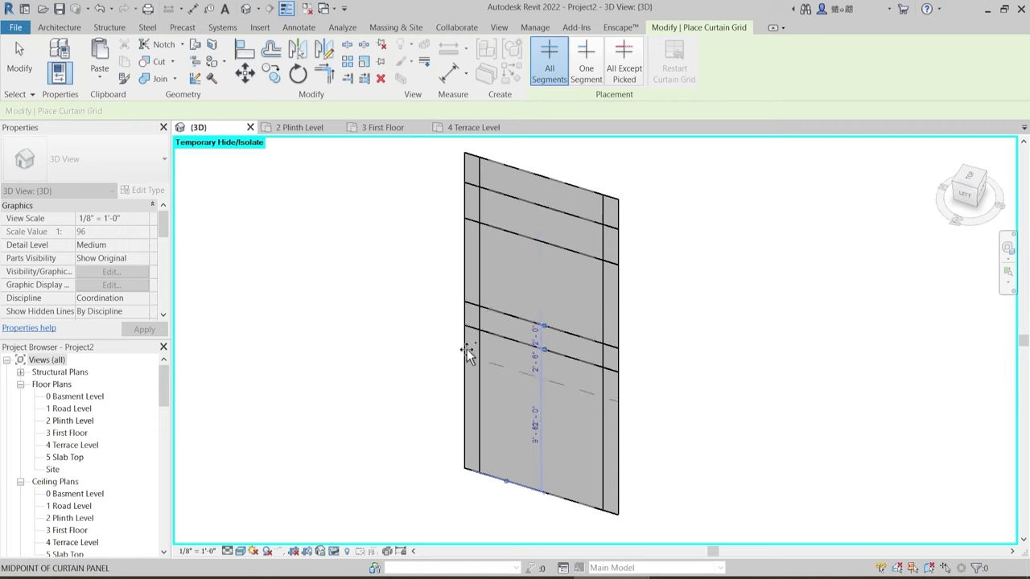
left_click(468, 354)
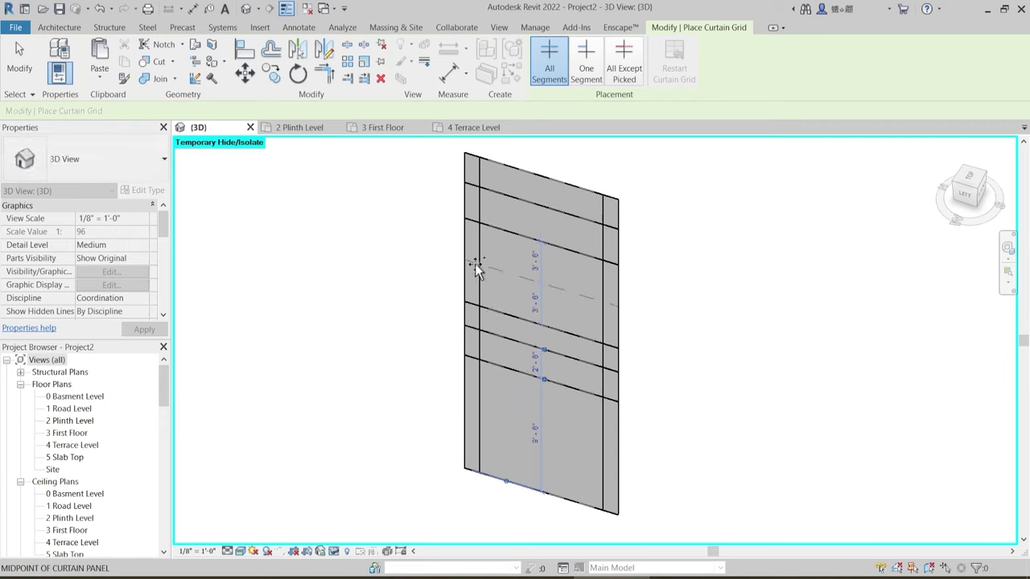
left_click(471, 310)
left_click(467, 415)
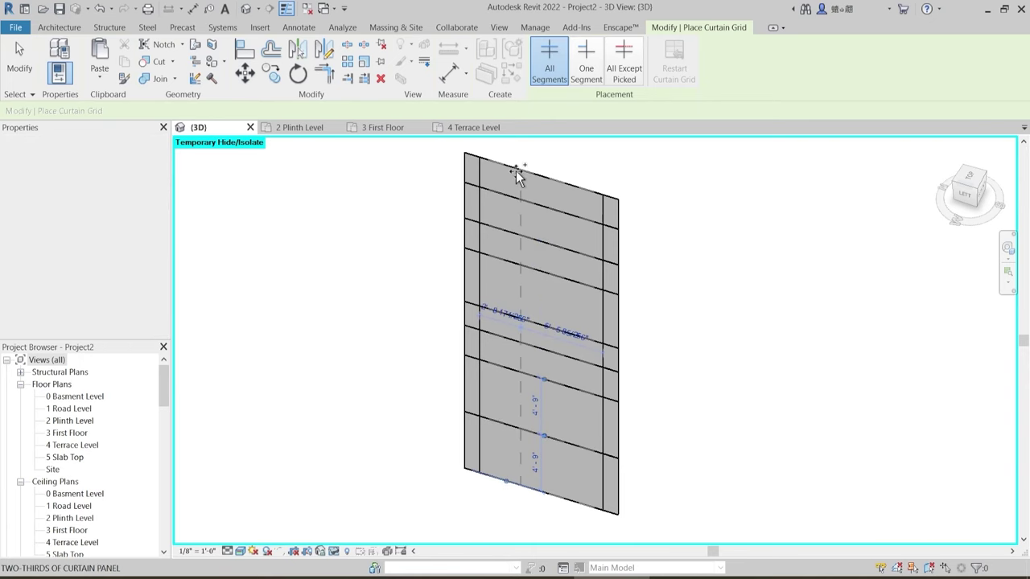
left_click(559, 495)
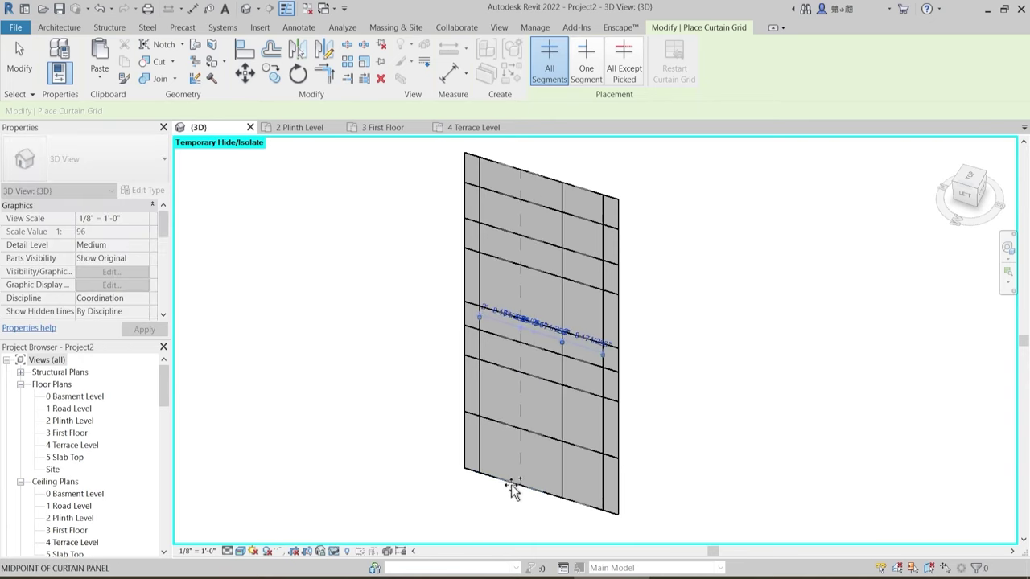
left_click(519, 490)
key("Escape")
key("Escape")
scroll(676, 290, "down", 2)
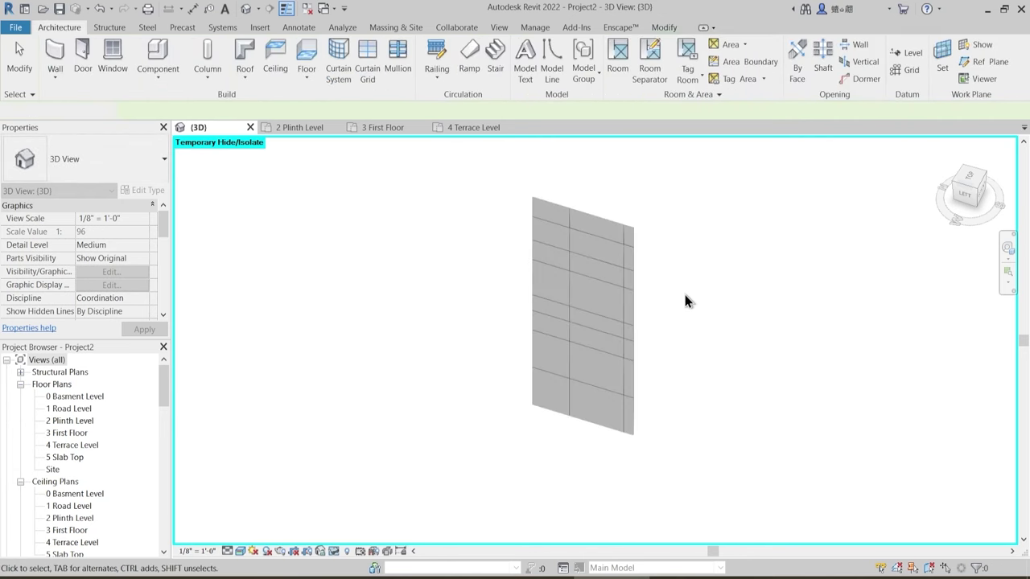
- Place 2.5" x 5" rectangular mullions on all grid lines of the curtain wall
left_click(406, 68)
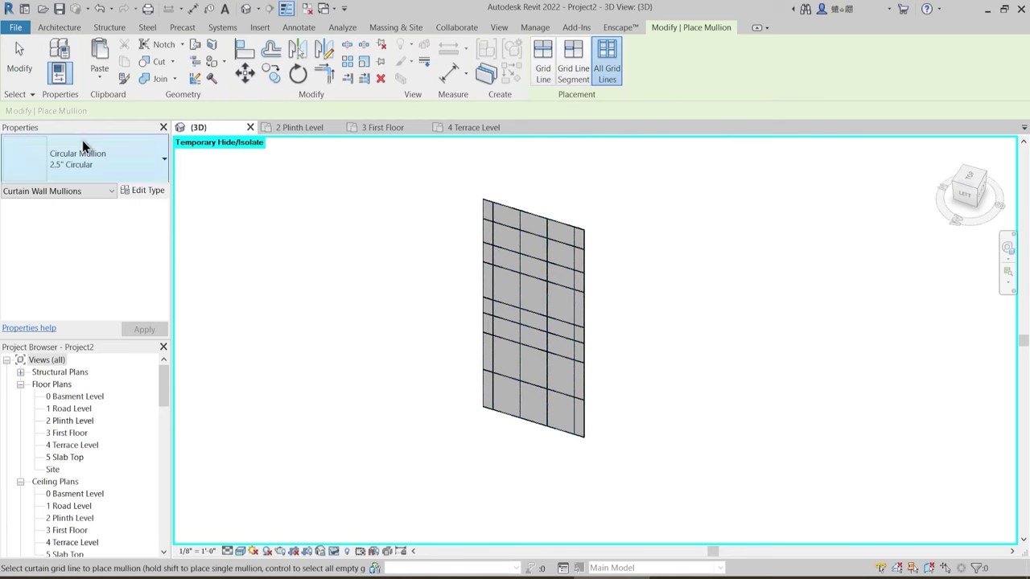
left_click(109, 168)
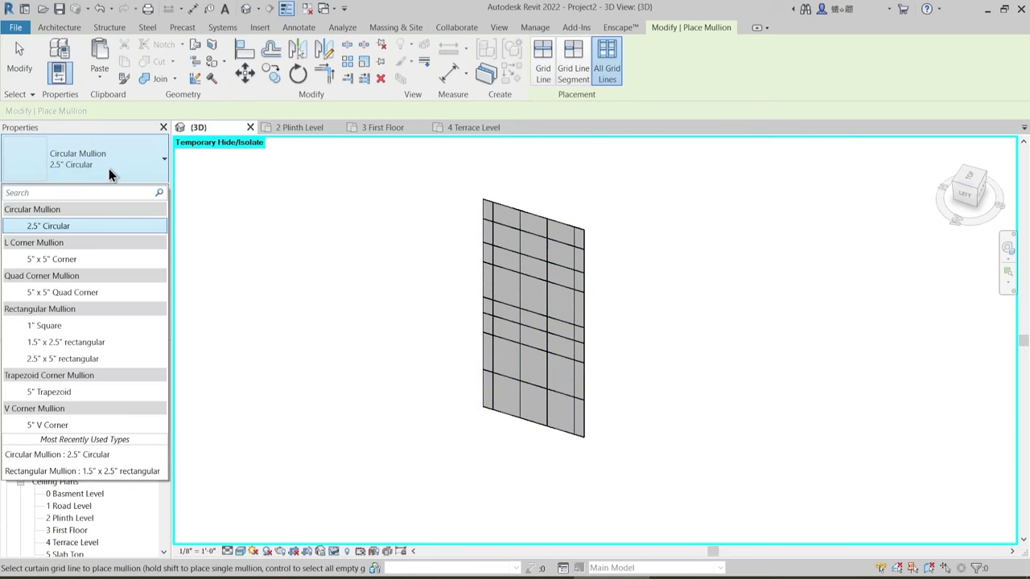
left_click(85, 361)
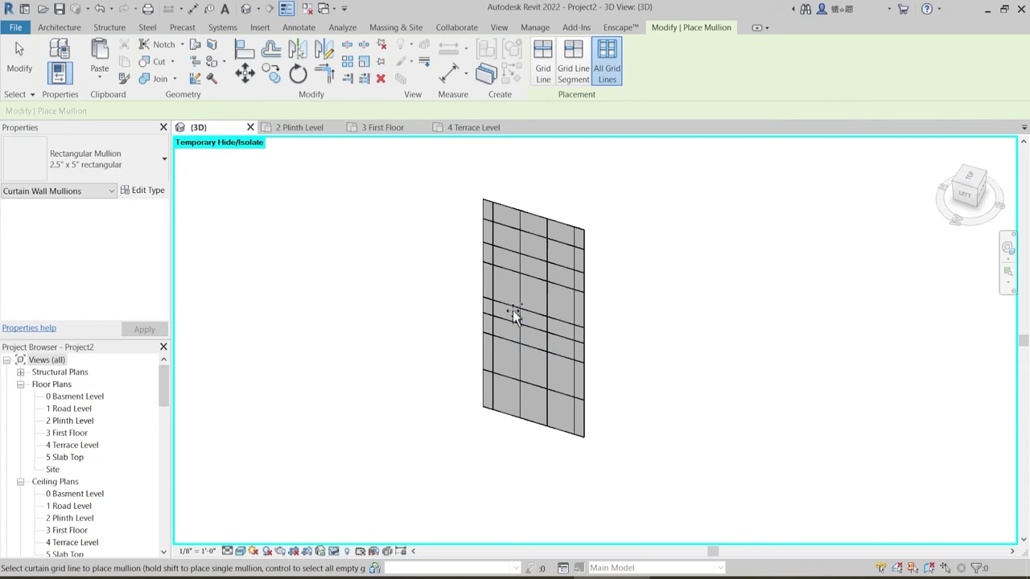
left_click(545, 306)
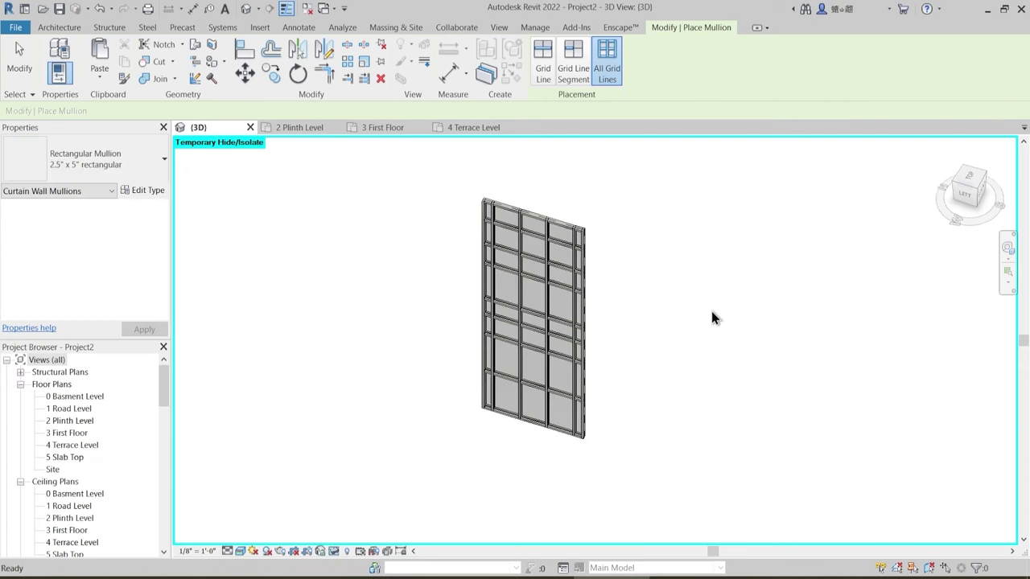
key("Escape")
- Orbit around the curtain wall and box-select the top mullions to inspect them
middle_click_drag(658, 302, 534, 301, "shift")
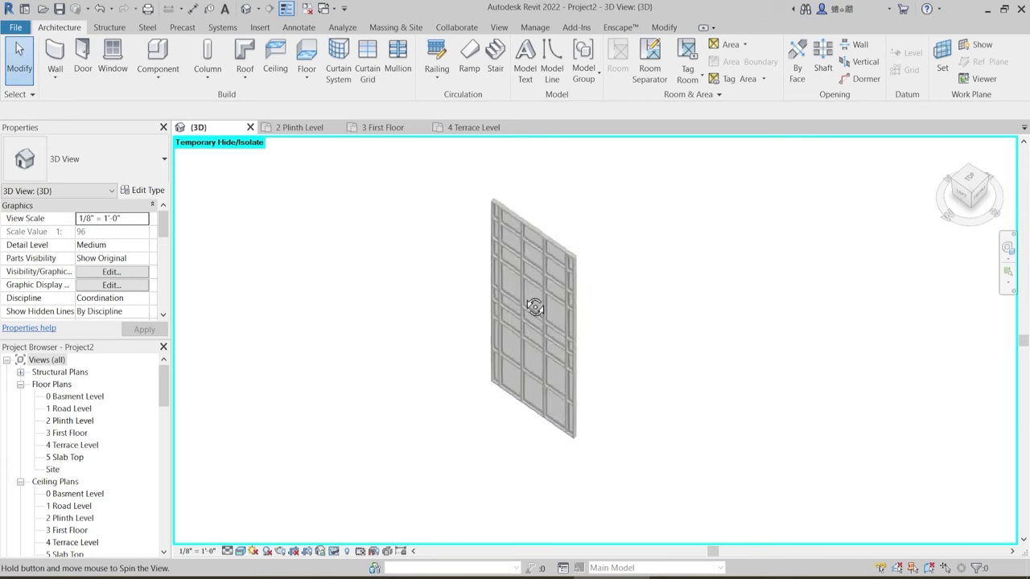
scroll(523, 242, "up", 5)
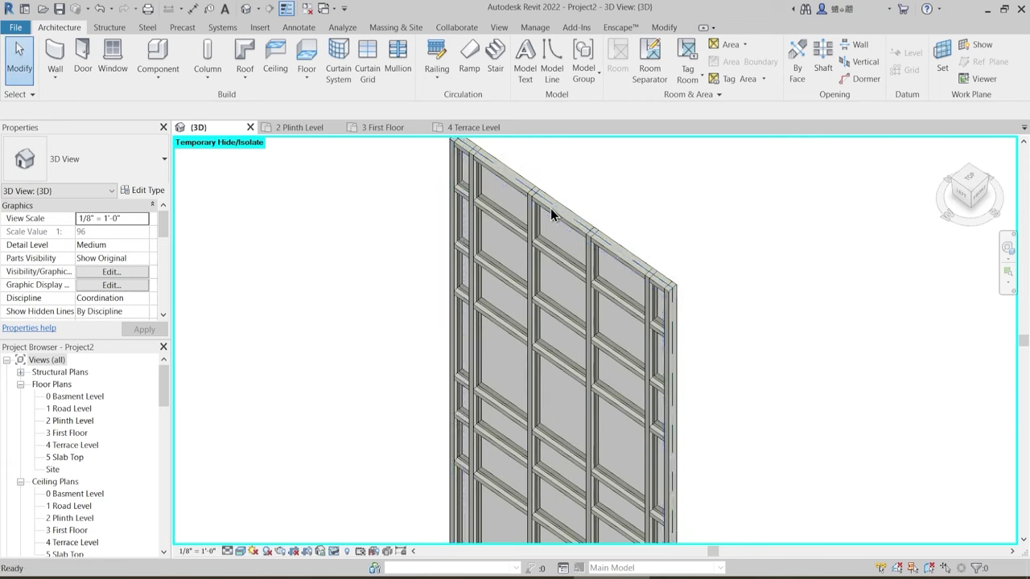
scroll(562, 241, "down", 2)
middle_click_drag(561, 281, 585, 256, "shift")
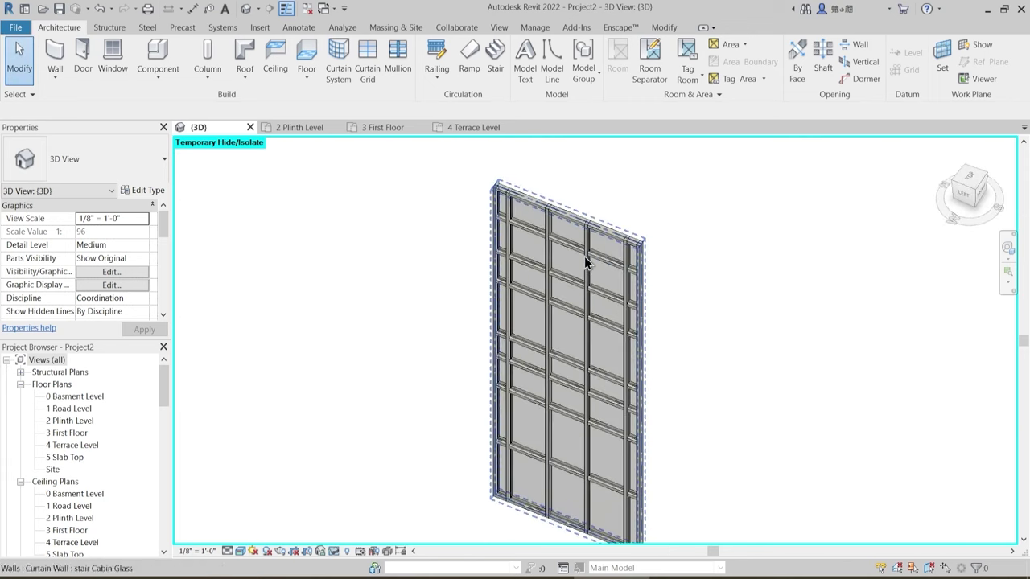
scroll(584, 255, "down", 2)
left_click_drag(484, 180, 679, 298)
key("Escape")
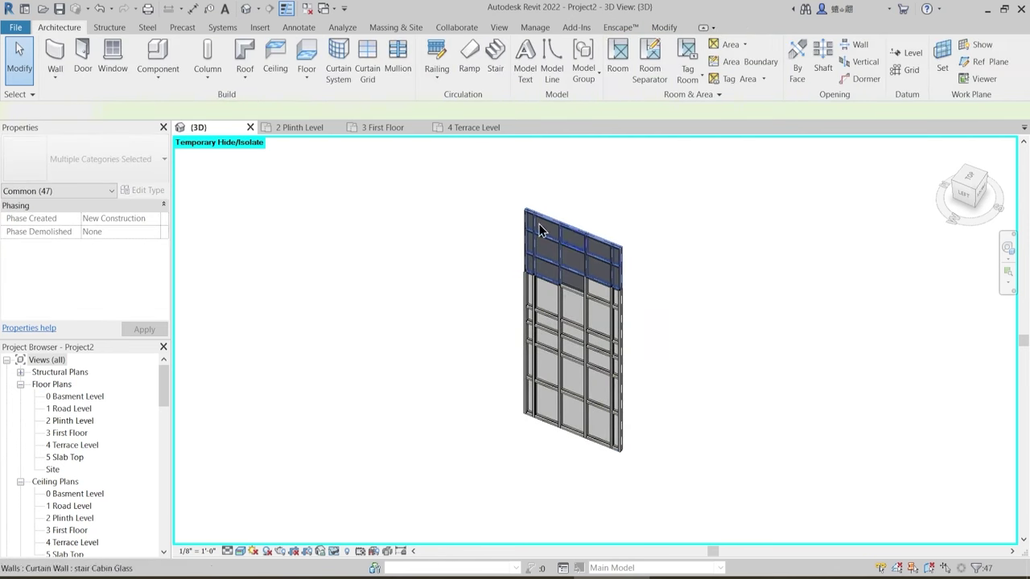
scroll(507, 194, "up", 2)
- Set the stair Cabin Glass type's join condition to Horizontal Grid Continuous
left_click(563, 227)
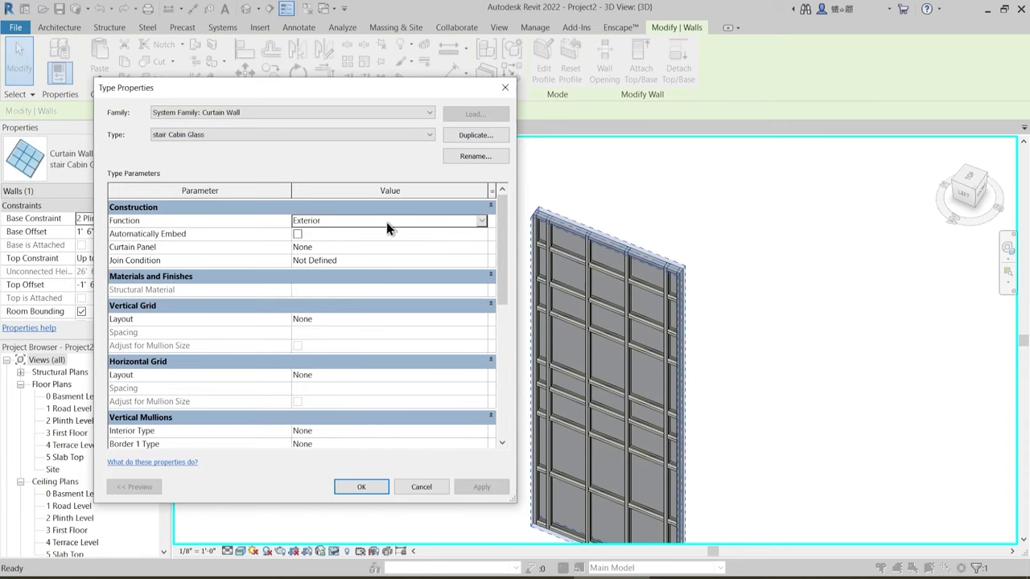
left_click(482, 261)
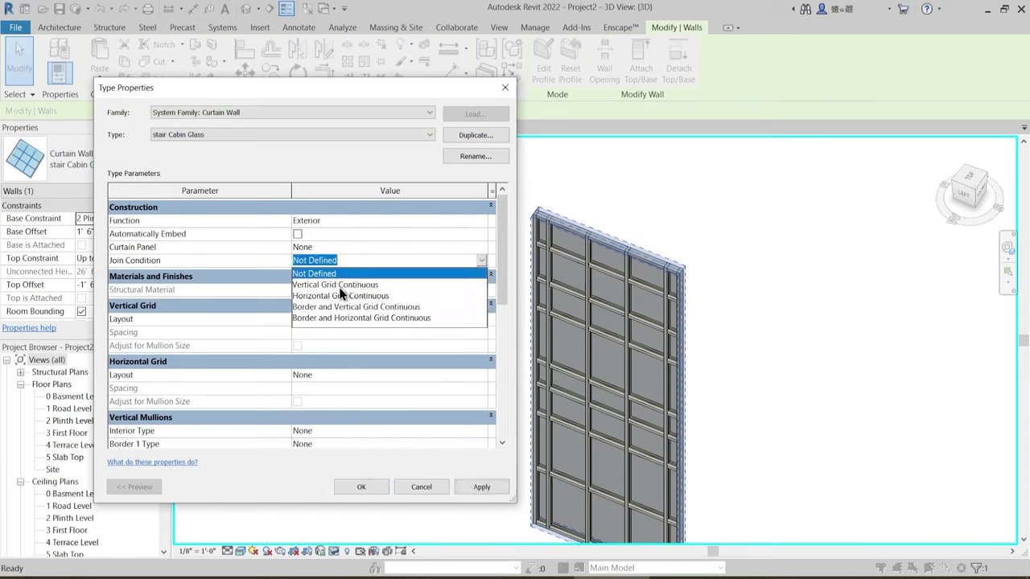
left_click(359, 285)
left_click(482, 262)
left_click(364, 298)
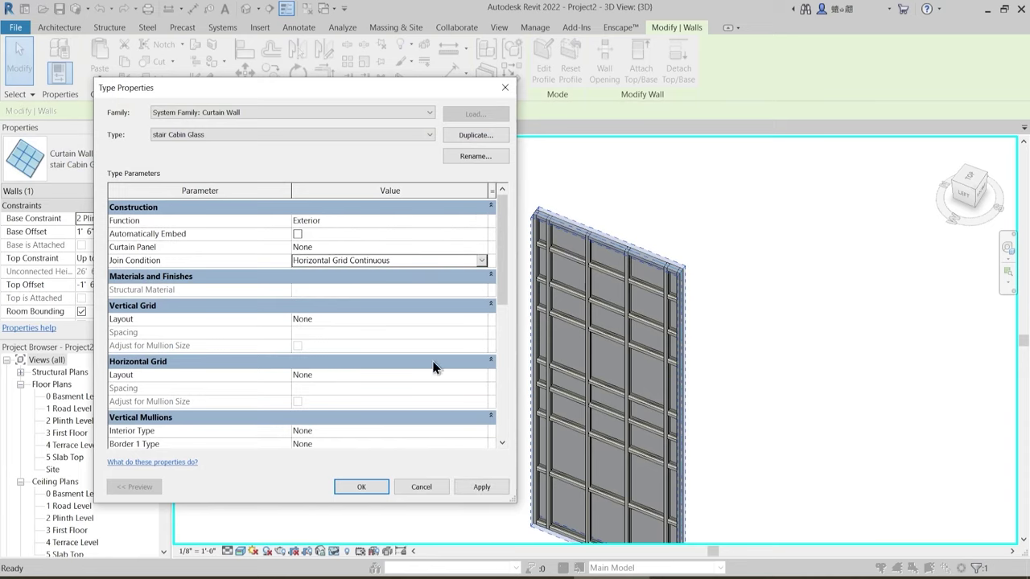
left_click(476, 488)
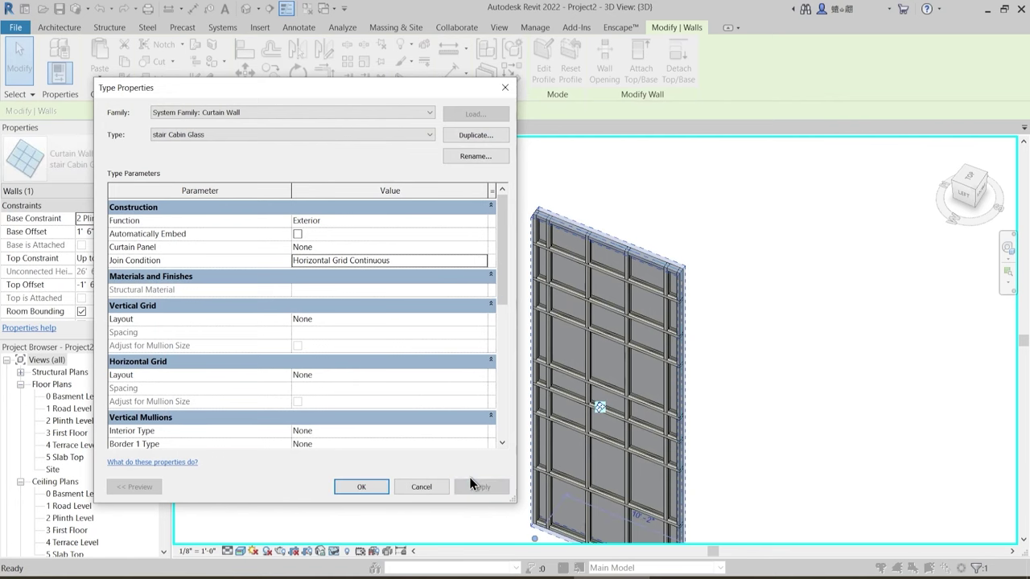
left_click(362, 487)
- Reselect the curtain wall and review its type properties without further changes
middle_click_drag(457, 434, 458, 330)
left_click(405, 322)
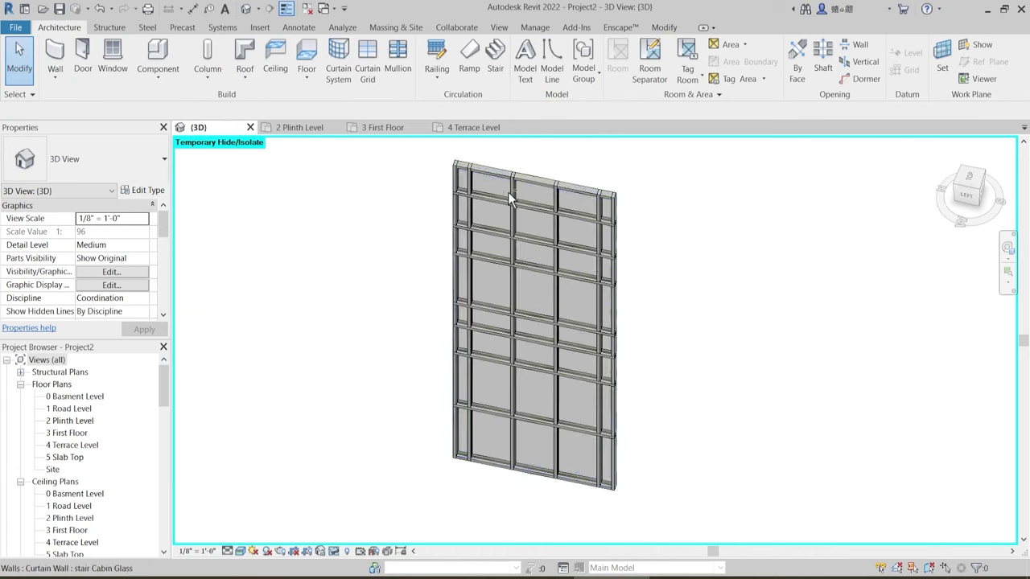
left_click(523, 176)
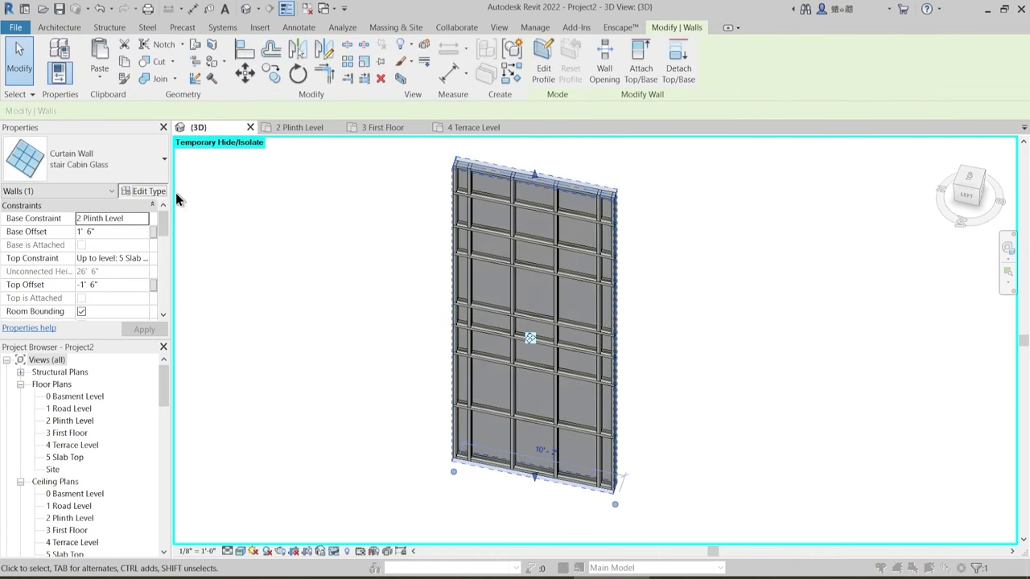
left_click(148, 191)
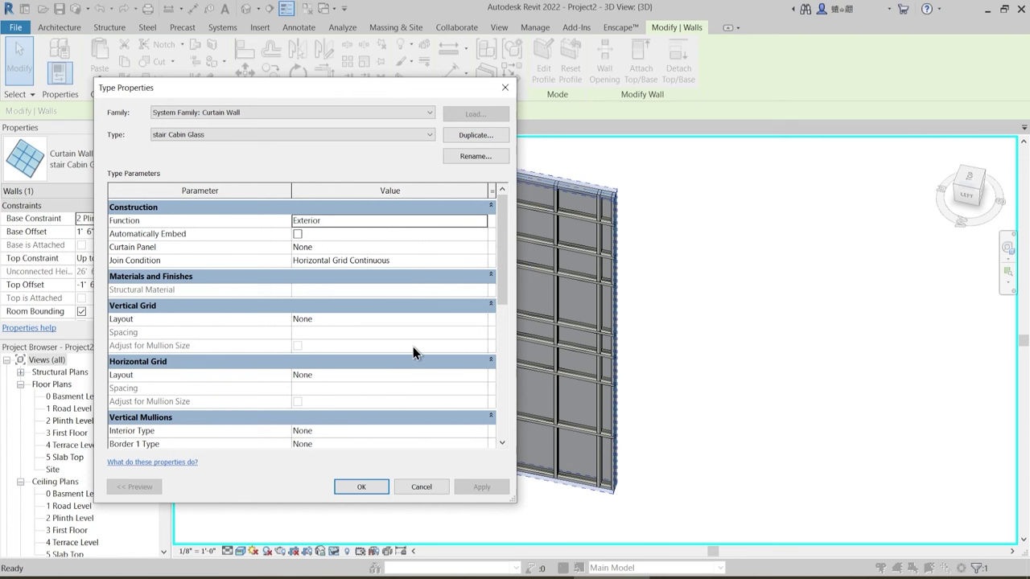
key("Escape")
key("Escape")
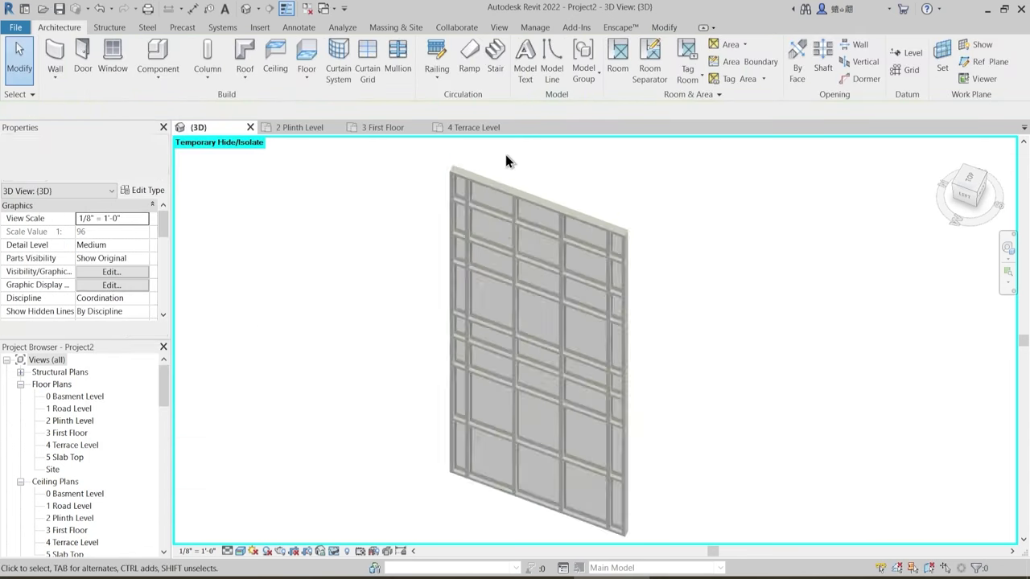
scroll(506, 155, "up", 4)
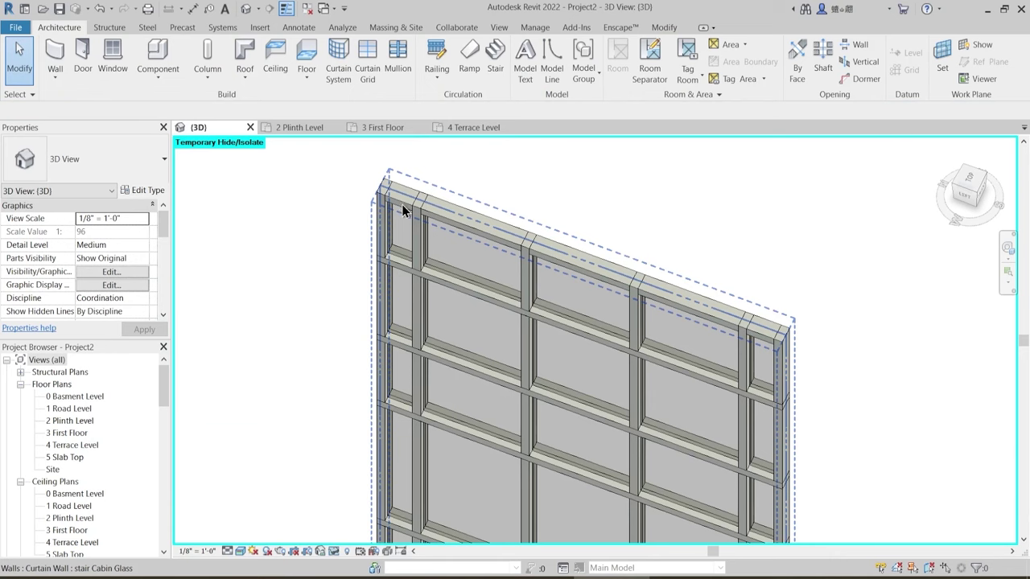
middle_click_drag(405, 209, 443, 409, "shift")
scroll(428, 313, "down", 1)
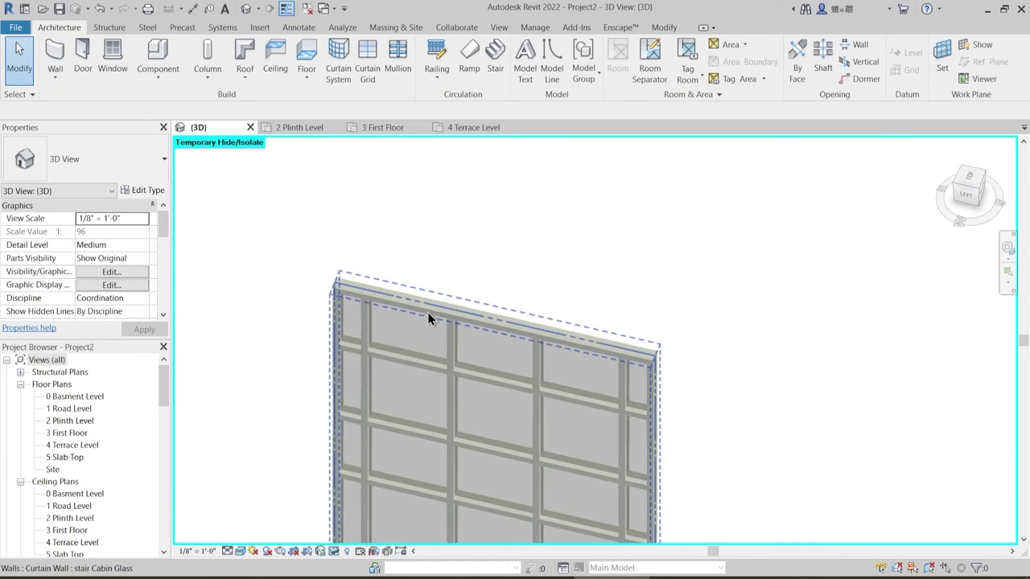
left_click_drag(298, 220, 688, 337)
middle_click_drag(519, 194, 547, 179, "shift")
left_click(468, 212)
left_click_drag(290, 236, 721, 302)
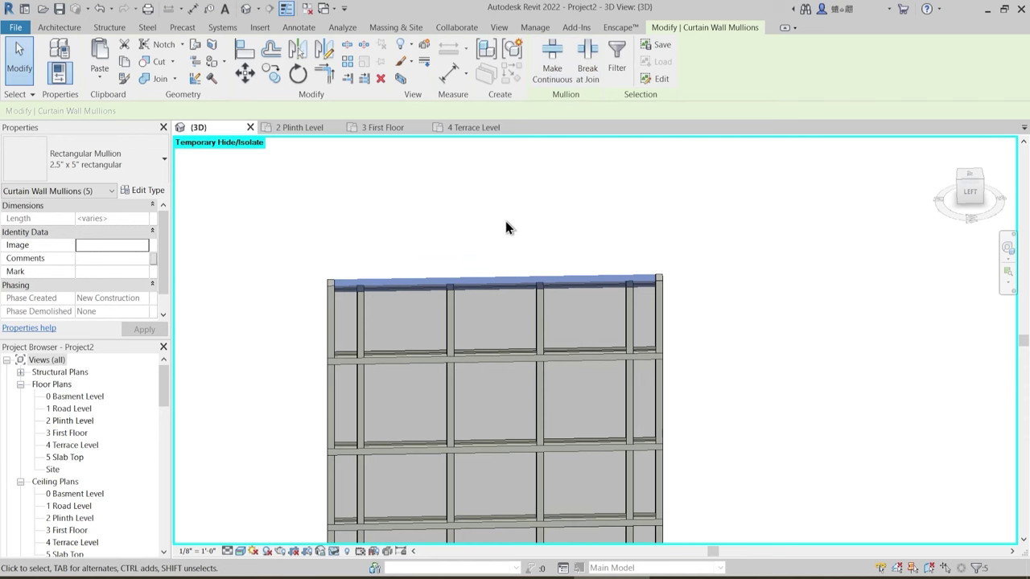
middle_click_drag(507, 228, 538, 376, "shift")
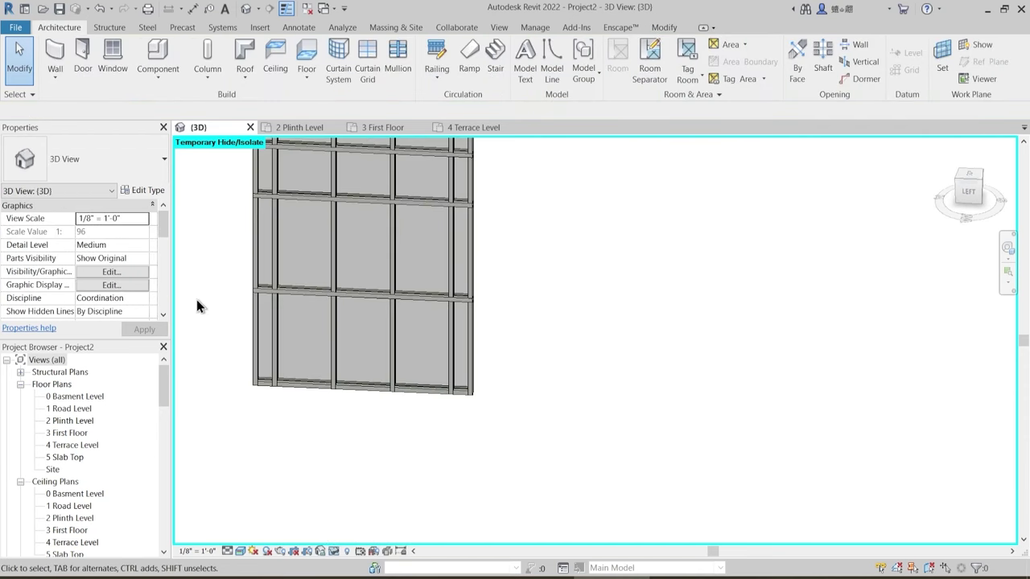
left_click_drag(219, 358, 522, 430)
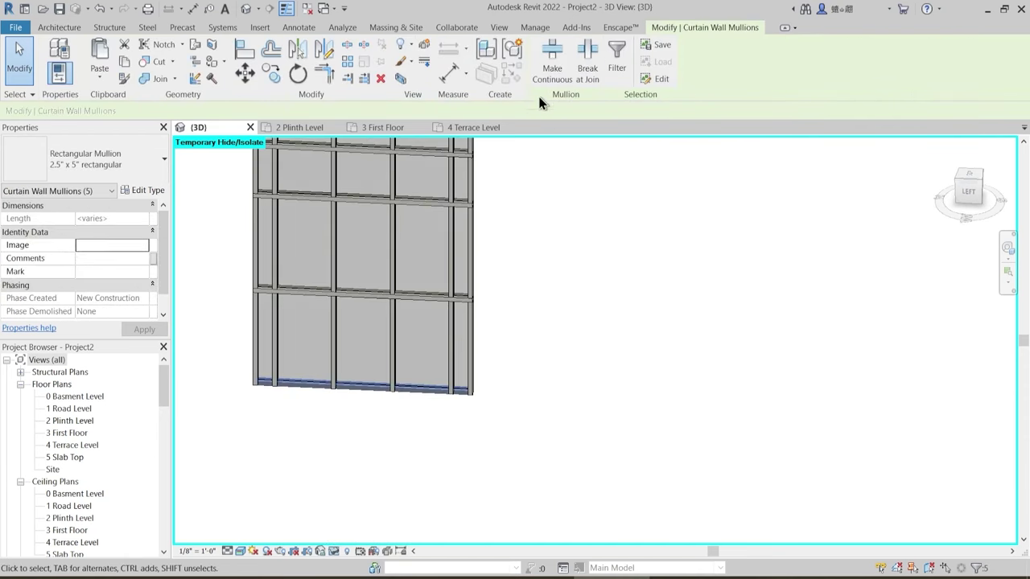
middle_click_drag(556, 351, 526, 317, "shift")
key("Escape")
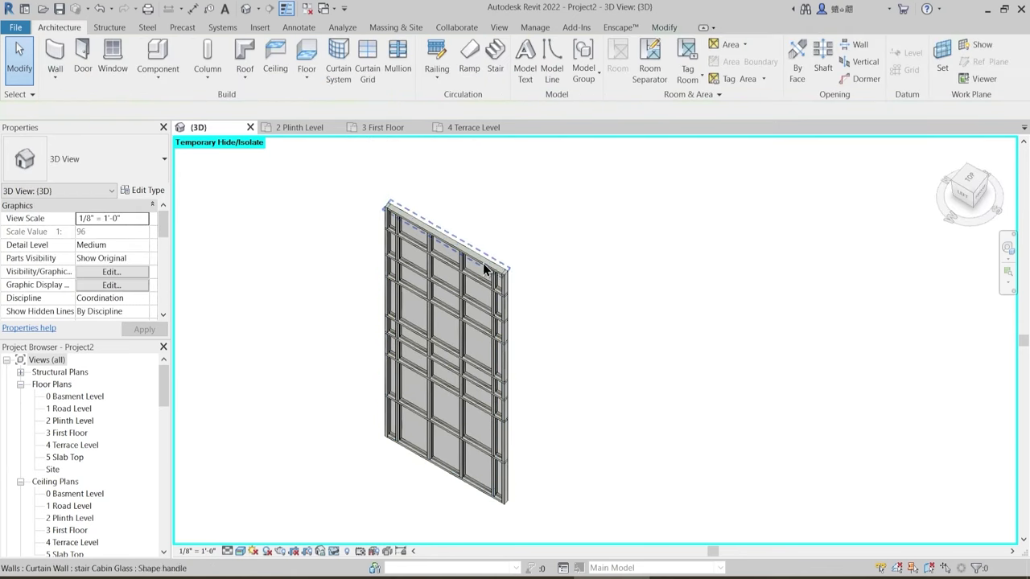
left_click(485, 269)
- Change the 2.5" x 5" rectangular mullion type's material from Aluminum to 1 Mullion
left_click(153, 191)
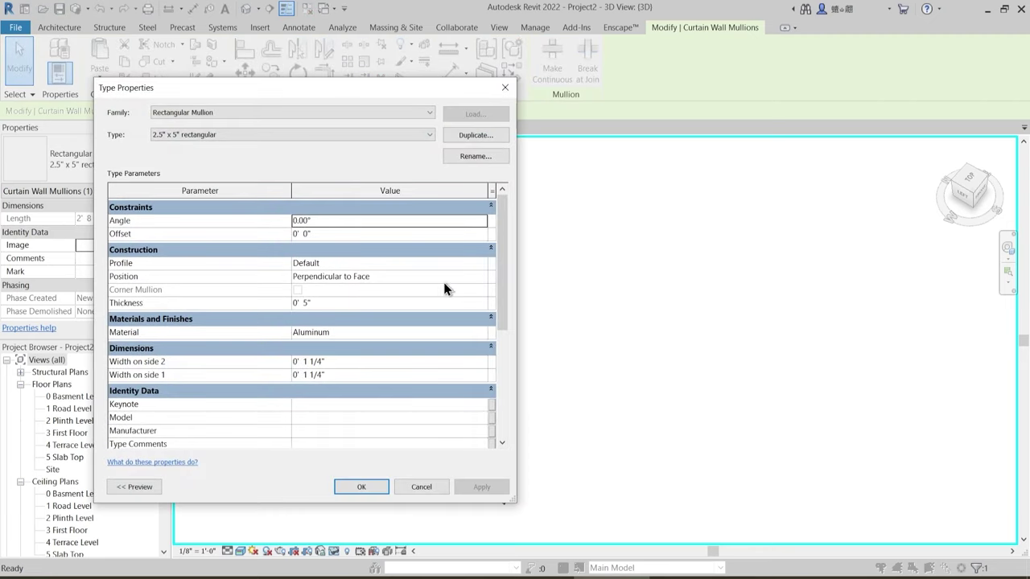
left_click(455, 332)
left_click(485, 333)
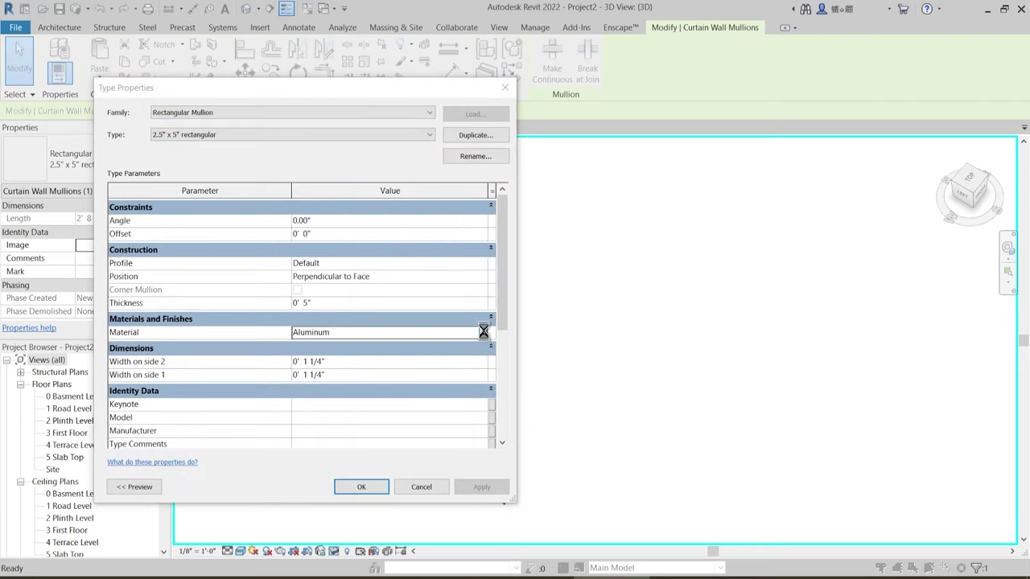
scroll(290, 287, "up", 10)
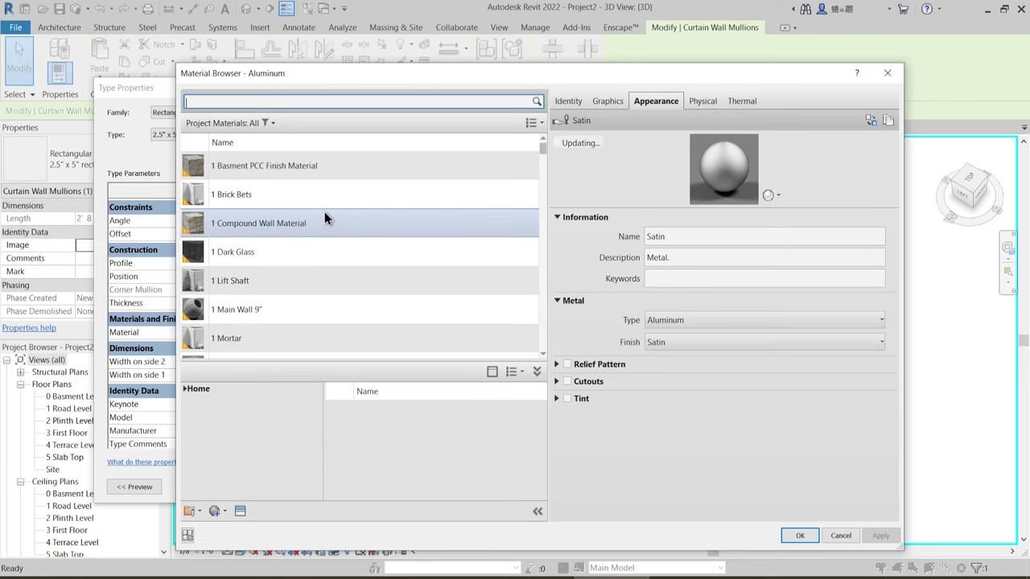
scroll(260, 282, "down", 2)
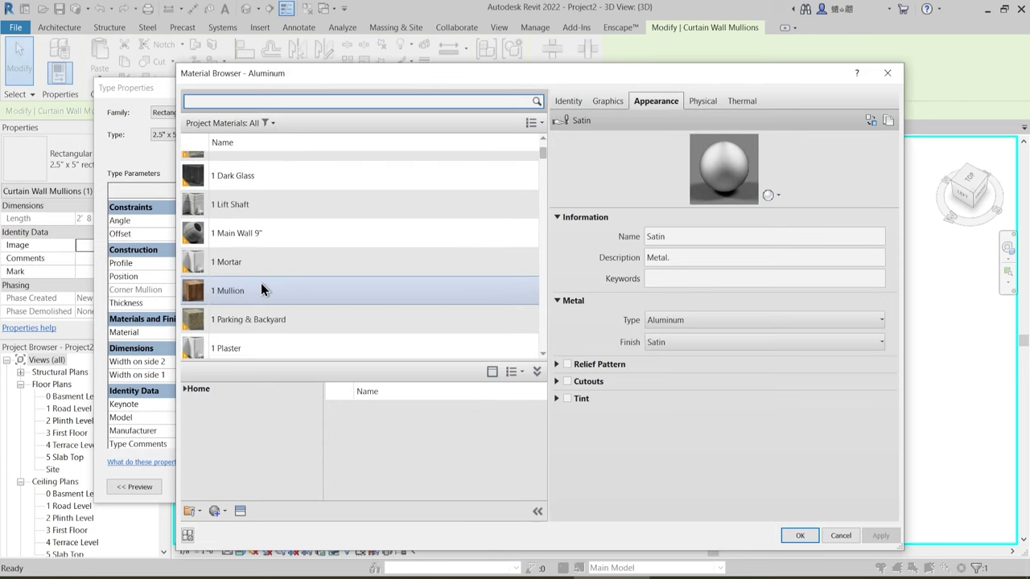
left_click(254, 287)
left_click(800, 535)
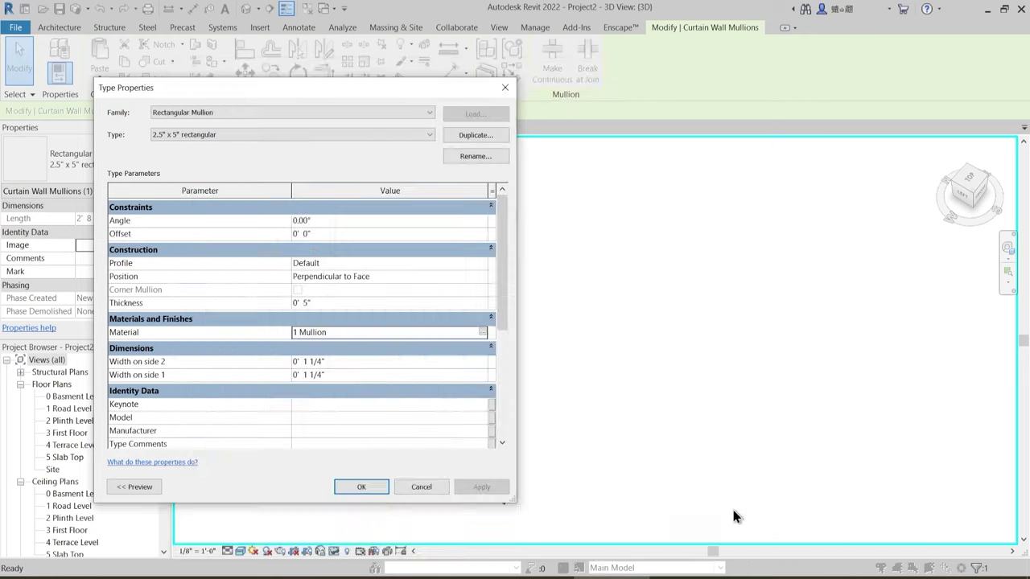
left_click(484, 491)
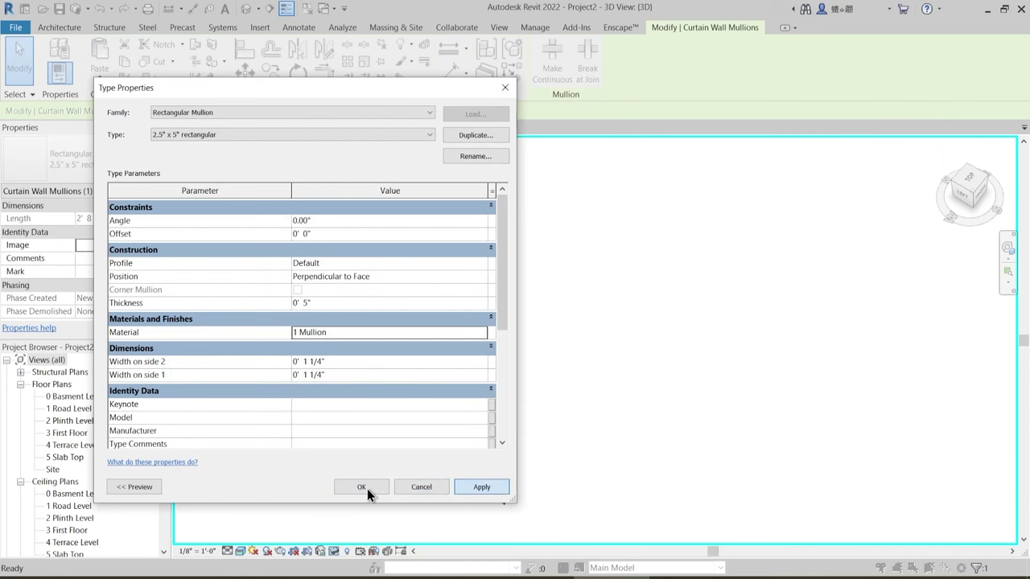
left_click(367, 488)
- Deselect the mullion and reset temporary isolation (HR) so the whole house shows
mouse_move(592, 341)
middle_mouse_down("shift")
mouse_move(614, 347)
mouse_move(610, 334)
middle_mouse_up("shift")
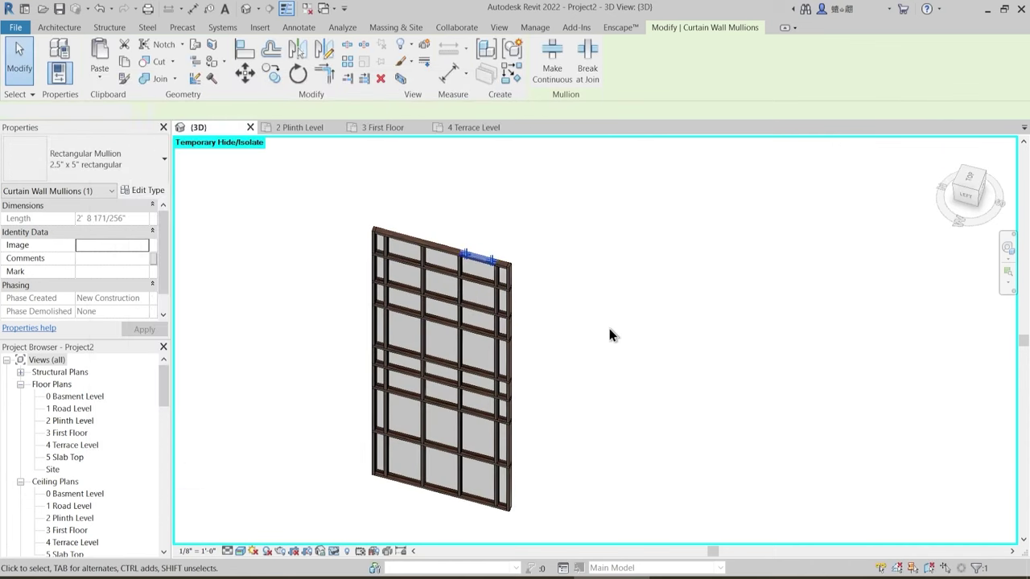
left_click(609, 334)
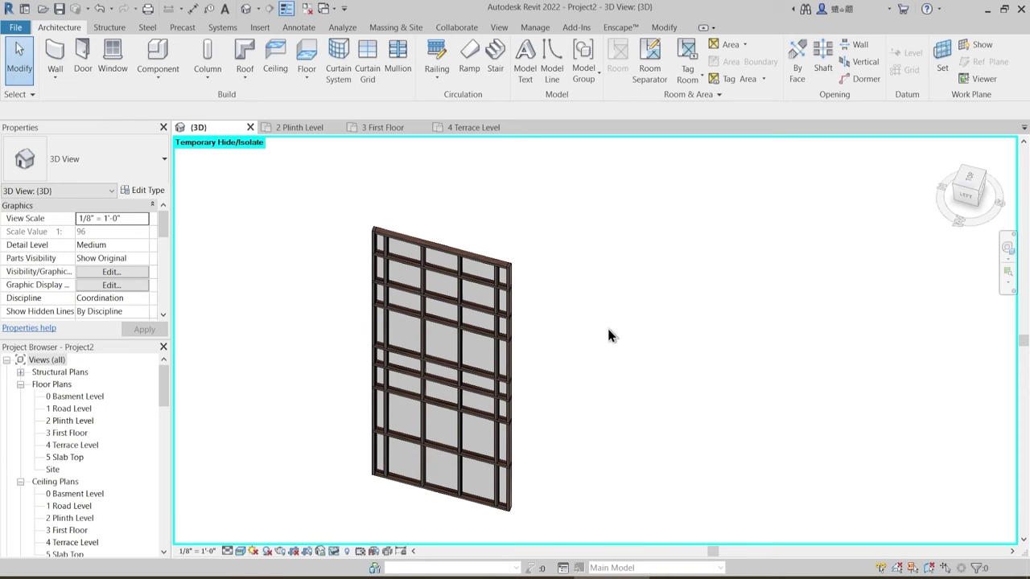
key("h")
key("r")
- Orbit around the building's west walls, then open the 2 Plinth Level floor plan
scroll(596, 329, "down", 2)
middle_click_drag(644, 392, 535, 317, "shift")
scroll(478, 373, "up", 3)
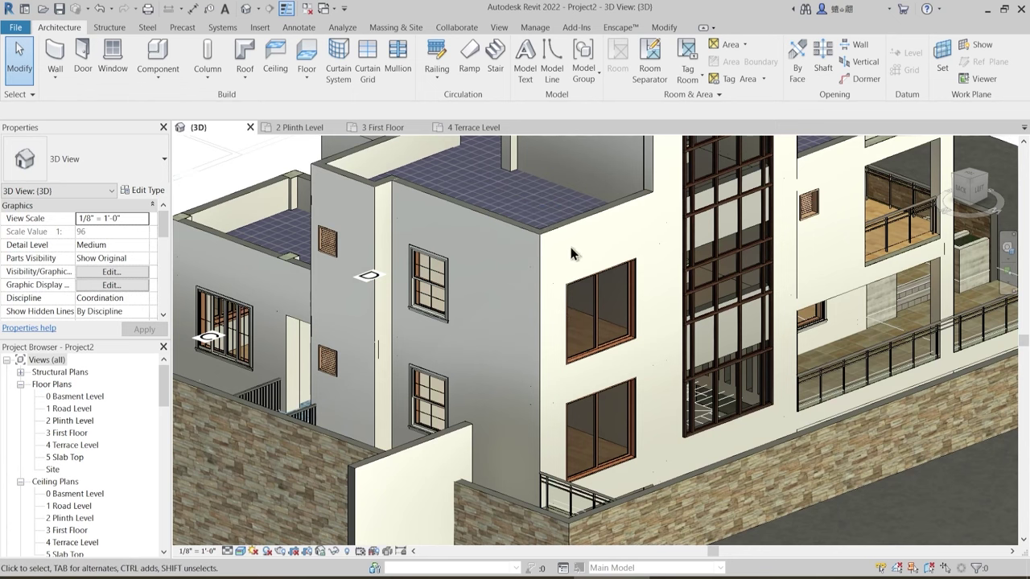
middle_click_drag(516, 271, 481, 235, "shift")
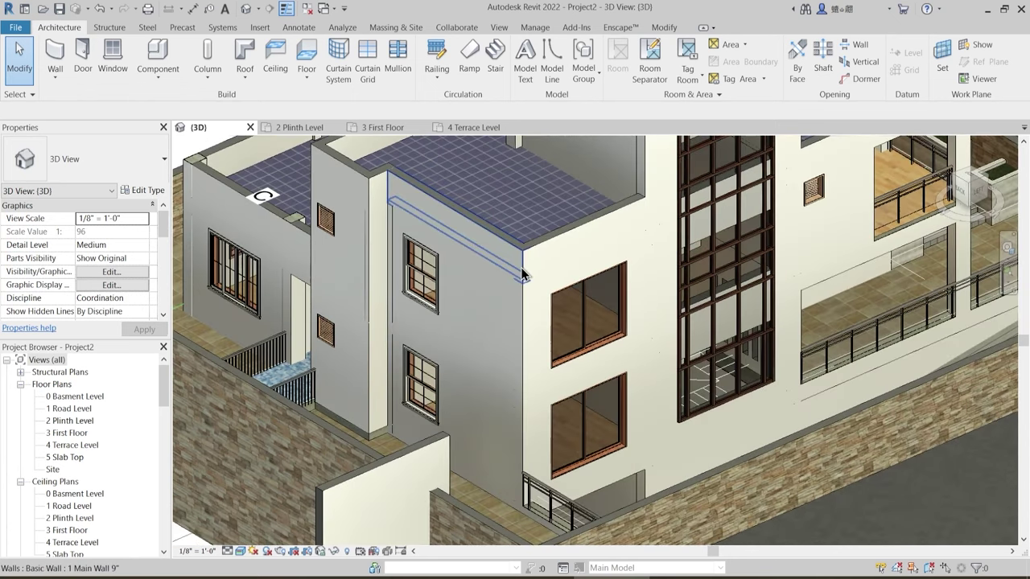
middle_click_drag(609, 322, 605, 178, "shift")
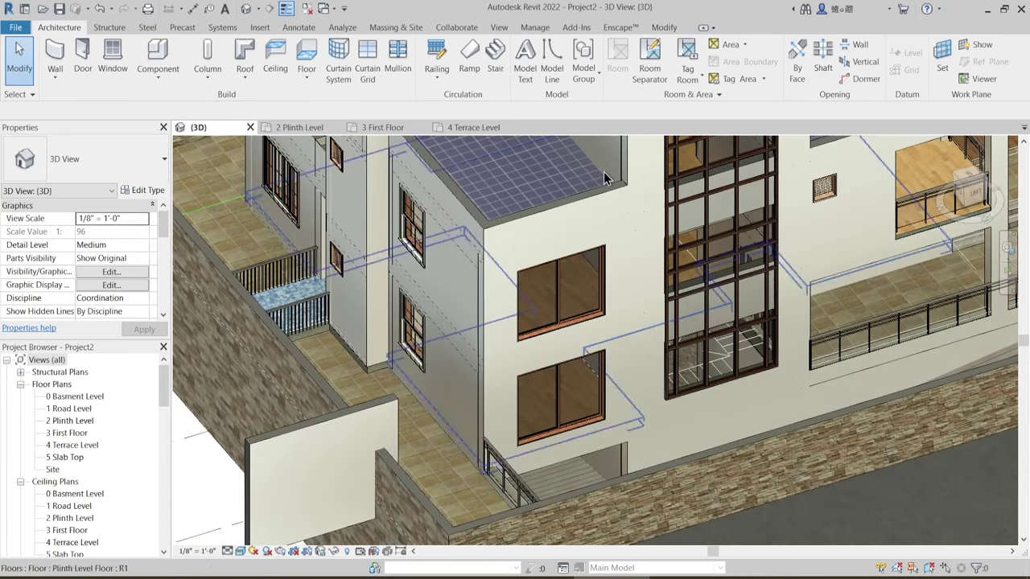
left_click(314, 128)
scroll(458, 271, "down", 8)
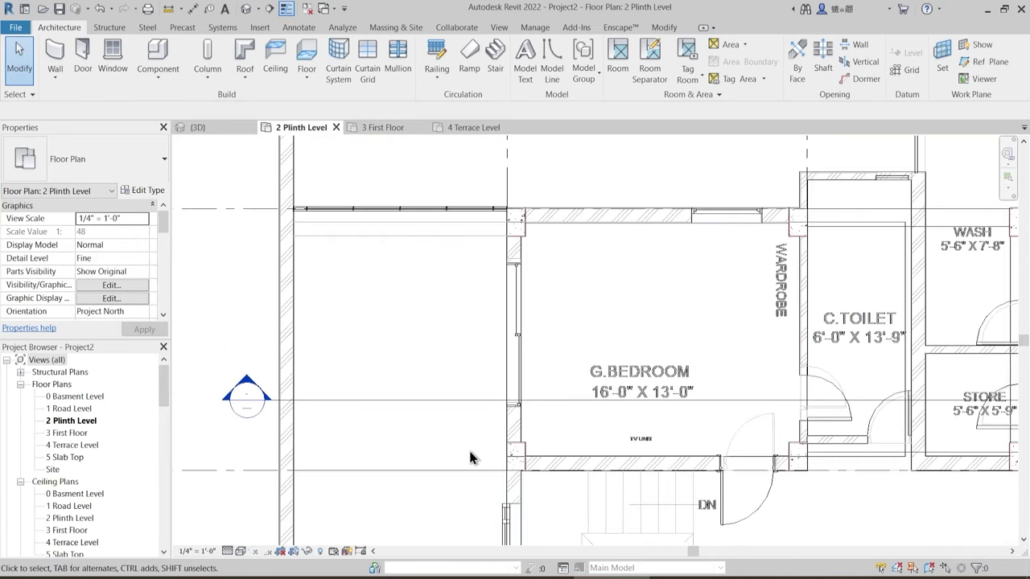
- Pick Grid 1 as the work plane and go to the Elevation: West view
scroll(463, 298, "up", 5)
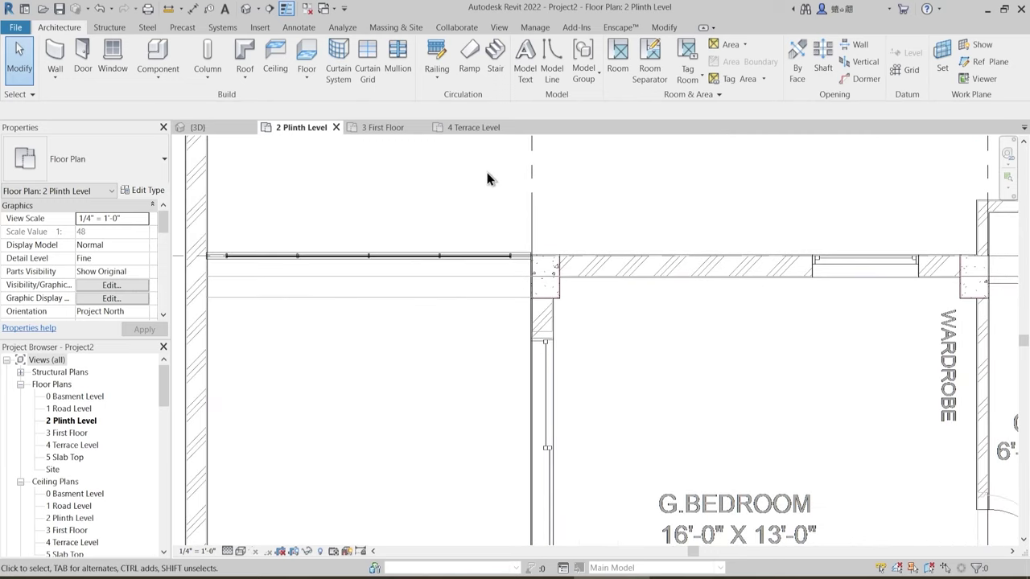
left_click(939, 64)
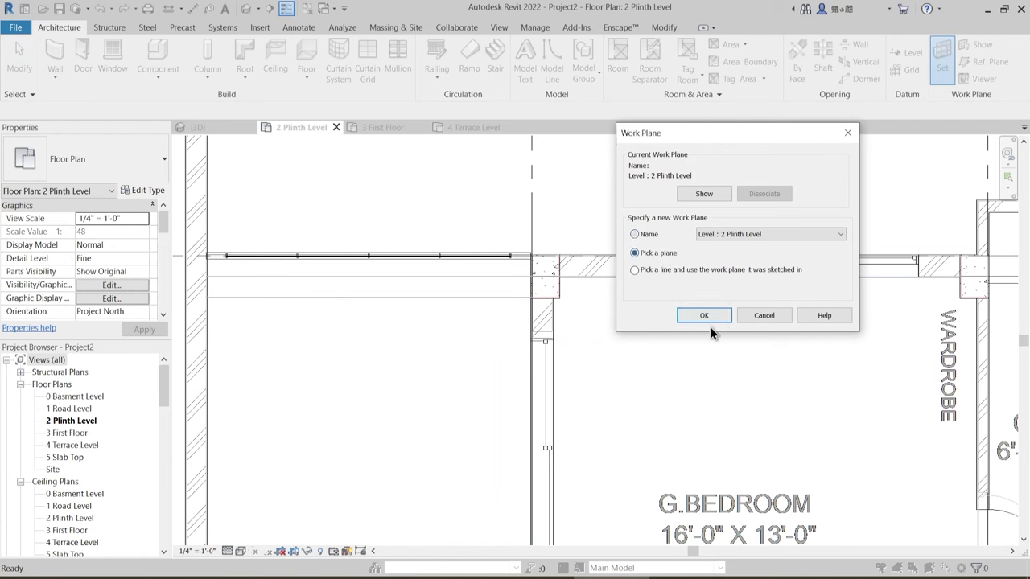
left_click(684, 316)
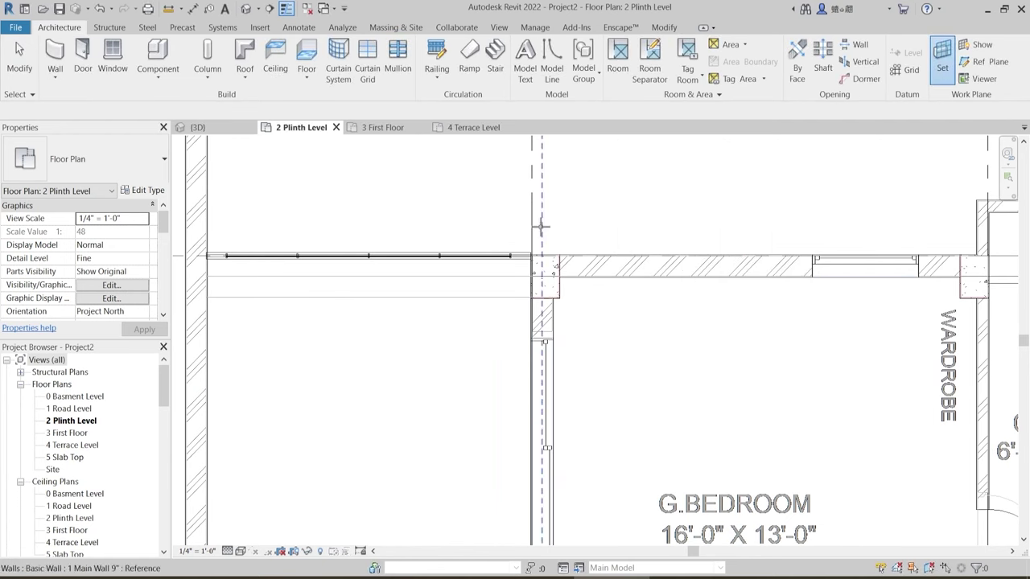
left_click(589, 249)
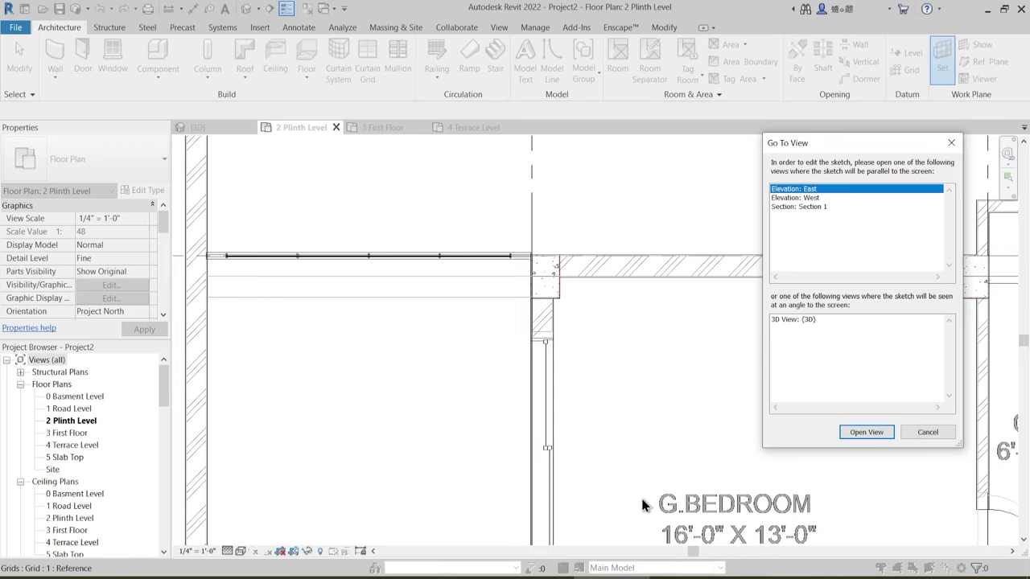
left_click(808, 198)
left_click(865, 434)
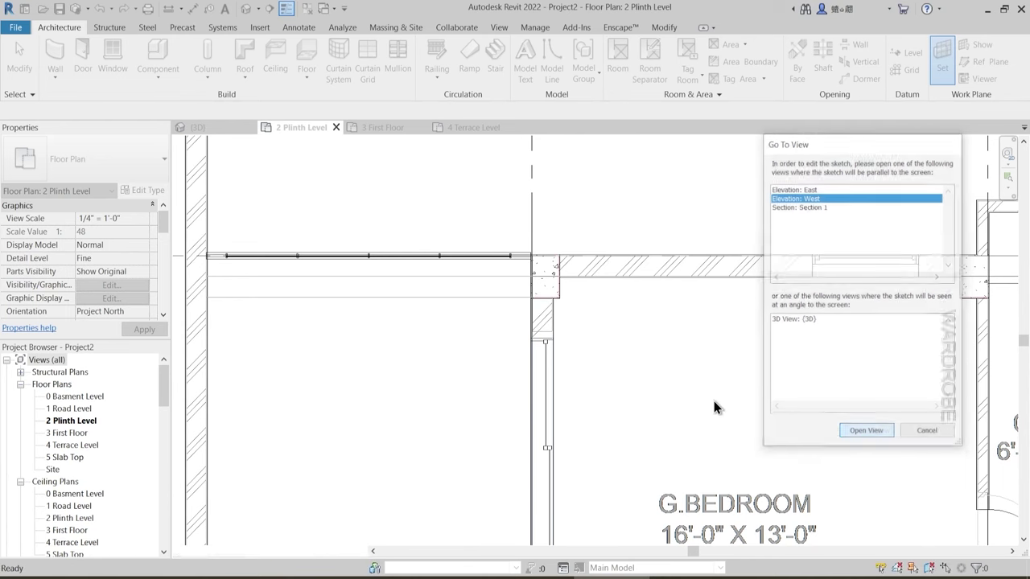
- Temporarily hide the front compound wall with HH
scroll(448, 339, "up", 5)
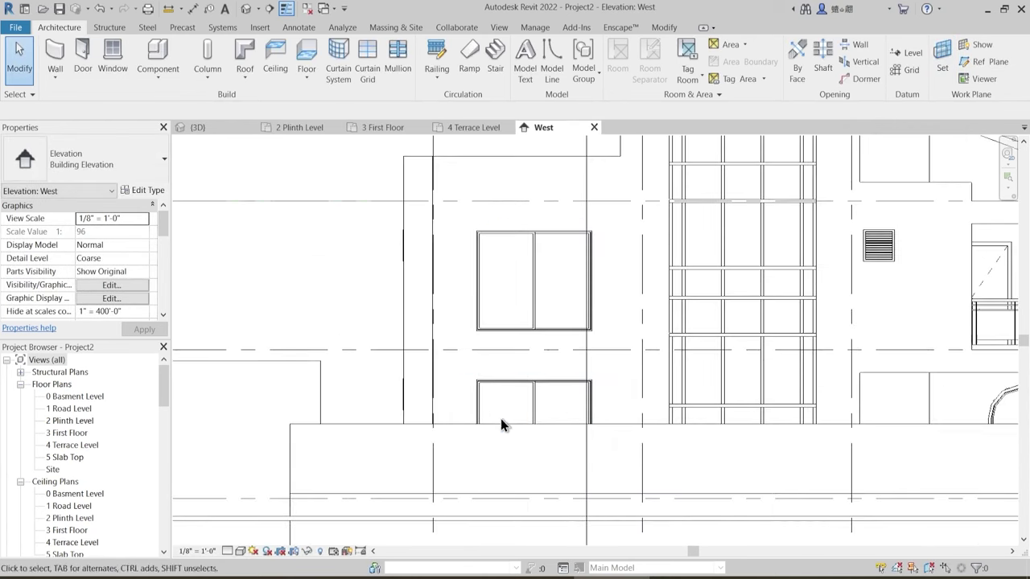
left_click(504, 424)
scroll(564, 364, "up", 2)
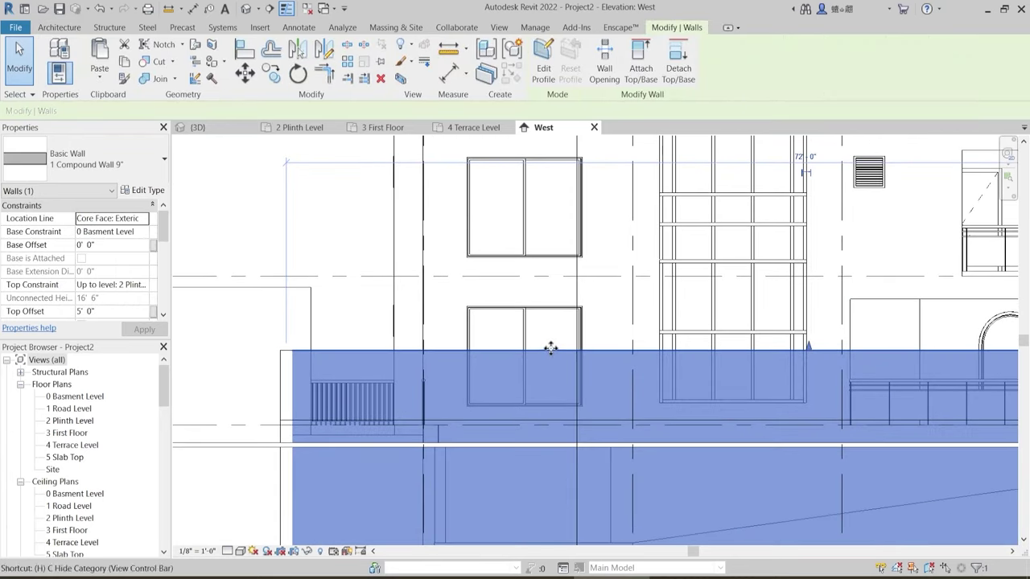
key("h")
key("h")
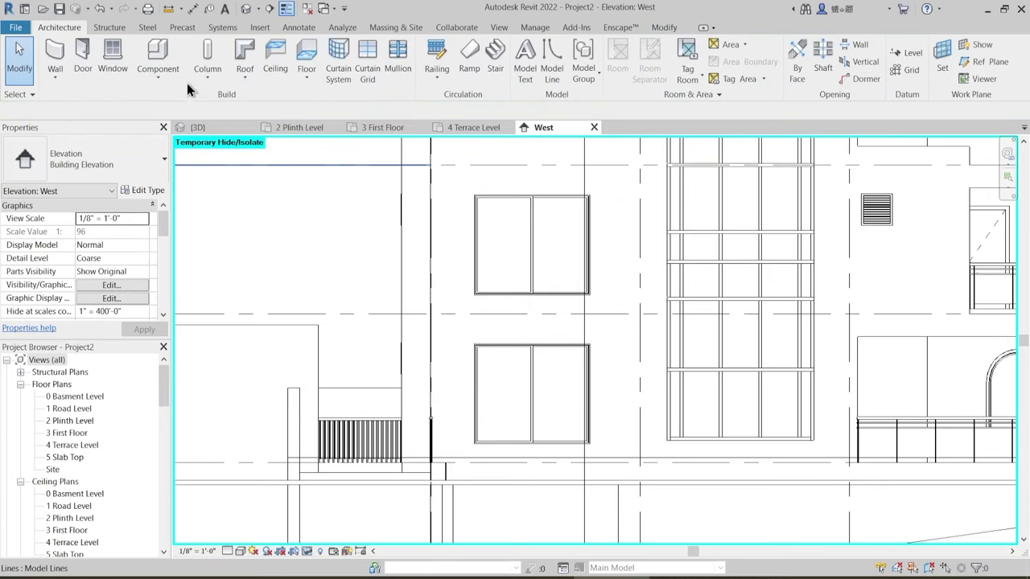
- Create a Walls-category in-place model named 'Elevation Treatment'
left_click(158, 73)
left_click(165, 128)
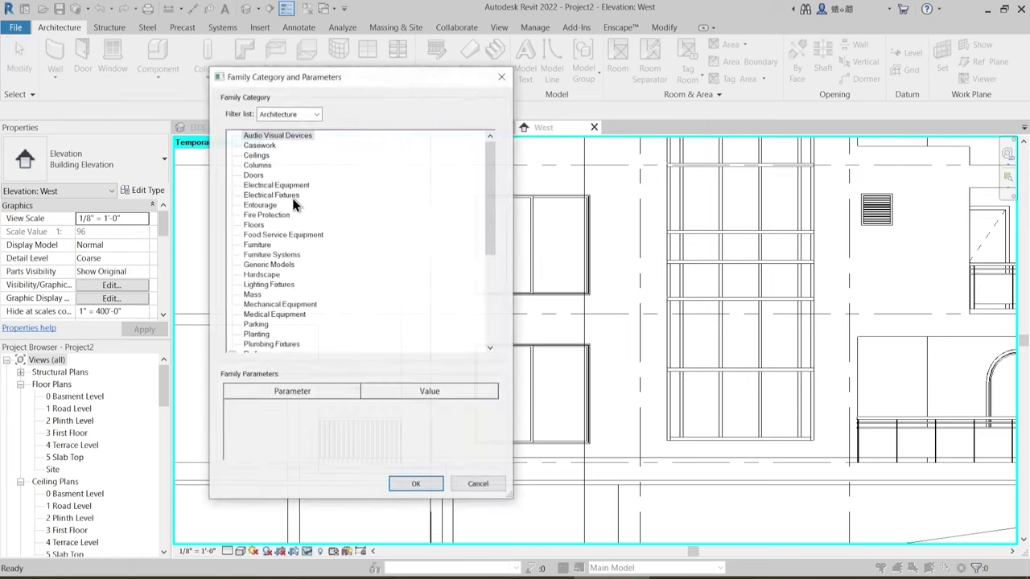
left_click(273, 255)
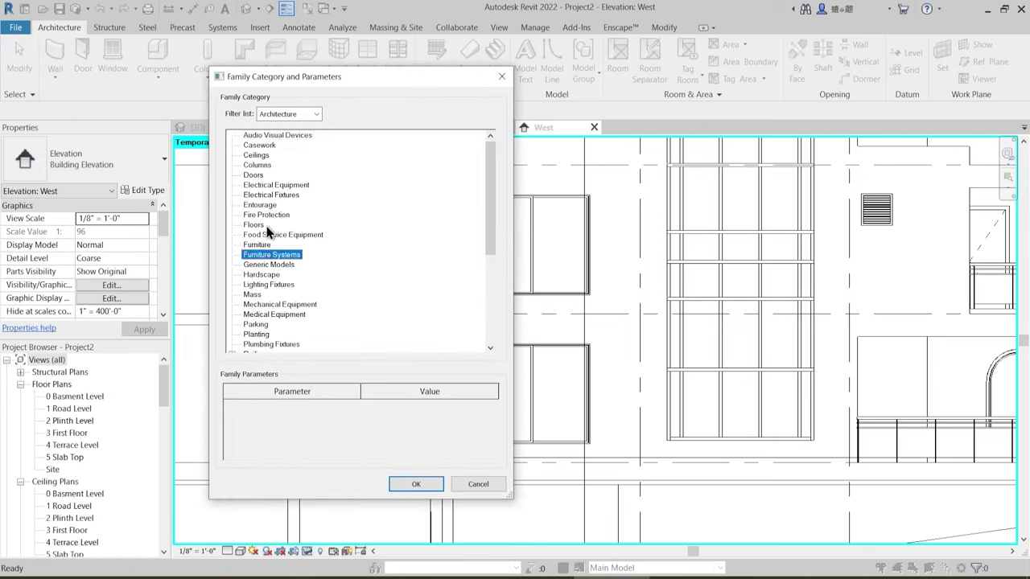
key("Down")
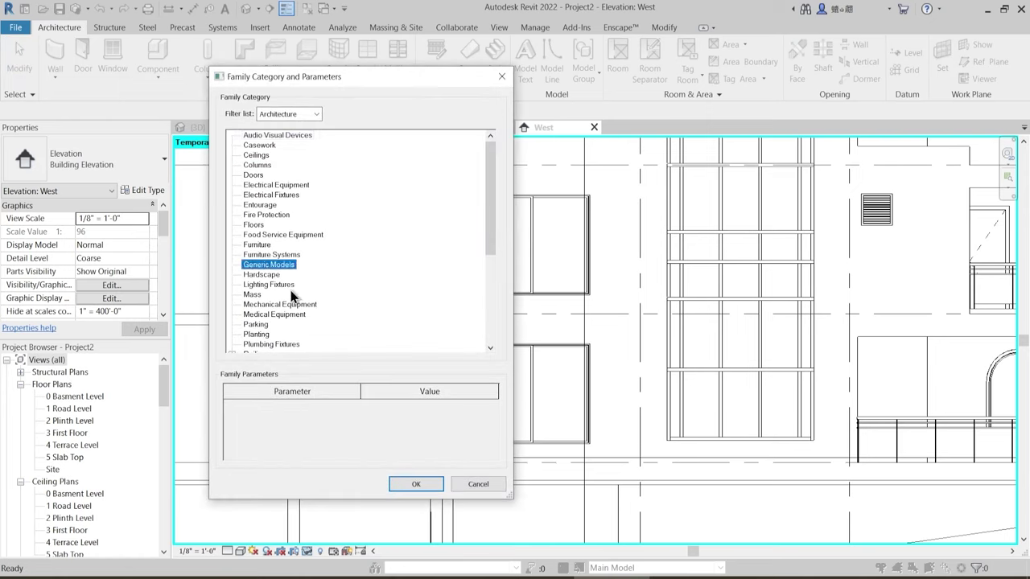
left_click(413, 485)
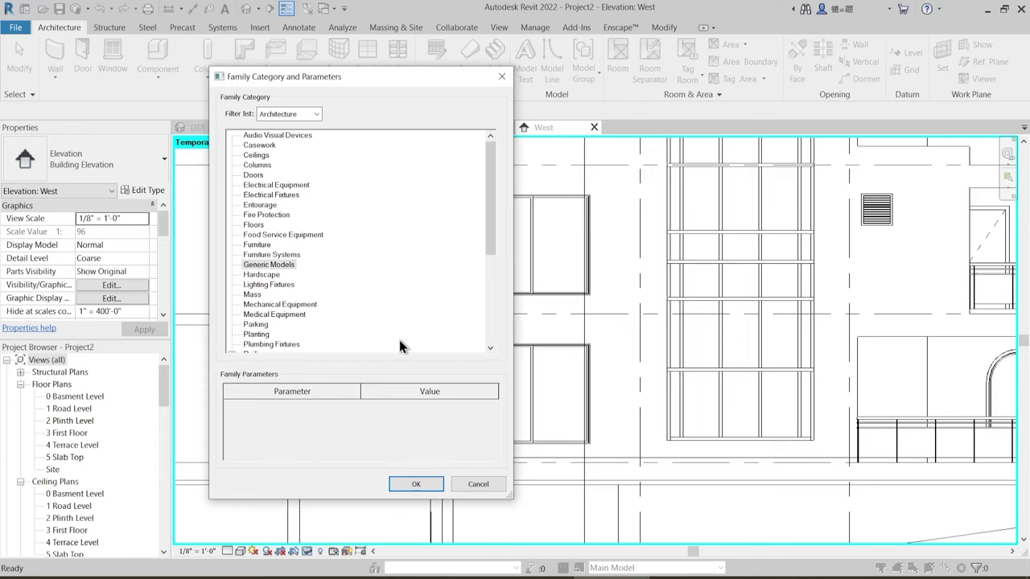
scroll(381, 252, "down", 1)
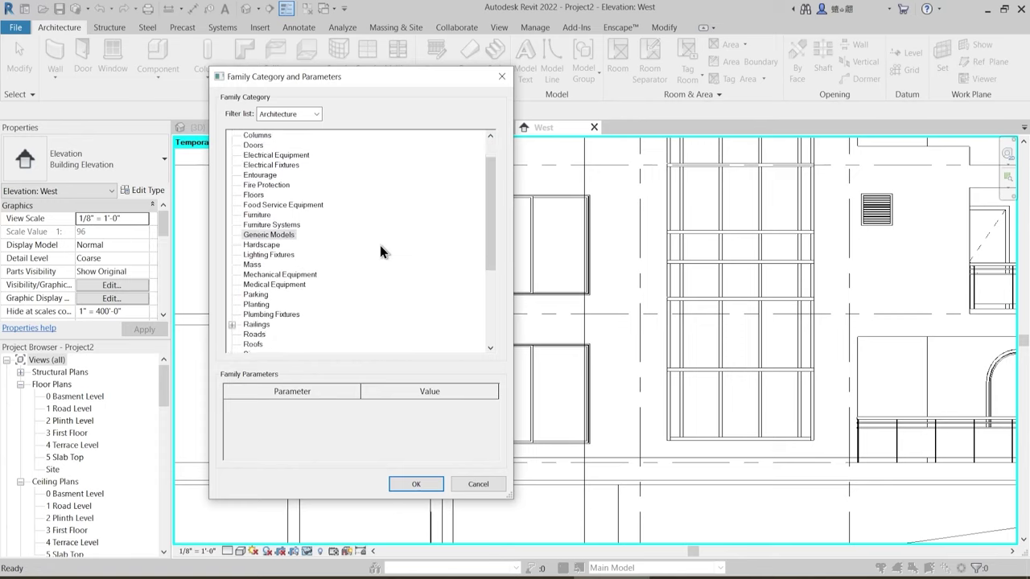
left_click(277, 325)
scroll(284, 324, "down", 5)
key("w")
left_click(419, 486)
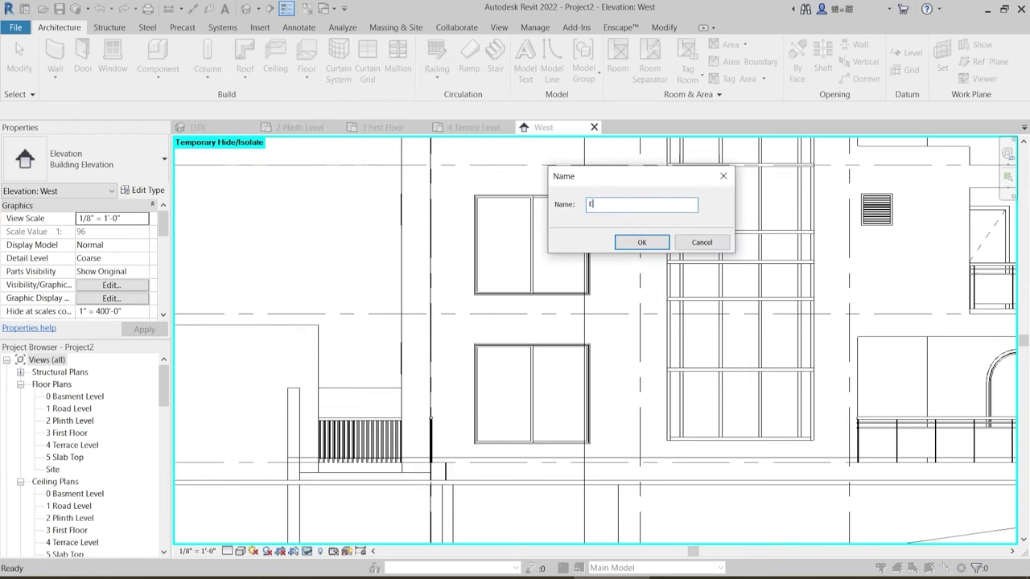
type("Elevation Treatment")
key("Return")
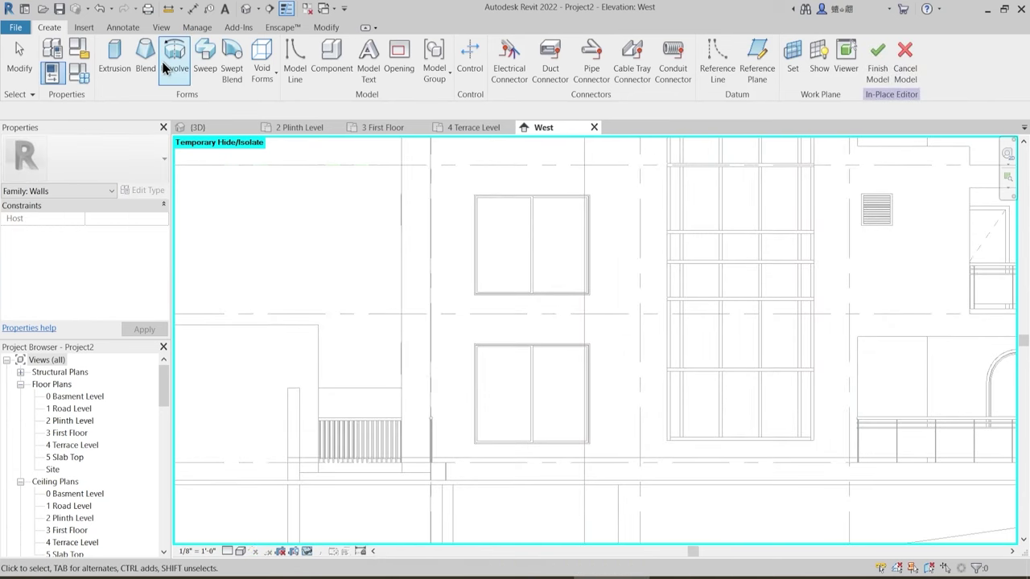
- Sketch an extrusion rectangle spanning from above the upper window to below the lower window
left_click(114, 56)
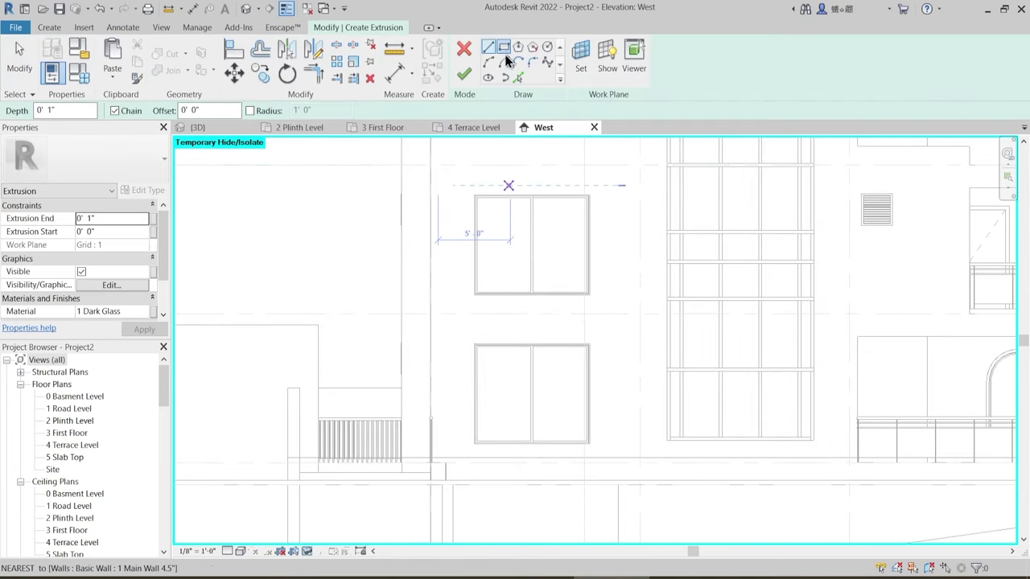
left_click(503, 47)
scroll(462, 173, "down", 1)
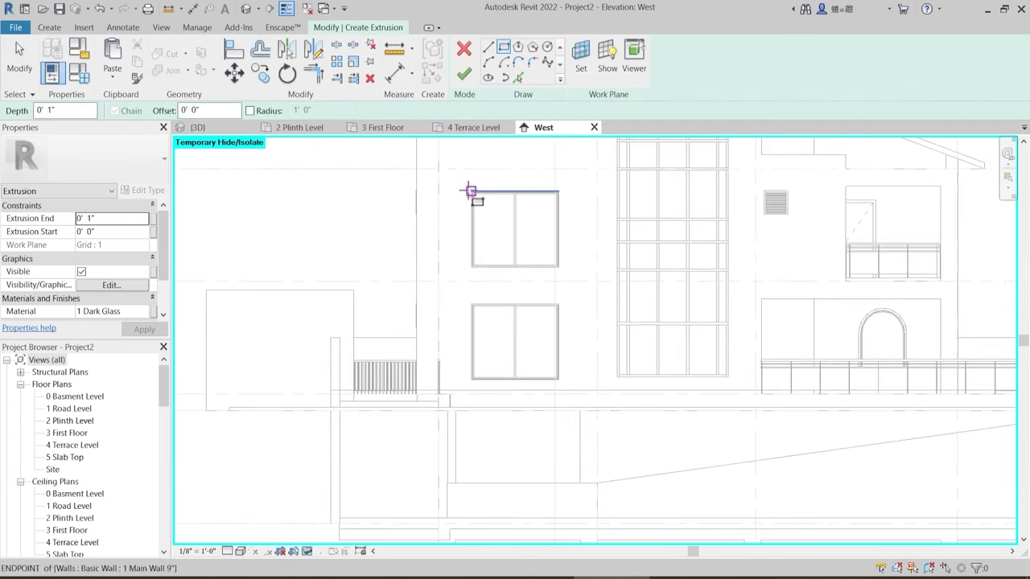
middle_click_drag(468, 190, 473, 235)
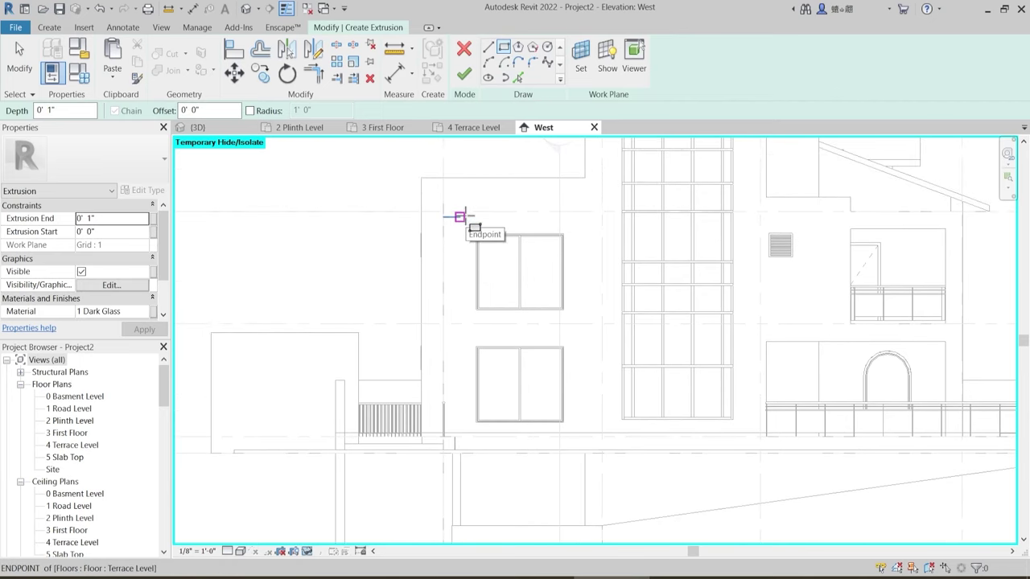
scroll(466, 221, "up", 2)
left_click(465, 221)
middle_click_drag(614, 408, 577, 285)
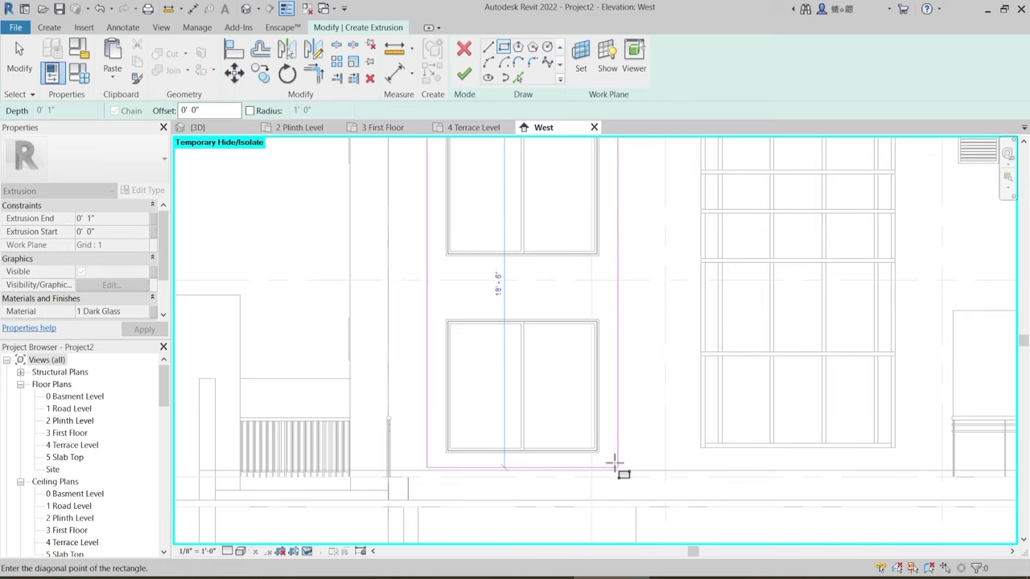
left_click(615, 464)
key("Escape")
key("Escape")
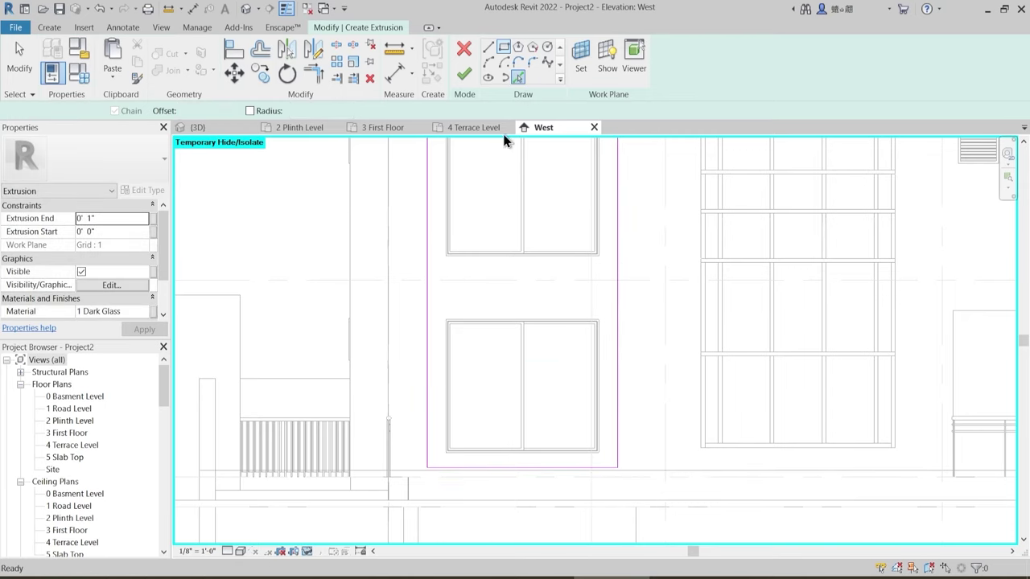
- Pick the first window's left, top, right and bottom edges as sketch lines
scroll(448, 225, "up", 3)
key("p")
key("l")
left_click(452, 288)
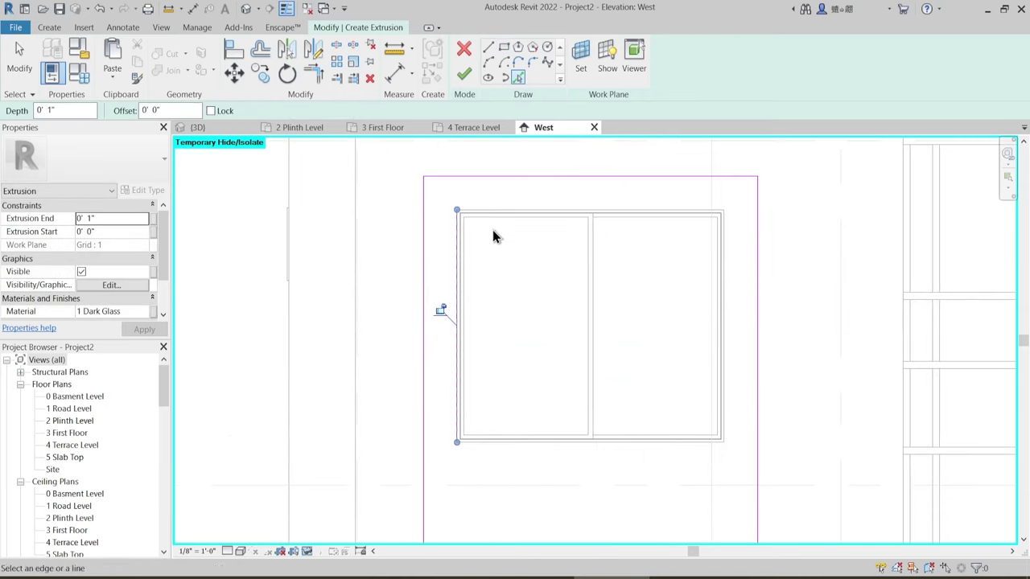
left_click(508, 211)
left_click(724, 300)
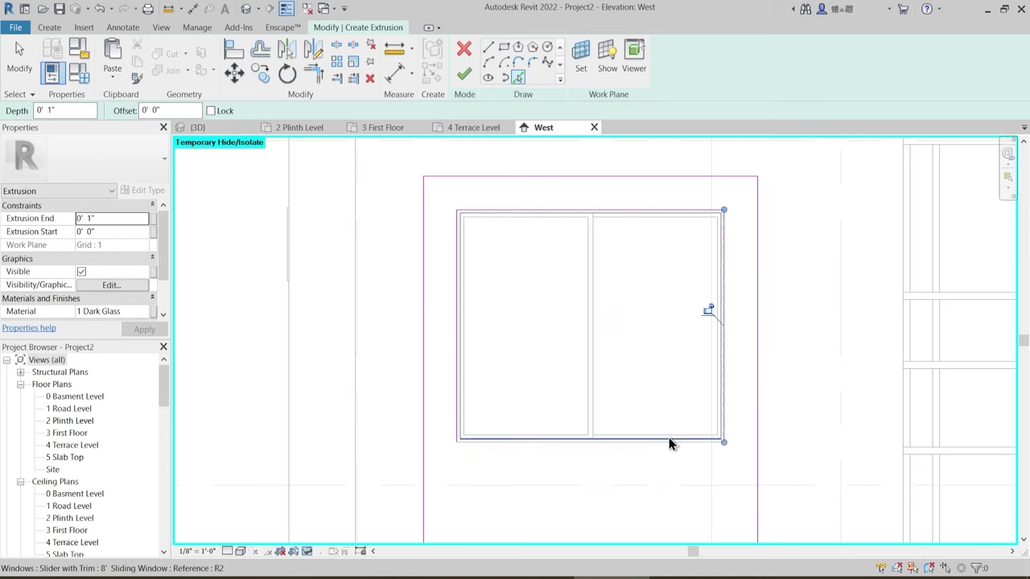
left_click(670, 445)
- Pick the next window's left, bottom and right edges, then trim the sketch corners
mouse_move(669, 445)
middle_mouse_down()
mouse_move(563, 185)
mouse_move(534, 216)
middle_mouse_up()
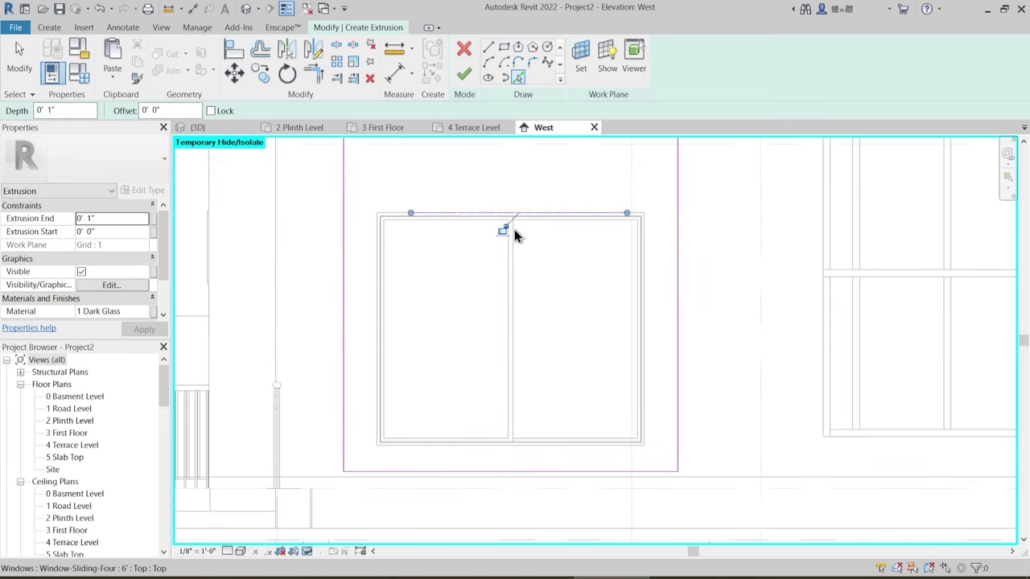
left_click(375, 281)
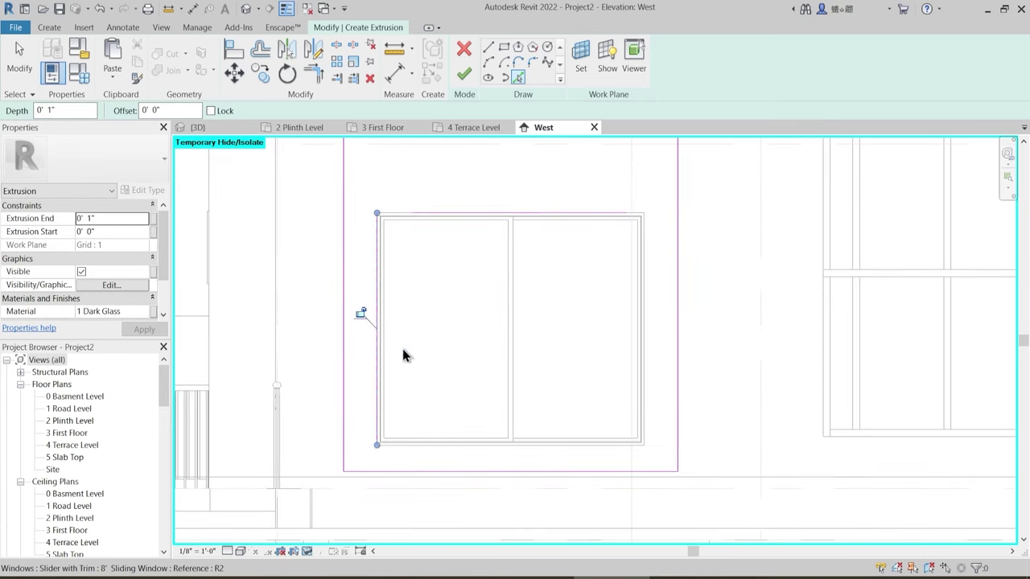
left_click(502, 447)
left_click(648, 390)
middle_click_drag(453, 272, 463, 397)
scroll(463, 373, "down", 1)
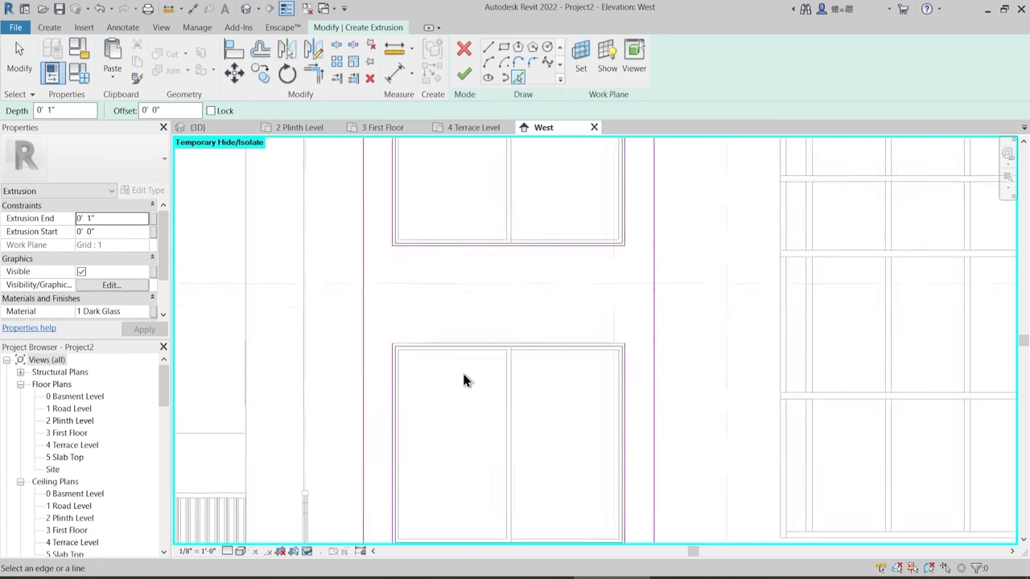
scroll(463, 380, "down", 2)
key("t")
key("r")
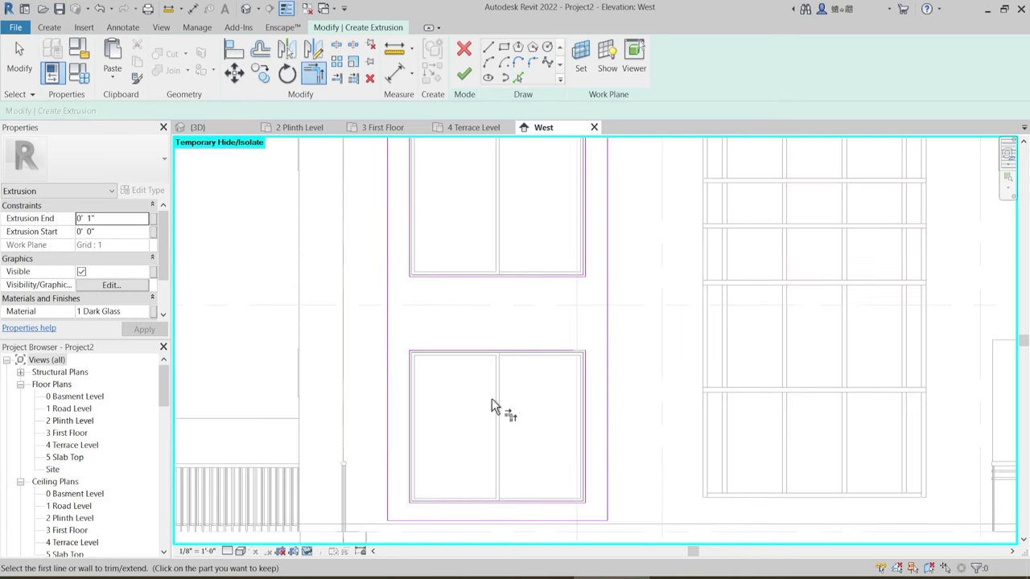
scroll(492, 407, "down", 2)
key("Escape")
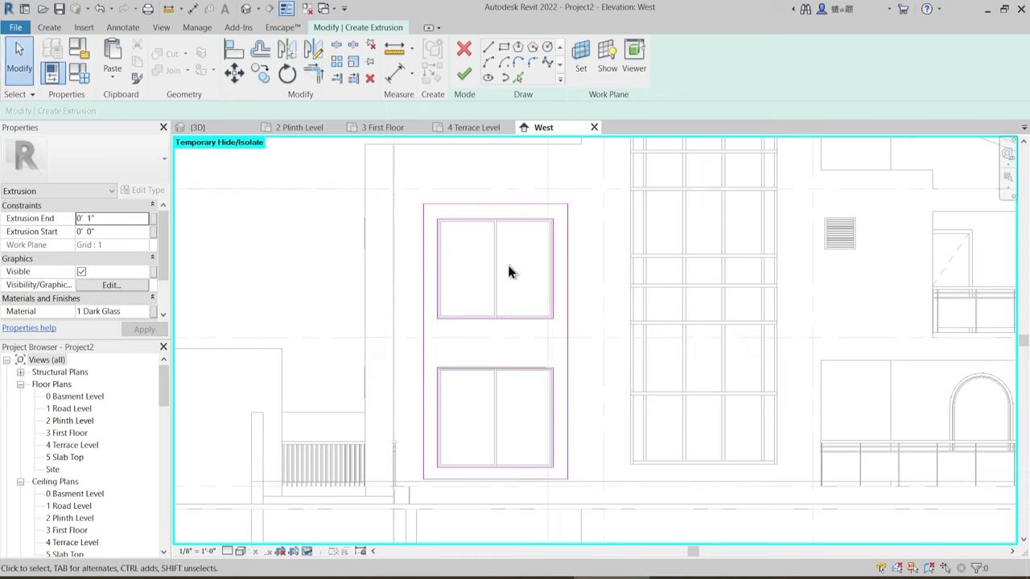
- Set the extrusion end to -2' 0"
left_click(117, 218)
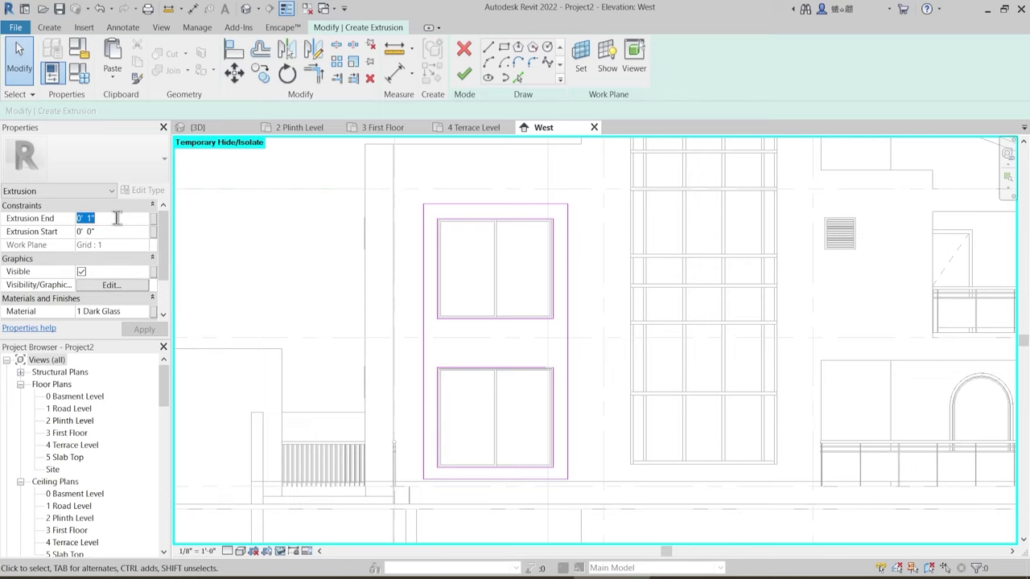
type("-2")
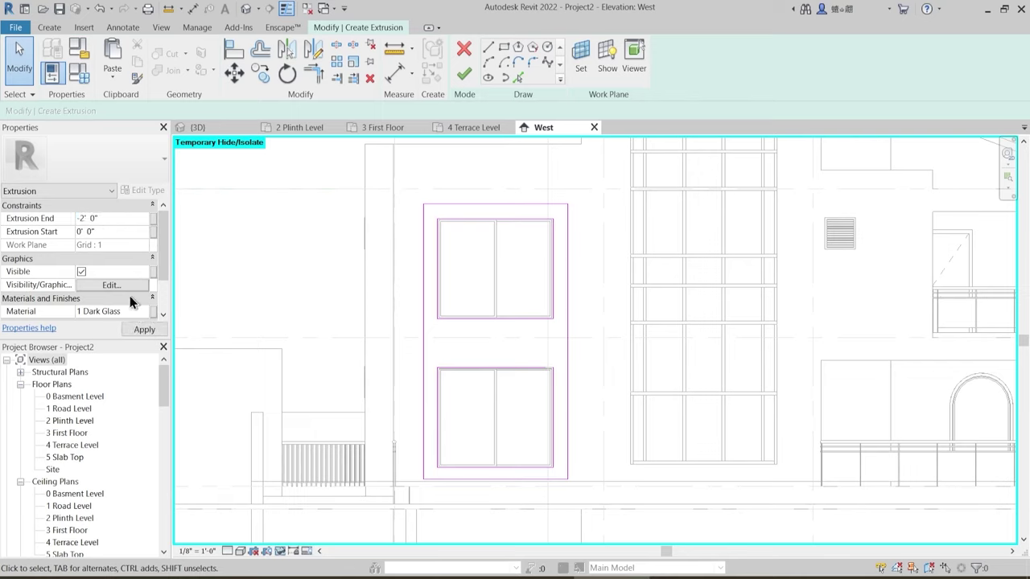
left_click(143, 311)
- Duplicate 1 Compound Wall Material into a new material named '1 Brick cladding'
left_click(152, 312)
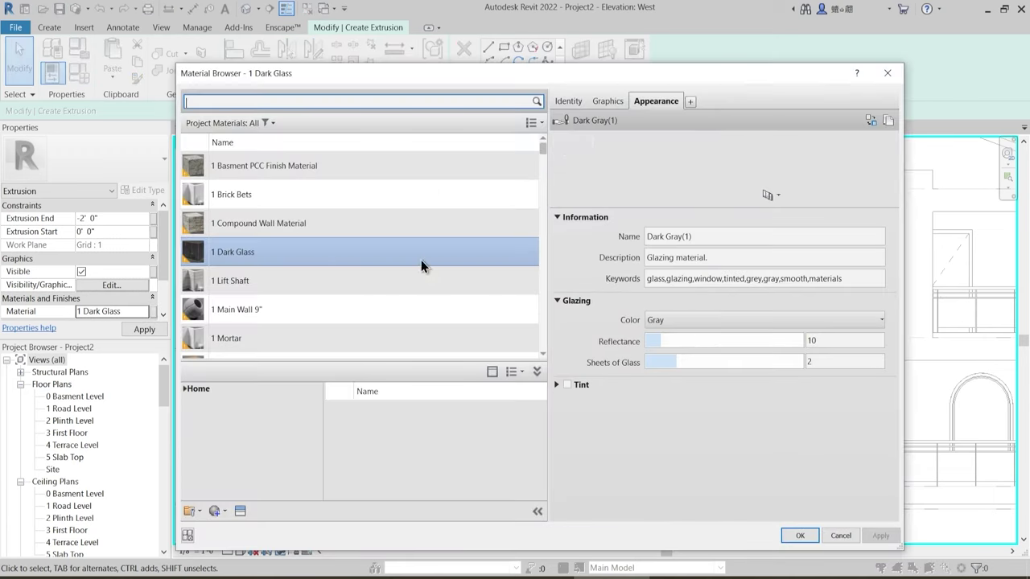
left_click(254, 223)
right_click(254, 223)
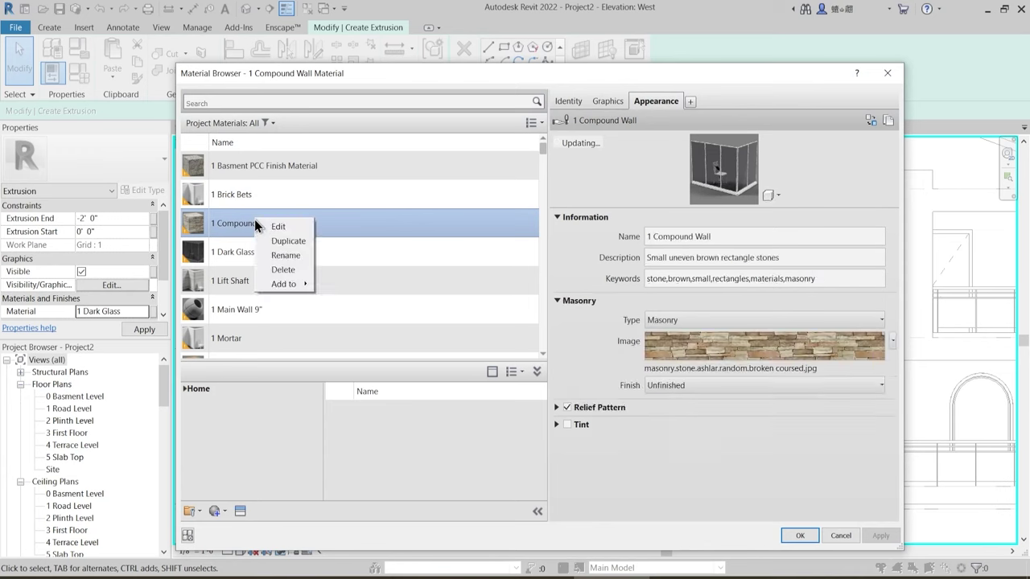
left_click(276, 243)
type("1")
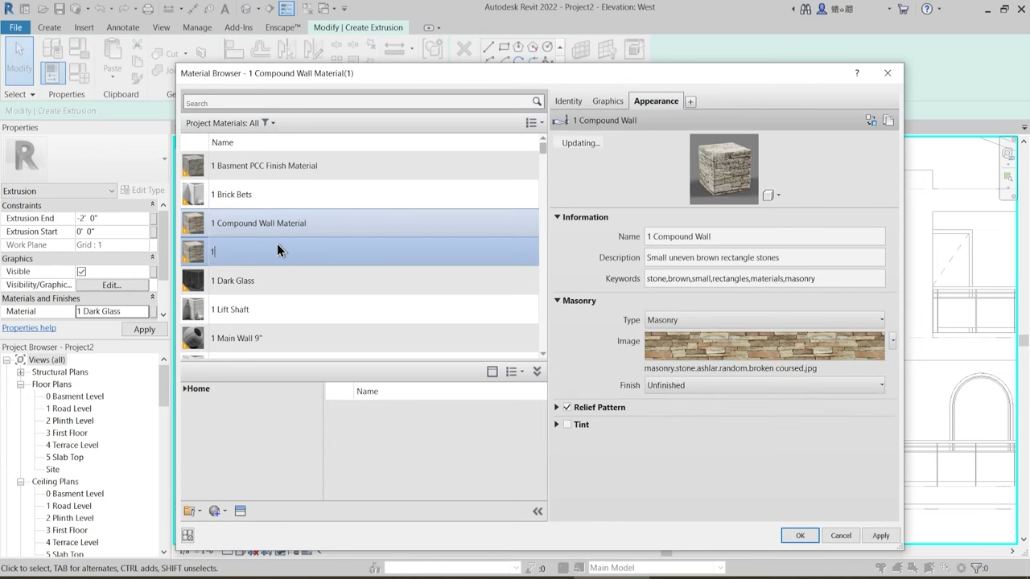
type(" Brick cladding")
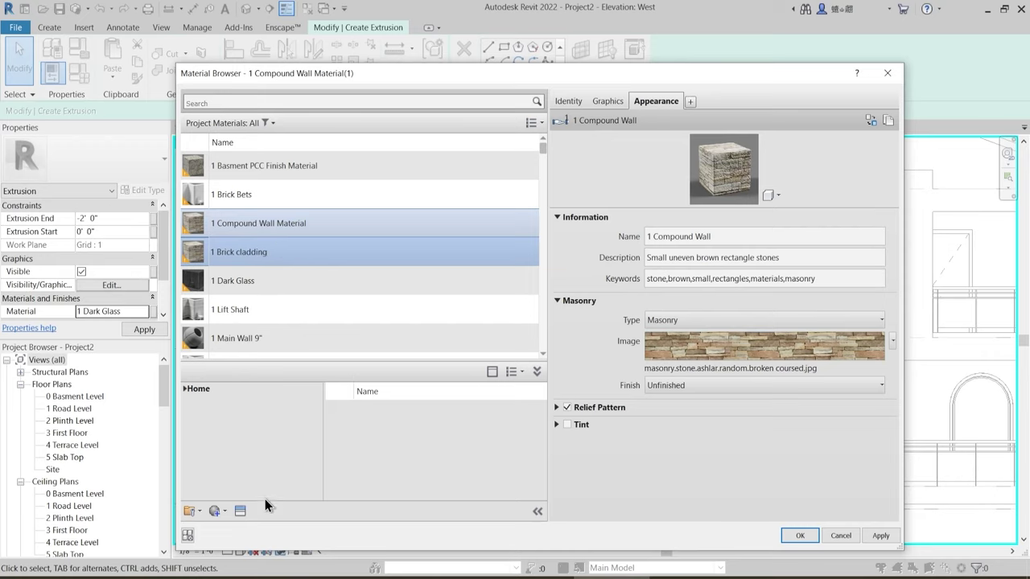
left_click(241, 513)
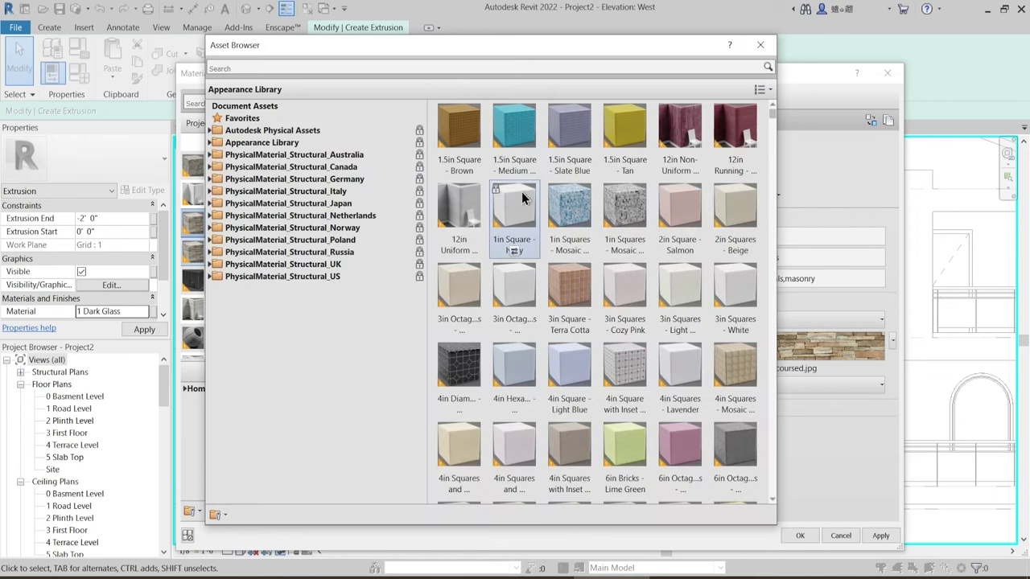
- Replace 1 Brick cladding's appearance with the Masonry > Brick Vertical asset
left_click(212, 142)
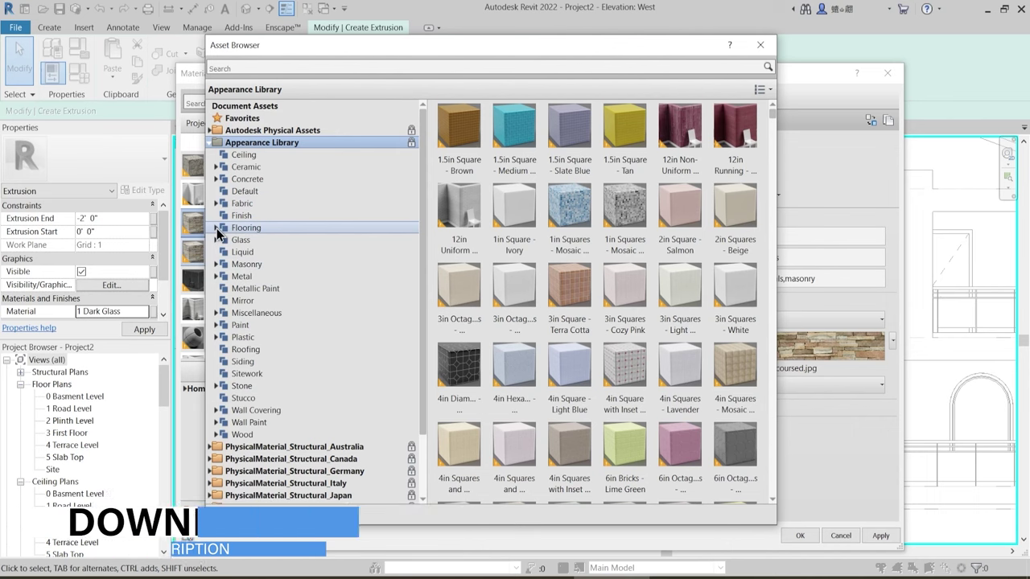
left_click(243, 422)
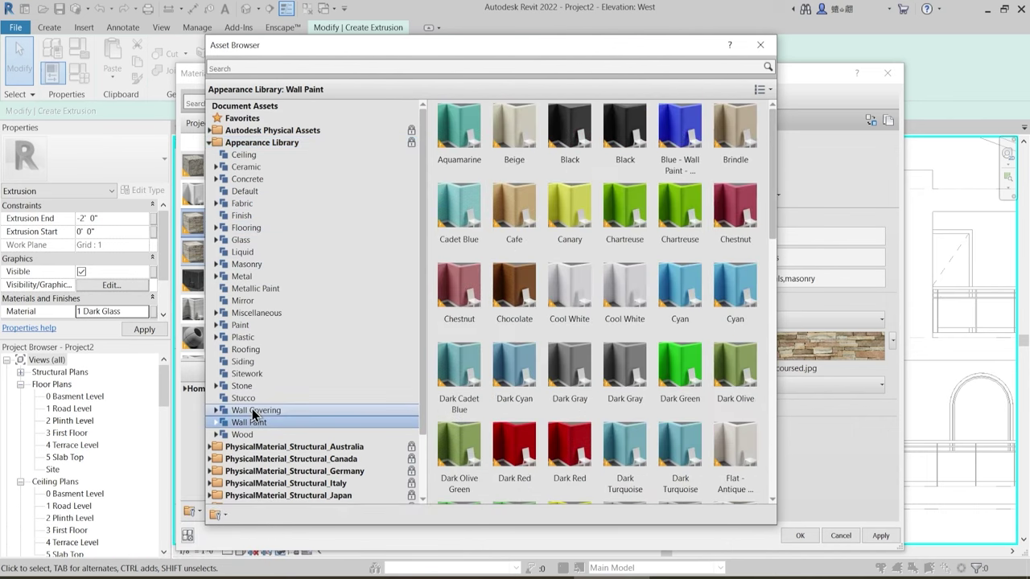
left_click(251, 410)
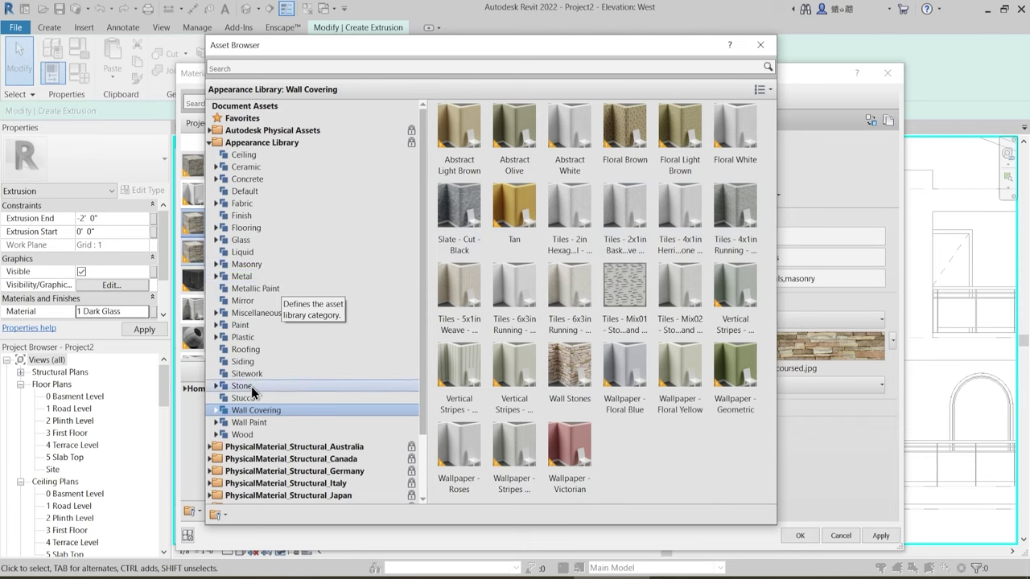
left_click(215, 229)
left_click(215, 230)
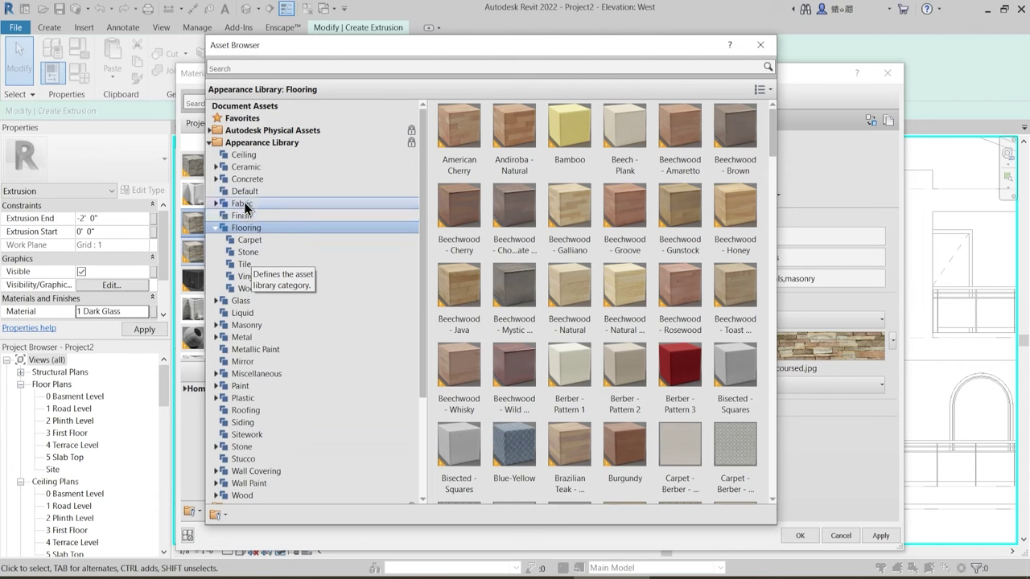
left_click(215, 228)
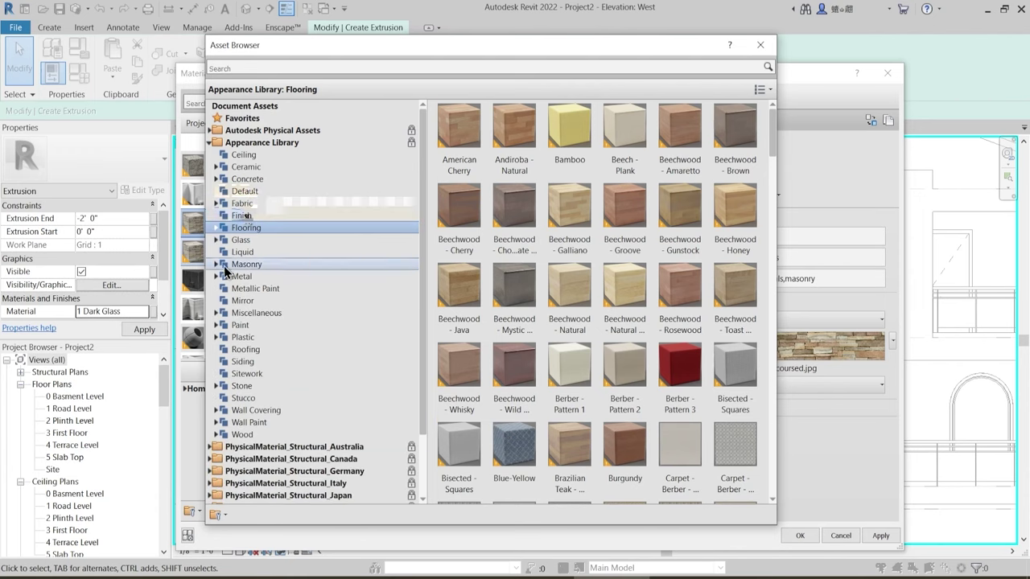
left_click(217, 266)
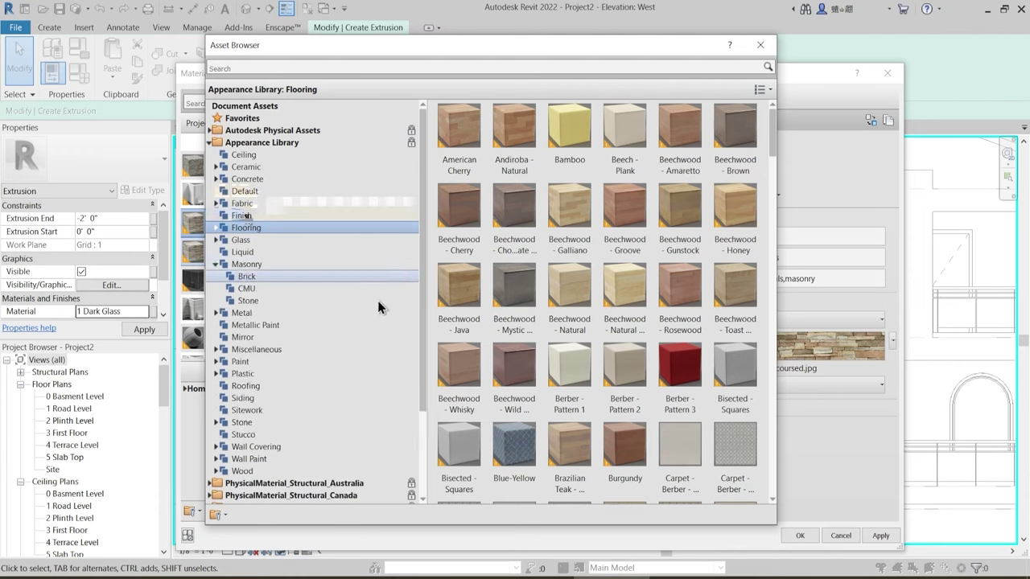
left_click(273, 276)
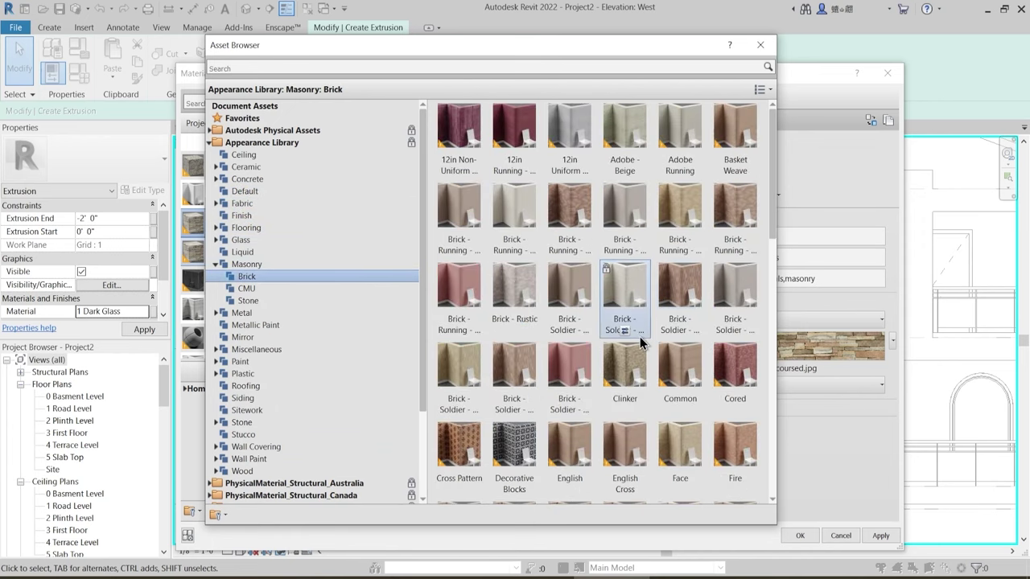
left_click(572, 253)
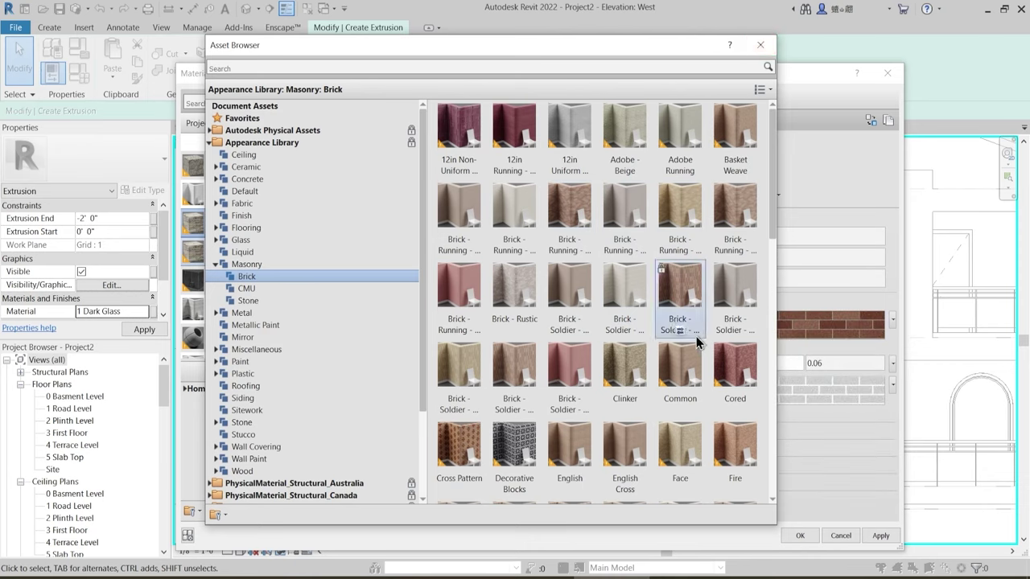
scroll(695, 351, "down", 10)
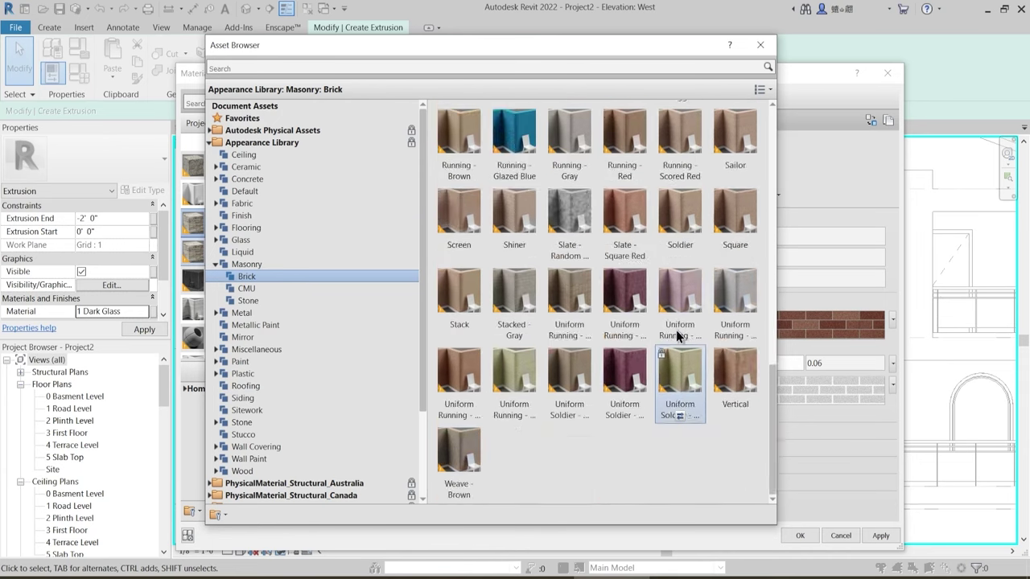
left_click(736, 418)
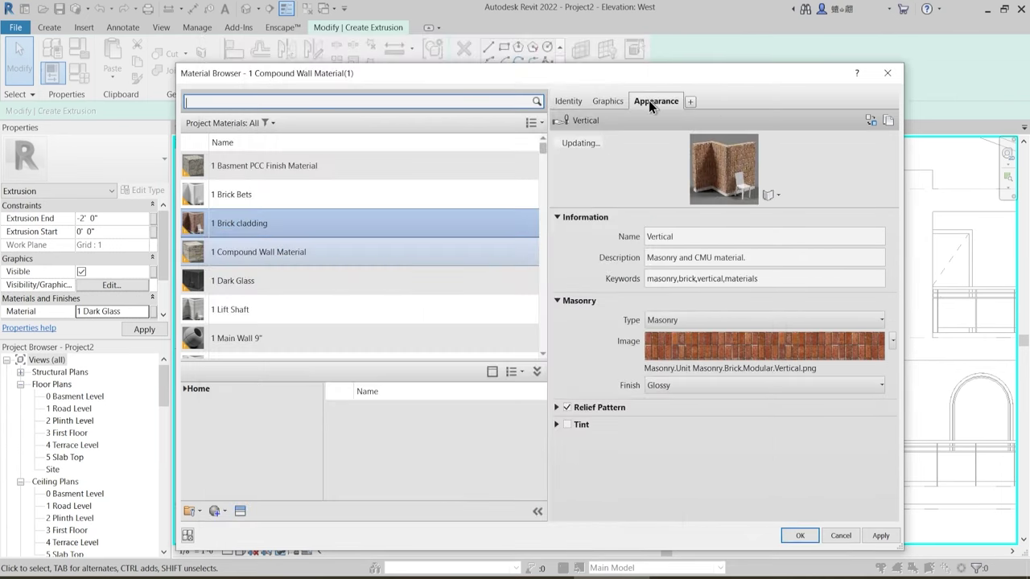
- Duplicate the Vertical appearance asset and rename it '1 Brick Cladding'
right_click(649, 100)
left_click(669, 108)
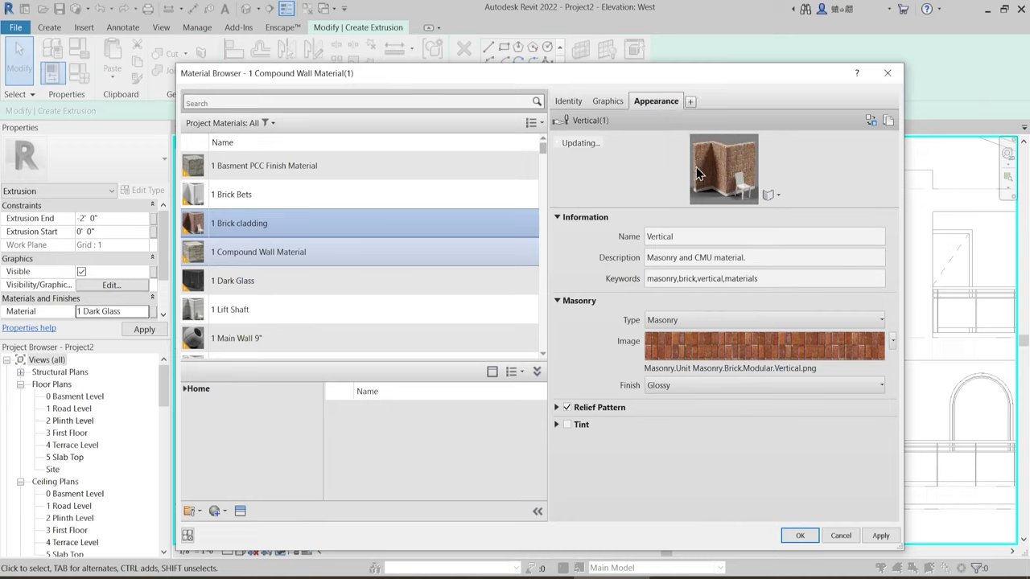
left_click(696, 235)
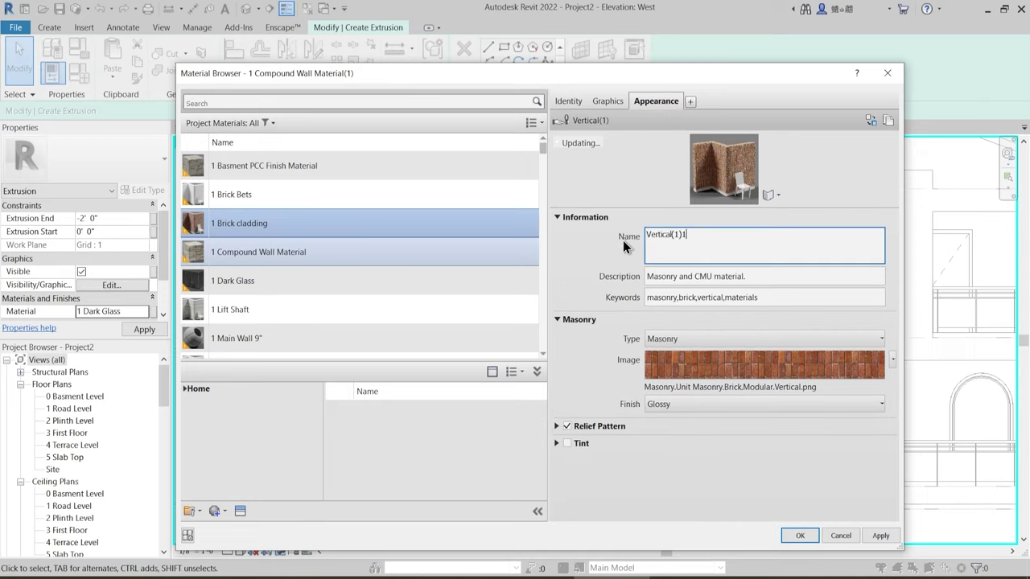
key("ctrl+a")
type("1 BRickm")
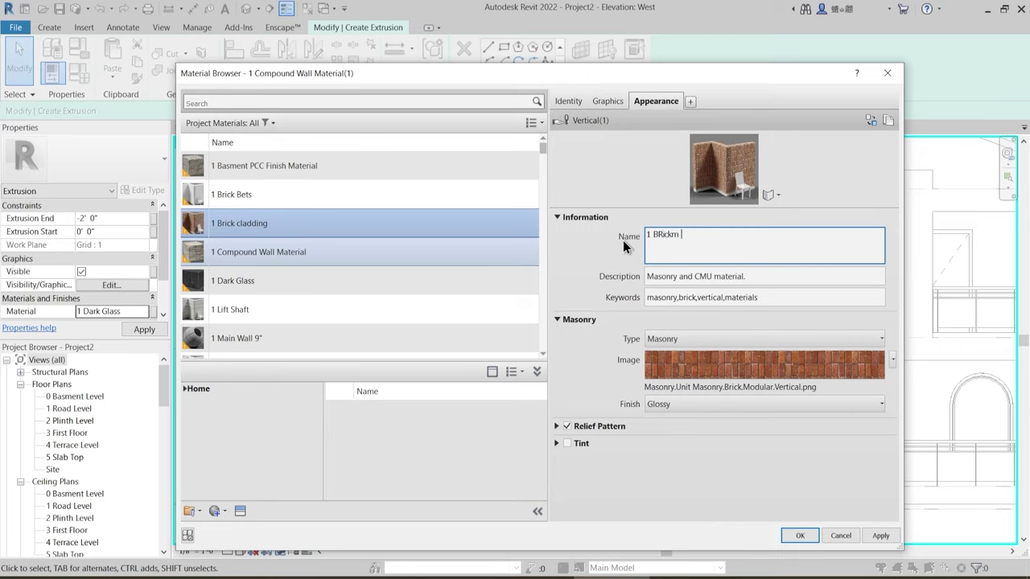
key("BackSpace")
key("BackSpace")
key("BackSpace")
key("BackSpace")
key("BackSpace")
key("BackSpace")
type("rick Cladding")
left_click(581, 248)
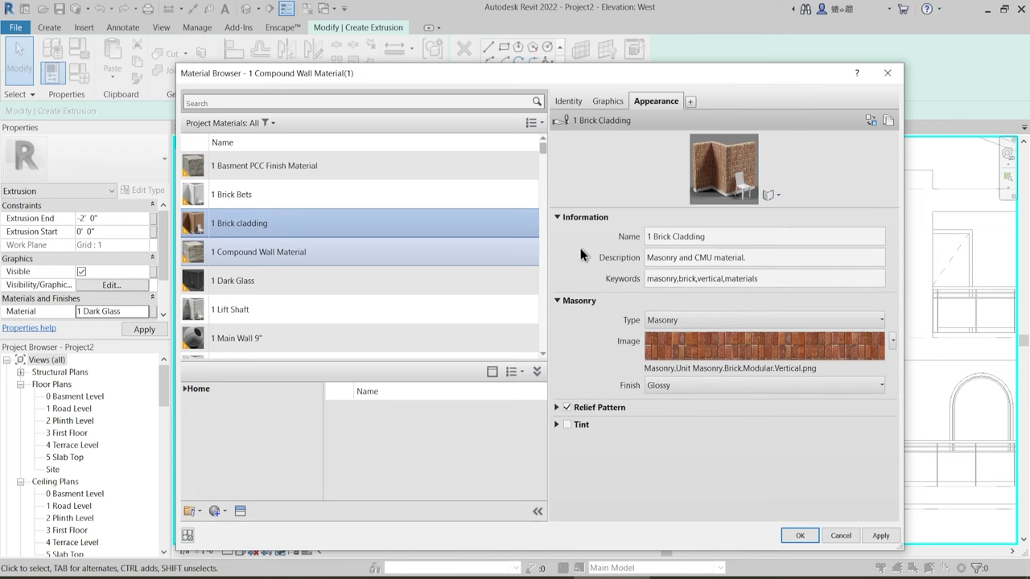
- Review the brick texture settings and apply 1 Brick cladding to the extrusion
left_click(692, 344)
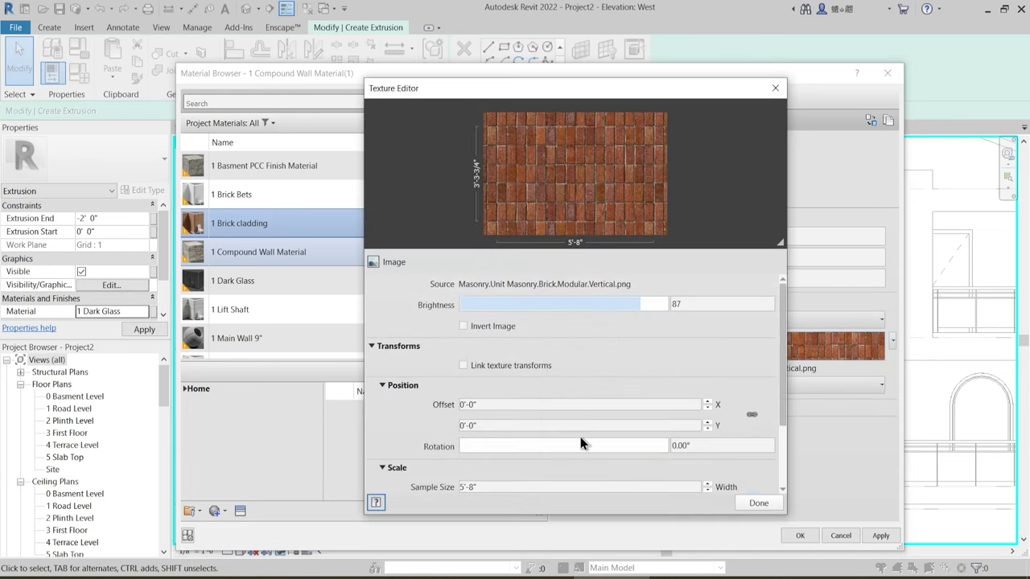
scroll(391, 439, "down", 2)
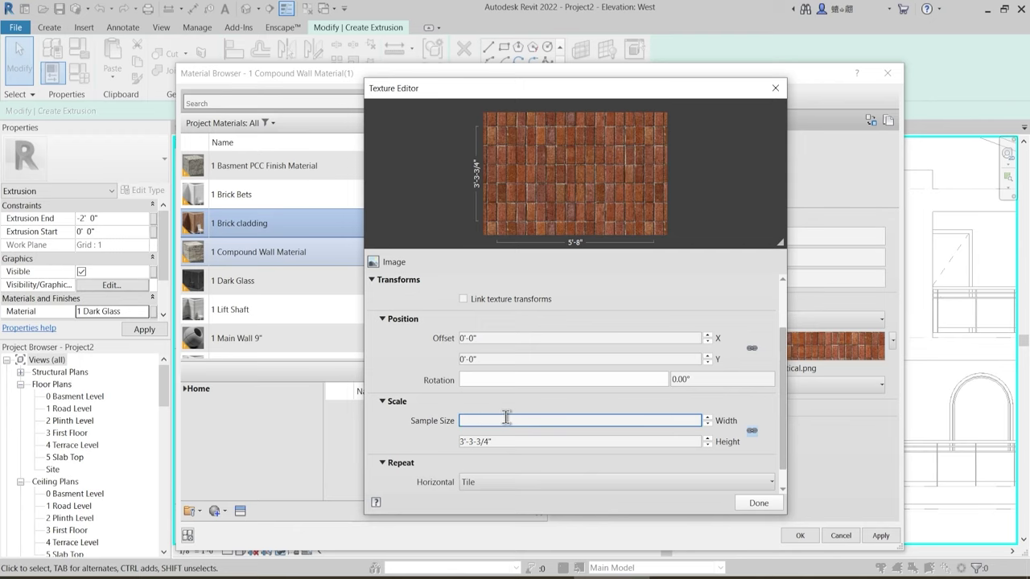
left_click(768, 503)
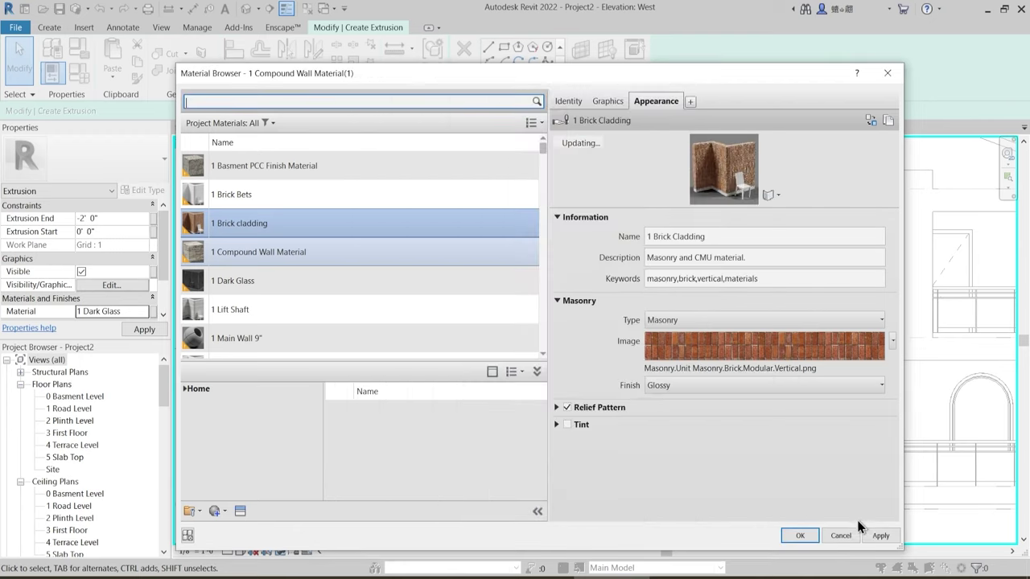
left_click(799, 535)
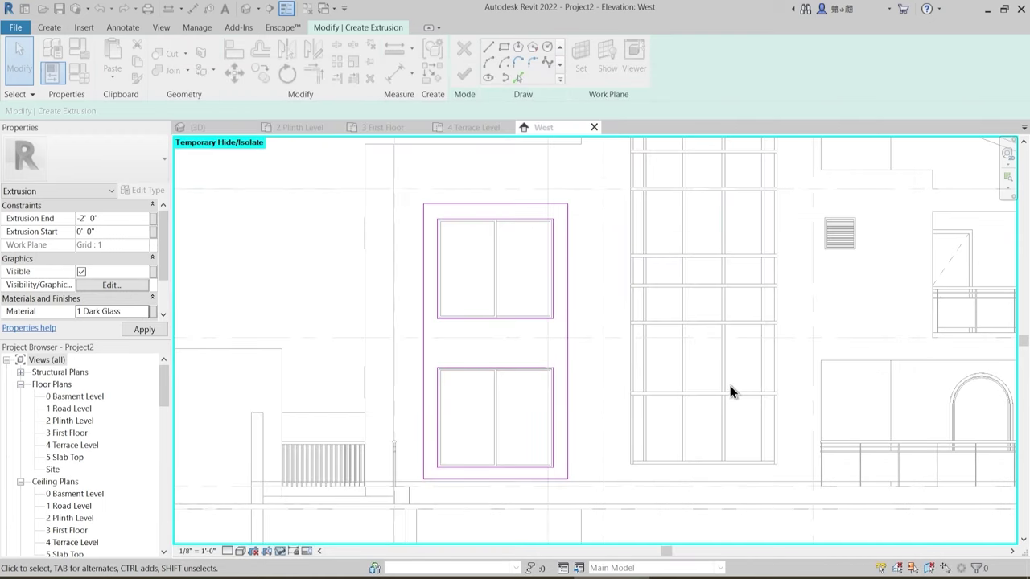
- Finish the extrusion sketch after dismissing the open-loop error
left_click(464, 83)
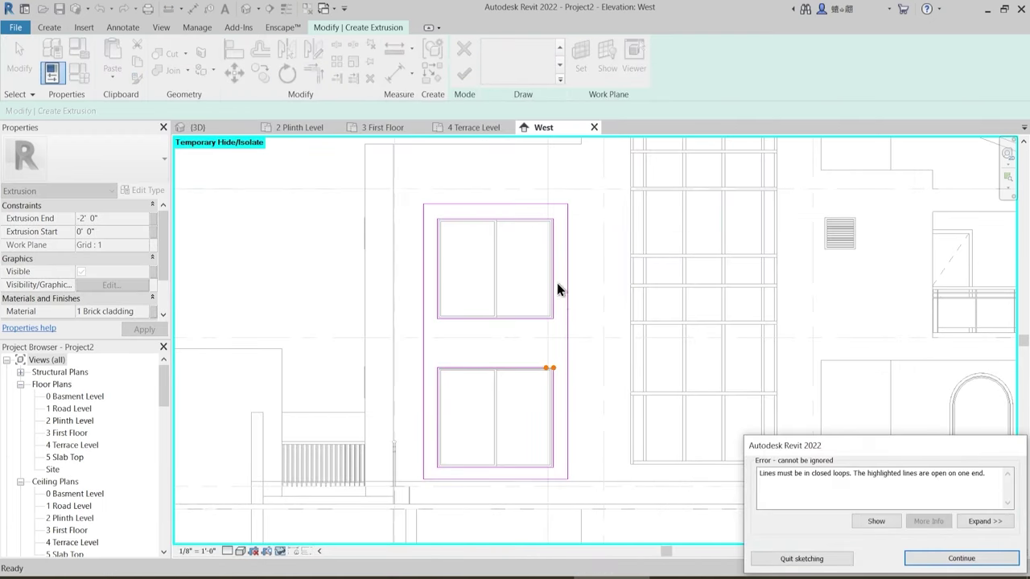
key("Return")
scroll(538, 384, "up", 2)
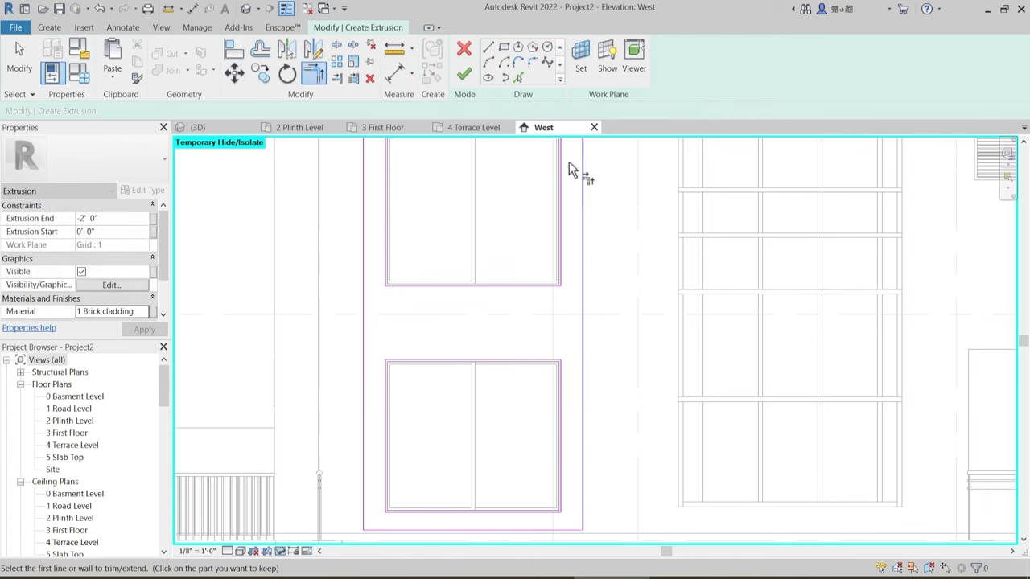
left_click(464, 74)
scroll(610, 322, "down", 2)
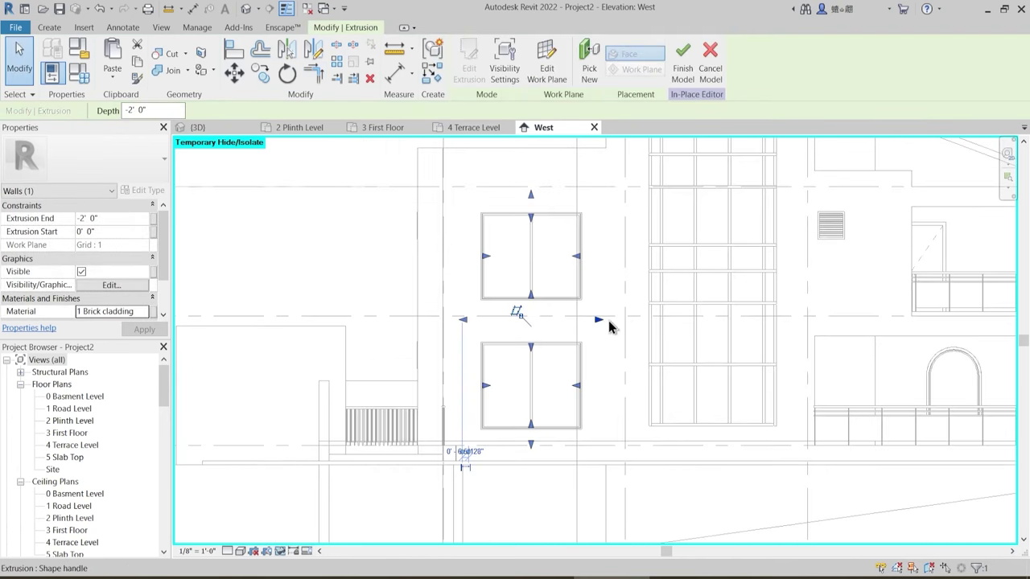
- Adjust the extrusion end value, then finish the Elevation Treatment in-place model
left_click(84, 220)
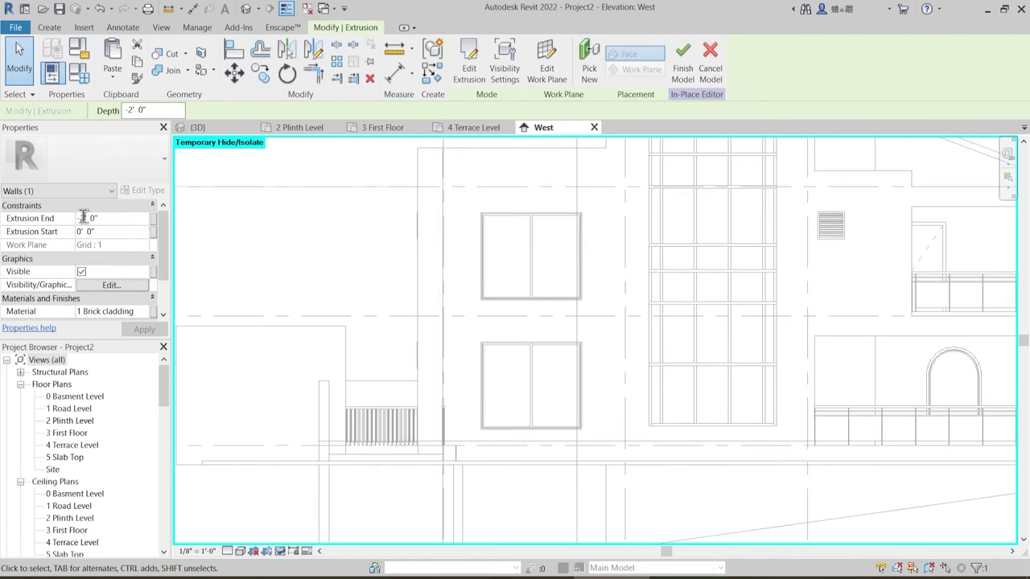
left_click(90, 218)
left_click(409, 276)
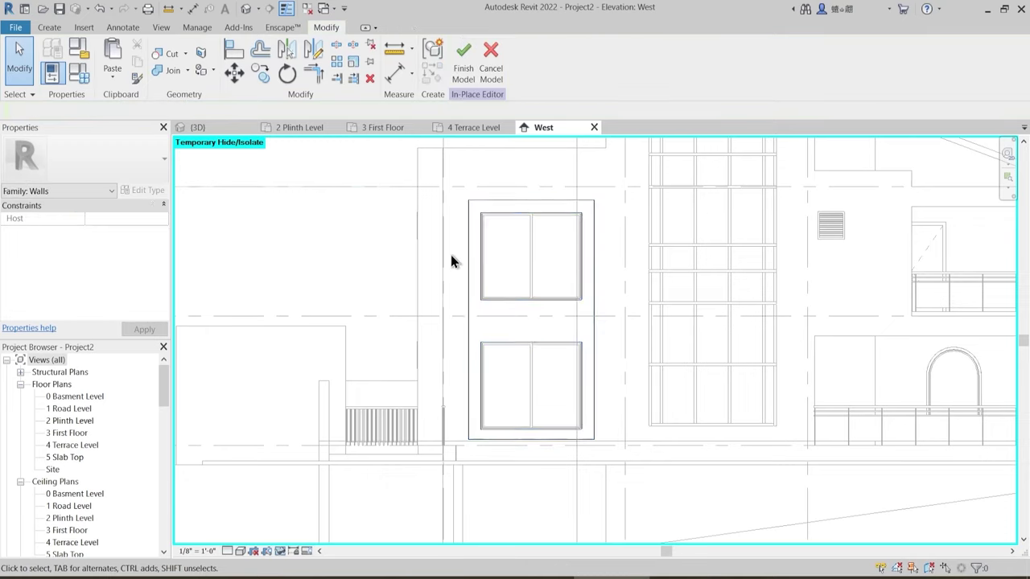
left_click(464, 77)
middle_click_drag(520, 285, 534, 310)
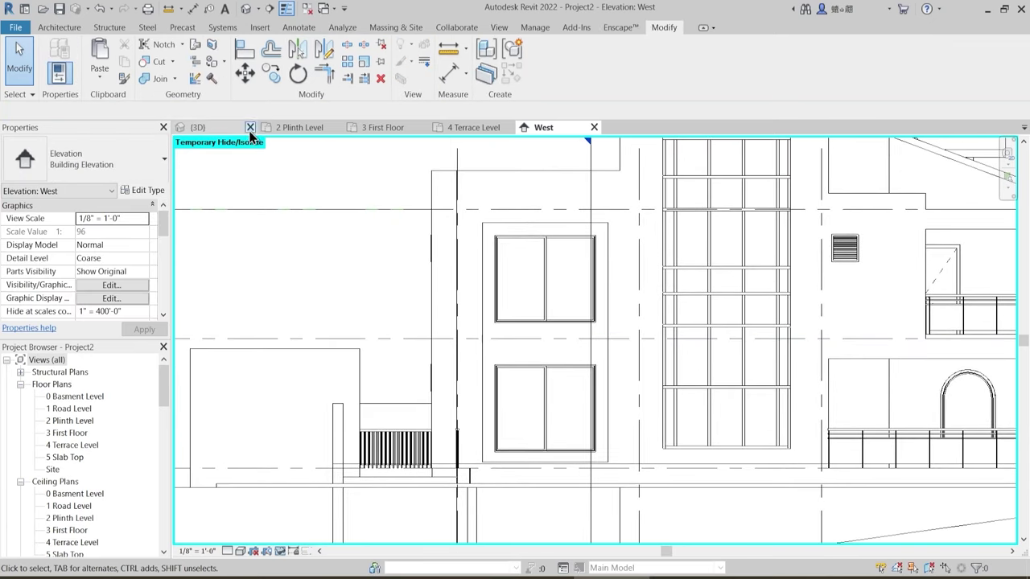
- Switch to the {3D} view and orbit around the house
left_click(218, 135)
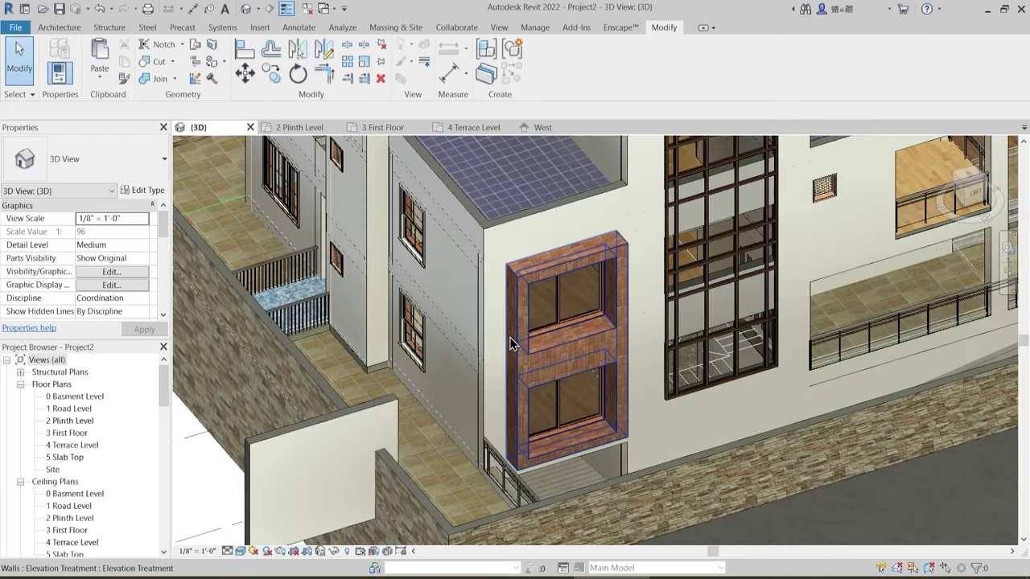
middle_click_drag(493, 389, 557, 353, "shift")
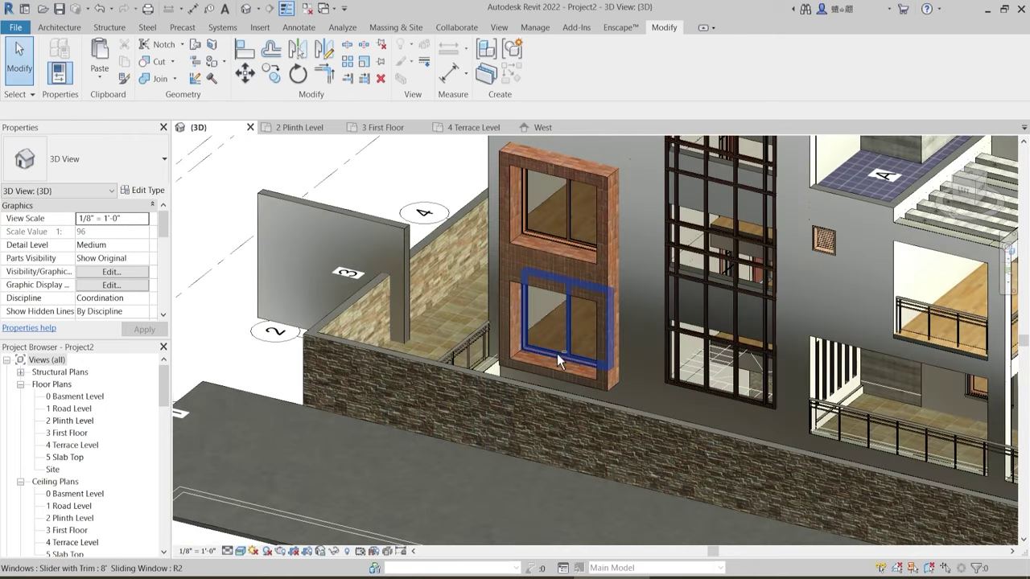
scroll(557, 354, "up", 3)
middle_click_drag(588, 413, 578, 377, "shift")
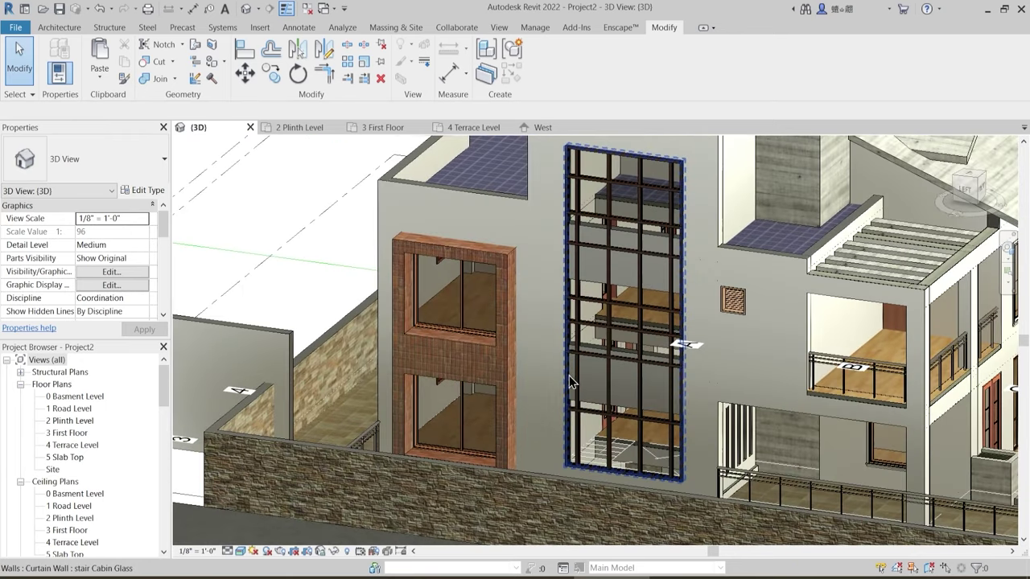
scroll(563, 386, "down", 3)
middle_click_drag(506, 409, 563, 229, "shift")
middle_click_drag(539, 375, 347, 340, "shift")
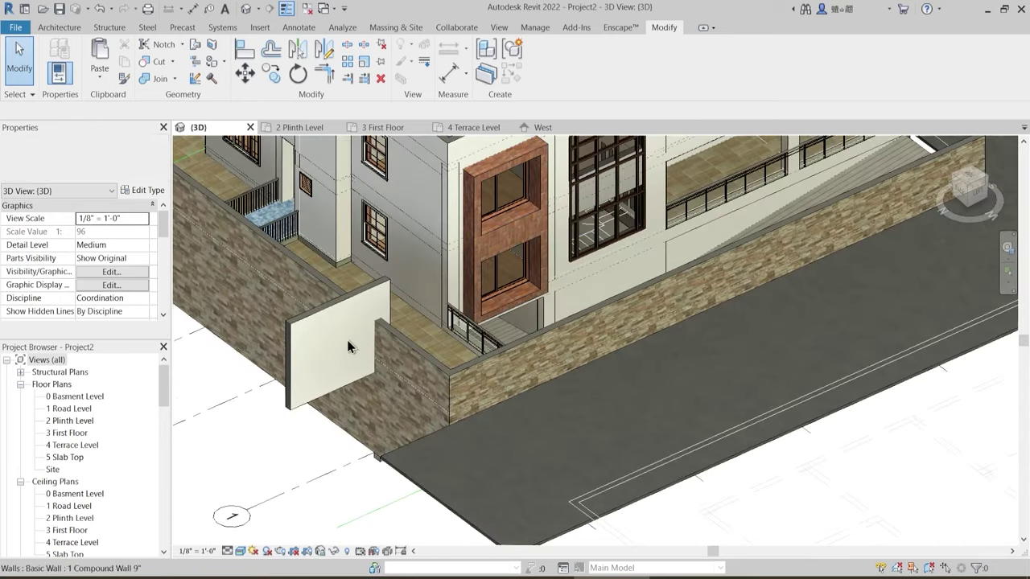
- Select the freestanding 9" main wall in the 3D view
left_click(336, 322)
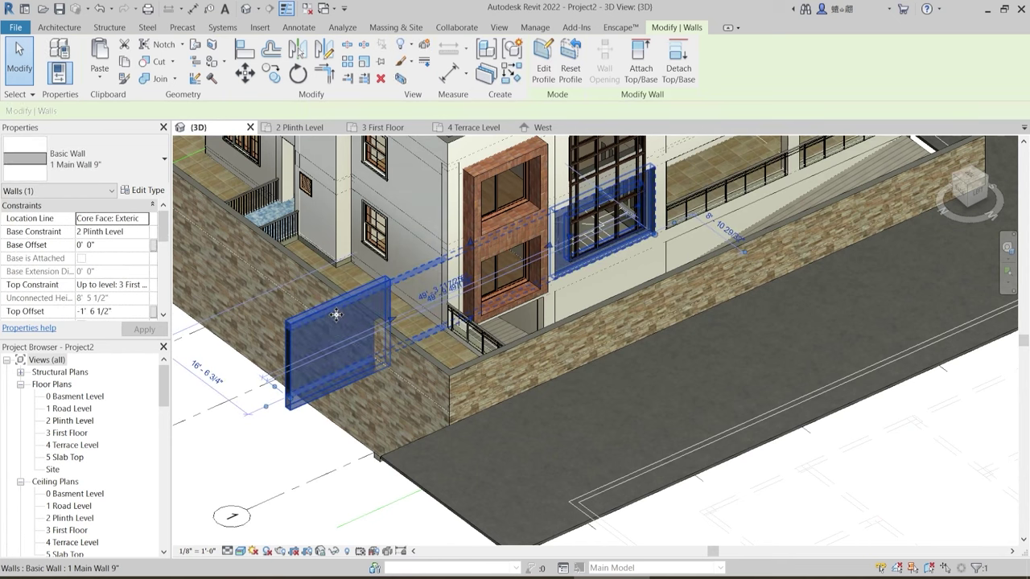
middle_click_drag(474, 422, 501, 382, "shift")
key("Escape")
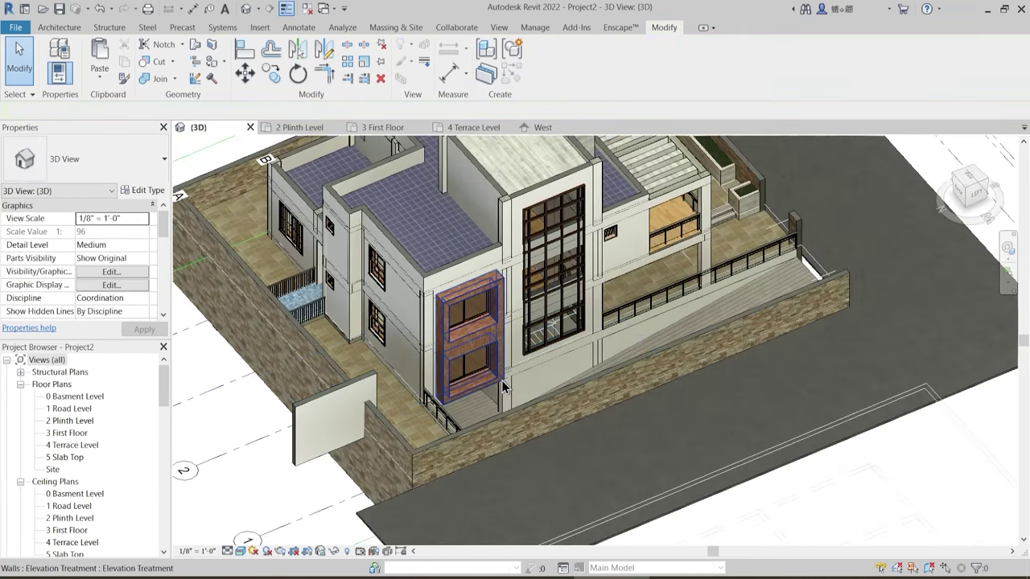
left_click(338, 390)
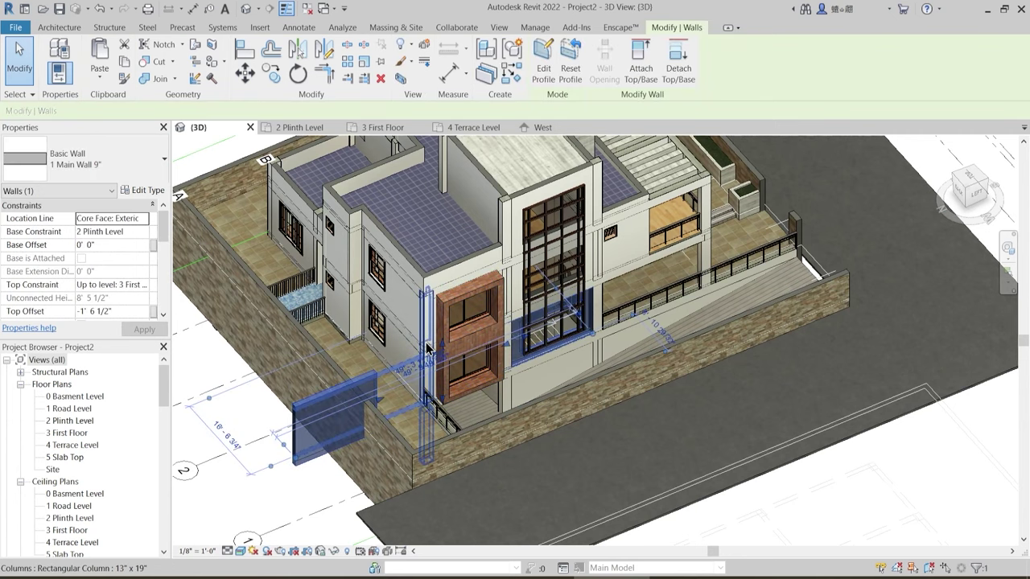
key("Escape")
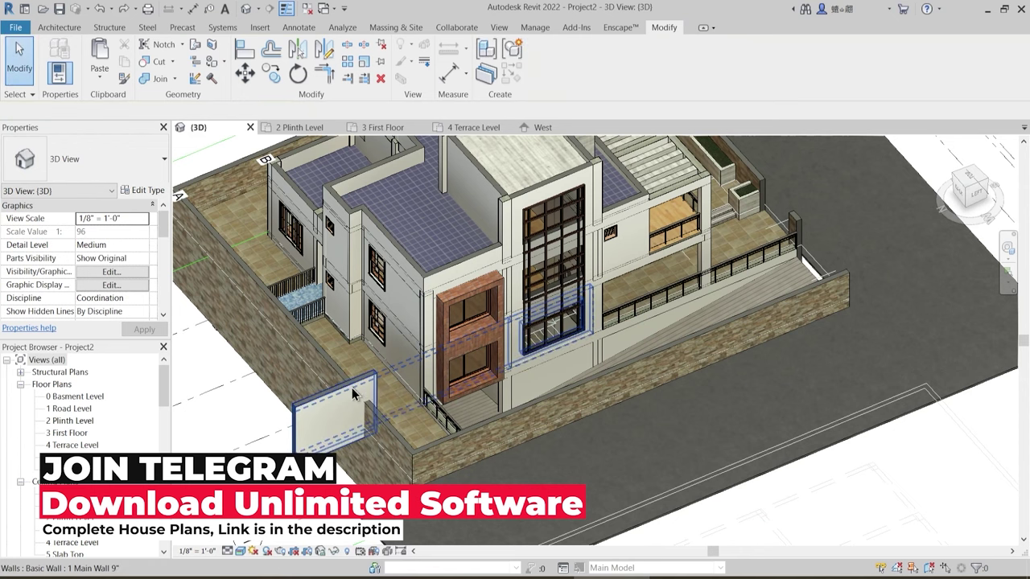
left_click(352, 388)
middle_click_drag(514, 402, 409, 397, "shift")
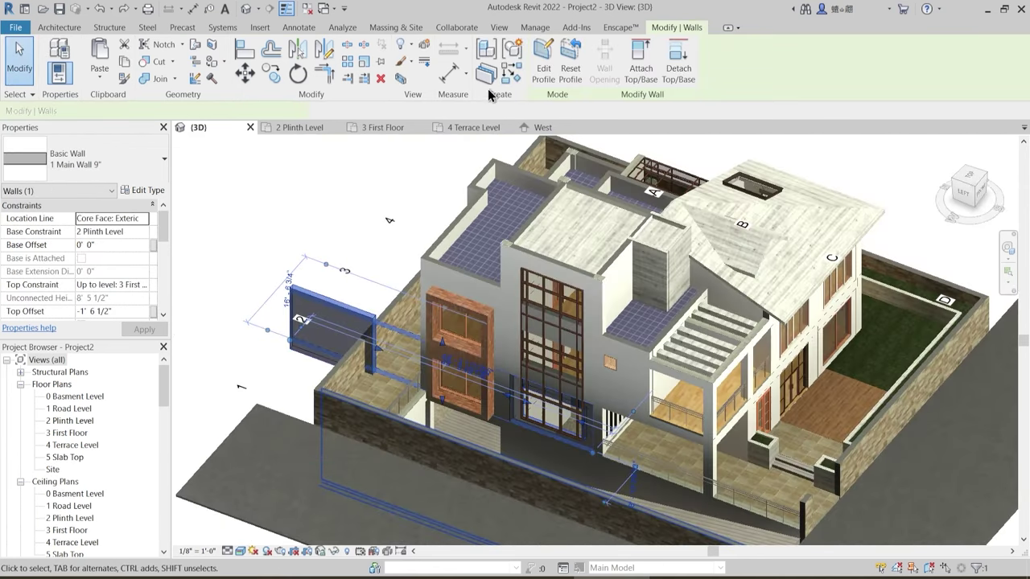
- Delete the stray rectangle from the main wall's profile sketch and finish the edit
left_click(544, 58)
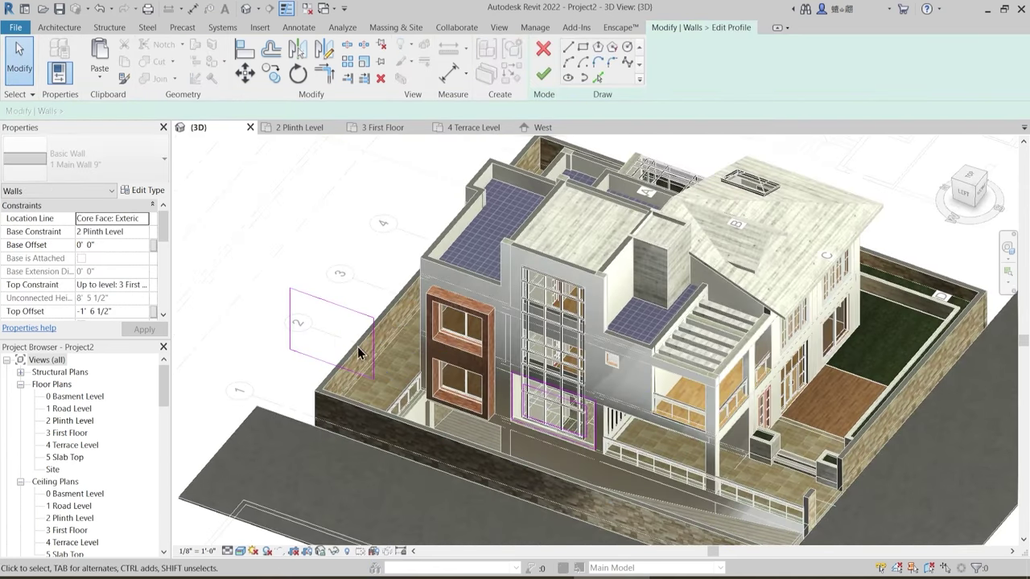
left_click_drag(244, 239, 427, 418)
key("Delete")
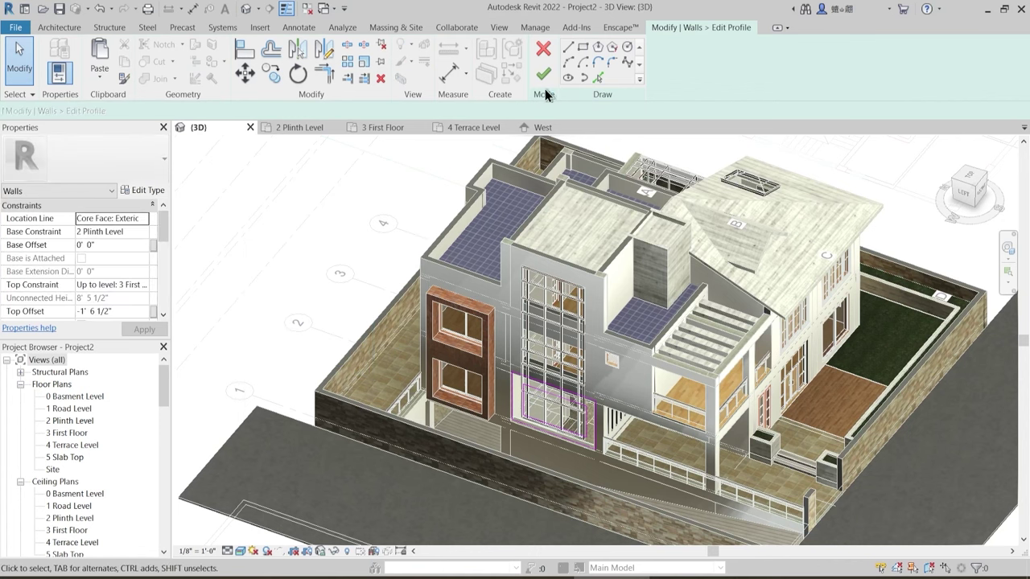
left_click(544, 77)
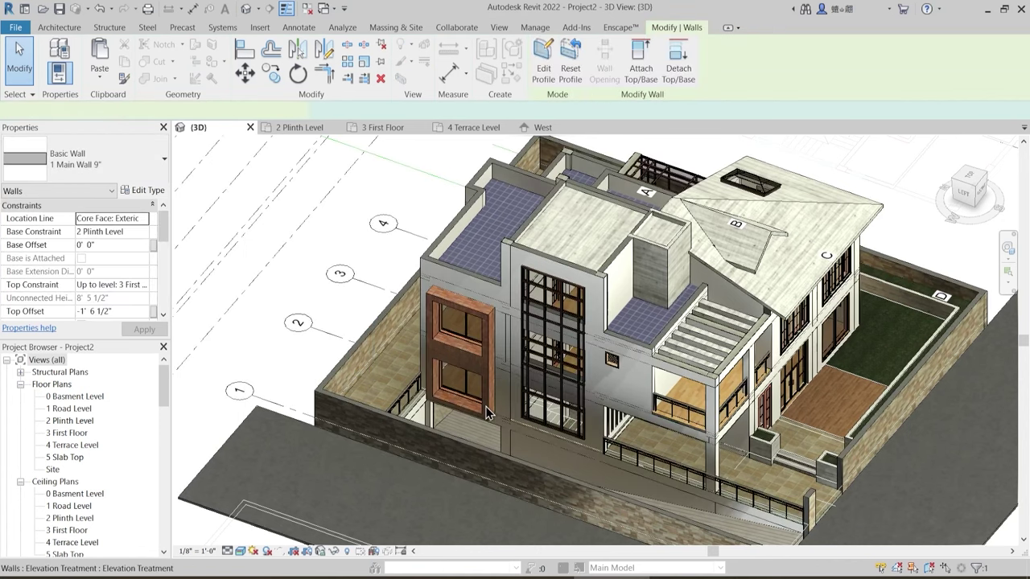
- Orbit around the house to inspect the brick-framed window and the upper-level wall
middle_click_drag(486, 412, 544, 441, "shift")
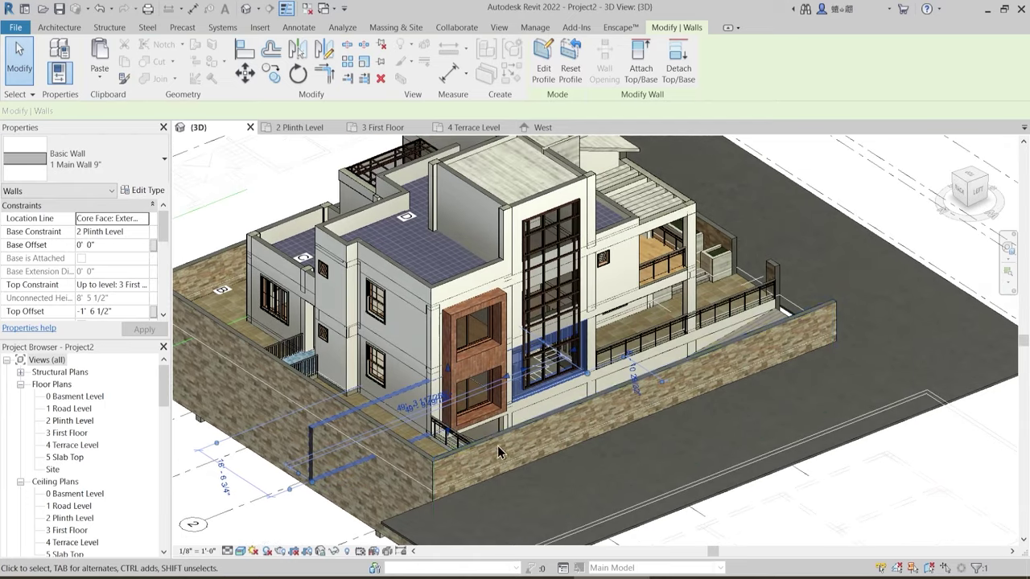
scroll(498, 446, "up", 5)
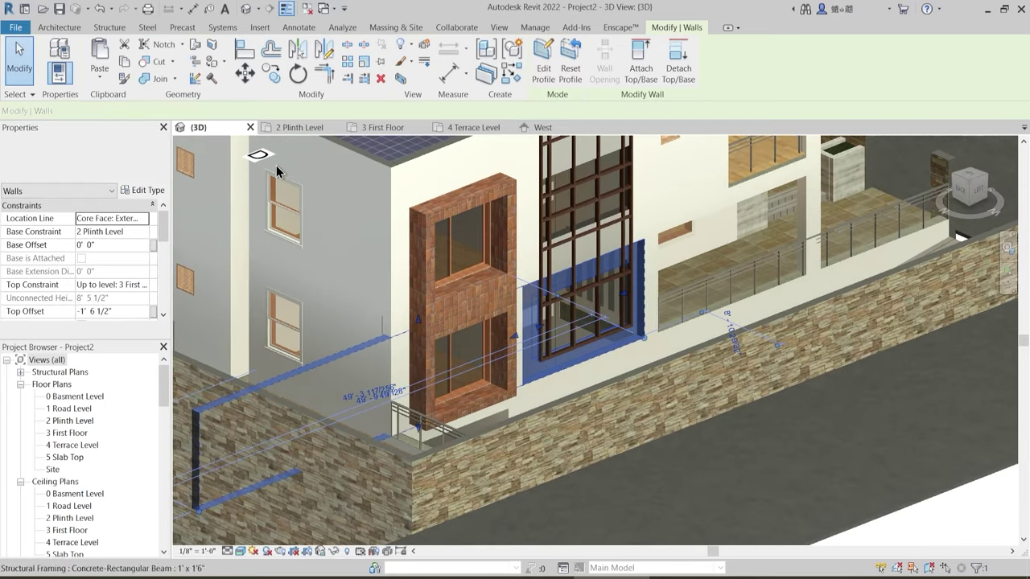
middle_click_drag(279, 174, 303, 220)
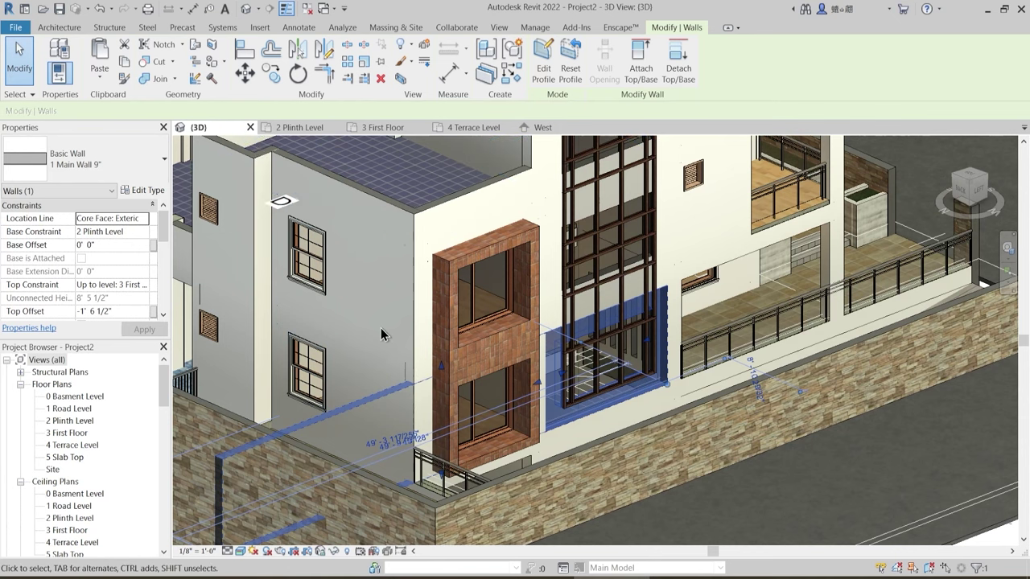
scroll(381, 333, "down", 1)
middle_click_drag(269, 286, 444, 303)
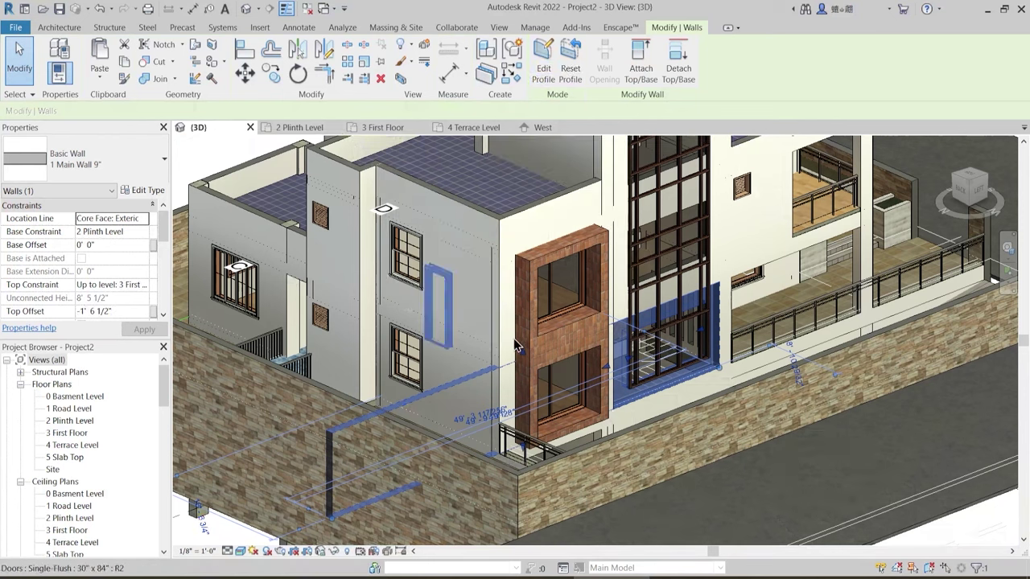
middle_click_drag(620, 381, 550, 377, "shift")
mouse_move(683, 366)
middle_mouse_down("shift")
mouse_move(623, 391)
mouse_move(683, 377)
mouse_move(675, 374)
middle_mouse_up("shift")
scroll(635, 445, "up", 1)
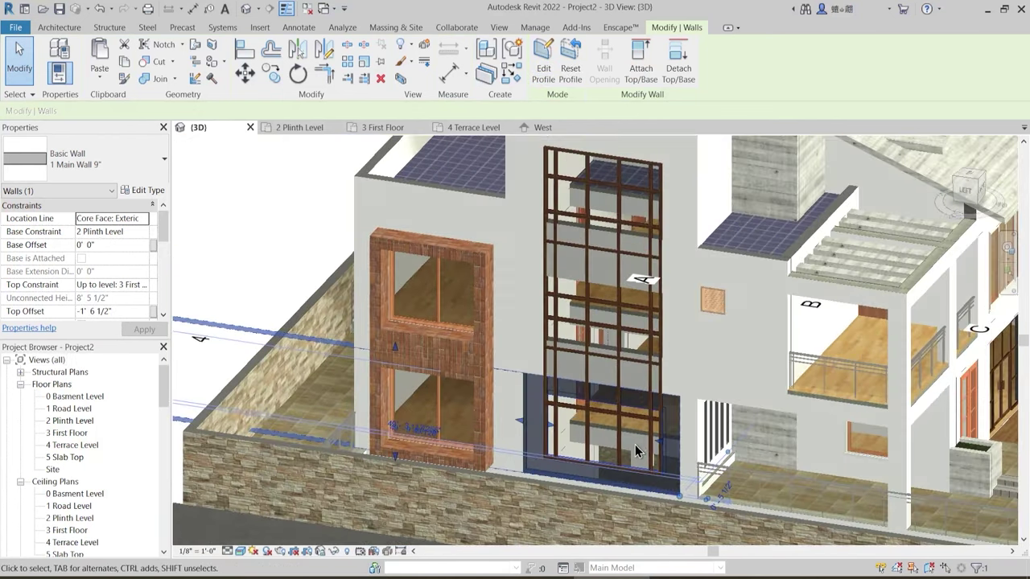
middle_click_drag(669, 447, 506, 432, "shift")
key("Escape")
scroll(571, 428, "up", 2)
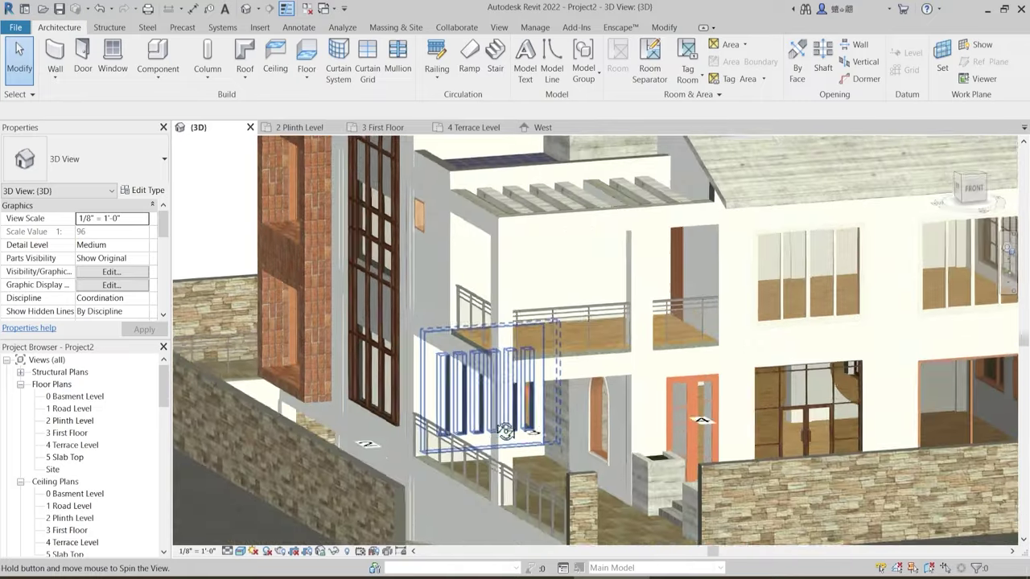
middle_click_drag(451, 414, 502, 212, "shift")
left_click(456, 432)
key("Escape")
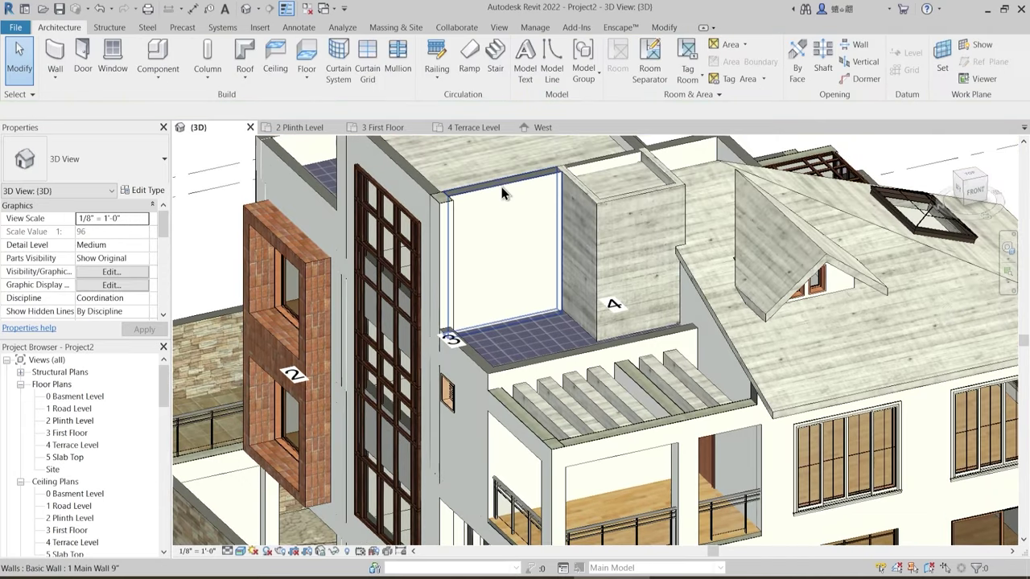
- Sketch a tall slot rectangle in the terrace-level main wall's profile
left_click(516, 234)
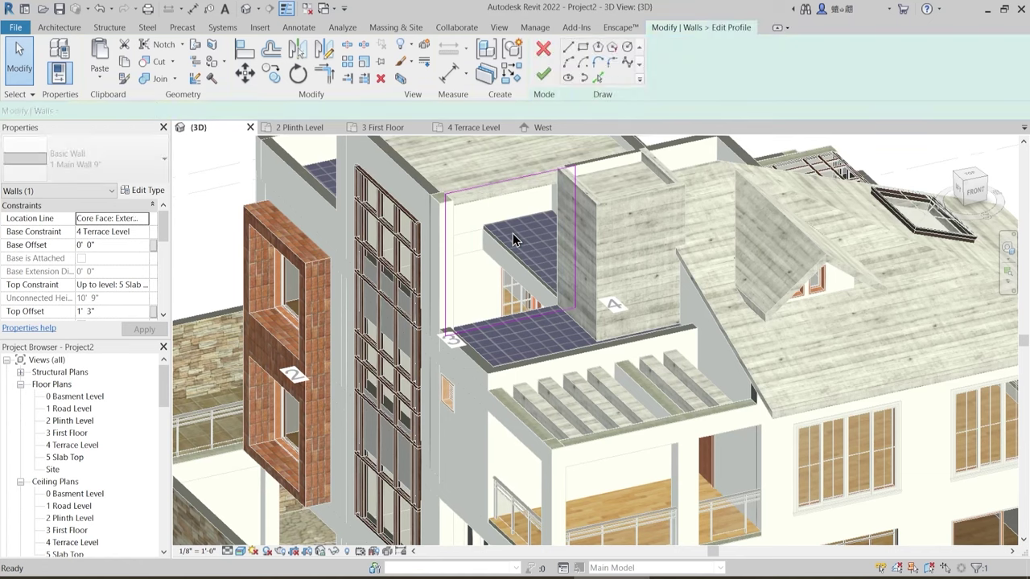
middle_click_drag(490, 225, 506, 260, "shift")
scroll(477, 257, "up", 1)
scroll(483, 257, "up", 1)
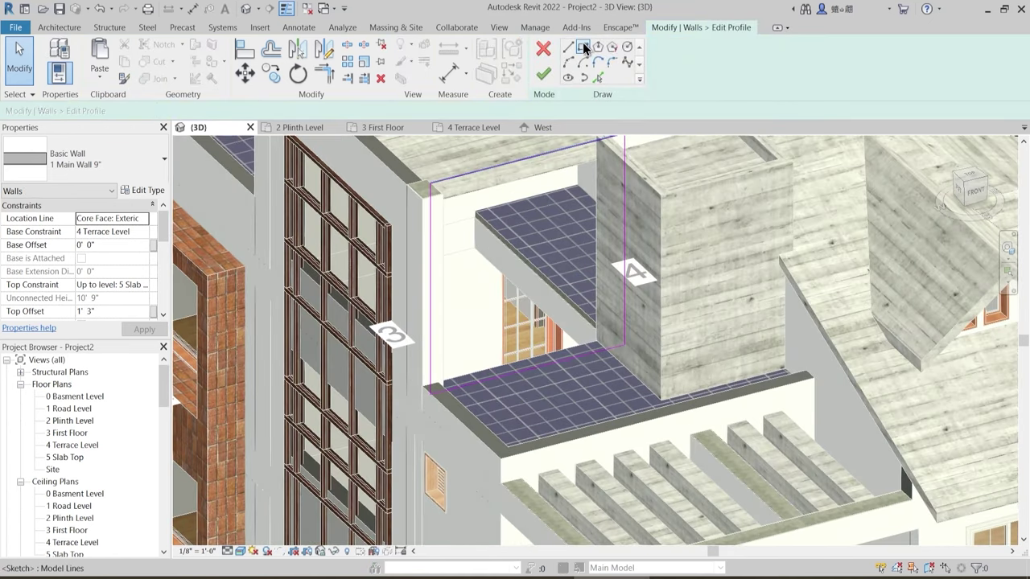
scroll(459, 241, "up", 2)
left_click(458, 234)
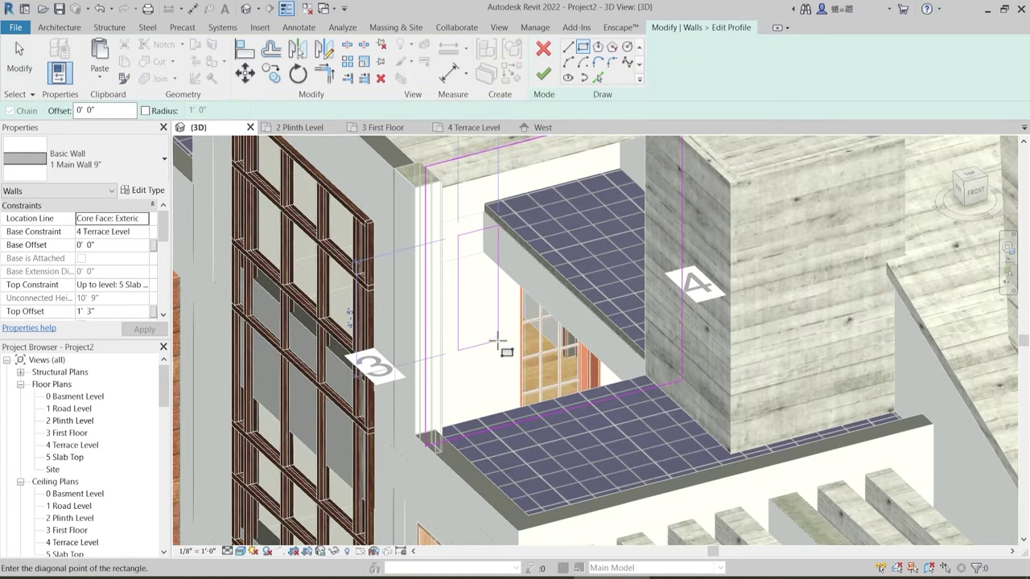
left_click(483, 391)
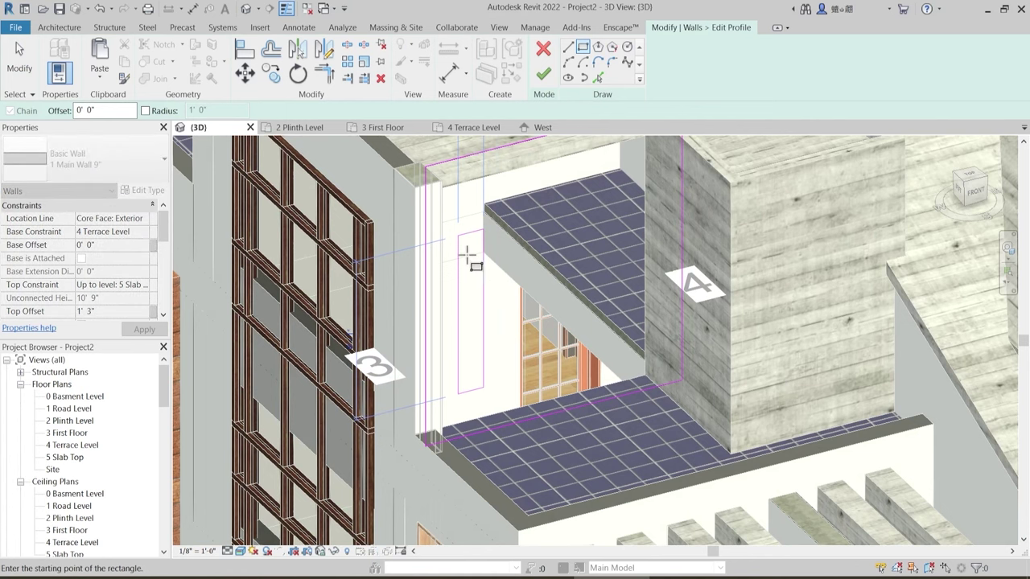
key("Escape")
key("Escape")
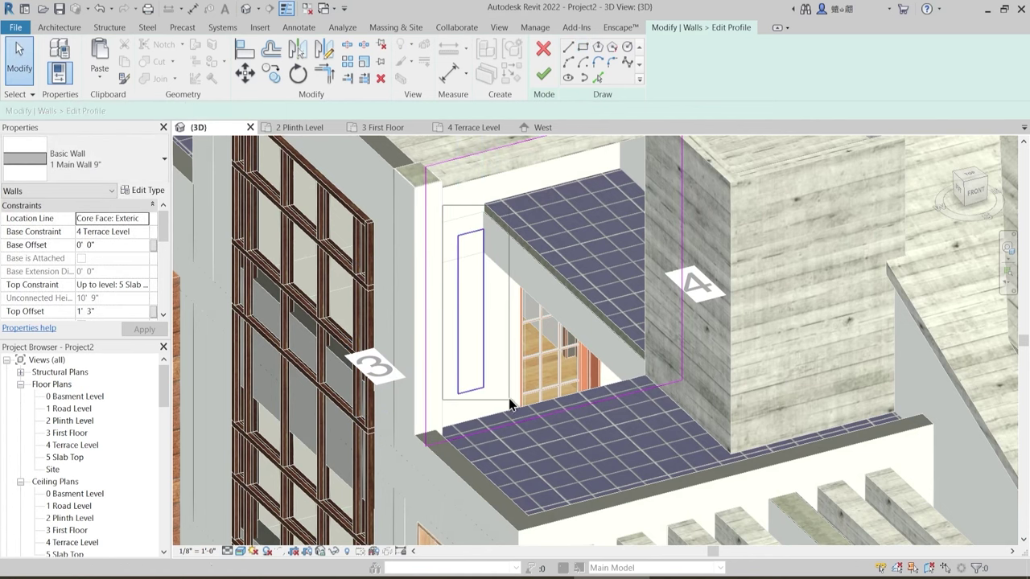
- Set the slot rectangle's bottom edge distance to 18"
left_click_drag(509, 400, 510, 400)
mouse_move(467, 251)
middle_mouse_down()
mouse_move(494, 340)
mouse_move(471, 295)
mouse_move(475, 260)
mouse_move(482, 284)
mouse_move(413, 230)
mouse_move(419, 214)
middle_mouse_up()
key("Escape")
left_click(459, 278)
left_click(471, 252)
left_click(472, 244)
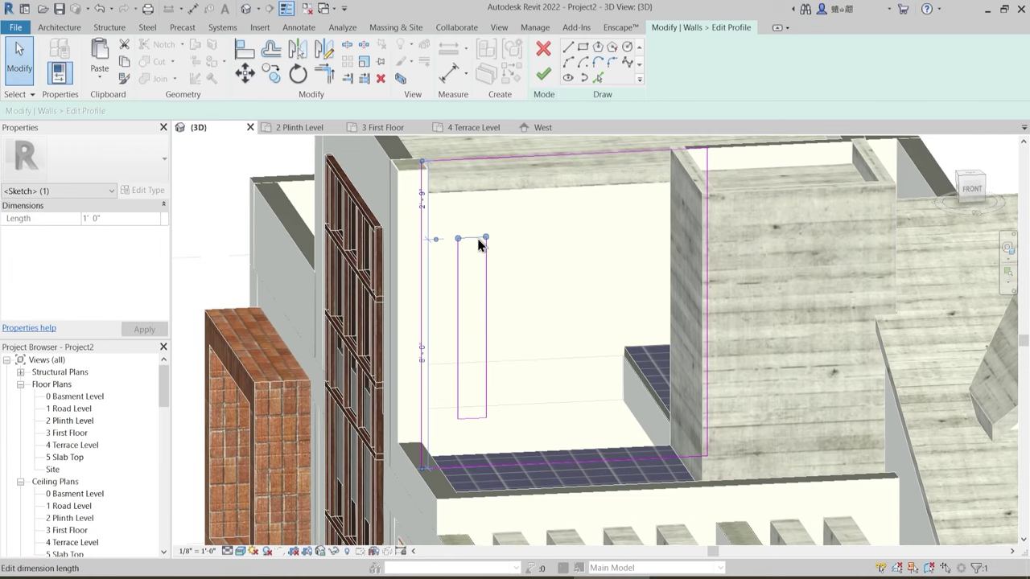
mouse_move(509, 392)
middle_mouse_down("shift")
mouse_move(529, 437)
mouse_move(472, 409)
middle_mouse_up("shift")
left_click(472, 410)
left_click(507, 420)
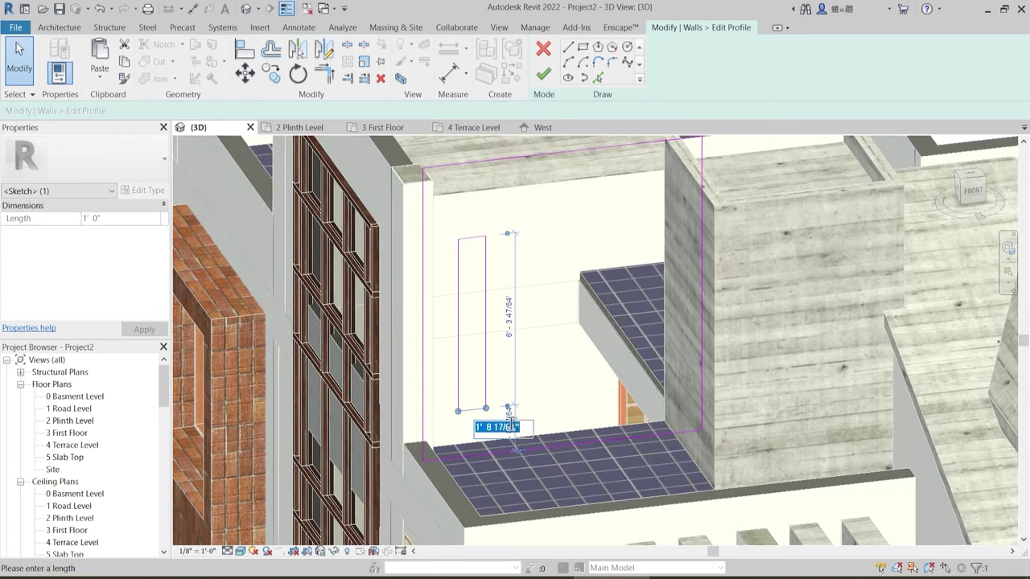
type("1")
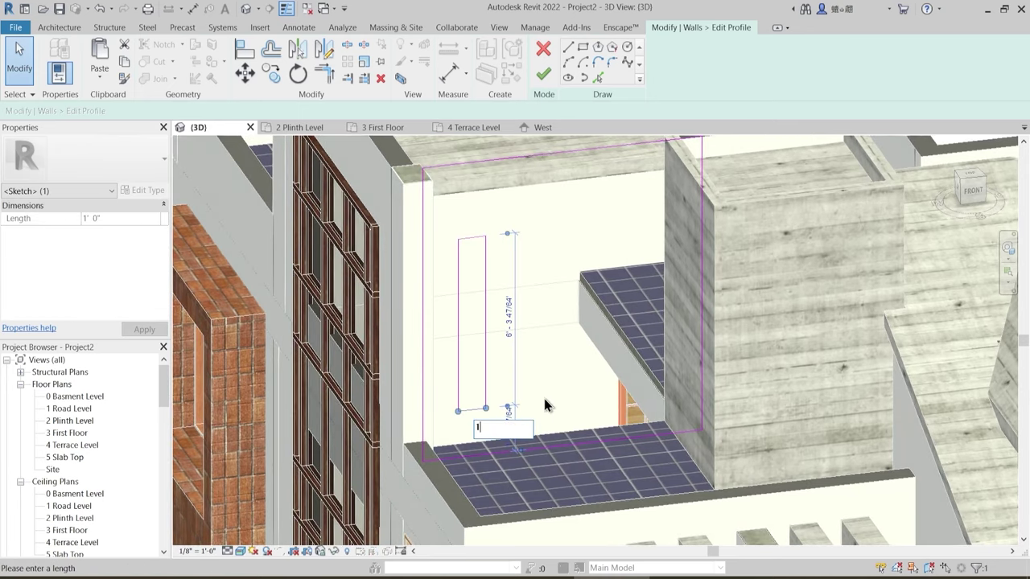
type("8\"")
key("Return")
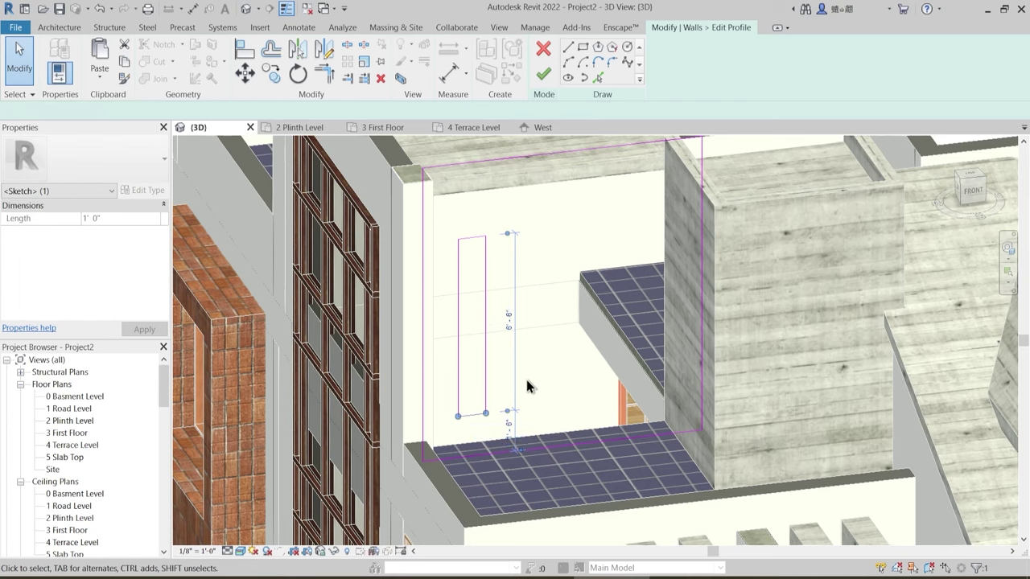
left_click(526, 380)
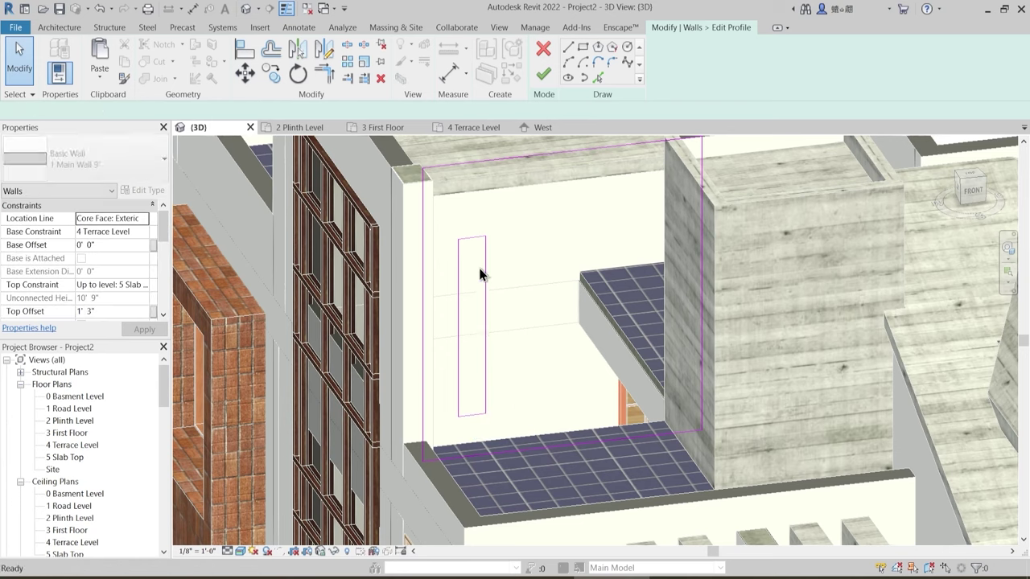
- Copy the slot rectangle to the right to form further slots along the wall
left_click(486, 253)
key("Escape")
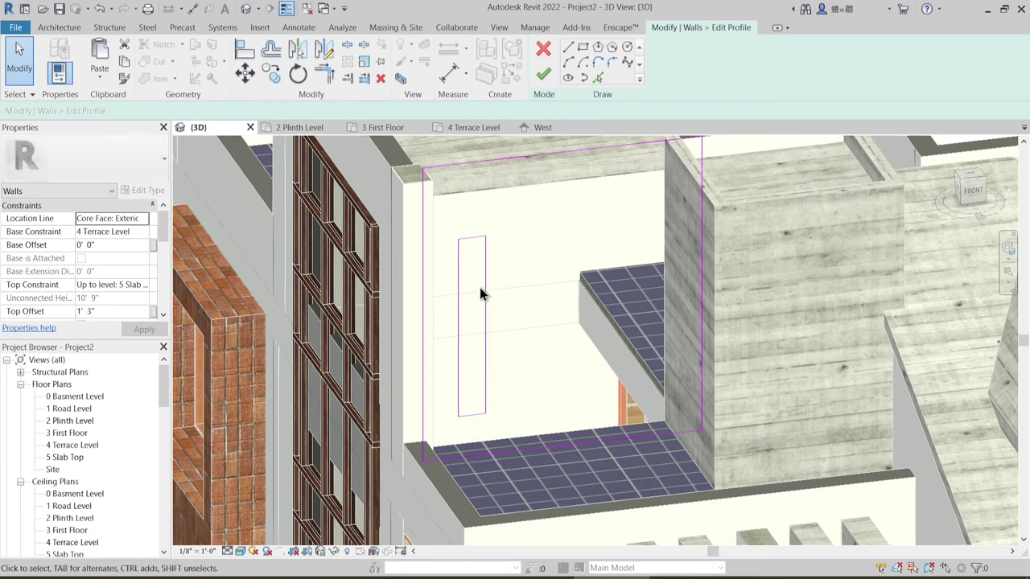
left_click_drag(441, 219, 515, 439)
scroll(458, 269, "up", 2)
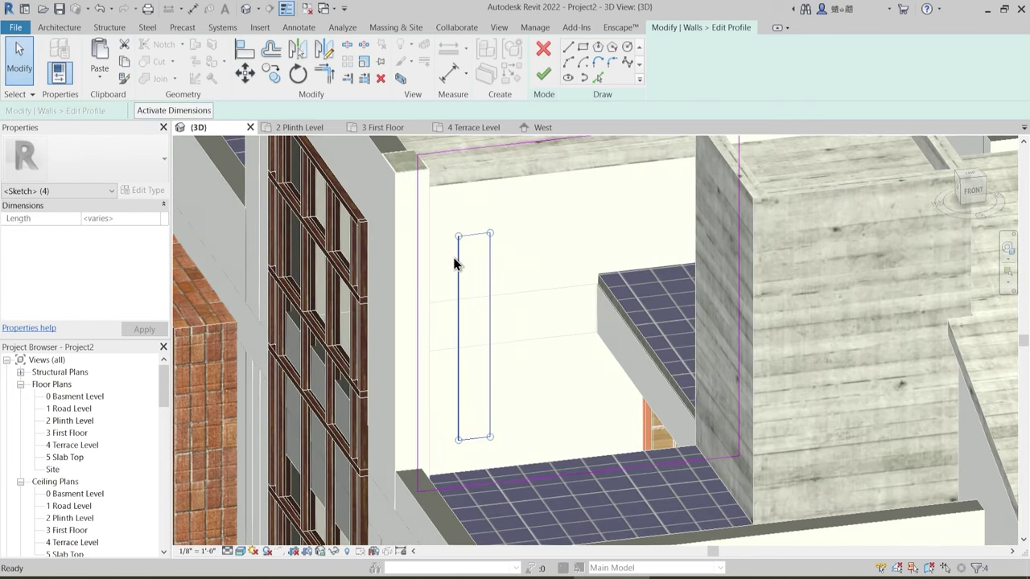
key("c")
key("o")
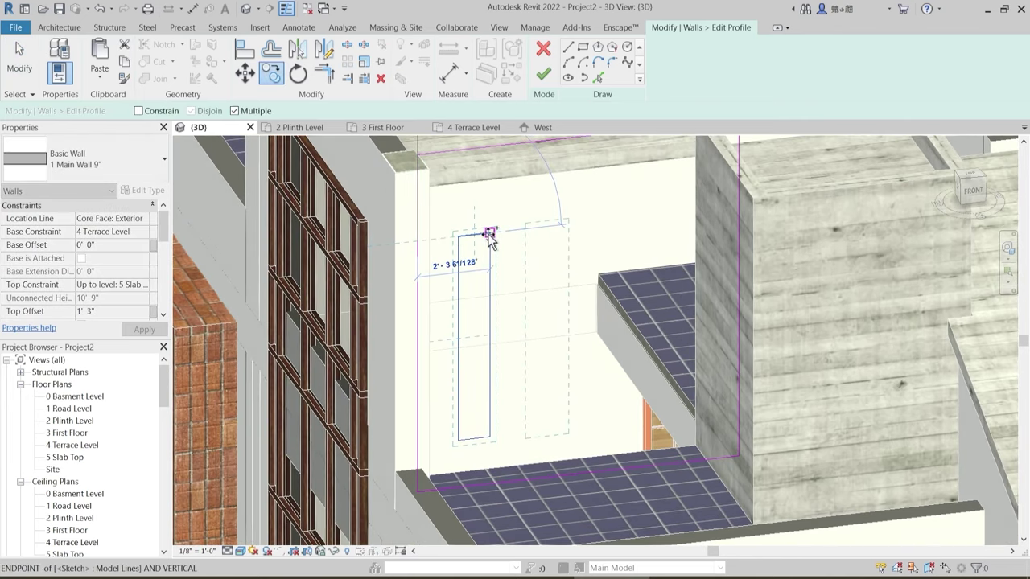
left_click(559, 291)
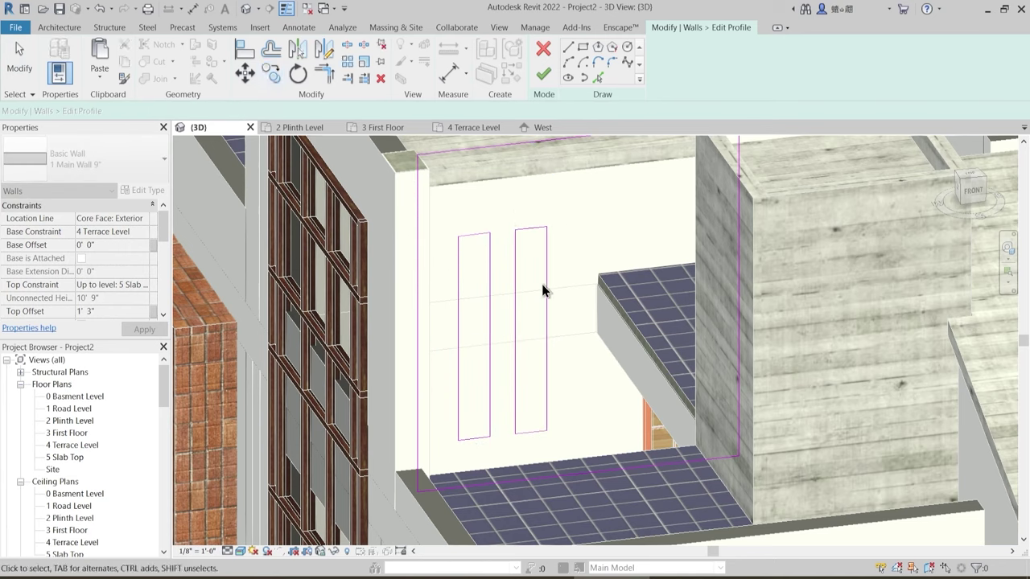
mouse_move(501, 200)
left_mouse_down()
mouse_move(559, 335)
mouse_move(580, 452)
left_mouse_up()
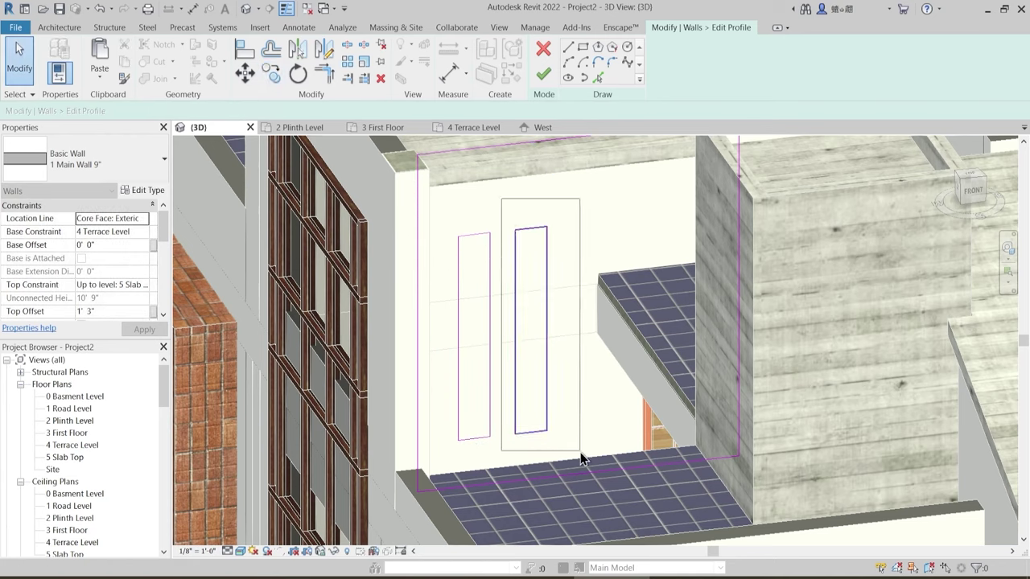
key("m")
key("v")
left_click(460, 244)
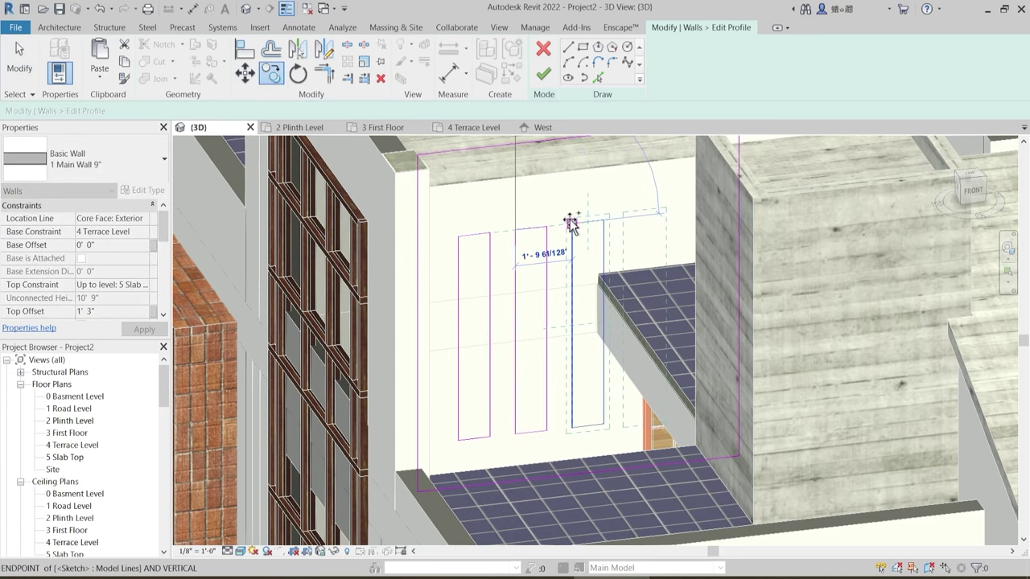
left_click(597, 311)
mouse_move(547, 324)
middle_mouse_down("shift")
mouse_move(550, 379)
mouse_move(540, 287)
middle_mouse_up("shift")
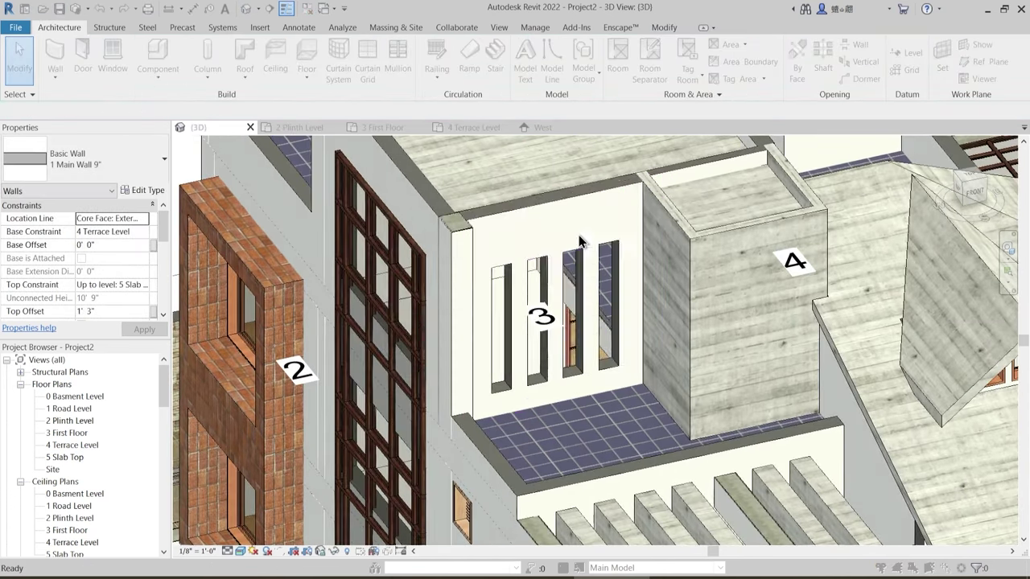
- Finish the profile edit so the slots are cut into the wall
left_click(610, 349)
left_click(616, 370)
middle_click_drag(616, 370, 544, 401, "shift")
key("Escape")
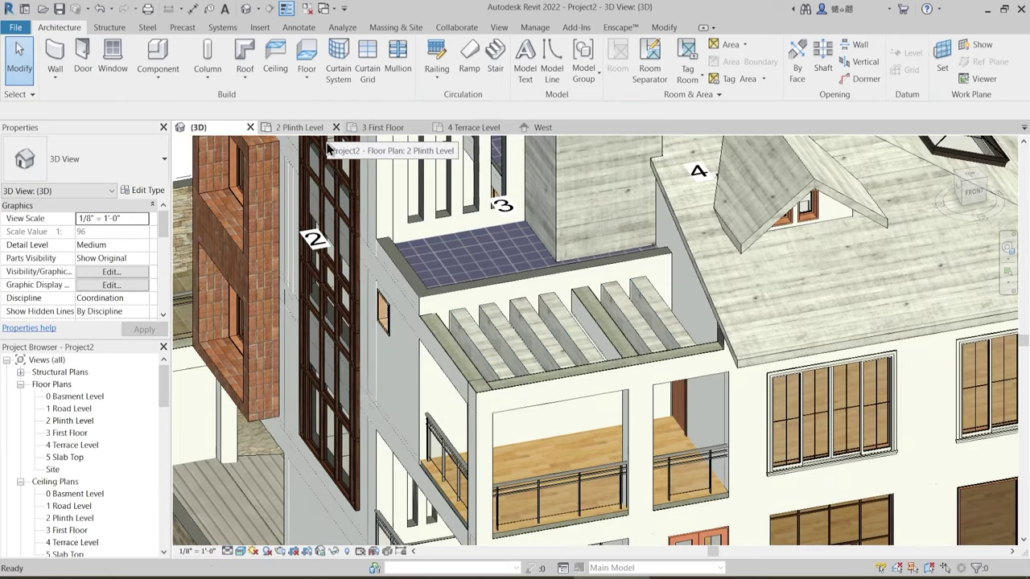
- On 2 Plinth Level, draw Curtain Wall 1 along the slotted wall up to 3 First Floor
left_click(299, 127)
scroll(562, 408, "down", 1)
scroll(500, 372, "up", 2)
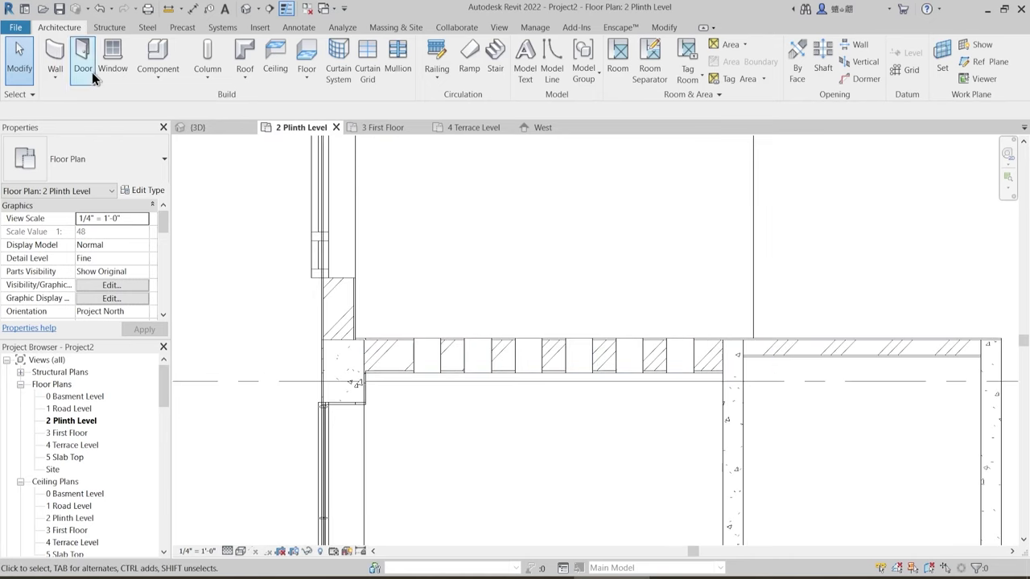
left_click(68, 67)
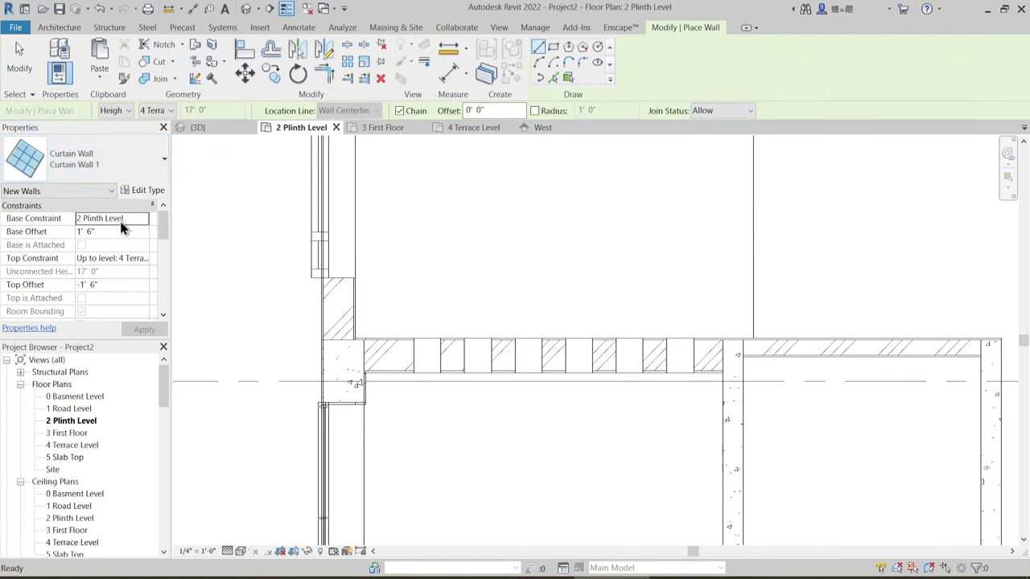
left_click(145, 258)
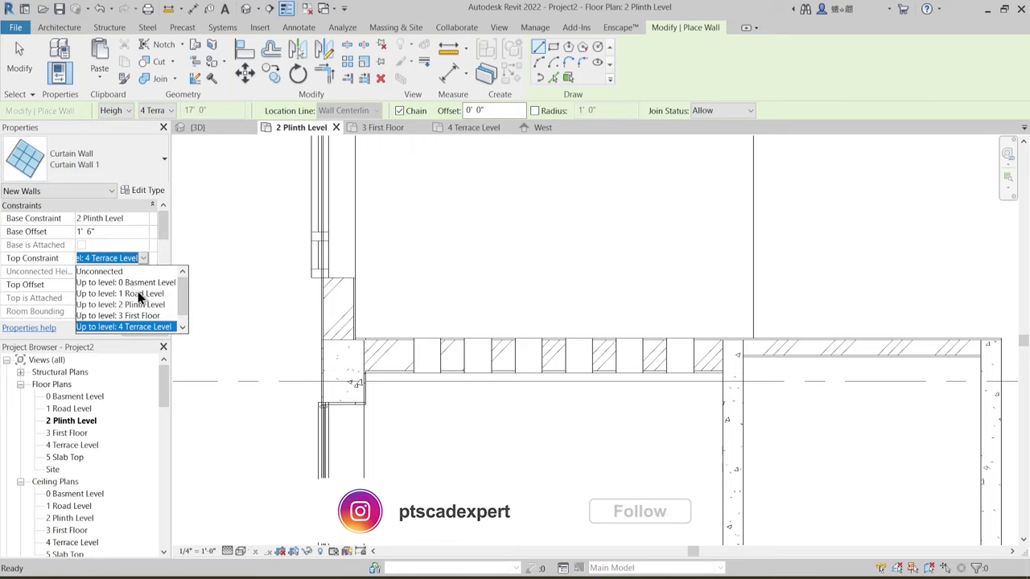
left_click(142, 317)
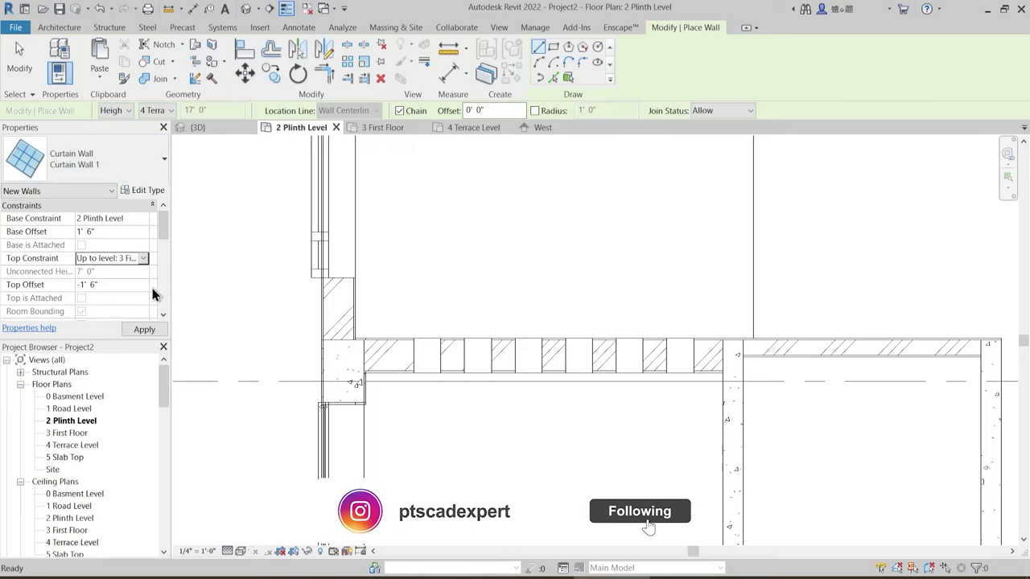
scroll(428, 367, "up", 3)
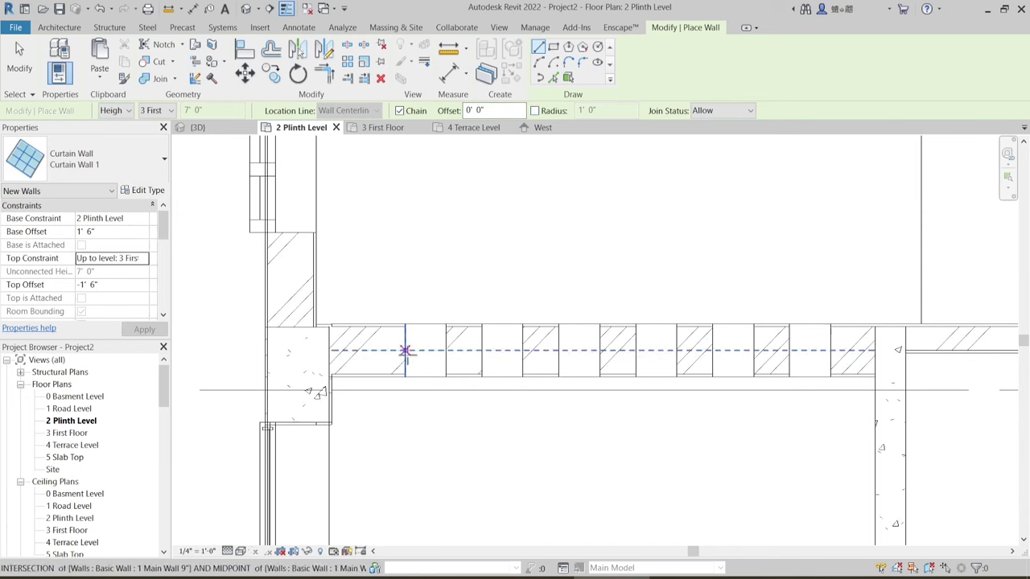
left_click(406, 351)
left_click(831, 351)
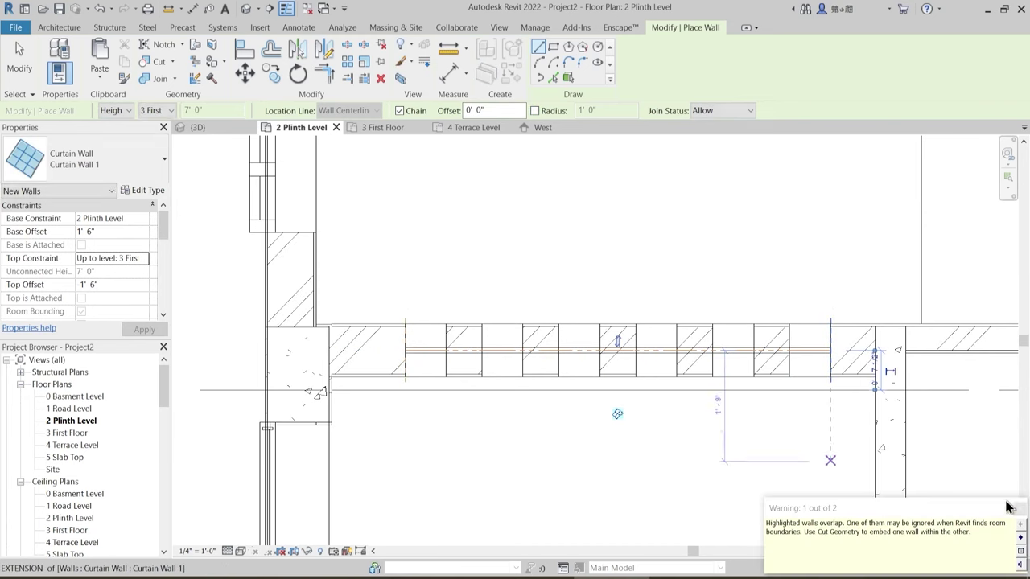
key("Escape")
key("Escape")
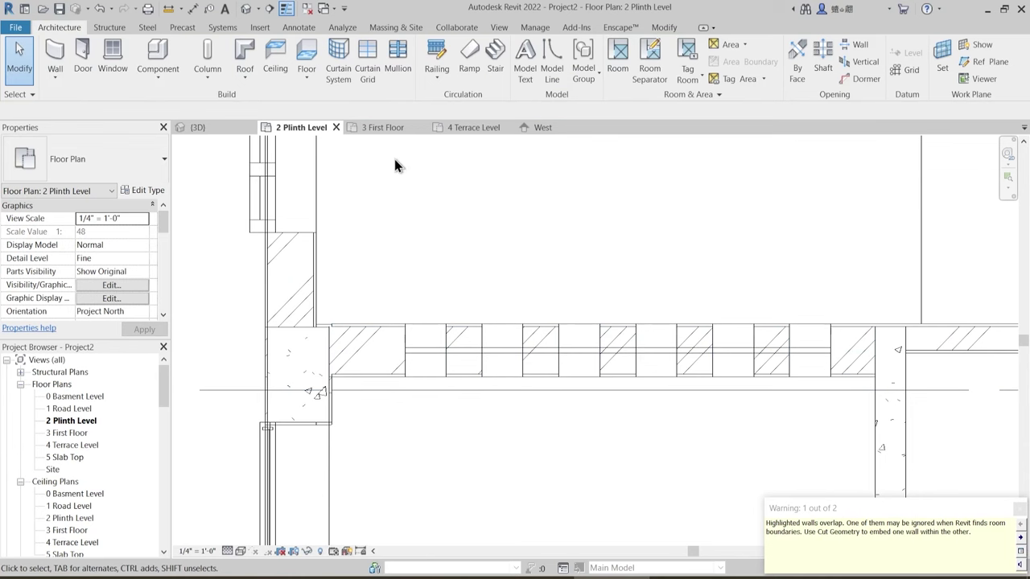
- In 3D, move the curtain wall's bottom edge to the slot sills
left_click(198, 128)
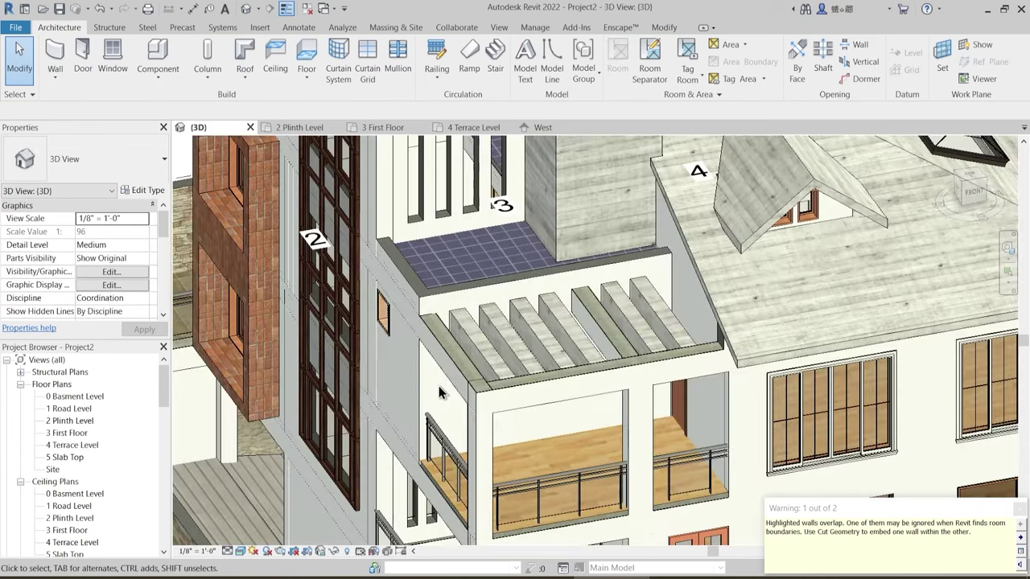
middle_click_drag(442, 391, 487, 483, "shift")
scroll(359, 362, "up", 3)
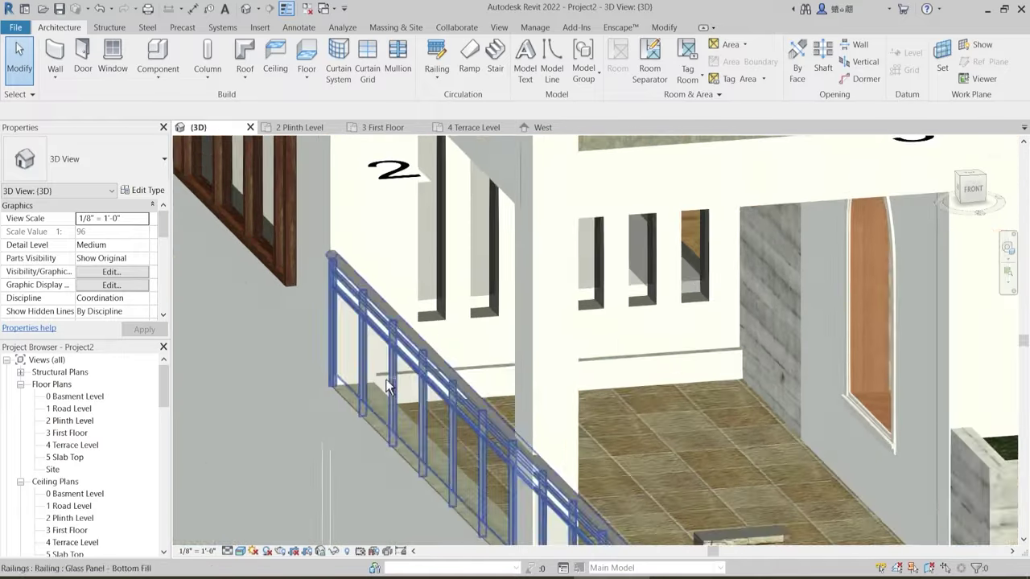
middle_click_drag(386, 379, 585, 281, "shift")
left_click(486, 327)
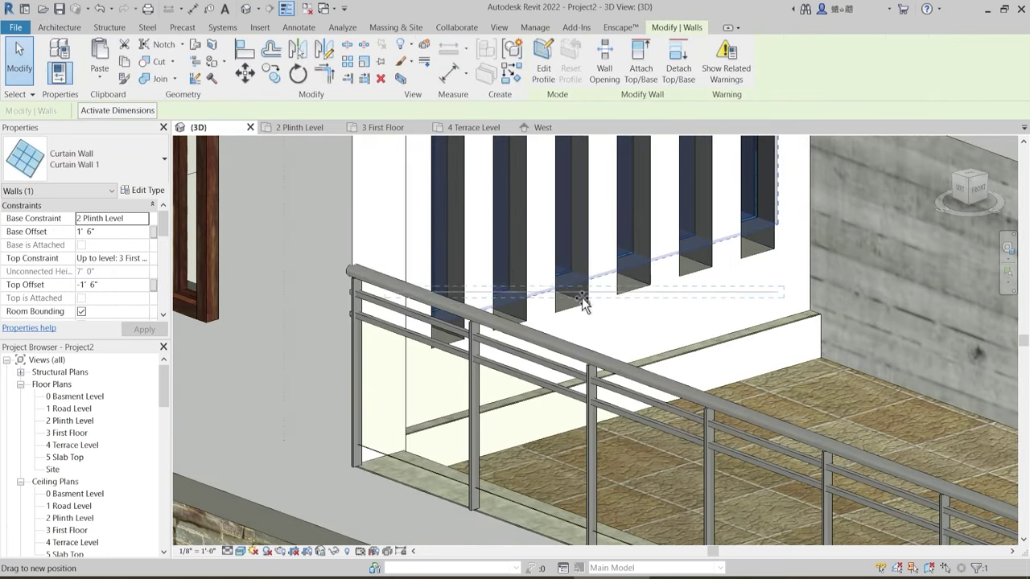
left_click_drag(584, 302, 584, 312)
left_click_drag(624, 339, 620, 337)
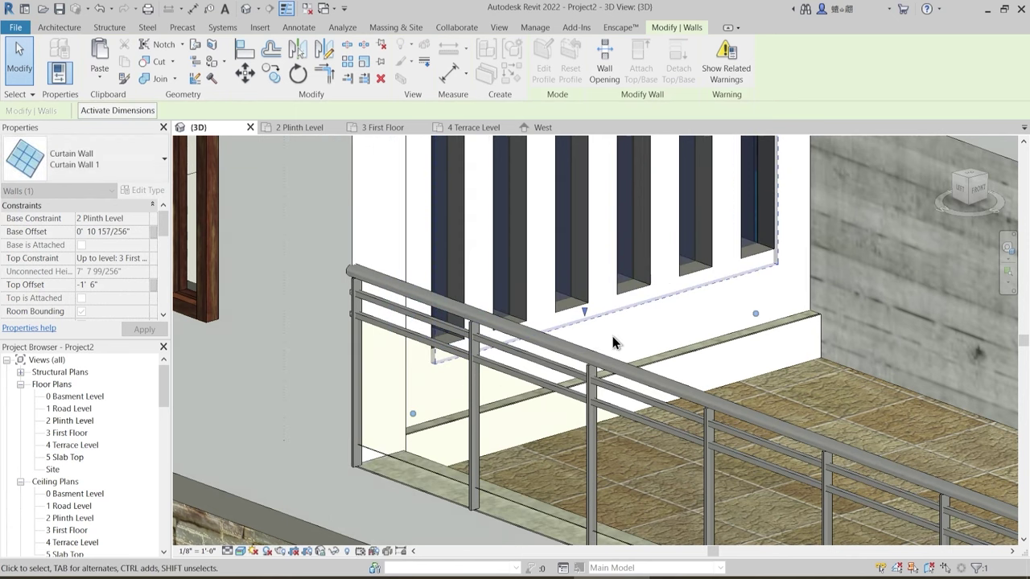
middle_click_drag(639, 365, 600, 394, "shift")
scroll(583, 310, "up", 3)
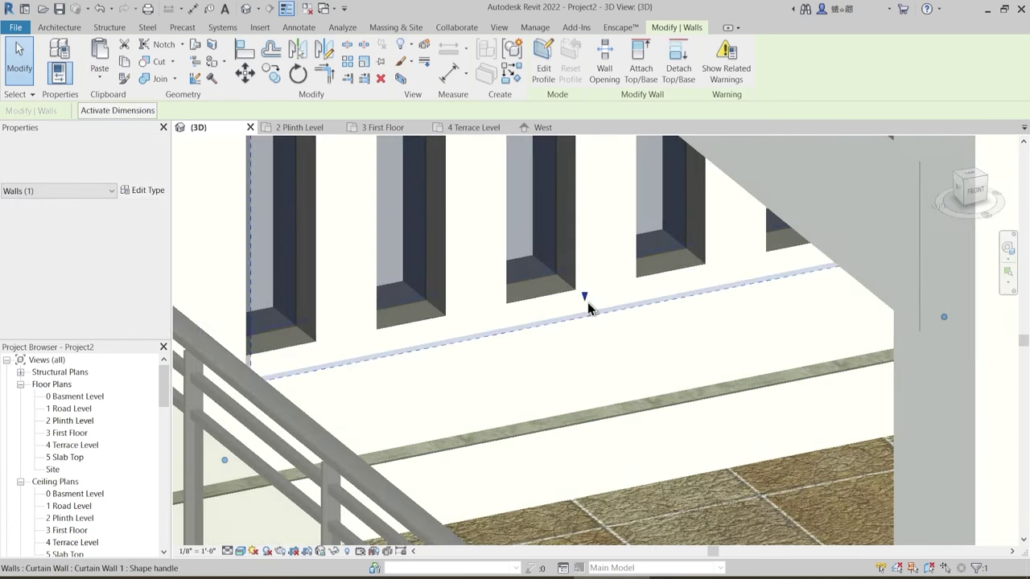
left_click_drag(586, 281, 586, 274)
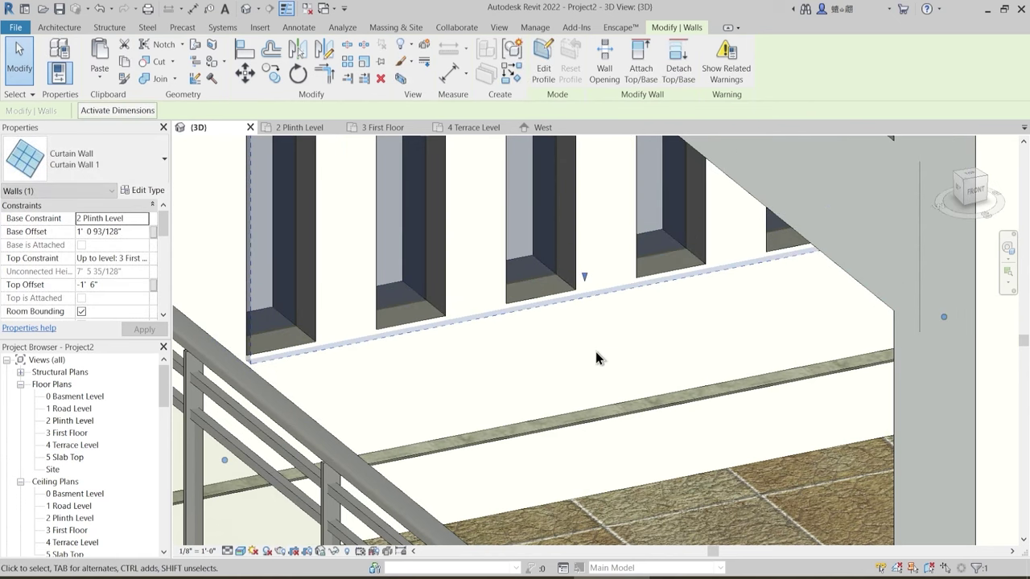
key("Escape")
- Pull the curtain wall's top down to the slot heads, a -3' 3 85/128" top offset
scroll(596, 352, "down", 2)
middle_click_drag(596, 362, 515, 306, "shift")
left_click(562, 320)
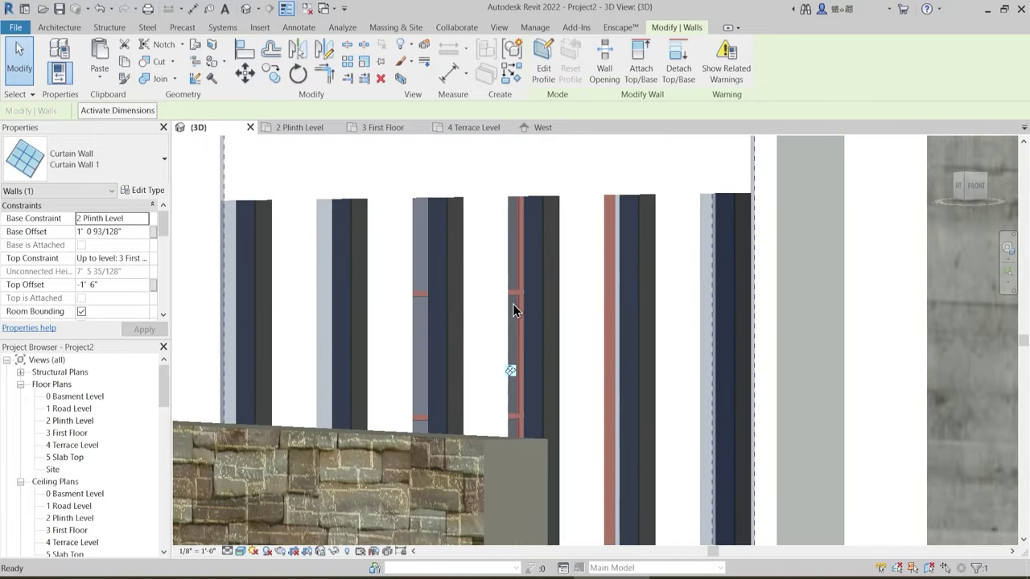
left_click(126, 285)
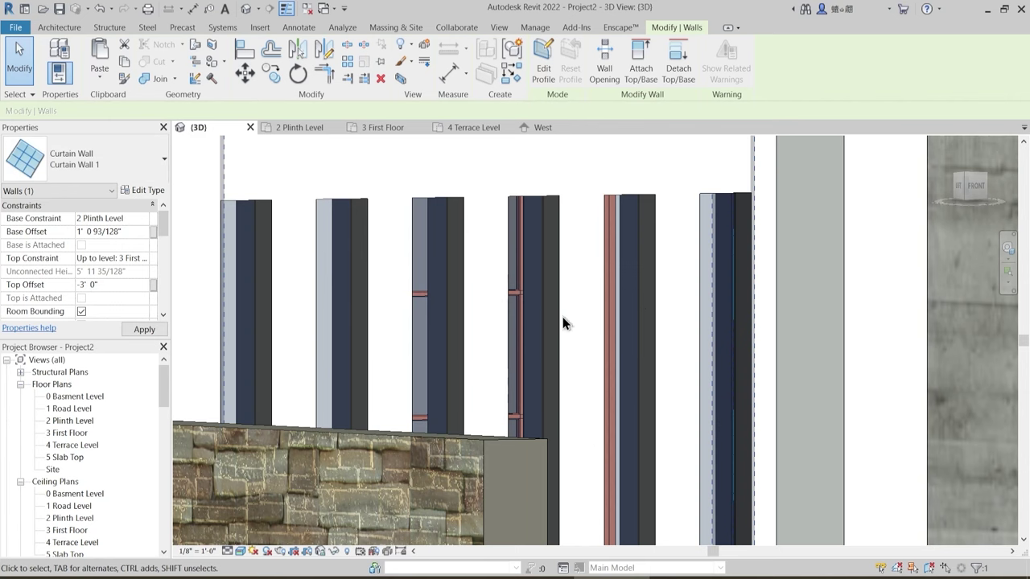
middle_click_drag(563, 322, 468, 182, "shift")
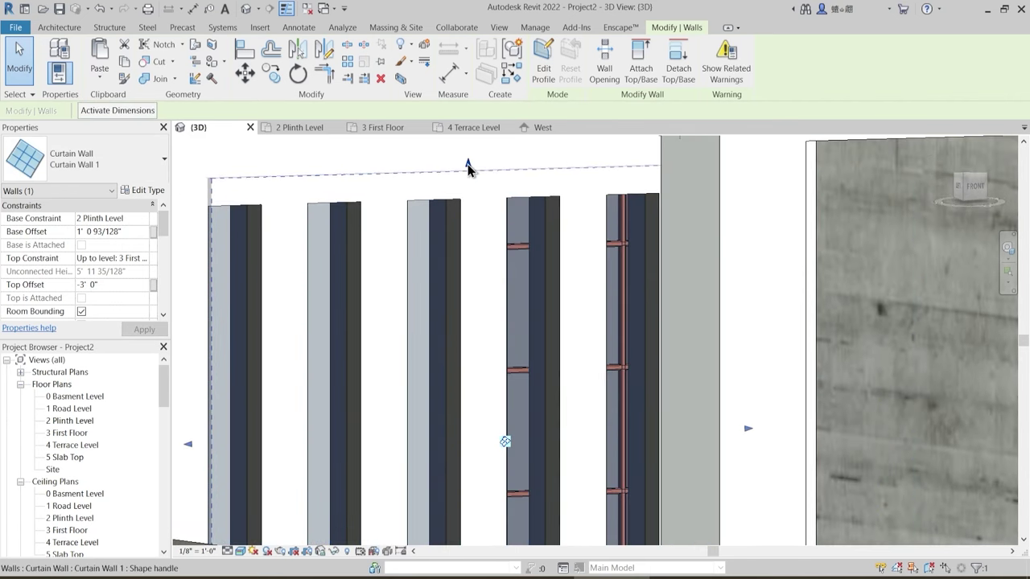
left_click_drag(468, 164, 476, 245)
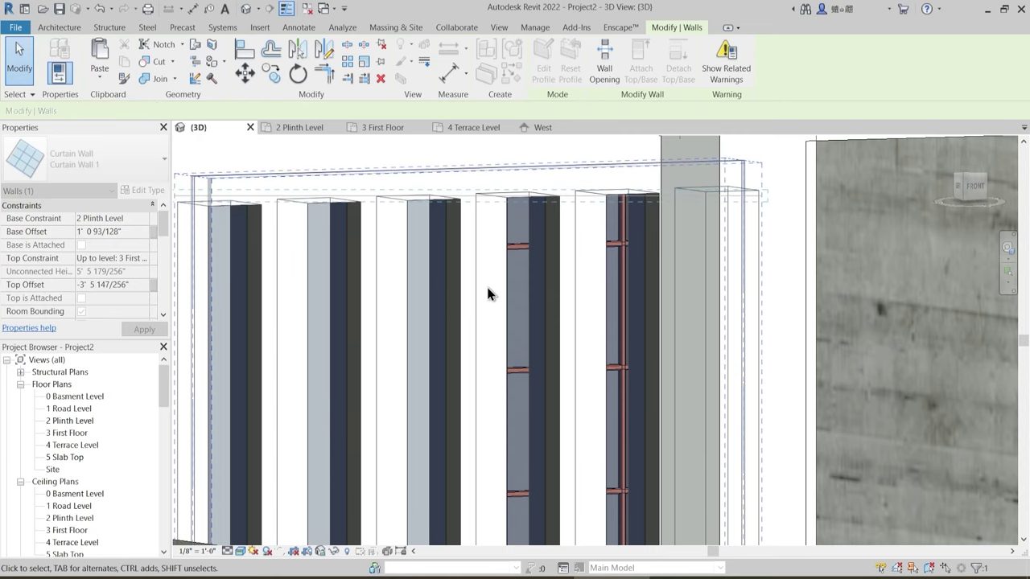
middle_click_drag(472, 281, 435, 466, "shift")
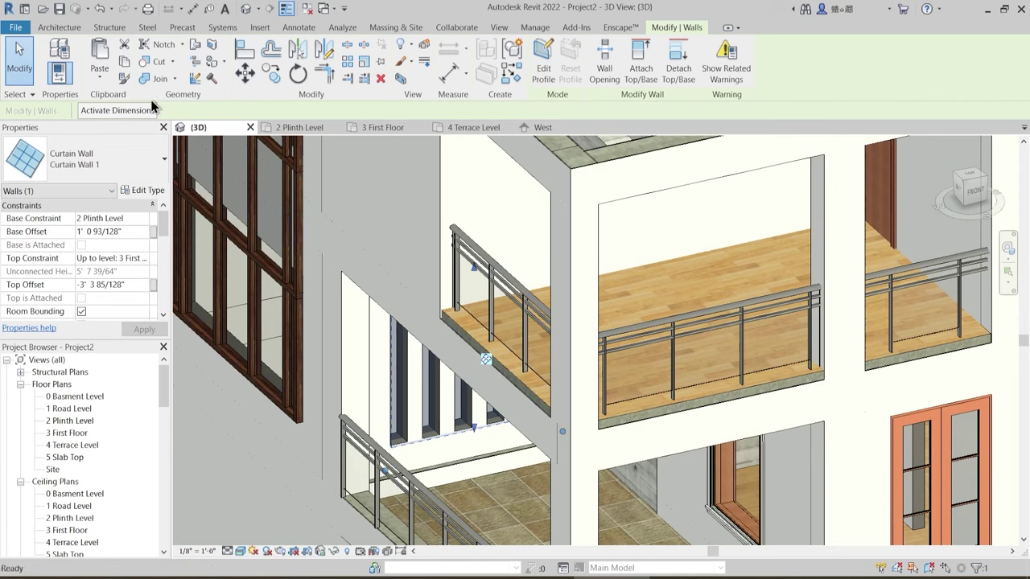
- Paste the curtain wall aligned to 4 Terrace Level
left_click(103, 78)
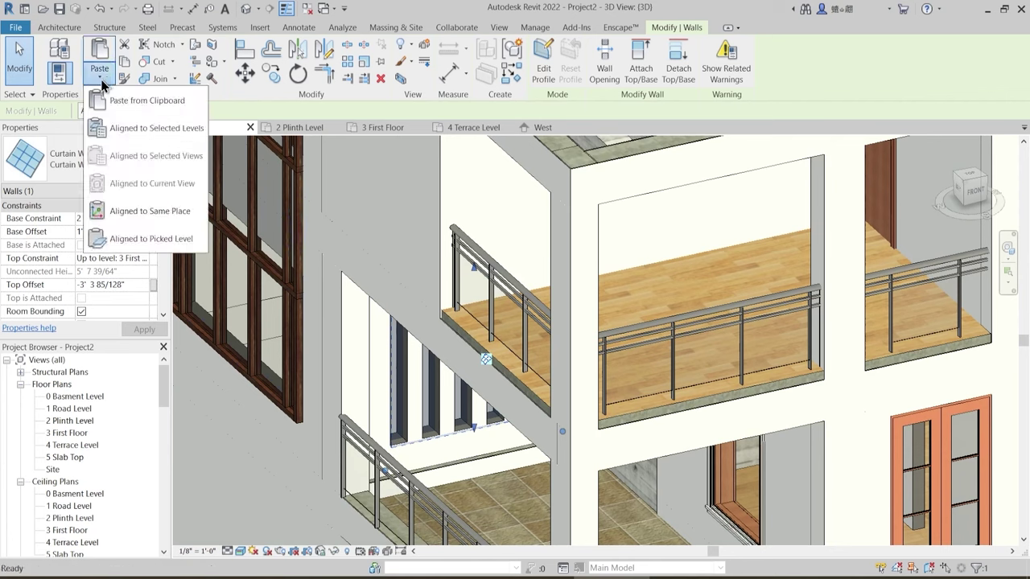
left_click(141, 129)
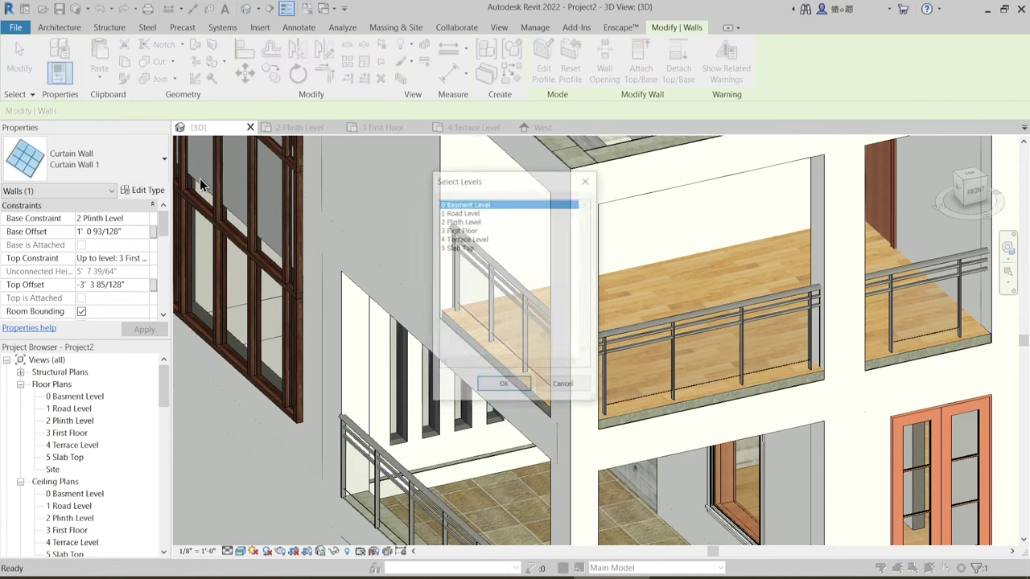
left_click(506, 387)
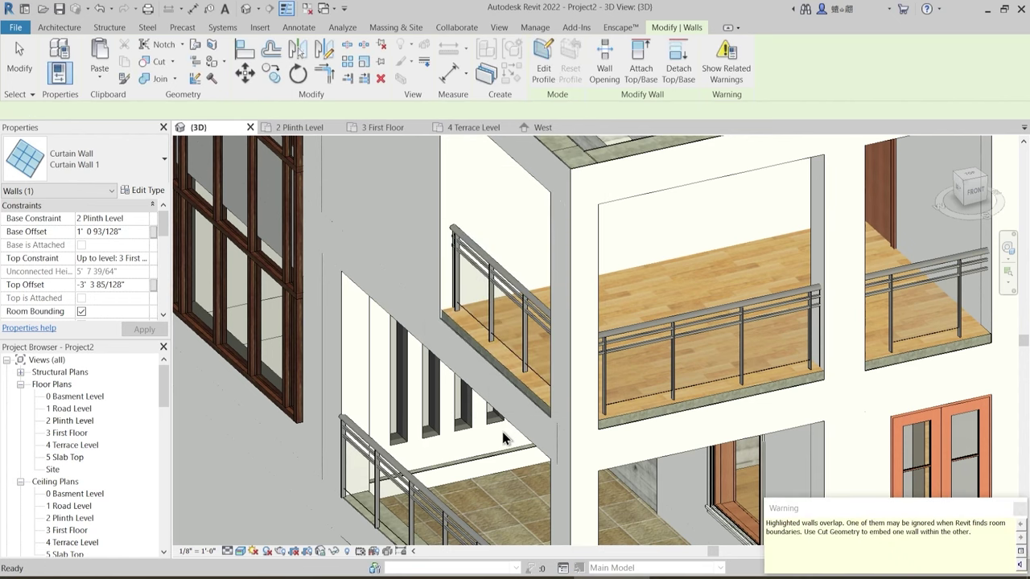
- Stretch the terrace curtain wall's top up and set its base offset to 1' 3 5/16"
scroll(503, 434, "down", 3)
middle_click_drag(491, 170, 494, 299)
scroll(494, 299, "up", 4)
middle_click_drag(461, 220, 475, 280)
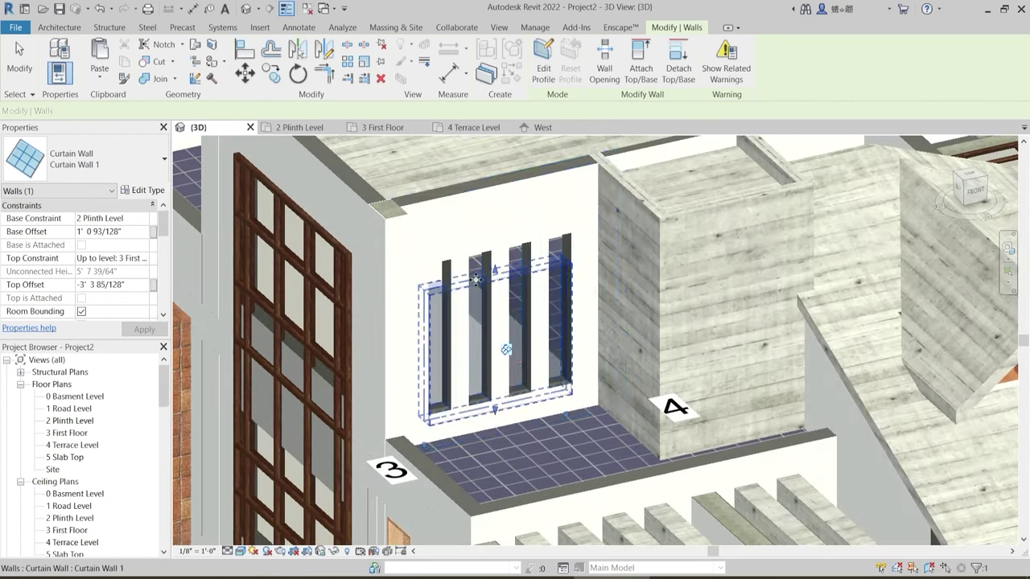
scroll(476, 280, "up", 2)
left_click_drag(510, 268, 509, 224)
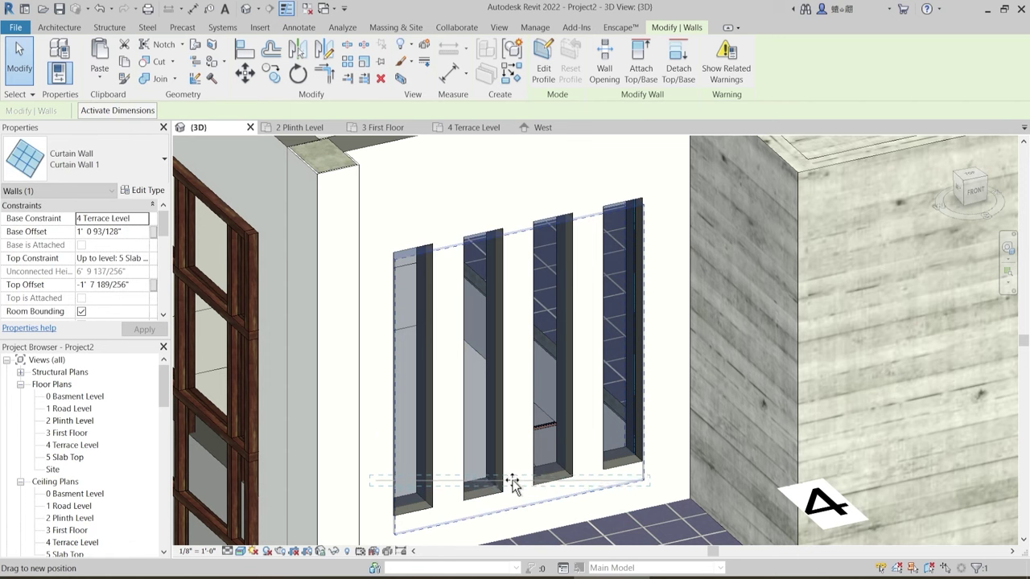
left_click_drag(513, 483, 515, 476)
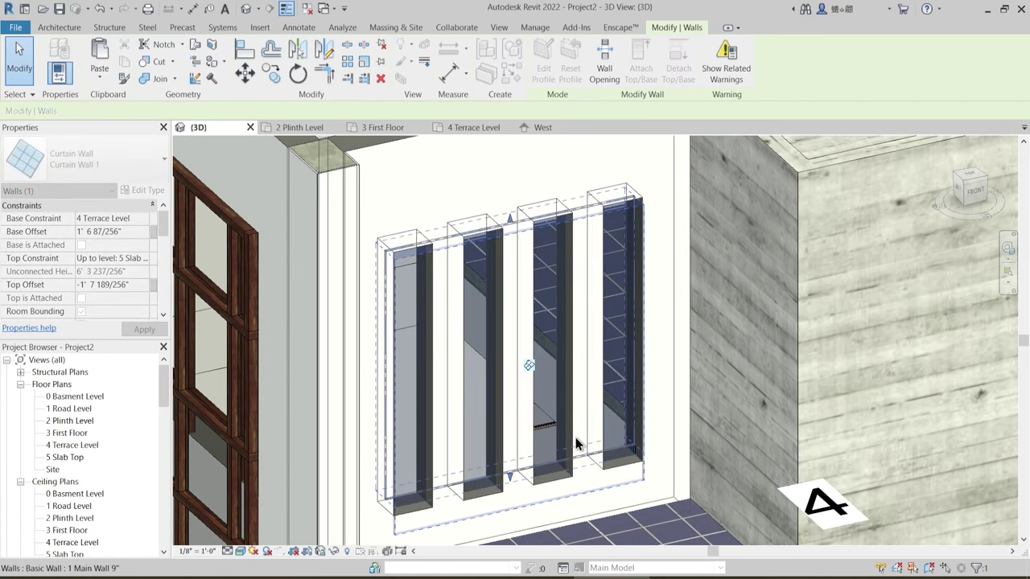
left_click_drag(576, 443, 576, 438)
scroll(507, 483, "up", 3)
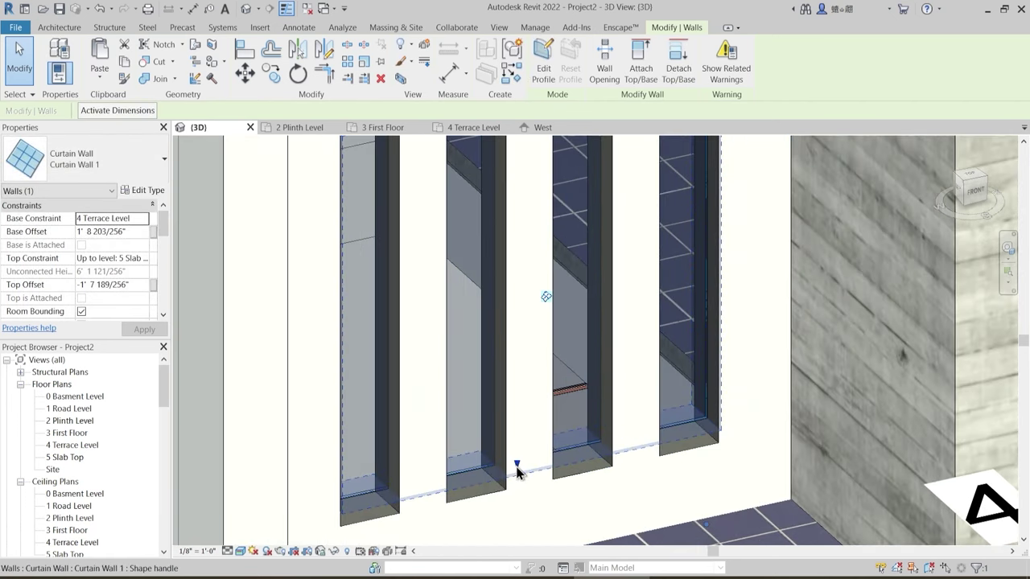
left_click_drag(517, 487, 519, 493)
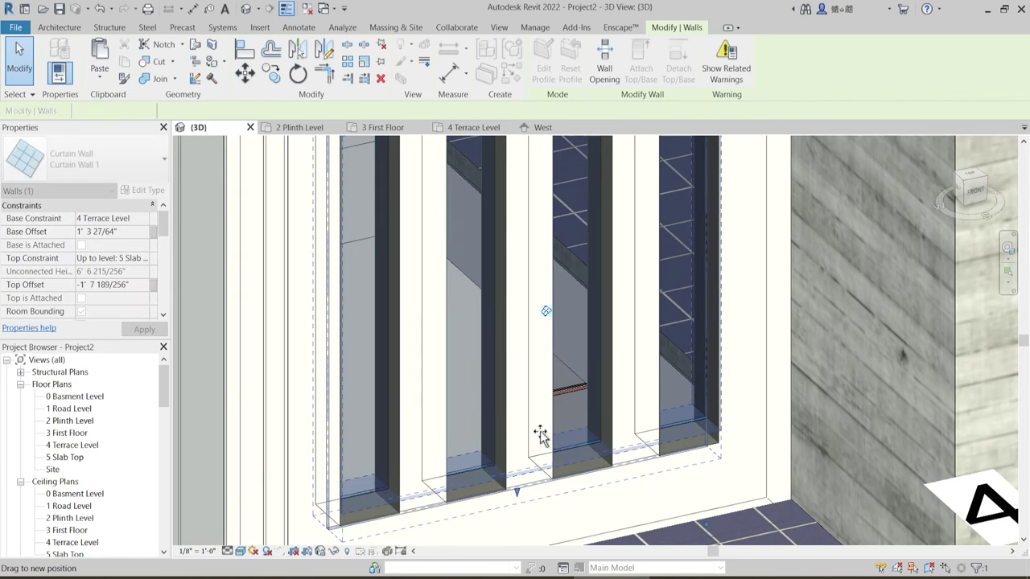
left_click_drag(561, 410, 560, 410)
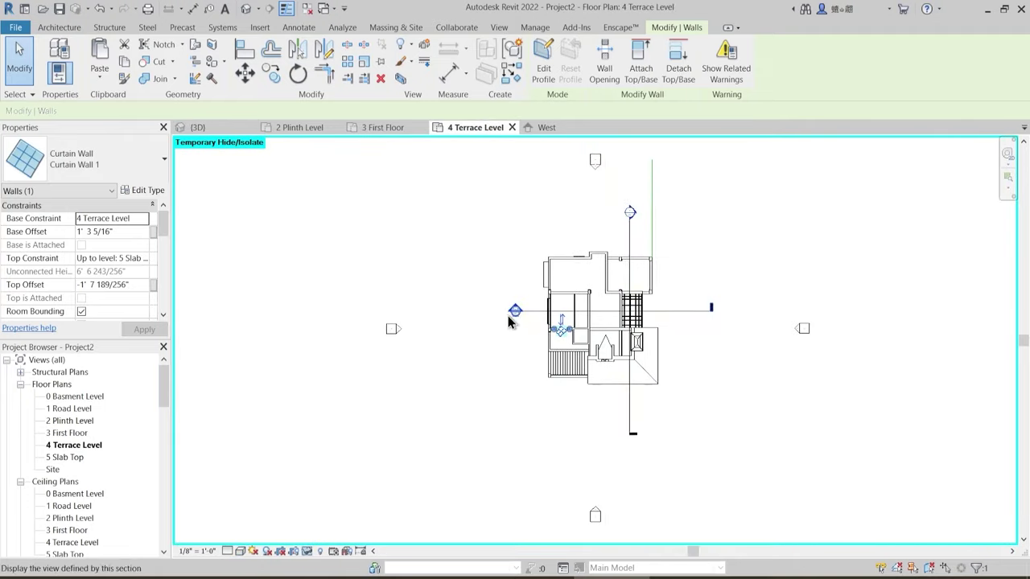
scroll(636, 301, "up", 5)
- Switch from the terrace plan back to the 3D view and deselect the curtain wall
middle_click_drag(477, 451, 505, 396)
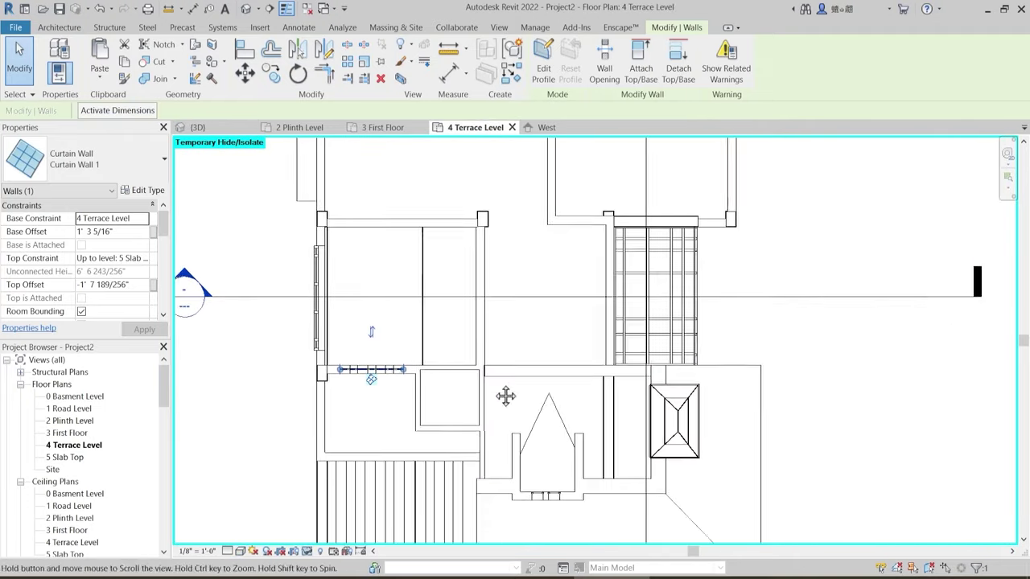
scroll(330, 375, "up", 8)
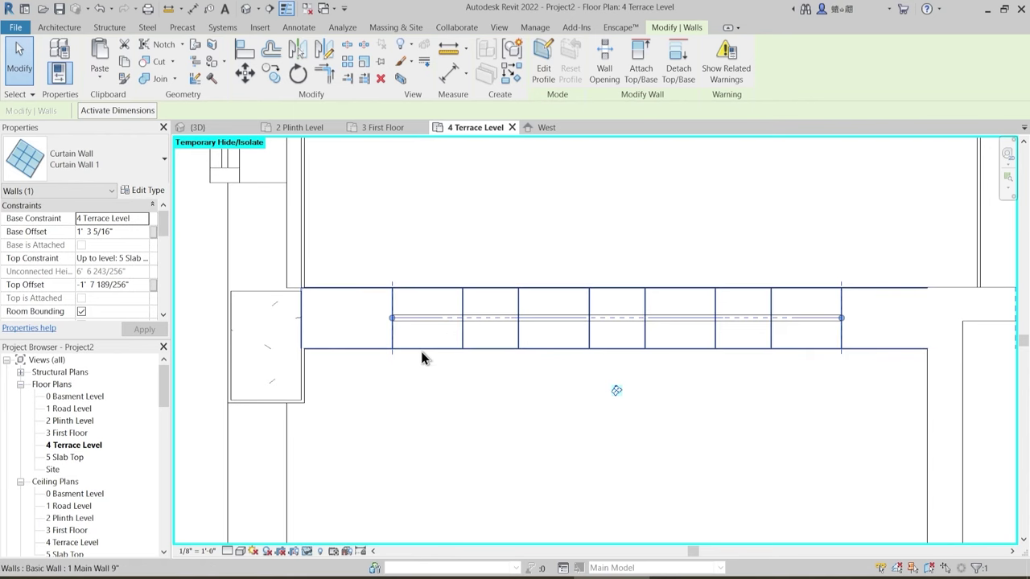
scroll(421, 357, "down", 6)
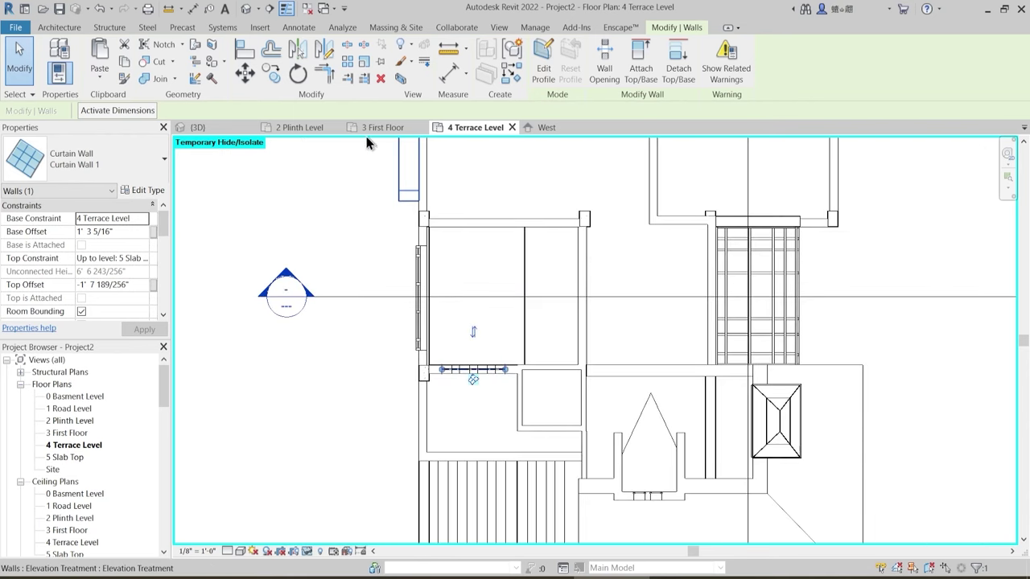
key("ctrl+Tab")
mouse_move(515, 432)
middle_mouse_down("shift")
mouse_move(512, 447)
mouse_move(515, 438)
middle_mouse_up("shift")
scroll(524, 405, "down", 5)
key("Escape")
- Orbit around the house to view it from the front and from above
middle_click_drag(525, 473, 530, 384, "shift")
scroll(449, 415, "down", 6)
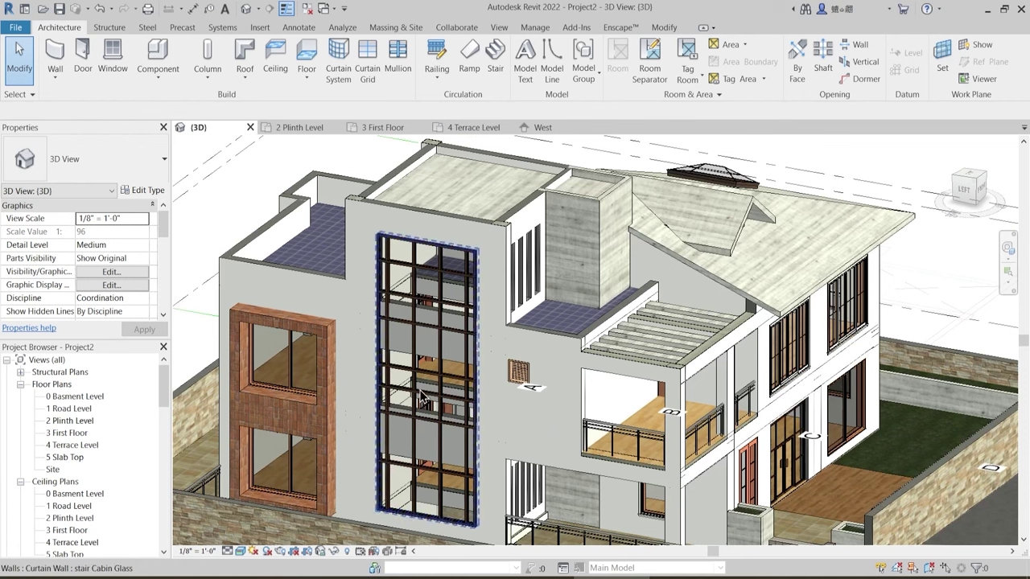
middle_click_drag(438, 434, 411, 524, "shift")
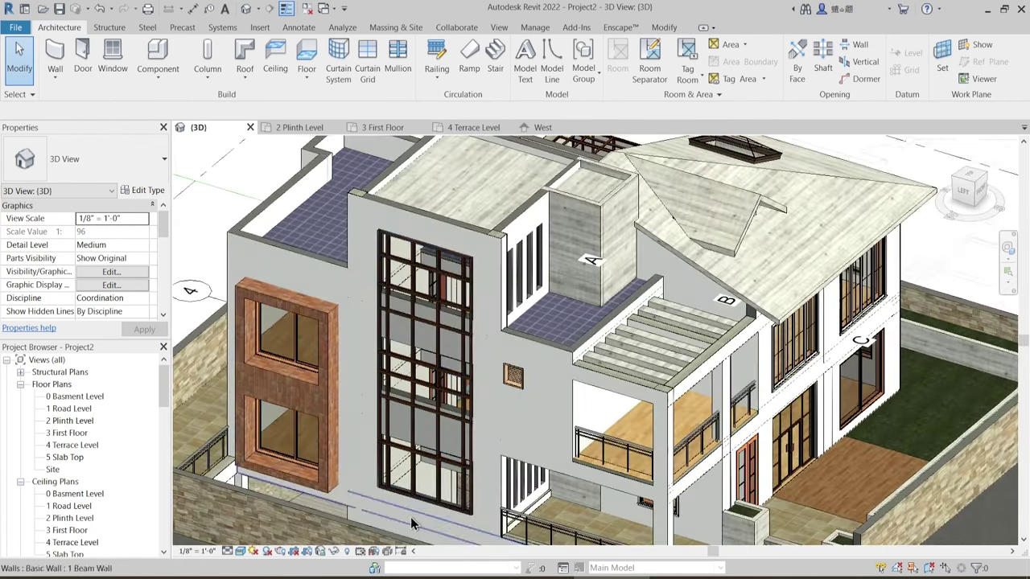
middle_click_drag(449, 352, 475, 330, "shift")
middle_click_drag(472, 535, 439, 407)
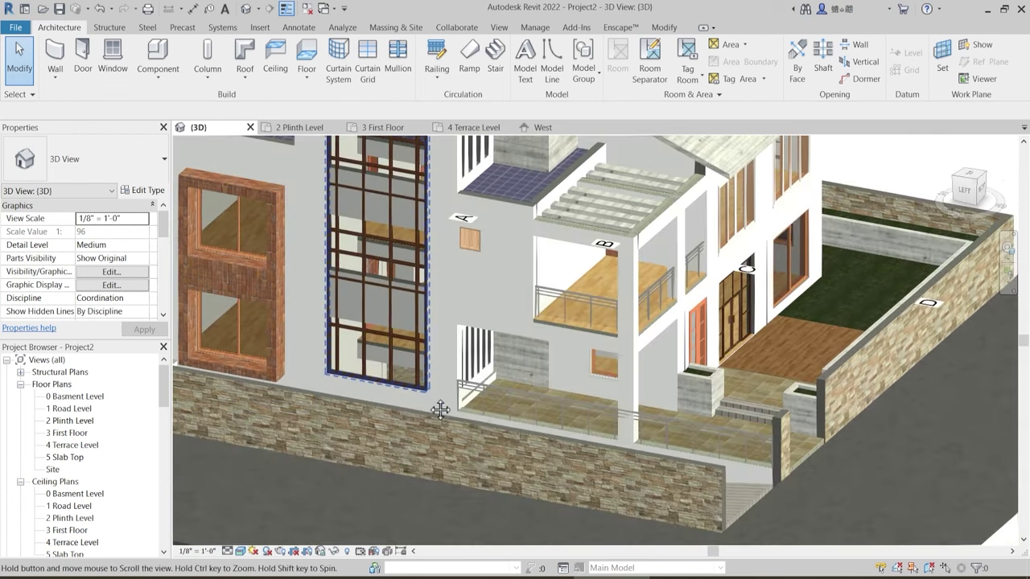
left_click(615, 395)
middle_click_drag(615, 393, 322, 309, "shift")
scroll(581, 434, "up", 2)
middle_click_drag(581, 436, 568, 399, "shift")
scroll(571, 482, "up", 2)
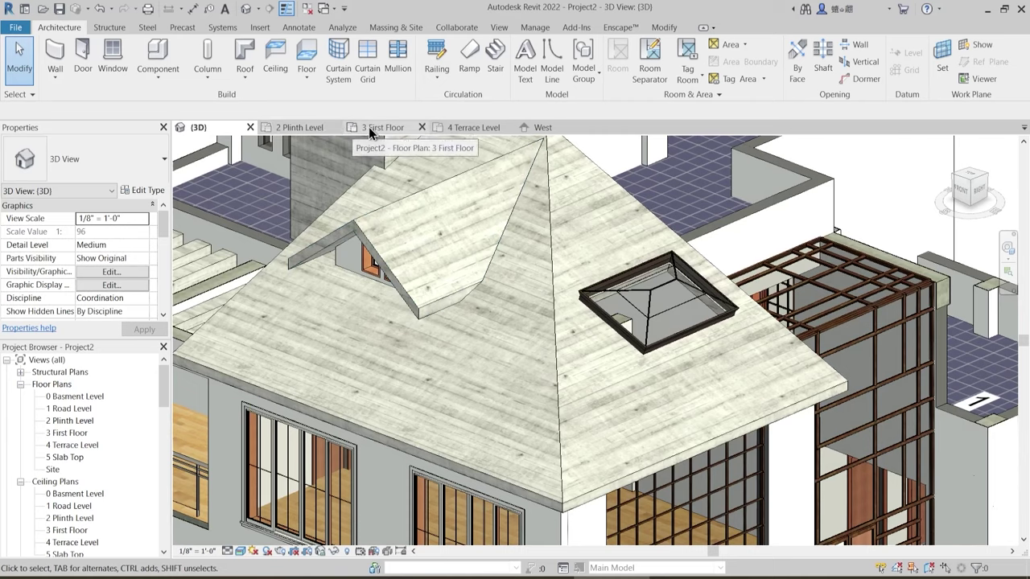
- Open Section 1 from its section head on the 2 Plinth Level plan
left_click(312, 130)
scroll(453, 281, "down", 4)
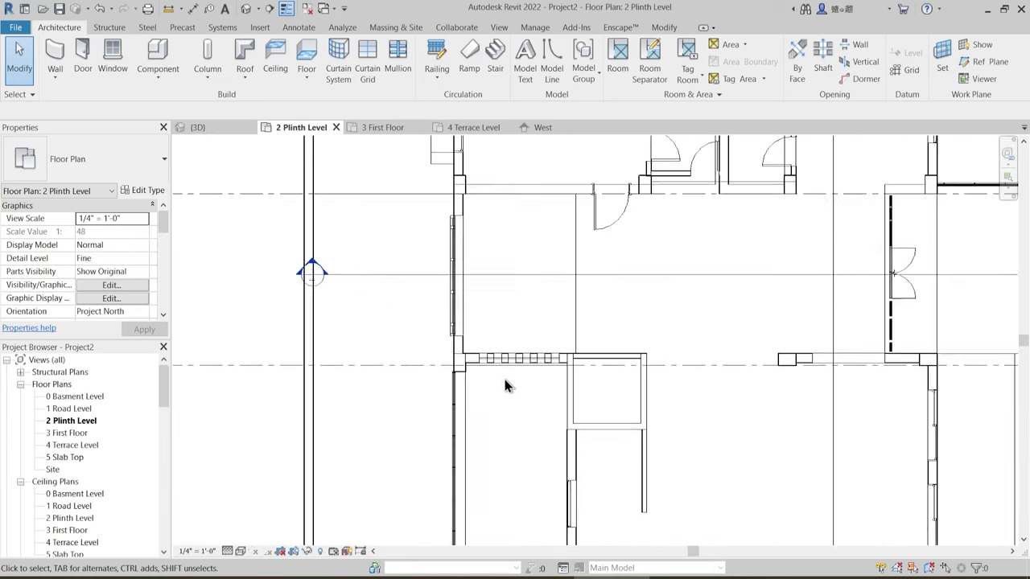
scroll(505, 386, "down", 4)
scroll(552, 350, "up", 4)
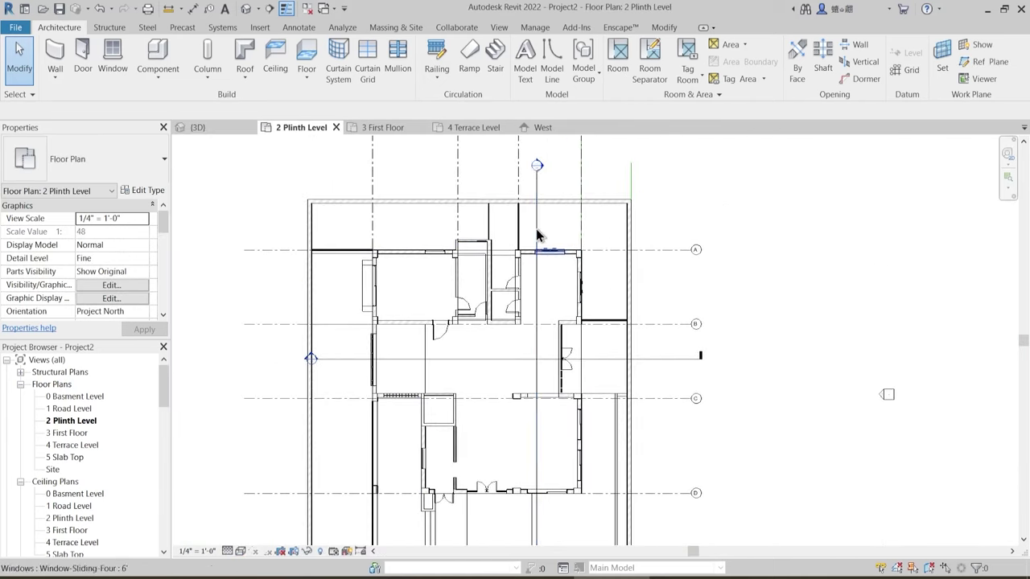
double_click(539, 166)
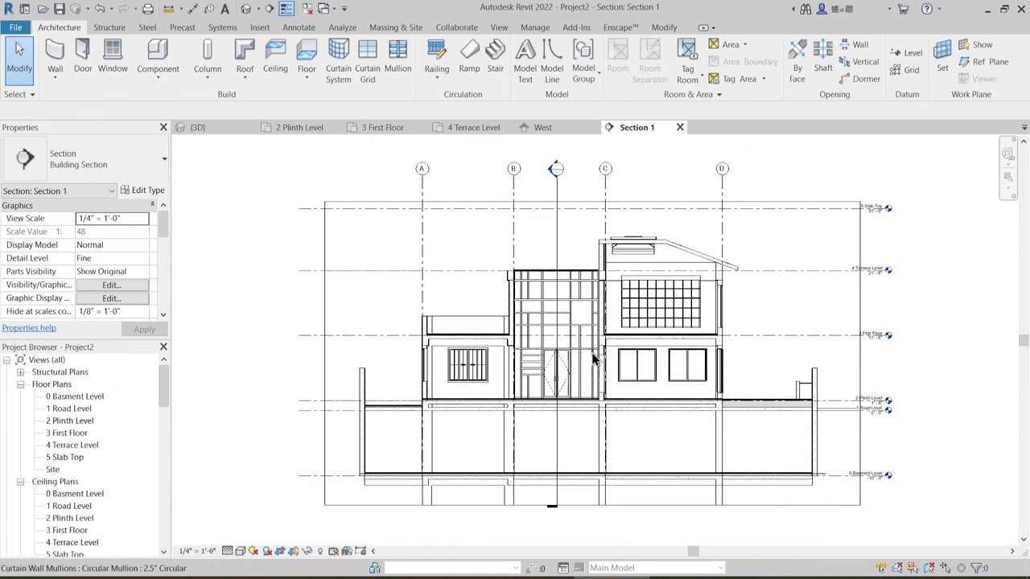
- Pan and zoom around Section 1 to inspect the roof and wall junction
scroll(450, 366, "up", 4)
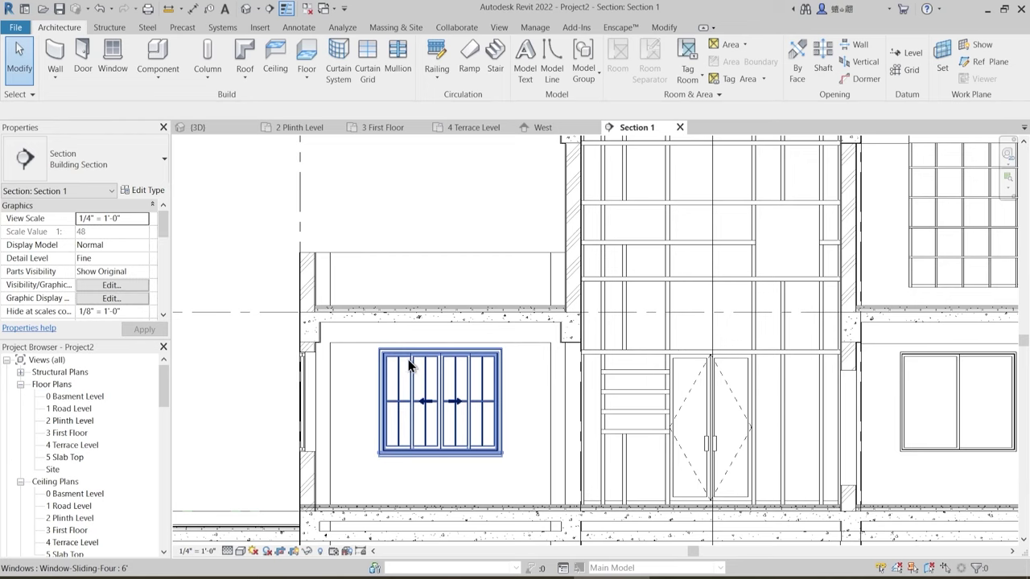
middle_click_drag(593, 254, 372, 366)
middle_click_drag(544, 254, 493, 290)
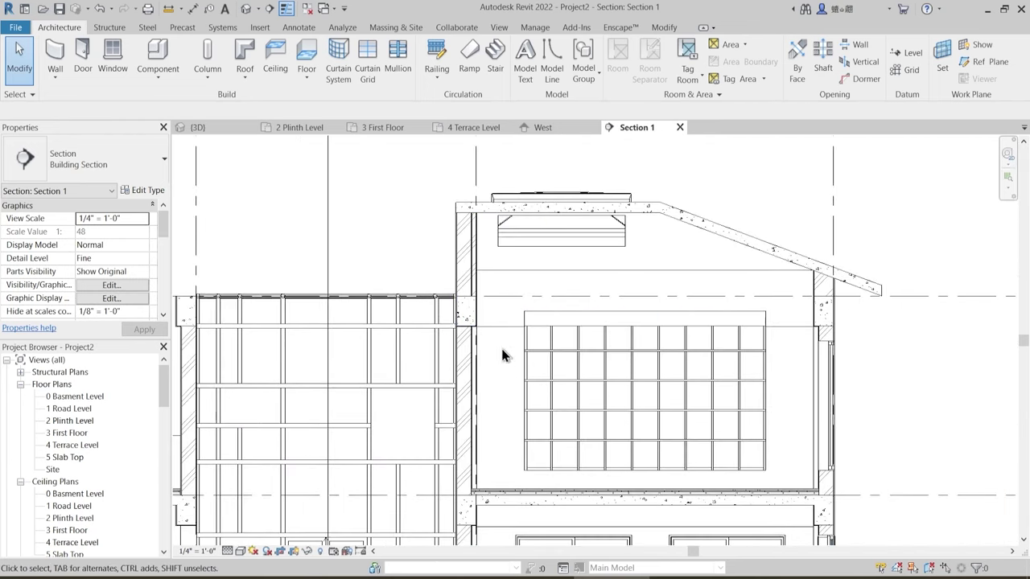
middle_click_drag(502, 356, 585, 219)
middle_click_drag(597, 287, 598, 446)
scroll(534, 240, "up", 2)
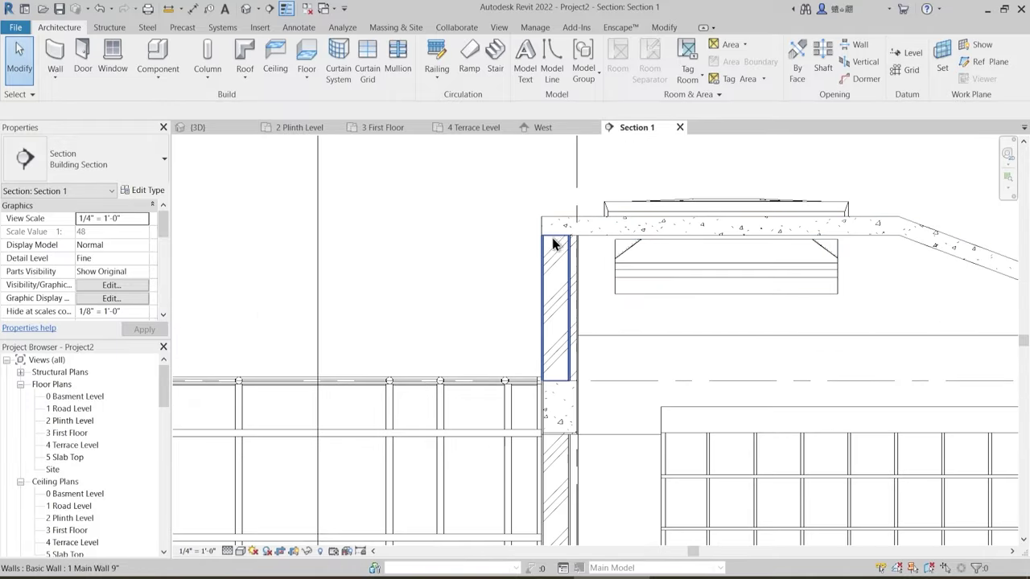
scroll(553, 234, "down", 4)
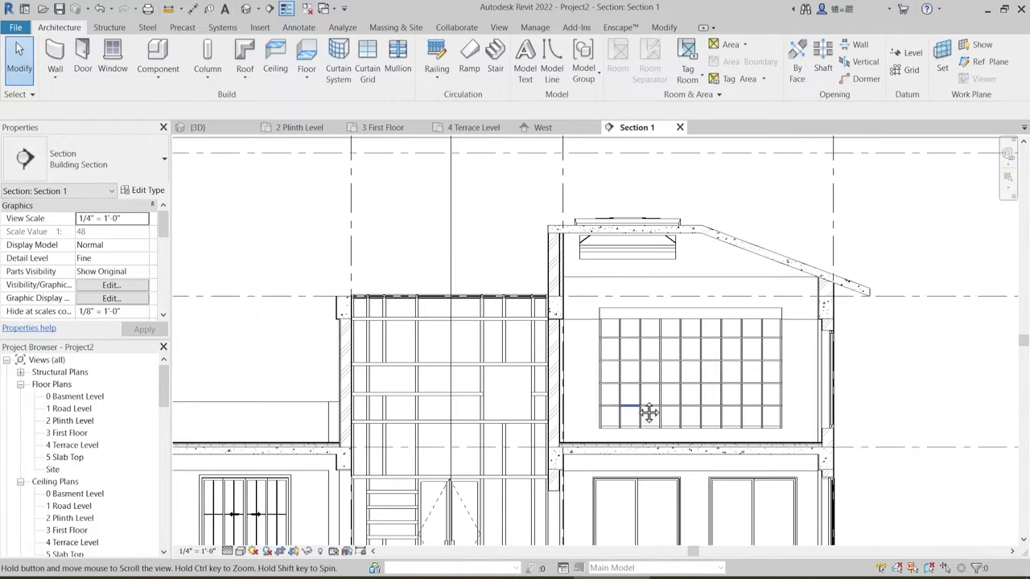
middle_click_drag(649, 412, 674, 255)
scroll(859, 149, "up", 2)
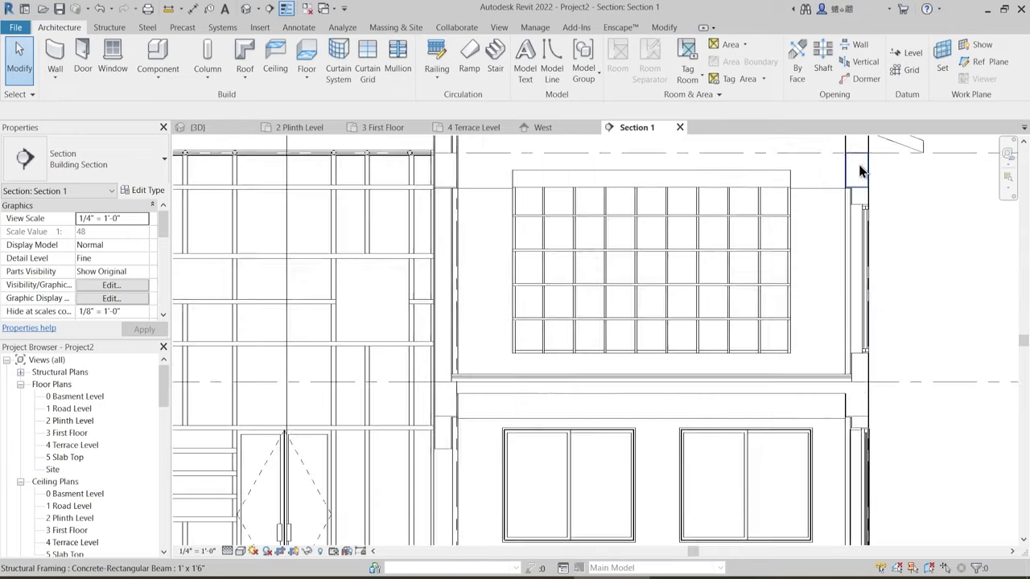
scroll(856, 175, "down", 2)
scroll(695, 289, "up", 4)
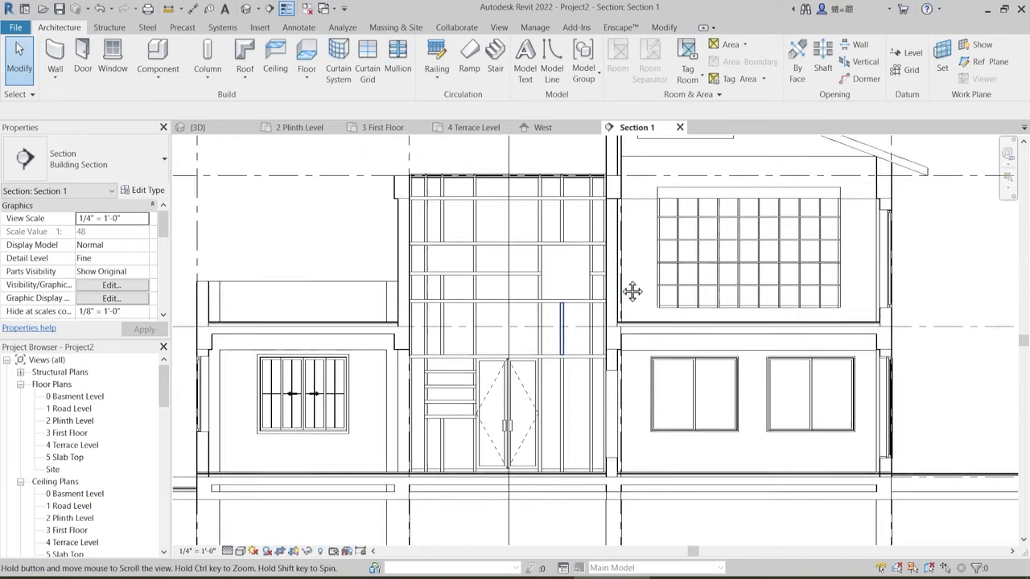
middle_click_drag(280, 475, 428, 445)
scroll(427, 411, "up", 5)
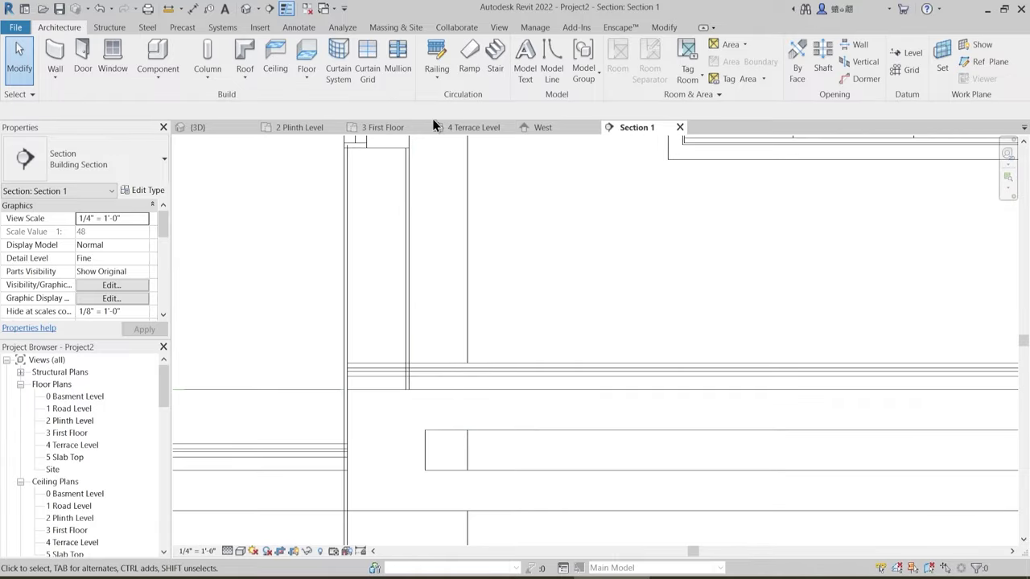
- In Section 1, join the wall with the floor slab using Join Geometry
left_click(667, 30)
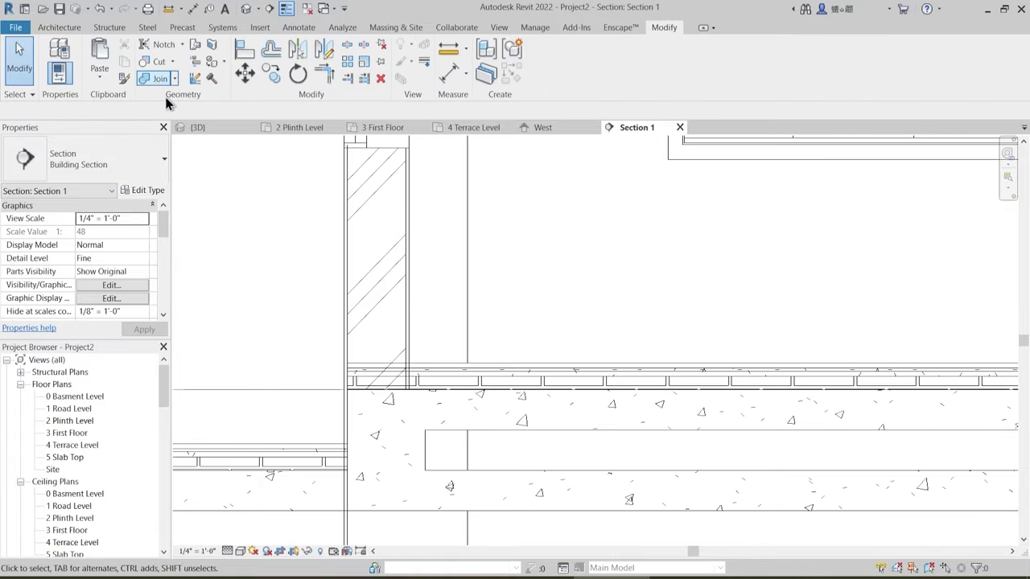
left_click(160, 78)
left_click(405, 335)
left_click(440, 375)
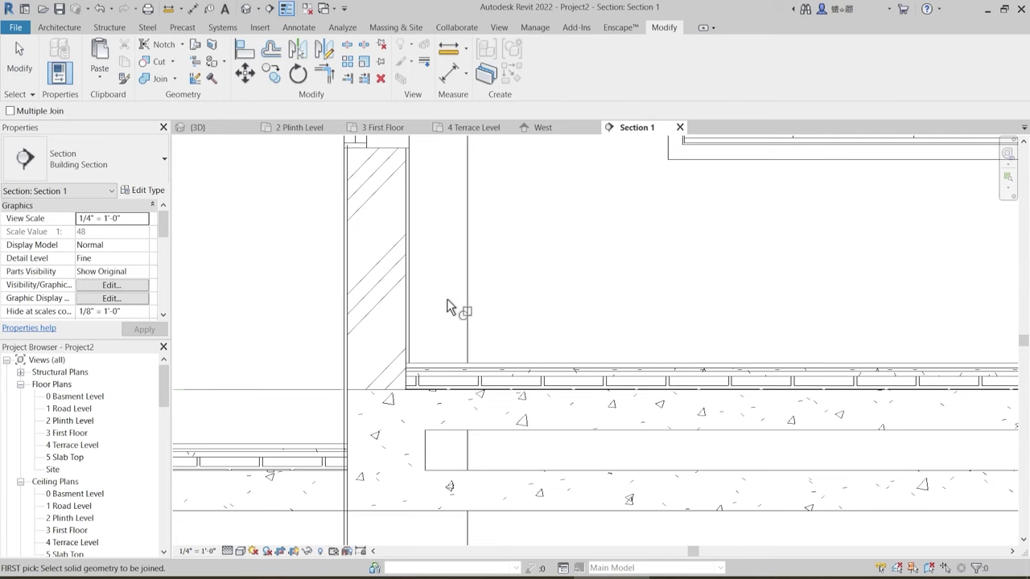
- Pan to the next slab junction along the stair wing and join that floor slab
scroll(265, 310, "down", 4)
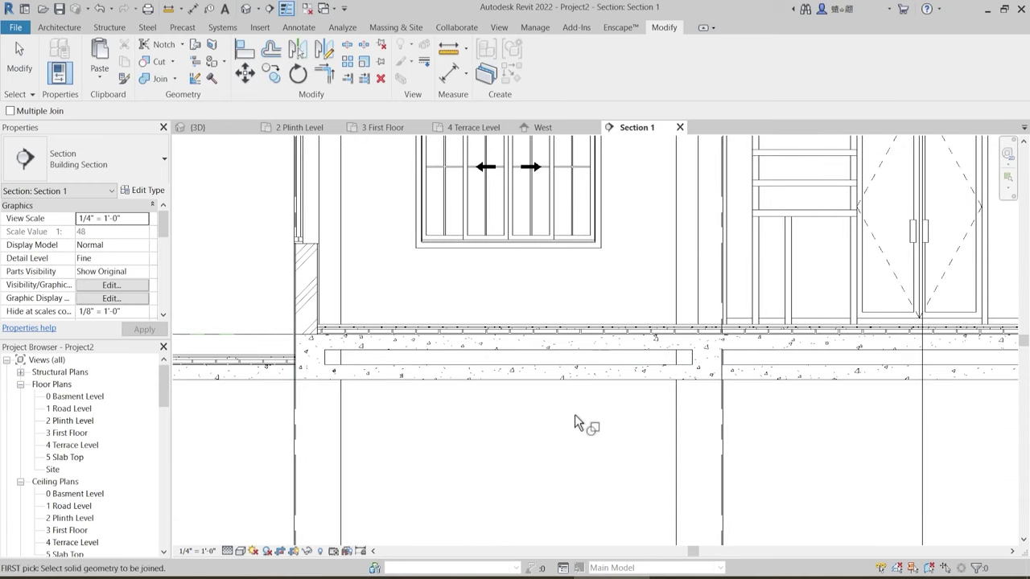
middle_click_drag(575, 425, 469, 454)
middle_click_drag(640, 426, 509, 441)
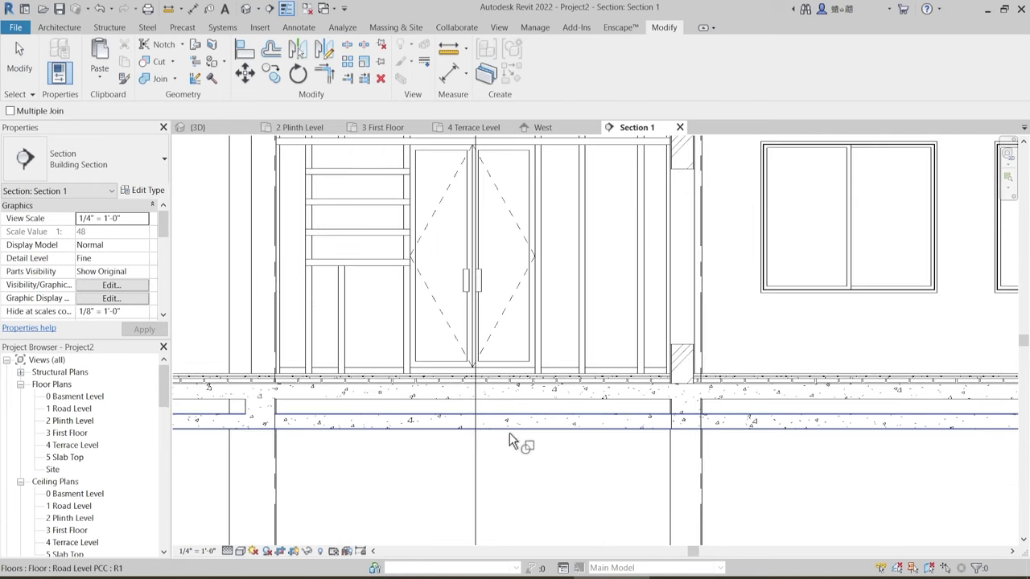
scroll(662, 403, "down", 3)
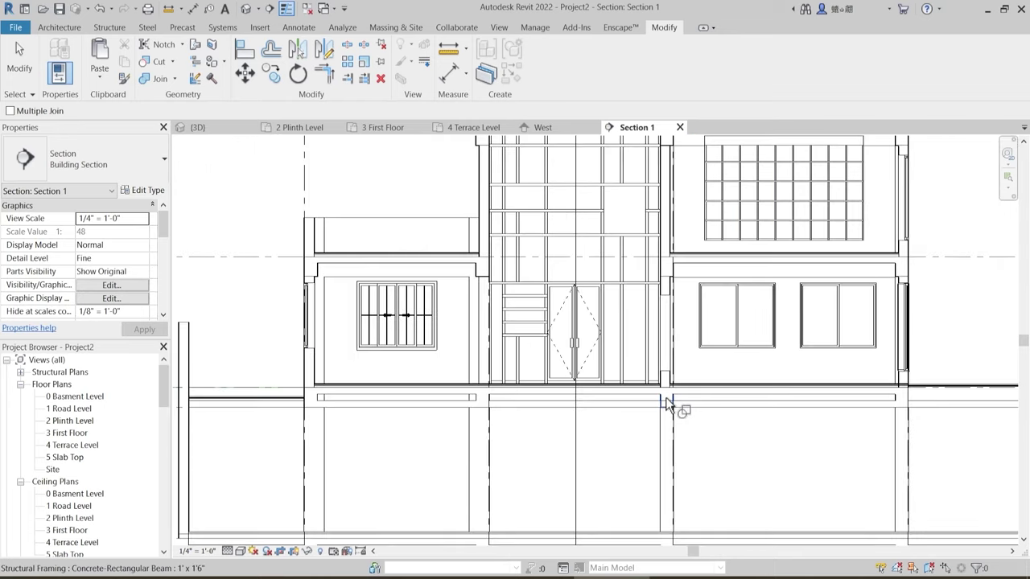
scroll(903, 415, "up", 4)
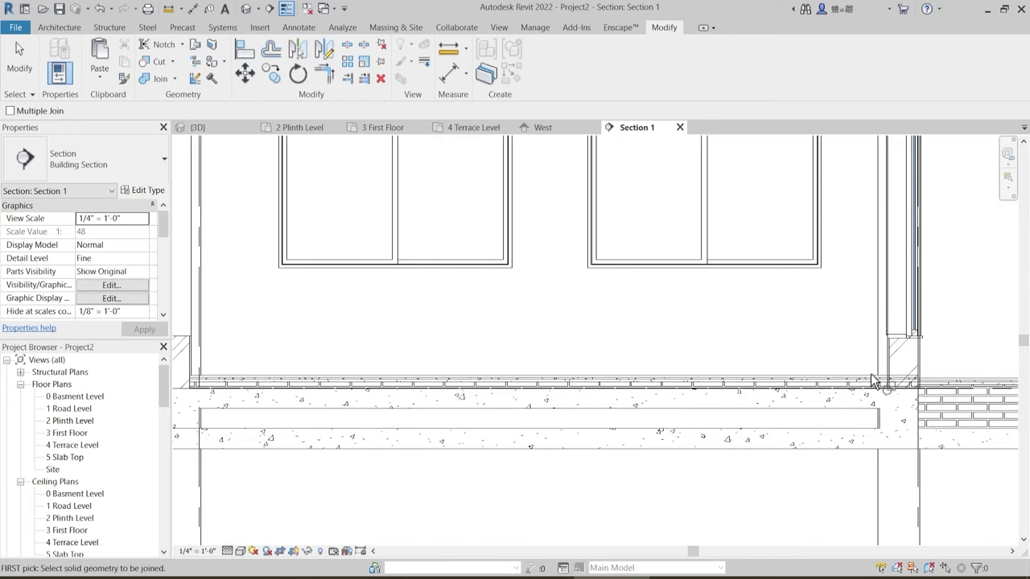
left_click(876, 395)
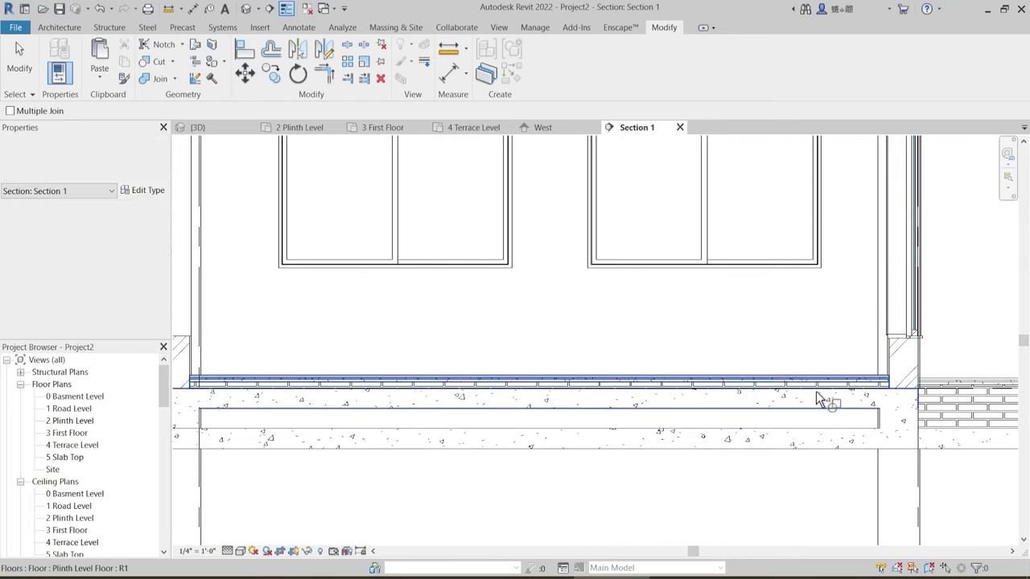
scroll(678, 324, "down", 3)
scroll(662, 372, "down", 3)
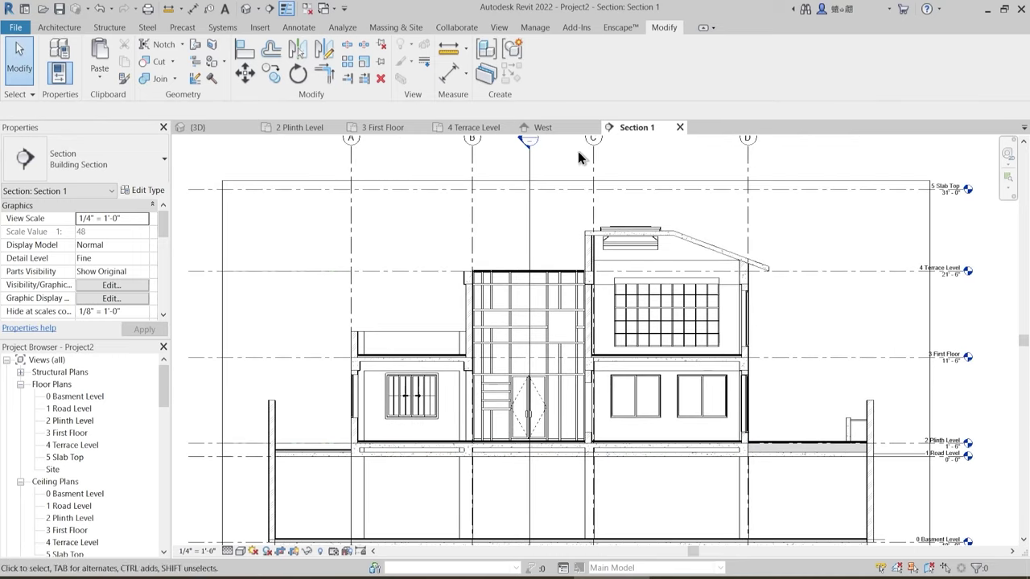
- Shift the Section 1 cut line to the left in the 3 First Floor plan
left_click(362, 130)
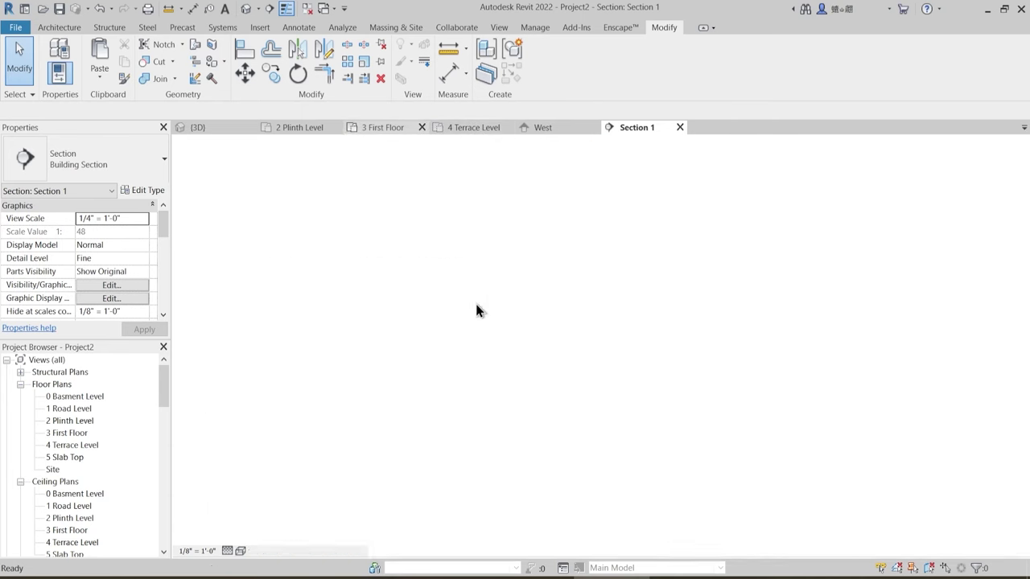
scroll(612, 286, "up", 2)
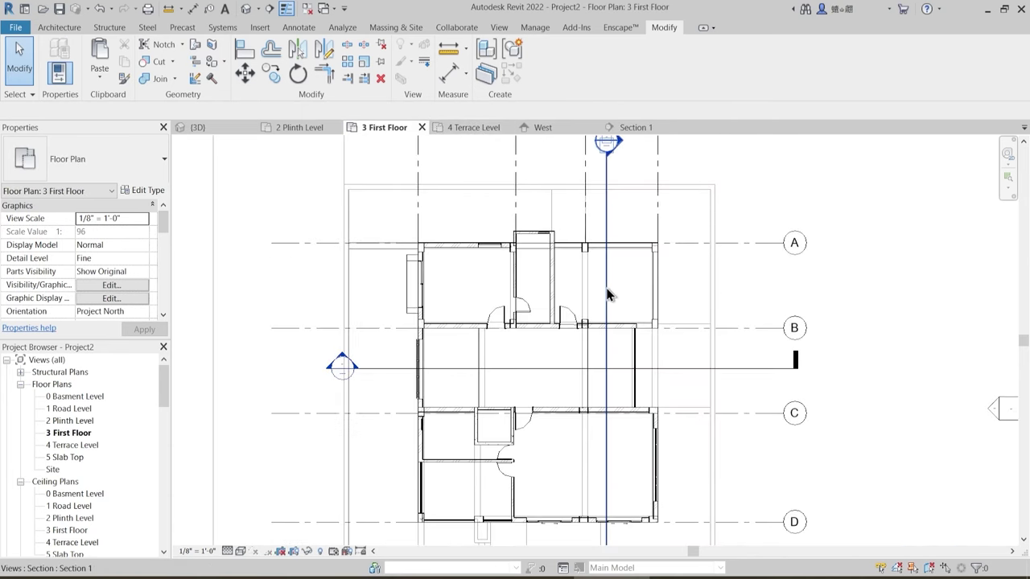
left_click_drag(599, 289, 561, 300)
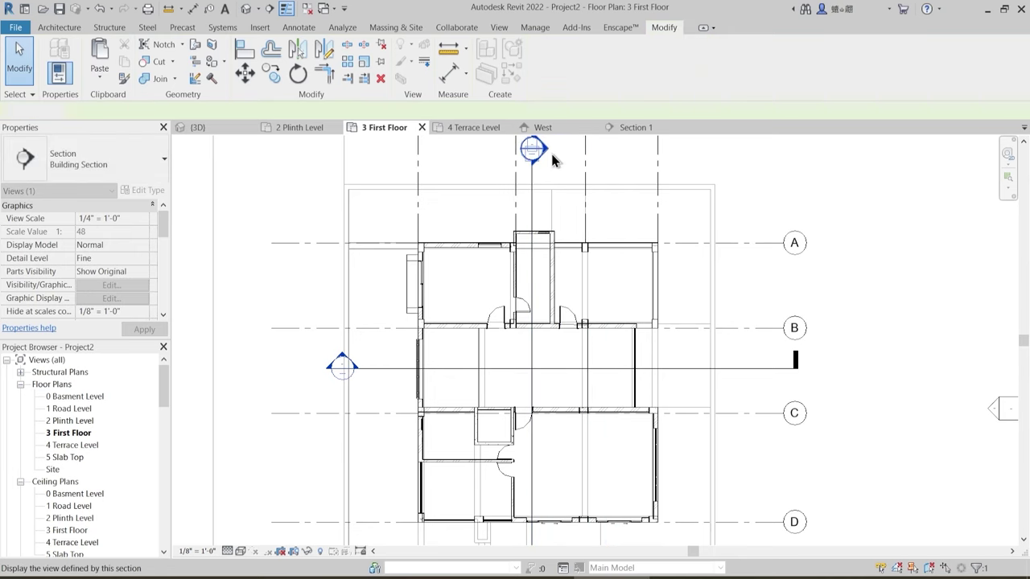
key("Escape")
- Move the section line further left on 2 Plinth Level and open Section 1
left_click(318, 129)
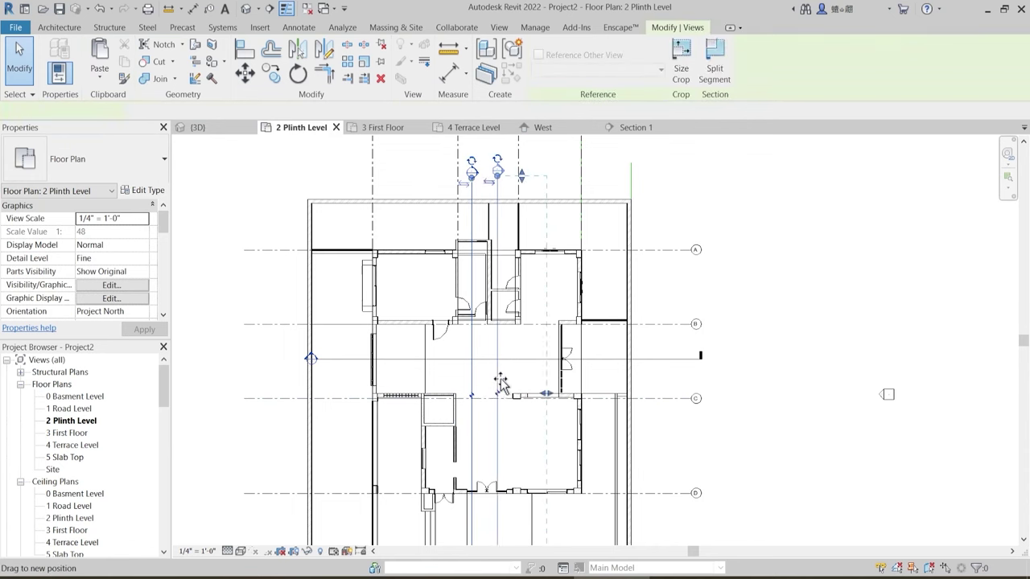
left_click_drag(501, 383, 511, 338)
double_click(509, 164)
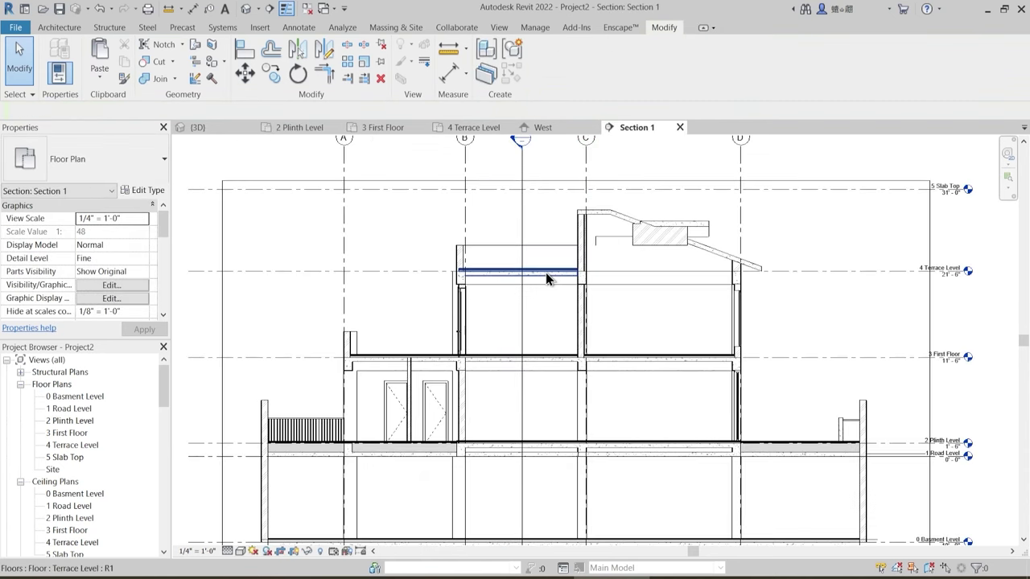
scroll(346, 368, "up", 3)
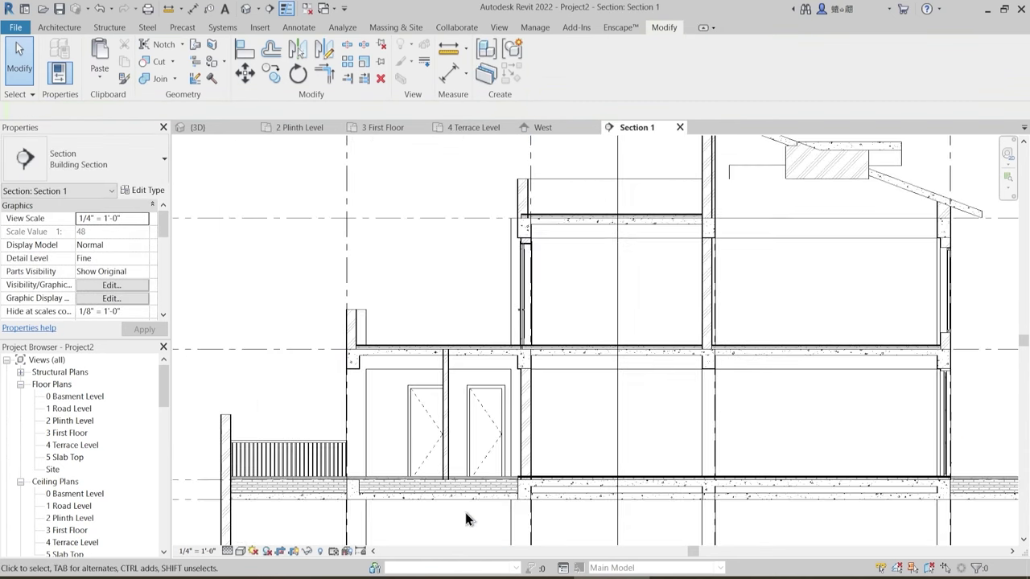
scroll(563, 479, "up", 4)
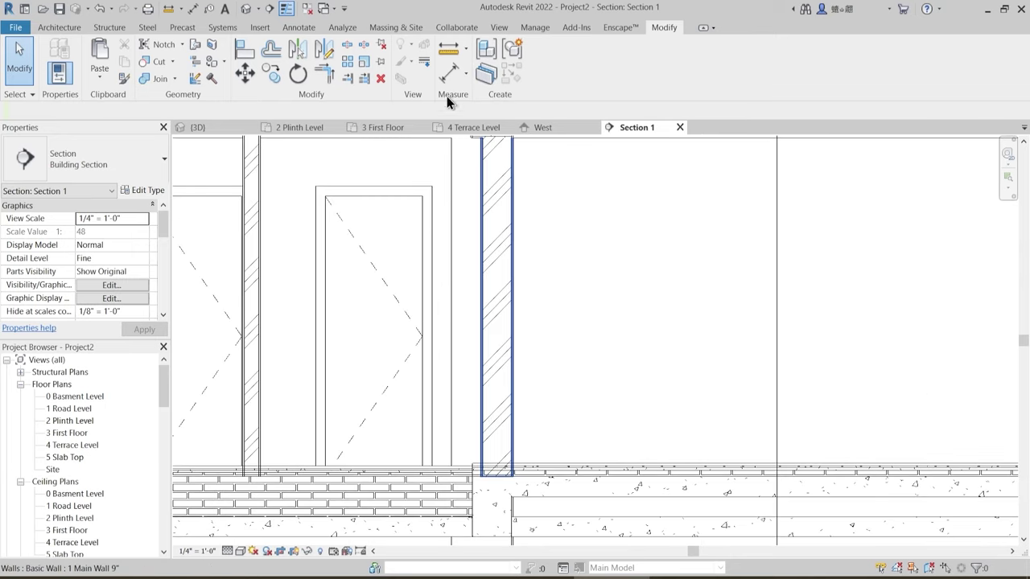
- Start Join Geometry, inspect the section's slab and column junctions, then switch to 4 Terrace Level
left_click(176, 83)
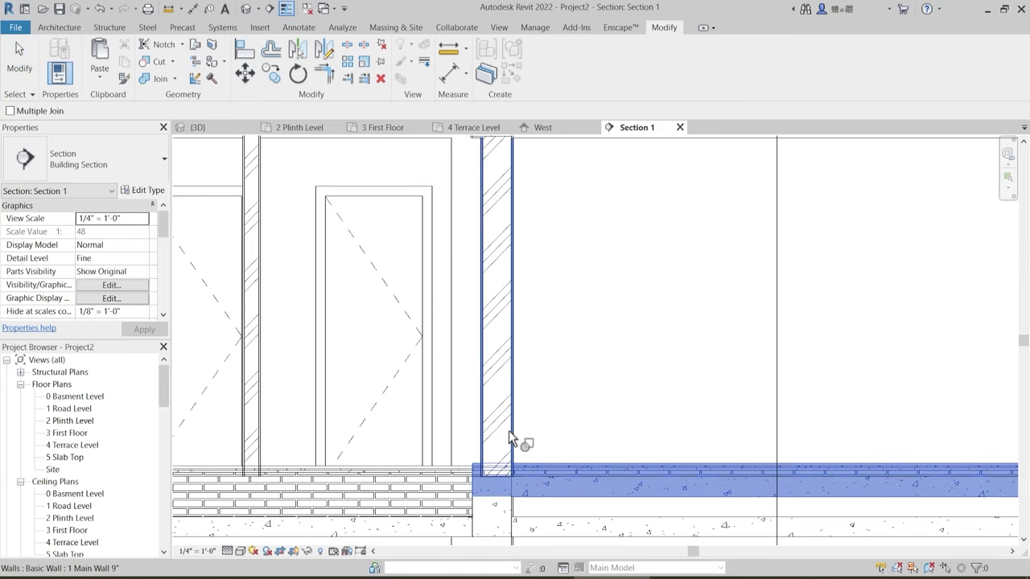
scroll(563, 346, "down", 5)
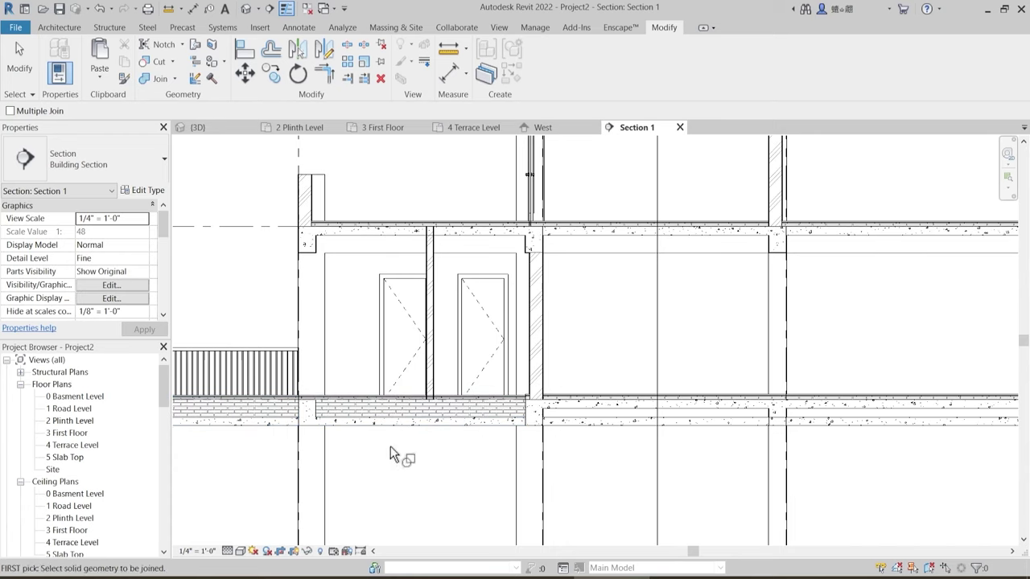
middle_click_drag(390, 455, 421, 408)
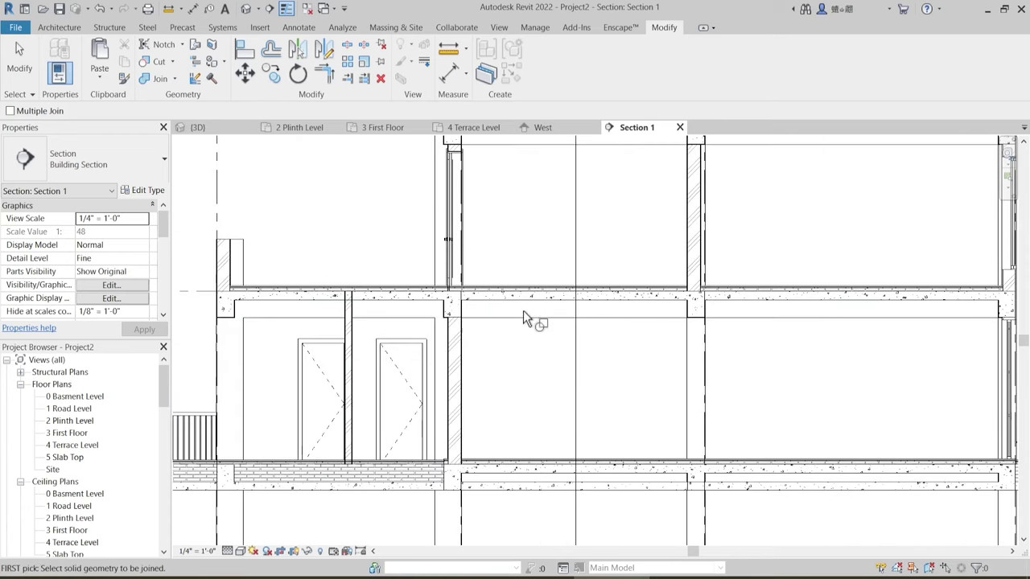
scroll(484, 283, "up", 2)
middle_click_drag(690, 336, 437, 359)
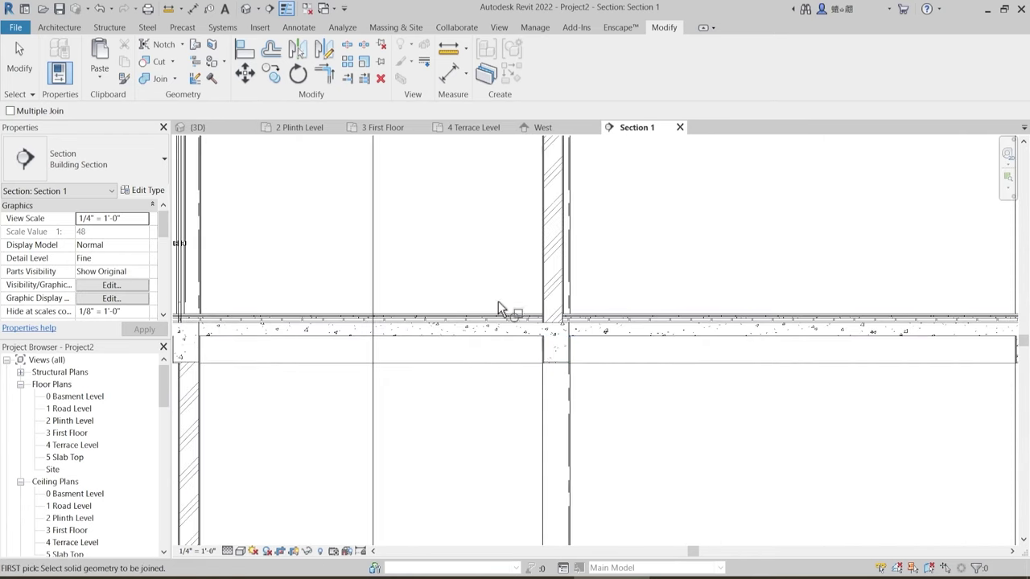
scroll(701, 460, "down", 3)
scroll(754, 346, "up", 3)
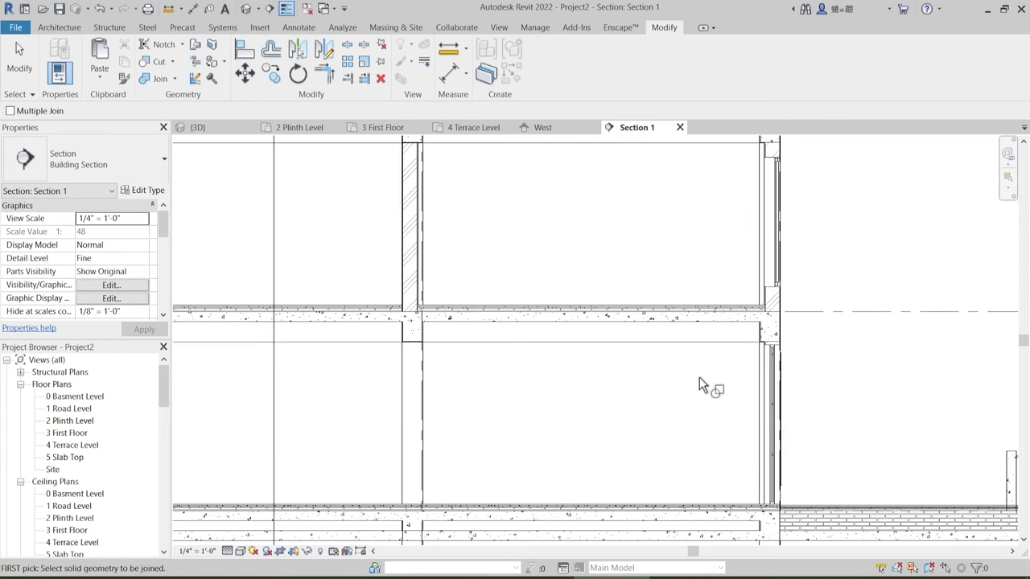
scroll(700, 386, "down", 3)
scroll(630, 316, "up", 2)
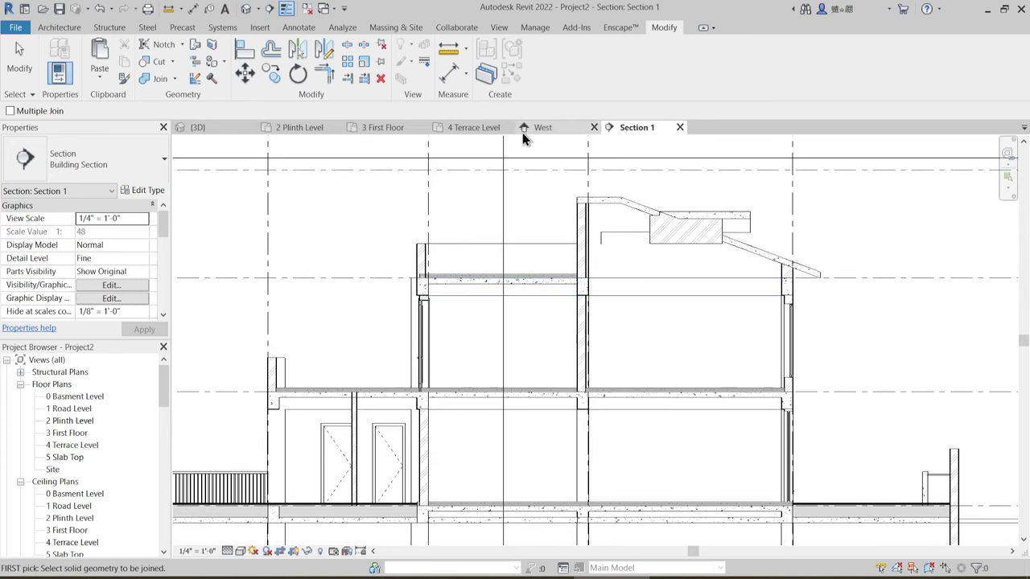
left_click(473, 128)
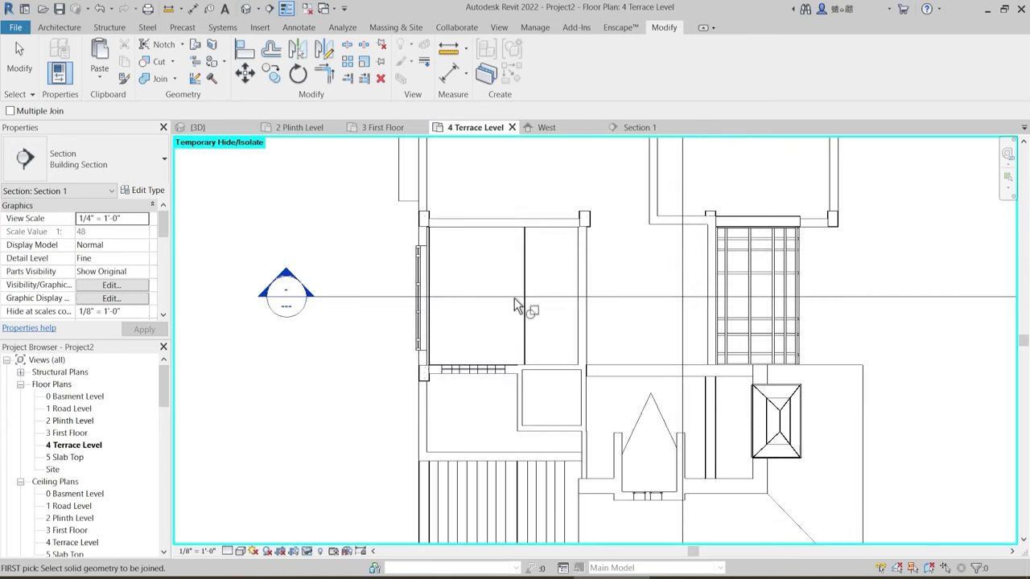
- On 2 Plinth Level, nudge the section line left and open Section 1
left_click(323, 125)
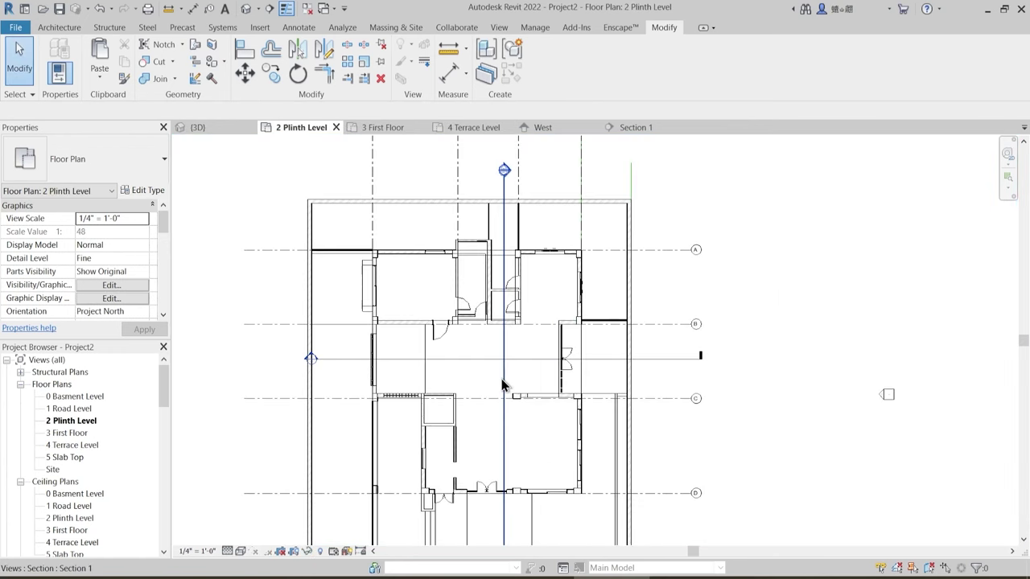
left_click_drag(484, 376, 460, 375)
key("Escape")
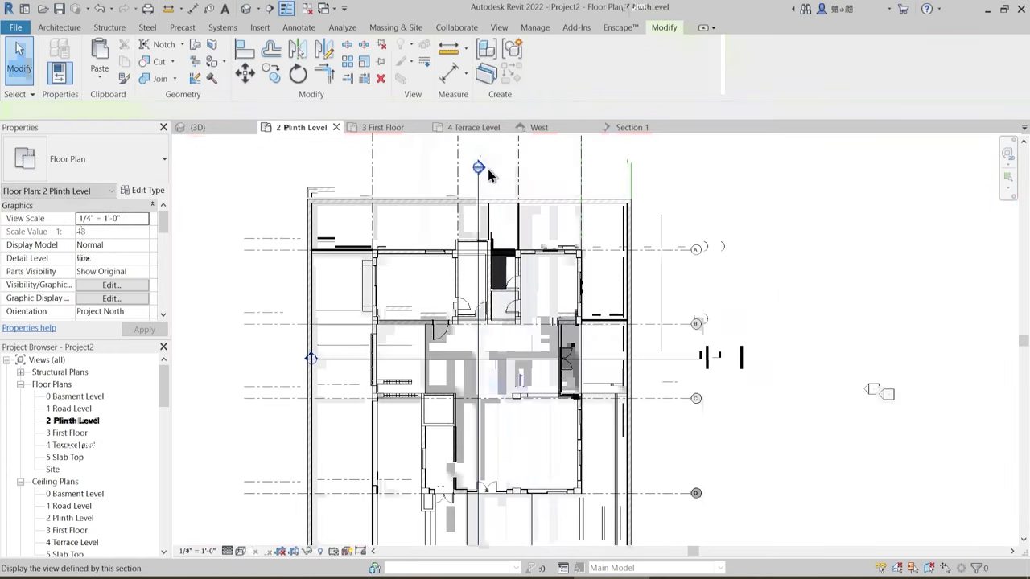
double_click(484, 169)
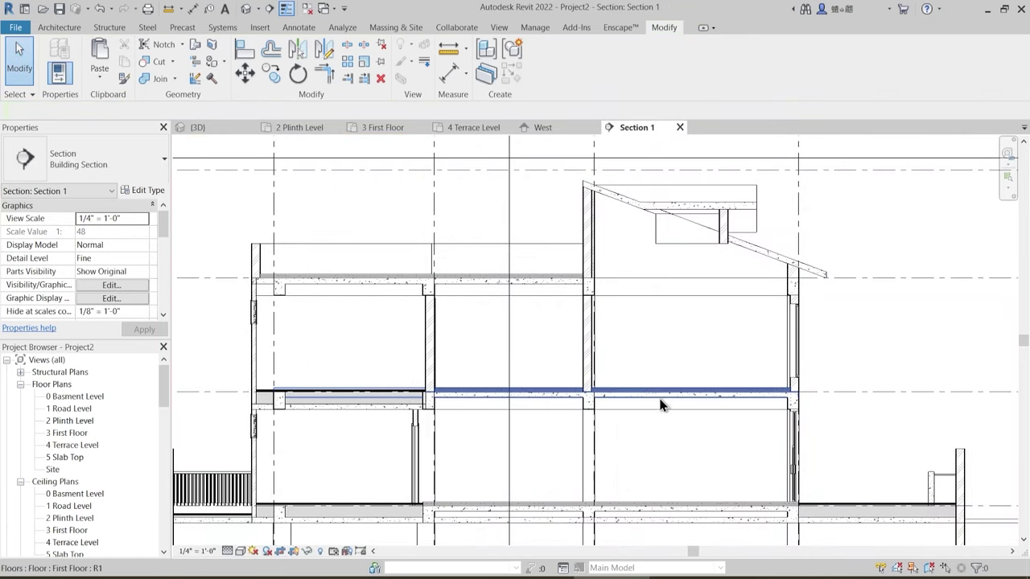
middle_click_drag(615, 484, 610, 449)
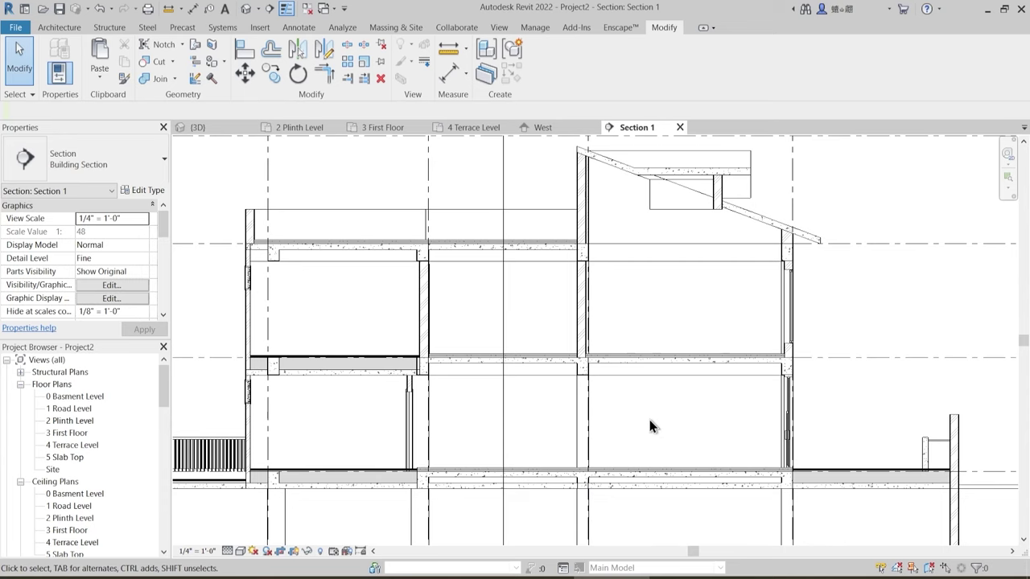
- Move the section line left again, reopen Section 1, and select the first-floor interior glass door
left_click(337, 131)
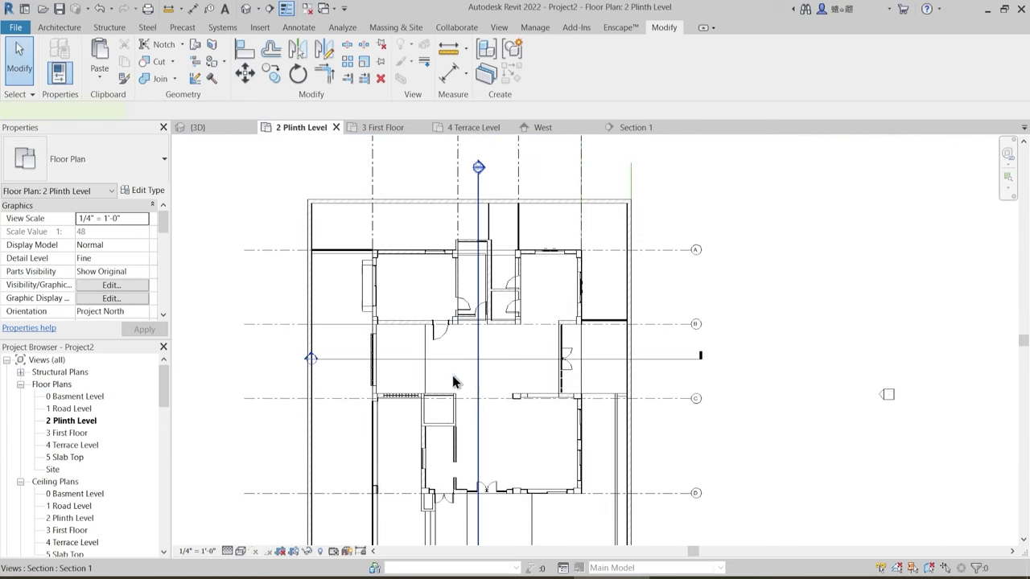
left_click_drag(453, 377, 434, 377)
left_click(446, 176)
double_click(434, 169)
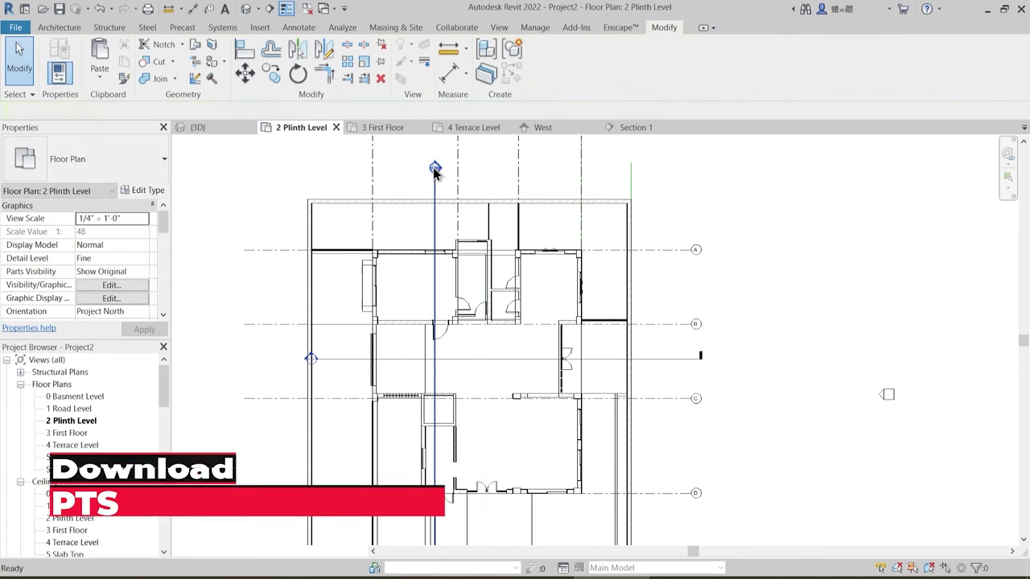
double_click(435, 169)
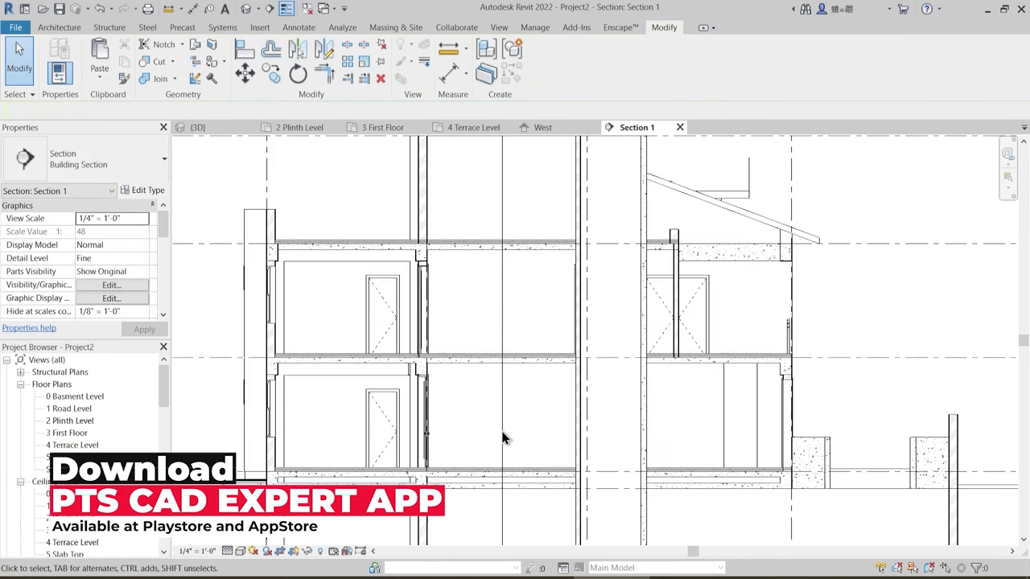
scroll(408, 368, "up", 5)
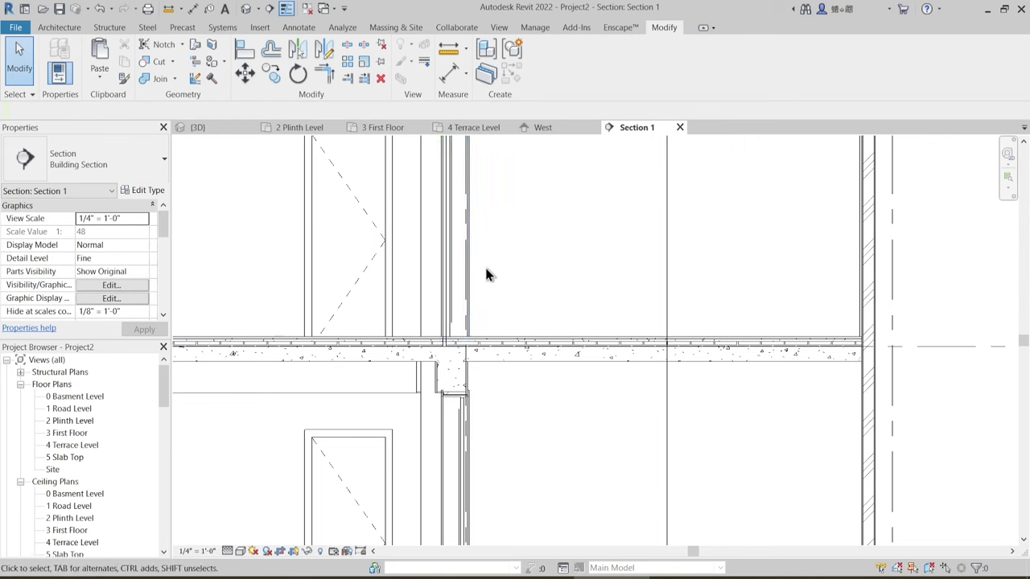
left_click(509, 304)
scroll(550, 269, "down", 3)
middle_click_drag(549, 269, 540, 349)
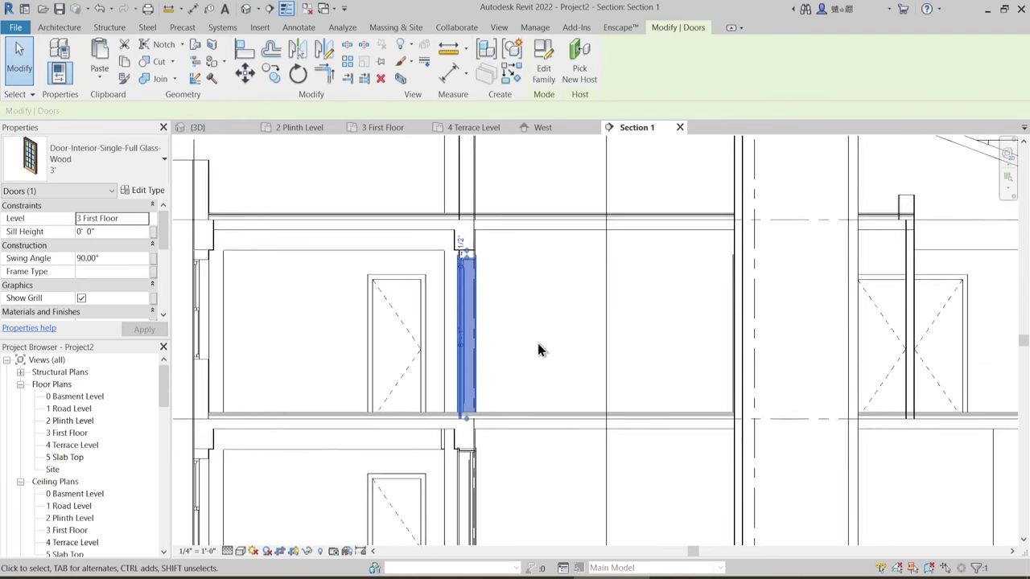
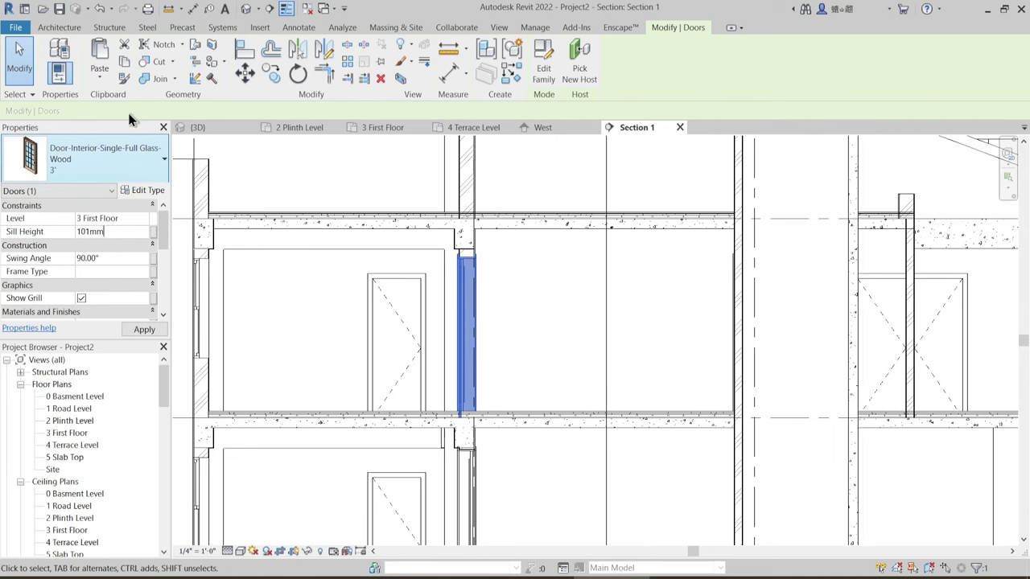
- Deselect the door, start Join Geometry with JO, pan toward the roof level, then cancel
left_click(552, 354)
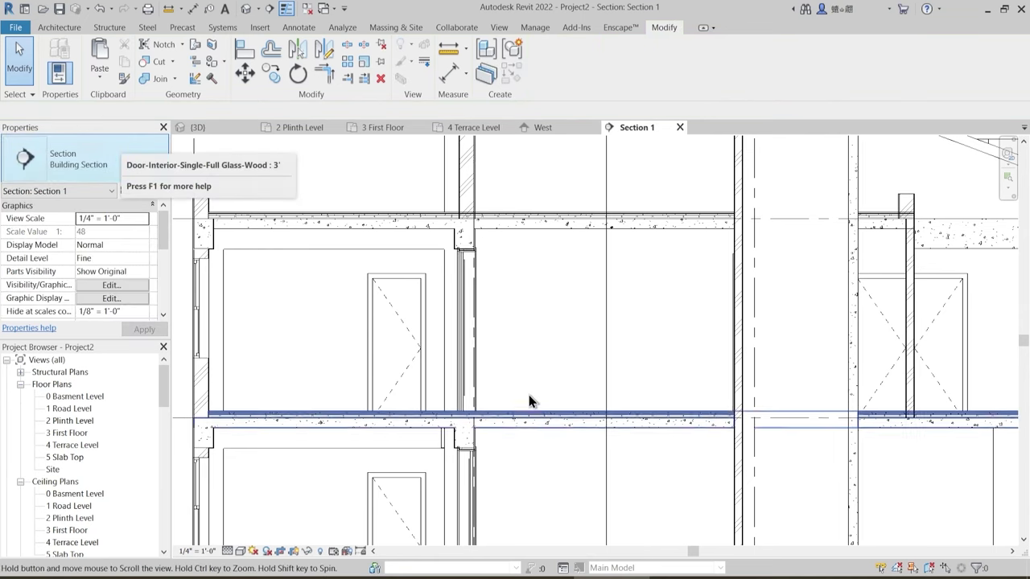
middle_click_drag(529, 402, 487, 487)
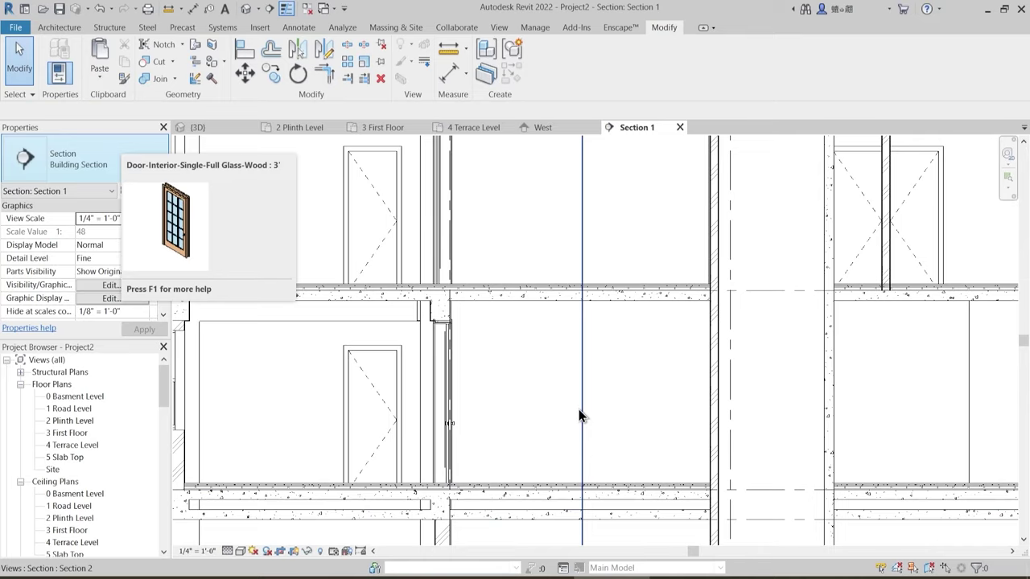
scroll(580, 412, "down", 1)
scroll(724, 322, "up", 3)
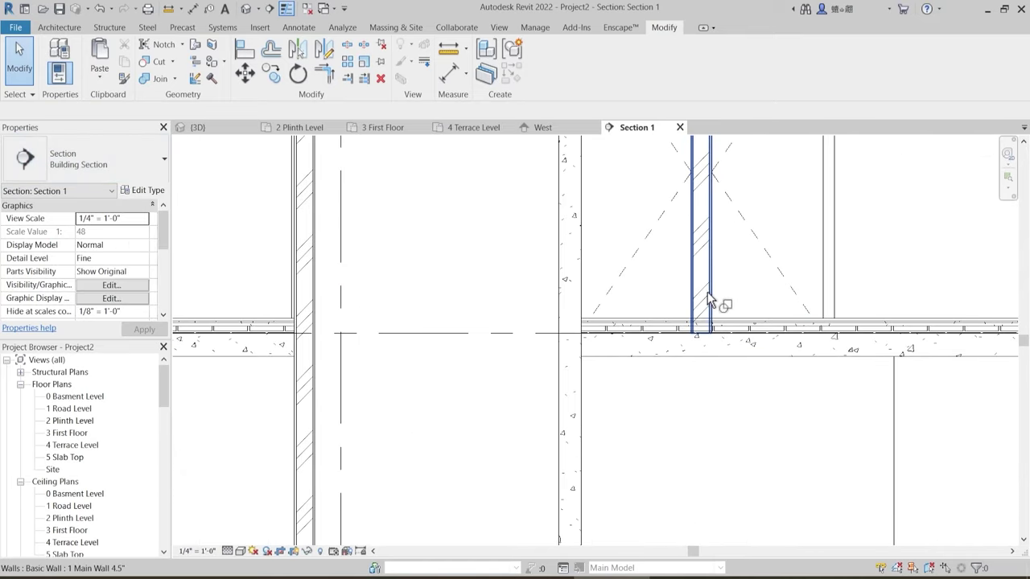
key("j")
key("o")
scroll(644, 342, "down", 3)
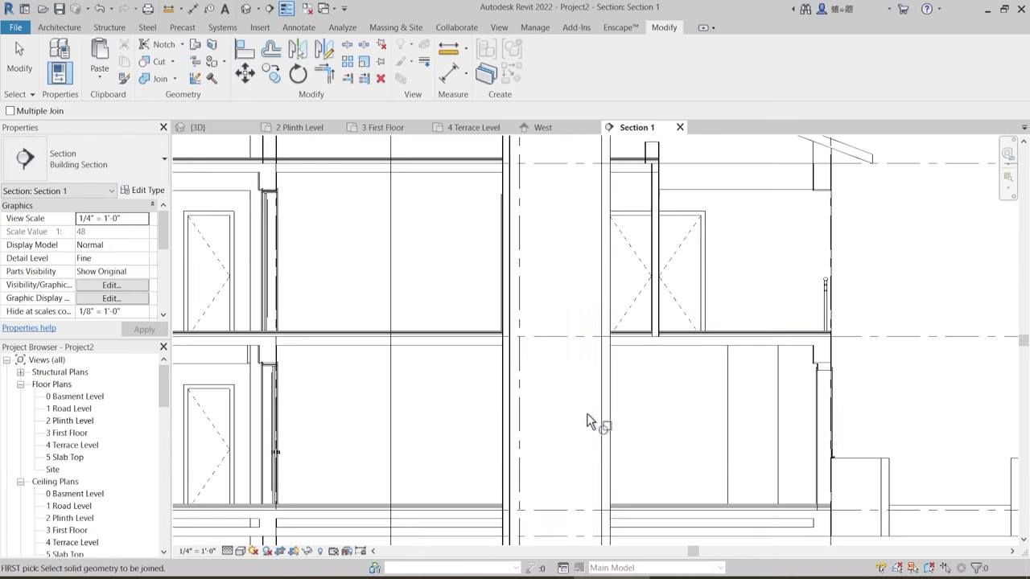
middle_click_drag(588, 421, 557, 340)
middle_click_drag(402, 367, 568, 405)
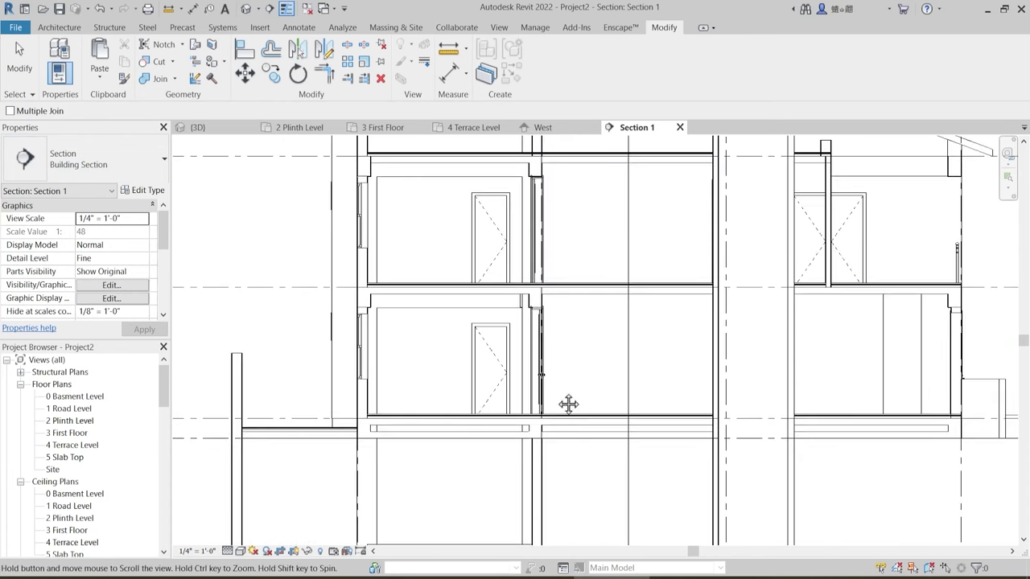
middle_click_drag(409, 240, 338, 358)
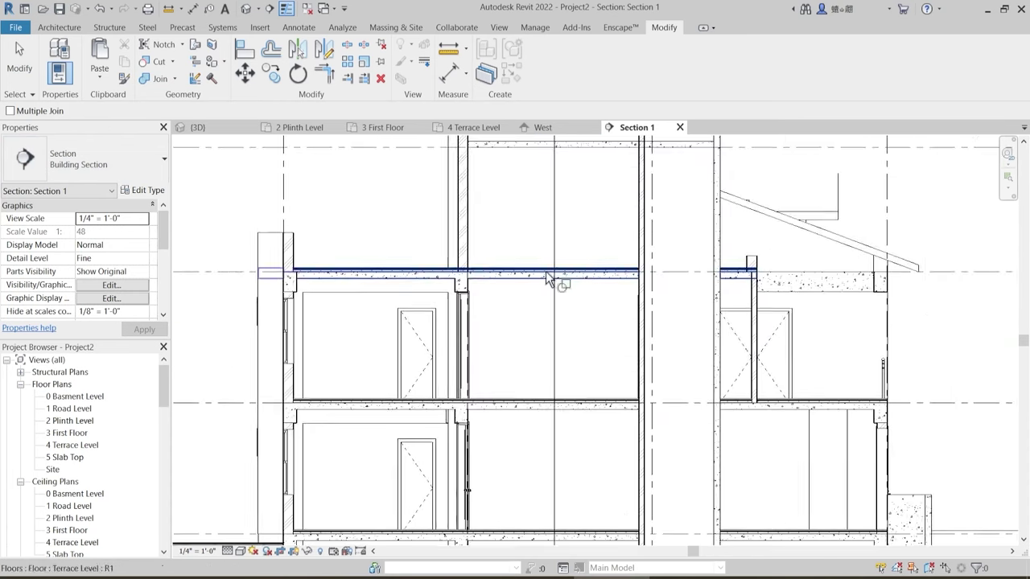
scroll(539, 321, "down", 2)
key("Escape")
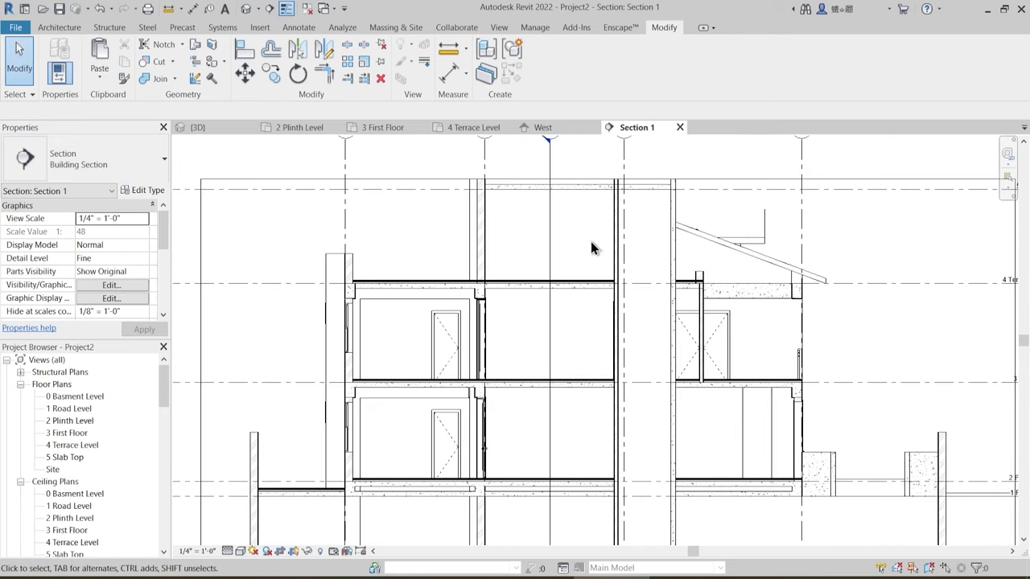
- Extend Section 1's crop region upward so it reaches above the roof
left_click(689, 181)
middle_click_drag(619, 195, 597, 319)
left_click_drag(585, 305, 587, 183)
key("Escape")
scroll(605, 320, "up", 4)
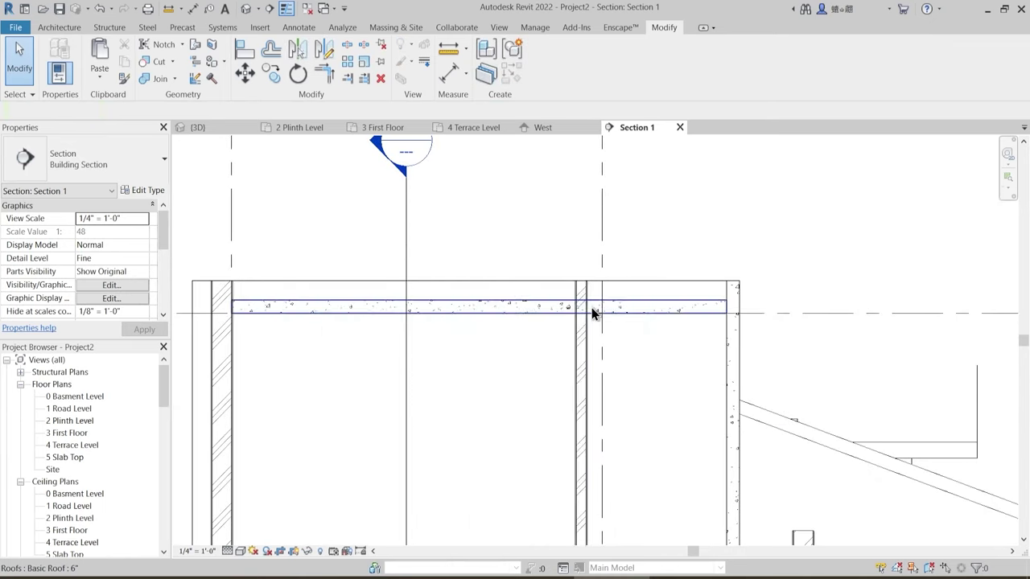
scroll(650, 327, "up", 2)
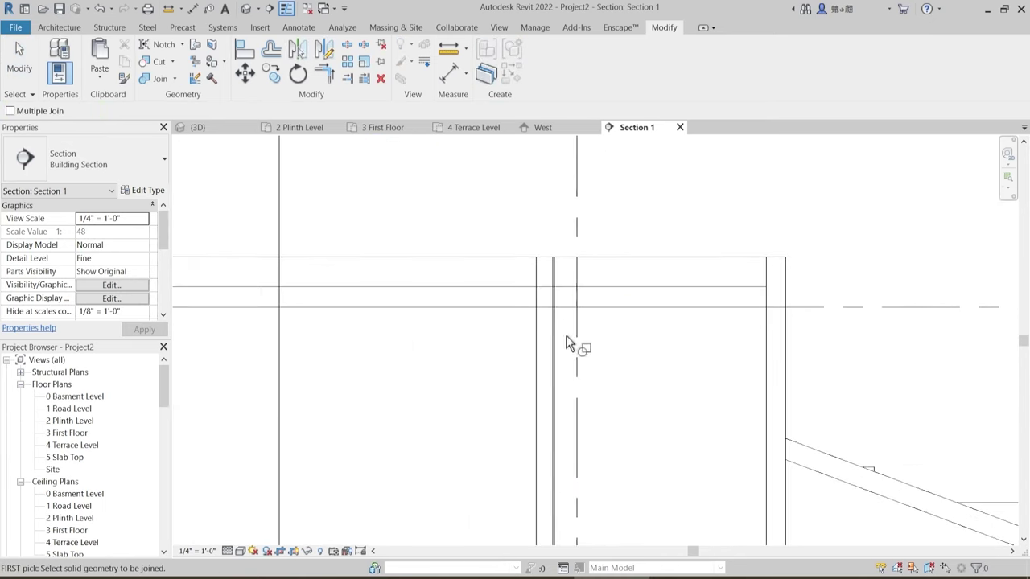
- Join the wall to the roof slab with Join Geometry
left_click(549, 327)
left_click(565, 304)
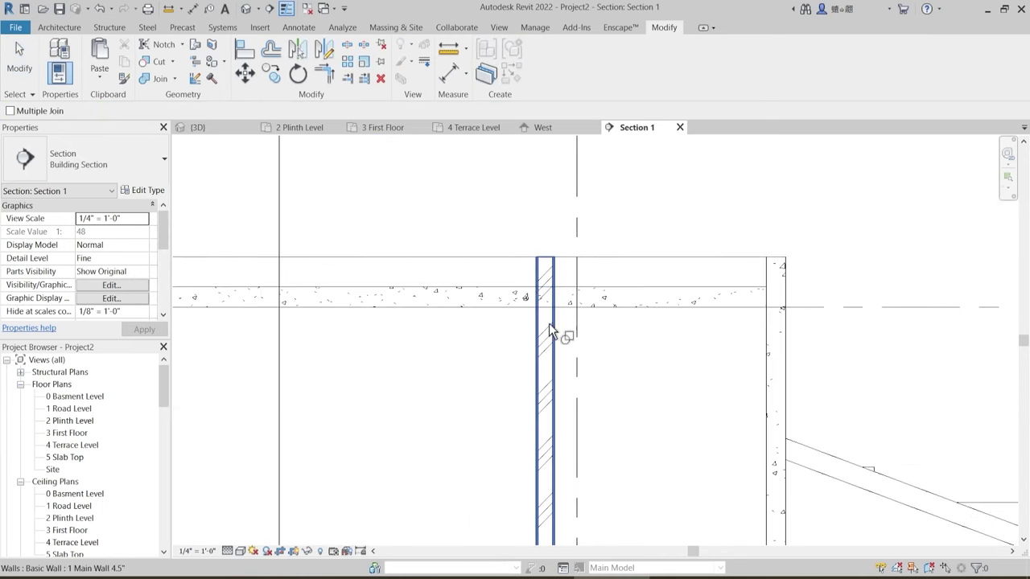
left_click(549, 323)
left_click(570, 302)
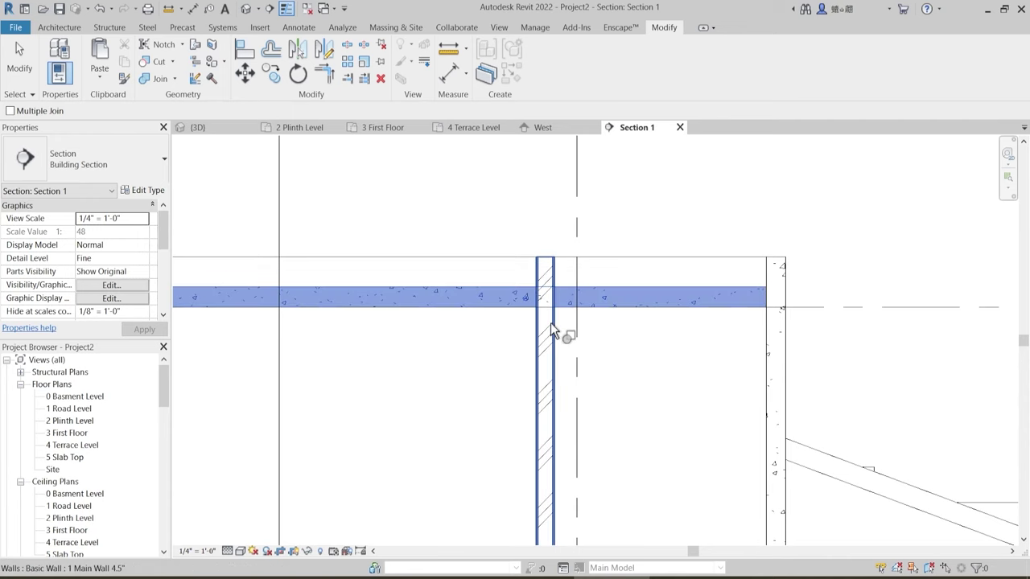
key("Escape")
scroll(579, 348, "down", 2)
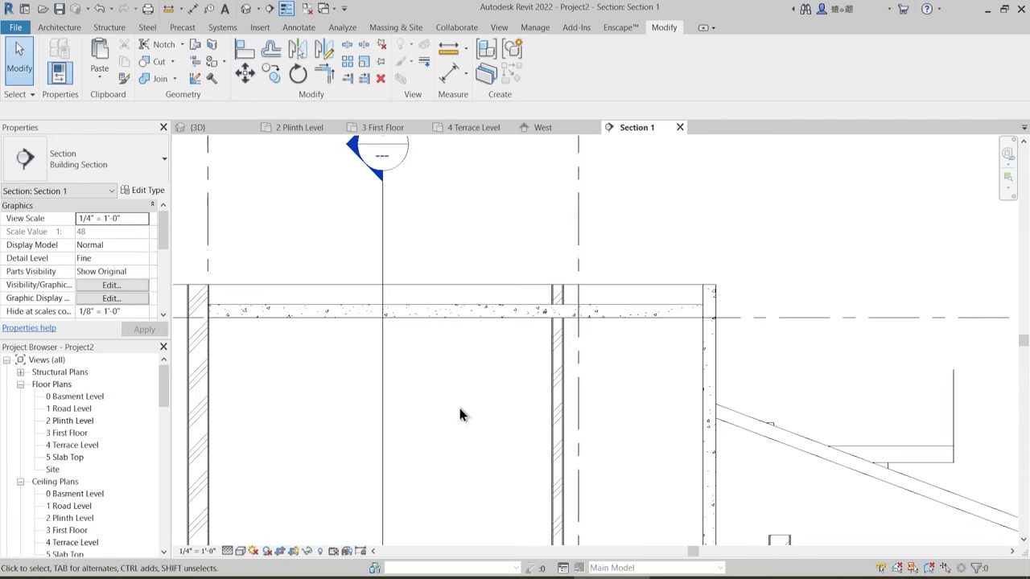
scroll(511, 315, "down", 3)
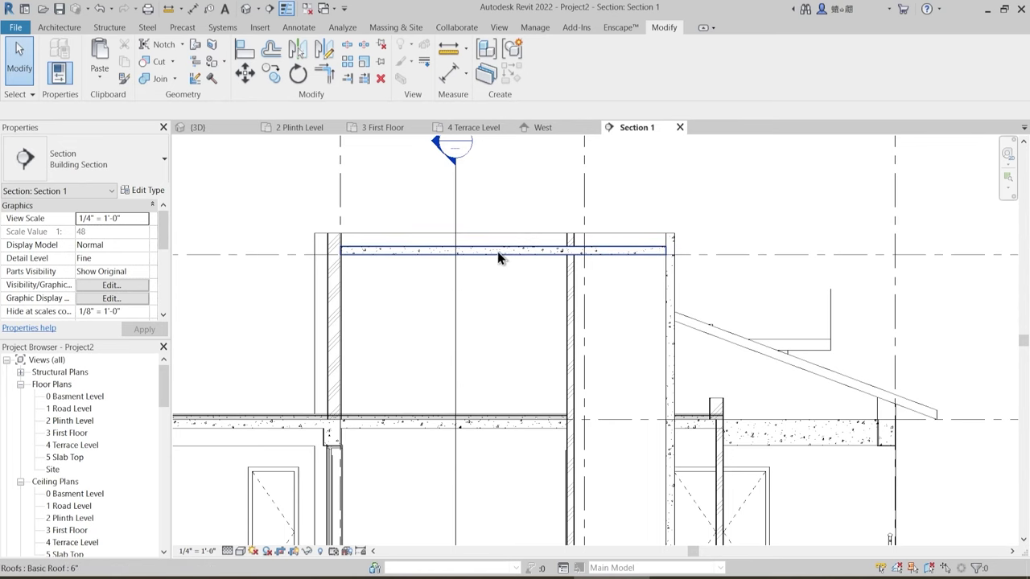
scroll(534, 312, "down", 2)
- Pan over the terrace slab and roof level and check the roof slab
middle_click_drag(393, 389, 502, 345)
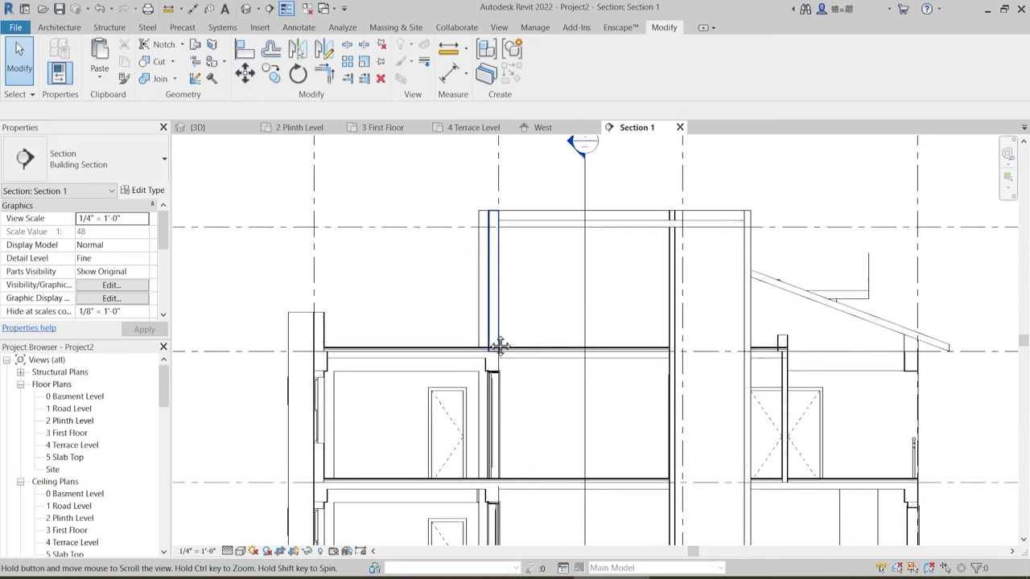
middle_click_drag(571, 436, 505, 354)
middle_click_drag(499, 226, 499, 337)
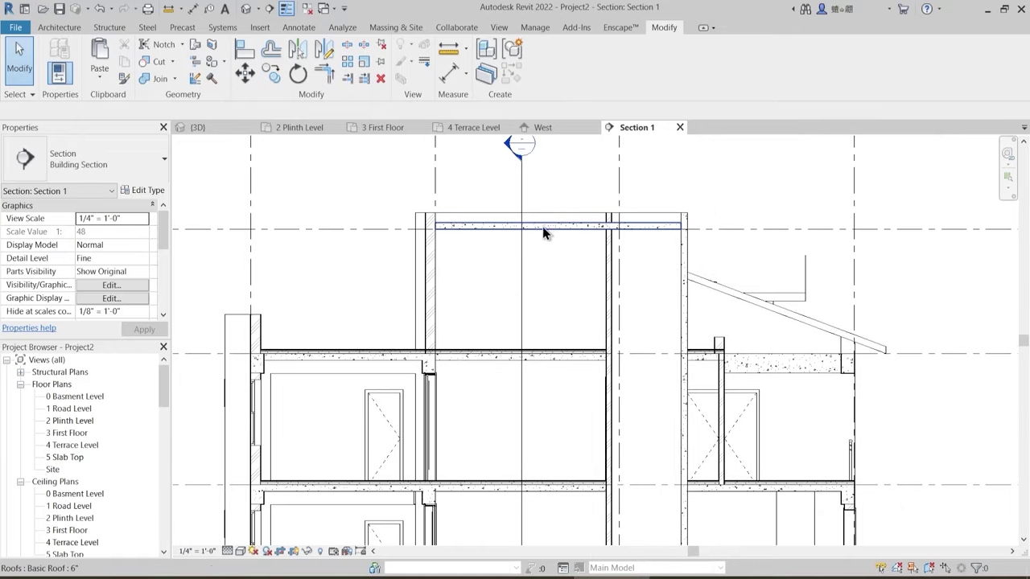
left_click(572, 228)
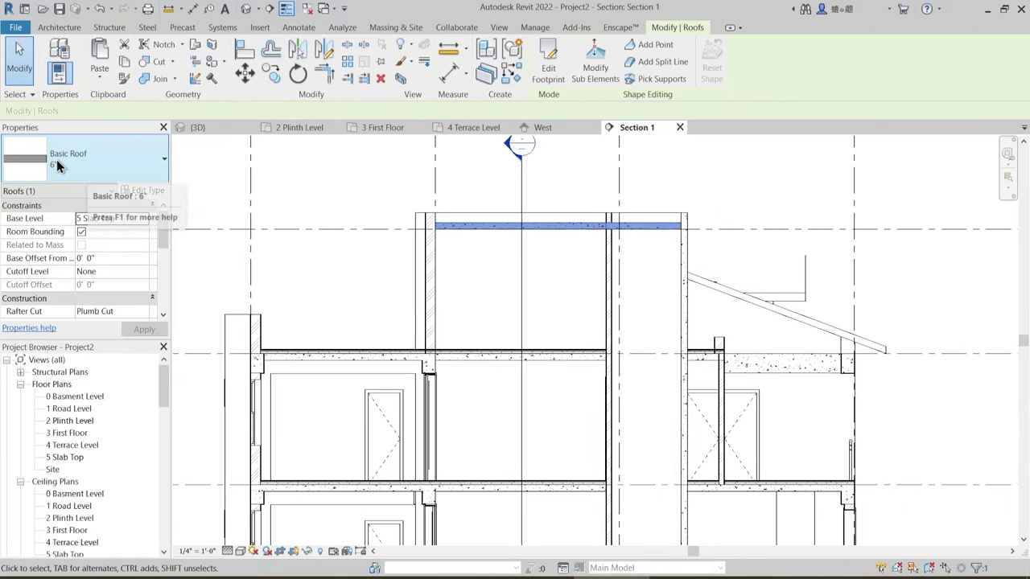
left_click(563, 247)
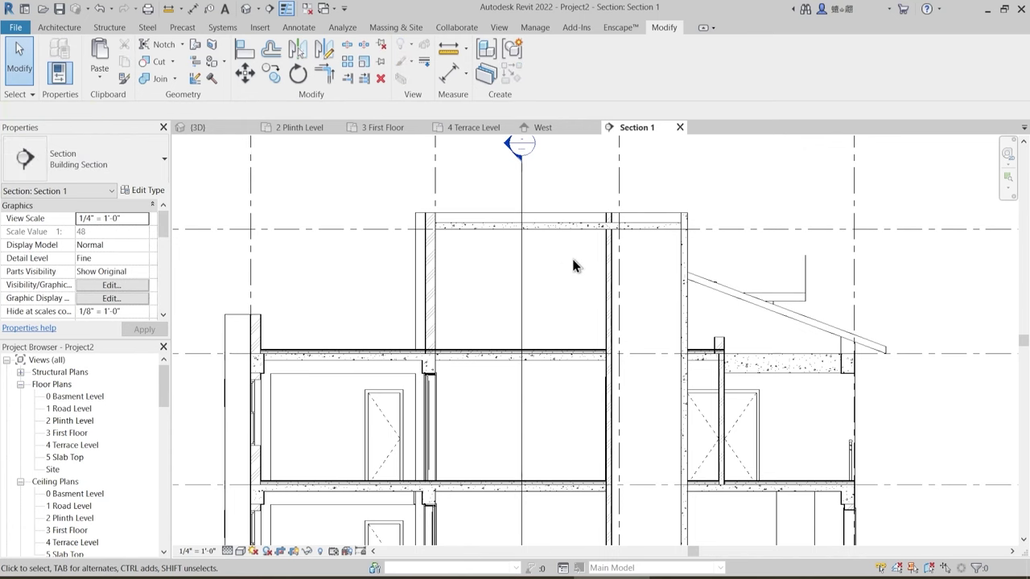
scroll(573, 265, "down", 3)
scroll(616, 338, "up", 2)
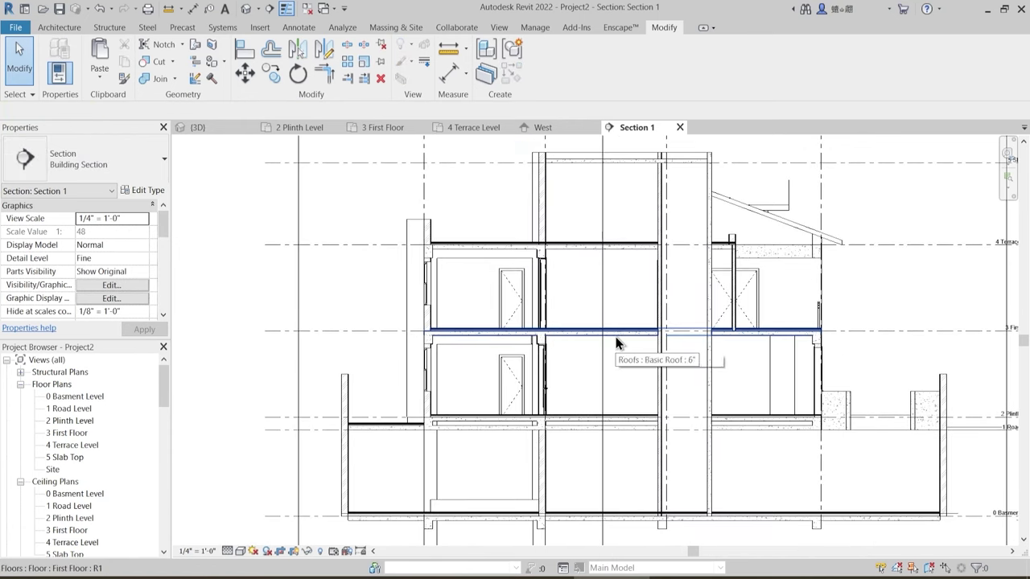
- On 2 Plinth Level, shift the section line slightly left and reopen Section 1
left_click(305, 129)
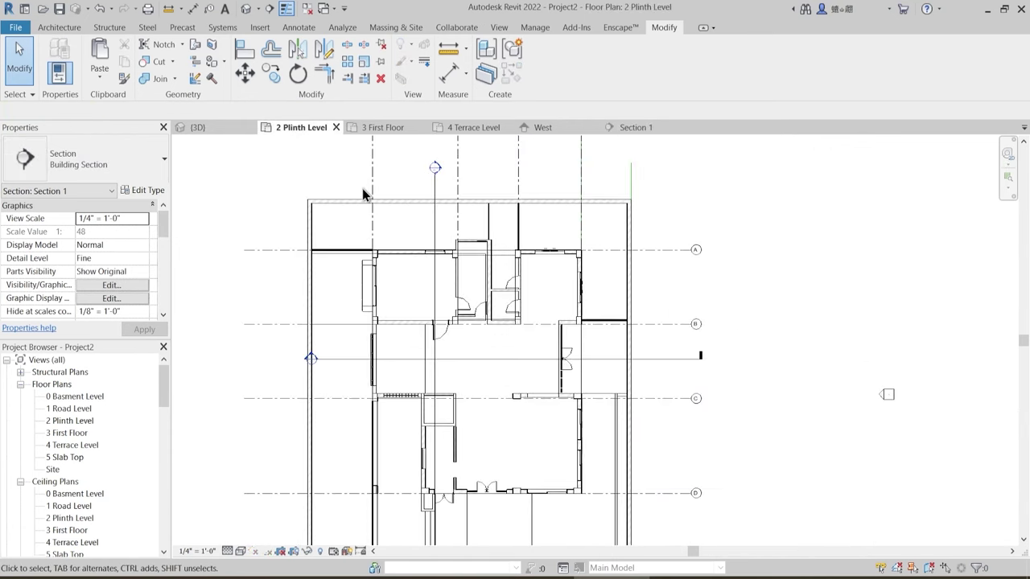
left_click_drag(421, 228, 403, 239)
double_click(404, 184)
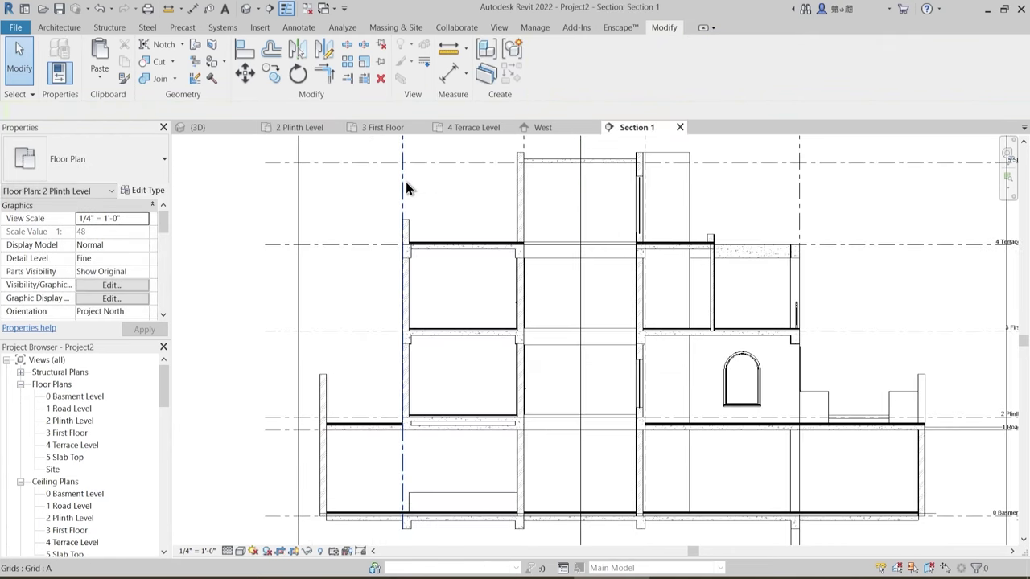
scroll(444, 277, "up", 2)
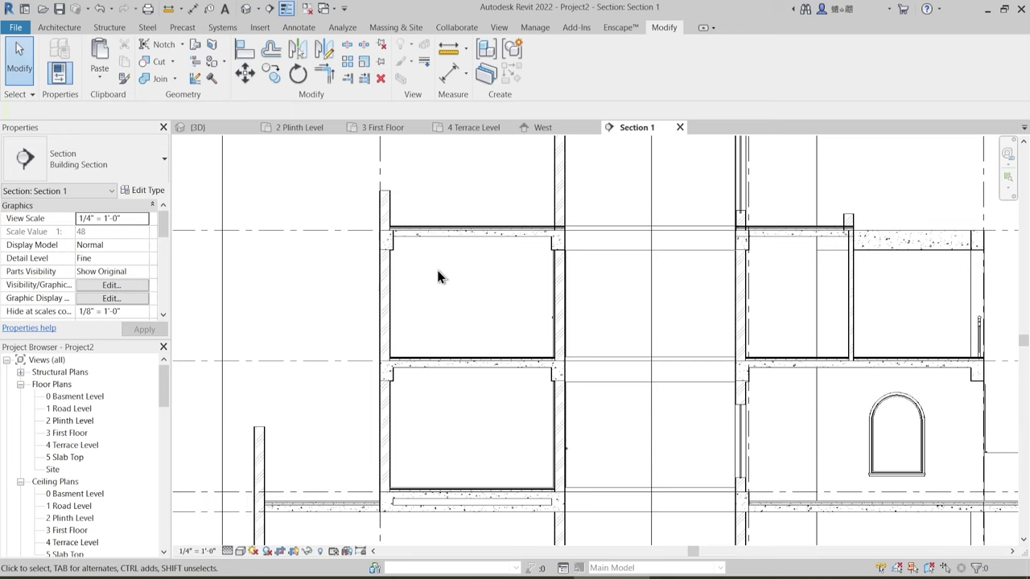
scroll(569, 225, "up", 2)
mouse_move(568, 226)
middle_mouse_down()
mouse_move(549, 300)
mouse_move(504, 369)
middle_mouse_up()
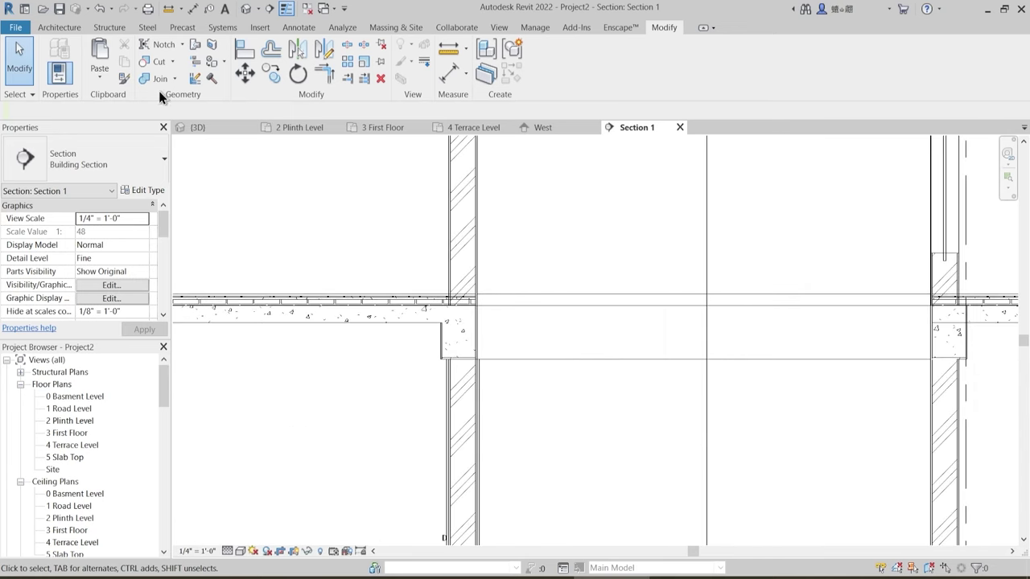
- Join the floor slab to the walls at its left and right ends
left_click(157, 83)
left_click(443, 301)
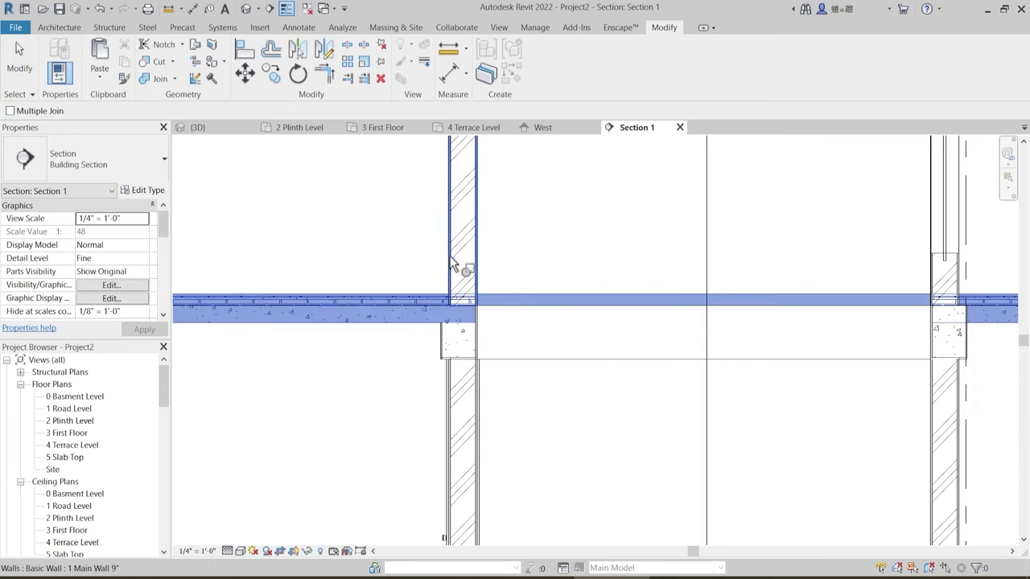
left_click(456, 266)
middle_click_drag(908, 299, 570, 327)
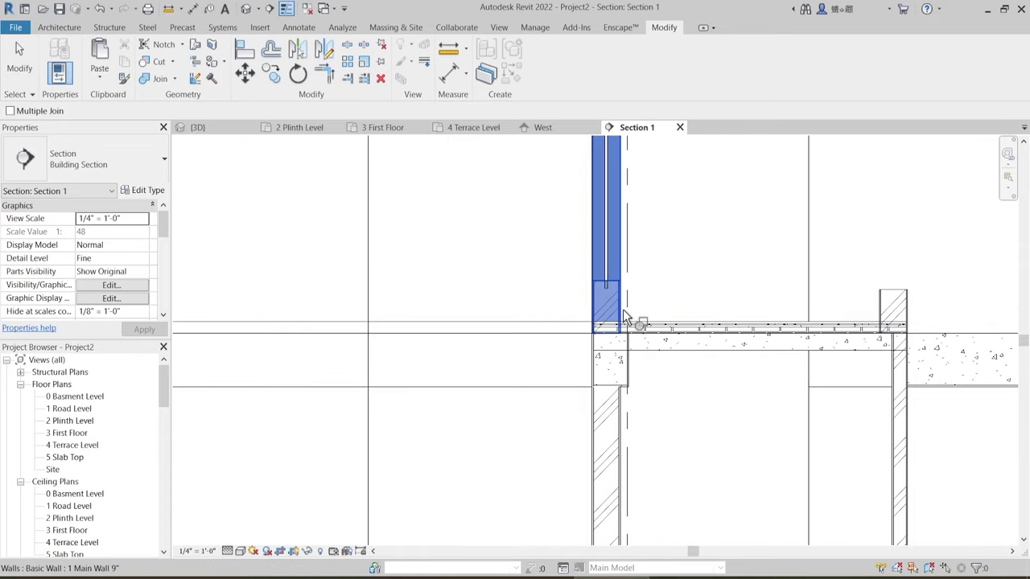
left_click(867, 327)
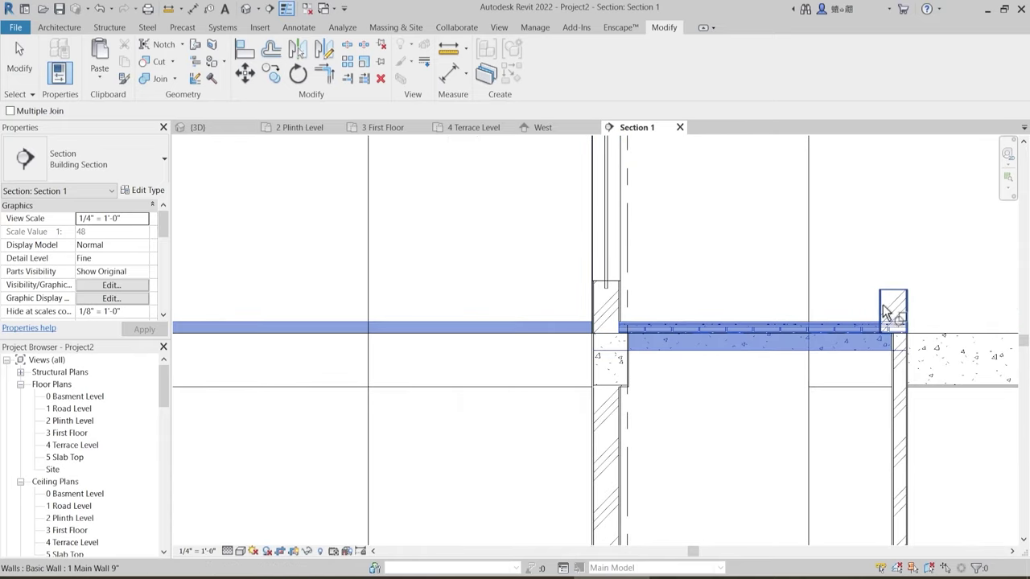
left_click(882, 308)
- Check the remaining wall-slab junctions, end the join, and return to 2 Plinth Level
scroll(736, 221, "down", 4)
scroll(790, 378, "up", 2)
scroll(786, 408, "up", 2)
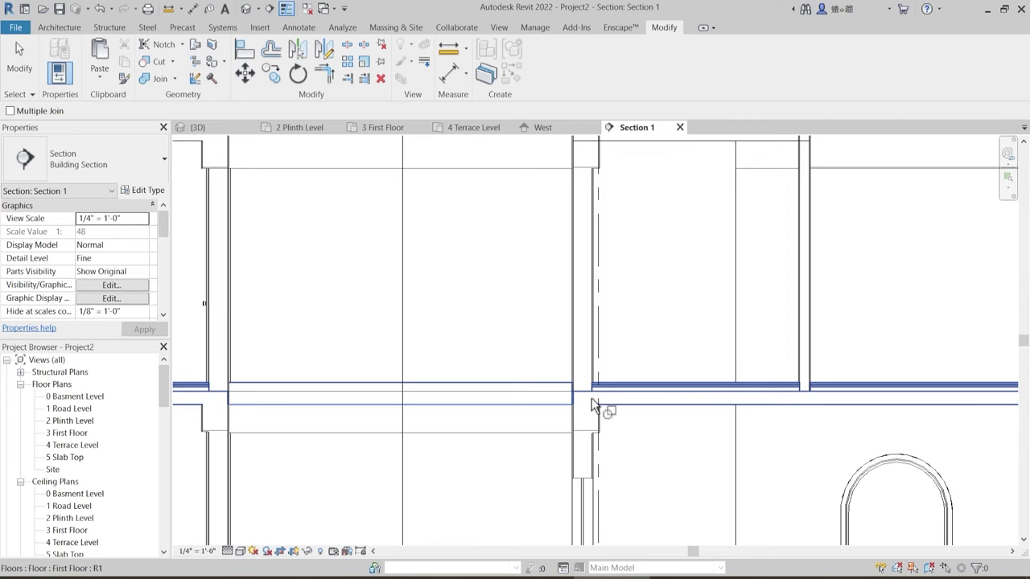
middle_click_drag(499, 388, 759, 388)
scroll(609, 331, "down", 3)
scroll(609, 330, "down", 1)
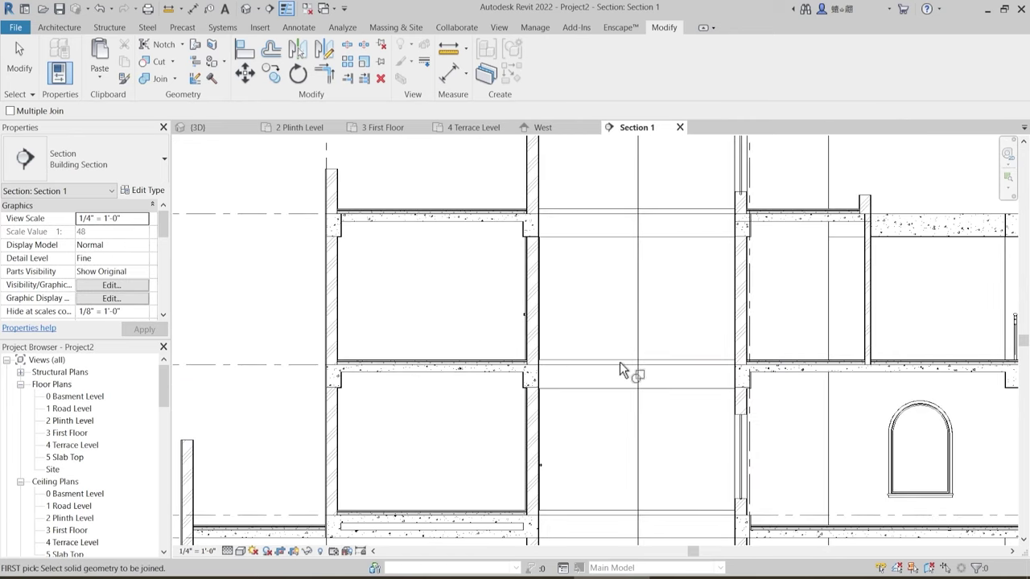
middle_click_drag(668, 472, 452, 406)
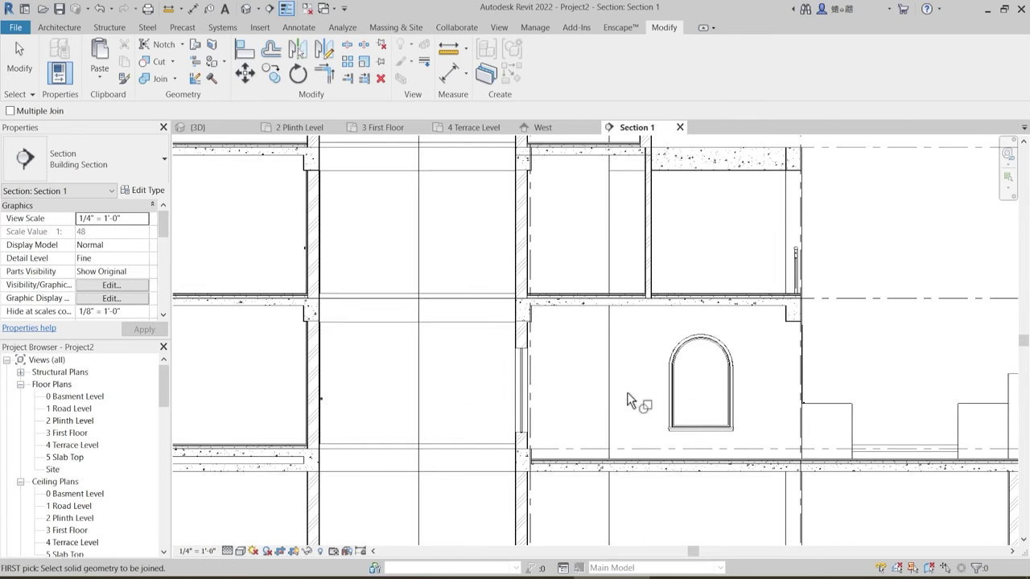
scroll(648, 366, "down", 2)
key("Escape")
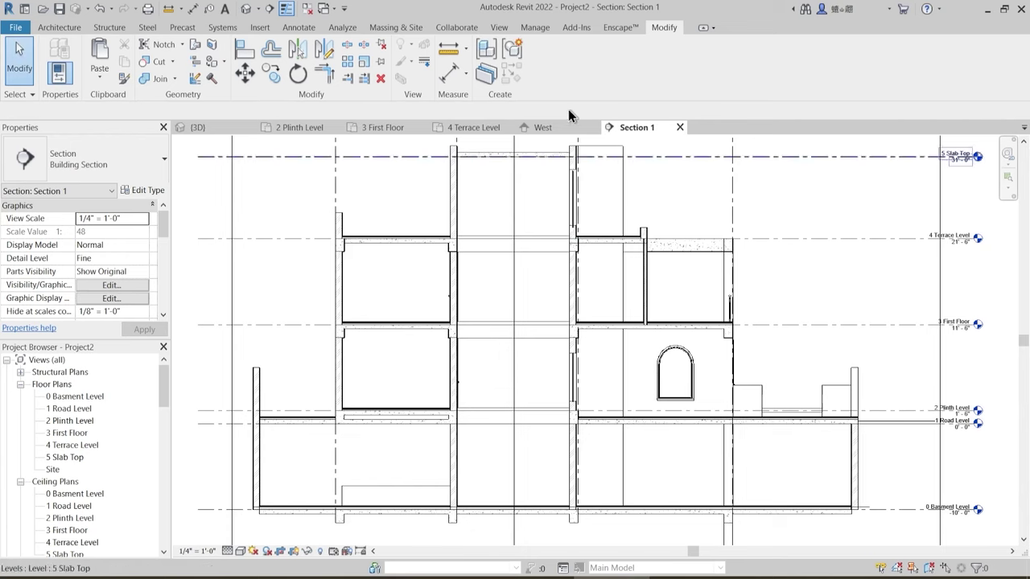
left_click(307, 127)
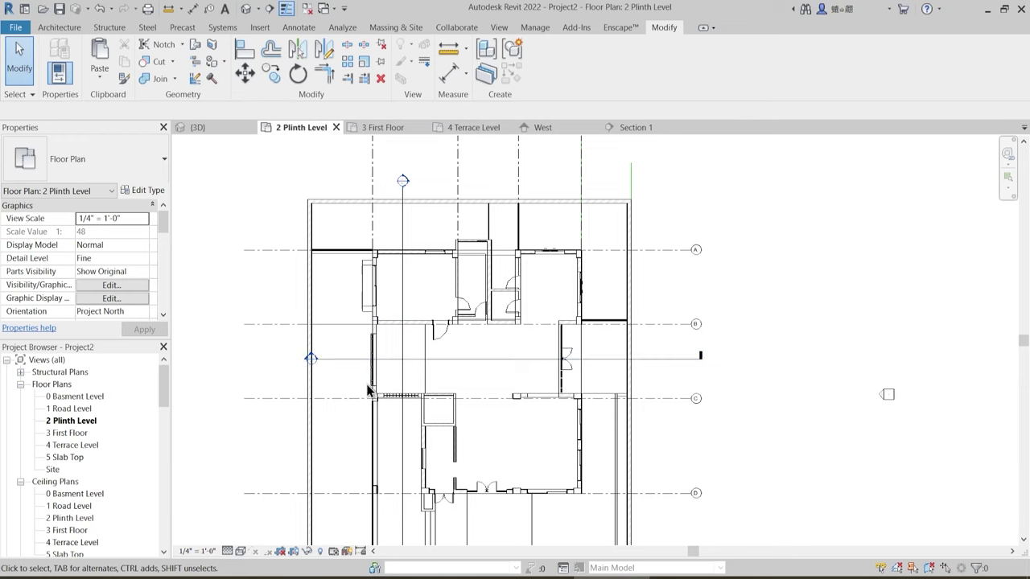
- Move the Section 2 cut line up and review the section's upper floors
left_click_drag(344, 359, 345, 280)
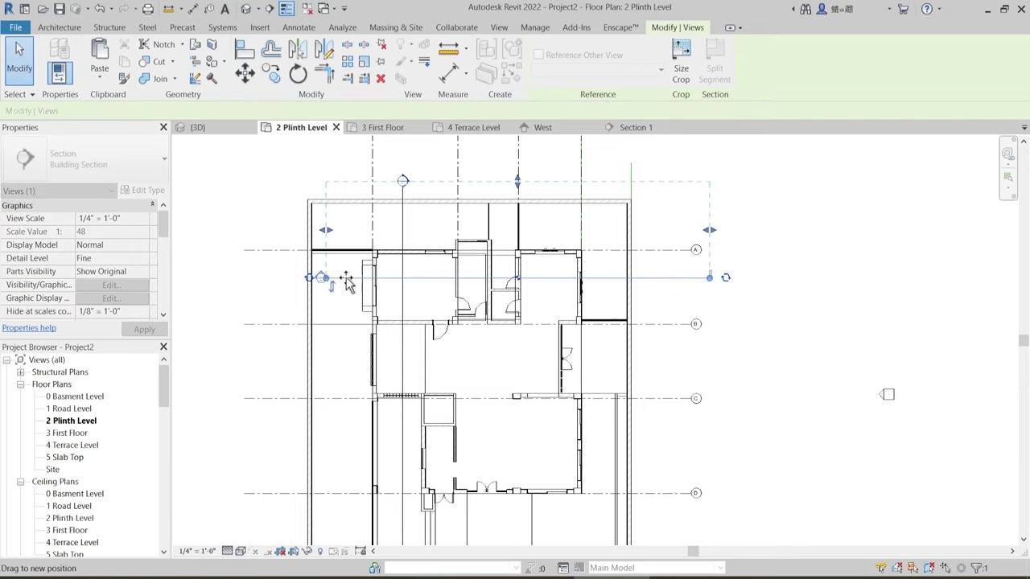
double_click(319, 280)
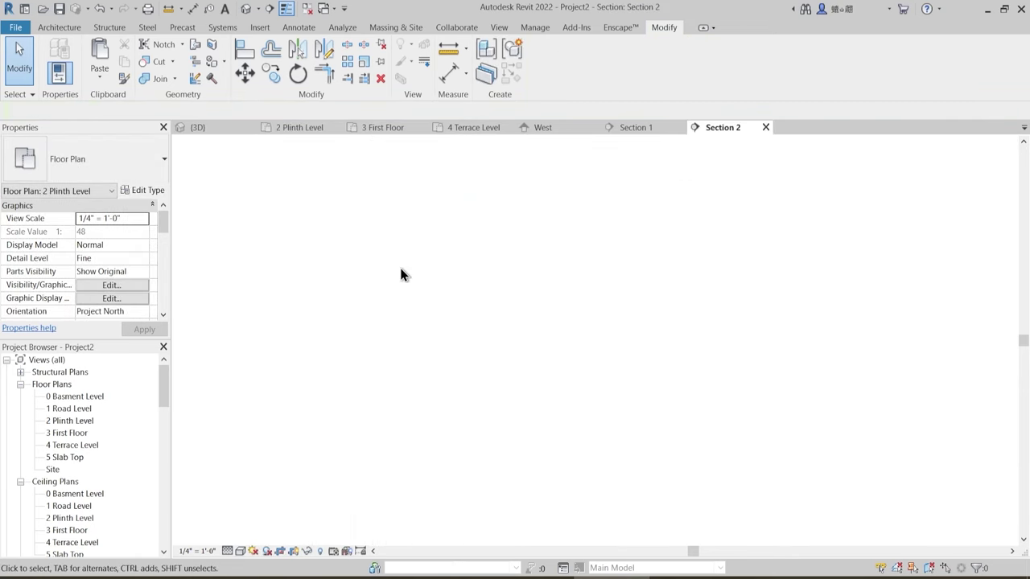
scroll(467, 316, "up", 2)
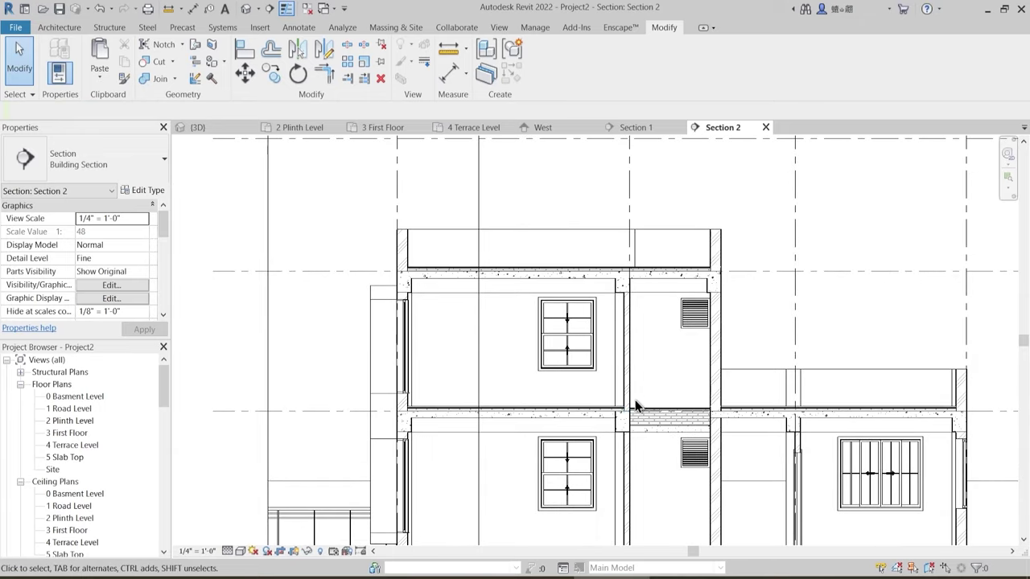
mouse_move(648, 459)
middle_mouse_down()
mouse_move(597, 402)
mouse_move(580, 353)
middle_mouse_up()
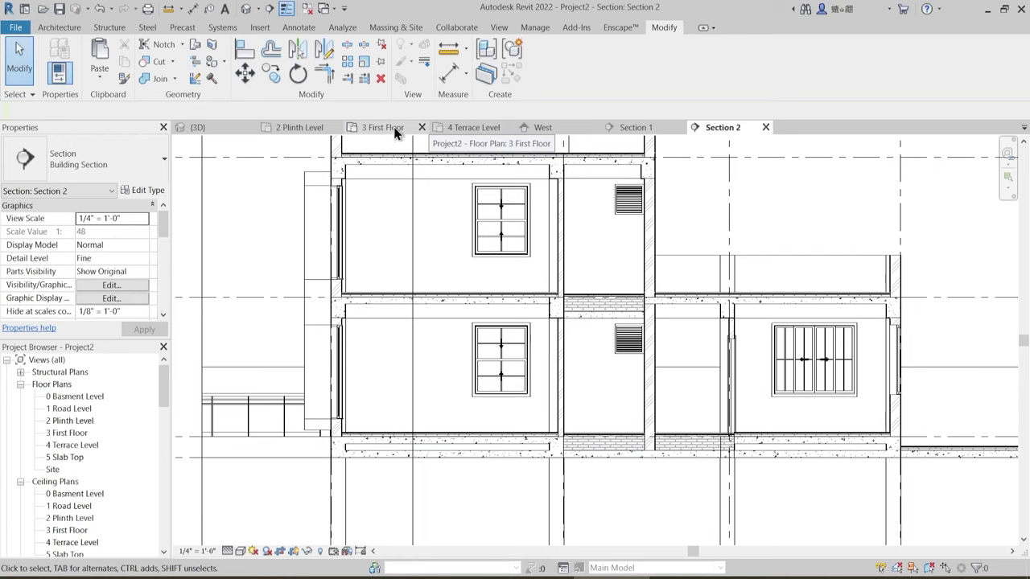
left_click(326, 127)
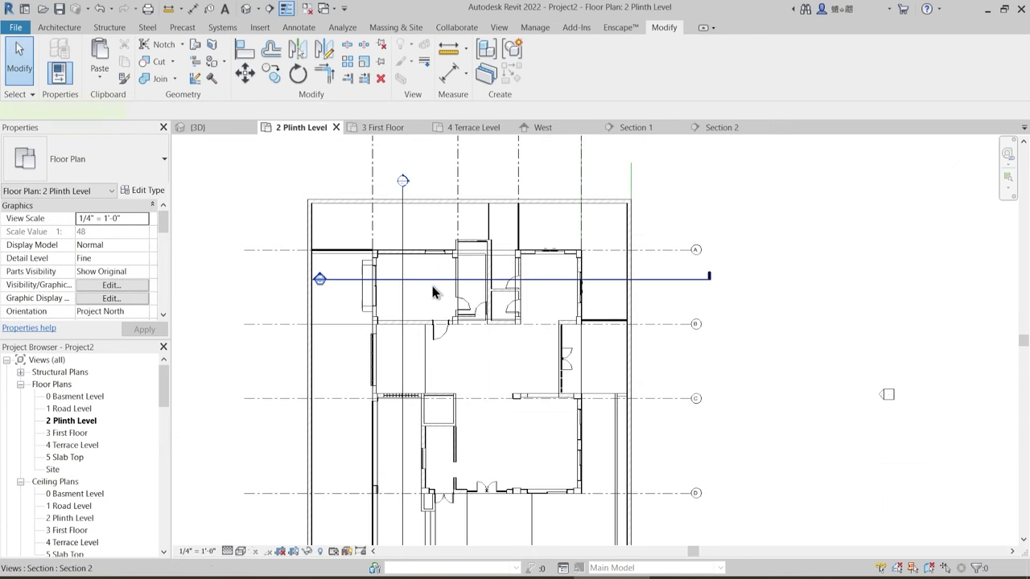
- Reposition the Section 2 line below grid D, view it, and turn Thin Lines off
left_click_drag(433, 292, 456, 532)
left_click(391, 511)
middle_click_drag(383, 489, 382, 433)
double_click(337, 474)
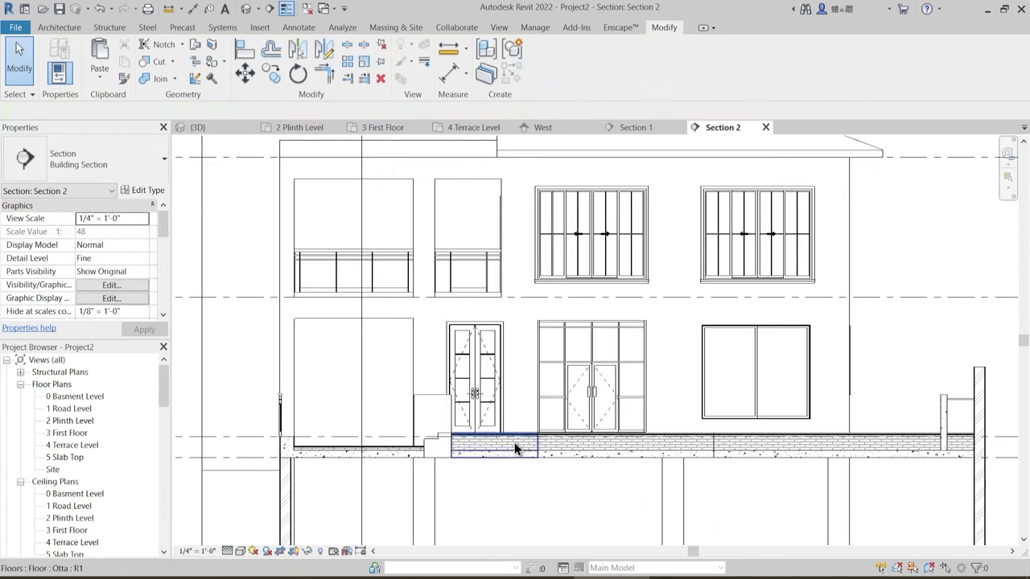
left_click(287, 9)
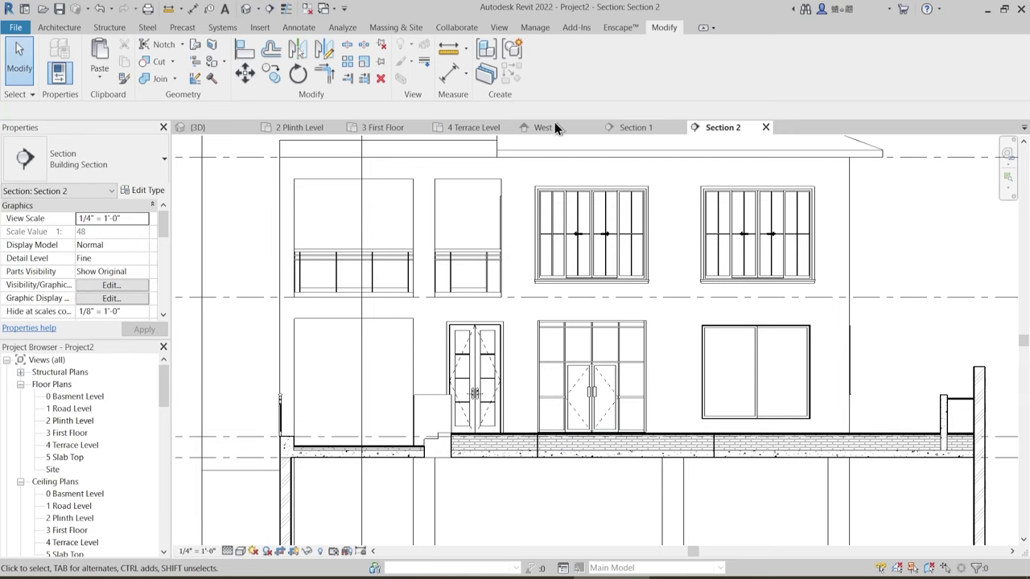
left_click(311, 127)
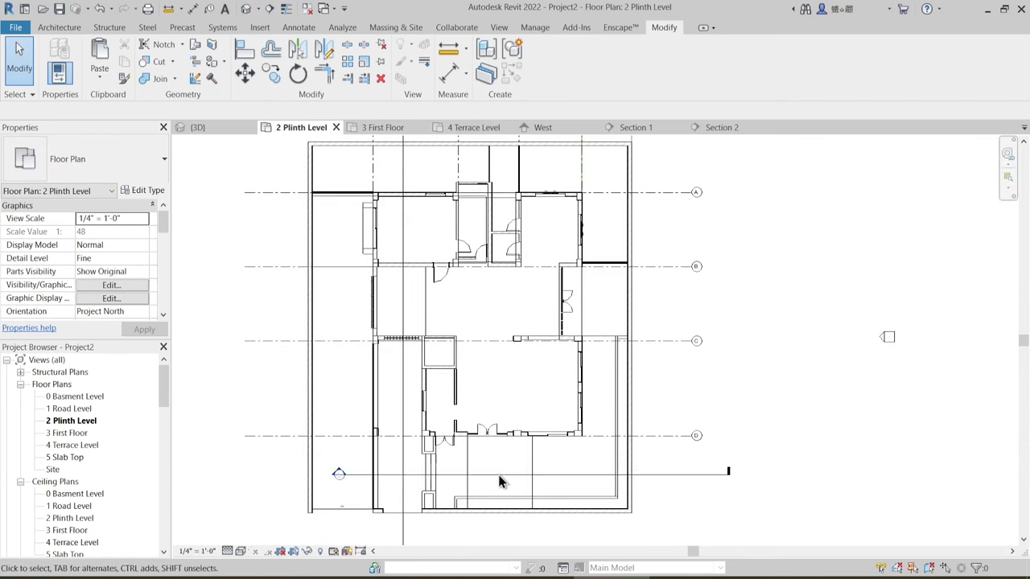
- Place the Section 2 line between grids C and D, extend its left end, and view Section 2
left_click_drag(500, 476, 506, 401)
key("Escape")
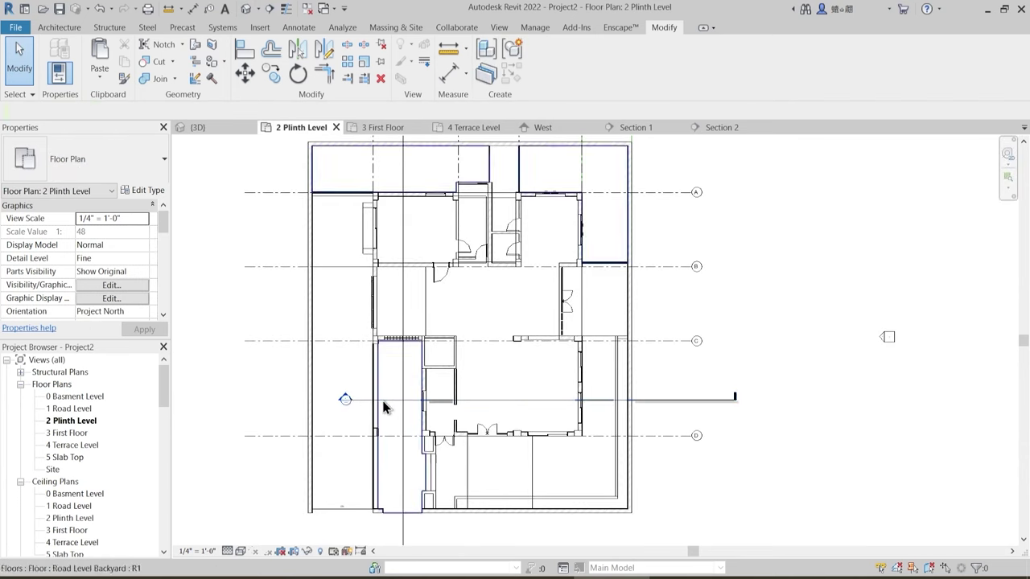
left_click(354, 402)
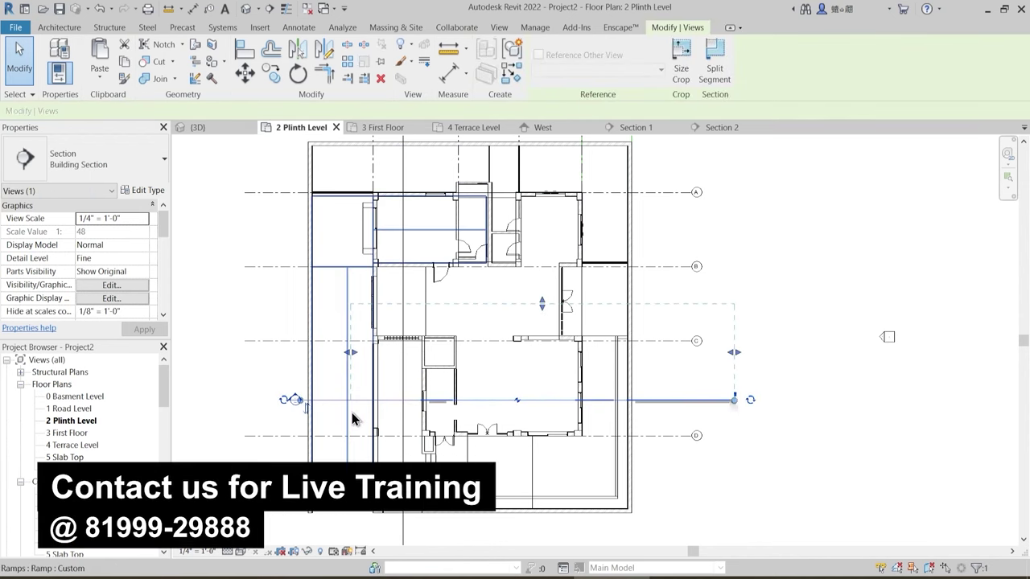
key("Escape")
key("ctrl+Tab")
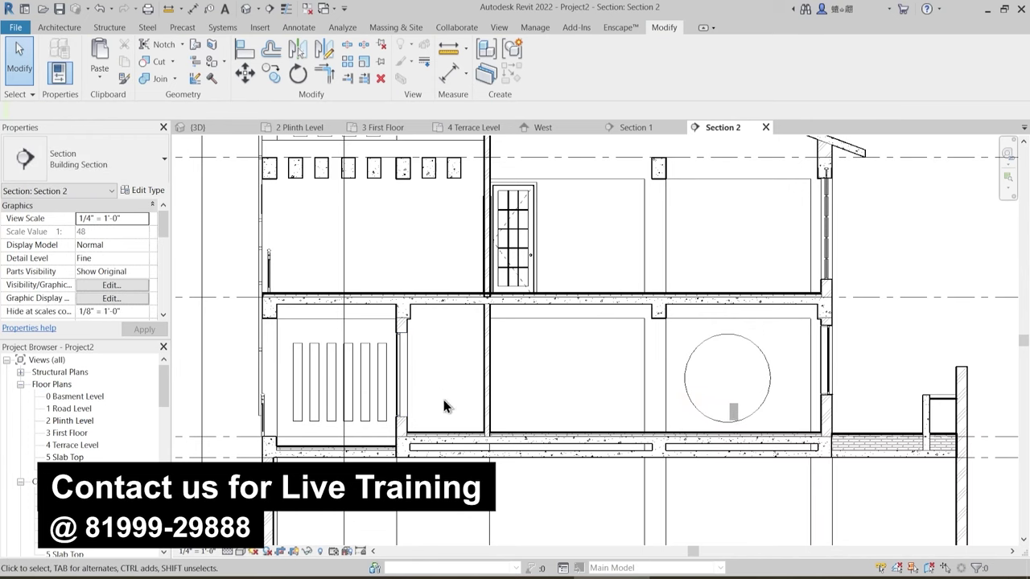
scroll(507, 361, "down", 1)
middle_click_drag(423, 396, 534, 386)
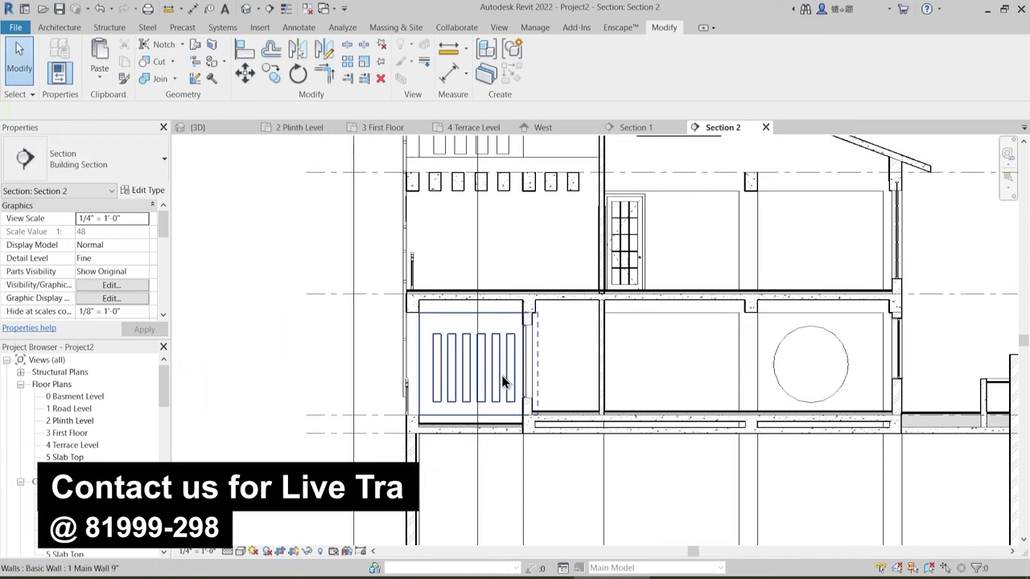
- Join the 1 Main Wall 4.5" wall to the First Floor slab
scroll(538, 349, "down", 1)
scroll(531, 350, "up", 4)
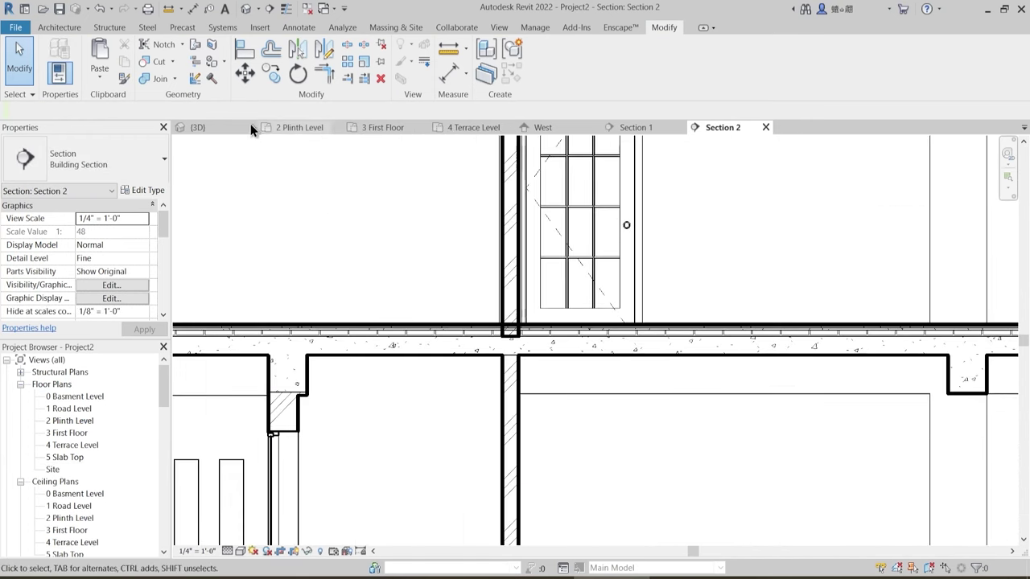
left_click(166, 84)
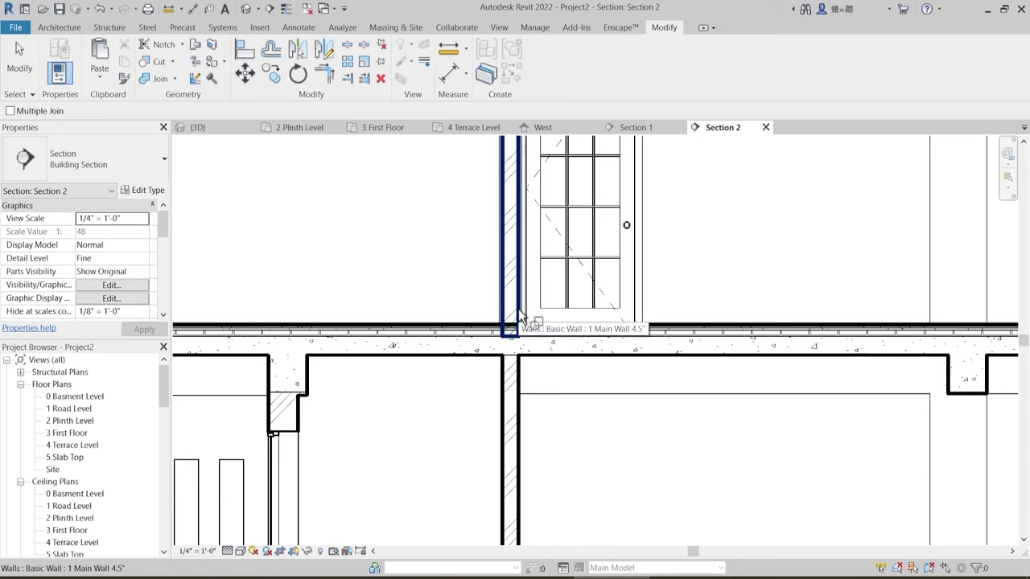
left_click(521, 314)
left_click(537, 333)
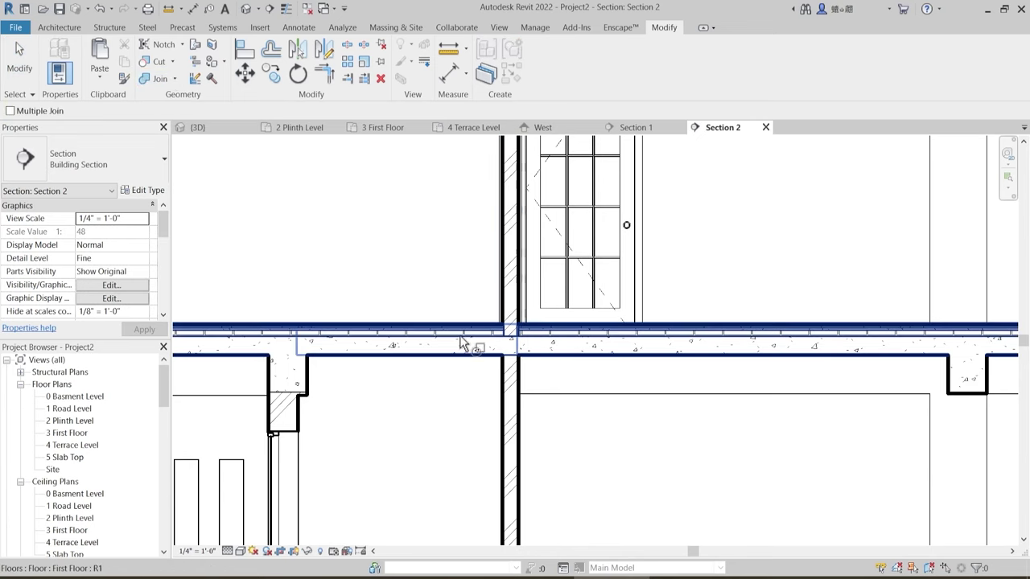
- Review the upper floor, roof, dormer and lower slab, then return to 2 Plinth Level
scroll(406, 346, "down", 3)
middle_click_drag(774, 414, 563, 469)
scroll(483, 404, "up", 1)
scroll(485, 402, "down", 3)
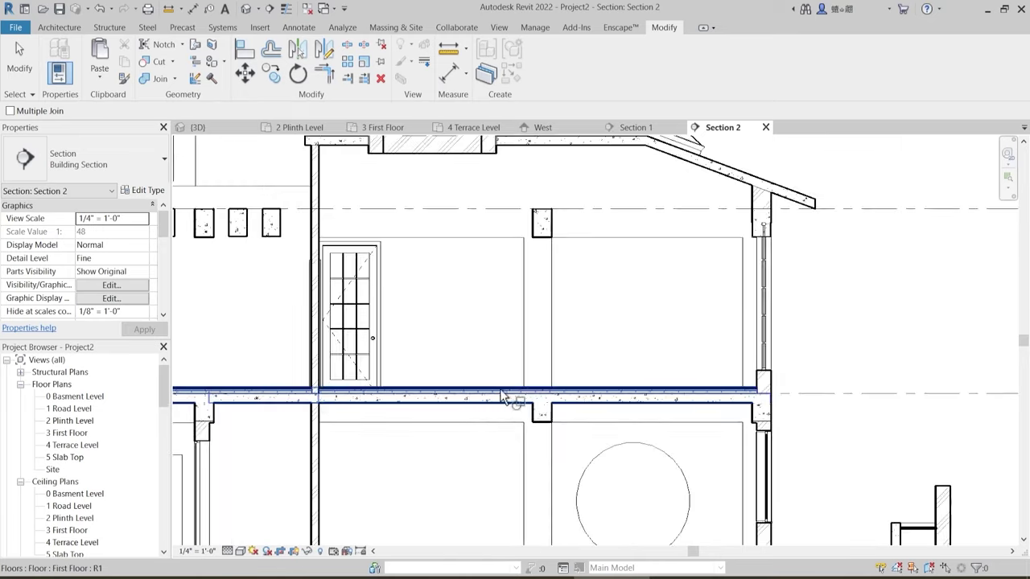
middle_click_drag(462, 316, 563, 412)
scroll(548, 325, "down", 1)
scroll(558, 320, "down", 1)
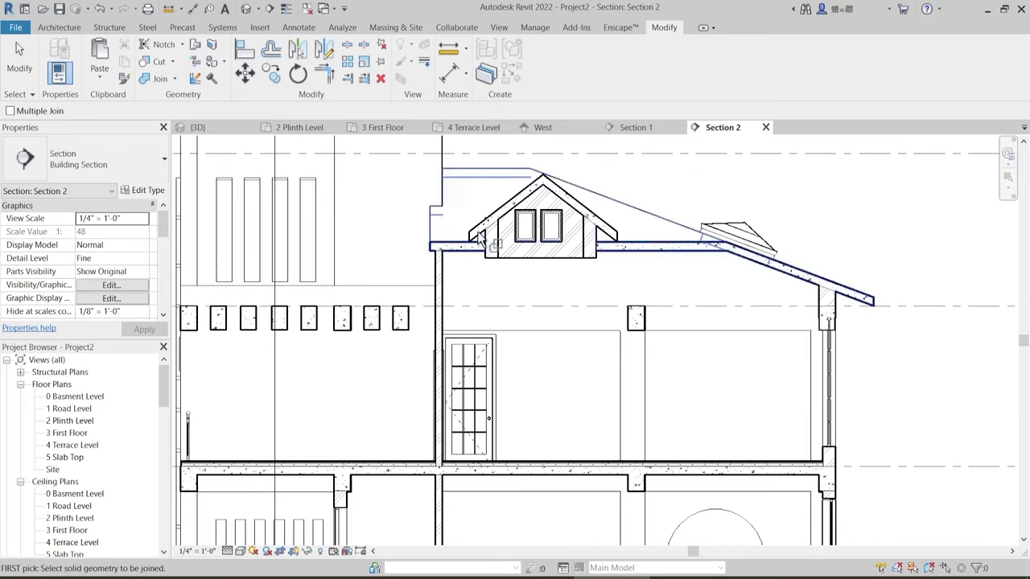
scroll(607, 290, "down", 1)
scroll(392, 314, "up", 1)
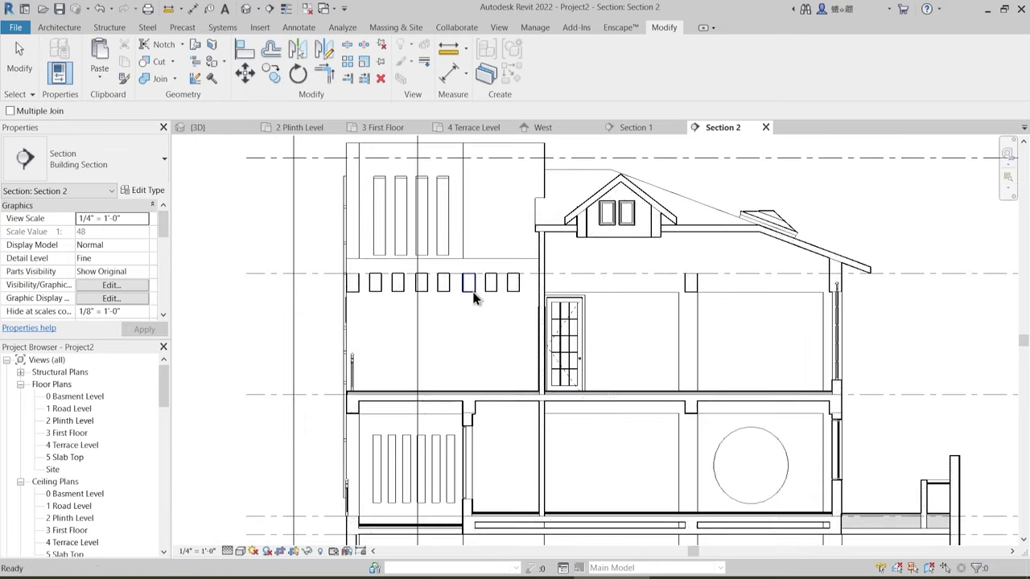
middle_click_drag(662, 465, 644, 418)
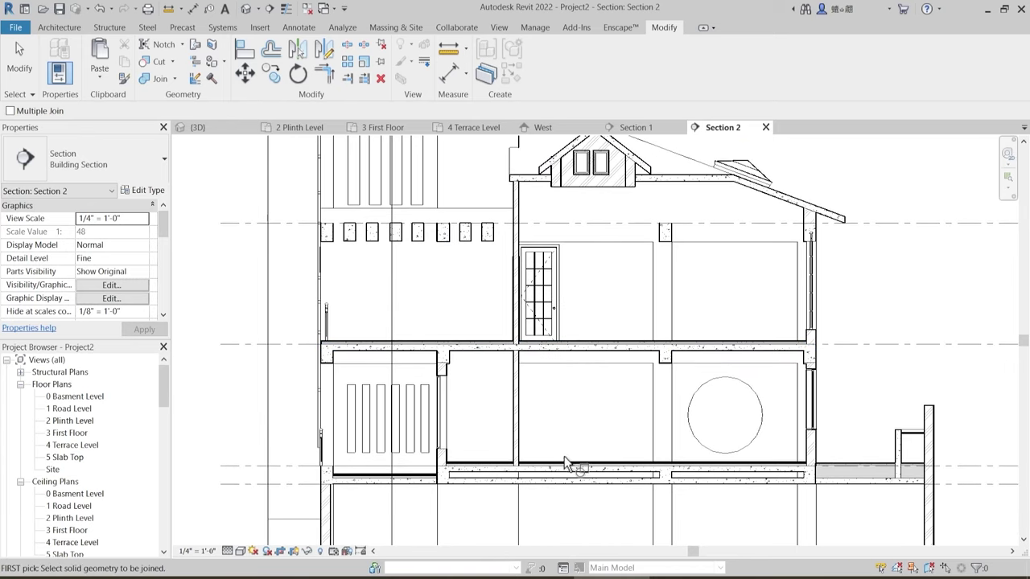
middle_click_drag(609, 421, 612, 407)
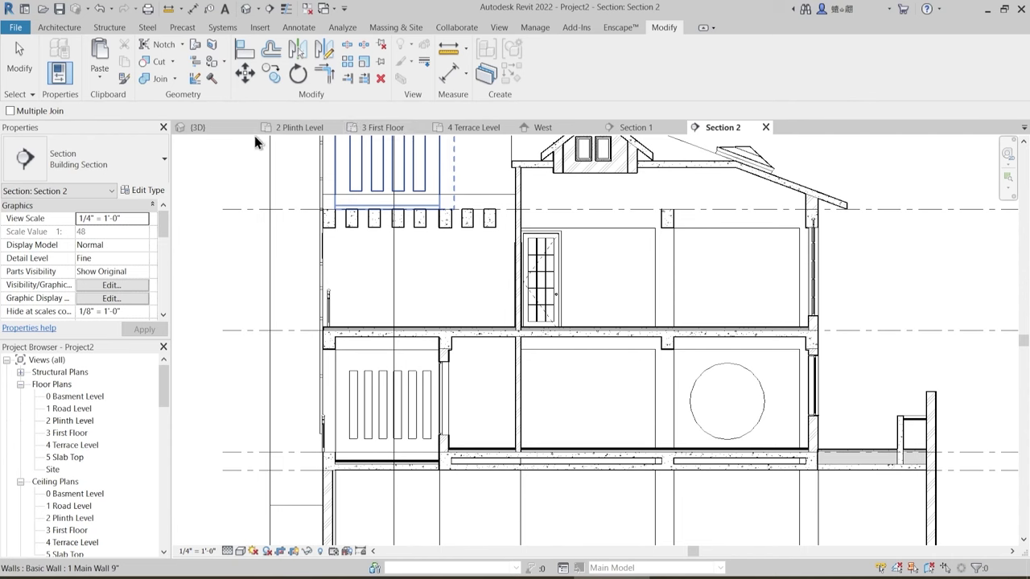
left_click(296, 129)
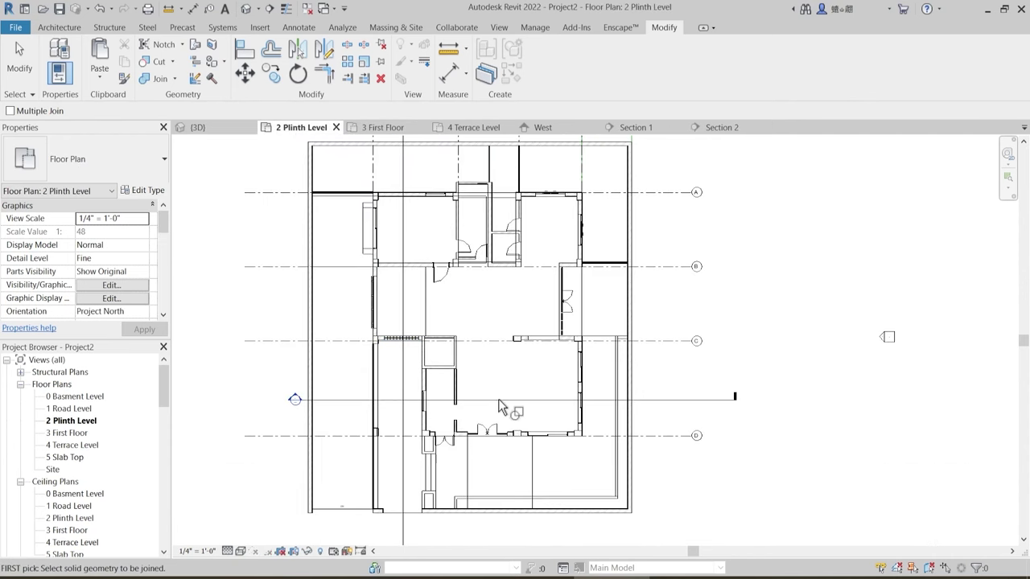
- Move the Section 2 line up between grids A and B and open Section 2
key("Escape")
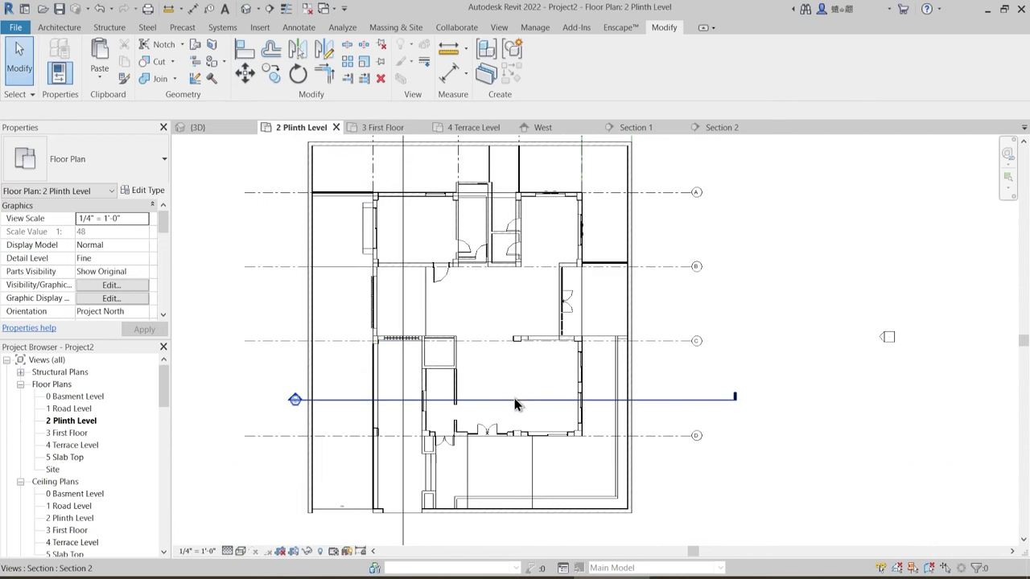
left_click_drag(518, 395, 535, 248, "ctrl")
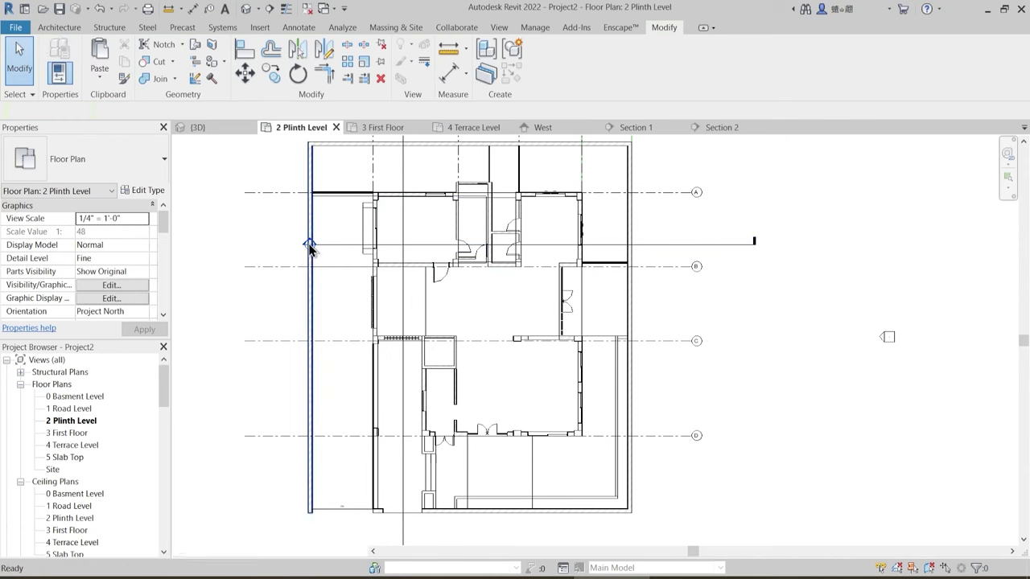
double_click(310, 244)
scroll(460, 387, "up", 3)
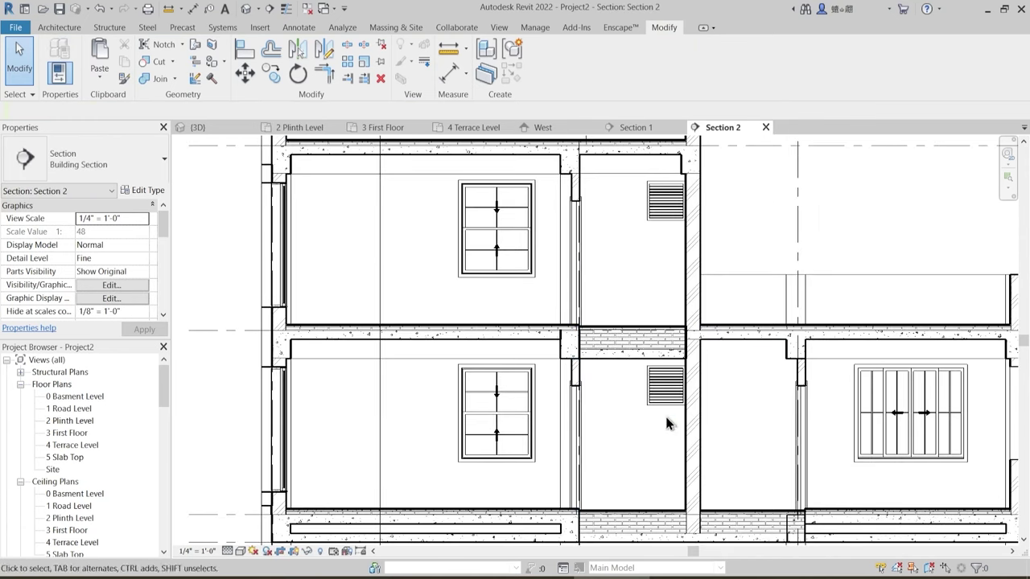
- Join the sunk slab with the concrete beam
middle_click_drag(665, 414, 552, 333)
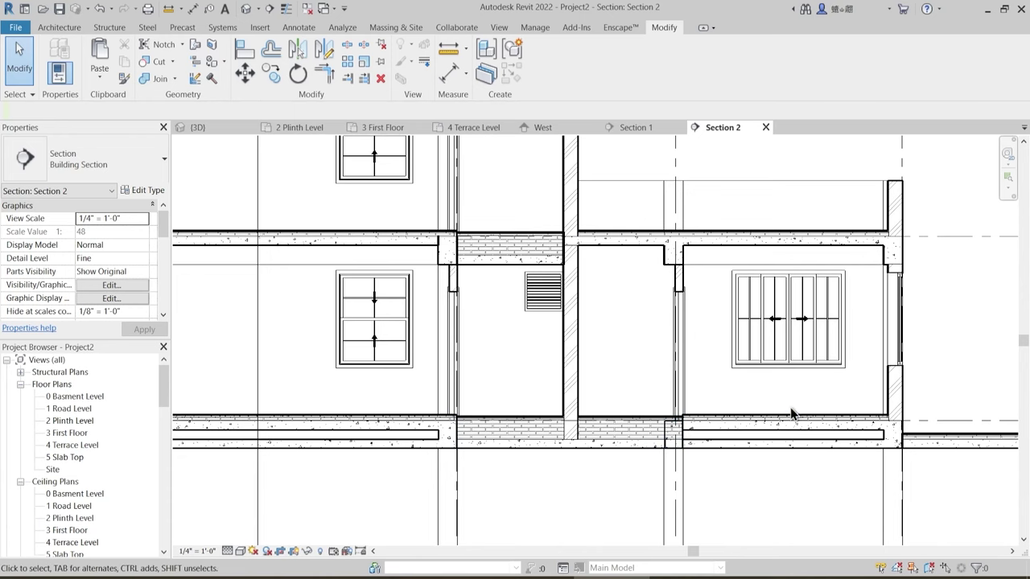
scroll(674, 438, "up", 3)
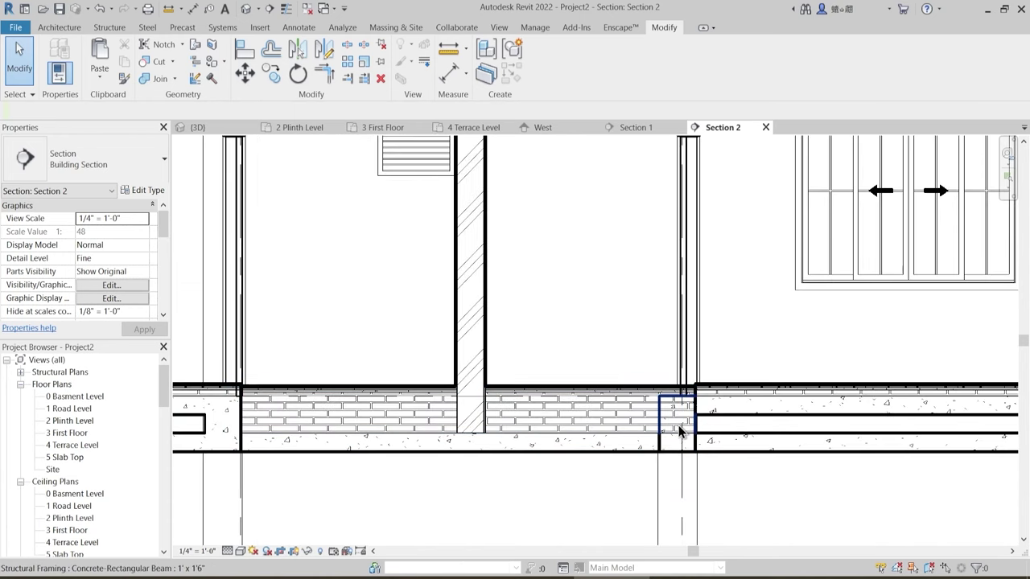
middle_click_drag(683, 426, 581, 362)
left_click(159, 78)
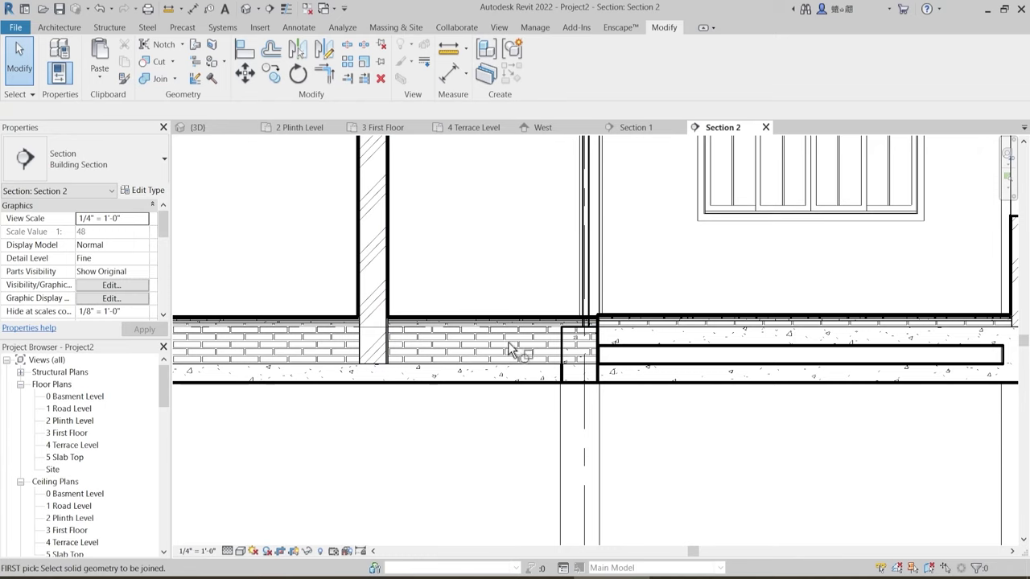
scroll(511, 342, "up", 2)
left_click(582, 392)
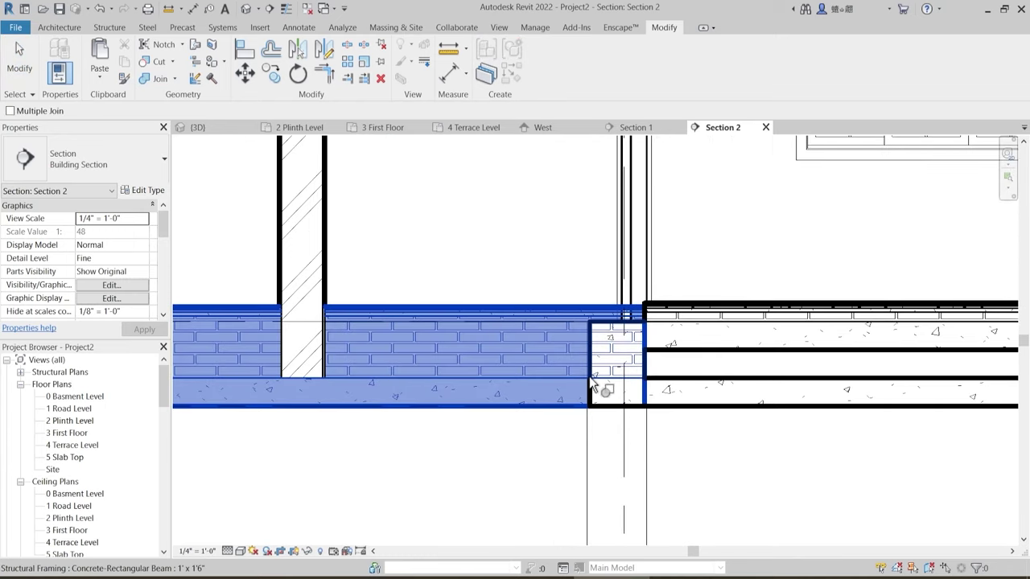
left_click(620, 410)
key("Escape")
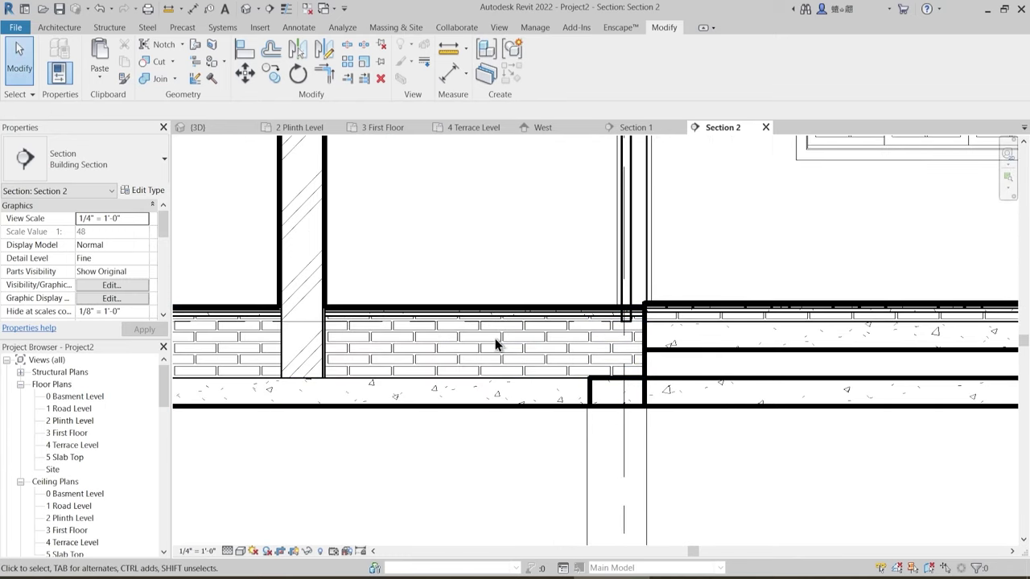
- Unjoin the brick wall from the sunk slab with Unjoin Geometry
left_click(175, 78)
left_click(184, 131)
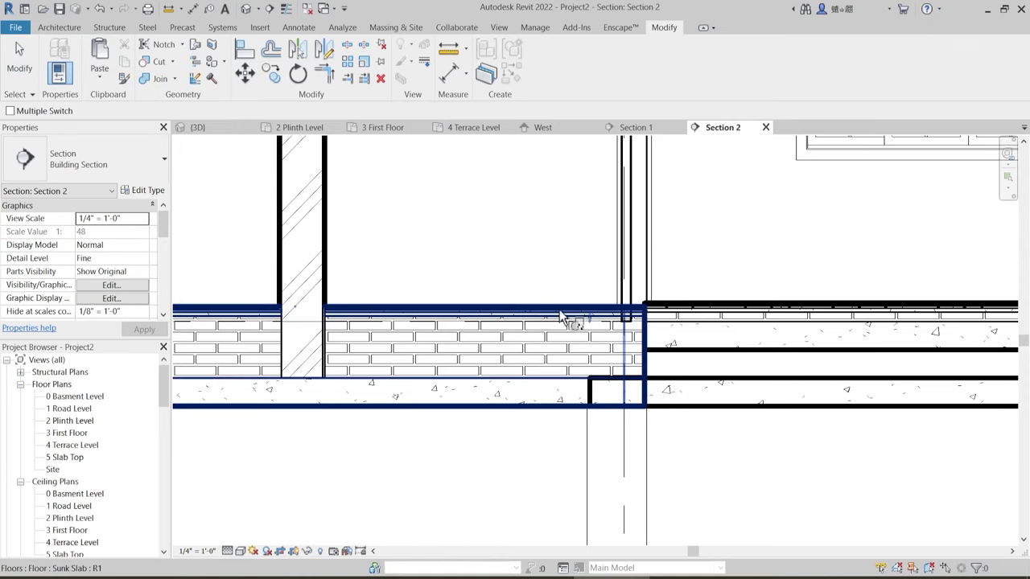
left_click(591, 343)
left_click(598, 364)
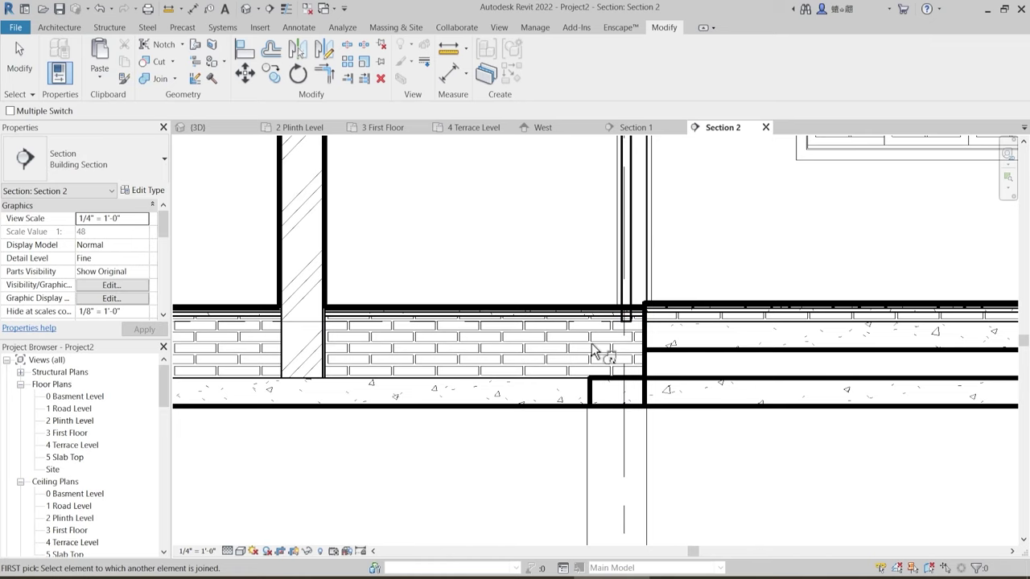
scroll(599, 354, "up", 2)
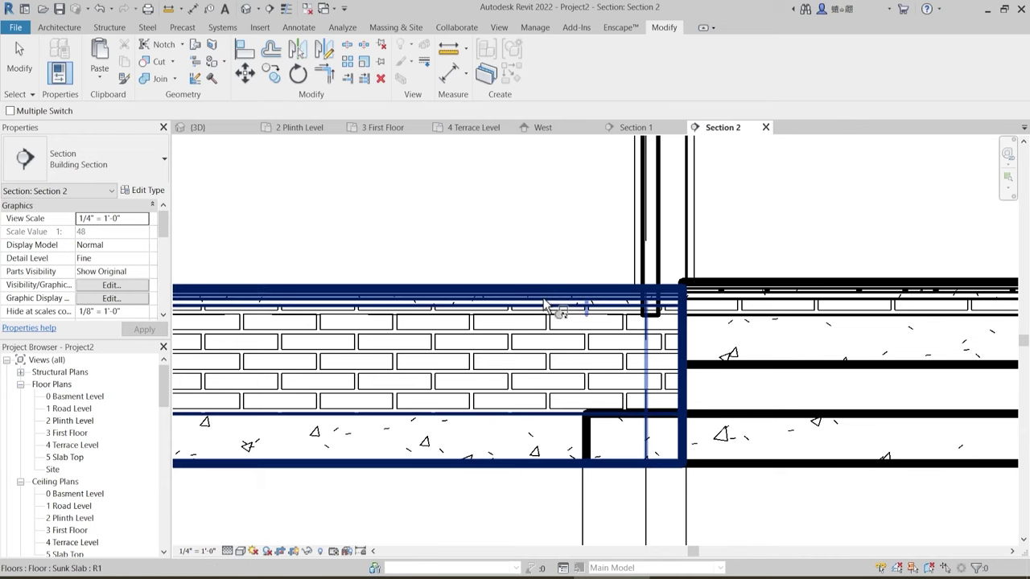
left_click(563, 343)
key("Escape")
- Start and cancel another join, then look over the lower floor slabs
scroll(531, 359, "down", 3)
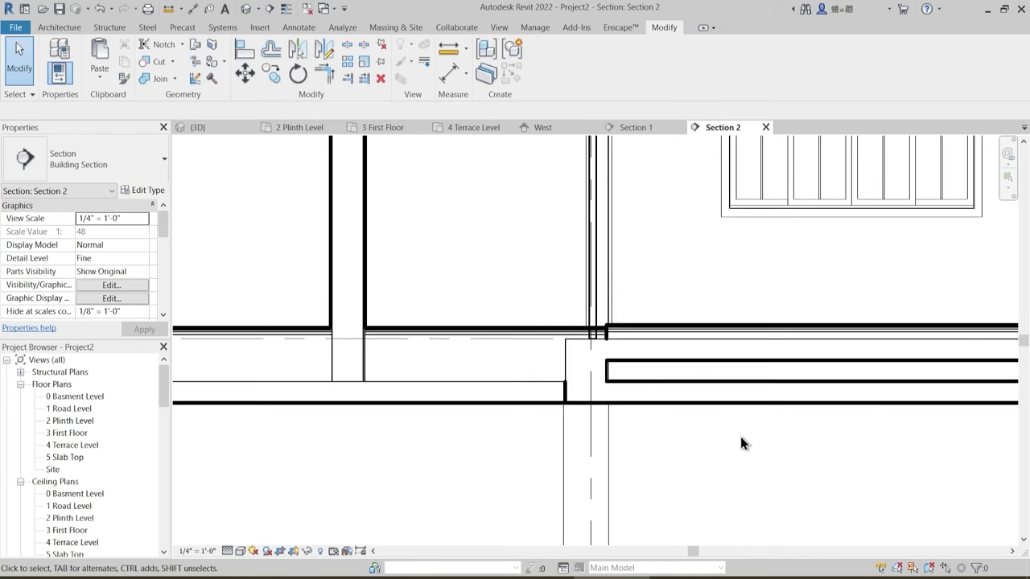
left_click(158, 80)
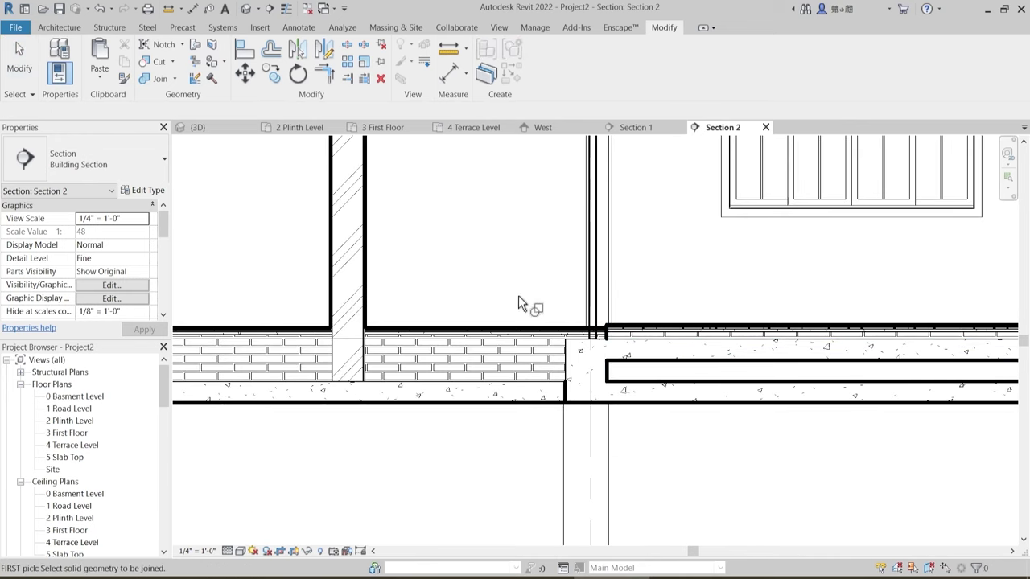
scroll(519, 295, "up", 1)
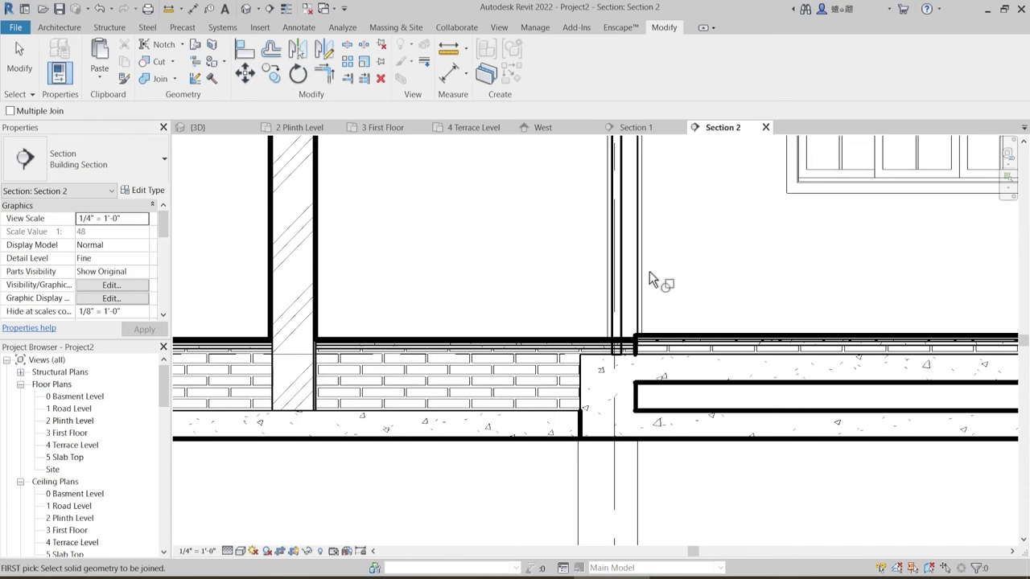
key("Escape")
scroll(630, 302, "down", 2)
scroll(631, 300, "down", 5)
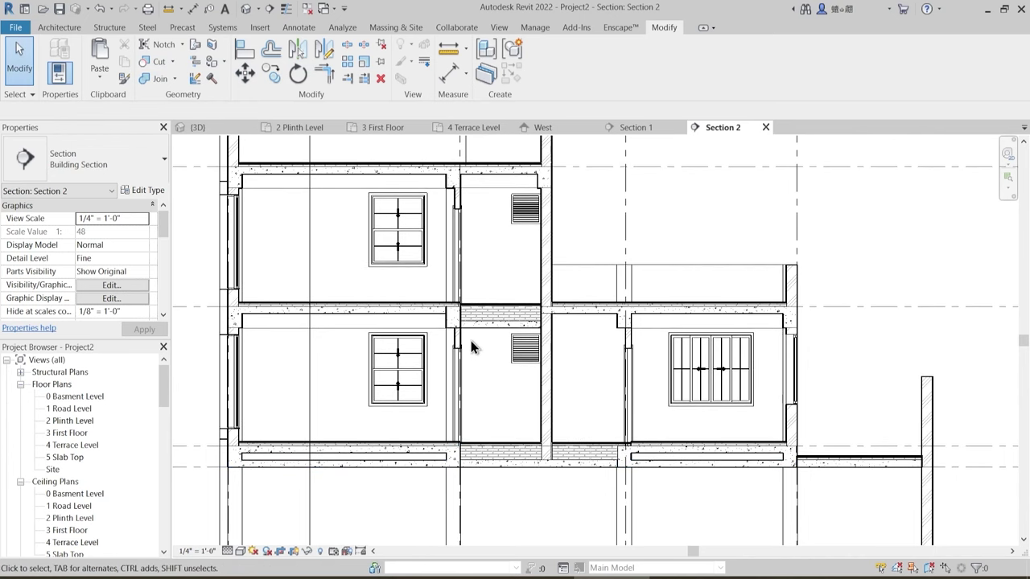
middle_click_drag(550, 379, 568, 334)
scroll(568, 333, "up", 3)
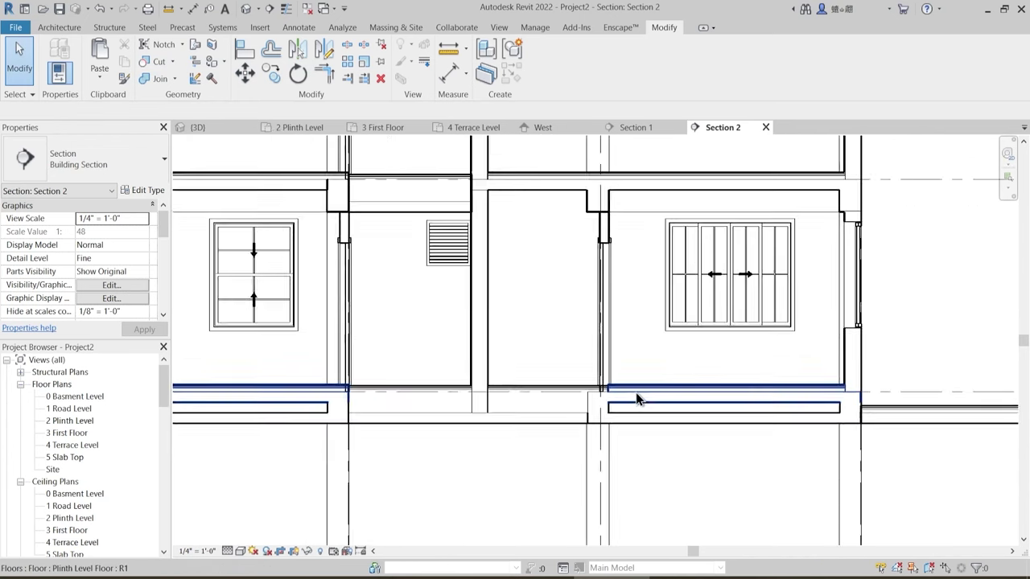
scroll(636, 398, "up", 1)
- Inspect the single-flush door, then return to the 2 Plinth Level plan
left_click(604, 371)
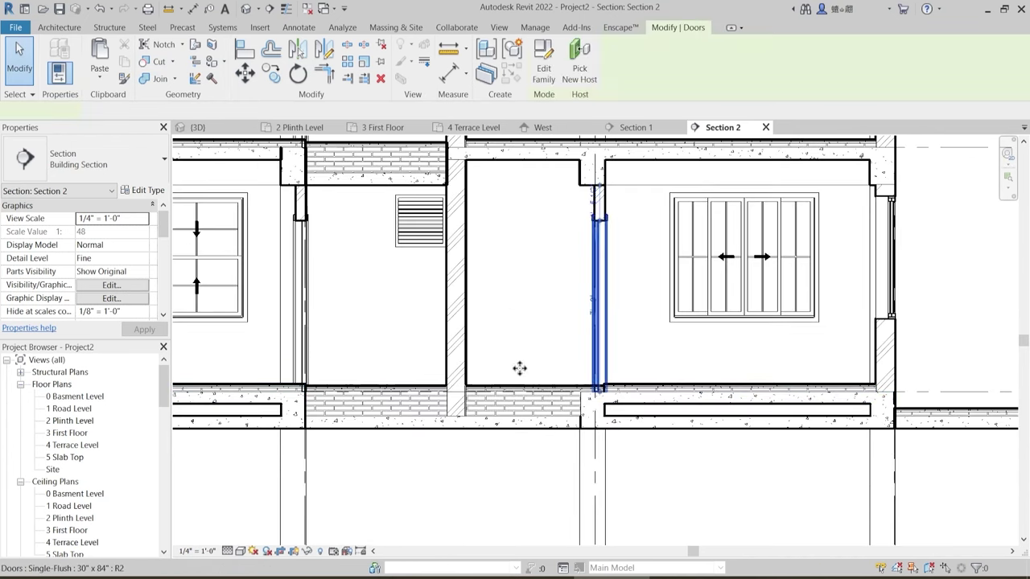
scroll(707, 350, "down", 2)
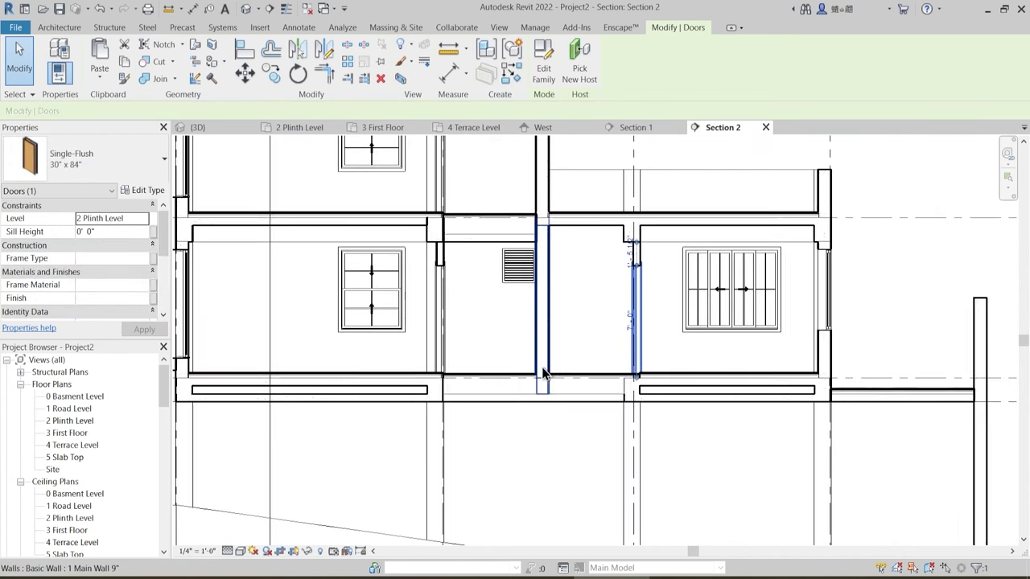
scroll(524, 350, "up", 2)
key("Escape")
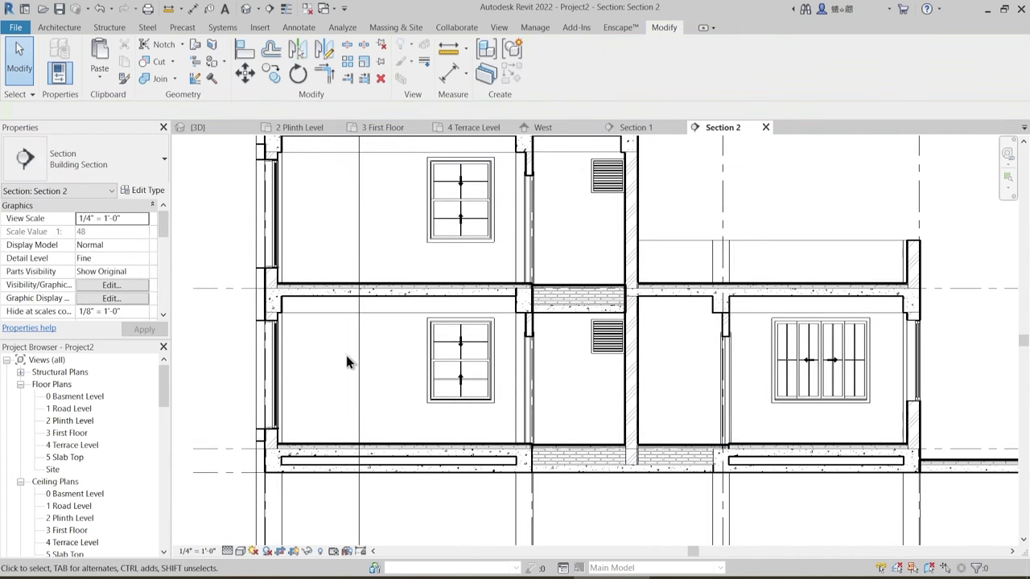
scroll(451, 338, "down", 2)
left_click(296, 128)
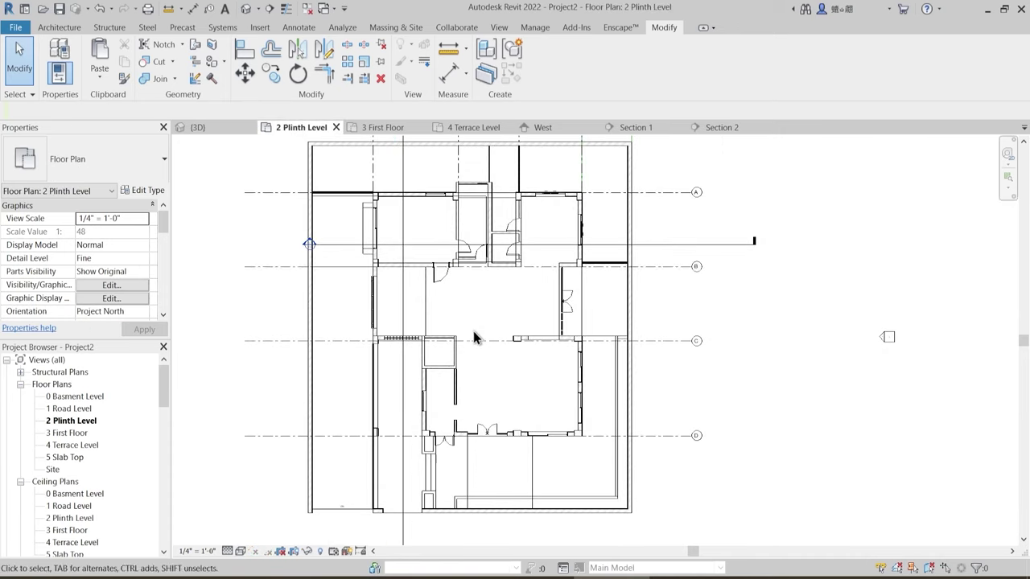
- Try the Section 2 line higher, then set it between grids B and C and reopen Section 2
left_click_drag(541, 245, 543, 211)
double_click(311, 213)
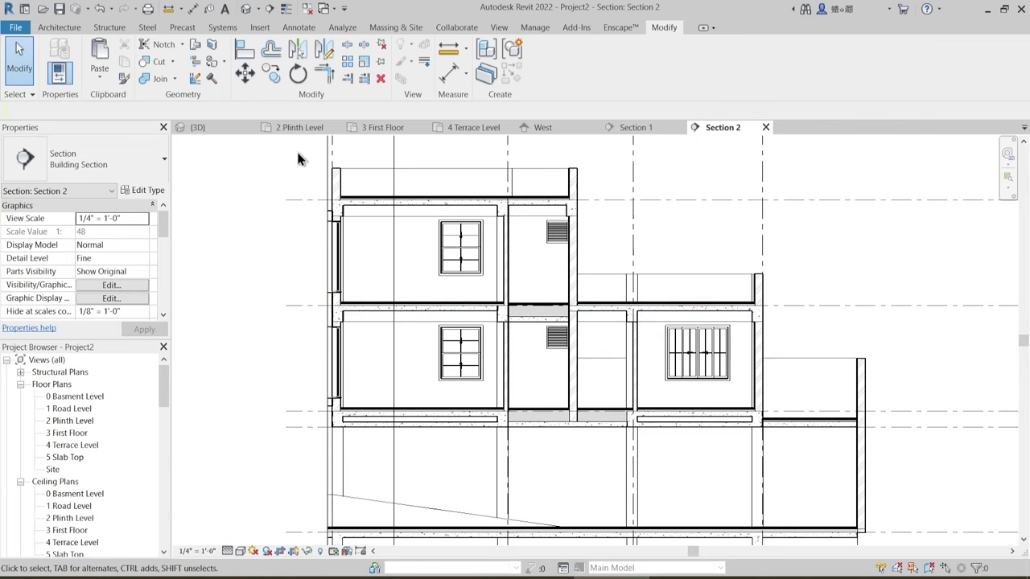
left_click(279, 127)
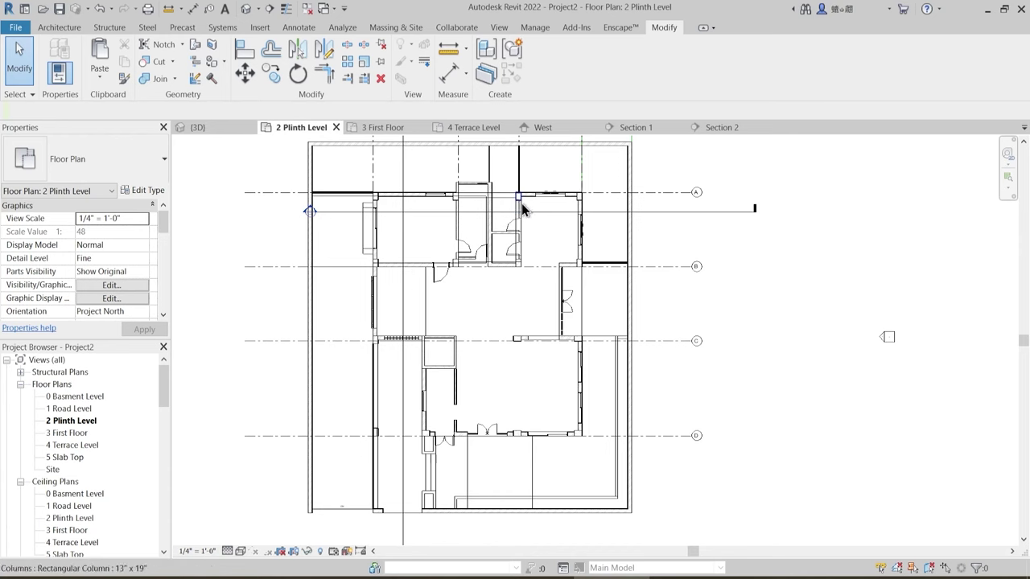
left_click_drag(551, 225, 556, 318)
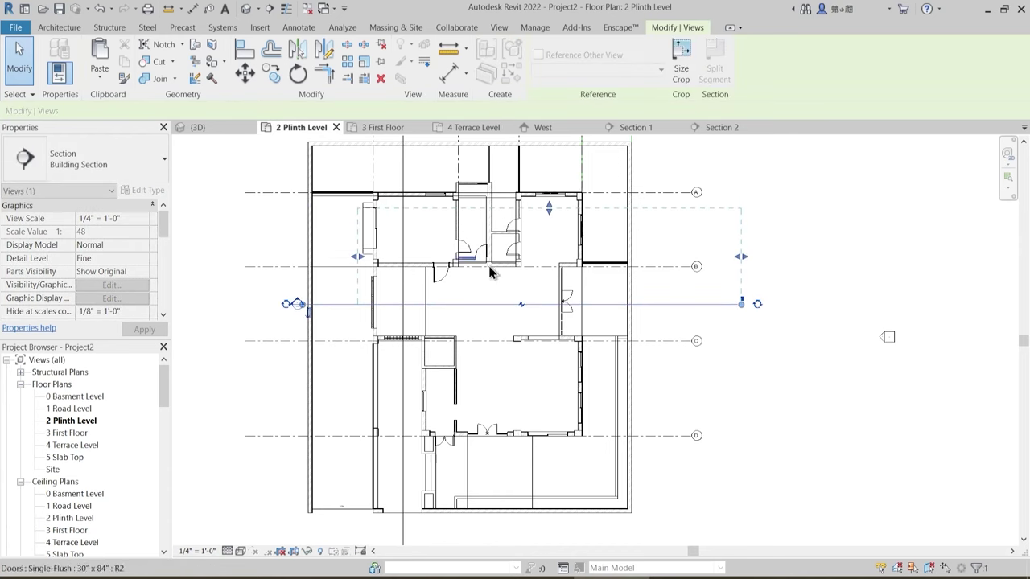
scroll(394, 302, "up", 3)
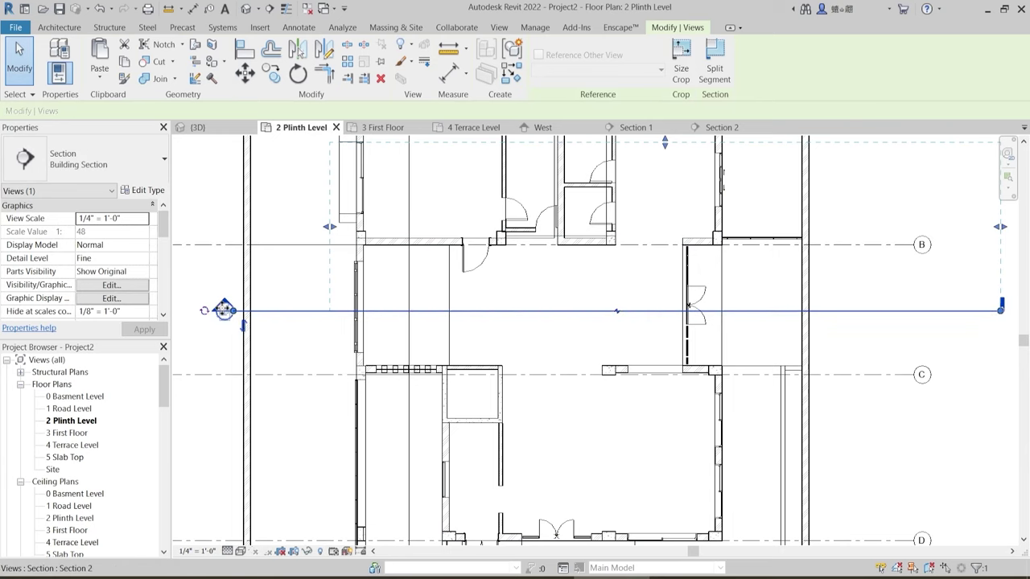
double_click(224, 309)
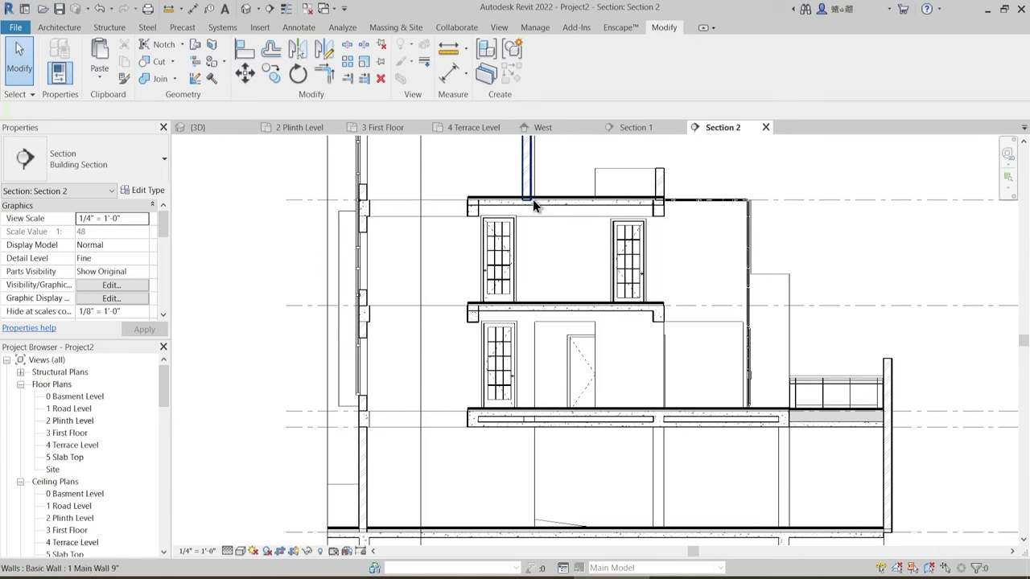
- Join the Terrace Level floor slab with the concrete beam beneath it
scroll(542, 232, "up", 5)
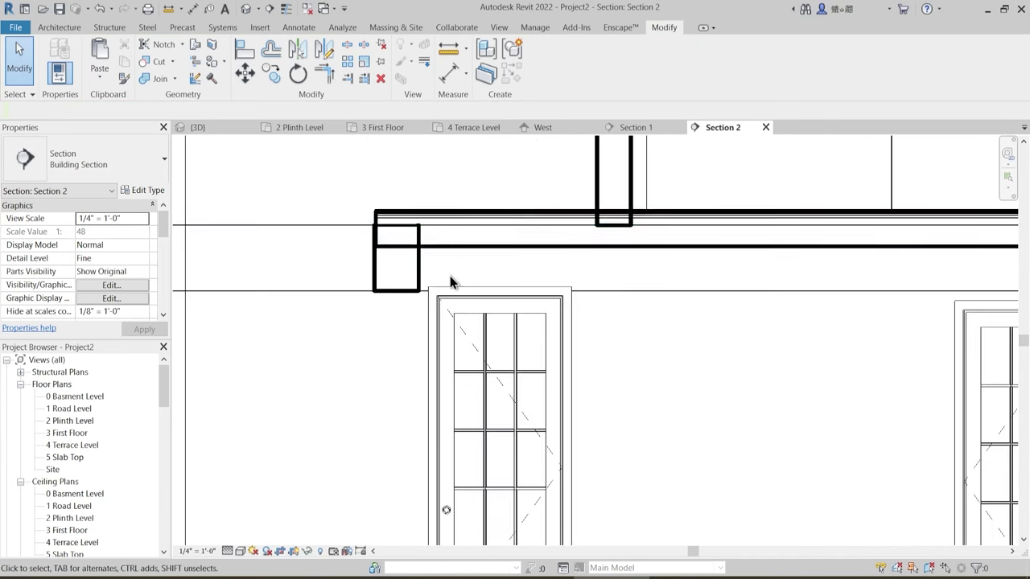
left_click(161, 82)
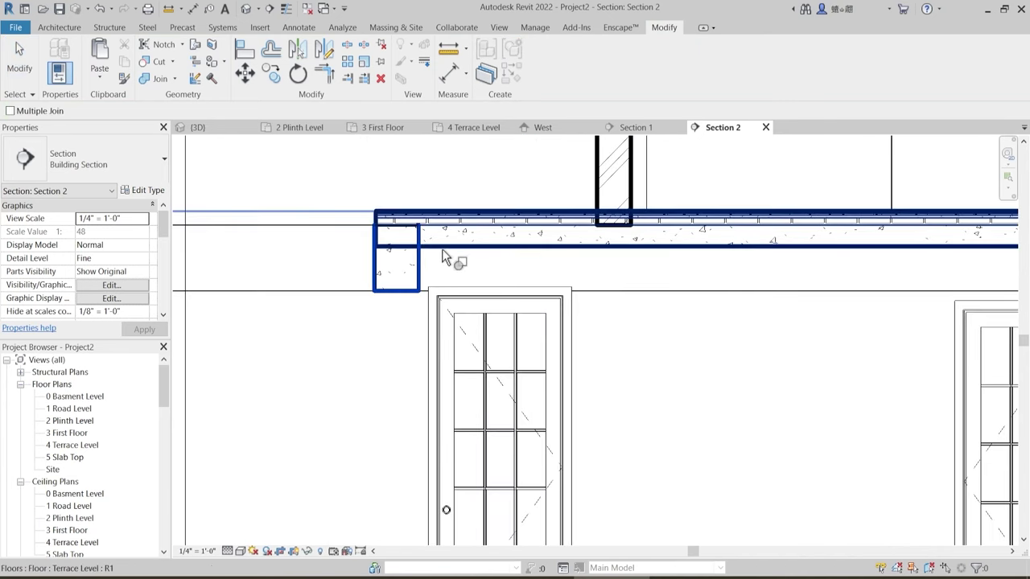
left_click(445, 246)
scroll(459, 264, "up", 3)
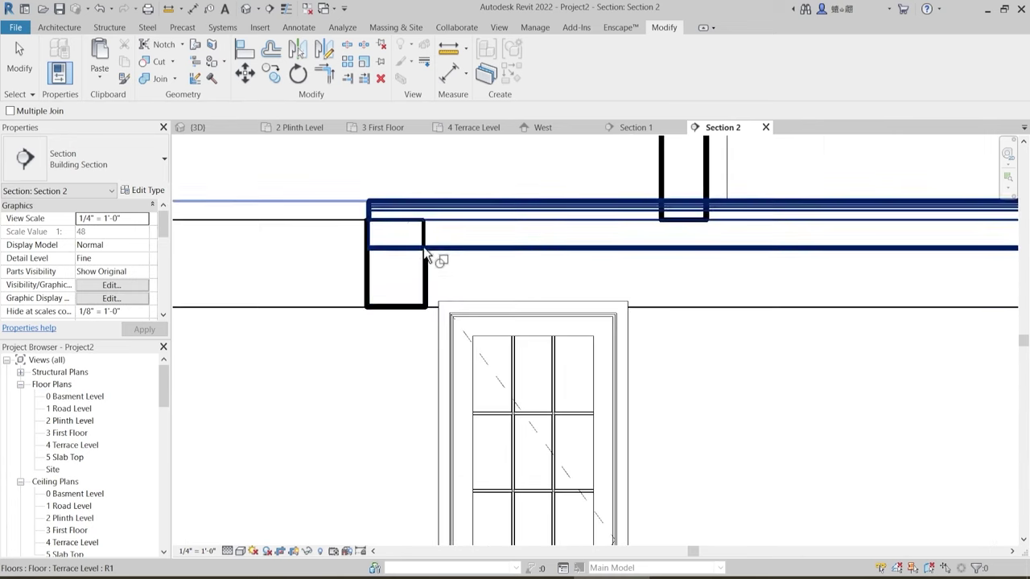
left_click(437, 229)
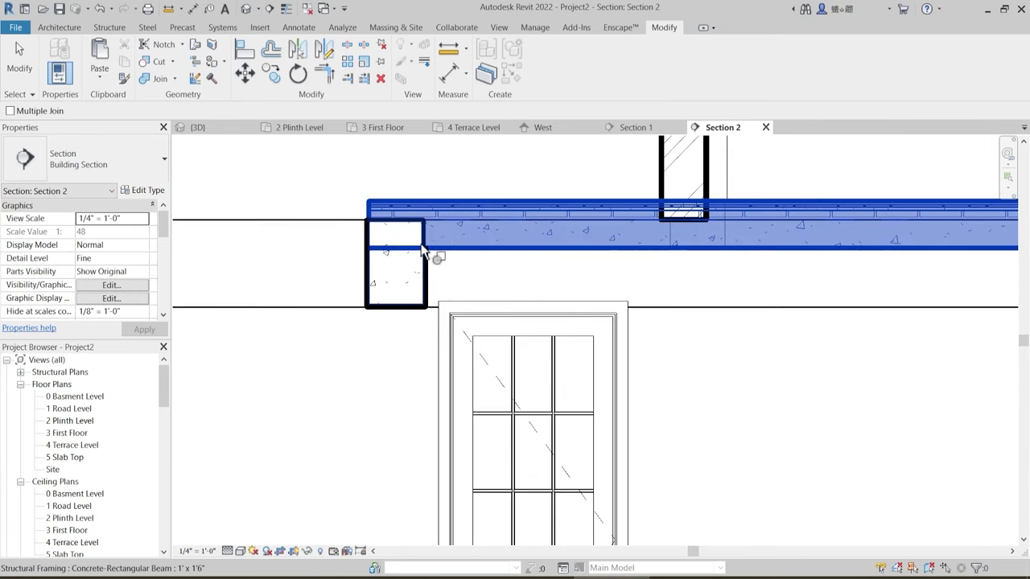
left_click(432, 256)
- Join the column at the slab's right end with the Terrace Level slab
scroll(473, 291, "down", 3)
middle_click_drag(709, 334, 201, 332)
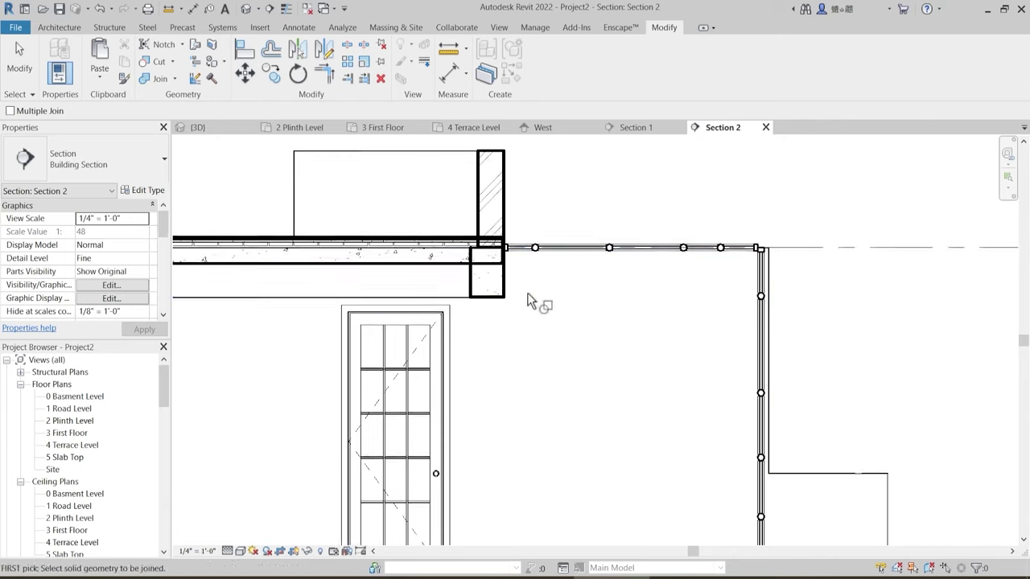
scroll(529, 294, "up", 2)
left_click(419, 252)
left_click(434, 272)
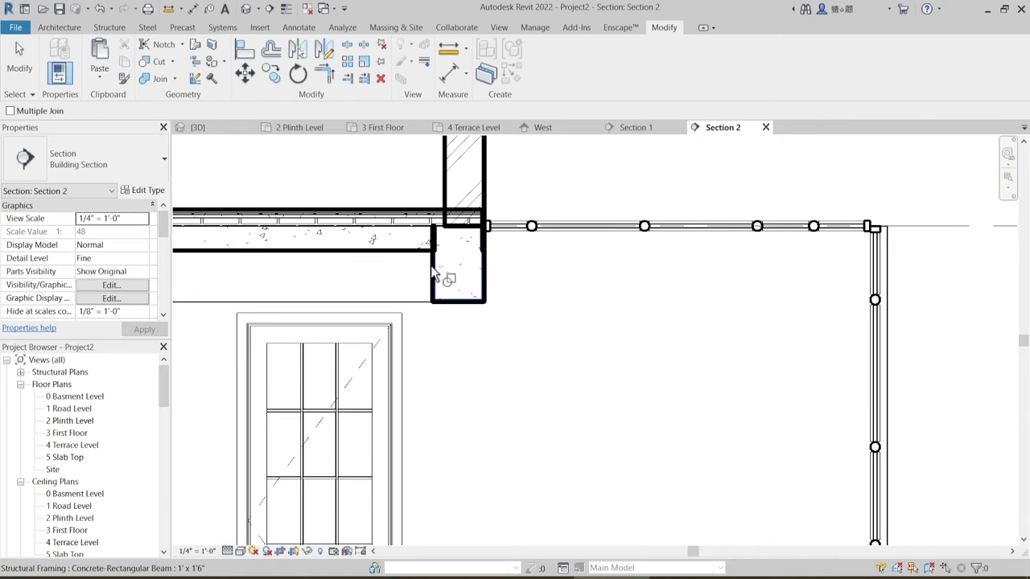
left_click(435, 272)
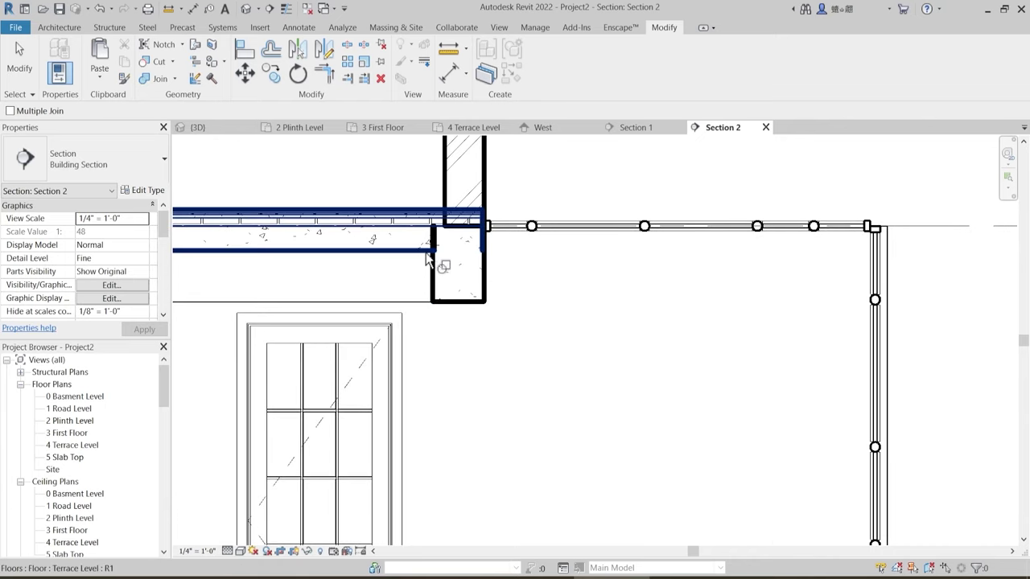
left_click(436, 268)
- Join the wall to the Terrace Level slab
scroll(435, 269, "up", 3)
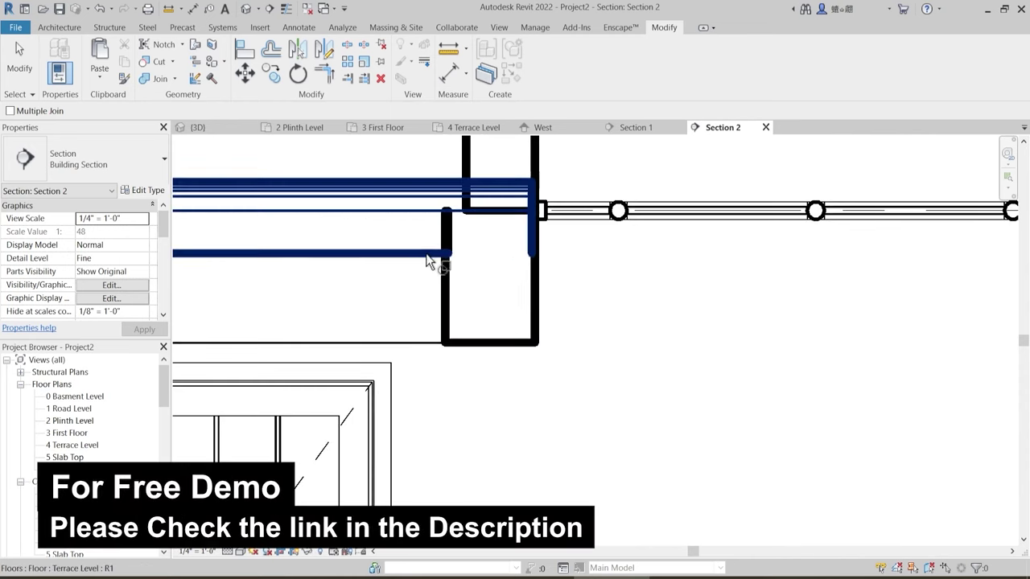
scroll(581, 249, "down", 4)
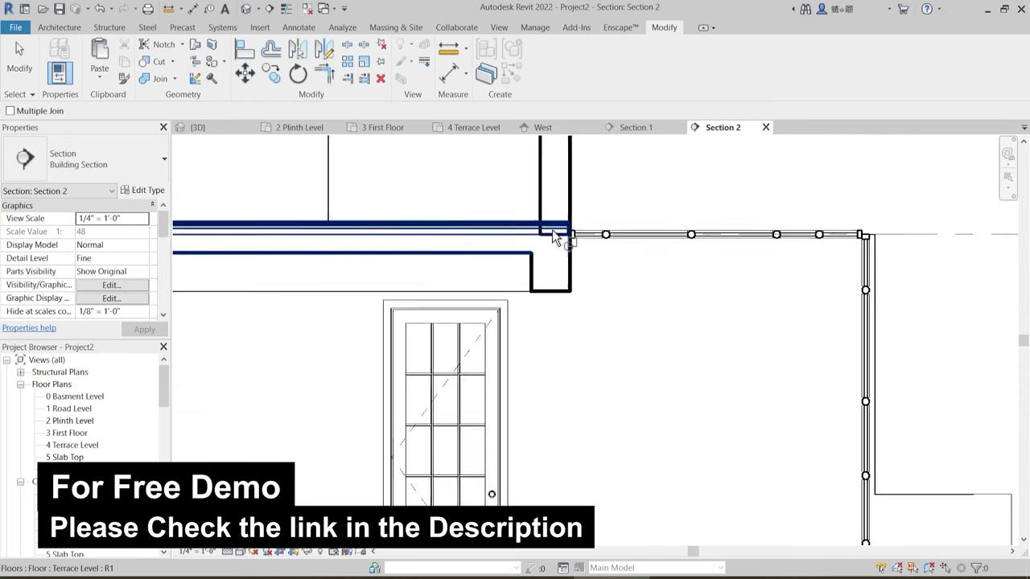
scroll(552, 230, "up", 2)
left_click(552, 229)
left_click(540, 196)
- Join the beam at the First Floor slab edge into the slab and finish joining
scroll(685, 231, "down", 3)
middle_click_drag(370, 302, 762, 303)
scroll(486, 219, "down", 2)
scroll(432, 341, "up", 3)
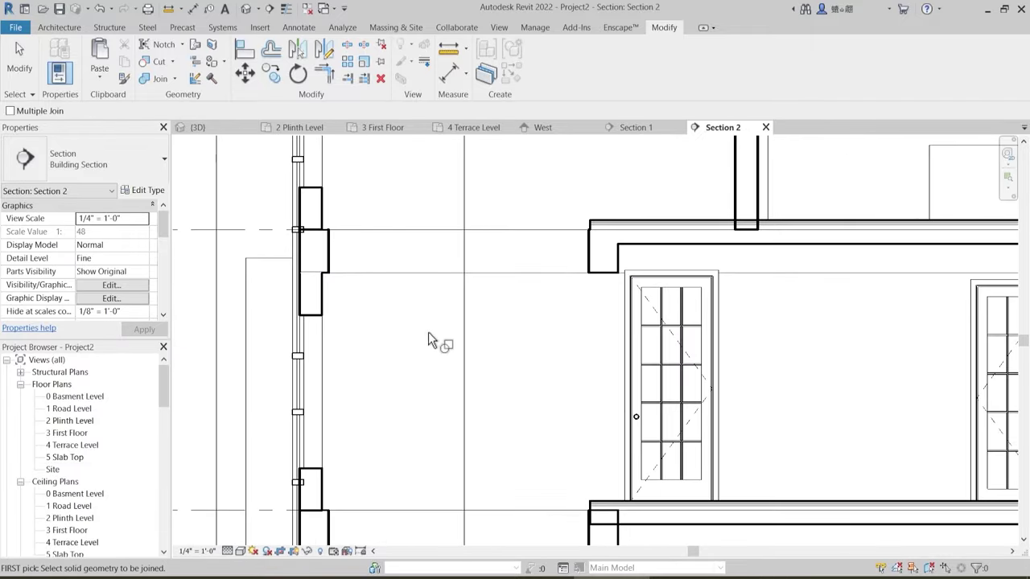
middle_click_drag(432, 340, 411, 279)
scroll(478, 386, "up", 3)
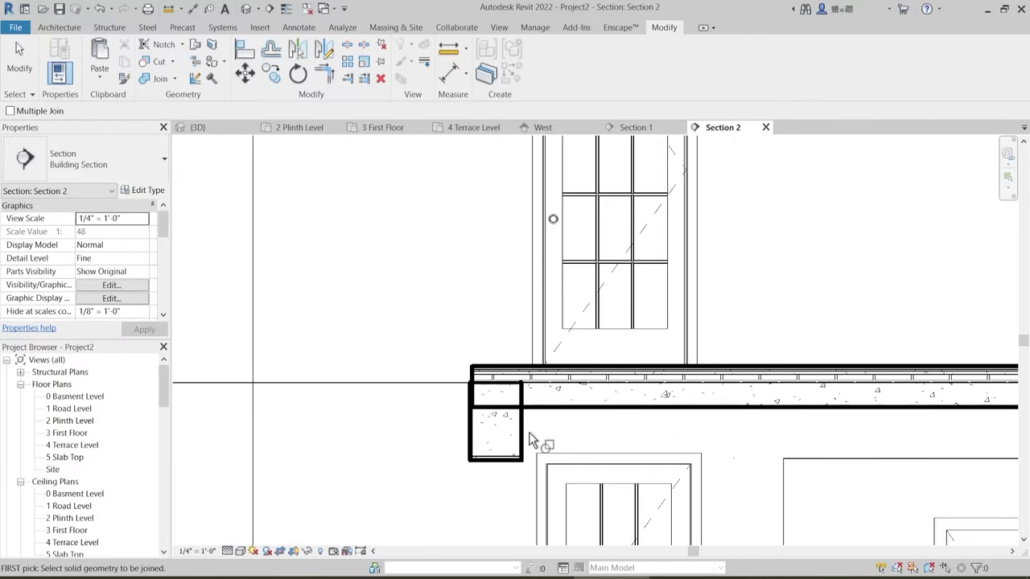
left_click(523, 427)
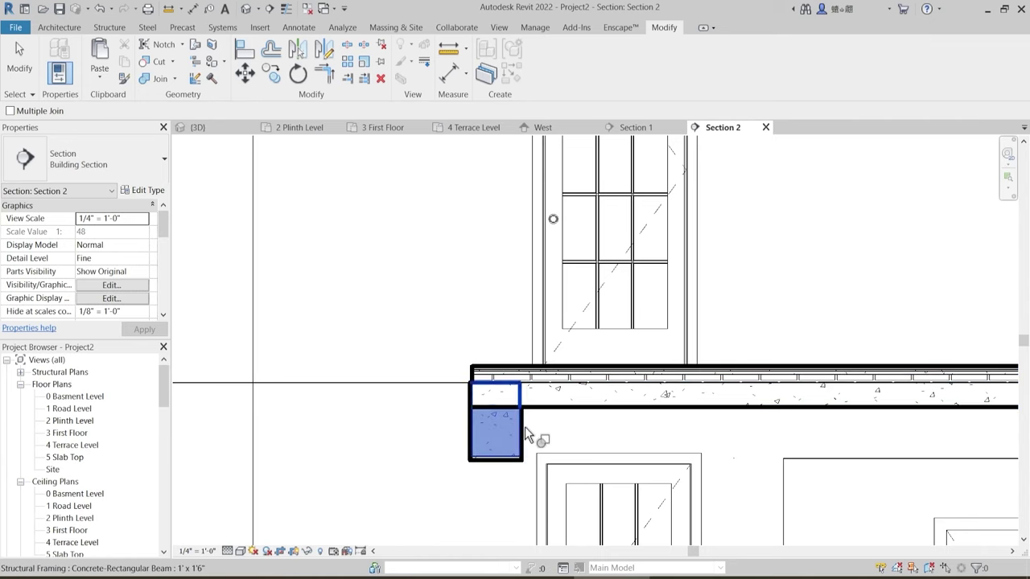
left_click(539, 410)
scroll(540, 410, "down", 1)
scroll(334, 391, "down", 1)
scroll(605, 384, "down", 2)
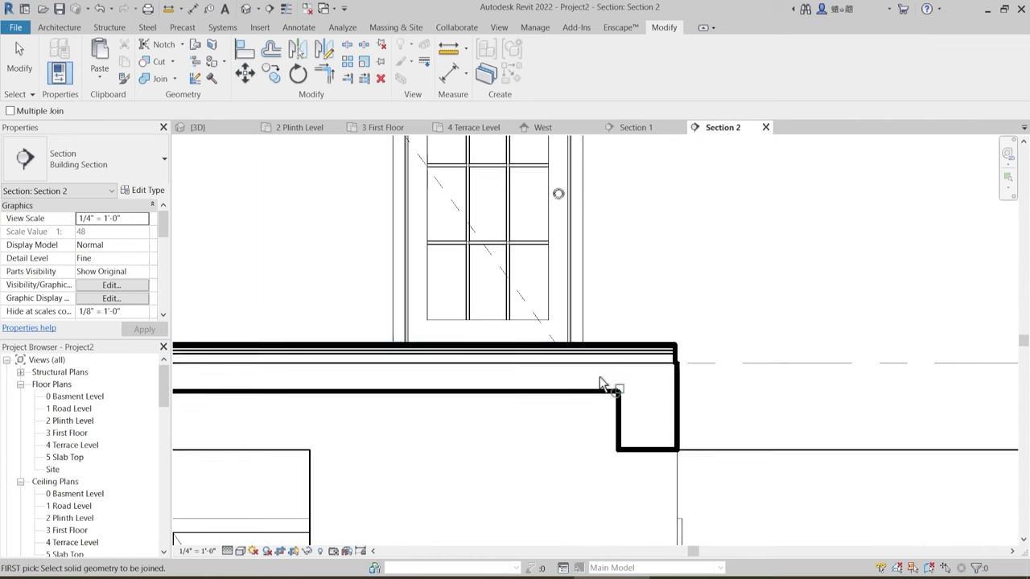
scroll(617, 351, "down", 2)
scroll(503, 416, "down", 2)
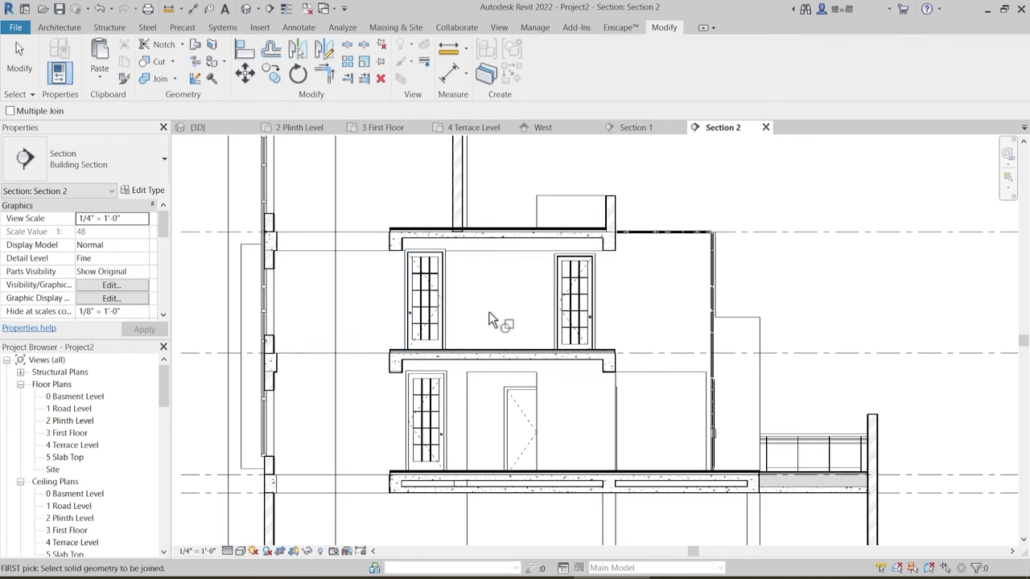
key("Escape")
- Pan through Section 2 to review the joined slabs from upper floors down to the basement
scroll(381, 439, "down", 1)
scroll(384, 417, "down", 1)
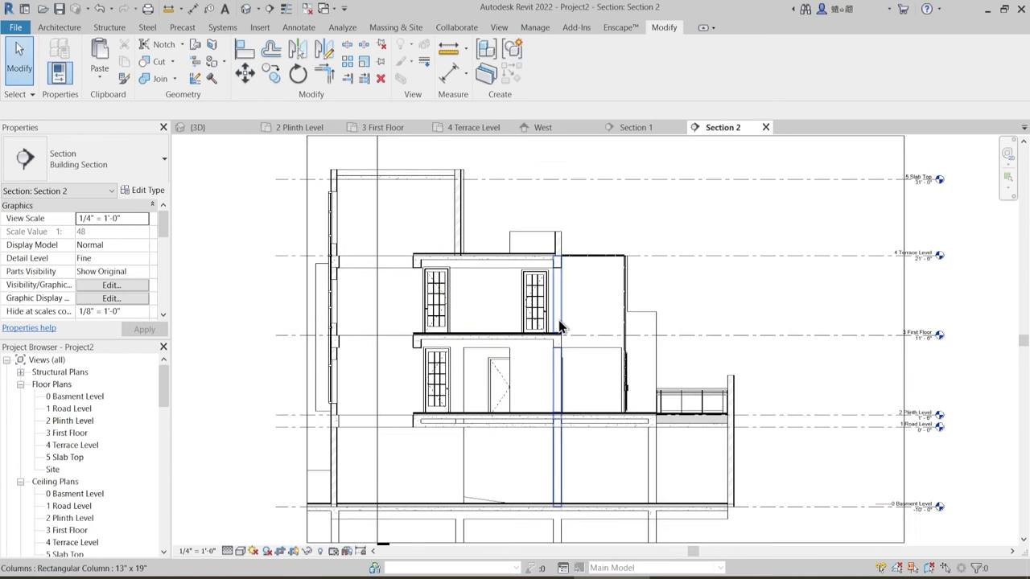
scroll(569, 320, "up", 3)
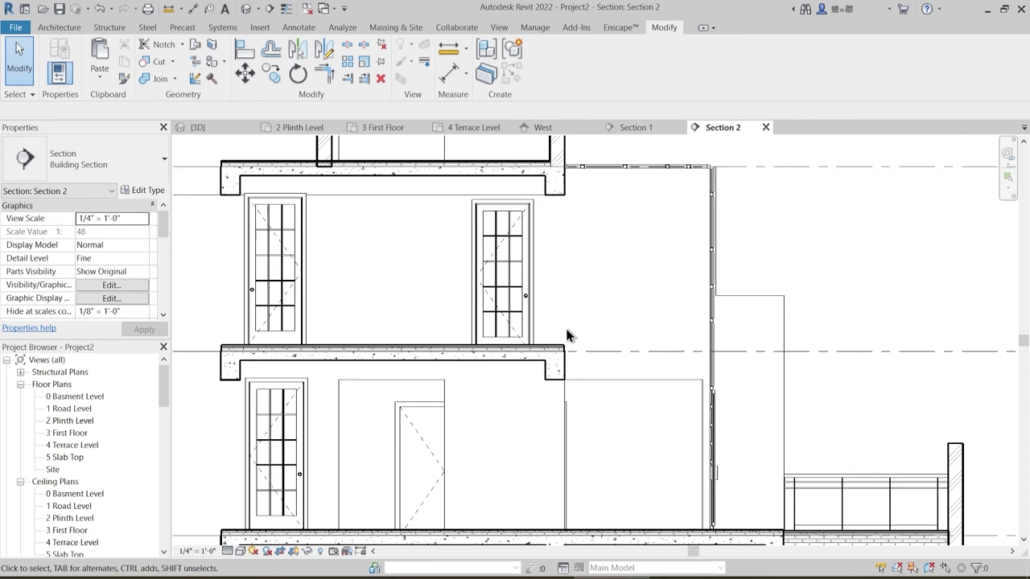
middle_click_drag(629, 385, 633, 359)
scroll(631, 309, "down", 1)
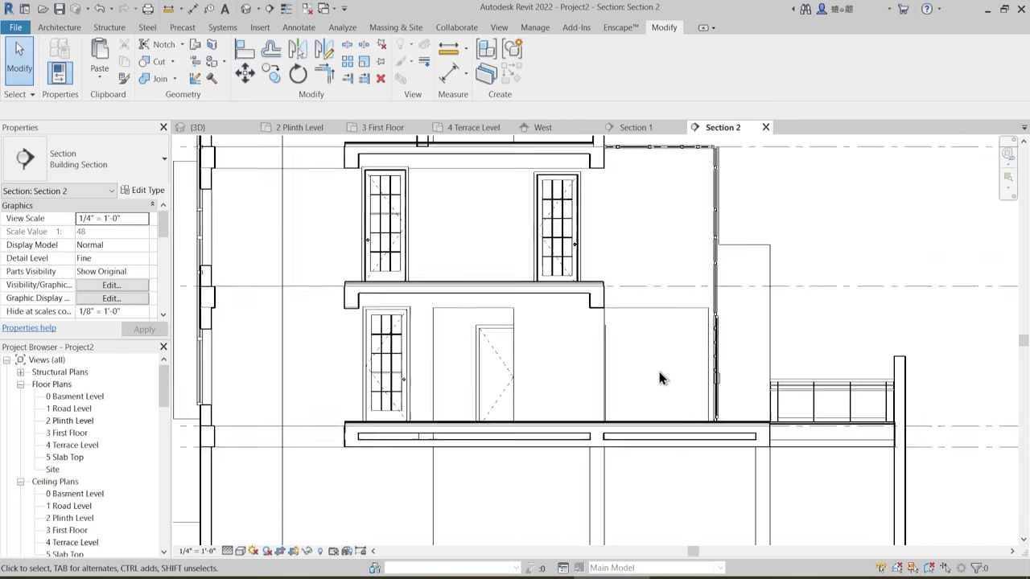
scroll(670, 378, "down", 1)
middle_click_drag(334, 361, 420, 351)
middle_click_drag(433, 405, 433, 321)
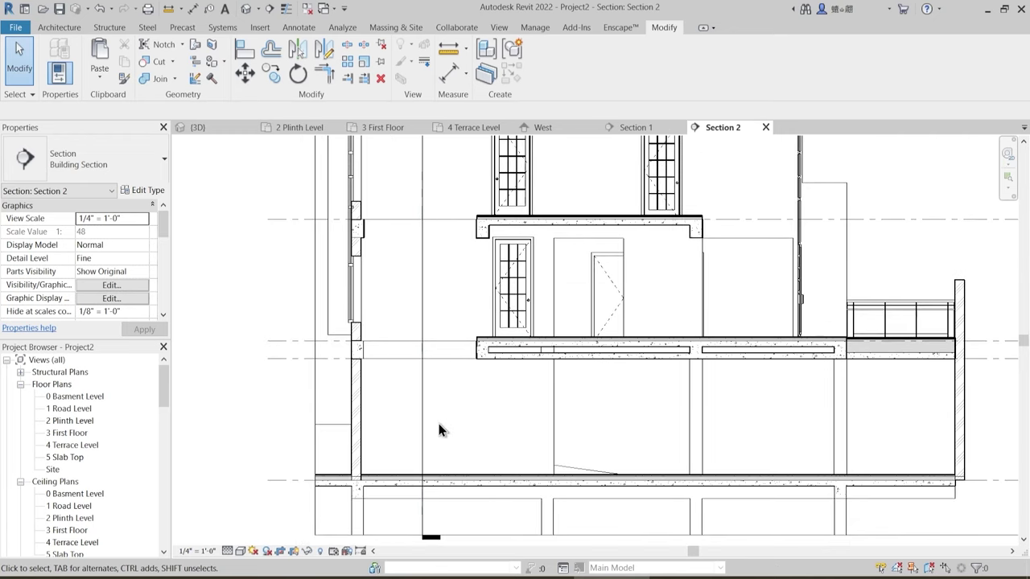
- Start an aligned dimension with DI and pick the plinth slab top as the first reference
left_click(450, 72)
scroll(432, 428, "up", 2)
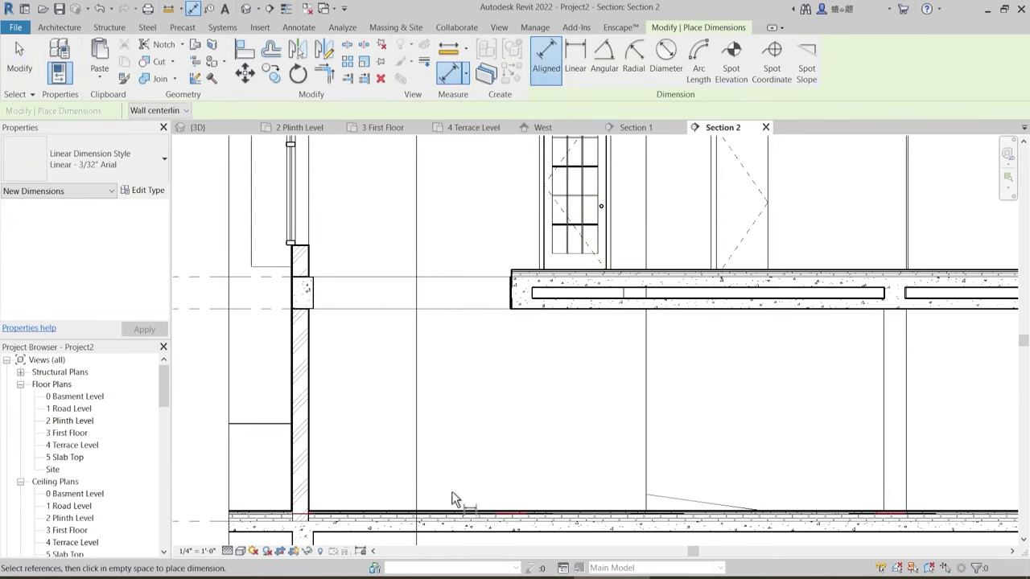
key("Escape")
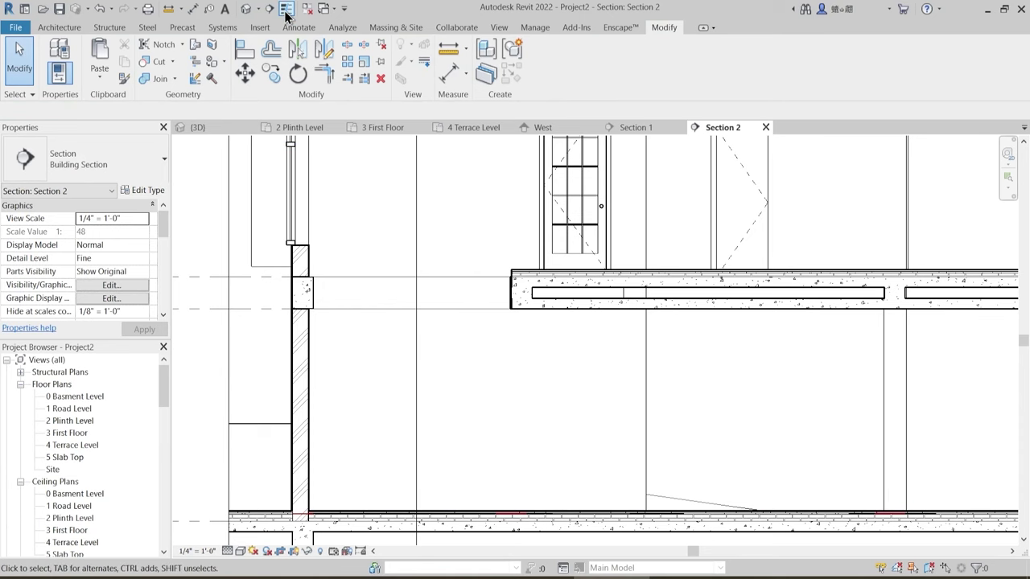
middle_click_drag(510, 386, 534, 322)
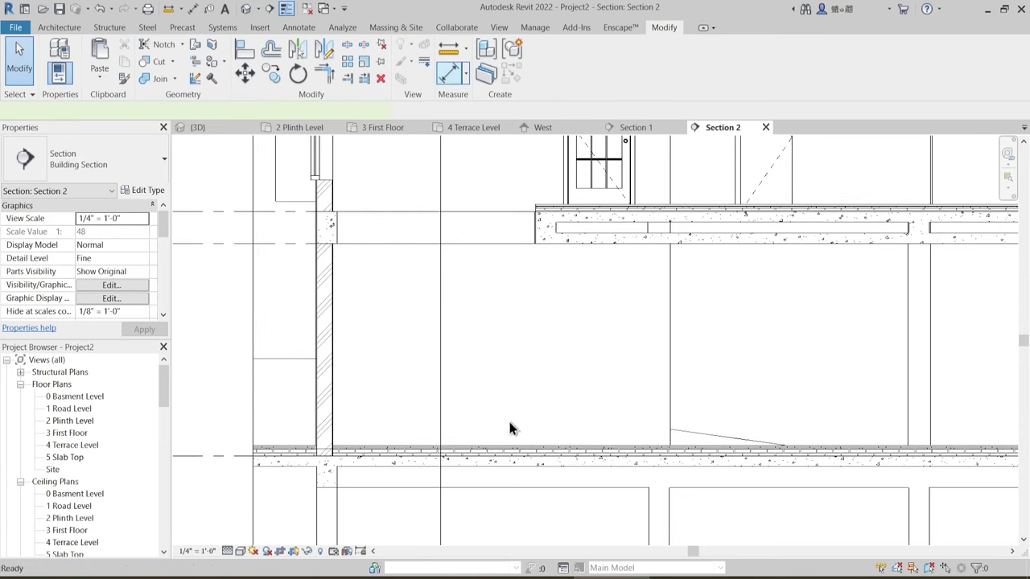
key("d")
key("i")
scroll(460, 367, "up", 2)
middle_click_drag(460, 368, 493, 479)
scroll(493, 479, "up", 1)
left_click(567, 295)
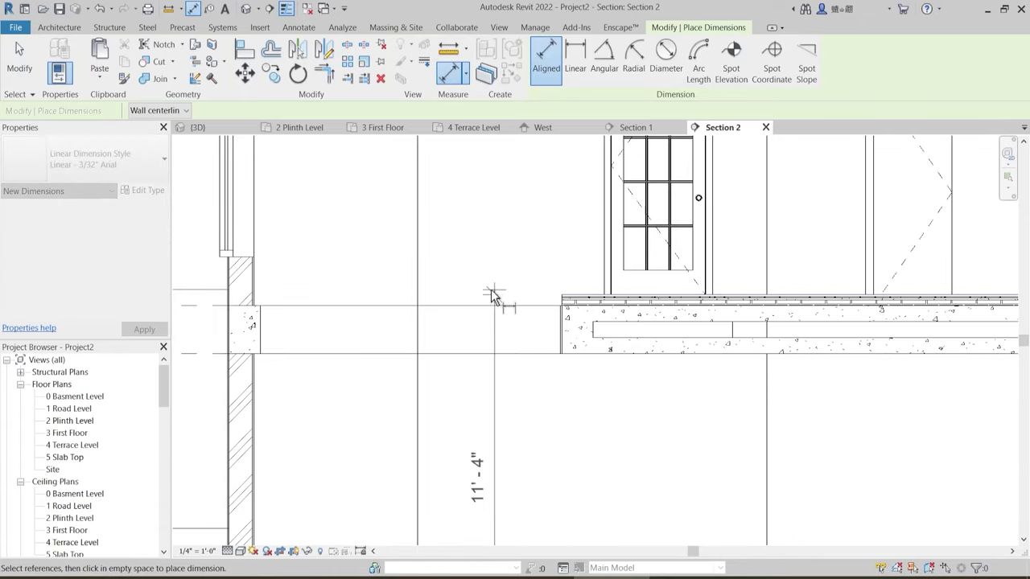
scroll(494, 291, "down", 2)
- Pick the upper floor slab edges and place the 10' - 0" dimension string beside the wall
middle_click_drag(493, 227, 497, 403)
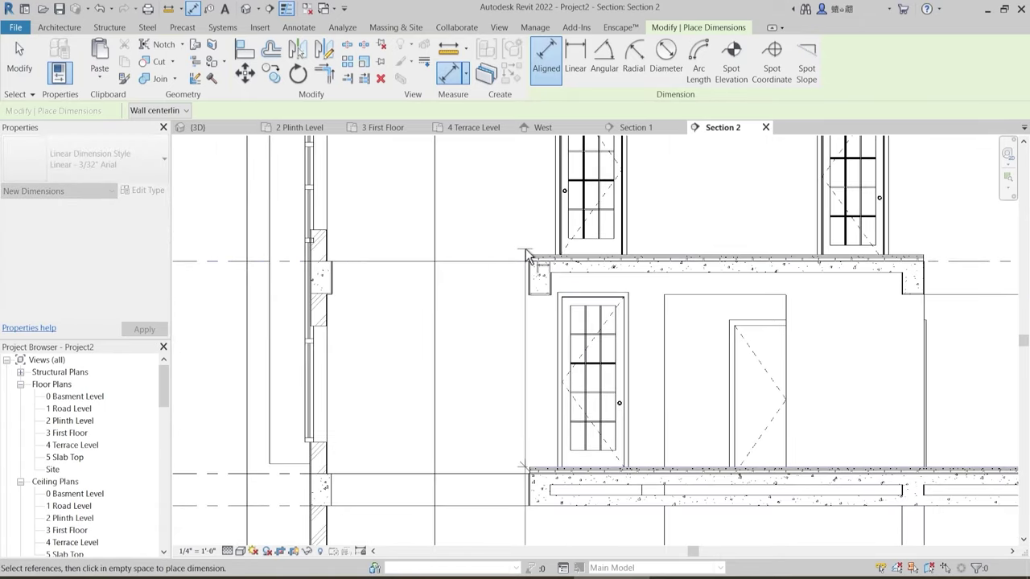
left_click(528, 256)
middle_click_drag(483, 255, 479, 434)
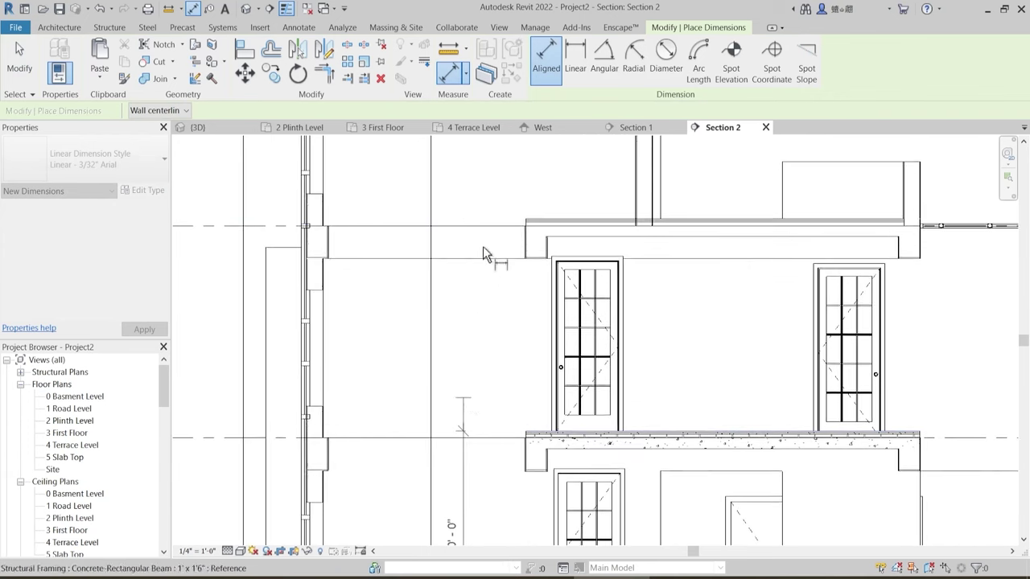
left_click(527, 219)
left_click(467, 192)
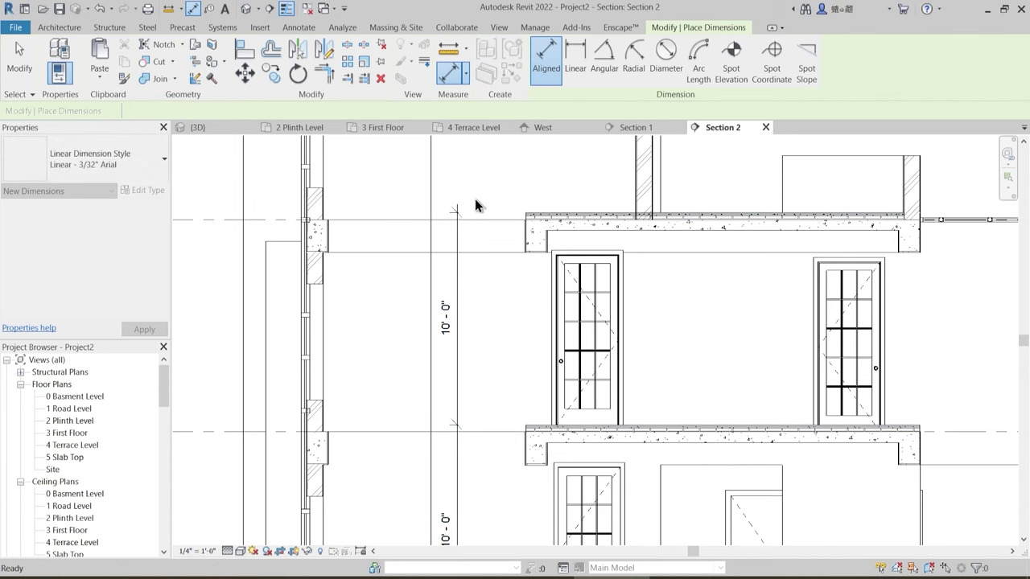
scroll(475, 216, "down", 2)
key("Escape")
- Review the dimensioned section, then return to the 2 Plinth Level floor plan
middle_click_drag(531, 398, 504, 345)
scroll(503, 344, "down", 2)
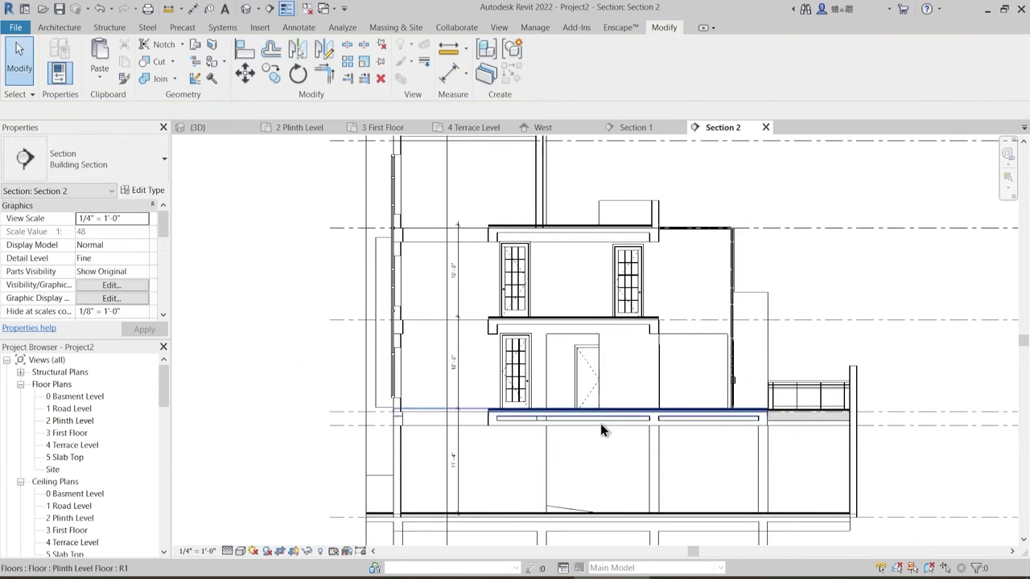
scroll(470, 498, "up", 2)
scroll(502, 473, "down", 1)
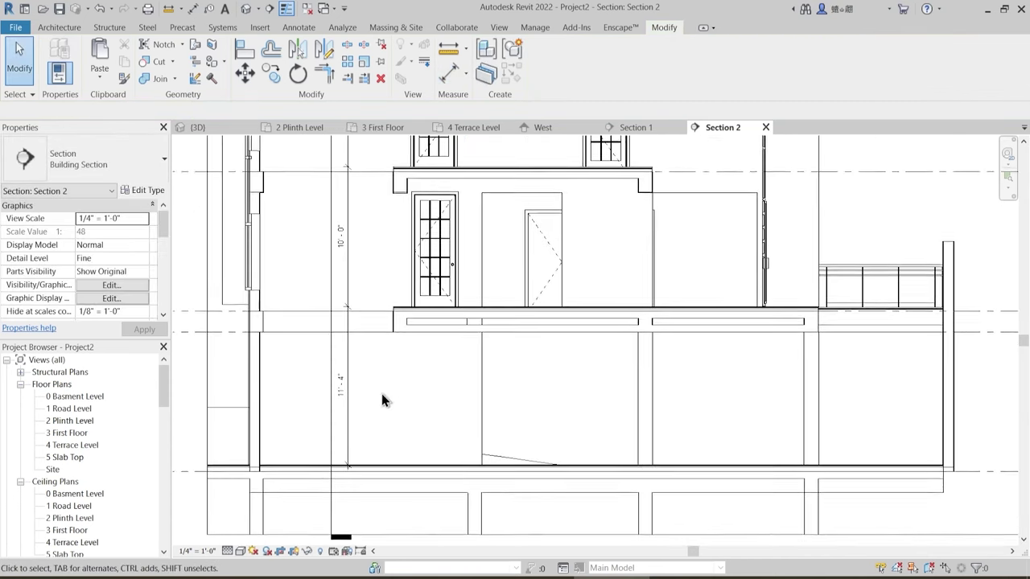
scroll(373, 379, "down", 1)
middle_click_drag(705, 407, 353, 395)
scroll(700, 338, "up", 2)
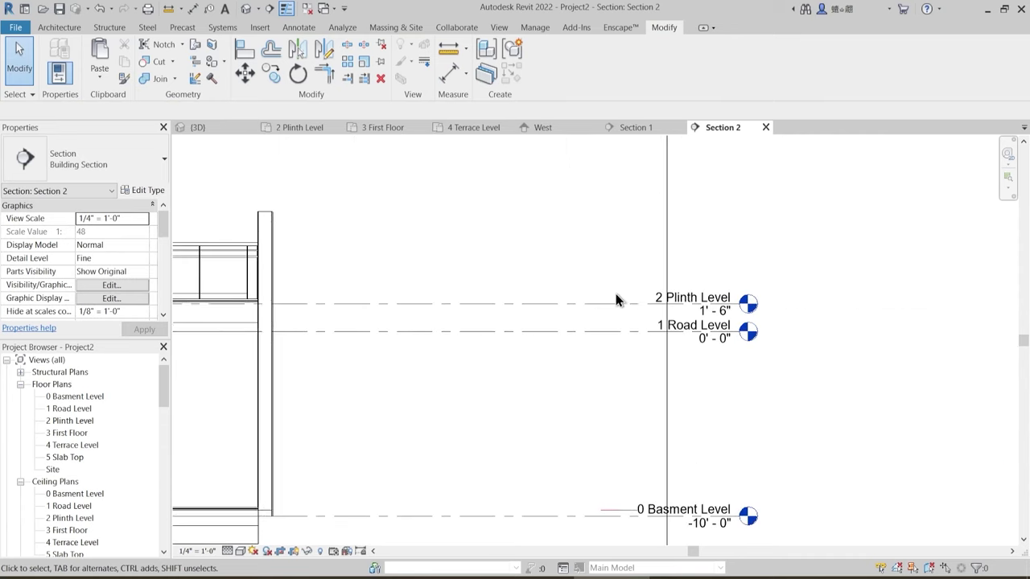
scroll(667, 336, "down", 1)
middle_click_drag(492, 359, 918, 337)
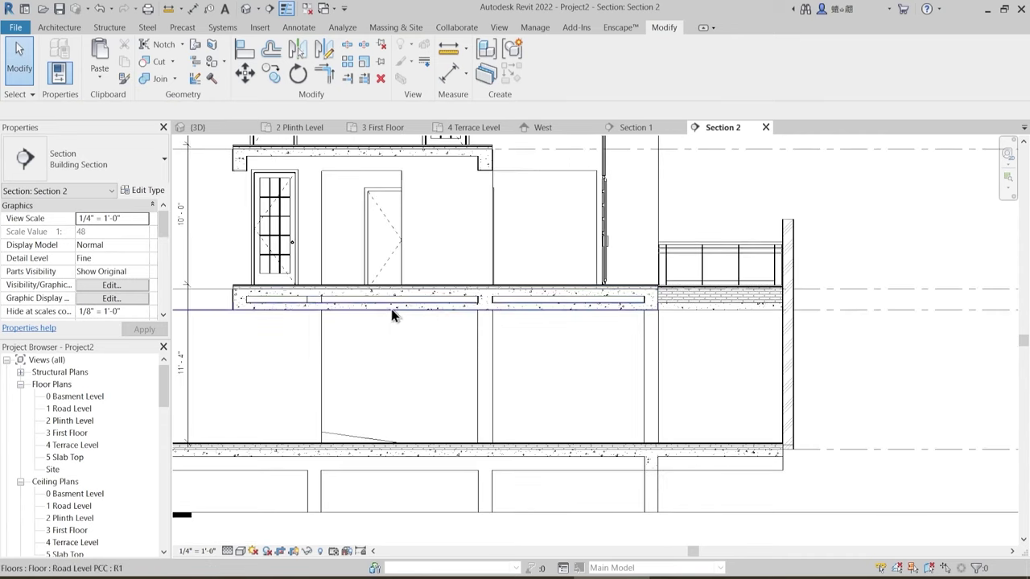
middle_click_drag(392, 309, 604, 338)
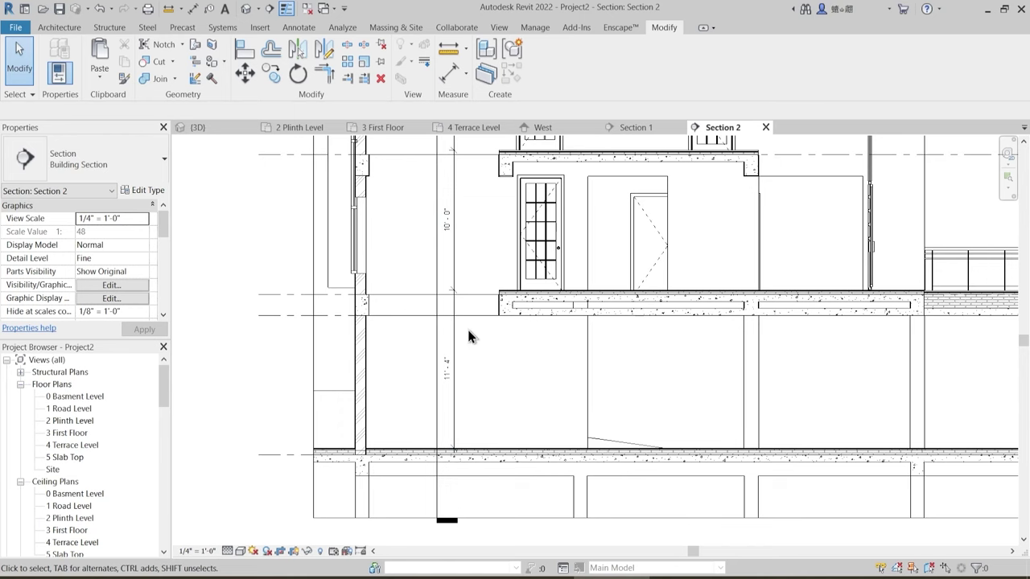
middle_click_drag(486, 205, 475, 282)
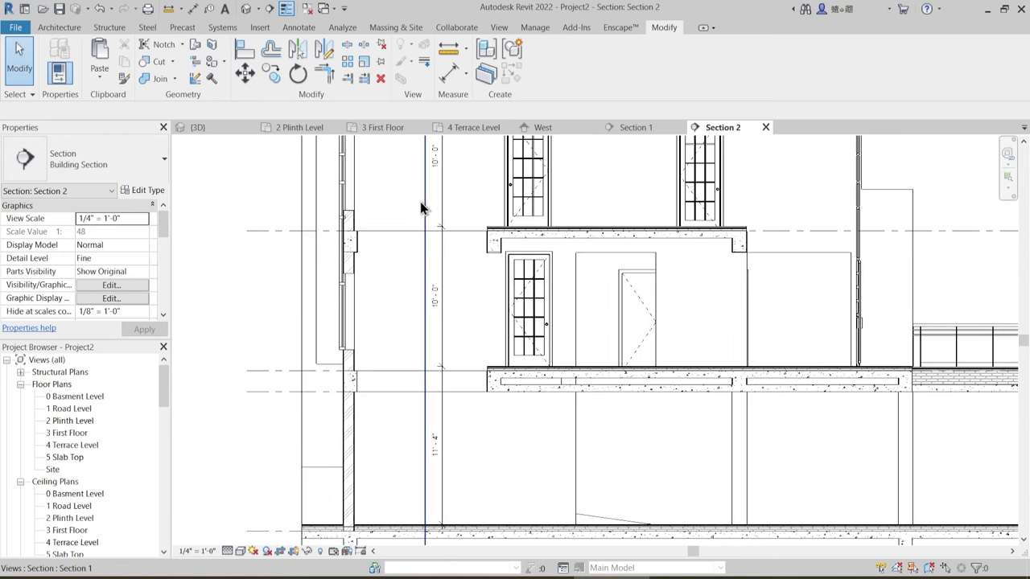
left_click(305, 131)
- Switch to the {3D} view and orbit to see the whole house and road
scroll(531, 342, "down", 3)
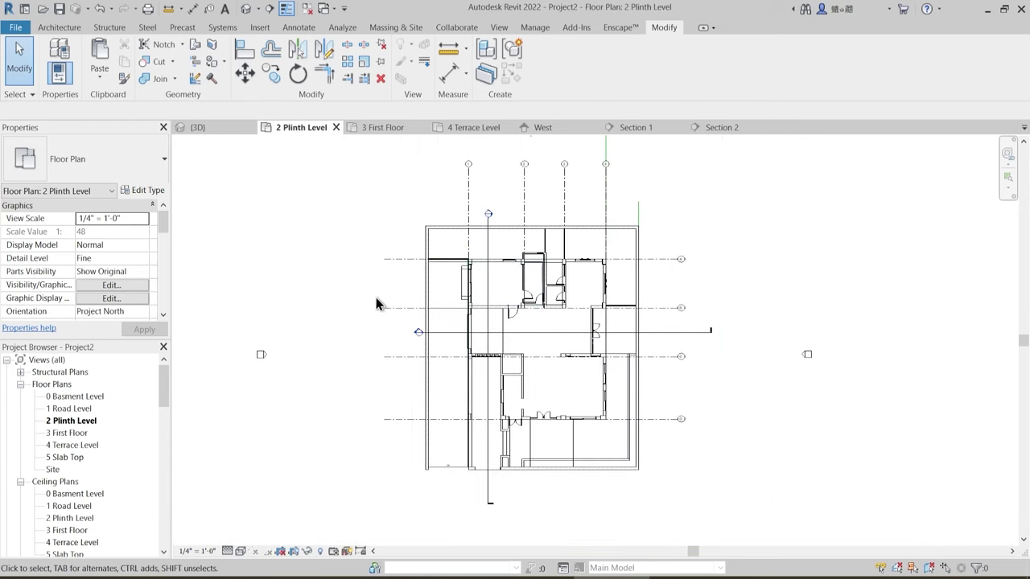
left_click(215, 135)
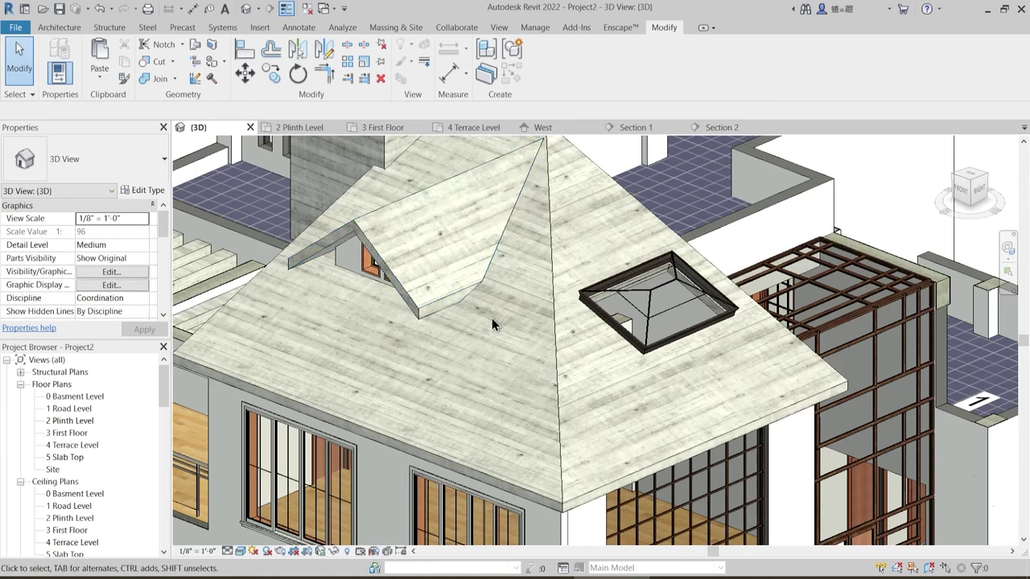
scroll(515, 322, "down", 5)
middle_click_drag(427, 459, 642, 303)
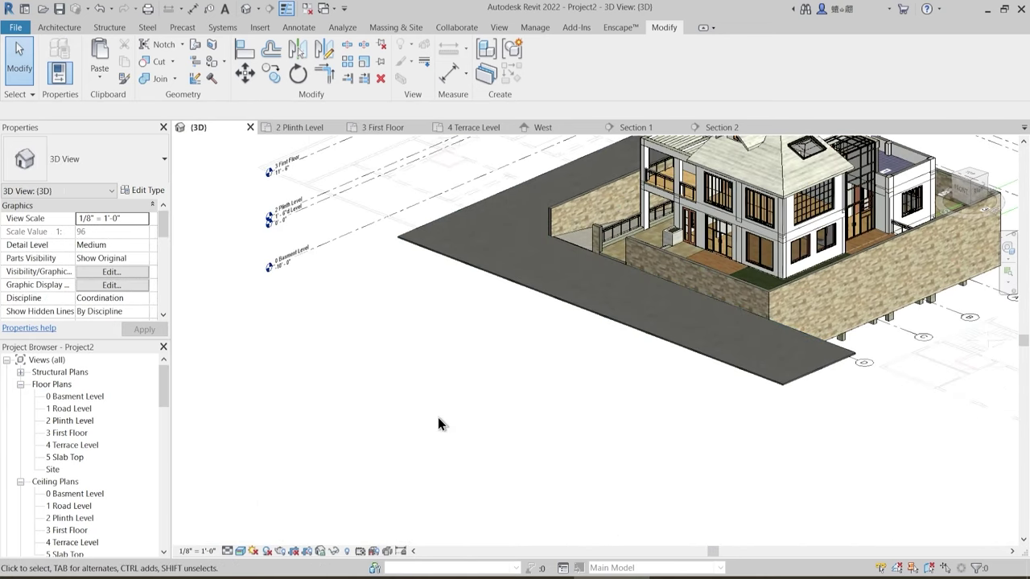
middle_click_drag(467, 400, 627, 409, "shift")
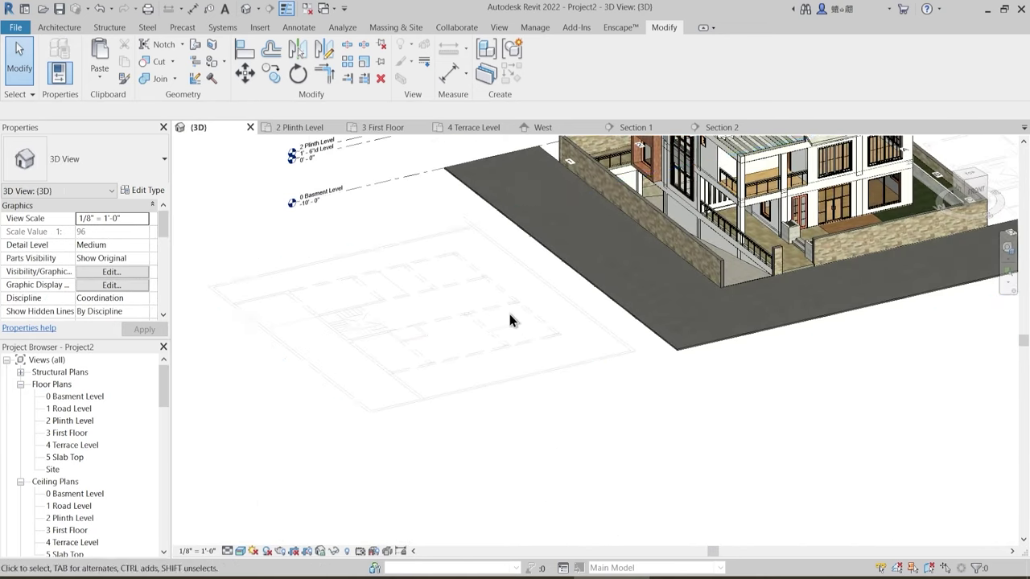
- Confirm the imported Live Mini Project 1.dwg keeps 0 Basment Level as its base level
left_click(508, 314)
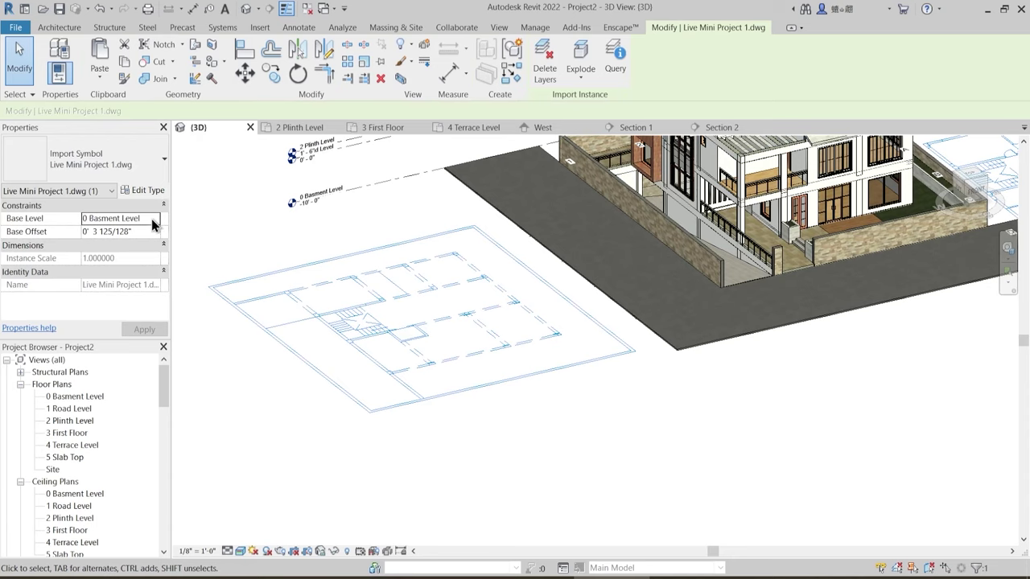
left_click(140, 220)
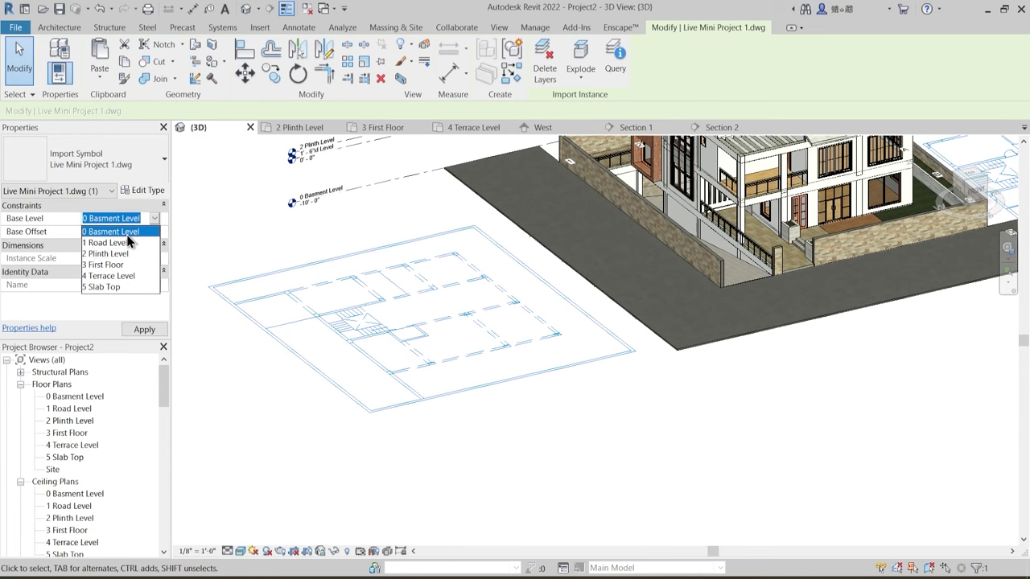
left_click(127, 234)
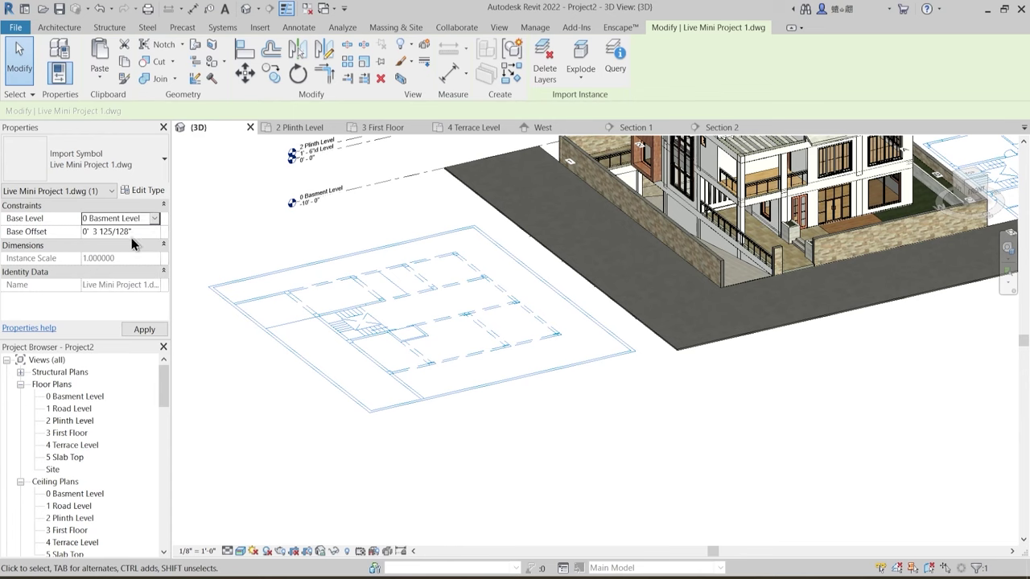
left_click(572, 468)
middle_click_drag(573, 469, 470, 203, "shift")
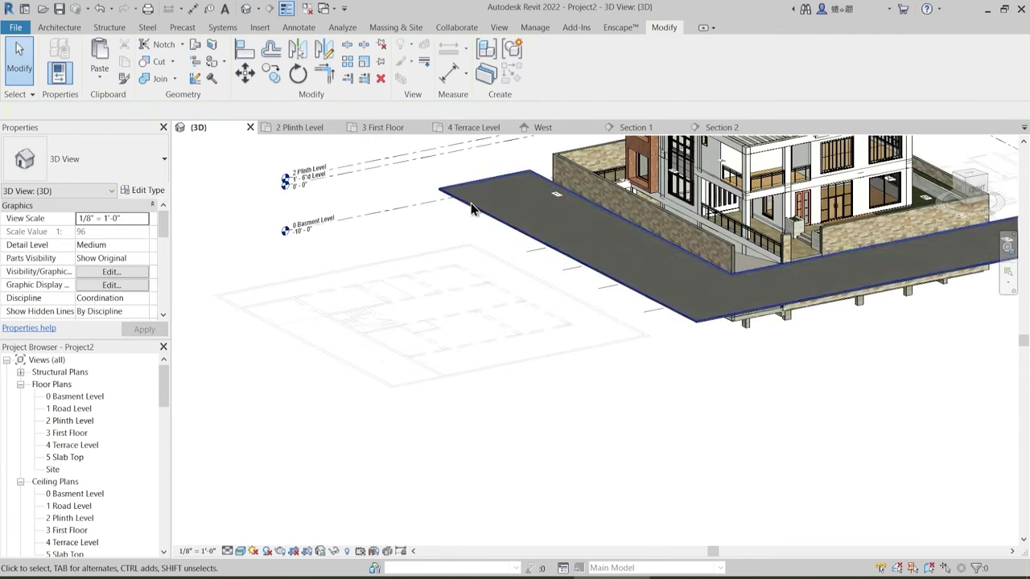
- Open the 0 Basement Level plan and zoom to the stair beside the POOJA and DINING rooms
double_click(93, 399)
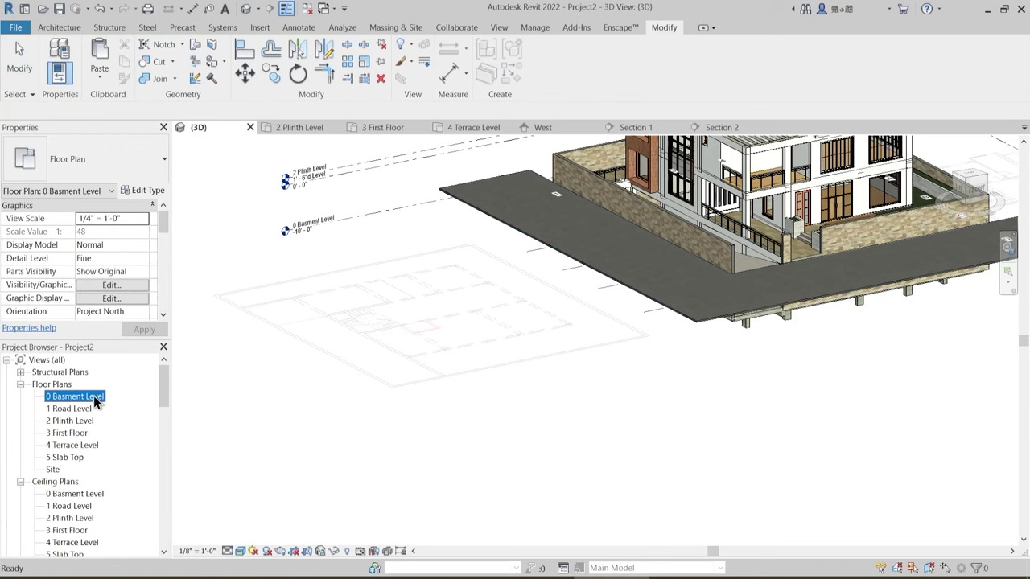
scroll(550, 280, "up", 6)
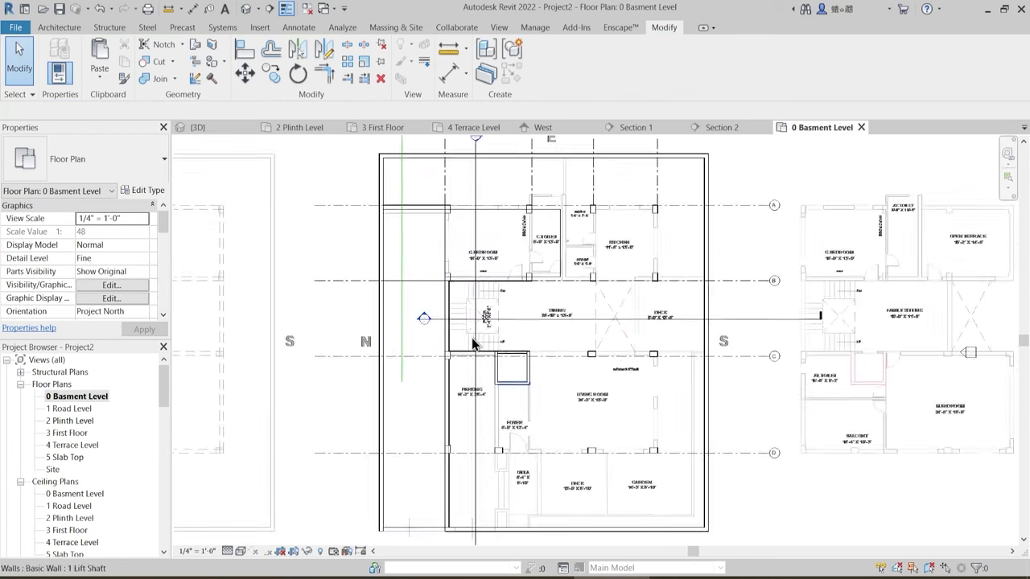
middle_click_drag(571, 357, 531, 391)
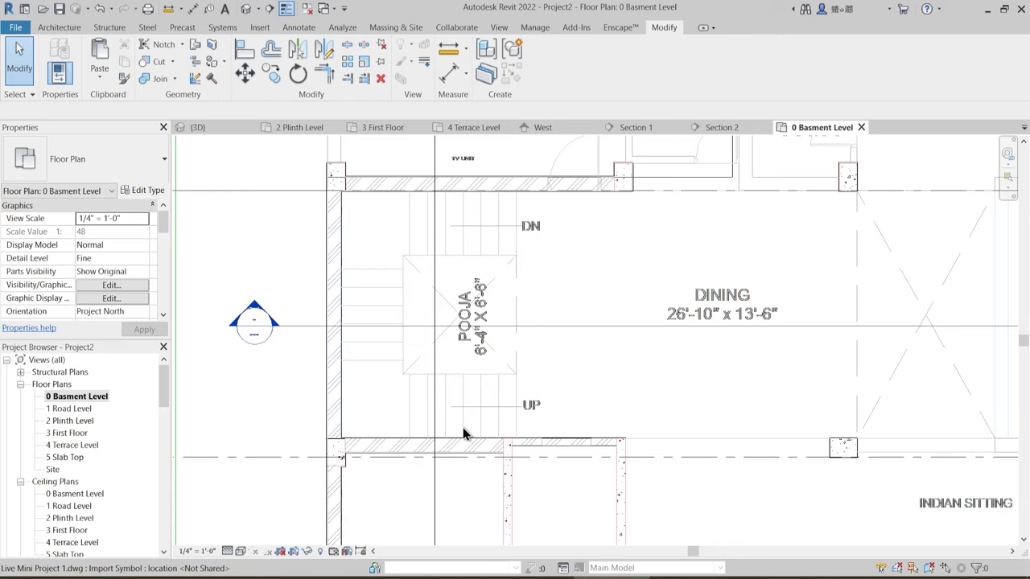
left_click(59, 27)
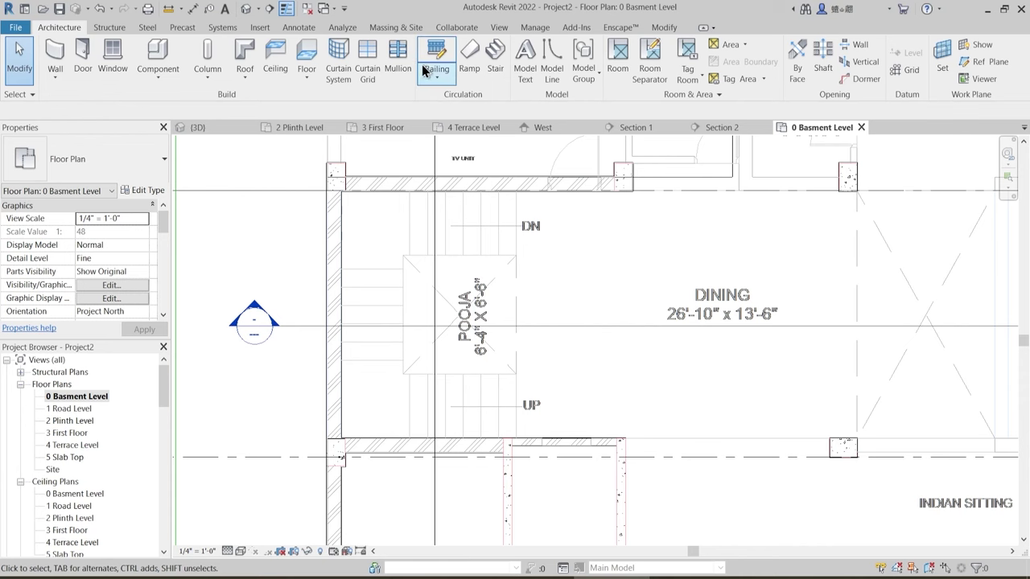
- Start a new stair and switch the project length units to millimetres via UN
left_click(497, 58)
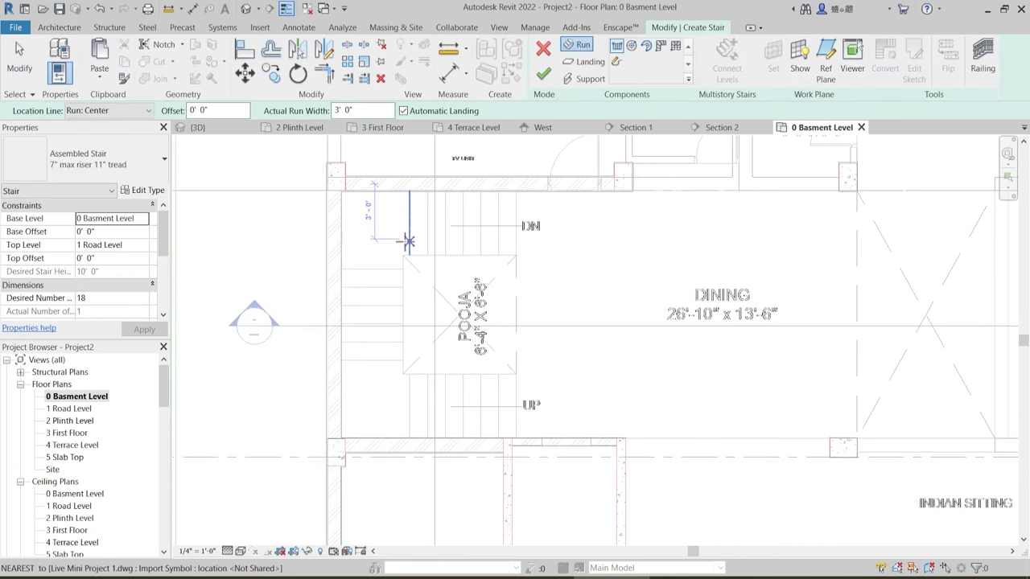
middle_click_drag(444, 356, 513, 338)
key("Escape")
key("u")
key("n")
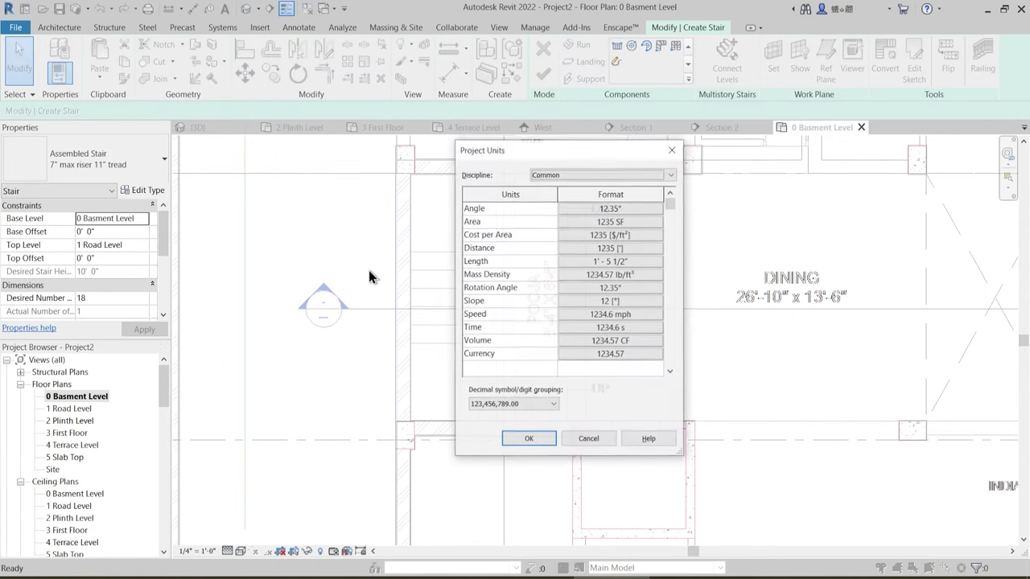
left_click(608, 261)
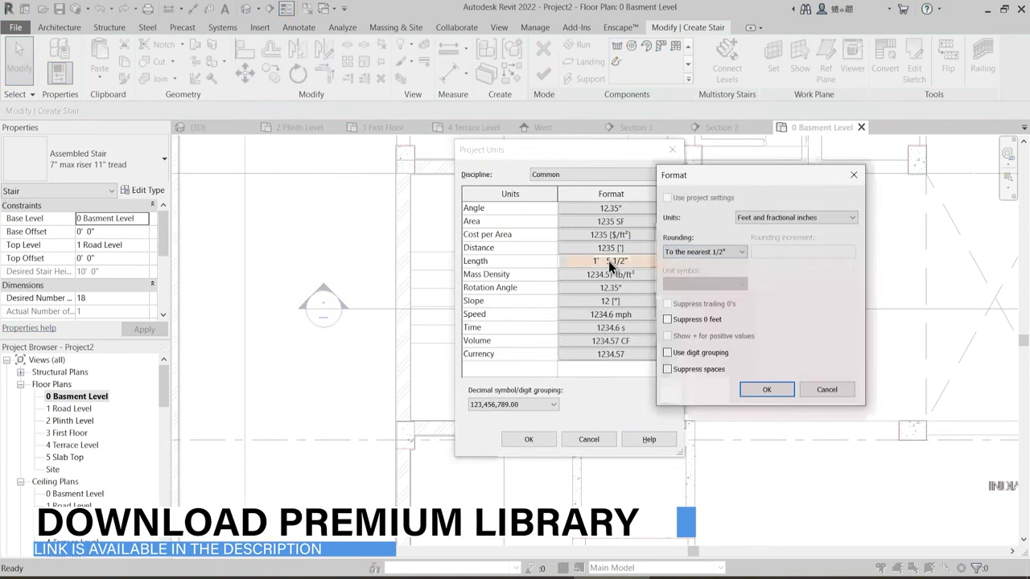
left_click(772, 215)
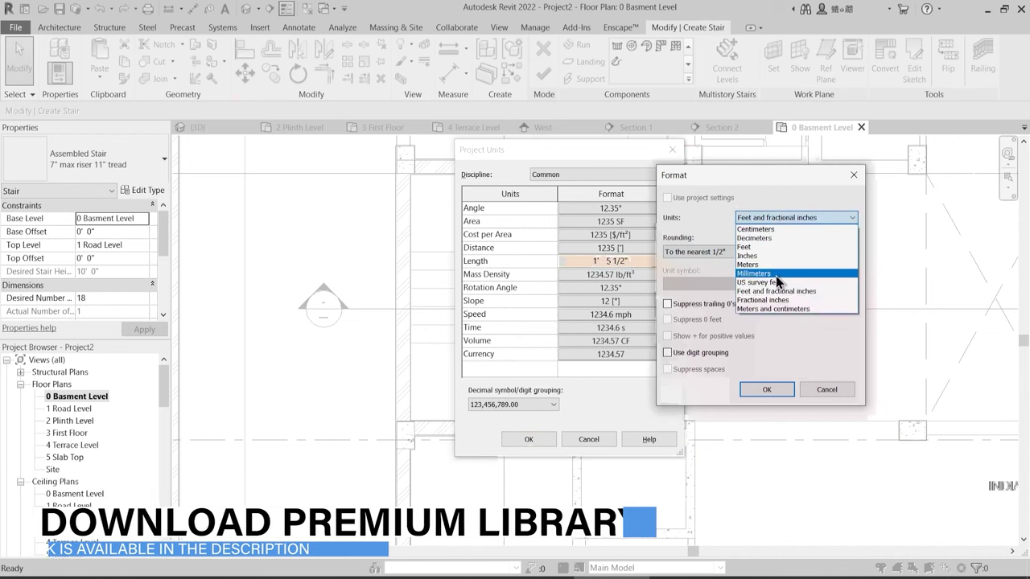
left_click(797, 274)
left_click(768, 390)
left_click(530, 441)
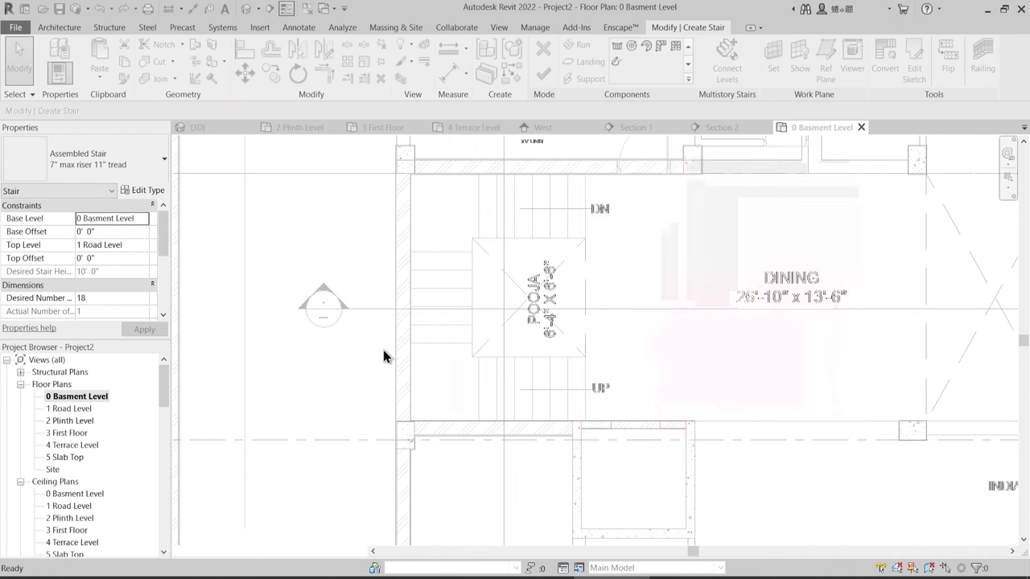
middle_click_drag(344, 268, 394, 331)
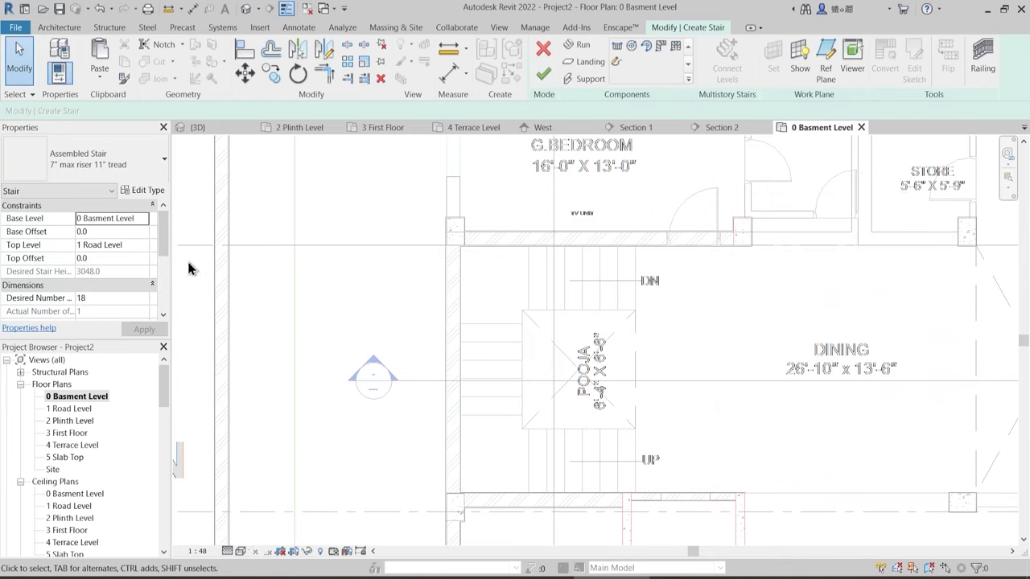
- Set the stair's Top Level to 2 Plinth Level, giving 20 desired risers
left_click(142, 250)
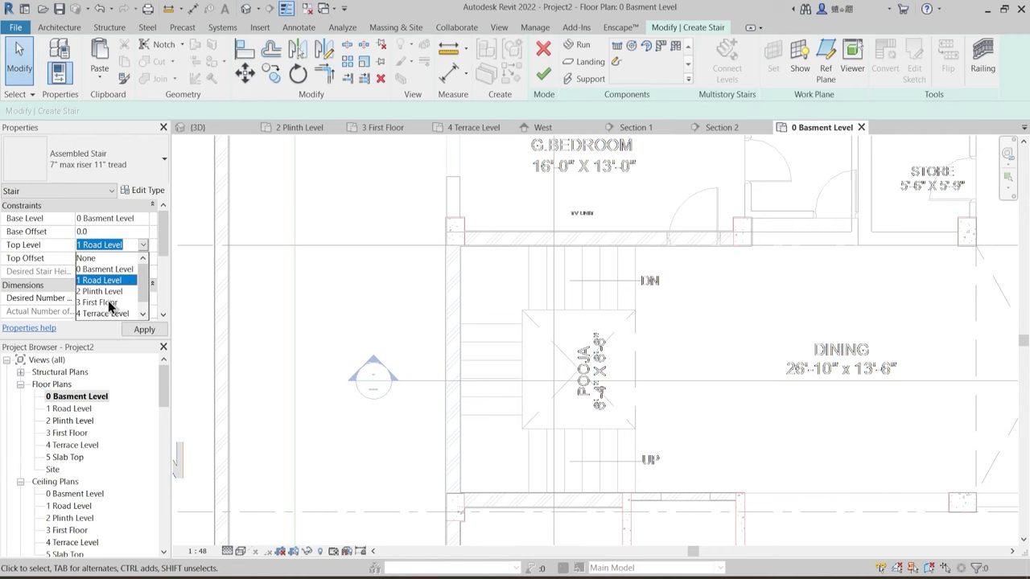
left_click(110, 293)
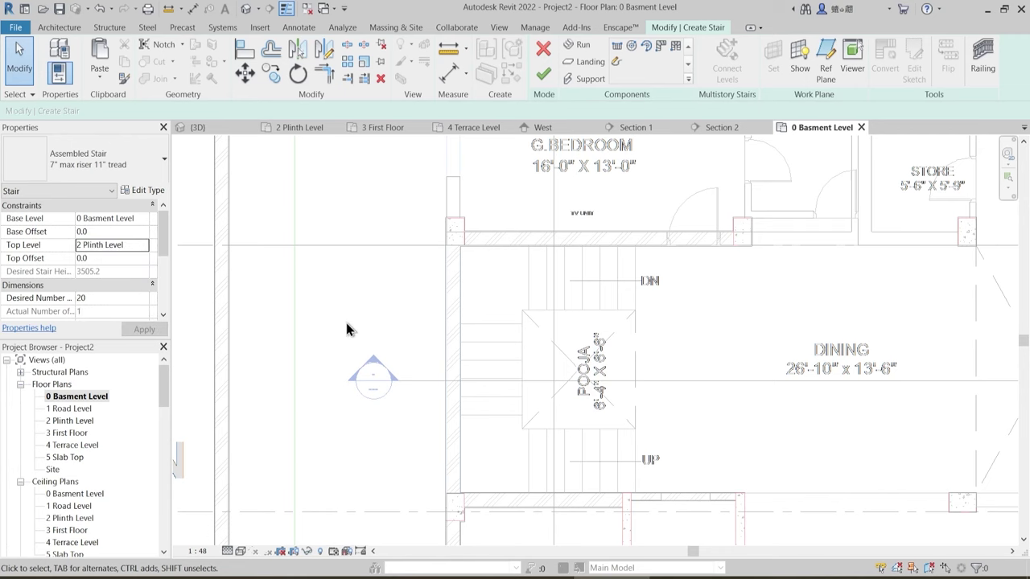
middle_click_drag(361, 334, 373, 329)
left_click_drag(164, 243, 167, 259)
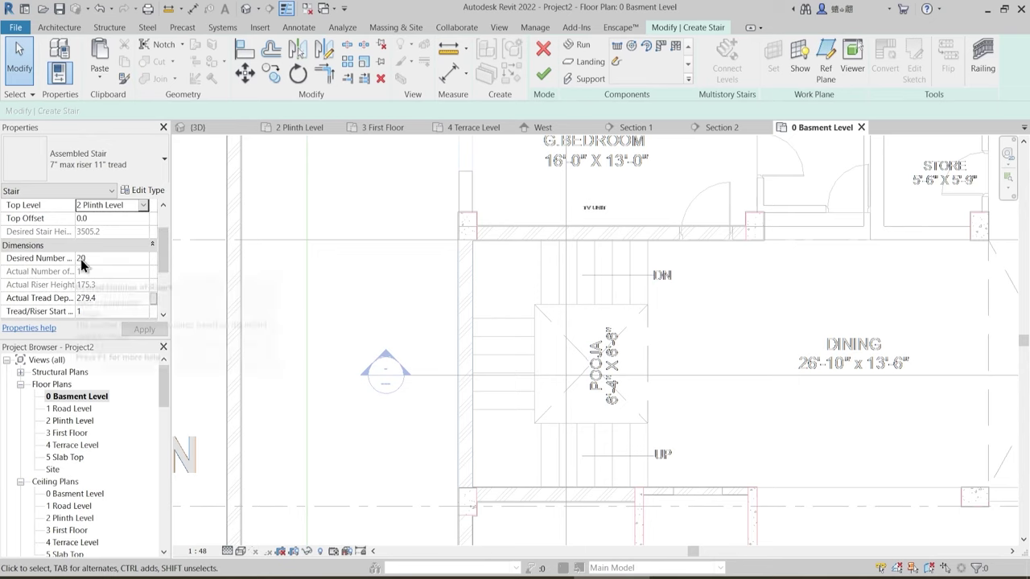
middle_click_drag(439, 333, 446, 367)
- Open Section 2 and measure the basement floor finish as 151.0
double_click(396, 392)
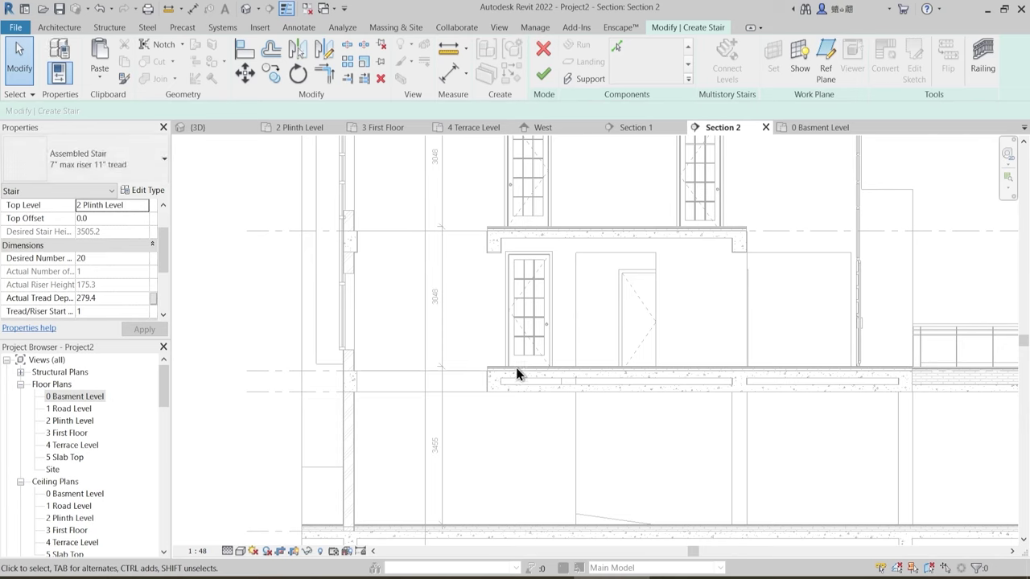
middle_click_drag(489, 464, 486, 378)
scroll(488, 433, "up", 4)
middle_click_drag(465, 427, 485, 323)
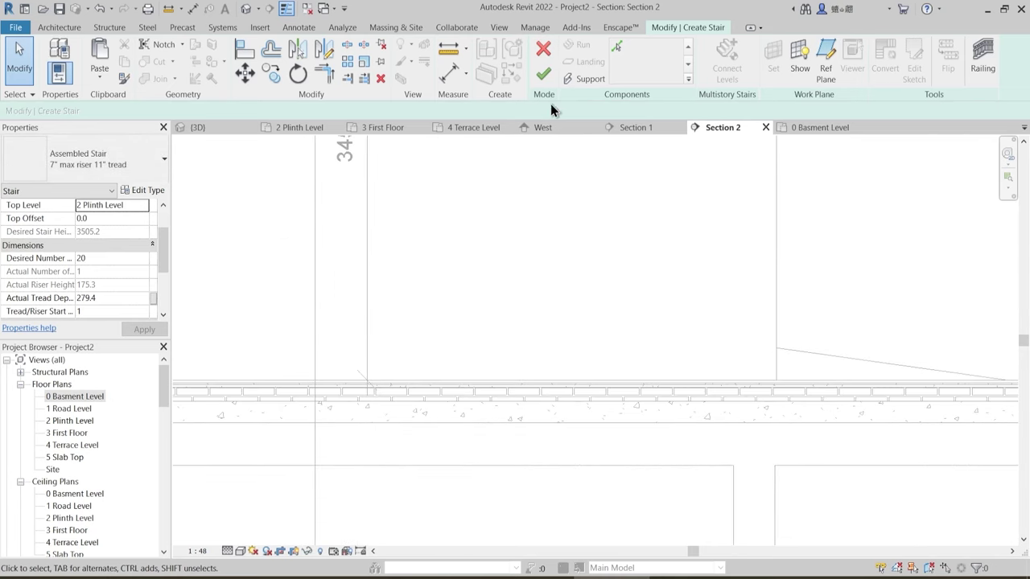
left_click(448, 49)
scroll(469, 390, "up", 2)
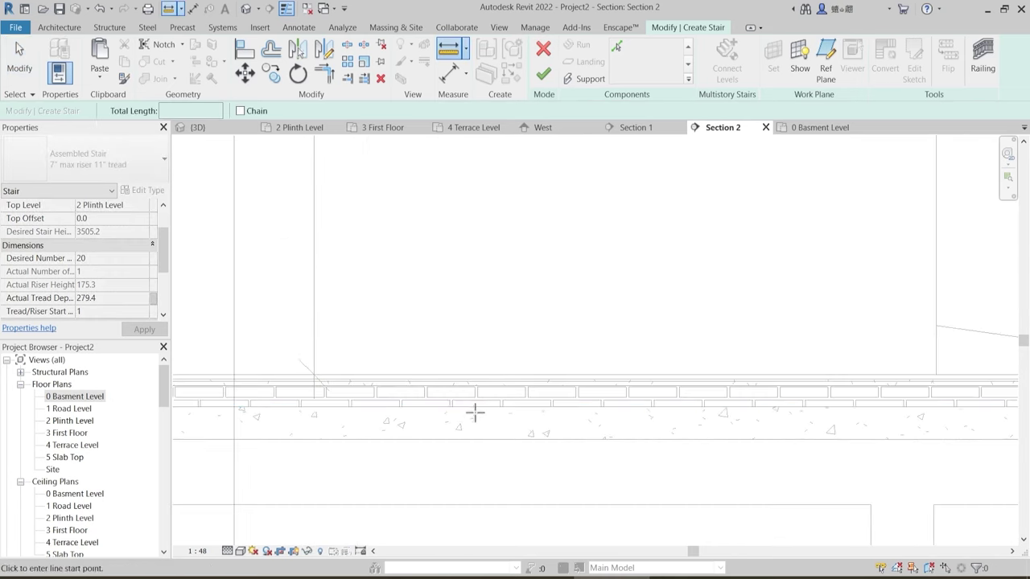
left_click(474, 407)
left_click(476, 373)
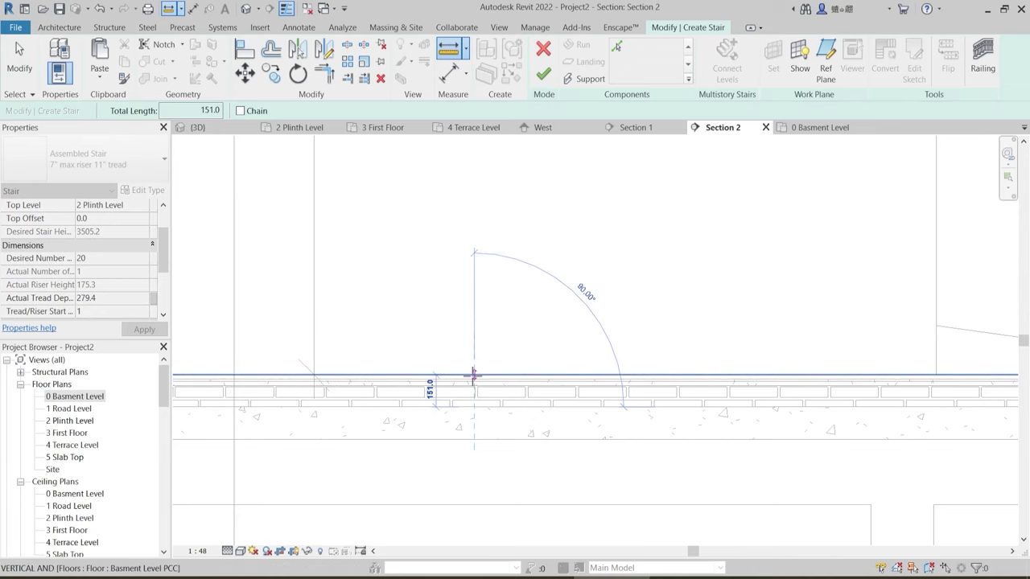
scroll(510, 412, "down", 3)
key("Escape")
scroll(541, 295, "down", 2)
middle_click_drag(564, 285, 534, 436)
scroll(517, 356, "up", 4)
- Check the plinth floor finish, then give the stair a 151 base offset and 101 top offset
left_click(449, 50)
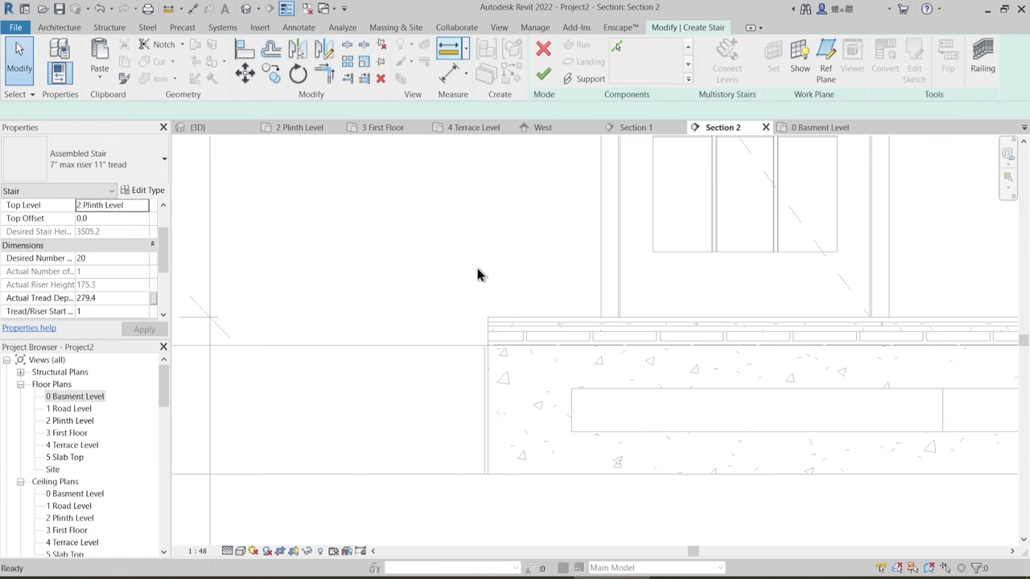
scroll(517, 381, "up", 3)
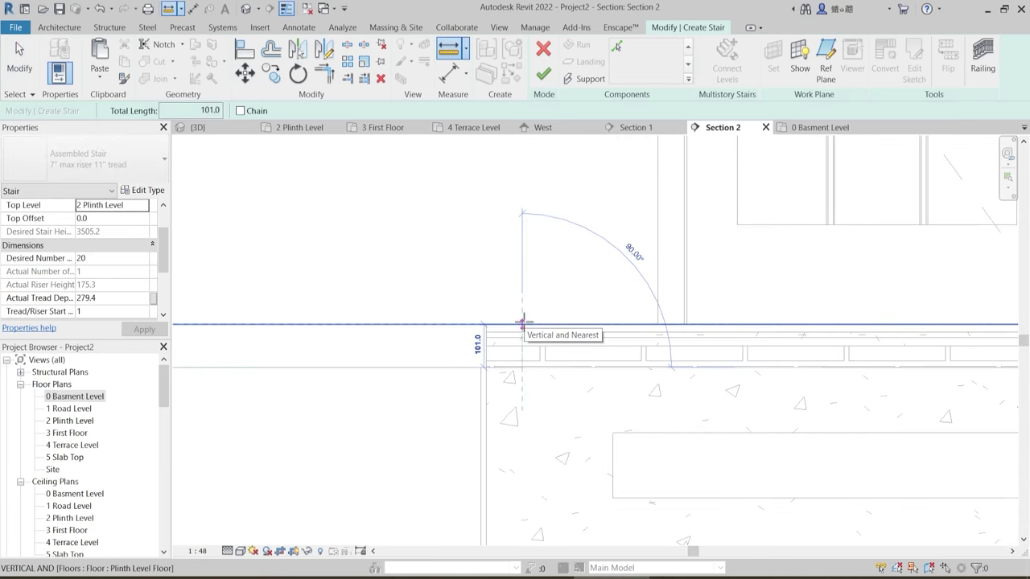
key("Escape")
key("Escape")
scroll(547, 322, "down", 5)
scroll(536, 339, "down", 2)
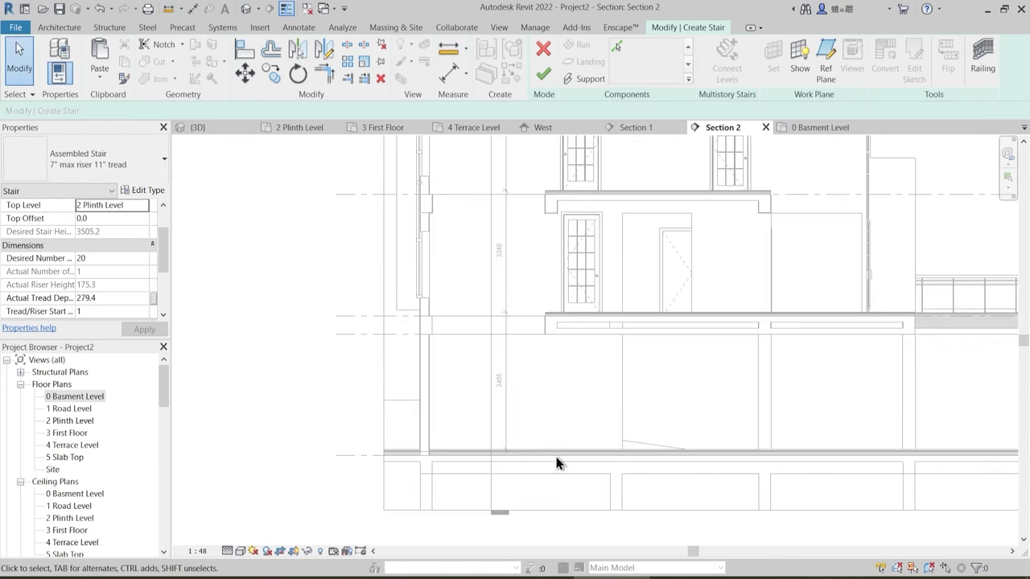
middle_click_drag(524, 335, 518, 359)
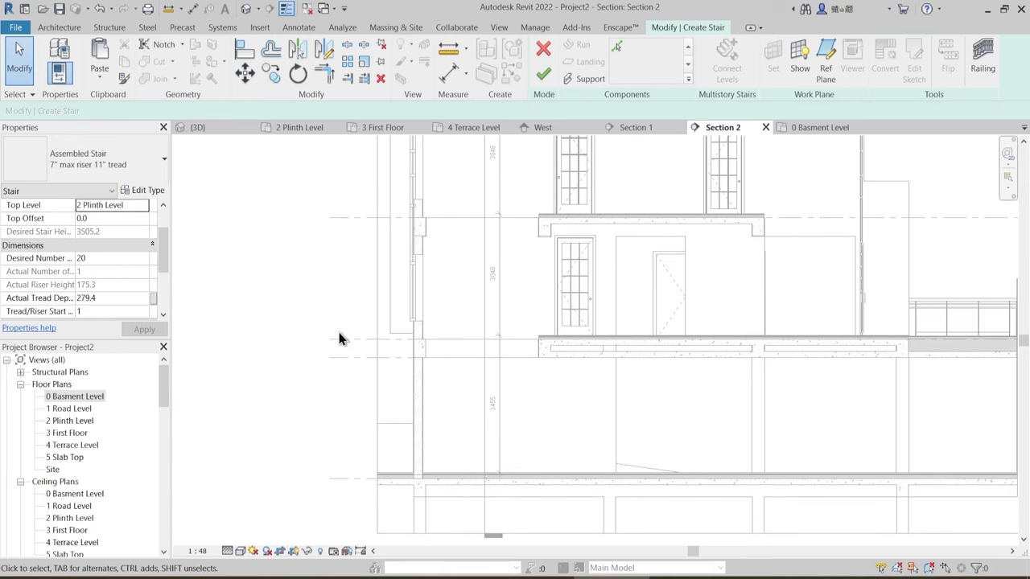
left_click_drag(163, 246, 163, 221)
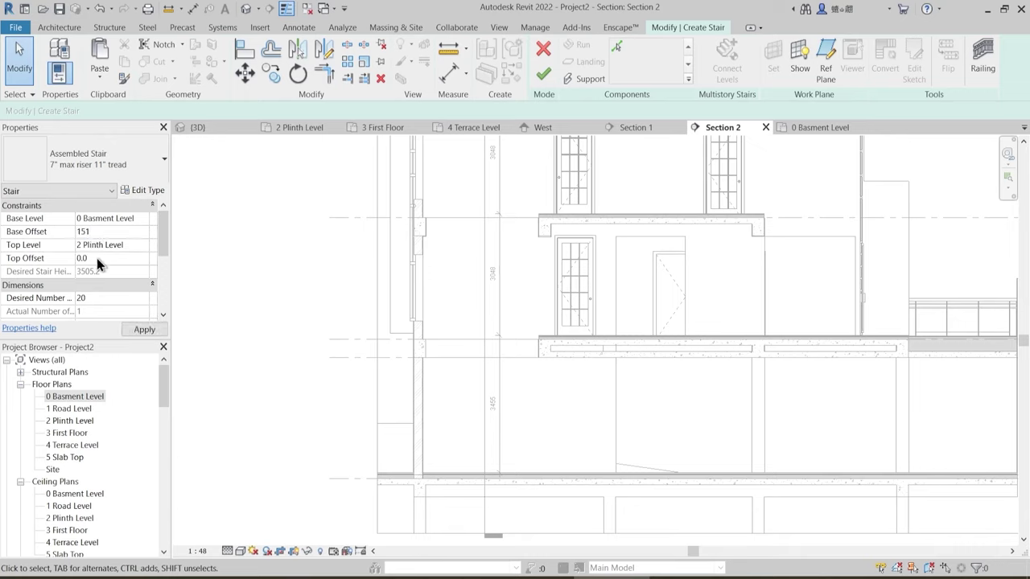
left_click(98, 258)
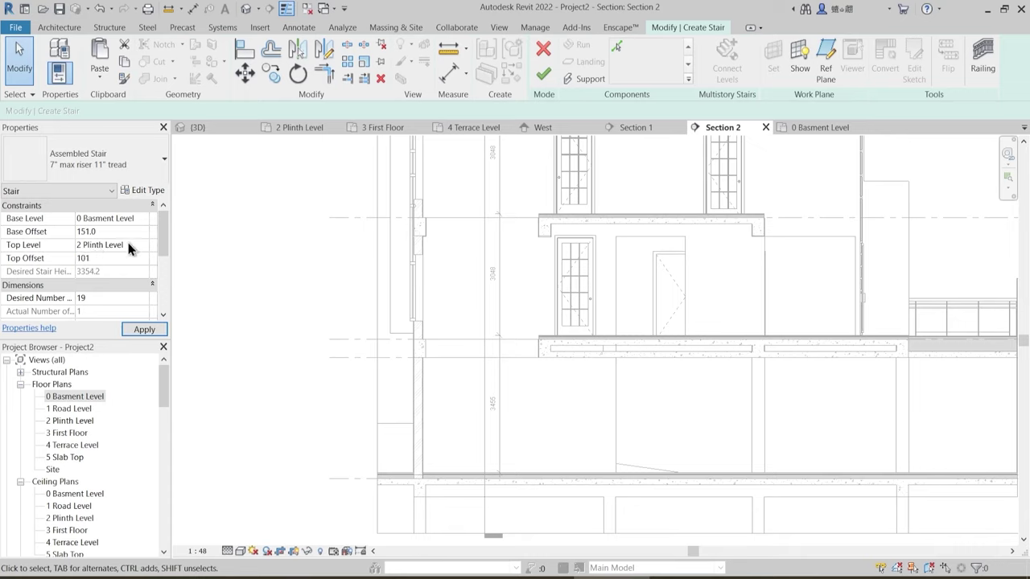
type("101")
key("Return")
left_click_drag(159, 236, 166, 251)
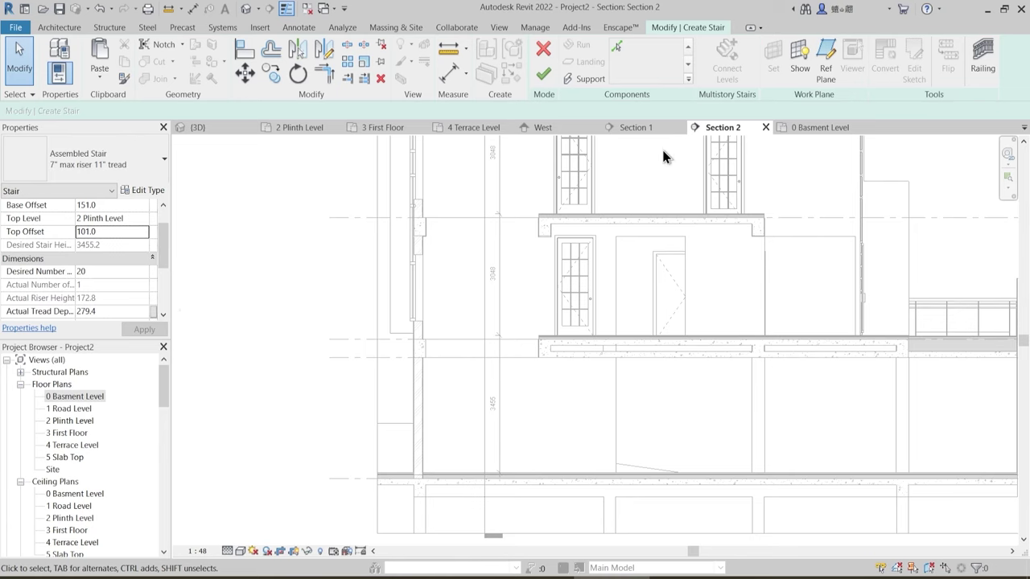
- Return to the 0 Basement Level plan and start picking boundary lines for a sketched stair run
left_click(814, 126)
middle_click_drag(528, 368, 455, 284)
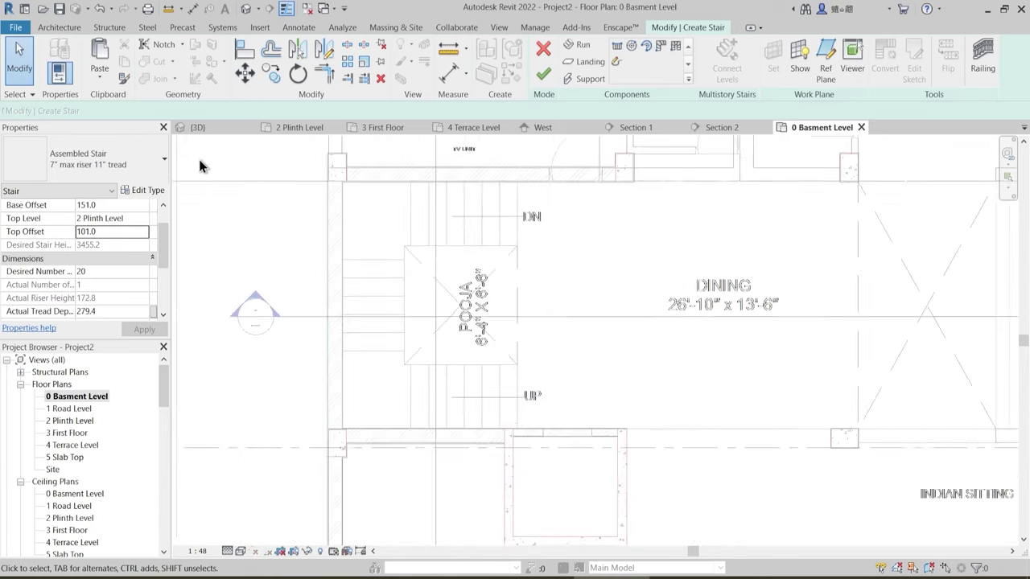
left_click(617, 62)
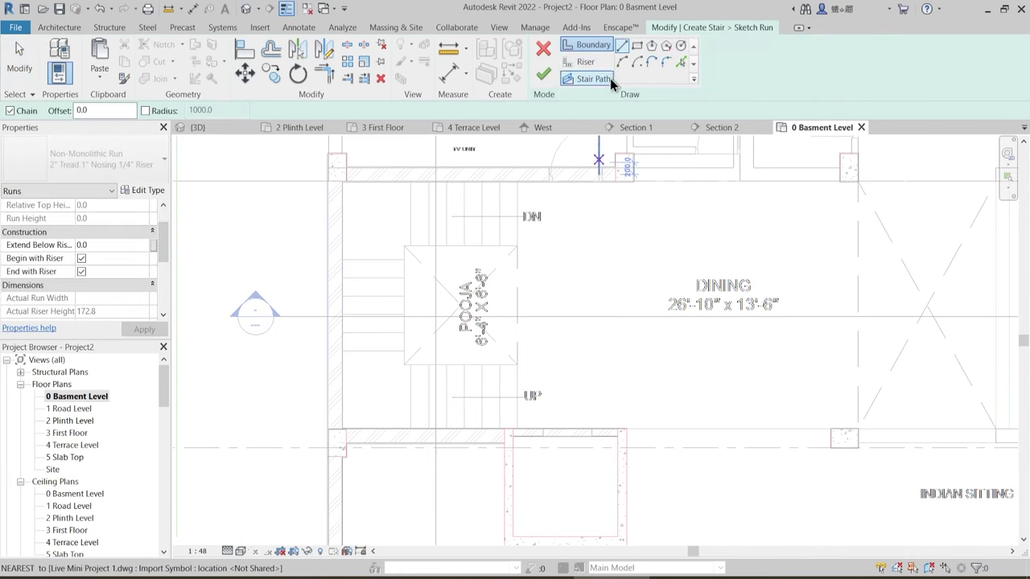
left_click(681, 63)
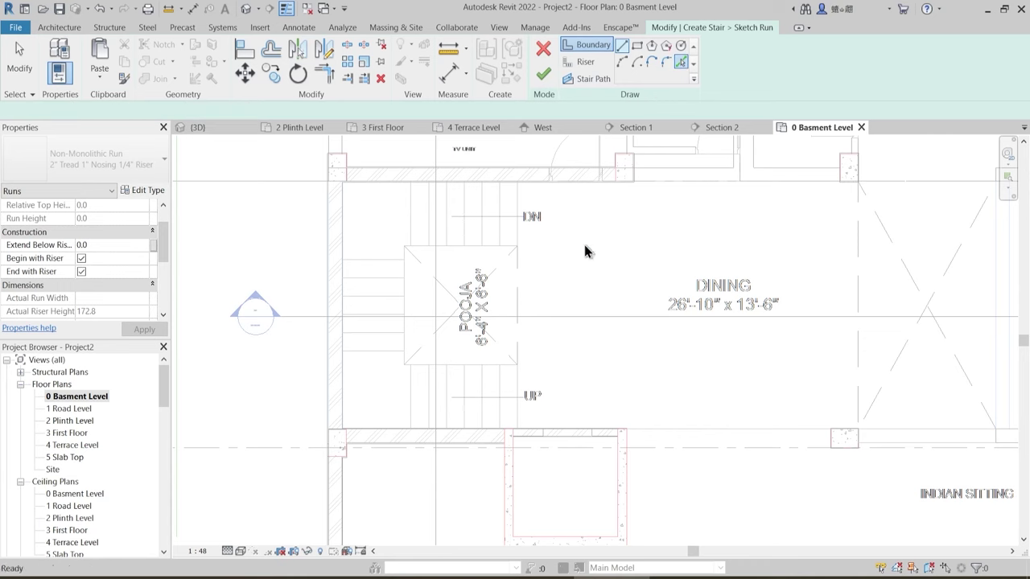
- Pick the surrounding wall edges (bottom, left and top) as stair boundary lines
scroll(507, 343, "up", 3)
left_click(445, 381)
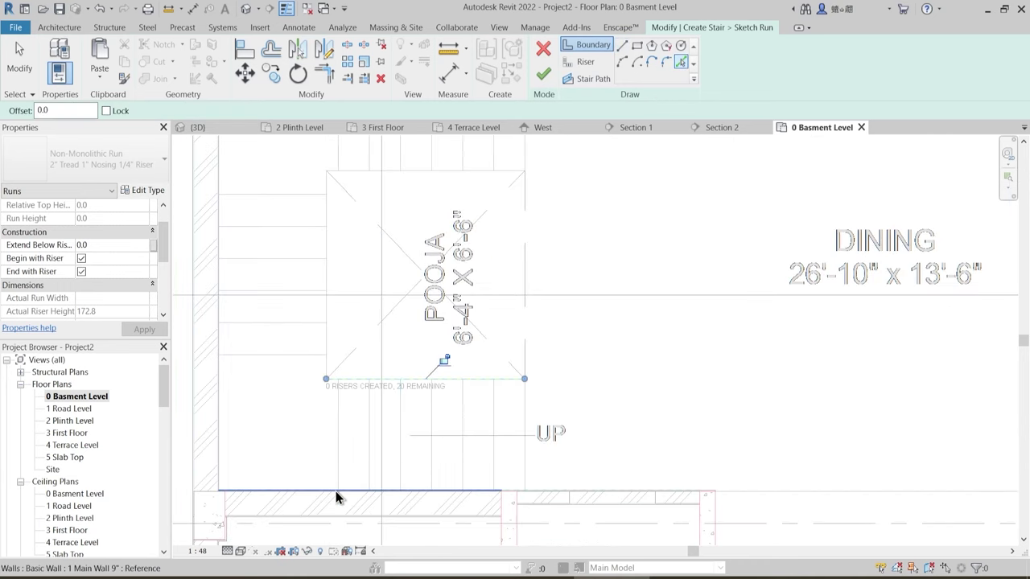
scroll(336, 492, "up", 3)
left_click(311, 491)
scroll(467, 382, "down", 3)
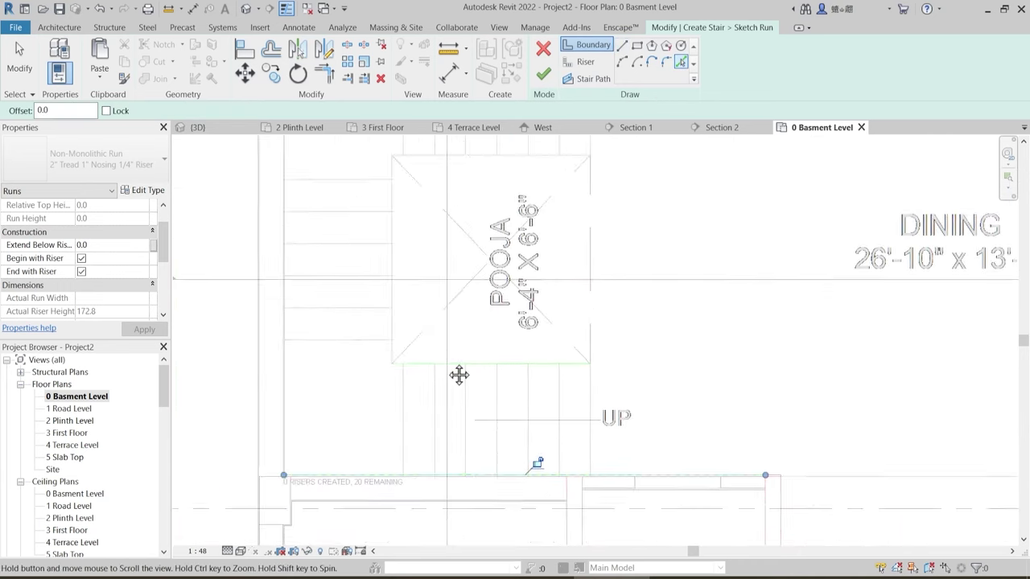
left_click(304, 346)
scroll(358, 352, "up", 3)
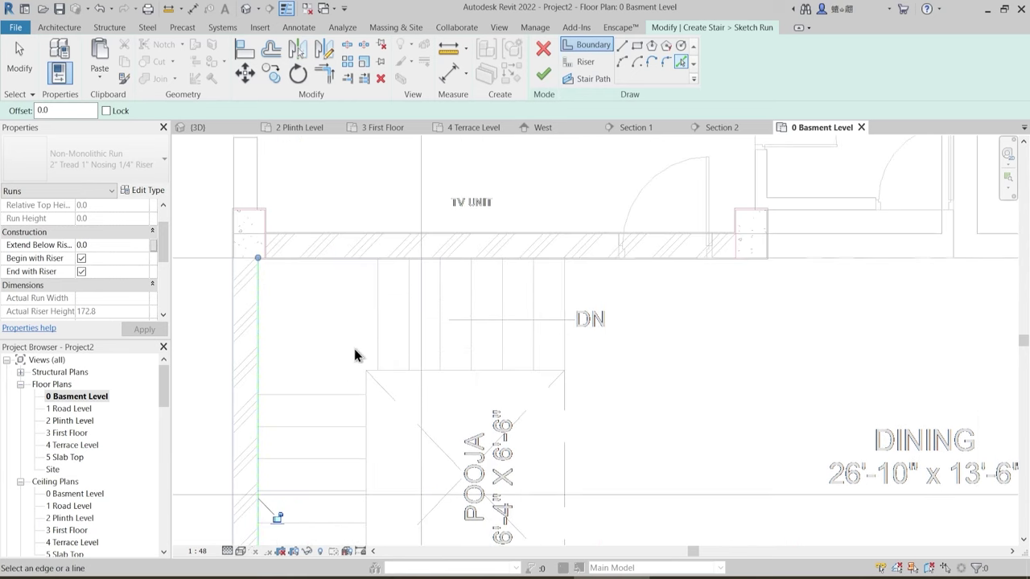
left_click(352, 259)
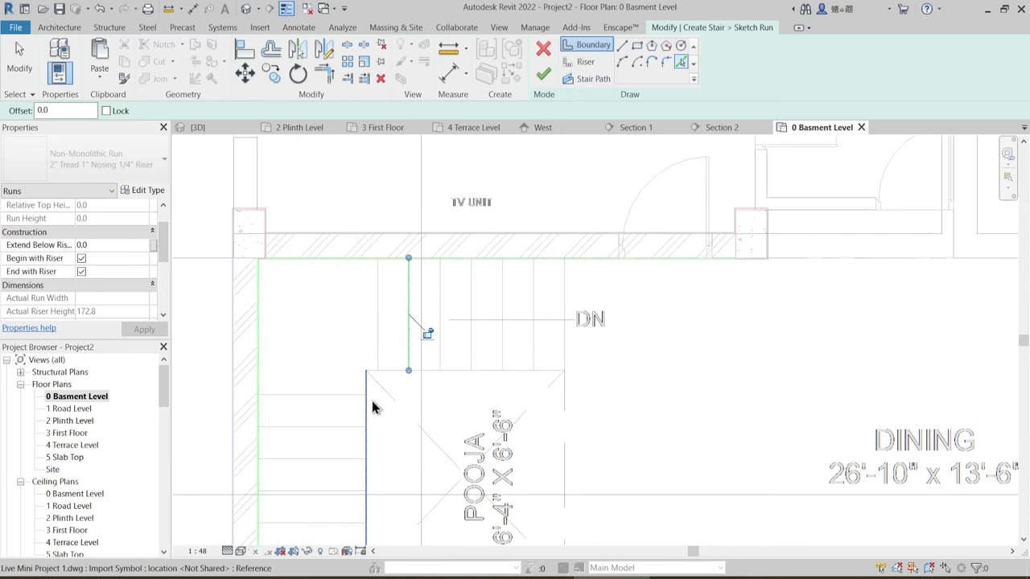
- Add the POOJA block's top and side edges as boundaries and check the last line
left_click(454, 371)
left_click(370, 428)
key("Escape")
key("Escape")
left_click(410, 333)
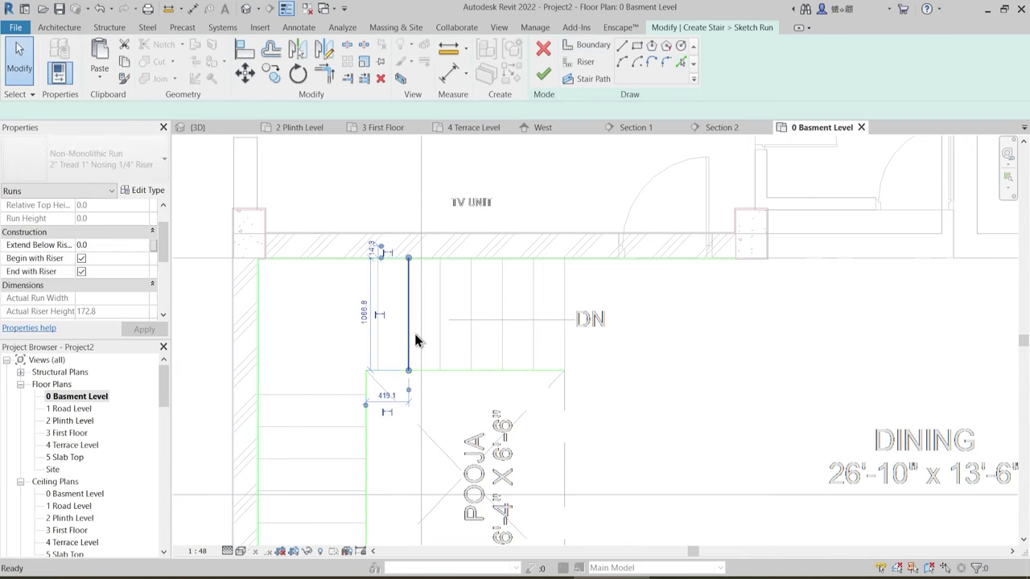
left_click(575, 280)
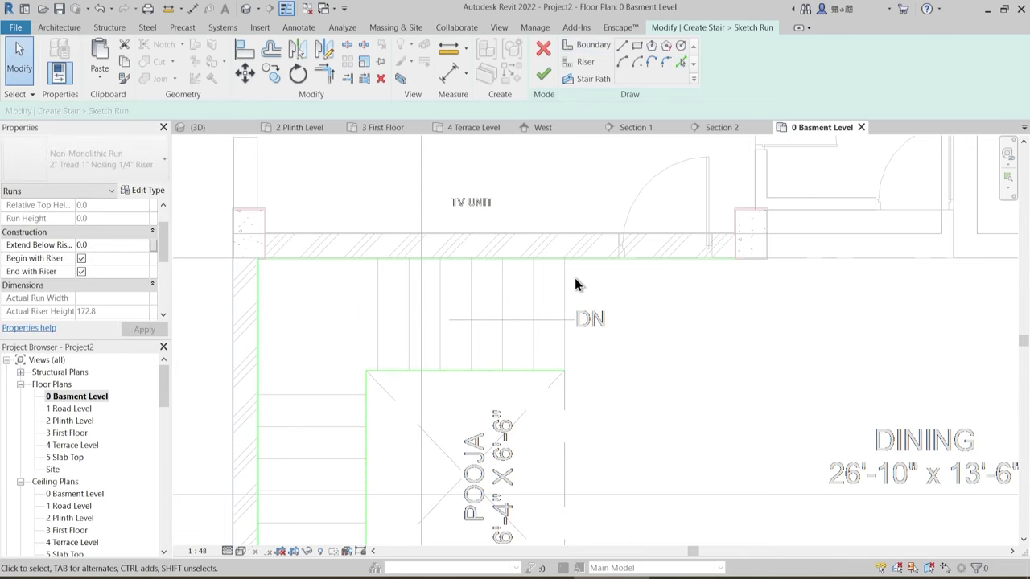
- Pick the lower-flight tread lines as riser lines
left_click(586, 62)
scroll(575, 211, "down", 2)
middle_click_drag(564, 308, 577, 215)
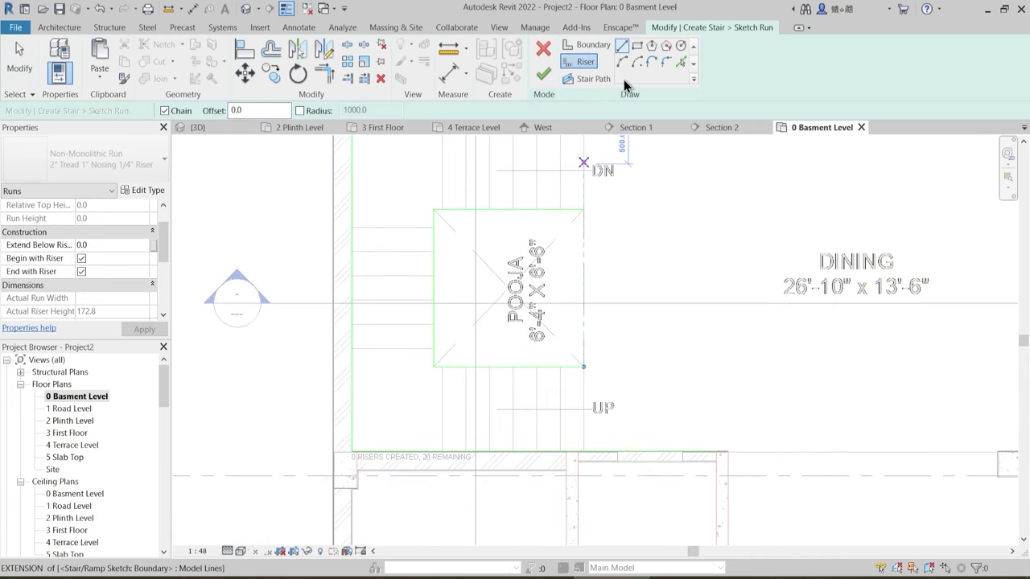
left_click(682, 63)
left_click(561, 399)
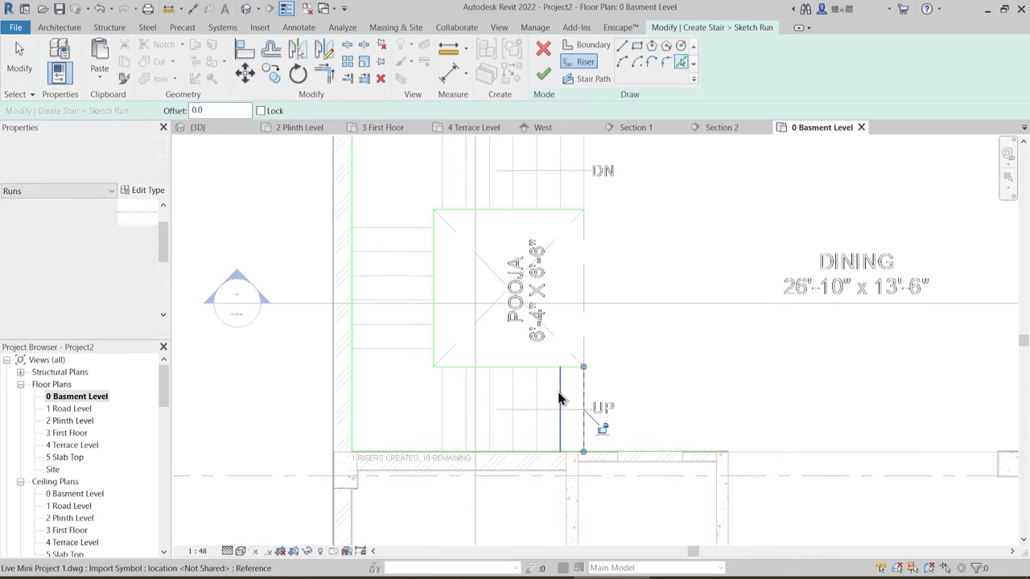
left_click(561, 394)
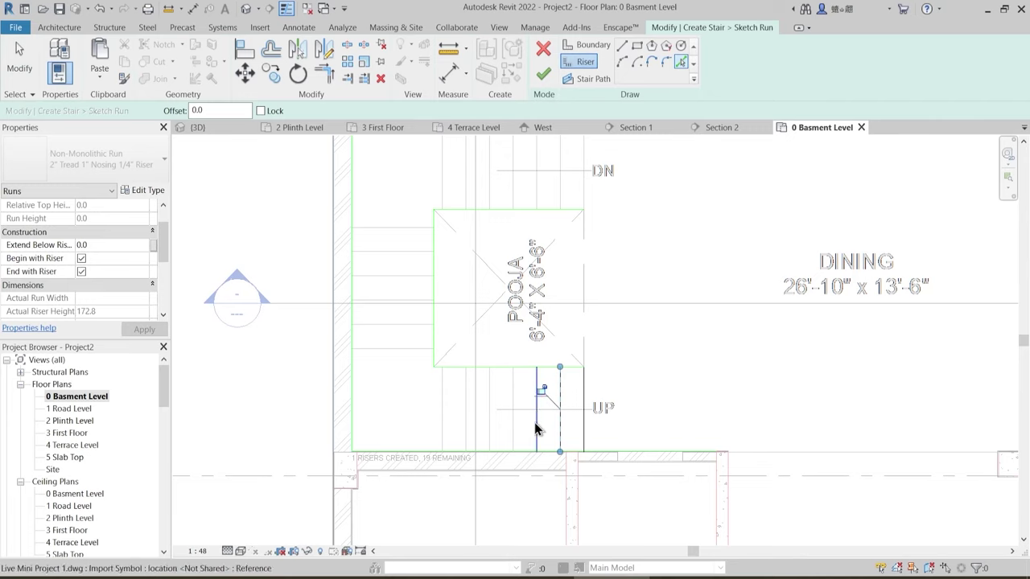
left_click(536, 429)
left_click(509, 435)
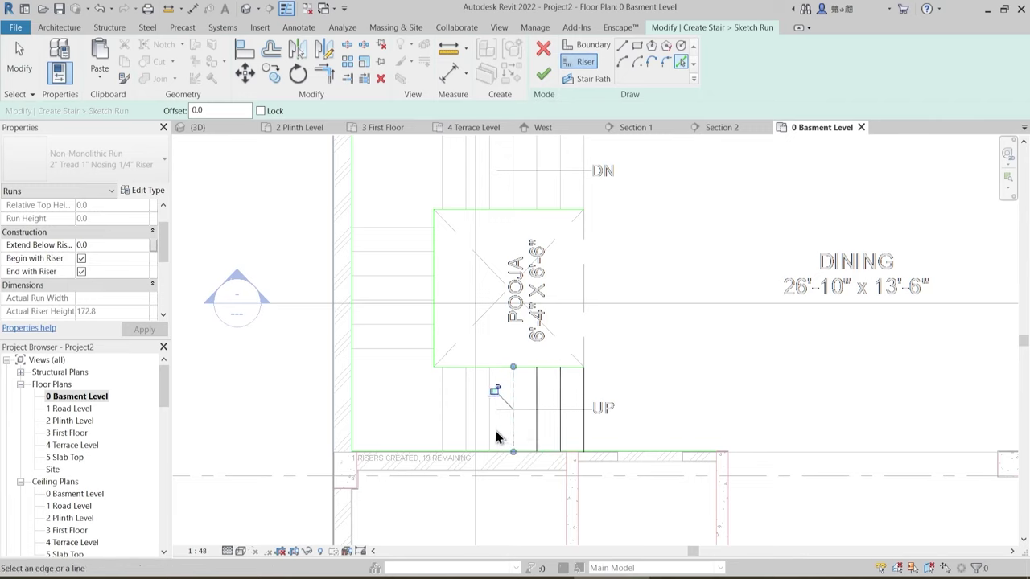
left_click(435, 432)
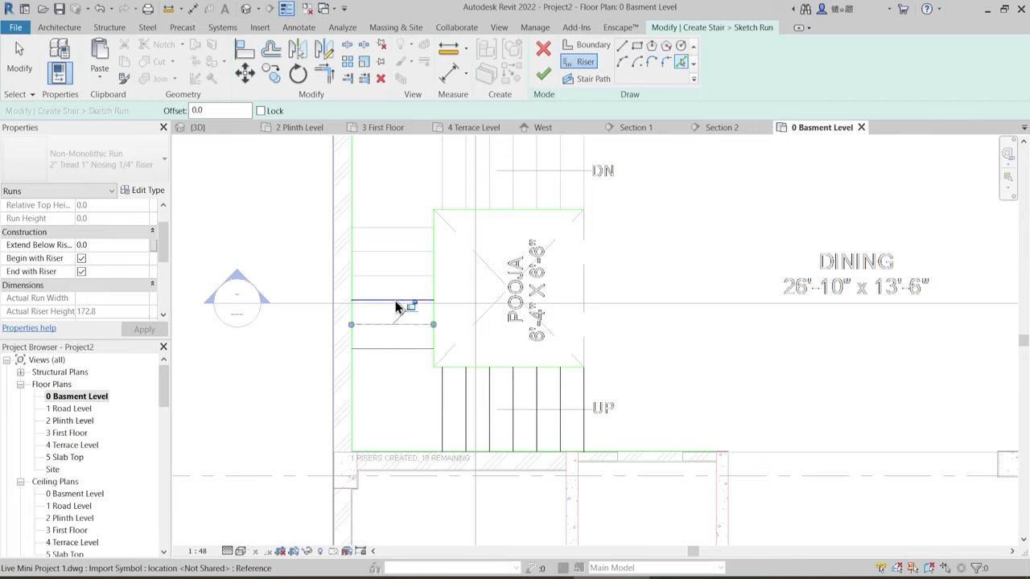
- Pick the left- and upper-flight tread lines as risers, completing all 20 risers
left_click(442, 173)
left_click(467, 180)
middle_click_drag(489, 208, 437, 319)
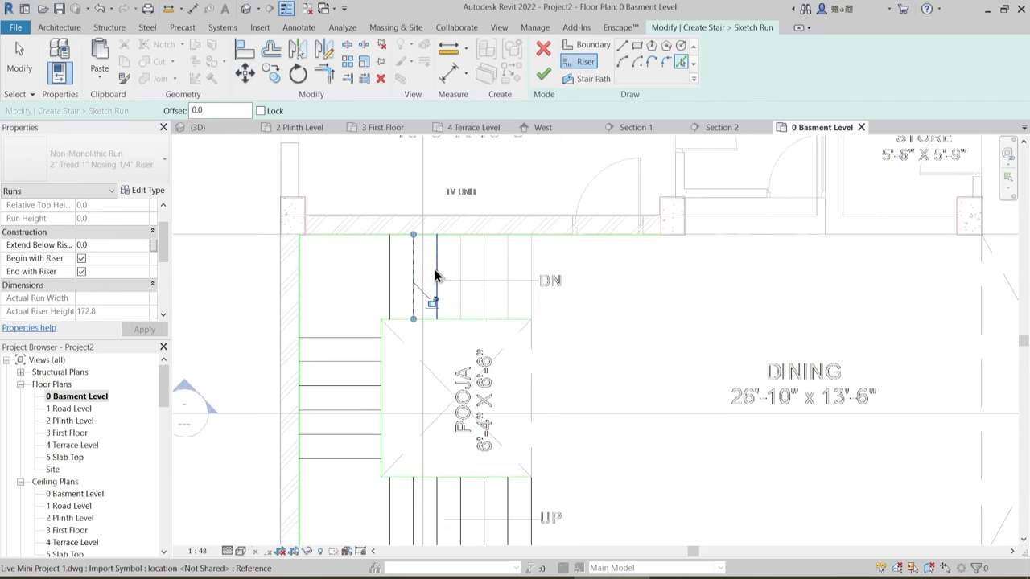
left_click(484, 261)
left_click(508, 260)
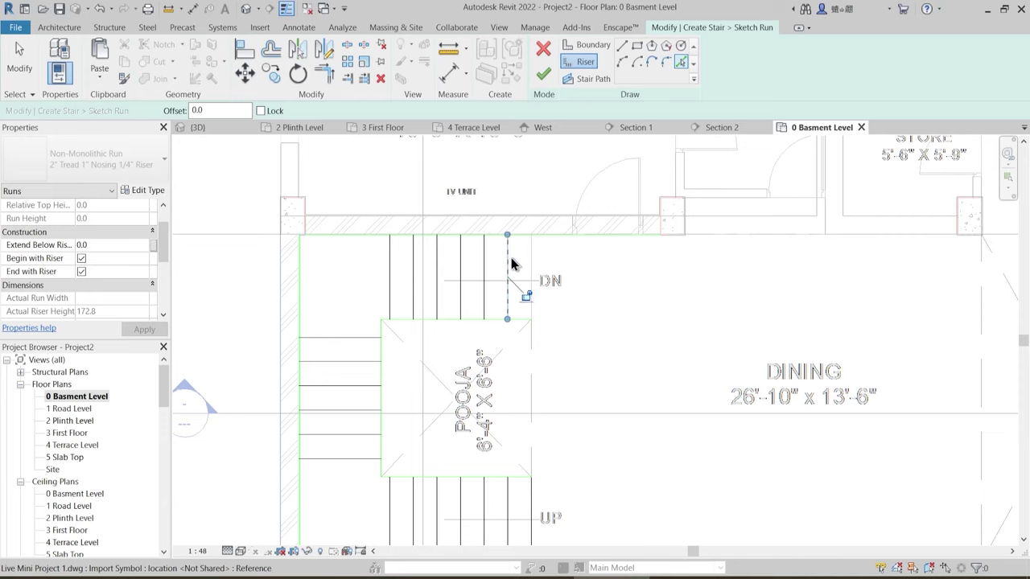
left_click(531, 259)
key("Escape")
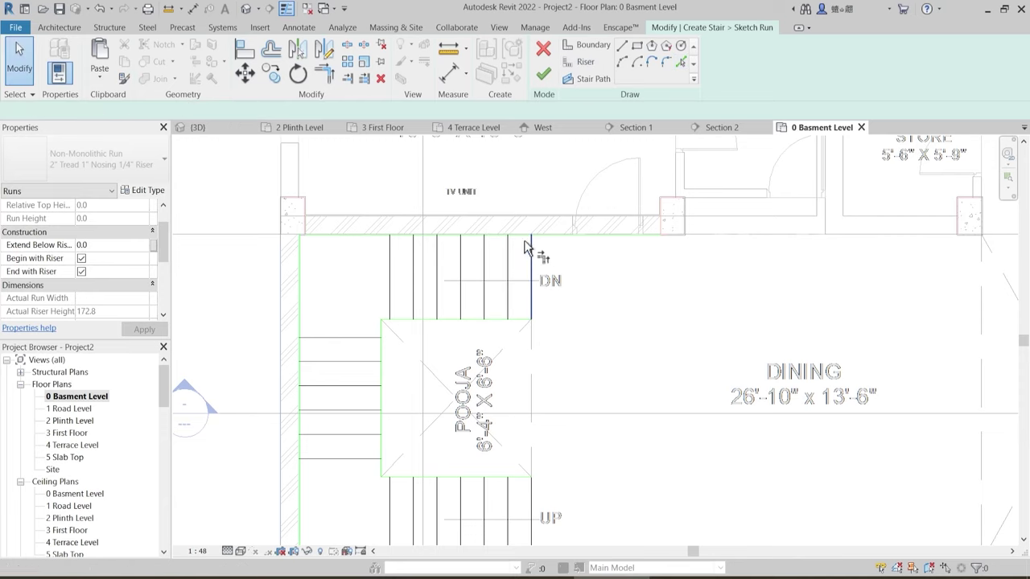
- With TR, trim the bottom boundary to the riser and close the bottom-left corner
key("t")
key("r")
middle_click_drag(566, 467, 552, 345)
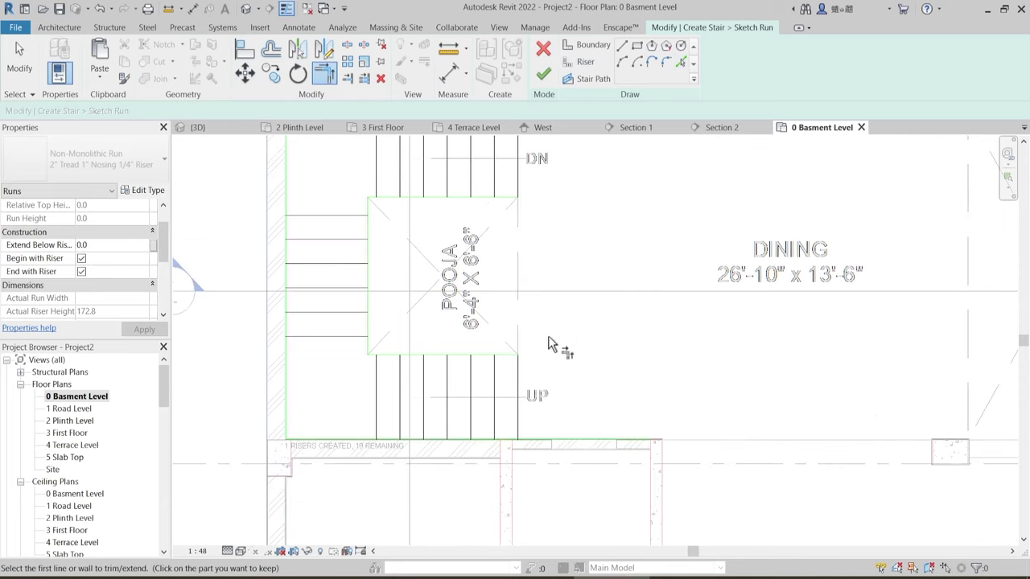
left_click(509, 440)
left_click(517, 423)
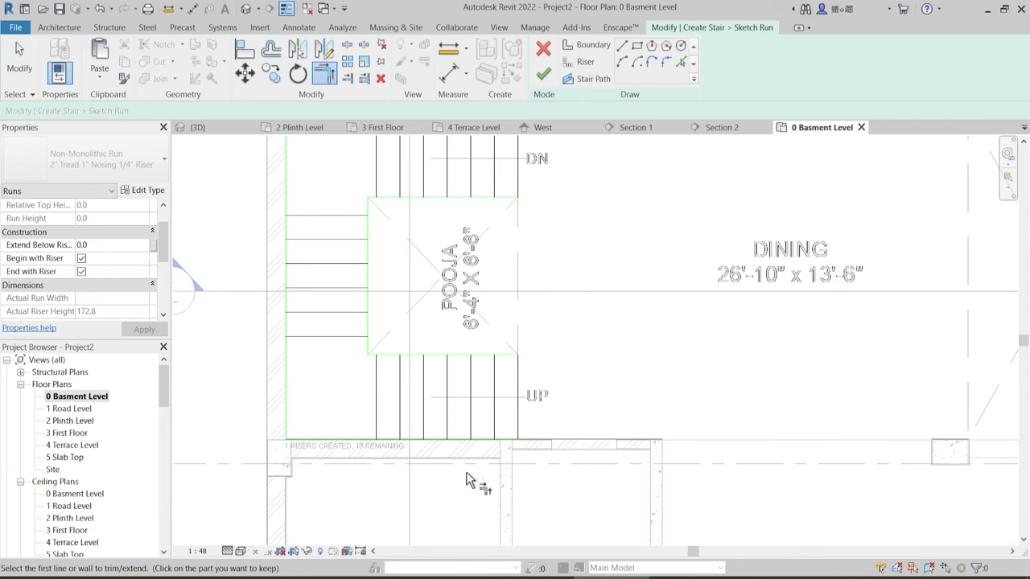
left_click(303, 441)
left_click(288, 413)
- Join the left and top boundaries at the top-left corner and view the whole sketch
middle_click_drag(329, 352, 349, 464)
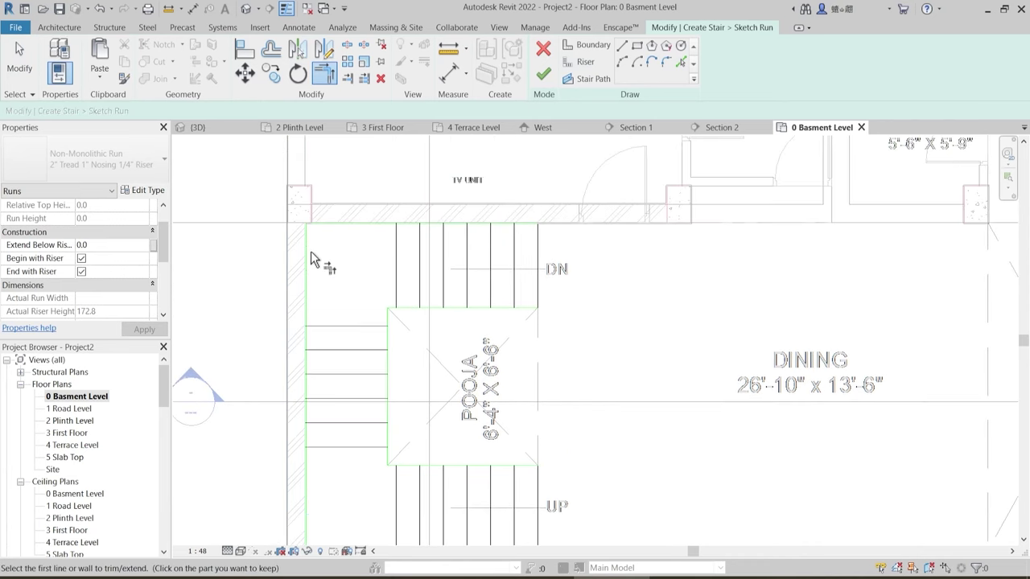
left_click(310, 251)
left_click(322, 224)
key("Escape")
middle_click_drag(372, 333, 426, 317)
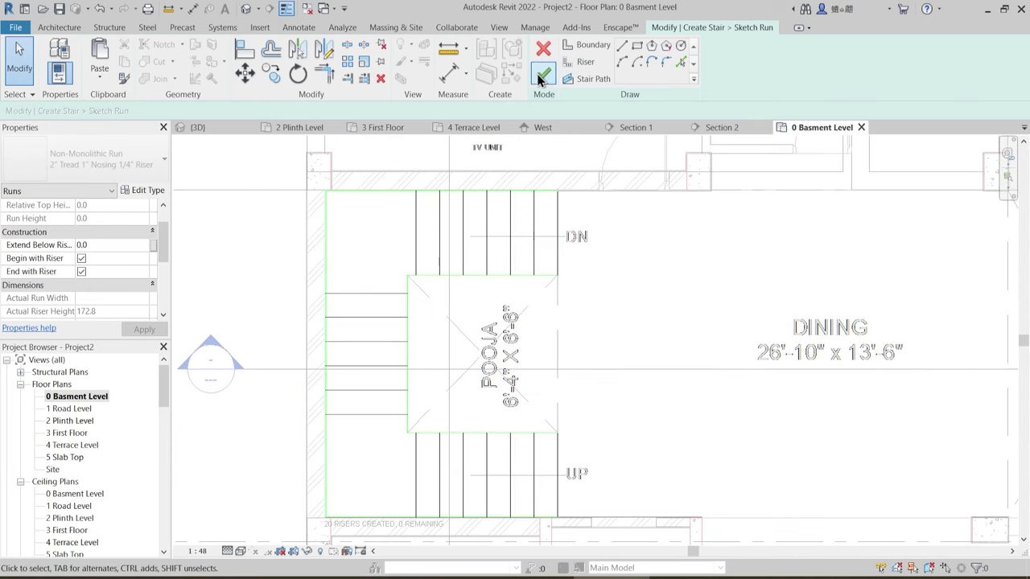
scroll(163, 233, "up", 1)
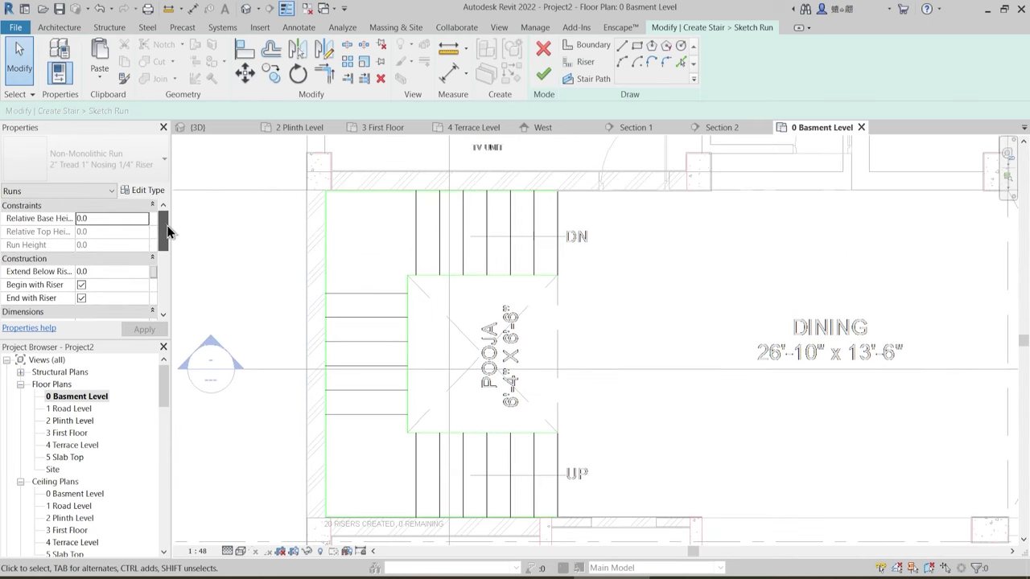
- Attempt to finish the stair run and dismiss the missing stair path error
left_click(543, 76)
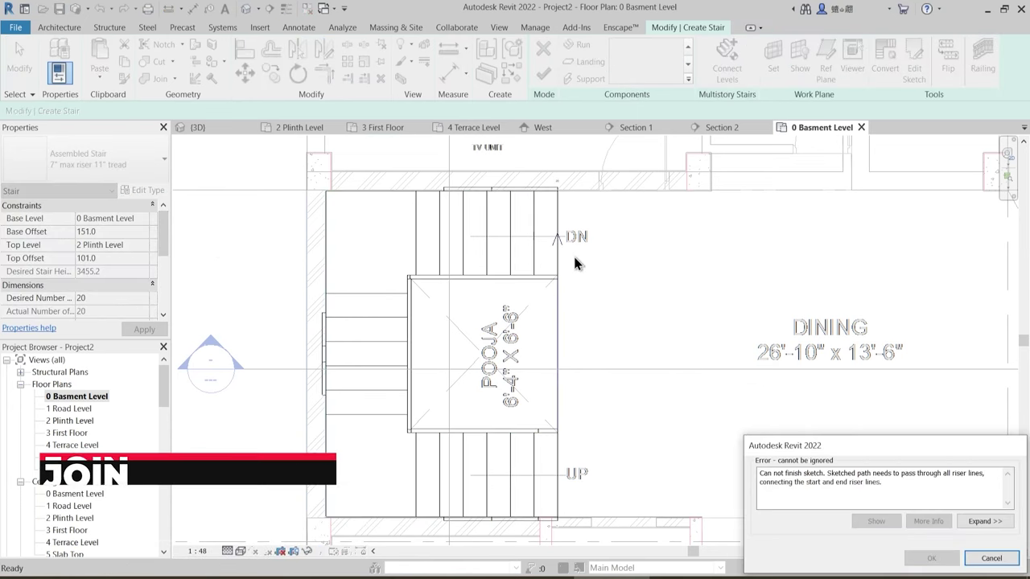
left_click(591, 318)
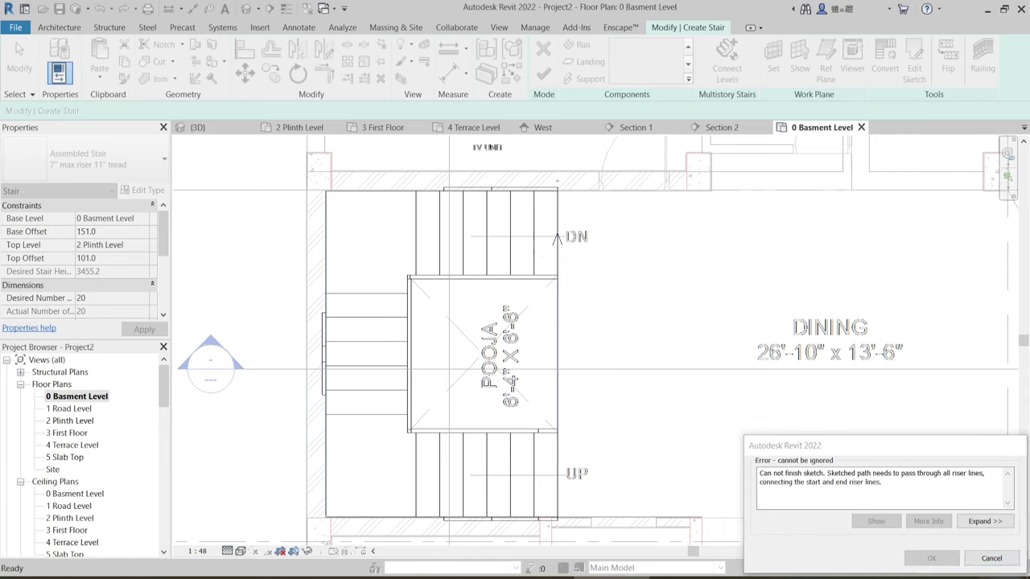
left_click(995, 560)
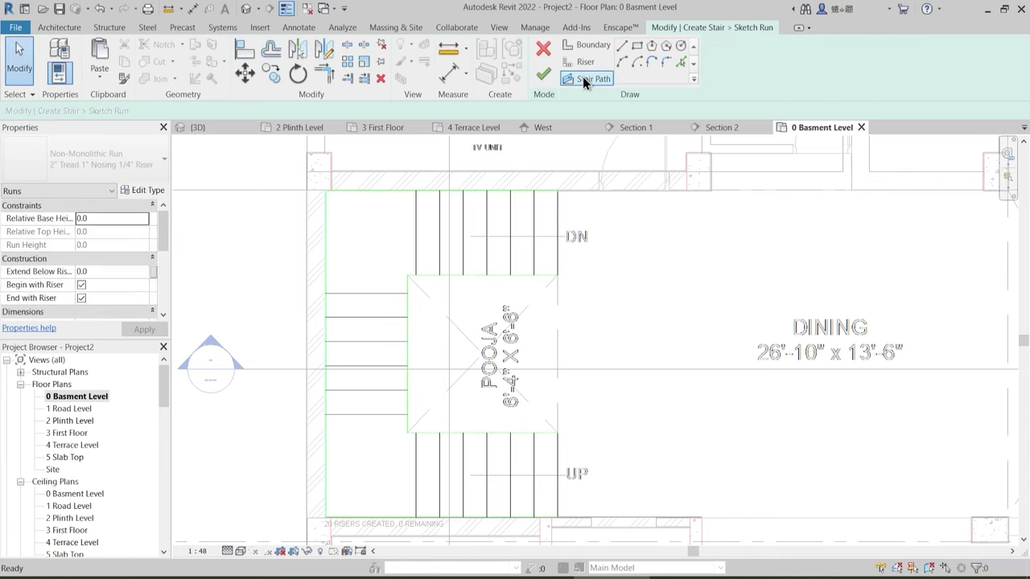
- Draw a U-shaped stair path from the UP flight to the DN flight and finish the run
left_click(557, 474)
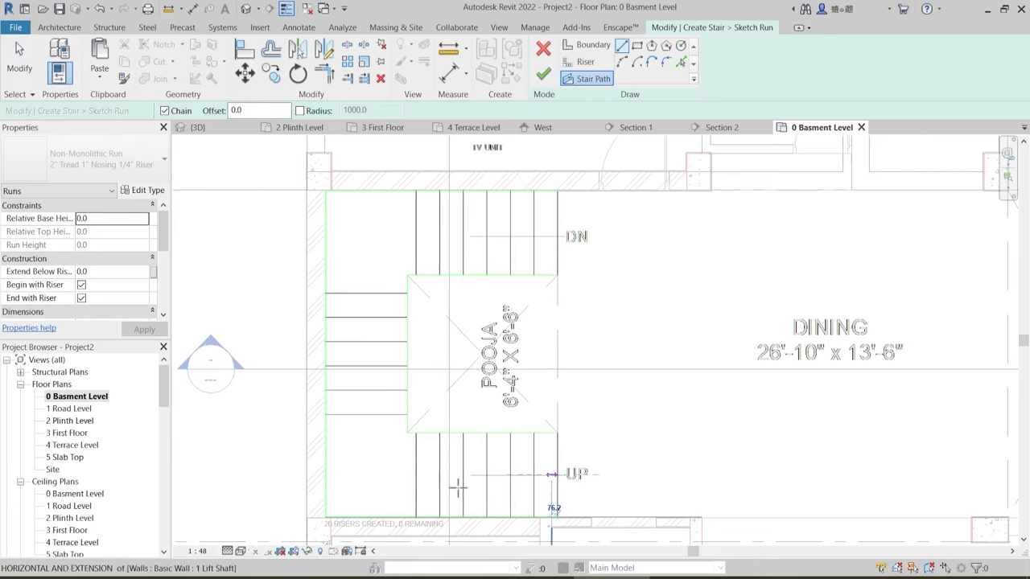
left_click(365, 474)
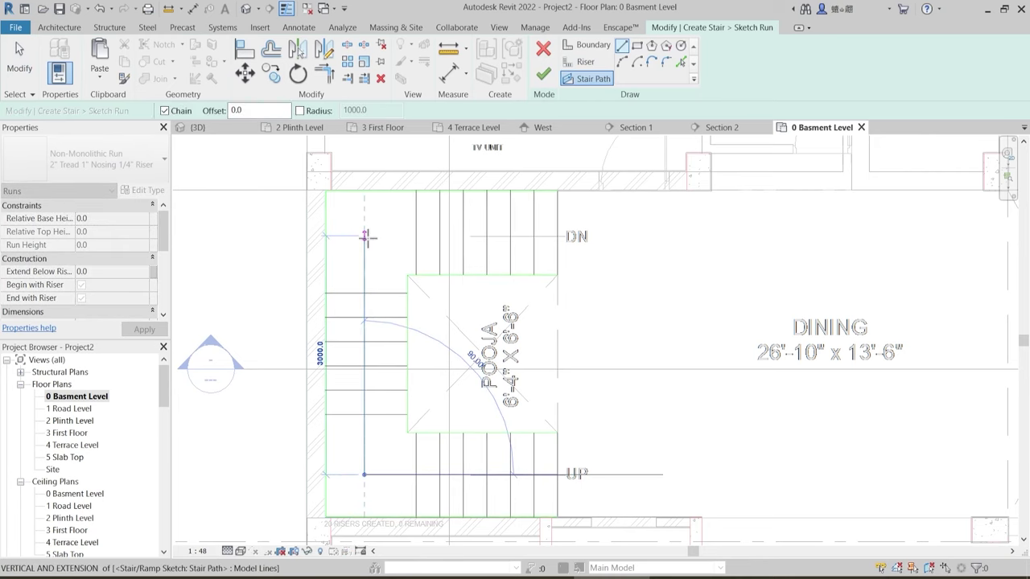
left_click(440, 238)
left_click(555, 236)
key("Escape")
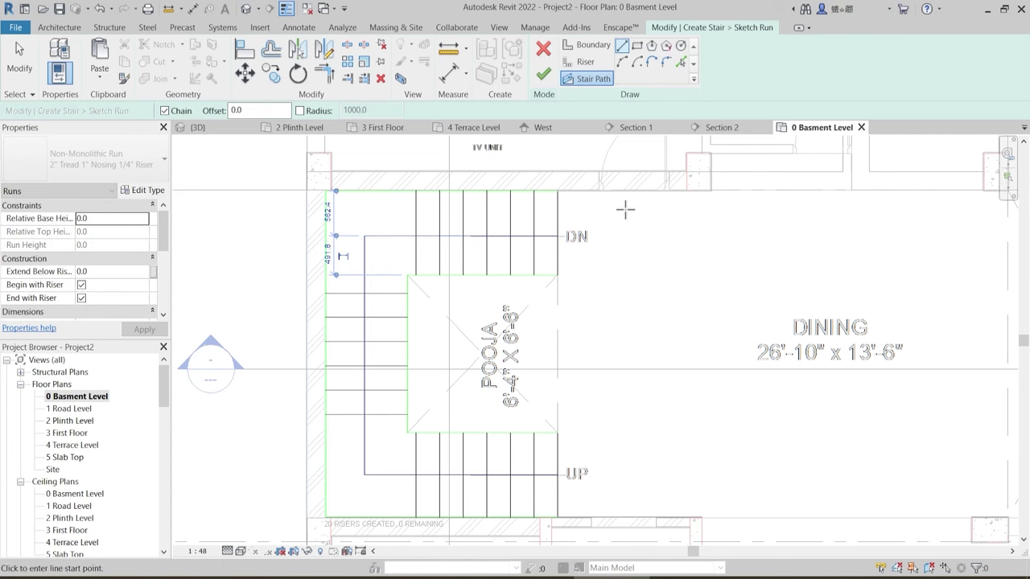
left_click(541, 76)
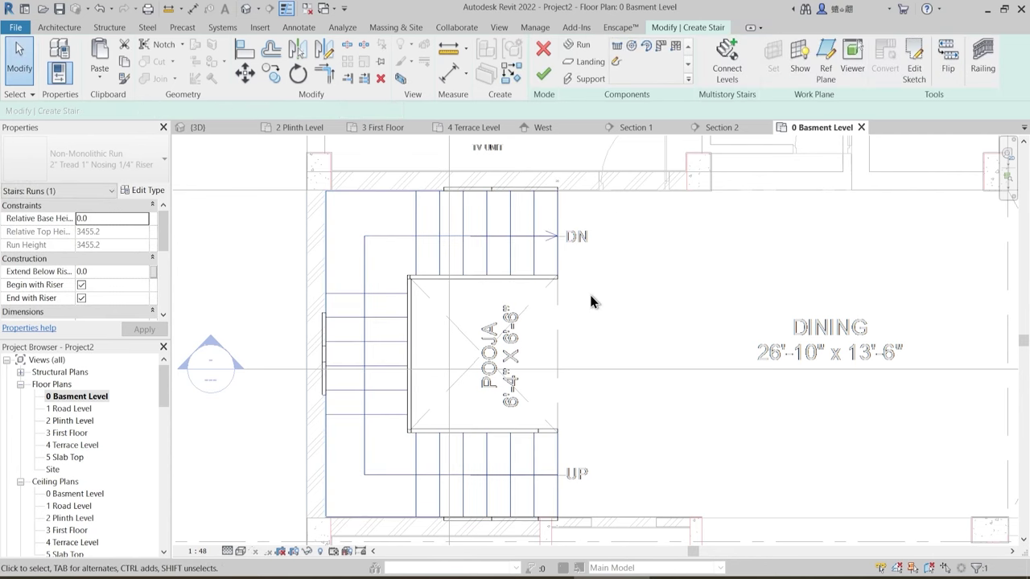
- Switch to the 3D view and orbit around the house to its front and roof
middle_click_drag(583, 312, 585, 333)
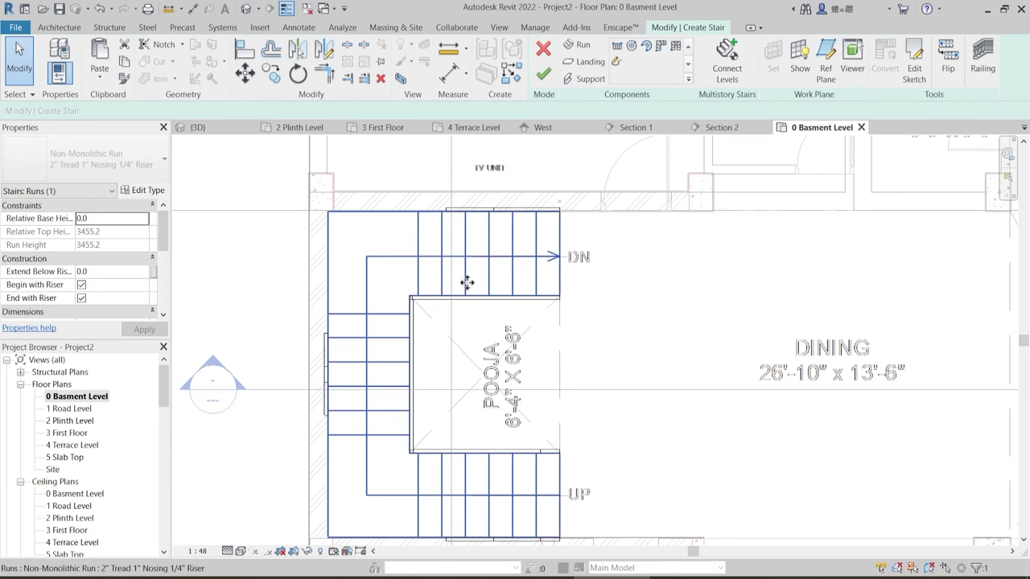
left_click(232, 129)
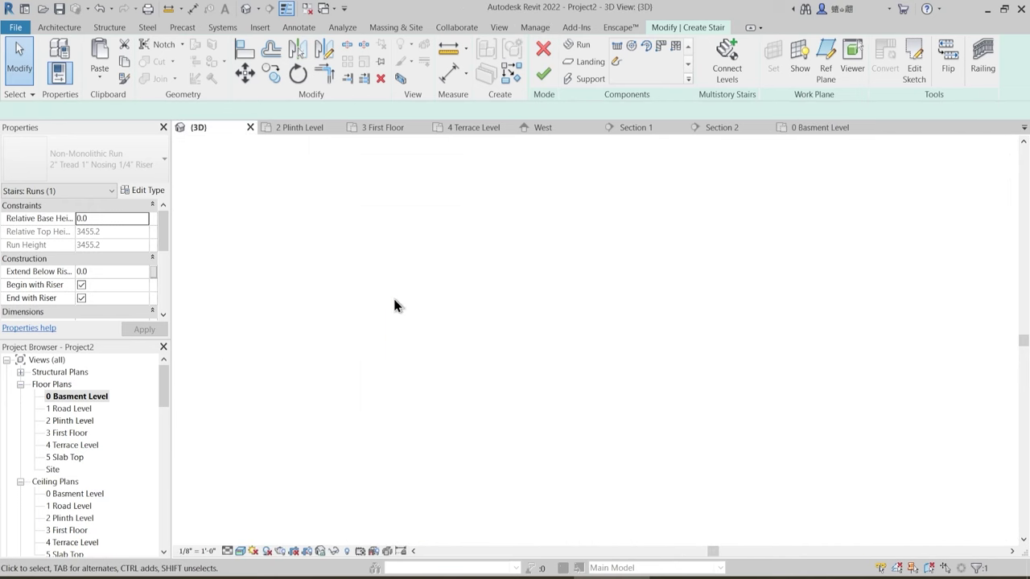
middle_click_drag(579, 351, 699, 238, "shift")
scroll(598, 426, "up", 5)
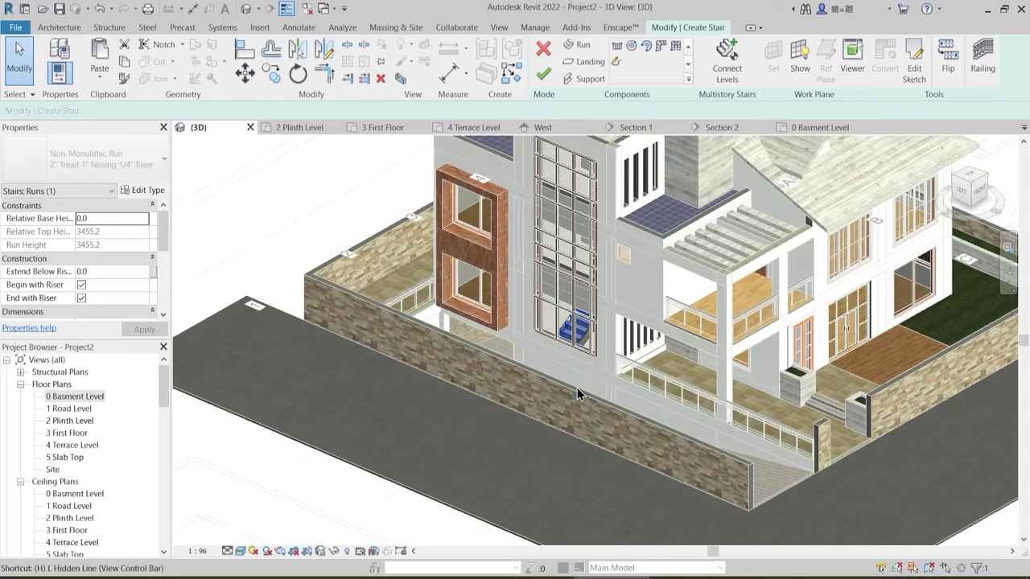
left_click(337, 552)
left_click(548, 304)
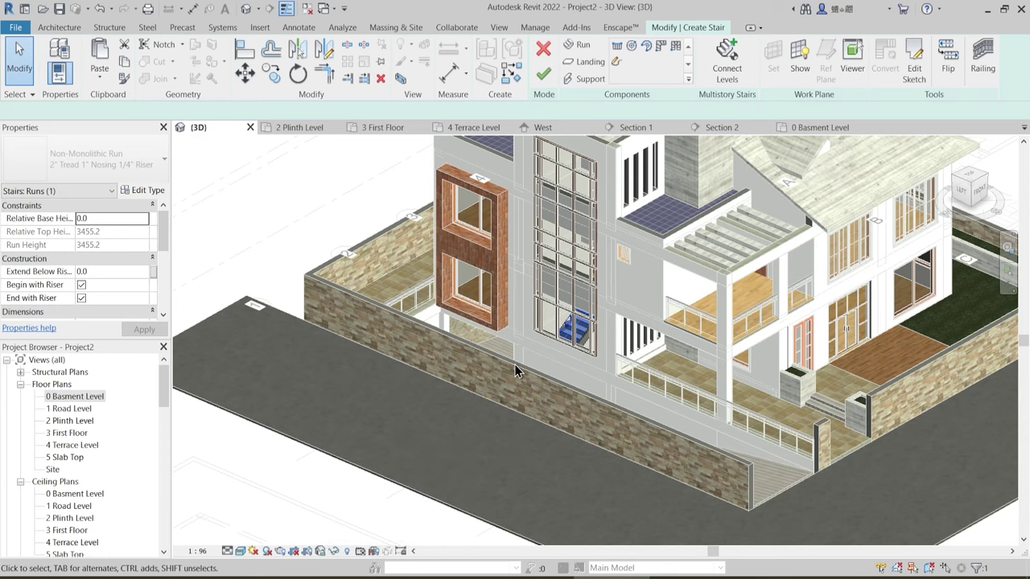
left_click(515, 366)
middle_click_drag(508, 379, 552, 347, "shift")
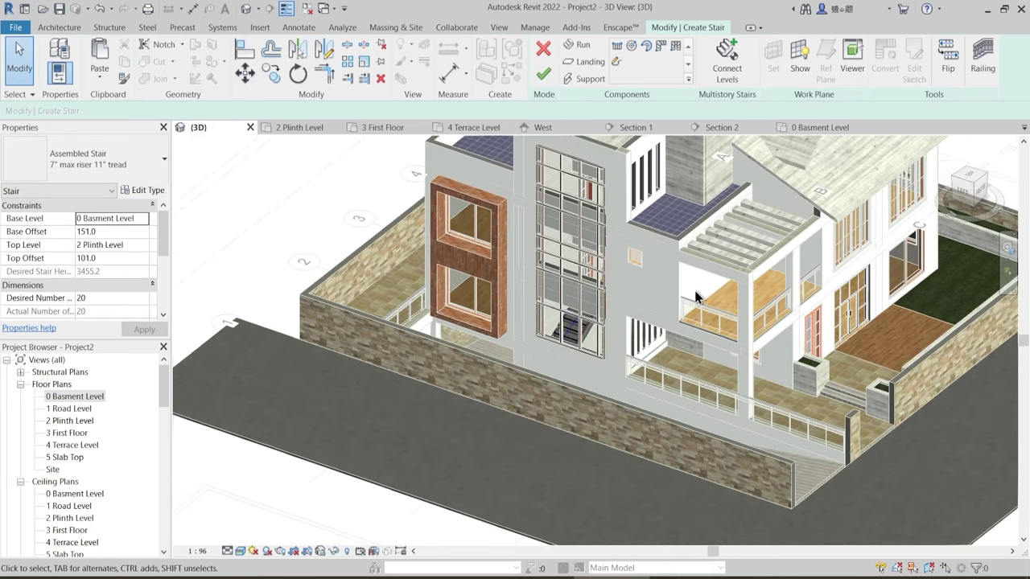
middle_click_drag(697, 297, 492, 330, "shift")
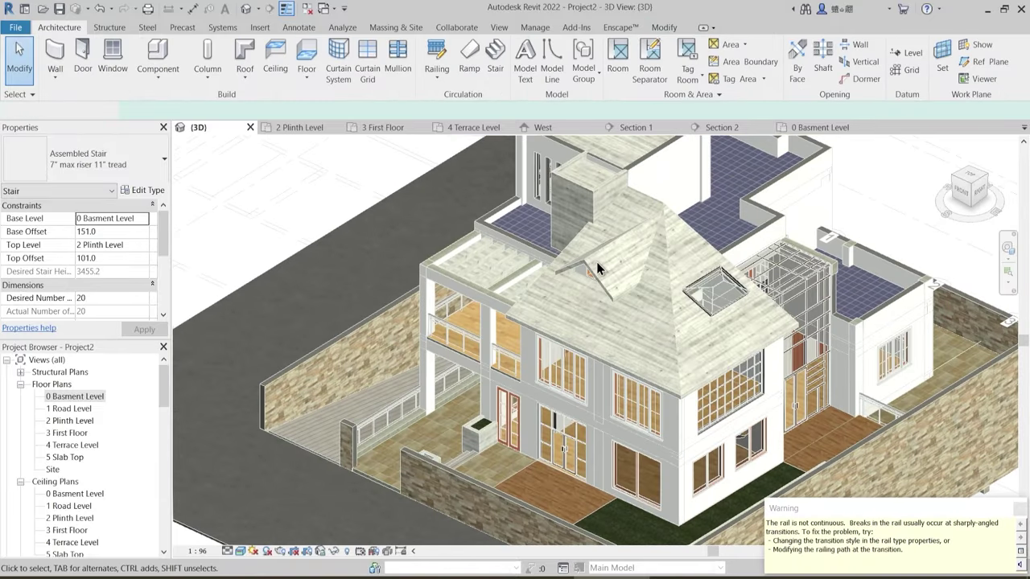
- Finish editing the stair and orbit back out to an overview of the whole house
left_click(1022, 510)
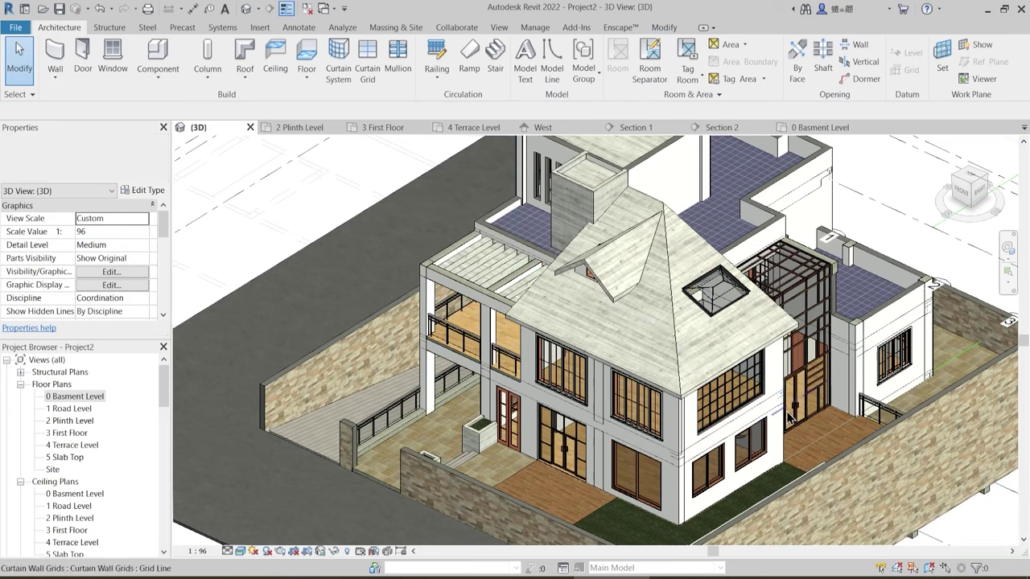
middle_click_drag(796, 386, 547, 354, "shift")
scroll(563, 399, "up", 2)
scroll(547, 362, "up", 3)
scroll(547, 360, "down", 5)
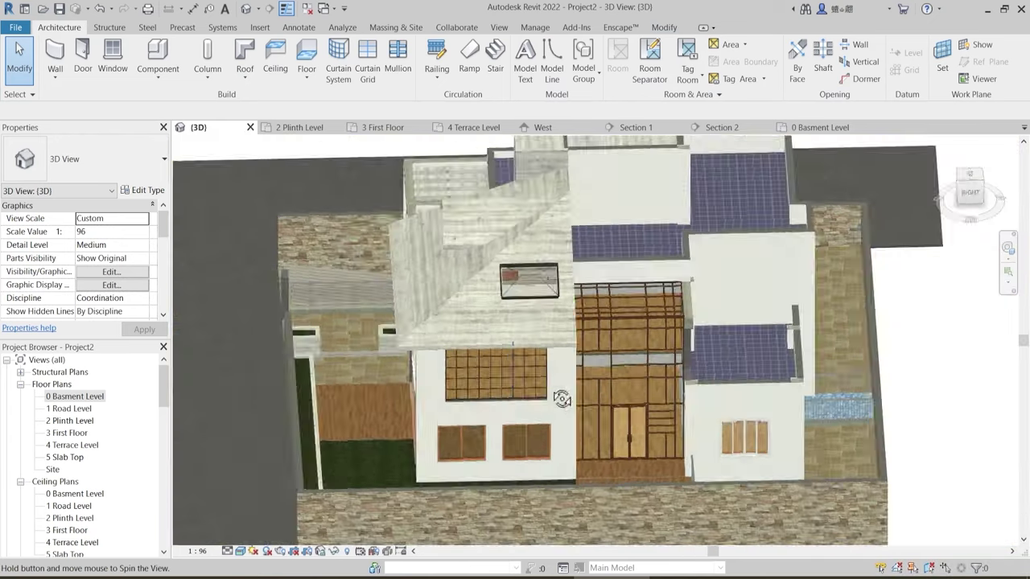
middle_click_drag(558, 398, 452, 256, "shift")
left_click_drag(165, 227, 166, 265)
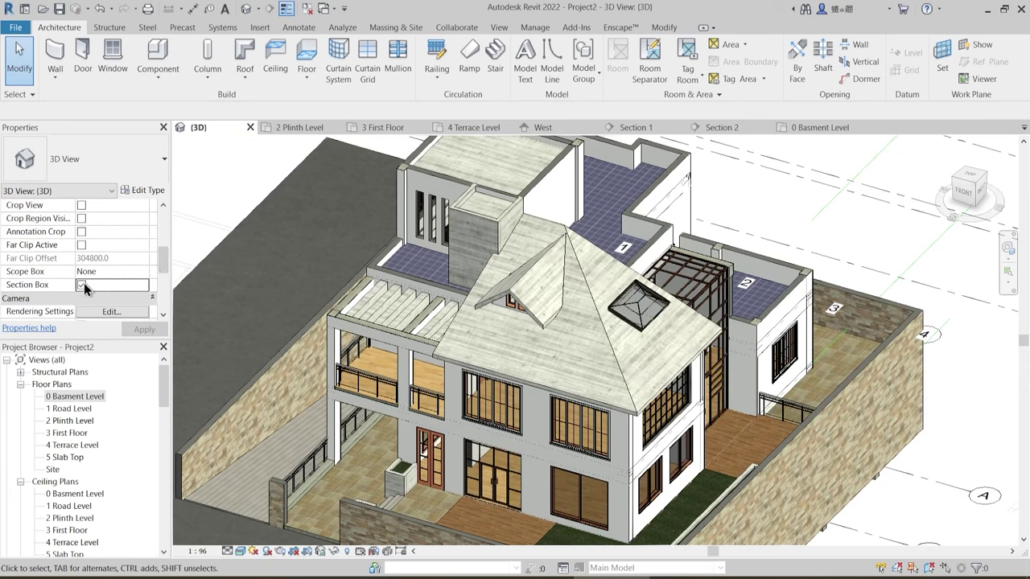
- In Top view, pull the section box's right, left and far sides in around the stair
left_click(973, 182)
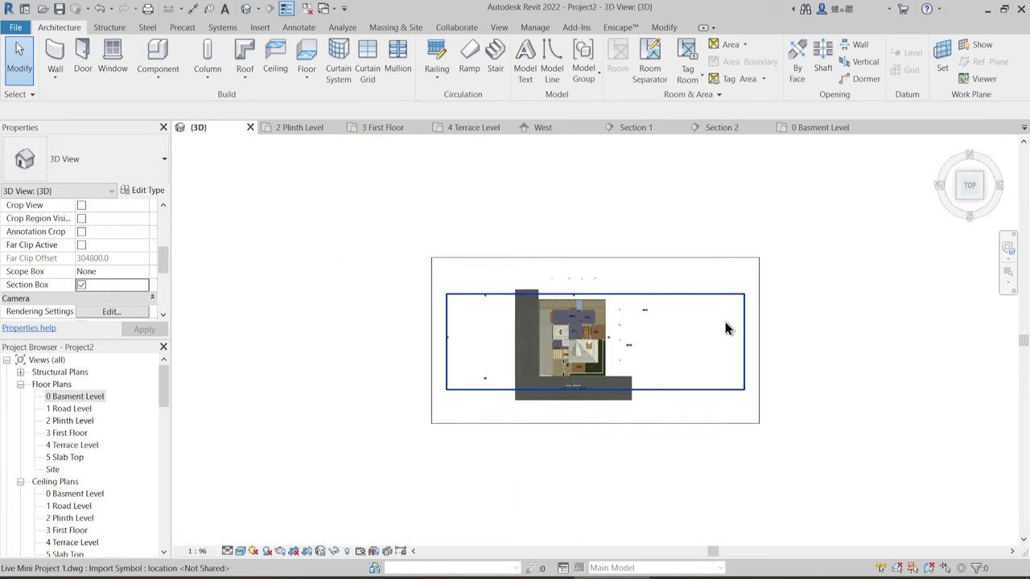
scroll(660, 298, "up", 2)
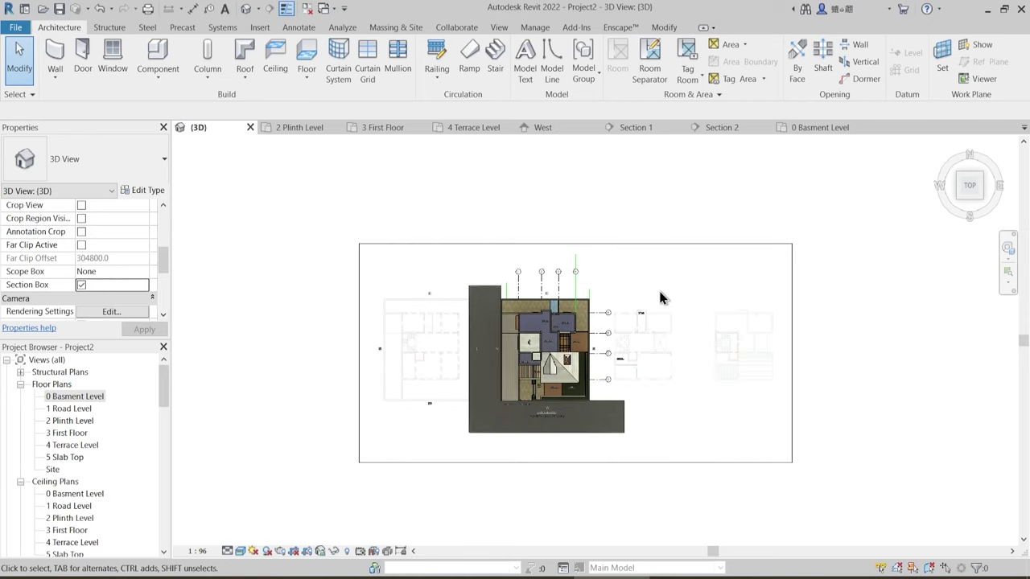
left_click(646, 246)
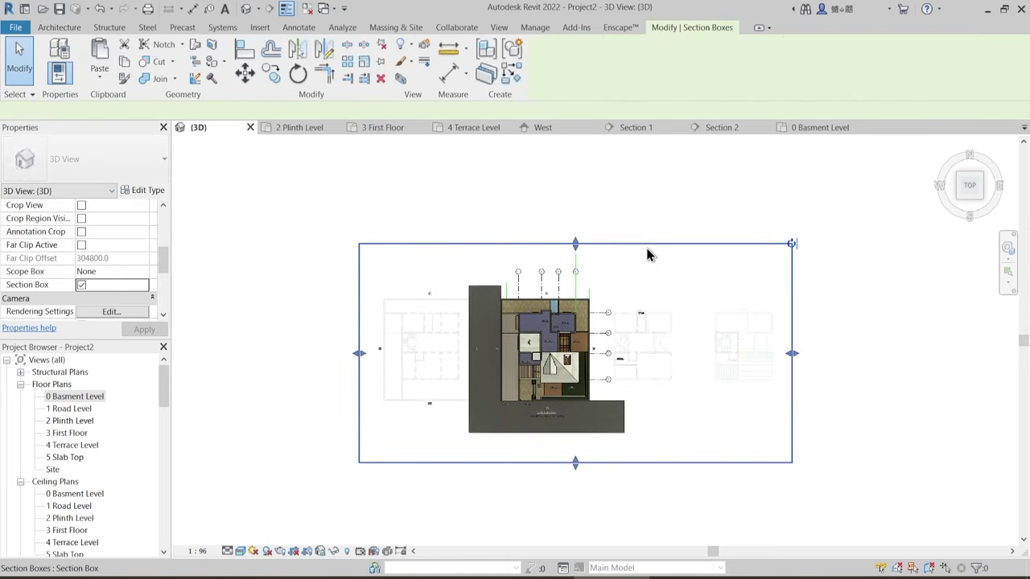
left_click_drag(787, 360, 541, 342)
left_click_drag(517, 385, 519, 385)
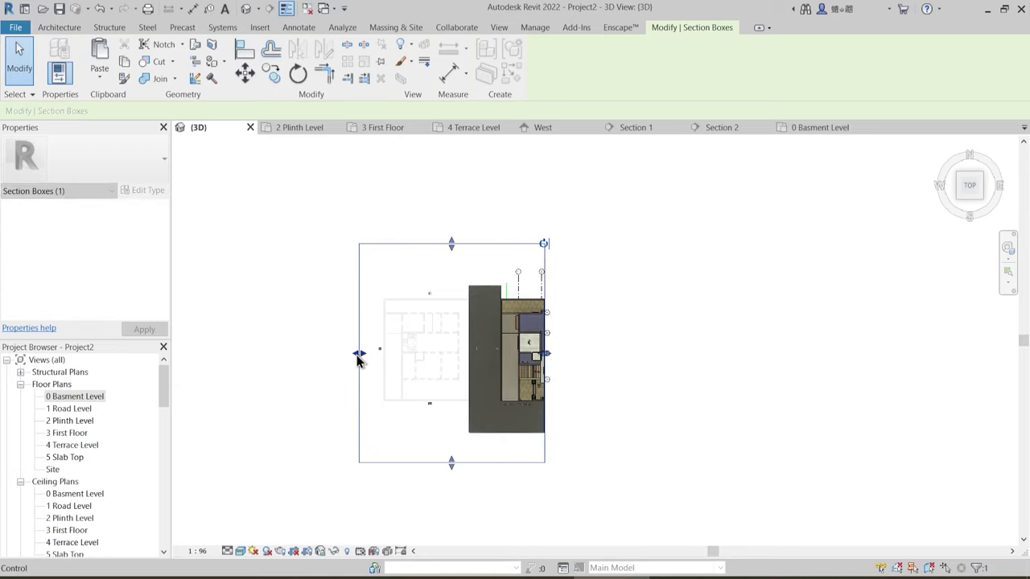
left_click_drag(377, 352, 514, 354)
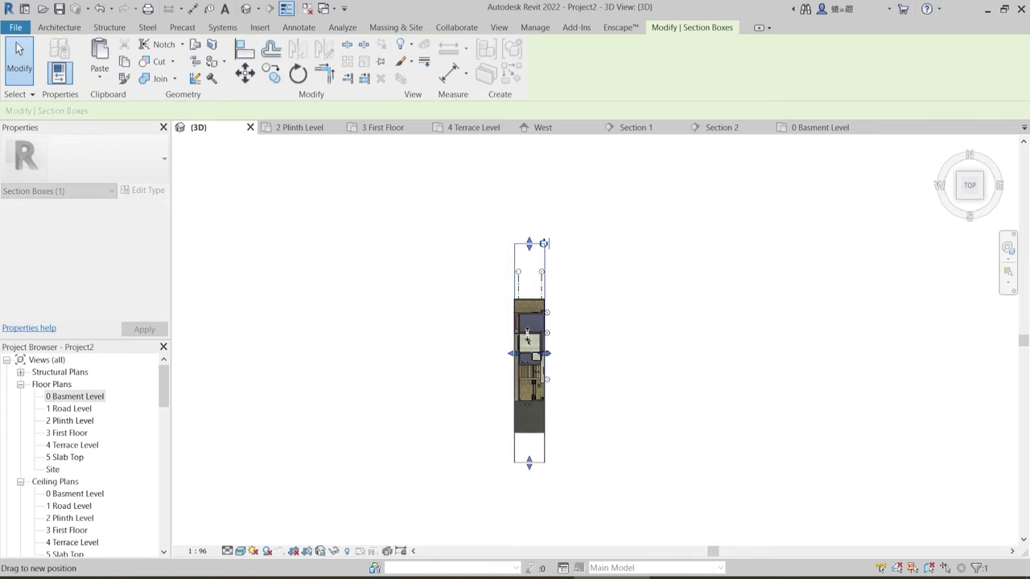
left_click_drag(531, 458, 530, 431)
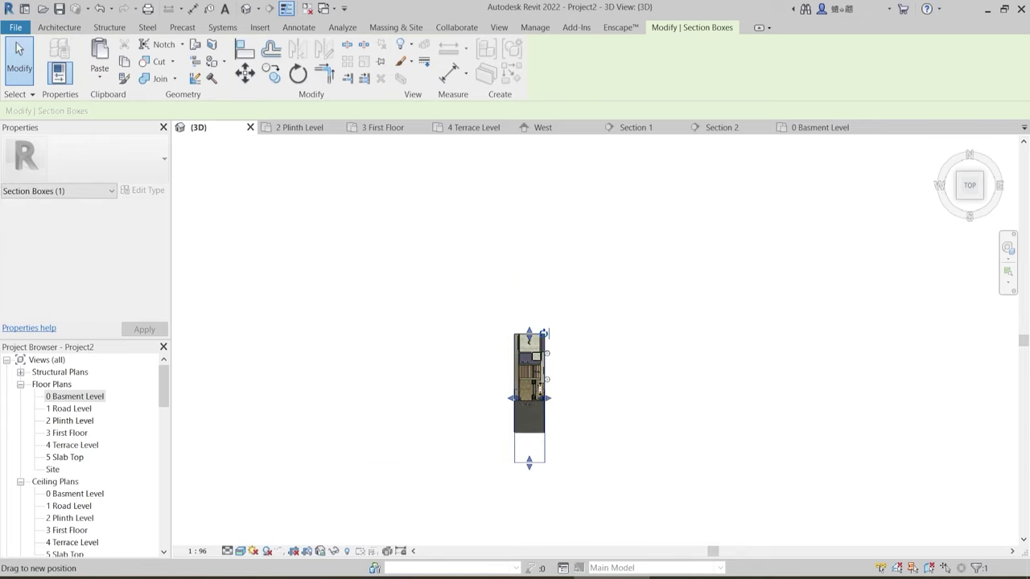
middle_click_drag(594, 375, 540, 180, "shift")
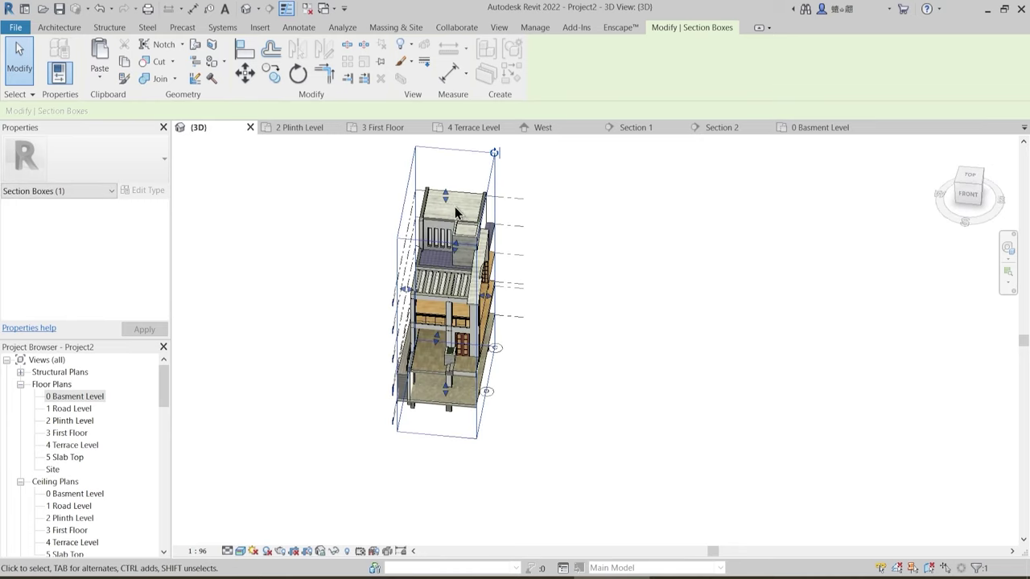
- In Front view, lower the section box to just above 2 Plinth Level and extend one face
left_click(974, 201)
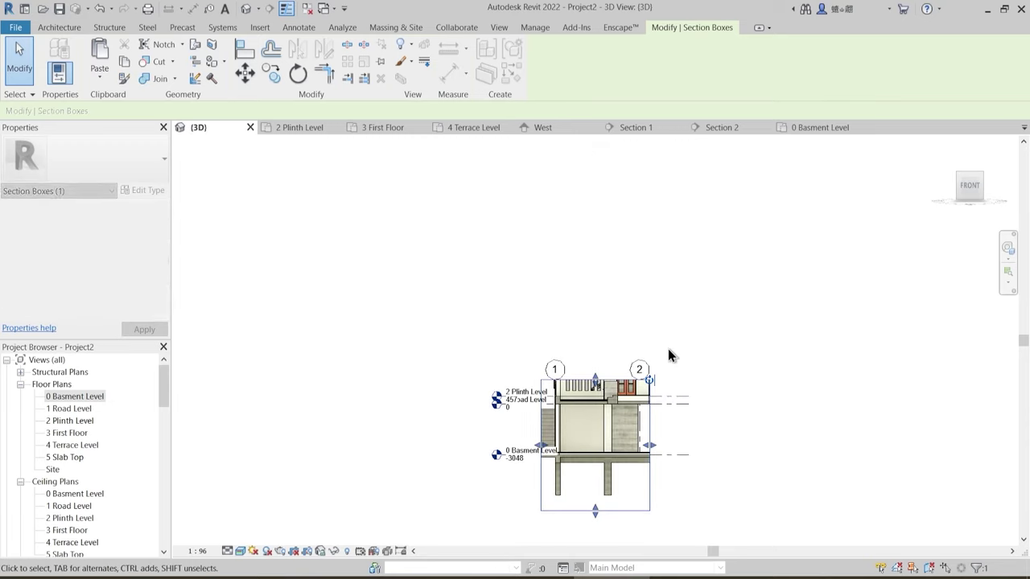
middle_click_drag(668, 348, 644, 470, "shift")
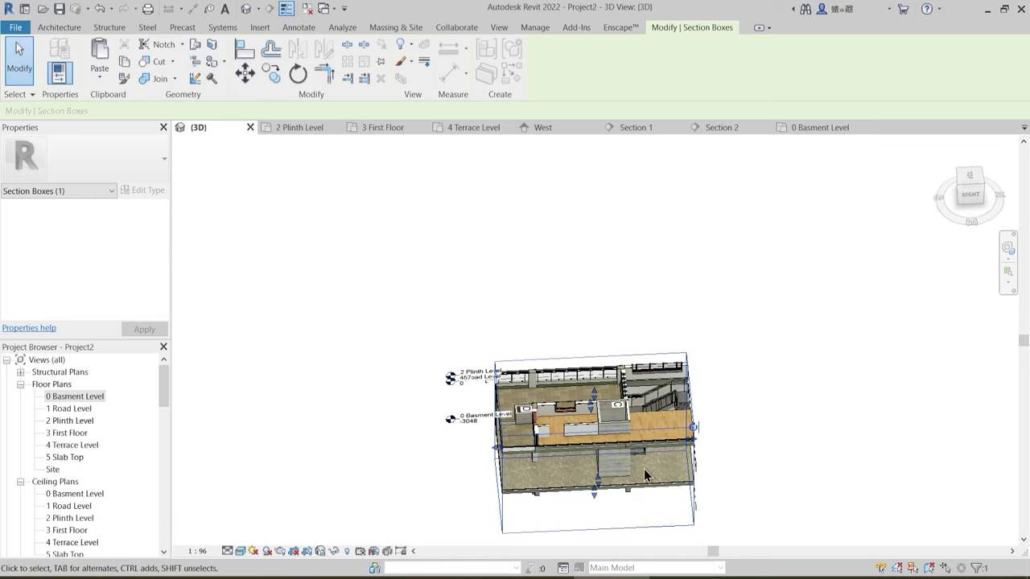
left_click(742, 434)
scroll(750, 444, "up", 2)
left_click_drag(649, 419, 737, 401)
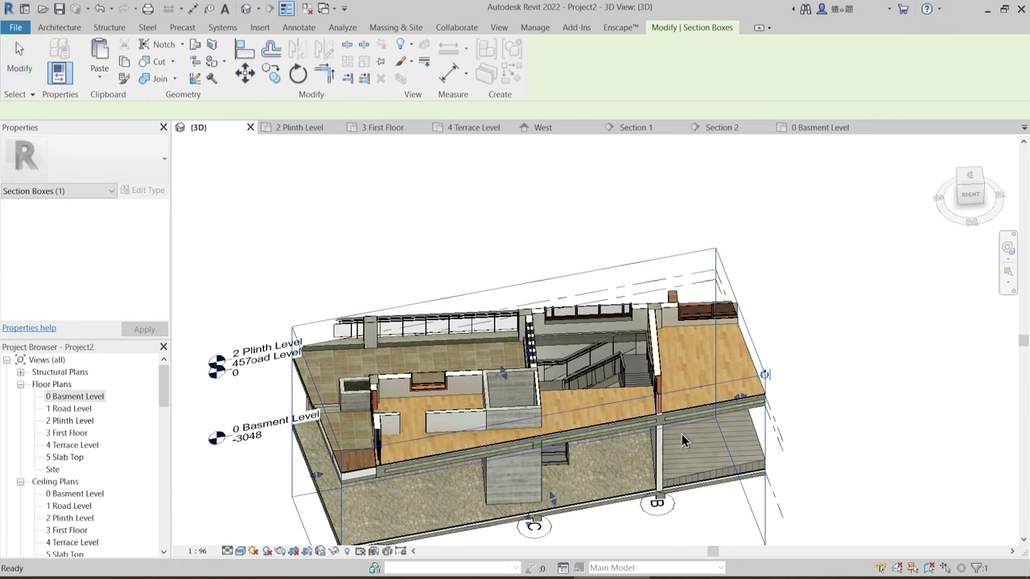
- Orbit and zoom into the stairwell, briefly selecting the glass-panel railing
key("Escape")
scroll(672, 437, "down", 3)
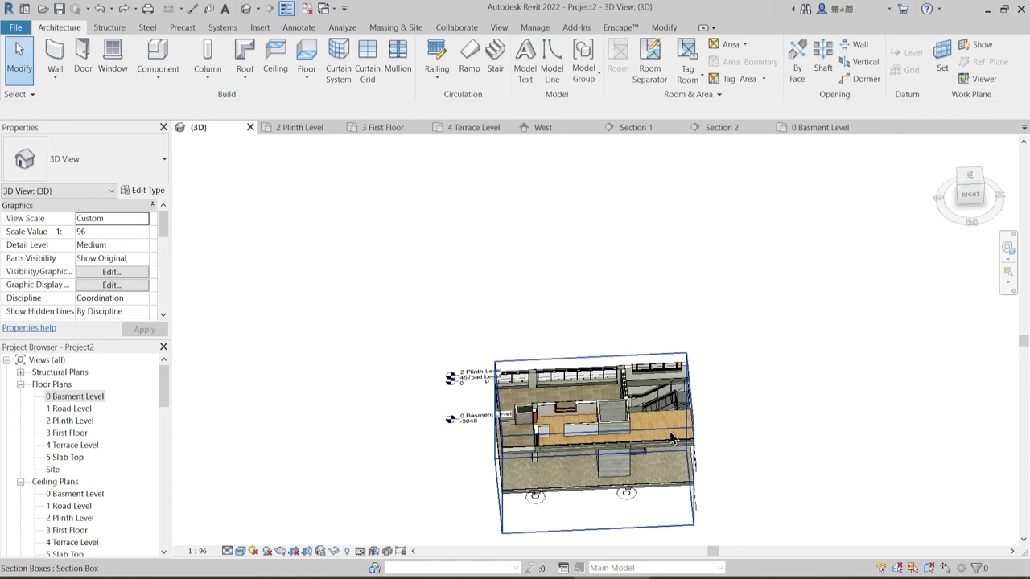
left_click(695, 491)
middle_click_drag(734, 491, 688, 437, "shift")
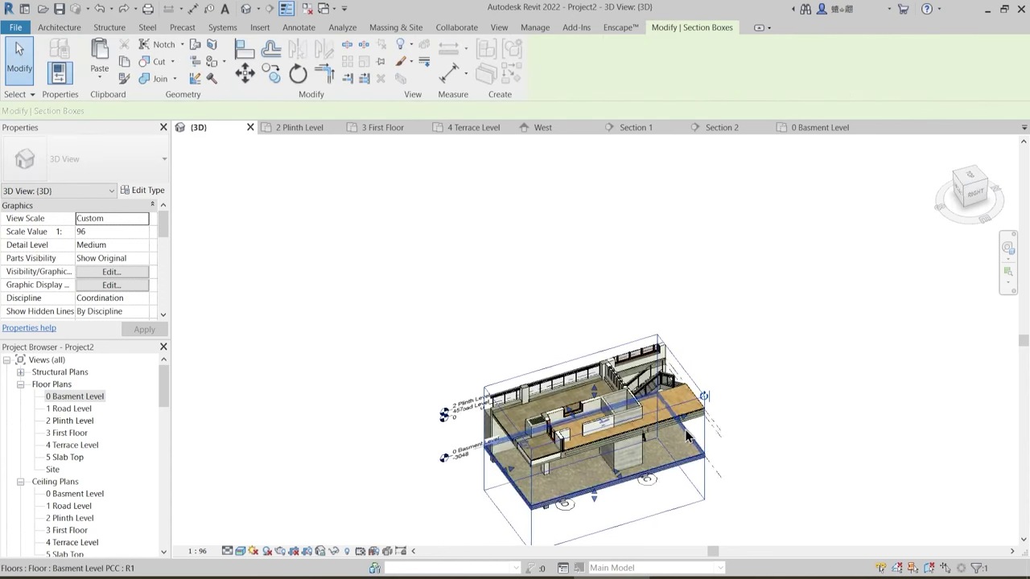
scroll(688, 437, "up", 3)
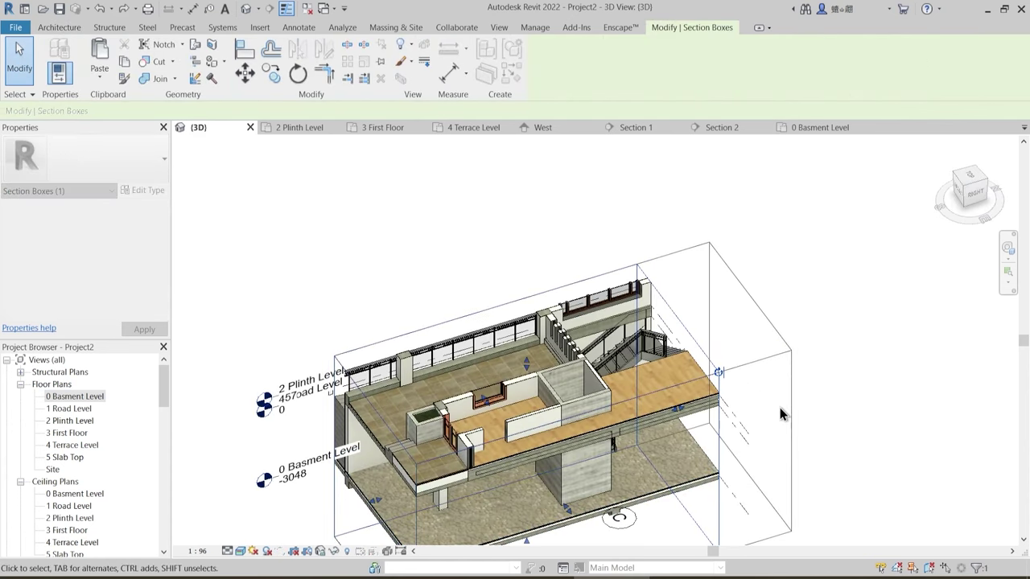
middle_click_drag(781, 415, 585, 418, "shift")
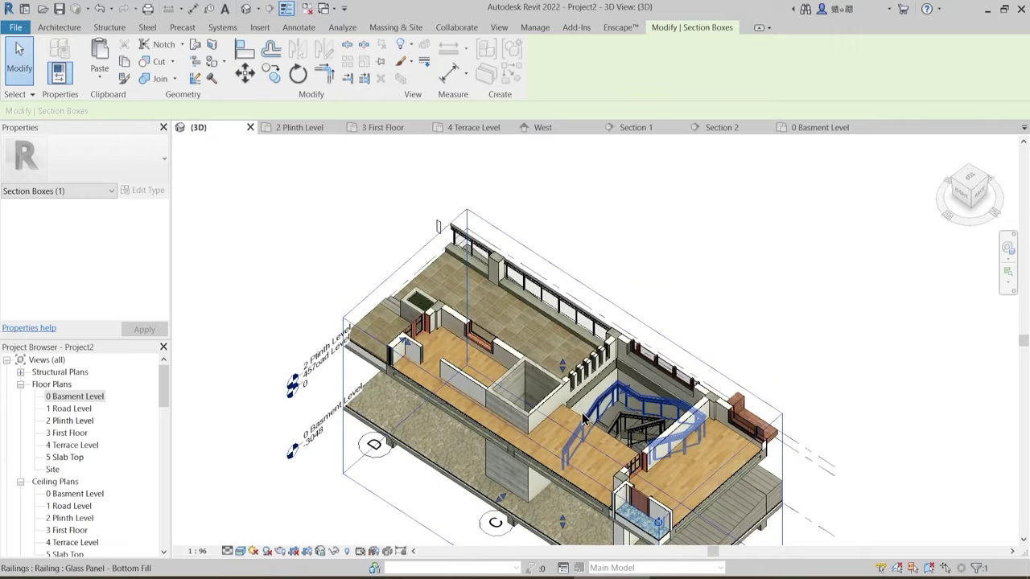
scroll(585, 419, "up", 4)
left_click(658, 360)
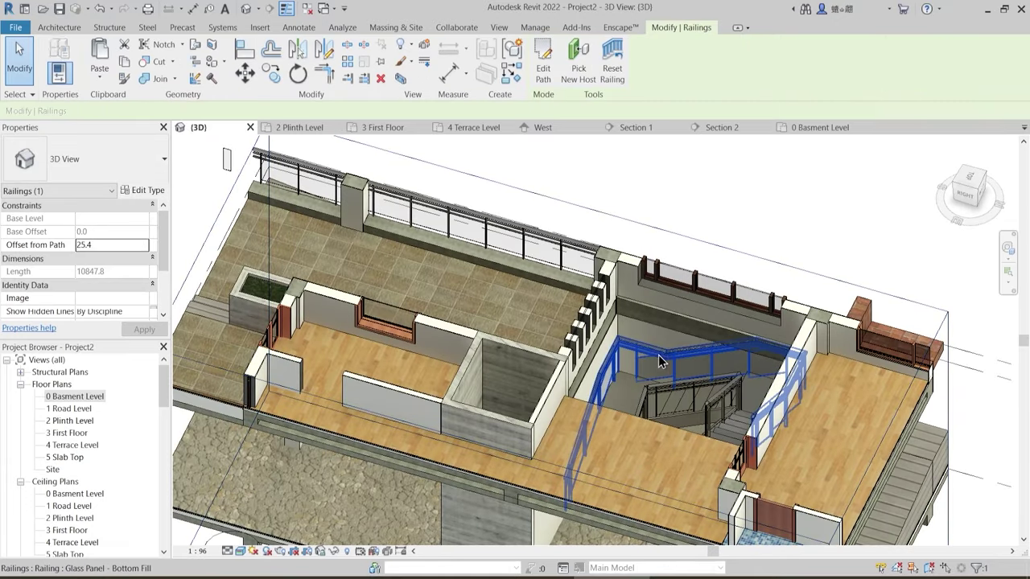
key("Escape")
- Orbit out to a view of the whole U-shaped stair and select it
middle_click_drag(658, 361, 630, 385, "shift")
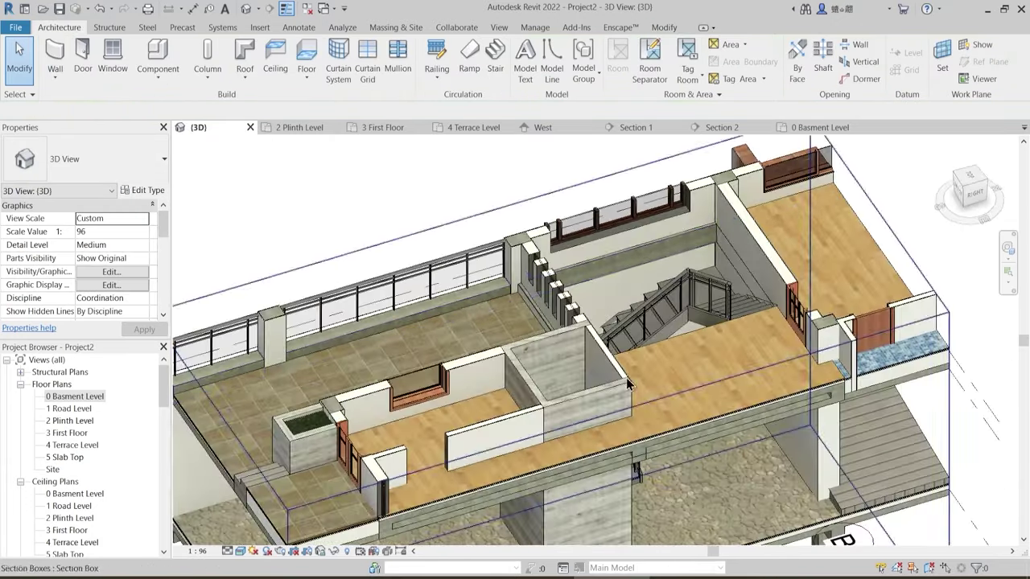
scroll(634, 322, "up", 4)
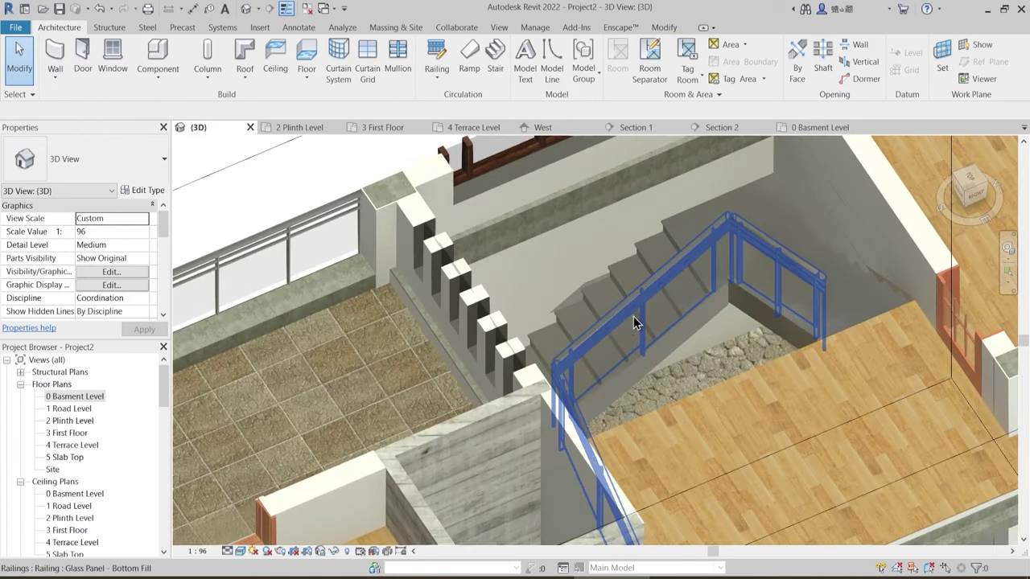
middle_click_drag(635, 322, 598, 267, "shift")
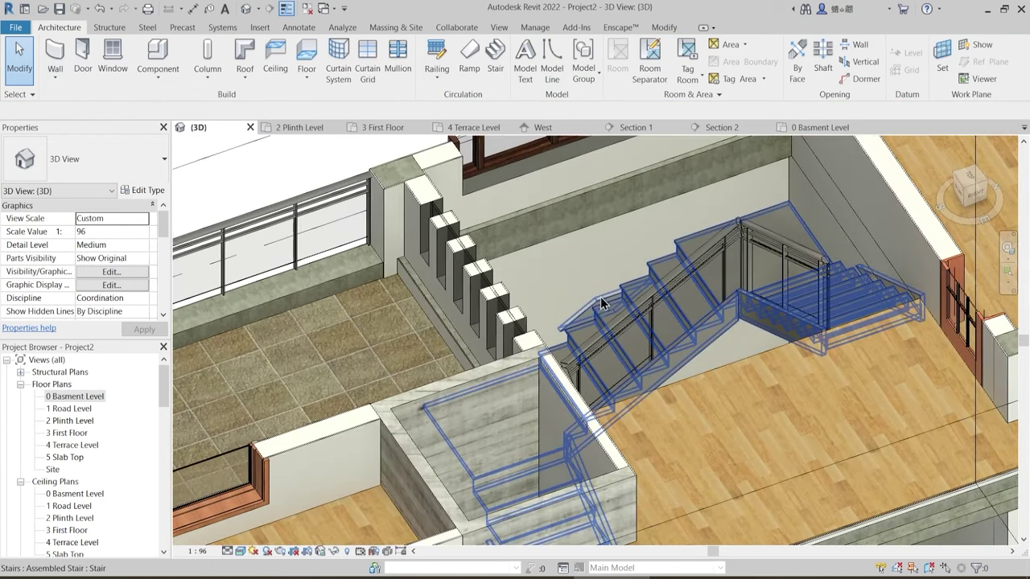
middle_click_drag(602, 302, 636, 357, "shift")
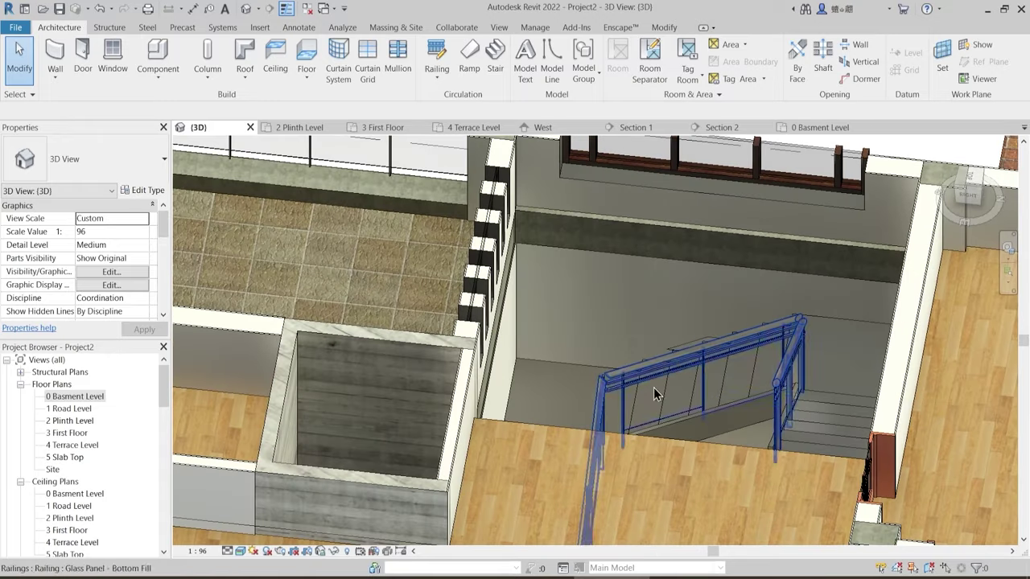
middle_click_drag(654, 393, 618, 272, "shift")
left_click(653, 274)
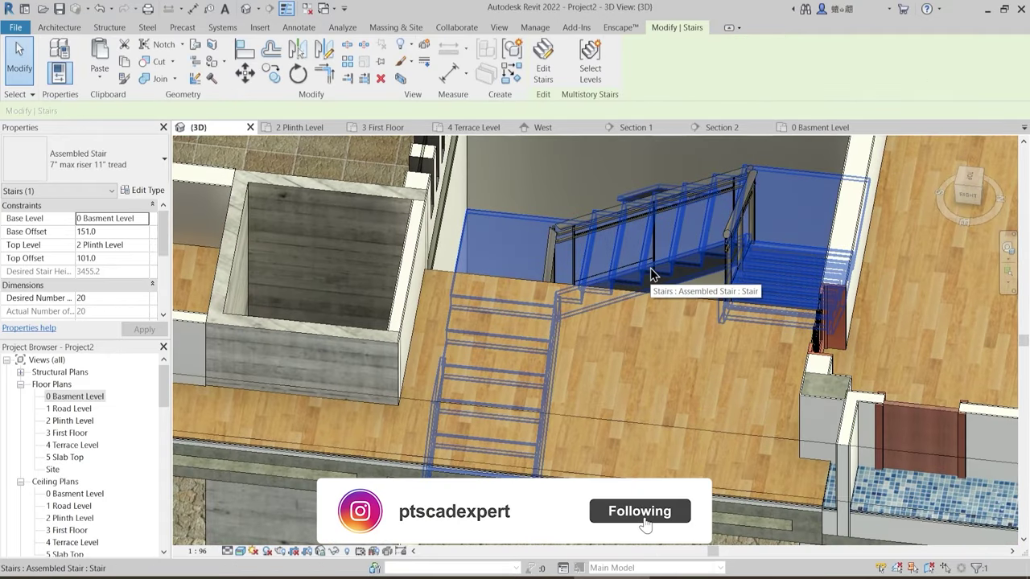
- Isolate the stair with HI and orbit around it
key("h")
key("i")
key("Escape")
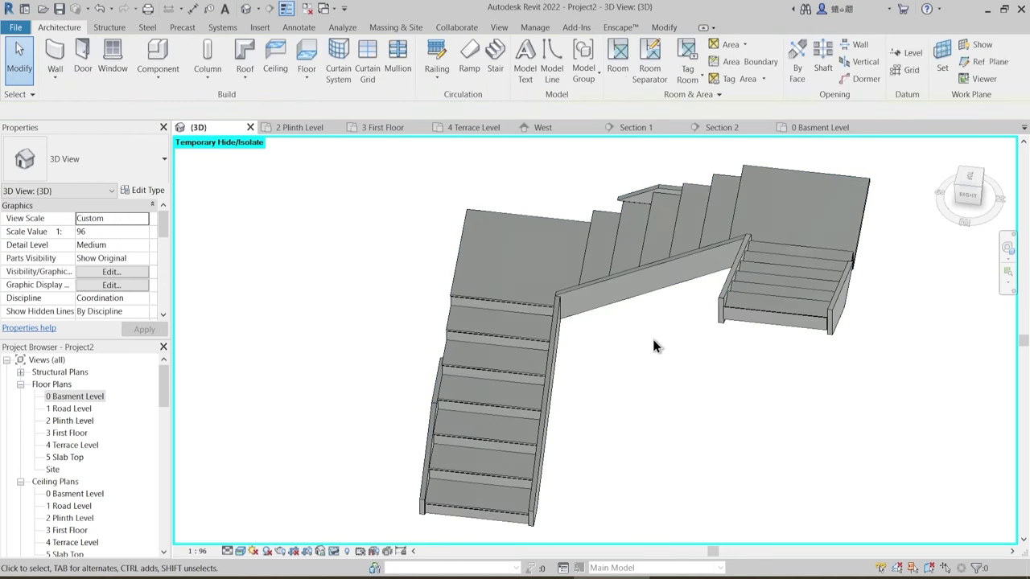
middle_click_drag(652, 336, 721, 395, "shift")
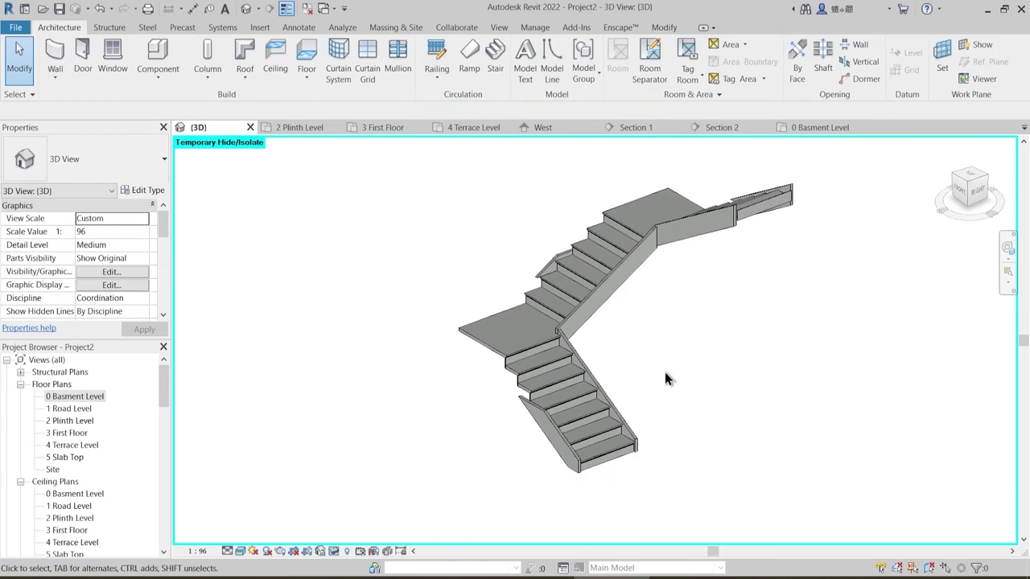
scroll(616, 348, "up", 2)
middle_click_drag(652, 274, 566, 349)
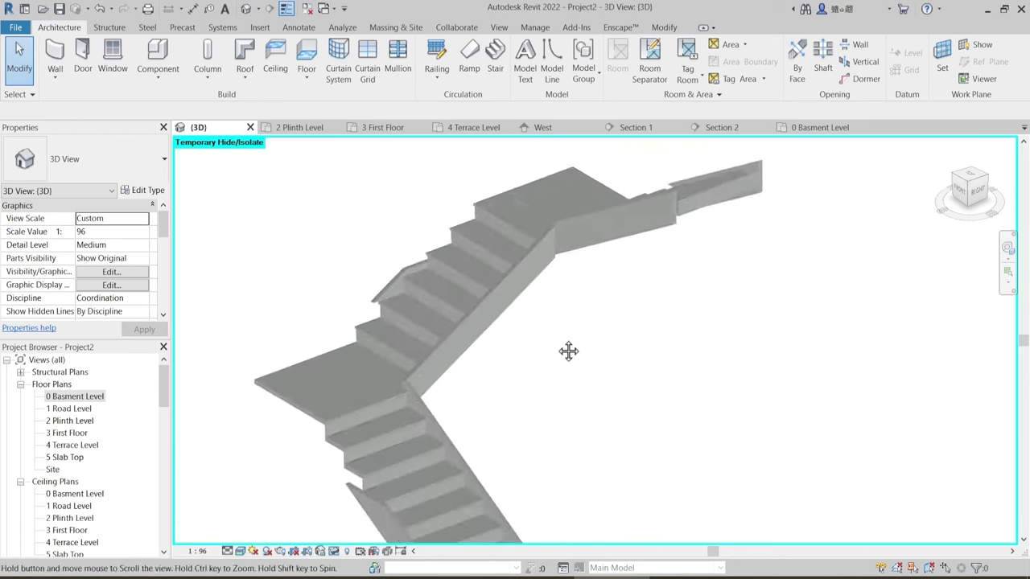
- Set the stair type's Right and Left Support to None, enable Middle Support, and apply
left_click(342, 413)
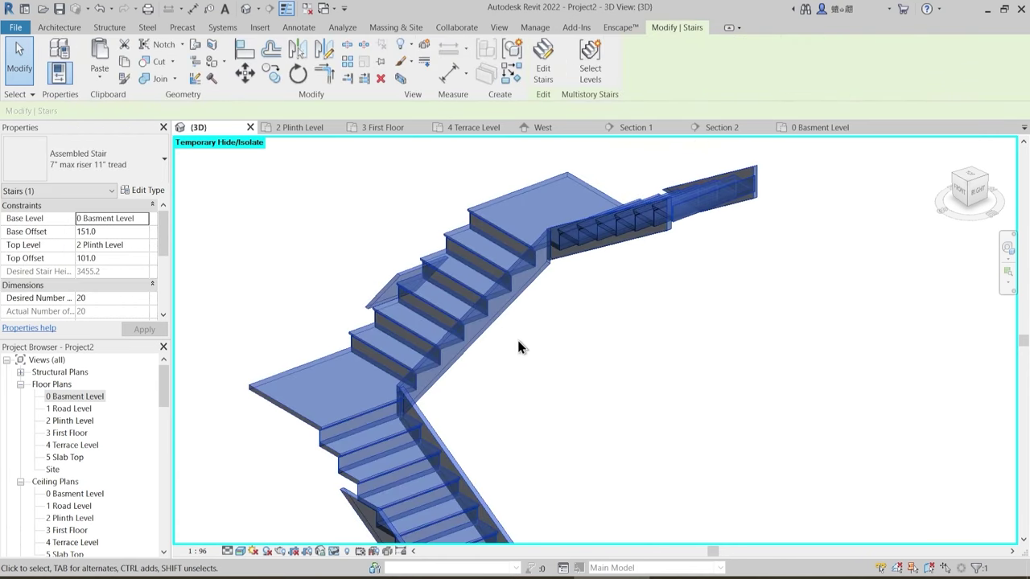
left_click(149, 191)
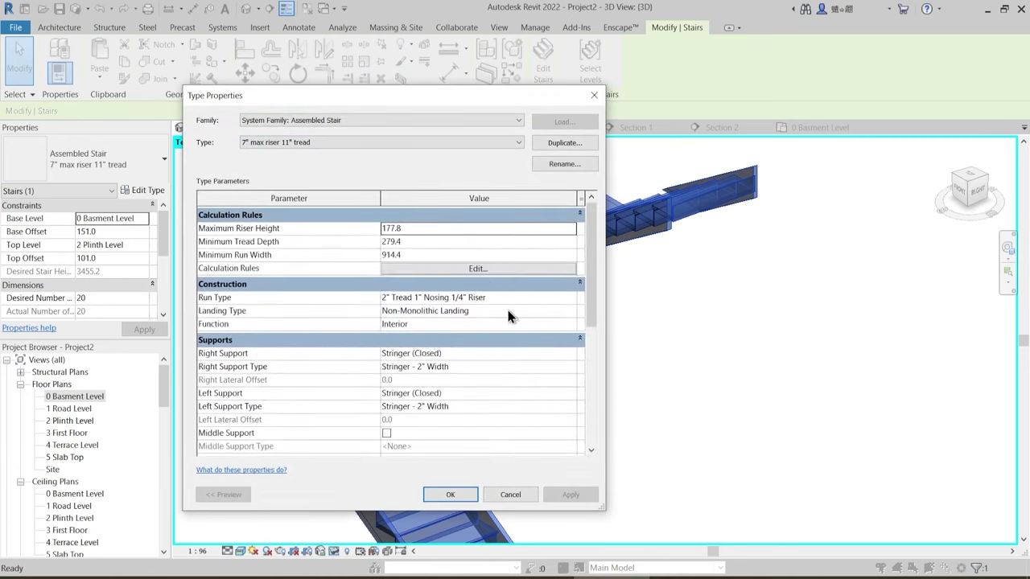
scroll(498, 377, "down", 1)
left_click(571, 322)
left_click(420, 336)
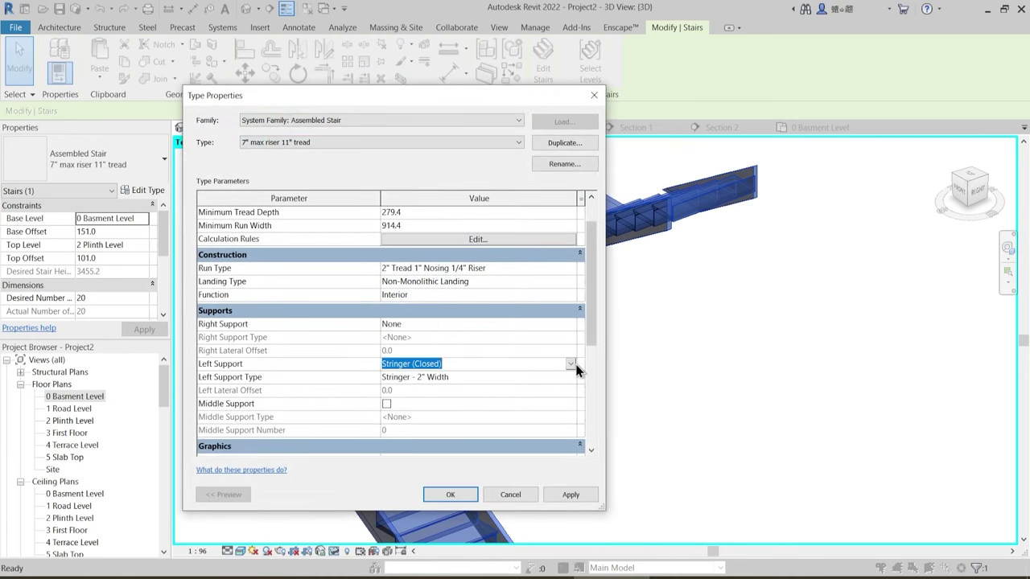
left_click(571, 363)
left_click(403, 377)
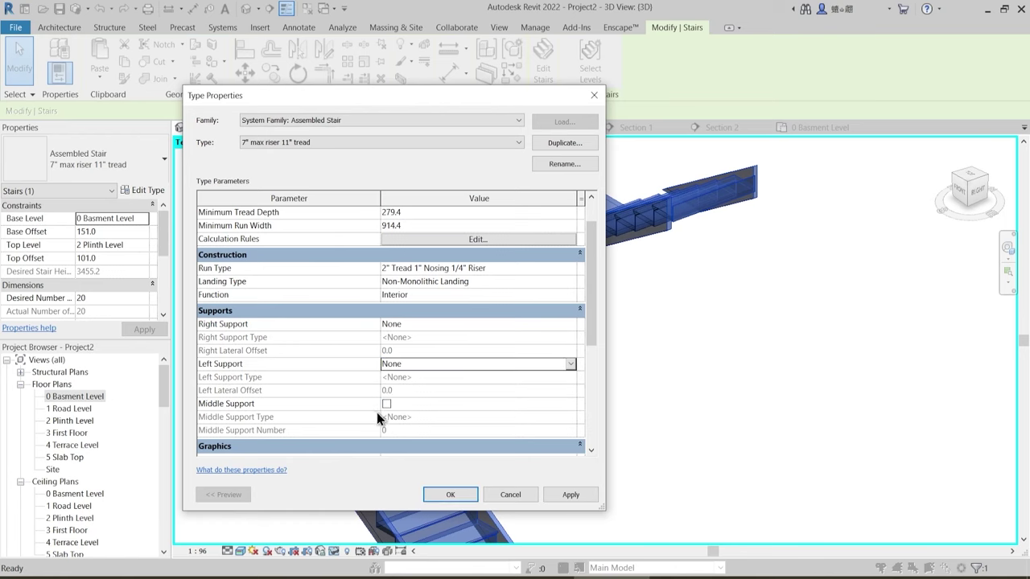
left_click(386, 404)
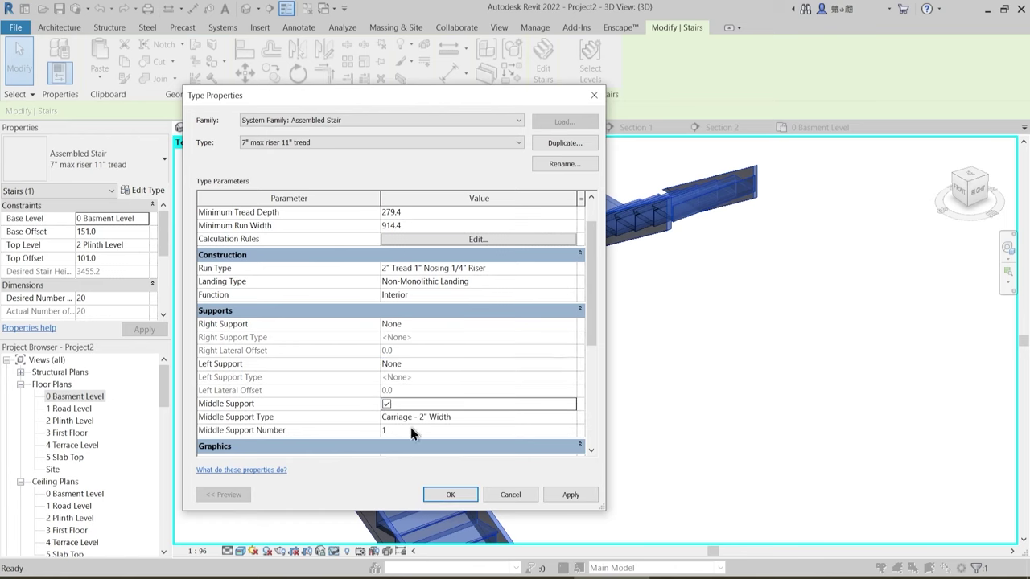
left_click(451, 494)
left_click(642, 377)
- Orbit around the stair to inspect the new middle support
middle_click_drag(668, 371, 634, 241, "shift")
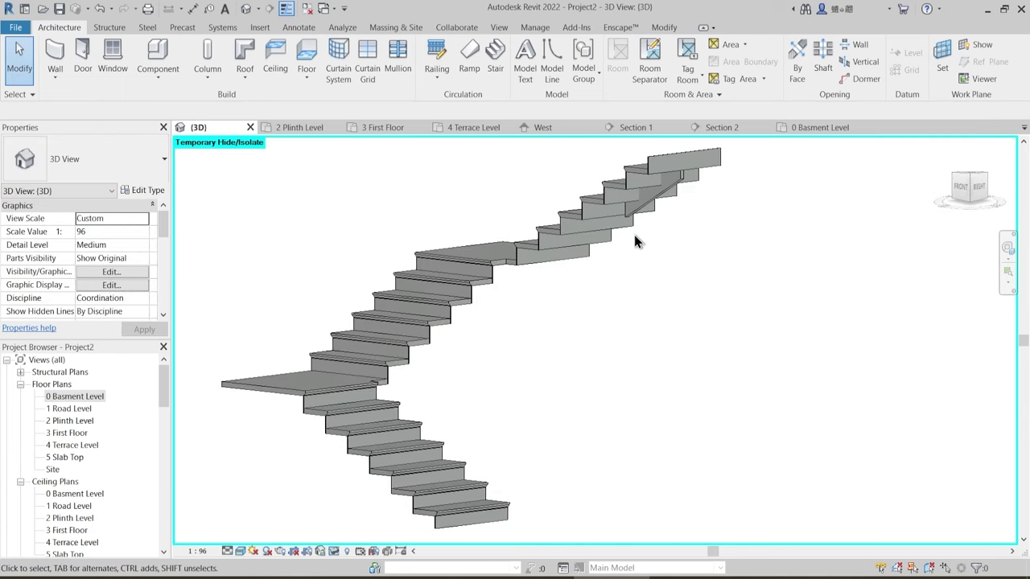
middle_click_drag(520, 315, 527, 395, "shift")
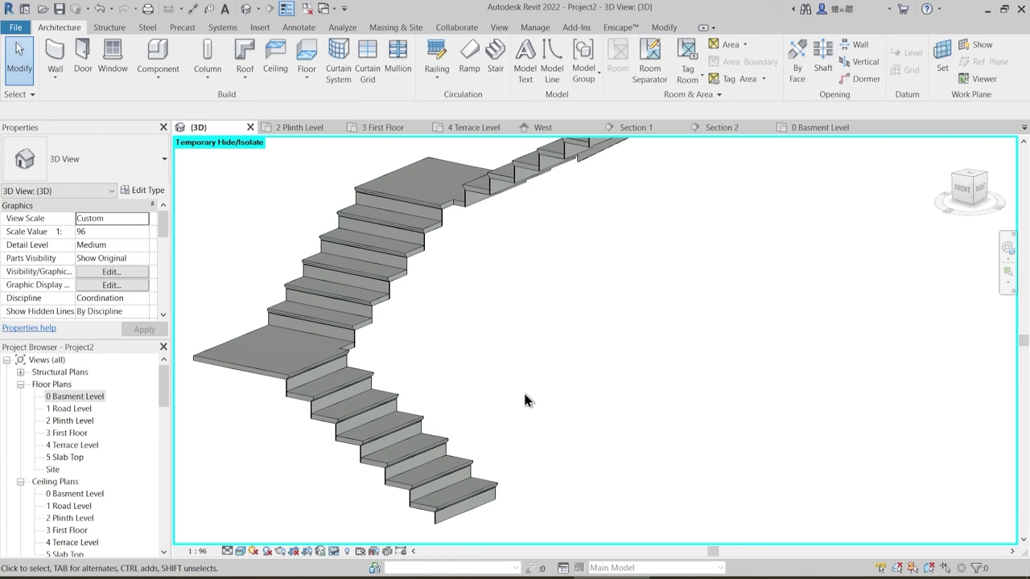
middle_click_drag(523, 390, 467, 371, "shift")
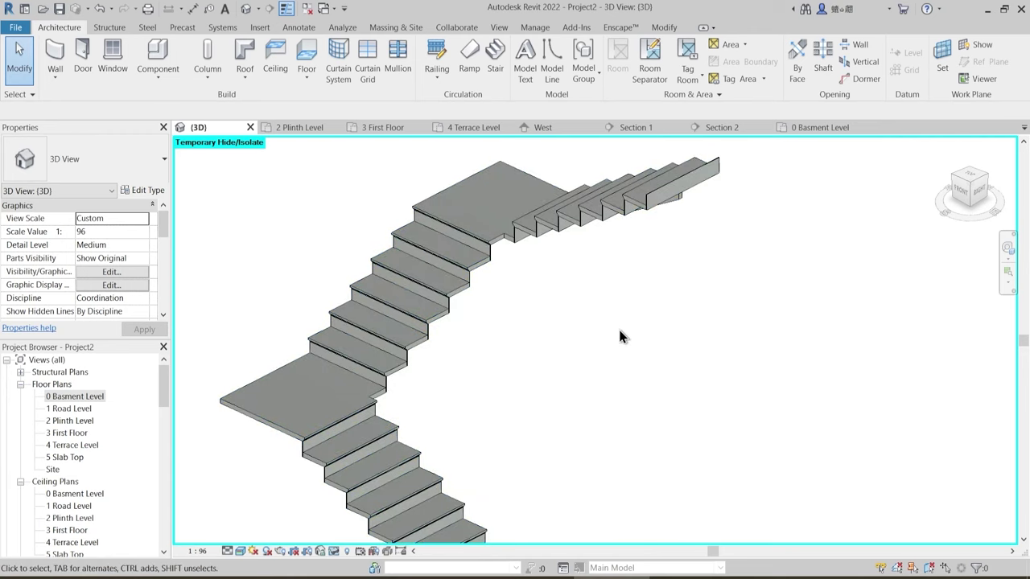
middle_click_drag(619, 336, 672, 306, "shift")
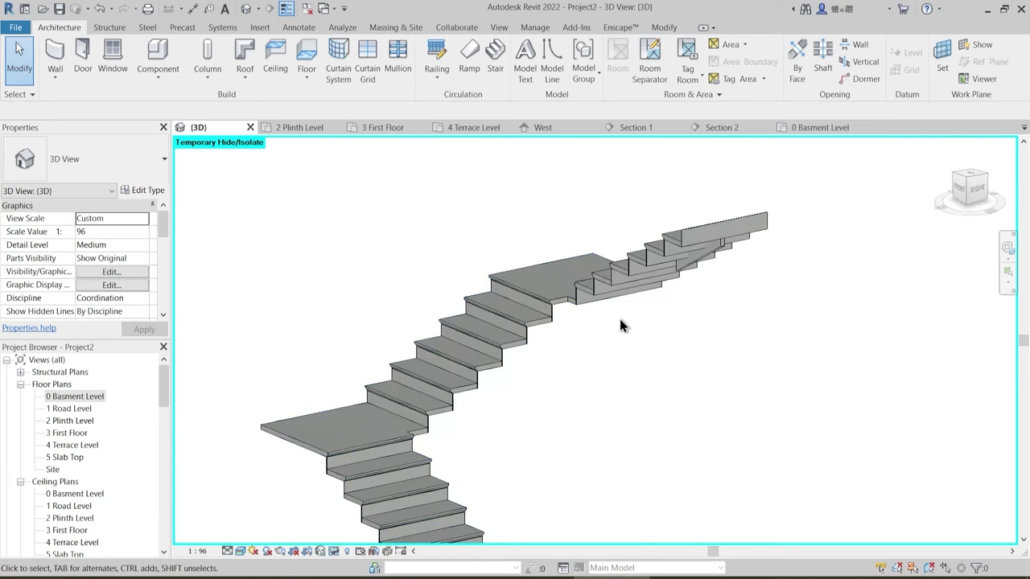
- Uncheck Middle Support in the stair's Type Properties and apply the change
left_click(536, 331)
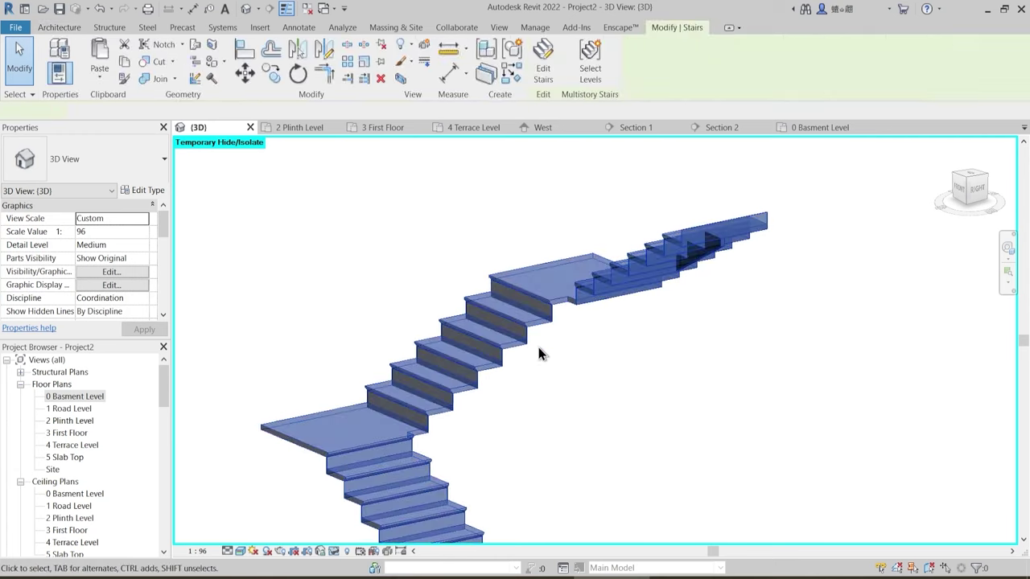
left_click(163, 192)
scroll(520, 353, "down", 3)
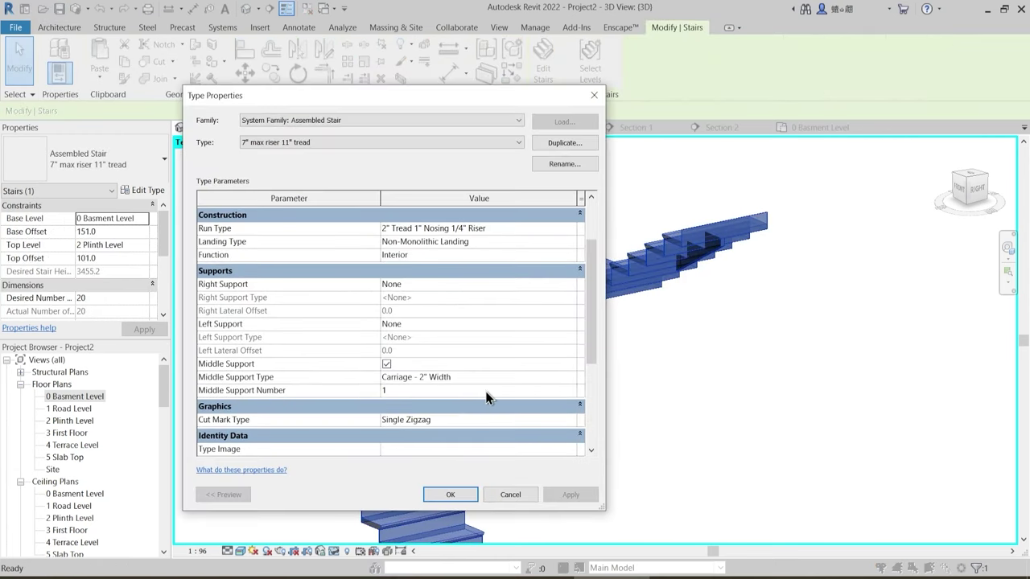
scroll(512, 356, "down", 2)
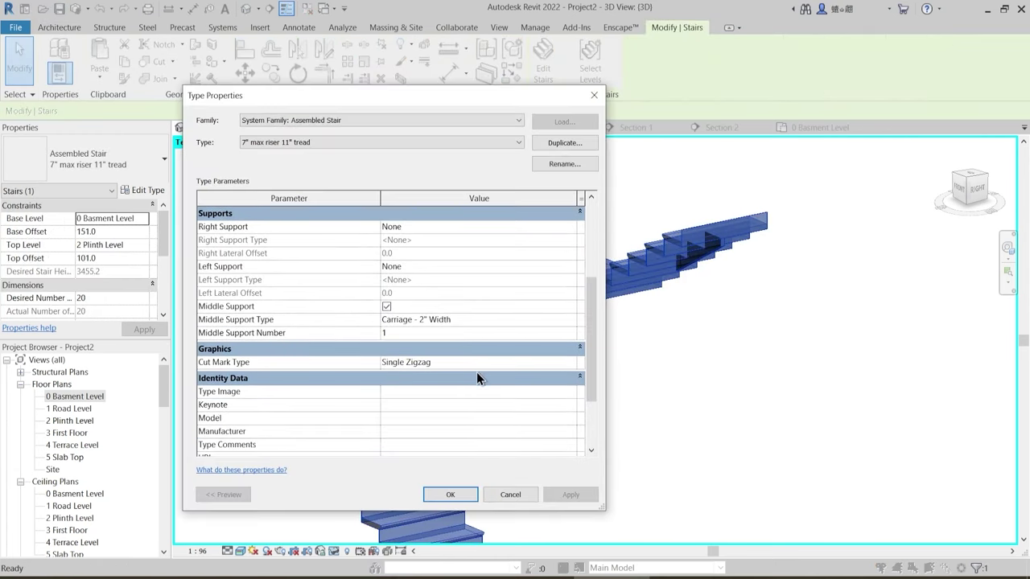
left_click(387, 309)
left_click(569, 494)
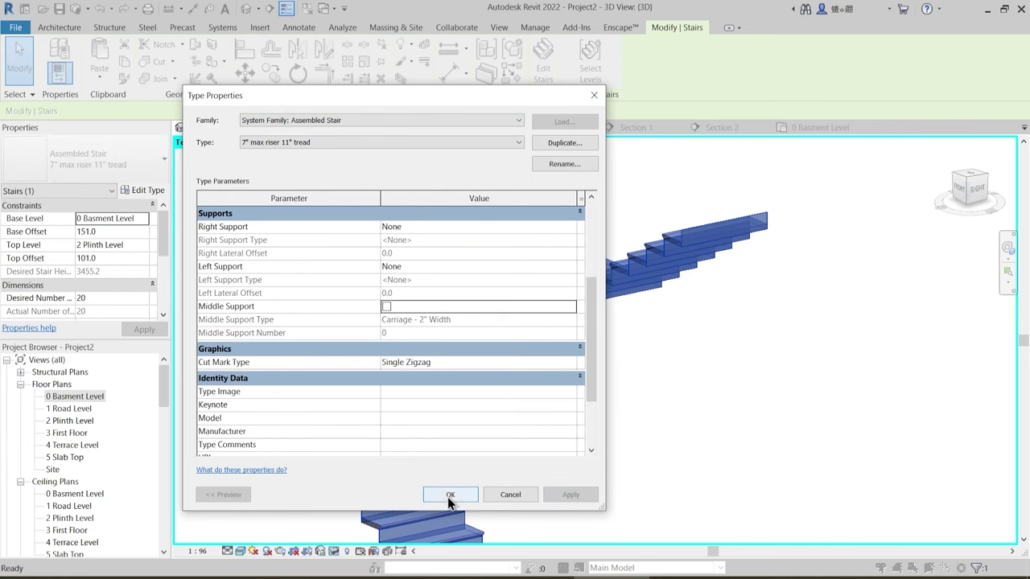
left_click(450, 494)
left_click(531, 452)
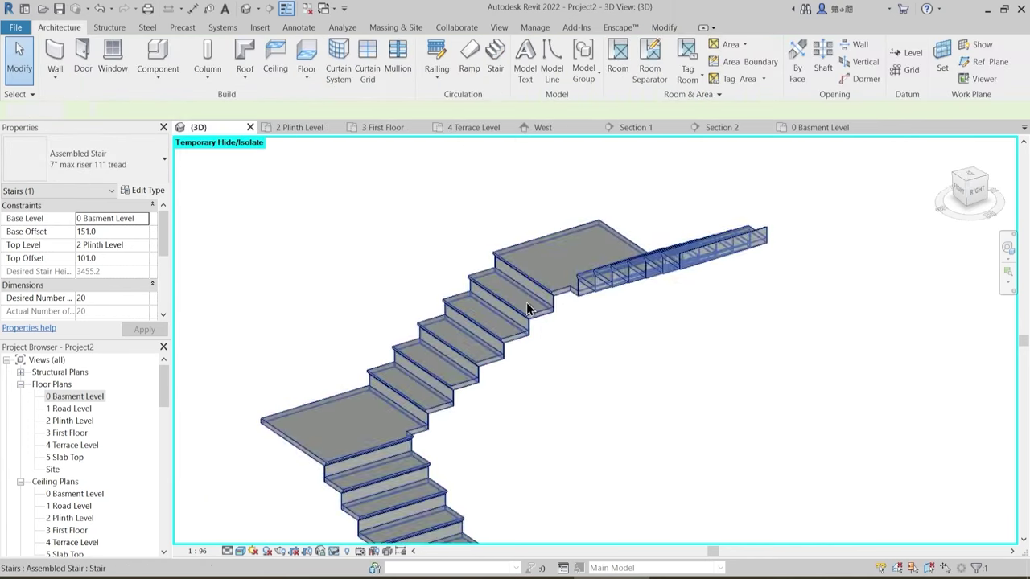
middle_click_drag(471, 472, 465, 408)
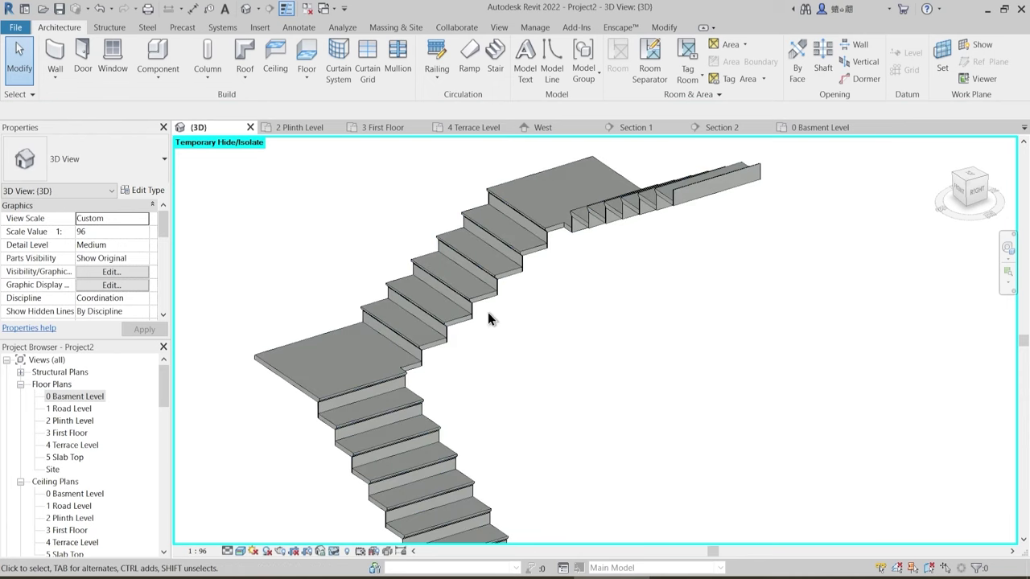
left_click(157, 77)
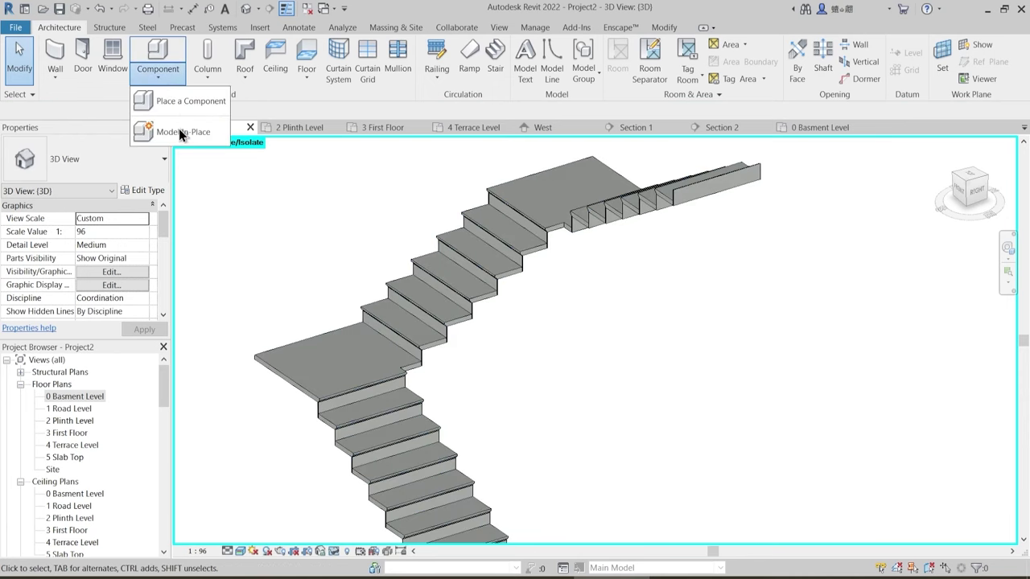
left_click(180, 131)
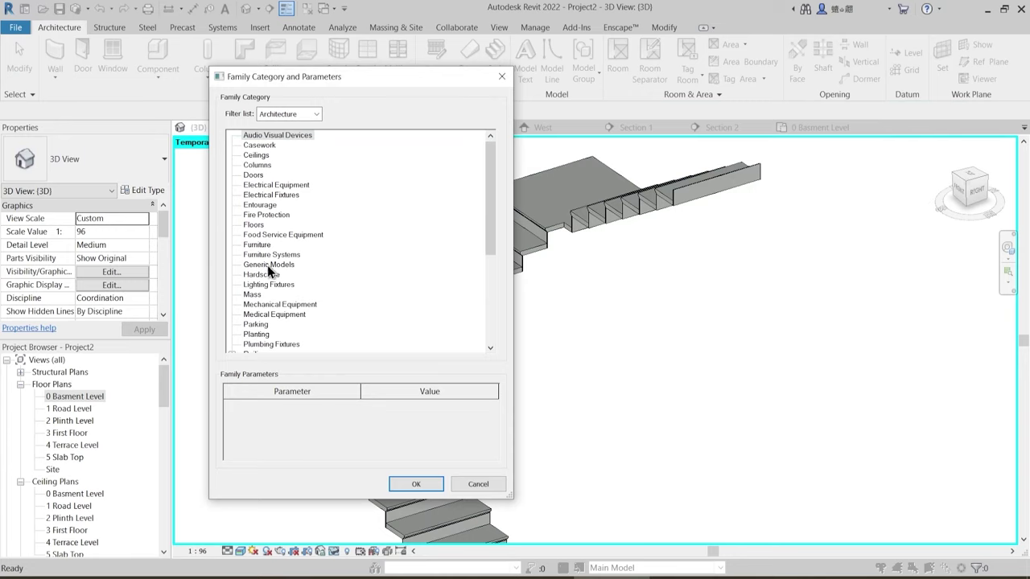
left_click(270, 265)
scroll(265, 300, "down", 1)
left_click(277, 296)
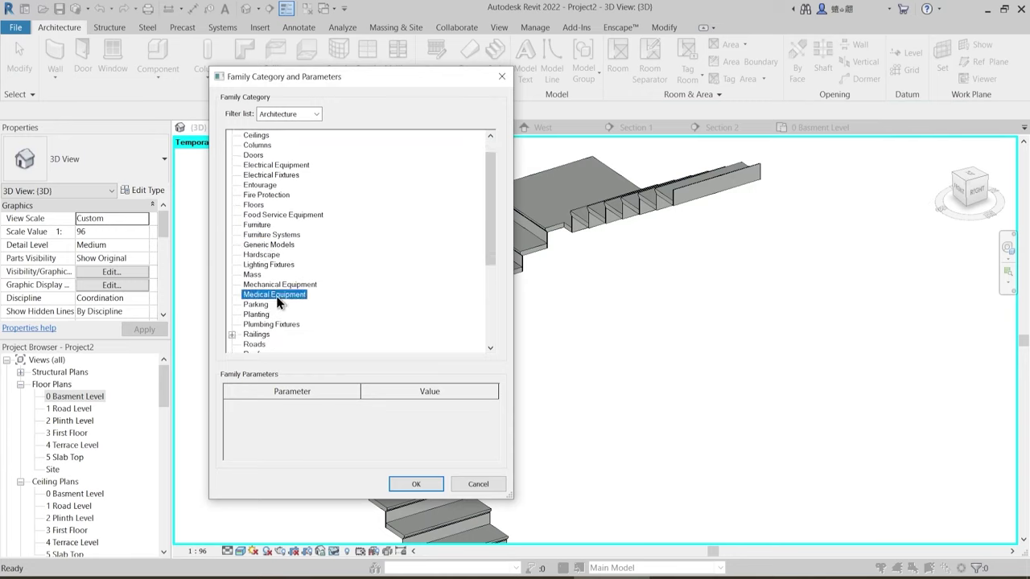
key("s")
scroll(262, 346, "down", 1)
left_click(305, 335)
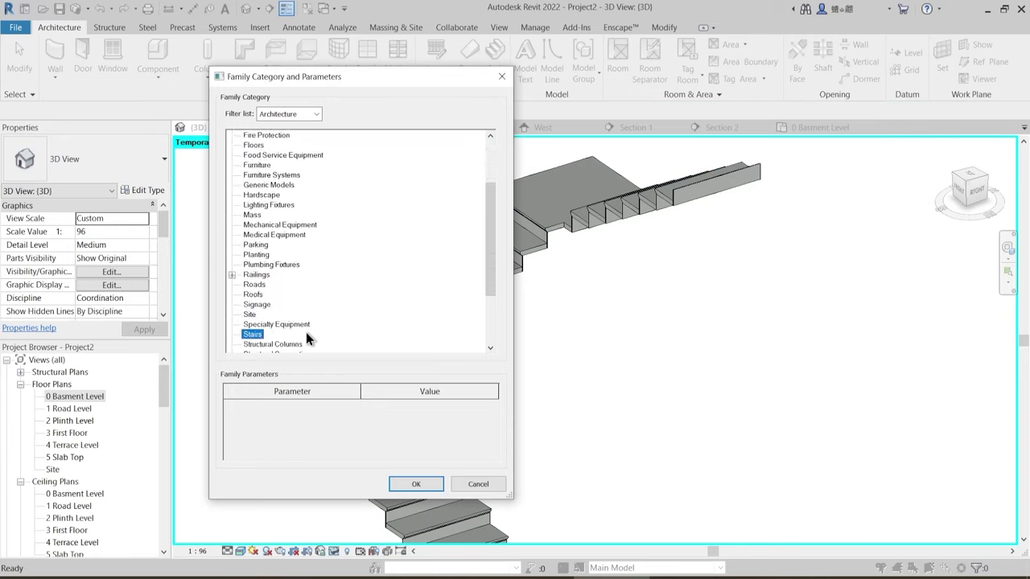
left_click(415, 484)
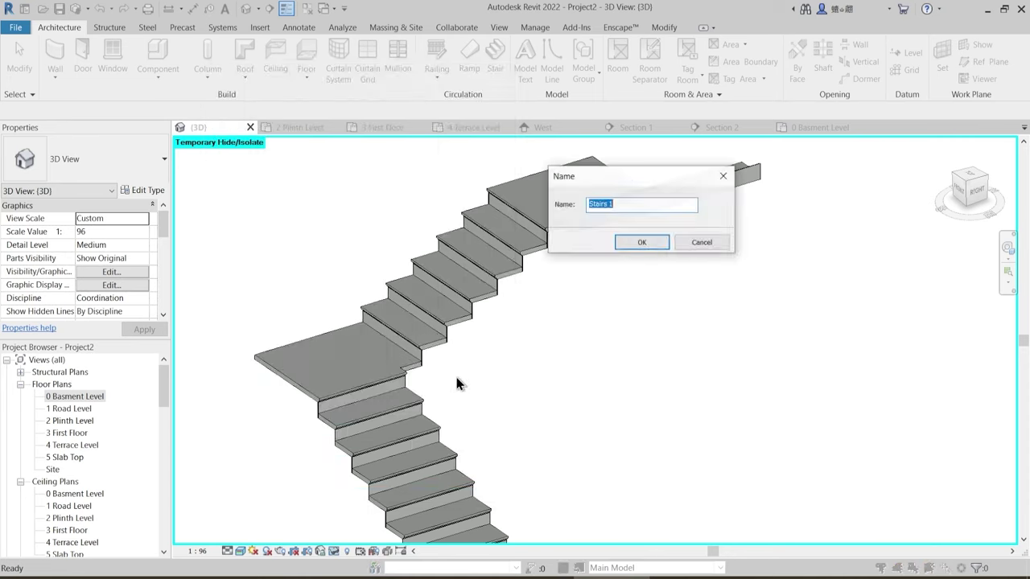
left_click(642, 244)
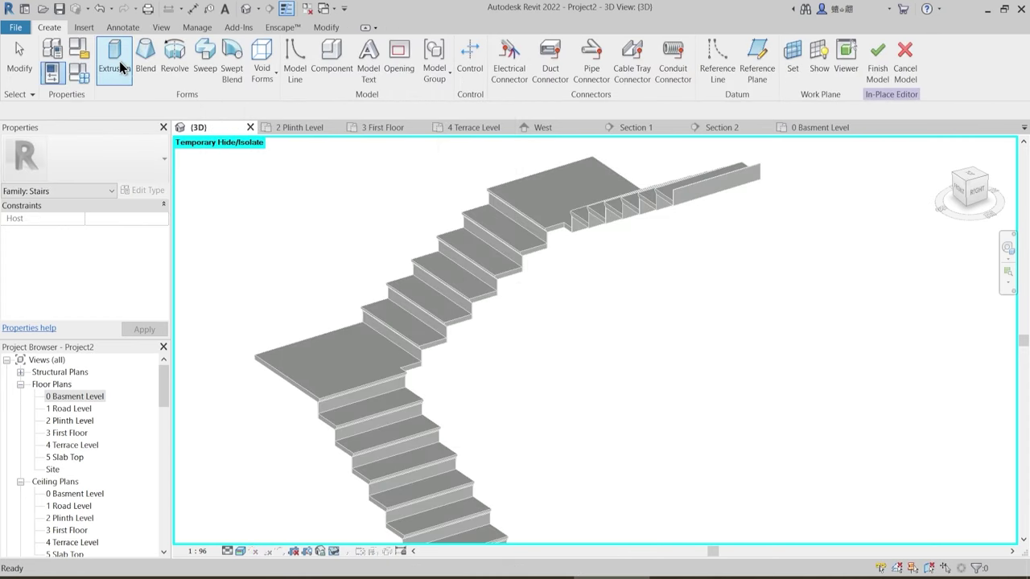
middle_click_drag(446, 487, 426, 389)
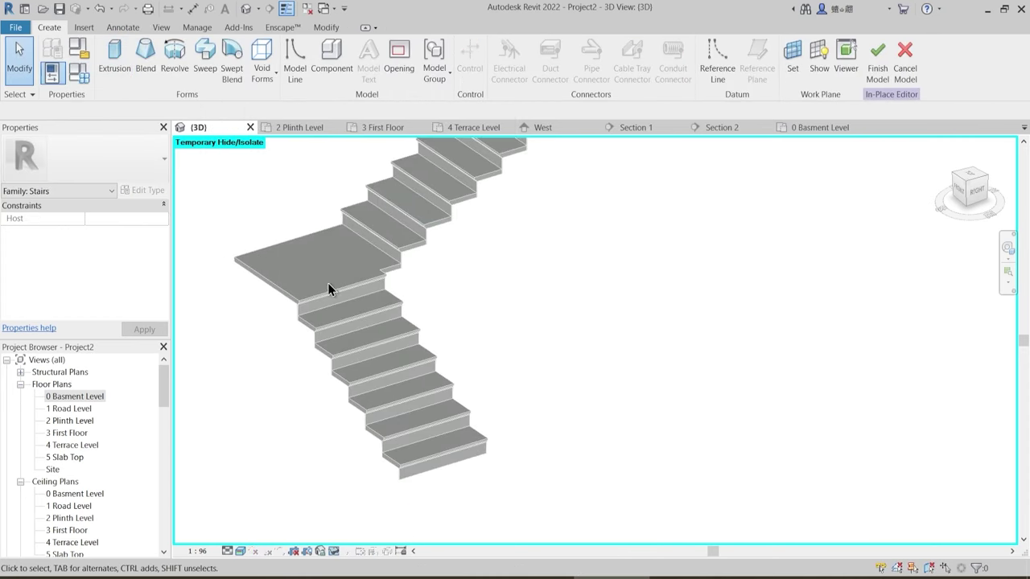
middle_click_drag(328, 289, 338, 379)
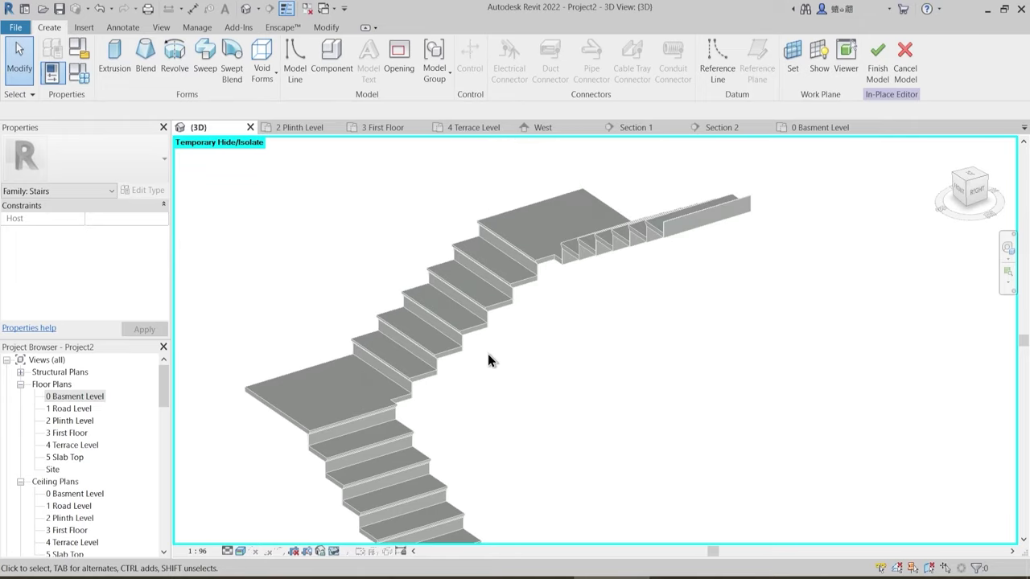
left_click(905, 60)
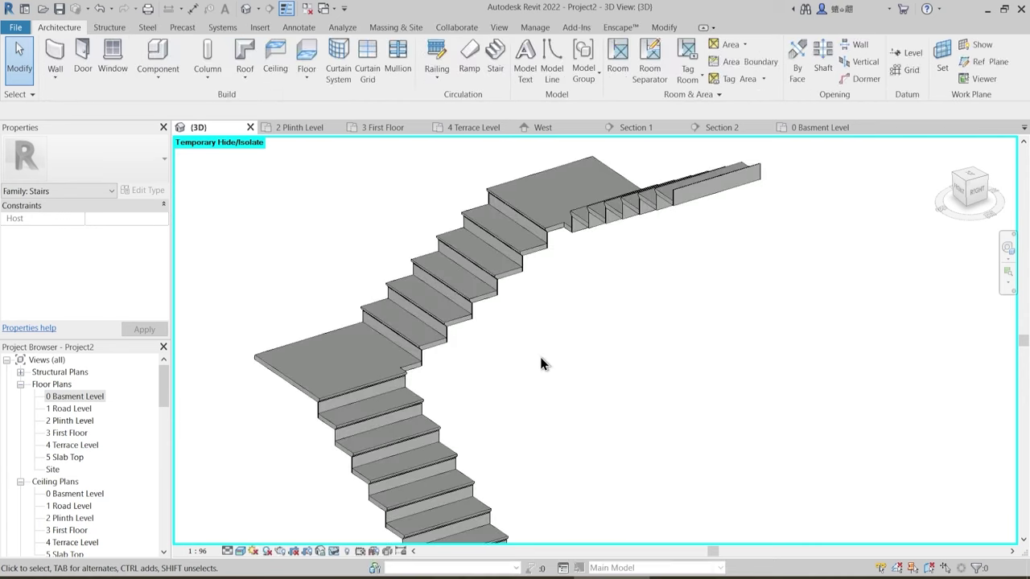
left_click(470, 315)
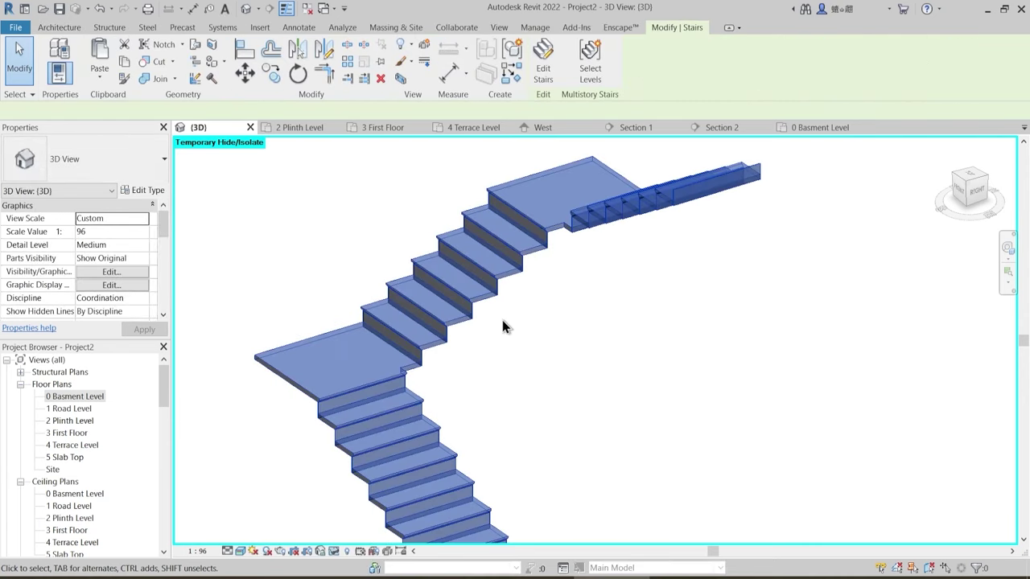
left_click(87, 160)
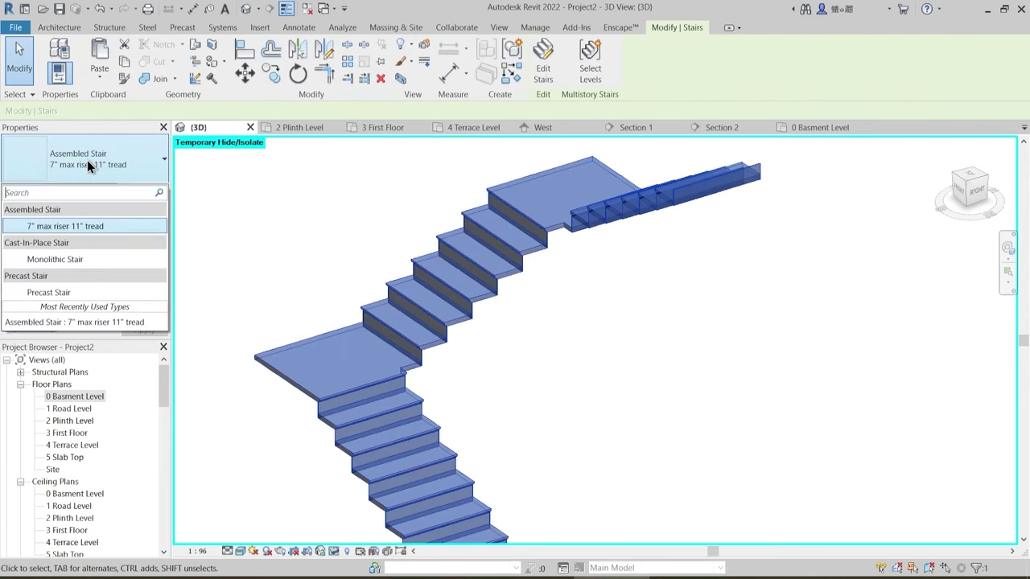
left_click(74, 262)
left_click(668, 409)
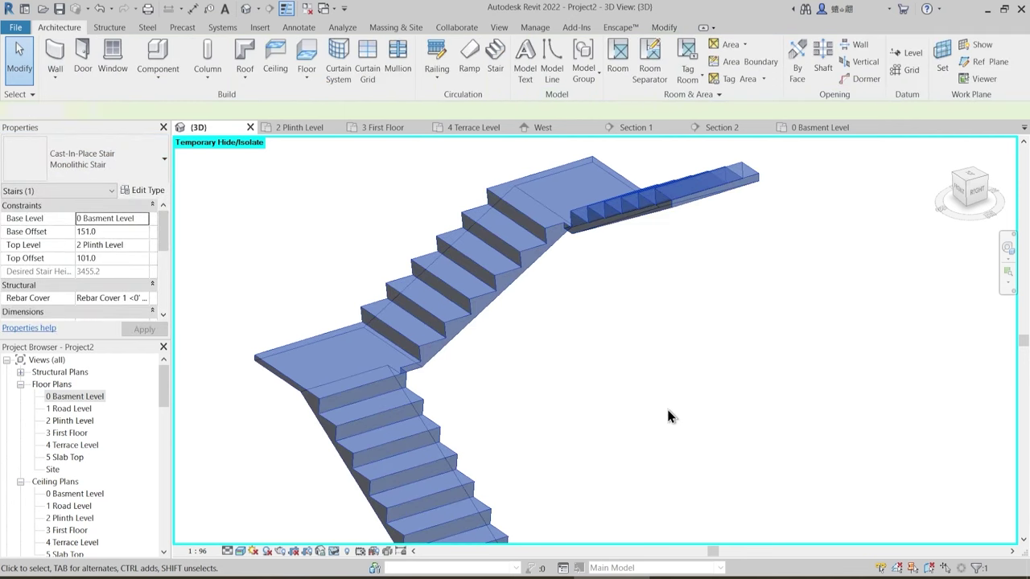
middle_click_drag(668, 410, 572, 397, "shift")
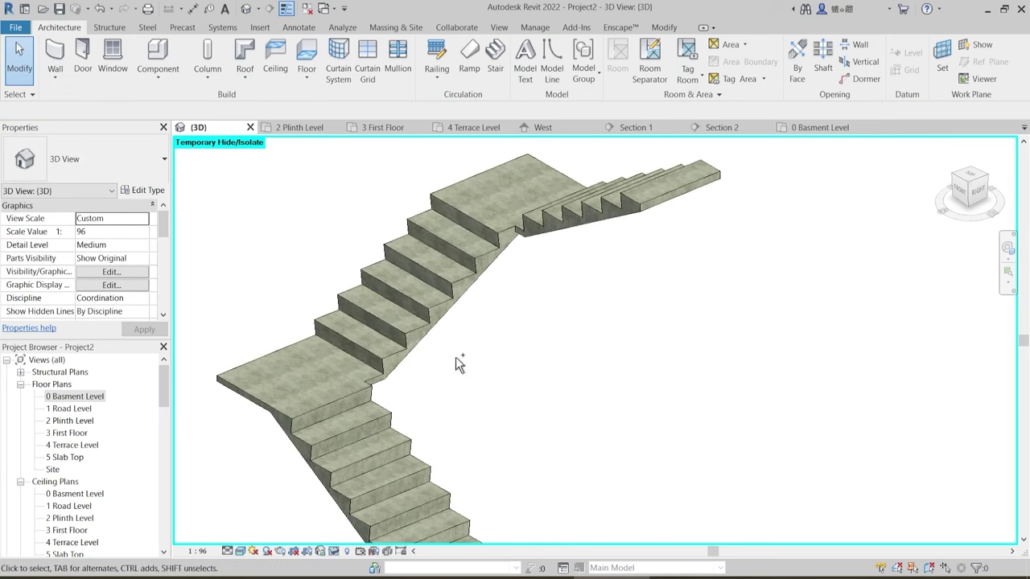
key("ctrl+z")
scroll(420, 346, "down", 1)
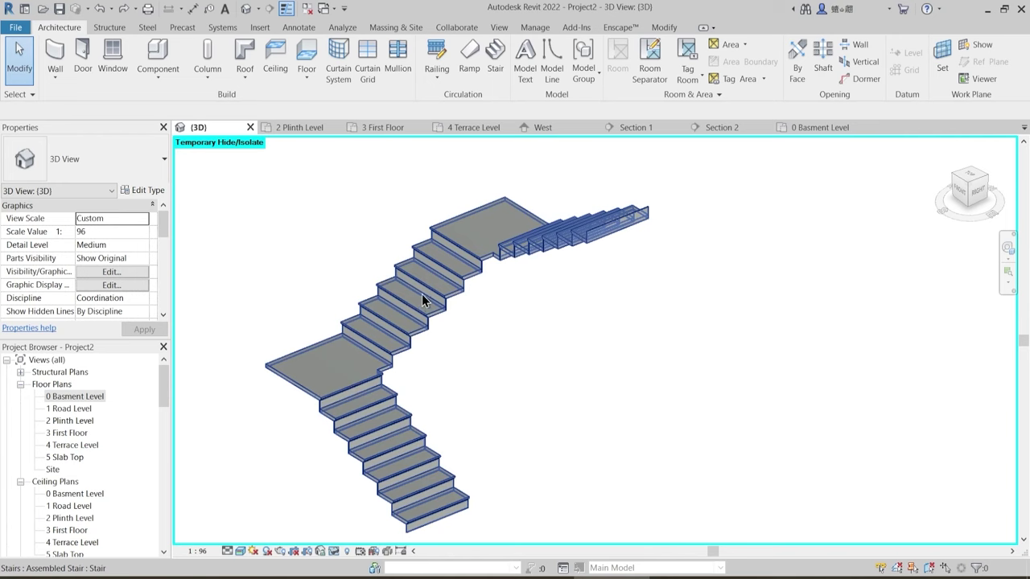
middle_click_drag(501, 333, 438, 260, "shift")
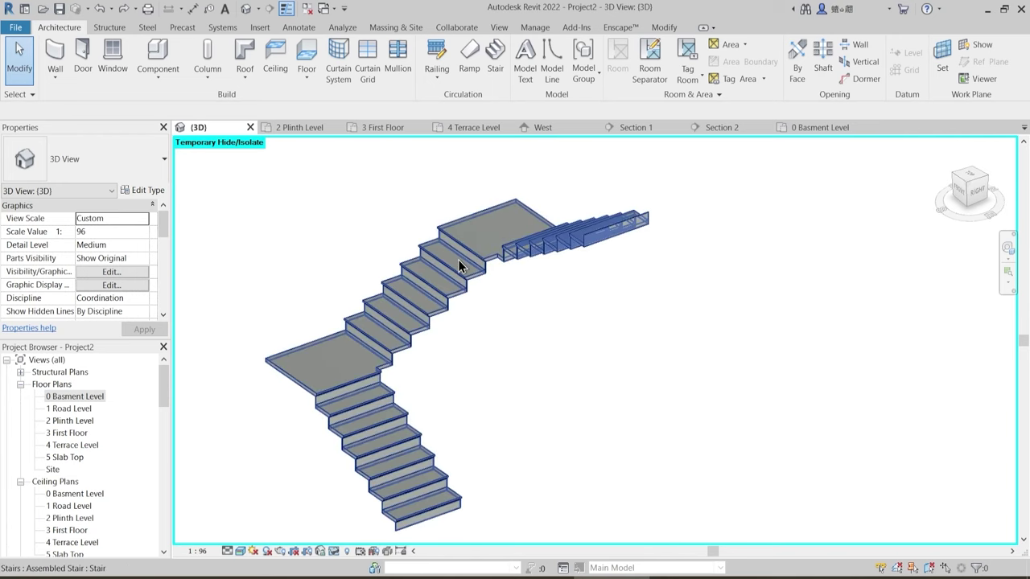
- In the stair run's type properties, set the Tread Material to 1 Ramp Material
left_click(473, 256)
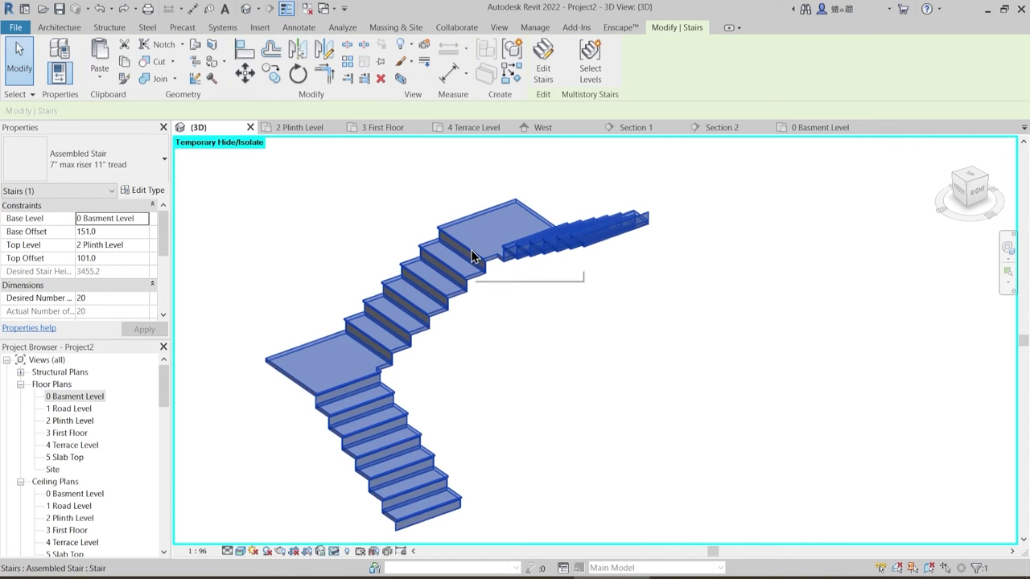
left_click(143, 190)
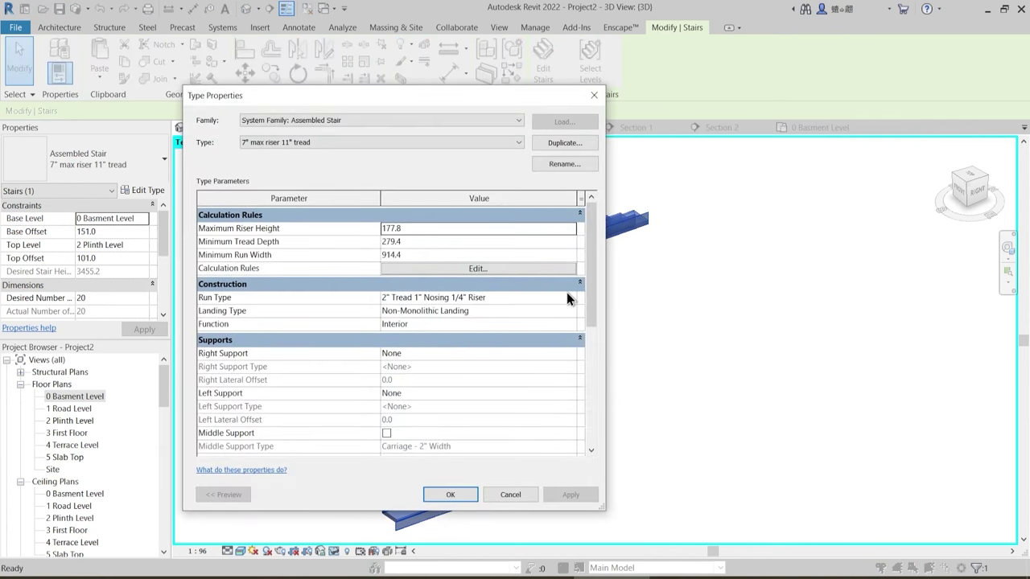
left_click(567, 297)
left_click(568, 297)
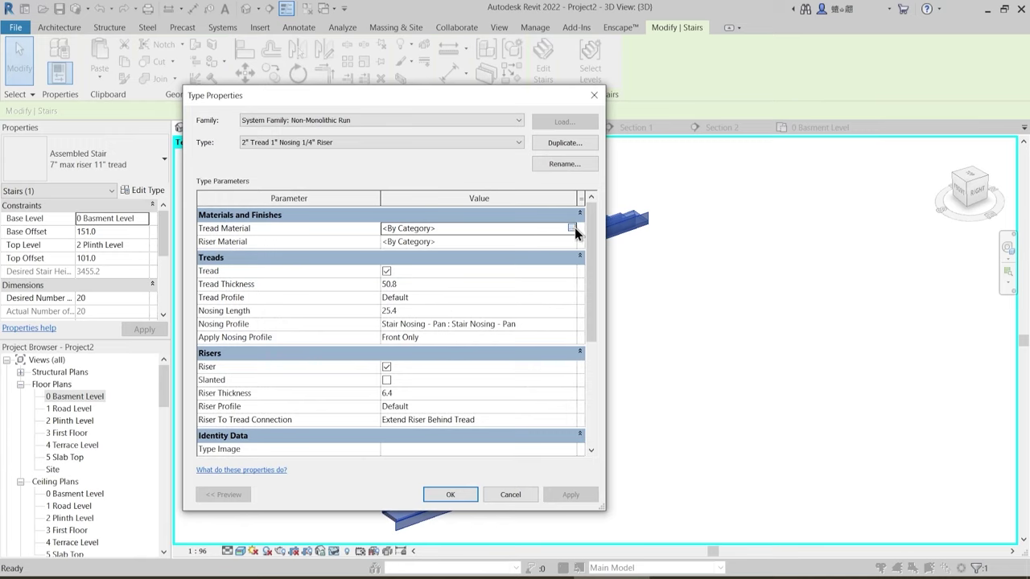
left_click(573, 228)
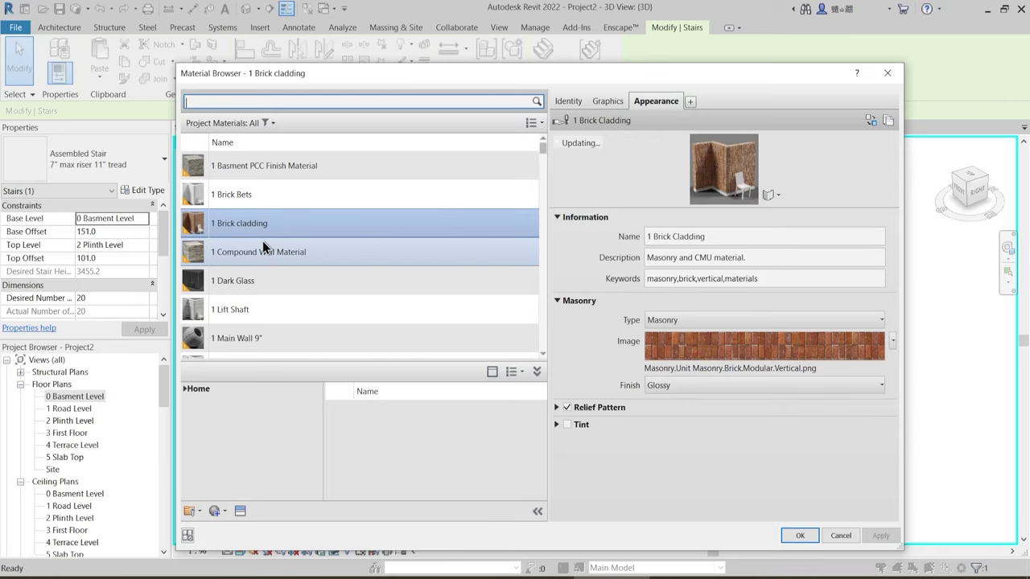
scroll(263, 241, "down", 4)
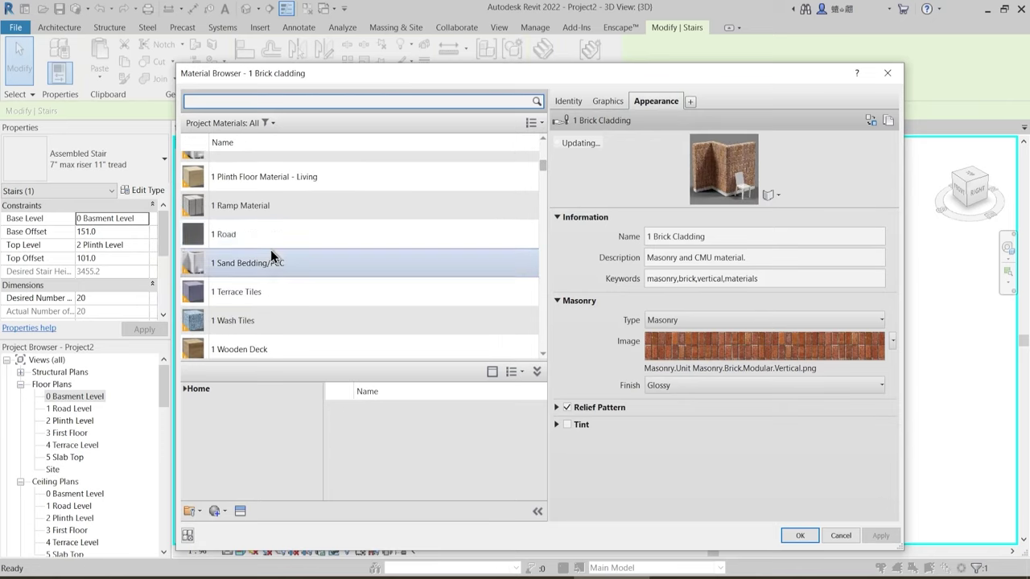
left_click(271, 207)
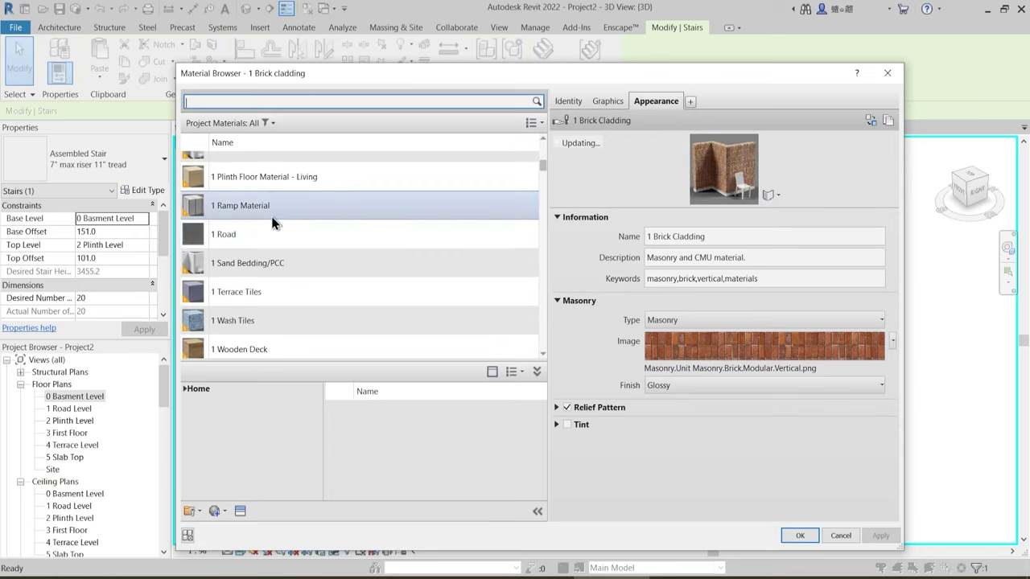
left_click(797, 534)
left_click(455, 219)
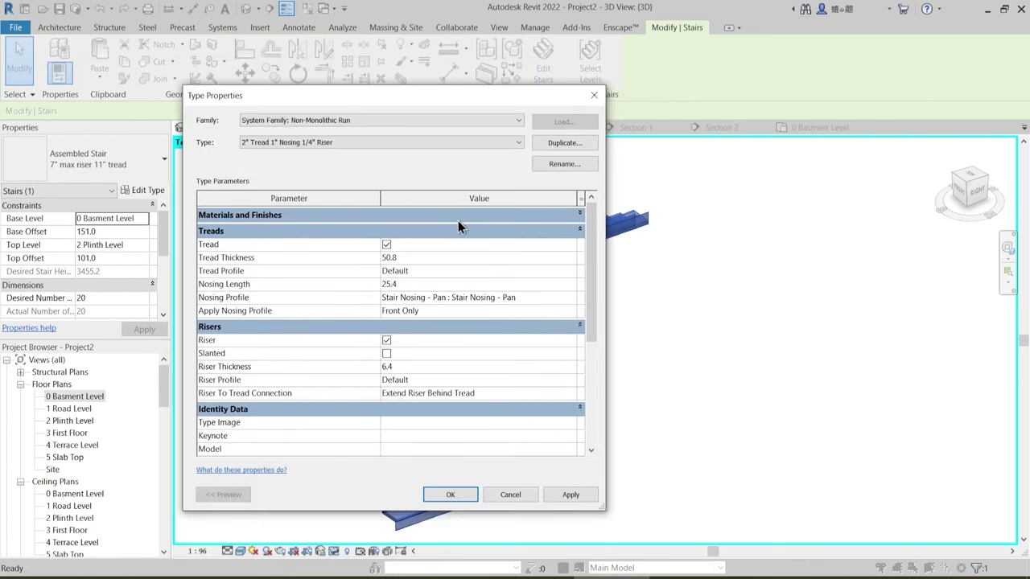
- Set the Riser Material to 1 Ramp Material as well, apply, and bring back the full building
left_click(456, 217)
left_click(449, 229)
key("ctrl+c")
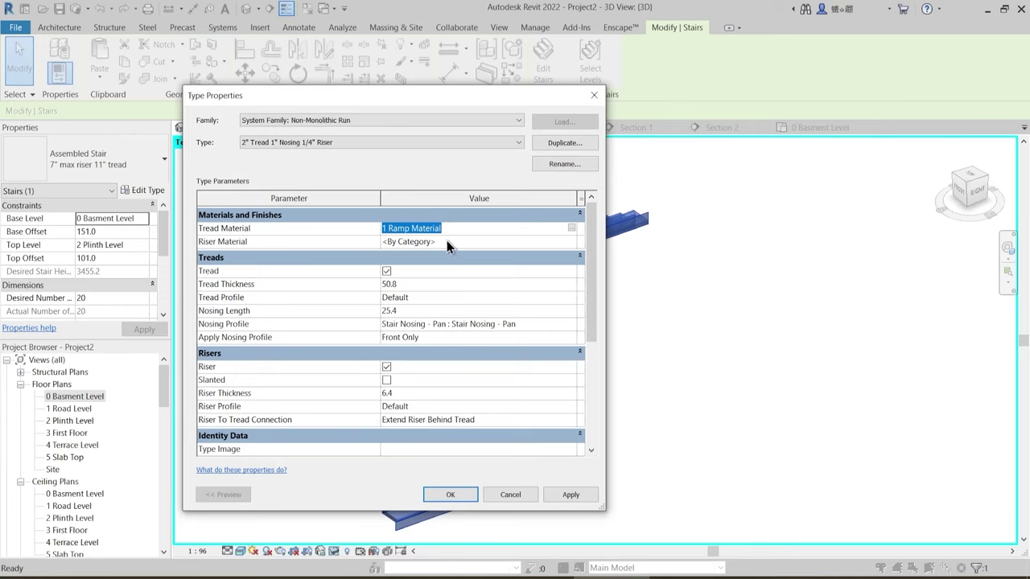
left_click(450, 243)
key("ctrl+v")
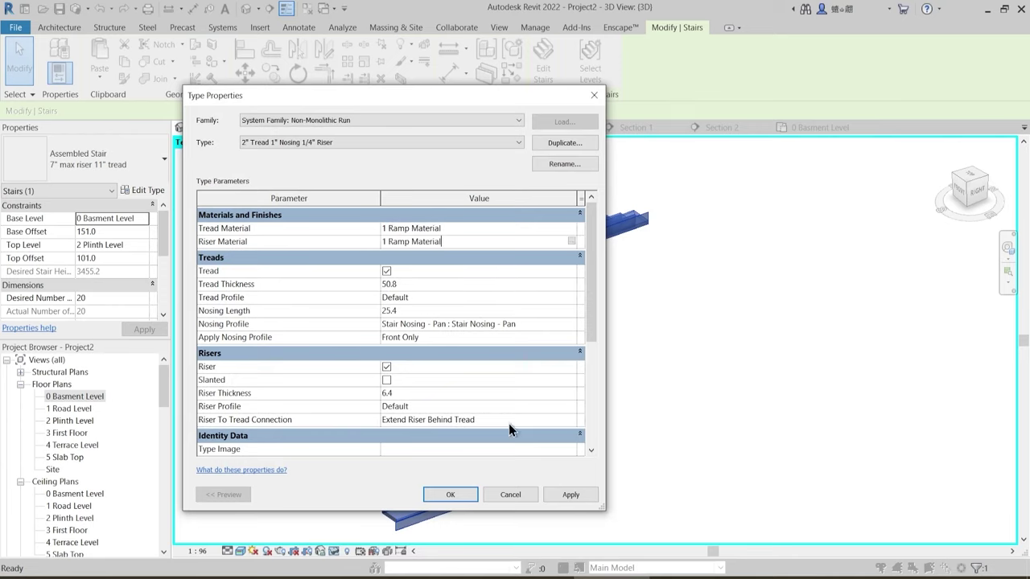
left_click(564, 492)
left_click(439, 492)
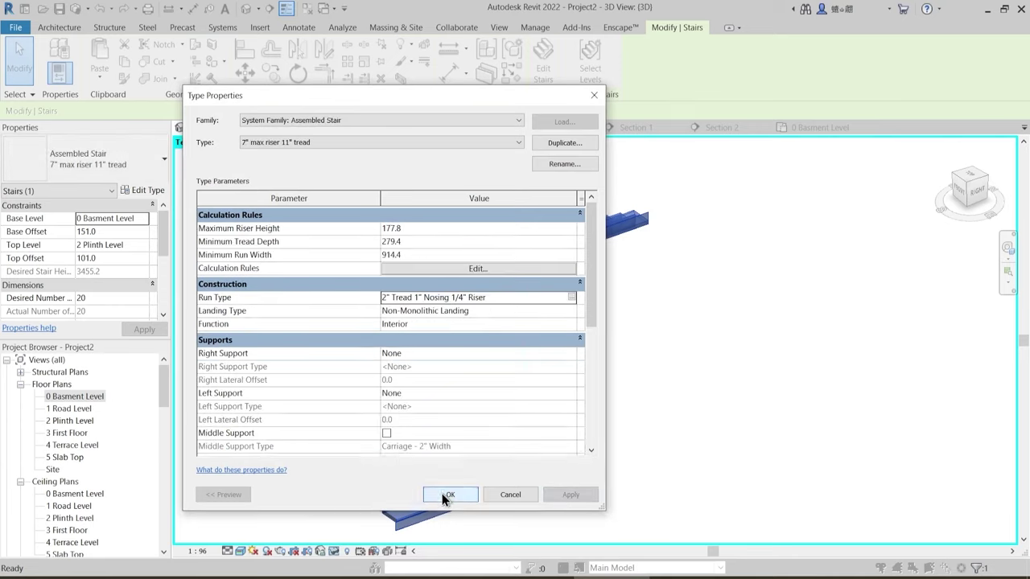
left_click(440, 494)
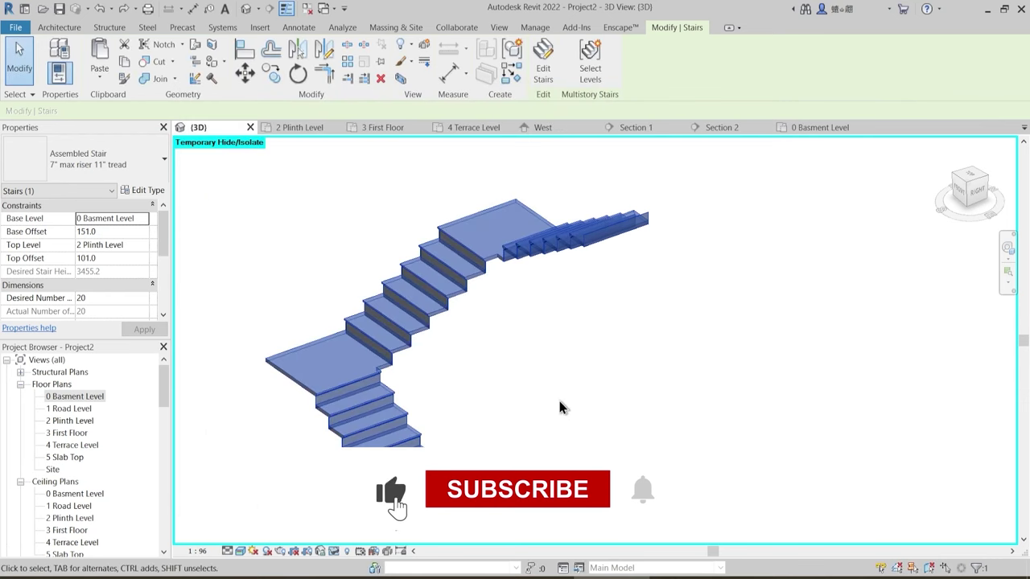
left_click(561, 399)
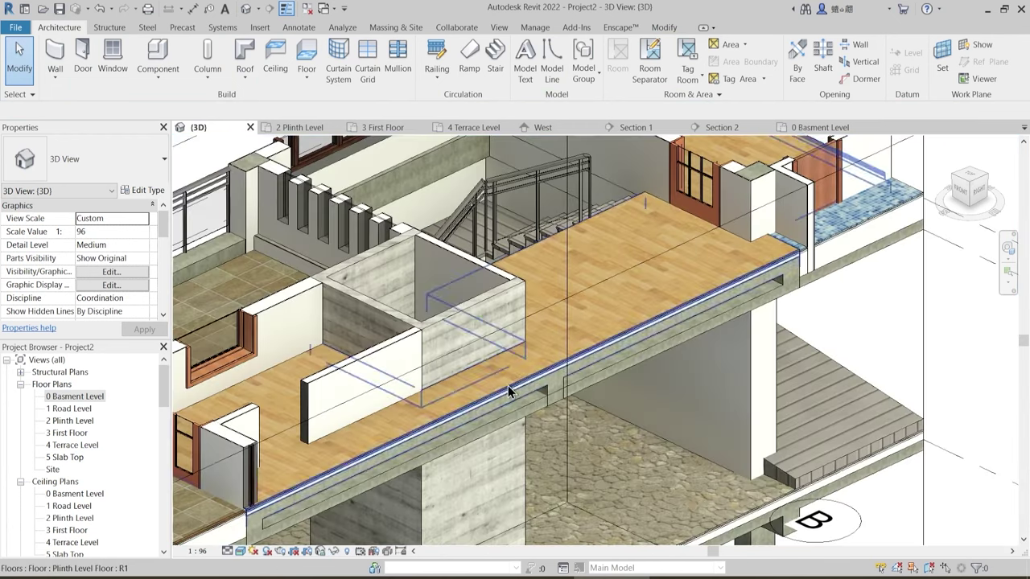
middle_click_drag(515, 265, 470, 242, "shift")
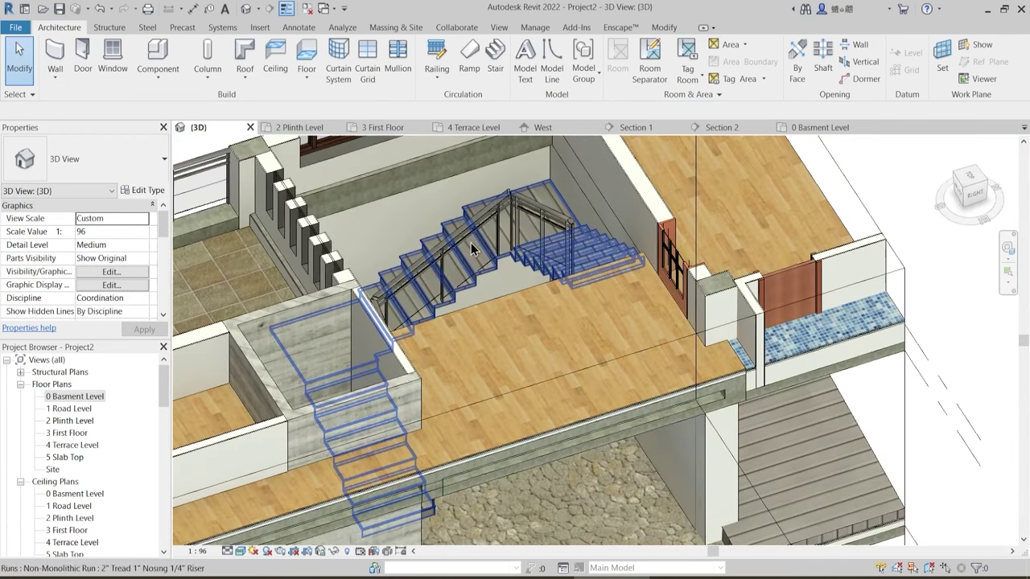
- Open the type properties of the glass-panel railing's top rail
left_click(469, 237)
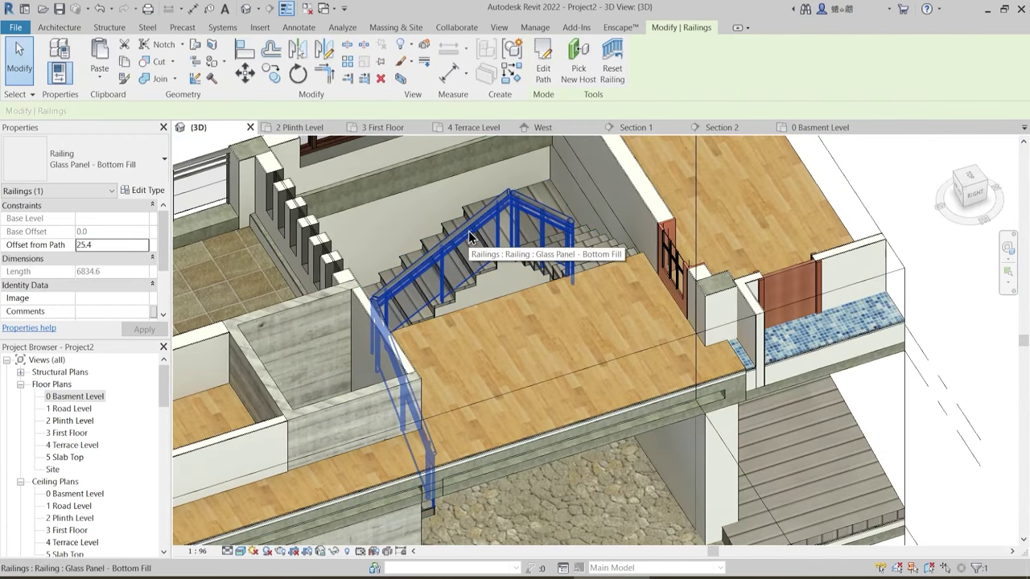
left_click(143, 190)
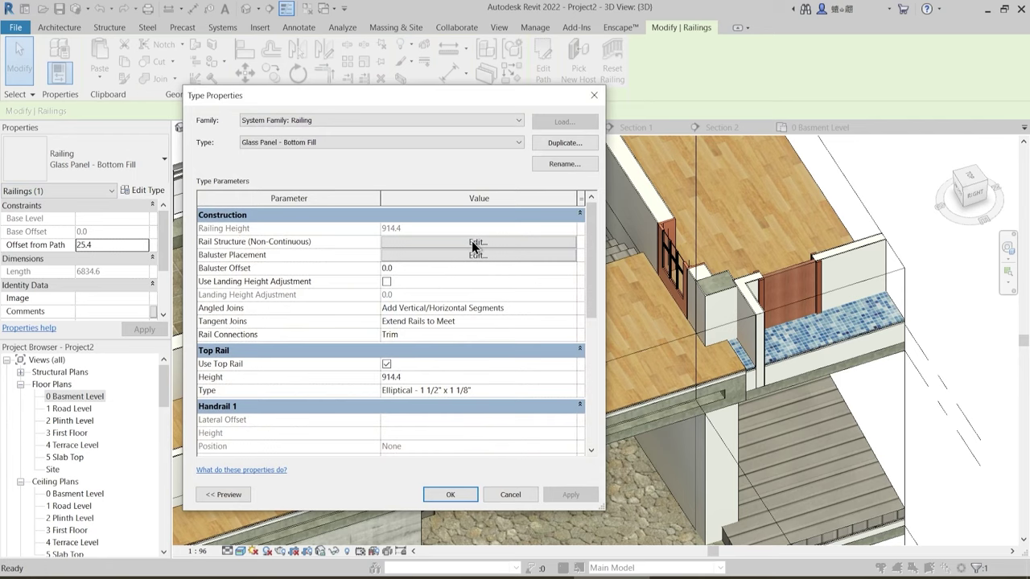
left_click(570, 390)
left_click(571, 390)
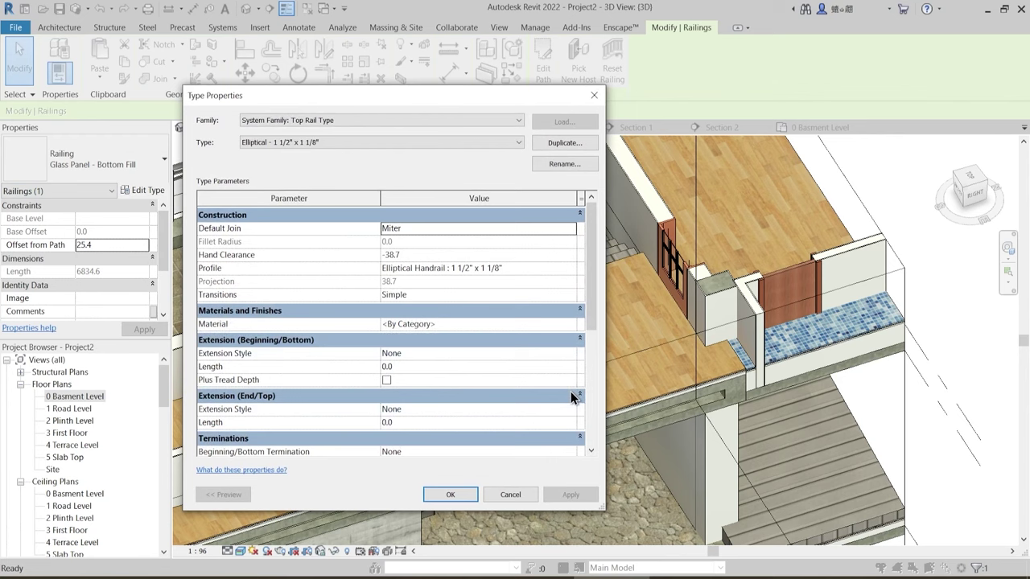
- Set the top rail's material to 1 Mullion and apply the change
left_click(444, 325)
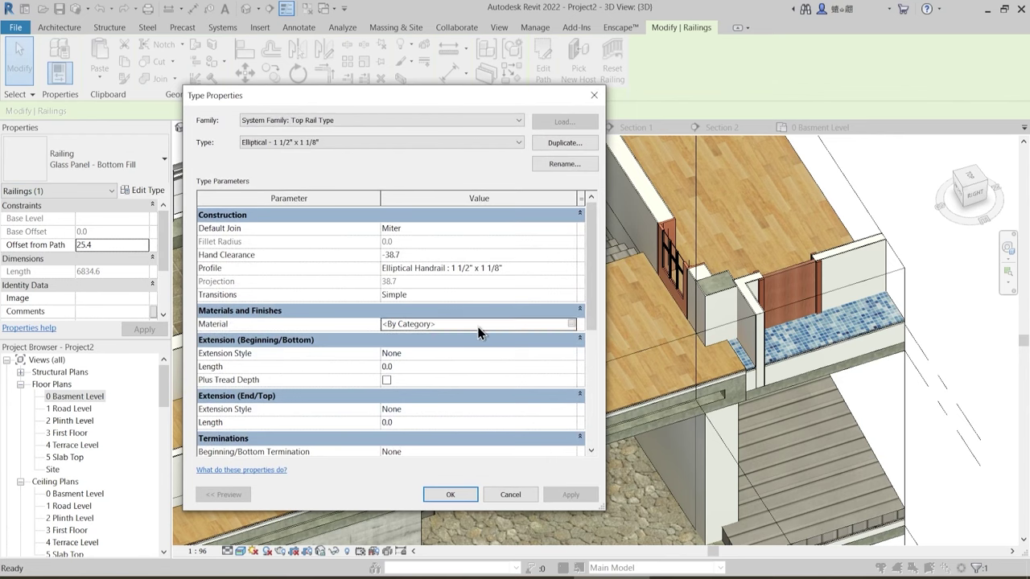
left_click(572, 323)
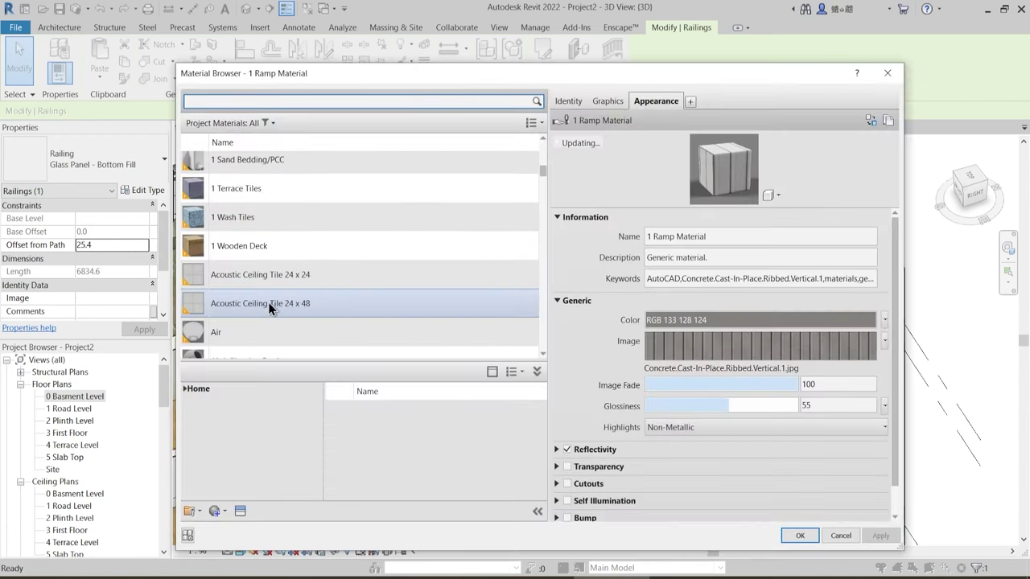
scroll(262, 252, "up", 2)
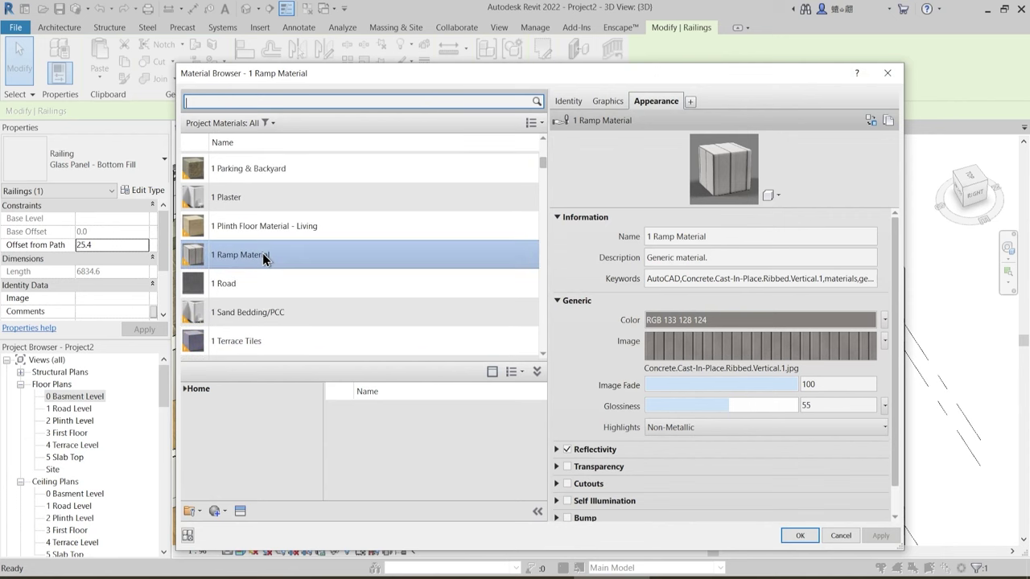
scroll(262, 253, "up", 1)
left_click(286, 219)
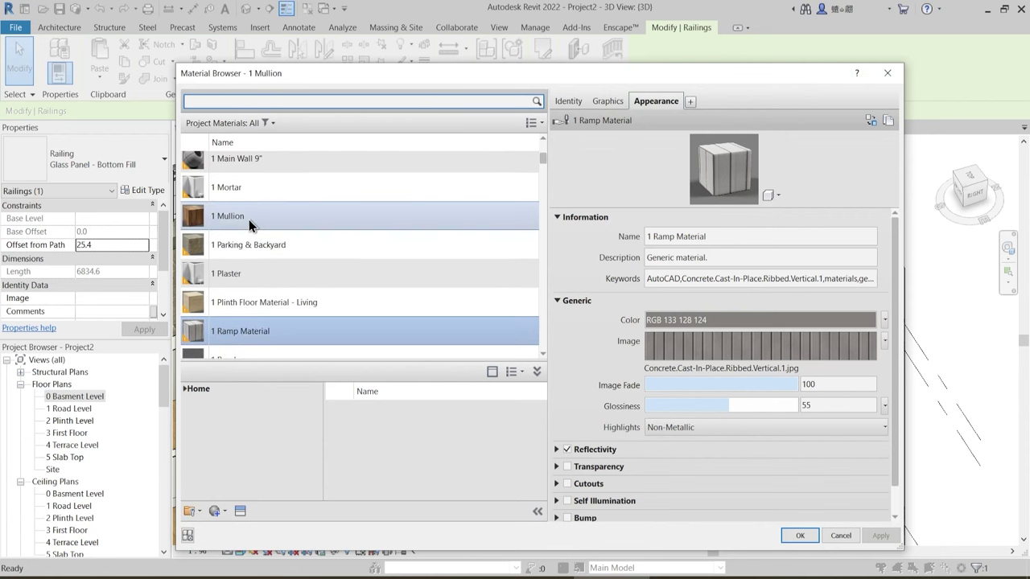
left_click(797, 537)
left_click(433, 324)
key("ctrl+c")
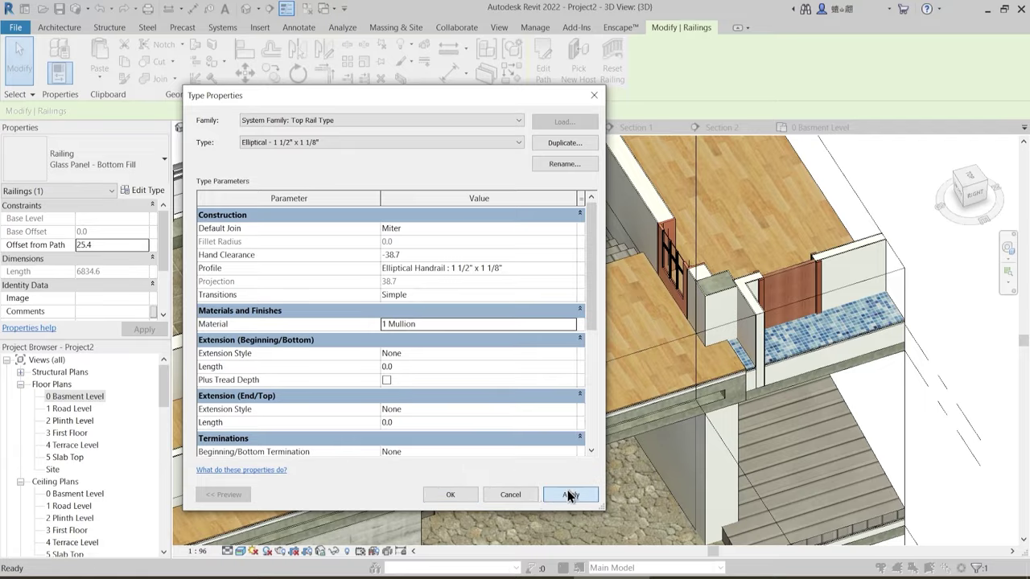
left_click(567, 492)
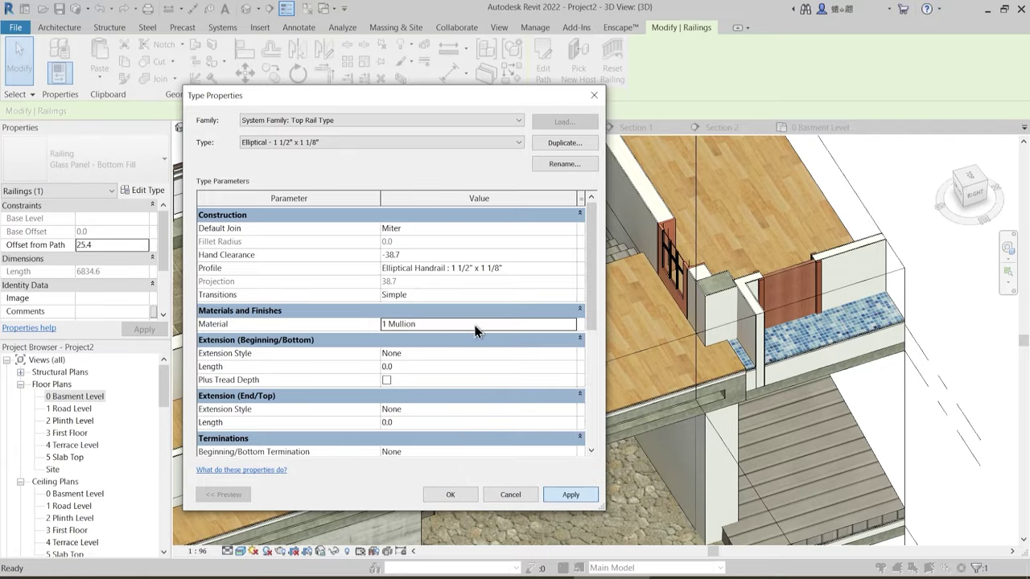
left_click(451, 494)
- Set Rail 1 and Rail 2 in Rail Structure to 1 Mullion, then open Baluster Placement
left_click(473, 242)
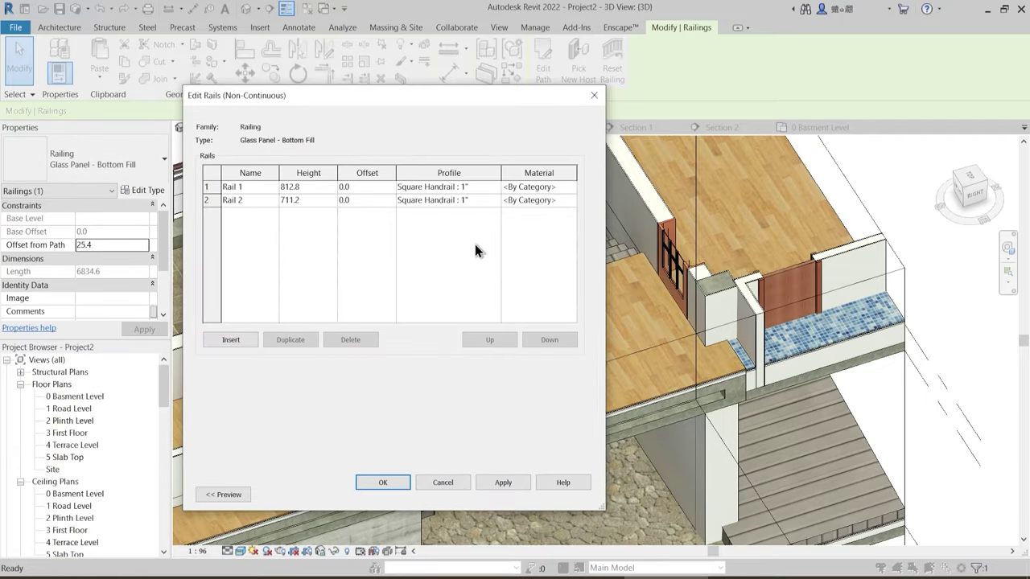
left_click(538, 187)
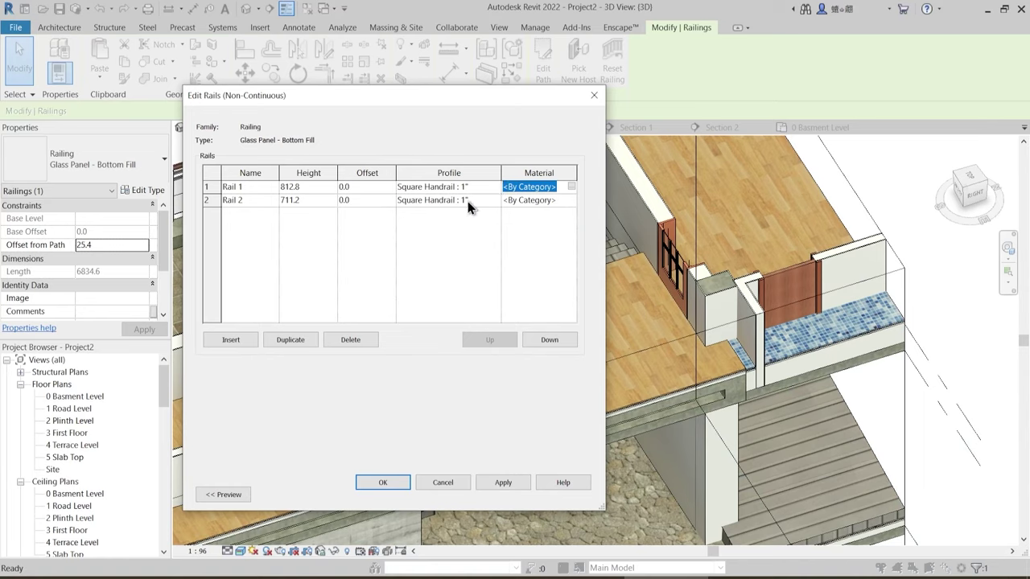
key("ctrl+v")
left_click(553, 200)
key("ctrl+v")
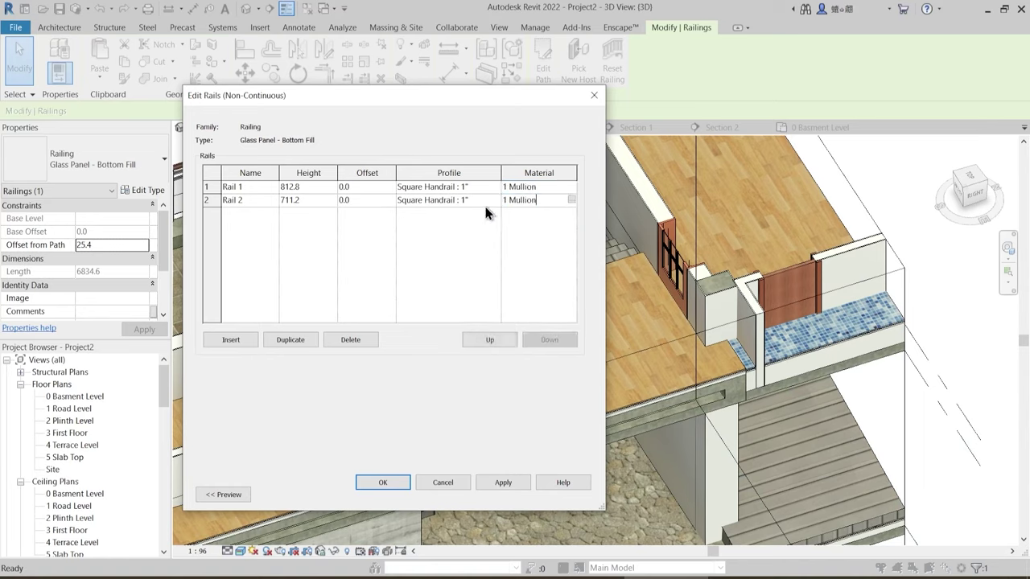
left_click(505, 482)
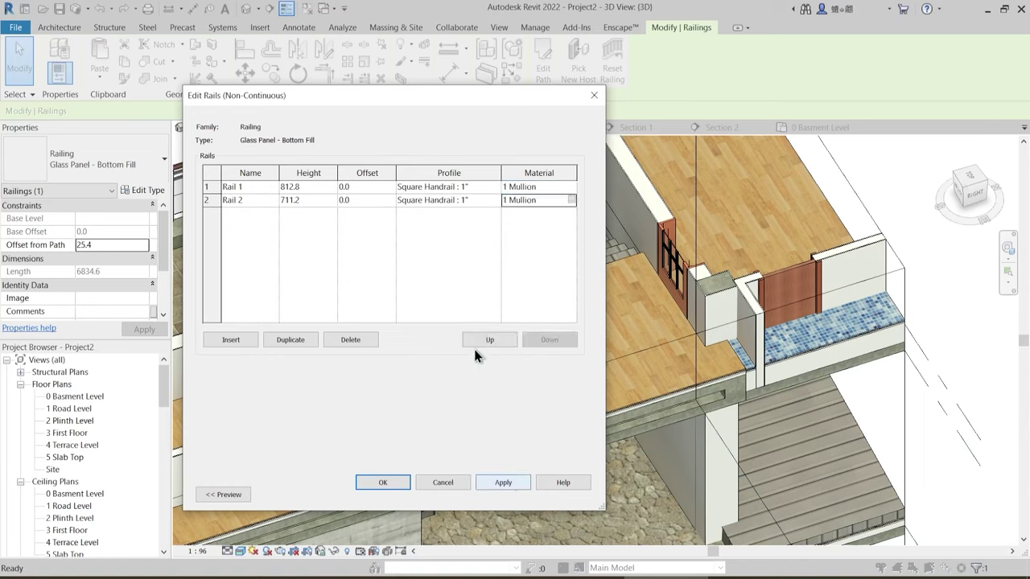
left_click(497, 482)
left_click(383, 484)
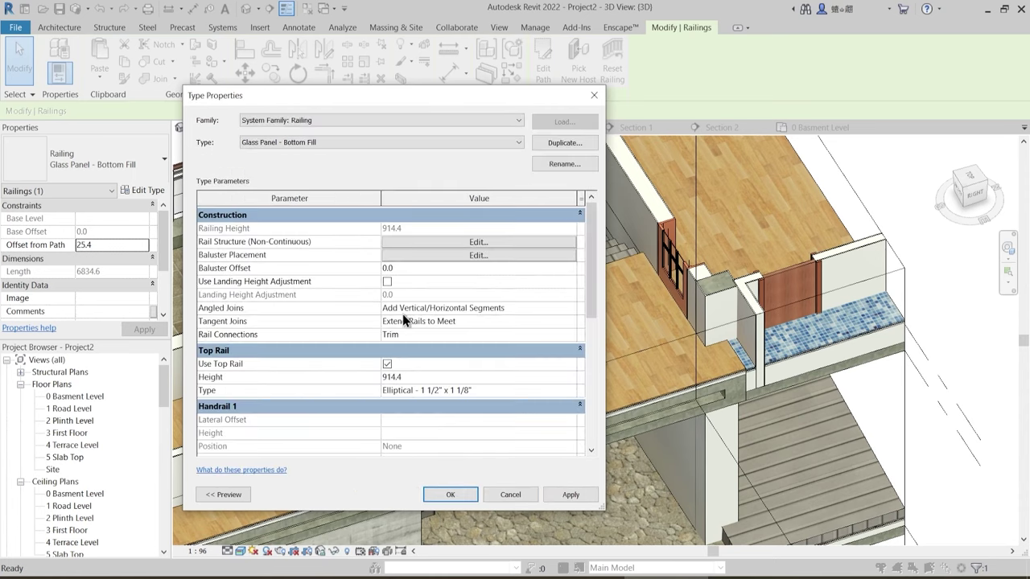
left_click(456, 256)
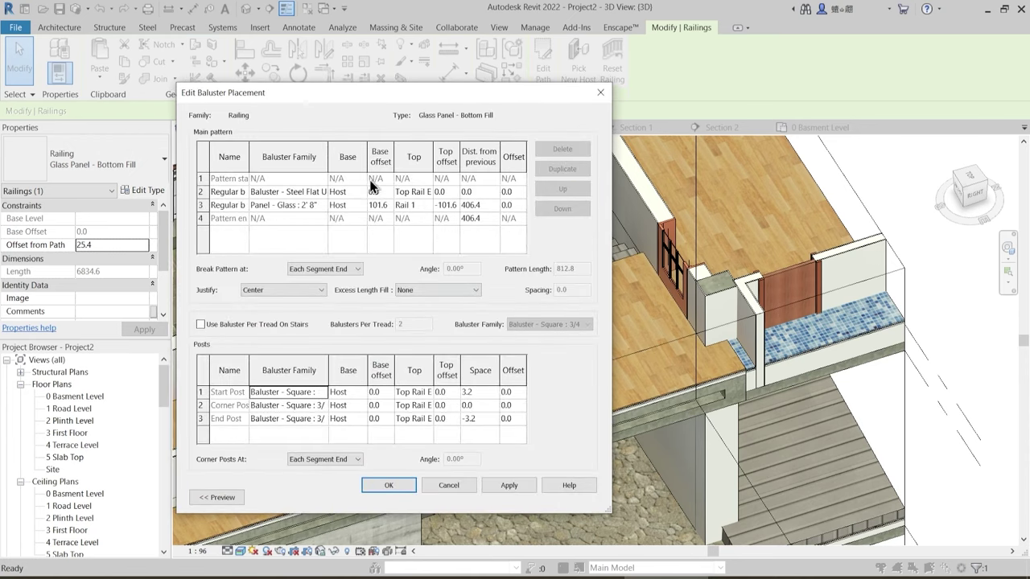
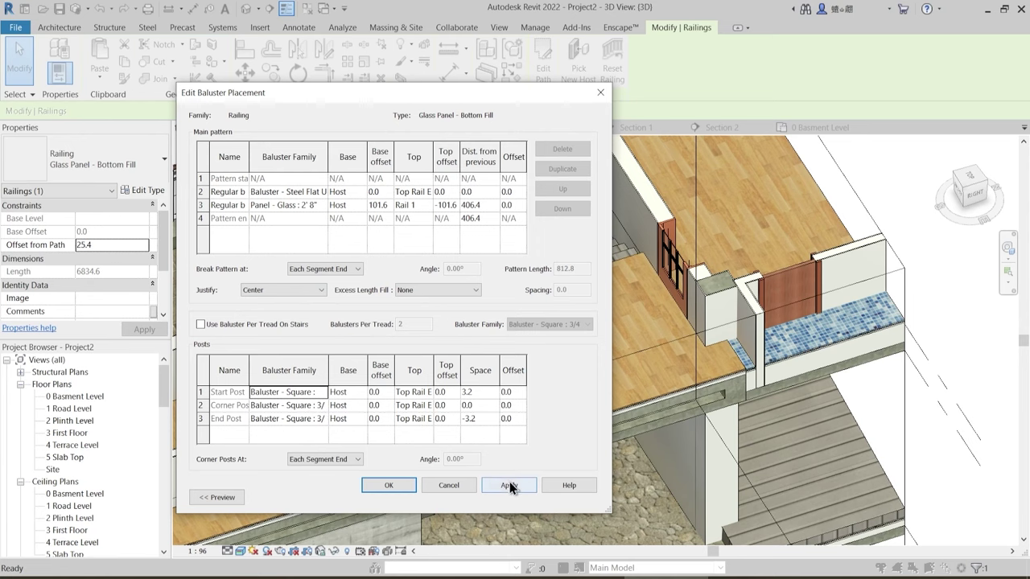
- Confirm the baluster placement and apply the Glass Panel - Bottom Fill railing type changes
left_click(388, 484)
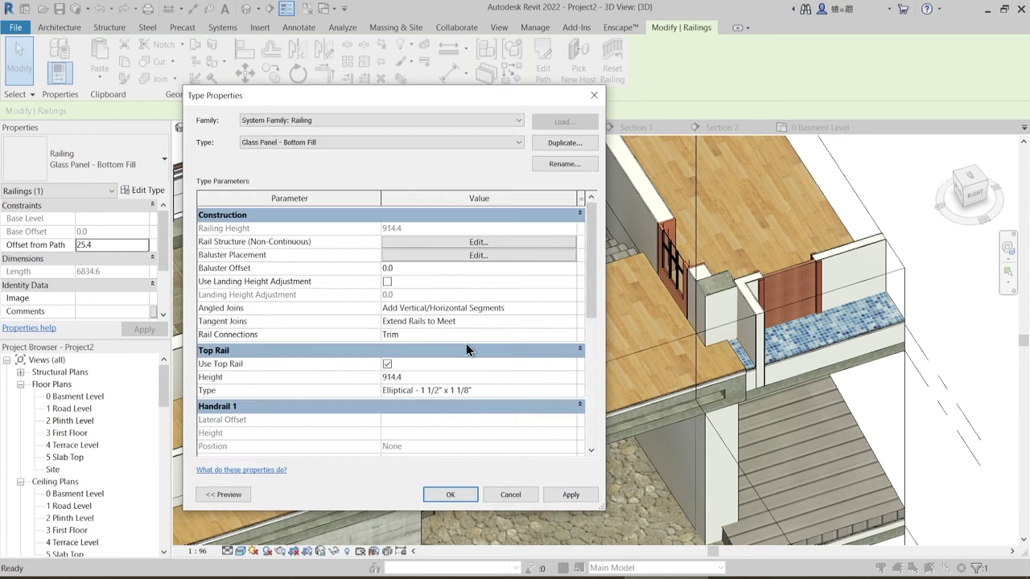
left_click(568, 495)
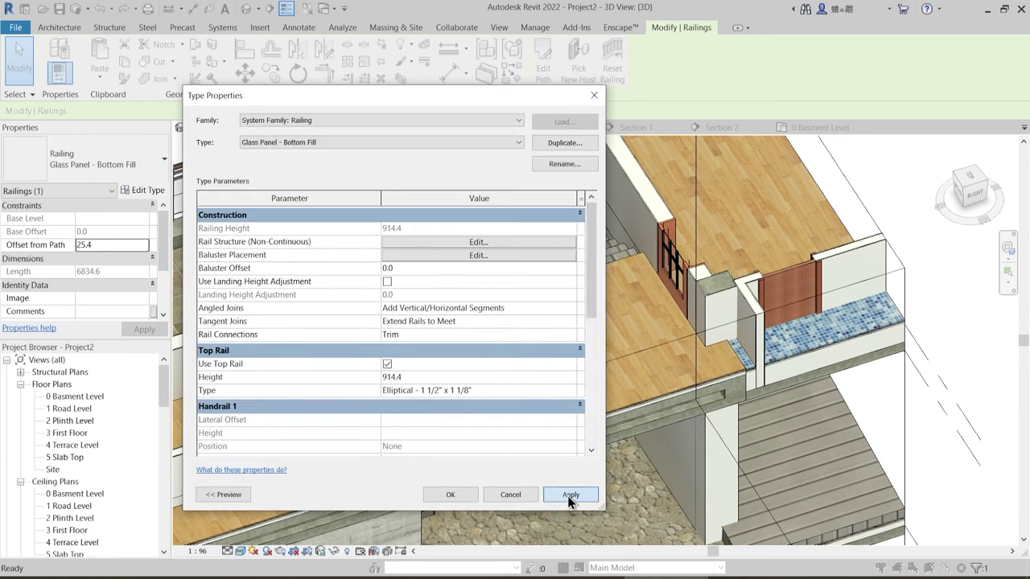
left_click(451, 495)
key("Escape")
- Set the Baluster - Square 3/4" type's material to 1 Mullion
left_click(71, 423)
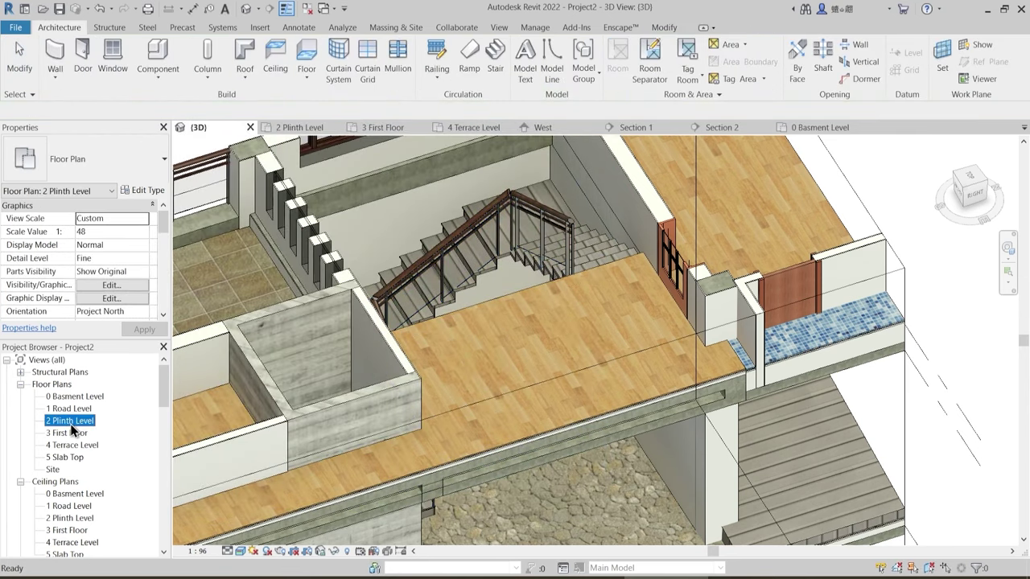
key("r")
scroll(45, 516, "down", 1)
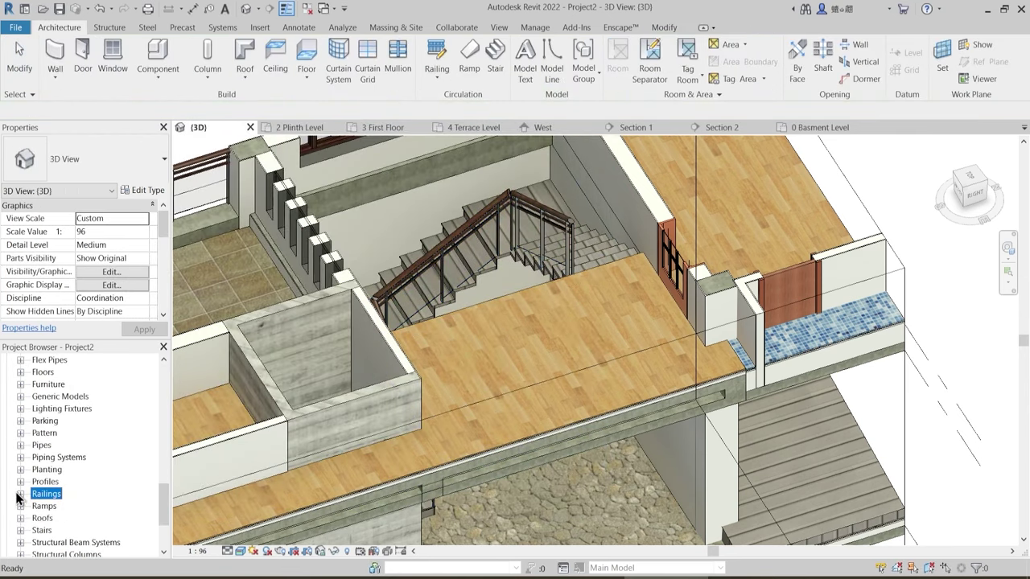
left_click(20, 494)
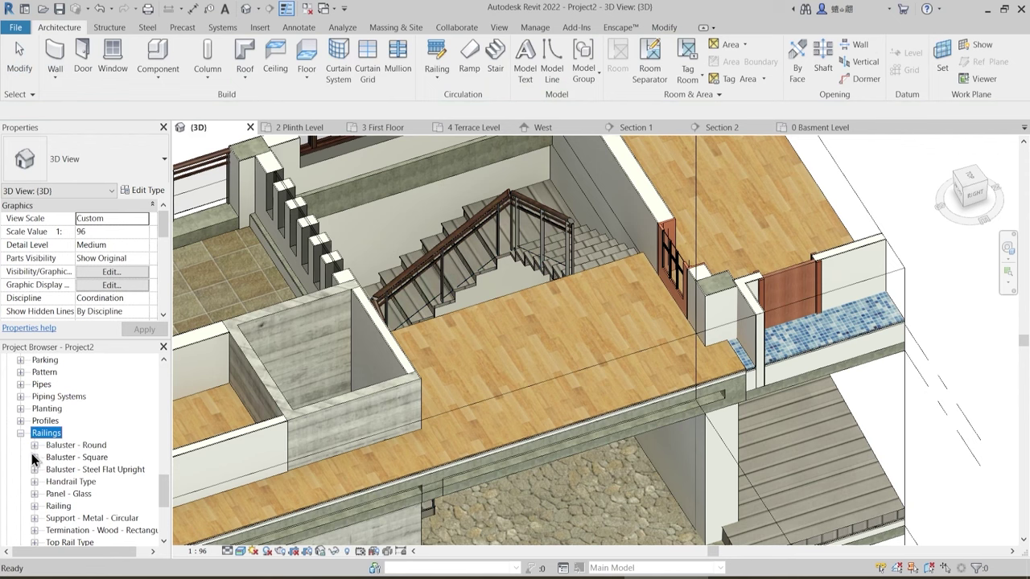
left_click(33, 458)
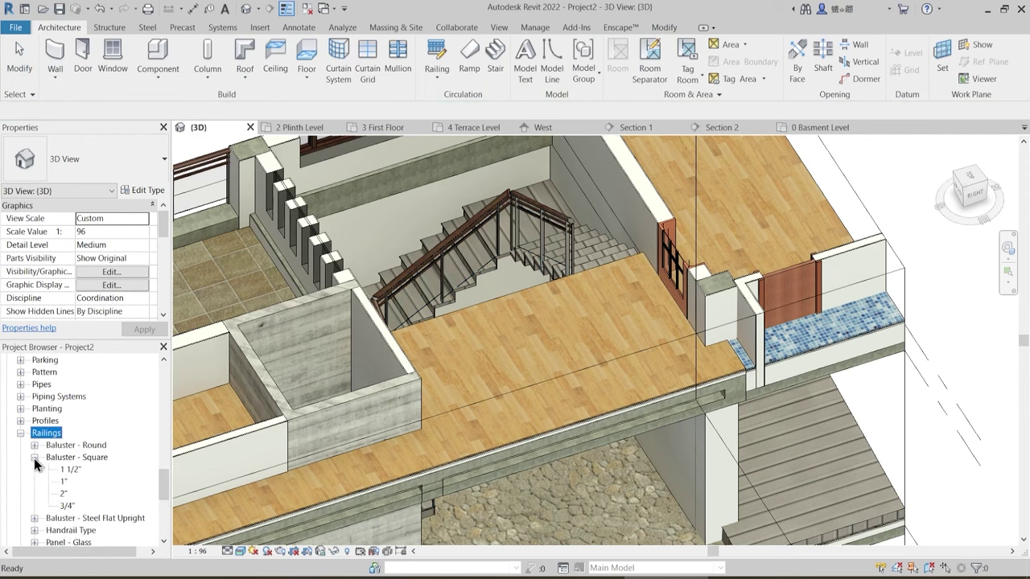
right_click(66, 507)
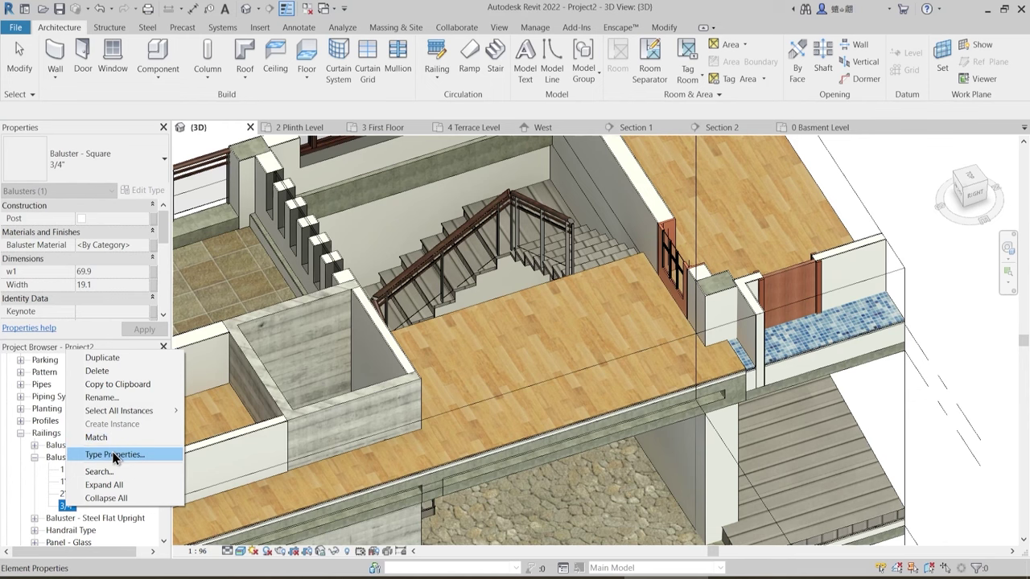
left_click(114, 456)
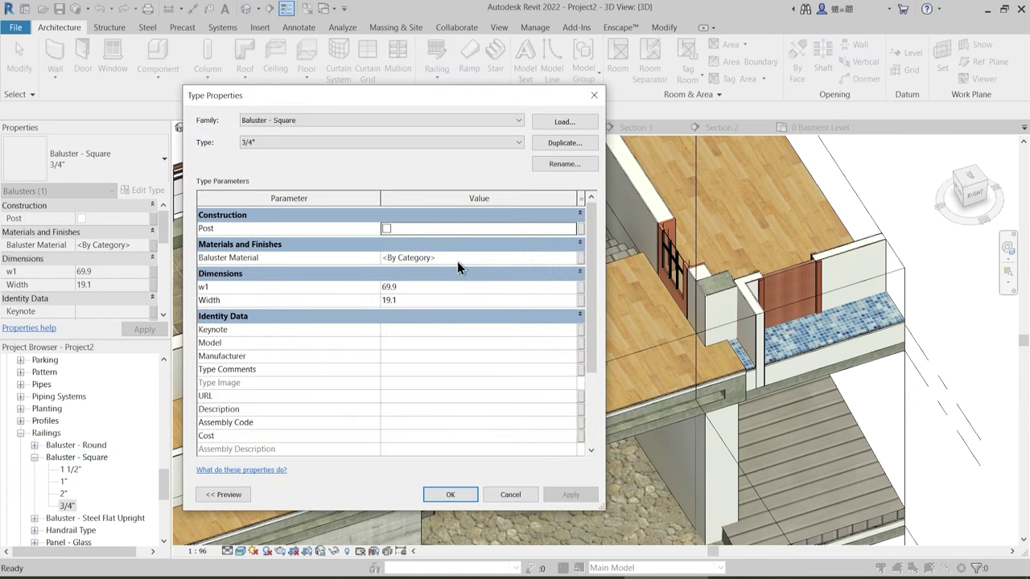
left_click(458, 260)
type("1 Mullion")
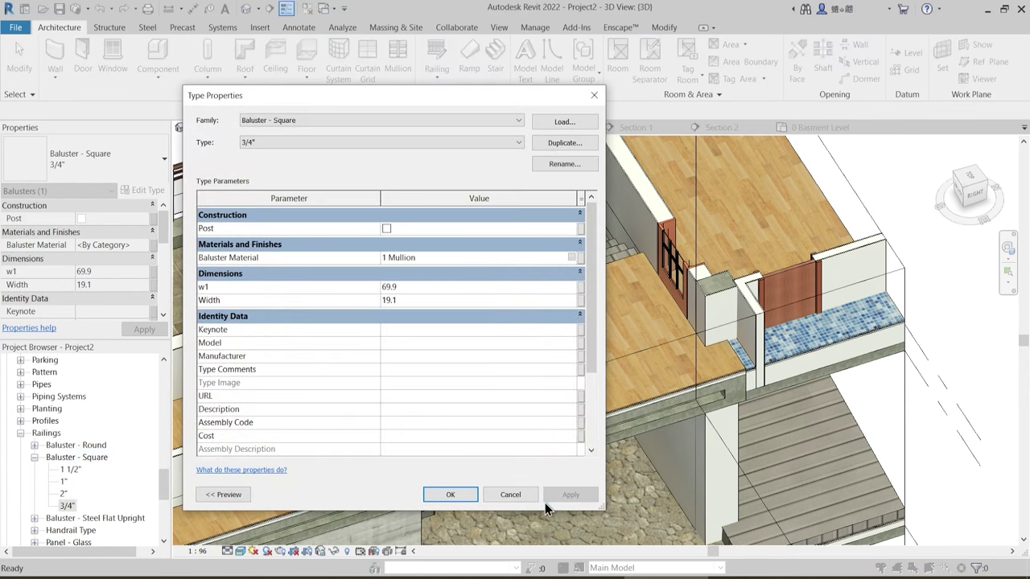
left_click(456, 497)
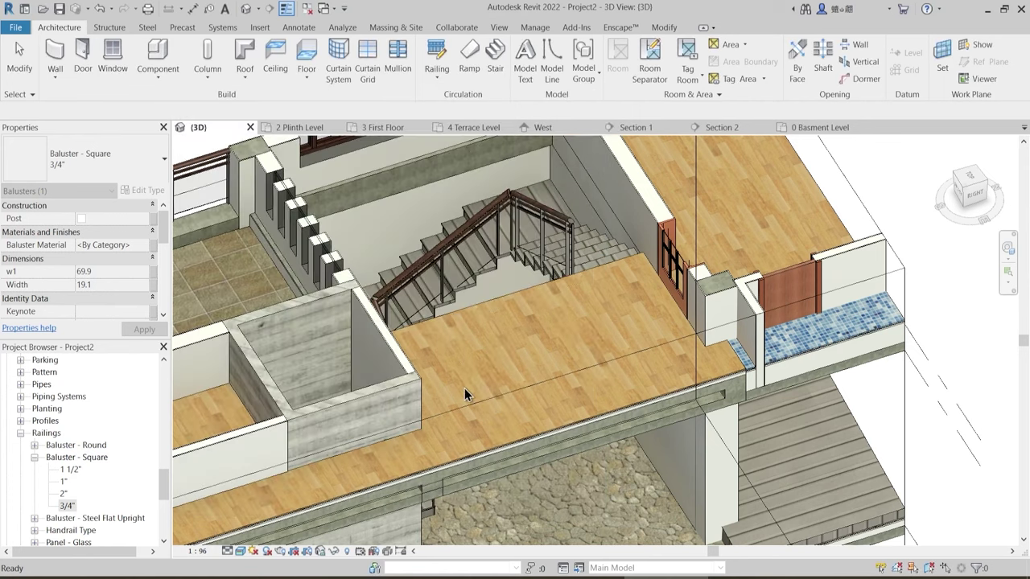
scroll(477, 286, "up", 2)
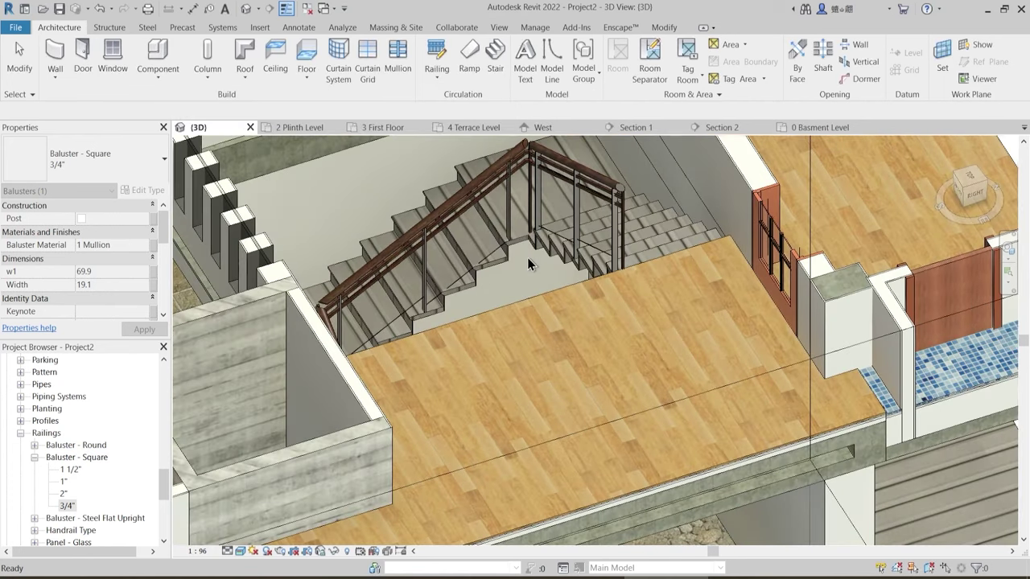
key("Escape")
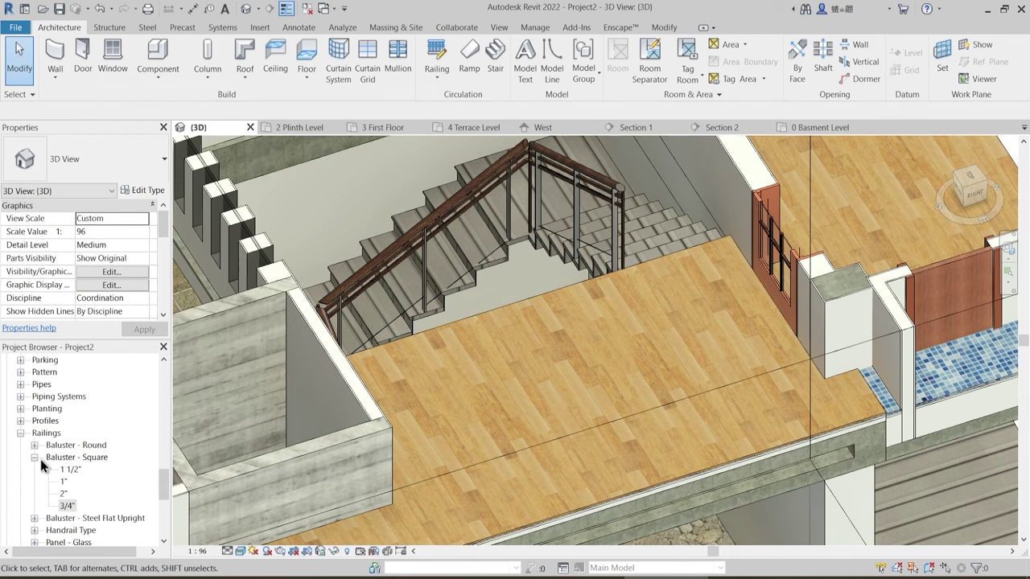
left_click(40, 459)
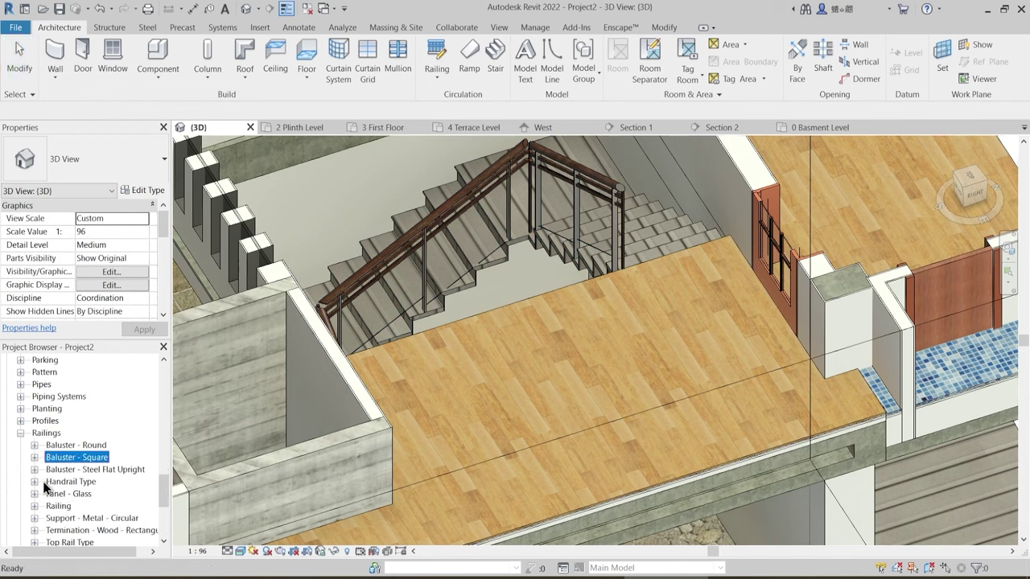
- Set the Baluster - Steel Flat Upright 2" x 1/2" type's material to 1 Mullion
scroll(47, 487, "down", 1)
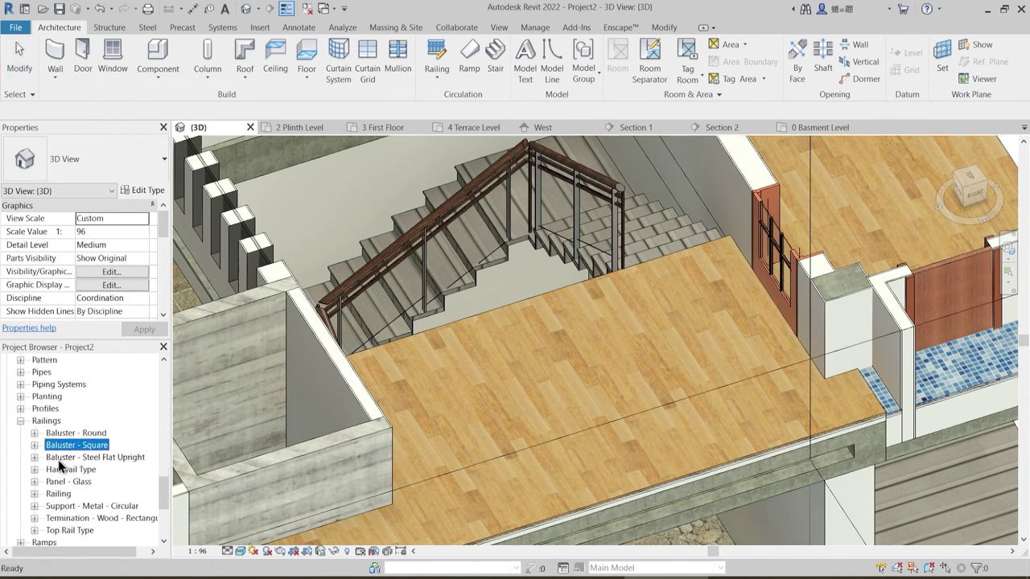
left_click(34, 506)
left_click(35, 506)
left_click(34, 494)
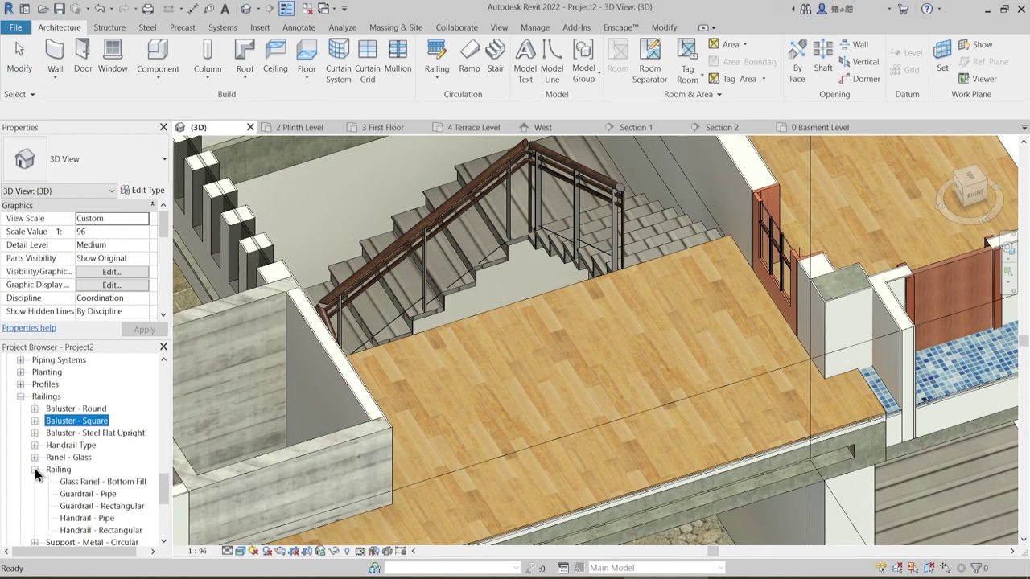
left_click(35, 470)
left_click(35, 433)
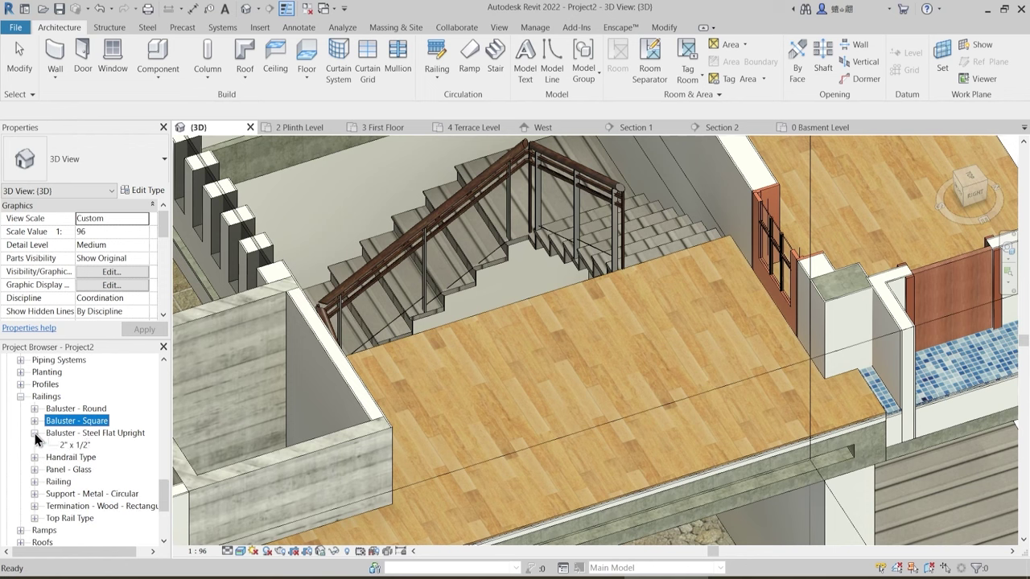
right_click(86, 433)
right_click(87, 449)
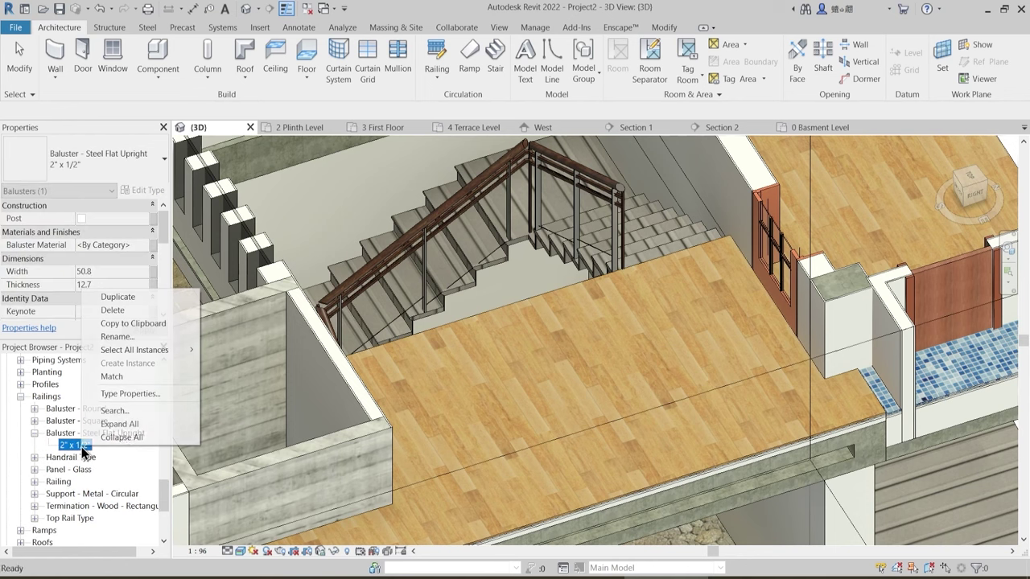
left_click(129, 393)
left_click(444, 258)
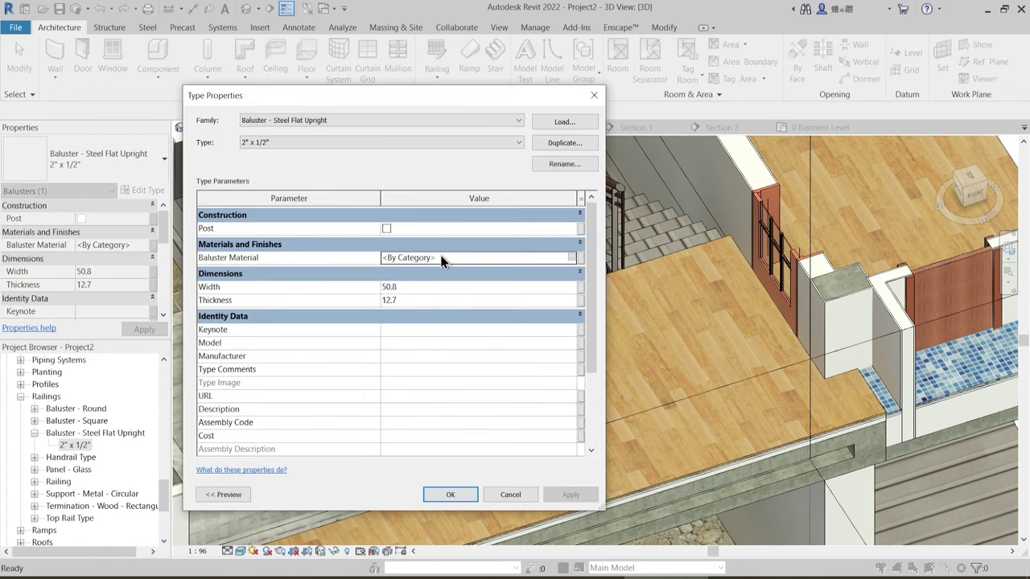
type("1 Mullion")
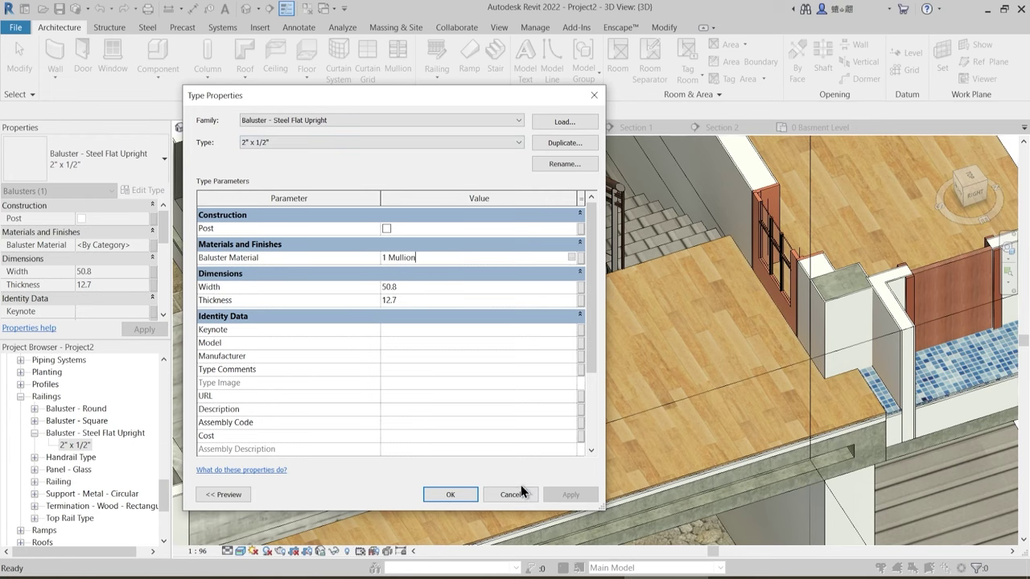
left_click(447, 494)
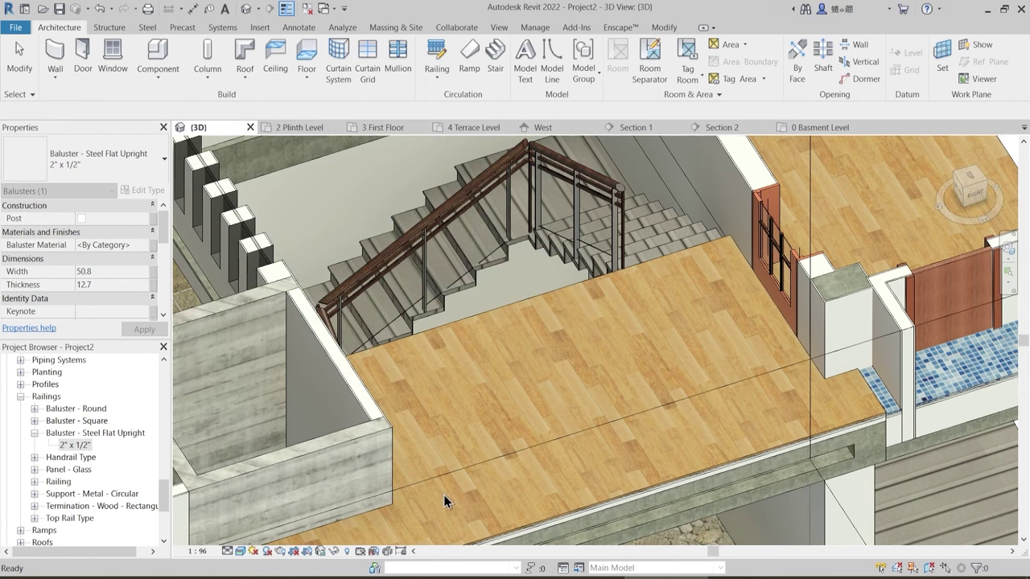
key("Escape")
- Orbit around the stairwell to check the railing's rails and flat steel balusters
middle_click_drag(535, 359, 556, 181, "shift")
scroll(564, 351, "up", 5)
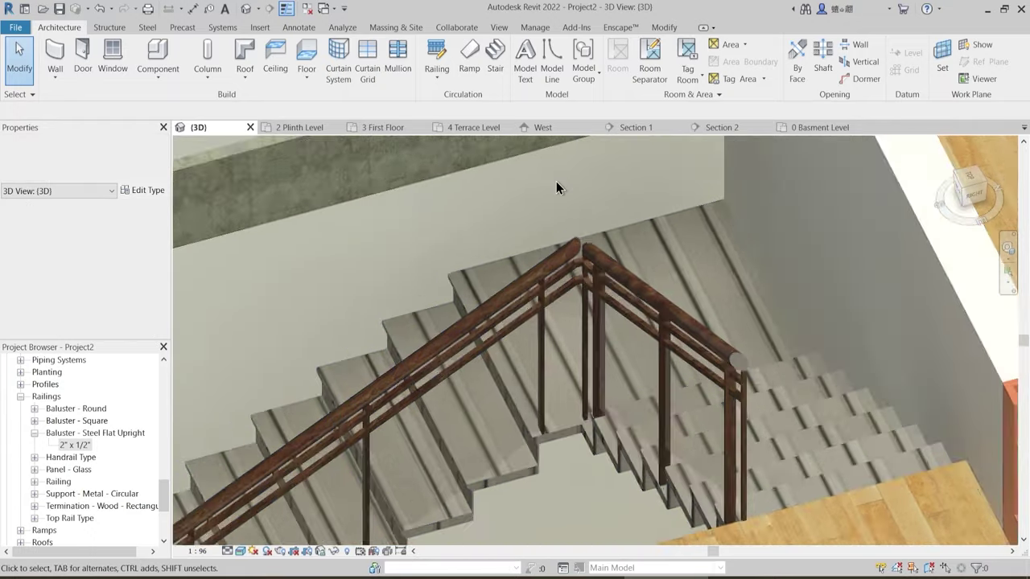
scroll(566, 281, "up", 5)
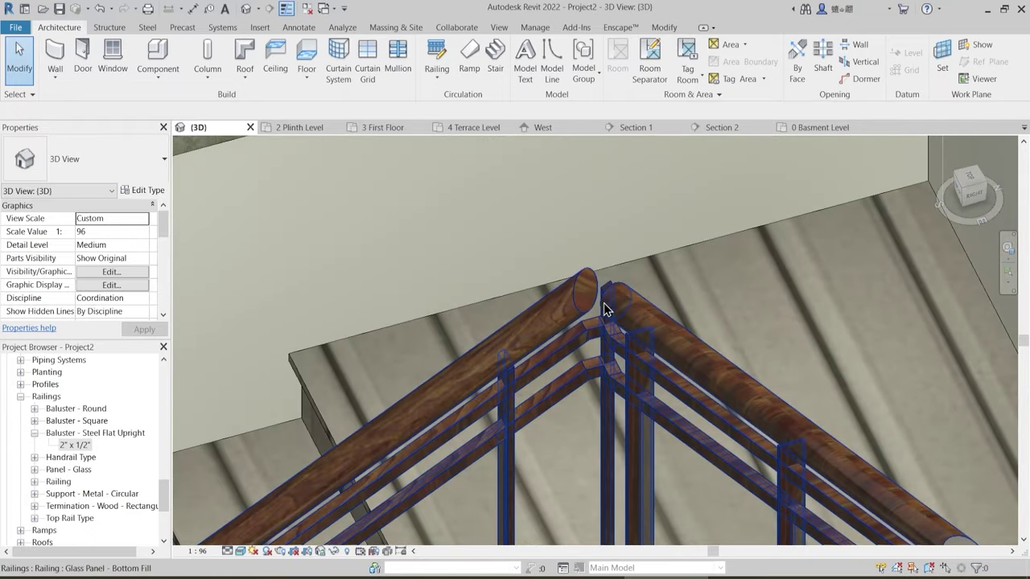
scroll(564, 327, "down", 8)
middle_click_drag(582, 442, 491, 372, "shift")
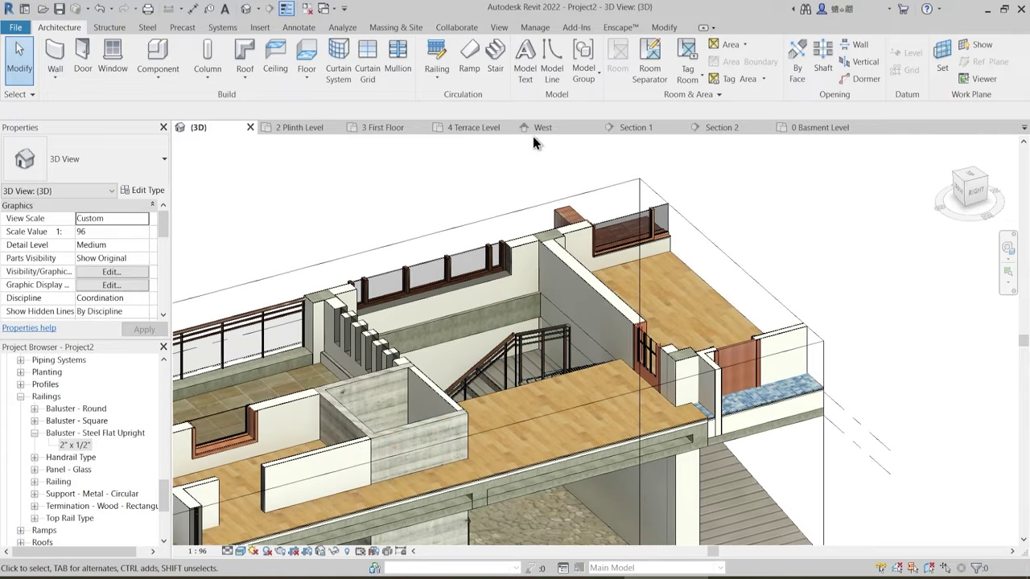
- Switch to Section 2 and inspect the stair's type properties
left_click(644, 127)
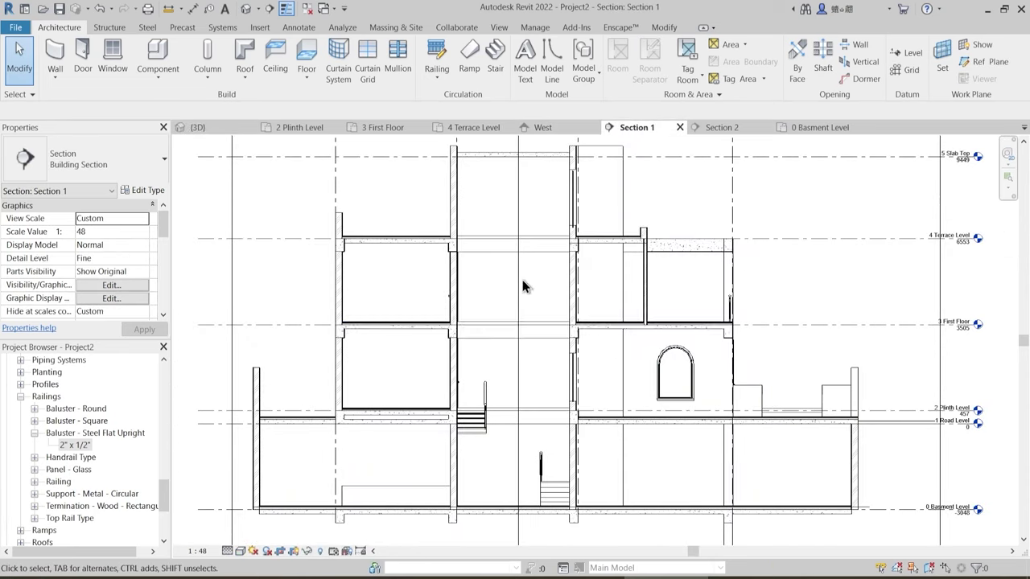
left_click(721, 128)
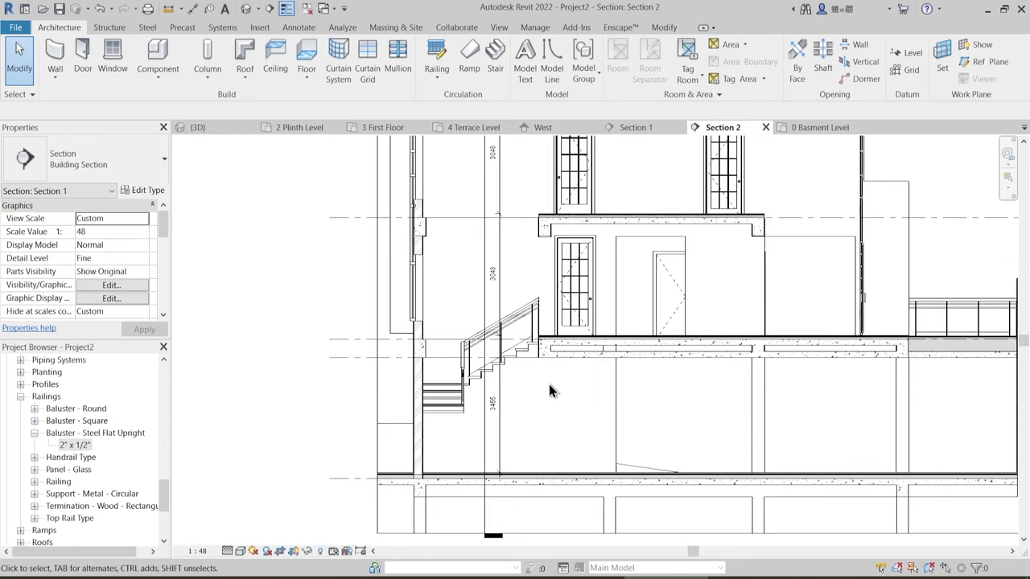
scroll(527, 362, "up", 3)
scroll(536, 370, "up", 2)
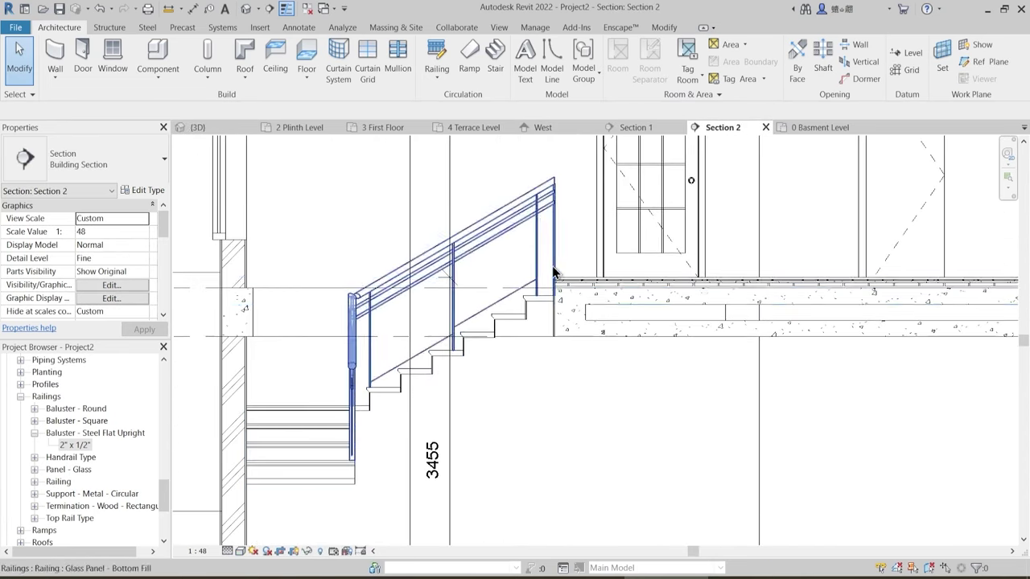
left_click(531, 310)
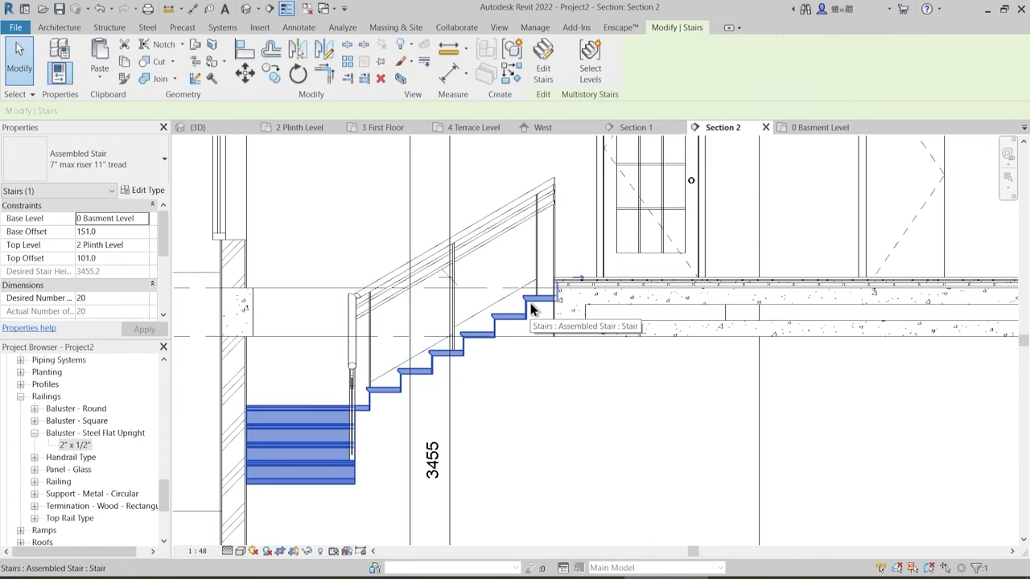
left_click(156, 197)
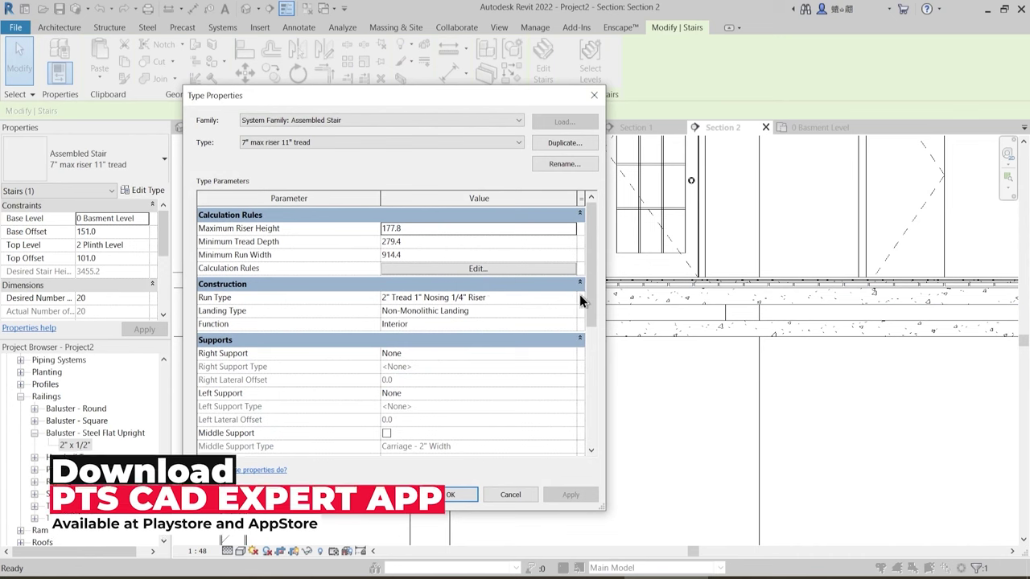
key("Escape")
key("Escape")
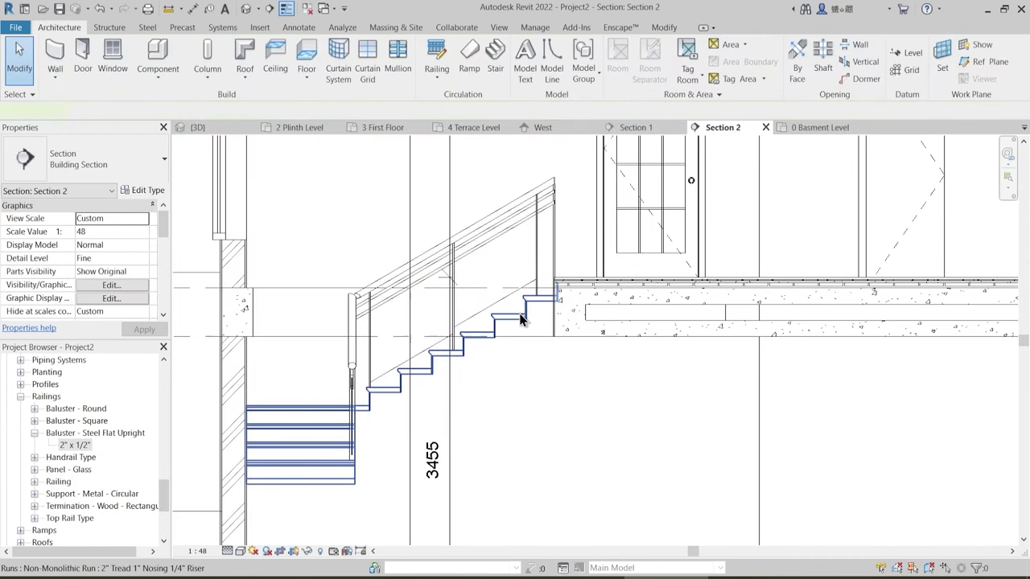
- Turn off ending the stair run with a riser and dismiss the warning
left_click(521, 319)
left_click(81, 298)
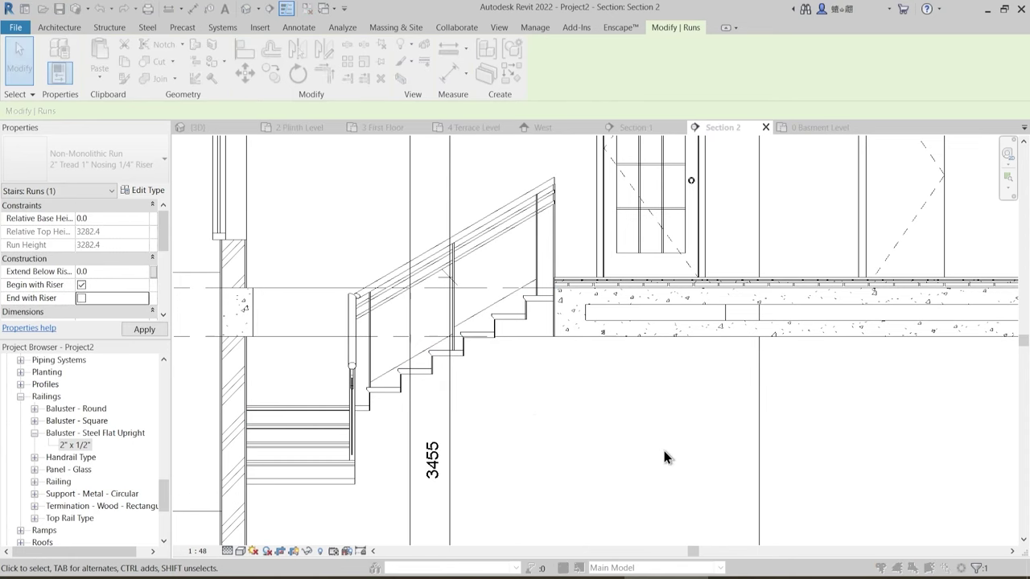
left_click(557, 342)
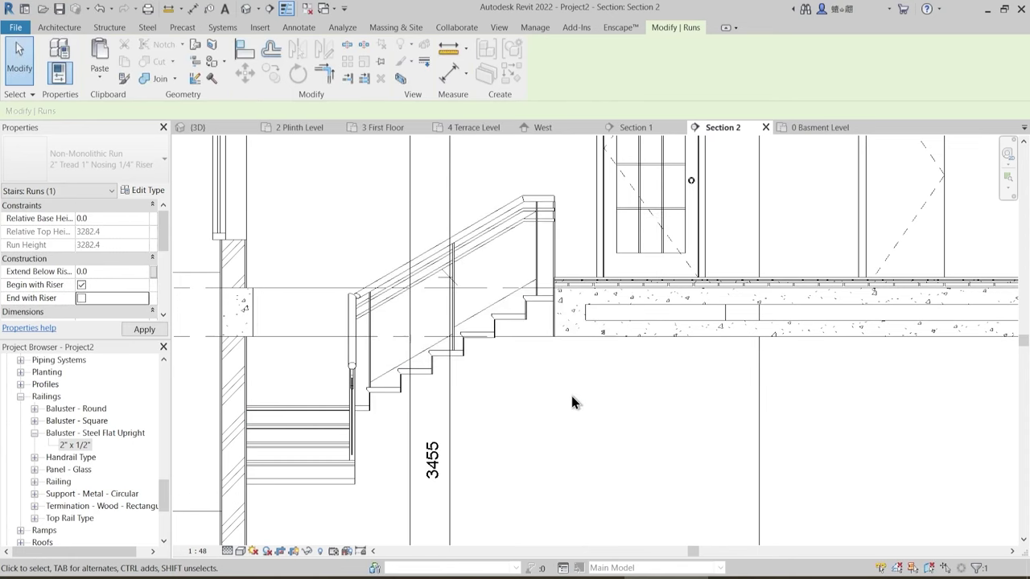
scroll(571, 402, "down", 3)
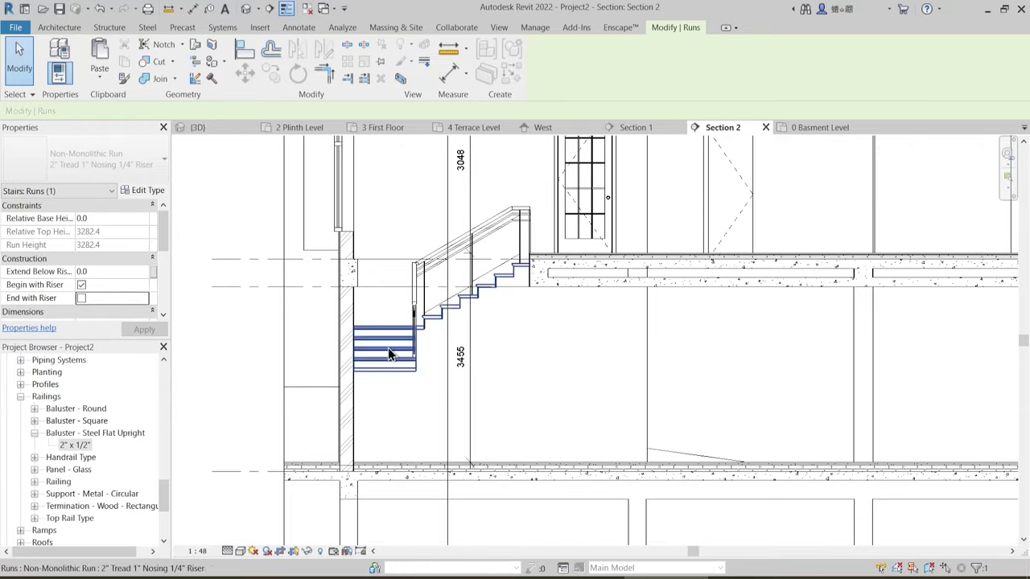
middle_click_drag(531, 348, 496, 412)
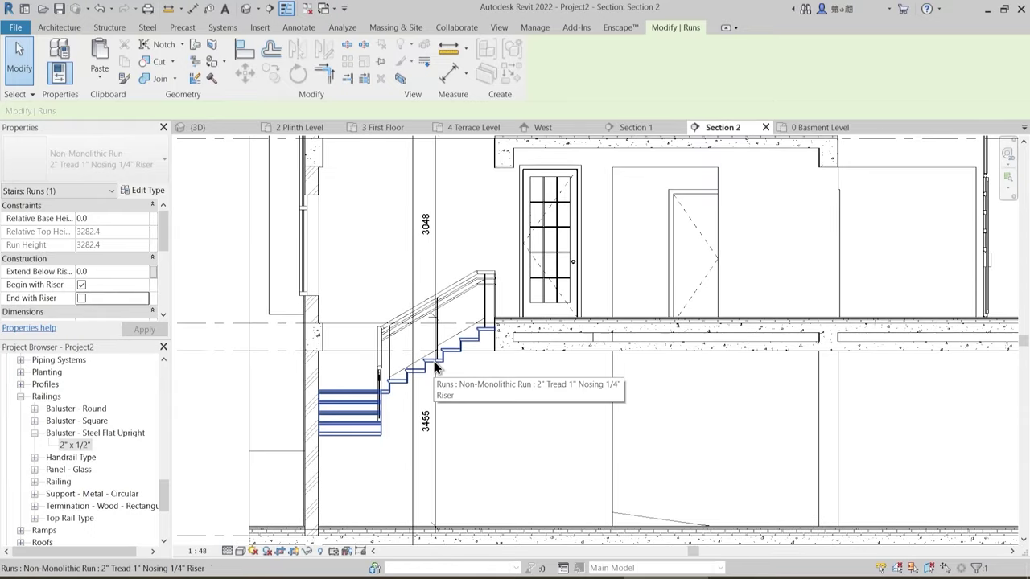
left_click(528, 379)
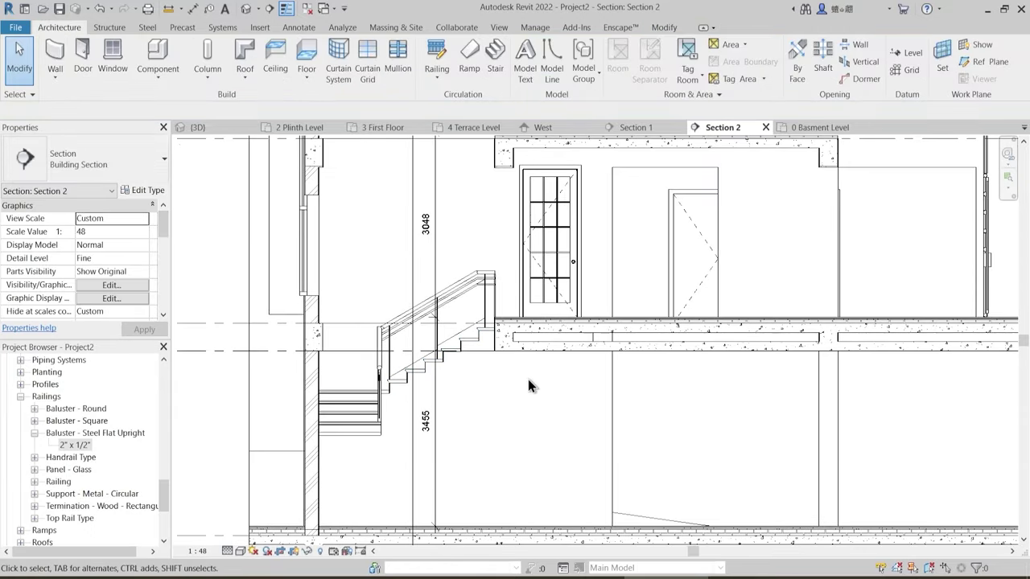
middle_click_drag(528, 379, 530, 460)
scroll(529, 258, "up", 2)
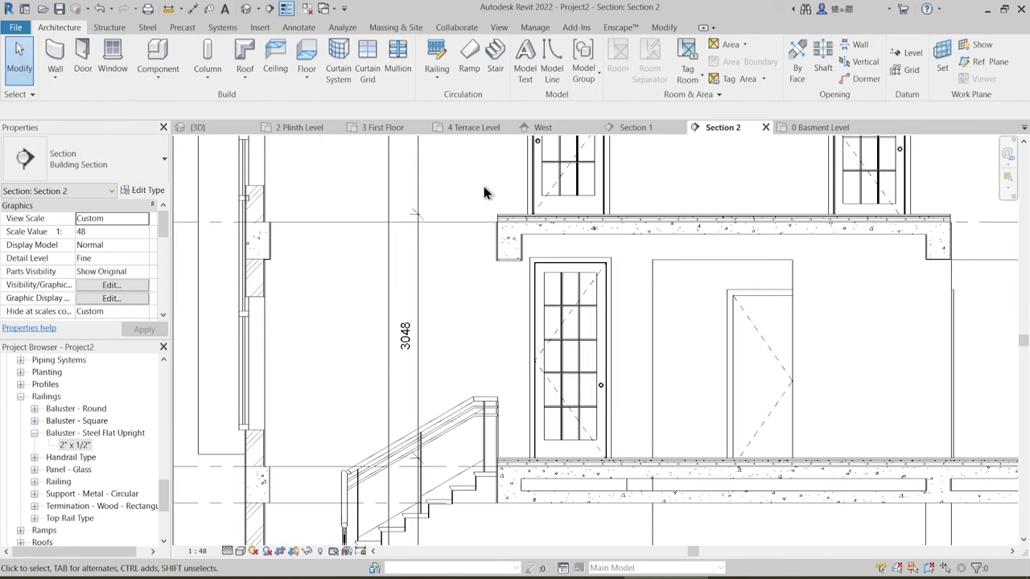
- Measure the offset at the First Floor slab edge in Section 2
left_click(664, 28)
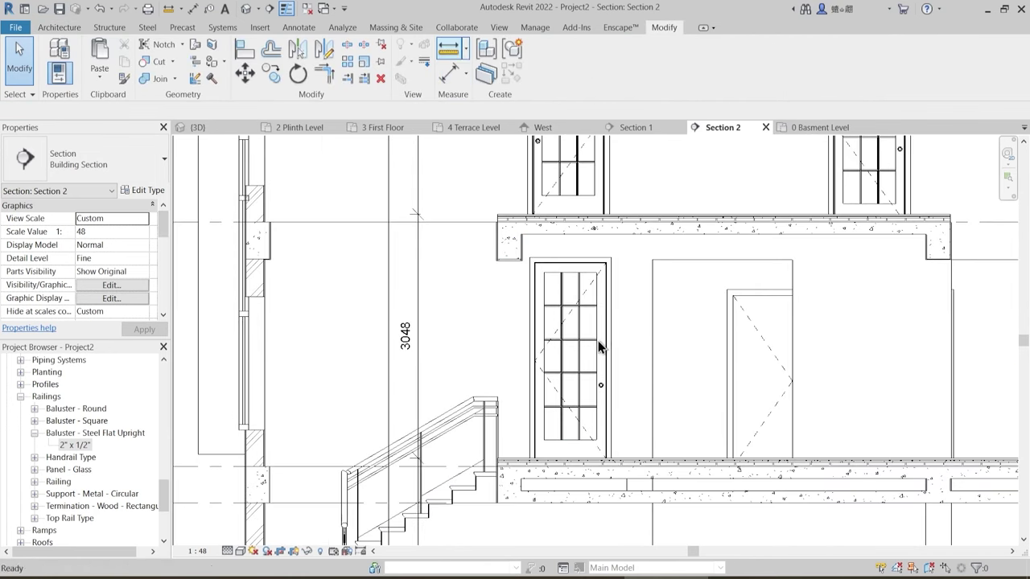
scroll(625, 435, "up", 6)
left_click(643, 487)
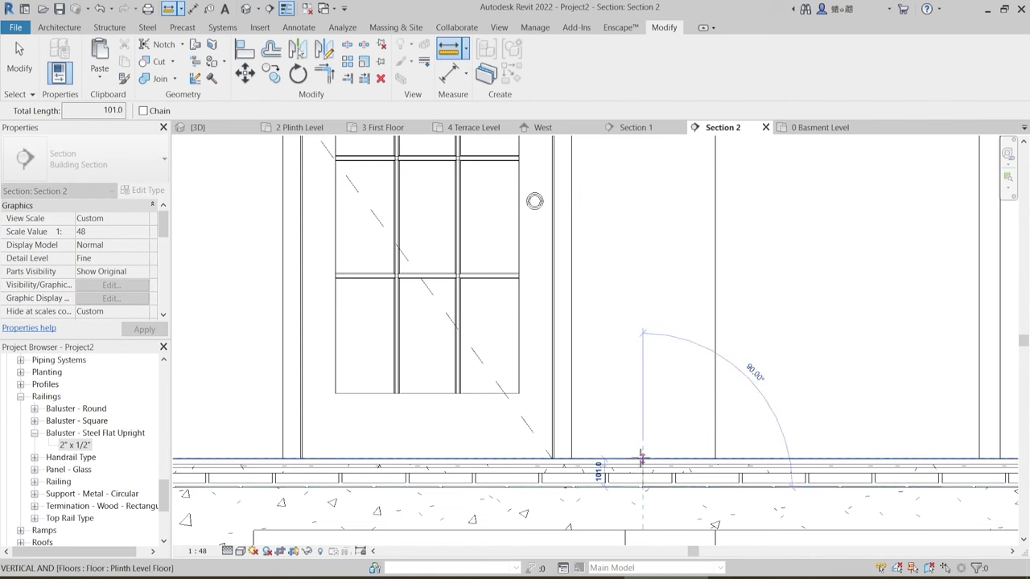
key("Escape")
key("Escape")
scroll(642, 430, "down", 3)
middle_click_drag(642, 366, 639, 527)
middle_click_drag(643, 197, 621, 354)
scroll(628, 350, "up", 2)
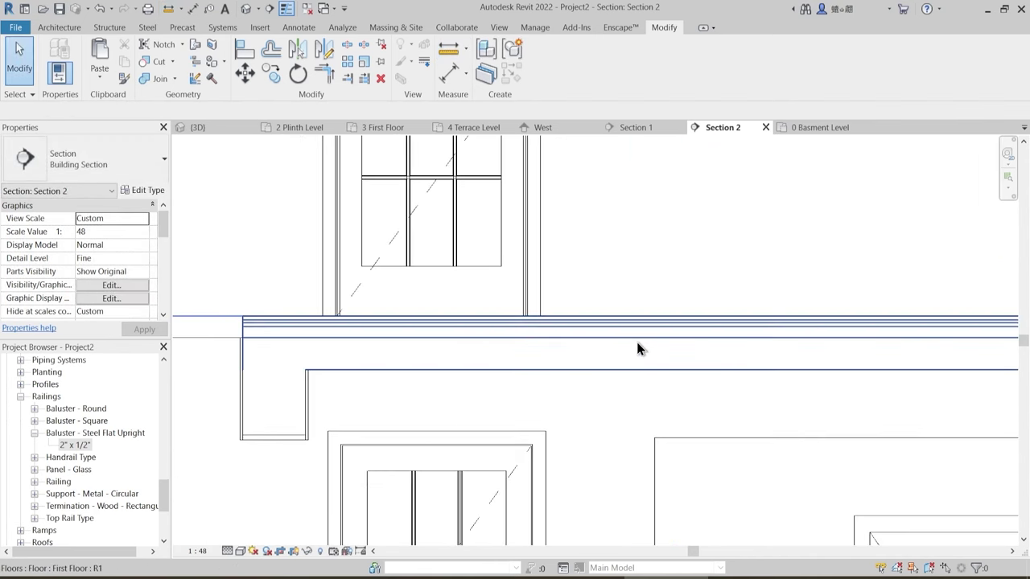
left_click(449, 50)
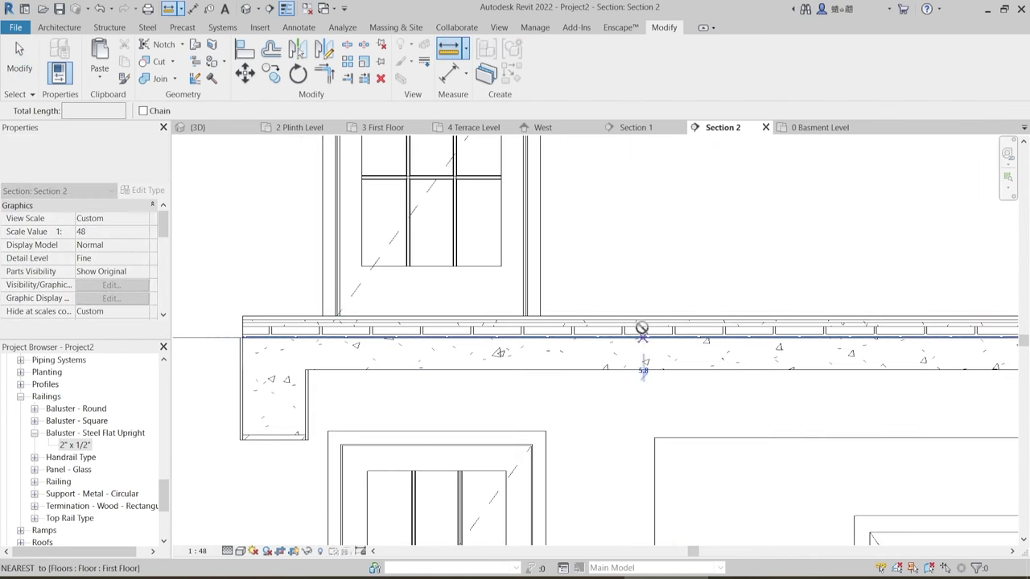
left_click(696, 193)
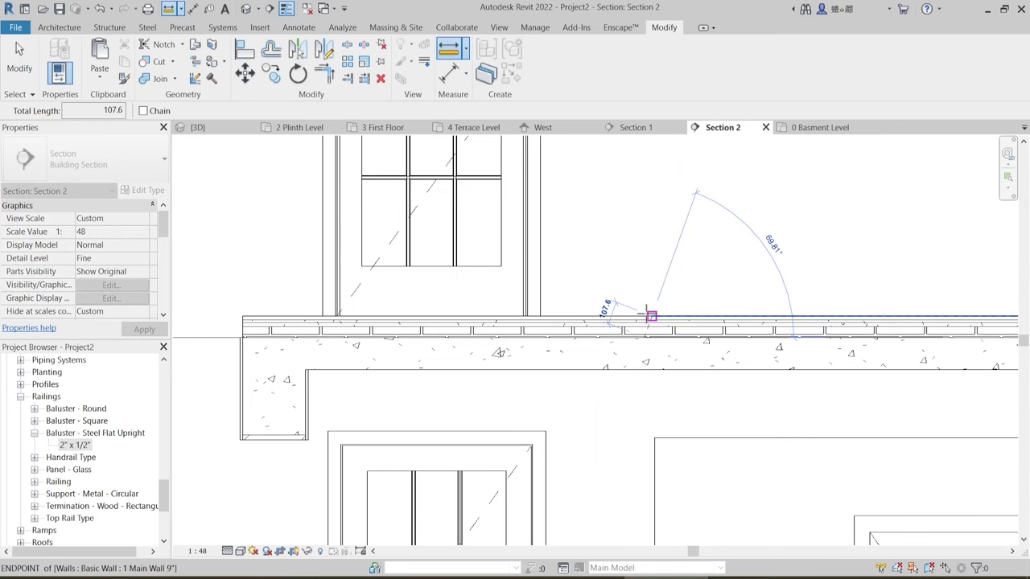
scroll(648, 316, "up", 2)
key("Escape")
key("Escape")
scroll(556, 326, "down", 5)
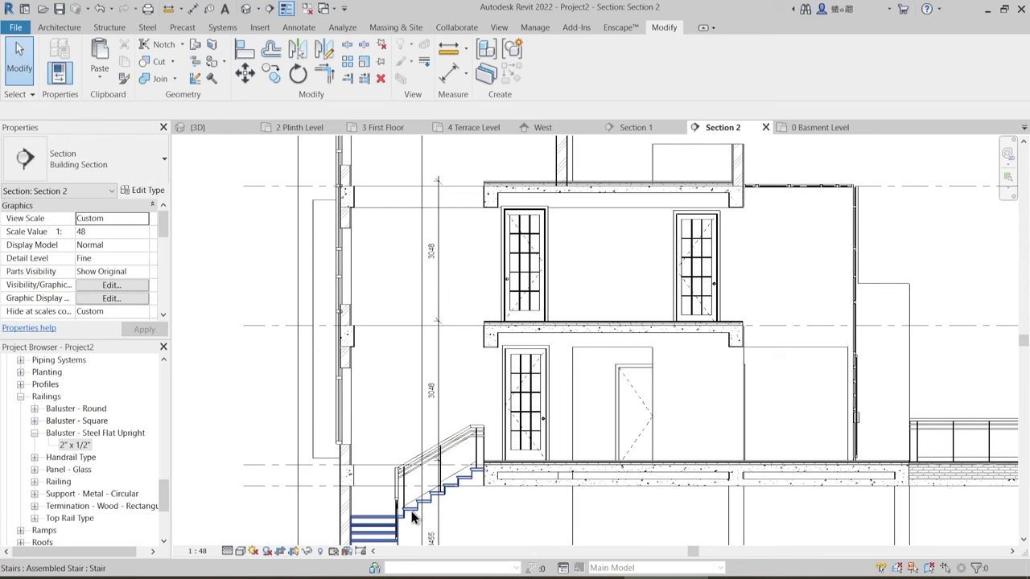
- Select the basement stair together with its railing
middle_click_drag(410, 518, 394, 454)
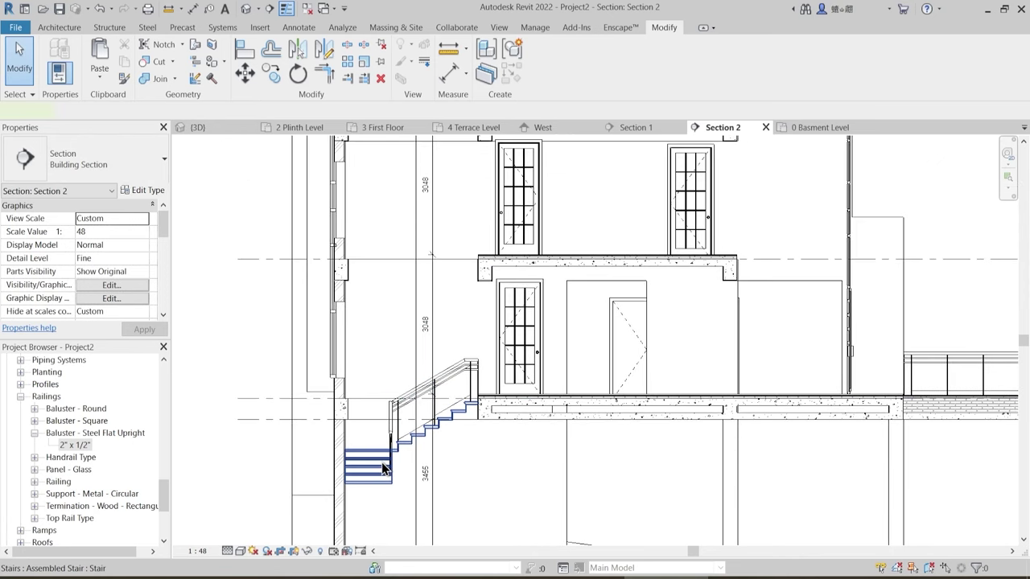
left_click(385, 470)
left_click(394, 434, "ctrl")
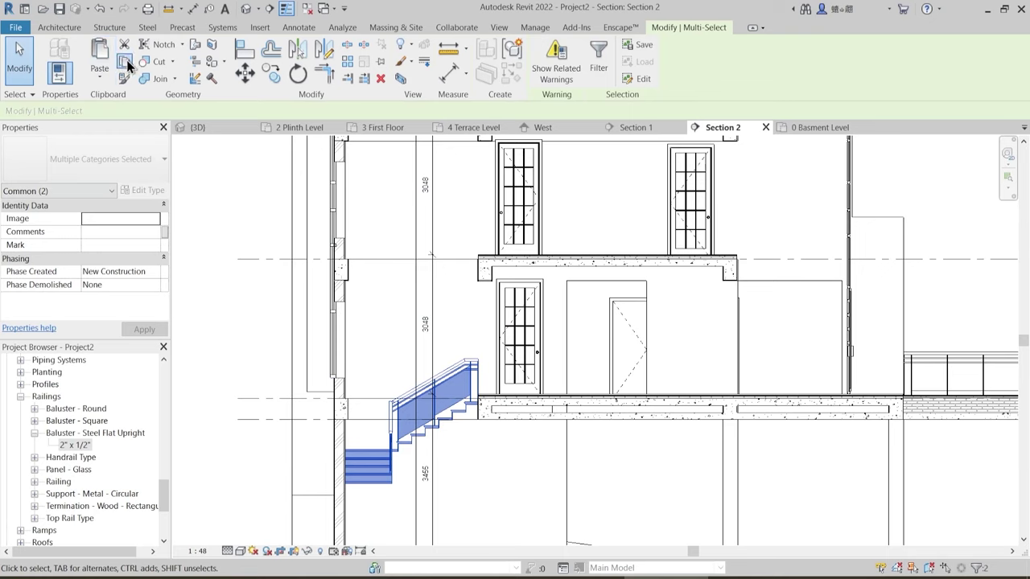
- Copy the stair and railing and paste them aligned to 2 Plinth Level
left_click(101, 82)
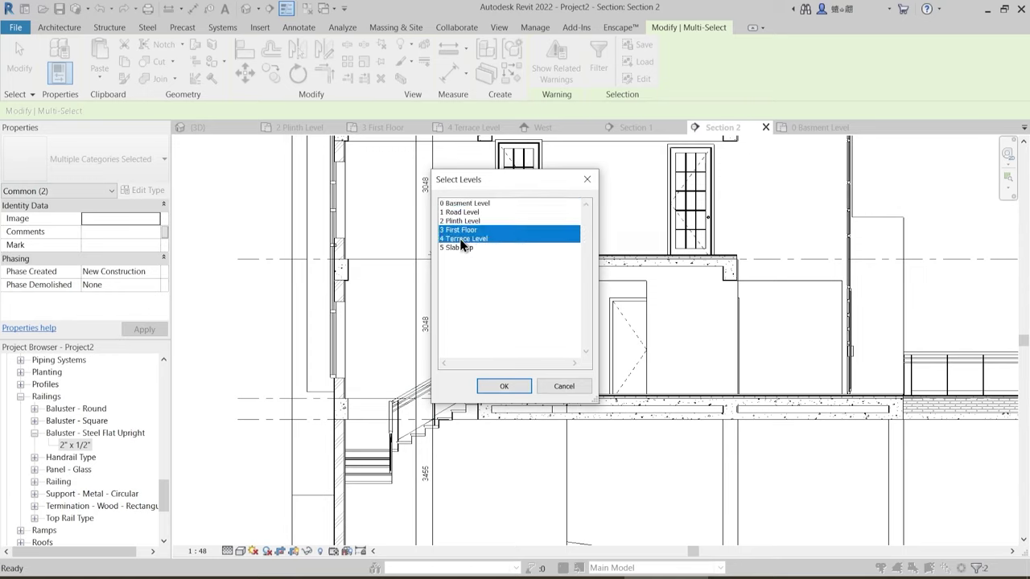
left_click(503, 386)
left_click(473, 221)
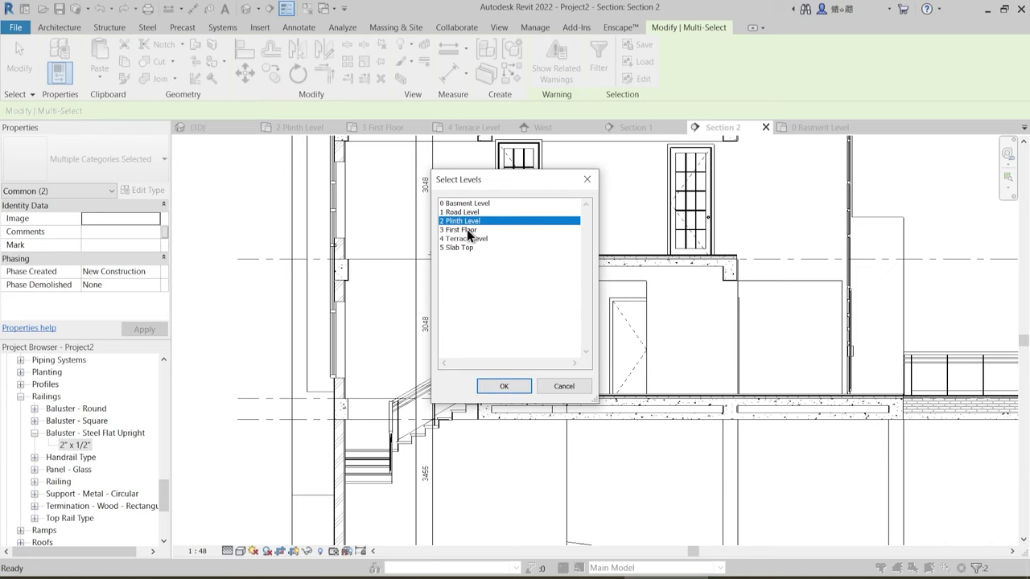
left_click(506, 386)
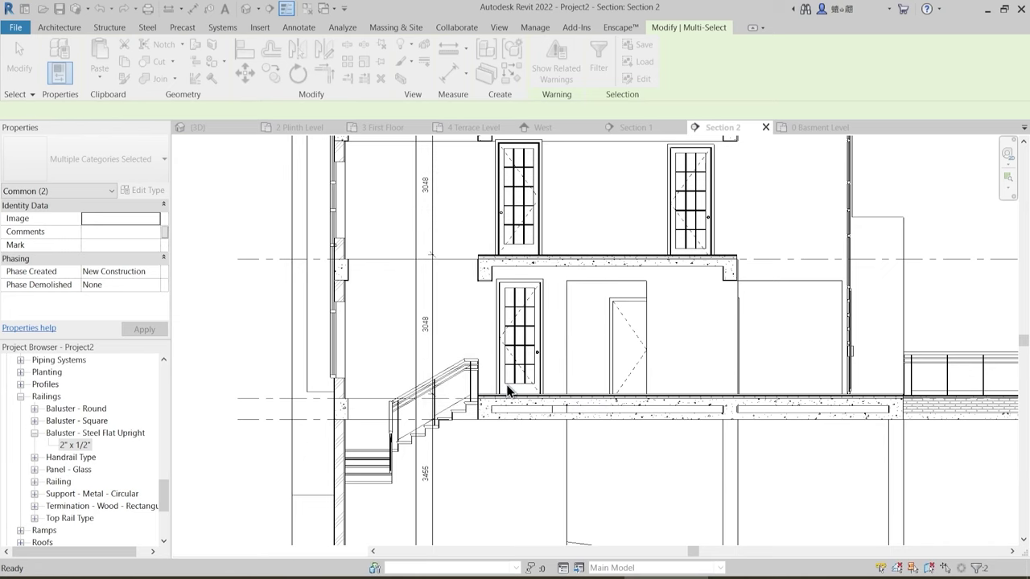
middle_click_drag(505, 289, 503, 352)
key("Escape")
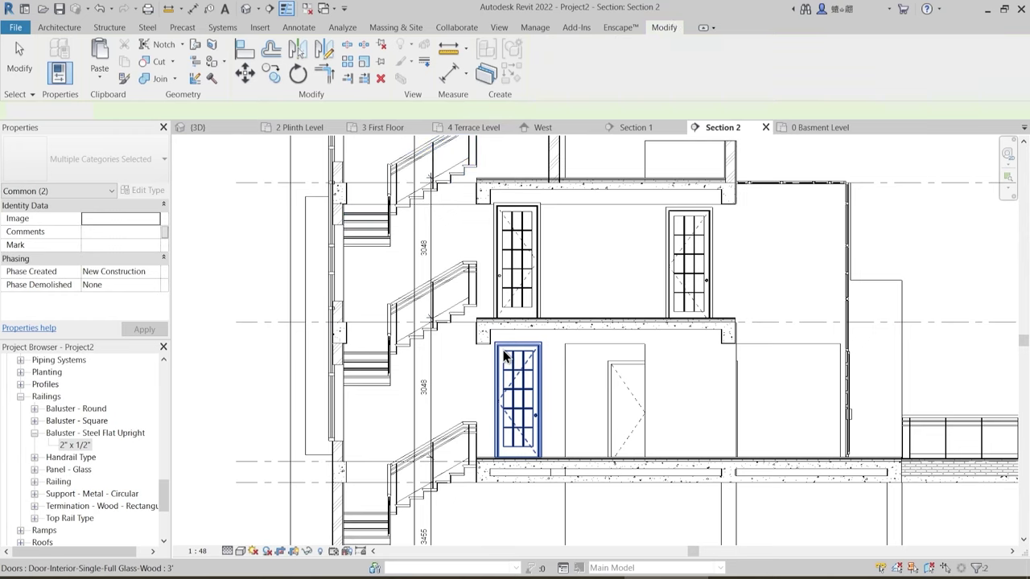
key("Escape")
- Set the Plinth Level stair's base and top offsets to 101.0
scroll(454, 241, "up", 1)
scroll(451, 379, "up", 1)
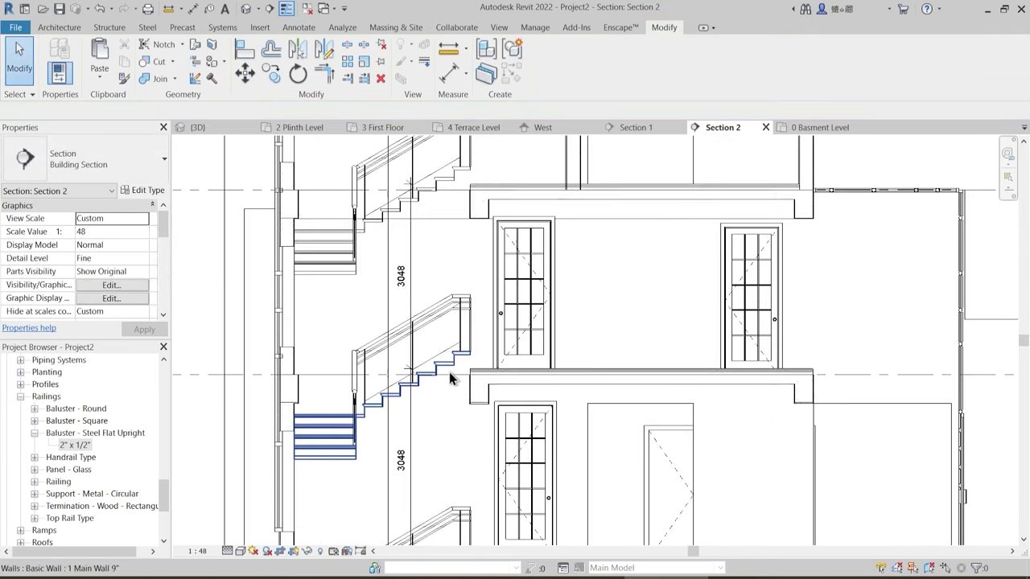
left_click(452, 376)
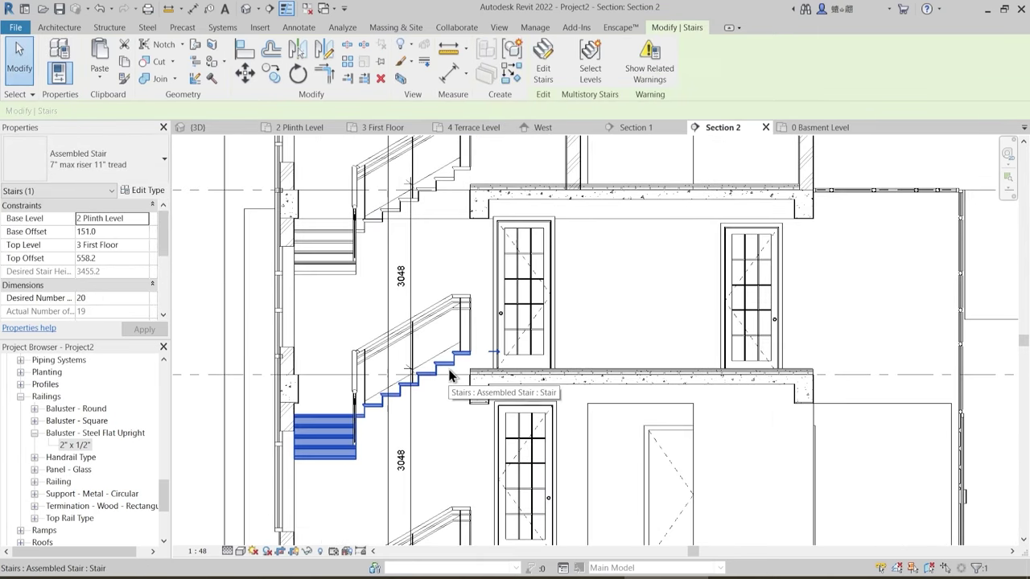
double_click(111, 258)
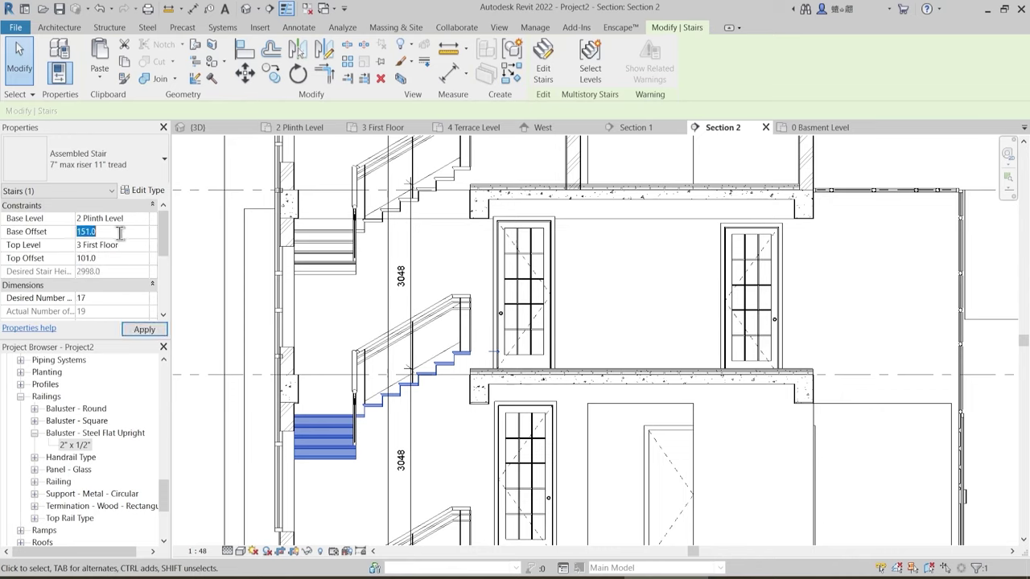
left_click(212, 248)
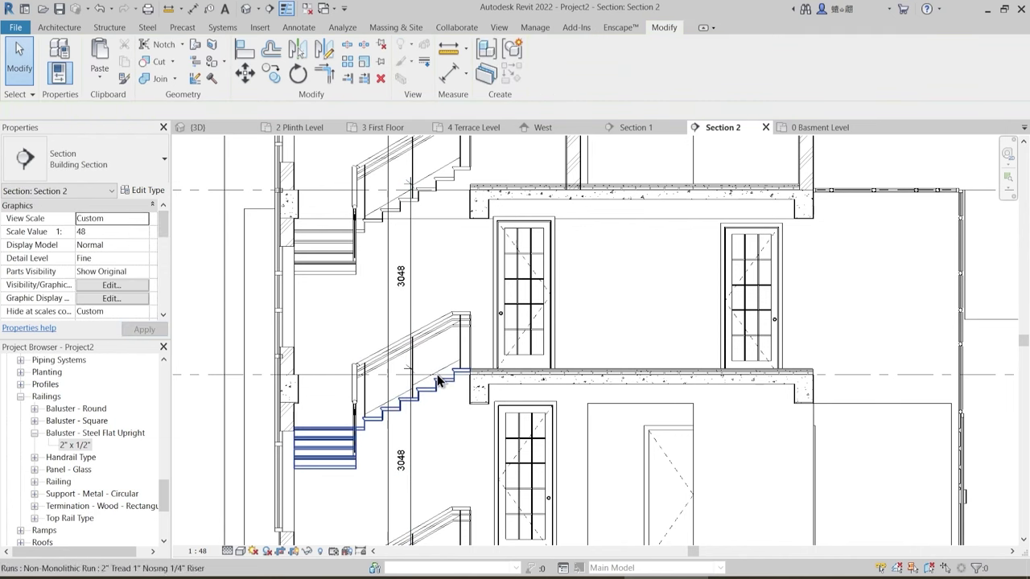
- Give the upper First Floor stair a 101.0 top offset, then switch to the 3D view
middle_click_drag(455, 383, 445, 408)
middle_click_drag(467, 246, 462, 328)
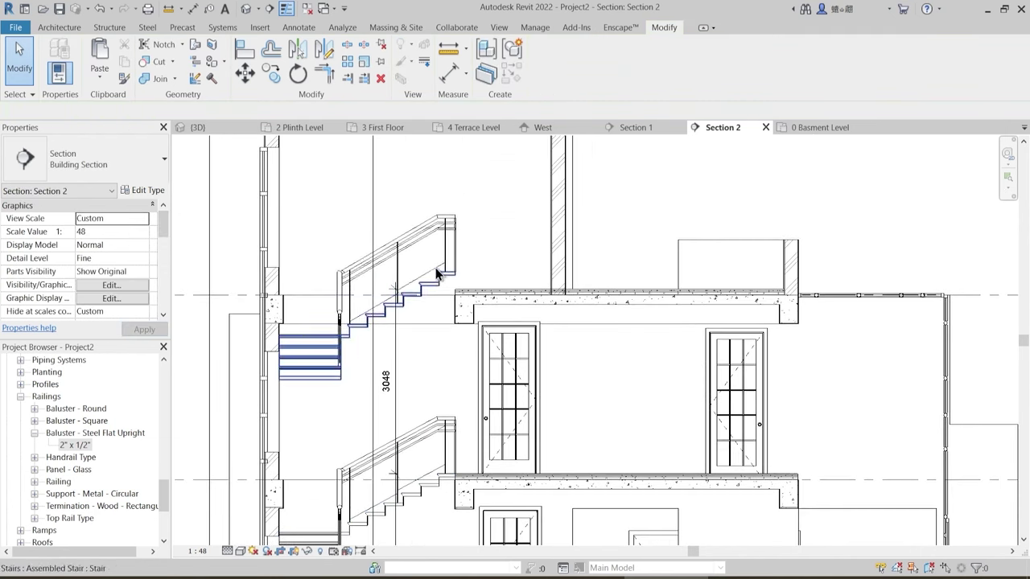
left_click(446, 274)
key("Escape")
left_click(431, 291)
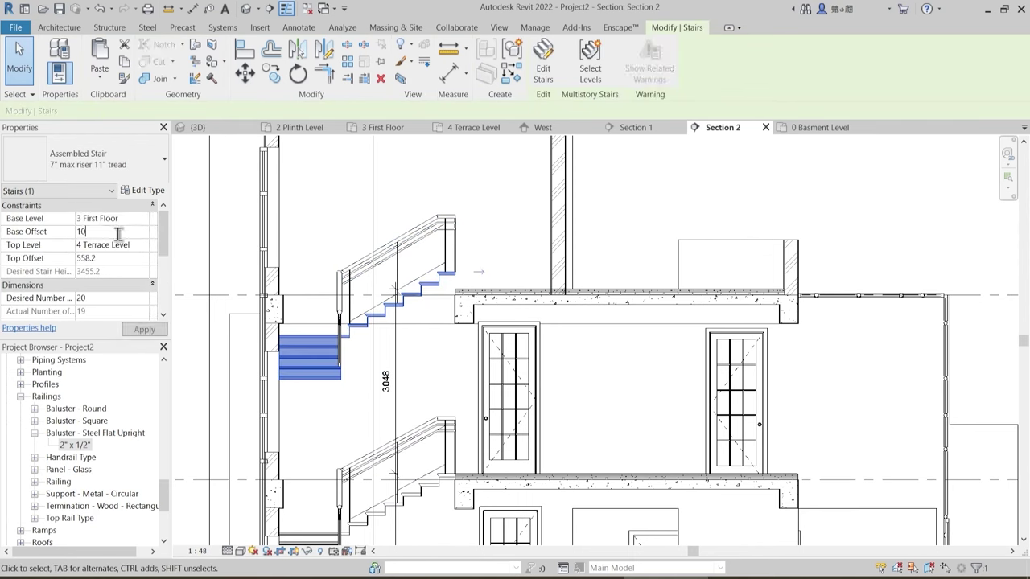
left_click(128, 256)
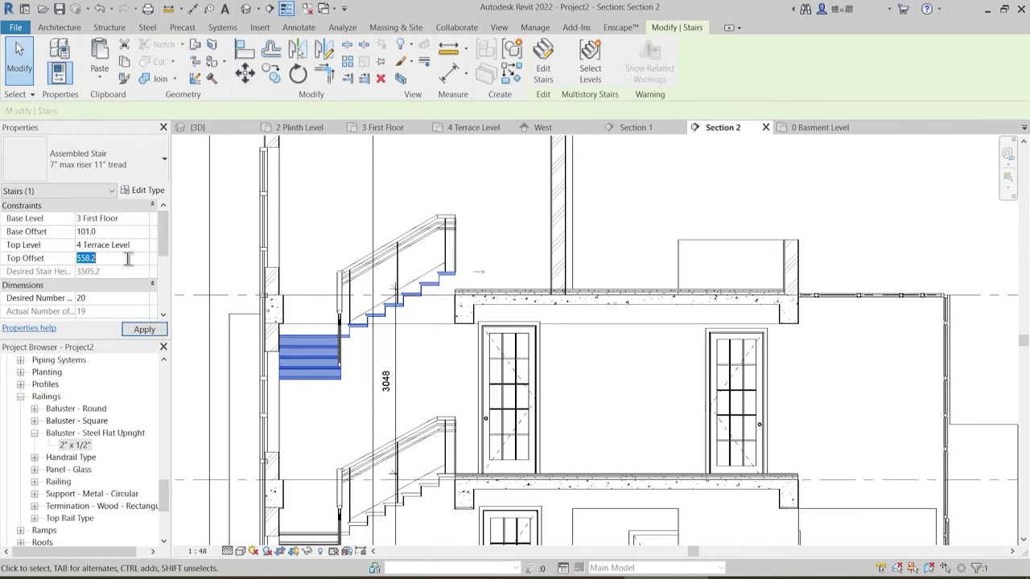
type("101.0")
left_click(424, 358)
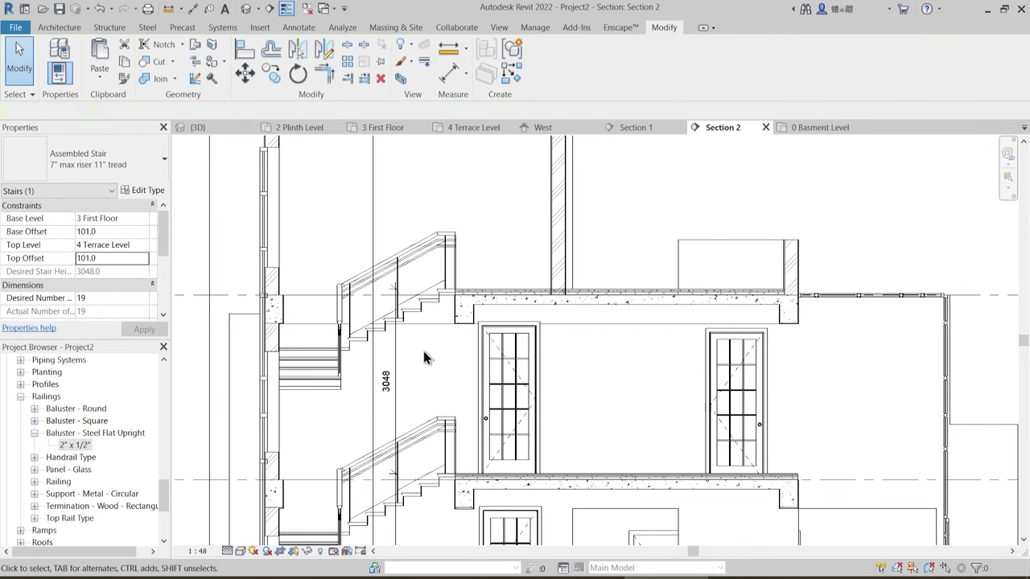
scroll(418, 239, "down", 2)
left_click(207, 128)
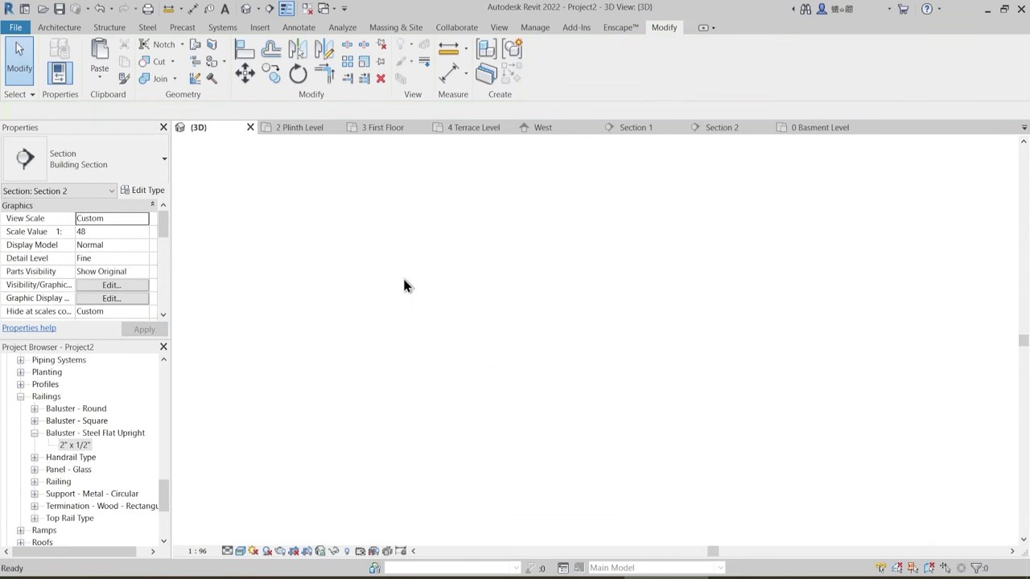
- Raise the 3D section box's top to reveal the stairs on the upper floors
middle_click_drag(451, 451, 515, 403, "shift")
scroll(514, 403, "down", 2)
middle_click_drag(542, 443, 536, 576)
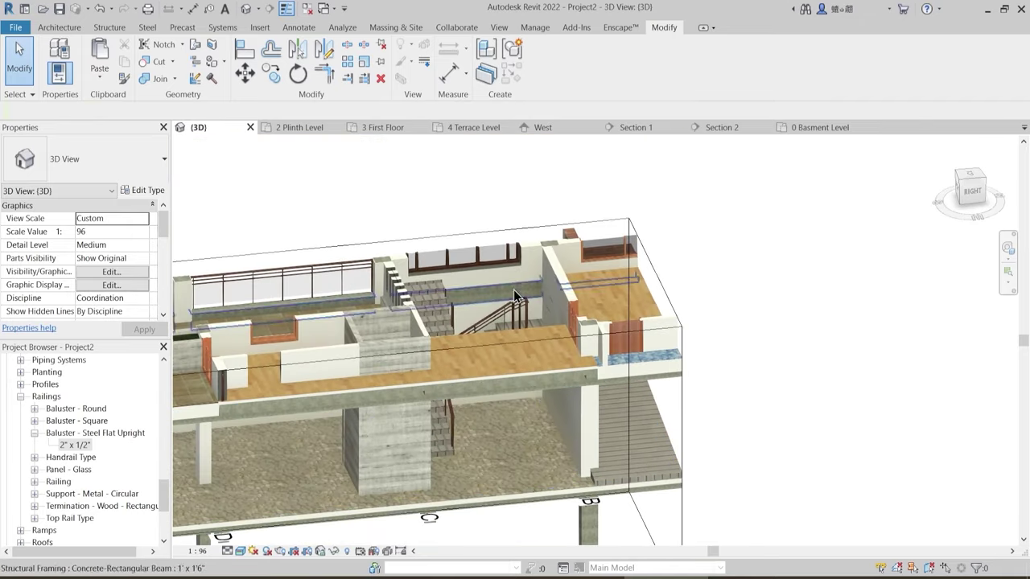
left_click(428, 309)
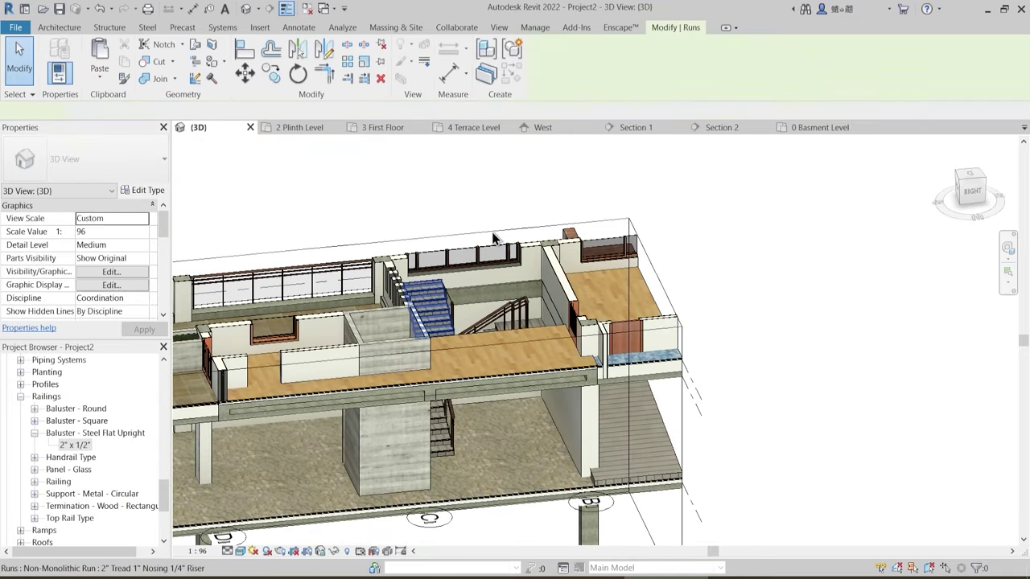
left_click(656, 274)
scroll(483, 279, "down", 5)
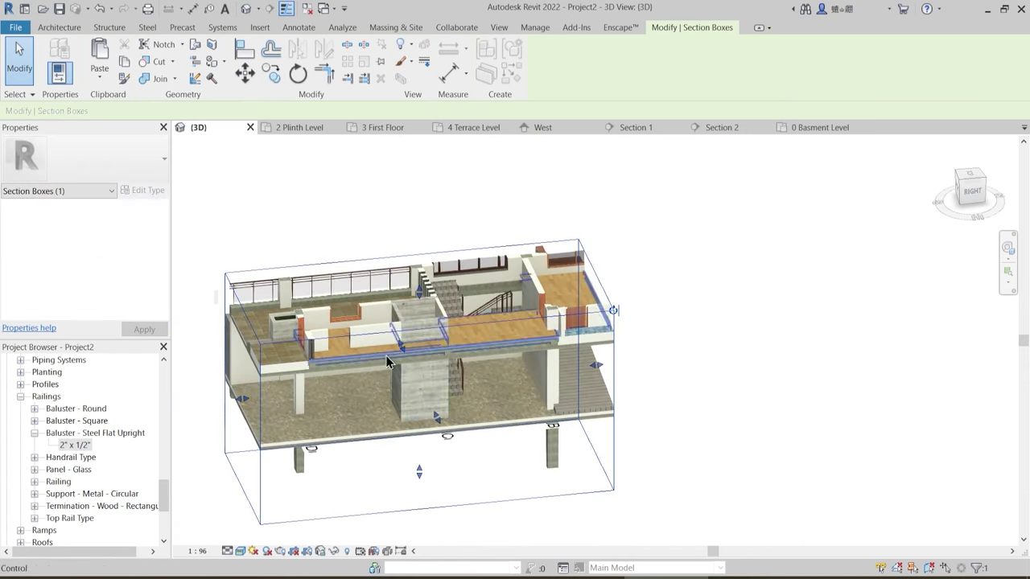
middle_click_drag(482, 280, 437, 311, "shift")
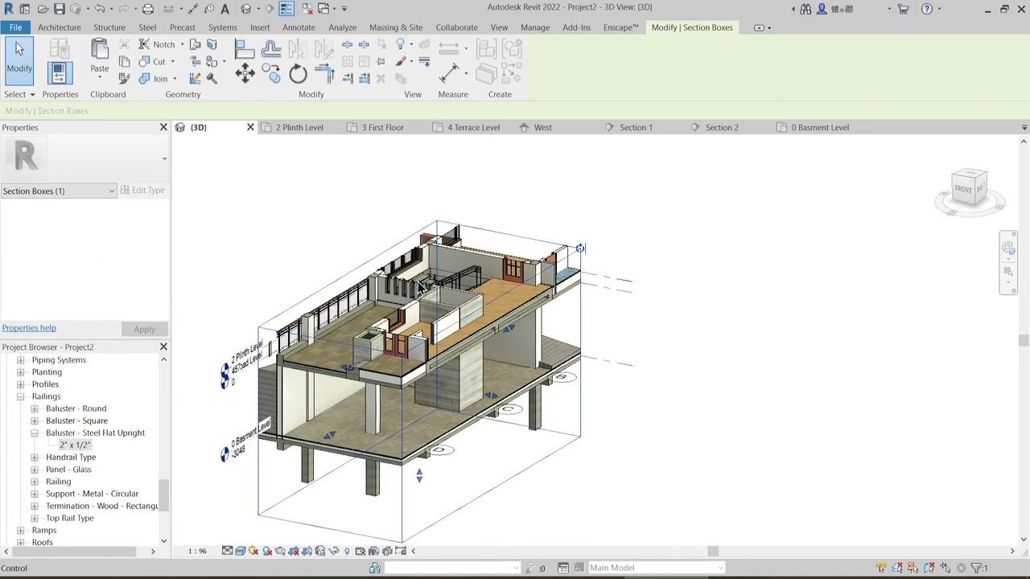
left_click_drag(419, 286, 412, 196)
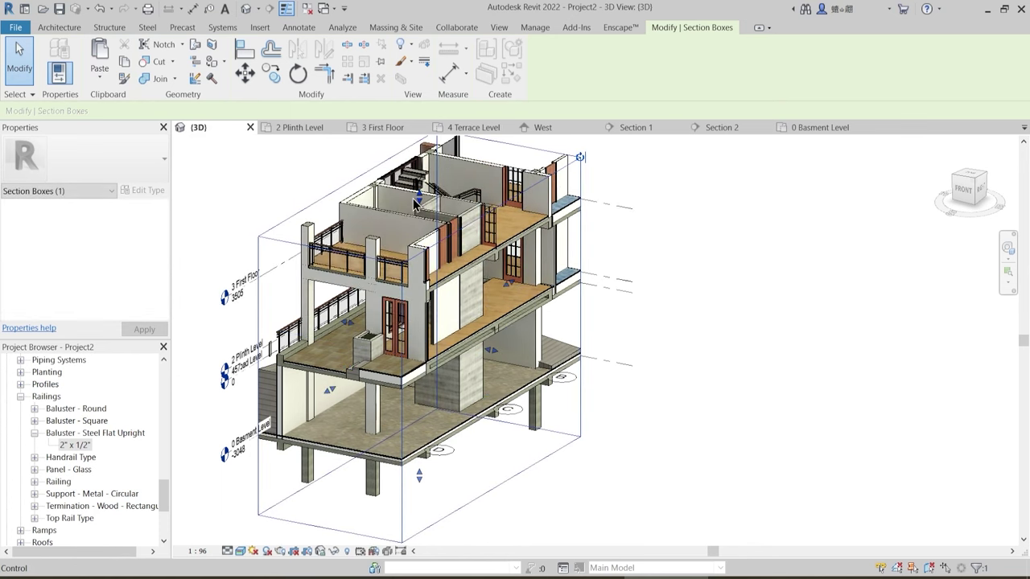
middle_click_drag(504, 355, 432, 283, "shift")
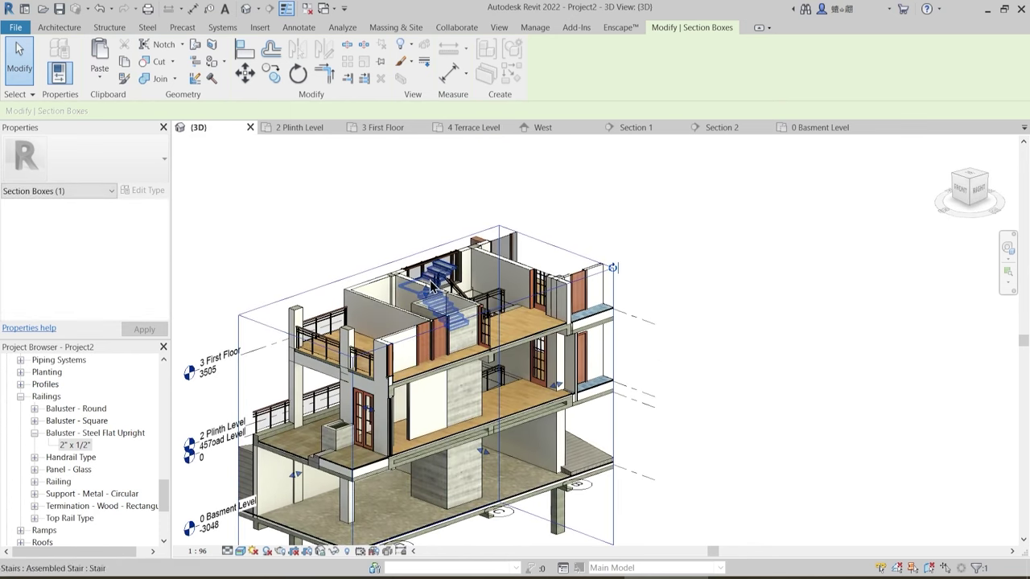
left_click_drag(429, 293, 429, 229)
middle_click_drag(538, 314, 409, 253, "shift")
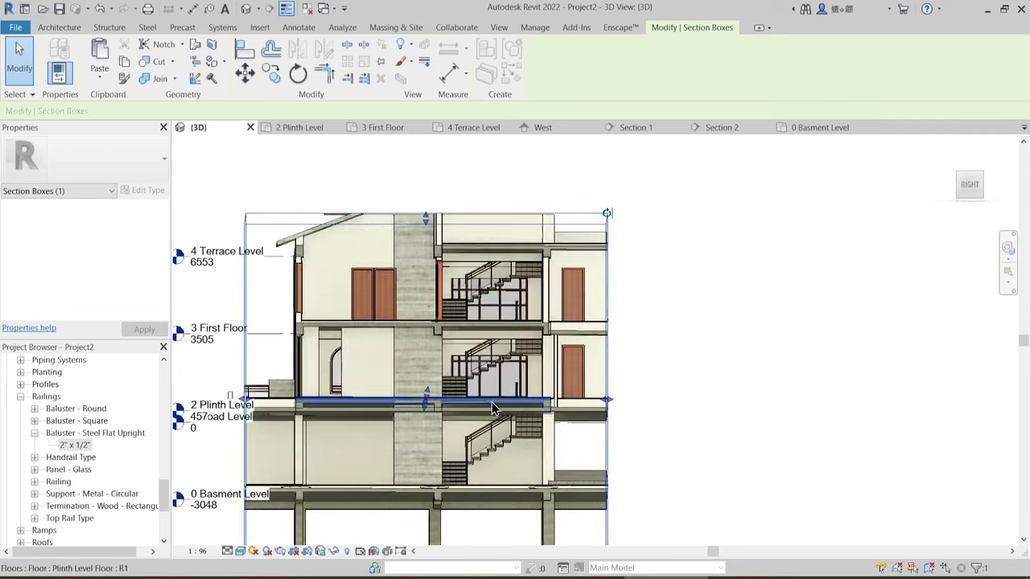
middle_click_drag(495, 410, 455, 370)
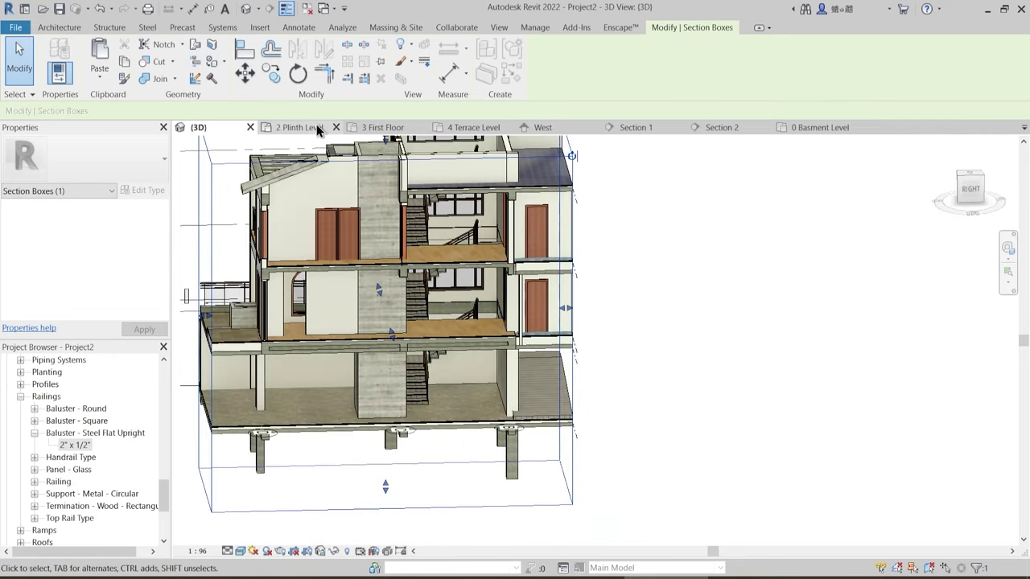
- Review the stacked stairs in Section 1 and Section 2
left_click(646, 127)
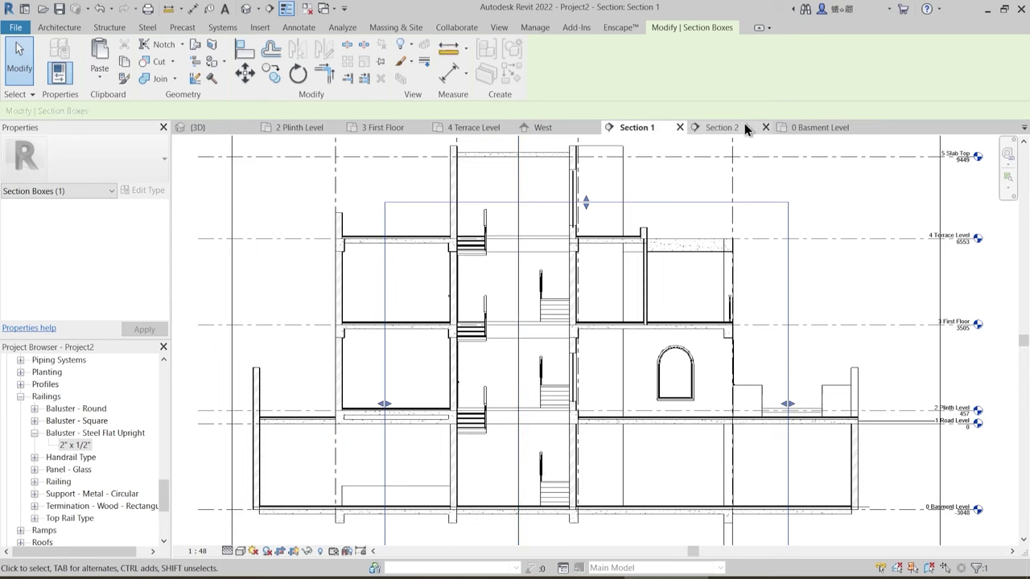
left_click(721, 127)
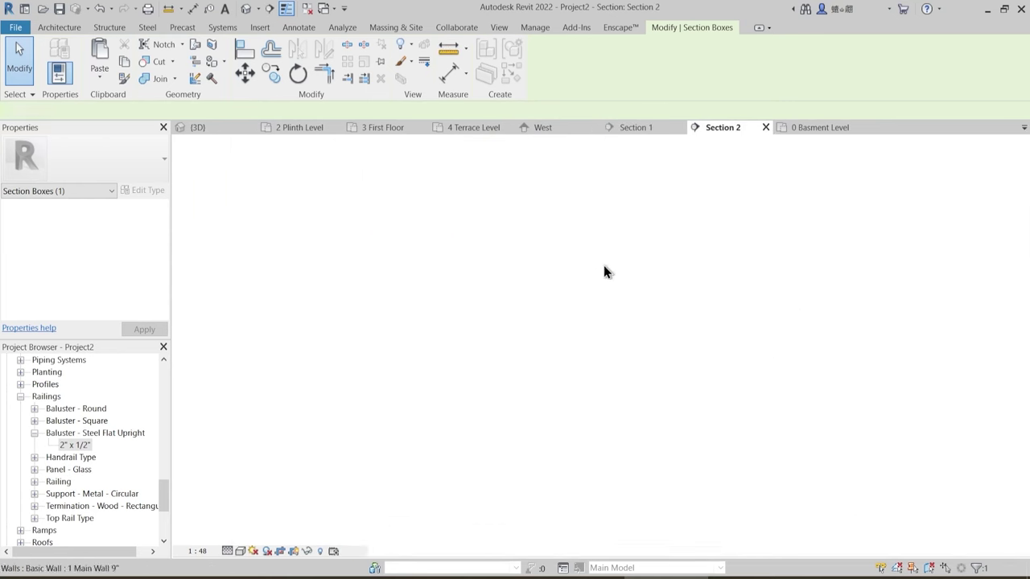
scroll(413, 345, "down", 5)
middle_click_drag(494, 414, 478, 357)
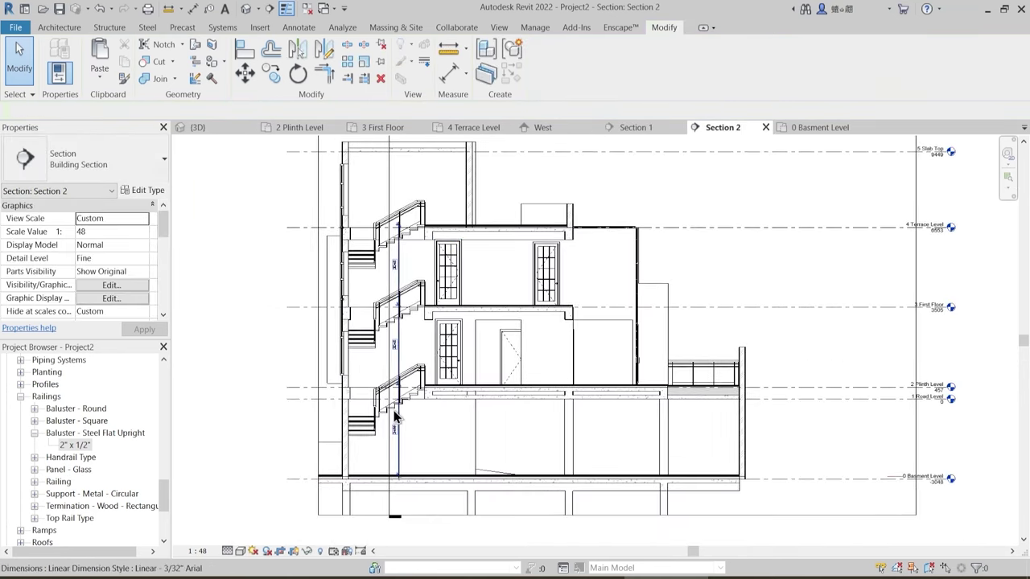
middle_click_drag(451, 231, 445, 275)
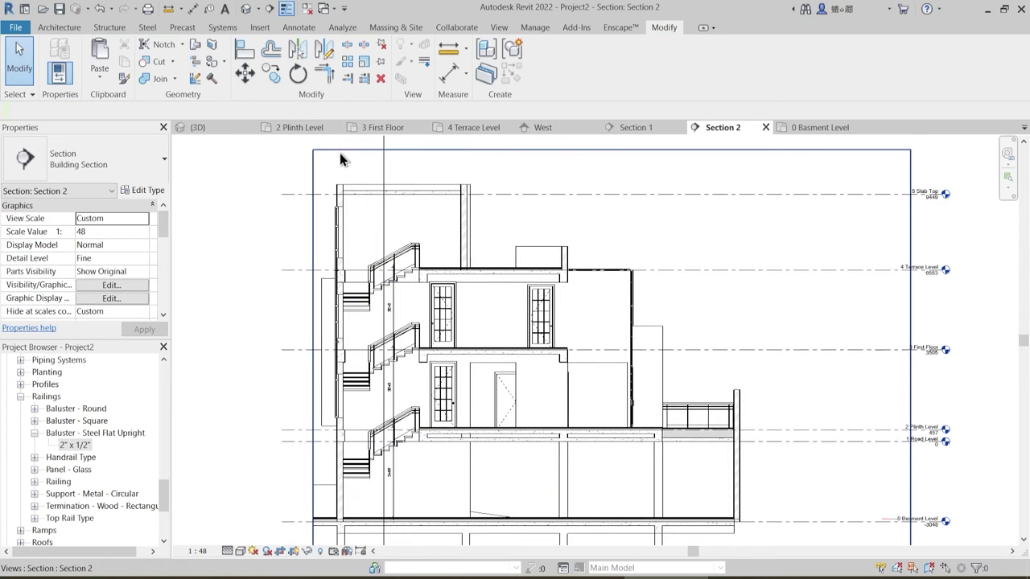
- Open the 2 Plinth Level plan and zoom to the stair opening
left_click(299, 127)
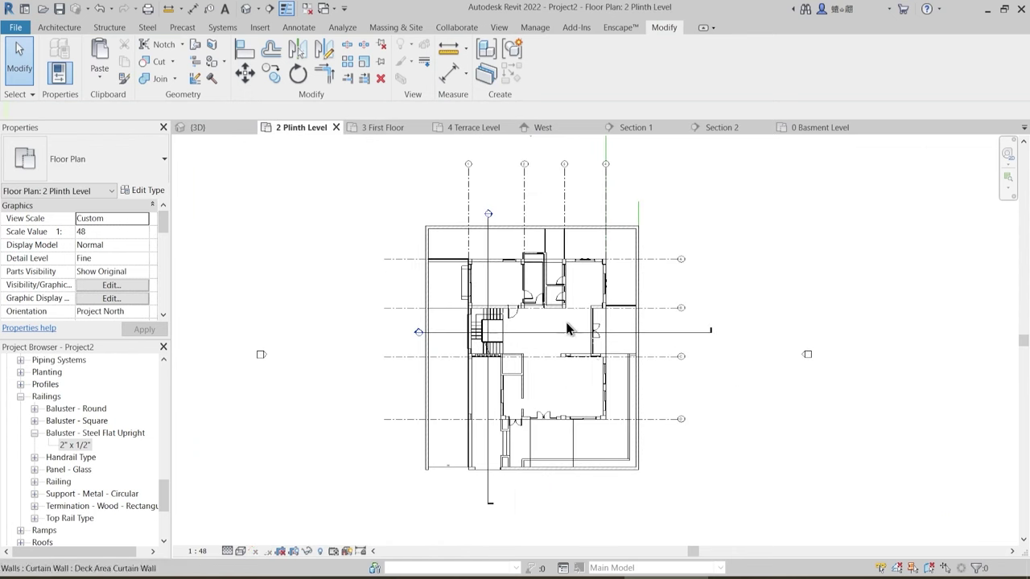
scroll(567, 328, "up", 5)
scroll(506, 329, "down", 2)
mouse_move(517, 409)
middle_mouse_down()
mouse_move(516, 268)
mouse_move(520, 410)
middle_mouse_up()
scroll(426, 368, "up", 5)
middle_click_drag(407, 361, 507, 328)
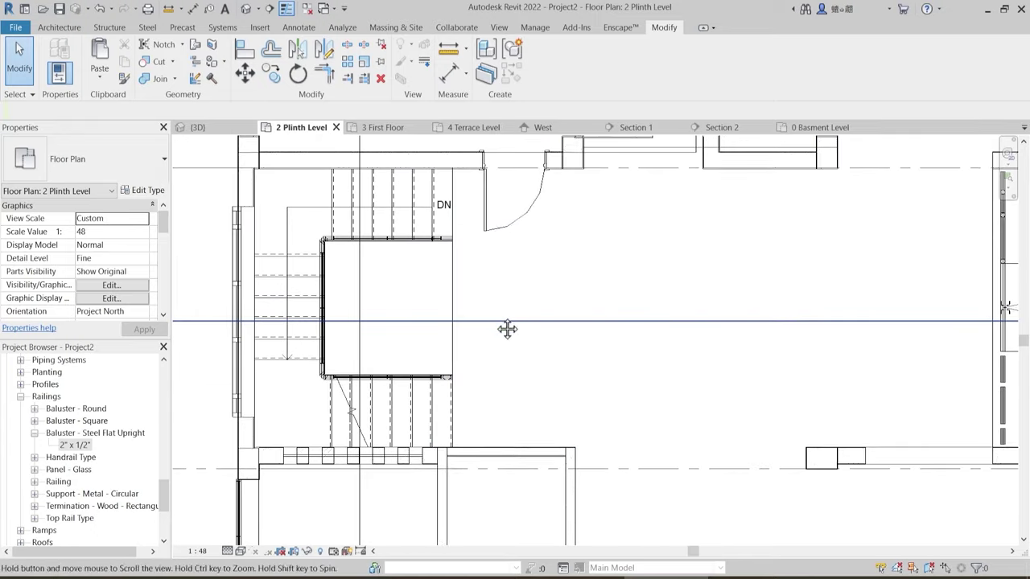
- Start a Sketch Path railing with a base offset of 101
left_click(60, 27)
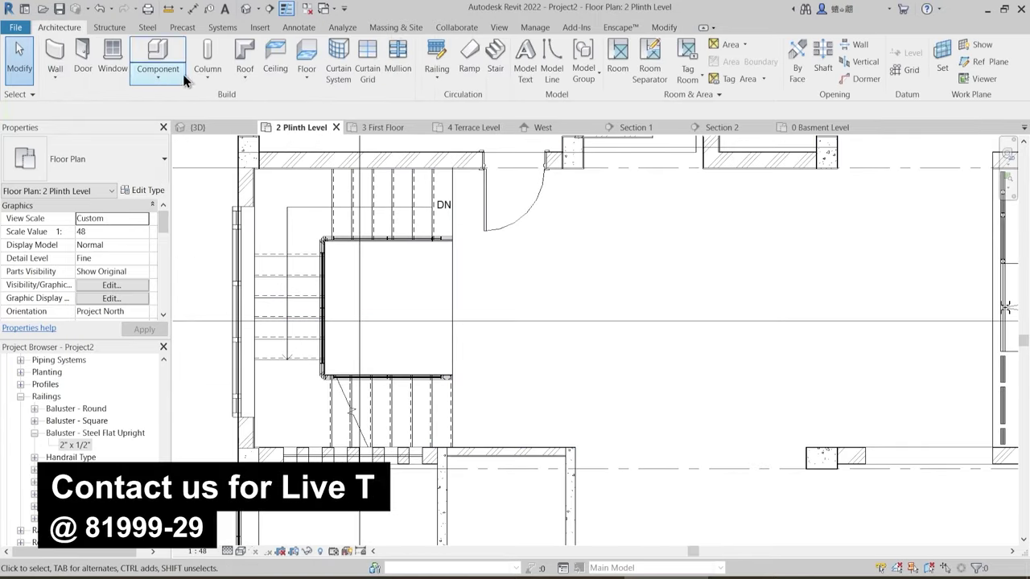
left_click(432, 78)
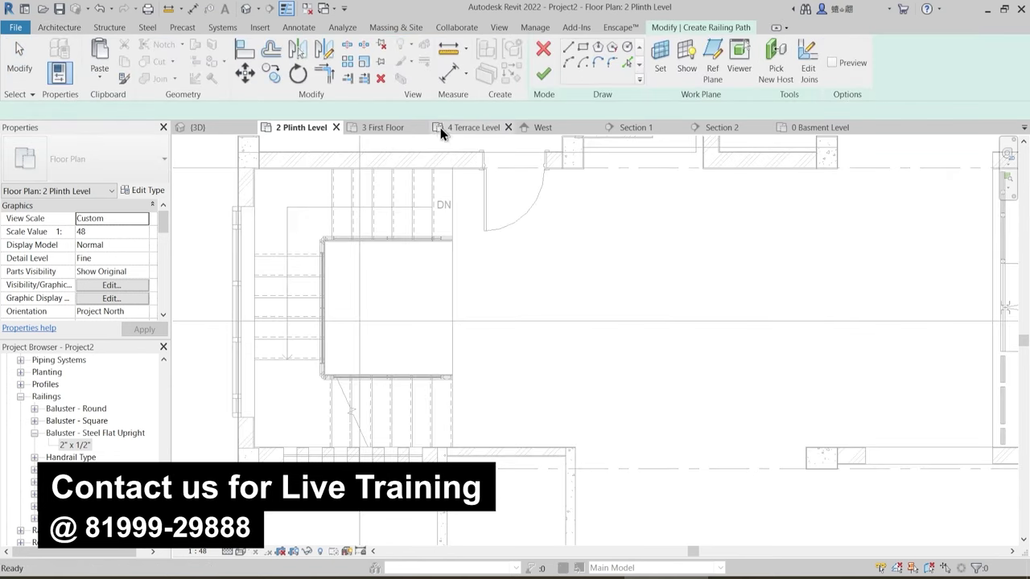
left_click(548, 45)
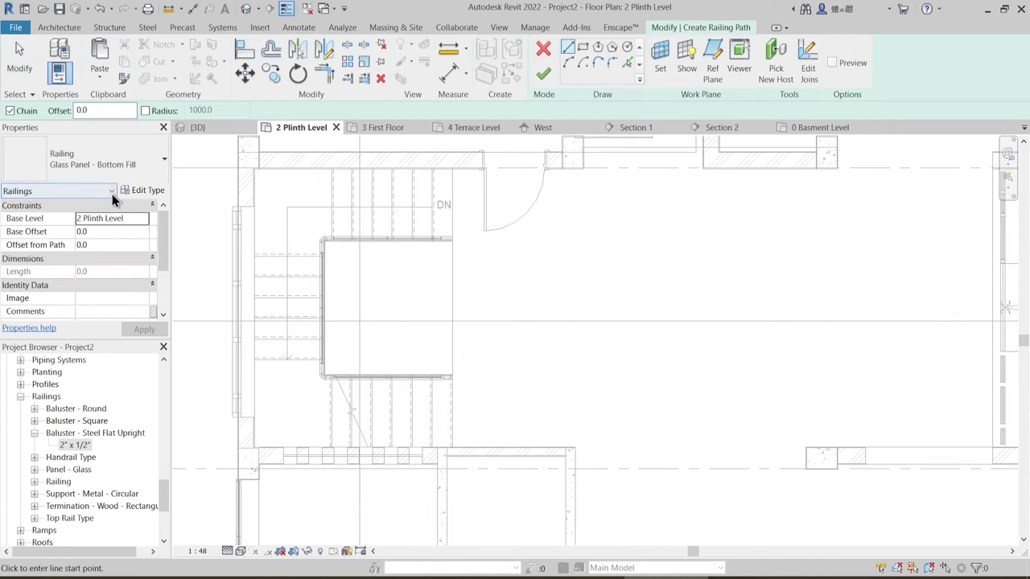
left_click(112, 233)
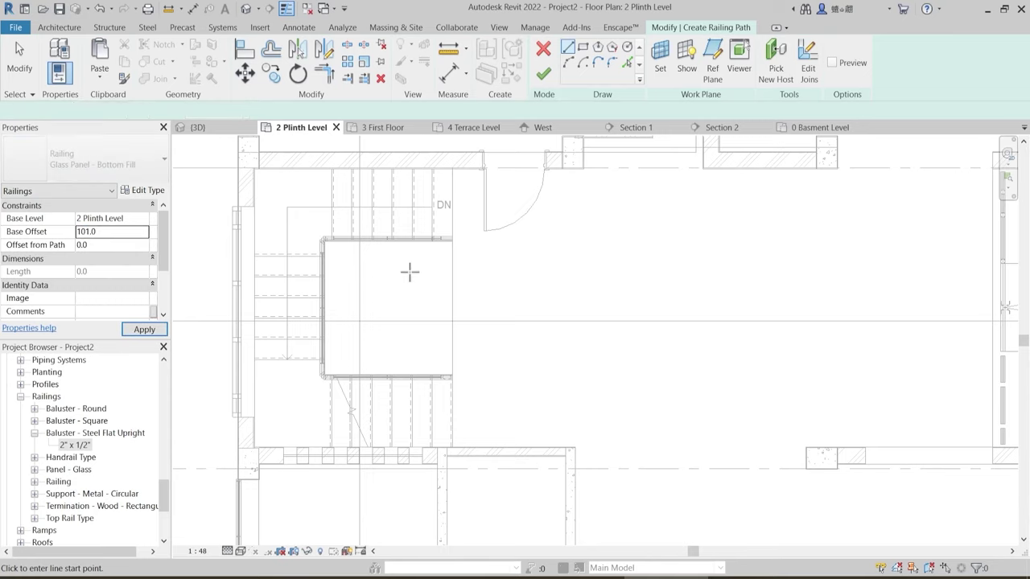
scroll(474, 273, "up", 2)
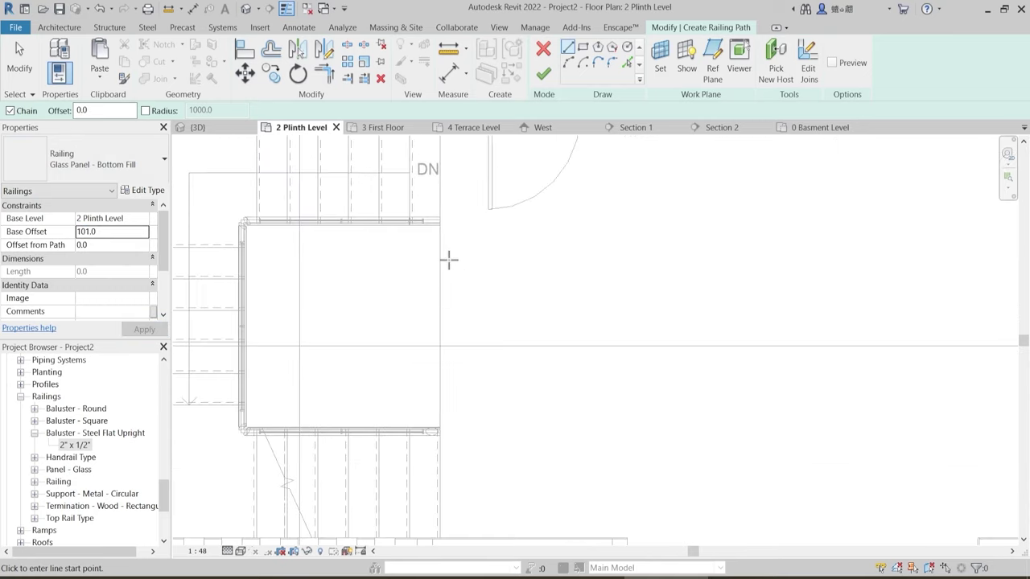
scroll(441, 224, "up", 2)
- Draw the 1955.8-long railing line along the opening's open edge and finish it
left_click(435, 219)
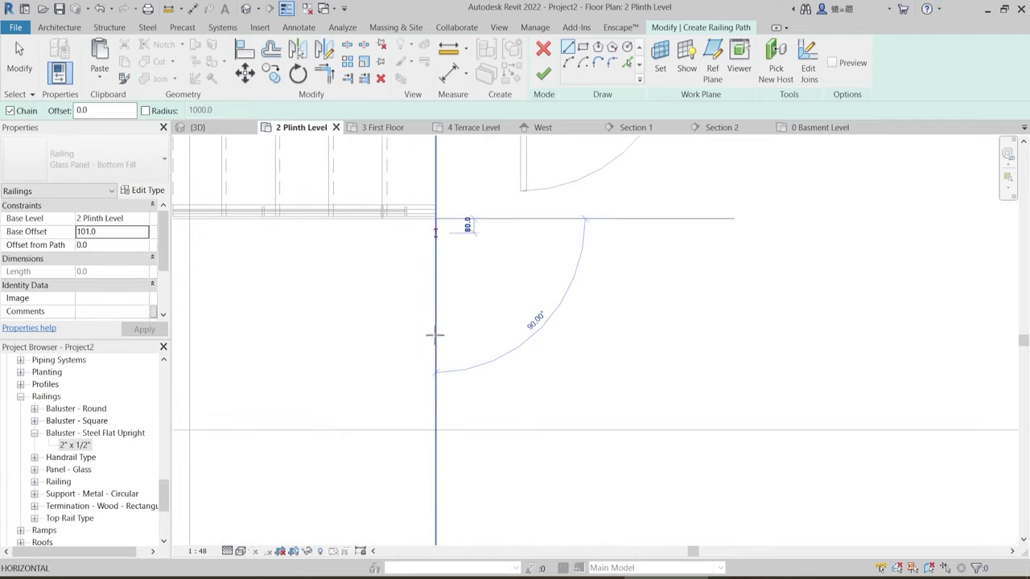
middle_click_drag(451, 439, 453, 298)
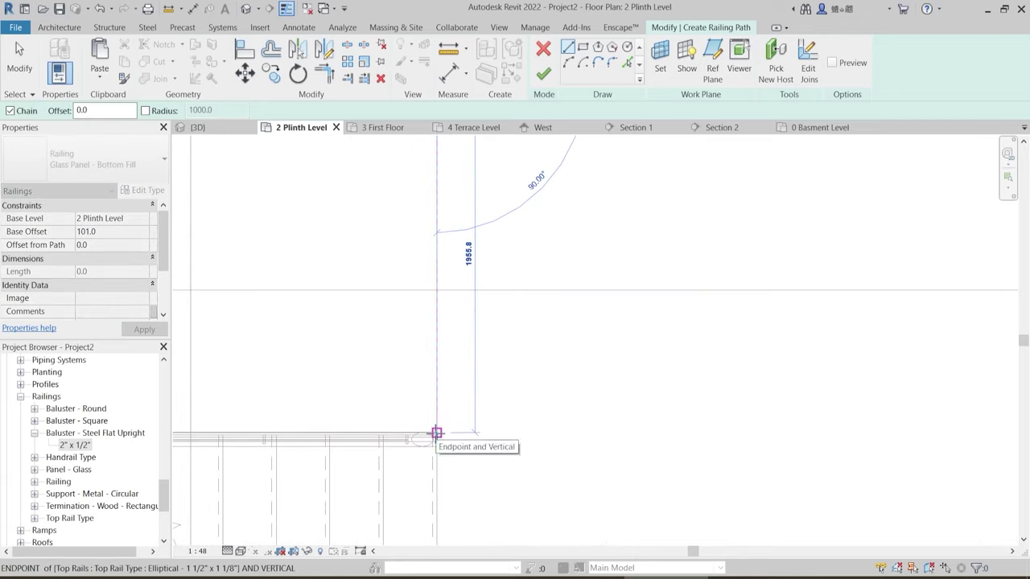
left_click(436, 426)
key("Escape")
scroll(499, 362, "down", 2)
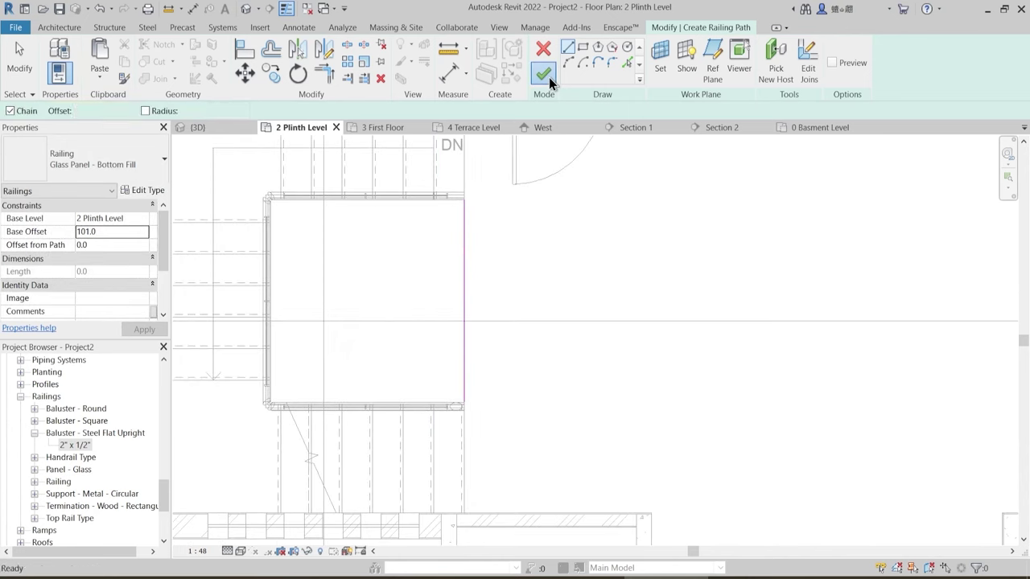
left_click(546, 75)
left_click(498, 269)
- Paste the stair-opening railing aligned to 3 First Floor and 4 Terrace Level
left_click(463, 258)
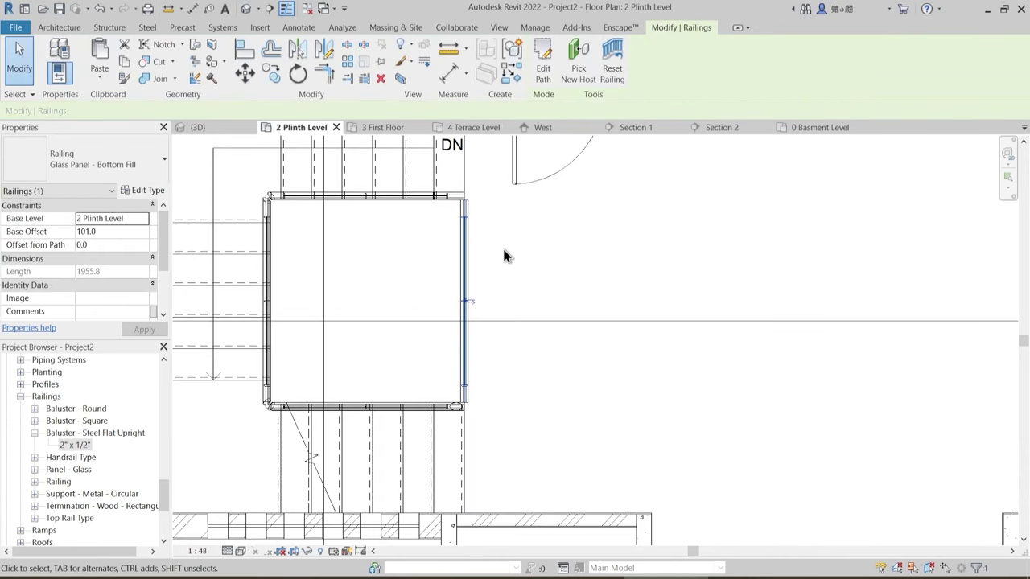
scroll(501, 263, "down", 2)
middle_click_drag(591, 300, 474, 336)
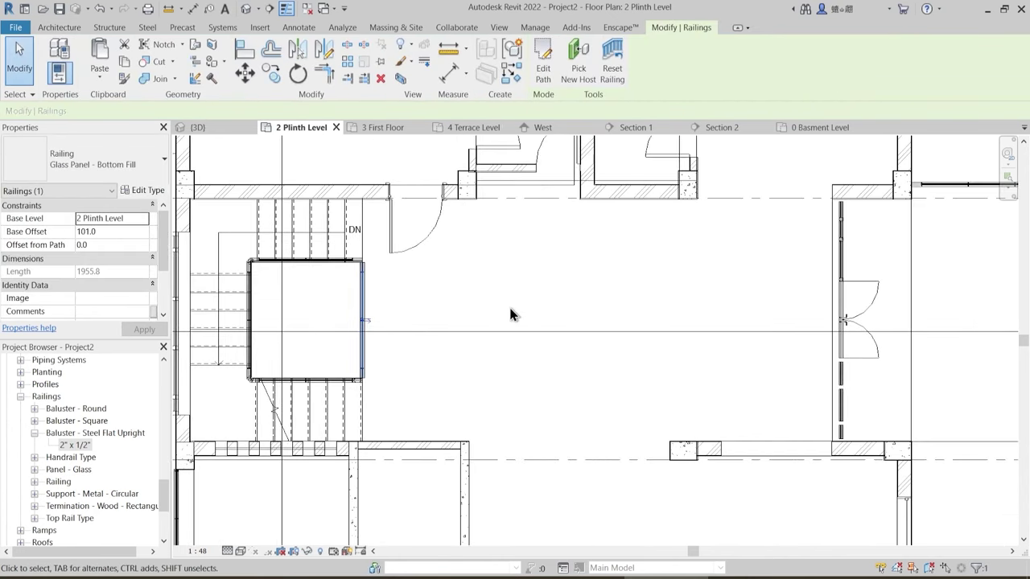
left_click(101, 78)
left_click(131, 131)
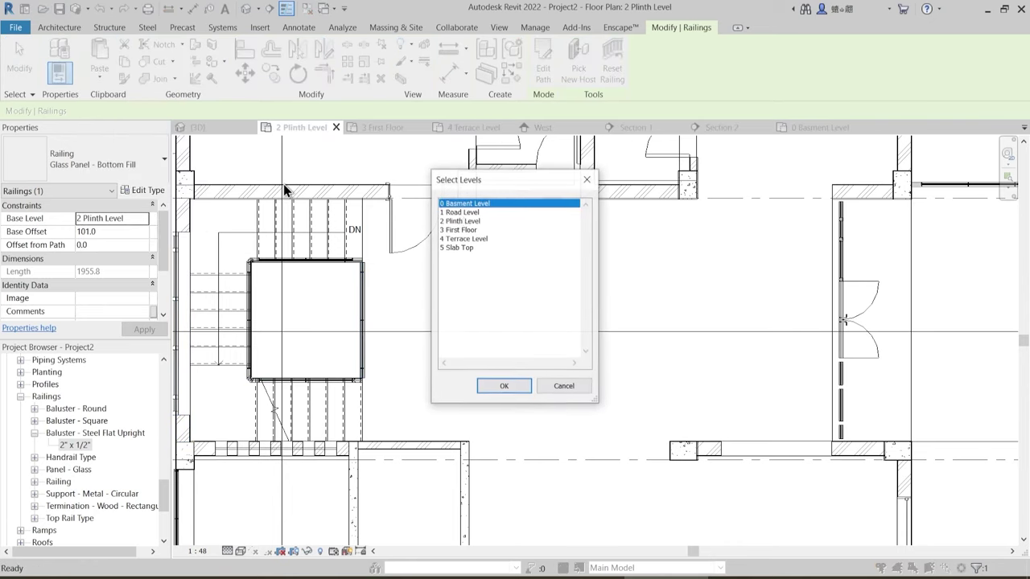
left_click(465, 231)
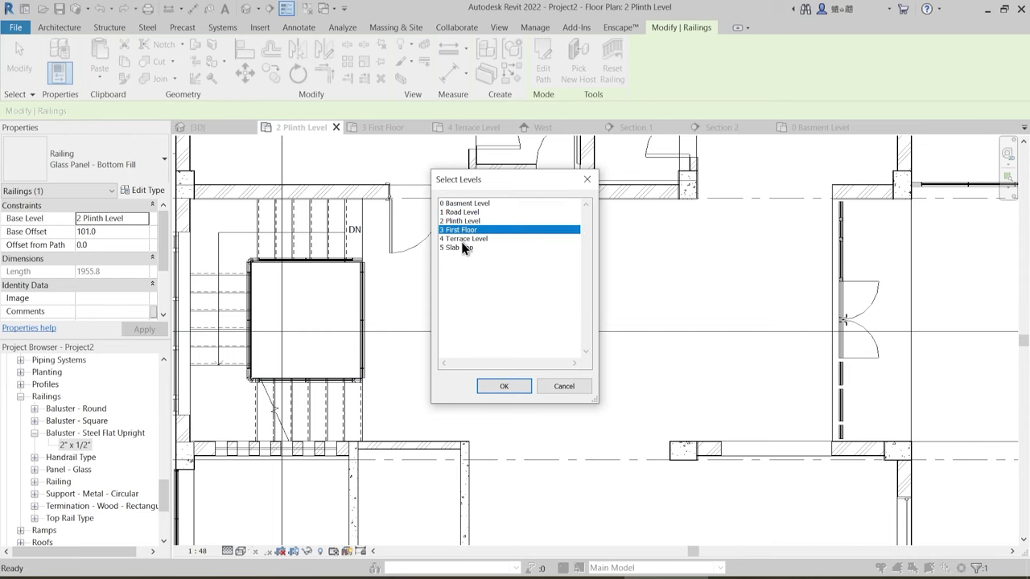
left_click(463, 239, "ctrl")
left_click(504, 387)
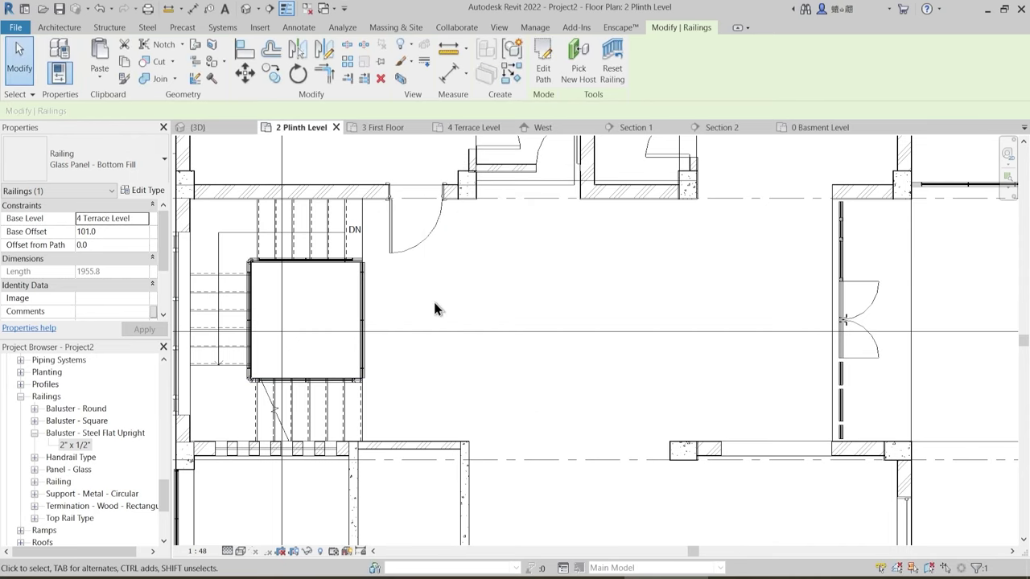
- In 3 First Floor, create a 4114.8-long railing by picking an opening edge
scroll(678, 298, "down", 2)
middle_click_drag(678, 298, 532, 307)
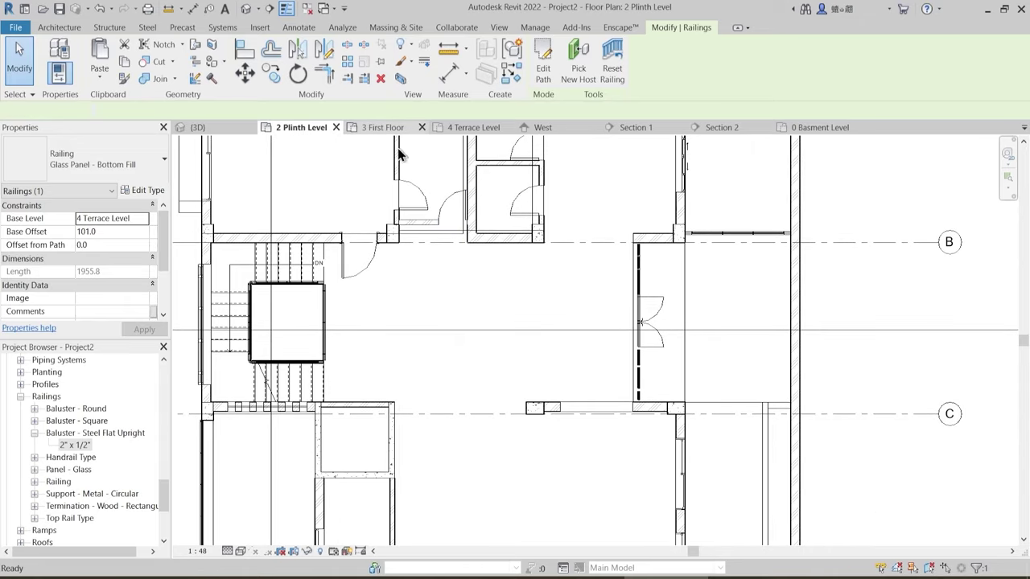
left_click(382, 127)
scroll(514, 331, "up", 5)
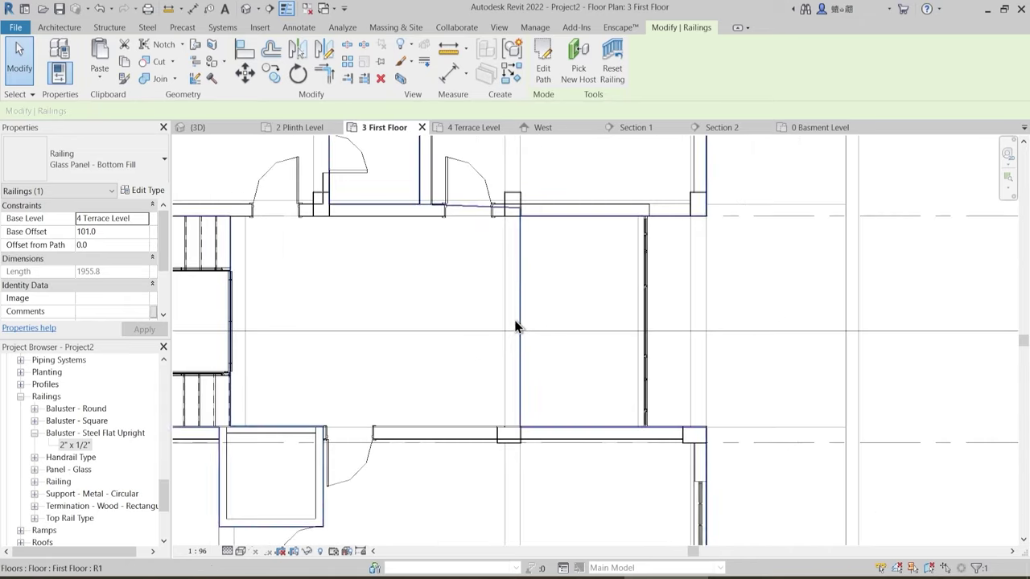
left_click(51, 27)
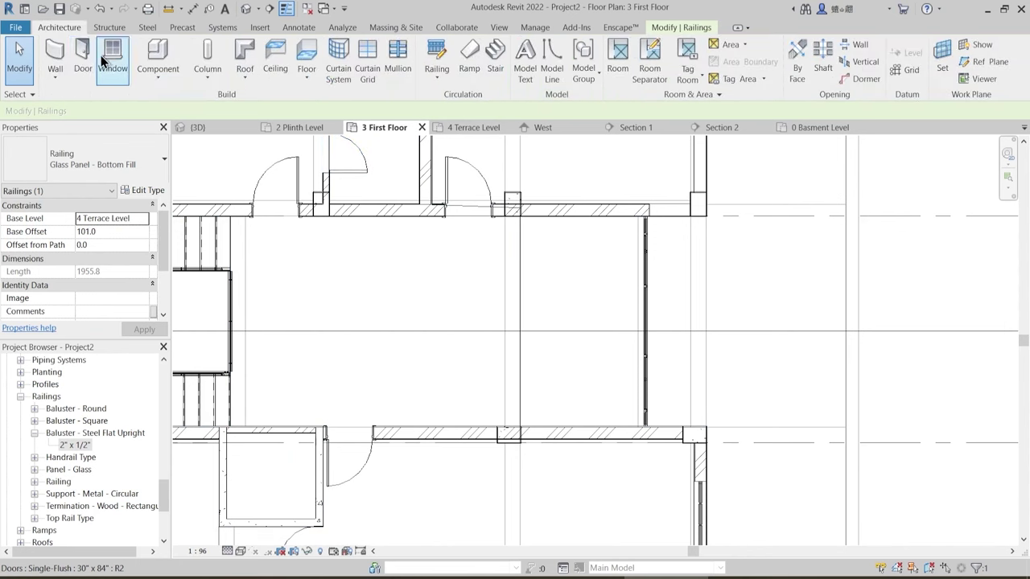
left_click(435, 54)
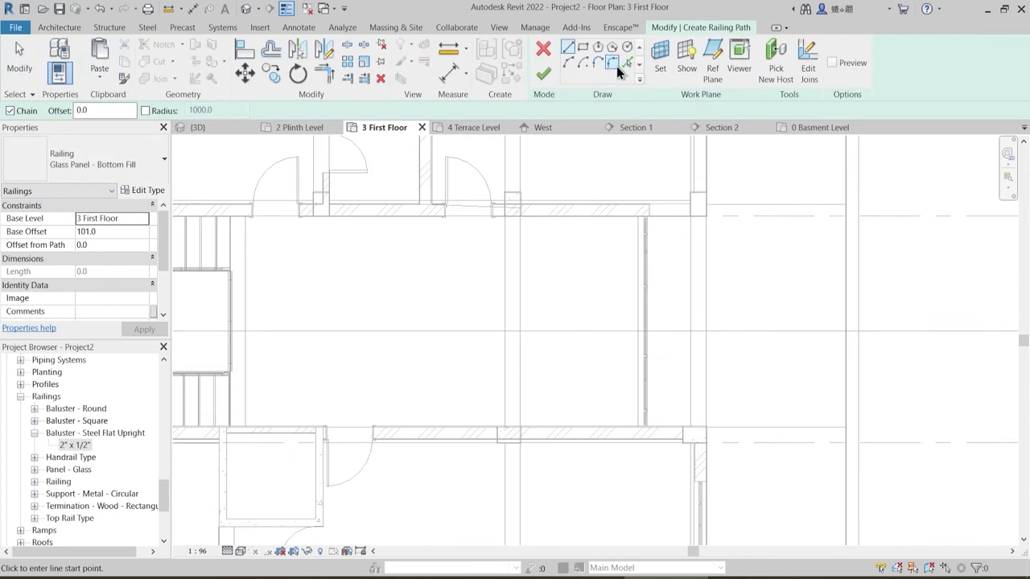
left_click(521, 288)
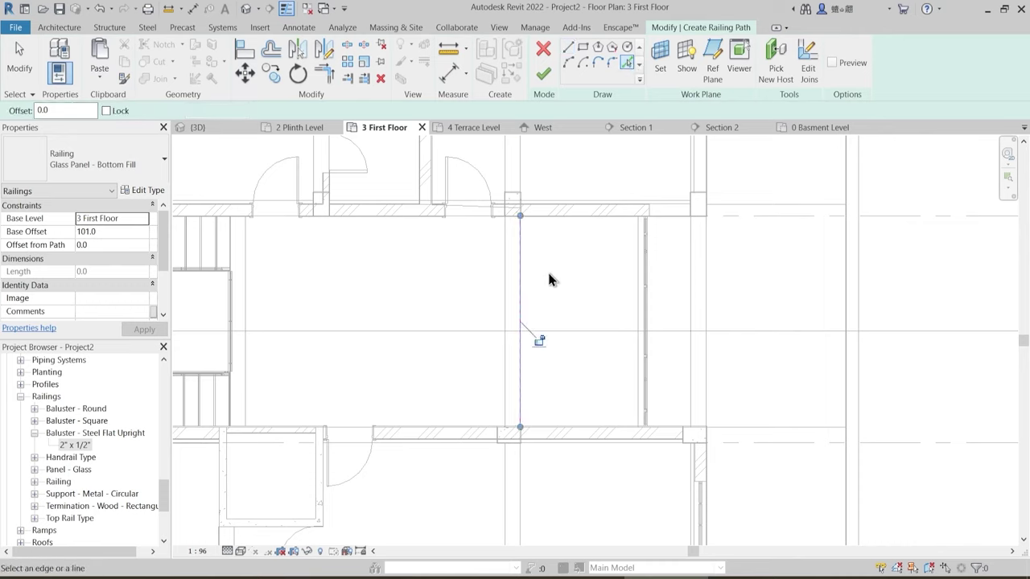
left_click(545, 74)
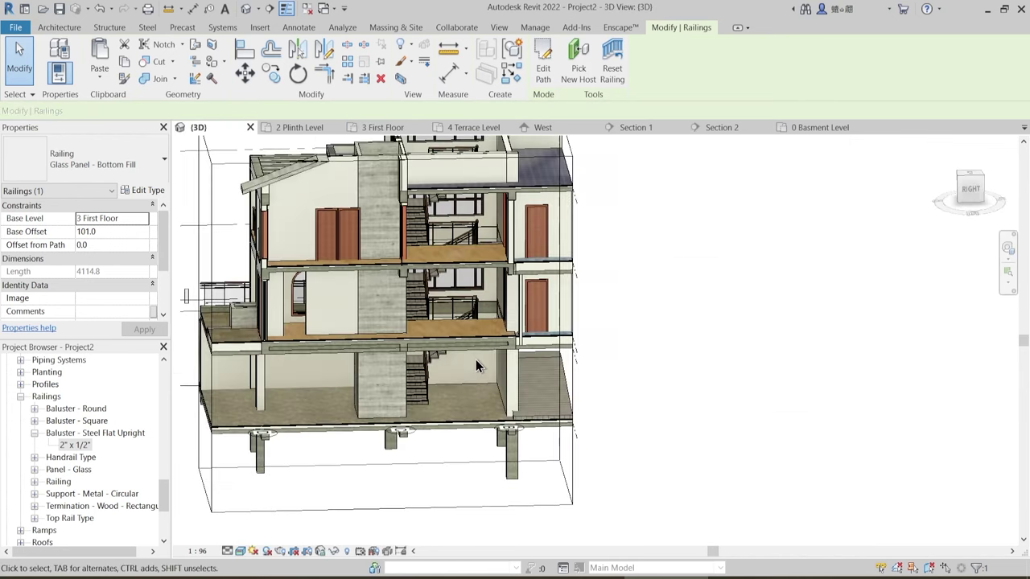
- Orbit the 3D view and select the glass railing at the stair opening
middle_click_drag(448, 425, 461, 437, "shift")
scroll(481, 318, "up", 2)
key("Escape")
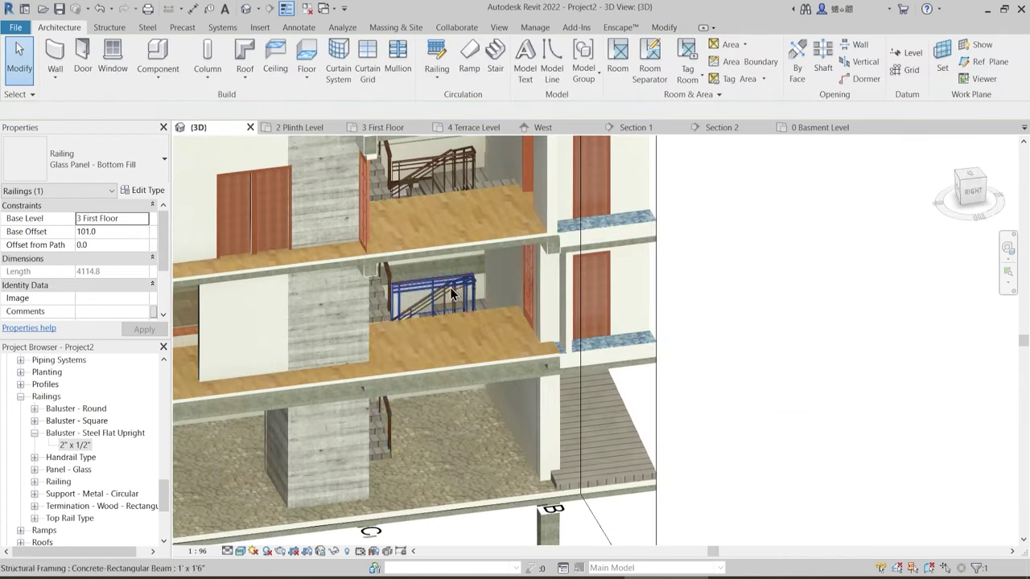
middle_click_drag(455, 347, 451, 382, "shift")
middle_click_drag(406, 297, 386, 268, "shift")
left_click(385, 267)
scroll(385, 270, "up", 3)
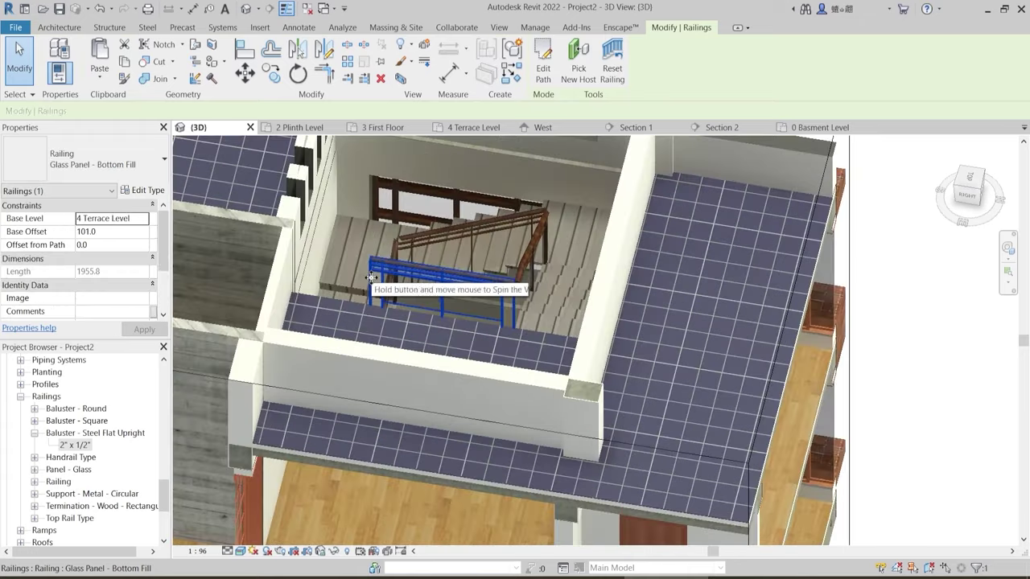
- In the 4 Terrace Level plan, extend the railing path to the wall, making it 3022.6 long
left_click(545, 79)
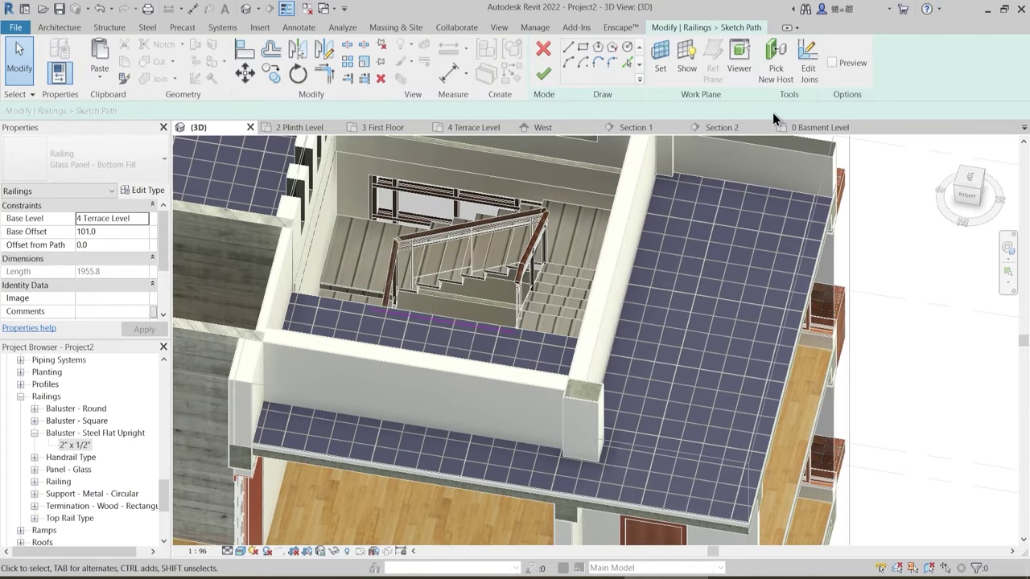
left_click(472, 129)
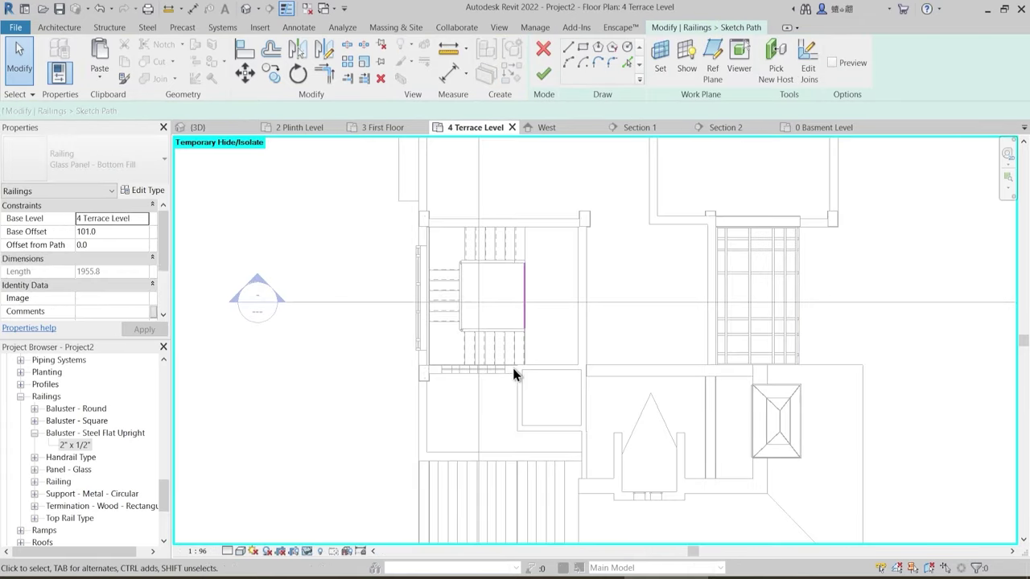
scroll(515, 374, "up", 2)
left_click(501, 266)
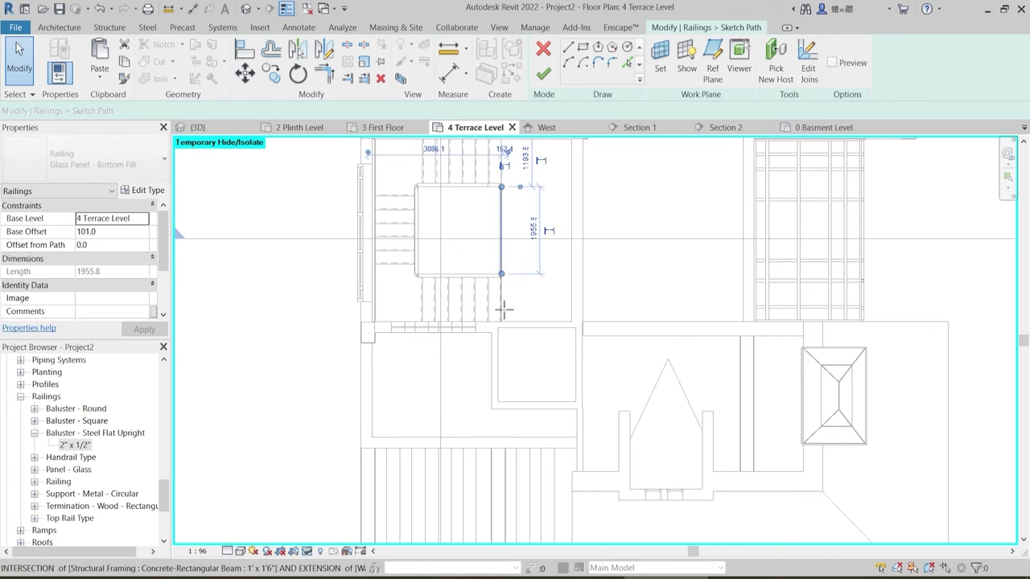
left_click_drag(504, 309, 502, 321)
left_click(524, 258)
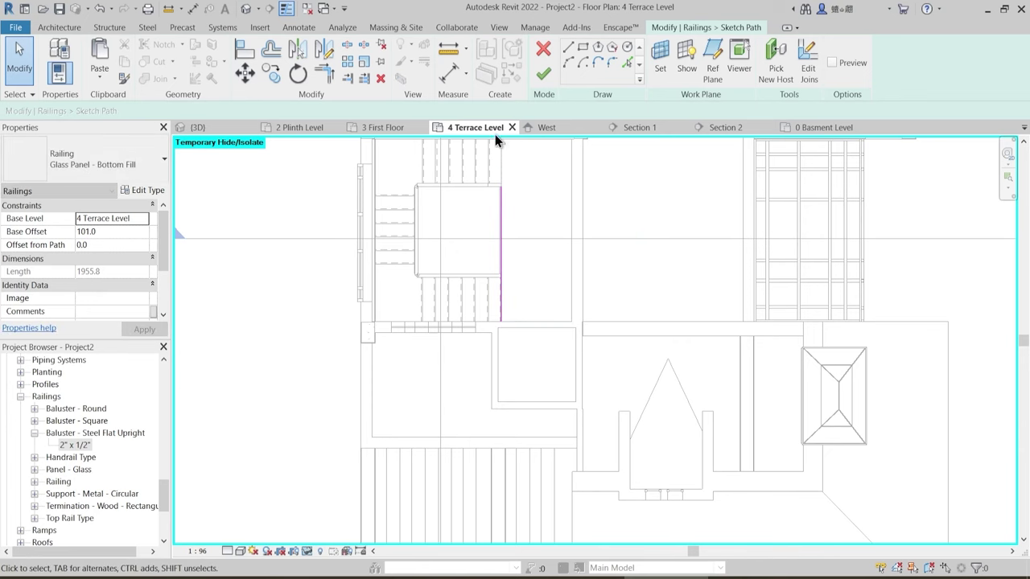
left_click(544, 75)
- Back in 3D, orbit to the stair tower and select the stair with its railing
left_click(197, 127)
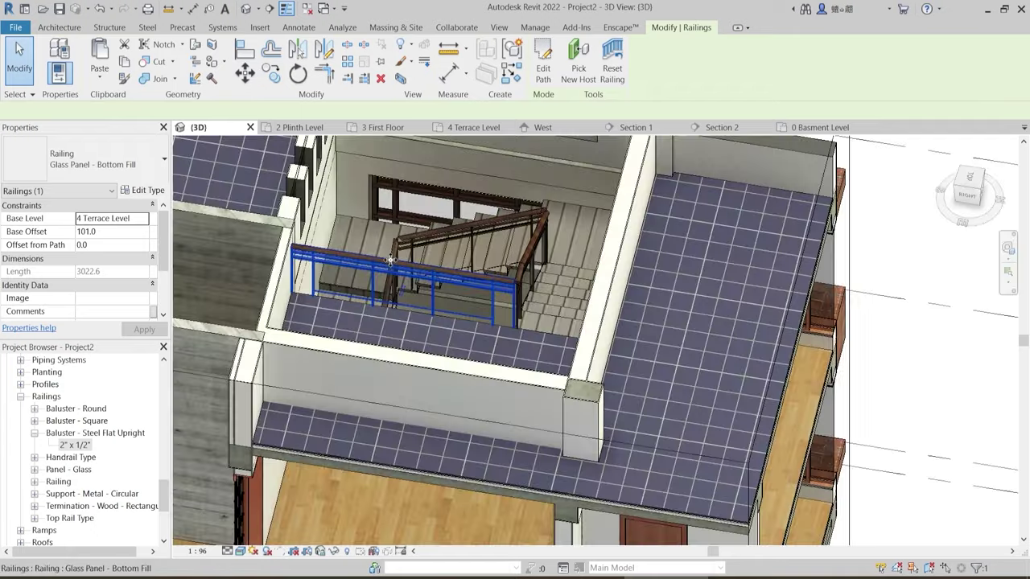
middle_click_drag(431, 286, 383, 282, "shift")
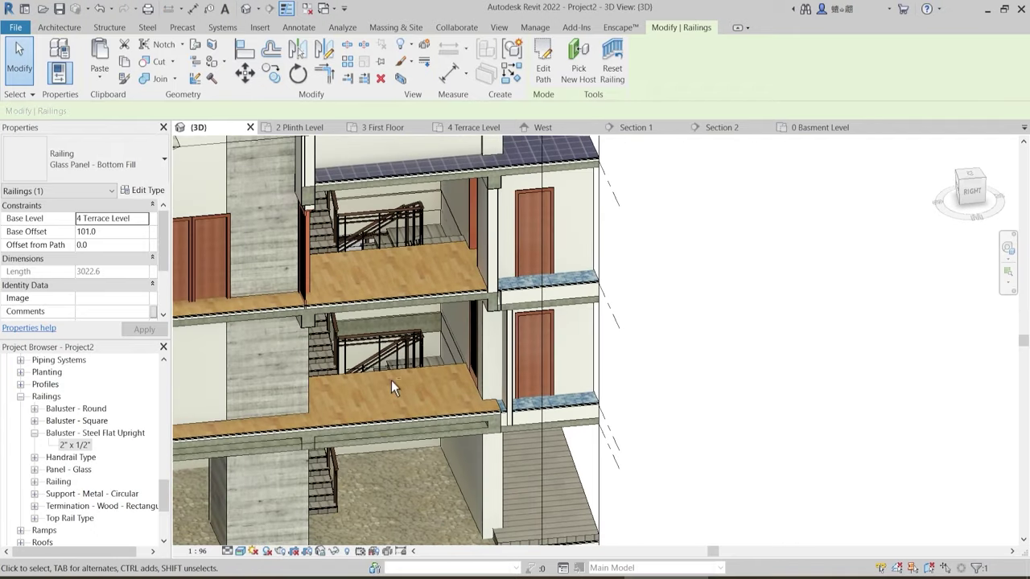
middle_click_drag(391, 379, 376, 320, "shift")
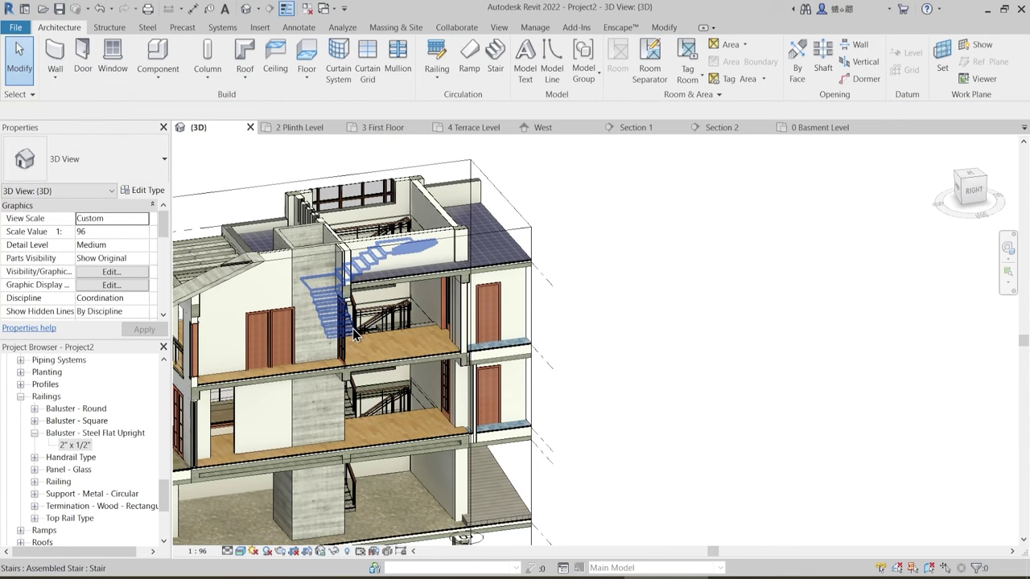
left_click(355, 336)
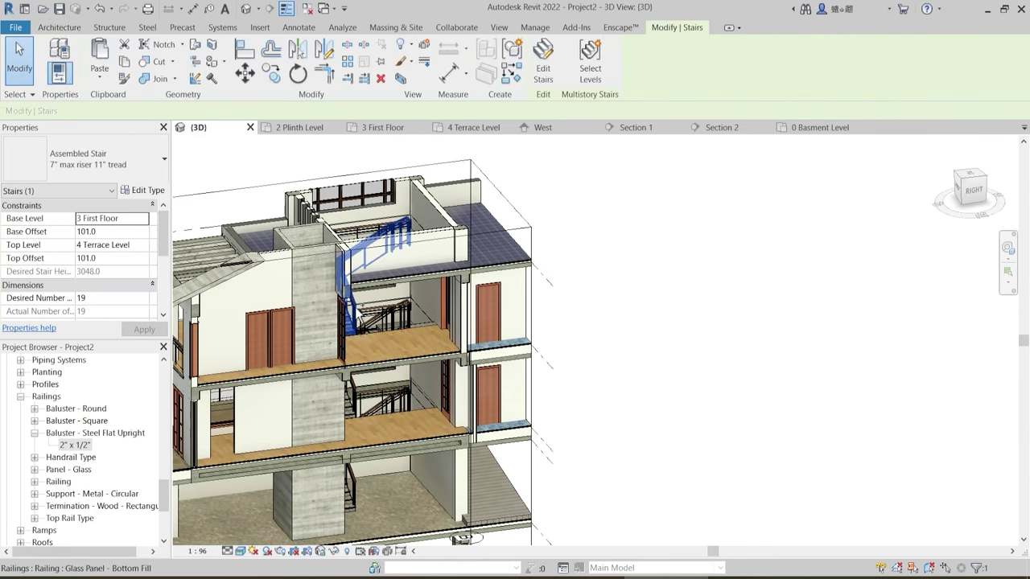
left_click(353, 310, "ctrl")
left_click(335, 552)
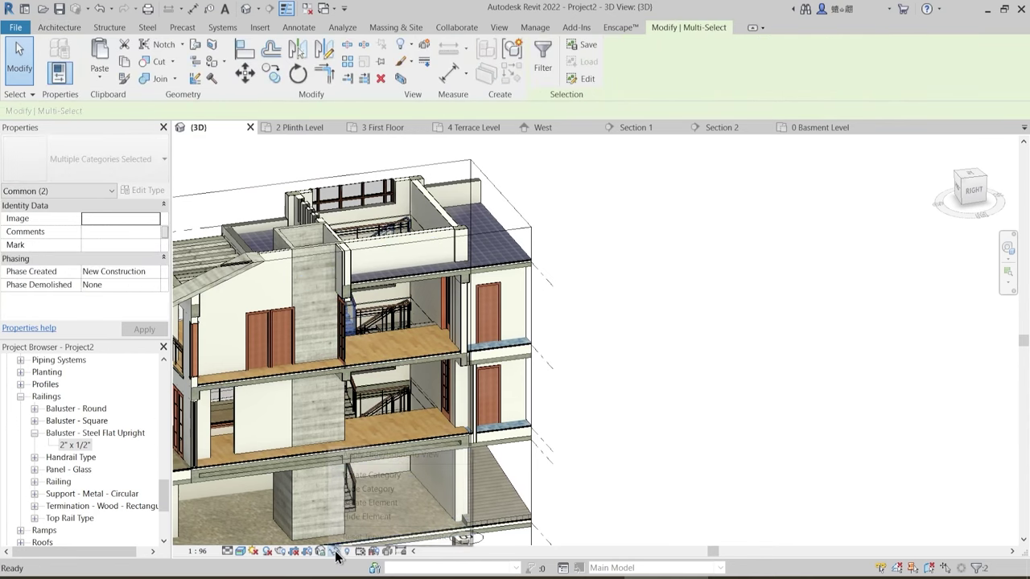
left_click(371, 478)
left_click(514, 336)
middle_click_drag(513, 336, 395, 369, "shift")
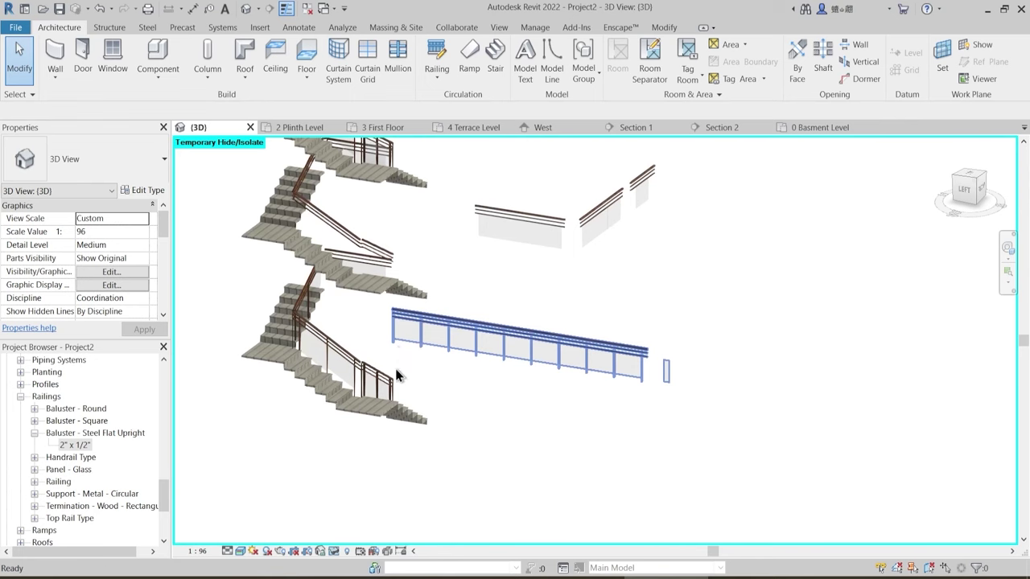
middle_click_drag(414, 437, 410, 478, "shift")
middle_click_drag(347, 413, 407, 484)
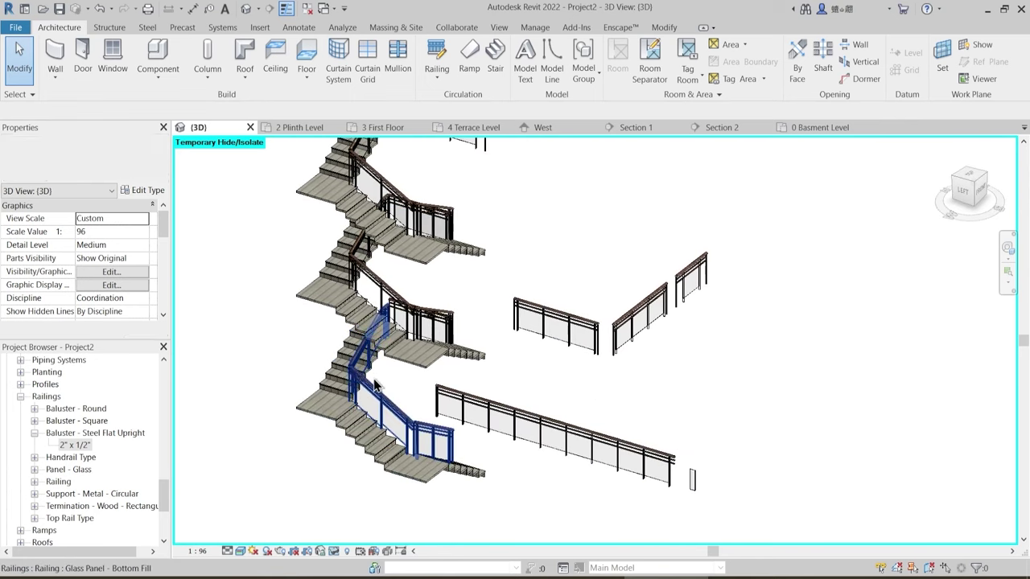
scroll(372, 383, "up", 1)
scroll(436, 462, "up", 2)
scroll(420, 454, "up", 3)
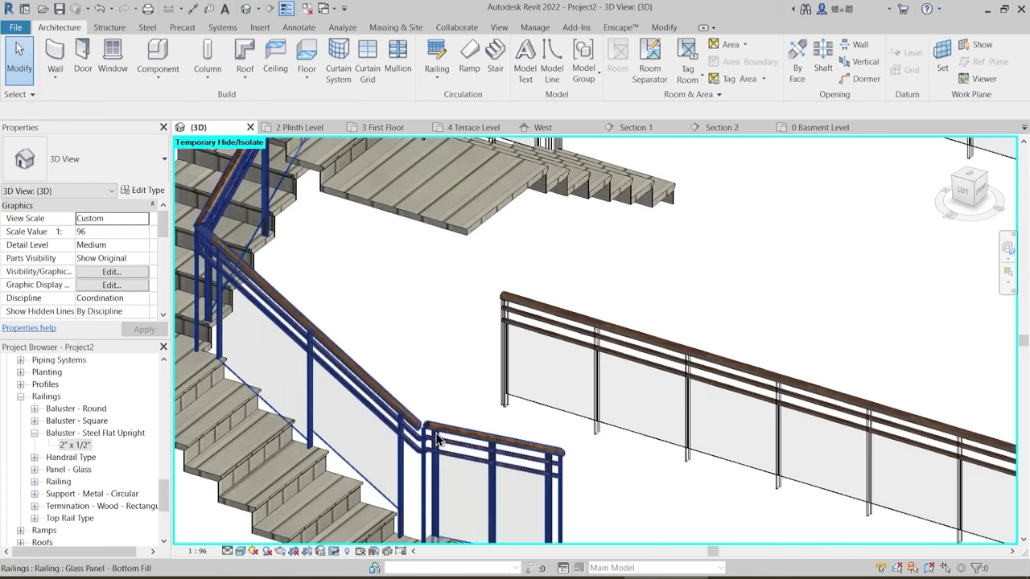
scroll(441, 426, "down", 3)
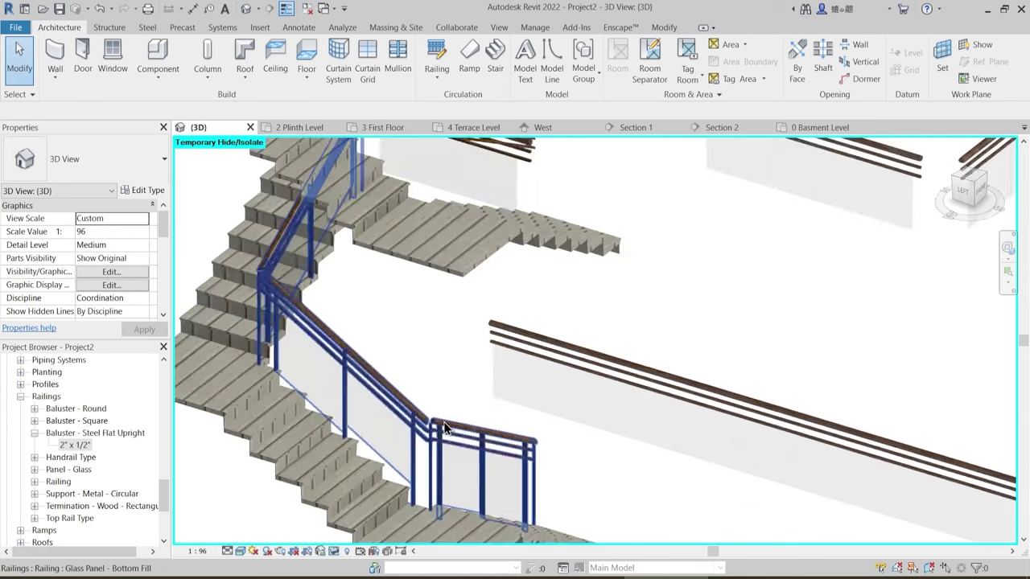
middle_click_drag(360, 373, 430, 377, "shift")
scroll(430, 384, "down", 3)
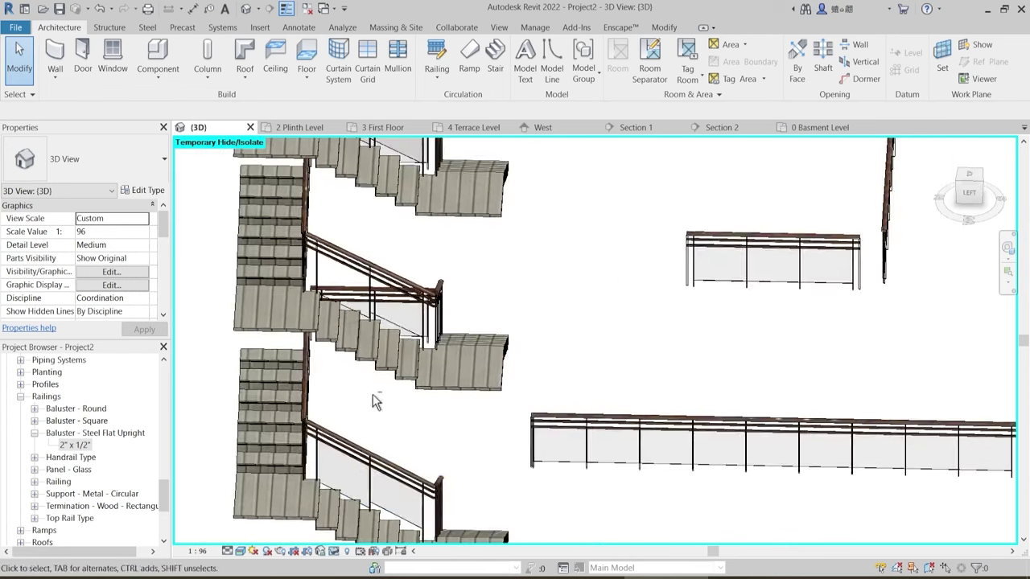
middle_click_drag(372, 395, 346, 234, "shift")
scroll(345, 219, "up", 2)
scroll(344, 219, "down", 3)
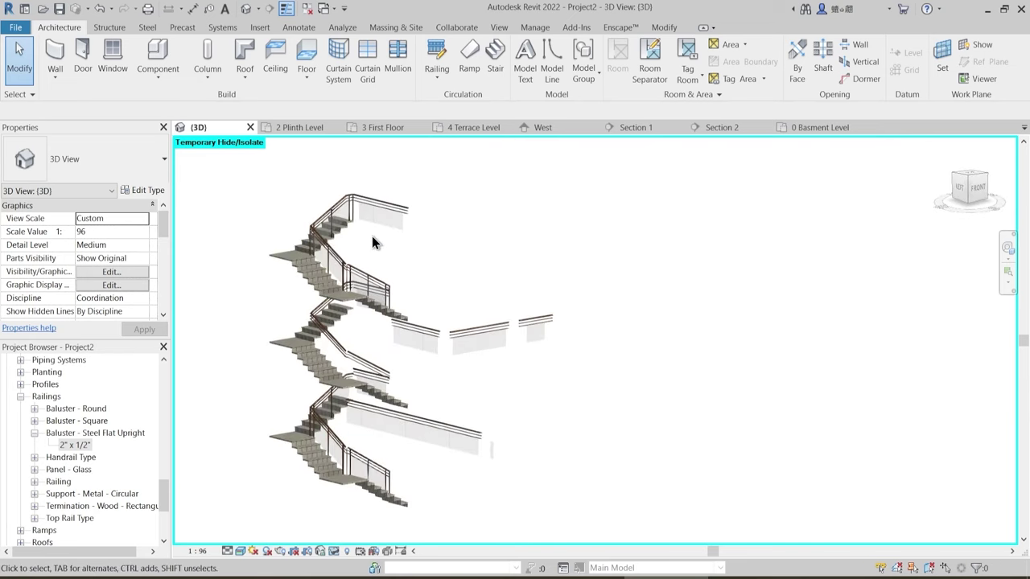
middle_click_drag(430, 334, 473, 369, "shift")
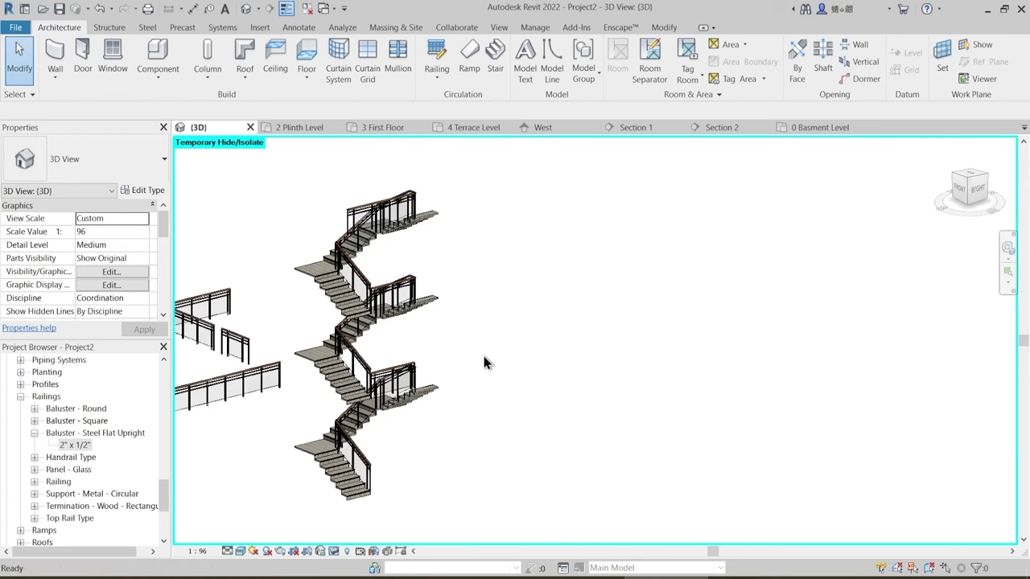
key("h")
key("r")
scroll(478, 353, "down", 2)
middle_click_drag(531, 448, 530, 267, "shift")
- Uncheck Section Box under Extents, then orbit and zoom in on the curtain wall
scroll(63, 263, "down", 5)
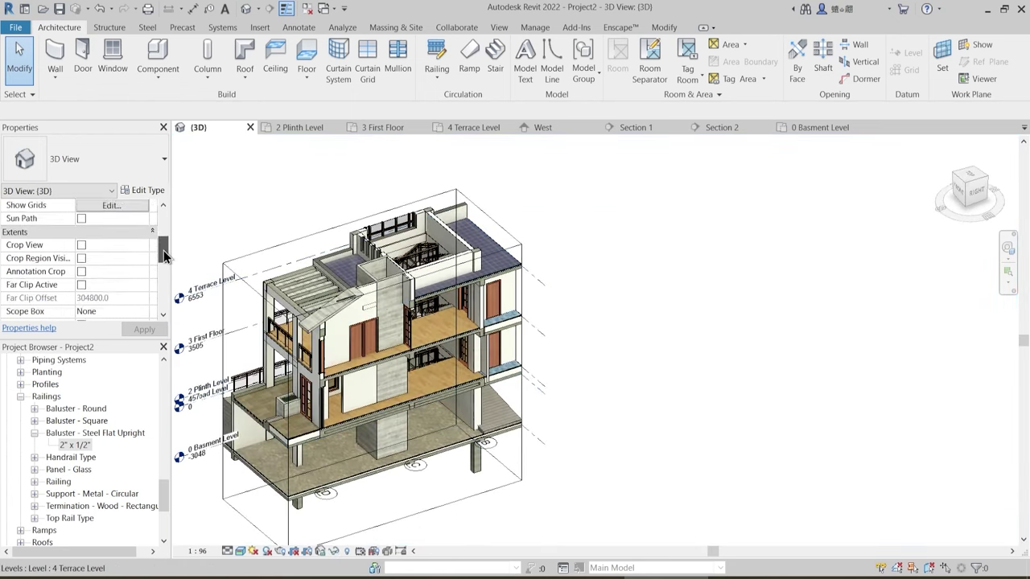
left_click(81, 272)
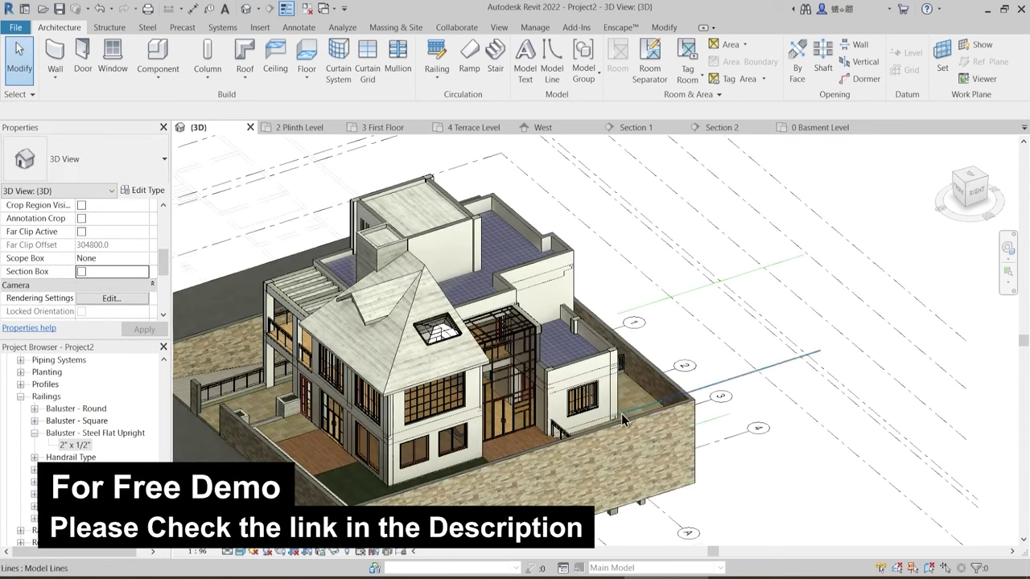
middle_click_drag(559, 411, 519, 383, "shift")
scroll(519, 383, "up", 6)
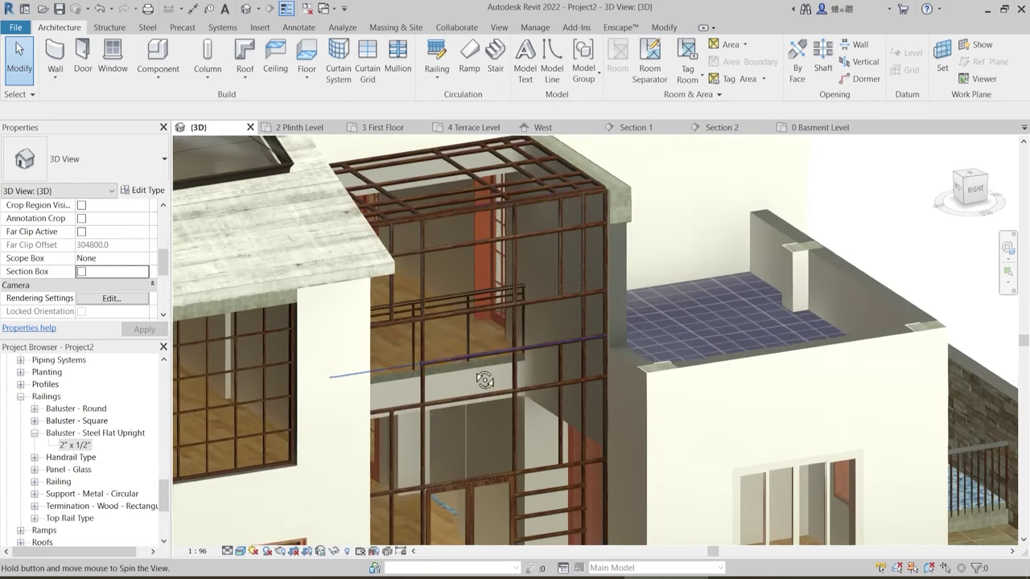
scroll(441, 384, "up", 2)
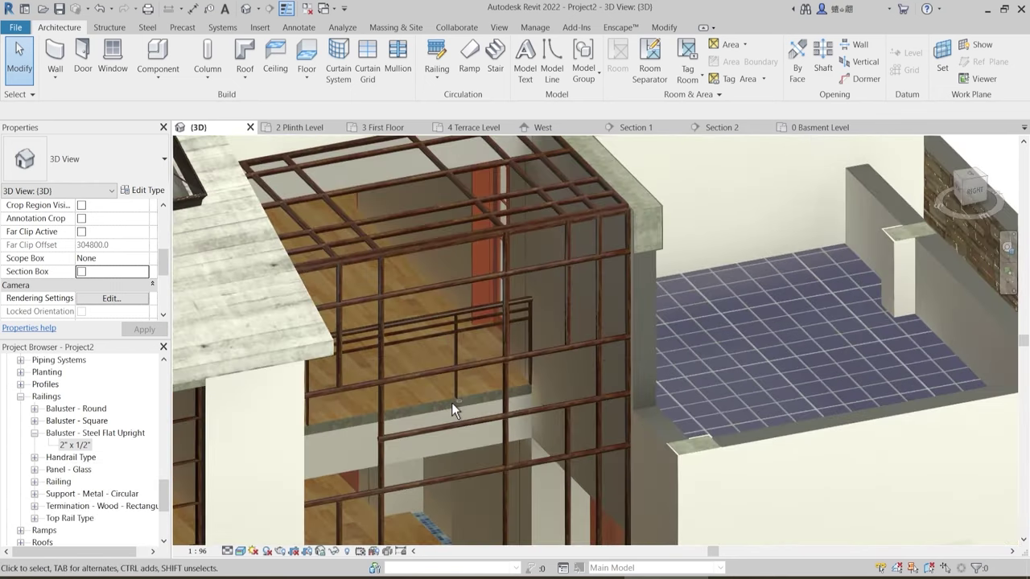
middle_click_drag(451, 402, 325, 310, "shift")
scroll(455, 335, "up", 4)
scroll(366, 369, "up", 3)
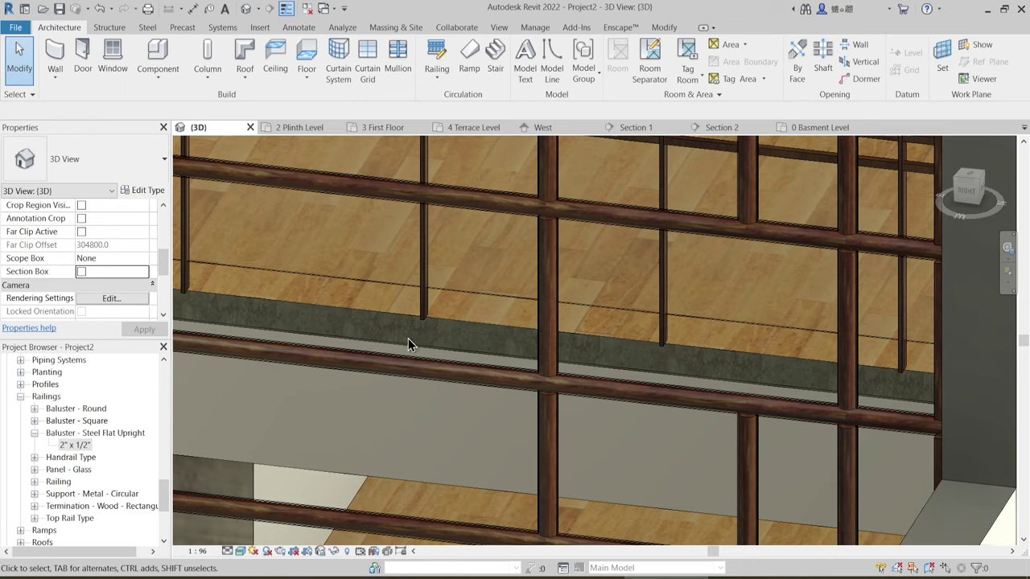
left_click(54, 54)
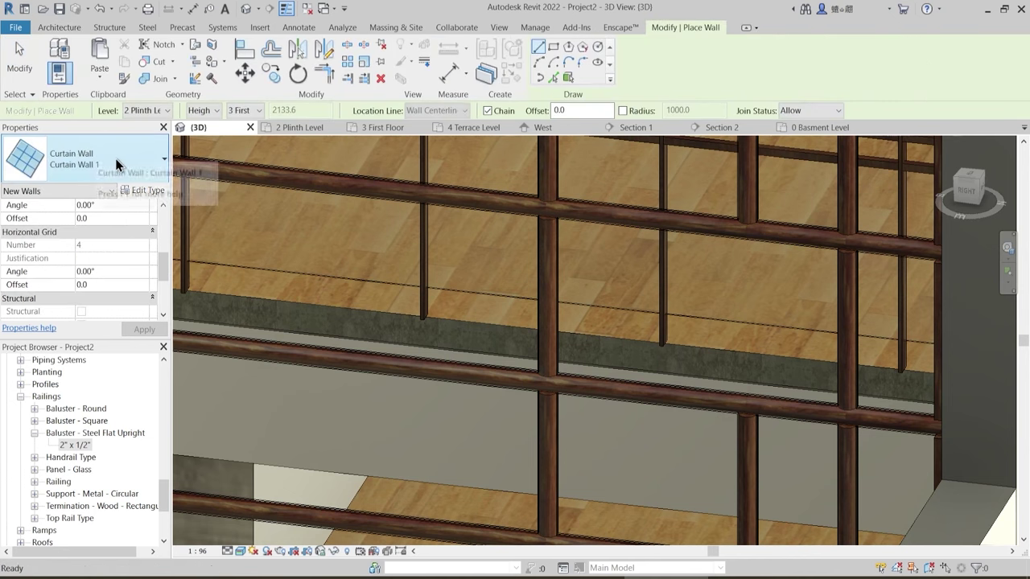
left_click(103, 170)
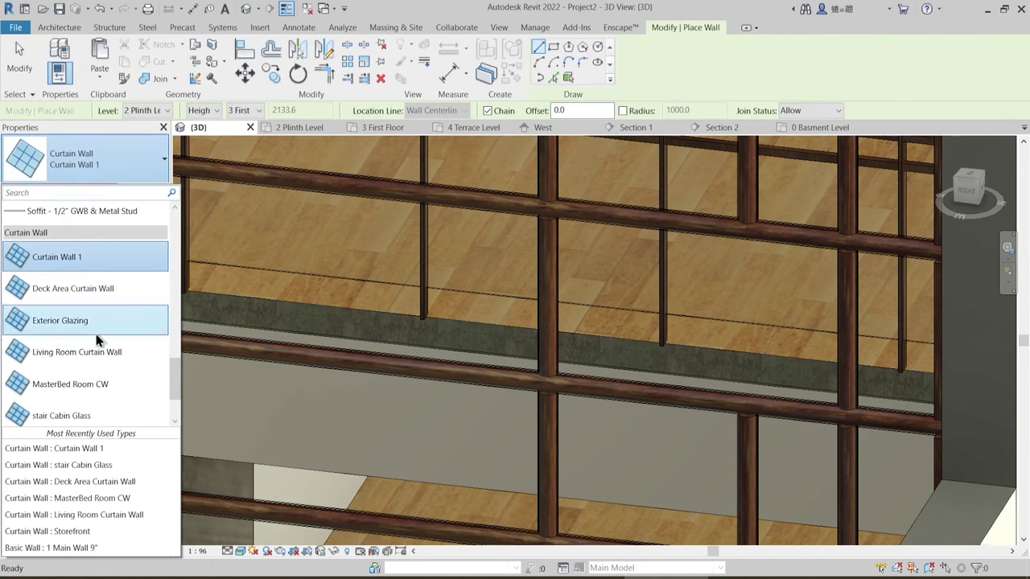
scroll(94, 354, "up", 10)
scroll(96, 346, "up", 8)
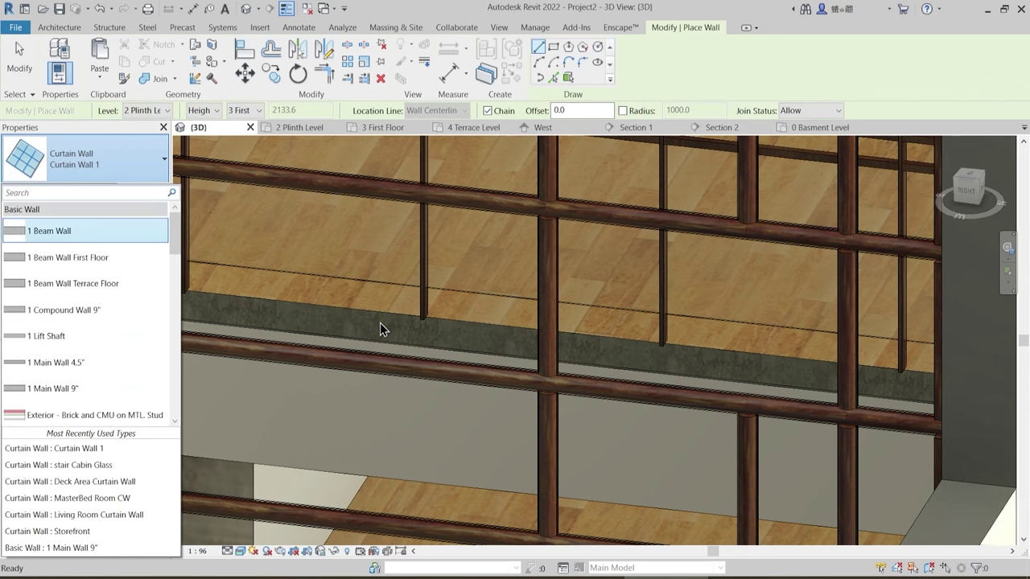
scroll(380, 322, "down", 6)
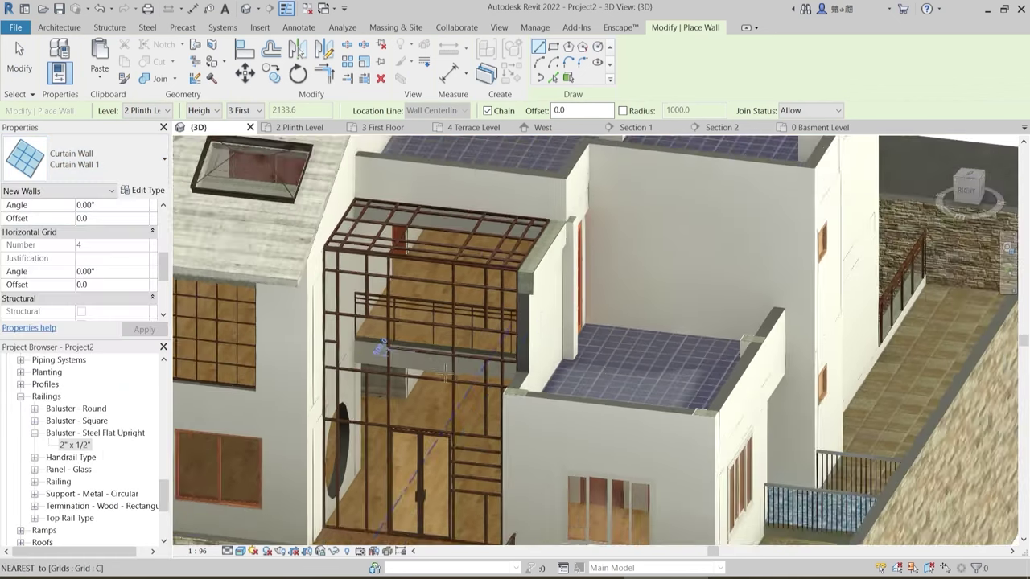
scroll(445, 372, "down", 5)
middle_click_drag(483, 448, 705, 181, "shift")
scroll(621, 432, "up", 3)
key("Escape")
key("Escape")
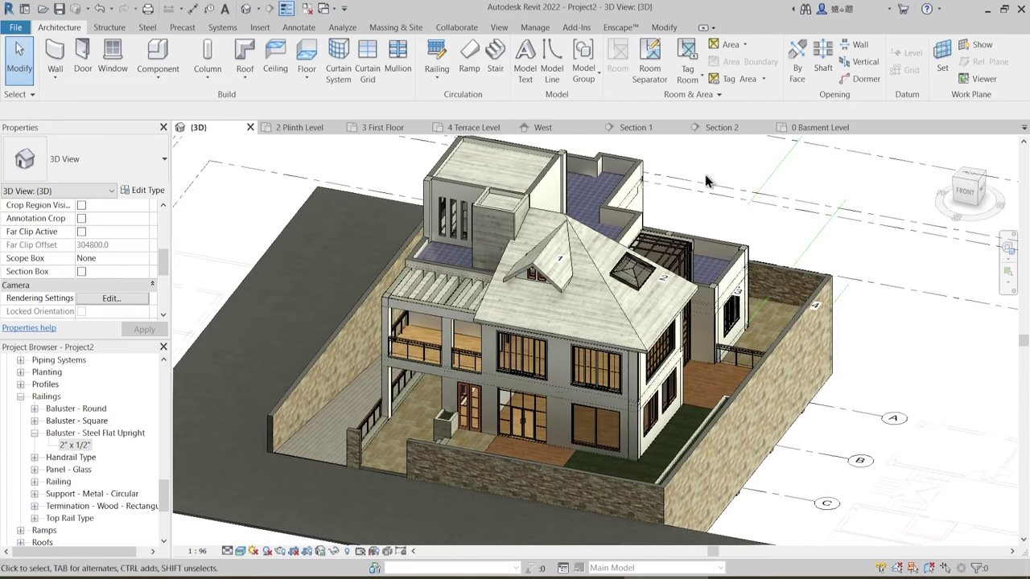
- Close the 0 Basment Level, Section 2, Section 1, West and 3 First Floor views
left_click(861, 128)
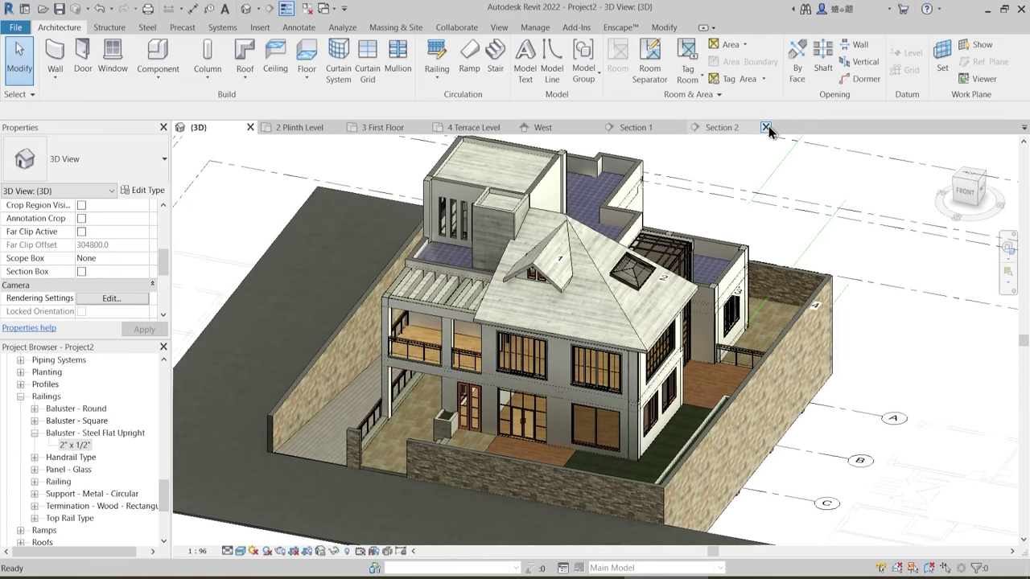
left_click(769, 127)
left_click(679, 127)
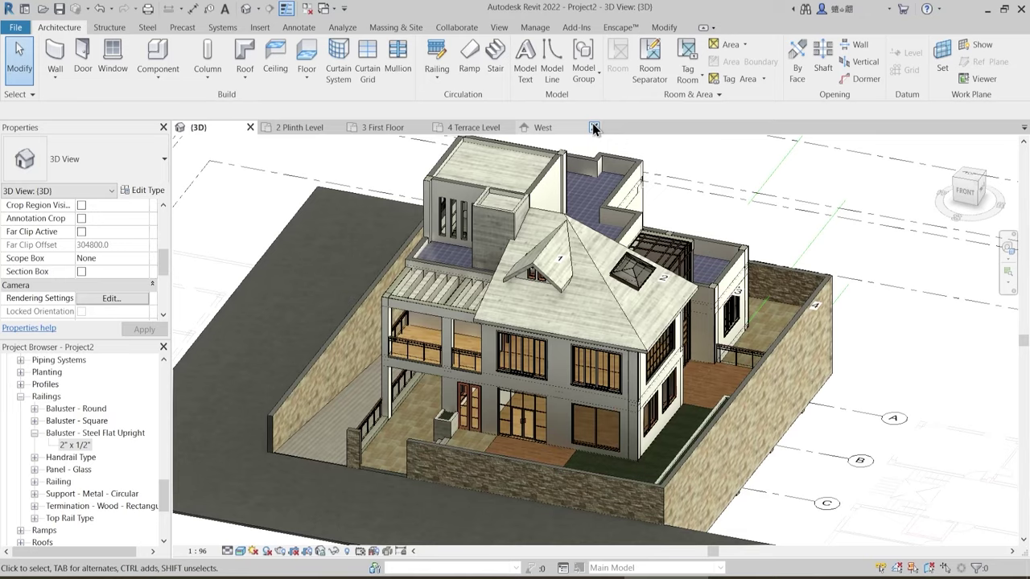
left_click(594, 129)
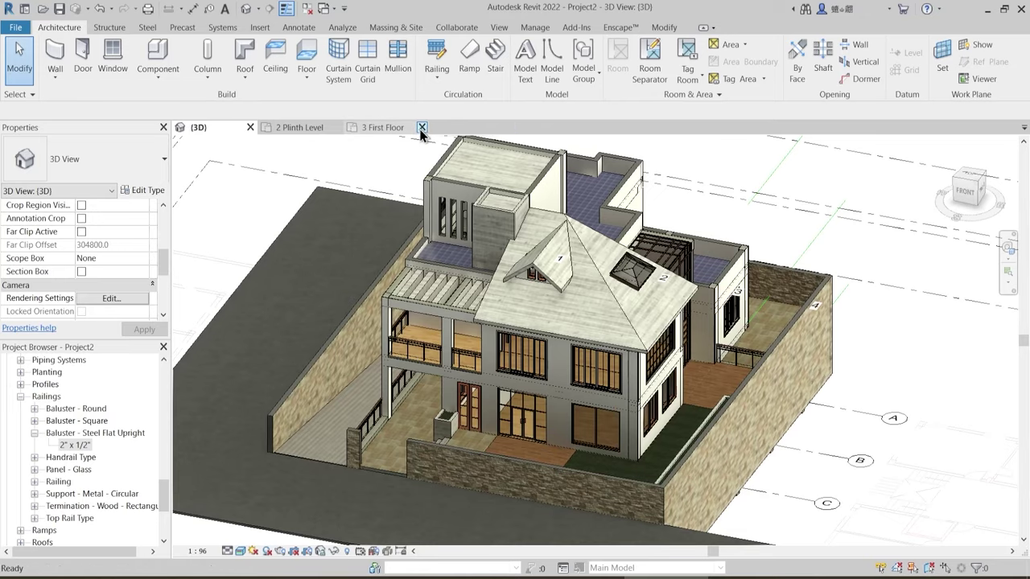
left_click(421, 127)
- Collapse Railings in the Project Browser and open the 1 Road Level floor plan
middle_click_drag(385, 232, 441, 276, "shift")
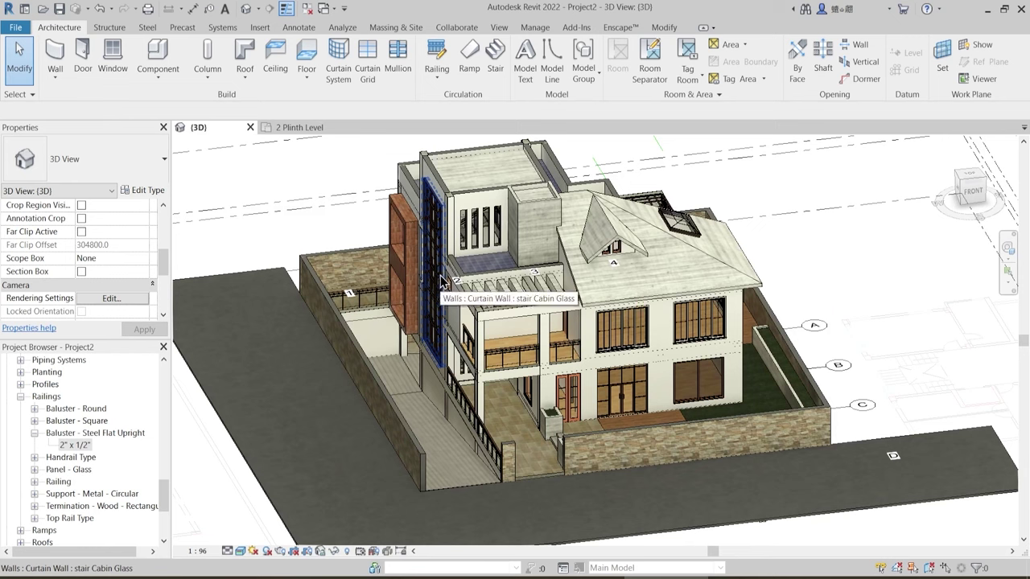
left_click(30, 445)
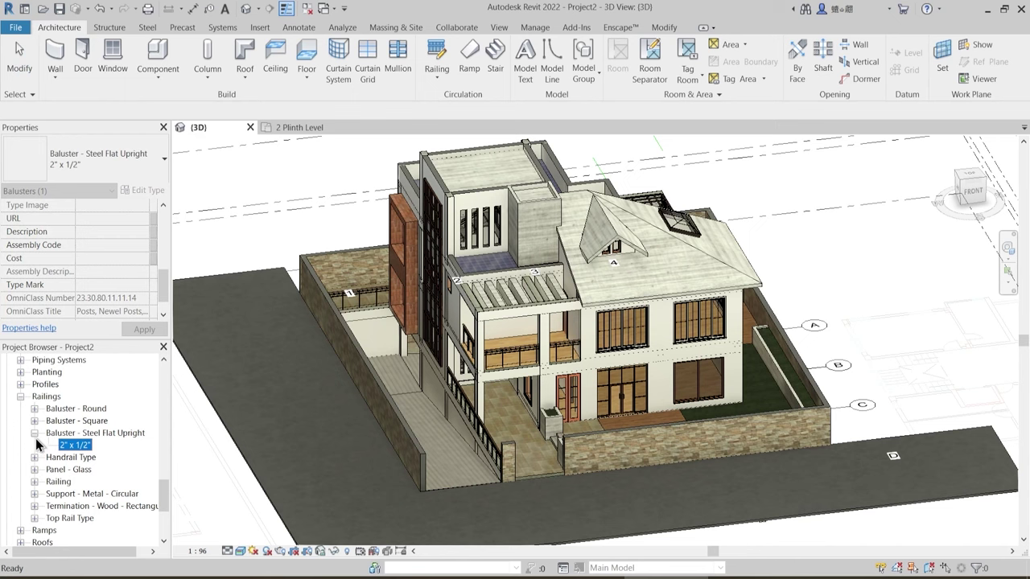
left_click(34, 433)
left_click(21, 397)
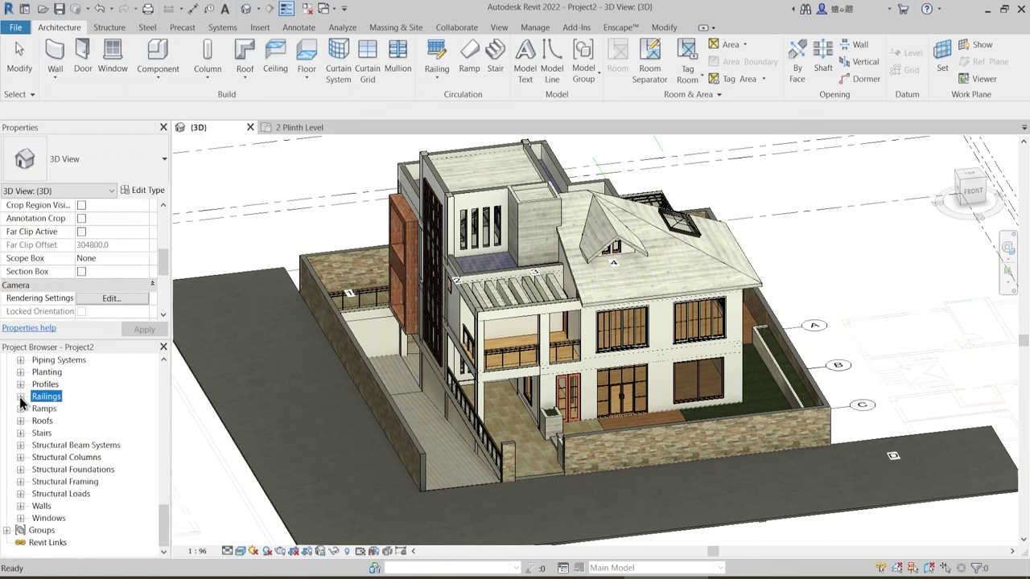
left_click_drag(163, 511, 169, 370)
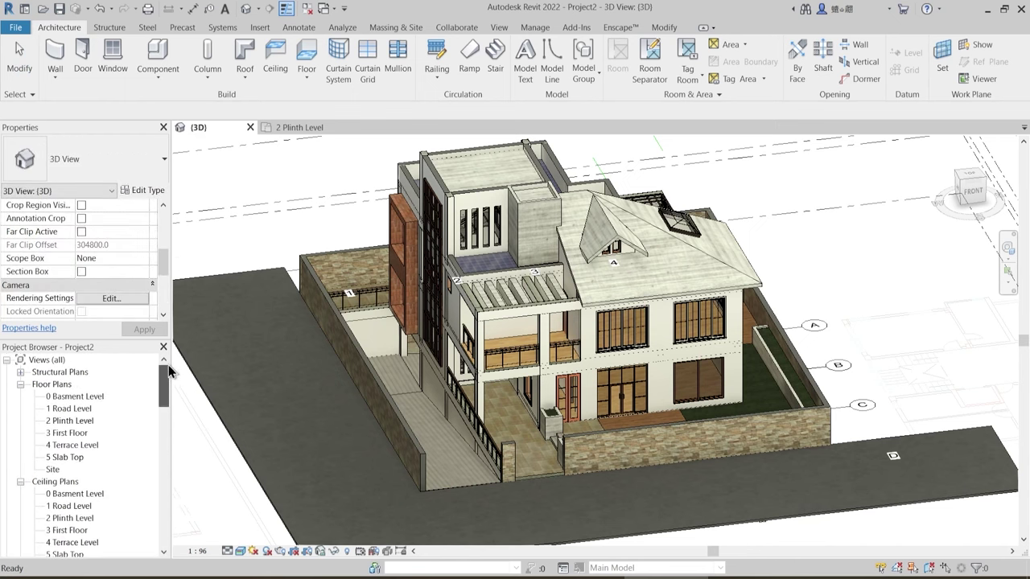
double_click(68, 409)
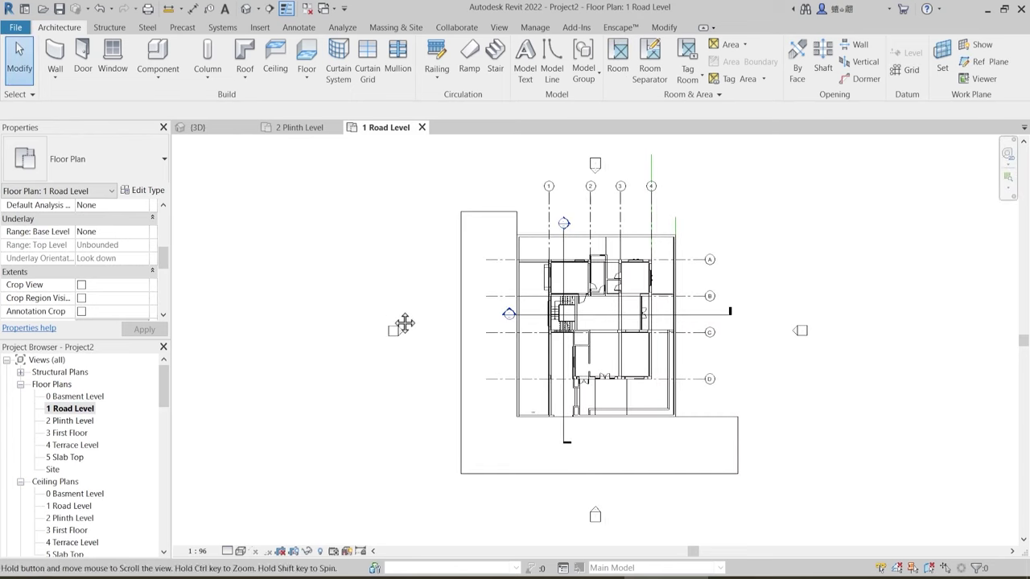
middle_click_drag(404, 324, 322, 258)
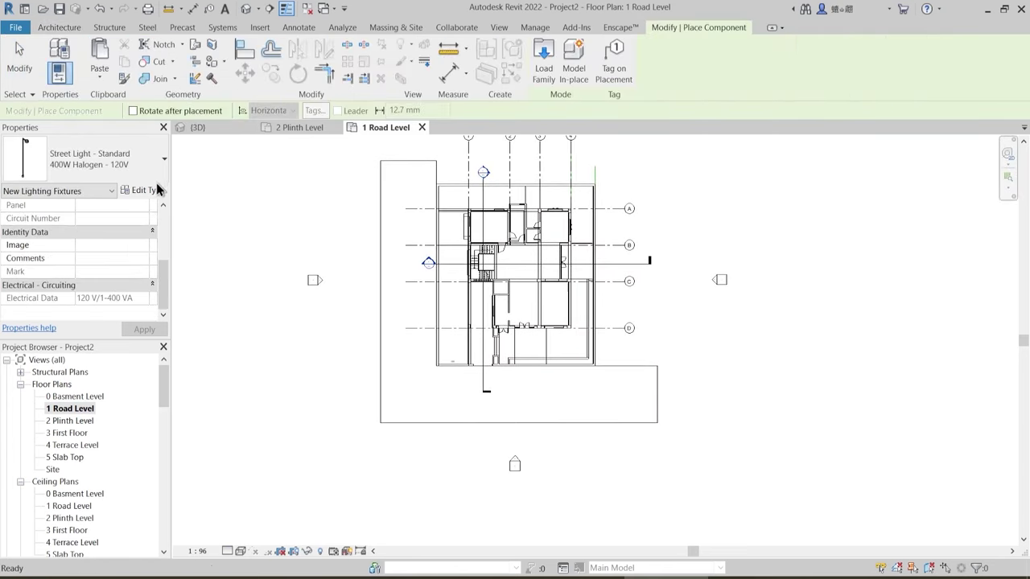
- Browse component types, then go to the English-Imperial Entourage library in Load Family
left_click(88, 159)
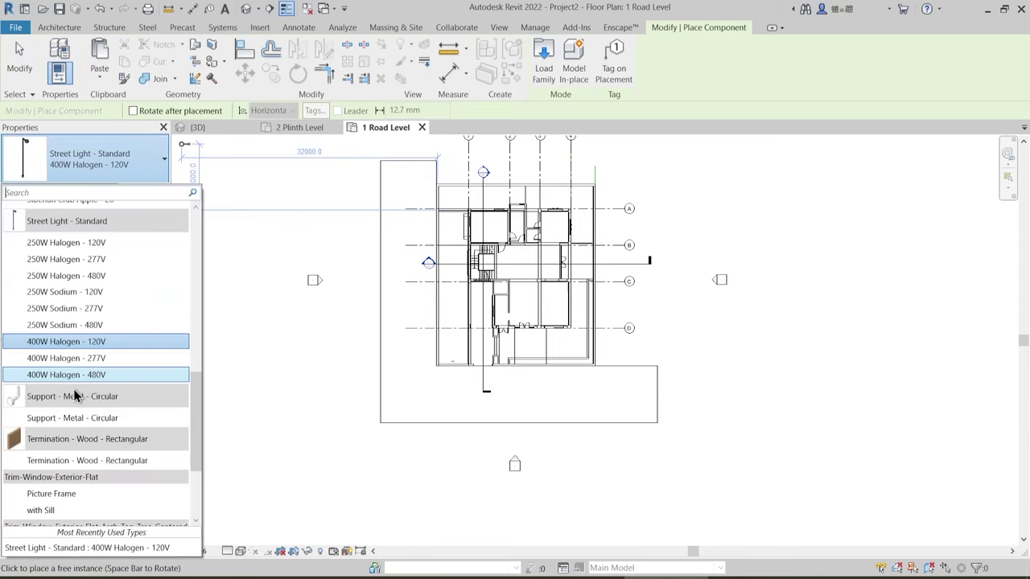
scroll(115, 418, "down", 3)
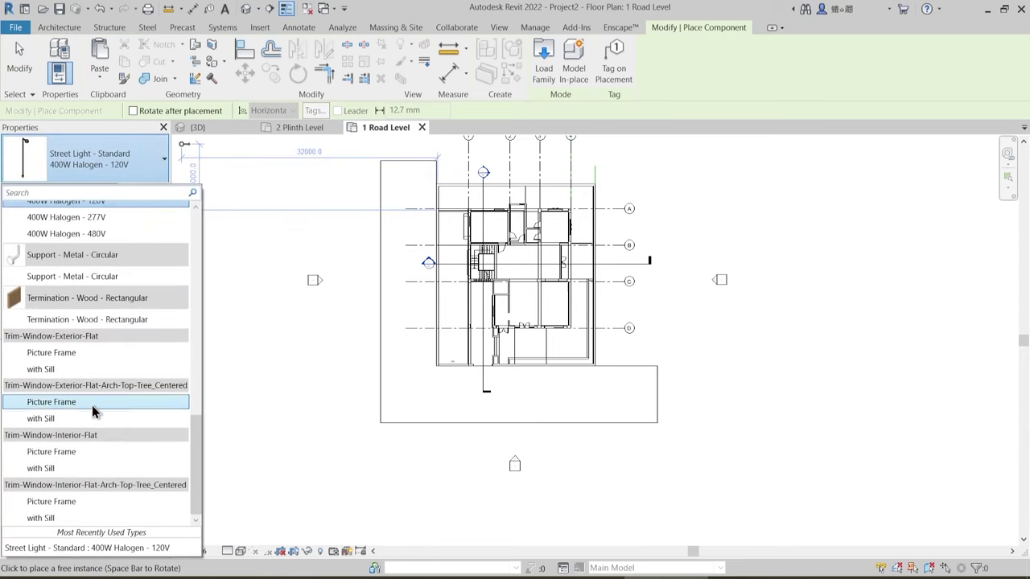
scroll(96, 386, "up", 7)
scroll(90, 294, "up", 6)
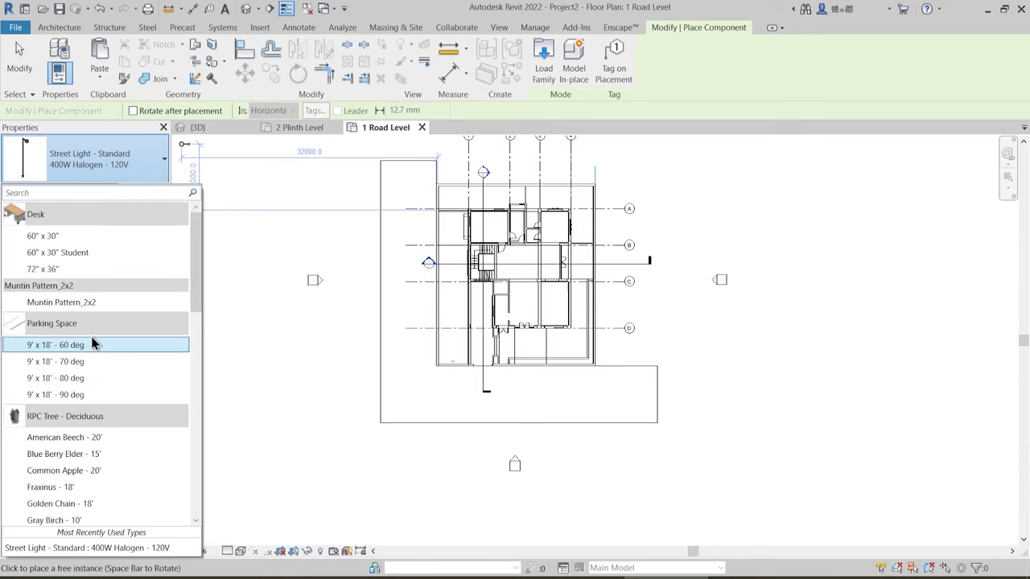
left_click(545, 75)
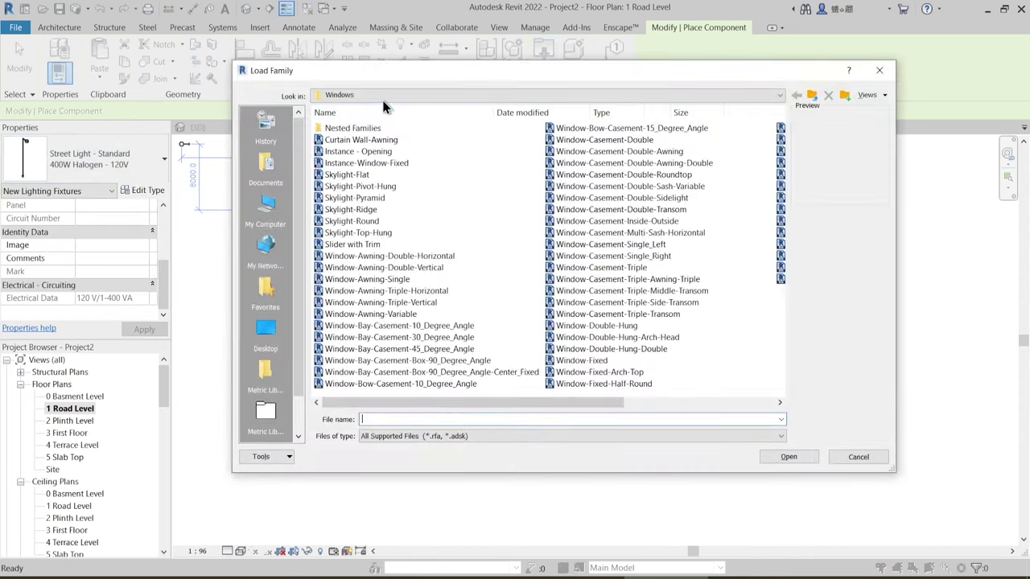
left_click(383, 97)
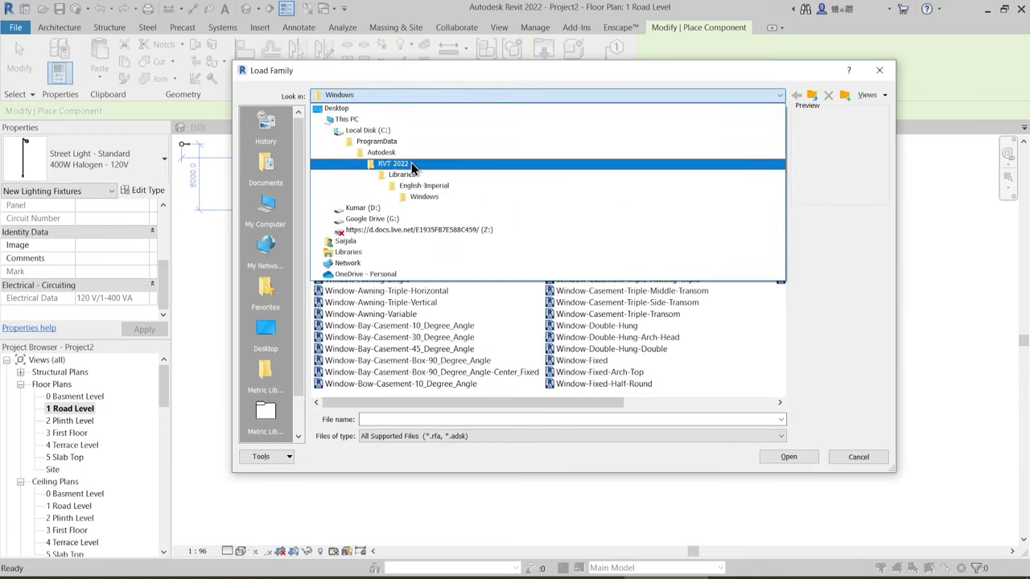
left_click(414, 185)
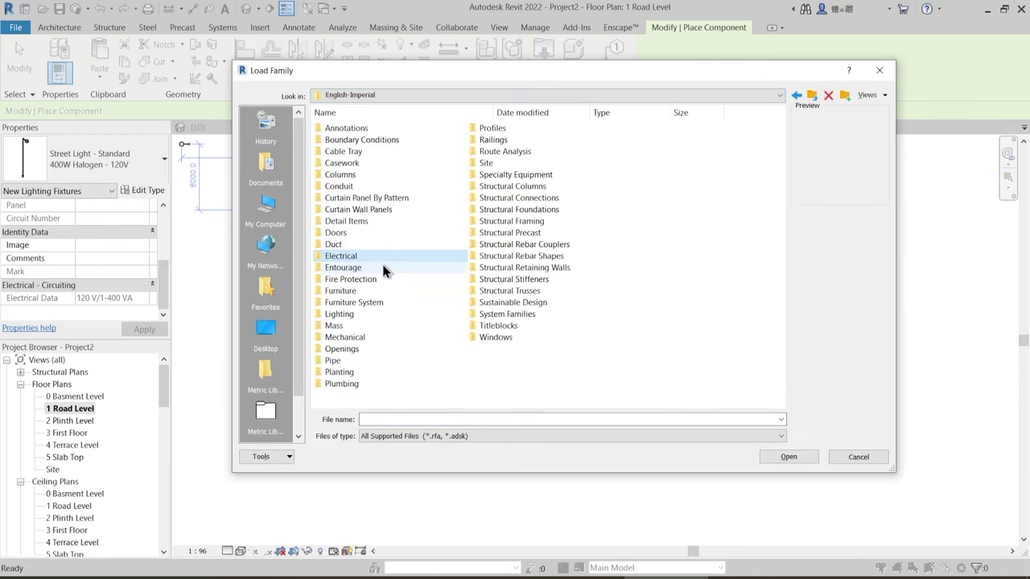
double_click(352, 268)
- Load RPC Beetle, RPC Female, RPC Male, Semi Truck and Van together
left_click(345, 129)
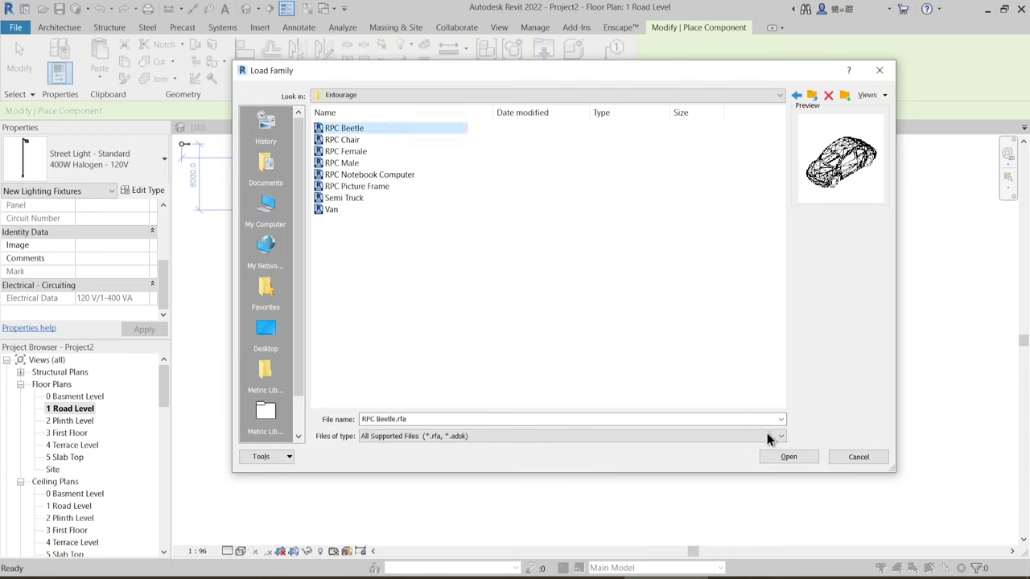
left_click(352, 153)
left_click(352, 165)
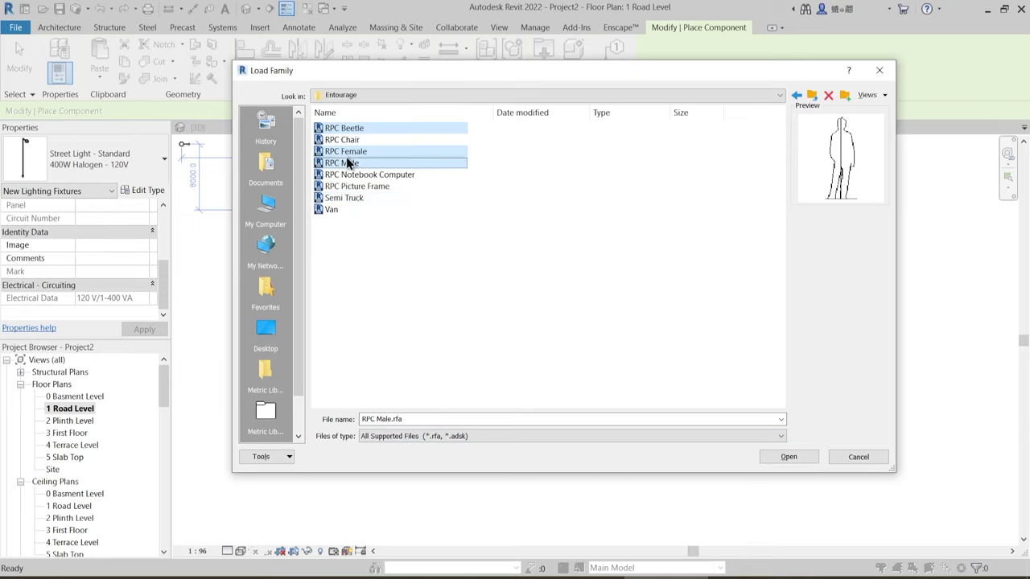
left_click(348, 199, "ctrl")
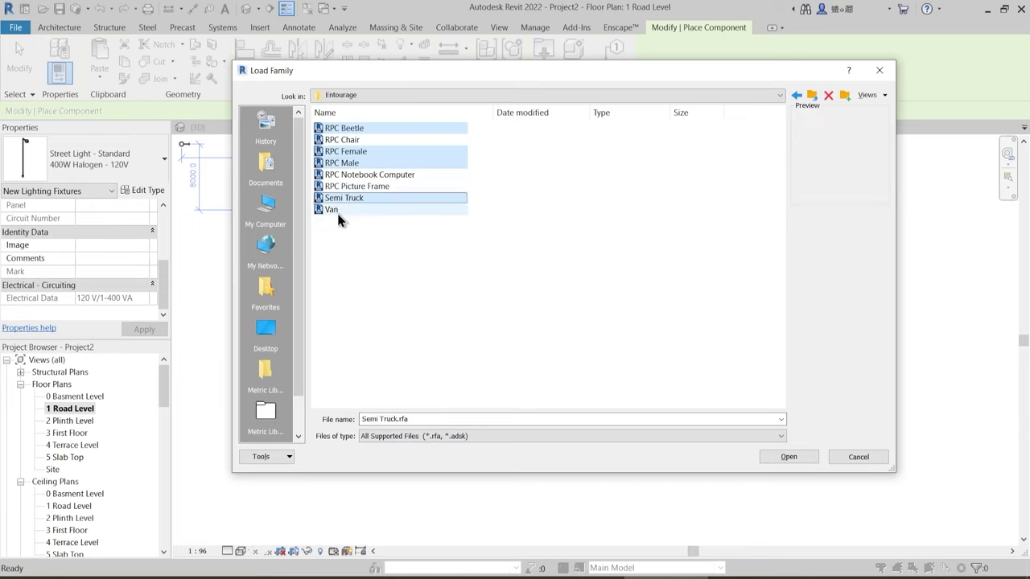
left_click(355, 210, "ctrl")
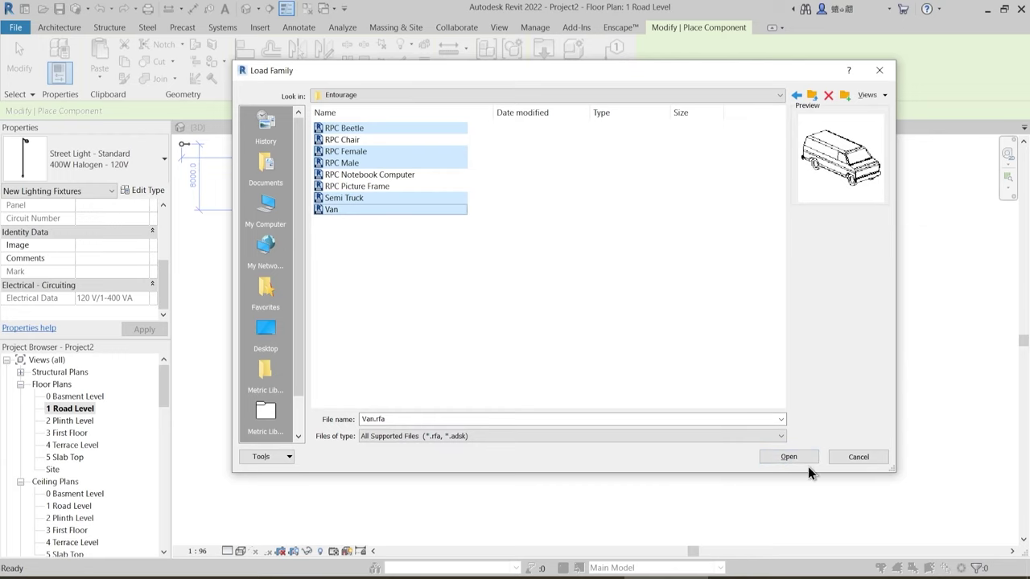
left_click(787, 457)
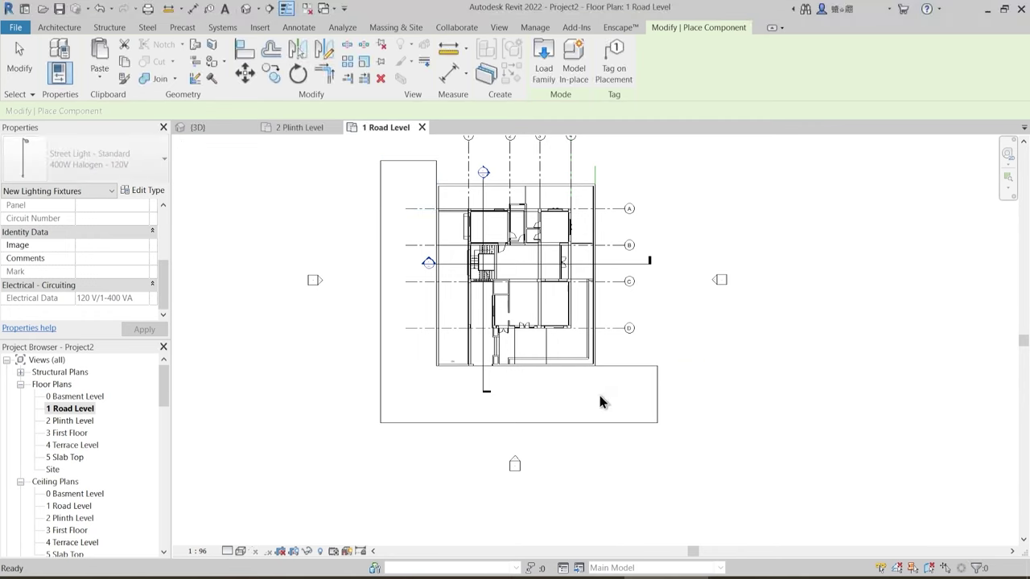
- Stop placing the Semi Truck and open the 2 Plinth Level floor plan
key("Escape")
key("Escape")
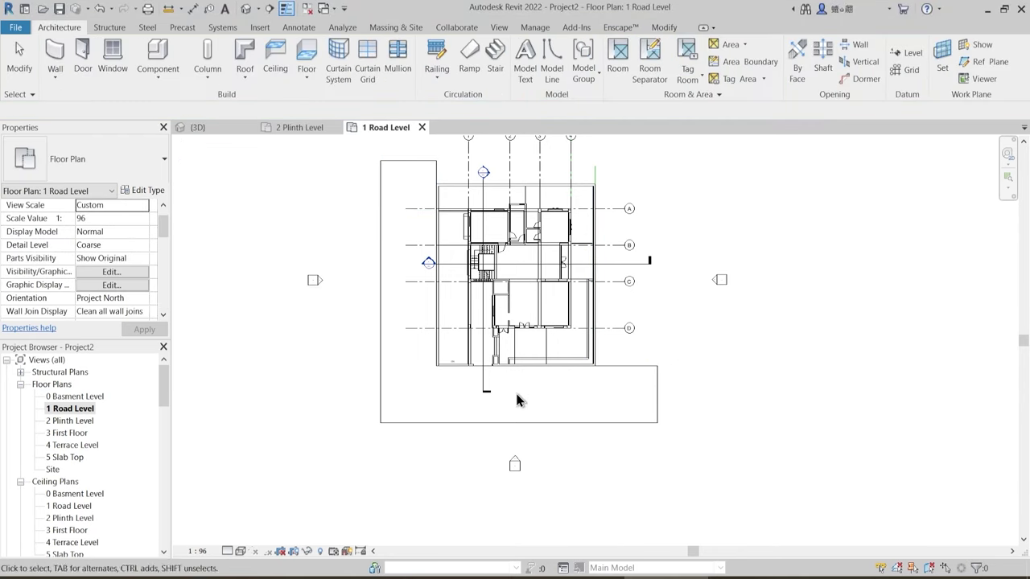
double_click(70, 421)
scroll(390, 330, "down", 5)
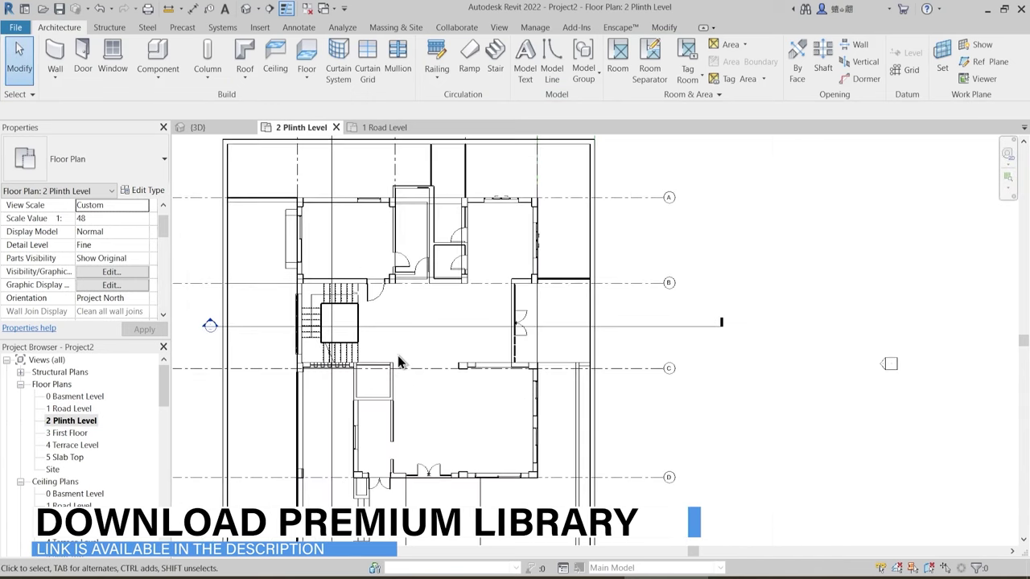
scroll(489, 386, "up", 4)
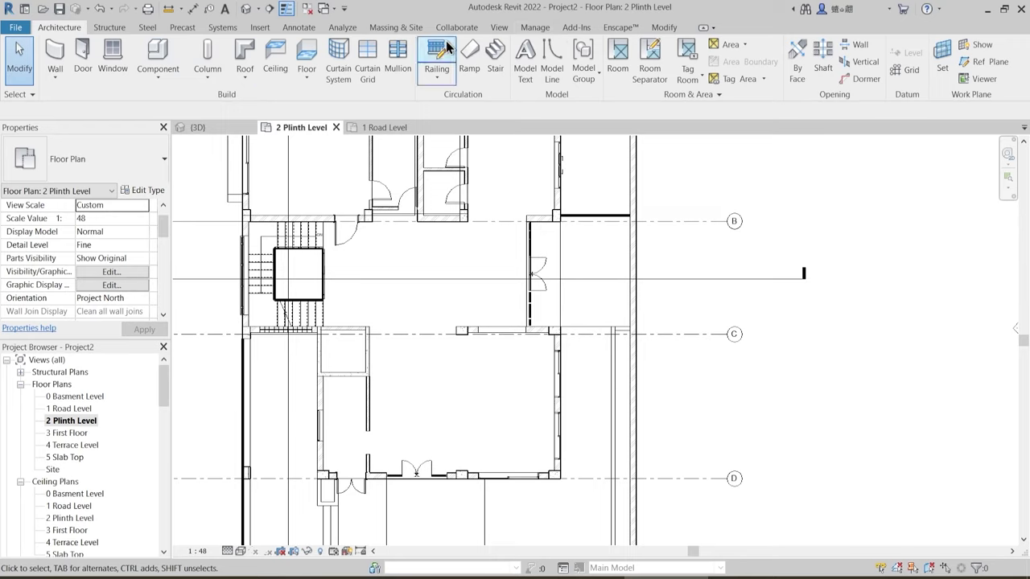
- Start Load Family and browse to English-Imperial > Furniture > Beds
left_click(262, 27)
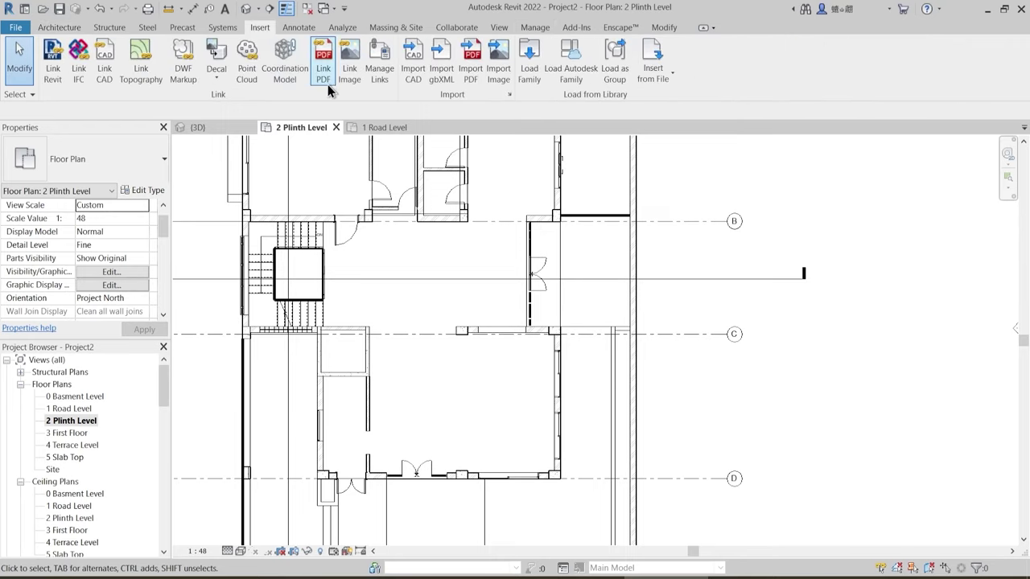
left_click(530, 79)
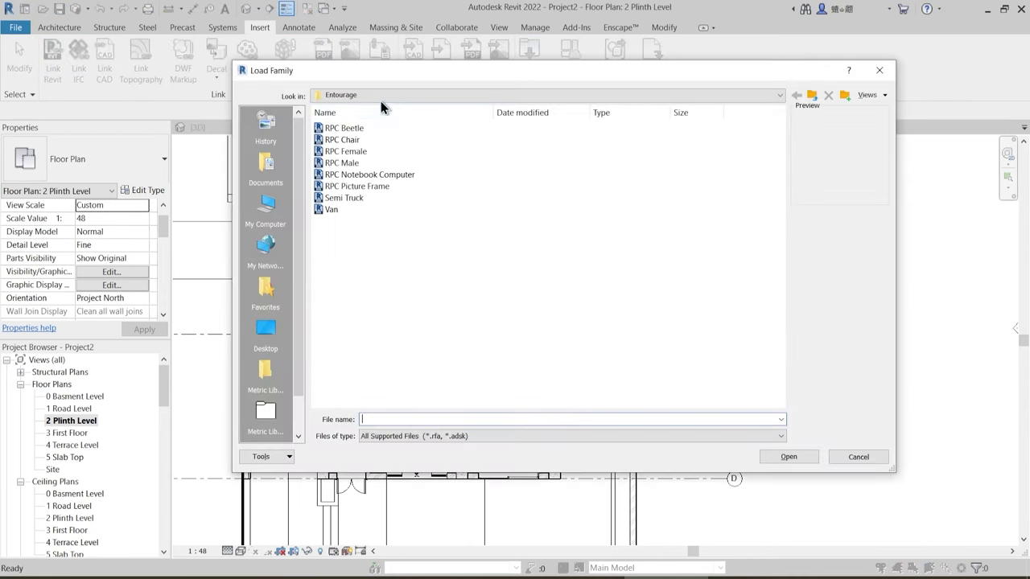
left_click(379, 94)
left_click(412, 185)
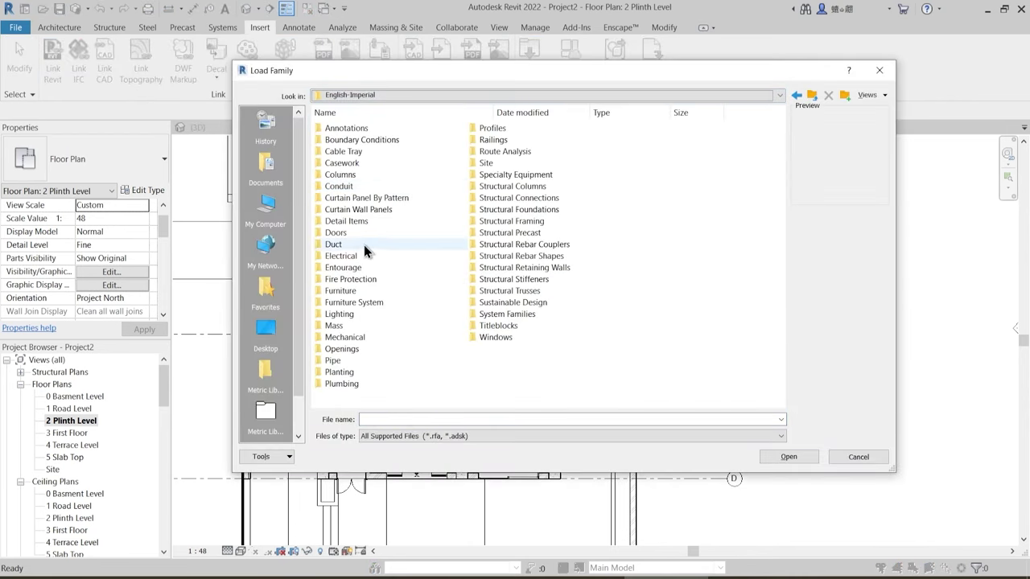
double_click(346, 290)
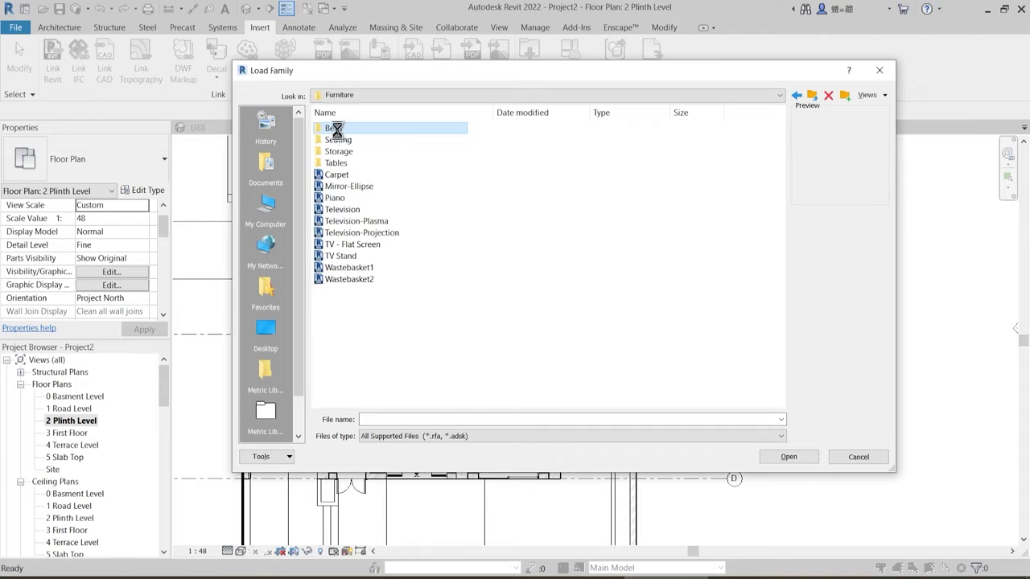
double_click(337, 130)
- Preview the bed families and pick Bed-Box before closing the dialog
left_click(342, 129)
left_click(342, 140)
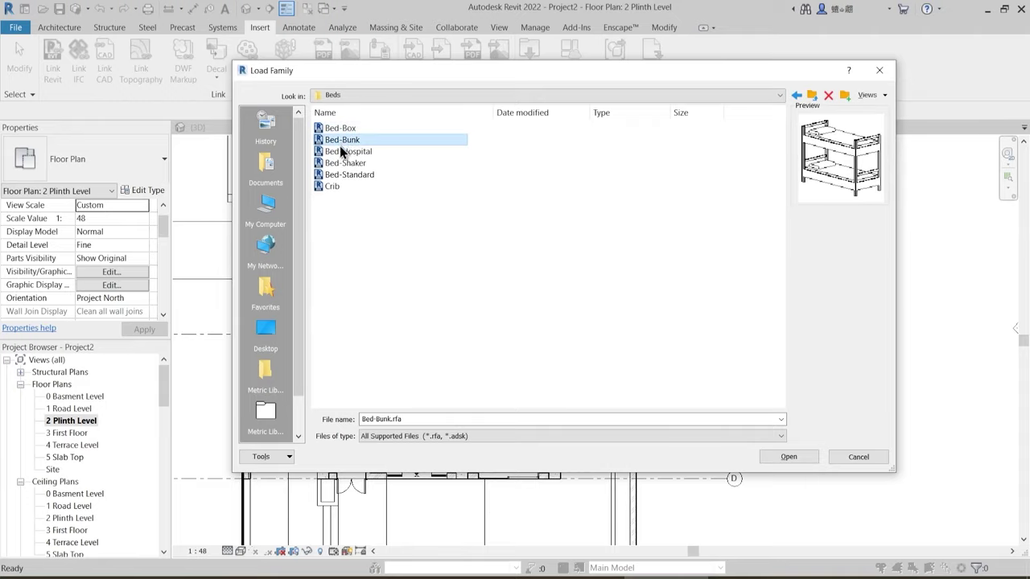
left_click(341, 152)
left_click(339, 164)
left_click(338, 176)
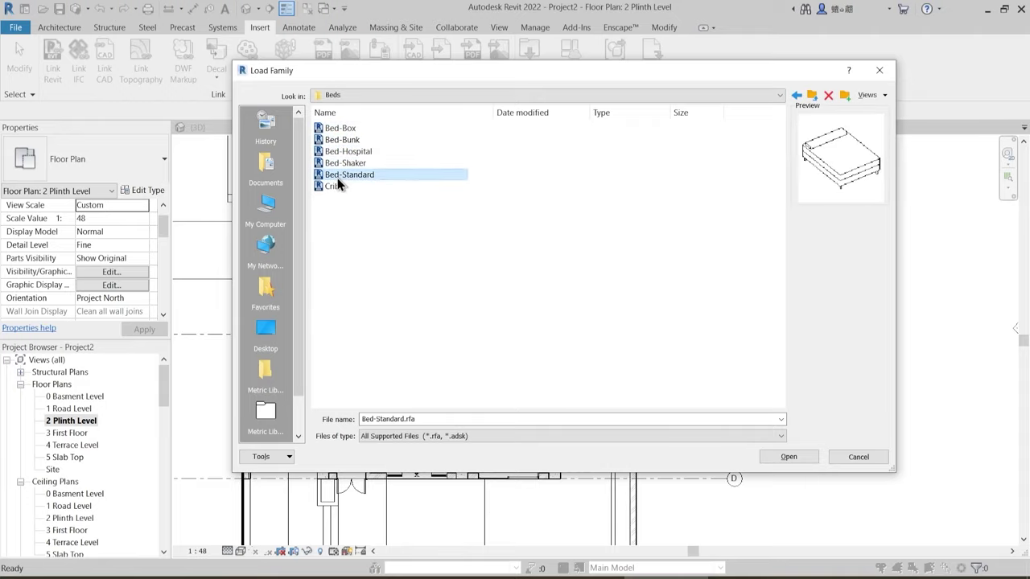
left_click(334, 186)
left_click(352, 128)
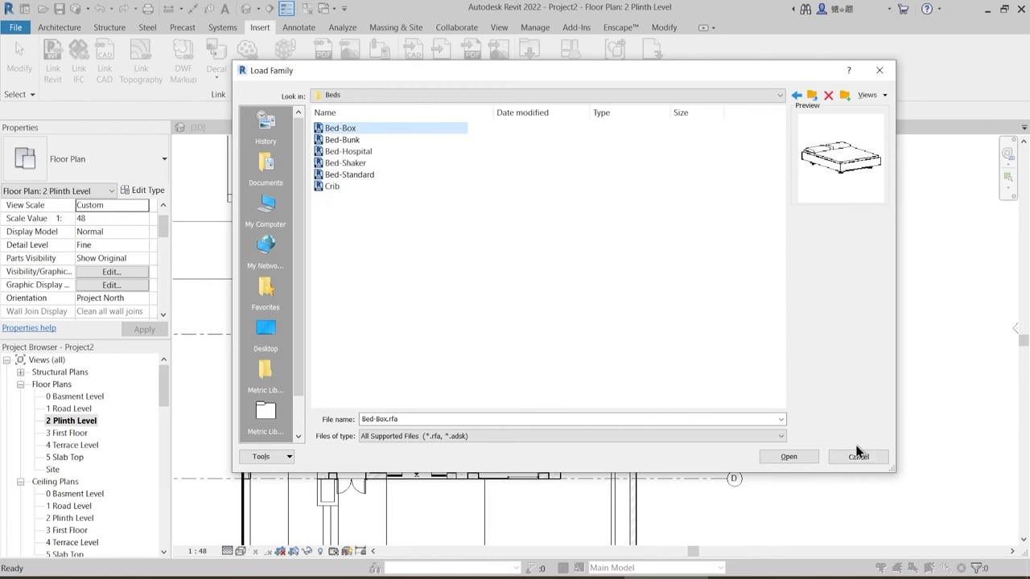
left_click(788, 457)
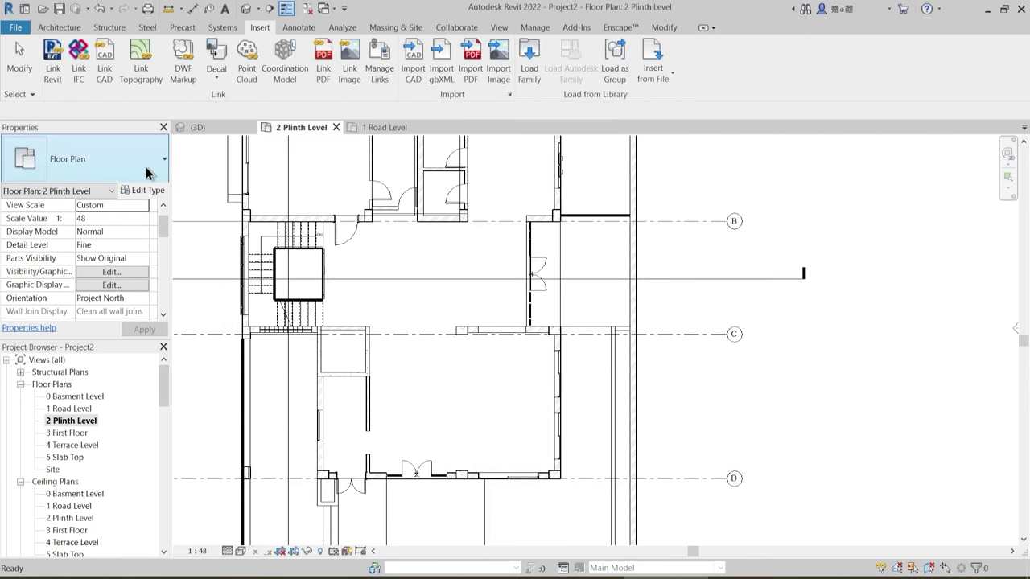
- Preview the Furniture > Seating families and choose Sofa-Corbu
left_click(529, 63)
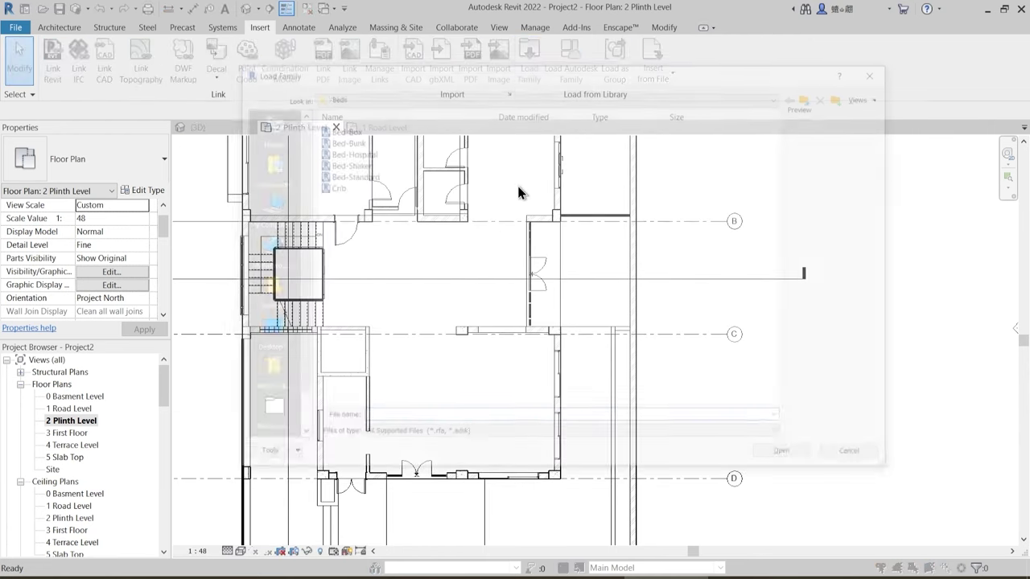
left_click(812, 95)
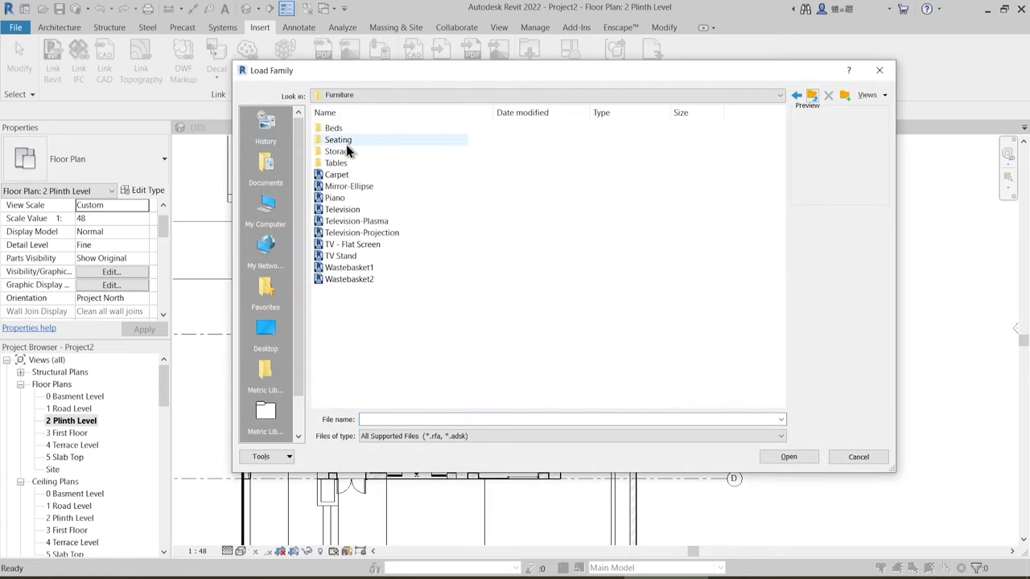
double_click(334, 141)
left_click(348, 130)
left_click(344, 141)
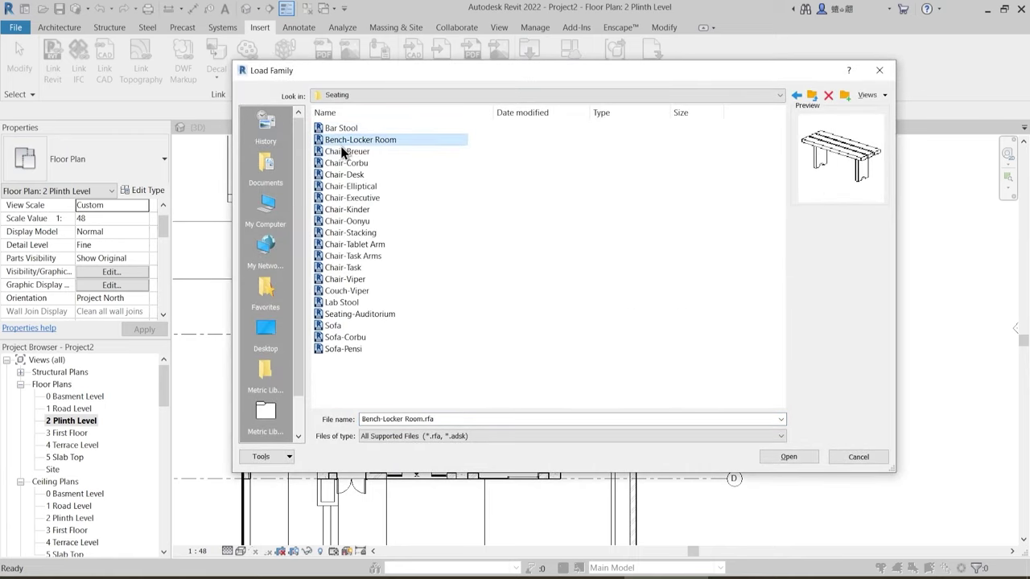
left_click(344, 163)
left_click(342, 141)
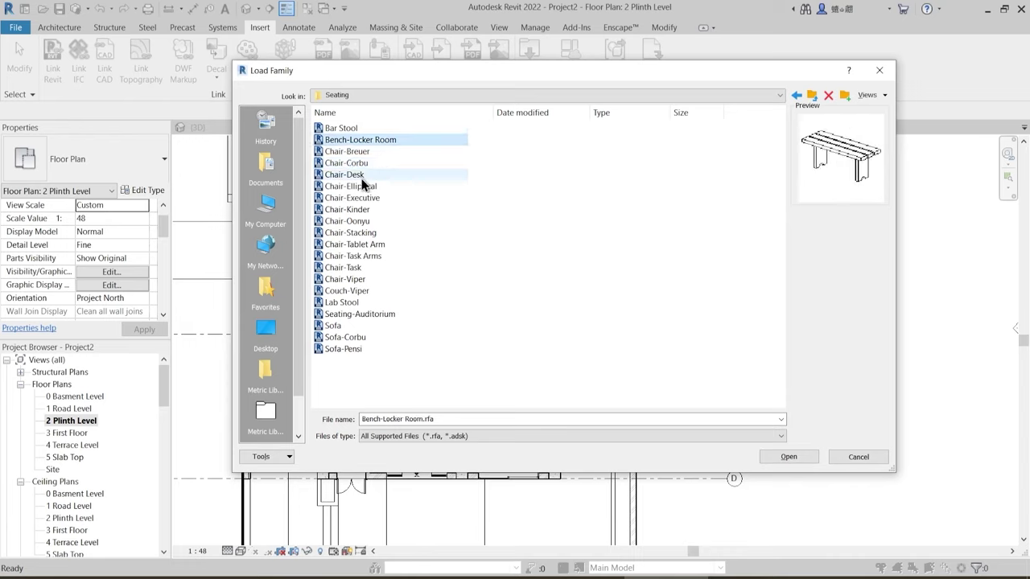
left_click(352, 245)
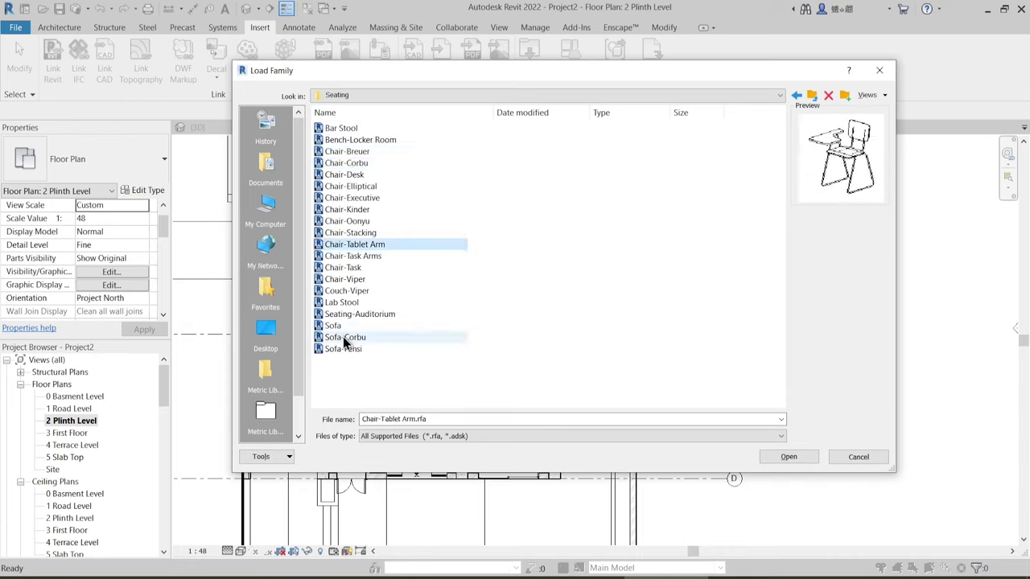
left_click(349, 337)
left_click(348, 349)
left_click(370, 338)
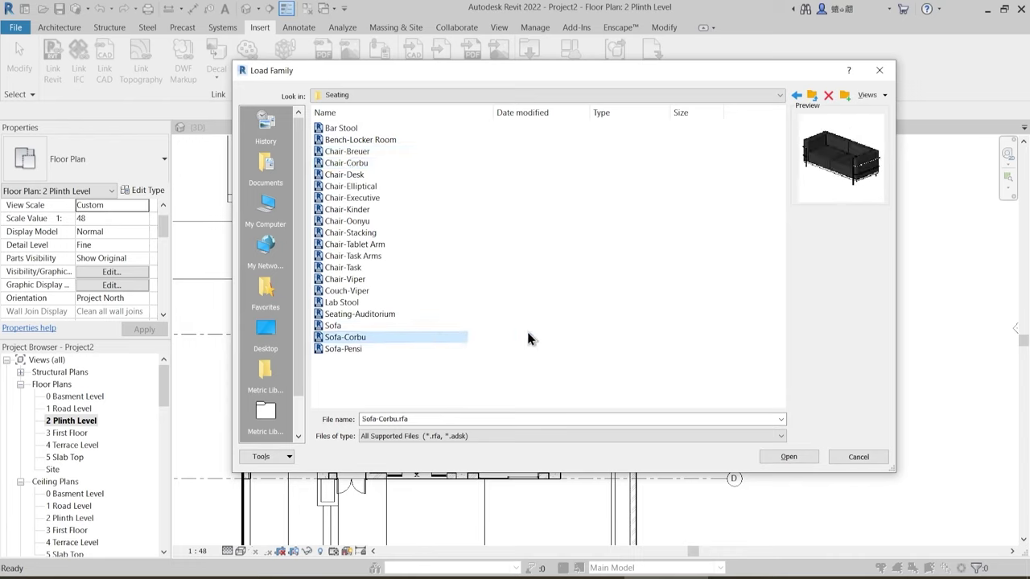
left_click(789, 457)
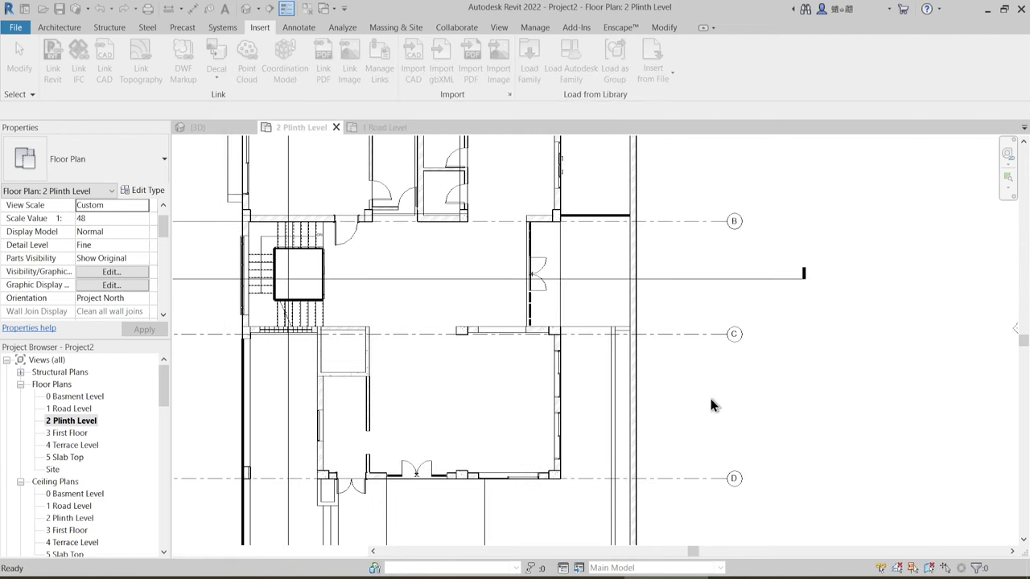
left_click(530, 62)
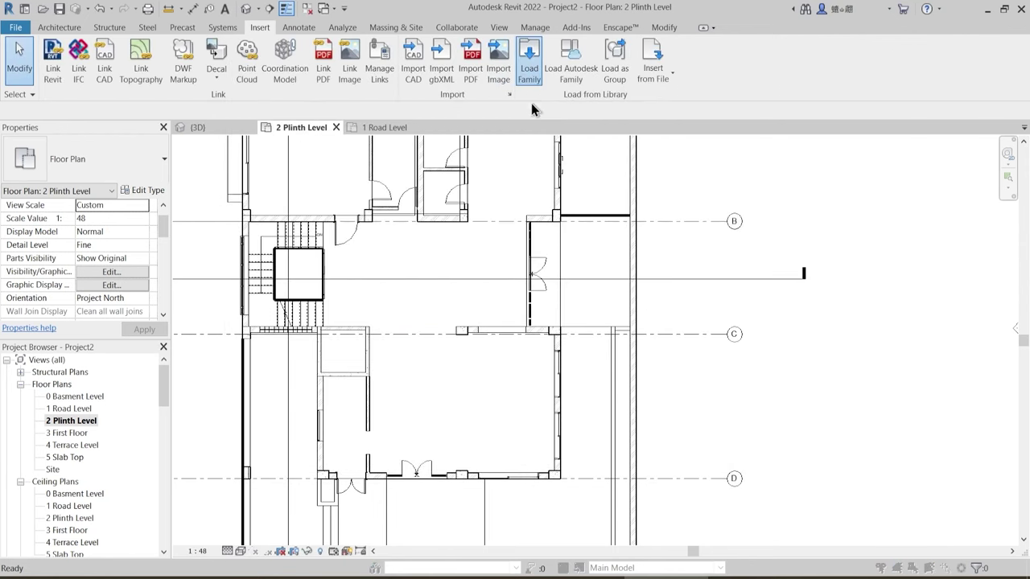
left_click(499, 97)
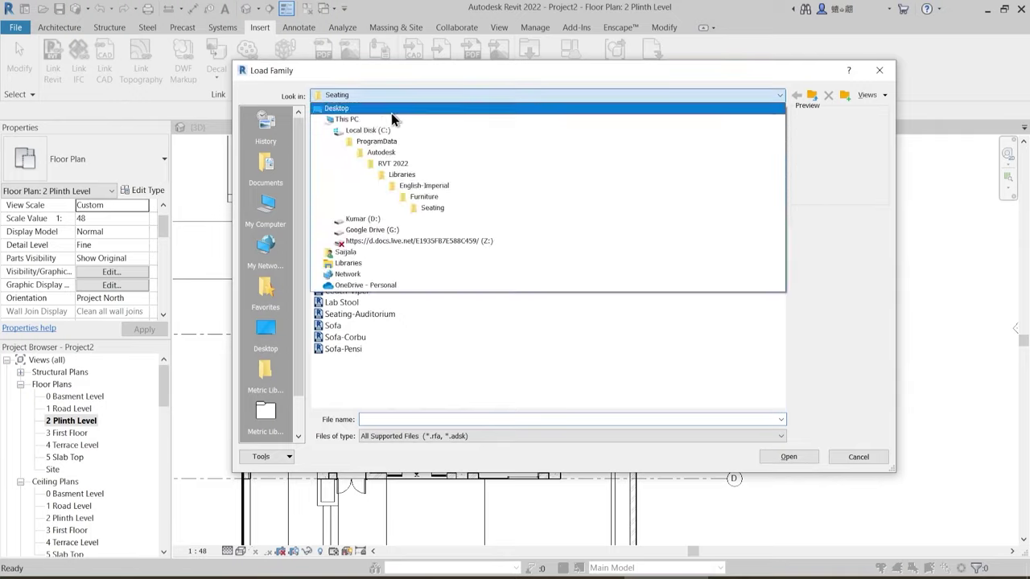
left_click(395, 195)
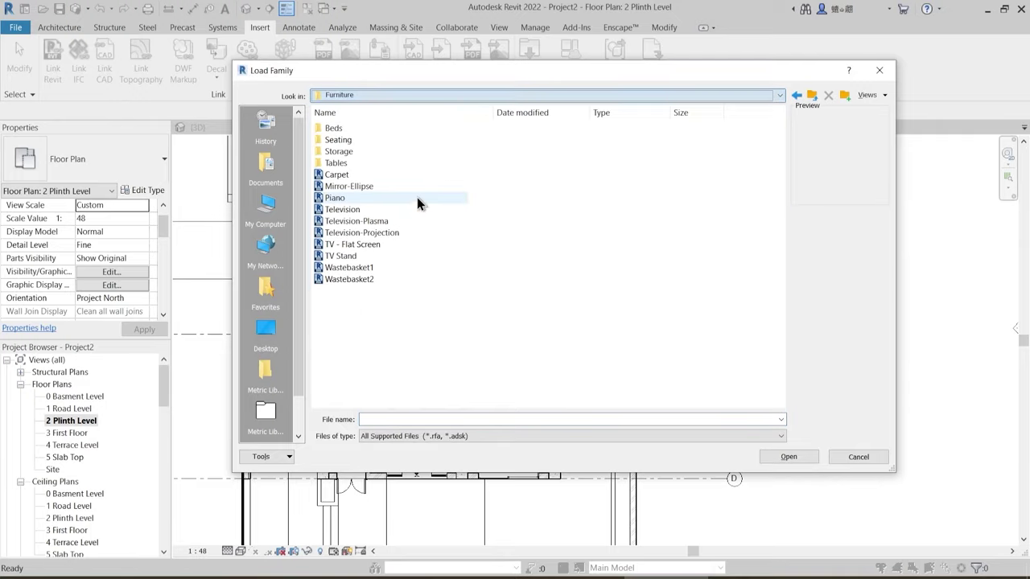
double_click(340, 142)
left_click(349, 130)
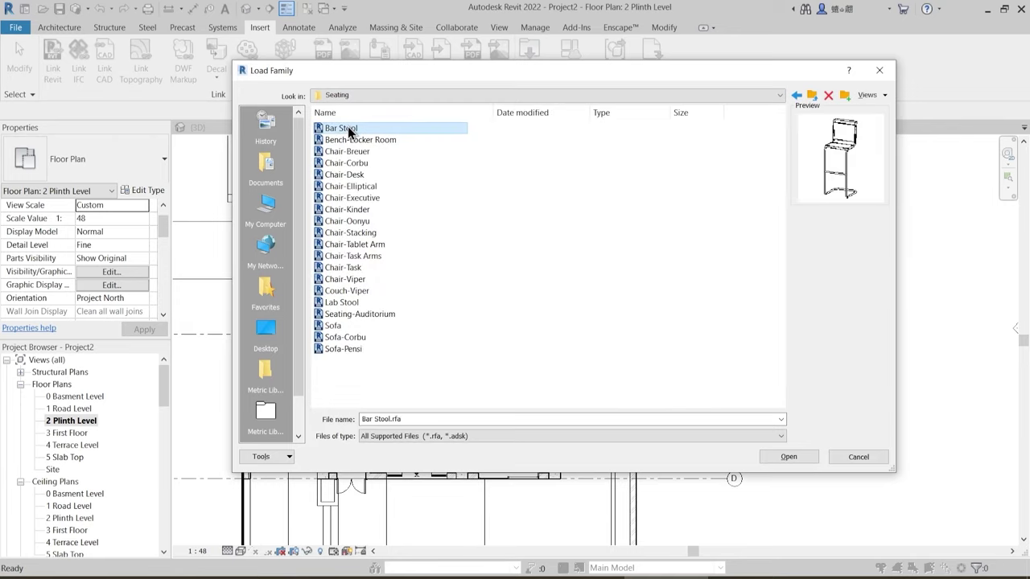
key("Down")
key("Down")
key("Down")
key("Down")
key("Down")
key("Down")
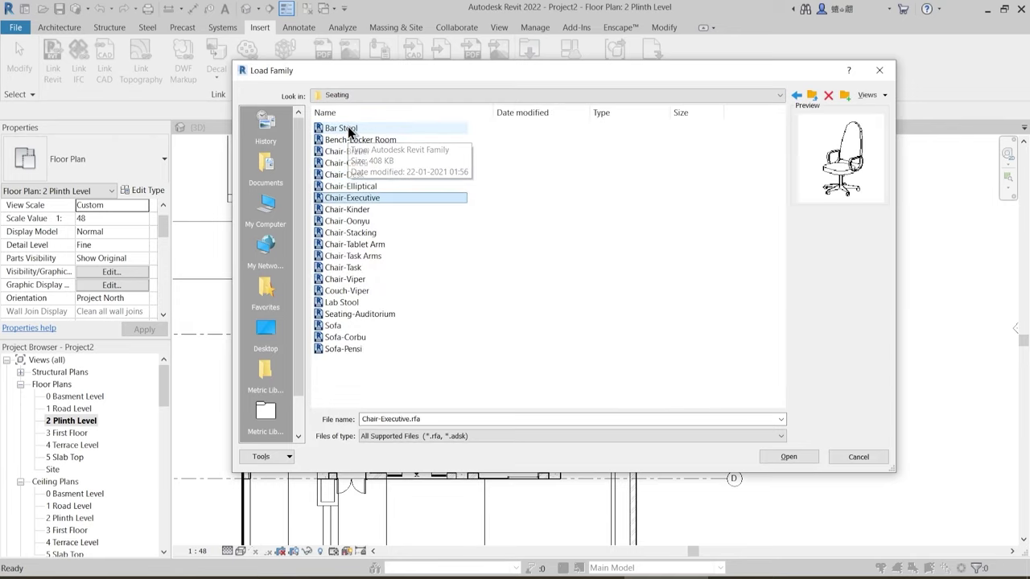
key("Down")
key("Down")
key("Down")
key("Down")
key("Down")
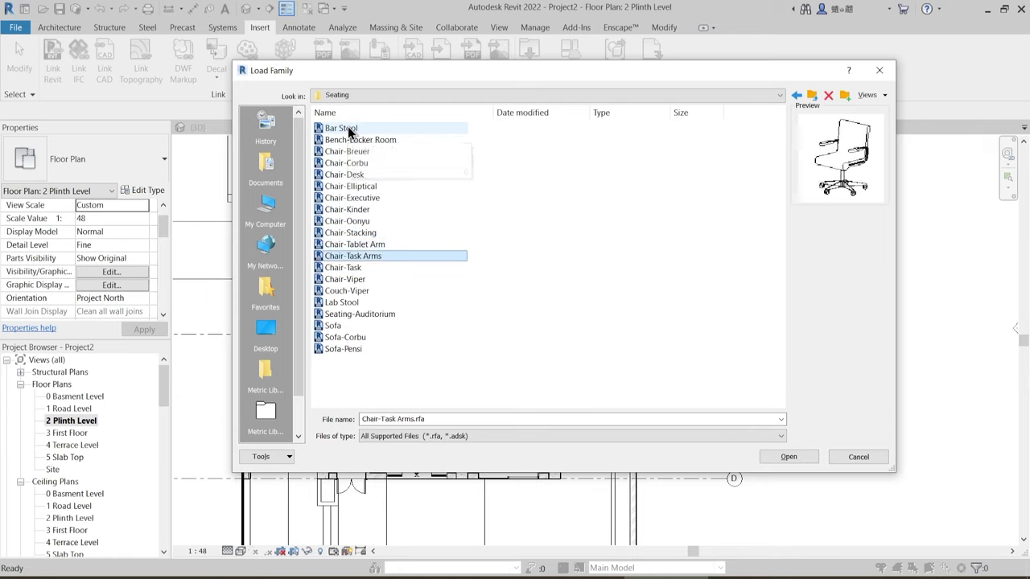
key("Down")
key("Down")
key("Down")
key("Down")
key("Down")
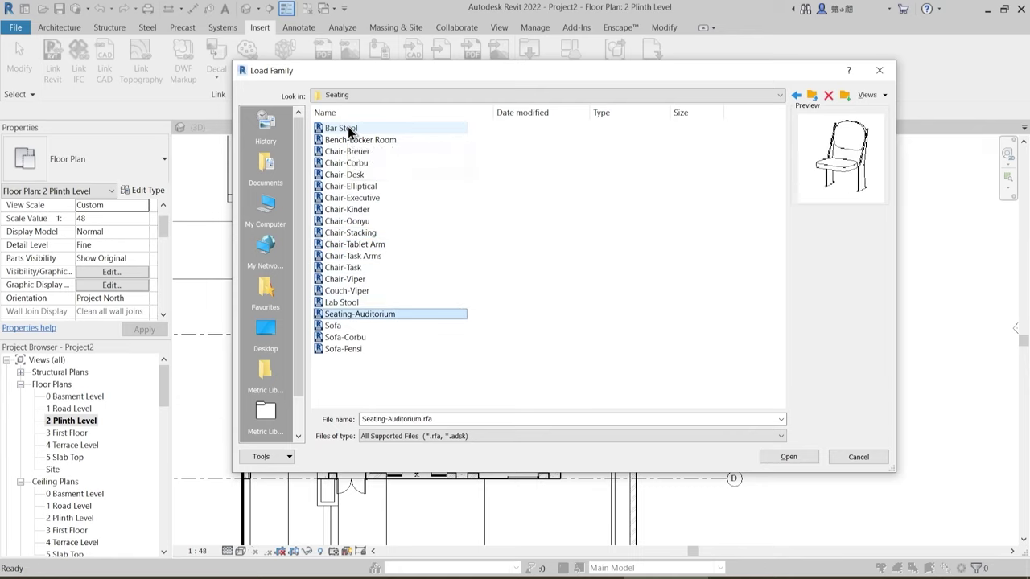
key("Down")
key("Down")
key("Down")
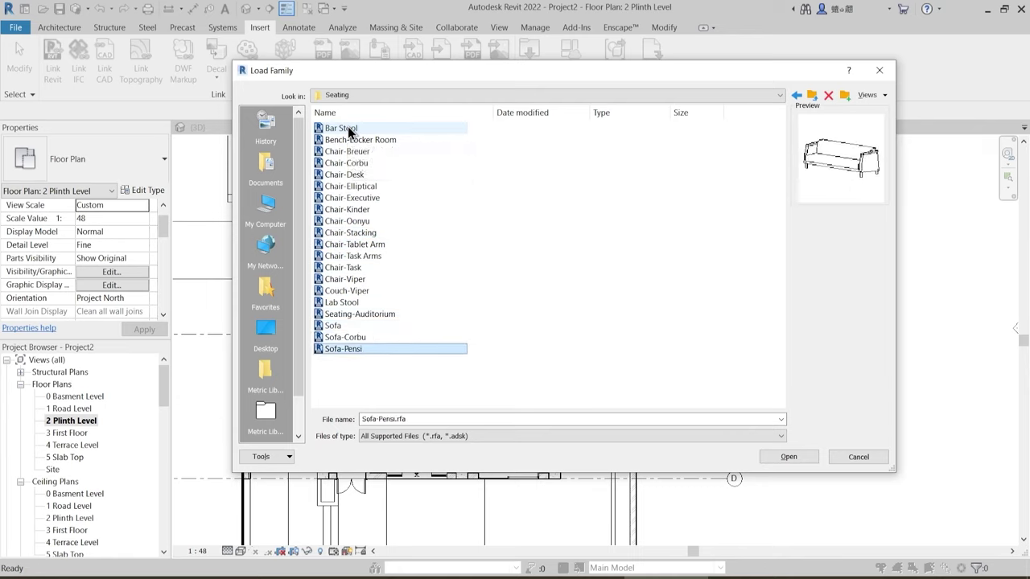
key("BackSpace")
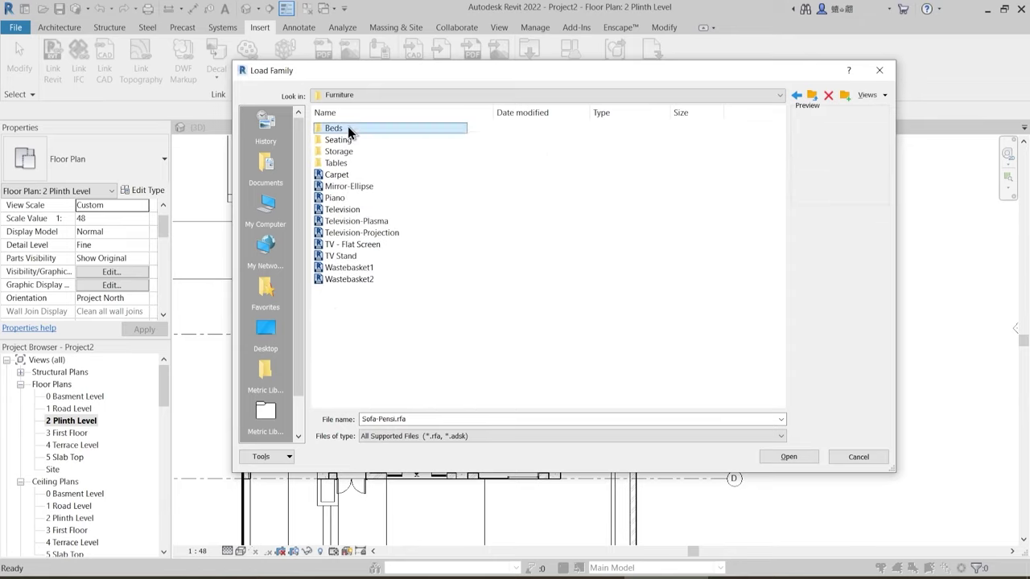
key("Down")
key("Down")
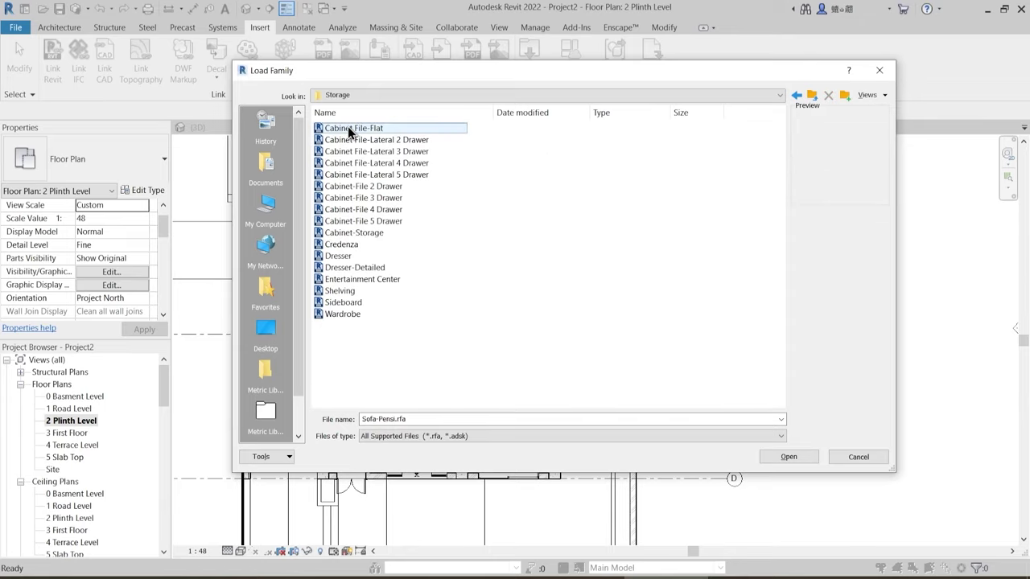
key("Down")
key("Down")
key("Down")
key("Down")
key("Down")
key("Down")
key("Down")
key("Down")
key("Down")
key("Down")
key("Down")
key("Down")
key("Down")
key("Down")
key("Down")
key("Down")
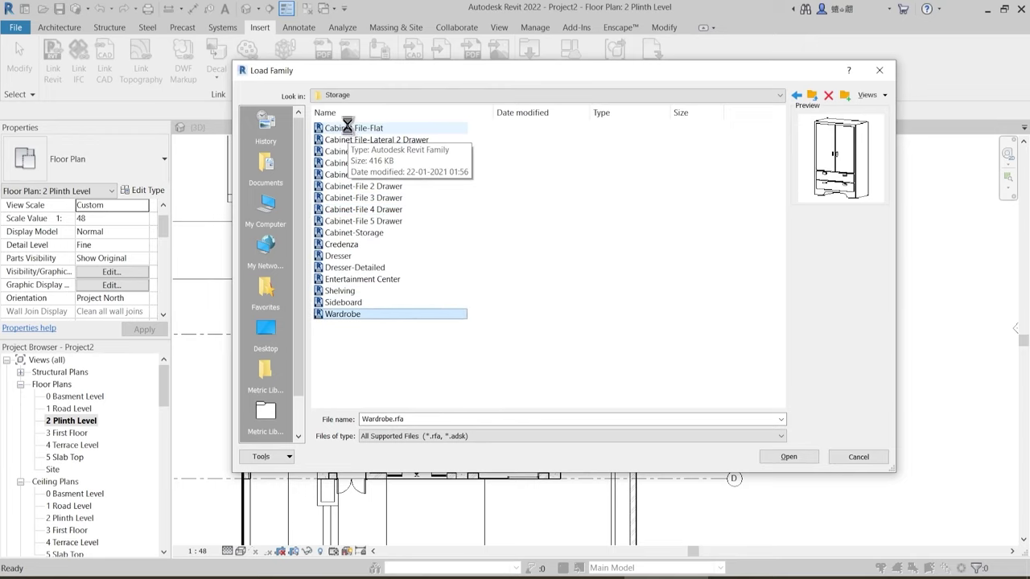
key("BackSpace")
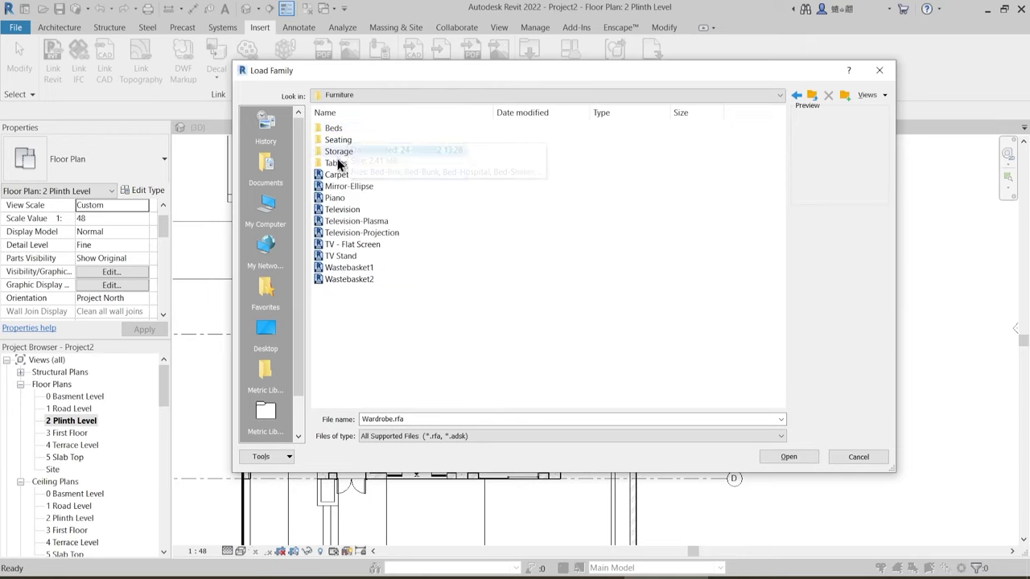
double_click(337, 164)
key("Down")
key("Down")
key("Down")
key("Down")
key("Down")
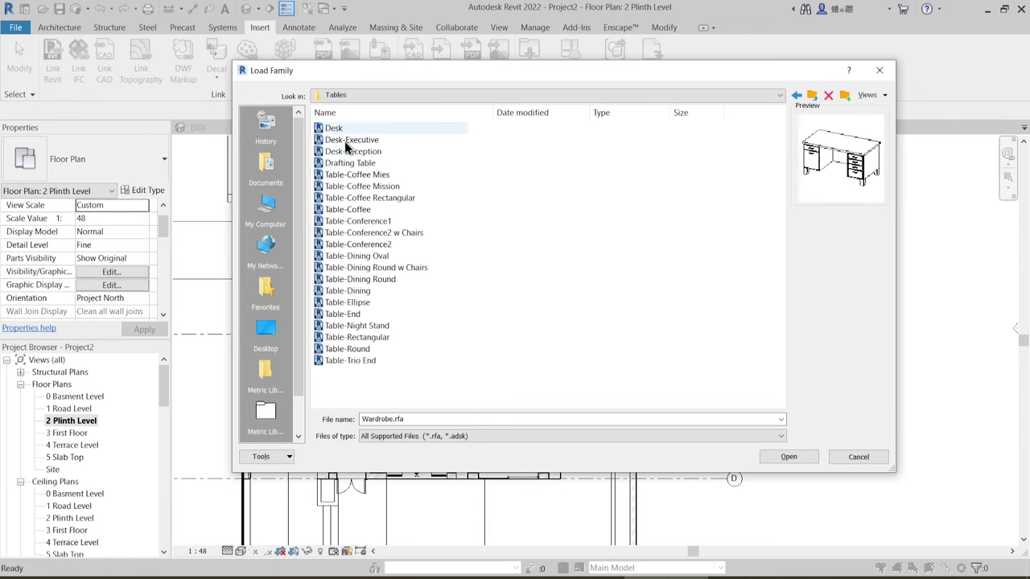
left_click(341, 198)
left_click(342, 221)
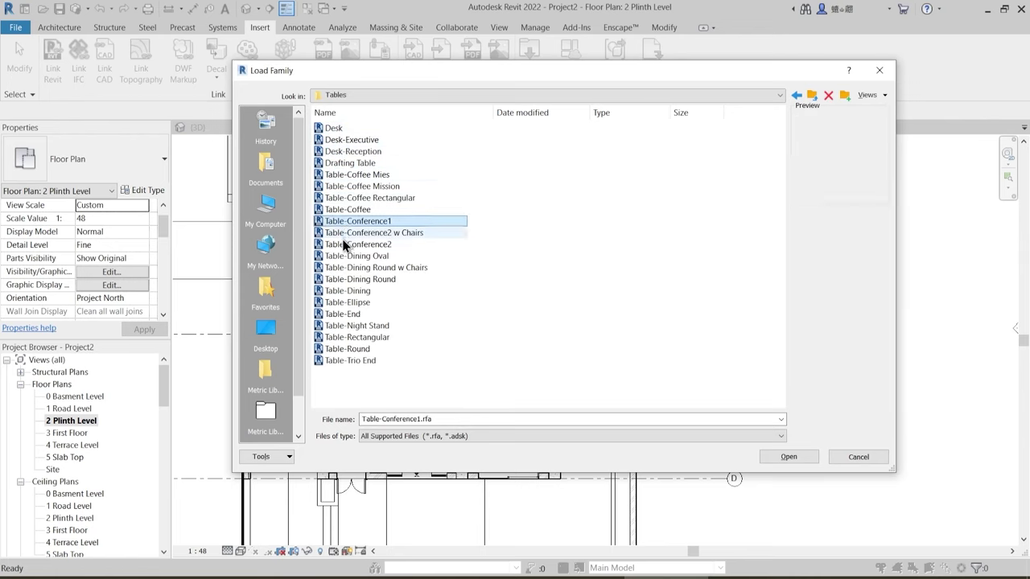
left_click(342, 232)
left_click(351, 245)
left_click(352, 256)
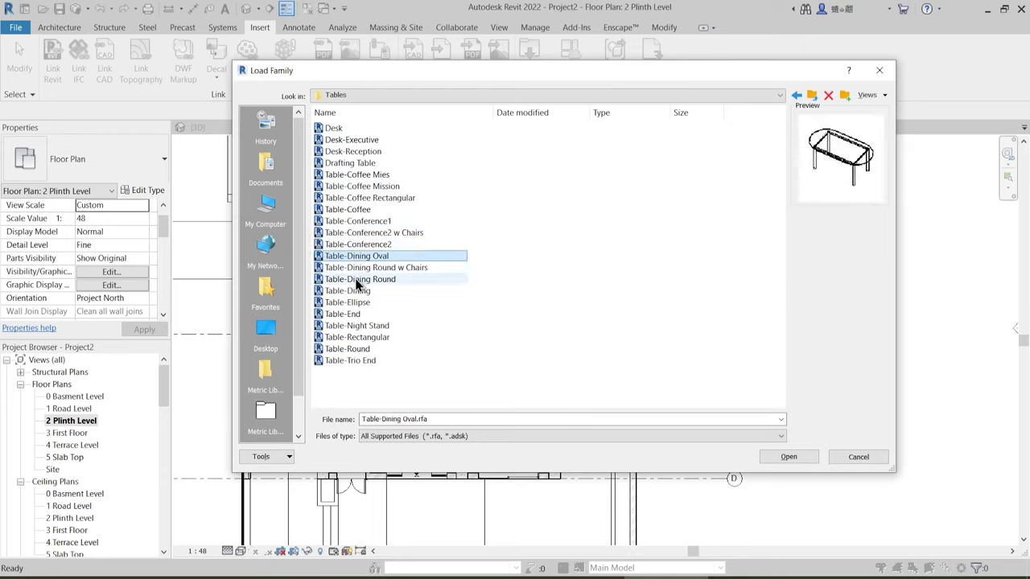
left_click(351, 279)
left_click(351, 303)
left_click(351, 315)
left_click(352, 326)
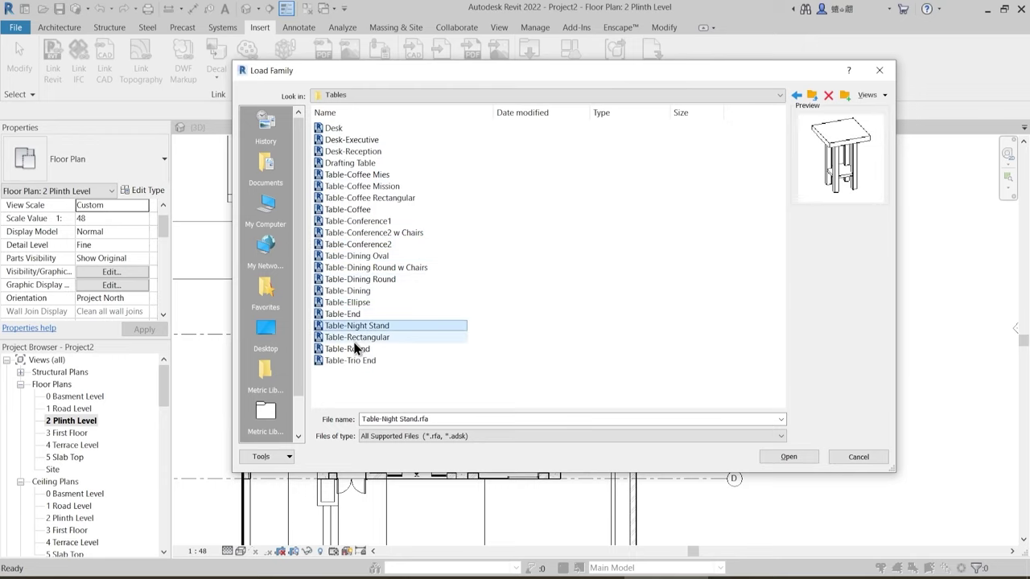
left_click(353, 337)
left_click(354, 350)
left_click(358, 360)
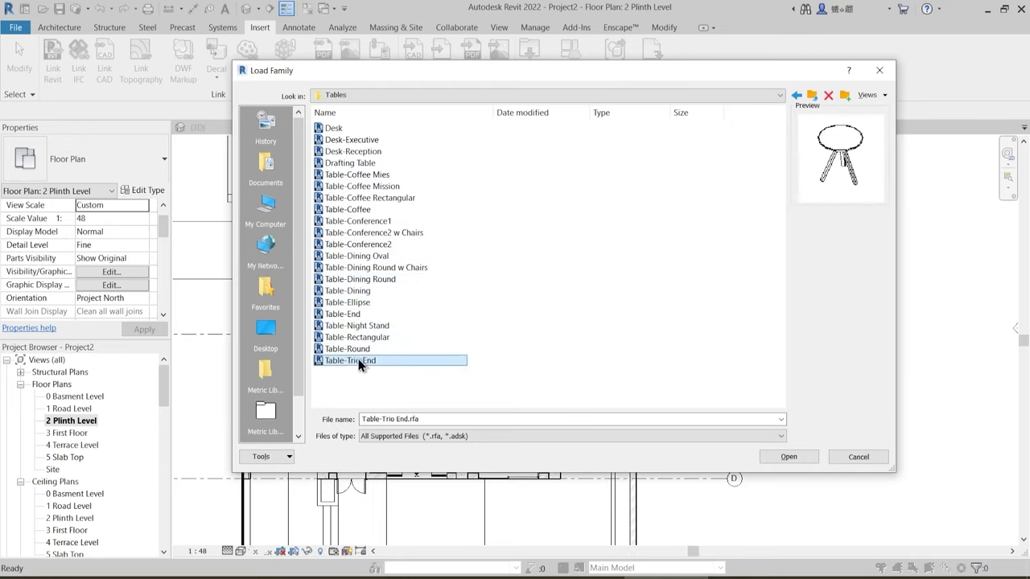
left_click(811, 97)
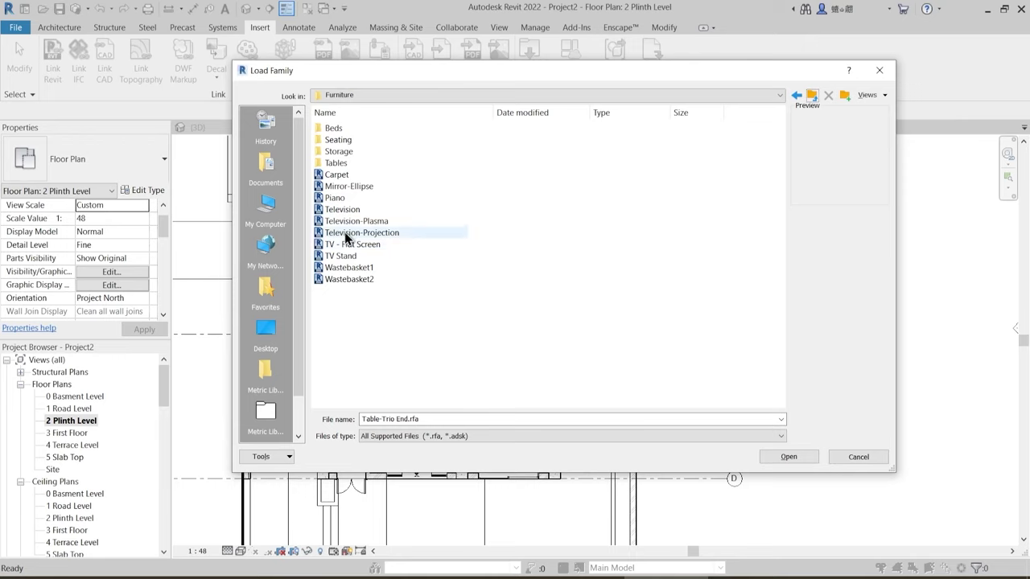
left_click(340, 176)
key("Down")
key("Down")
key("Down")
key("Down")
key("Down")
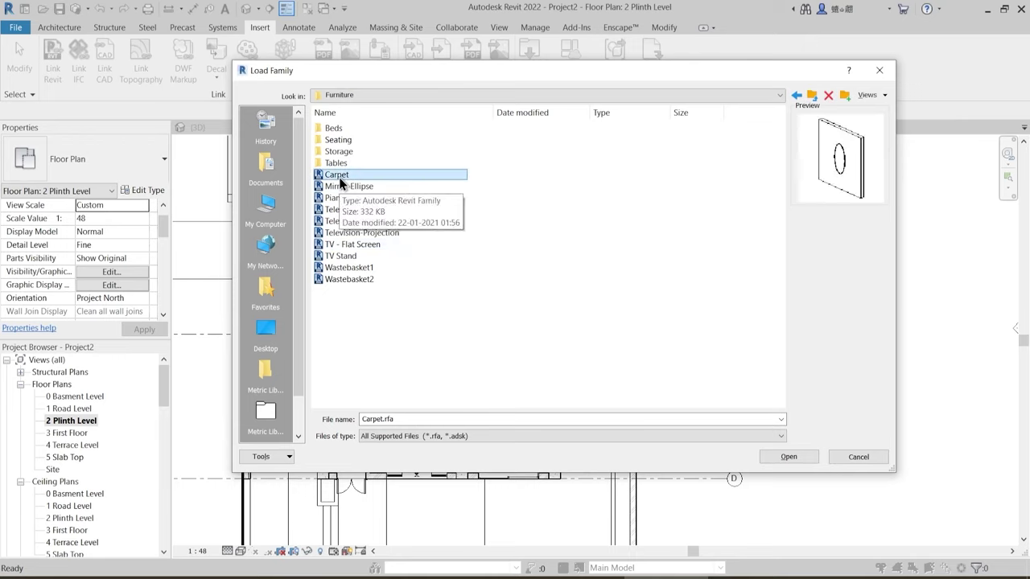
key("Down")
key("Down")
key("Down")
key("Down")
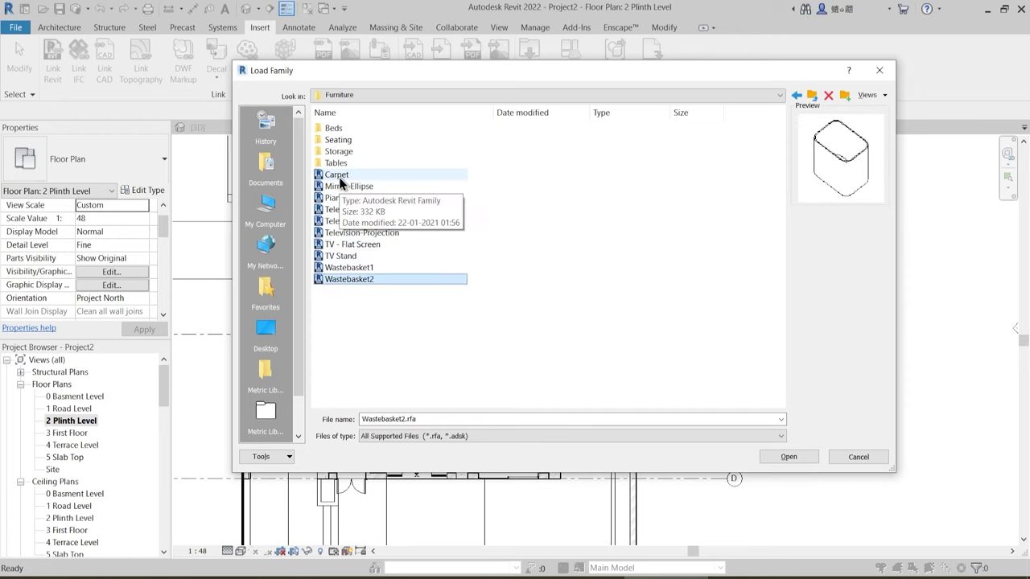
key("BackSpace")
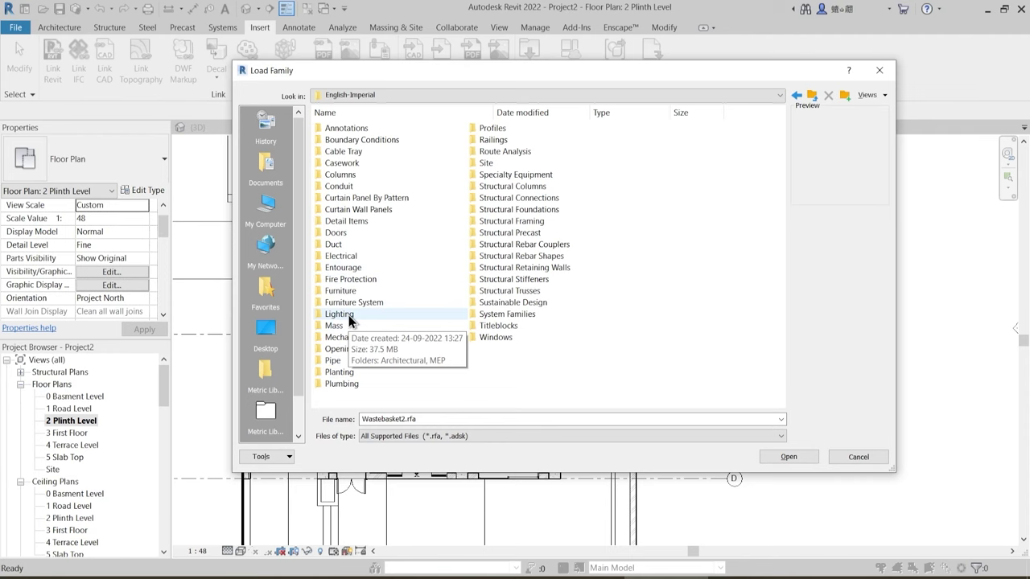
double_click(349, 292)
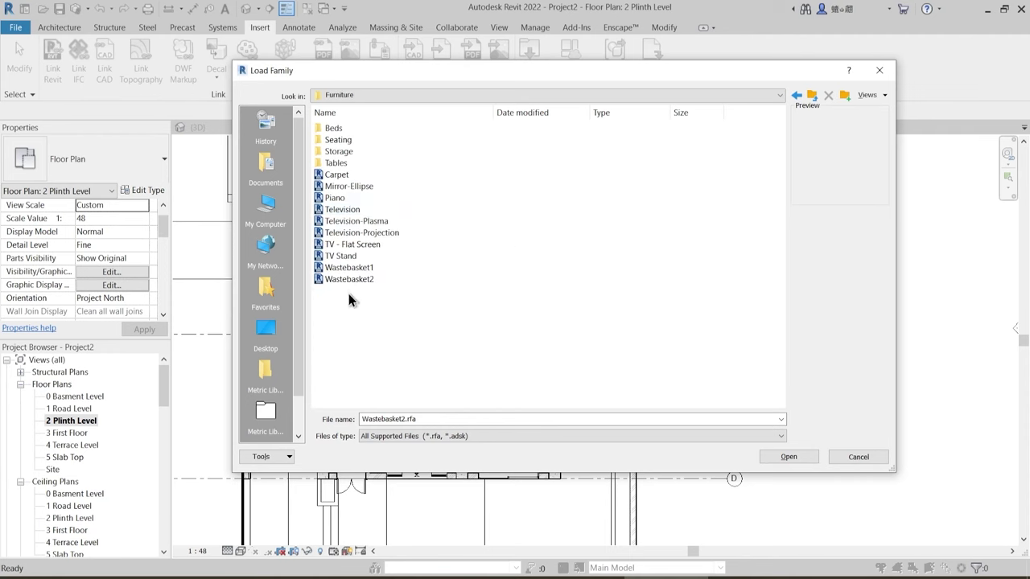
- Place a Sofa-Corbu sofa against the room's top wall, turning the next one vertical
key("Escape")
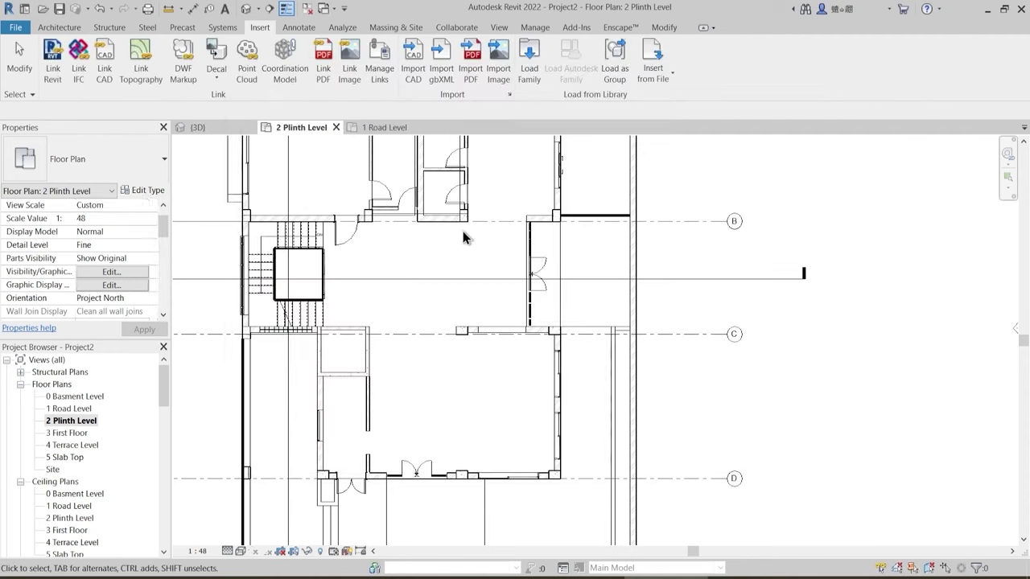
middle_click_drag(379, 301, 421, 285)
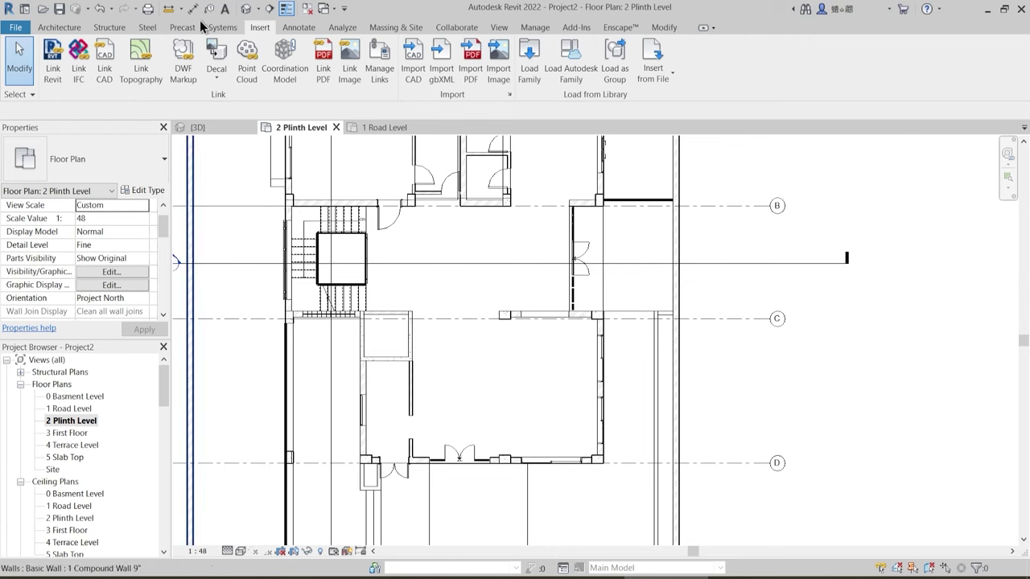
left_click(60, 27)
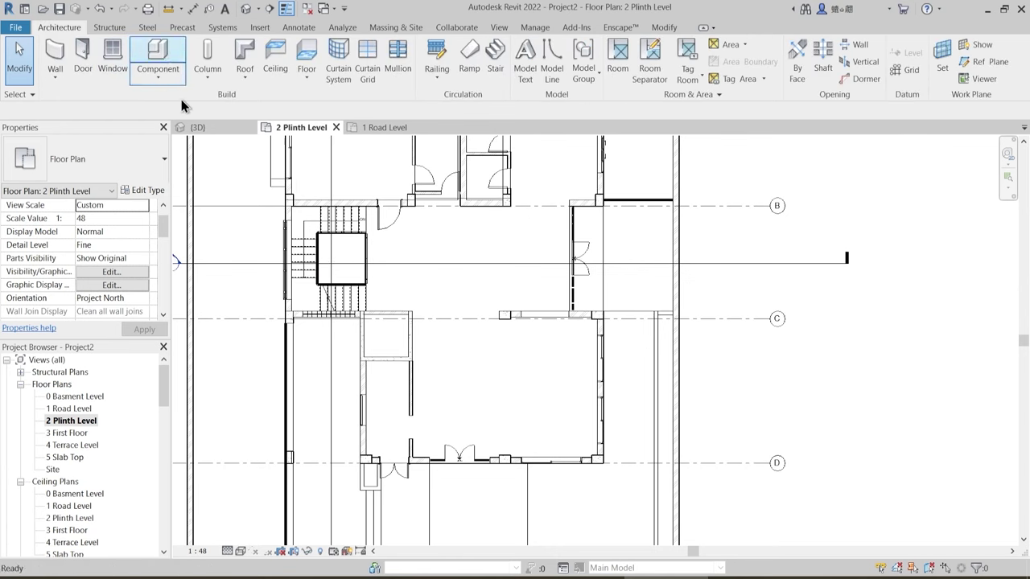
left_click(157, 55)
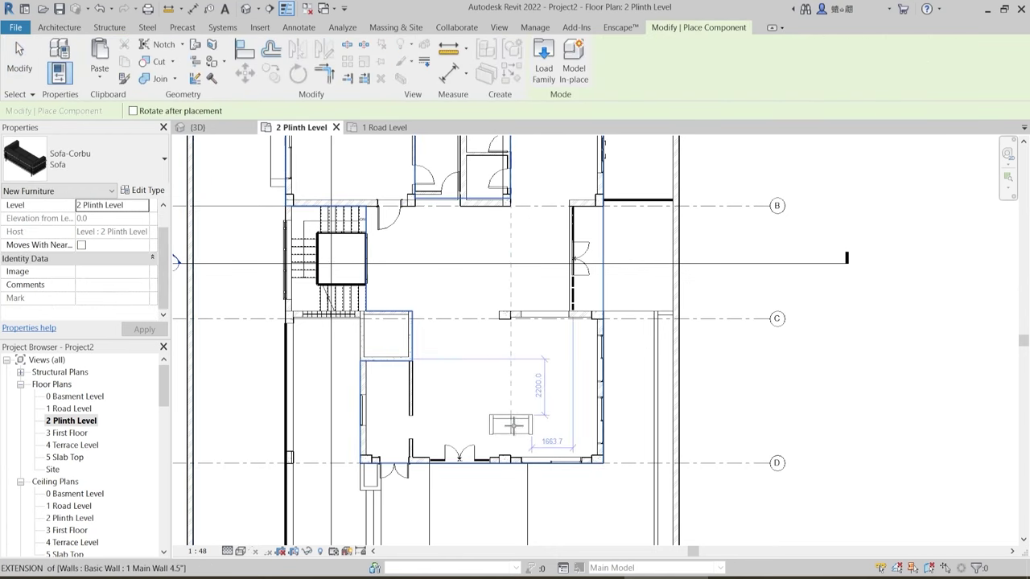
scroll(511, 427, "up", 4)
left_click(556, 200)
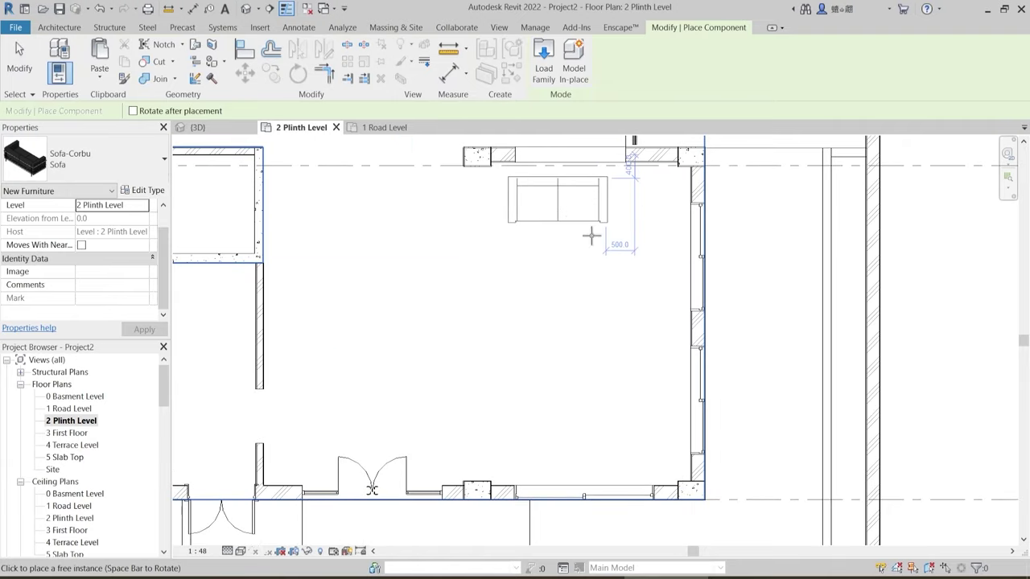
key("space")
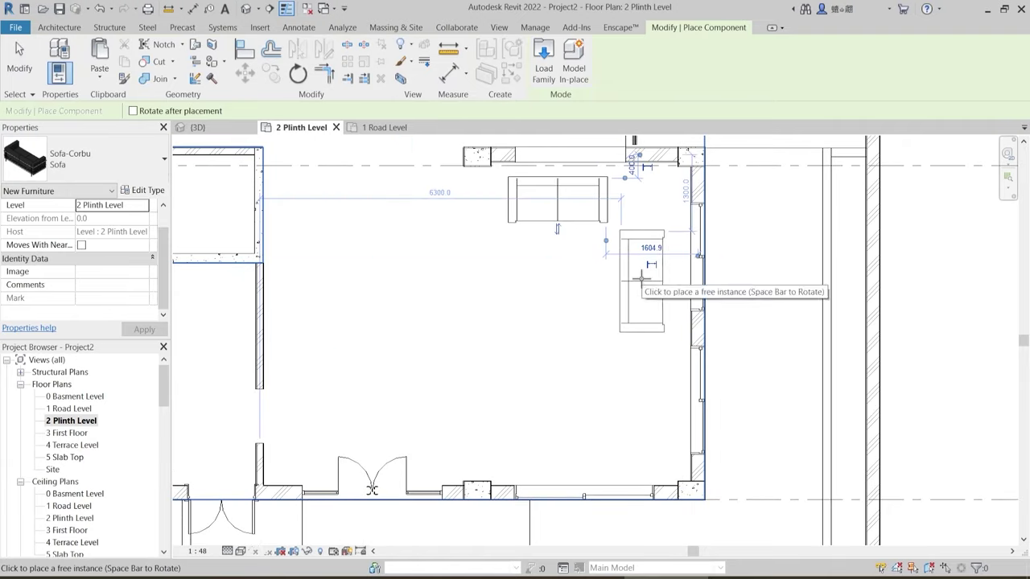
key("space")
key("space")
key("space")
key("space")
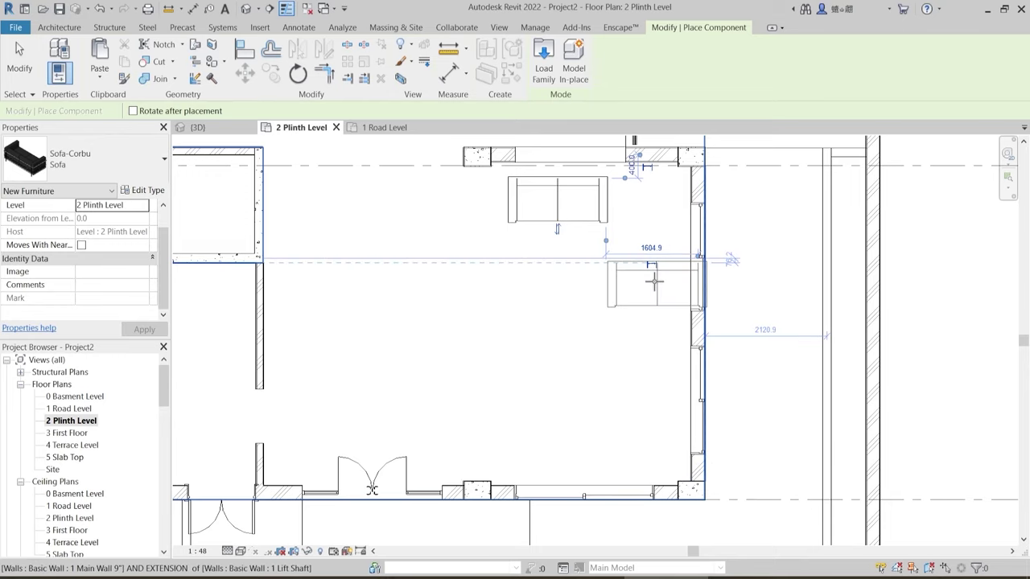
key("space")
key("space")
key("space")
key("space")
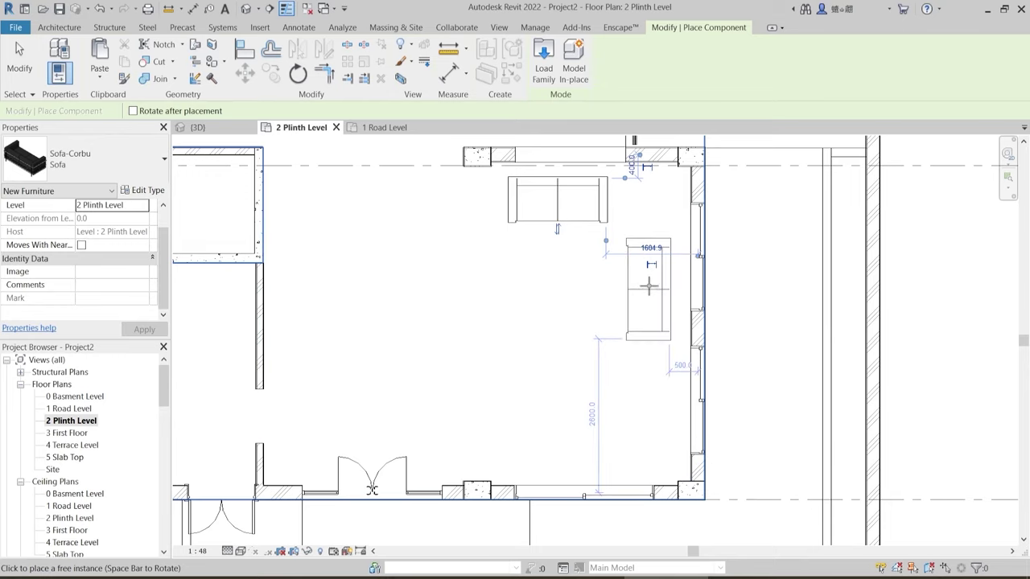
- Place two sofas along the right wall and one near the bottom wall
left_click(654, 272)
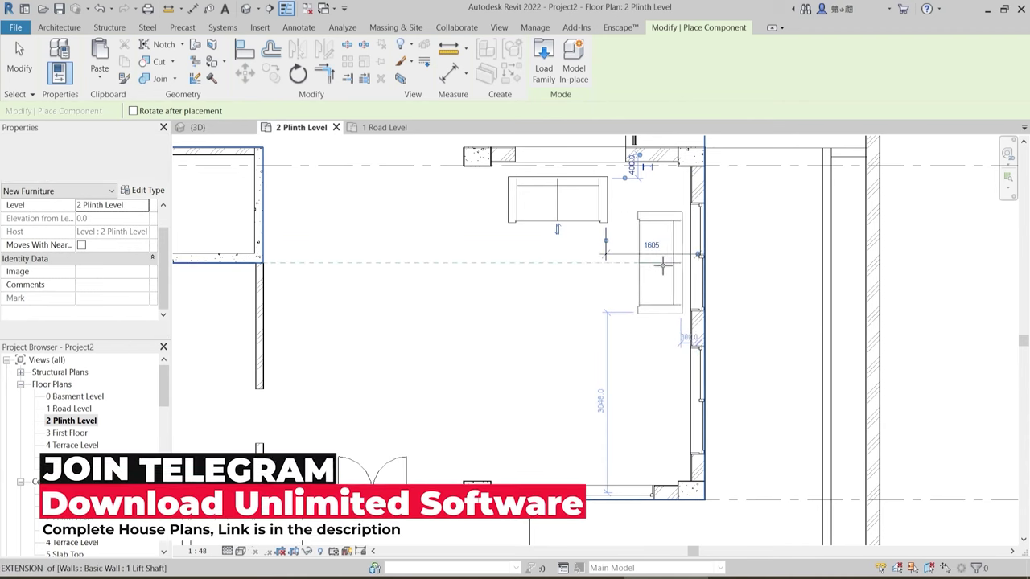
left_click(654, 382)
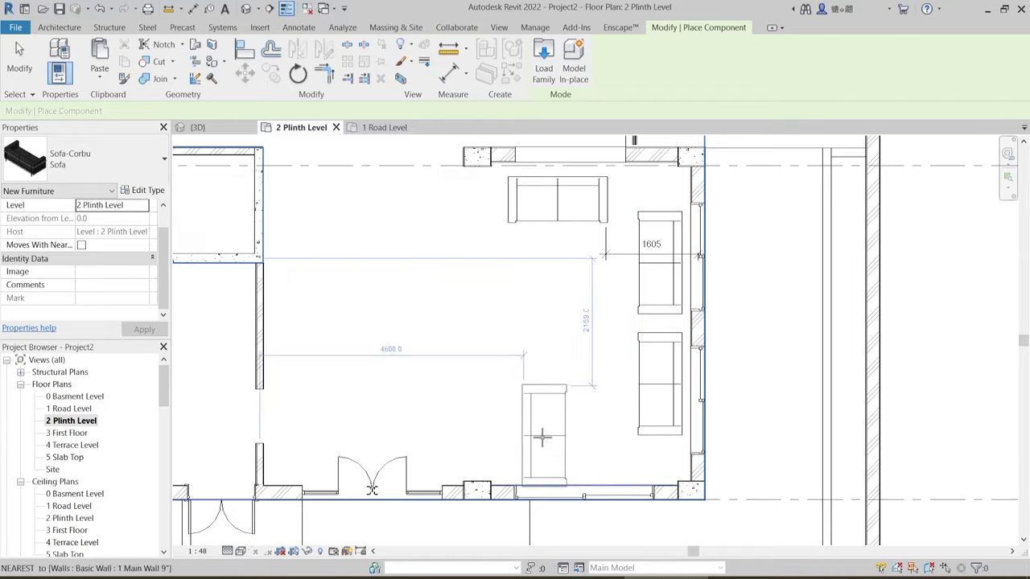
key("space")
left_click(559, 441)
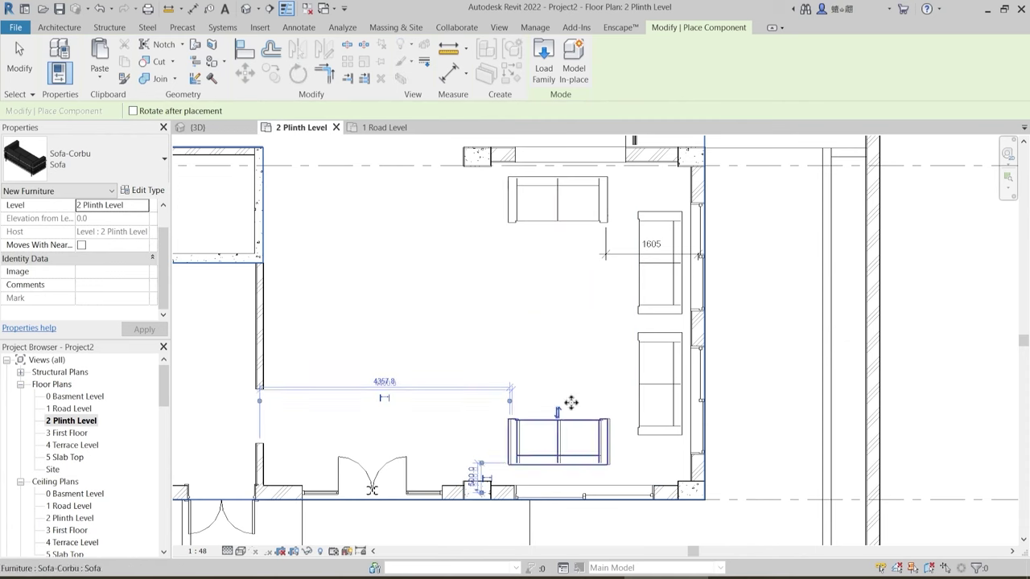
scroll(580, 358, "down", 4)
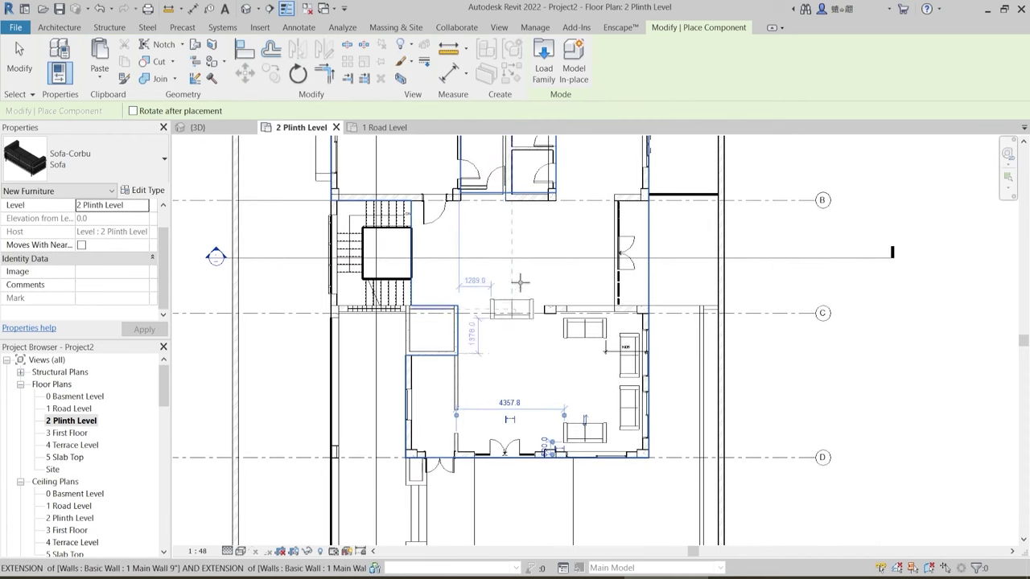
left_click(86, 165)
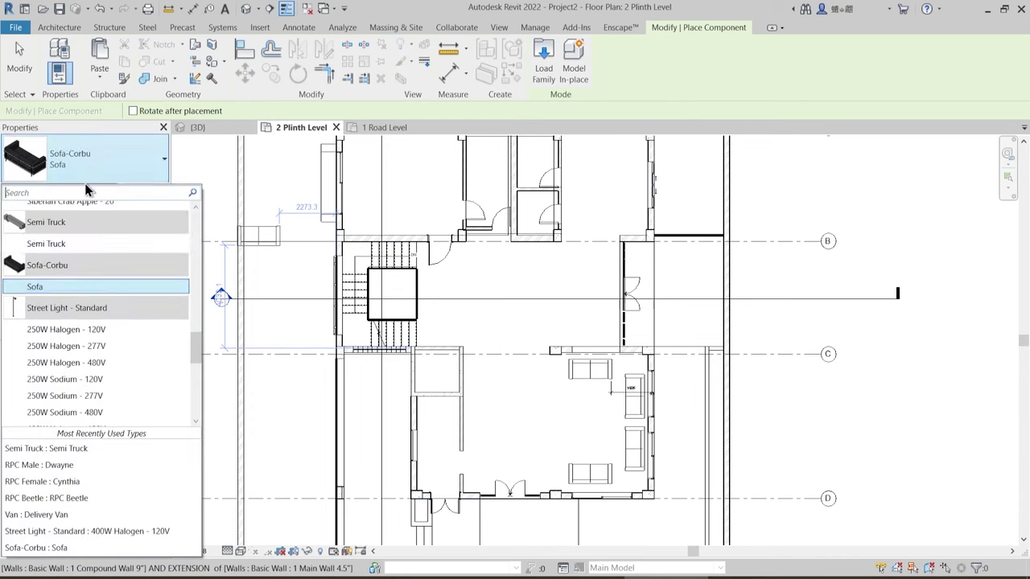
scroll(71, 321, "up", 8)
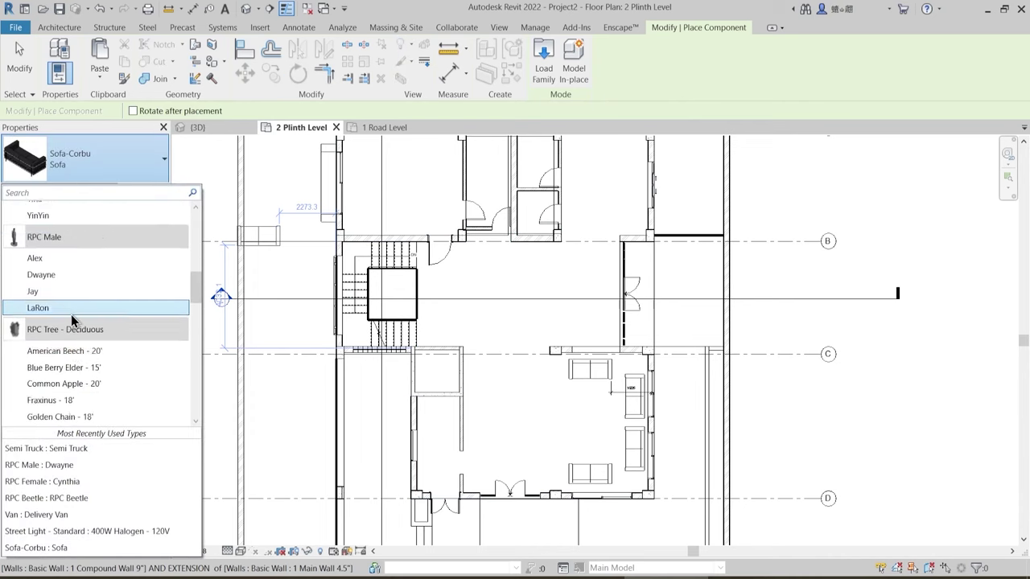
scroll(71, 320, "up", 8)
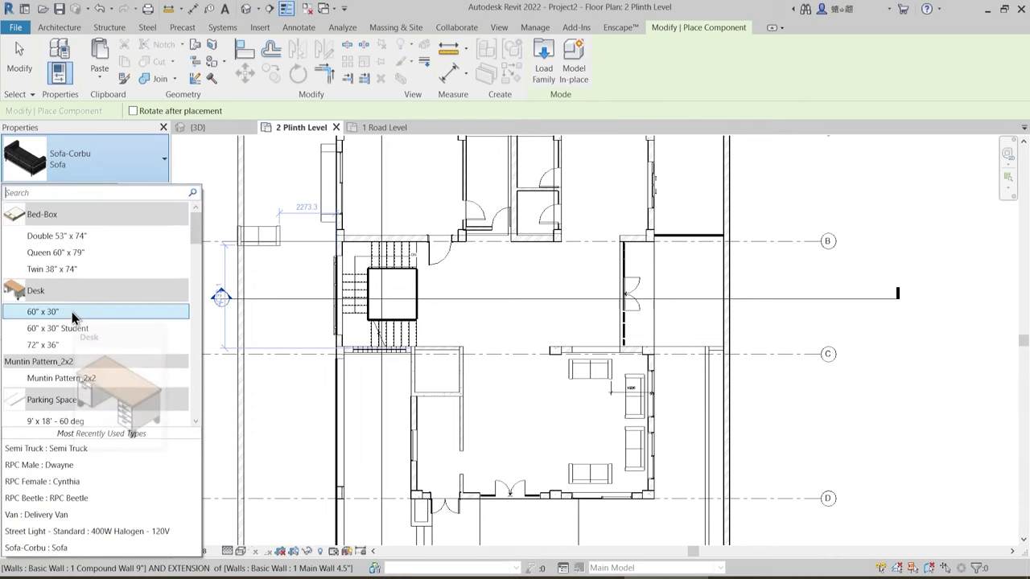
- Place a Bed-Box Queen 60" x 79" bed in the upper-left room
left_click(91, 252)
middle_click_drag(420, 260, 423, 373)
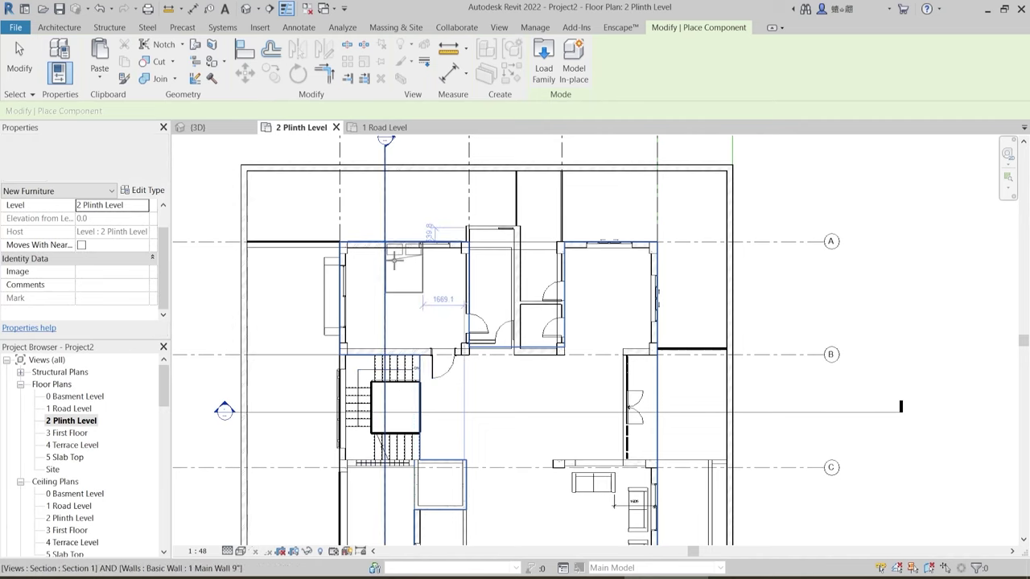
scroll(394, 259, "up", 2)
left_click(433, 282)
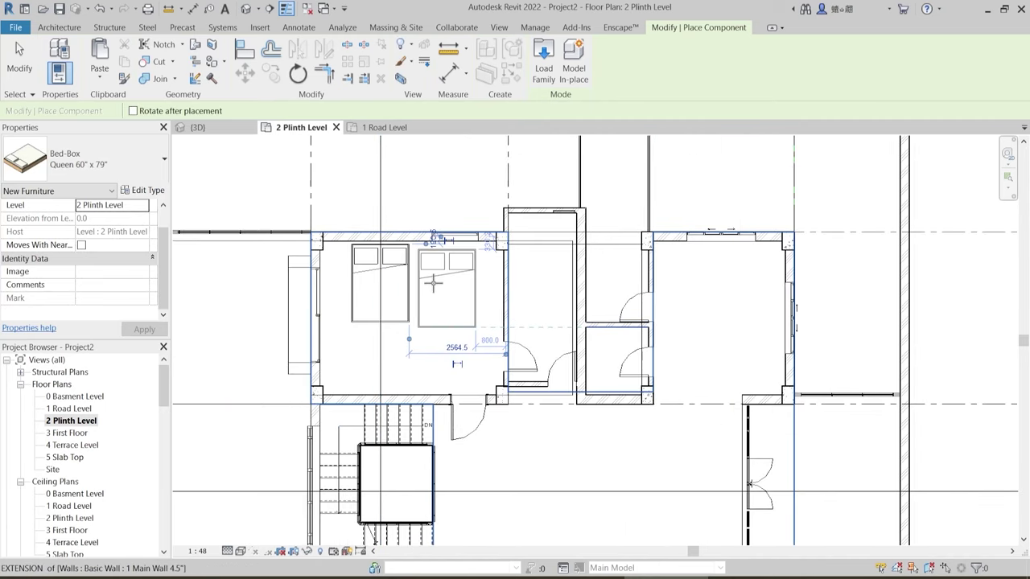
scroll(433, 282, "down", 3)
key("Escape")
key("Escape")
- Pan to show the whole floor, then open and close the File menu
middle_click_drag(513, 393, 495, 290)
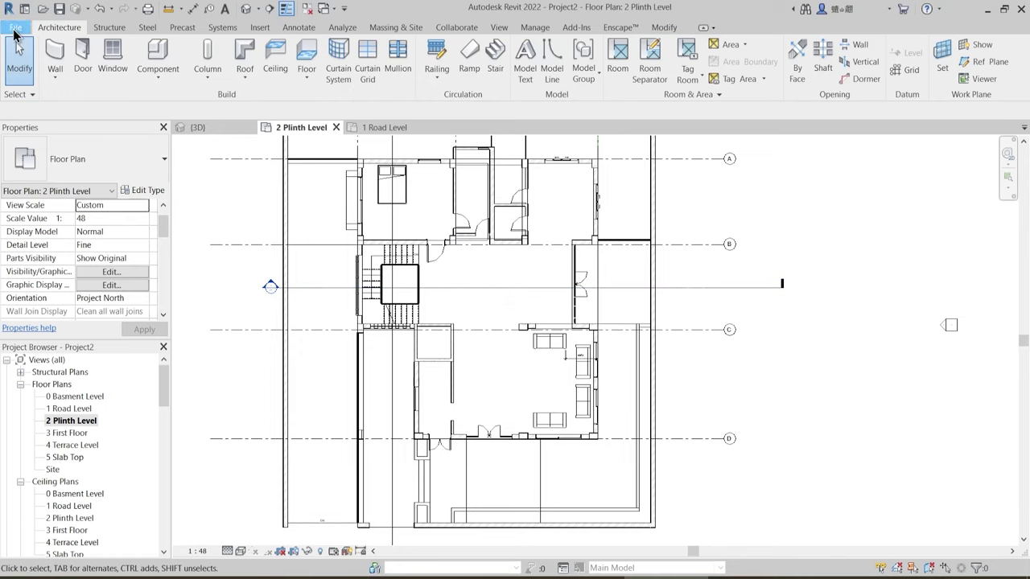
left_click(14, 29)
left_click(46, 26)
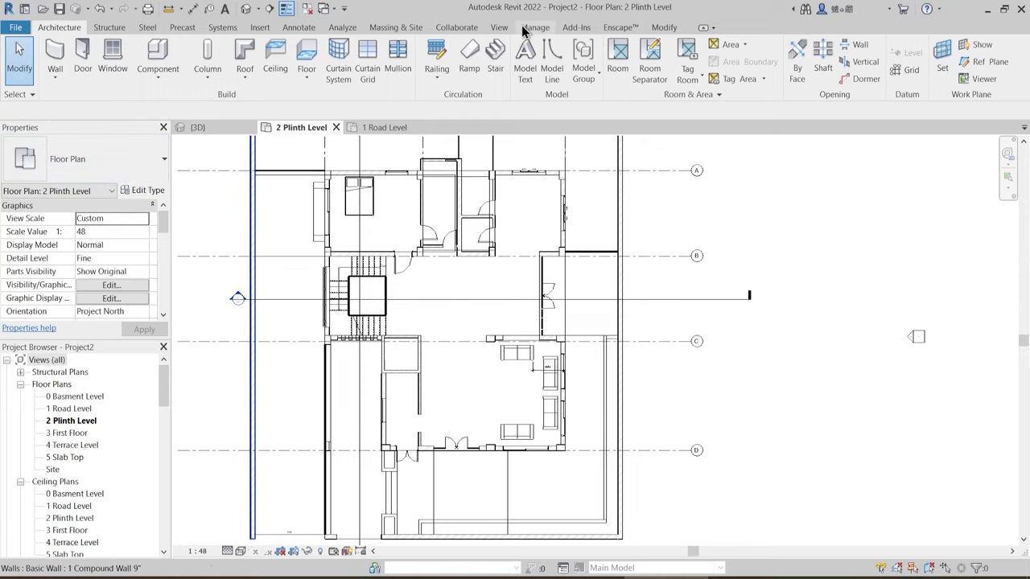
- Browse Furniture System's Hardware and Supports and Standing Desks folders in Load Family
left_click(260, 29)
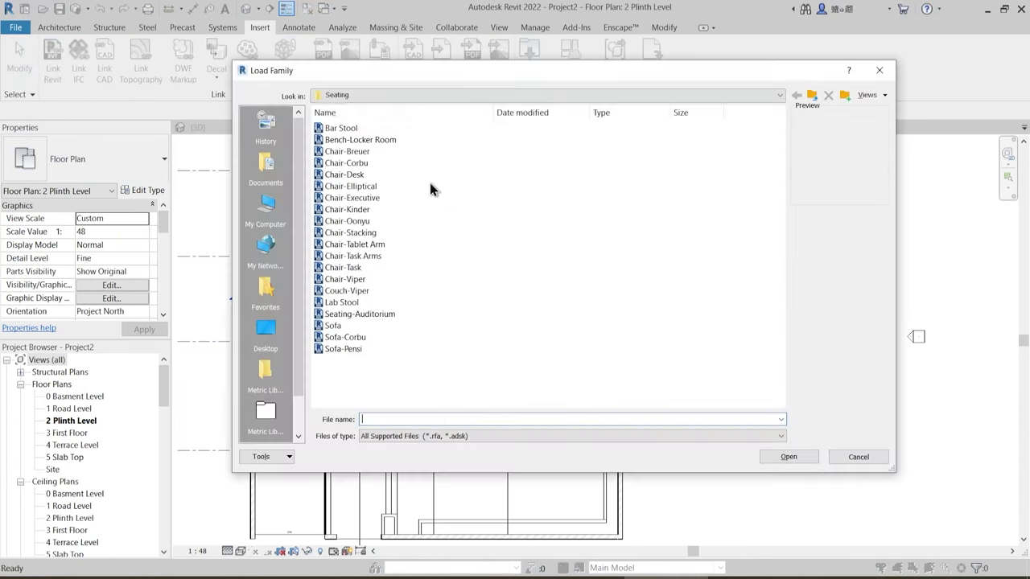
left_click(368, 97)
left_click(418, 189)
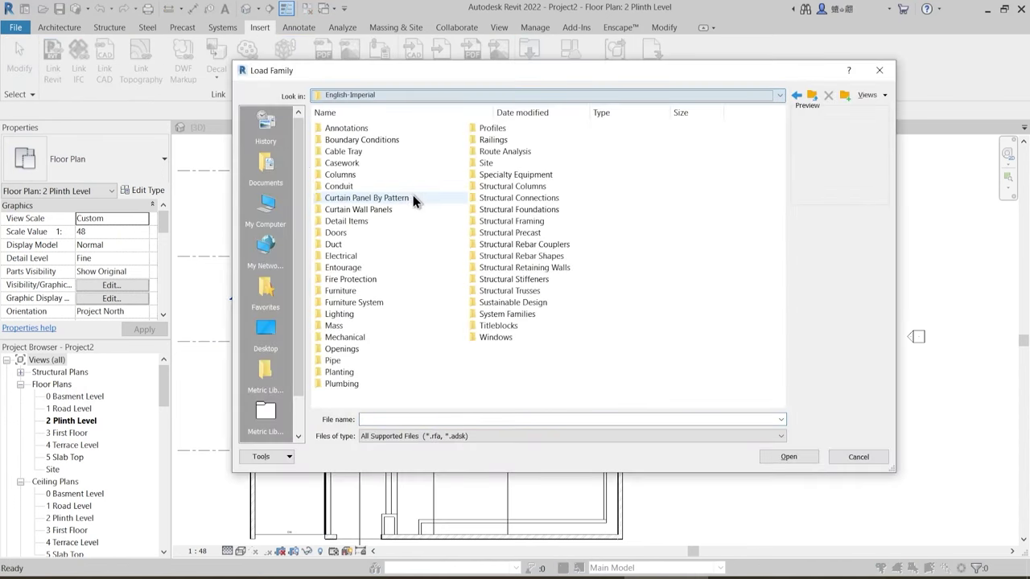
double_click(354, 305)
double_click(356, 128)
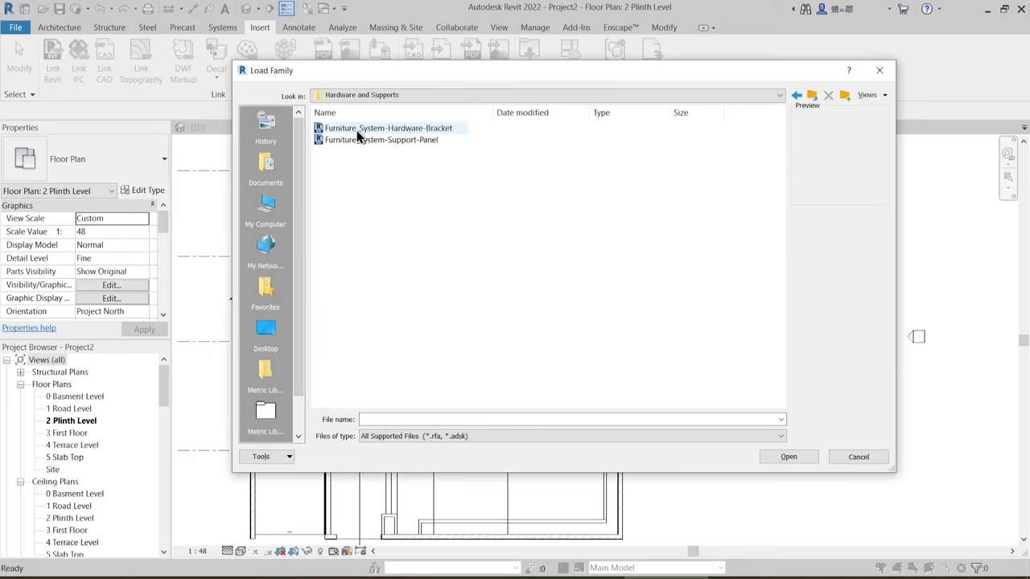
left_click(813, 95)
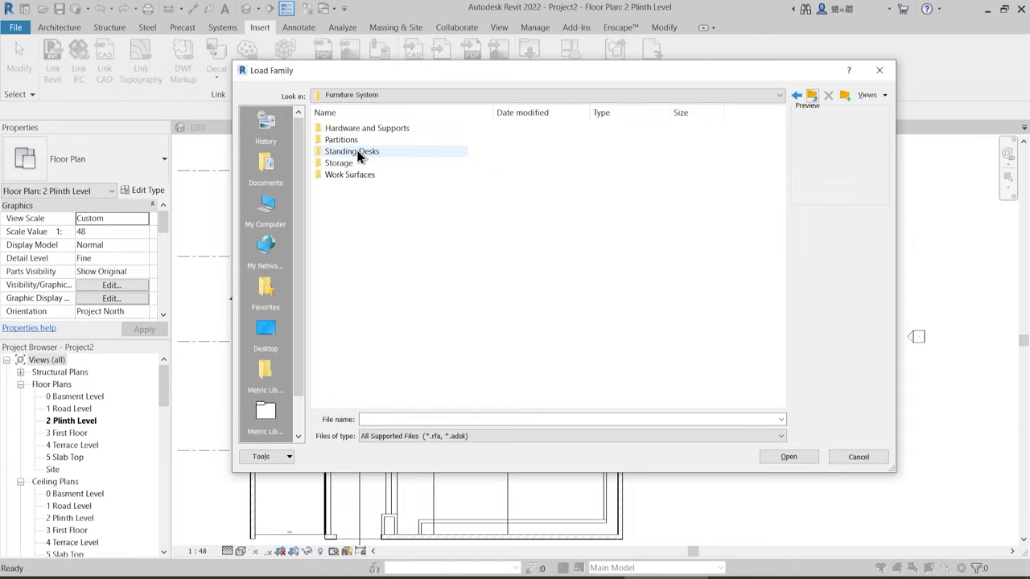
double_click(359, 153)
left_click(426, 129)
left_click(455, 140)
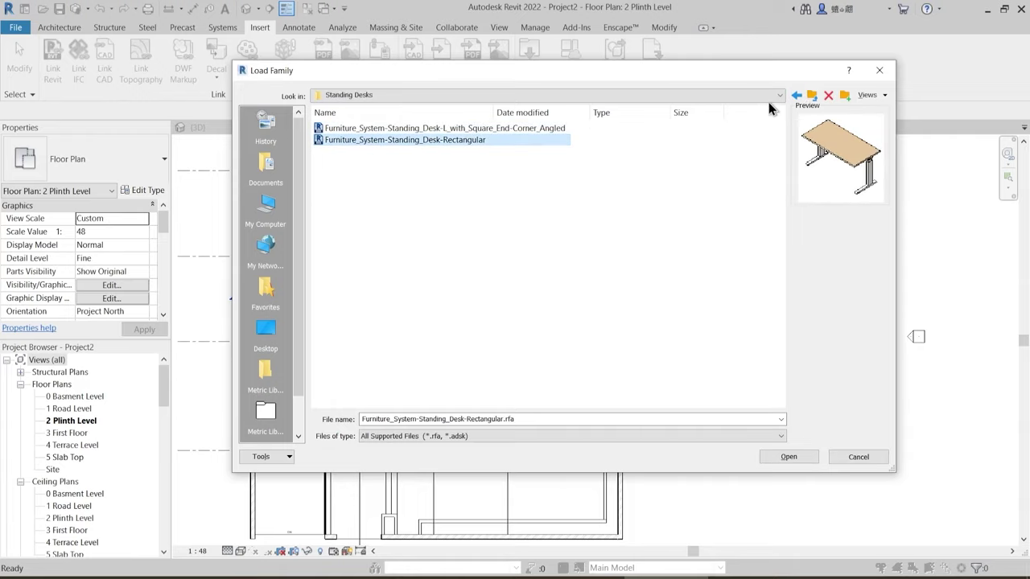
left_click(812, 96)
- Preview the Furniture System Storage families, then return to the English-Imperial library
double_click(344, 162)
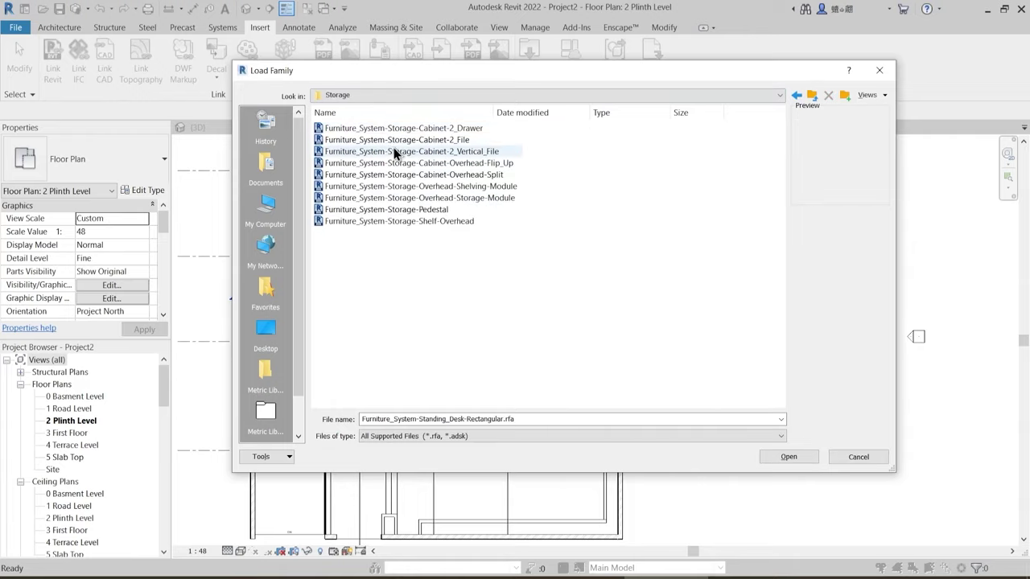
left_click(387, 140)
left_click(383, 164)
left_click(382, 198)
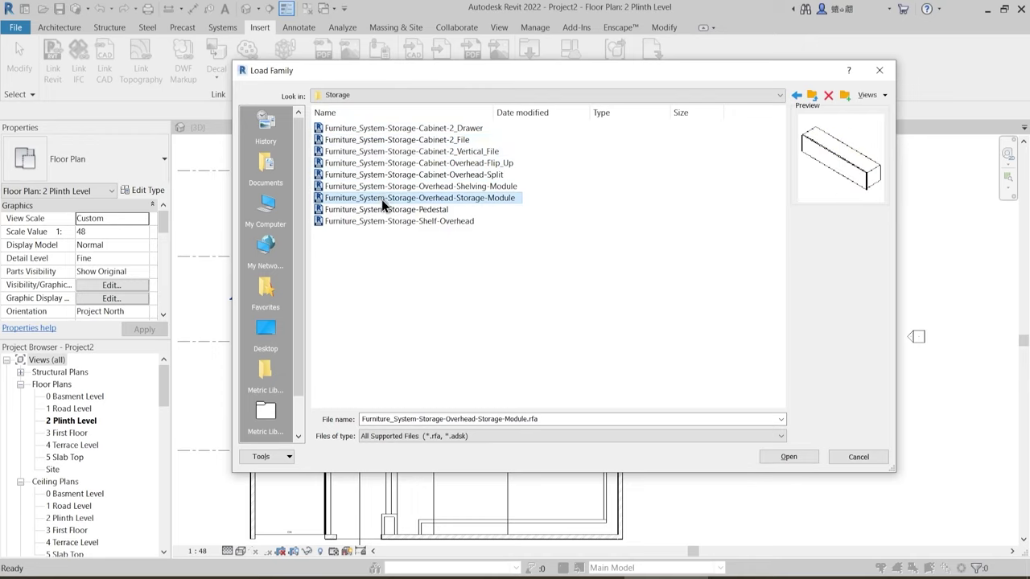
left_click(379, 209)
left_click(811, 97)
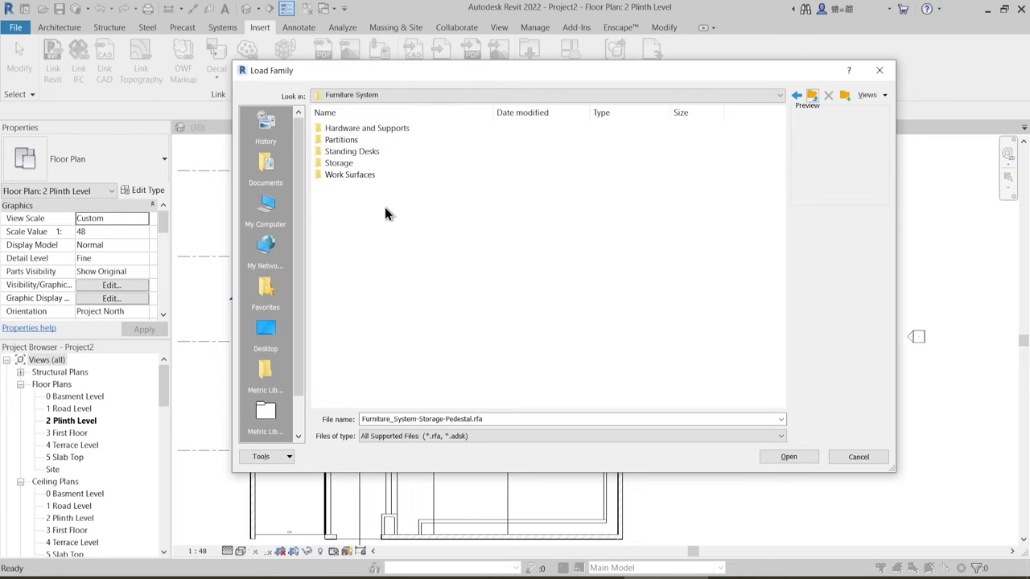
left_click(813, 97)
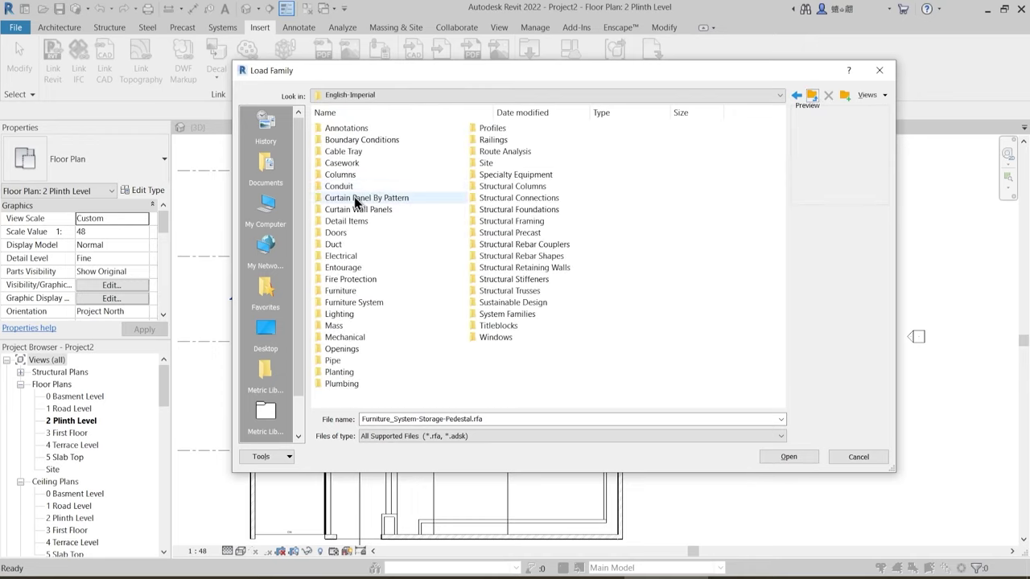
- Load Table-Dining Round w Chairs from the Furniture > Tables folder
double_click(344, 291)
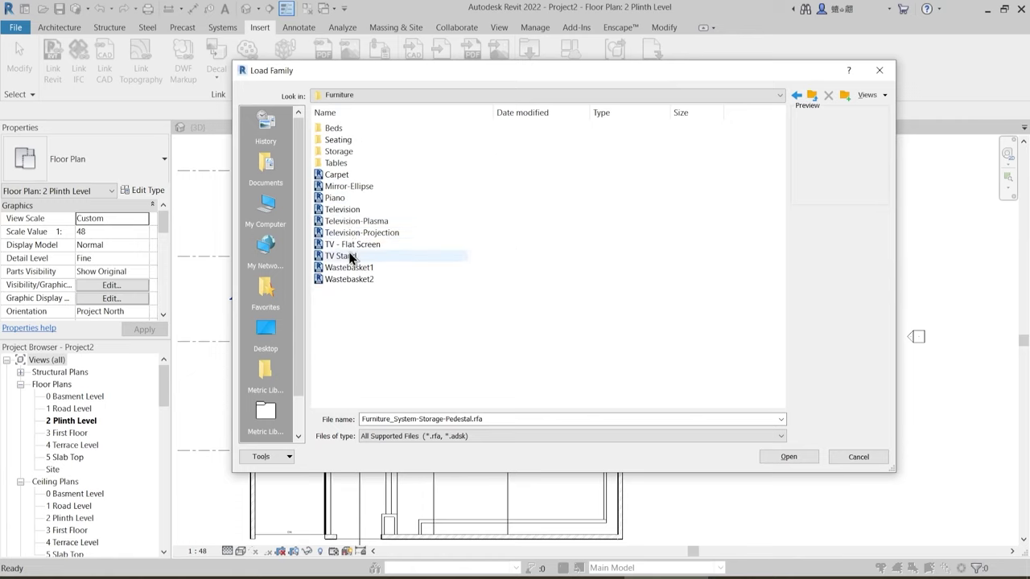
double_click(337, 164)
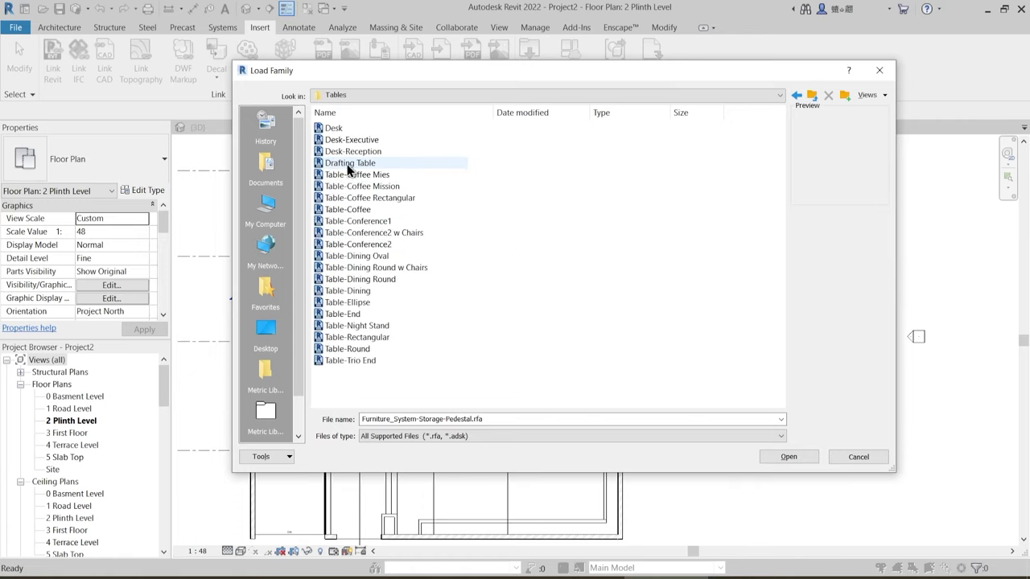
left_click(335, 129)
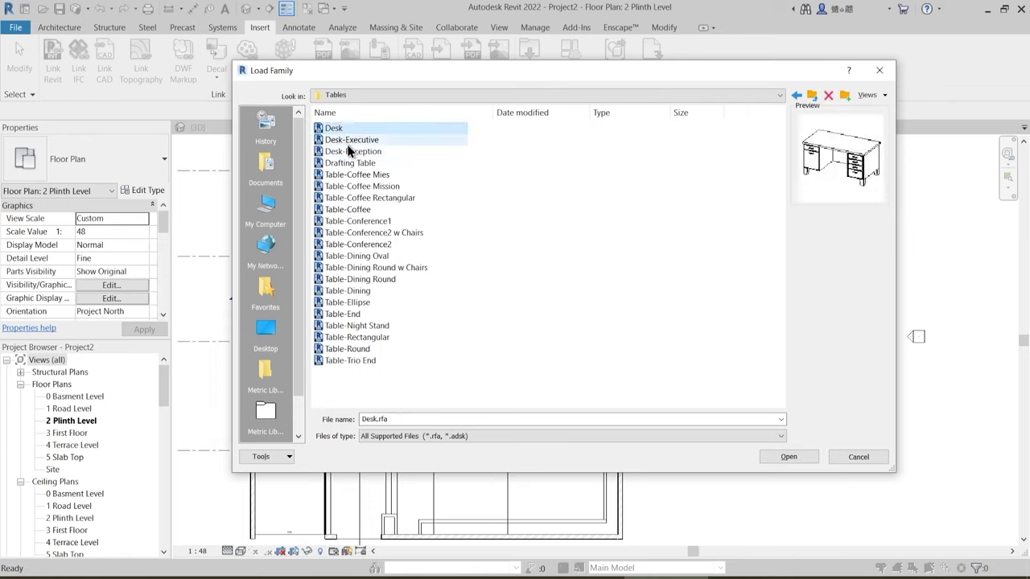
key("Down")
key("Down")
key("Down")
key("Down")
key("Down")
key("Down")
key("Down")
key("Down")
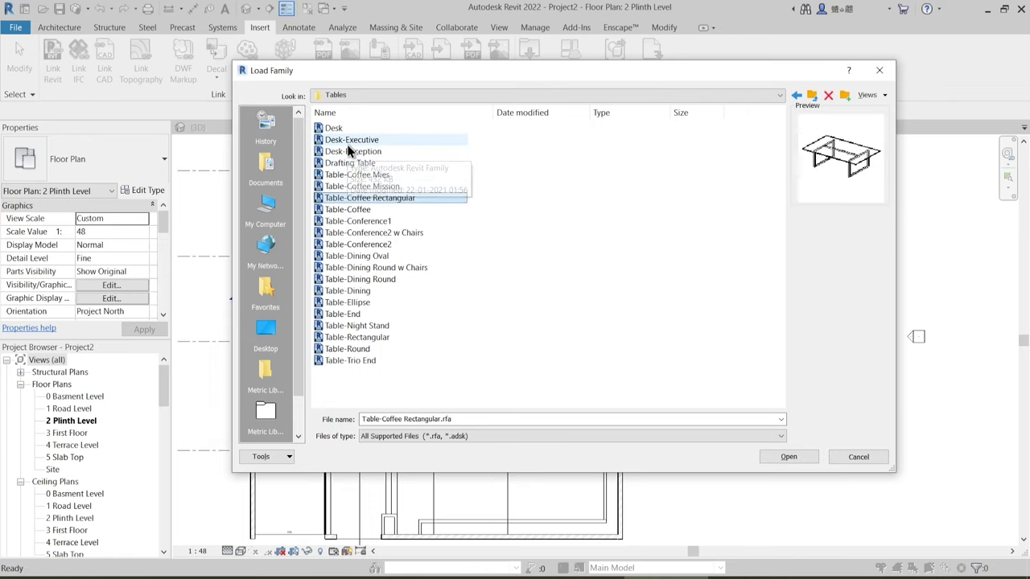
key("Down")
key("Down")
key("Down")
key("Down")
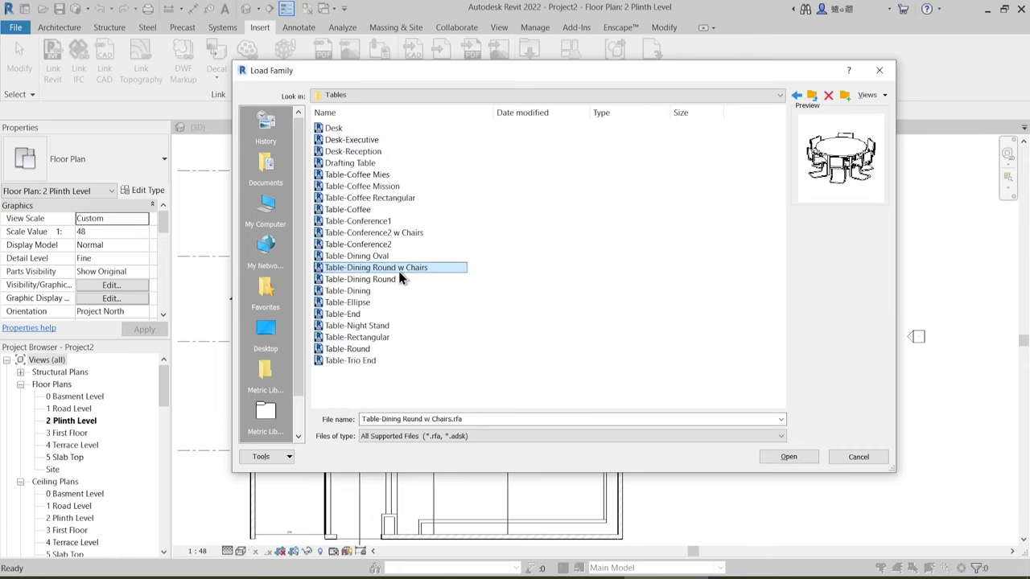
left_click(359, 280)
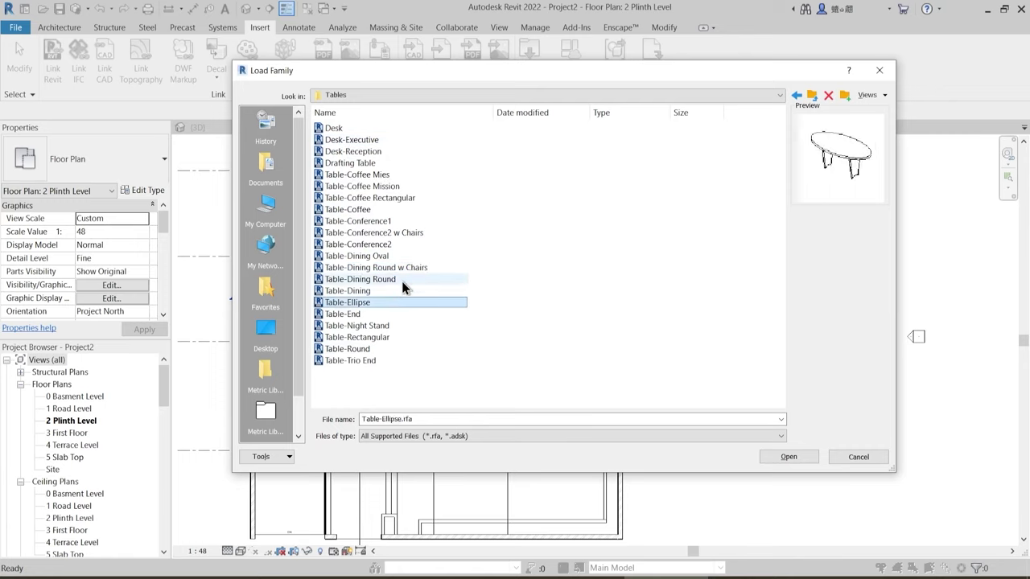
left_click(404, 267)
left_click(793, 456)
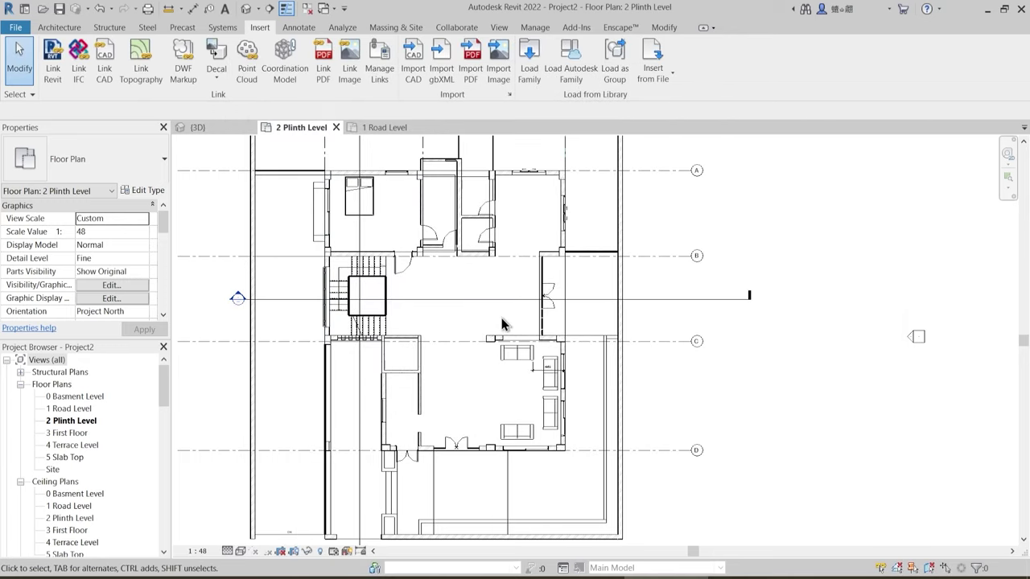
- Place a 60" Diameter round dining table with chairs in the central hall between grids B and C
left_click(58, 29)
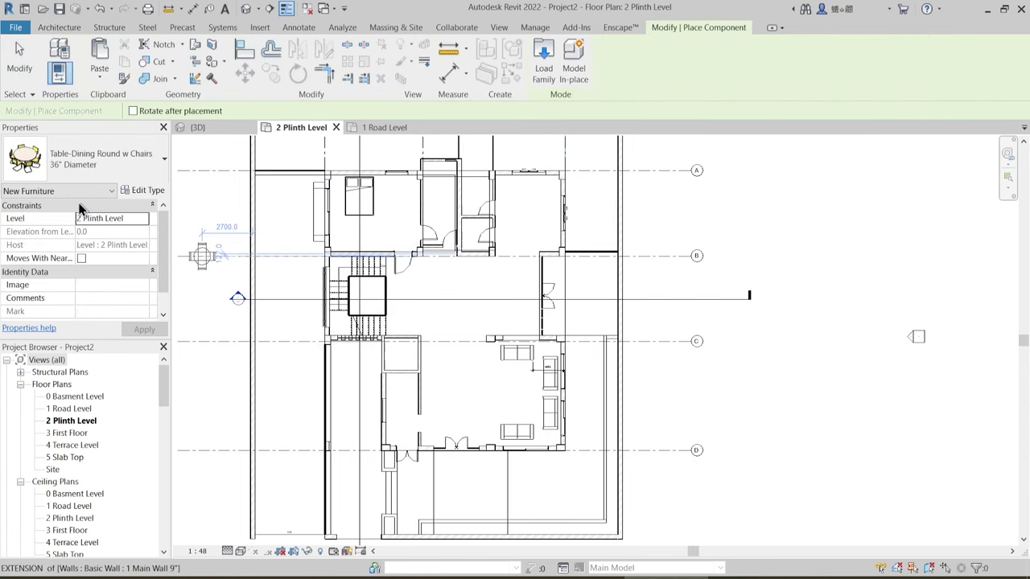
scroll(507, 324, "up", 1)
scroll(510, 324, "up", 1)
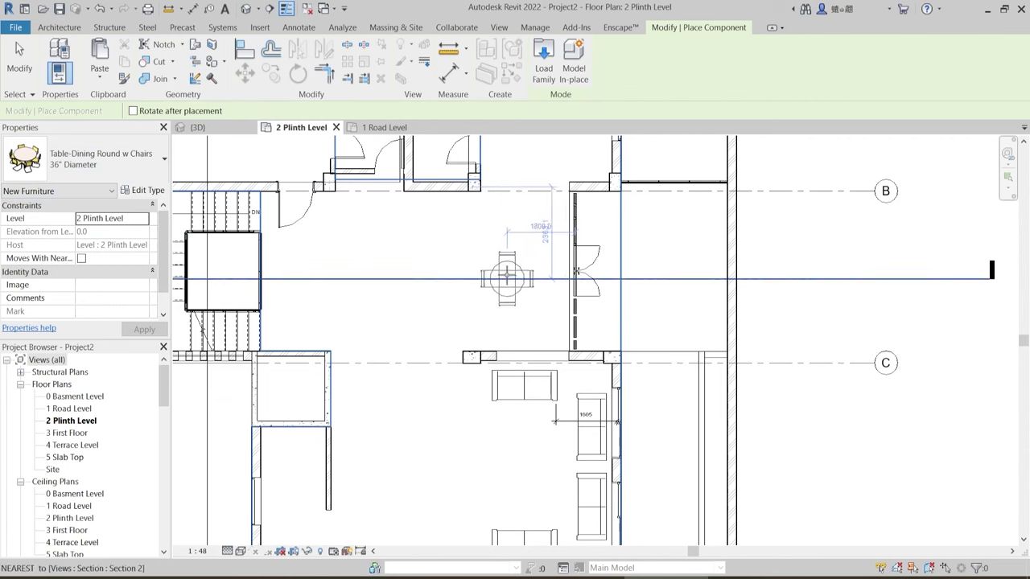
left_click(99, 164)
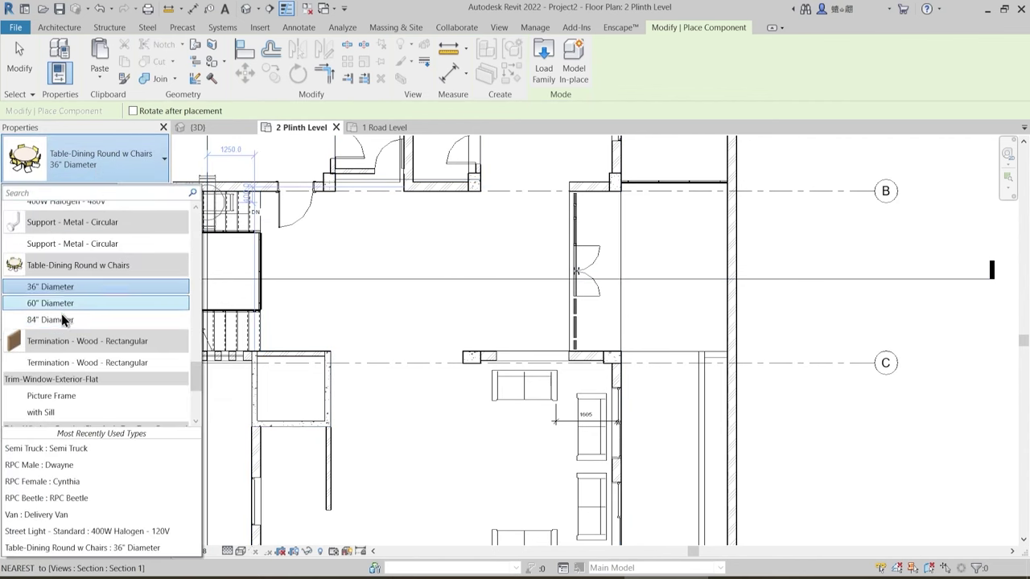
left_click(65, 319)
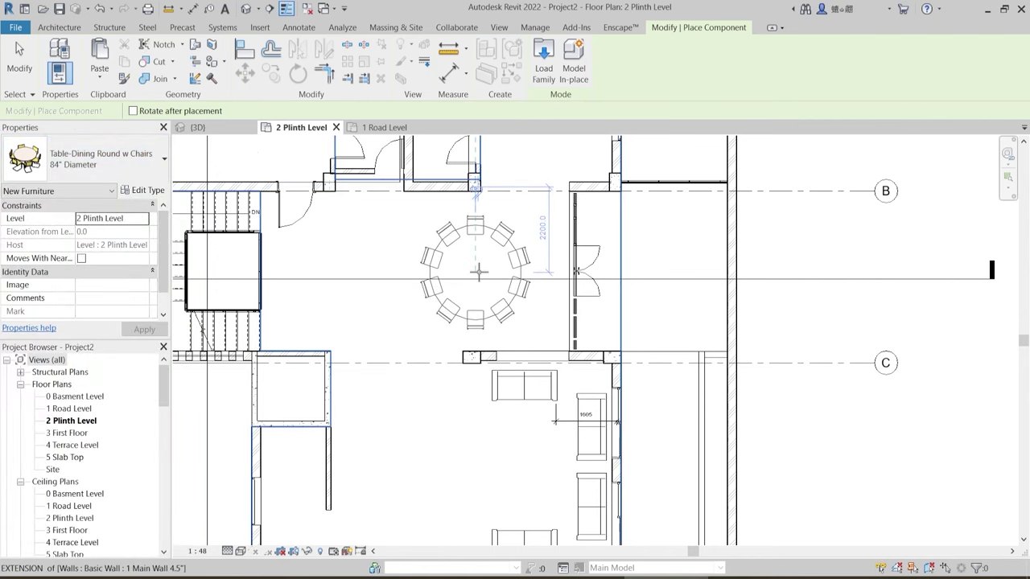
left_click(84, 164)
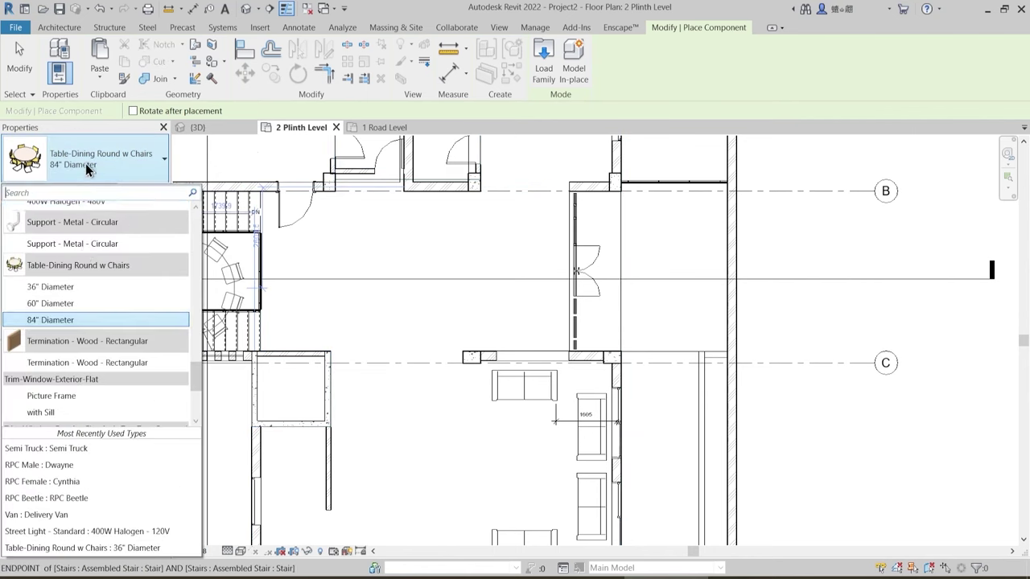
left_click(66, 319)
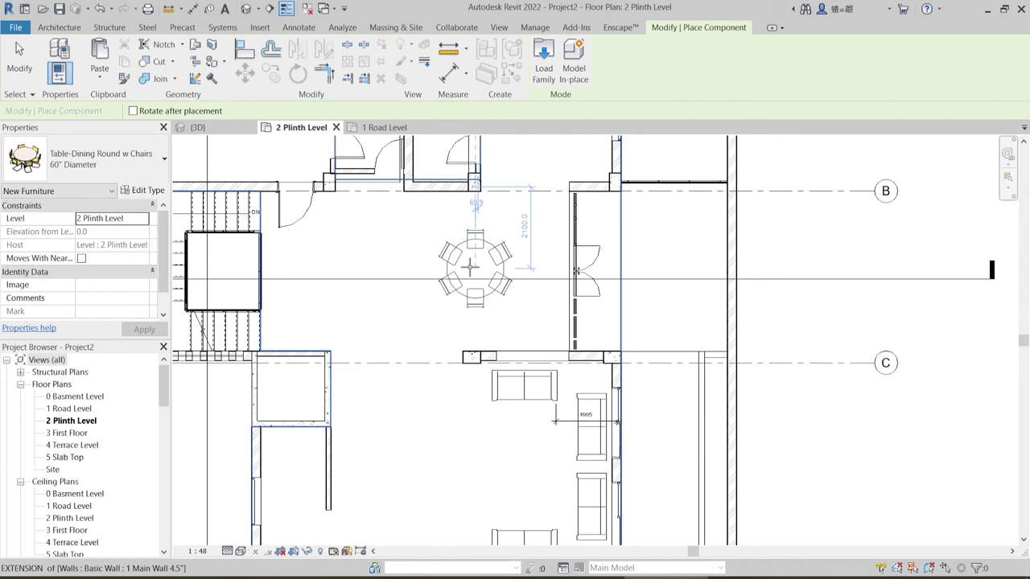
left_click(479, 274)
key("Escape")
key("Escape")
scroll(514, 411, "down", 2)
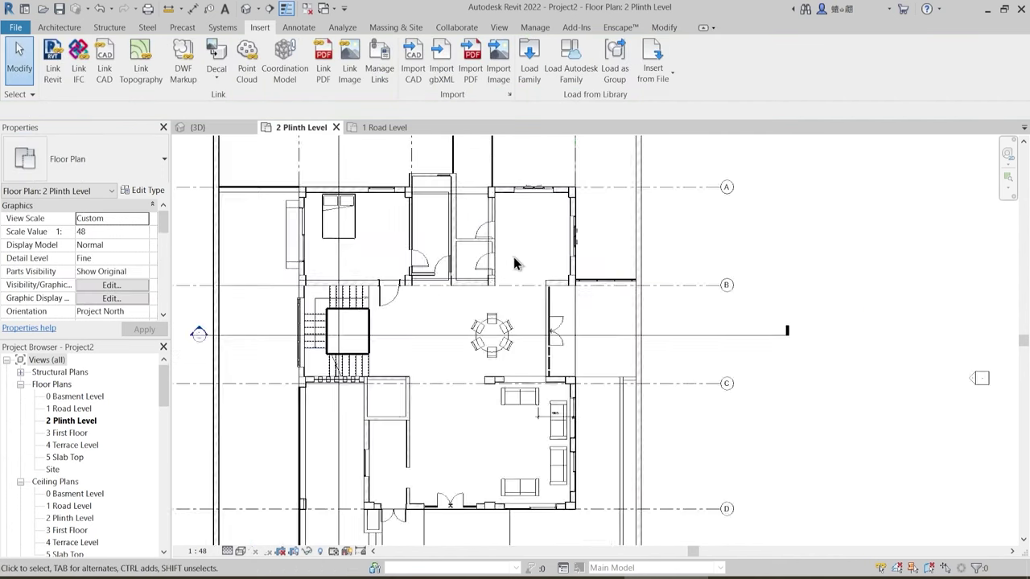
scroll(513, 263, "up", 1)
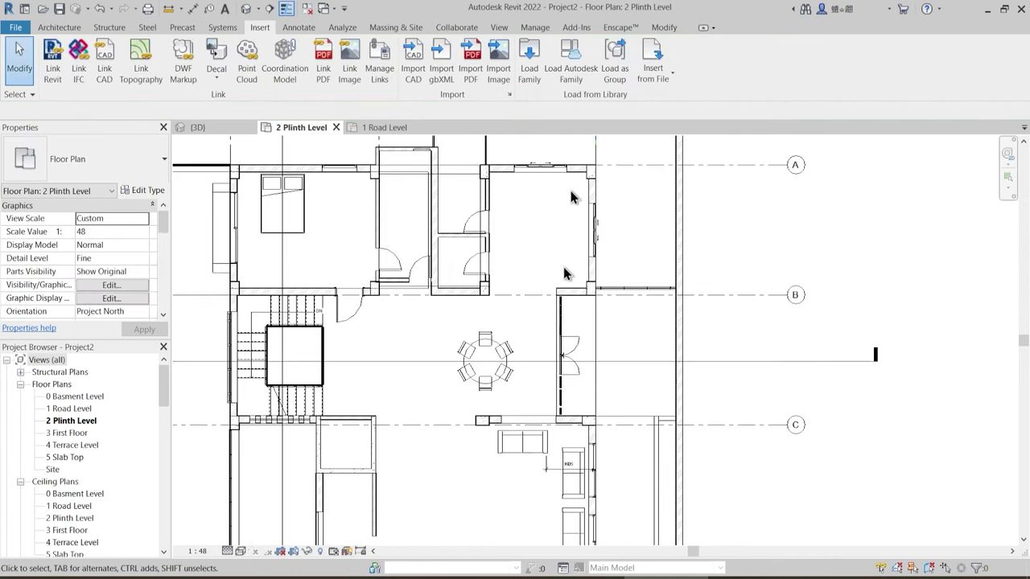
middle_click_drag(544, 193, 546, 213)
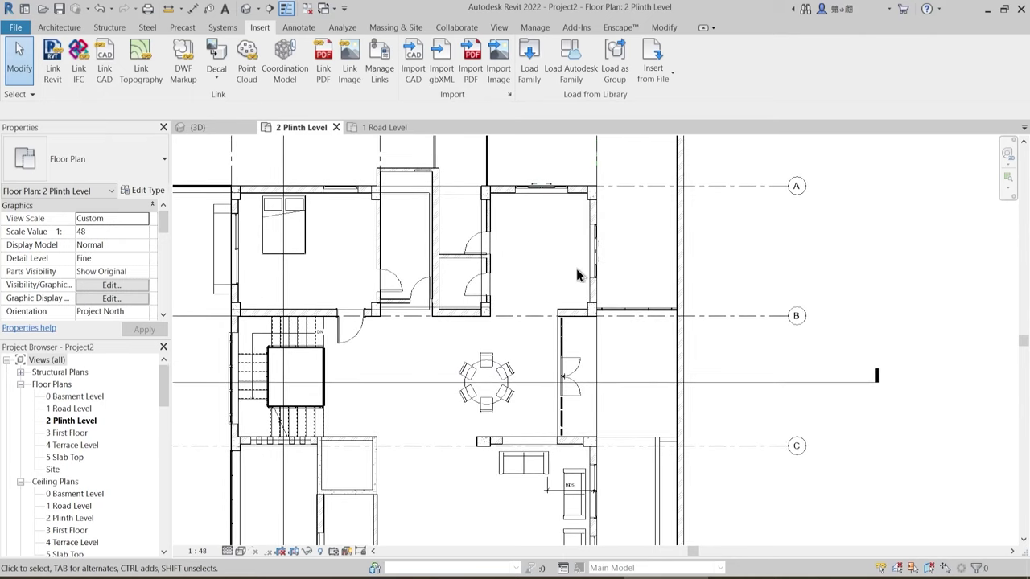
left_click(528, 53)
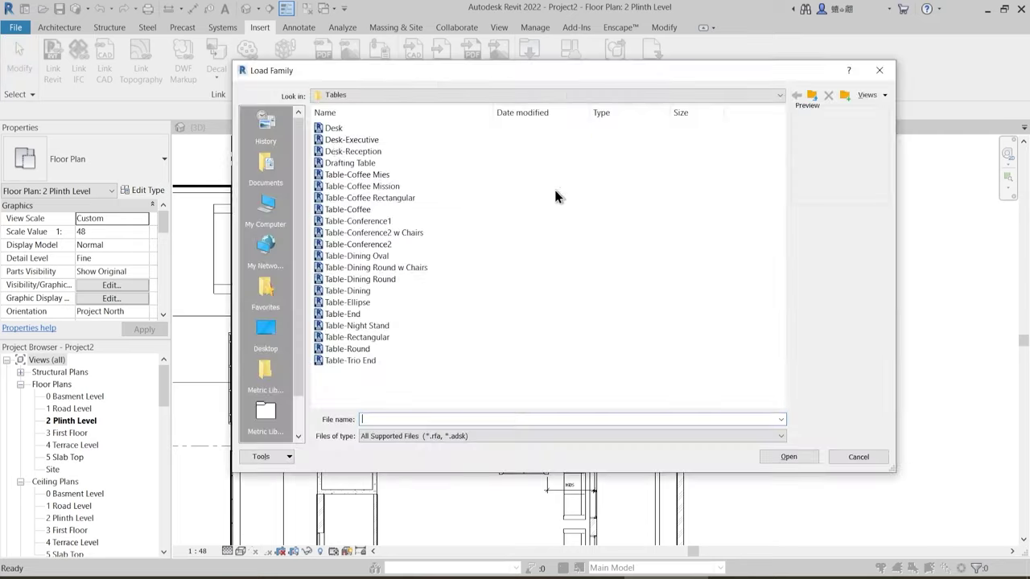
left_click(352, 95)
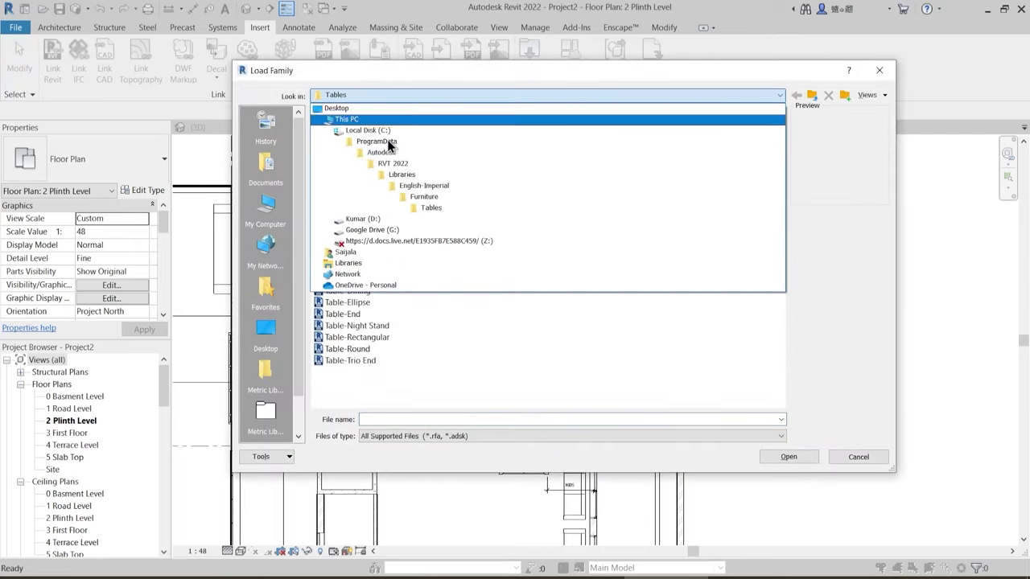
left_click(424, 199)
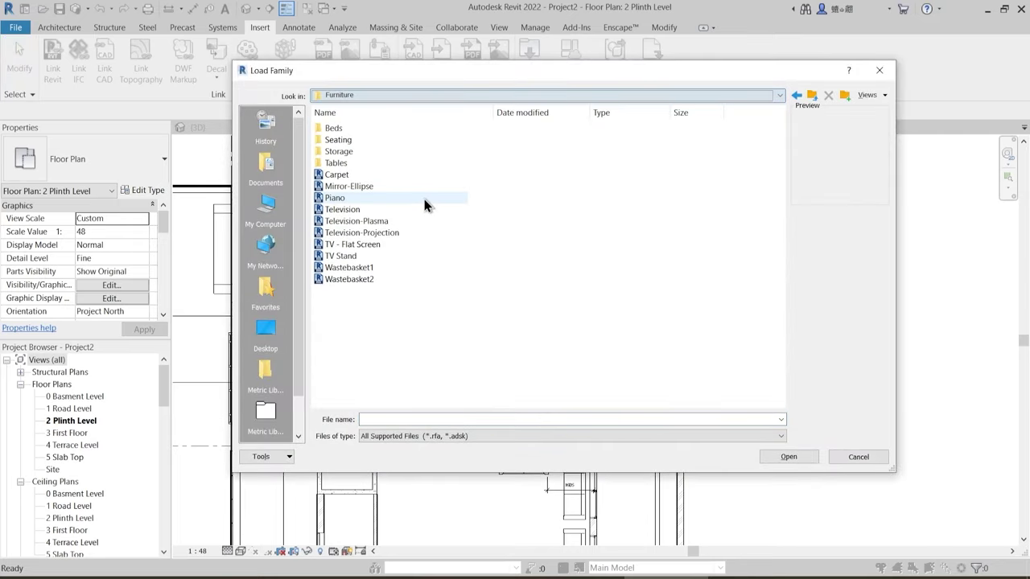
left_click(813, 96)
double_click(515, 174)
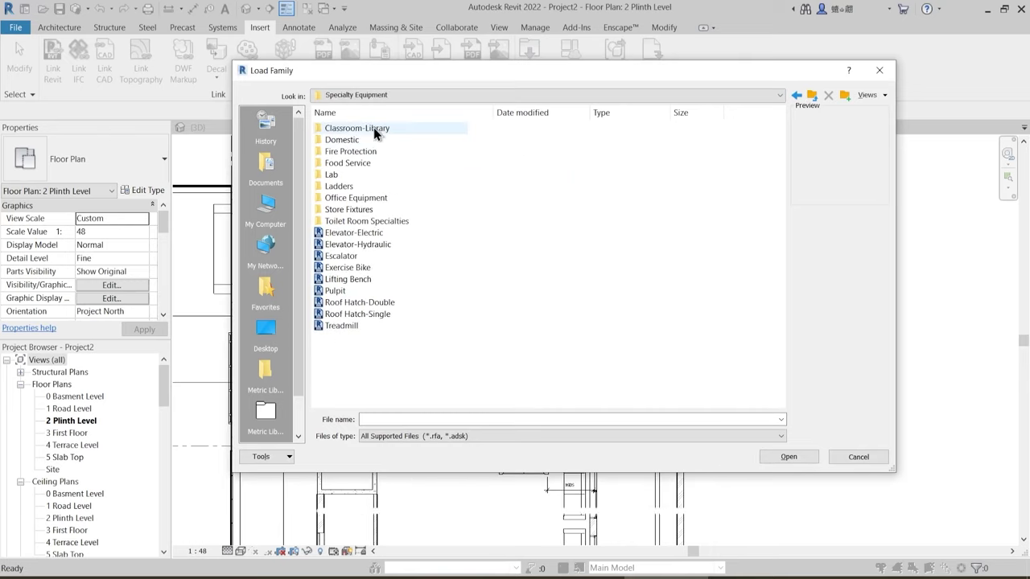
left_click(352, 232)
left_click(348, 279)
left_click(354, 302)
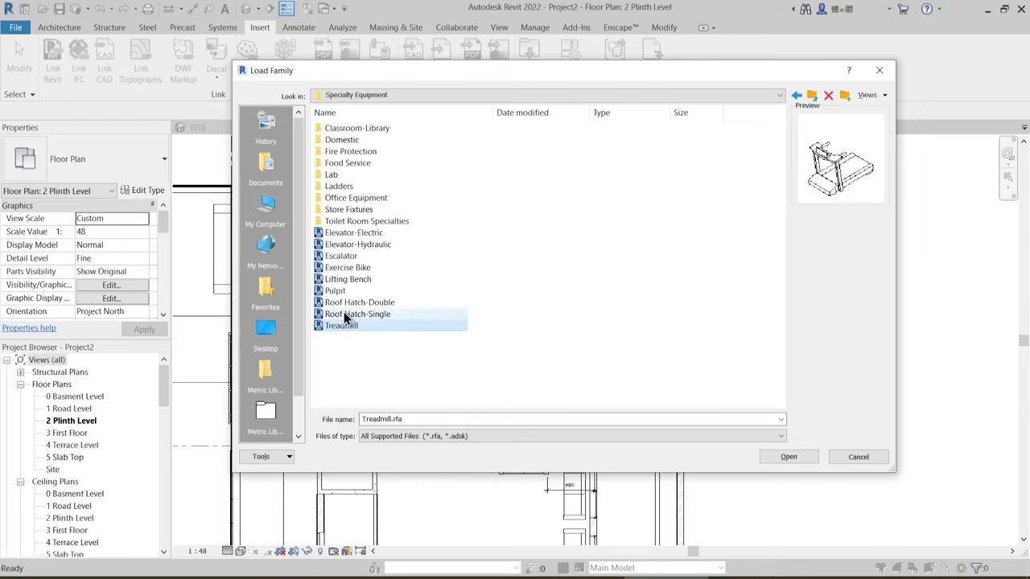
left_click(349, 314)
left_click(354, 302)
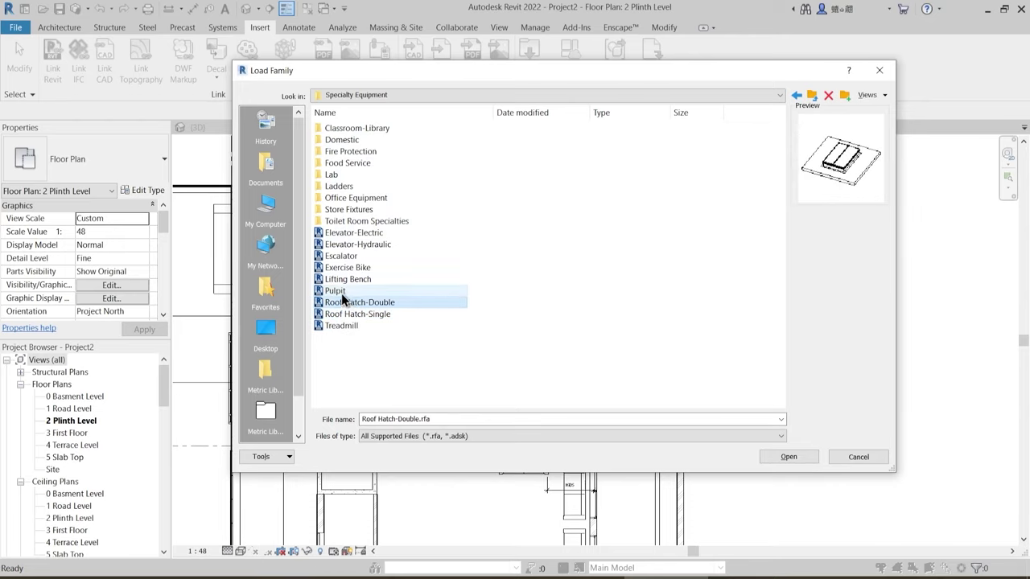
left_click(344, 290)
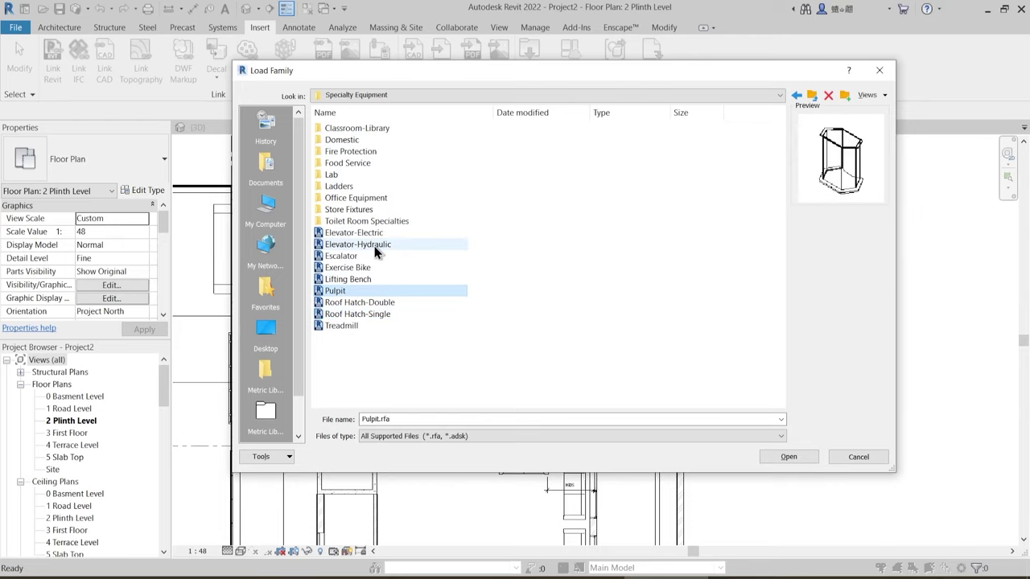
double_click(354, 140)
left_click(351, 156)
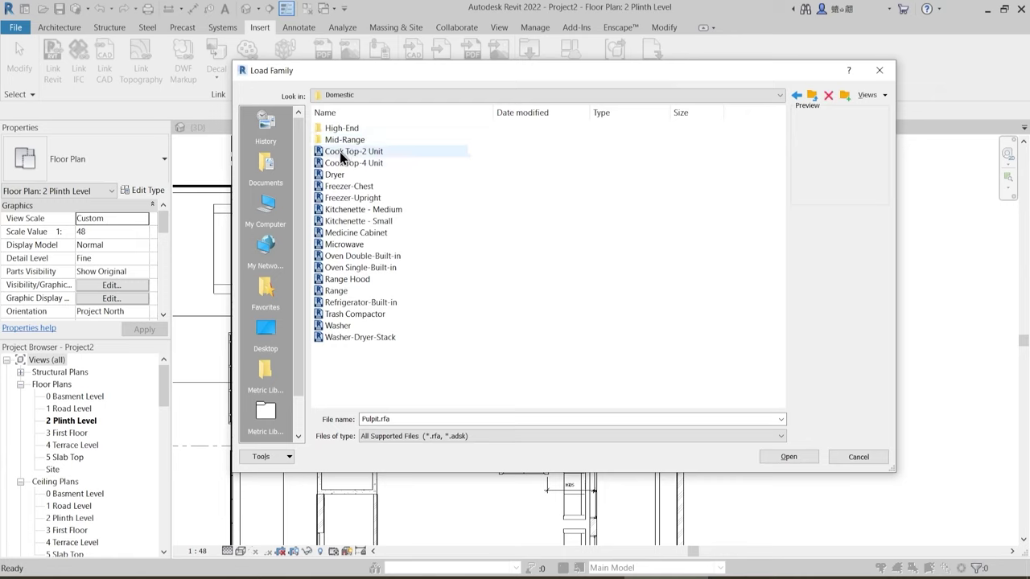
key("Down")
key("Down")
key("Down")
key("Down")
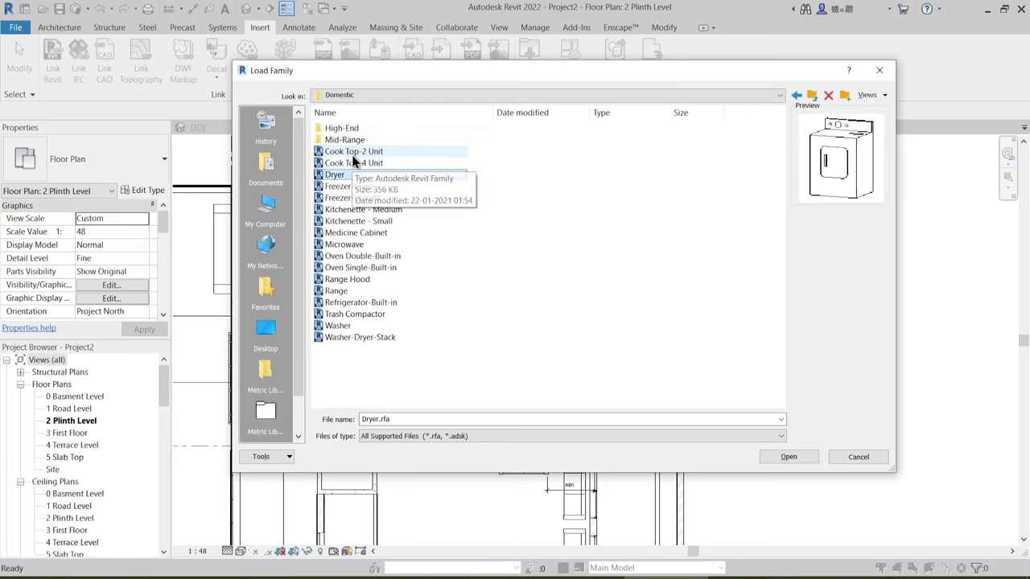
key("Down")
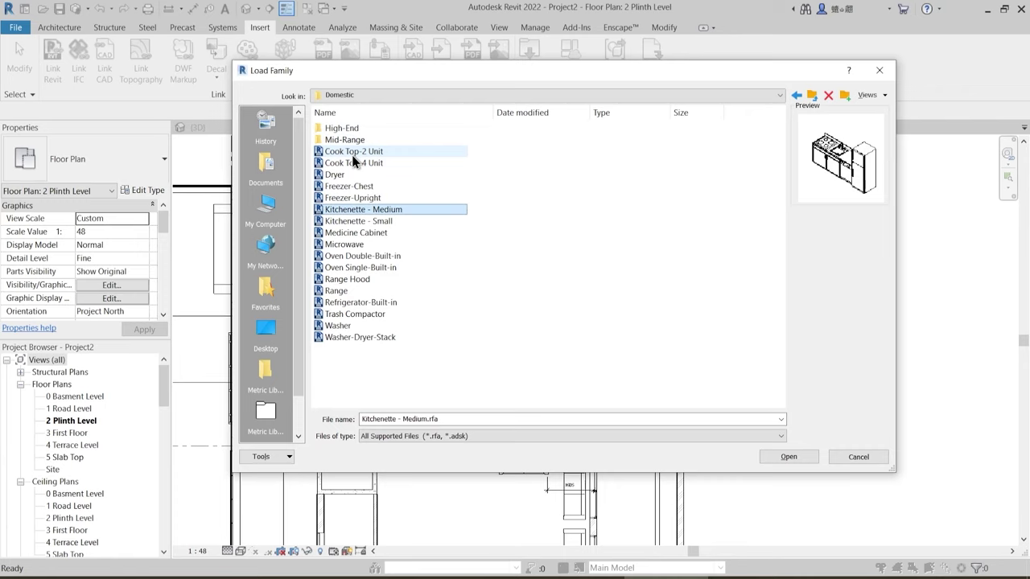
key("Down")
key("Down")
key("Down")
key("Down")
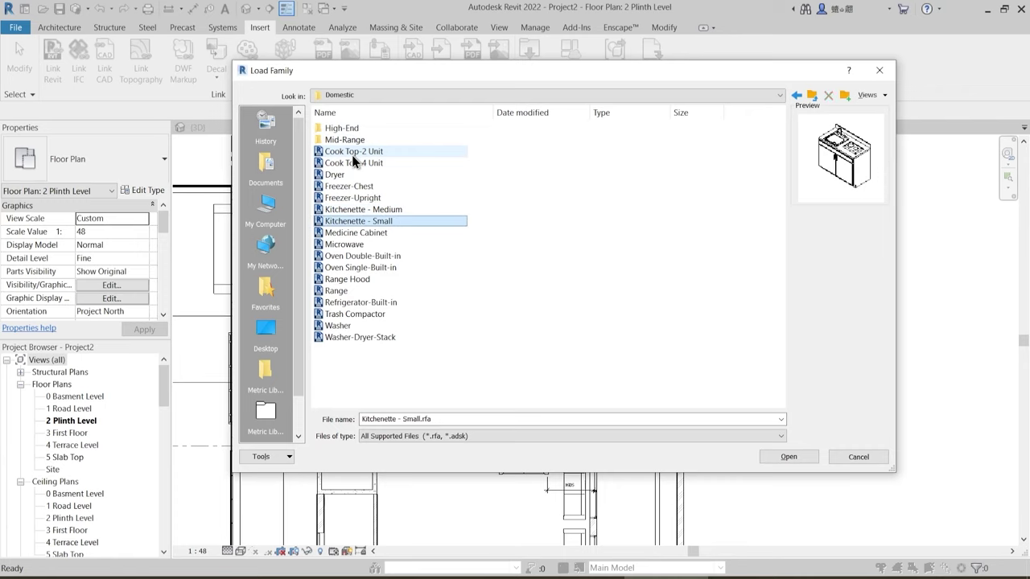
key("Down")
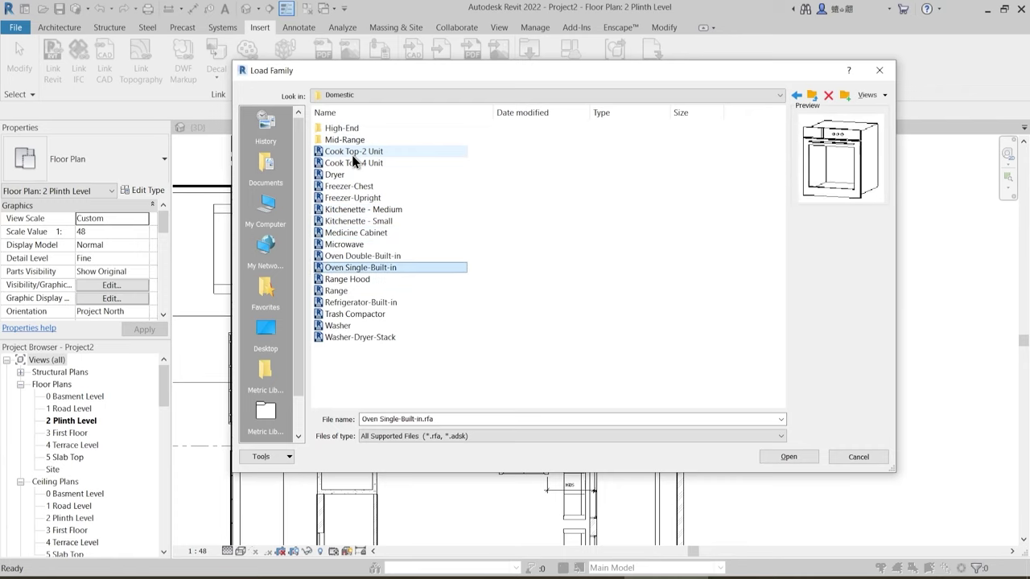
key("Down")
key("Down")
key("Down")
key("Down")
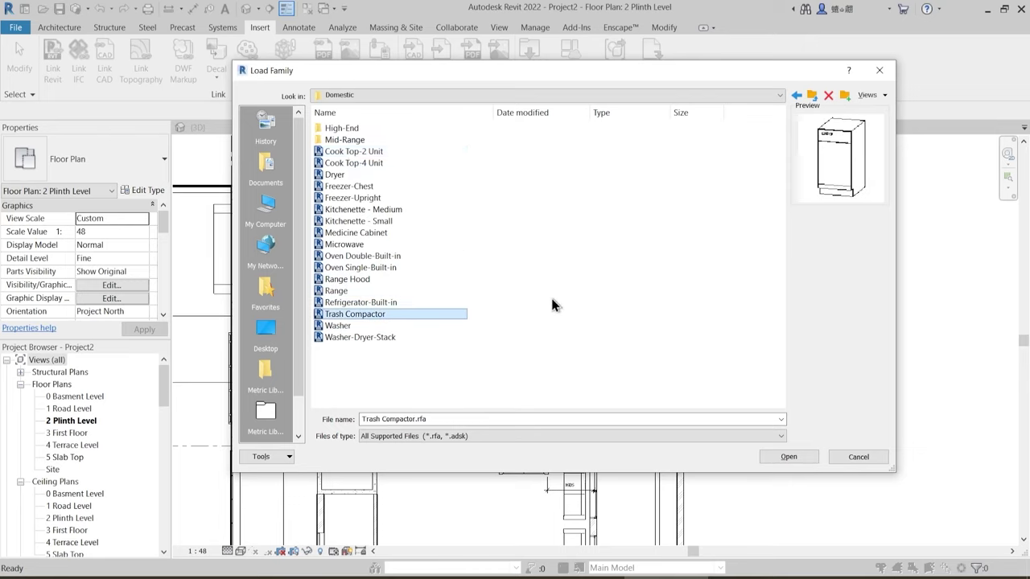
key("Down")
key("Down")
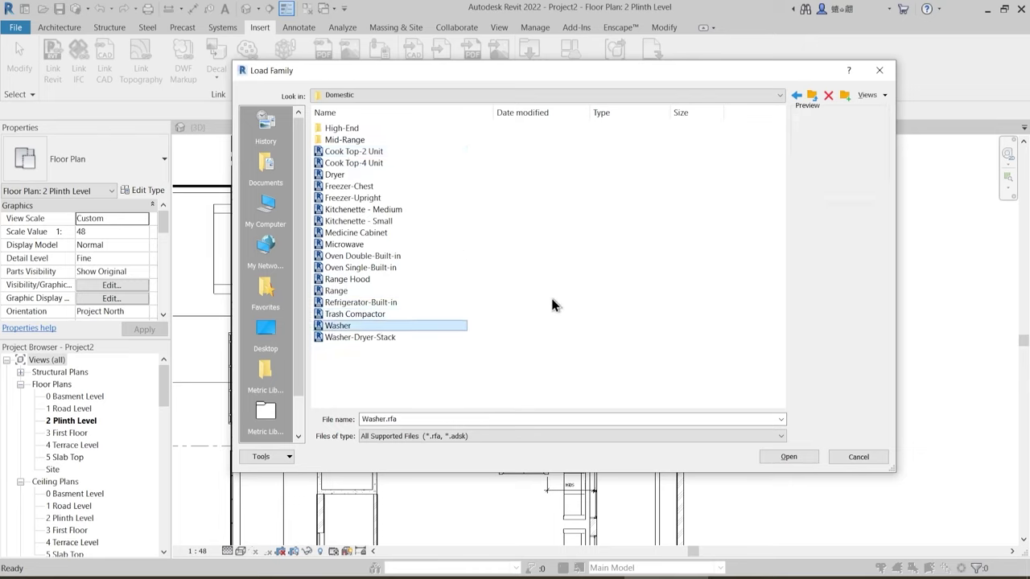
- Close the Load Family dialog without loading anything, then open Family Creation Sample.rvt from recent documents
key("Escape")
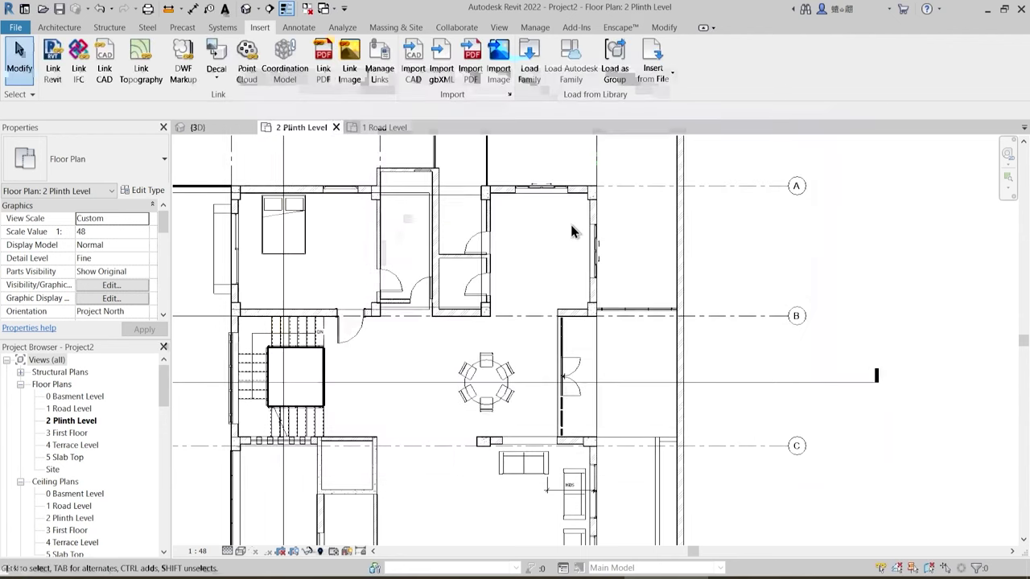
middle_click_drag(570, 352, 573, 320)
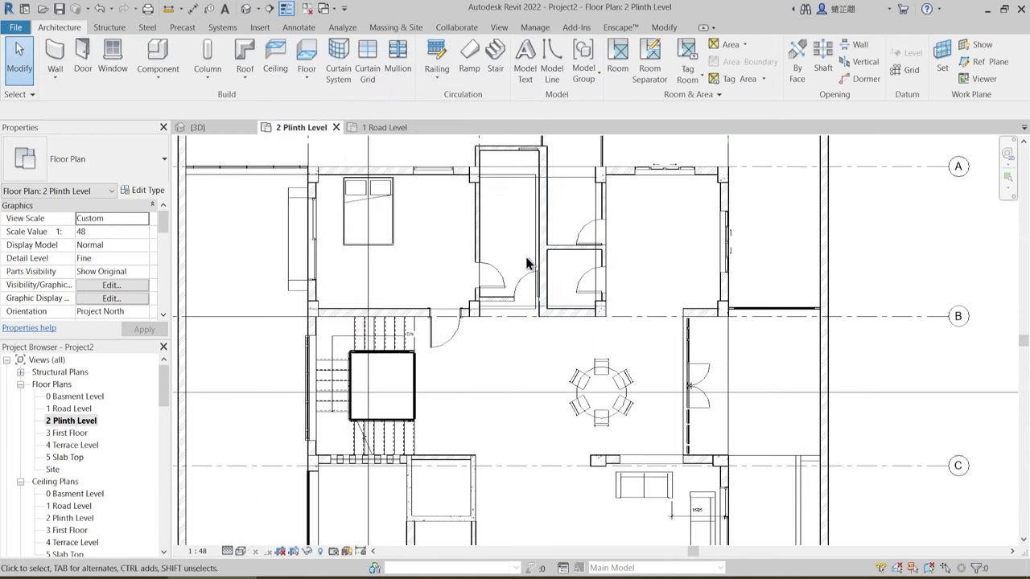
middle_click_drag(527, 288, 514, 292)
middle_click_drag(356, 253, 326, 235)
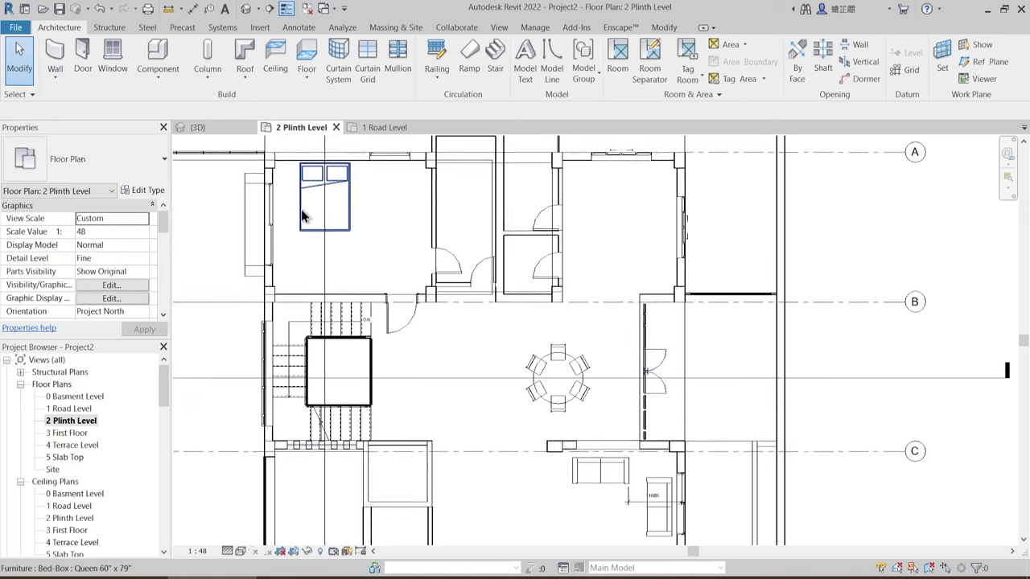
left_click(18, 33)
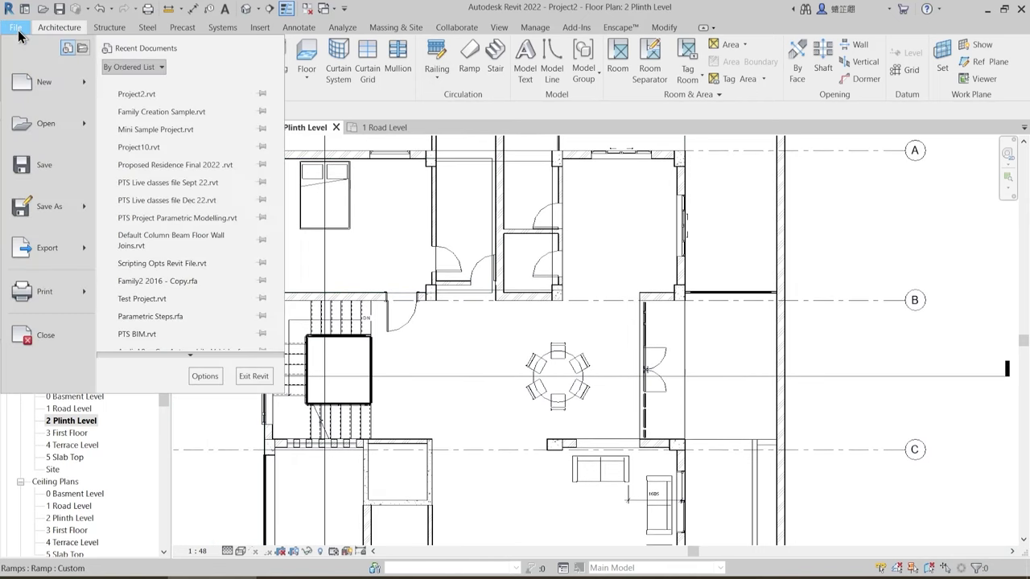
left_click(151, 114)
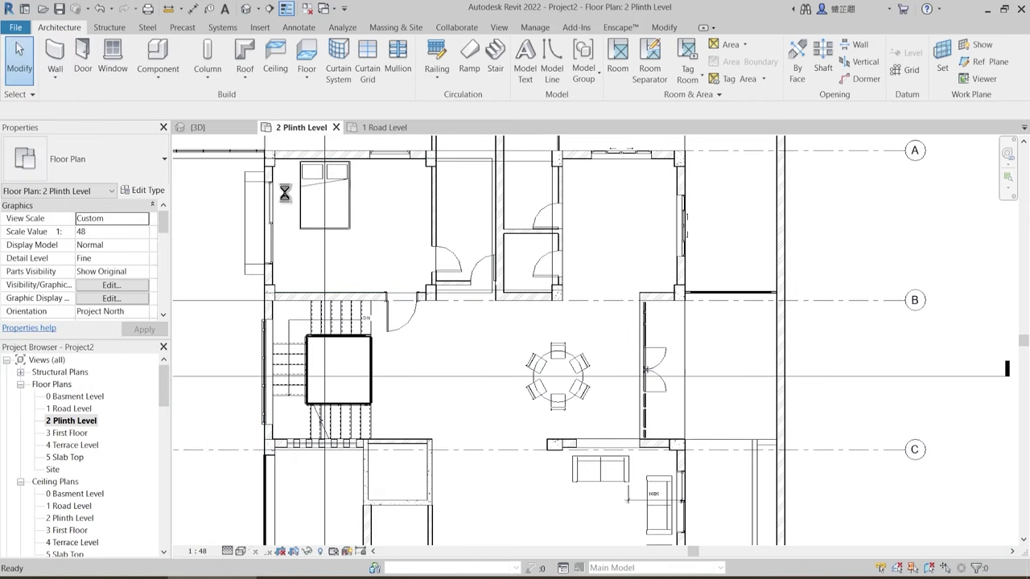
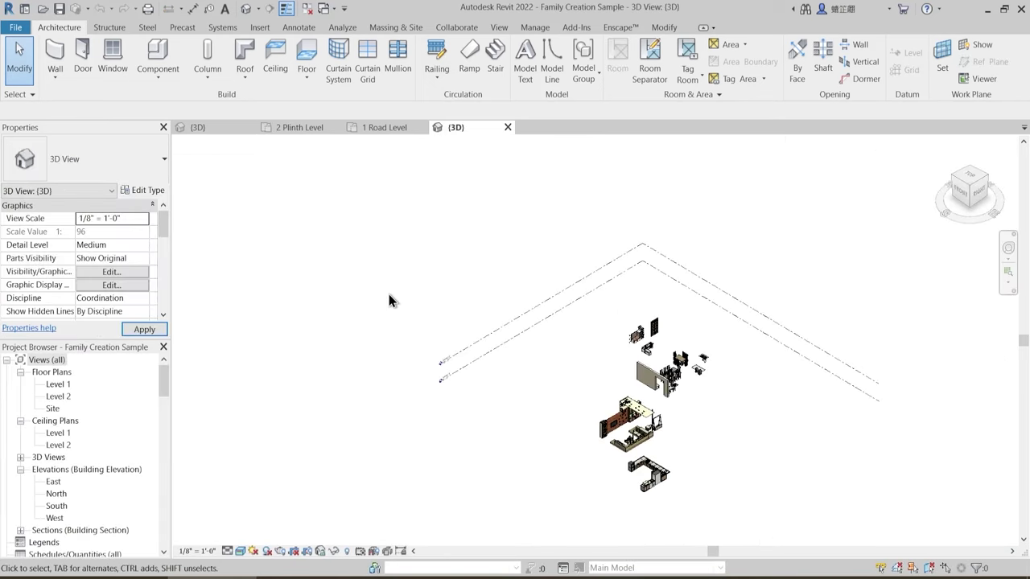
- Orbit and zoom the sample model to view the sofa, TV wall and swing
scroll(634, 430, "up", 4)
middle_click_drag(678, 451, 558, 347)
scroll(515, 334, "up", 3)
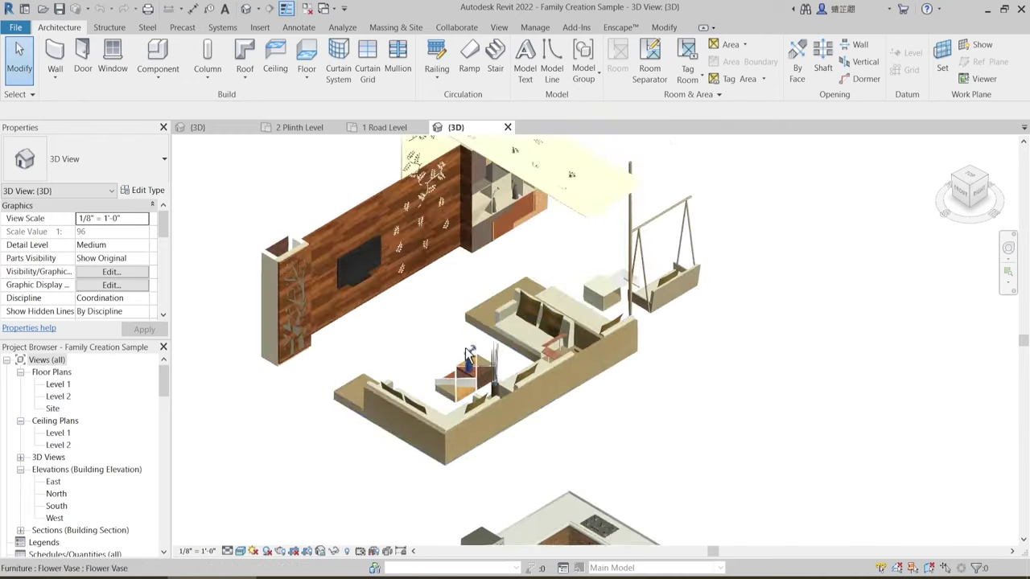
middle_click_drag(470, 351, 512, 326, "shift")
middle_click_drag(699, 301, 371, 456)
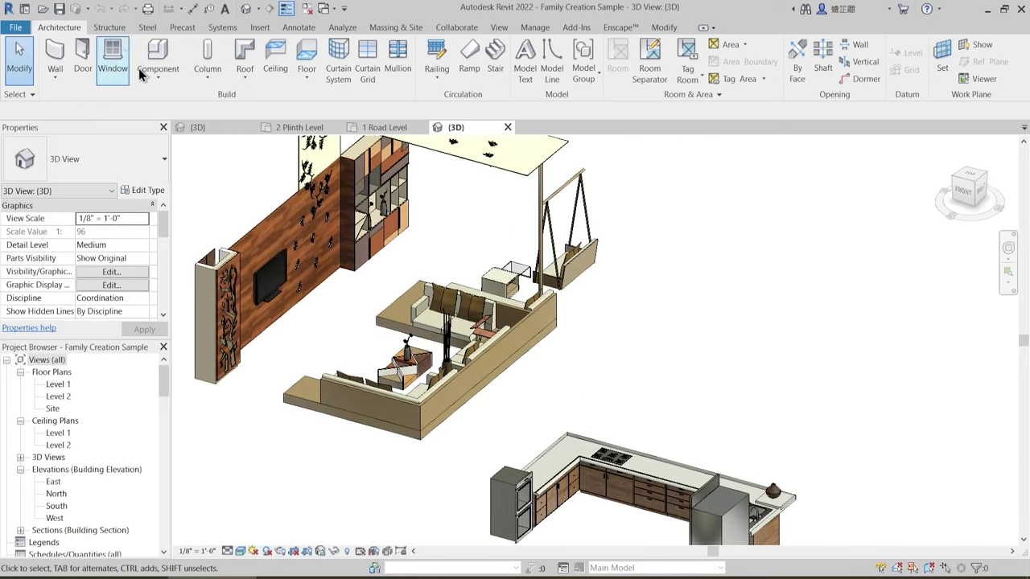
- Start an in-place Generic Models 1 element, then cancel it without keeping it
left_click(171, 82)
left_click(197, 141)
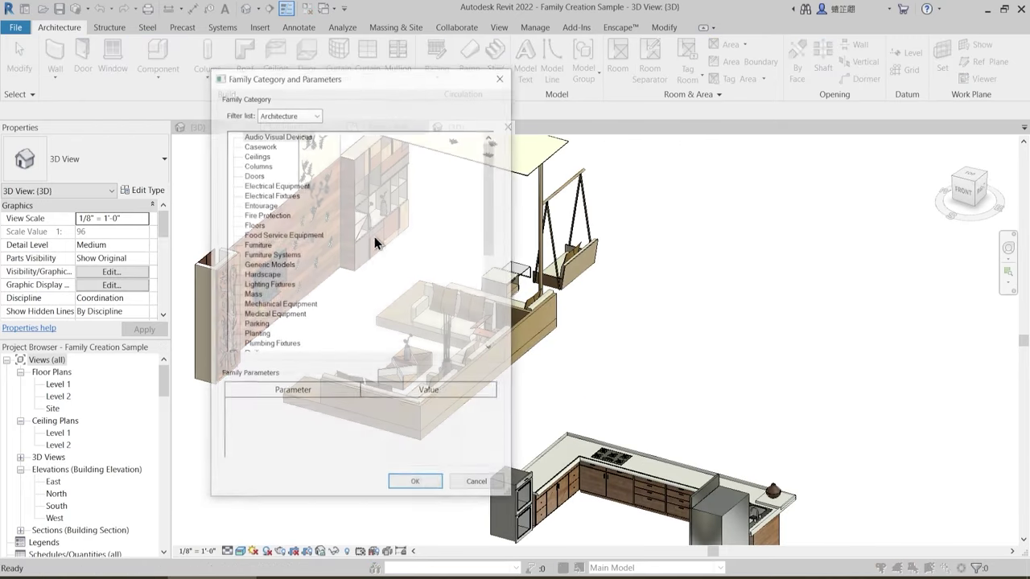
left_click(413, 483)
left_click(642, 242)
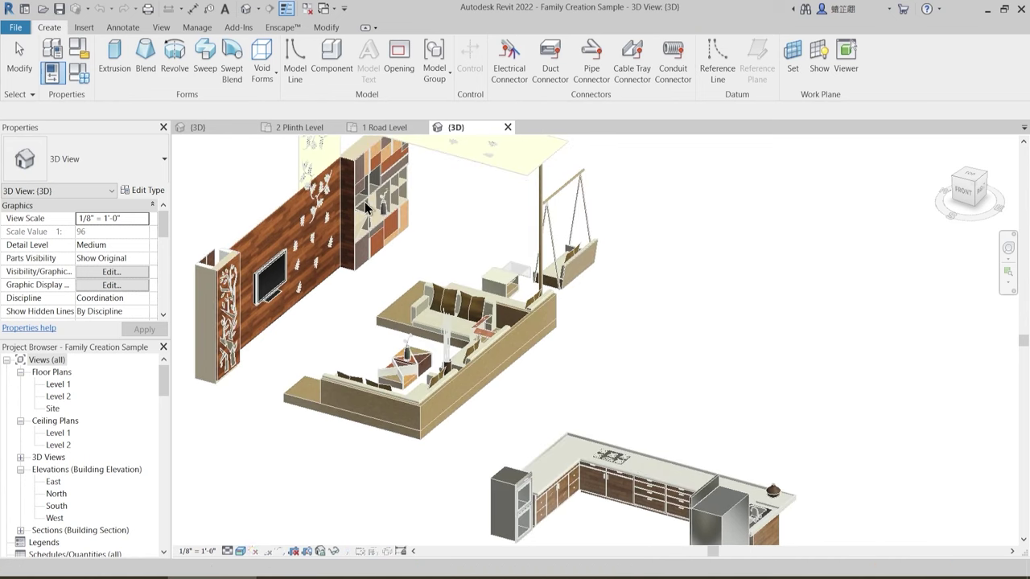
middle_click_drag(416, 352, 610, 343, "shift")
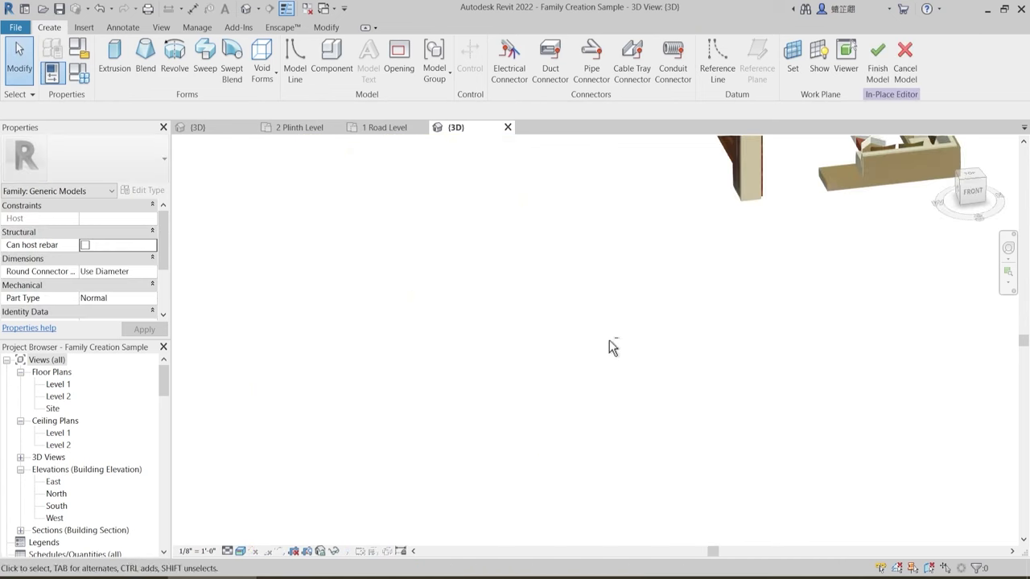
middle_click_drag(864, 272, 584, 491)
middle_click_drag(597, 328, 531, 324, "shift")
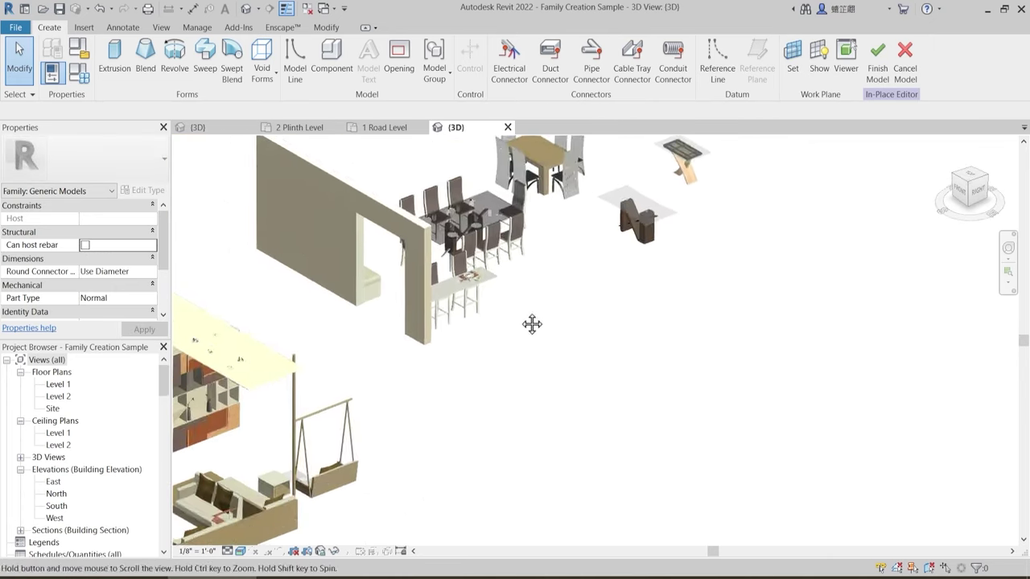
left_click(902, 81)
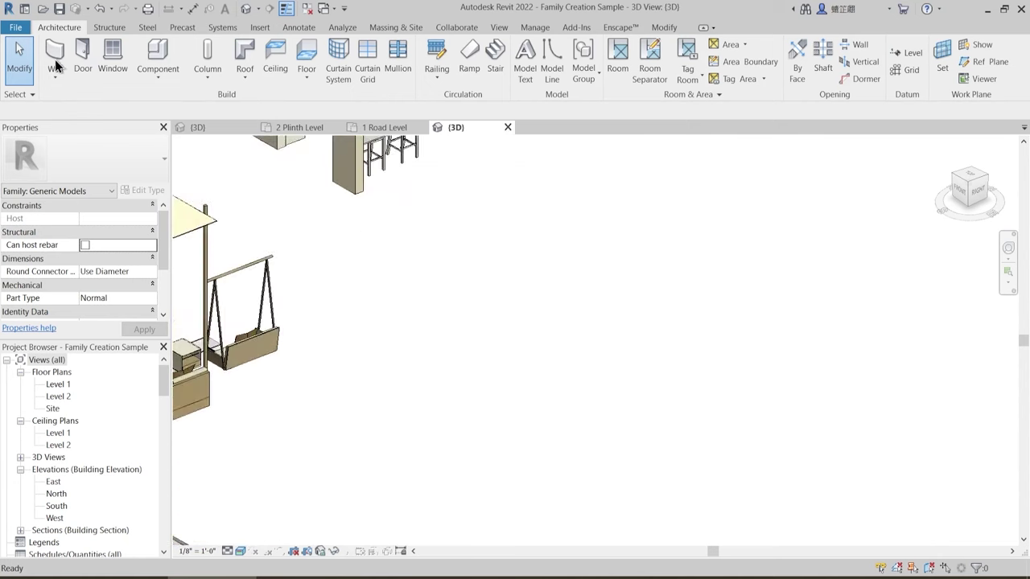
- Browse the English-Imperial family templates as a list, then dismiss the new-family chooser
left_click(17, 31)
mouse_move(40, 84)
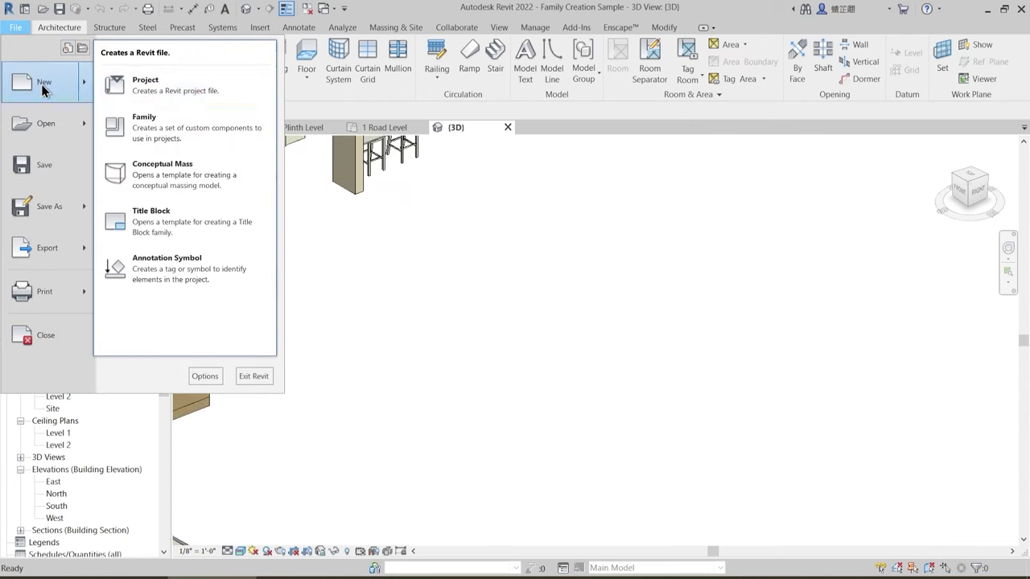
left_click(149, 128)
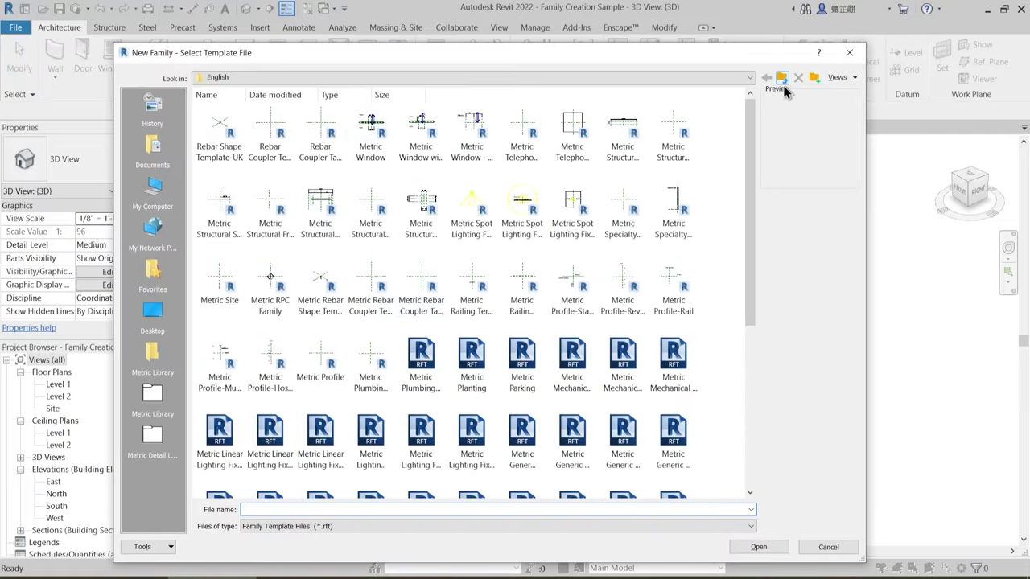
left_click(750, 78)
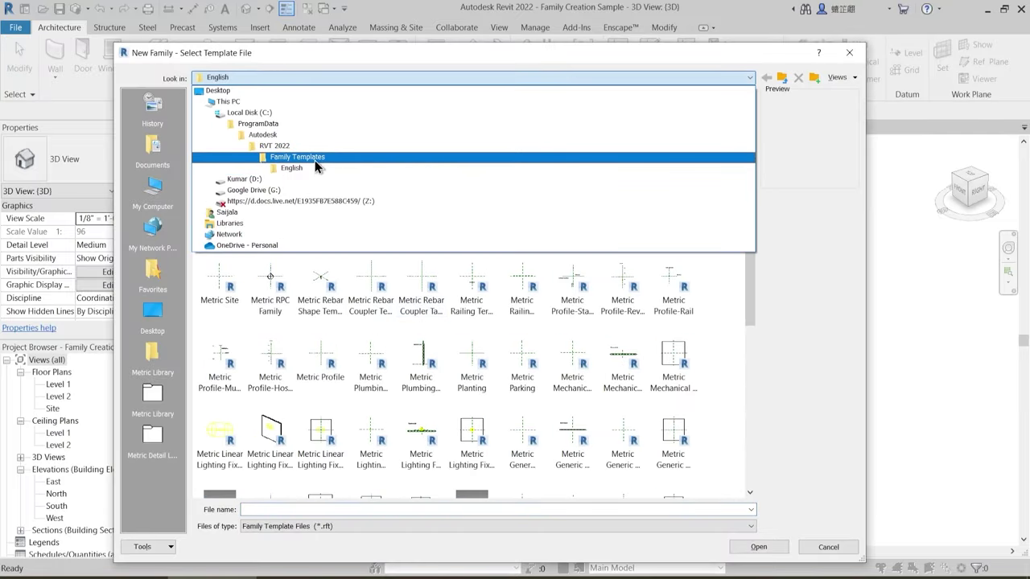
left_click(297, 157)
double_click(705, 151)
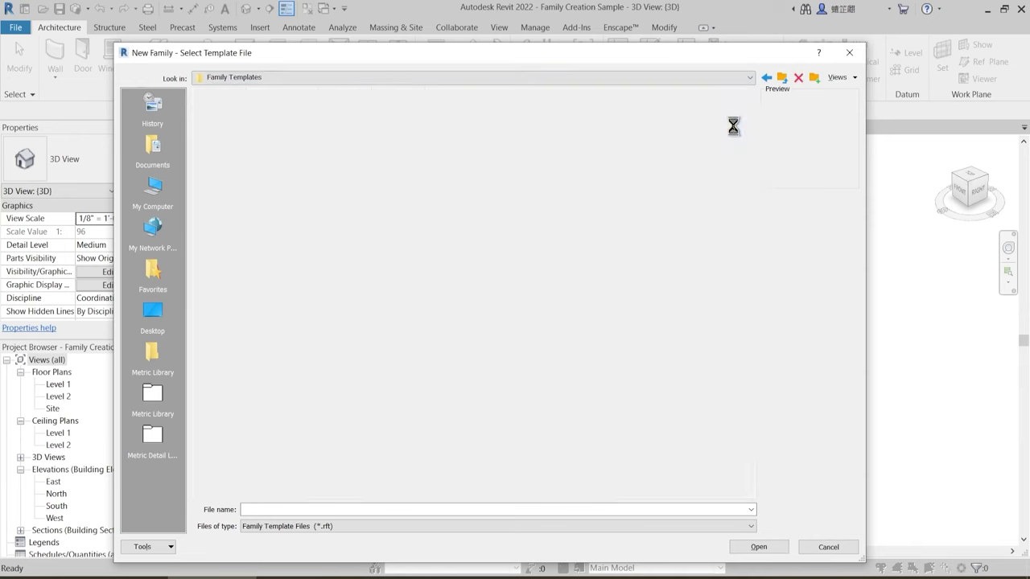
left_click(849, 79)
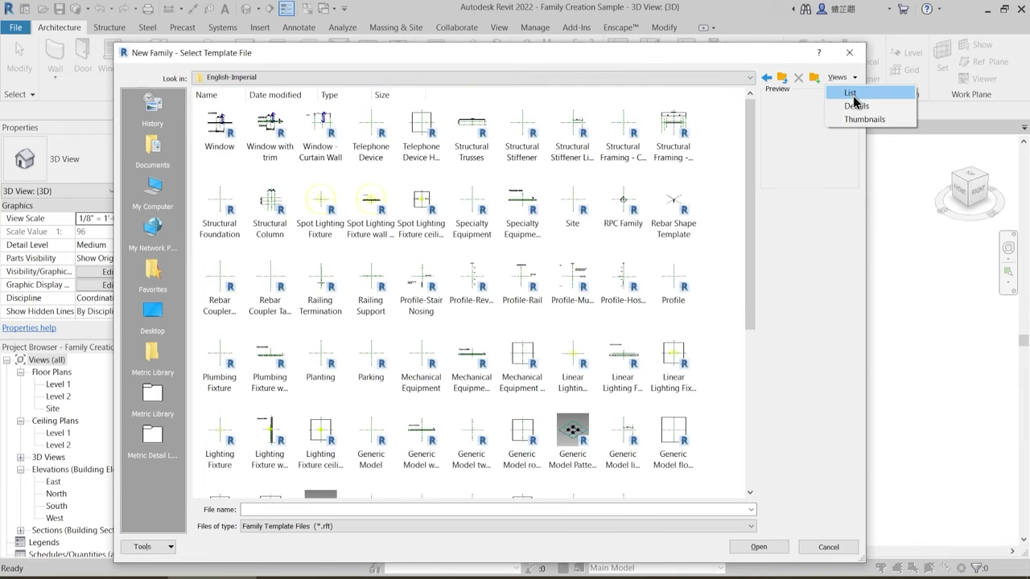
left_click(851, 92)
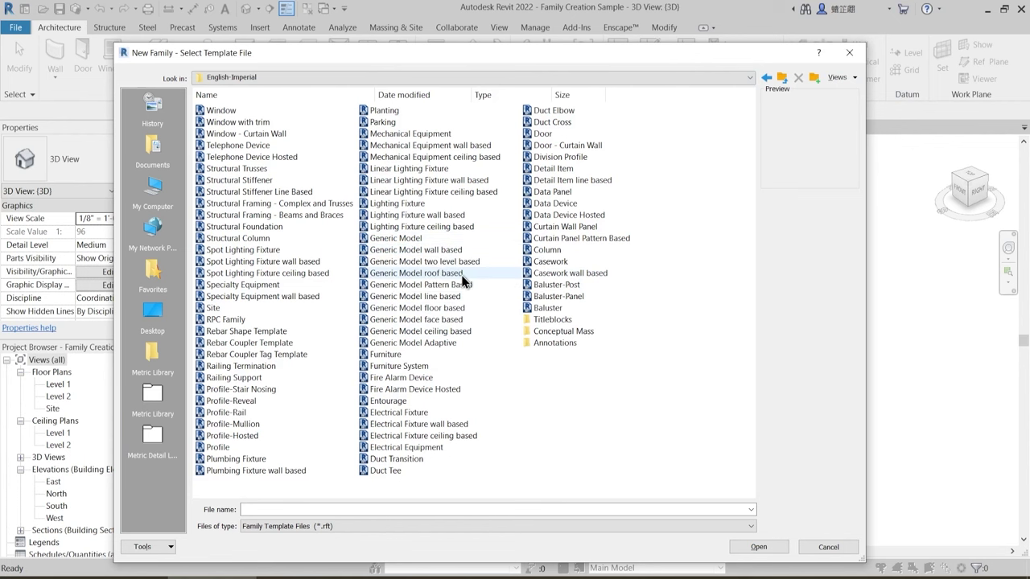
key("Escape")
- Orbit around the kitchen counter and oven, then back out toward the living area
scroll(476, 346, "down", 3)
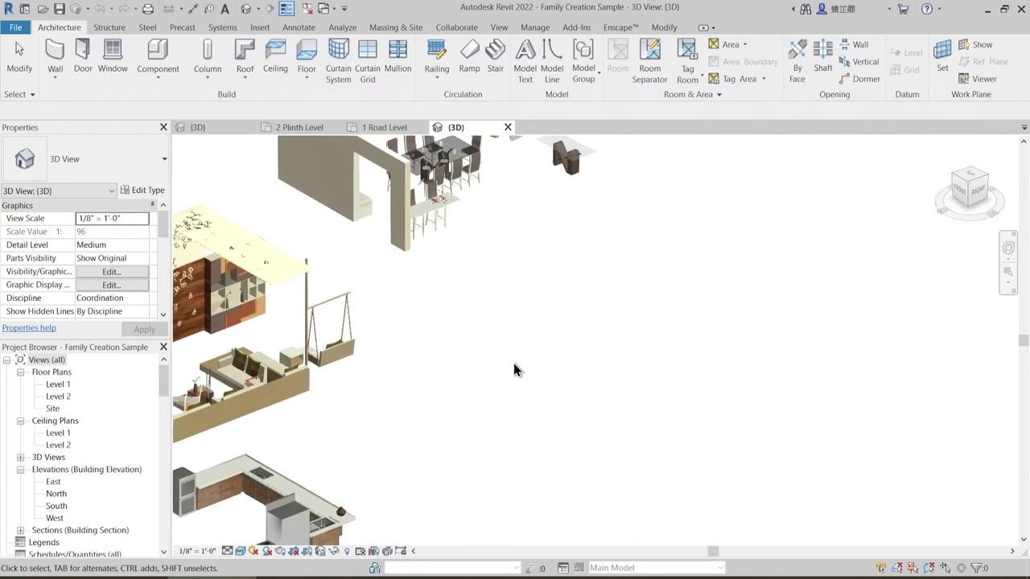
middle_click_drag(482, 373, 533, 351)
middle_click_drag(420, 376, 515, 395)
scroll(497, 397, "up", 4)
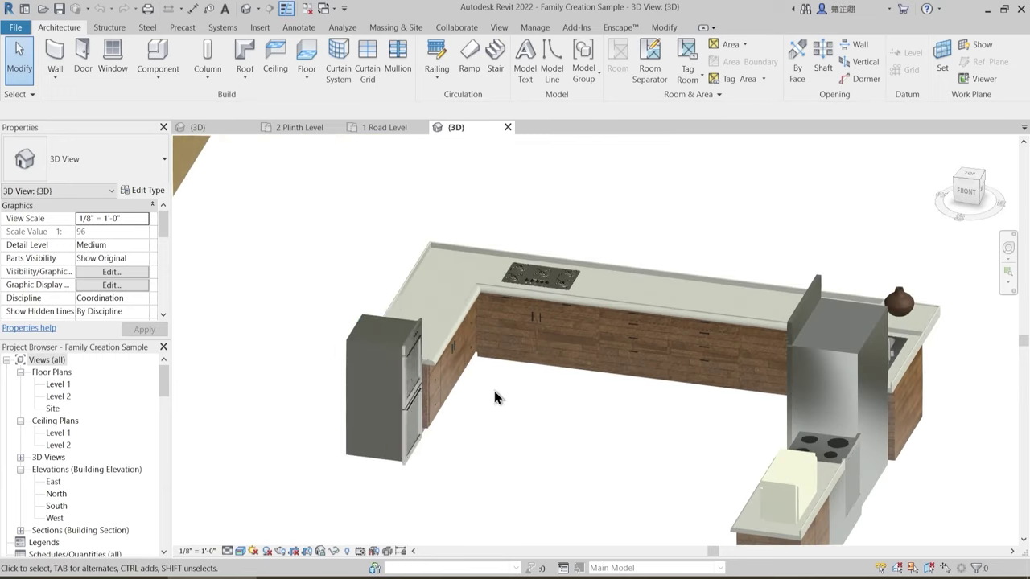
left_click(389, 363)
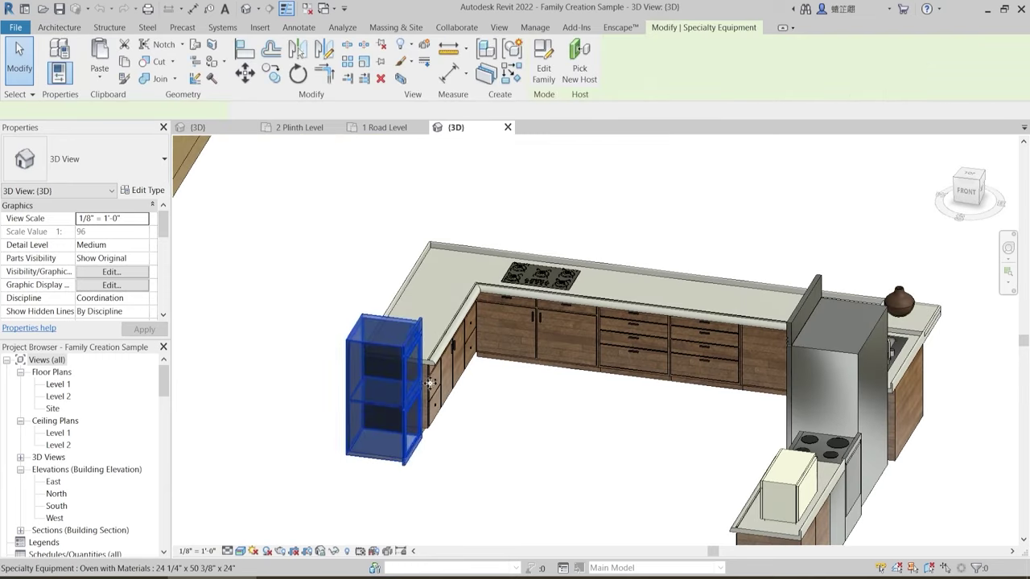
middle_click_drag(389, 363, 640, 270, "shift")
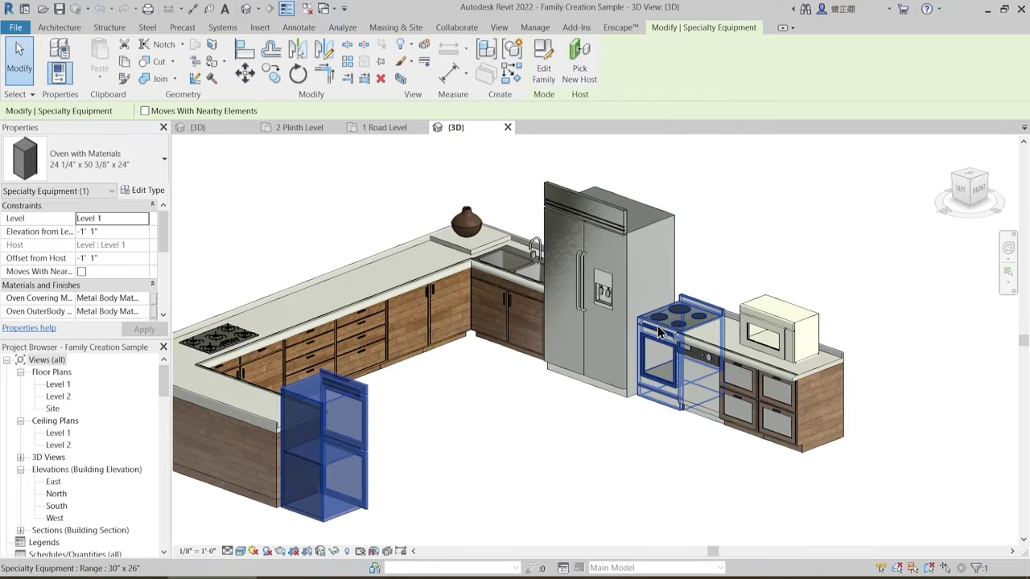
middle_click_drag(509, 277, 451, 362, "shift")
scroll(376, 340, "down", 3)
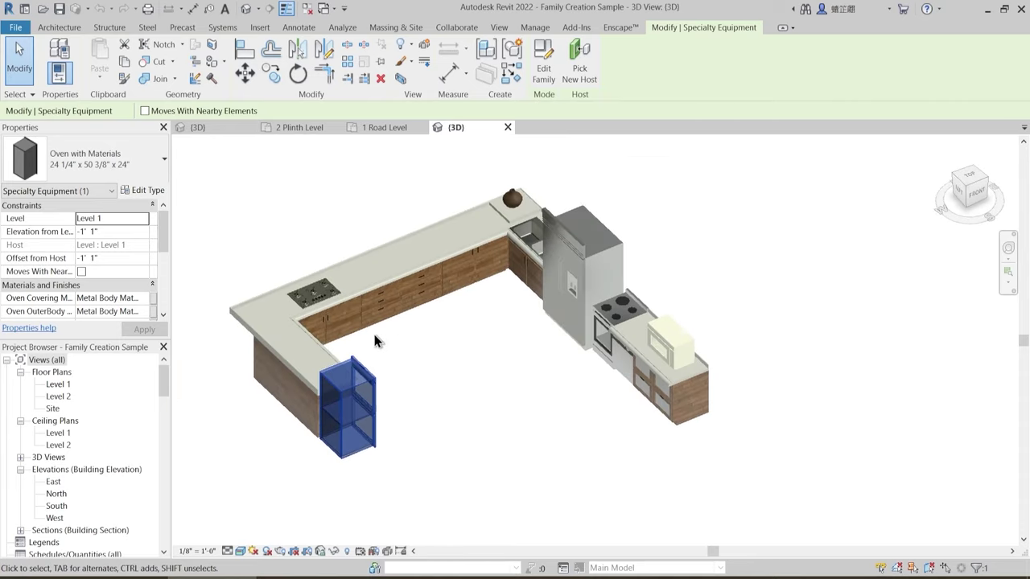
middle_click_drag(375, 340, 566, 352)
scroll(565, 352, "down", 2)
middle_click_drag(420, 361, 660, 303)
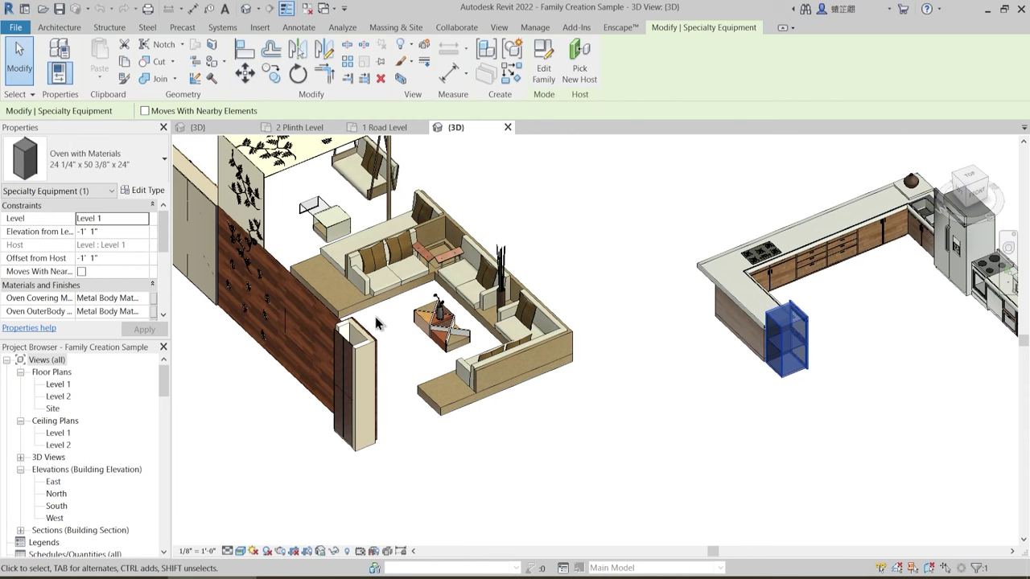
scroll(378, 323, "up", 2)
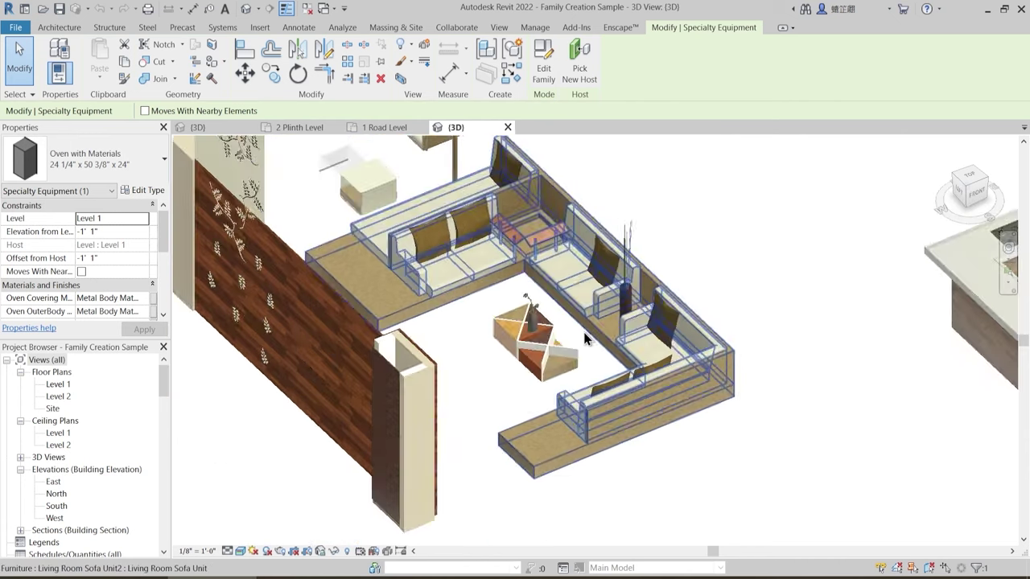
- Orbit through the living room and dining tables, then close the sample's 3D view
middle_click_drag(504, 401, 382, 393, "shift")
scroll(792, 288, "down", 3)
middle_click_drag(855, 291, 290, 362)
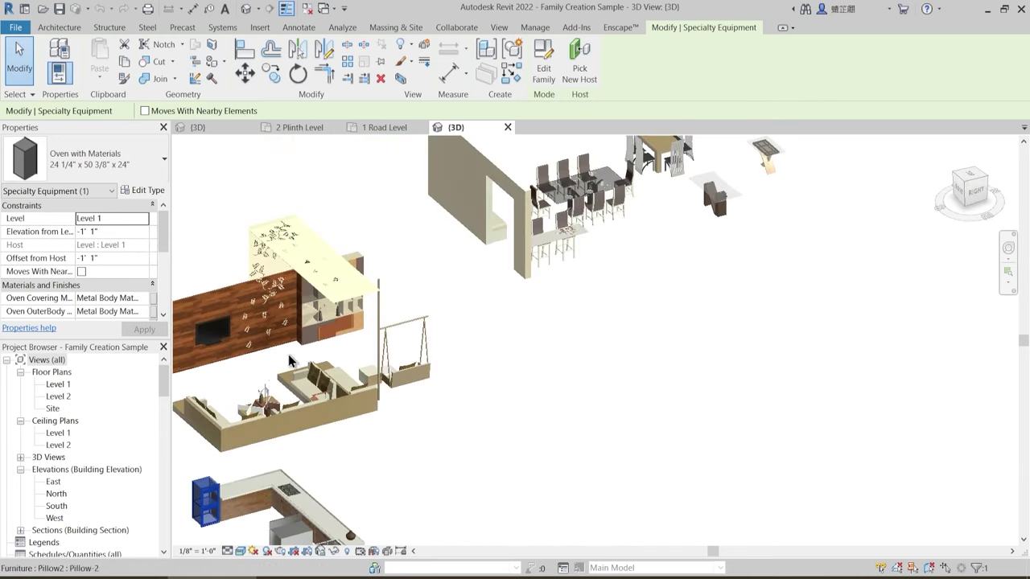
scroll(256, 361, "up", 2)
middle_click_drag(541, 338, 504, 362, "shift")
middle_click_drag(725, 405, 349, 338)
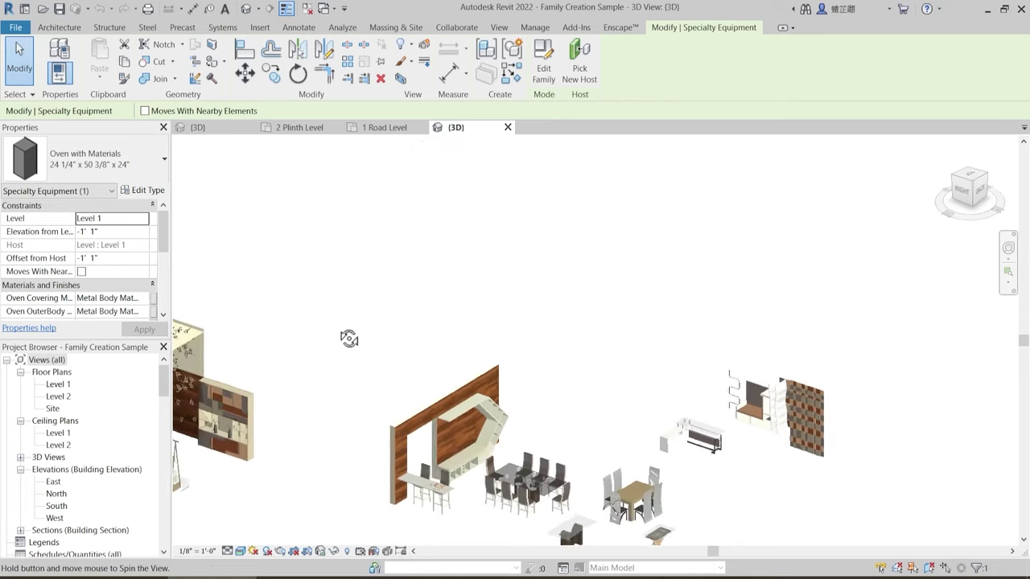
middle_click_drag(457, 450, 358, 343)
scroll(358, 343, "up", 2)
middle_click_drag(435, 397, 434, 401, "shift")
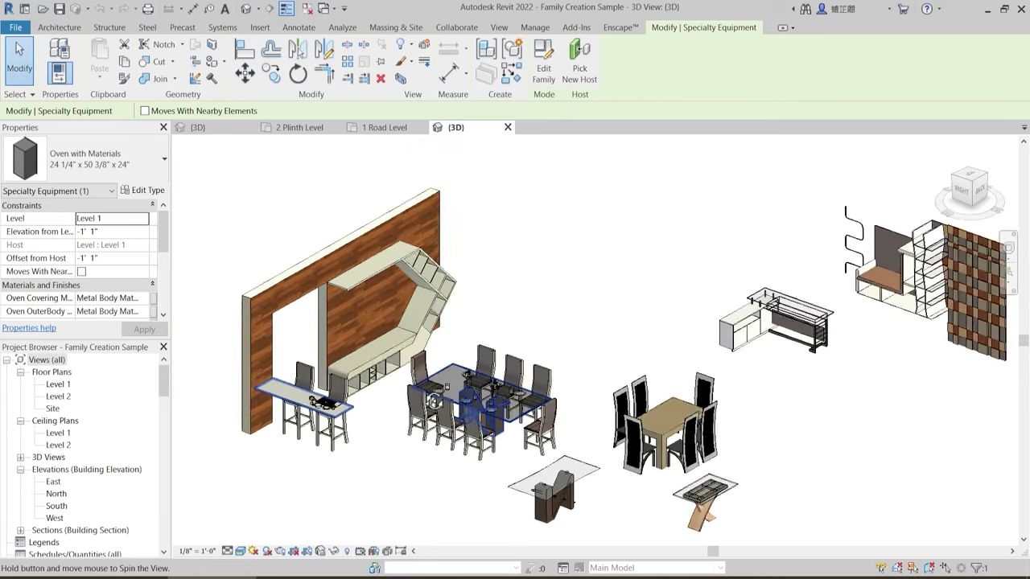
middle_click_drag(354, 354, 804, 343, "shift")
left_click(507, 127)
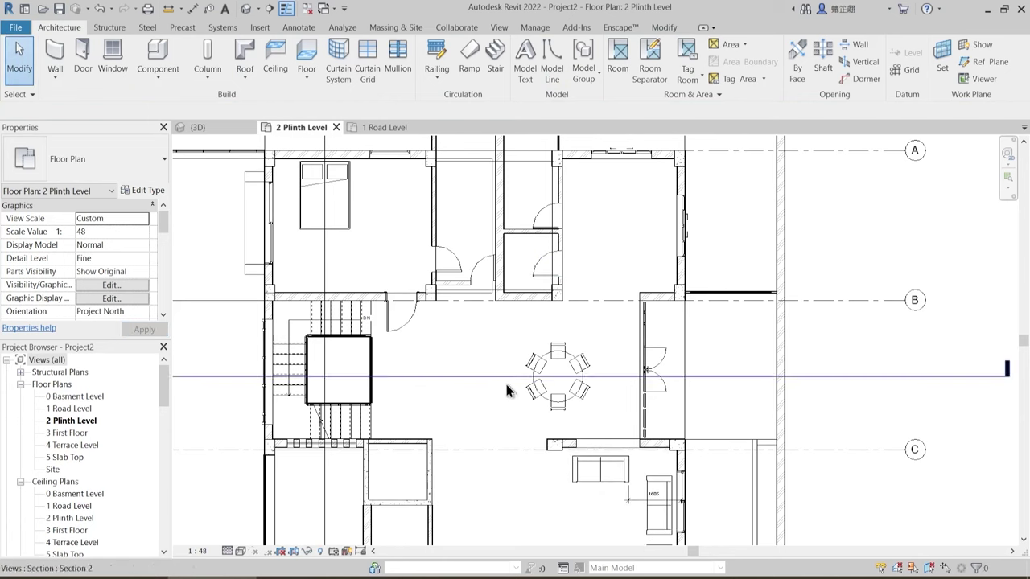
- On the 1 Road Level plan, place an RPC Beetle car inside the lift shaft
mouse_move(508, 391)
middle_mouse_down()
mouse_move(449, 336)
mouse_move(465, 384)
middle_mouse_up()
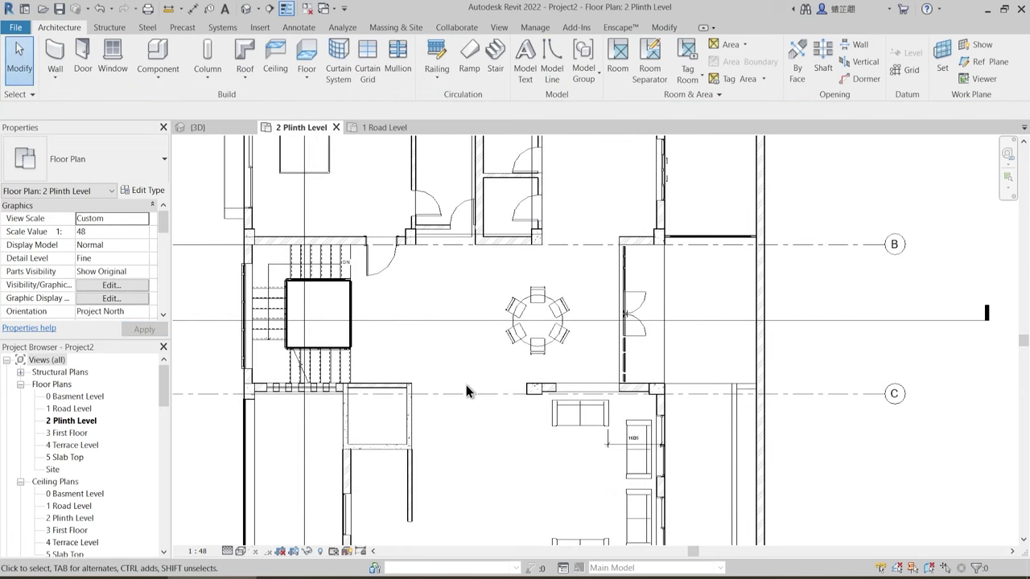
scroll(466, 385, "down", 4)
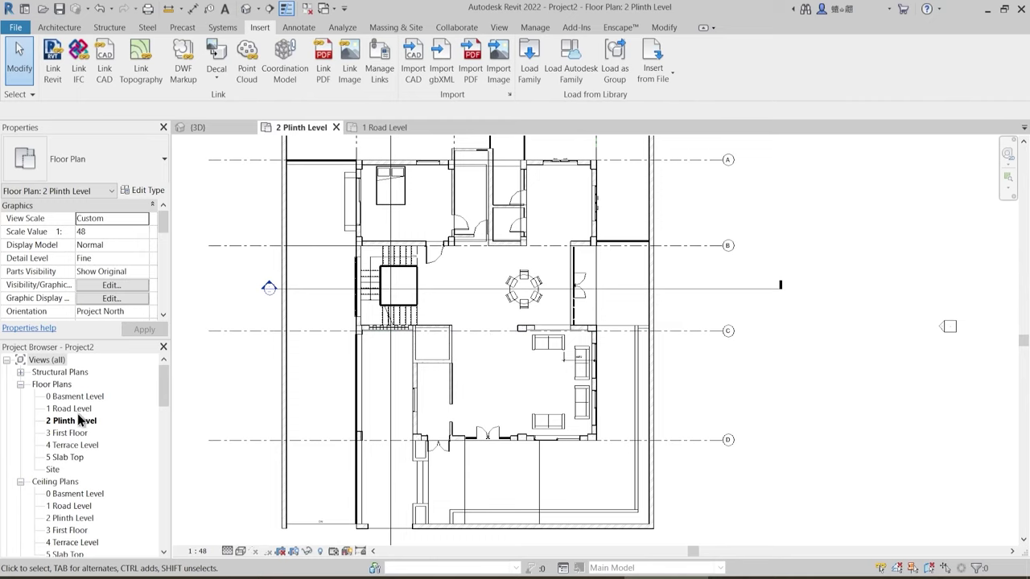
double_click(70, 409)
left_click(61, 27)
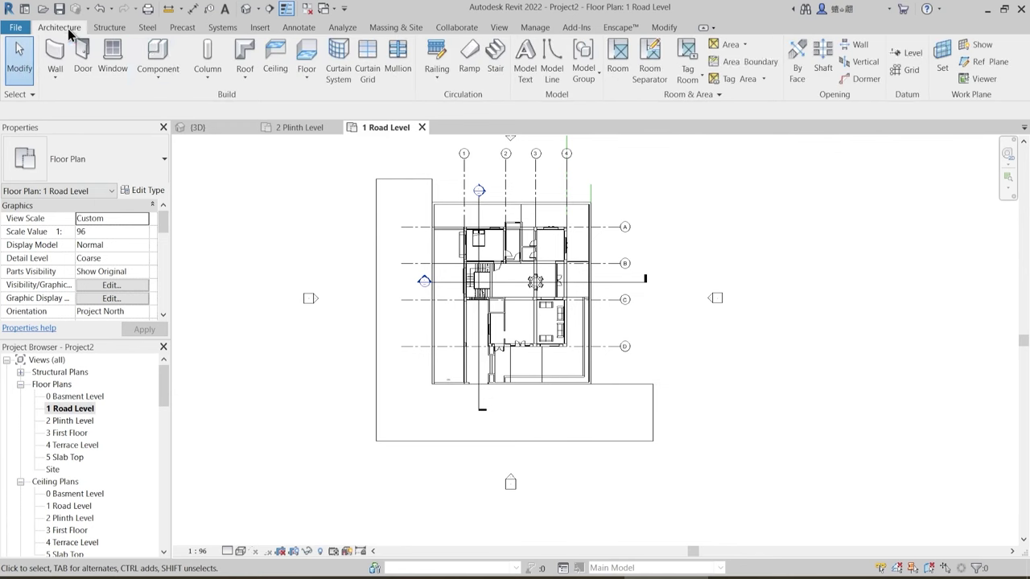
left_click(174, 66)
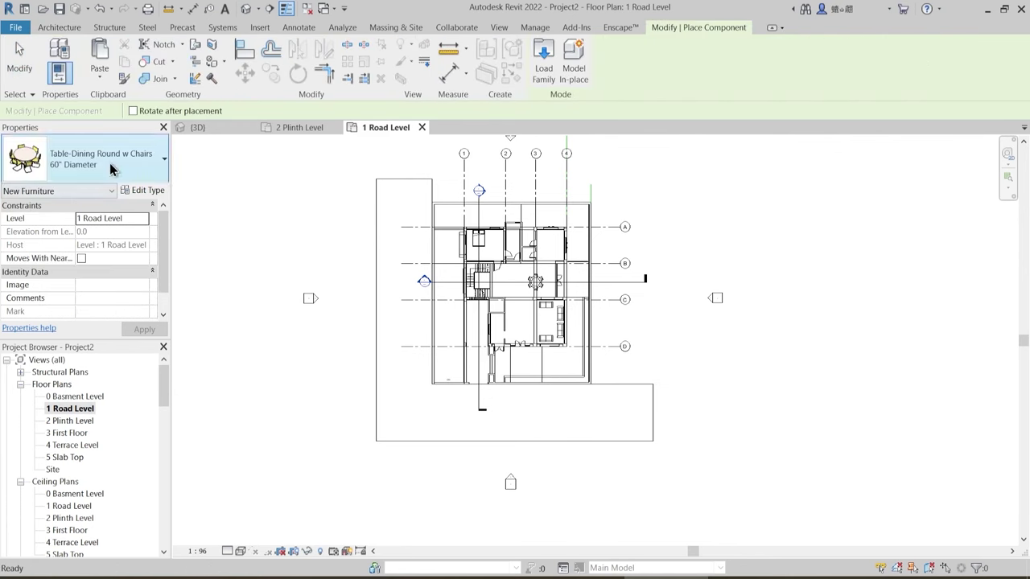
left_click(105, 158)
scroll(89, 338, "up", 3)
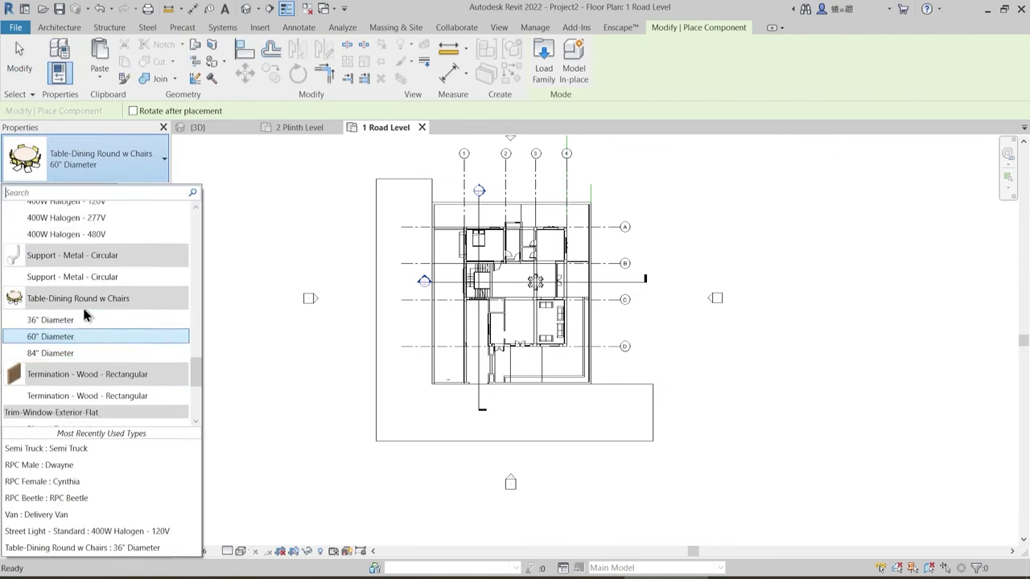
scroll(84, 312, "up", 5)
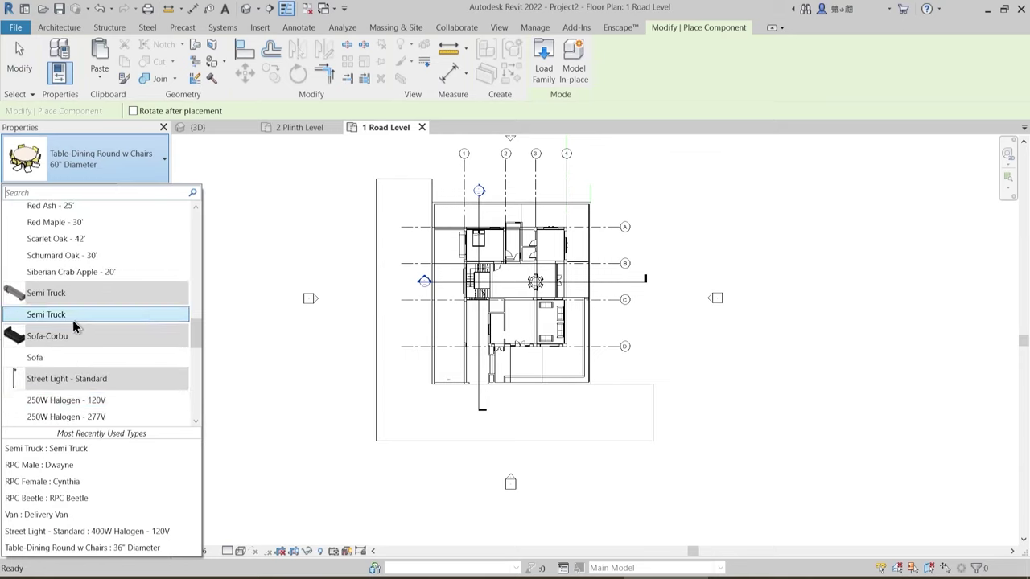
scroll(78, 299, "up", 8)
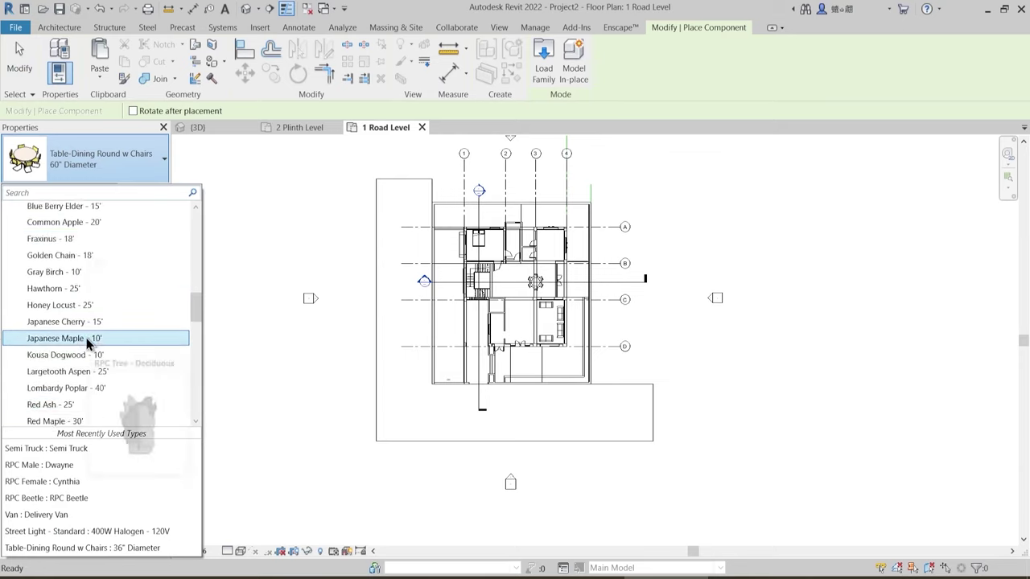
scroll(75, 297, "up", 7)
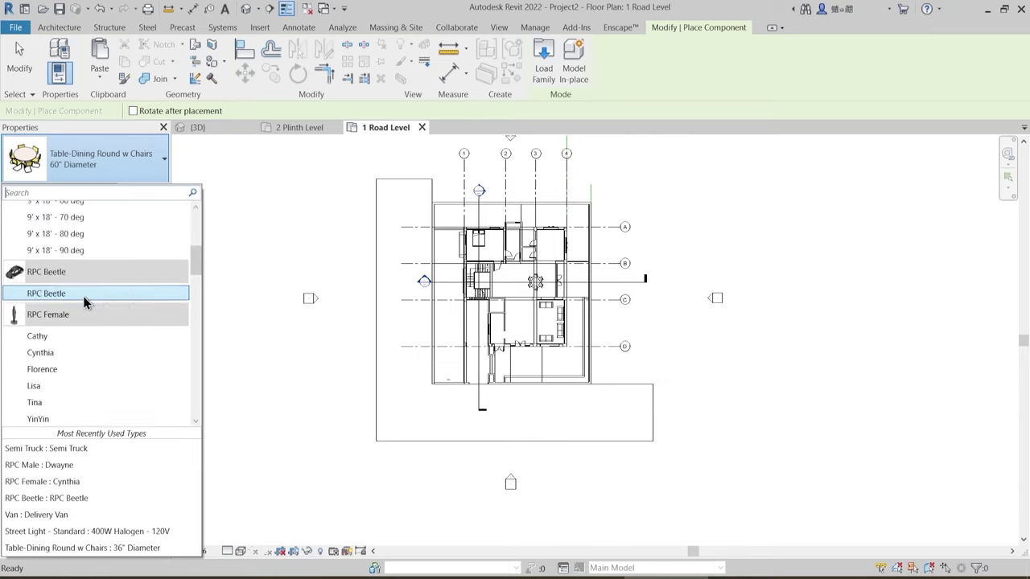
scroll(84, 299, "up", 5)
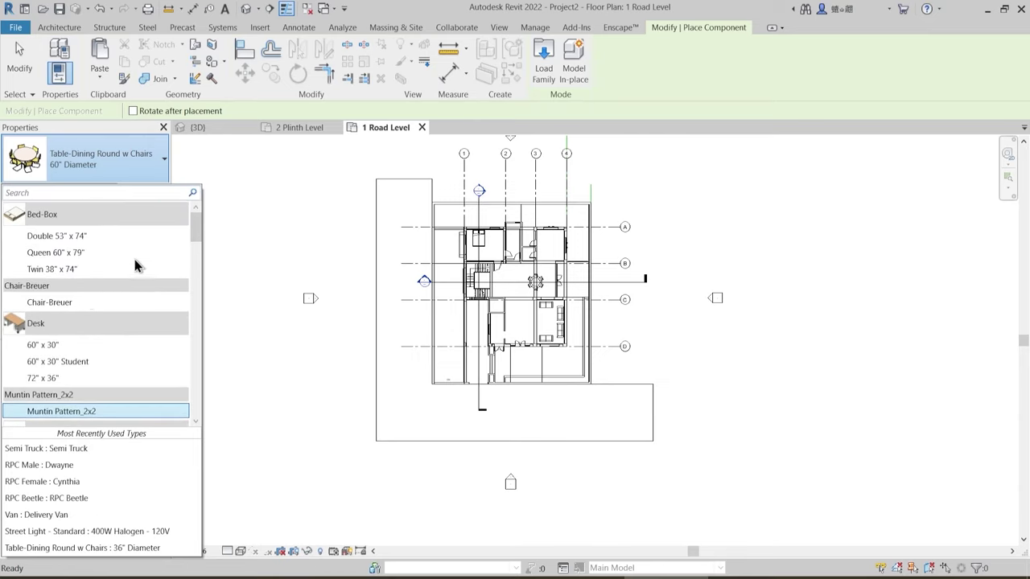
scroll(126, 306, "down", 2)
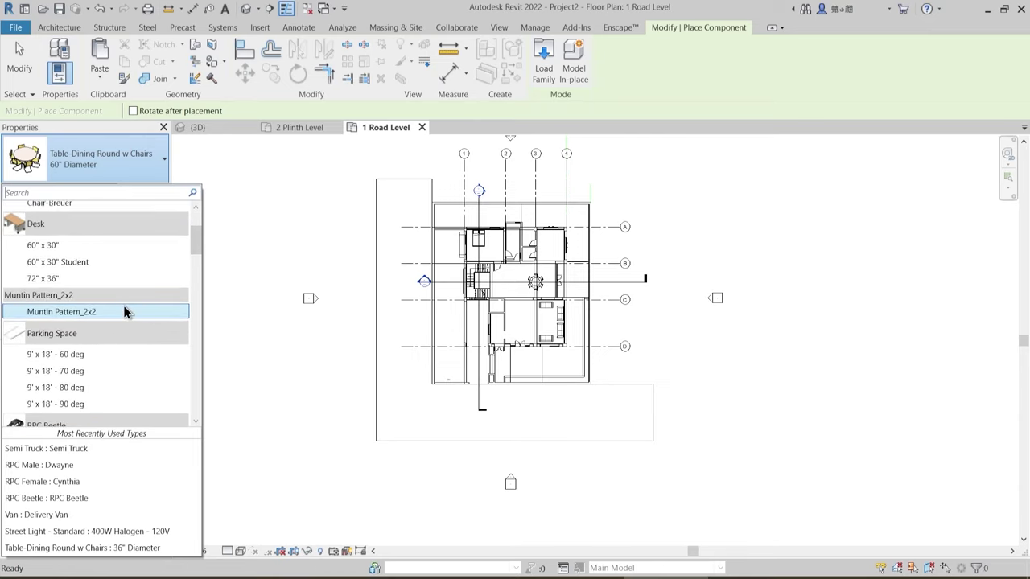
scroll(124, 310, "down", 1)
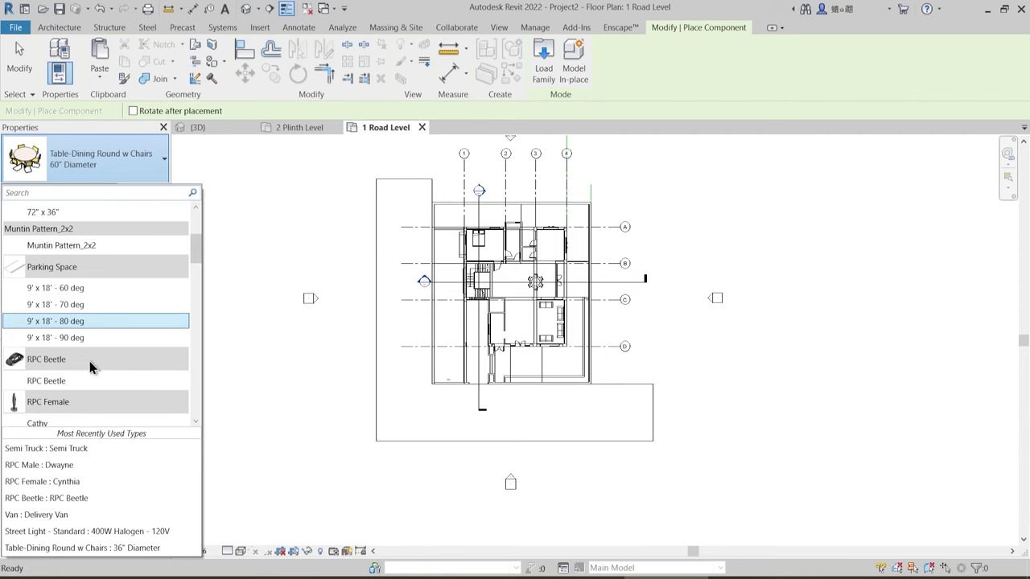
left_click(69, 385)
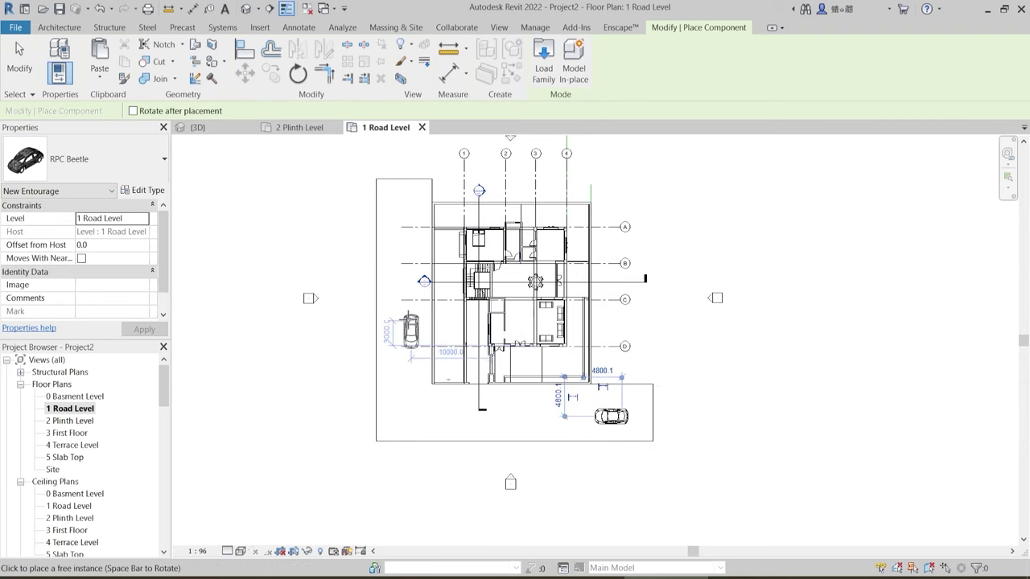
scroll(483, 319, "up", 4)
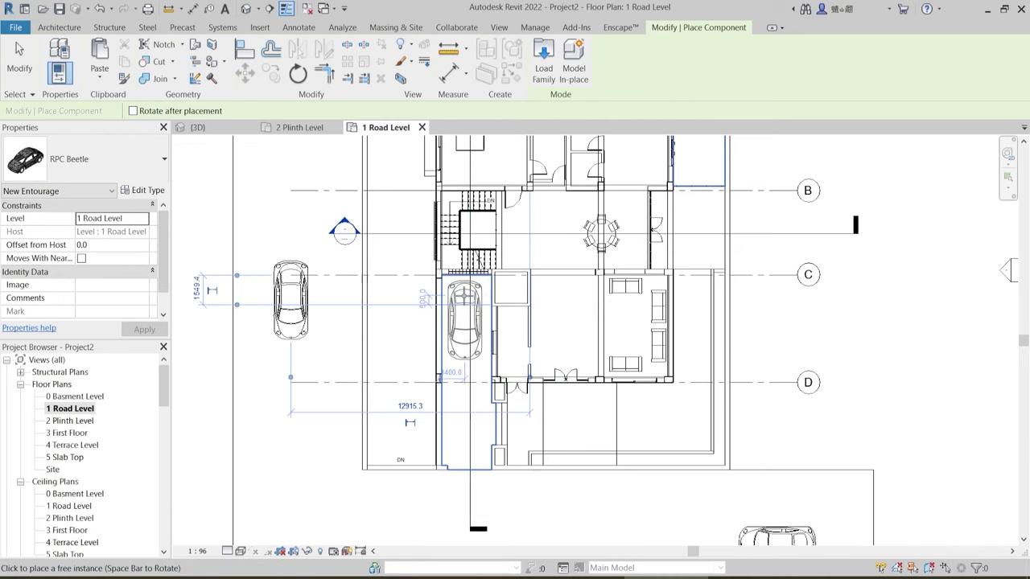
left_click(508, 355)
scroll(508, 355, "down", 2)
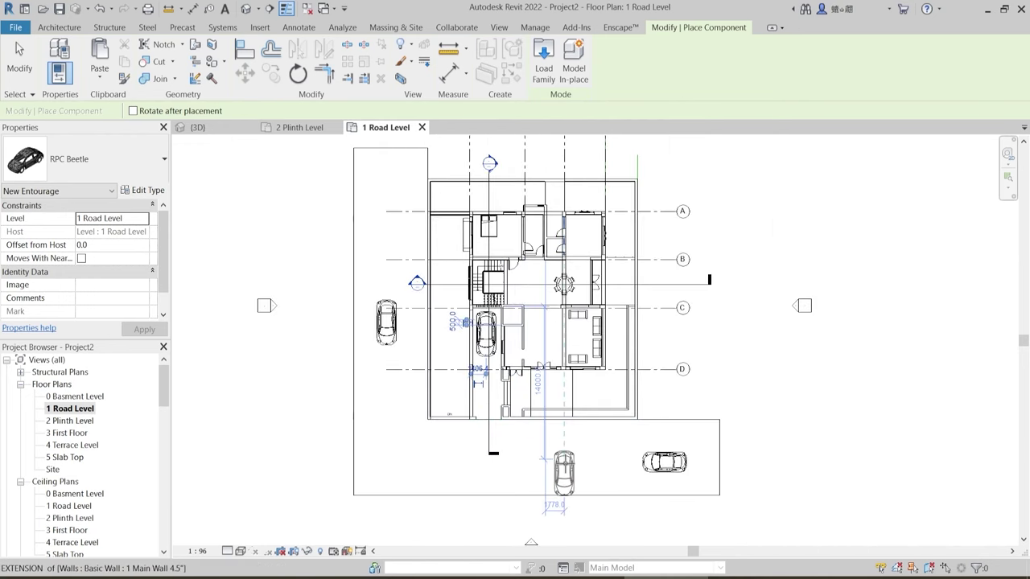
key("Escape")
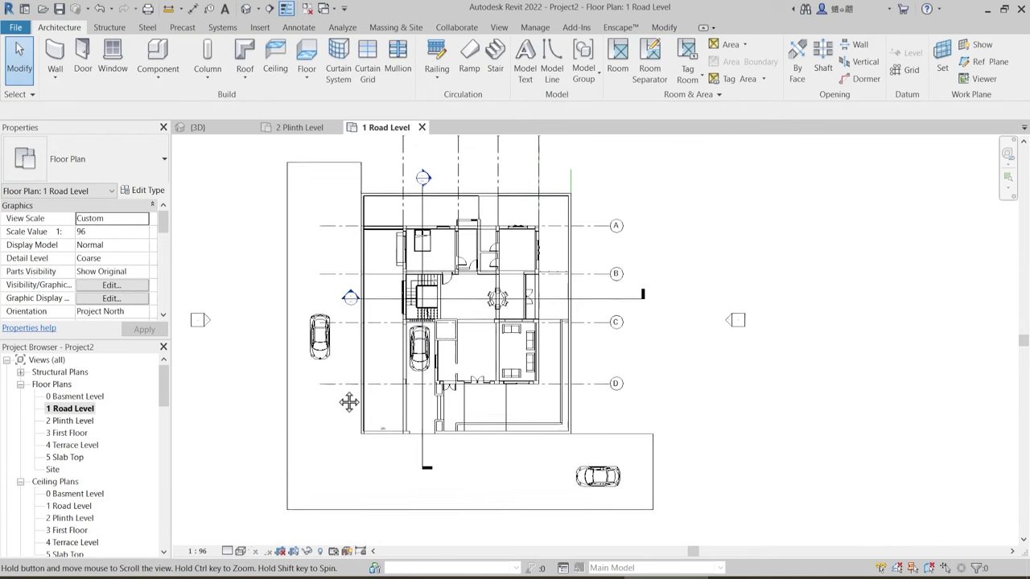
- Place an RPC Female Cynthia figure on 2 Plinth Level below the living room near grid D
middle_click_drag(345, 402, 280, 414)
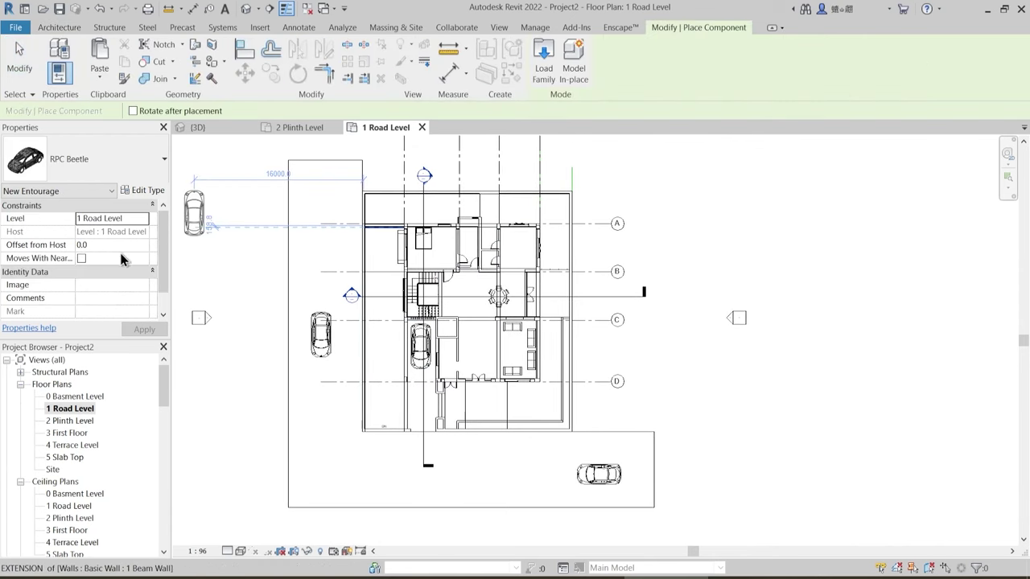
left_click(119, 165)
scroll(109, 360, "down", 3)
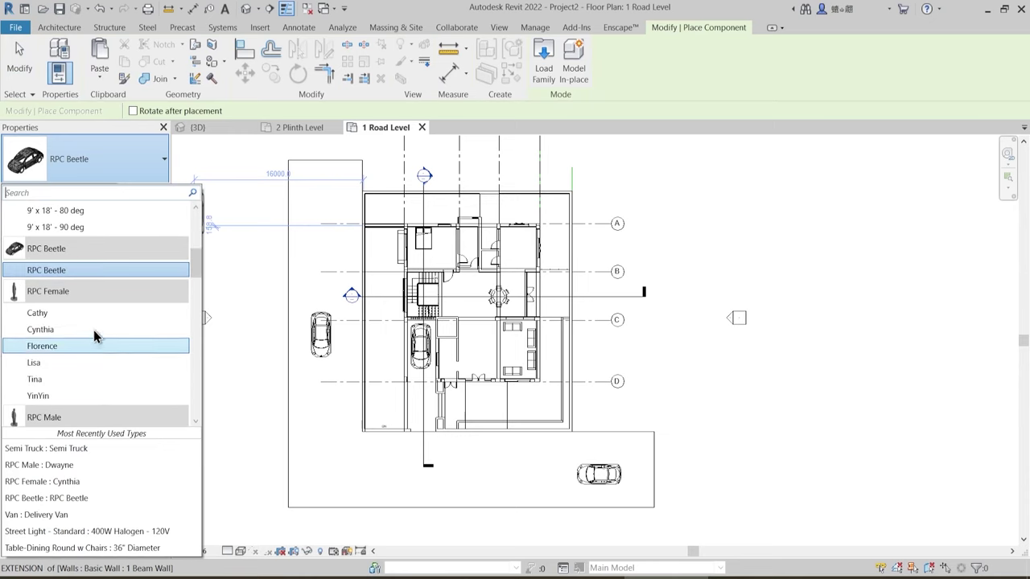
left_click(93, 329)
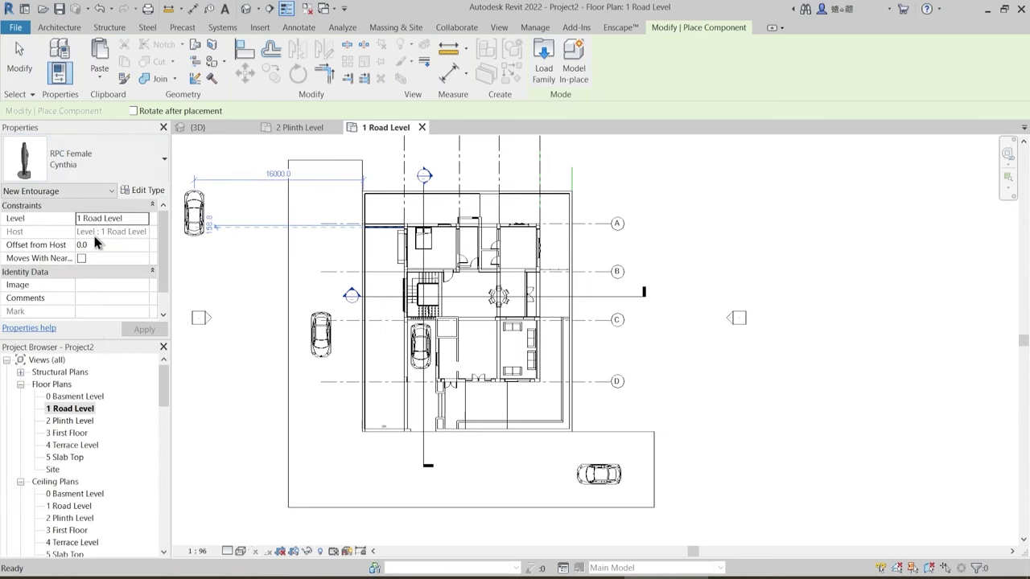
left_click(152, 205)
left_click(163, 206)
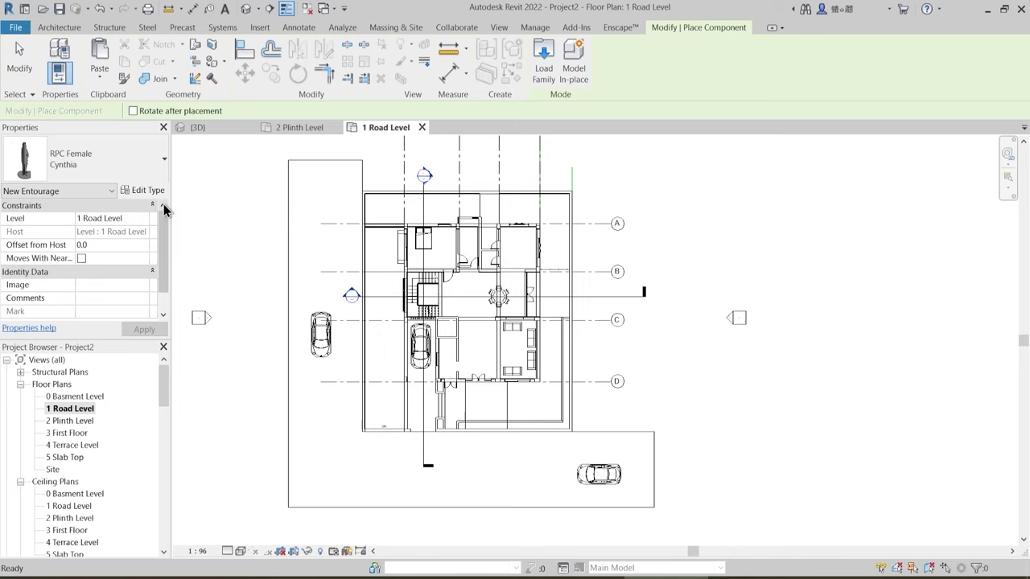
left_click(135, 226)
left_click(103, 254)
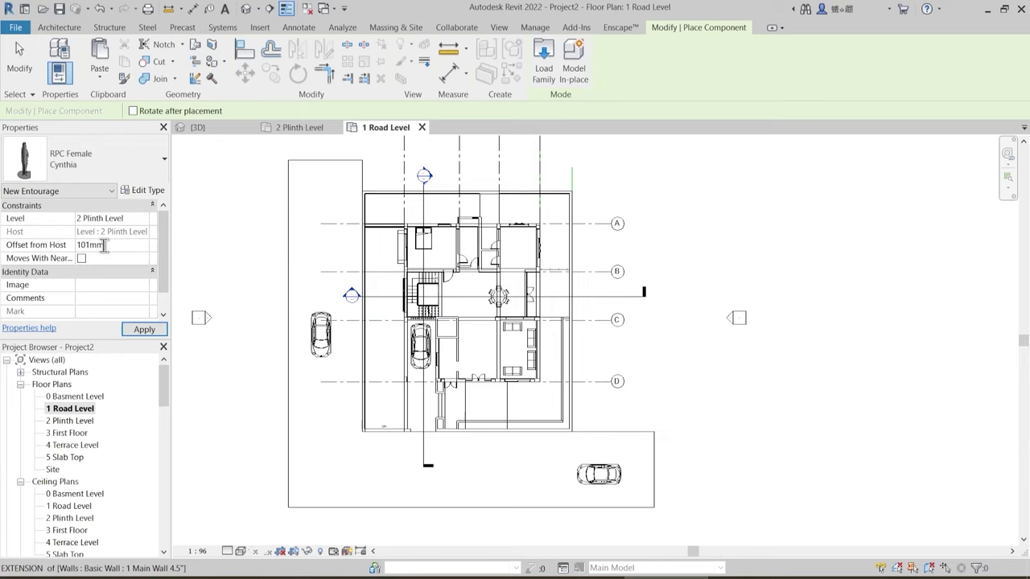
key("Return")
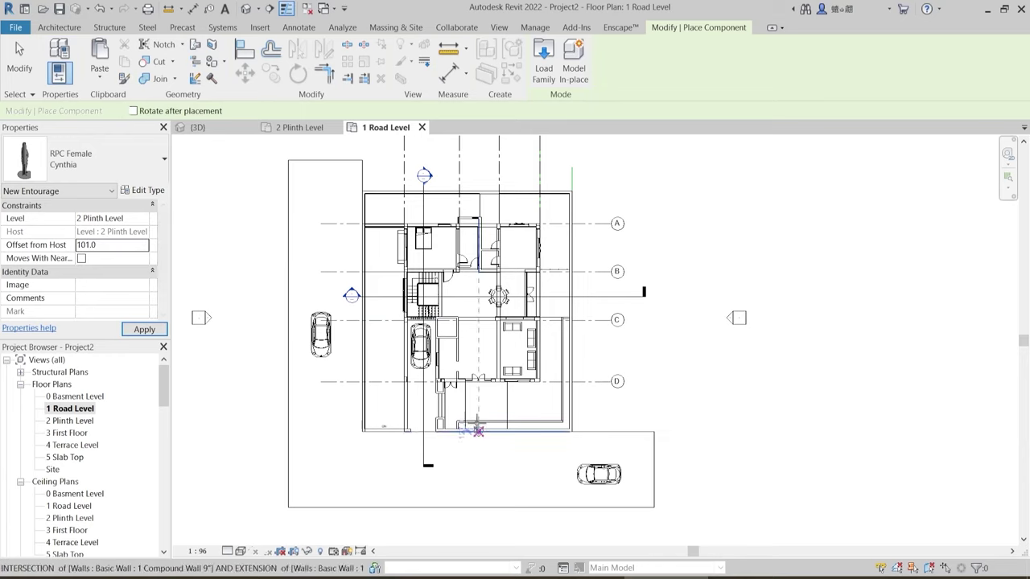
scroll(488, 407, "up", 3)
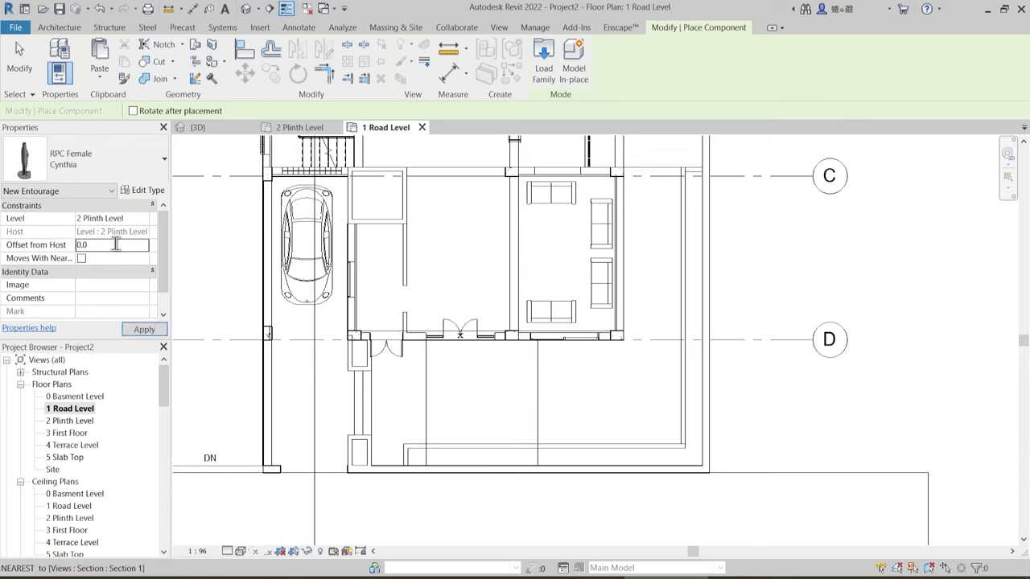
left_click(467, 378)
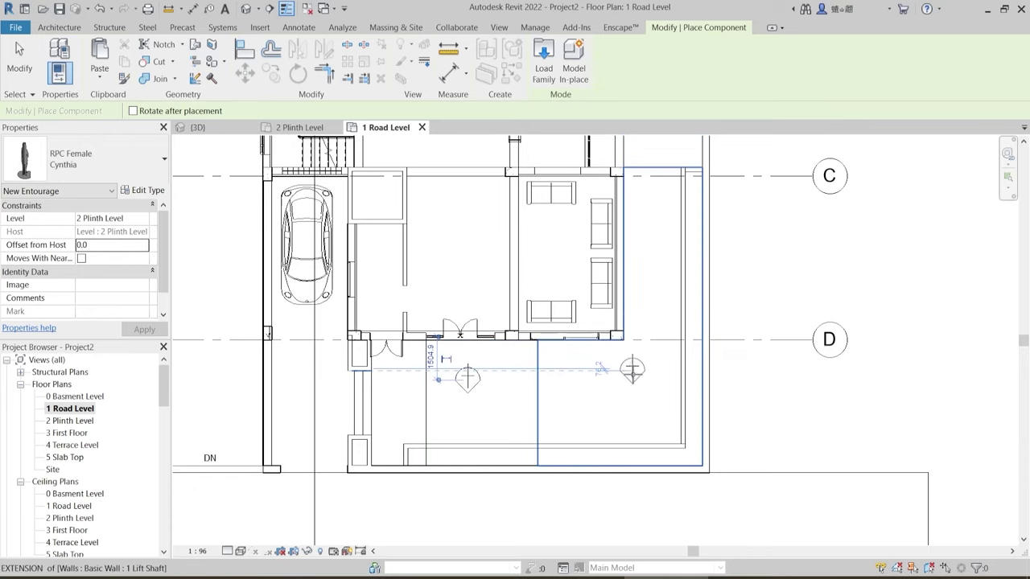
- Place an RPC Male LaRon figure near the dining area around grid B
left_click(97, 153)
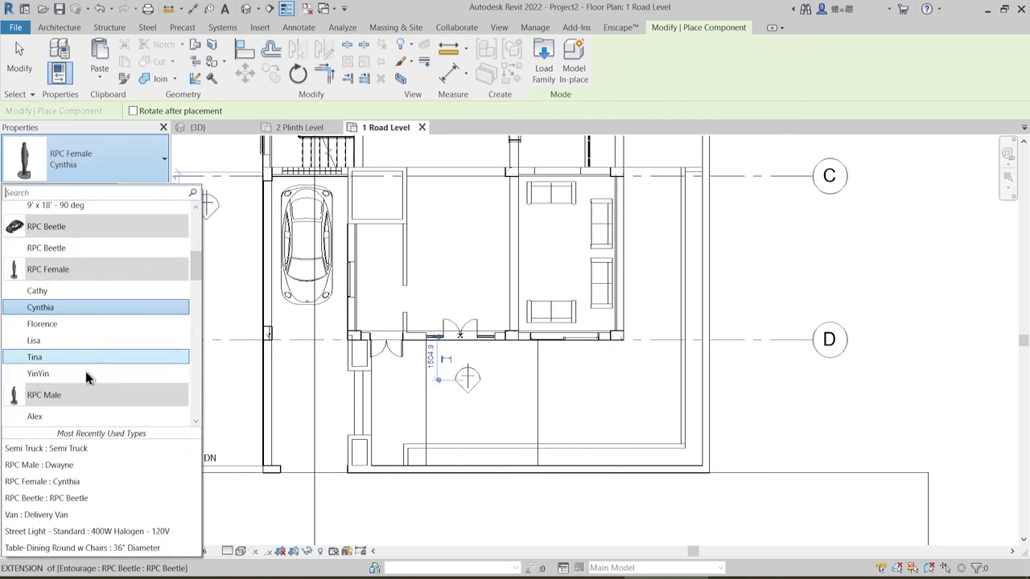
scroll(79, 403, "down", 2)
left_click(76, 401)
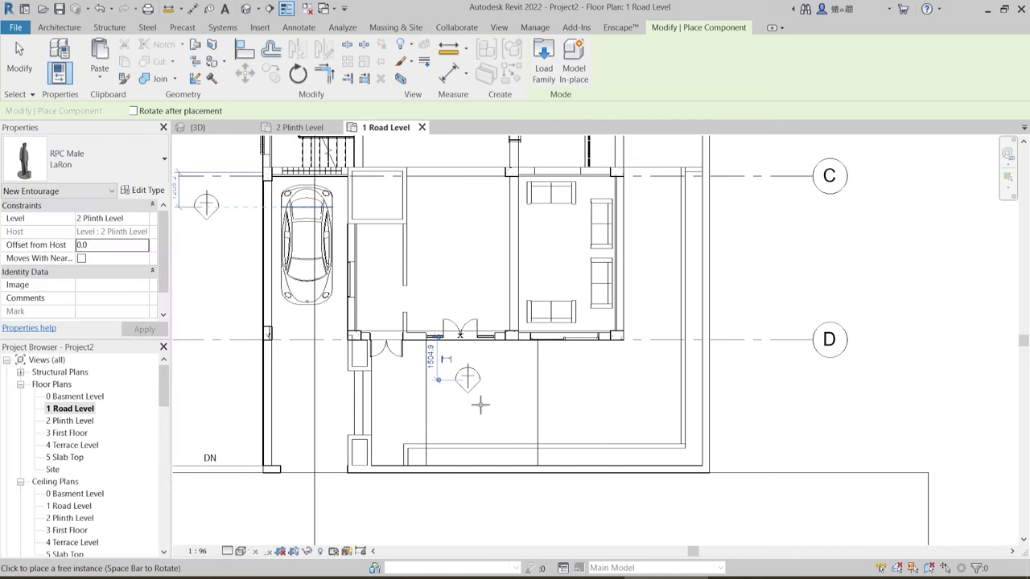
middle_click_drag(638, 241, 619, 399)
left_click(97, 159)
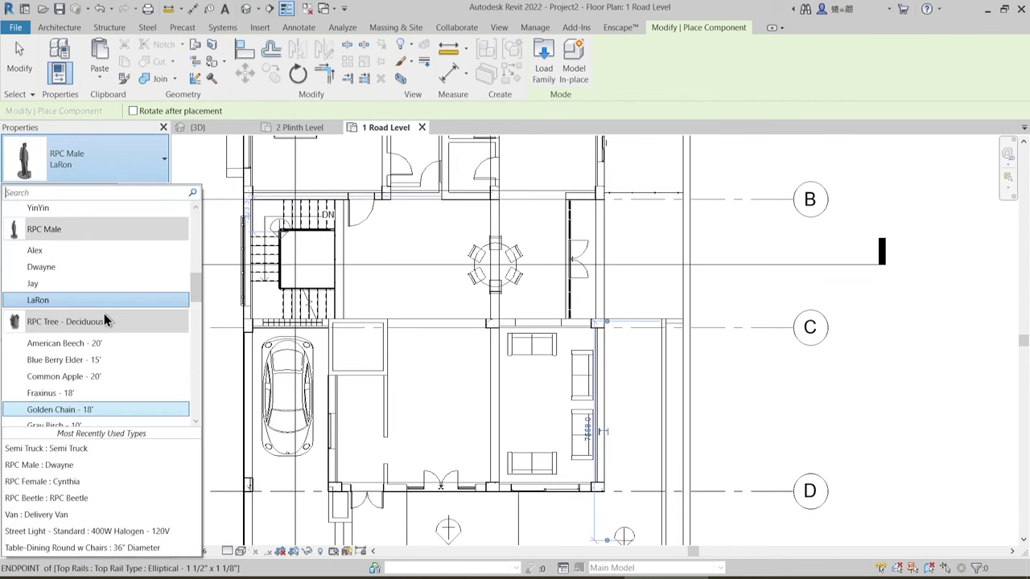
left_click(63, 299)
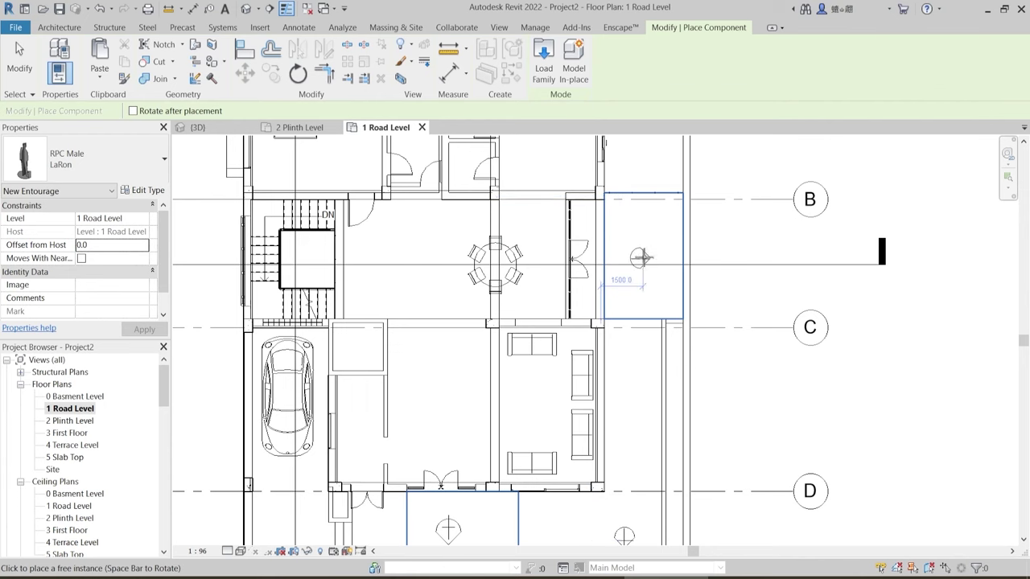
scroll(523, 276, "down", 3)
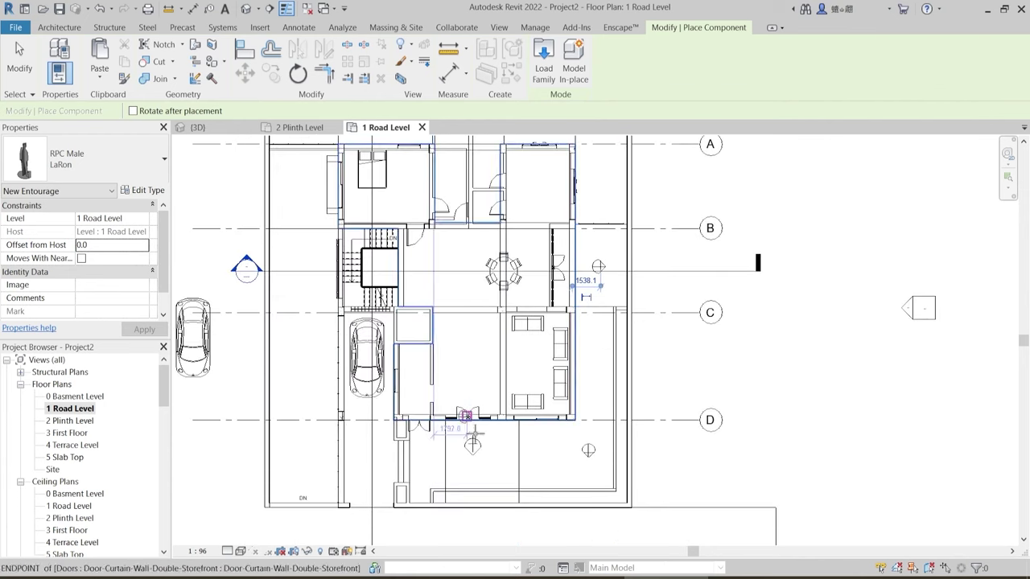
middle_click_drag(480, 439, 472, 392)
scroll(471, 392, "down", 2)
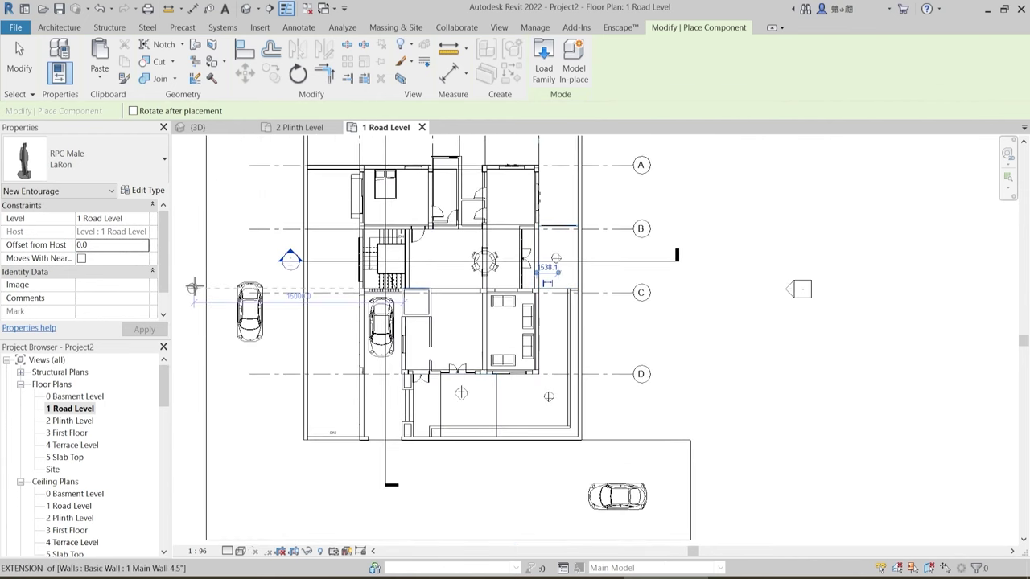
key("Escape")
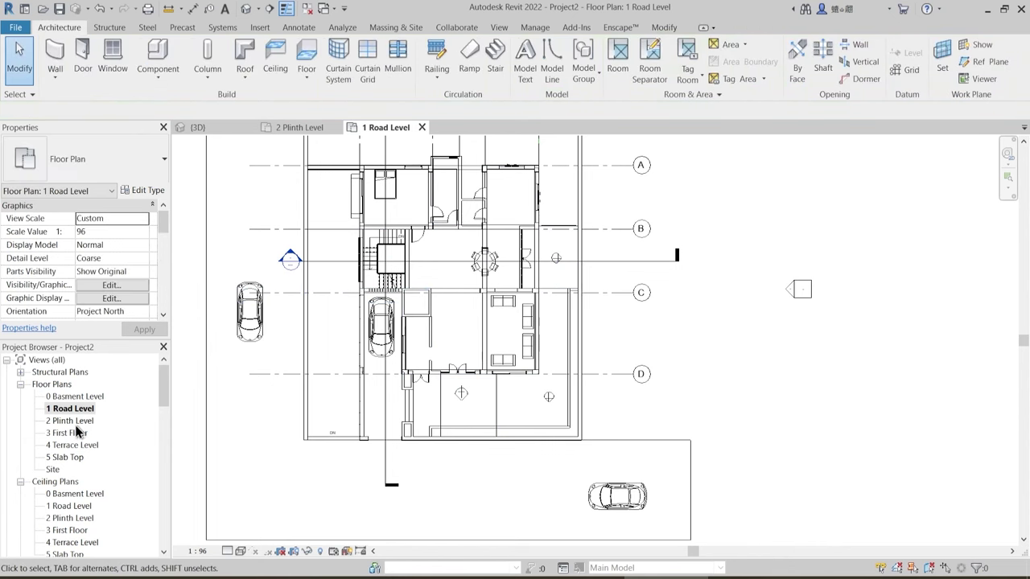
- On the 3 First Floor plan, place an RPC Male Dwayne figure near grid D
double_click(72, 433)
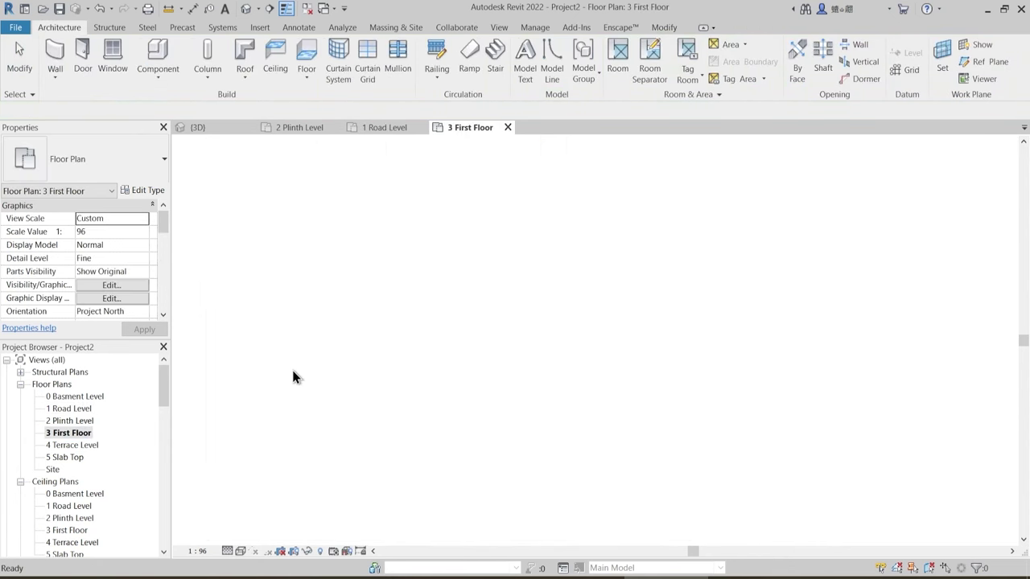
scroll(410, 338, "up", 3)
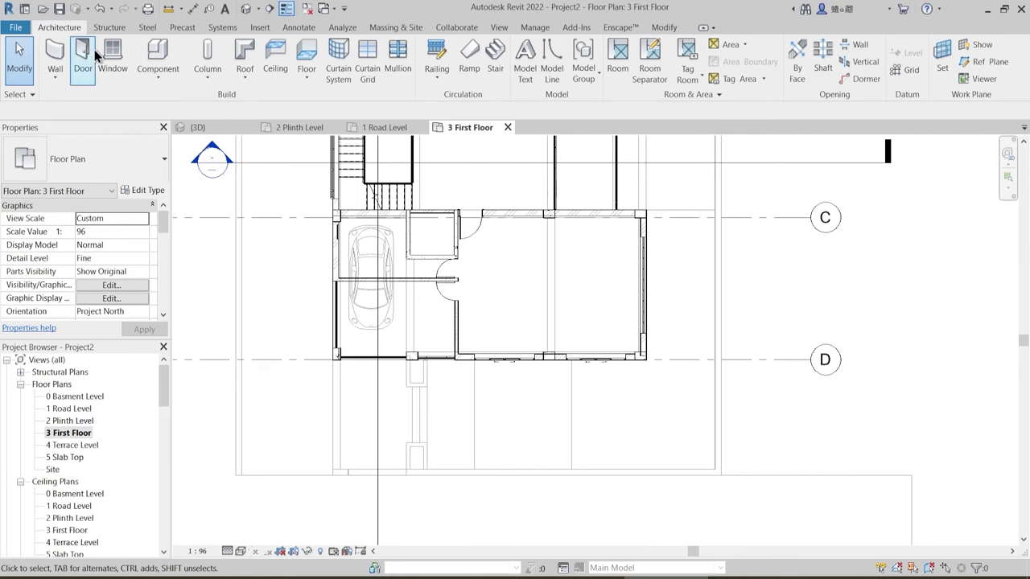
key("c")
key("m")
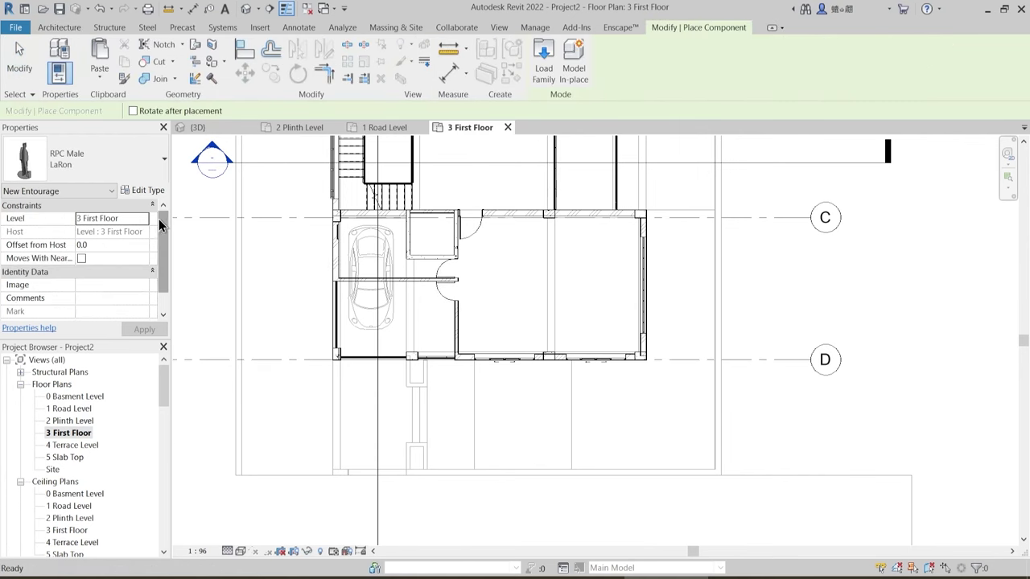
left_click(90, 165)
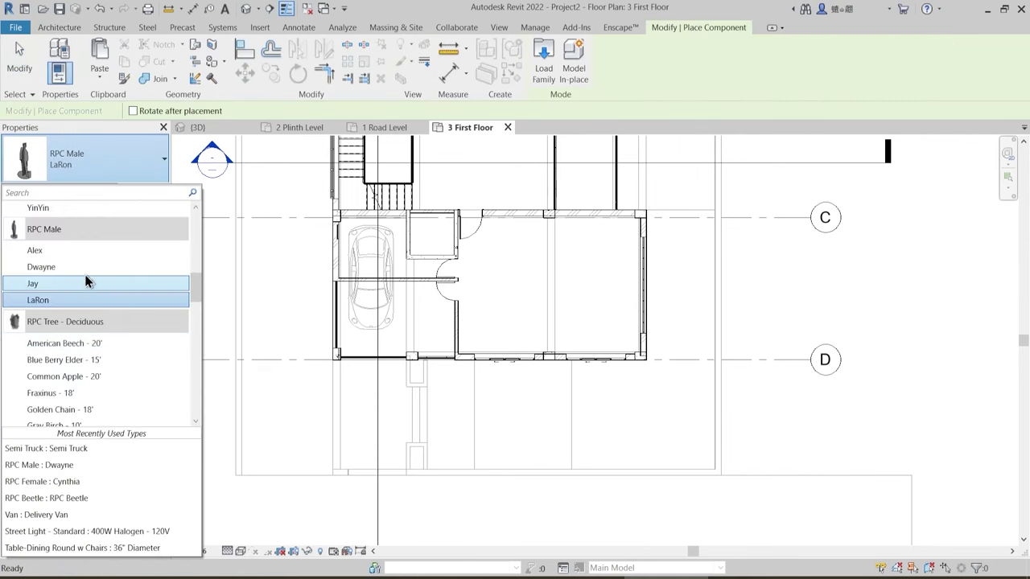
left_click(81, 268)
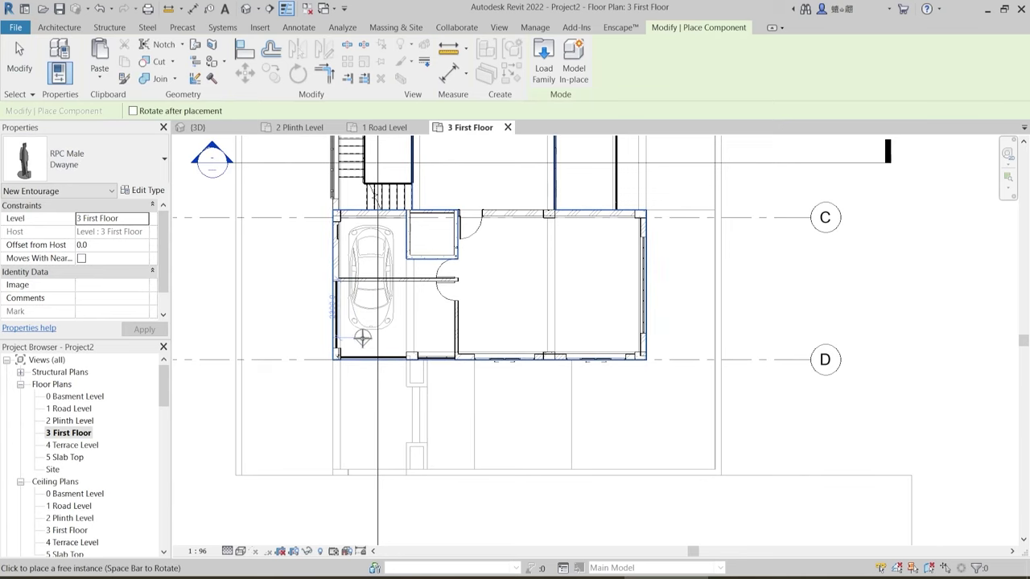
- Place an RPC Female Tina figure beside Dwayne along the lower wall
left_click(100, 160)
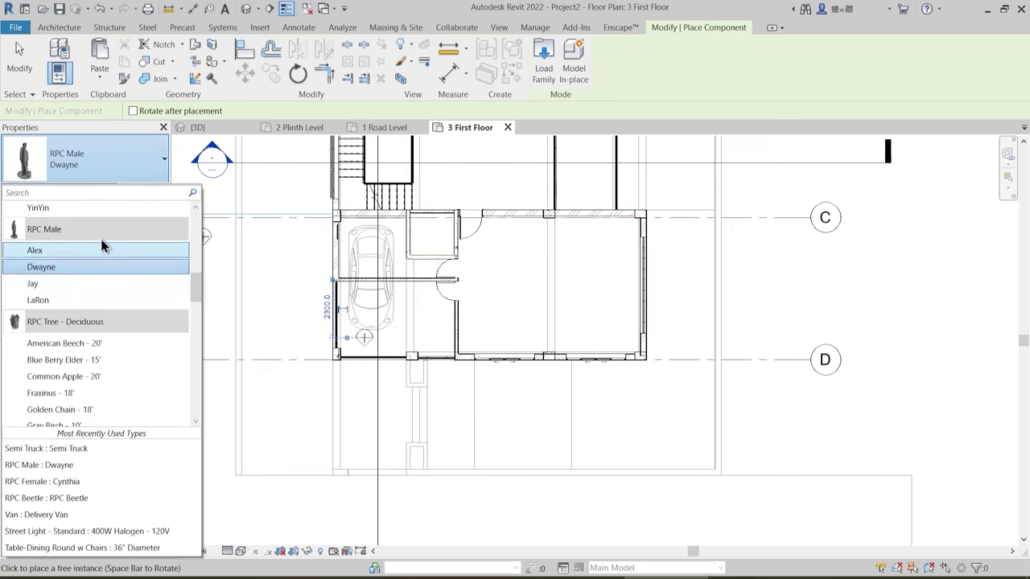
scroll(92, 281, "up", 3)
left_click(60, 294)
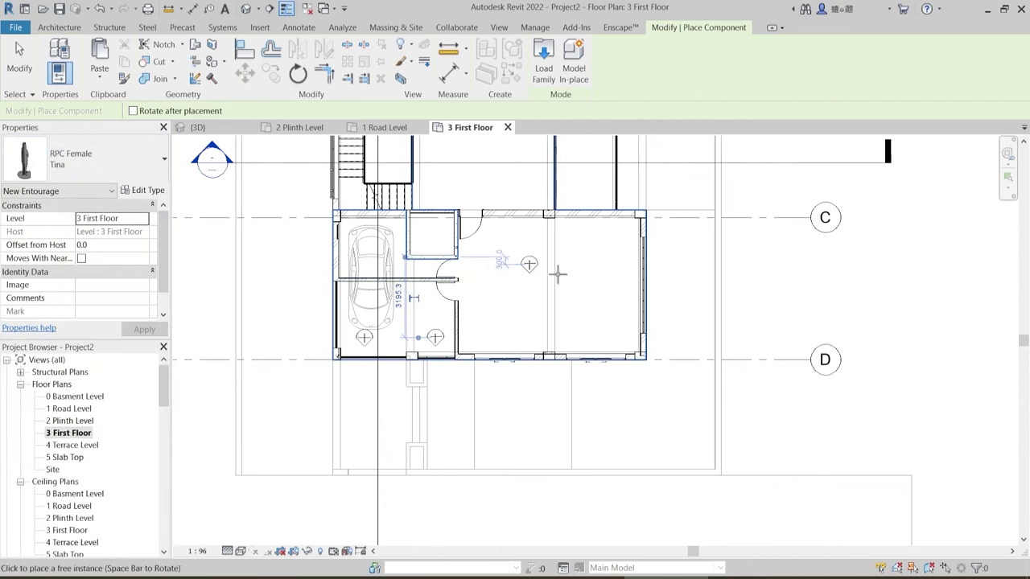
scroll(558, 274, "down", 3)
scroll(515, 281, "down", 1)
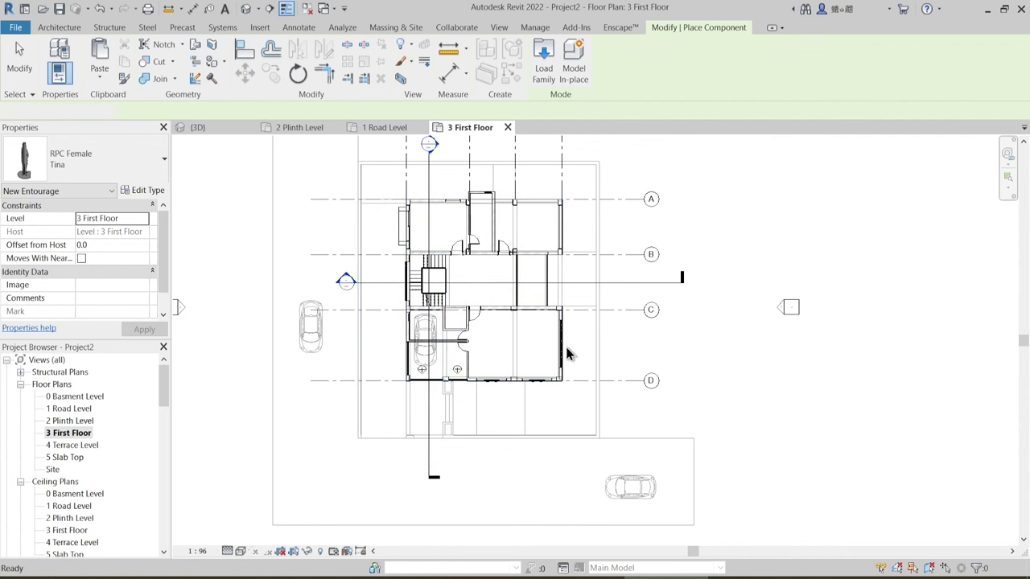
key("Escape")
middle_click_drag(530, 460, 504, 424)
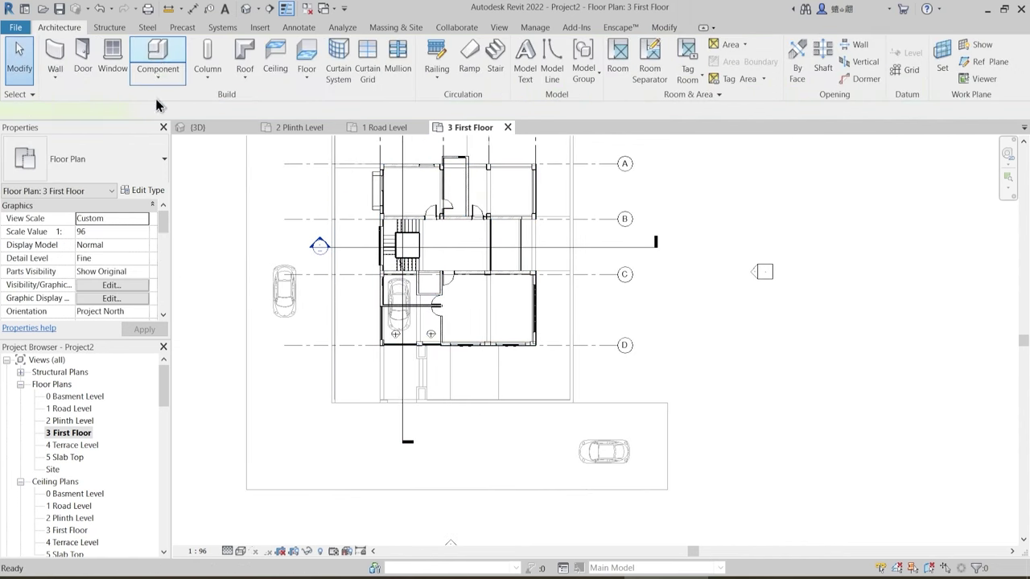
- Place a Largetooth Aspen tree on 1 Road Level east of the house near grid C
key("c")
key("m")
left_click(107, 169)
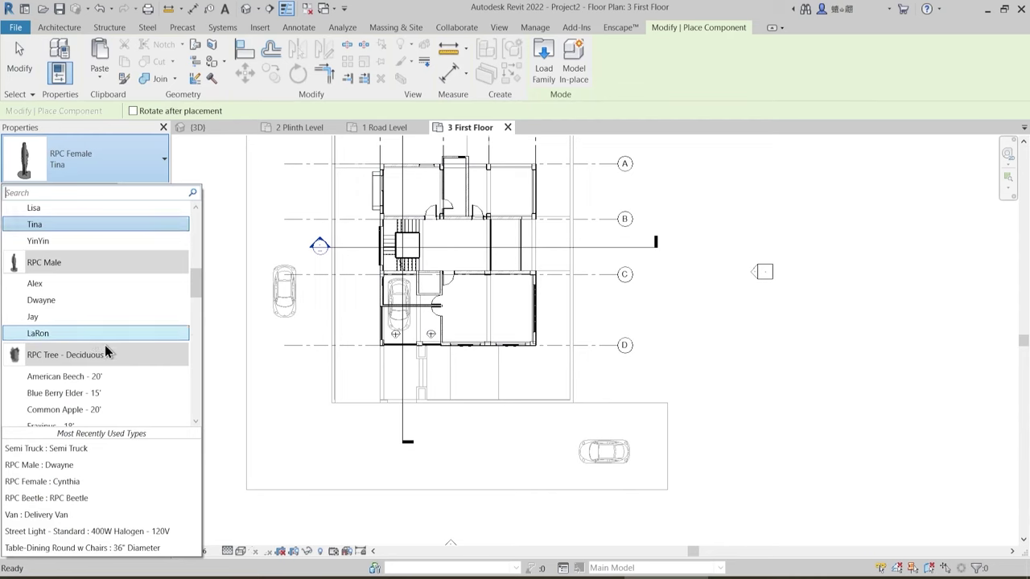
scroll(105, 344, "down", 5)
scroll(102, 360, "up", 1)
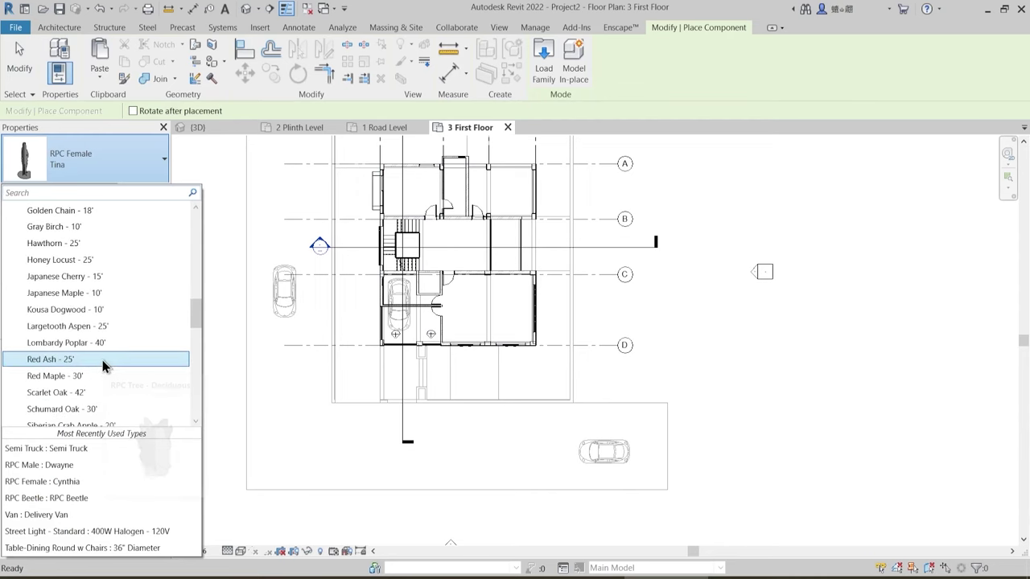
left_click(100, 327)
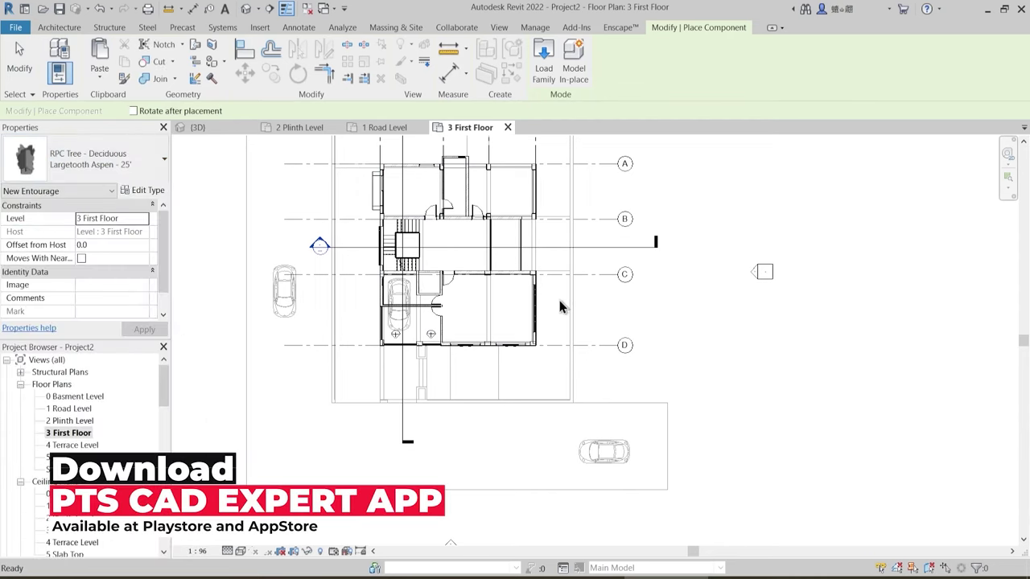
left_click(633, 265)
key("Escape")
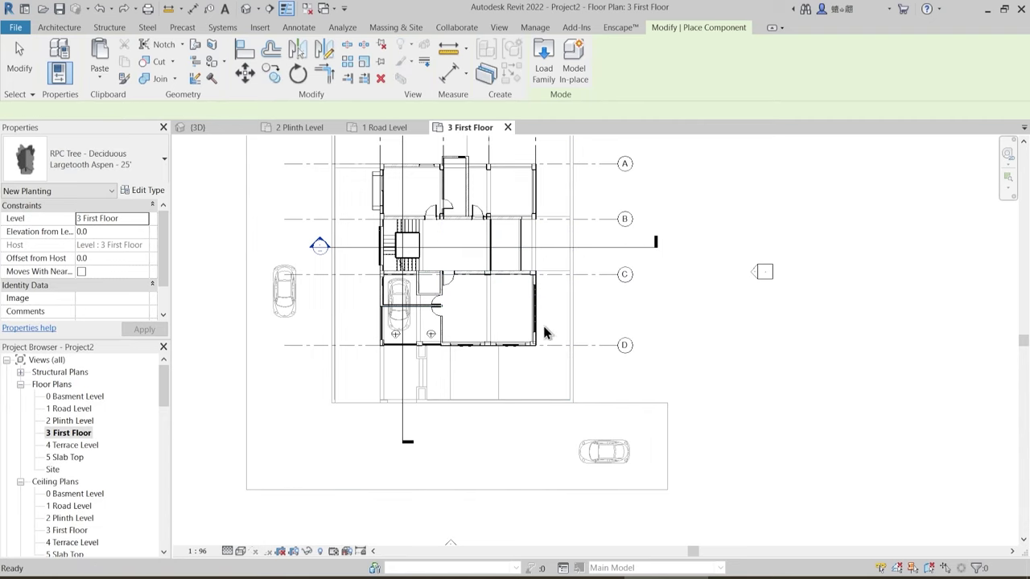
left_click(143, 221)
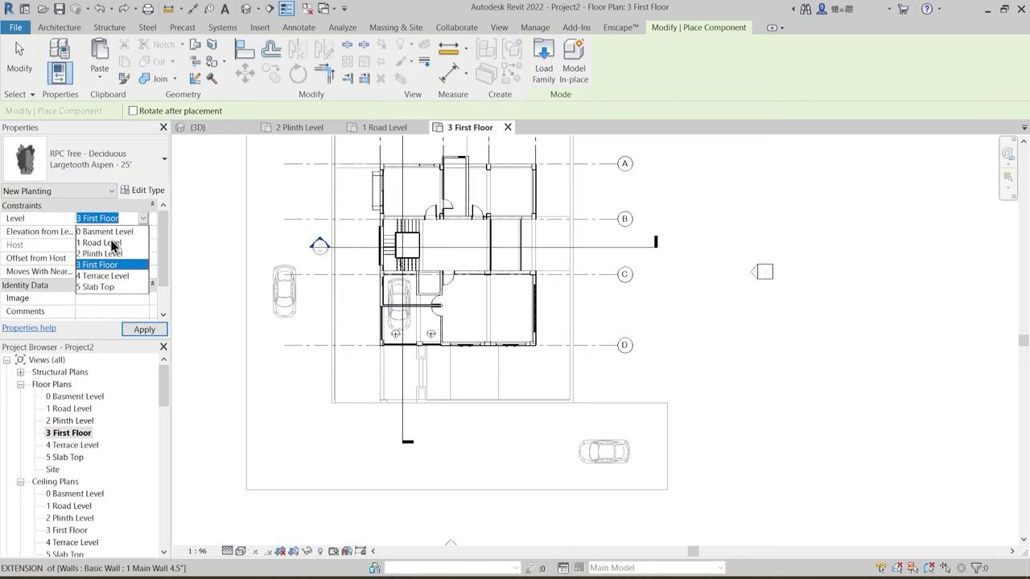
left_click(113, 244)
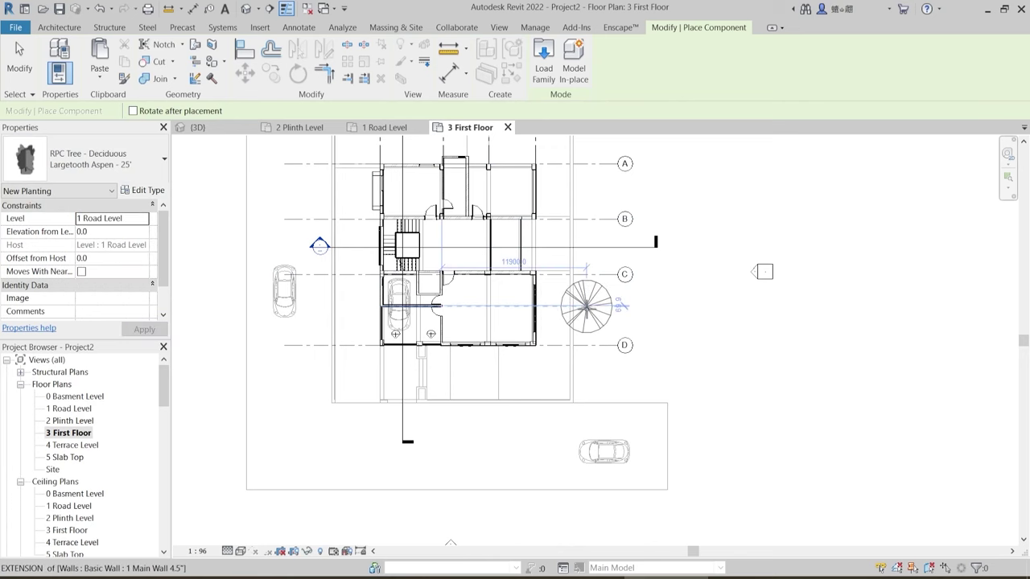
left_click(587, 306)
- Place a Honey Locust near grid 4 above A and a Siberian Crab Apple at the lower-left corner
middle_click_drag(573, 213, 525, 335)
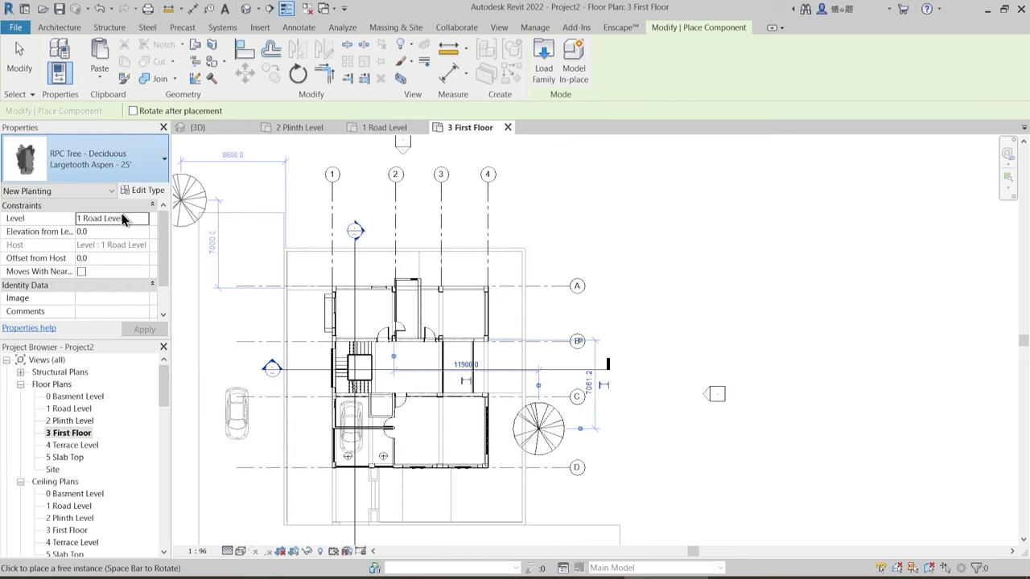
left_click(89, 159)
scroll(95, 316, "up", 3)
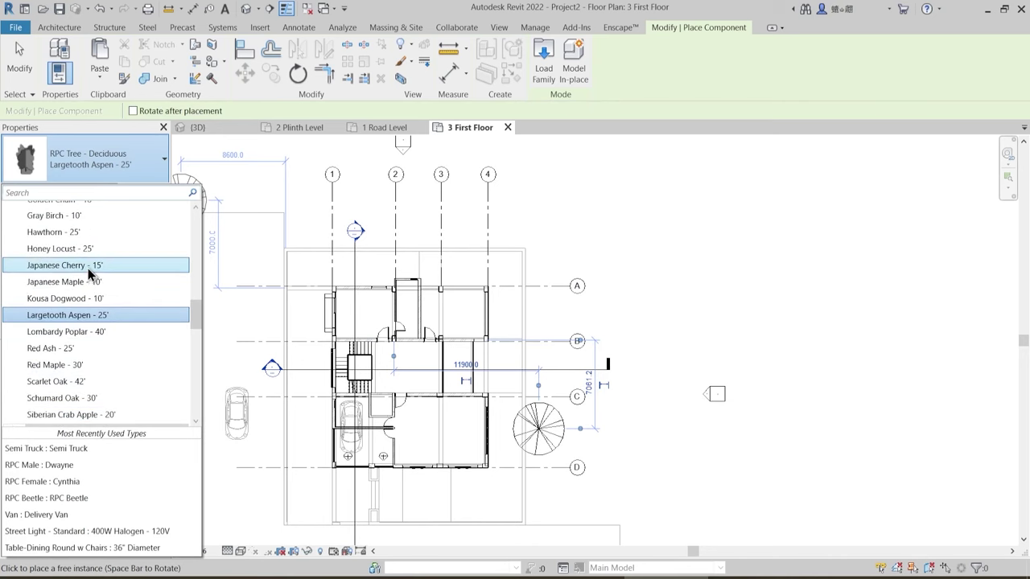
left_click(523, 250)
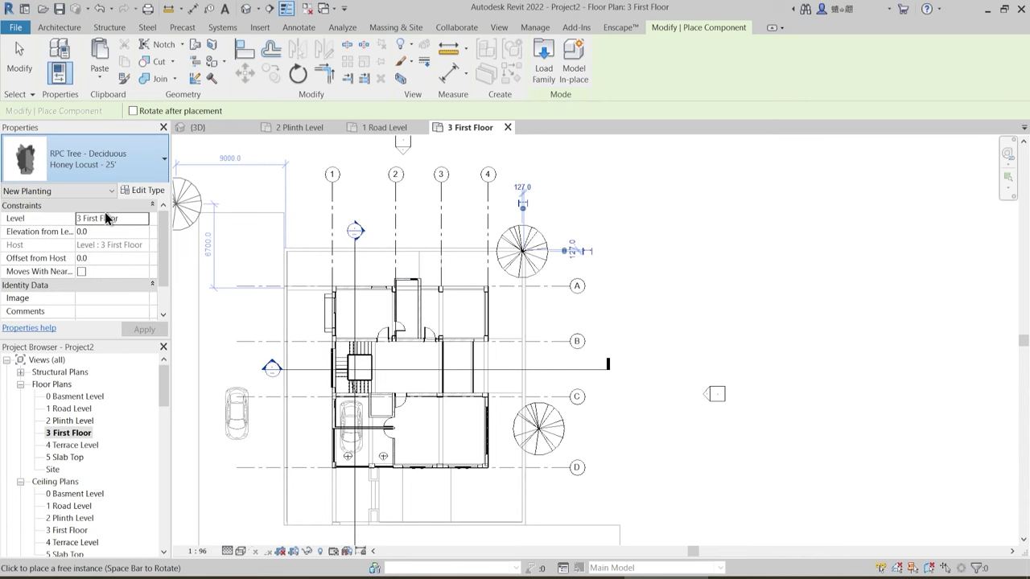
left_click(89, 158)
scroll(117, 317, "down", 1)
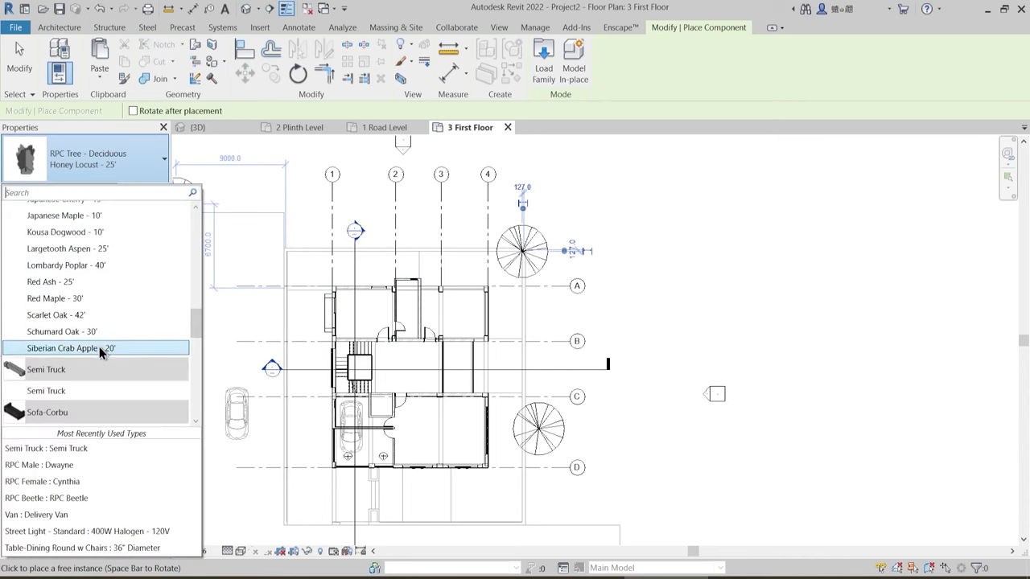
left_click(99, 348)
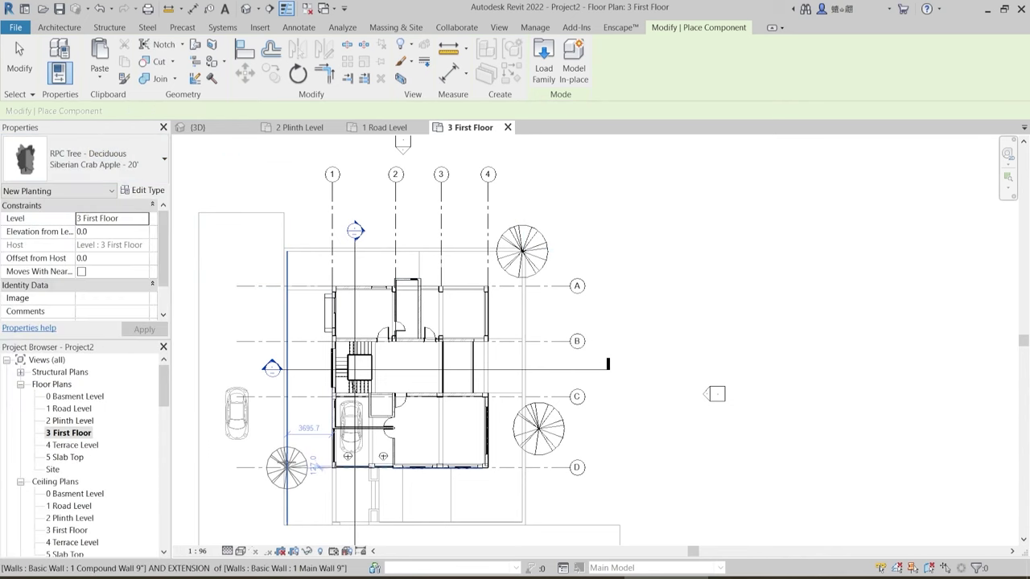
left_click(324, 465)
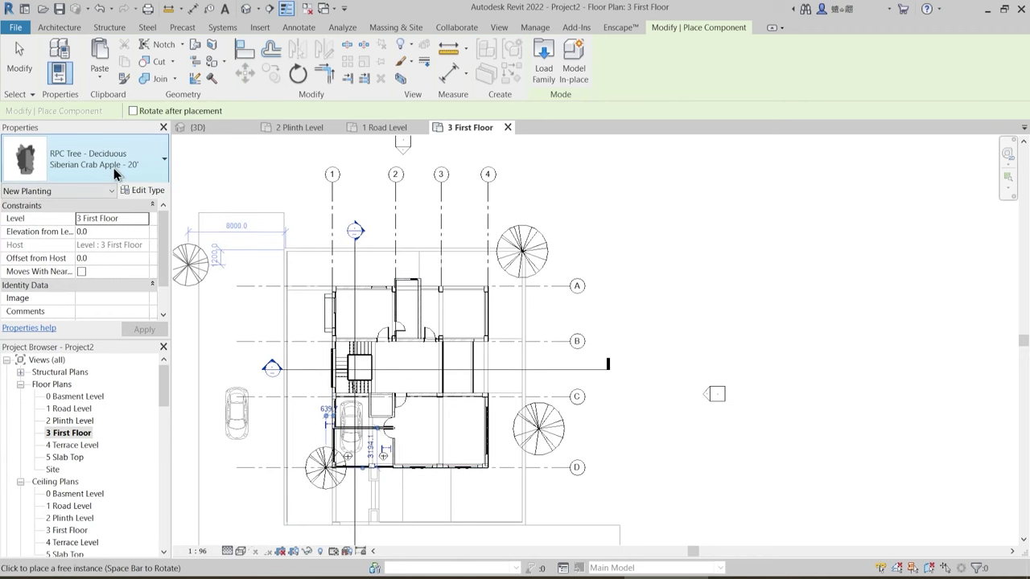
- Place a Common Apple - 20' tree near grids 1 and A
left_click(88, 159)
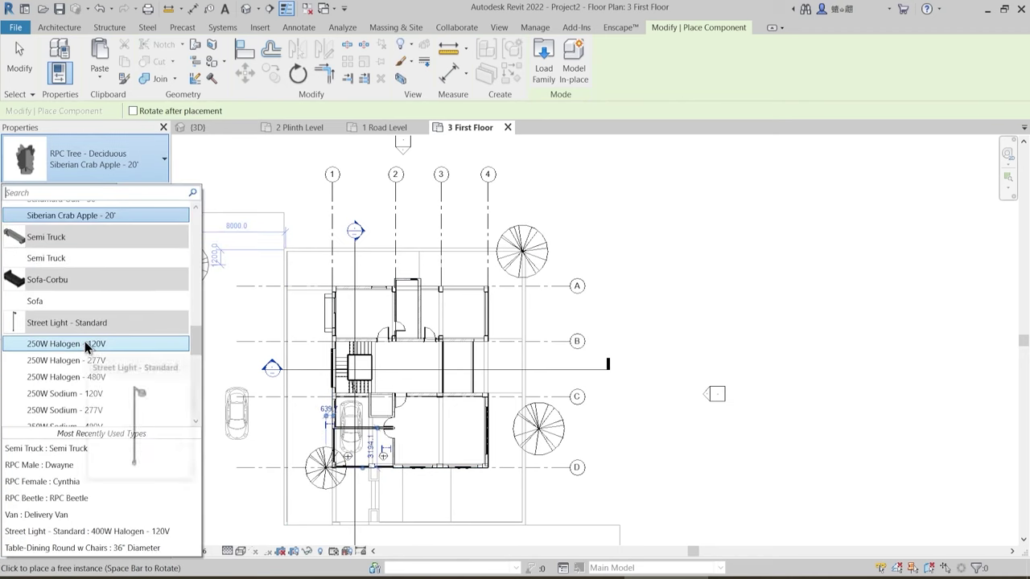
scroll(86, 332, "up", 5)
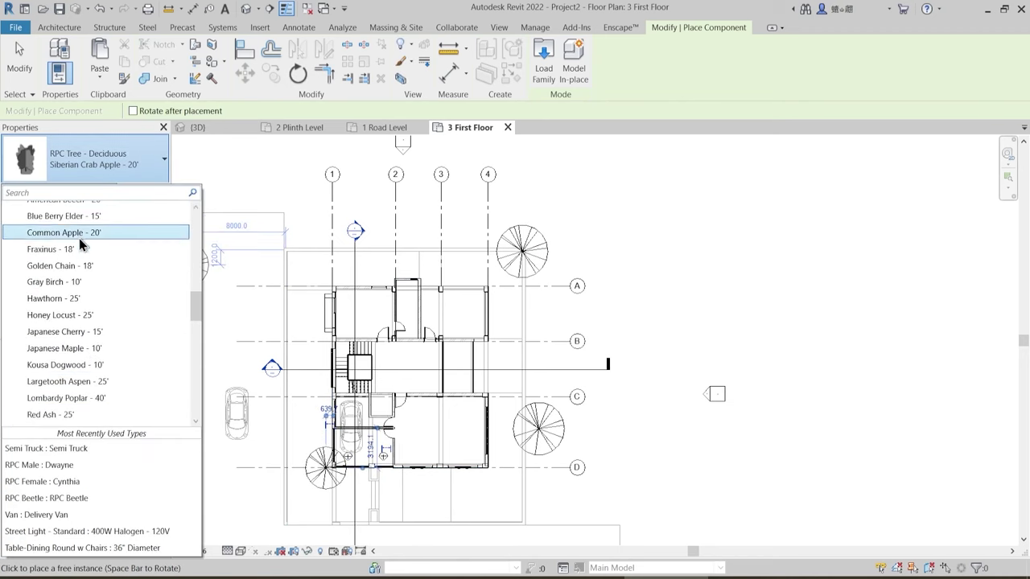
left_click(81, 235)
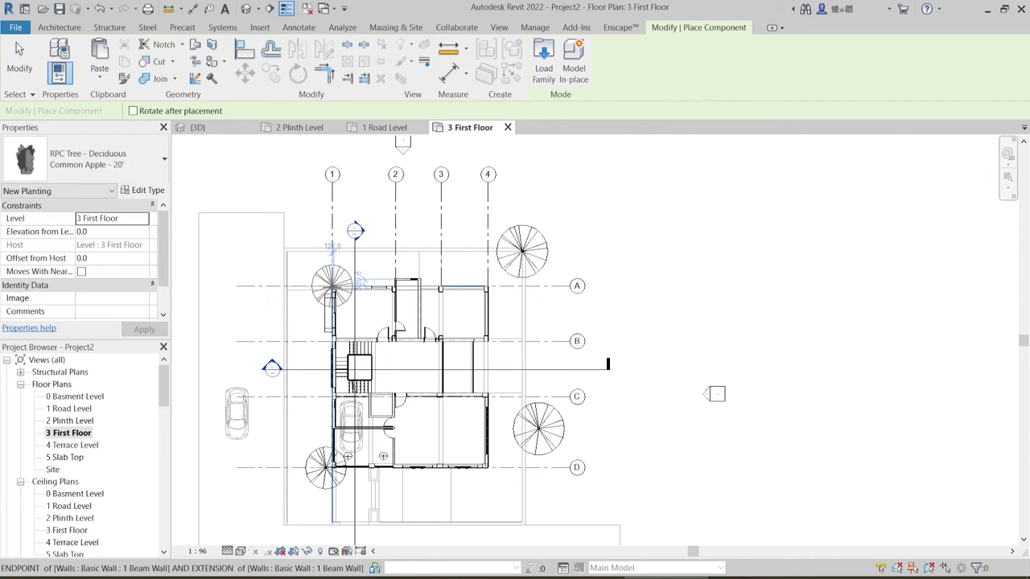
left_click(331, 283)
scroll(452, 282, "down", 2)
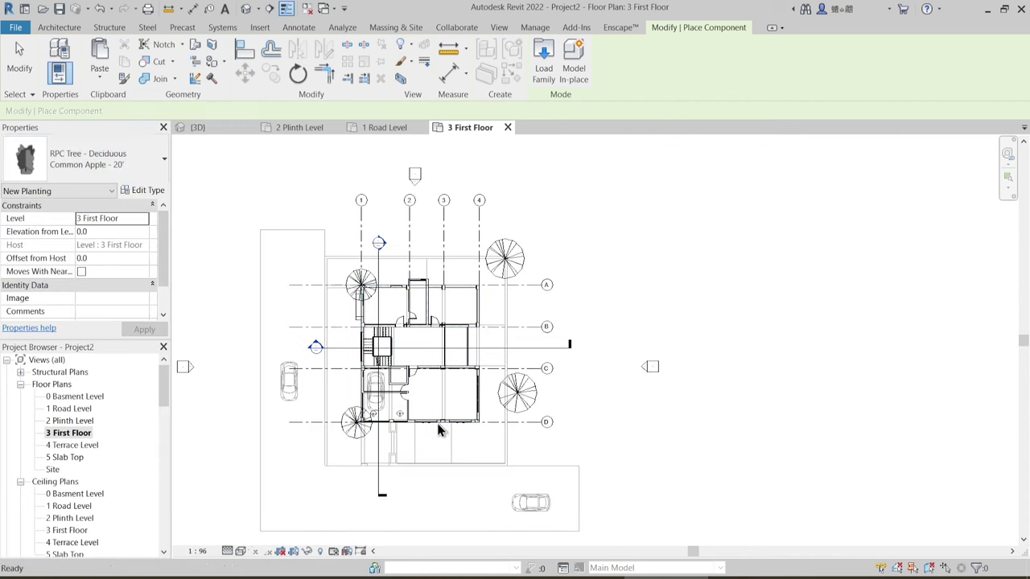
key("Escape")
key("Escape")
middle_click_drag(437, 429, 433, 328)
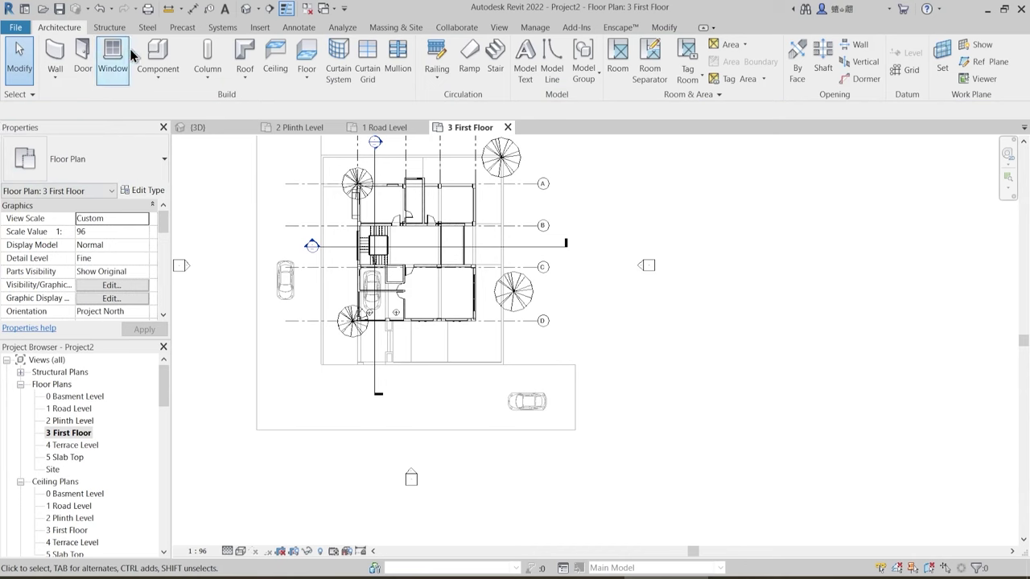
- Start another component and browse the Type Selector list for the next item
left_click(158, 57)
left_click(104, 159)
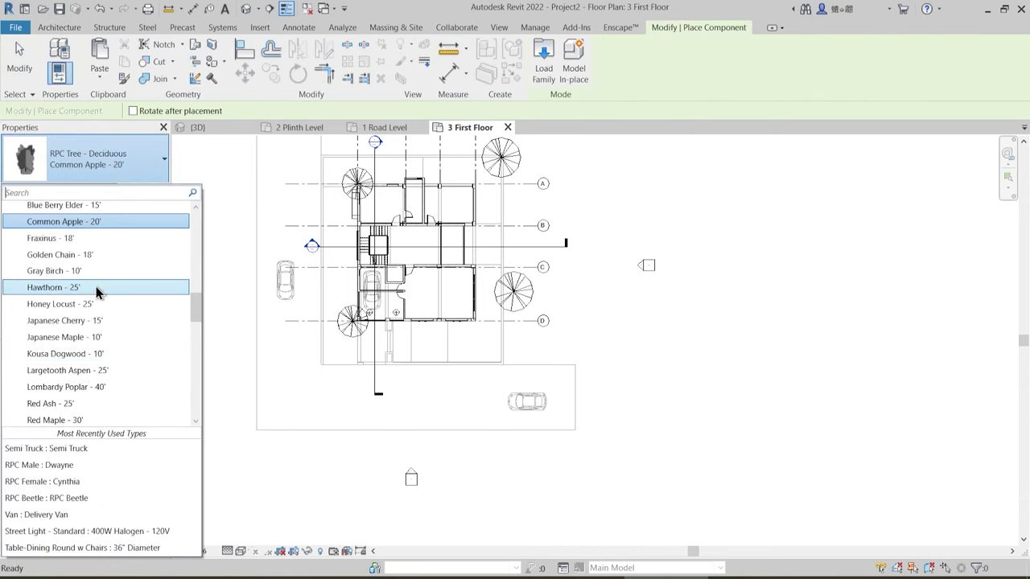
scroll(98, 322, "down", 3)
scroll(98, 325, "down", 4)
scroll(100, 338, "up", 1)
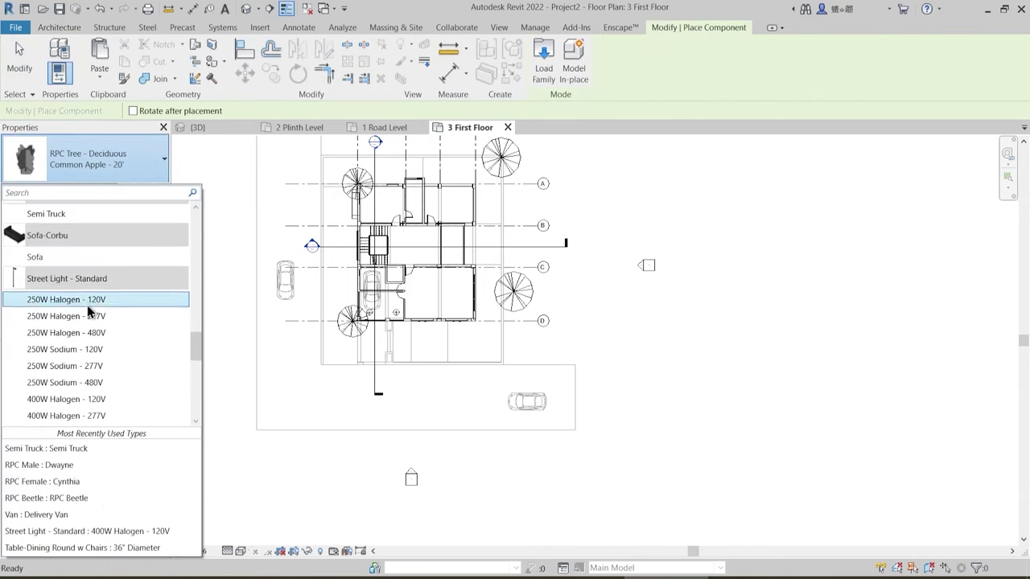
scroll(109, 366, "down", 1)
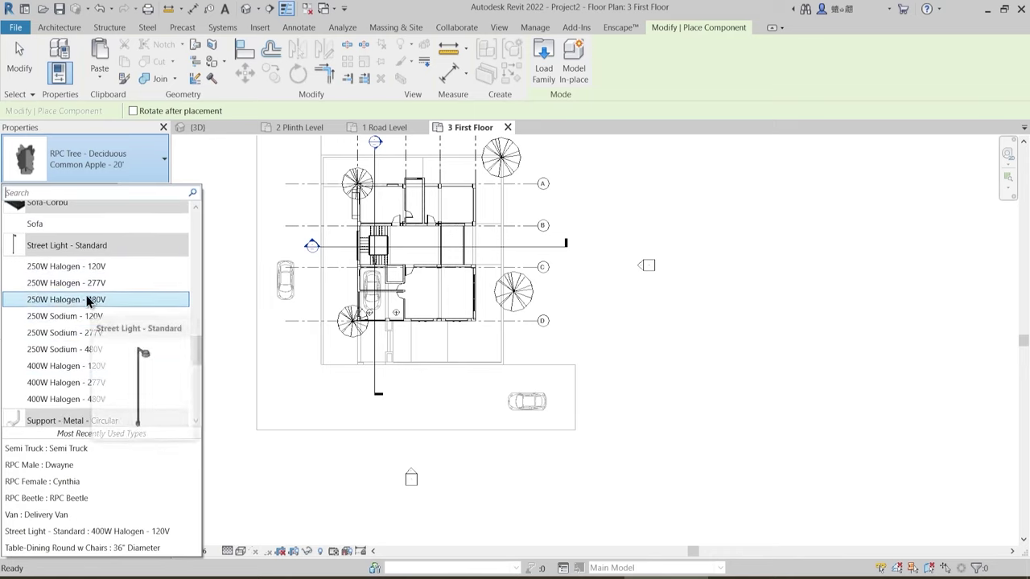
- Place a 250W Halogen street light at the road edge
left_click(104, 268)
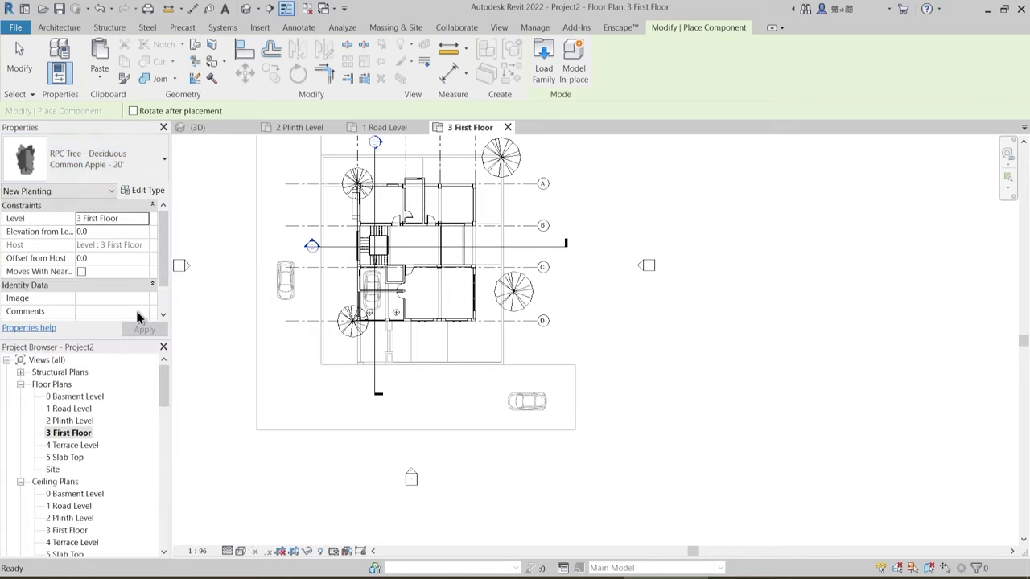
scroll(482, 429, "up", 3)
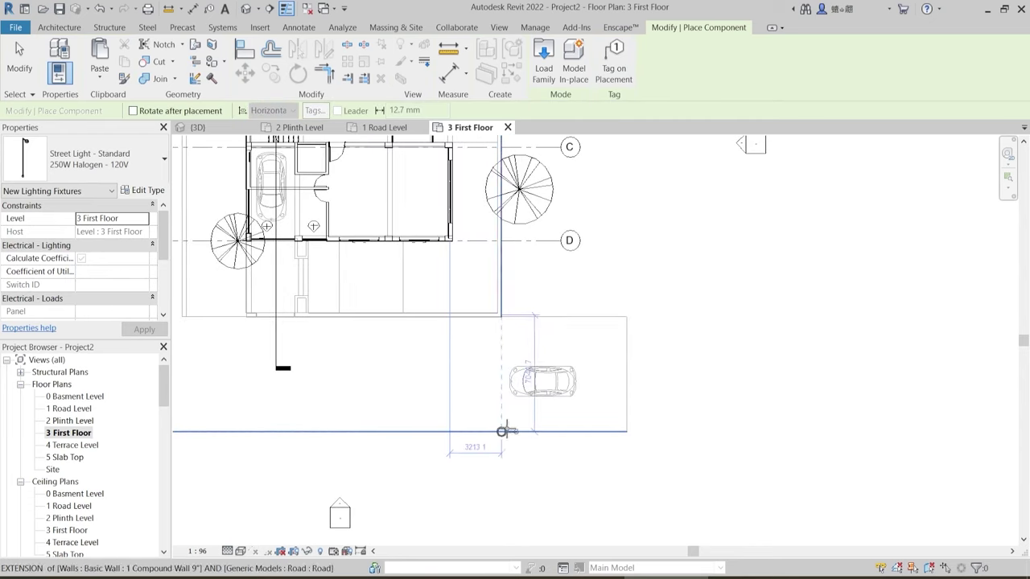
left_click(589, 432)
scroll(631, 461, "up", 2)
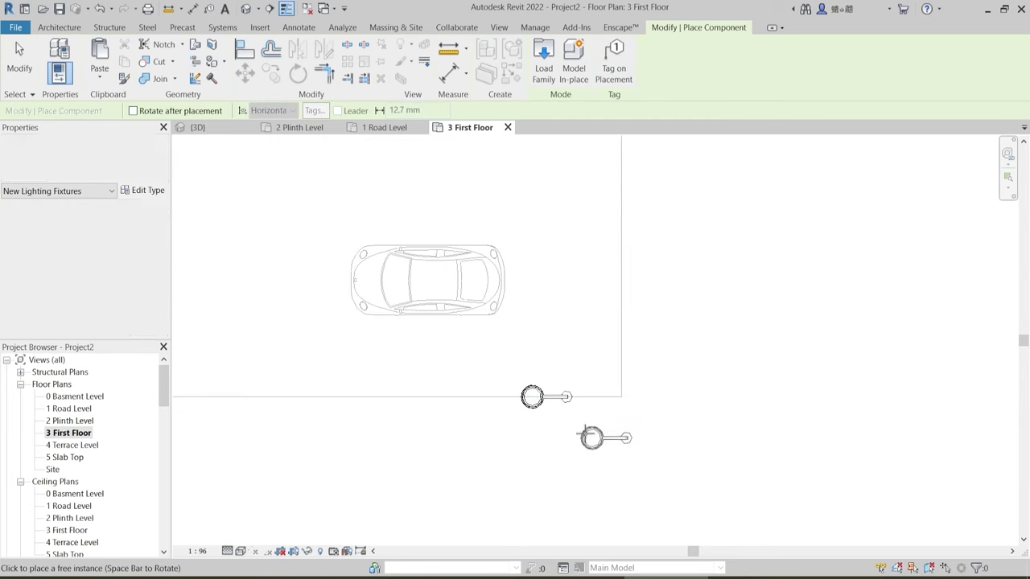
key("Escape")
key("Escape")
- Mirror the street light with DM about a vertical axis at its head, then select both lights
mouse_move(505, 375)
left_mouse_down()
mouse_move(587, 432)
mouse_move(584, 424)
left_mouse_up()
scroll(583, 424, "up", 2)
middle_click_drag(584, 424, 491, 436)
key("d")
key("m")
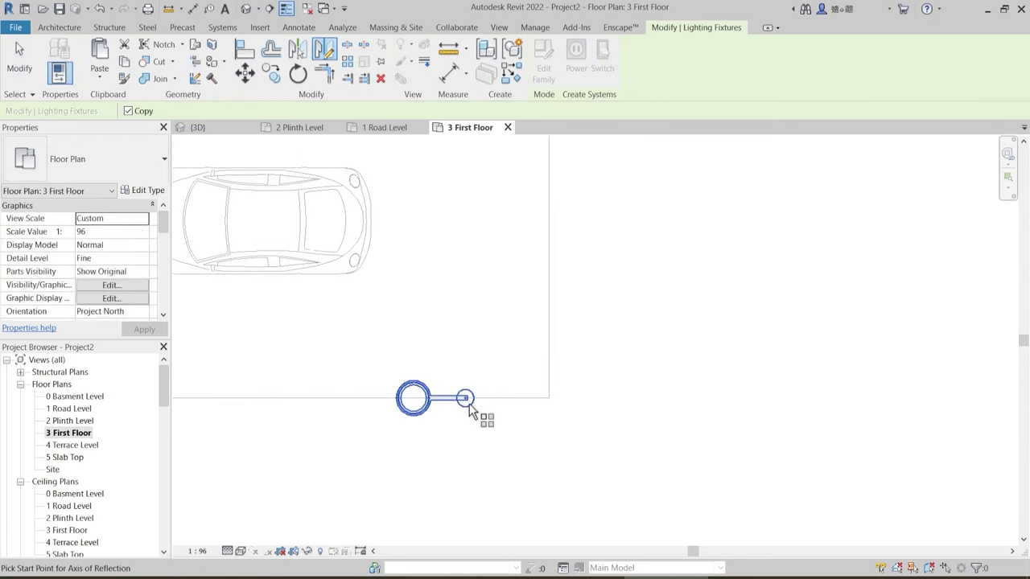
scroll(468, 402, "up", 2)
left_click(465, 398)
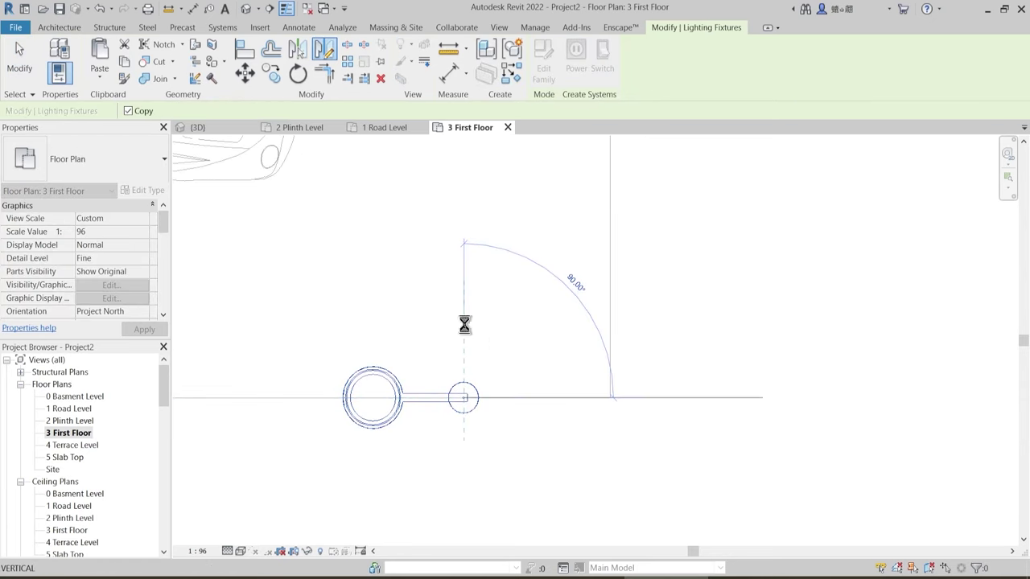
key("Escape")
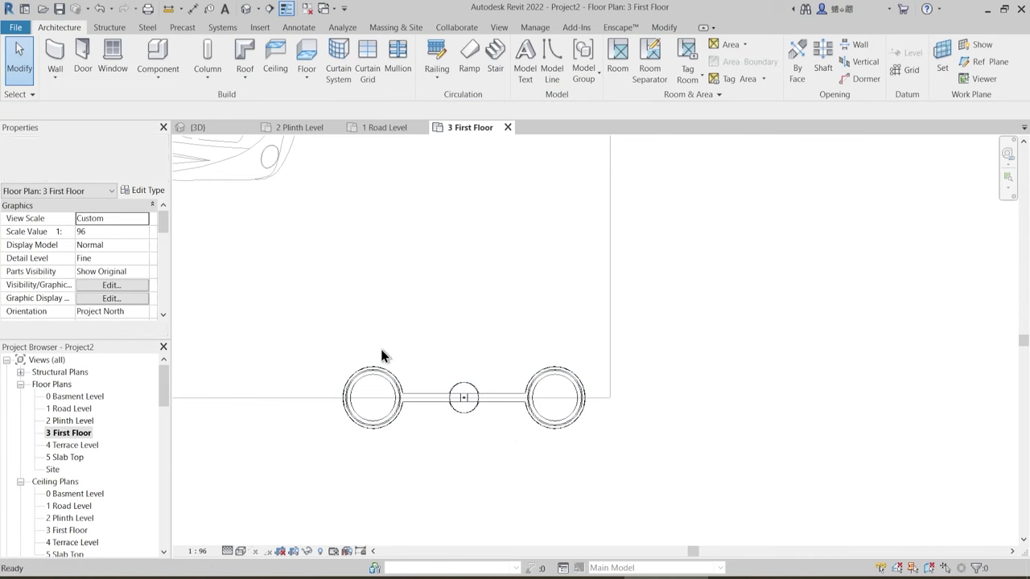
left_click_drag(527, 428, 602, 460)
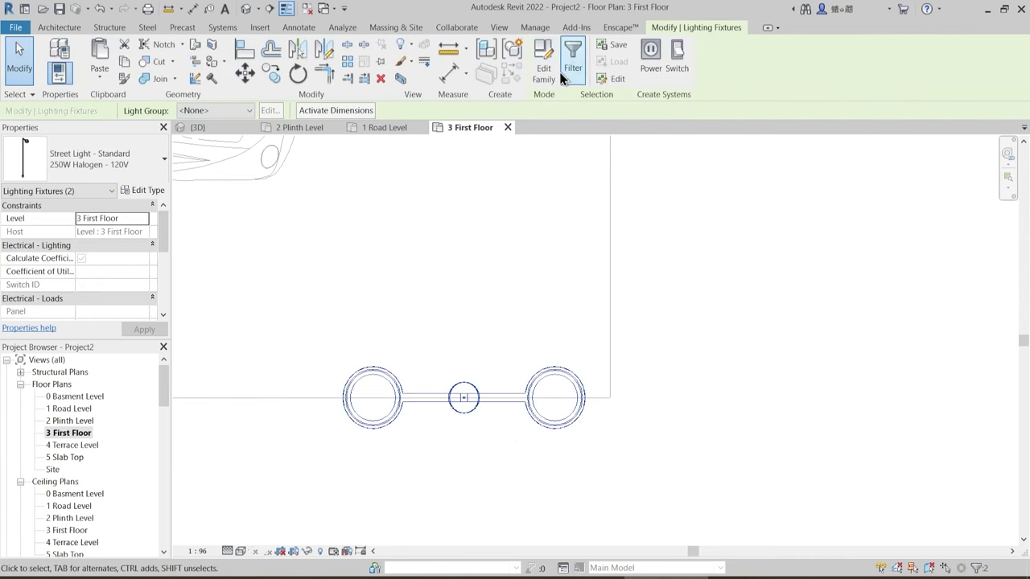
key("Escape")
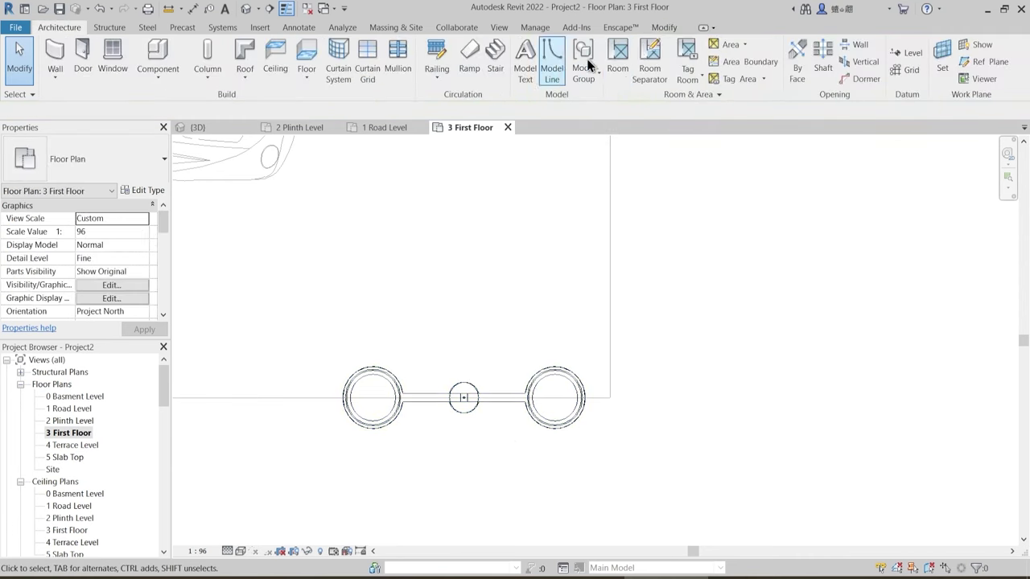
- Combine the two mirrored street lights into a model group keeping the default name Group 1
left_click(665, 30)
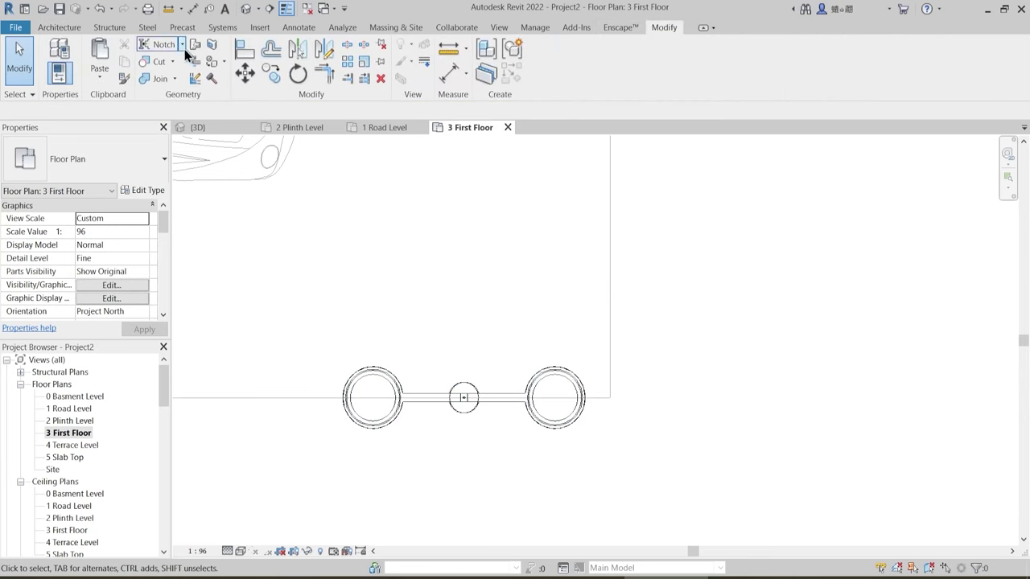
left_click(58, 30)
left_click(583, 71)
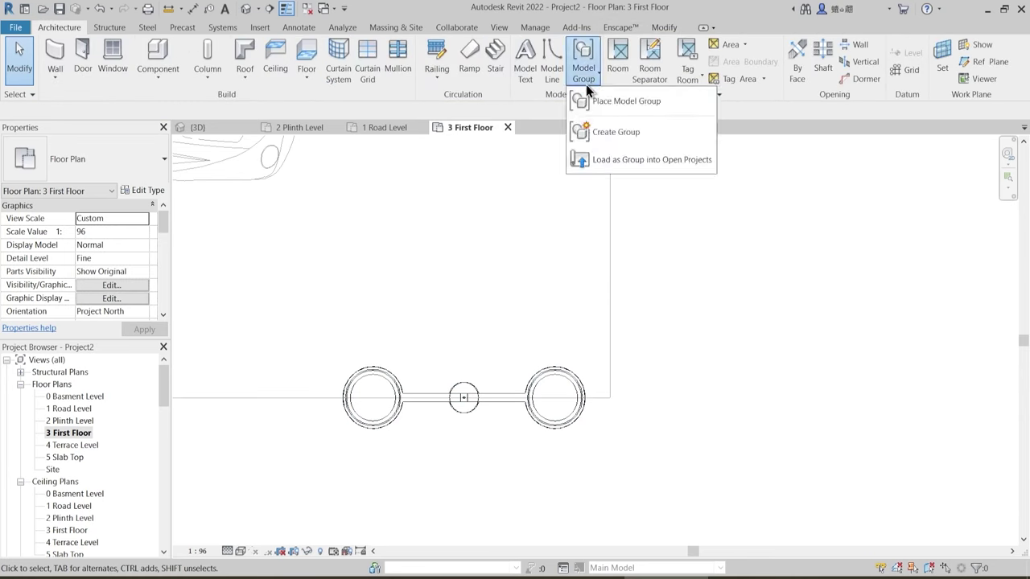
left_click(611, 131)
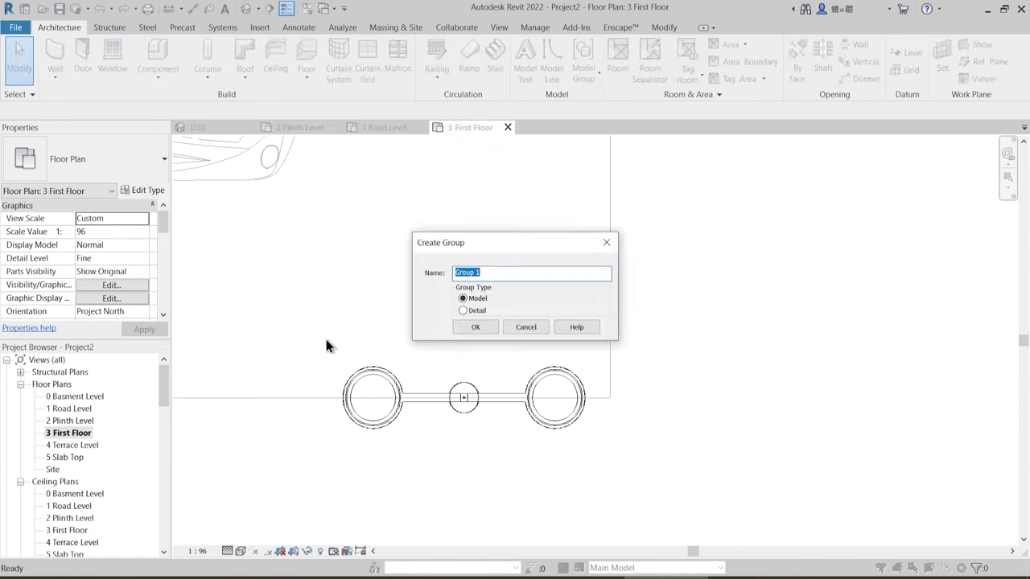
left_click(474, 327)
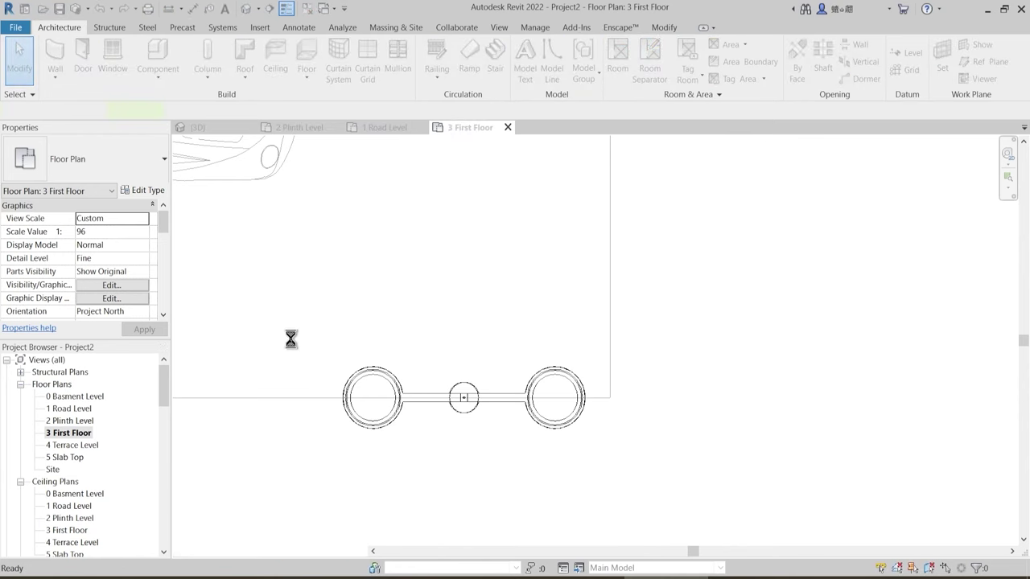
left_click_drag(295, 340, 628, 451)
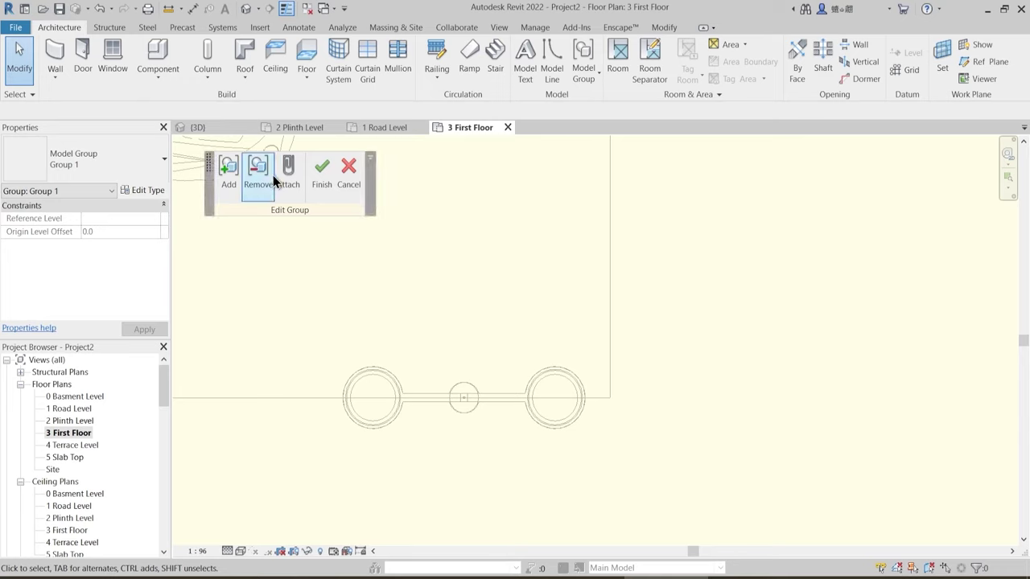
left_click(228, 185)
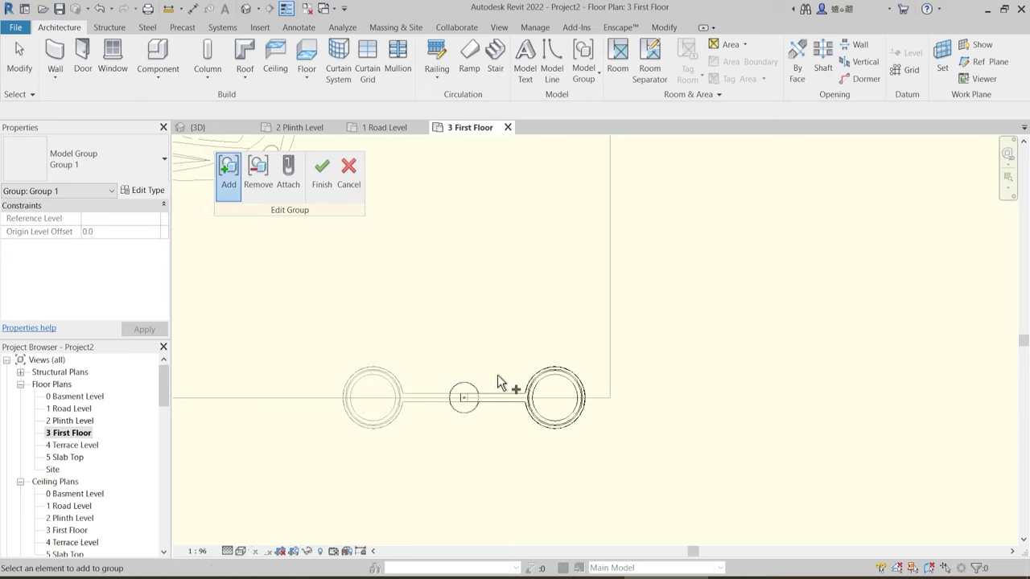
left_click(323, 179)
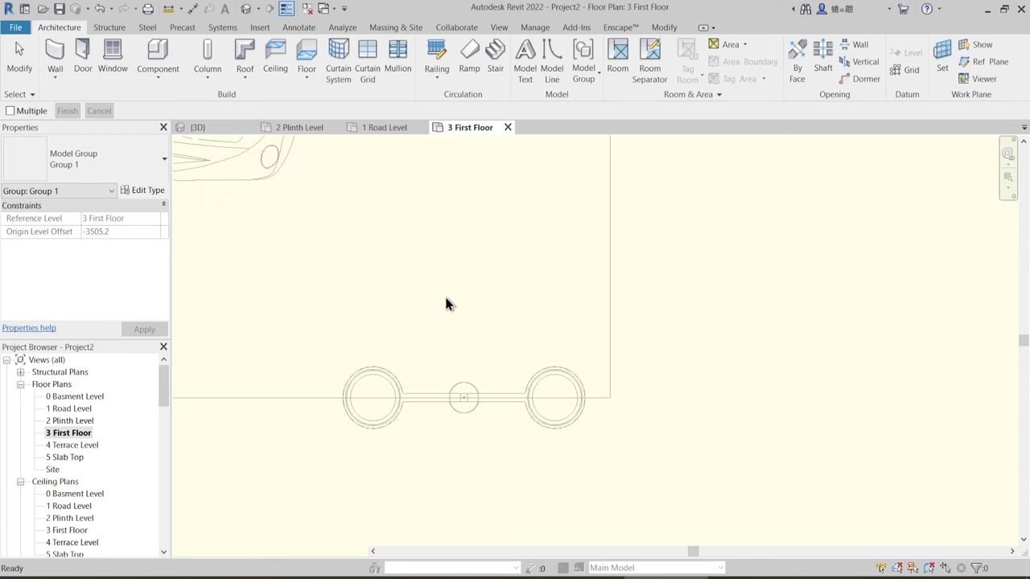
- Copy the street-light group along the bottom road edge, first 7500 left, ending at the site's left corner
scroll(454, 306, "down", 4)
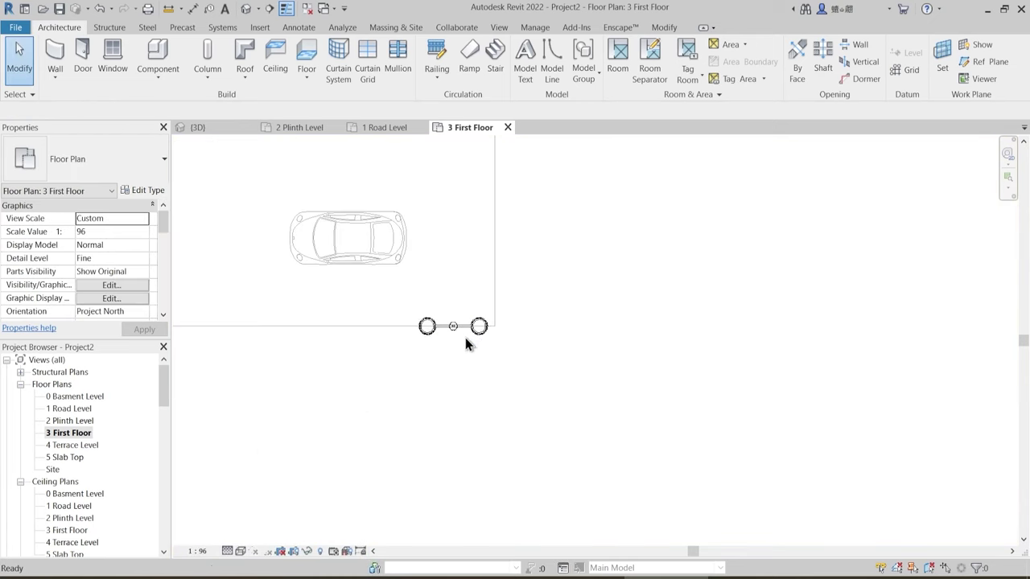
left_click(441, 360)
middle_click_drag(441, 360, 523, 382)
key("m")
key("v")
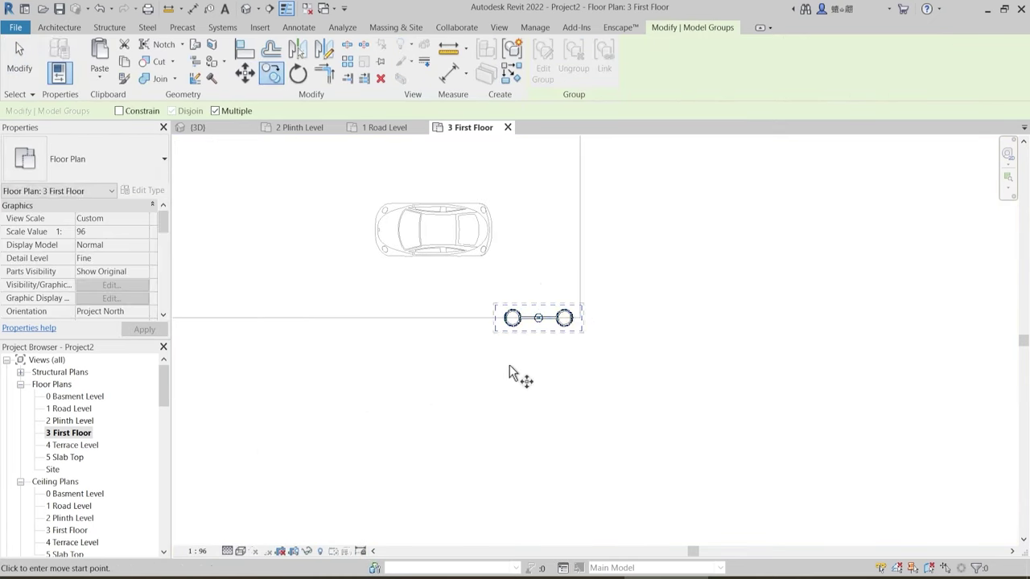
scroll(510, 367, "down", 2)
scroll(437, 379, "down", 2)
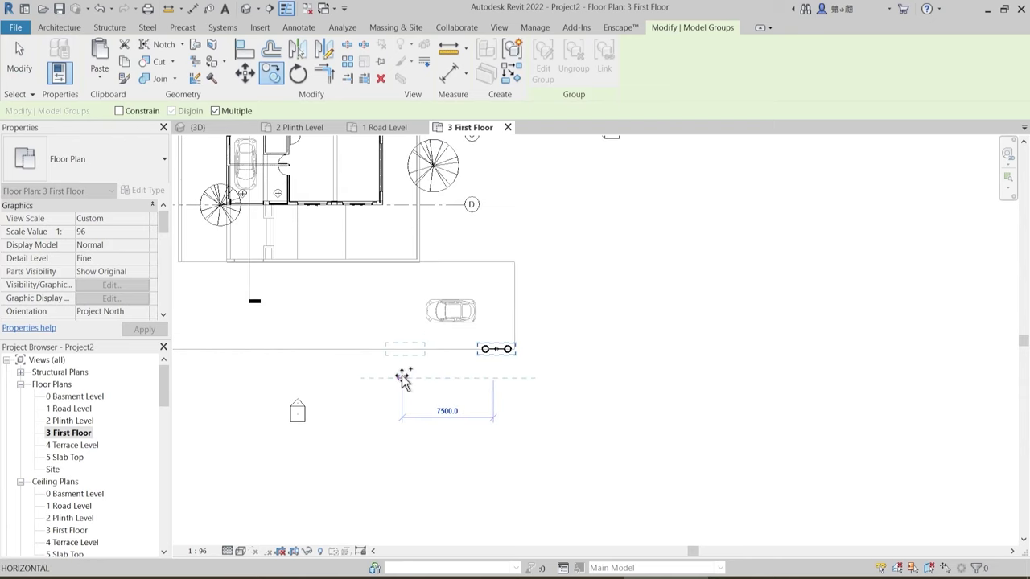
left_click(350, 378)
middle_click_drag(249, 368, 374, 368)
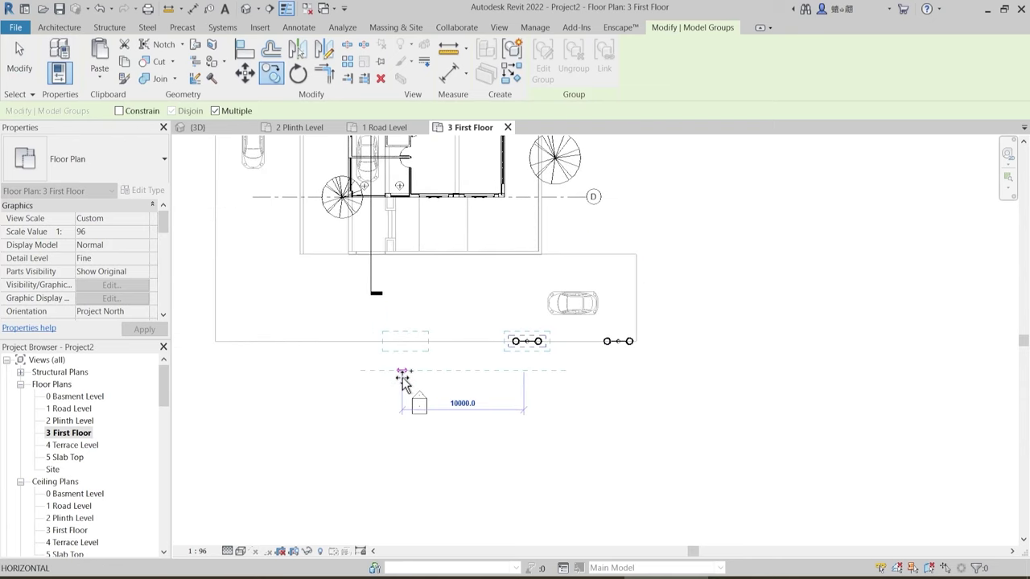
left_click(404, 374)
scroll(247, 379, "down", 2)
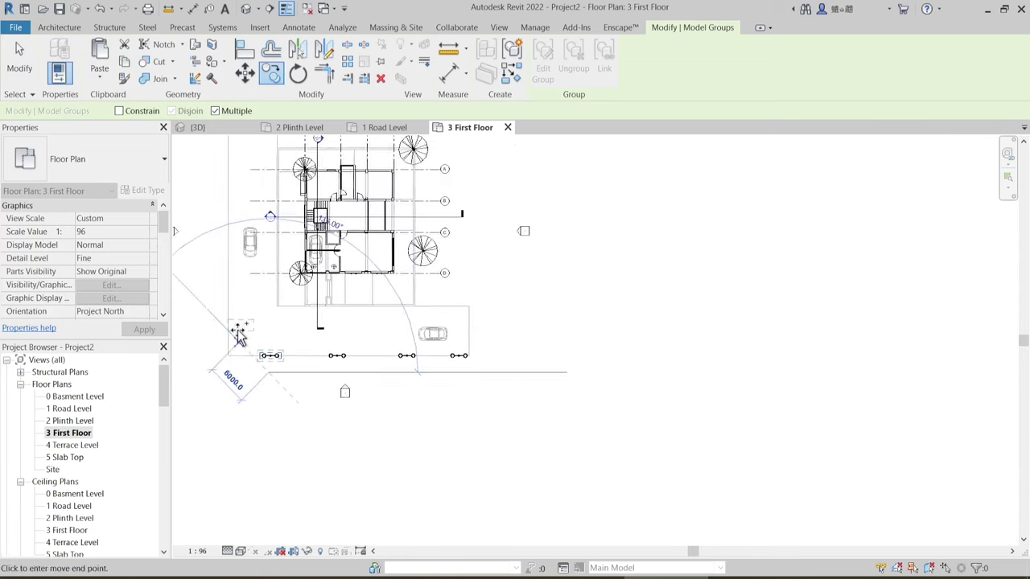
left_click(275, 333)
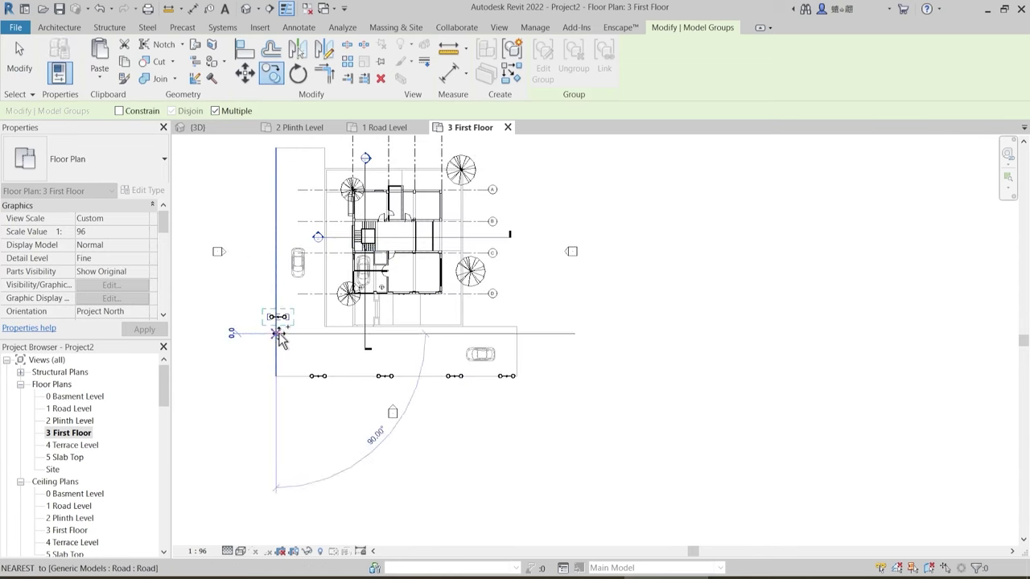
scroll(275, 333, "up", 2)
key("Escape")
- Rotate the corner street-light group 90° so it stands vertical
left_click(286, 310)
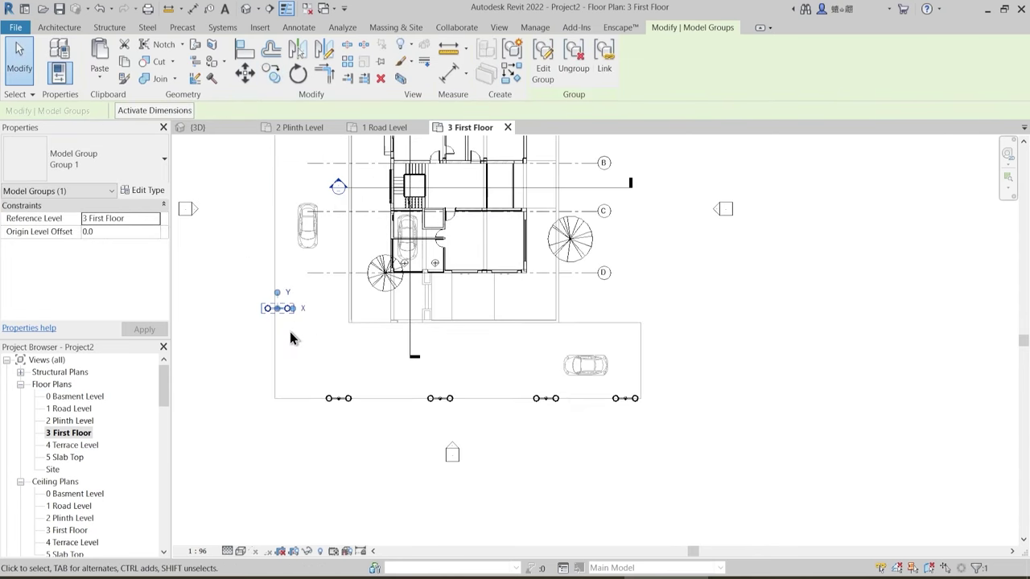
scroll(291, 338, "up", 2)
key("o")
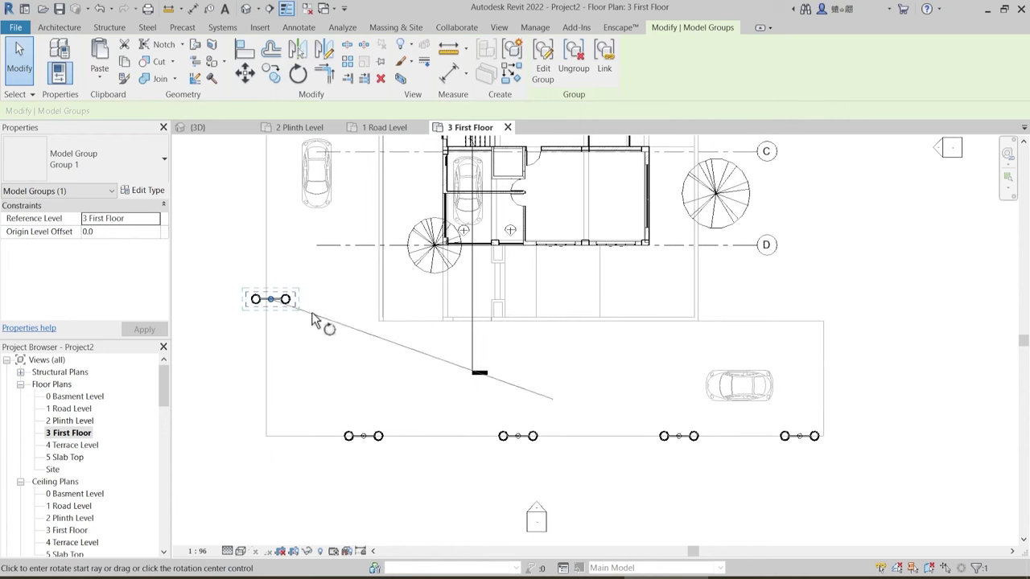
left_click(275, 402)
key("Escape")
middle_click_drag(301, 306, 304, 348)
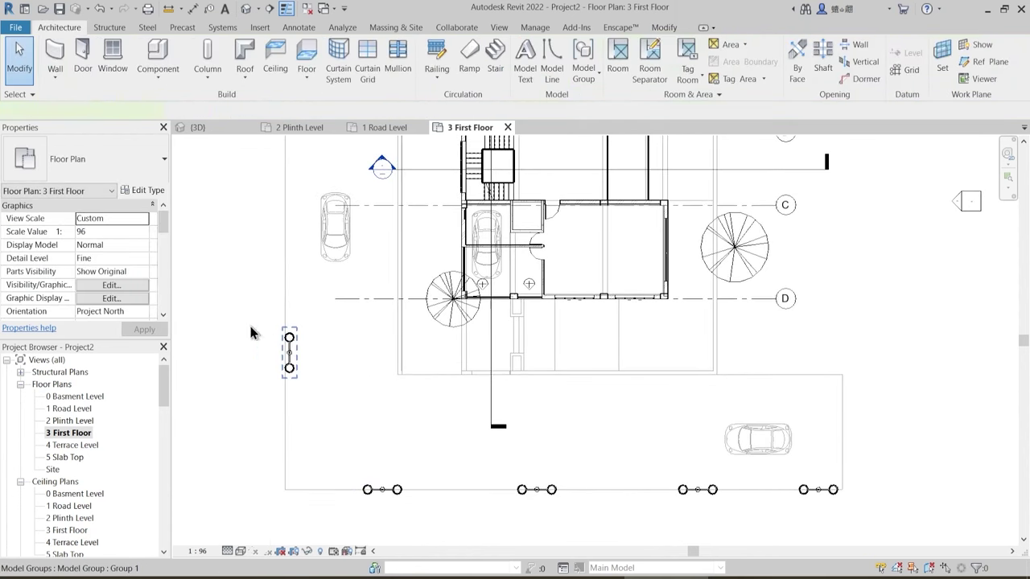
- Copy the vertical light group 6000 apart along the site's left edge
middle_click_drag(234, 310, 313, 387)
scroll(304, 376, "up", 1)
key("c")
key("o")
left_click(291, 354)
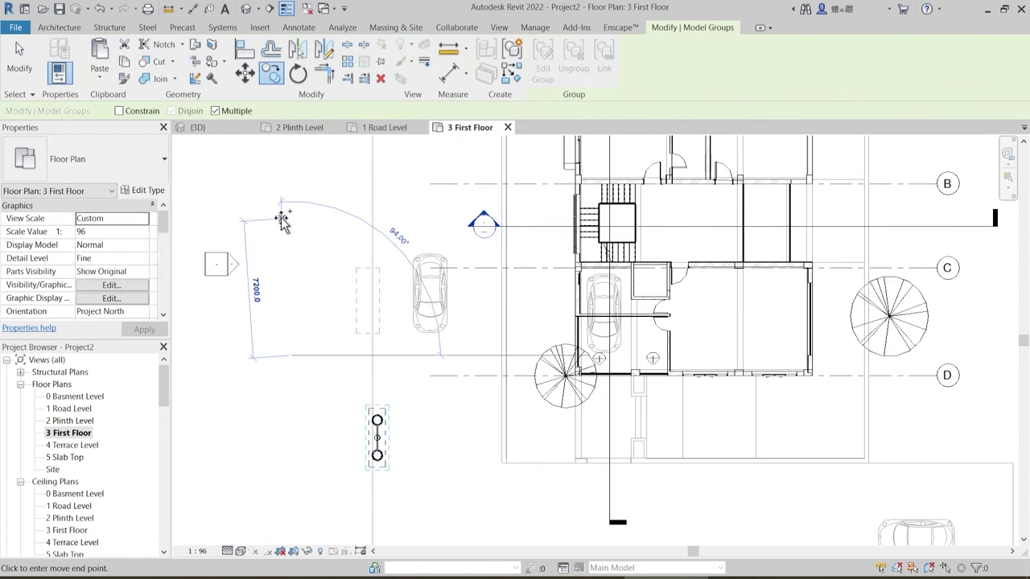
middle_click_drag(311, 151, 311, 330)
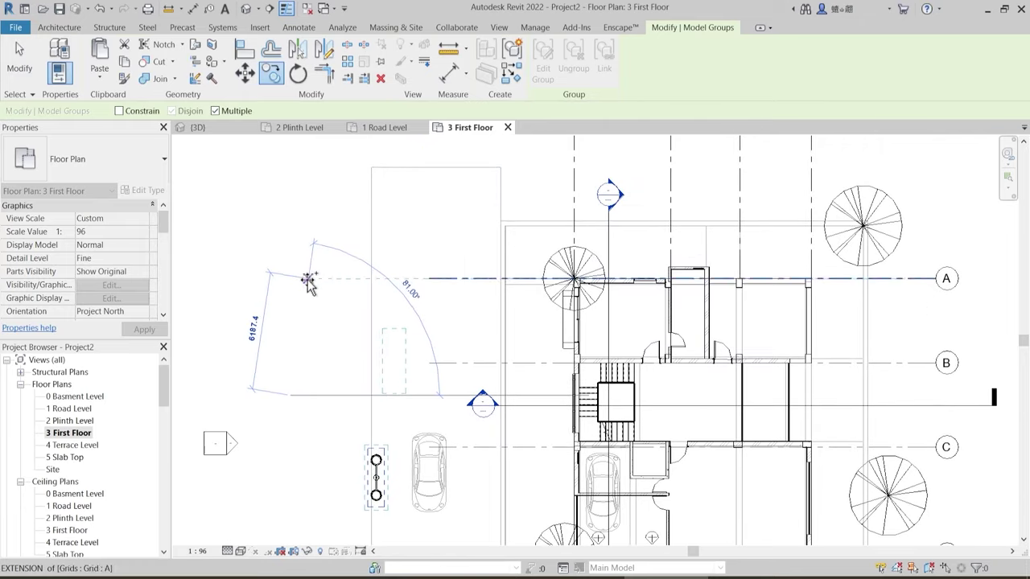
left_click(290, 247)
scroll(335, 194, "down", 2)
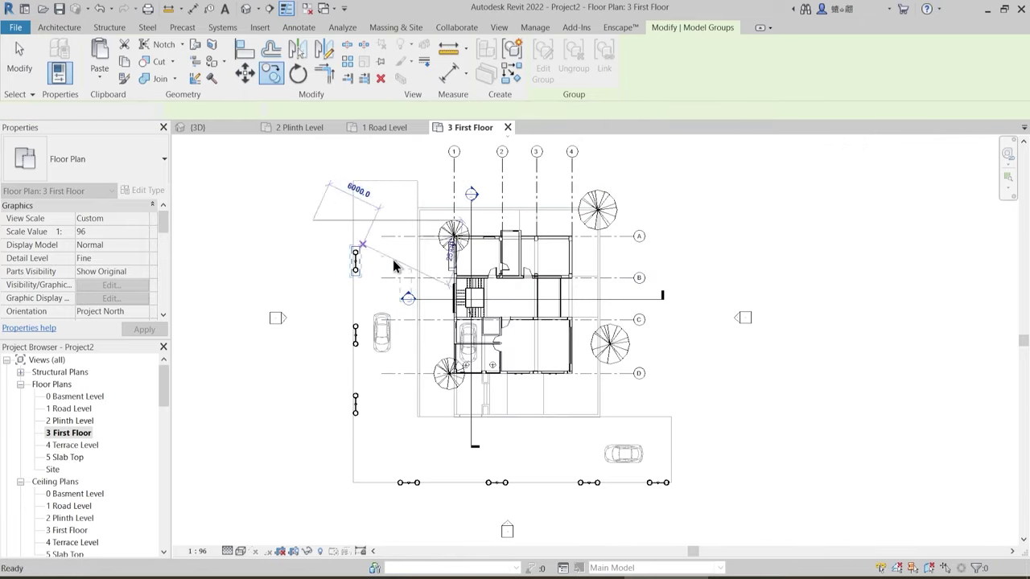
key("Escape")
key("Escape")
middle_click_drag(401, 218, 351, 193)
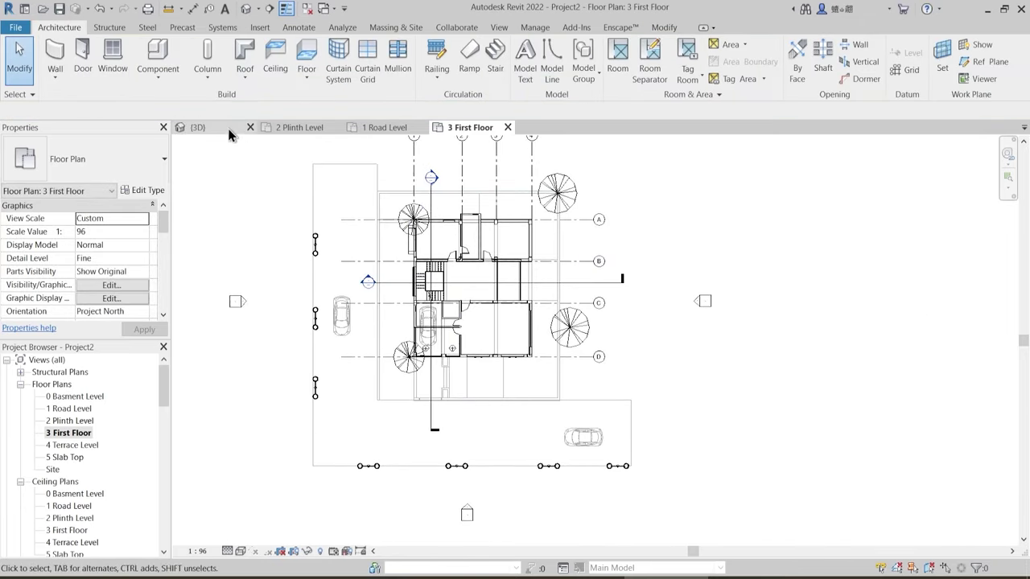
- In the 3D view, select the deciduous trees around the house and set their Level to 1 Road Level
left_click(207, 124)
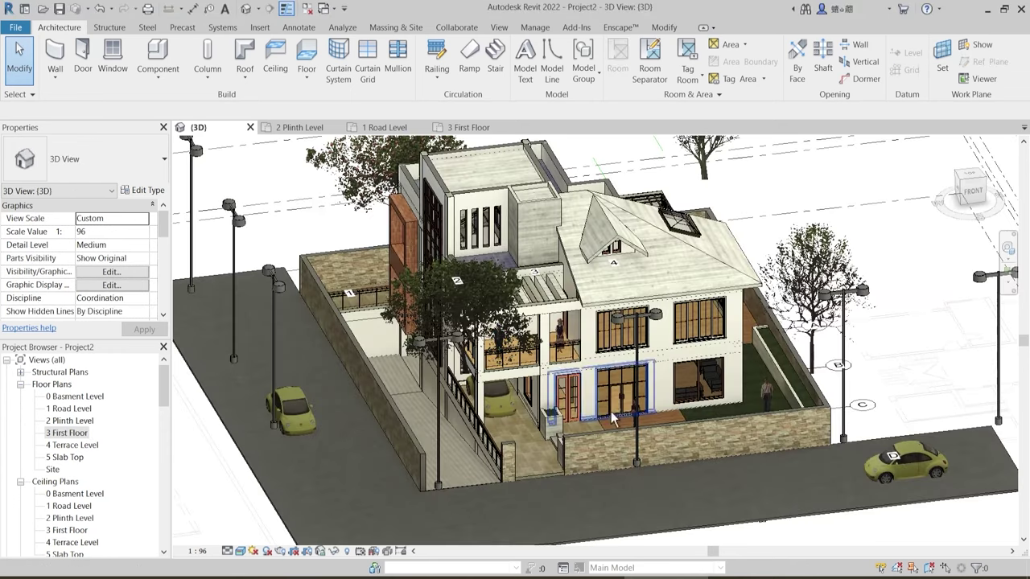
middle_click_drag(556, 399, 595, 404, "shift")
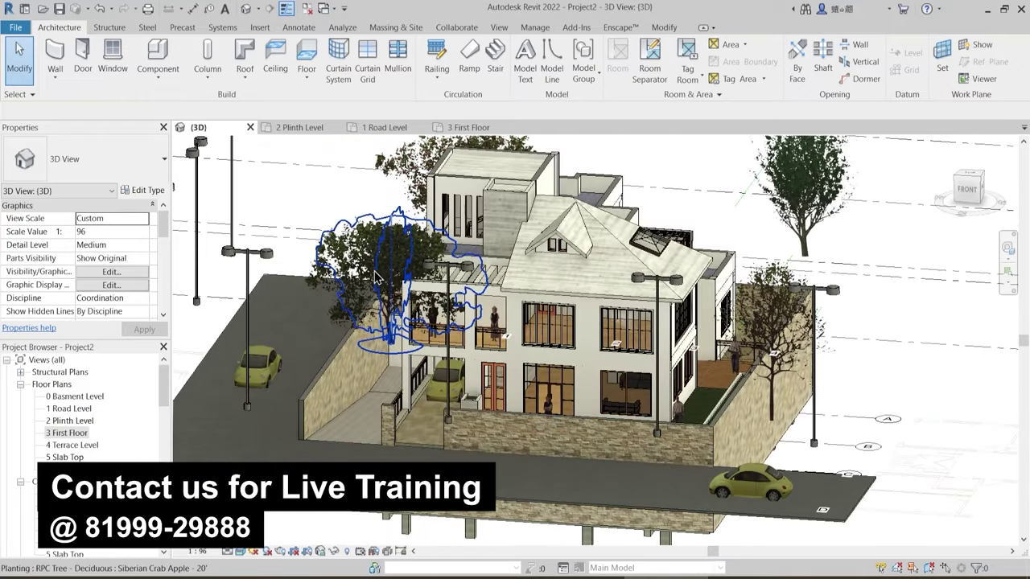
left_click(314, 256)
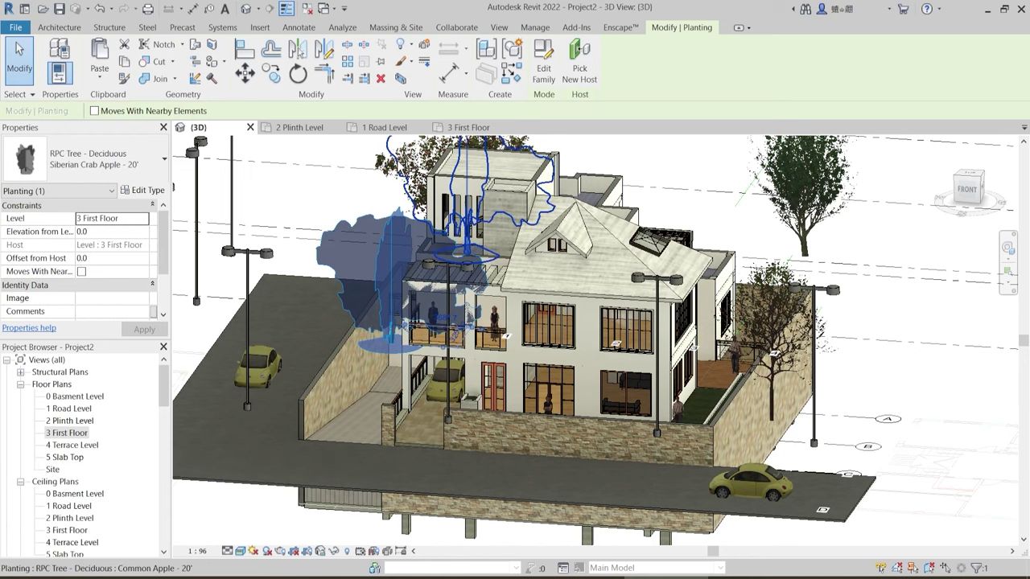
left_click(794, 263, "ctrl")
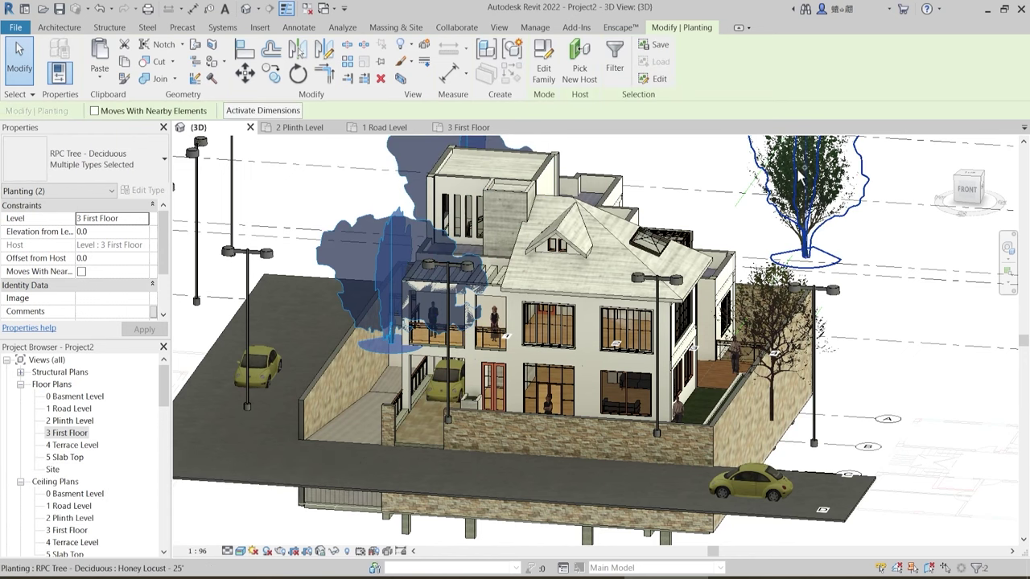
left_click(779, 351, "ctrl")
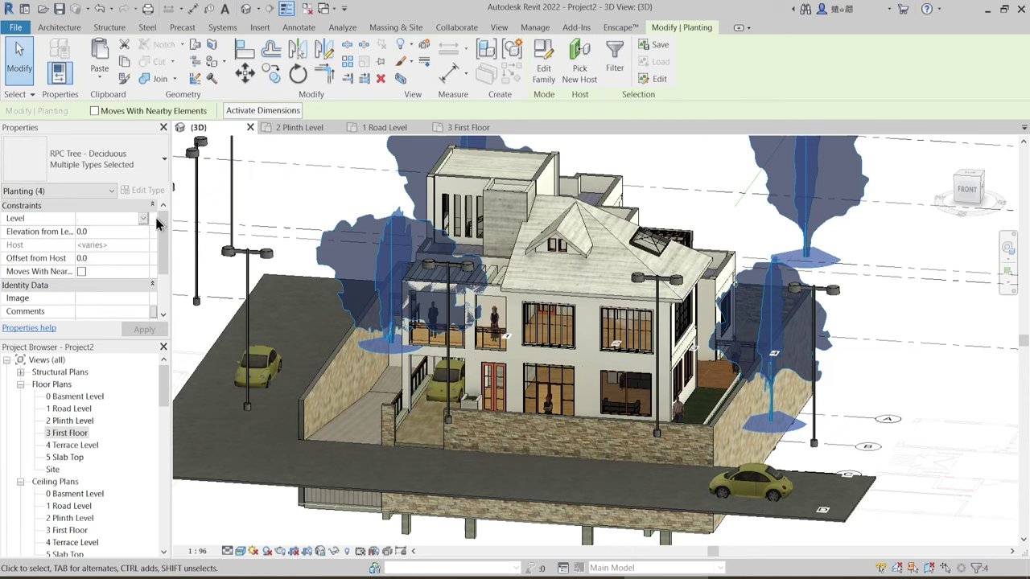
left_click(143, 219)
left_click(103, 242)
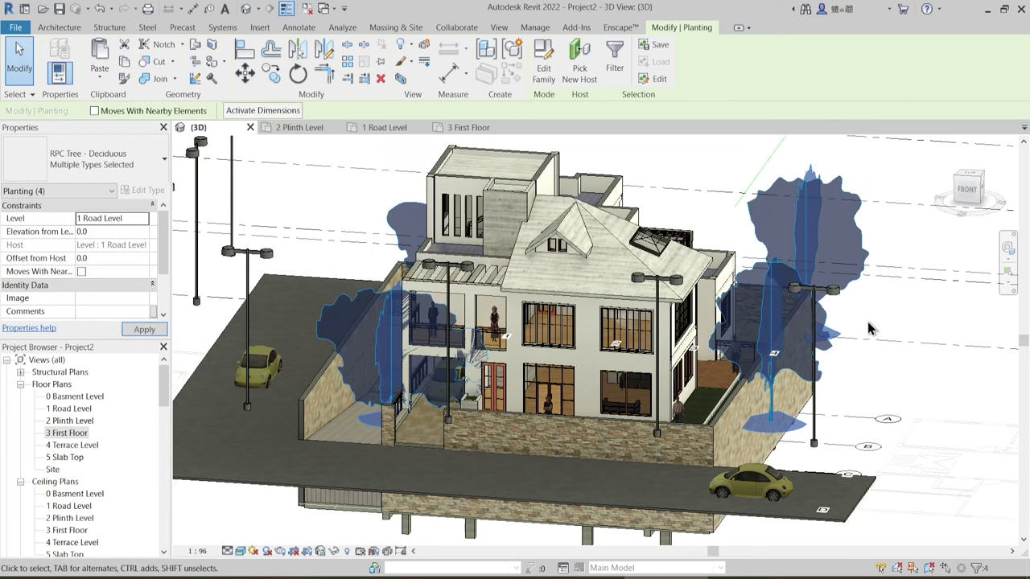
left_click(902, 313)
middle_click_drag(903, 310, 879, 465, "shift")
middle_click_drag(612, 459, 650, 467, "shift")
mouse_move(331, 373)
middle_mouse_down()
mouse_move(426, 402)
mouse_move(428, 381)
mouse_move(343, 358)
middle_mouse_up()
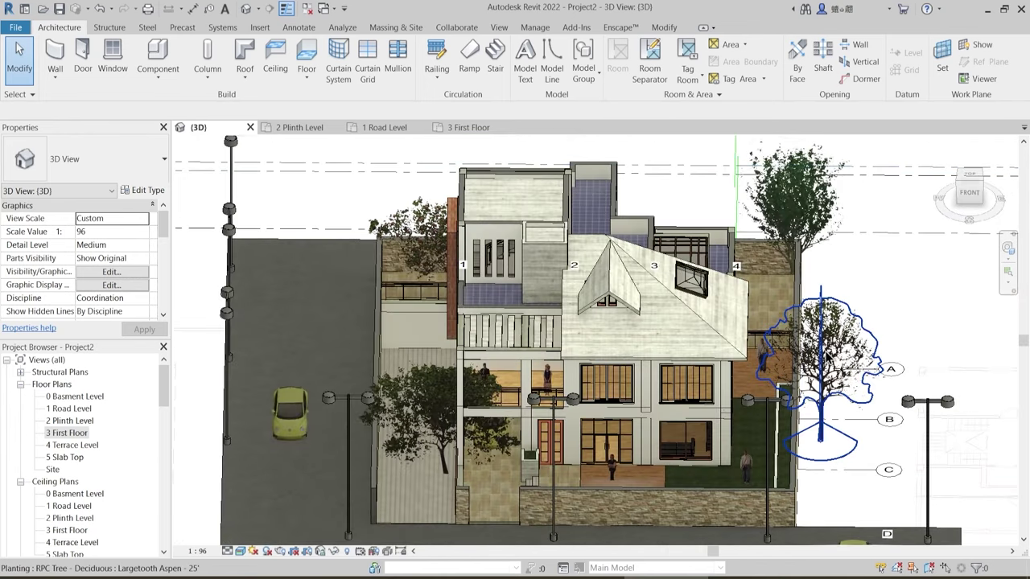
- Move the aspen tree toward the front road
left_click(845, 427)
middle_click_drag(807, 437, 836, 390, "shift")
left_click(862, 482)
left_click_drag(837, 391, 740, 452)
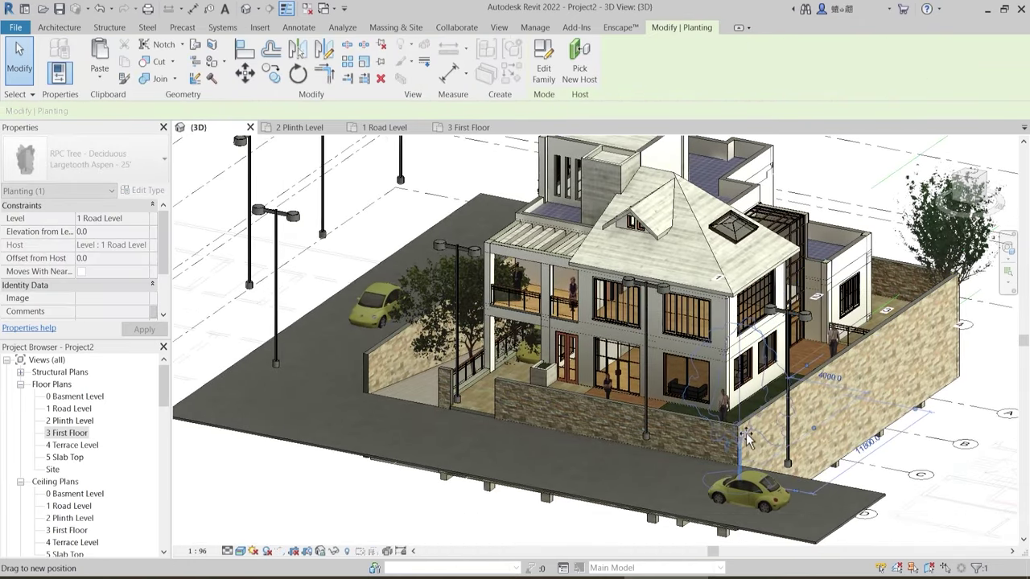
key("Escape")
middle_click_drag(740, 457, 792, 470, "shift")
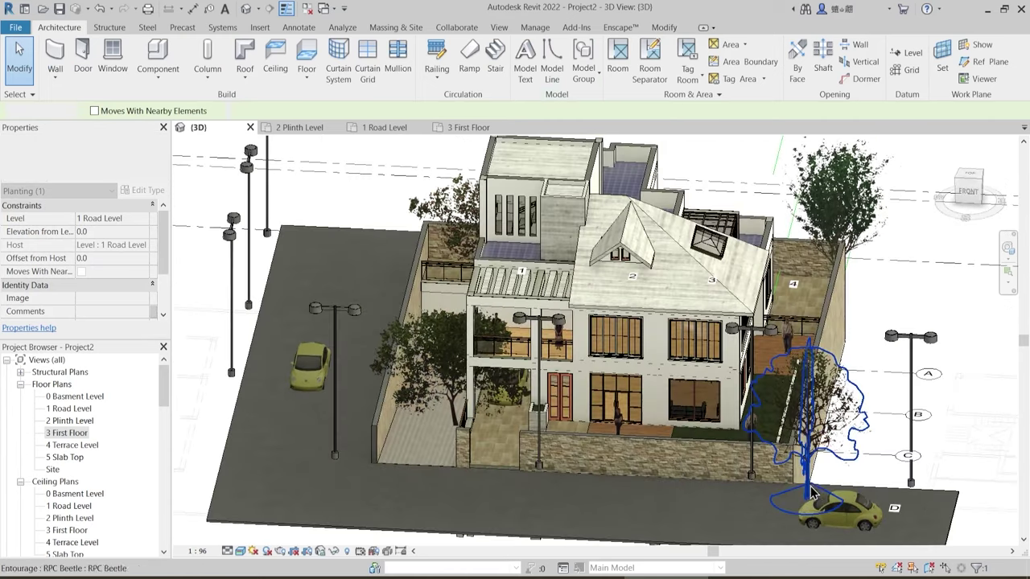
left_click(795, 471)
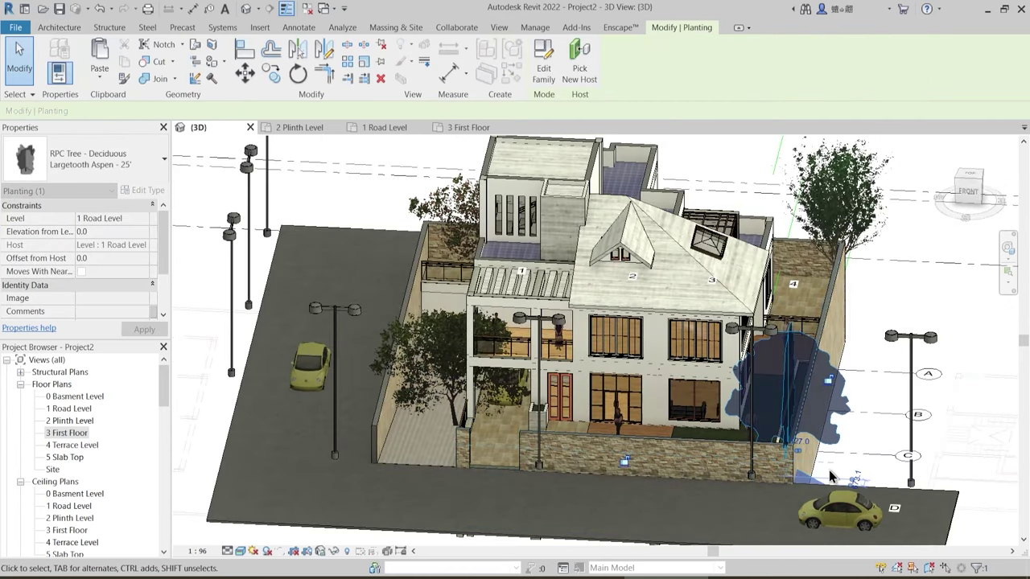
key("Escape")
- Move the crab apple tree left beside the boundary wall
mouse_move(827, 473)
middle_mouse_down("shift")
mouse_move(805, 495)
mouse_move(821, 491)
middle_mouse_up("shift")
left_click_drag(488, 461, 412, 462)
key("Escape")
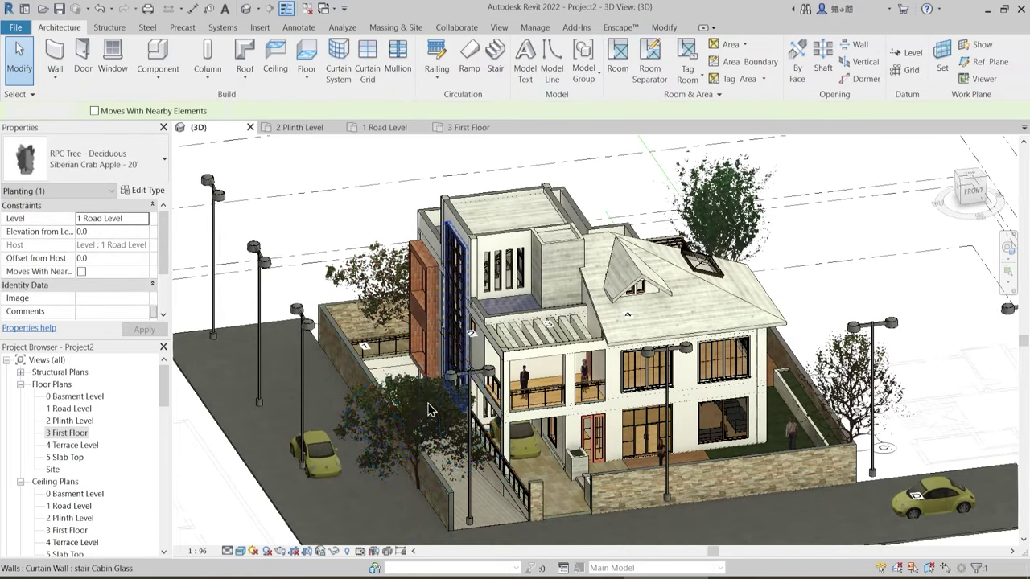
mouse_move(419, 408)
left_mouse_down()
mouse_move(396, 404)
mouse_move(404, 395)
left_mouse_up()
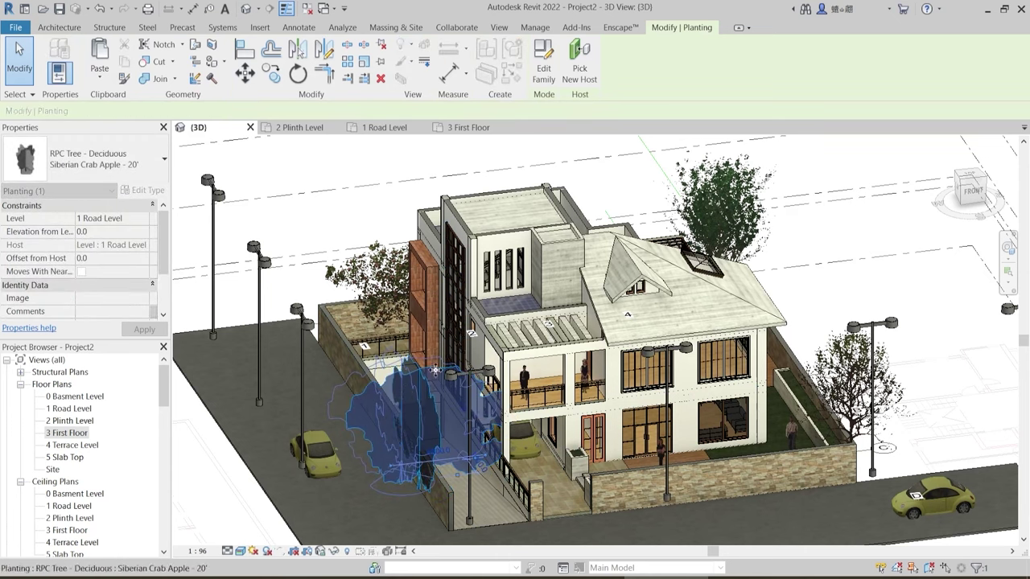
key("Escape")
- Shift one more tree to a new spot and turn the view to the house front
middle_click_drag(378, 386, 566, 390, "shift")
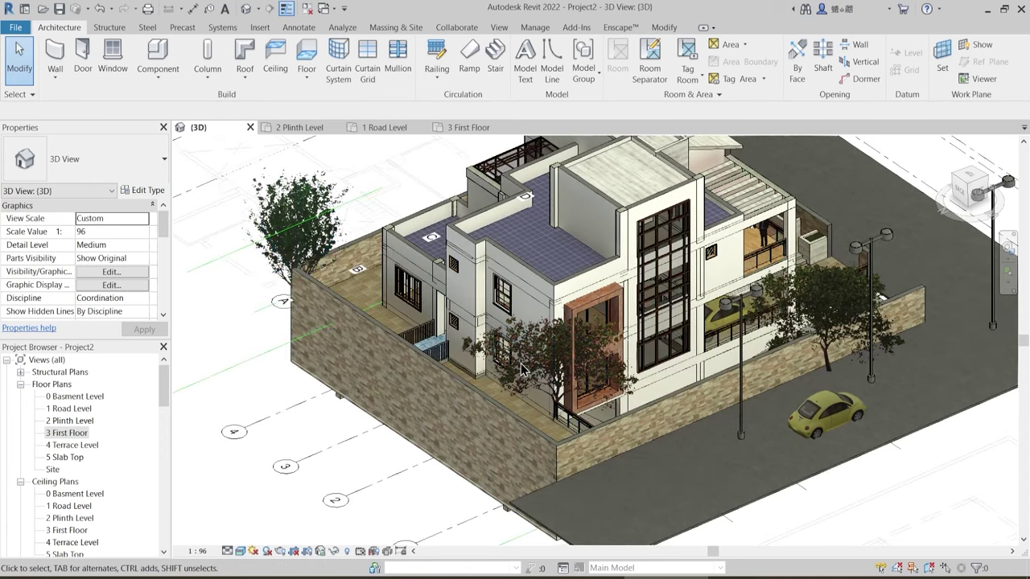
mouse_move(553, 435)
left_mouse_down()
mouse_move(561, 444)
mouse_move(545, 433)
left_mouse_up()
left_click(654, 462)
scroll(644, 460, "down", 1)
middle_click_drag(738, 435, 591, 379, "shift")
scroll(592, 378, "up", 2)
middle_click_drag(575, 412, 619, 409, "shift")
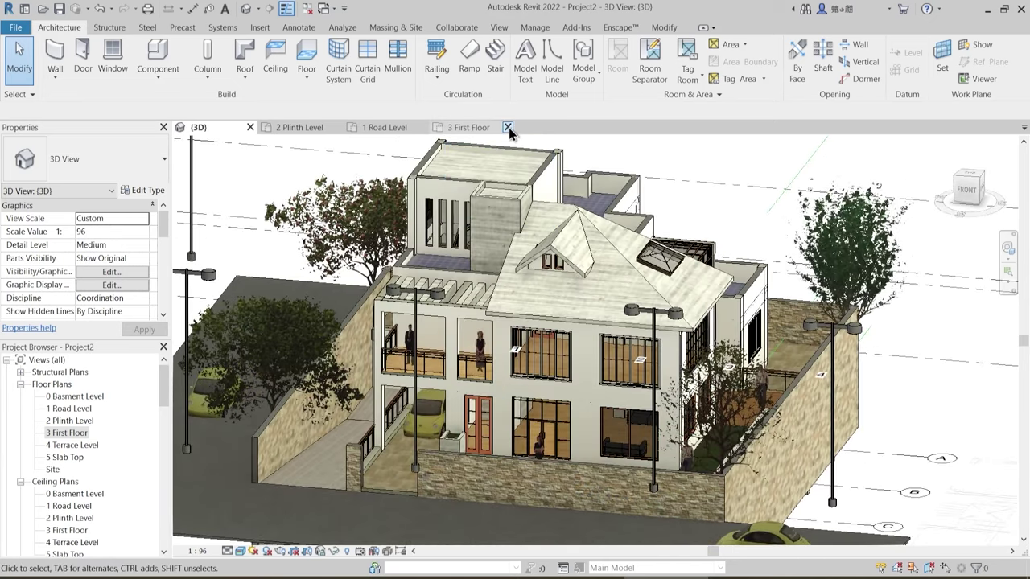
- Close the 2 Plinth Level view and delete the stray model line
left_click(337, 127)
scroll(552, 330, "down", 3)
middle_click_drag(552, 331, 840, 421, "shift")
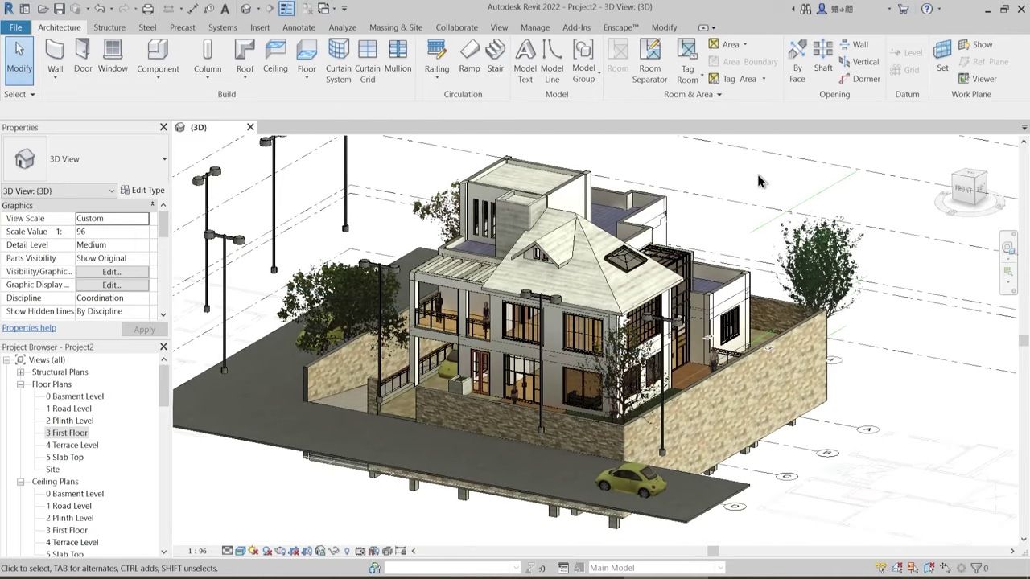
left_click(826, 193)
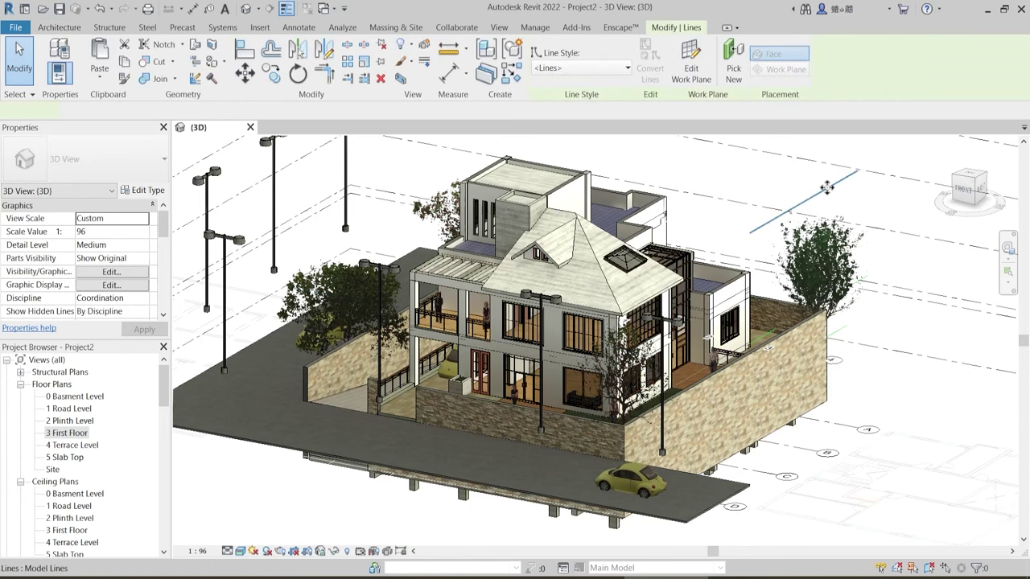
key("Delete")
scroll(747, 256, "up", 3)
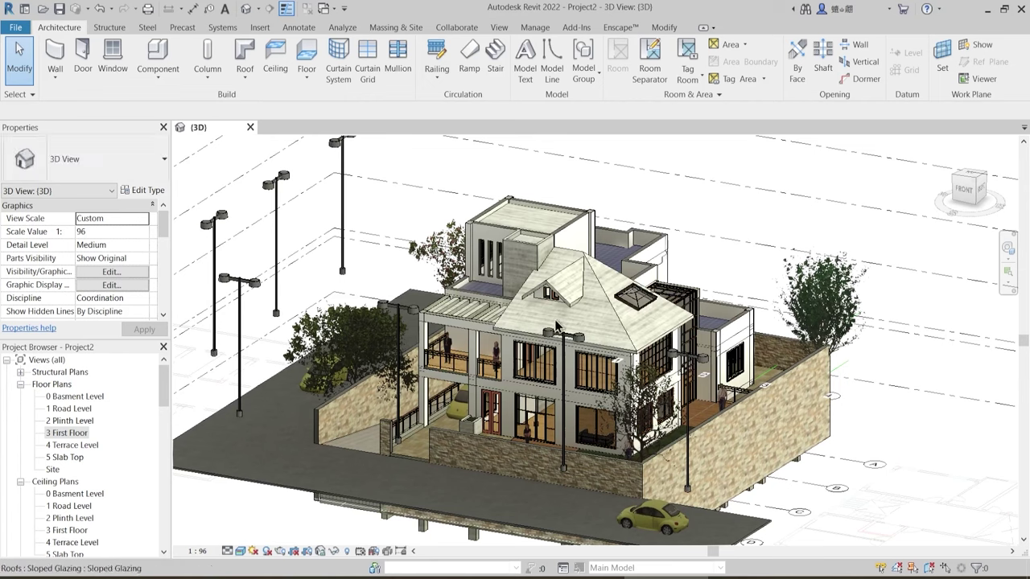
- Check a lamp-post group's reference level, then delete the extra lamp-post group
left_click(222, 324)
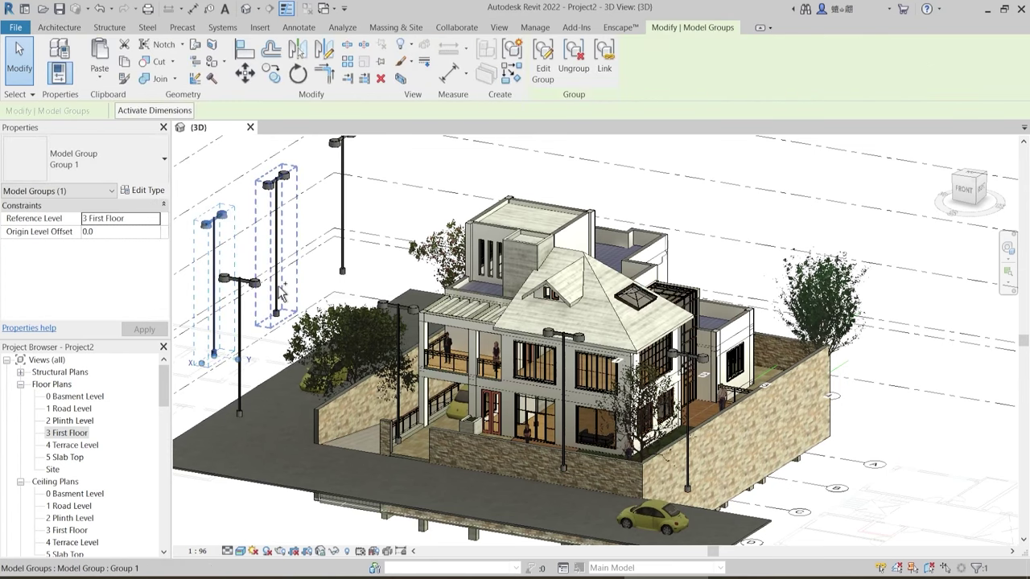
left_click(154, 219)
key("Escape")
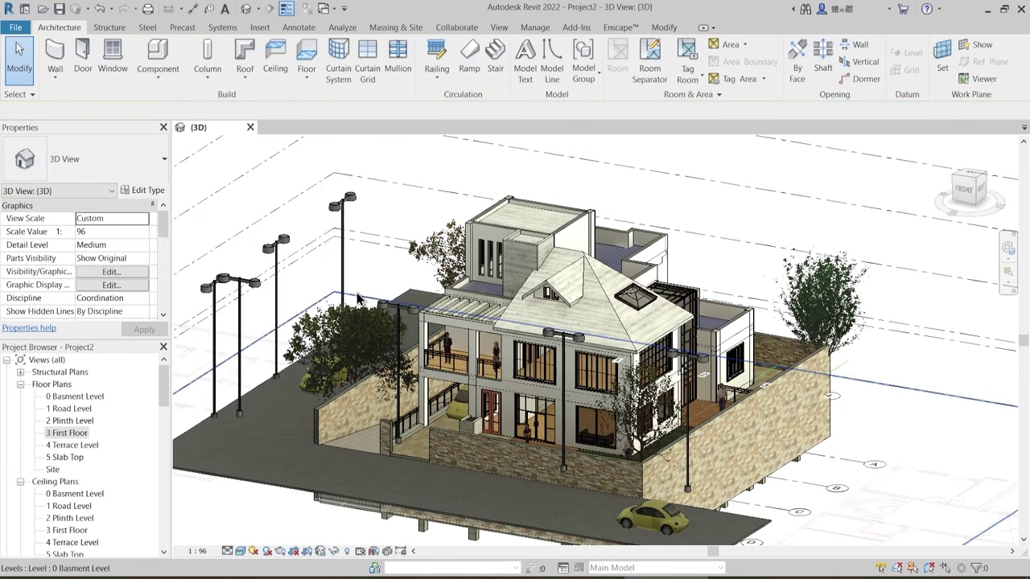
middle_click_drag(353, 363, 433, 315)
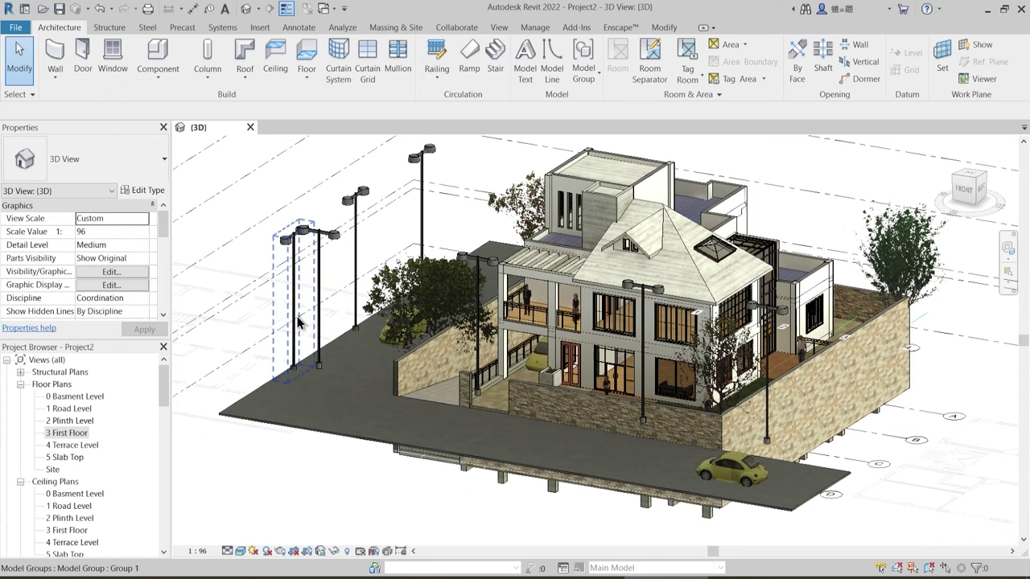
left_click(297, 317)
key("Delete")
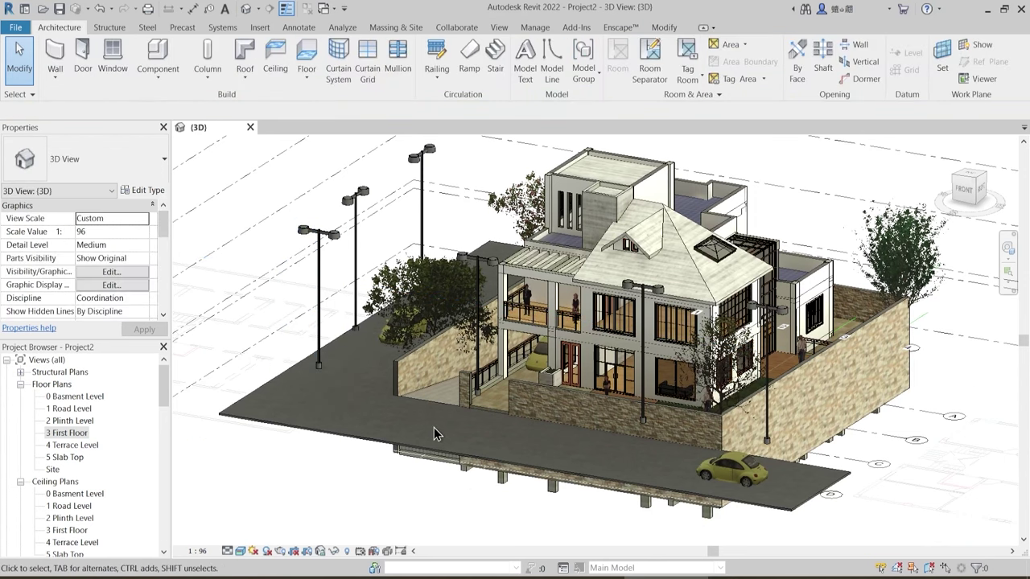
scroll(434, 427, "down", 3)
- Set the two remaining lamp-post groups' Reference Level to 1 Road Level
middle_click_drag(434, 427, 557, 487, "shift")
left_click(515, 467)
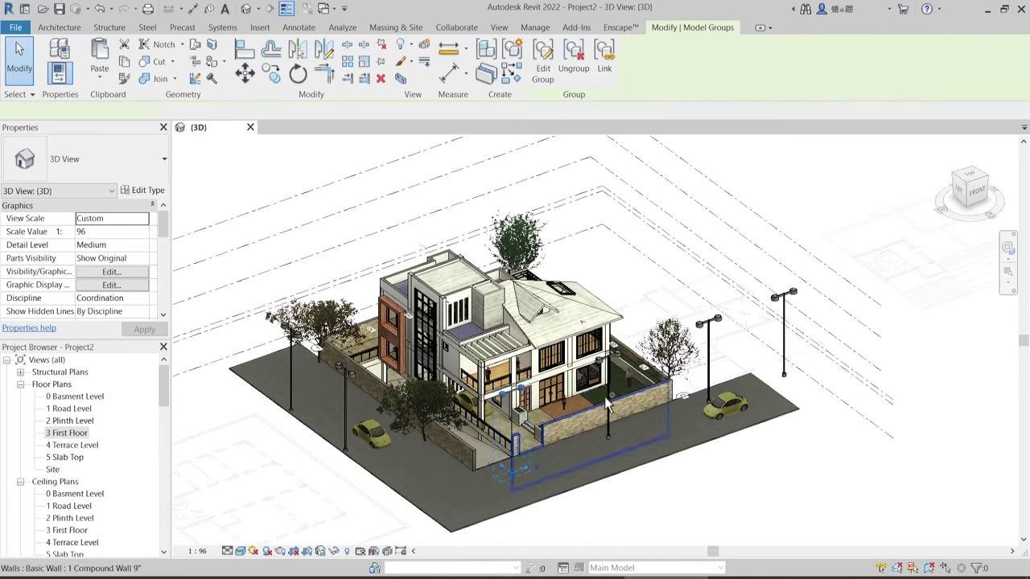
left_click(608, 402, "ctrl")
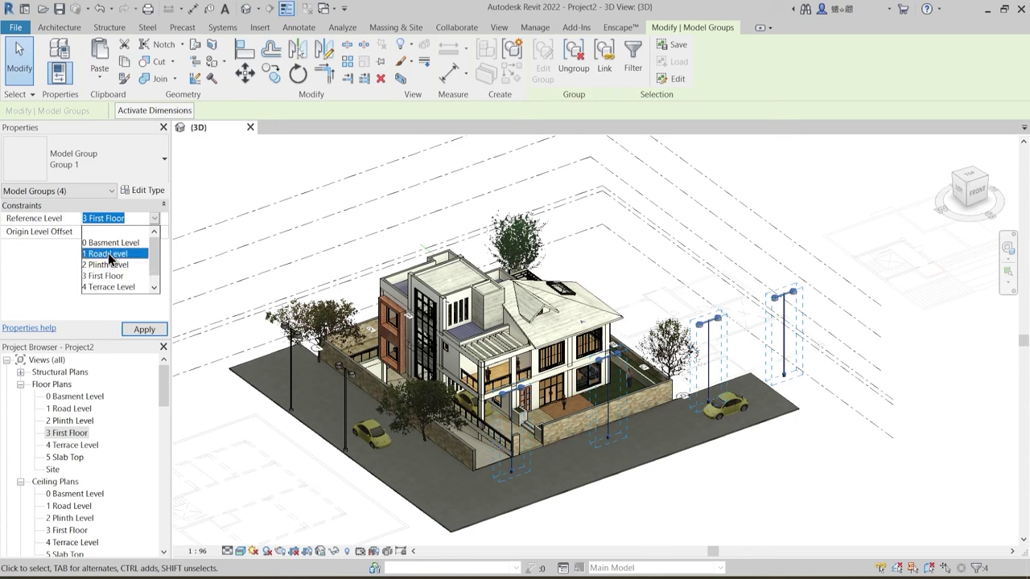
left_click(116, 253)
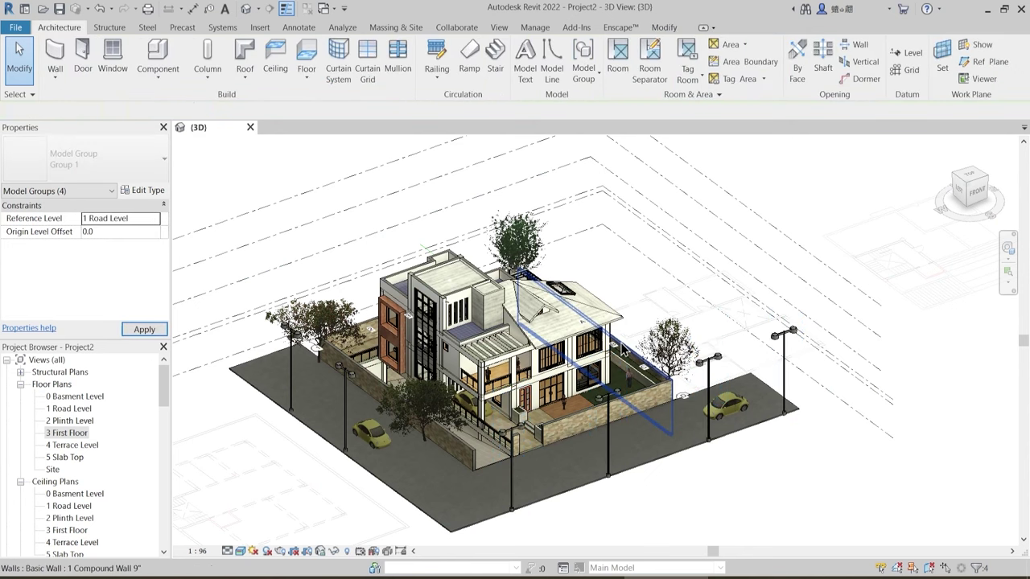
key("Escape")
- Orbit to a low frontal view of the house and select the road ground model
middle_click_drag(626, 350, 572, 387, "shift")
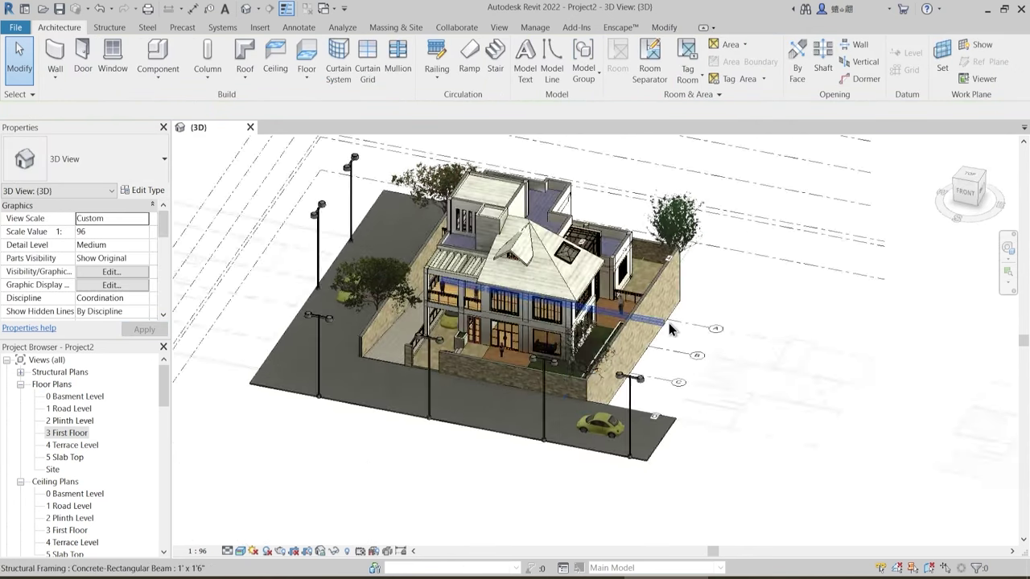
scroll(669, 322, "up", 2)
middle_click_drag(684, 389, 767, 430, "shift")
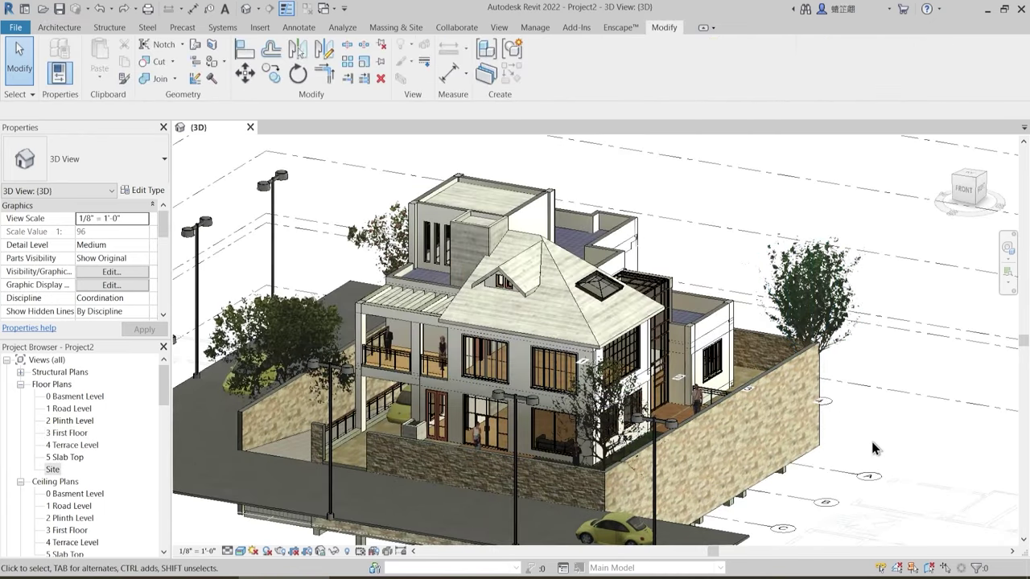
middle_click_drag(871, 439, 741, 519)
middle_click_drag(849, 495, 764, 483, "shift")
scroll(729, 465, "down", 2)
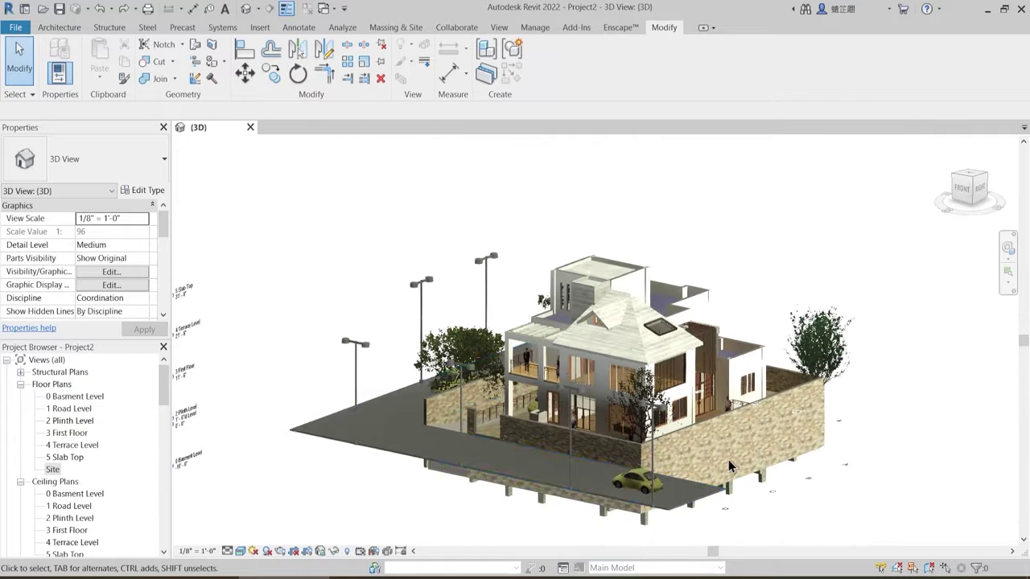
middle_click_drag(544, 487, 619, 519, "shift")
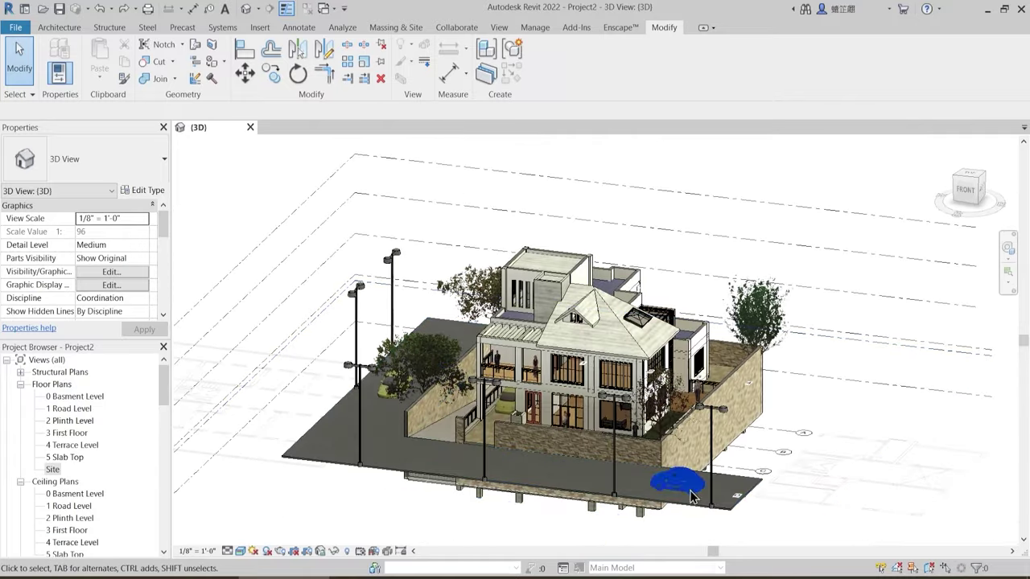
middle_click_drag(684, 483, 750, 513, "shift")
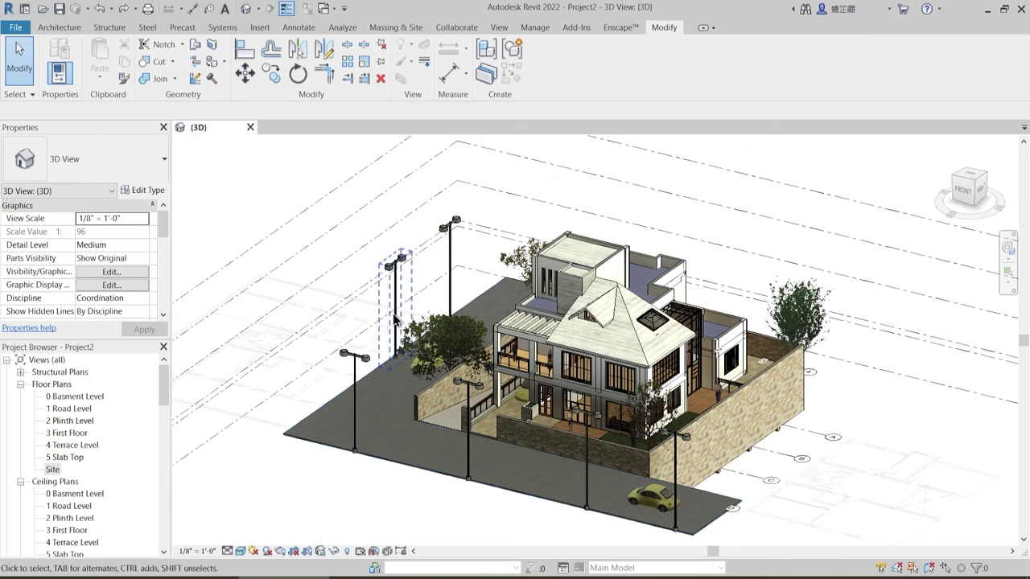
middle_click_drag(570, 449, 531, 467, "shift")
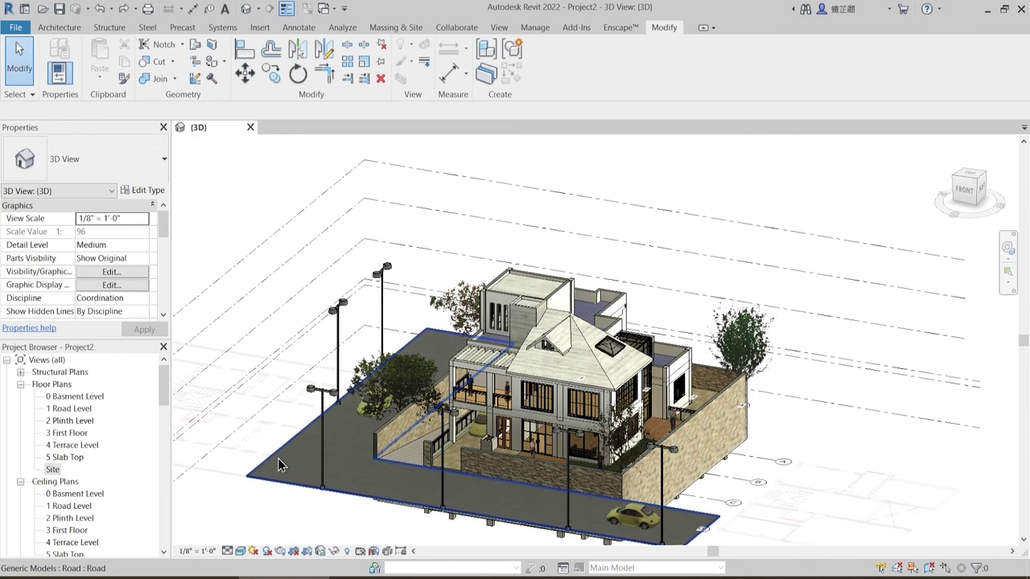
left_click(302, 450)
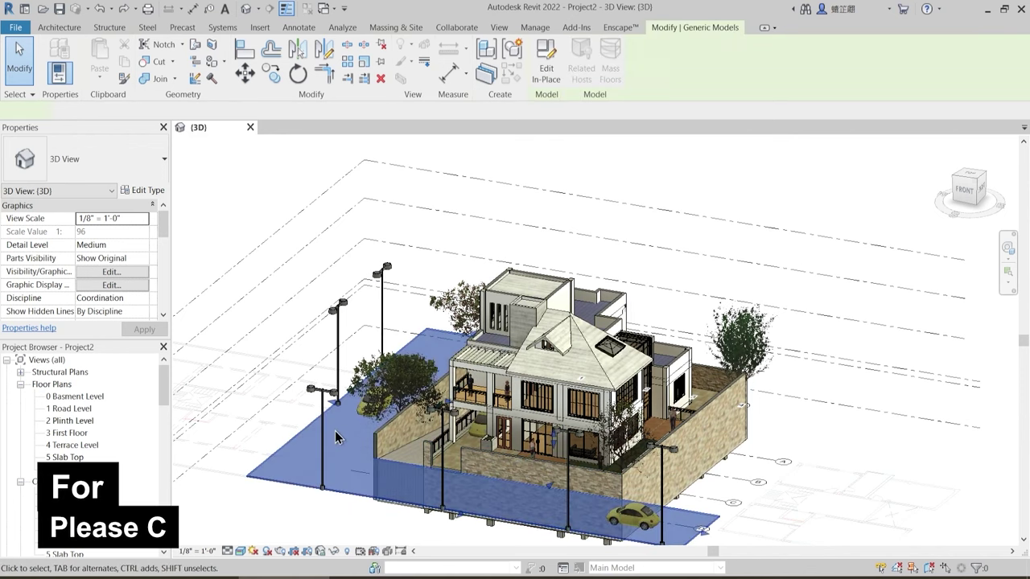
- Open the road model for in-place editing
left_click(546, 64)
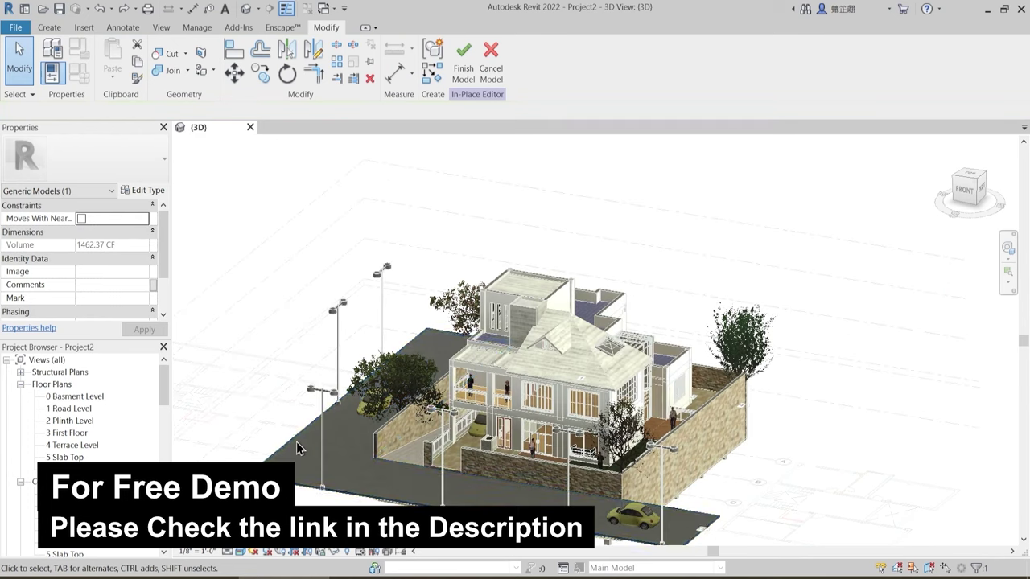
left_click(297, 441)
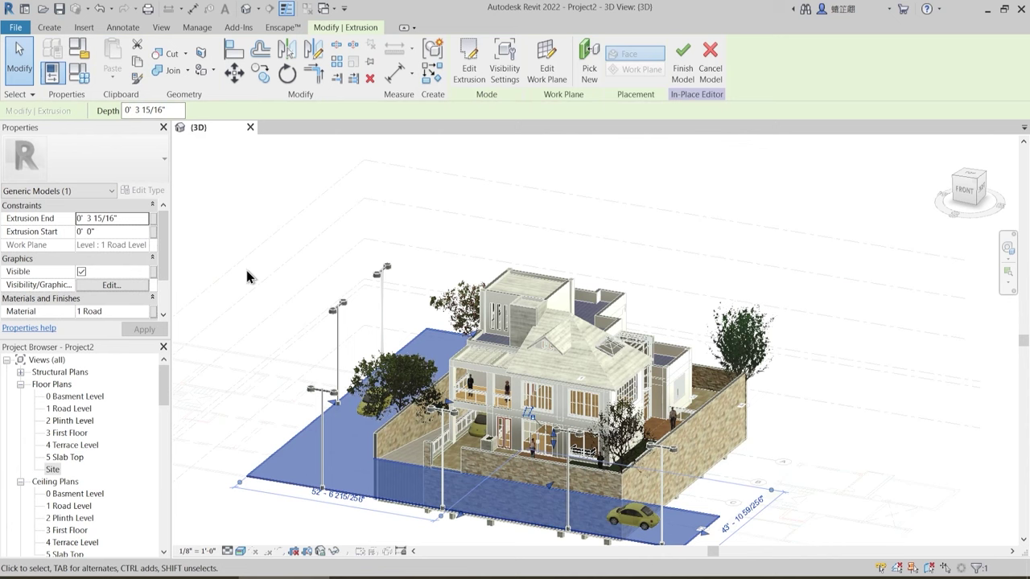
left_click(285, 333)
- Set the project's Length units to Millimeters via UN
key("u")
key("n")
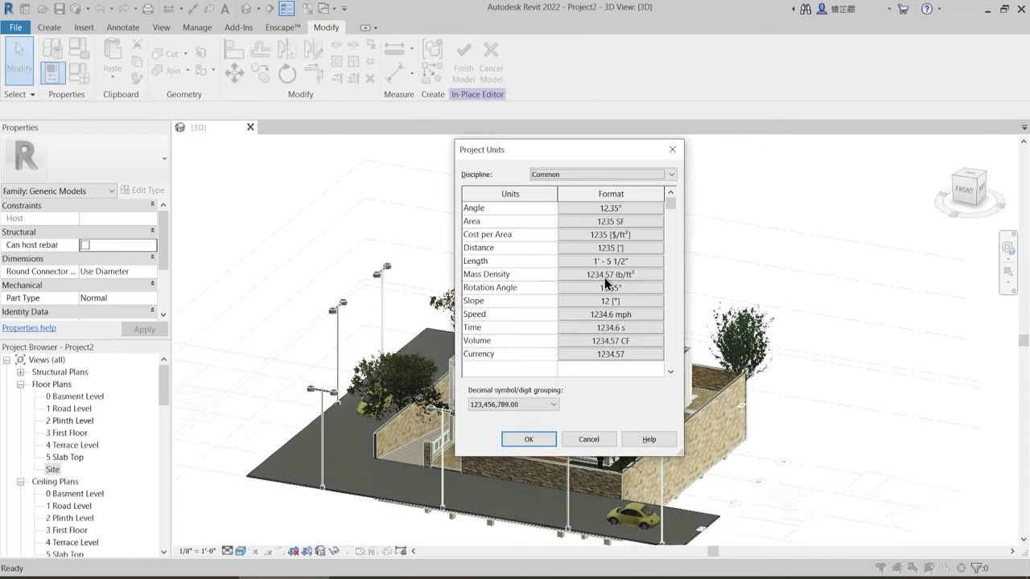
left_click(617, 248)
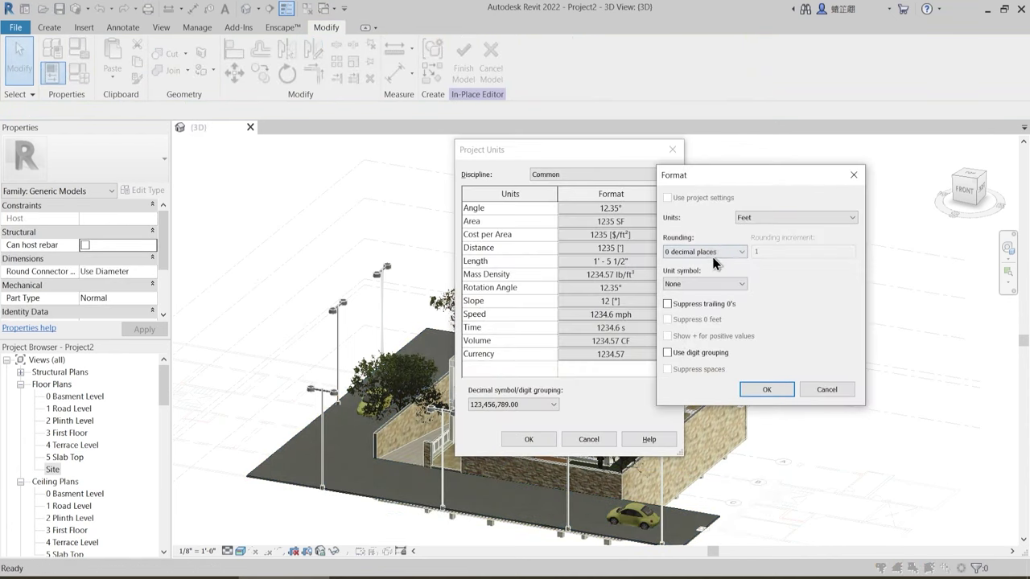
key("Escape")
left_click(614, 262)
left_click(796, 217)
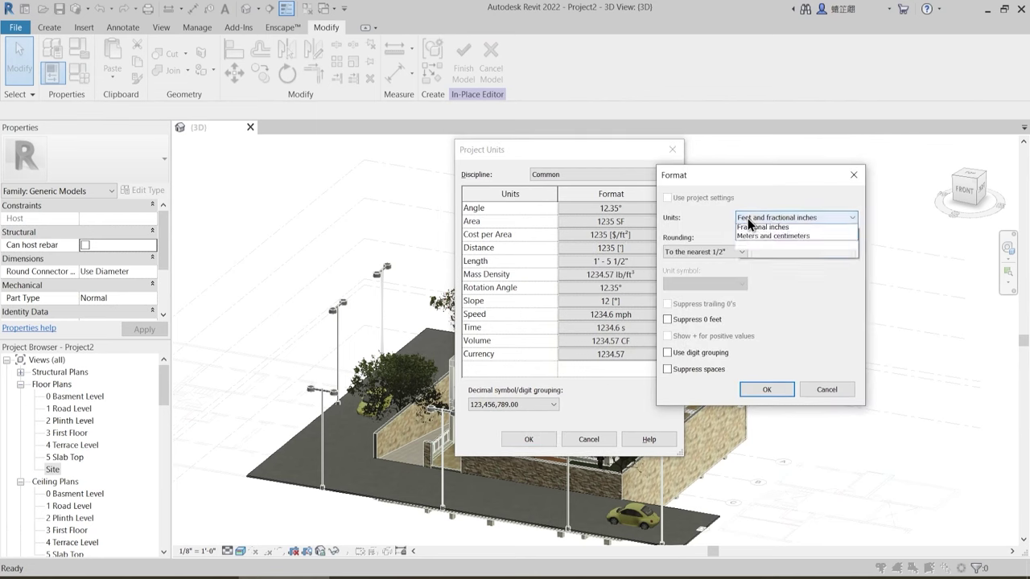
left_click(762, 282)
left_click(767, 389)
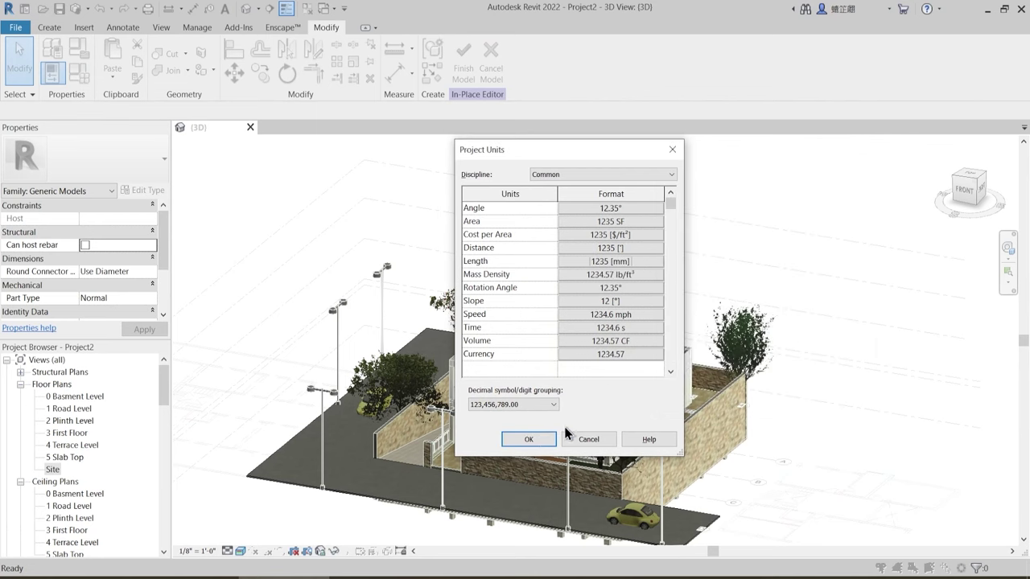
left_click(530, 438)
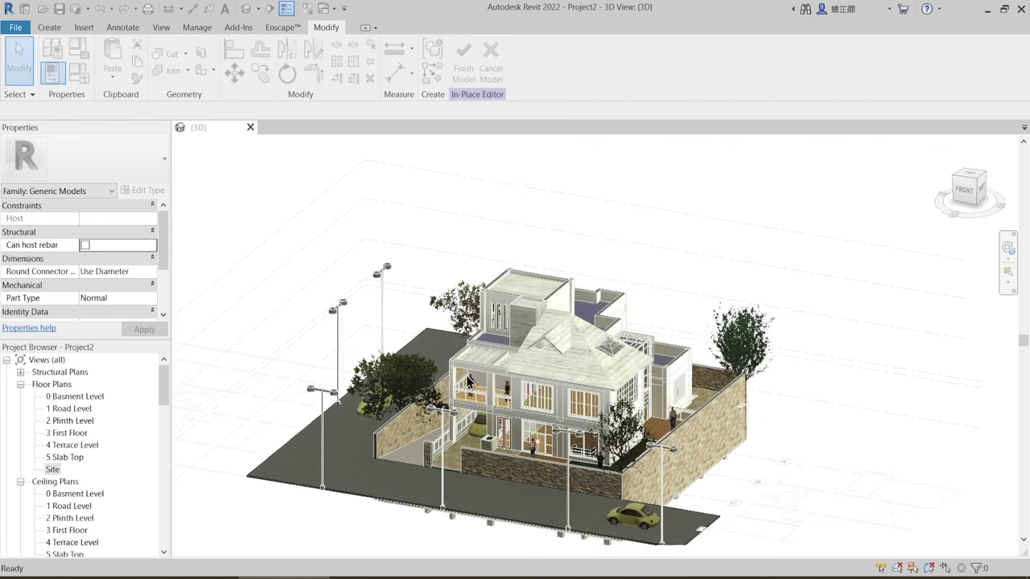
- Switch the 3D view to look straight down from the top
left_click(302, 441)
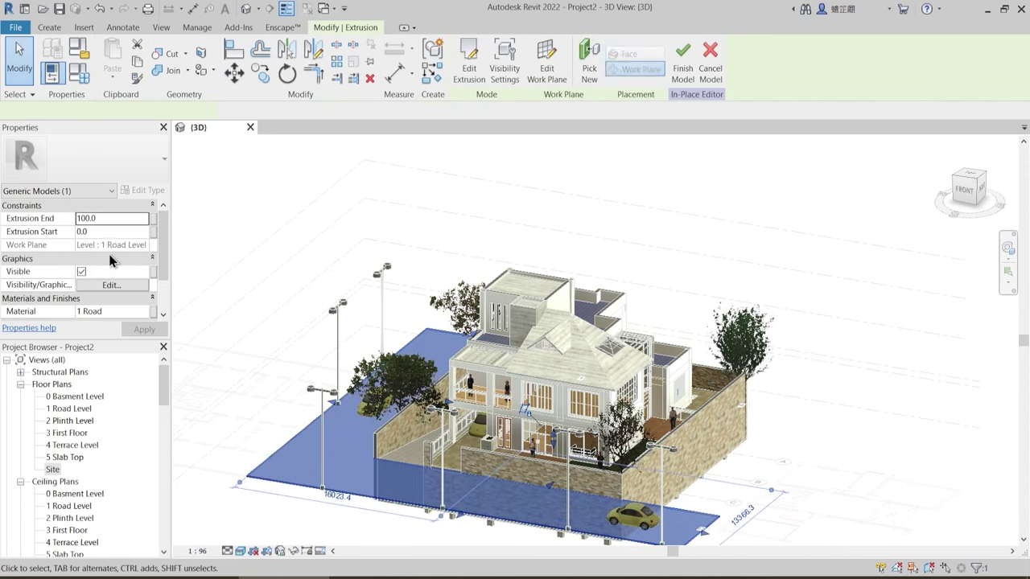
left_click(354, 348)
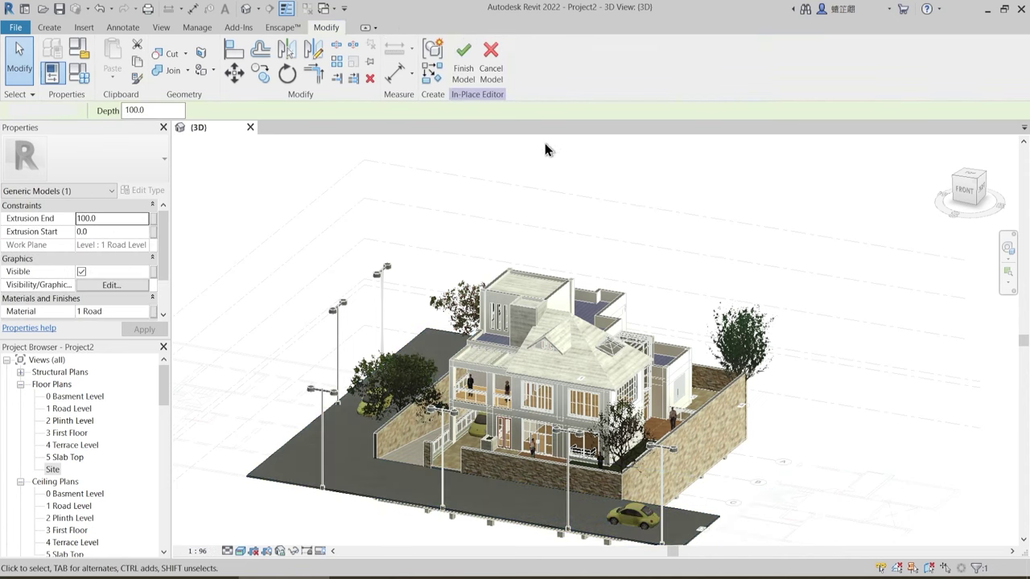
left_click(972, 177)
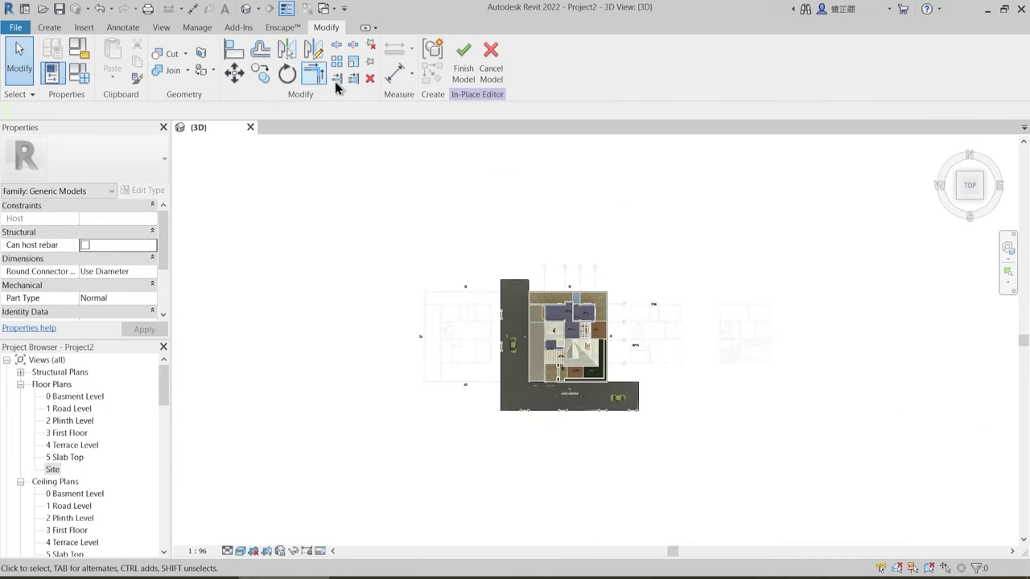
left_click(49, 27)
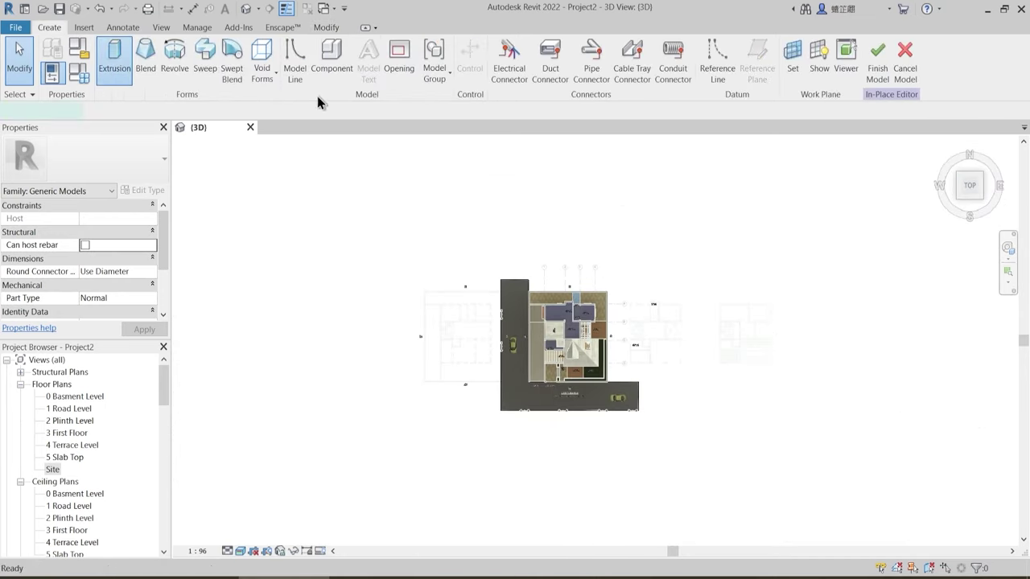
- Start an extrusion on work plane Level 1 Road Level and draw an 87000 × 64000 rectangle around the site
left_click(111, 52)
left_click(580, 55)
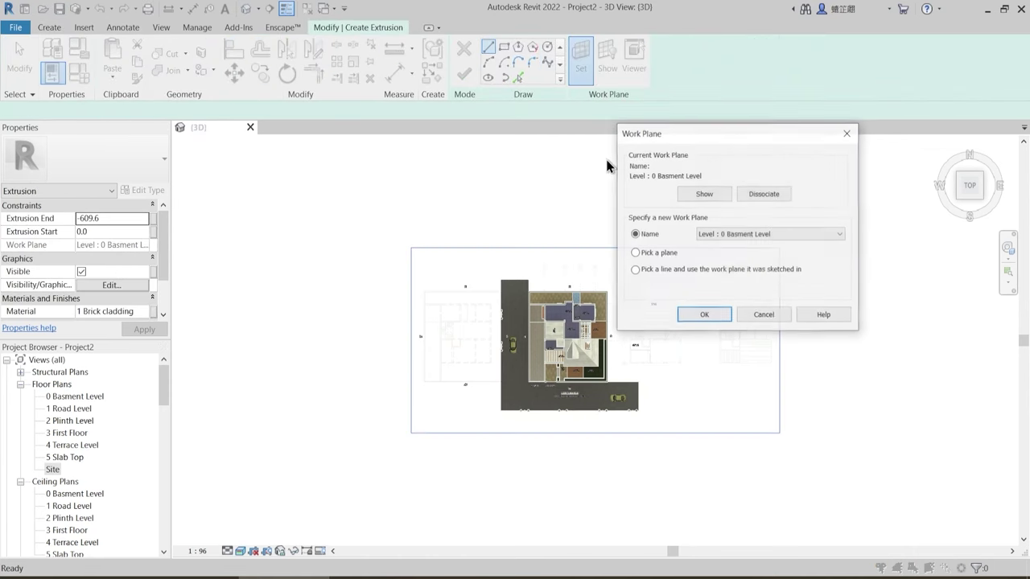
left_click(741, 240)
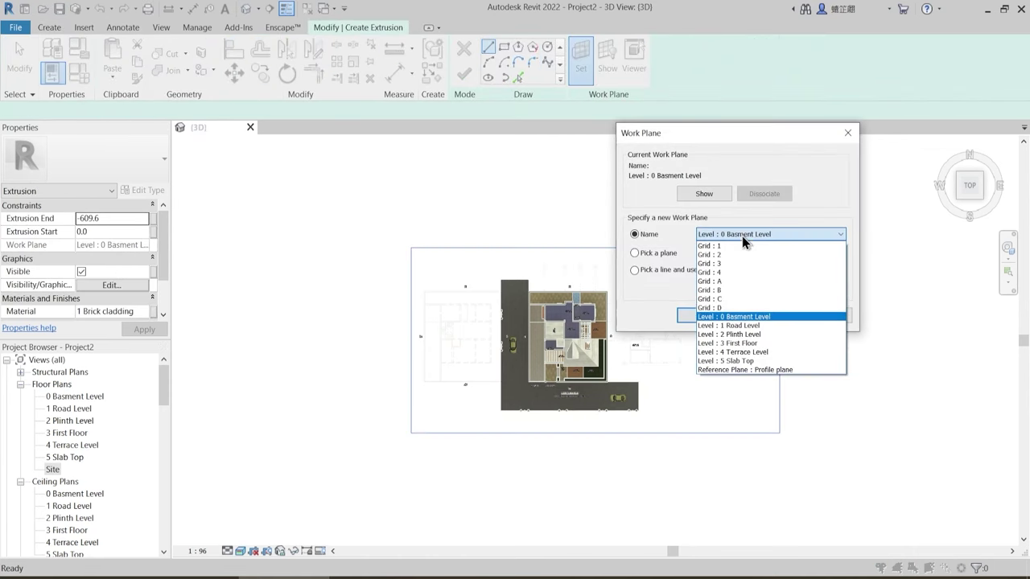
left_click(747, 326)
left_click(697, 315)
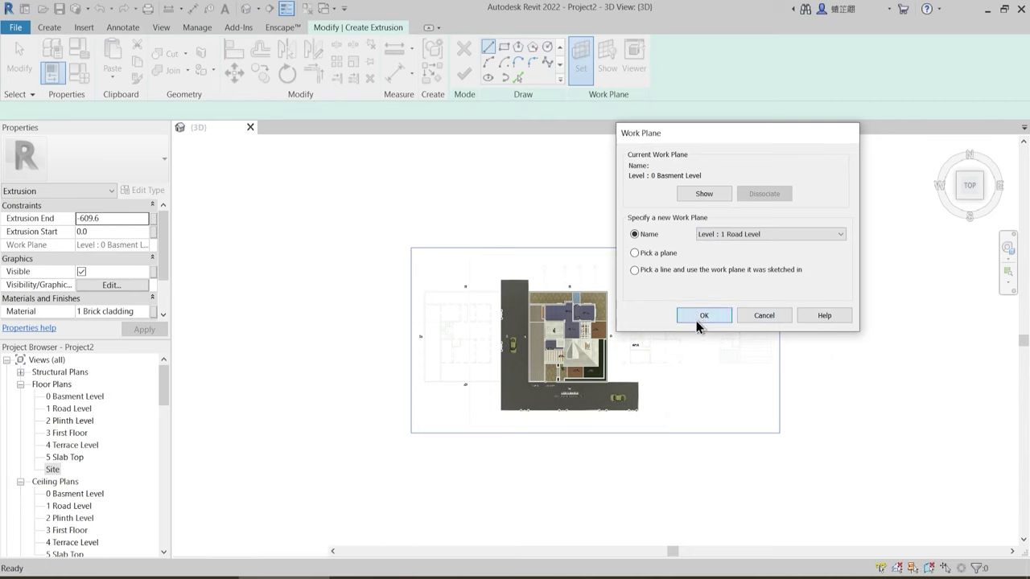
left_click(504, 48)
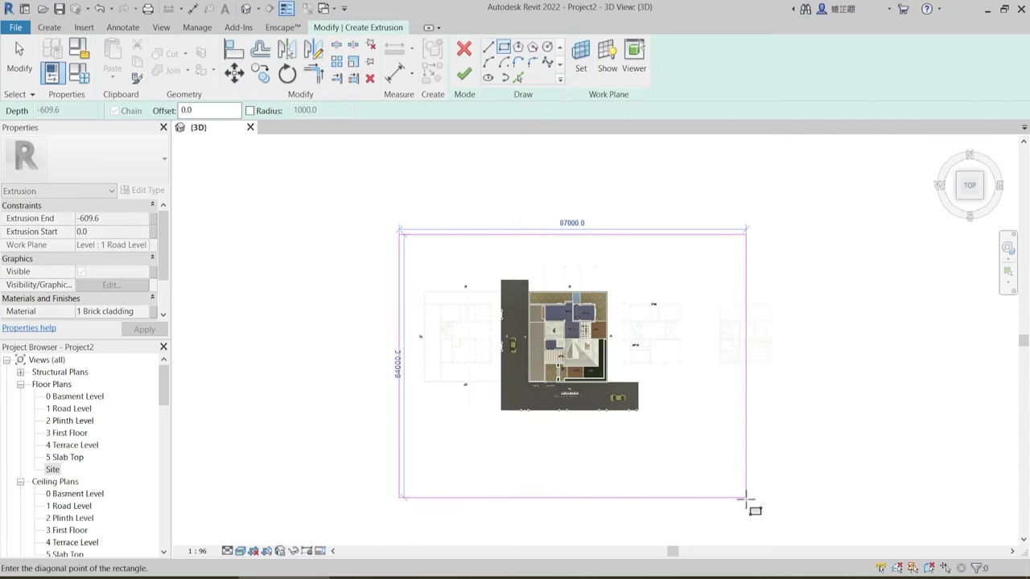
key("Escape")
key("Escape")
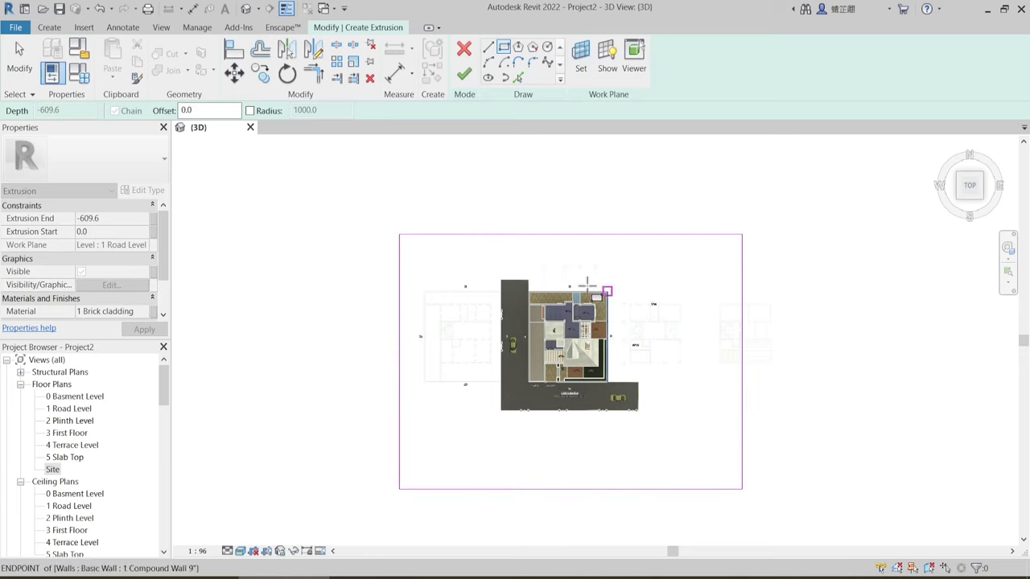
- Assign the Earth material to the extrusion from the material library
left_click(149, 313)
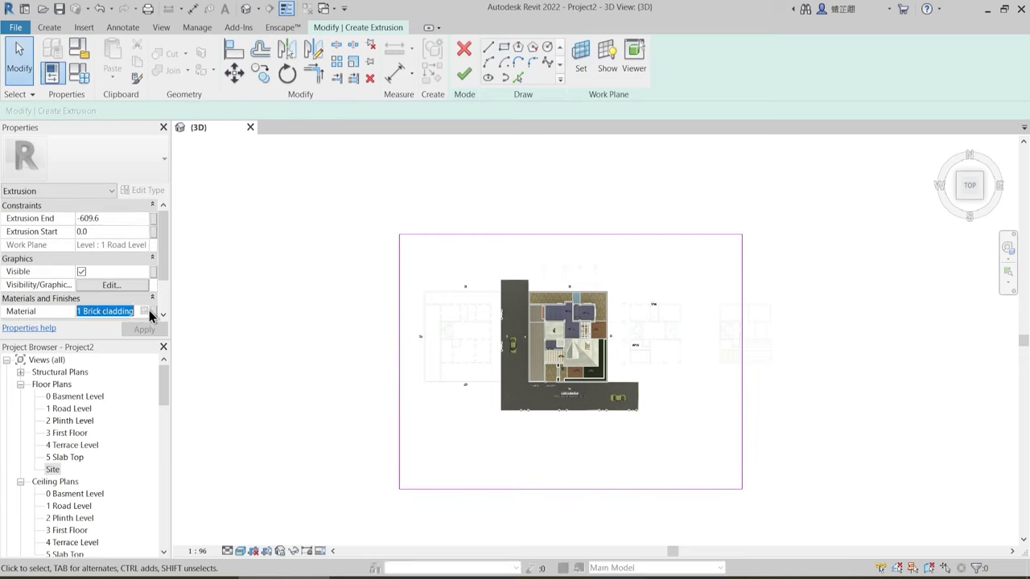
left_click(145, 311)
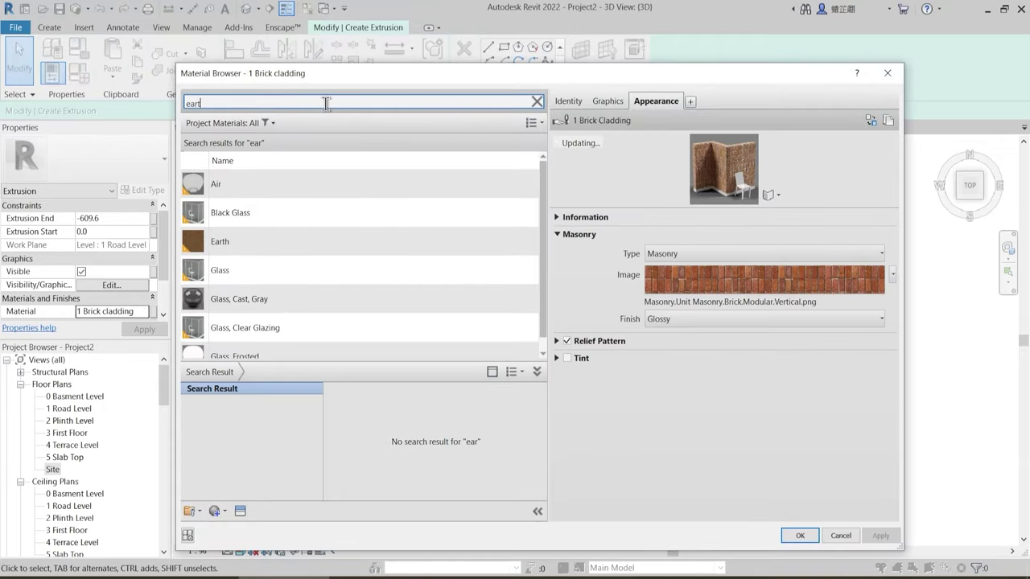
left_click(340, 190)
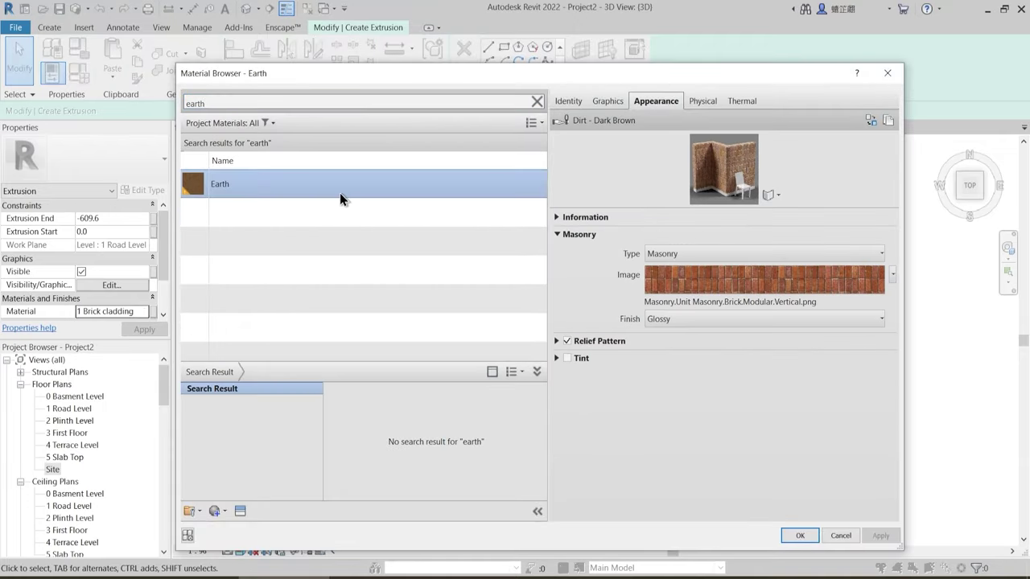
- Set the Earth texture's Y offset to 0 and sample size to 15', then apply
left_click(741, 287)
left_click(463, 424)
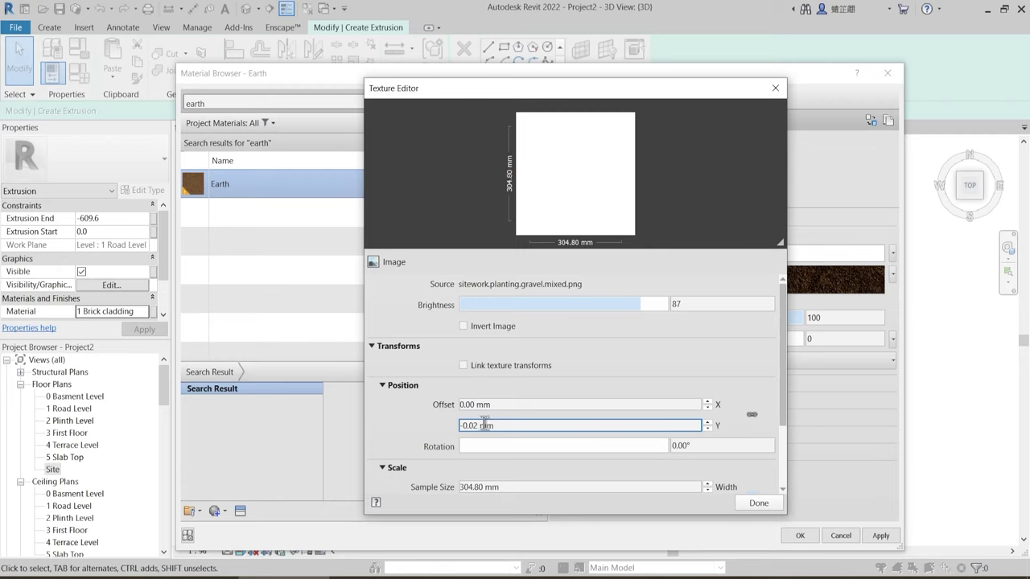
key("Return")
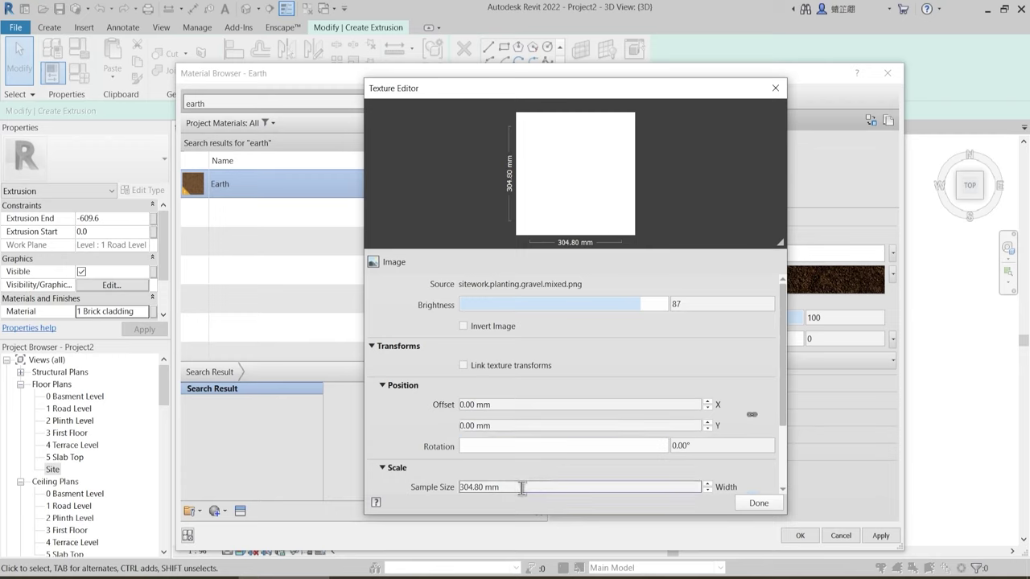
scroll(394, 401, "down", 1)
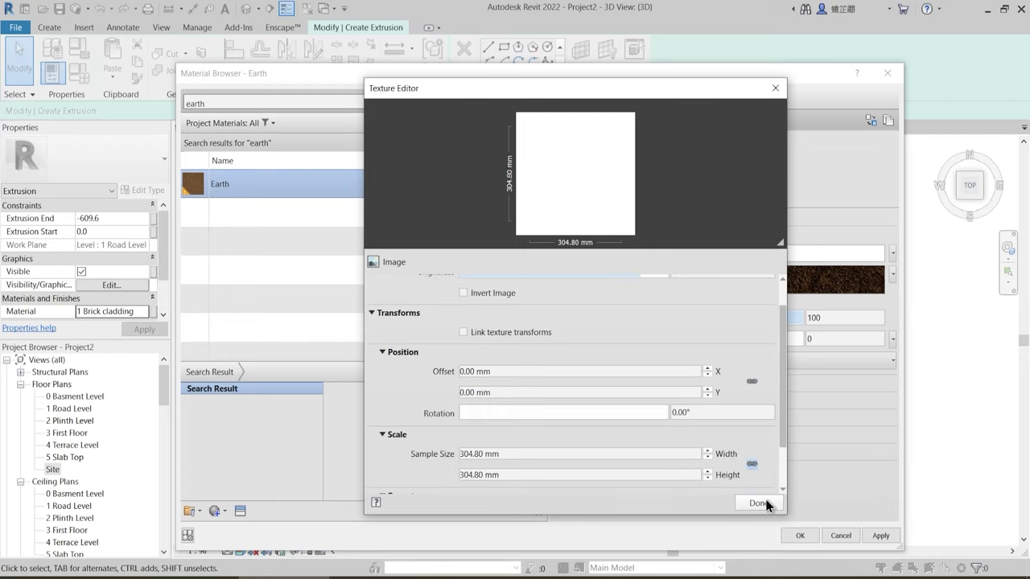
left_click_drag(514, 455, 455, 456)
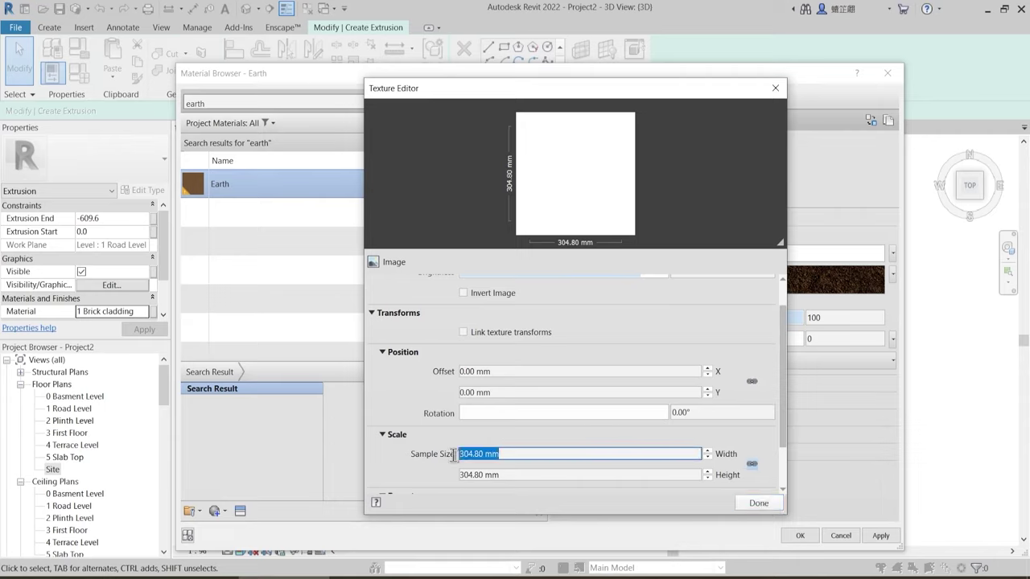
type("15'")
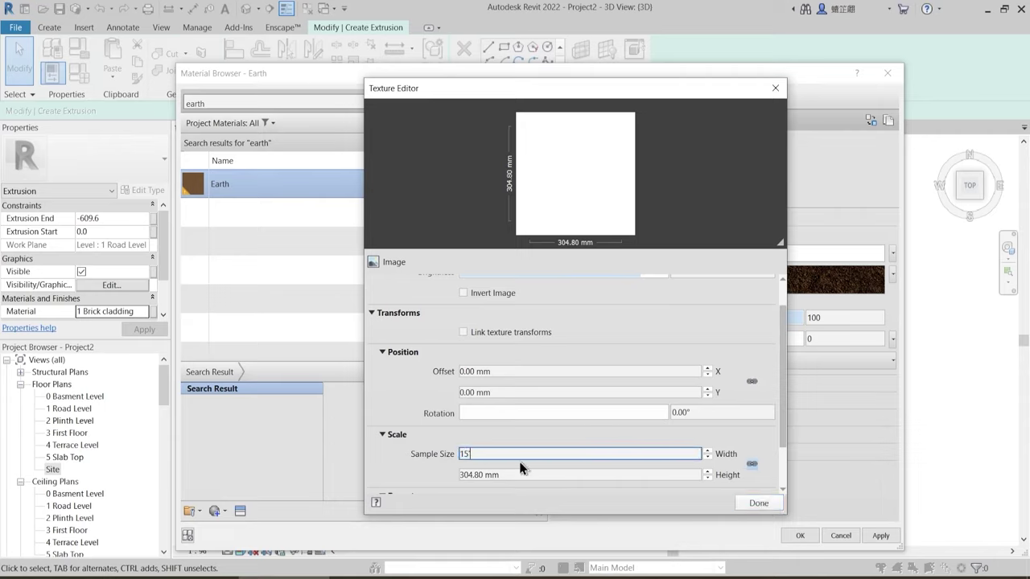
left_click(517, 478)
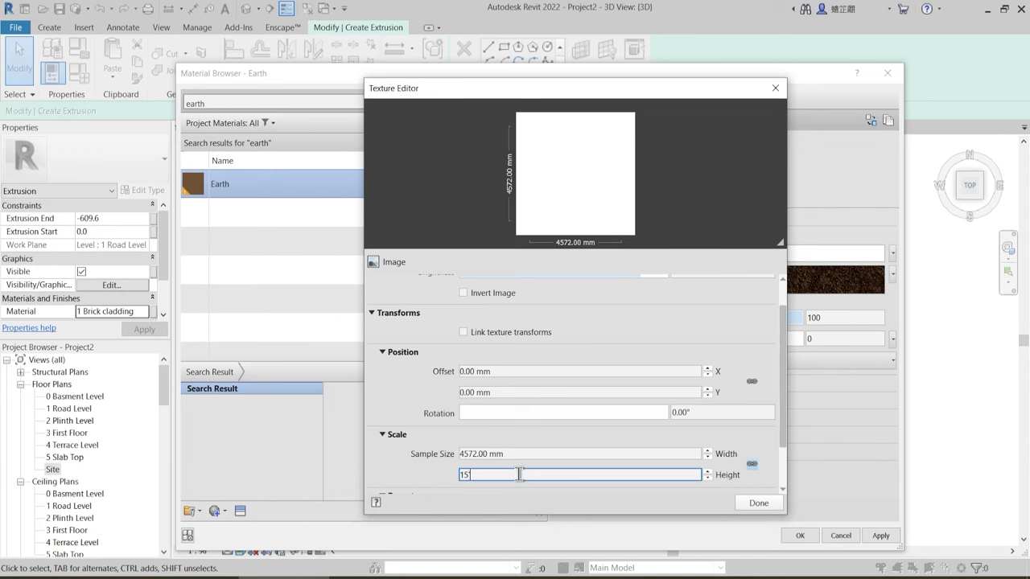
left_click(754, 502)
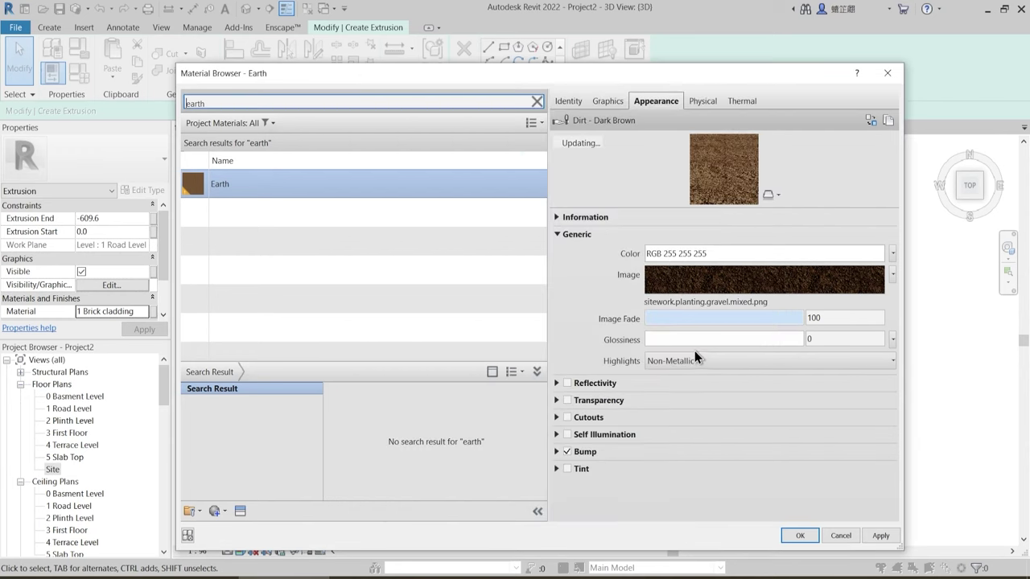
left_click(880, 537)
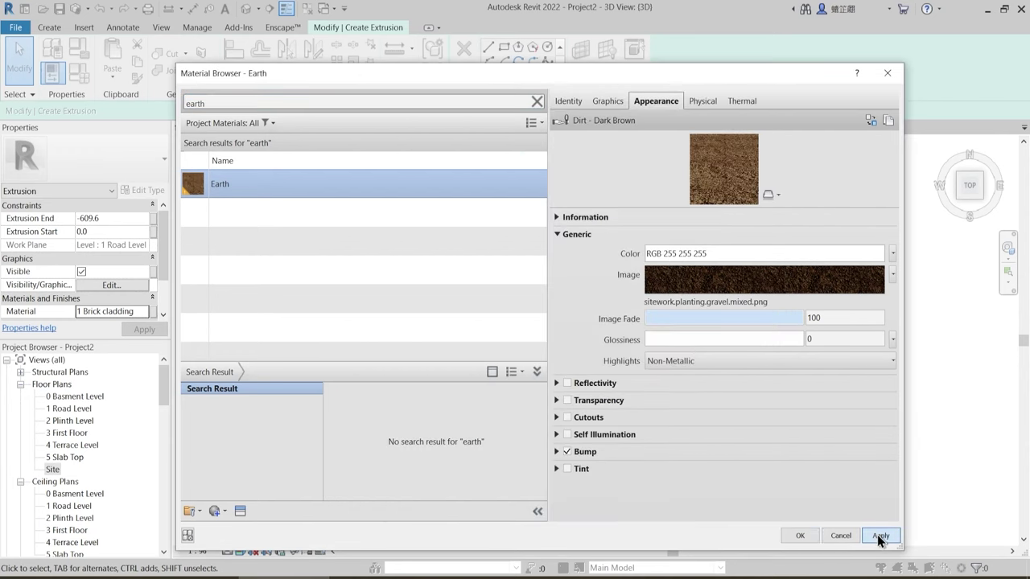
left_click(800, 536)
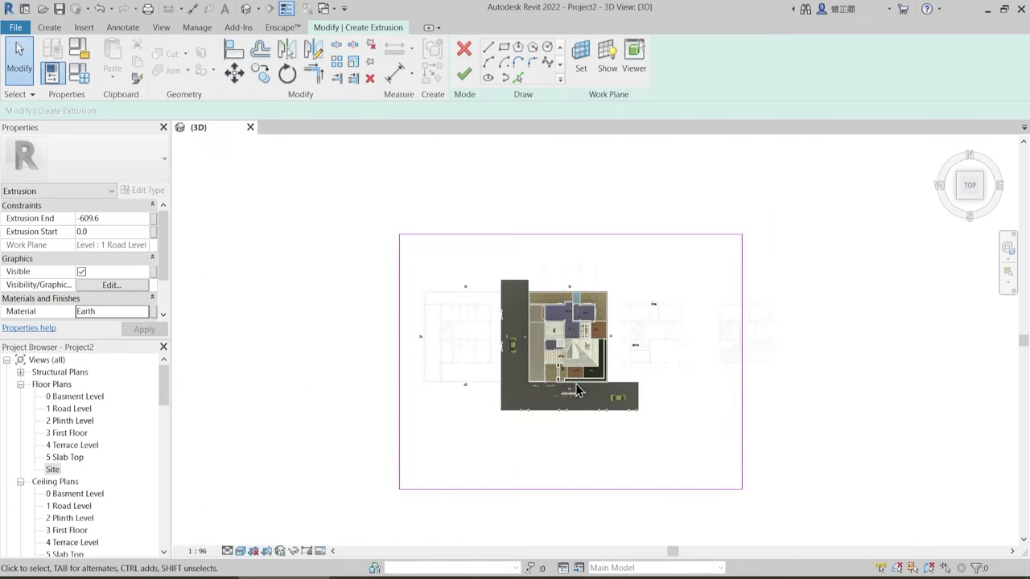
- Change the extrusion end value and finish the earth extrusion
left_click(464, 75)
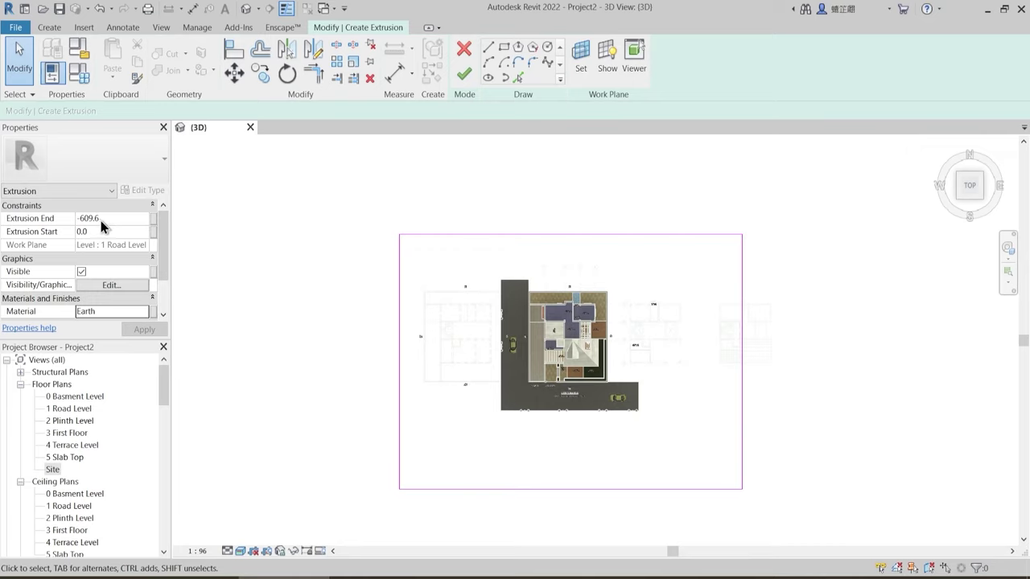
left_click_drag(103, 221, 48, 225)
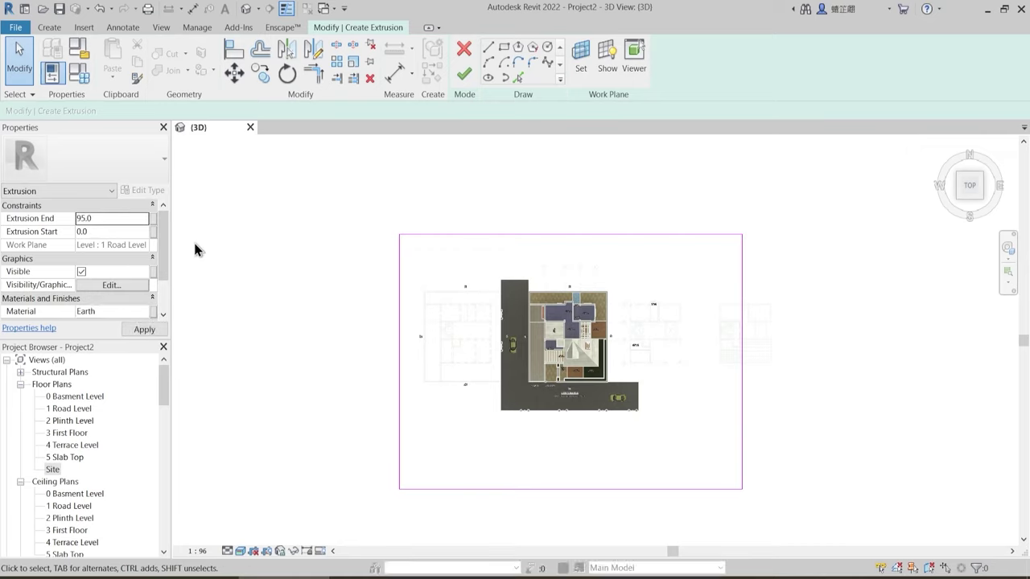
left_click(465, 75)
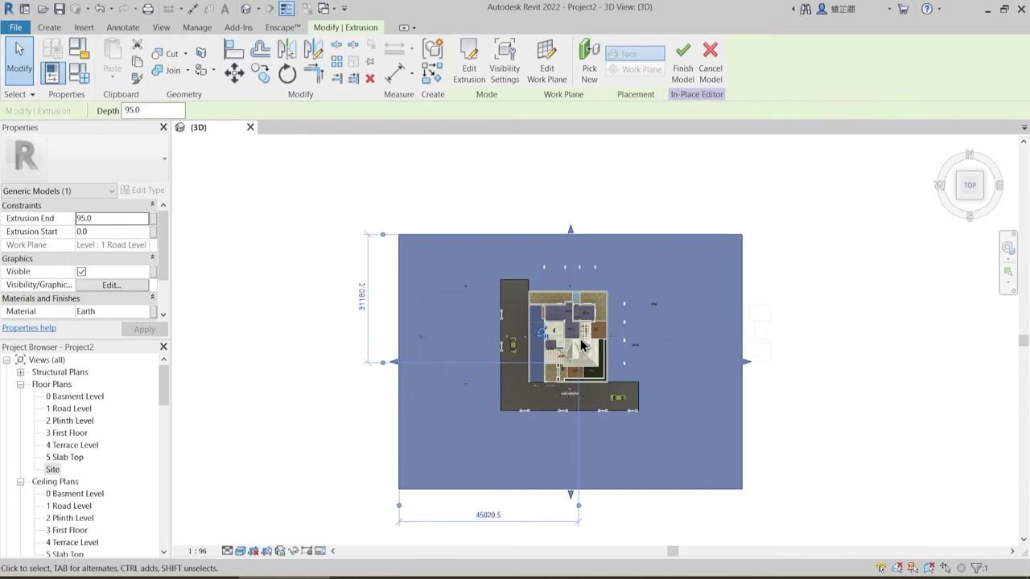
scroll(581, 339, "up", 3)
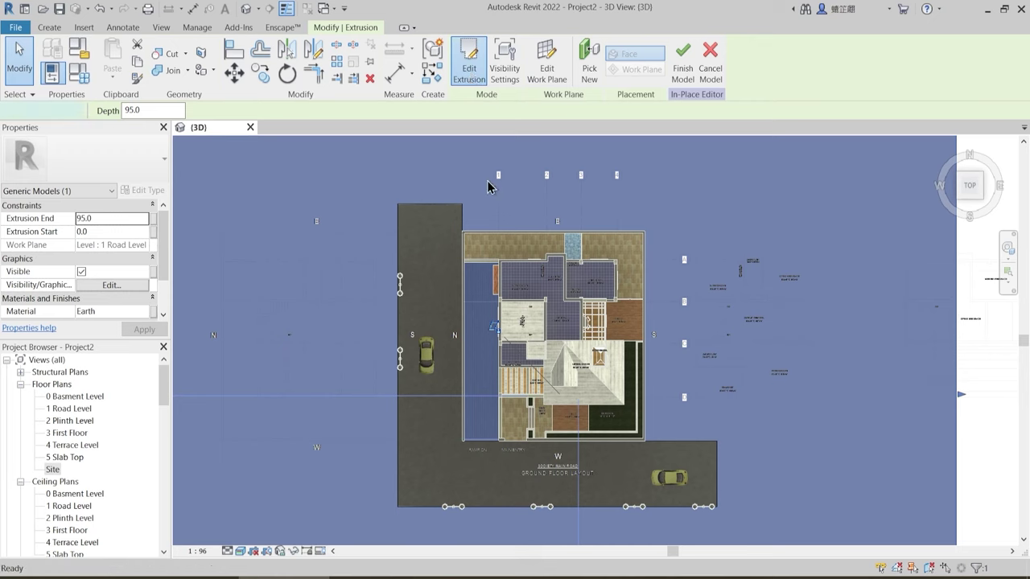
- Sketch a rectangle from the building's top-left to bottom-right corner as the opening
left_click(469, 62)
left_click(512, 50)
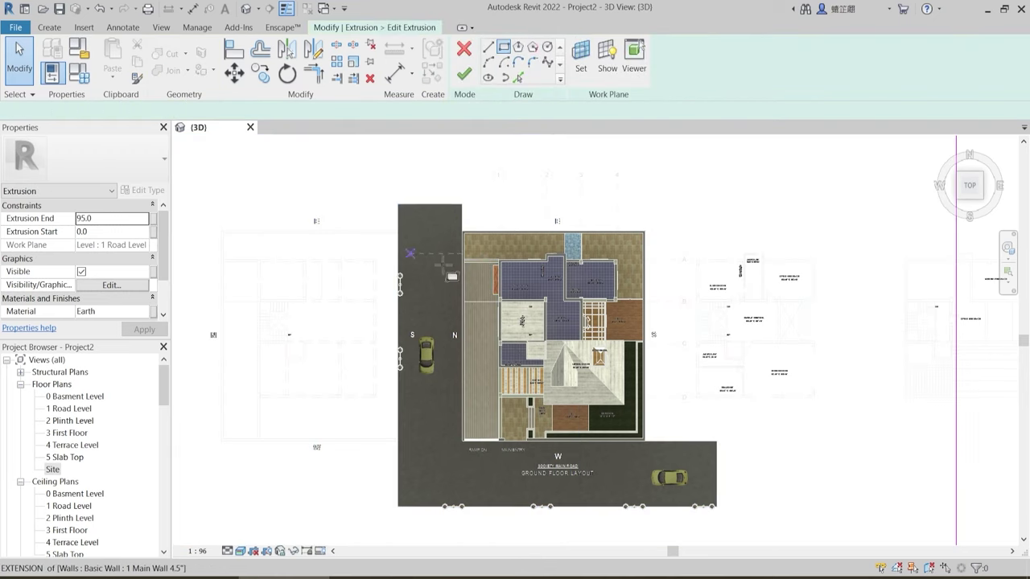
scroll(455, 262, "up", 2)
left_click(469, 216)
middle_click_drag(692, 467, 679, 434)
scroll(745, 523, "up", 2)
left_click(724, 491)
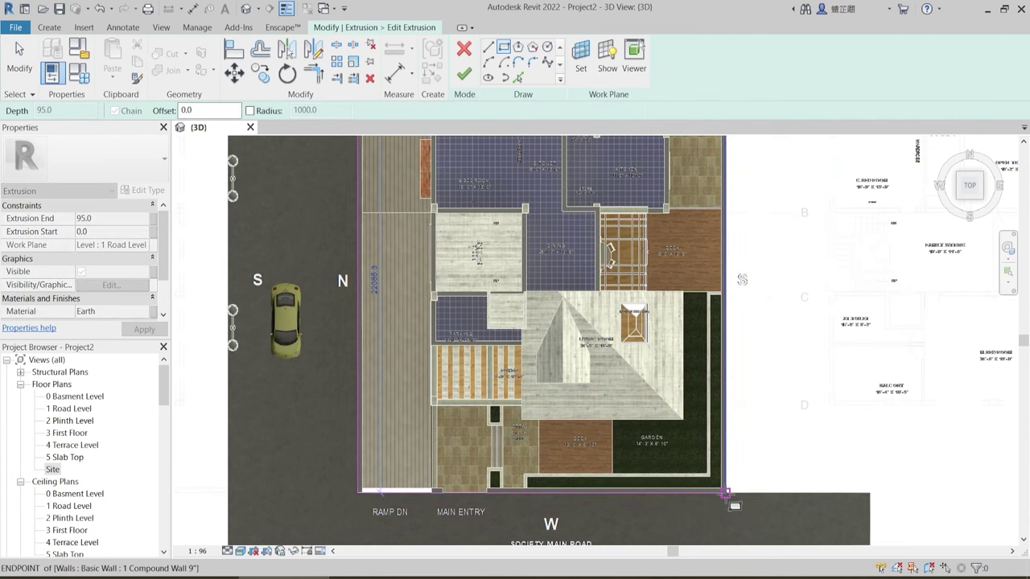
scroll(731, 366, "down", 3)
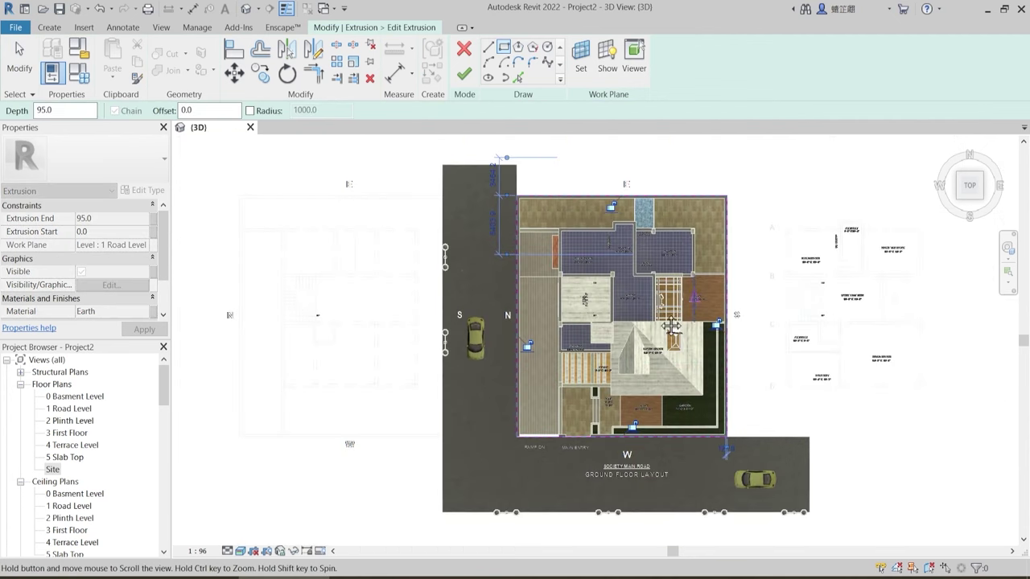
left_click(464, 76)
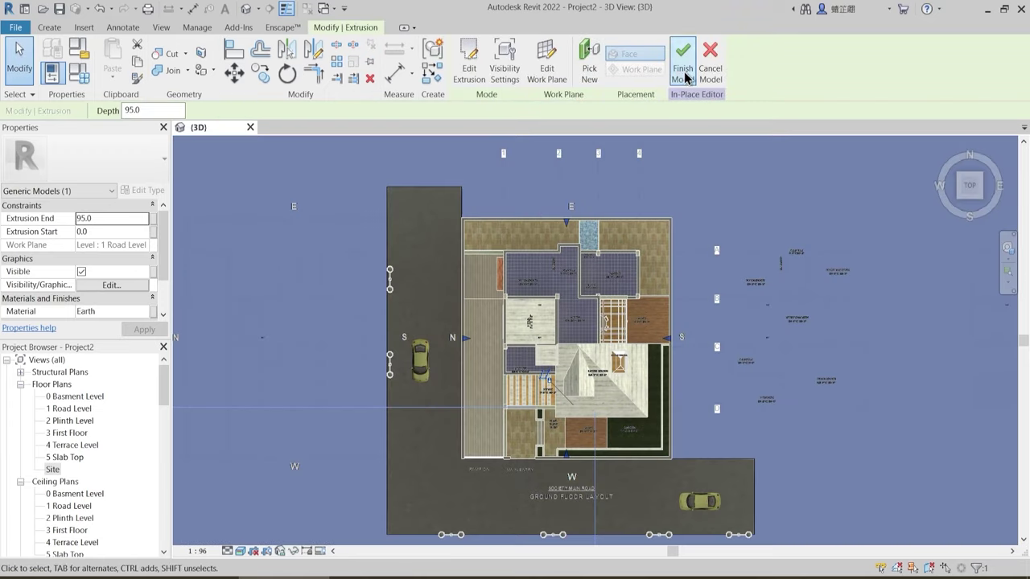
- Finish the in-place earth model and orbit around to inspect the house in the ground
left_click(683, 77)
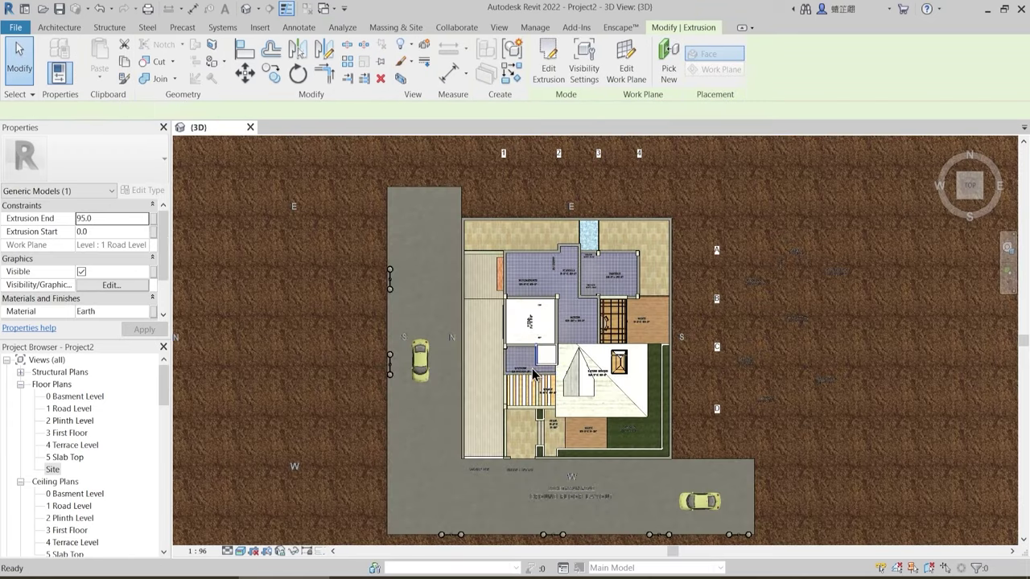
key("Escape")
middle_click_drag(508, 393, 461, 159, "shift")
scroll(552, 391, "up", 2)
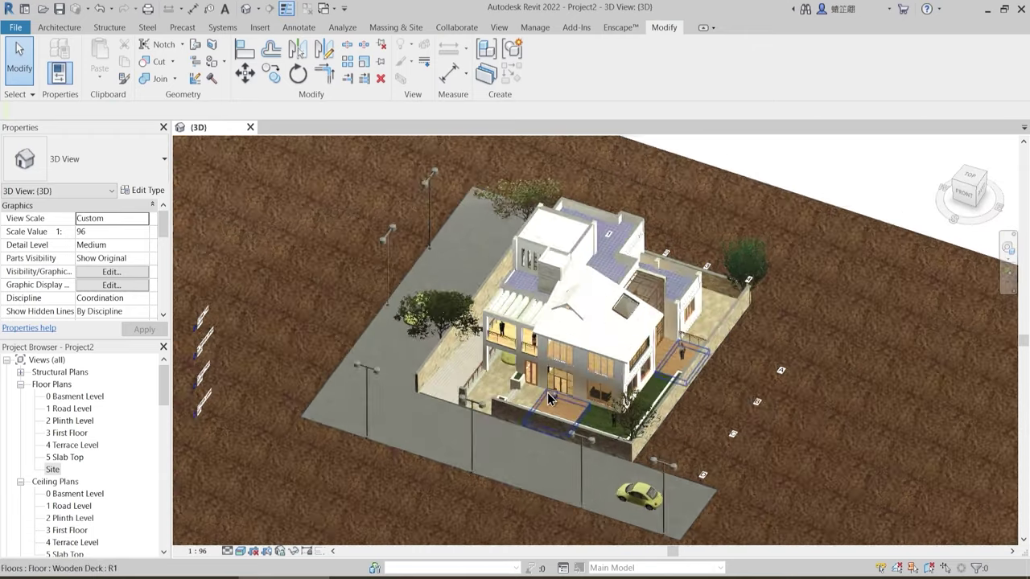
middle_click_drag(552, 391, 603, 330, "shift")
scroll(626, 374, "up", 1)
scroll(626, 369, "up", 1)
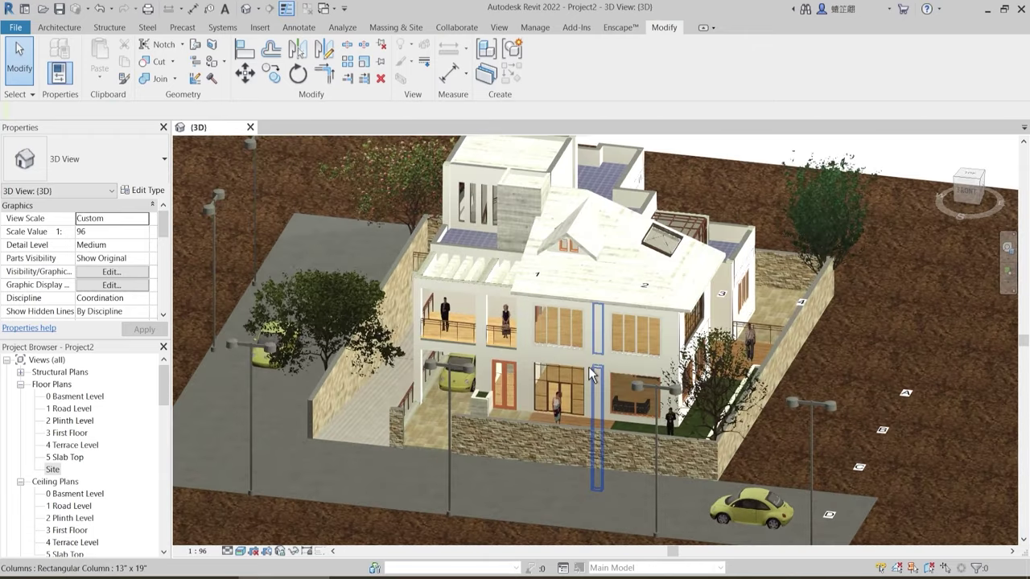
middle_click_drag(594, 368, 582, 343, "shift")
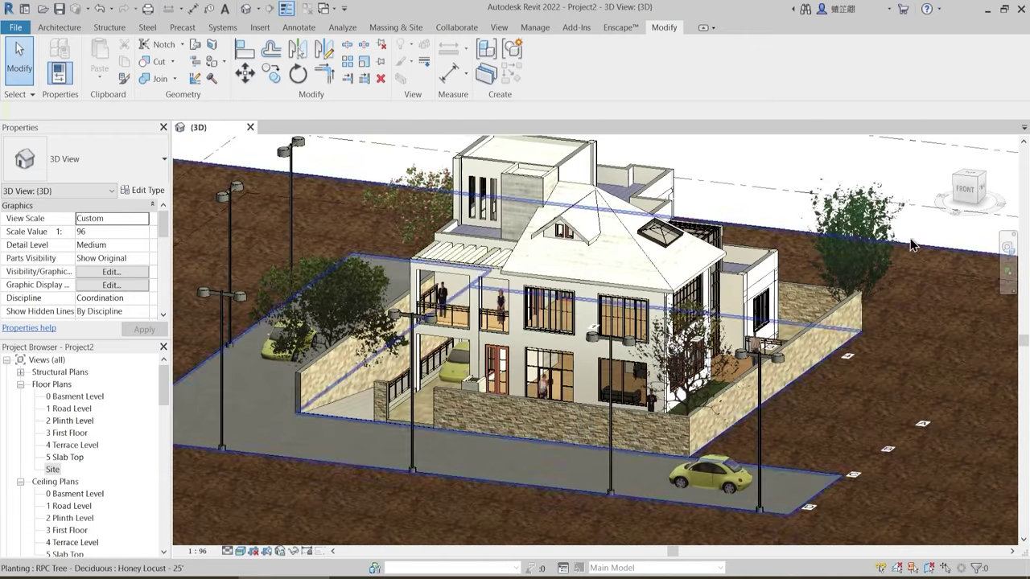
left_click(956, 253)
key("Escape")
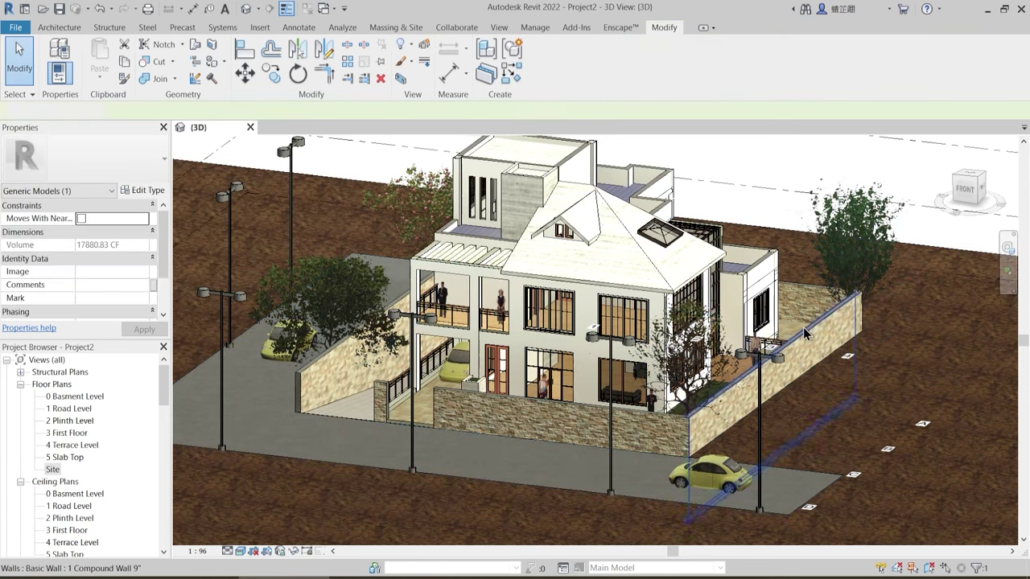
middle_click_drag(896, 451, 718, 438)
scroll(702, 431, "up", 6)
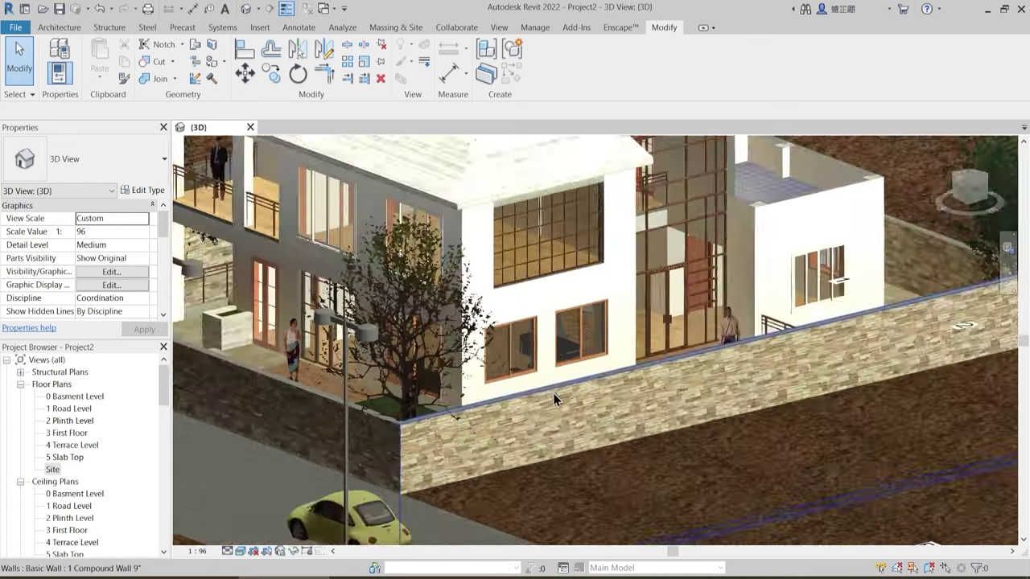
mouse_move(553, 393)
middle_mouse_down()
mouse_move(634, 499)
mouse_move(663, 469)
mouse_move(459, 431)
mouse_move(563, 410)
middle_mouse_up()
scroll(631, 474, "down", 2)
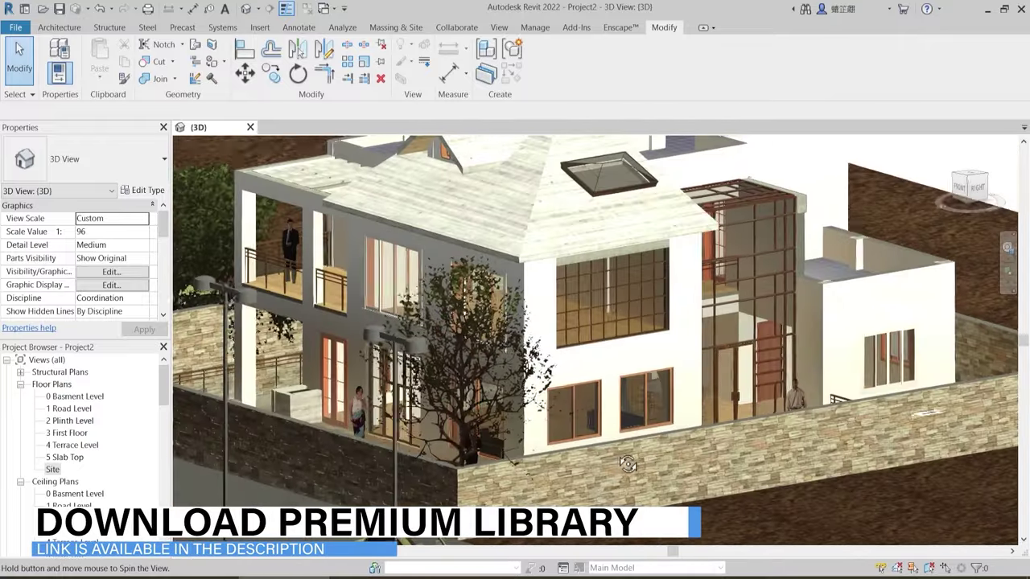
scroll(577, 408, "up", 6)
- Change both lower windows to Window-Sliding-Four 6'
left_click(578, 408)
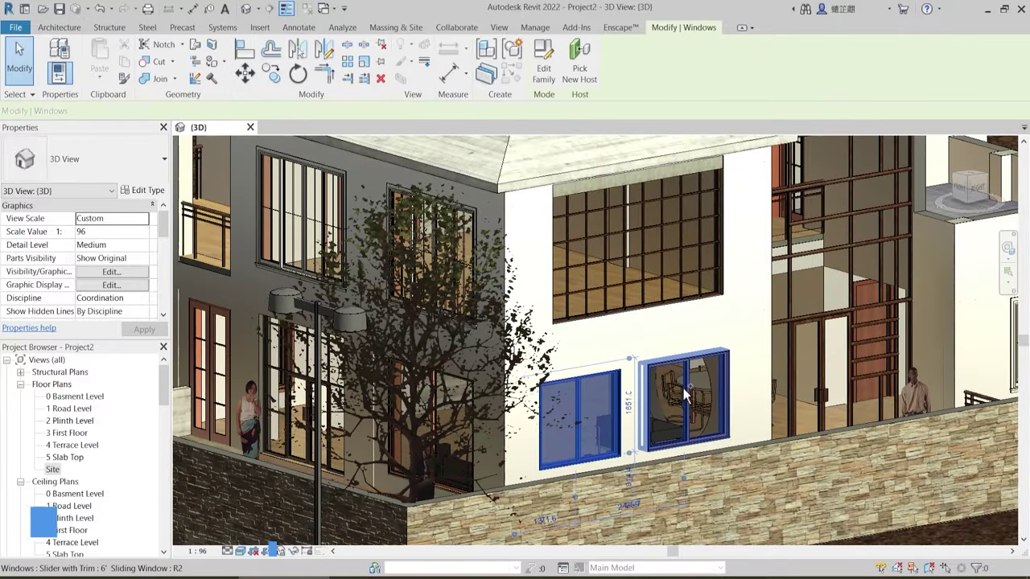
left_click(686, 395, "ctrl")
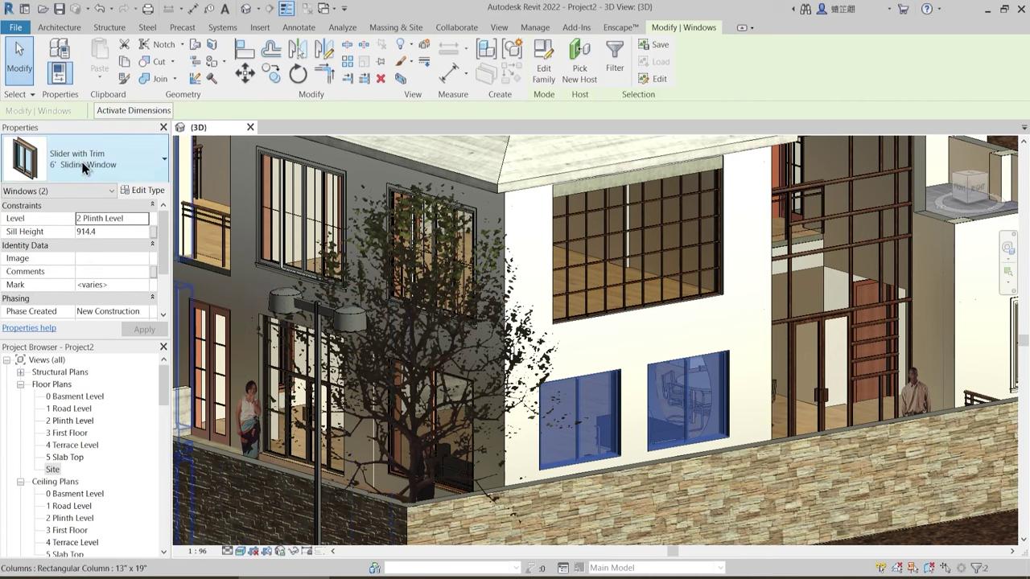
left_click(304, 200)
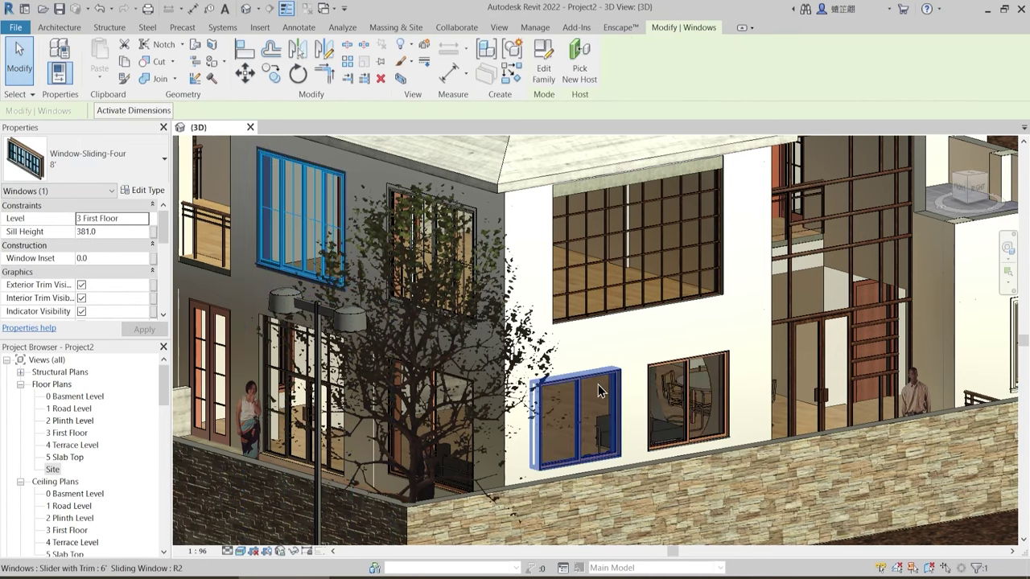
key("Escape")
left_click(630, 404)
left_click(686, 400, "ctrl")
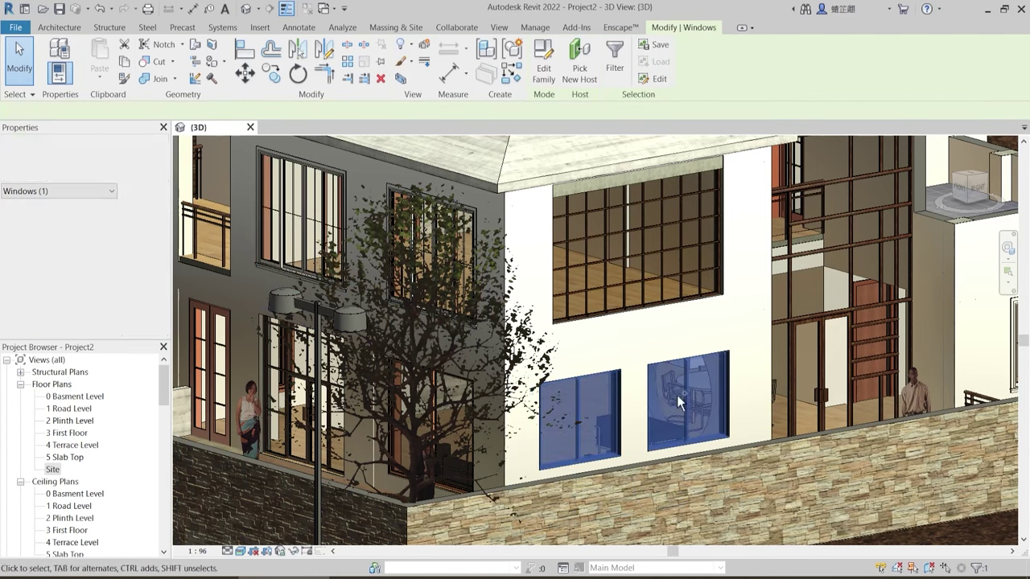
left_click(119, 159)
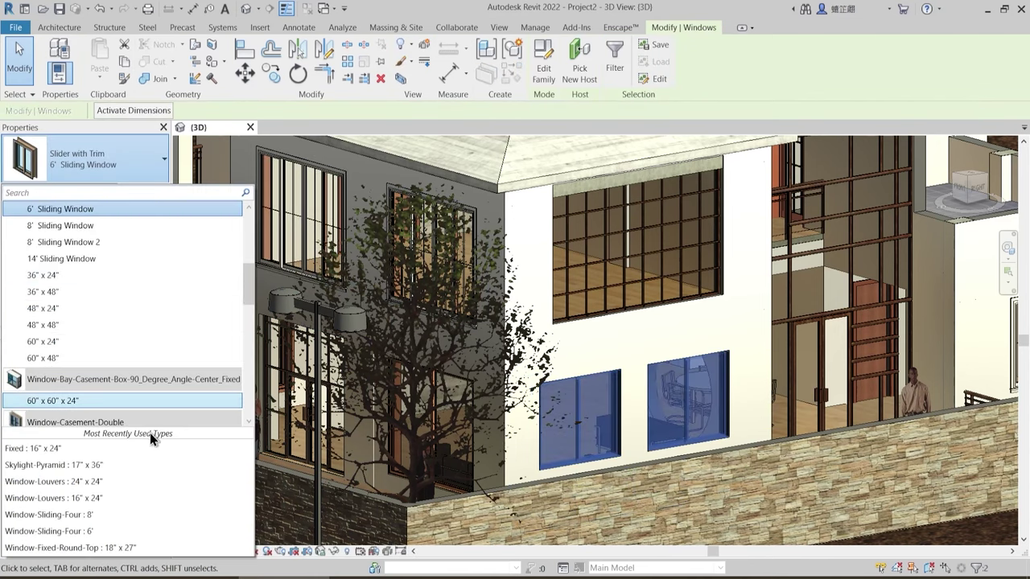
scroll(137, 338, "down", 3)
scroll(137, 338, "up", 4)
scroll(110, 356, "down", 10)
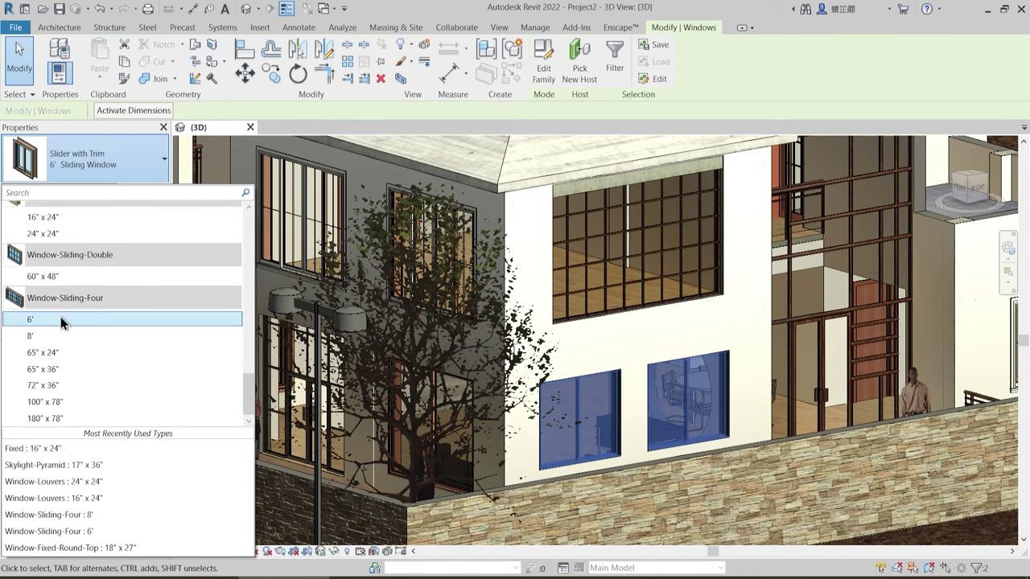
left_click(64, 326)
key("Escape")
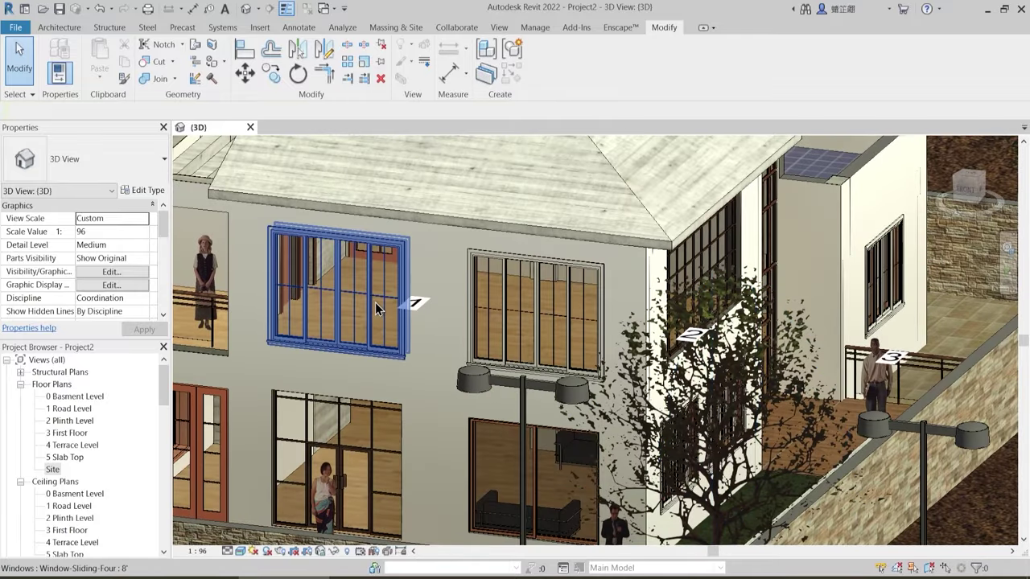
- Change both upper windows to Window-Bay-Casement 60" x 60" x 24"
left_click(381, 310)
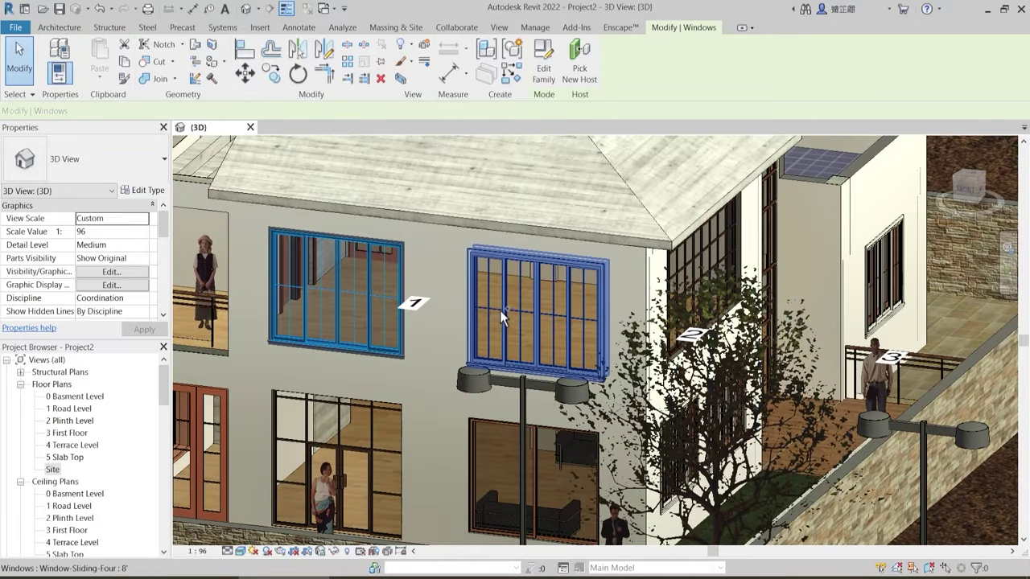
left_click(528, 306, "ctrl")
left_click(105, 161)
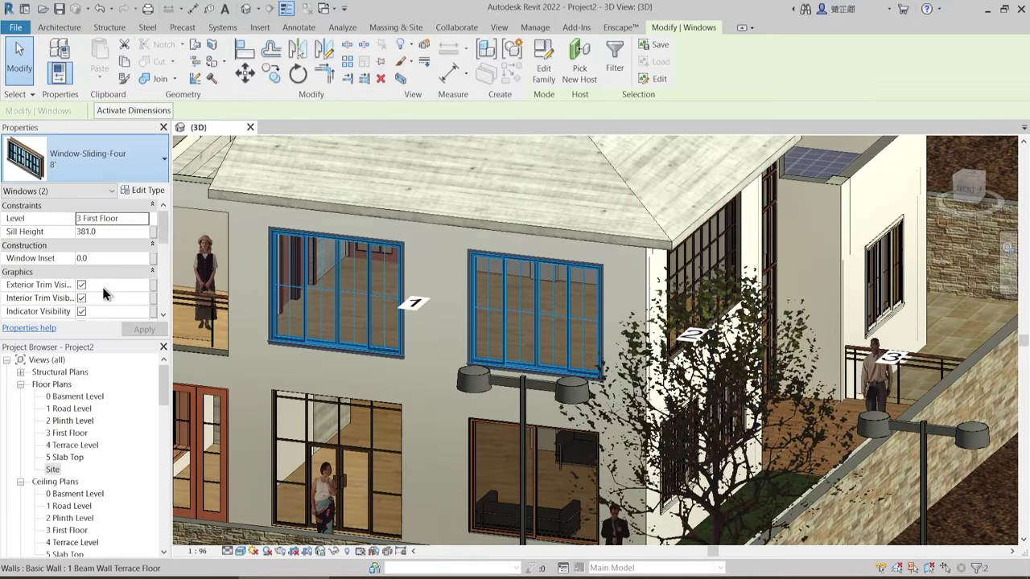
scroll(105, 303, "up", 6)
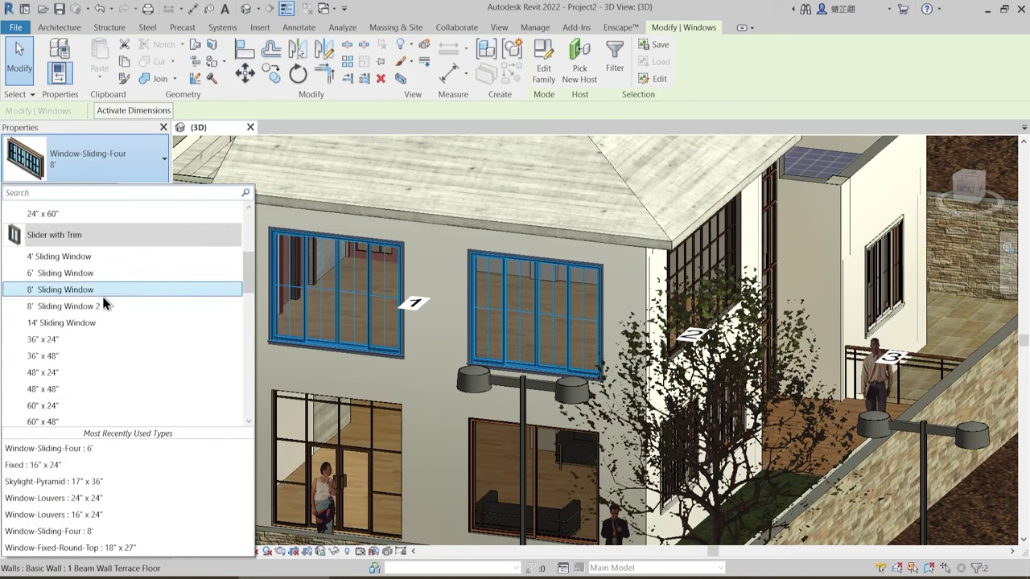
left_click(87, 367)
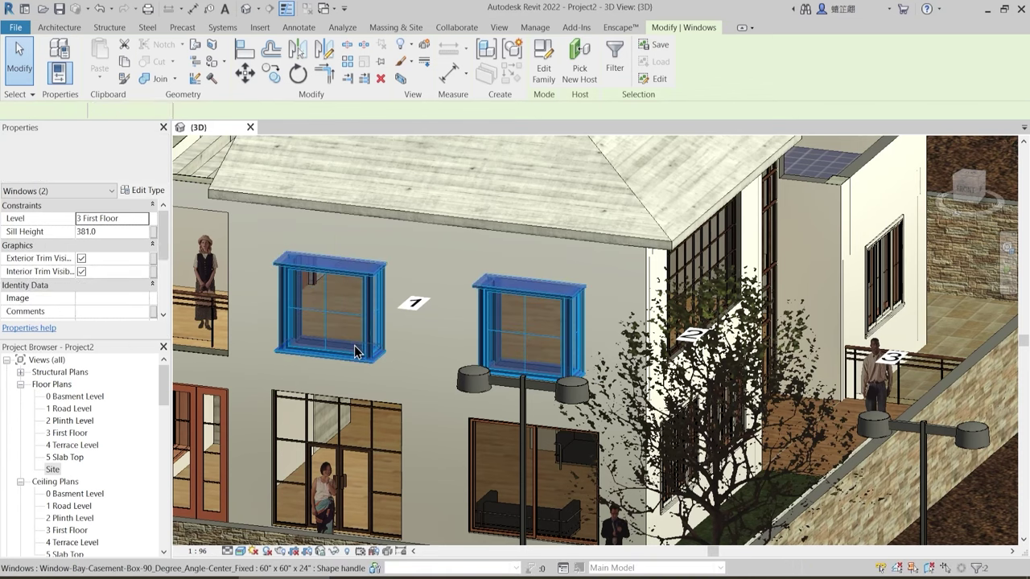
- Set the bay casement window type's Height to 2057.4 in Type Properties
left_click(143, 191)
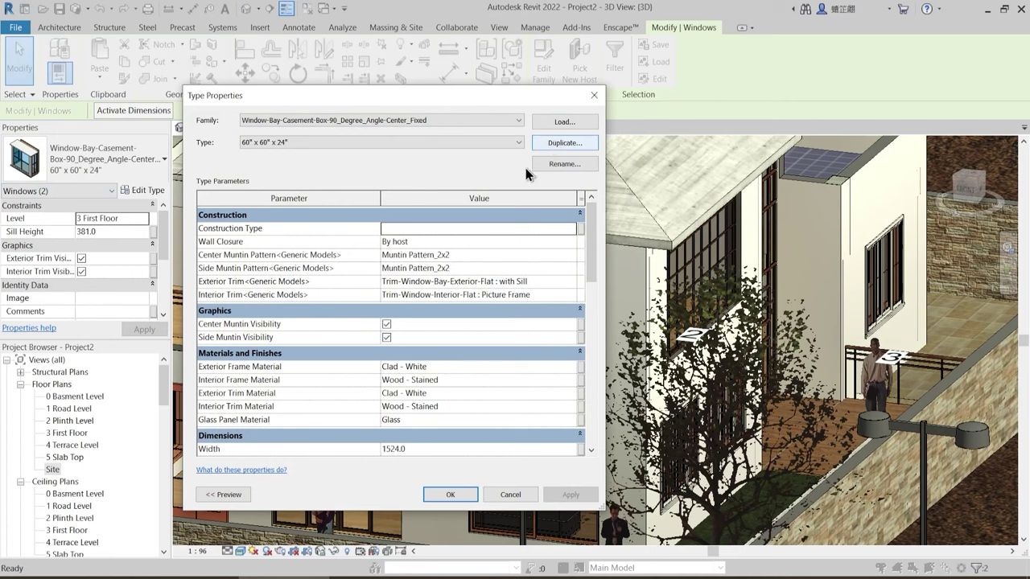
scroll(427, 395, "down", 1)
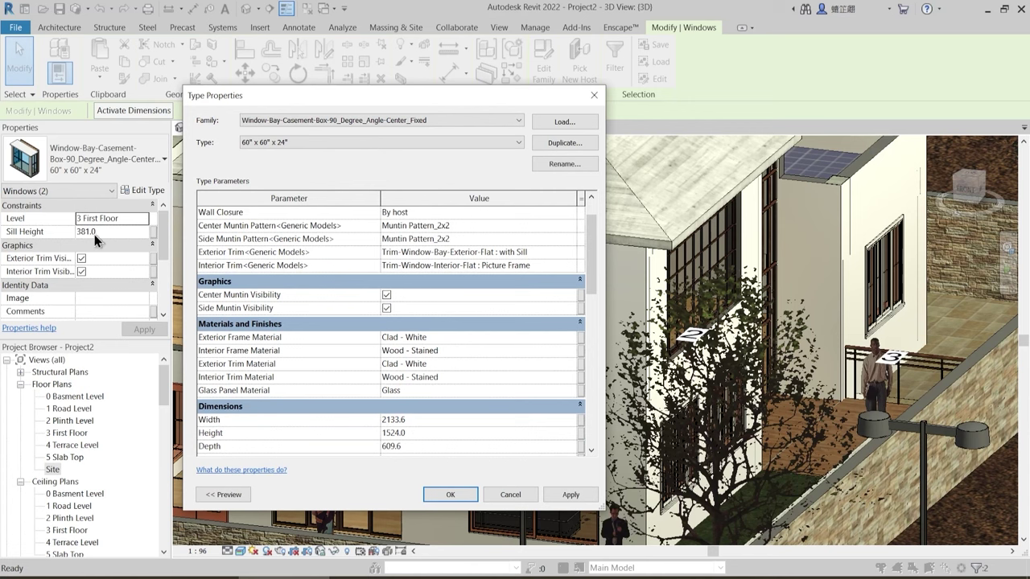
left_click(403, 434)
type("2057.4")
left_click(450, 494)
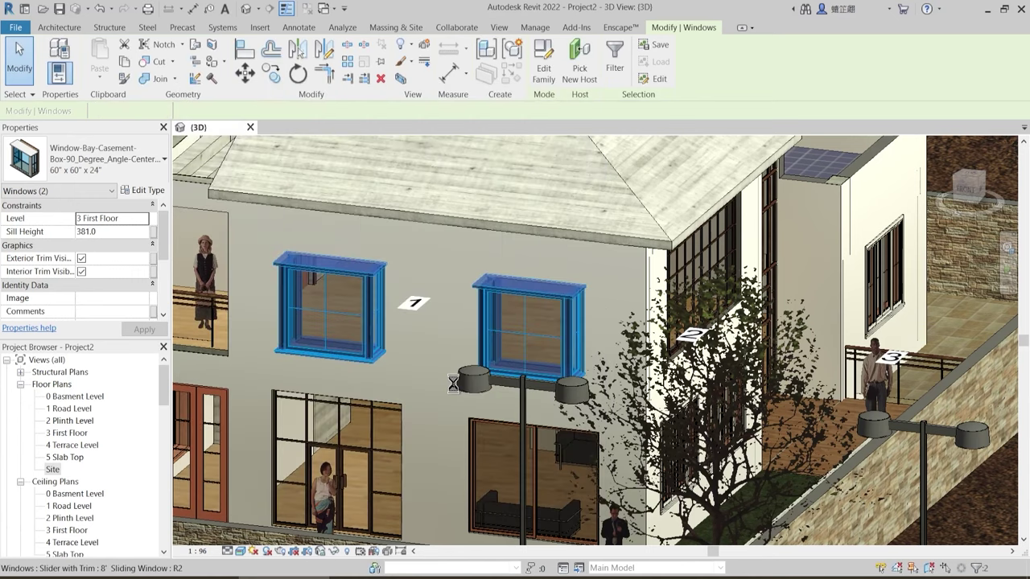
- Enter in-place editing of the ground model and select its extrusion
left_click(445, 387)
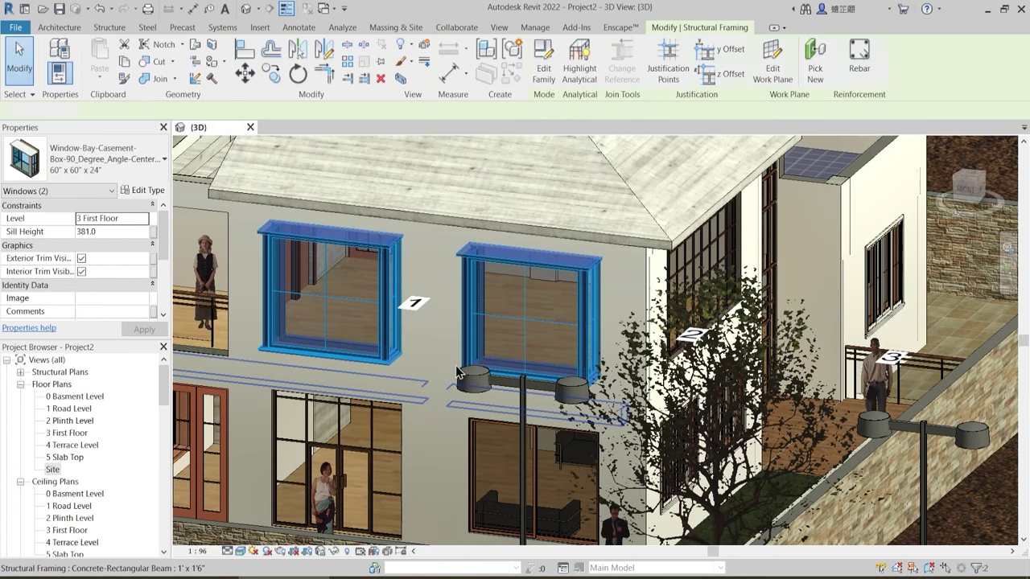
key("Escape")
middle_click_drag(435, 351, 452, 355)
middle_click_drag(471, 367, 579, 379, "shift")
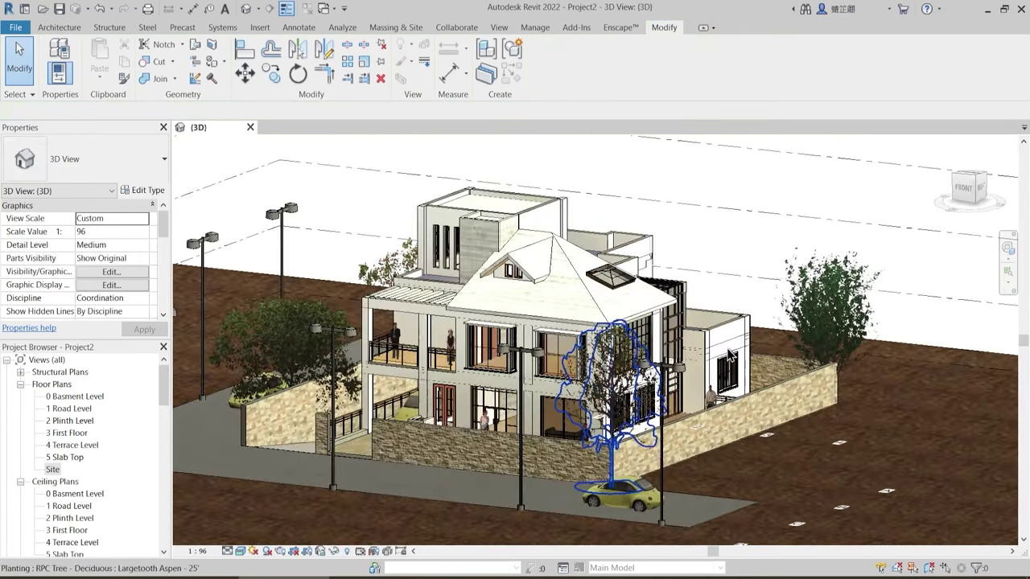
left_click(951, 354)
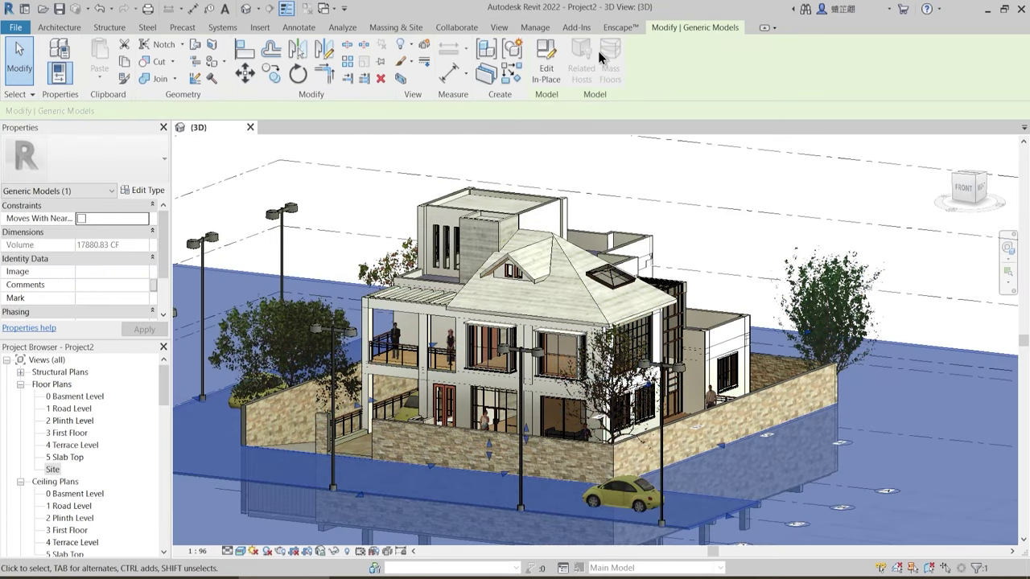
left_click(549, 68)
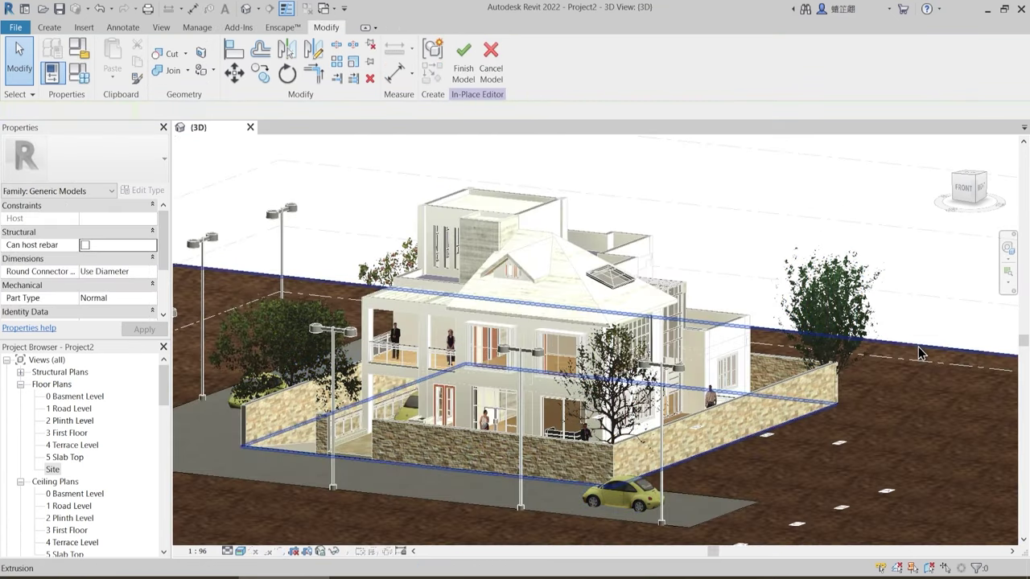
left_click(920, 352)
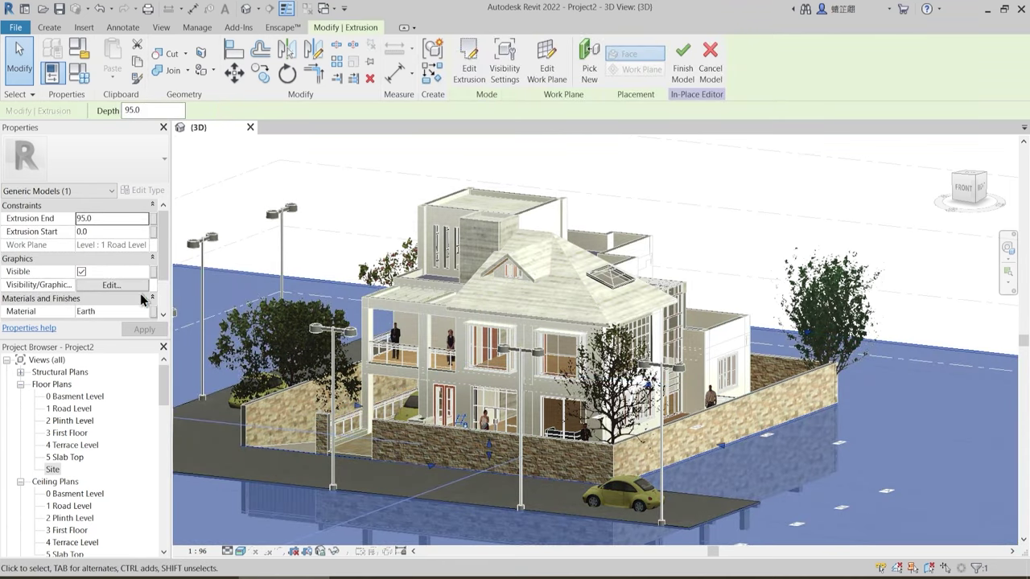
- Change the Earth texture's sample width to 10' and apply the material
left_click(121, 311)
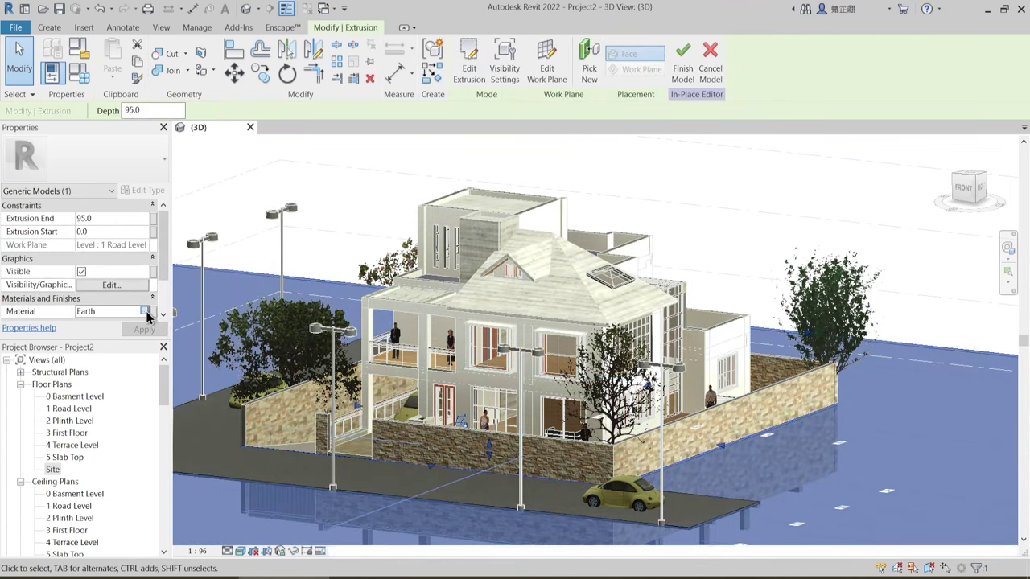
left_click(152, 311)
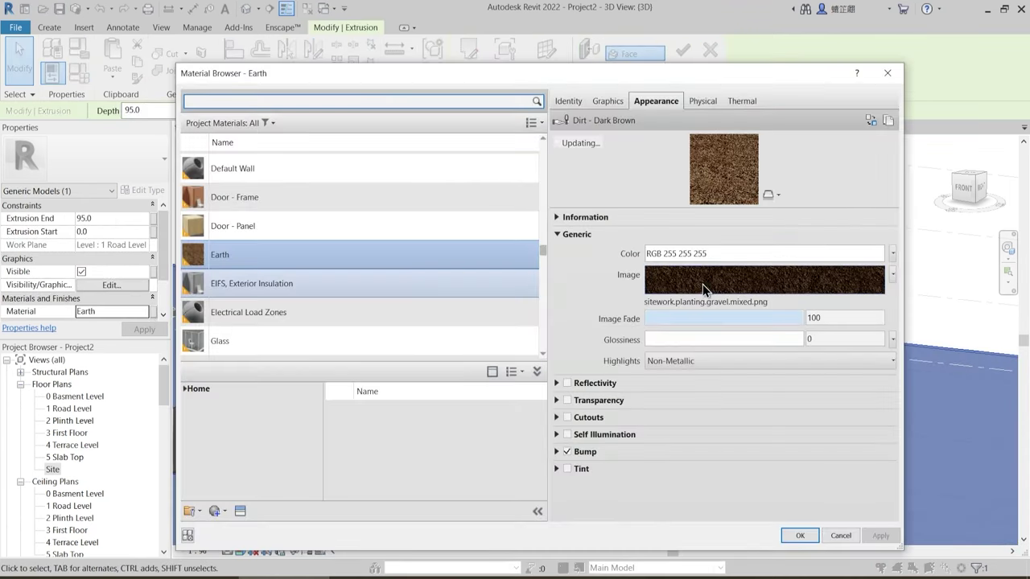
left_click(706, 283)
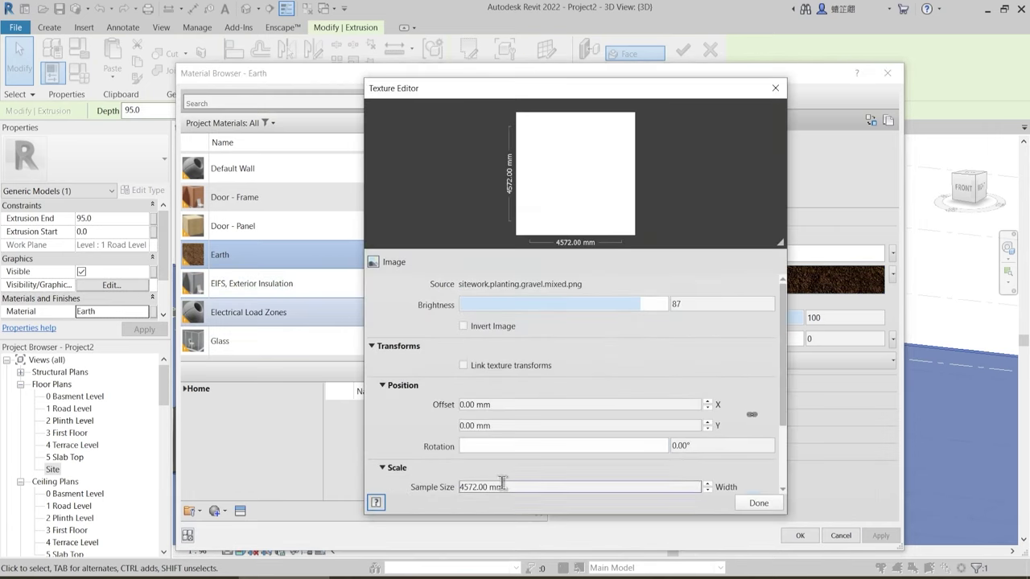
scroll(501, 485, "down", 1)
left_click(500, 420)
type("1")
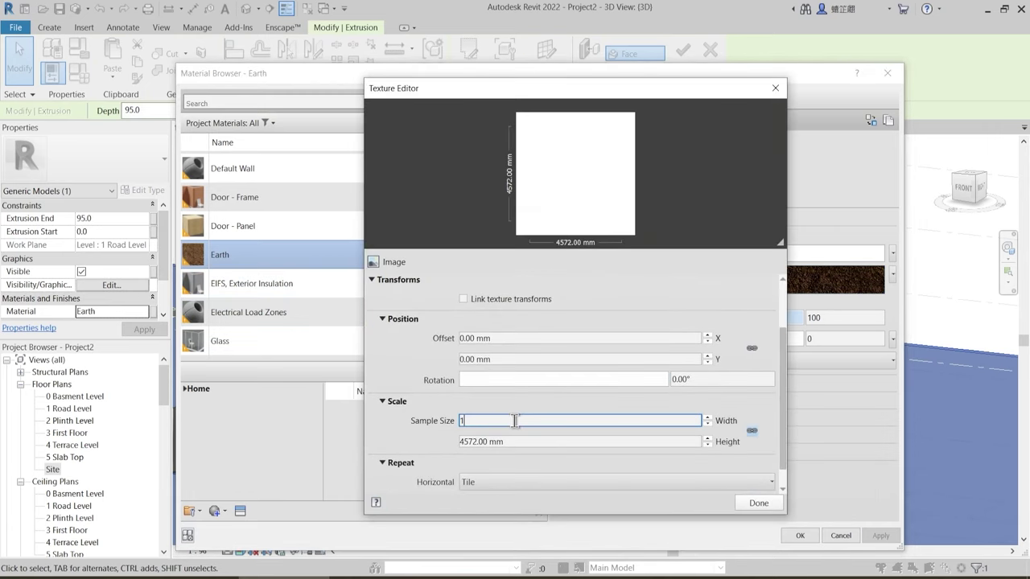
type("0'")
key("Return")
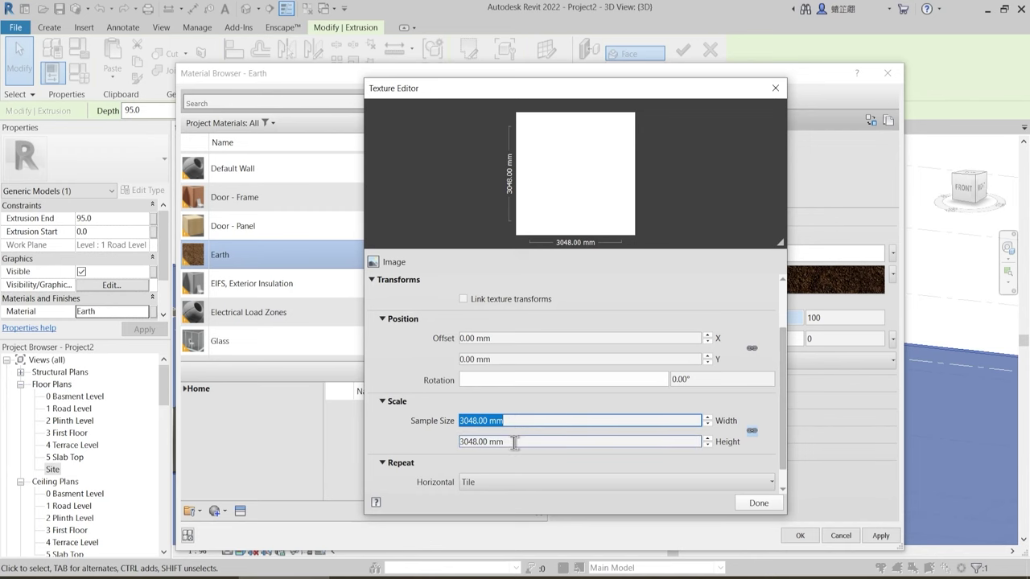
left_click(759, 503)
left_click(881, 535)
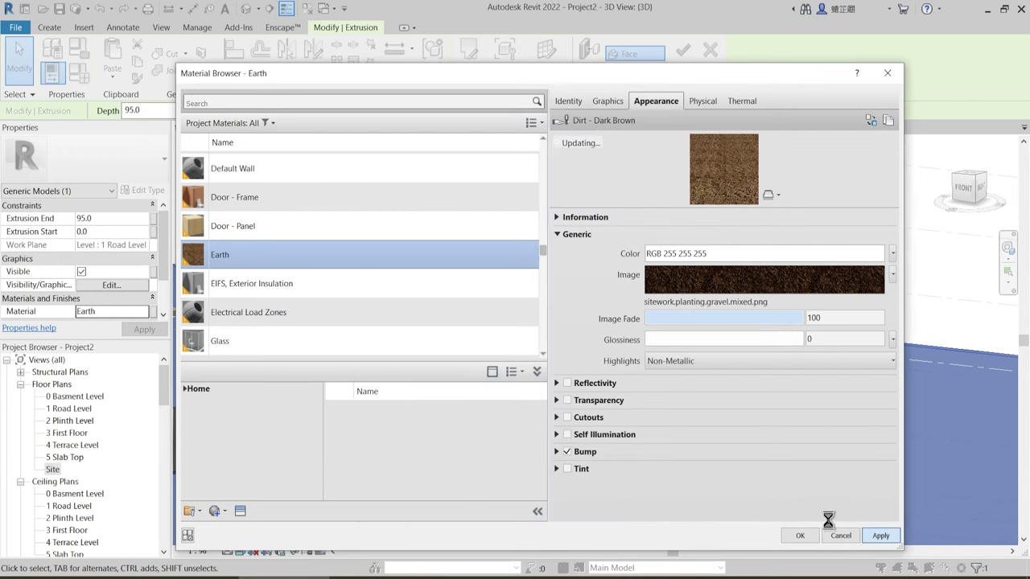
left_click(857, 531)
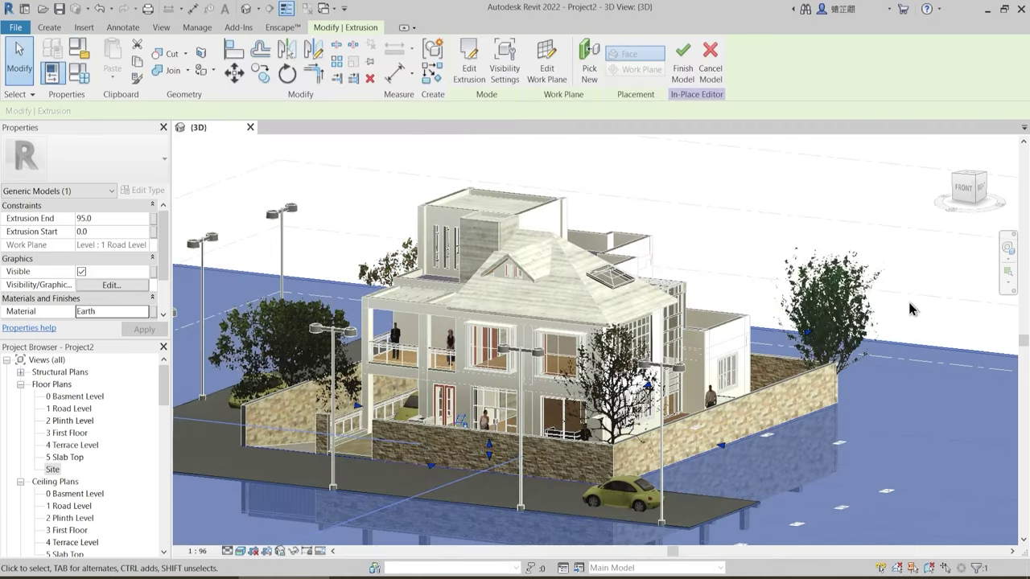
- Finish the in-place ground model and orbit, pan and zoom to view the whole earth-covered site
left_click(912, 309)
middle_click_drag(898, 337, 766, 455, "shift")
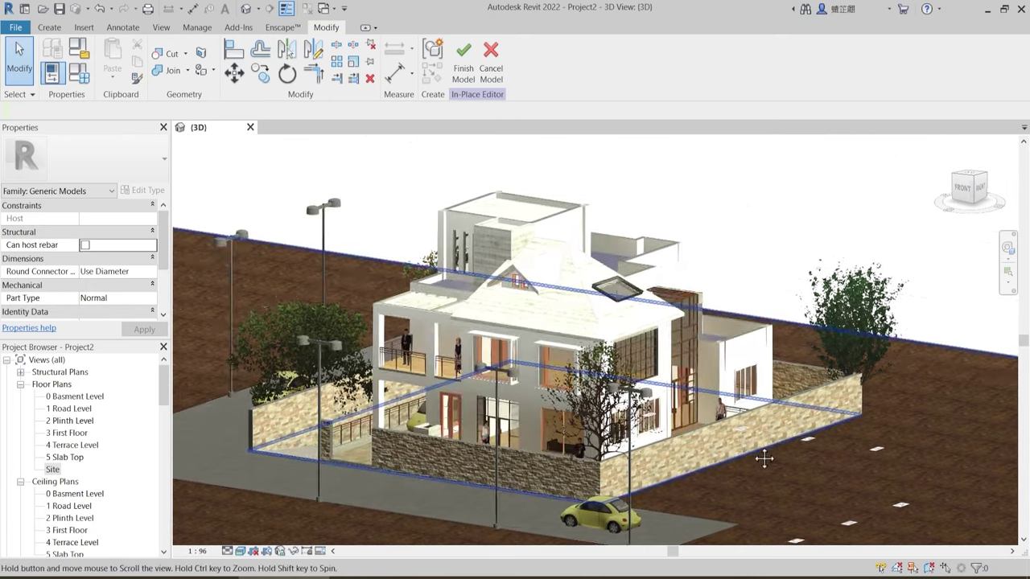
left_click(464, 61)
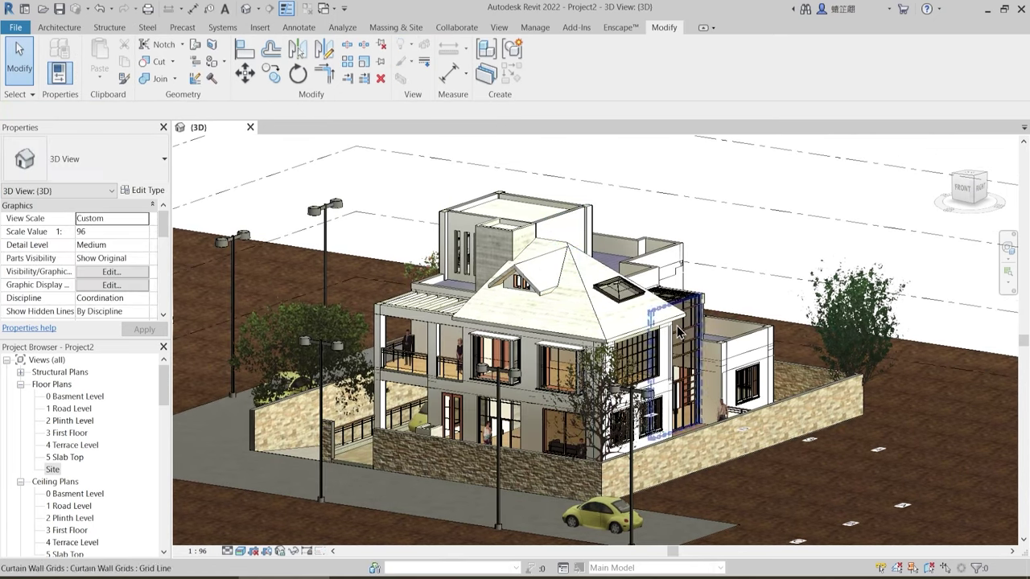
middle_click_drag(681, 333, 639, 467, "shift")
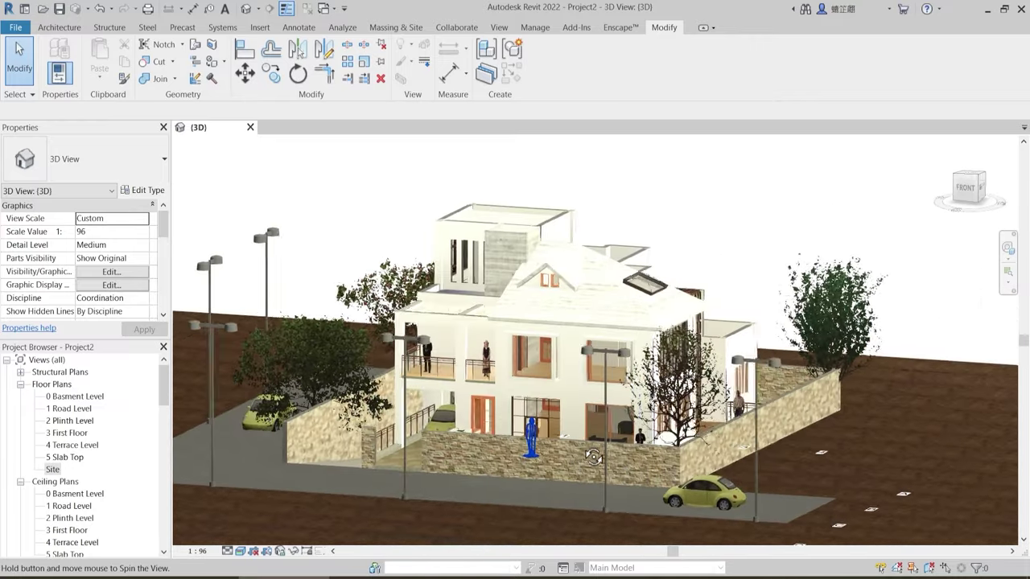
mouse_move(787, 232)
middle_mouse_down()
mouse_move(812, 216)
mouse_move(804, 230)
mouse_move(788, 224)
middle_mouse_up()
scroll(798, 209, "down", 1)
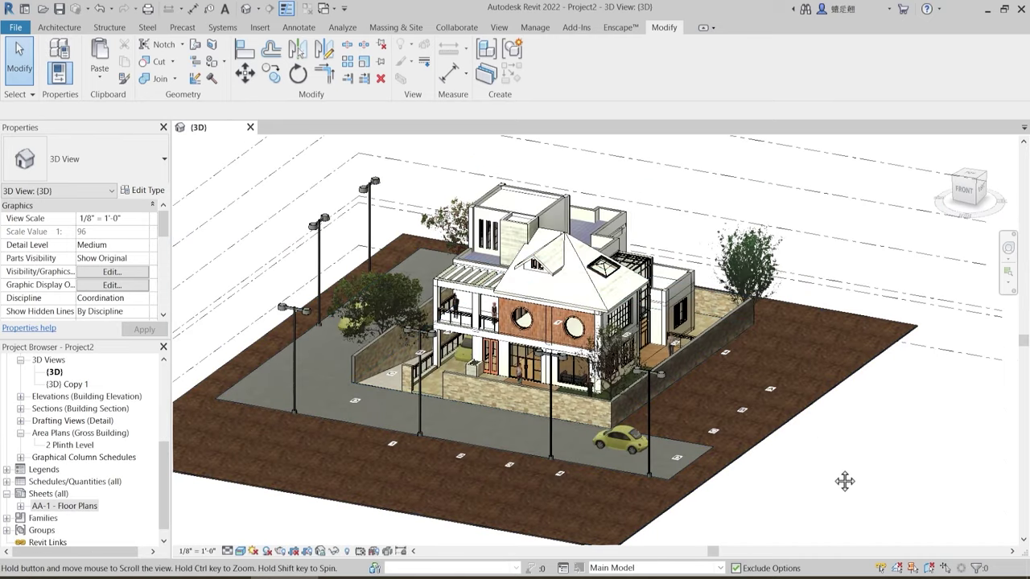
middle_click_drag(842, 478, 830, 464, "shift")
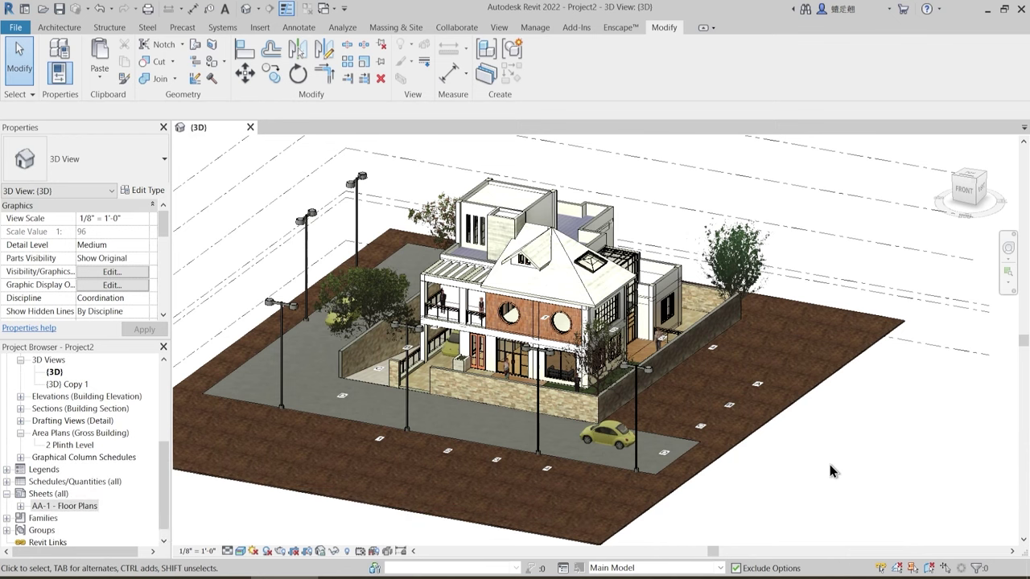
middle_click_drag(821, 461, 850, 473)
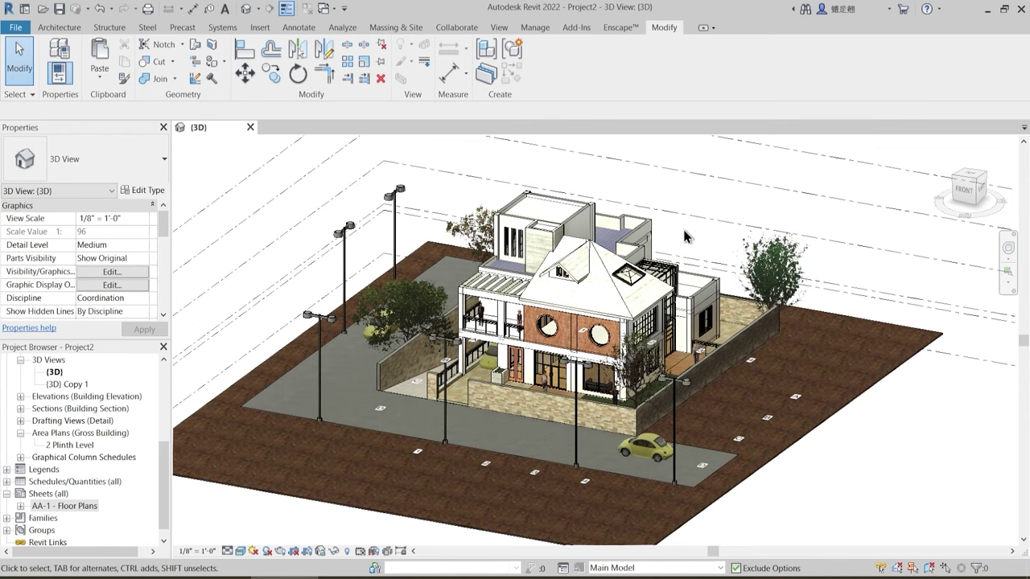
middle_click_drag(585, 387, 507, 424, "shift")
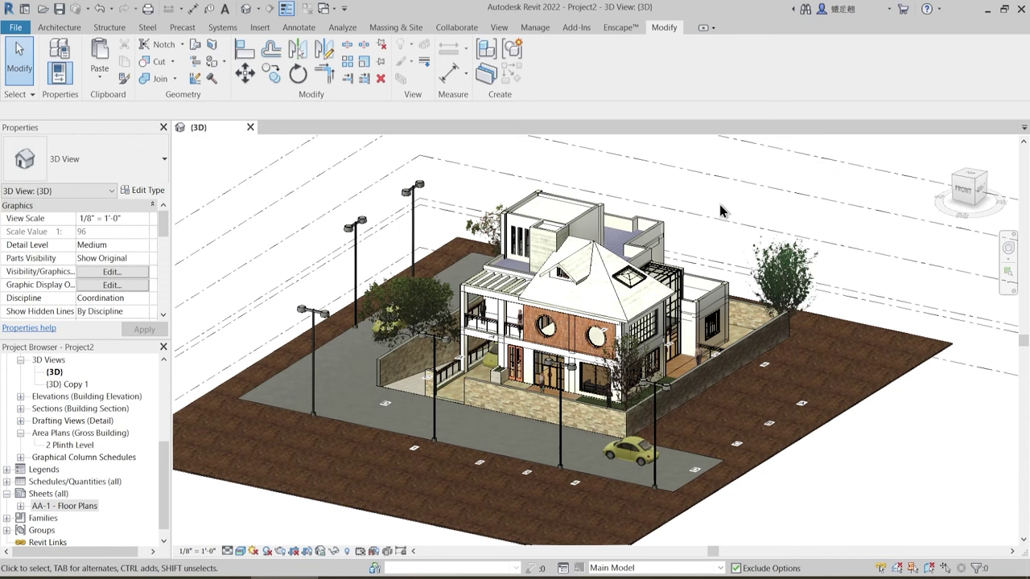
middle_click_drag(691, 217, 646, 193, "shift")
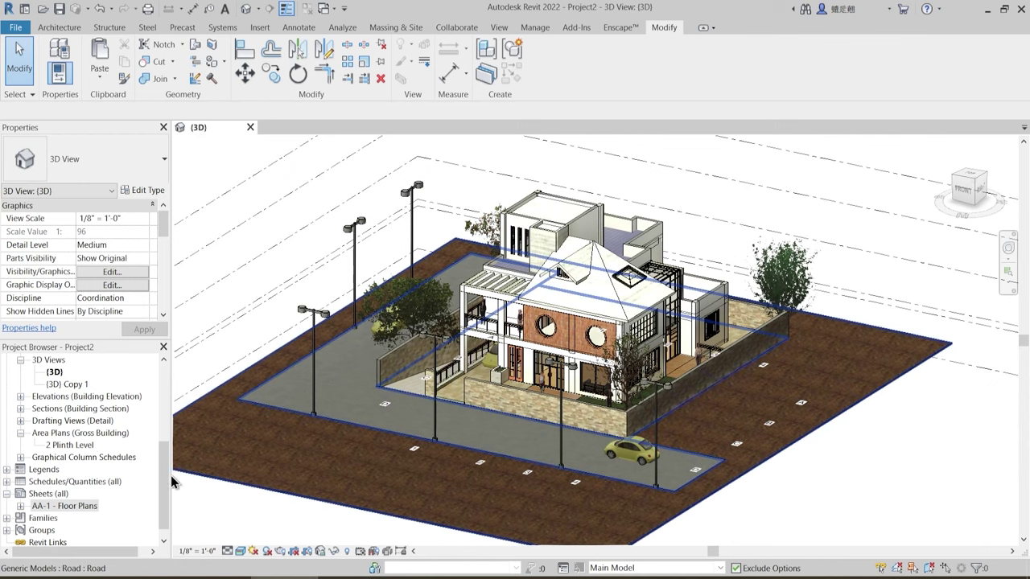
left_click_drag(164, 477, 163, 382)
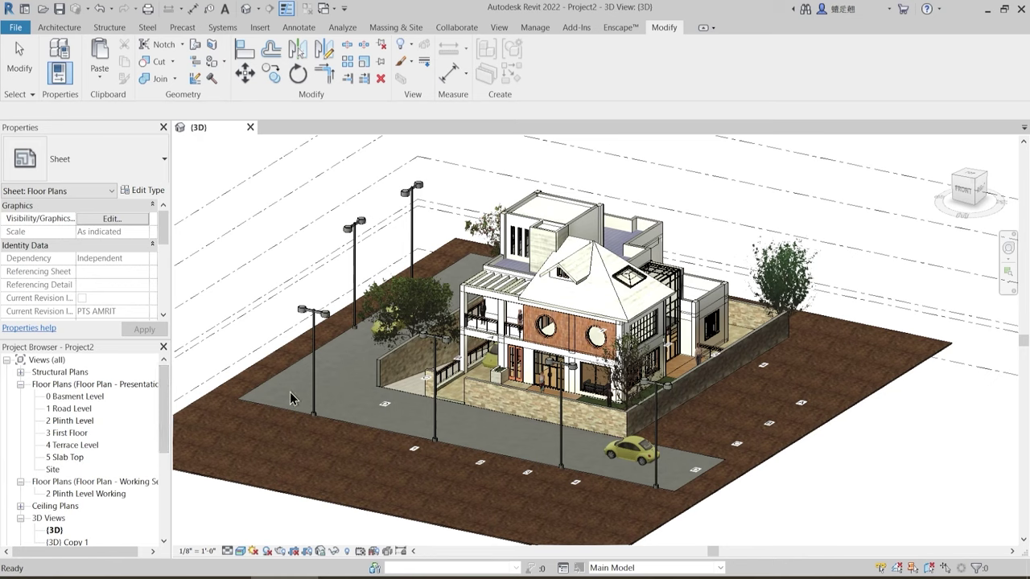
- Open the Site floor plan and pan and zoom over the house, road and SITE LAYOUT label
double_click(55, 470)
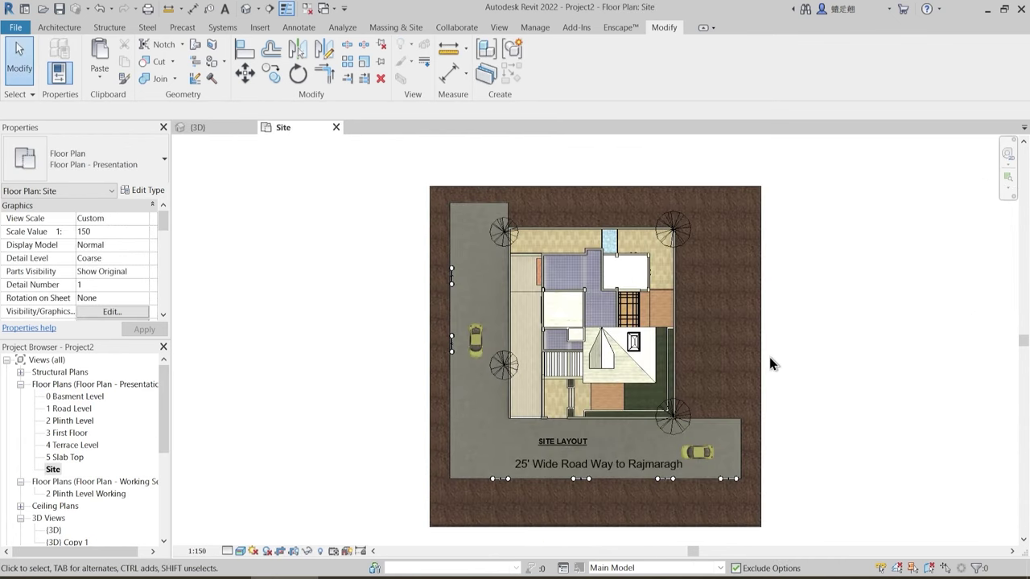
middle_click_drag(769, 358, 762, 338)
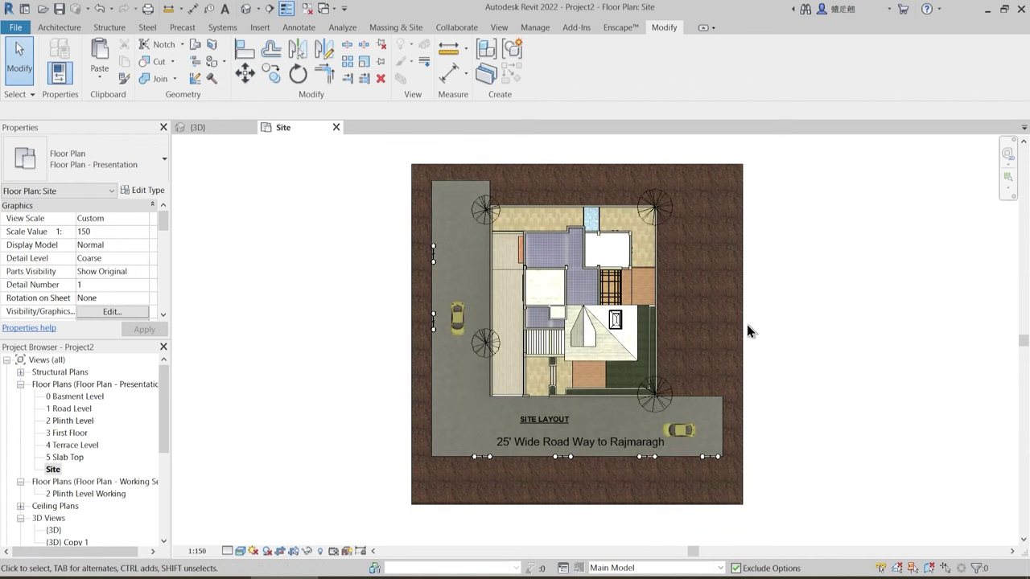
scroll(724, 326, "up", 3)
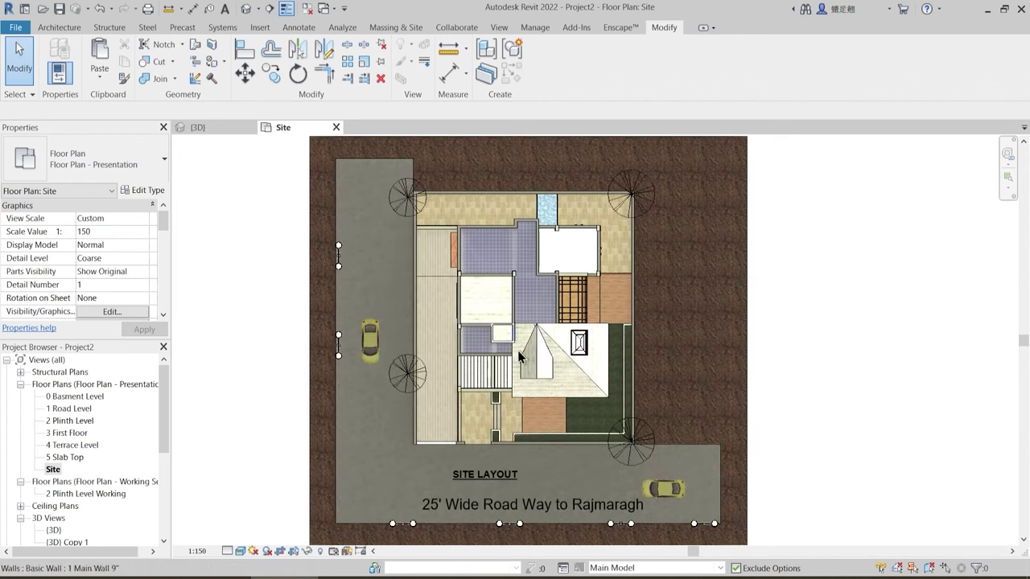
middle_click_drag(656, 417, 643, 374)
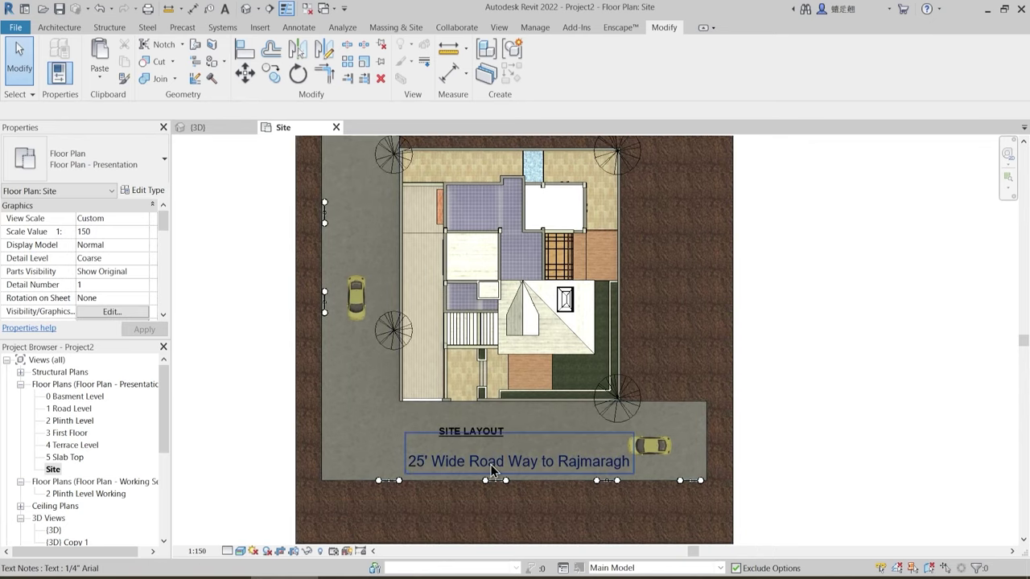
middle_click_drag(363, 376, 369, 413)
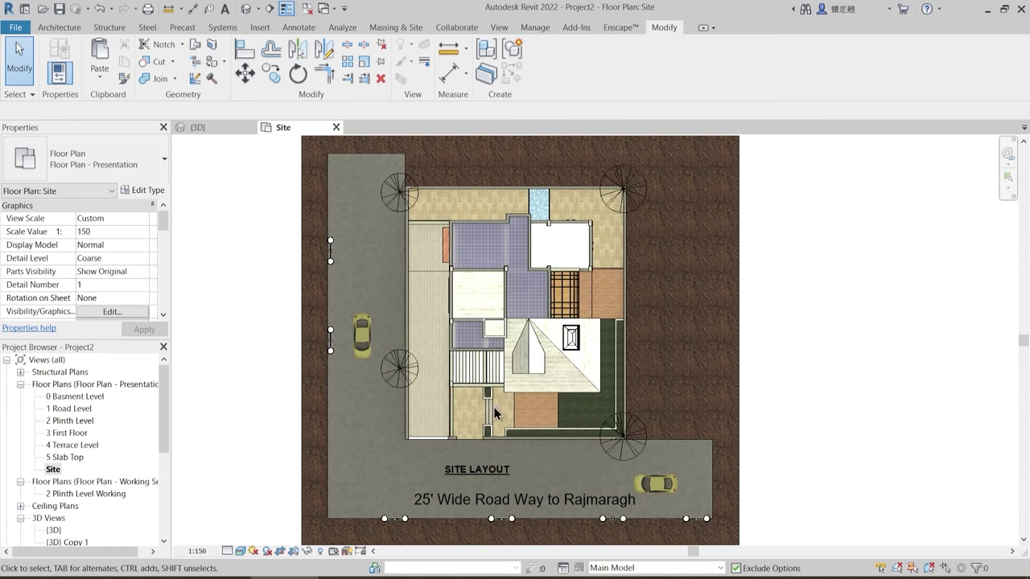
scroll(599, 310, "down", 1)
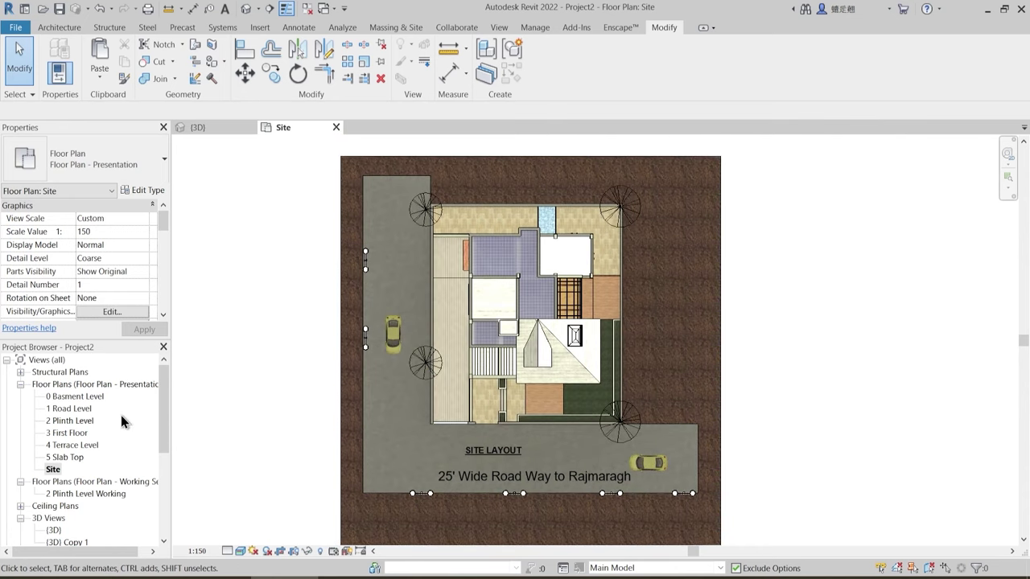
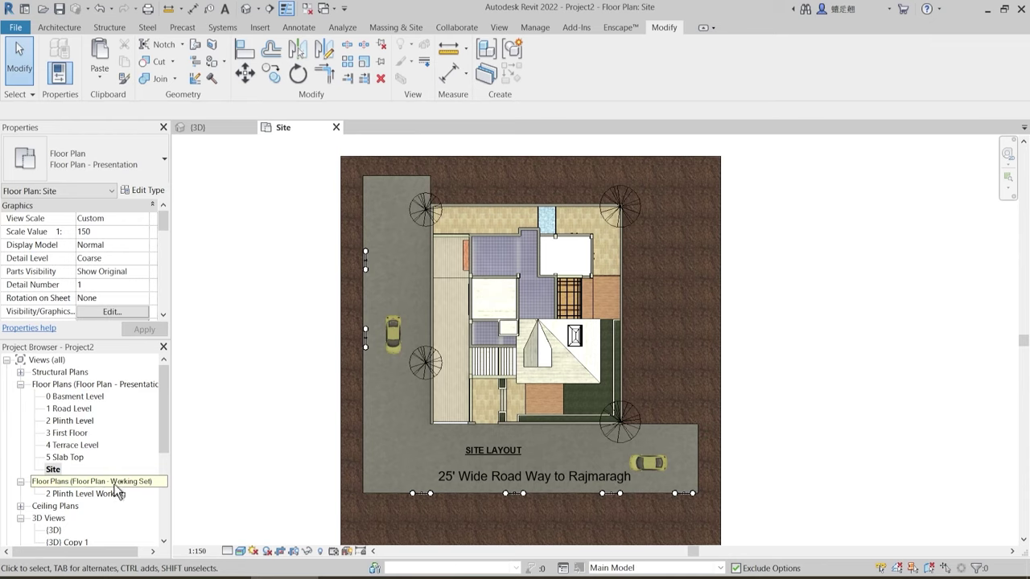
- Open the 2 Plinth Level floor plan and zoom in on the Dining Area and Living Room
double_click(72, 421)
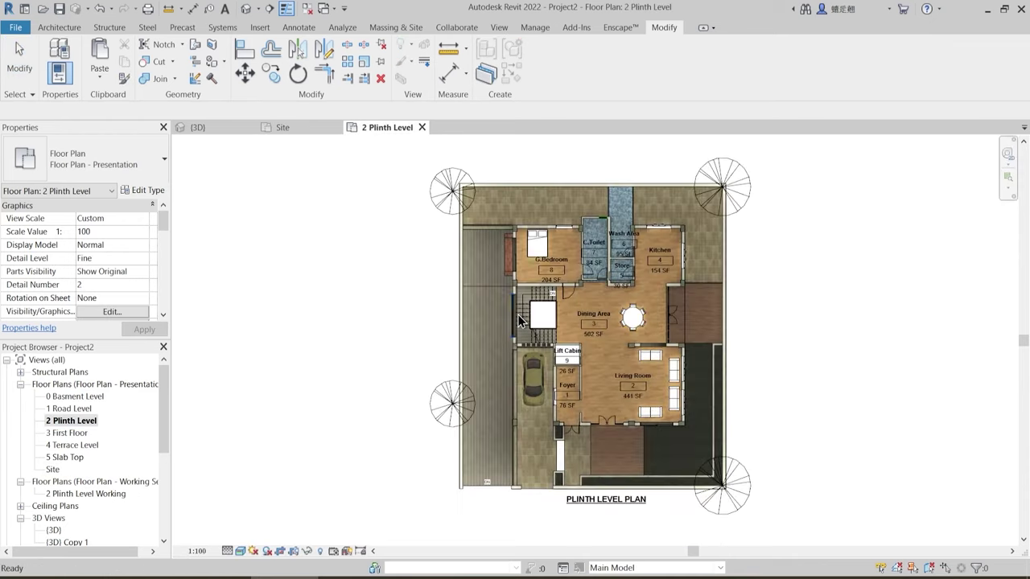
middle_click_drag(760, 327, 745, 332)
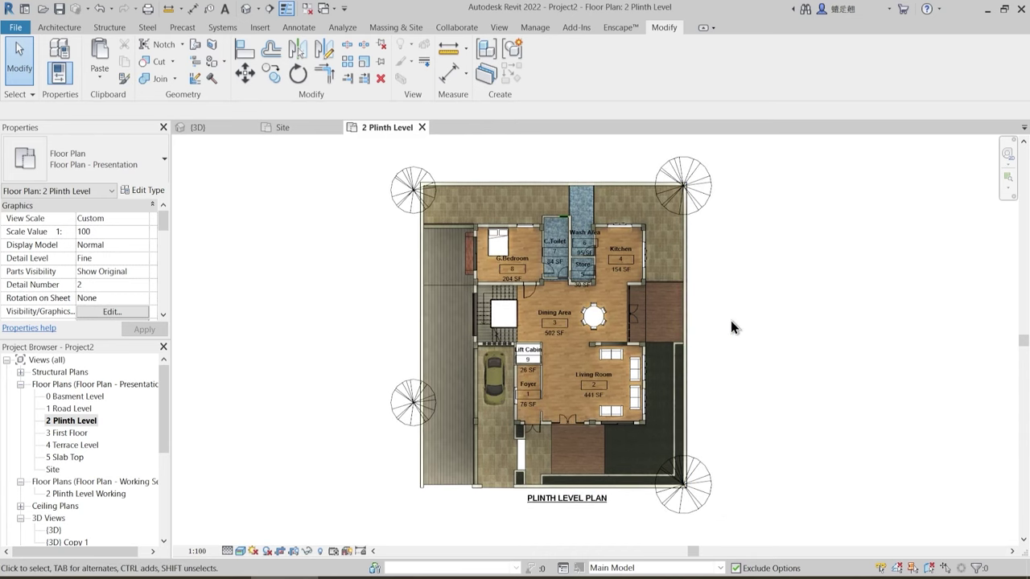
scroll(729, 322, "up", 2)
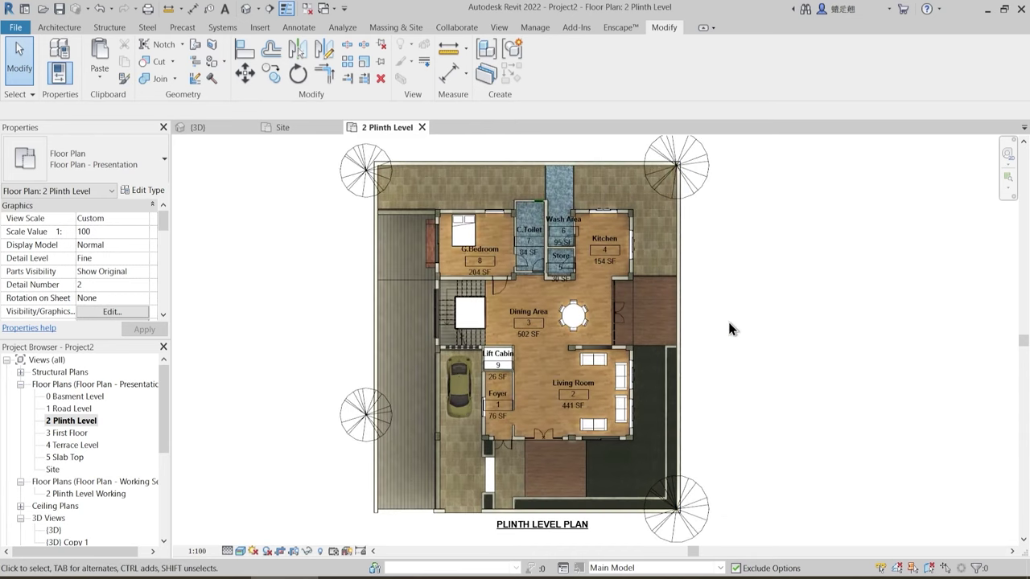
middle_click_drag(729, 329, 729, 345)
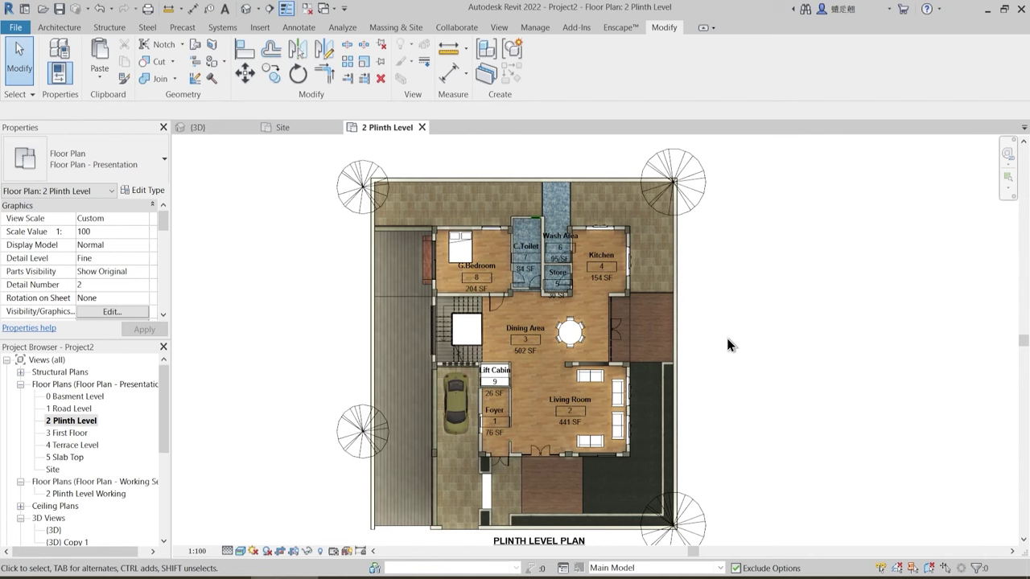
scroll(533, 369, "up", 2)
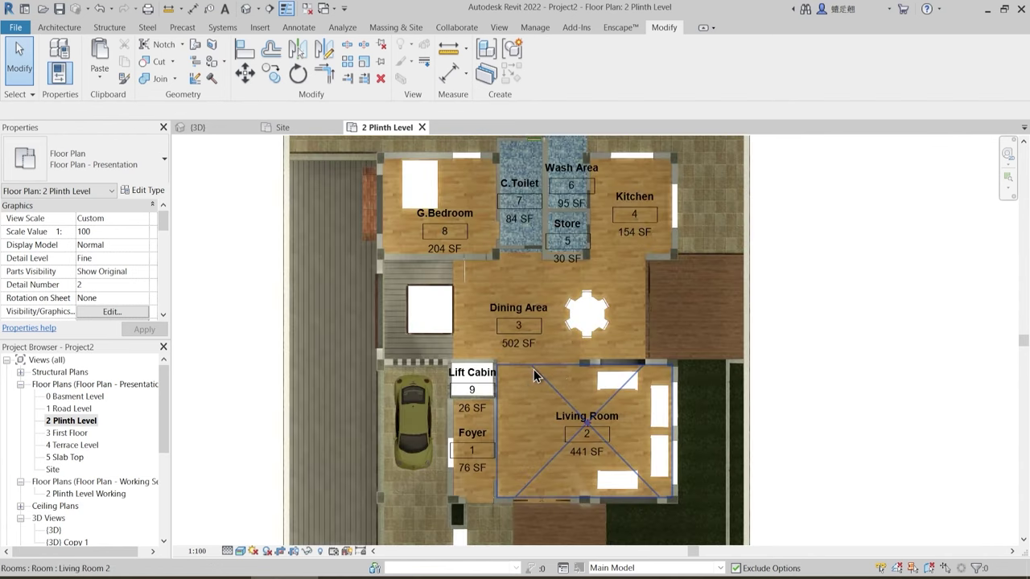
middle_click_drag(573, 407, 565, 381)
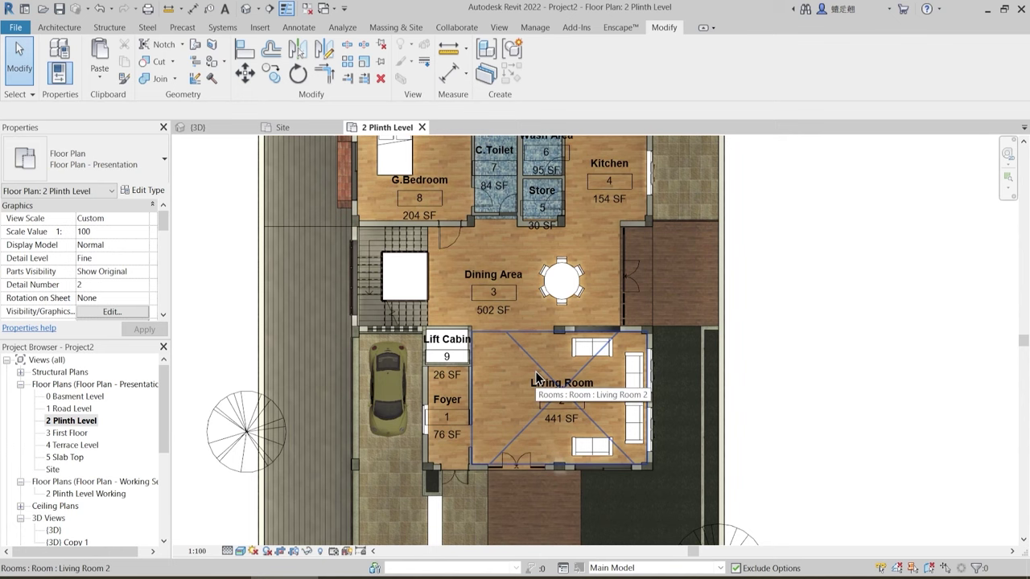
middle_click_drag(519, 373, 513, 385)
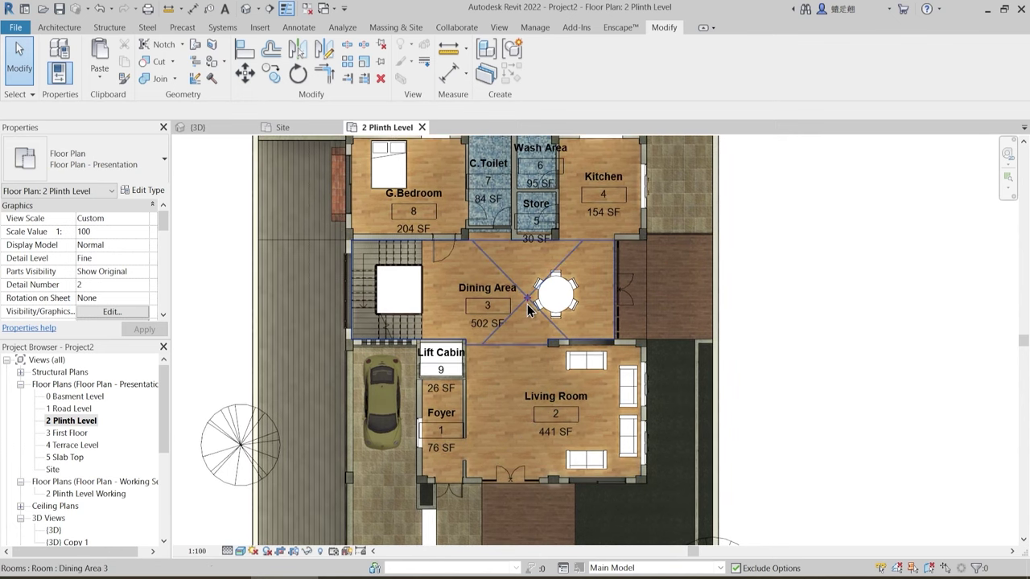
middle_click_drag(527, 305, 518, 336)
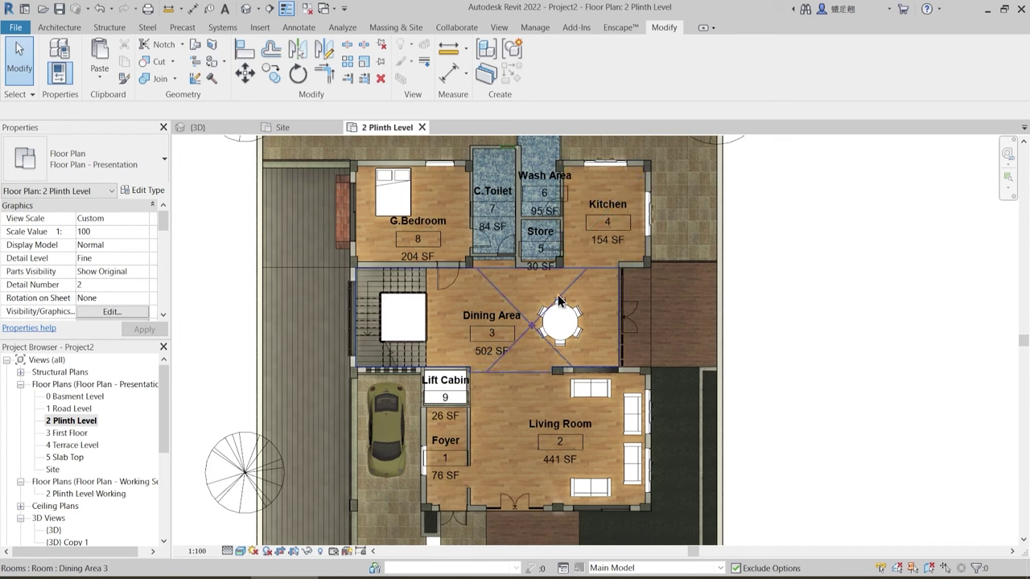
middle_click_drag(539, 449, 537, 383)
scroll(535, 385, "up", 2)
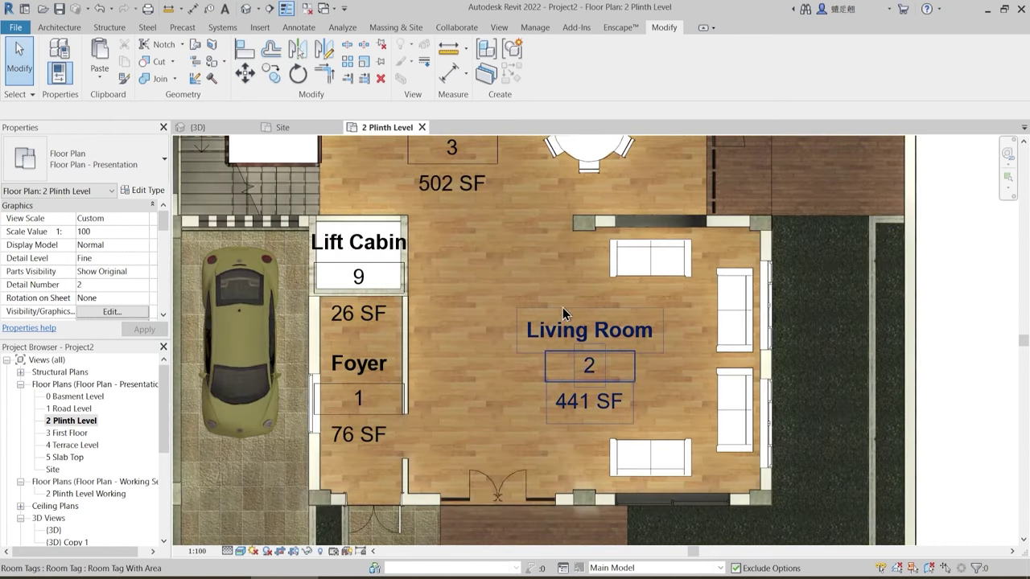
- Select the Living Room (441 SF) to check its tag, then clear the selection
left_click(543, 294)
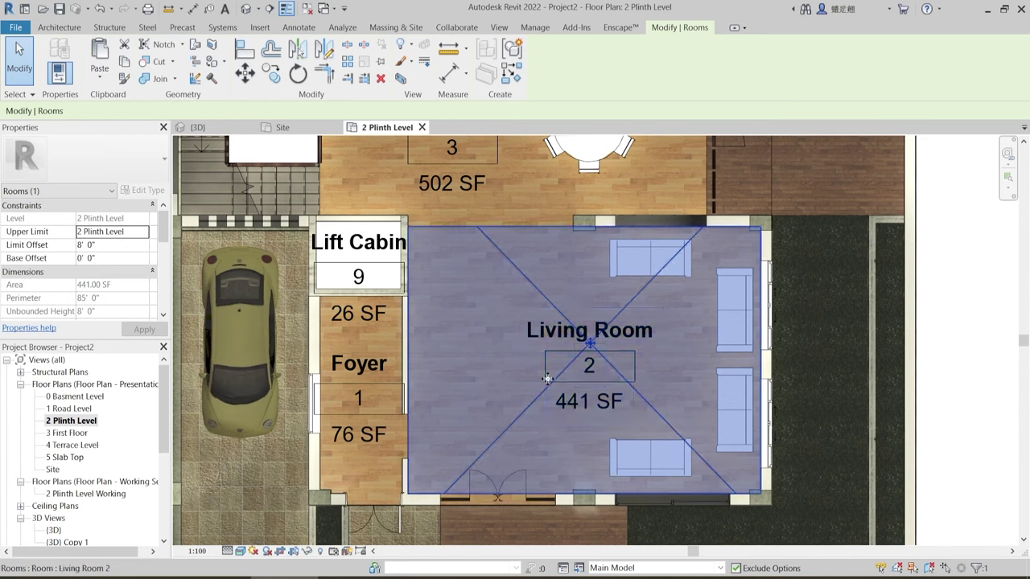
scroll(546, 376, "down", 4)
key("Escape")
middle_click_drag(480, 267, 507, 294)
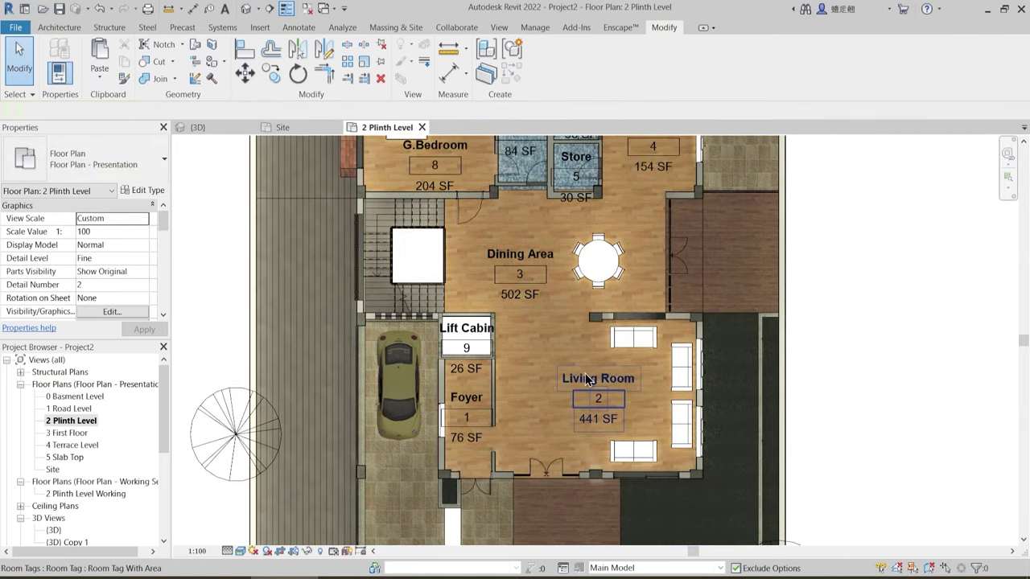
- Try the Cleint Option design, then make Designer's Option <primary> the active design option
left_click(648, 569)
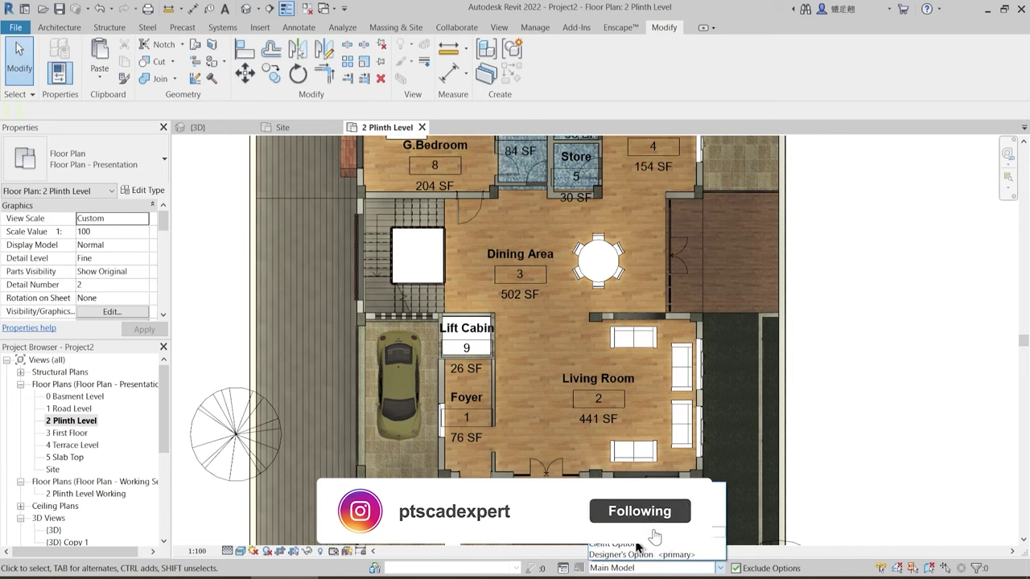
left_click(636, 555)
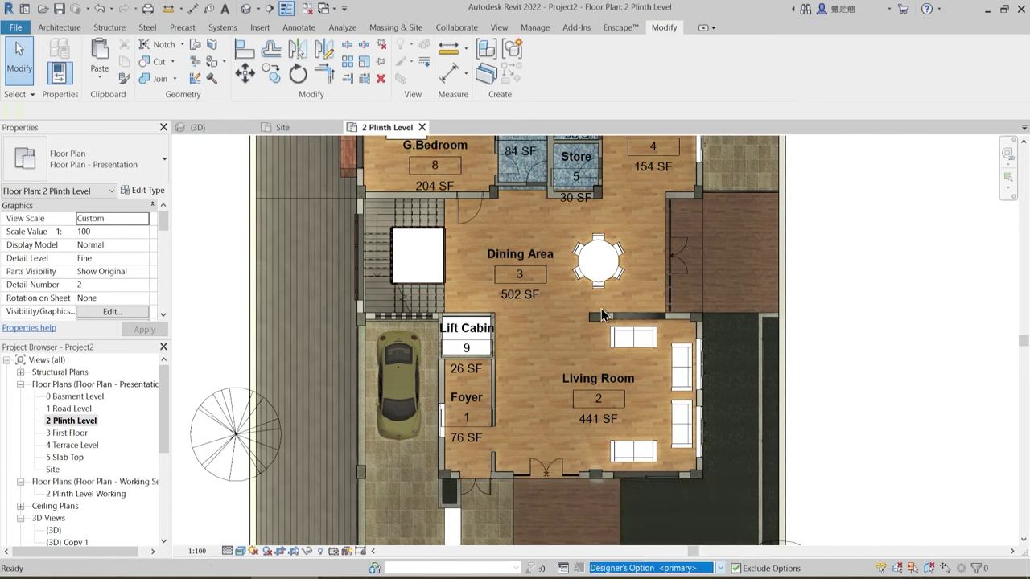
left_click(653, 567)
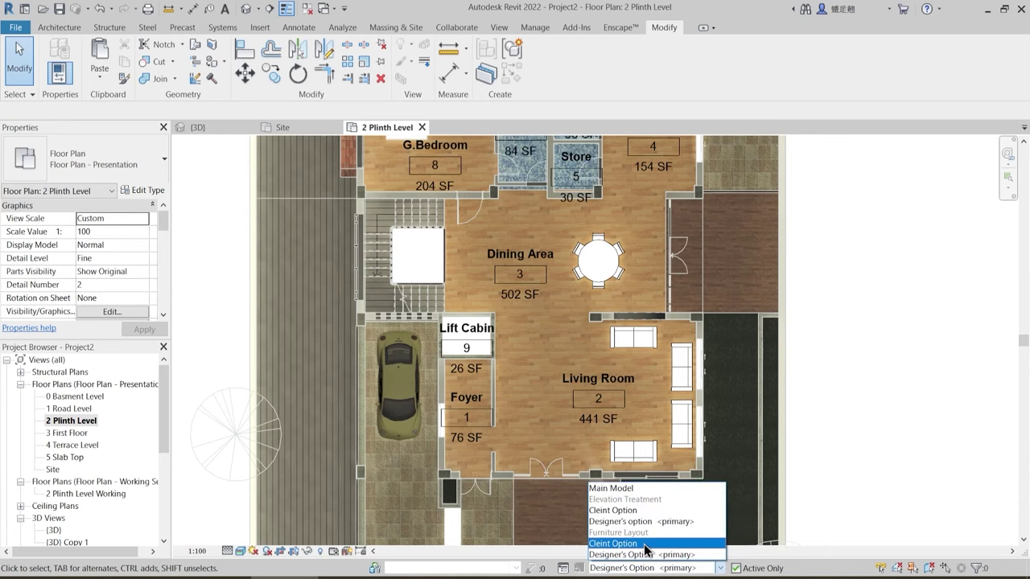
left_click(645, 547)
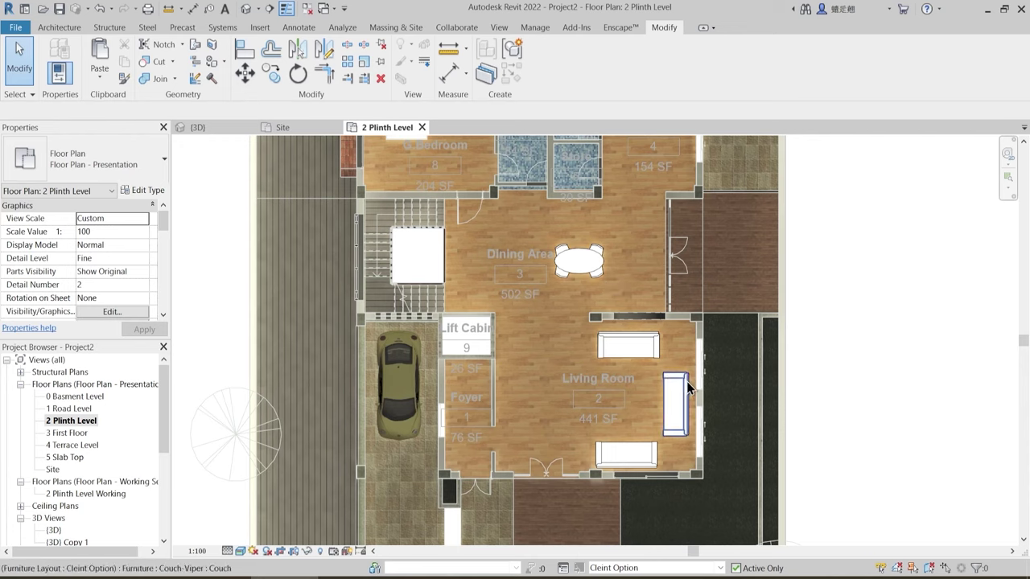
left_click(635, 569)
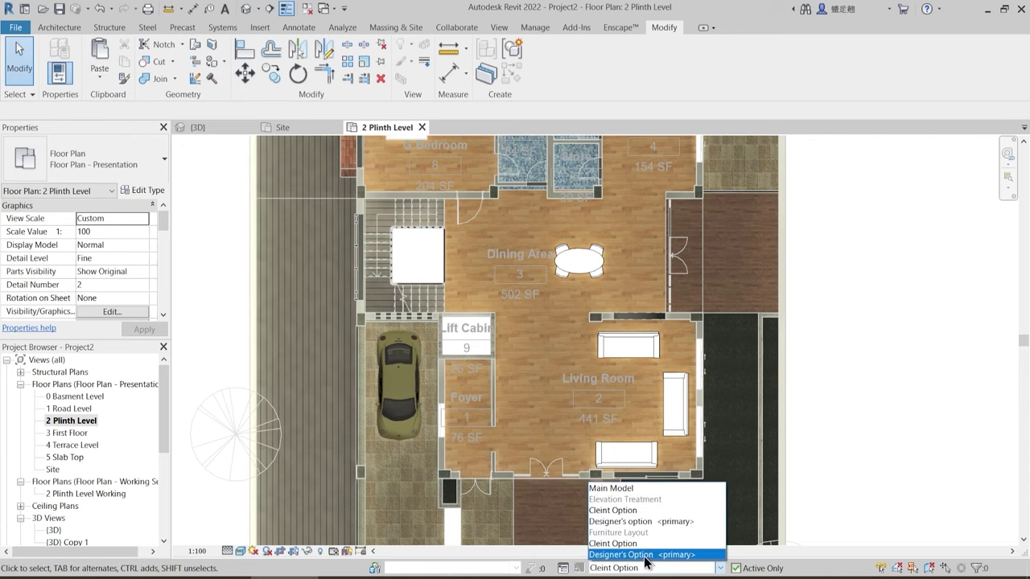
left_click(645, 556)
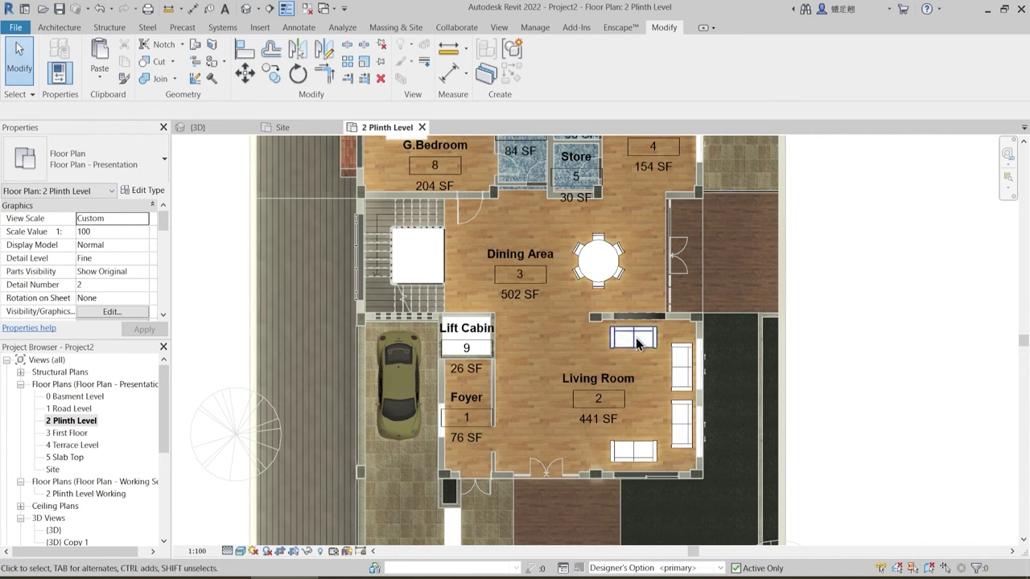
- Switch to the {3D} view and orbit the house to face the viewer
middle_click_drag(606, 318, 620, 333)
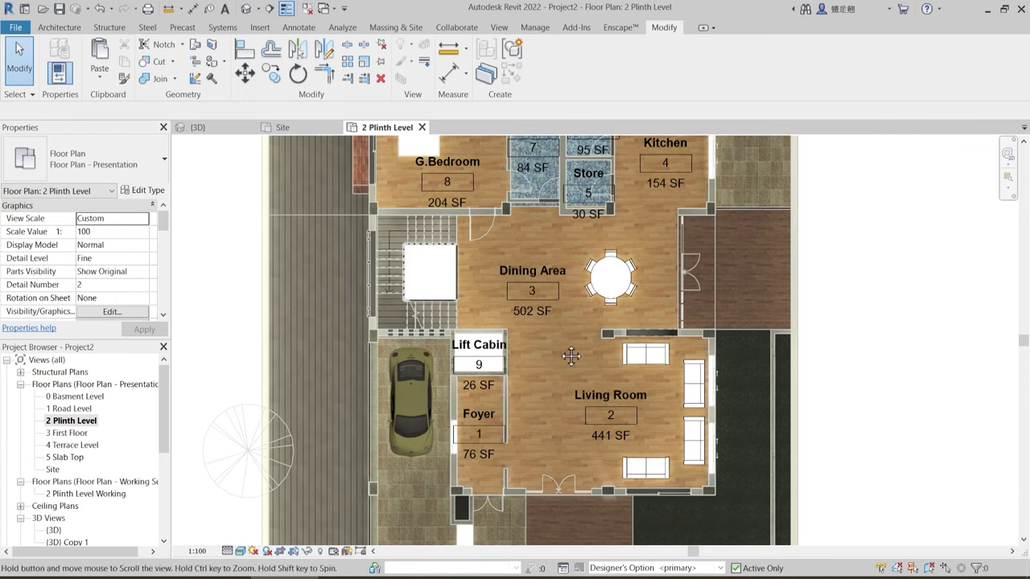
scroll(564, 338, "down", 3)
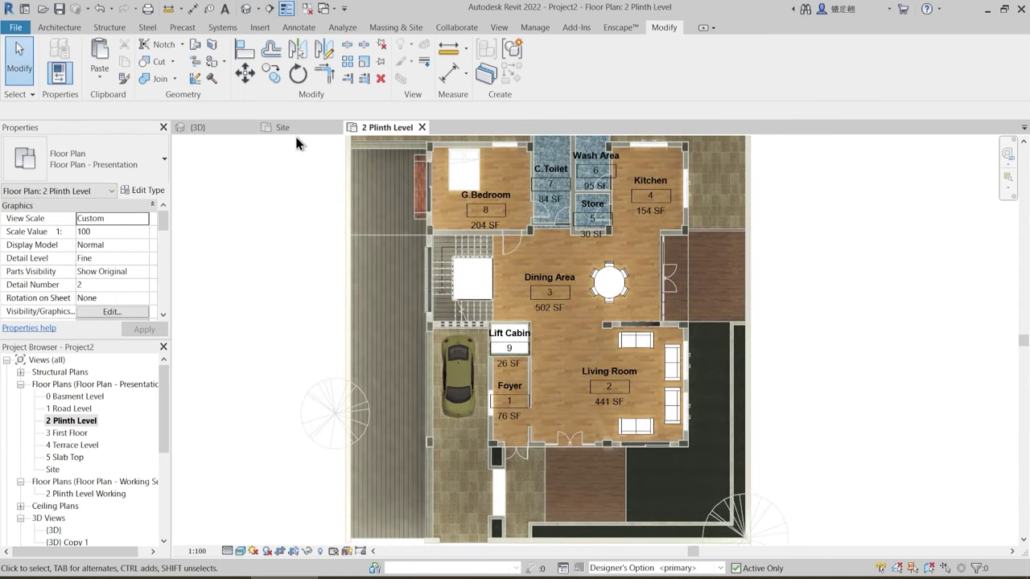
left_click(218, 132)
middle_click_drag(593, 434, 612, 439, "shift")
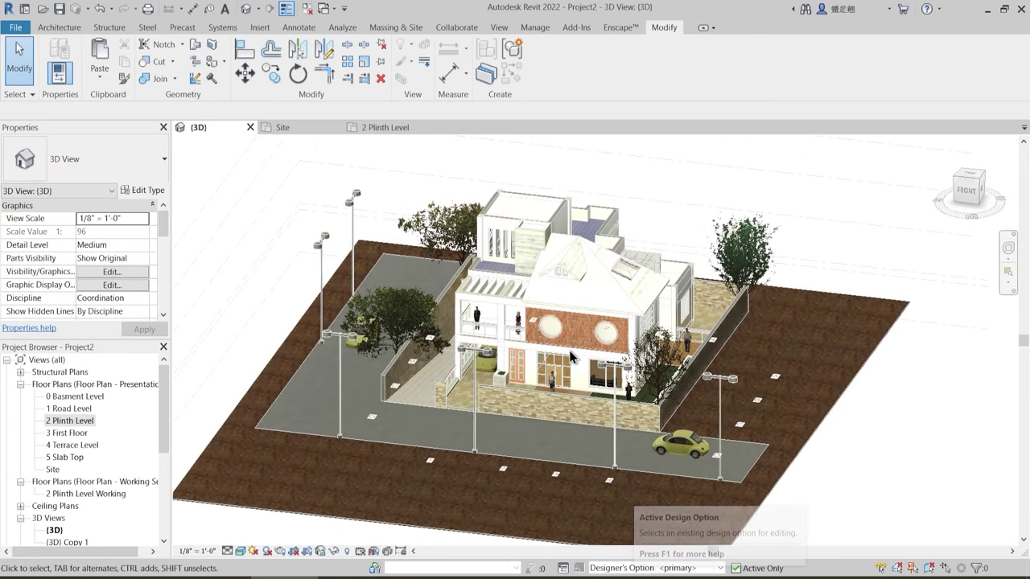
- Show the Cleint Option design in 3D and orbit around the façade, road and cars
scroll(581, 493, "up", 3)
left_click(654, 568)
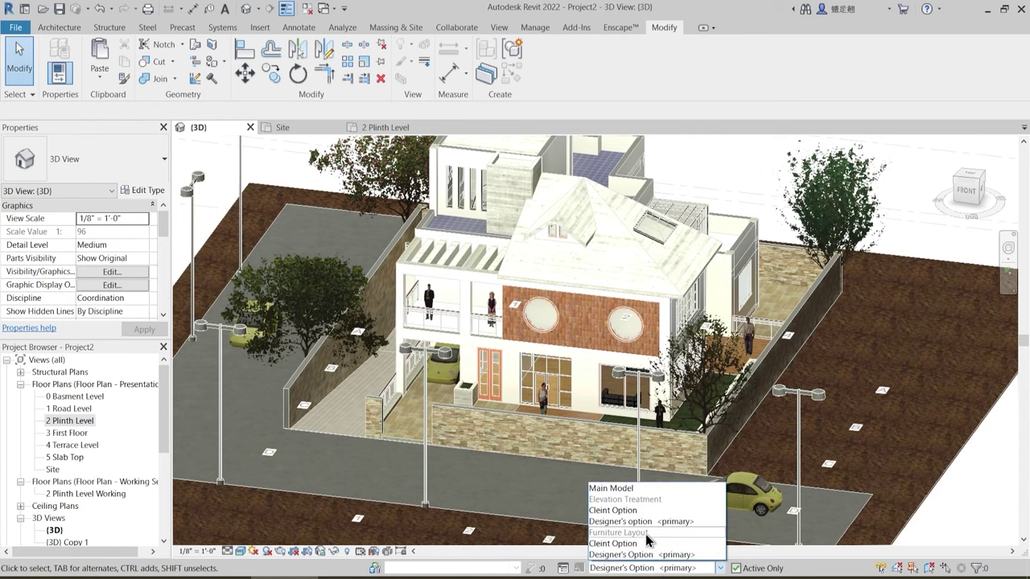
left_click(638, 514)
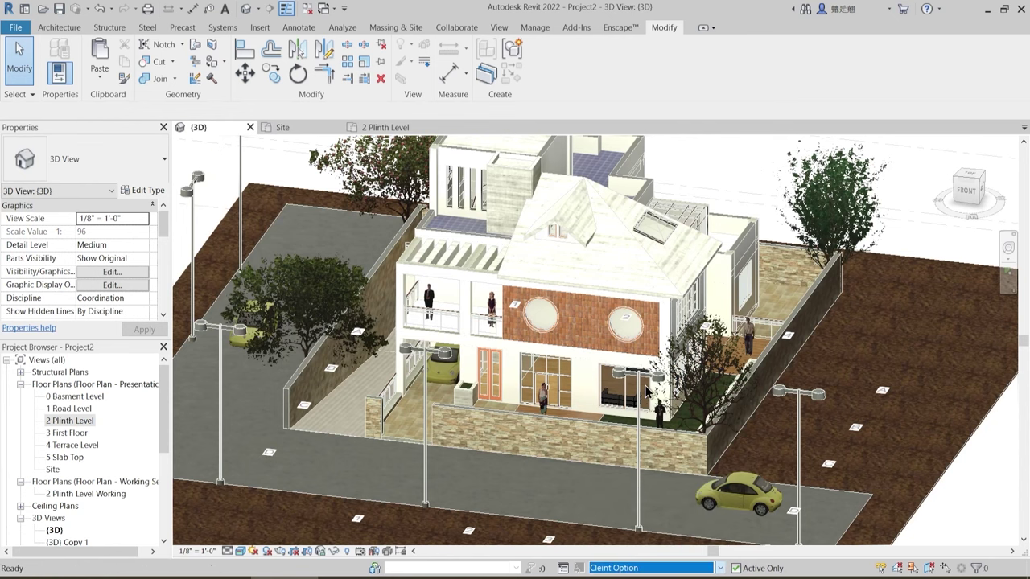
middle_click_drag(650, 393, 653, 394, "shift")
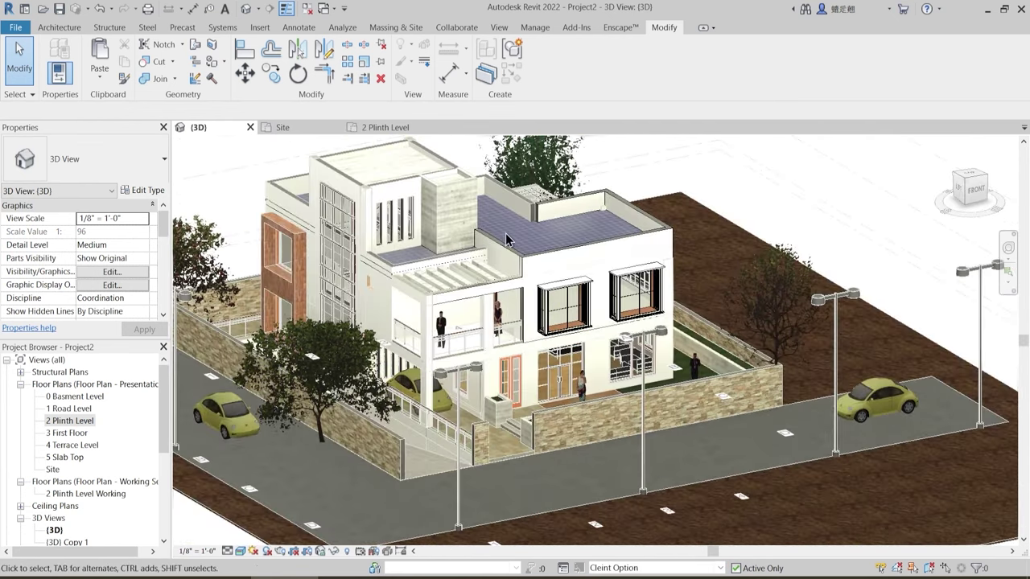
scroll(507, 234, "up", 3)
middle_click_drag(596, 426, 662, 381, "shift")
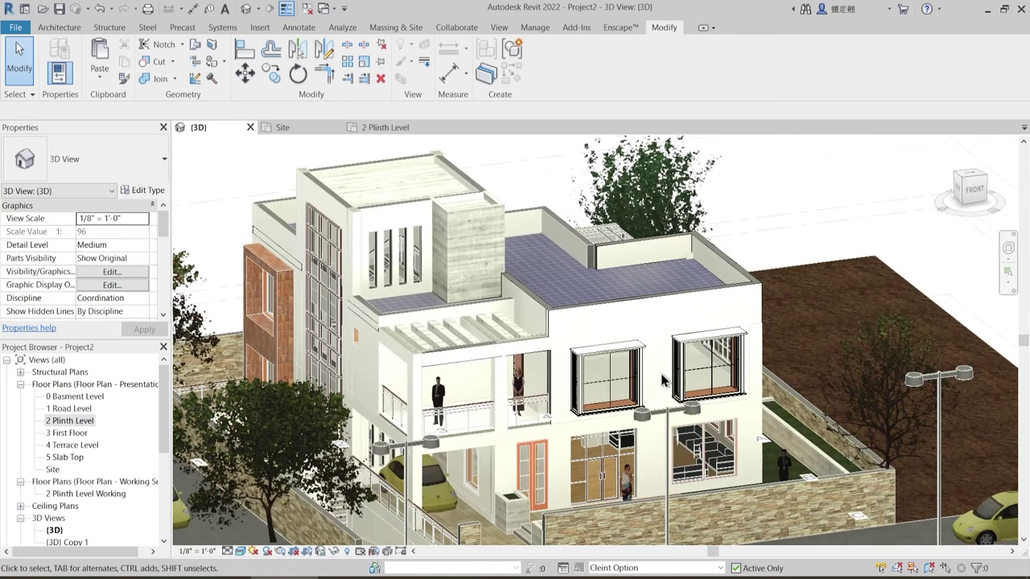
scroll(662, 375, "down", 1)
middle_click_drag(579, 363, 616, 311)
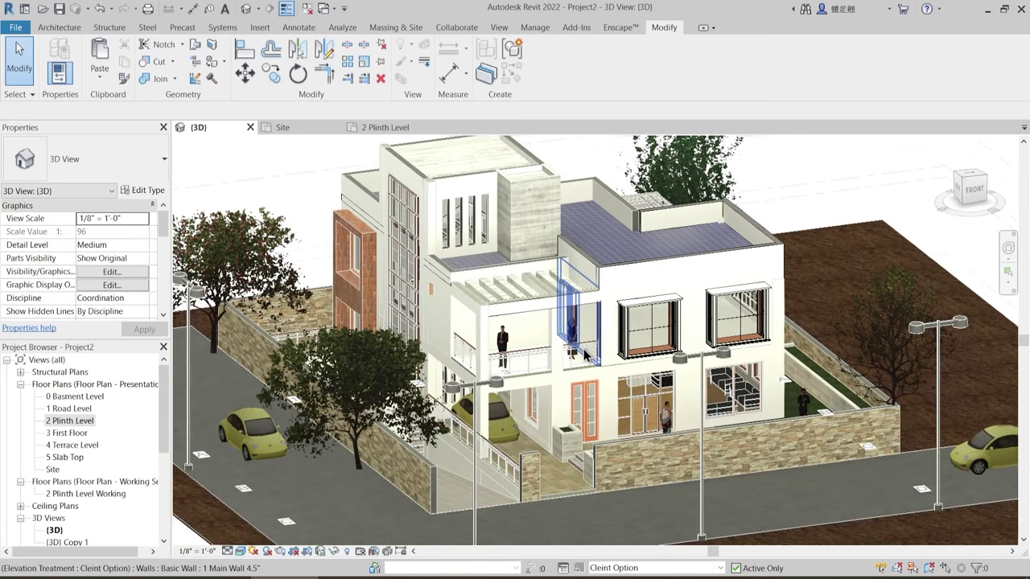
- Return the model to the Main Model design
left_click(660, 567)
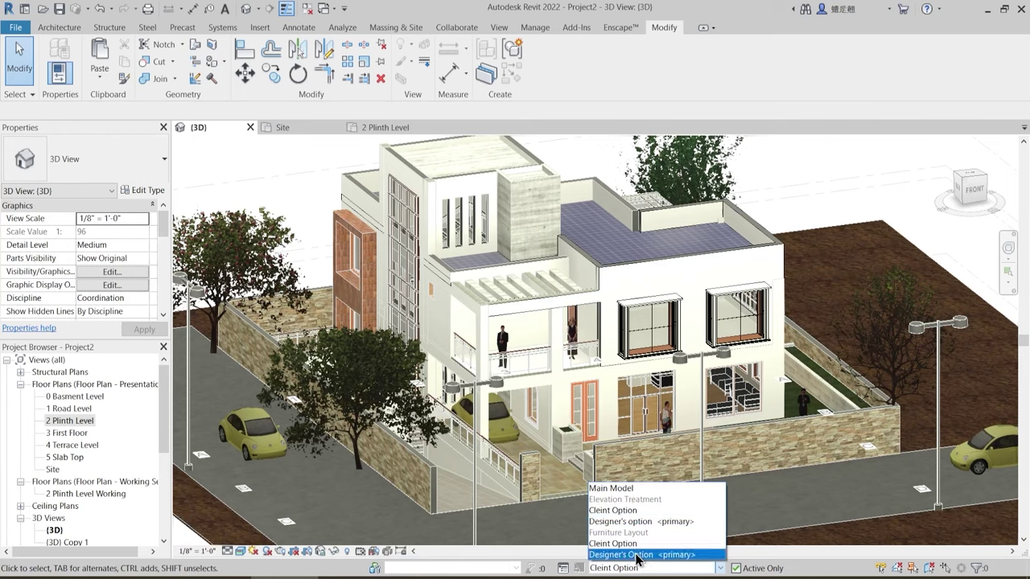
left_click(634, 491)
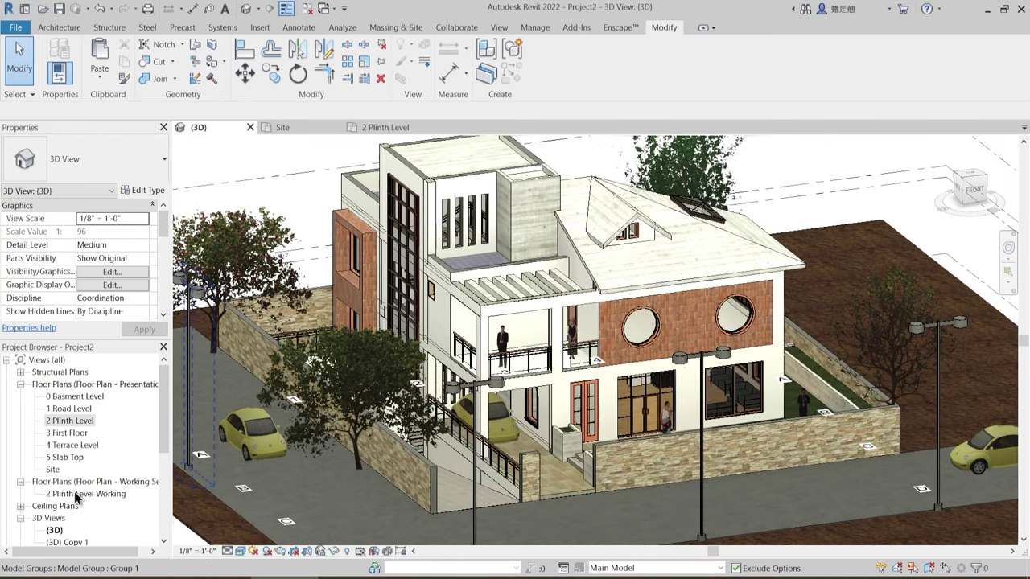
scroll(64, 490, "down", 1)
- Open the {3D} Copy 1 exploded roof-slab view, compare it with the house 3D view, and orbit it
double_click(76, 506)
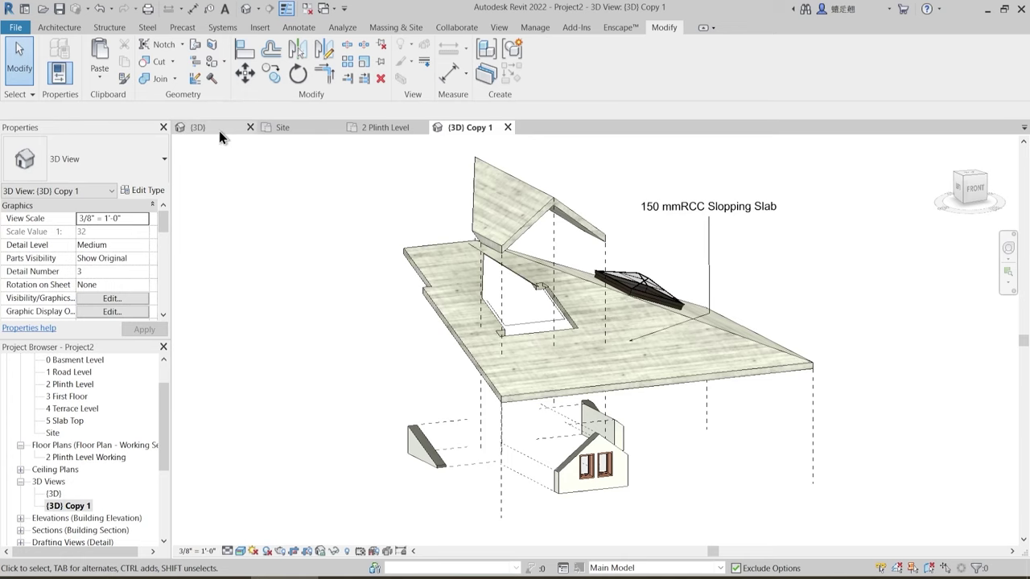
left_click(197, 128)
scroll(488, 317, "up", 2)
scroll(489, 318, "down", 2)
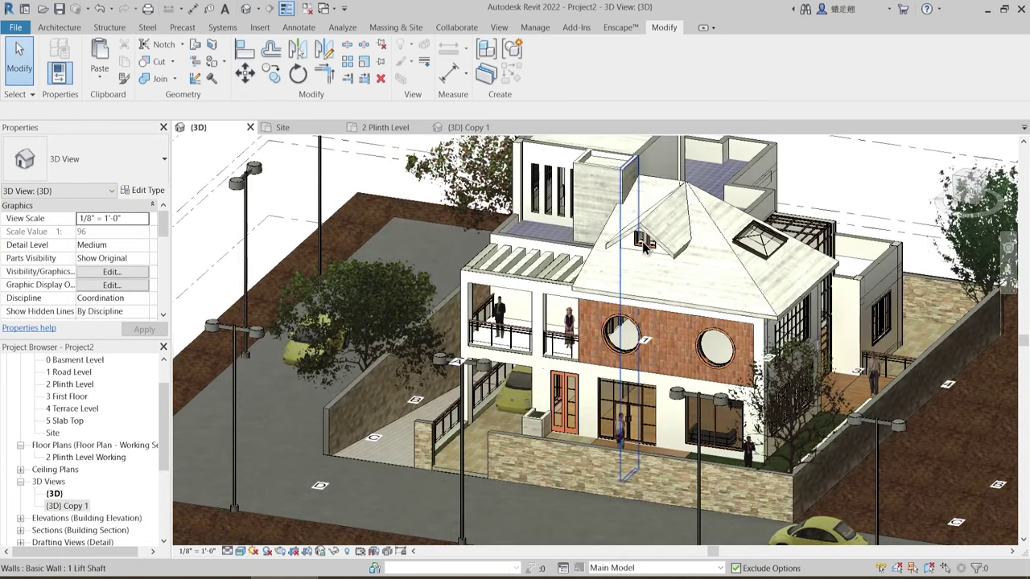
left_click(466, 127)
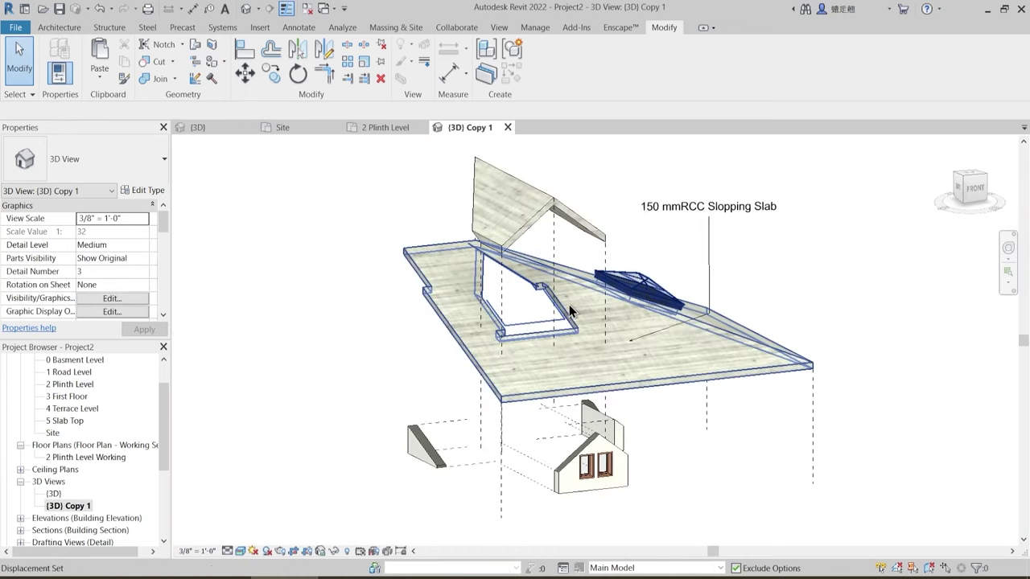
middle_click_drag(670, 428, 676, 265, "shift")
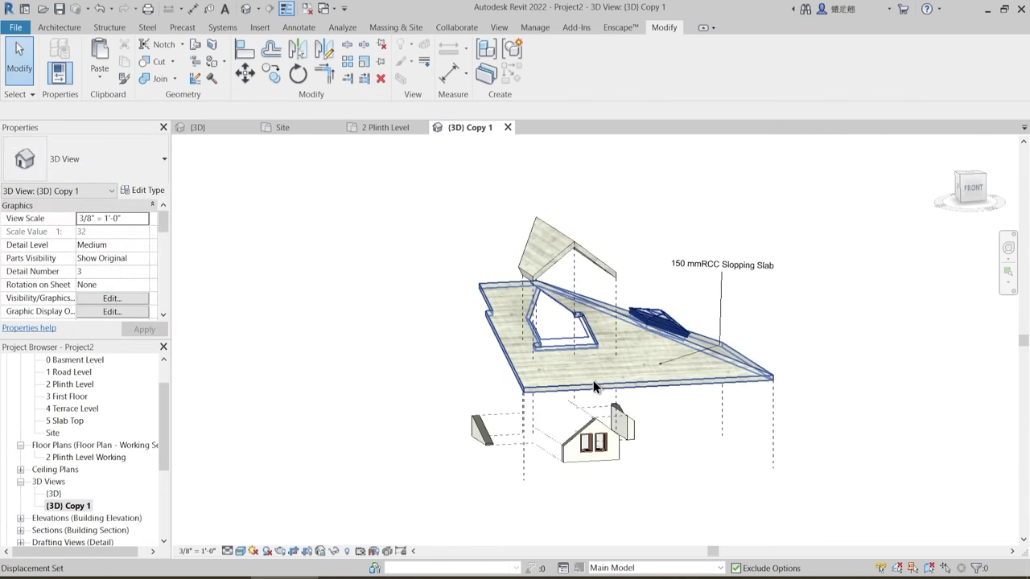
- Expand the Legends group in the Project Browser
scroll(588, 355, "up", 1)
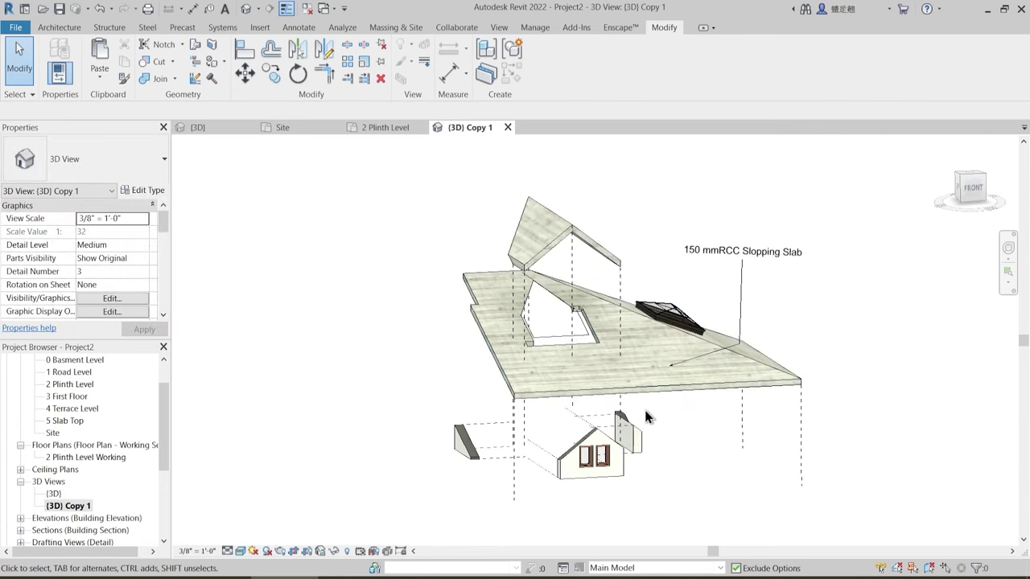
scroll(74, 487, "down", 2)
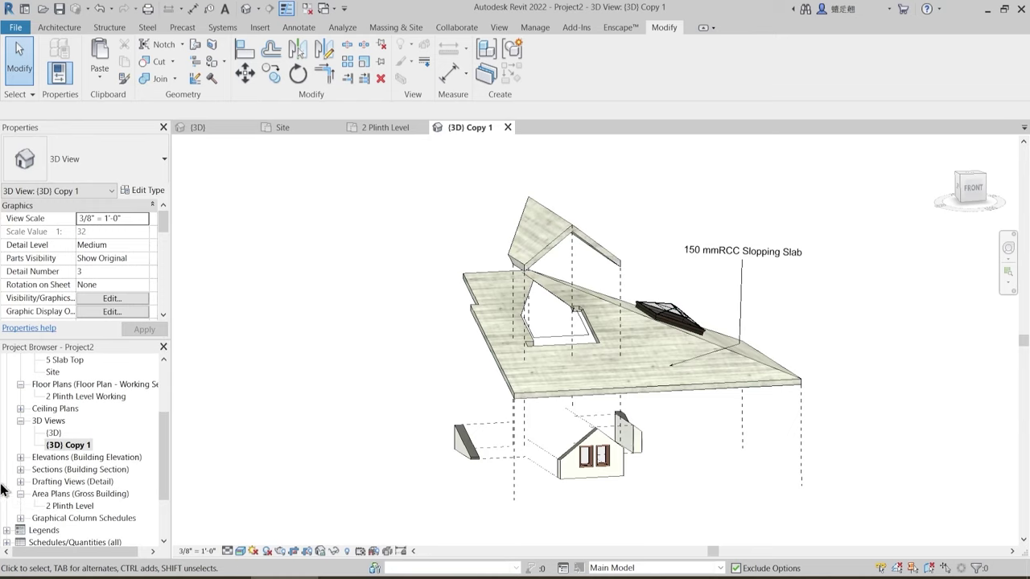
scroll(35, 503, "down", 2)
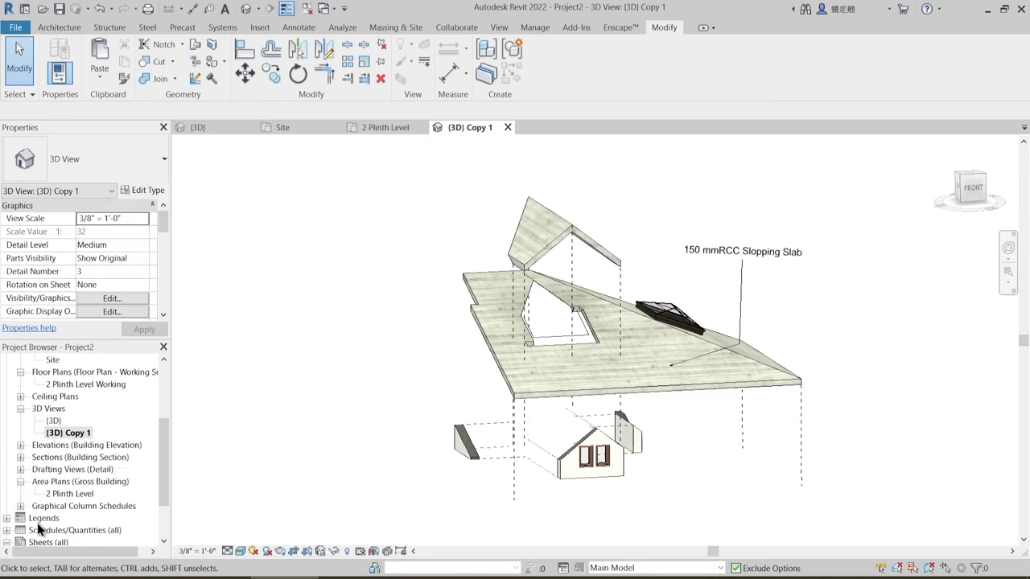
left_click(7, 507)
- Open the Door legend and move its frame's top border line down toward the door drawing
double_click(55, 532)
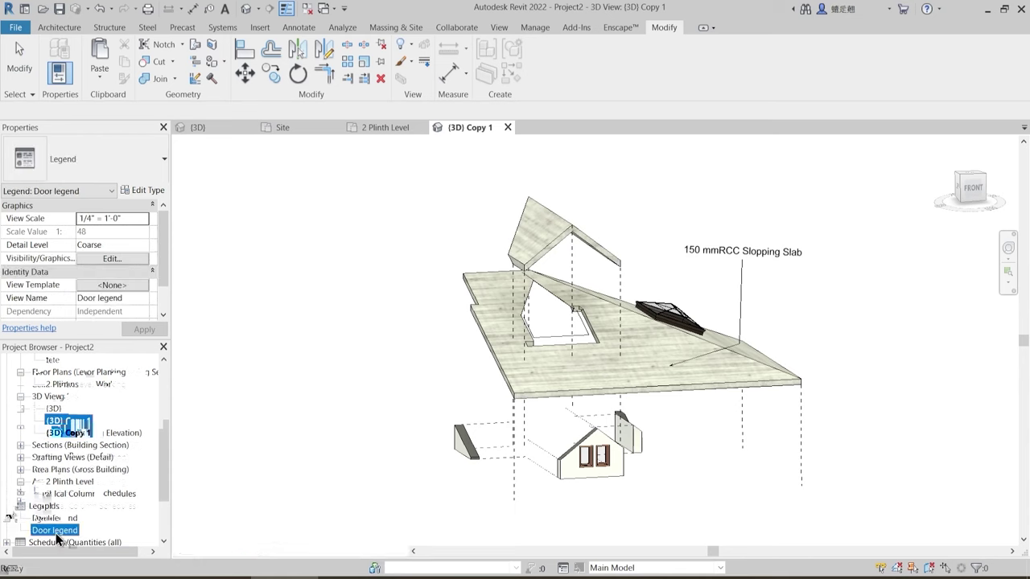
middle_click_drag(725, 379, 668, 383)
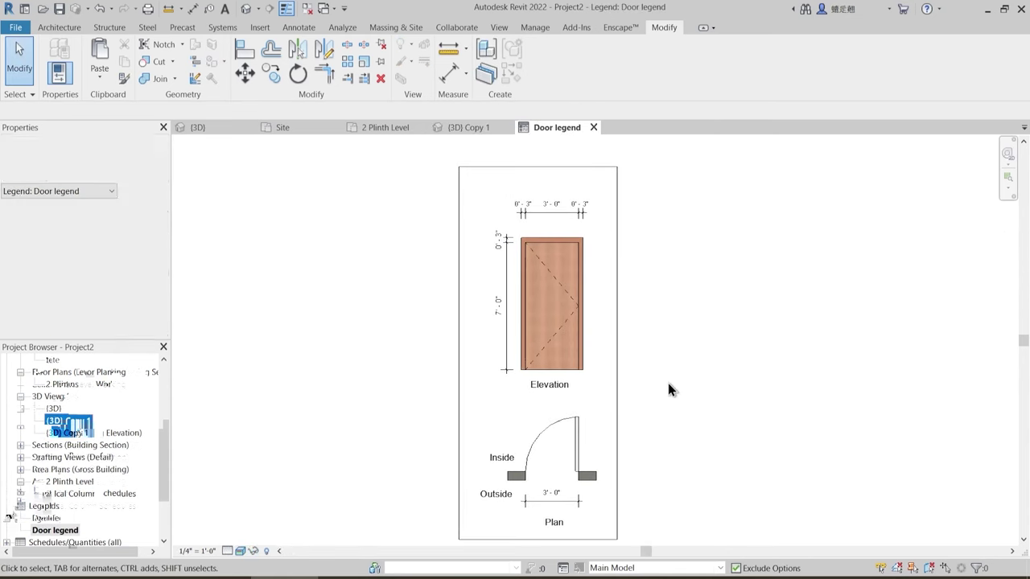
left_click(617, 363)
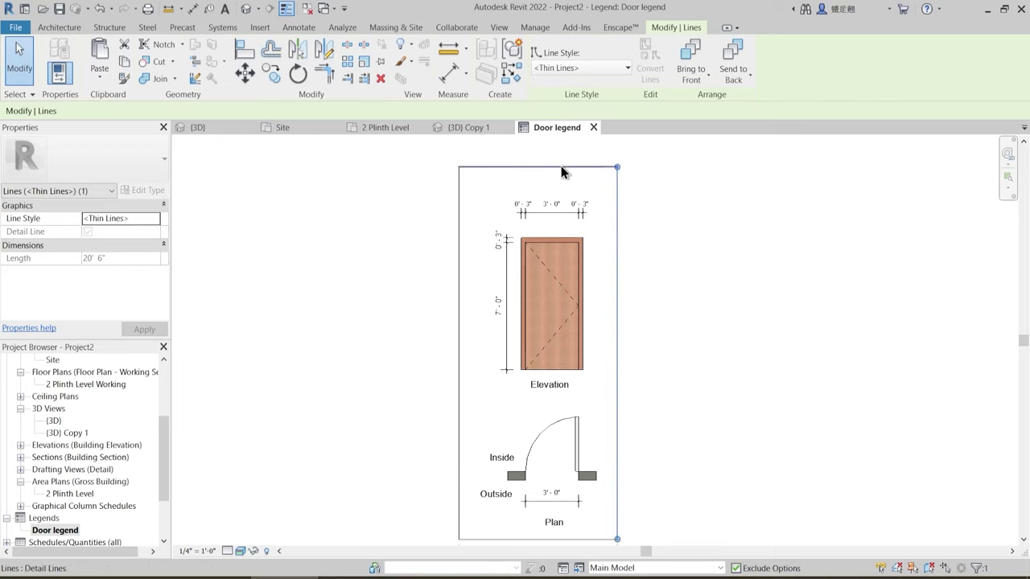
mouse_move(561, 166)
left_mouse_down()
mouse_move(558, 215)
mouse_move(563, 185)
left_mouse_up()
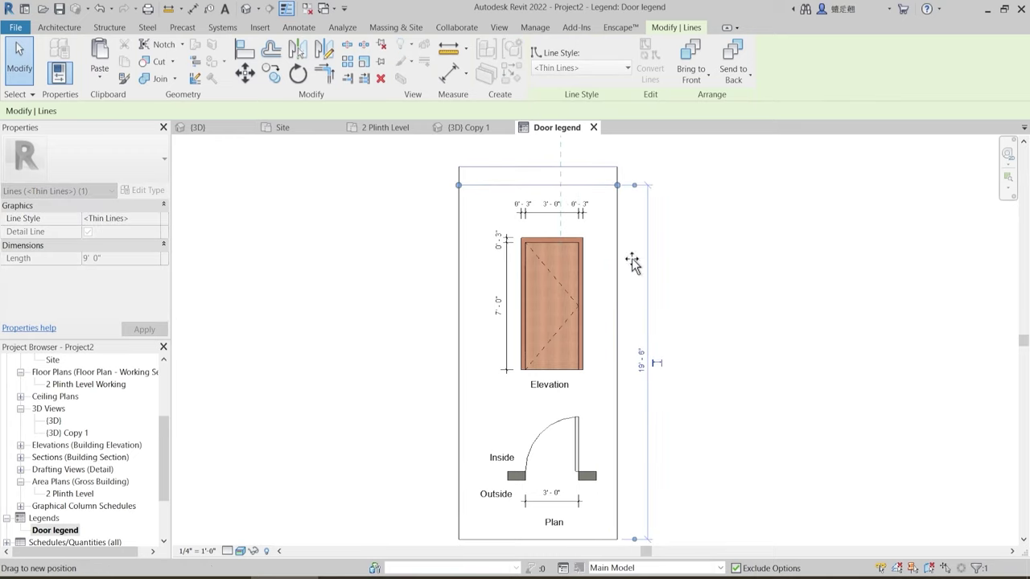
left_click(659, 320)
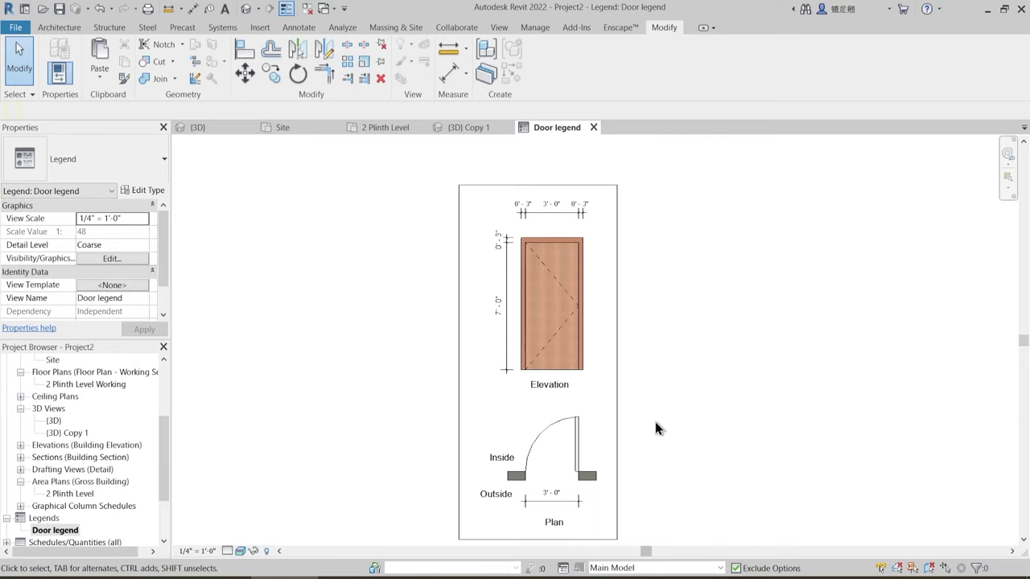
middle_click_drag(644, 361, 619, 341)
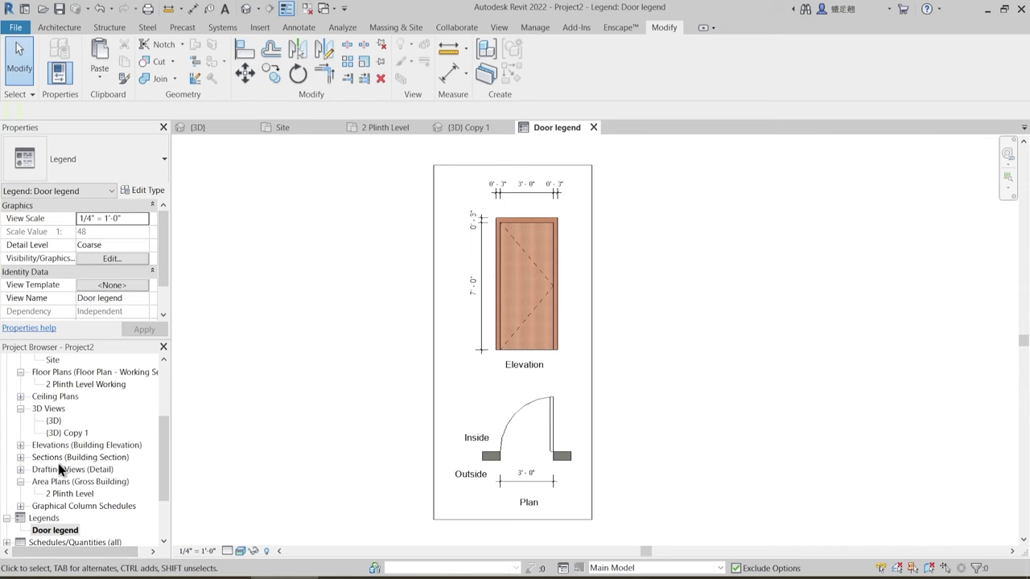
left_click(499, 28)
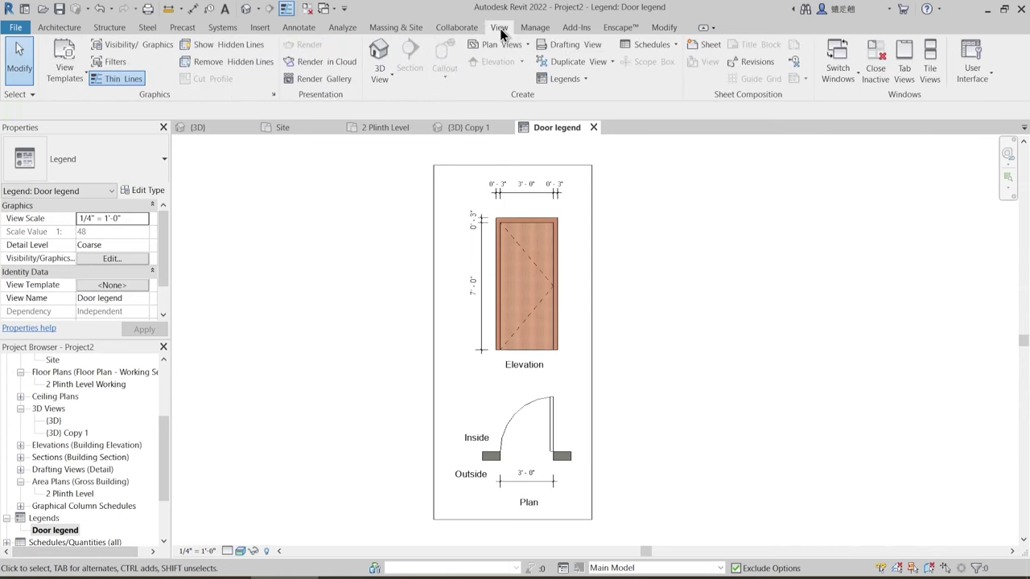
- Create the Drafting 3 drafting view at 1/2" = 1'-0" scale
left_click(561, 42)
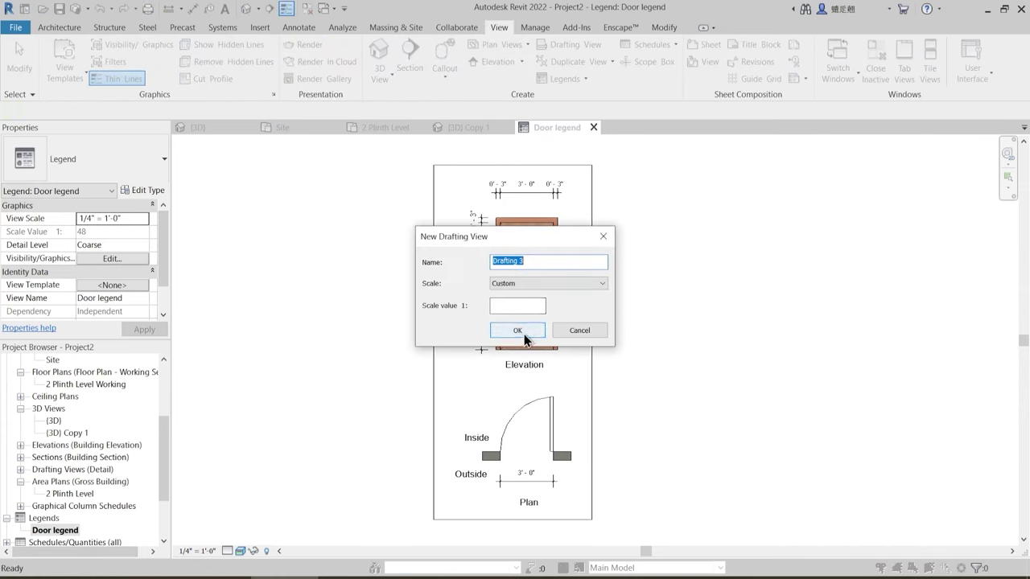
left_click(521, 331)
left_click(586, 305)
key("Escape")
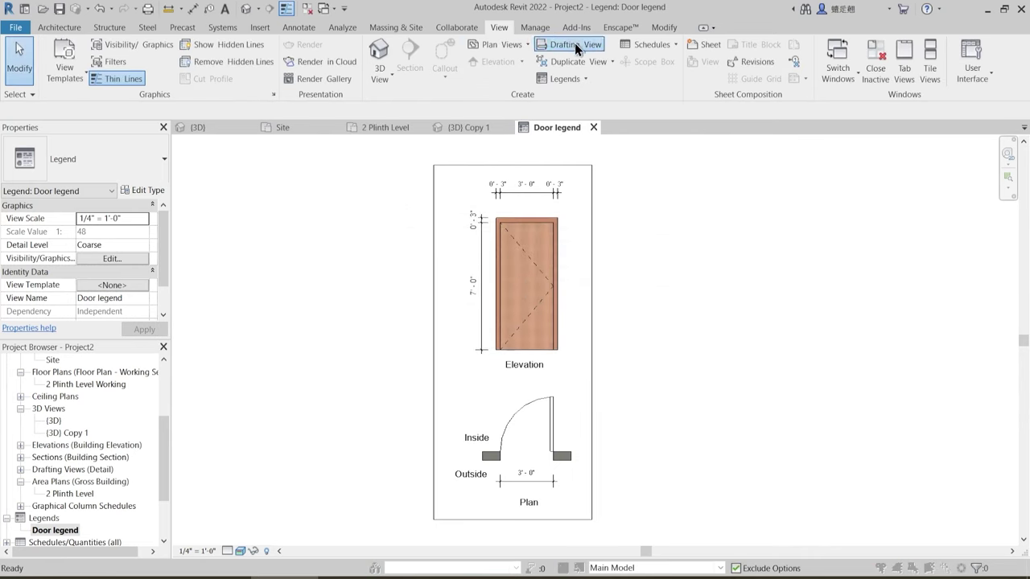
left_click(574, 42)
left_click(515, 284)
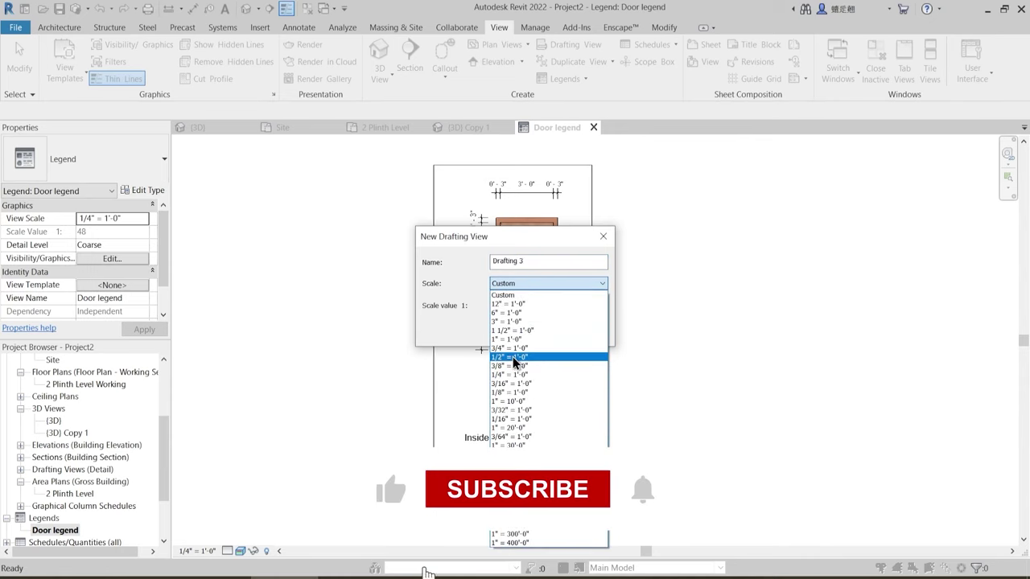
left_click(515, 357)
left_click(521, 334)
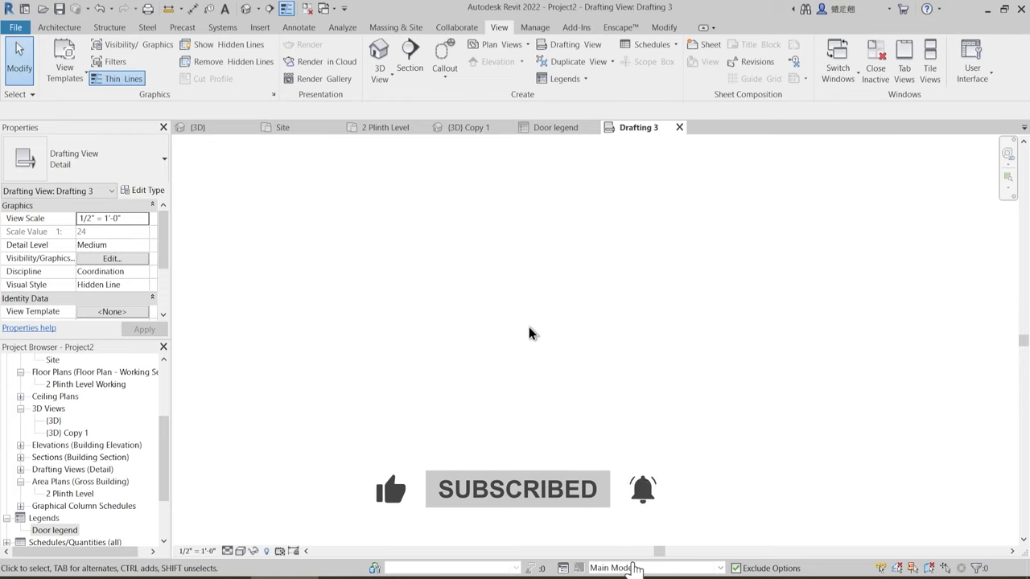
- Check the linked CAD files in Manage Links, then close the window
left_click(74, 27)
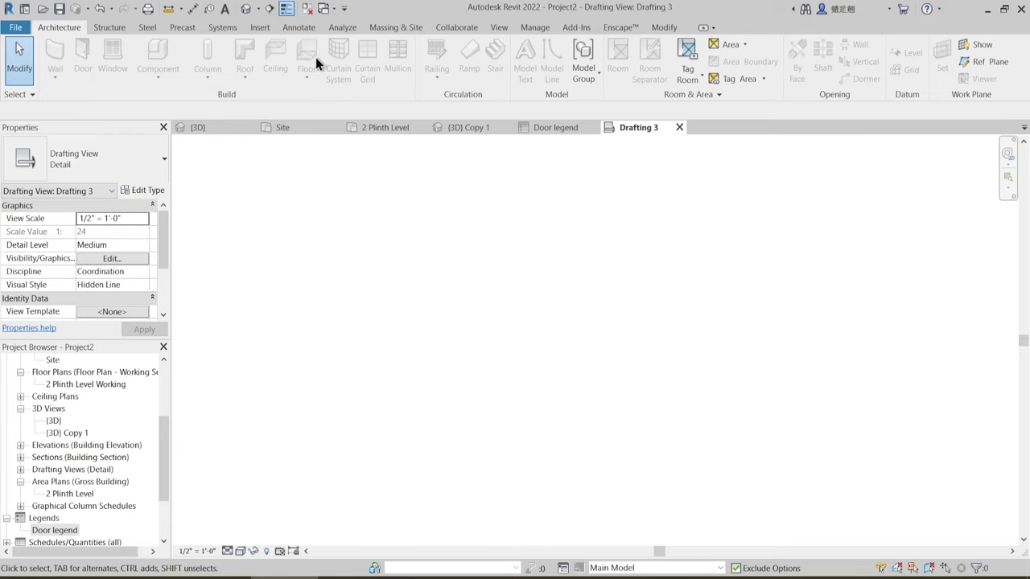
left_click(301, 27)
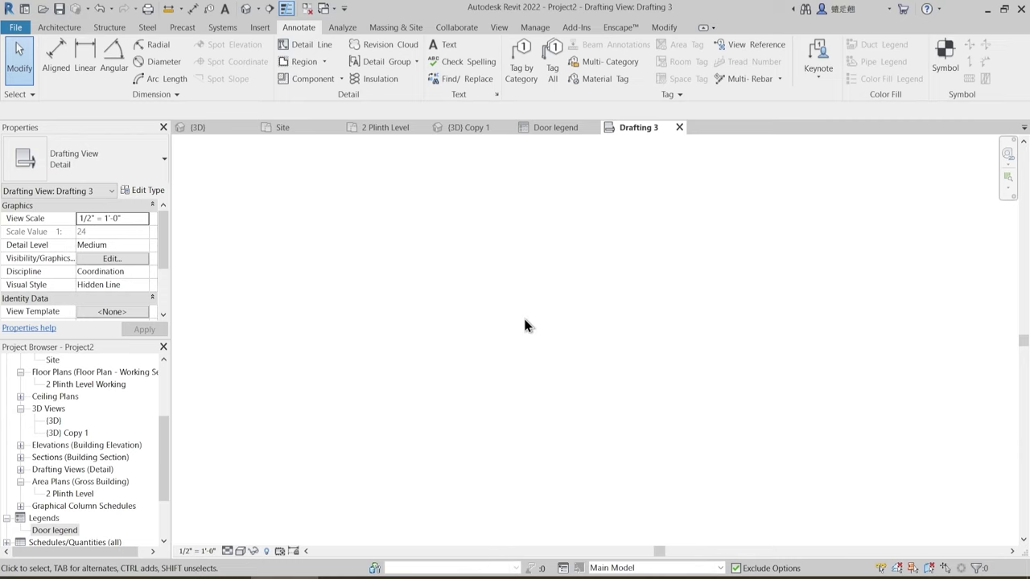
middle_click_drag(490, 305, 458, 265)
left_click(528, 28)
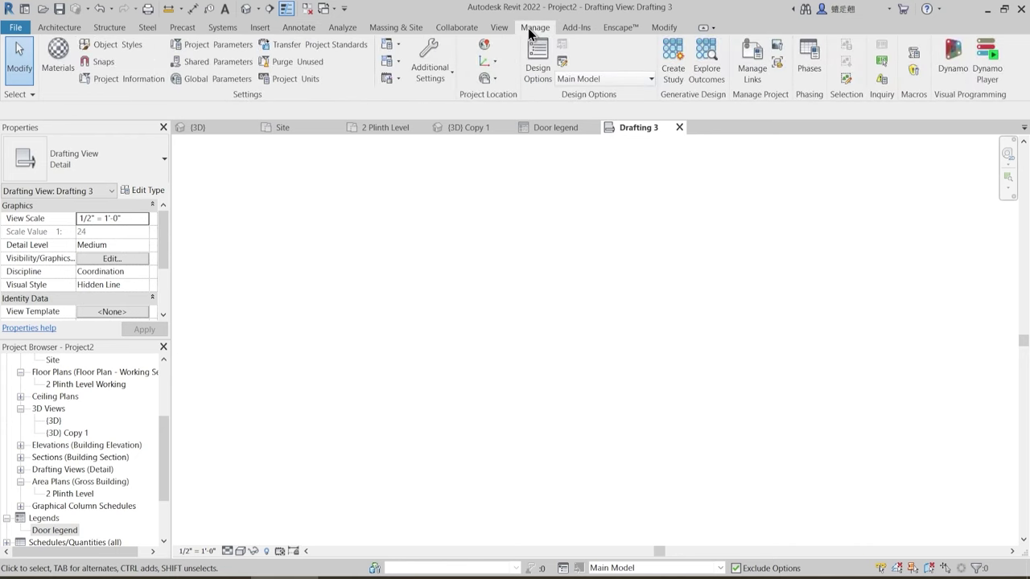
left_click(752, 74)
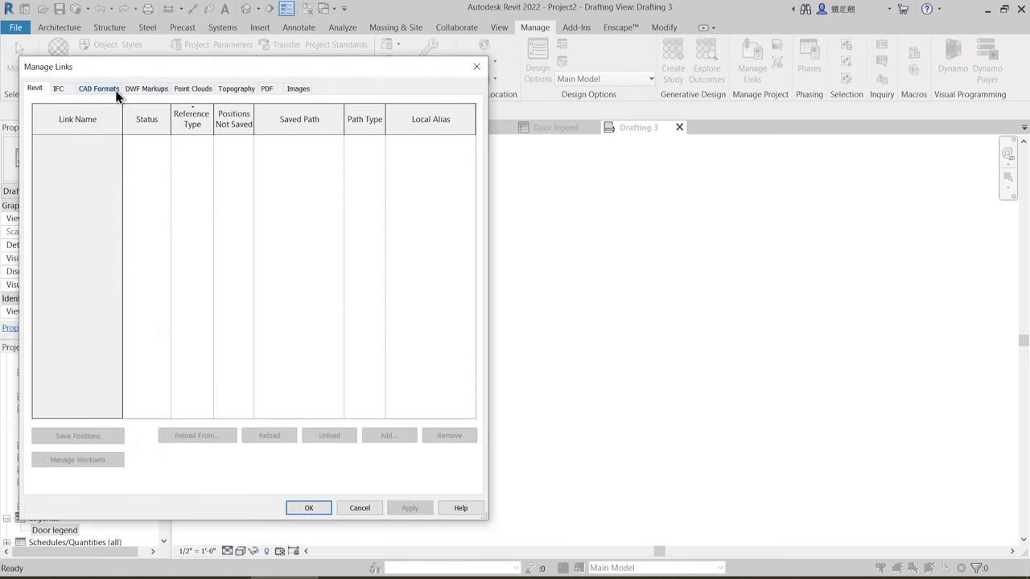
left_click(99, 88)
key("Escape")
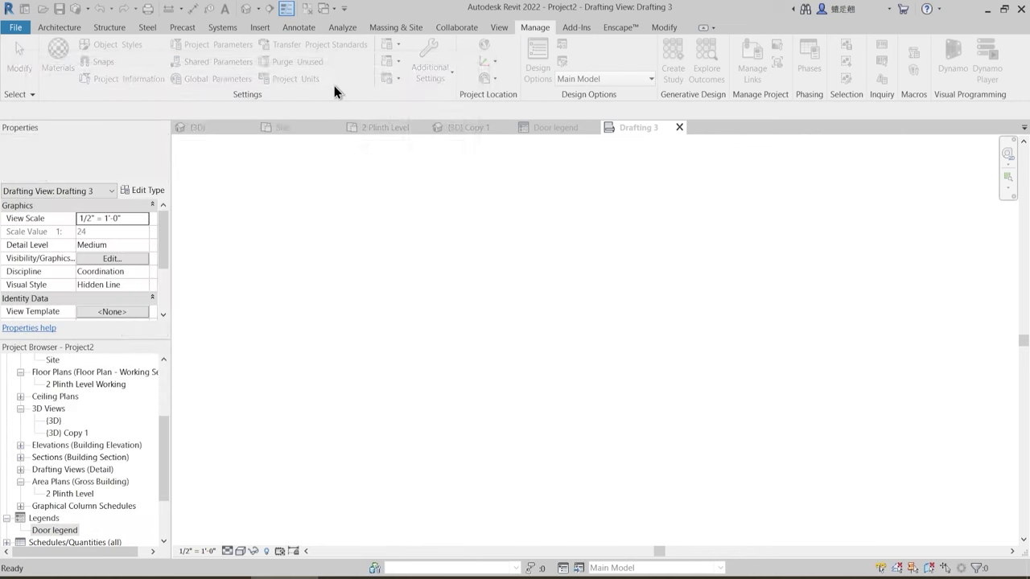
- Start Link CAD and browse from the Desktop to the Phase 1 - Basics folder
left_click(260, 28)
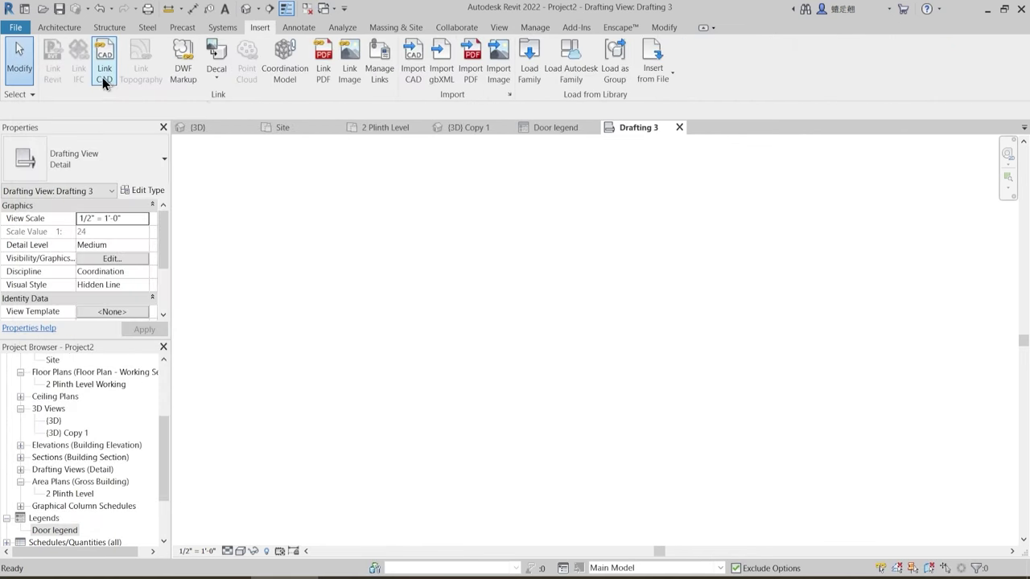
left_click(103, 77)
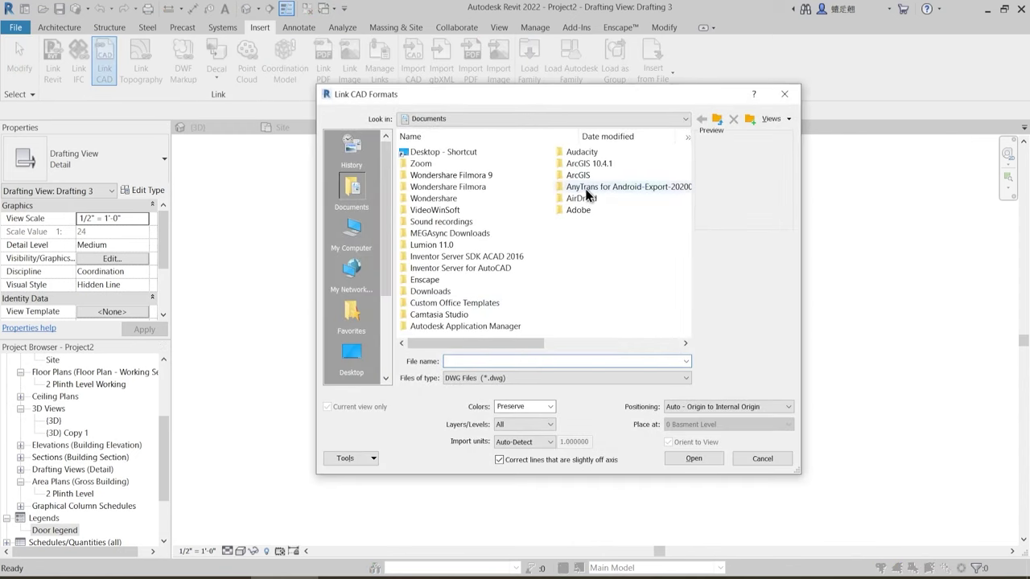
left_click(439, 155)
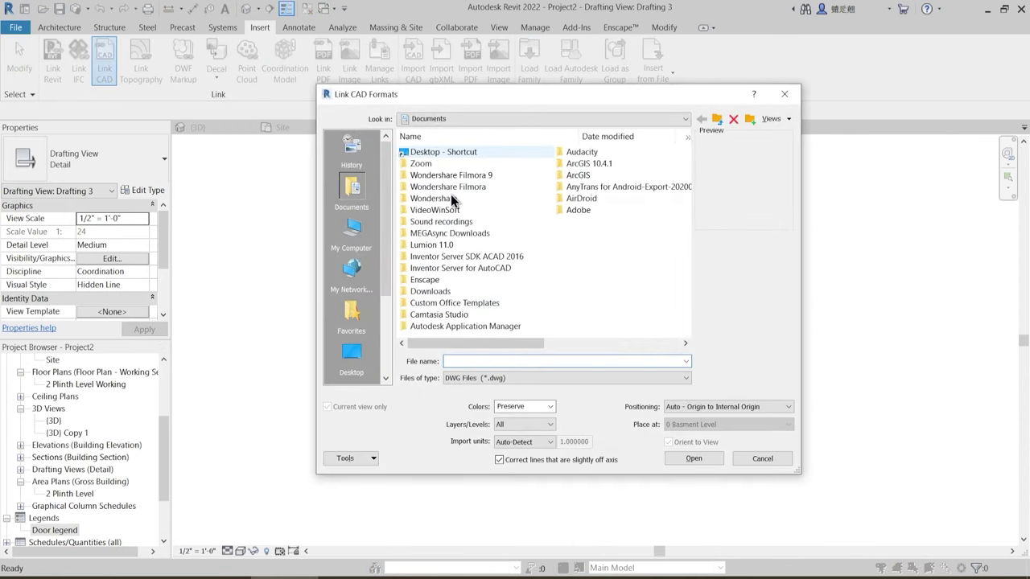
left_click(361, 359)
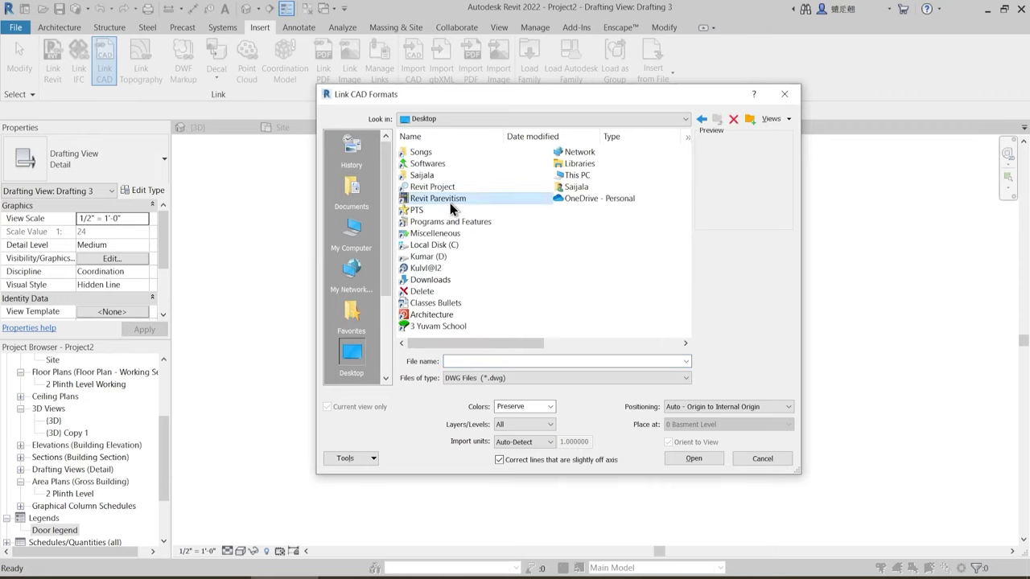
double_click(450, 203)
double_click(450, 199)
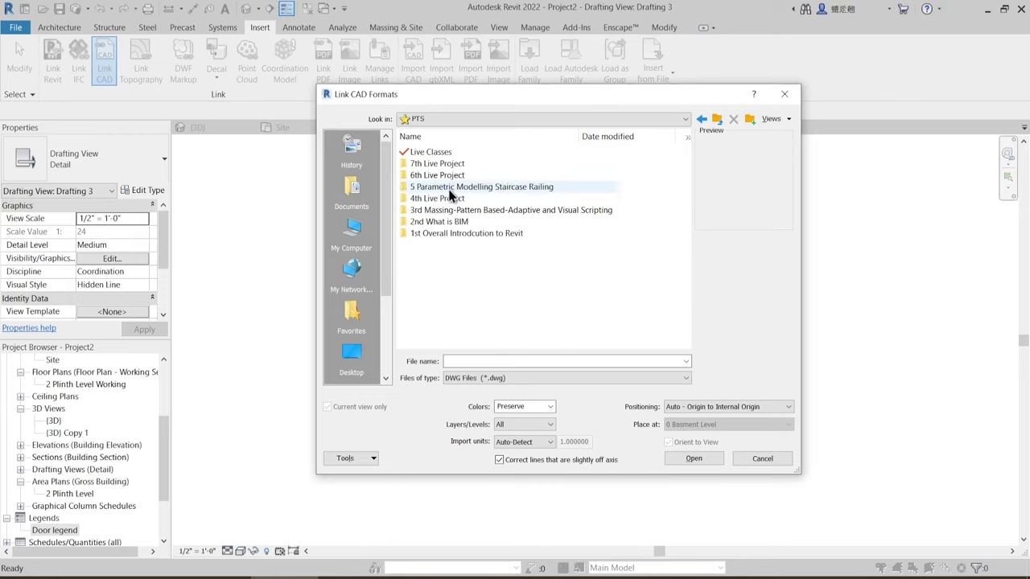
double_click(430, 153)
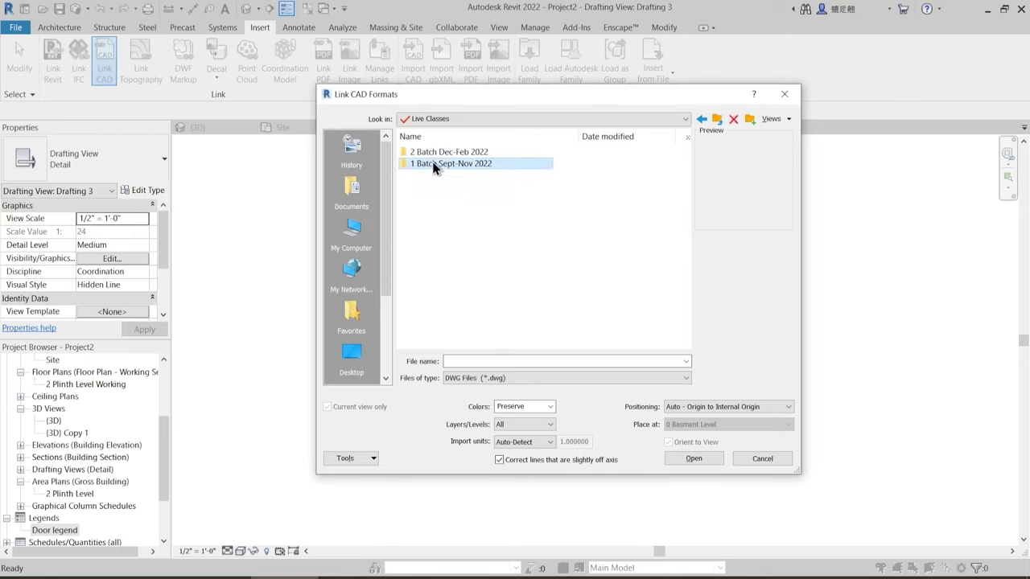
double_click(433, 165)
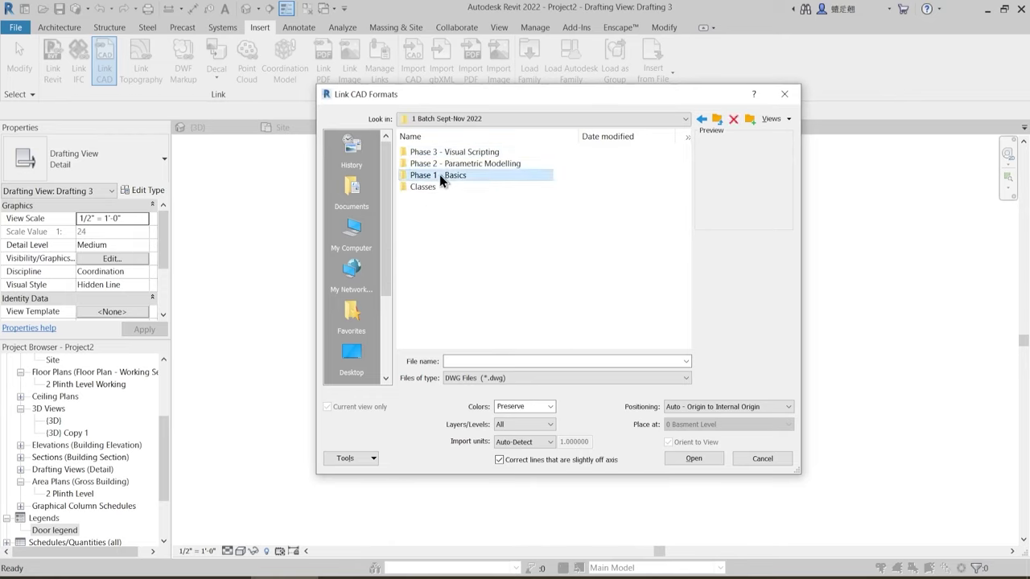
double_click(439, 174)
- Link Details in Cad 1.dwg in inches with Manual - Center positioning
left_click(441, 198)
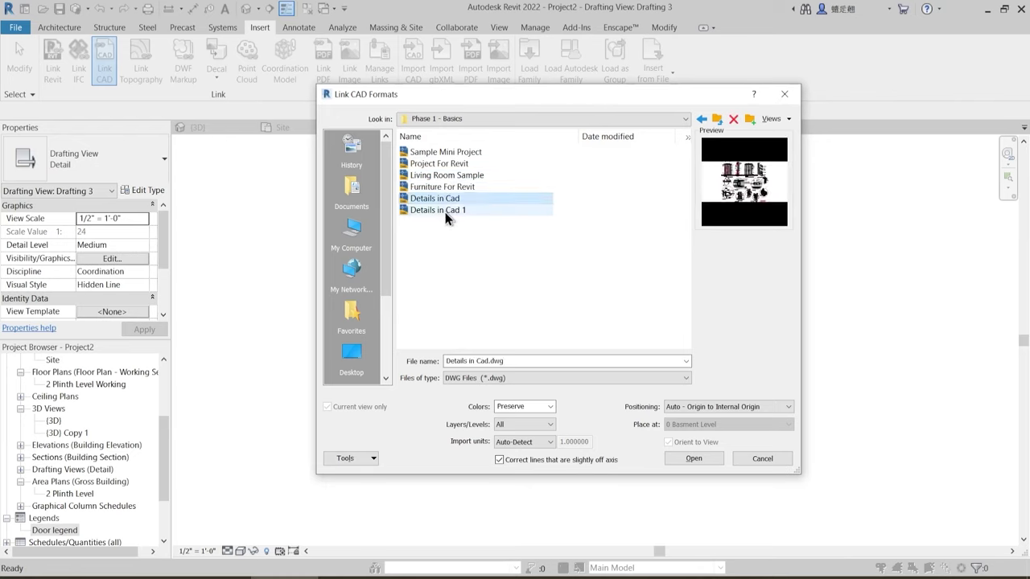
left_click(447, 211)
left_click(534, 450)
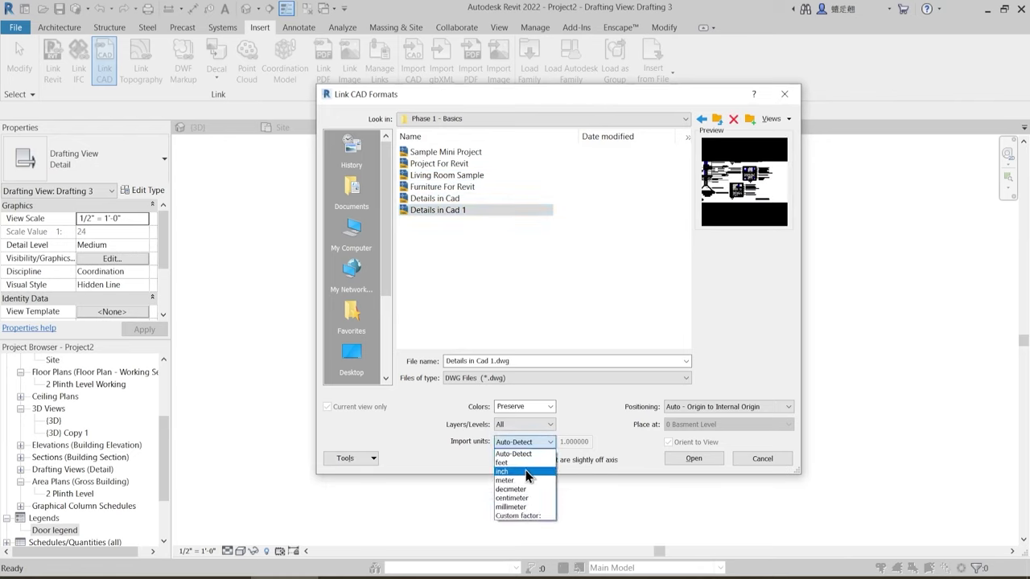
left_click(524, 473)
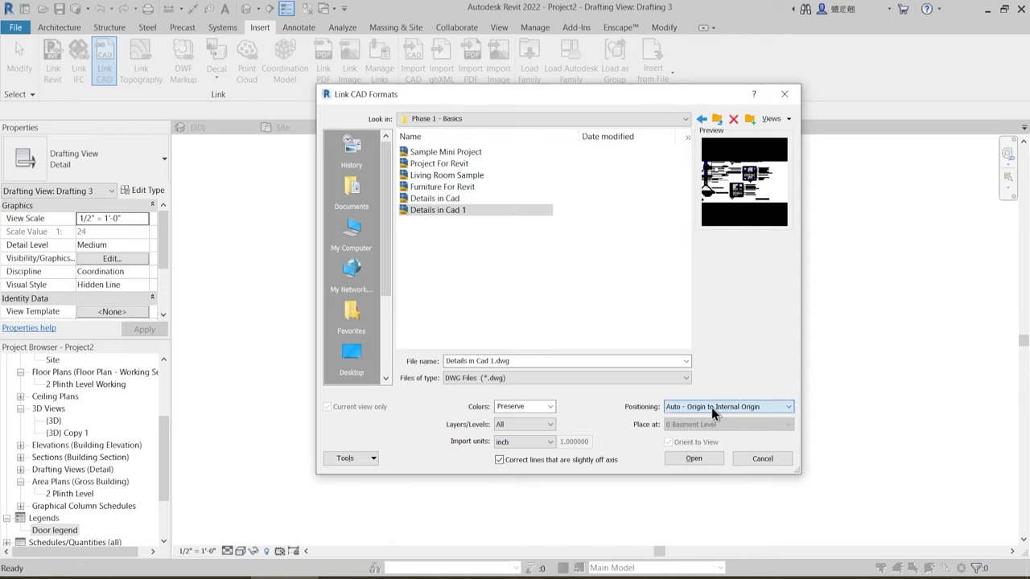
left_click(711, 408)
left_click(709, 445)
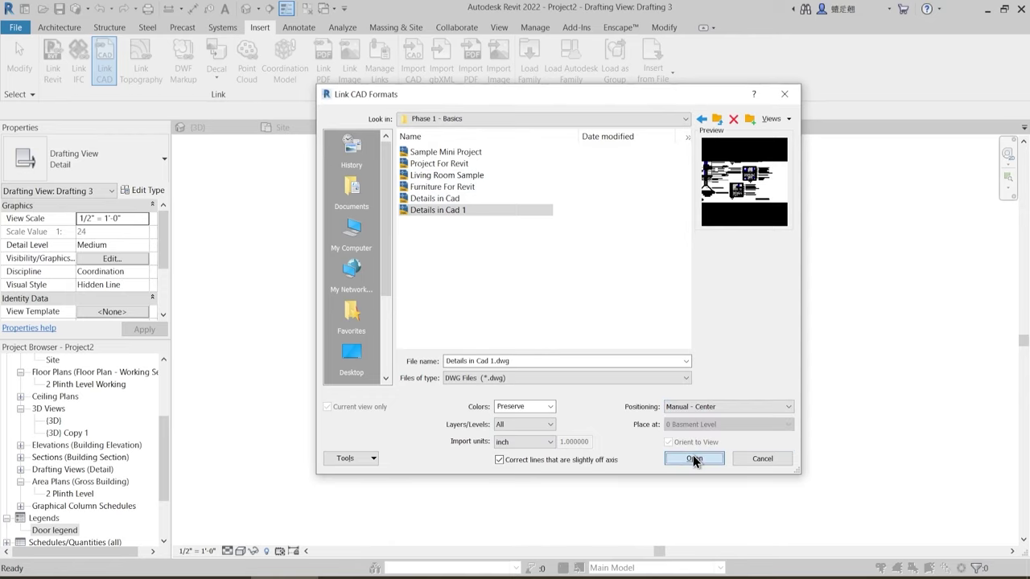
left_click(694, 459)
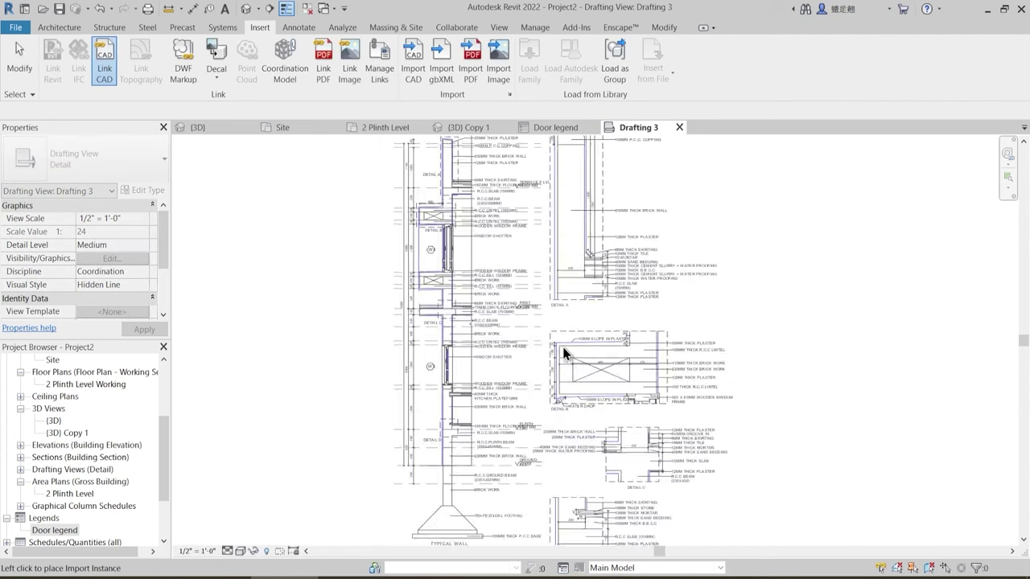
scroll(562, 347, "down", 4)
left_click(567, 343)
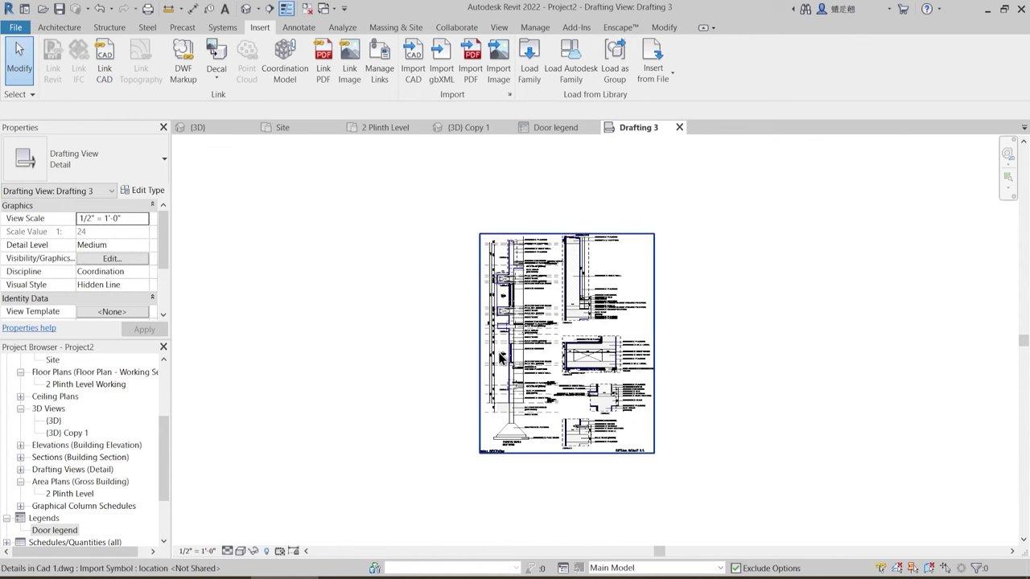
scroll(531, 338, "up", 5)
scroll(529, 319, "down", 1)
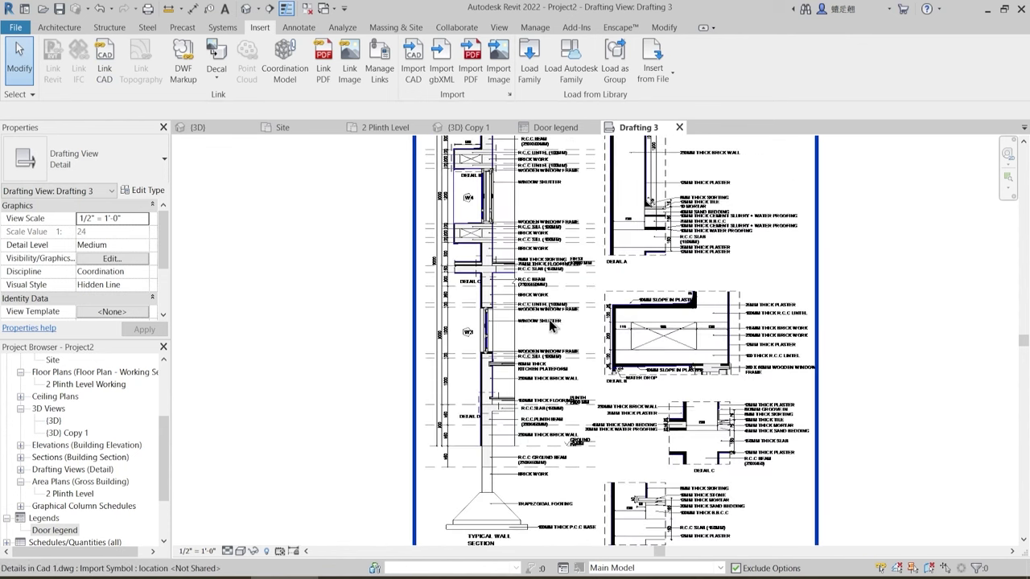
scroll(554, 316, "down", 2)
middle_click_drag(571, 283, 561, 302)
key("Escape")
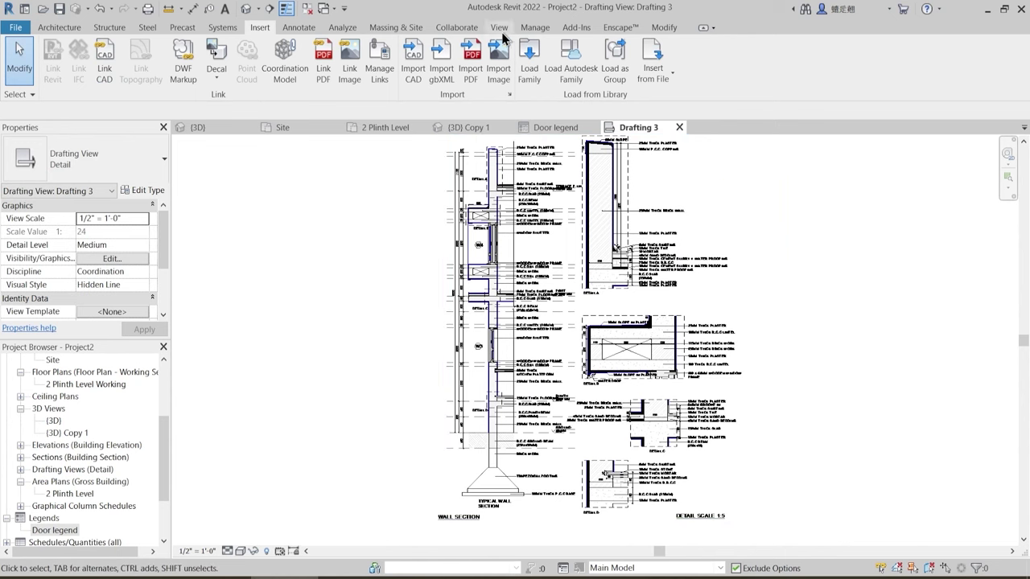
left_click(537, 29)
left_click(753, 72)
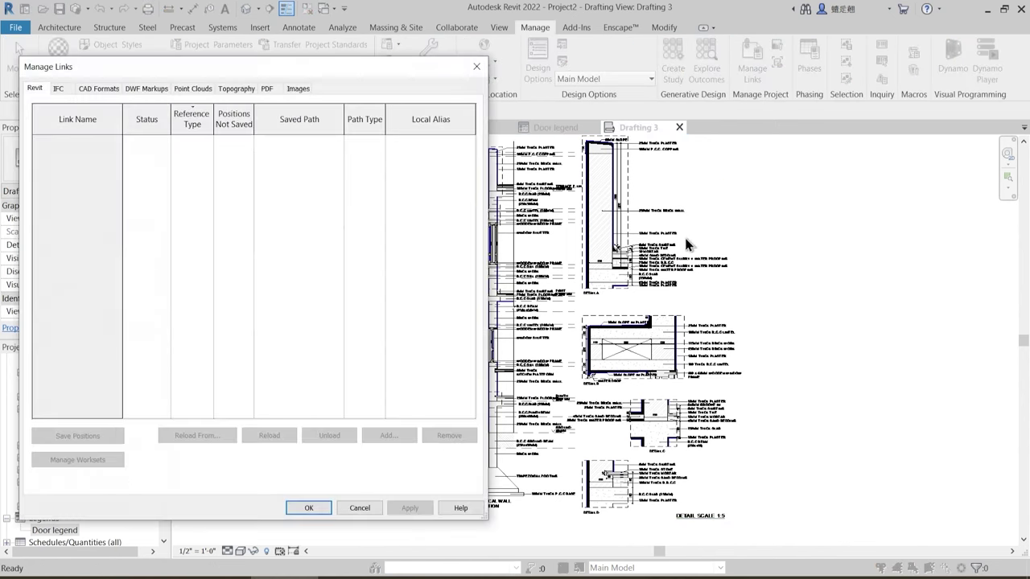
left_click(99, 88)
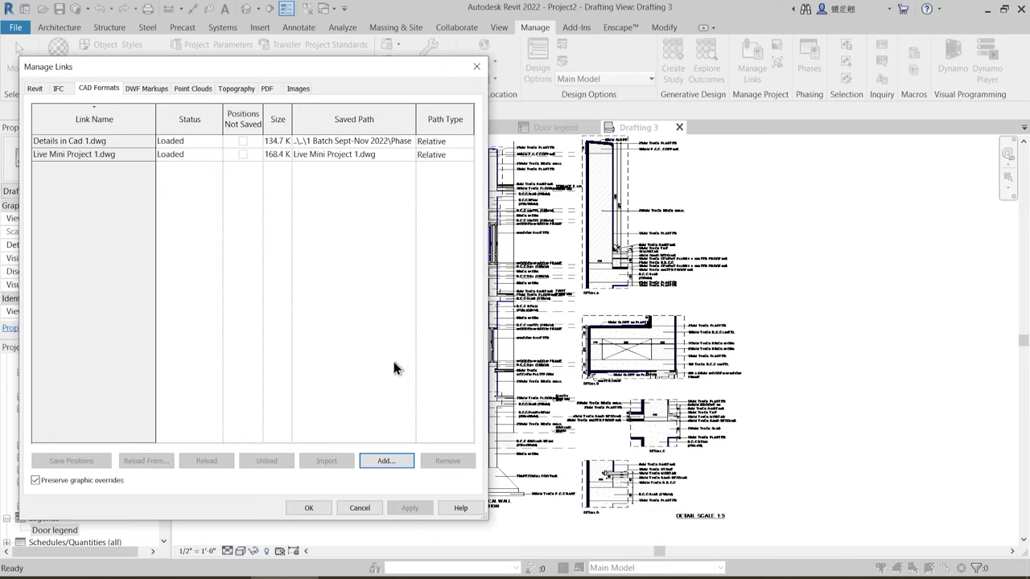
left_click(309, 508)
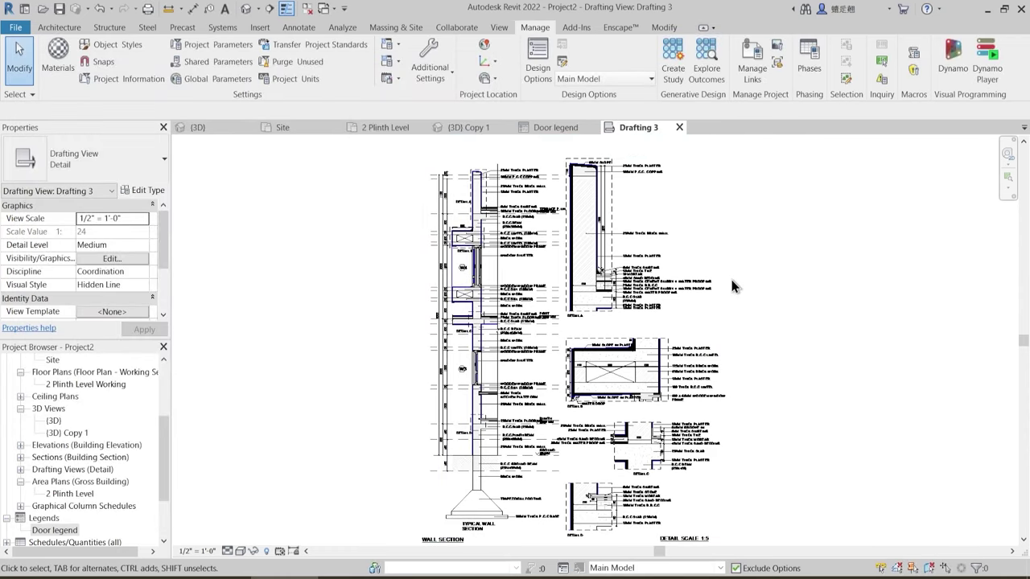
key("v")
key("g")
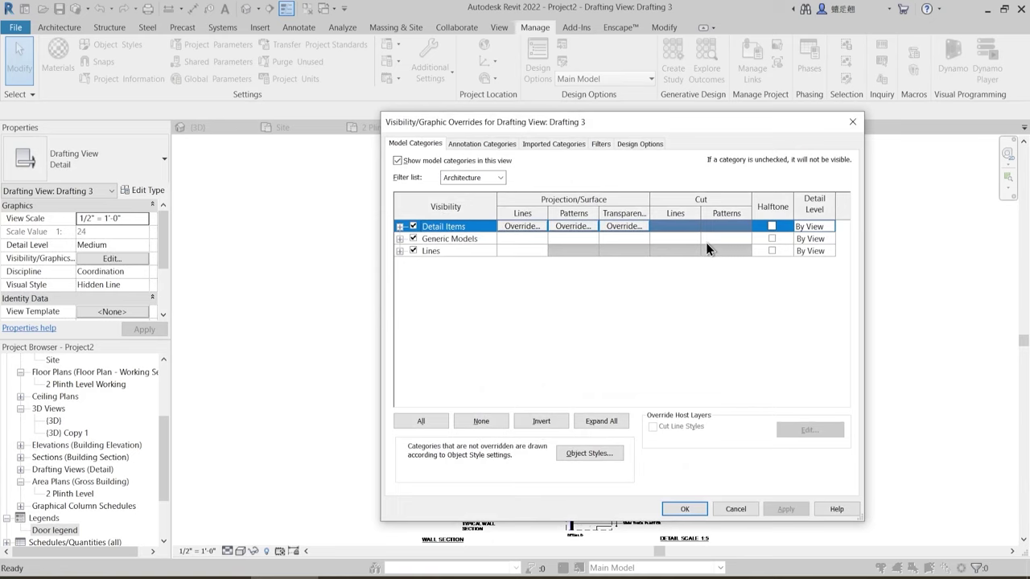
left_click(558, 145)
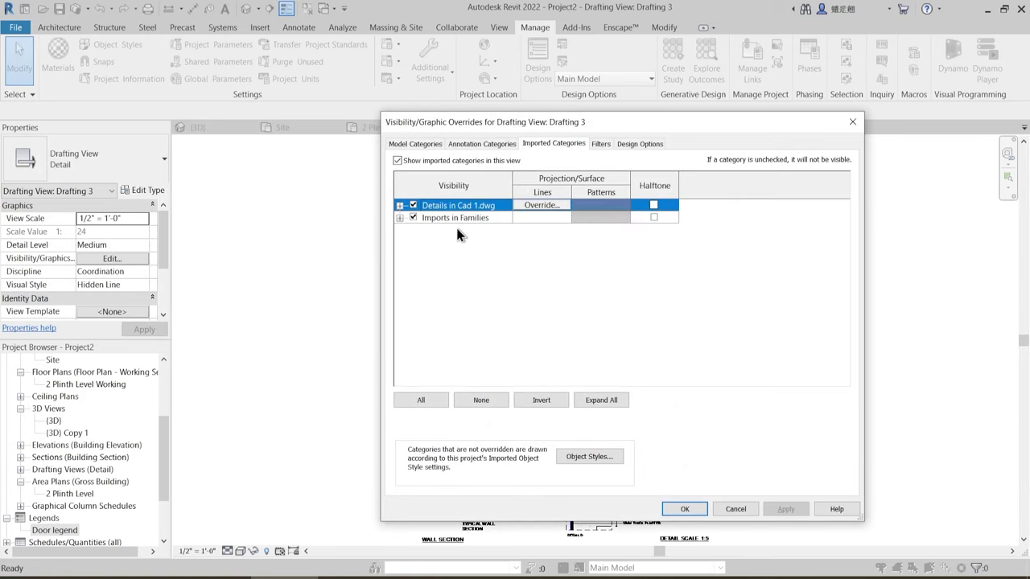
left_click(400, 218)
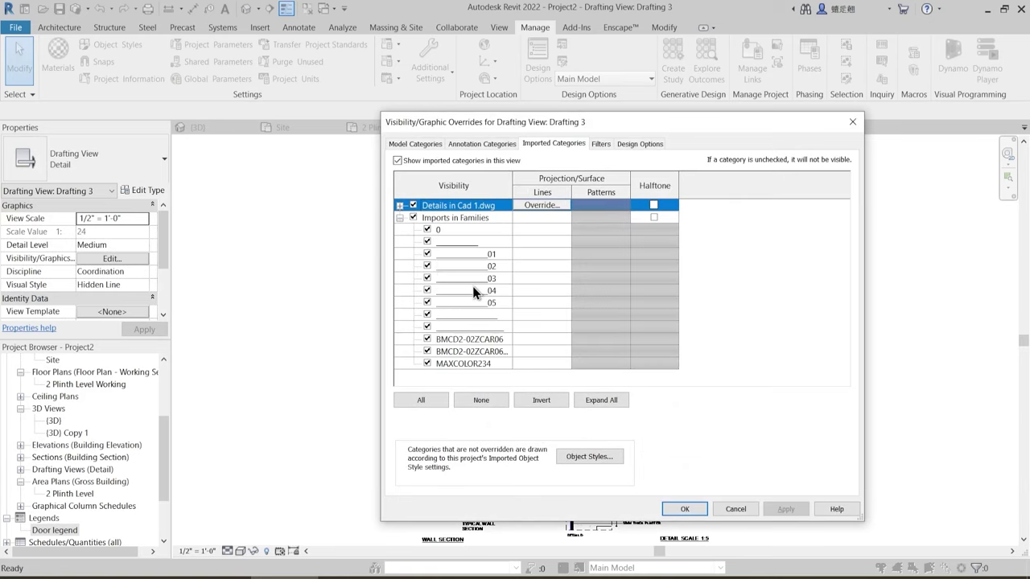
left_click(399, 217)
left_click(398, 206)
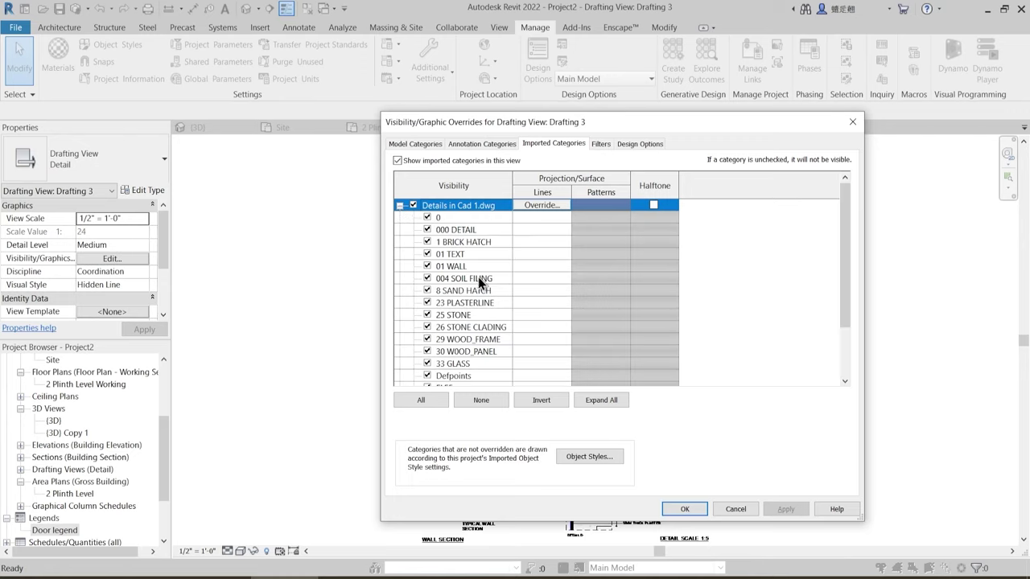
left_click(550, 231)
left_click(543, 230)
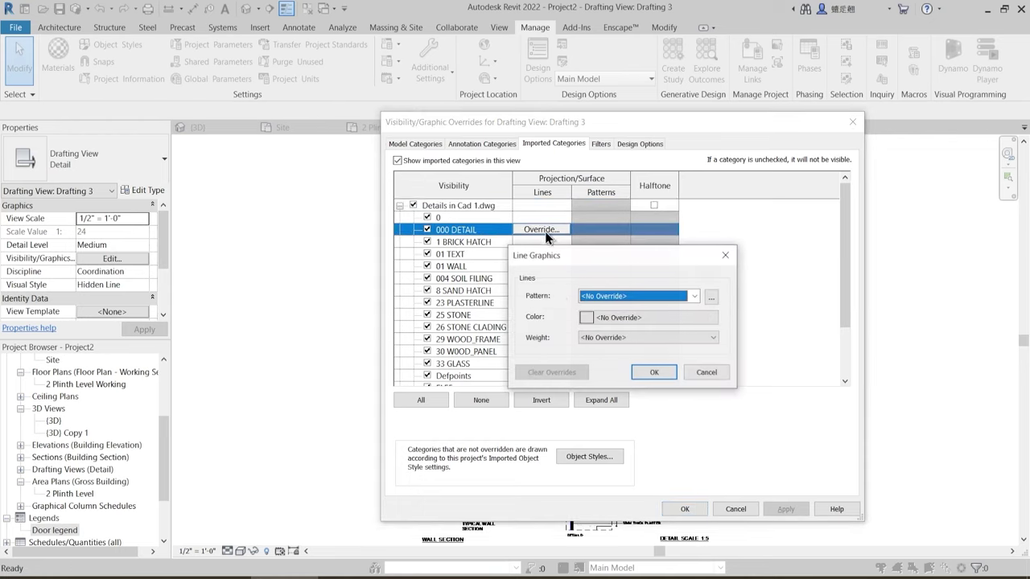
left_click(633, 298)
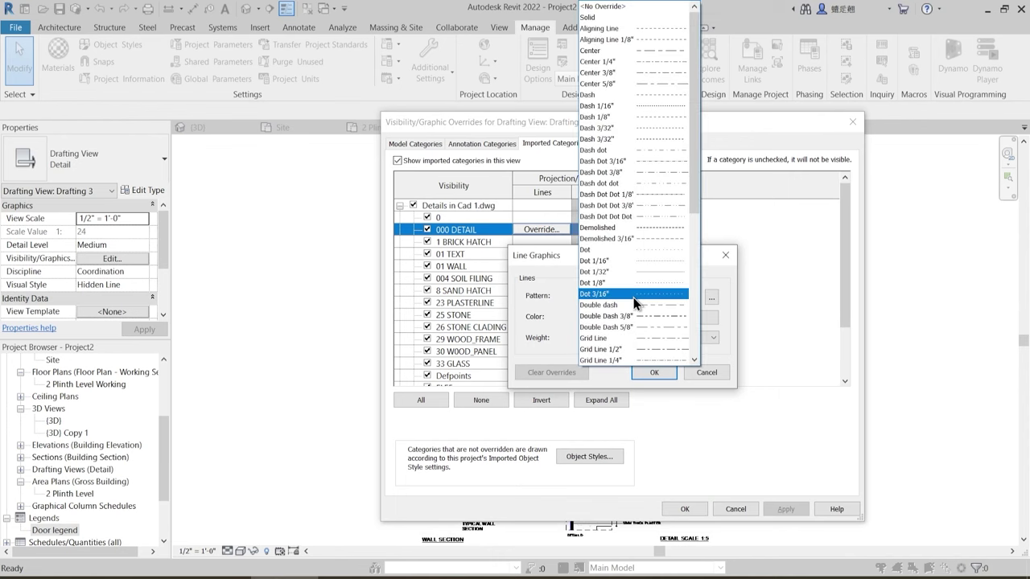
left_click(617, 297)
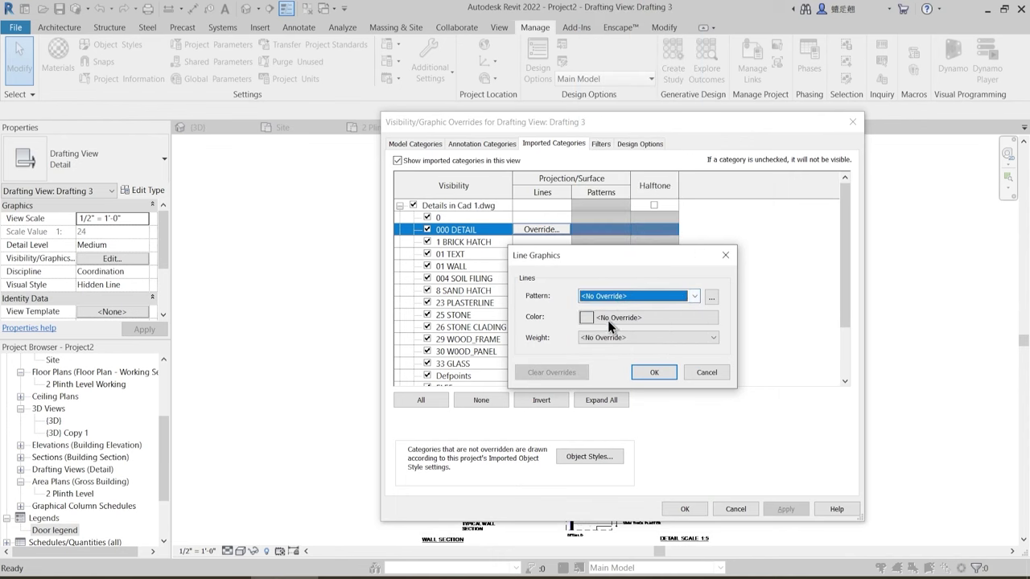
left_click(607, 318)
key("Escape")
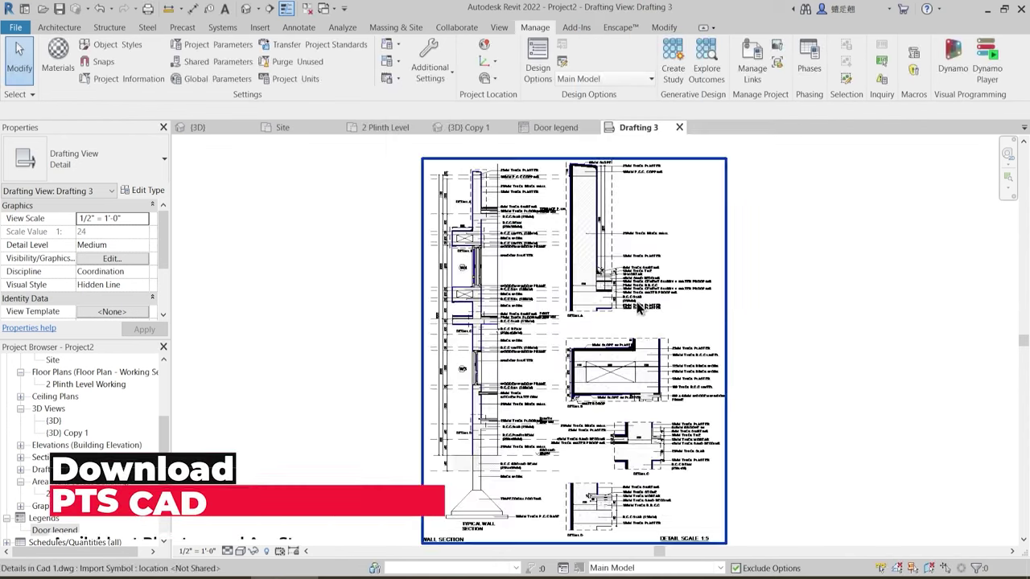
- Close the Drafting 3, Door legend and {3D} Copy 1 views, then pan the {3D} site model
left_click(679, 128)
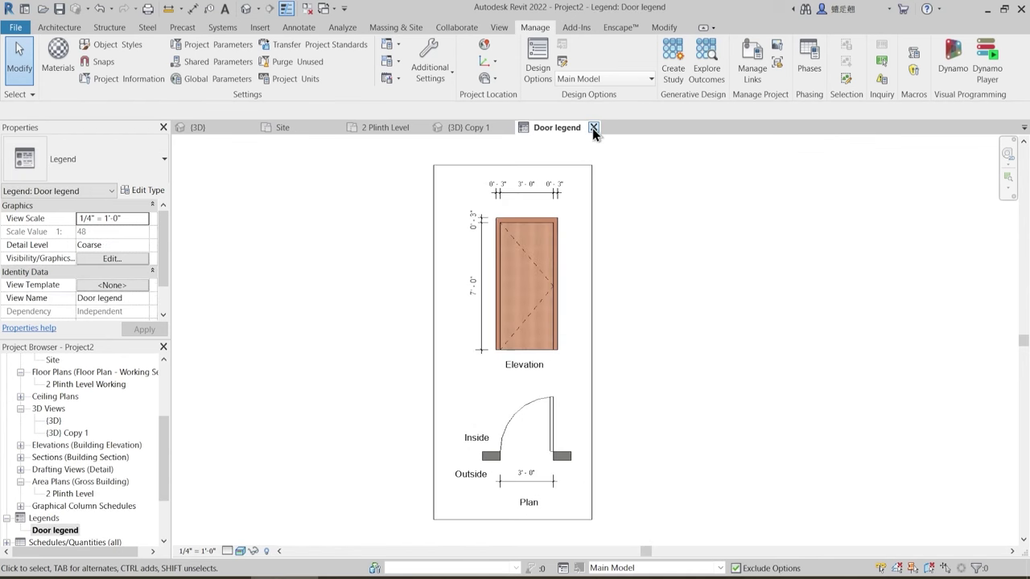
left_click(593, 128)
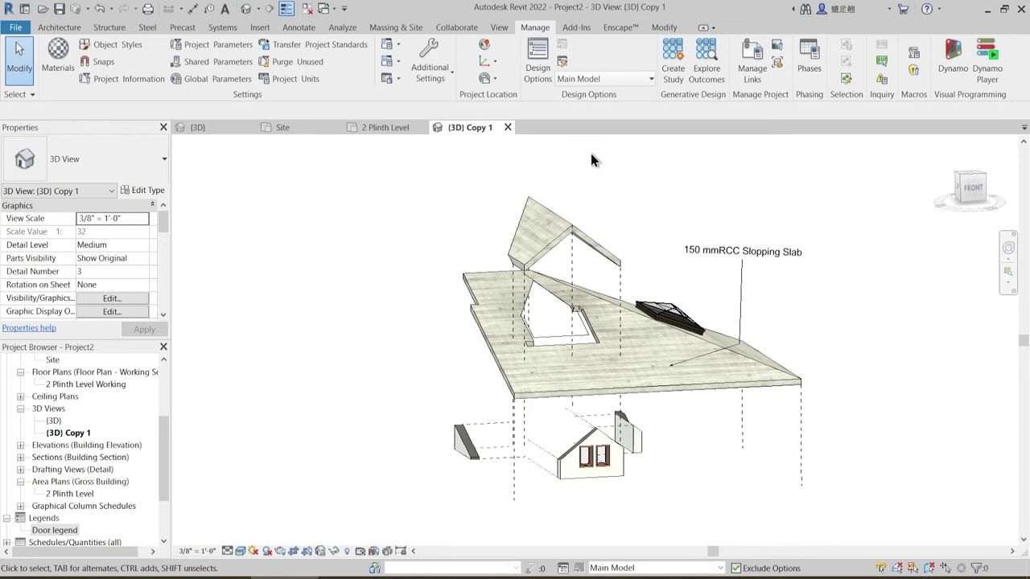
left_click(507, 128)
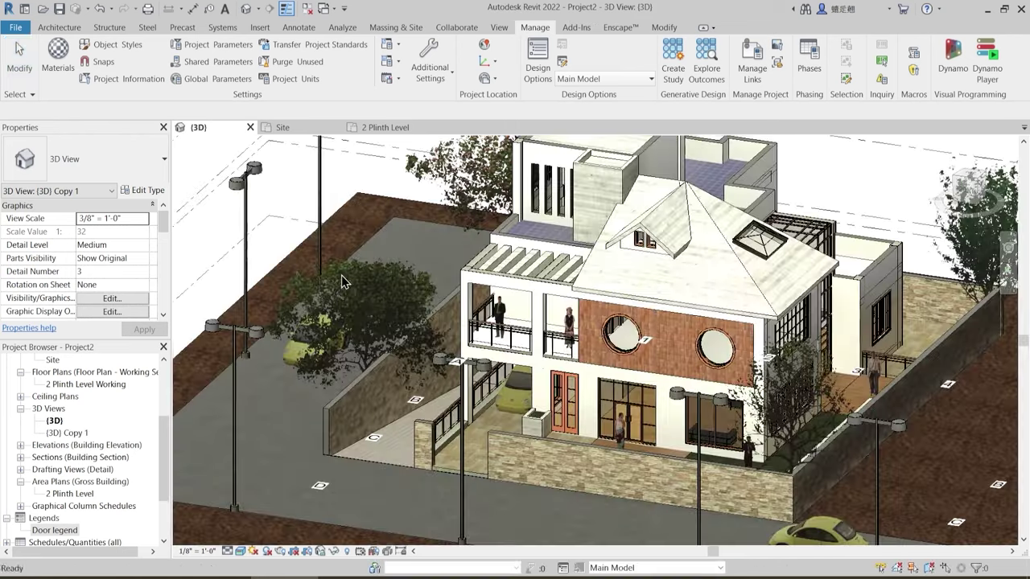
scroll(400, 313, "down", 4)
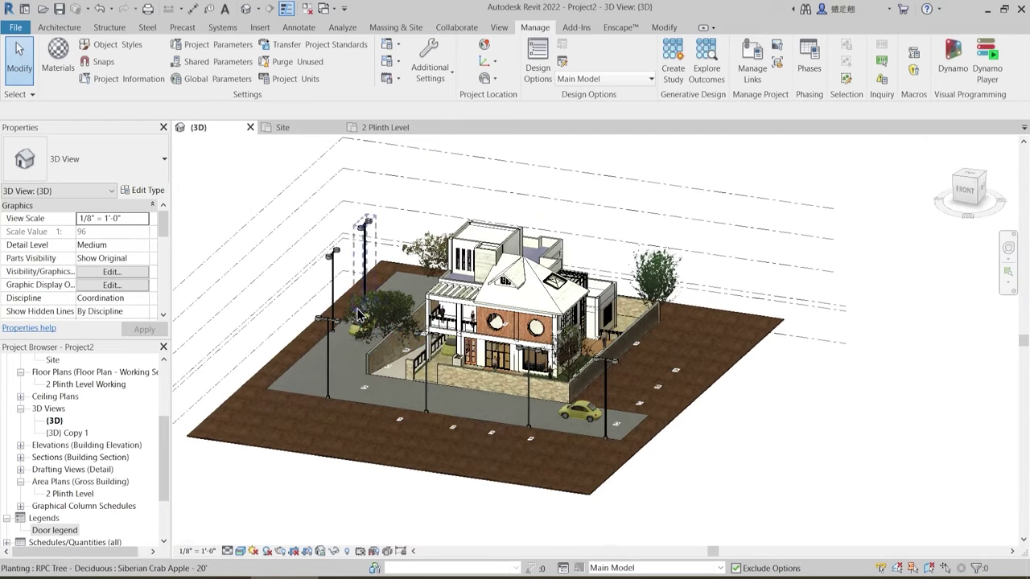
left_click_drag(164, 441, 164, 390)
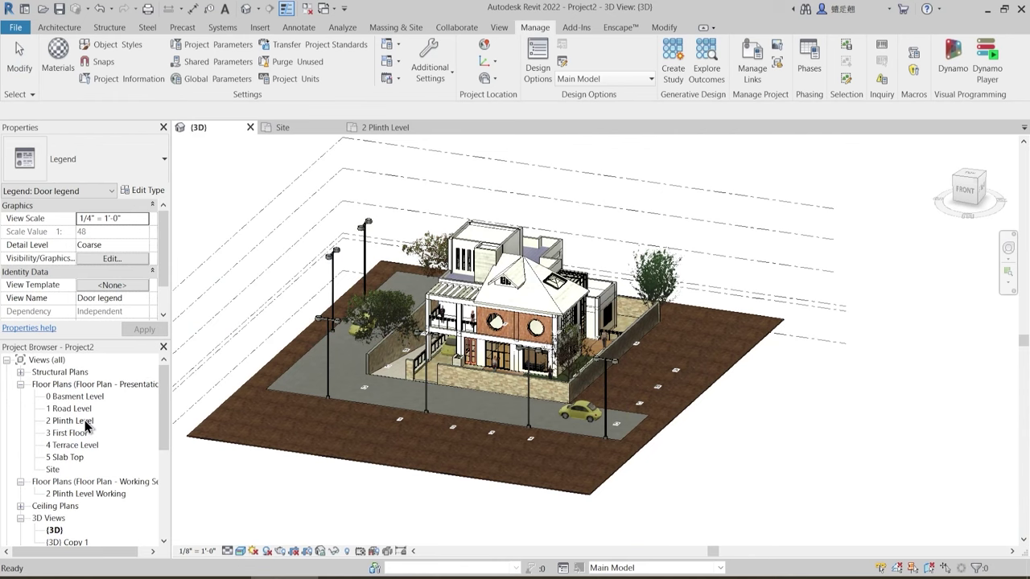
left_click(320, 244)
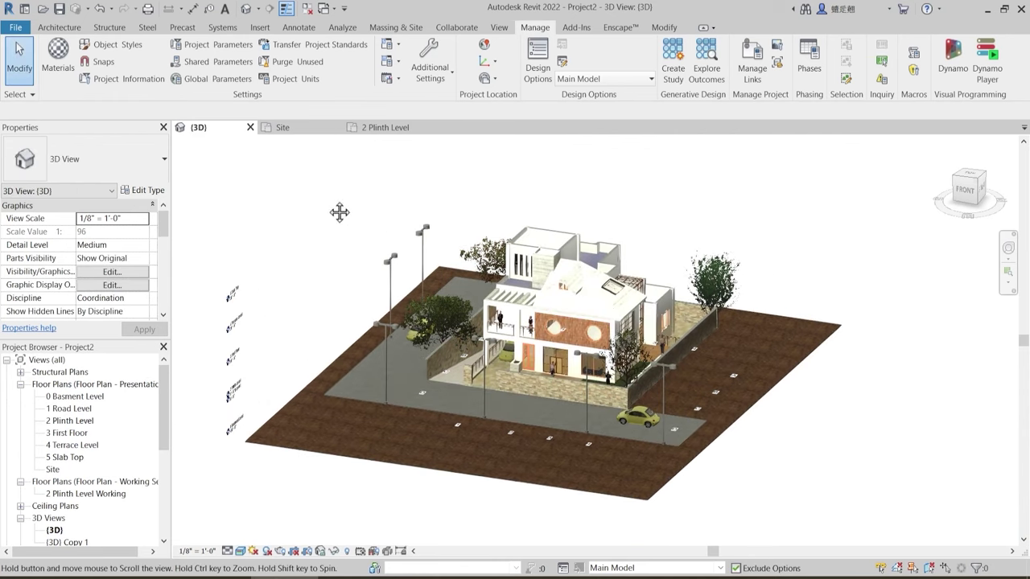
middle_click_drag(341, 212, 429, 219)
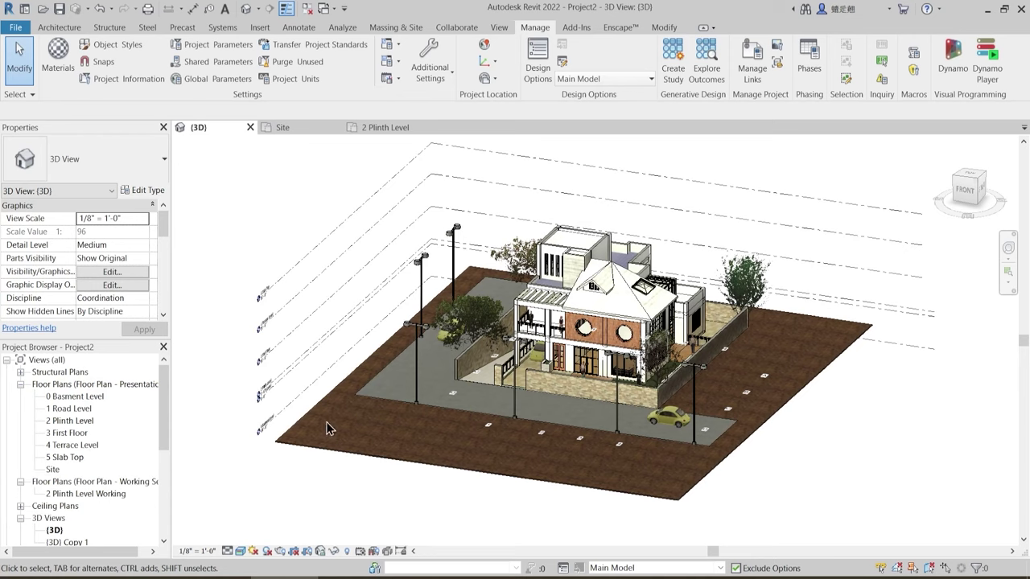
- Open the 2 Plinth Level Working plan and zoom onto the G.Bedroom, Kitchen, Dining and Living rooms
left_click(100, 495)
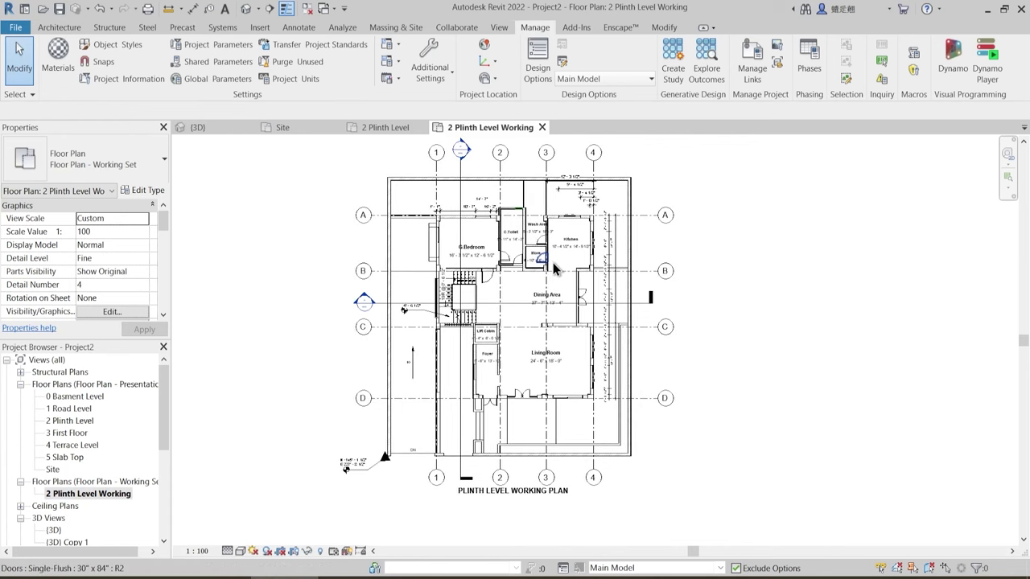
scroll(553, 263, "up", 3)
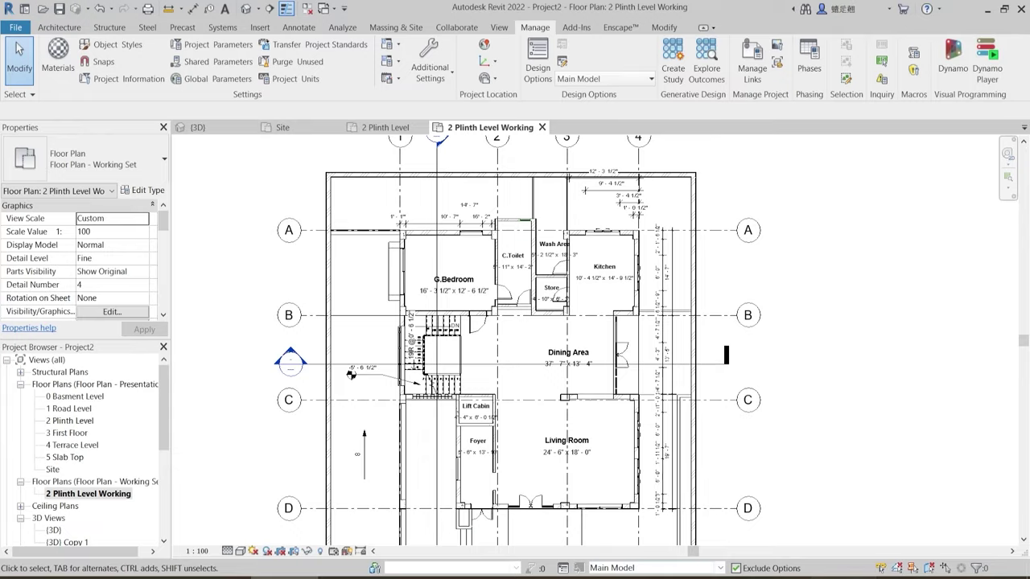
left_click(843, 577)
left_click(1014, 448)
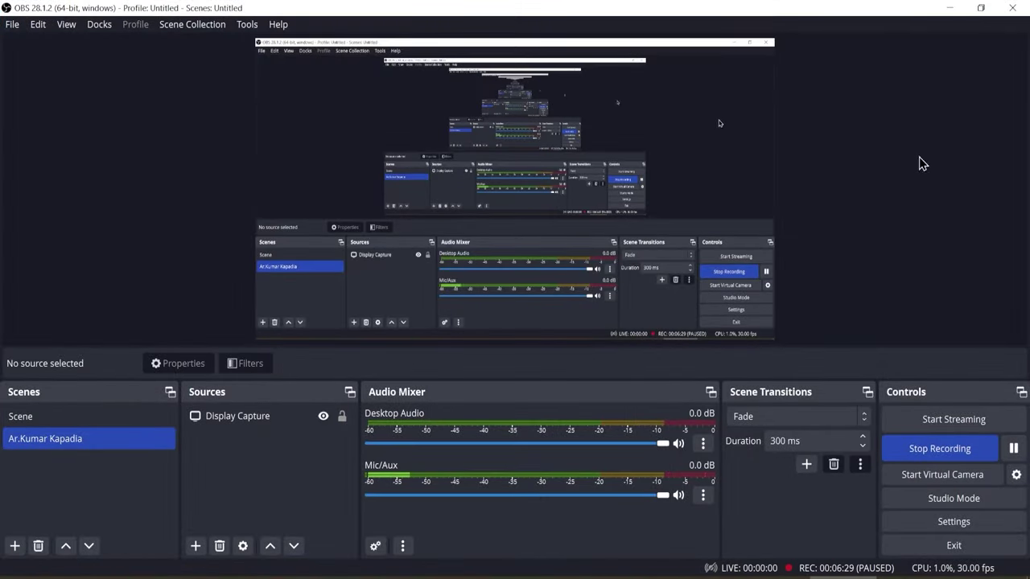
left_click(949, 8)
middle_click_drag(743, 395, 732, 381)
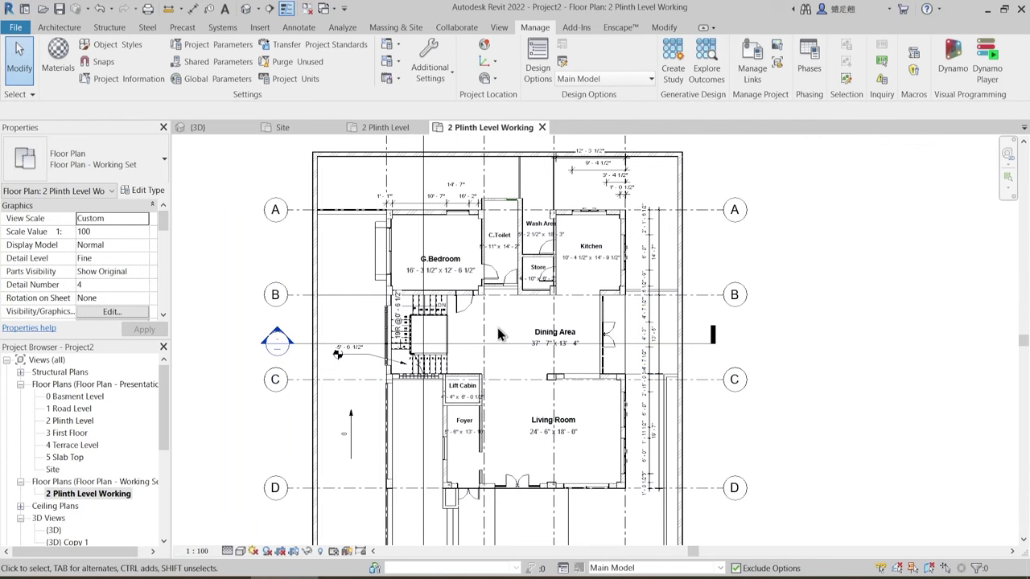
middle_click_drag(522, 358, 527, 348)
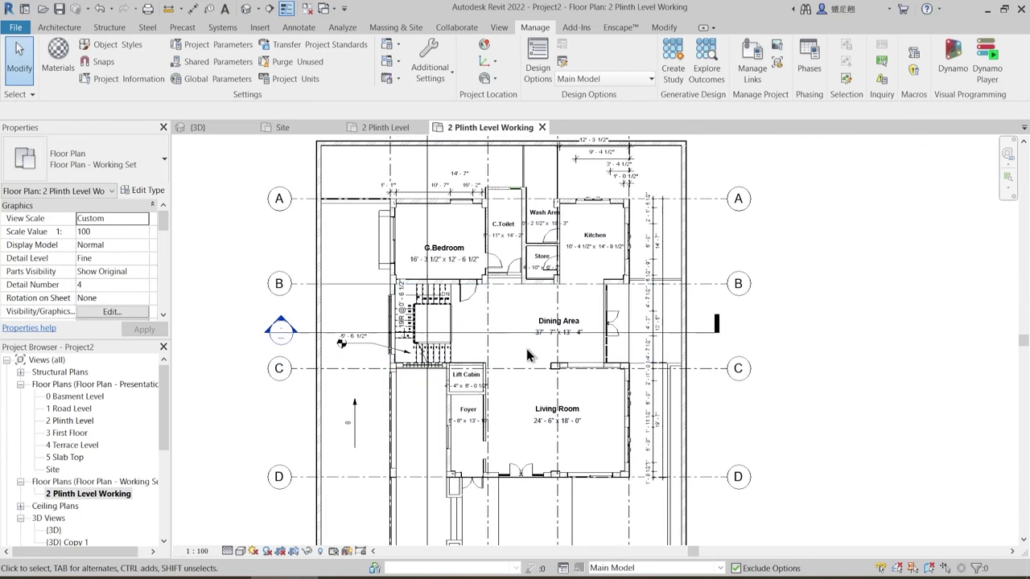
scroll(578, 429, "up", 2)
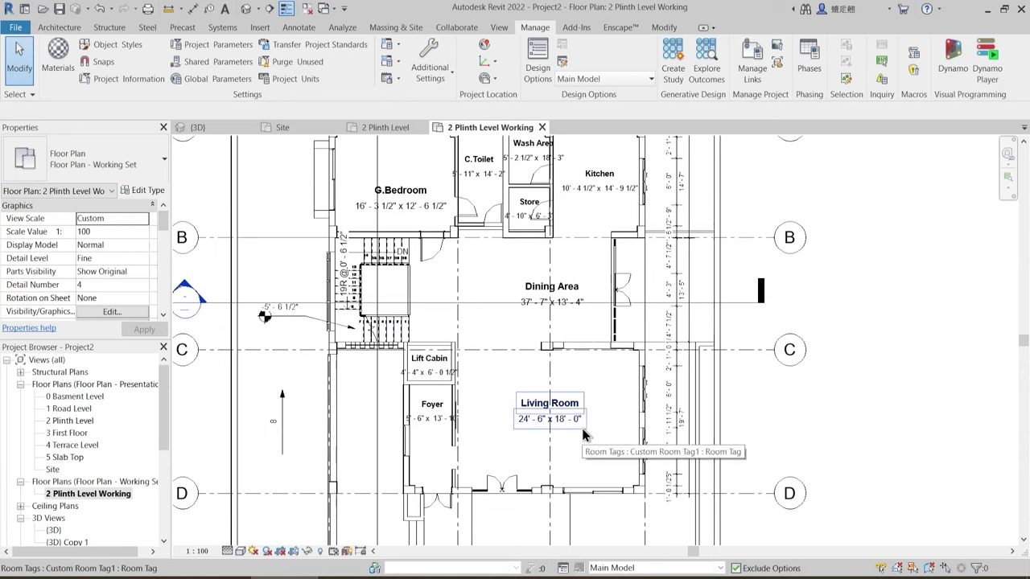
middle_click_drag(620, 321, 631, 363)
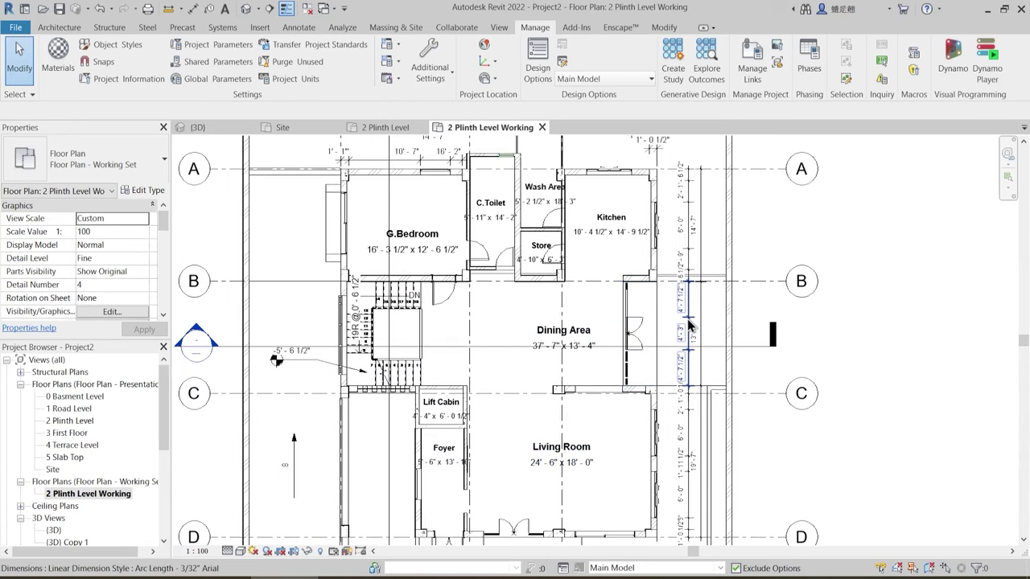
middle_click_drag(757, 288, 769, 301)
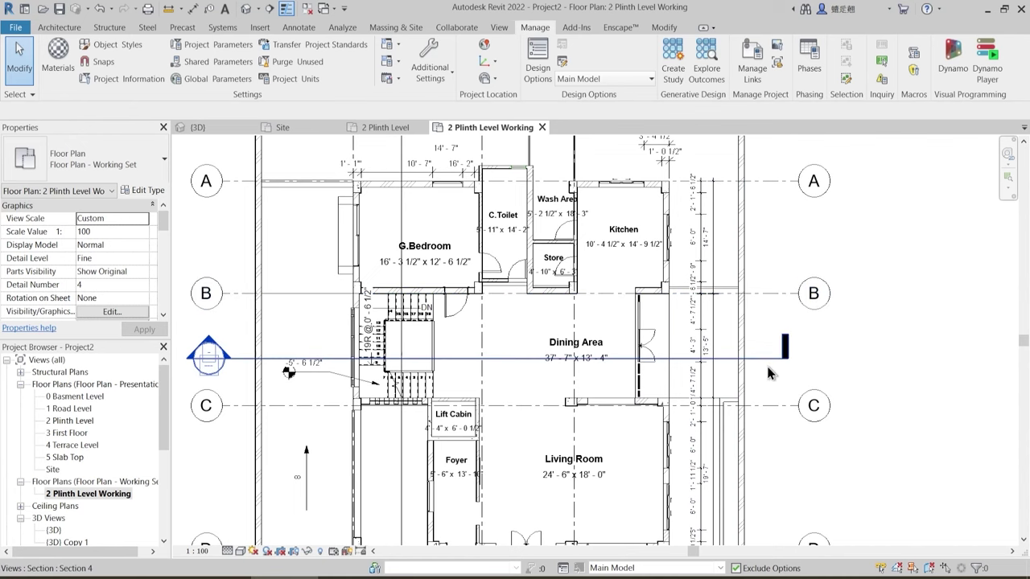
middle_click_drag(676, 371, 679, 391)
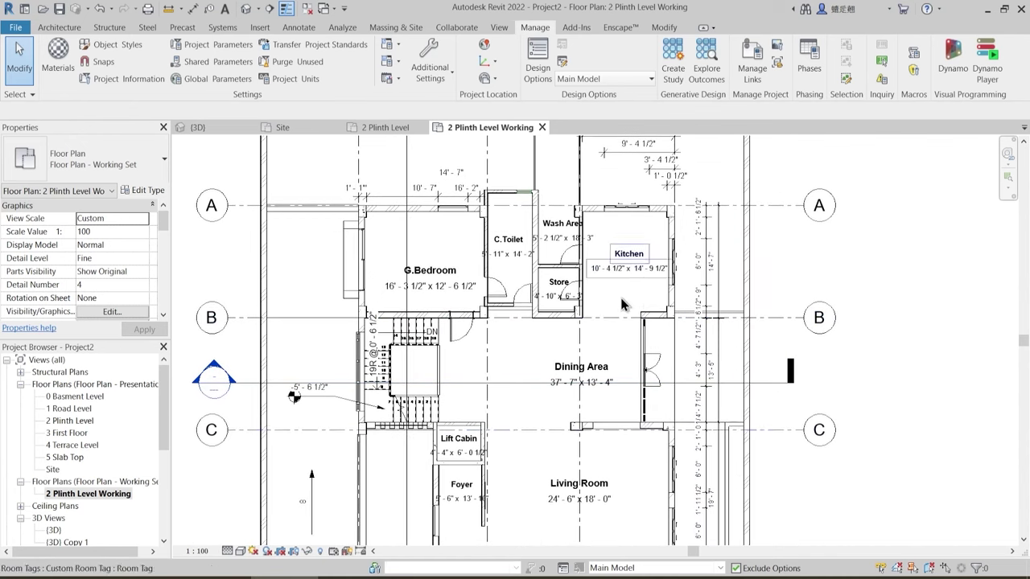
middle_click_drag(521, 364, 537, 330)
middle_click_drag(547, 288, 542, 390)
scroll(715, 310, "up", 2)
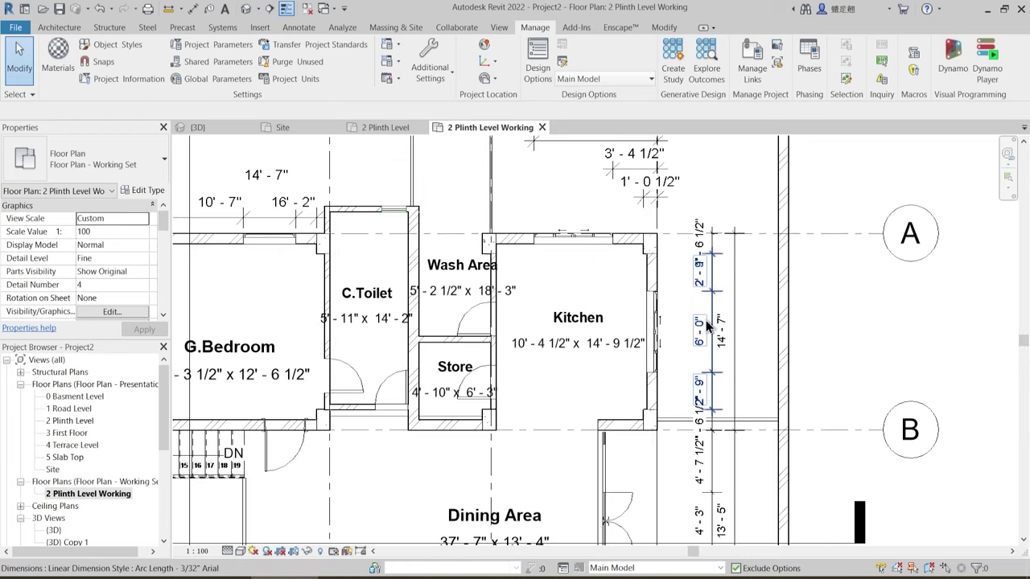
scroll(712, 324, "up", 3)
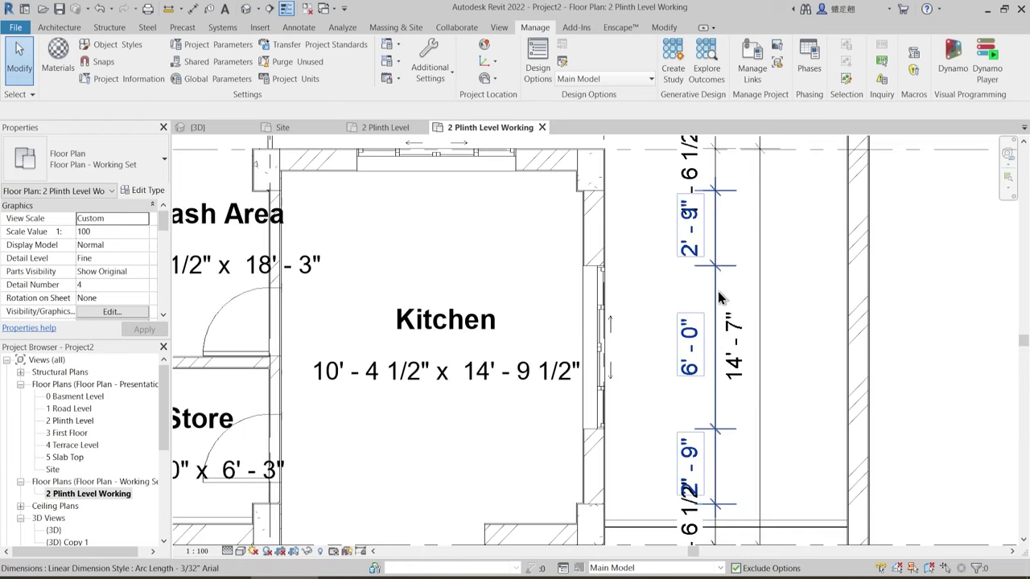
scroll(719, 315, "down", 2)
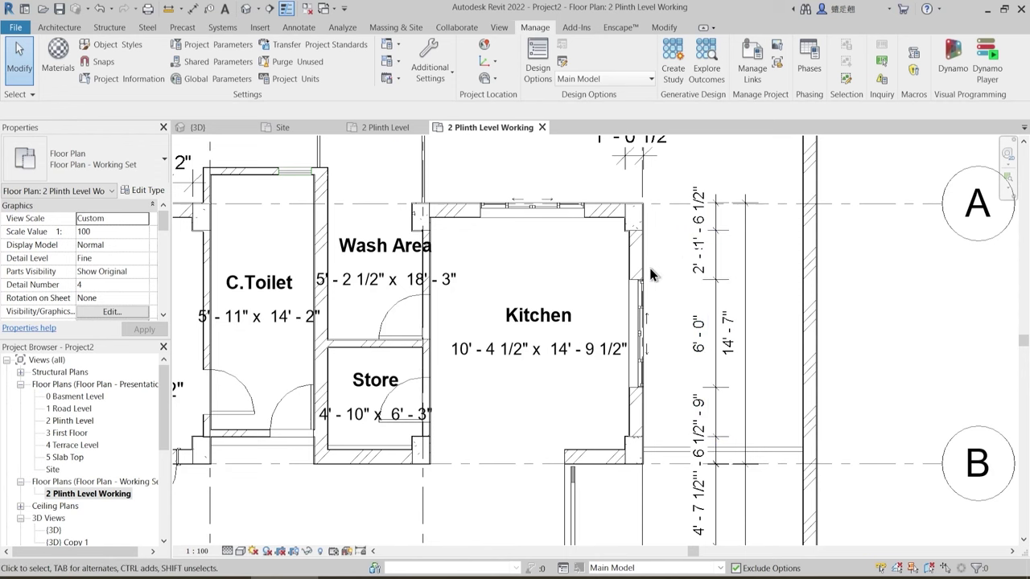
scroll(651, 275, "down", 1)
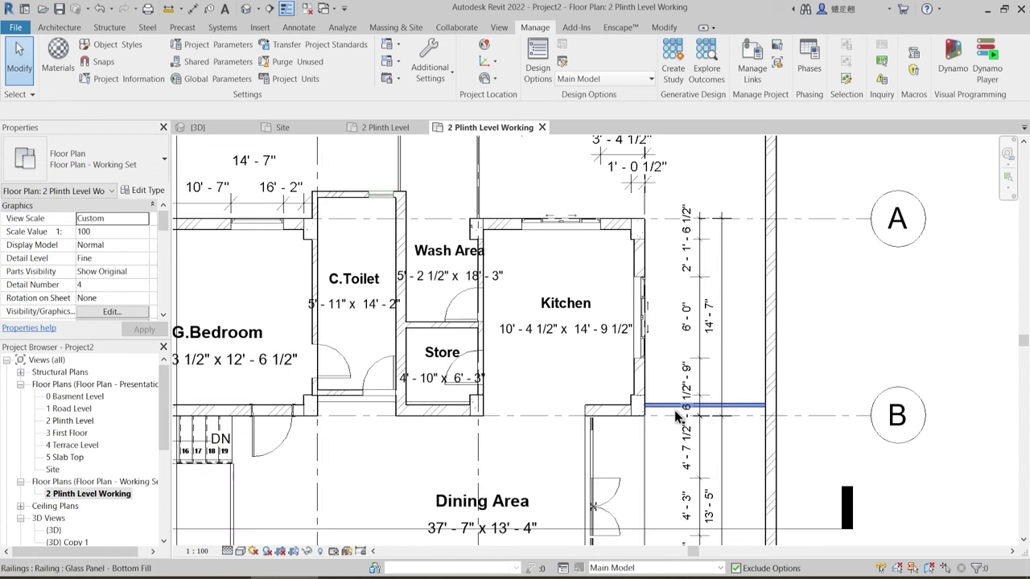
scroll(644, 344, "down", 2)
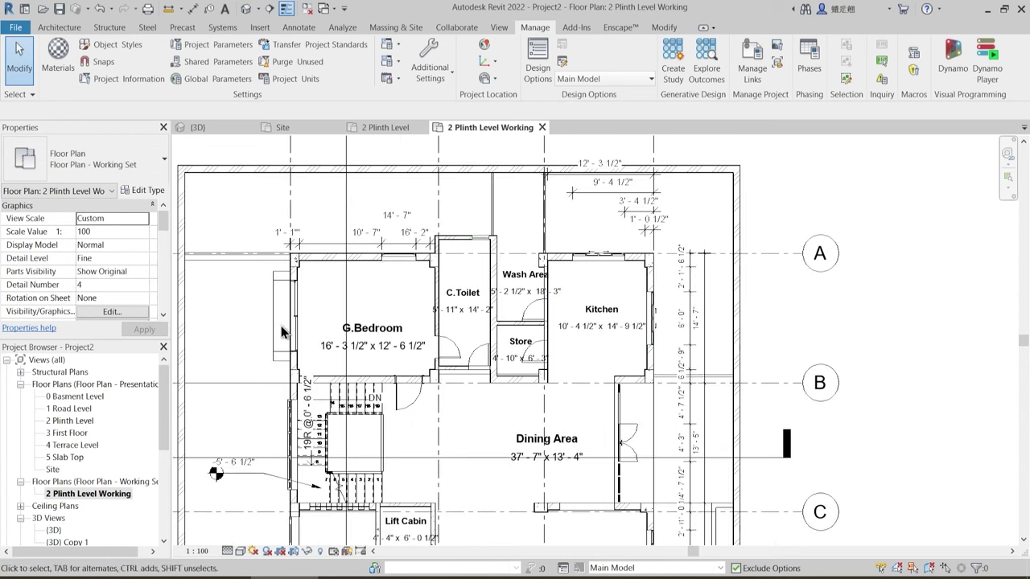
scroll(680, 338, "up", 3)
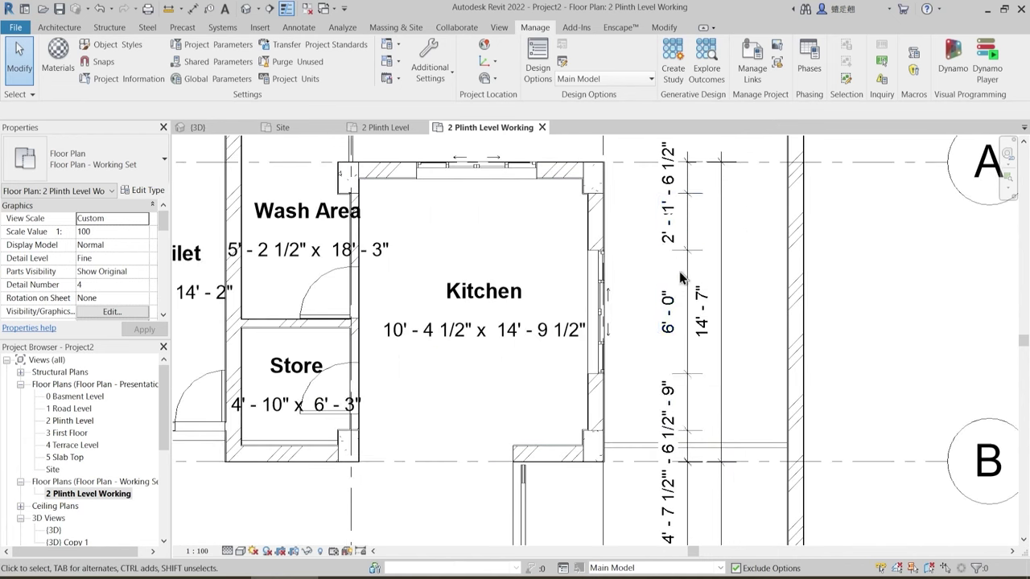
scroll(729, 322, "down", 1)
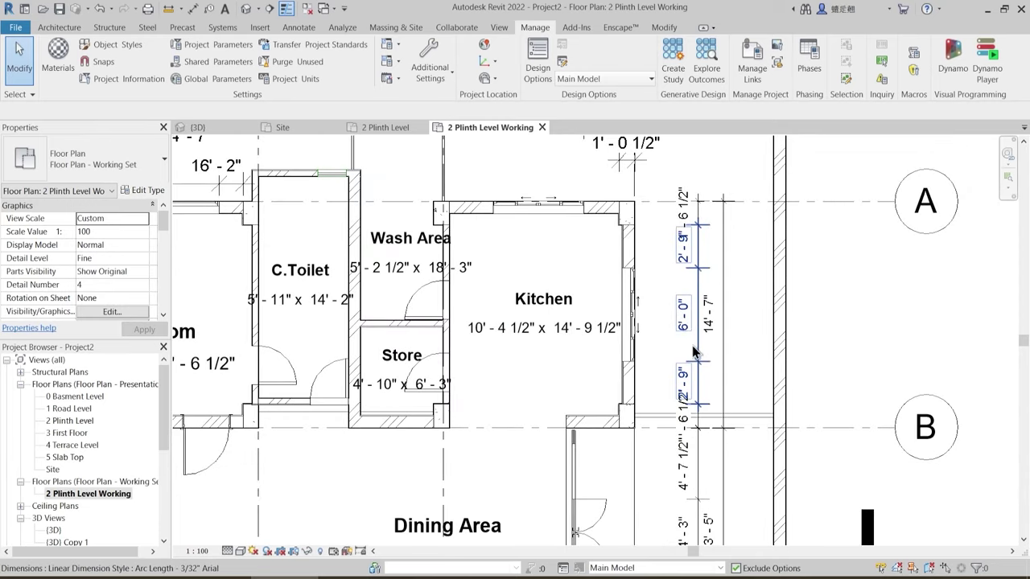
middle_click_drag(636, 265, 658, 355)
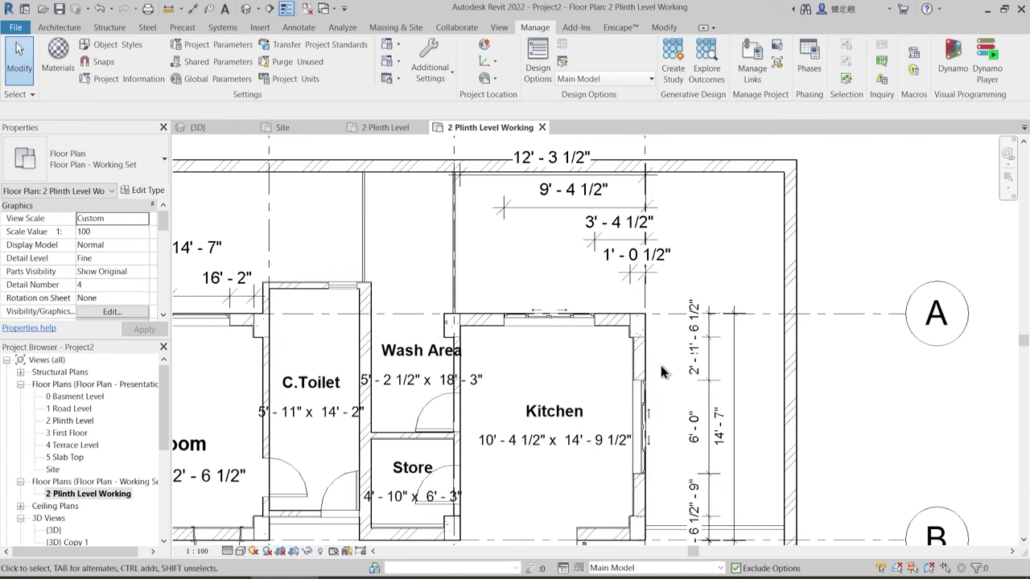
middle_click_drag(569, 262, 649, 327)
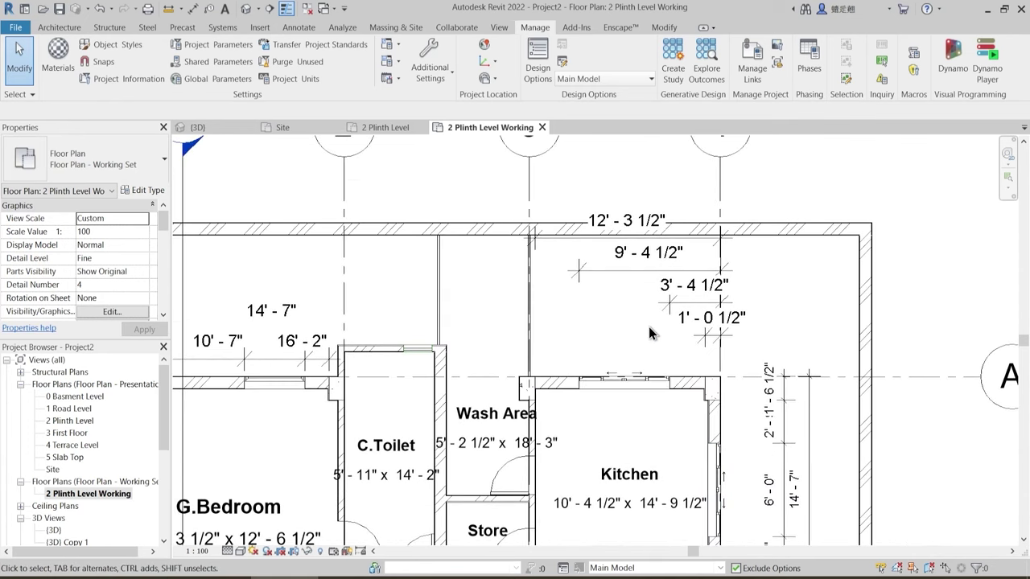
scroll(649, 327, "up", 3)
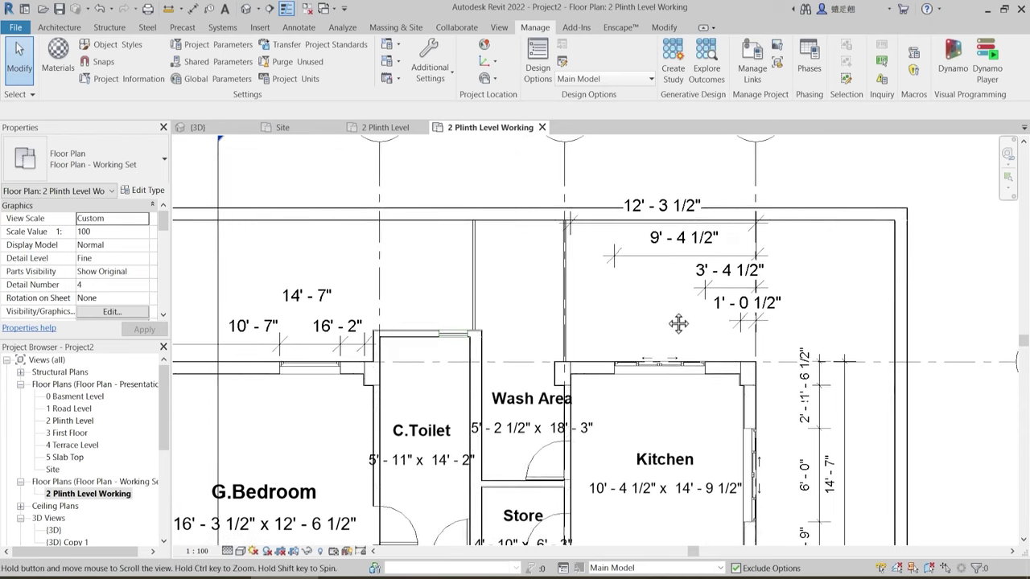
middle_click_drag(721, 341, 724, 365)
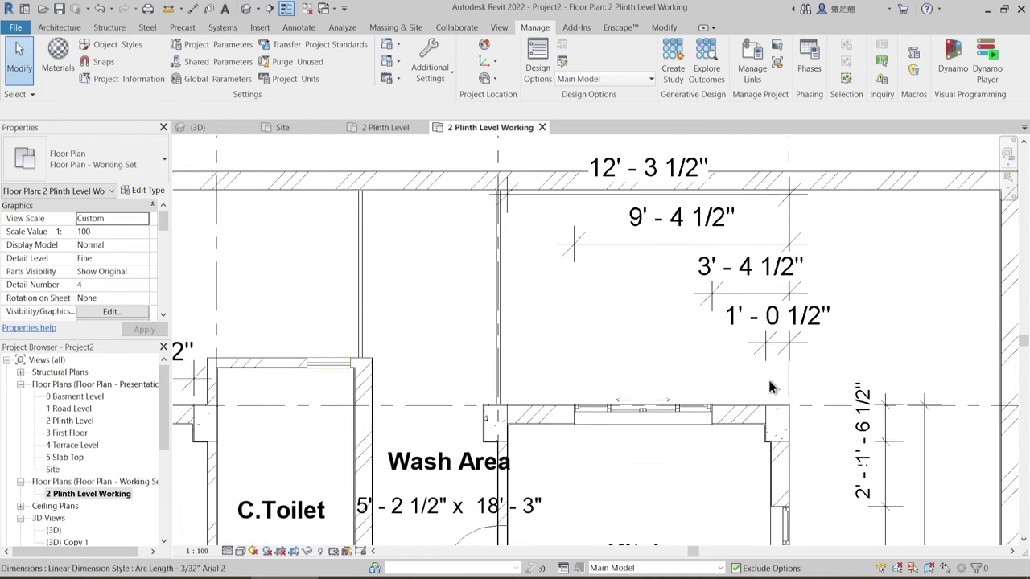
left_click(769, 342)
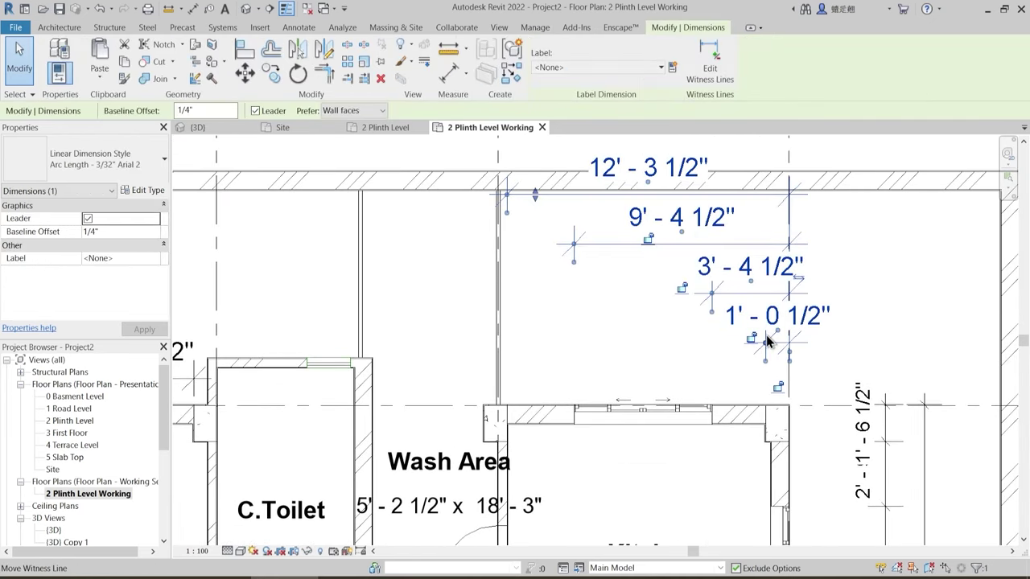
key("Escape")
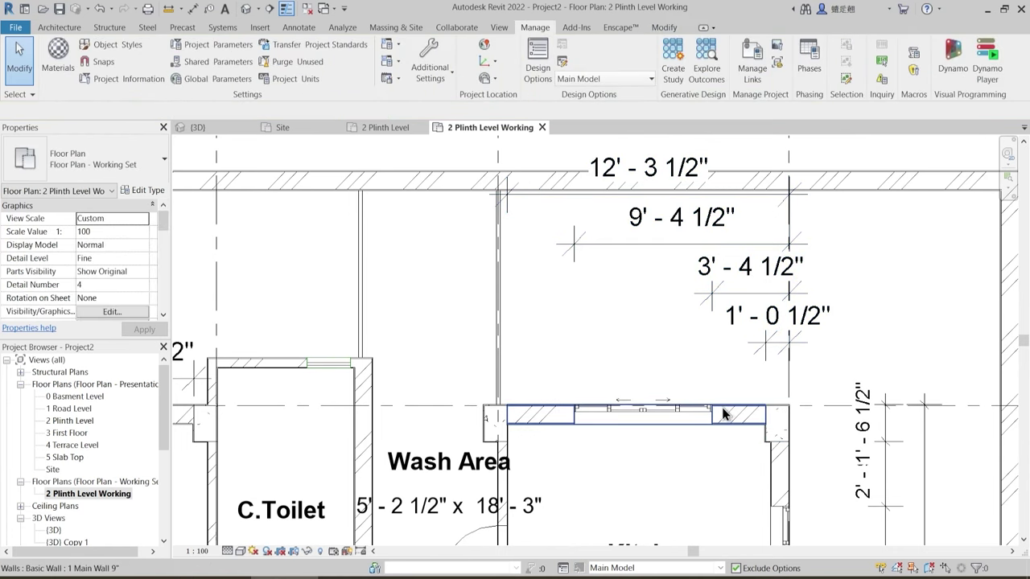
scroll(750, 331, "down", 3)
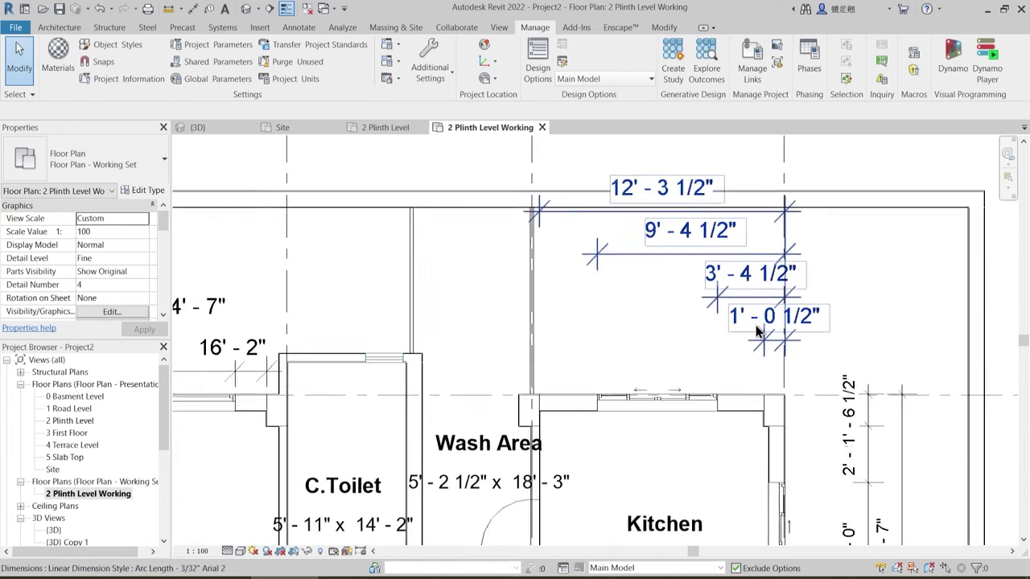
middle_click_drag(733, 322, 978, 287)
scroll(455, 336, "up", 3)
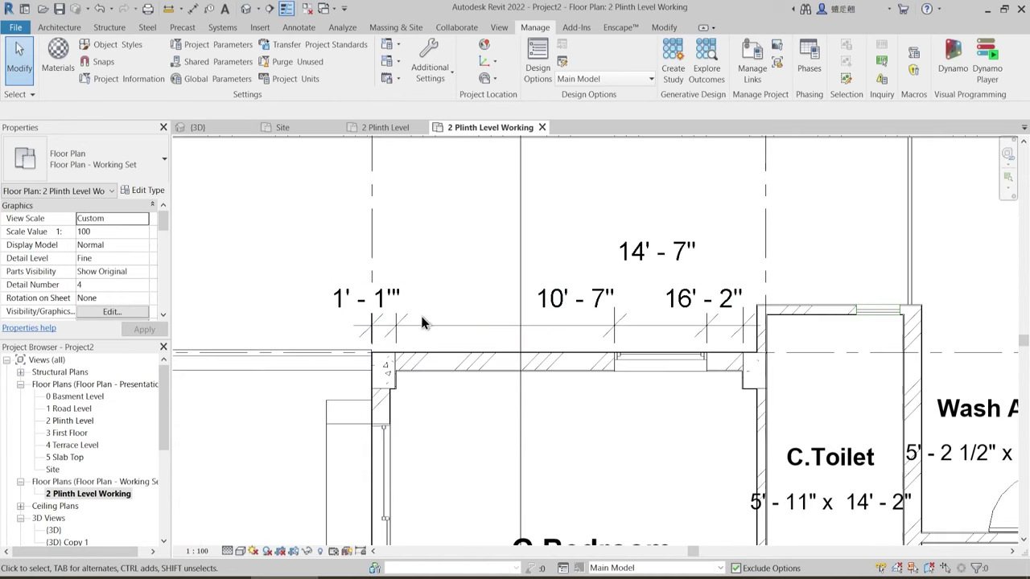
left_click(427, 326)
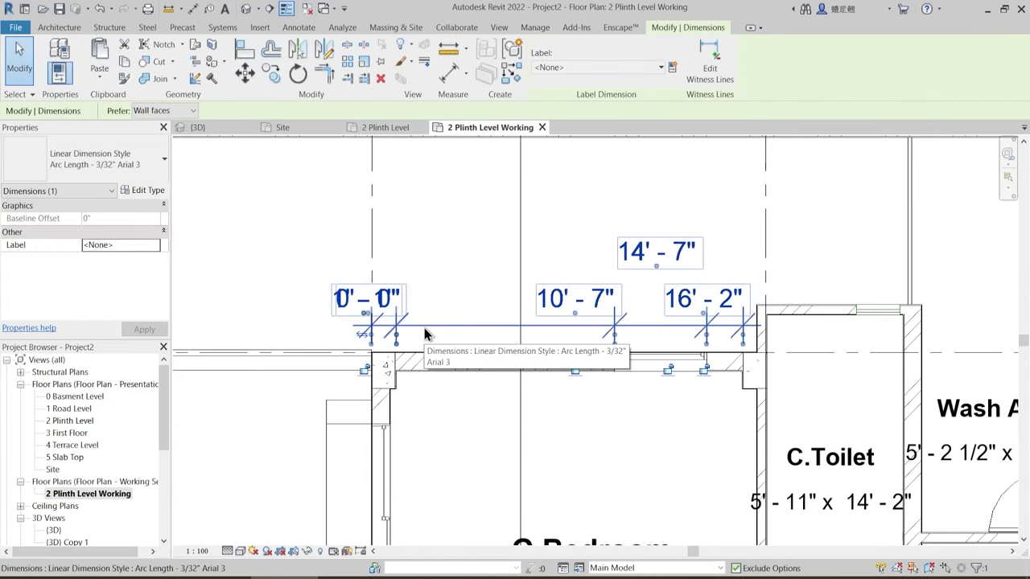
key("Escape")
scroll(429, 334, "down", 2)
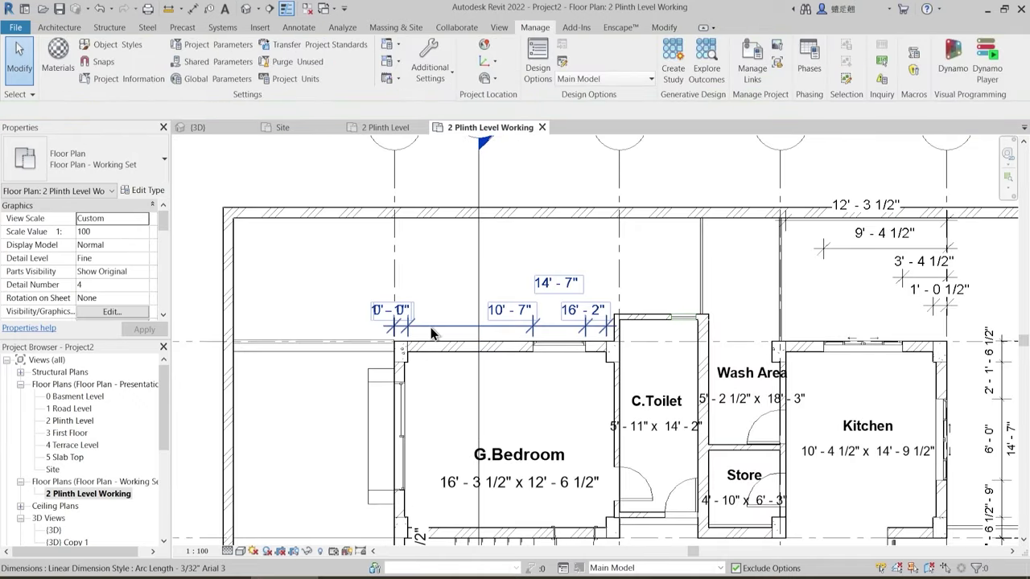
scroll(404, 332, "up", 2)
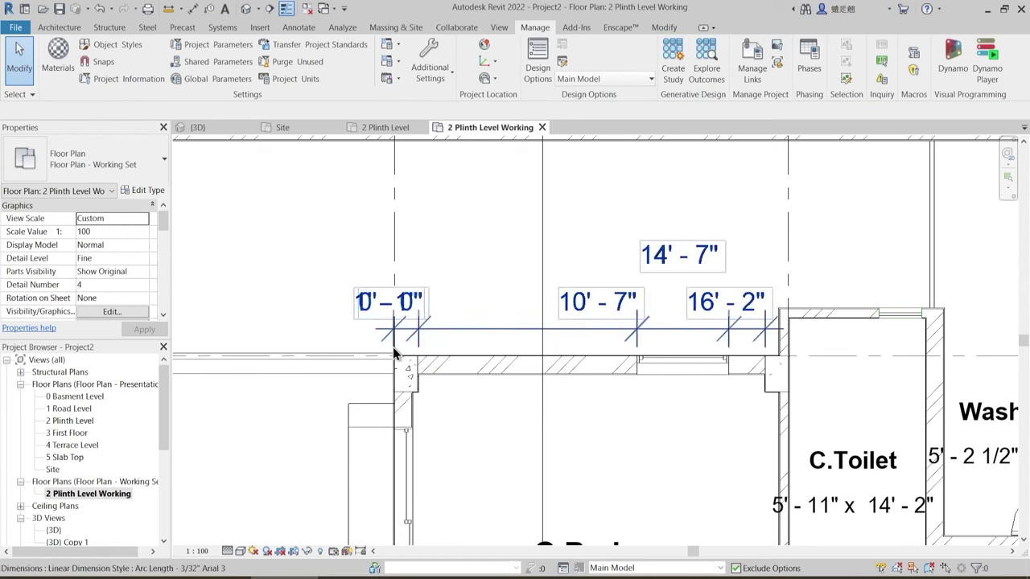
scroll(523, 298, "down", 3)
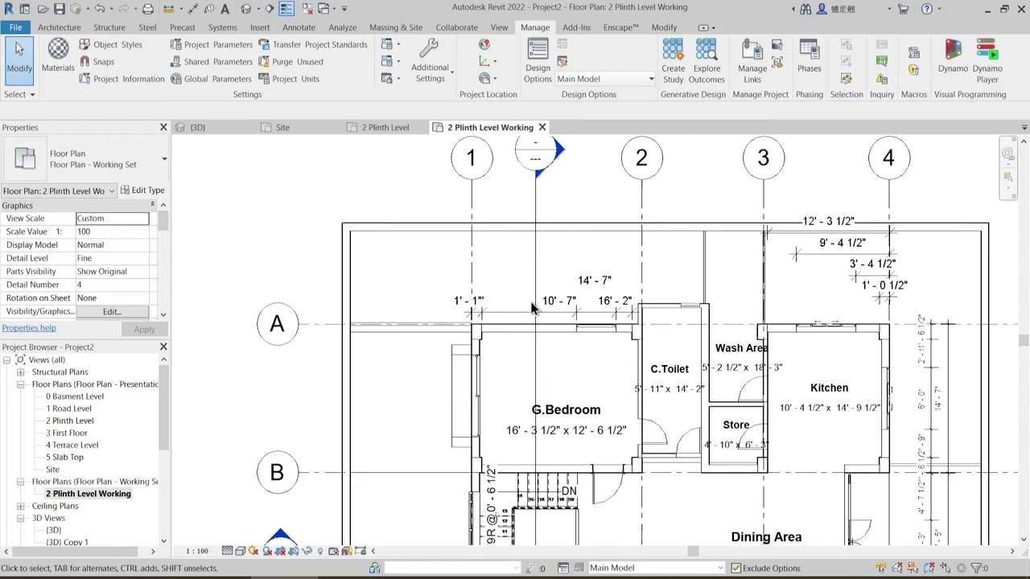
middle_click_drag(862, 395, 536, 215)
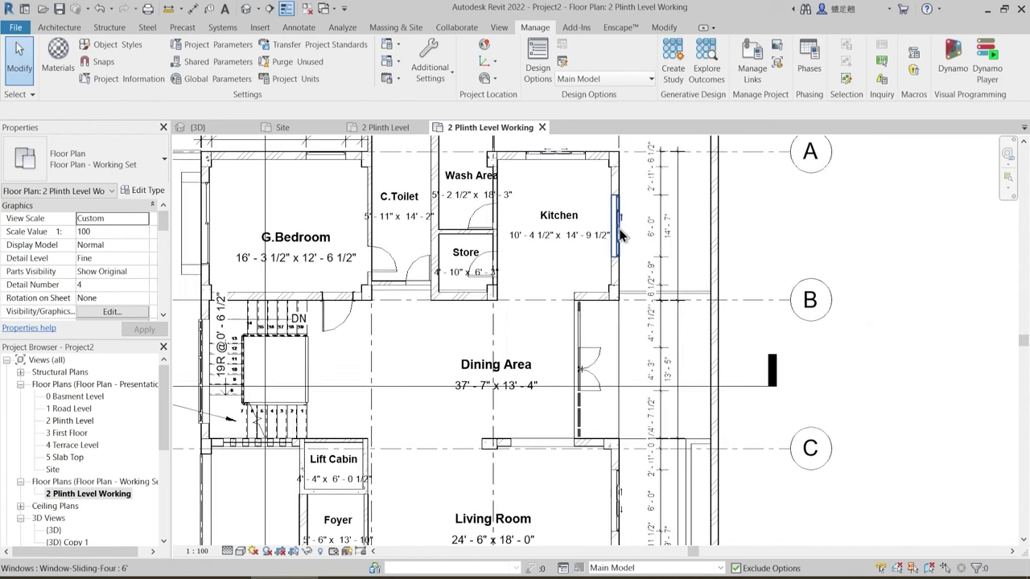
scroll(645, 326, "down", 2)
middle_click_drag(665, 402, 665, 354)
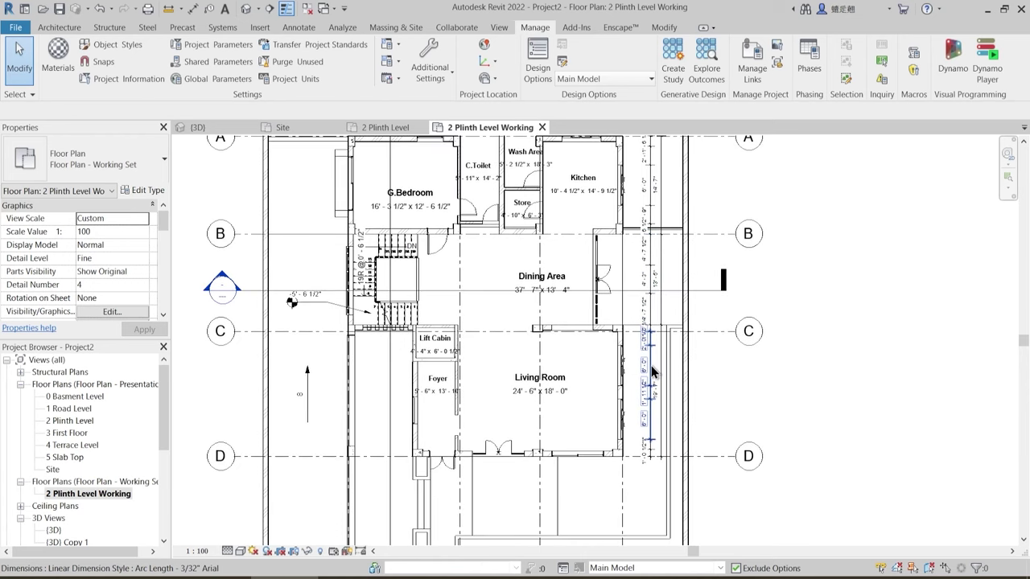
- Close the Site and {3D} views, then tile the two plan views (WT) and zoom all
left_click(335, 128)
left_click(249, 128)
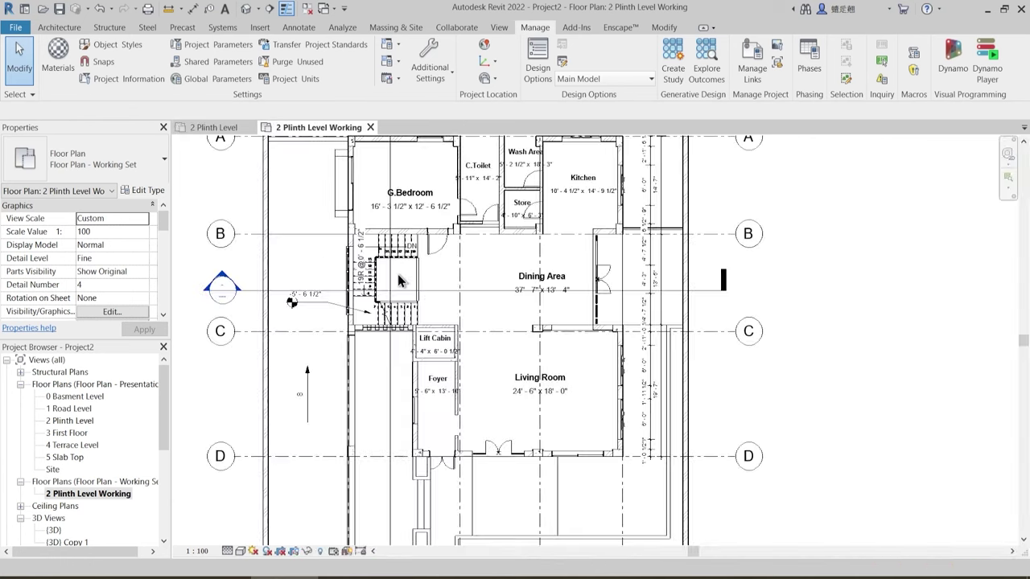
key("w")
key("t")
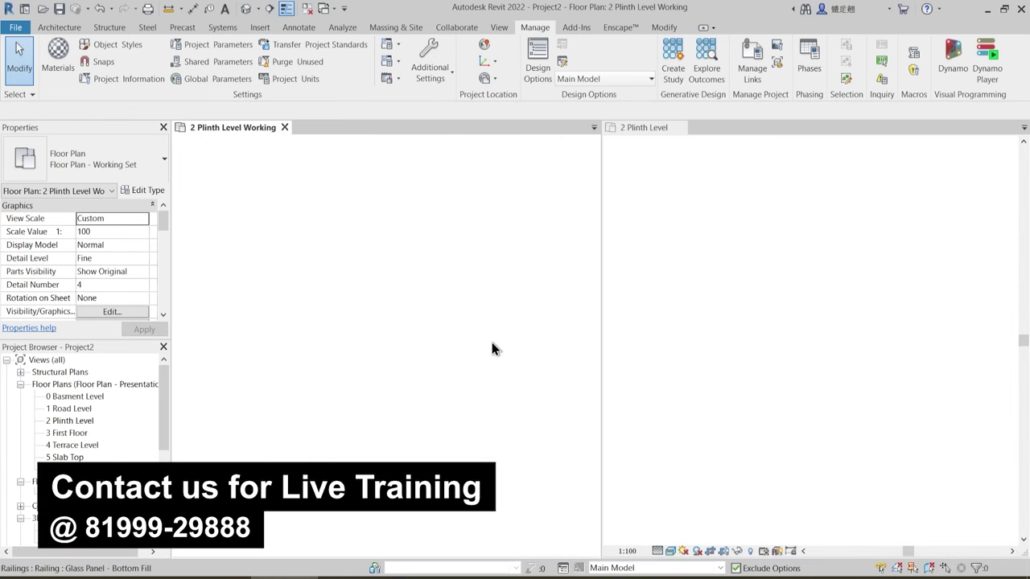
key("a")
- Centre the Living Room in both plans, then make the working plan active full-width
scroll(491, 348, "up", 5)
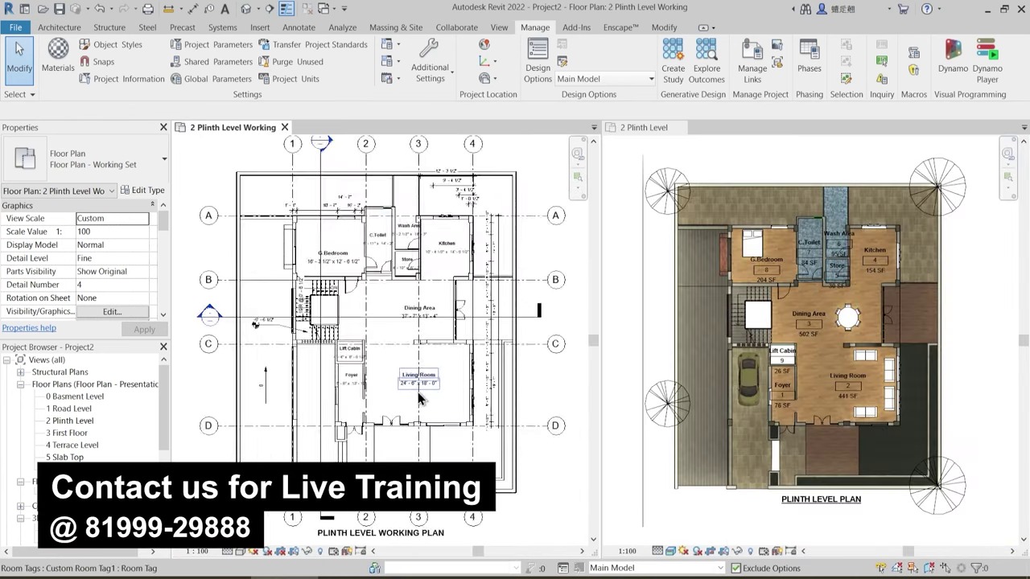
middle_click_drag(469, 405, 457, 393)
scroll(845, 404, "up", 5)
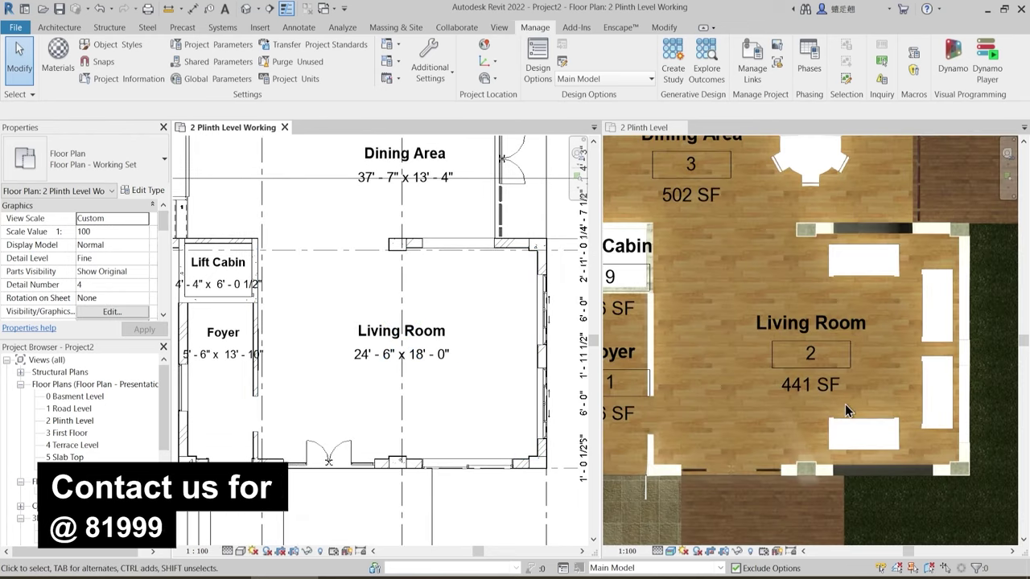
scroll(868, 376, "down", 2)
middle_click_drag(867, 370, 881, 363)
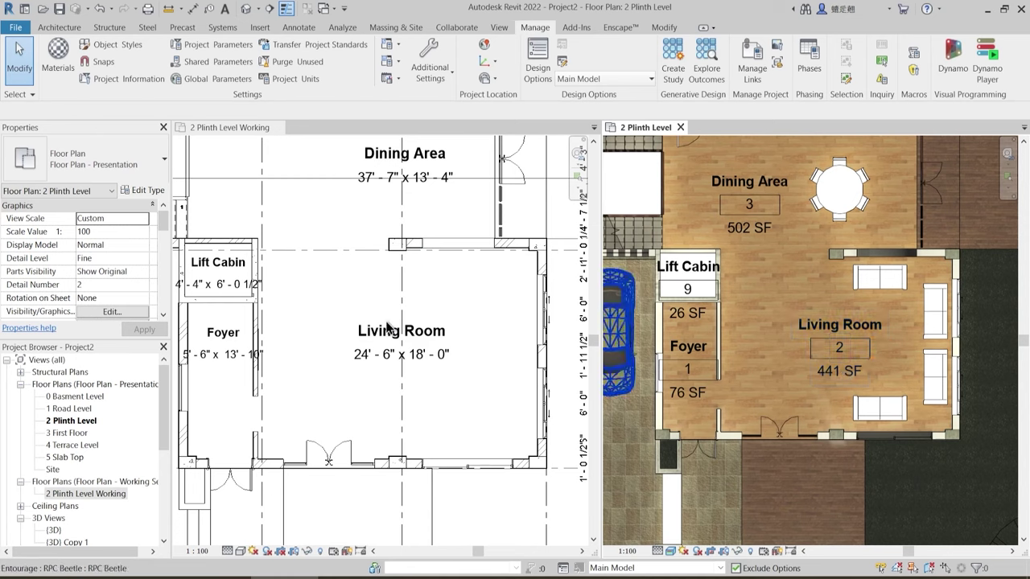
left_click(435, 297)
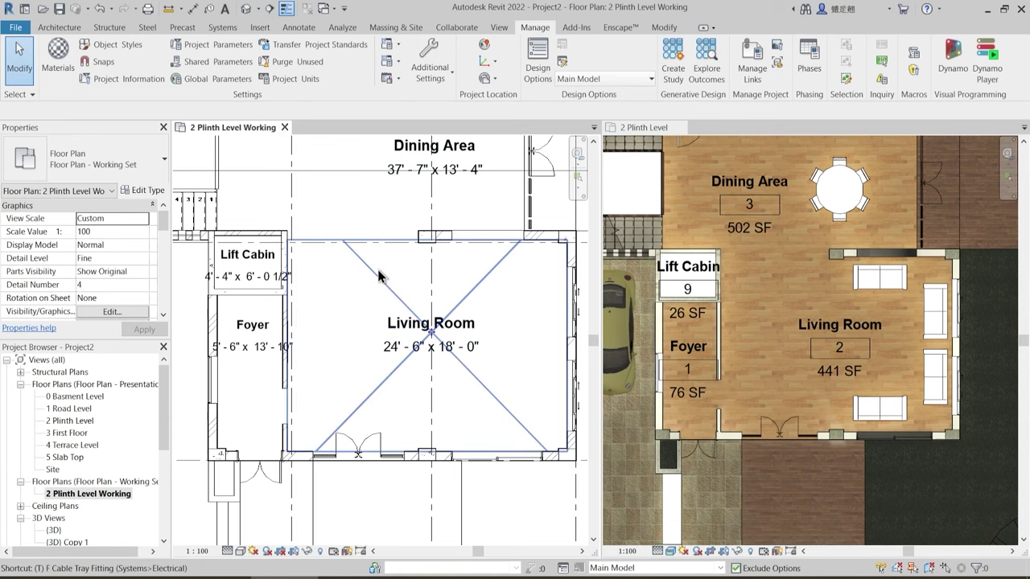
key("w")
scroll(270, 322, "up", 2)
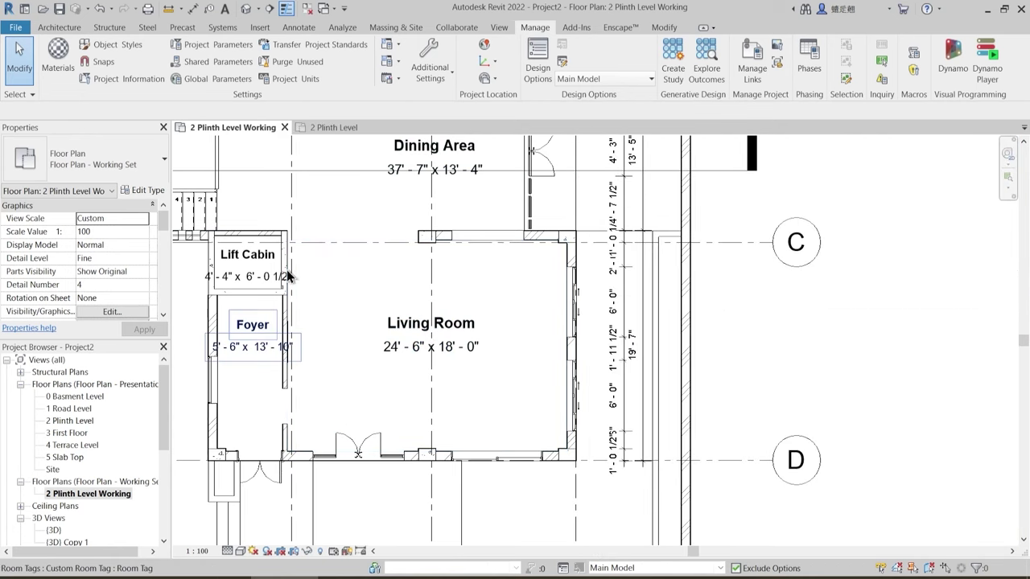
- Add a 24'-6" aligned dimension (DI) between the Living Room's left and right walls
left_click(653, 29)
key("d")
key("i")
scroll(292, 410, "up", 5)
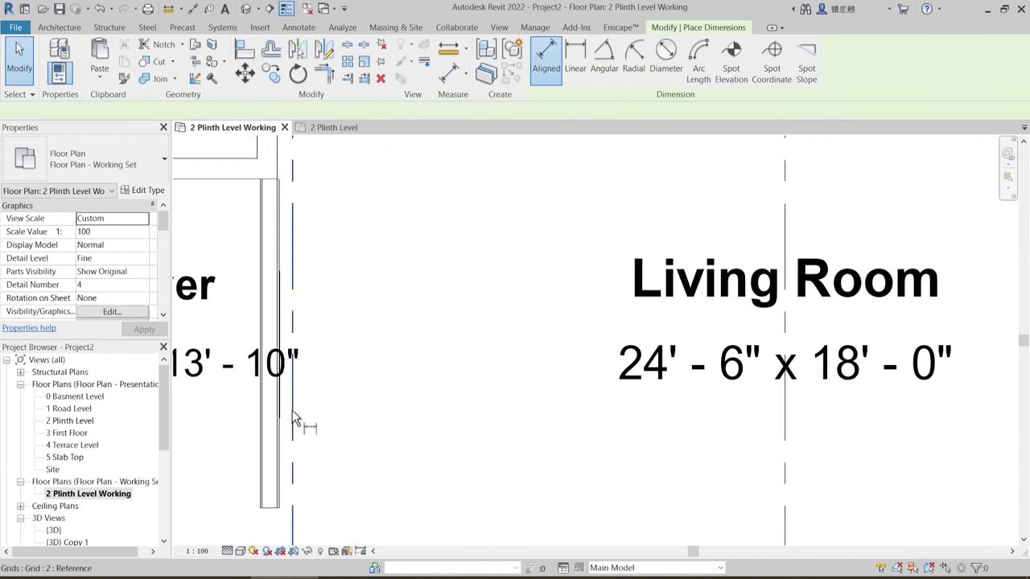
left_click(275, 447)
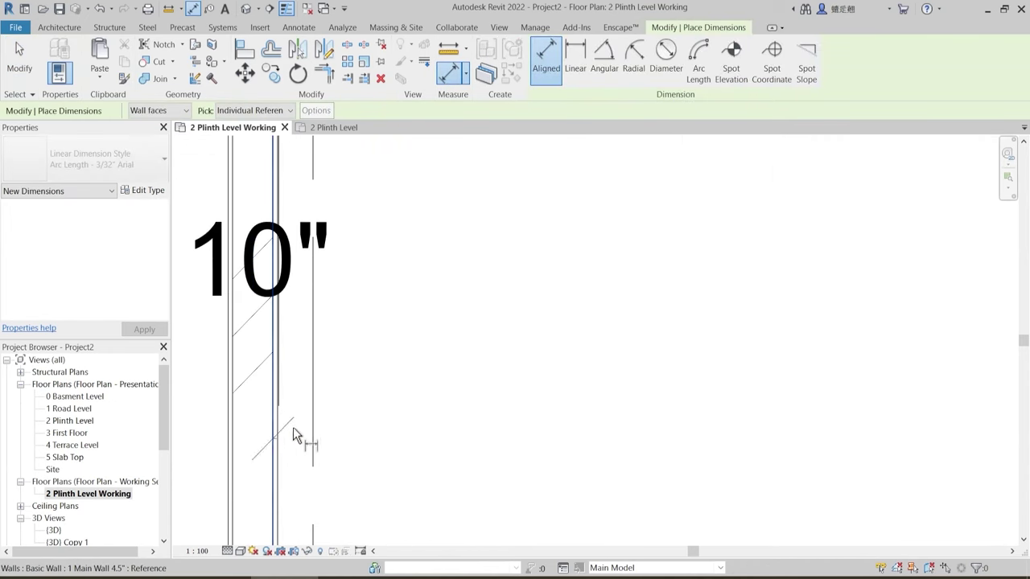
scroll(336, 352, "down", 4)
scroll(889, 345, "up", 3)
scroll(883, 350, "up", 4)
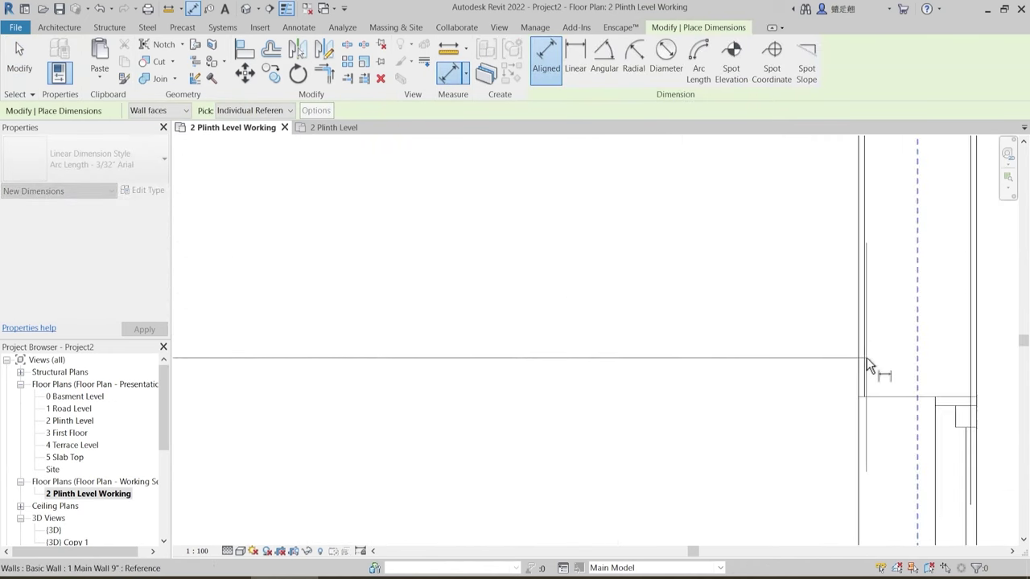
left_click(866, 350)
scroll(561, 331, "down", 5)
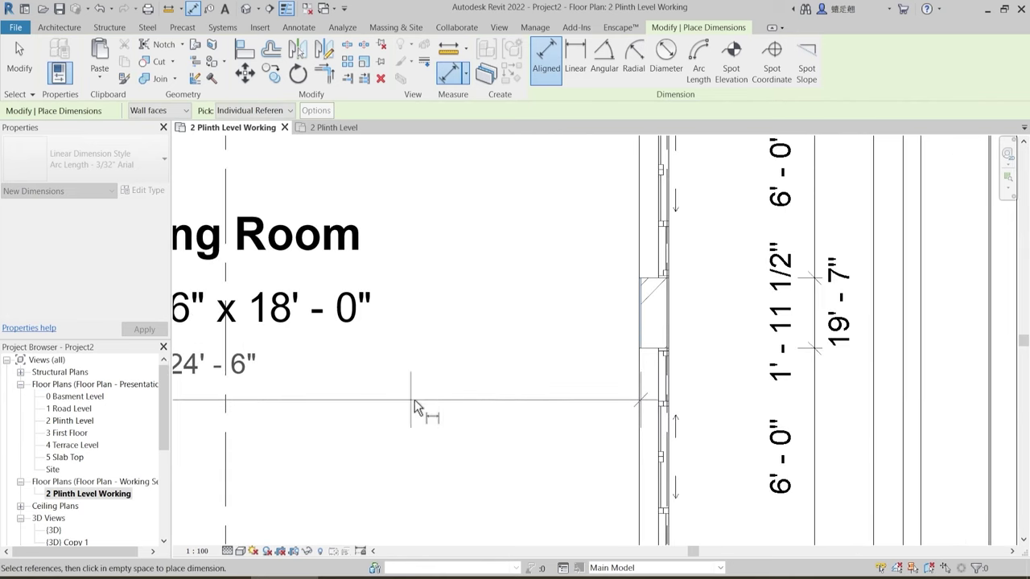
middle_click_drag(415, 400, 624, 356)
scroll(392, 360, "down", 3)
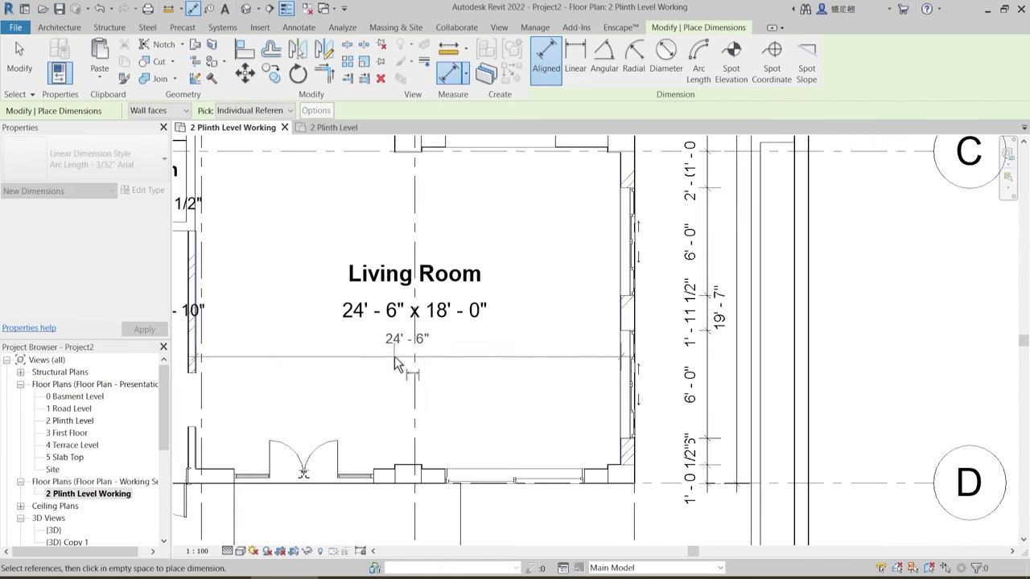
left_click(405, 361)
- Place the 18'-0" dimension across the Living Room depth, then select its room tag
scroll(428, 475, "up", 4)
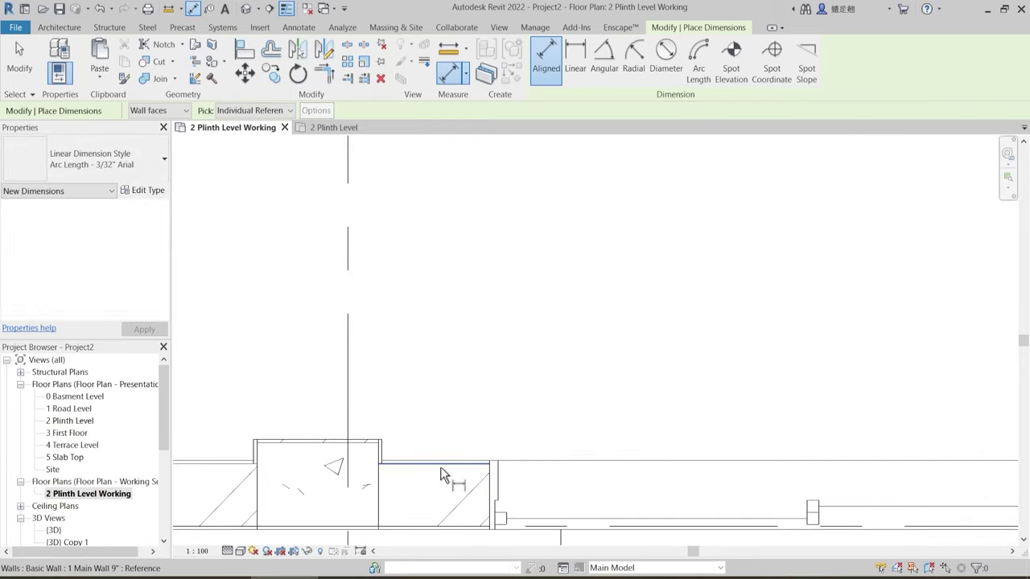
scroll(507, 386, "down", 3)
middle_click_drag(522, 391, 494, 511)
scroll(490, 290, "up", 6)
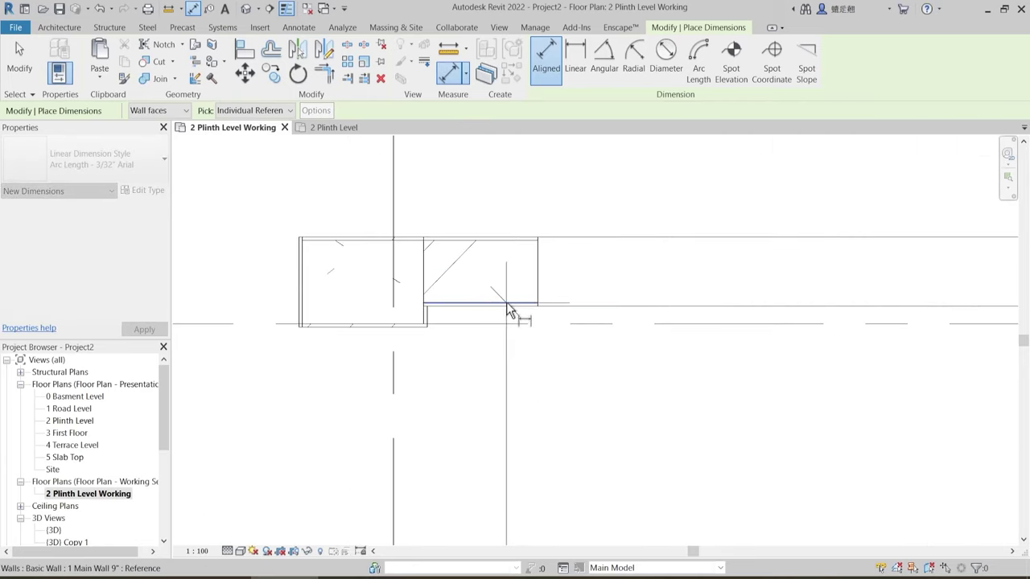
scroll(505, 311, "down", 4)
scroll(634, 371, "up", 1)
left_click(635, 374)
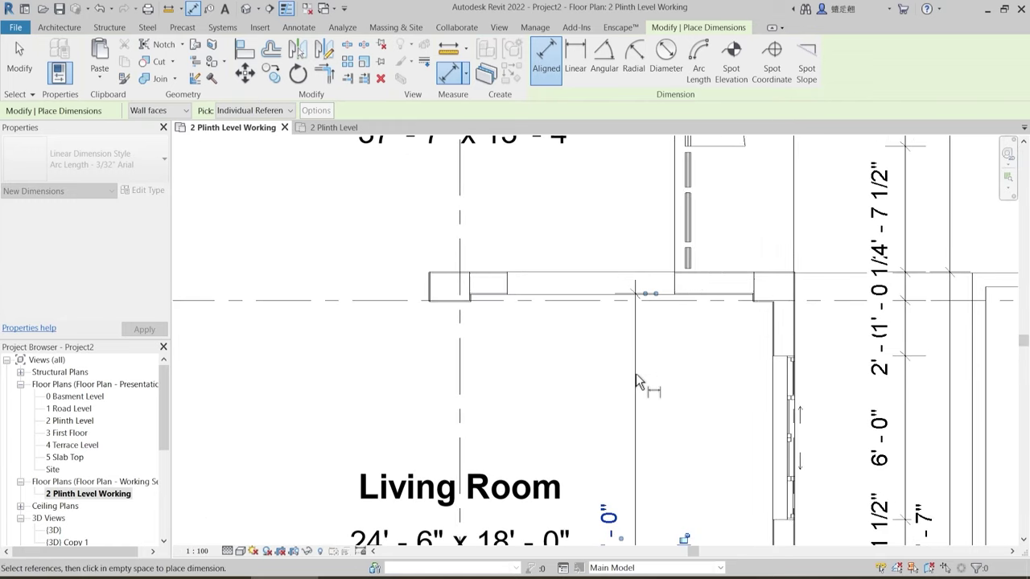
middle_click_drag(688, 443, 673, 266)
key("Escape")
scroll(627, 378, "down", 4)
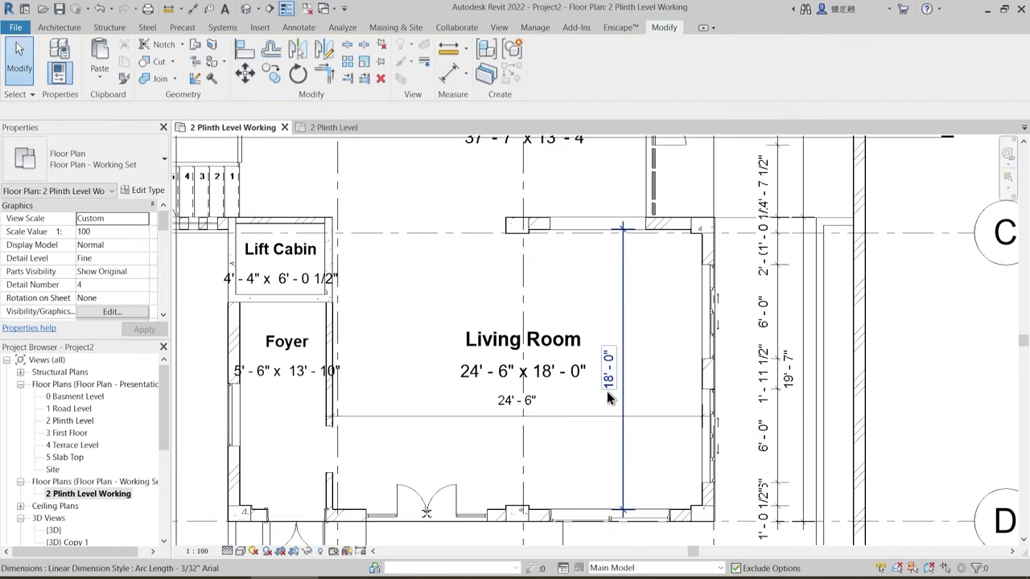
left_click(482, 354)
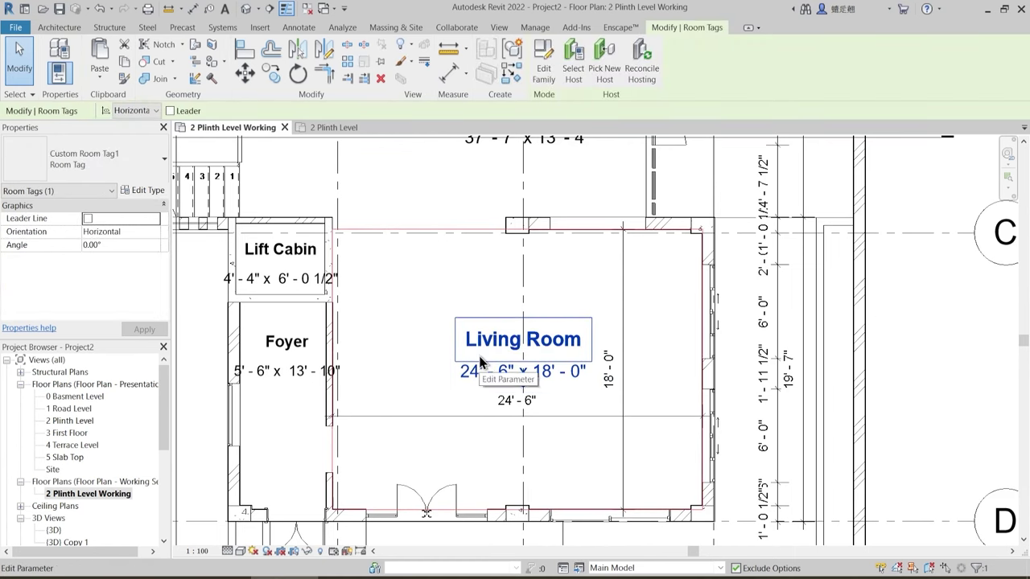
- Check the room tag type, then edit the Living Room tag's Custom Room Tag1 family
left_click(111, 166)
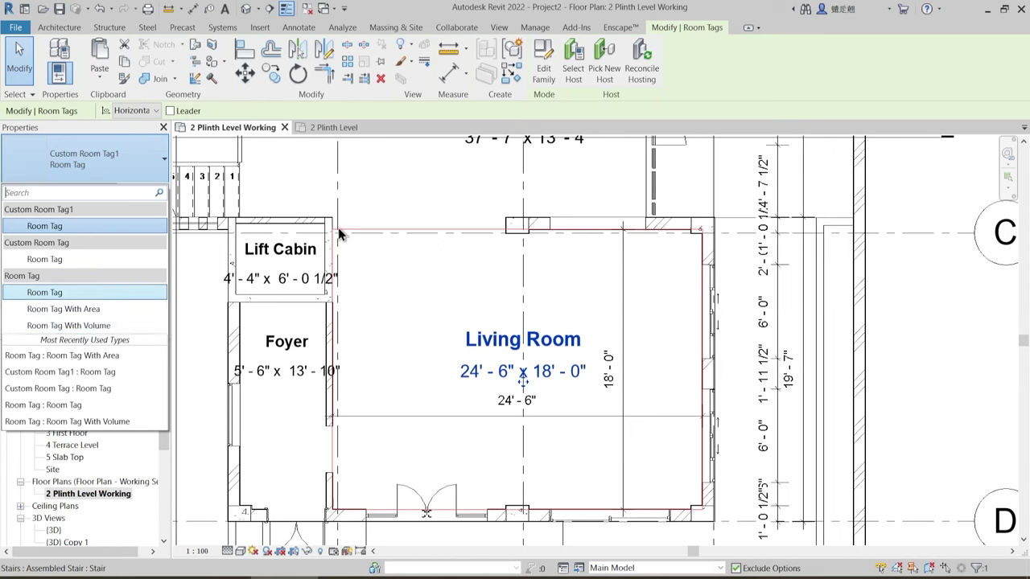
key("Escape")
key("Escape")
left_click(566, 349)
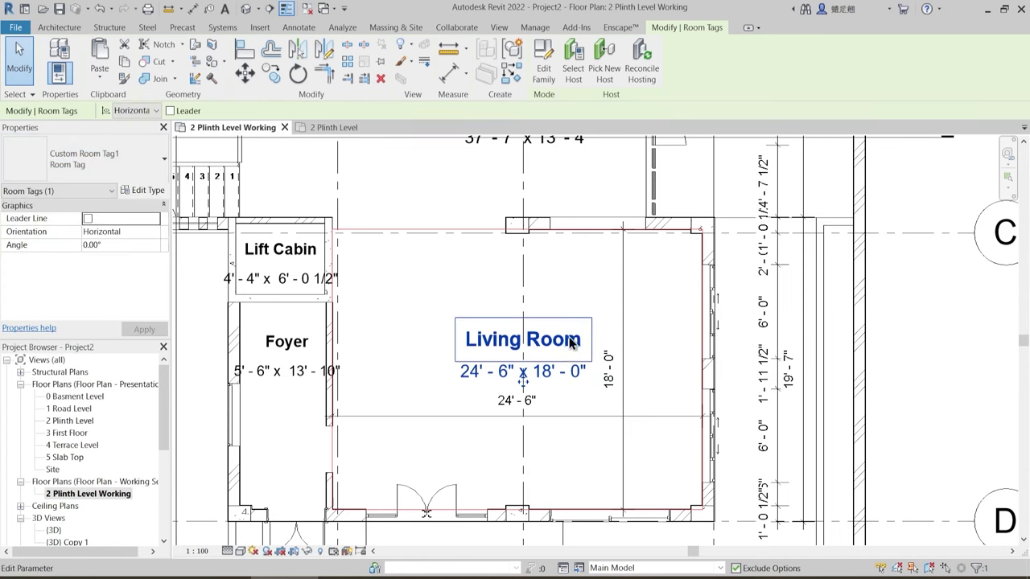
left_click(547, 81)
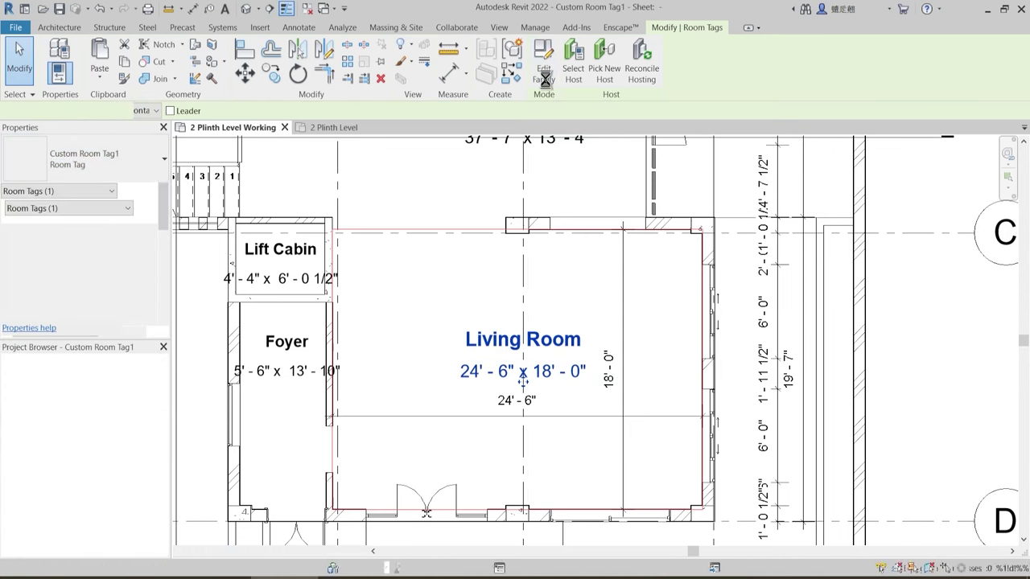
- Review the Width x Lenght label's parameters and the Lenght formula, leaving them unchanged
scroll(609, 367, "up", 4)
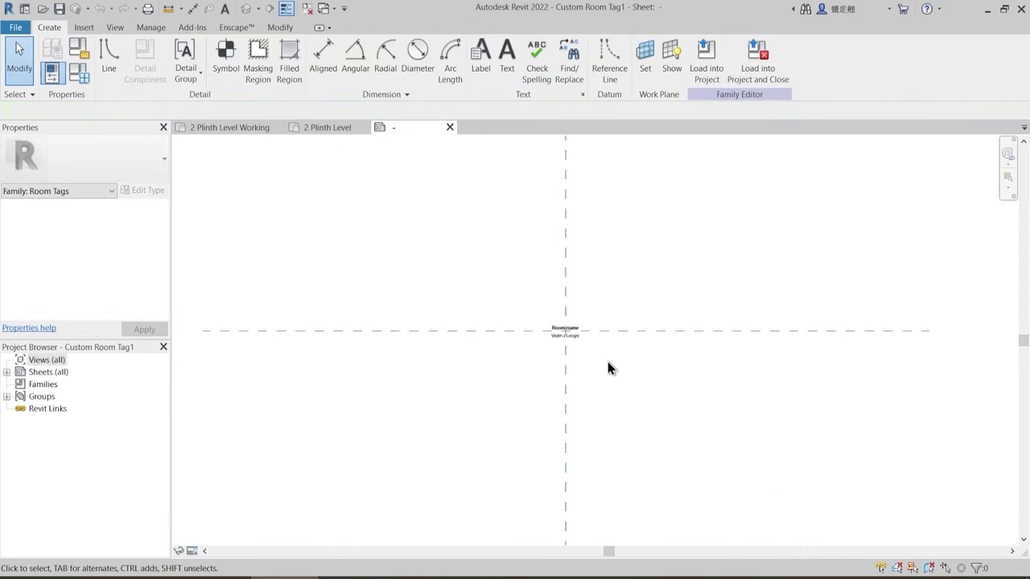
scroll(566, 373, "up", 2)
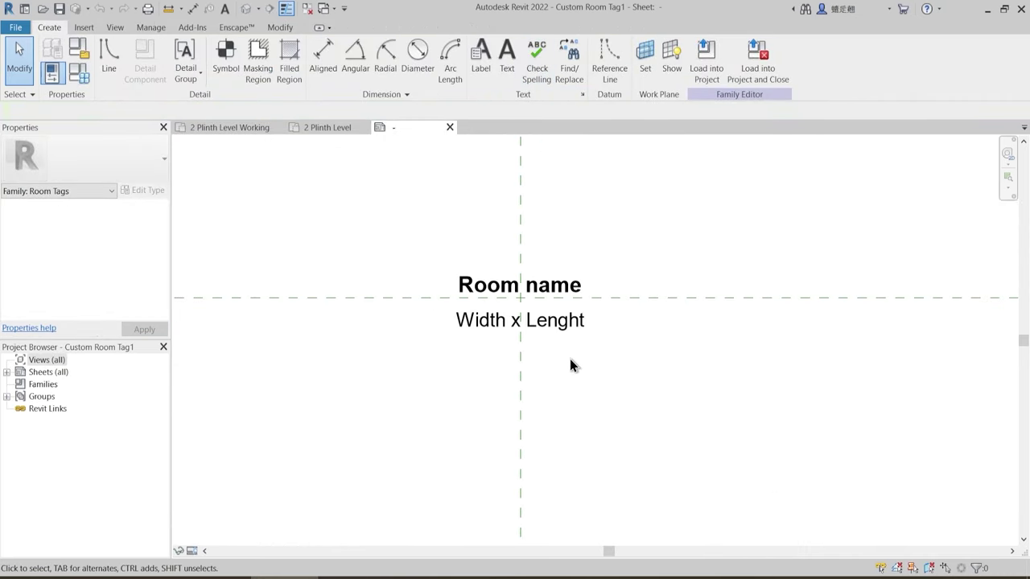
left_click(517, 319)
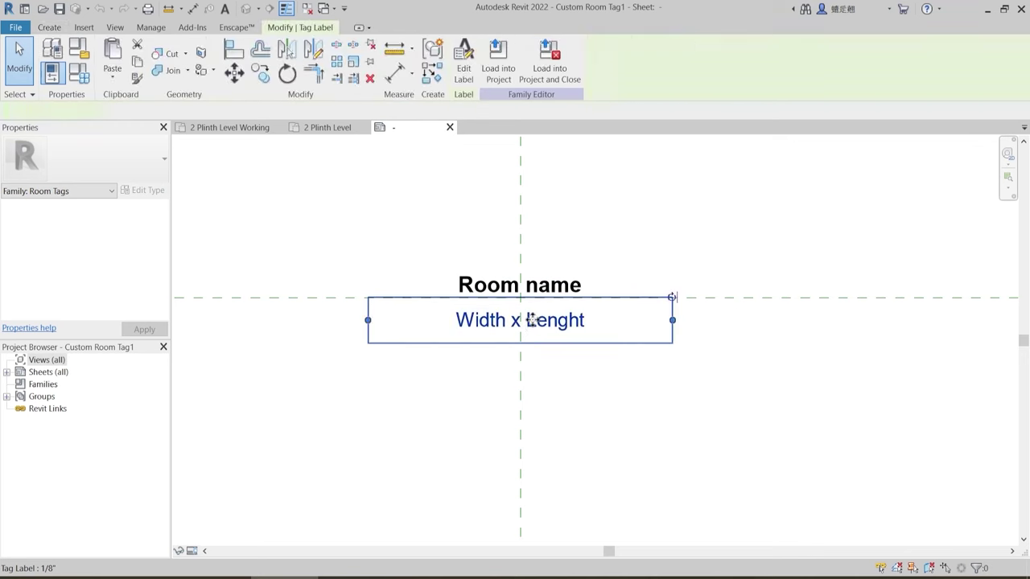
left_click(465, 73)
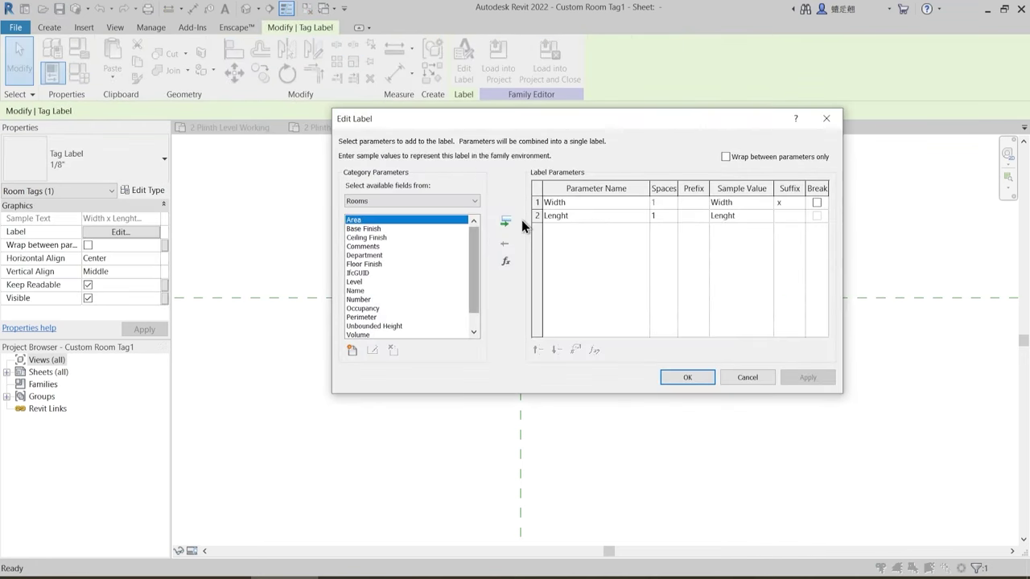
left_click(543, 216)
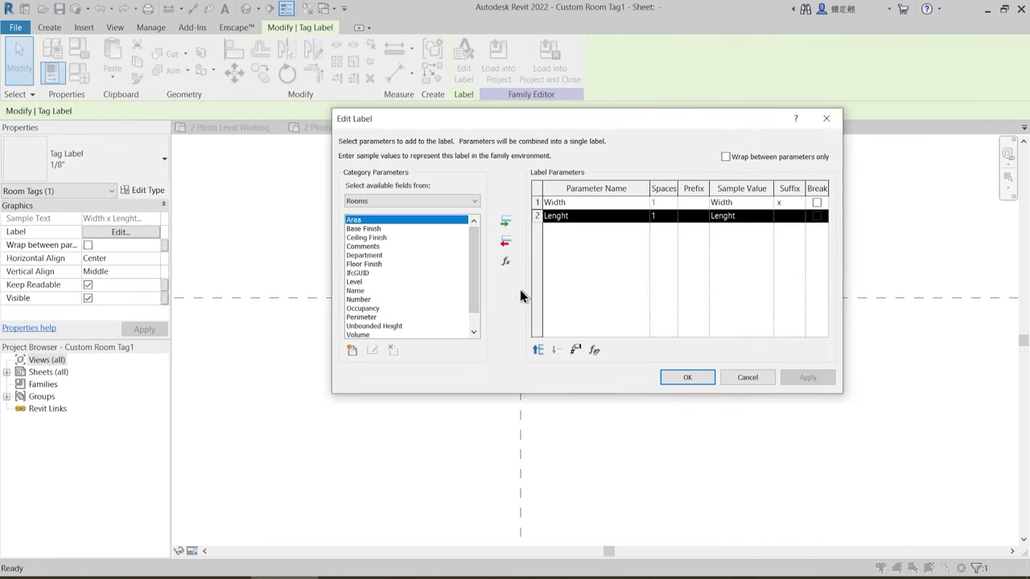
left_click(595, 351)
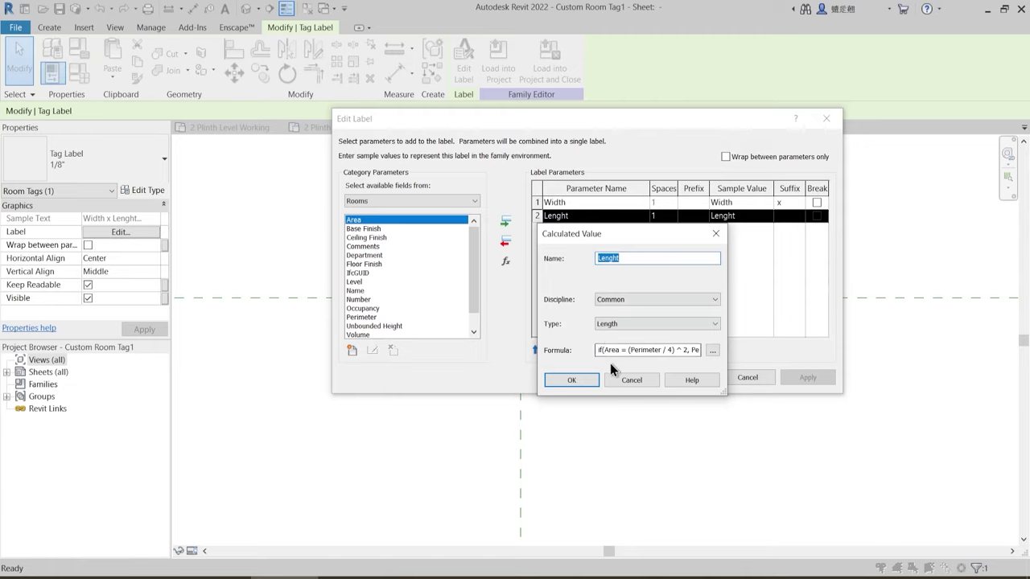
left_click(573, 381)
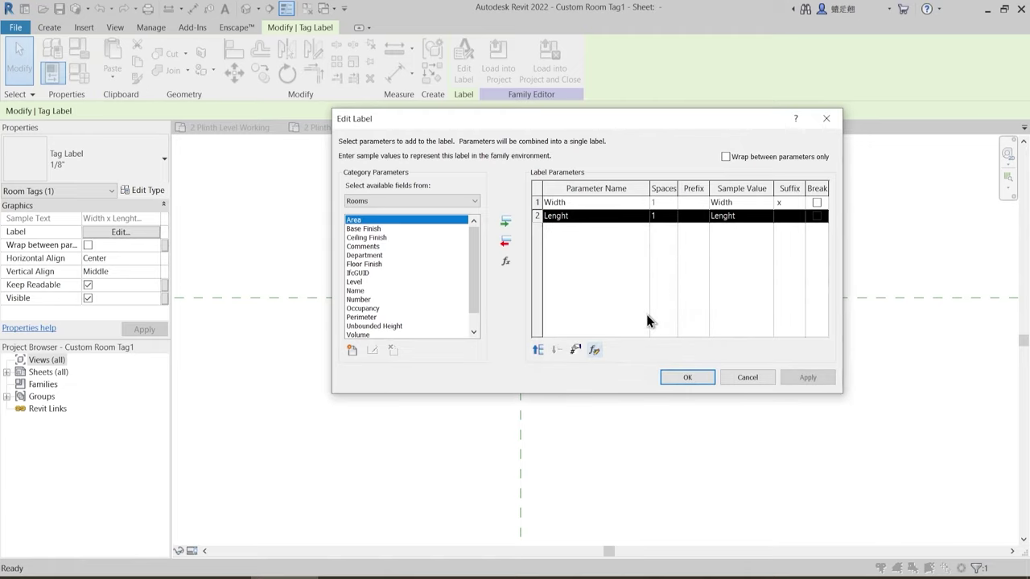
left_click(567, 204)
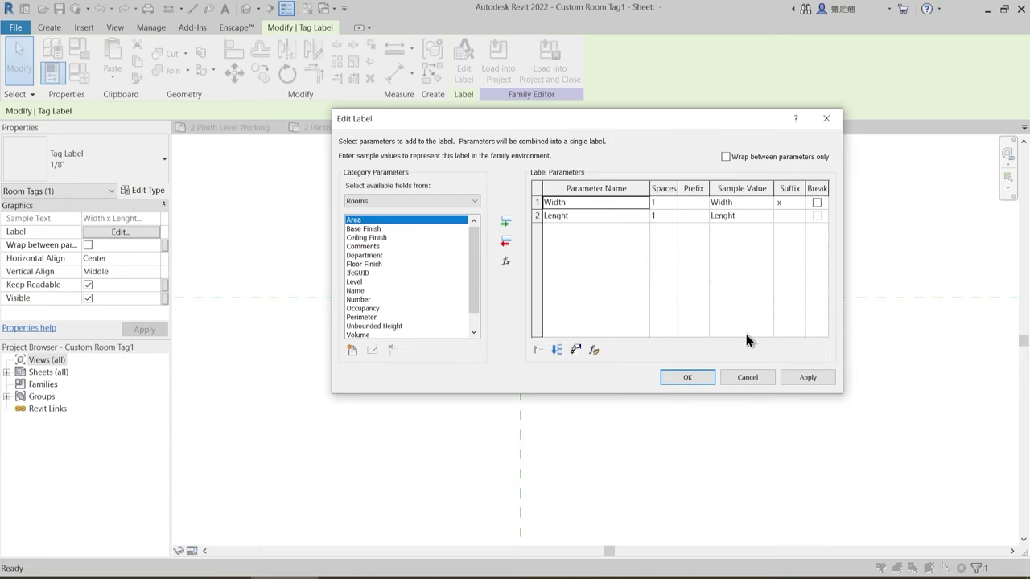
left_click(689, 377)
- Close the Custom Room Tag1 family without saving changes
left_click(596, 366)
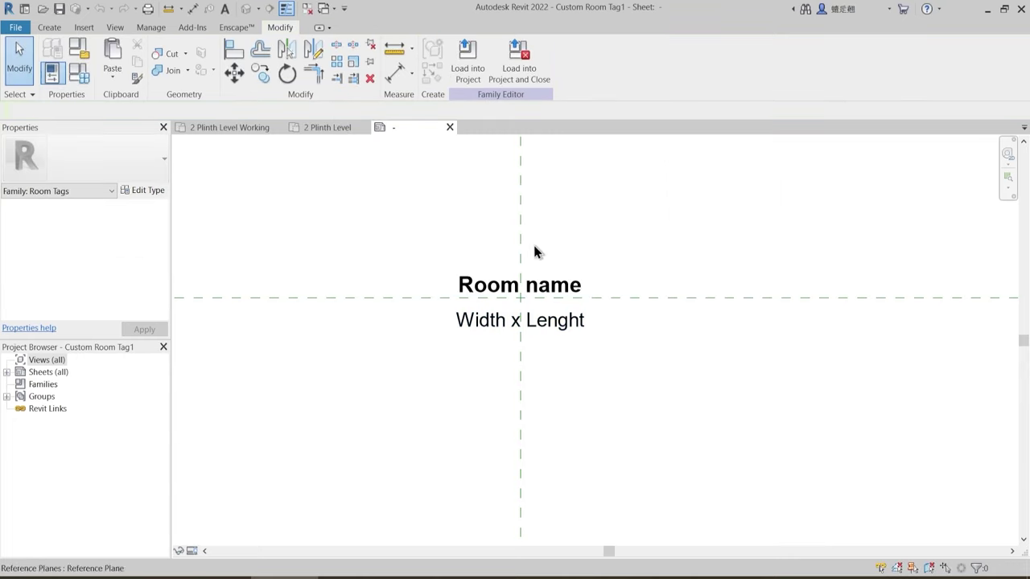
middle_click_drag(455, 261, 440, 196)
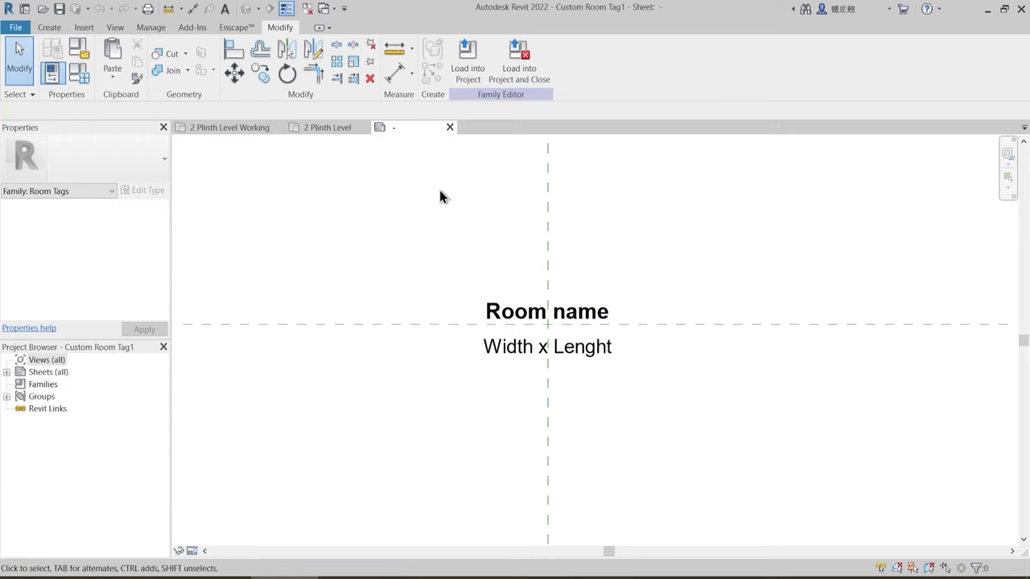
left_click(450, 127)
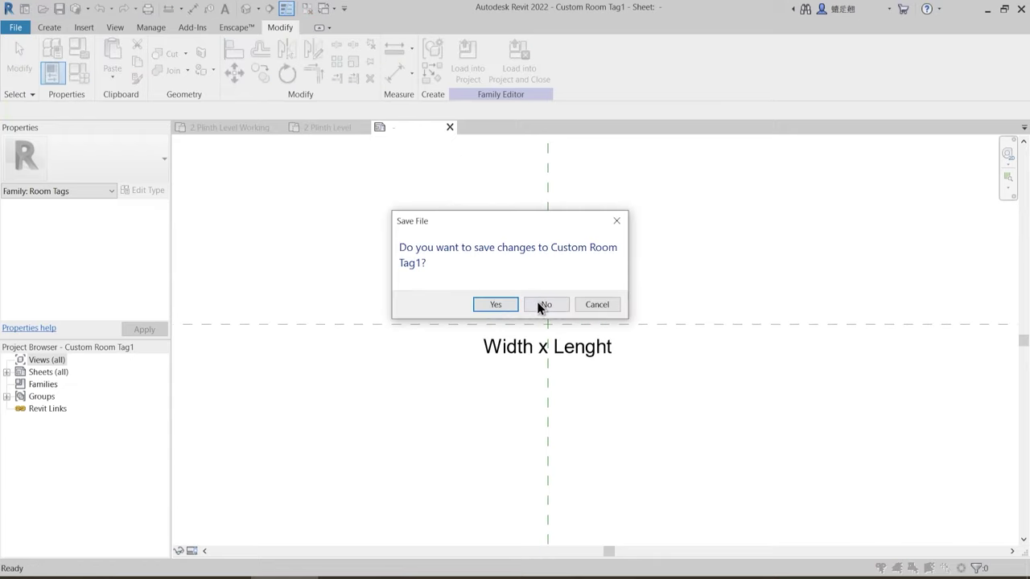
left_click(542, 304)
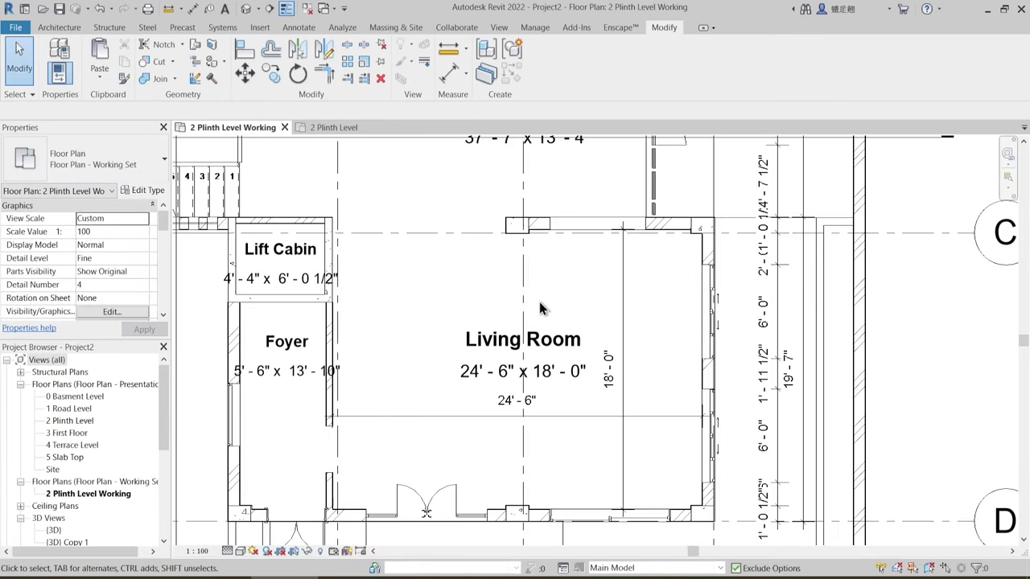
- Open the AA-1 - Floor Plans sheet from the Project Browser's Sheets list
scroll(539, 302, "down", 2)
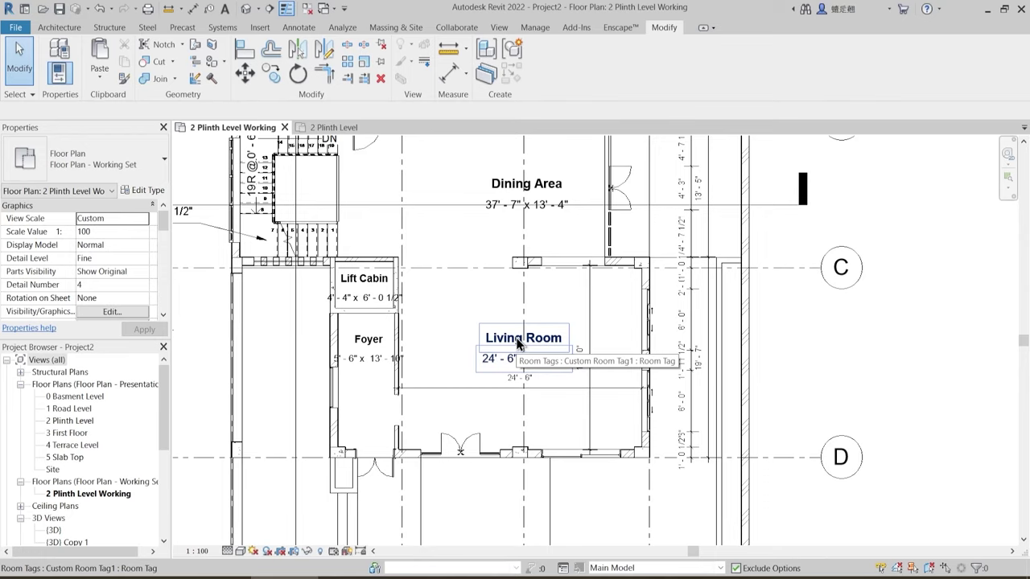
scroll(494, 345, "down", 3)
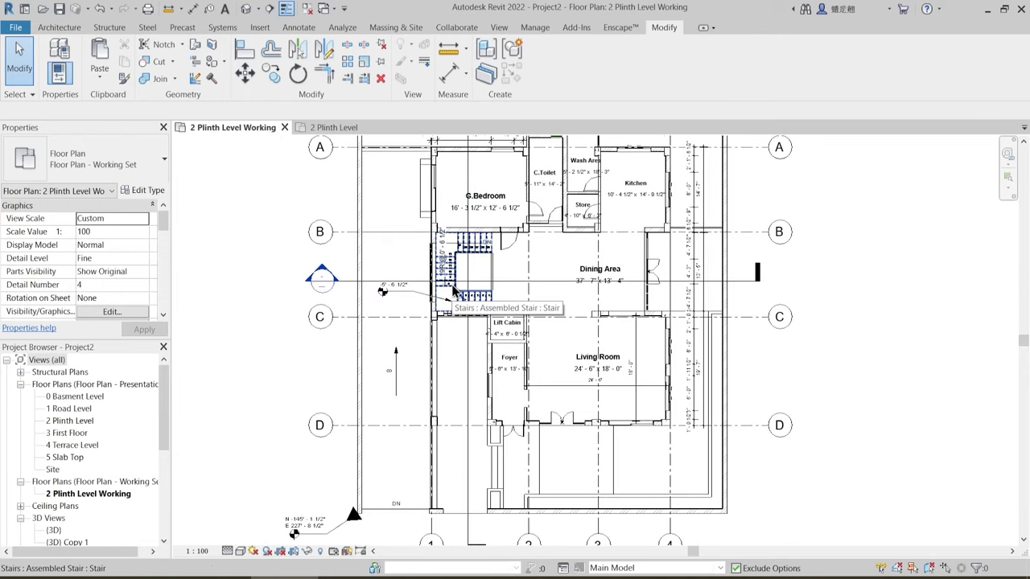
scroll(75, 493, "down", 5)
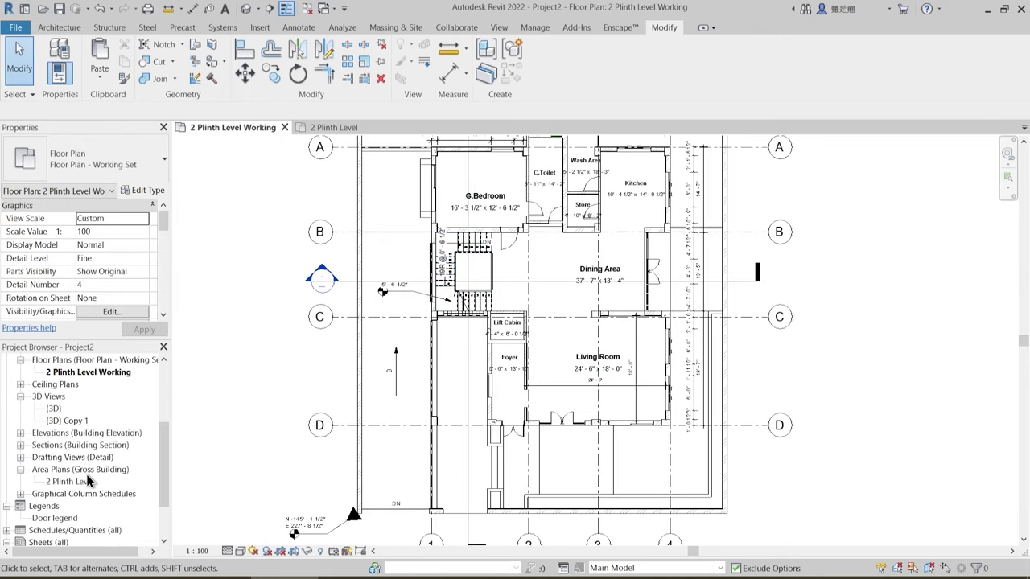
scroll(75, 494, "down", 2)
double_click(70, 508)
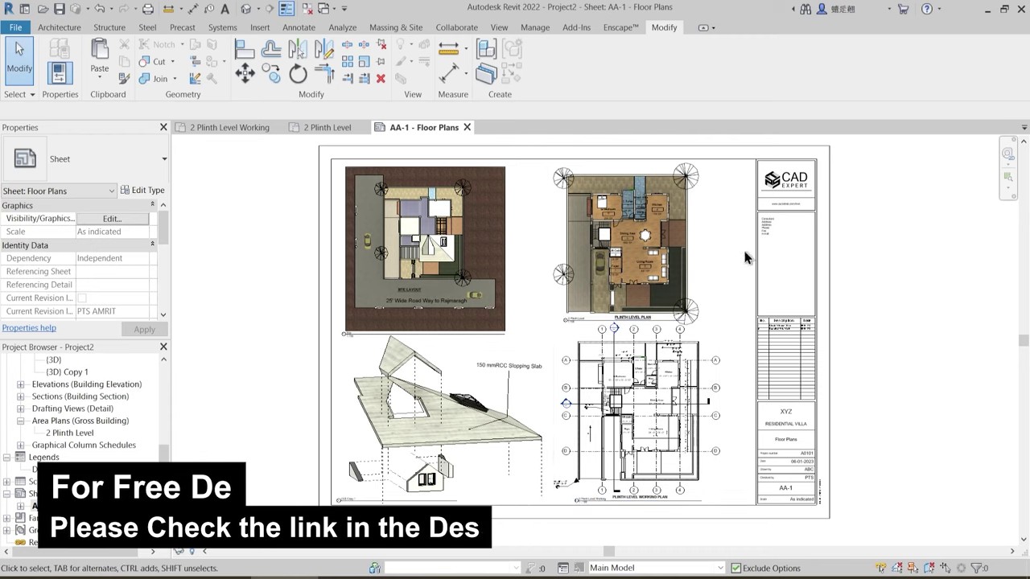
- Inspect the AA-1 sheet's viewports, then switch to the 2 Plinth Level Working plan
scroll(816, 499, "up", 2)
scroll(816, 490, "up", 3)
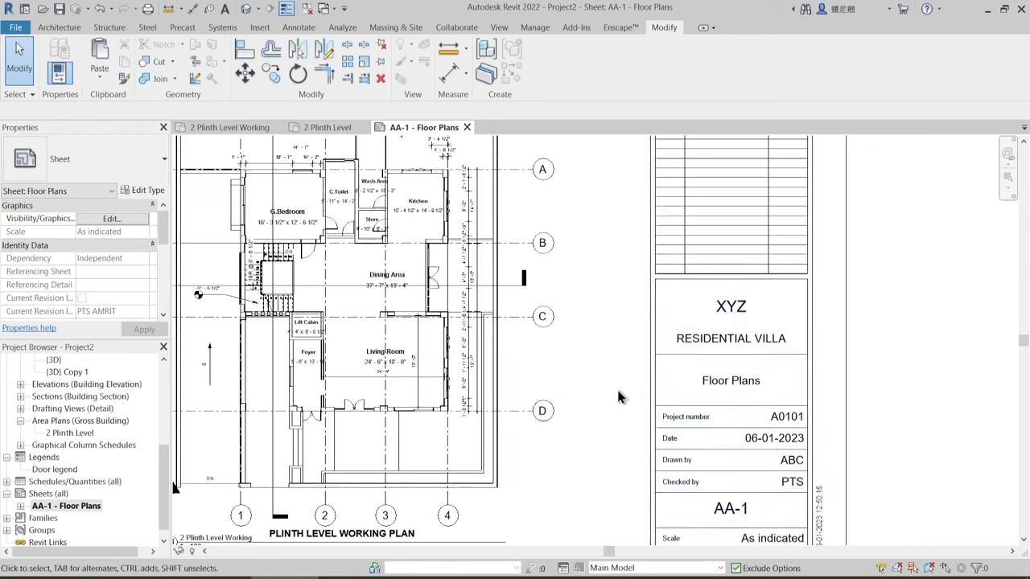
middle_click_drag(633, 418, 684, 500)
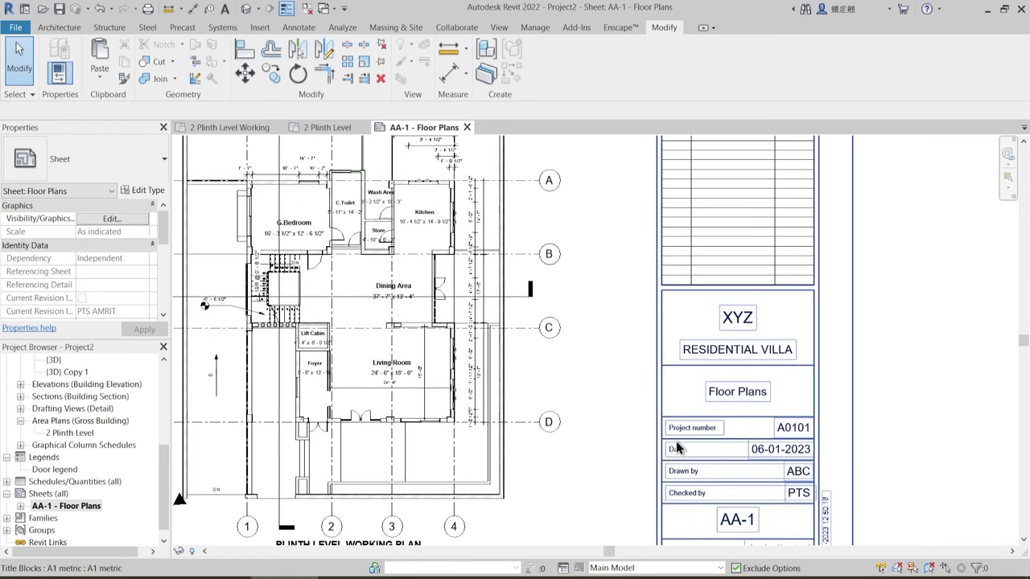
scroll(671, 441, "down", 1)
middle_click_drag(627, 269, 647, 382)
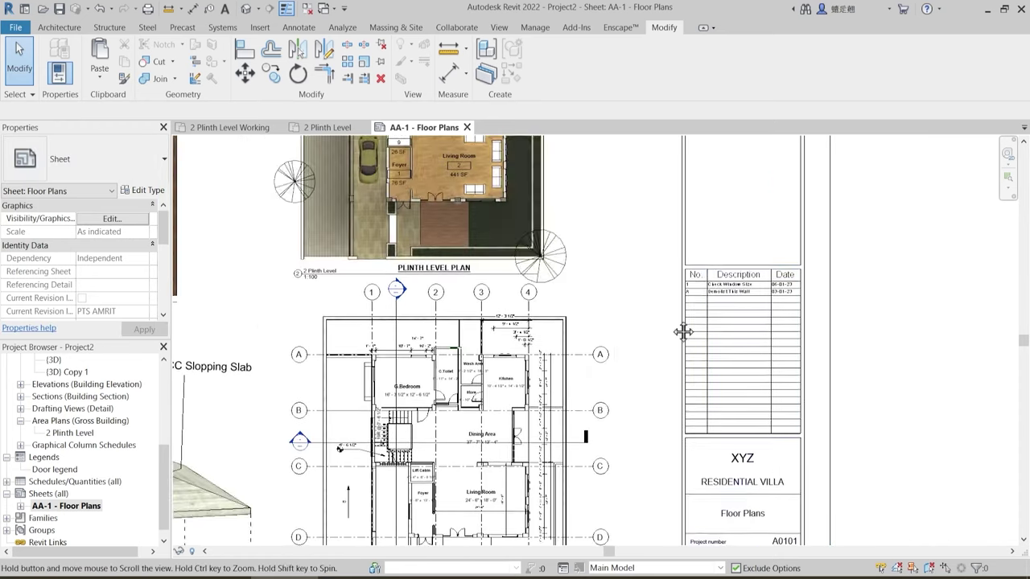
scroll(729, 333, "up", 4)
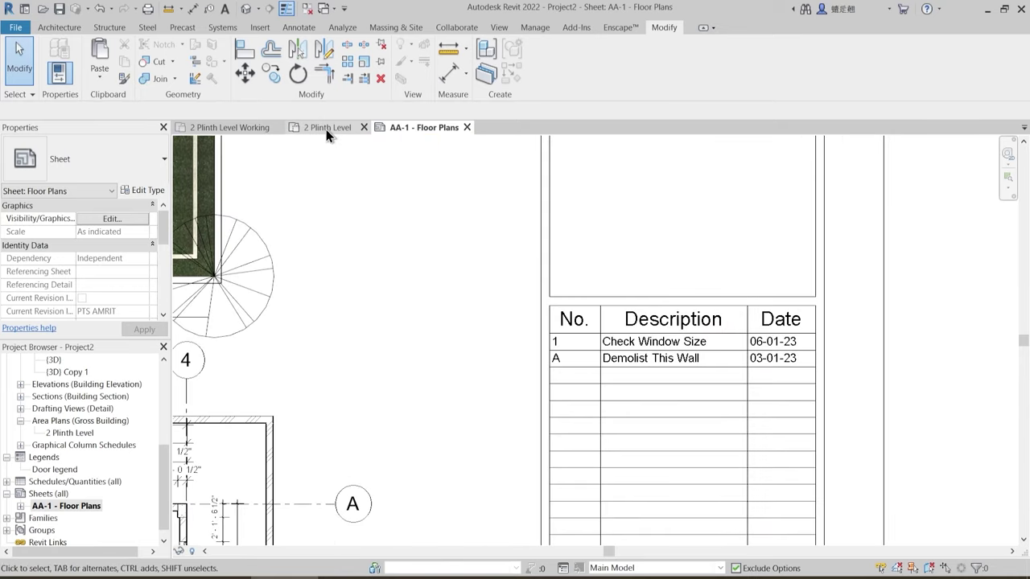
left_click(326, 127)
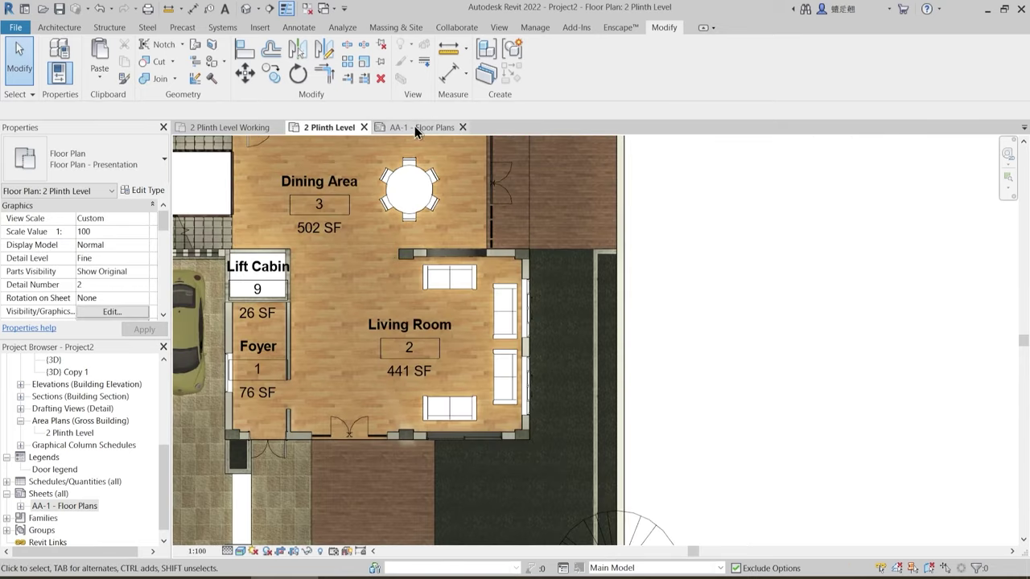
left_click(233, 128)
middle_click_drag(333, 277, 318, 446)
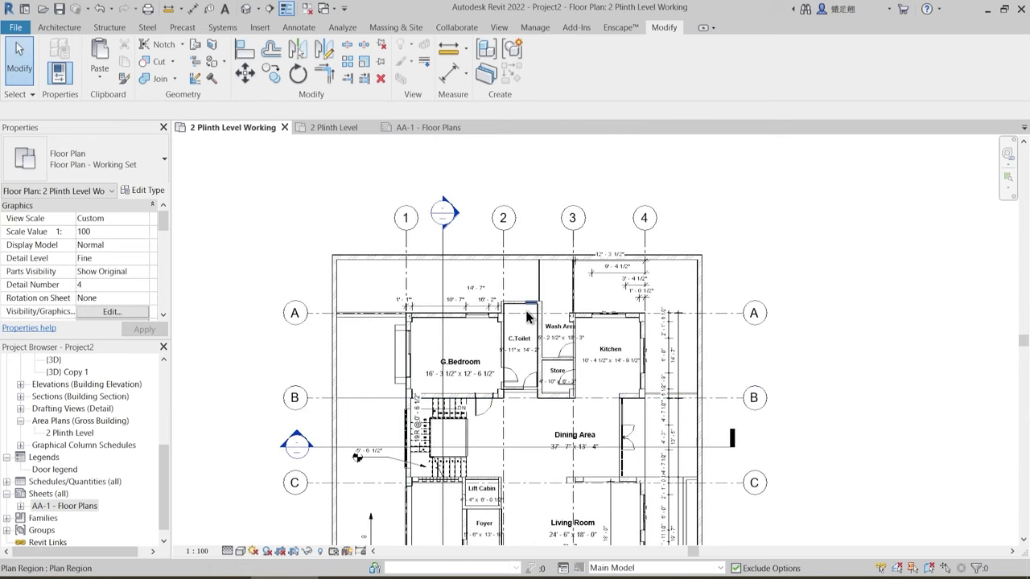
- Reveal hidden elements and unhide the revision cloud category, then return to the AA-1 sheet
left_click(320, 551)
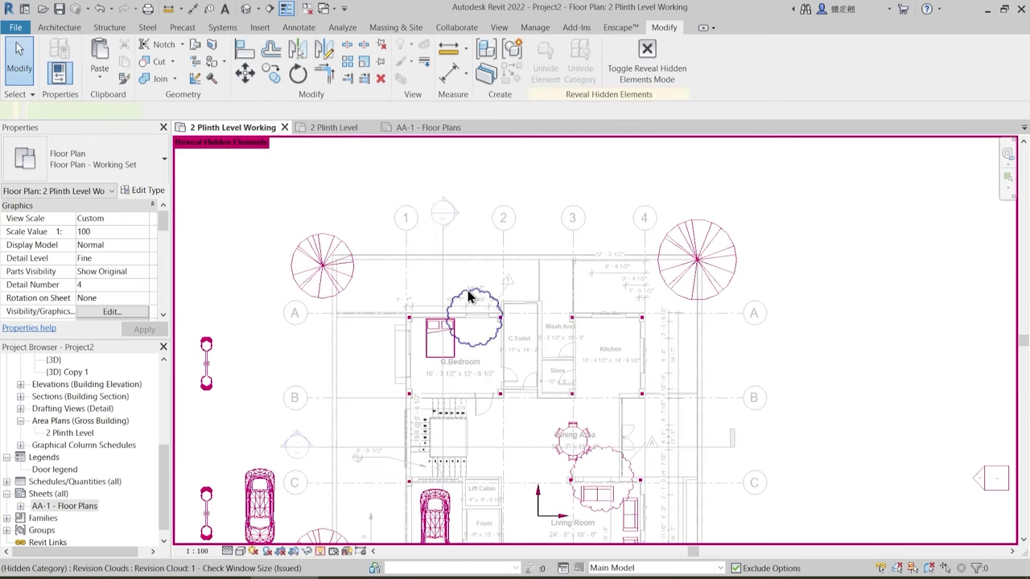
right_click(471, 295)
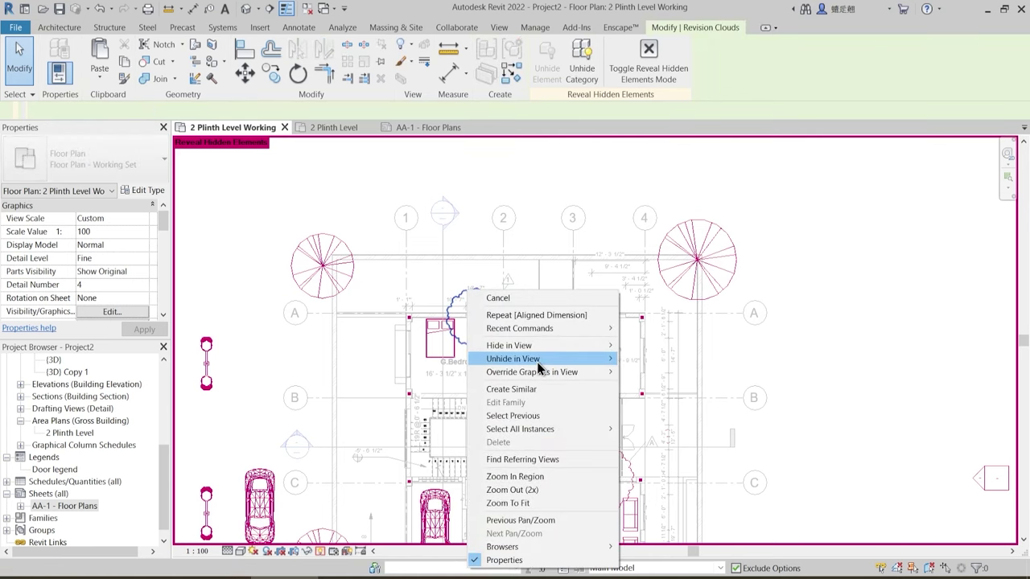
mouse_move(600, 345)
left_click(650, 372)
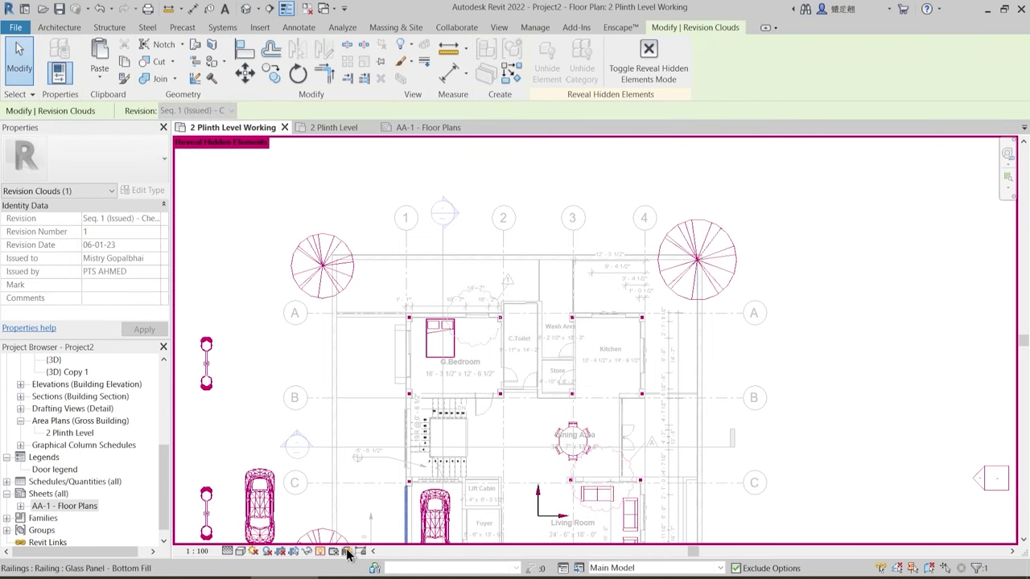
left_click(428, 127)
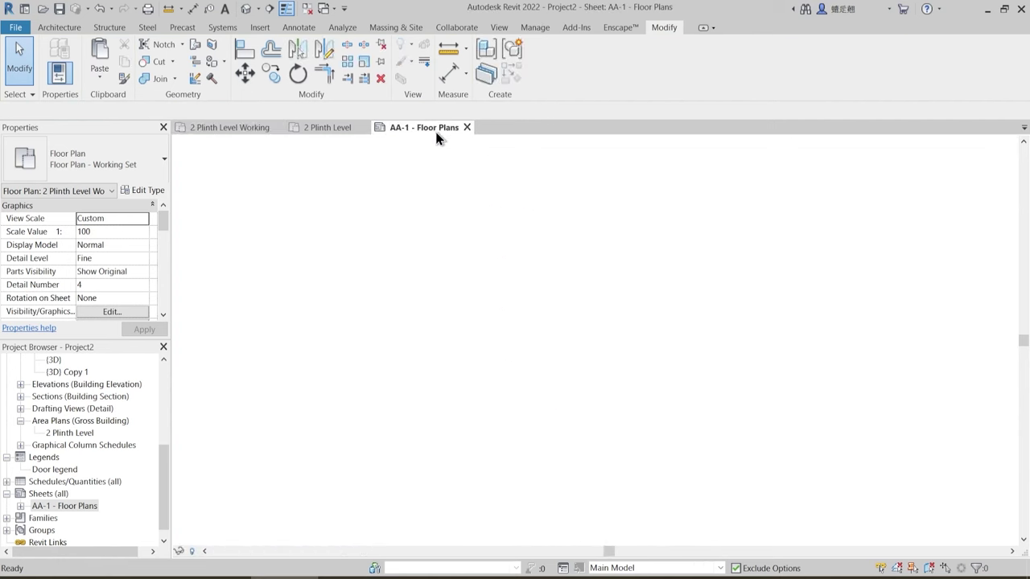
scroll(507, 328, "down", 4)
middle_click_drag(514, 320, 660, 276)
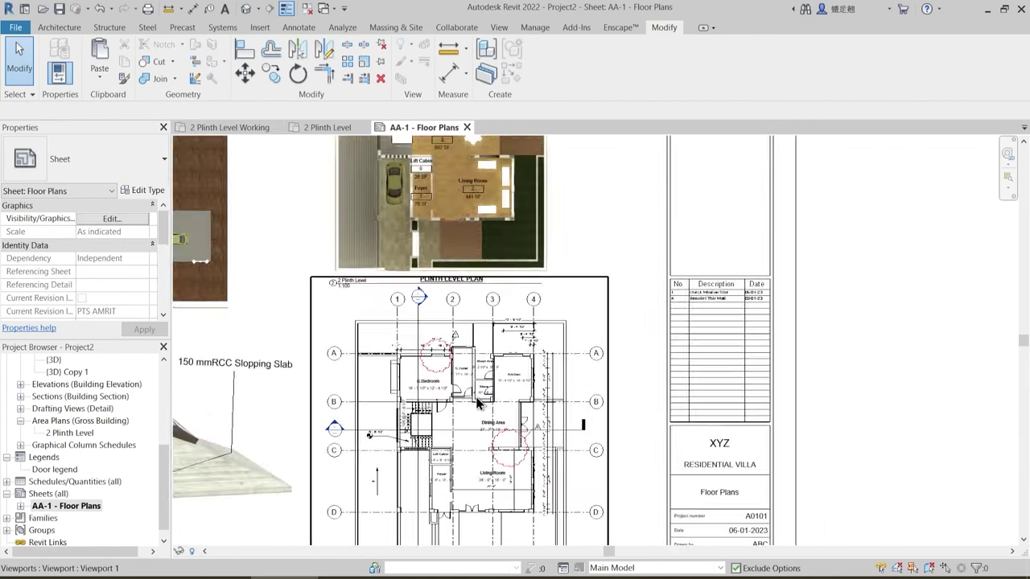
scroll(478, 399, "up", 4)
middle_click_drag(475, 395, 455, 321)
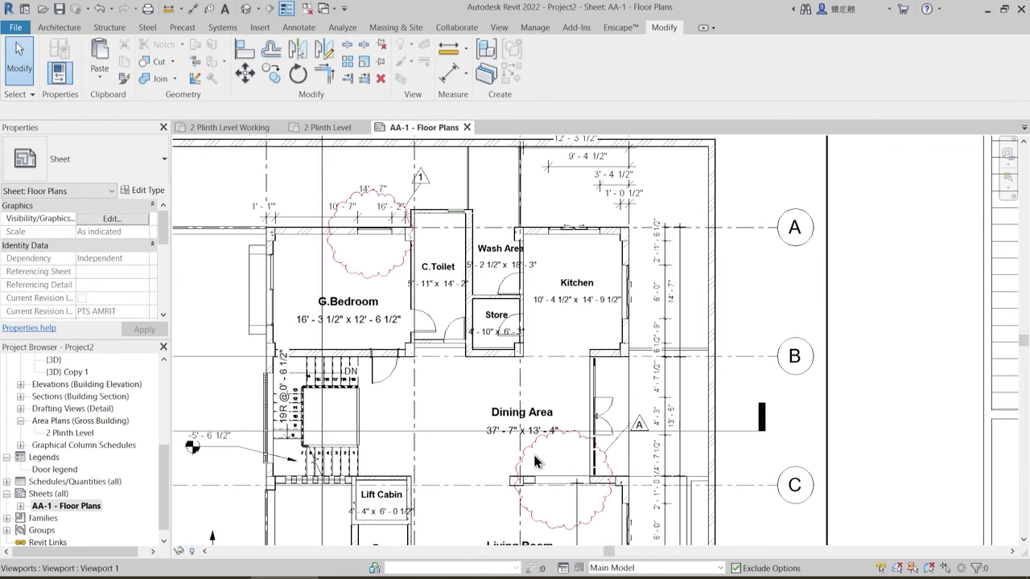
scroll(409, 298, "down", 3)
scroll(524, 340, "up", 5)
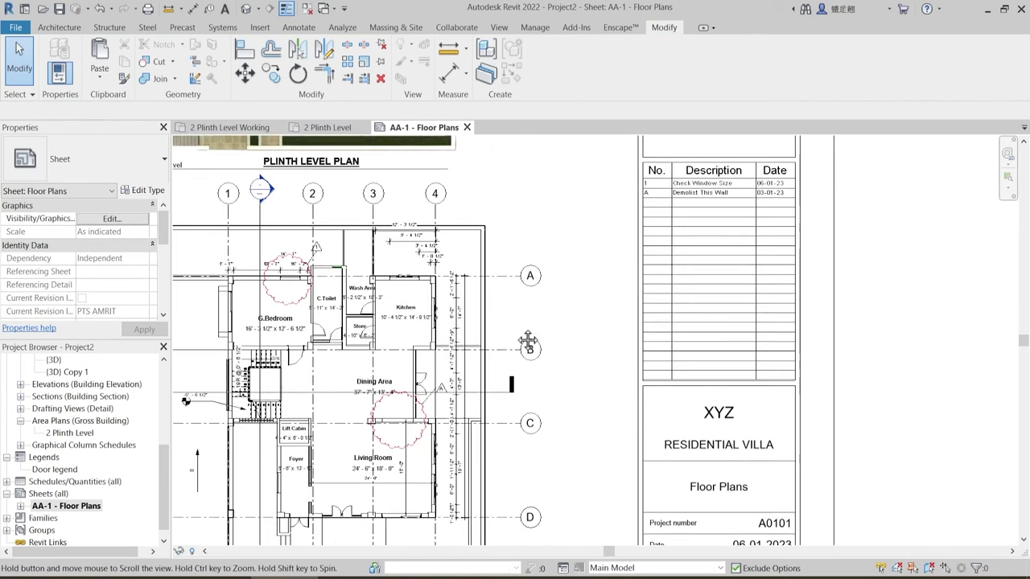
scroll(611, 233, "up", 4)
middle_click_drag(565, 268, 571, 386)
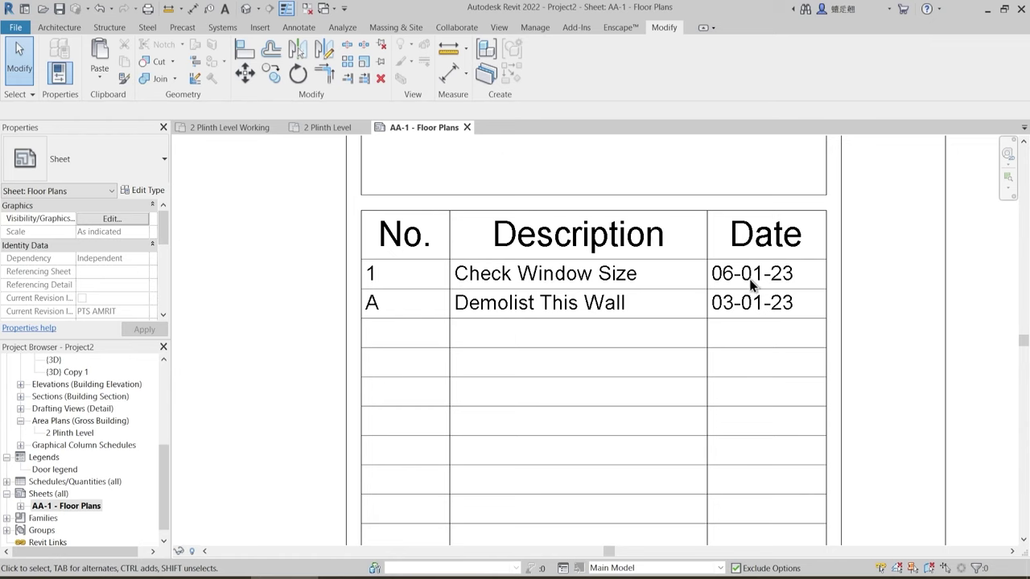
scroll(754, 304, "down", 6)
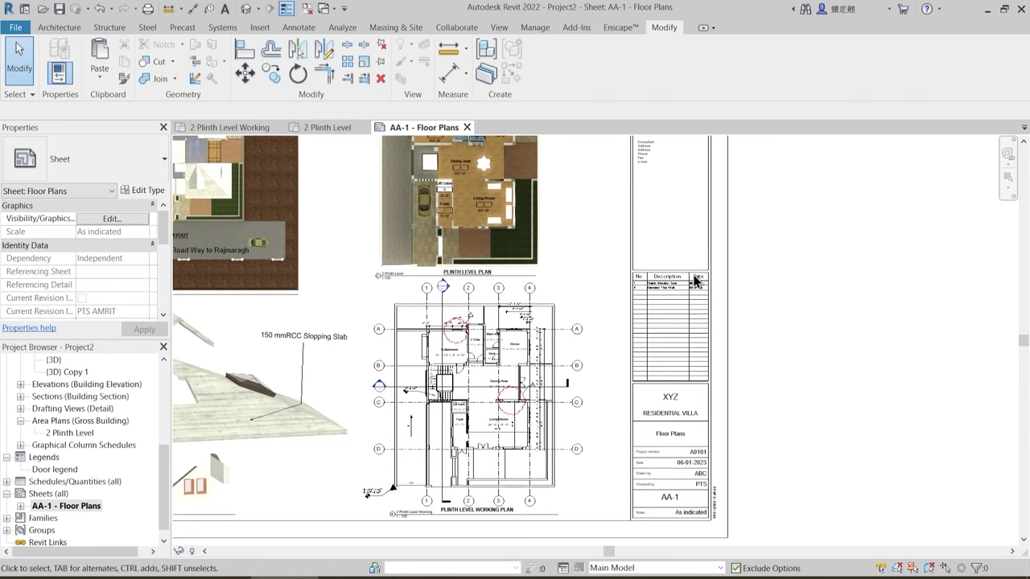
scroll(675, 341, "up", 4)
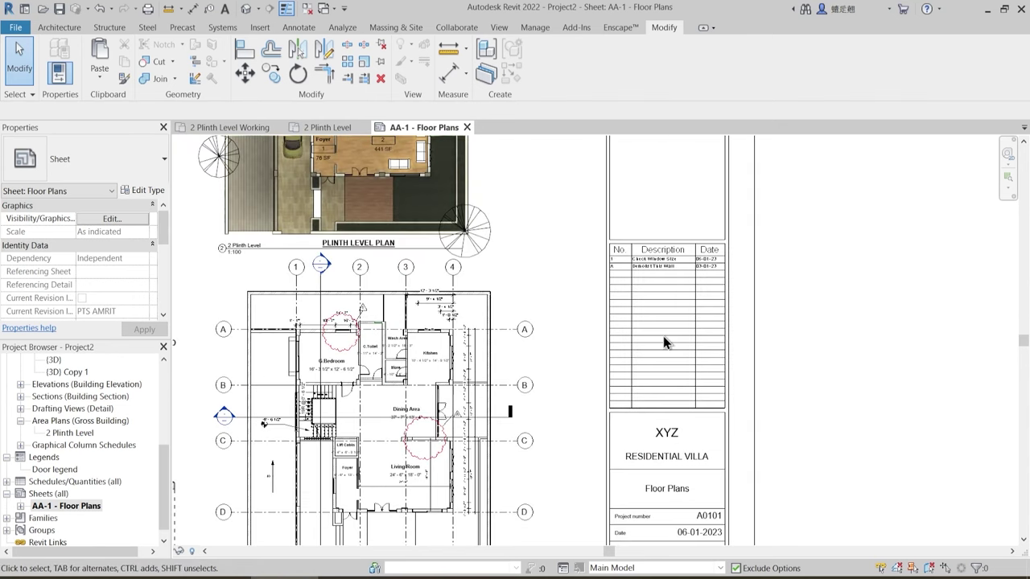
middle_click_drag(722, 424, 699, 362)
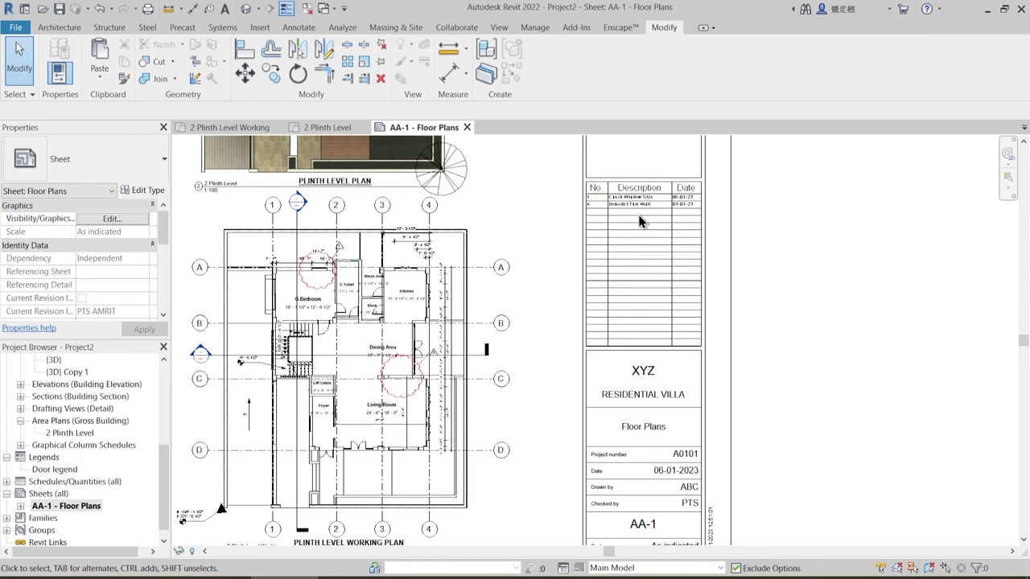
scroll(679, 486, "up", 1)
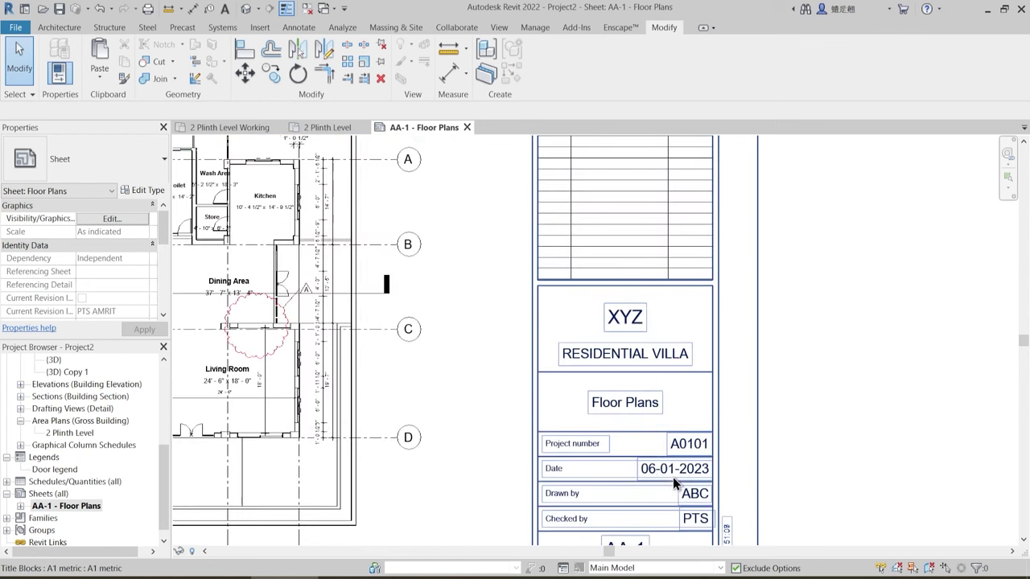
scroll(678, 359, "up", 2)
middle_click_drag(677, 358, 679, 498)
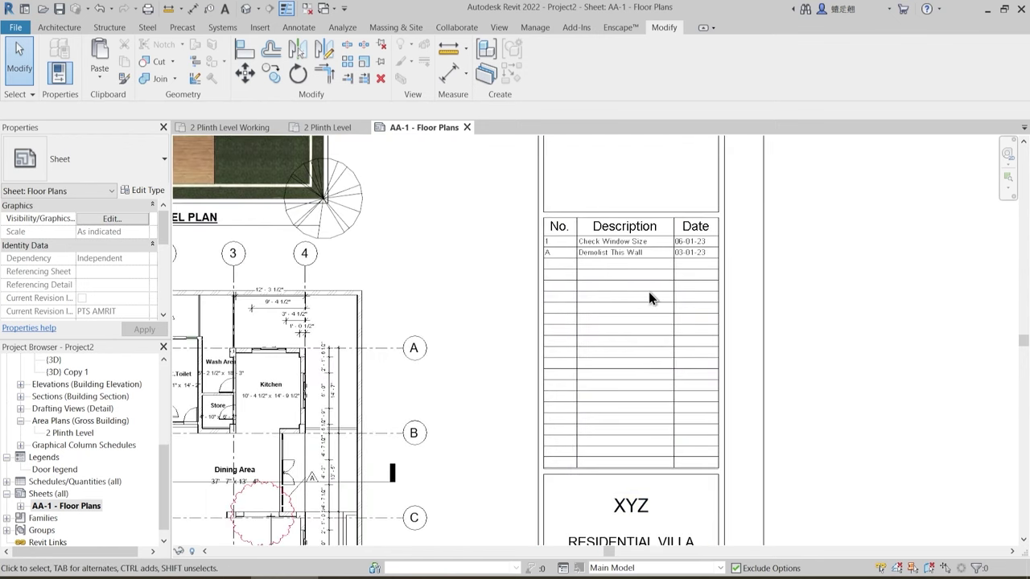
scroll(588, 299, "down", 3)
middle_click_drag(584, 324, 621, 330)
- Close the AA-1 sheet and reposition the 2 Plinth Level Working plan, glancing at Annotate tools
left_click(466, 127)
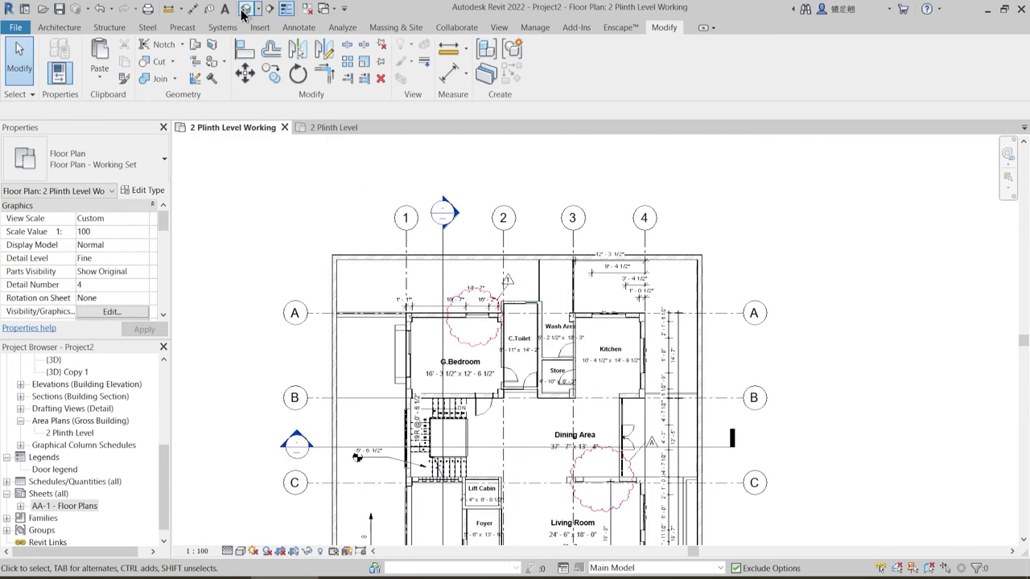
middle_click_drag(356, 211, 409, 219)
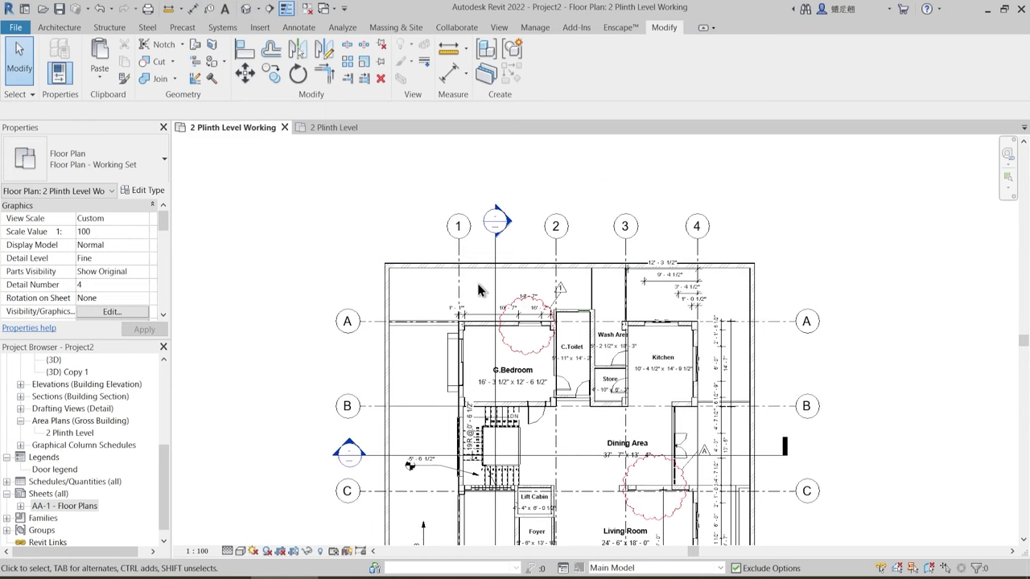
left_click_drag(157, 478, 169, 377)
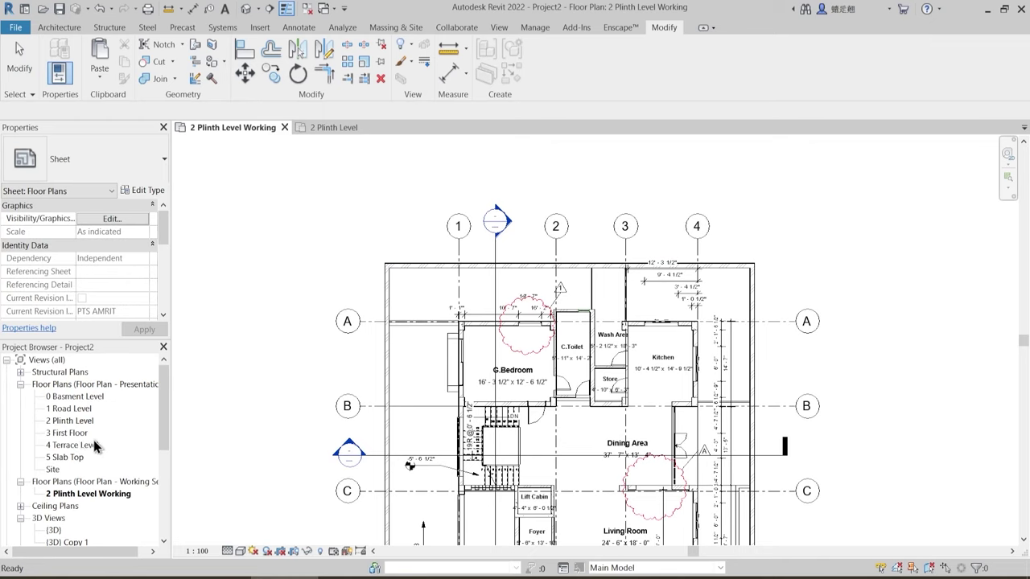
scroll(80, 438, "down", 1)
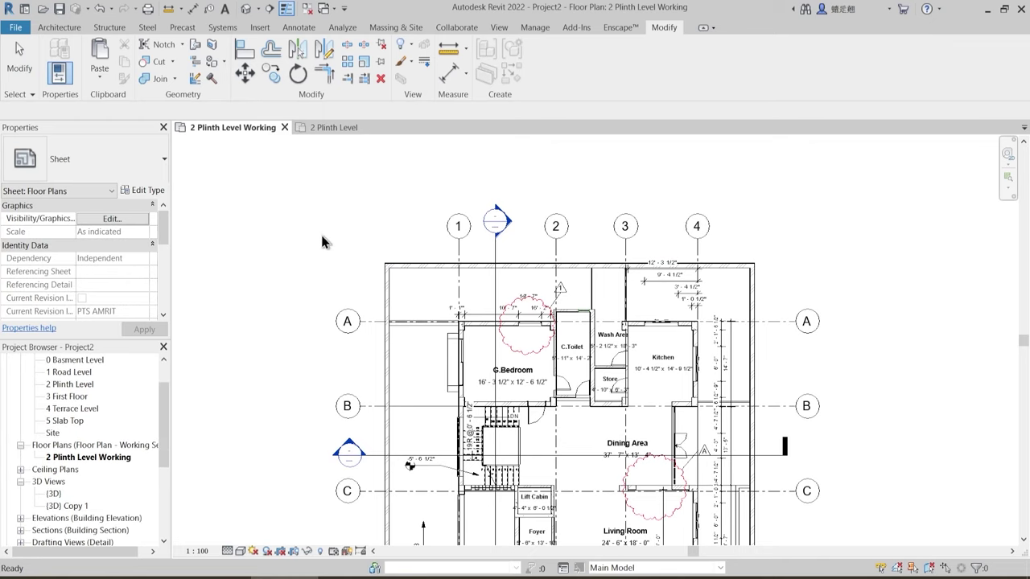
left_click(298, 27)
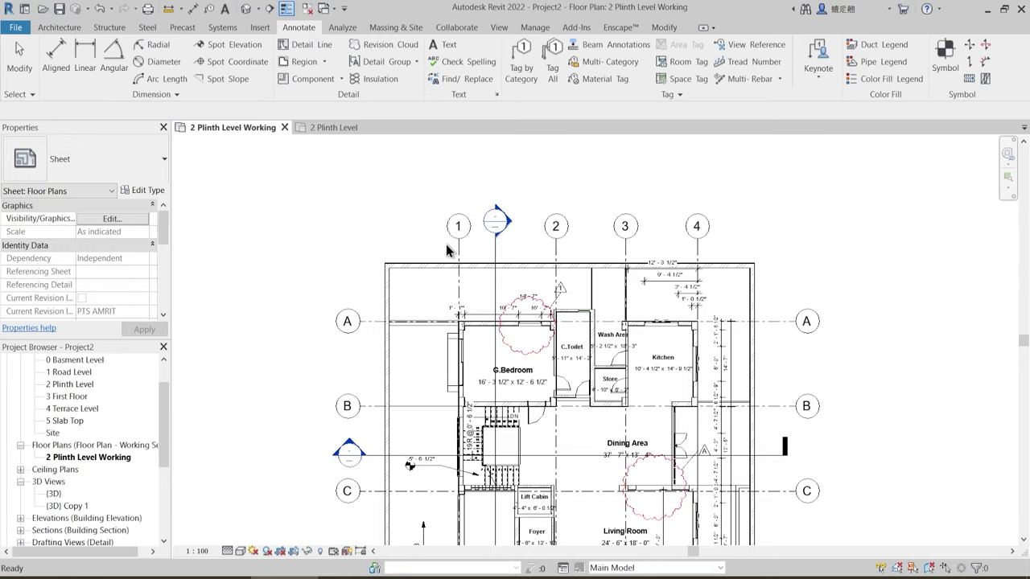
key("Escape")
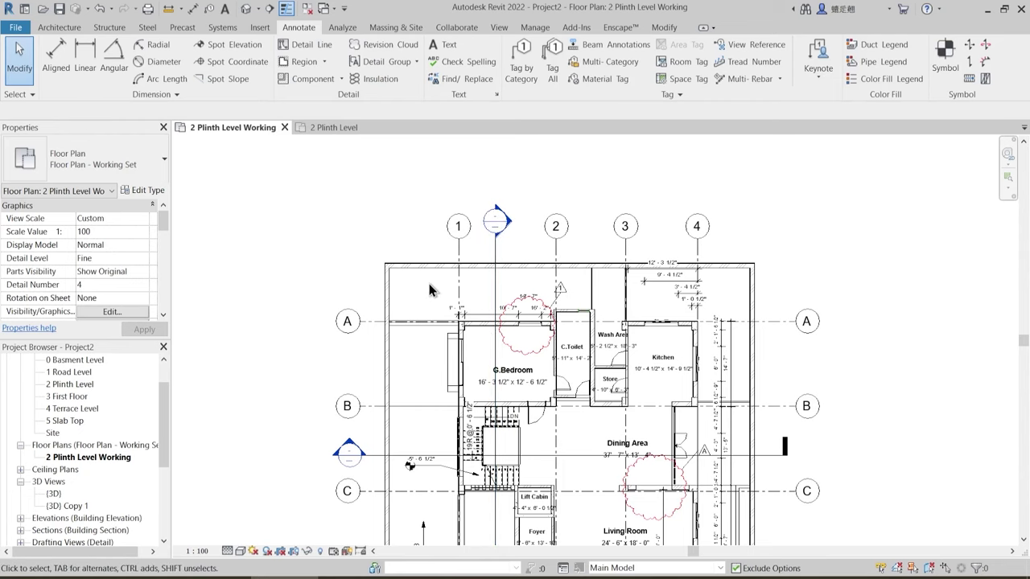
middle_click_drag(575, 416, 501, 347)
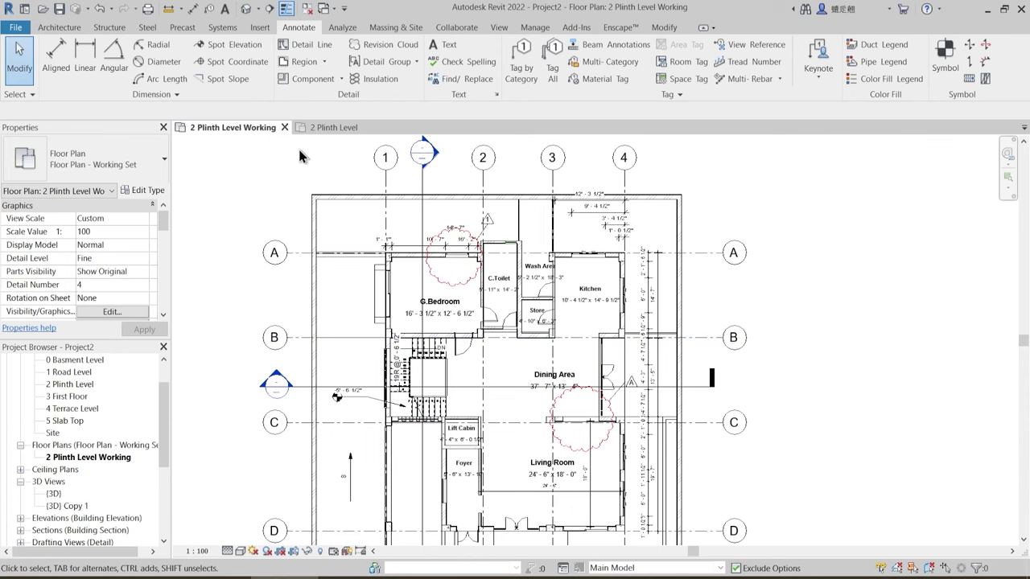
middle_click_drag(278, 195, 258, 175)
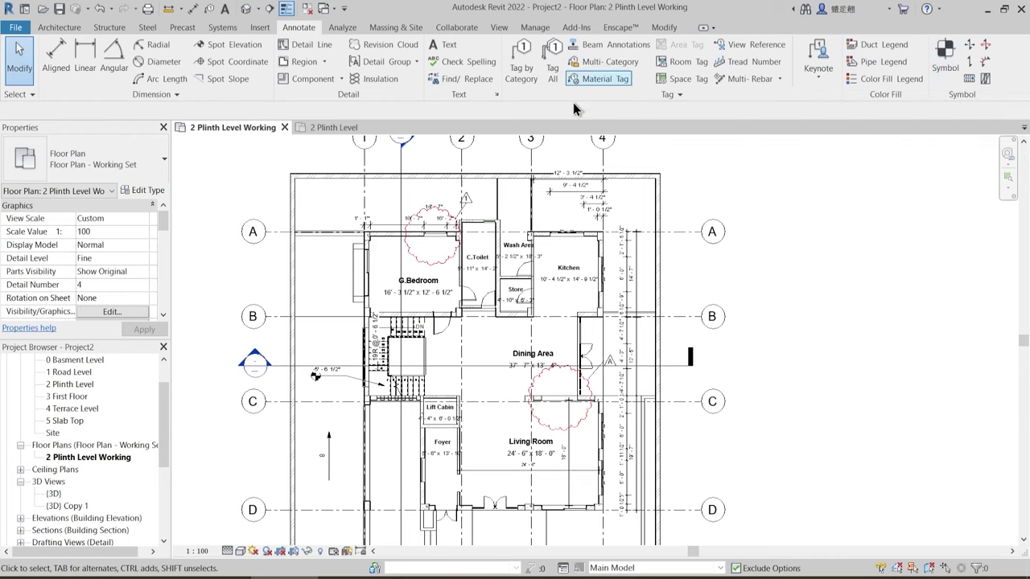
- Review the View tab's Schedules options and expand Schedules/Quantities listing seven existing schedules
left_click(500, 29)
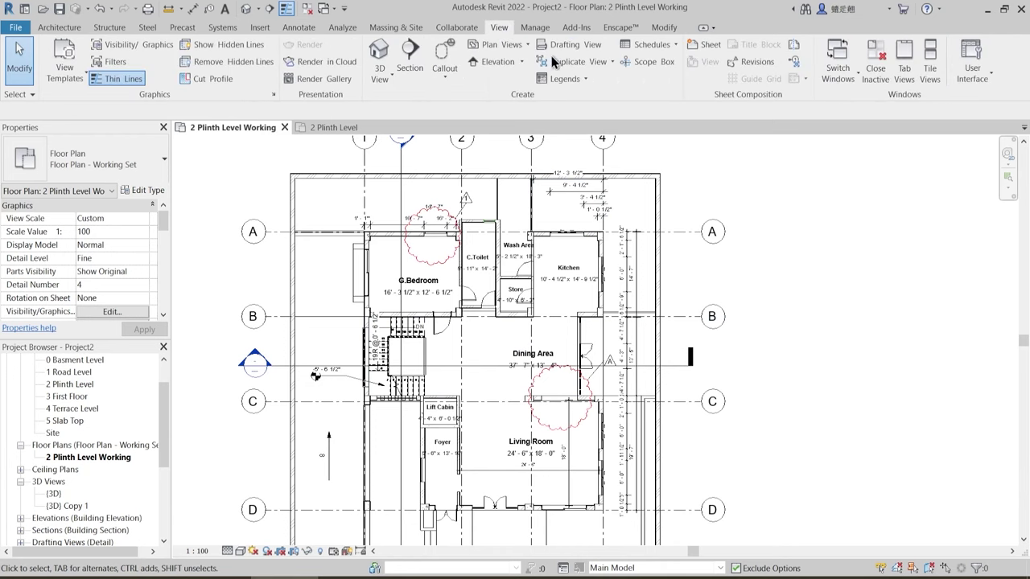
left_click(650, 50)
middle_click_drag(681, 246, 718, 323)
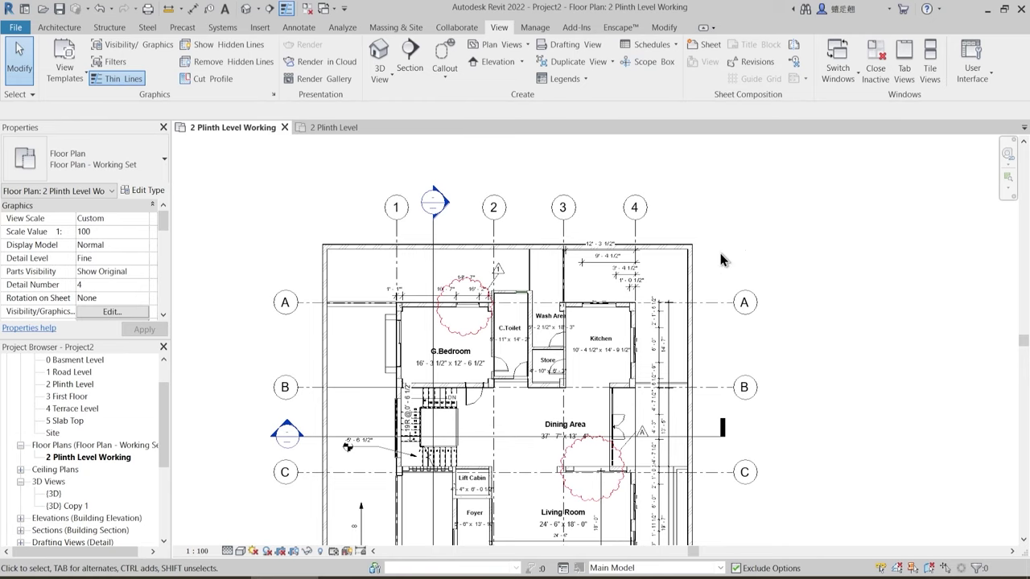
middle_click_drag(704, 228, 714, 169)
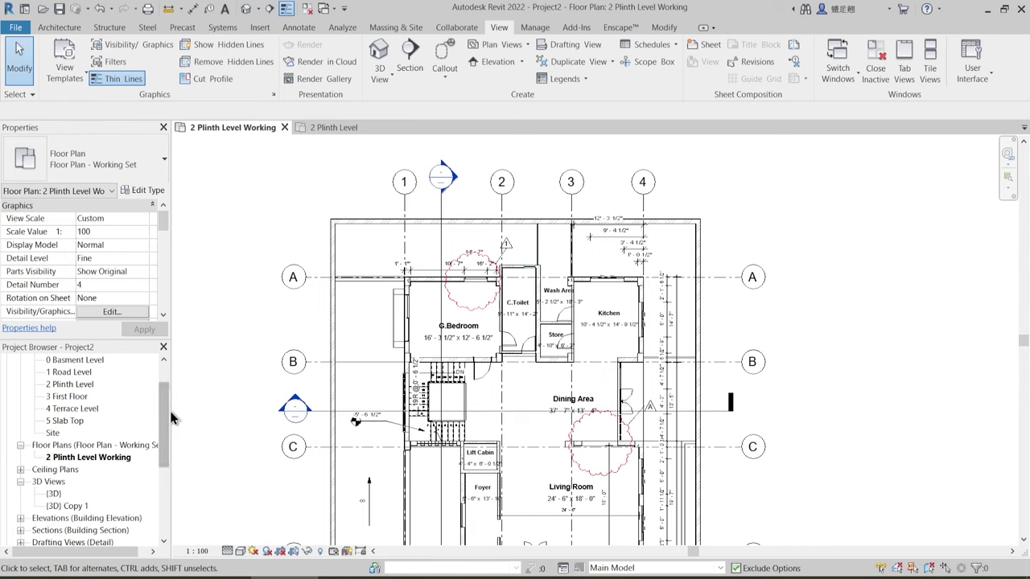
scroll(166, 428, "down", 3)
left_click(23, 491)
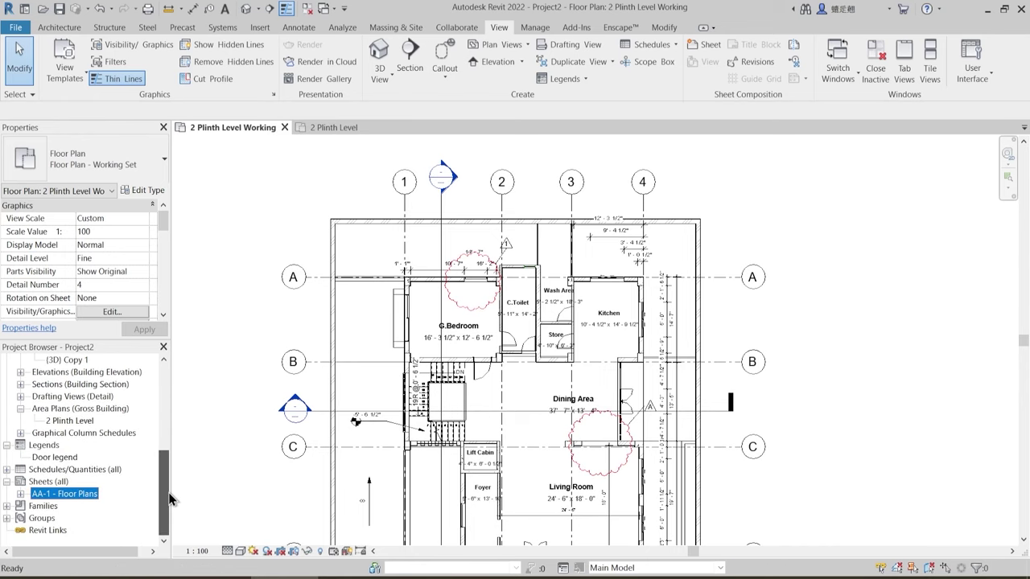
left_click(7, 470)
scroll(67, 445, "down", 2)
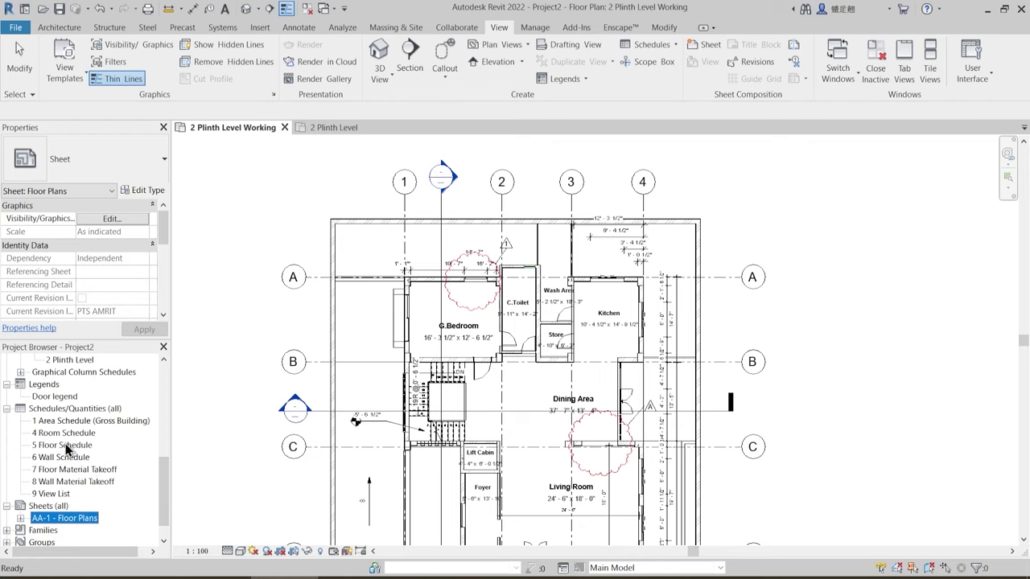
left_click(654, 46)
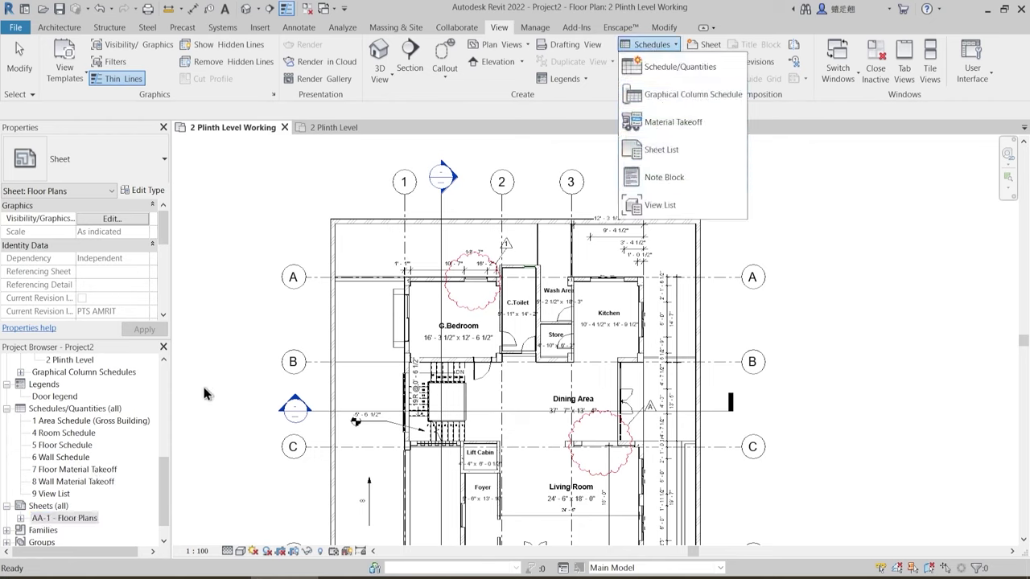
left_click(161, 471)
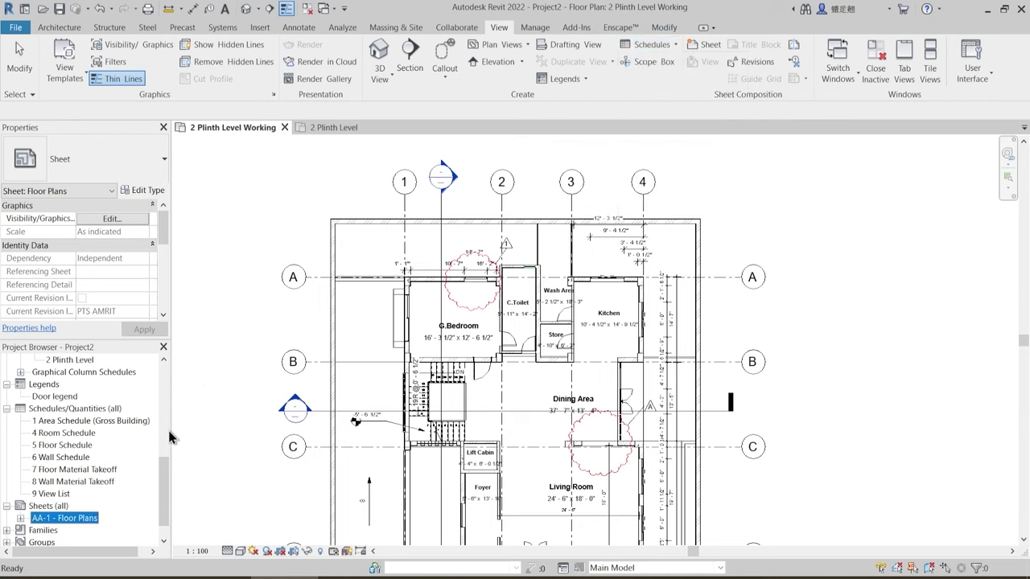
scroll(161, 471, "up", 4)
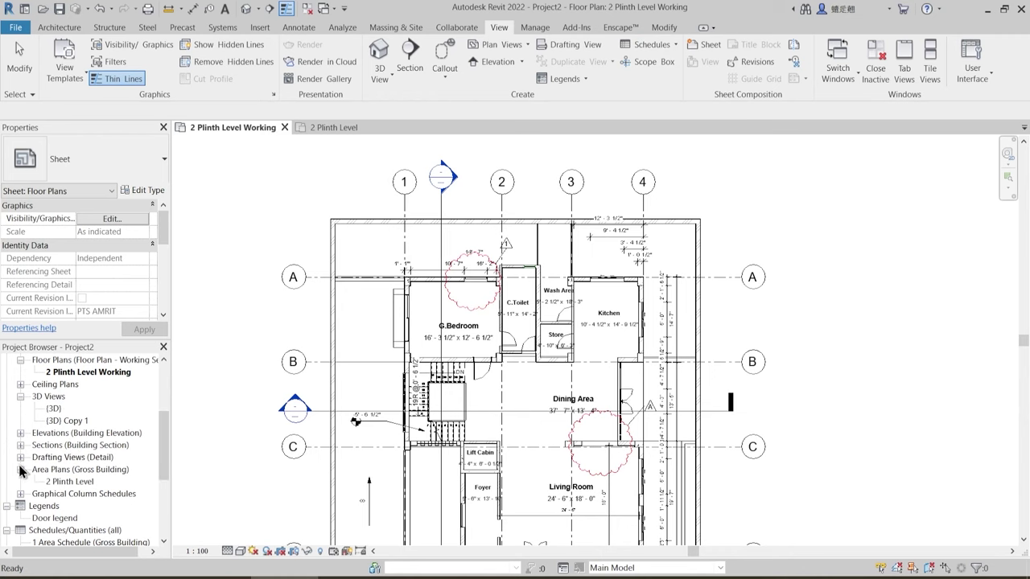
- Open the 2 Plinth Level area plan and compare it with the Working plan's G.Bedroom room
double_click(81, 481)
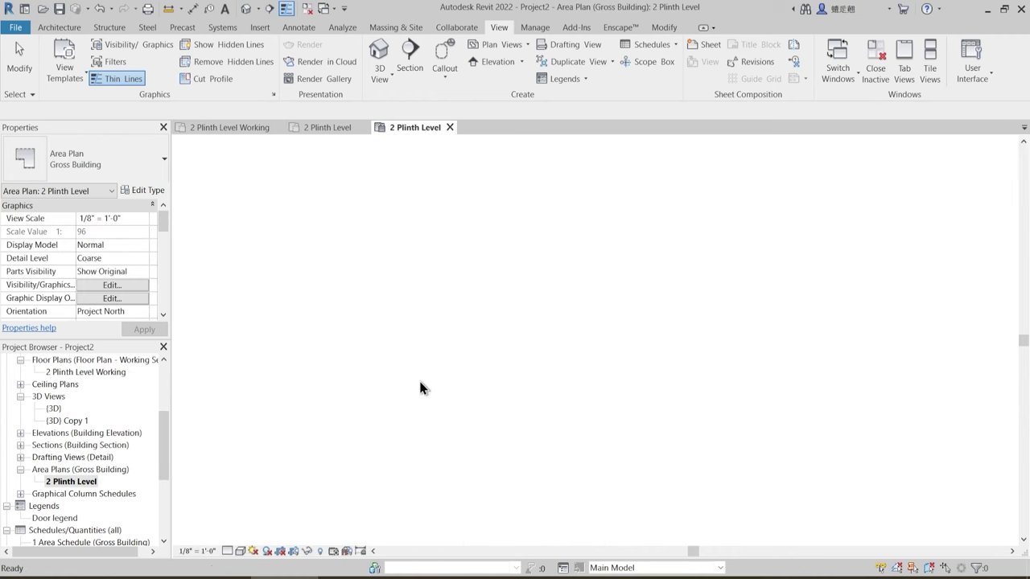
scroll(529, 299, "up", 5)
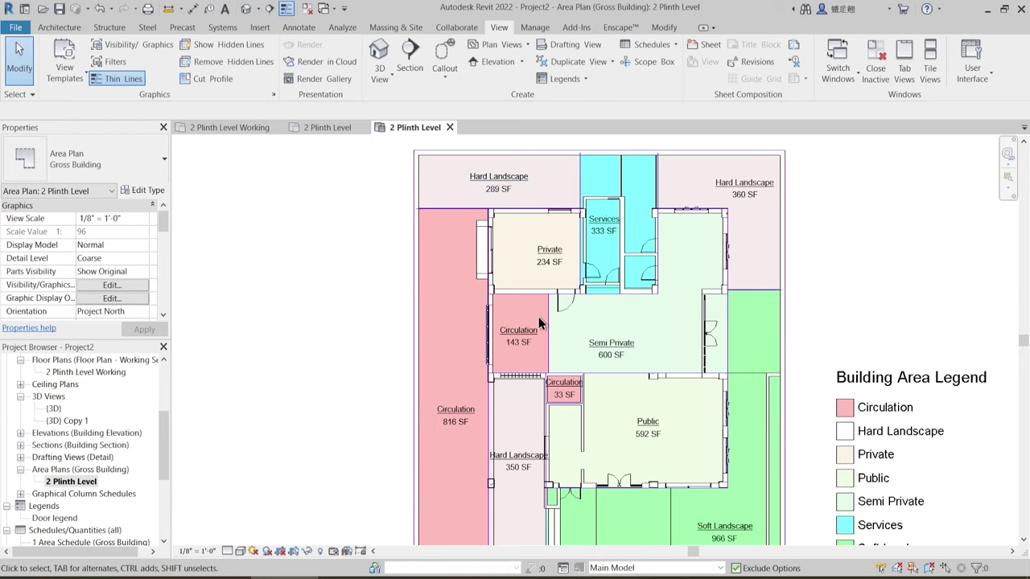
middle_click_drag(539, 318, 500, 285)
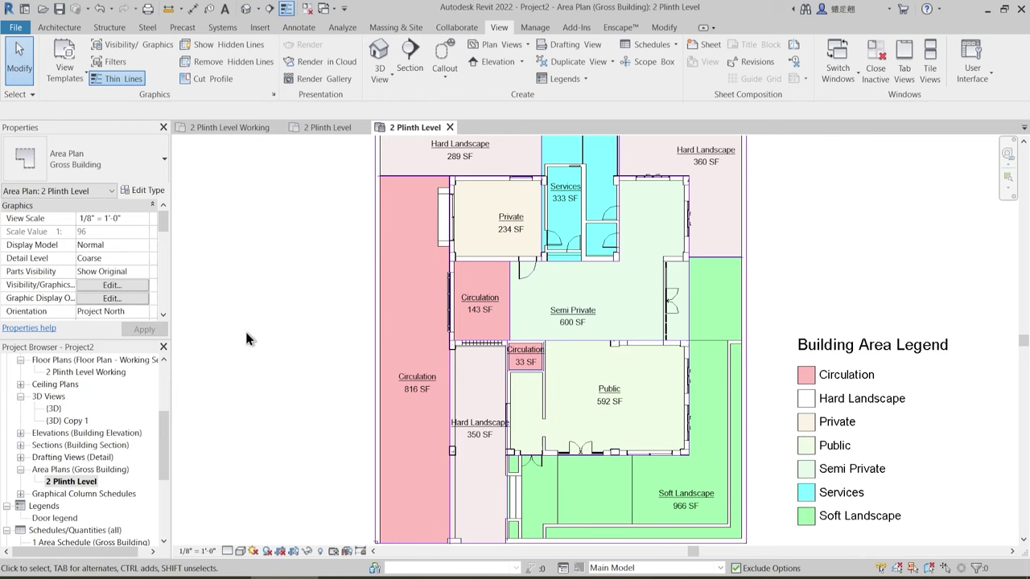
scroll(36, 494, "down", 3)
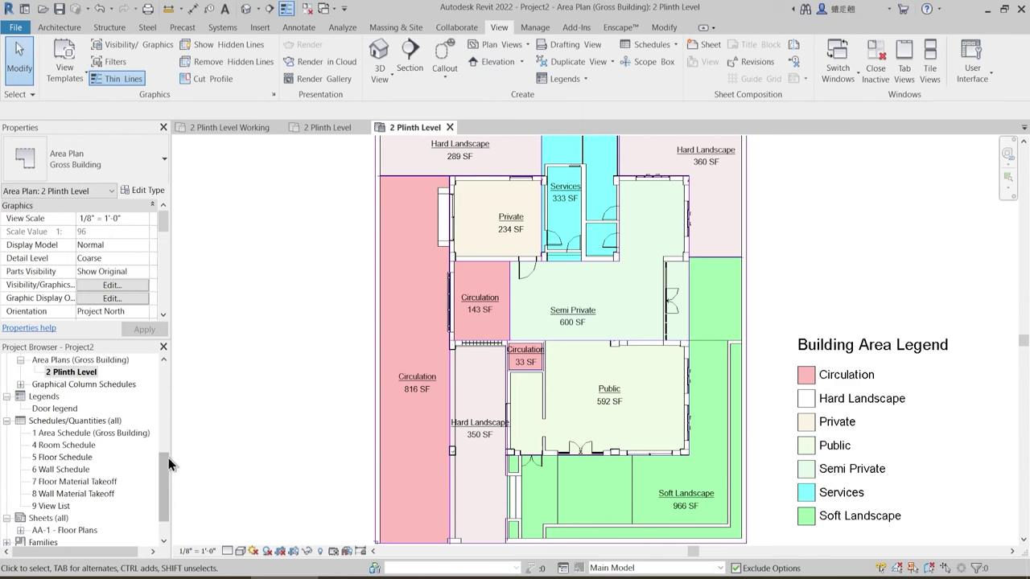
left_click_drag(168, 458, 171, 369)
left_click(322, 125)
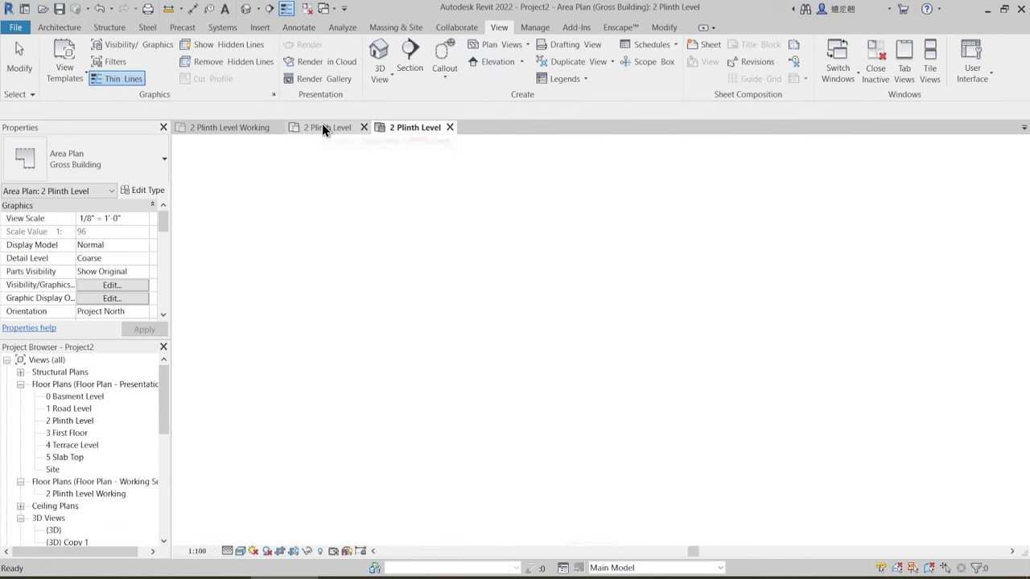
left_click(238, 128)
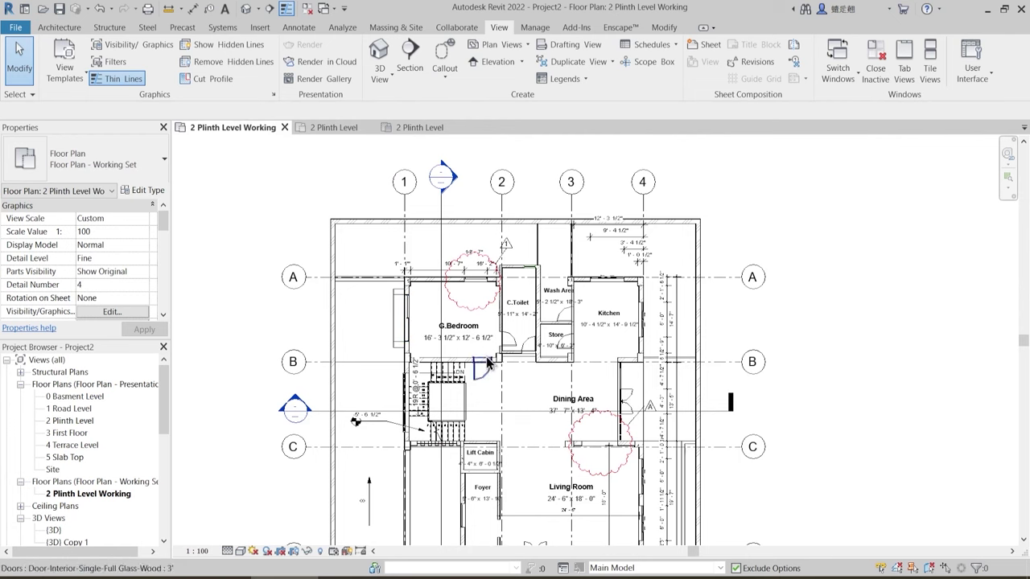
left_click(455, 318)
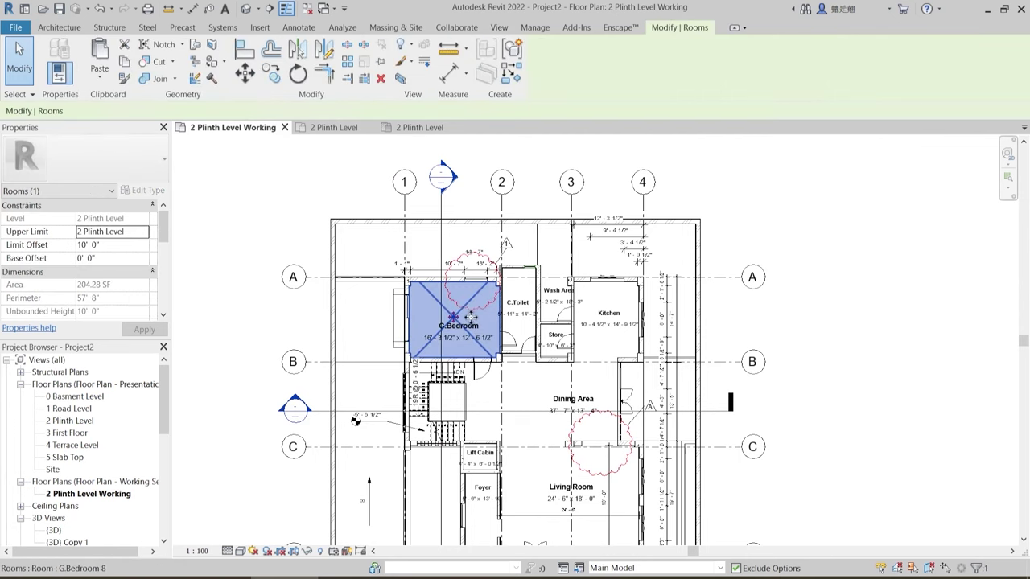
left_click(420, 128)
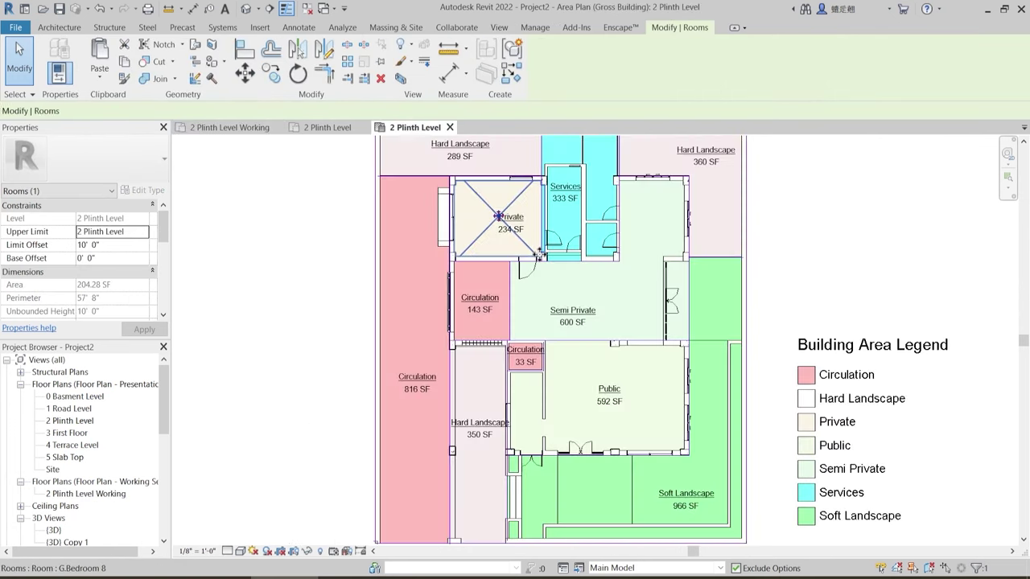
- Pan and zoom around the colour-filled area plan to inspect the areas and Building Area Legend
middle_click_drag(510, 200, 514, 207)
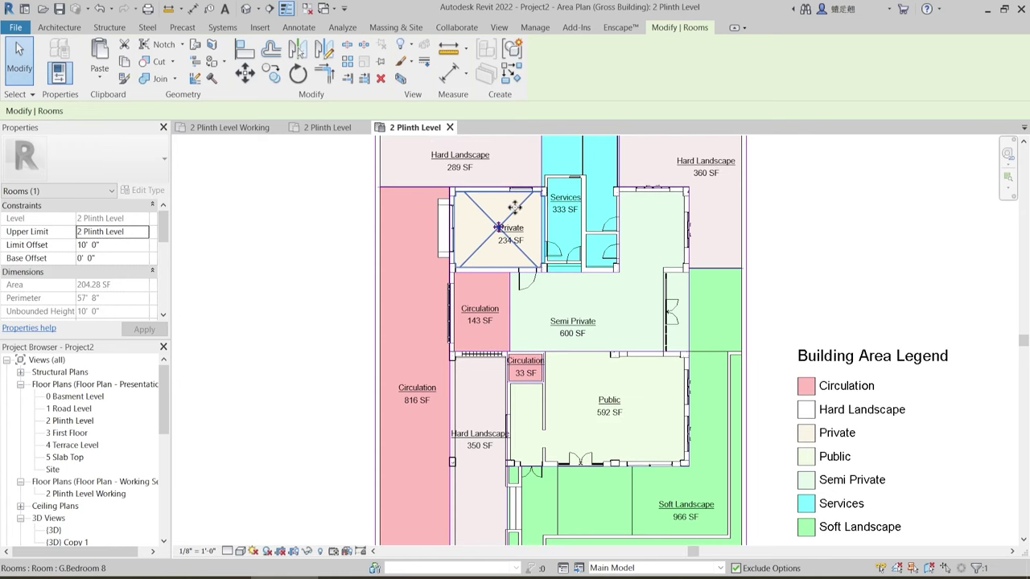
middle_click_drag(553, 275, 537, 303)
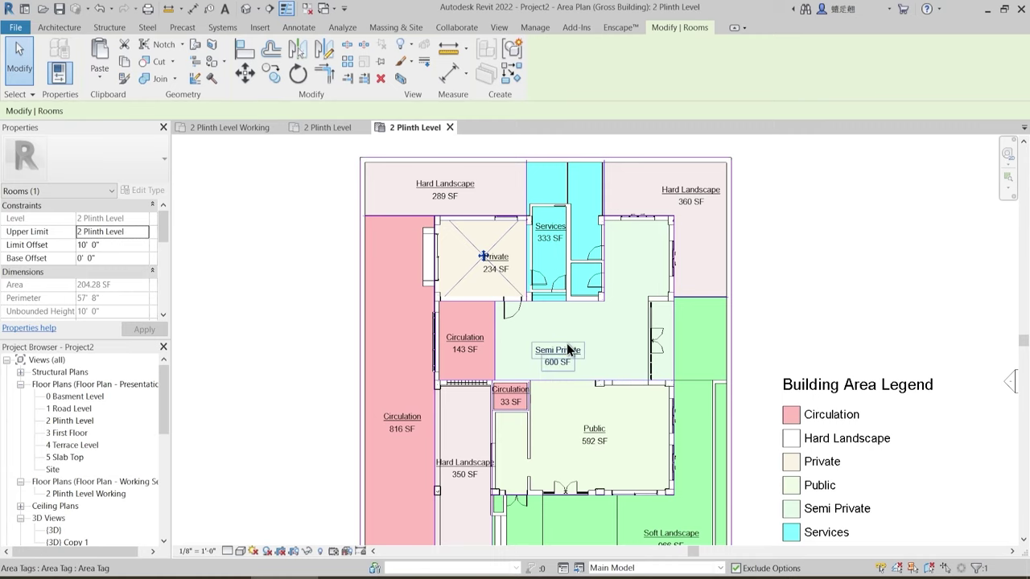
middle_click_drag(593, 427, 576, 397)
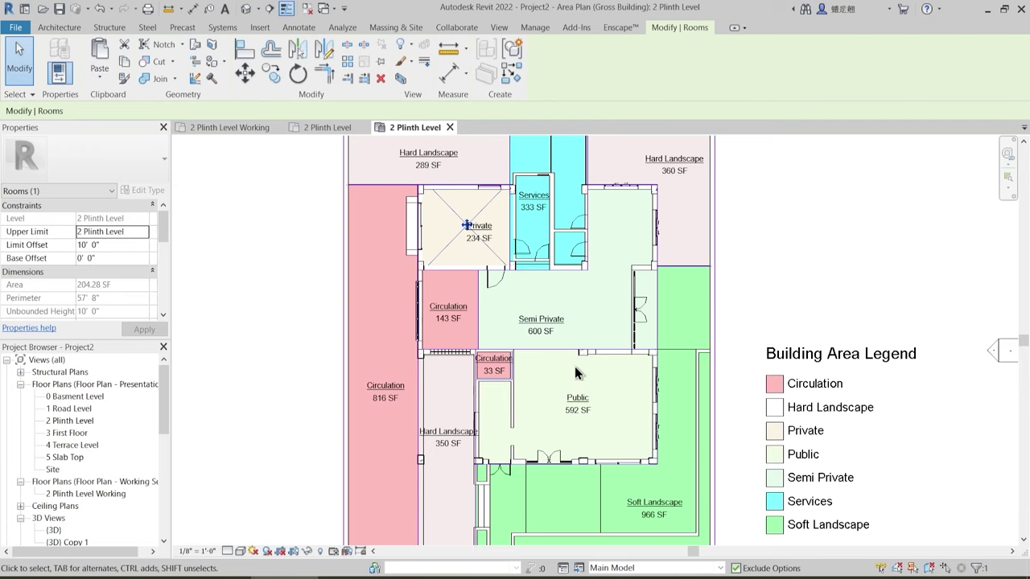
middle_click_drag(604, 406, 580, 359)
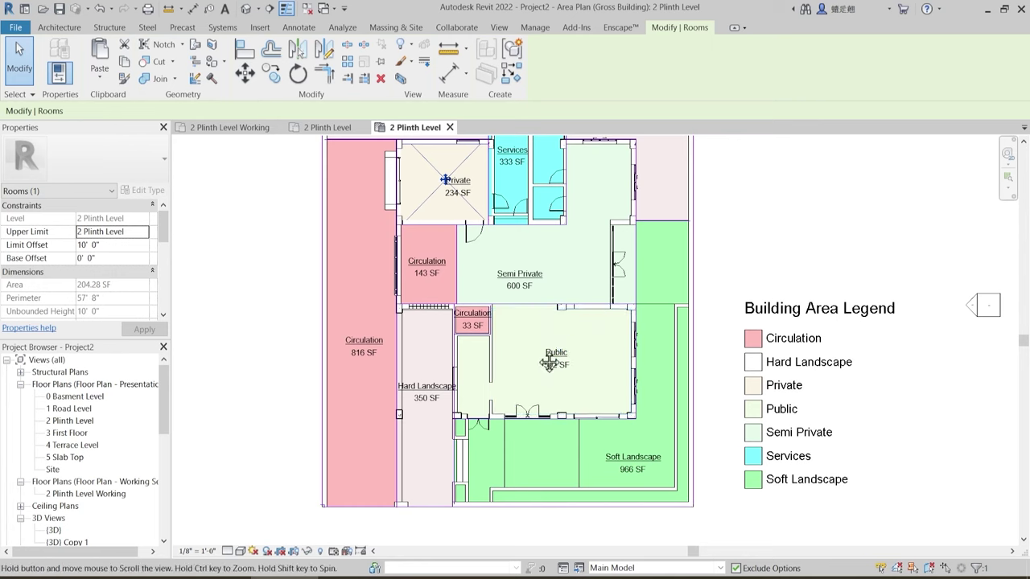
middle_click_drag(528, 251, 528, 287)
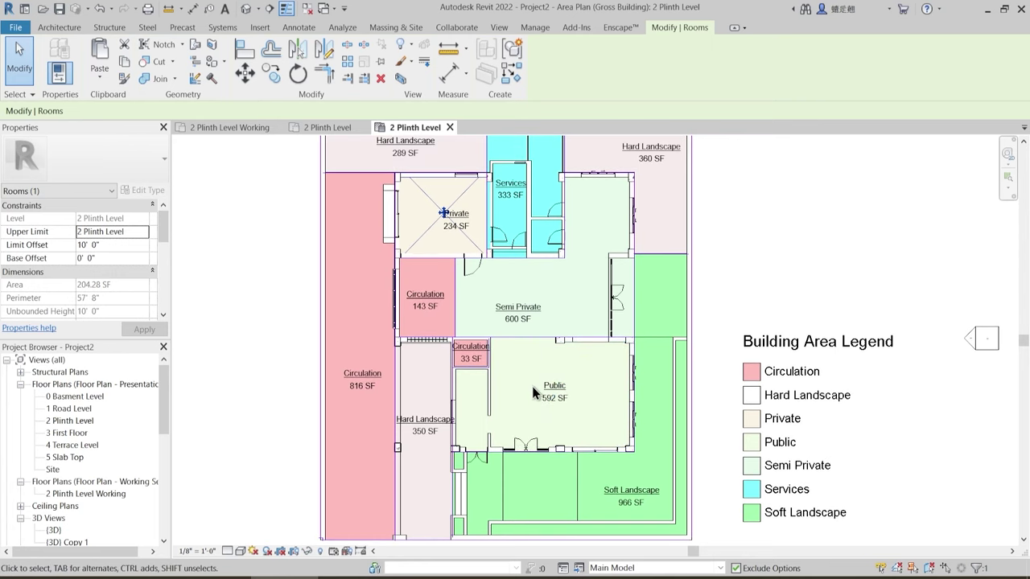
scroll(545, 352, "down", 2)
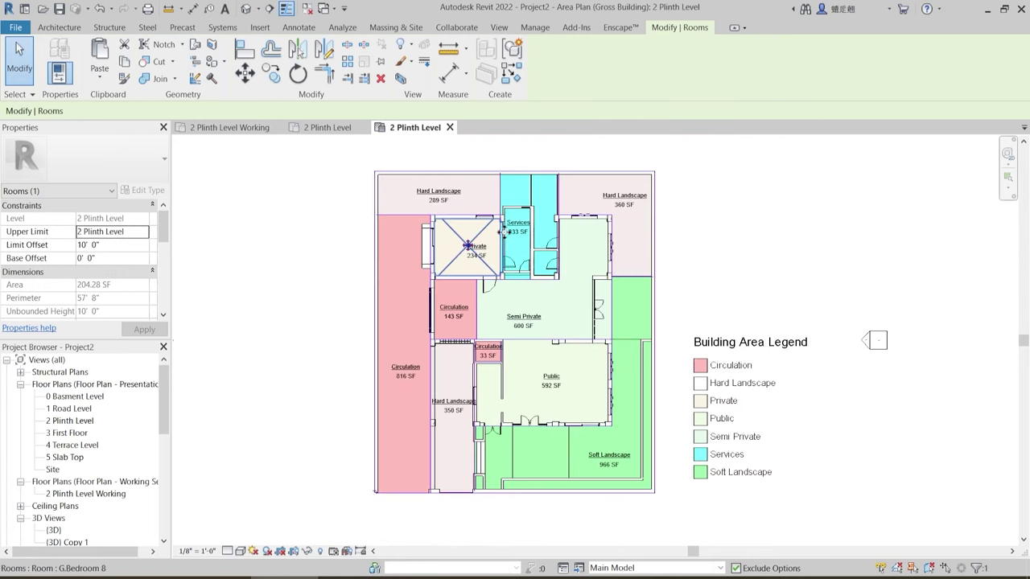
scroll(490, 186, "up", 1)
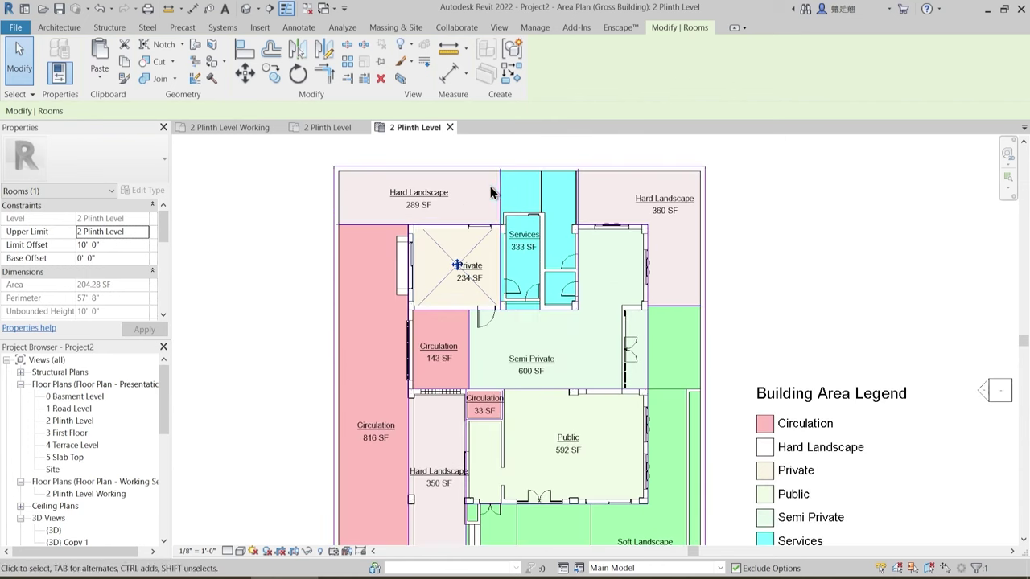
scroll(625, 318, "down", 1)
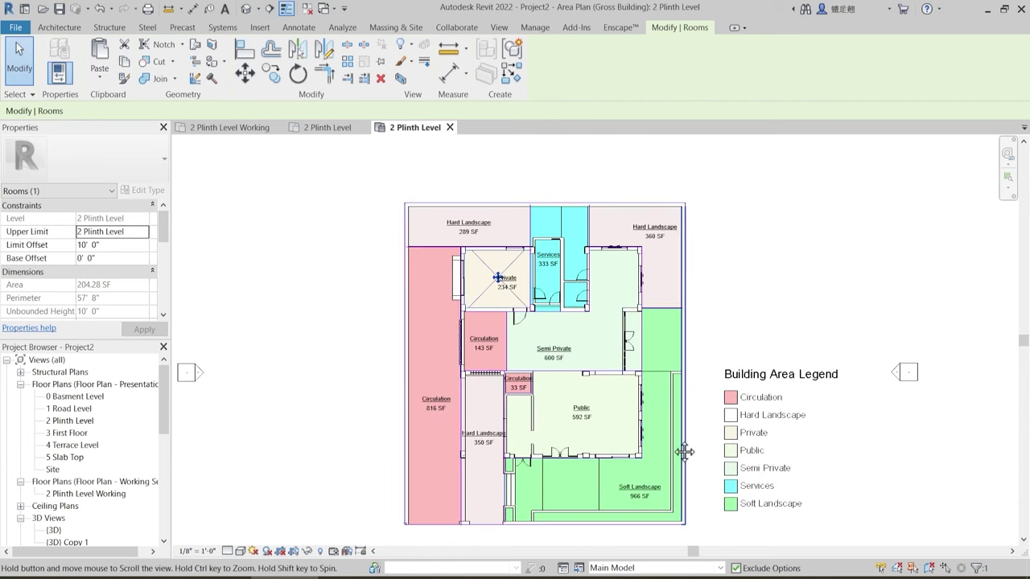
middle_click_drag(684, 453, 636, 389)
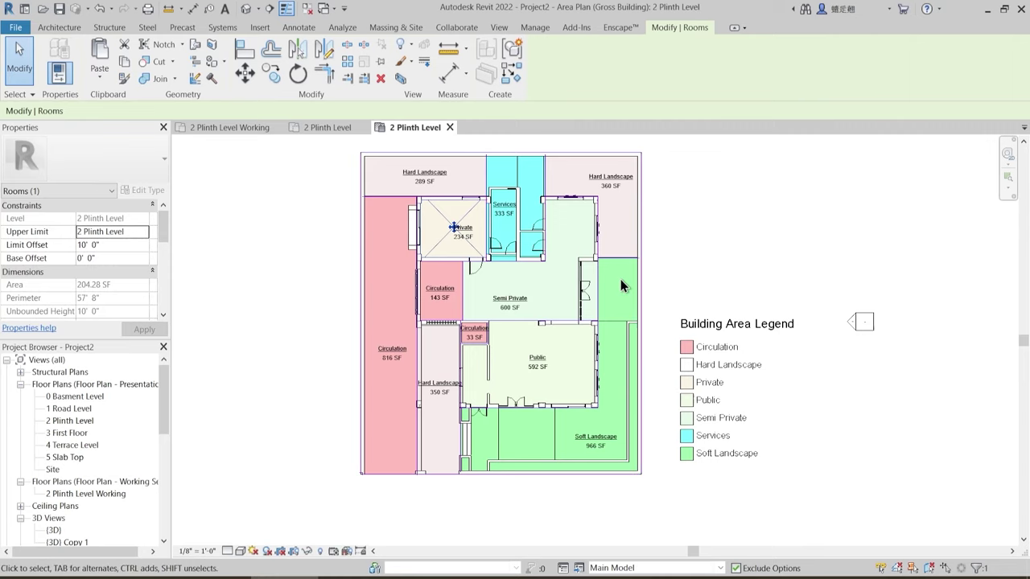
middle_click_drag(664, 266, 652, 285)
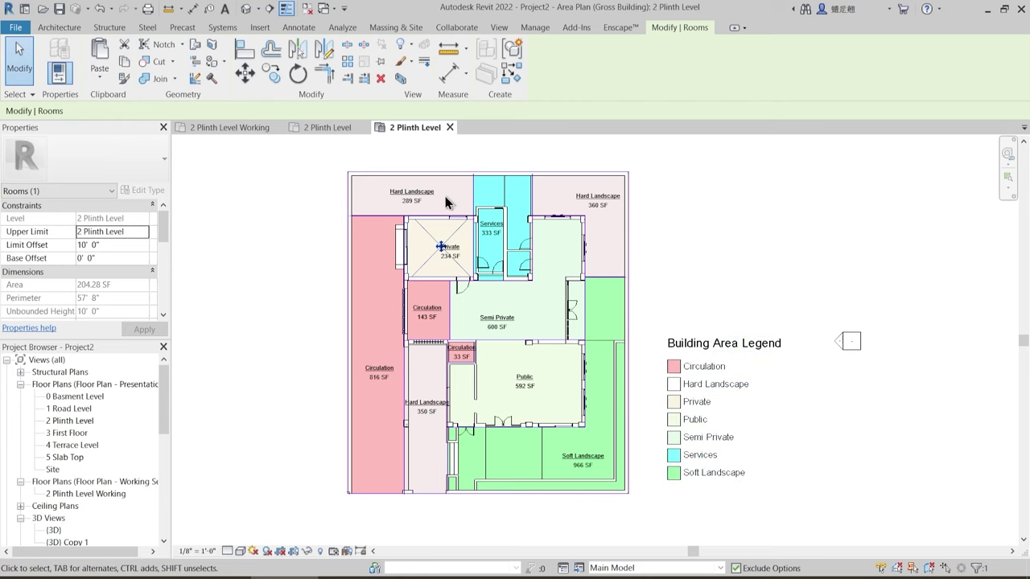
scroll(71, 463, "down", 5)
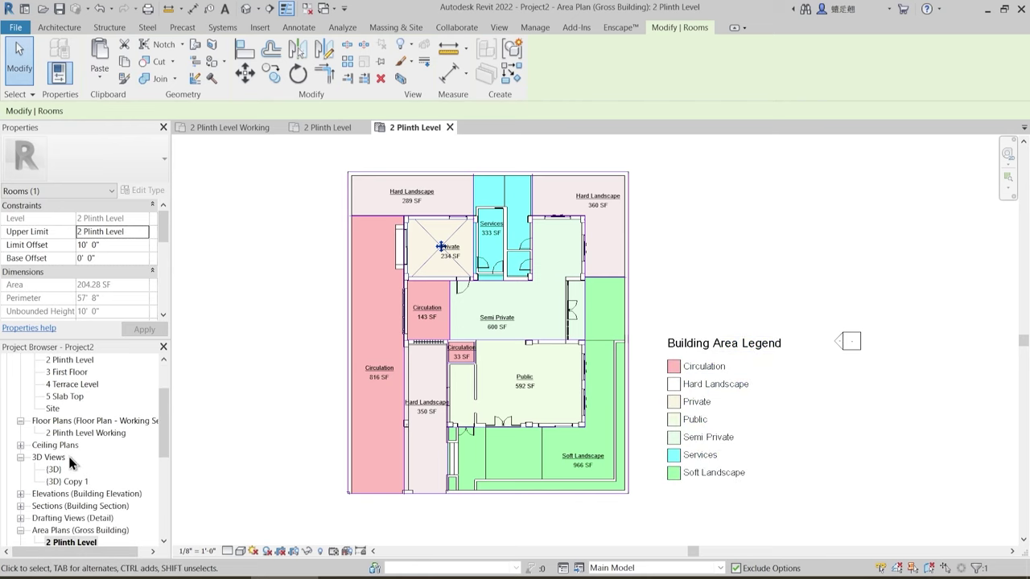
scroll(71, 463, "down", 3)
- Open the 1 Area Schedule, inspect the 33 SF entry, then close it and the area plan
double_click(80, 507)
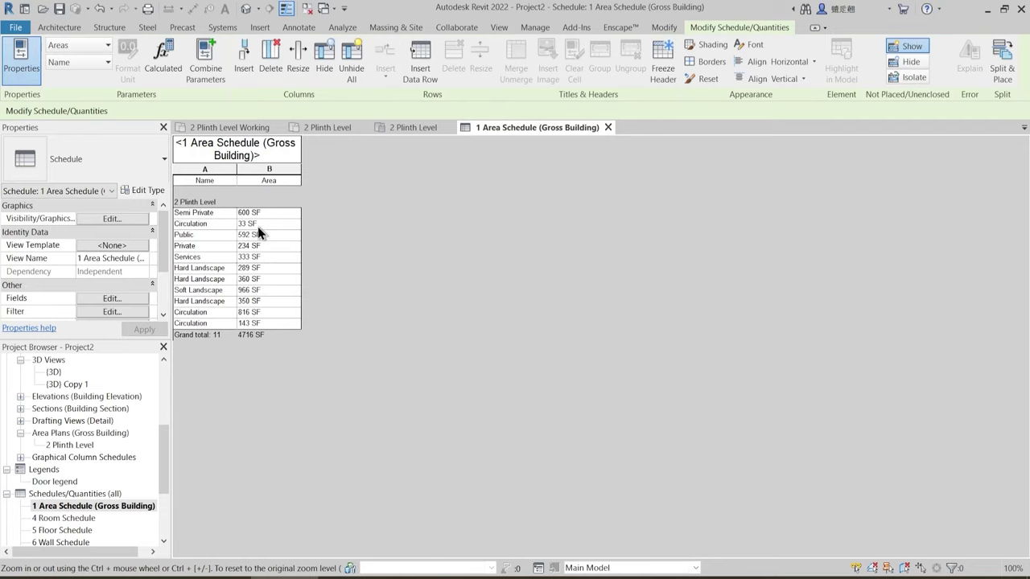
key("ctrl")
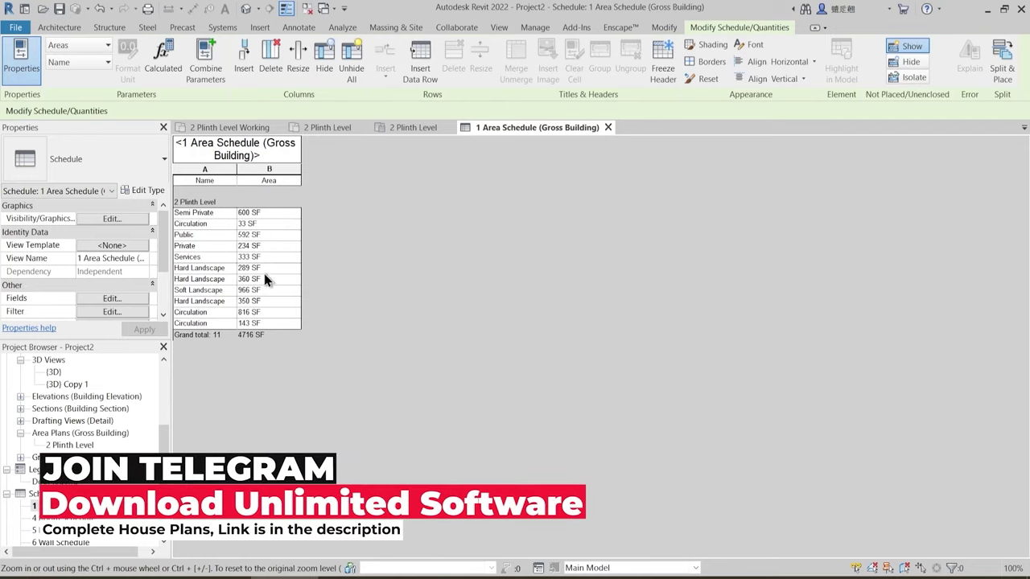
left_click(258, 225)
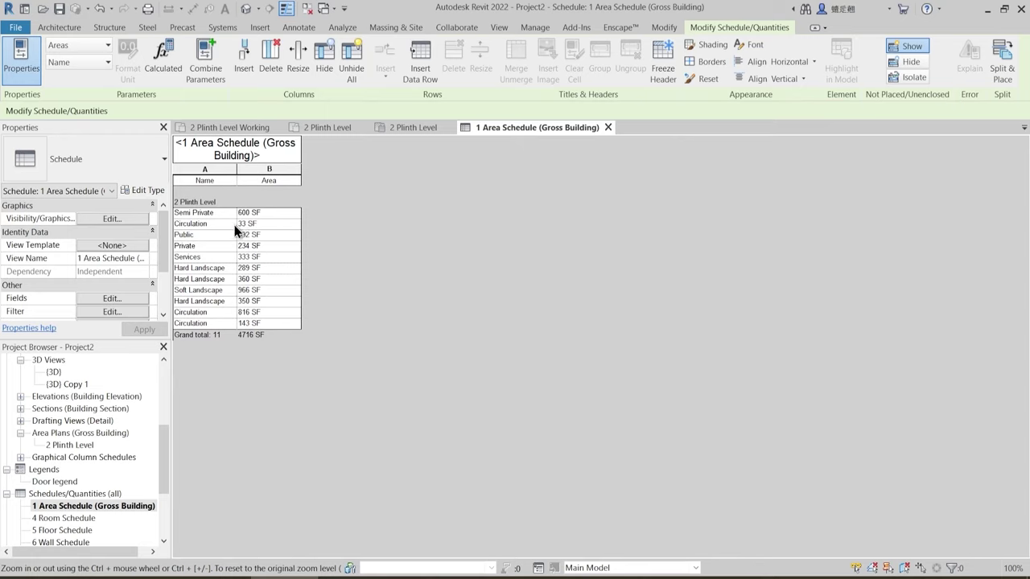
left_click(261, 224)
left_click(608, 127)
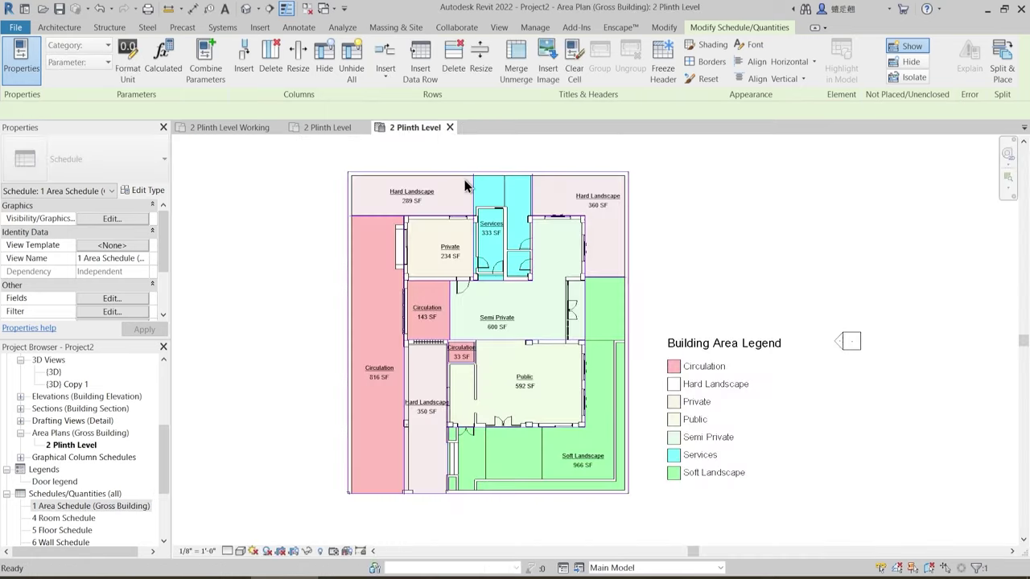
left_click(450, 127)
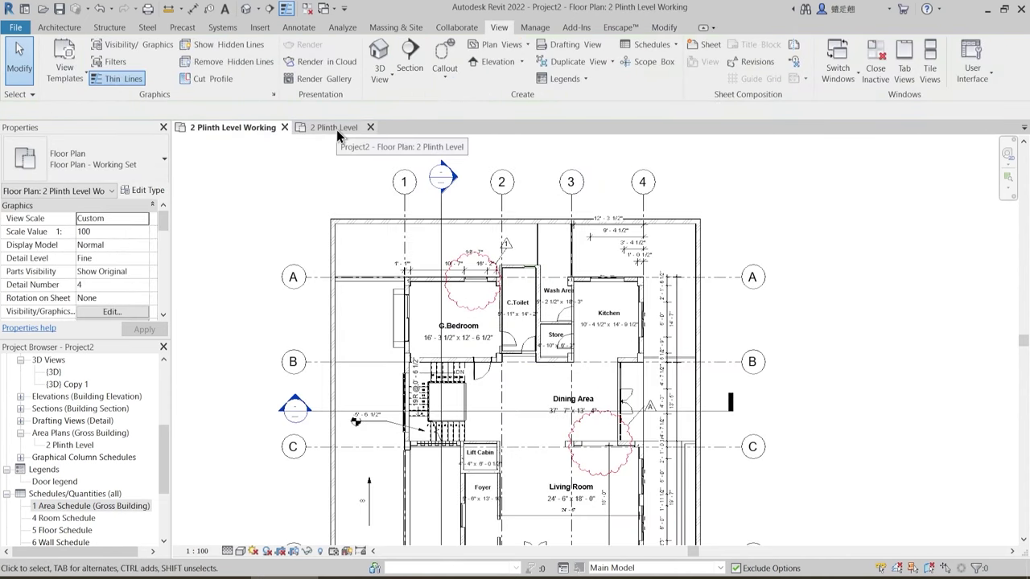
- Open the 4 Room Schedule listing 16 rooms totalling 3364 SF
scroll(460, 339, "up", 2)
middle_click_drag(556, 489, 478, 314)
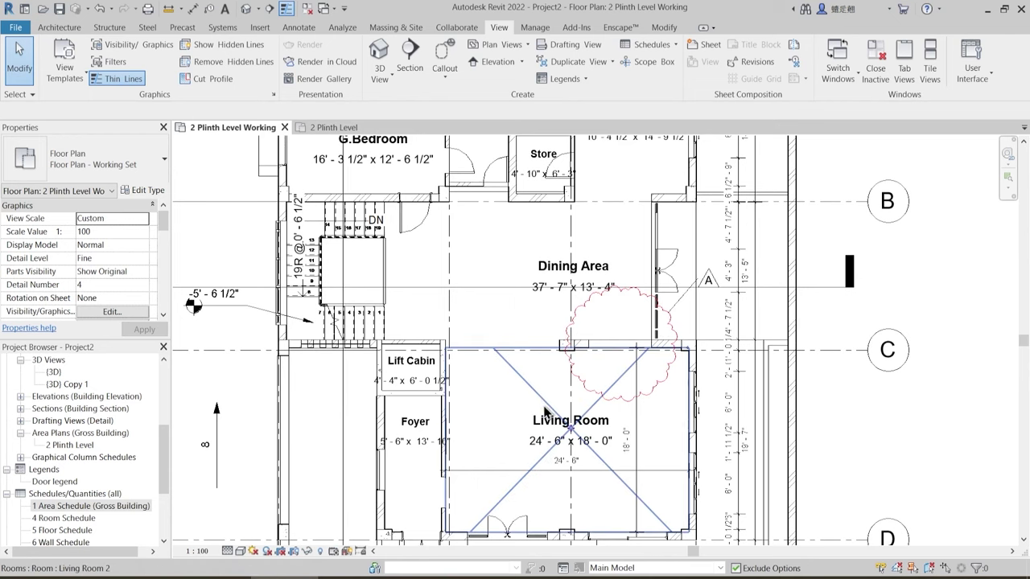
double_click(67, 520)
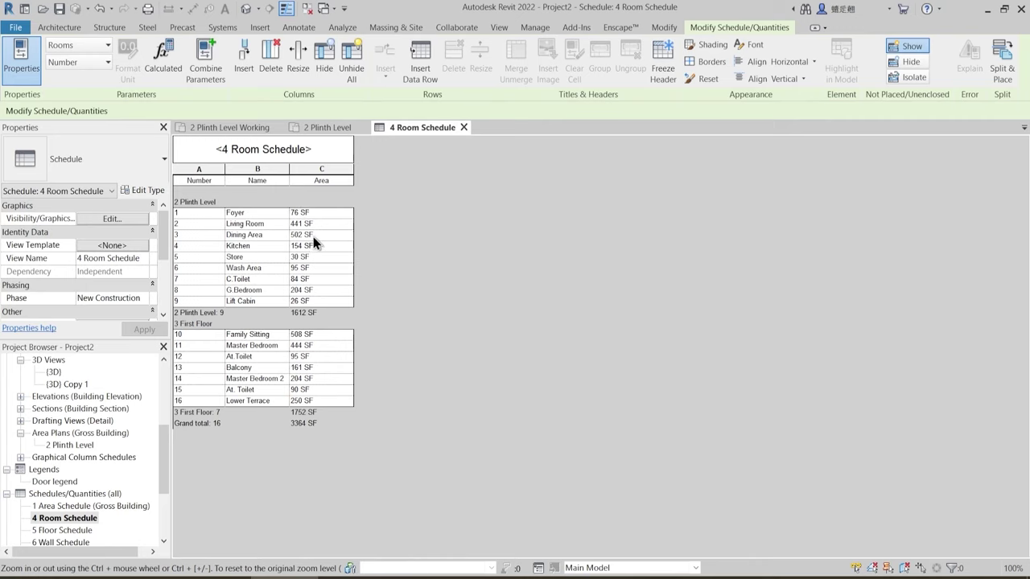
scroll(83, 508, "down", 2)
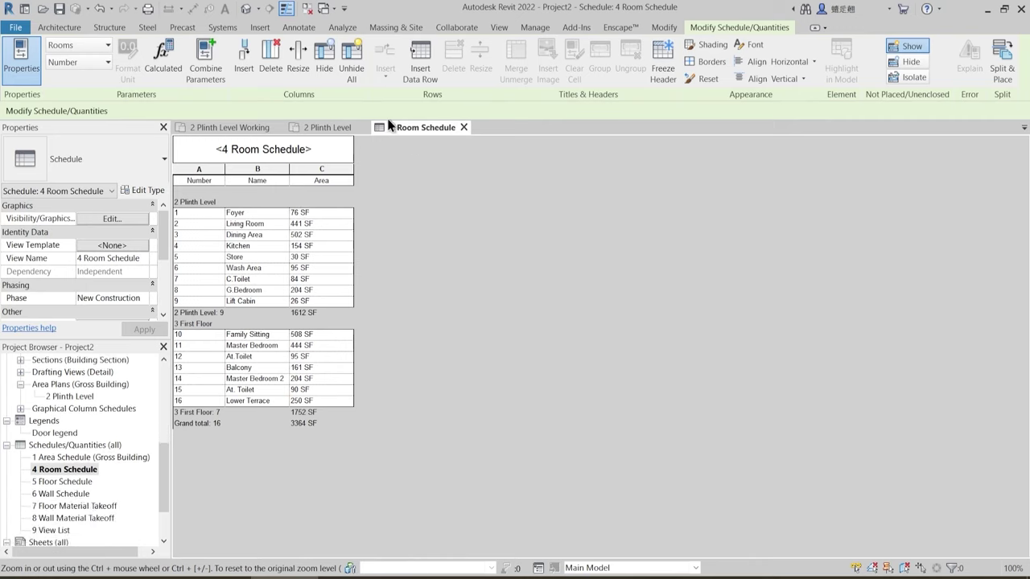
- Tag all untagged doors and windows on the Working plan using Door Tags and Window Tags
left_click(465, 127)
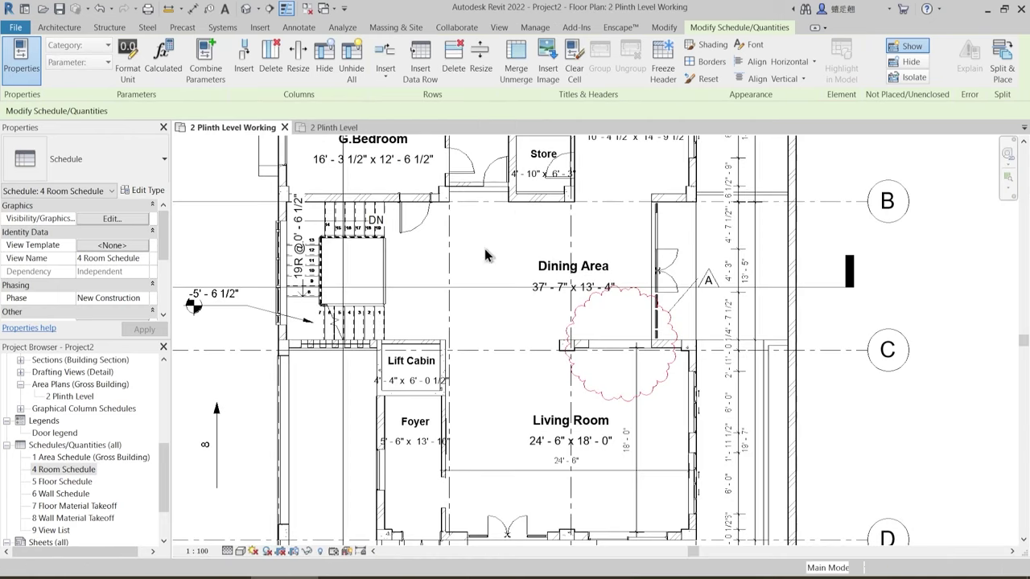
scroll(485, 367, "down", 4)
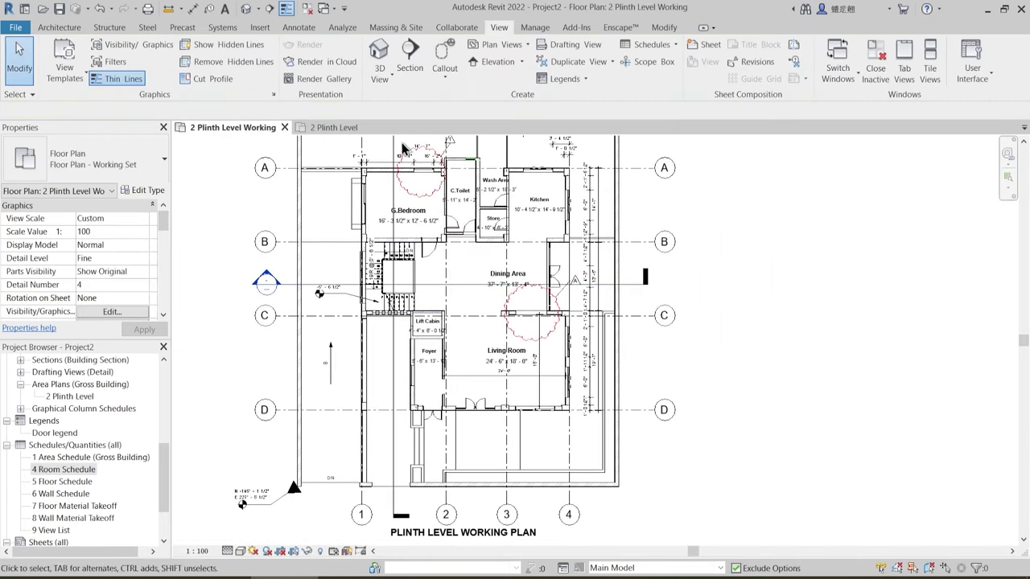
left_click(535, 28)
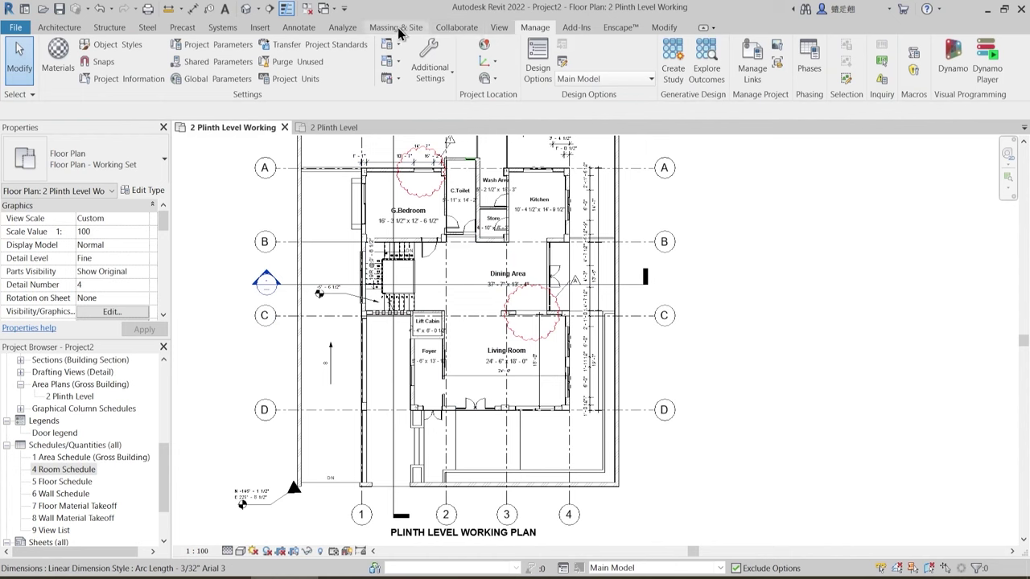
left_click(301, 27)
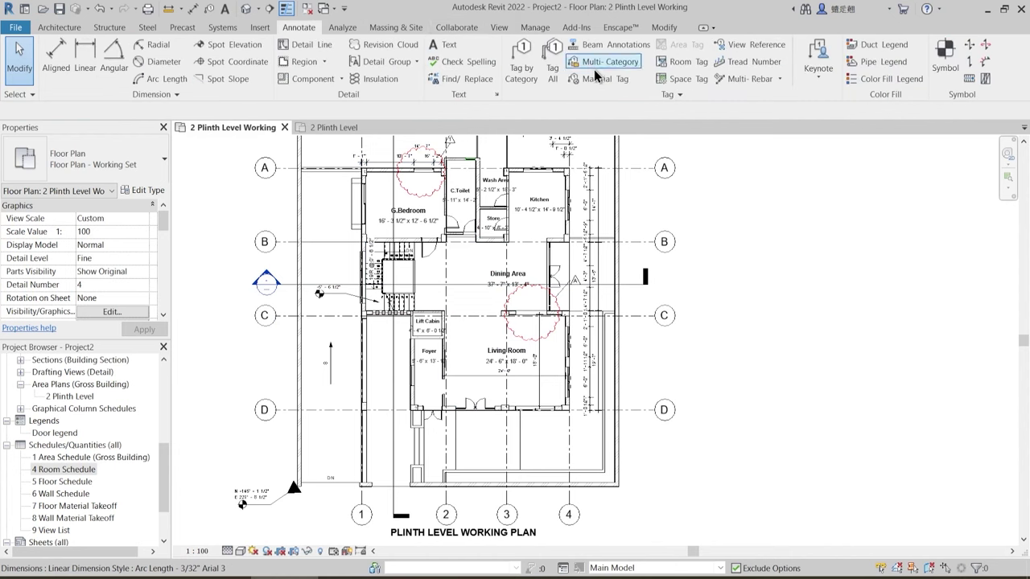
left_click(557, 75)
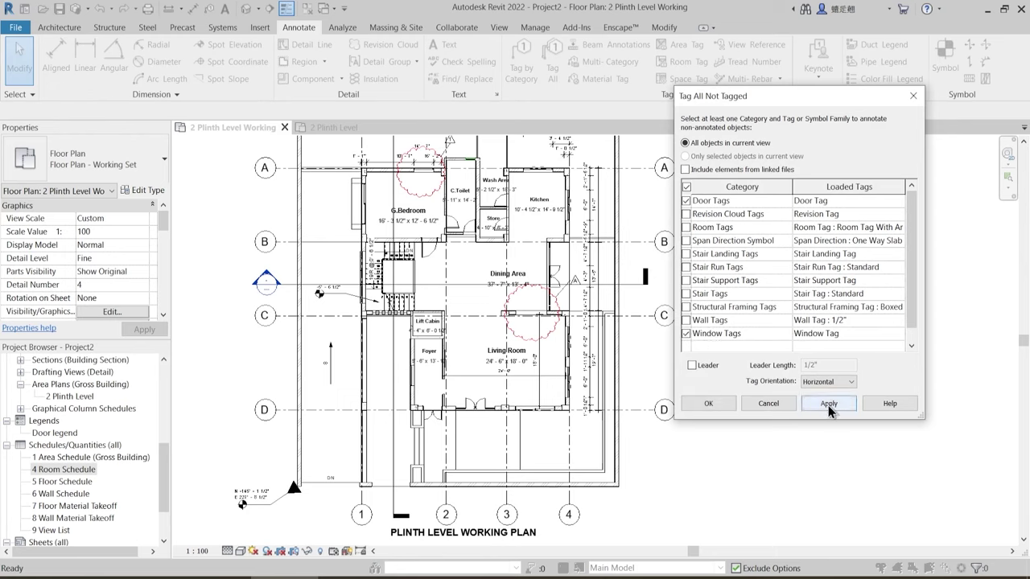
left_click(710, 407)
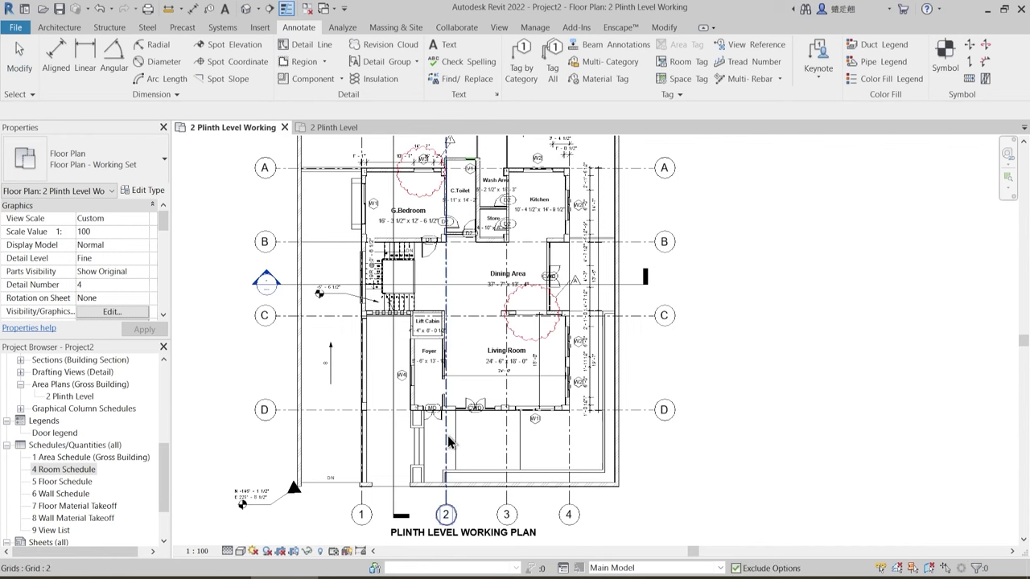
- Inspect the new Living Room tags, checking the W4 window tag
scroll(448, 441, "up", 3)
middle_click_drag(456, 447, 461, 460)
scroll(434, 390, "up", 2)
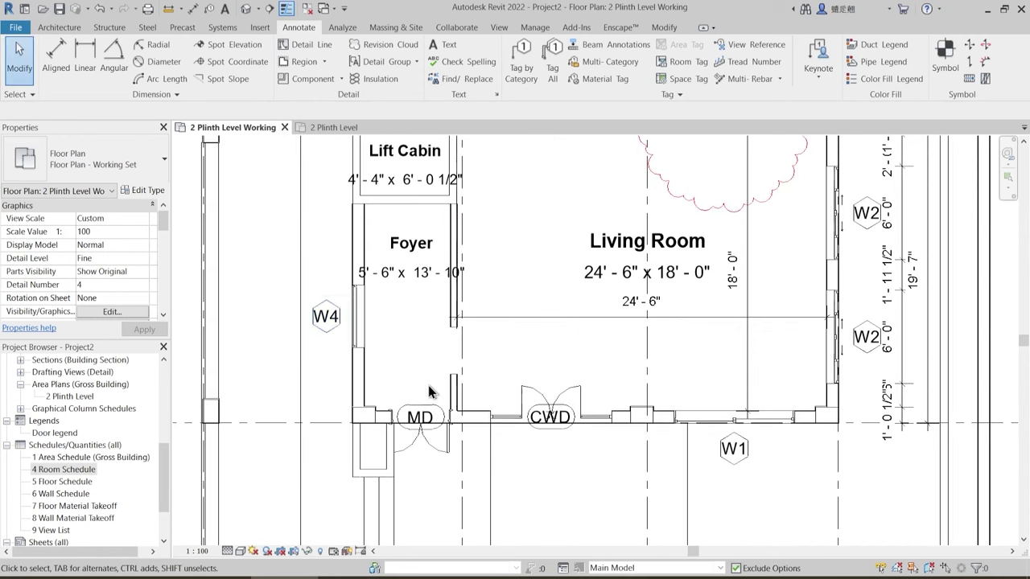
scroll(348, 334, "down", 2)
left_click(338, 325)
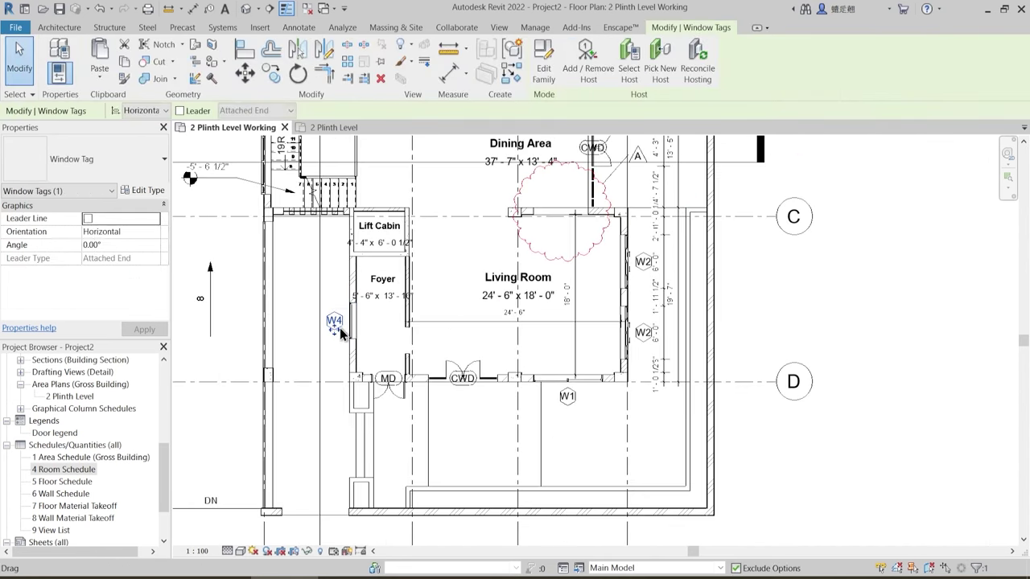
key("Escape")
scroll(511, 321, "down", 3)
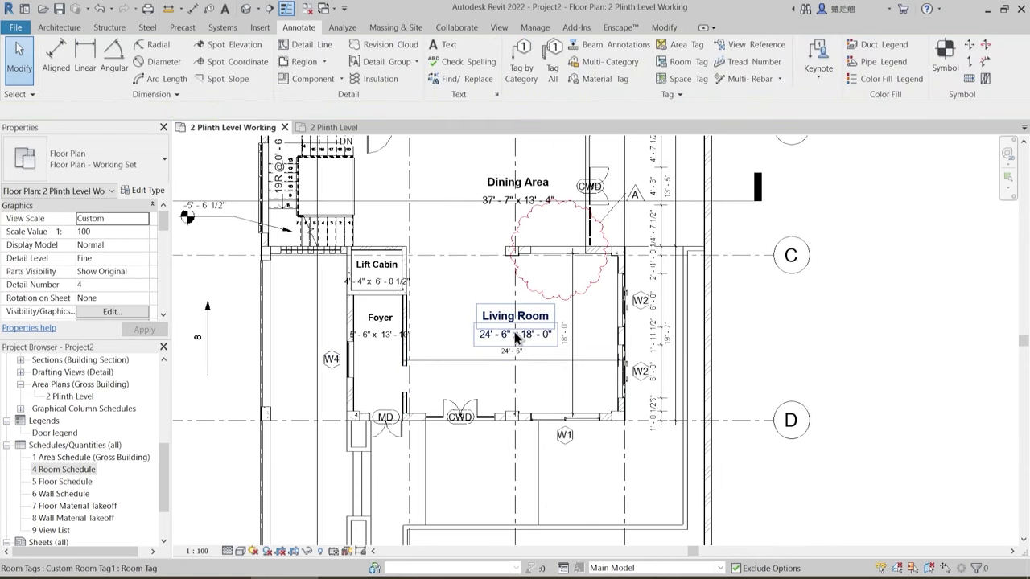
scroll(515, 330, "up", 1)
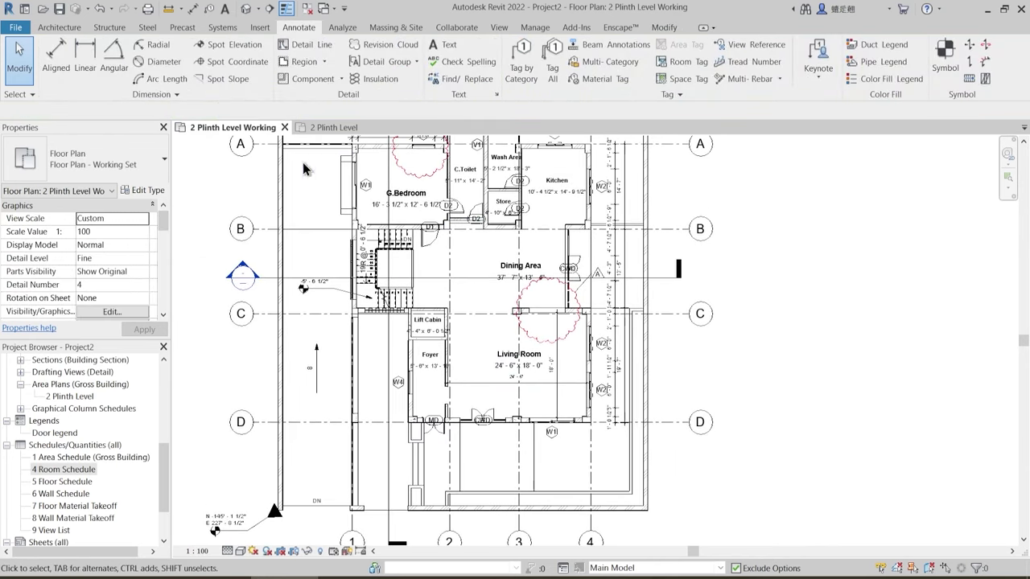
scroll(105, 409, "up", 6)
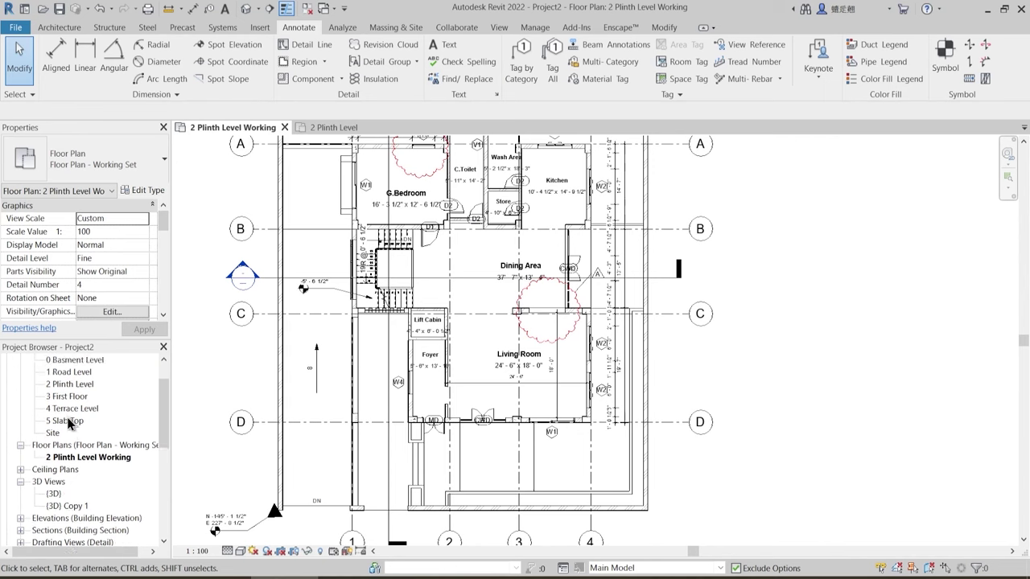
- Open the 3 First Floor plan and Tag All its doors and windows with door and window tags
double_click(73, 433)
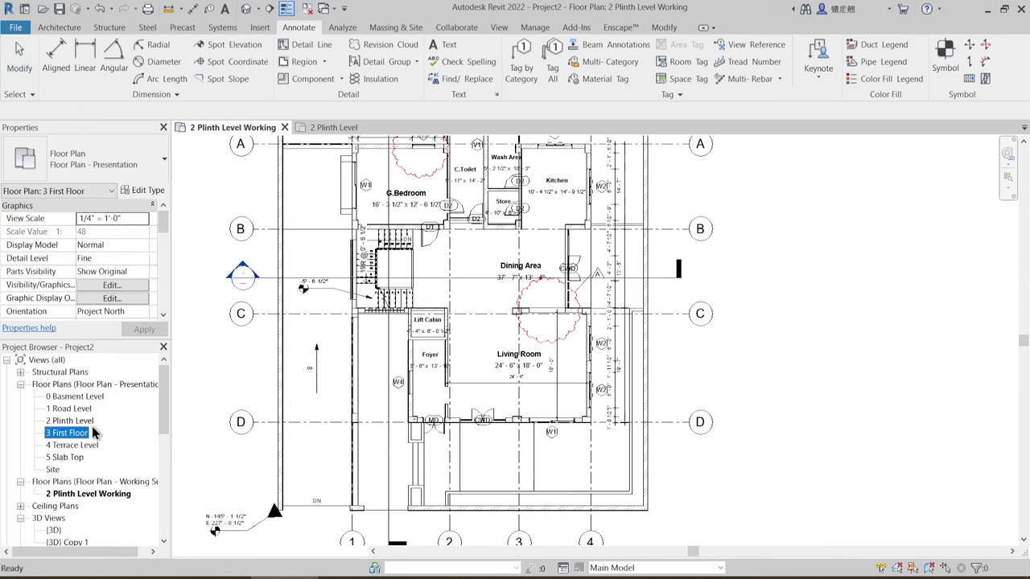
scroll(647, 368, "up", 5)
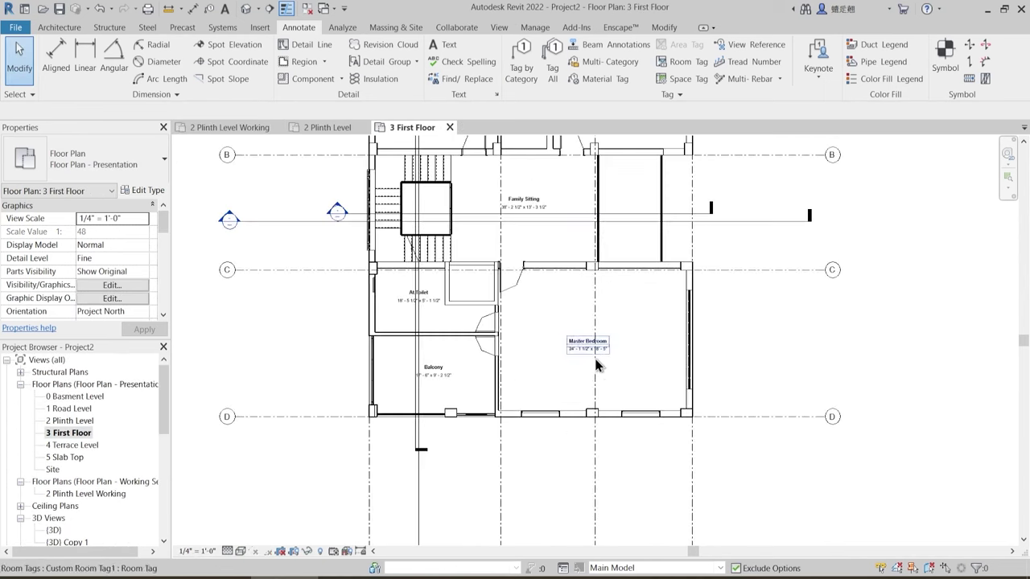
left_click(550, 73)
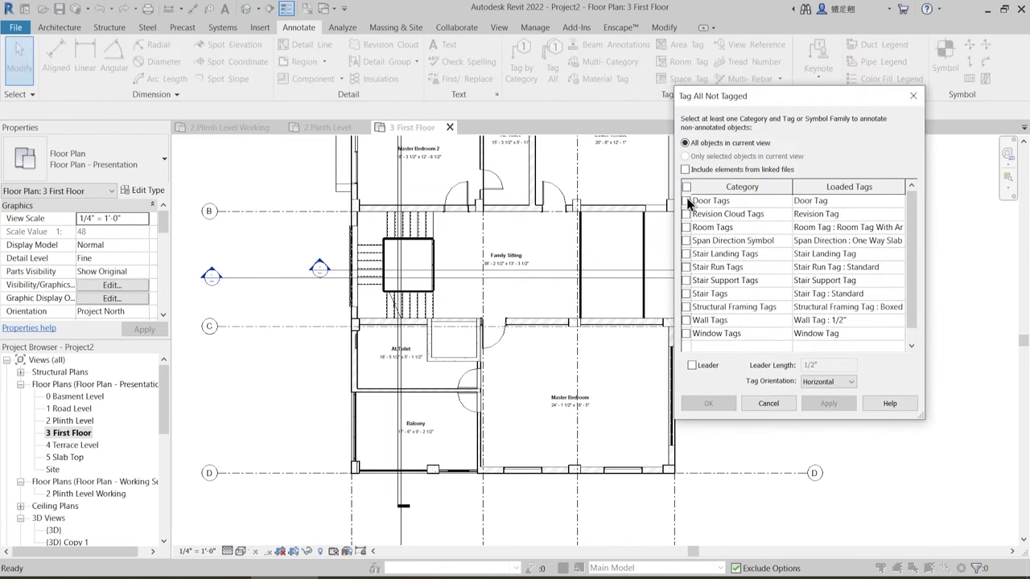
left_click(687, 201)
scroll(704, 314, "down", 1)
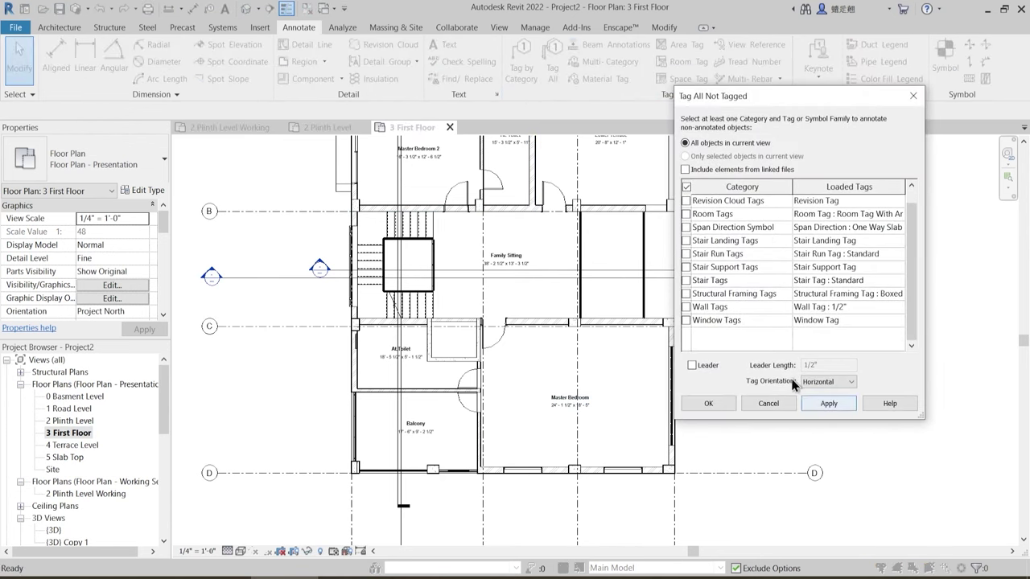
left_click(835, 410)
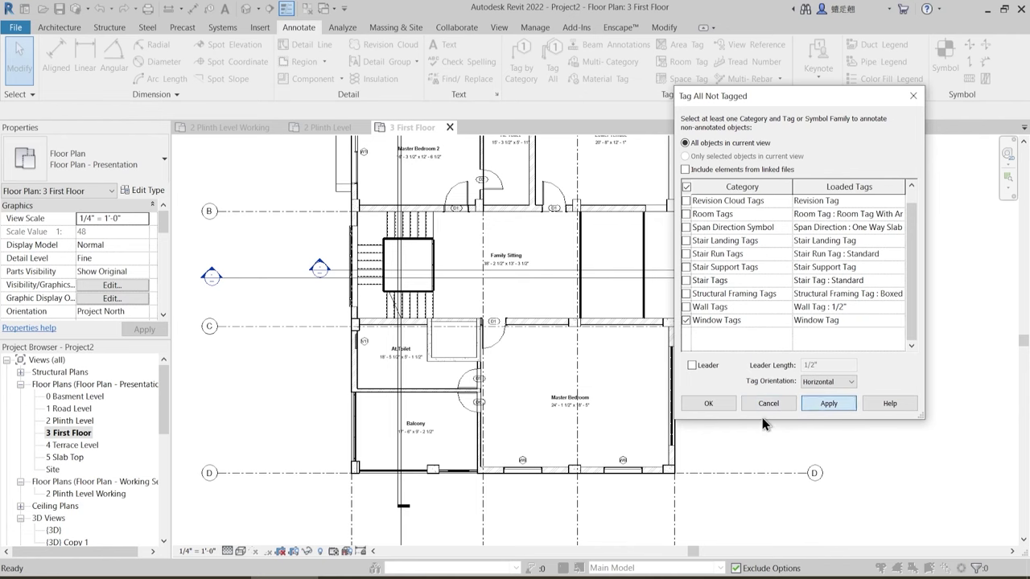
left_click(722, 402)
- Check the new W6, D5 and D6 tags around the first floor, then return to the plinth plan
middle_click_drag(540, 427, 523, 306)
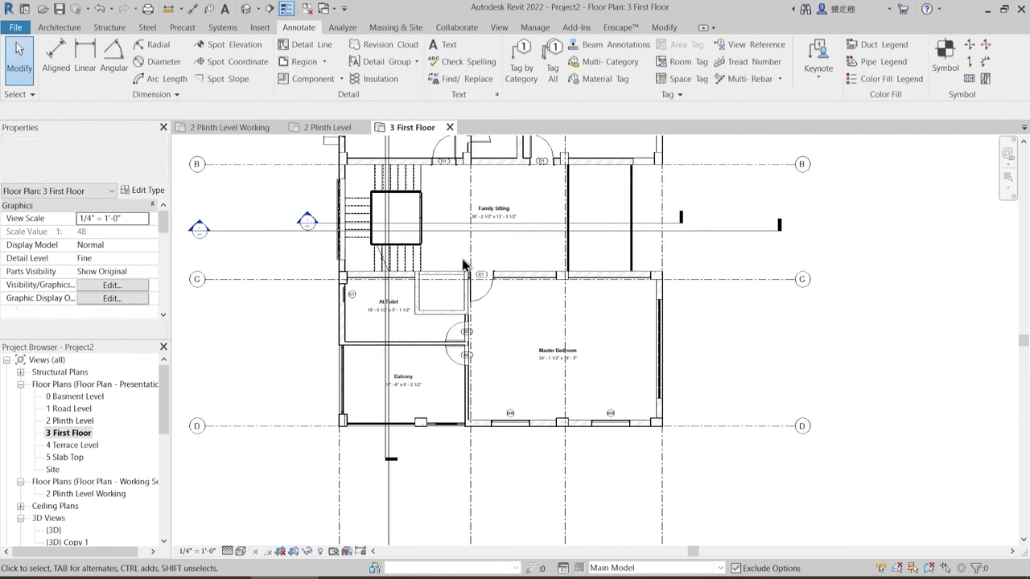
scroll(483, 345, "down", 2)
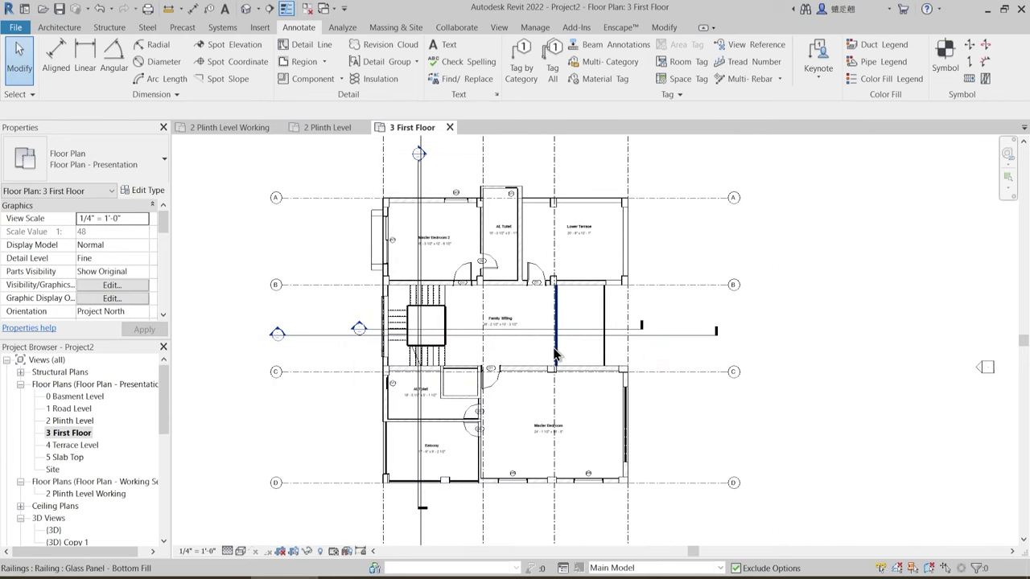
scroll(547, 418, "up", 2)
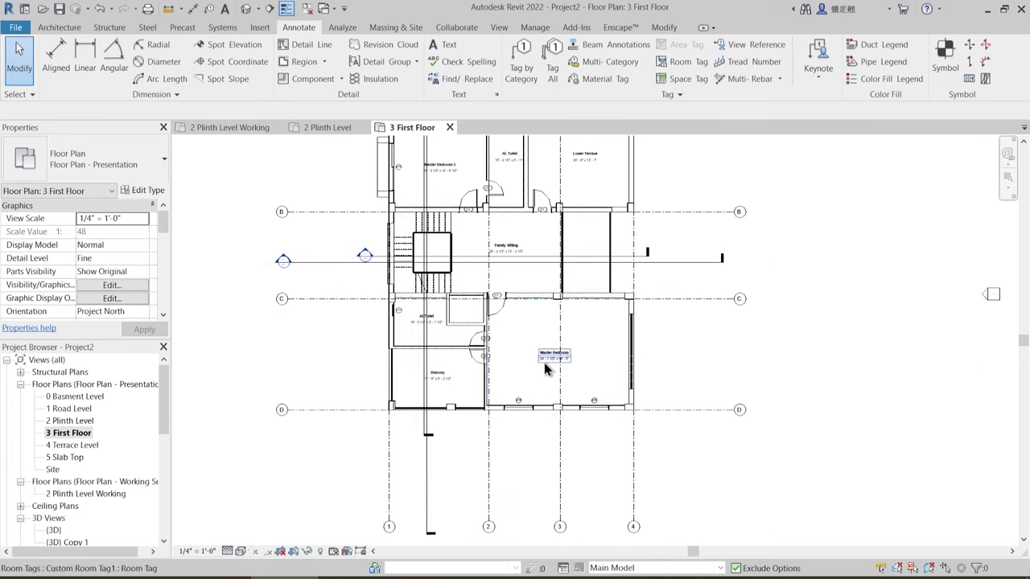
scroll(531, 410, "up", 2)
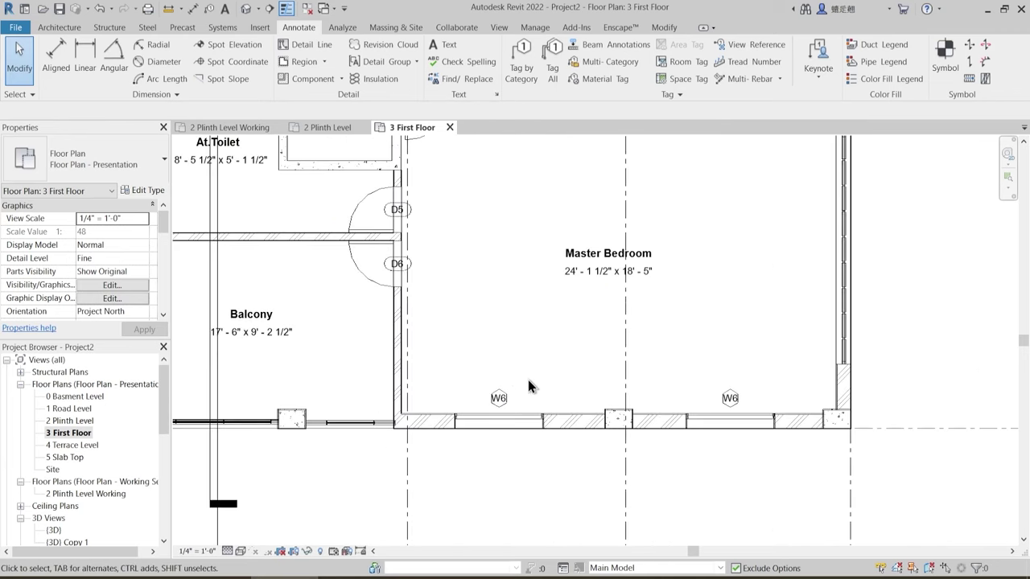
middle_click_drag(532, 408, 521, 376)
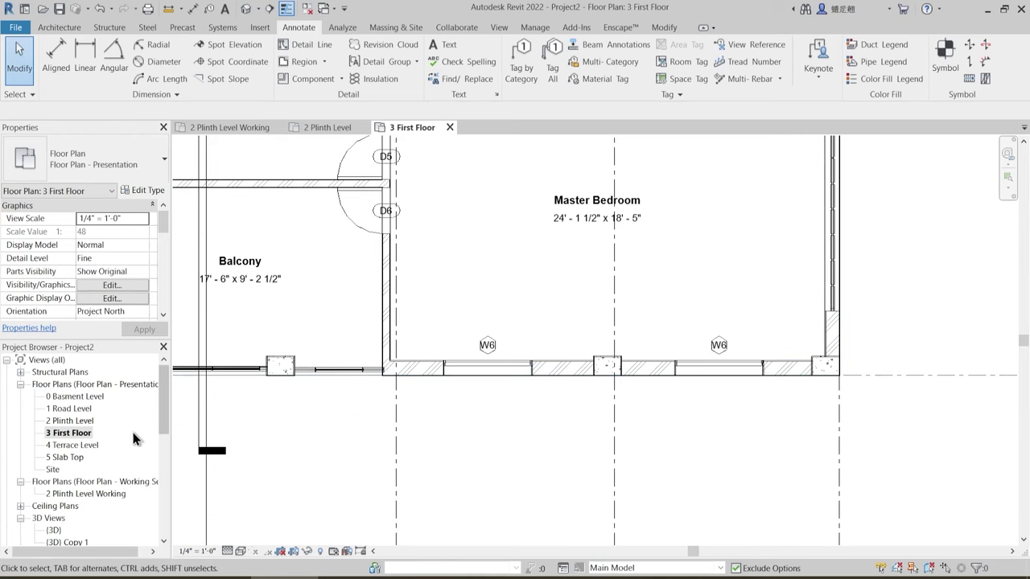
scroll(134, 438, "down", 2)
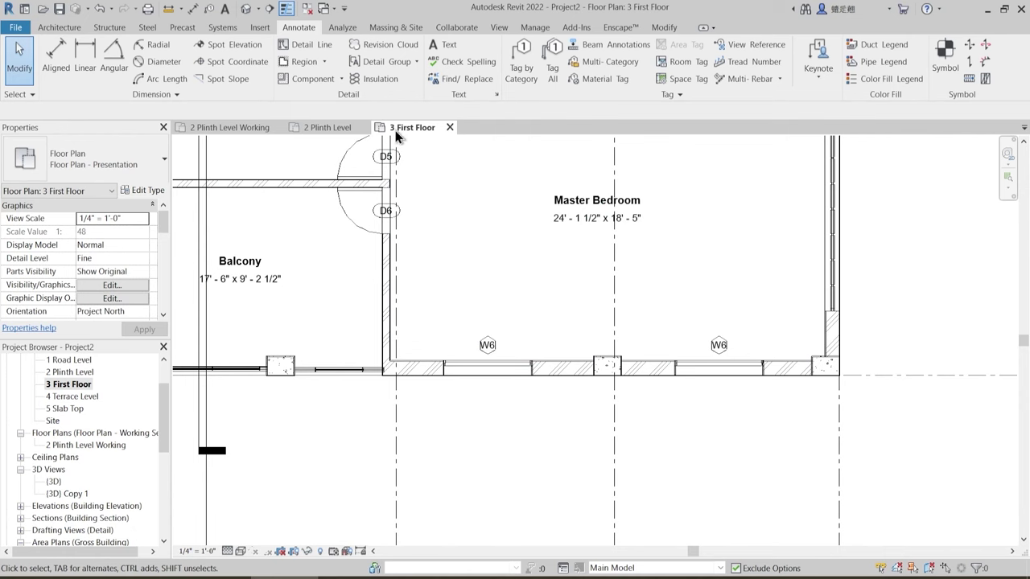
left_click(346, 128)
- From the 2 Plinth Level Working plan, create a Doors quantity schedule named '2 Door Schedule'
left_click(238, 127)
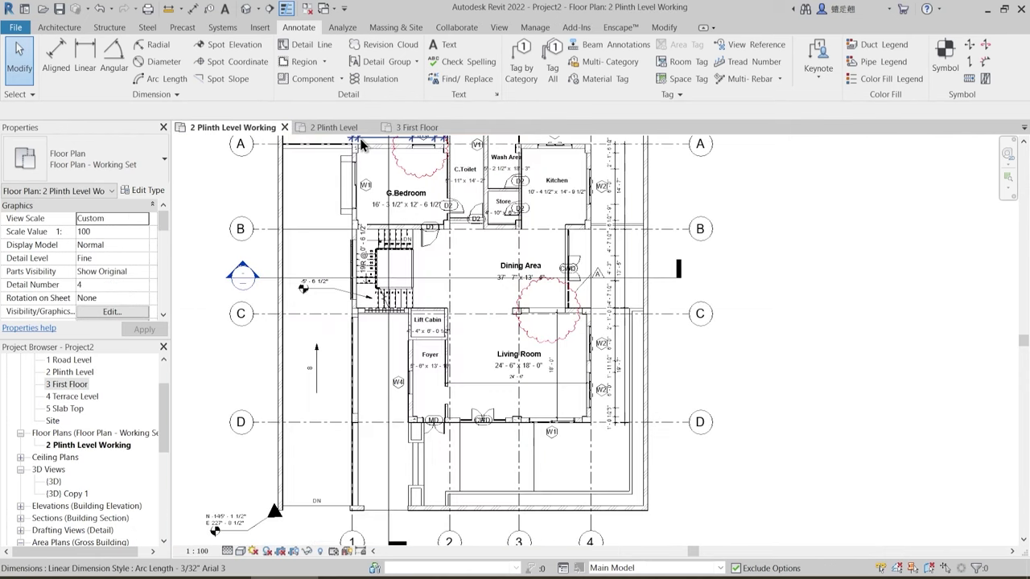
left_click(505, 29)
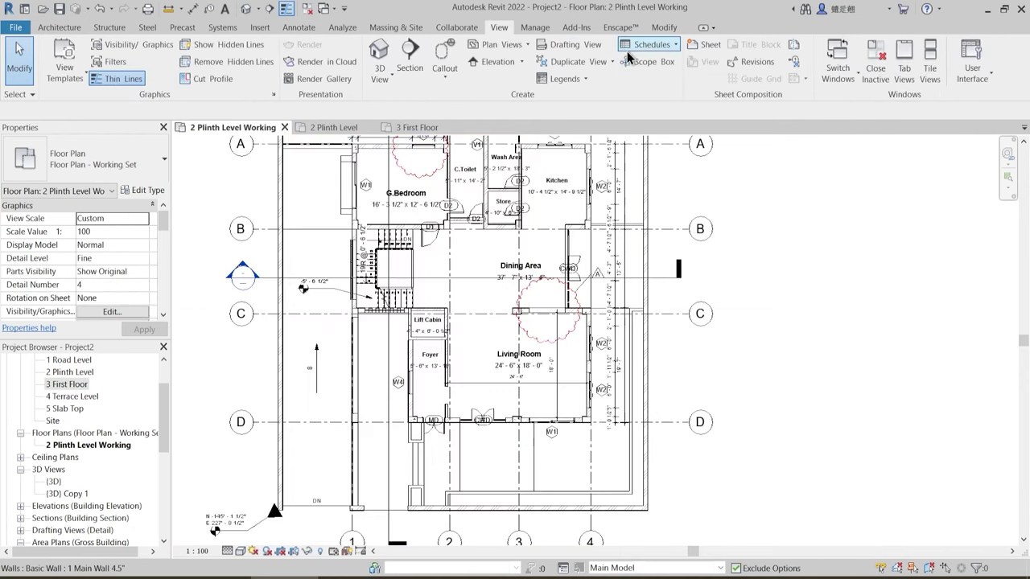
left_click(650, 45)
left_click(664, 67)
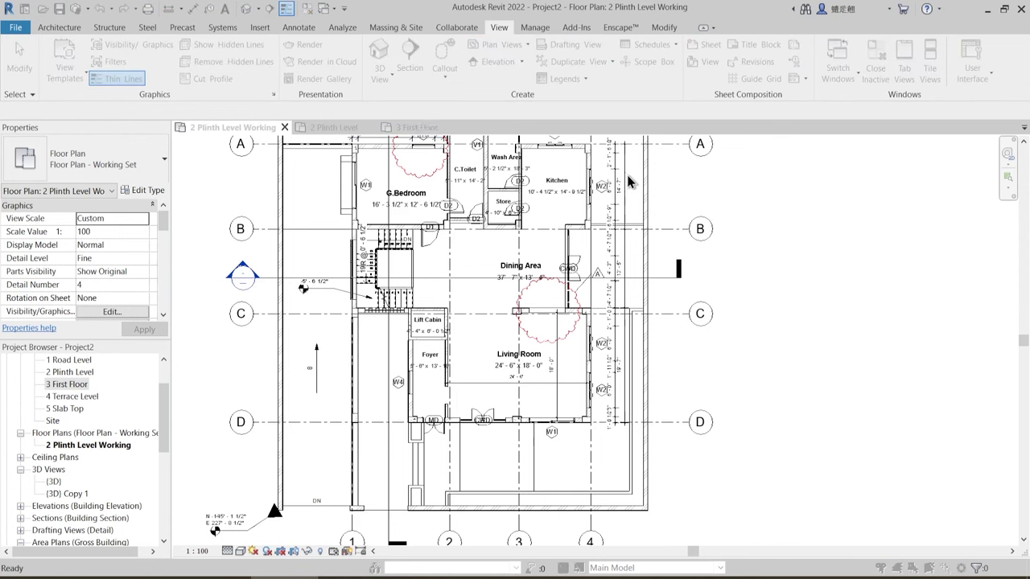
scroll(465, 260, "down", 5)
scroll(465, 260, "down", 7)
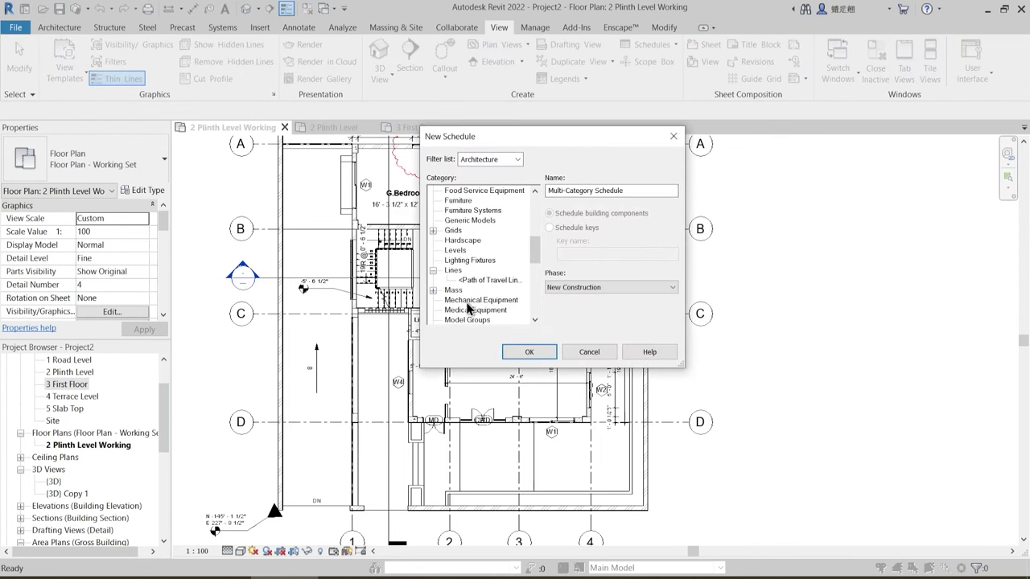
scroll(455, 318, "down", 5)
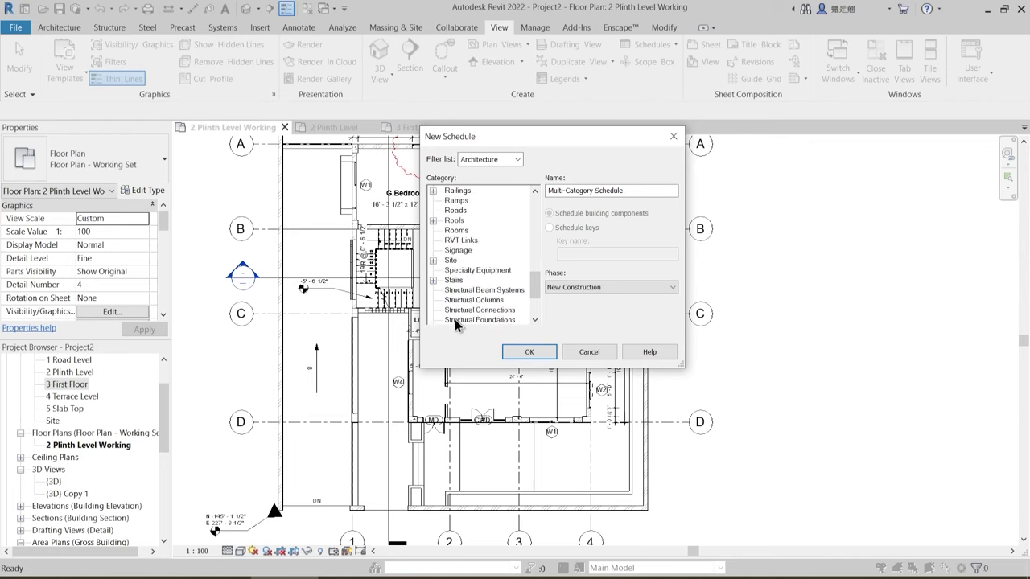
key("d")
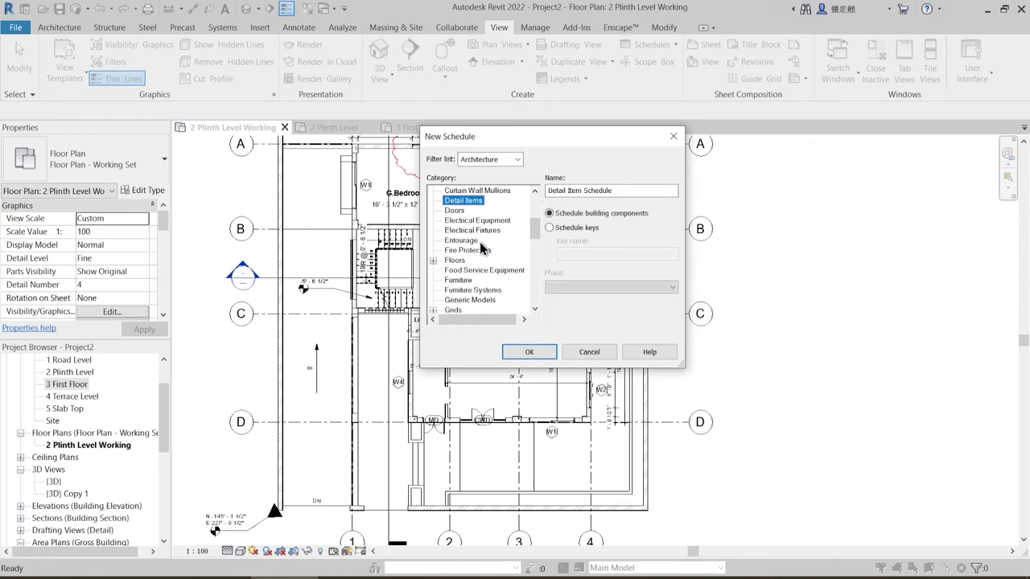
left_click(455, 210)
left_click(548, 191)
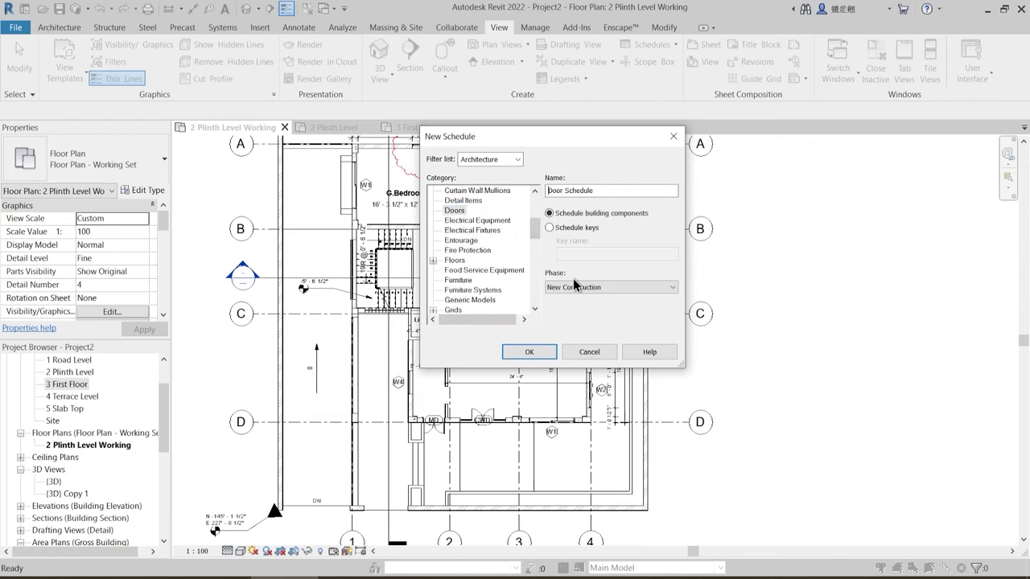
type("2")
left_click(529, 351)
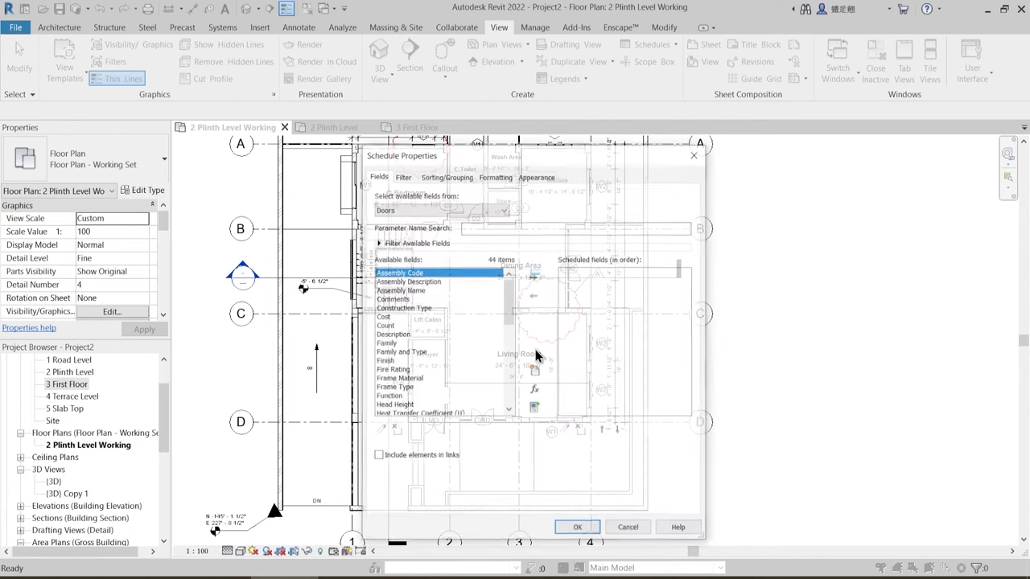
- Add the Cost, Family and Type, Count and Height fields to the door schedule
left_click(383, 316)
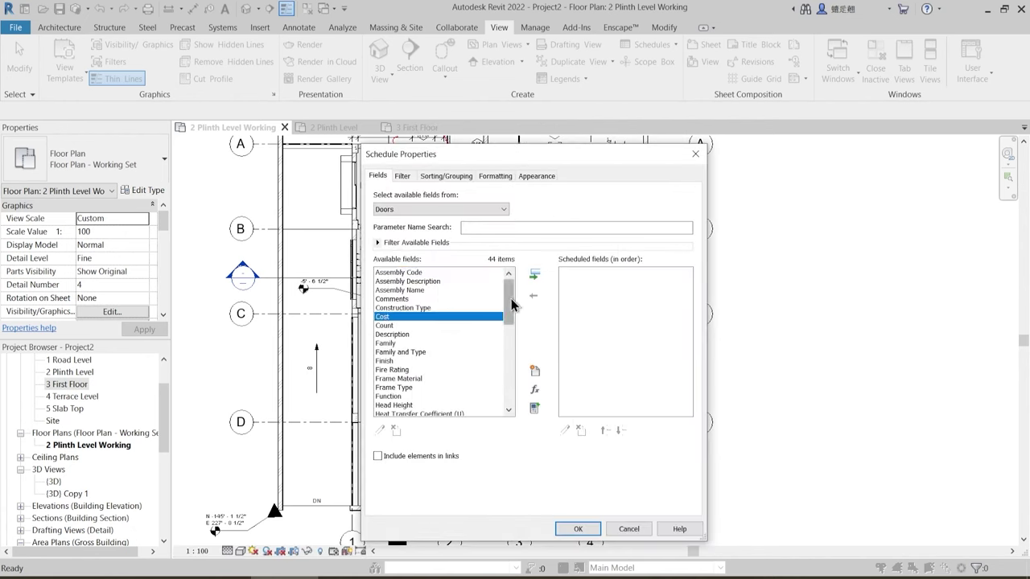
left_click(535, 275)
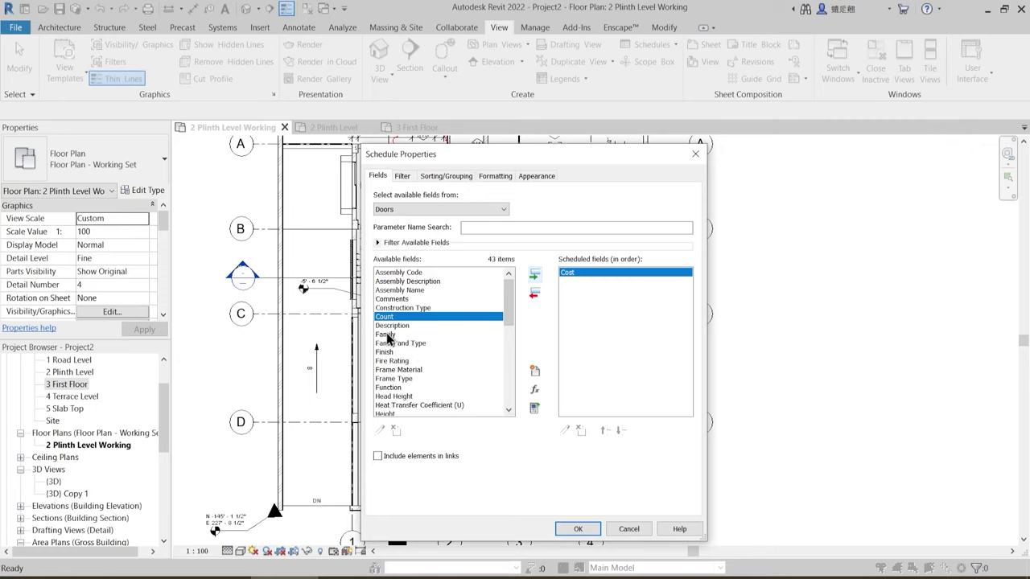
left_click(402, 342)
left_click(535, 274)
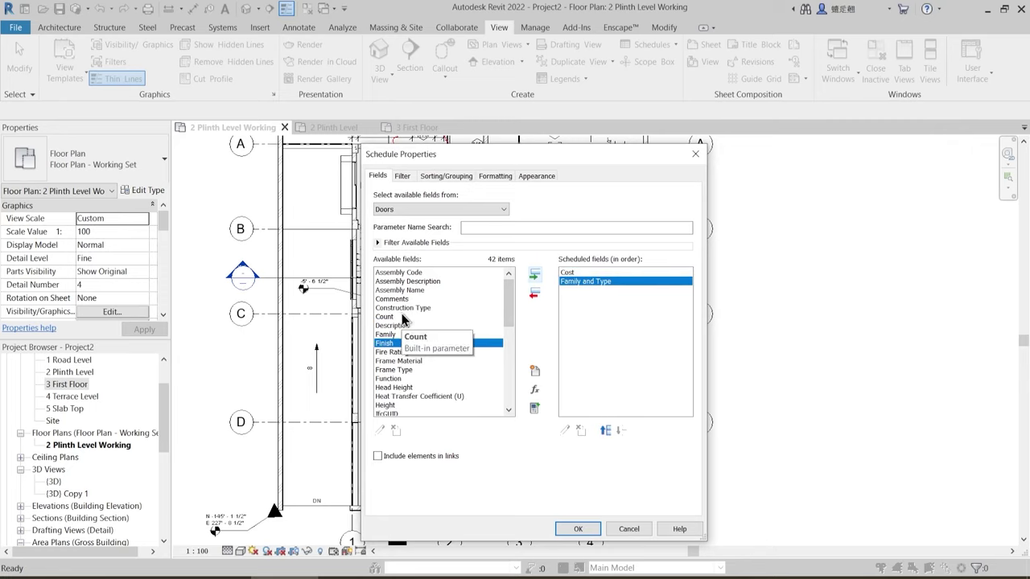
scroll(409, 333, "down", 2)
scroll(399, 320, "up", 2)
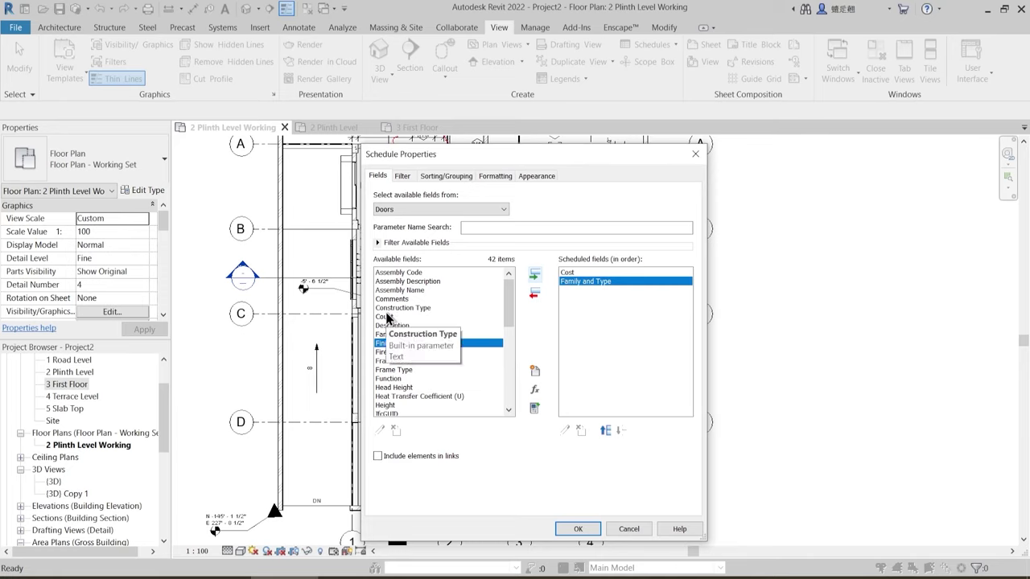
left_click(387, 319)
left_click(535, 274)
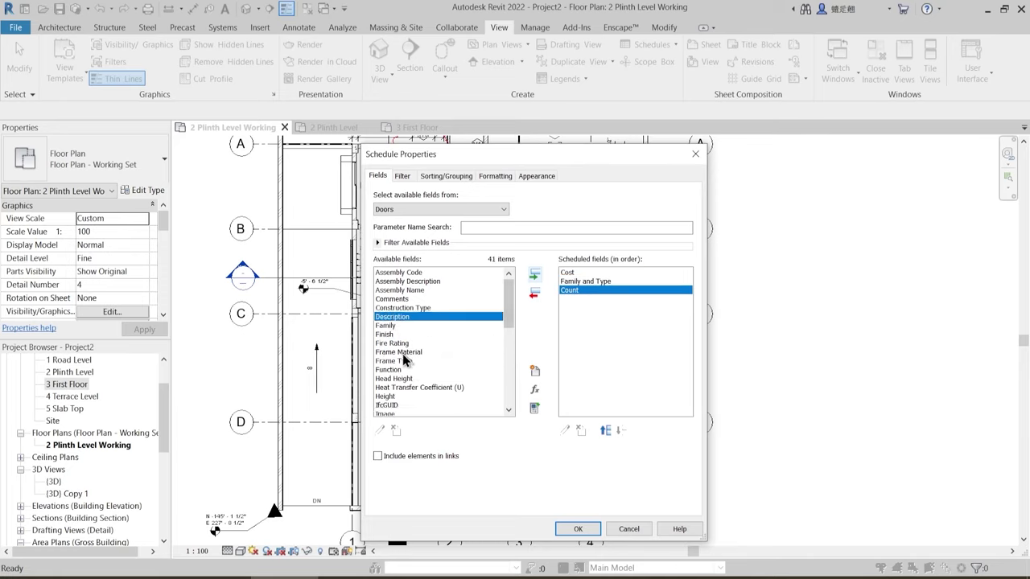
scroll(402, 363, "down", 2)
left_click(394, 343)
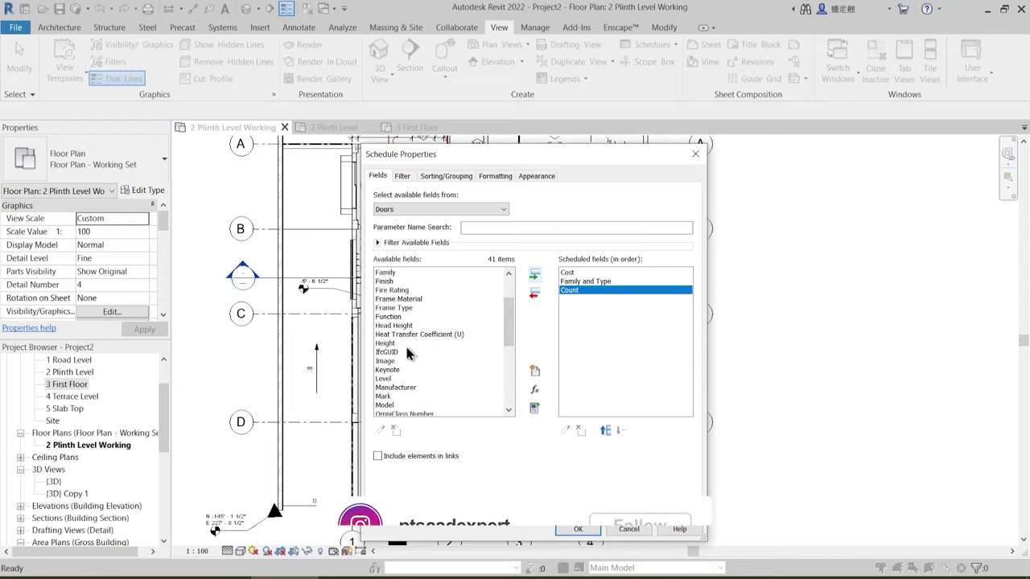
left_click(535, 275)
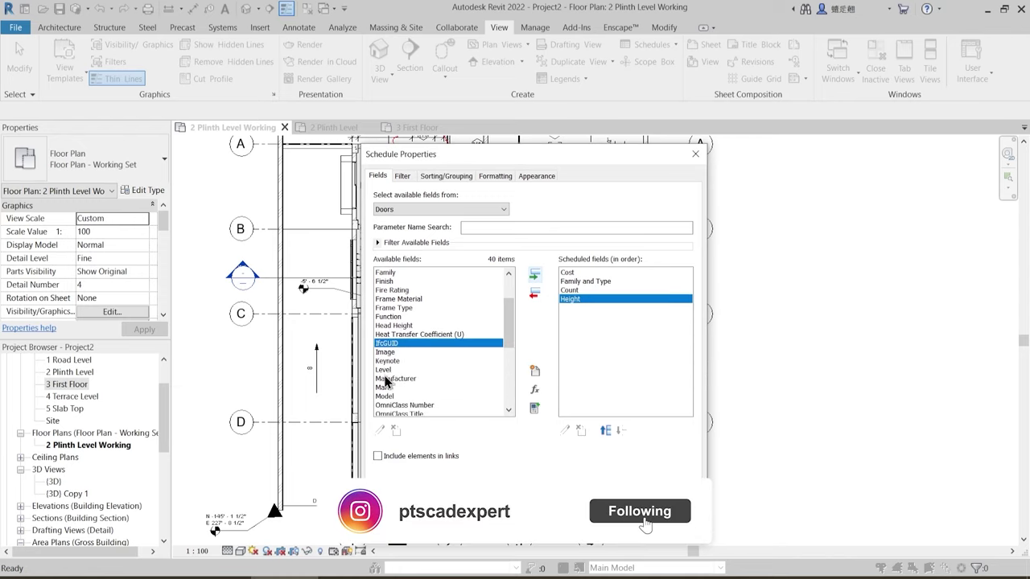
- Add the Level, Mark, Thickness and Width fields as schedule columns
left_click(390, 369)
left_click(534, 274)
scroll(423, 385, "down", 1)
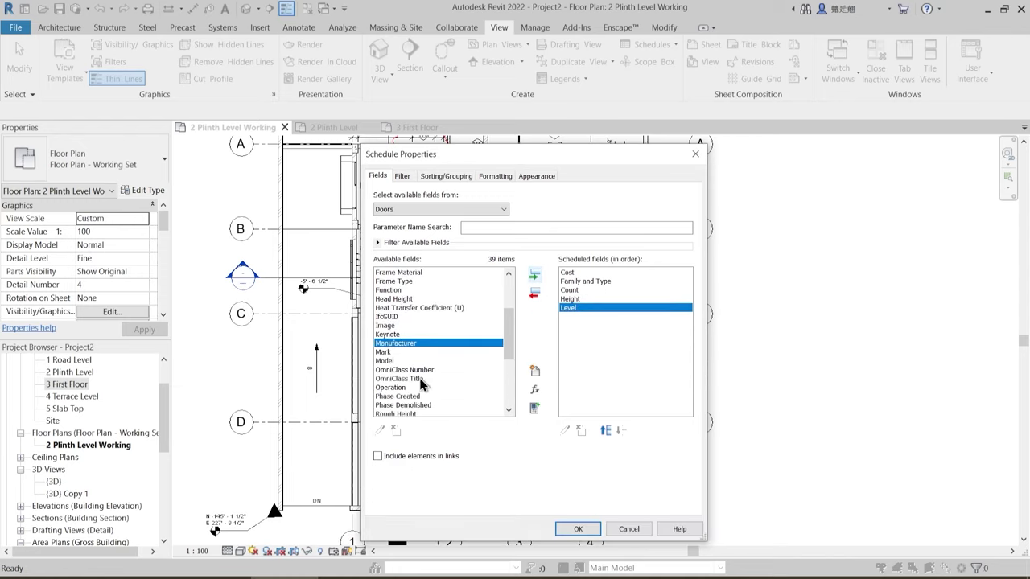
left_click(385, 351)
left_click(535, 275)
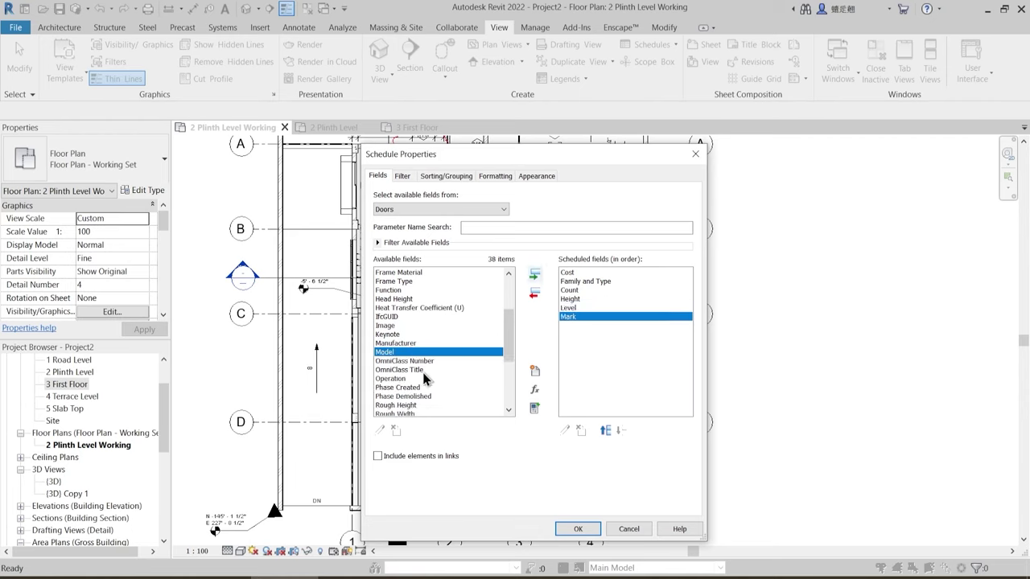
scroll(424, 380, "down", 2)
scroll(424, 380, "down", 1)
left_click(402, 370)
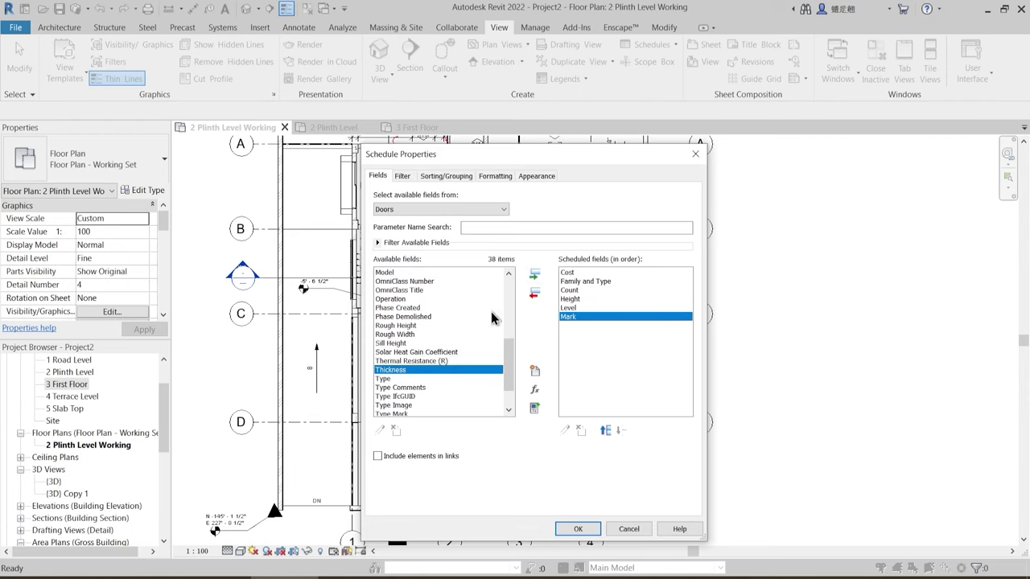
left_click(534, 275)
scroll(444, 372, "down", 1)
left_click(412, 387)
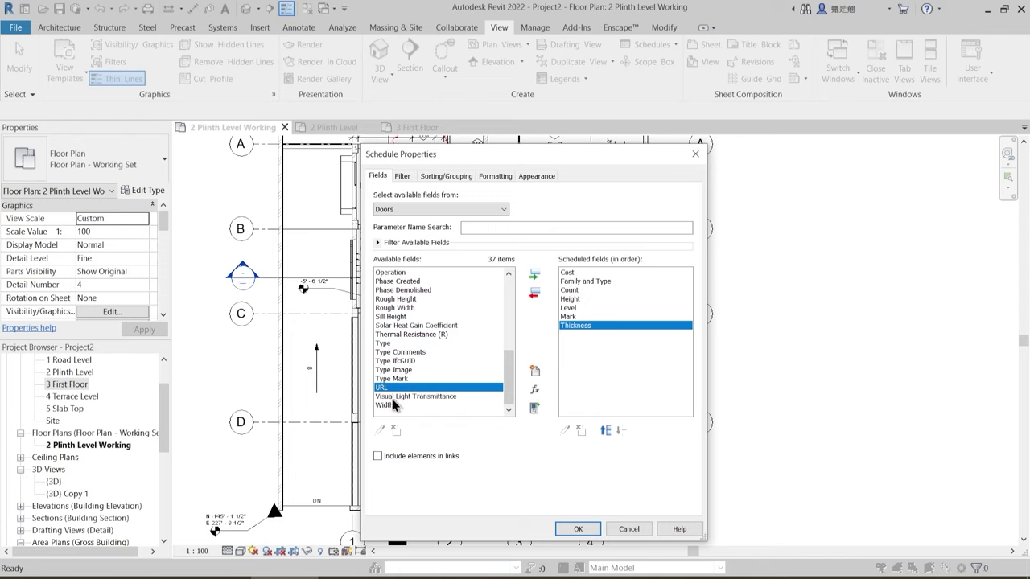
left_click(388, 404)
left_click(534, 275)
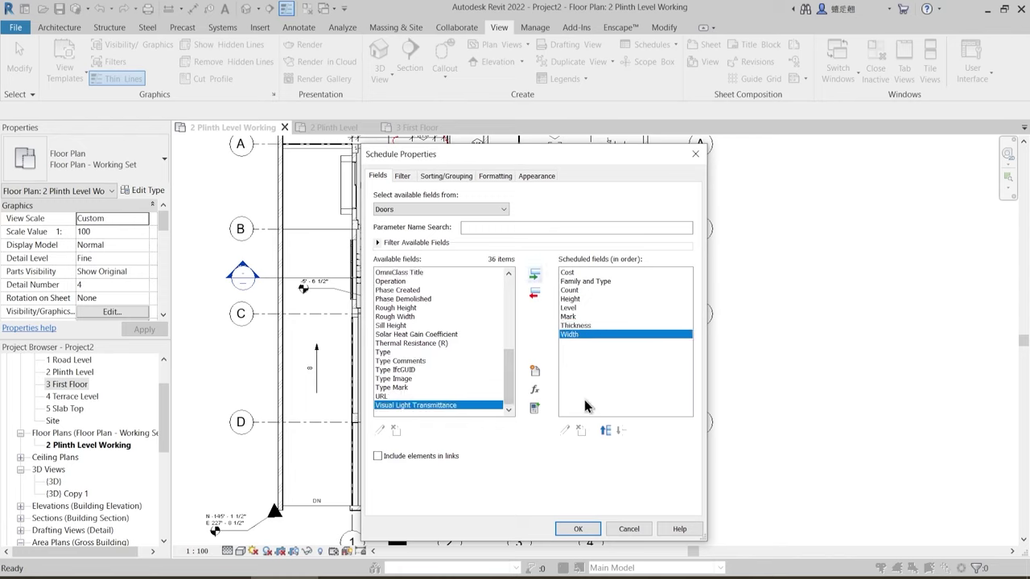
- Reorder the fields so Level comes first, followed by Mark and then Count
left_click(576, 317)
left_click(573, 308)
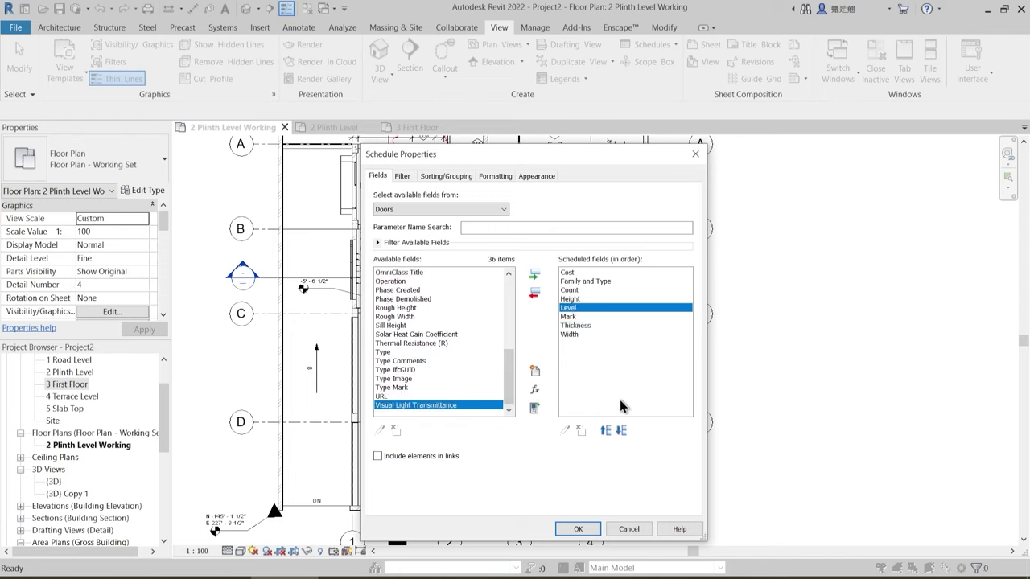
left_click(606, 432)
left_click(606, 431)
left_click(606, 431)
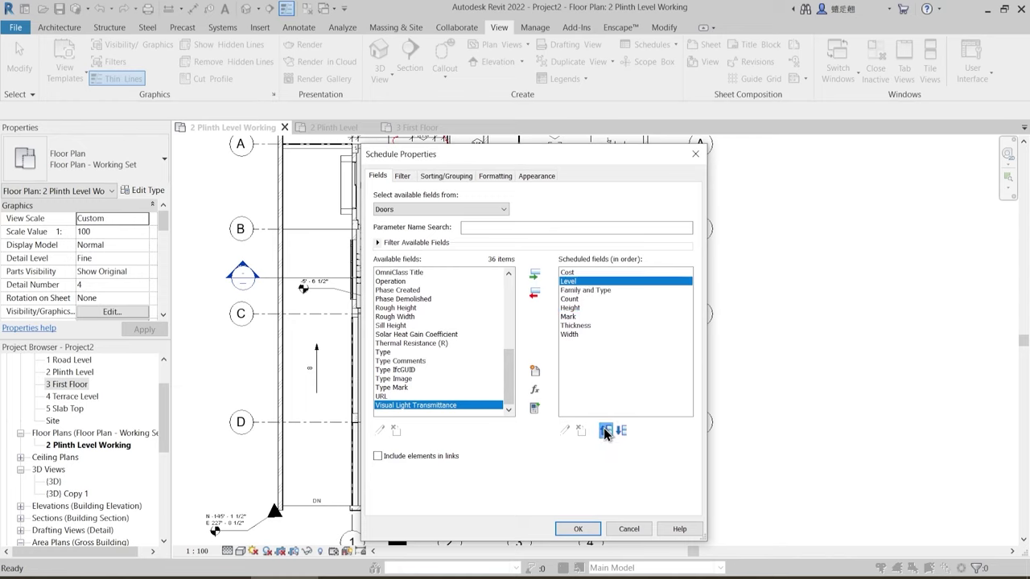
left_click(606, 431)
left_click(573, 317)
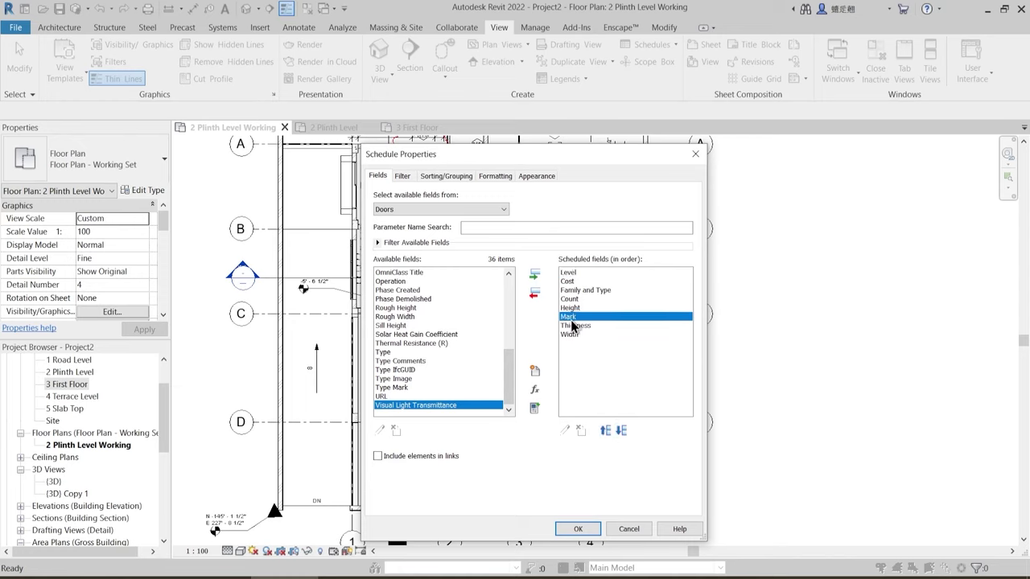
left_click(605, 432)
left_click(606, 432)
left_click(606, 431)
left_click(606, 432)
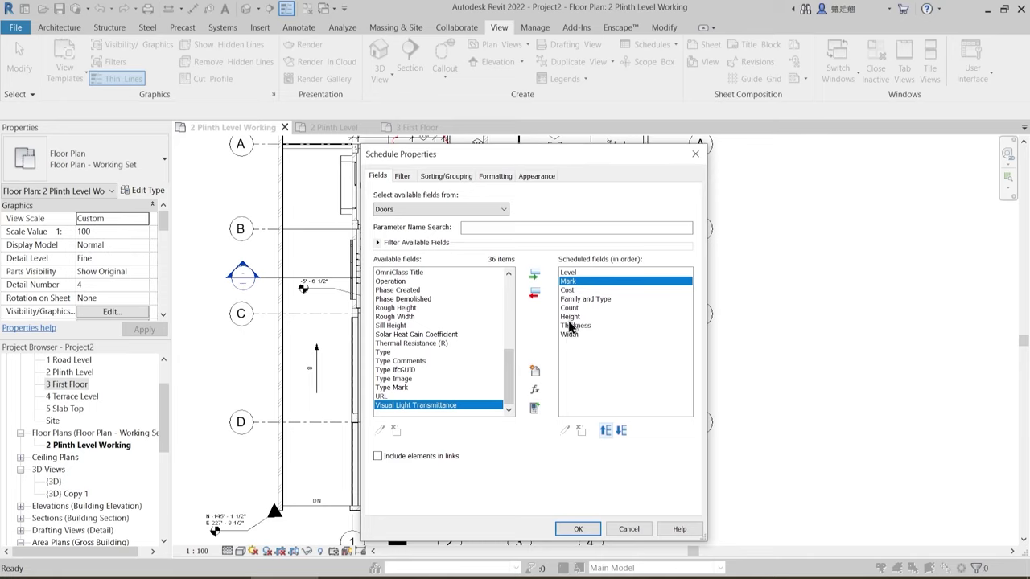
left_click(573, 308)
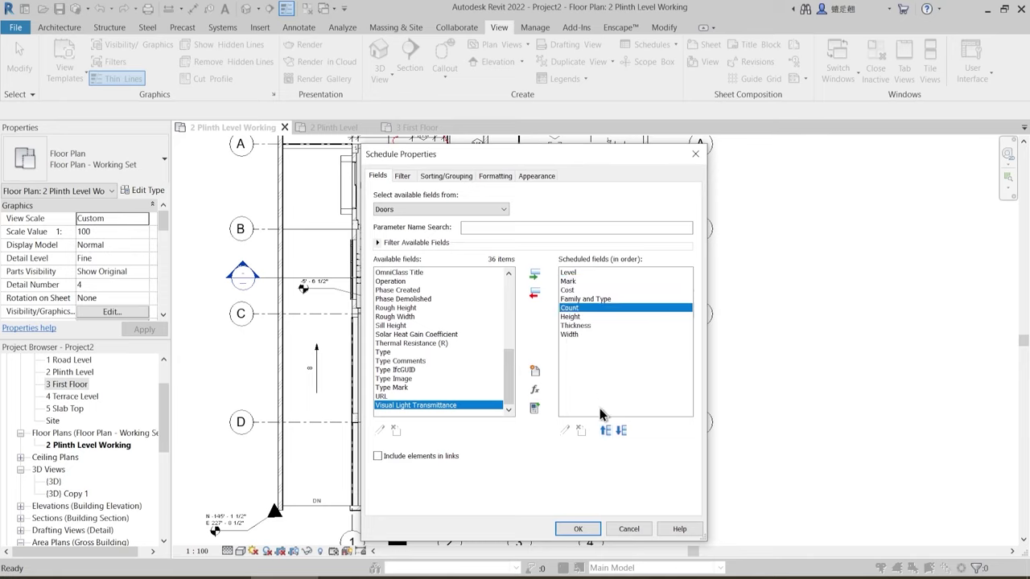
left_click(606, 432)
left_click(606, 431)
- Order the remaining fields Family and Type, Thickness, Width, Height, with Cost last
left_click(578, 308)
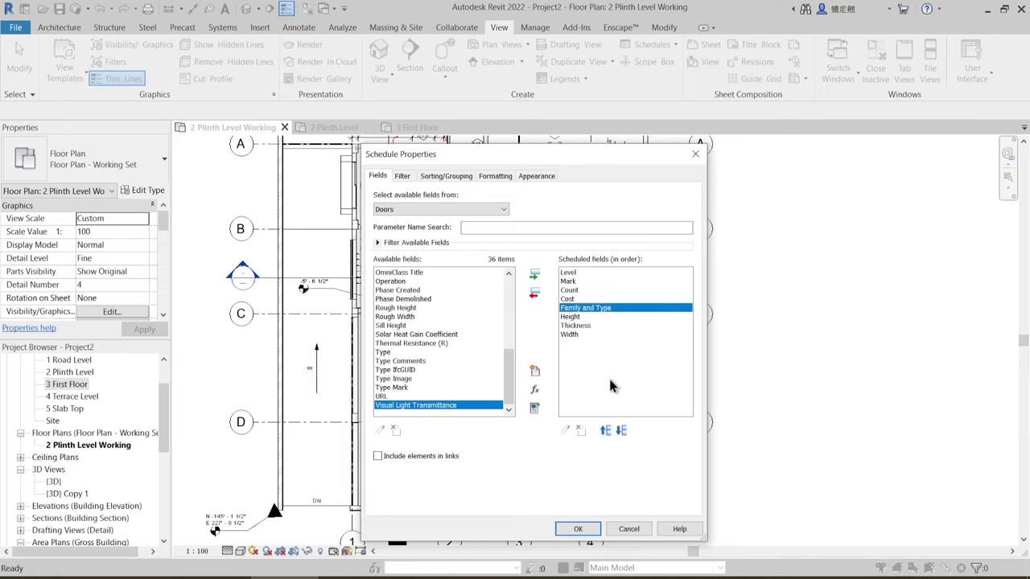
left_click(606, 432)
left_click(573, 334)
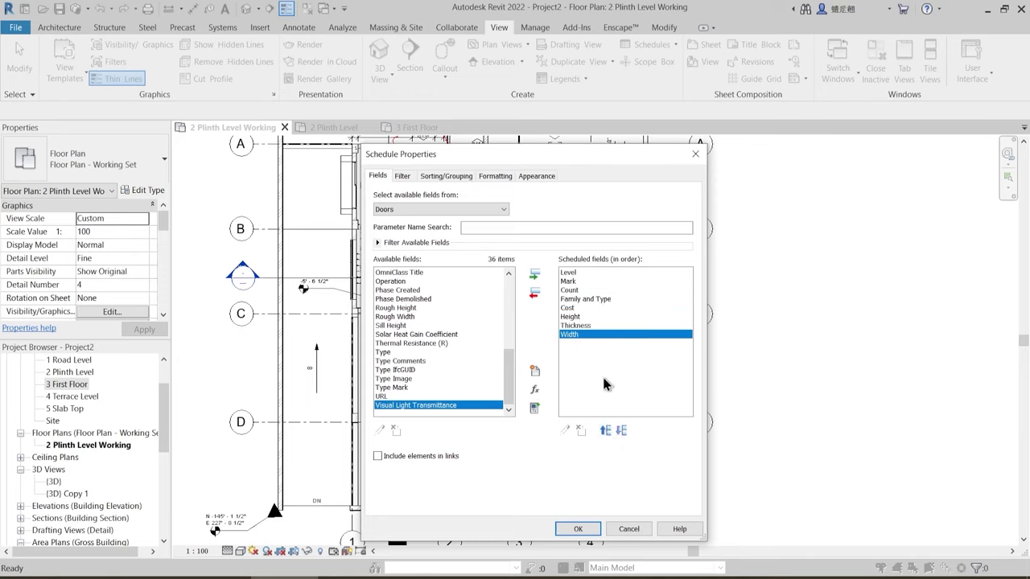
left_click(606, 431)
left_click(605, 432)
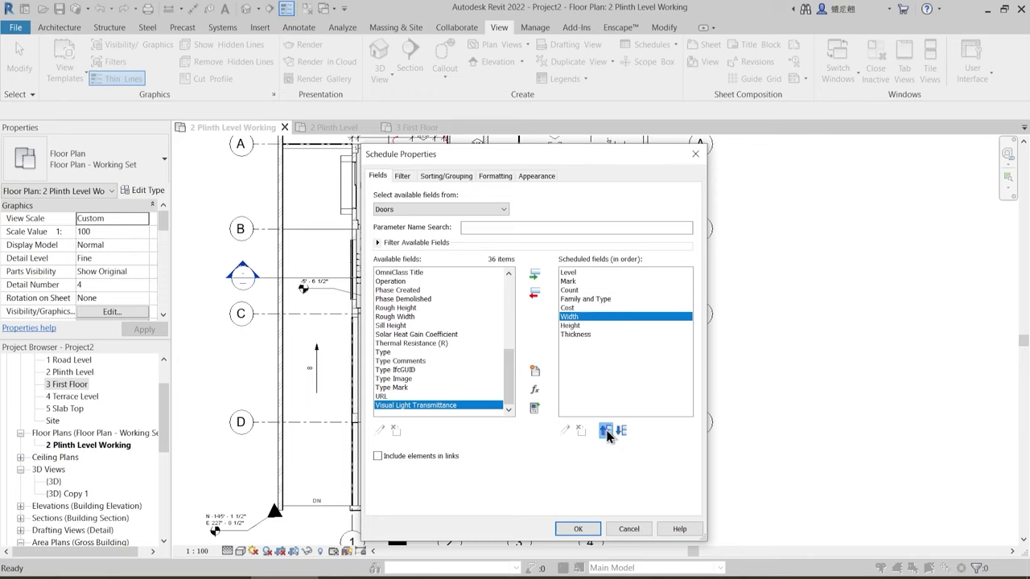
left_click(581, 335)
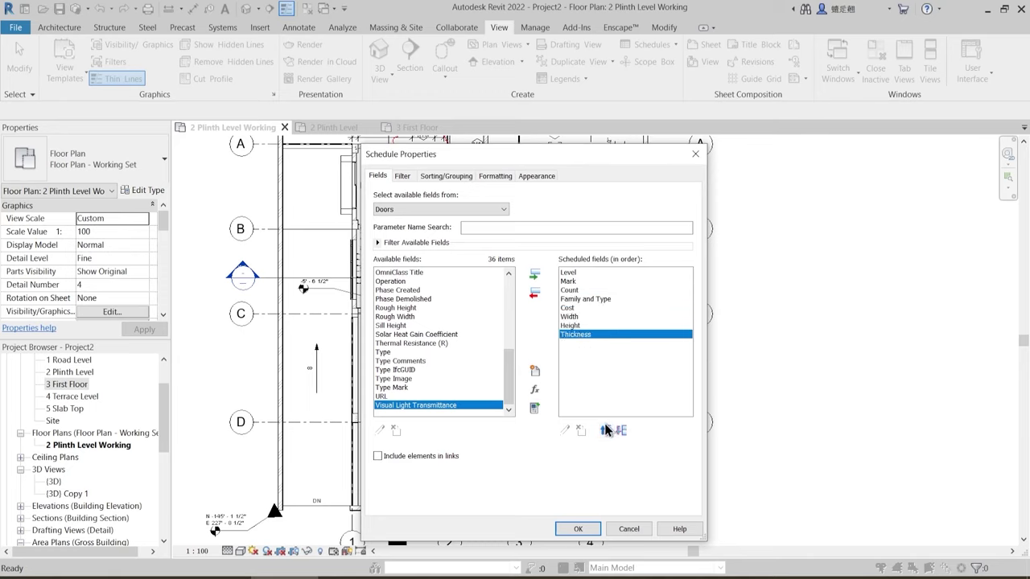
left_click(606, 431)
left_click(606, 431)
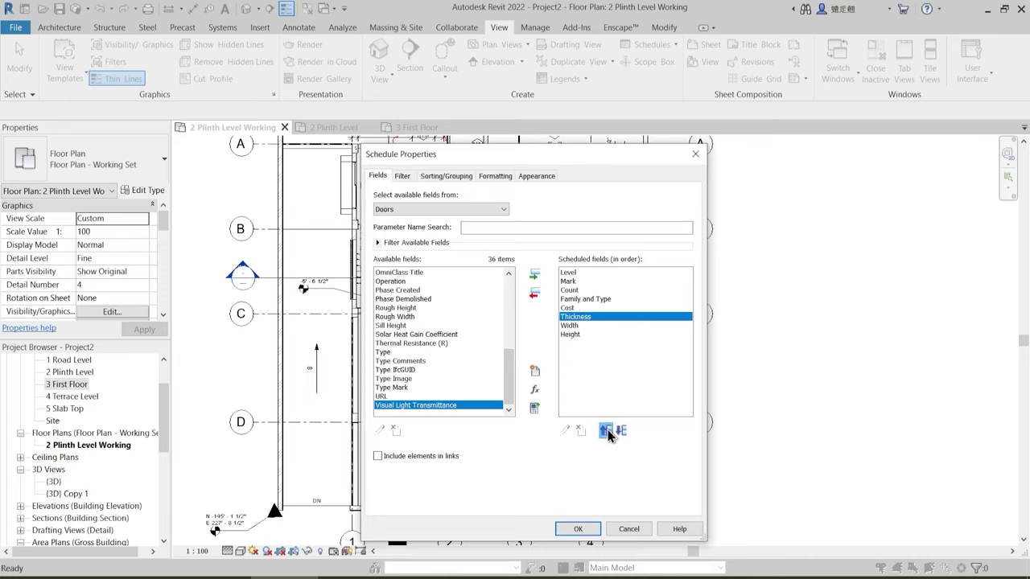
left_click(570, 309)
left_click(620, 431)
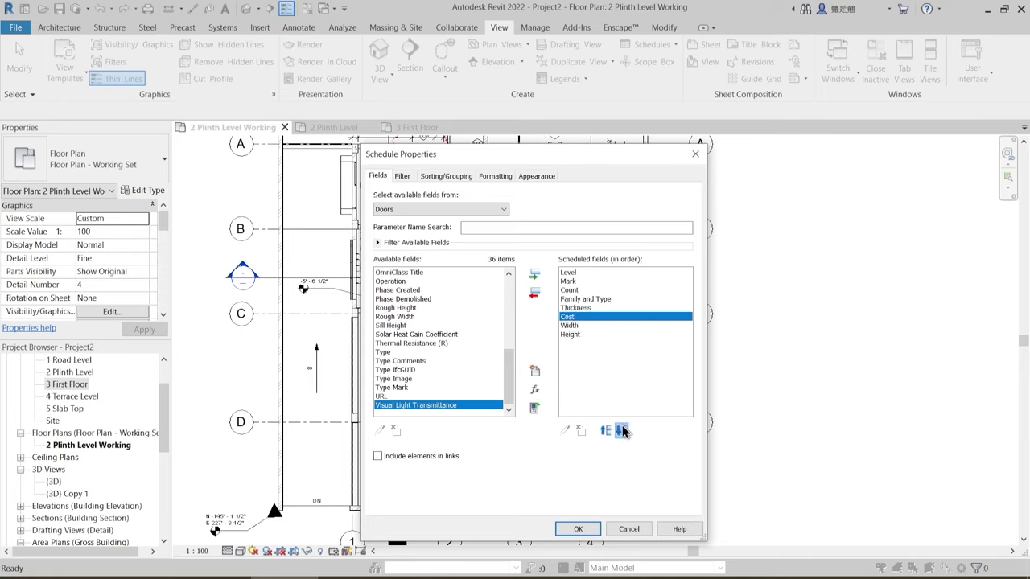
left_click(621, 431)
left_click(622, 432)
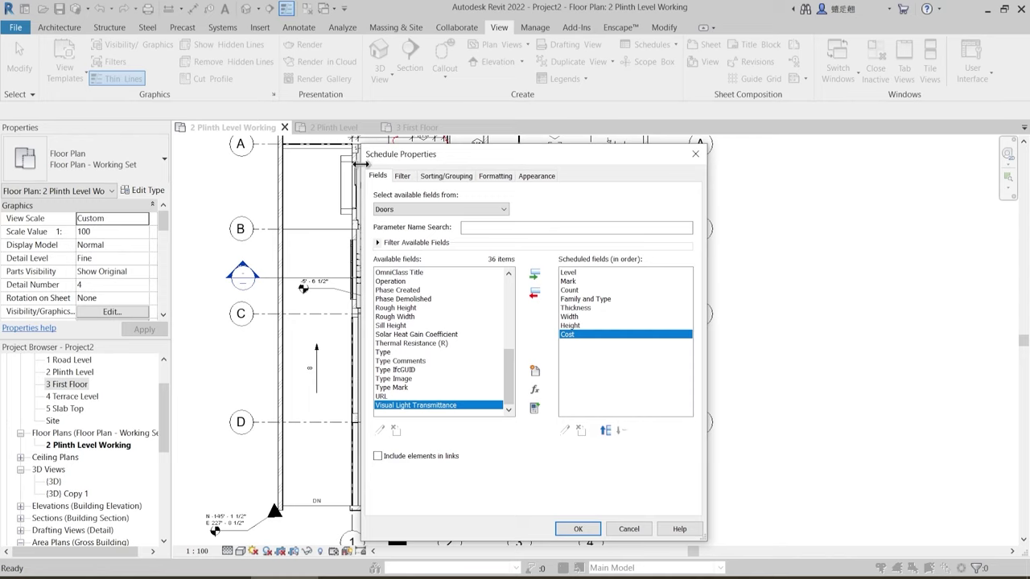
- Sort by Level with header and footer, then by Mark, with grand totals and Itemize off
left_click(402, 176)
left_click(444, 176)
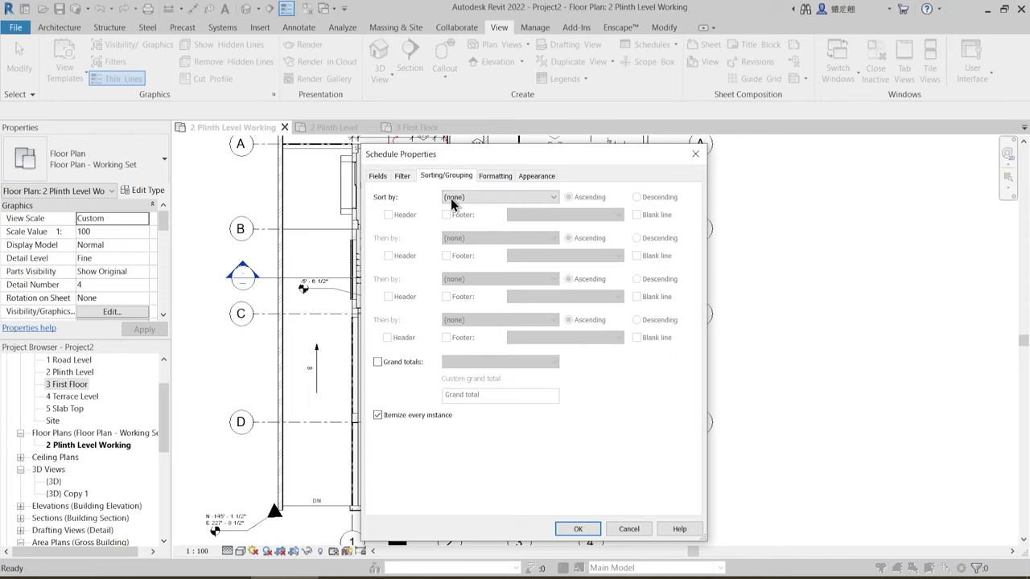
left_click(457, 200)
left_click(467, 221)
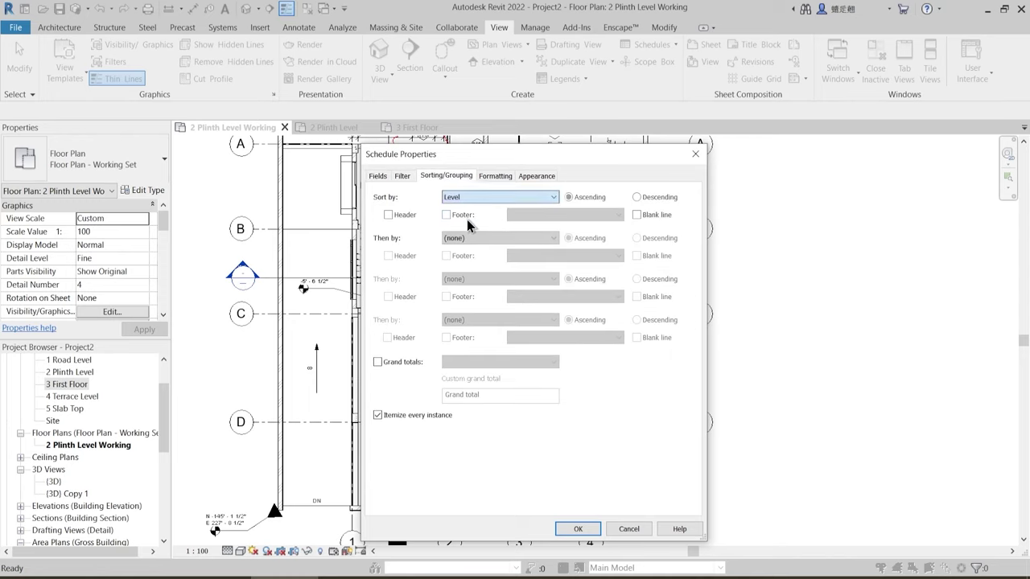
left_click(389, 215)
left_click(447, 215)
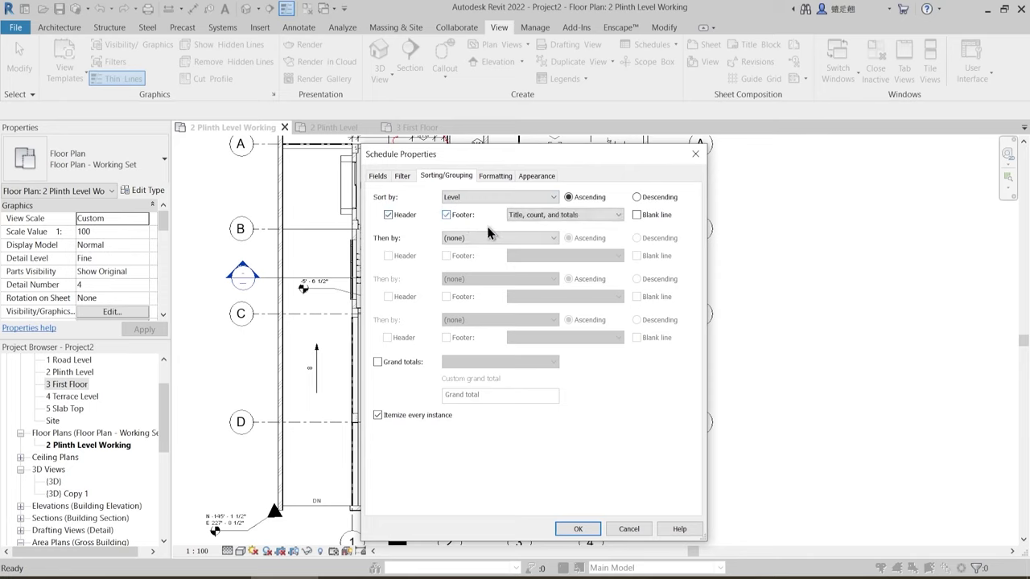
left_click(483, 238)
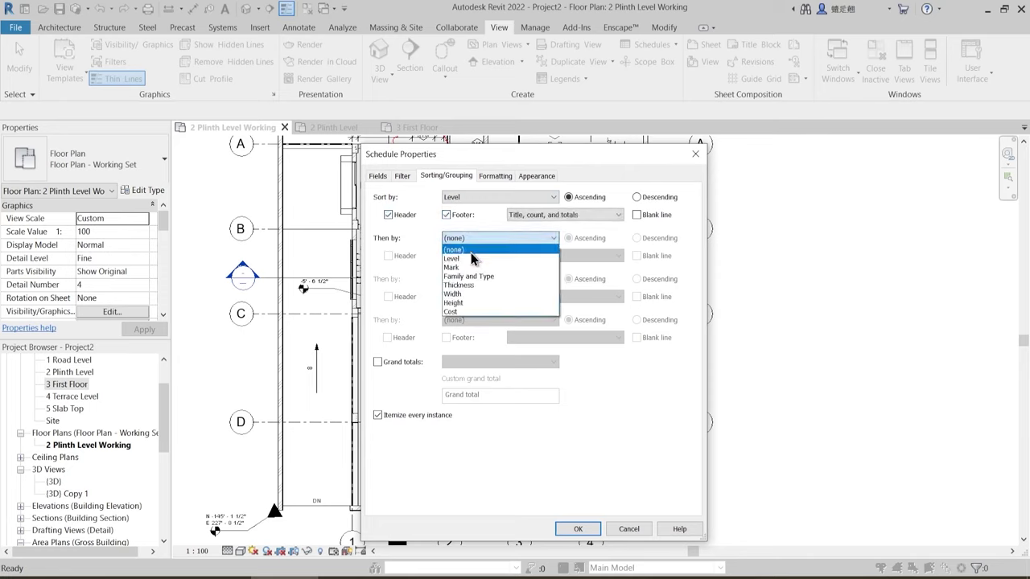
left_click(470, 265)
left_click(378, 362)
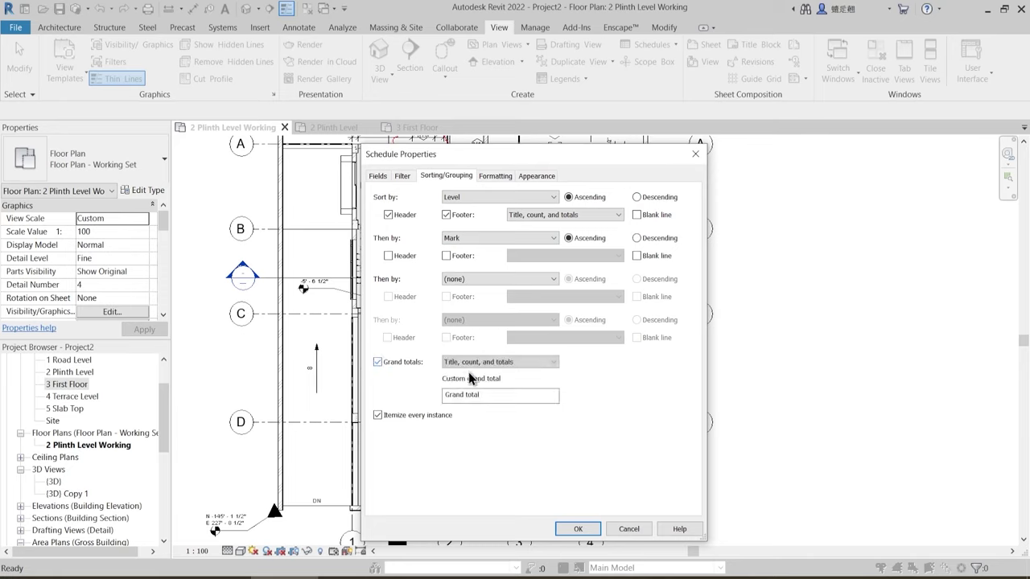
left_click(377, 415)
- Hide the Level column and set Count and Cost to calculate totals
left_click(495, 176)
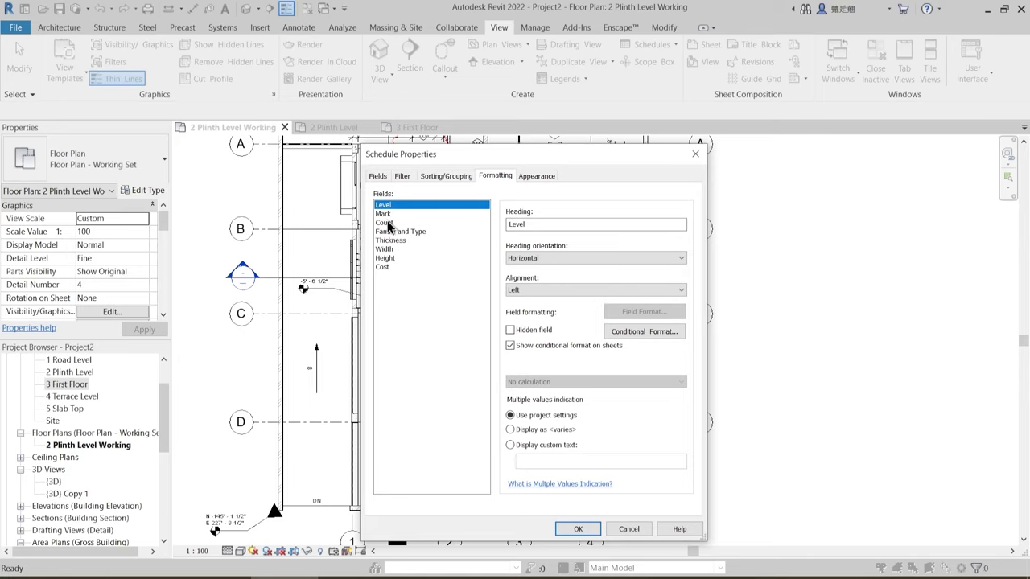
left_click(511, 330)
left_click(396, 223)
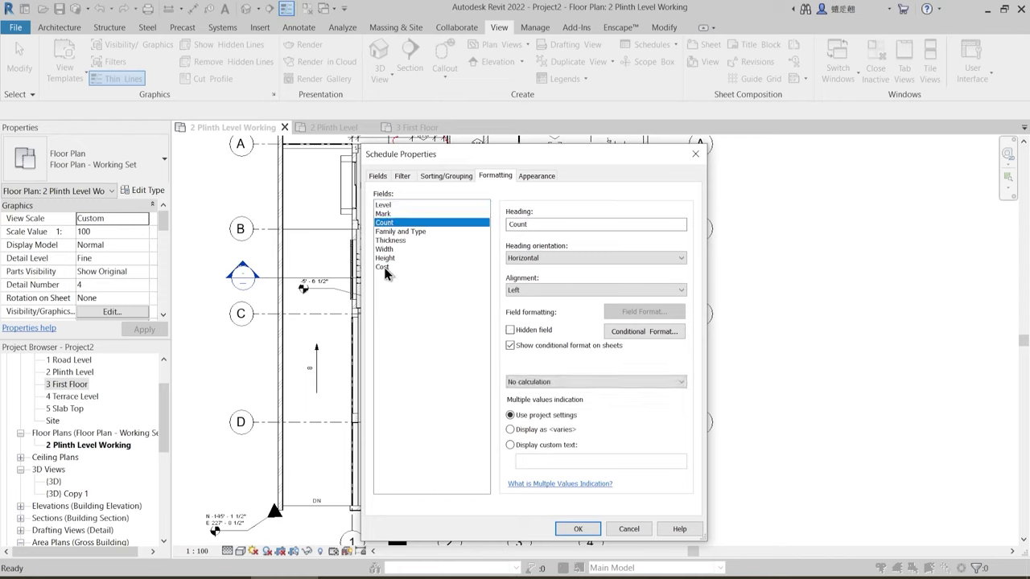
left_click(384, 268, "ctrl")
left_click(556, 382)
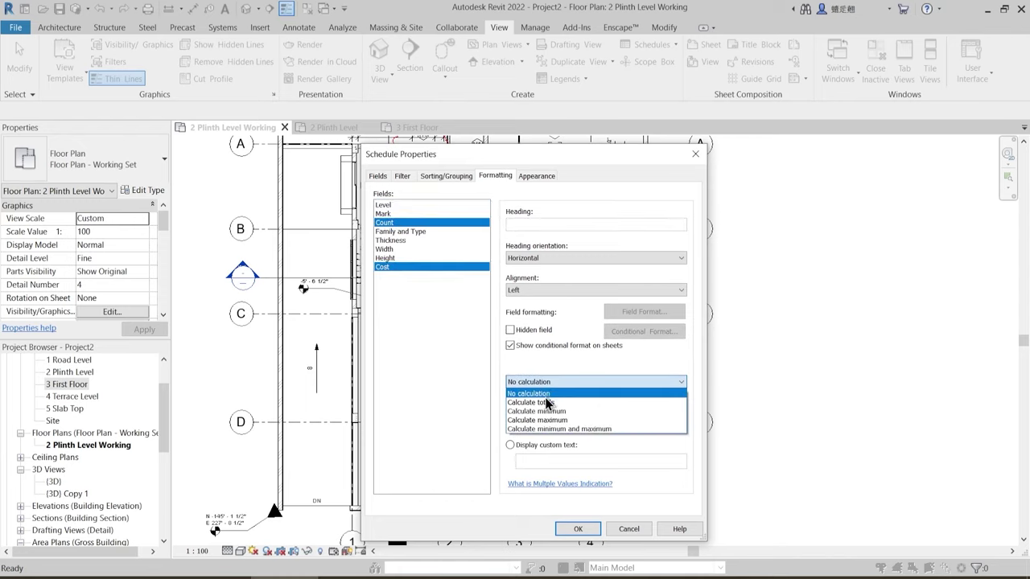
left_click(545, 404)
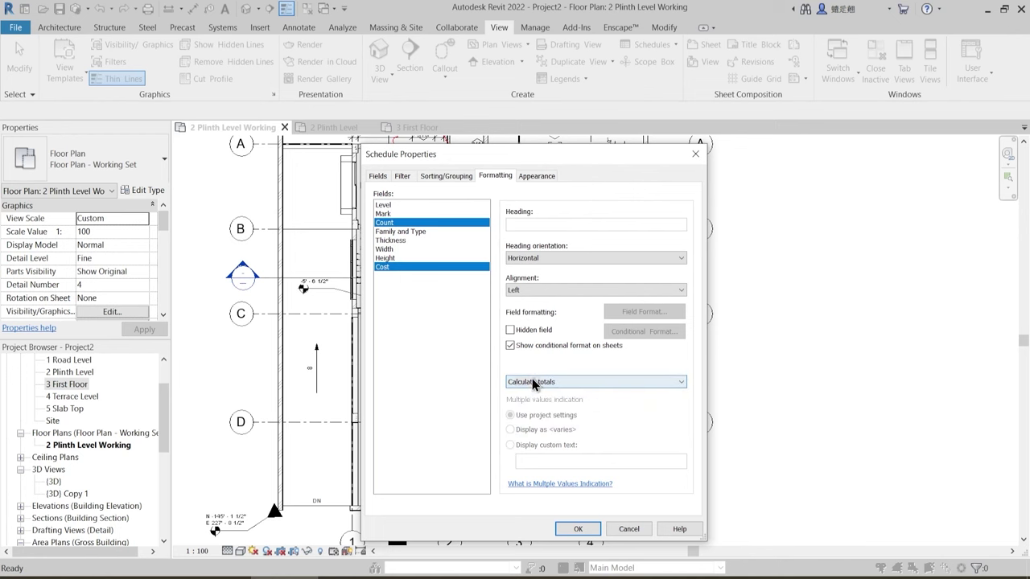
left_click(581, 527)
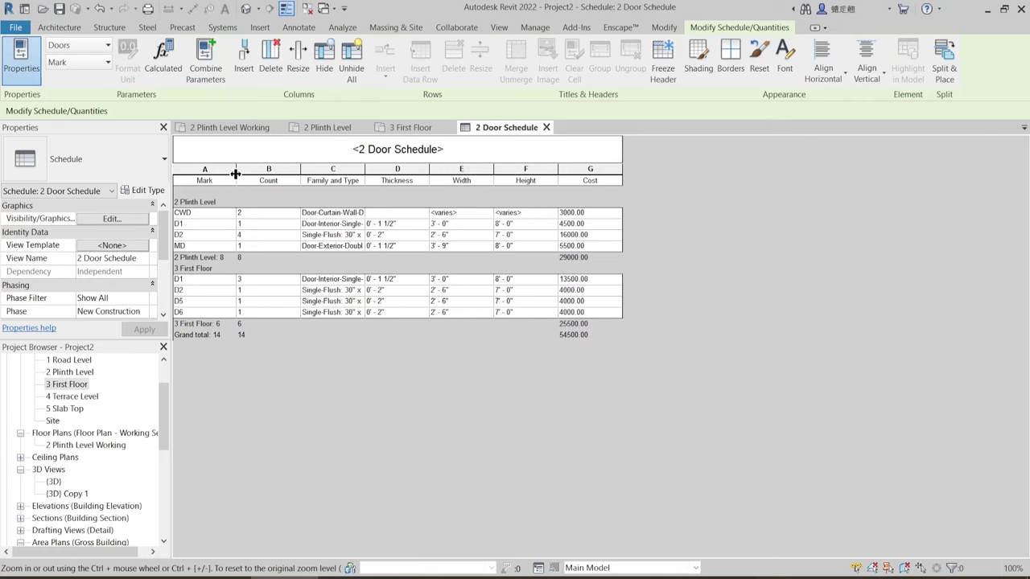
- Narrow the Mark, Count, Family and Type, Thickness, Width and Height columns into a compact table
left_click_drag(235, 169, 220, 174)
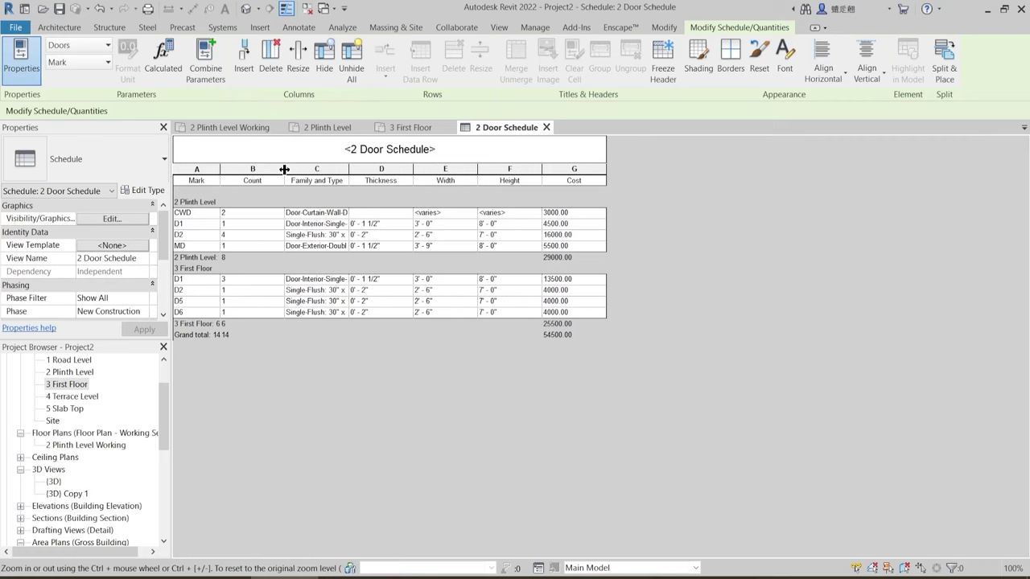
left_click_drag(284, 169, 248, 172)
mouse_move(317, 172)
left_mouse_down()
mouse_move(289, 172)
mouse_move(311, 176)
left_mouse_up()
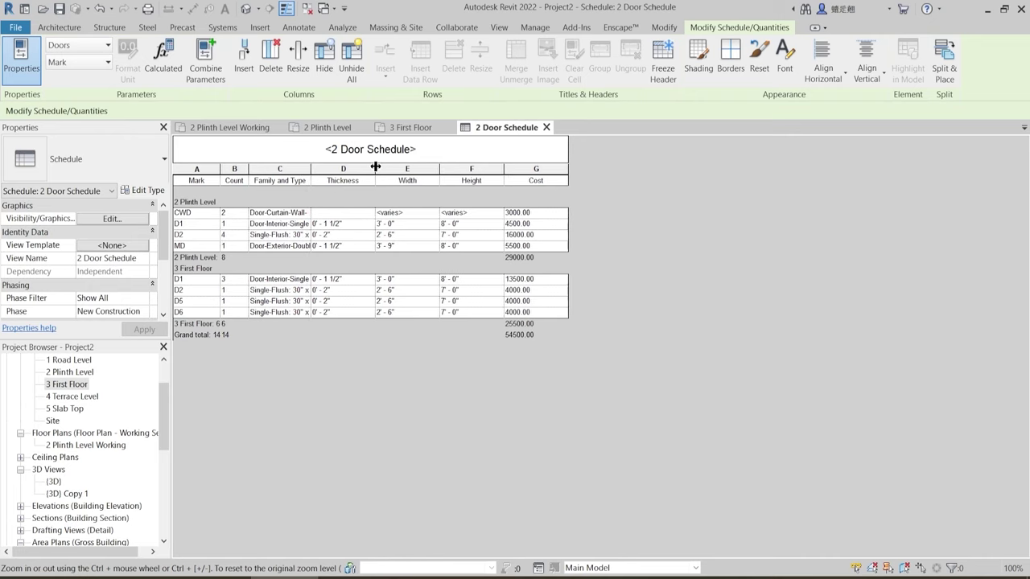
left_click_drag(375, 170, 352, 171)
left_click_drag(417, 171, 389, 172)
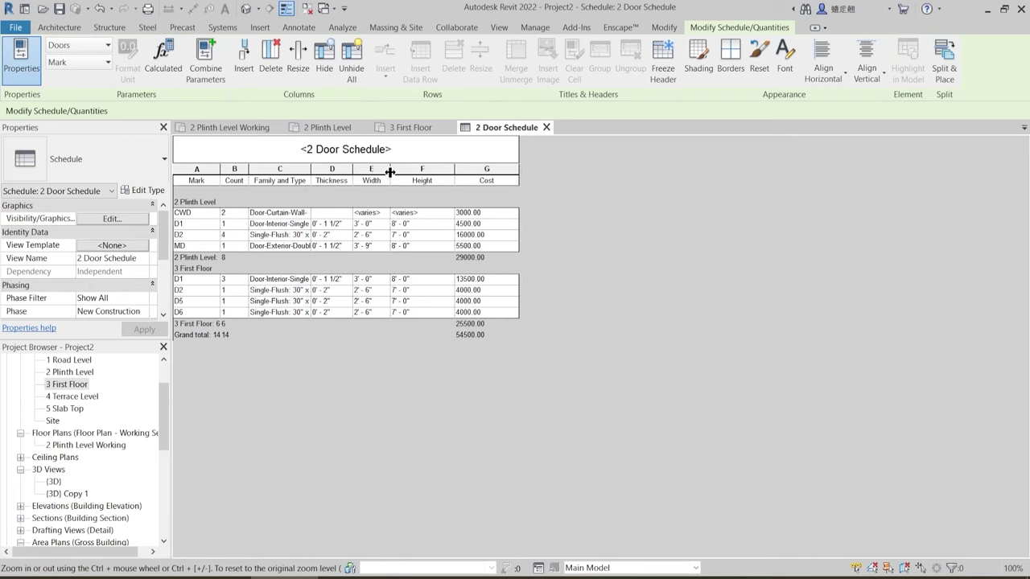
left_click_drag(453, 168, 429, 170)
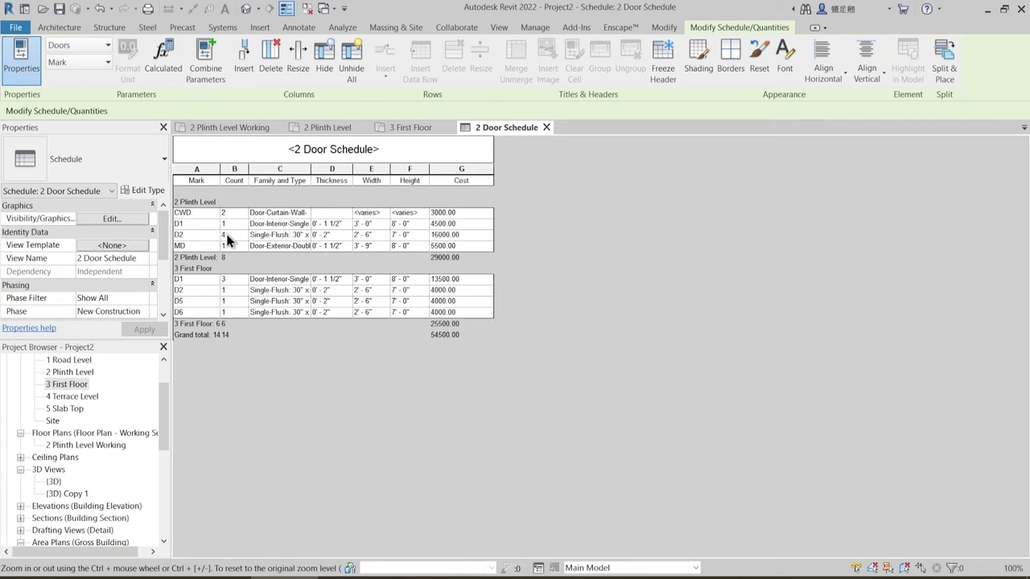
key("ctrl")
key("ctrl")
key("ctrl")
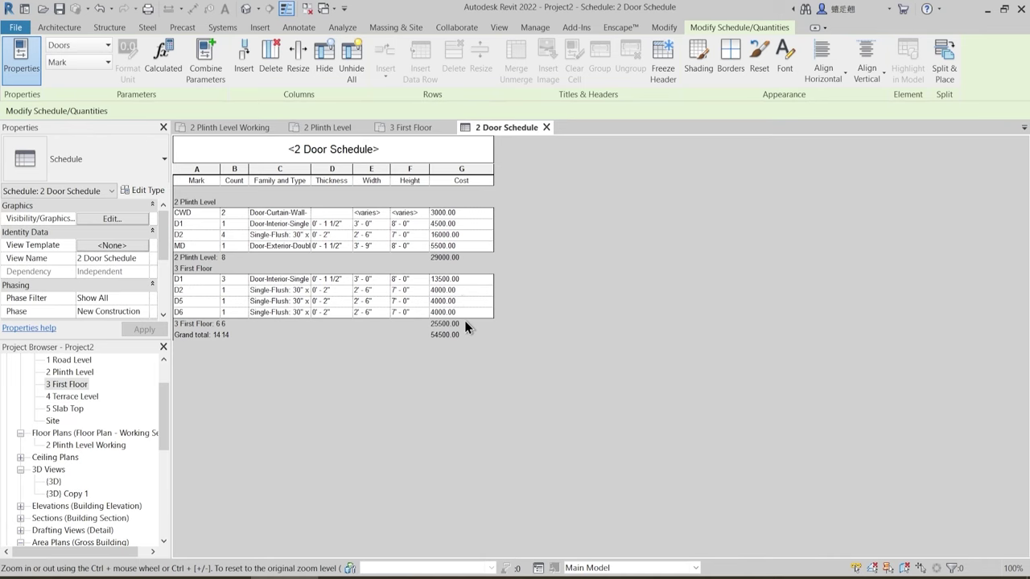
- Show the 2 Plinth Level floor plan and open the View tab's Schedules dropdown
left_click(334, 127)
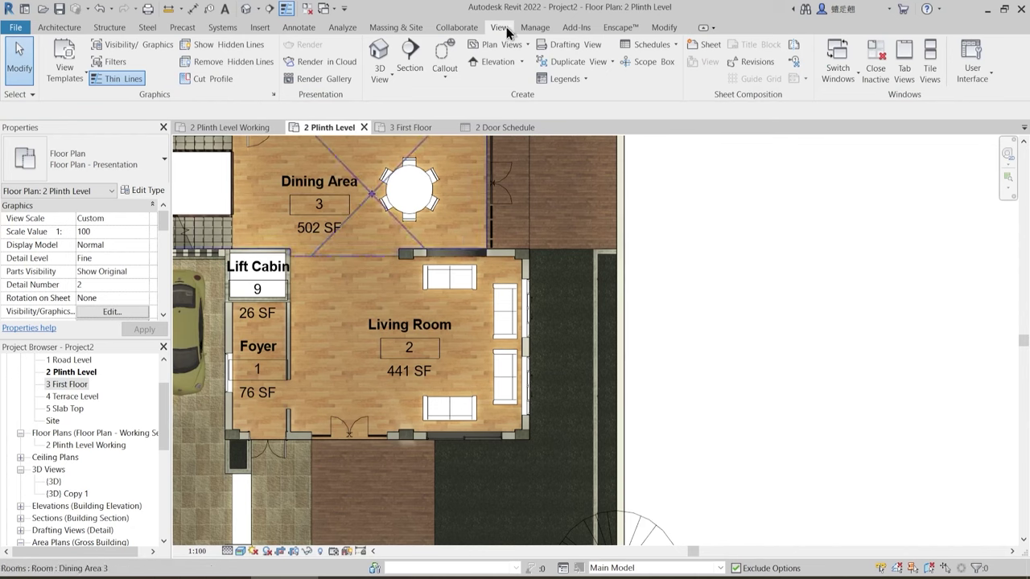
left_click(648, 45)
- Create a new Schedule/Quantities schedule for the Windows category
left_click(666, 68)
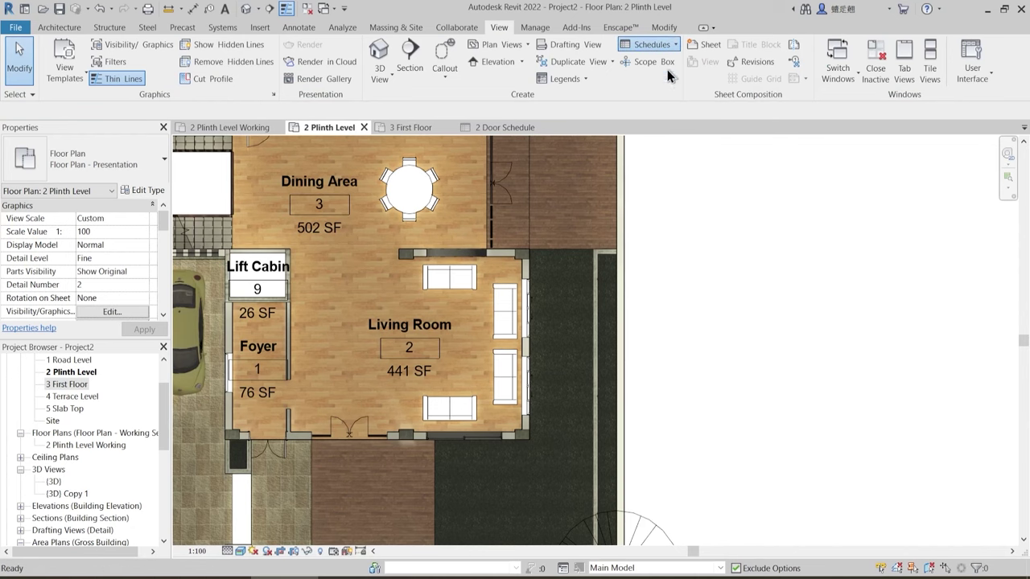
scroll(498, 261, "down", 5)
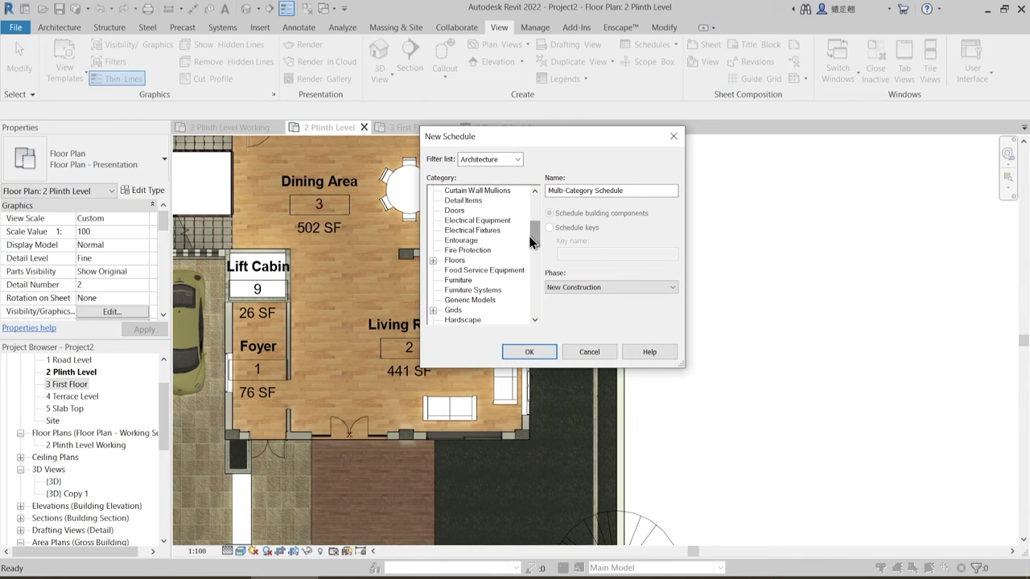
scroll(529, 235, "down", 10)
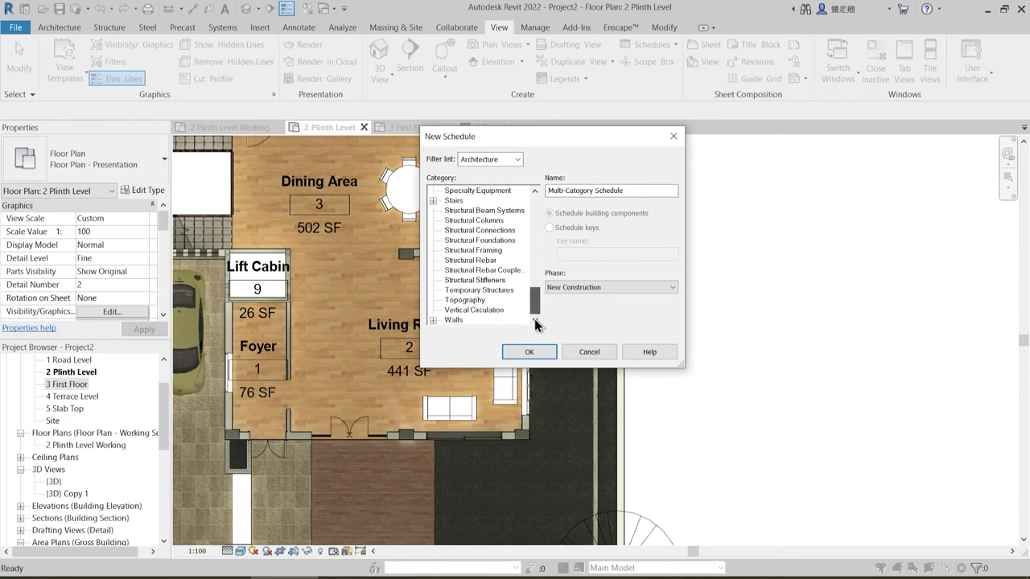
left_click(479, 288)
scroll(479, 287, "down", 1)
left_click(479, 289)
left_click(458, 300)
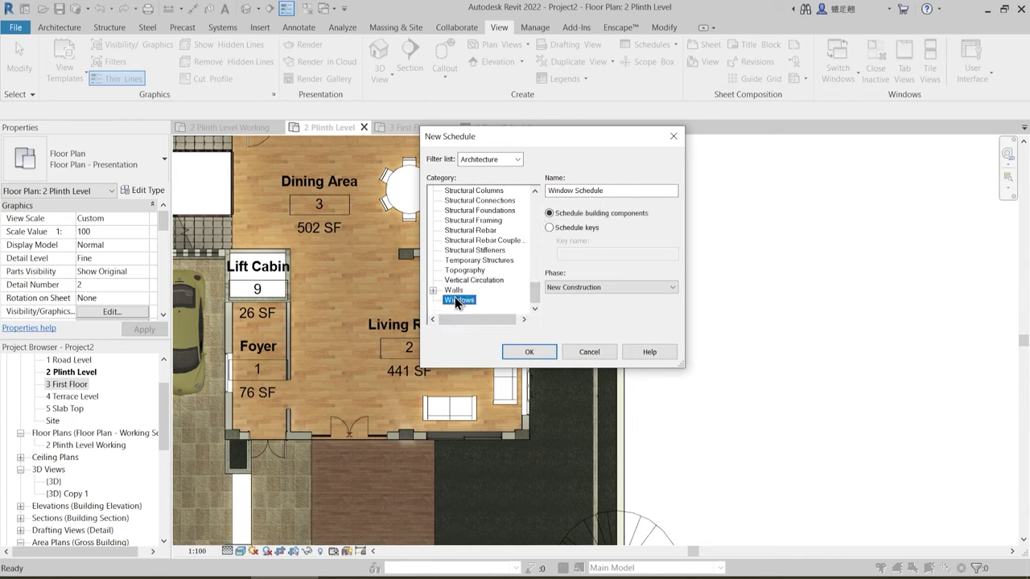
left_click(528, 351)
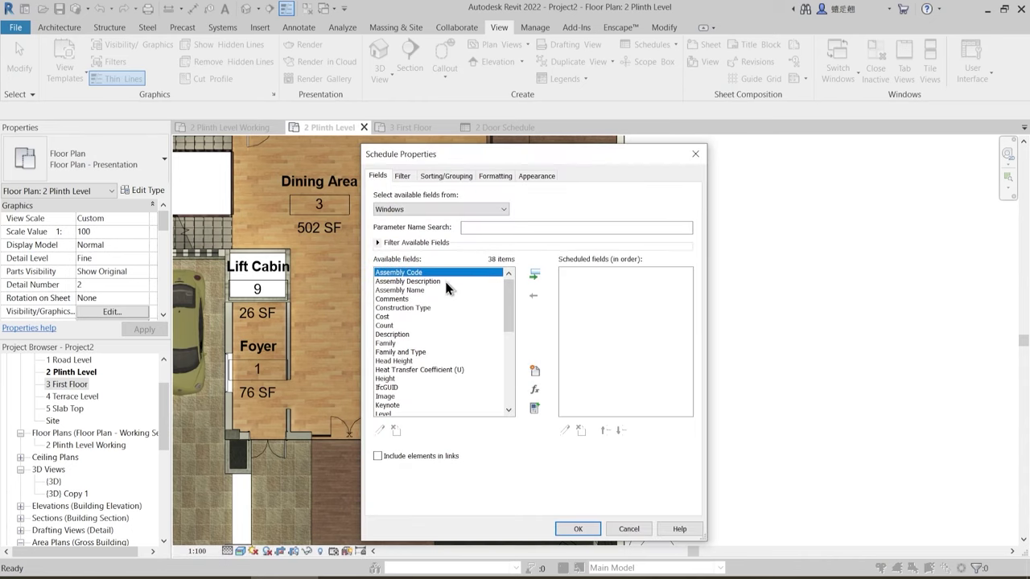
- Add the Cost, Count, Family and Type, and Height fields to the window schedule
left_click(384, 317)
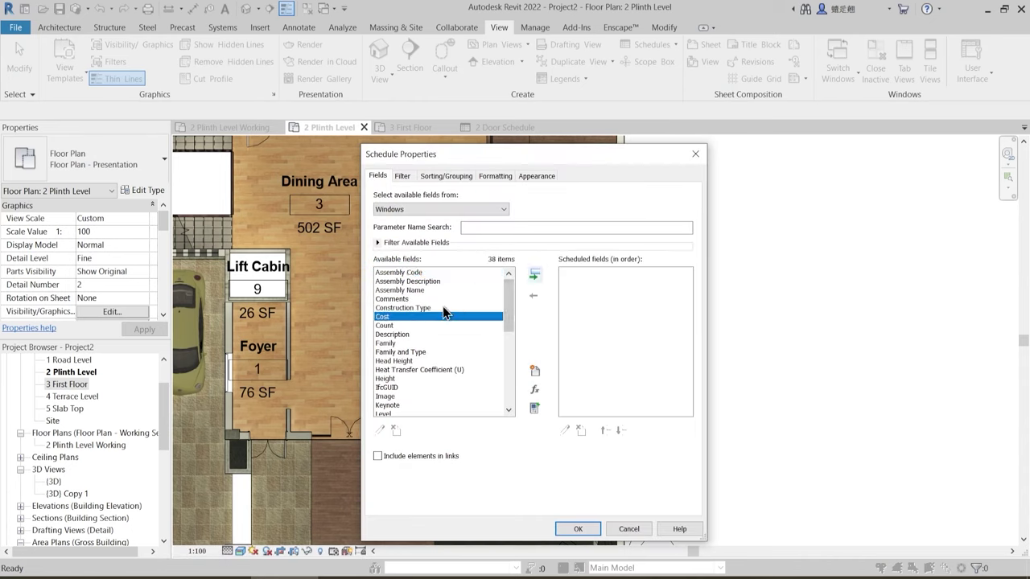
left_click(535, 275)
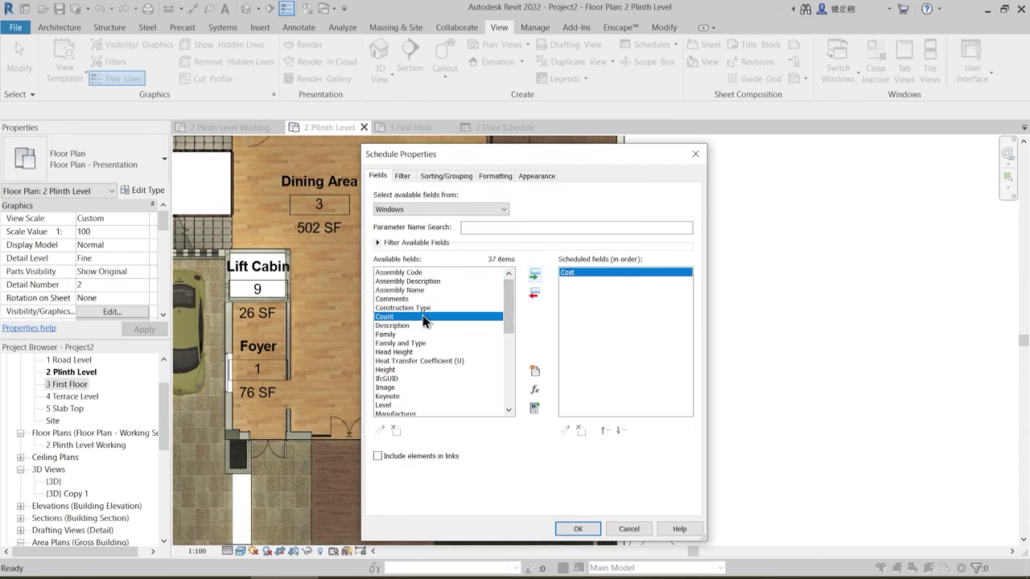
left_click(535, 275)
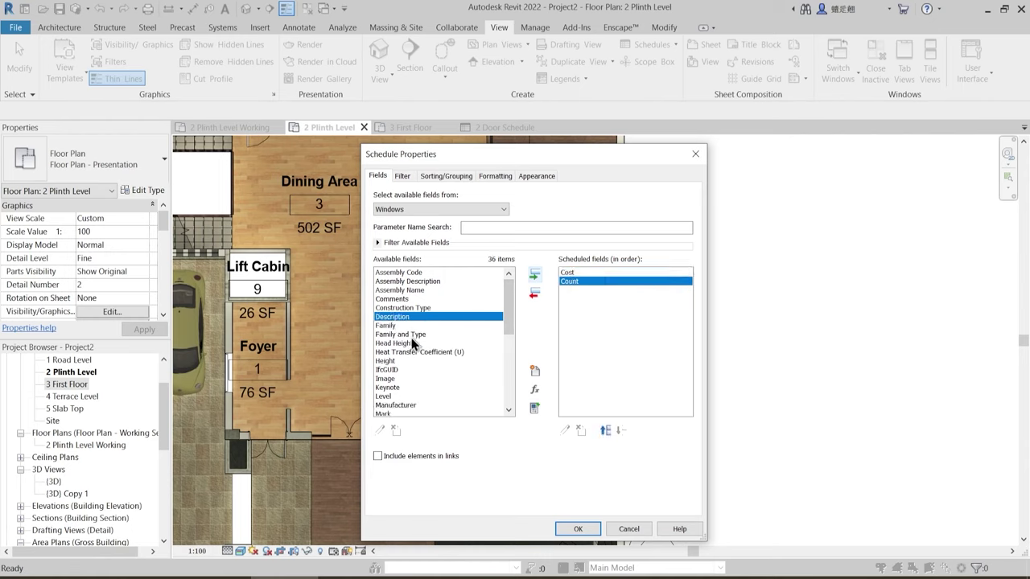
left_click(411, 334)
left_click(535, 275)
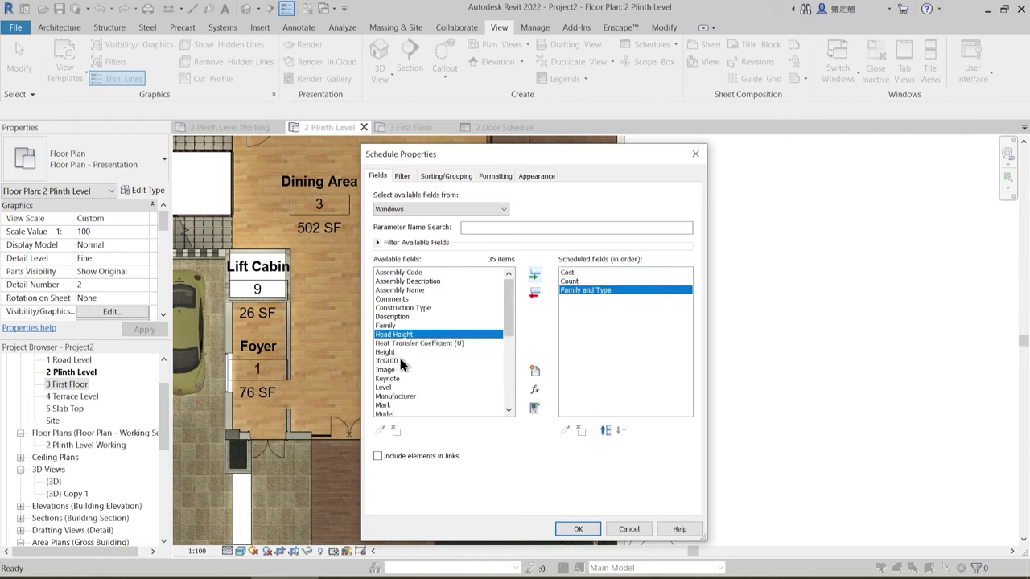
left_click(389, 353)
left_click(535, 275)
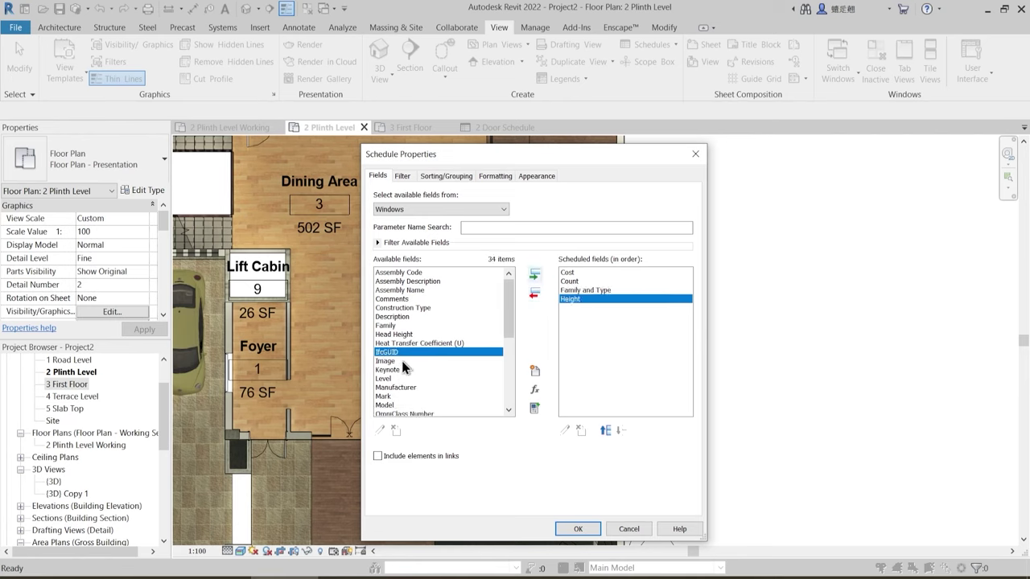
- Add the Level, Sill Height and Width fields as well
scroll(396, 375, "down", 2)
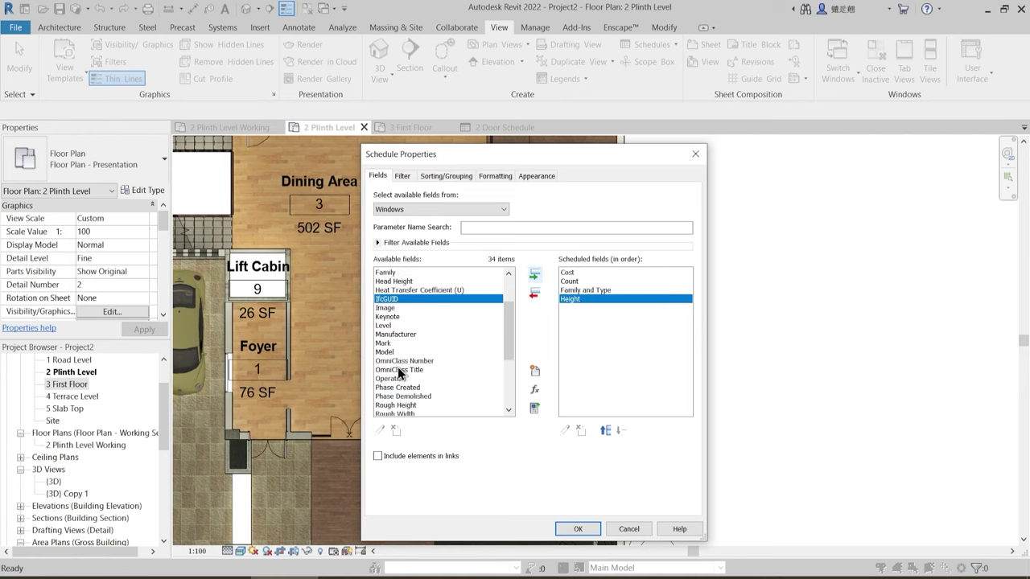
left_click(385, 325)
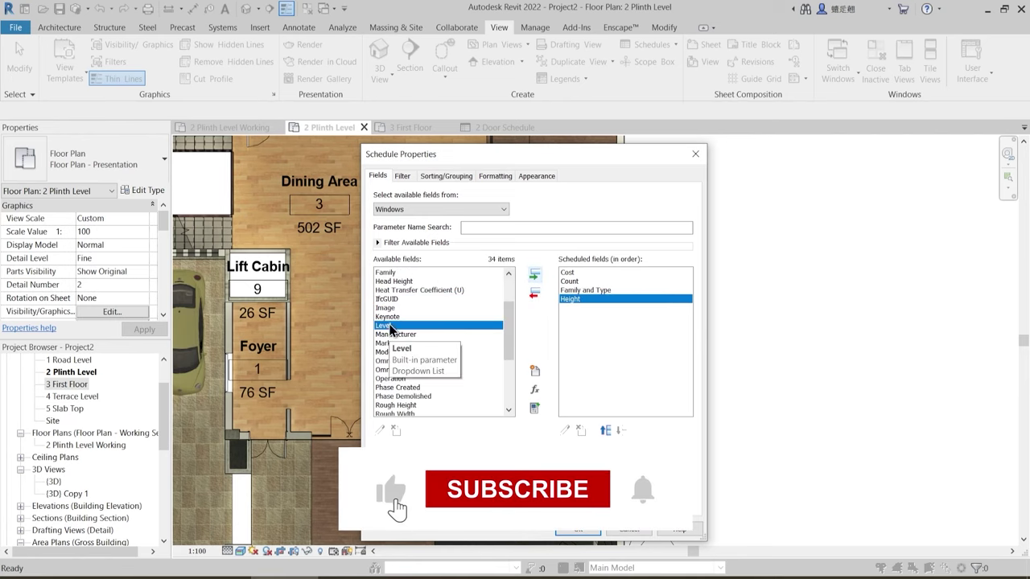
left_click(535, 276)
scroll(409, 362, "down", 3)
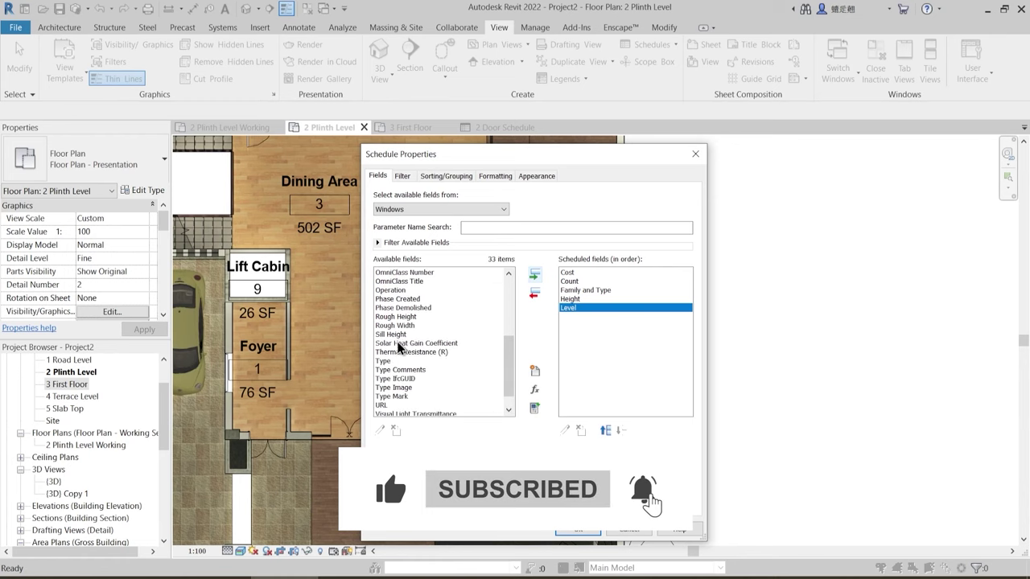
left_click(400, 334)
left_click(535, 275)
scroll(409, 378, "down", 1)
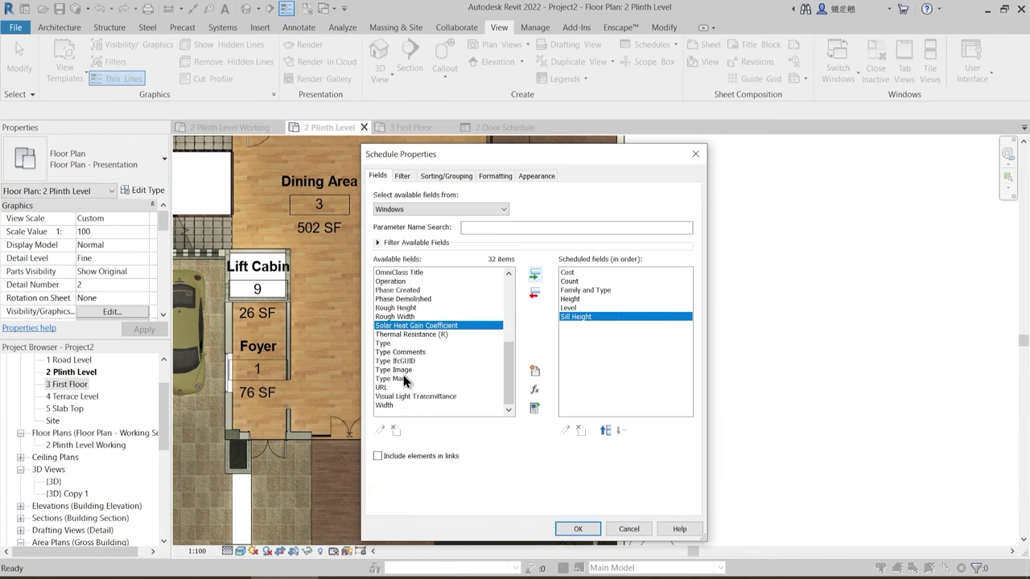
left_click(384, 406)
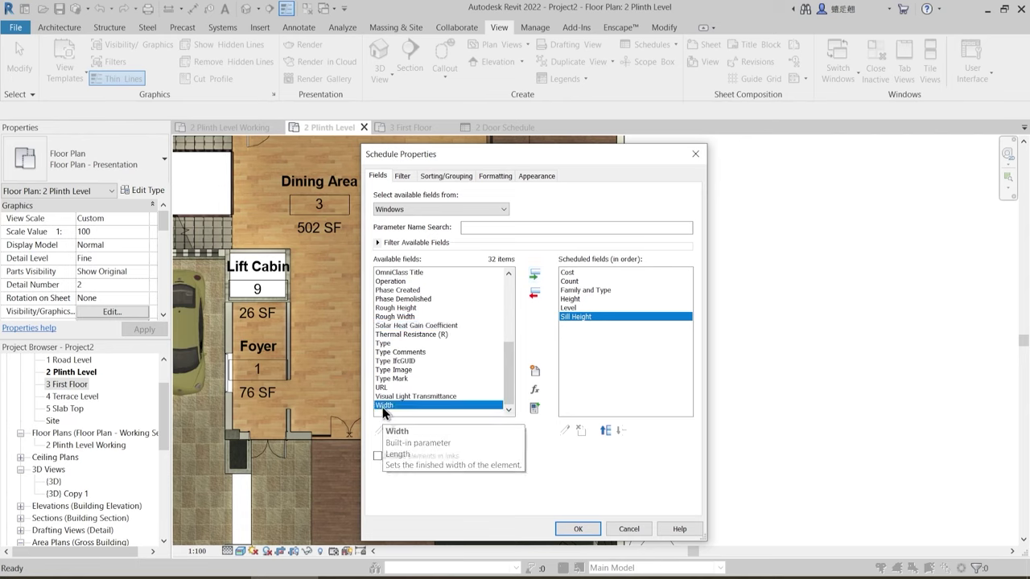
left_click(535, 275)
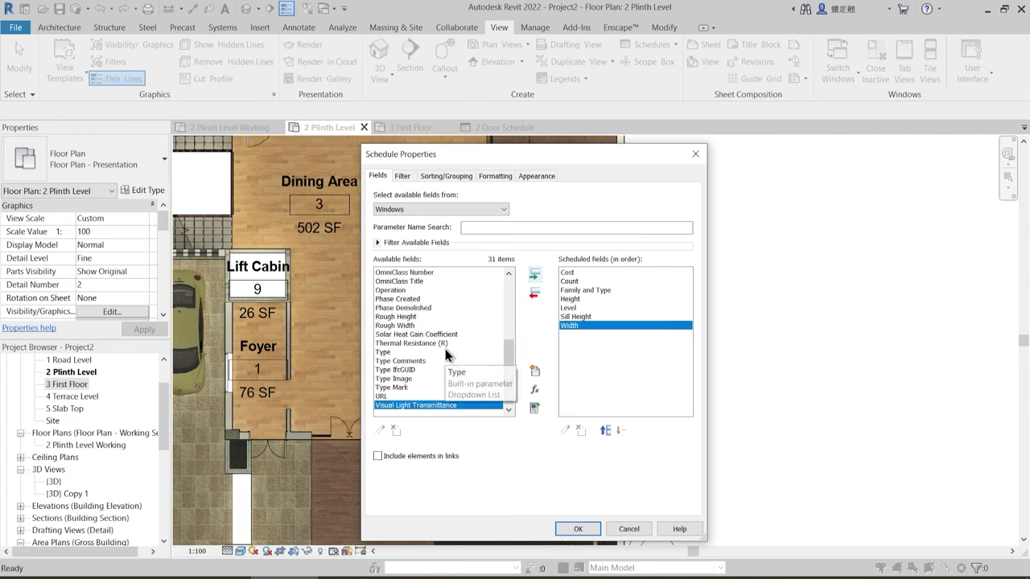
- Move Level to the top of the field order and Cost to the end
scroll(446, 354, "up", 1)
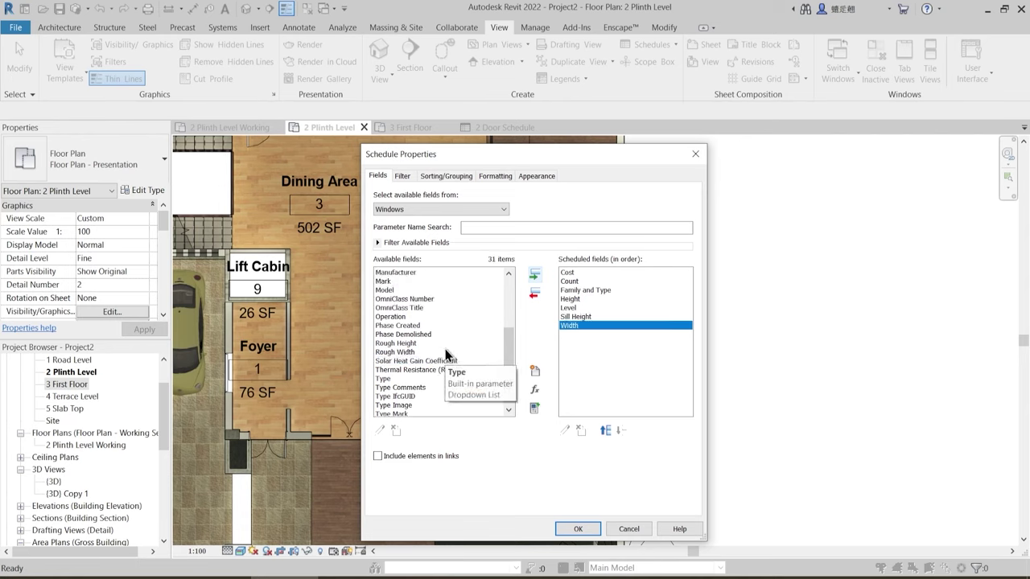
left_click(575, 308)
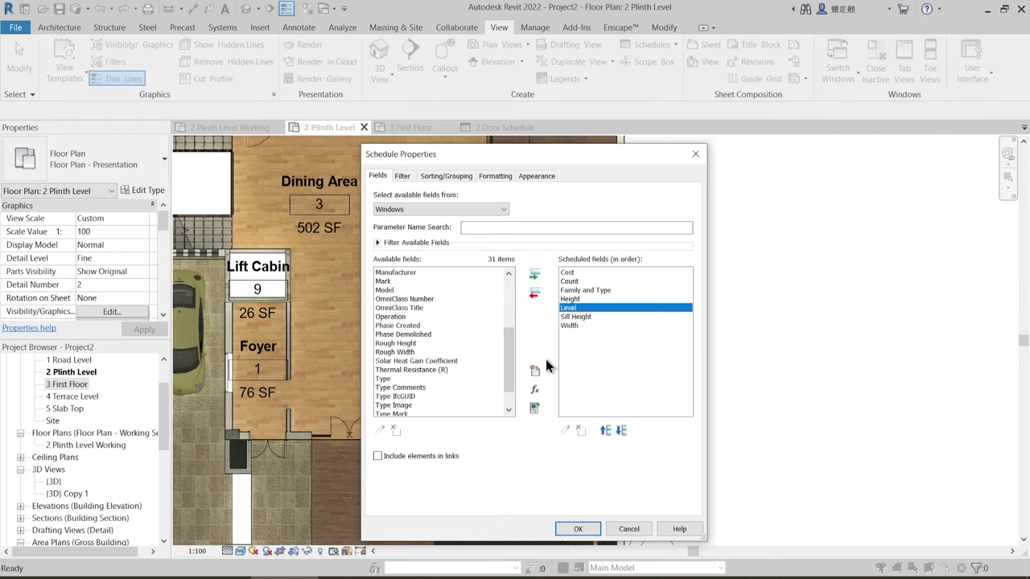
left_click(608, 433)
left_click(609, 433)
left_click(609, 433)
left_click(609, 433)
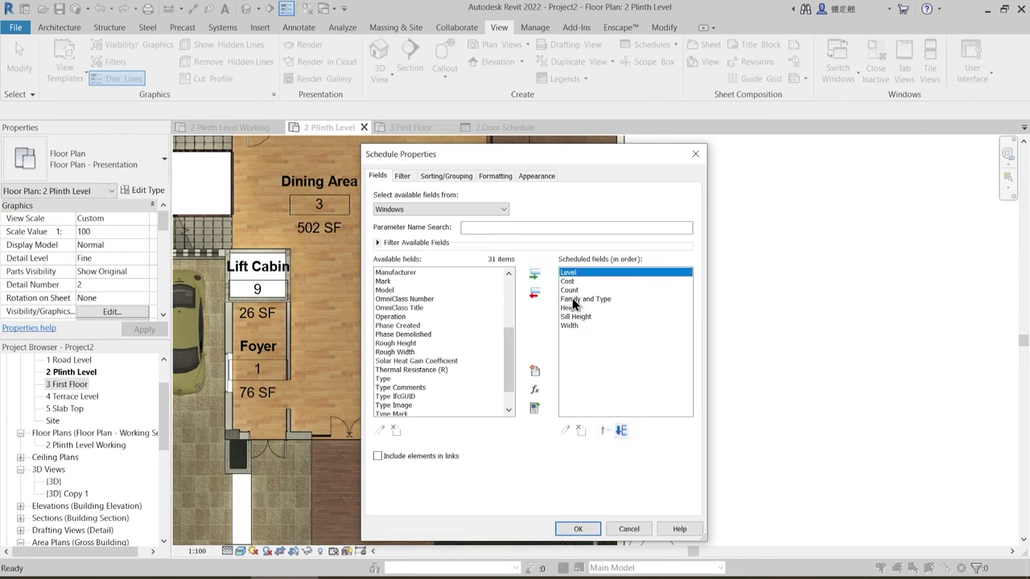
left_click(569, 282)
left_click(624, 434)
left_click(624, 435)
left_click(624, 434)
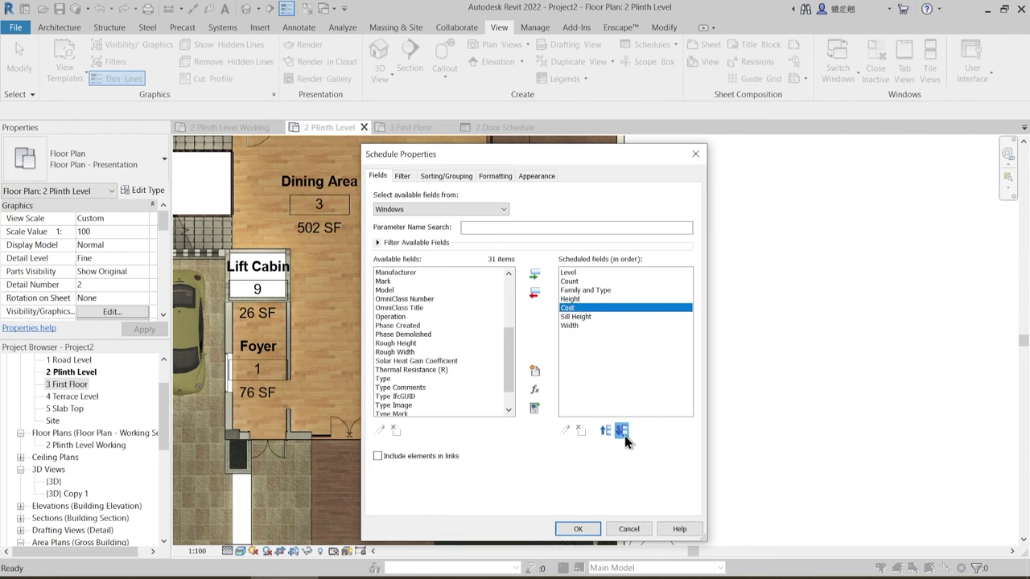
left_click(625, 435)
left_click(625, 435)
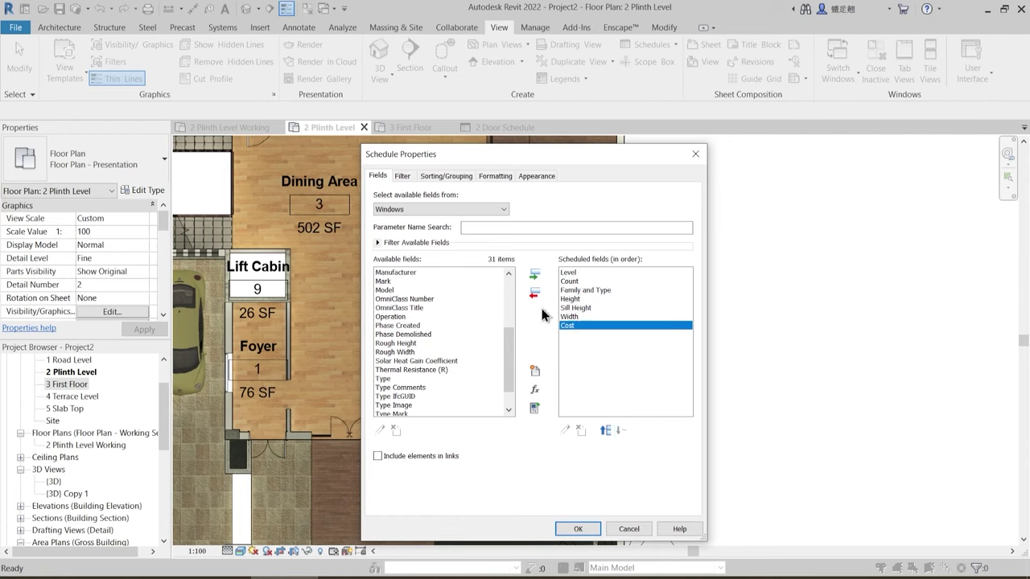
- Add the Mark field and place it right after Level, above Count
left_click(396, 361)
left_click(394, 282)
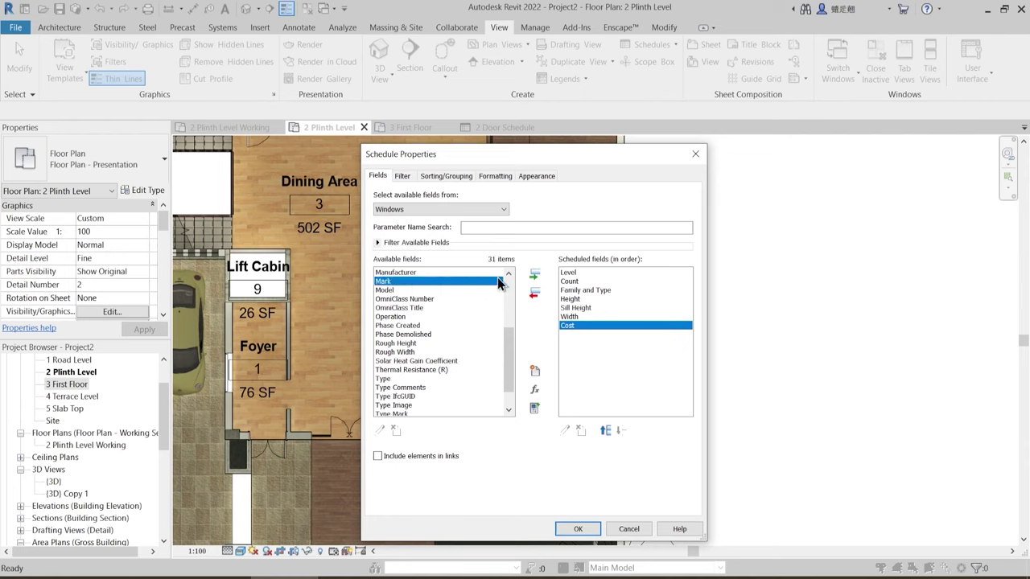
left_click(534, 275)
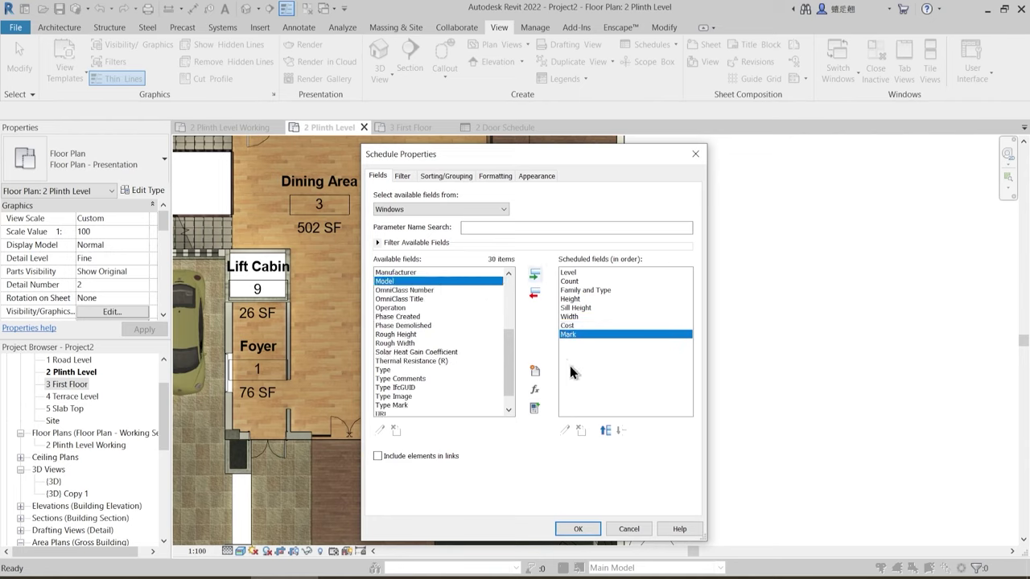
left_click(607, 431)
left_click(607, 431)
left_click(607, 431)
left_click(606, 431)
left_click(607, 431)
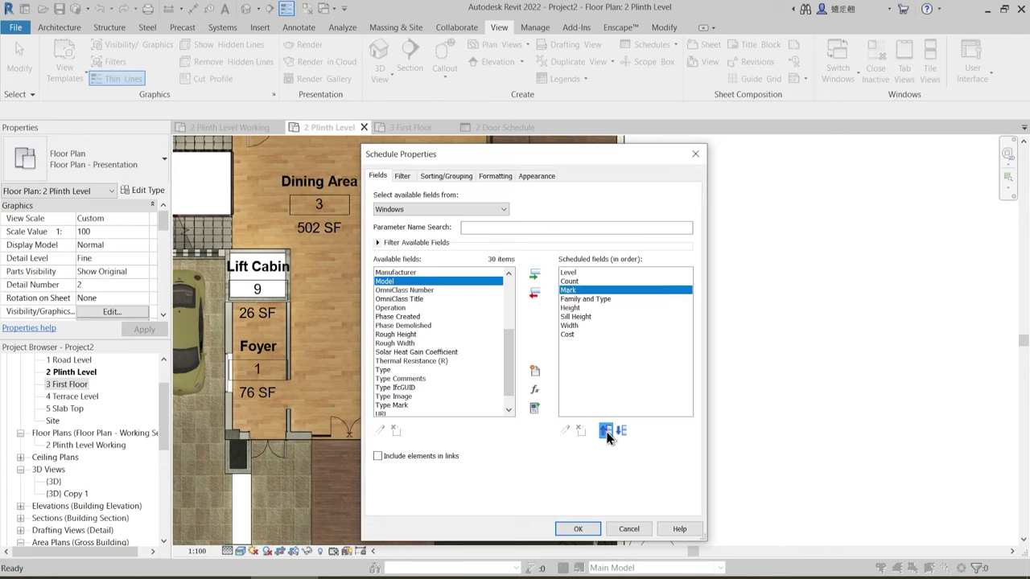
left_click(607, 432)
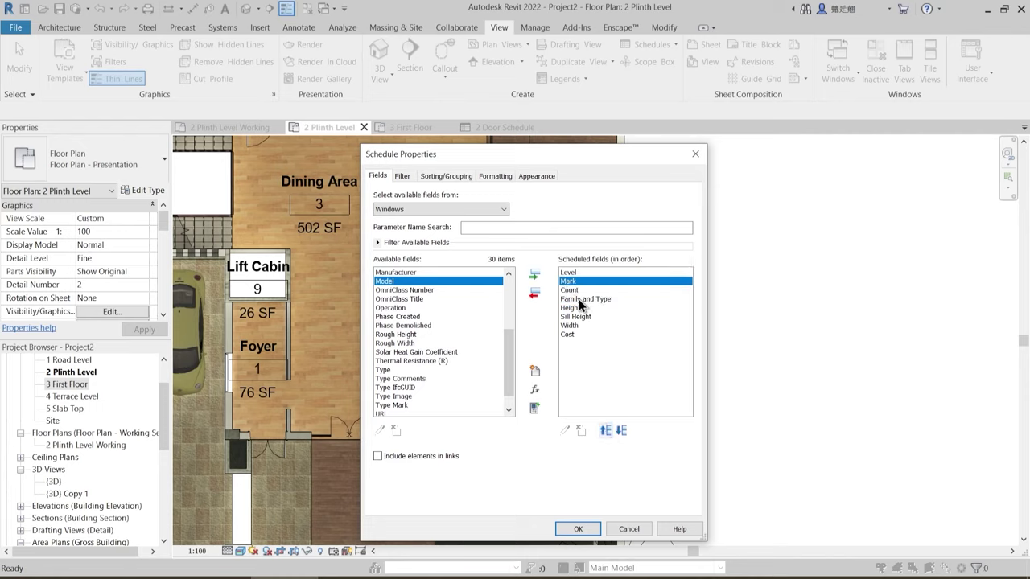
- Reorder the fields so Width comes before Sill Height, followed by Height
left_click(572, 325)
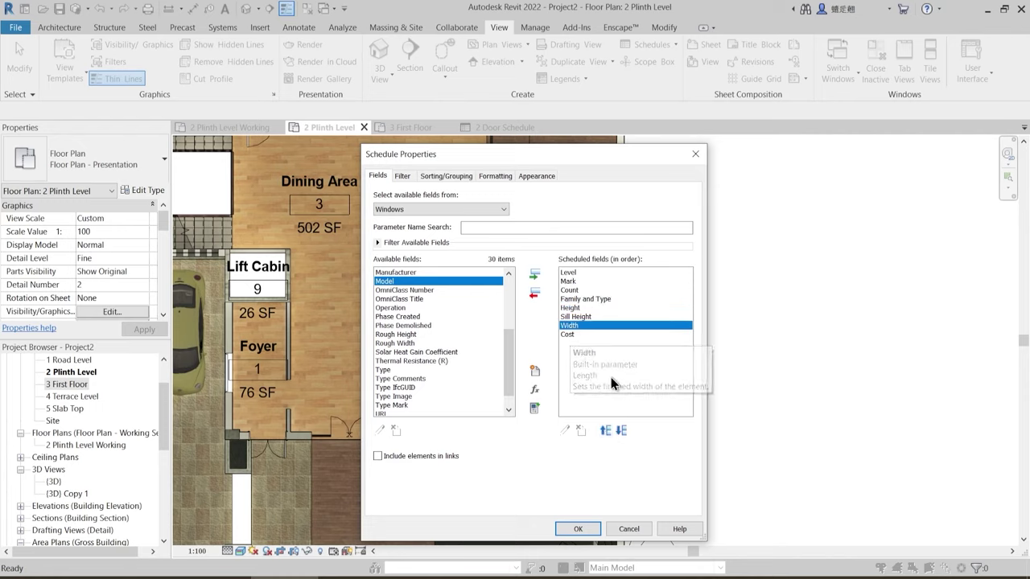
left_click(606, 430)
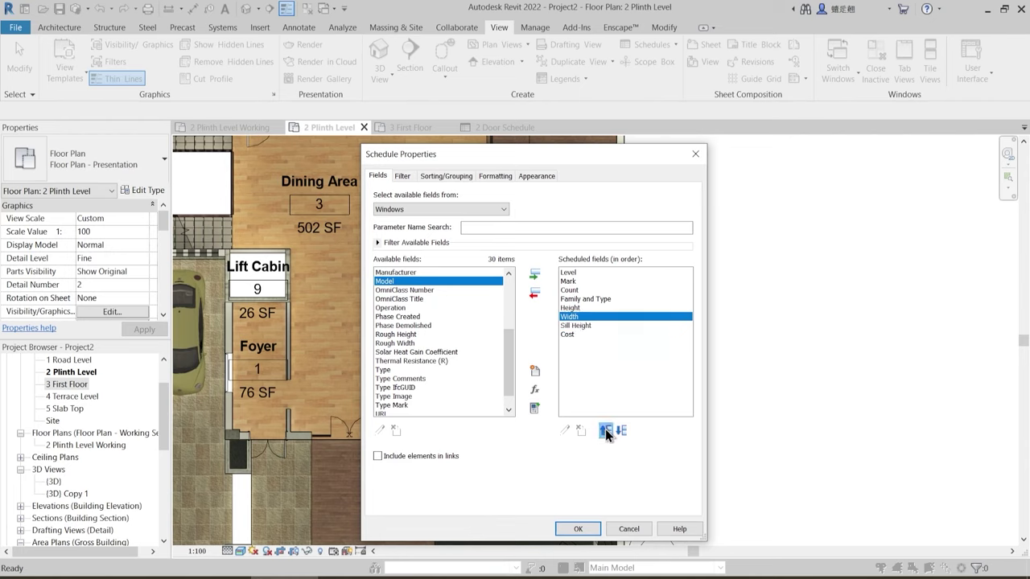
left_click(605, 429)
left_click(586, 326)
left_click(606, 431)
left_click(402, 176)
- Sort by Level with header and footer, turn on grand totals, and turn Itemize off
left_click(447, 176)
left_click(483, 197)
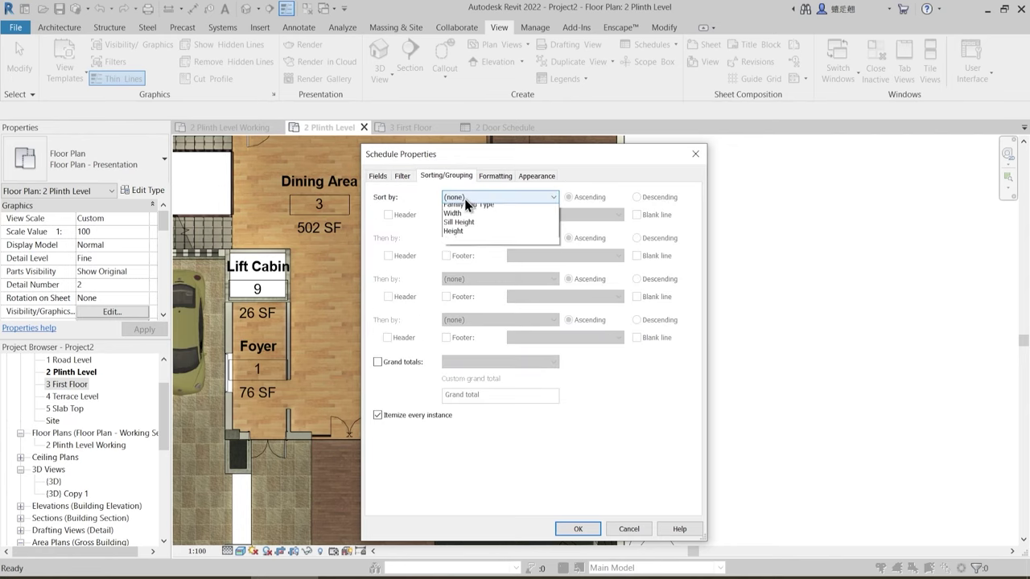
left_click(462, 225)
left_click(389, 215)
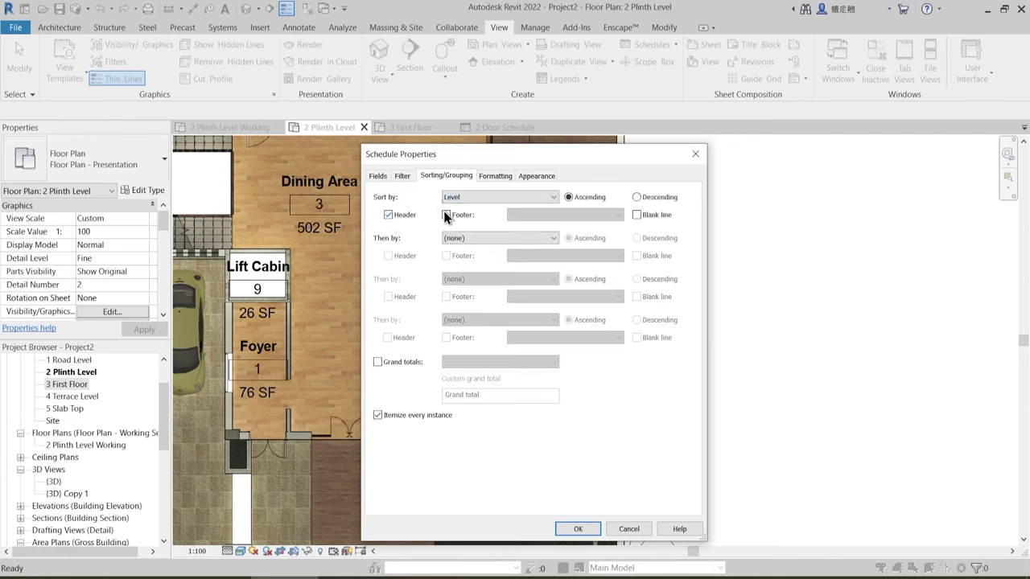
left_click(446, 215)
left_click(378, 362)
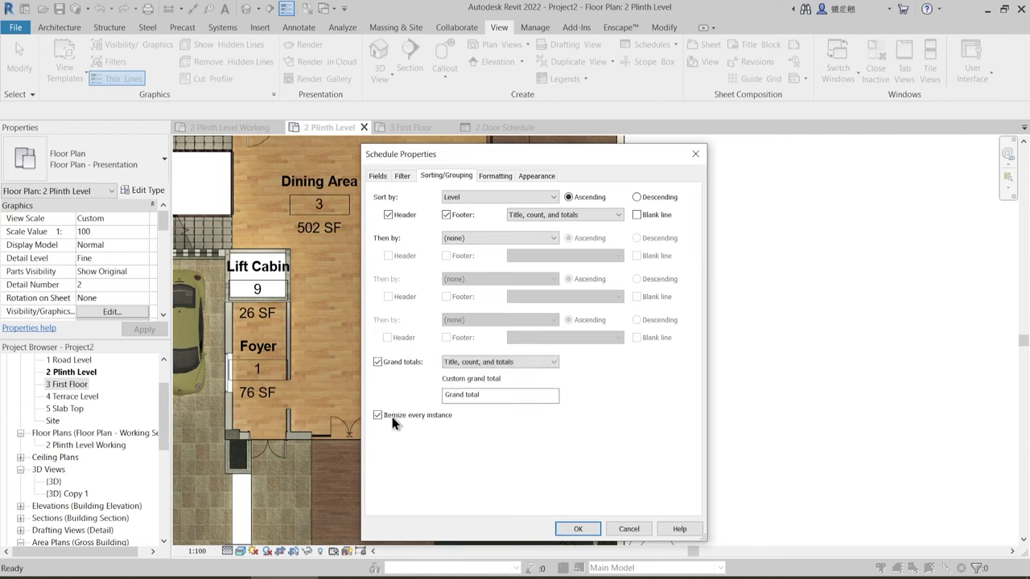
left_click(378, 415)
- Hide the Level column and set Count and Cost to calculate totals
left_click(492, 176)
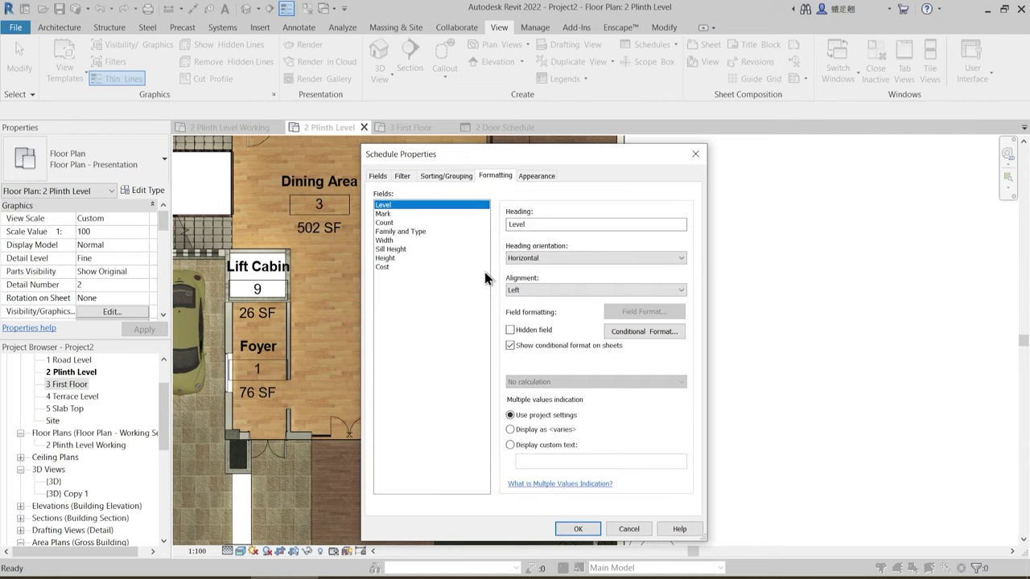
left_click(511, 330)
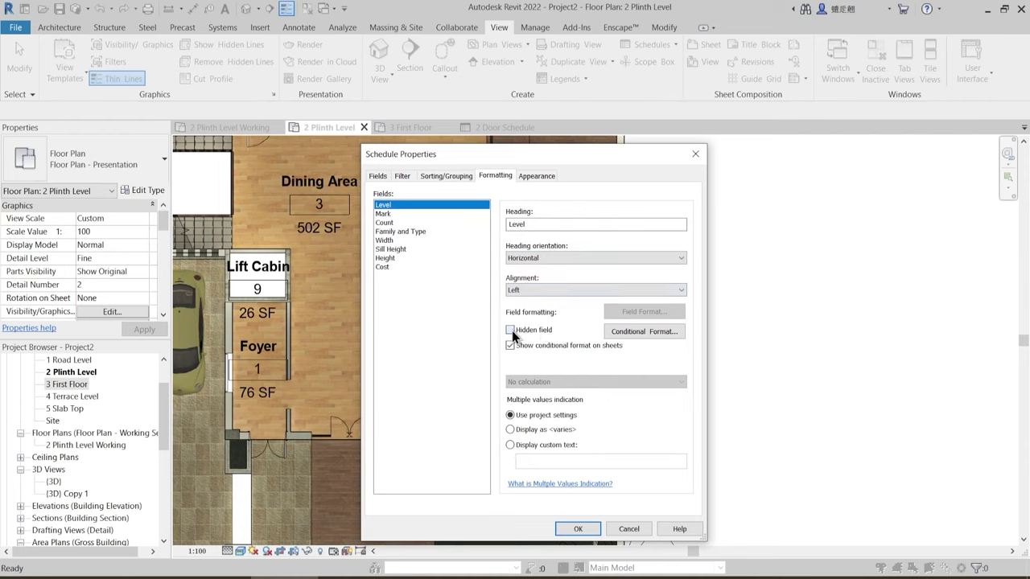
left_click(387, 223)
left_click(384, 266, "ctrl")
left_click(542, 383)
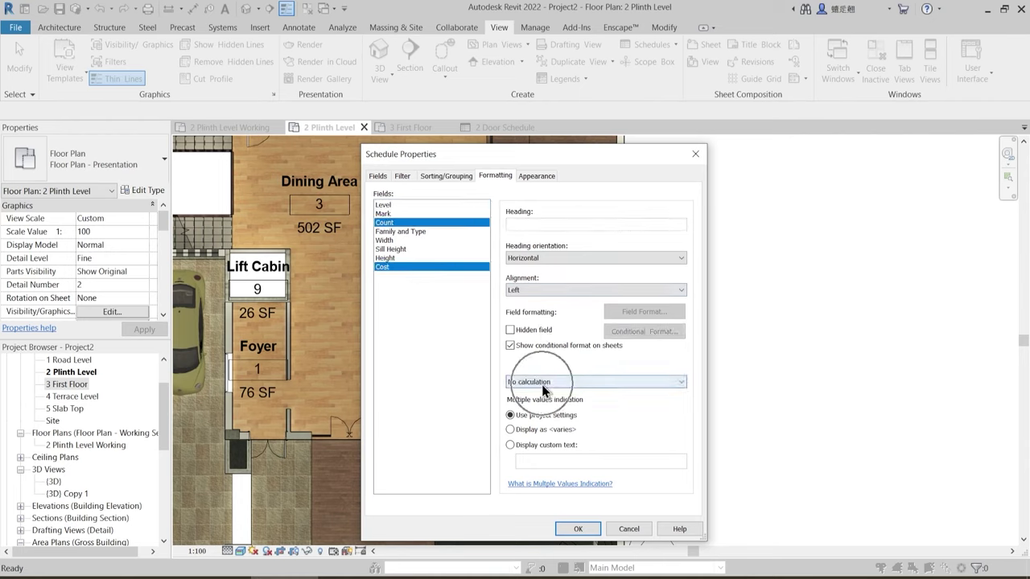
left_click(538, 403)
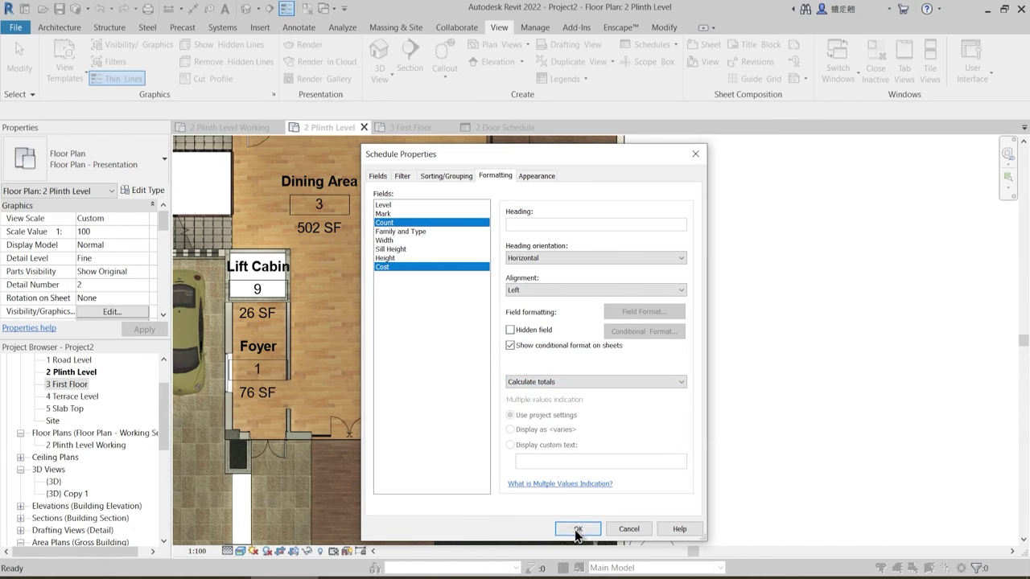
left_click(577, 530)
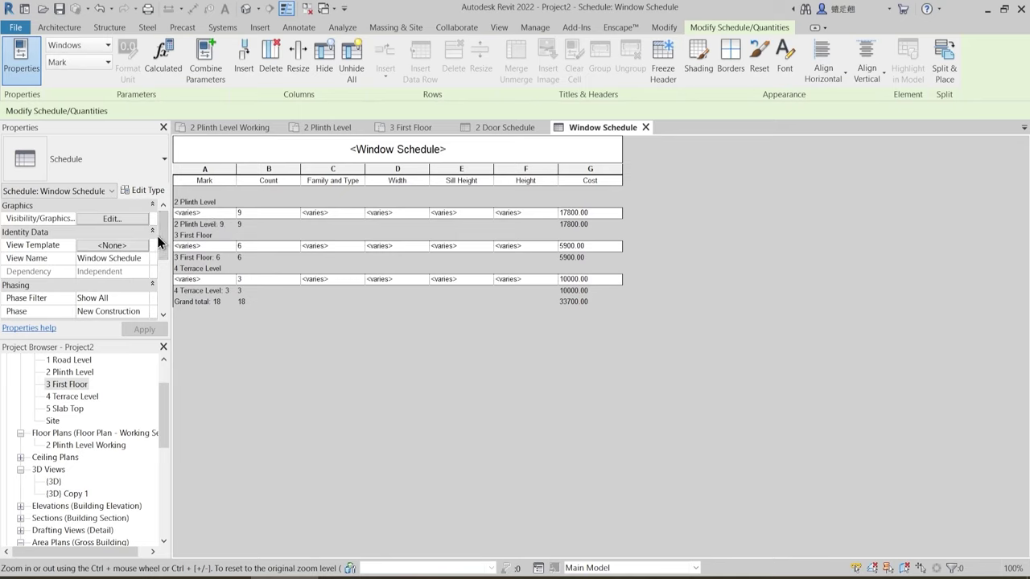
- Add Mark as a secondary sort so windows list by mark within each level
left_click_drag(160, 236, 159, 266)
left_click(122, 310)
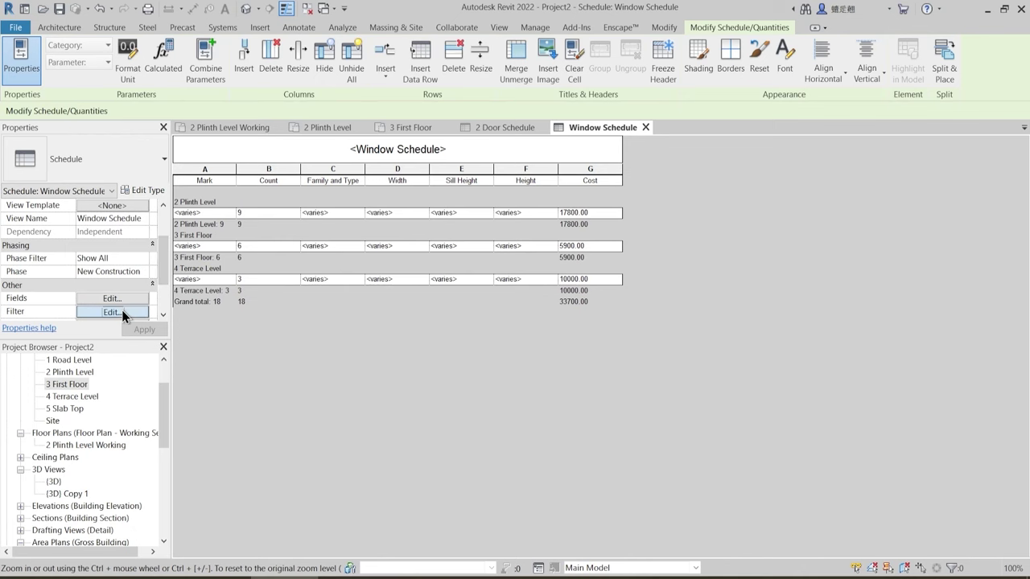
left_click(449, 176)
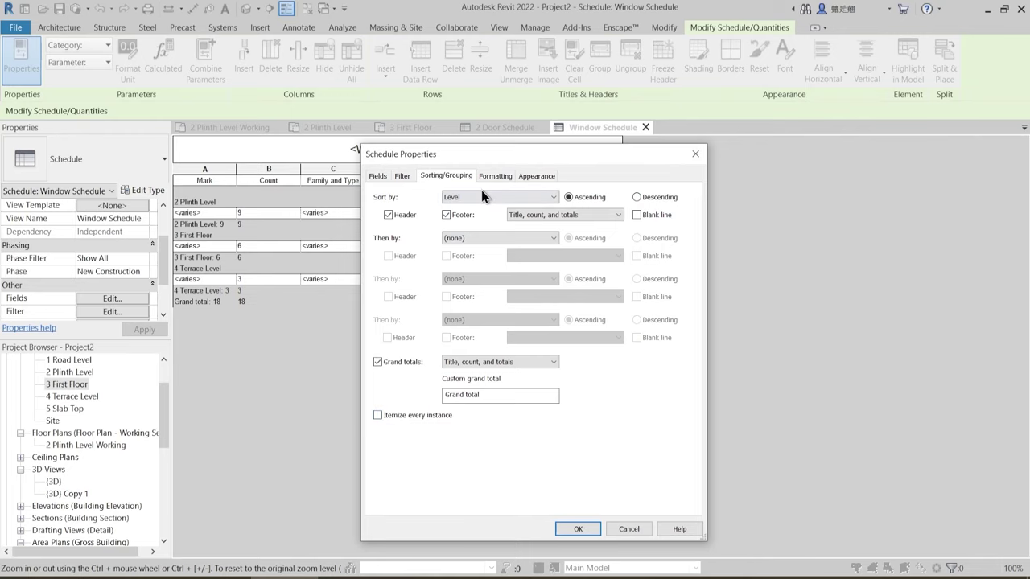
left_click(459, 240)
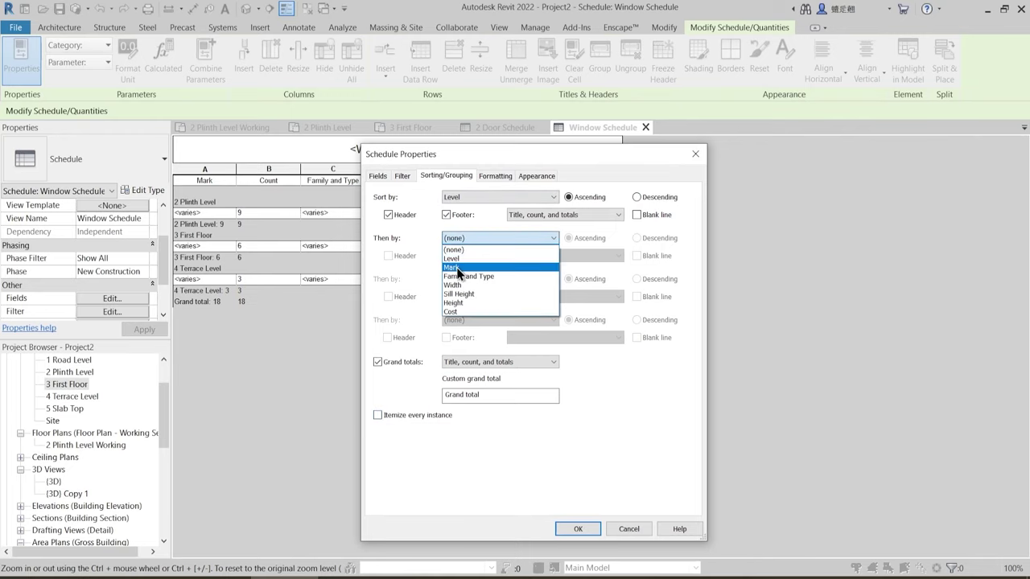
left_click(462, 266)
left_click(584, 529)
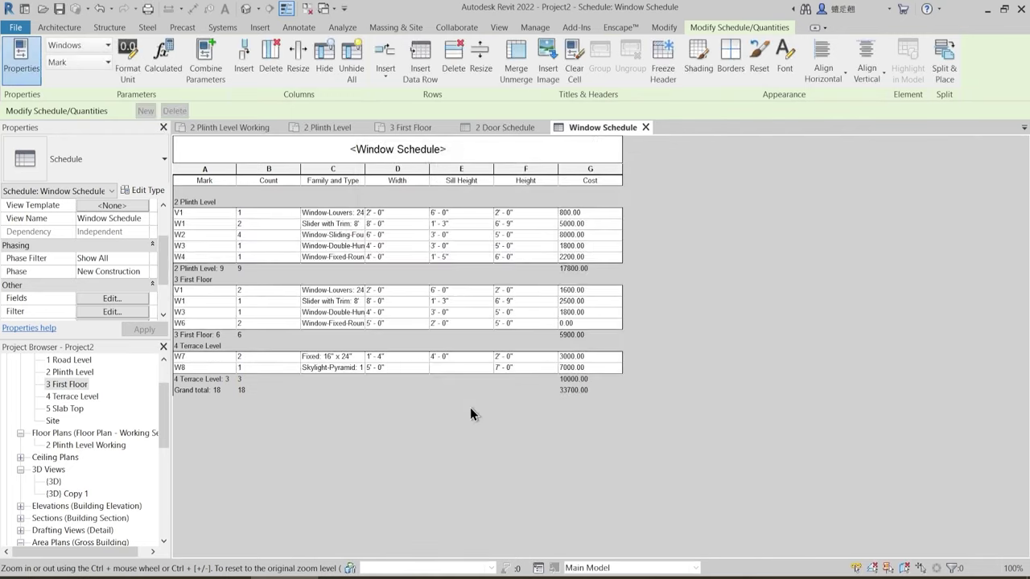
- Narrow the Count, Width, Sill Height, Height and Cost columns
left_click_drag(300, 169, 272, 170)
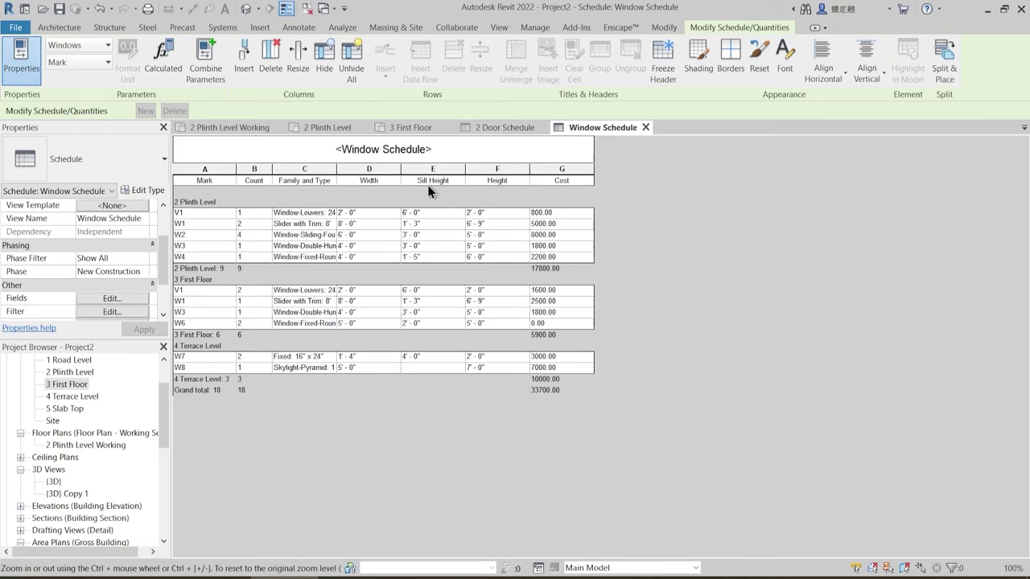
left_click(400, 174)
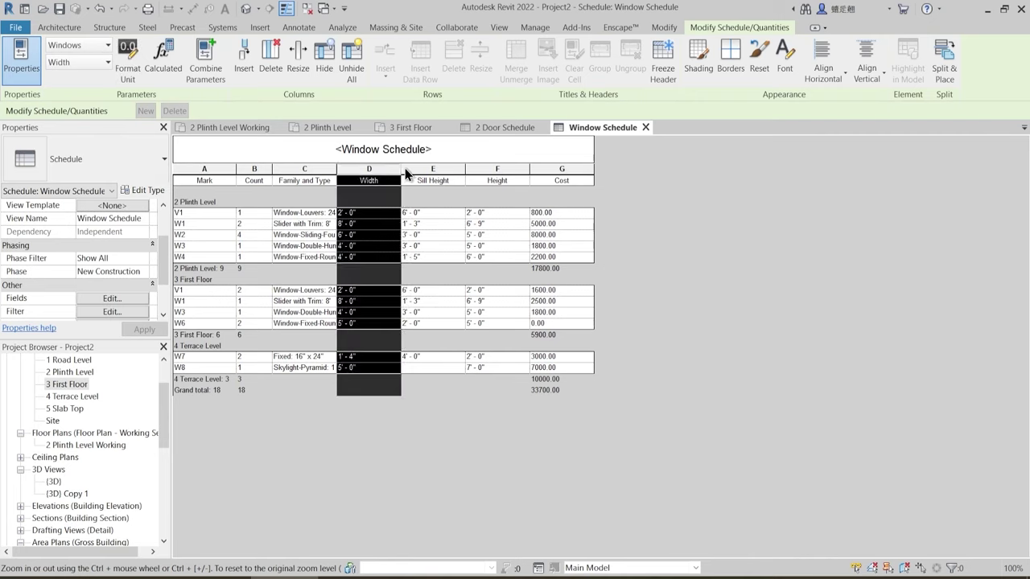
left_click(403, 169)
left_click_drag(403, 167, 379, 168)
left_click_drag(441, 168, 424, 168)
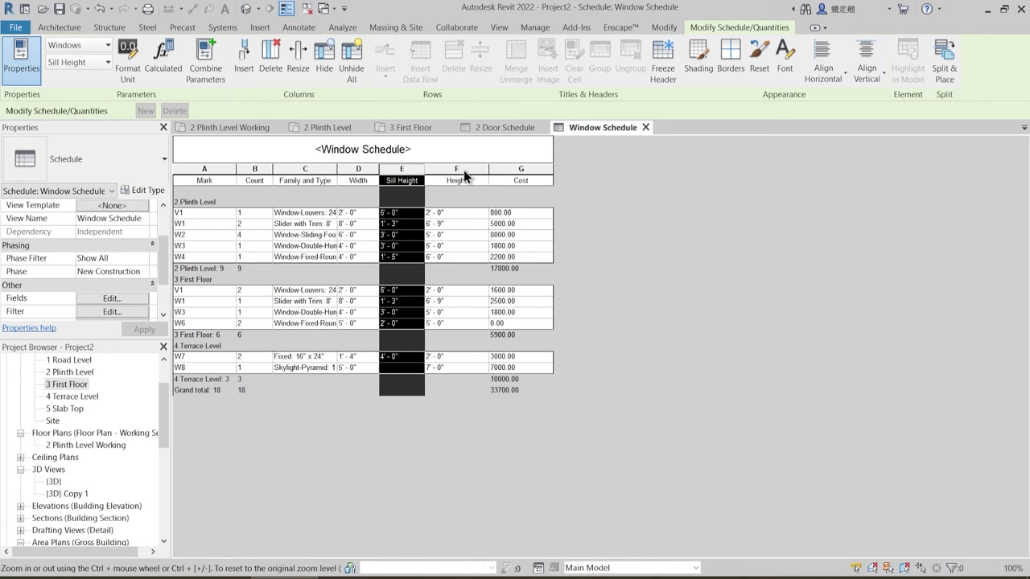
left_click_drag(487, 167, 455, 167)
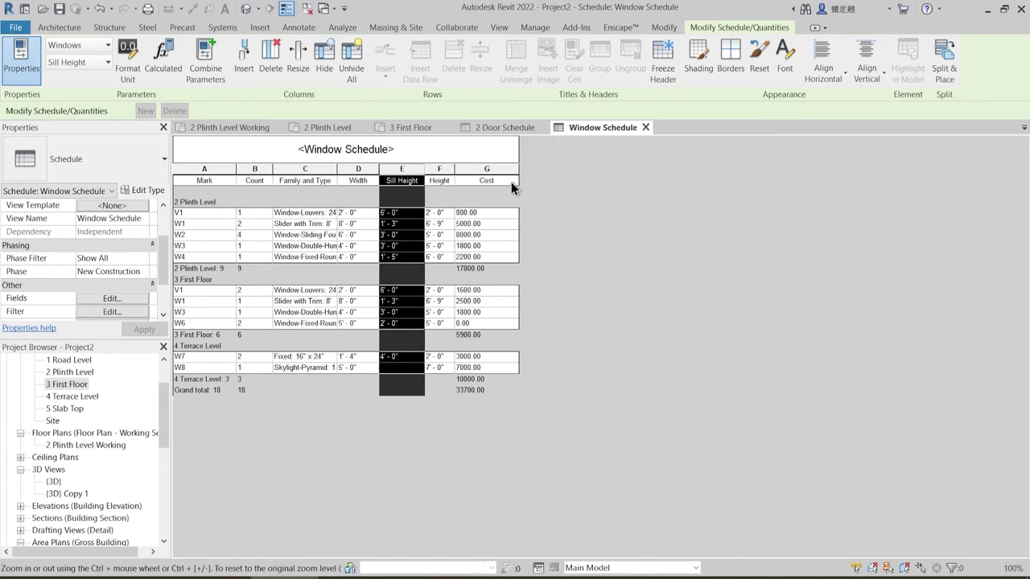
left_click_drag(519, 169, 498, 169)
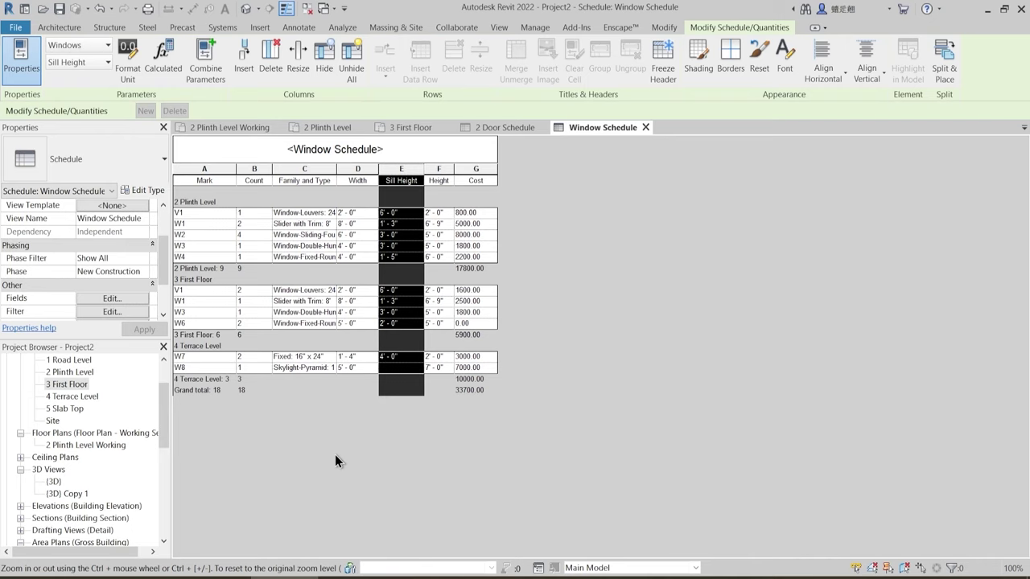
- Open the 5 Floor Schedule from the Project Browser
left_click(397, 141)
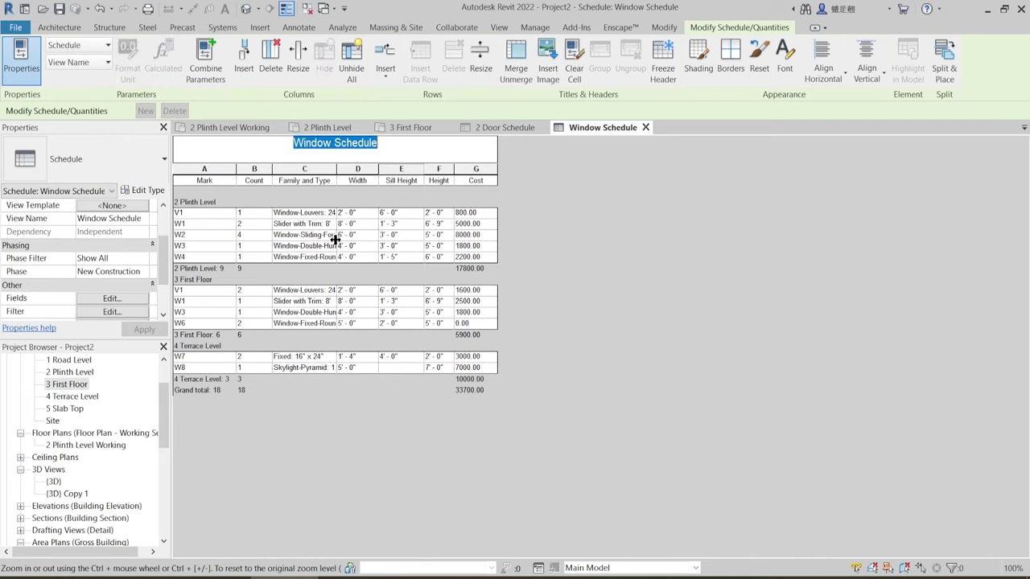
scroll(61, 463, "down", 5)
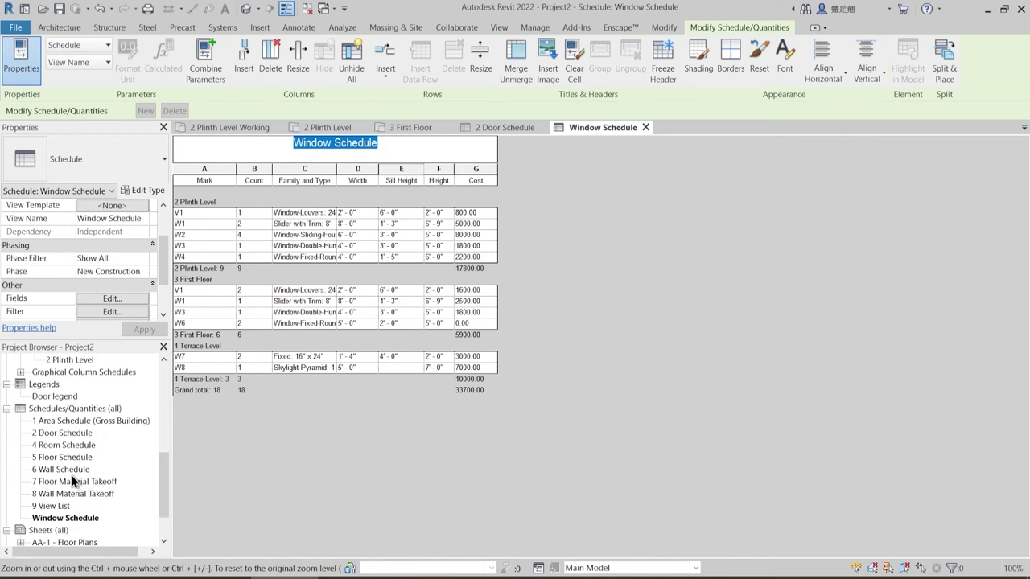
double_click(69, 463)
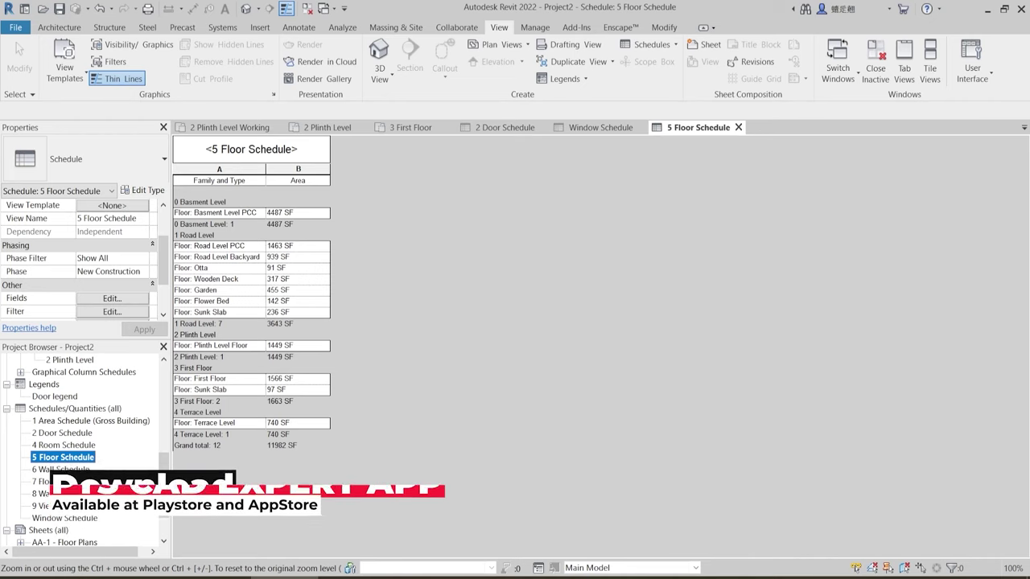
- Open the 6 Wall Schedule, scroll through its wall rows, then return to the 5 Floor Schedule
double_click(61, 470)
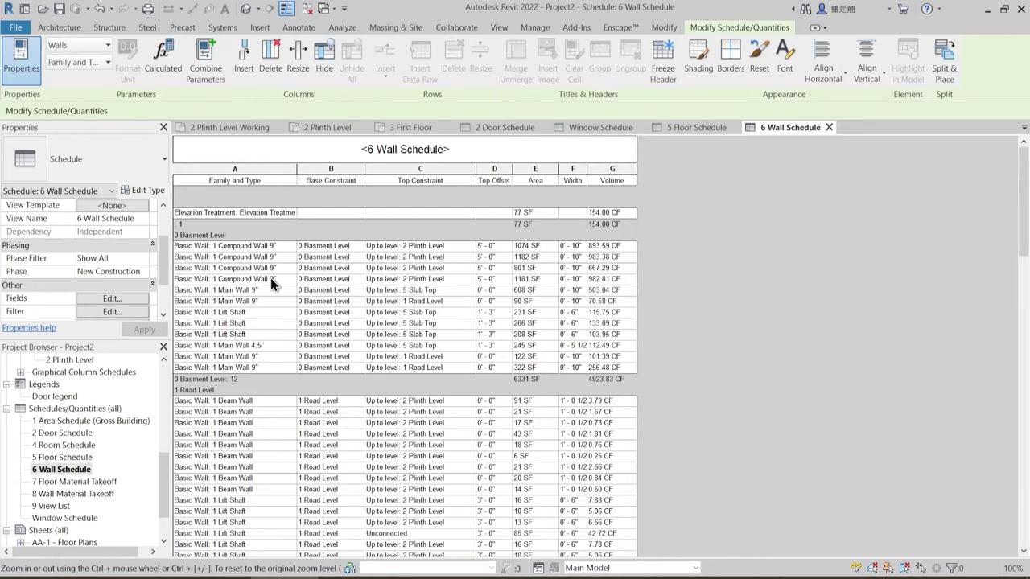
scroll(273, 275, "down", 3)
scroll(273, 275, "up", 3)
scroll(546, 355, "down", 15)
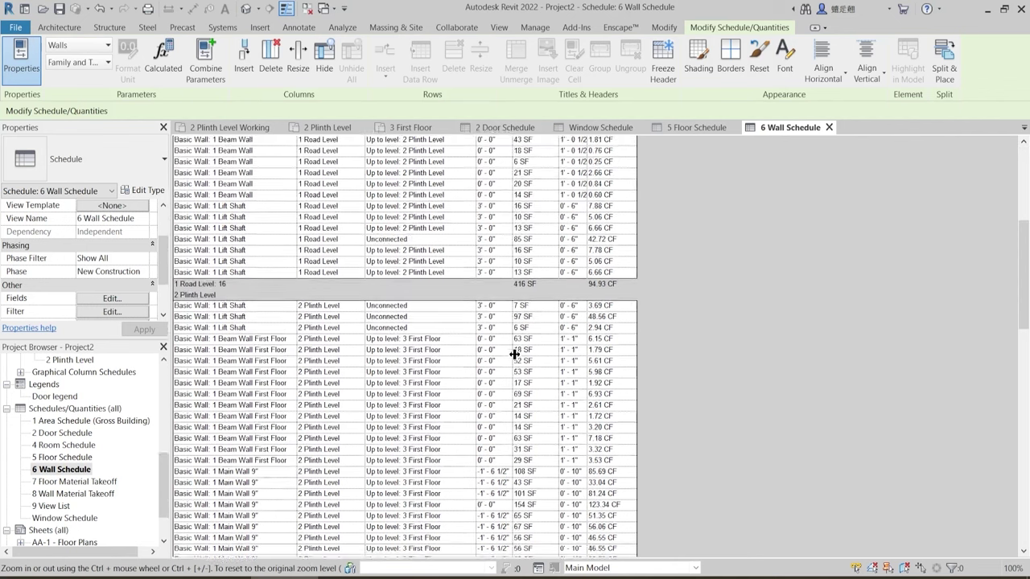
scroll(258, 255, "up", 3)
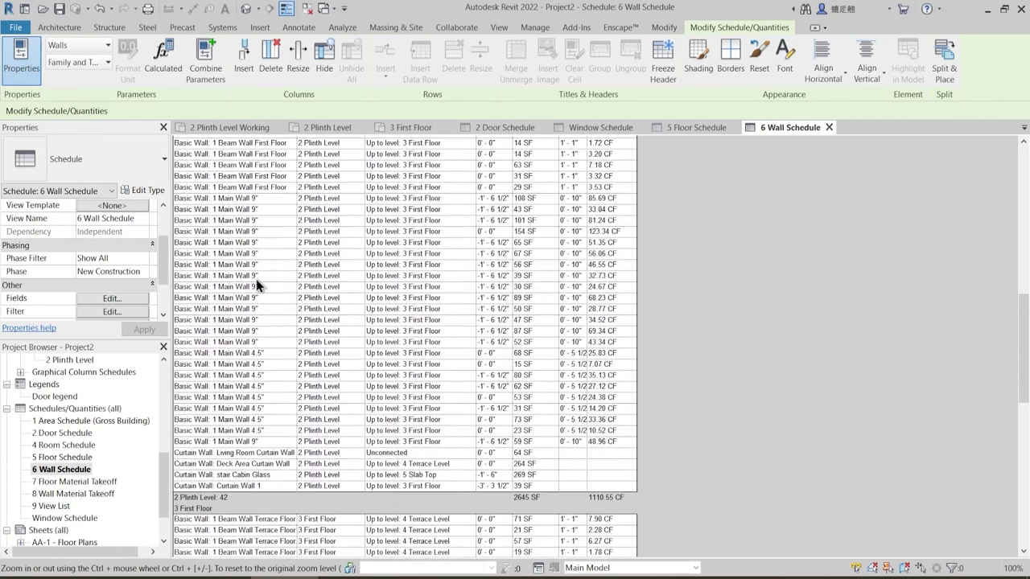
scroll(256, 360, "down", 3)
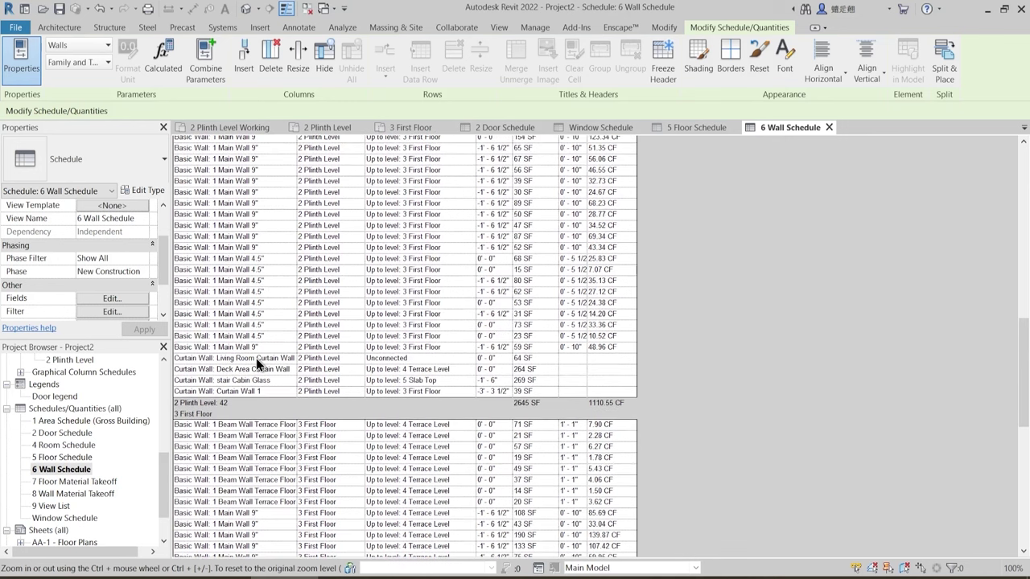
scroll(272, 363, "down", 7)
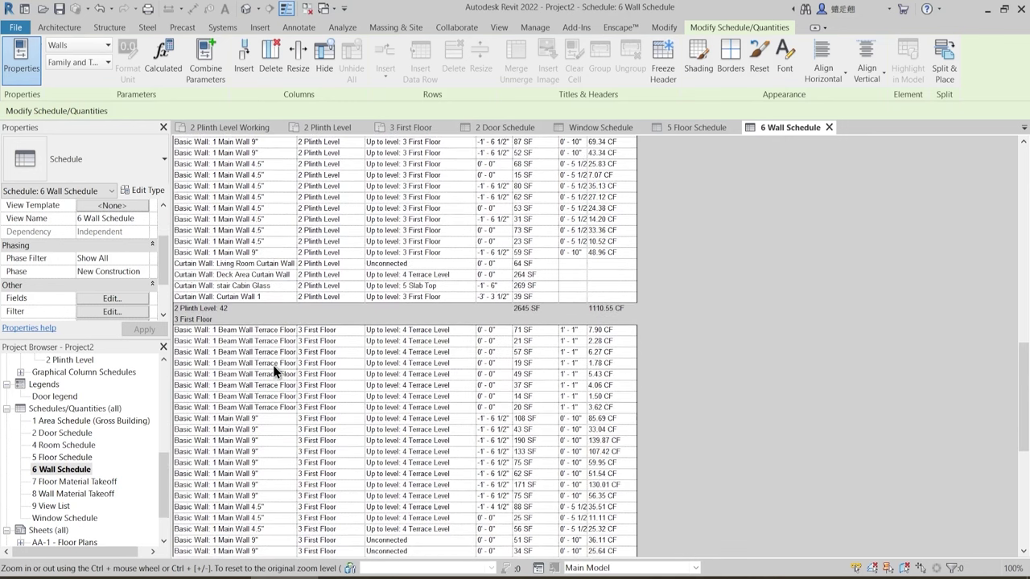
scroll(239, 299, "down", 2)
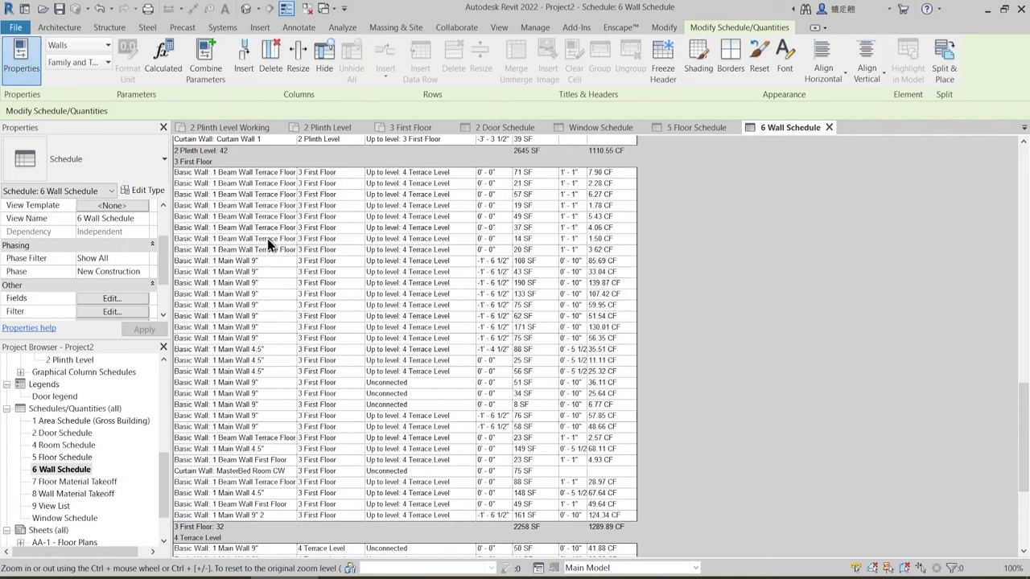
scroll(262, 341, "down", 7)
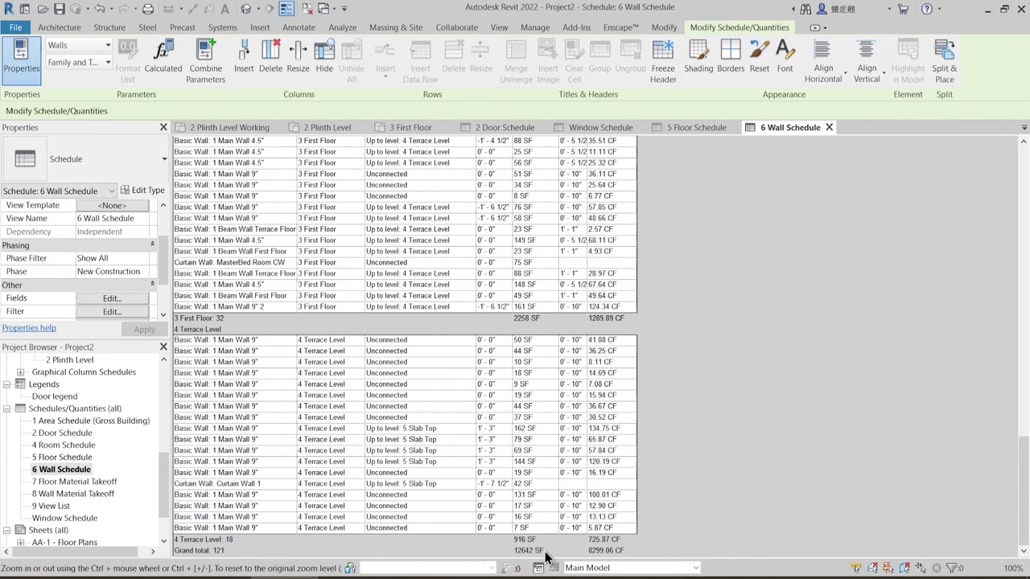
scroll(524, 368, "up", 10)
scroll(430, 334, "up", 15)
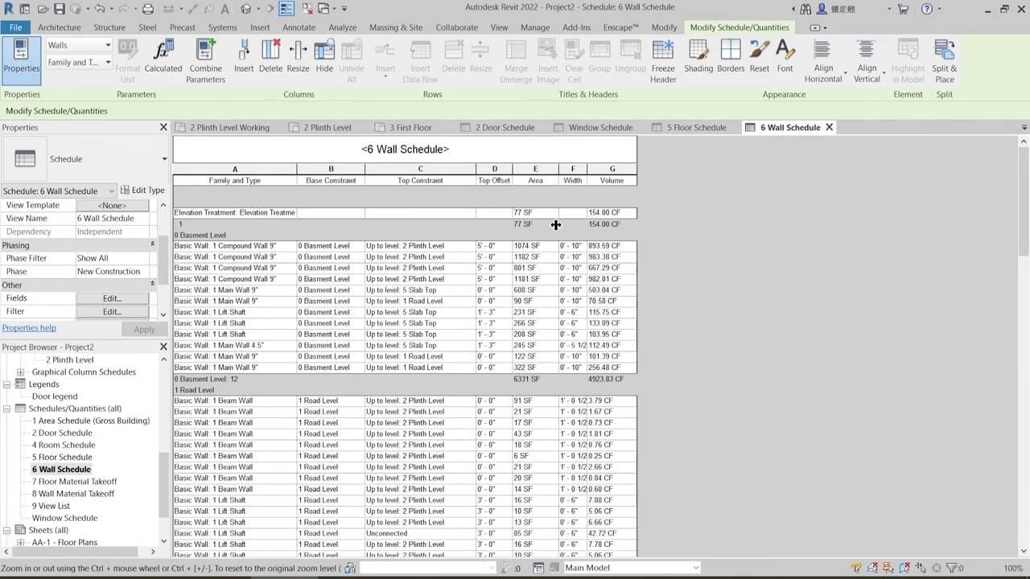
left_click(689, 125)
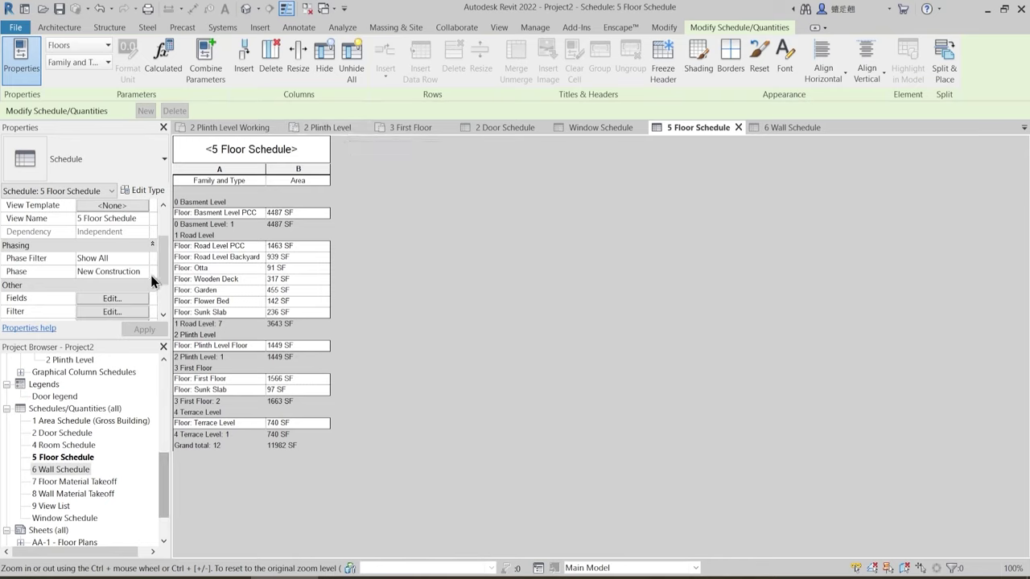
- Open the Section 1 building section and zoom in on the first-floor slab and wall junction
left_click_drag(161, 258, 164, 294)
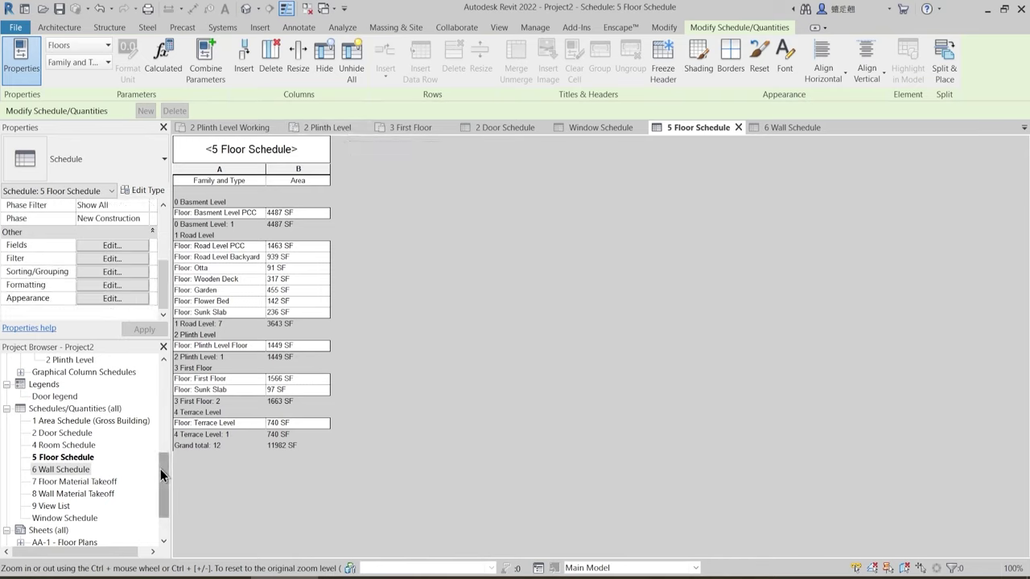
left_click_drag(164, 483, 167, 377)
scroll(104, 457, "down", 4)
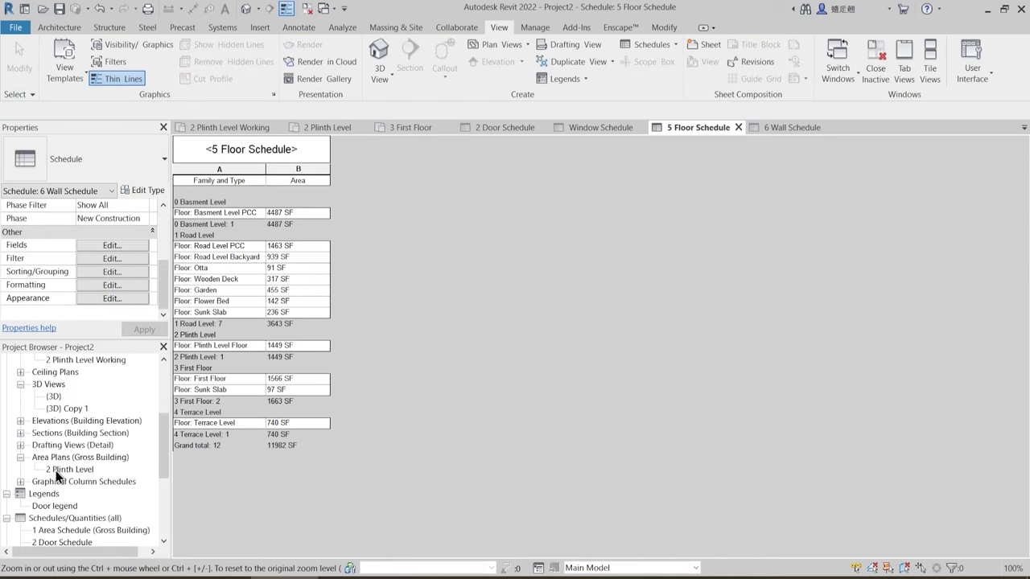
left_click(20, 433)
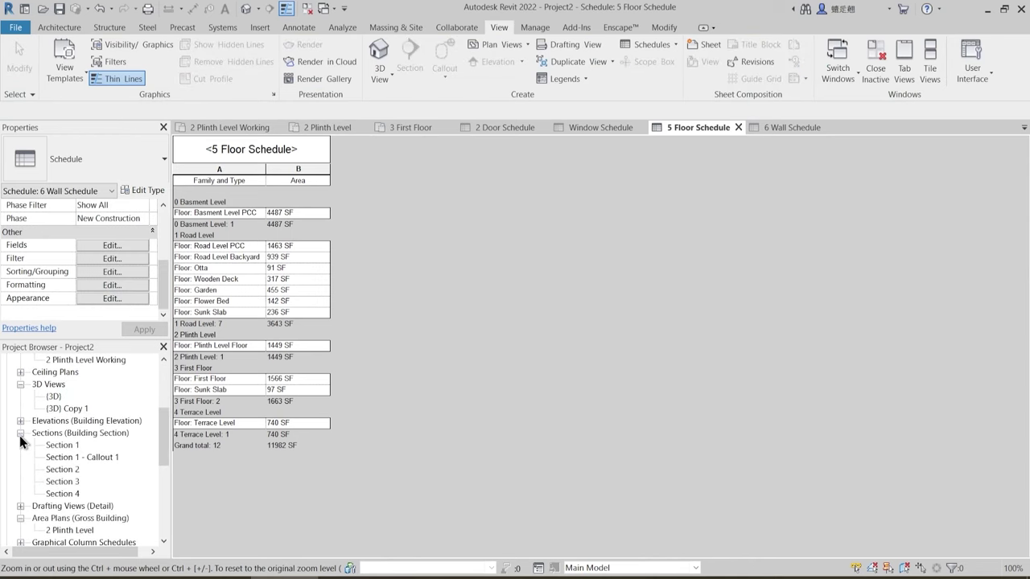
double_click(72, 447)
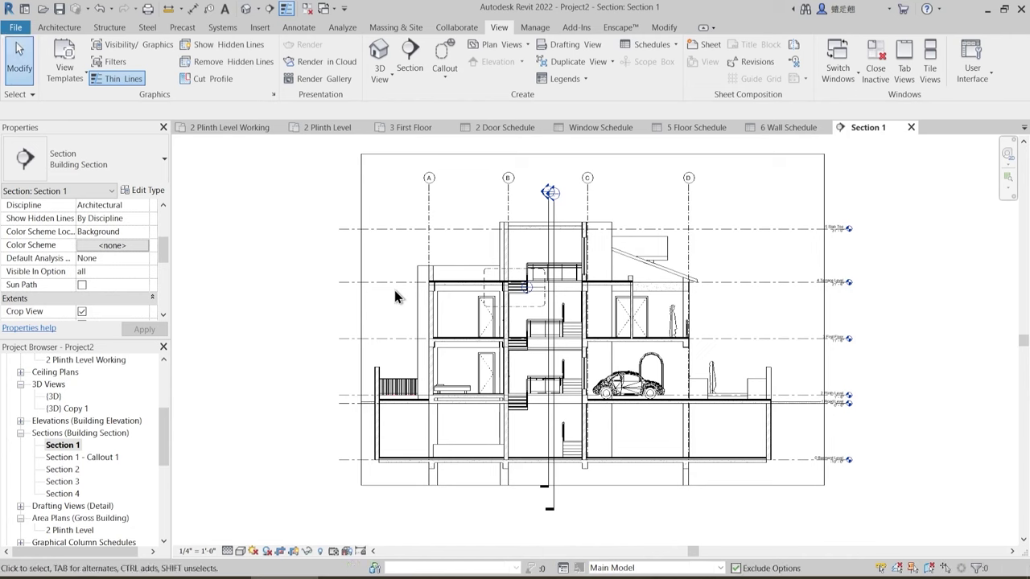
scroll(615, 416, "up", 5)
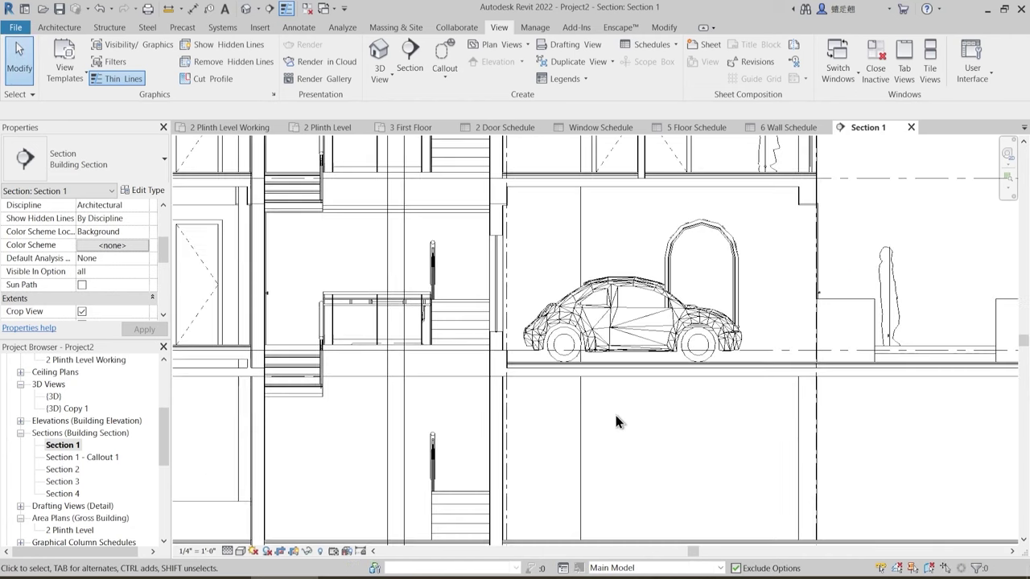
scroll(220, 370, "up", 8)
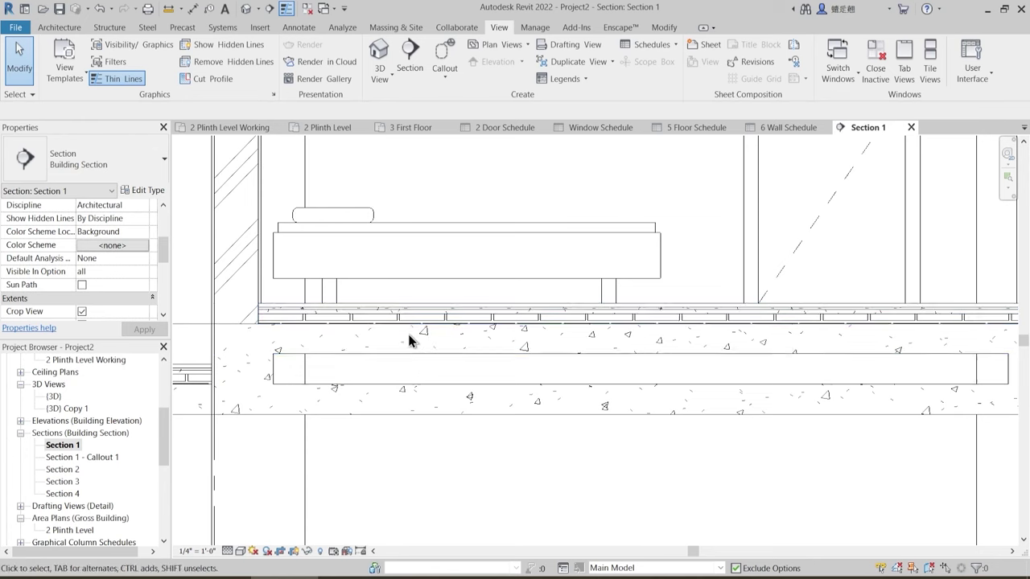
scroll(432, 390, "down", 4)
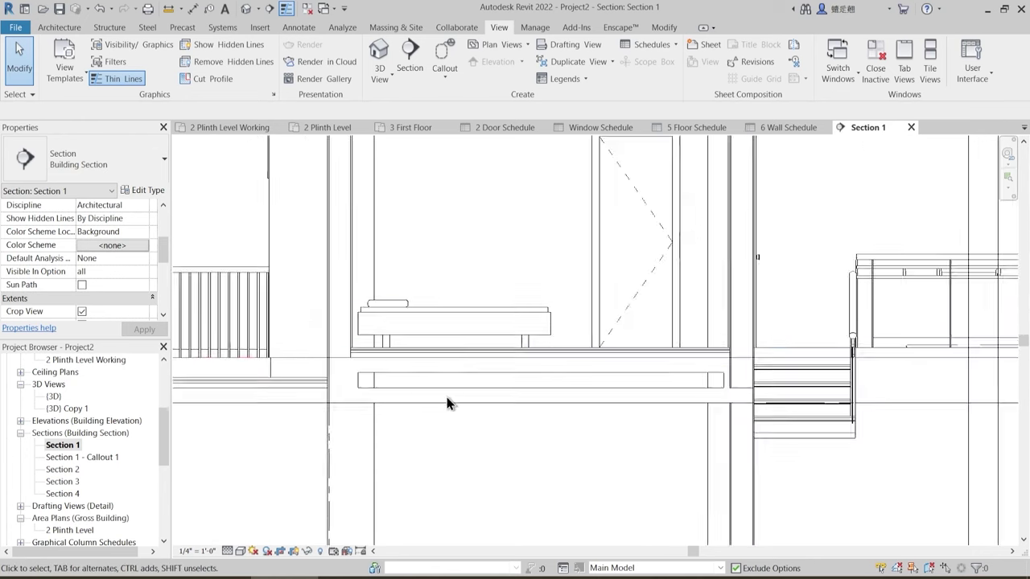
middle_click_drag(499, 329, 496, 491)
scroll(407, 380, "up", 4)
scroll(391, 372, "up", 1)
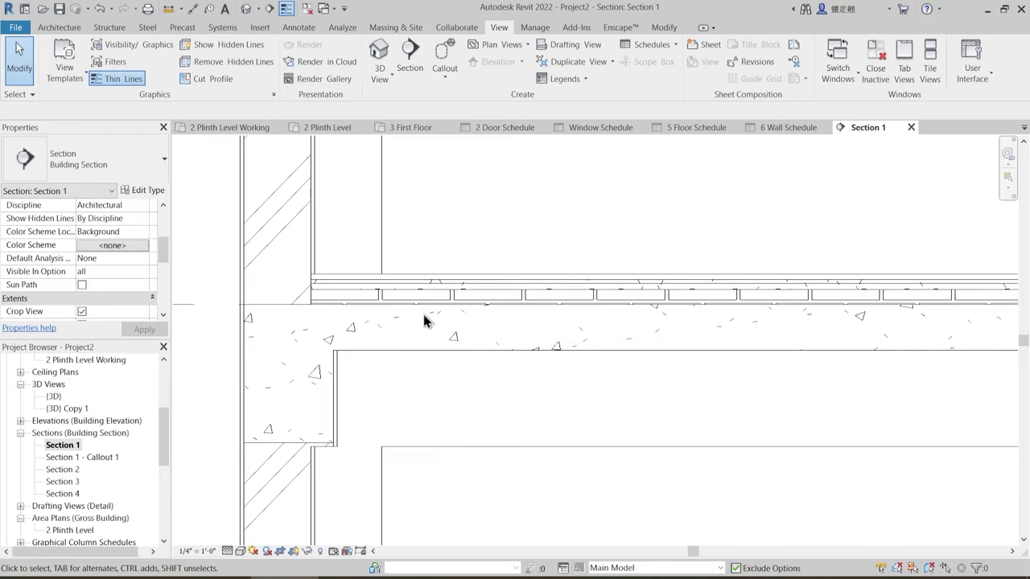
- Try an aligned dimension on the floor finish edge, cancel it, and select the First Floor slab
left_click(660, 28)
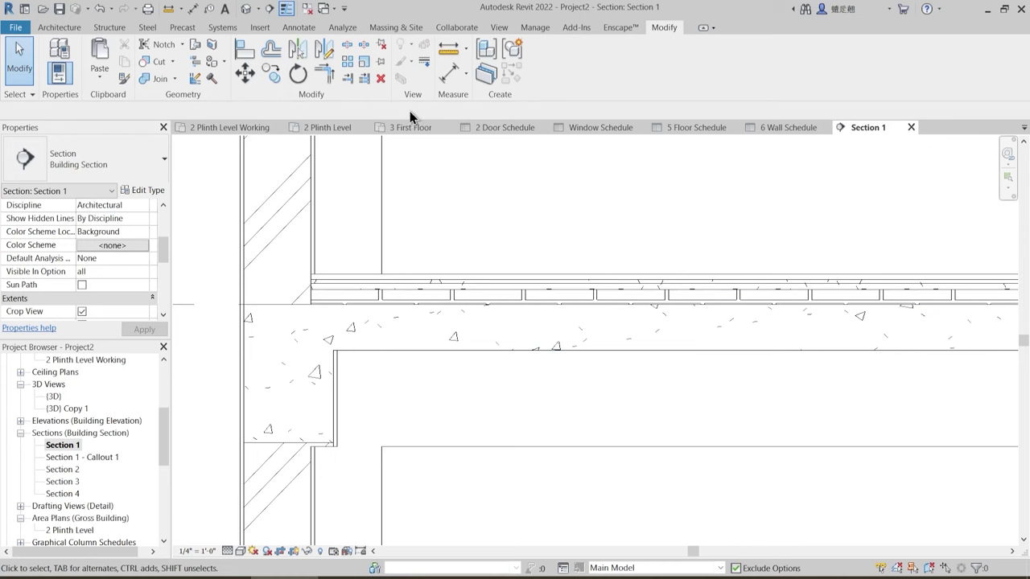
left_click(452, 70)
scroll(436, 332, "down", 1)
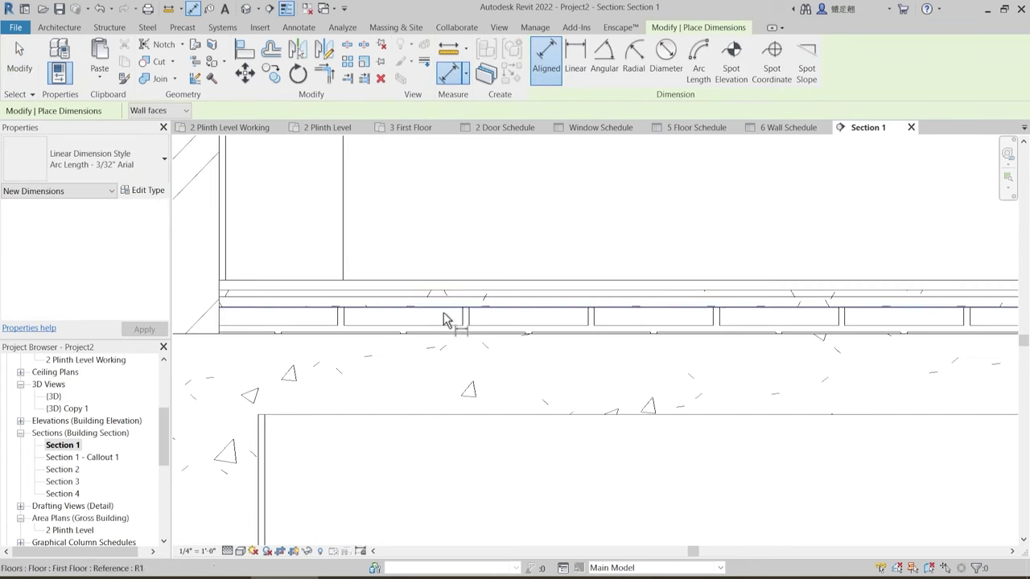
left_click(454, 283)
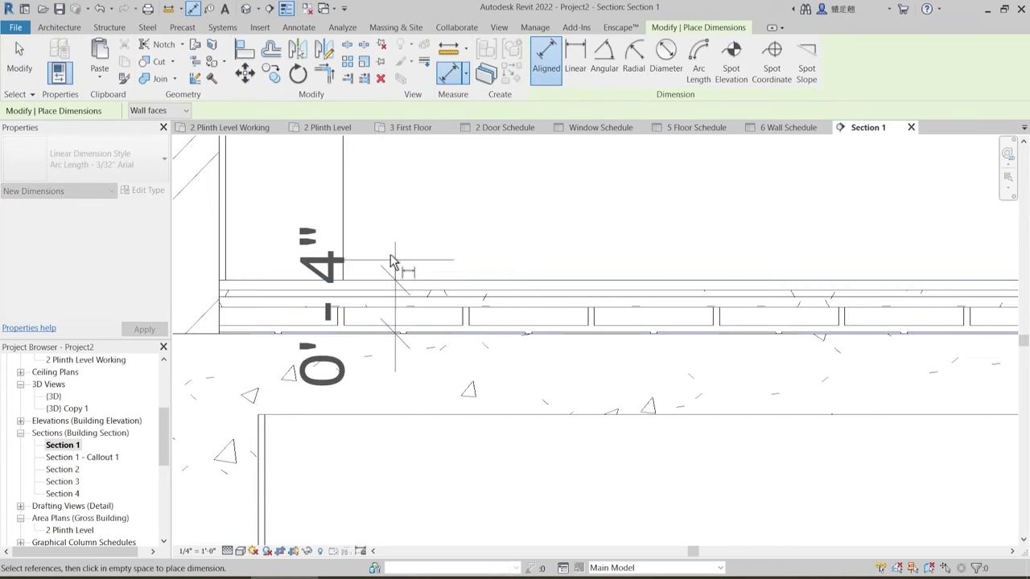
key("Escape")
key("Escape")
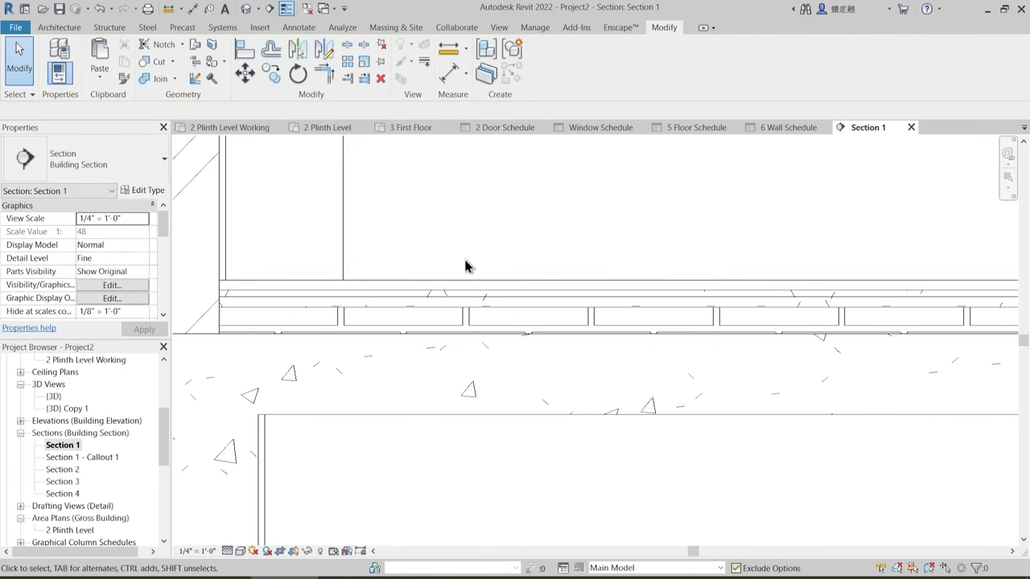
scroll(465, 264, "down", 2)
scroll(454, 286, "down", 2)
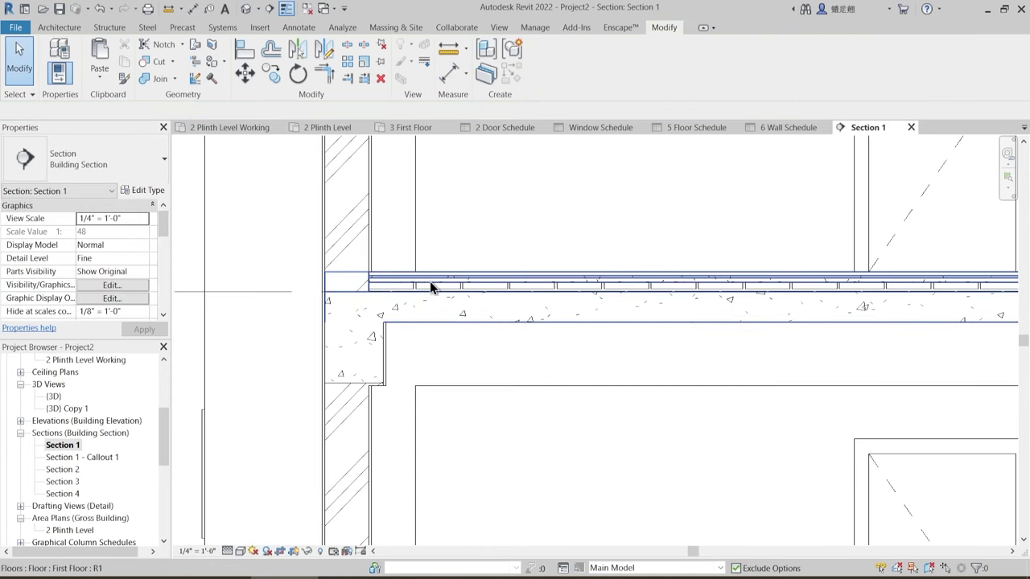
left_click(431, 288)
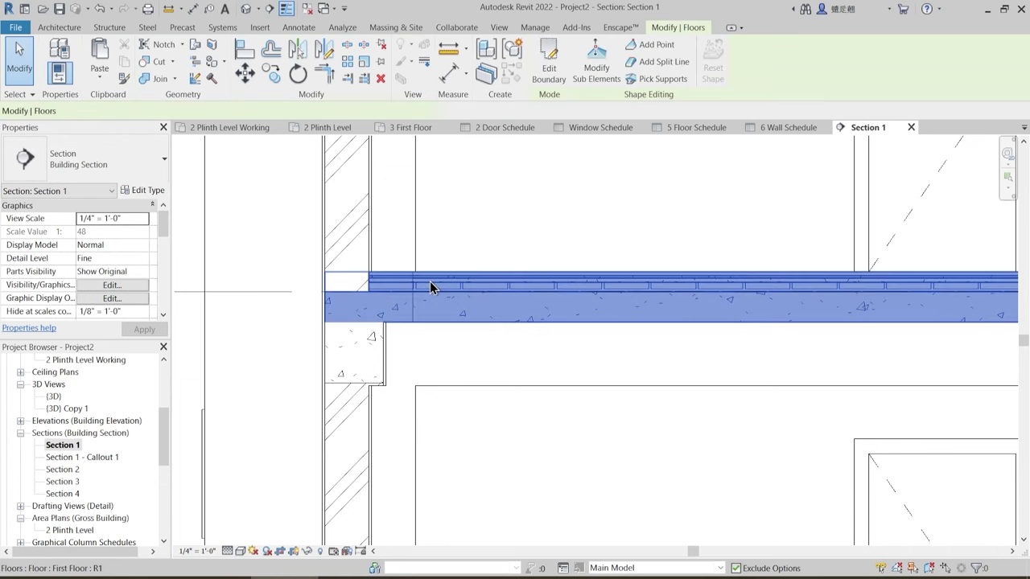
- Inspect the First Floor type's layer build-up in Edit Assembly
left_click(151, 194)
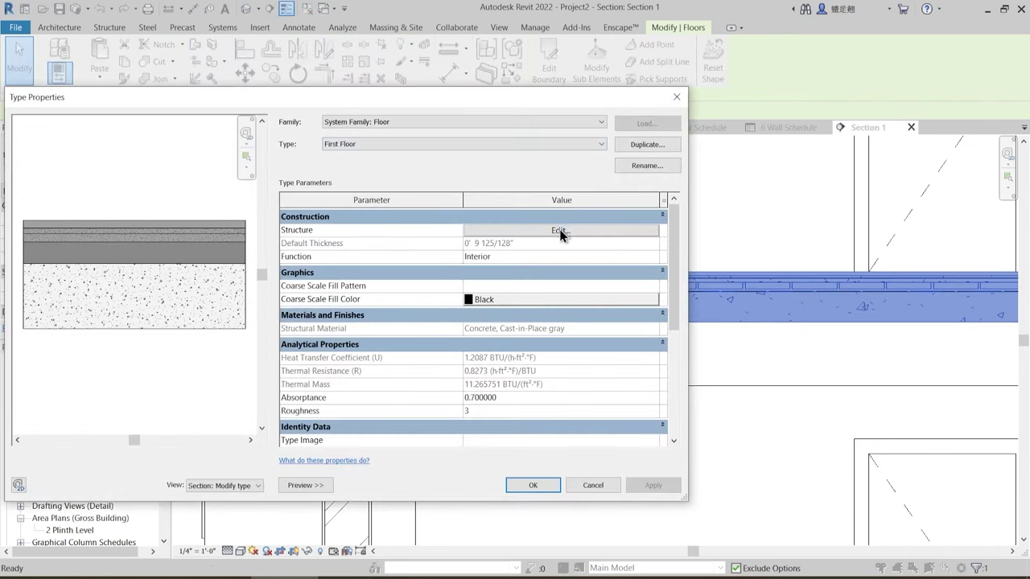
left_click(561, 232)
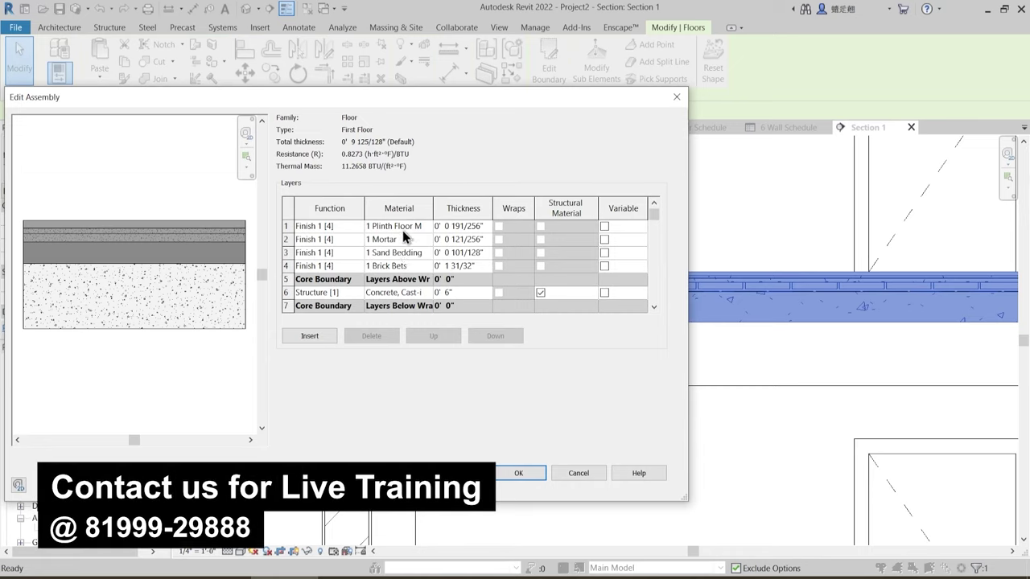
key("Escape")
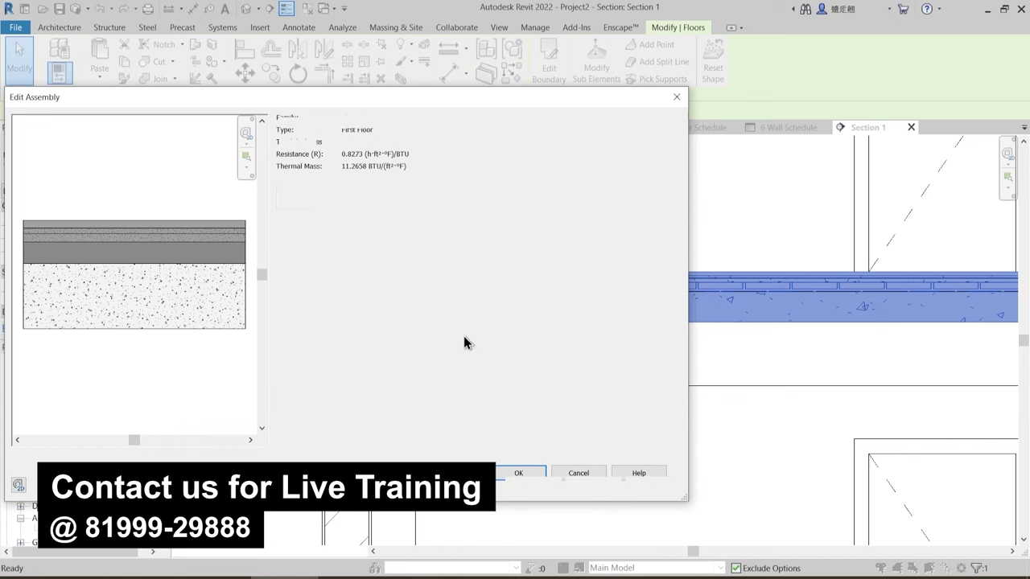
key("Escape")
- Set the project length units to millimeters with UN
key("u")
key("n")
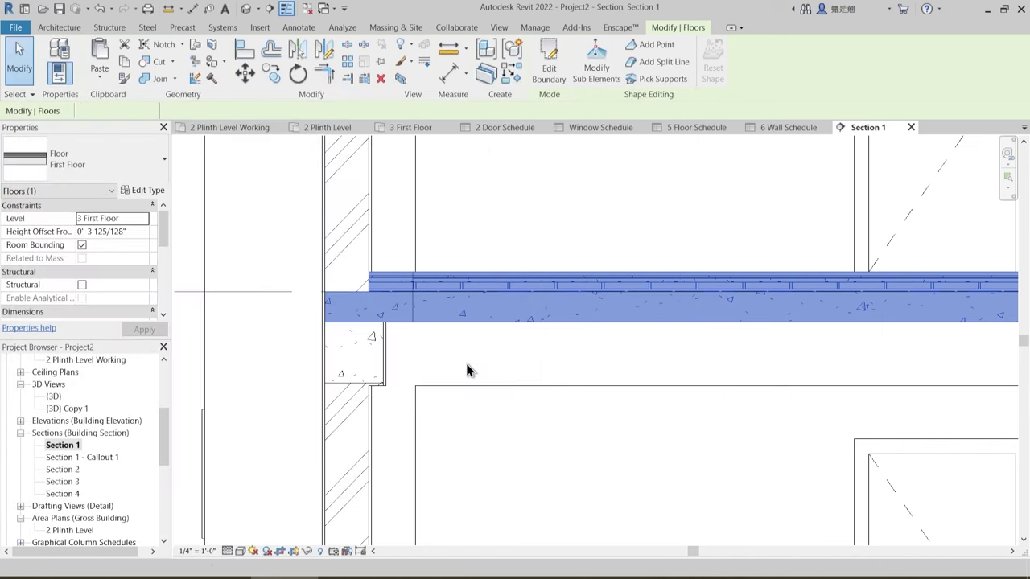
left_click(620, 239)
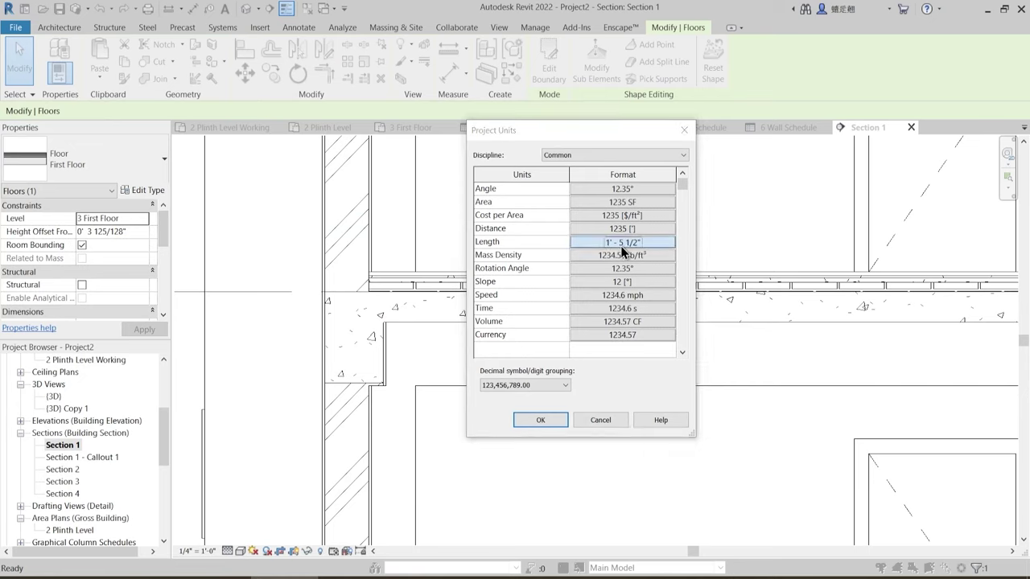
left_click(734, 290)
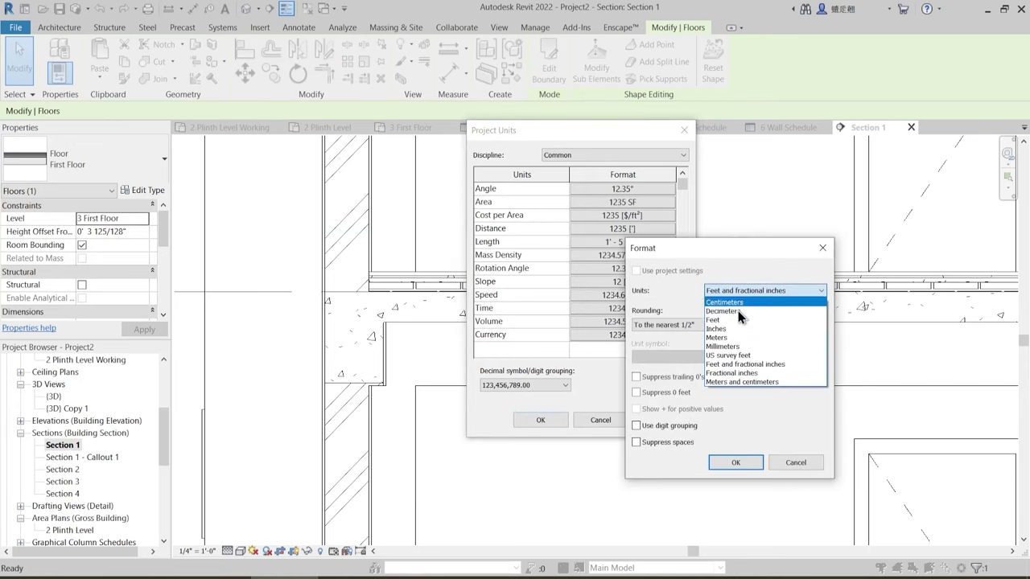
left_click(740, 355)
left_click(732, 464)
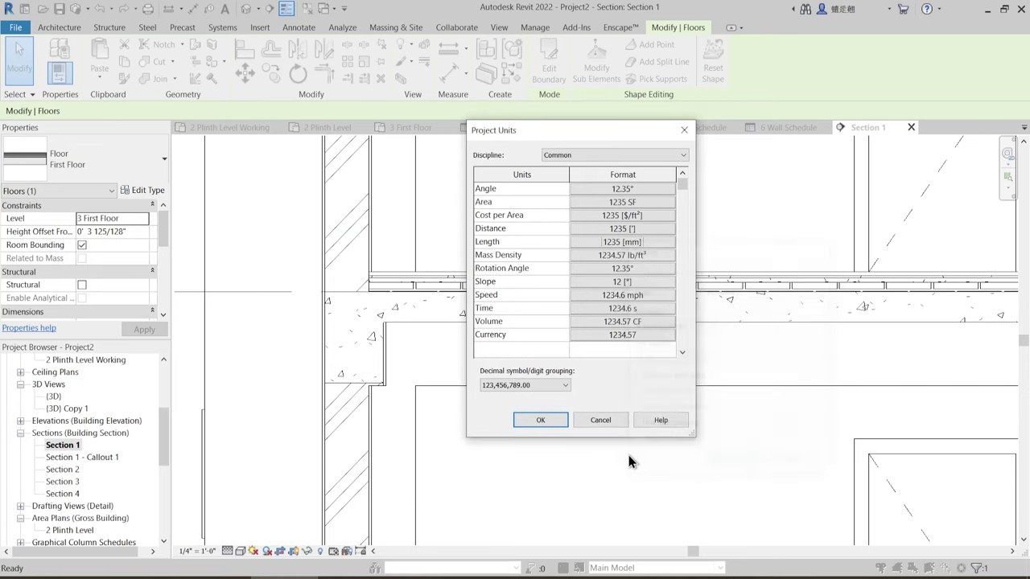
left_click(539, 419)
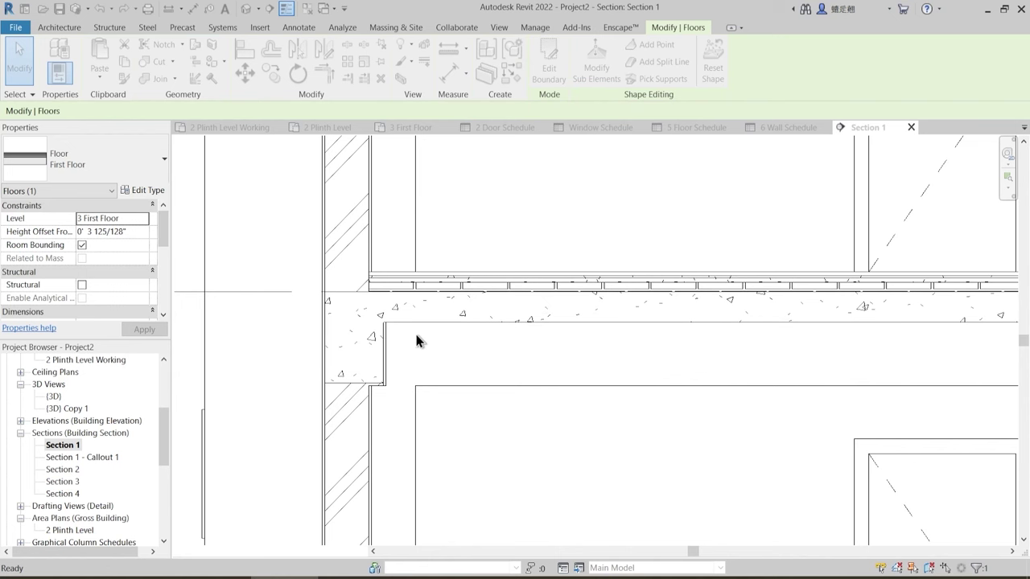
- Recheck the First Floor layer thicknesses, now shown in millimeters
left_click(437, 282)
left_click(153, 191)
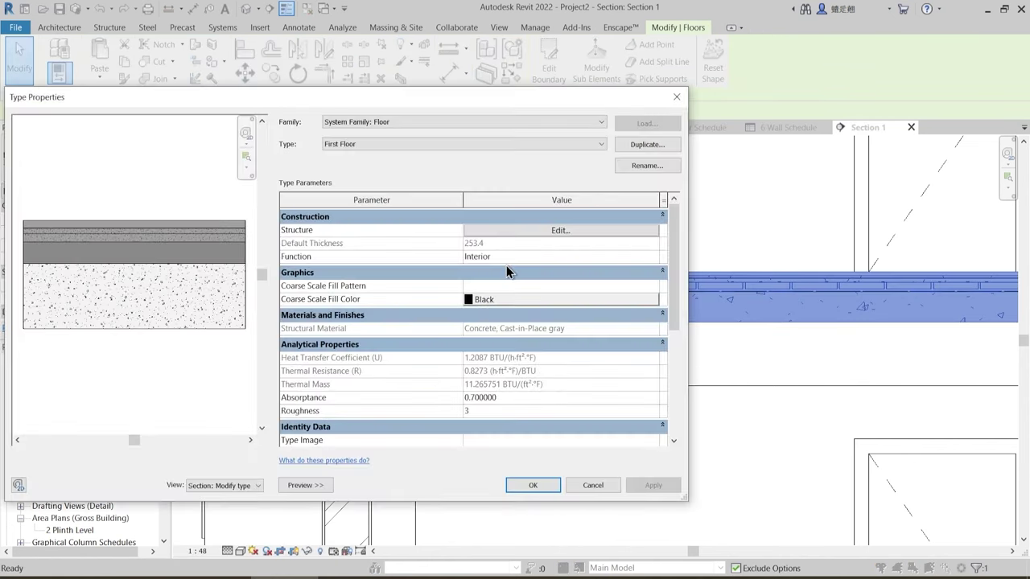
left_click(531, 293)
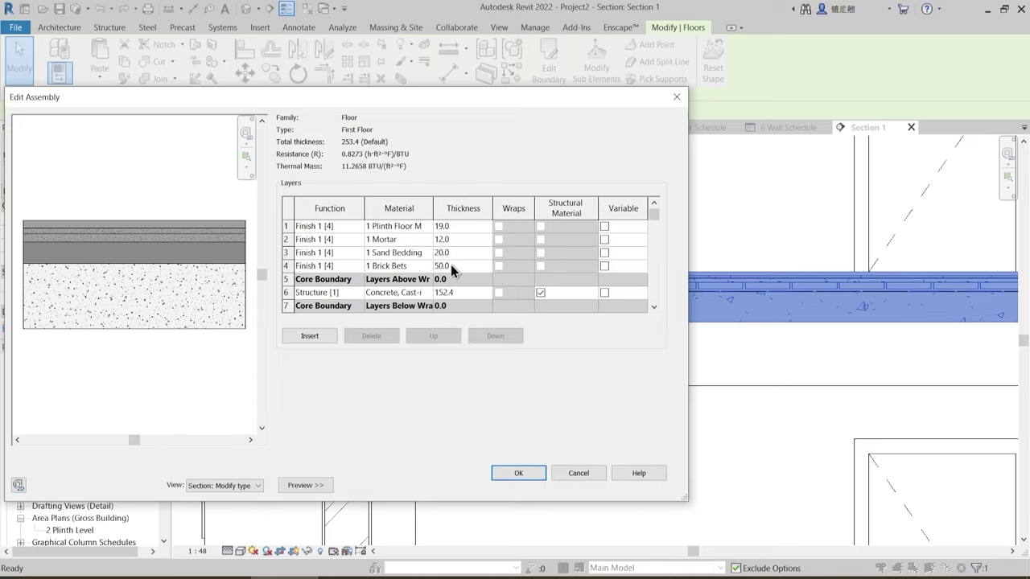
key("Escape")
key("Escape")
key("Escape")
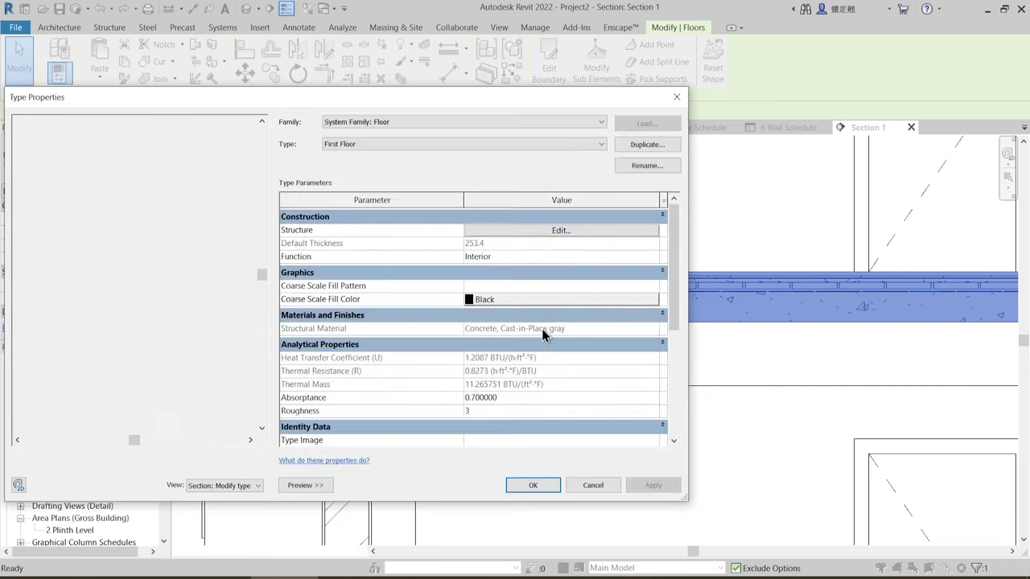
key("Escape")
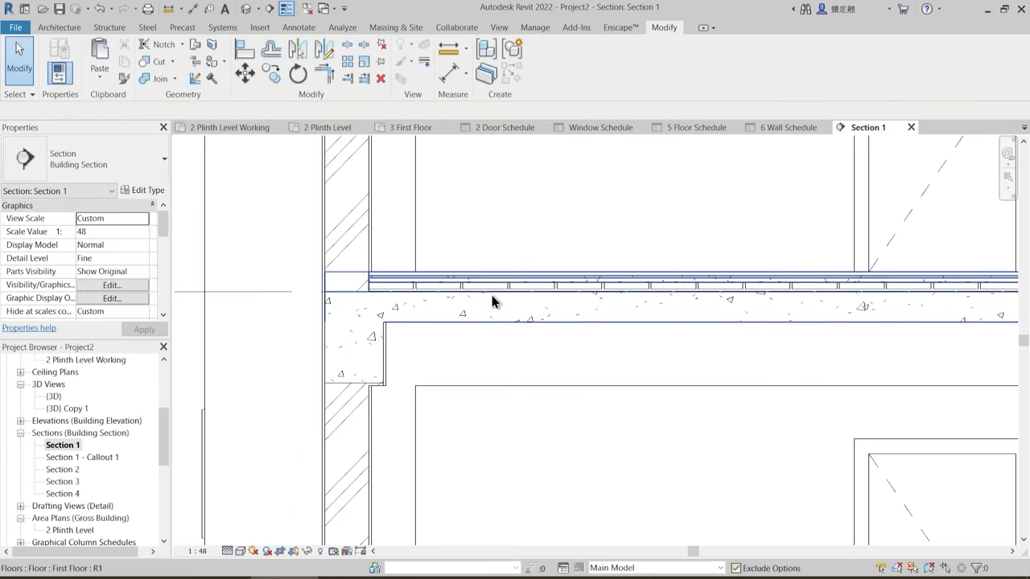
scroll(453, 311, "down", 3)
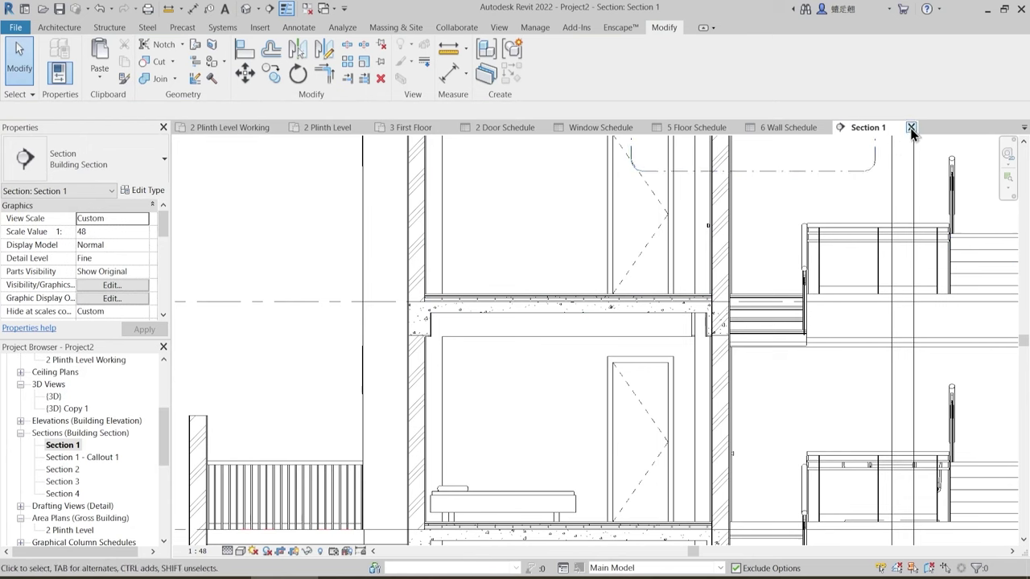
- Restore project lengths to feet and fractional inches and close the Section 1 view
key("u")
key("n")
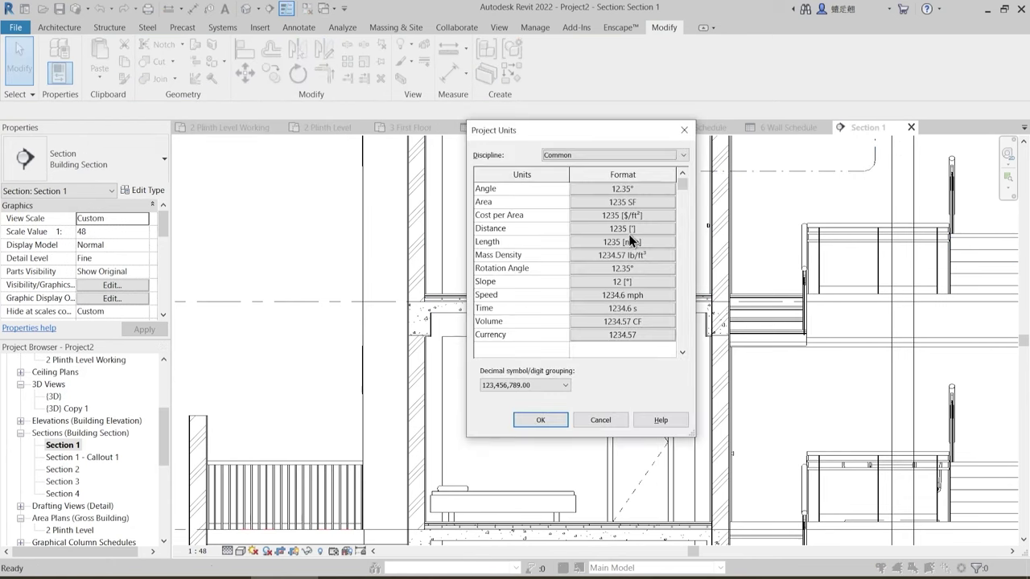
left_click(626, 240)
left_click(737, 291)
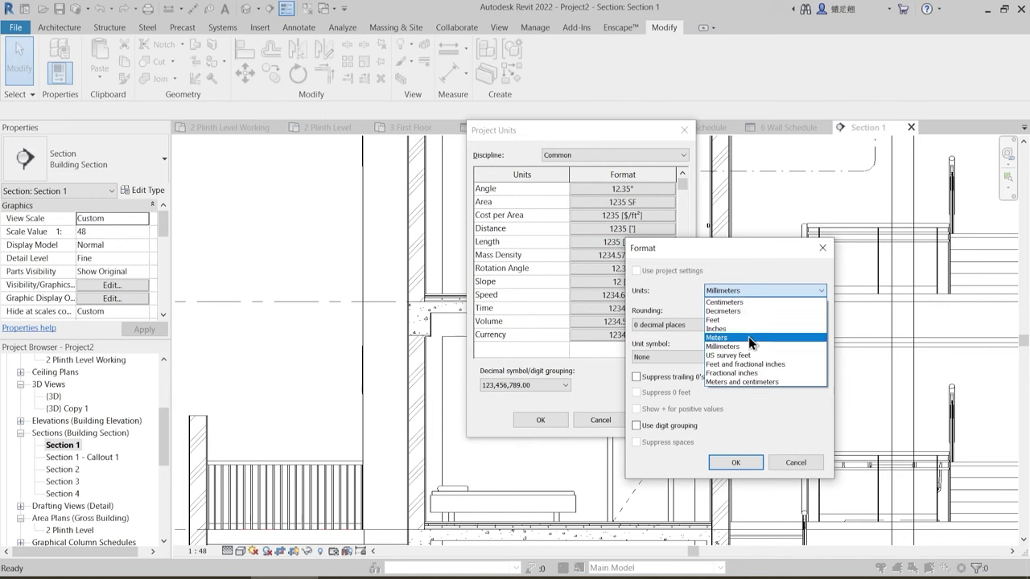
left_click(748, 364)
left_click(735, 462)
left_click(540, 421)
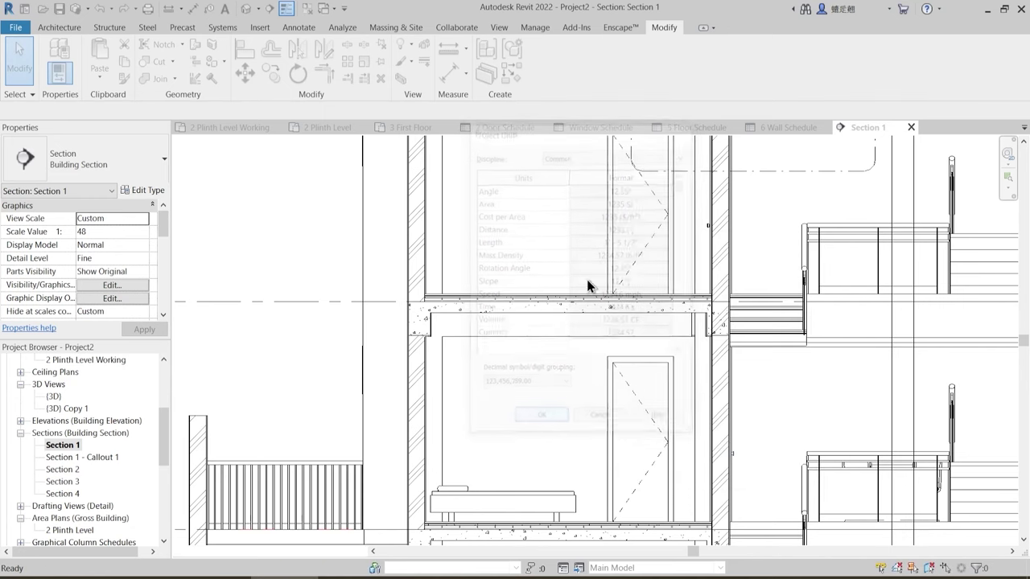
left_click(910, 128)
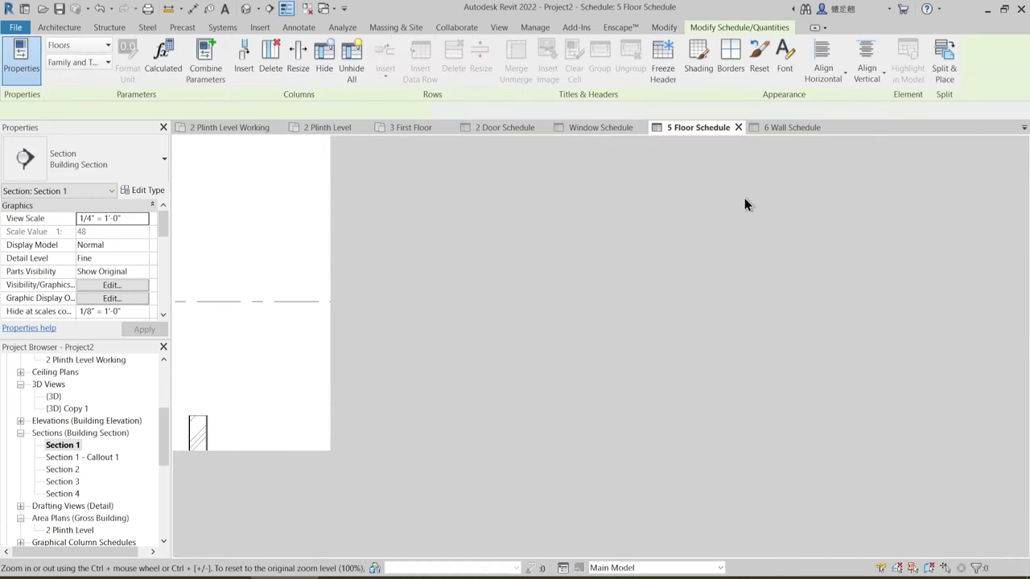
left_click(548, 26)
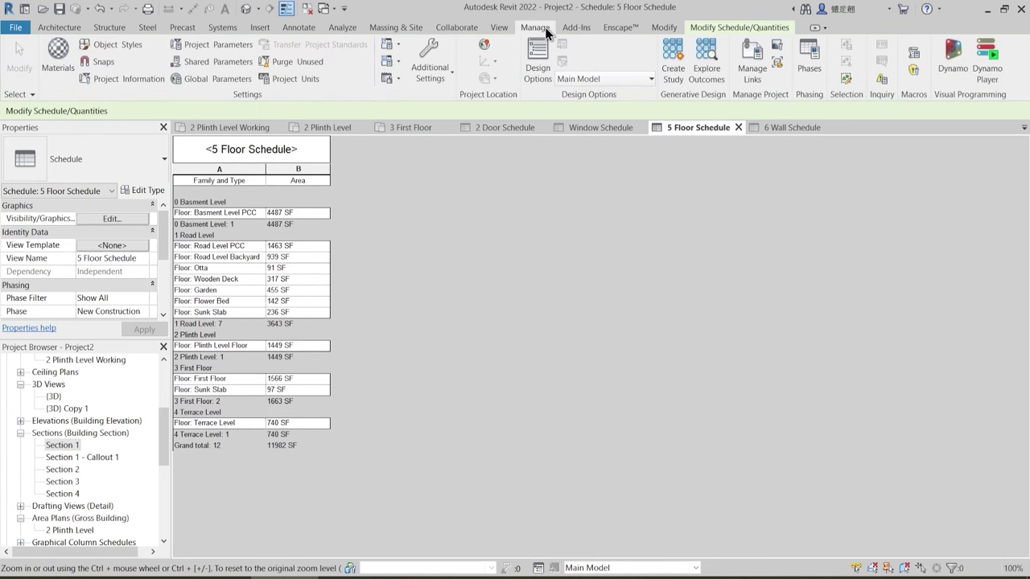
left_click(501, 28)
left_click(671, 44)
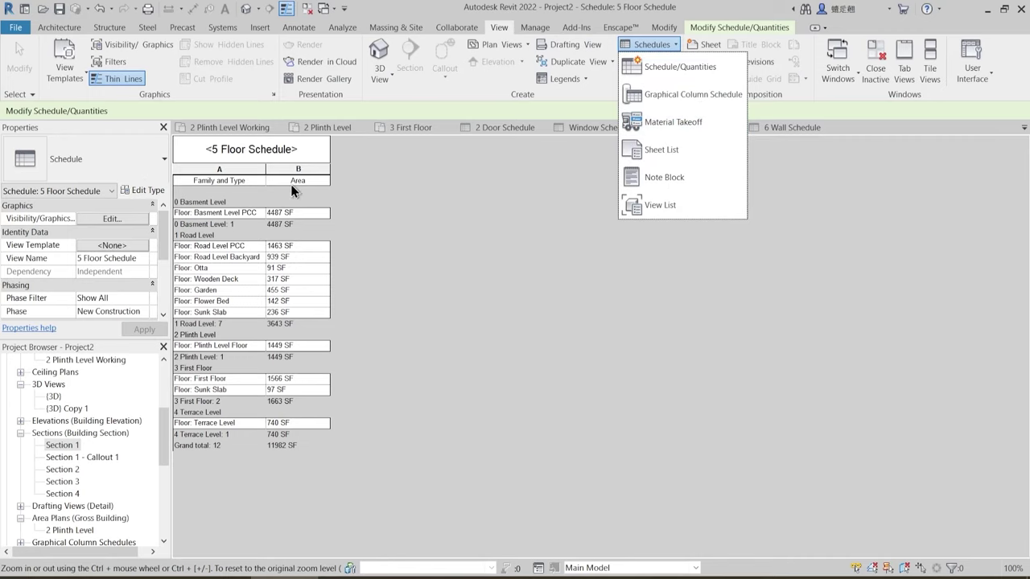
left_click(723, 5)
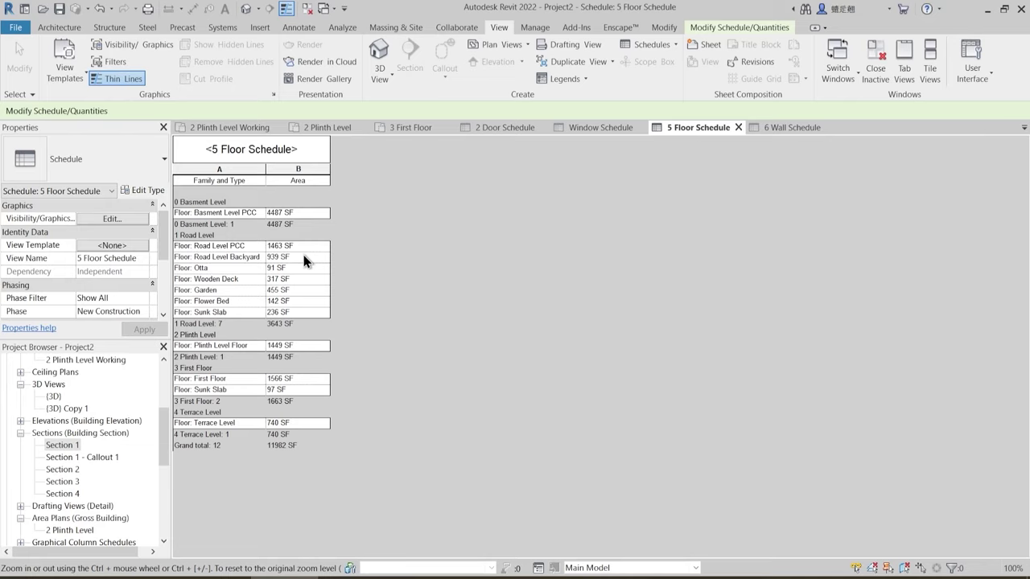
left_click(641, 46)
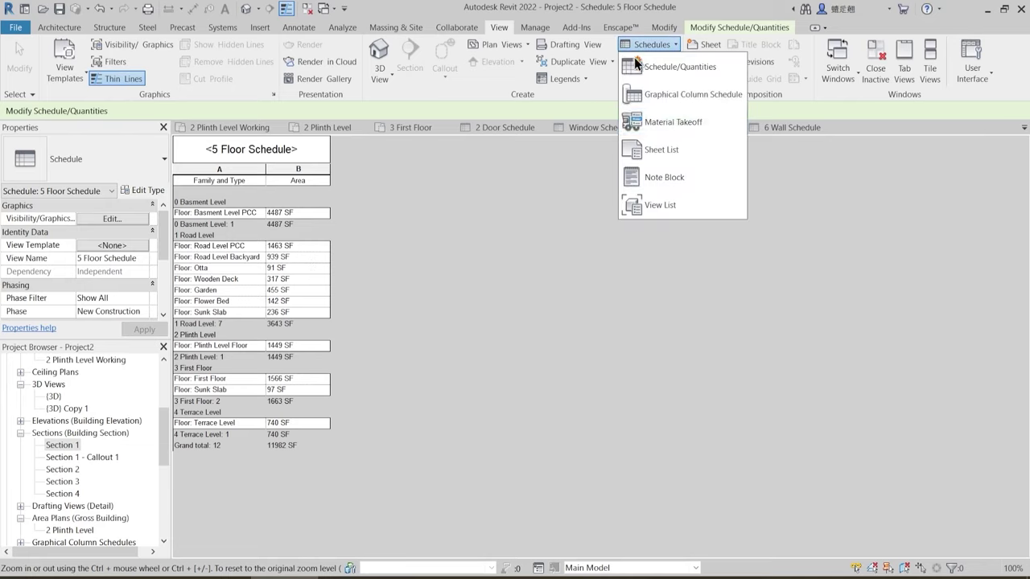
left_click(75, 464)
scroll(76, 464, "down", 5)
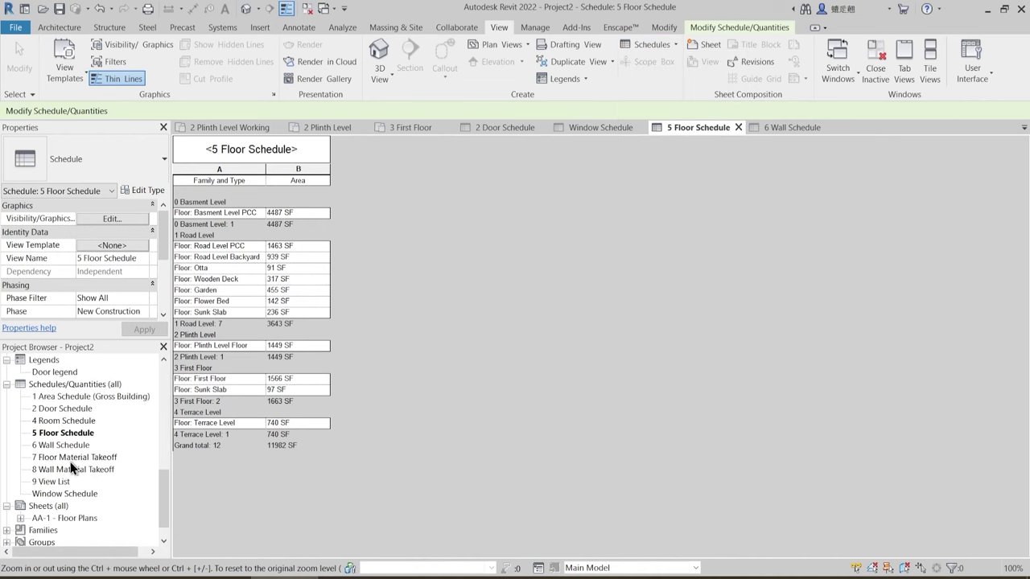
- Open the 7 Floor Material Takeoff and set its filter to (none)
double_click(73, 458)
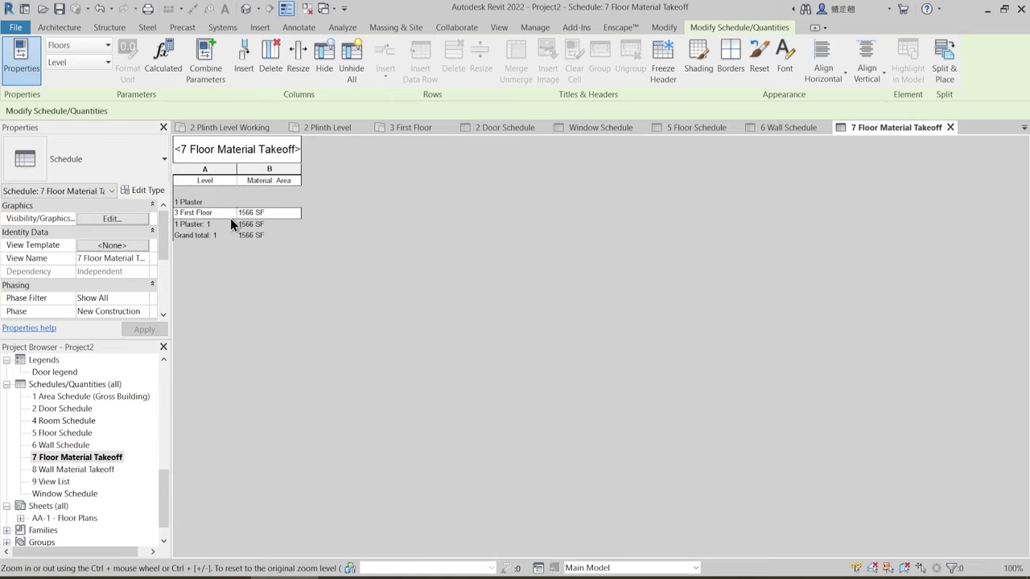
scroll(166, 234, "down", 3)
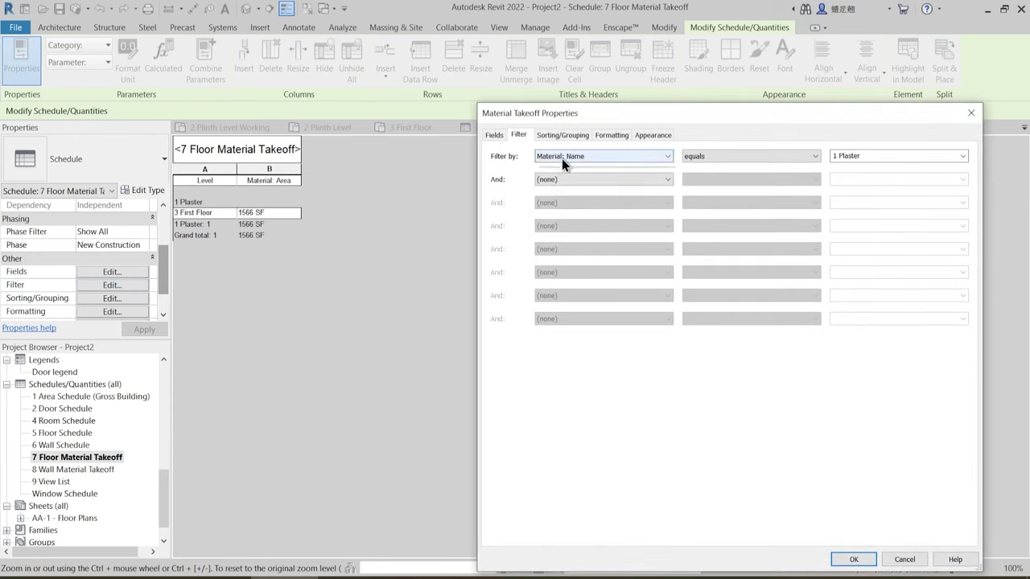
left_click(562, 159)
left_click(559, 169)
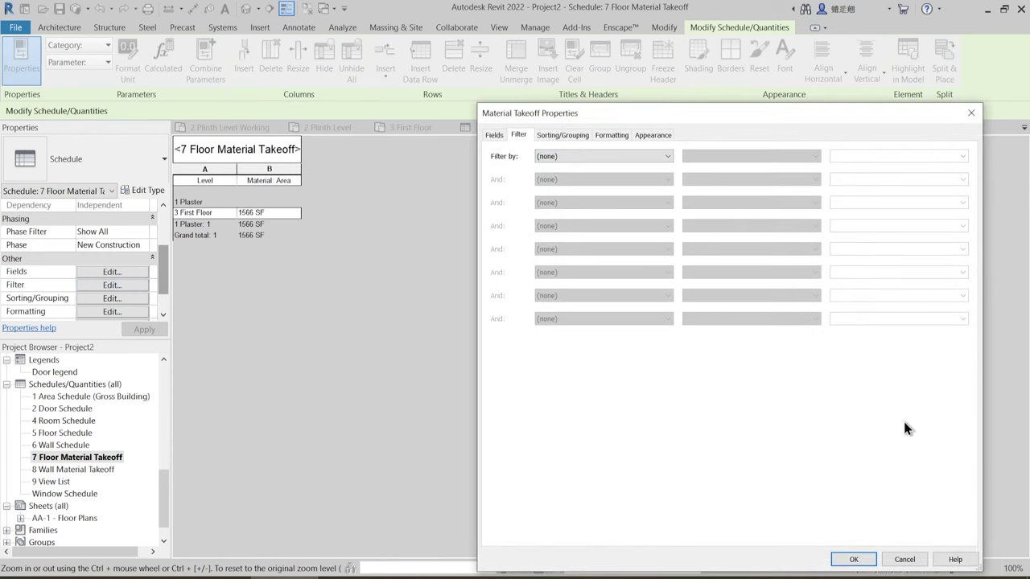
left_click(853, 560)
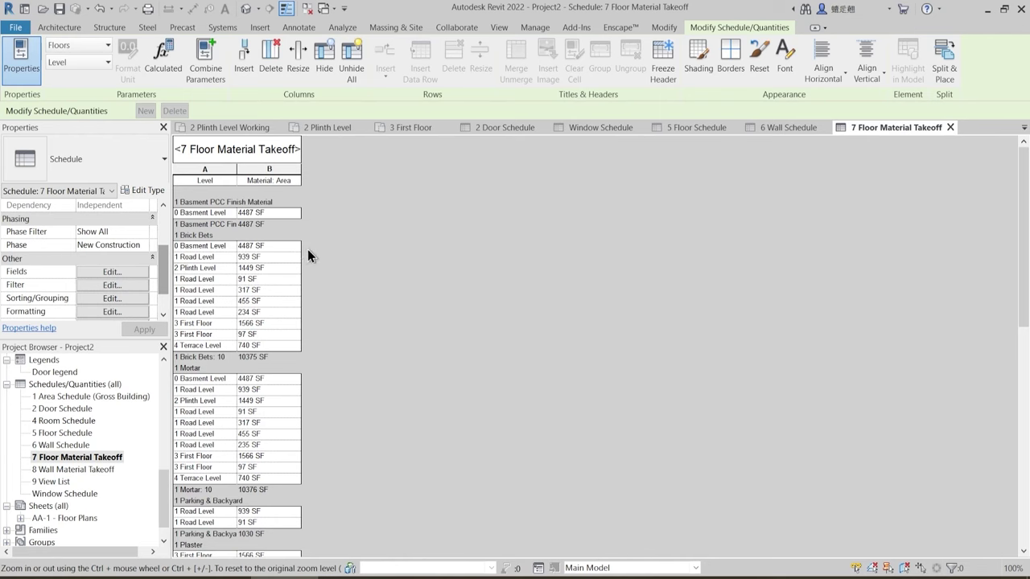
- Scroll through the unfiltered floor materials down to the 55096 SF grand total
scroll(250, 267, "down", 3)
scroll(239, 230, "up", 3)
scroll(226, 263, "down", 5)
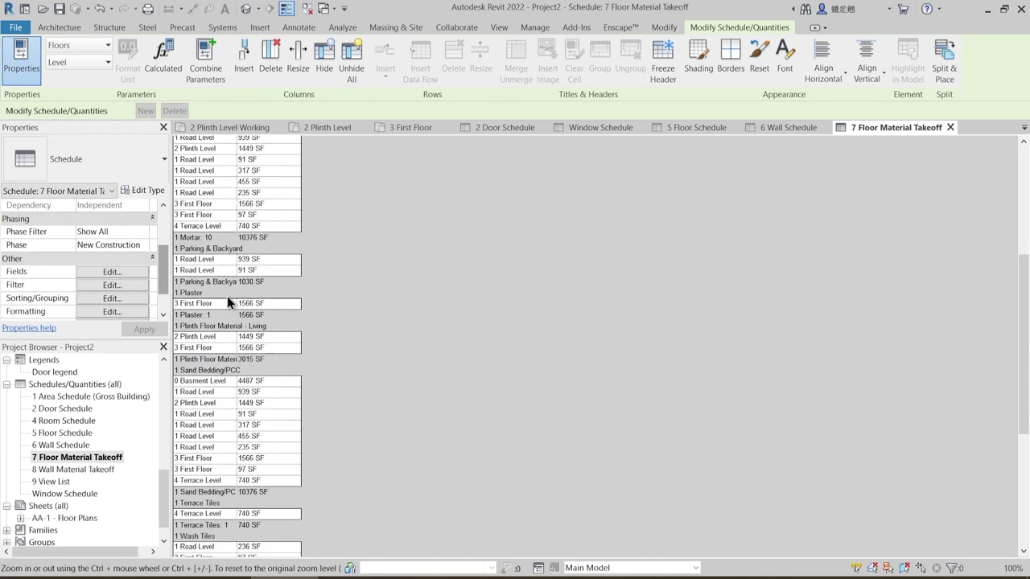
scroll(228, 298, "down", 2)
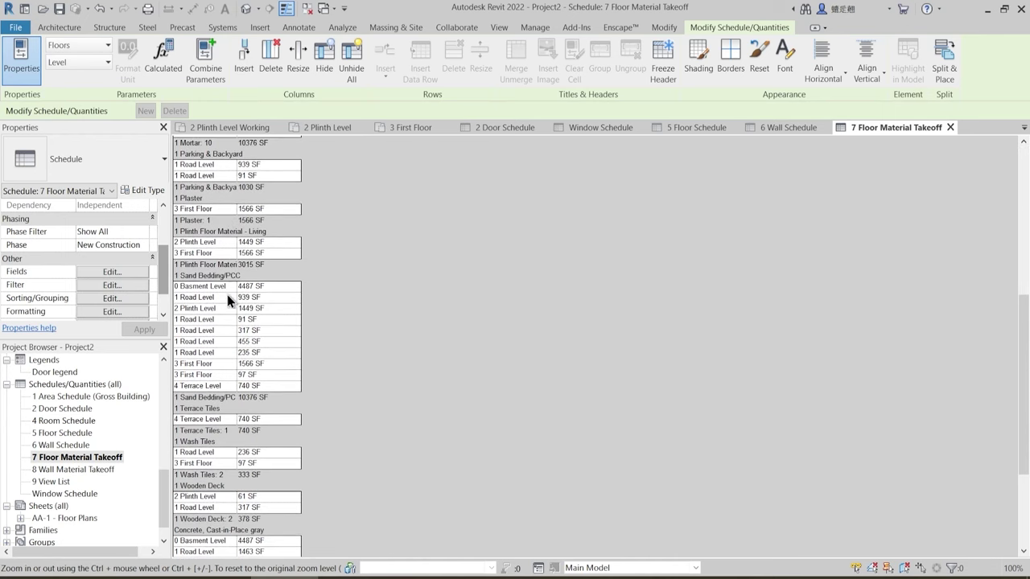
scroll(228, 295, "down", 3)
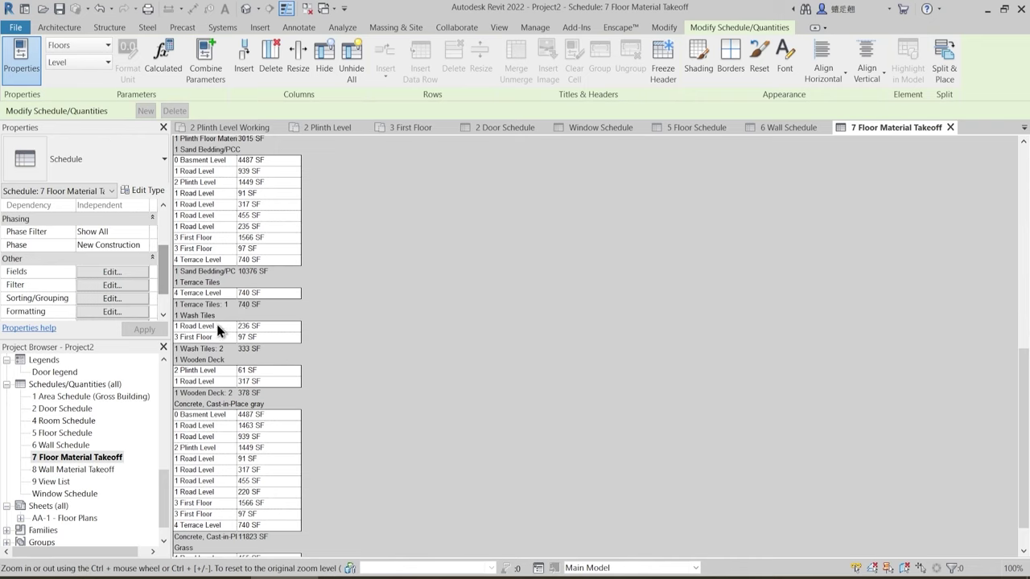
scroll(226, 306, "down", 1)
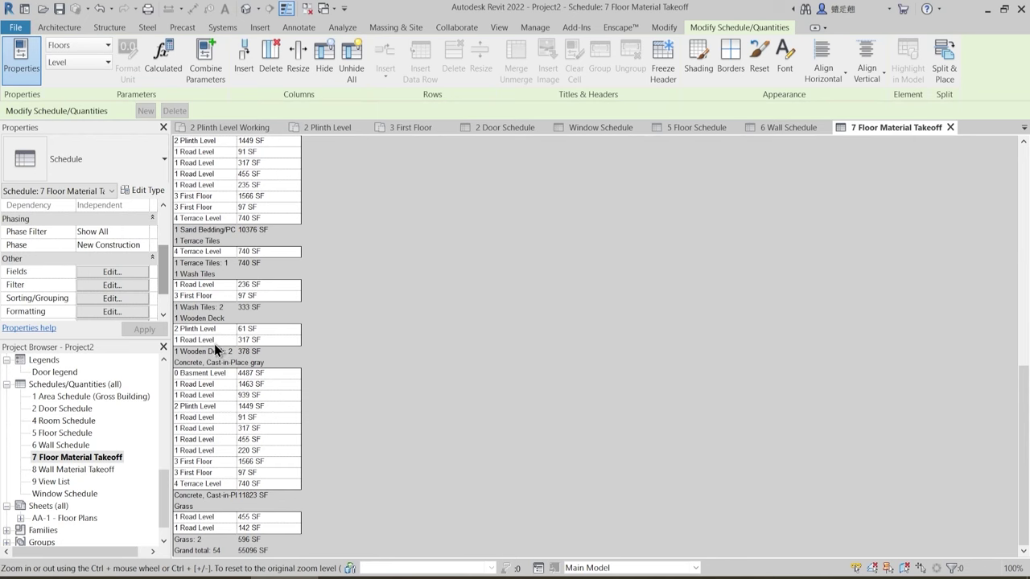
scroll(215, 348, "up", 3)
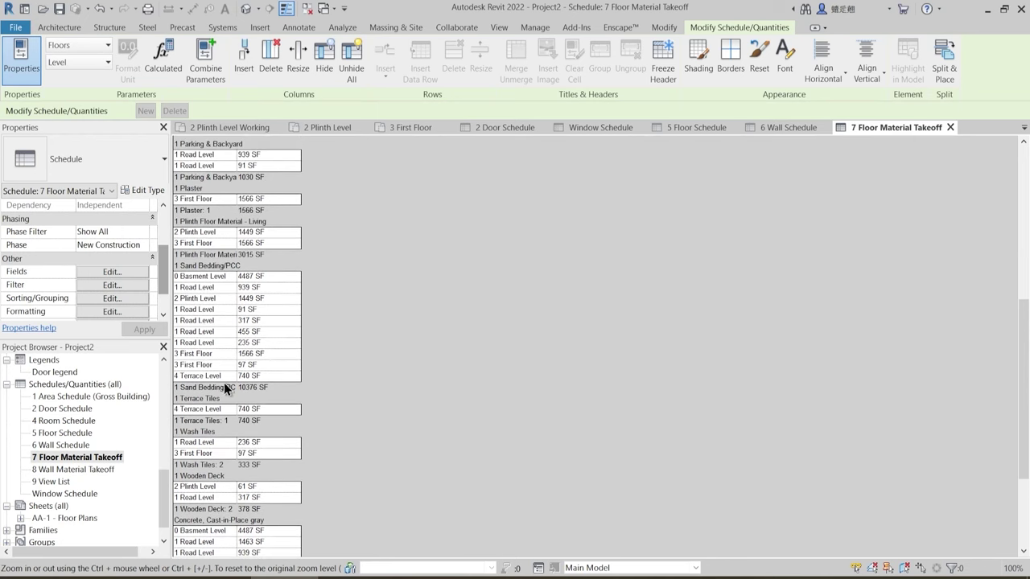
scroll(204, 294, "up", 4)
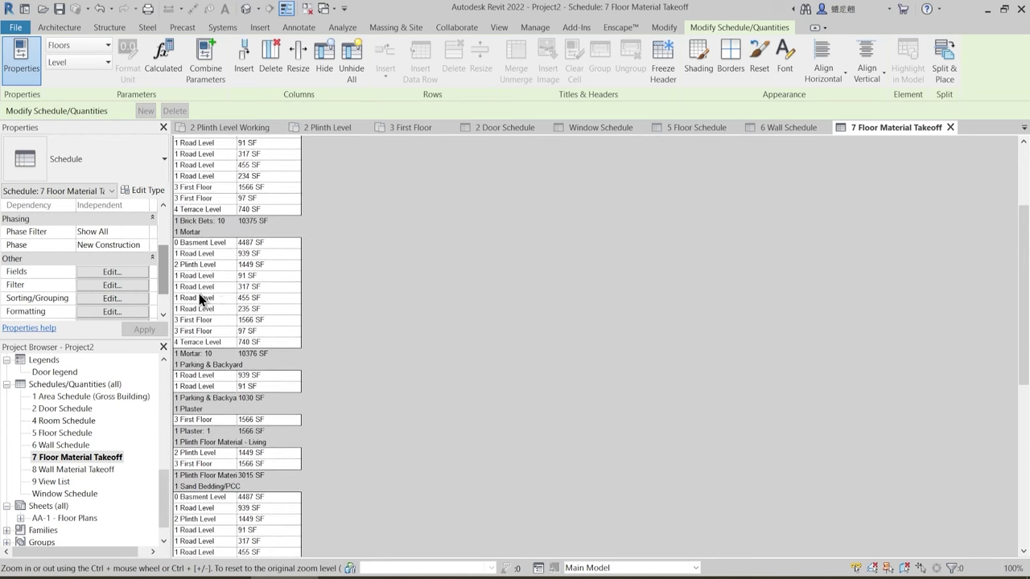
scroll(203, 264, "up", 1)
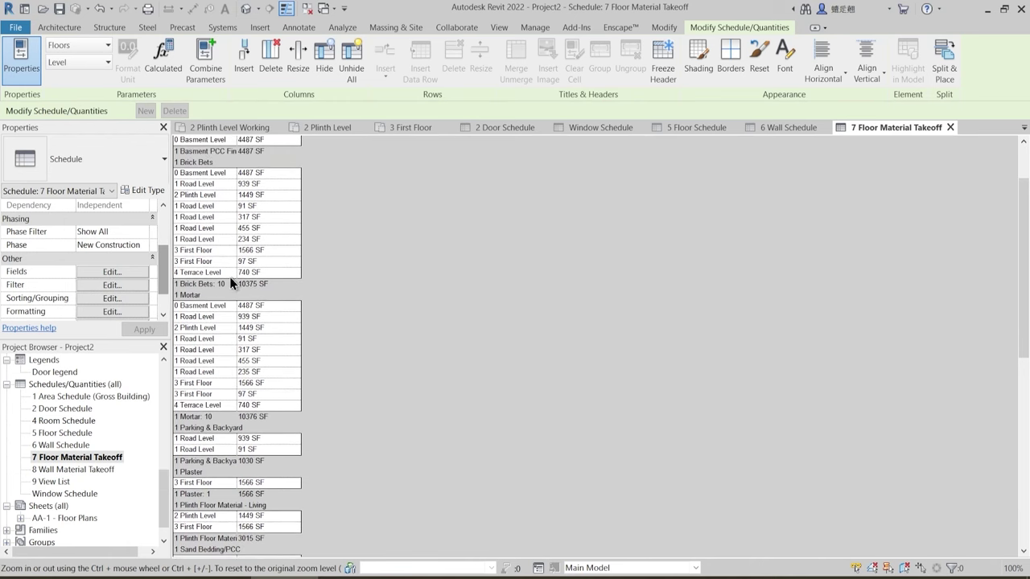
scroll(214, 223, "up", 2)
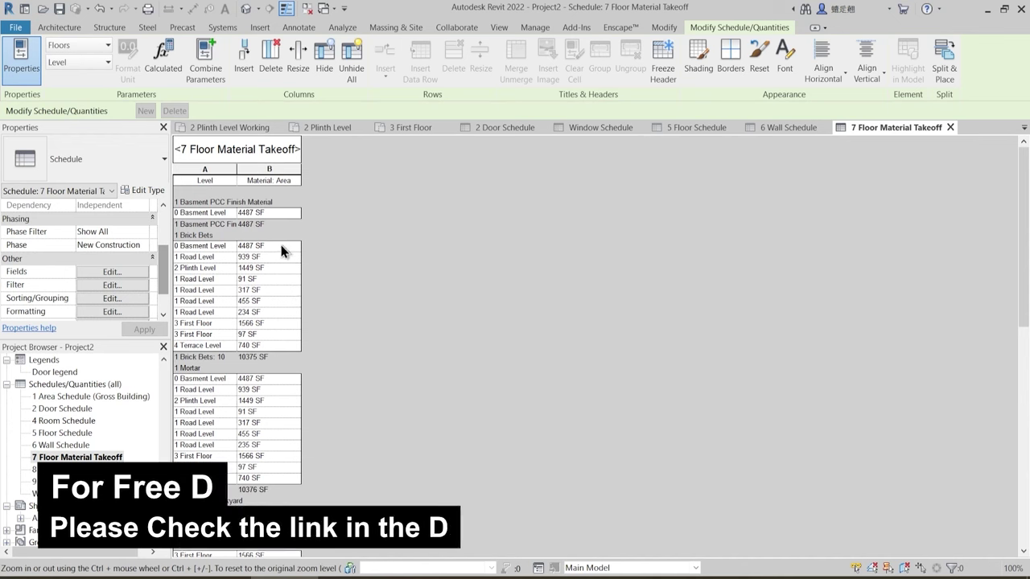
scroll(76, 410, "down", 1)
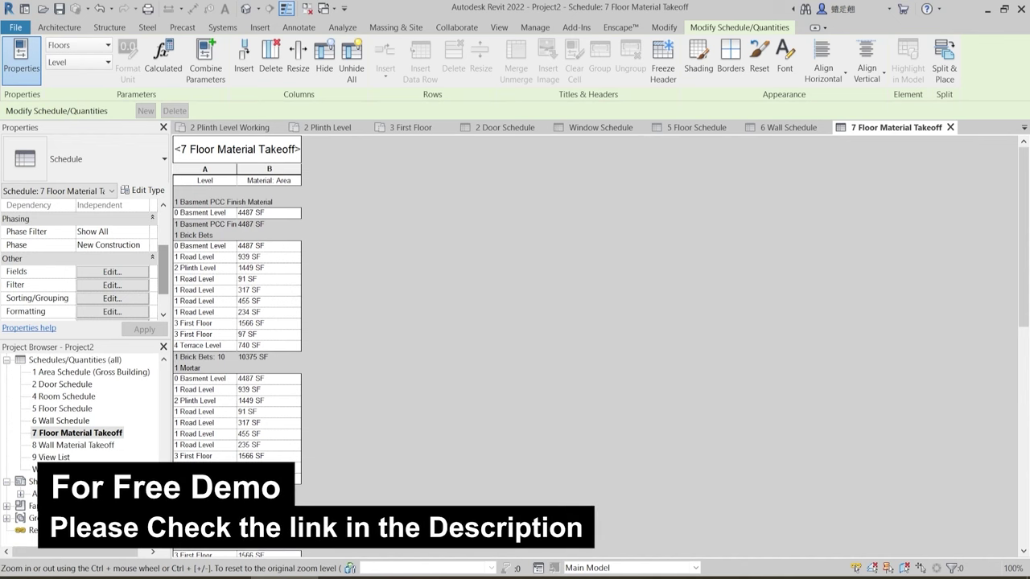
- Open the 8 Wall Material Takeoff and scroll down to the Plaster rows
double_click(69, 446)
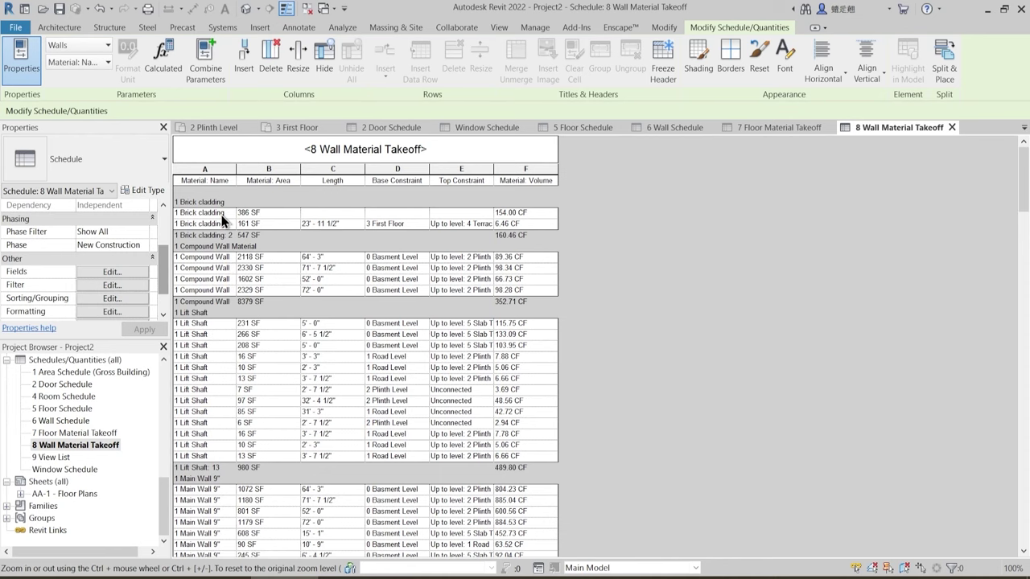
scroll(221, 215, "down", 3)
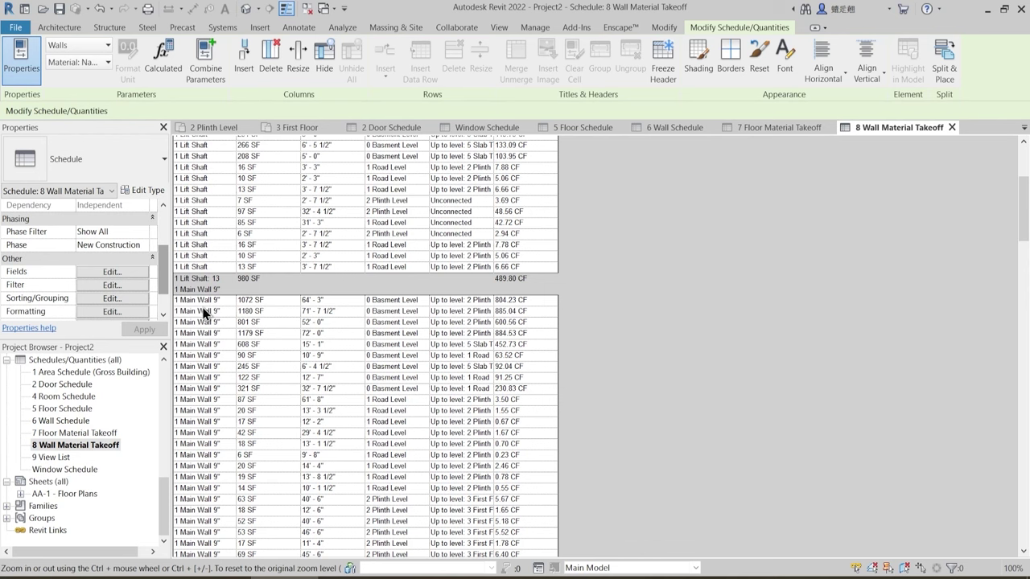
scroll(203, 314, "down", 1)
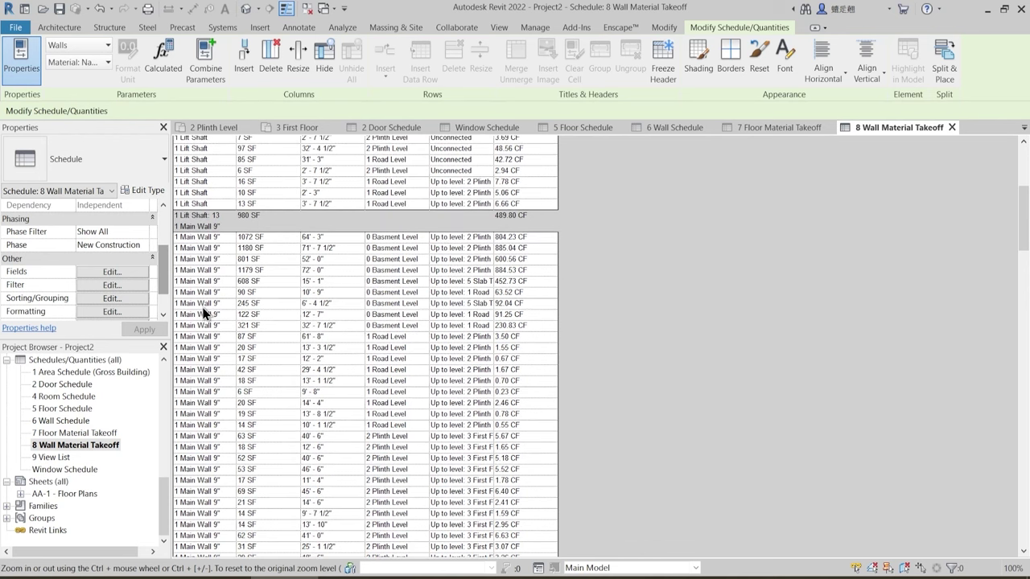
scroll(240, 334, "down", 15)
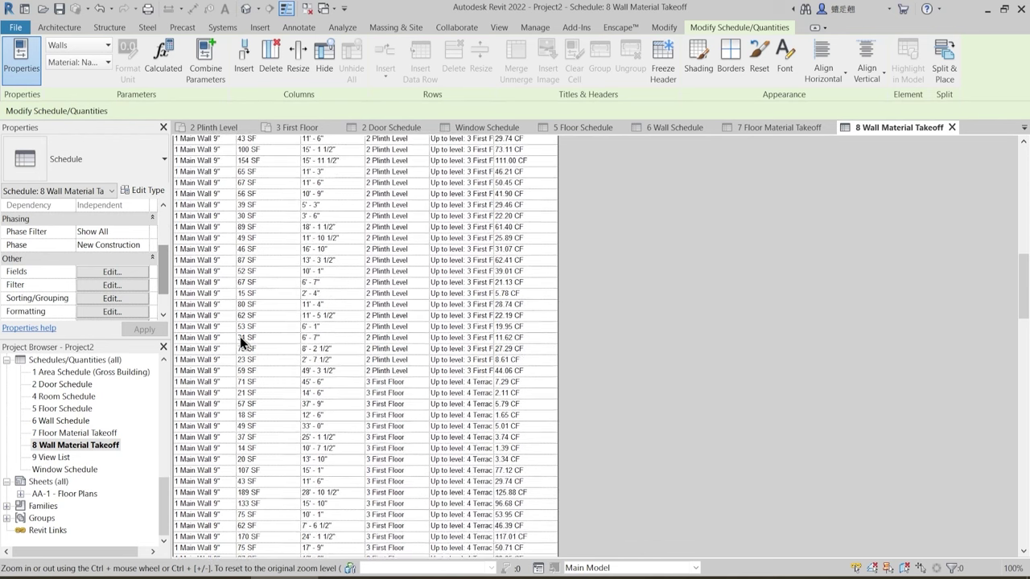
scroll(237, 340, "down", 1)
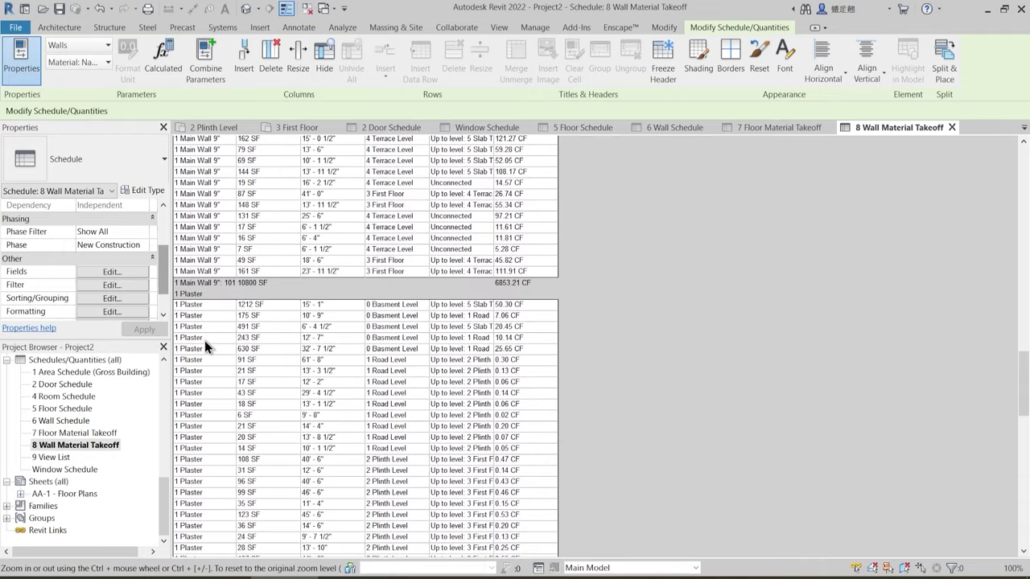
scroll(202, 328, "down", 2)
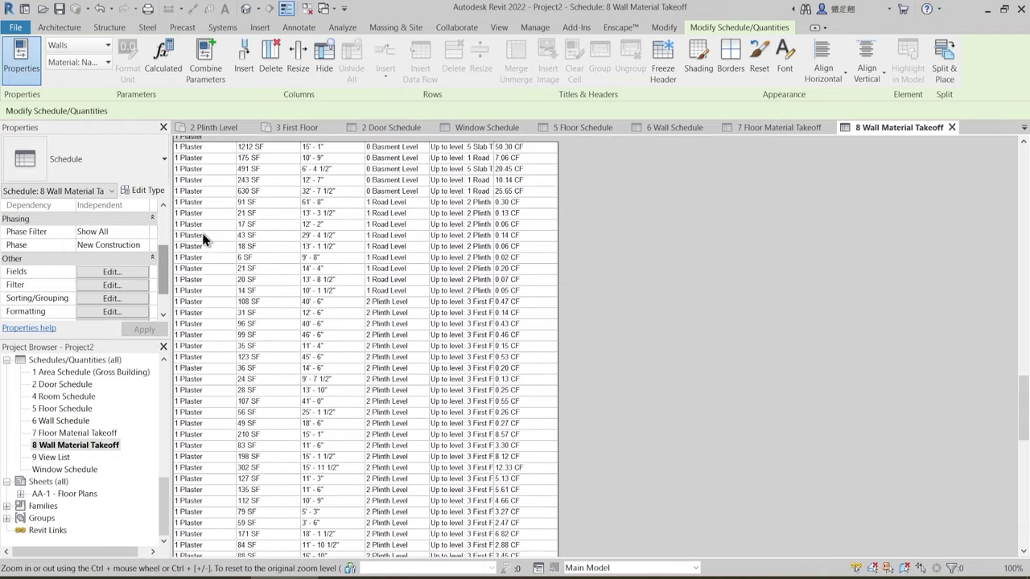
- Filter the wall takeoff to Material: Name equals 1 Plaster and check the 12452 SF, 442.89 CF totals
left_click(113, 285)
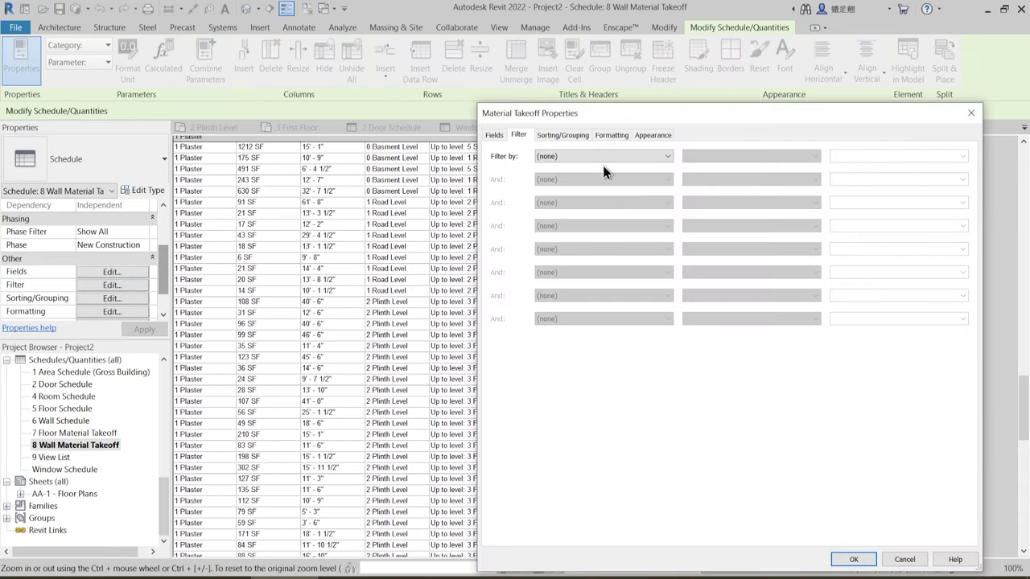
left_click(564, 158)
left_click(595, 173)
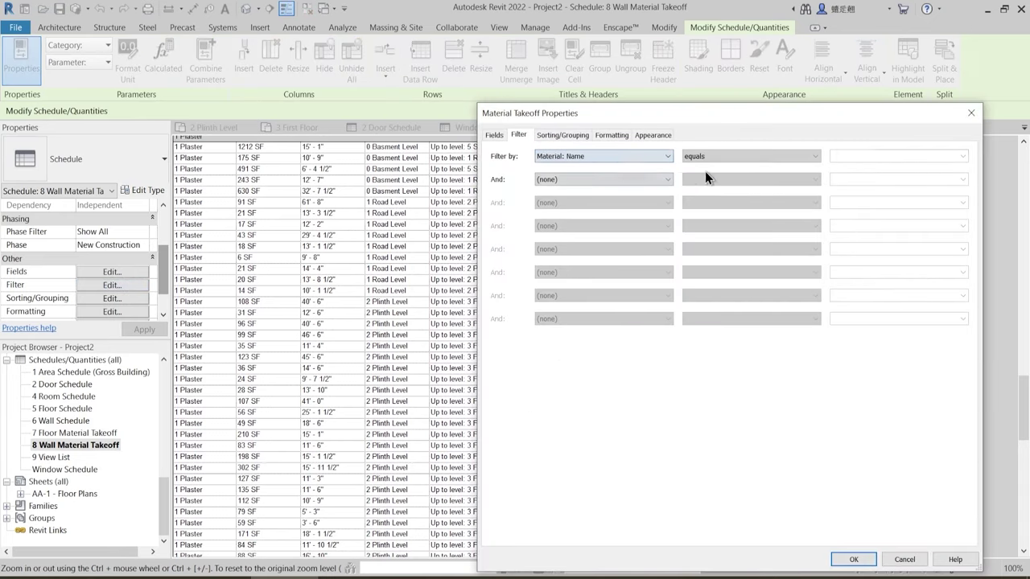
left_click(814, 158)
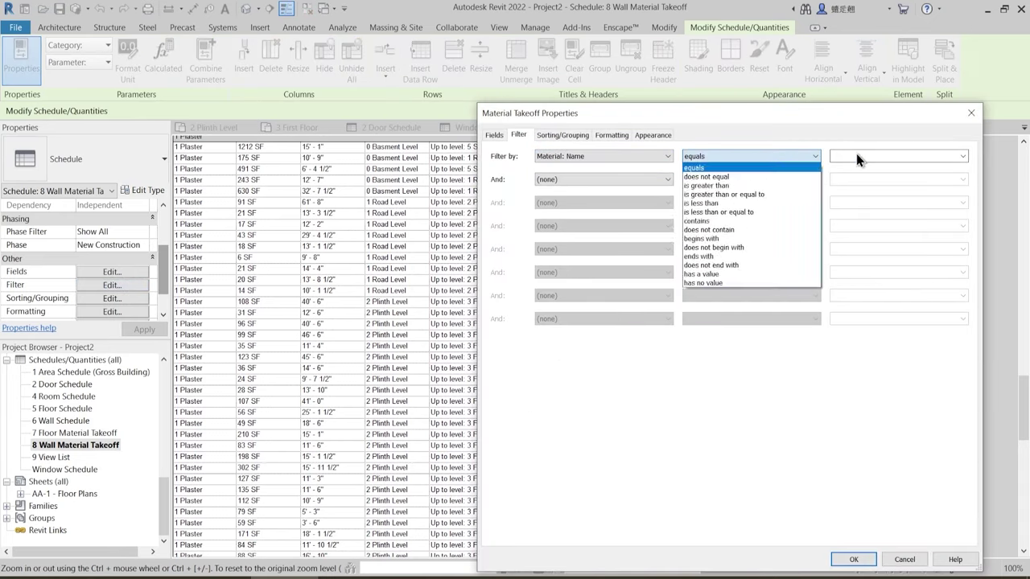
left_click(858, 158)
left_click(962, 156)
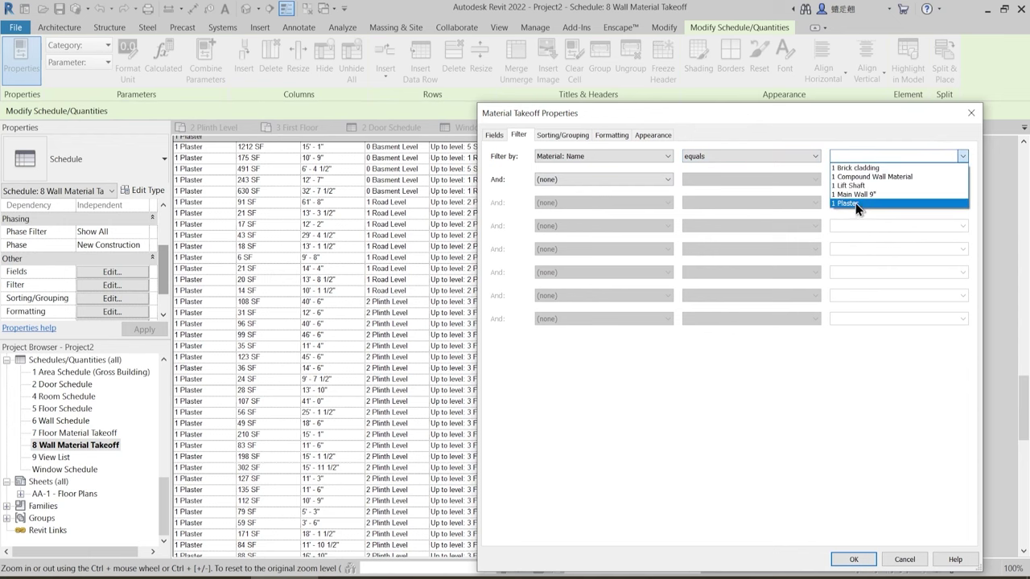
left_click(855, 203)
left_click(854, 560)
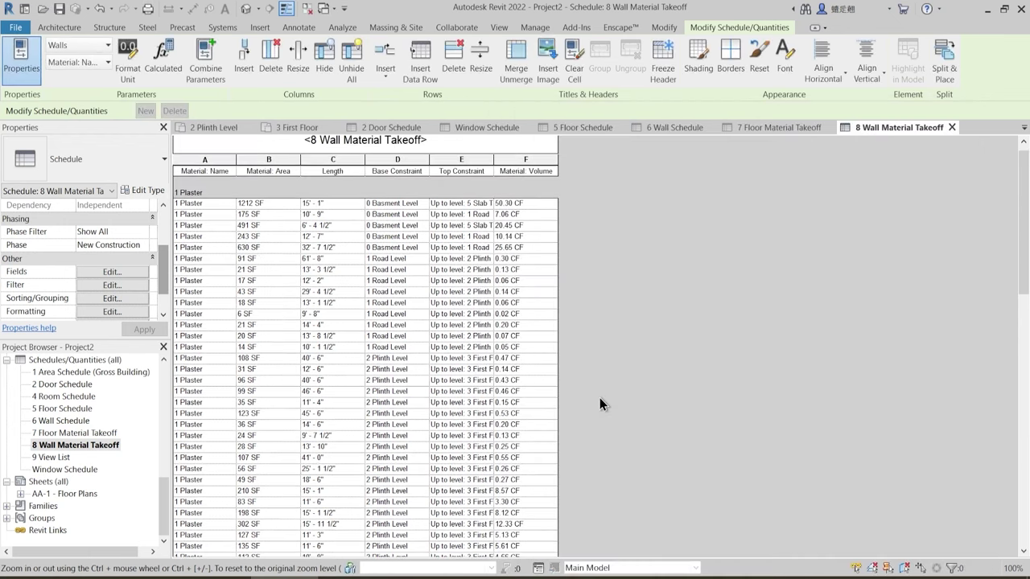
scroll(518, 291, "down", 15)
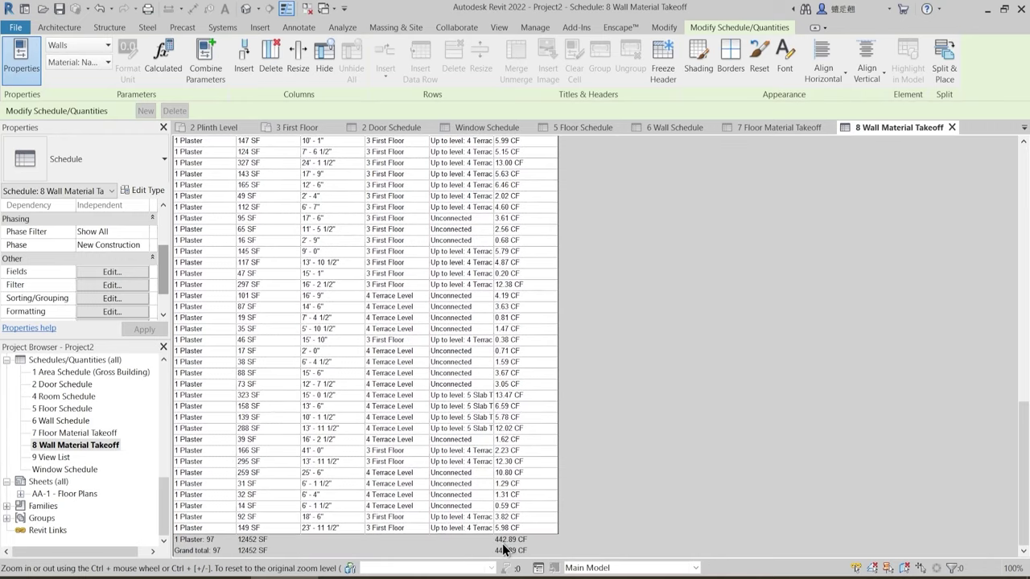
scroll(292, 314, "up", 15)
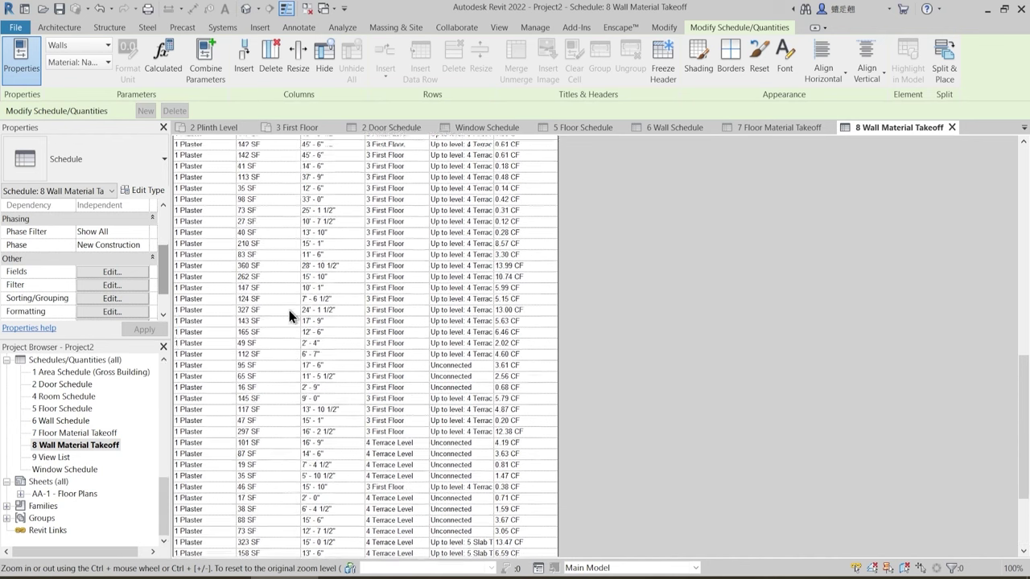
scroll(373, 325, "up", 3)
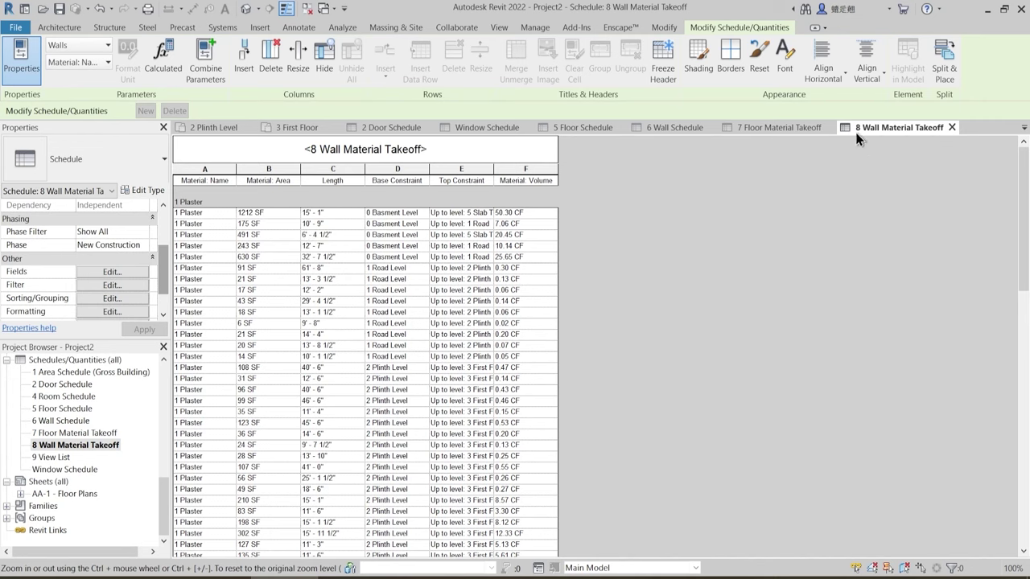
- Close the takeoff, schedule, First Floor and Plinth Level view tabs
left_click(953, 129)
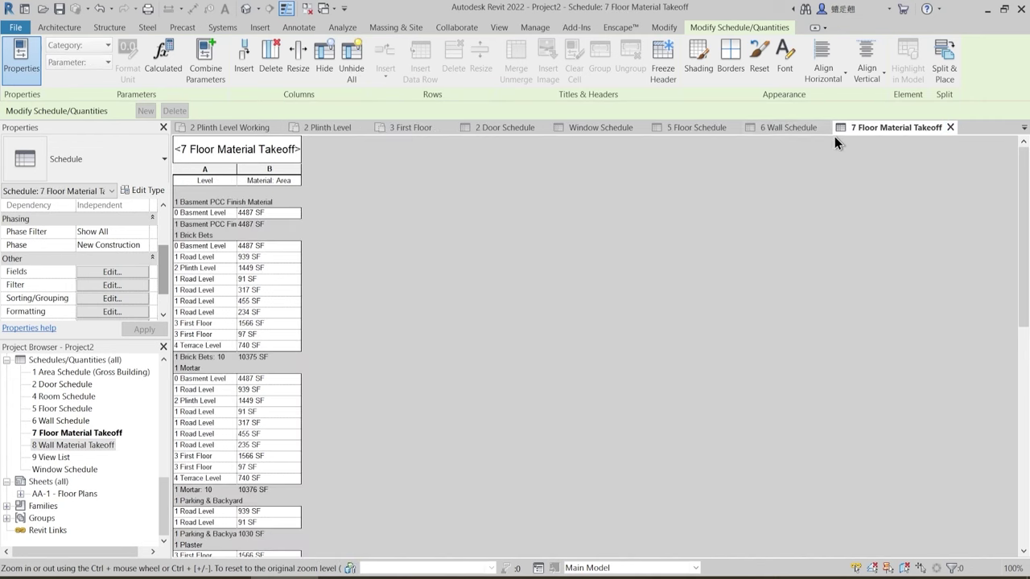
left_click(950, 129)
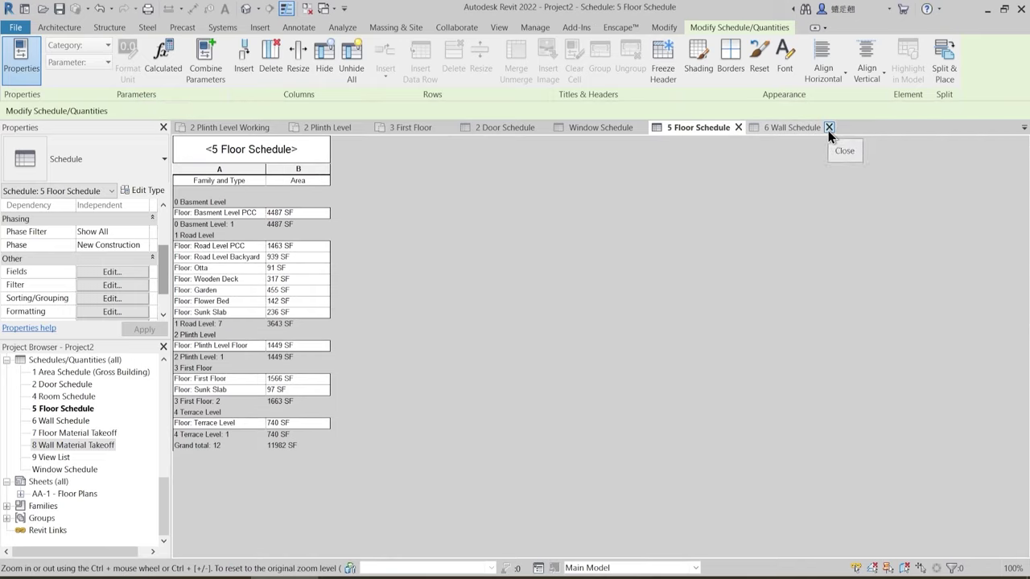
left_click(828, 130)
left_click(737, 128)
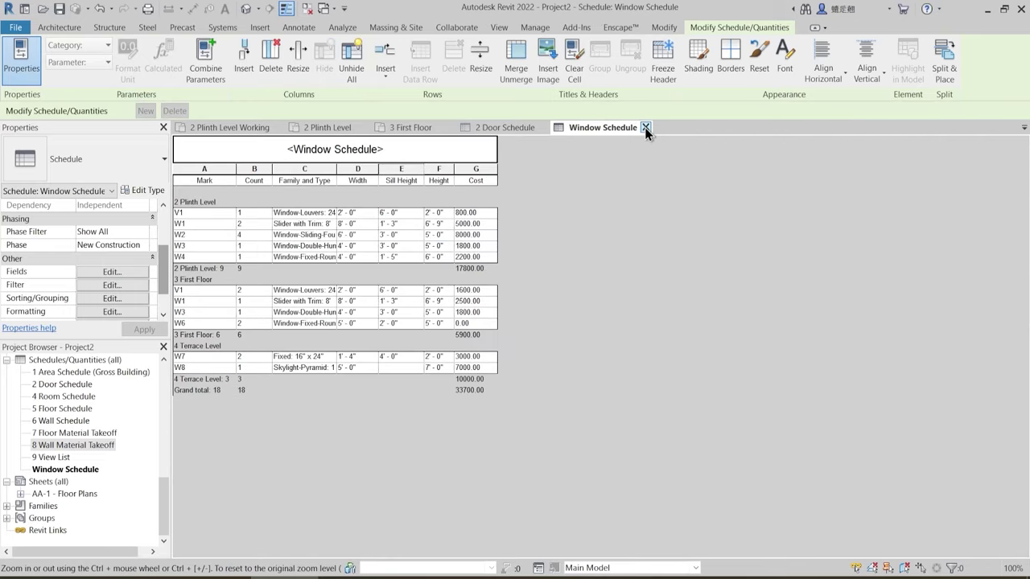
left_click(645, 127)
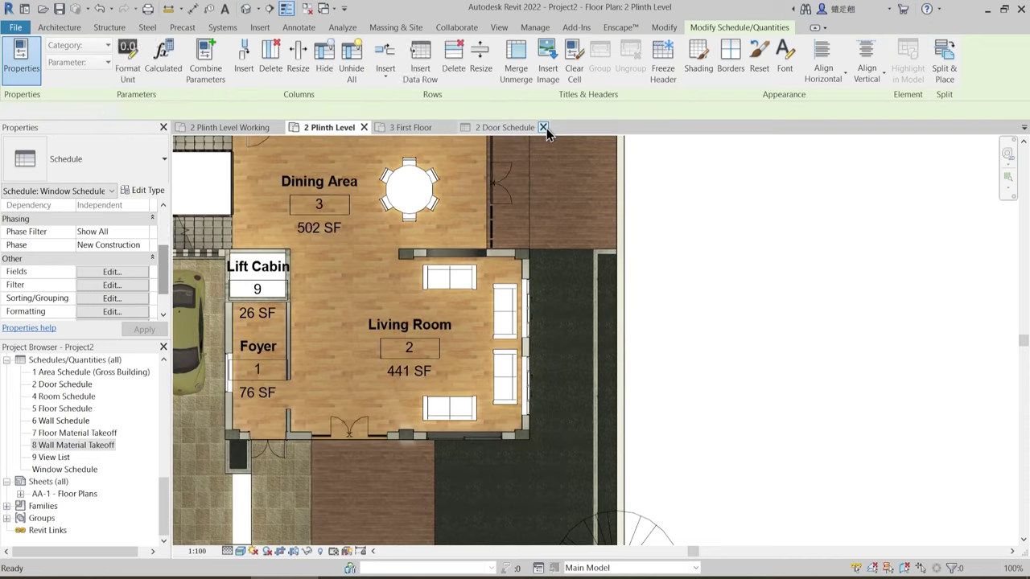
left_click(545, 127)
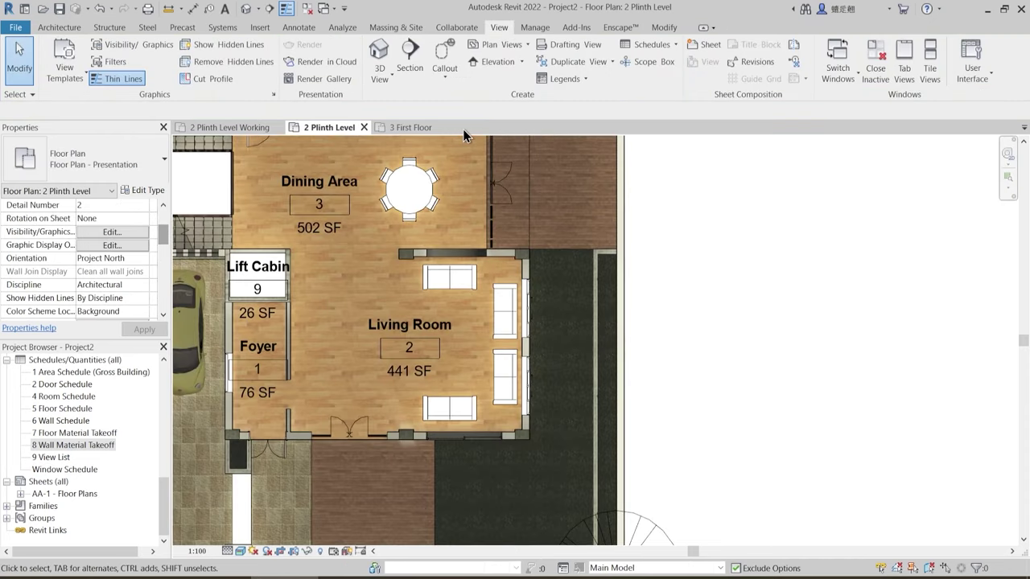
left_click(416, 129)
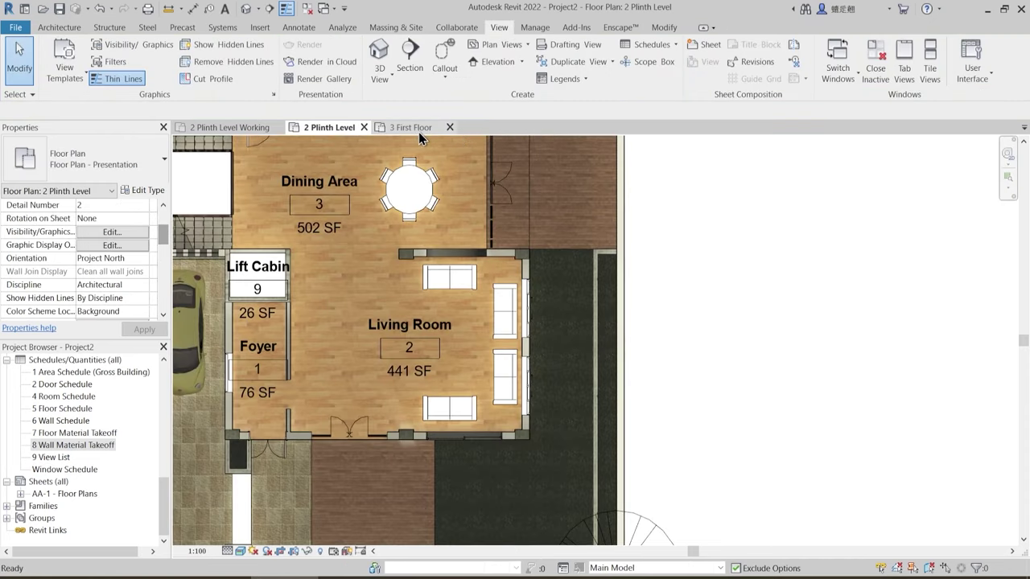
left_click(450, 129)
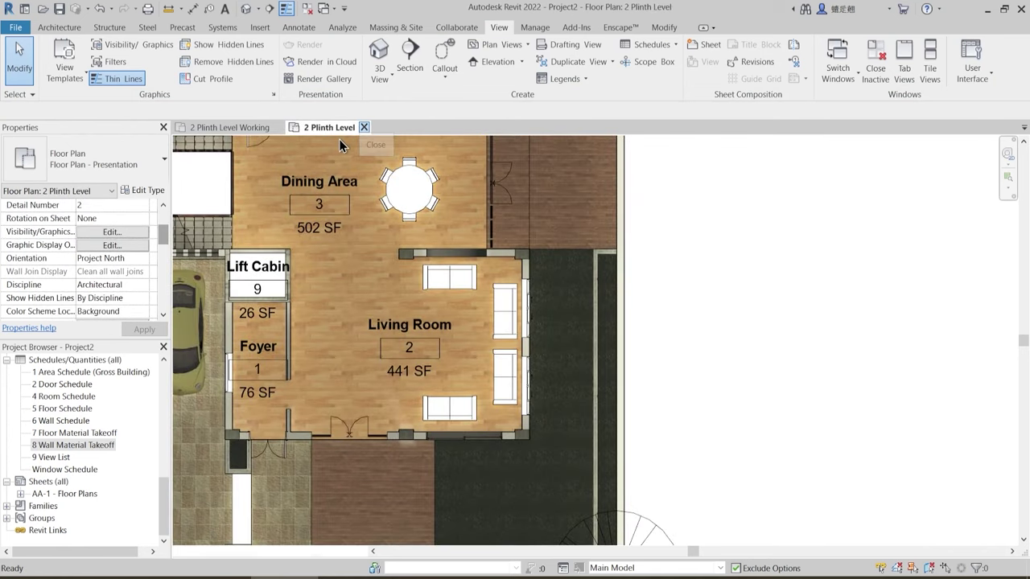
left_click(358, 128)
- Open the default 3D view, close the last plan tab, and re-centre the house
left_click(247, 9)
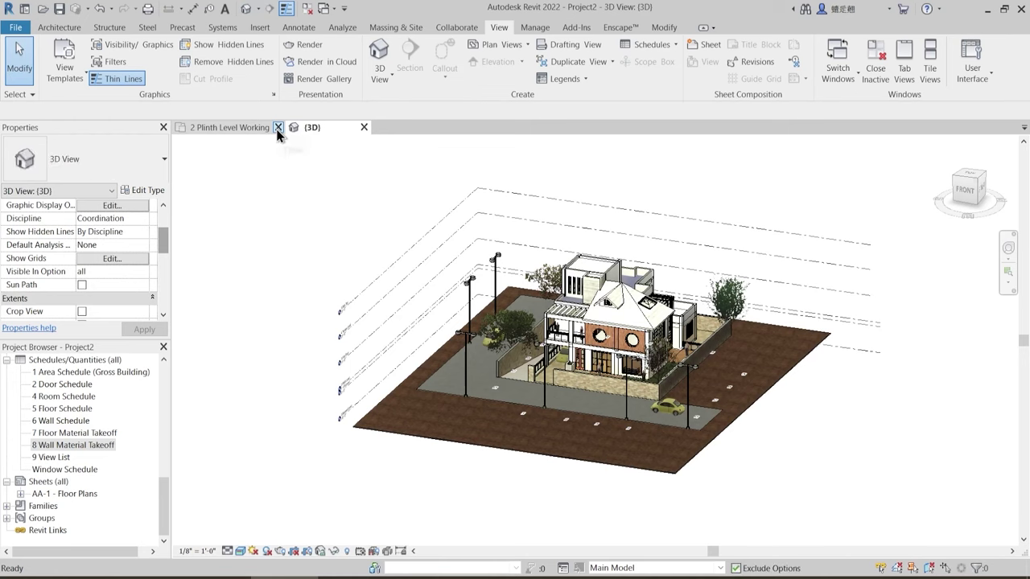
left_click(276, 129)
scroll(626, 395, "up", 4)
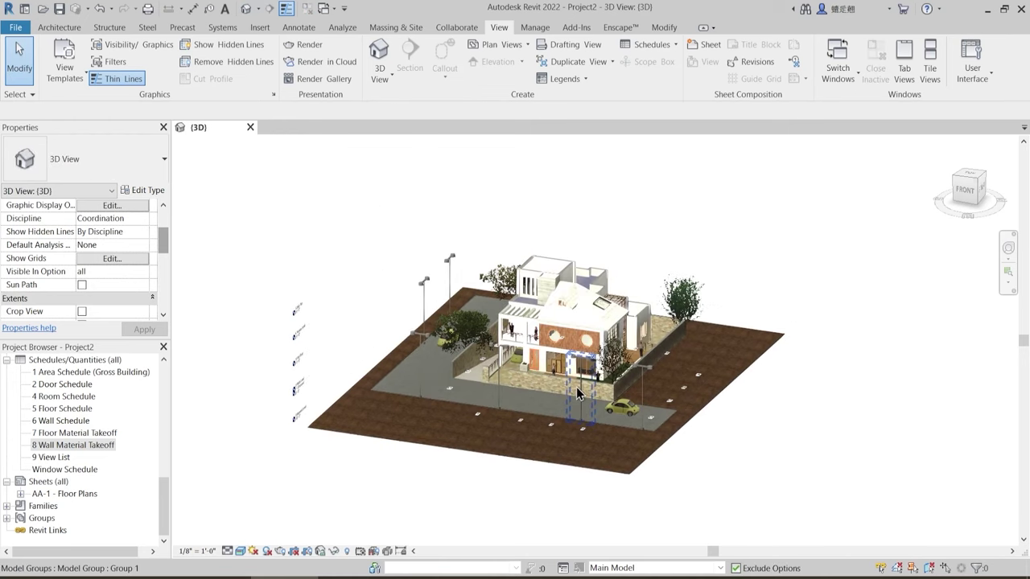
middle_click_drag(632, 312, 611, 325)
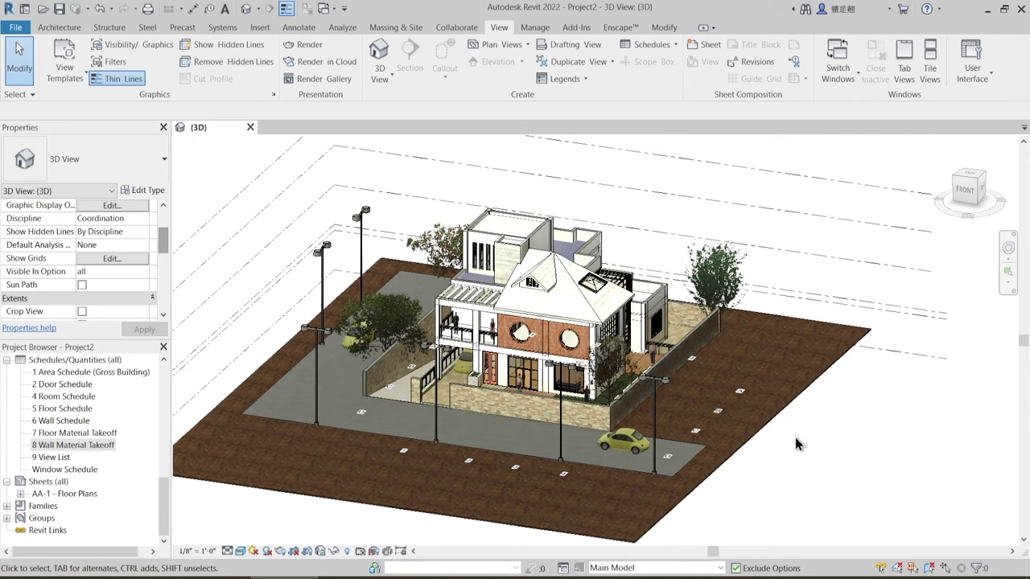
middle_click_drag(805, 434, 806, 401)
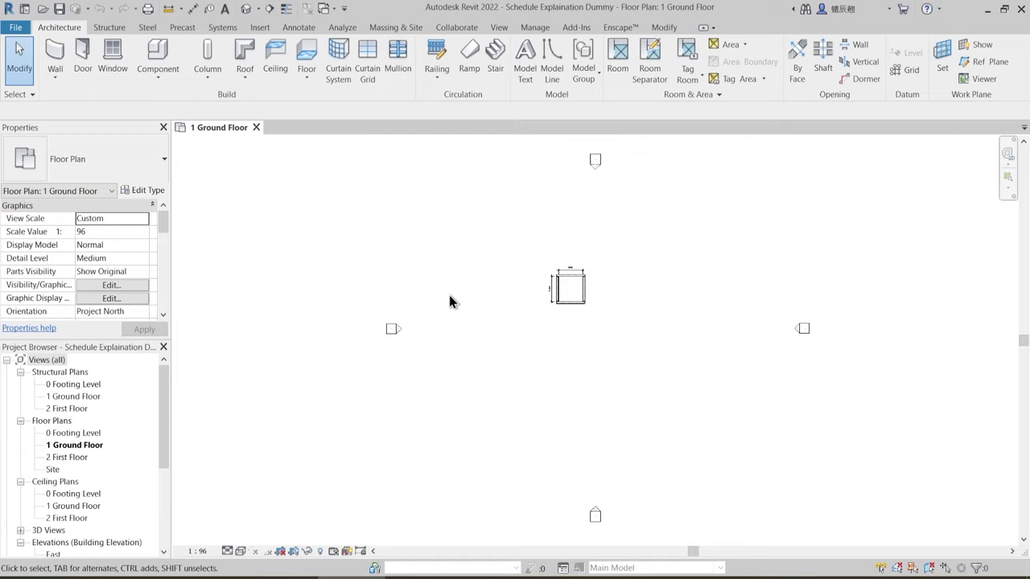
- Zoom into the 3.00 by 3.00 walled square and display it with Thin Lines
scroll(533, 310, "up", 5)
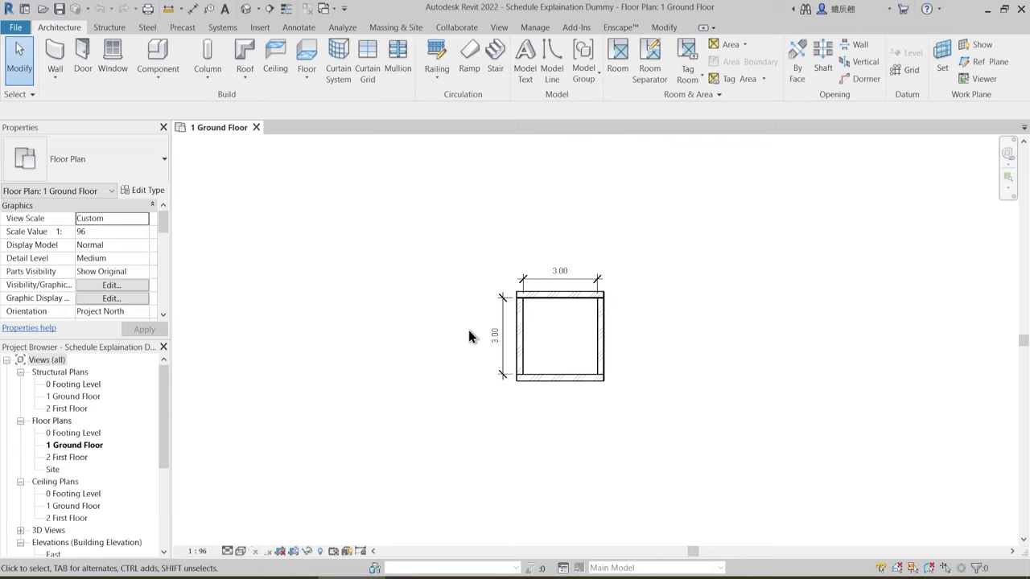
middle_click_drag(467, 329, 388, 294)
scroll(475, 263, "up", 4)
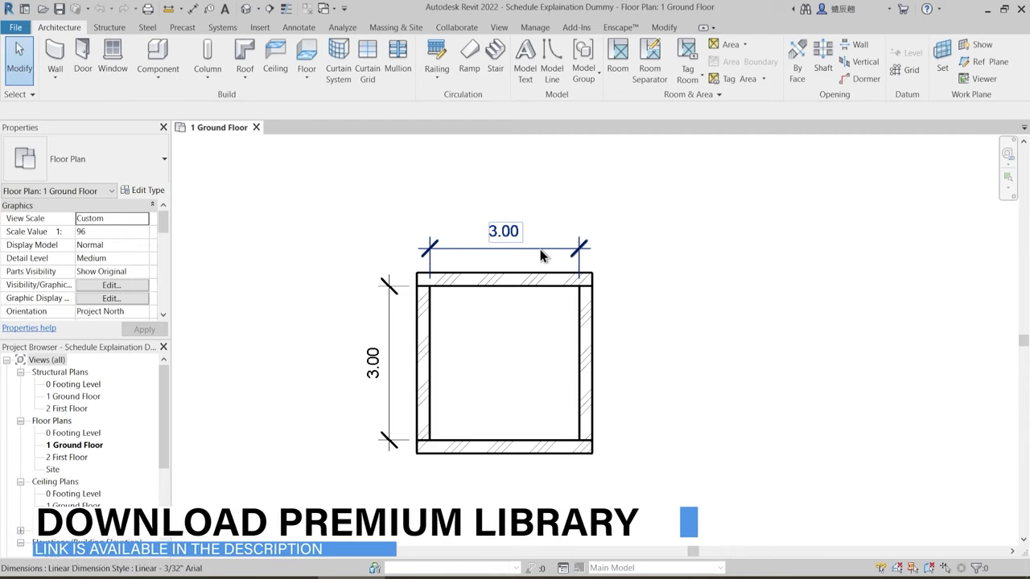
left_click(528, 195)
middle_click_drag(528, 195, 571, 168)
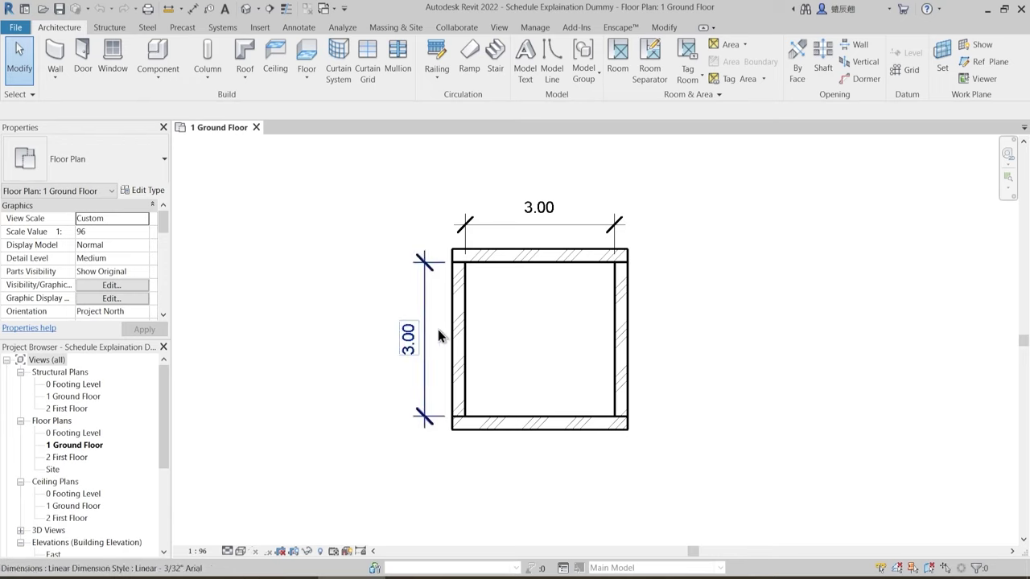
scroll(454, 307, "up", 2)
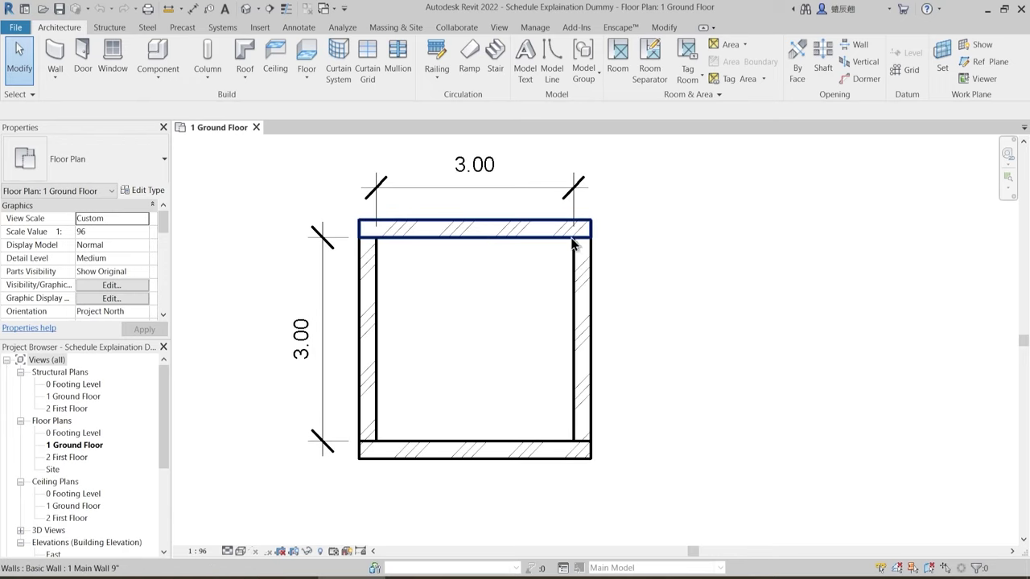
middle_click_drag(455, 260, 473, 280)
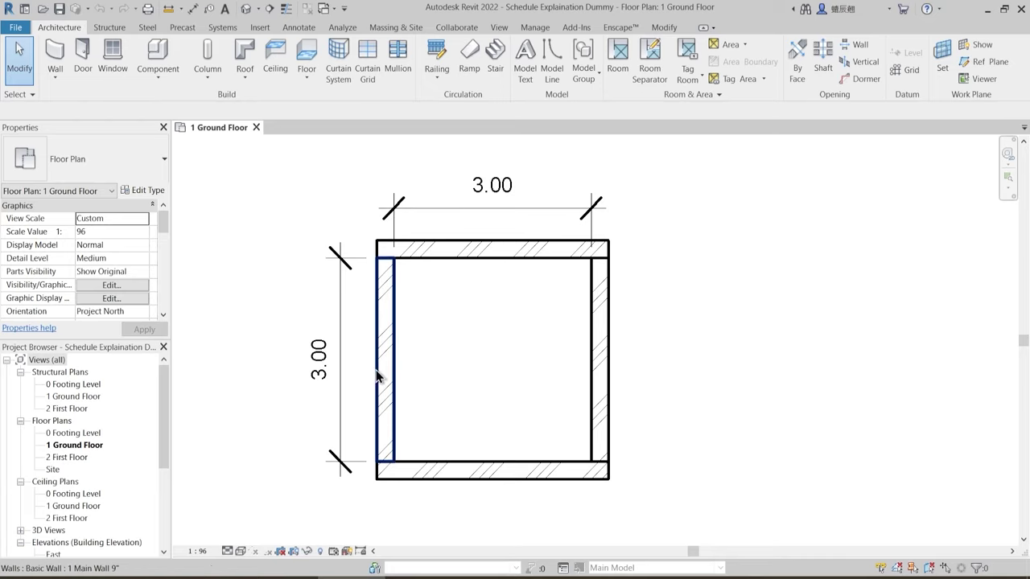
scroll(364, 242, "up", 3)
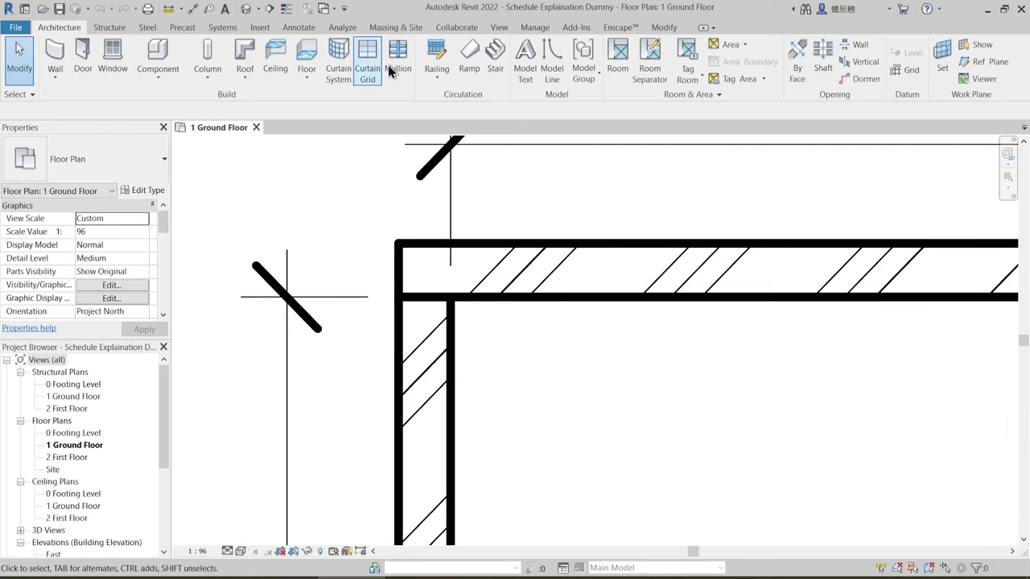
left_click(286, 9)
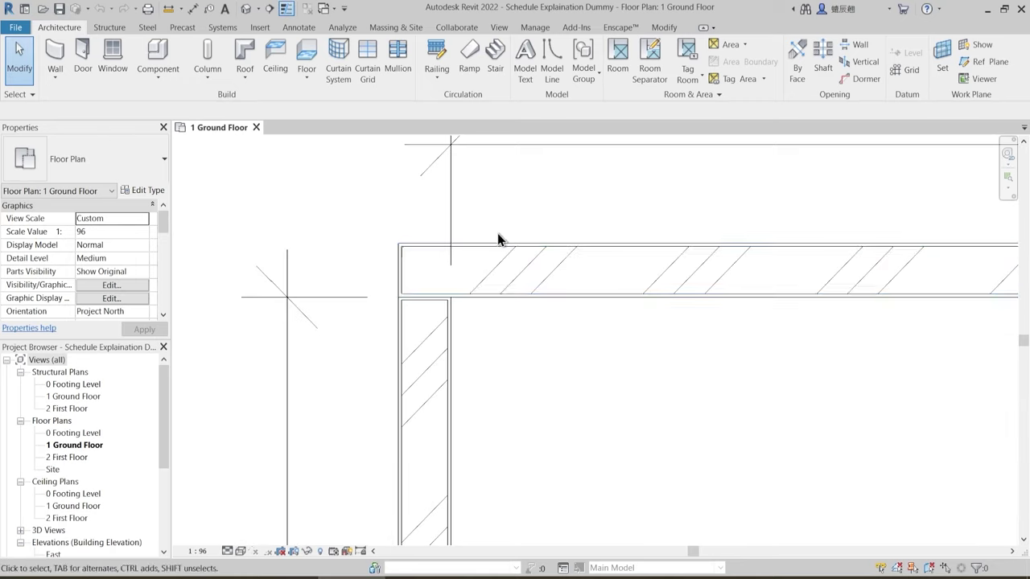
left_click(535, 31)
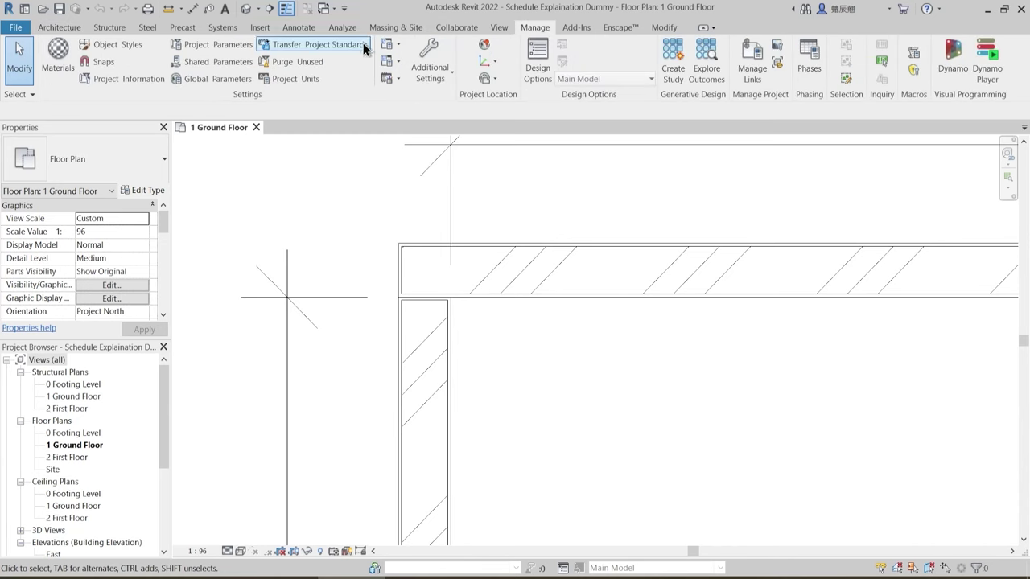
left_click(342, 44)
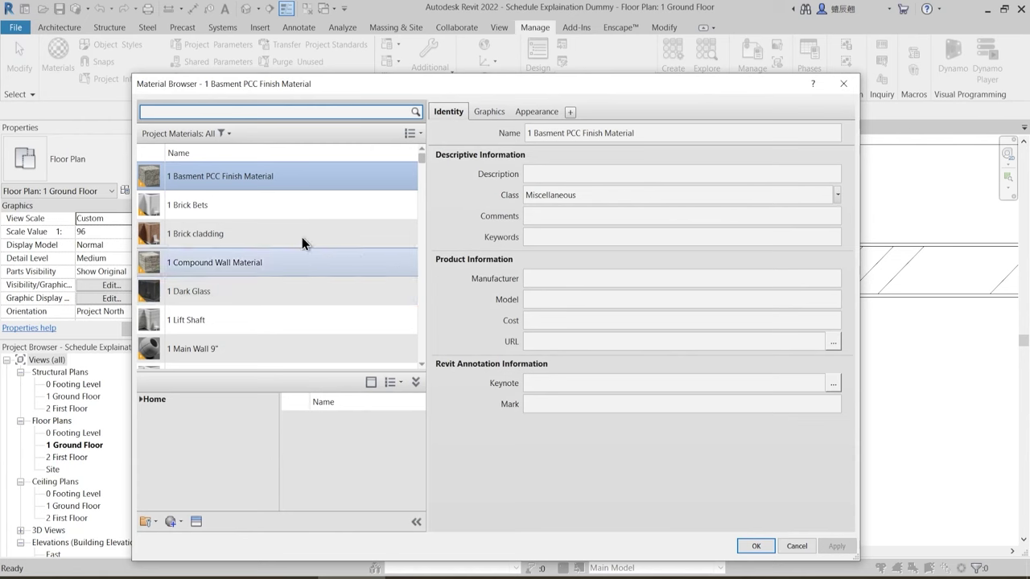
scroll(222, 225, "down", 2)
scroll(229, 246, "down", 10)
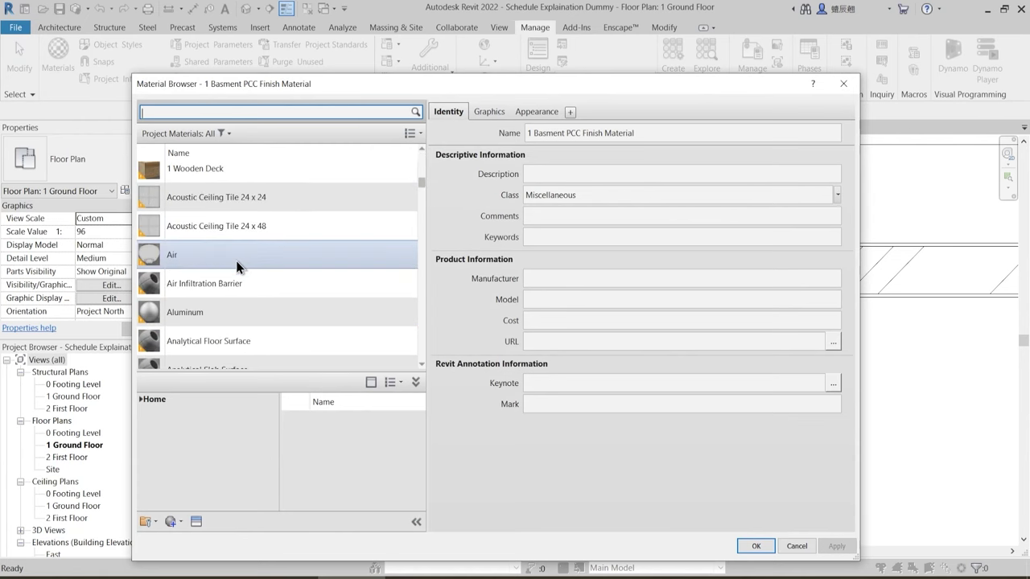
key("Escape")
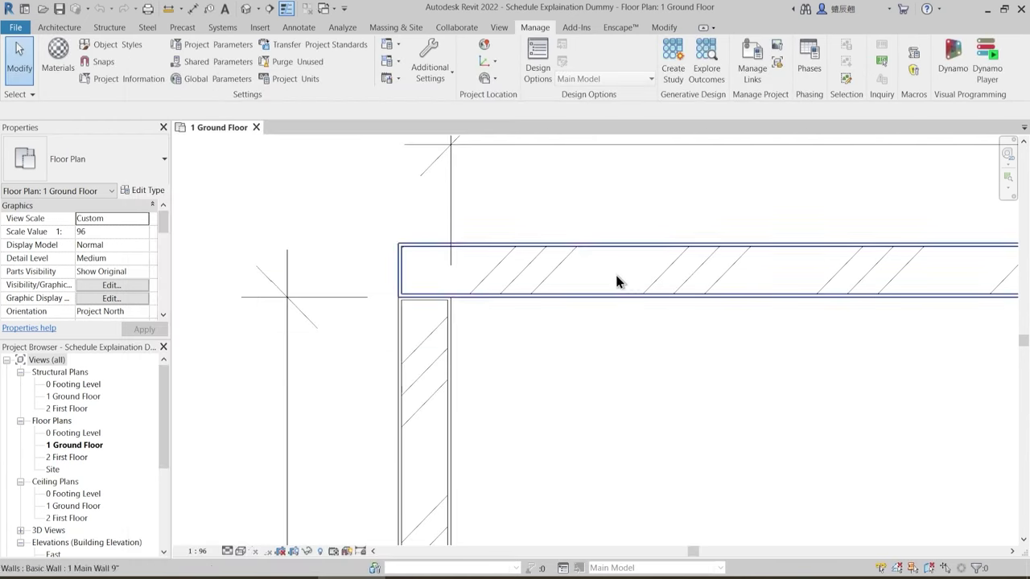
left_click(515, 250)
left_click(109, 165)
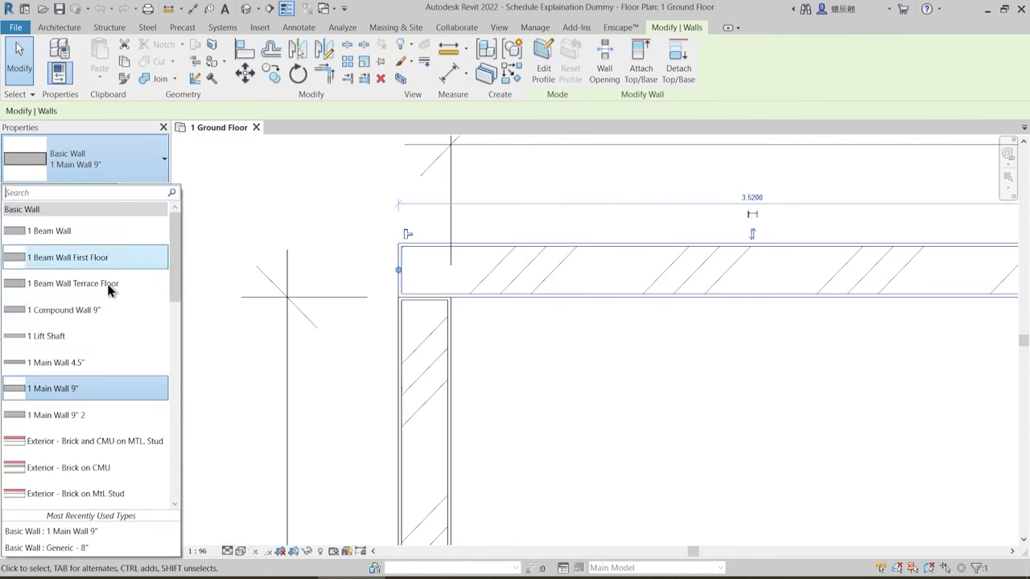
left_click(200, 258)
left_click(148, 192)
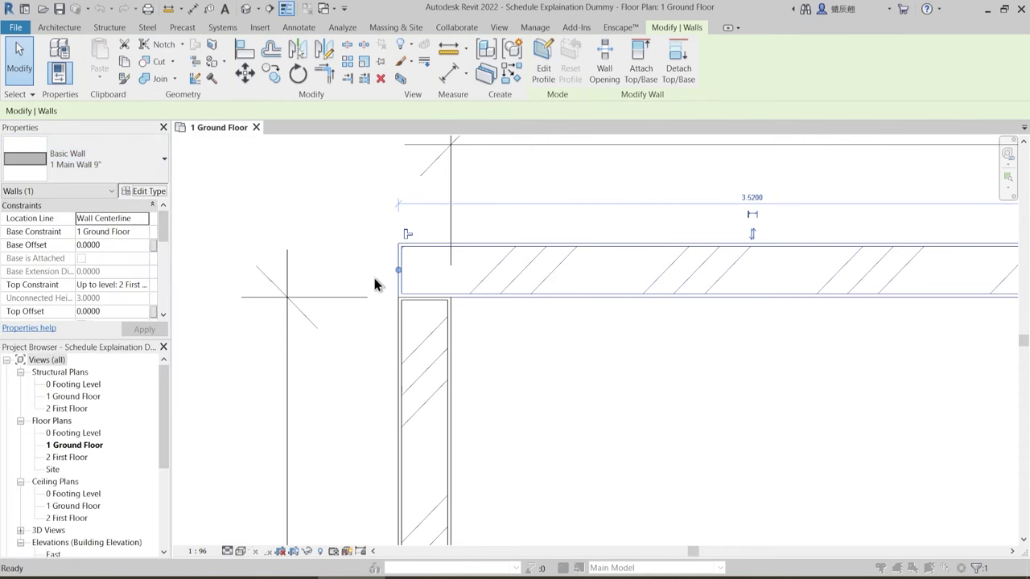
left_click(440, 233)
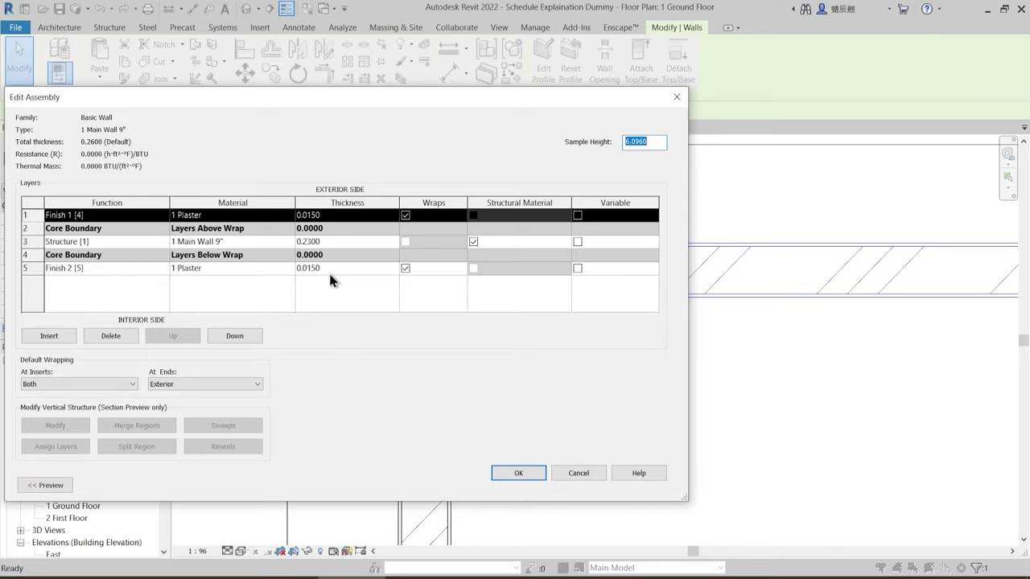
left_click(519, 473)
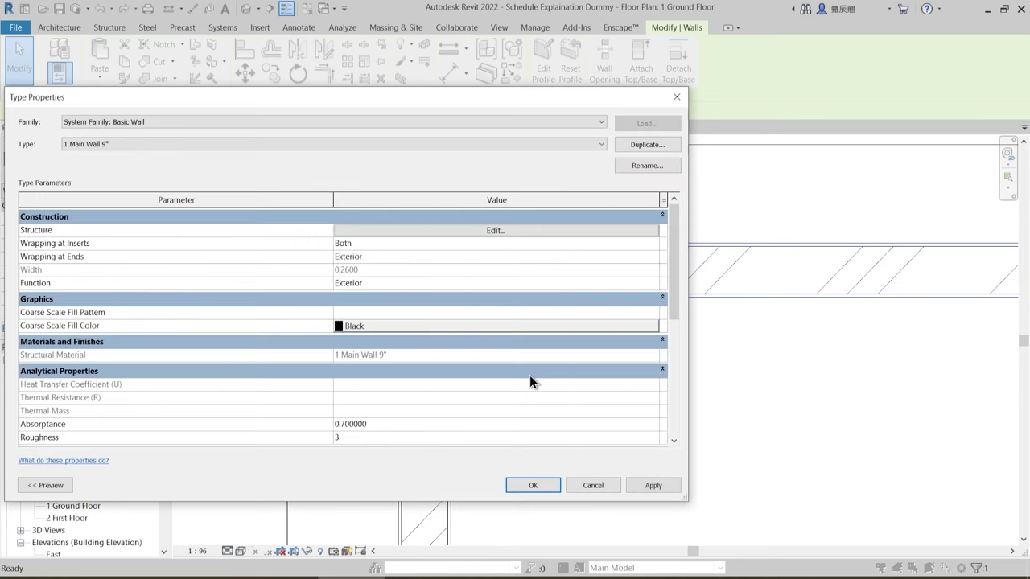
left_click(532, 486)
scroll(438, 322, "up", 5)
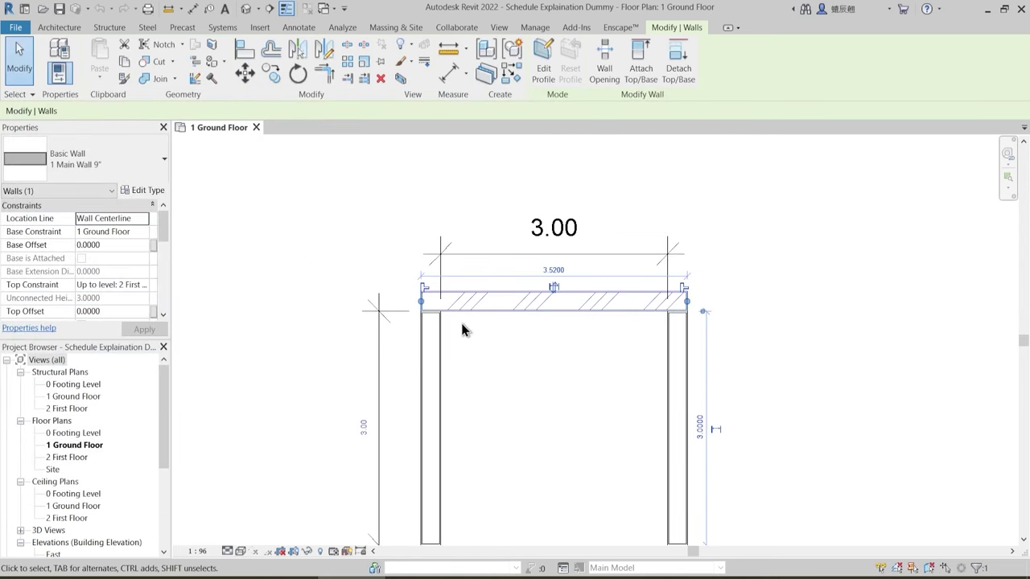
middle_click_drag(558, 385, 423, 320)
key("Escape")
scroll(423, 321, "down", 1)
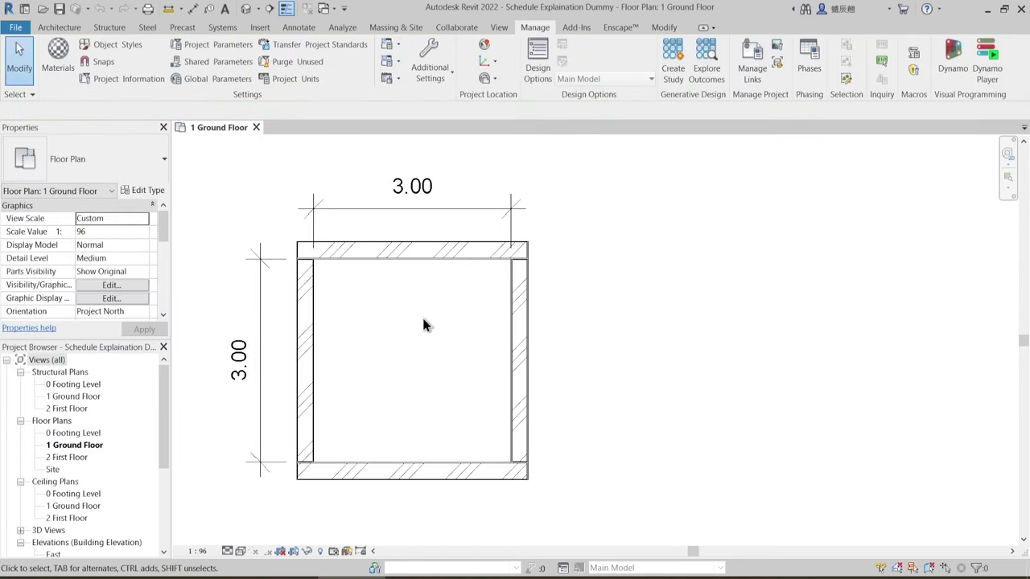
middle_click_drag(601, 355, 538, 330)
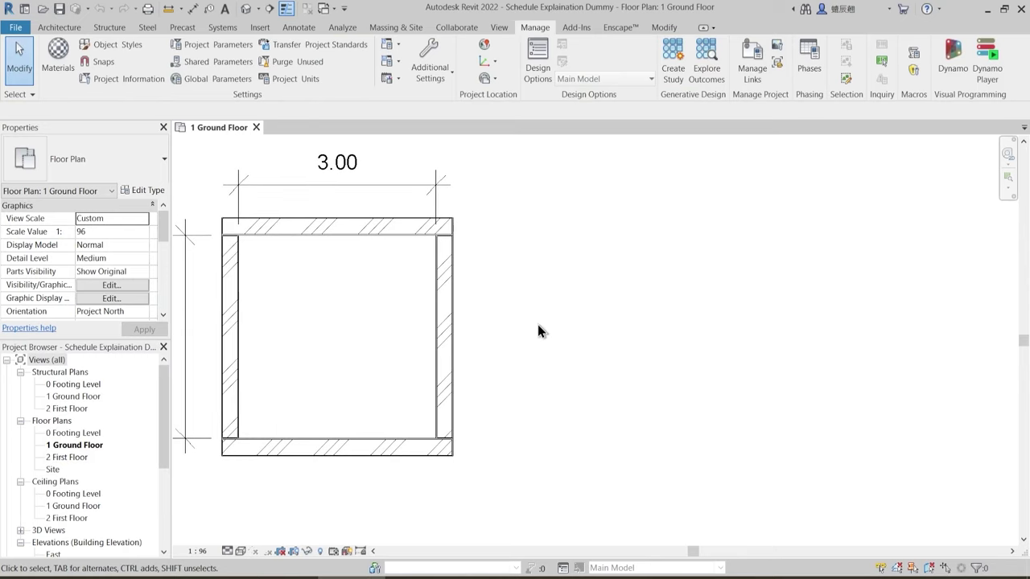
left_click(60, 26)
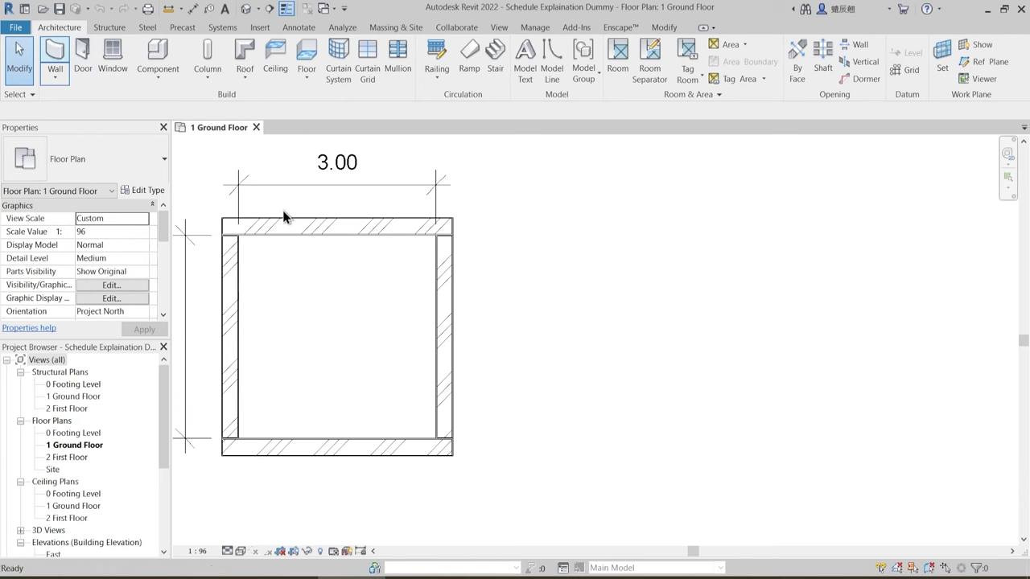
key("w")
key("a")
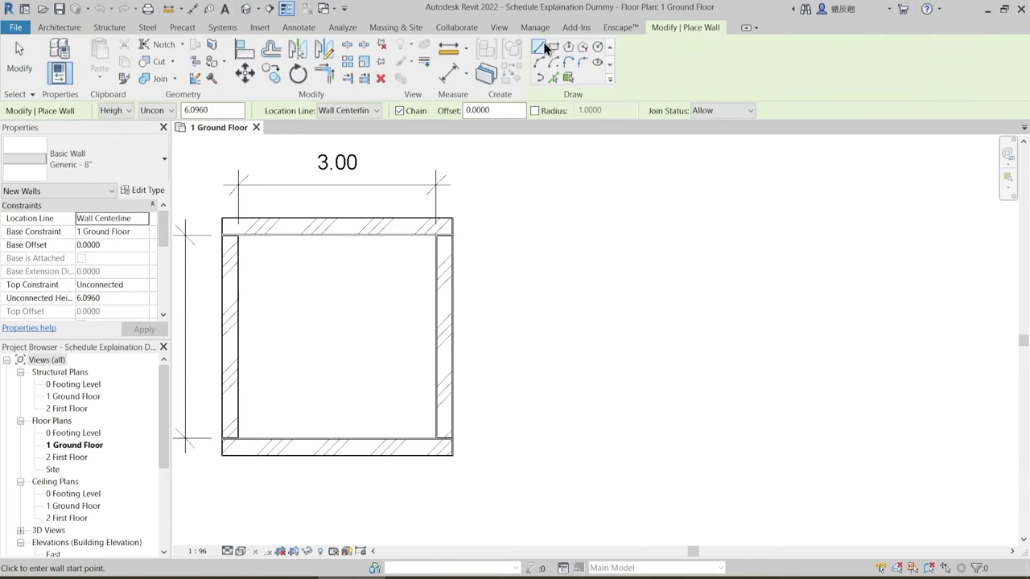
left_click(553, 47)
left_click(566, 235)
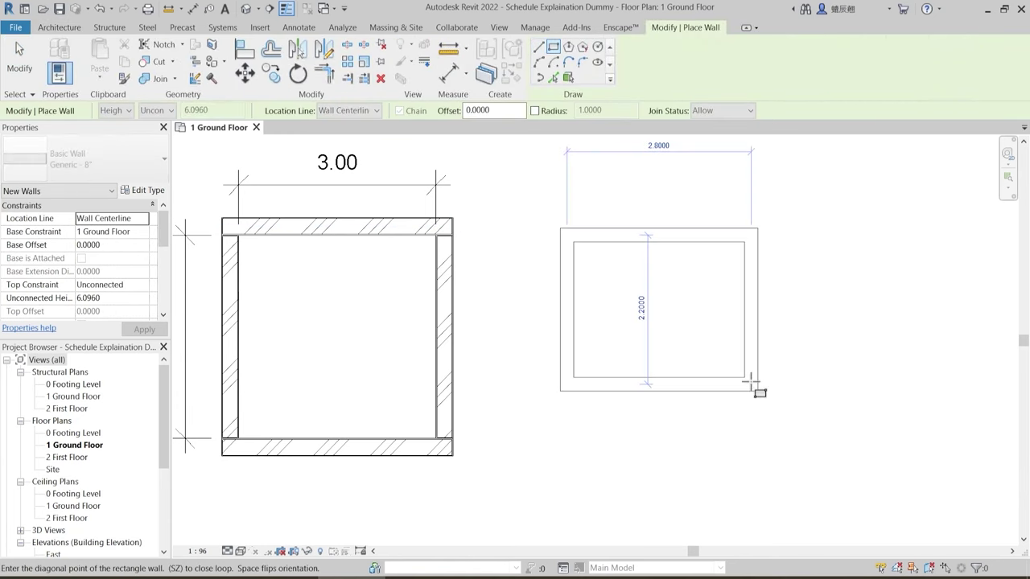
left_click(751, 360)
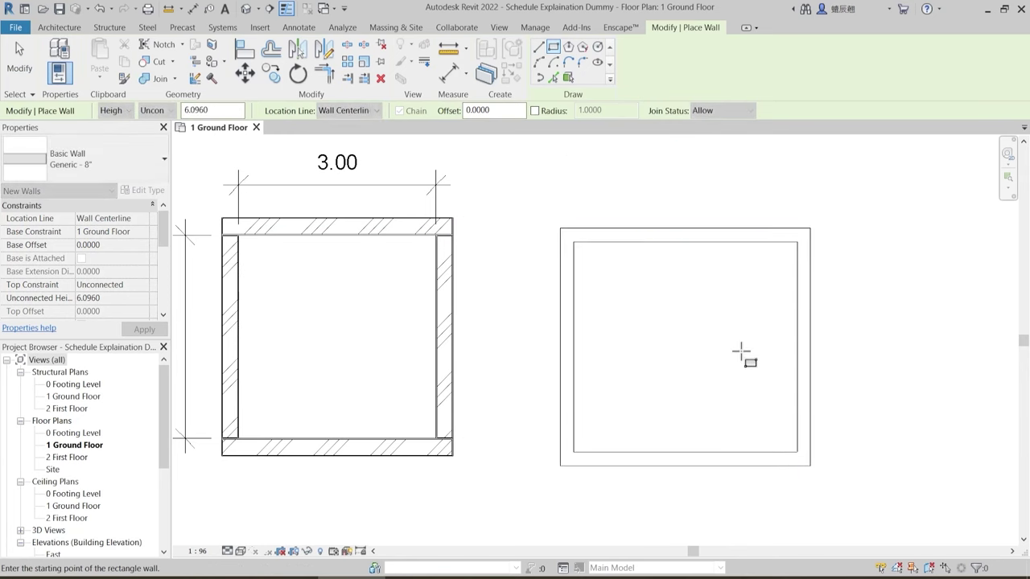
middle_click_drag(674, 346, 524, 327)
key("Escape")
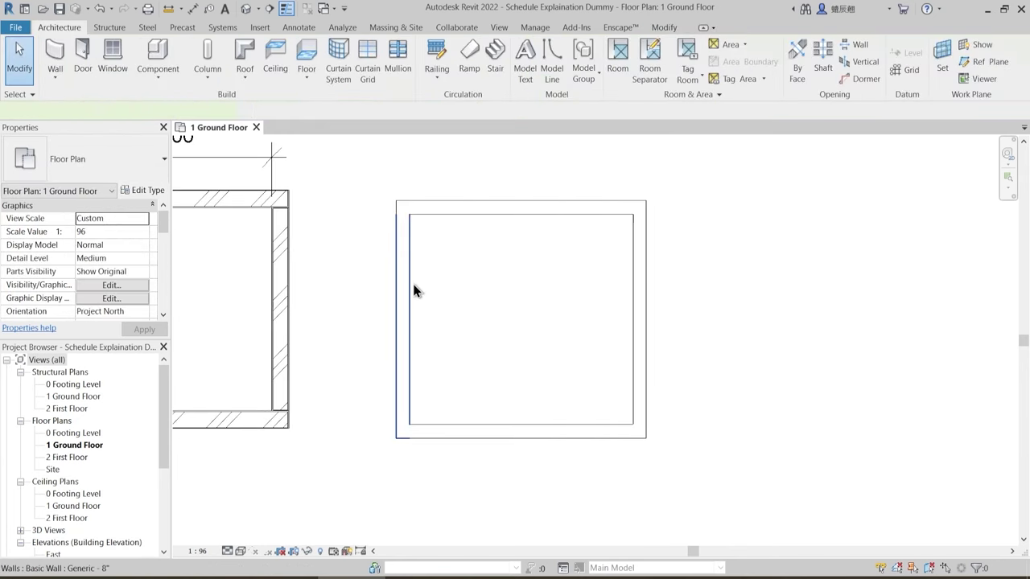
left_click(413, 288)
scroll(404, 207, "up", 2)
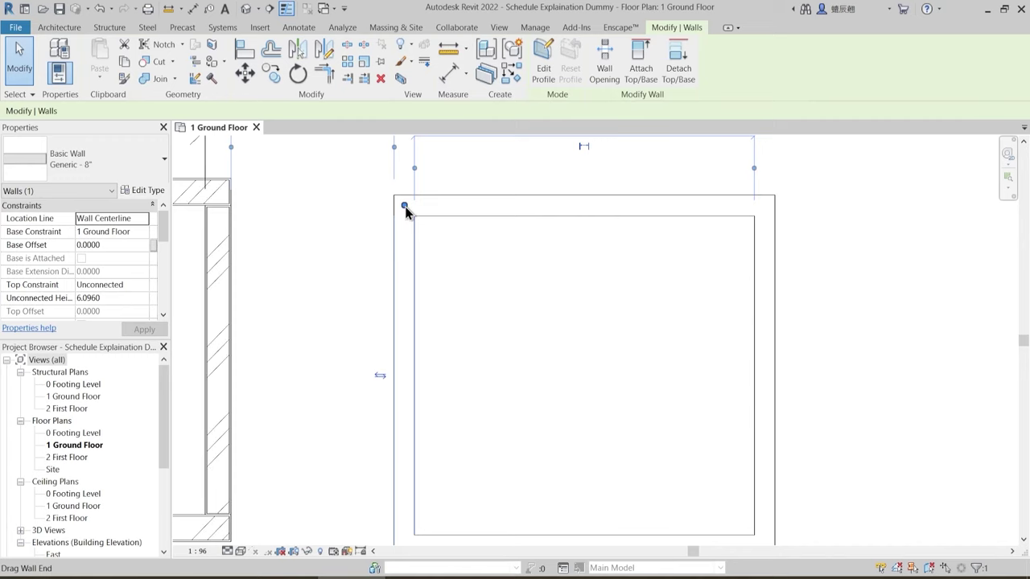
scroll(404, 207, "down", 2)
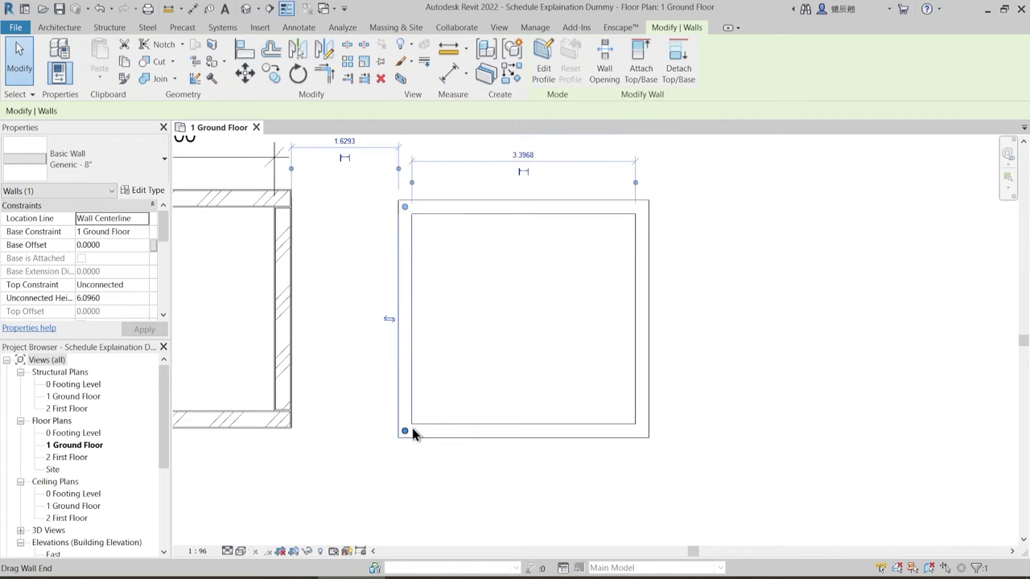
left_click(621, 221)
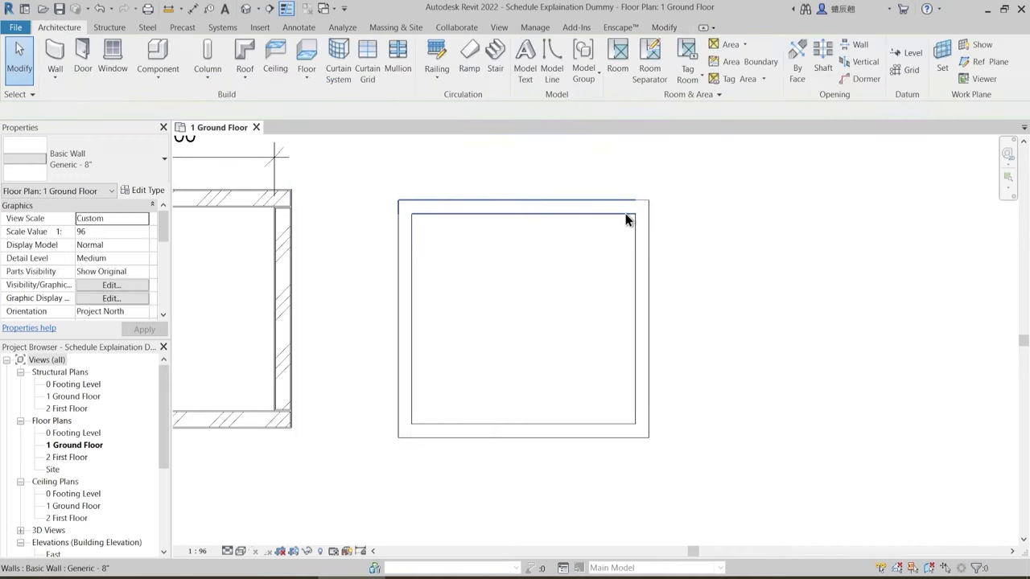
left_click(625, 213)
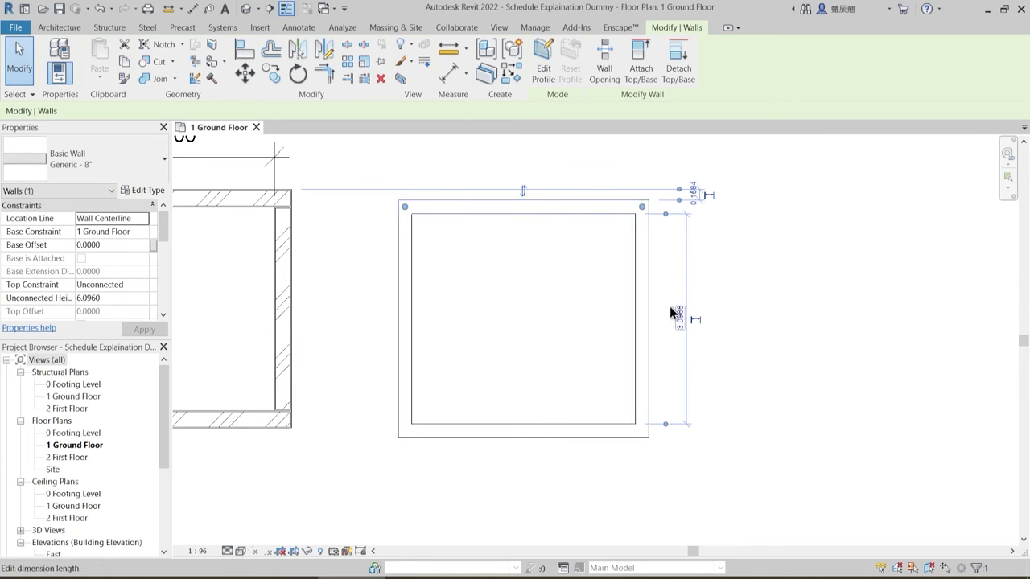
left_click(642, 306)
left_click(642, 302)
key("Escape")
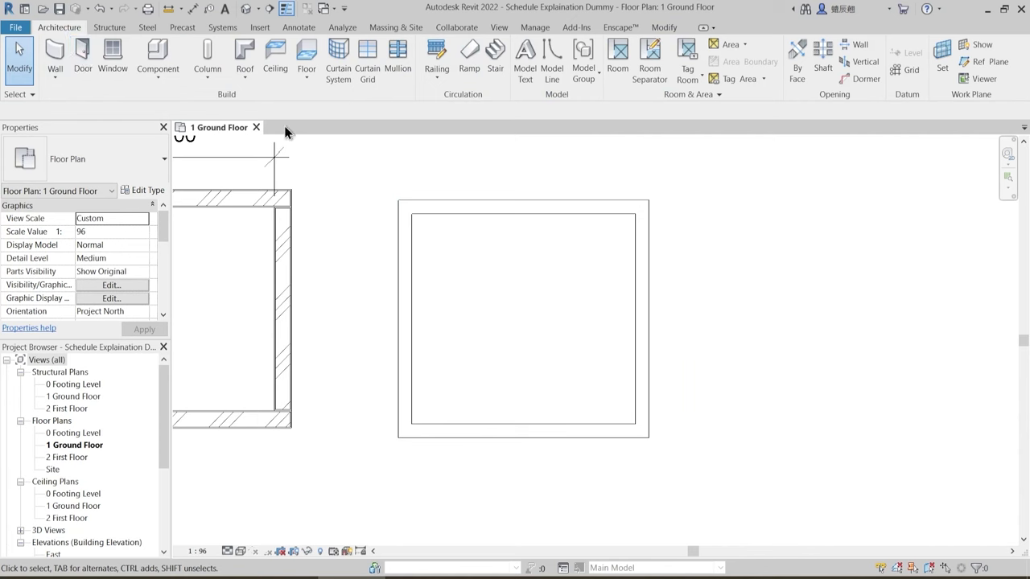
left_click(451, 207)
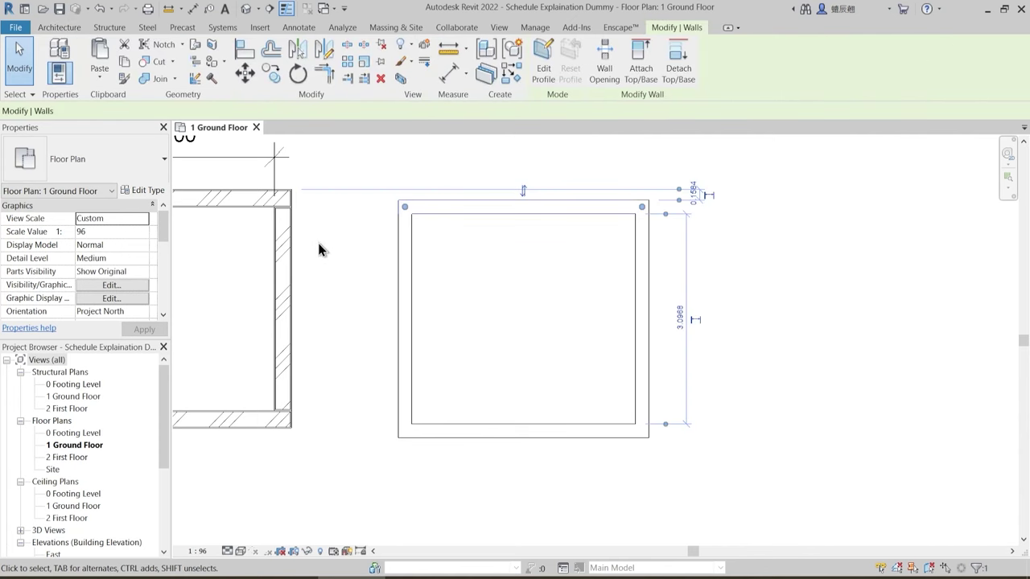
left_click(445, 263)
scroll(442, 270, "up", 3)
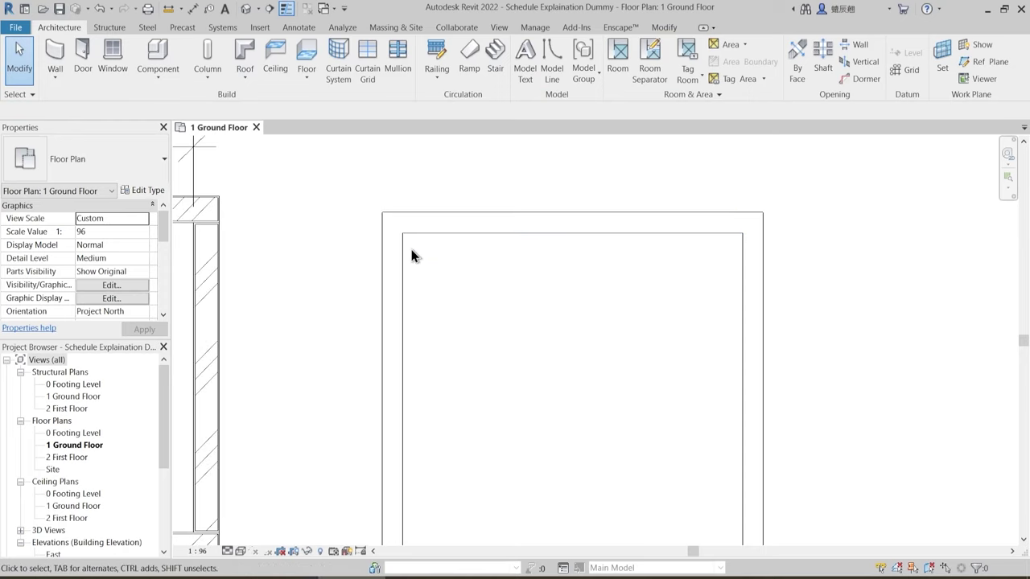
left_click(402, 268)
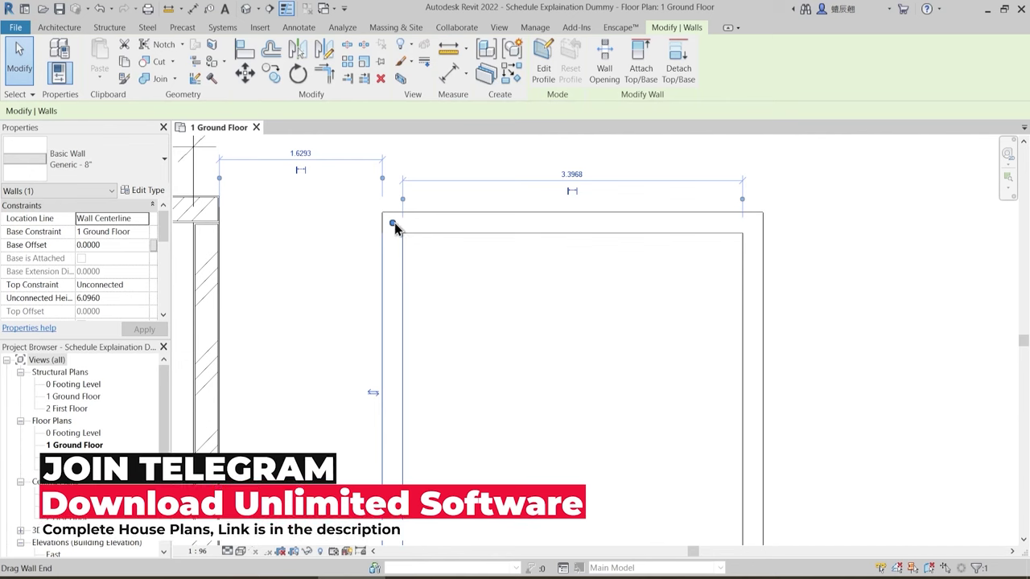
left_click(538, 274)
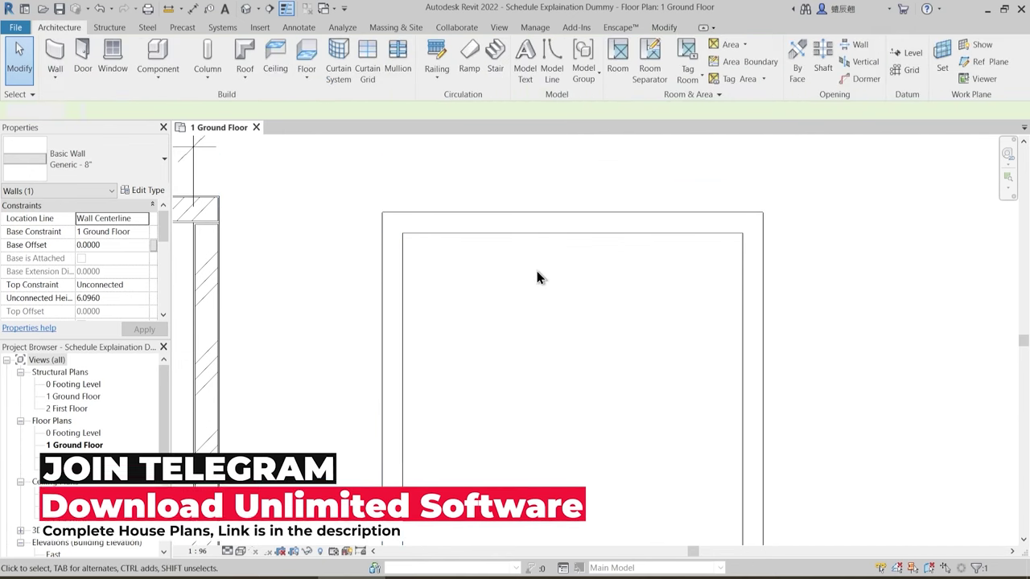
scroll(490, 267, "down", 2)
left_click(523, 239)
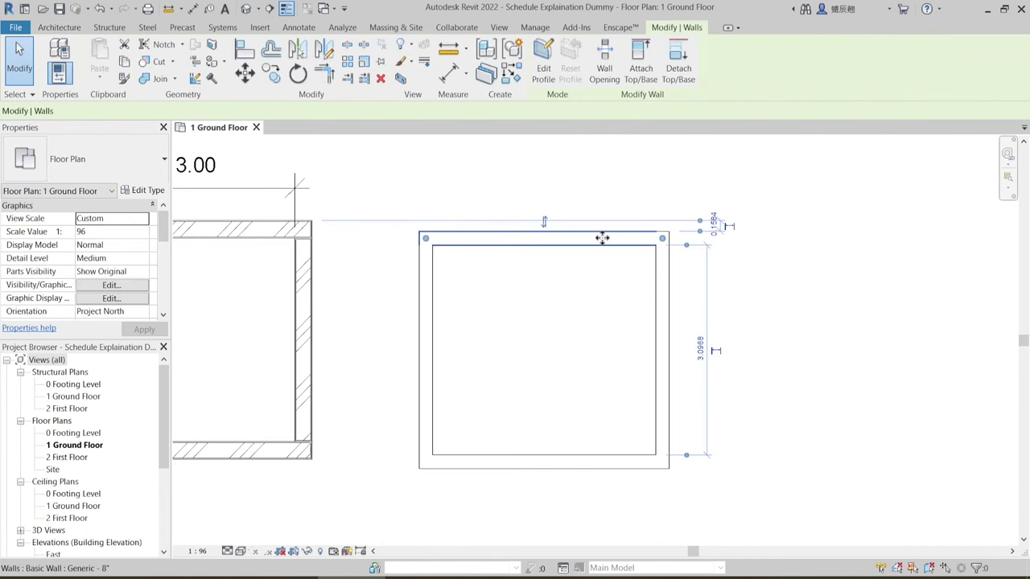
scroll(665, 247, "up", 2)
key("Escape")
scroll(661, 256, "down", 3)
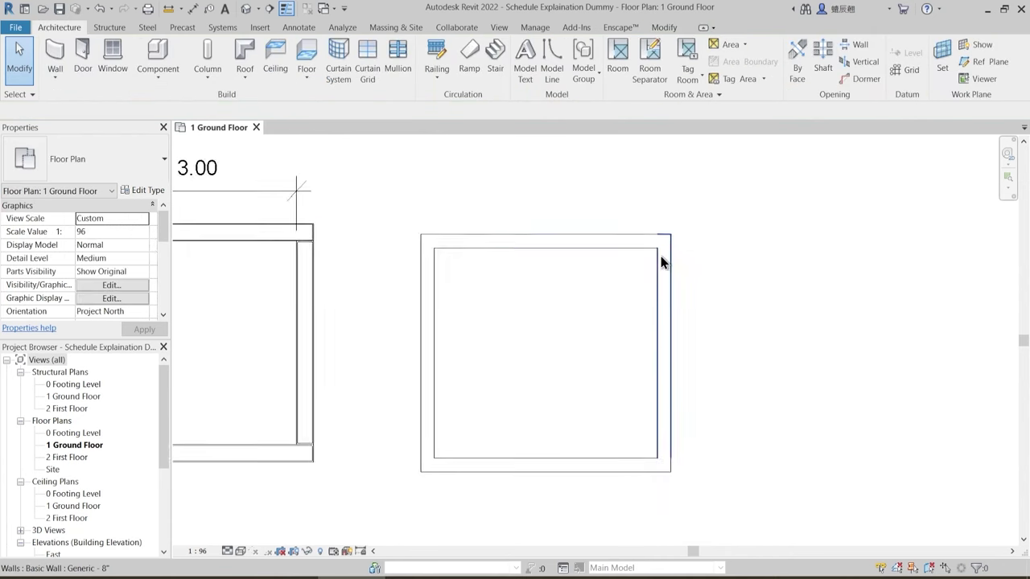
left_click_drag(464, 227, 701, 458)
key("Delete")
middle_click_drag(415, 302, 568, 299)
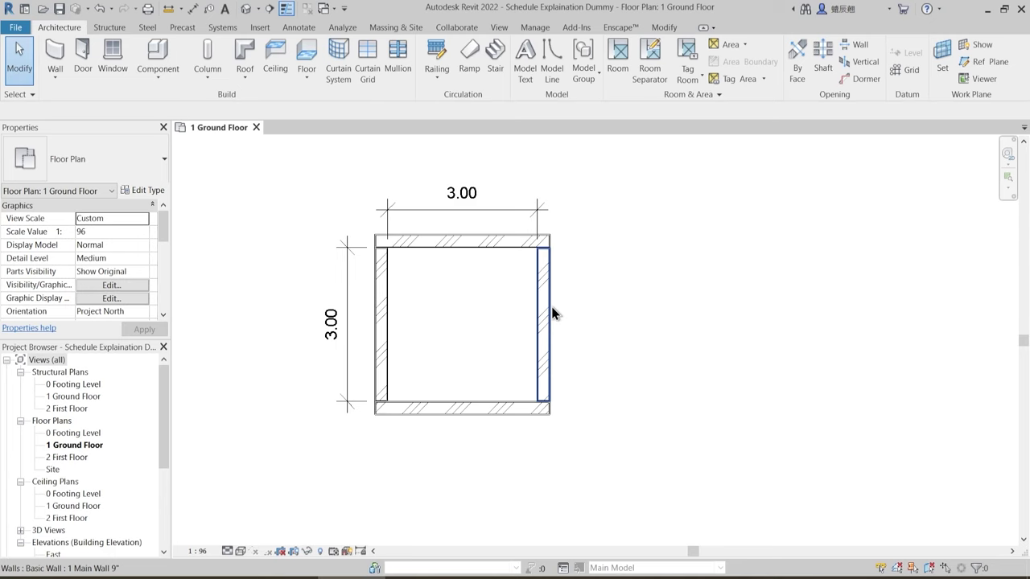
scroll(358, 251, "up", 3)
mouse_move(512, 267)
middle_mouse_down()
mouse_move(448, 288)
mouse_move(386, 288)
middle_mouse_up()
scroll(485, 281, "down", 3)
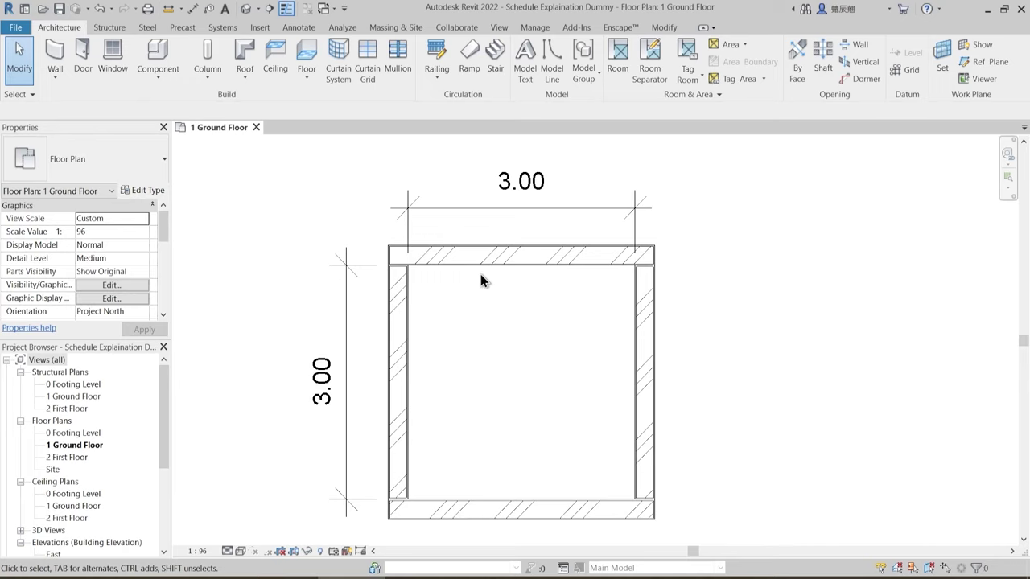
middle_click_drag(454, 310, 451, 297)
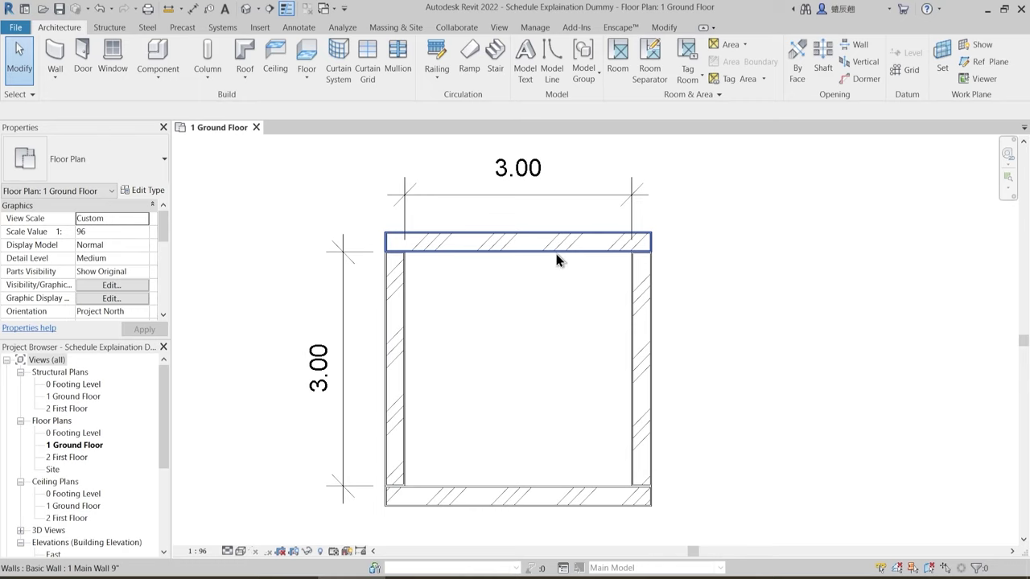
mouse_move(531, 256)
middle_mouse_down()
mouse_move(550, 354)
mouse_move(532, 319)
middle_mouse_up()
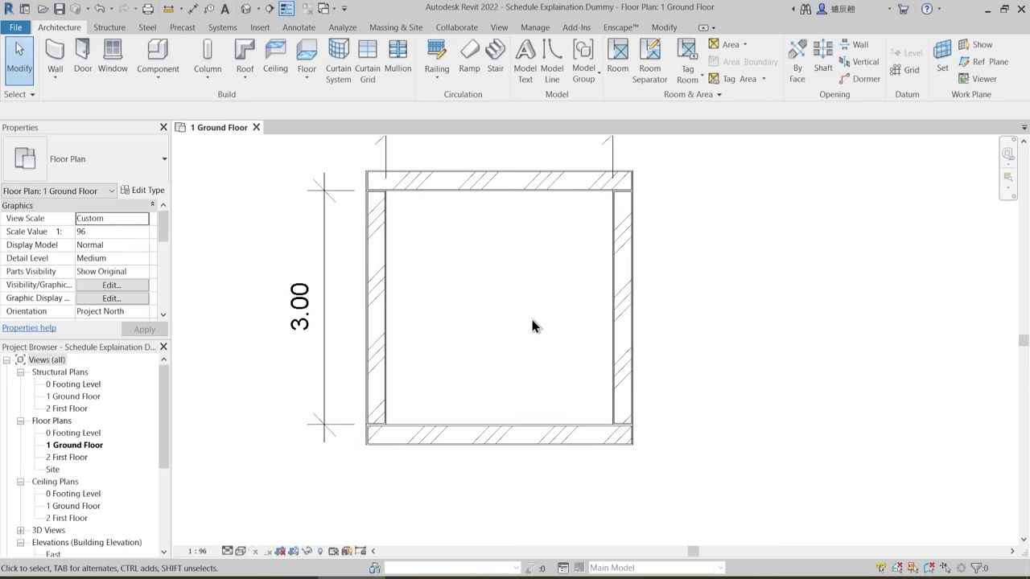
middle_click_drag(389, 215, 392, 255)
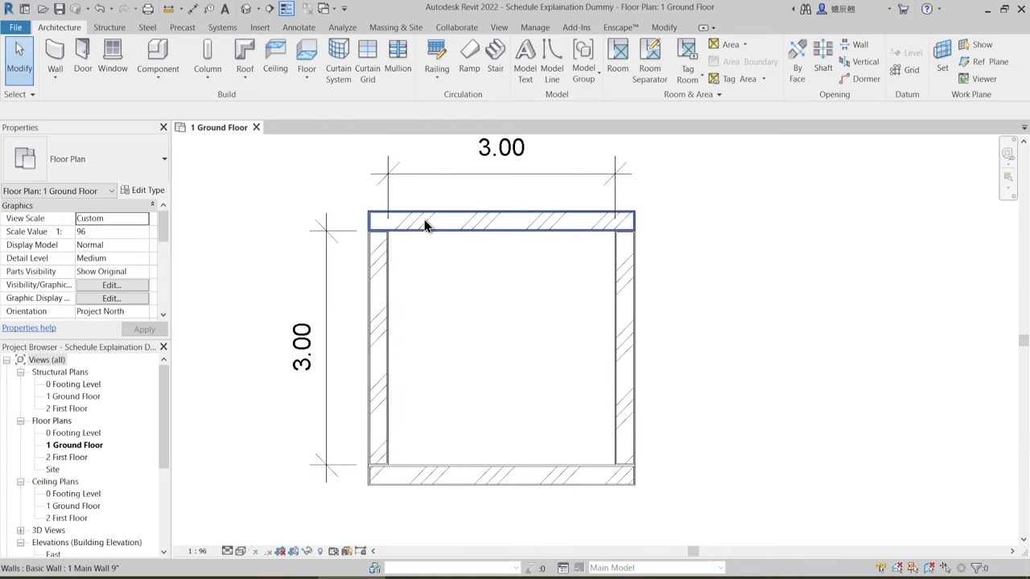
scroll(393, 228, "up", 3)
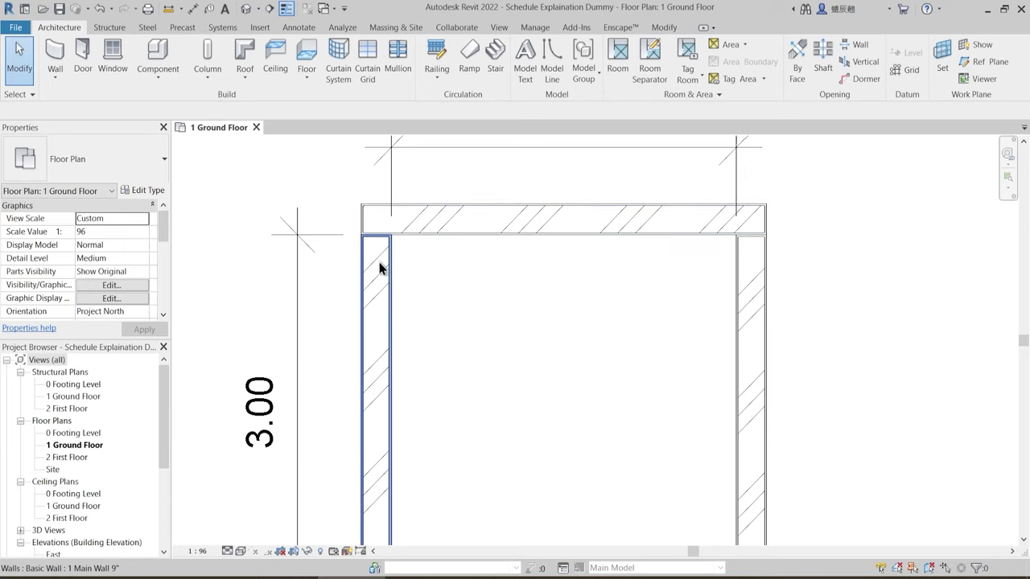
middle_click_drag(480, 263, 473, 280)
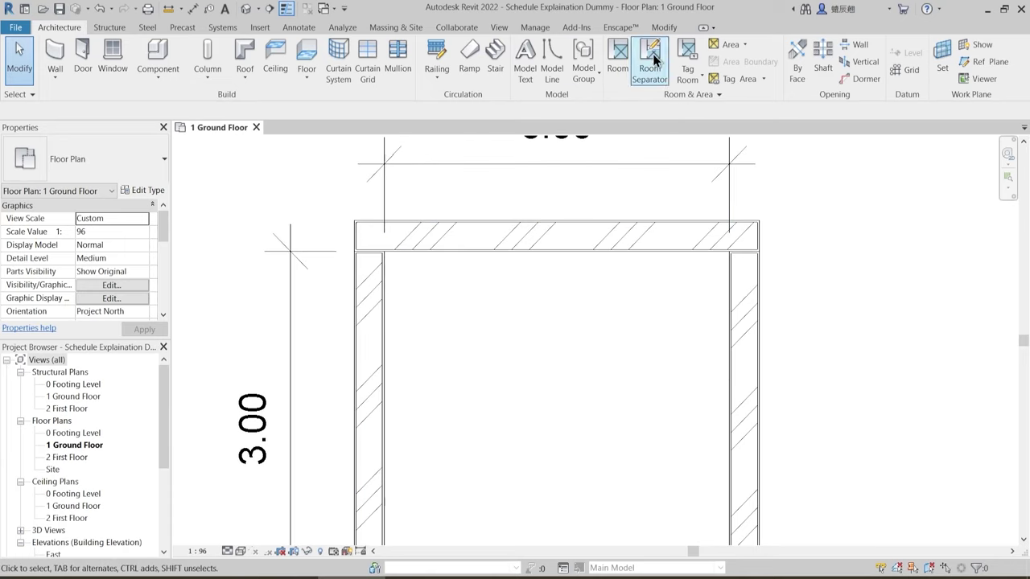
left_click(665, 29)
left_click(195, 79)
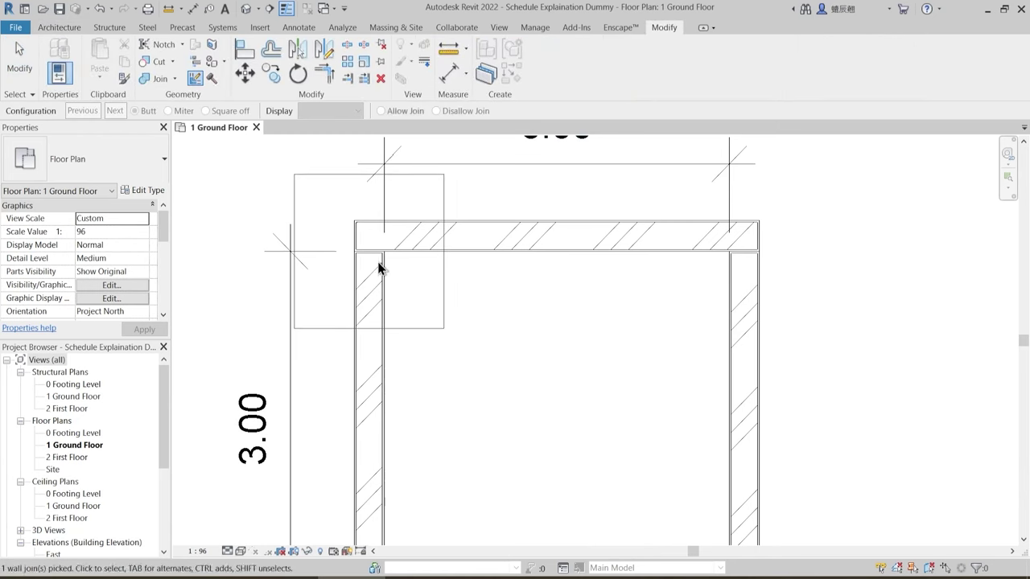
left_click(379, 266)
left_click(451, 111)
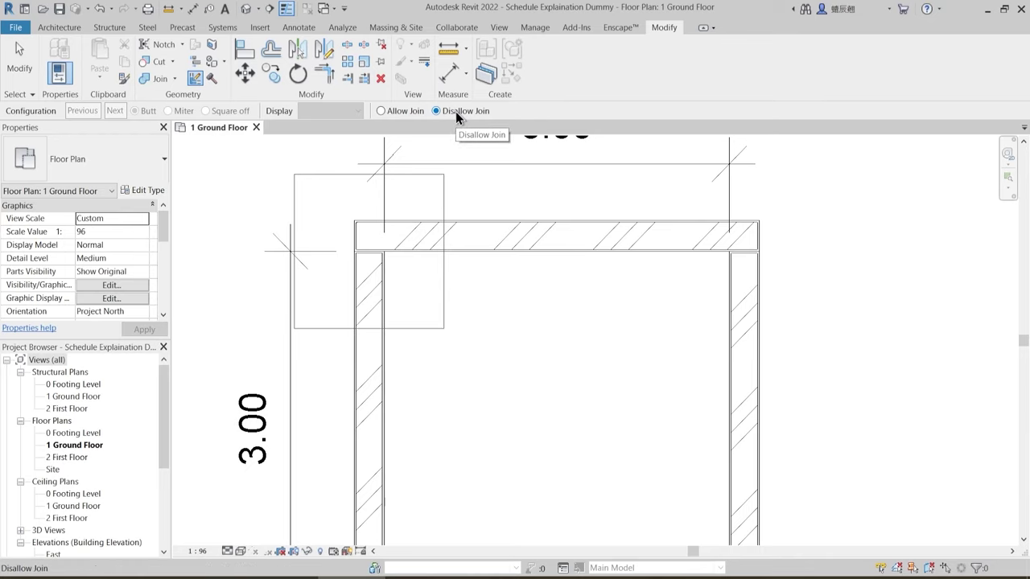
key("Escape")
key("Escape")
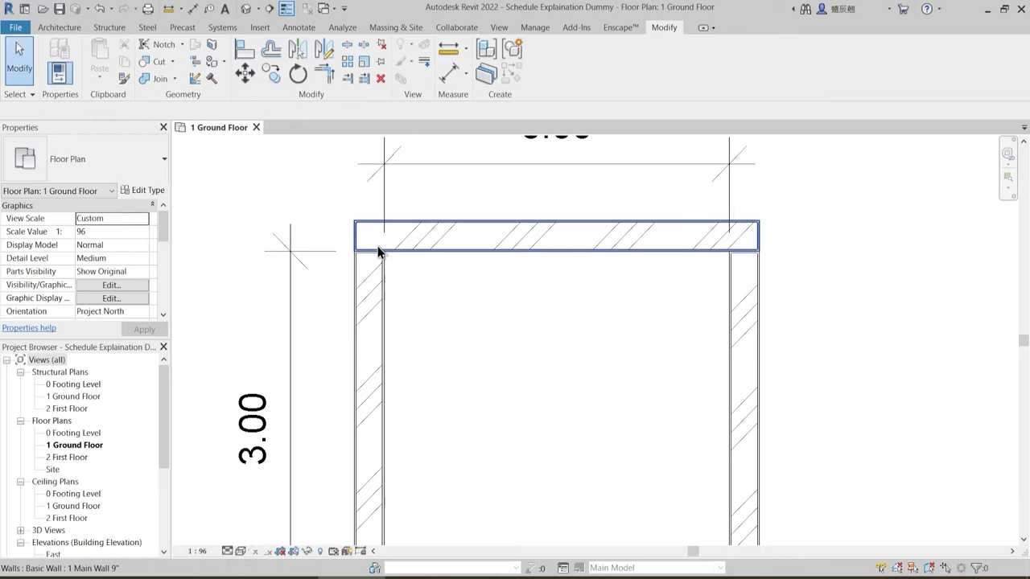
scroll(382, 252, "up", 2)
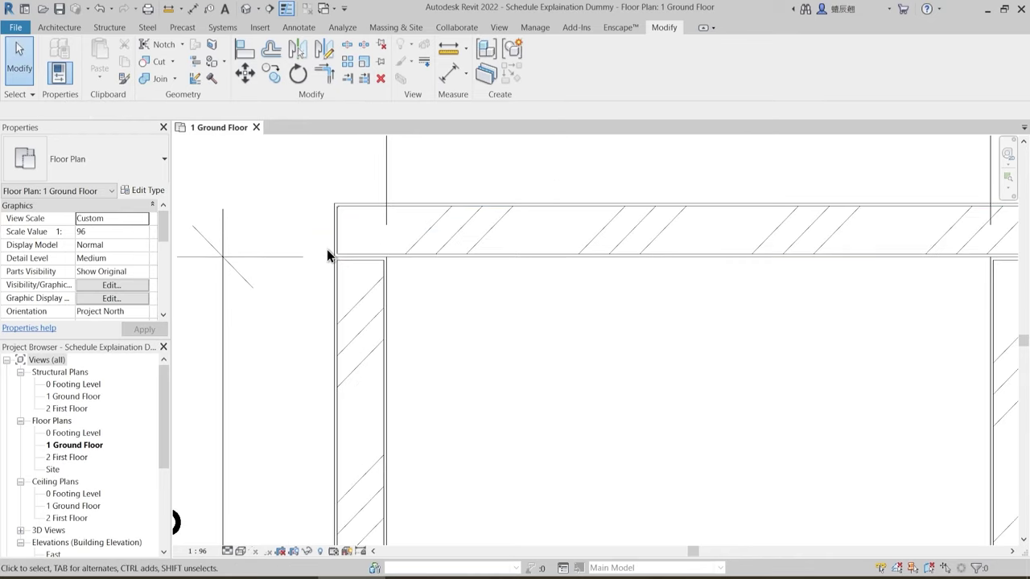
scroll(327, 256, "down", 2)
left_click(355, 289)
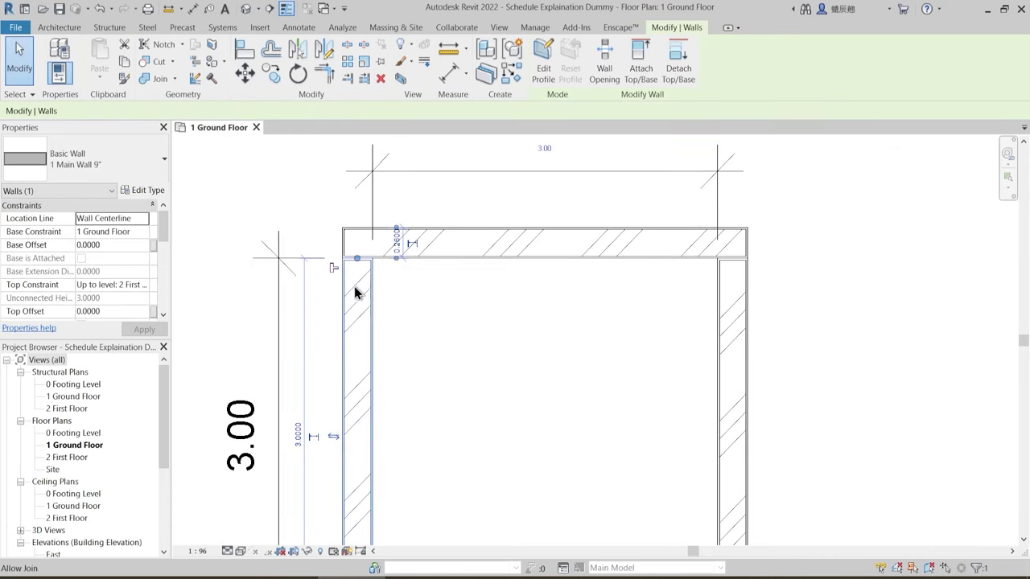
scroll(355, 293, "down", 2)
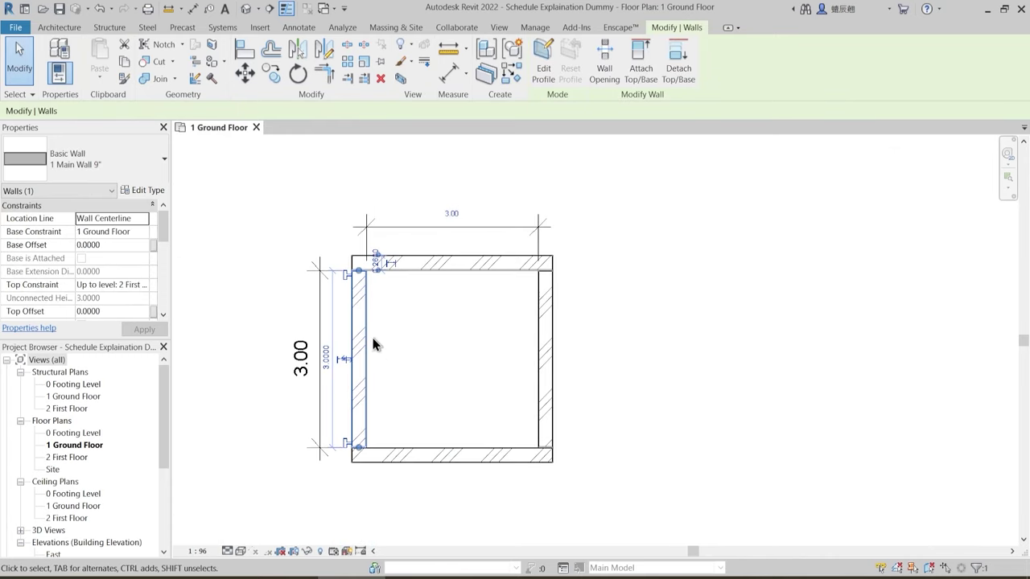
left_click(373, 344)
scroll(358, 272, "up", 1)
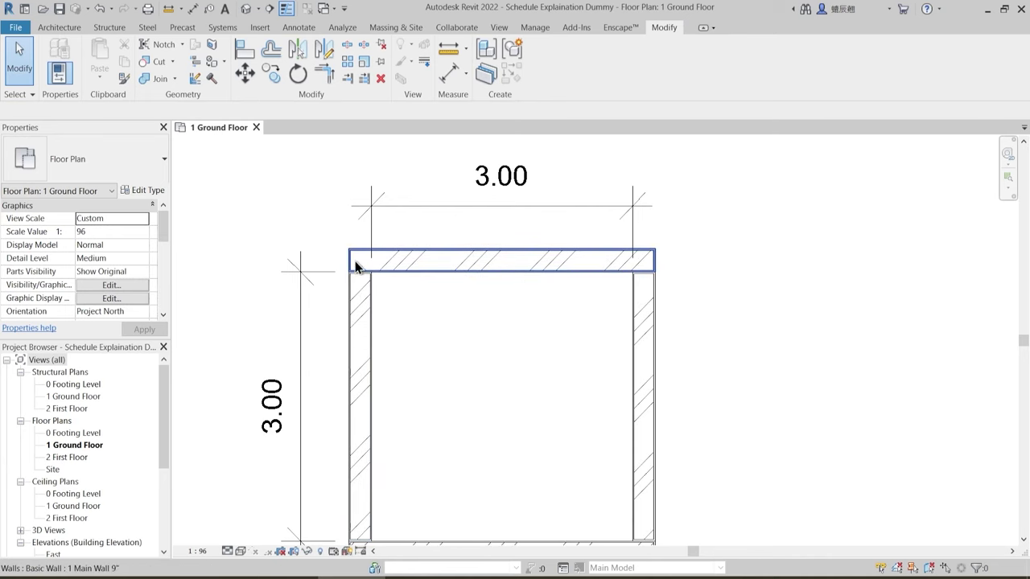
middle_click_drag(644, 497, 630, 402)
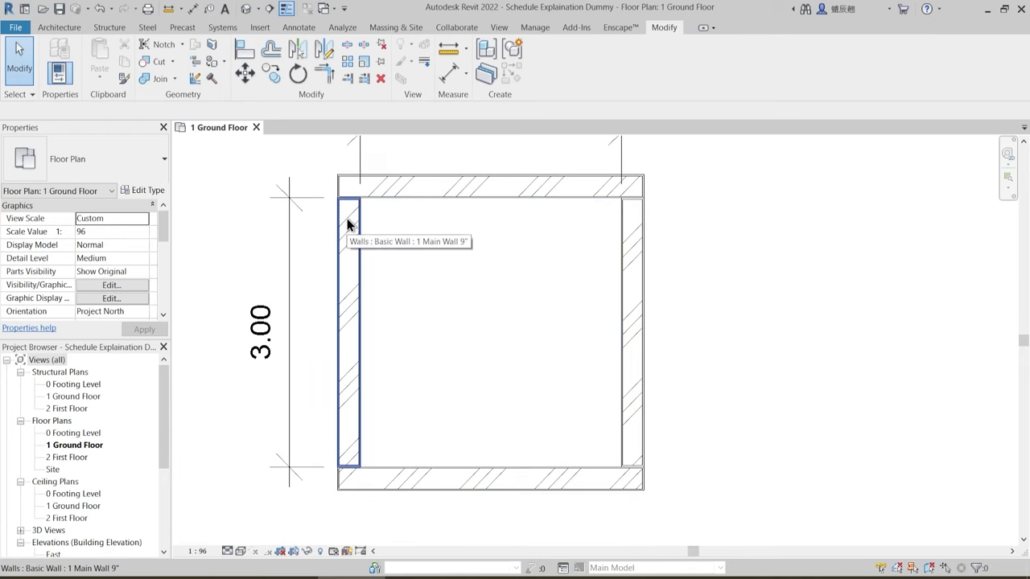
middle_click_drag(347, 219, 341, 238)
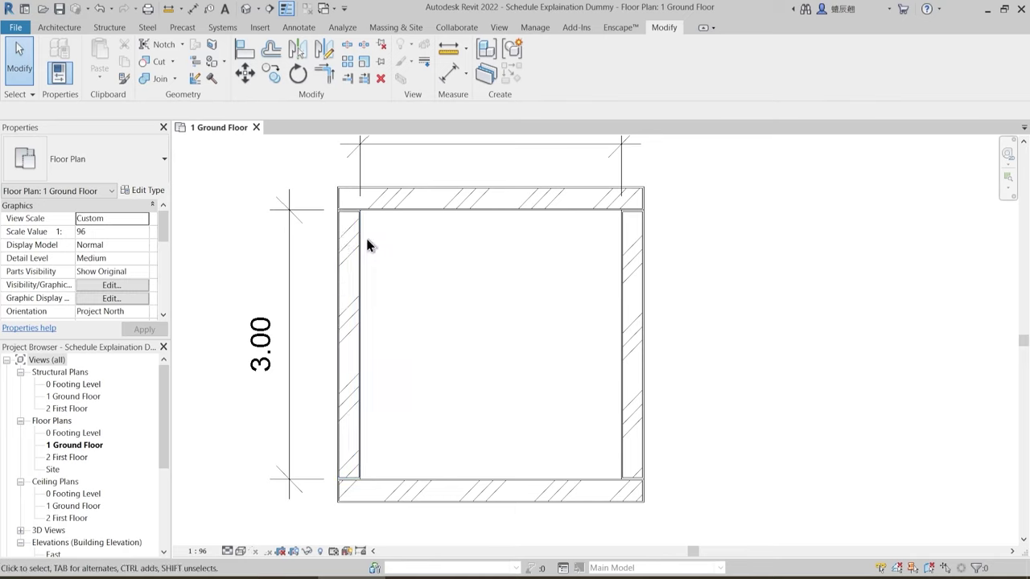
middle_click_drag(383, 263, 384, 298)
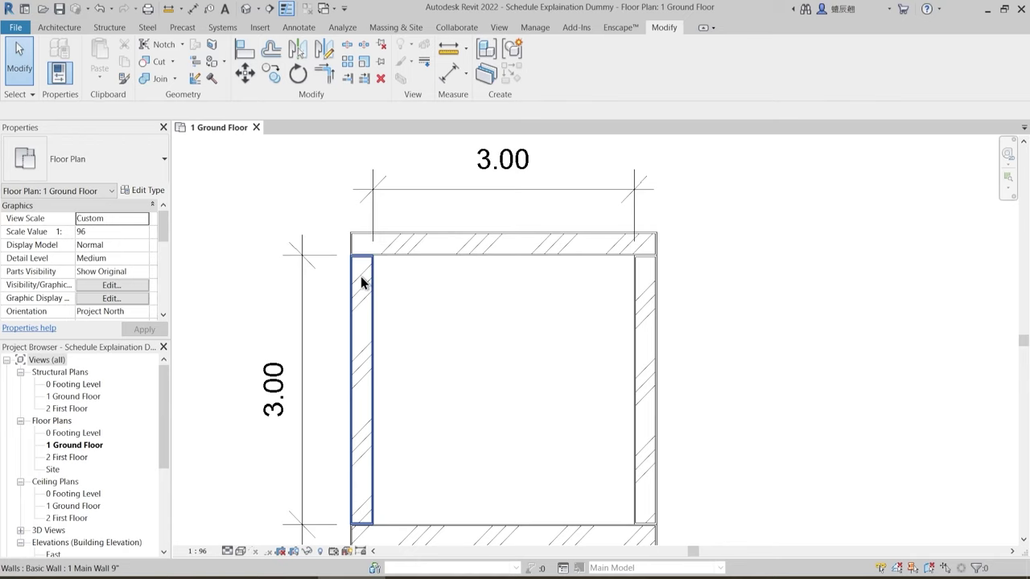
middle_click_drag(414, 246, 418, 282)
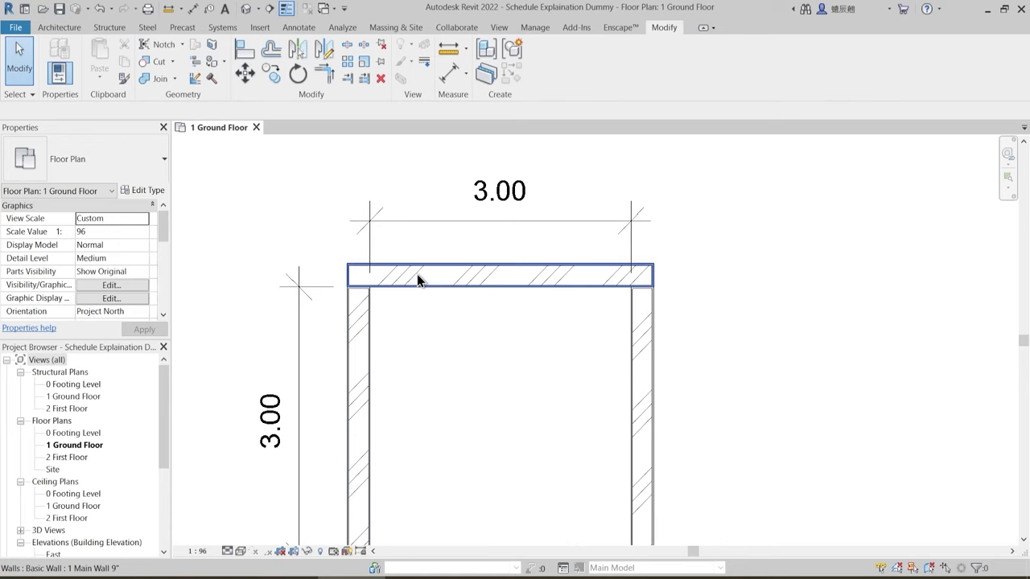
scroll(113, 435, "down", 3)
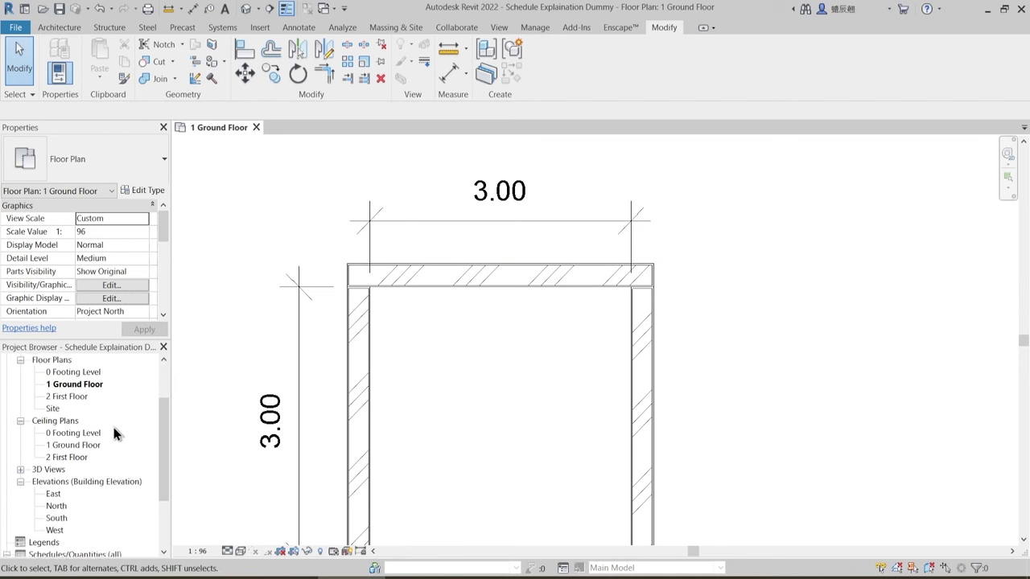
scroll(114, 434, "down", 4)
- Open the Wall Schedule, then view the four-walled box close up in the default 3D view
double_click(69, 494)
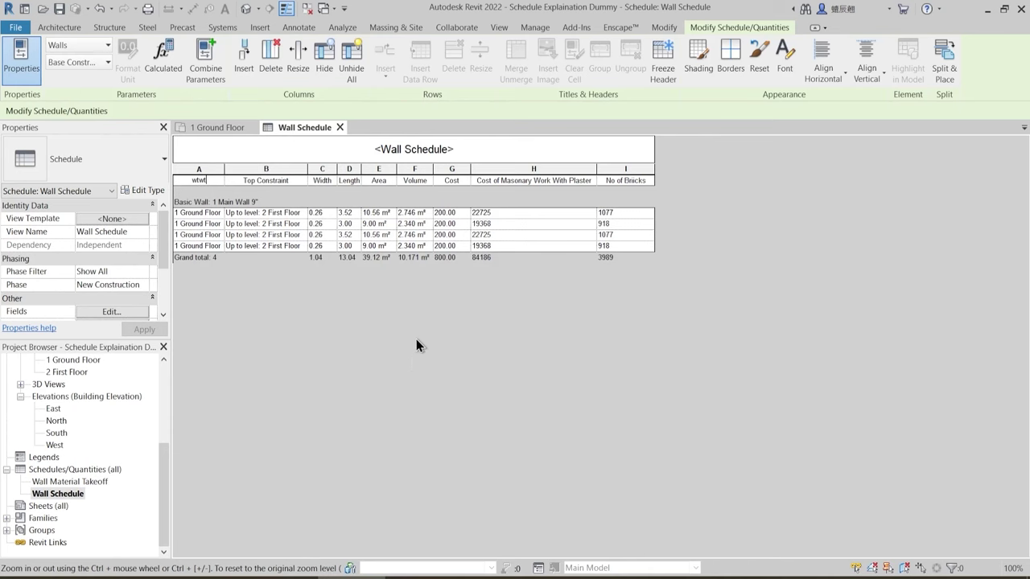
left_click(215, 127)
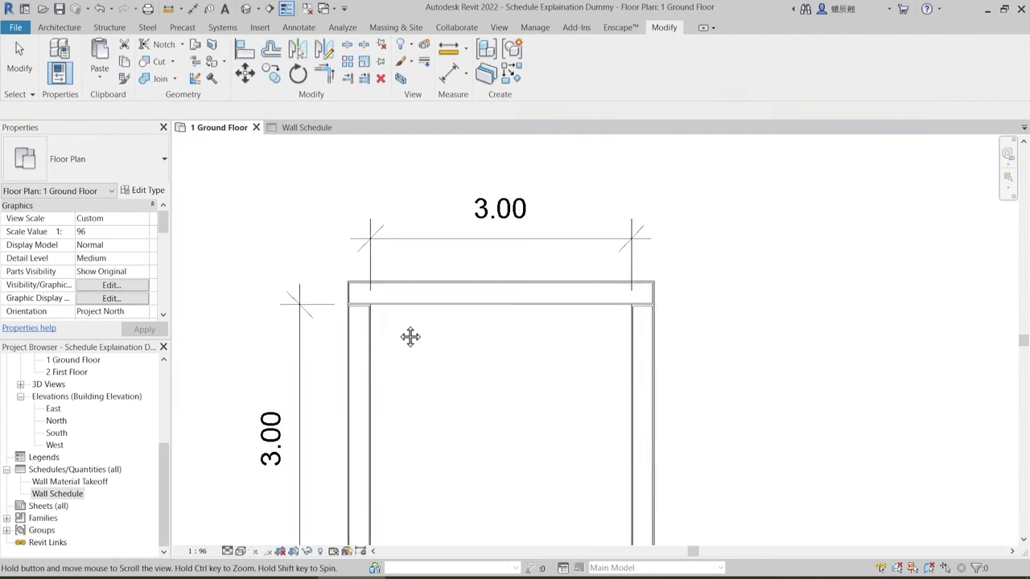
scroll(379, 322, "up", 3)
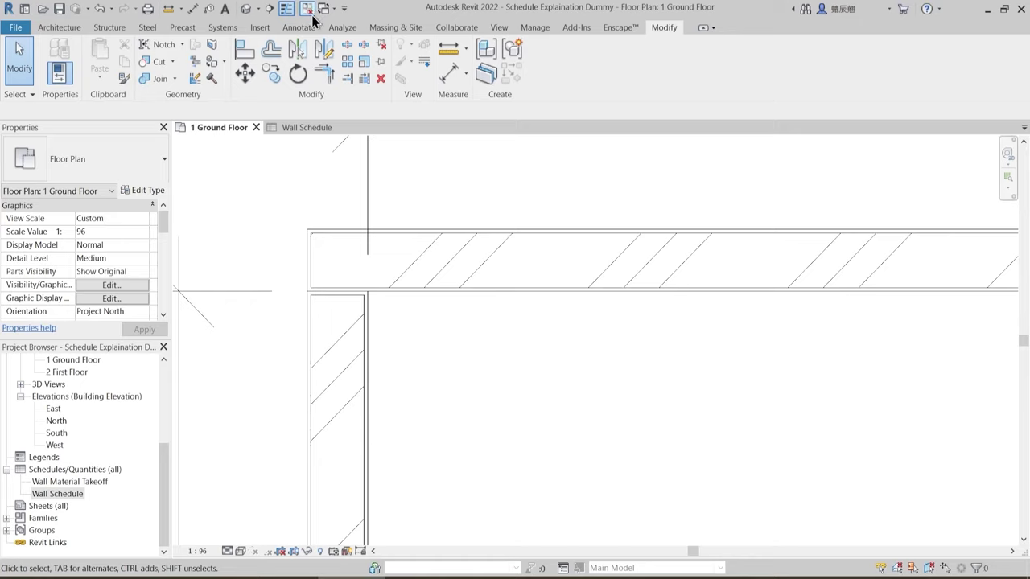
left_click(247, 11)
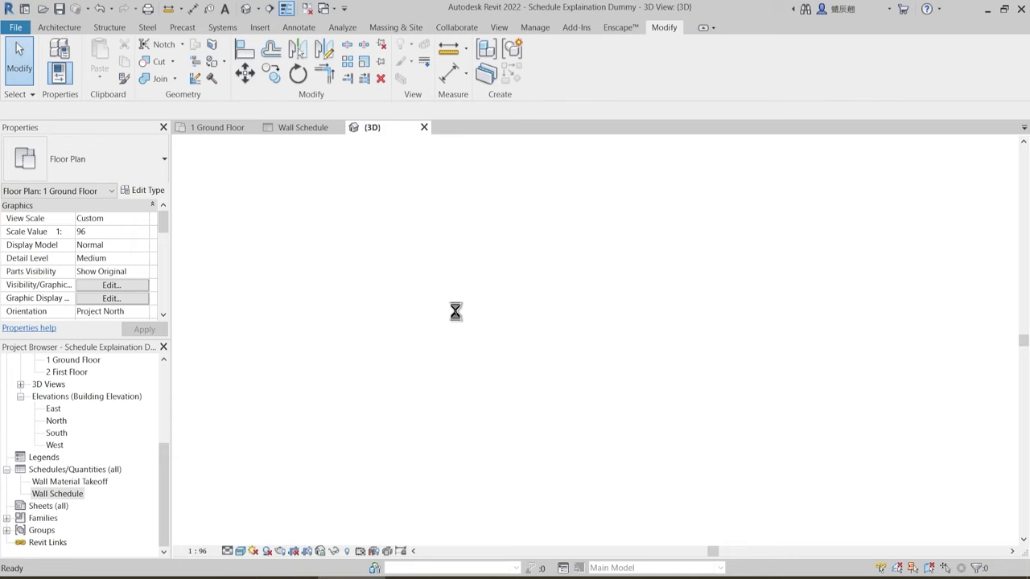
scroll(619, 299, "up", 5)
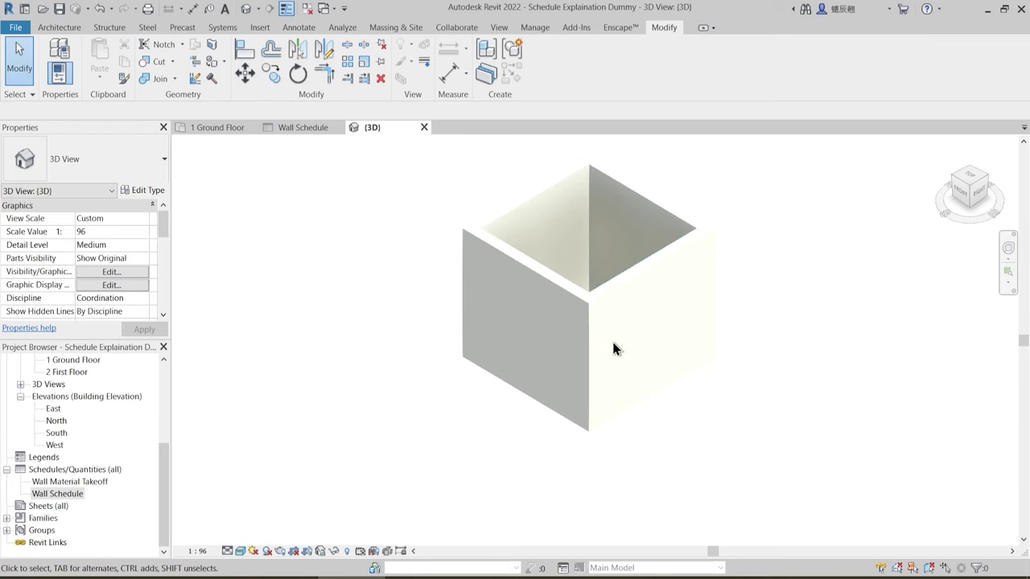
middle_click_drag(614, 349, 487, 358, "shift")
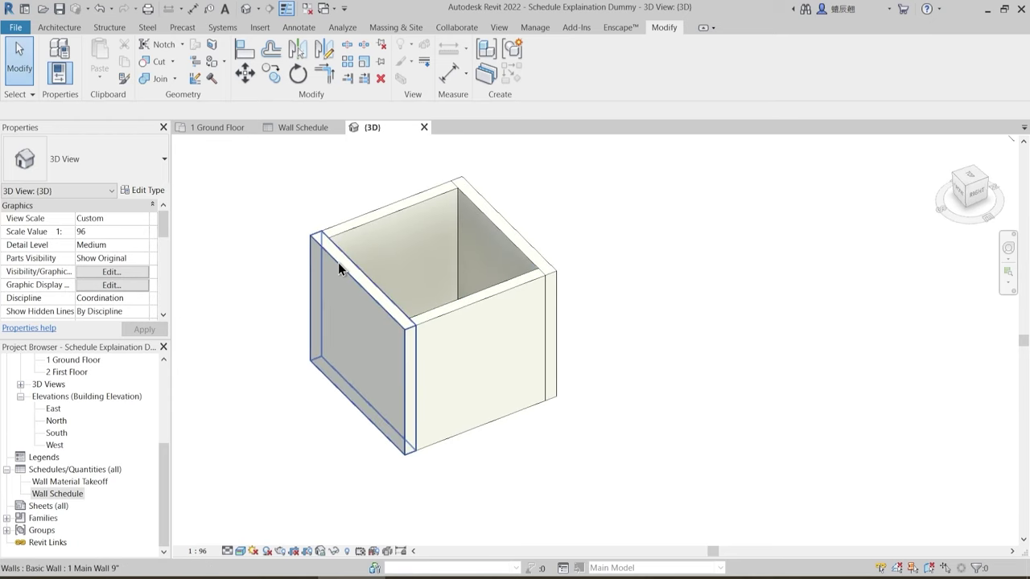
scroll(422, 362, "up", 3)
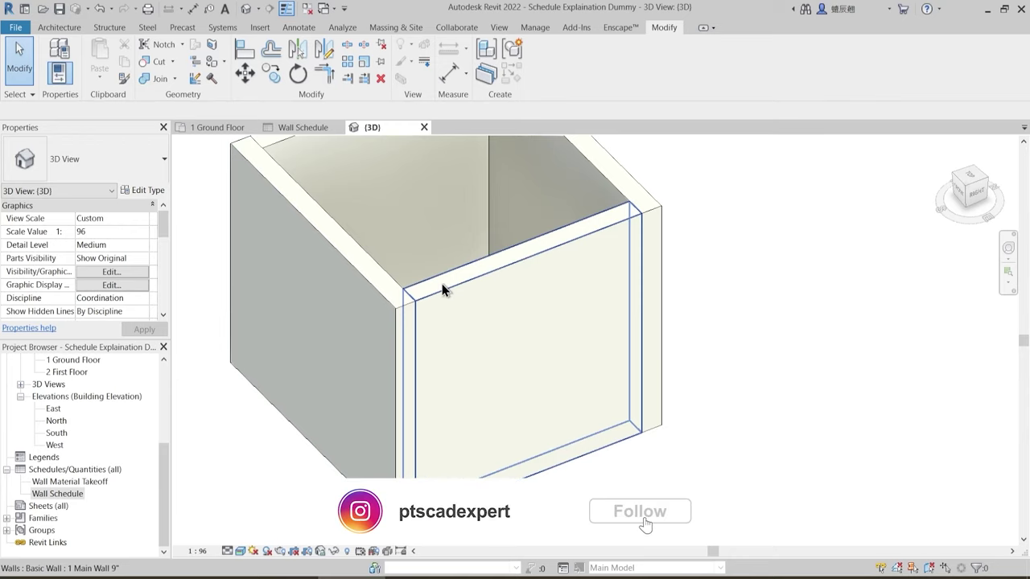
- Back in 1 Ground Floor, start Join Geometry on the corner walls, then cancel it
left_click(226, 128)
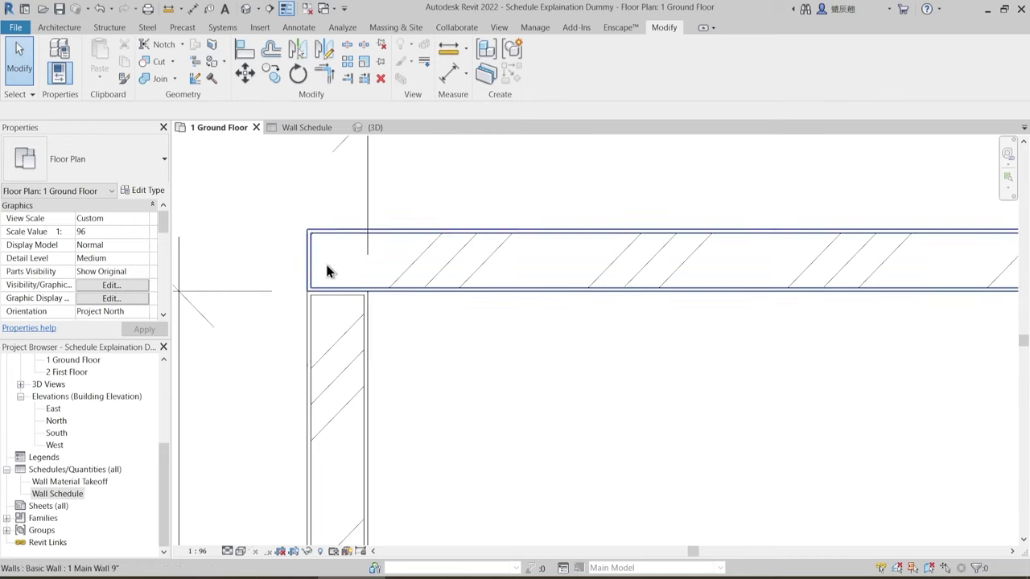
left_click(155, 79)
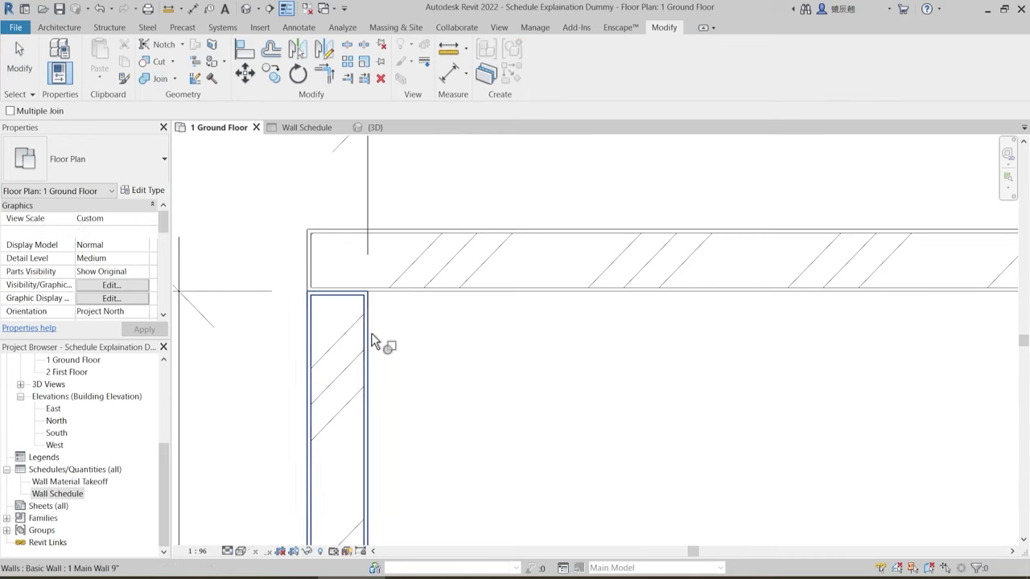
key("Escape")
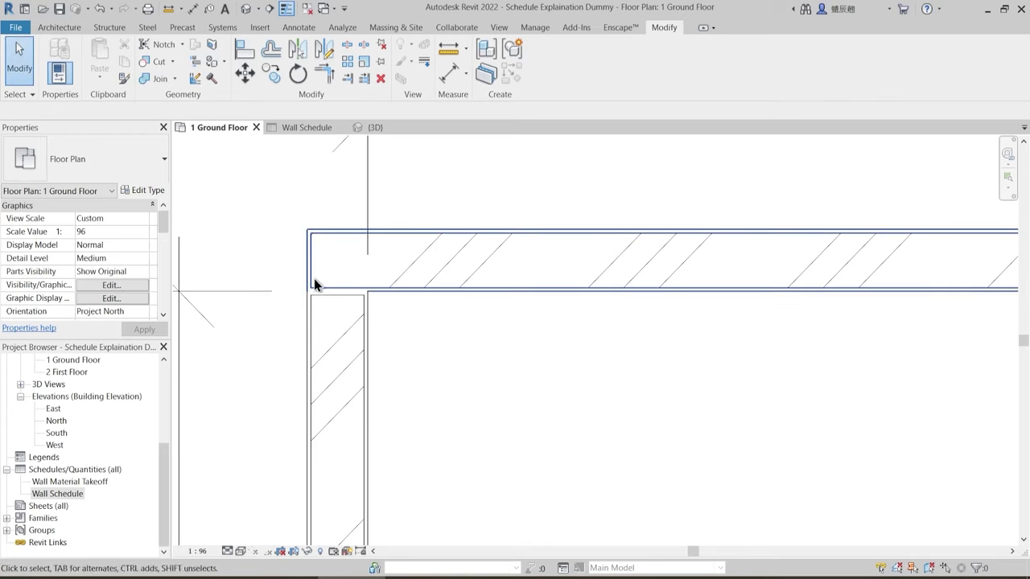
scroll(333, 290, "down", 3)
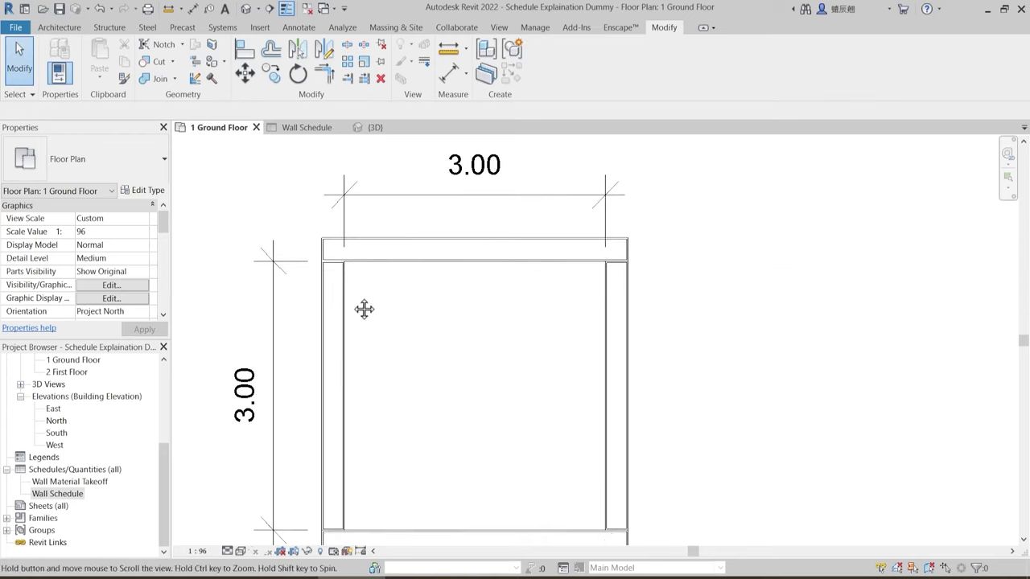
scroll(327, 266, "up", 4)
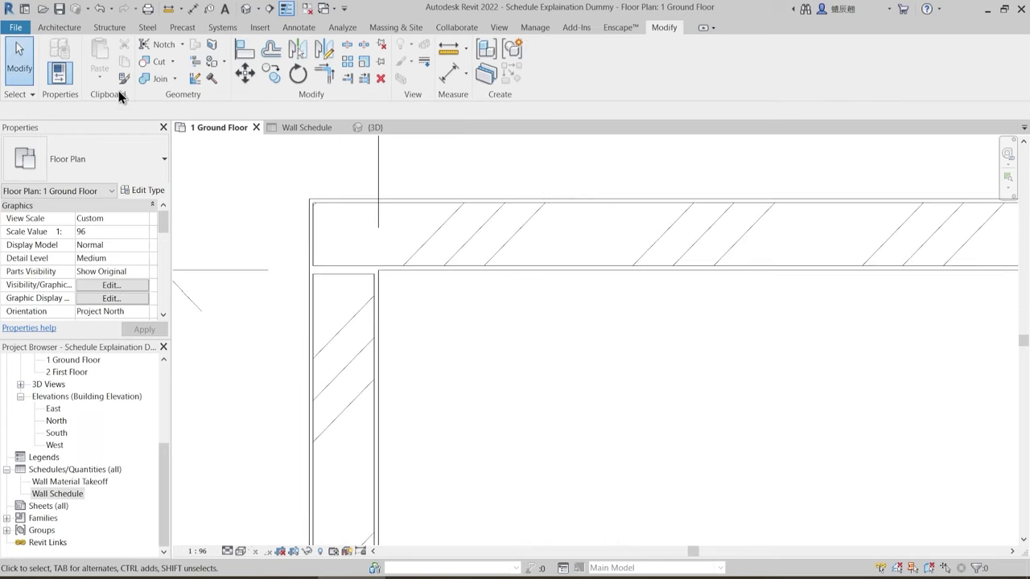
- Try Switch Join Order on the walls, cancel it, and zoom out to the whole room
left_click(174, 84)
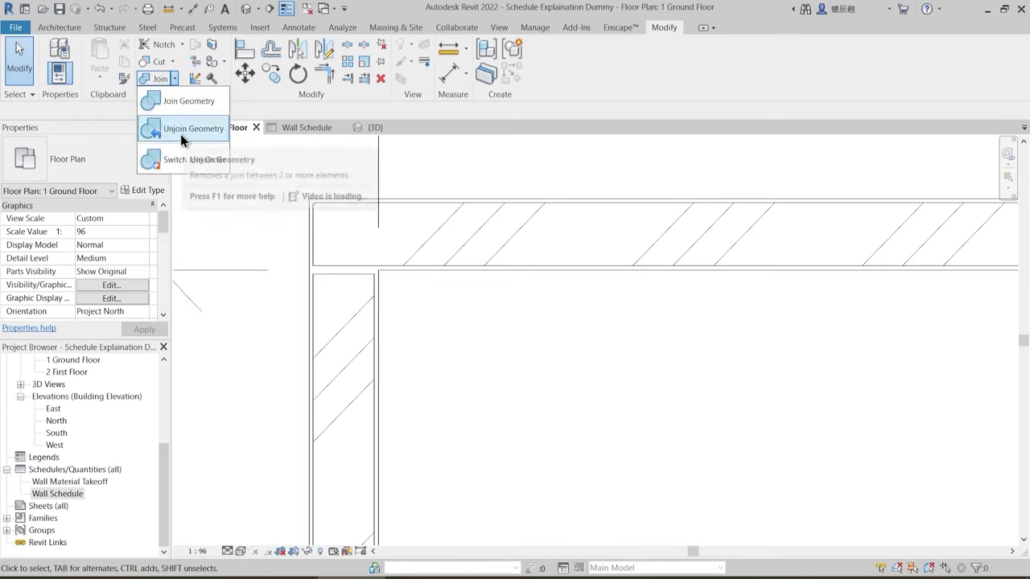
left_click(189, 156)
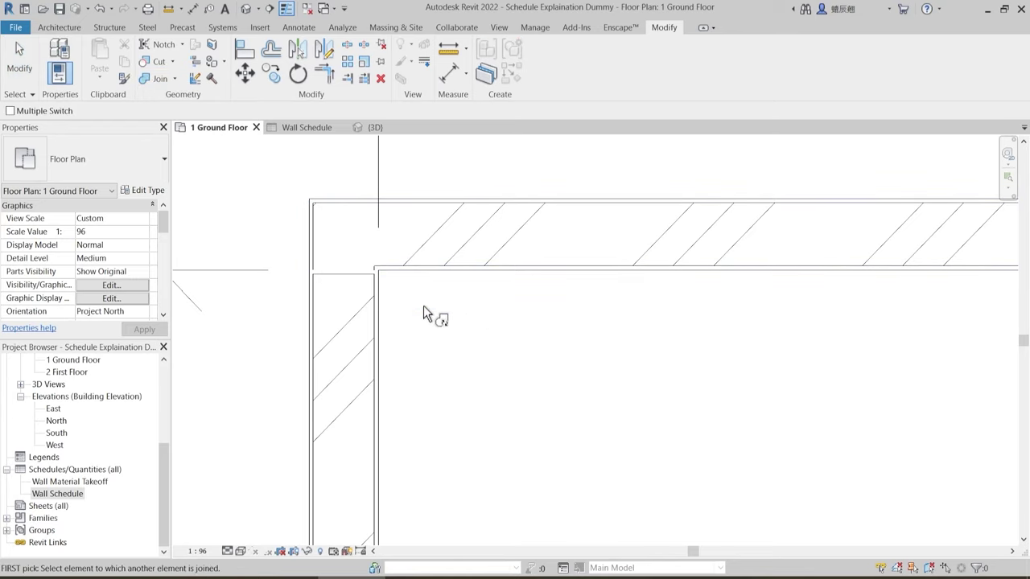
key("Escape")
scroll(424, 305, "down", 1)
scroll(361, 287, "down", 2)
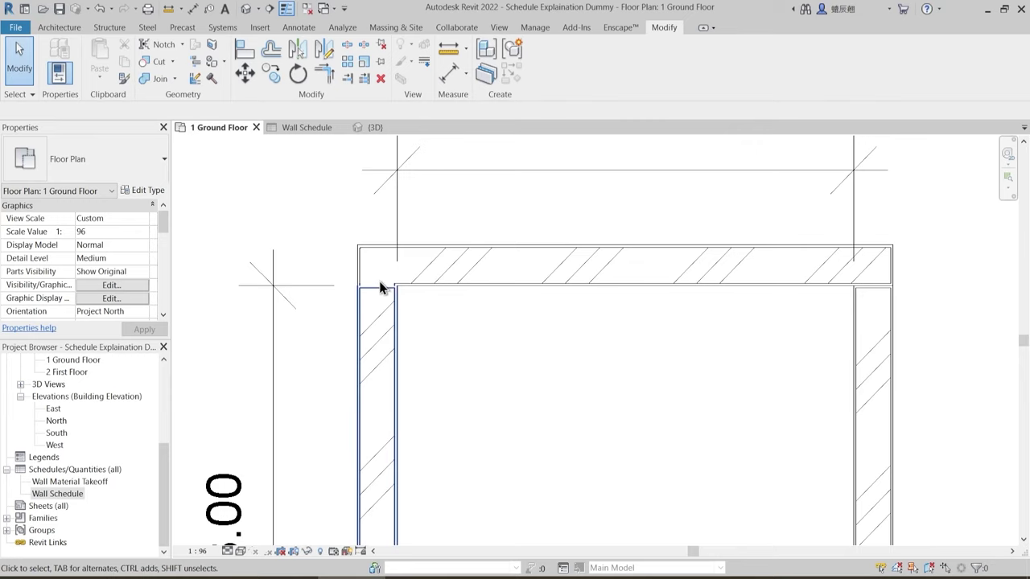
scroll(381, 287, "up", 3)
scroll(396, 289, "down", 3)
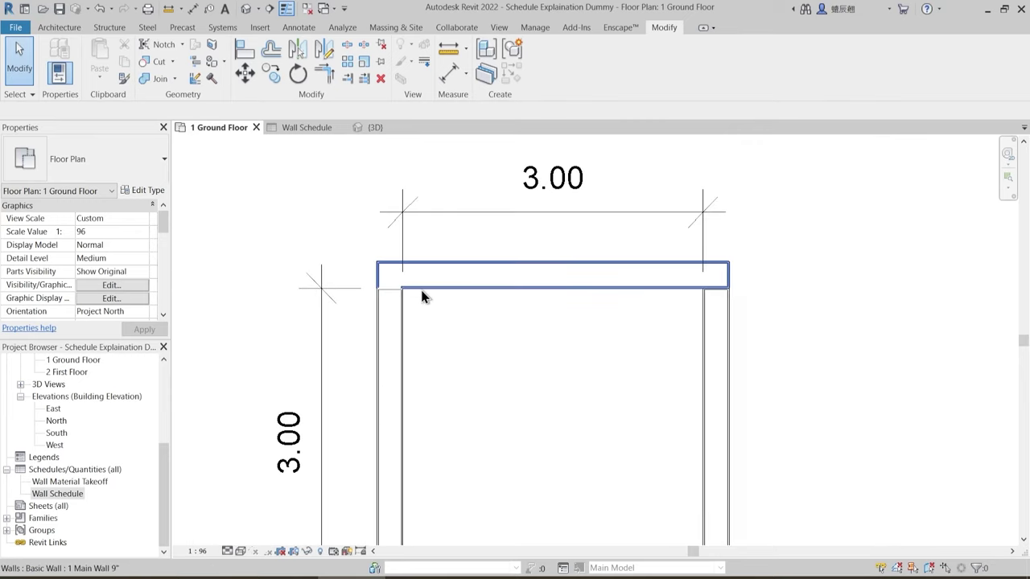
middle_click_drag(646, 348, 422, 291)
scroll(588, 259, "down", 3)
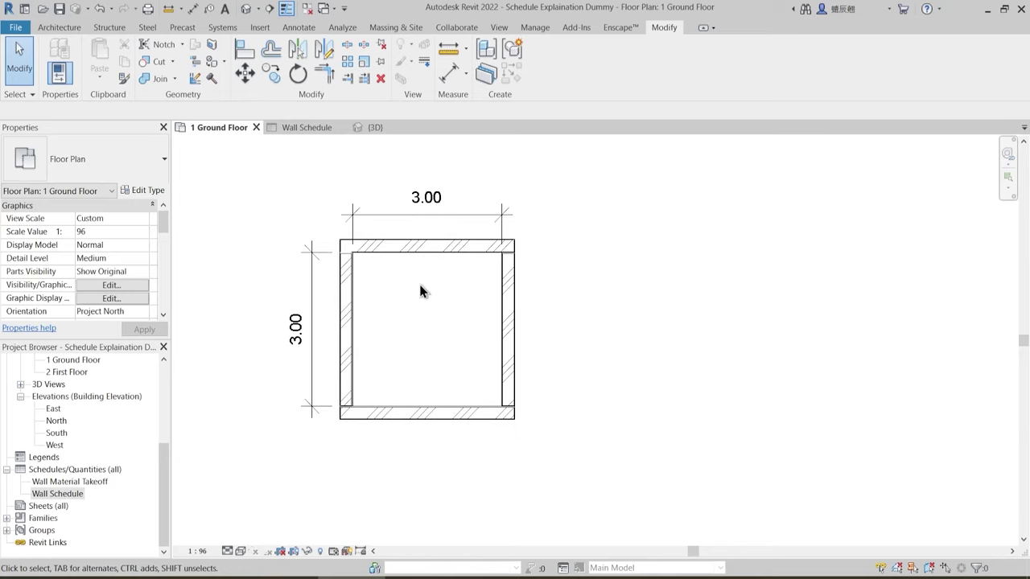
- Close the 3D view and check the Wall Schedule before returning to 1 Ground Floor
left_click(426, 130)
middle_click_drag(381, 231, 334, 228)
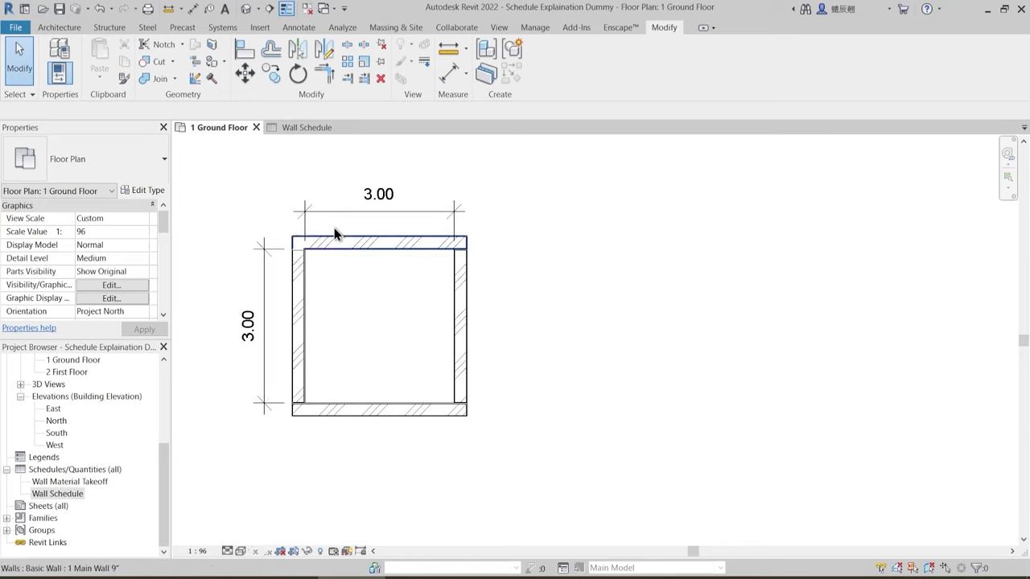
left_click(310, 126)
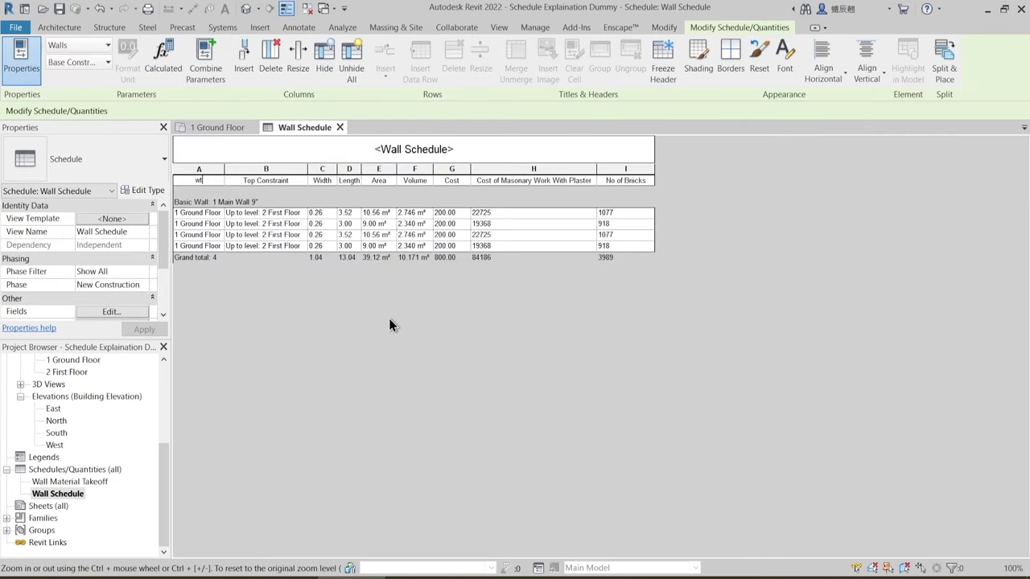
left_click(220, 128)
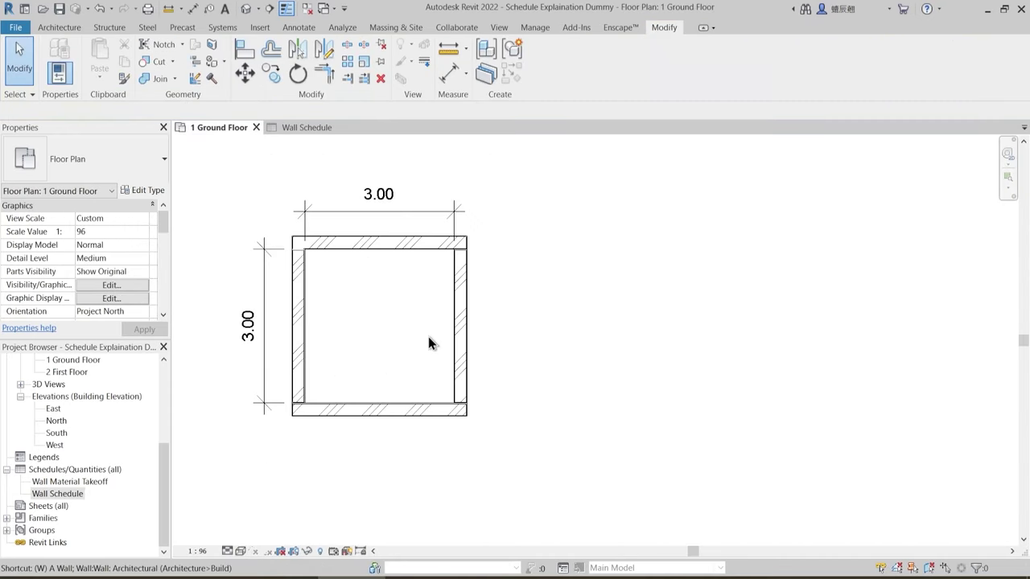
- Tile the plan and Wall Schedule with WT, bringing the top 3.00 dimension into view
key("w")
key("t")
scroll(428, 337, "up", 4)
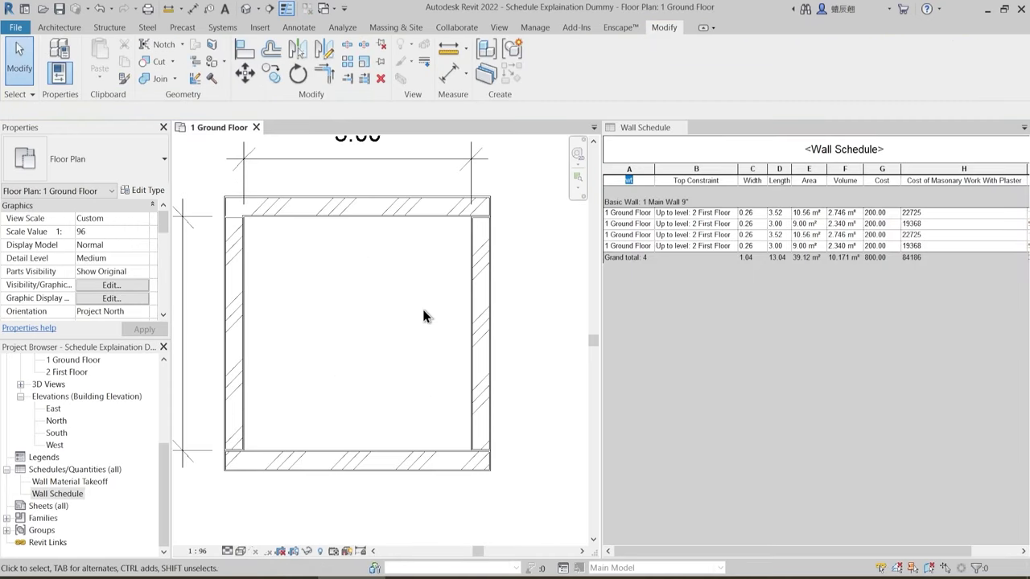
middle_click_drag(494, 306, 523, 291)
middle_click_drag(321, 296, 352, 343)
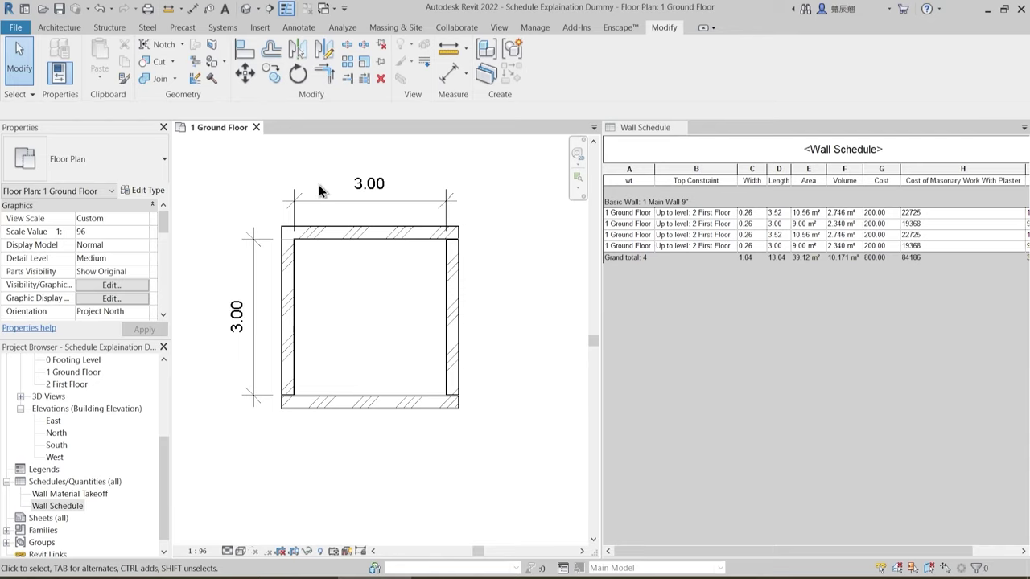
- Recombine the views into tabs with TW and make the Wall Schedule active
key("t")
key("w")
left_click(301, 128)
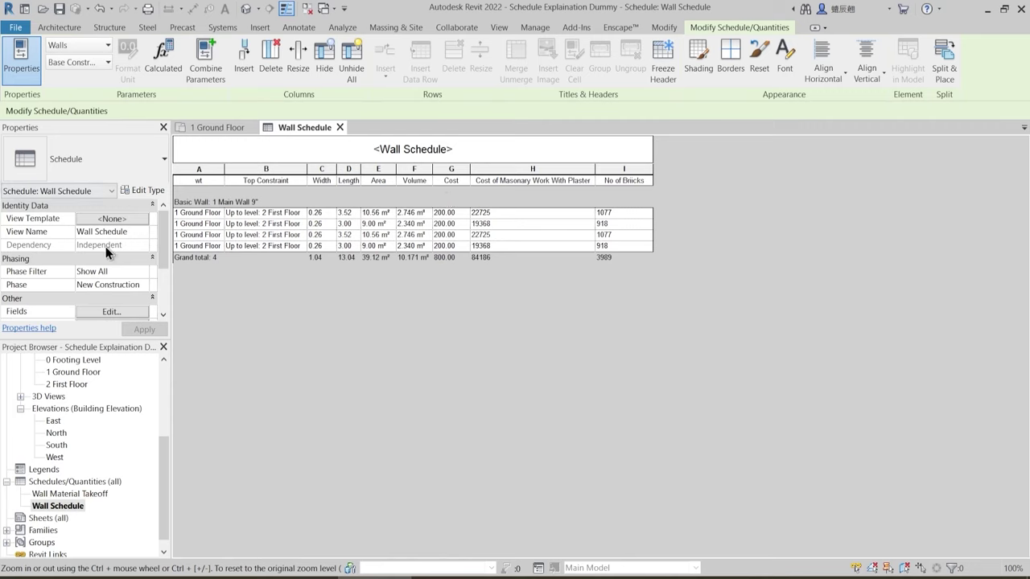
- Review the Cost of Masonary Work With Plaster formula, keeping it as Area * Cost * 10.76
left_click_drag(166, 235, 166, 262)
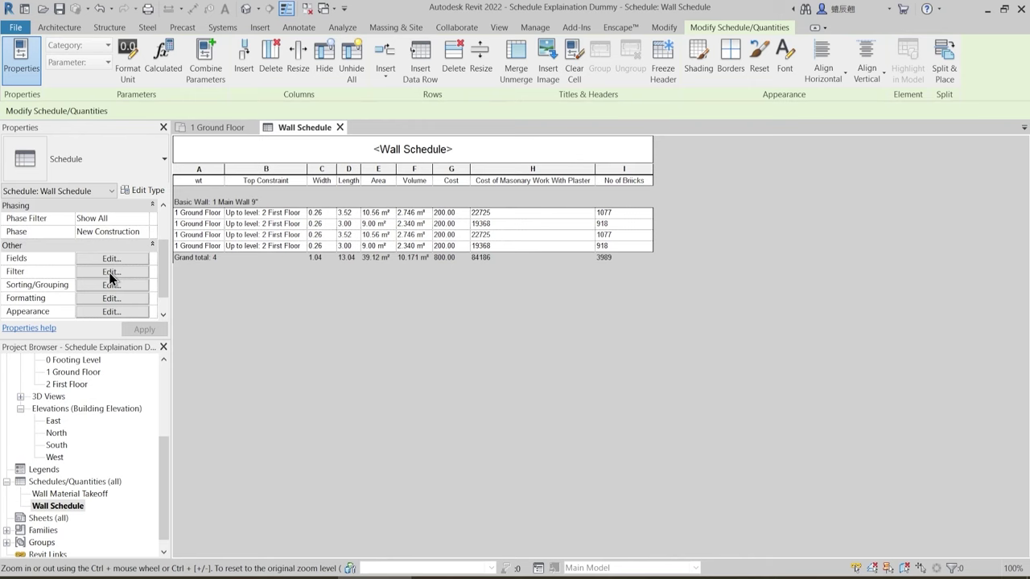
left_click(111, 258)
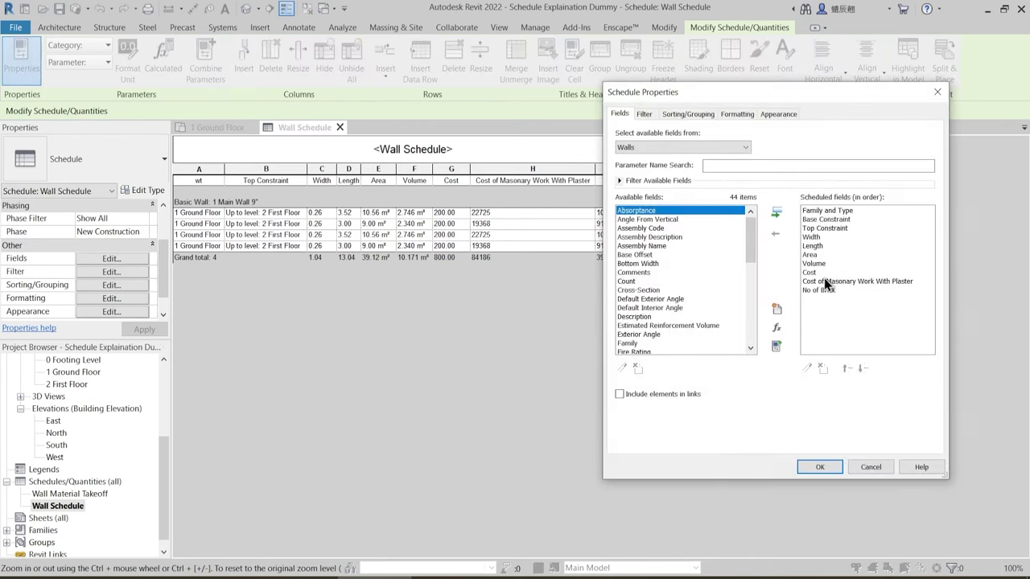
left_click(830, 283)
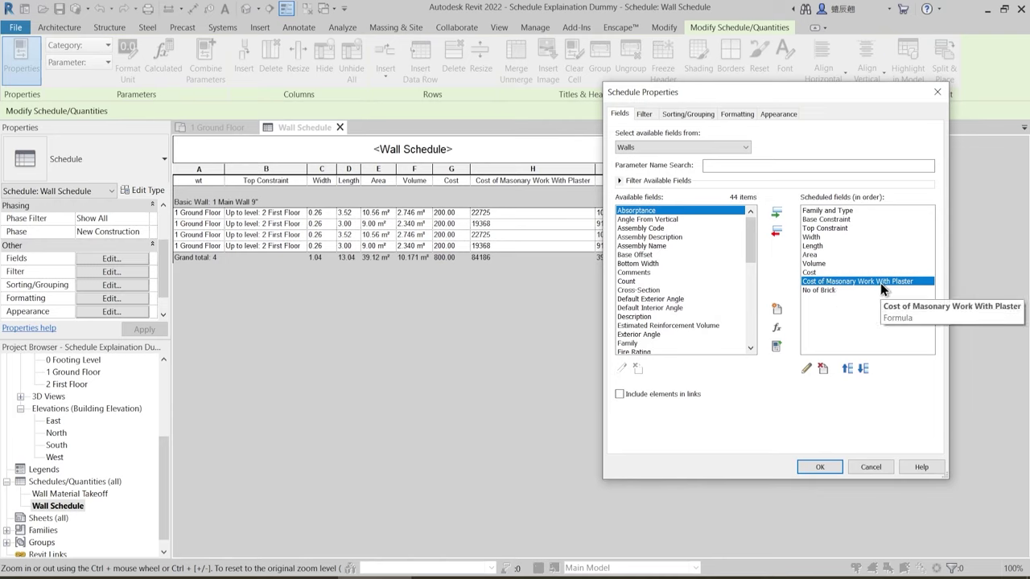
left_click(806, 368)
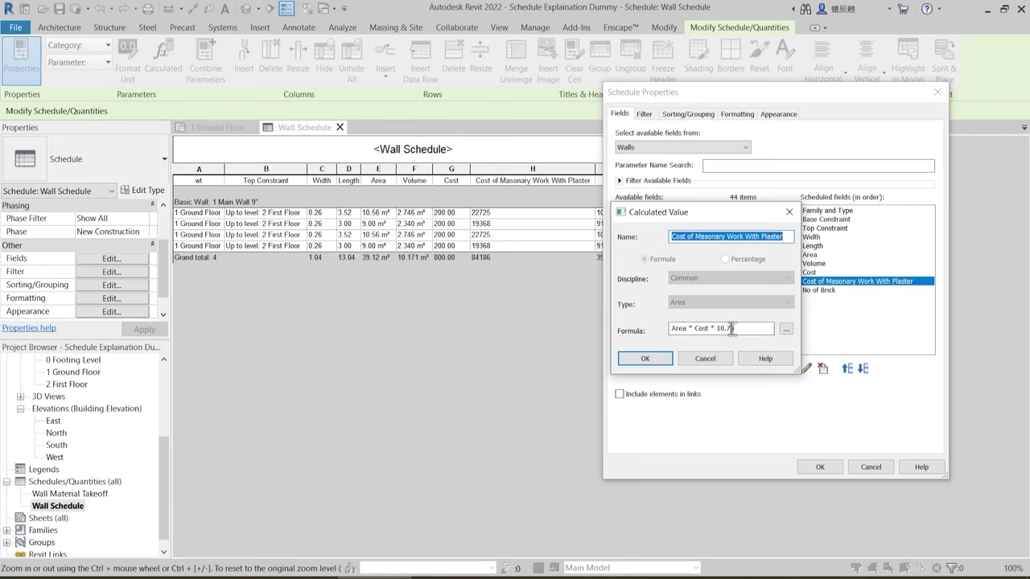
left_click_drag(733, 329, 716, 327)
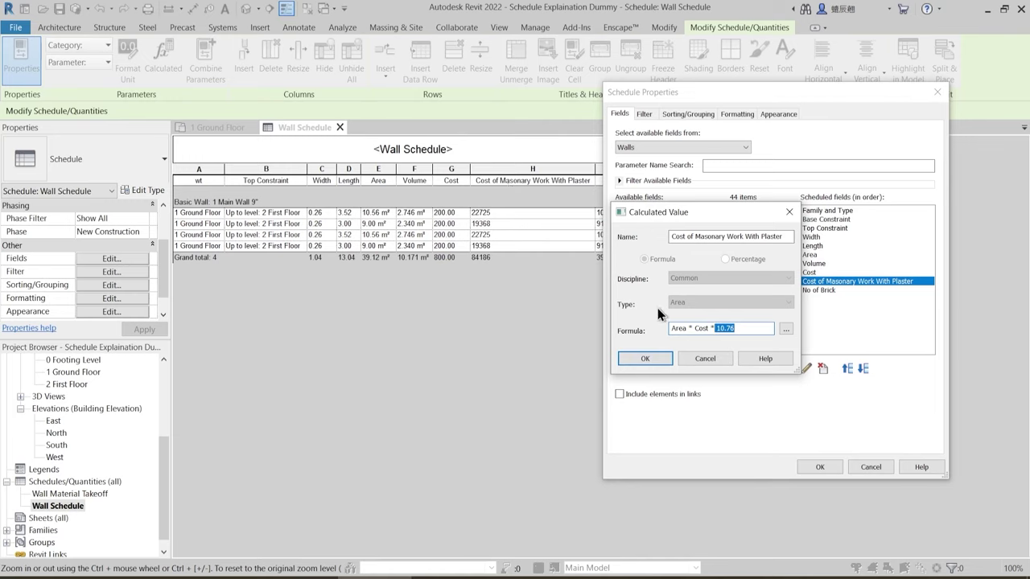
left_click(656, 359)
left_click_drag(762, 93, 282, 100)
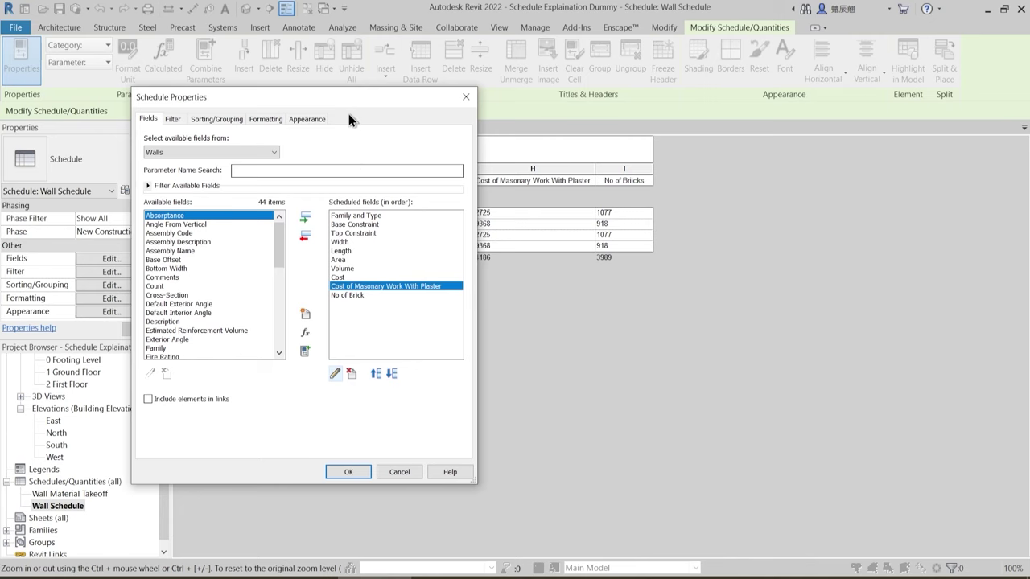
- Open the No of Brick formula and edit its brick volume divisor
left_click_drag(352, 99, 838, 138)
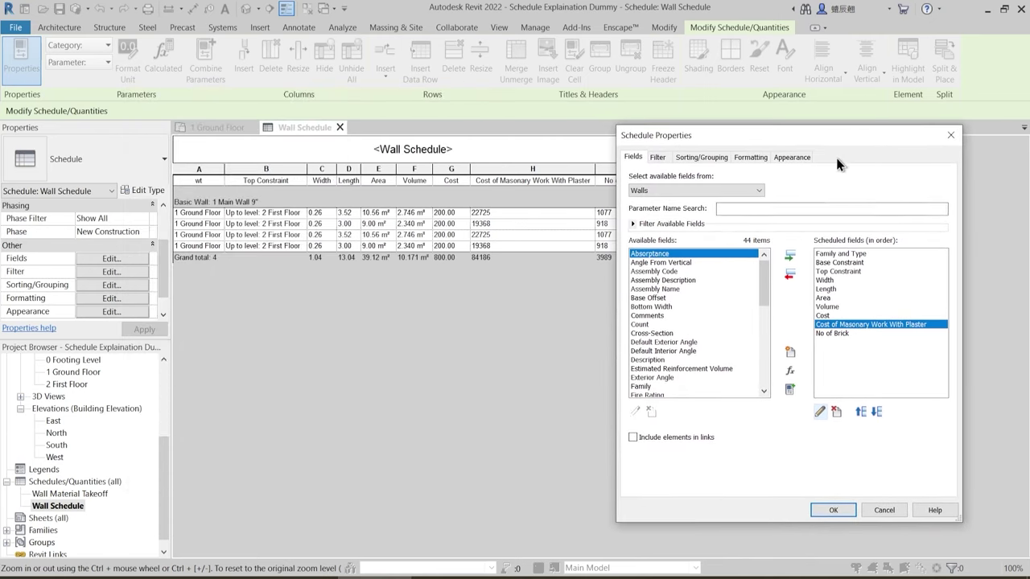
left_click(841, 334)
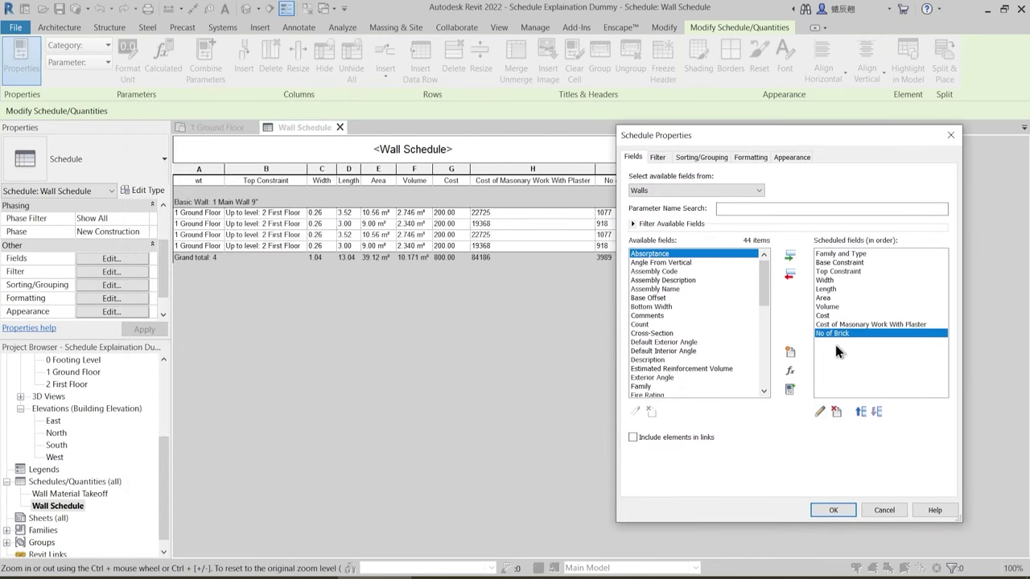
left_click(820, 412)
left_click_drag(676, 214, 748, 194)
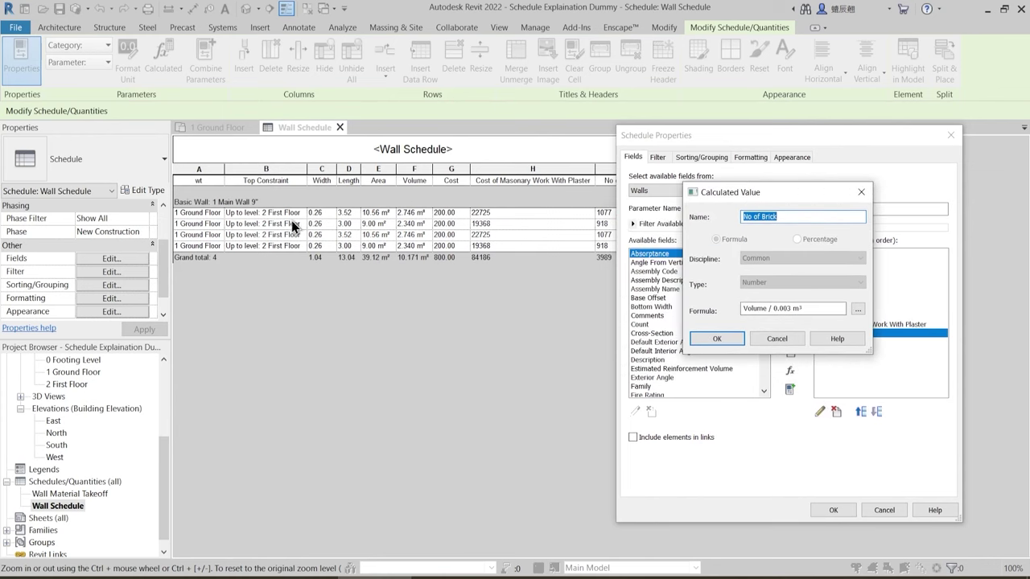
left_click(787, 309)
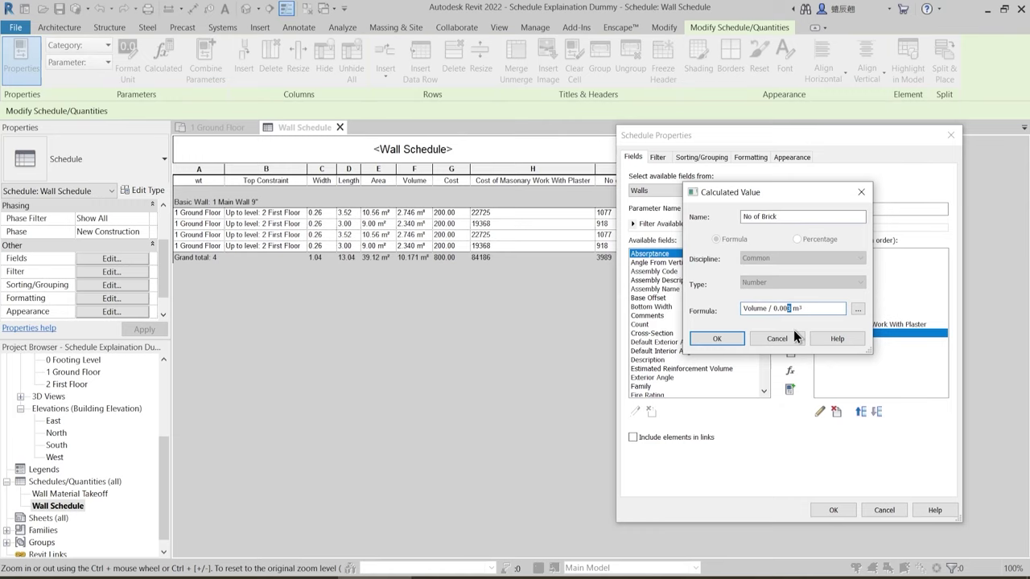
type("255")
left_click(717, 339)
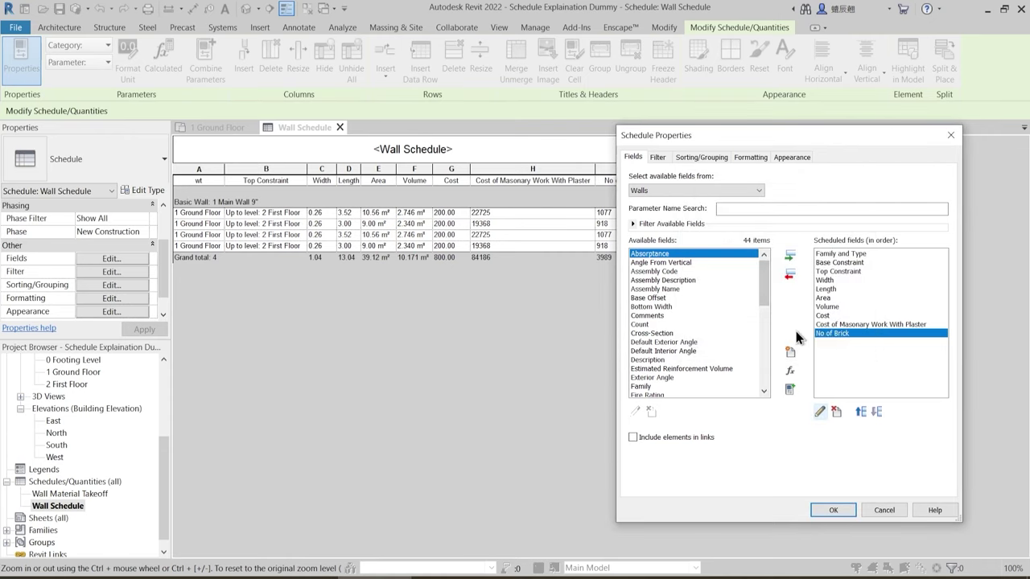
- Confirm the No of Brick formula as Volume / 0.003 m³ and apply the field changes
left_click(821, 412)
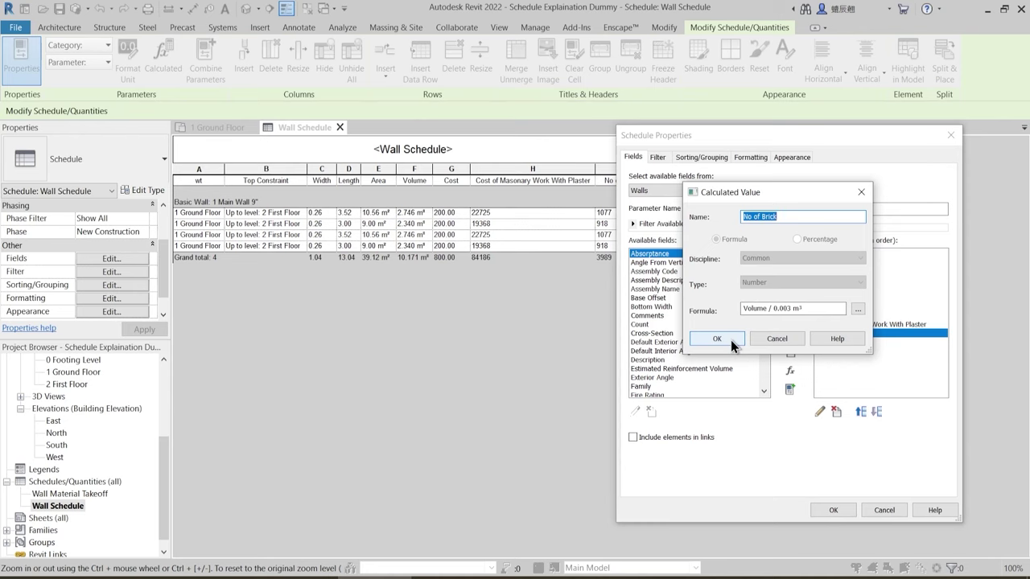
double_click(783, 308)
left_click_drag(779, 307, 773, 308)
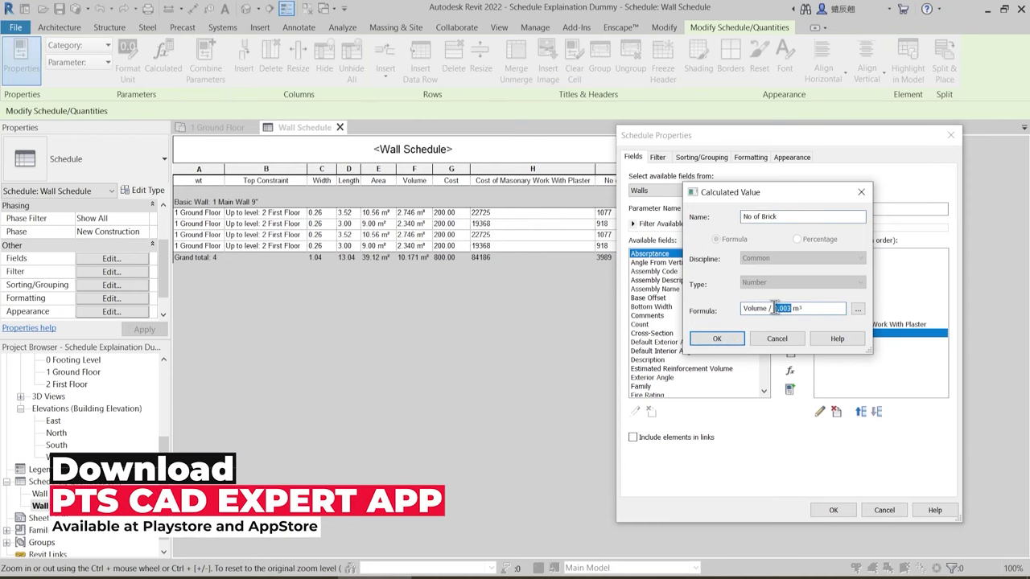
left_click(722, 340)
left_click(722, 340)
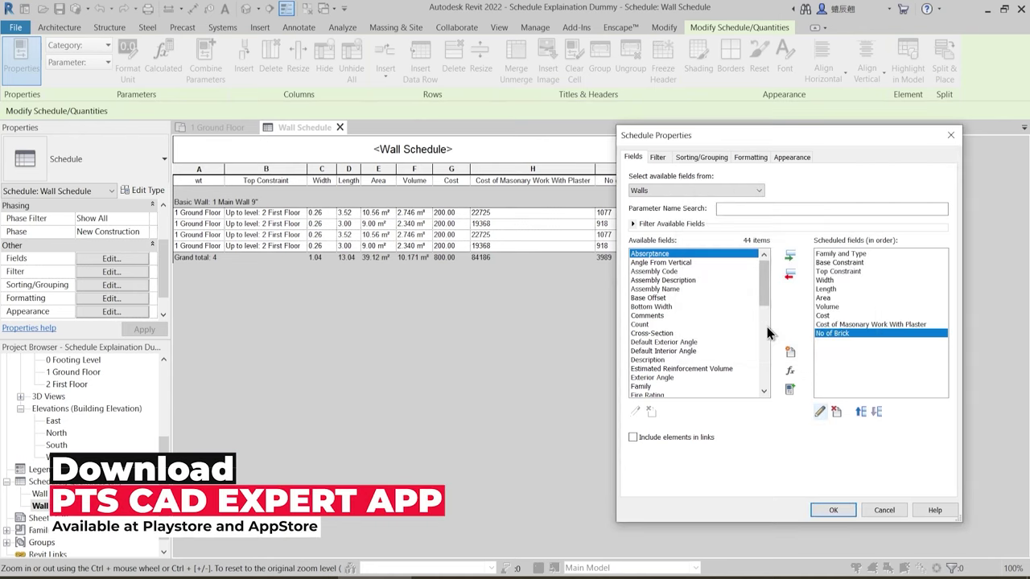
left_click(834, 510)
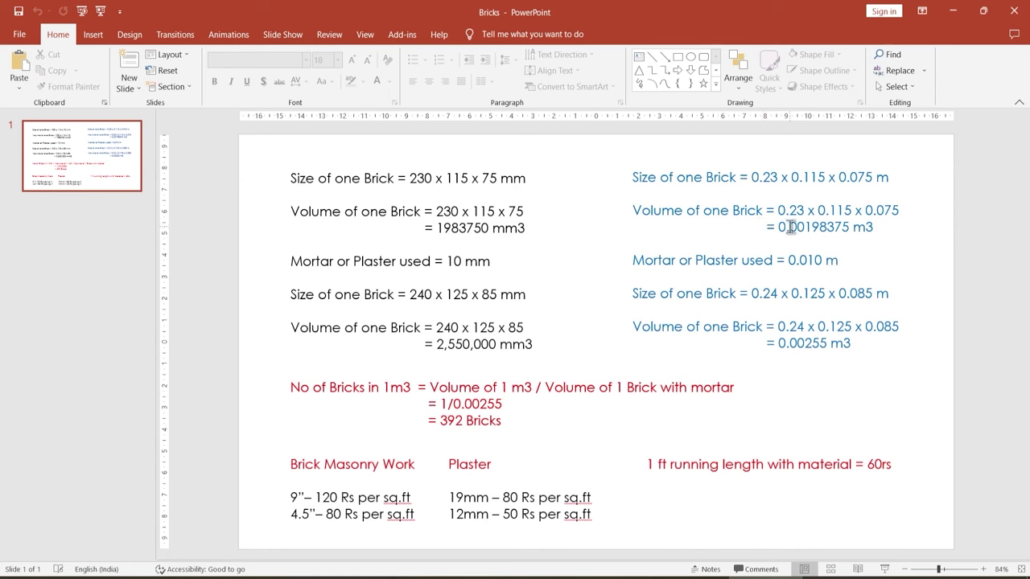
- Highlight the single-brick volumes 0.00198375 and 0.00255 on the Bricks slide
left_click_drag(778, 227, 854, 228)
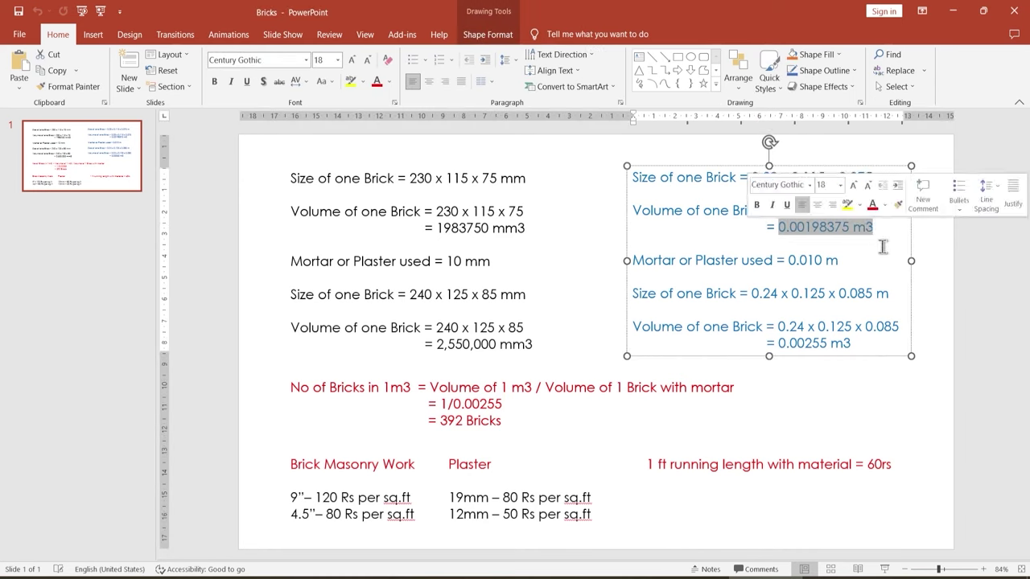
left_click(921, 233)
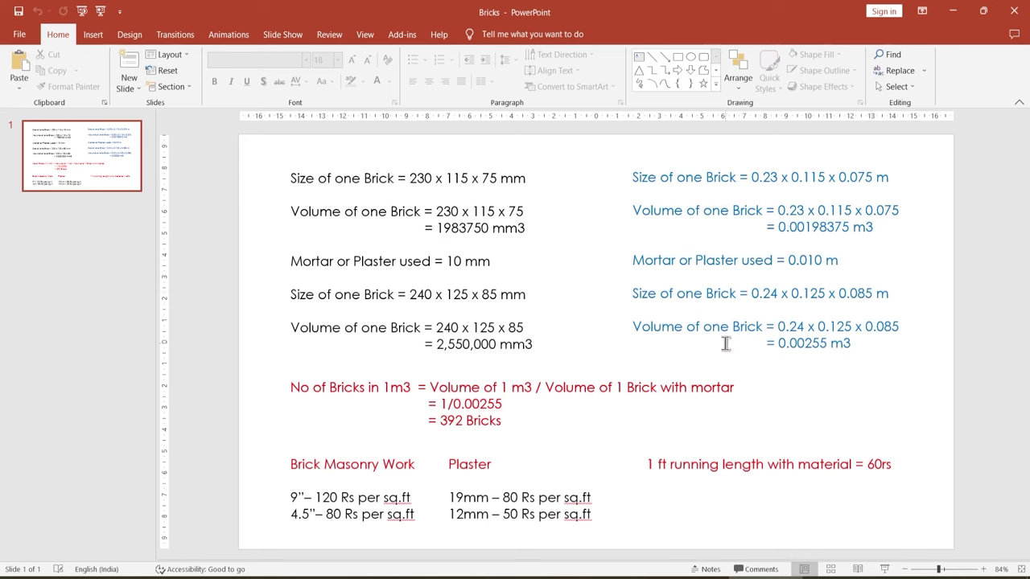
left_click_drag(855, 344, 799, 351)
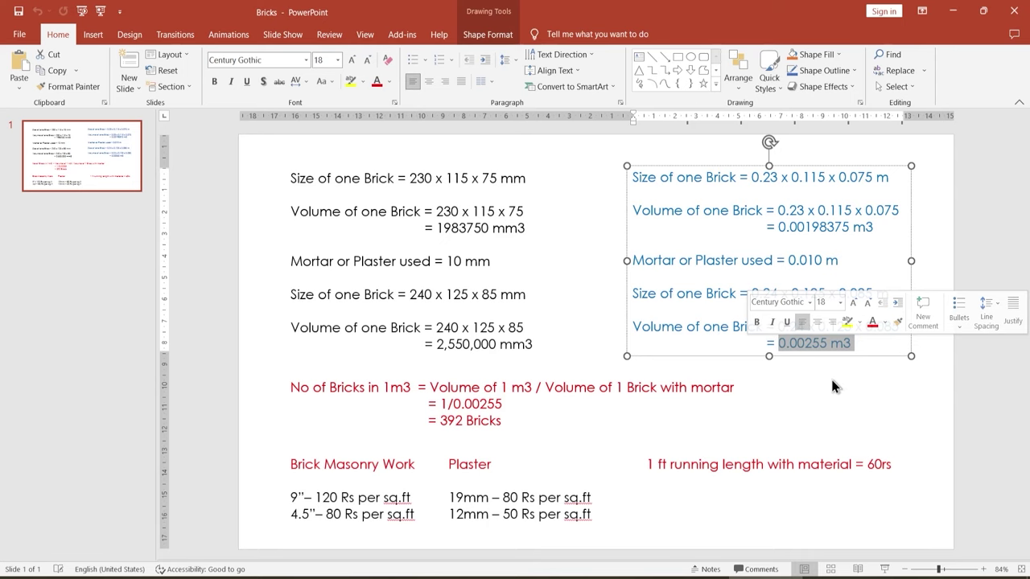
left_click(831, 377)
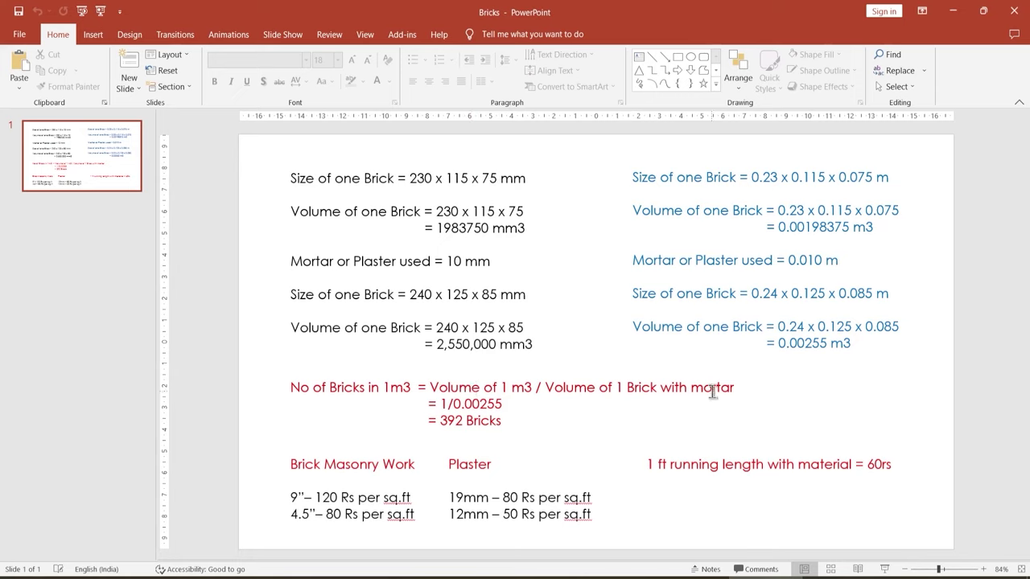
left_click_drag(829, 343, 774, 344)
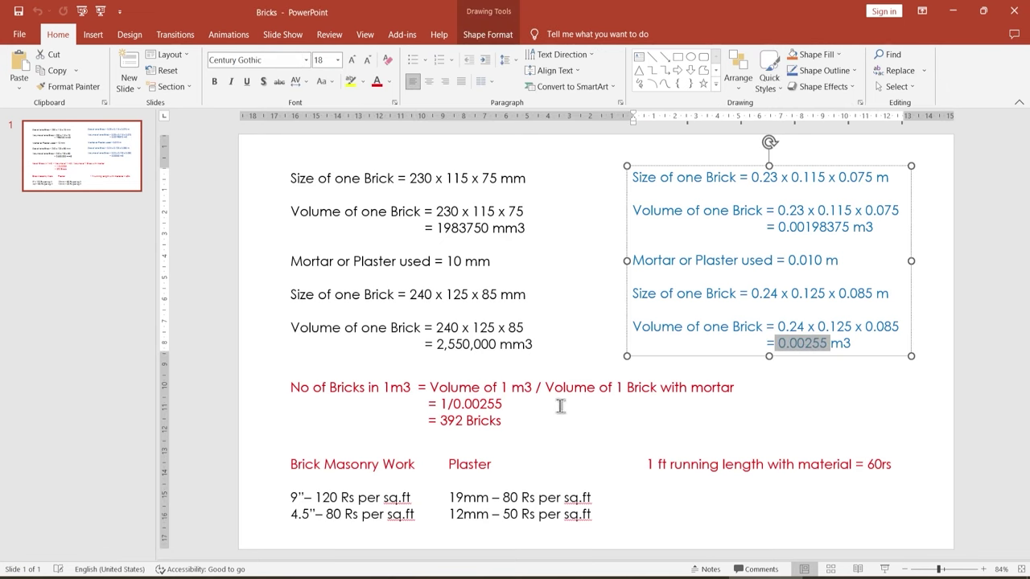
- Highlight the 392 Bricks result, then minimize PowerPoint to return to Revit
left_click(512, 424)
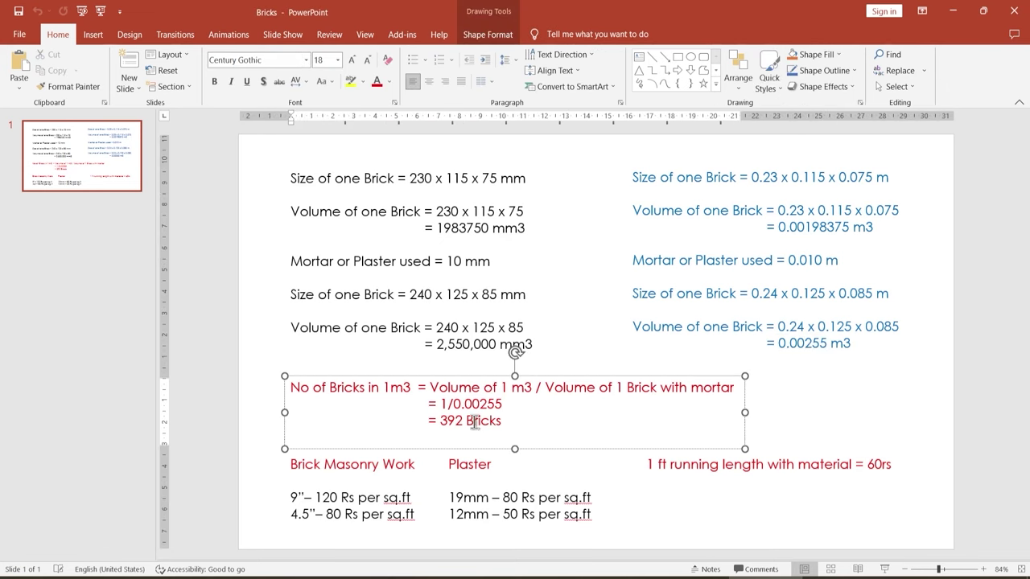
left_click_drag(502, 421, 439, 420)
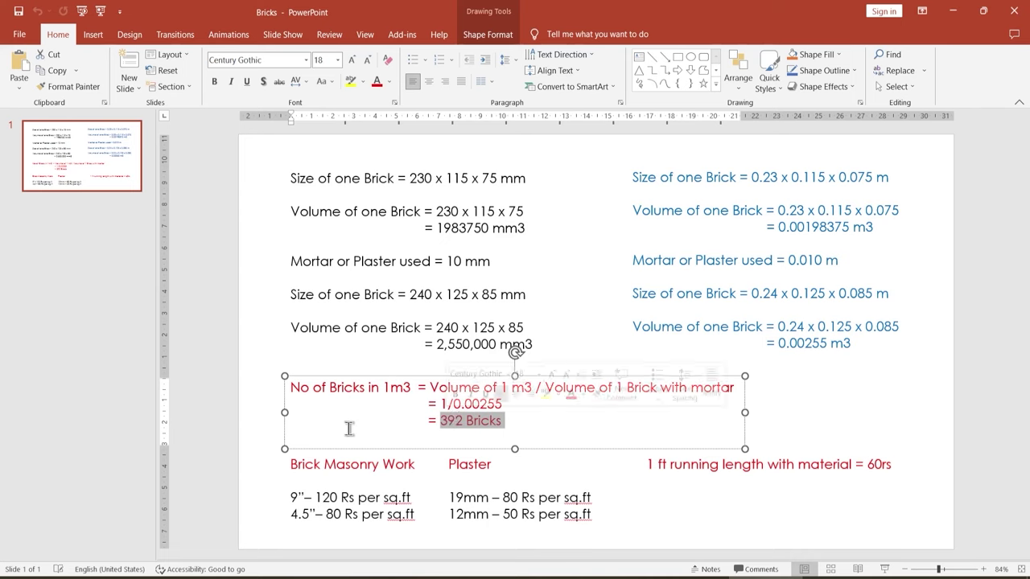
left_click(263, 412)
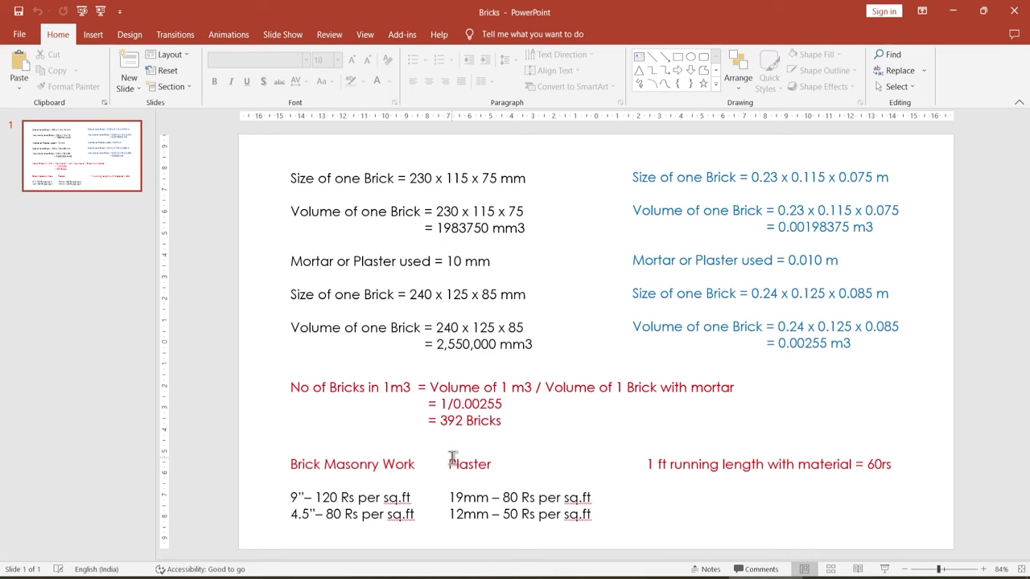
left_click(953, 11)
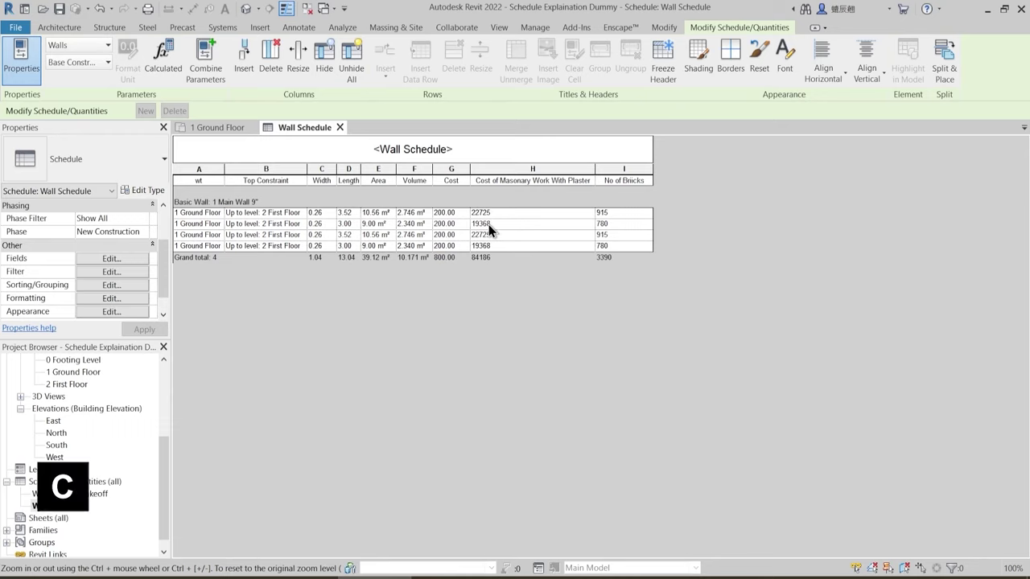
- Open the Wall Material Takeoff schedule via View > Schedules and the Project Browser
left_click(494, 28)
left_click(644, 44)
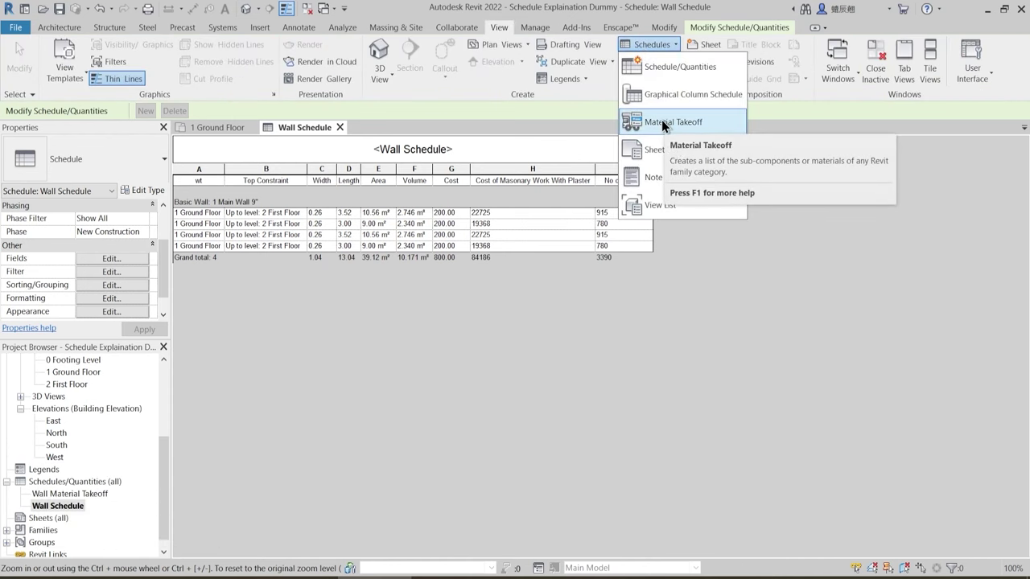
left_click(83, 493)
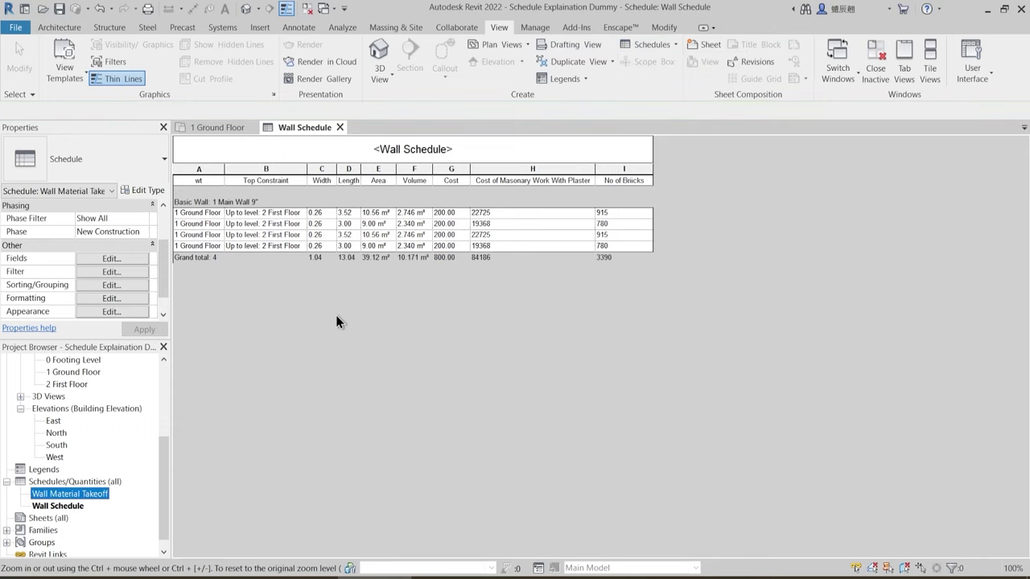
double_click(81, 493)
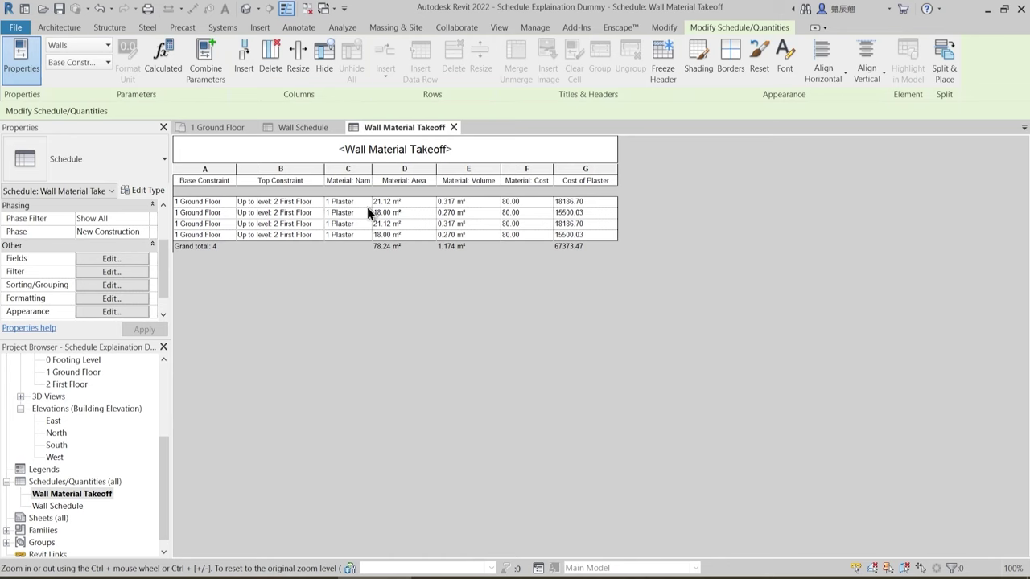
- Remove the 1 Plaster filter so the takeoff lists all materials
left_click(119, 271)
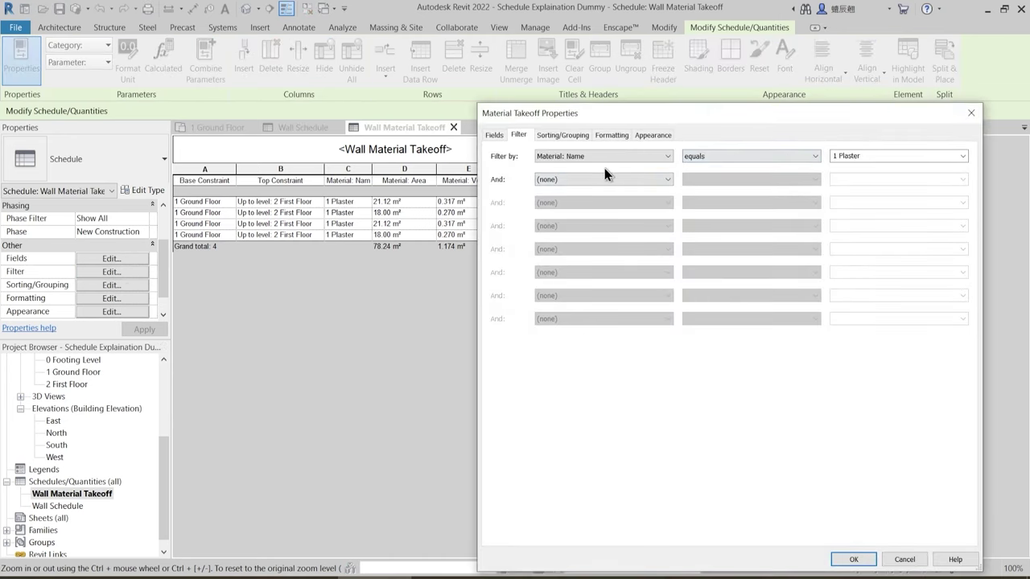
left_click(603, 156)
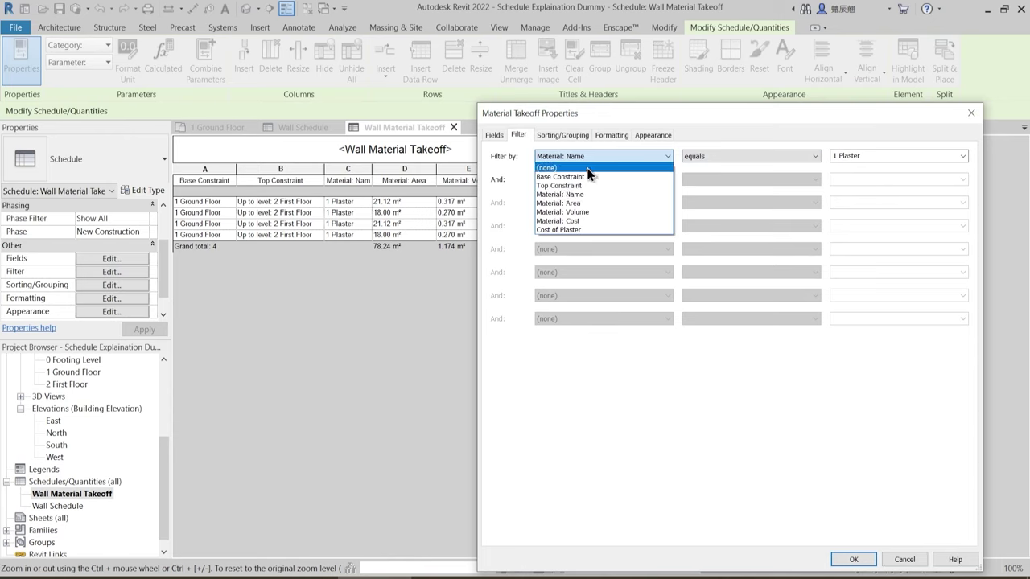
left_click(583, 171)
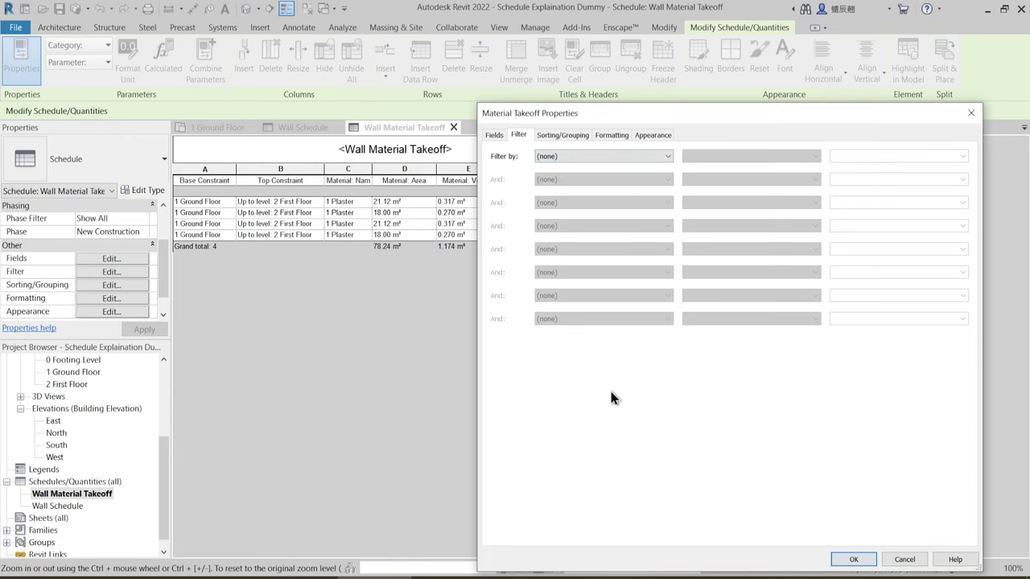
left_click(854, 560)
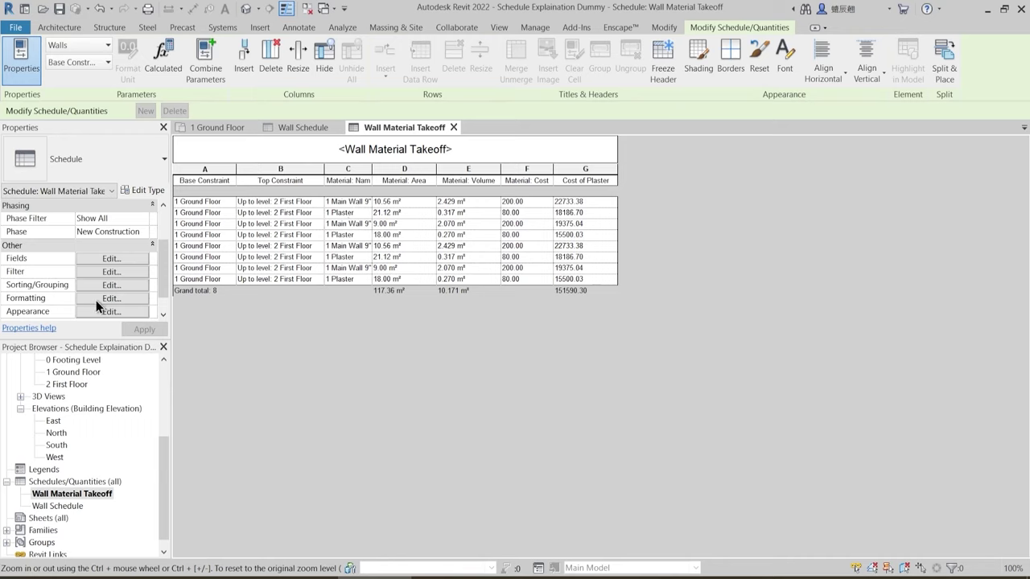
- Filter the takeoff back to Material: Name equals 1 Plaster
left_click(110, 273)
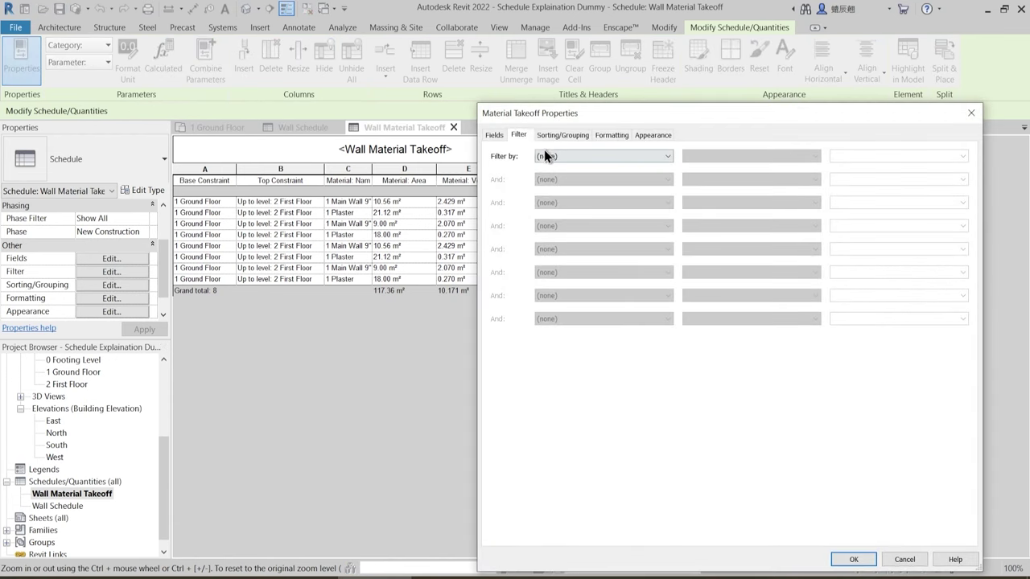
left_click(636, 158)
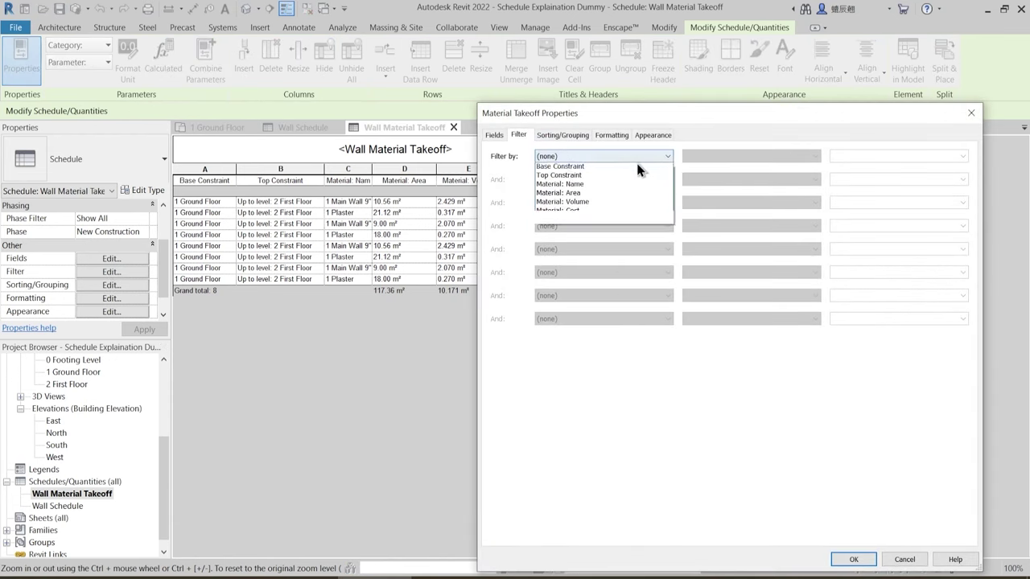
left_click(595, 195)
left_click(963, 157)
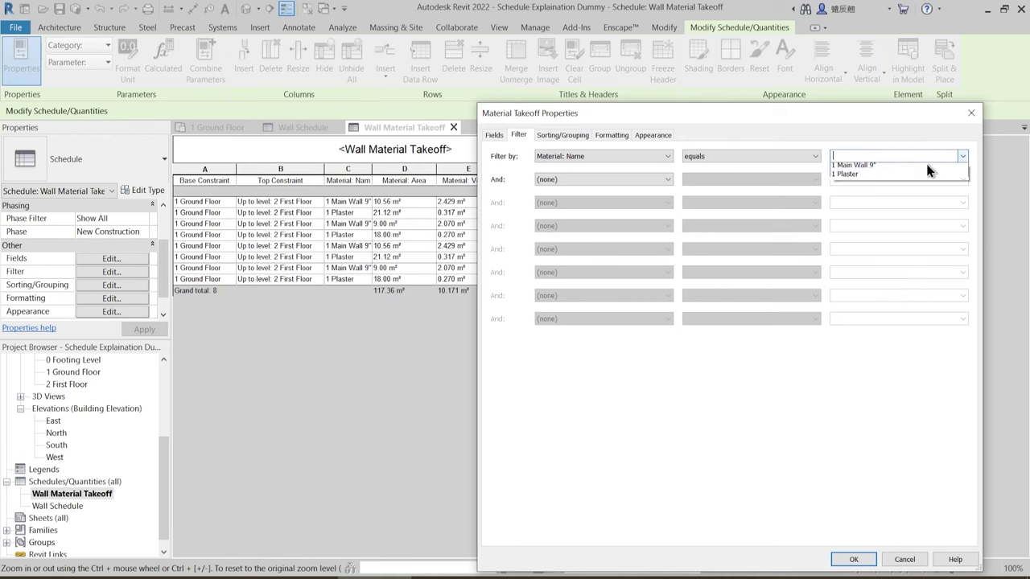
left_click(853, 177)
left_click(854, 559)
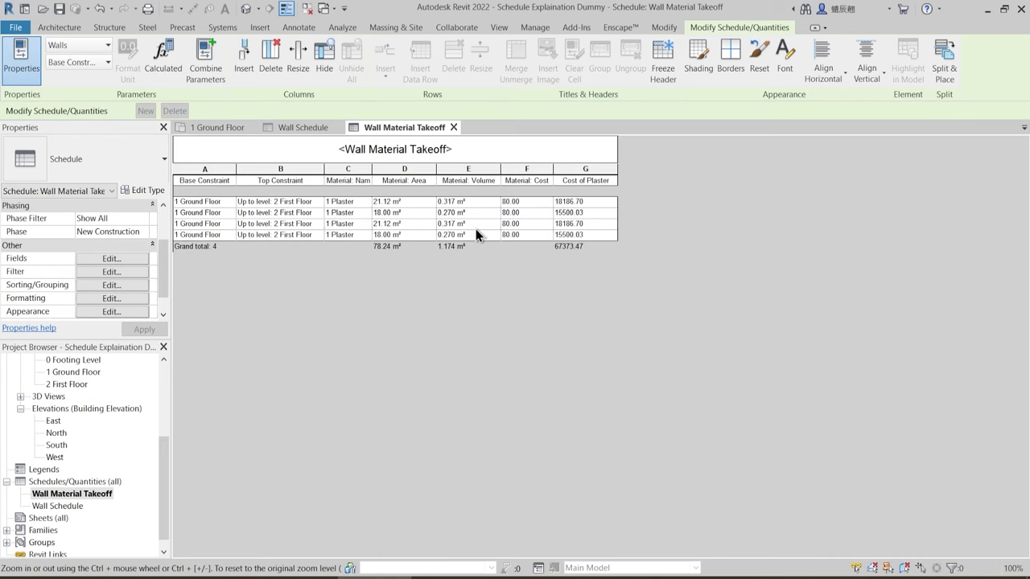
- Inspect the Cost of Plaster calculated field formula in the schedule's Fields settings
left_click(112, 259)
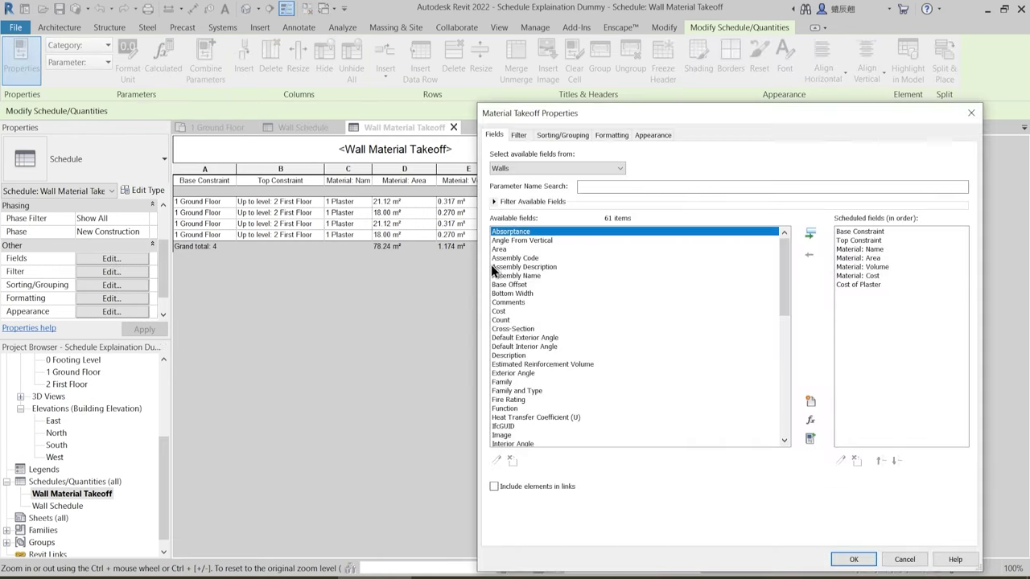
left_click(861, 286)
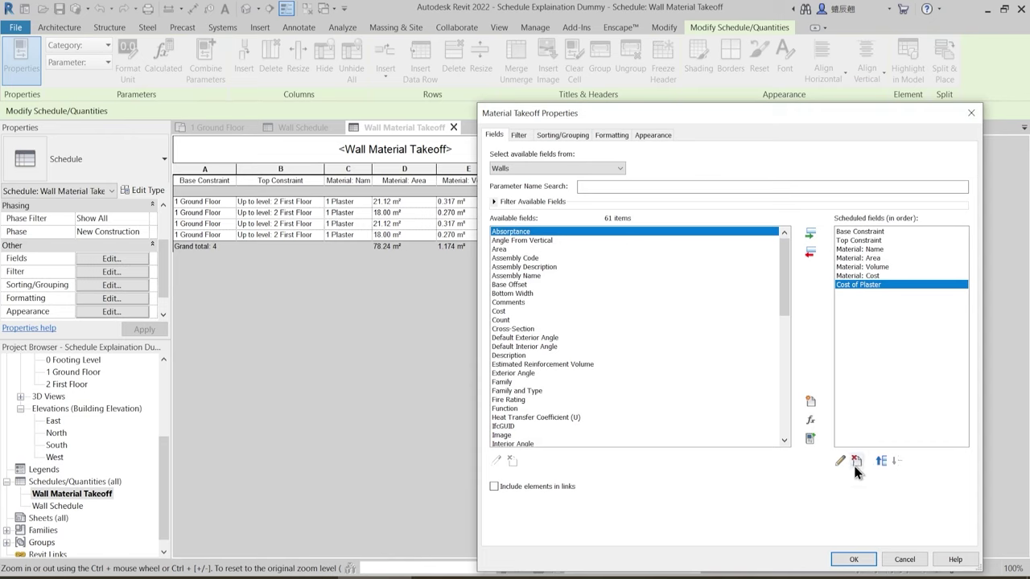
left_click(839, 465)
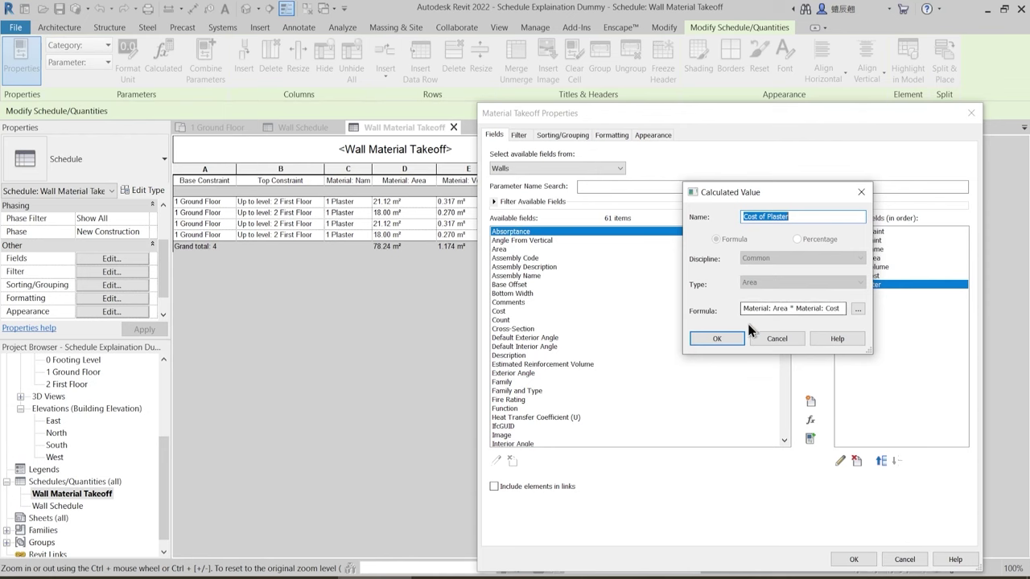
left_click(719, 342)
left_click_drag(672, 114, 369, 103)
left_click(547, 552)
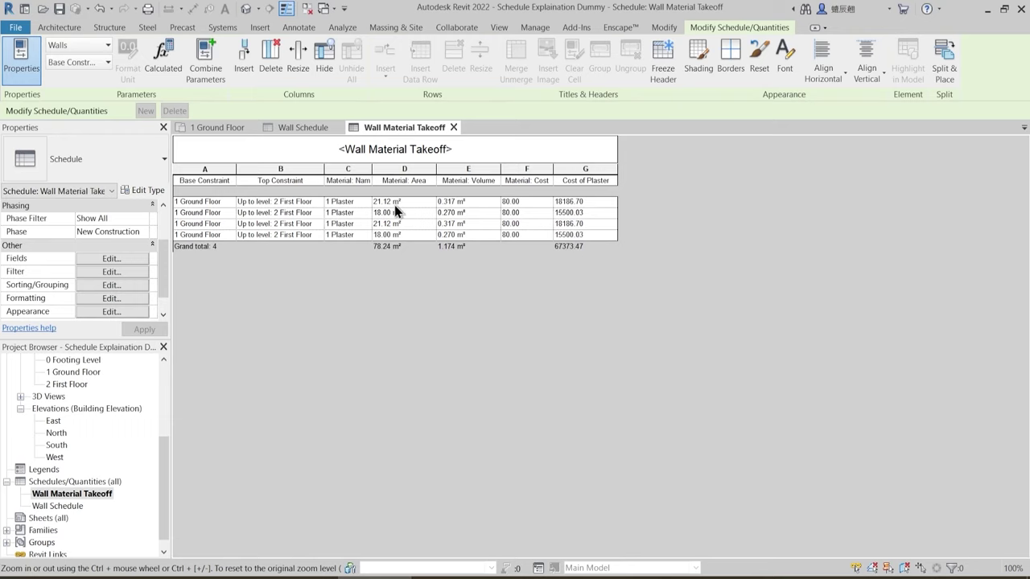
key("ctrl")
key("ctrl")
key("ctrl")
- Close the Wall Schedule and tile 1 Ground Floor beside the takeoff to compare walls
left_click(338, 127)
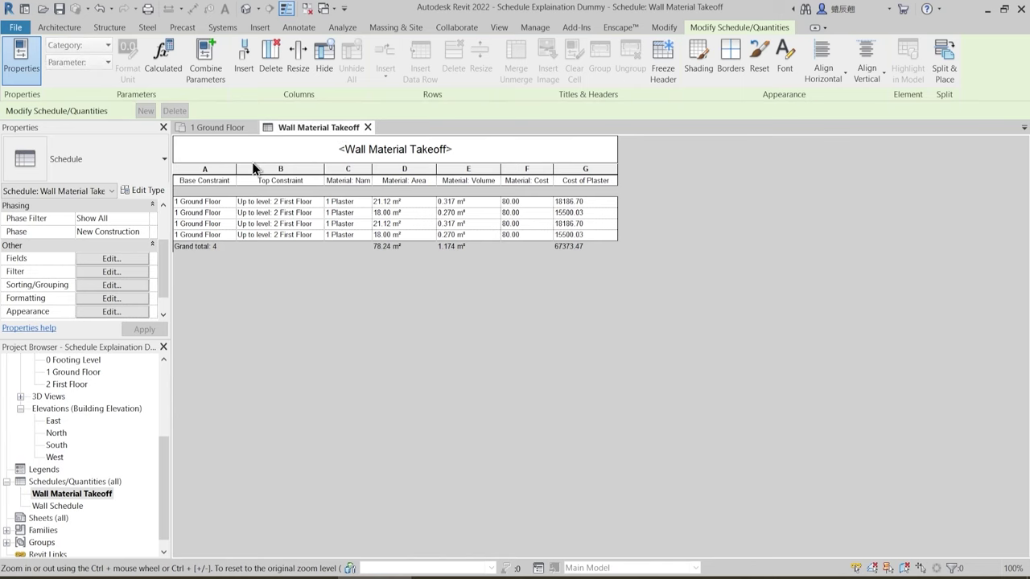
left_click(220, 127)
key("w")
key("t")
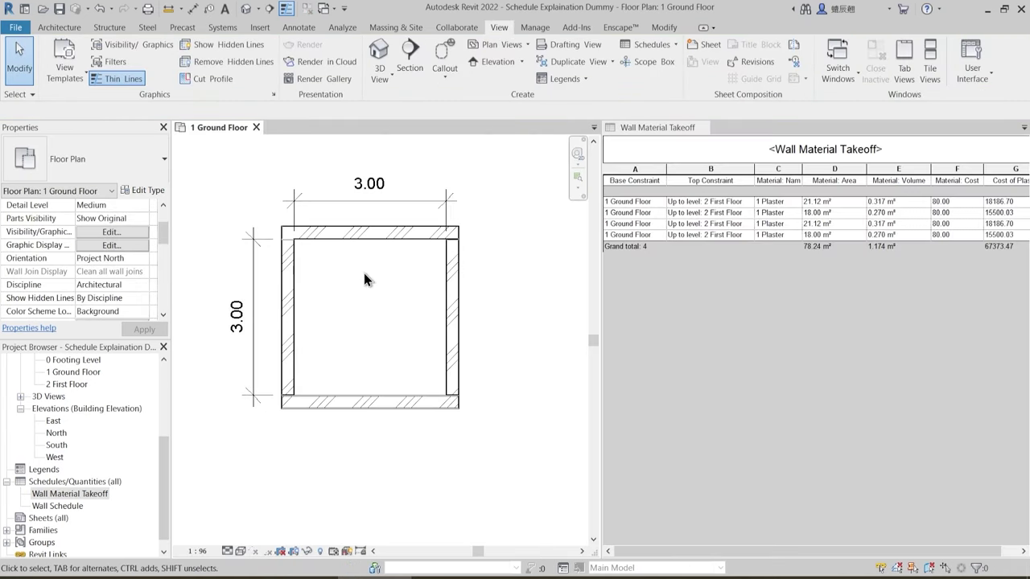
scroll(315, 235, "up", 3)
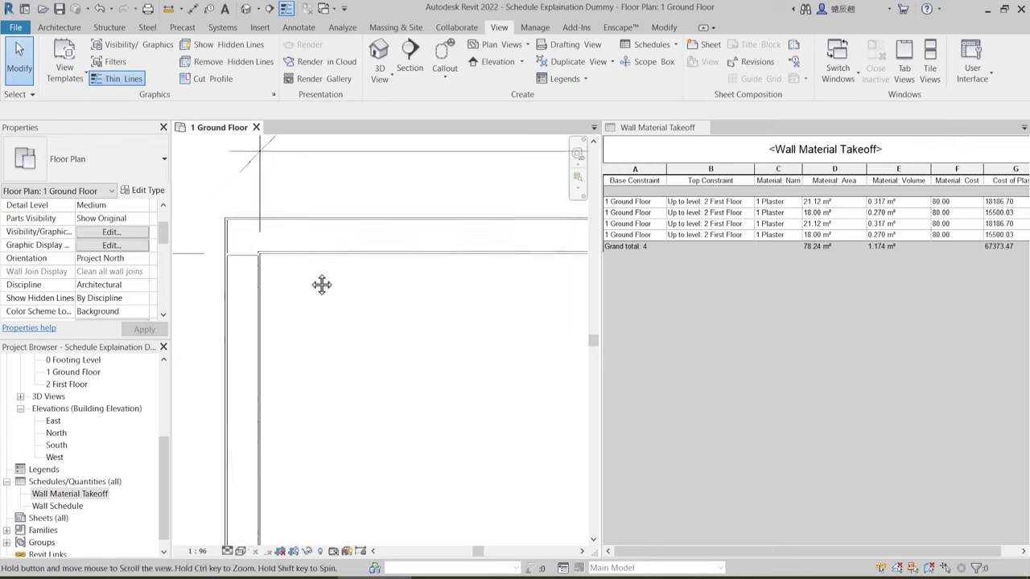
scroll(322, 282, "down", 1)
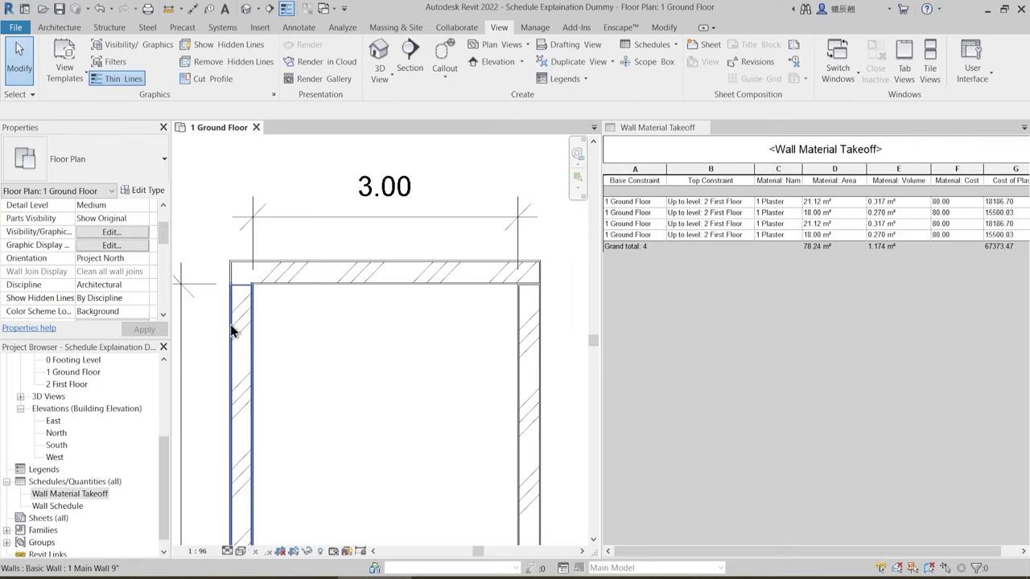
scroll(215, 328, "up", 1)
scroll(236, 330, "down", 3)
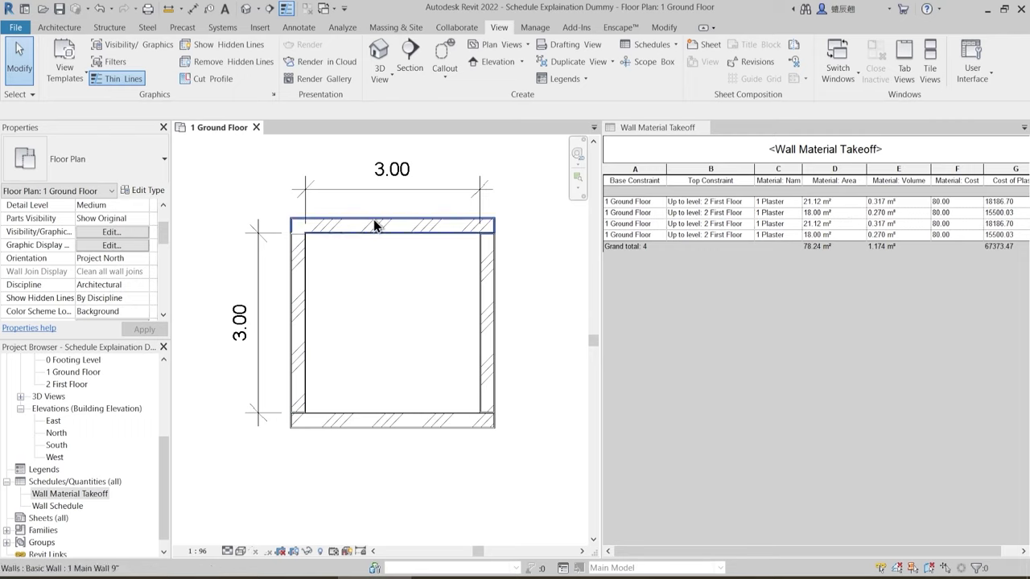
scroll(321, 222, "up", 3)
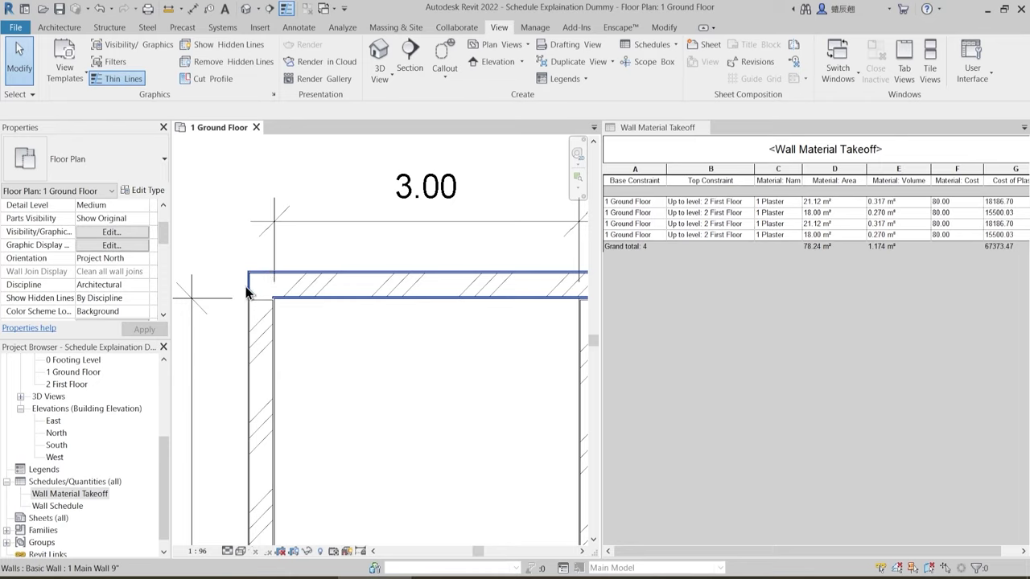
scroll(247, 290, "down", 3)
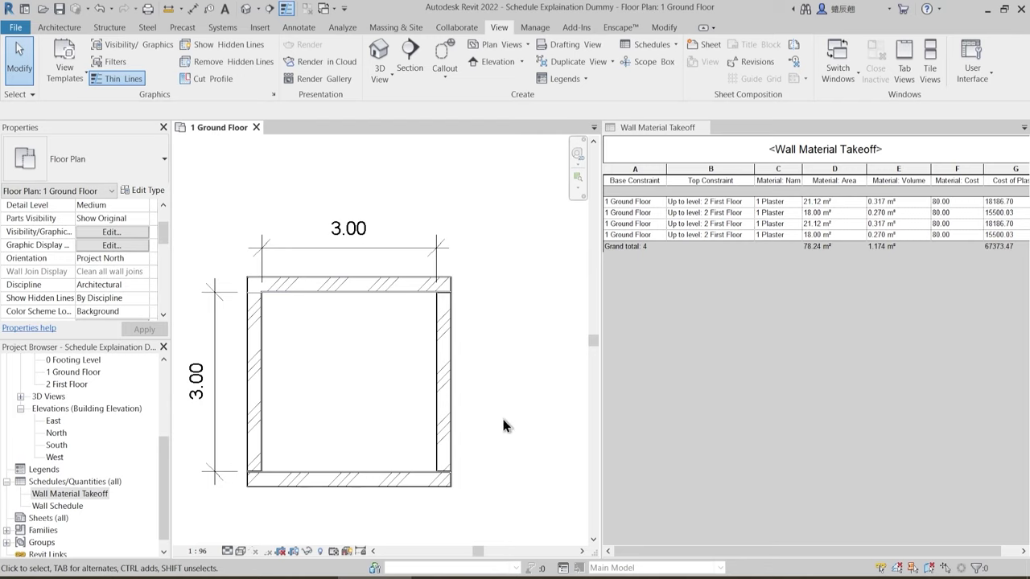
scroll(445, 325, "down", 2)
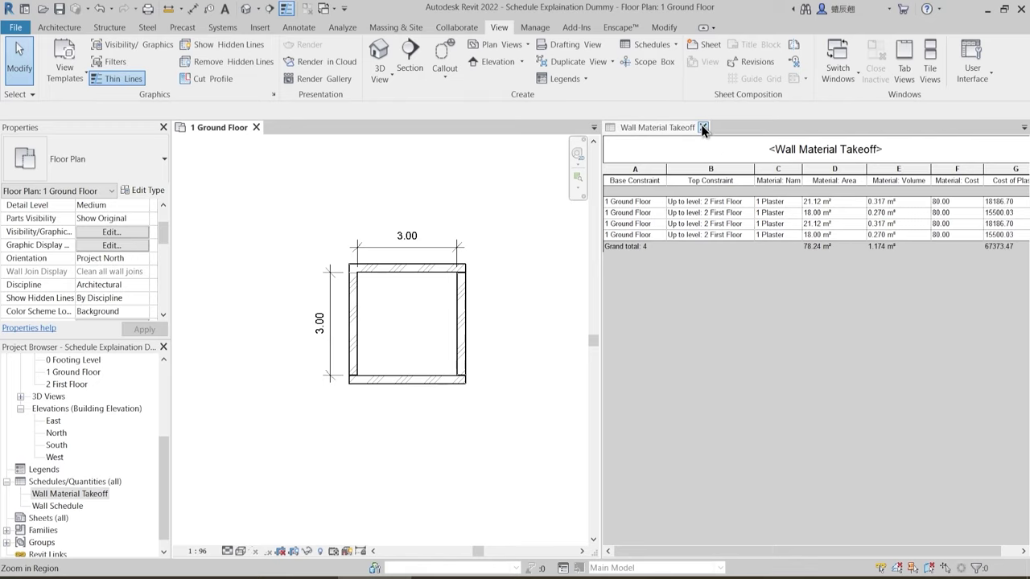
- Close the Wall Material Takeoff and recentre the room in the floor plan
left_click(723, 273)
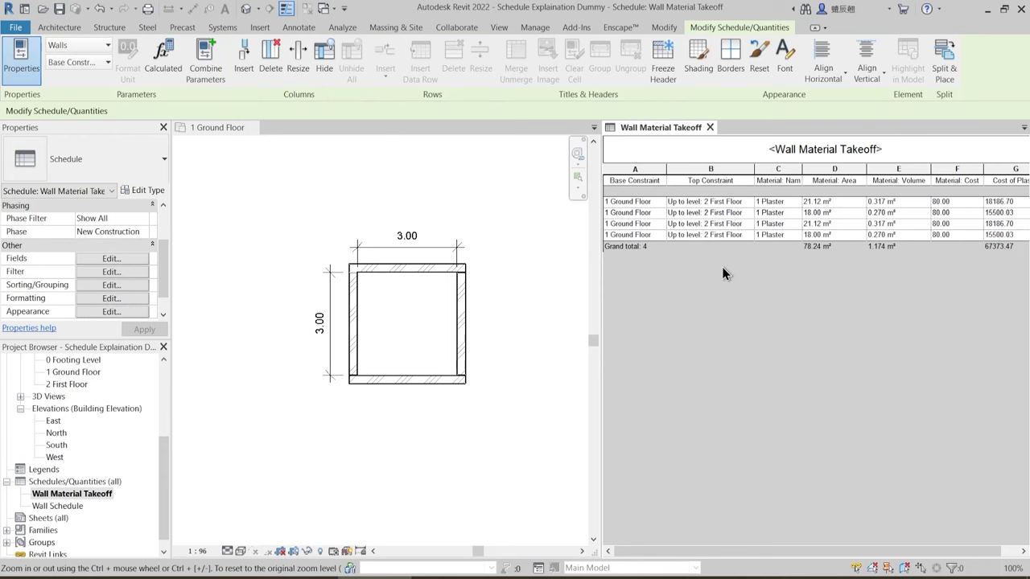
left_click(710, 127)
scroll(489, 269, "up", 5)
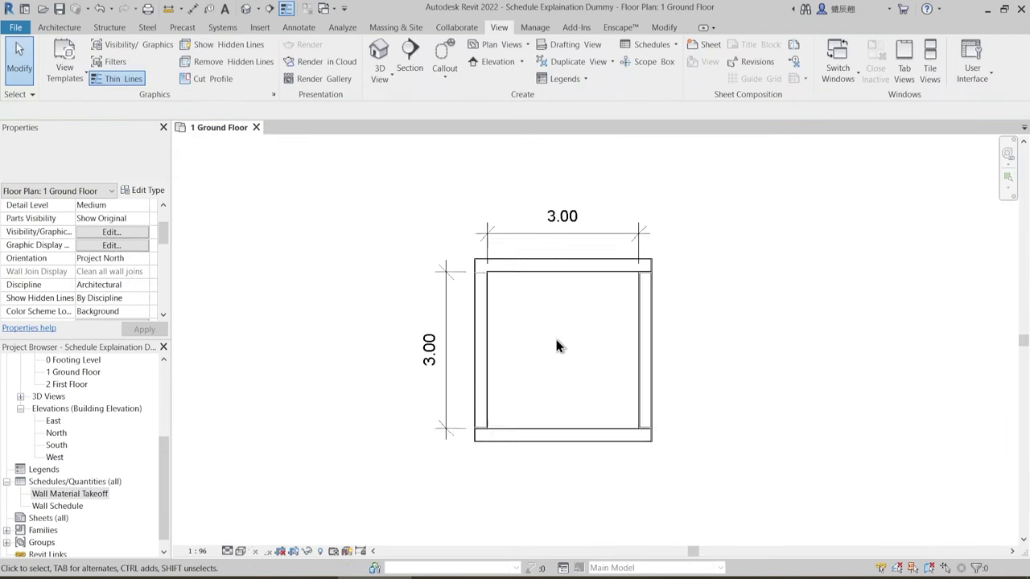
mouse_move(541, 371)
middle_mouse_down()
mouse_move(515, 332)
mouse_move(494, 334)
middle_mouse_up()
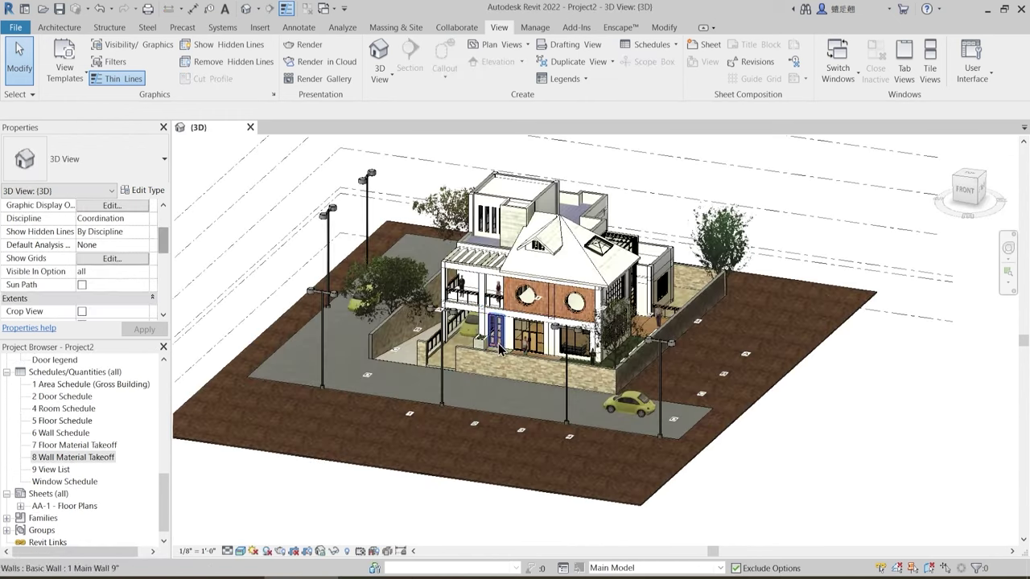
- Orbit and pan Project2's sample house in 3D, with the Architecture tab shown
scroll(499, 347, "up", 5)
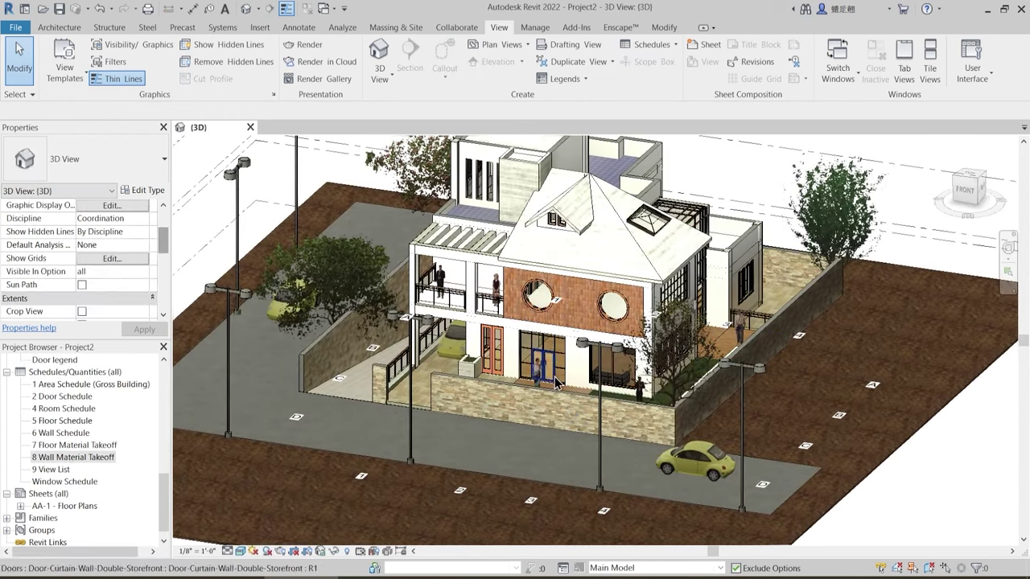
middle_click_drag(557, 373, 579, 390, "shift")
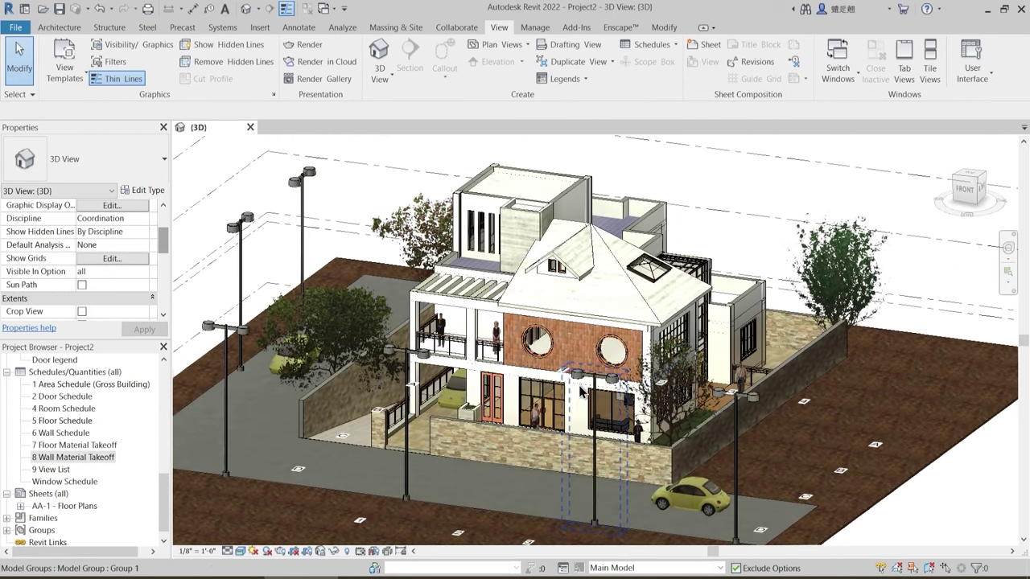
left_click(60, 28)
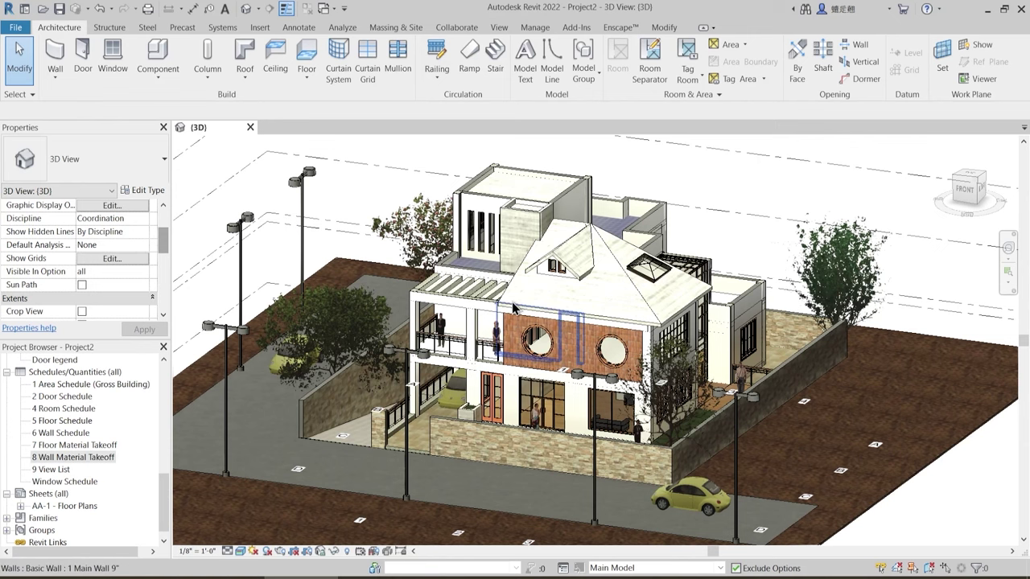
middle_click_drag(754, 206, 747, 177)
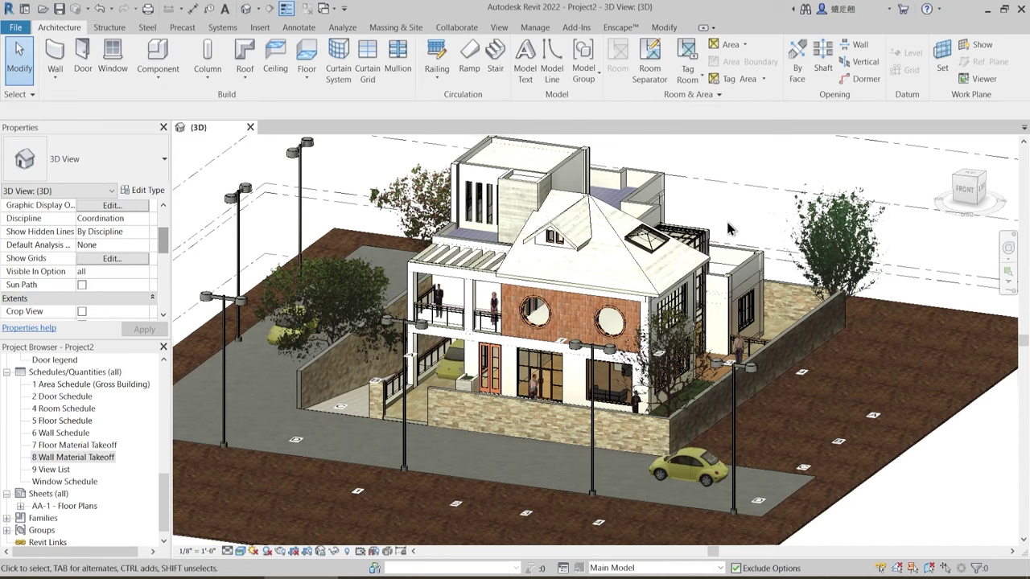
middle_click_drag(727, 223, 753, 225)
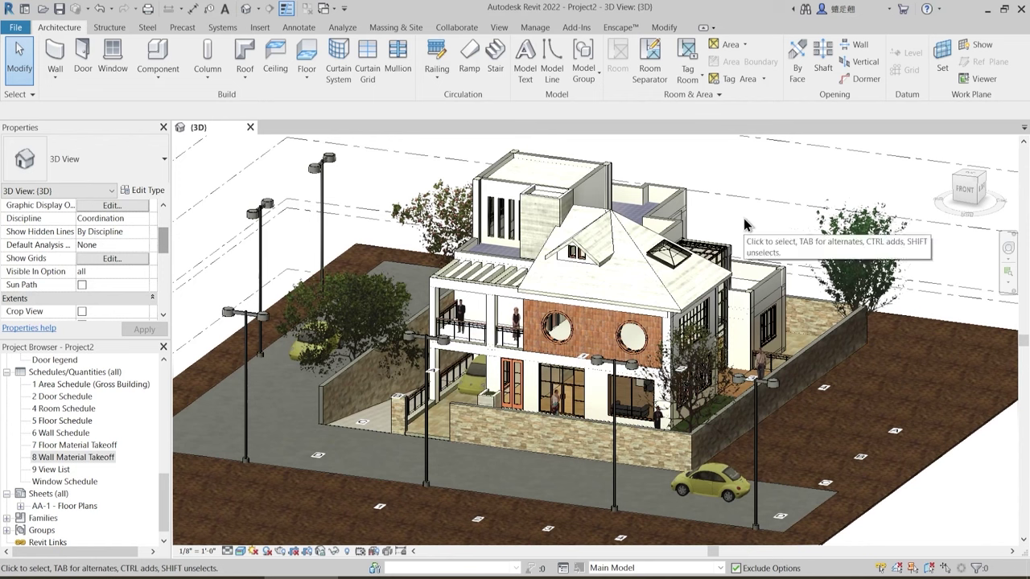